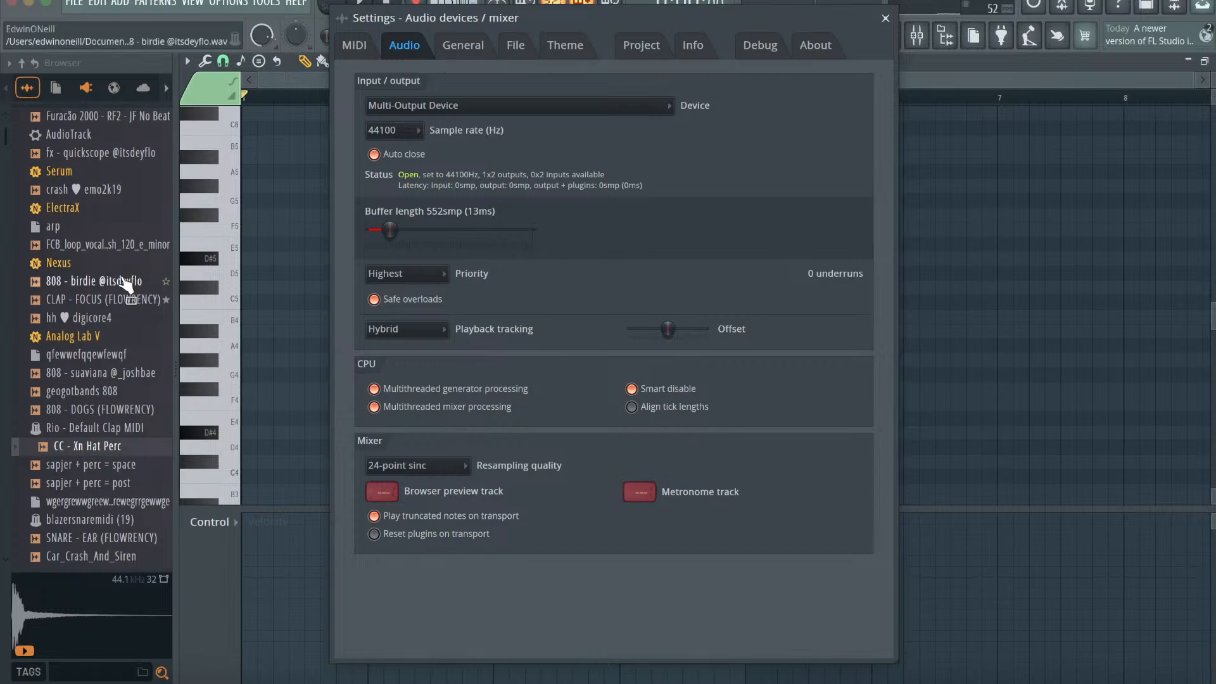
# - Audition the "sapjer + perc = space" and "Furacão 2000 - RF2 - JF No Beat" samples from the recent files
pyautogui.click(108, 462)
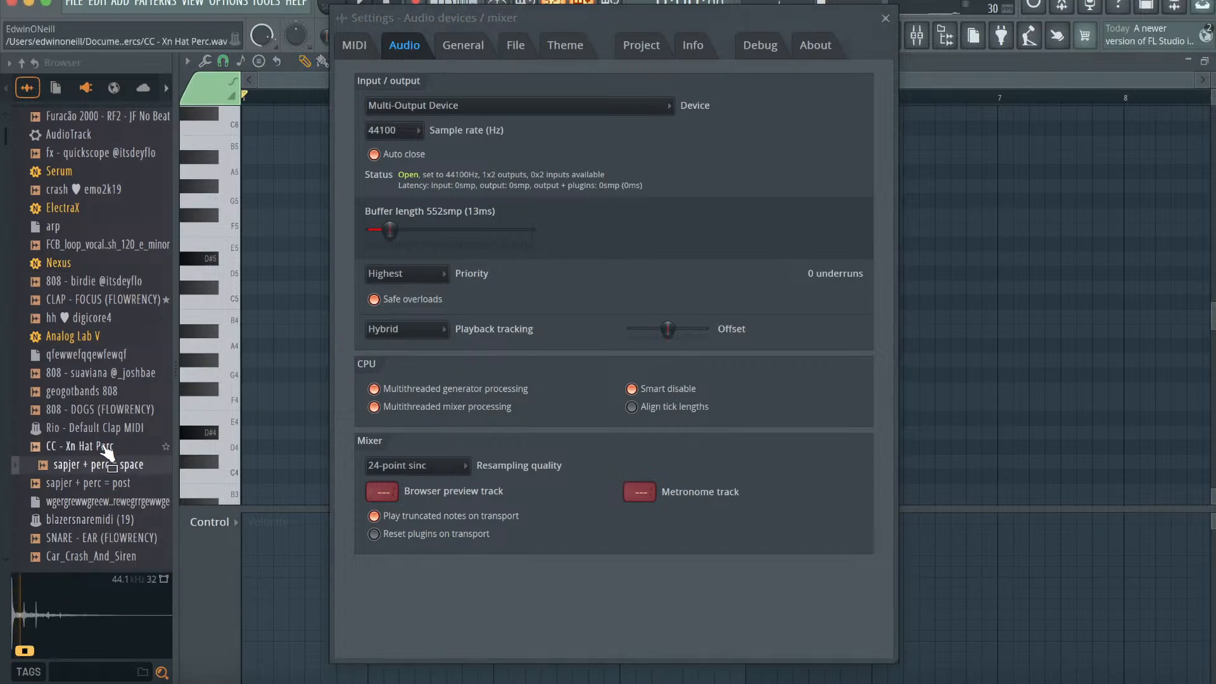
pyautogui.scroll(2, 124, 158)
pyautogui.click(124, 155)
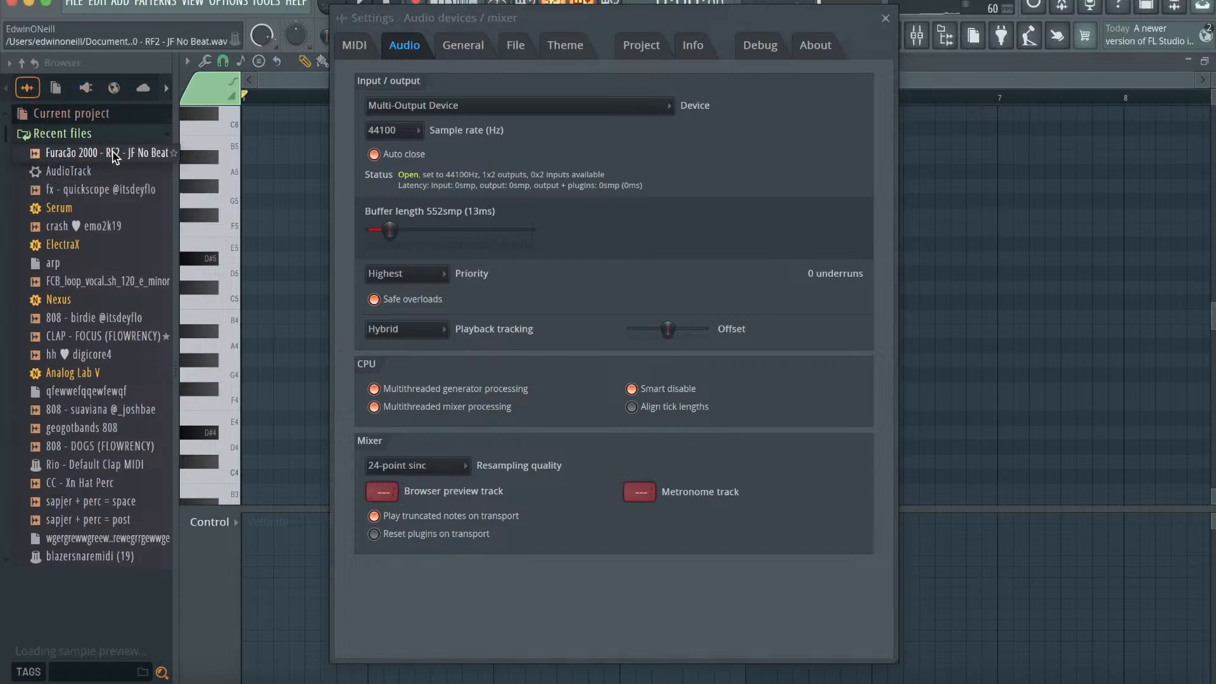
# - Switch to OBS, raise the Audio Input Capture 3 level to about -33.9 dB, and return to FL Studio
pyautogui.click(1016, 676)
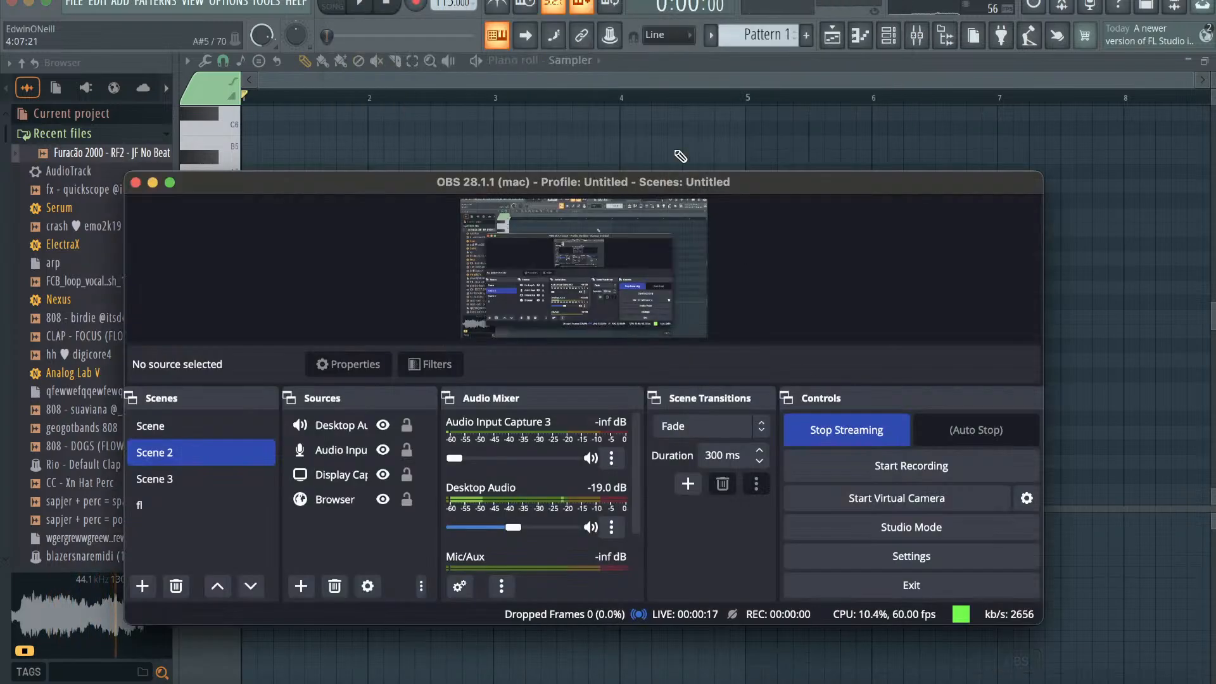
pyautogui.click(649, 71)
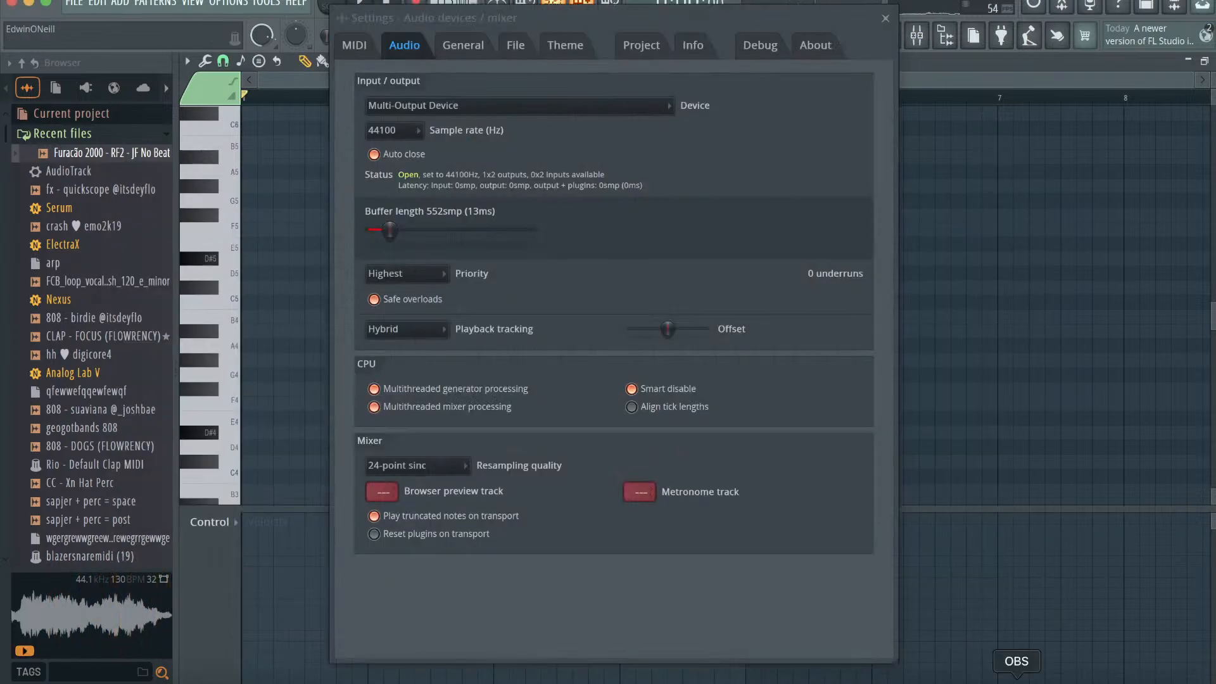
pyautogui.click(1016, 677)
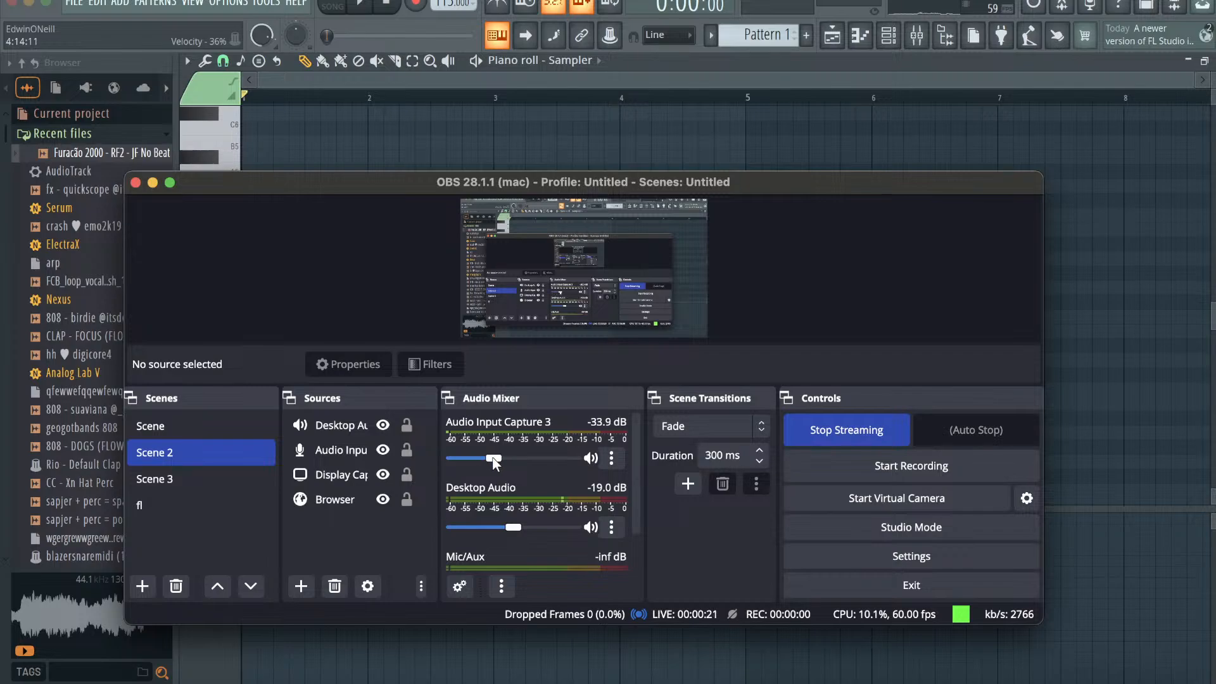
pyautogui.click(553, 74)
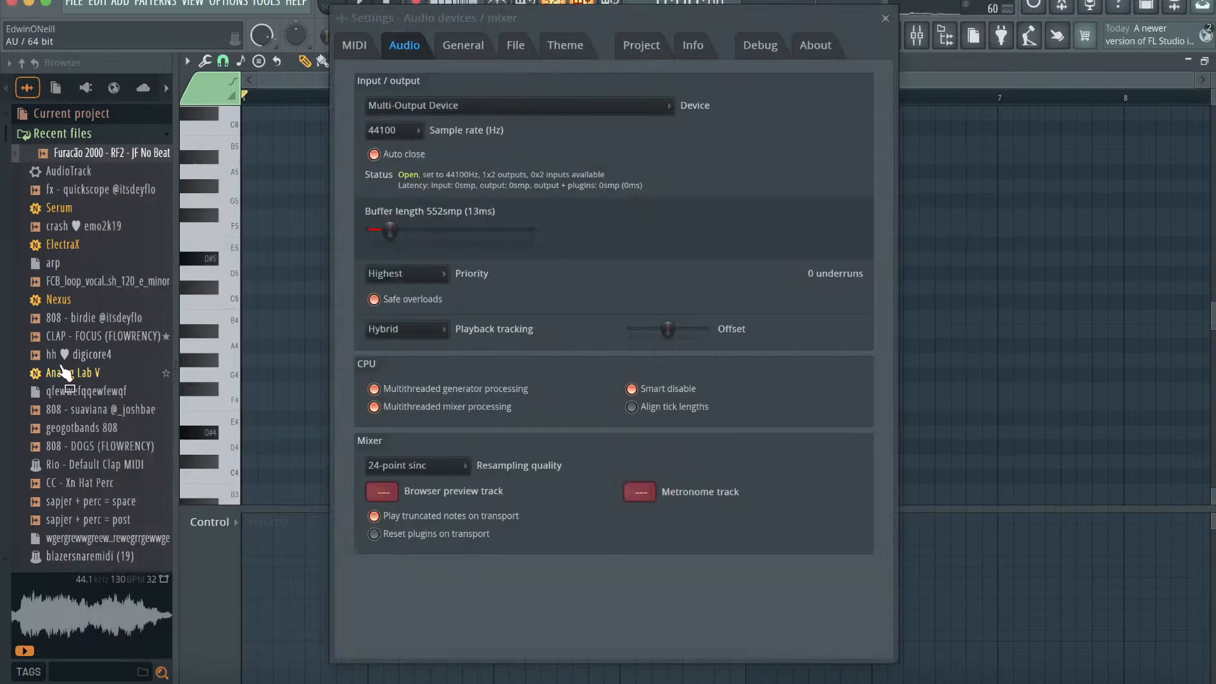
# - Close the audio settings and add the AU version of Lounge Lizard EP-4 as a new channel in the channel rack
pyautogui.click(885, 19)
pyautogui.click(897, 38)
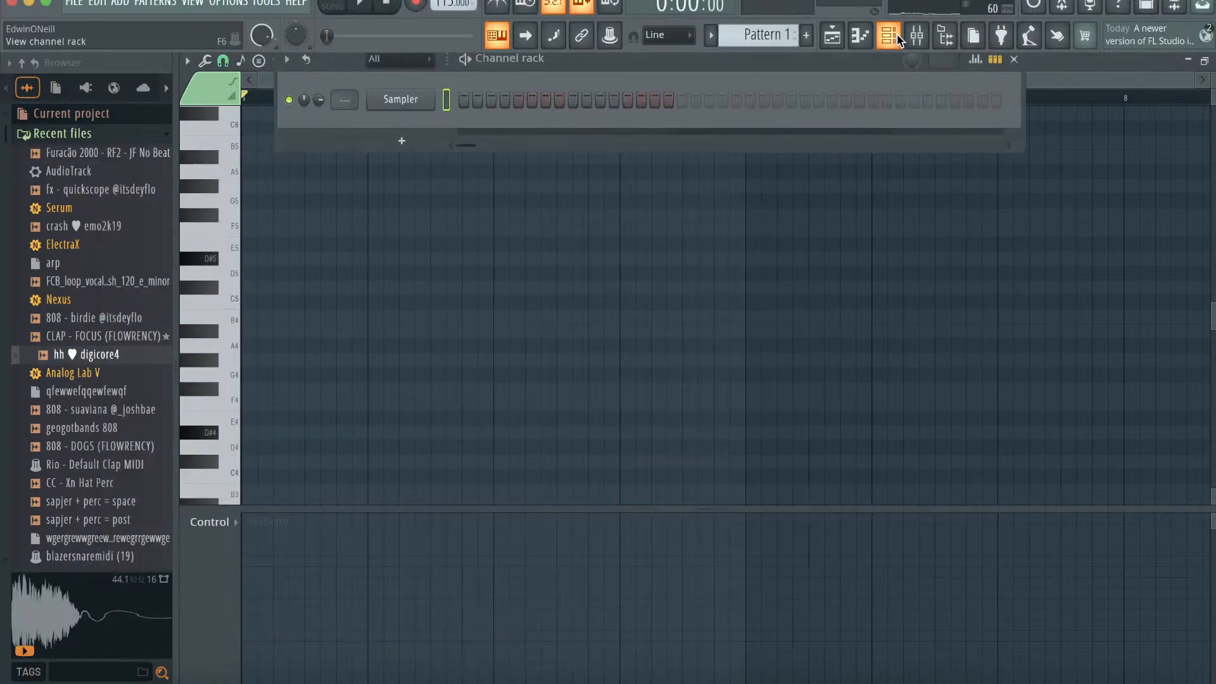
pyautogui.click(401, 141)
pyautogui.click(422, 20)
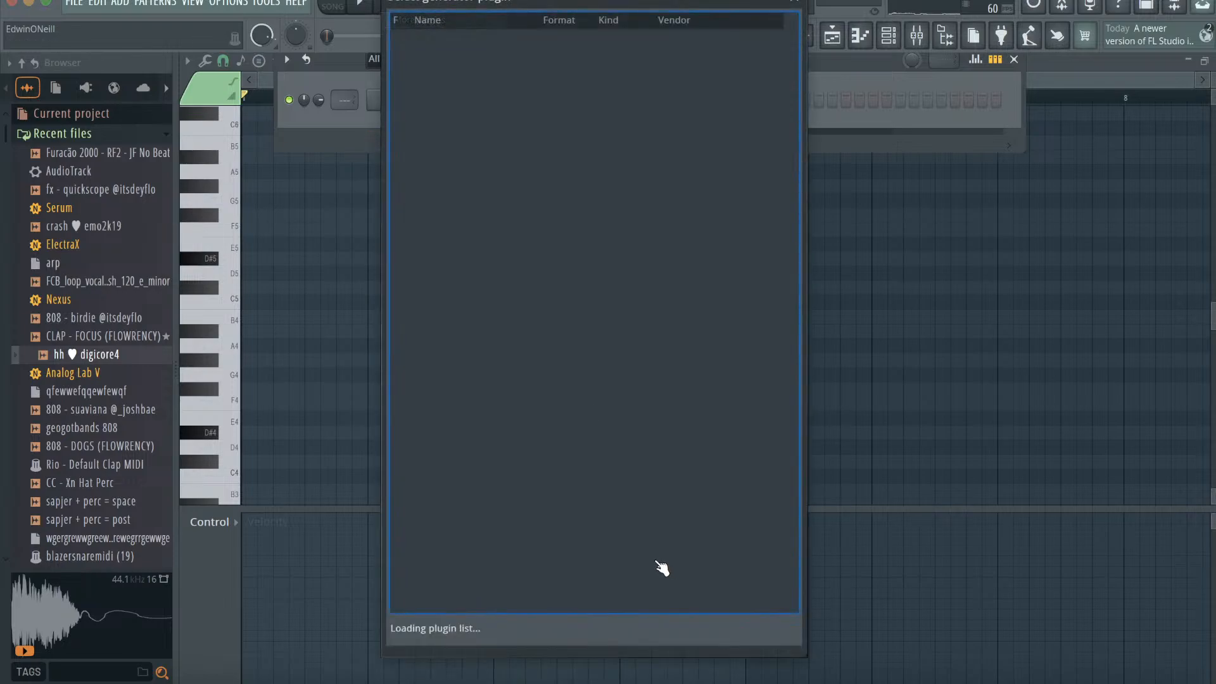
pyautogui.write('loung')
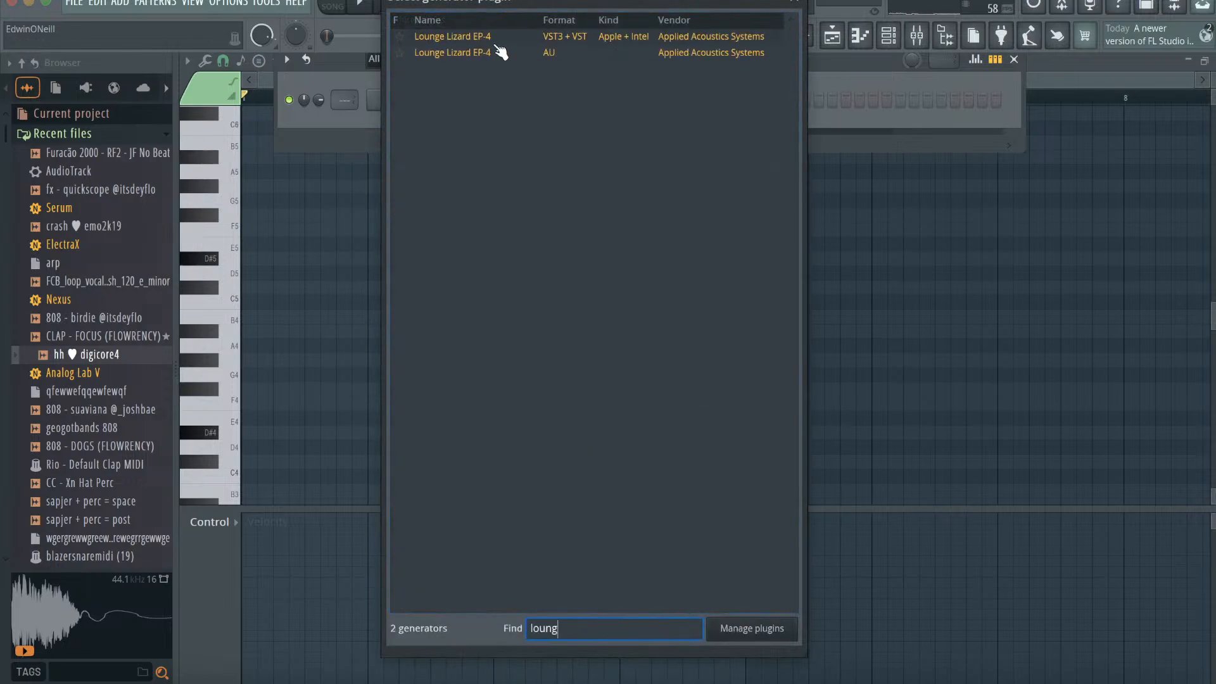
pyautogui.doubleClick(482, 53)
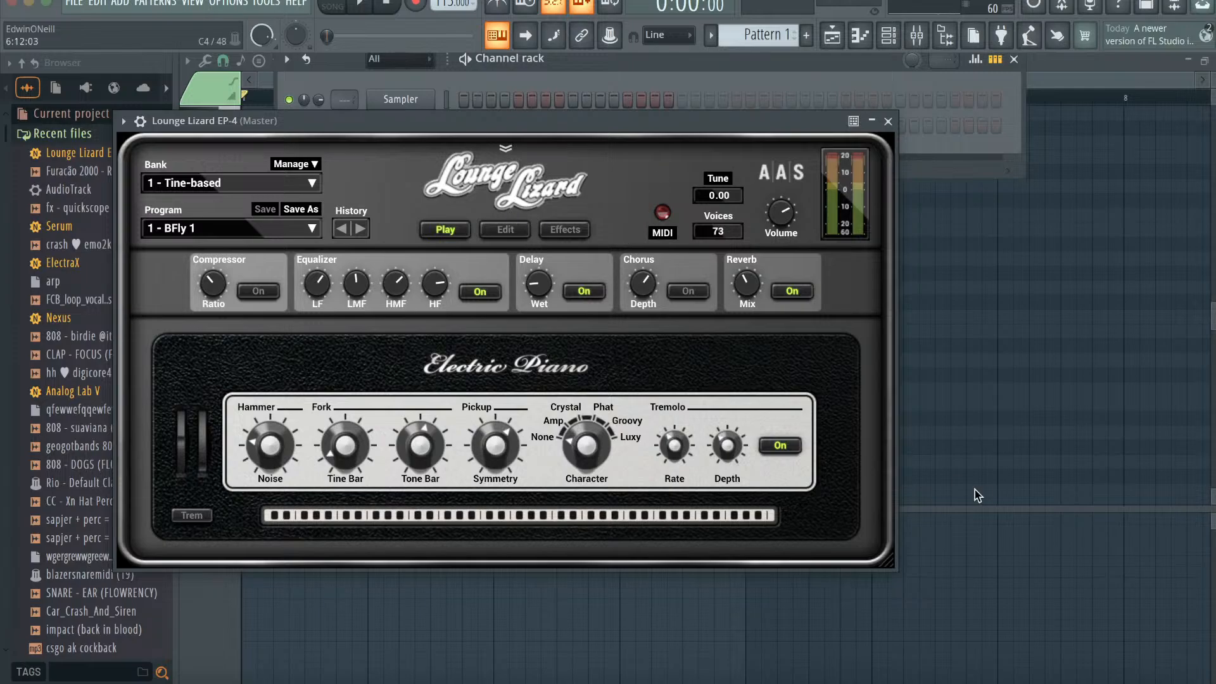
# - Switch to Discord, open the server containing the collabs channel, and join its General voice channel
pyautogui.click(831, 683)
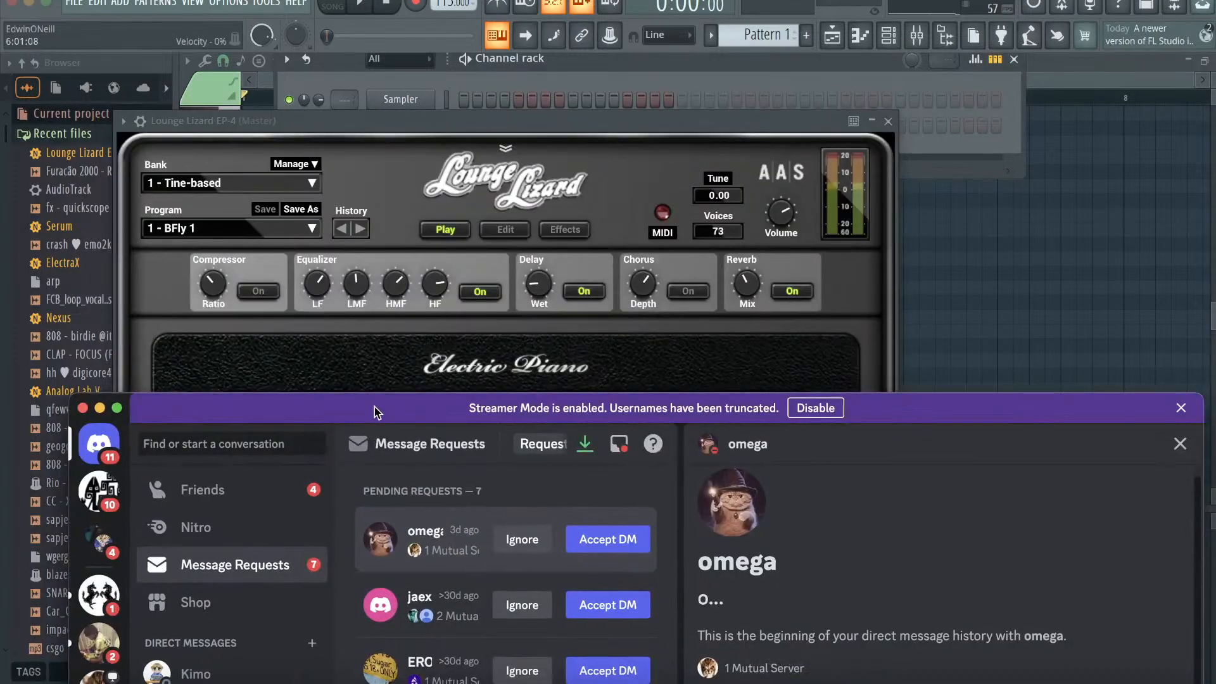
pyautogui.moveTo(375, 412); pyautogui.dragTo(373, 102)
pyautogui.scroll(-4, 94, 589)
pyautogui.scroll(-4, 94, 590)
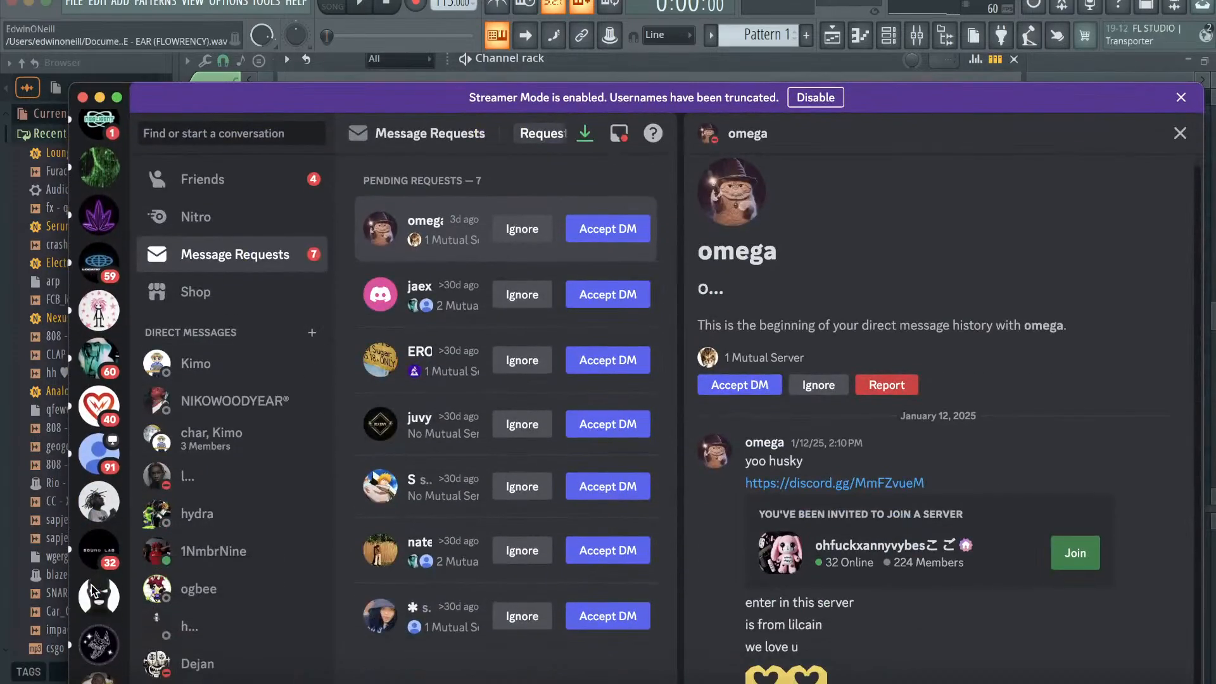
pyautogui.click(98, 637)
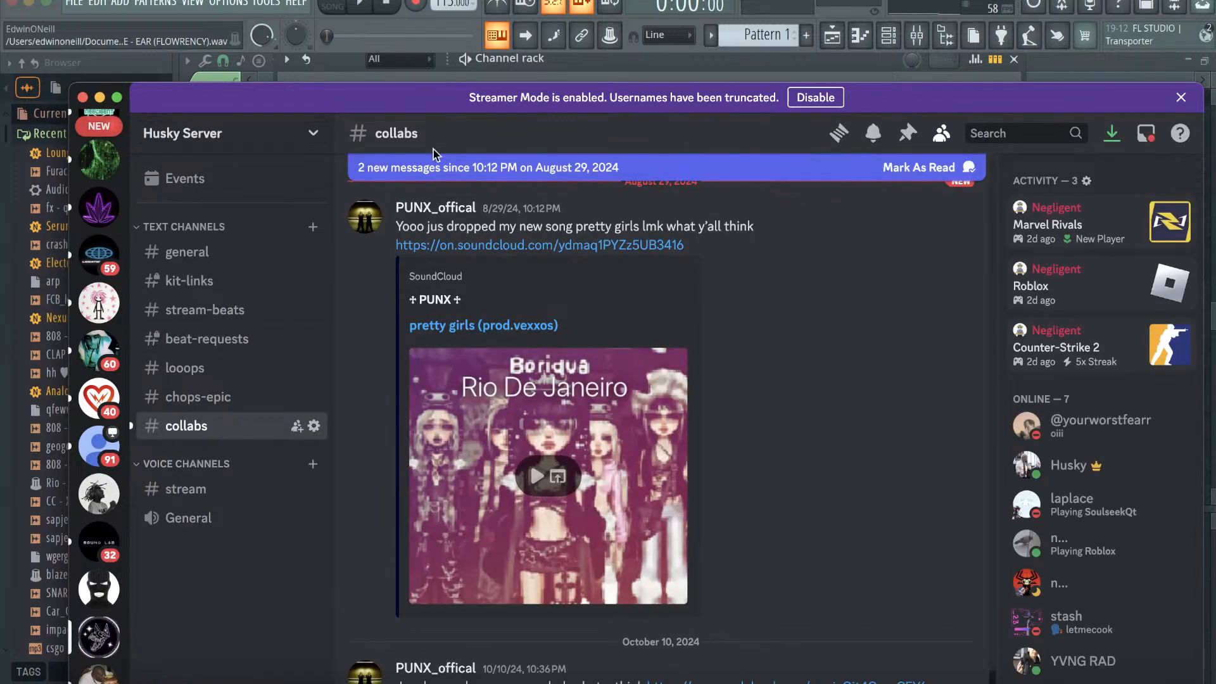
pyautogui.click(184, 519)
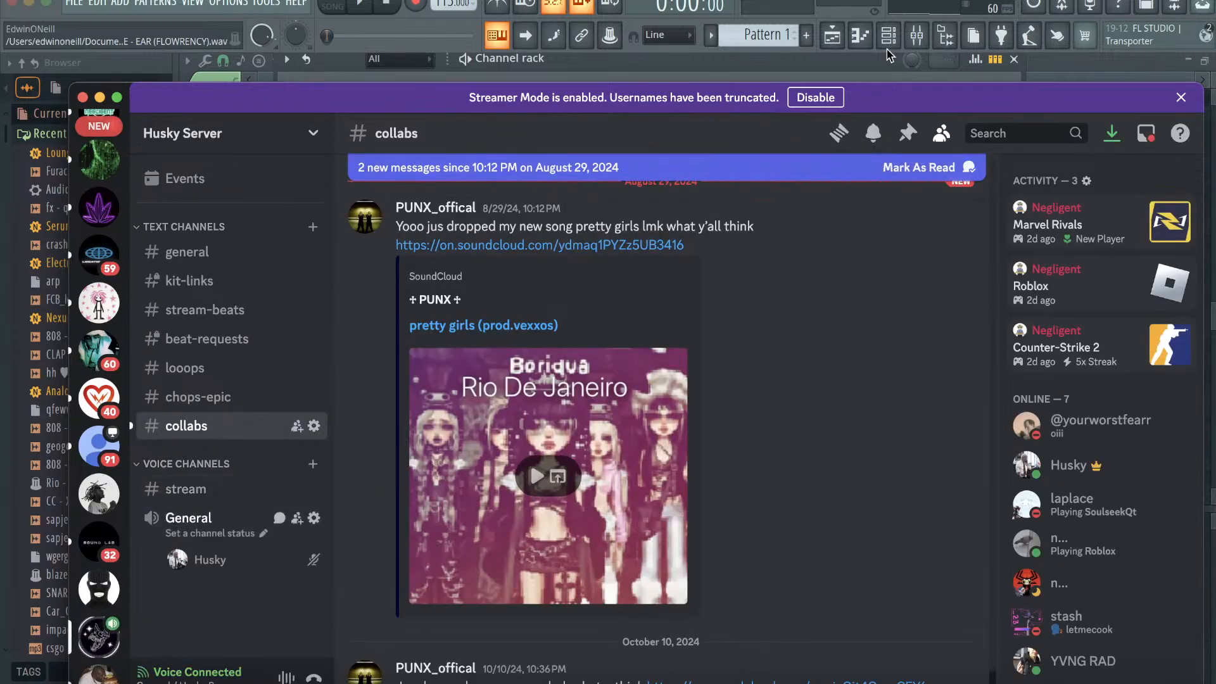
# - Back in FL Studio, place a quantized one-bar chord of D#4, F#4, A#4, C#5 and F5 at bar 1 of Lounge Lizard's piano roll
pyautogui.doubleClick(913, 103)
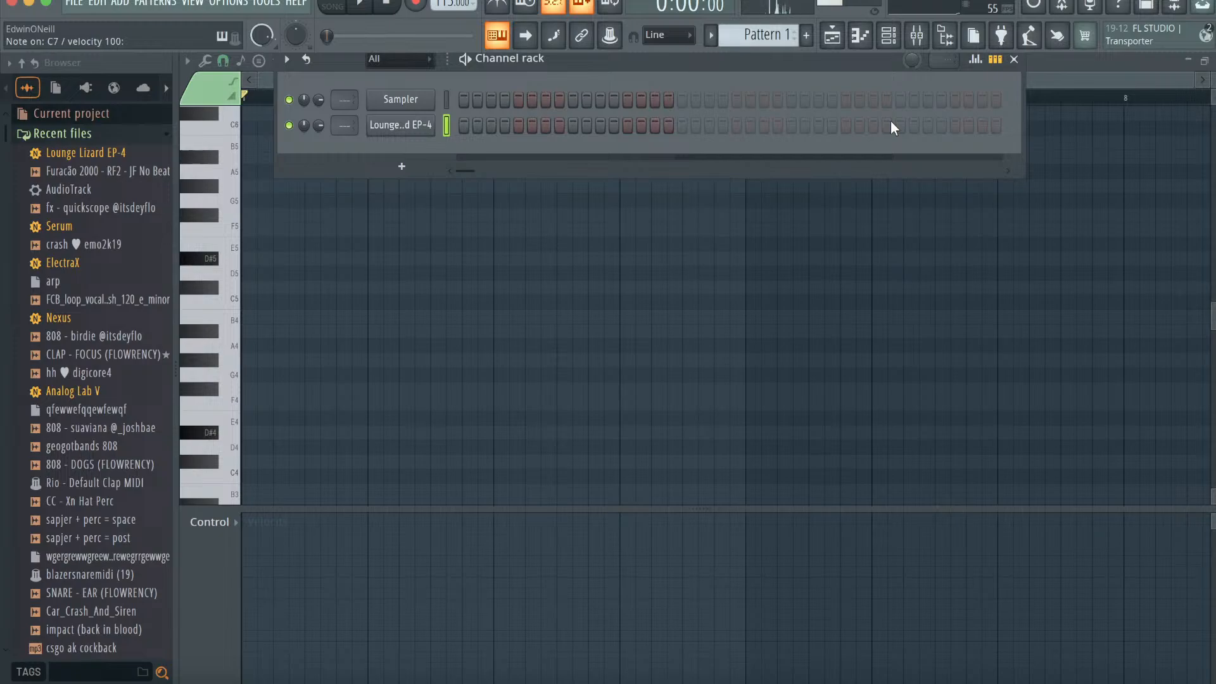
pyautogui.click(868, 40)
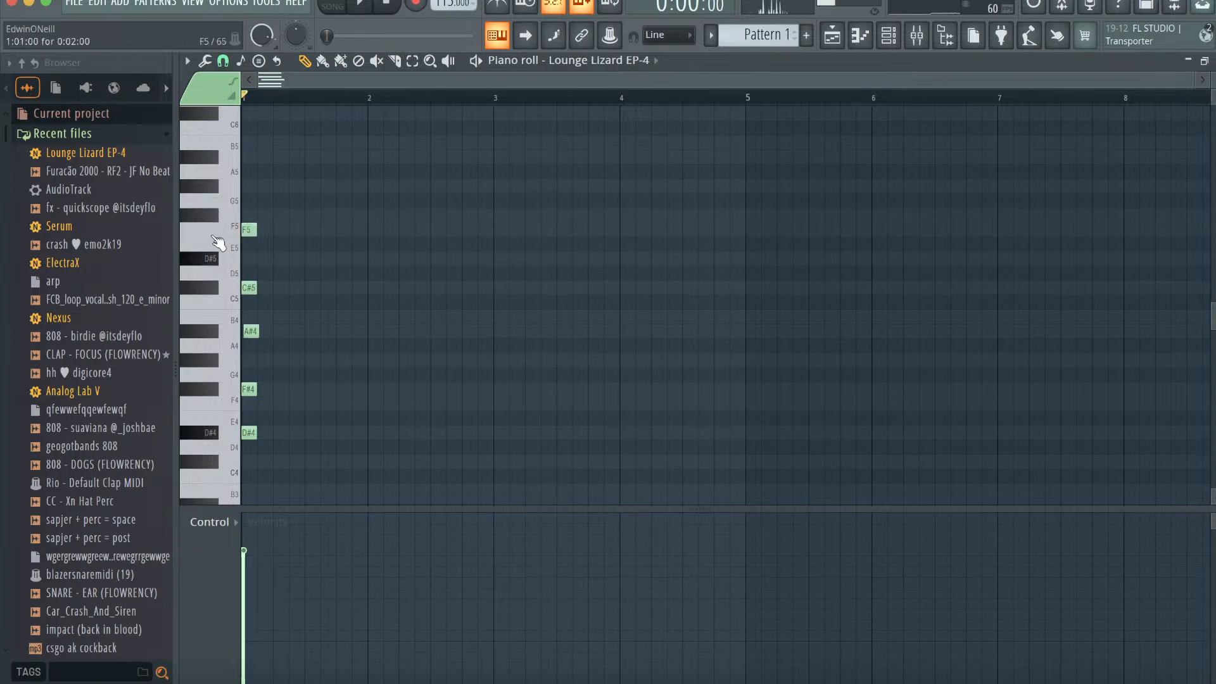
pyautogui.hotkey('alt', 'q')
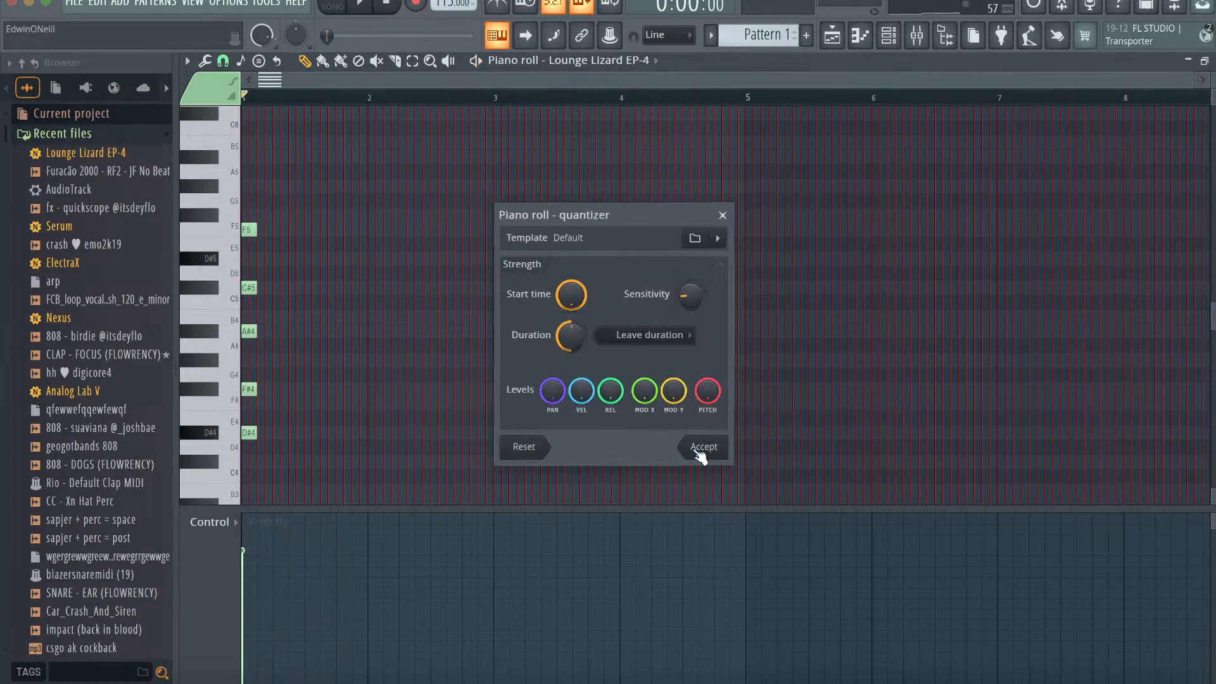
pyautogui.click(696, 447)
pyautogui.press('space')
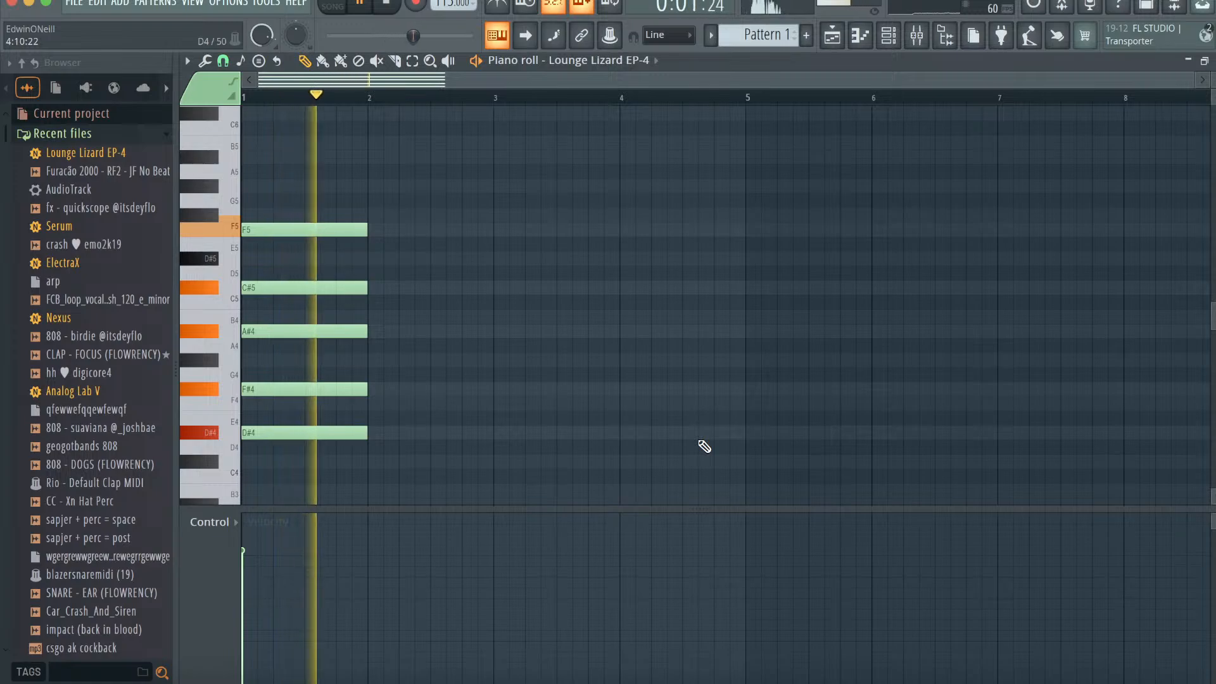
# - Duplicate the chord into bar 2 and lower the velocity of all notes to about 59%
pyautogui.hotkey('ctrl', 'b')
pyautogui.press('space')
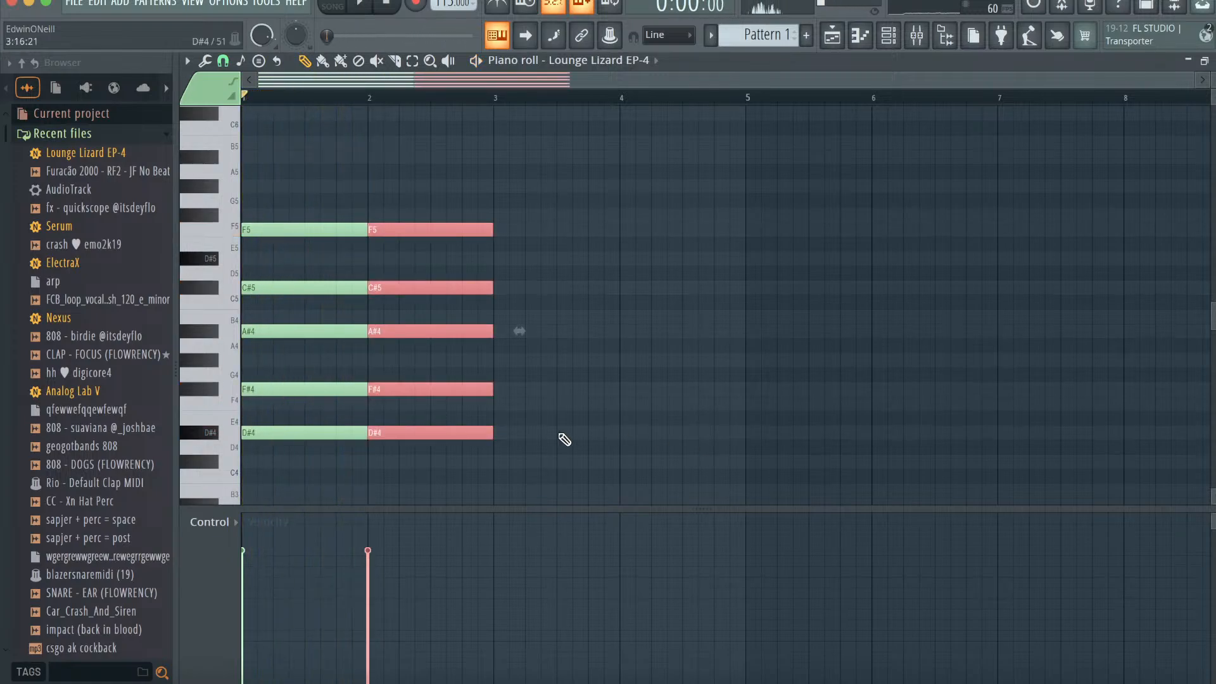
pyautogui.hotkey('ctrl', 'a')
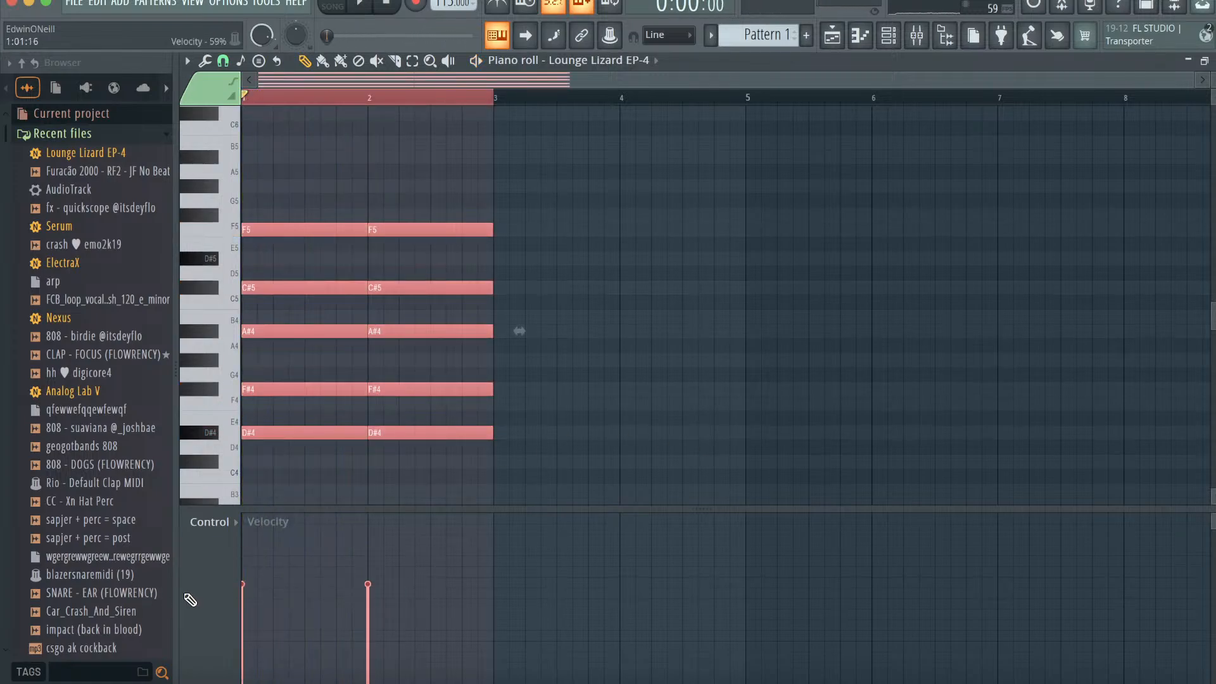
pyautogui.press('space')
pyautogui.keyDown('ctrl'); pyautogui.click(360, 98); pyautogui.keyUp('ctrl')
pyautogui.press('space')
pyautogui.press('space')
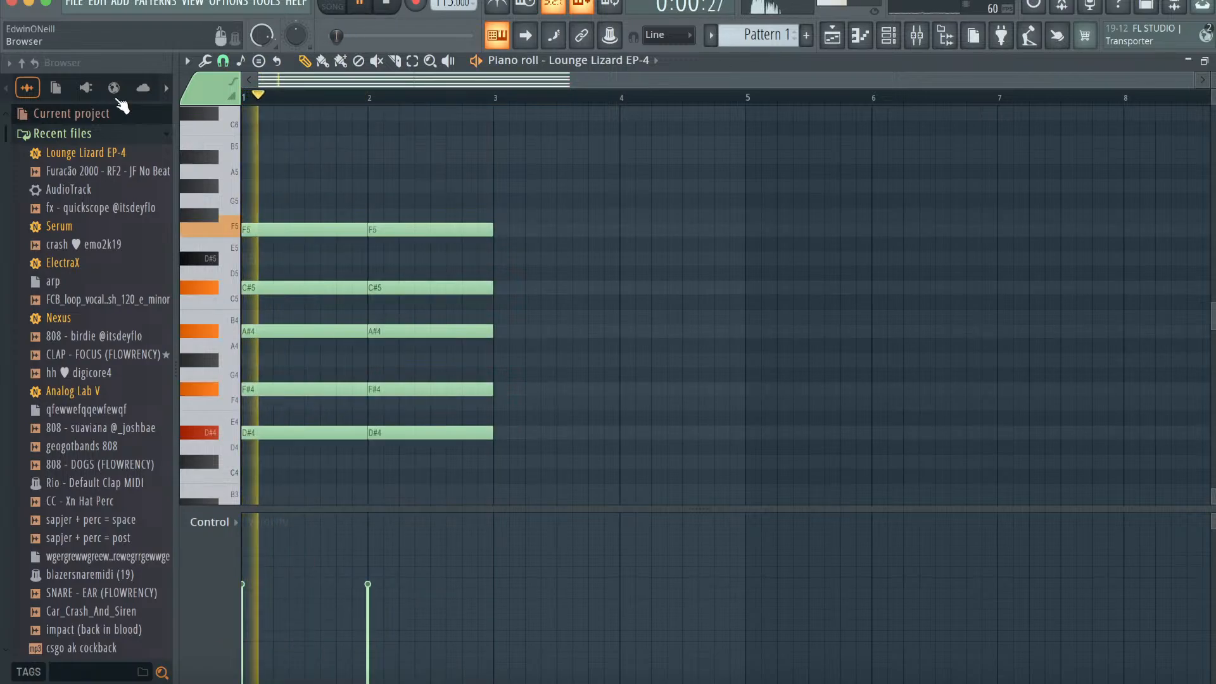
# - Duplicate the two chord bars into bars 3 and 4 and transpose the copies up five semitones
pyautogui.hotkey('ctrl', 'b')
pyautogui.press('Up')
pyautogui.press('Up')
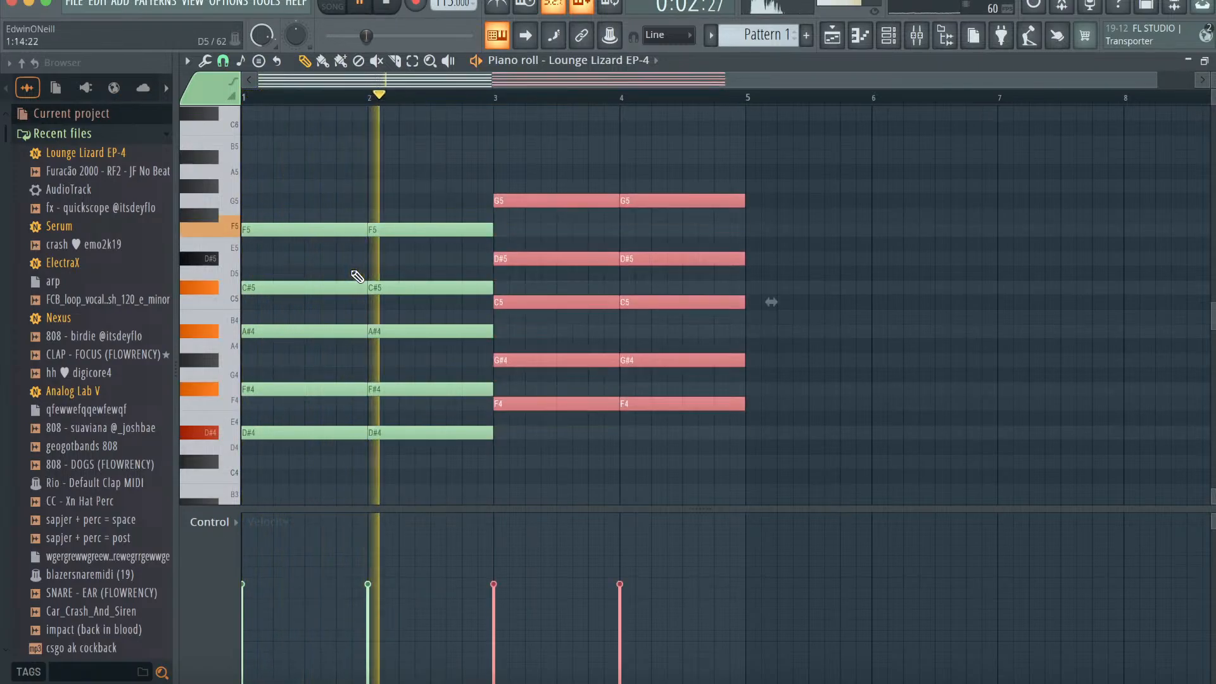
pyautogui.press('Up')
pyautogui.press('Up')
pyautogui.press('Up')
pyautogui.press('space')
pyautogui.press('space')
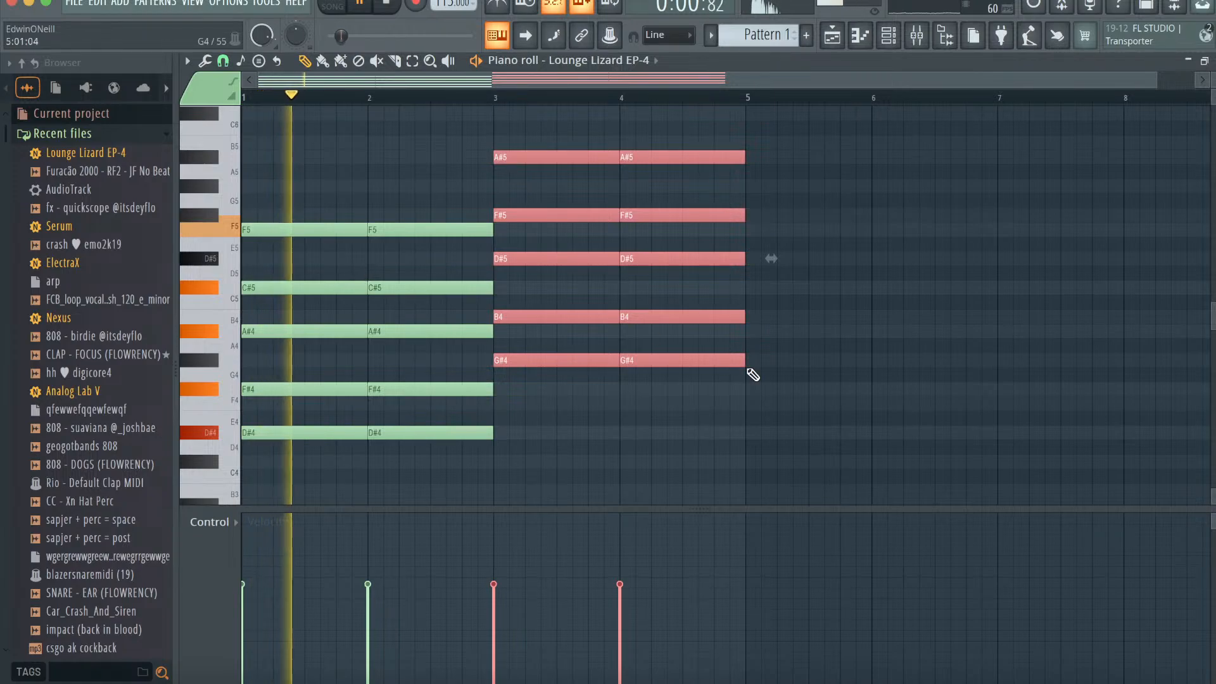
pyautogui.keyDown('ctrl'); pyautogui.click(645, 184); pyautogui.keyUp('ctrl')
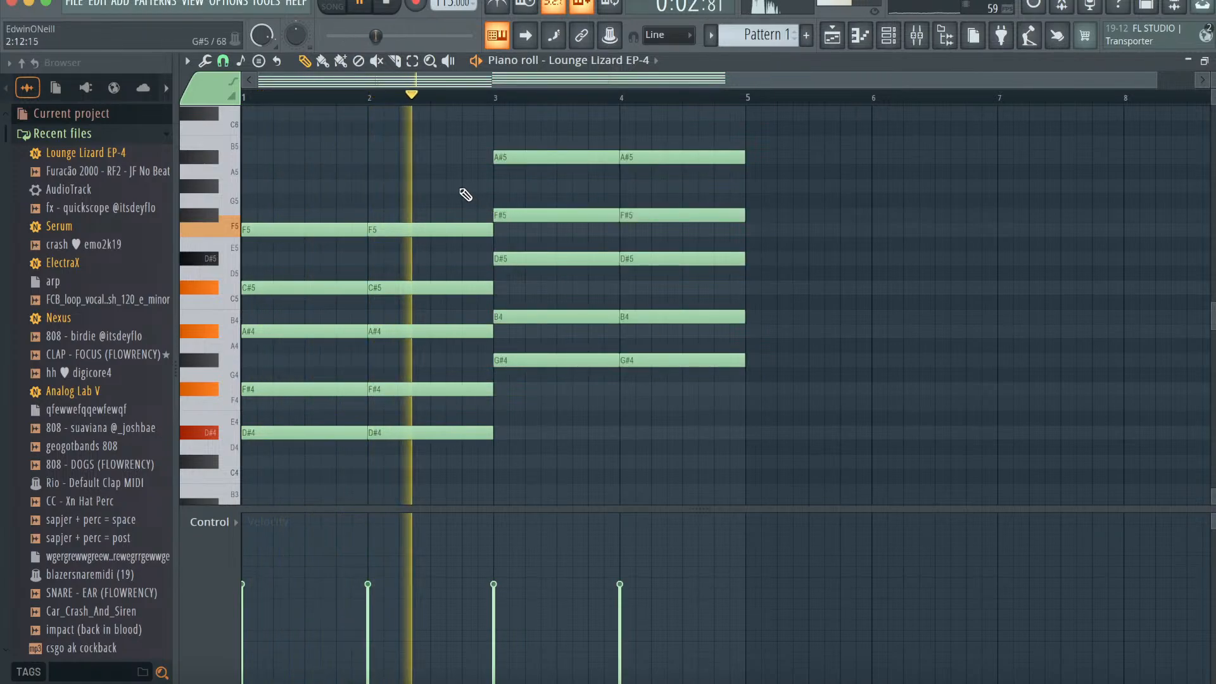
# - Add short G#5 notes near the ends of bars 2 and 4, follow the second with F5, and quantize the notes
pyautogui.click(467, 187)
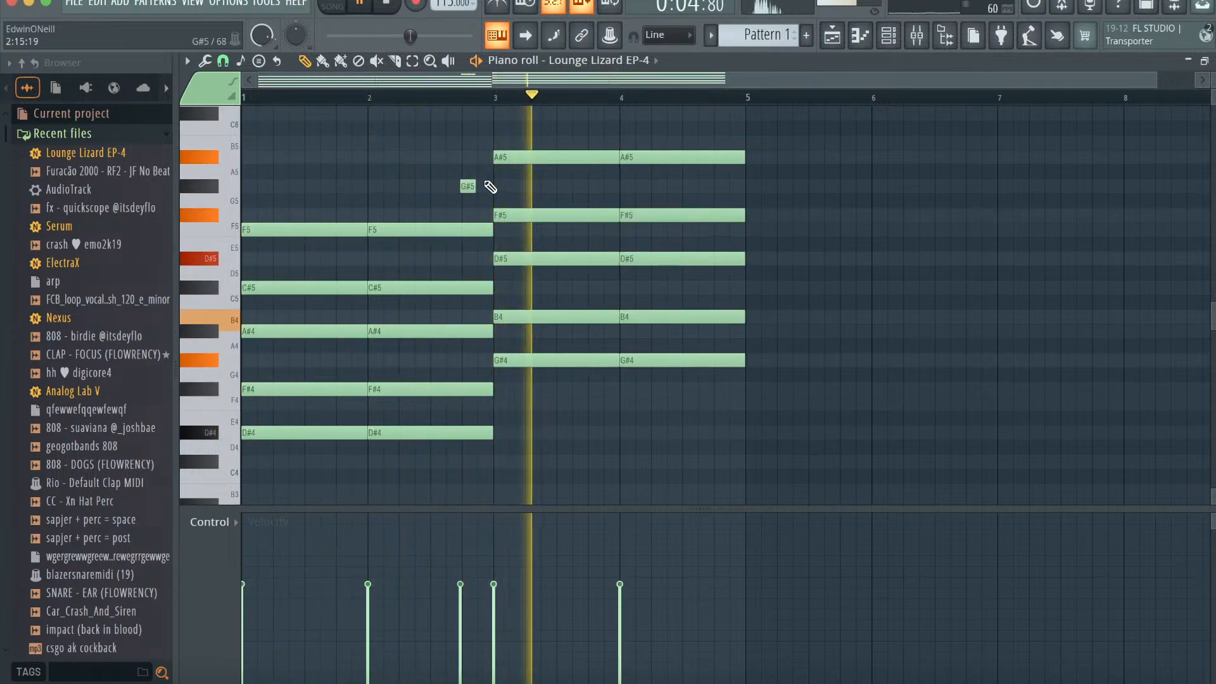
pyautogui.click(705, 187)
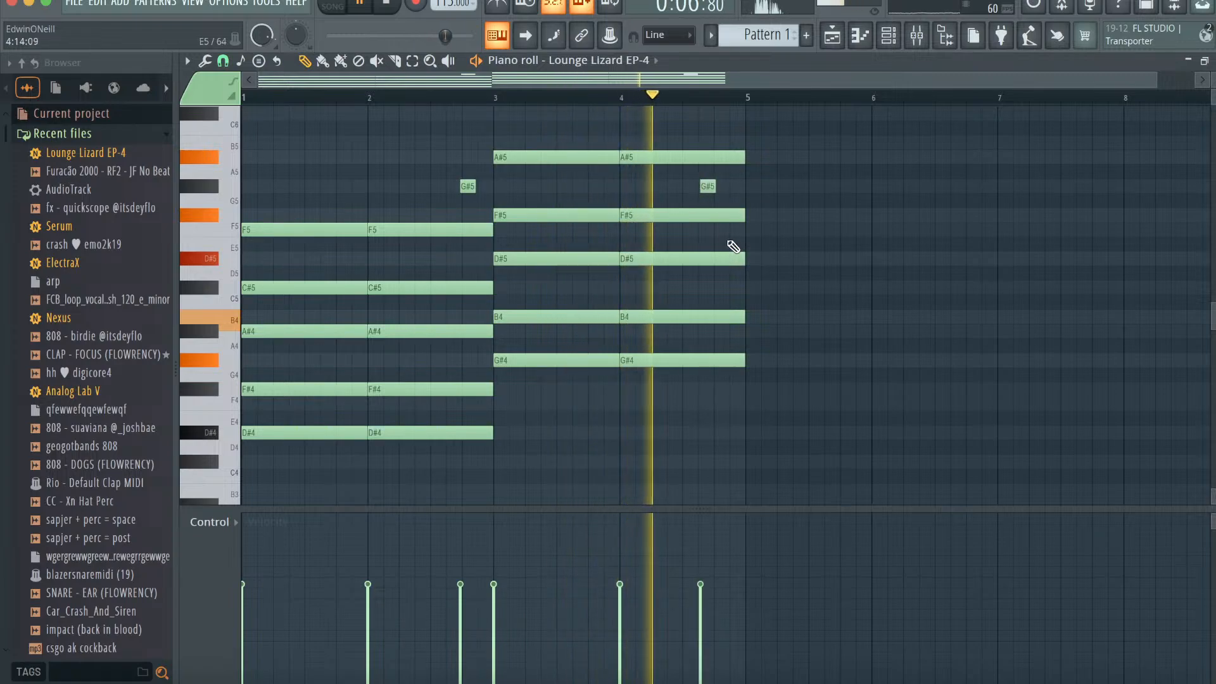
pyautogui.hotkey('alt', 'q')
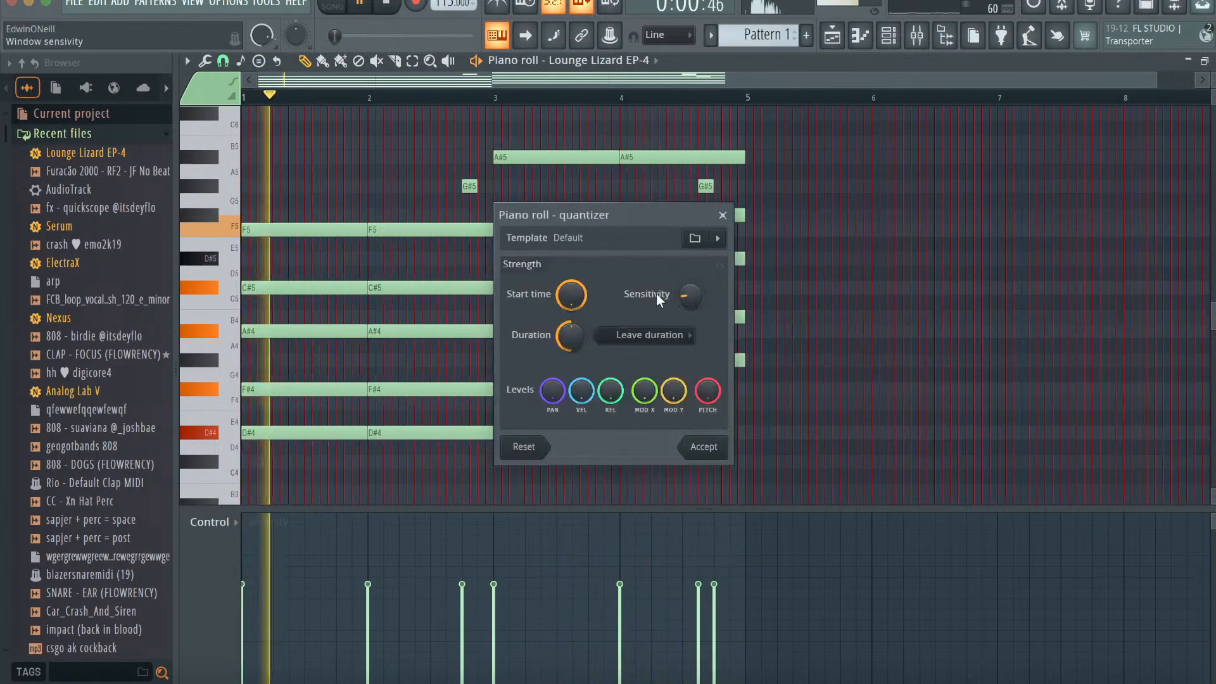
pyautogui.click(708, 447)
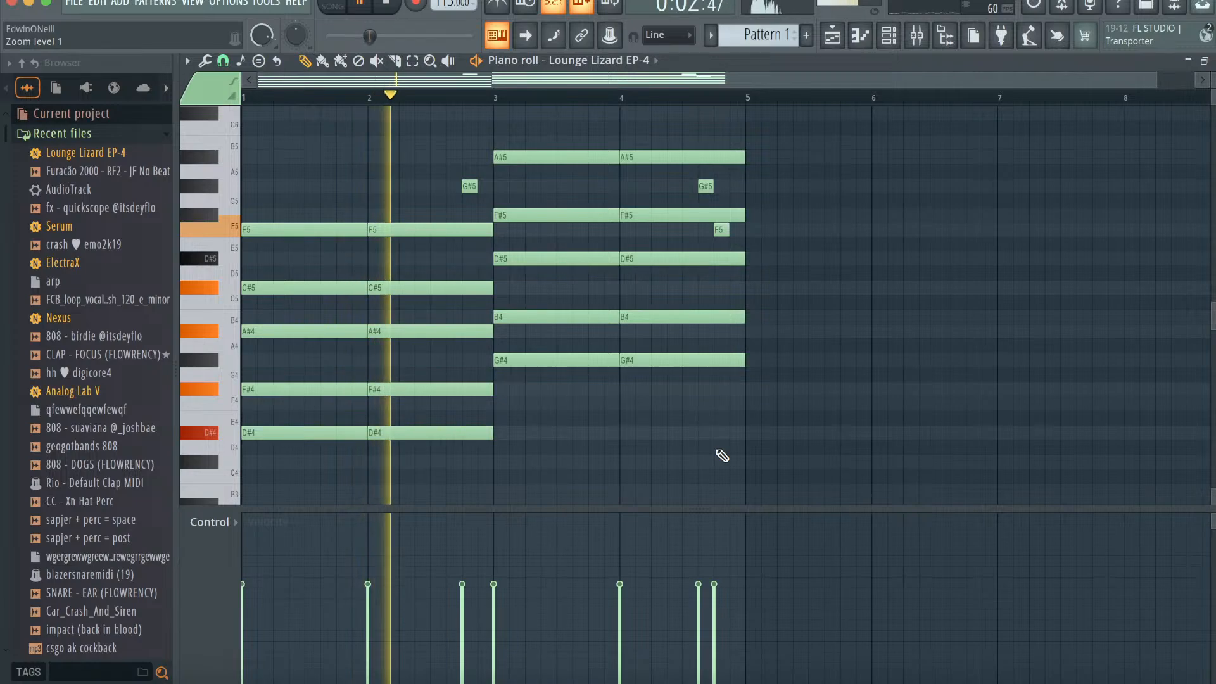
# - Duplicate the four-bar chord progression so that it repeats from bar 5
pyautogui.moveTo(1138, 80); pyautogui.dragTo(924, 78)
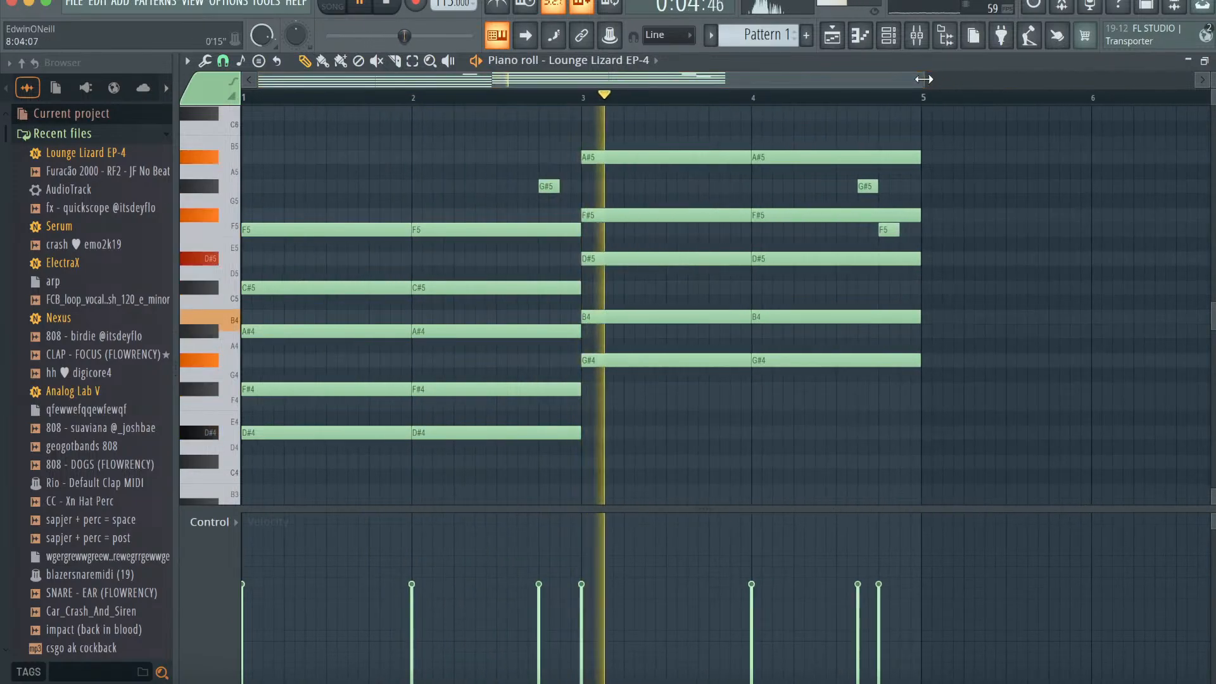
pyautogui.hotkey('ctrl', 'b')
pyautogui.hotkey('ctrl', 'd')
# - Write a bar 1 melody above the chords with the notes F6, F#6, D#6, C#6, A#5, A#5 and G#5
pyautogui.hscroll(-8, 903, 429)
pyautogui.scroll(4, 903, 429)
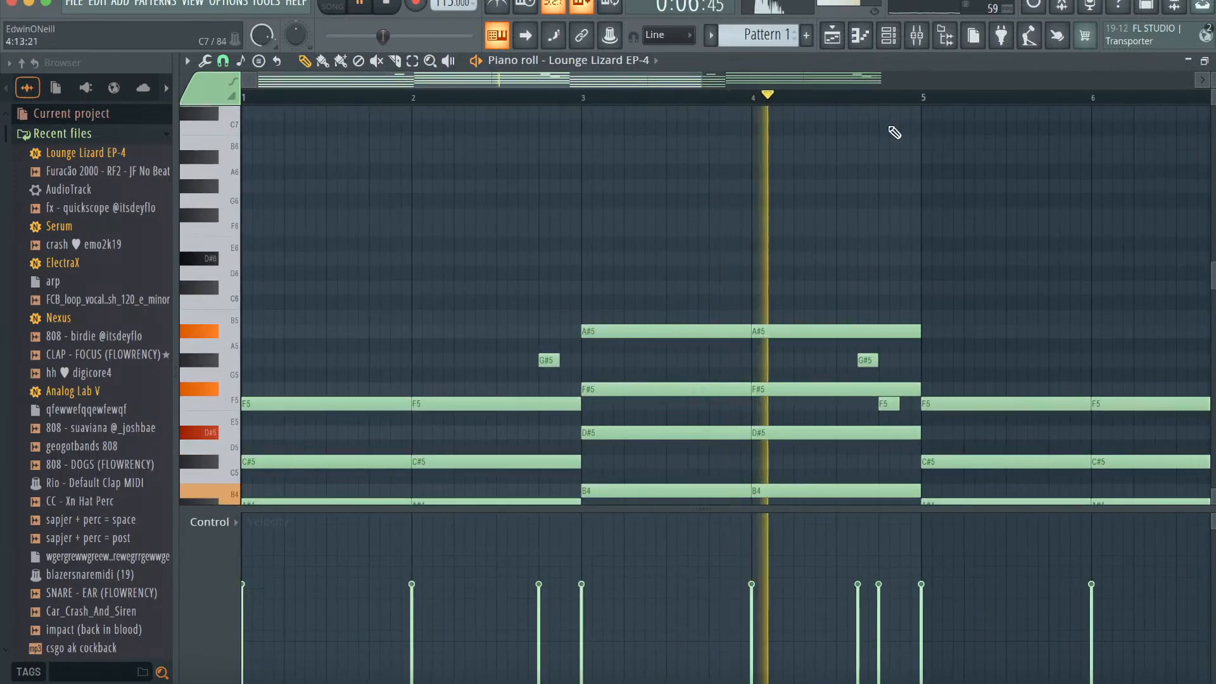
pyautogui.scroll(3, 295, 203)
pyautogui.click(254, 242)
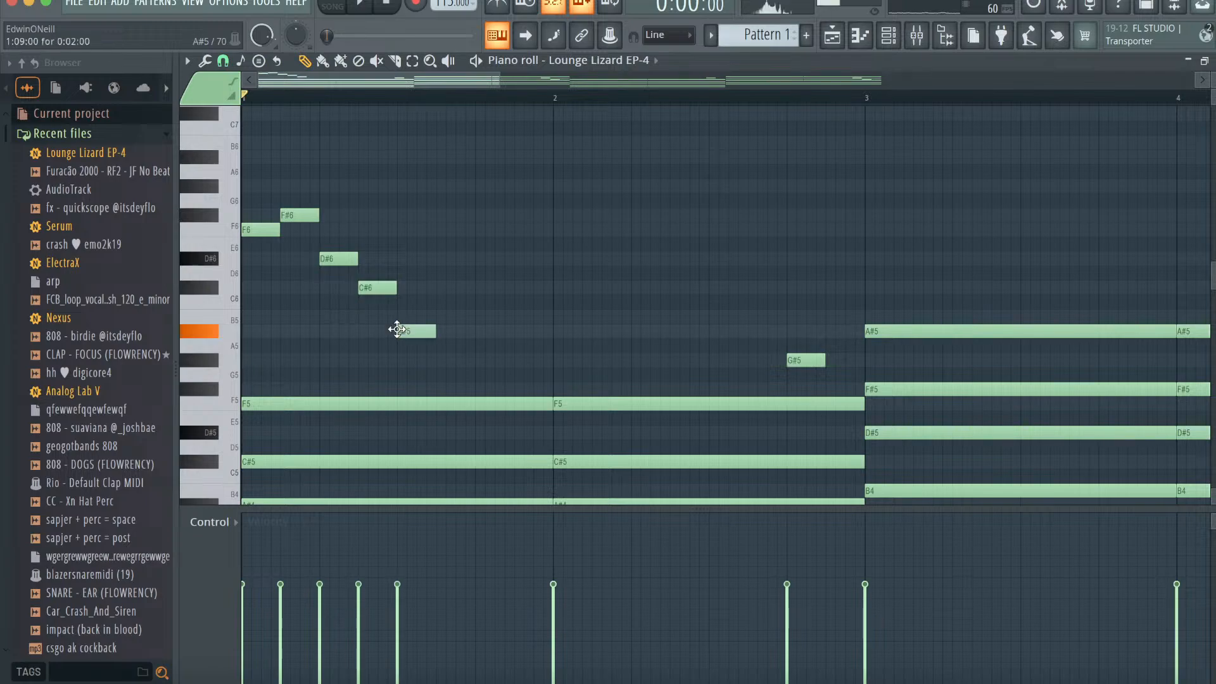
pyautogui.press('space')
pyautogui.click(486, 331)
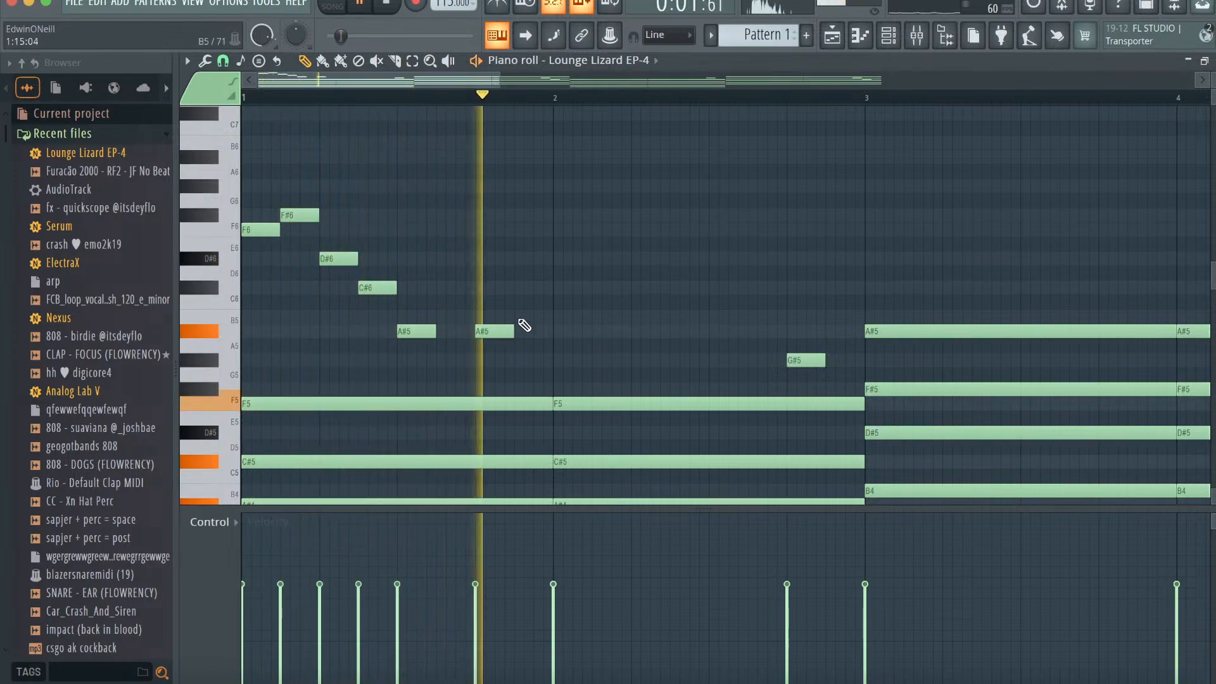
pyautogui.click(530, 361)
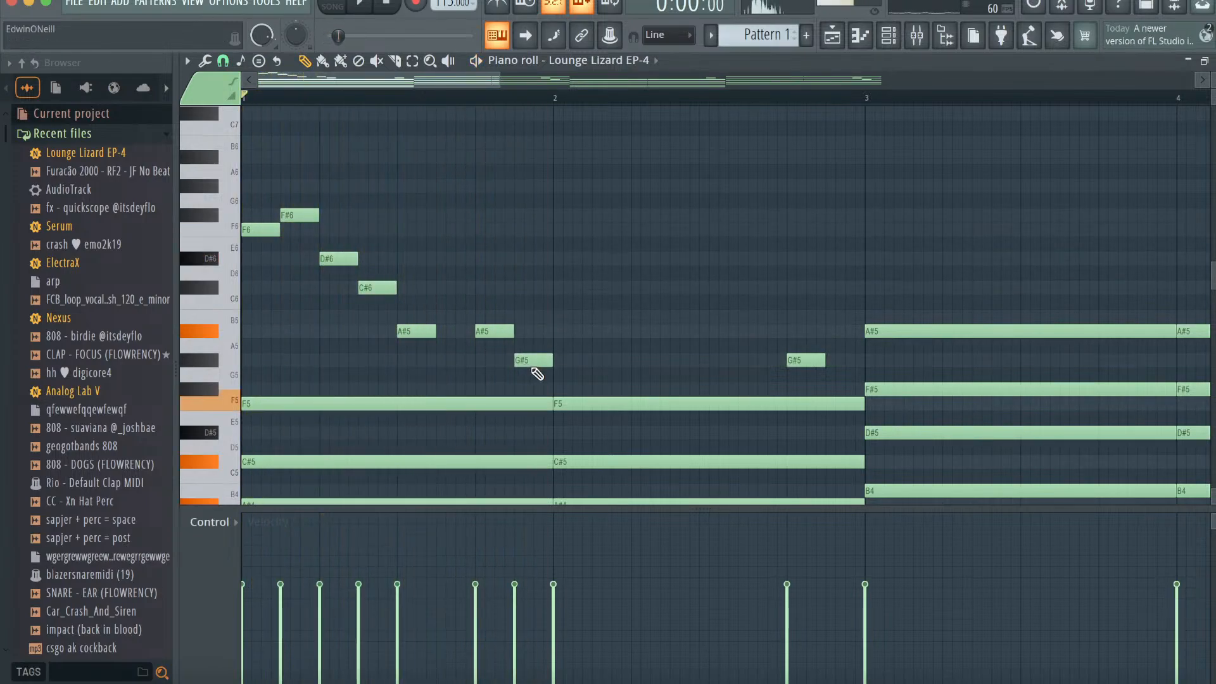
pyautogui.press('space')
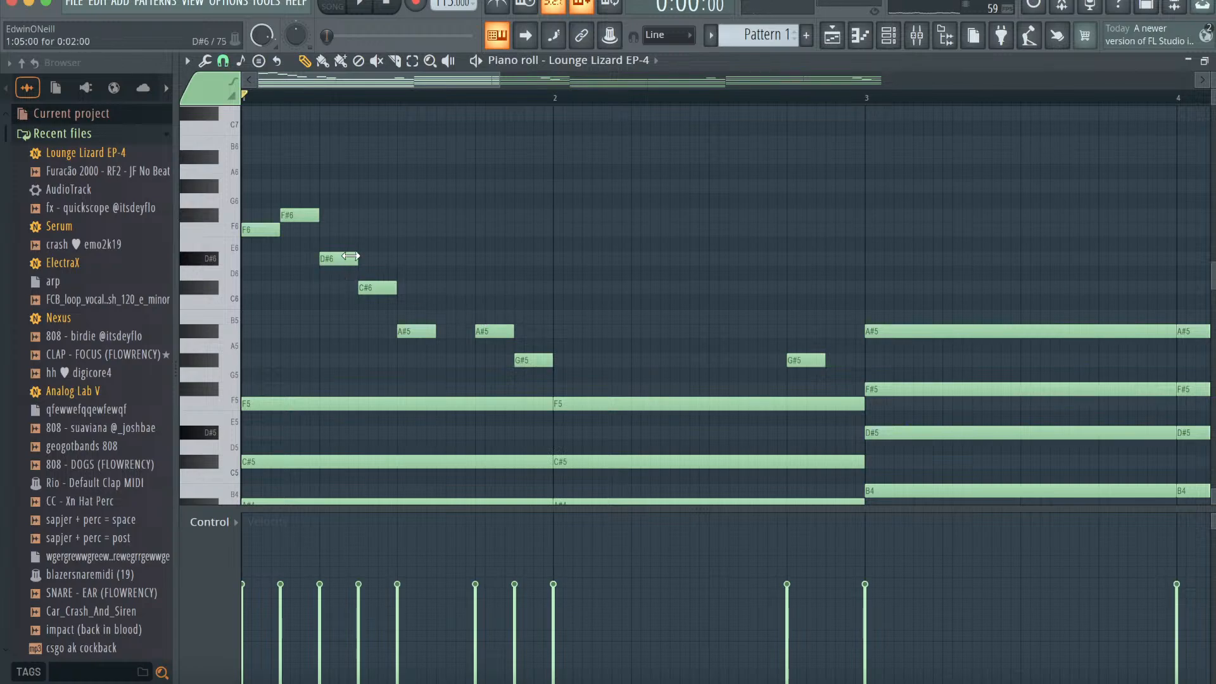
# - Rework the bar 1 melody with a quick rising C#6, D#6, F6, F#6 run and add three short A#5 notes in bar 2
pyautogui.click(376, 215)
pyautogui.press('space')
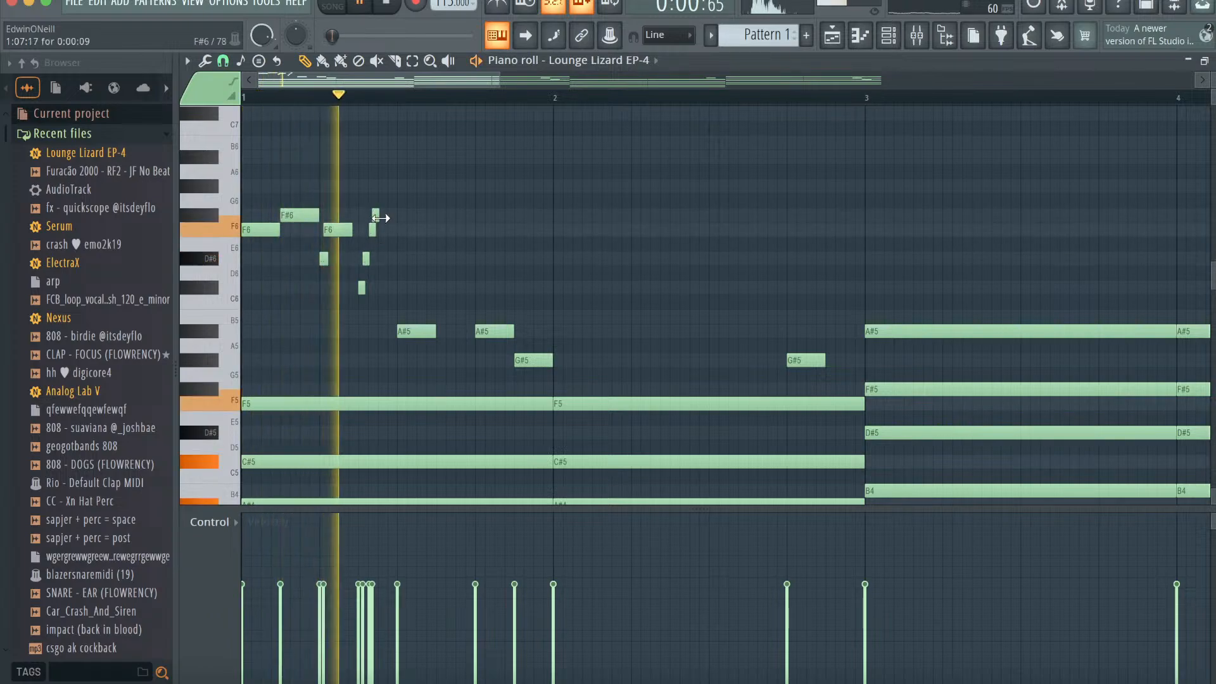
pyautogui.click(638, 331)
pyautogui.click(676, 331)
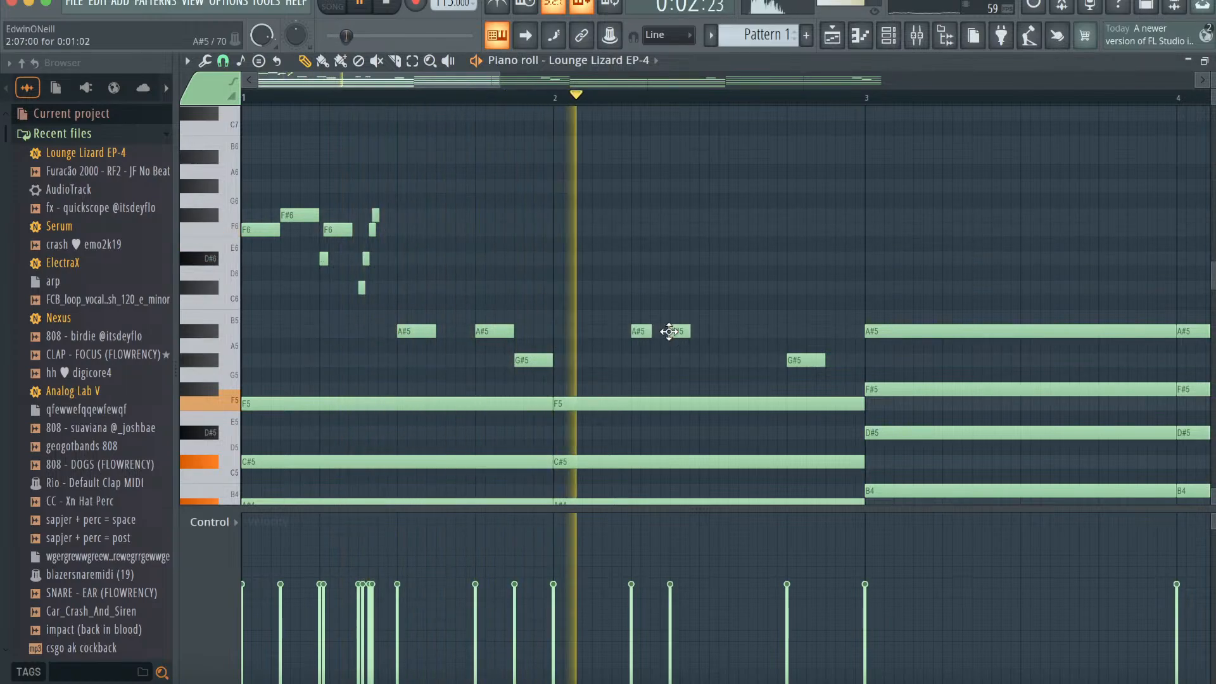
pyautogui.click(715, 331)
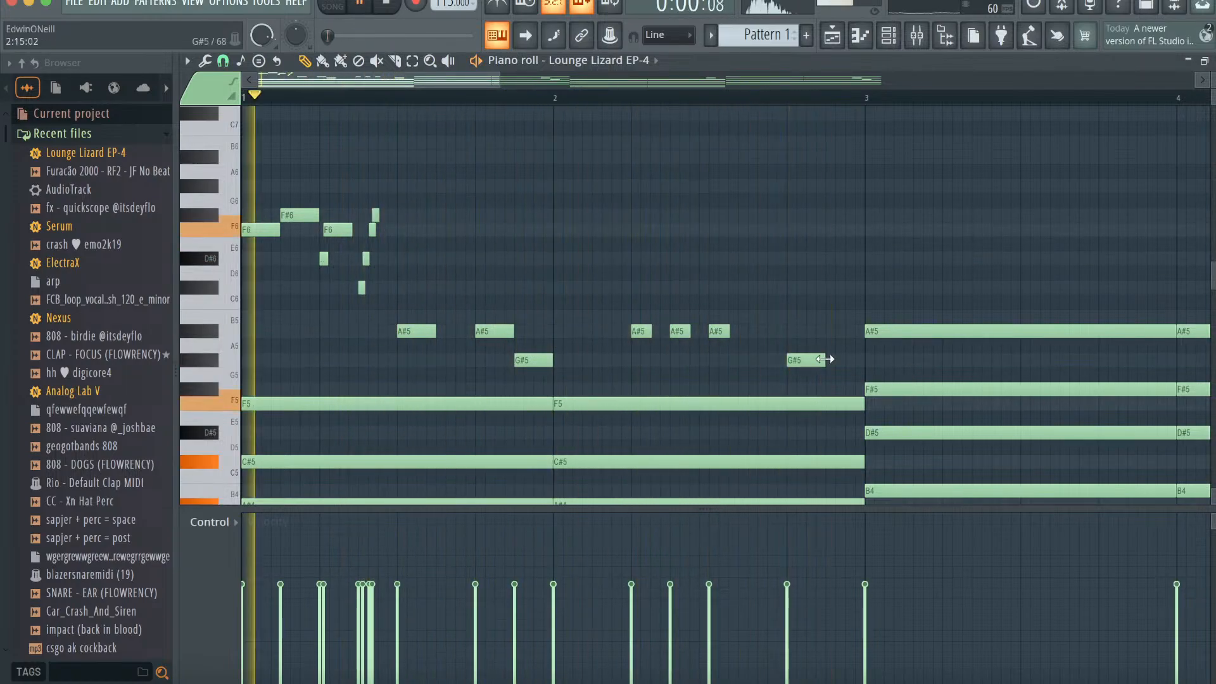
# - Lengthen the G#5 near the end of bar 2 into bar 3 and add long F#6, F6, D#6 and A#5 notes over bars 3 and 4
pyautogui.moveTo(825, 360); pyautogui.dragTo(917, 359)
pyautogui.scroll(3, 916, 359)
pyautogui.click(704, 258)
pyautogui.click(855, 273)
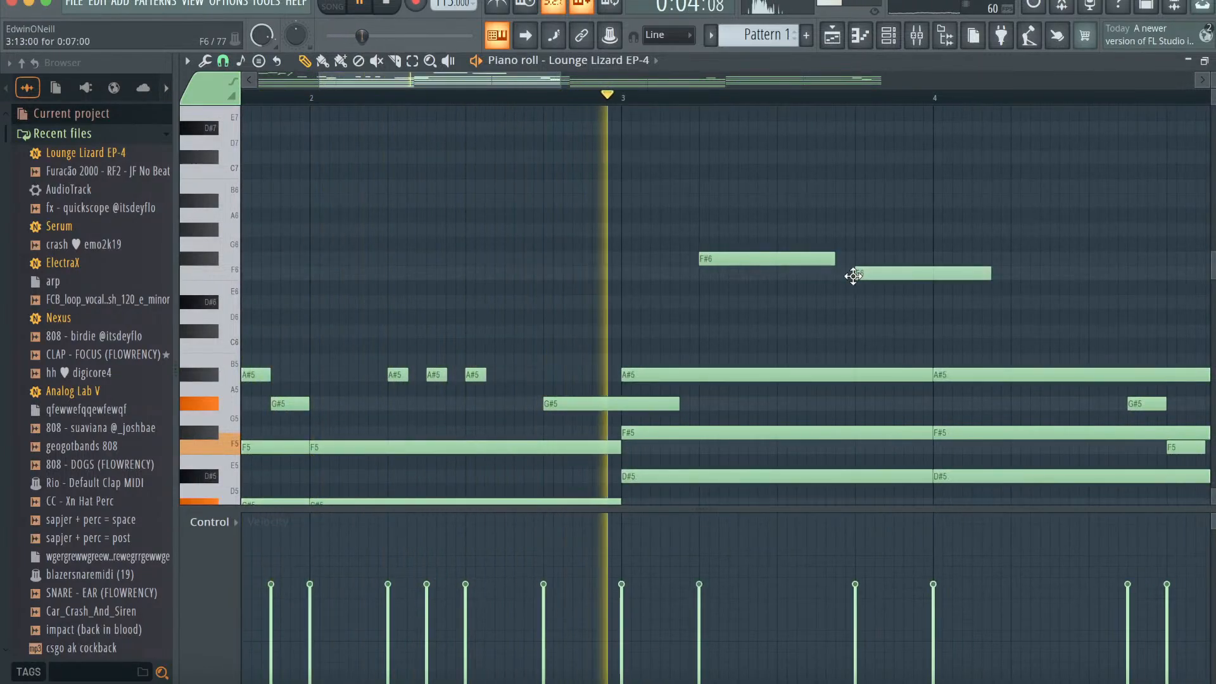
pyautogui.click(763, 302)
pyautogui.click(921, 359)
pyautogui.scroll(-3, 1032, 380)
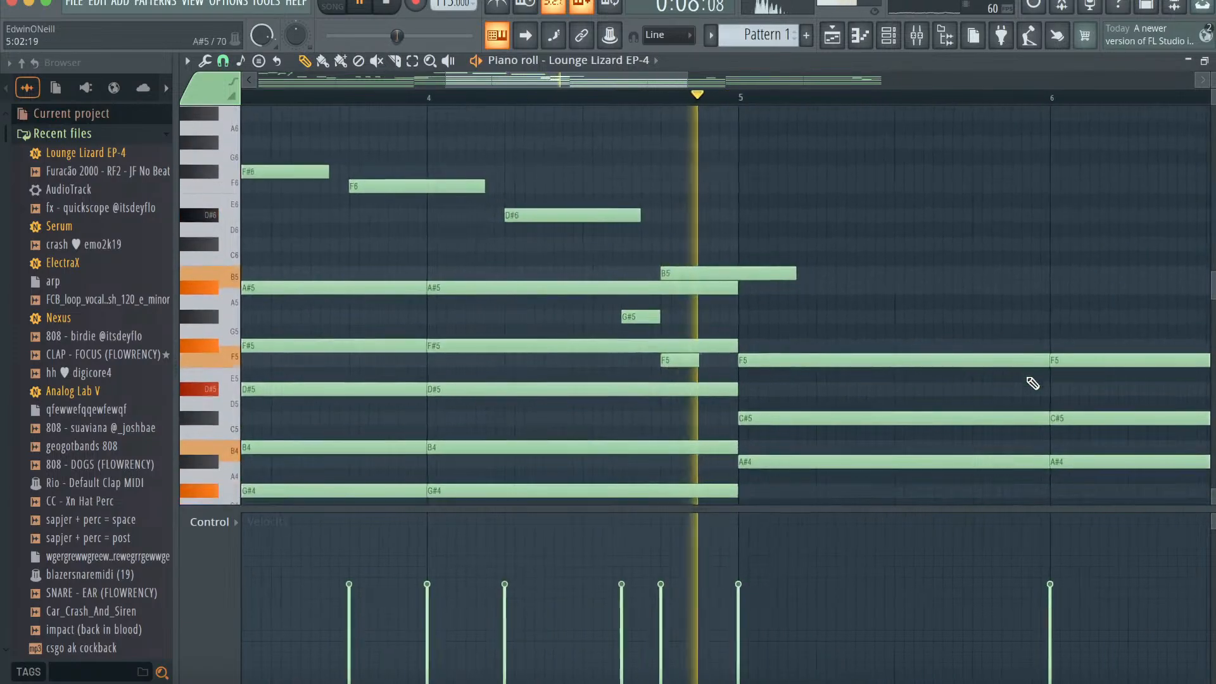
pyautogui.moveTo(725, 291); pyautogui.dragTo(725, 294)
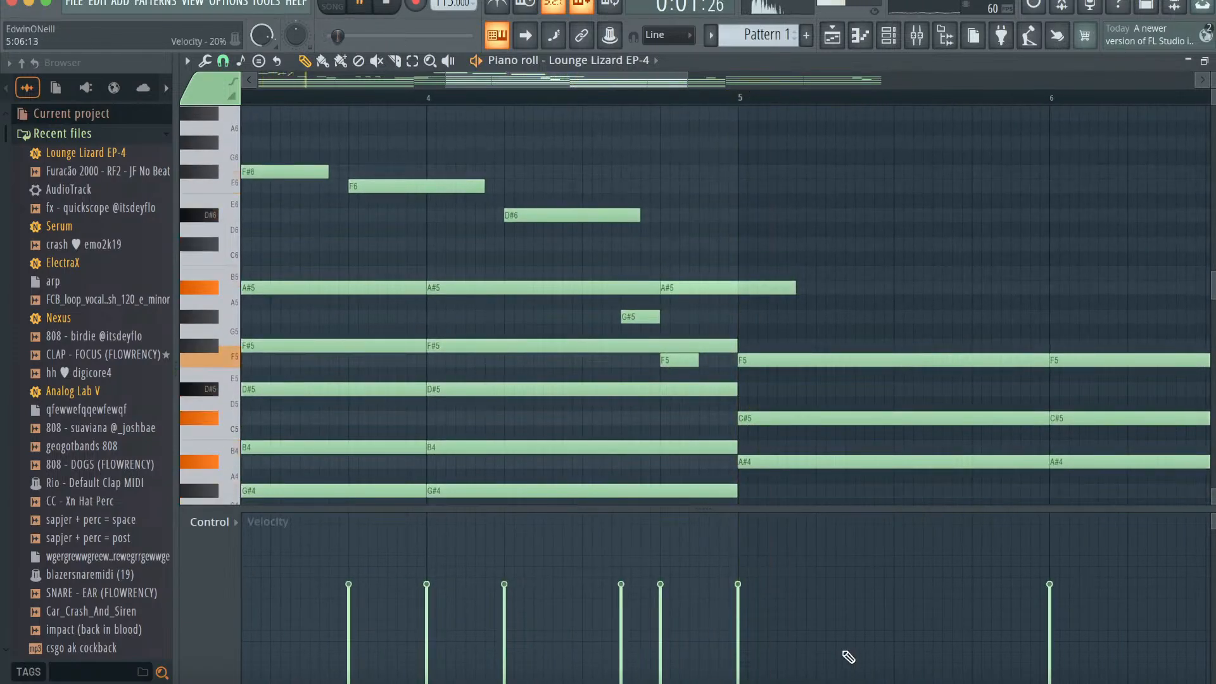
# - Play back the melody and add a long F6 note in the second half of bar 2
pyautogui.click(831, 680)
pyautogui.moveTo(513, 478)
pyautogui.mouseDown()
pyautogui.moveTo(514, 195)
pyautogui.moveTo(511, 493)
pyautogui.mouseUp()
pyautogui.moveTo(581, 81); pyautogui.dragTo(578, 81)
pyautogui.press('space')
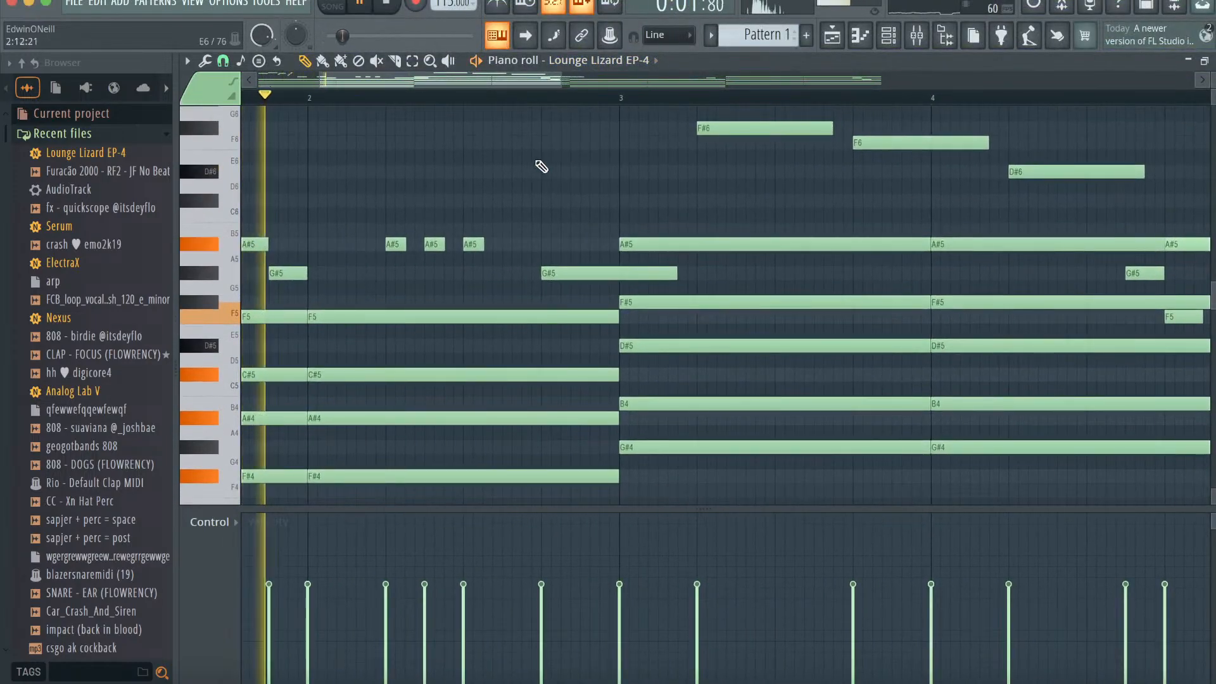
pyautogui.click(504, 142)
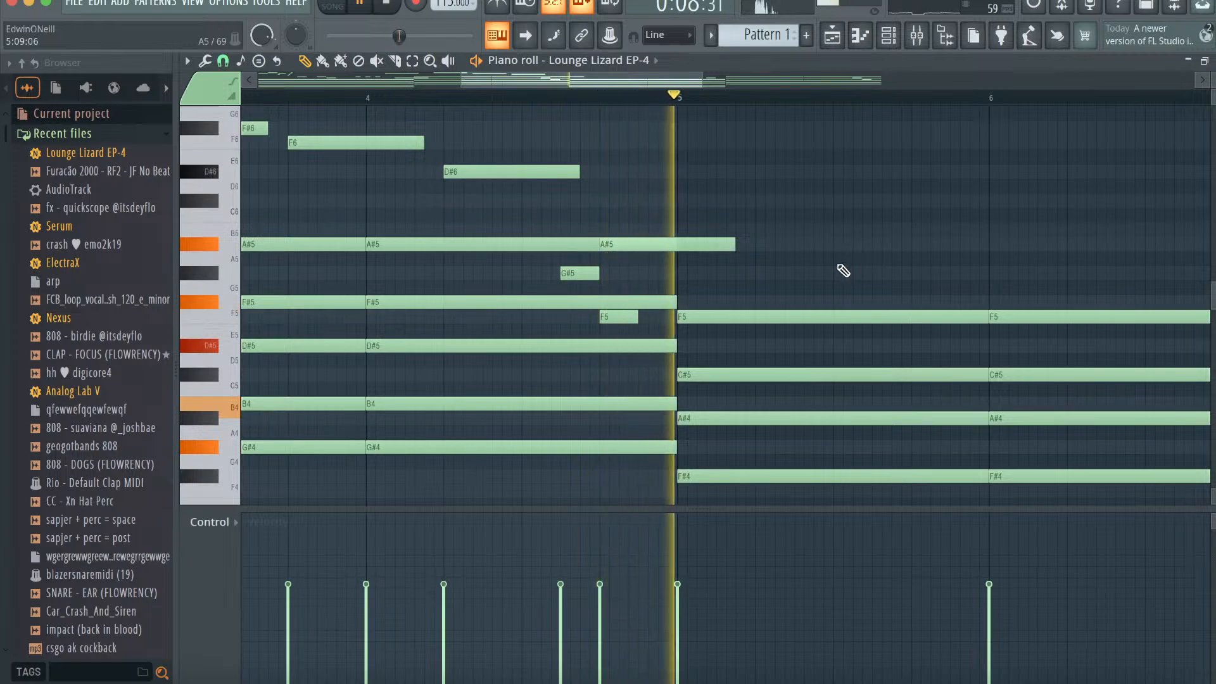
# - Add melody notes G#5 in the middle of bar 5, A#5 at the start of bar 6 and G#5 in the middle of bar 7
pyautogui.click(842, 272)
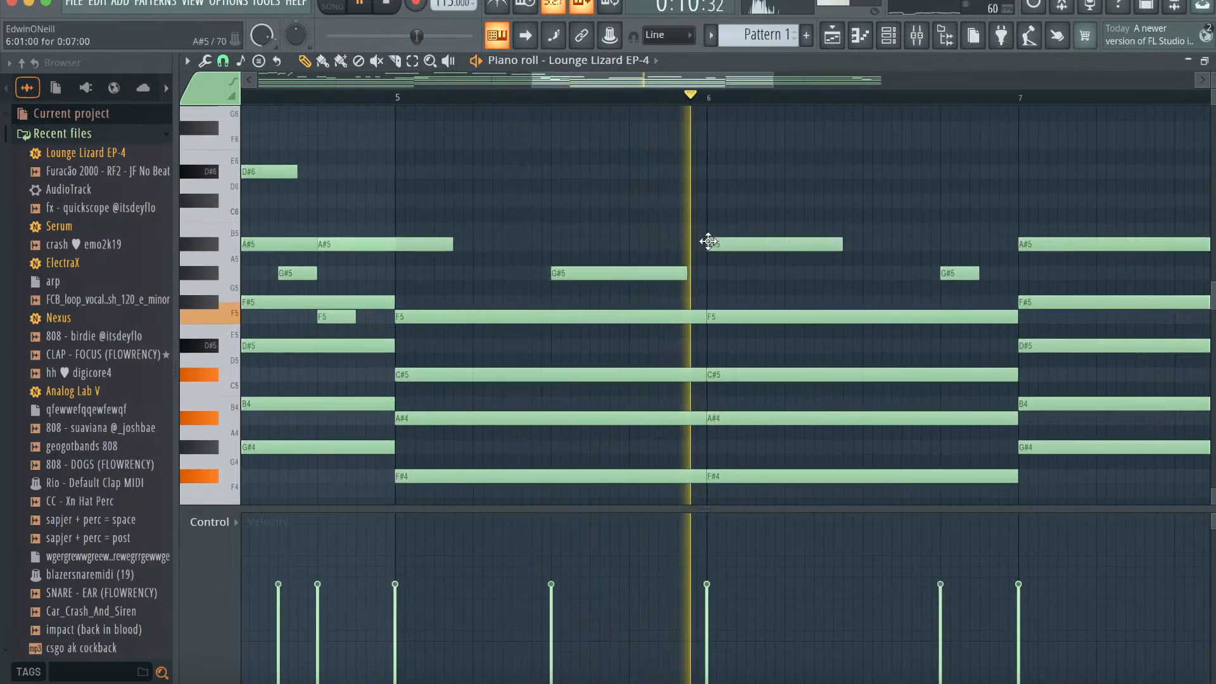
pyautogui.scroll(3, 759, 244)
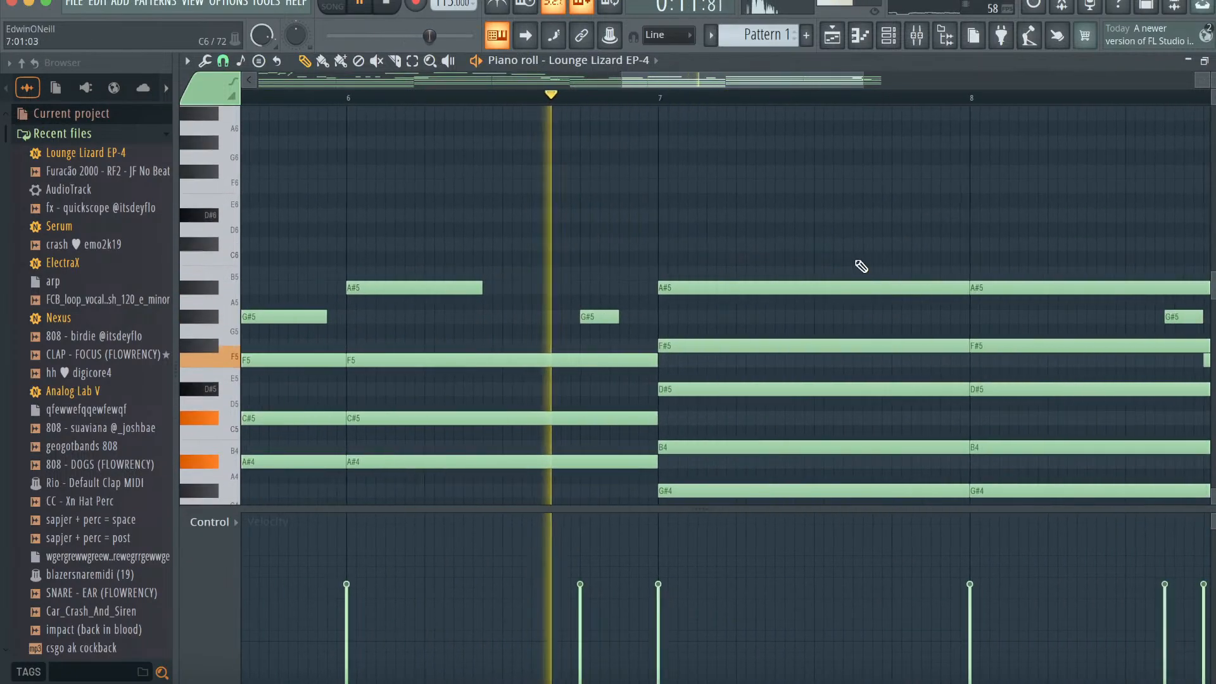
pyautogui.click(818, 317)
pyautogui.scroll(-3, 781, 321)
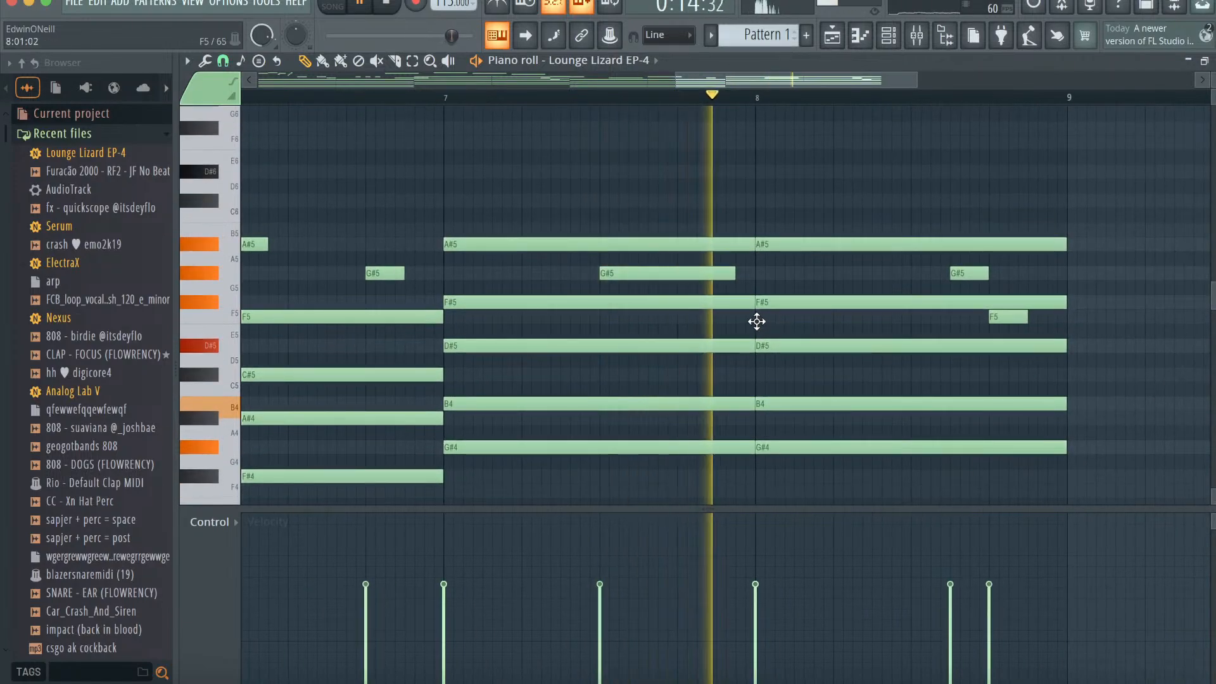
pyautogui.click(791, 320)
pyautogui.rightClick(861, 319)
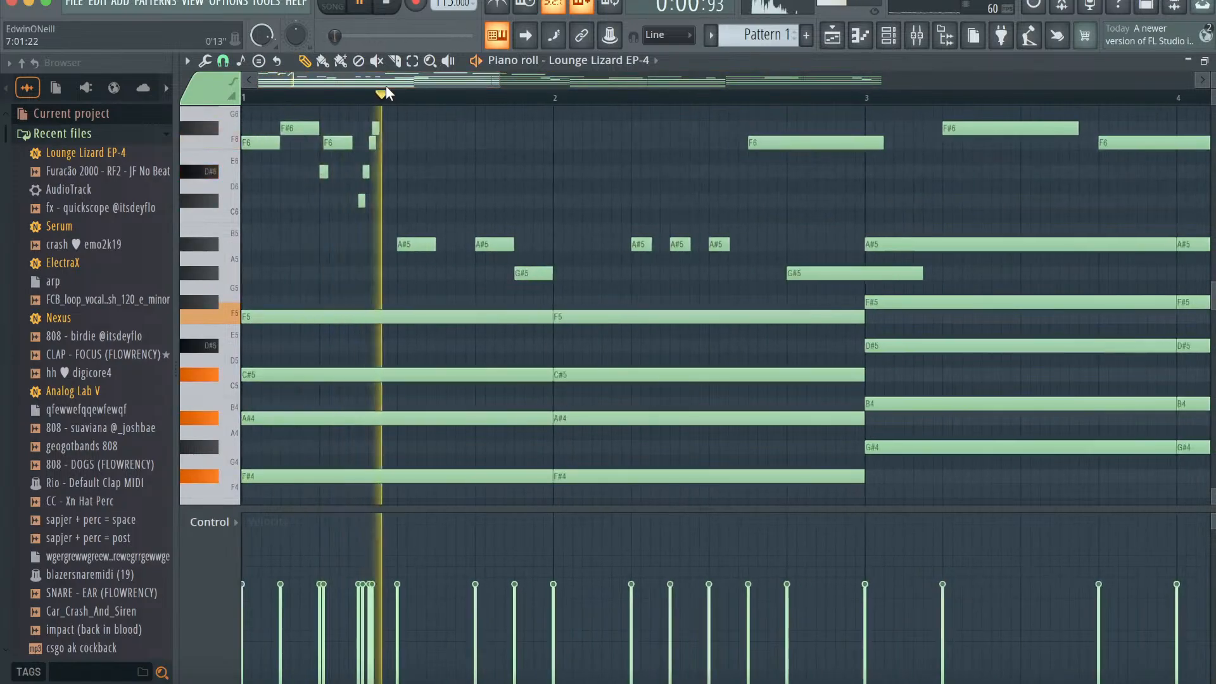
# - Duplicate the upper melody notes, C#6 to F#6, from bars 1 to 4 into bars 5 to 8 and add an extra F6 in bar 6
pyautogui.scroll(-4, 683, 271)
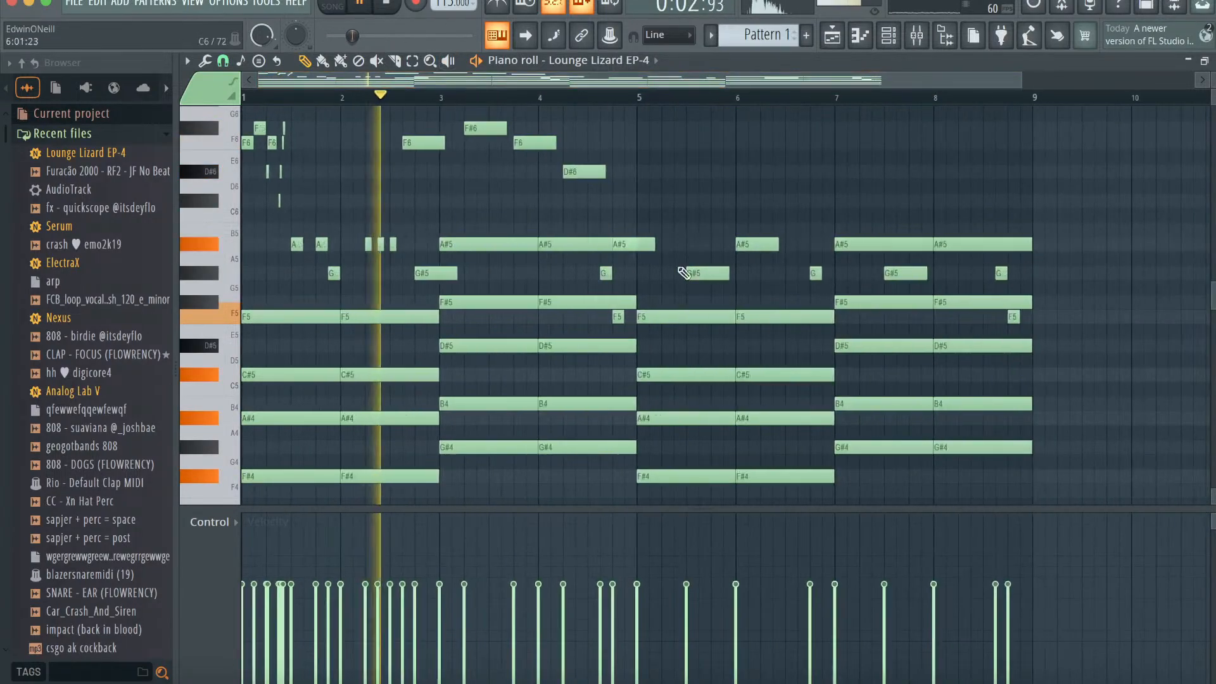
pyautogui.scroll(3, 670, 293)
pyautogui.click(412, 62)
pyautogui.moveTo(635, 309); pyautogui.dragTo(244, 107)
pyautogui.moveTo(426, 380); pyautogui.dragTo(256, 310)
pyautogui.press('space')
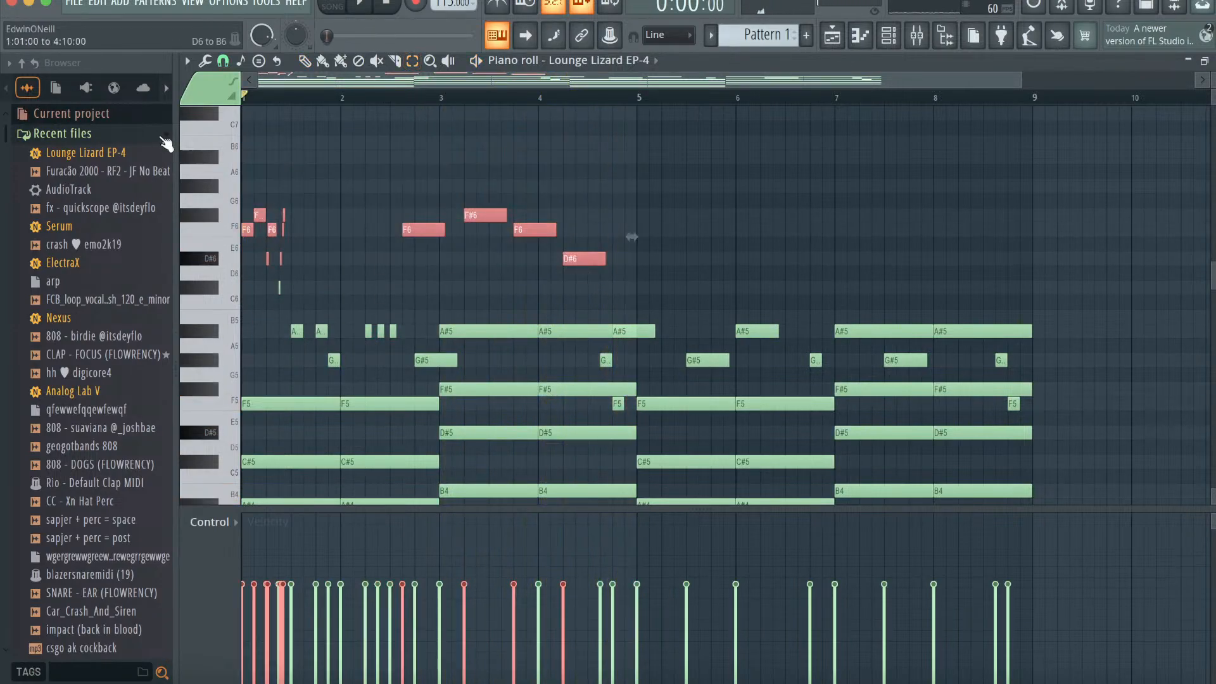
pyautogui.press('space')
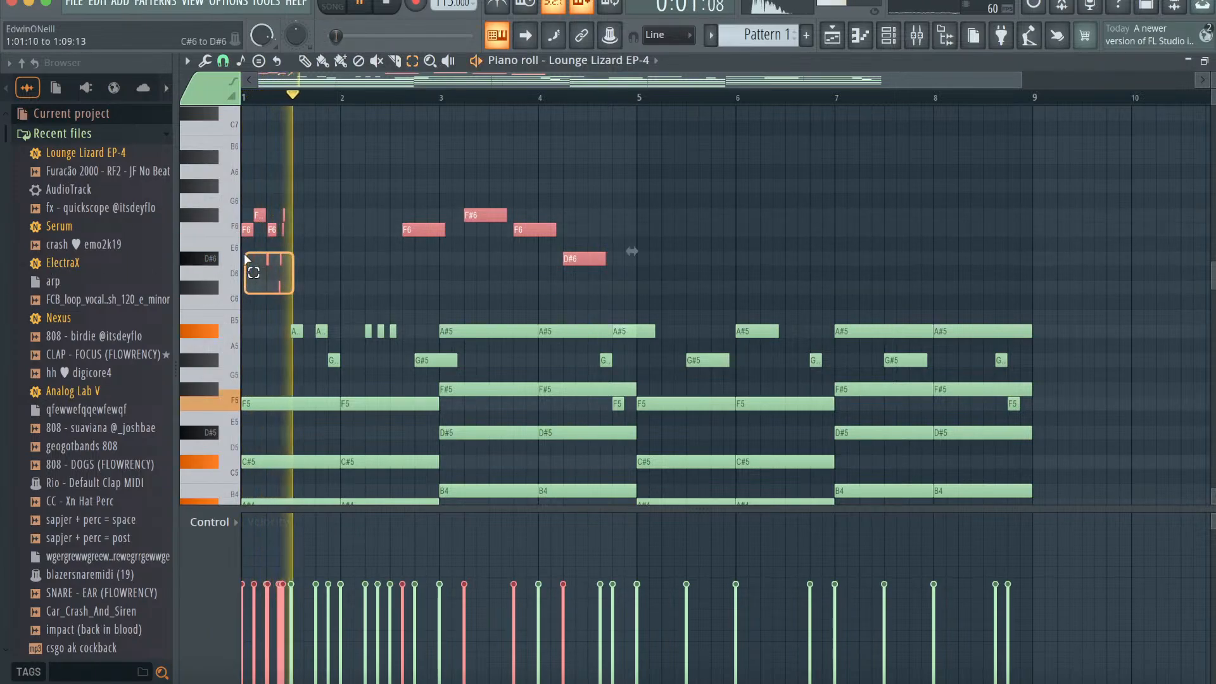
pyautogui.hotkey('ctrl', 'b')
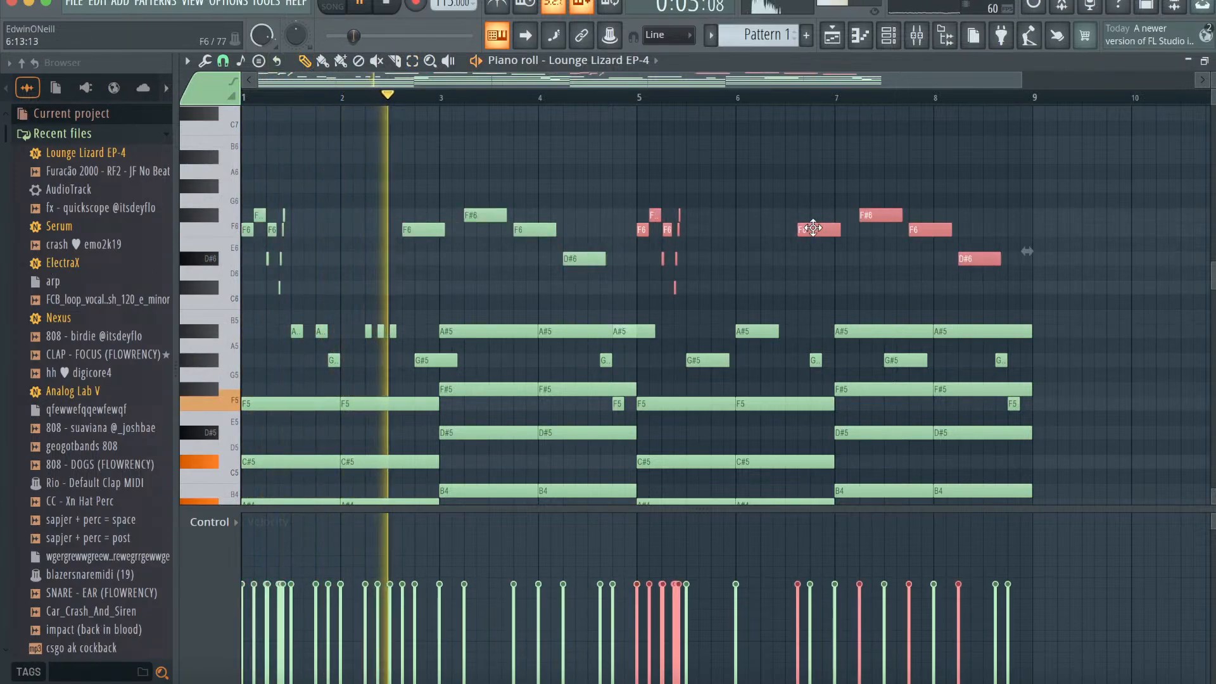
pyautogui.moveTo(804, 229); pyautogui.dragTo(810, 228)
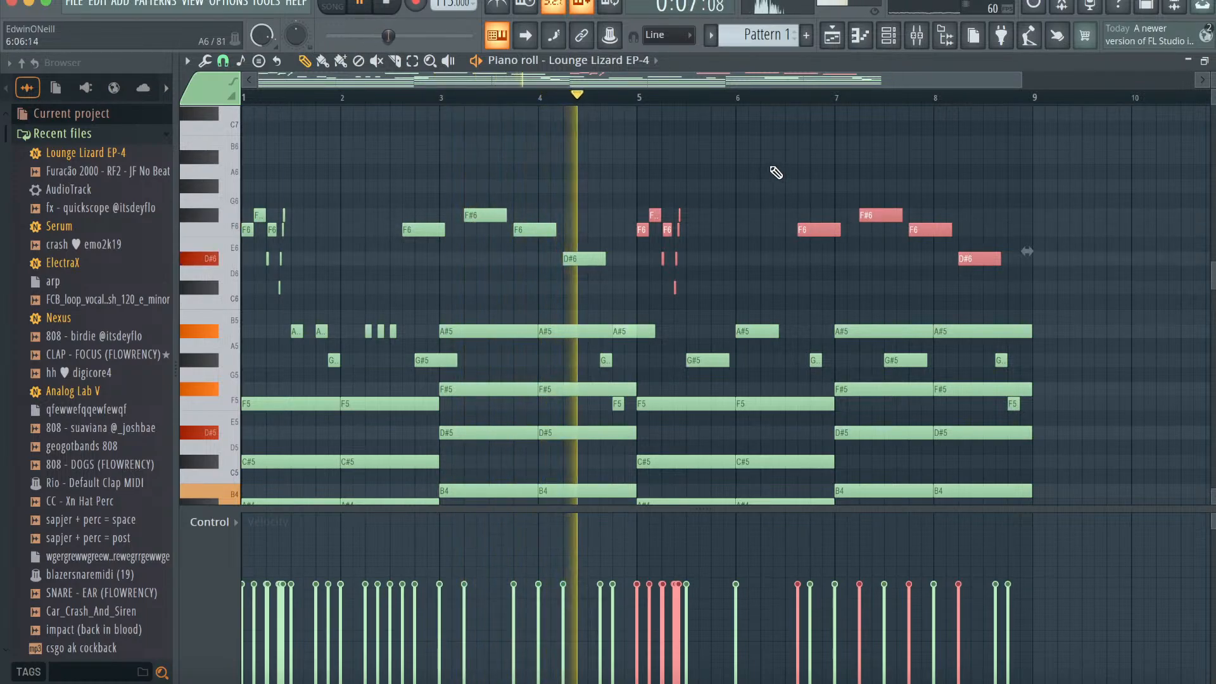
pyautogui.hotkey('ctrl', 'd')
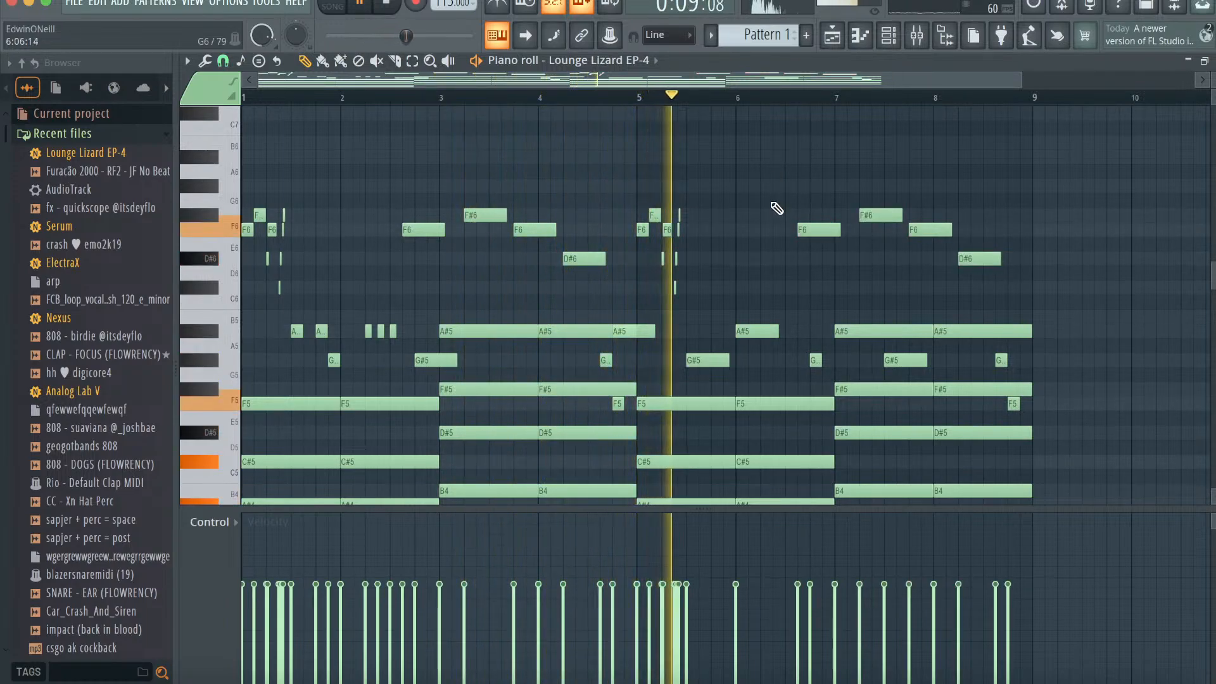
pyautogui.click(765, 229)
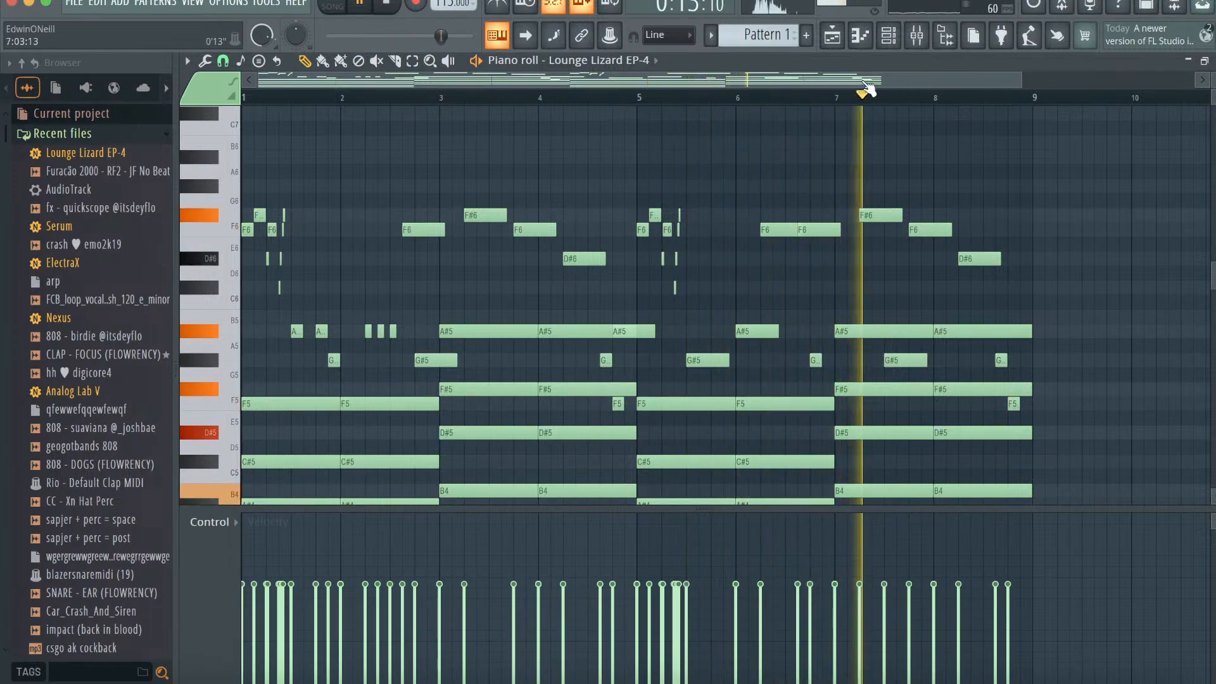
# - Route the Lounge Lizard EP-4 channel to mixer insert 10
pyautogui.click(888, 36)
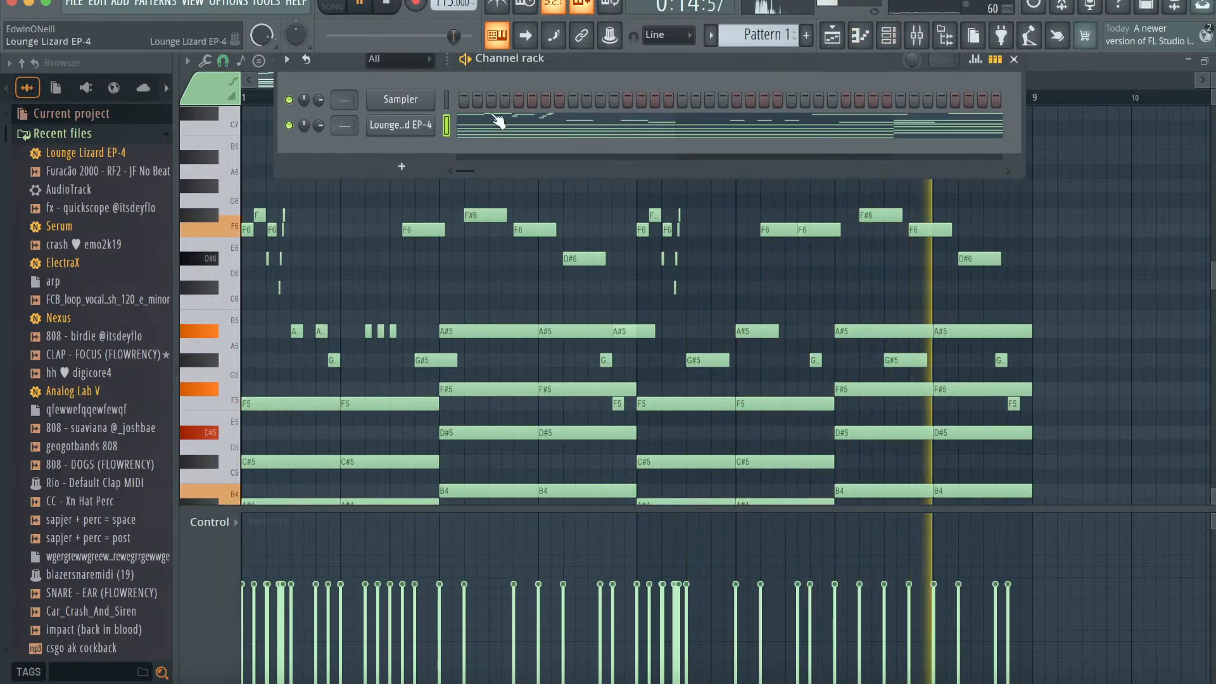
pyautogui.click(916, 35)
pyautogui.rightClick(640, 216)
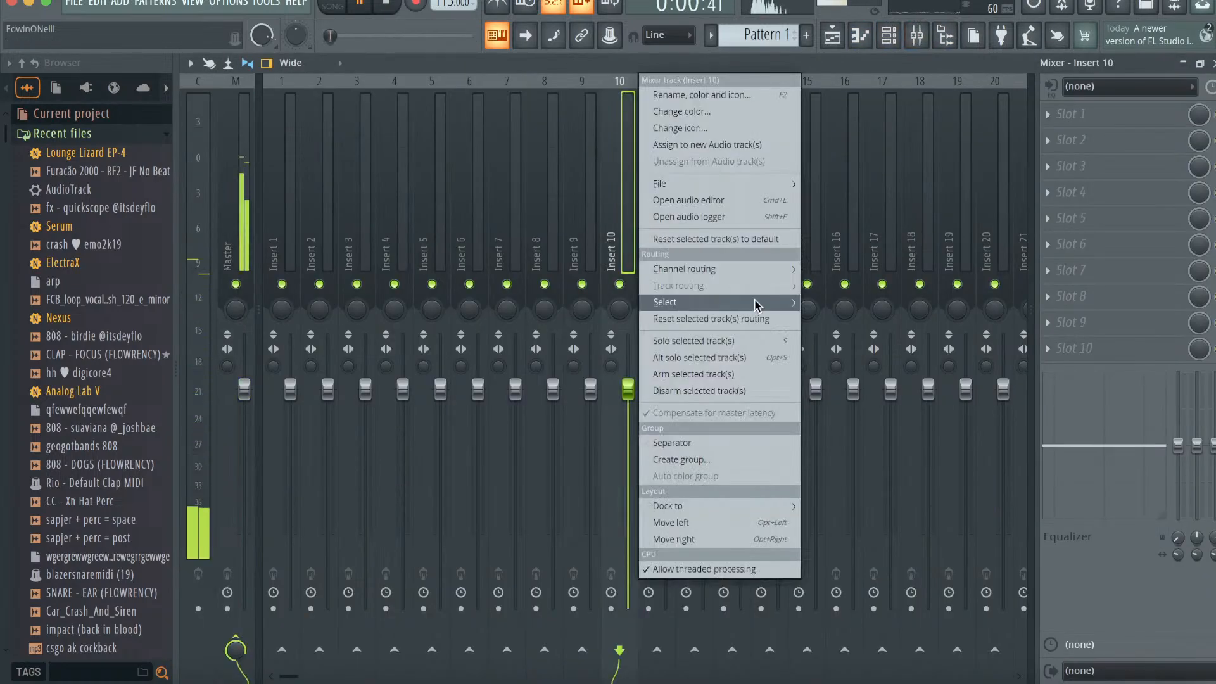
pyautogui.click(881, 269)
pyautogui.click(831, 681)
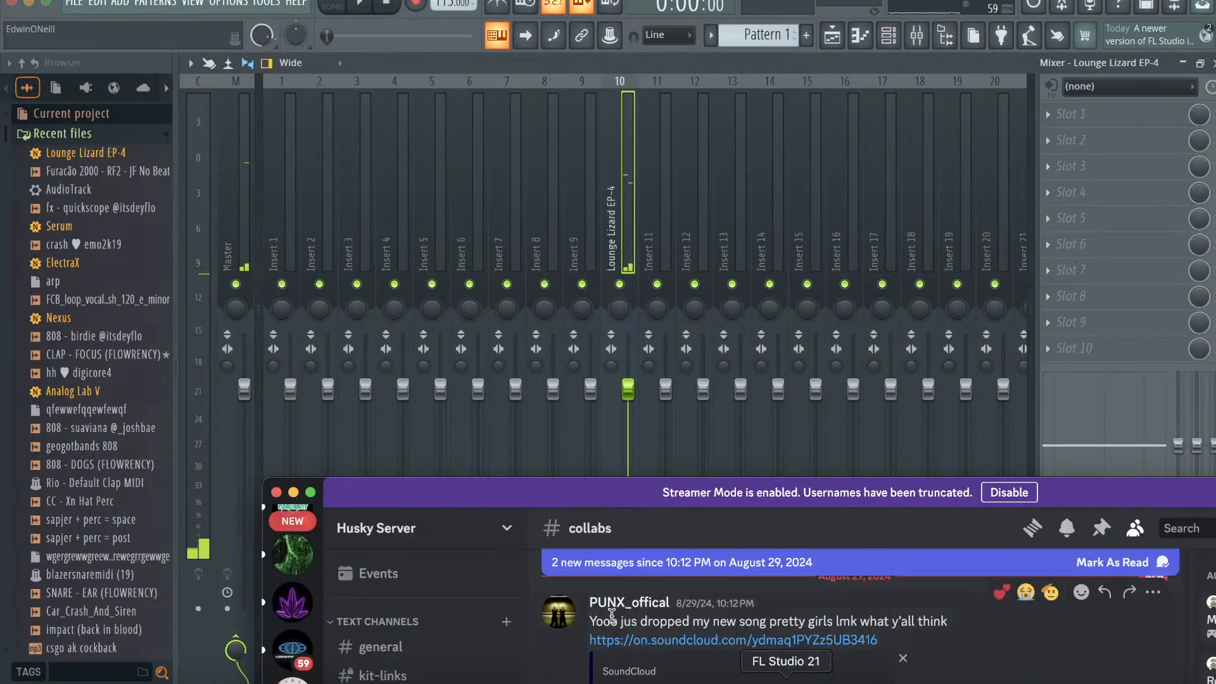
pyautogui.moveTo(489, 487); pyautogui.dragTo(492, 166)
pyautogui.rightClick(413, 659)
pyautogui.moveTo(470, 353)
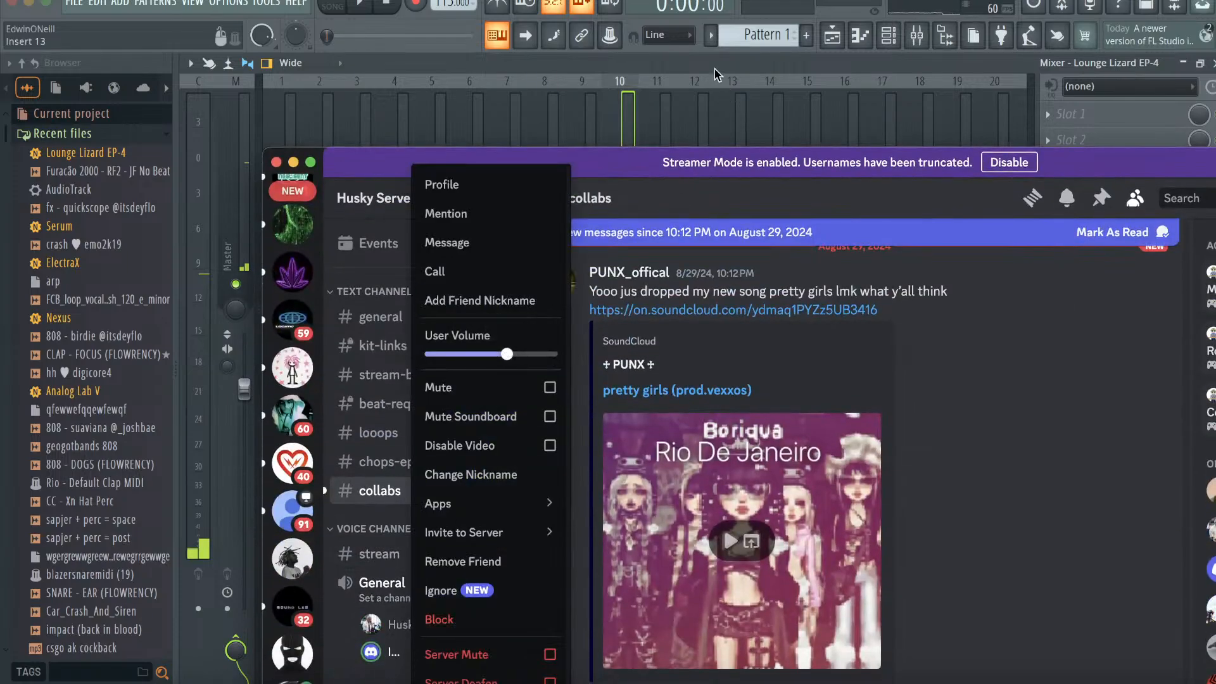
pyautogui.click(716, 72)
# - Load Gross Beat with the DRILL GROSS preset in slot 5 of the Lounge Lizard mixer track and set its low EQ band to -18.0 at 254 Hz
pyautogui.press('space')
pyautogui.click(1076, 223)
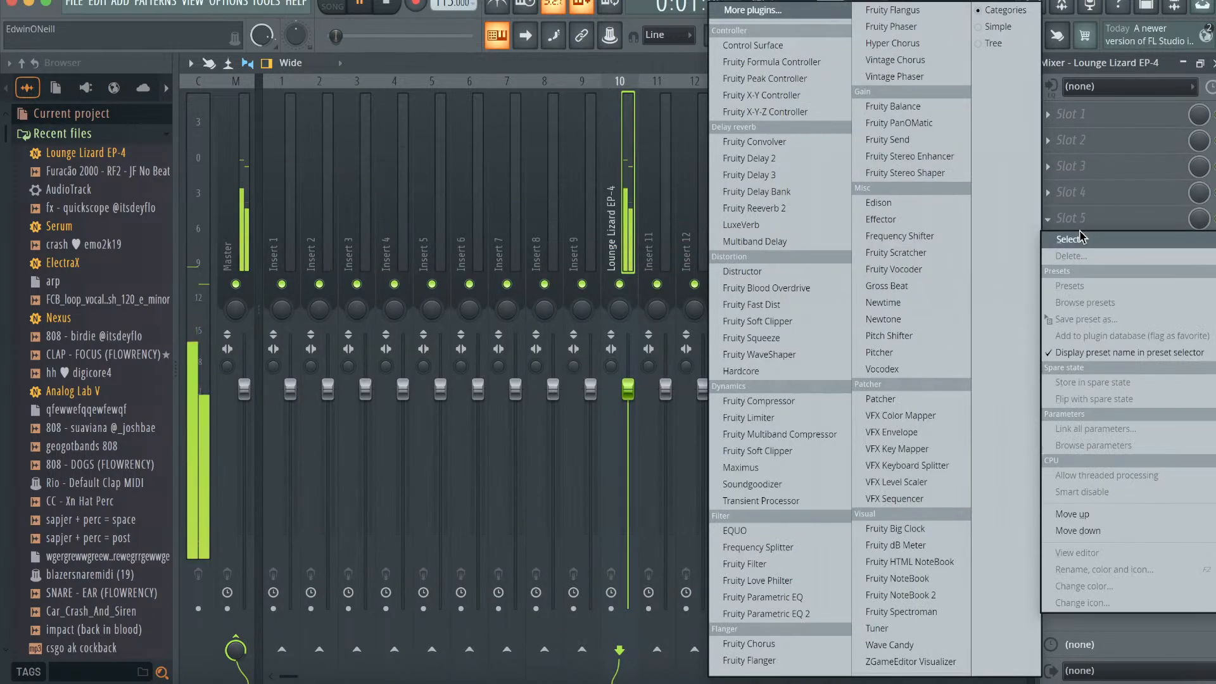
pyautogui.click(924, 287)
pyautogui.click(841, 147)
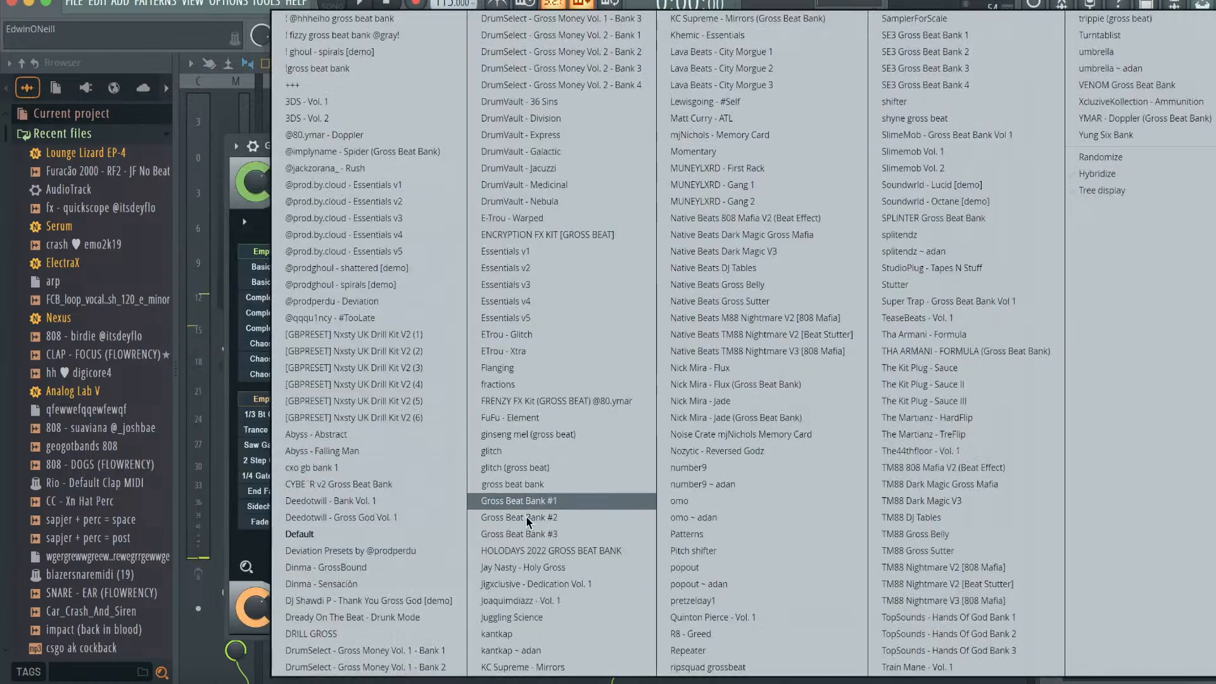
pyautogui.click(354, 634)
pyautogui.click(1062, 438)
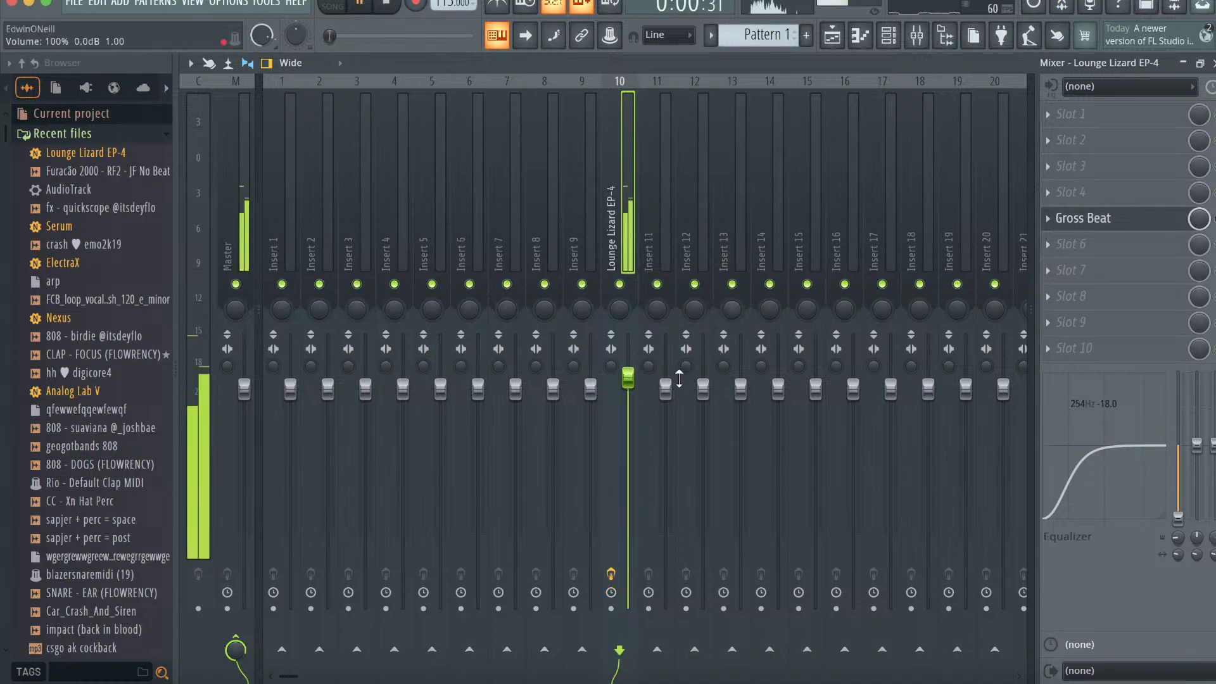
# - Clone the Lounge Lizard EP-4 channel and set the clone to the 4 AM program from the Classic Tracks bank
pyautogui.click(891, 38)
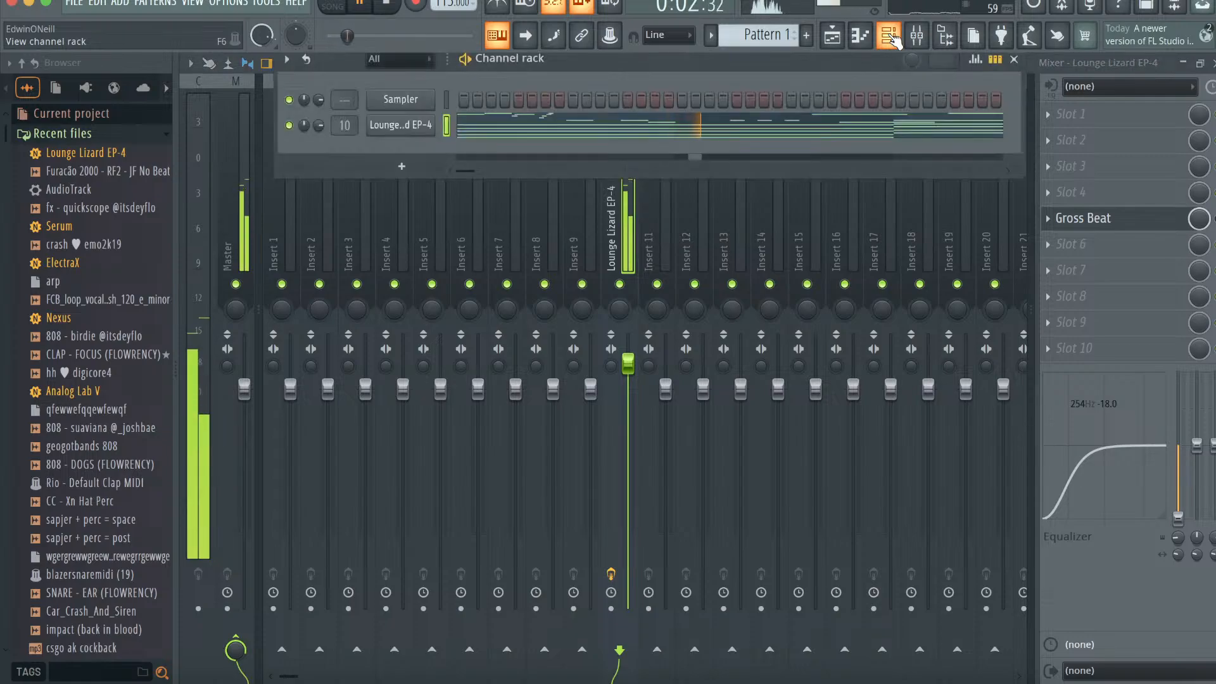
pyautogui.rightClick(425, 122)
pyautogui.click(482, 292)
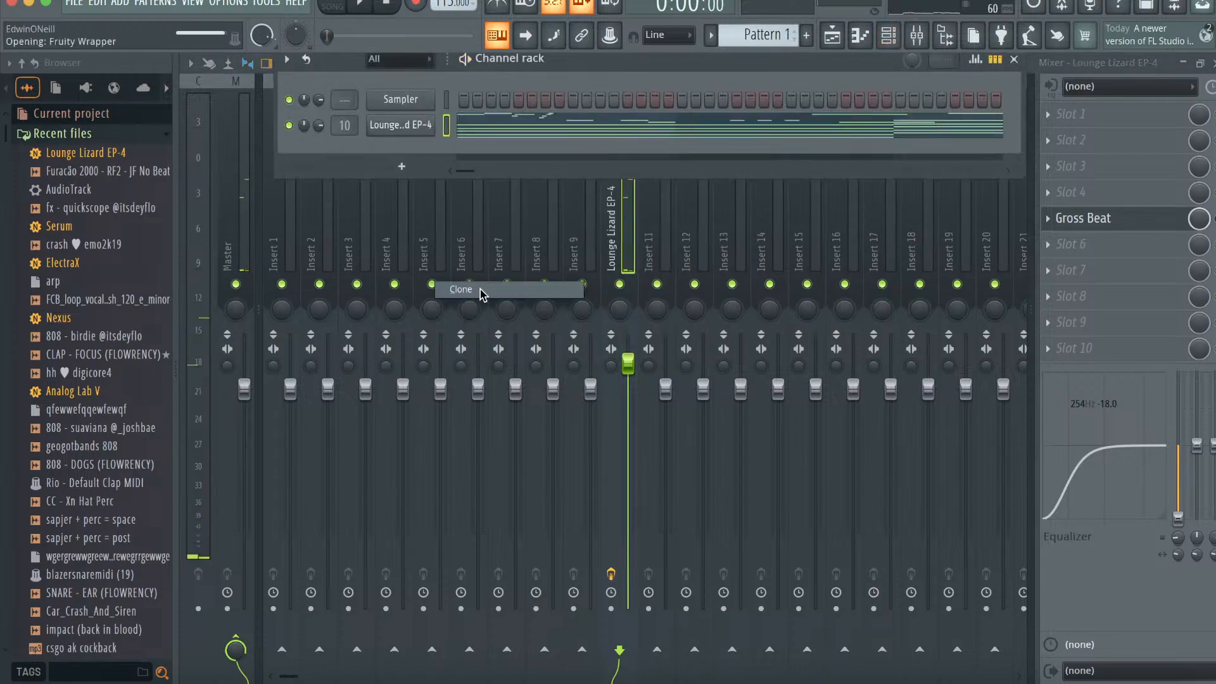
pyautogui.click(269, 204)
pyautogui.click(269, 268)
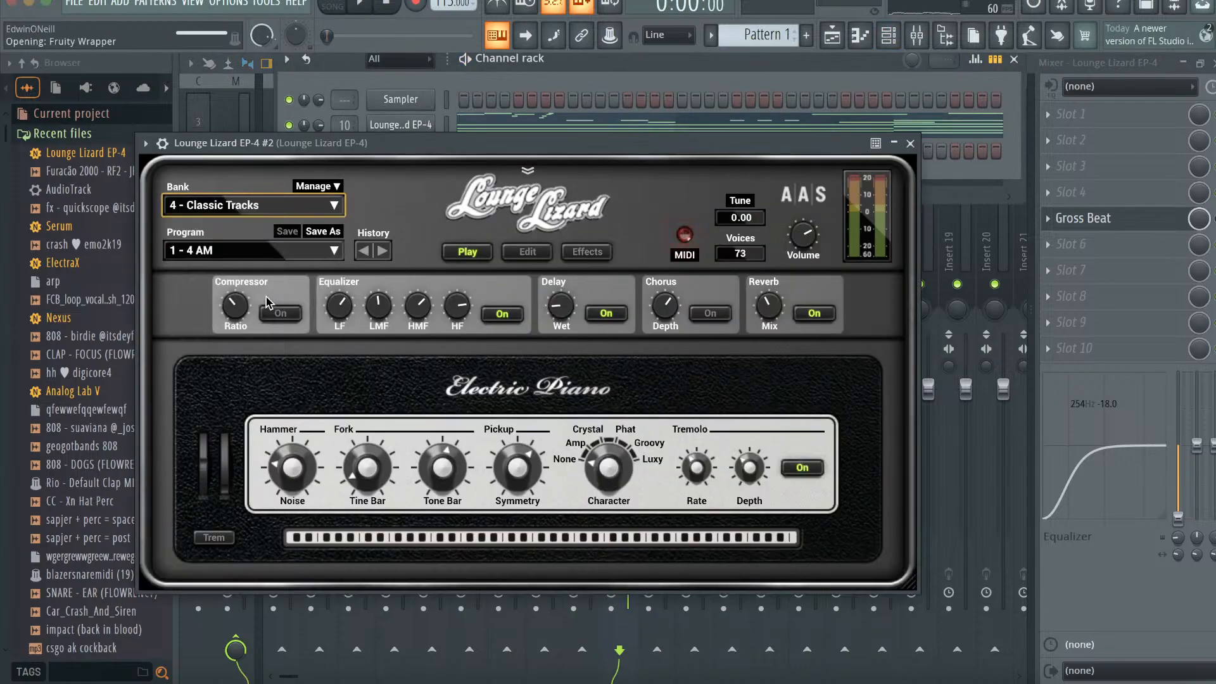
pyautogui.click(911, 144)
# - Start a layer for the cloned instrument with F5, G#5 and A#5 across bars 1 and 2 and quantize the notes
pyautogui.press('F7')
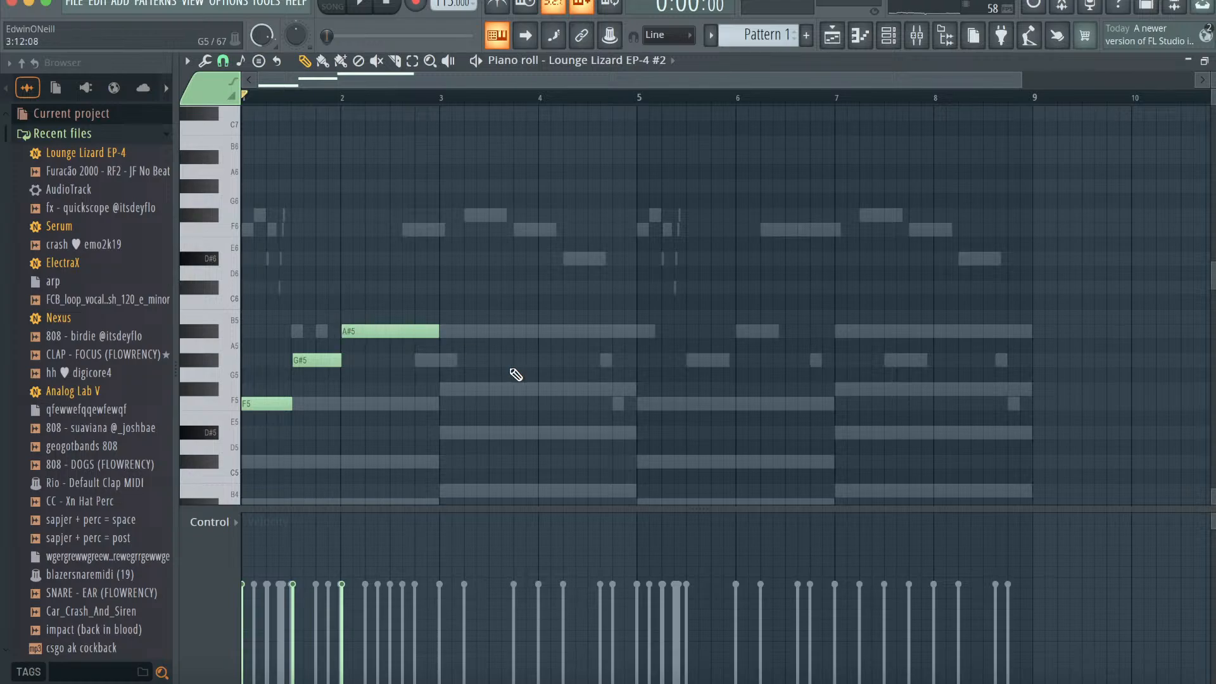
pyautogui.press('space')
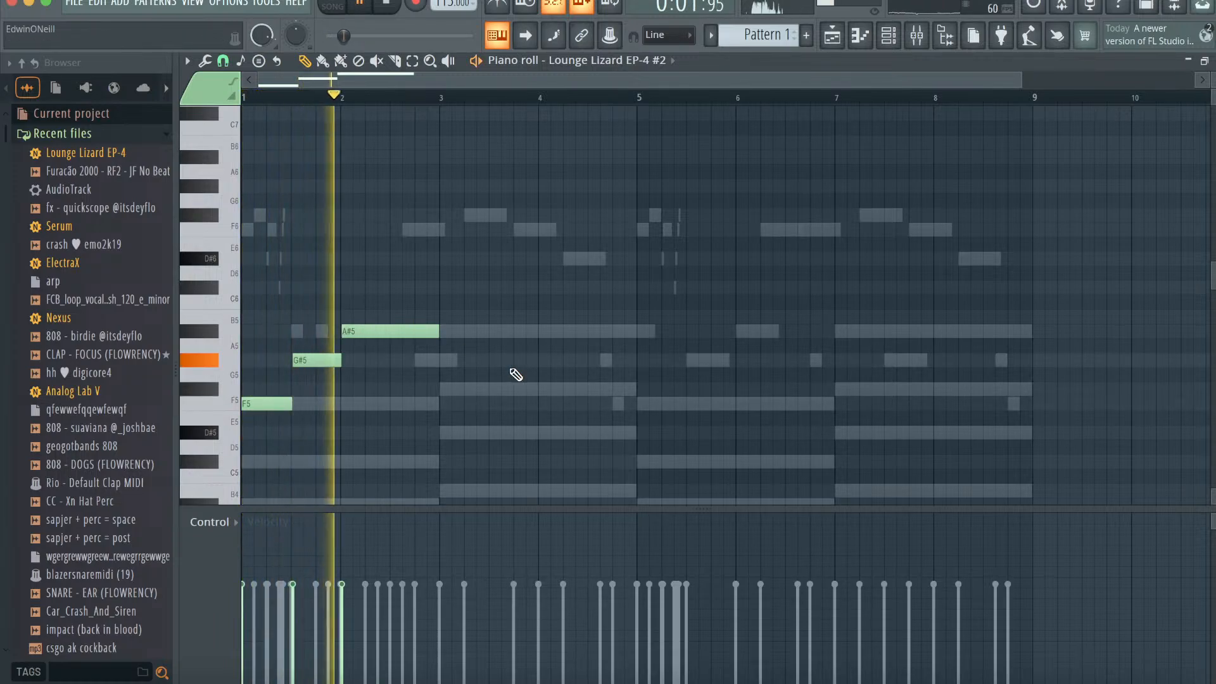
pyautogui.hotkey('alt', 'q')
pyautogui.click(700, 447)
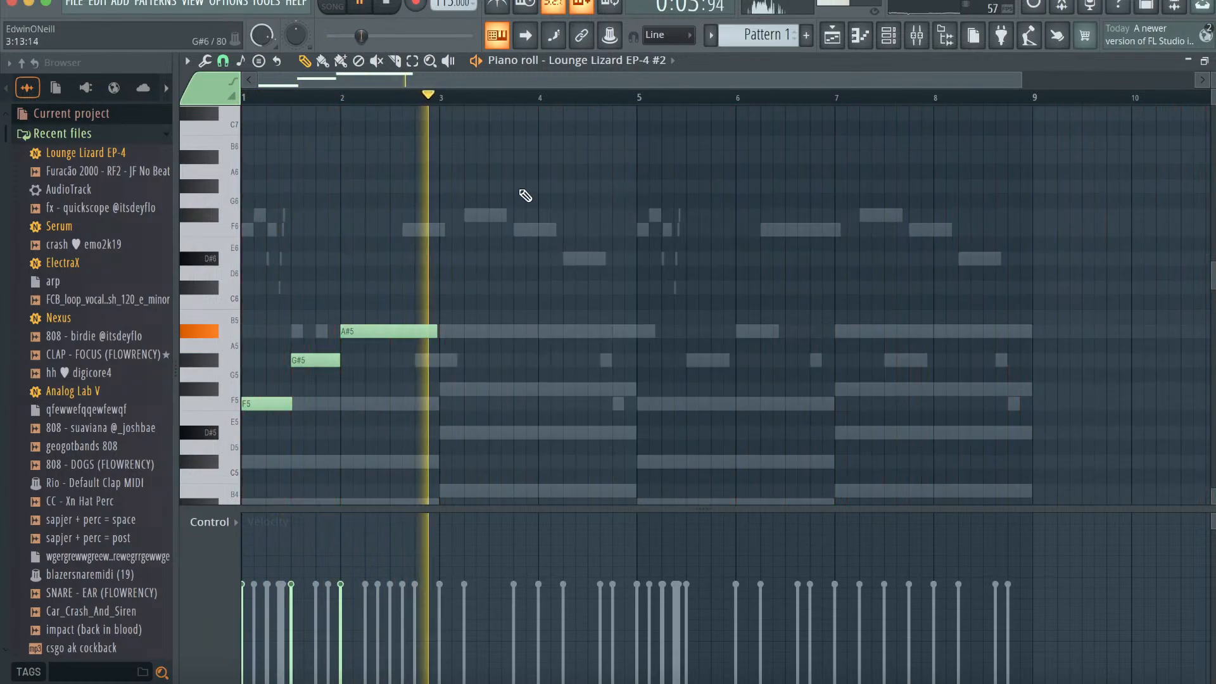
# - Add F6 late in bar 3, D#6 in bar 4, F6 and G#5 in bar 5 and A#5 in bar 6, and quantize the notes
pyautogui.click(518, 231)
pyautogui.click(568, 259)
pyautogui.click(642, 231)
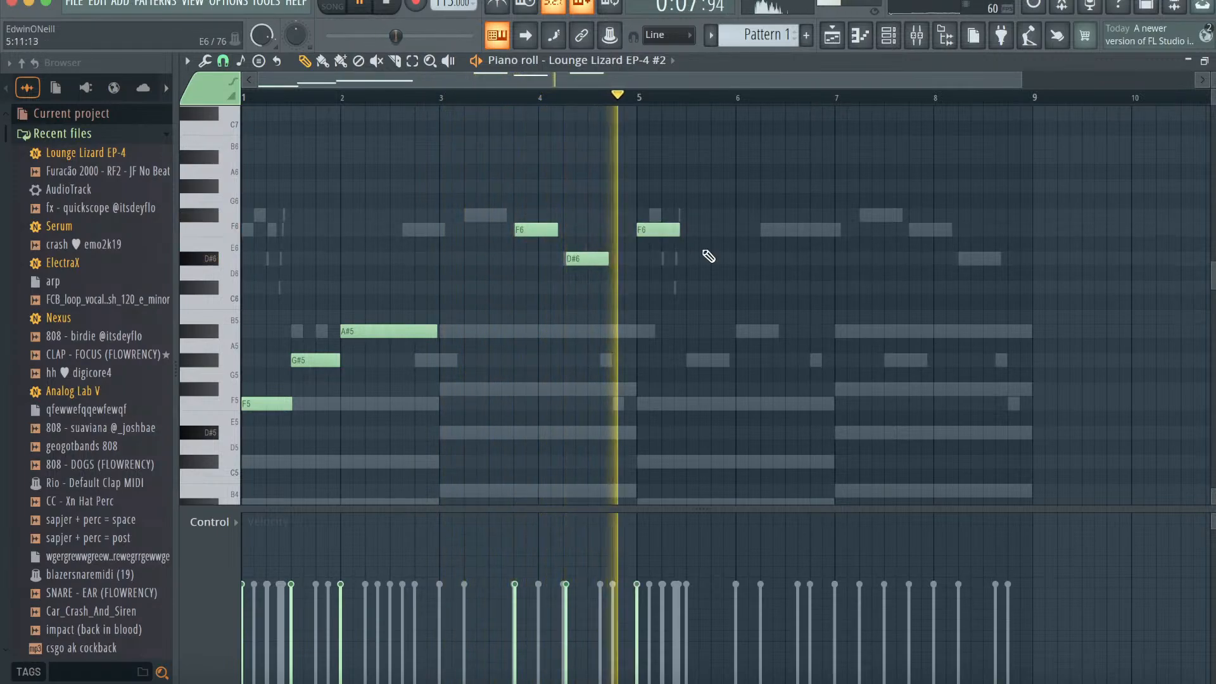
pyautogui.click(692, 361)
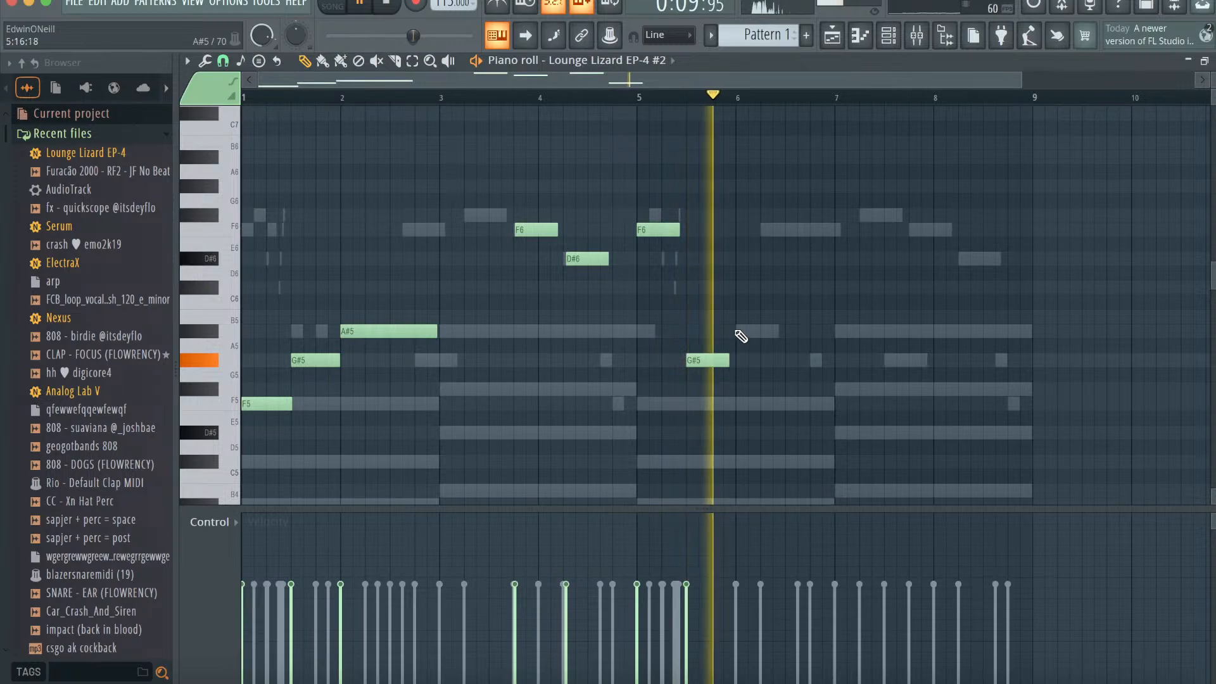
pyautogui.click(739, 332)
pyautogui.hotkey('alt', 'q')
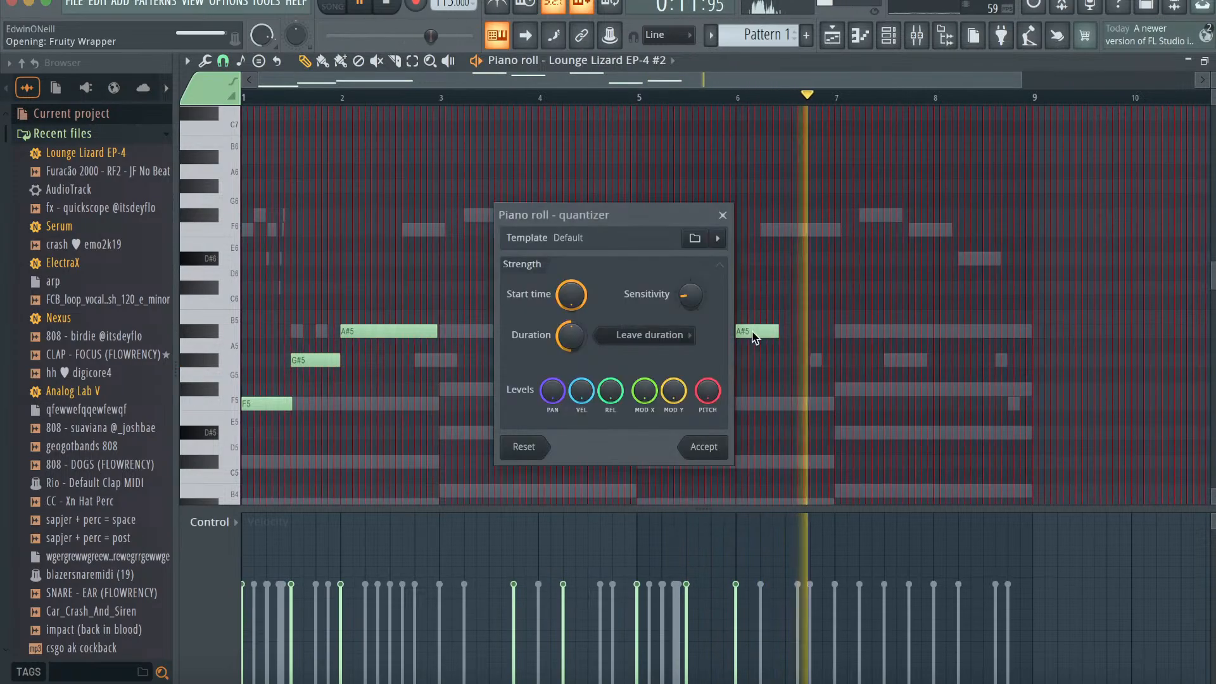
pyautogui.click(701, 447)
# - Add an Analog Lab V instrument as a new channel
pyautogui.click(889, 35)
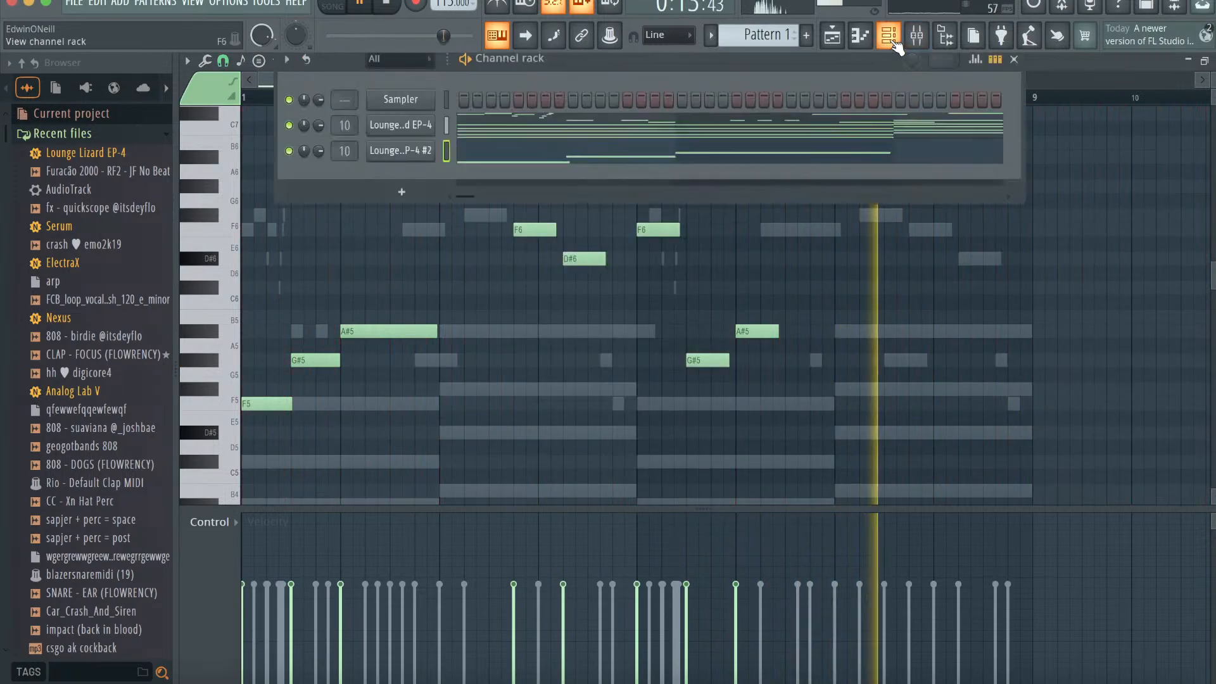
pyautogui.click(403, 191)
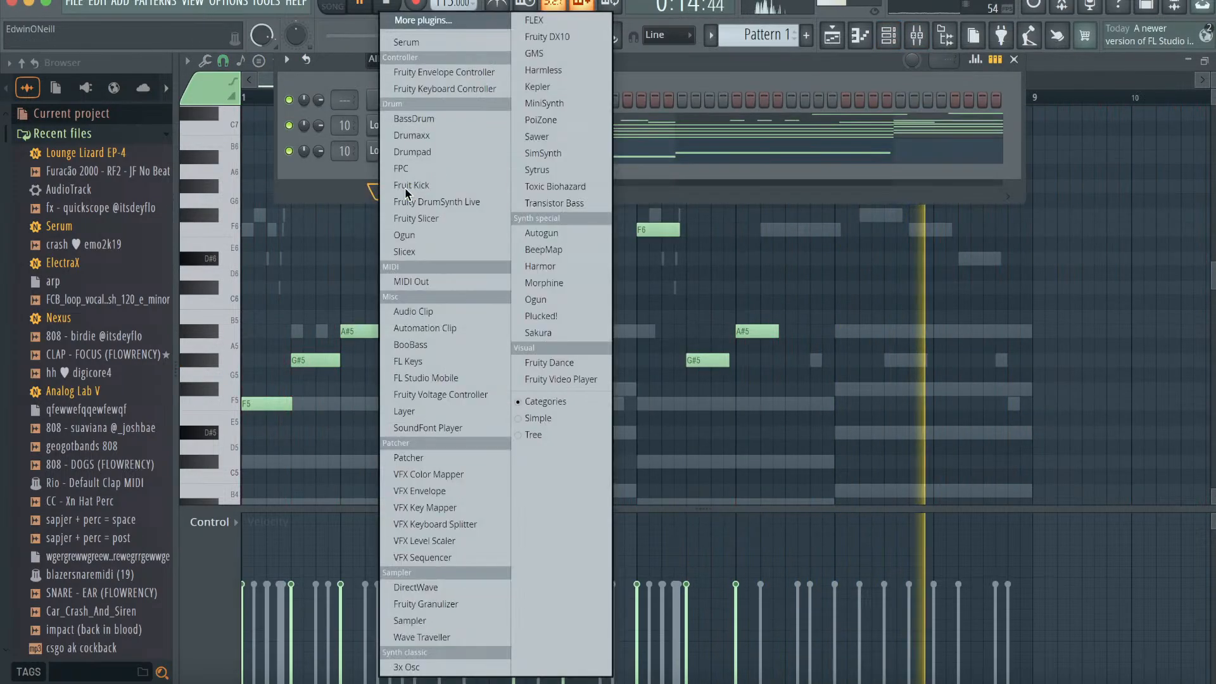
pyautogui.click(380, 21)
pyautogui.doubleClick(453, 117)
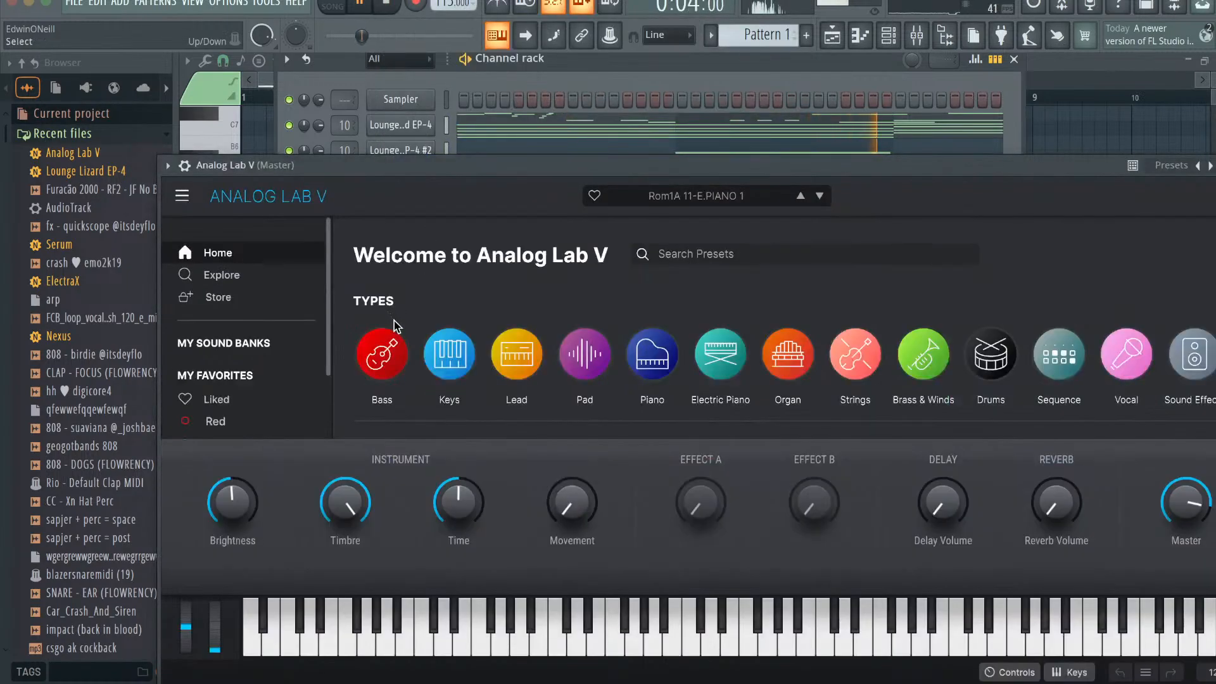
# - Filter the Analog Lab V presets by Lead, load Air, audition further lead presets and close the plugin
pyautogui.click(516, 353)
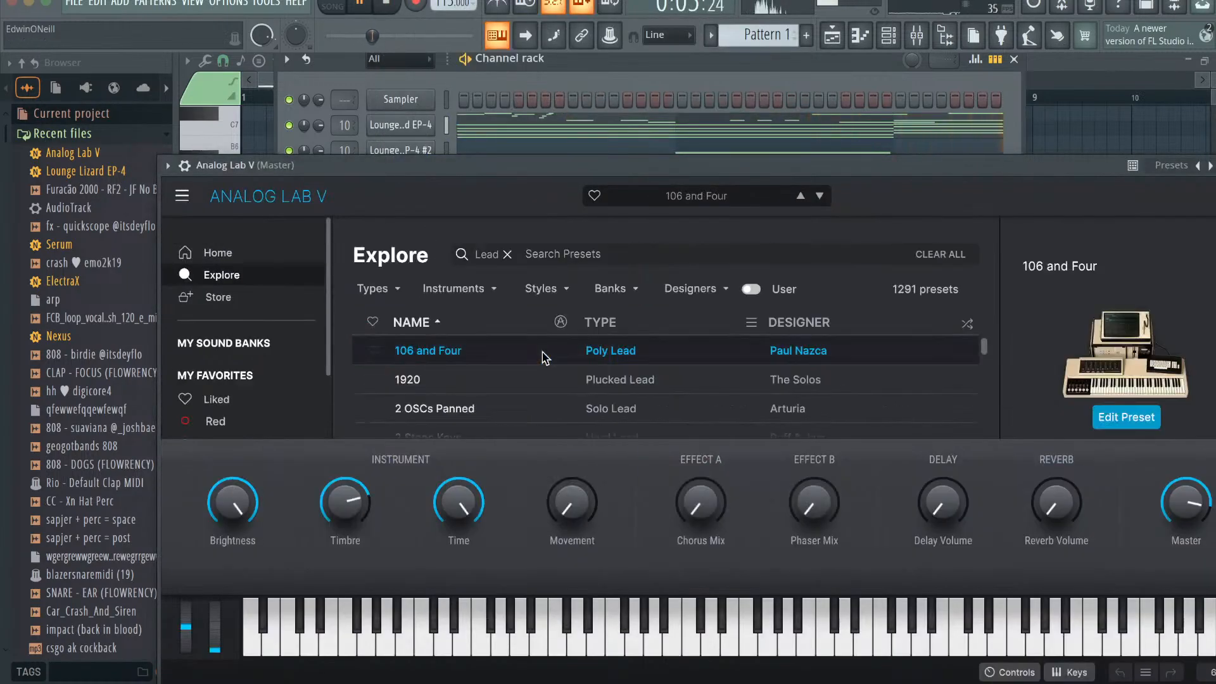
pyautogui.scroll(-8, 573, 371)
pyautogui.click(574, 371)
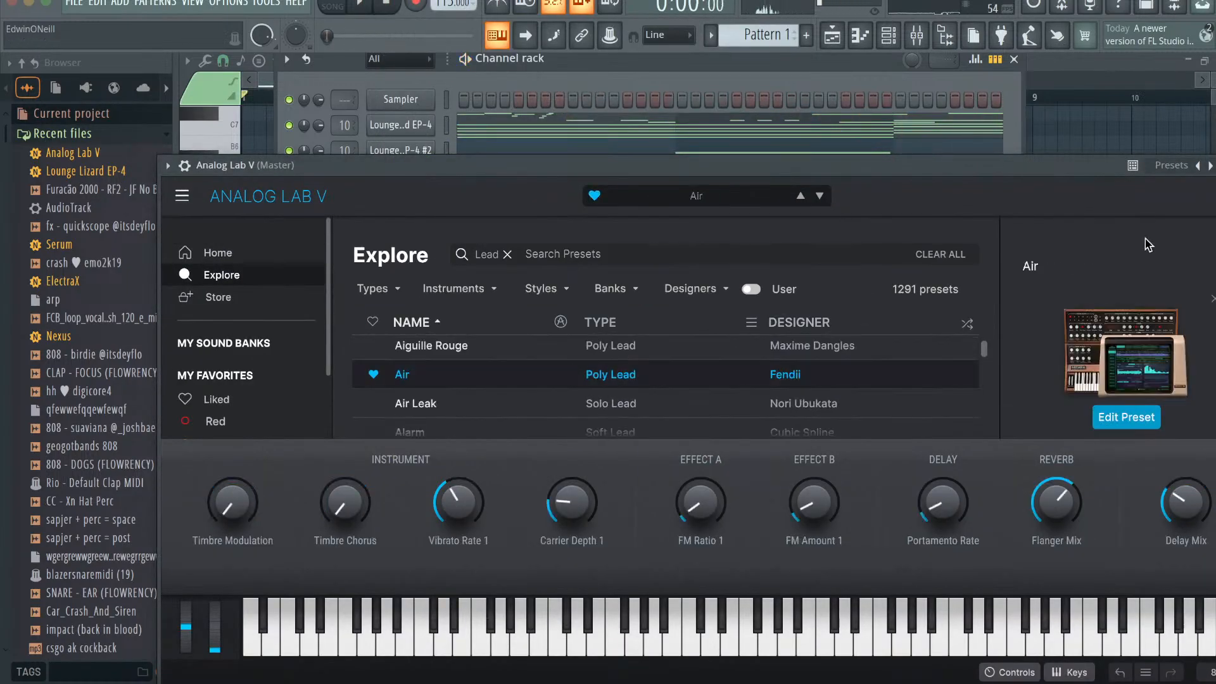
pyautogui.moveTo(1102, 173); pyautogui.dragTo(994, 173)
pyautogui.click(642, 421)
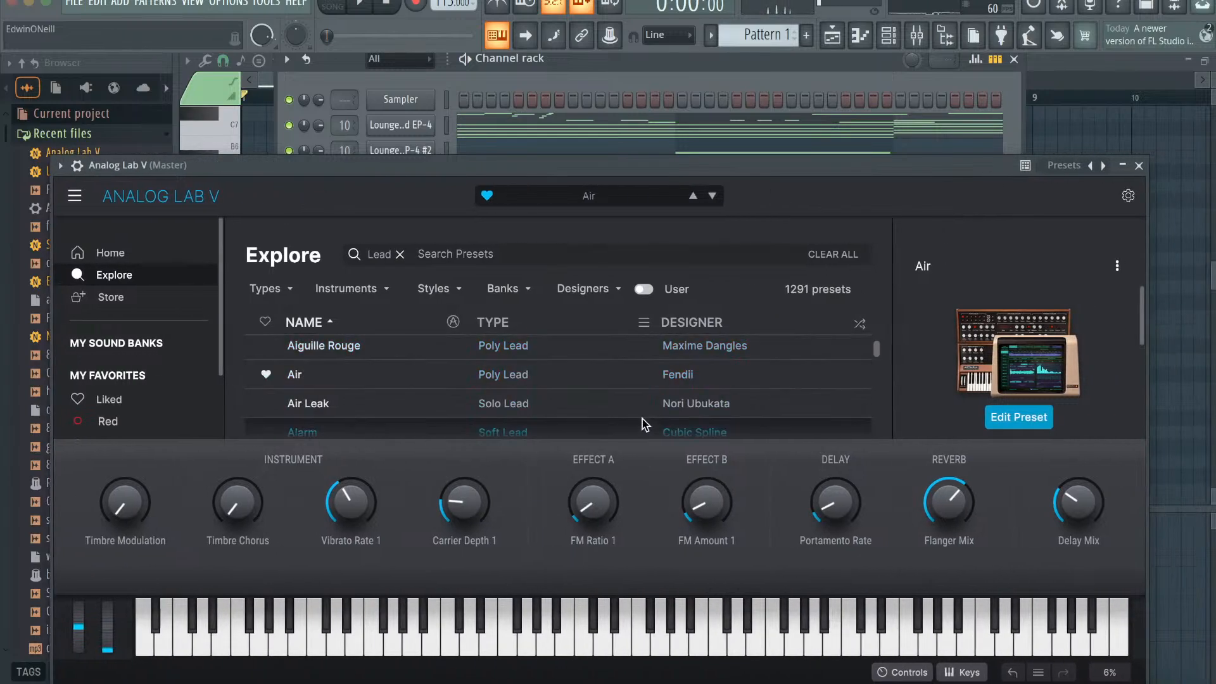
pyautogui.click(711, 412)
pyautogui.click(1138, 166)
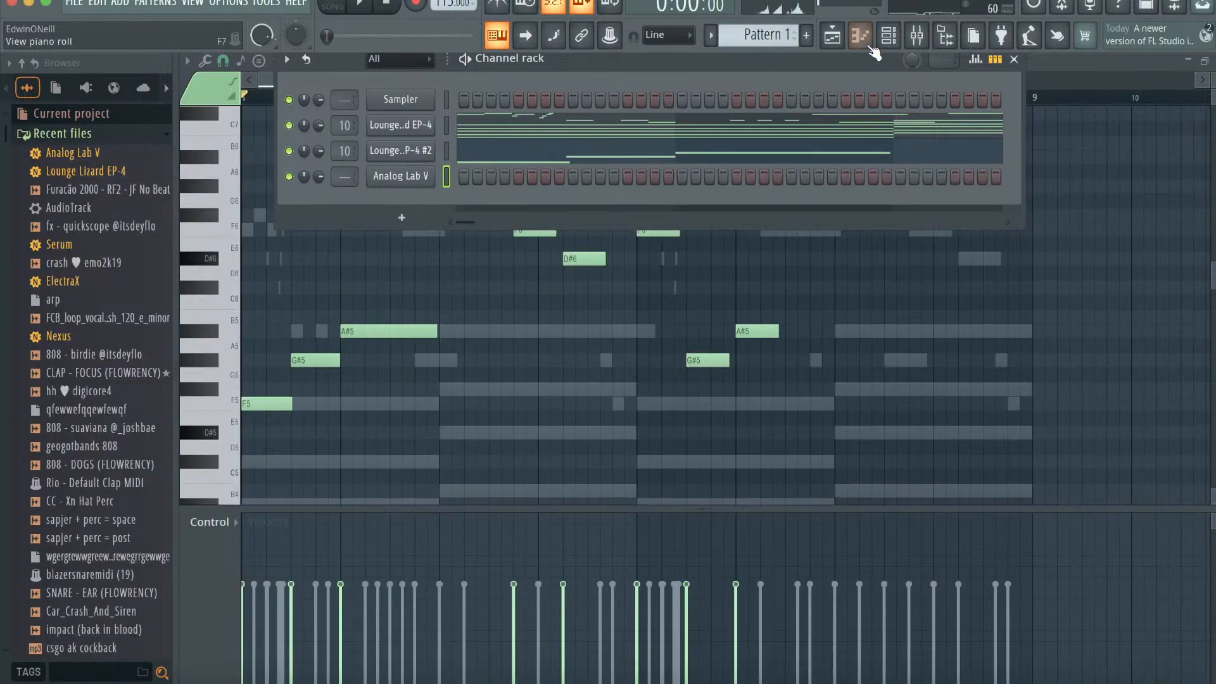
# - Place F5 notes at the starts of bars 1, 2 and 3 for Analog Lab V and duplicate them to bars 5, 6 and 7
pyautogui.click(456, 228)
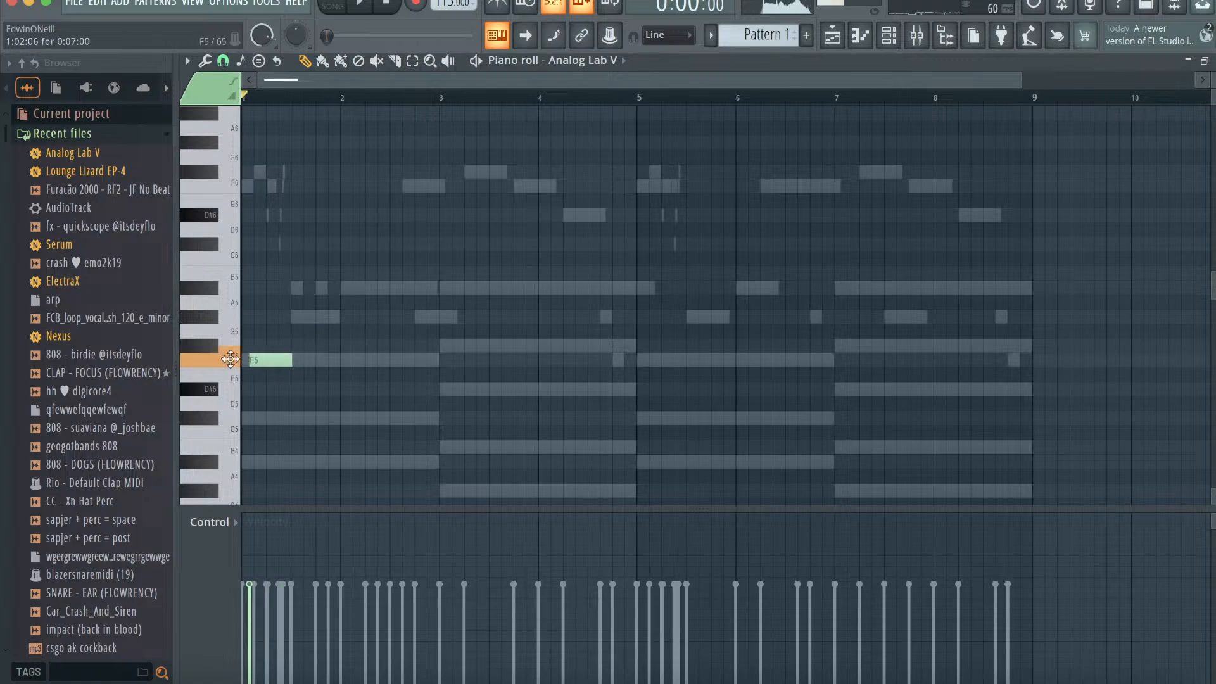
pyautogui.click(342, 358)
pyautogui.click(439, 359)
pyautogui.hotkey('ctrl', 'a')
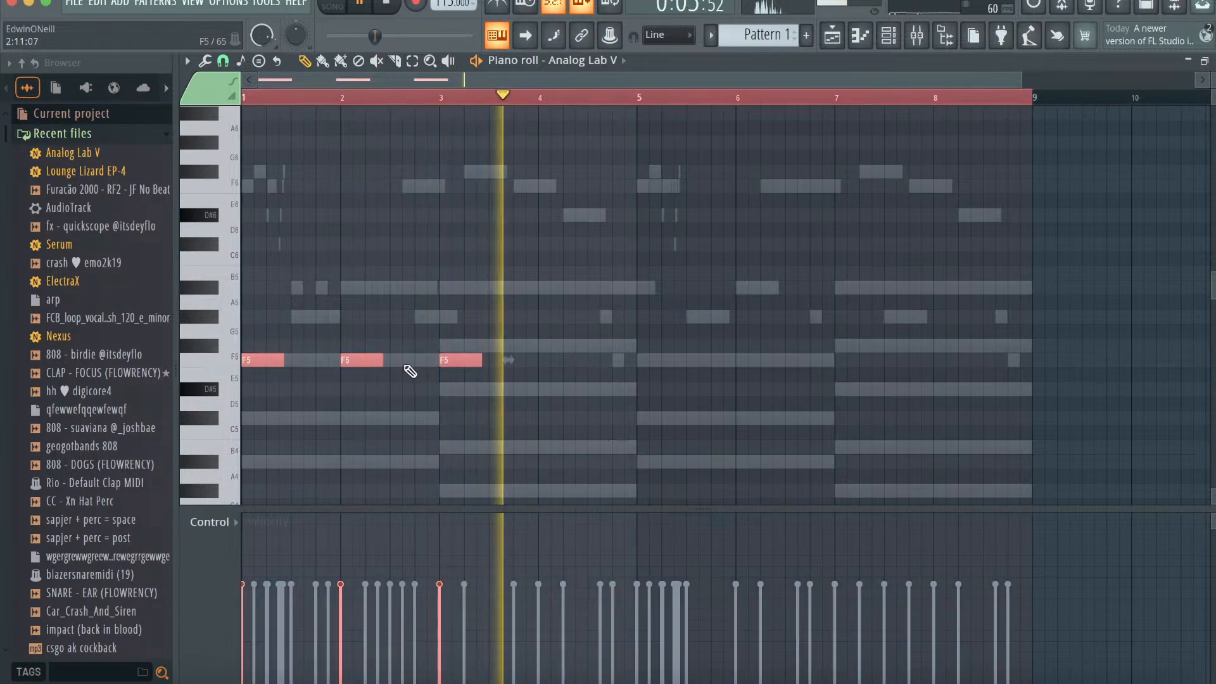
pyautogui.moveTo(366, 360); pyautogui.dragTo(751, 356)
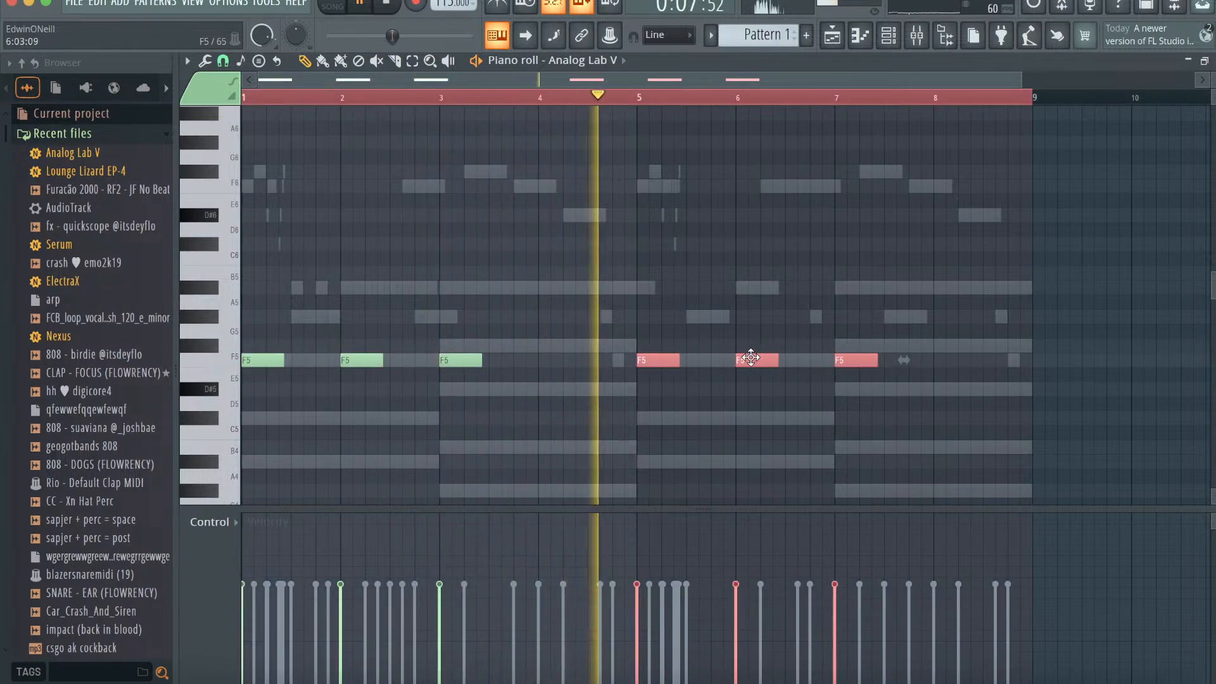
# - Add short G#5 notes ending bars 5 and 6, D#5 ending bar 7 and C#5, G#4 and A#4 in bar 8, and quantize
pyautogui.click(718, 315)
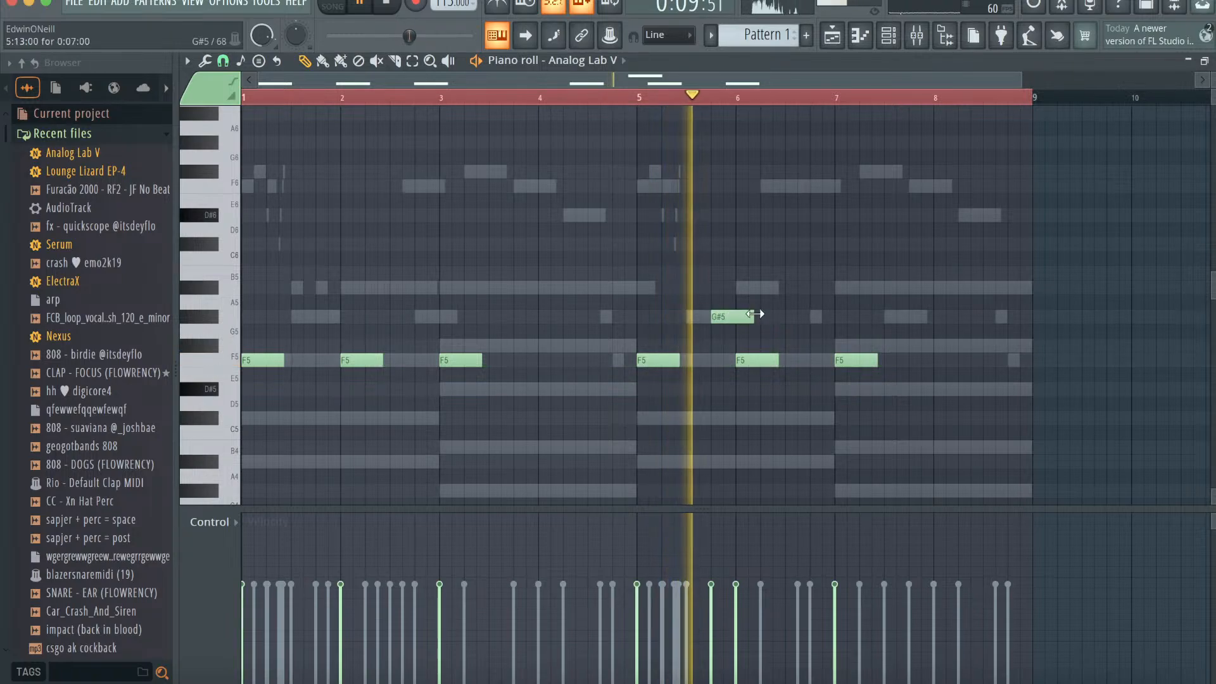
pyautogui.click(816, 317)
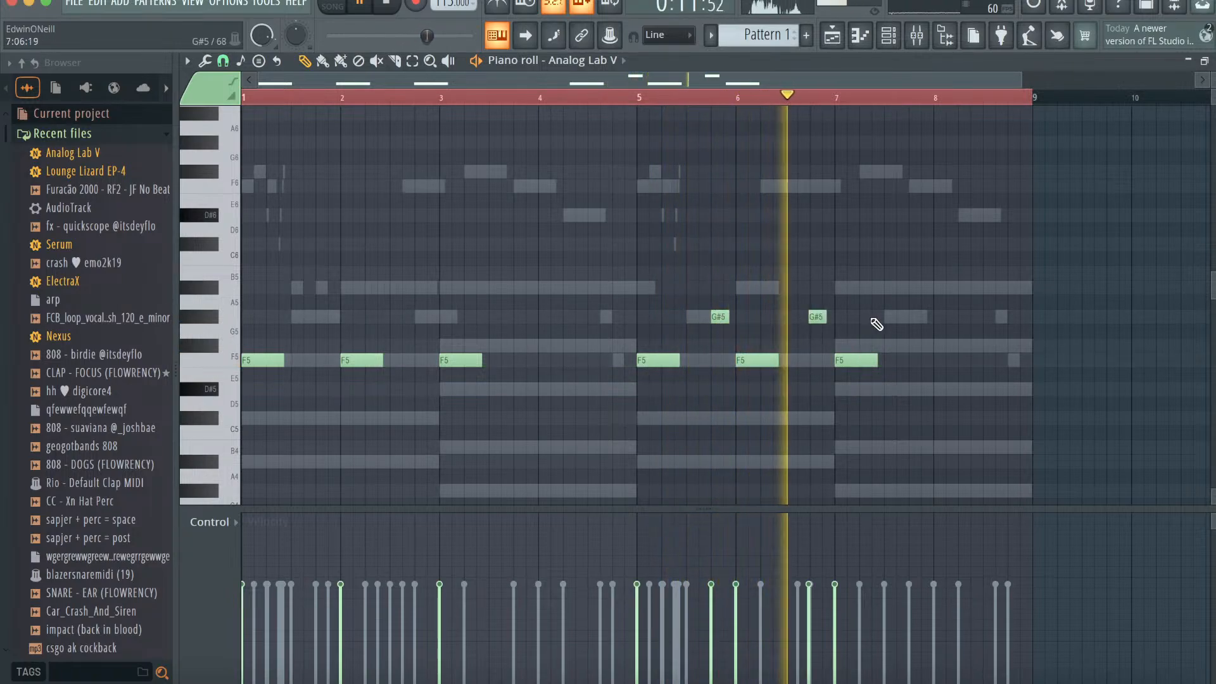
pyautogui.click(913, 389)
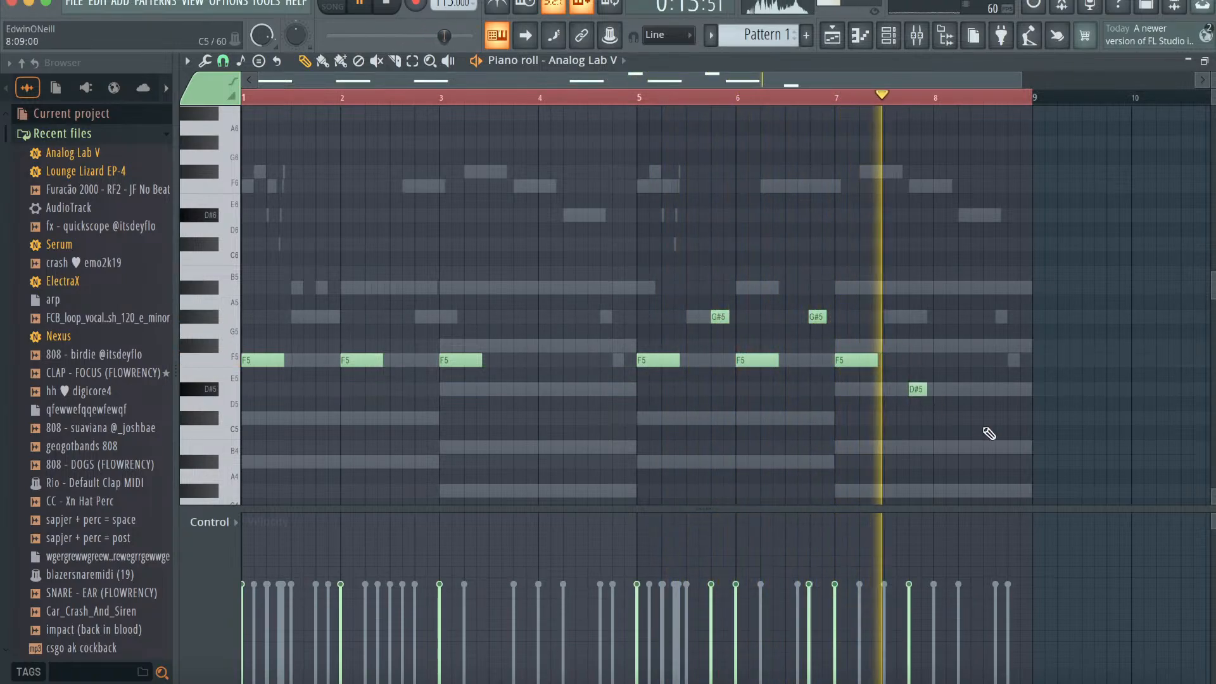
pyautogui.click(960, 417)
pyautogui.click(988, 447)
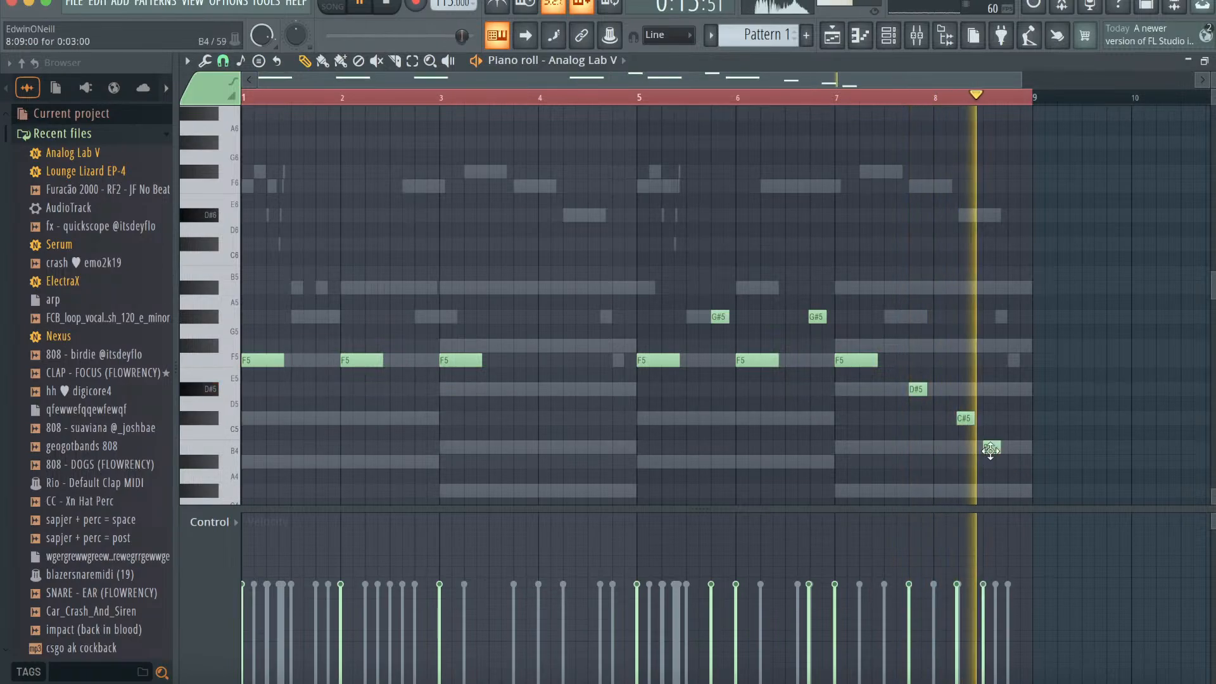
pyautogui.click(1015, 463)
pyautogui.moveTo(991, 447); pyautogui.dragTo(984, 494)
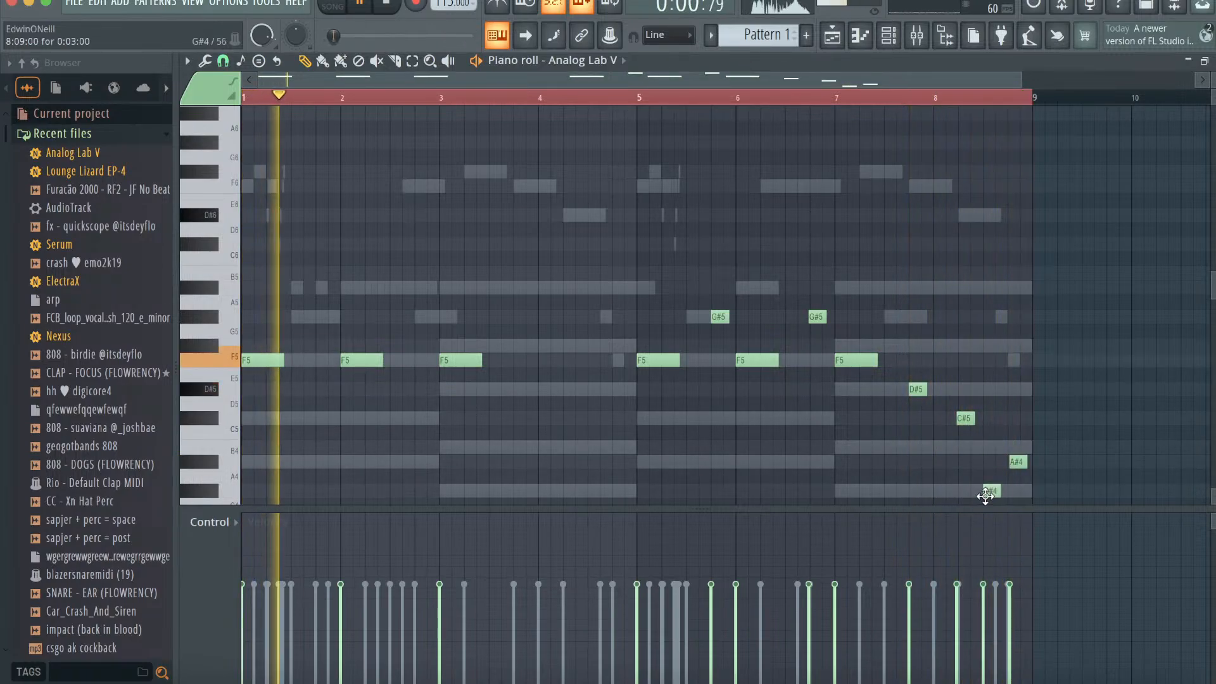
pyautogui.hotkey('alt', 'q')
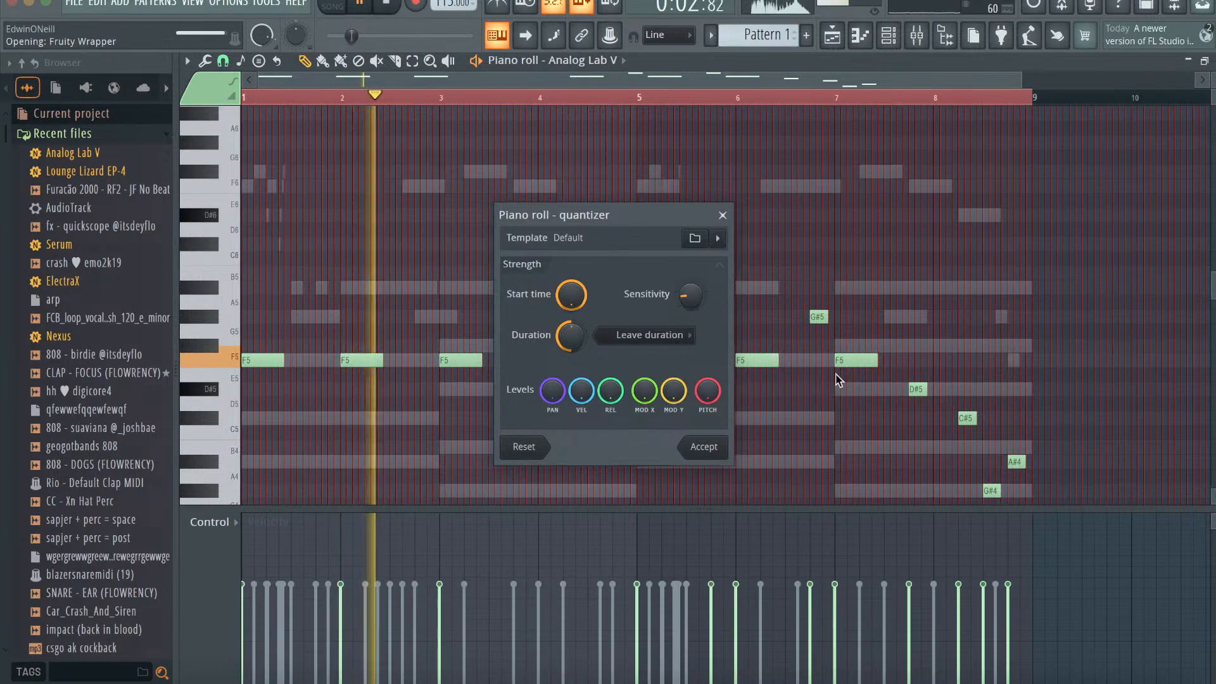
pyautogui.click(703, 447)
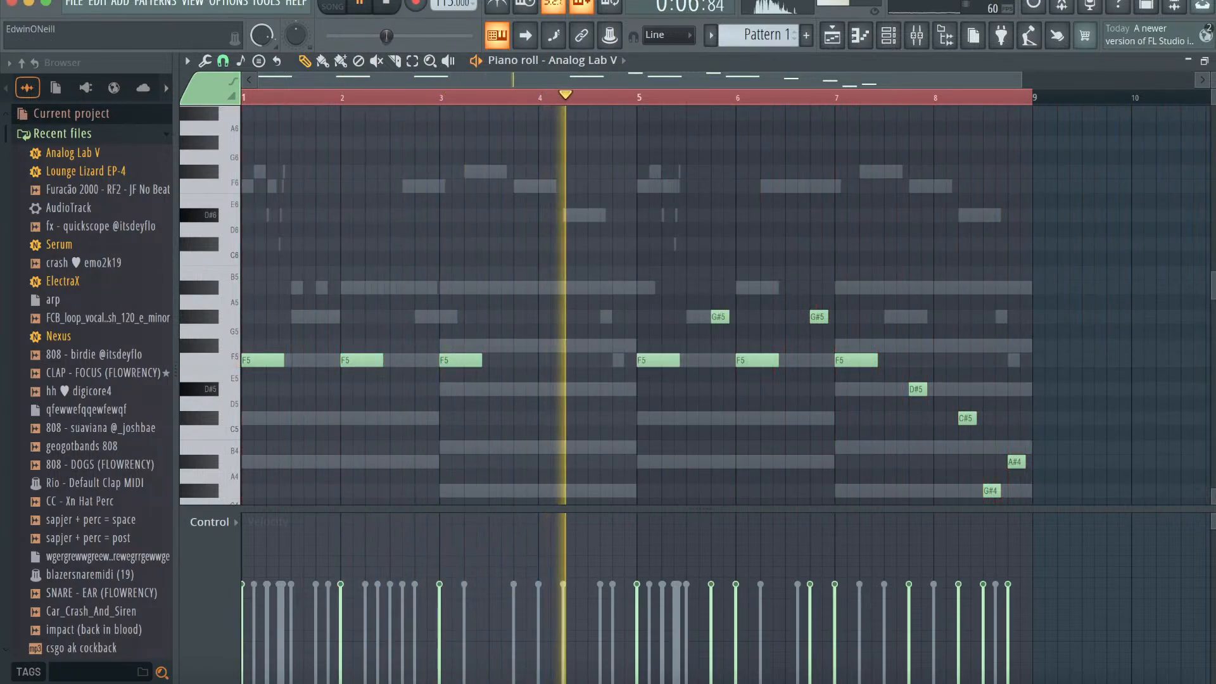
# - Route the Analog Lab V channel to mixer insert 8
pyautogui.click(915, 33)
pyautogui.rightClick(560, 219)
pyautogui.moveTo(690, 269)
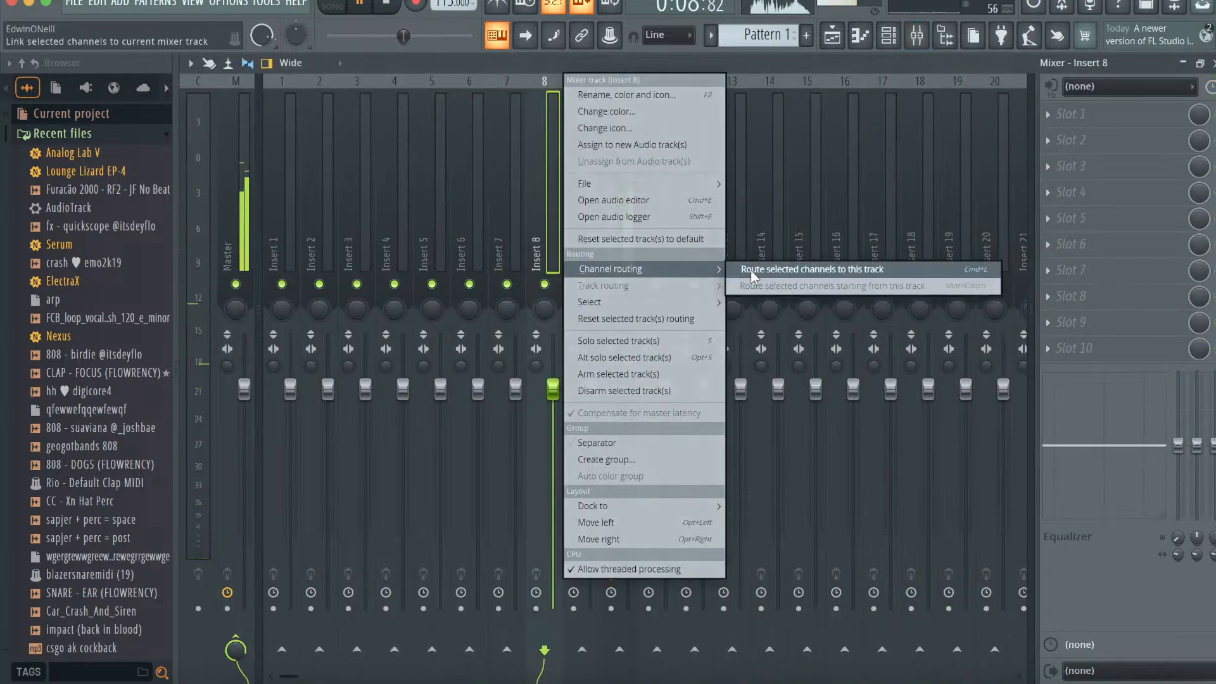
pyautogui.click(751, 270)
# - Load Spaced Out in slot 3 of the Analog Lab V mixer track and set its low EQ band to -18.0 at 125 Hz
pyautogui.click(1078, 167)
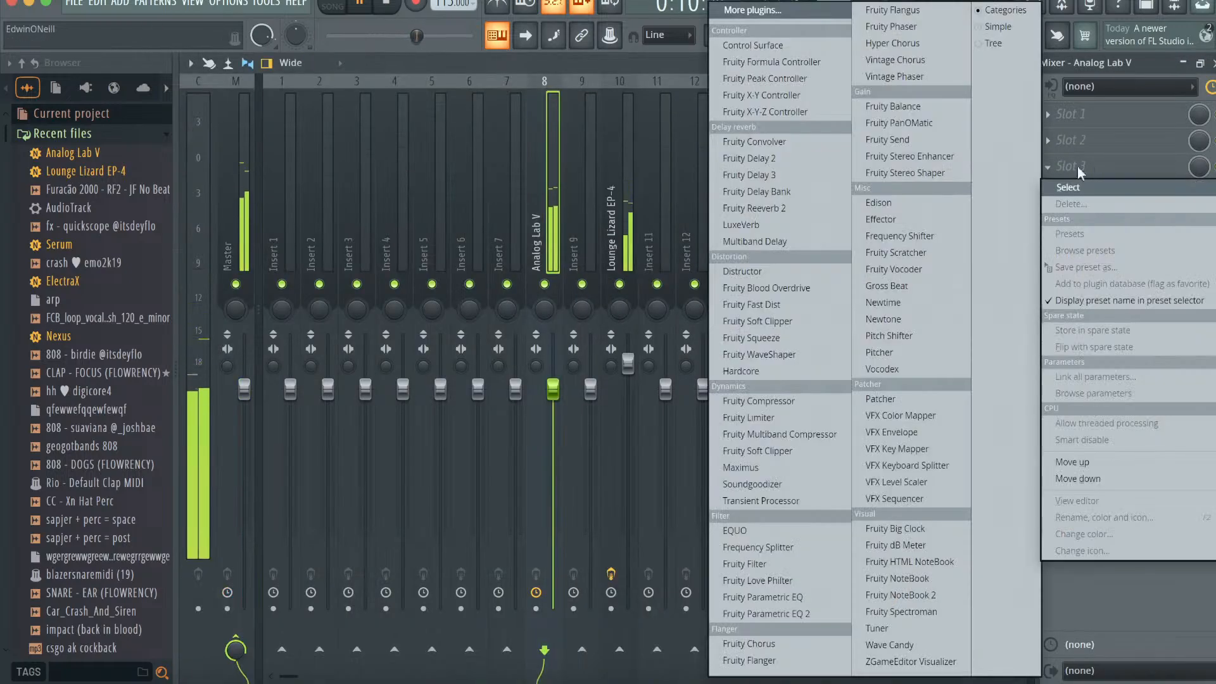
pyautogui.click(751, 10)
pyautogui.write('spac')
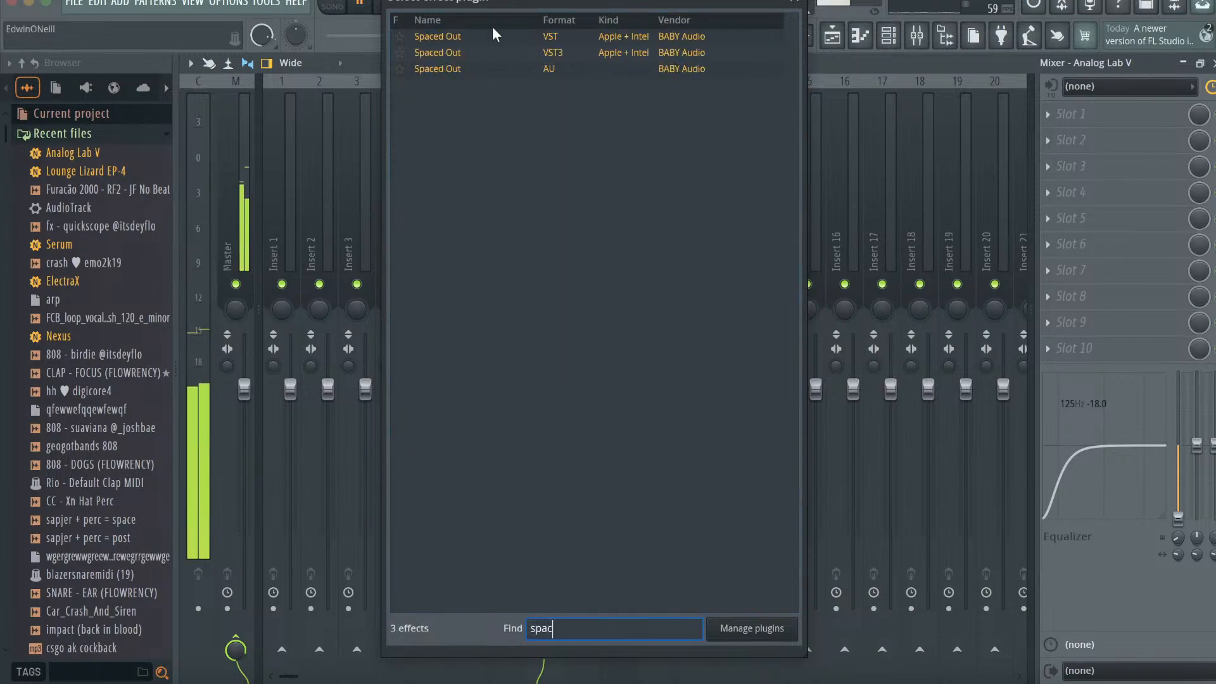
pyautogui.doubleClick(476, 69)
pyautogui.click(887, 99)
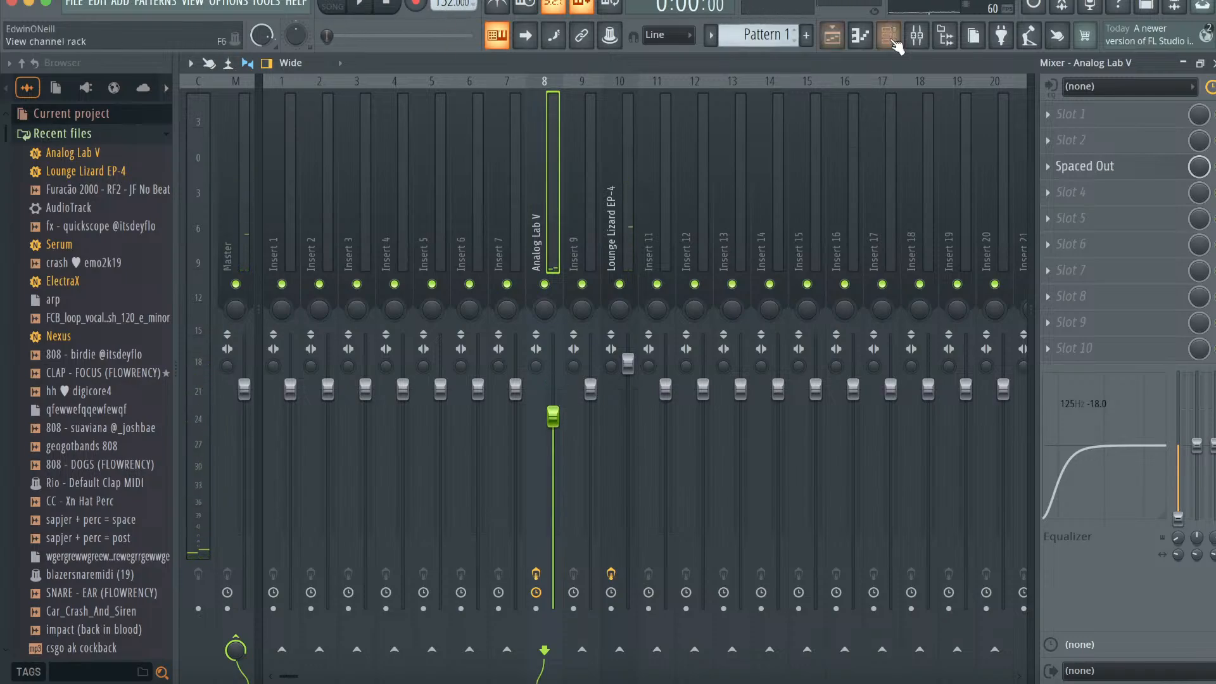
# - Review the notes of the Analog Lab V, Lounge Lizard EP-4 #2 and Lounge Lizard EP-4 channels in the piano roll
pyautogui.click(862, 40)
pyautogui.click(589, 61)
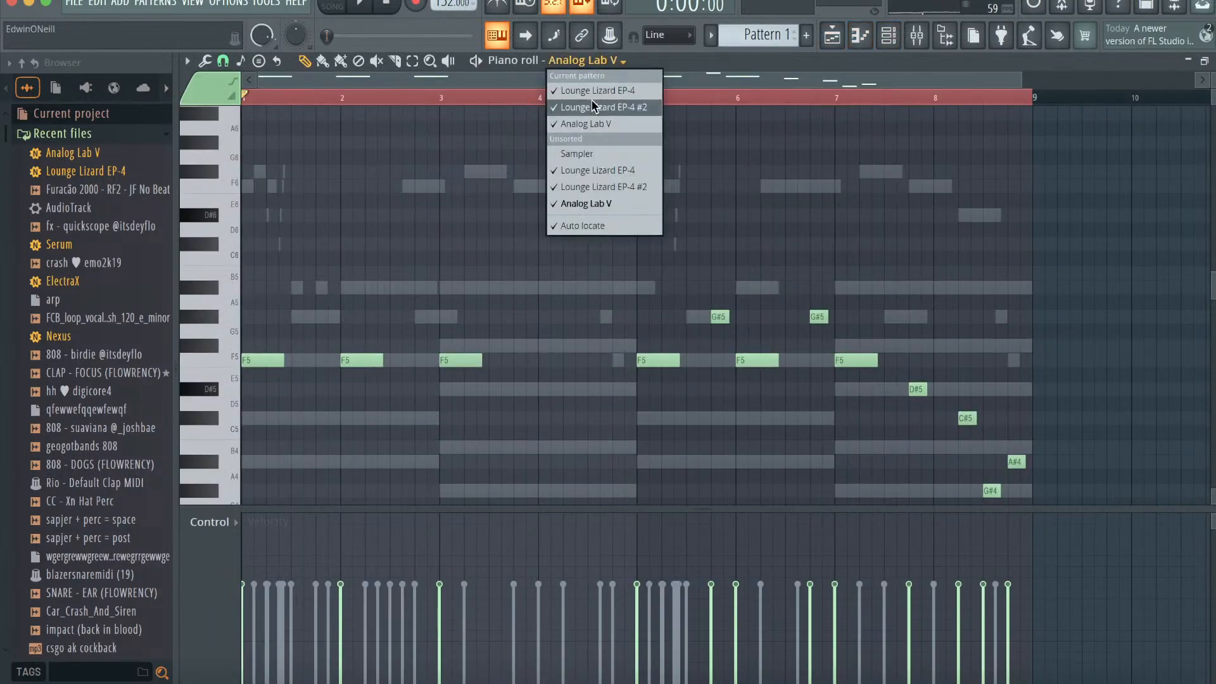
pyautogui.click(606, 187)
pyautogui.click(607, 60)
pyautogui.click(594, 170)
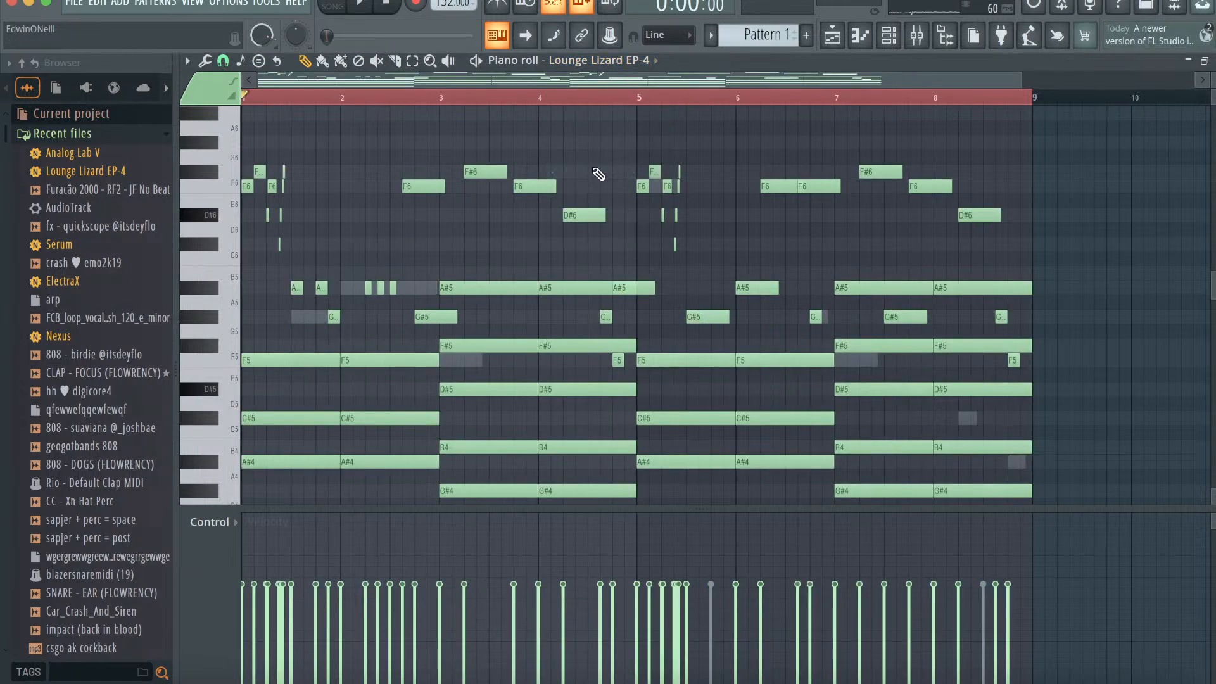
pyautogui.scroll(3, 599, 174)
# - Load Gross Beat with the DRILL GROSS preset in slot 5 of the Analog Lab V mixer track
pyautogui.click(941, 38)
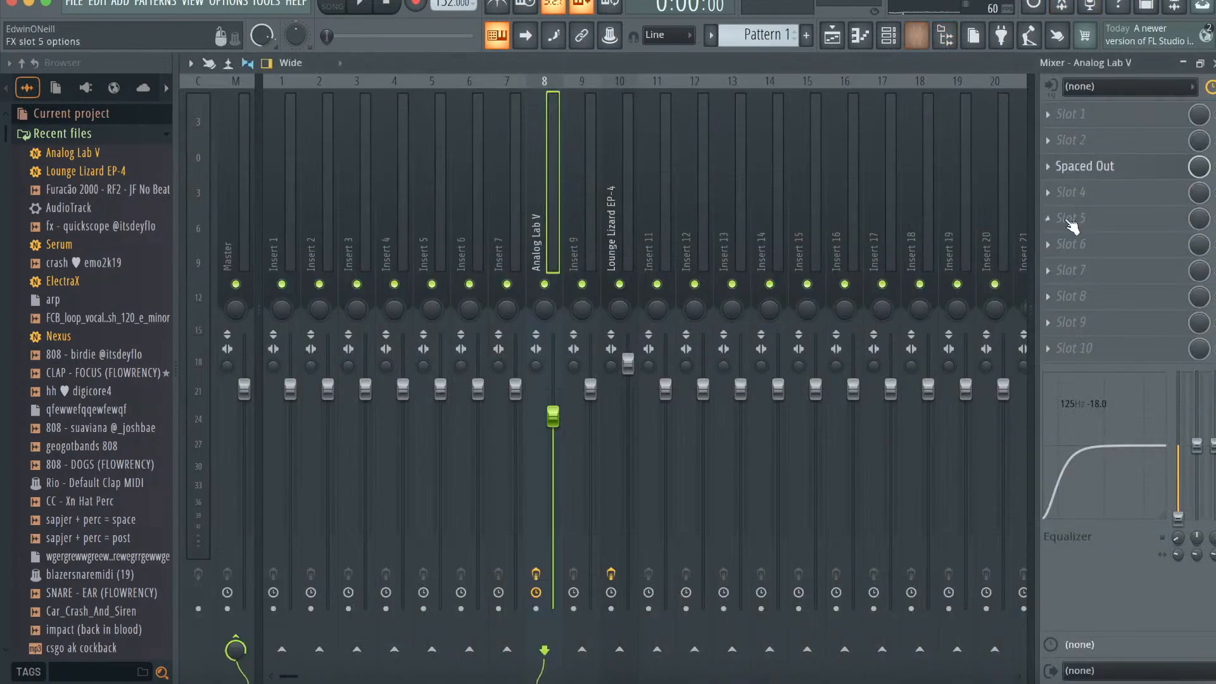
pyautogui.click(1037, 216)
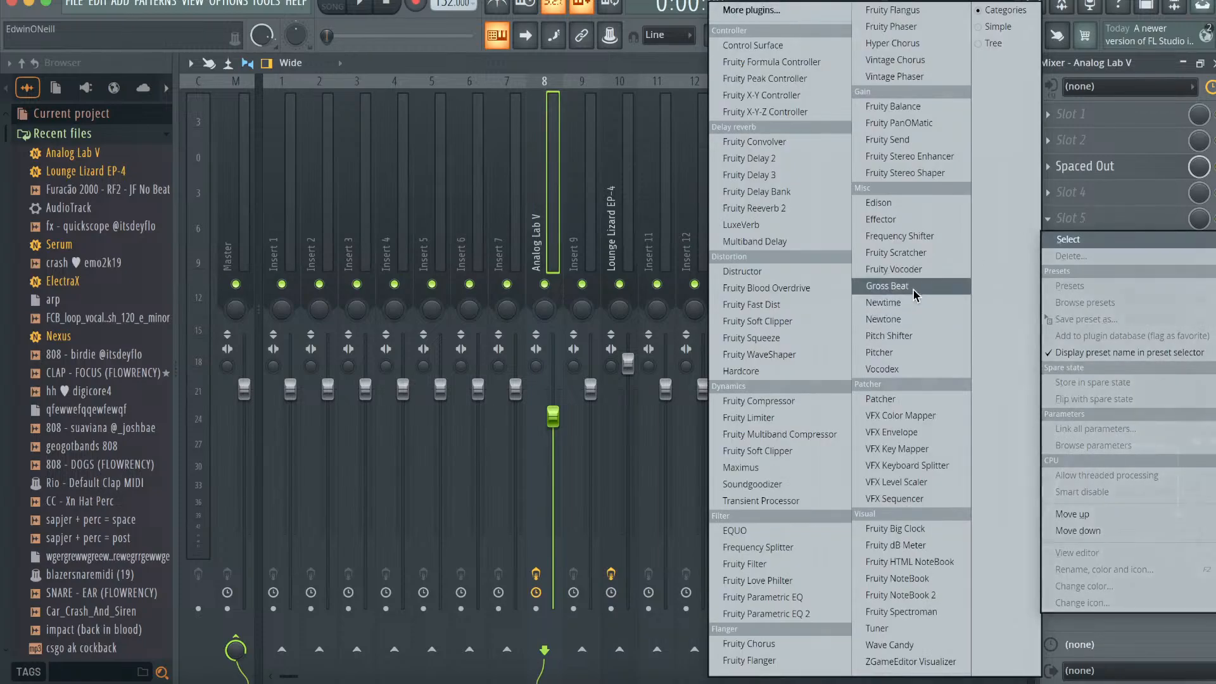
pyautogui.click(912, 285)
pyautogui.click(912, 237)
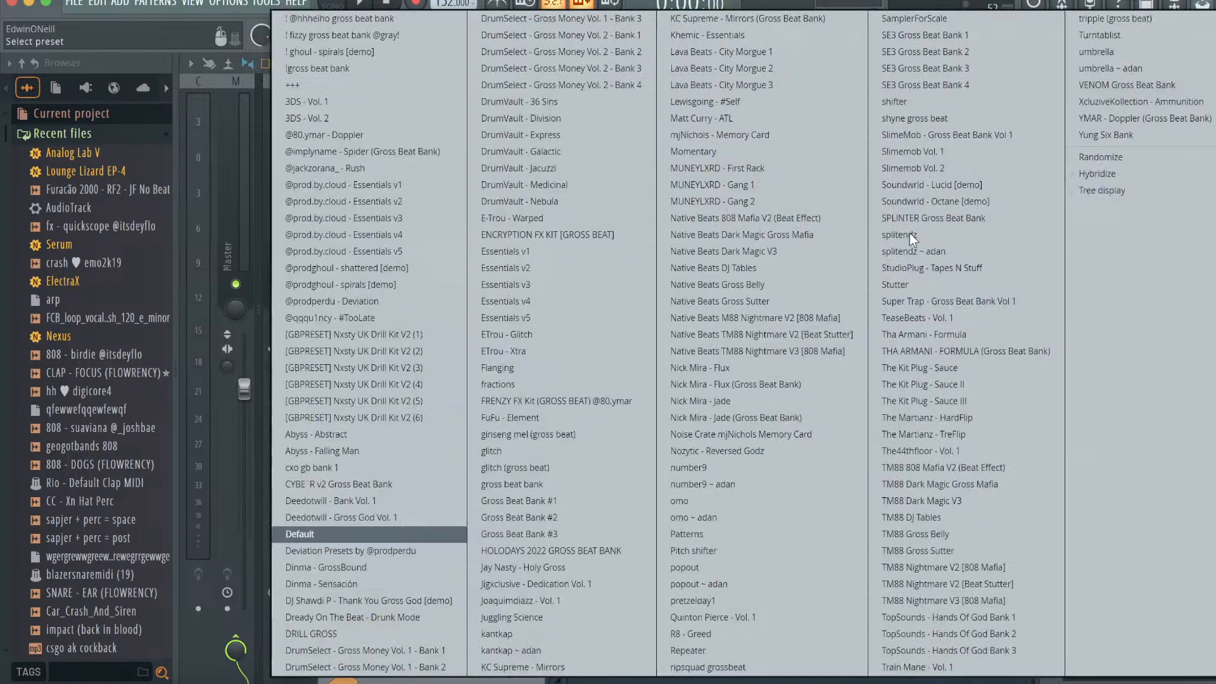
pyautogui.click(343, 632)
pyautogui.click(1019, 234)
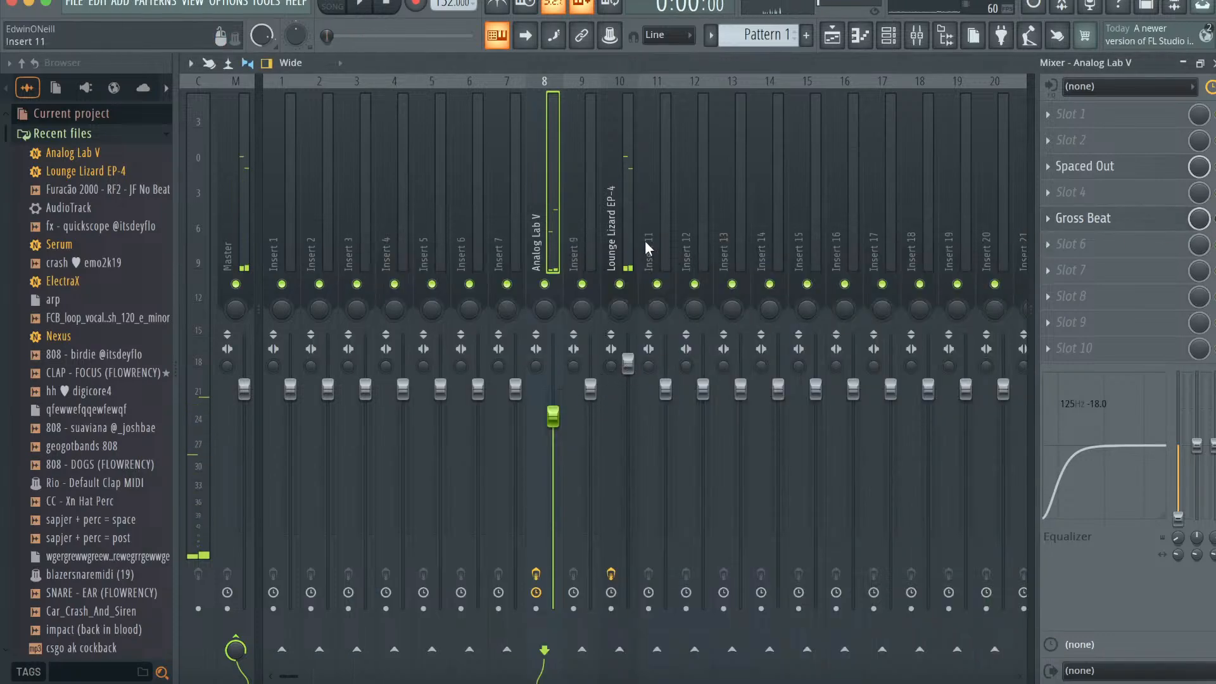
# - Lower the volume of the Lounge Lizard EP-4 mixer track and adjust the level of the Analog Lab V track
pyautogui.click(627, 362)
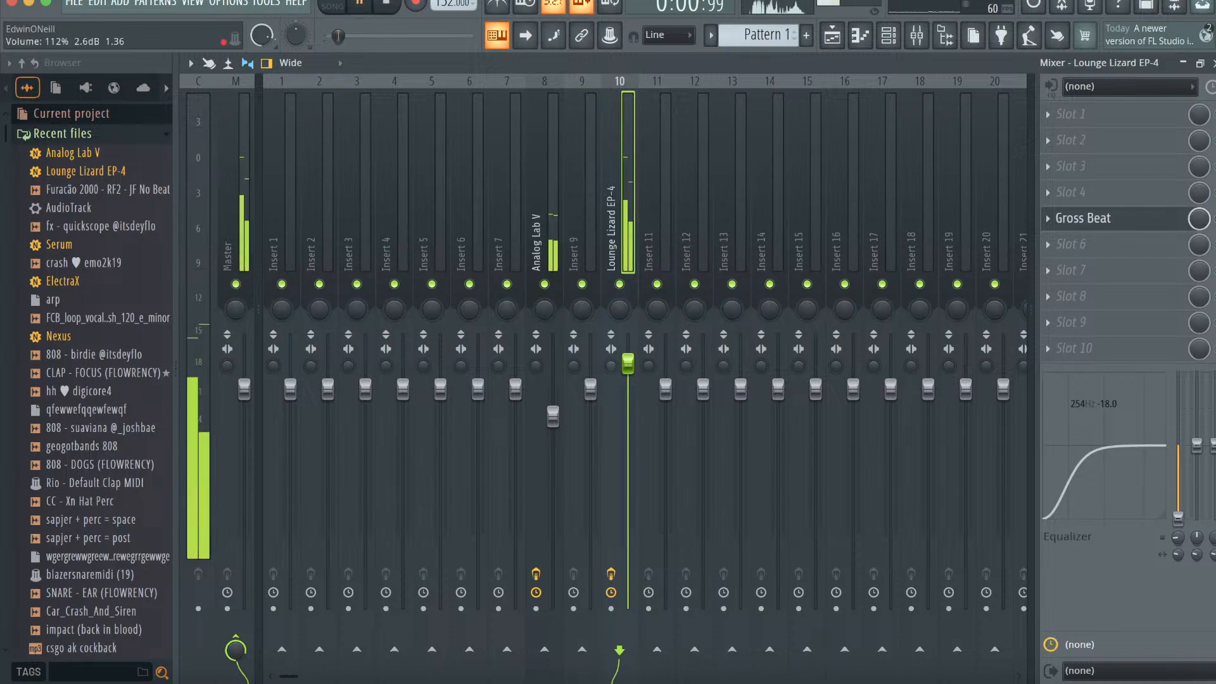
pyautogui.click(553, 414)
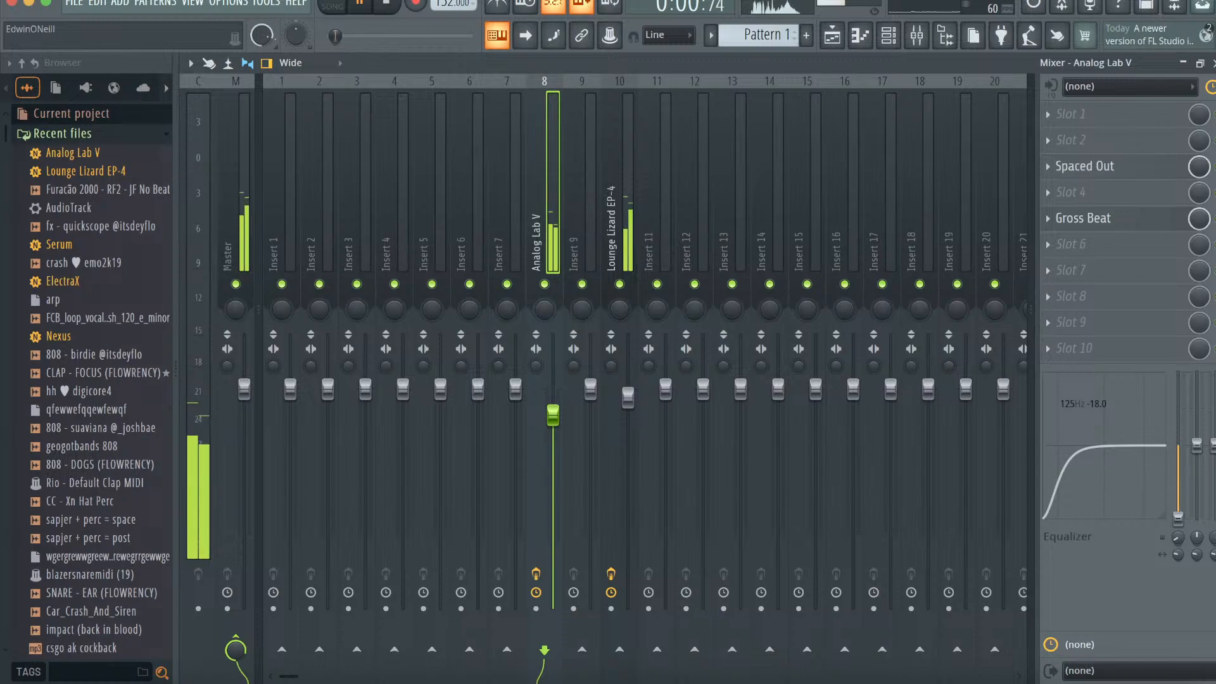
# - Add a second Analog Lab V instrument to the project
pyautogui.click(900, 38)
pyautogui.click(406, 221)
pyautogui.click(412, 24)
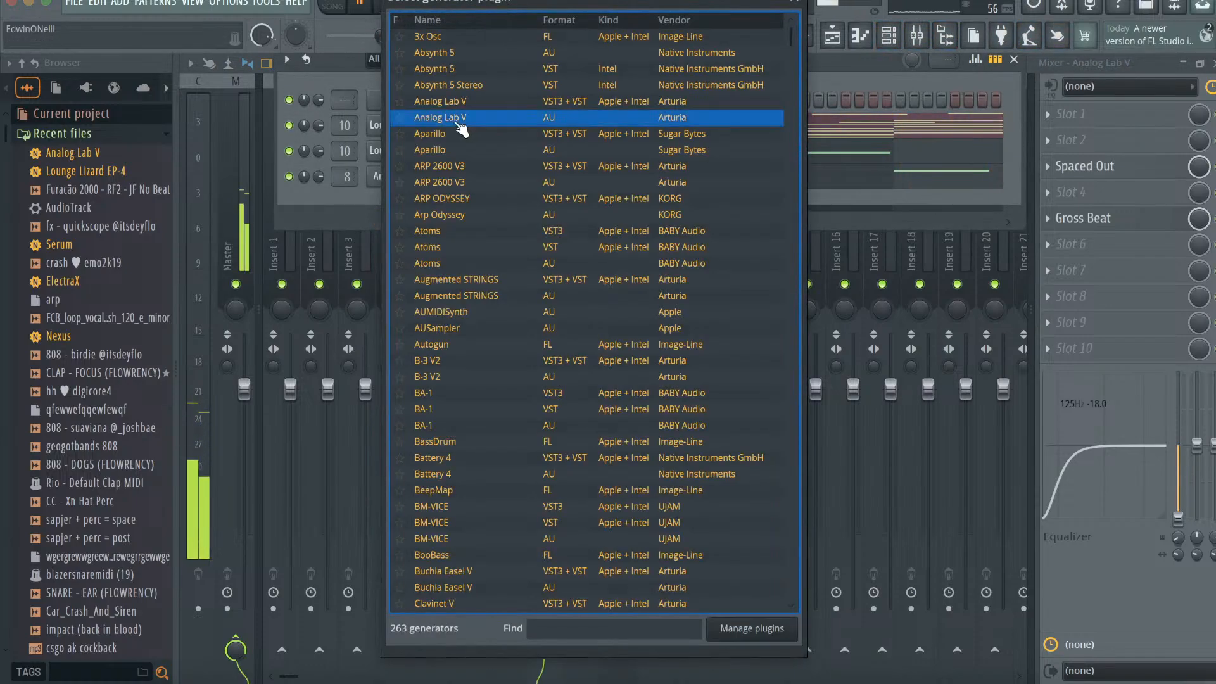
pyautogui.doubleClick(454, 121)
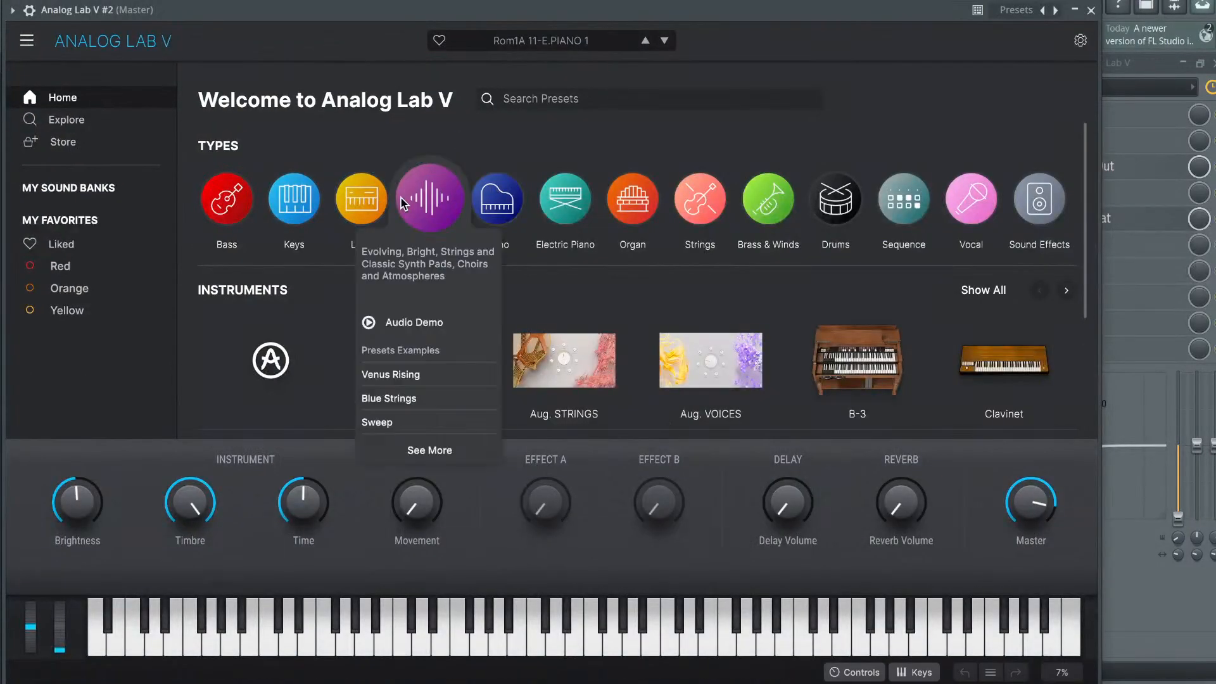
# - Filter the second Analog Lab V's presets by Pad and choose the Hanger47 preset
pyautogui.click(421, 199)
pyautogui.moveTo(834, 196); pyautogui.dragTo(835, 301)
pyautogui.click(727, 308)
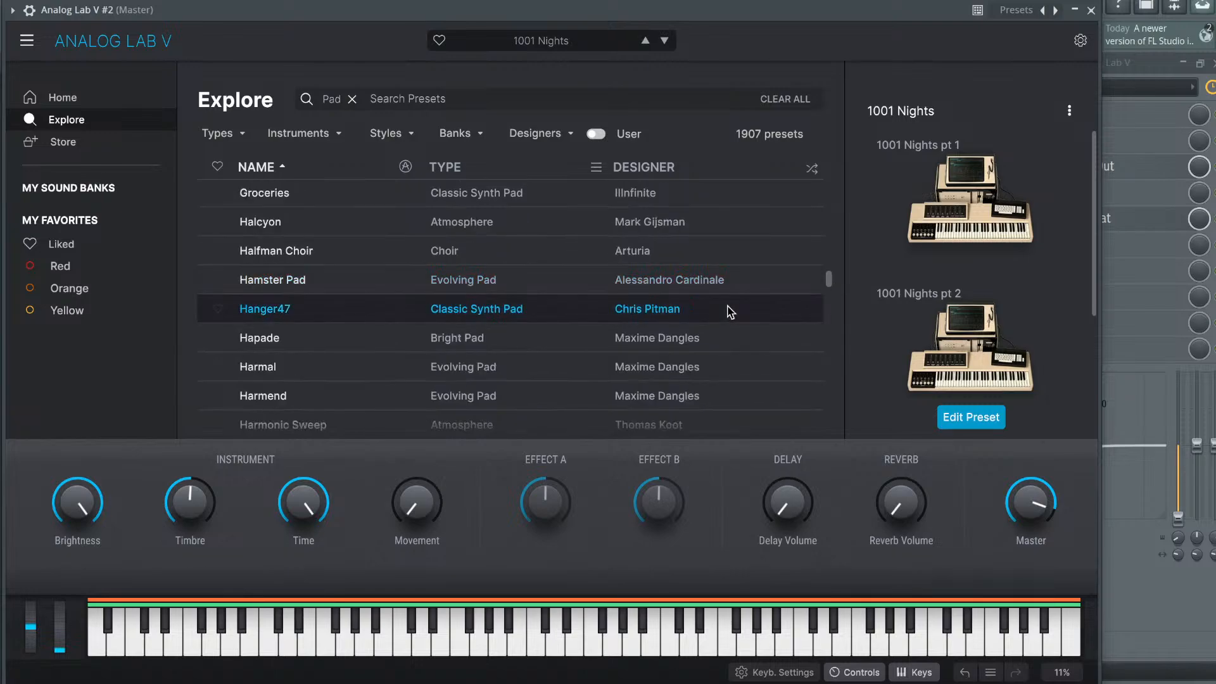
# - Audition further pad presets in the second Analog Lab V, including Harmal and Haunted, and settle on Hay Day
pyautogui.click(613, 365)
pyautogui.scroll(-2, 613, 365)
pyautogui.click(612, 366)
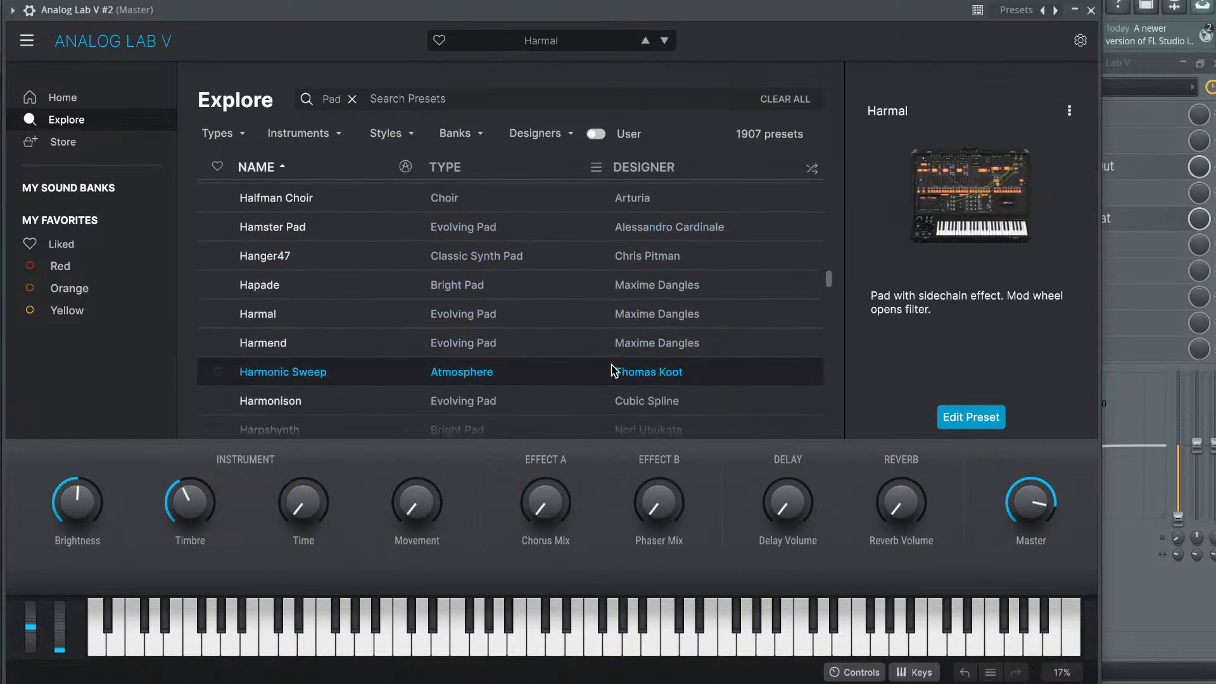
pyautogui.scroll(-1, 612, 366)
pyautogui.click(613, 368)
pyautogui.scroll(-2, 613, 367)
pyautogui.click(612, 367)
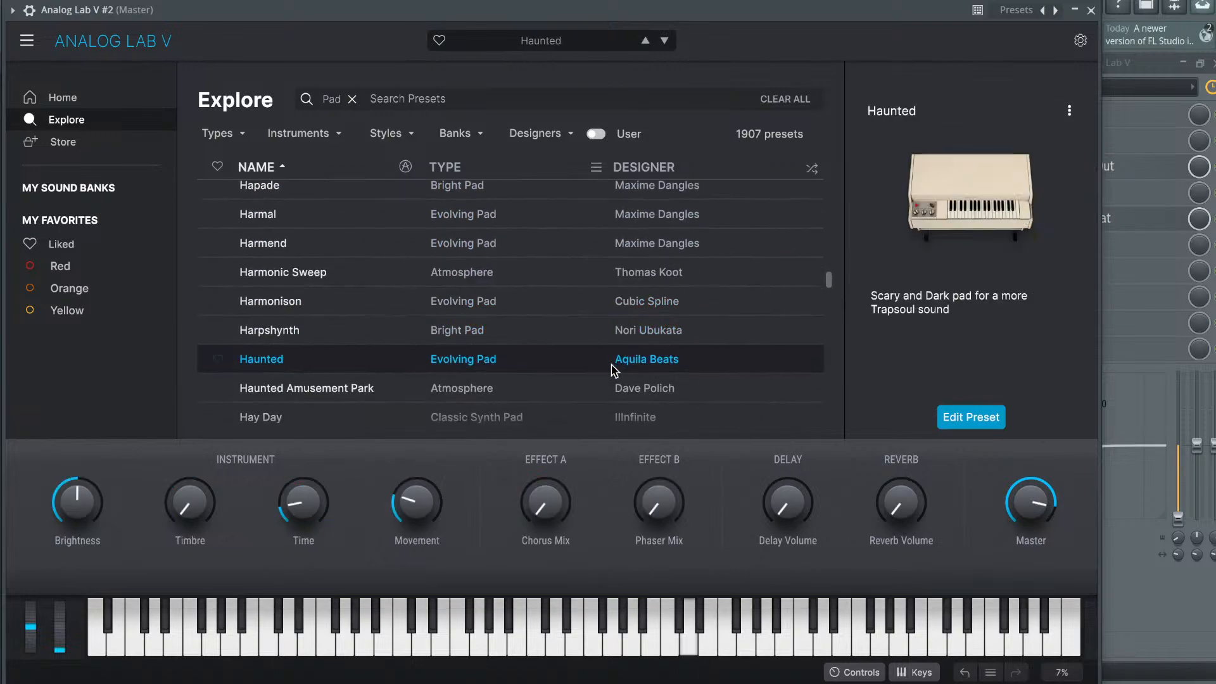
pyautogui.click(613, 409)
pyautogui.scroll(-2, 613, 408)
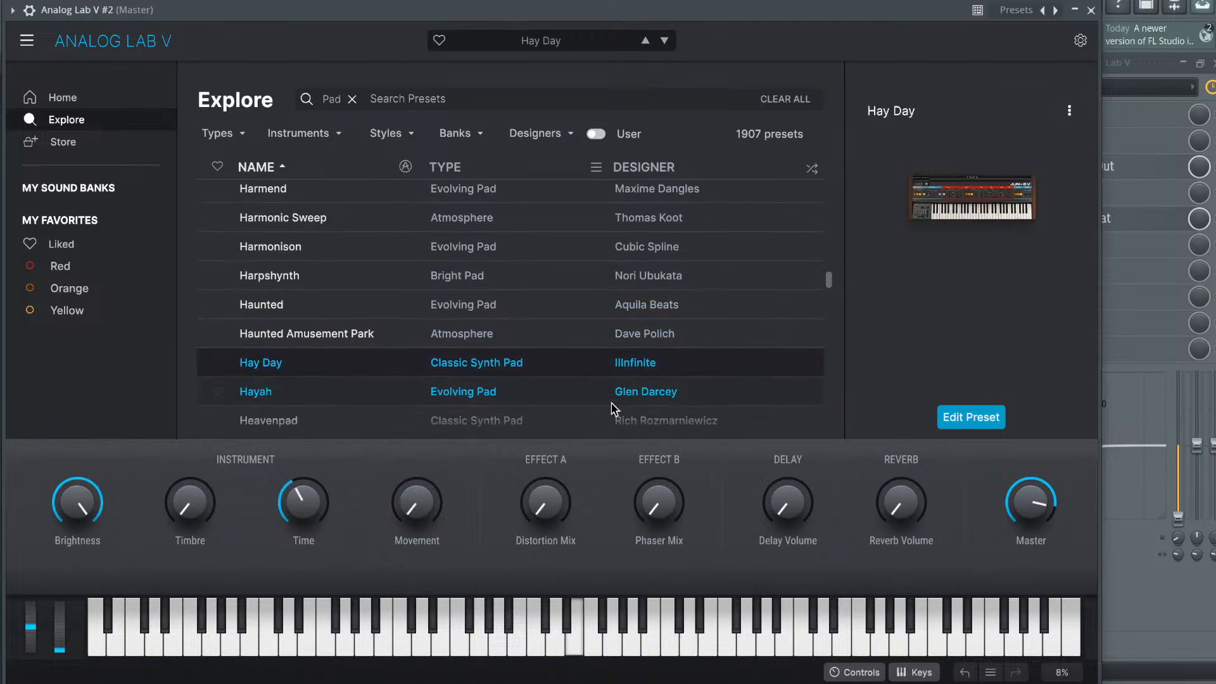
pyautogui.click(1091, 10)
# - Draw a 12-step C#6 note at bar 1 in the Analog Lab V #2 piano roll, then quantize and preview it
pyautogui.click(861, 39)
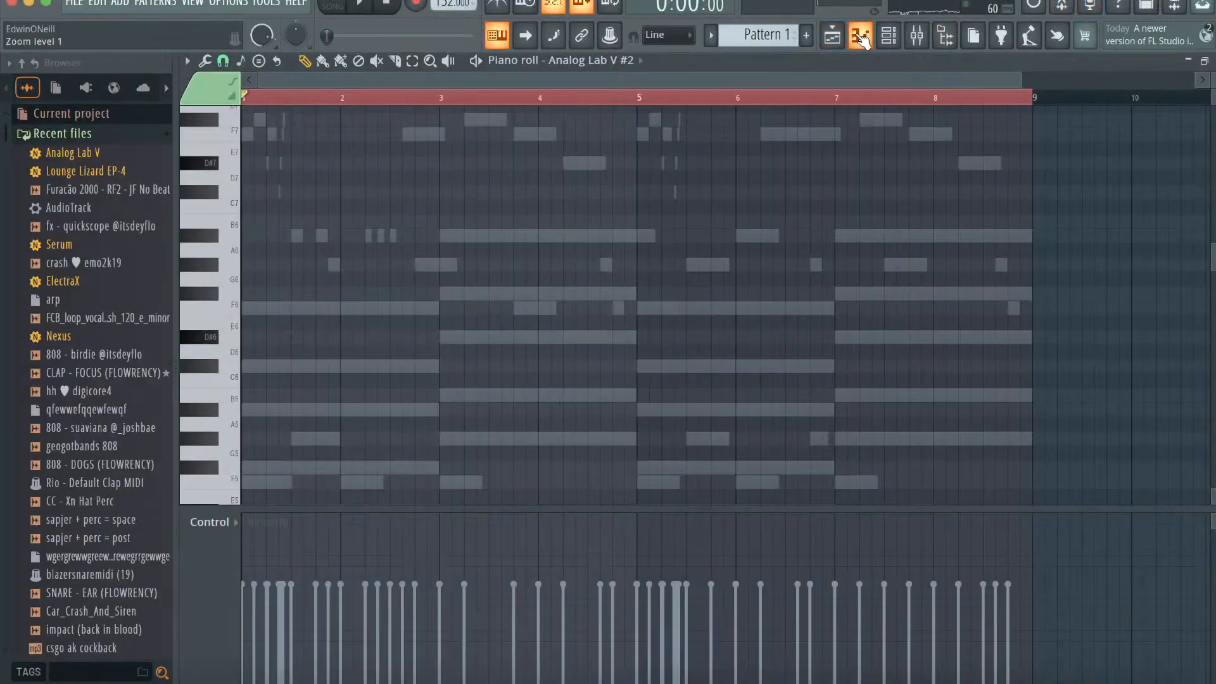
pyautogui.moveTo(259, 366); pyautogui.dragTo(310, 365)
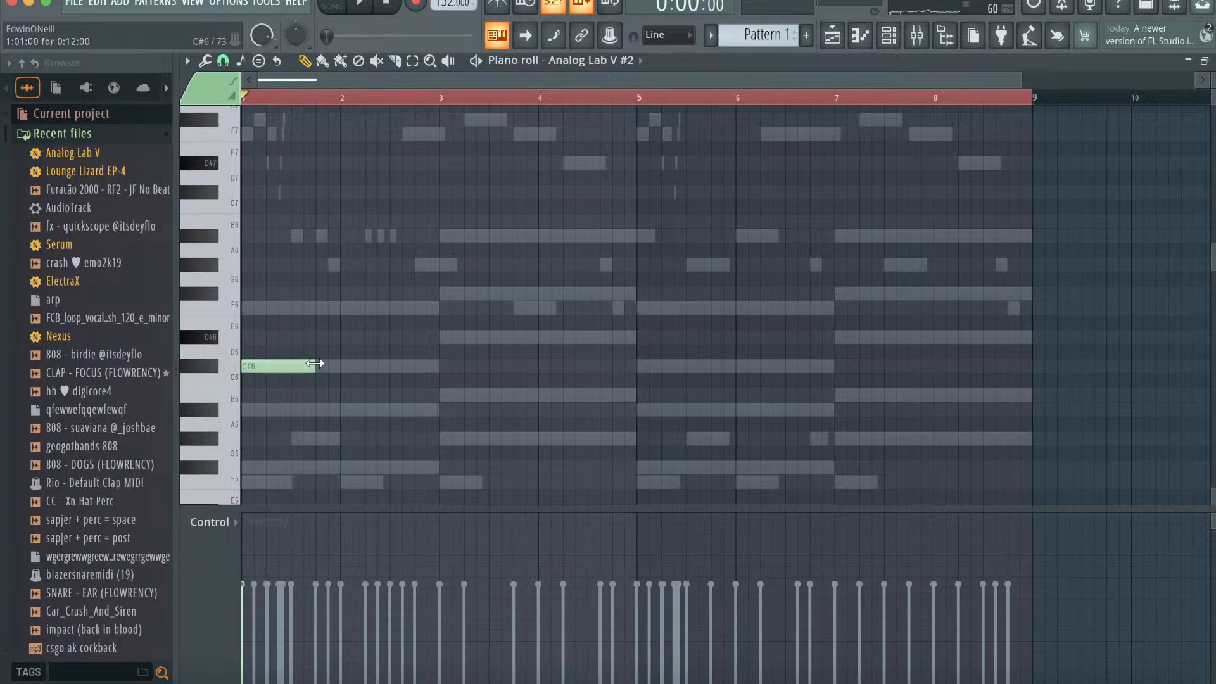
pyautogui.hotkey('alt', 'q')
pyautogui.click(700, 440)
pyautogui.press('space')
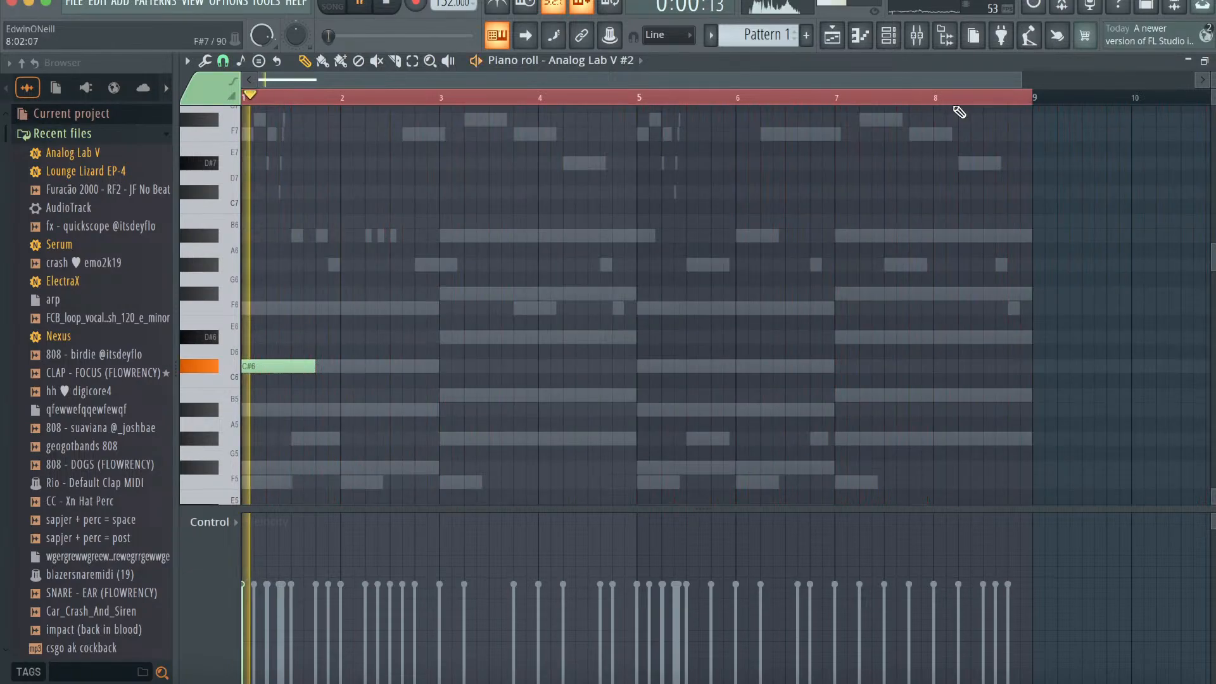
# - Move the opening note to G#5, add 12-step notes A#5 in bar 1 and F5 and F#5 in bar 3, and quantize them
pyautogui.moveTo(1020, 79); pyautogui.dragTo(661, 106)
pyautogui.press('space')
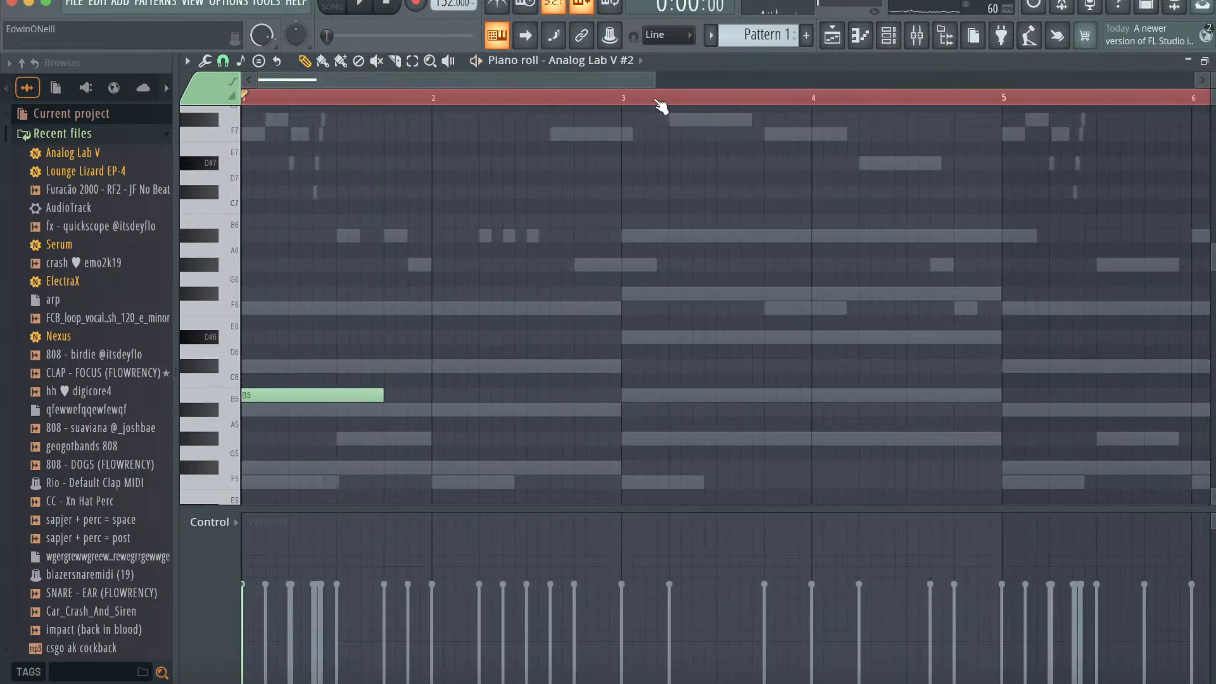
pyautogui.click(382, 410)
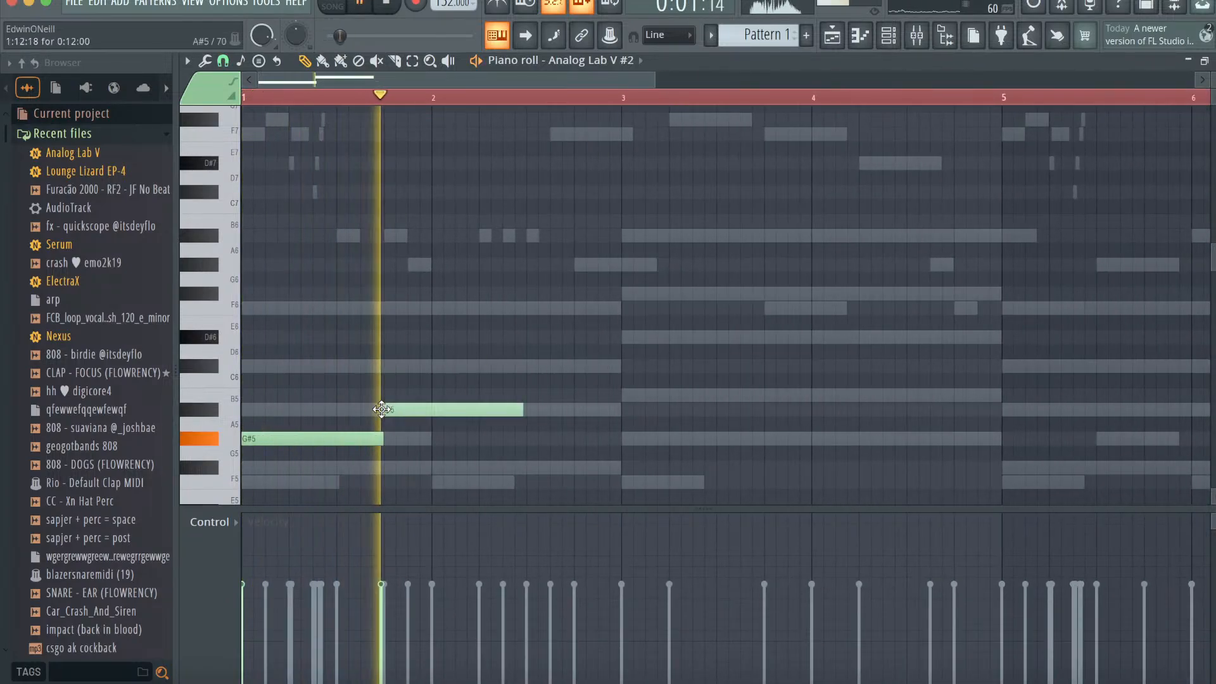
pyautogui.click(625, 482)
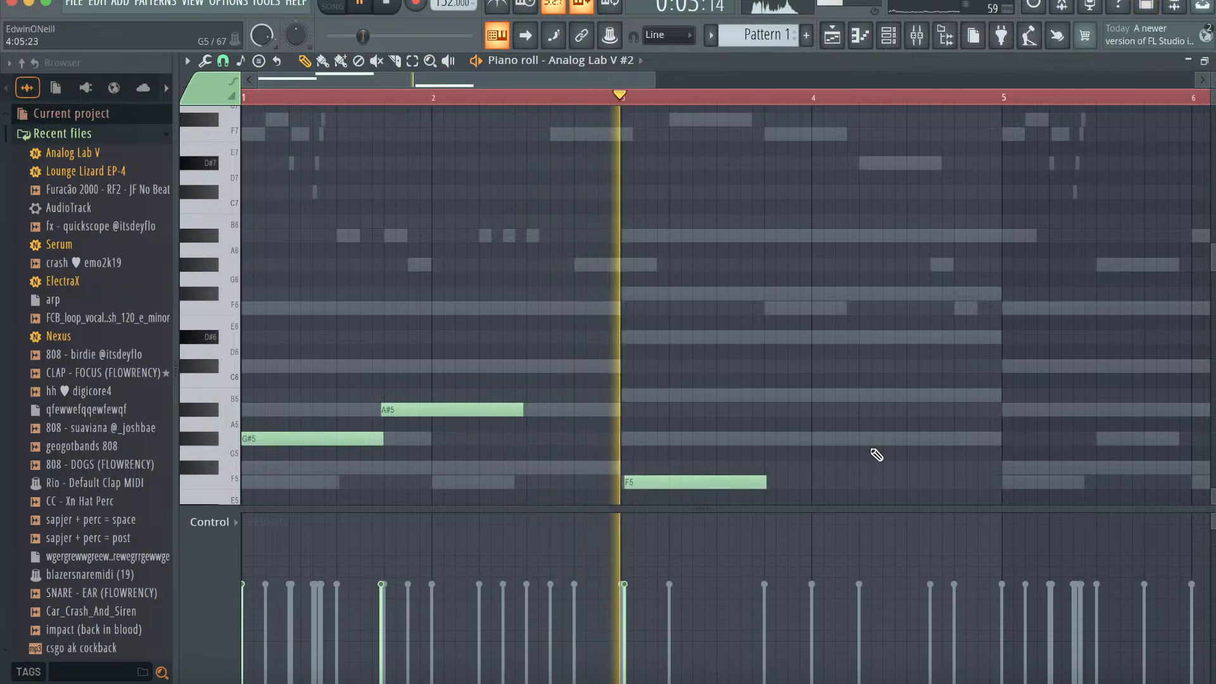
pyautogui.click(763, 467)
pyautogui.hotkey('alt', 'q')
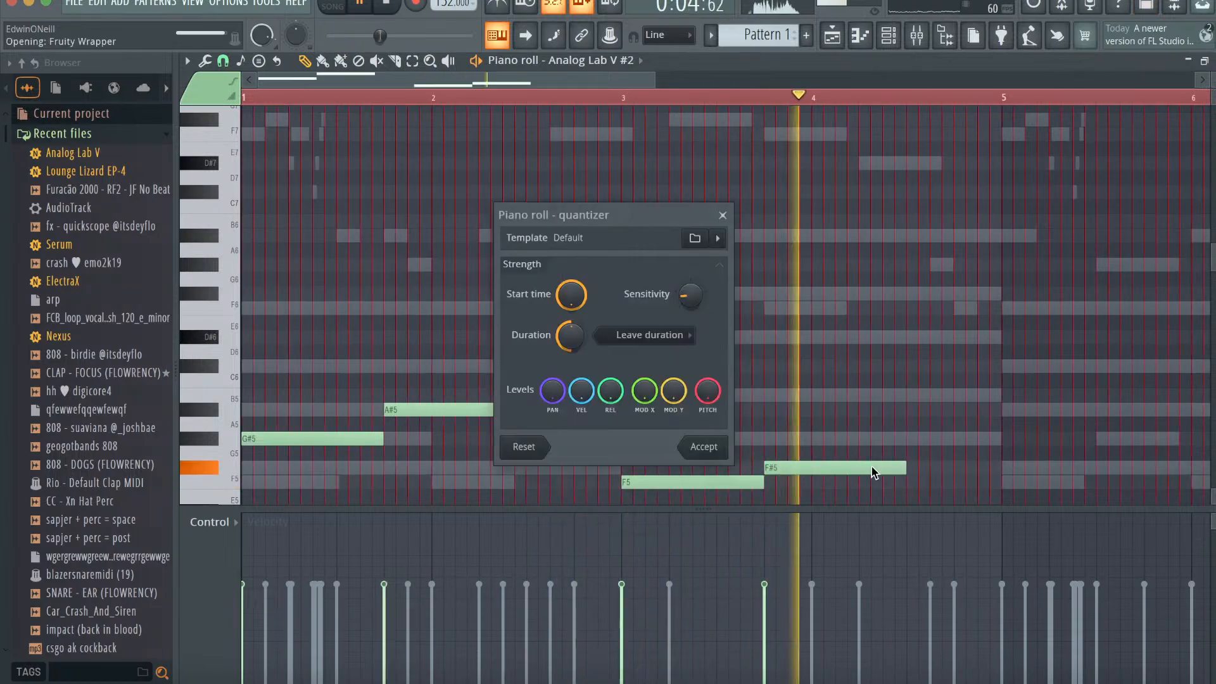
pyautogui.click(700, 443)
# - Continue the pad line with 12-step notes F#5 and G#5 in bar 5 and F5 and F#5 in bar 7
pyautogui.click(881, 367)
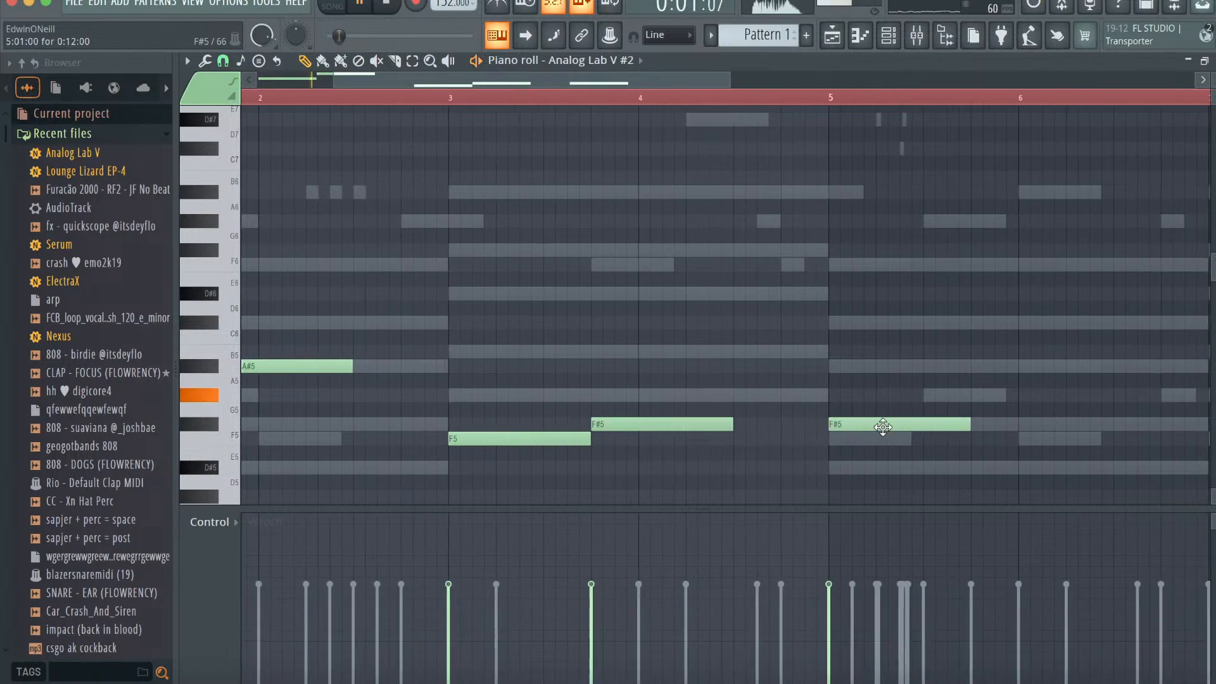
pyautogui.scroll(-3, 882, 426)
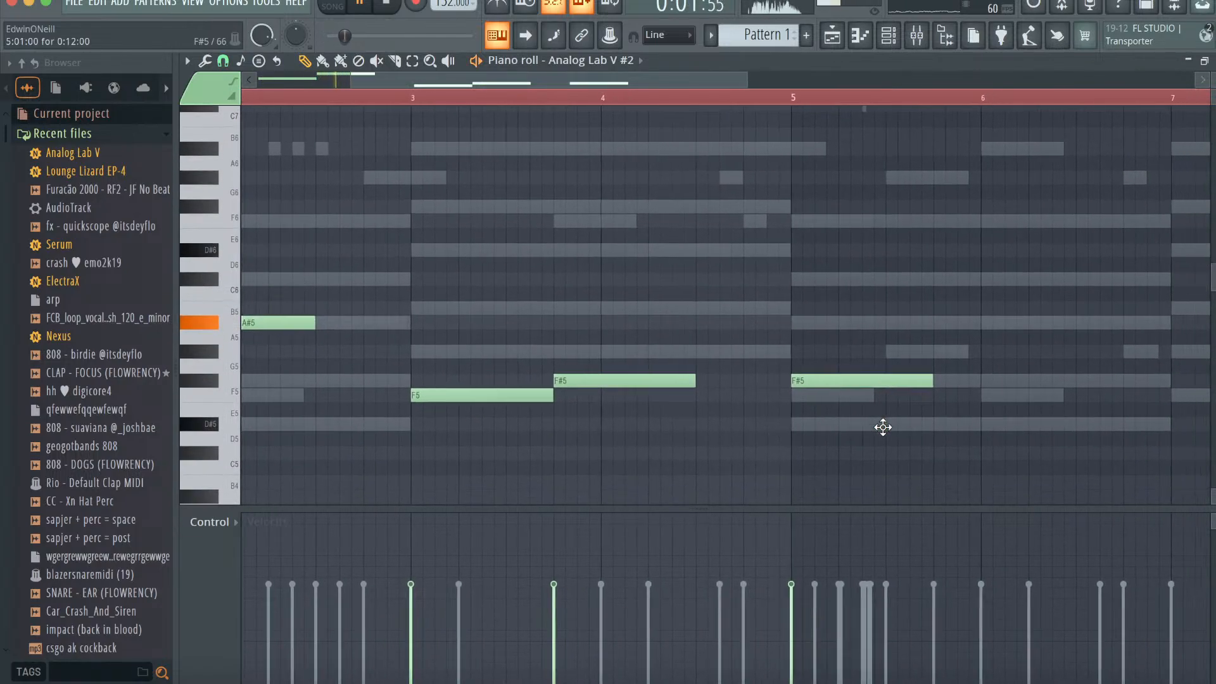
pyautogui.click(916, 351)
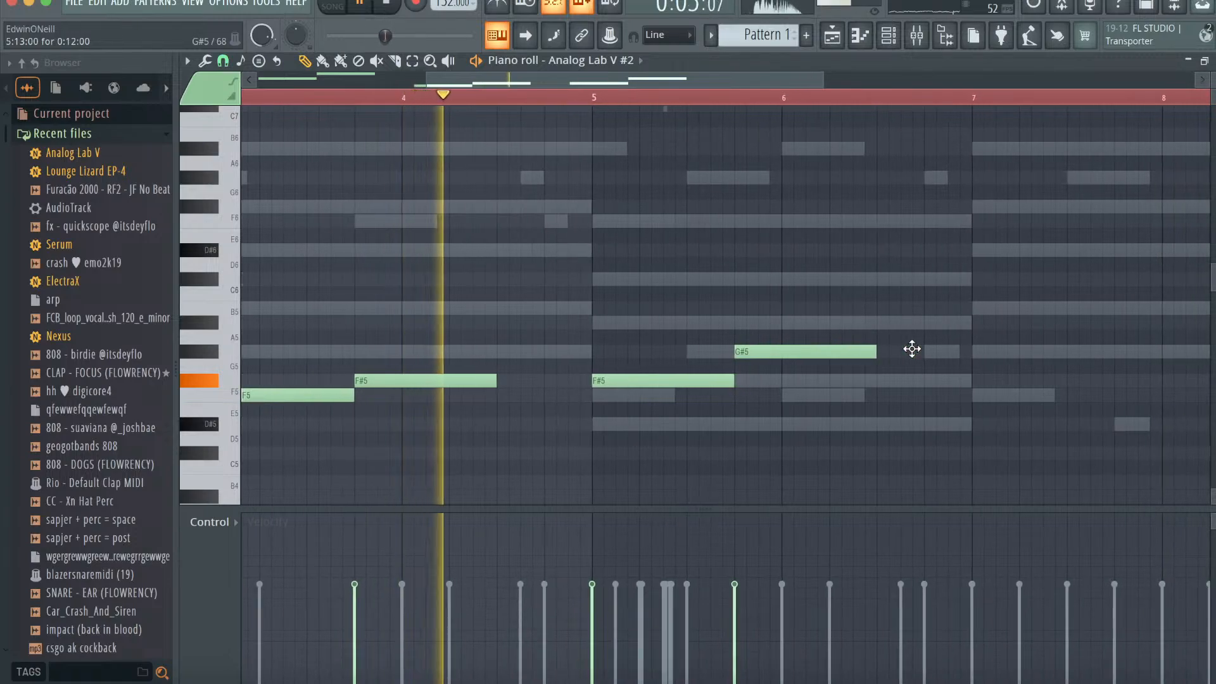
pyautogui.scroll(3, 912, 347)
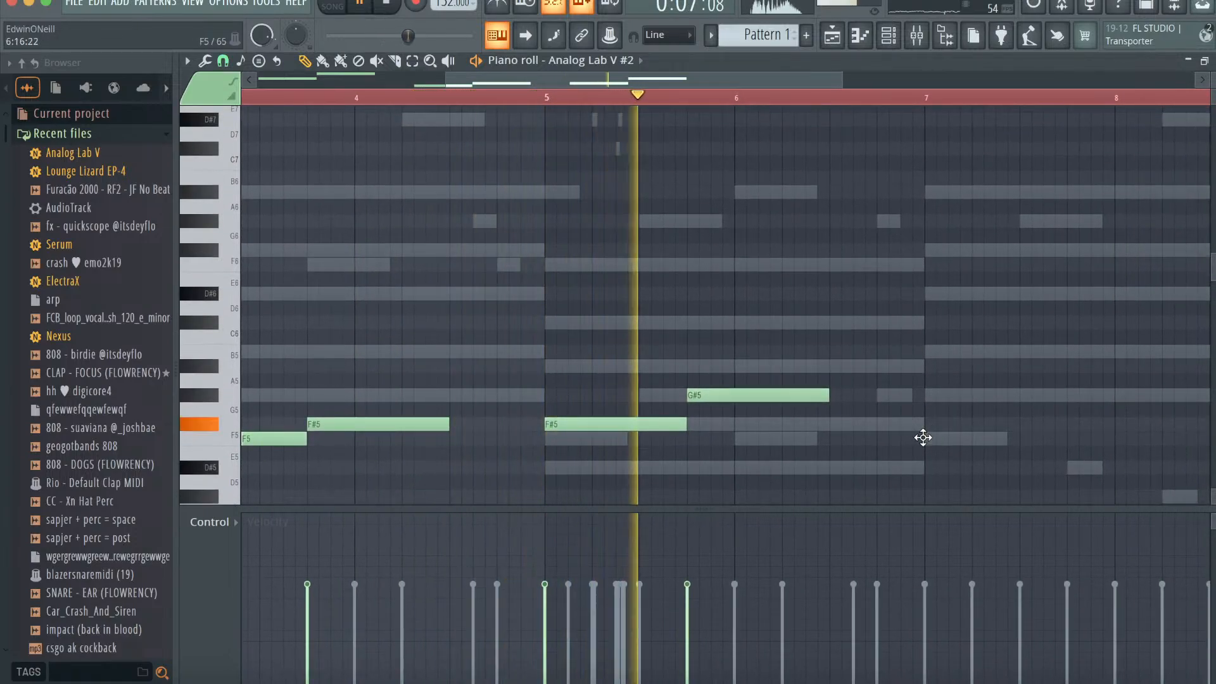
pyautogui.click(921, 439)
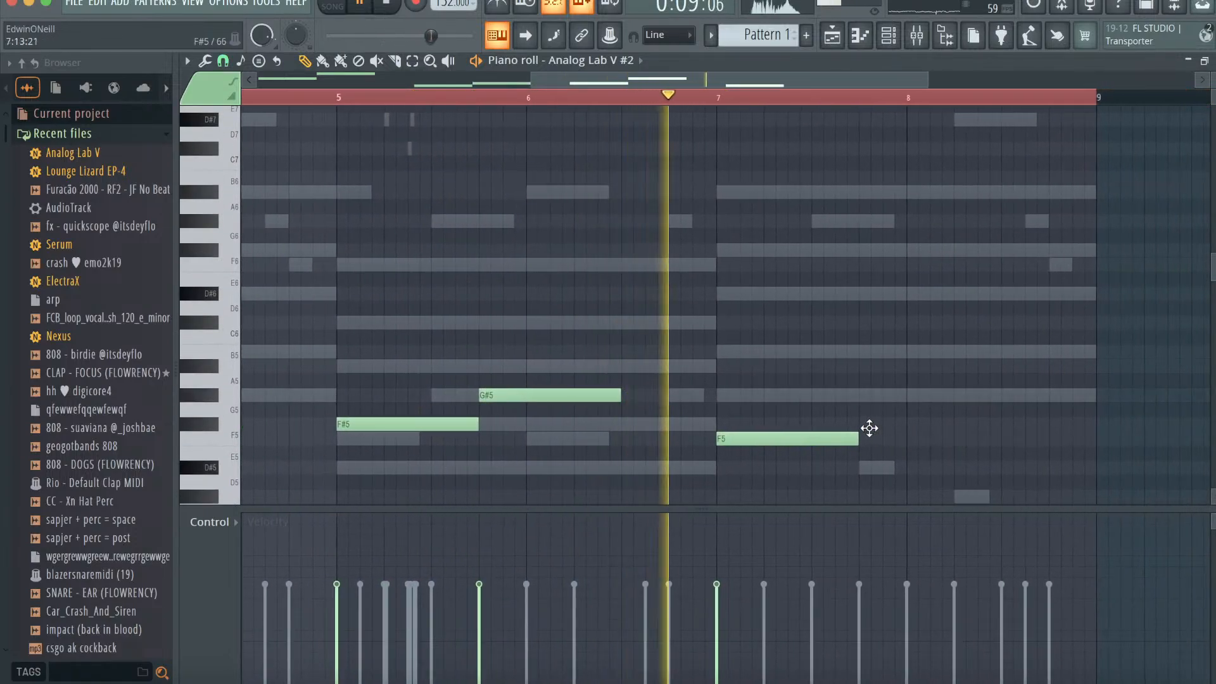
pyautogui.click(918, 423)
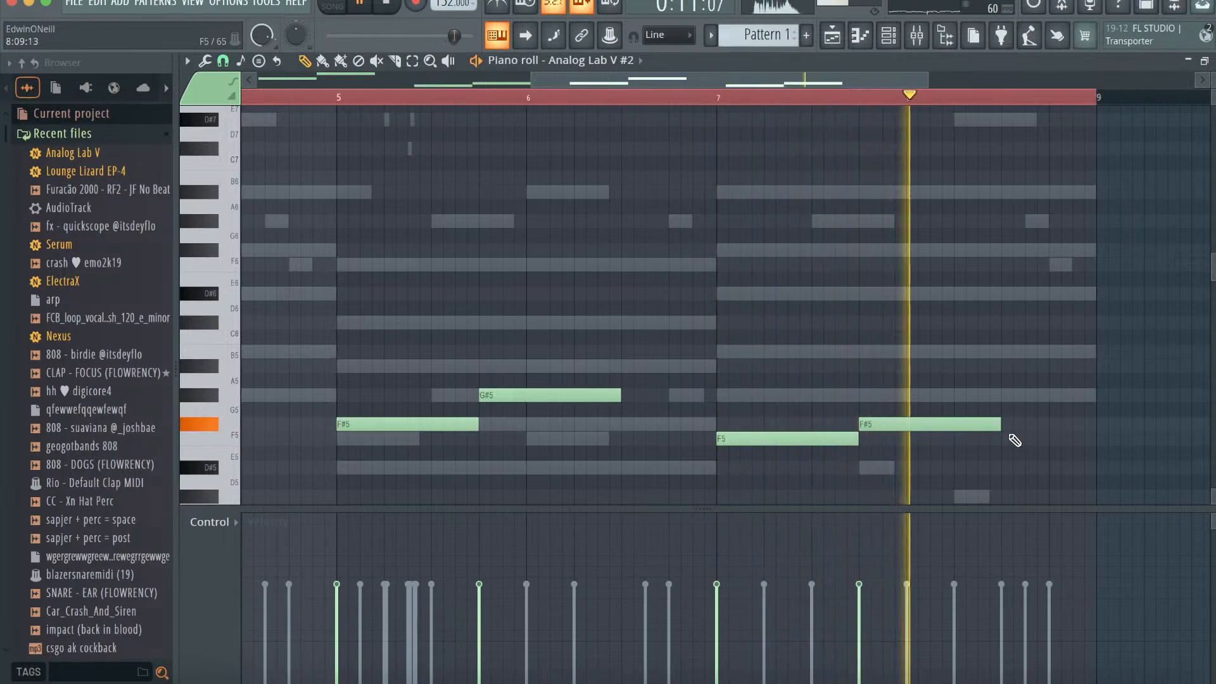
# - Lower the Analog Lab V #2 channel volume to about 52% and add the AU version of Nexus as a new instrument
pyautogui.click(888, 35)
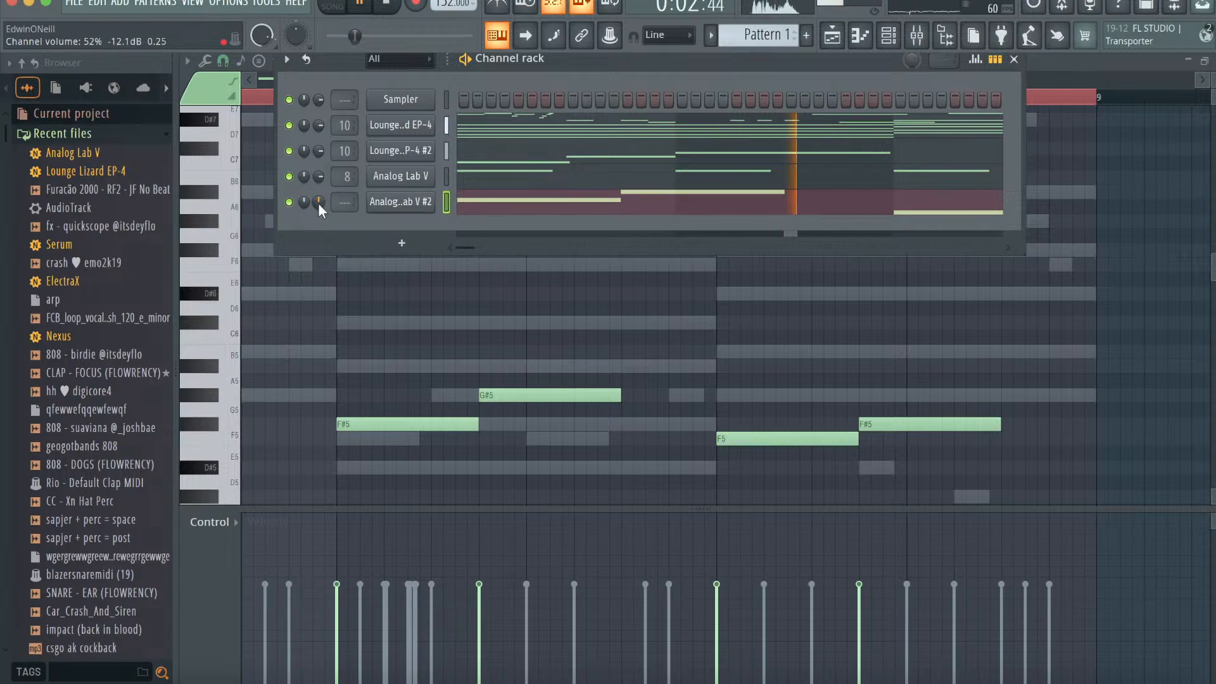
pyautogui.click(402, 245)
pyautogui.click(422, 22)
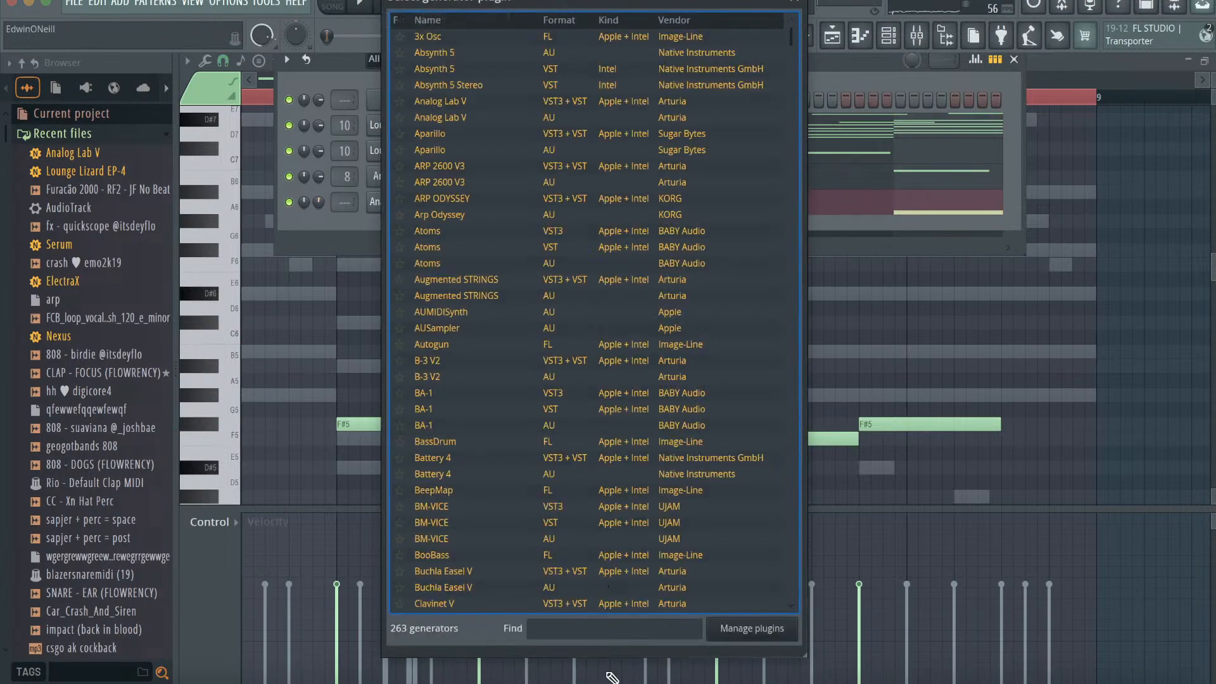
pyautogui.click(602, 623)
pyautogui.write('nex')
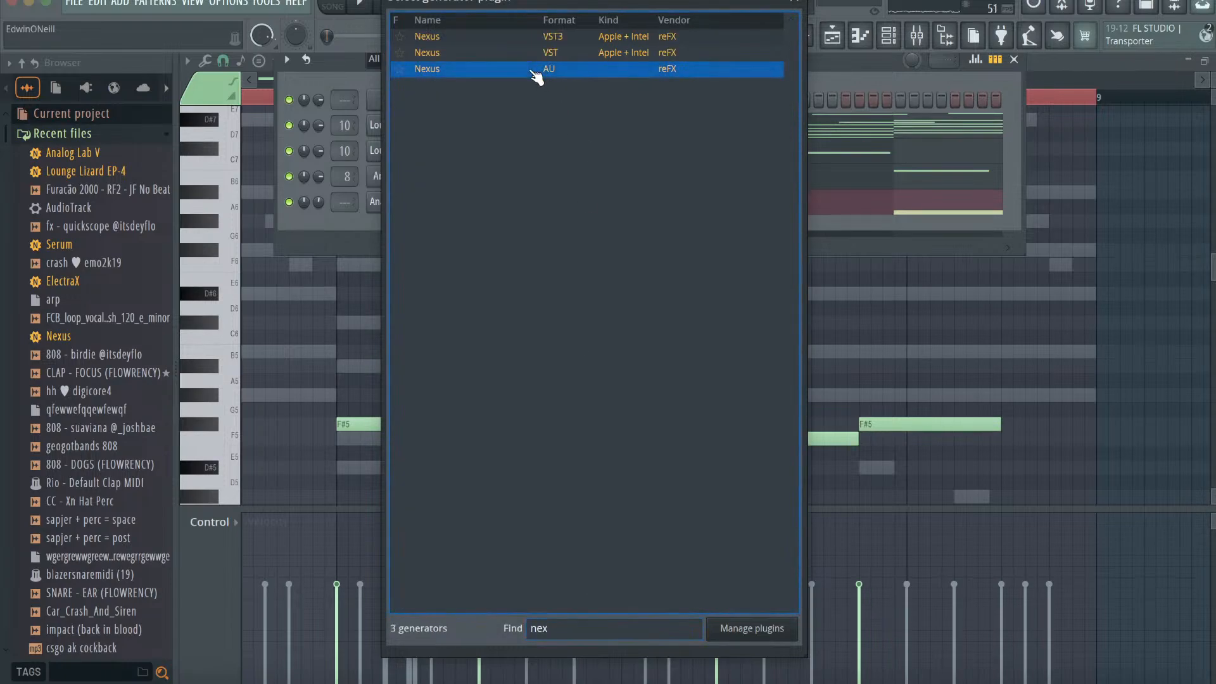
pyautogui.doubleClick(535, 70)
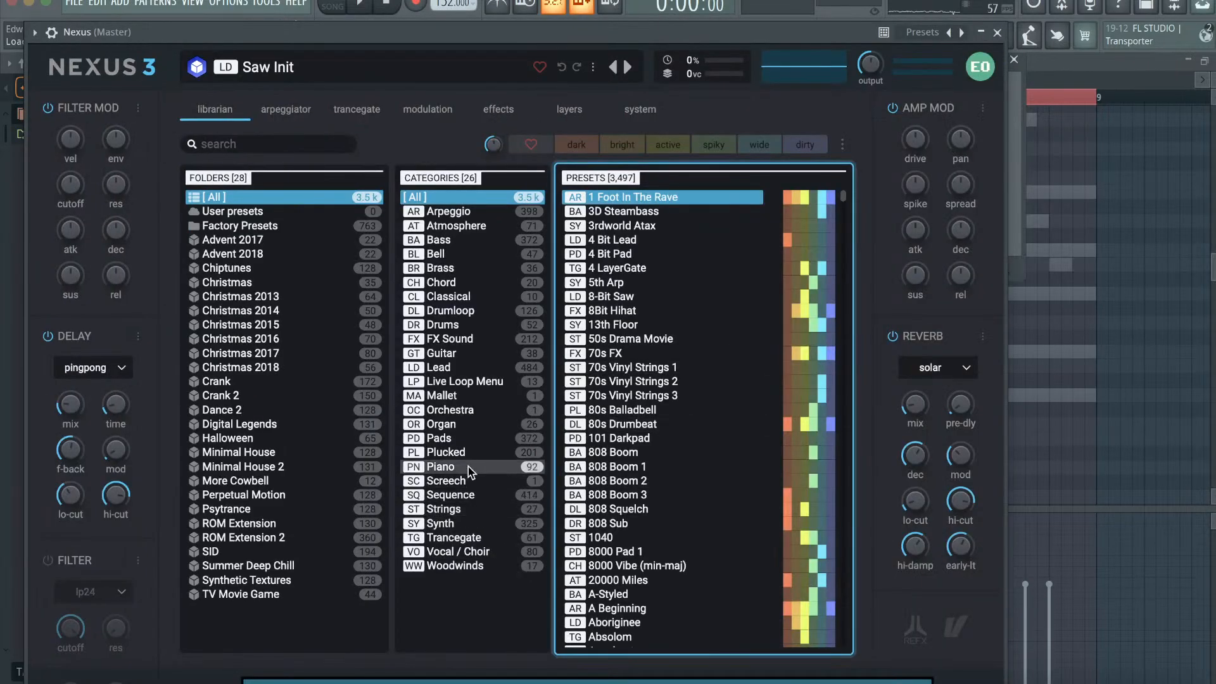
# - Choose the second preset in Nexus's Piano category and close the plugin
pyautogui.click(468, 467)
pyautogui.click(675, 210)
pyautogui.click(997, 32)
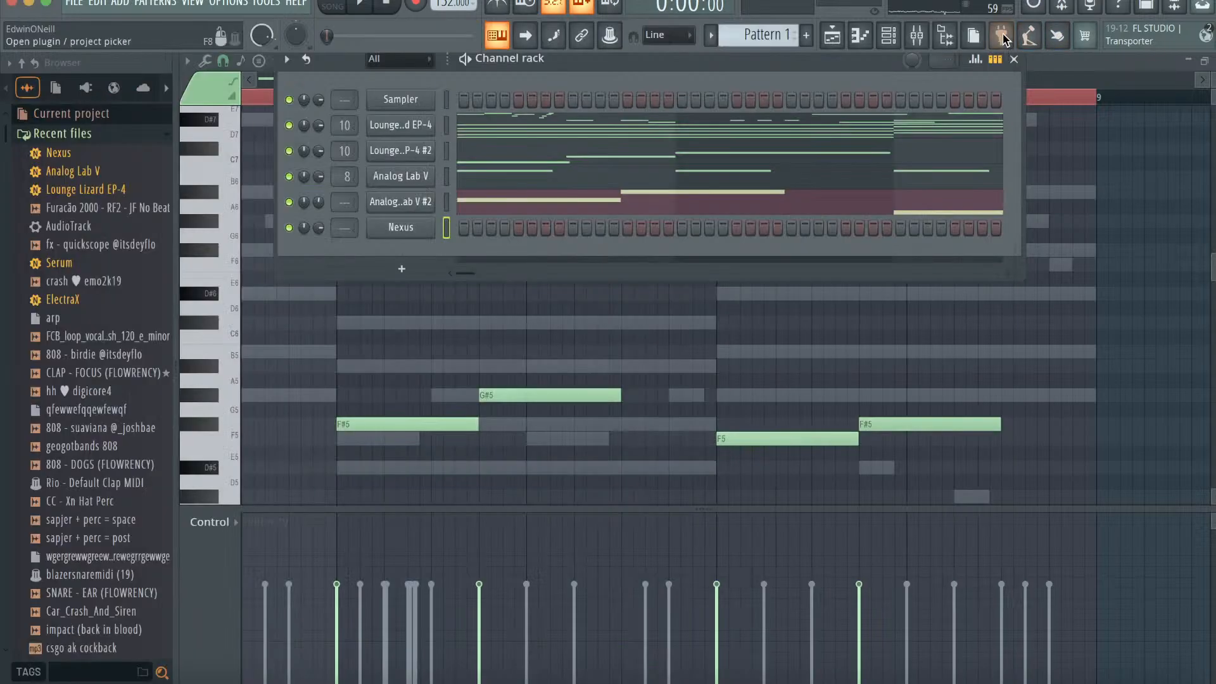
# - Draw rising 12-step notes A#5, C#6, F6, G#6 and A#6 from bar 1 to bar 2 in the Nexus piano roll and quantize them
pyautogui.click(1007, 68)
pyautogui.doubleClick(856, 35)
pyautogui.hscroll(-3, 437, 412)
pyautogui.scroll(-1, 437, 412)
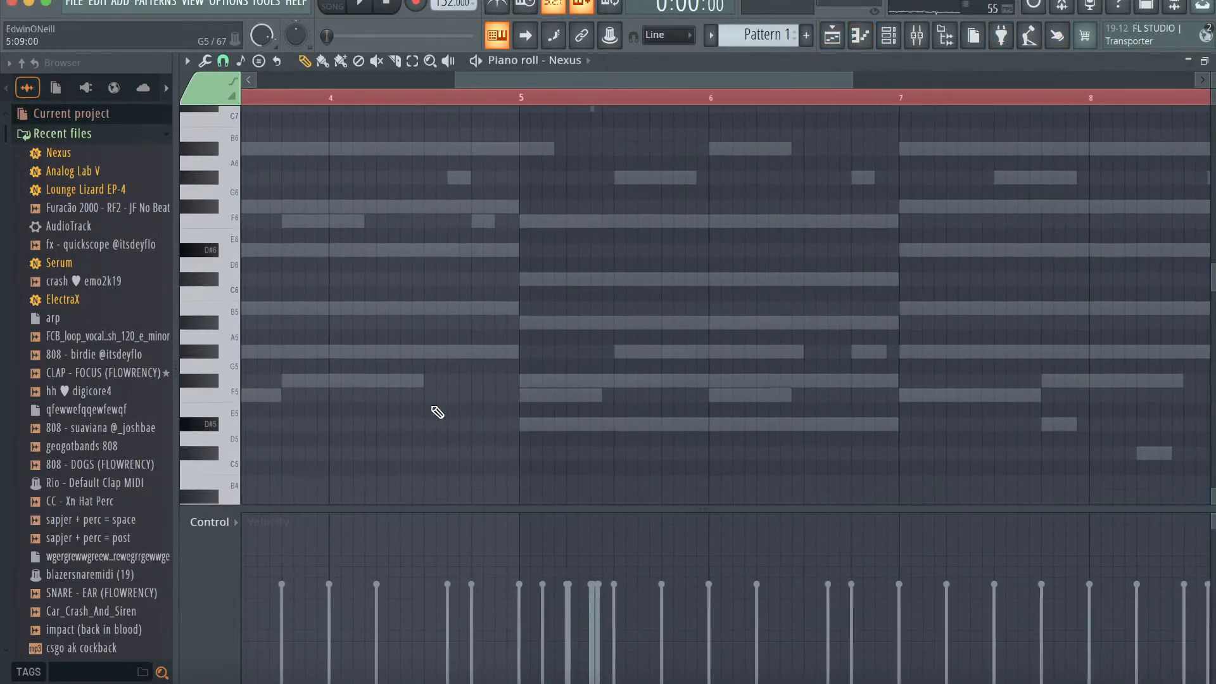
pyautogui.moveTo(247, 309); pyautogui.dragTo(2, 327)
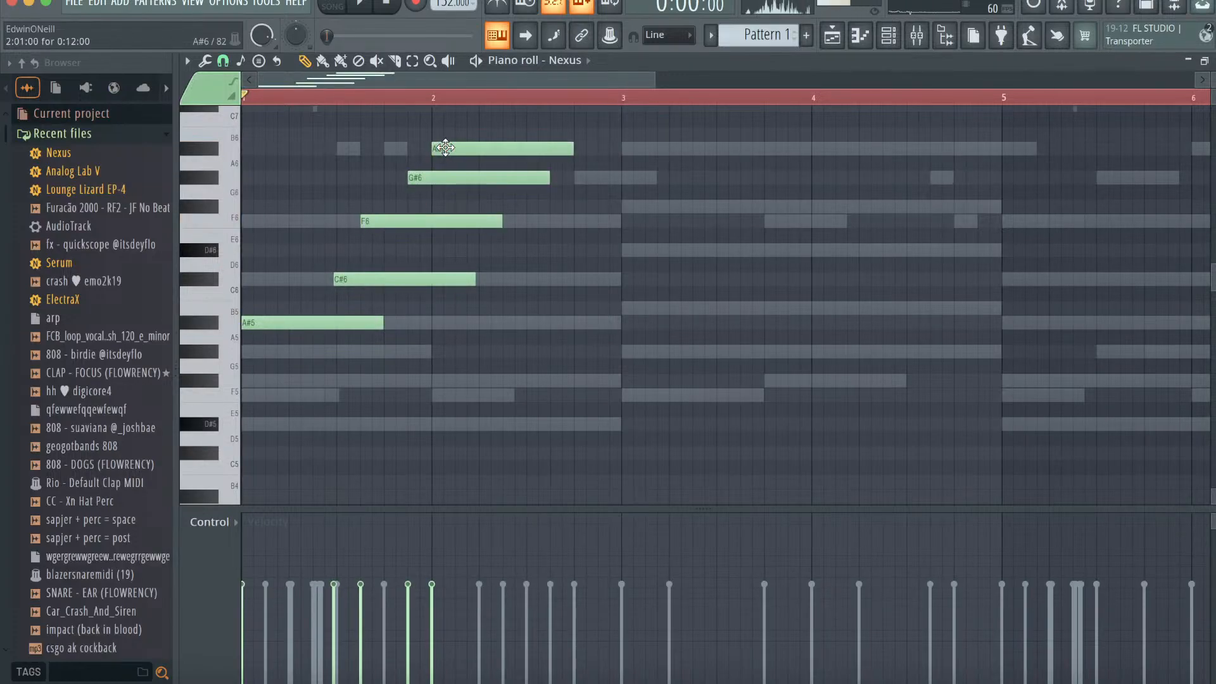
pyautogui.hotkey('ctrl', 'q')
pyautogui.press('space')
pyautogui.click(706, 445)
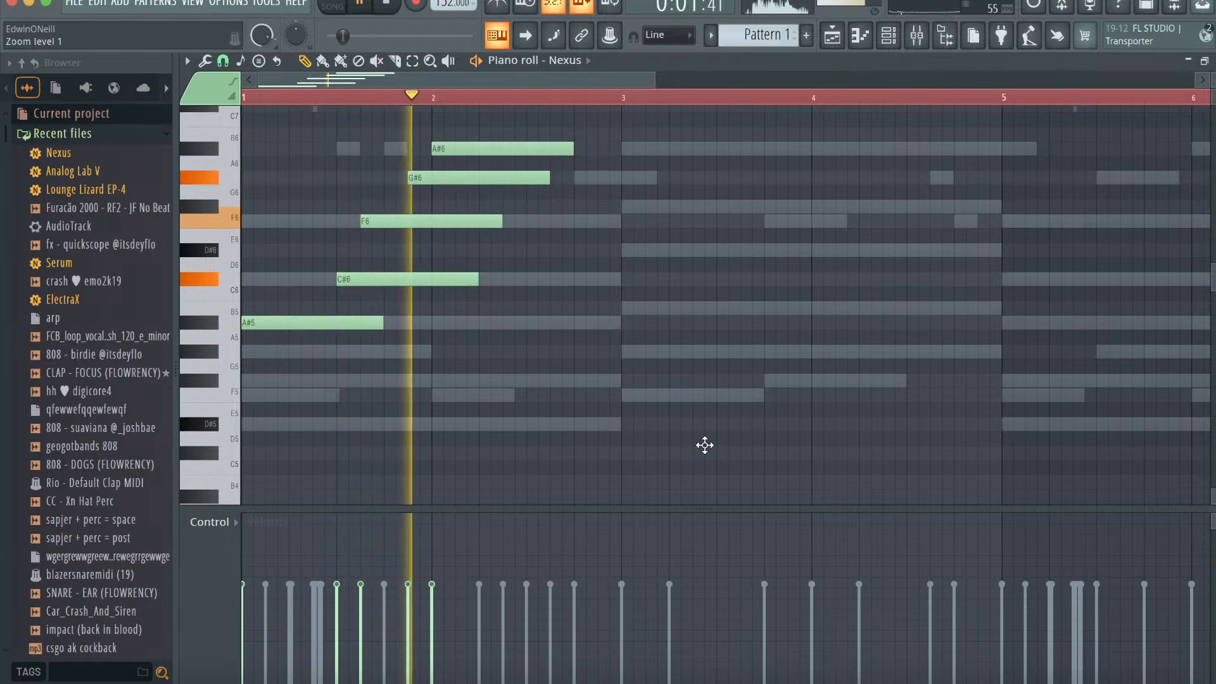
# - Add Nexus notes F#6 and F6 in bar 3, A#6 and G#6 in bar 5, and A#6 at bar 6
pyautogui.click(629, 209)
pyautogui.click(766, 221)
pyautogui.hscroll(4, 765, 219)
pyautogui.scroll(1, 765, 220)
pyautogui.click(806, 192)
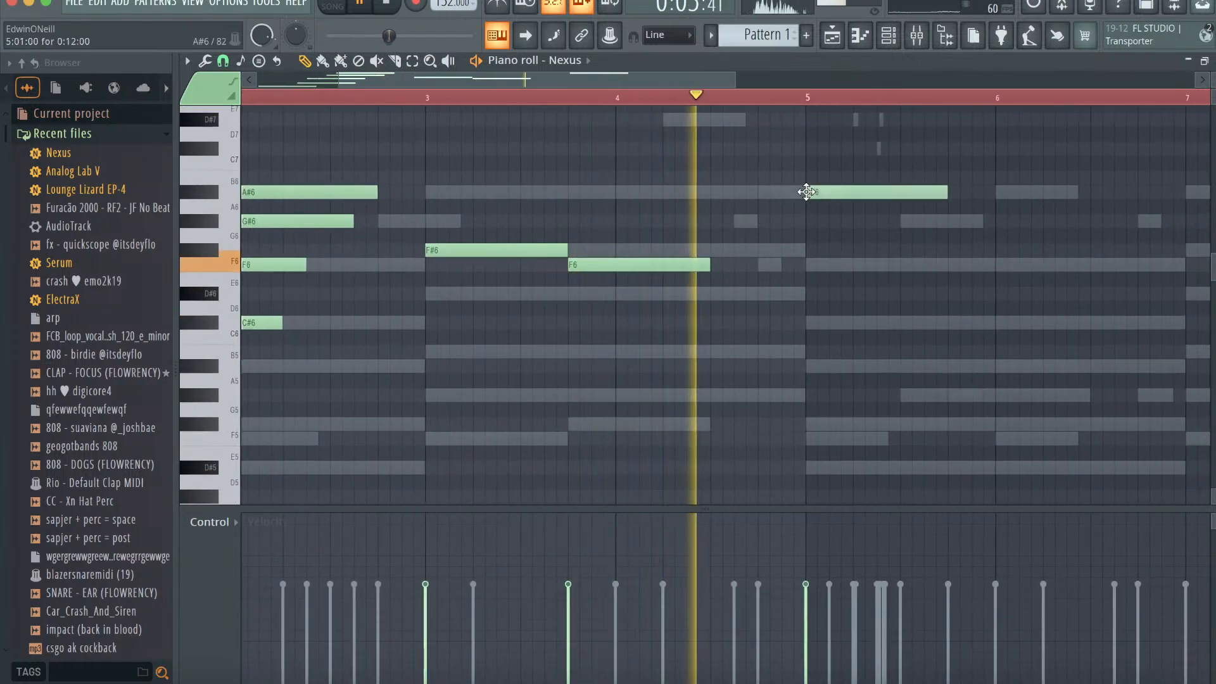
pyautogui.click(874, 221)
pyautogui.hscroll(3, 882, 209)
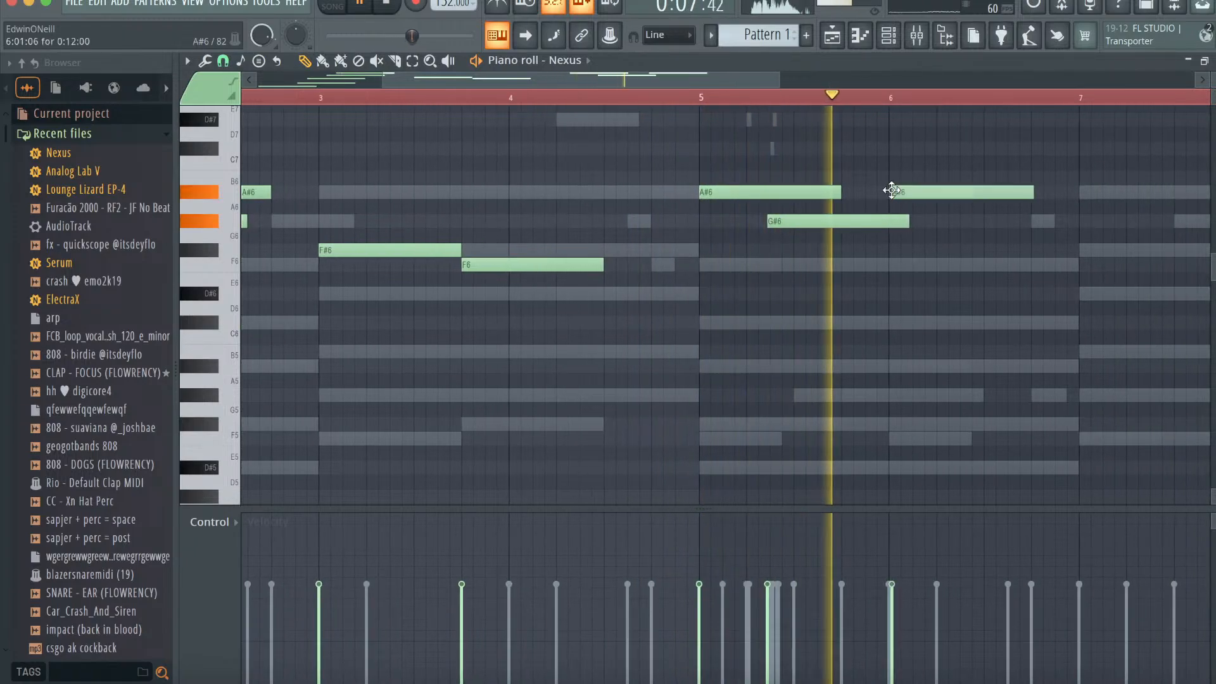
pyautogui.click(891, 190)
# - Finish the Nexus melody with an A#6 note at bar 7 followed by G#6, and quantize the notes
pyautogui.hscroll(7, 891, 190)
pyautogui.scroll(3, 890, 189)
pyautogui.click(821, 278)
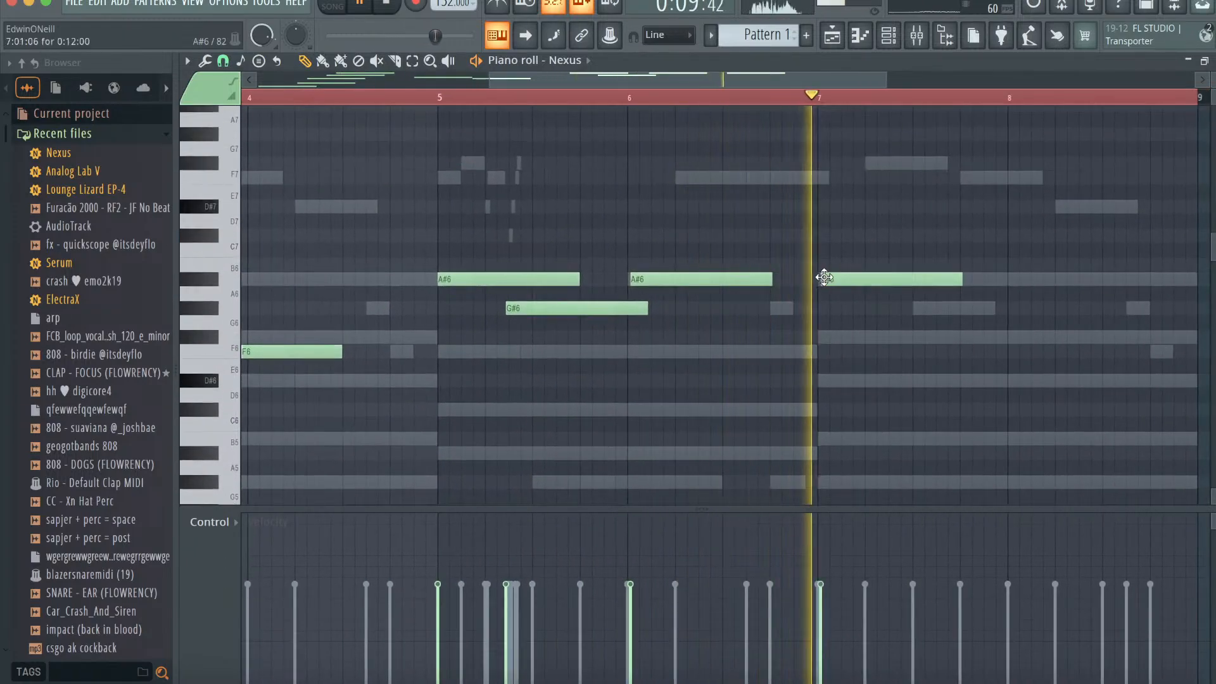
pyautogui.click(981, 306)
pyautogui.hotkey('alt', 'q')
pyautogui.click(707, 448)
pyautogui.hscroll(-6, 711, 378)
pyautogui.scroll(-3, 711, 378)
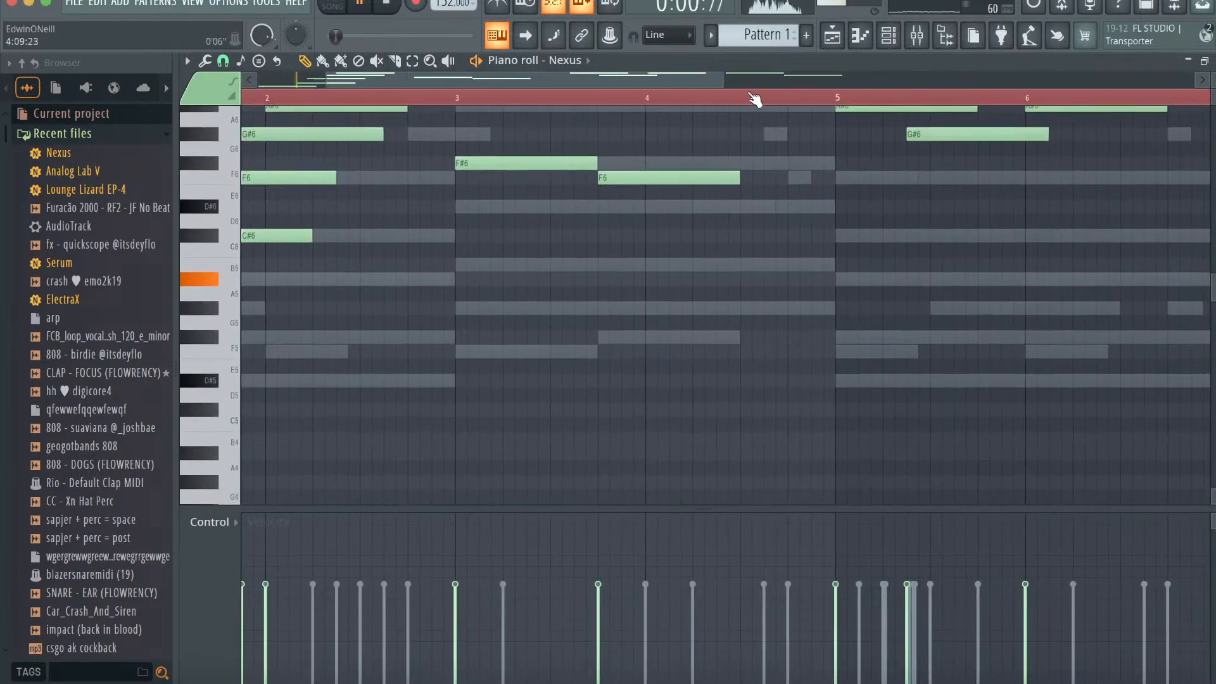
pyautogui.press('F5')
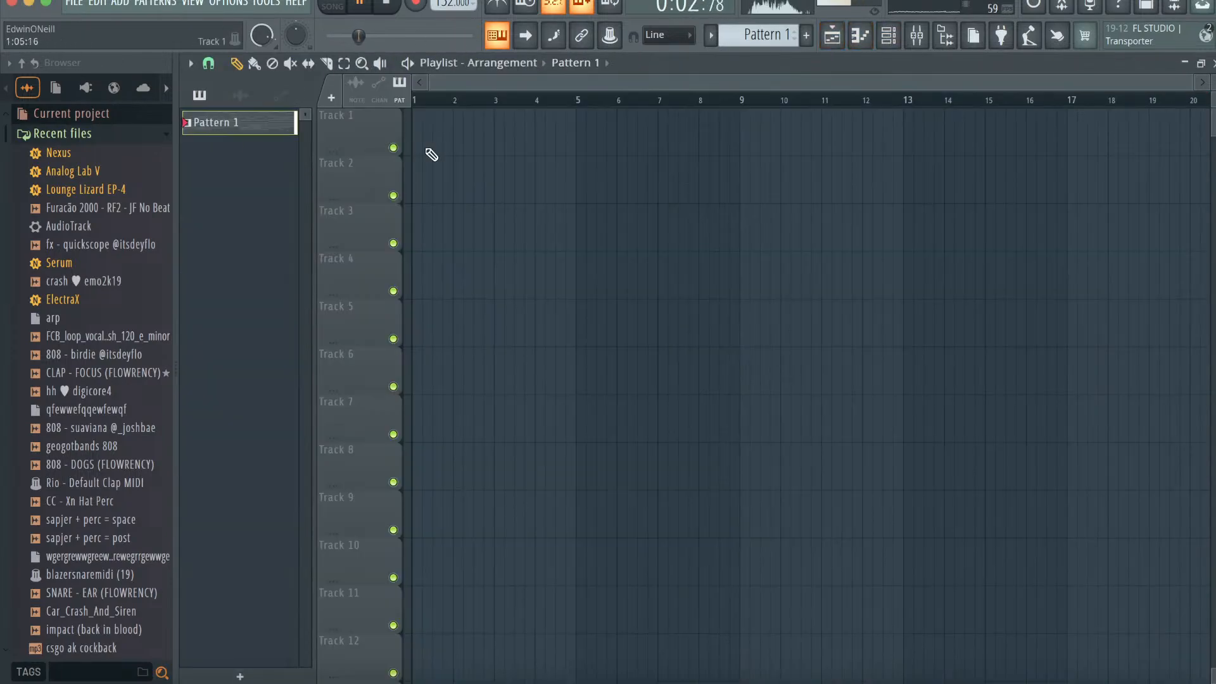
pyautogui.rightClick(241, 122)
pyautogui.click(369, 282)
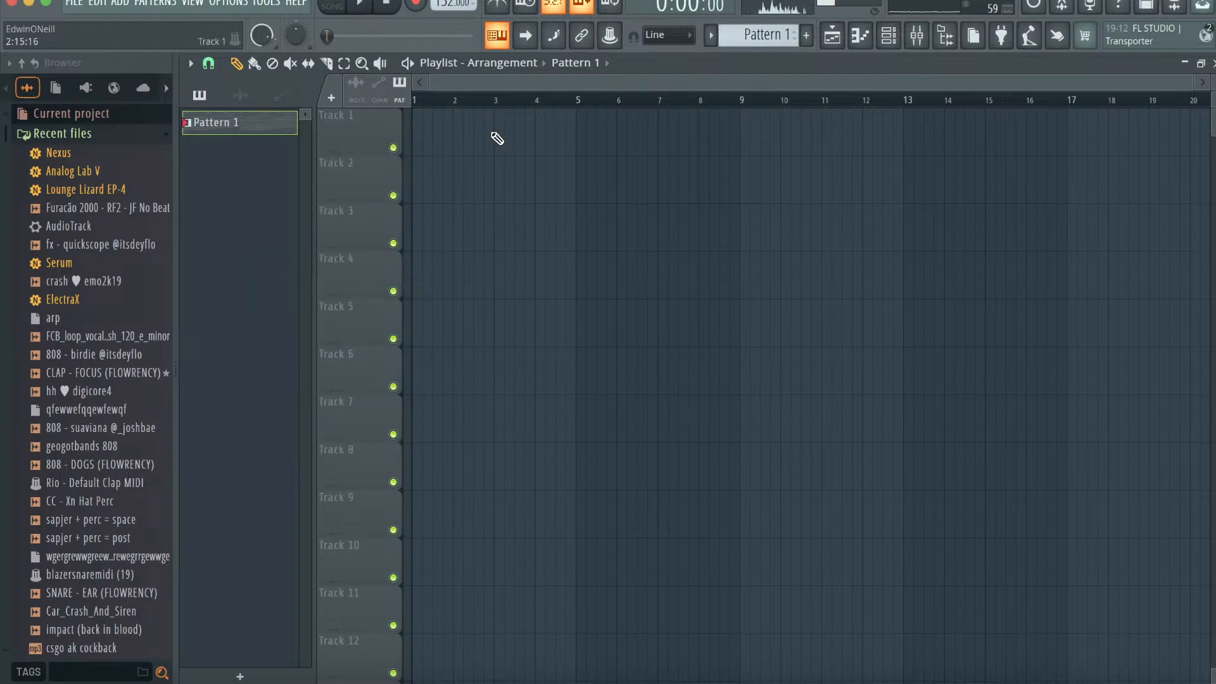
# - Add the AU version of Omnisphere as a new instrument in the channel rack
pyautogui.click(892, 39)
pyautogui.click(380, 250)
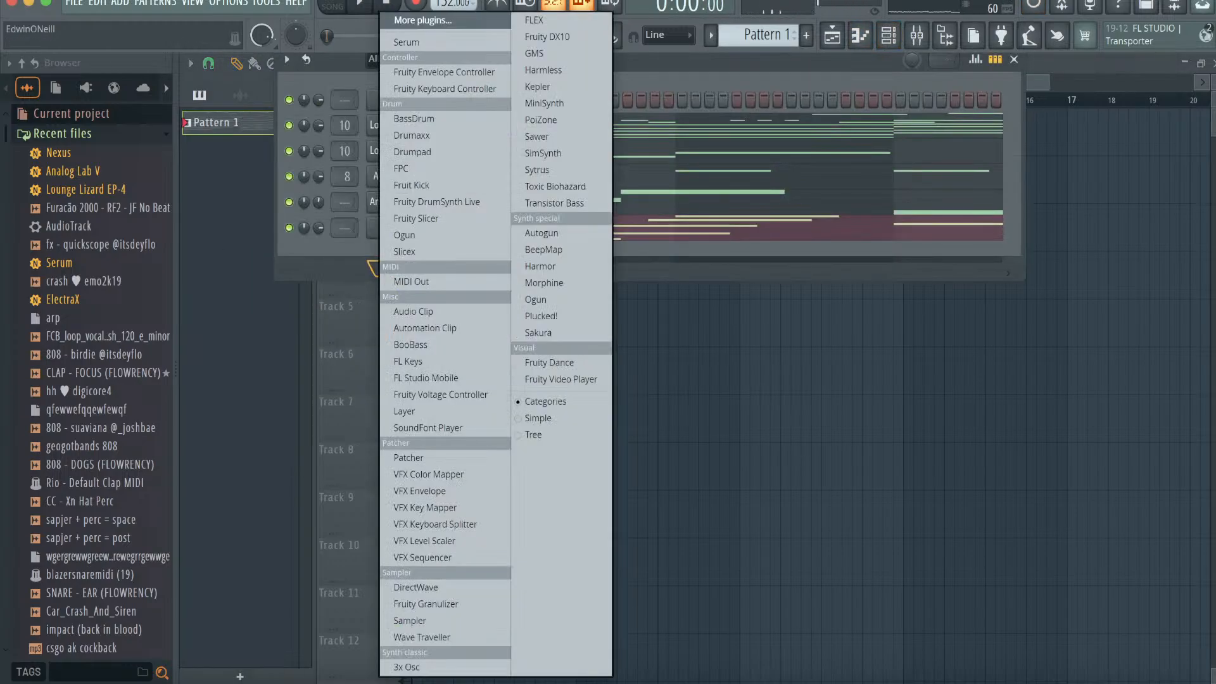
pyautogui.click(439, 21)
pyautogui.click(618, 629)
pyautogui.write('omn')
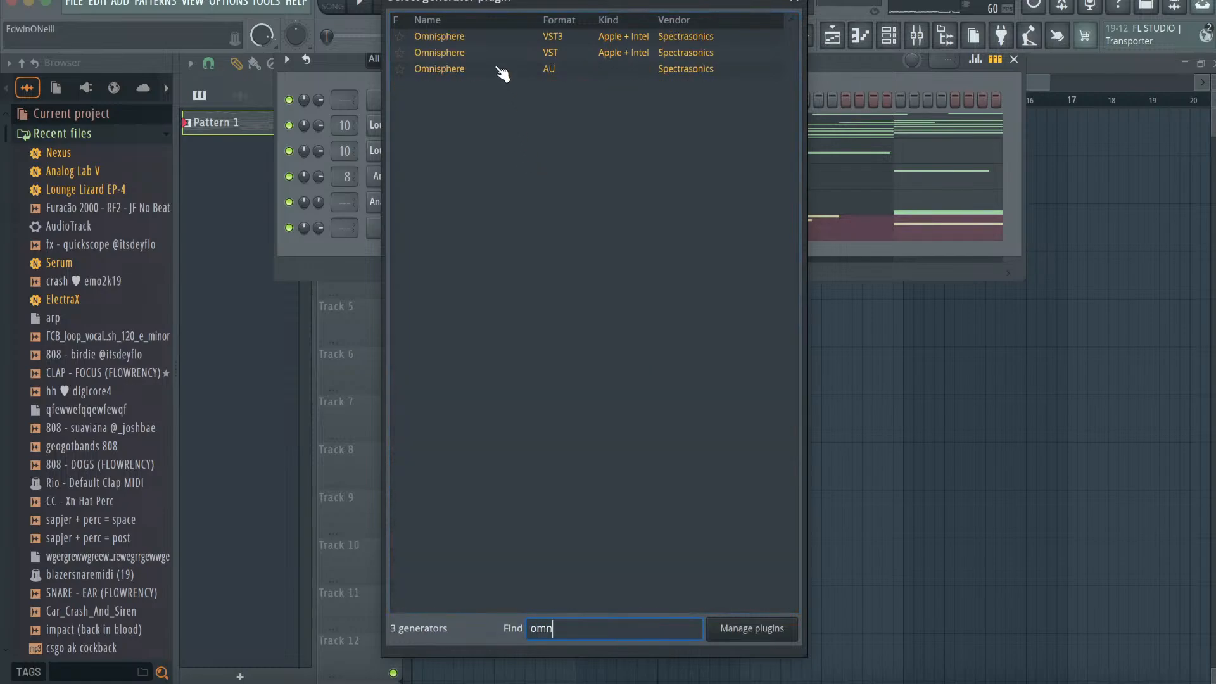
pyautogui.doubleClick(495, 69)
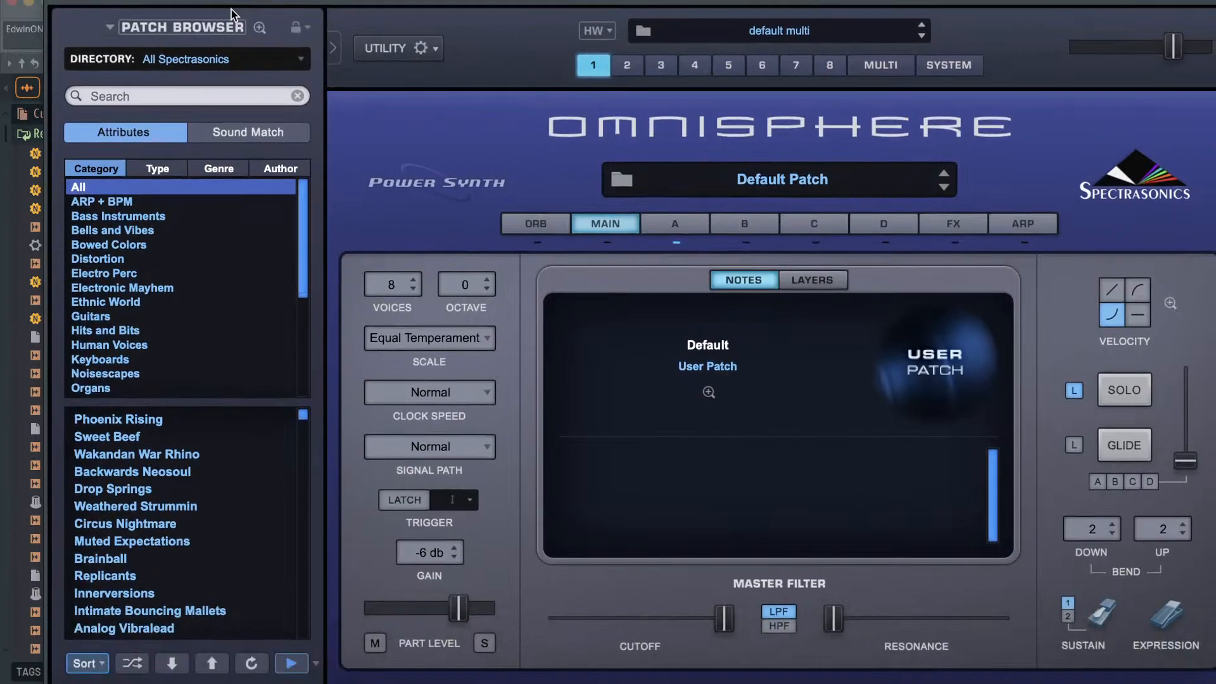
# - Switch Omnisphere's patch browser to the User directory and start browsing its patches
pyautogui.click(234, 59)
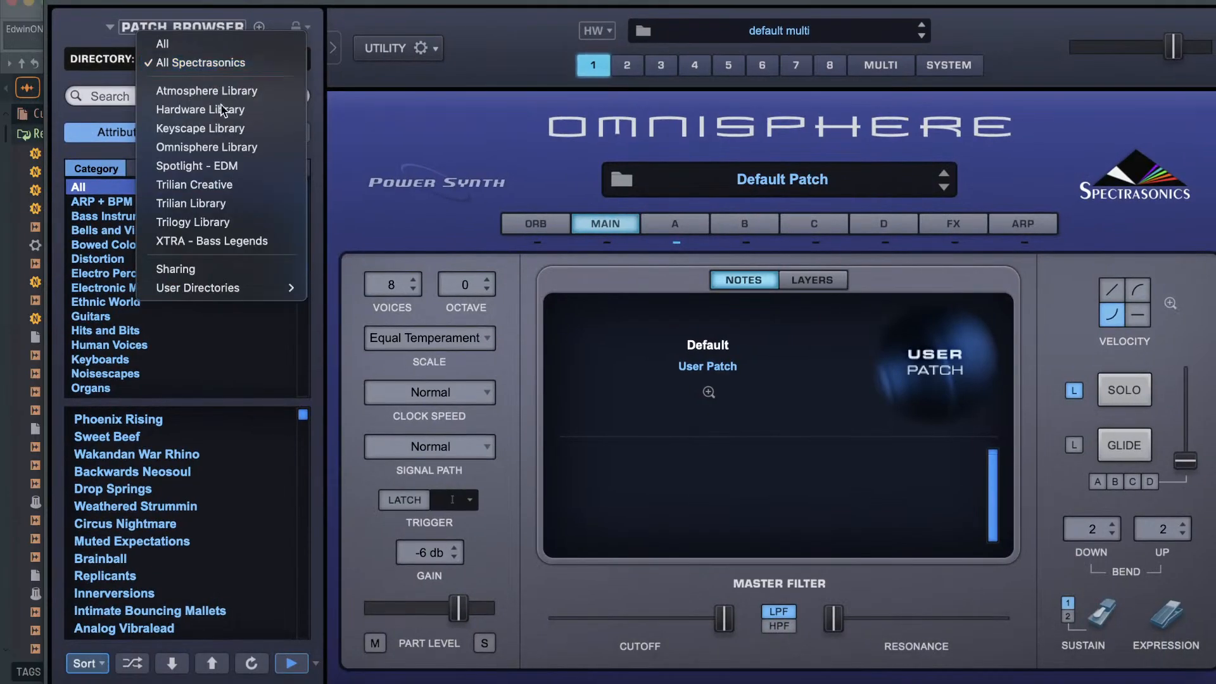
pyautogui.moveTo(217, 288)
pyautogui.click(323, 286)
pyautogui.moveTo(302, 420)
pyautogui.mouseDown()
pyautogui.moveTo(298, 529)
pyautogui.moveTo(323, 412)
pyautogui.mouseUp()
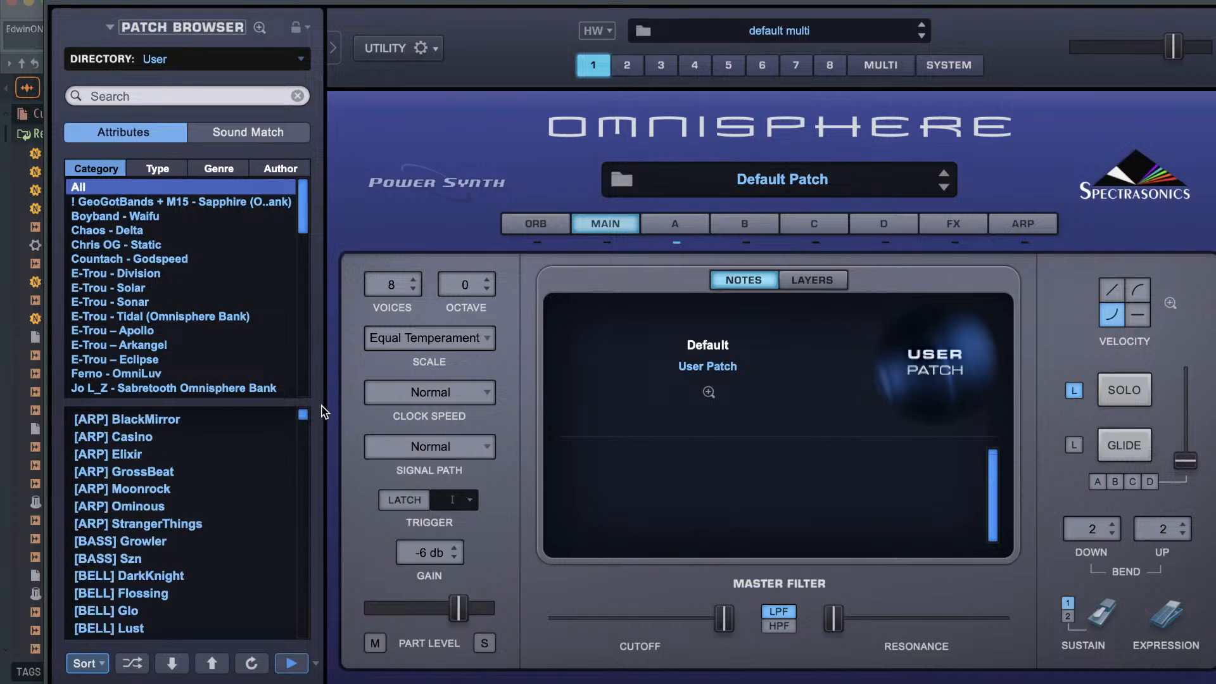
# - Audition Omnisphere's user arp patches, including Arp - Memory, arp - mira's mandolin and Arp - Lil Kodak
pyautogui.scroll(-15, 201, 556)
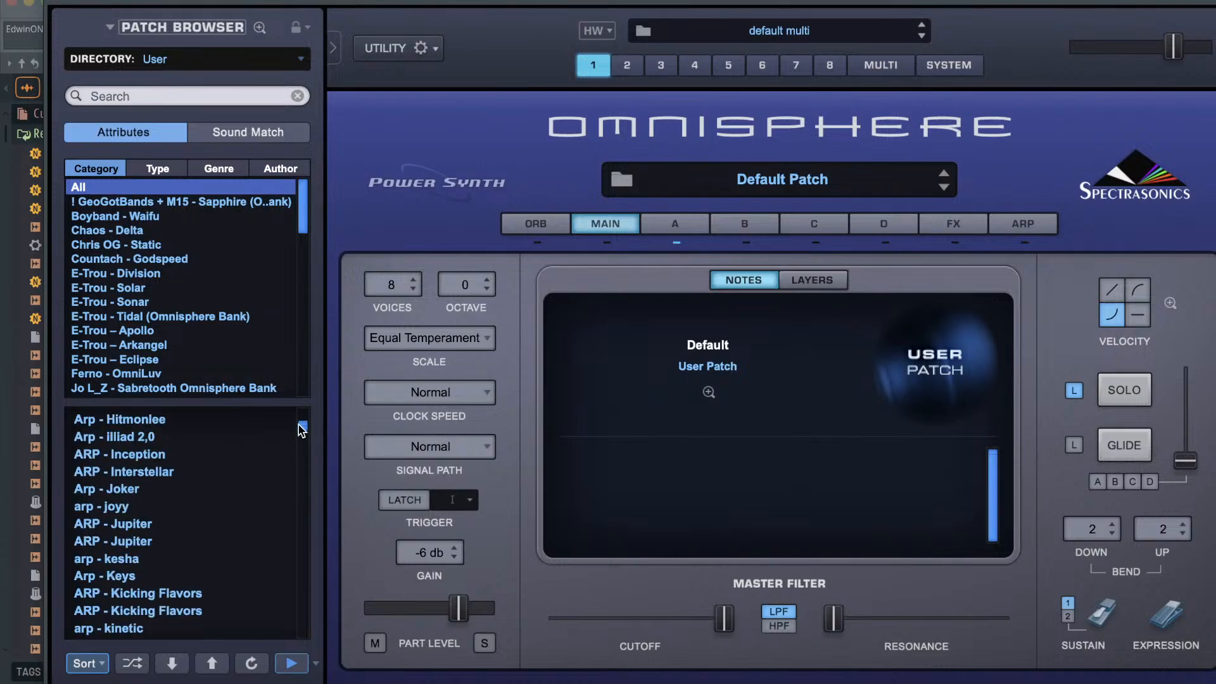
pyautogui.click(200, 556)
pyautogui.click(188, 593)
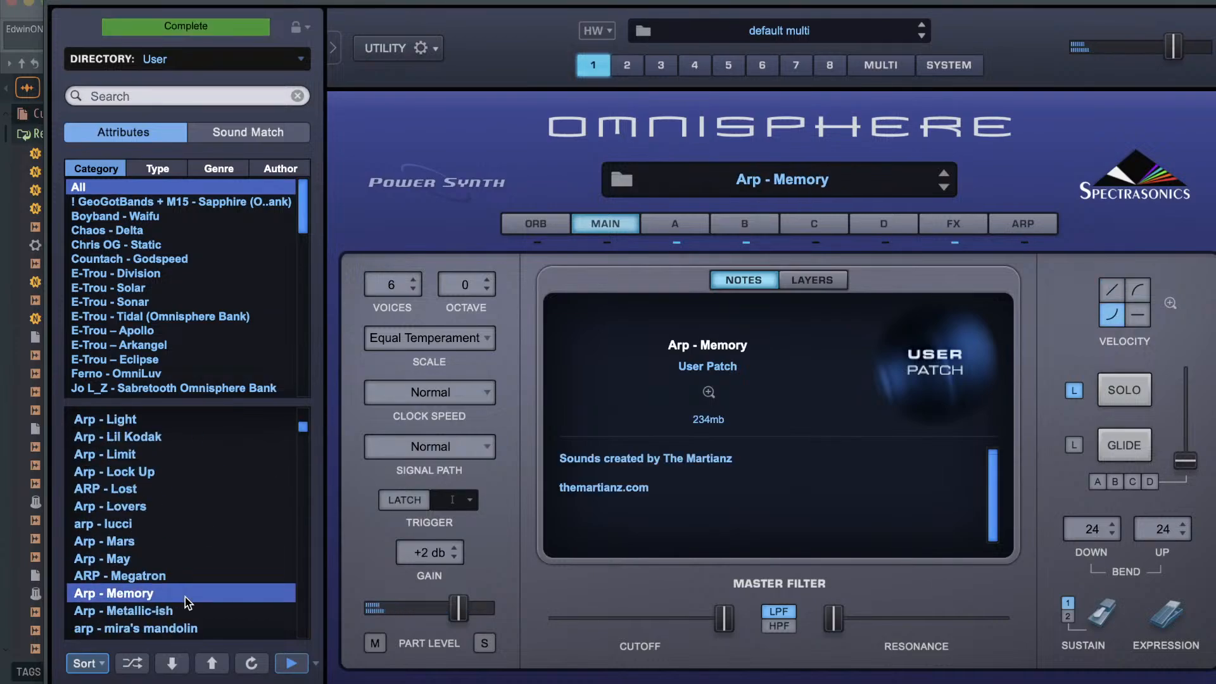
pyautogui.click(218, 629)
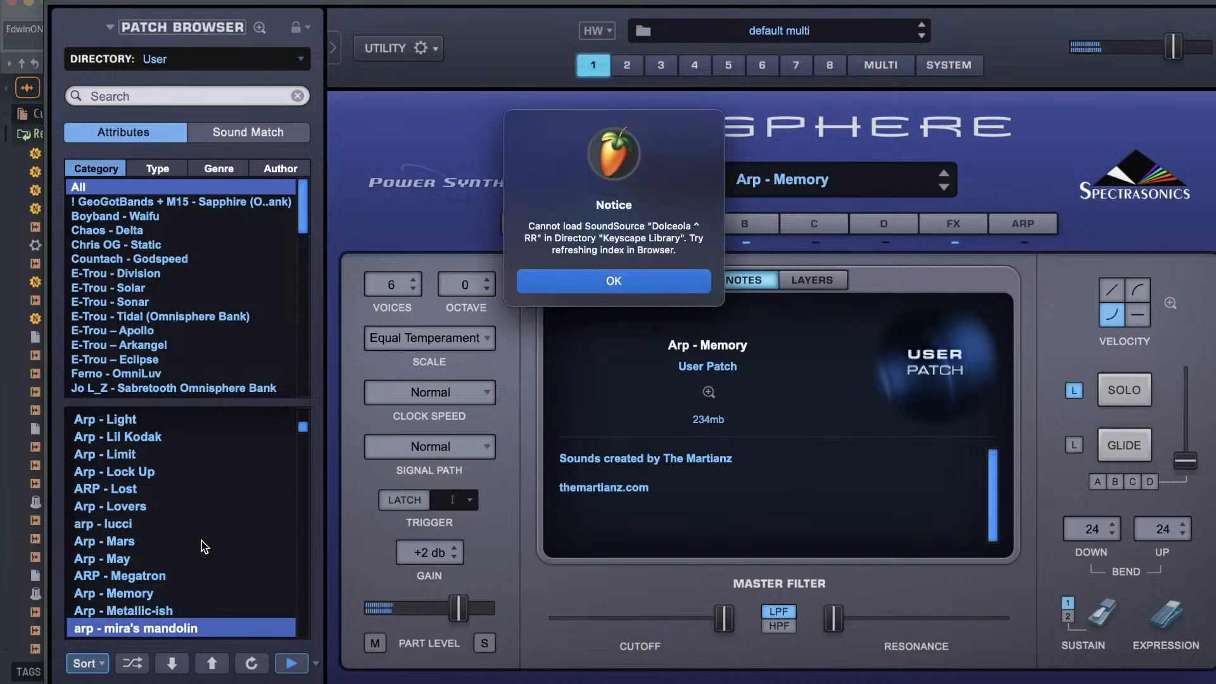
pyautogui.click(663, 277)
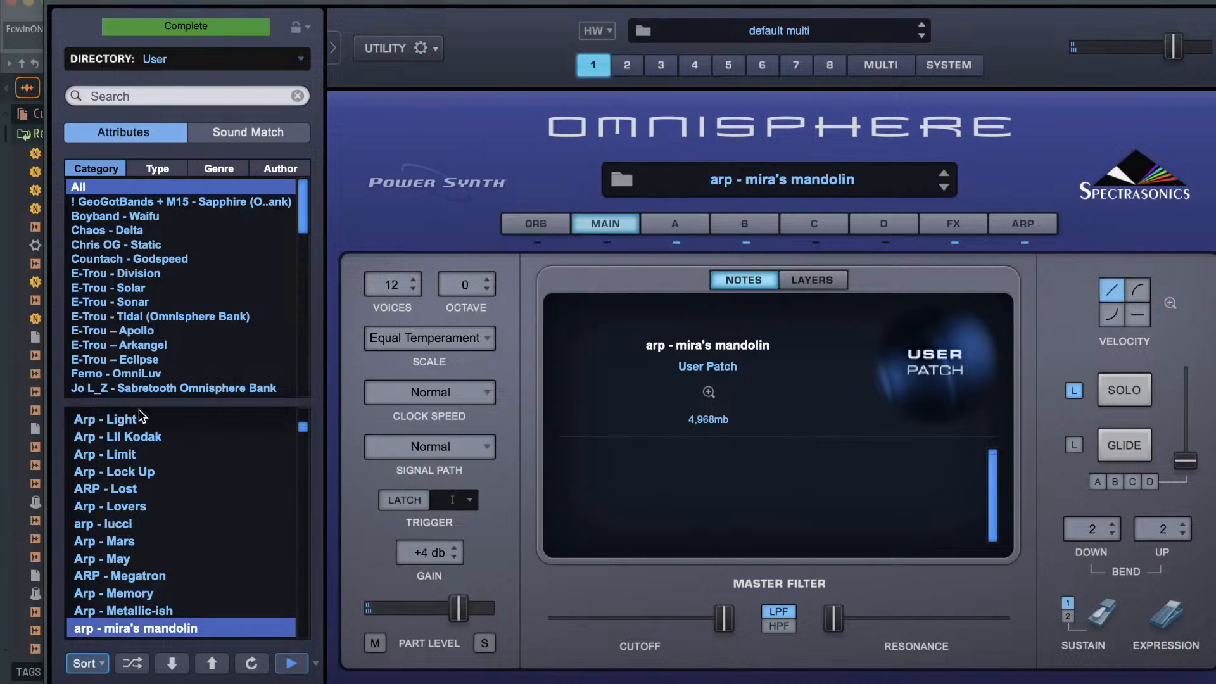
pyautogui.click(137, 439)
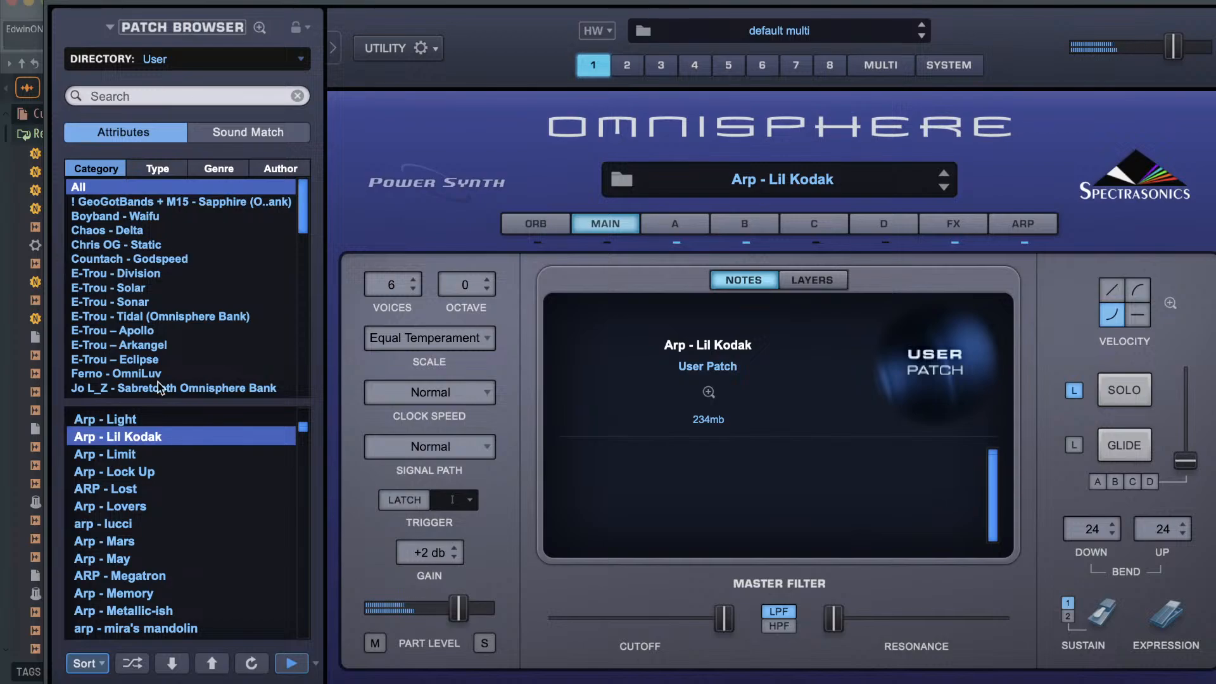
pyautogui.scroll(7, 163, 469)
pyautogui.click(165, 474)
pyautogui.press('Escape')
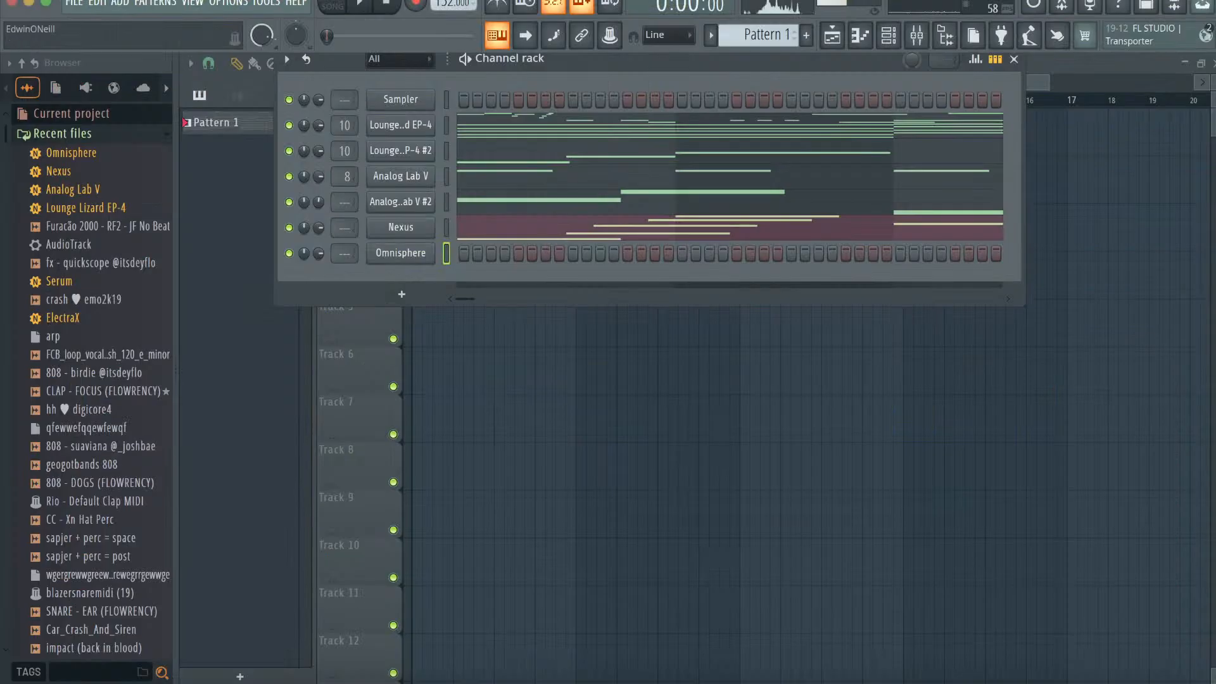
# - Copy the first Lounge Lizard EP-4 channel's notes into Omnisphere and route Omnisphere to mixer track 11
pyautogui.click(446, 254)
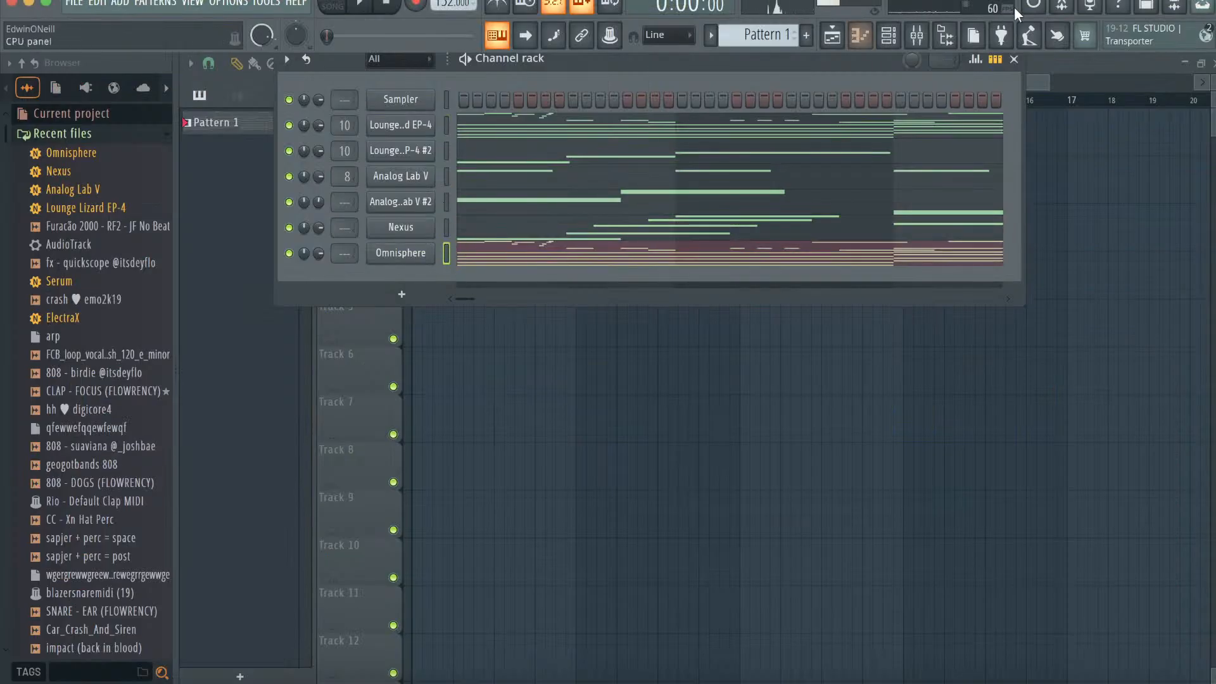
pyautogui.click(916, 35)
pyautogui.rightClick(661, 251)
pyautogui.click(939, 268)
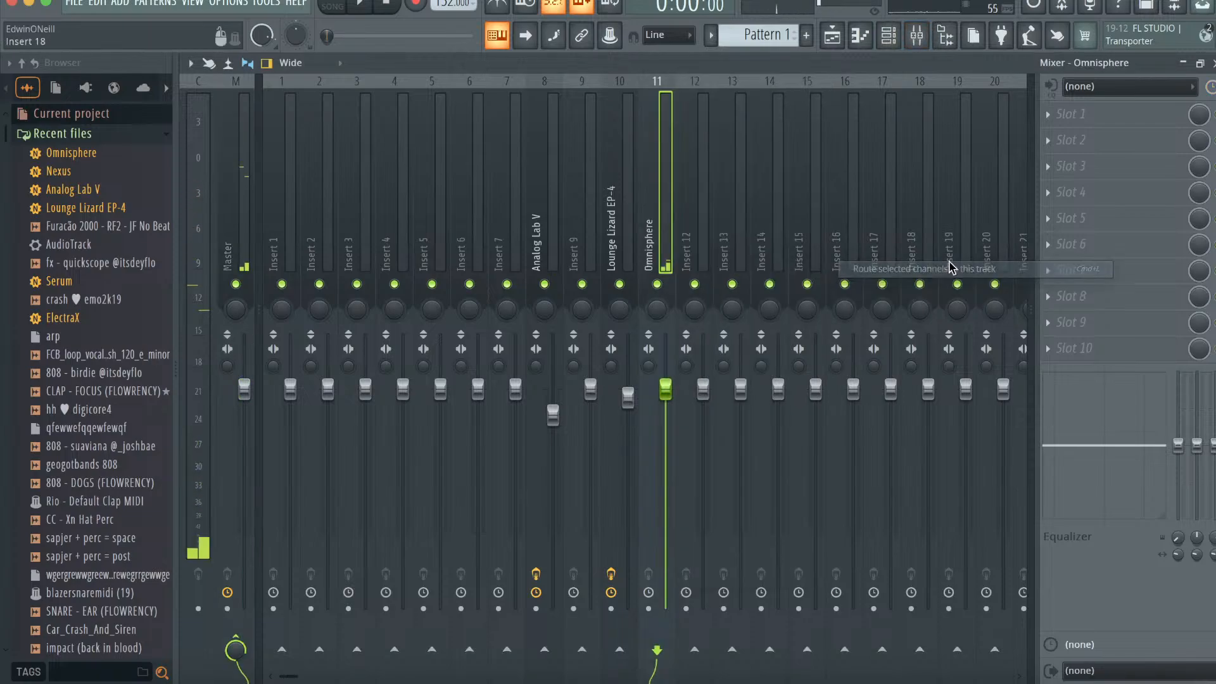
# - Insert Gross Beat in slot 4 of the Omnisphere track and load the DRILL GROSS preset with 1/2 Speed
pyautogui.click(1075, 193)
pyautogui.click(878, 286)
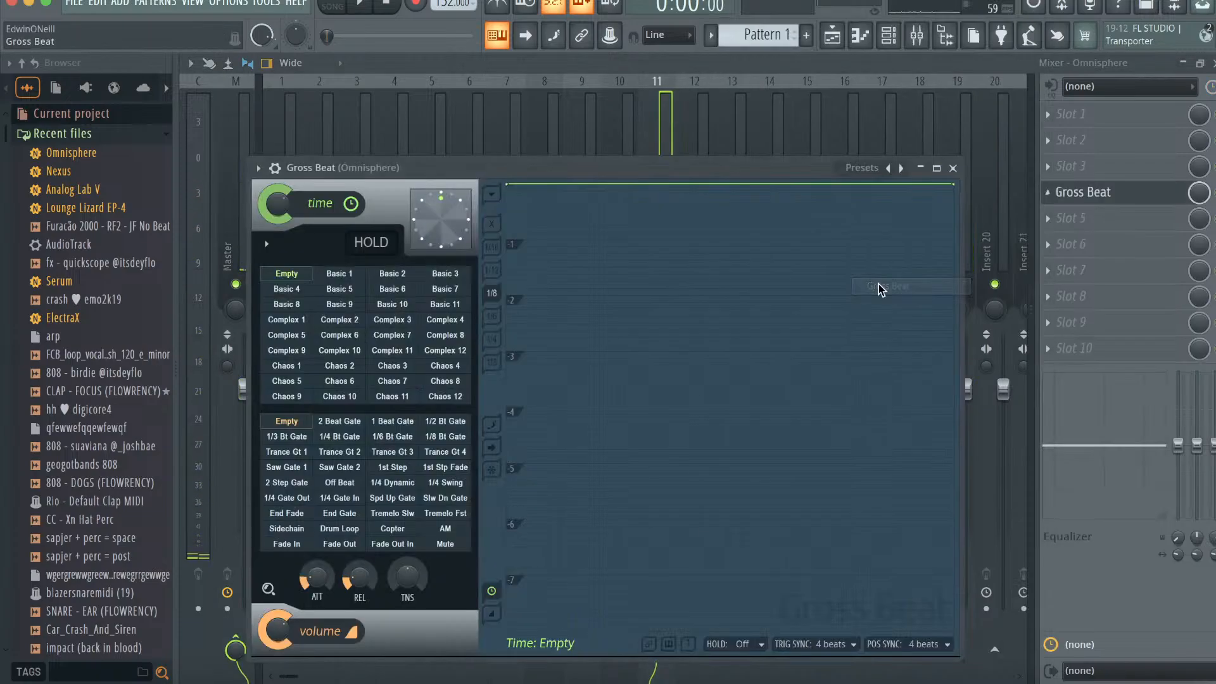
pyautogui.click(862, 168)
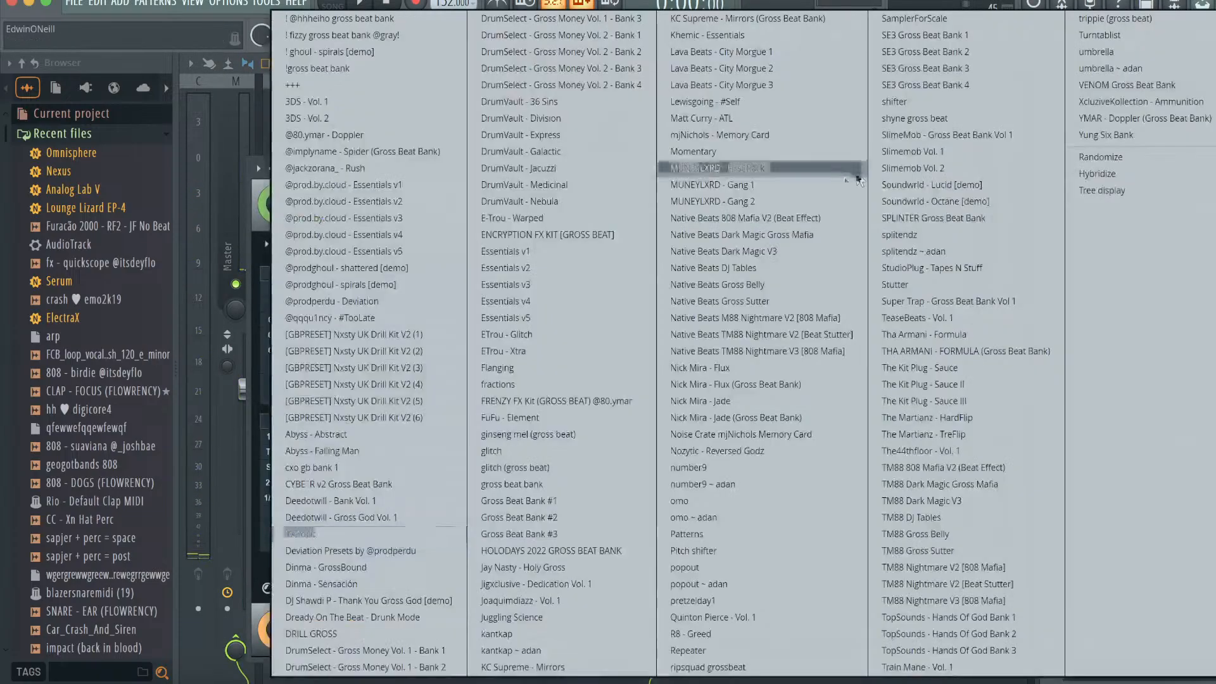
pyautogui.click(380, 632)
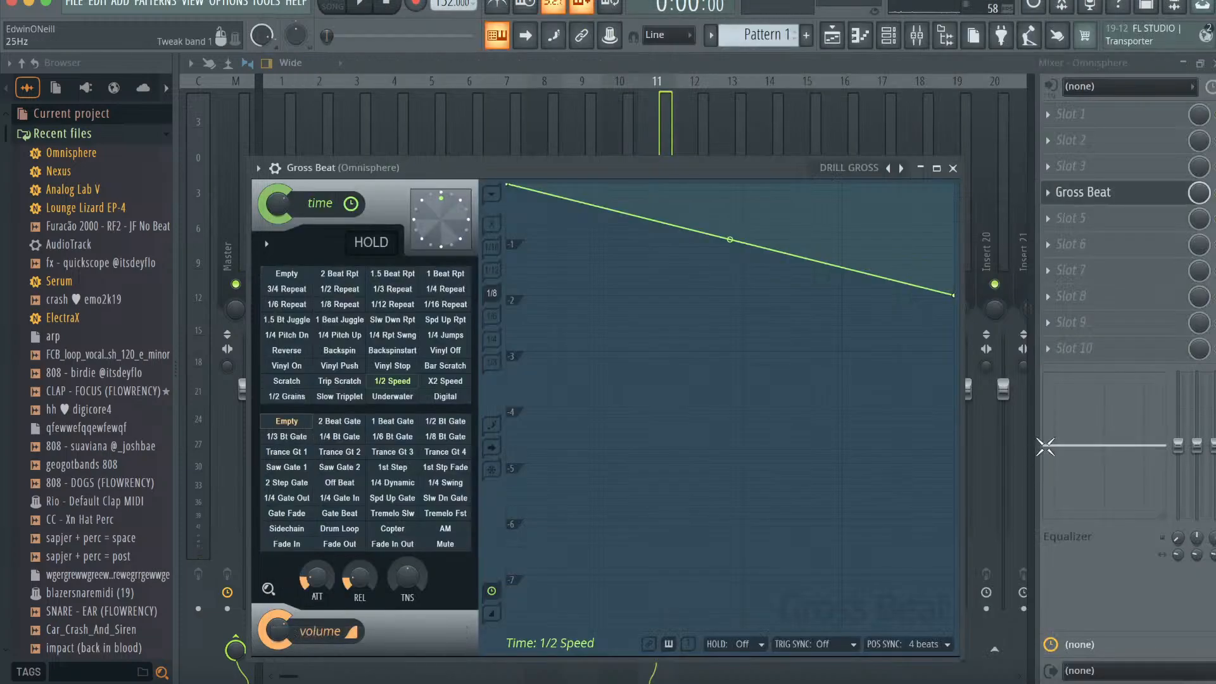
# - Cut the Omnisphere track's low EQ band by 18 dB at 458 Hz, set its volume to 59%, and play the pattern
pyautogui.moveTo(1044, 446); pyautogui.dragTo(1045, 447)
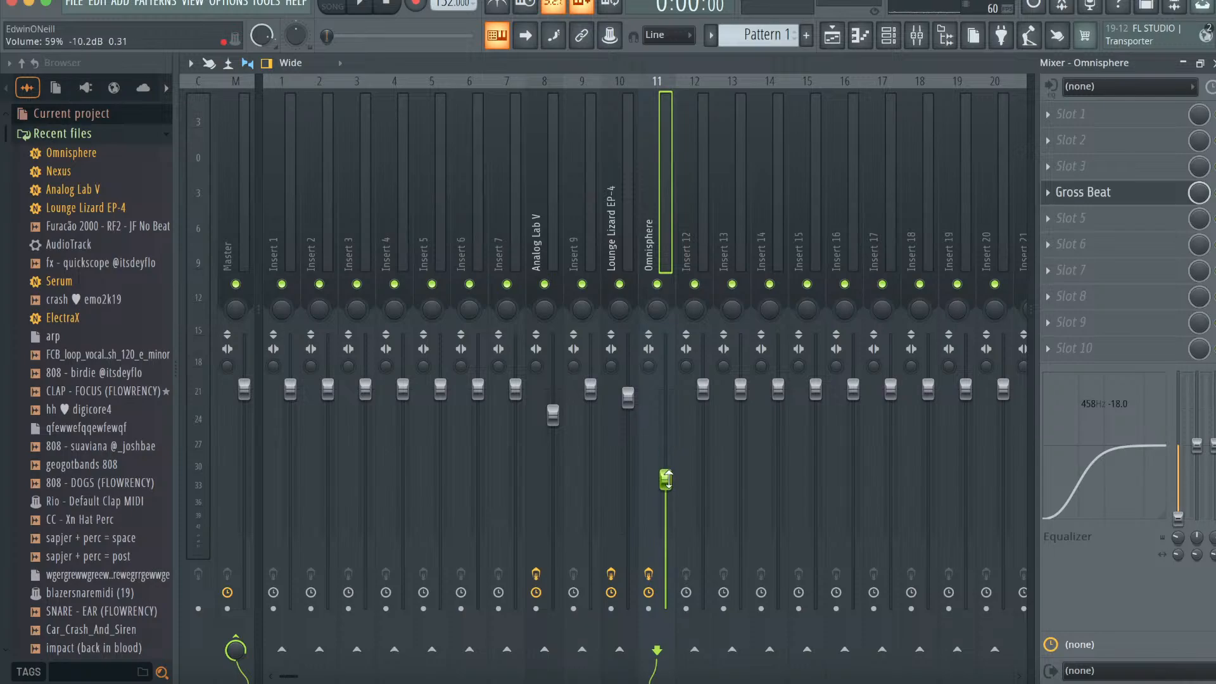
pyautogui.press('space')
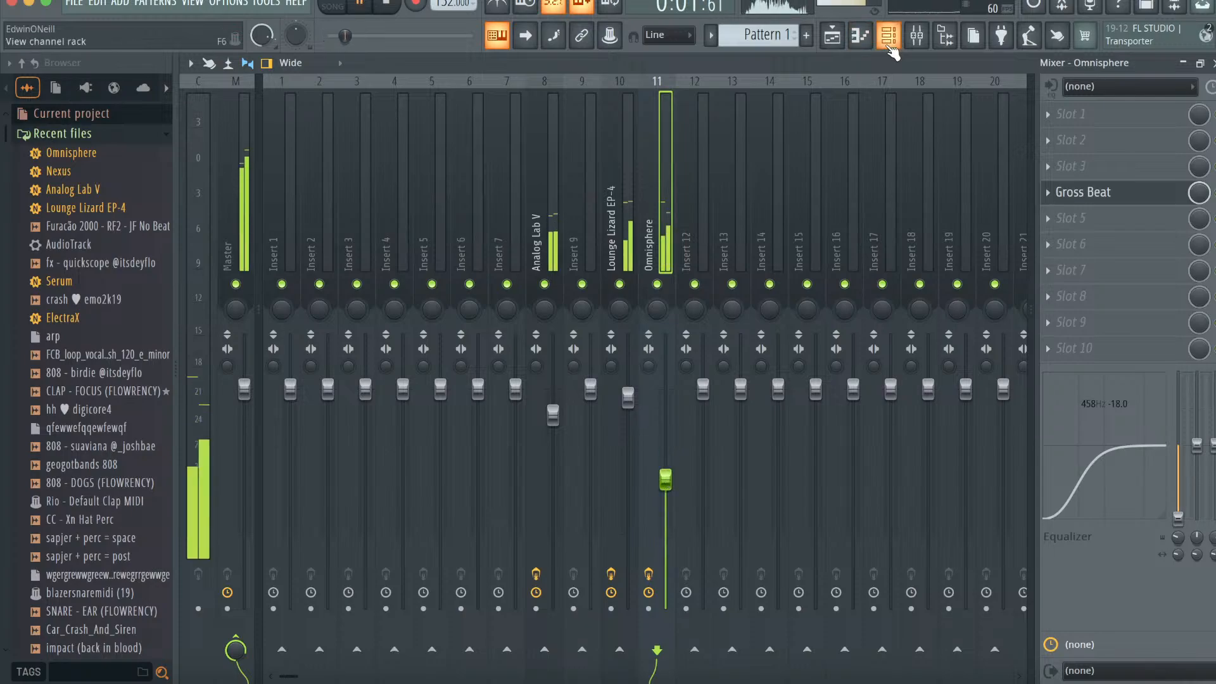
# - Change Omnisphere's sound to the ARP - Inception user patch
pyautogui.click(836, 37)
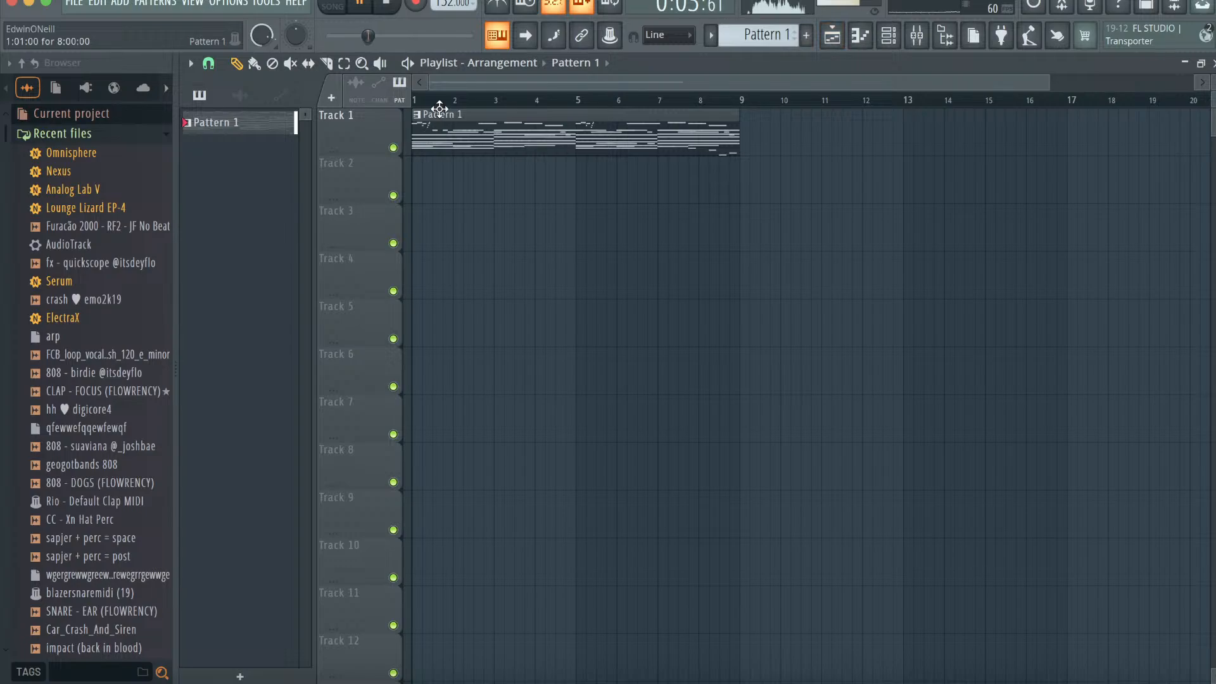
pyautogui.click(888, 36)
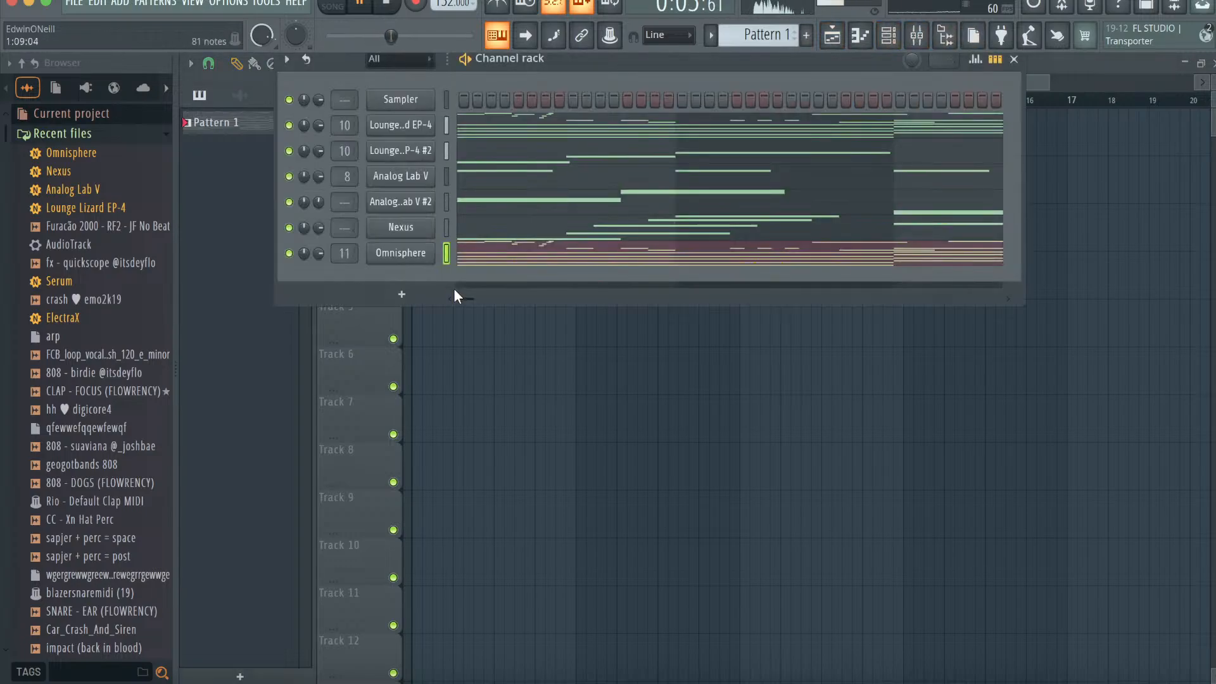
pyautogui.click(405, 258)
pyautogui.click(211, 539)
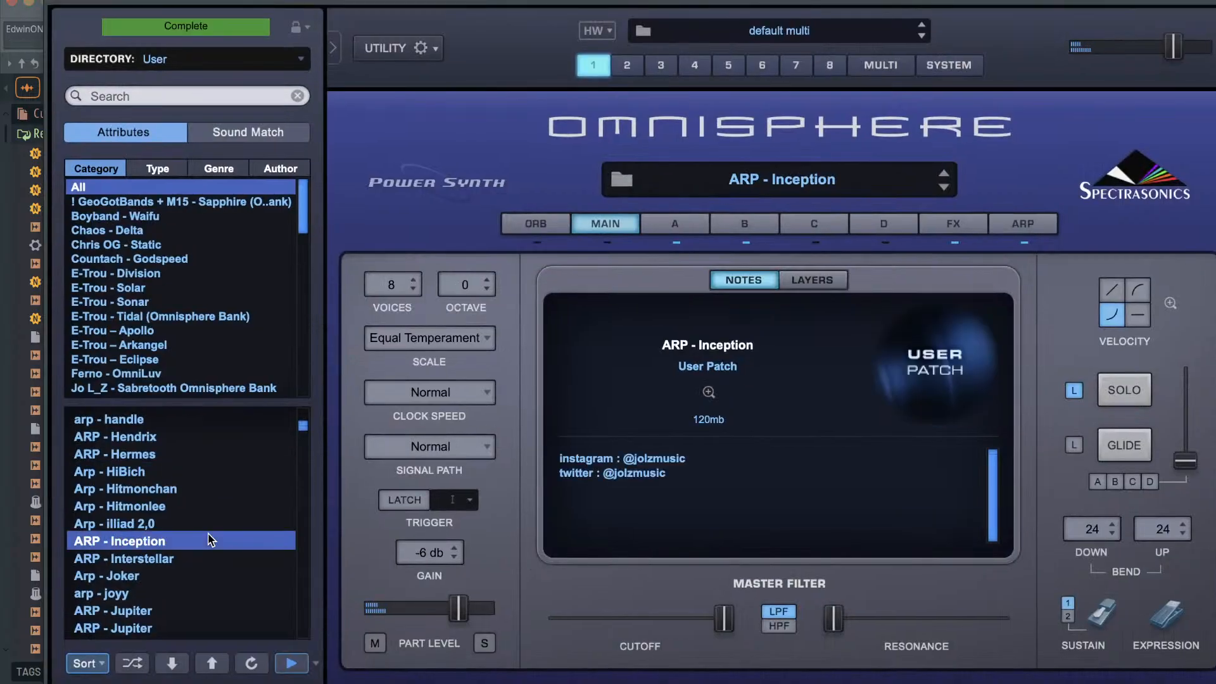
pyautogui.click(1212, 2)
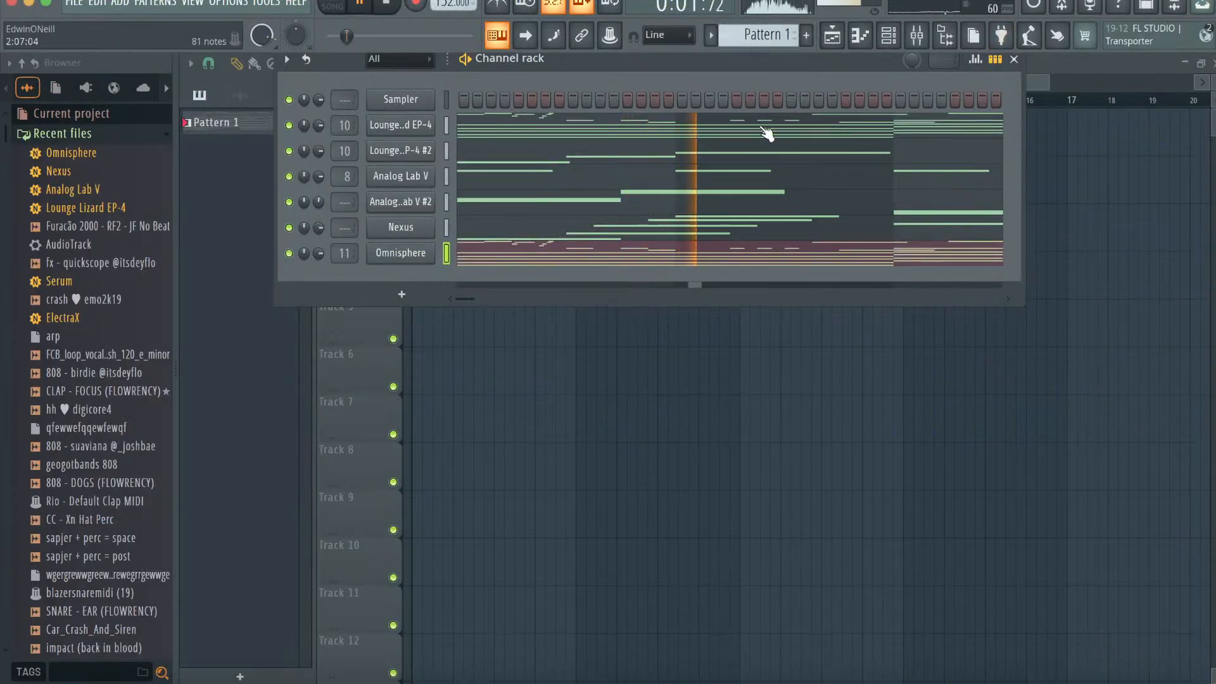
pyautogui.click(1013, 59)
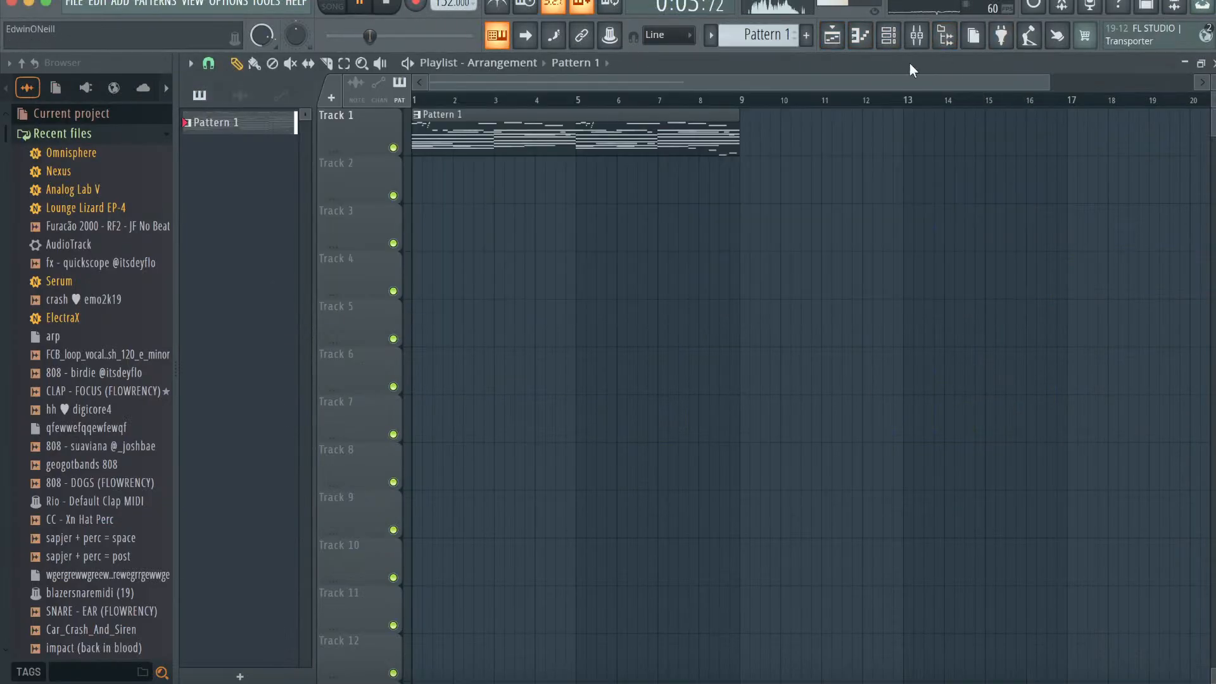
# - Open the Nexus notes in the piano roll and delete all of them
pyautogui.press('F7')
pyautogui.click(580, 67)
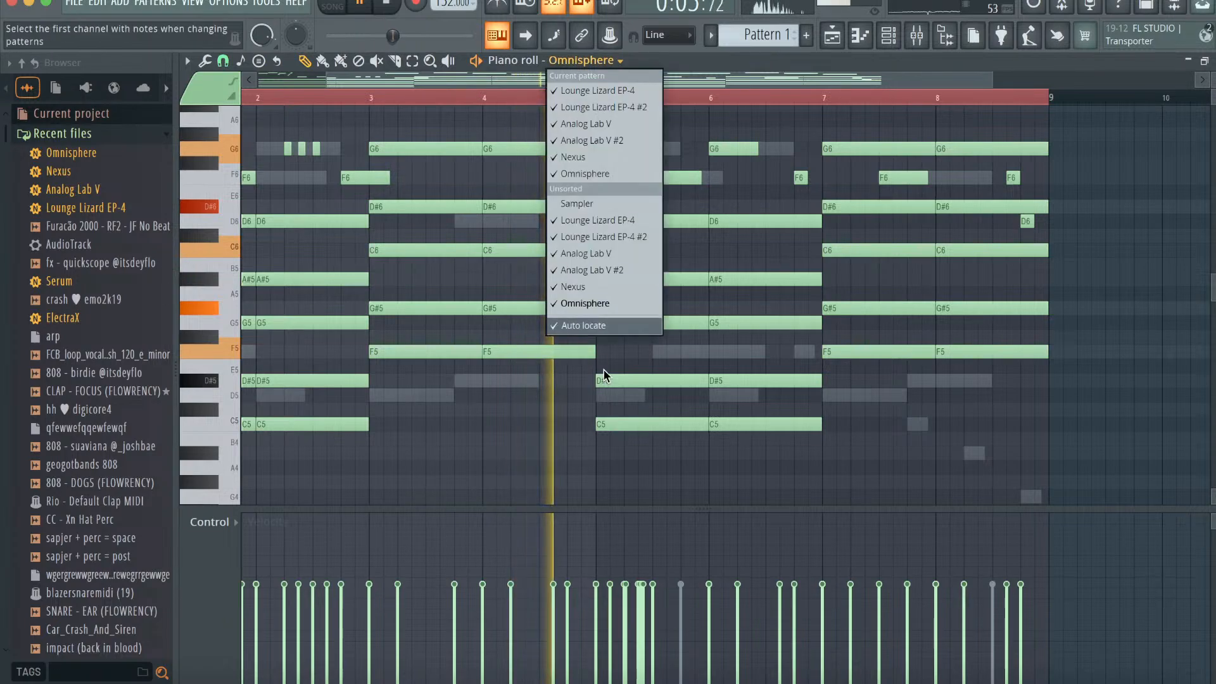
pyautogui.click(595, 285)
pyautogui.hscroll(-1, 600, 298)
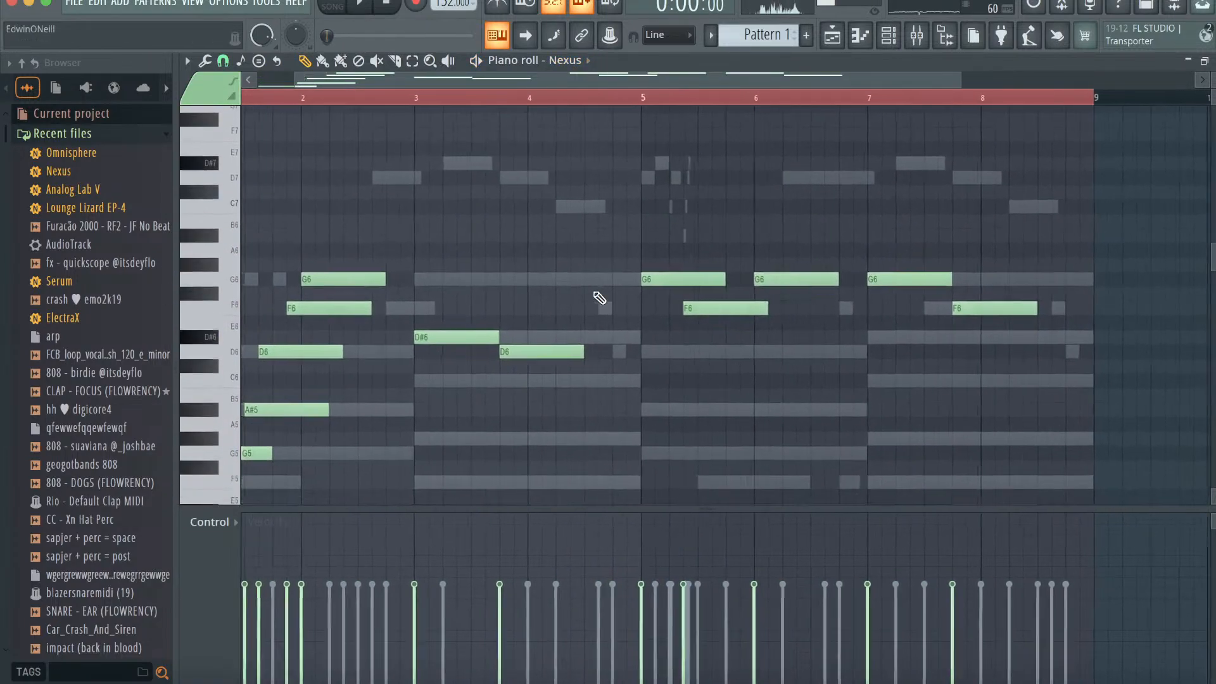
pyautogui.press('super+a')
pyautogui.press('Delete')
# - Place Nexus notes G6 late in bar 2, F6 and C6 in bar 3, and D6 in bar 4 during playback
pyautogui.press('space')
pyautogui.hscroll(-2, 573, 308)
pyautogui.scroll(-1, 567, 311)
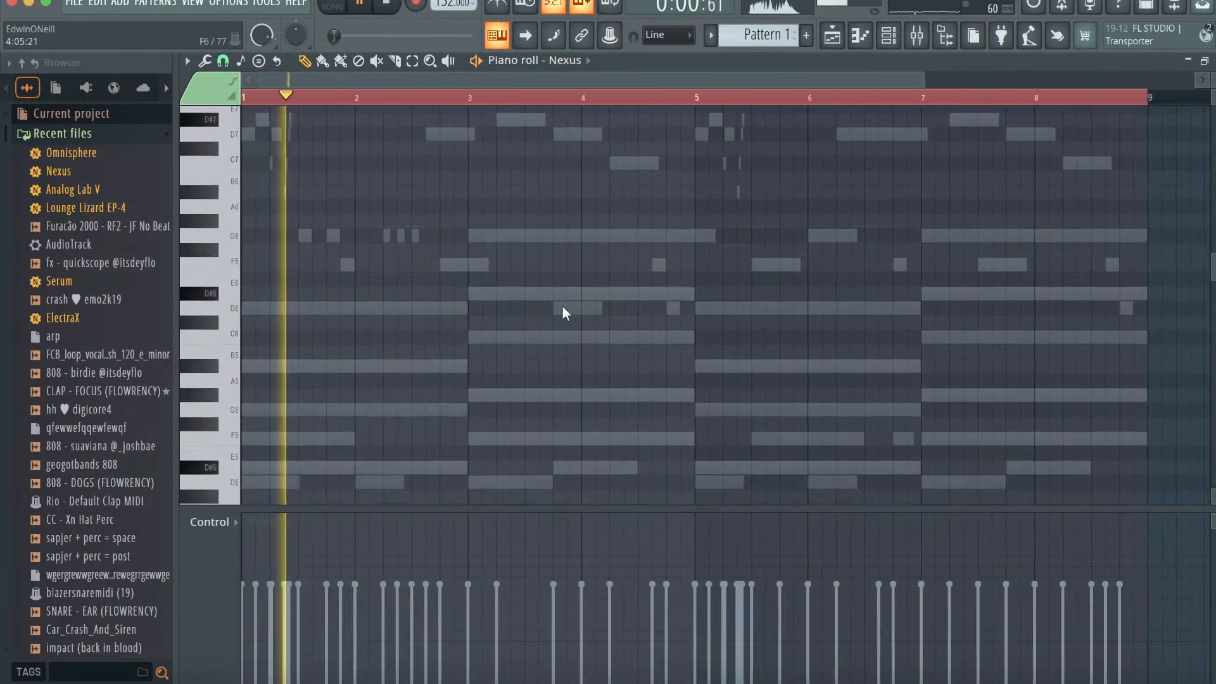
pyautogui.click(442, 236)
pyautogui.click(483, 264)
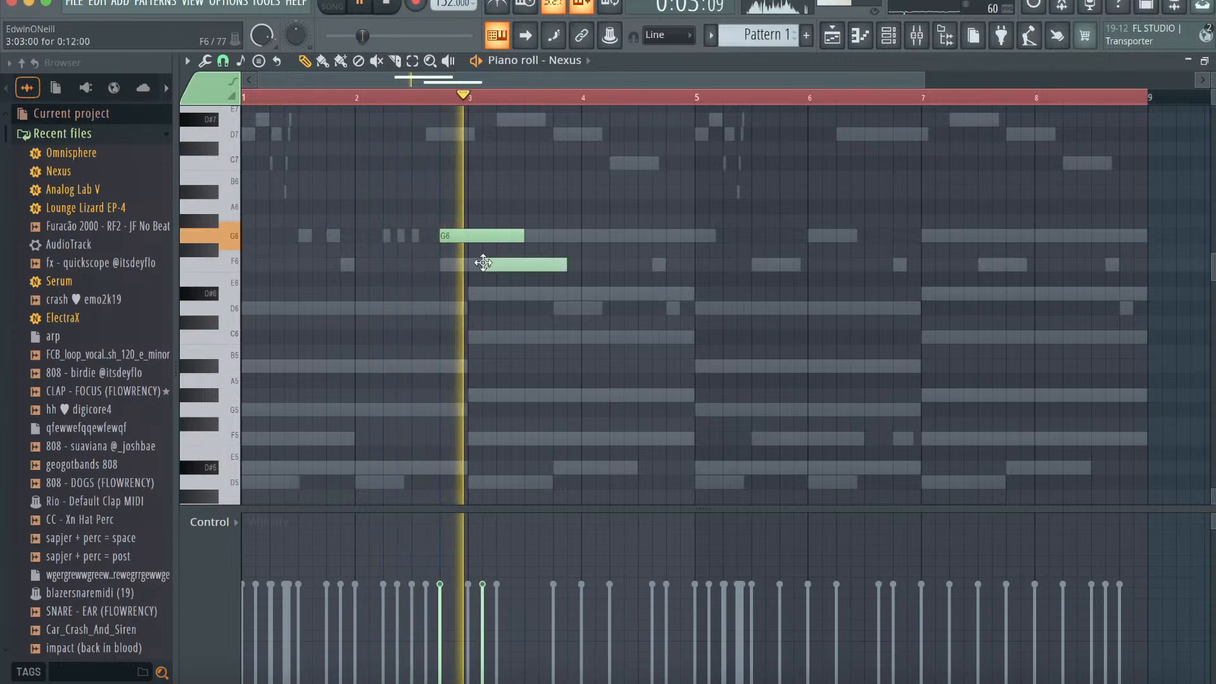
pyautogui.click(555, 336)
pyautogui.click(650, 310)
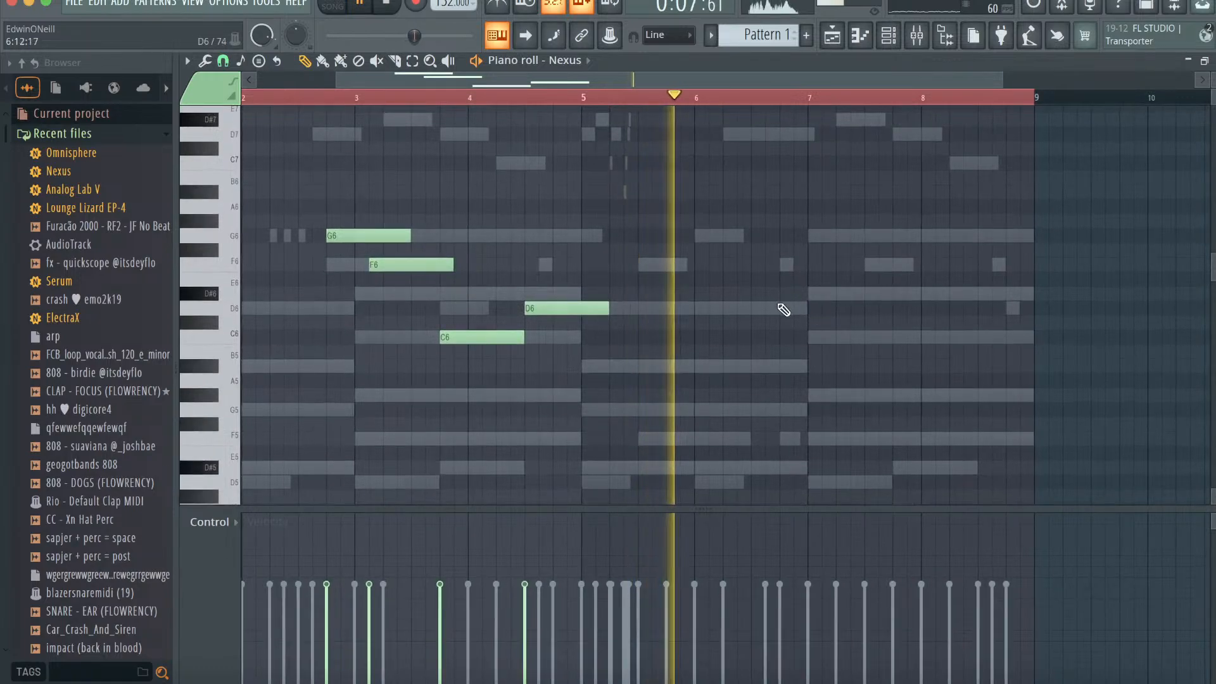
# - Add Nexus notes D6 late in bar 6, C6 late in bar 7, and F5 in bar 8
pyautogui.click(783, 305)
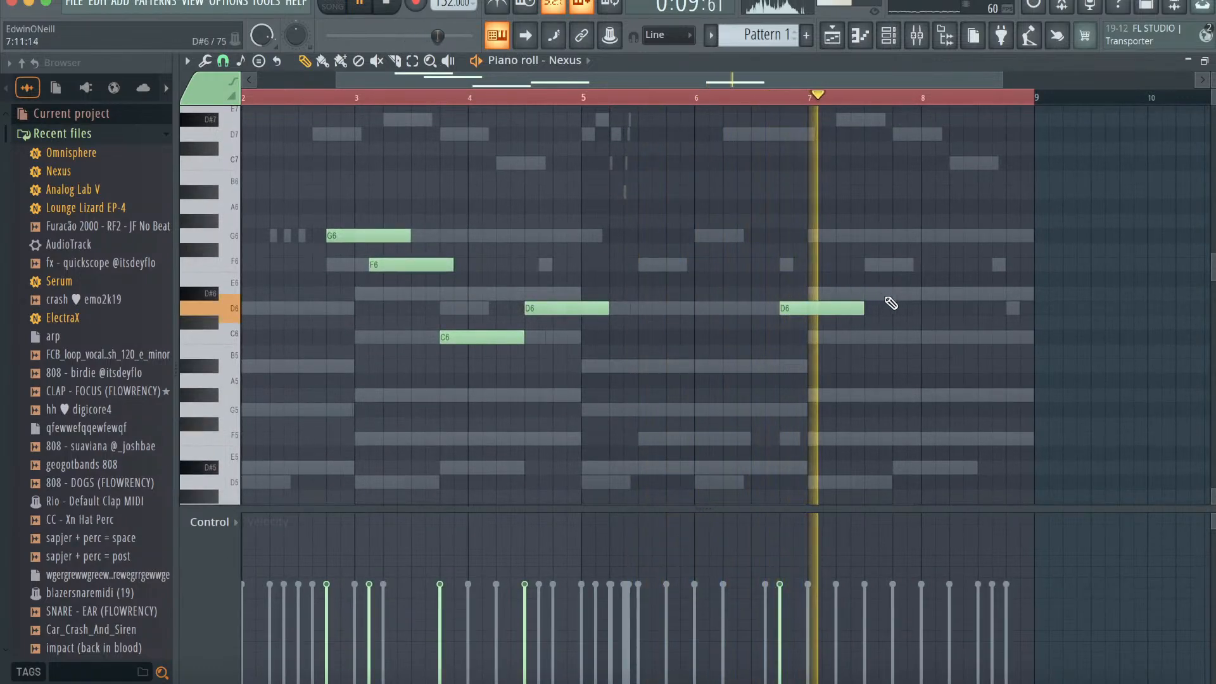
pyautogui.click(893, 337)
pyautogui.moveTo(982, 395); pyautogui.dragTo(983, 451)
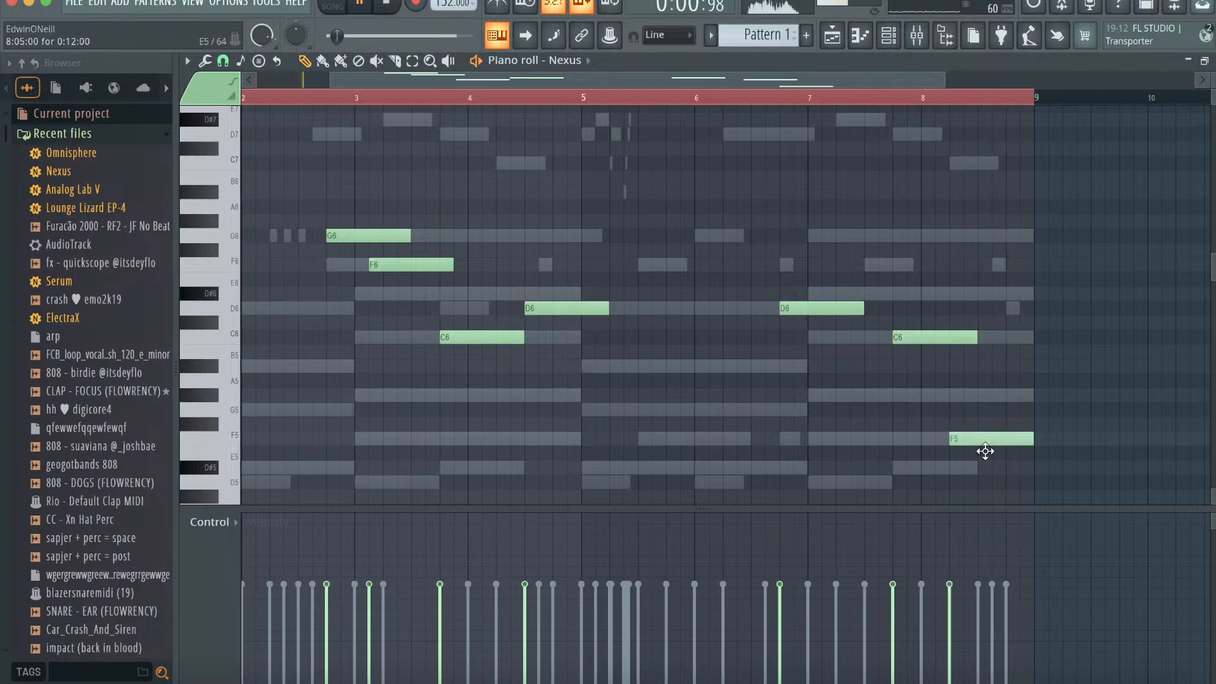
# - Route the Nexus channel to mixer track 9
pyautogui.press('F9')
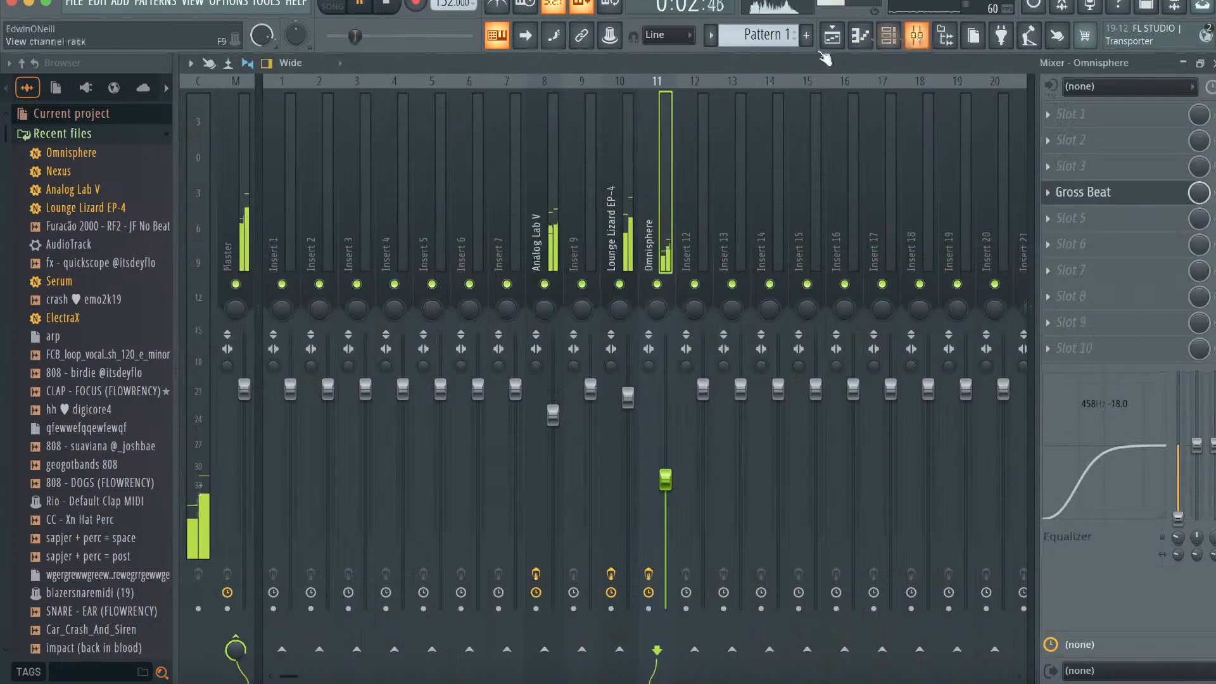
pyautogui.rightClick(596, 223)
pyautogui.moveTo(673, 271)
pyautogui.click(808, 269)
# - Insert Gross Beat in slot 5 of the Nexus mixer track and load a preset for it
pyautogui.click(1049, 220)
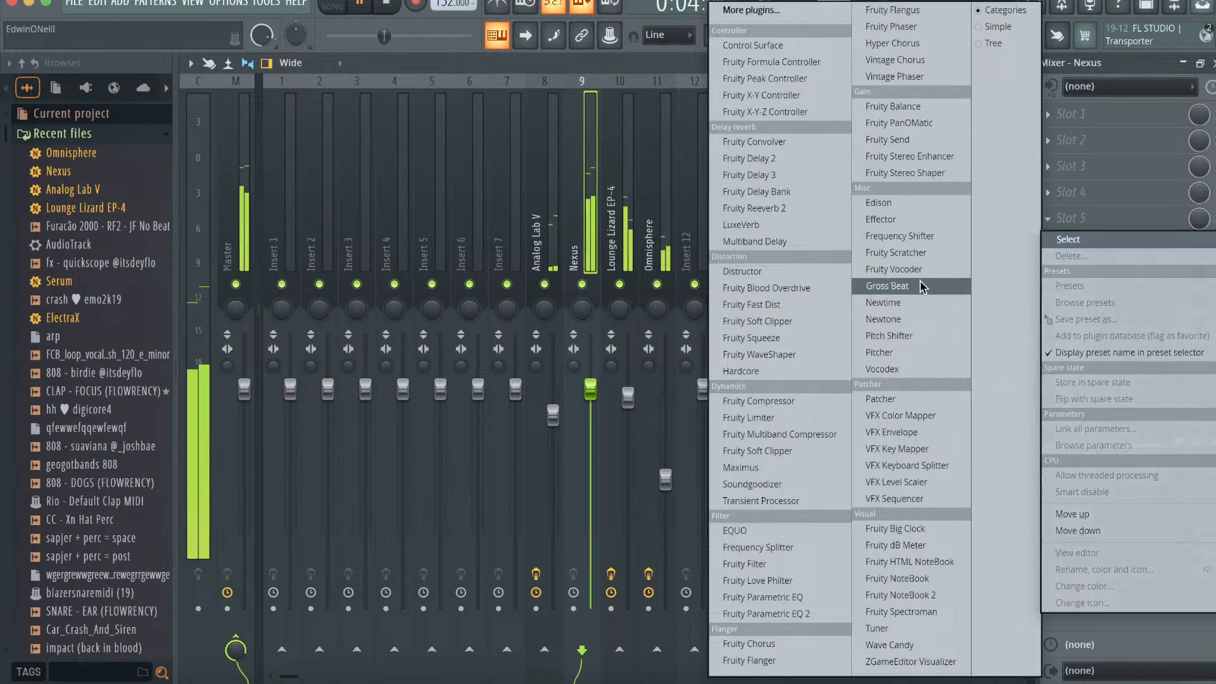
pyautogui.click(887, 286)
pyautogui.click(801, 102)
pyautogui.click(396, 634)
# - Add Nexus notes D6 at the start of bar 1 and F6 late in bar 1
pyautogui.press('space')
pyautogui.click(862, 39)
pyautogui.scroll(2, 507, 330)
pyautogui.hscroll(-2, 506, 331)
pyautogui.press('space')
pyautogui.moveTo(309, 349); pyautogui.dragTo(170, 347)
pyautogui.press('space')
pyautogui.click(334, 310)
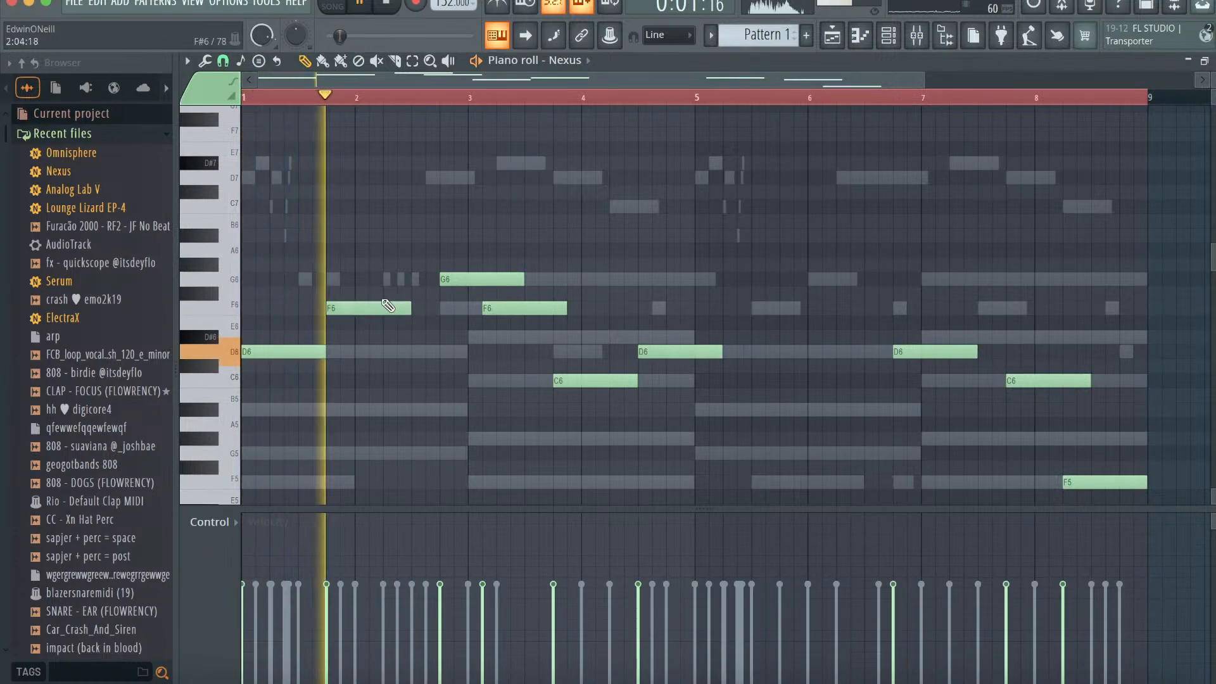
# - Switch the Nexus track's Gross Beat to the DRILL GROSS preset with 1/2 Speed and play the pattern
pyautogui.press('space')
pyautogui.click(915, 39)
pyautogui.rightClick(1125, 225)
pyautogui.click(1127, 227)
pyautogui.click(1122, 226)
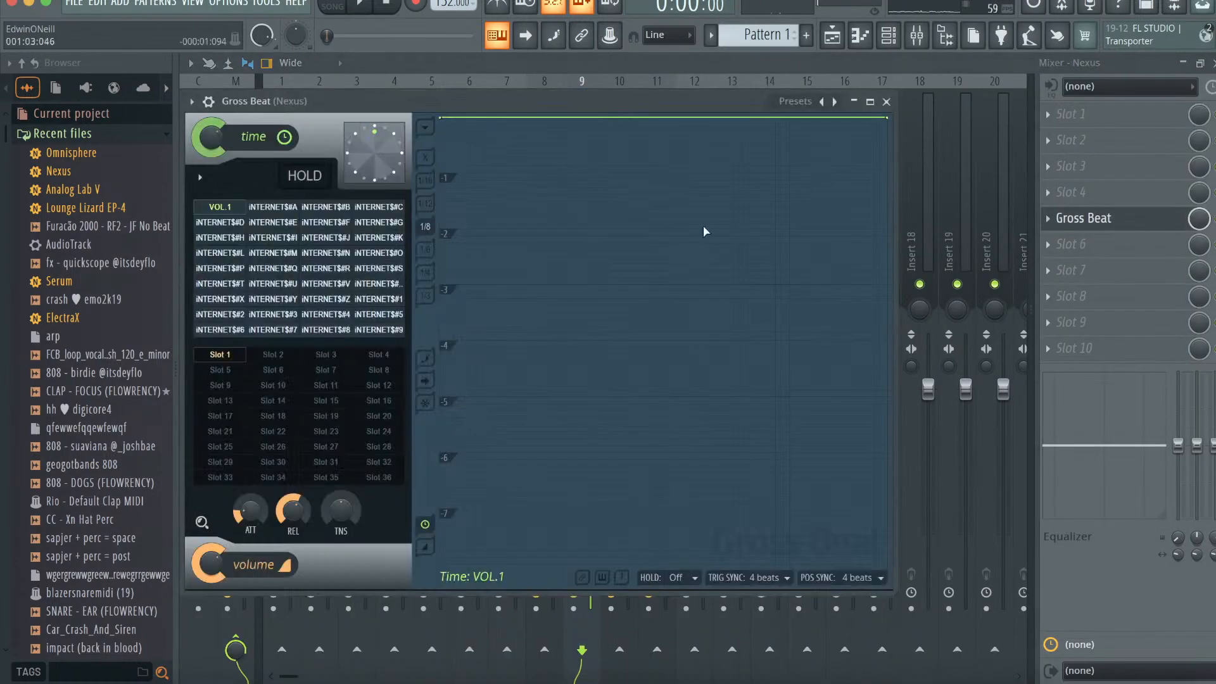
pyautogui.click(804, 105)
pyautogui.click(345, 636)
pyautogui.press('space')
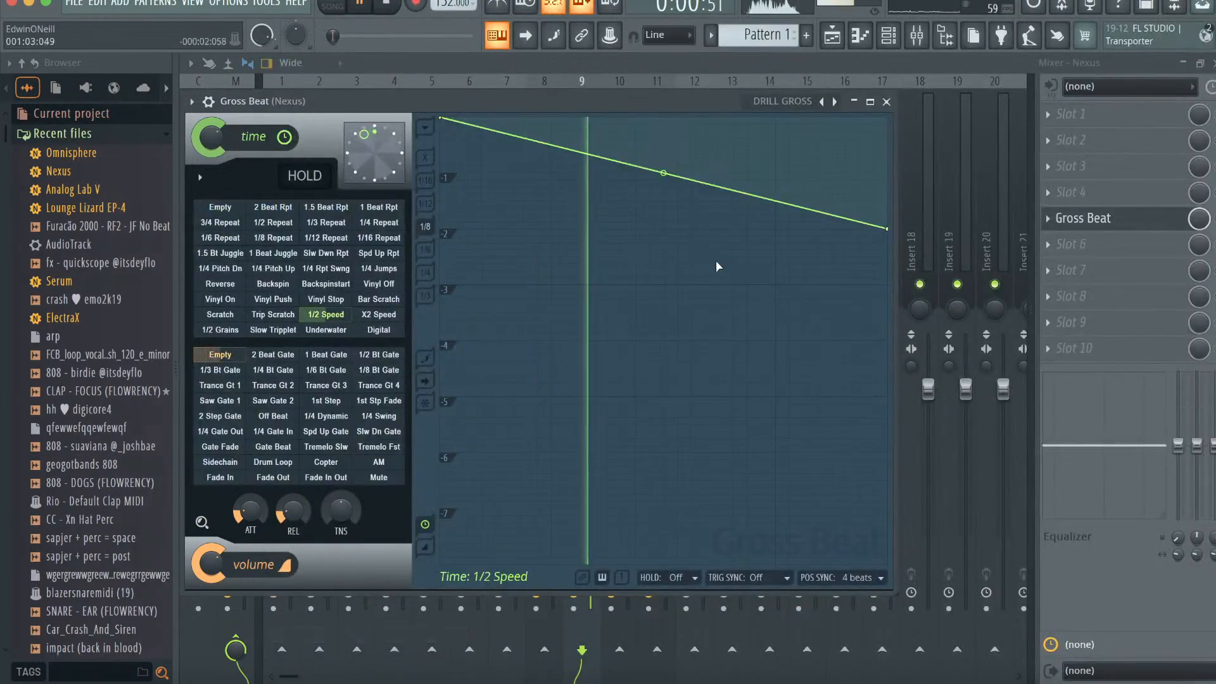
pyautogui.click(886, 101)
# - Add higher Nexus notes: D7 in bar 3, C7 in bar 4, D7 in bars 5 and 6, and G6 in bar 7
pyautogui.press('F7')
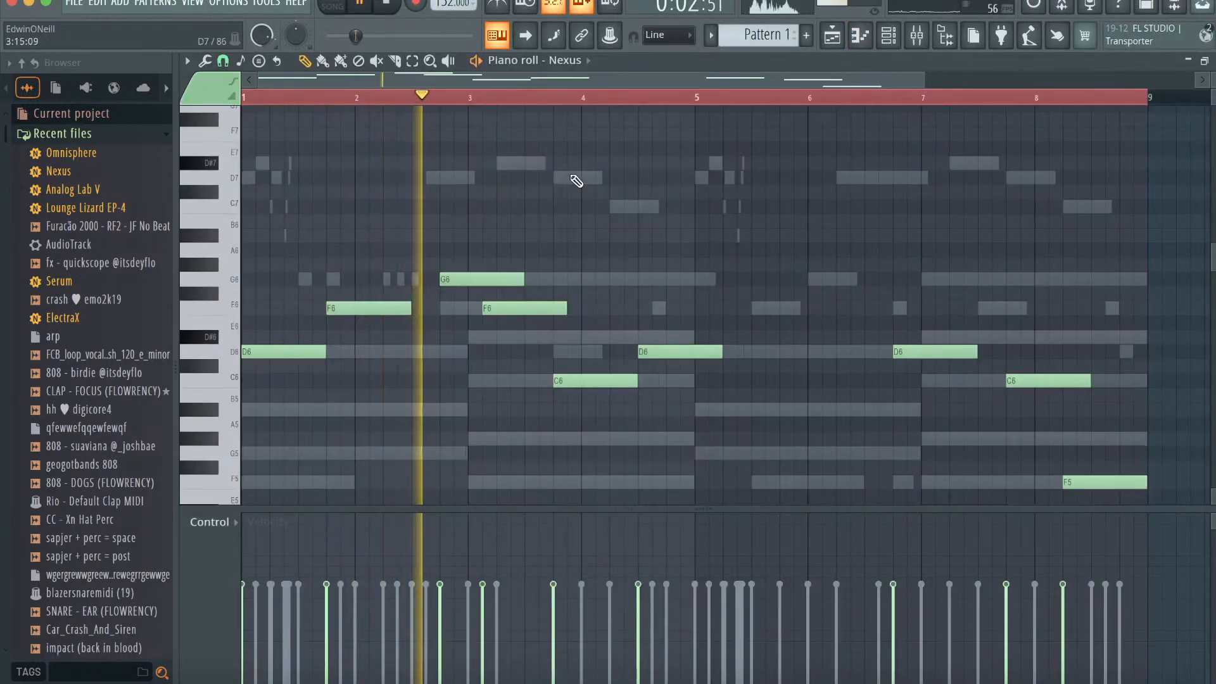
pyautogui.click(563, 178)
pyautogui.click(633, 207)
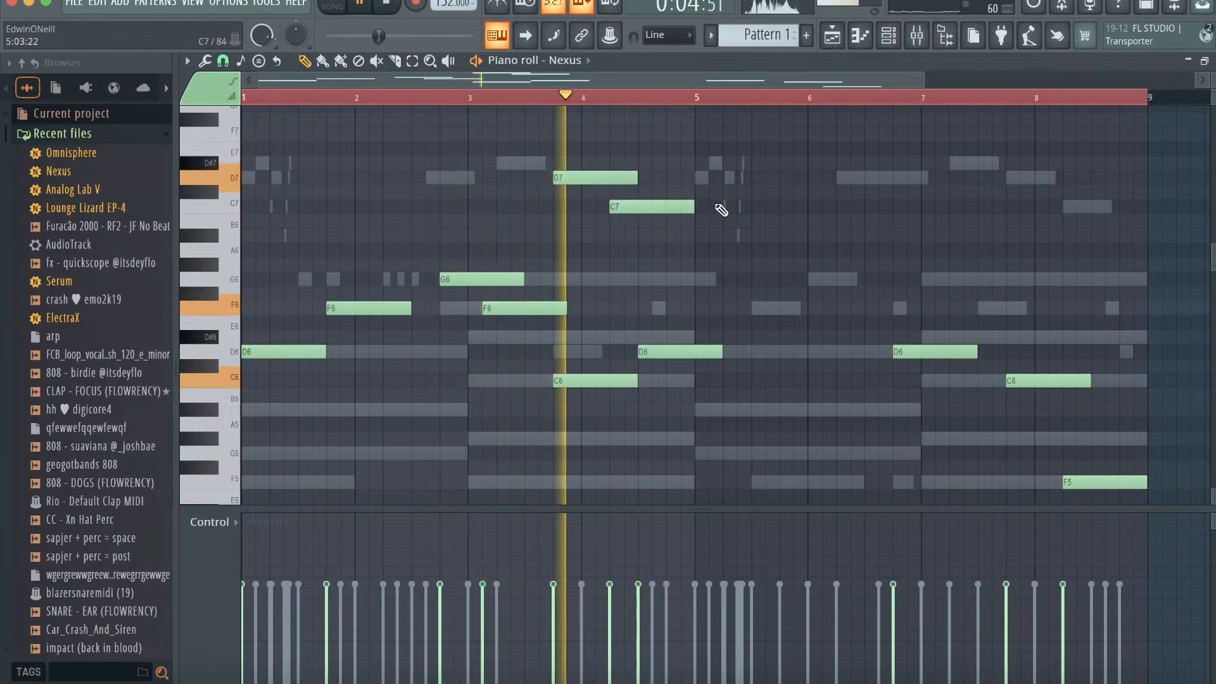
pyautogui.click(704, 178)
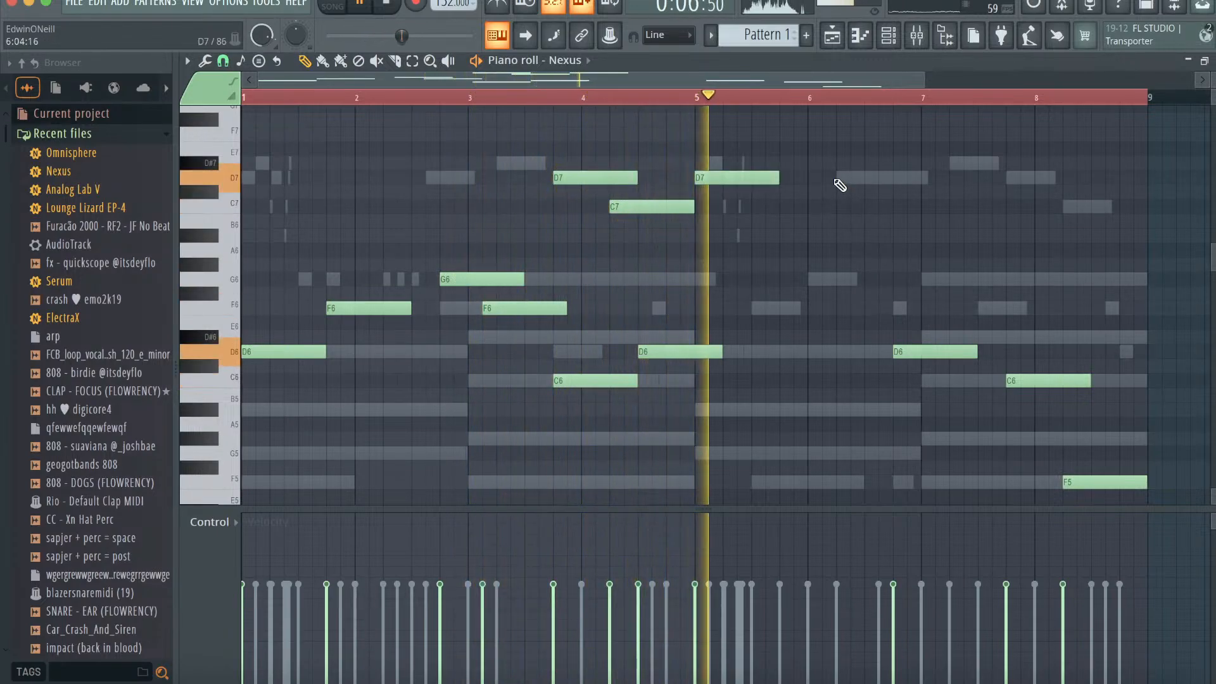
pyautogui.click(837, 178)
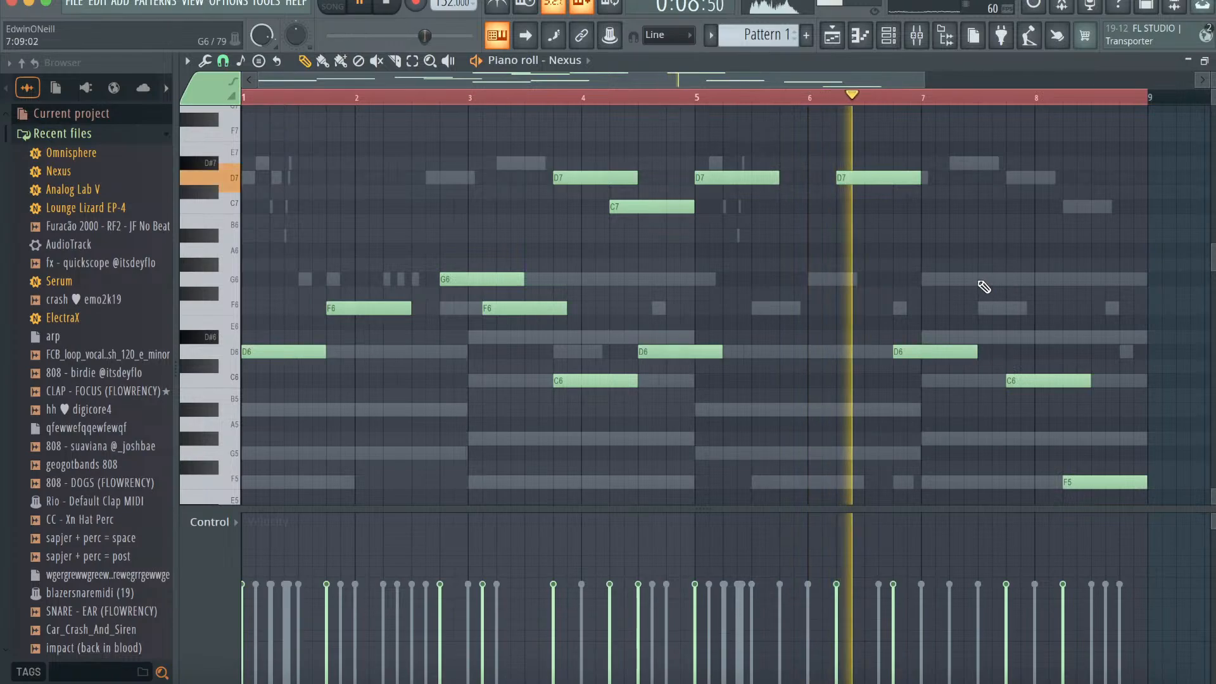
pyautogui.click(979, 278)
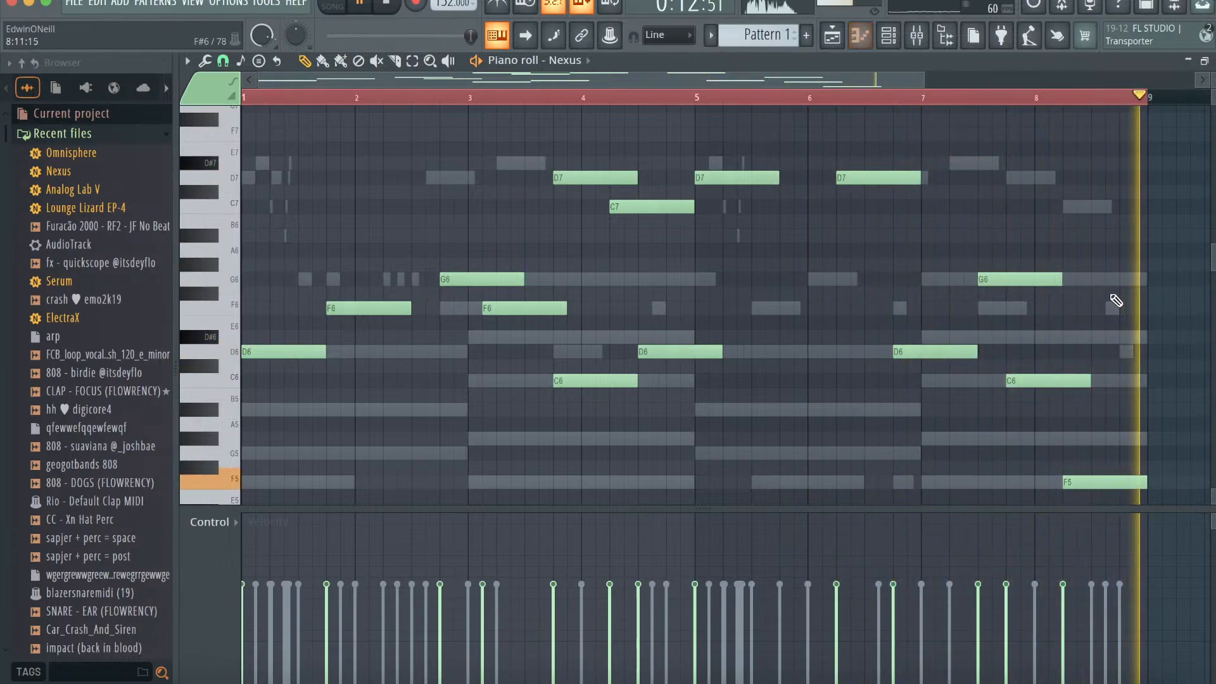
# - Raise the last Nexus note in bar 8 an octave to F6, then quantize all the Nexus notes
pyautogui.click(1097, 484)
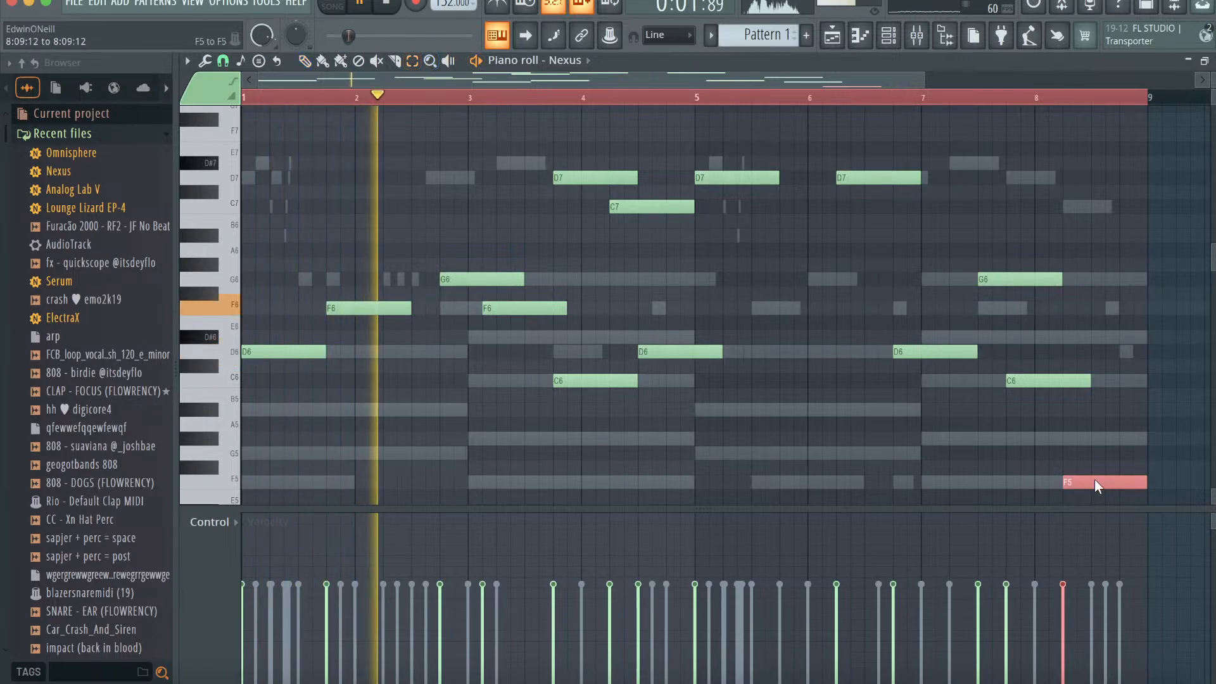
pyautogui.hotkey('ctrl', 'Up')
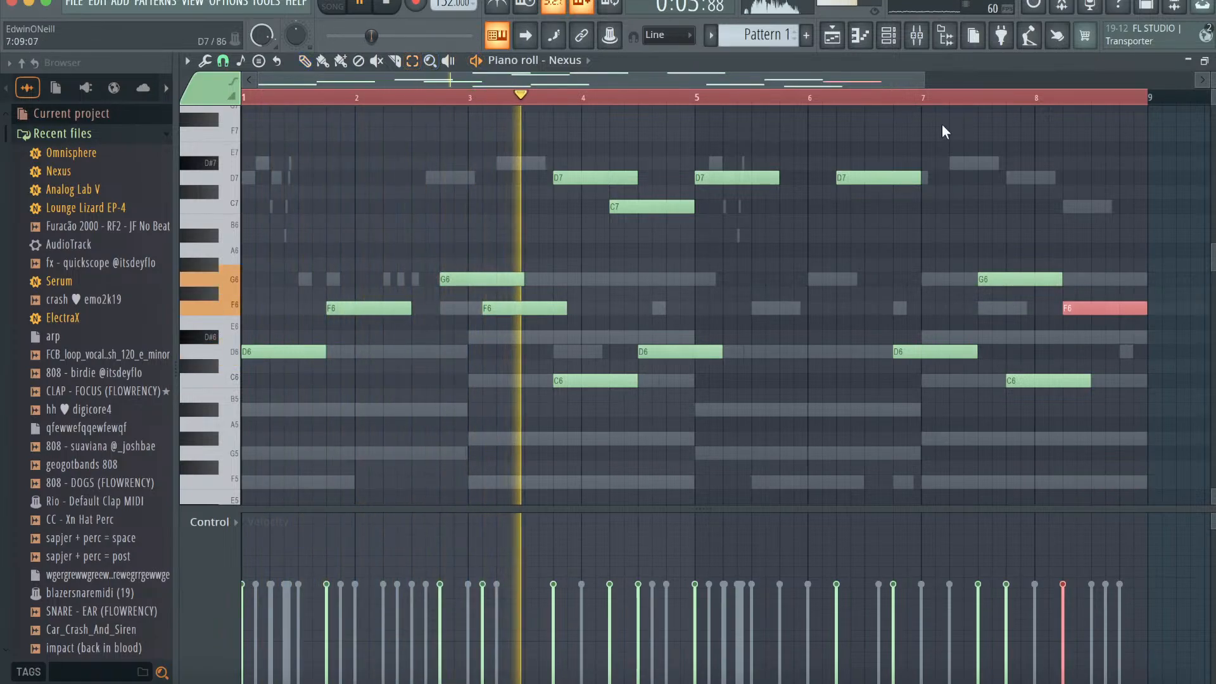
pyautogui.press('space')
pyautogui.hotkey('ctrl', 'a')
pyautogui.hotkey('alt', 'q')
pyautogui.press('Return')
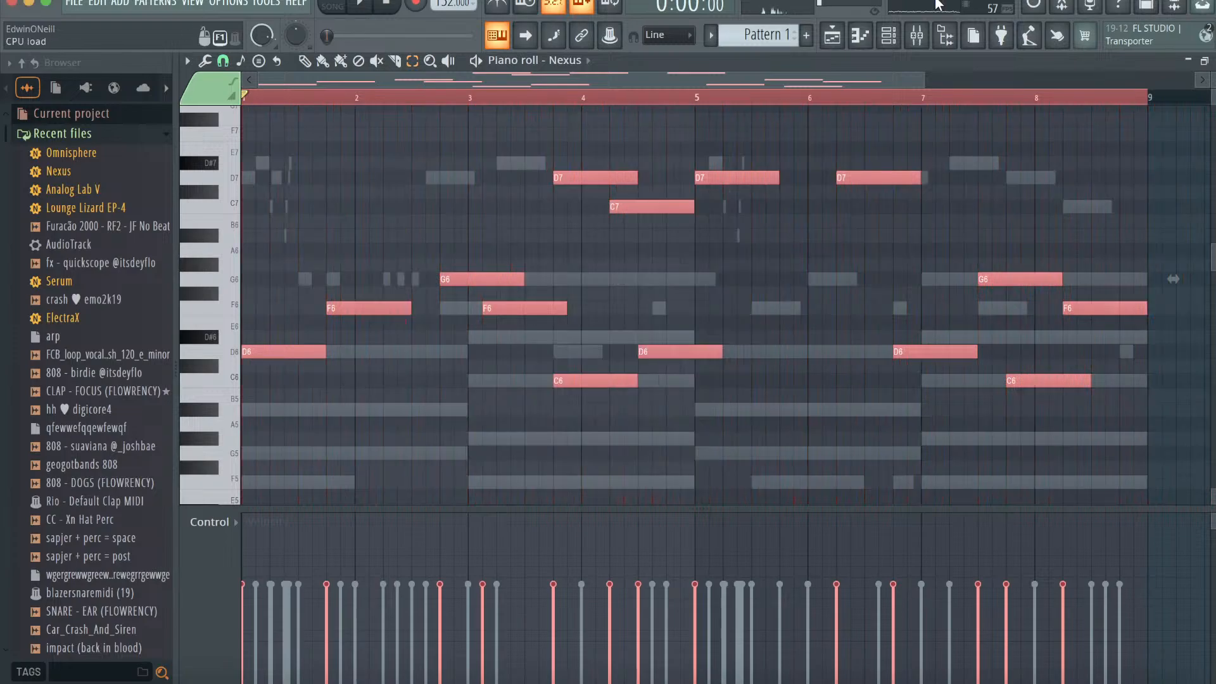
# - Insert Spaced Out in slot 6 of the Nexus mixer track and cut the track's lows at 179 Hz by 18.0 in its equalizer
pyautogui.click(888, 35)
pyautogui.click(919, 35)
pyautogui.click(1124, 245)
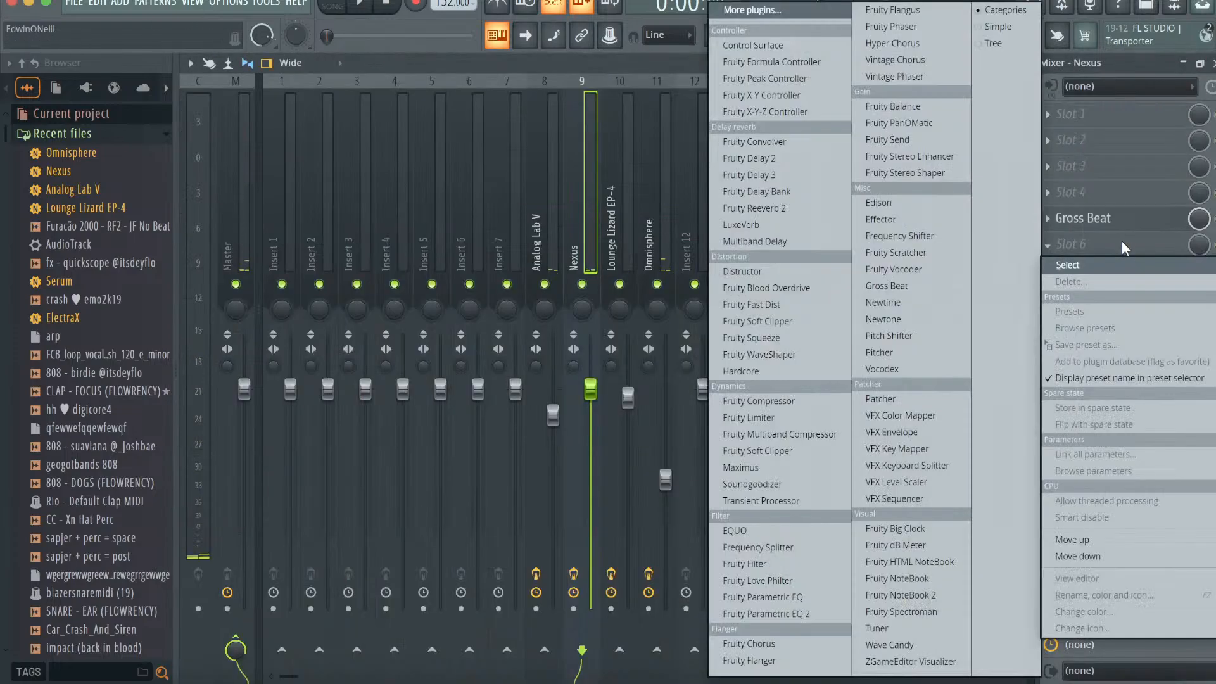
pyautogui.click(751, 10)
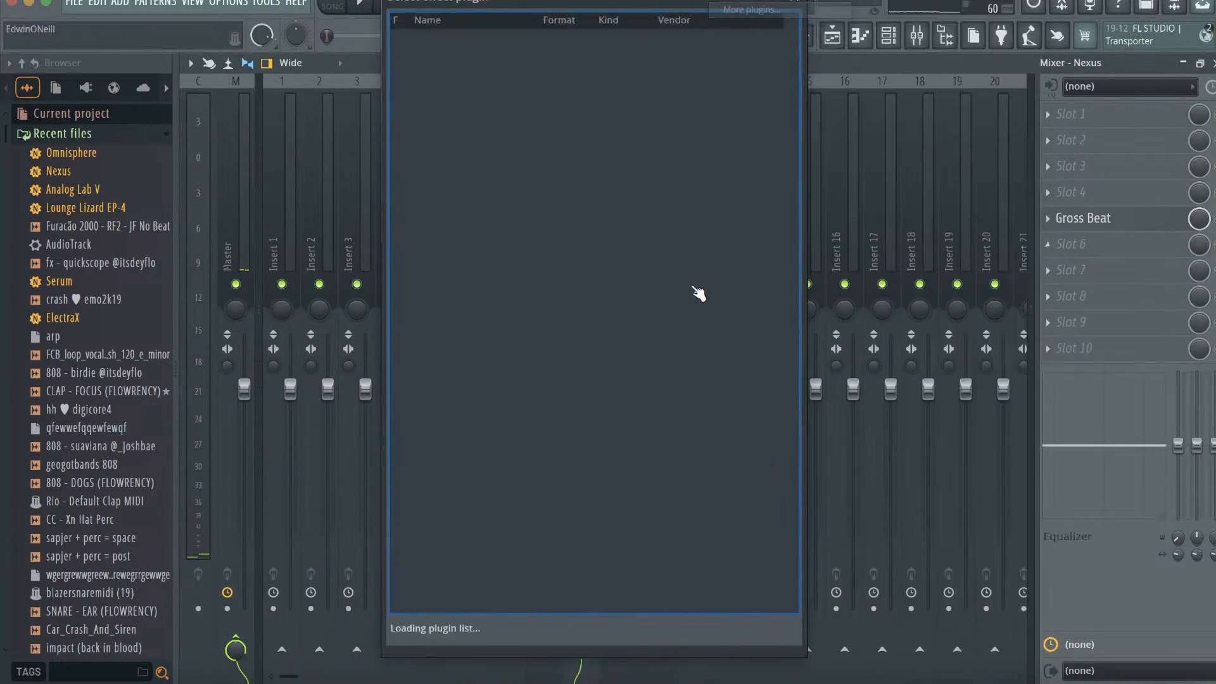
pyautogui.write('spac')
pyautogui.doubleClick(543, 70)
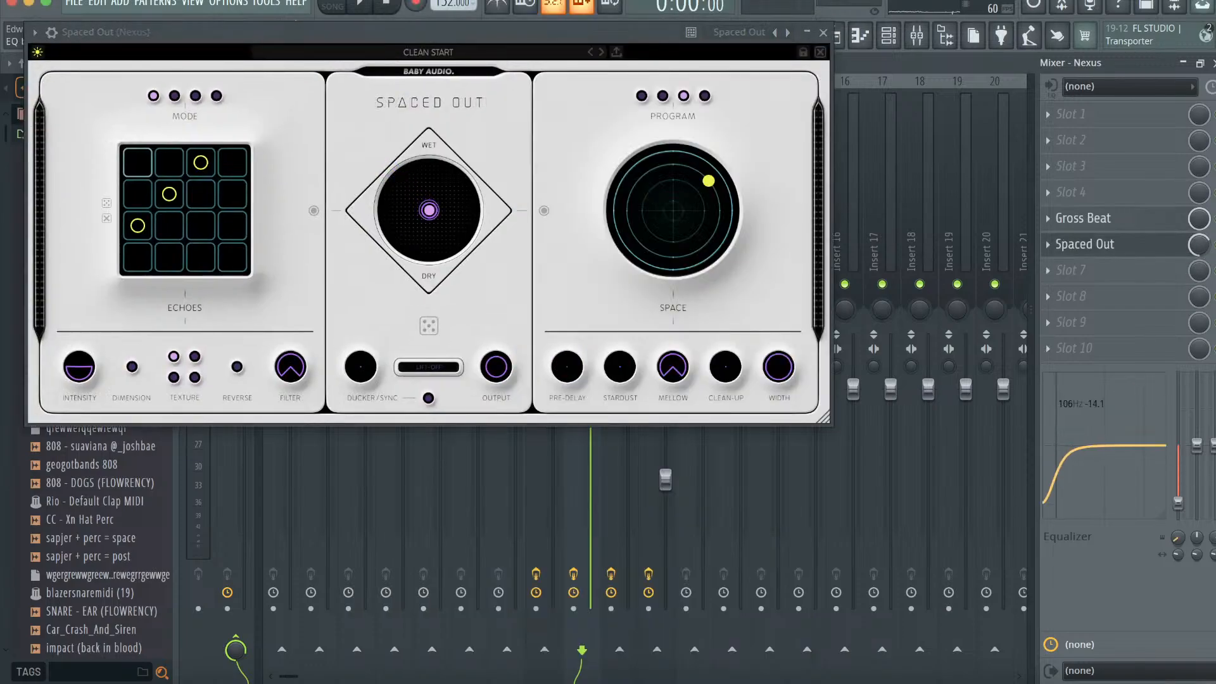
pyautogui.click(820, 53)
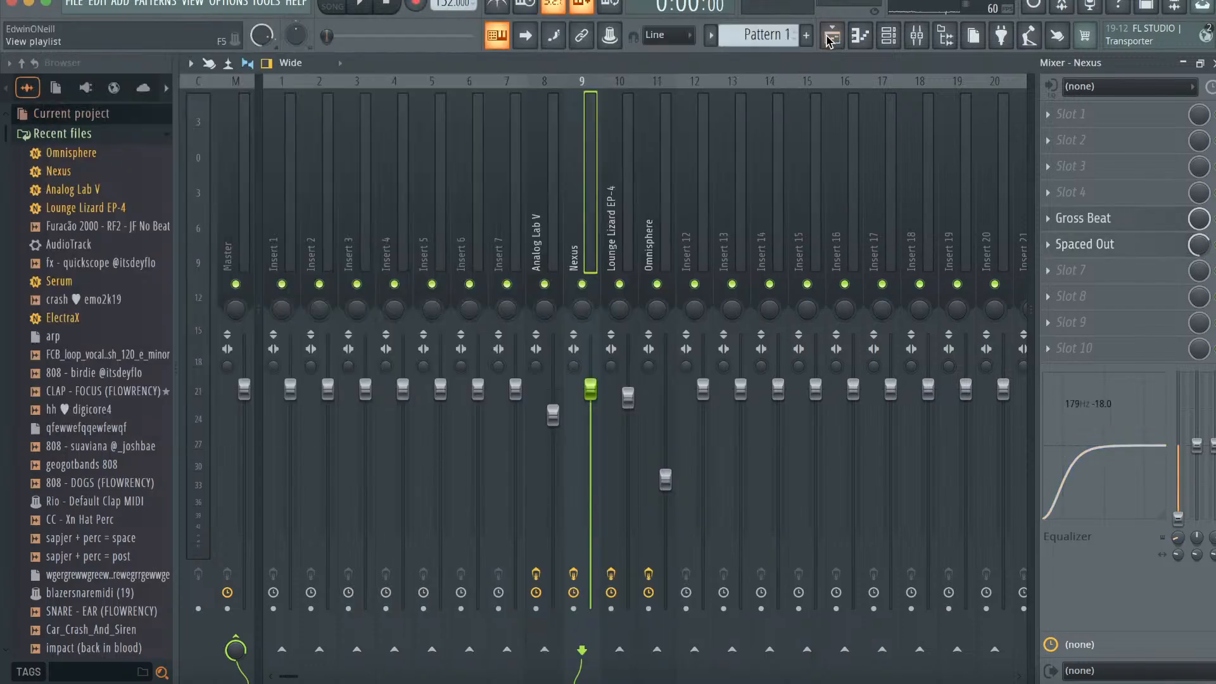
# - Insert Duck in slot 7 of the Nexus mixer track
pyautogui.click(1095, 280)
pyautogui.click(751, 10)
pyautogui.write('duc')
pyautogui.doubleClick(477, 56)
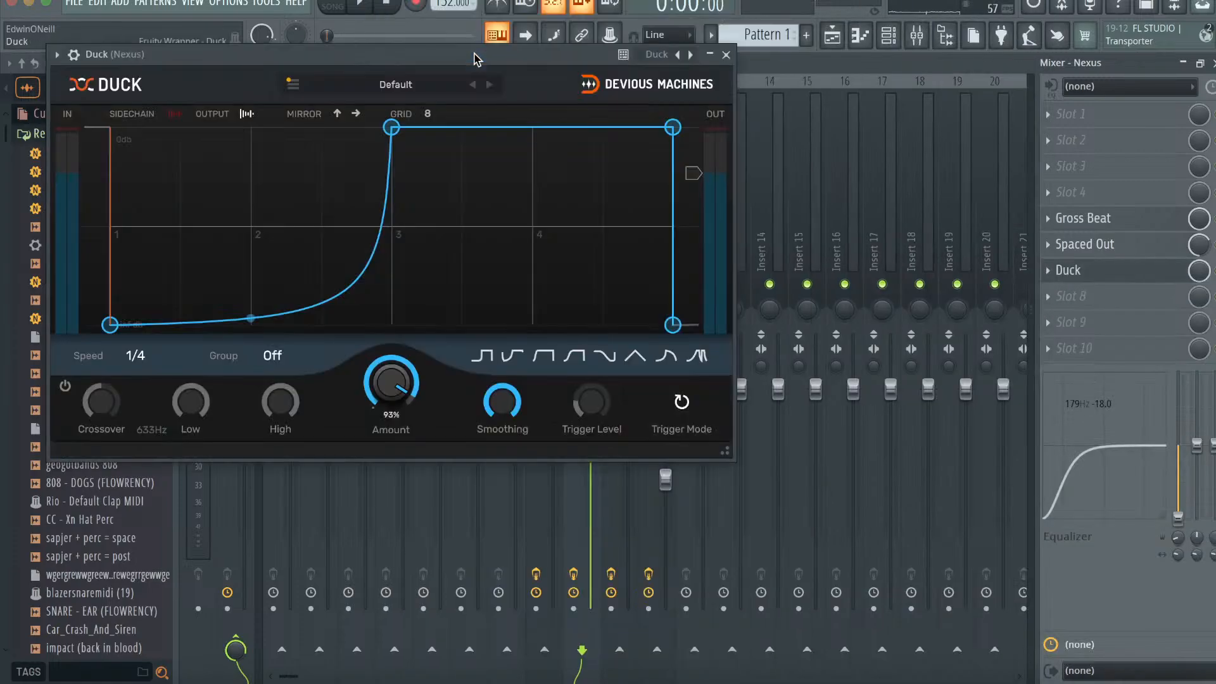
pyautogui.click(727, 56)
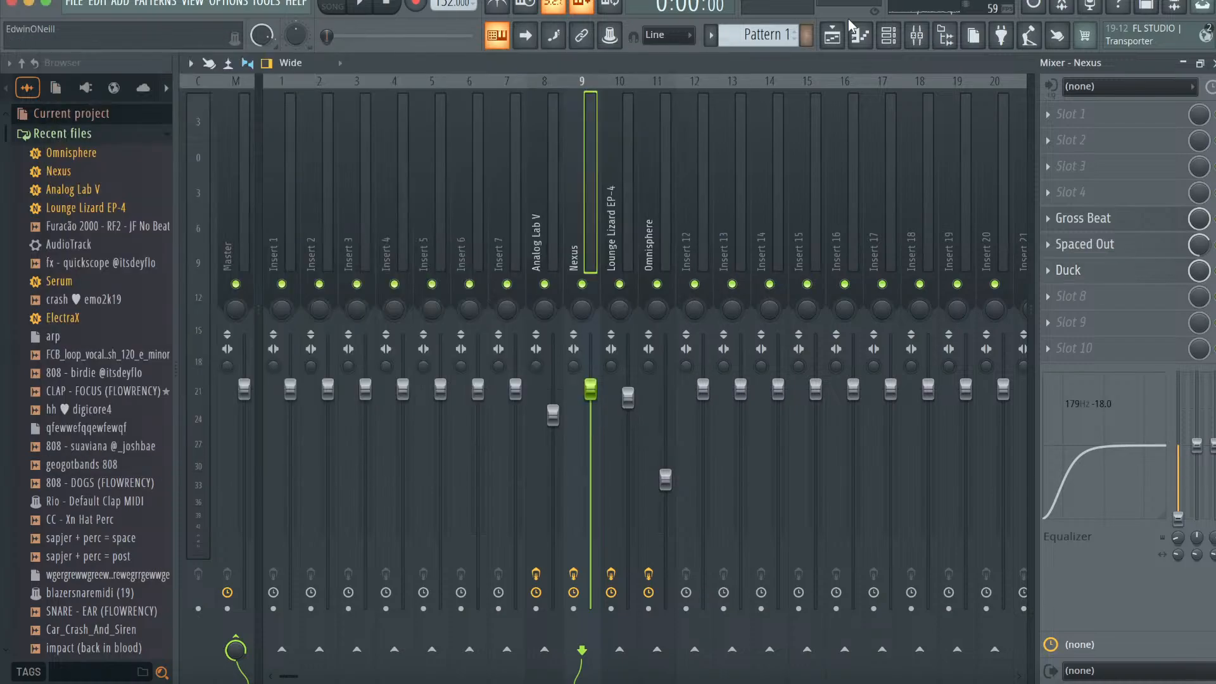
# - Lower the Nexus channel's volume in the channel rack while the pattern plays
pyautogui.click(834, 32)
pyautogui.press('space')
pyautogui.click(889, 35)
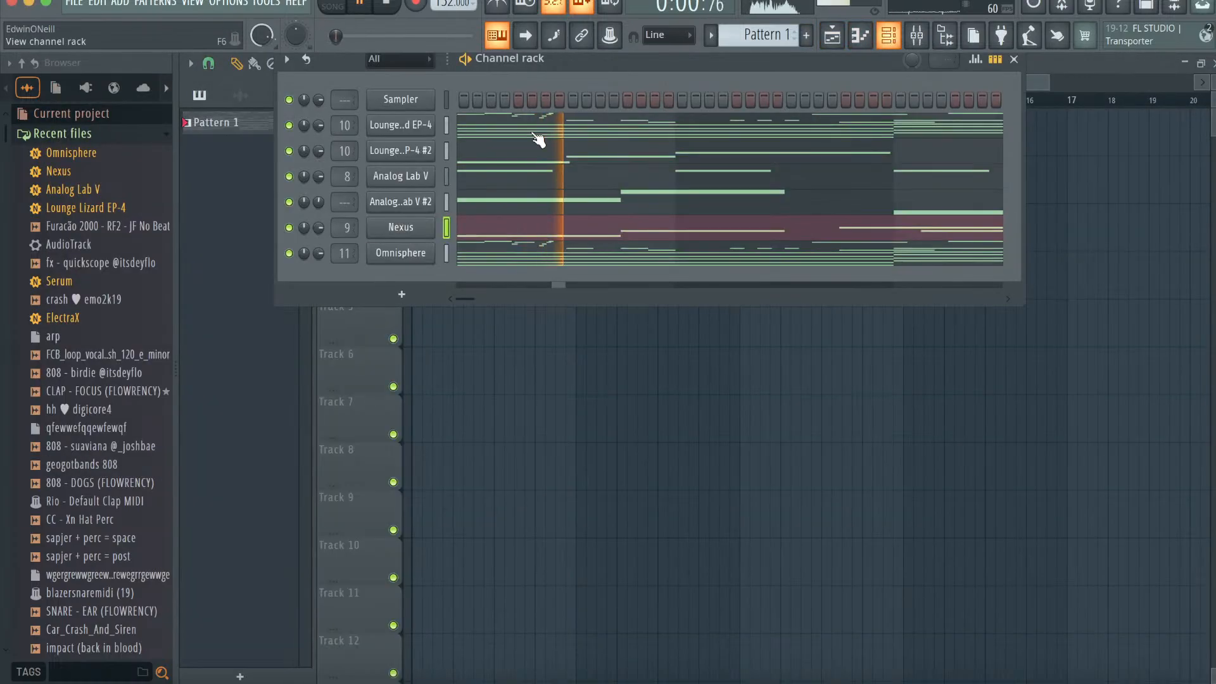
pyautogui.moveTo(319, 228); pyautogui.dragTo(318, 267)
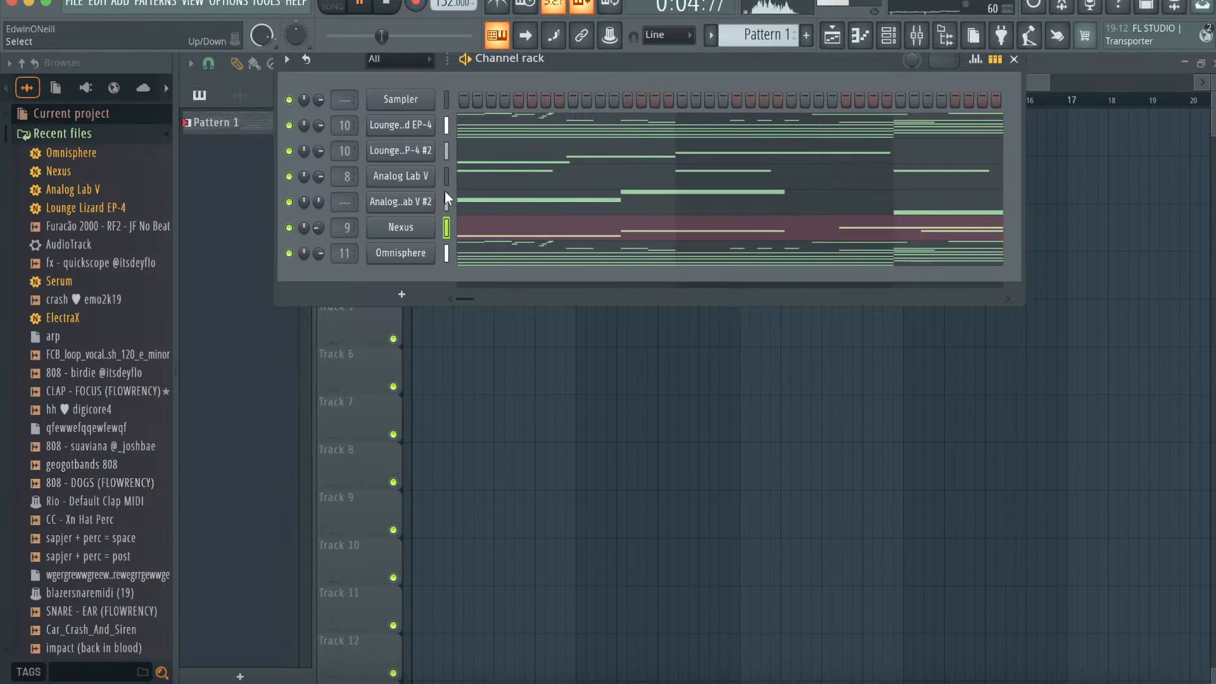
# - Review the Nexus instrument's loaded preset and listen to the pattern with it
pyautogui.click(420, 228)
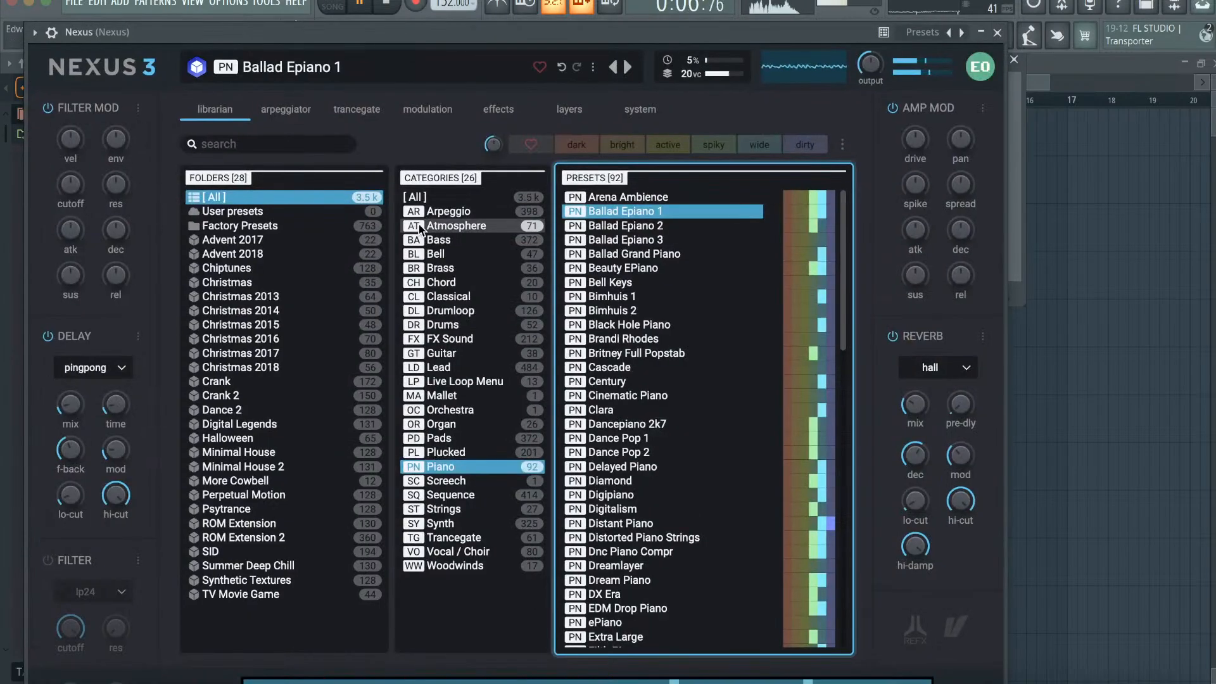
pyautogui.click(997, 33)
pyautogui.press('space')
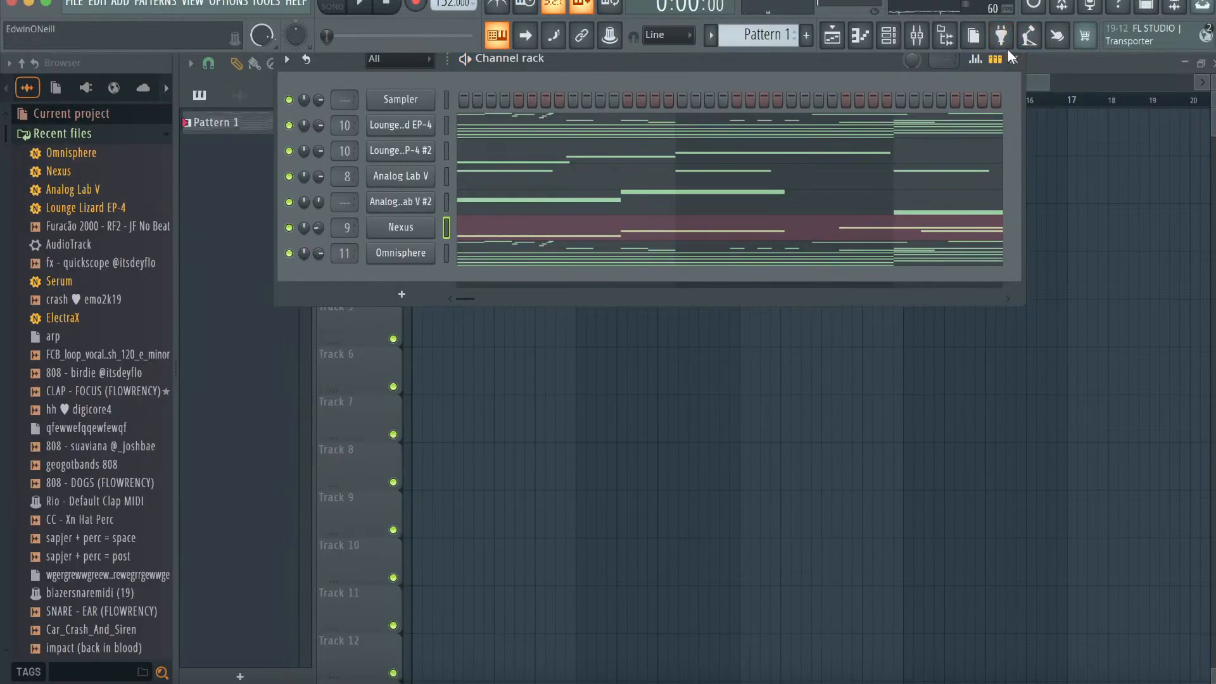
pyautogui.click(391, 233)
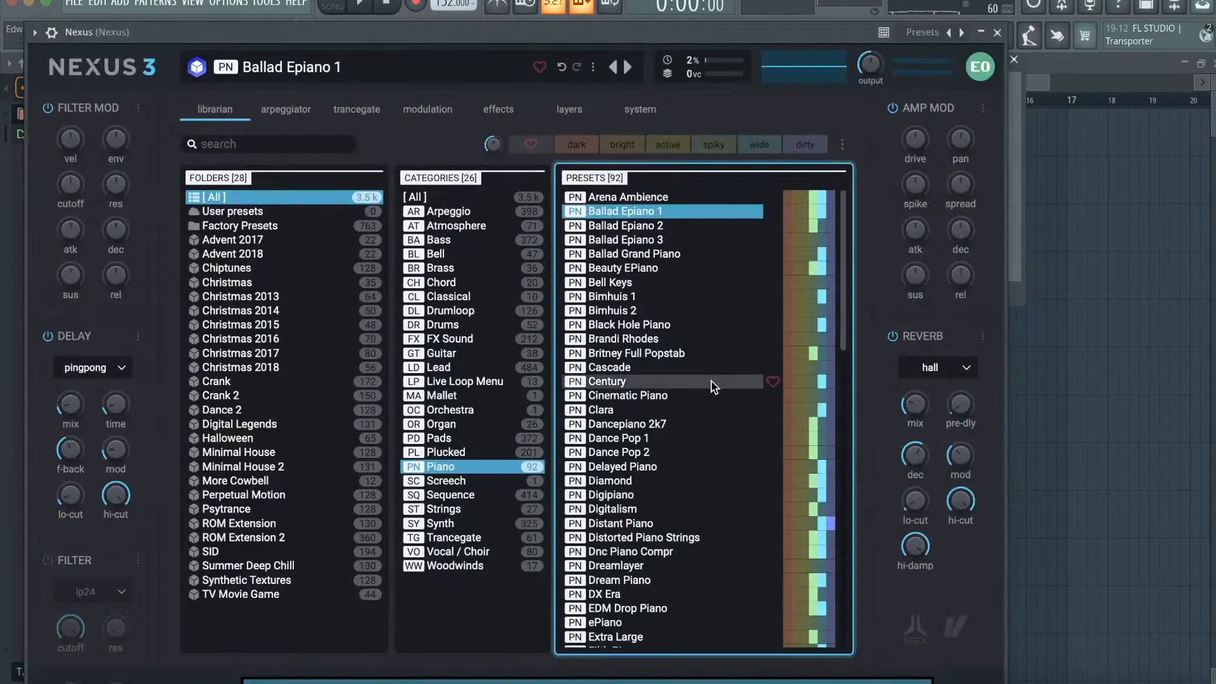
pyautogui.click(672, 429)
pyautogui.press('space')
pyautogui.click(997, 33)
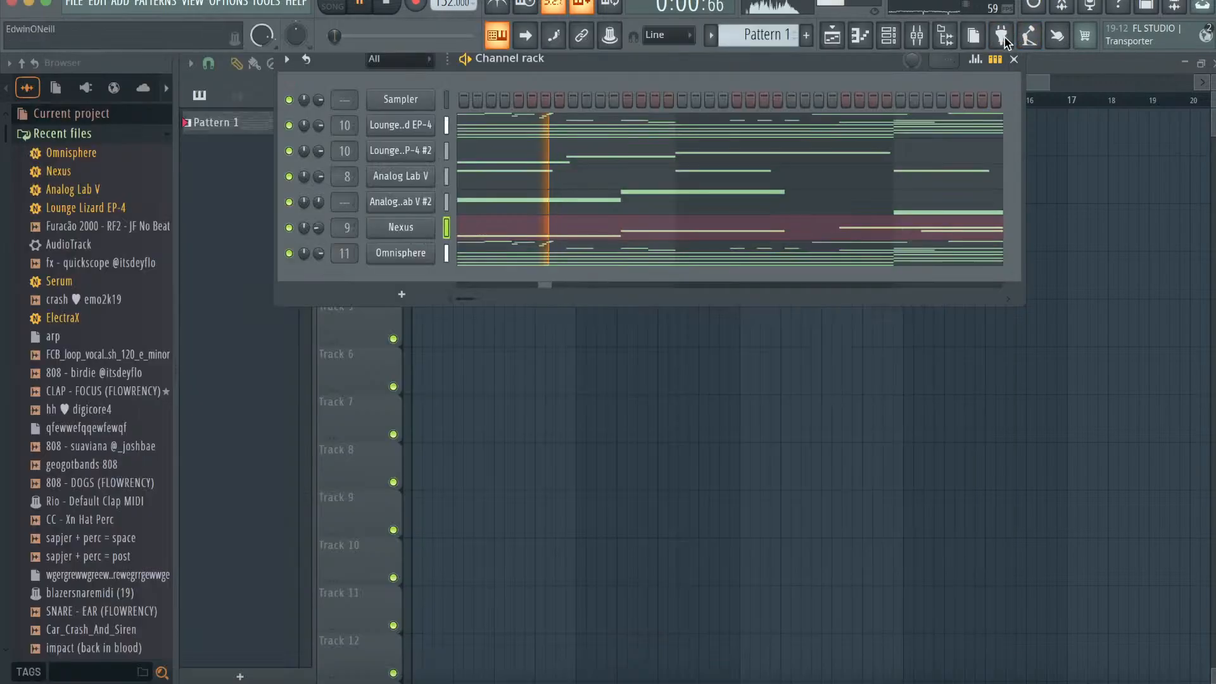
pyautogui.click(1014, 59)
pyautogui.press('space')
pyautogui.press('F6')
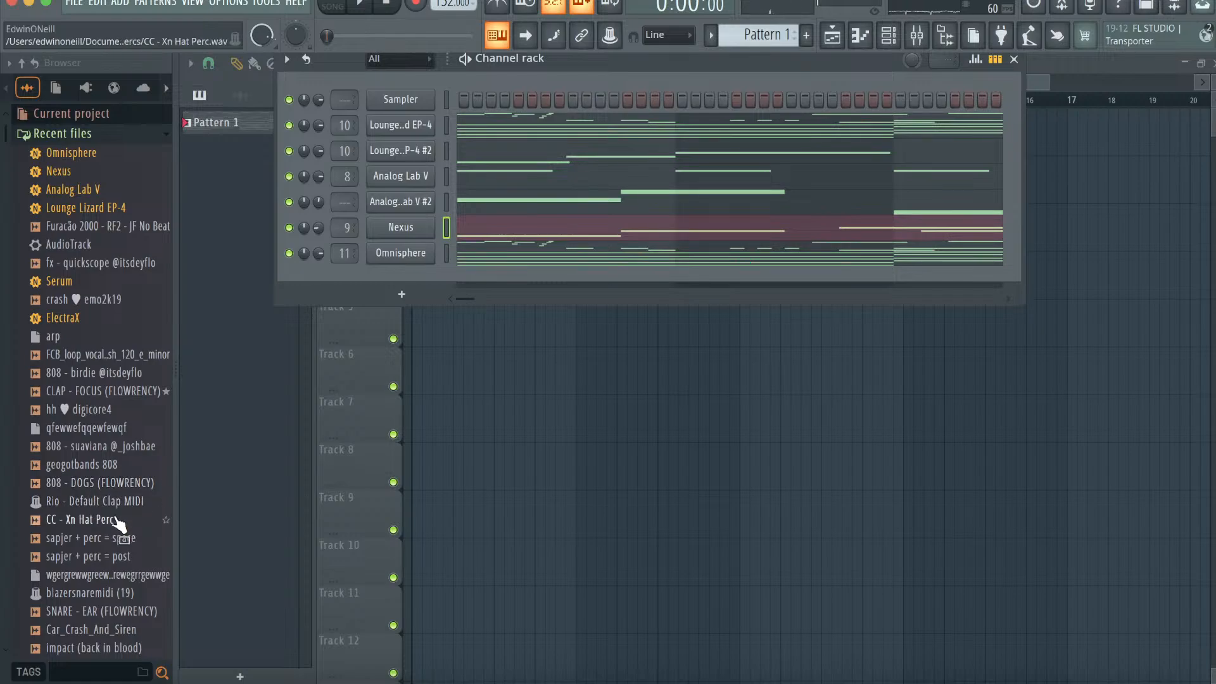
# - Add the hh ♥ digicore1 hi-hat sample as a new channel and fill it every 2 steps
pyautogui.click(121, 521)
pyautogui.scroll(-10, 88, 393)
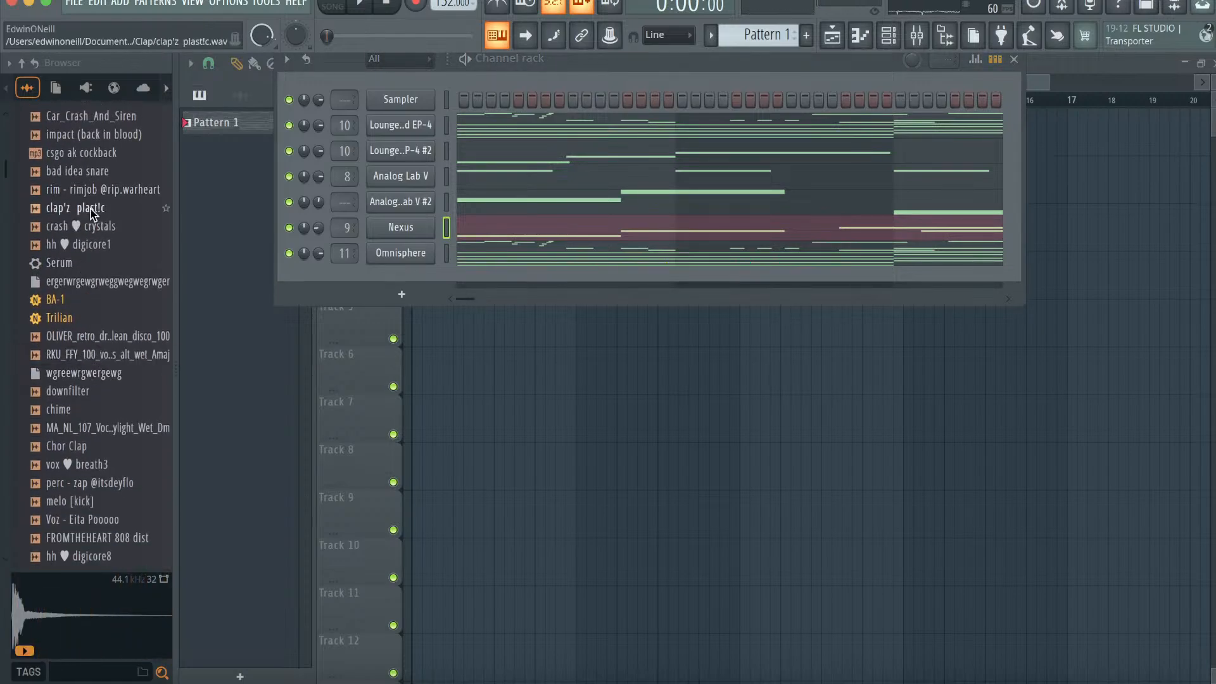
pyautogui.moveTo(89, 245); pyautogui.dragTo(413, 303)
pyautogui.rightClick(413, 279)
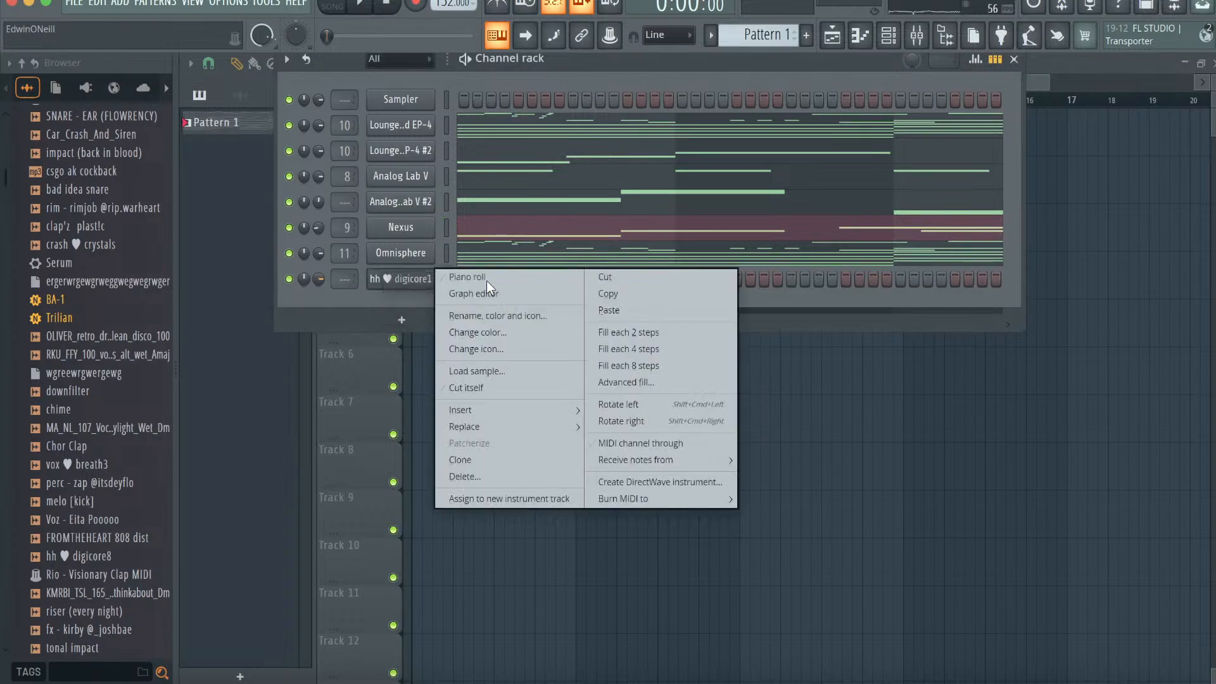
pyautogui.click(675, 336)
# - Add the samples clap'z plast!c, crash ♥ crystals and Chor Clap as new channels
pyautogui.moveTo(95, 226); pyautogui.dragTo(415, 304)
pyautogui.click(90, 190)
pyautogui.moveTo(89, 245); pyautogui.dragTo(403, 334)
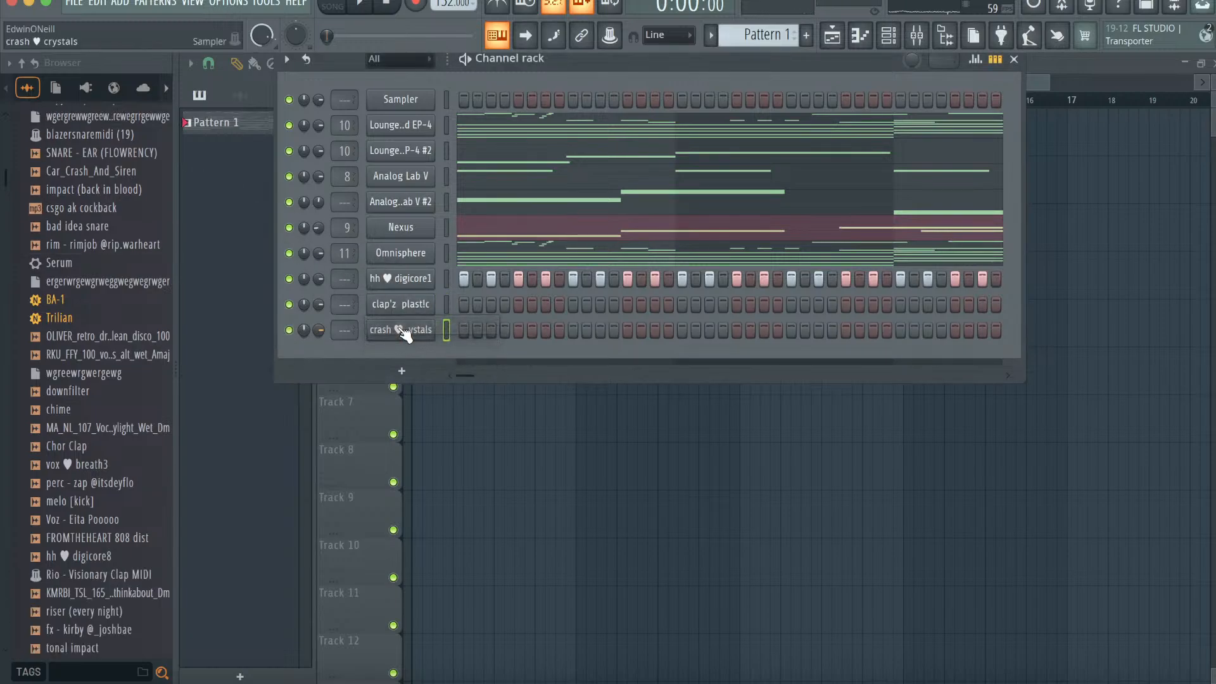
pyautogui.click(111, 451)
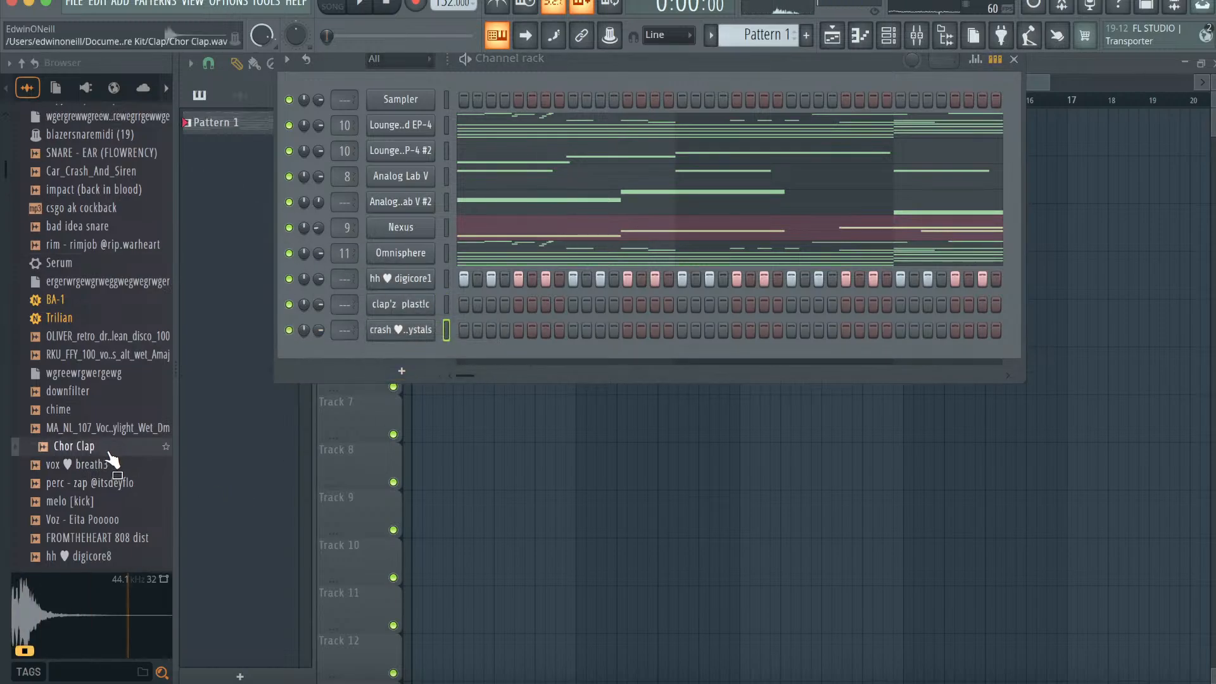
pyautogui.moveTo(98, 451); pyautogui.dragTo(402, 376)
# - Import the Rio - Visionary Clap MIDI for both clap channels and place a crash ♥ crystals hit on the first step
pyautogui.click(127, 577)
pyautogui.moveTo(127, 578); pyautogui.dragTo(401, 307)
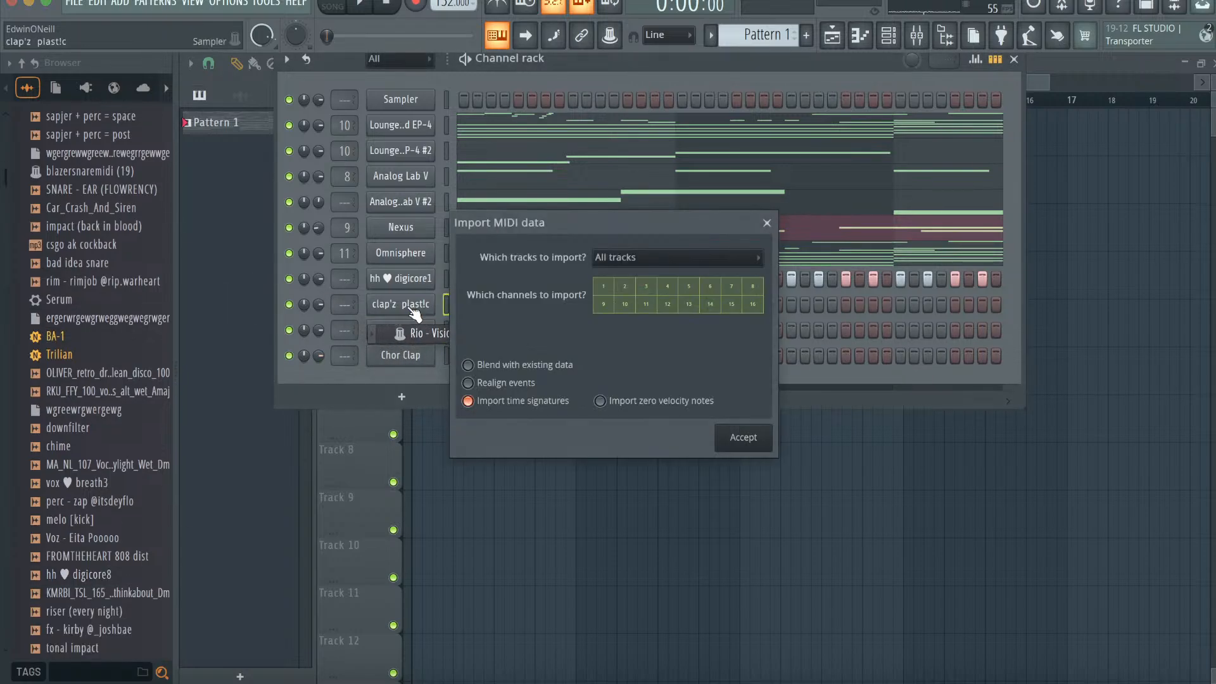
pyautogui.click(738, 434)
pyautogui.click(447, 358)
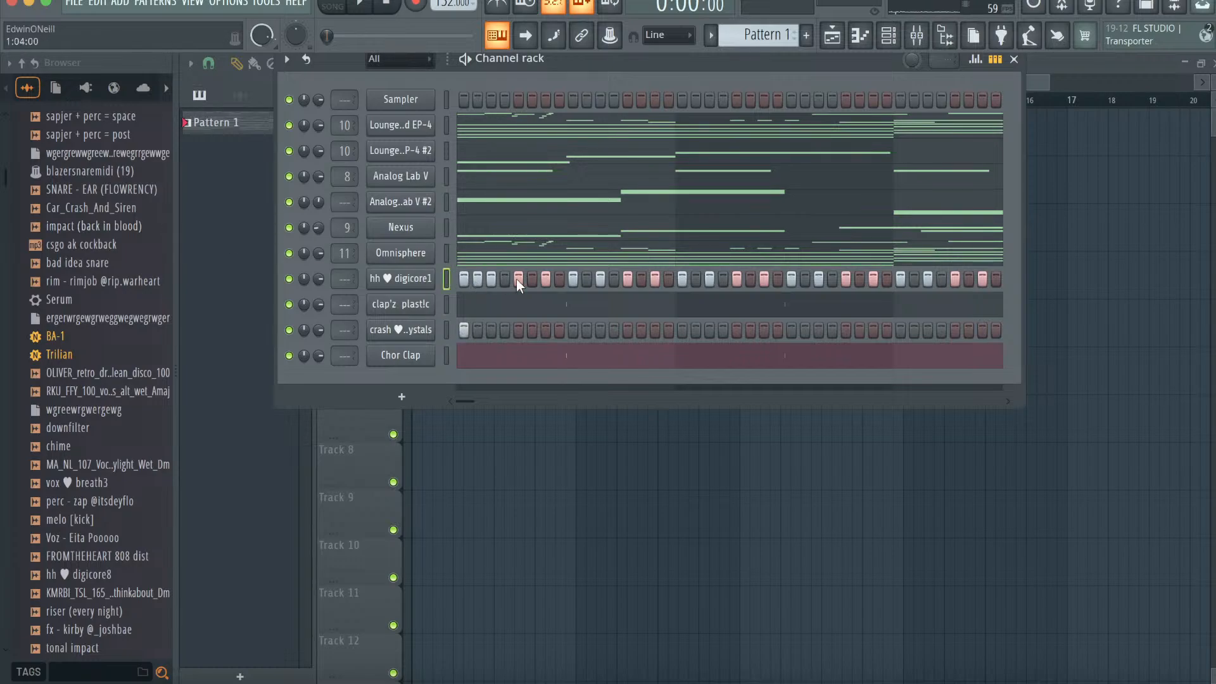
# - Add extra hits between the existing hh ♥ digicore1 steps across the pattern while it plays
pyautogui.press('space')
pyautogui.click(721, 277)
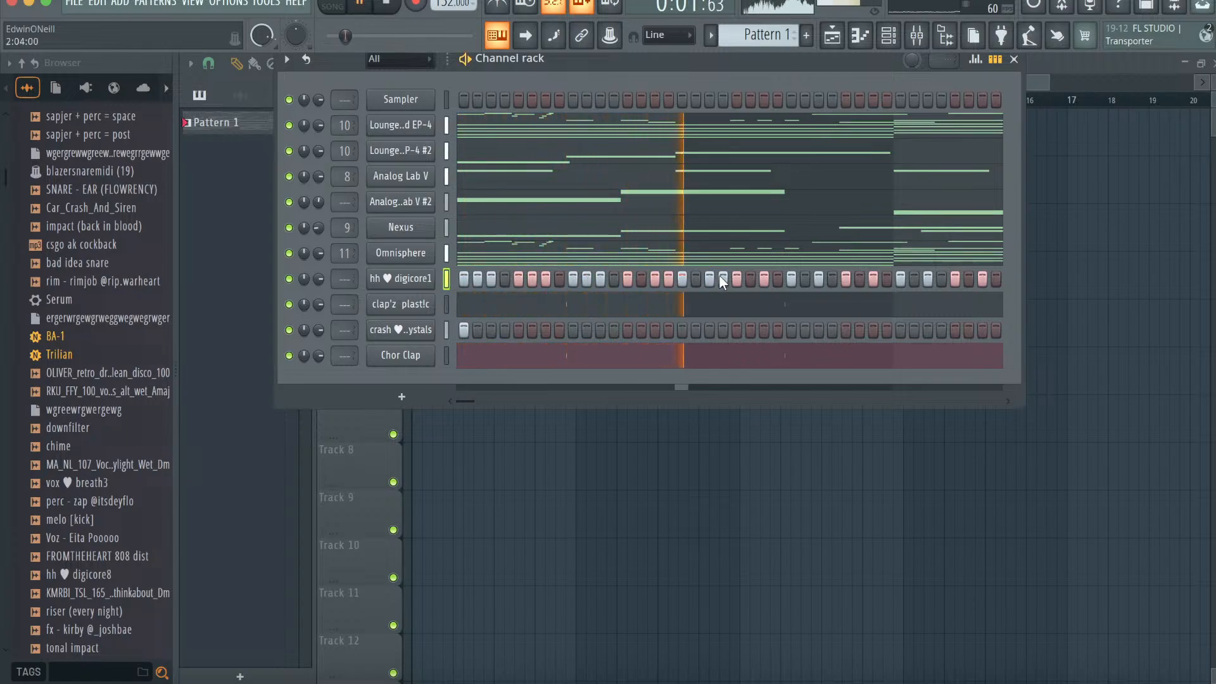
pyautogui.moveTo(465, 401); pyautogui.dragTo(516, 388)
pyautogui.click(546, 278)
pyautogui.click(628, 279)
pyautogui.click(655, 279)
pyautogui.click(709, 279)
pyautogui.click(873, 279)
pyautogui.click(928, 278)
pyautogui.click(982, 278)
pyautogui.moveTo(509, 395); pyautogui.dragTo(534, 393)
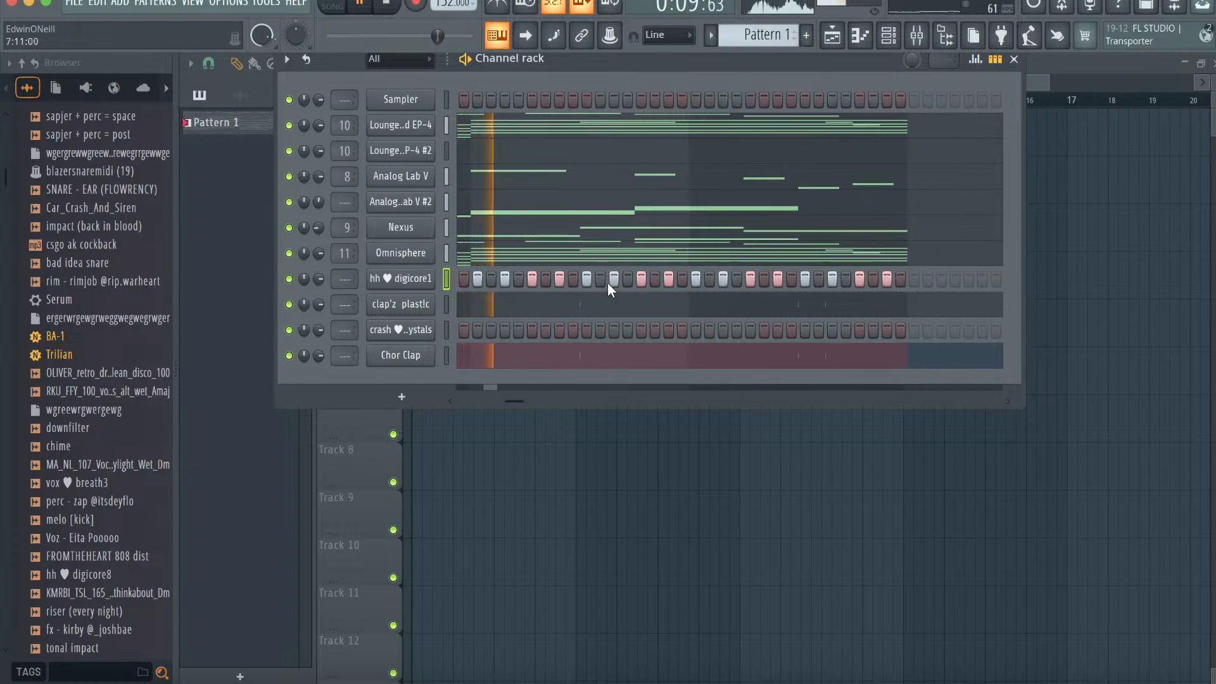
pyautogui.click(764, 278)
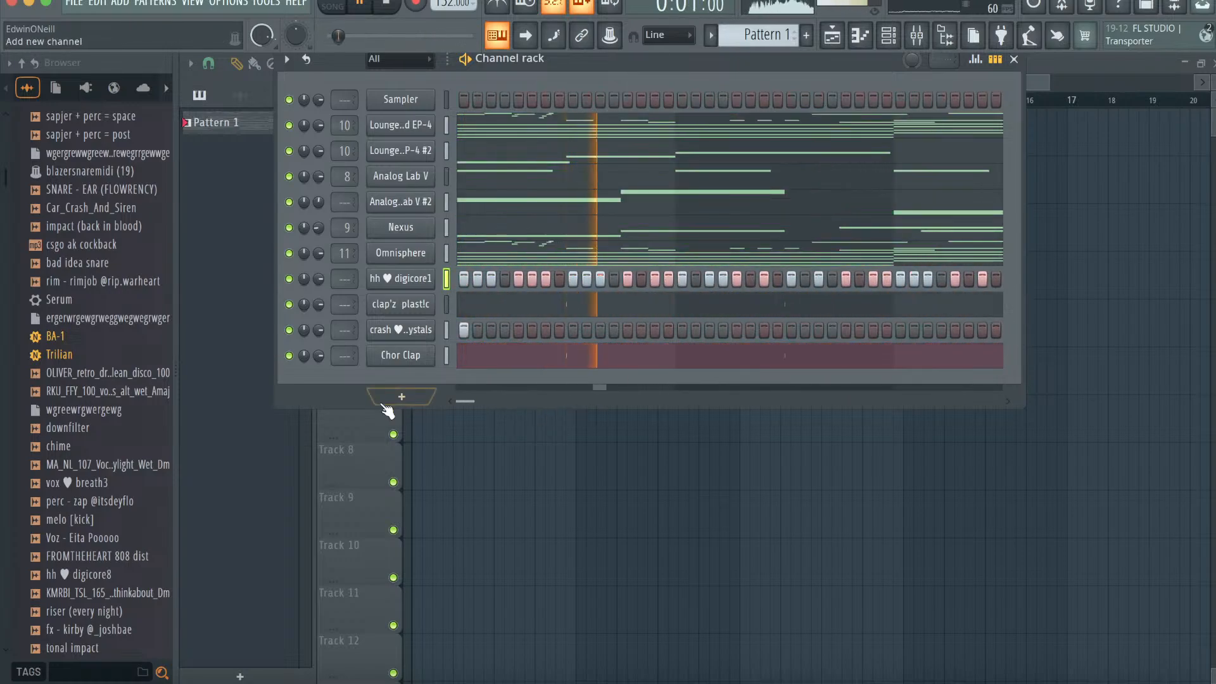
# - Add the FROMTHEHEART 808 dist sample as a new channel and make it cut itself with cut group 7 by 7
pyautogui.click(99, 542)
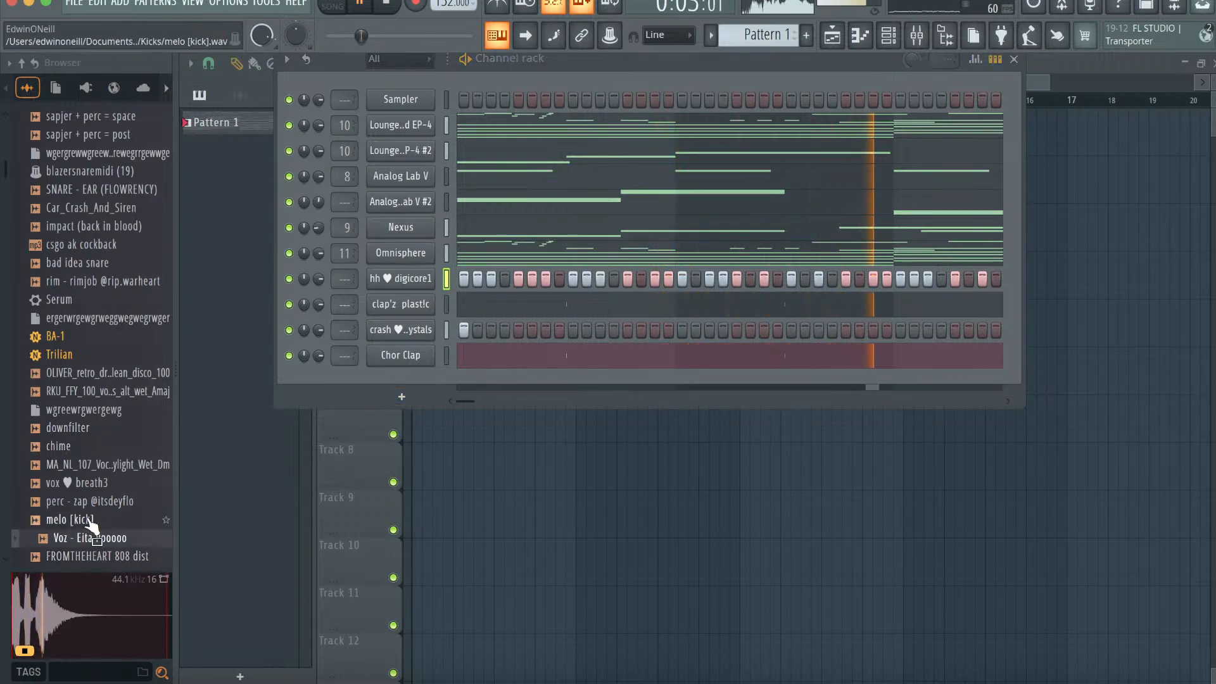
pyautogui.scroll(-3, 95, 522)
pyautogui.press('space')
pyautogui.moveTo(114, 413); pyautogui.dragTo(420, 385)
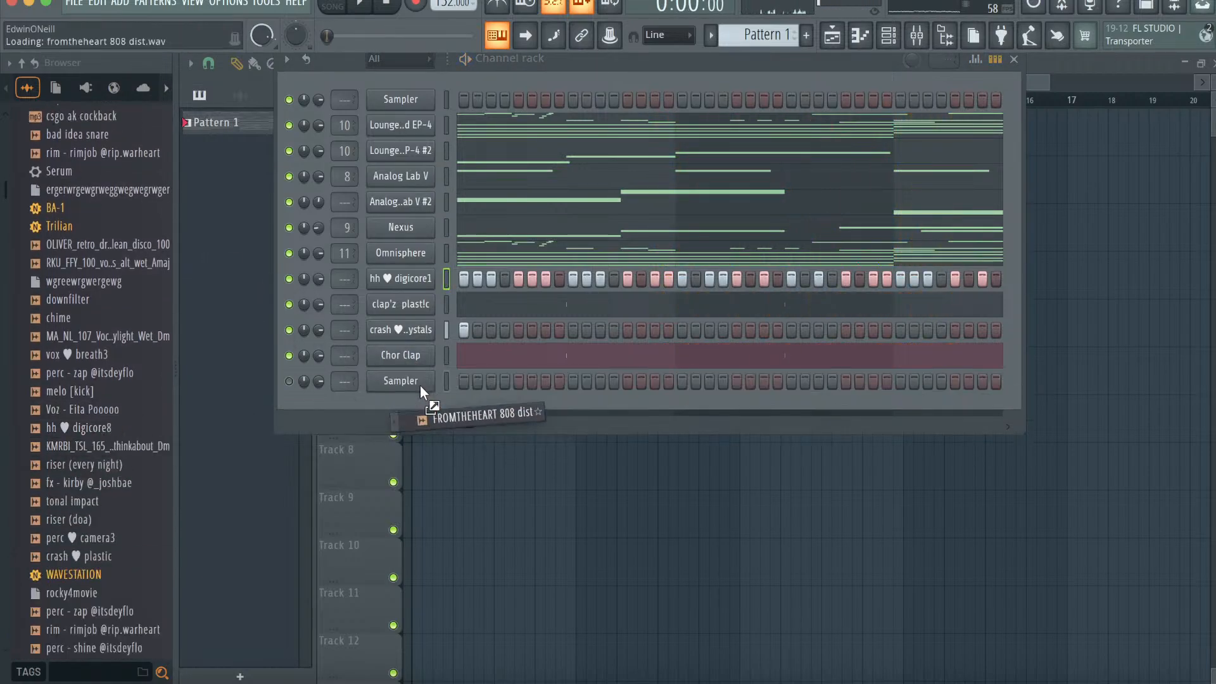
pyautogui.press('space')
pyautogui.click(419, 385)
pyautogui.click(435, 294)
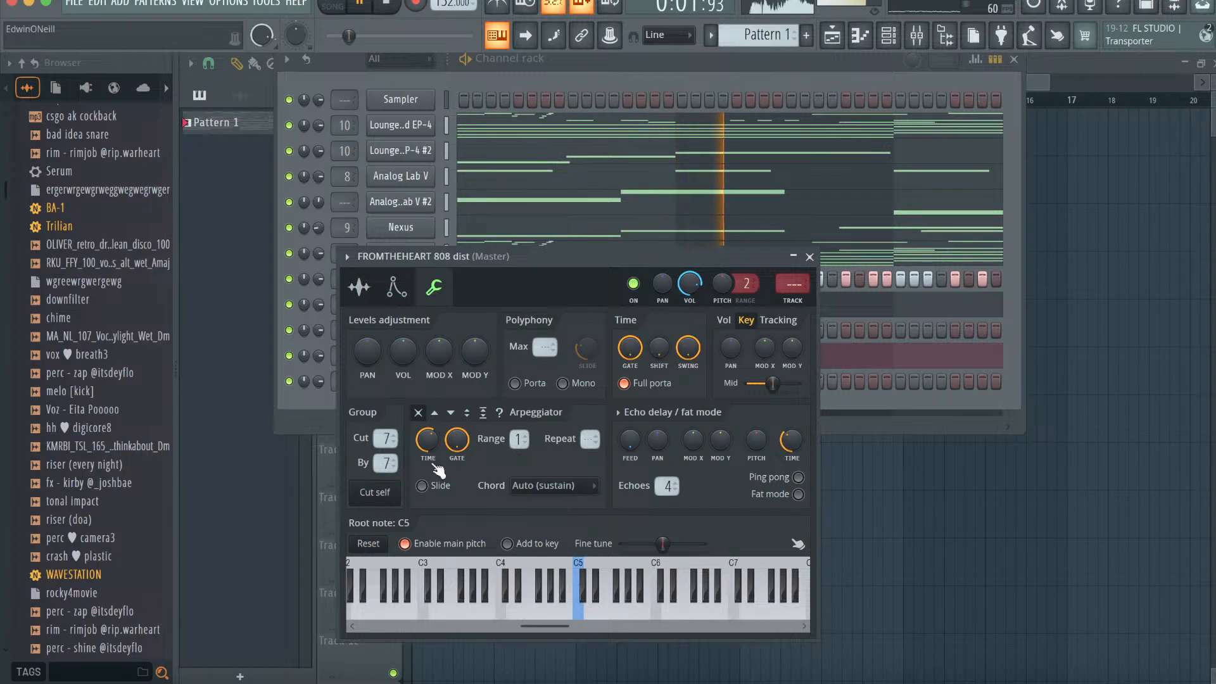
# - Copy the lowest Lounge Lizard EP-4 notes of bars 1 to 4, C5 and F5, into the FROMTHEHEART 808 dist piano roll
pyautogui.click(861, 39)
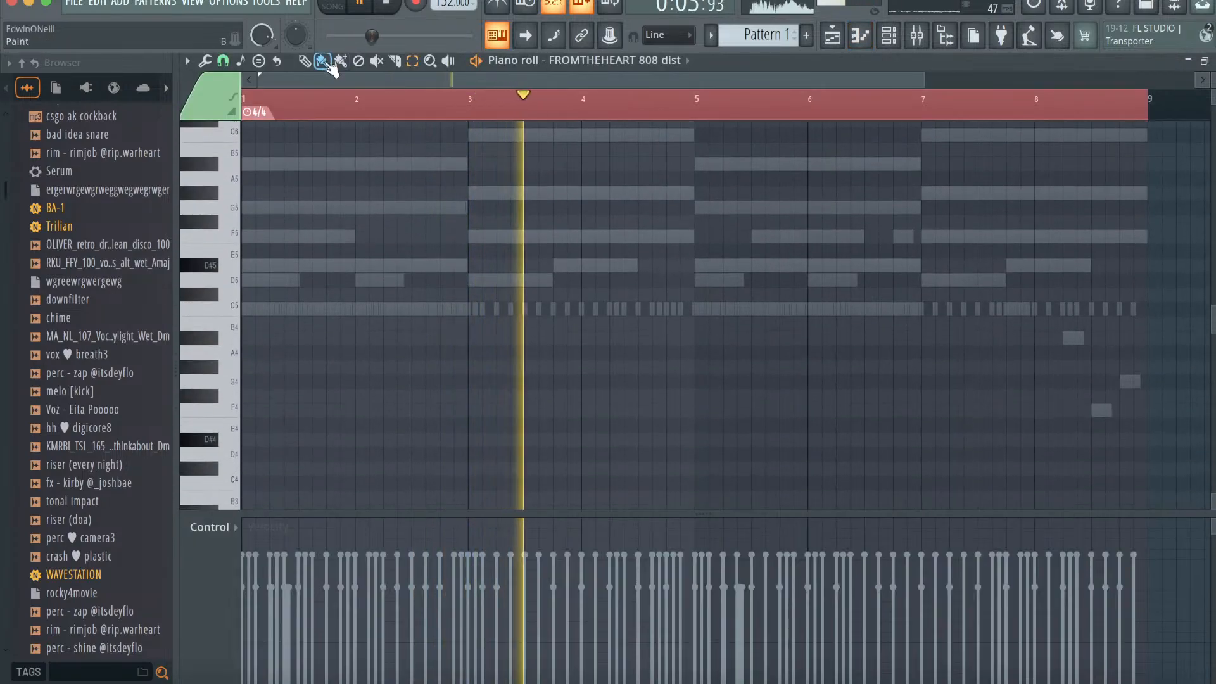
pyautogui.press('space')
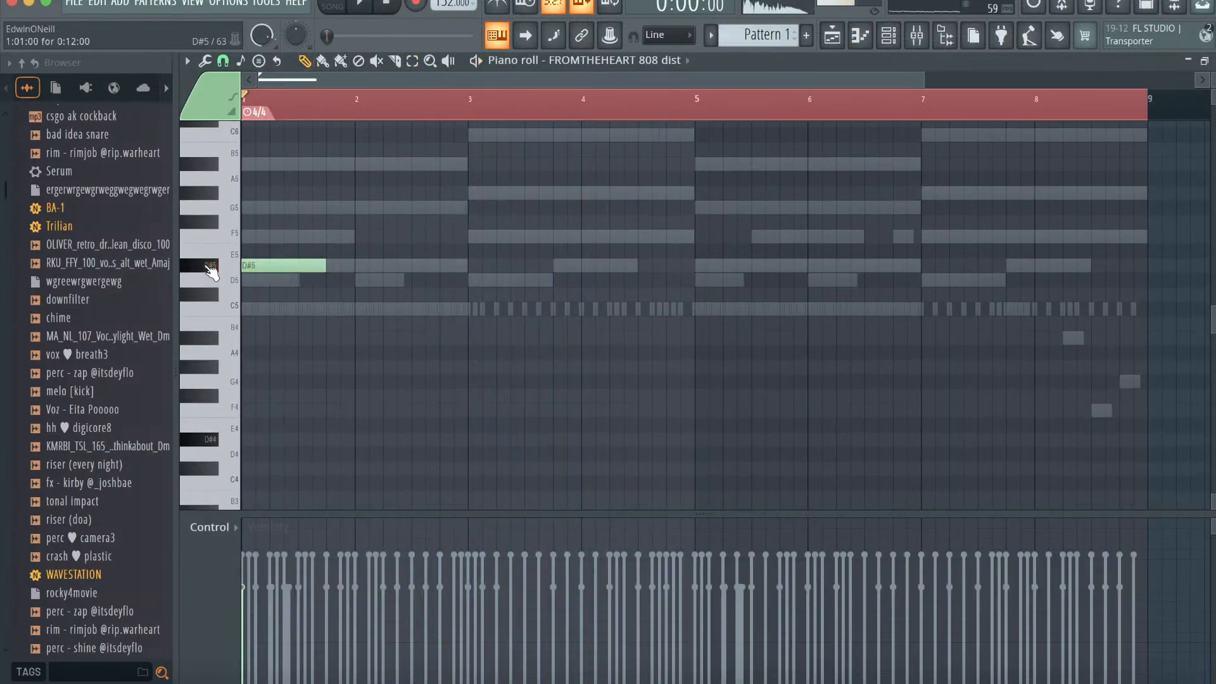
pyautogui.click(589, 61)
pyautogui.click(589, 280)
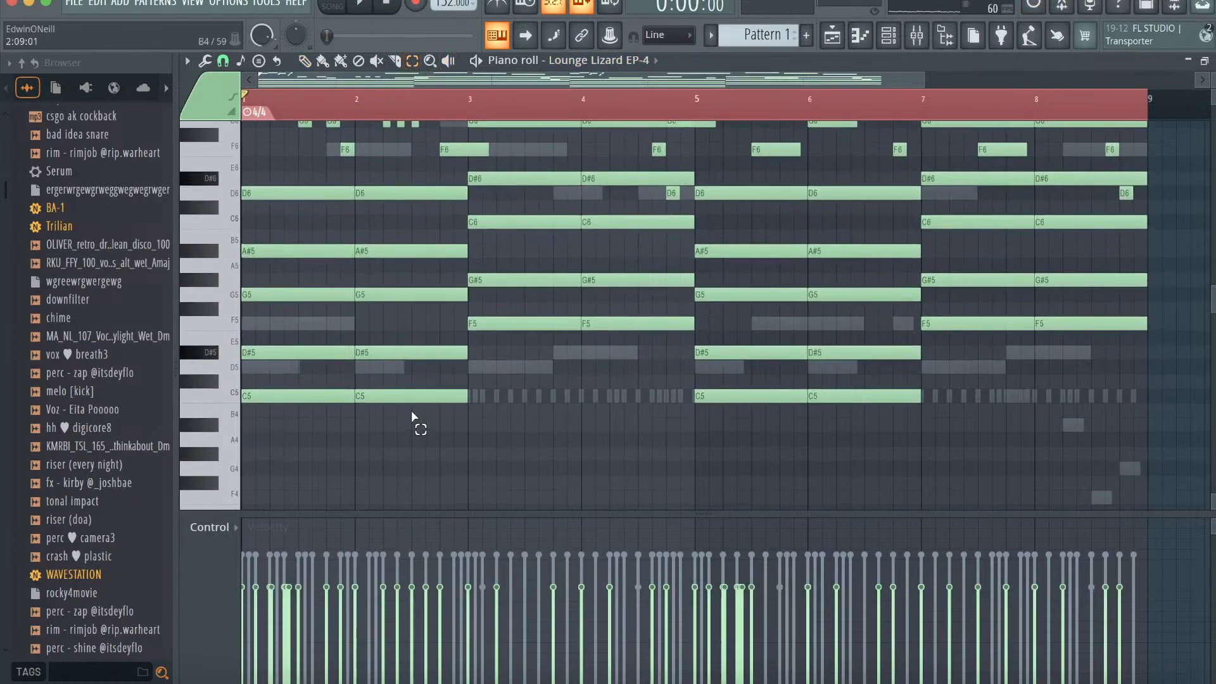
pyautogui.moveTo(411, 418); pyautogui.dragTo(309, 391)
pyautogui.click(629, 60)
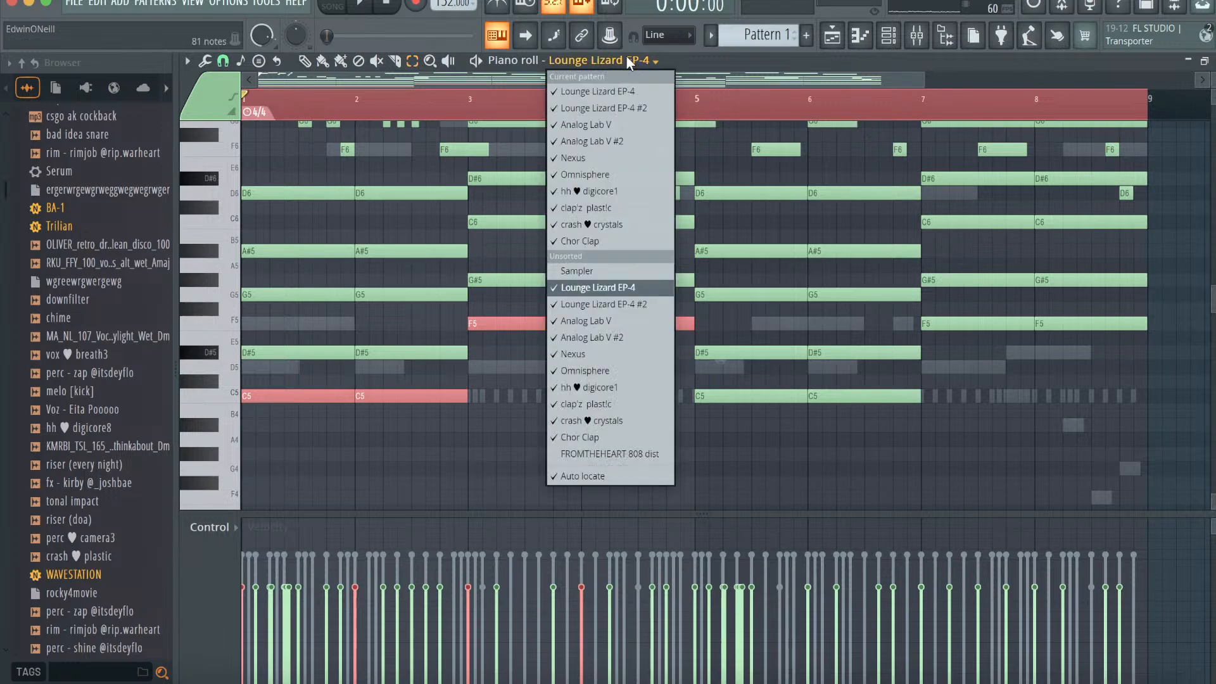
pyautogui.click(622, 454)
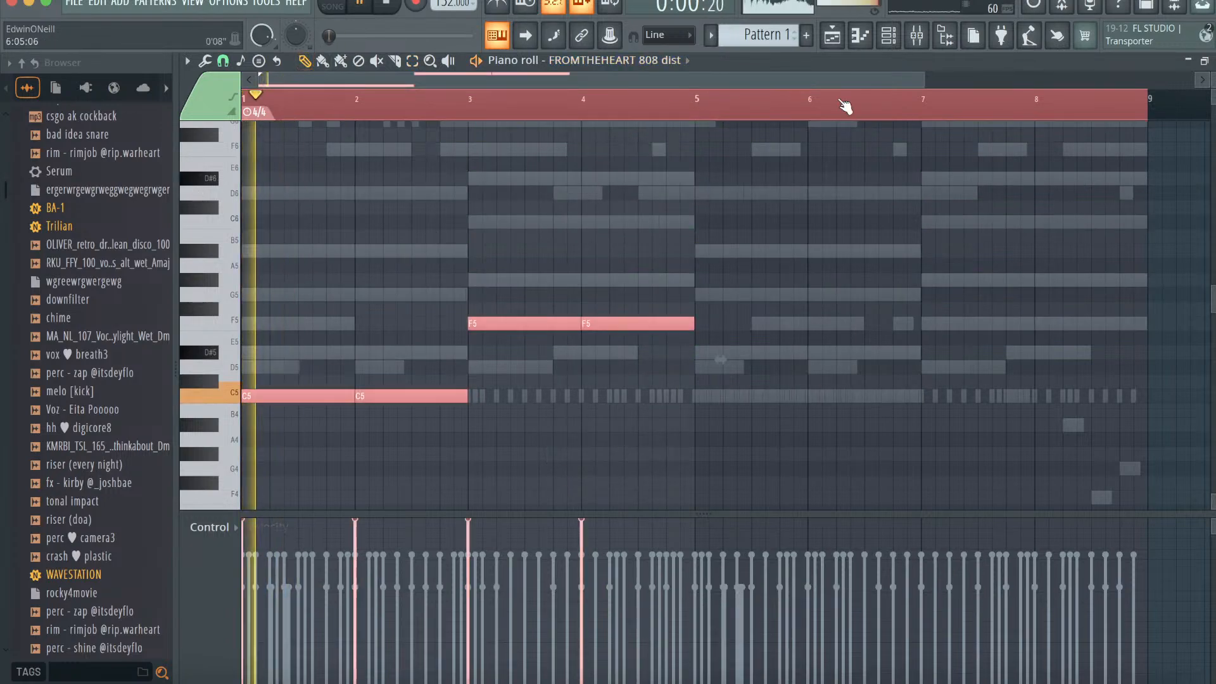
# - Undo the velocity edit, shorten the first C5 808 note and add shorter C5 hits in bar 1, quantizing the notes
pyautogui.scroll(3, 845, 106)
pyautogui.press('space')
pyautogui.hotkey('ctrl', 'z')
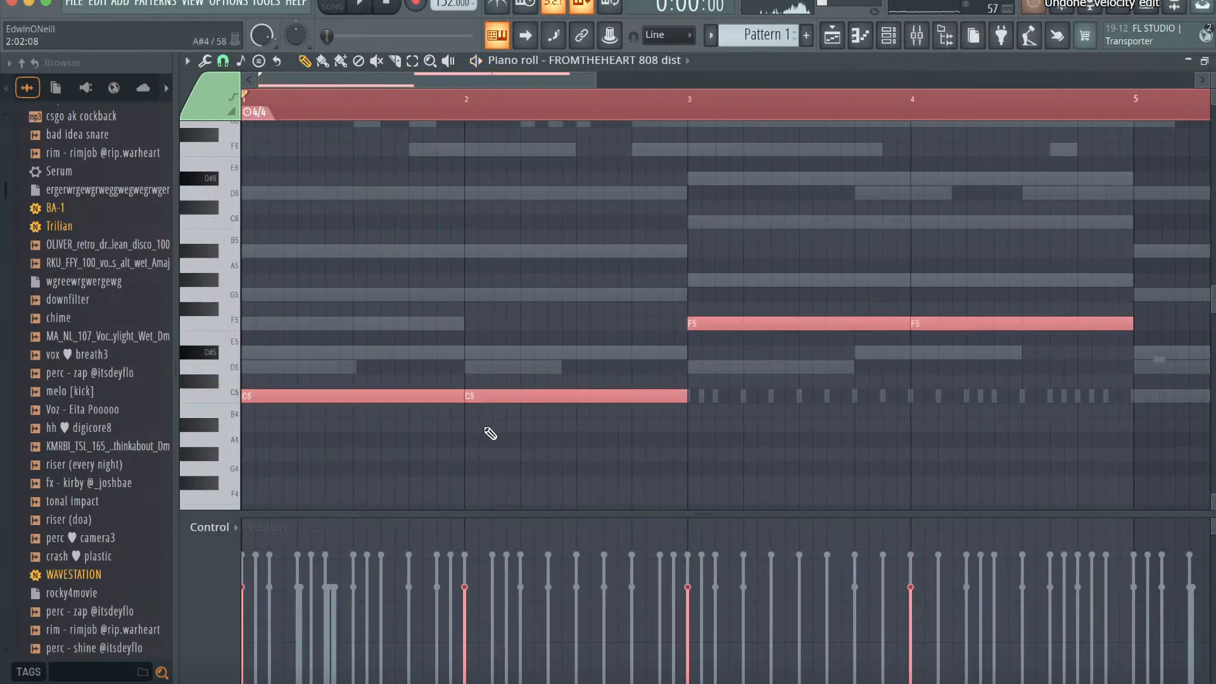
pyautogui.click(512, 448)
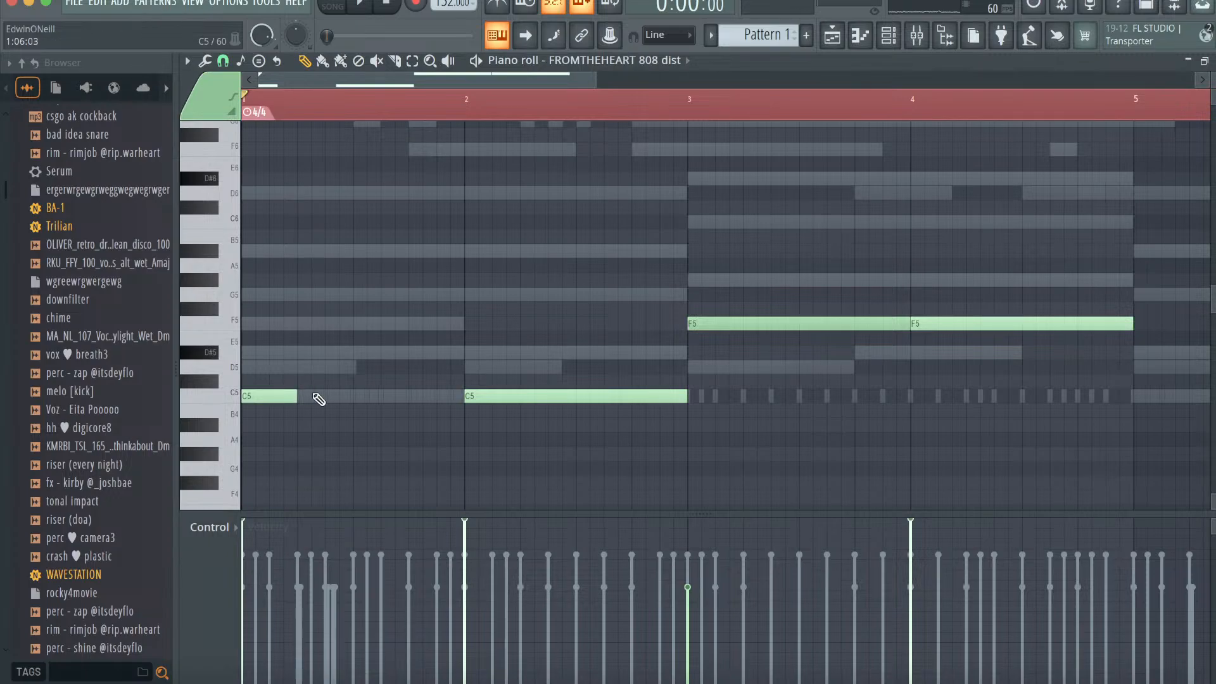
pyautogui.hotkey('alt', 'q')
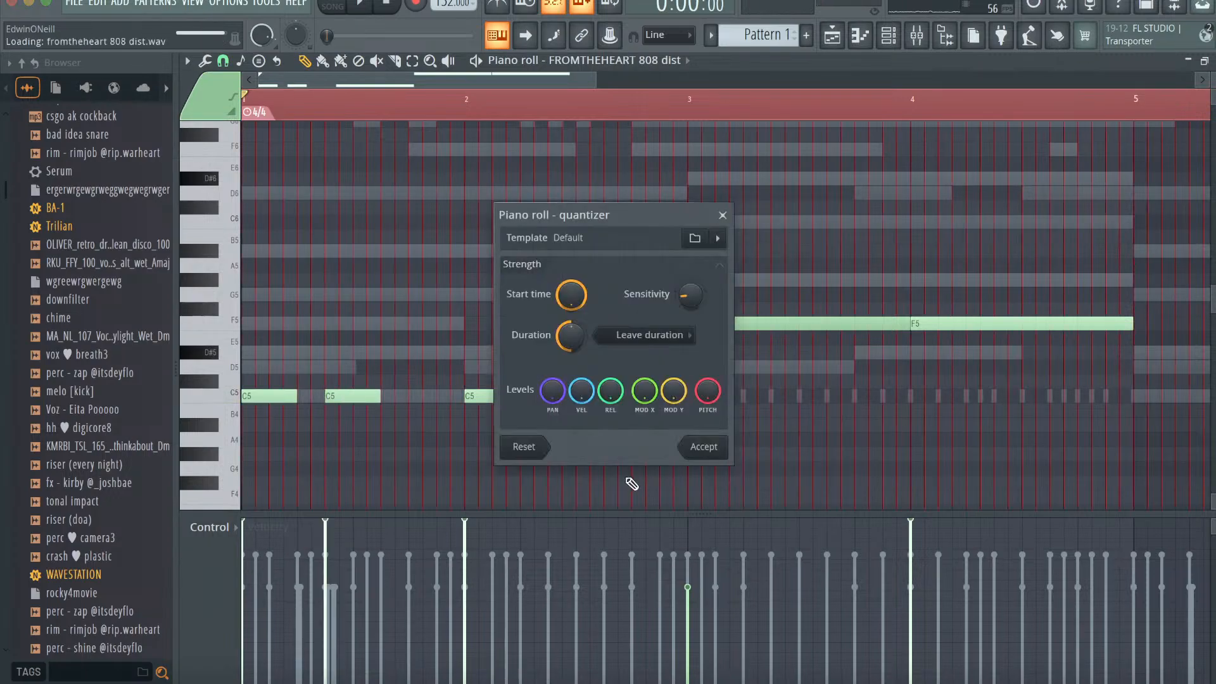
pyautogui.click(699, 447)
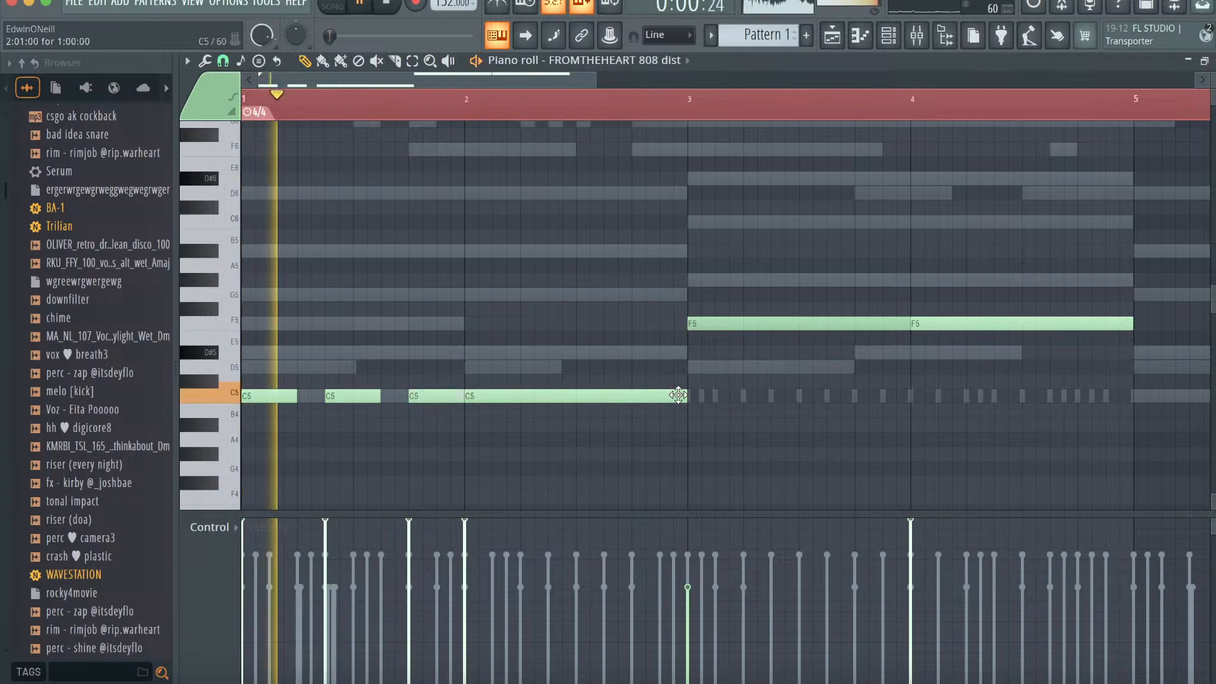
# - Try two shorter C5 hits in bar 2 and two shorter F5 hits in bar 3, and clear the FROMTHEHEART 808 dist notes
pyautogui.moveTo(678, 395); pyautogui.dragTo(555, 394)
pyautogui.click(594, 394)
pyautogui.moveTo(1121, 331); pyautogui.dragTo(1044, 374)
pyautogui.press('space')
pyautogui.press('space')
pyautogui.moveTo(830, 366); pyautogui.dragTo(697, 367)
pyautogui.click(728, 368)
pyautogui.scroll(-2, 886, 361)
pyautogui.hscroll(3, 885, 361)
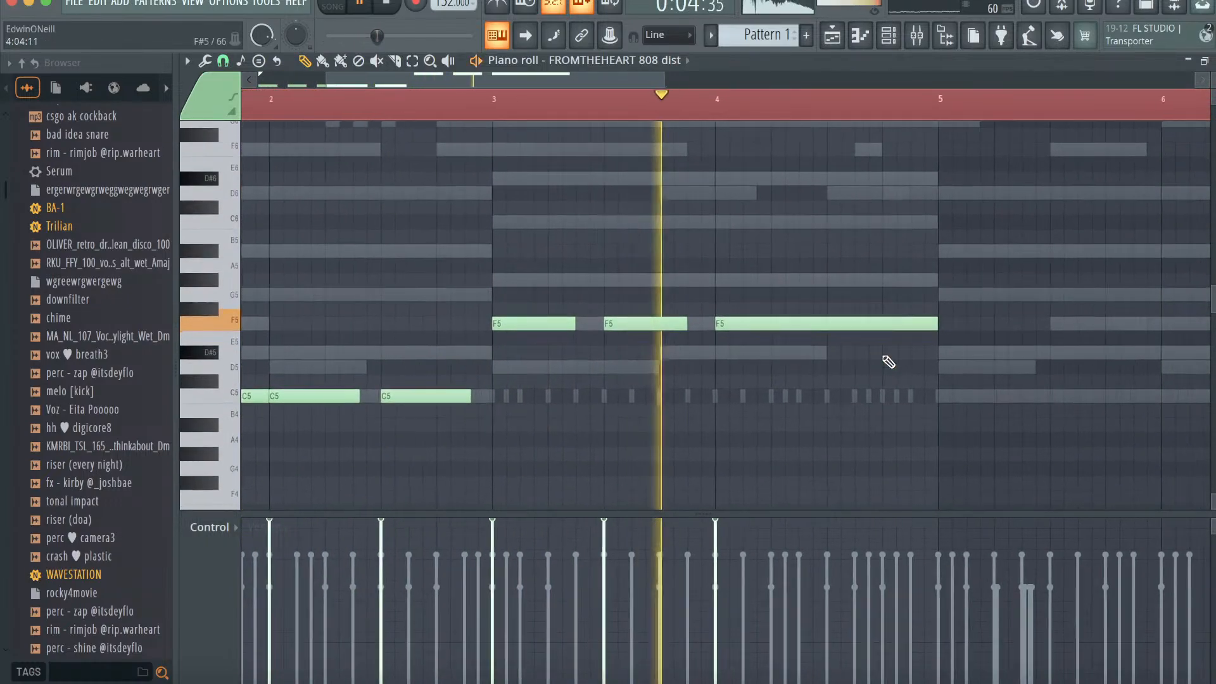
pyautogui.press('space')
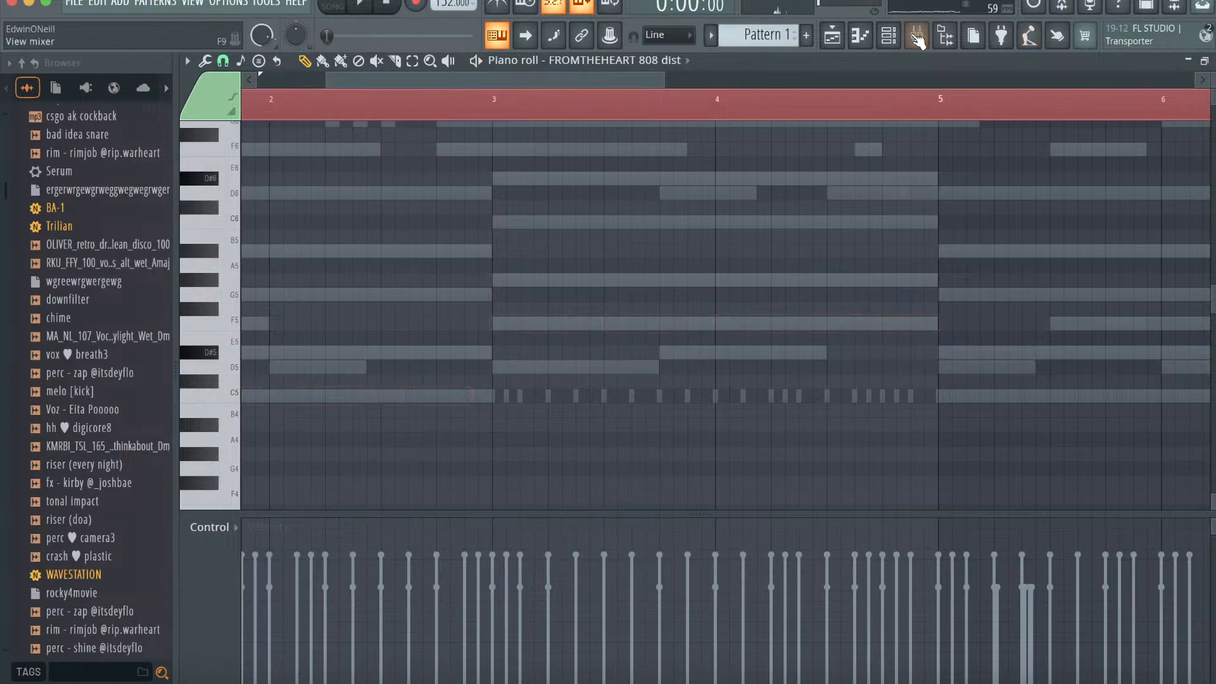
# - Bring up the Lounge Lizard EP-4 chord notes in the piano roll and check the root note and scale used for scale highlighting
pyautogui.click(689, 60)
pyautogui.click(612, 288)
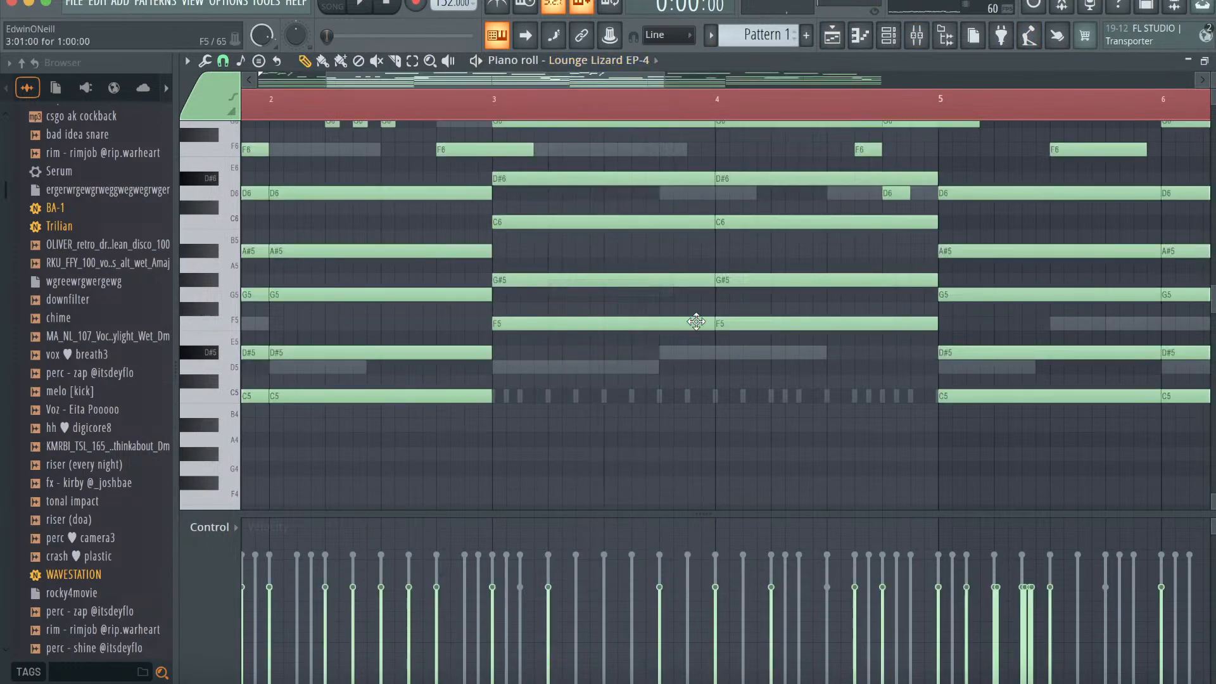
pyautogui.hscroll(-4, 695, 320)
pyautogui.scroll(-1, 695, 320)
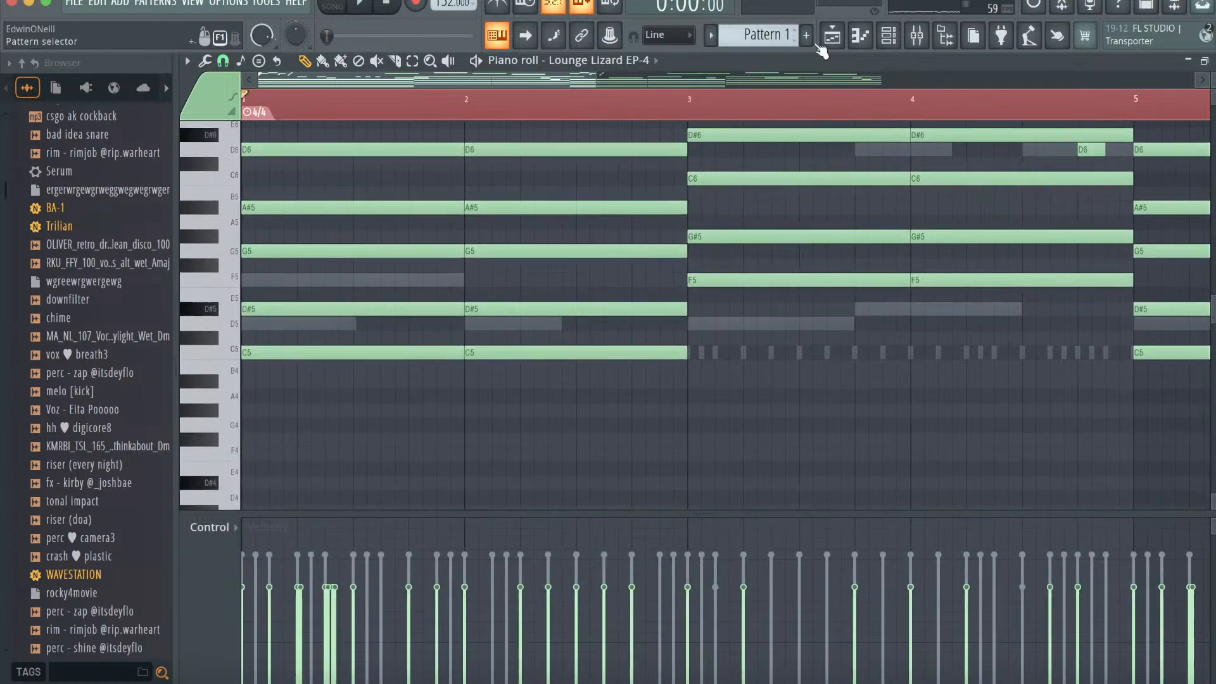
pyautogui.click(187, 61)
pyautogui.moveTo(219, 143)
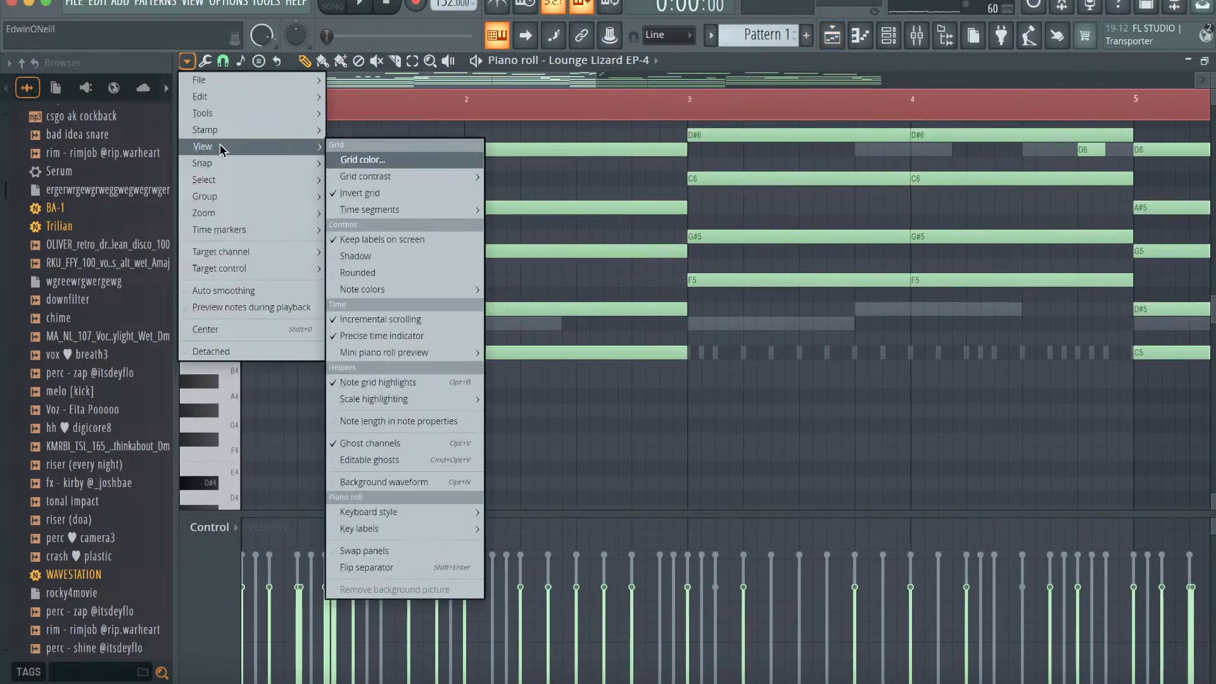
pyautogui.moveTo(417, 398)
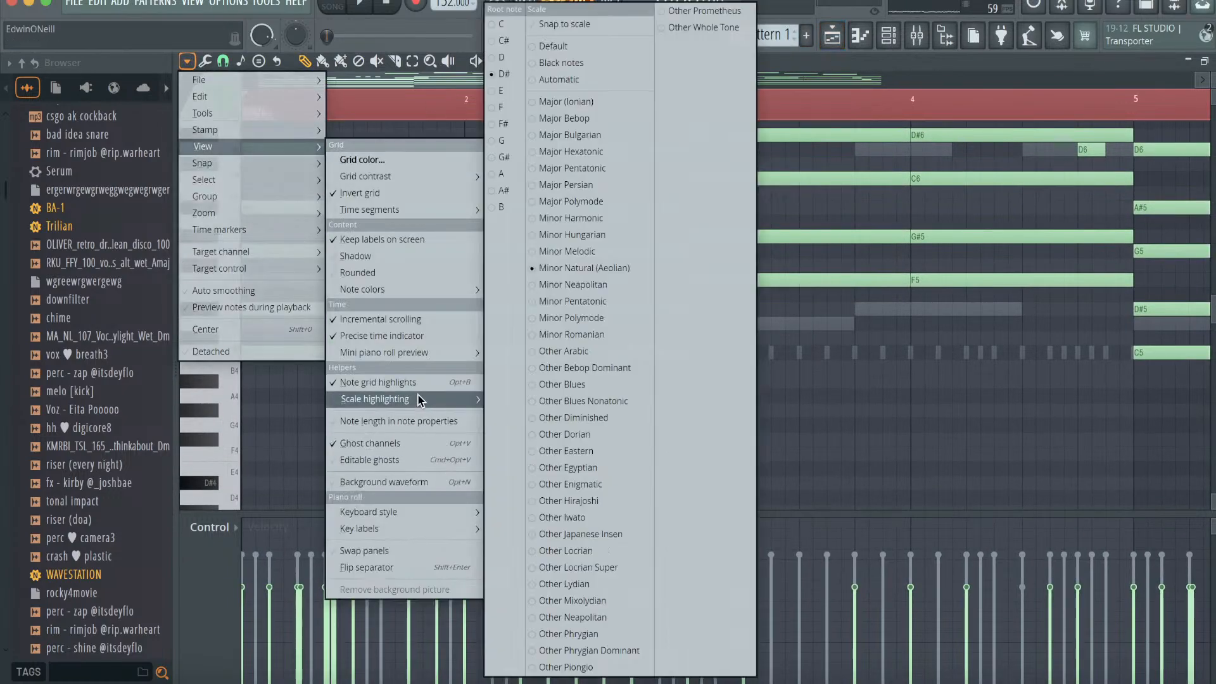
pyautogui.click(509, 57)
# - Audition the geogotbands 808, DOGS and other 808 samples and replace the FROMTHEHEART 808 dist sample with 808 - birdie
pyautogui.click(892, 30)
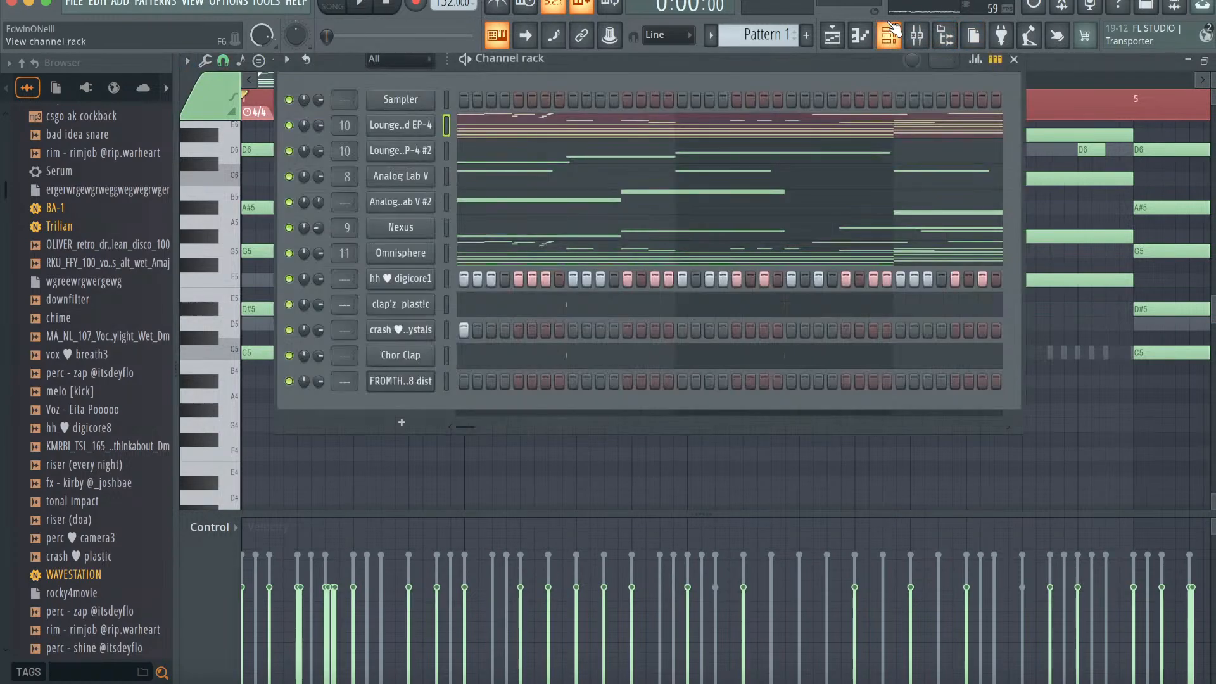
pyautogui.scroll(10, 81, 568)
pyautogui.click(114, 229)
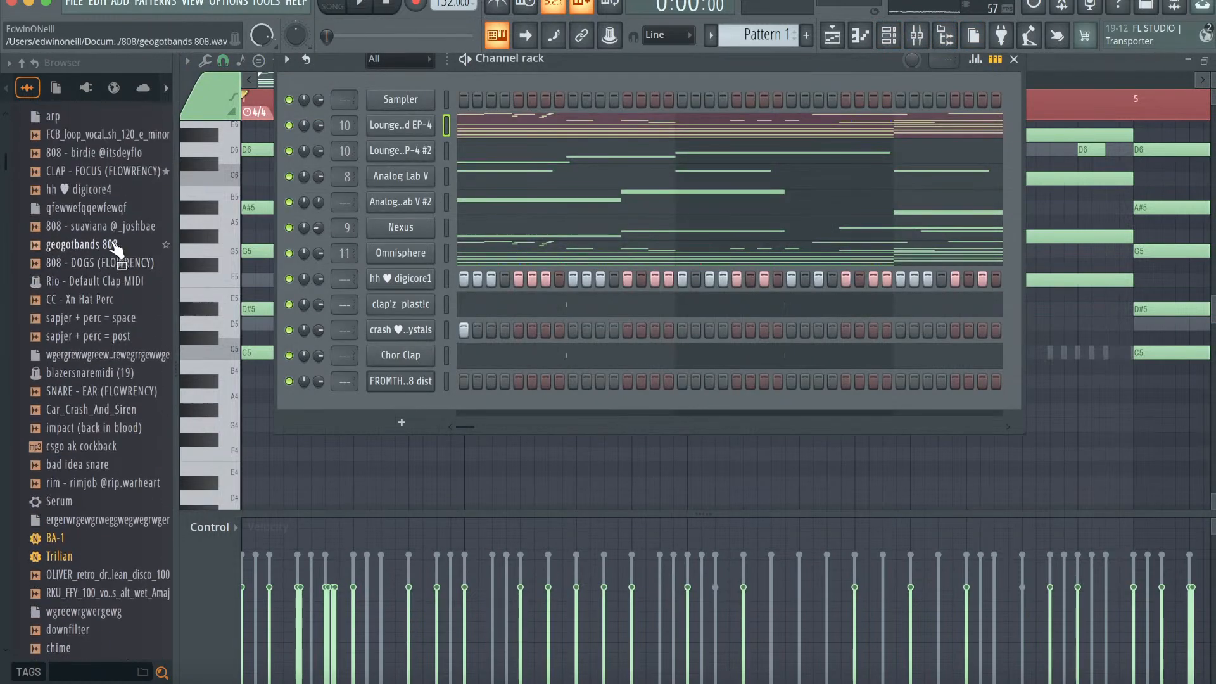
pyautogui.click(111, 244)
pyautogui.click(104, 263)
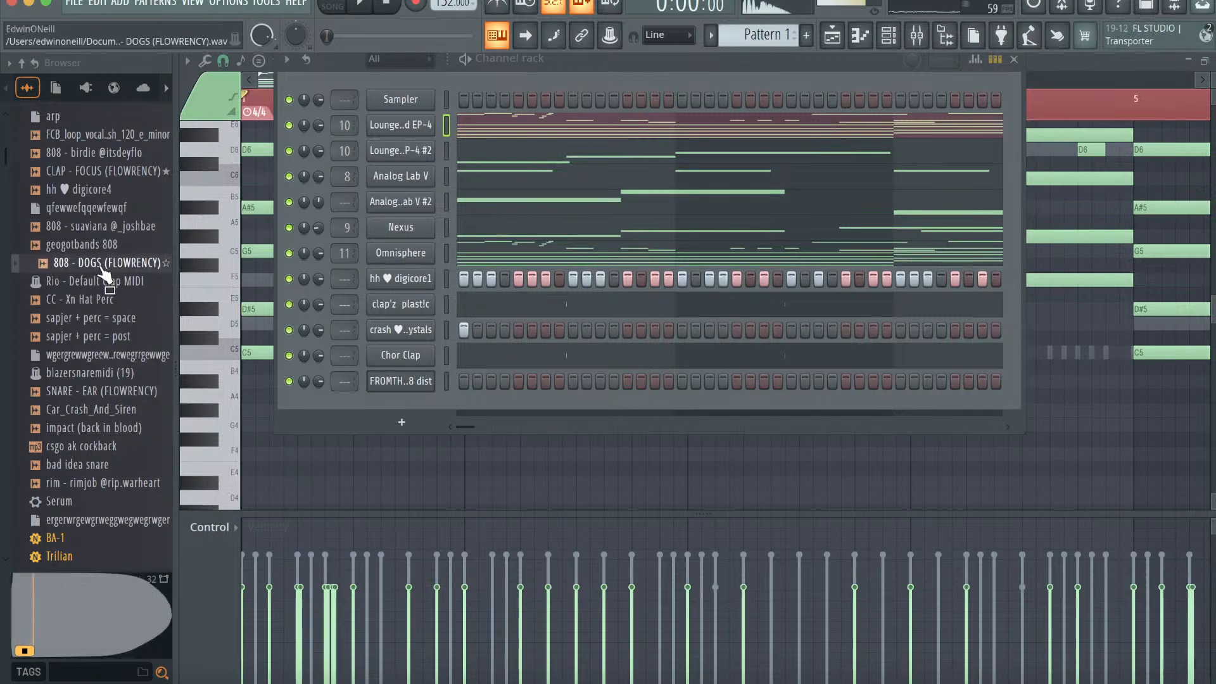
pyautogui.scroll(2, 104, 266)
pyautogui.click(98, 226)
pyautogui.moveTo(98, 226); pyautogui.dragTo(399, 394)
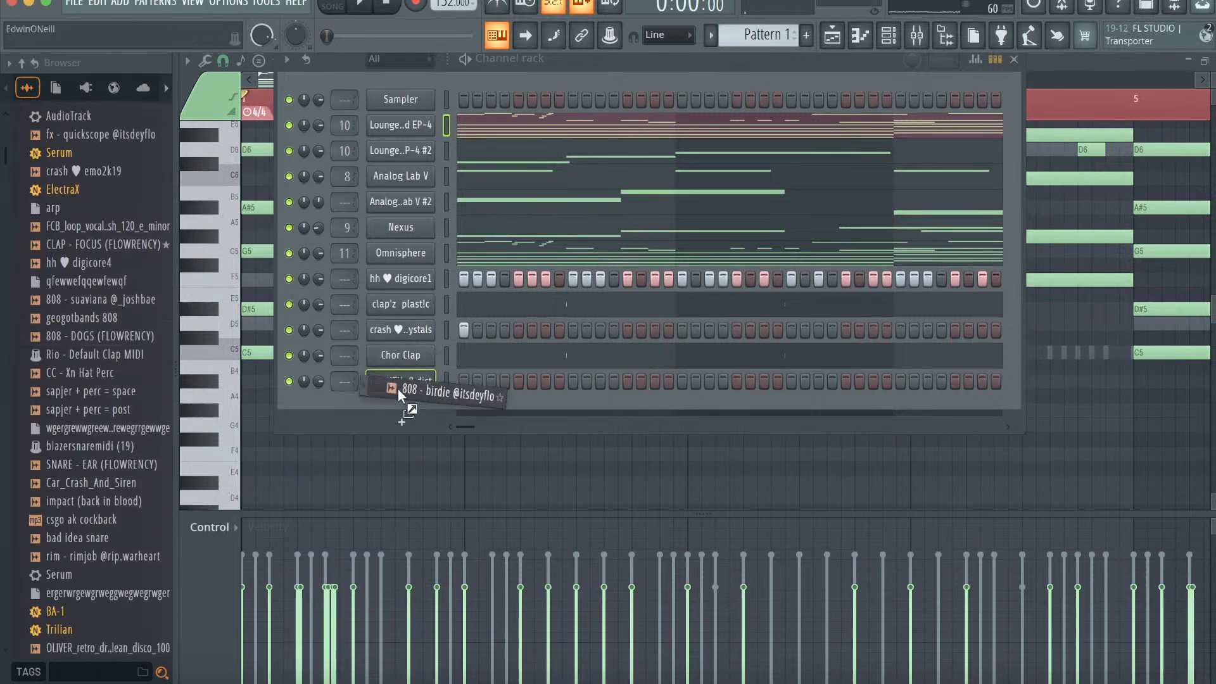
# - Try D#5 hits for the 808 - birdie at the start and end of bar 1 and midway through bar 2, and quantize them
pyautogui.click(891, 31)
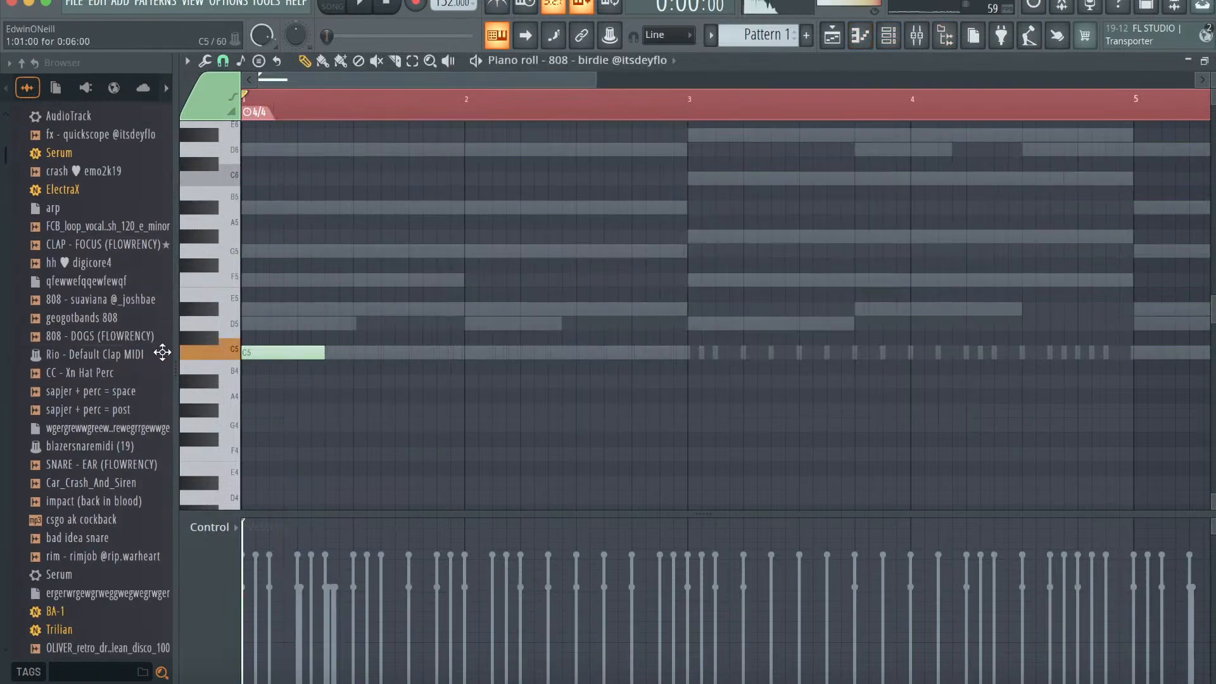
pyautogui.press('space')
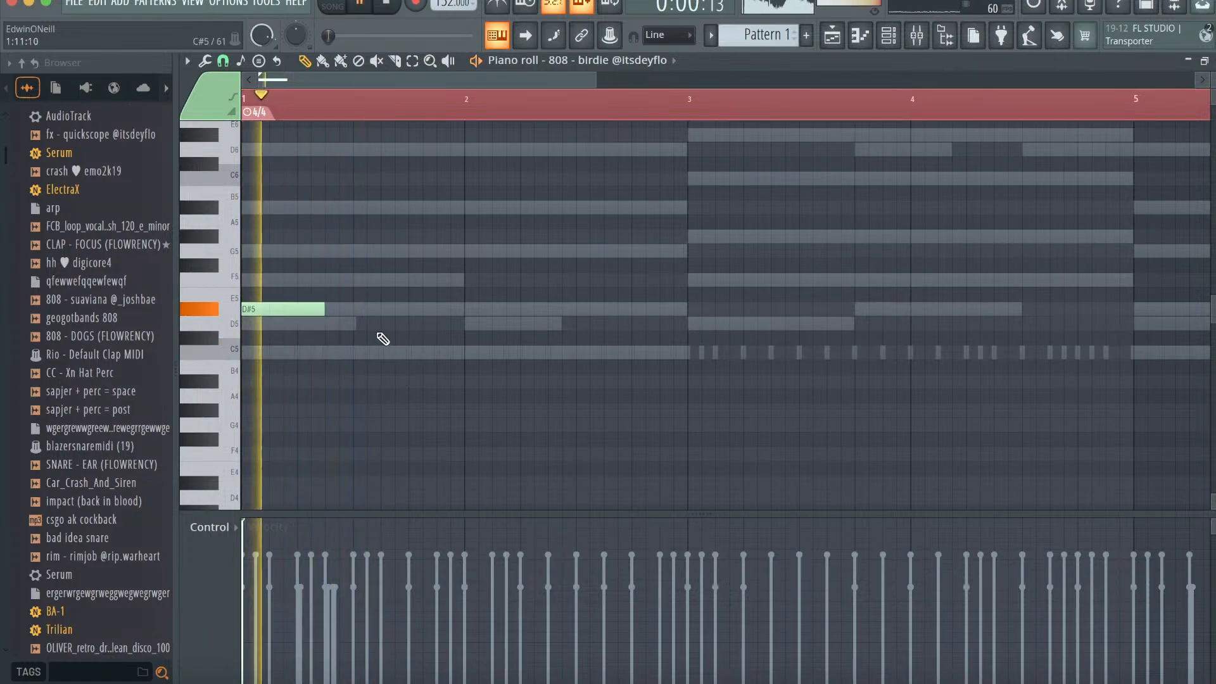
pyautogui.click(408, 308)
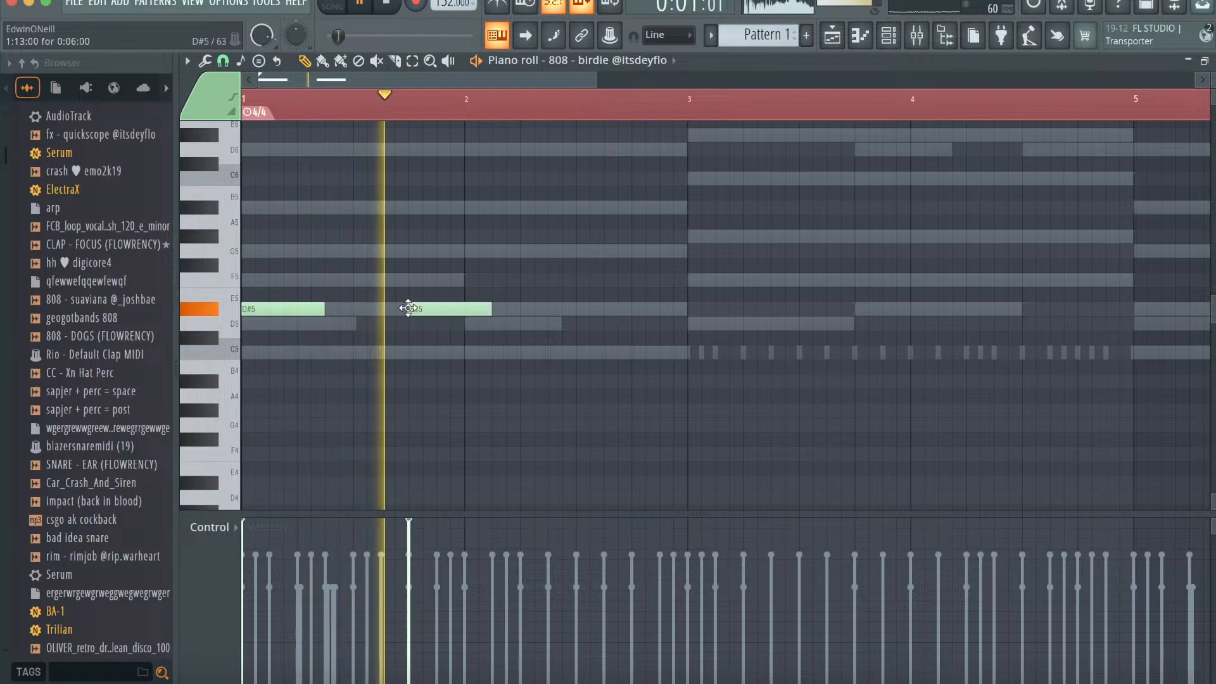
pyautogui.click(549, 308)
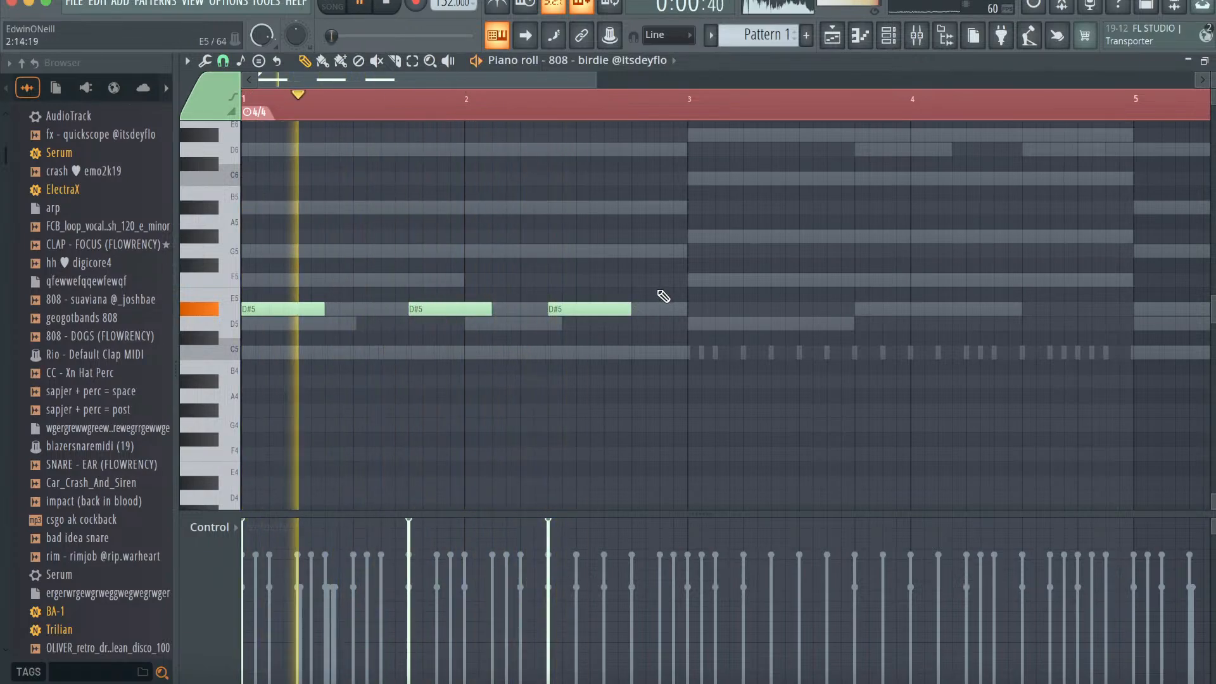
pyautogui.hotkey('alt', 'q')
pyautogui.click(708, 446)
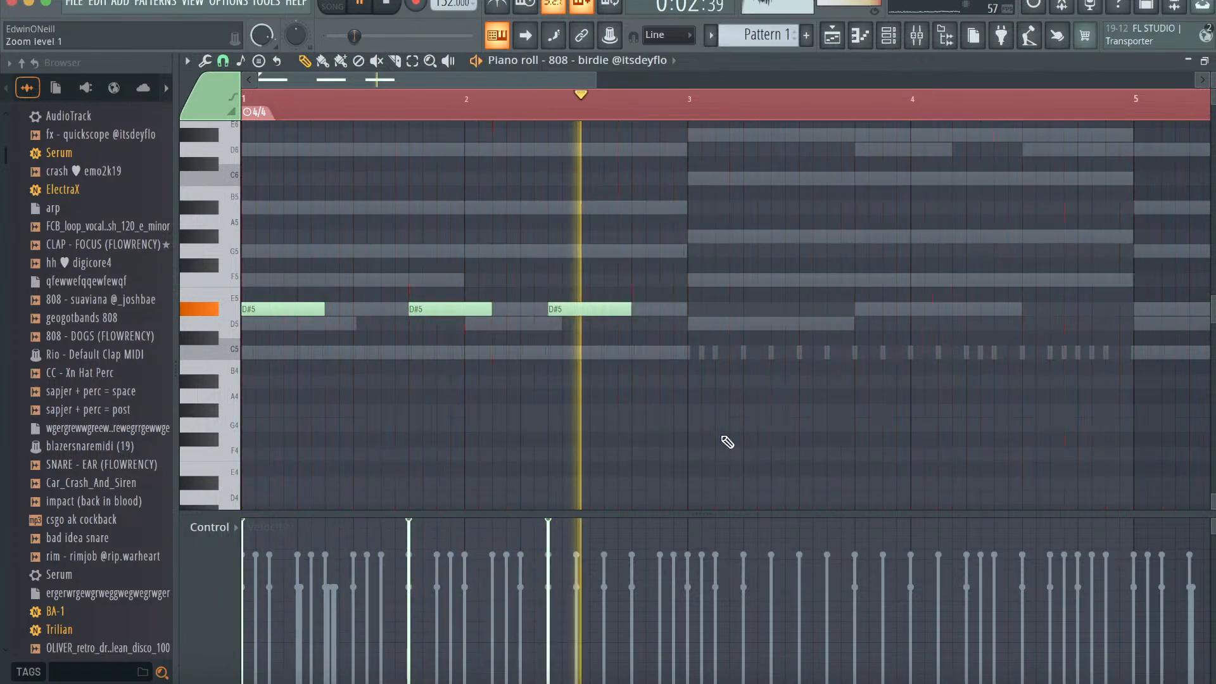
# - Try two F5 hits in bar 3 and a G#5 hit in bar 4, play the pattern and clear the 808 - birdie notes
pyautogui.click(694, 280)
pyautogui.click(855, 280)
pyautogui.scroll(3, 853, 274)
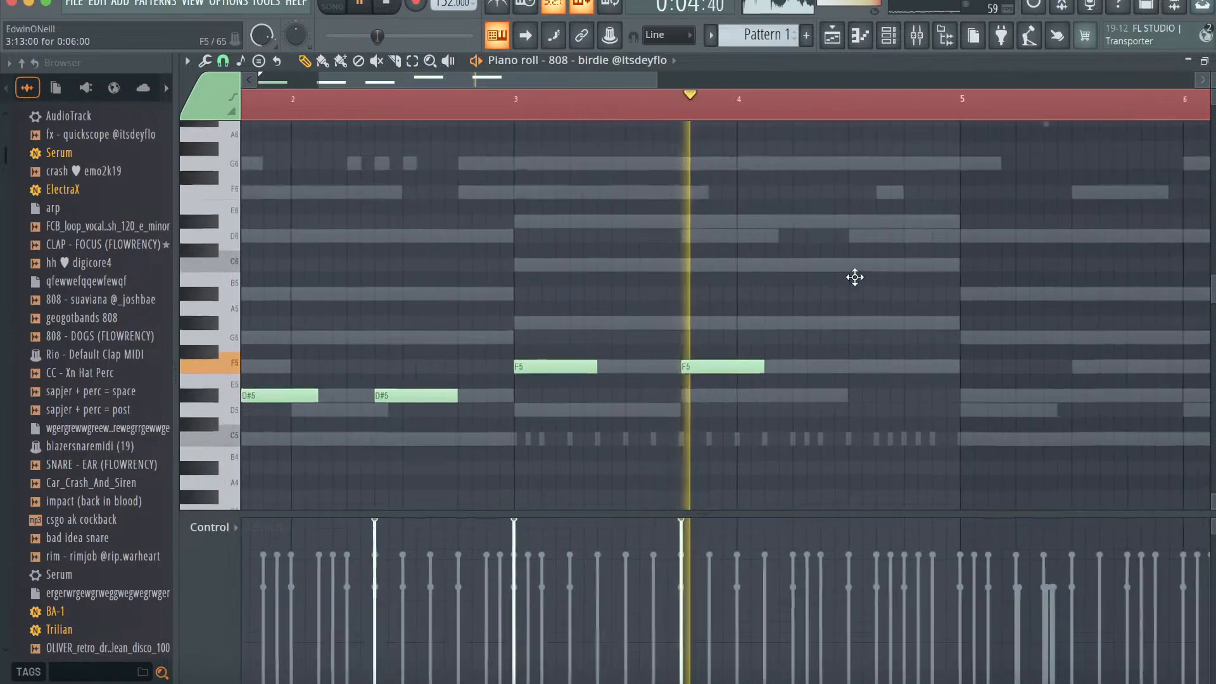
pyautogui.click(823, 323)
pyautogui.moveTo(851, 323); pyautogui.dragTo(857, 323)
pyautogui.press('space')
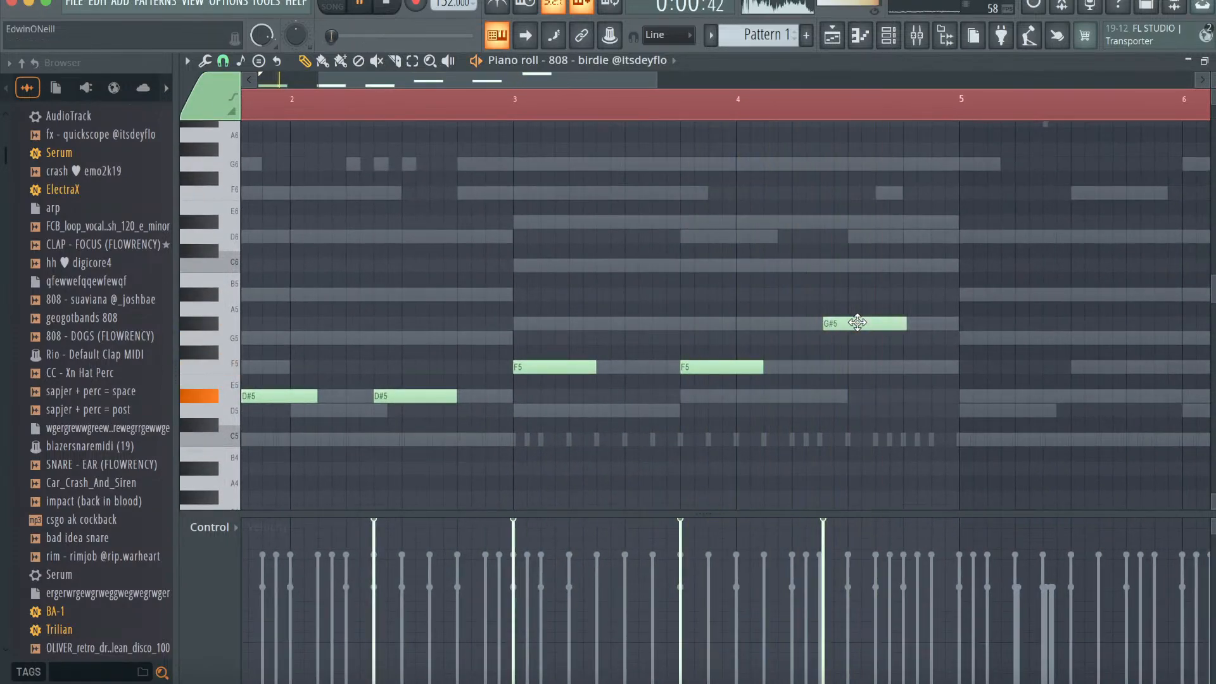
pyautogui.press('space')
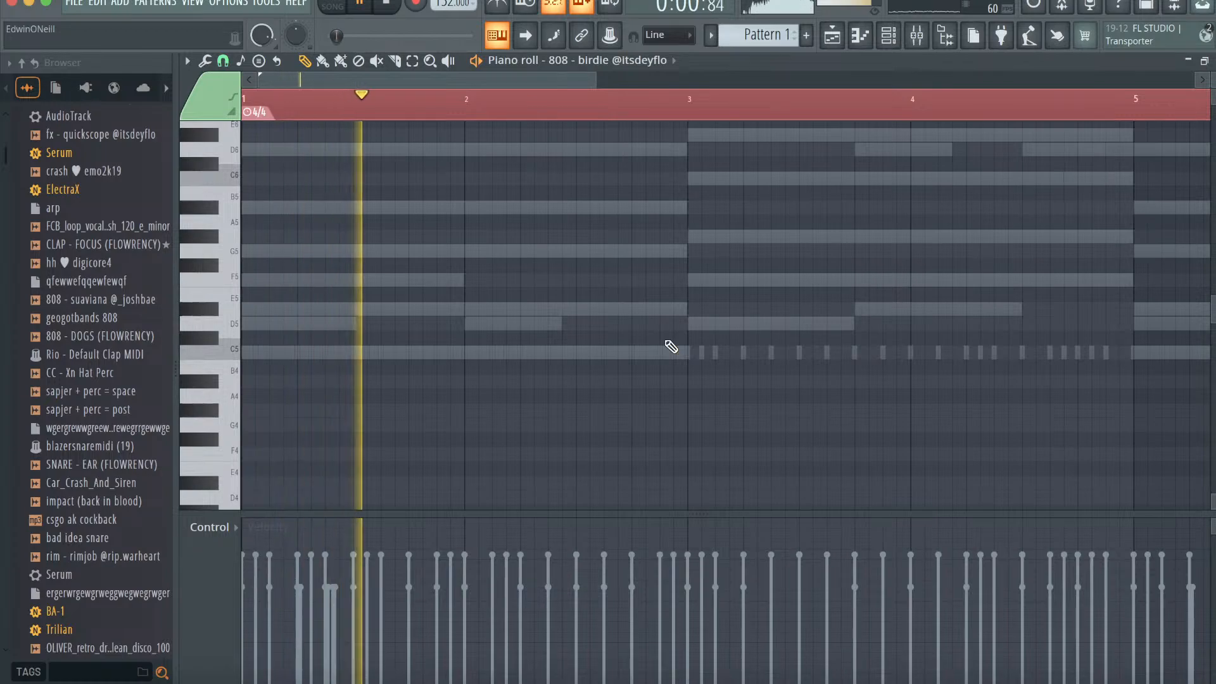
# - Try the lead presets Alarm and Alpha Gunner on the first Analog Lab V channel while the pattern plays
pyautogui.press('F5')
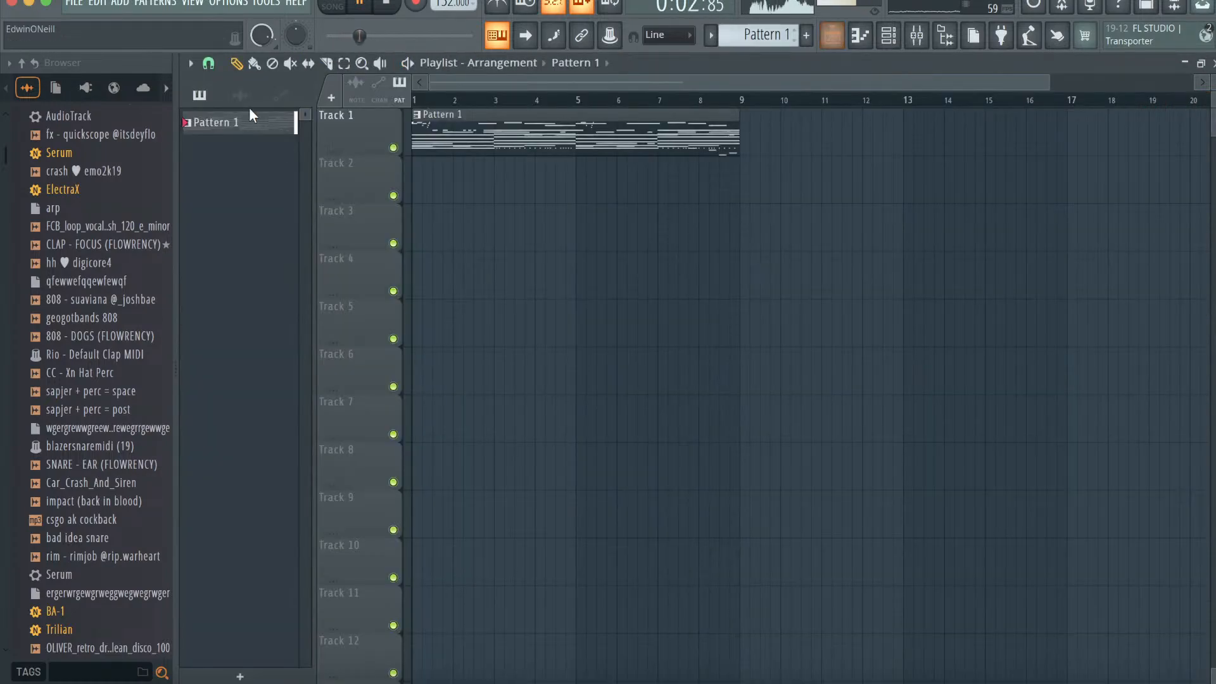
pyautogui.click(836, 38)
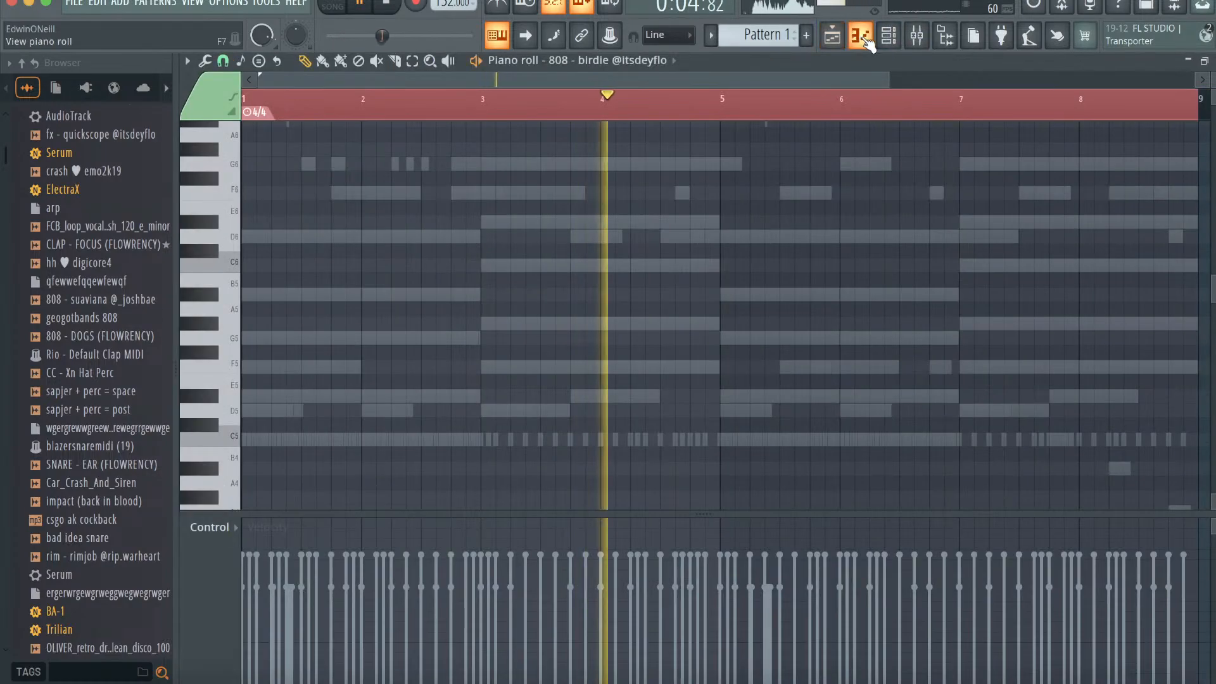
pyautogui.click(888, 39)
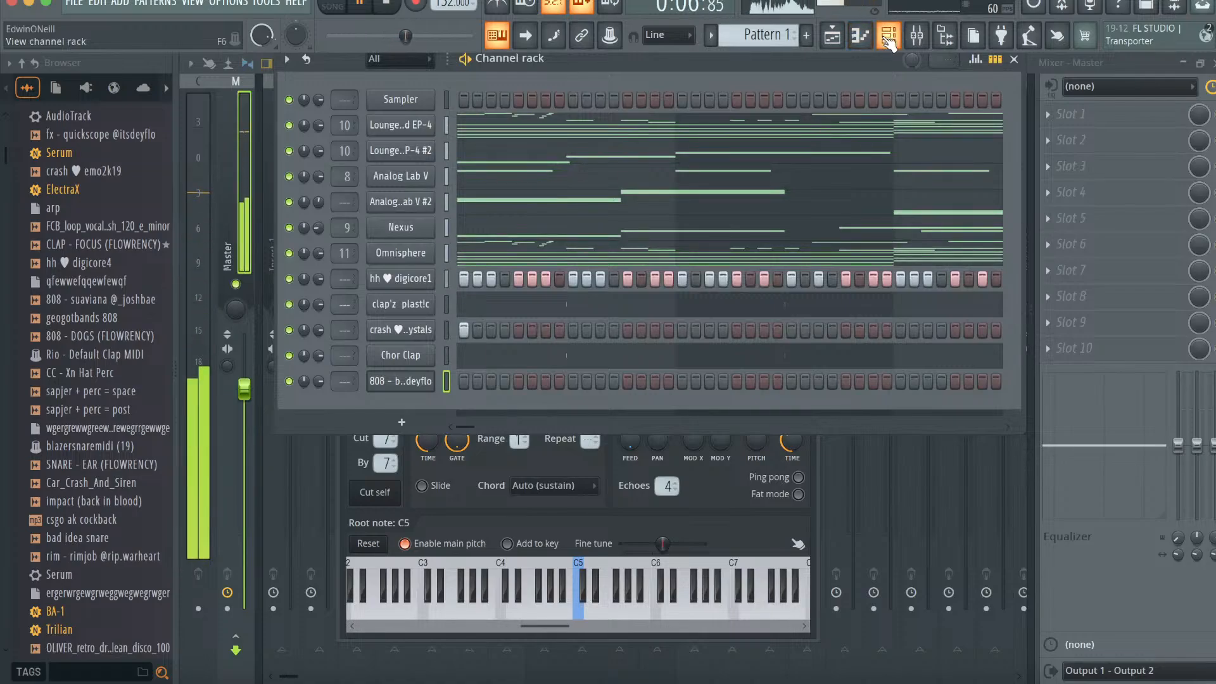
pyautogui.click(415, 183)
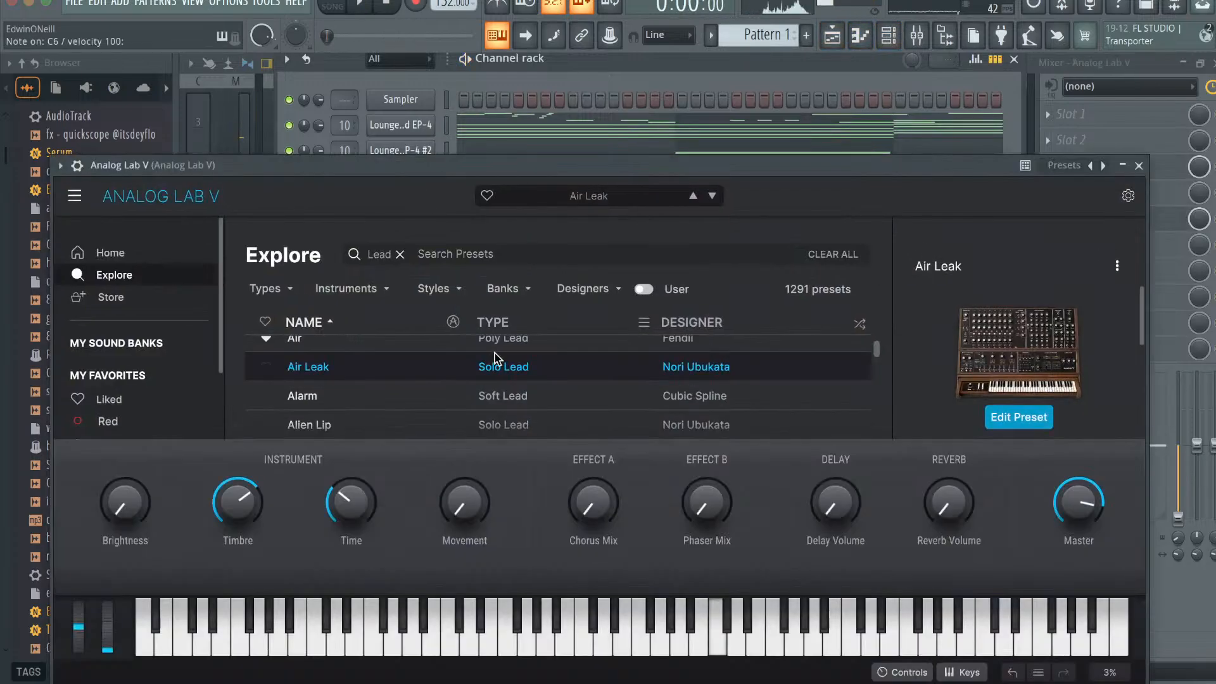
pyautogui.click(493, 397)
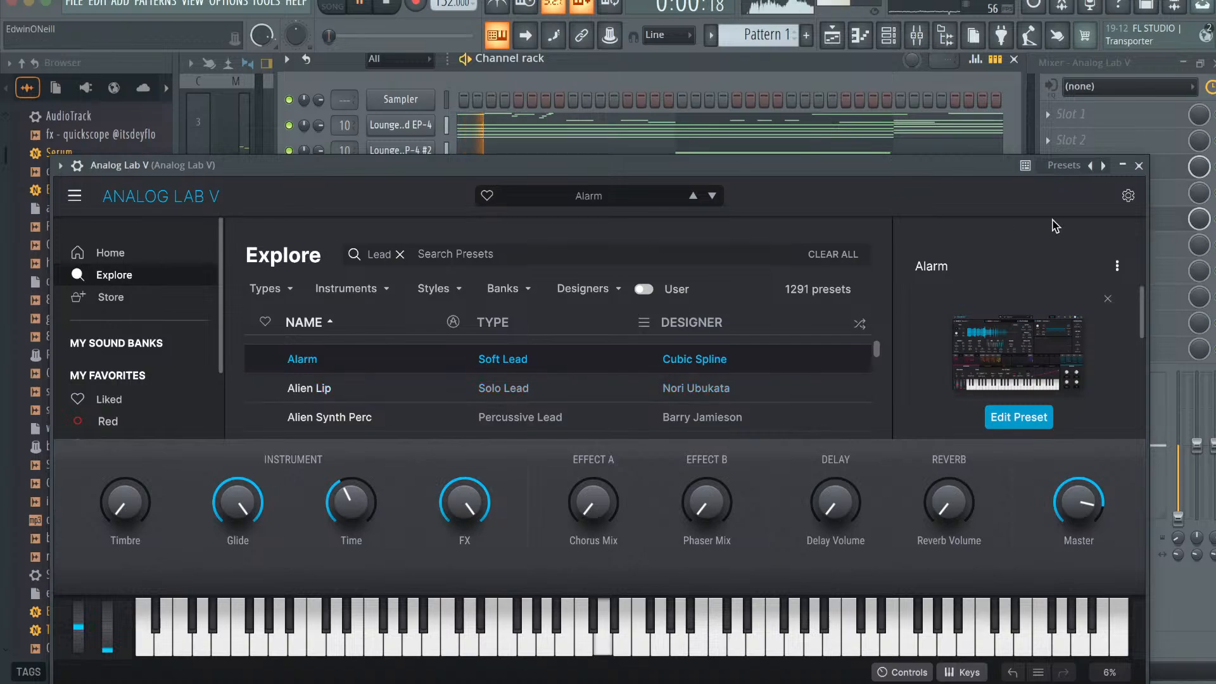
pyautogui.scroll(-3, 521, 354)
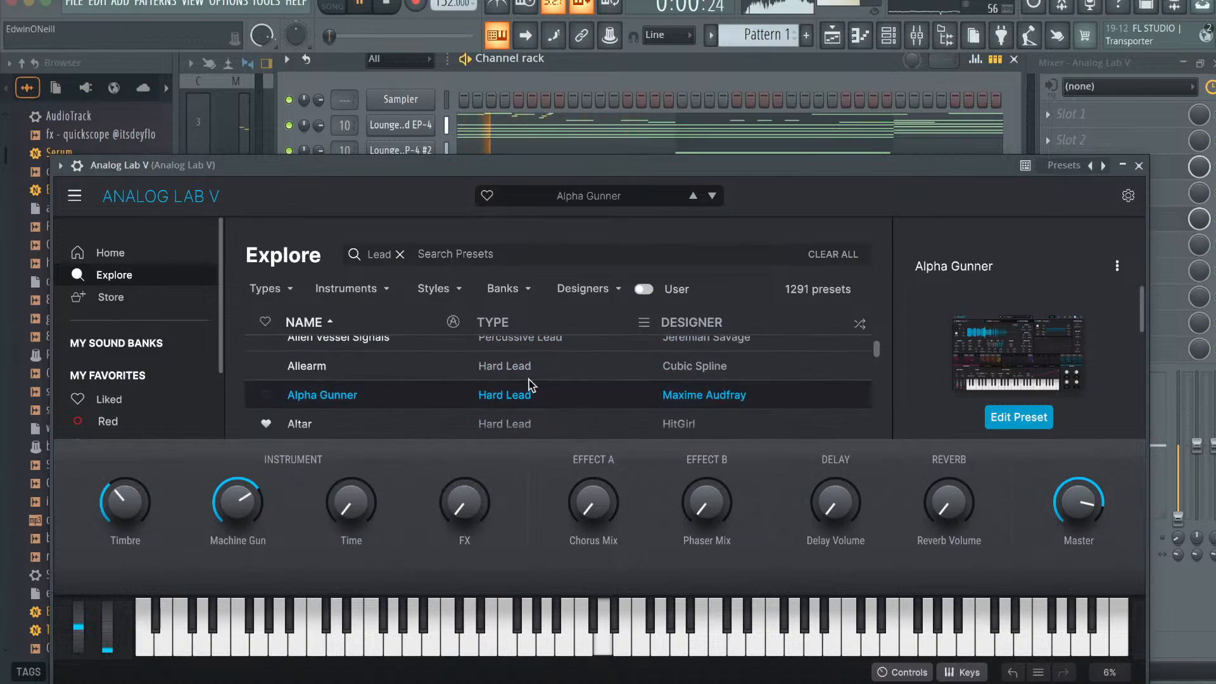
pyautogui.click(1138, 166)
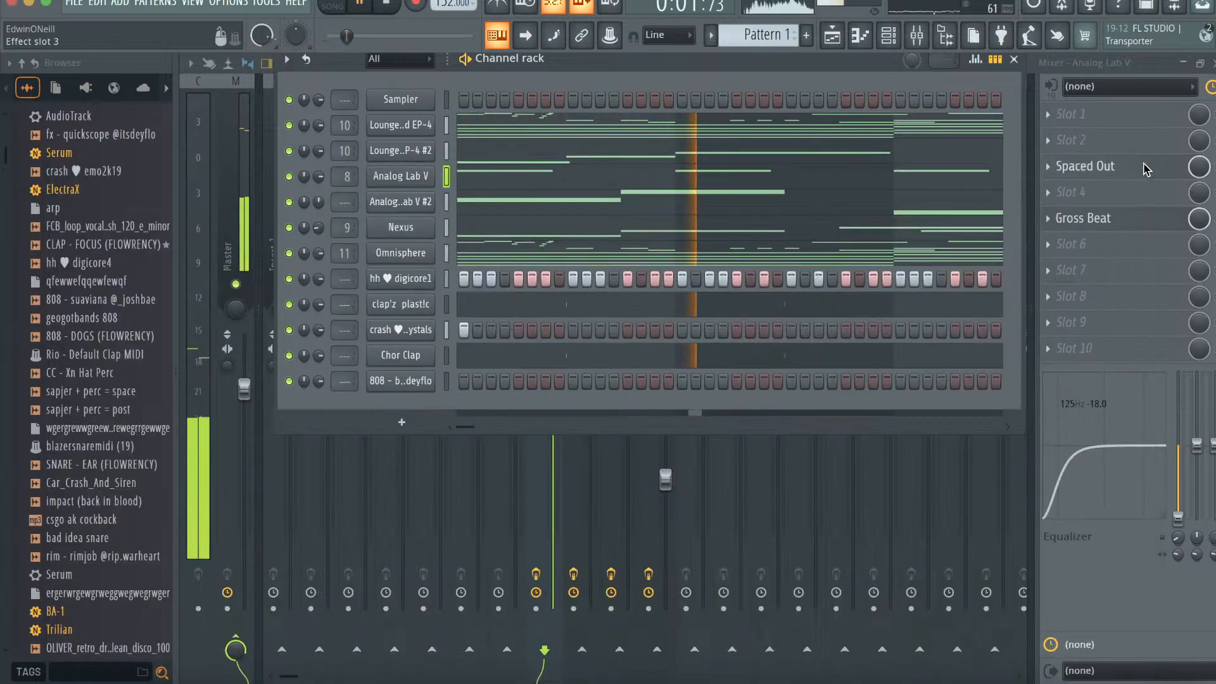
# - Repitch the Analog Lab V notes in bar 2 to F6, bar 3 and late bar 5 to G6, bar 6 to A#5, adding D6 late in bar 3
pyautogui.click(873, 36)
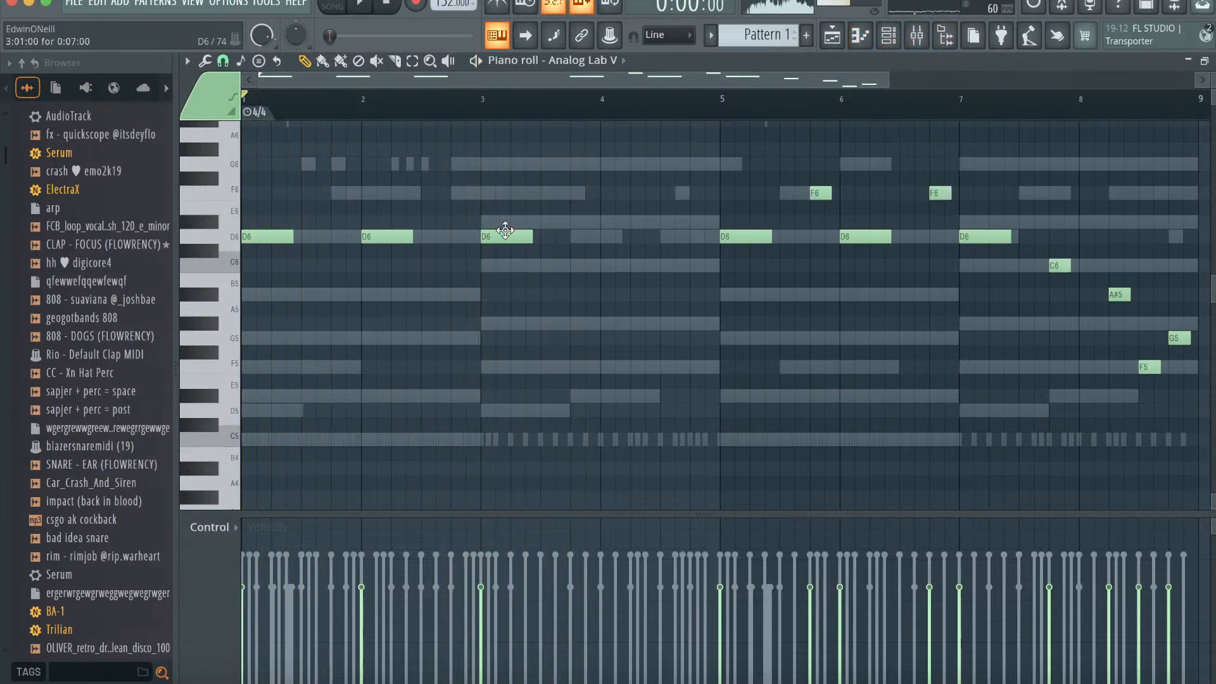
pyautogui.moveTo(372, 236); pyautogui.dragTo(372, 188)
pyautogui.moveTo(489, 237); pyautogui.dragTo(494, 159)
pyautogui.click(578, 236)
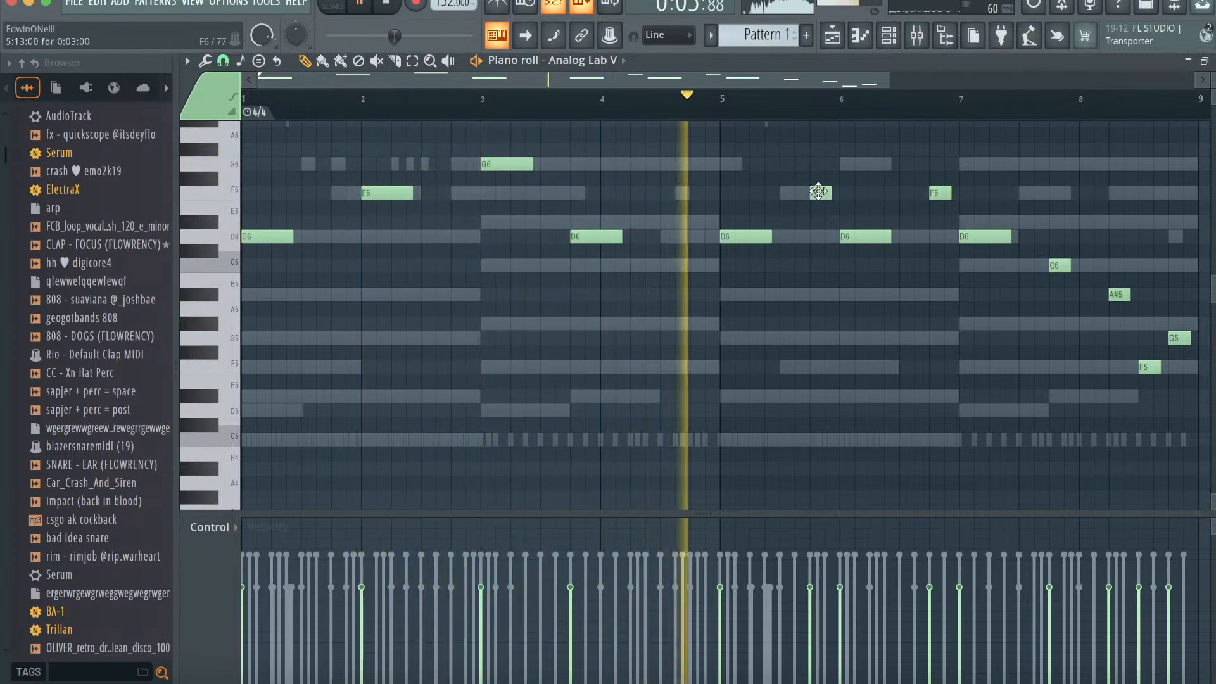
pyautogui.moveTo(818, 191); pyautogui.dragTo(815, 159)
pyautogui.moveTo(869, 236); pyautogui.dragTo(857, 296)
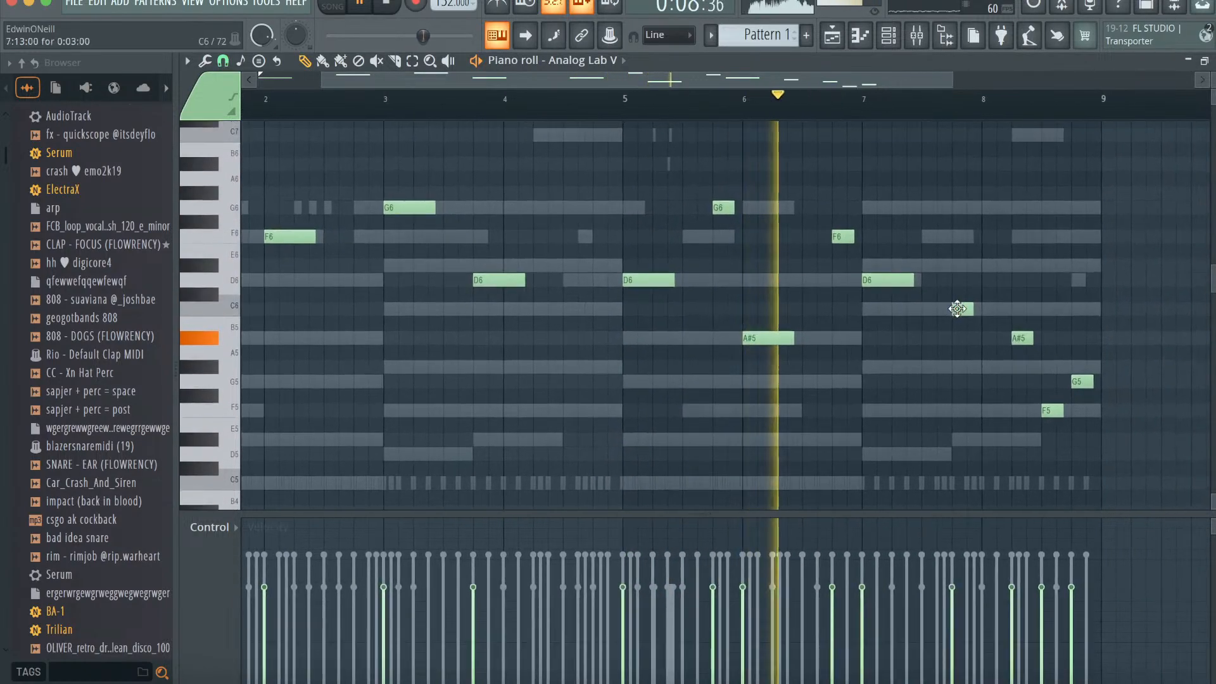
# - Repitch the Analog Lab V notes to G6 late in bar 7 and F6, D#6 and D#6 in bar 8, and quantize them
pyautogui.moveTo(958, 307); pyautogui.dragTo(957, 203)
pyautogui.moveTo(1022, 337); pyautogui.dragTo(1022, 236)
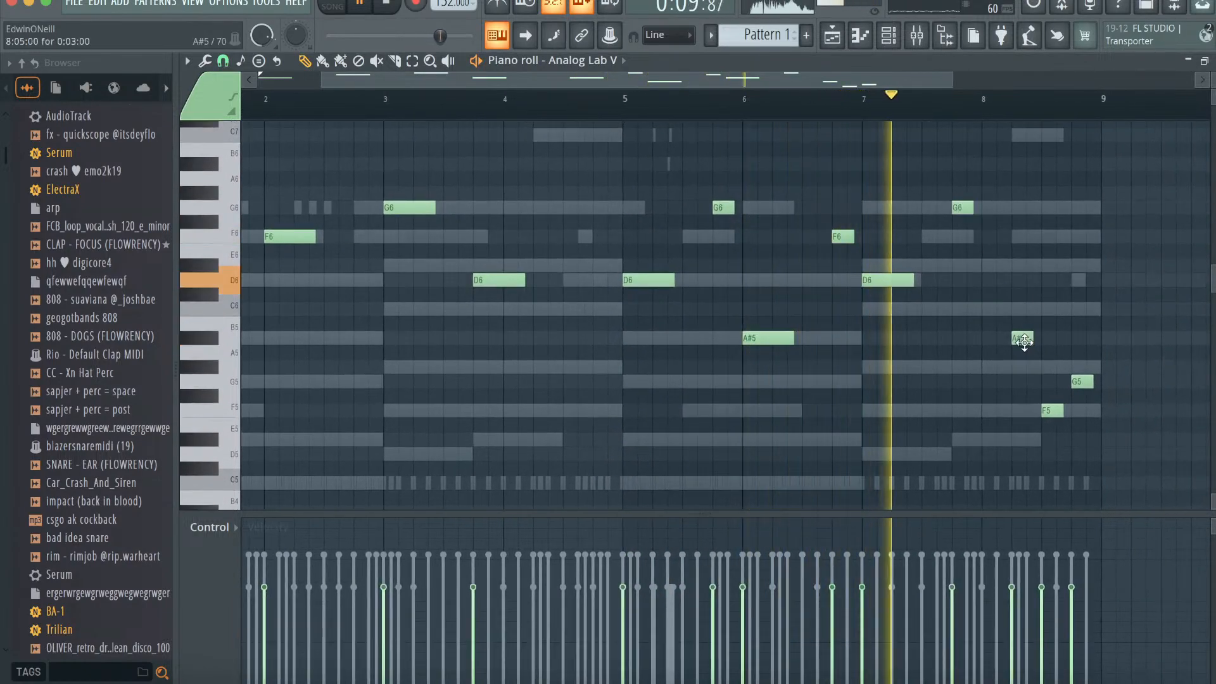
pyautogui.moveTo(1051, 409); pyautogui.dragTo(1052, 266)
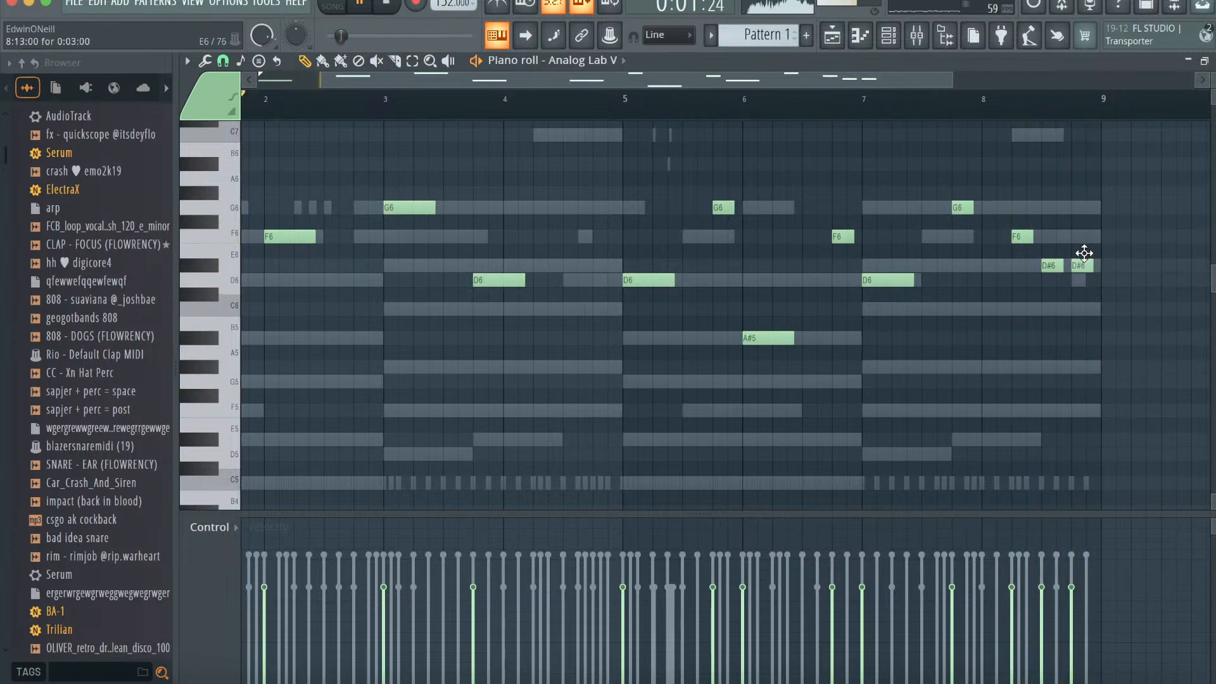
pyautogui.hotkey('alt', 'q')
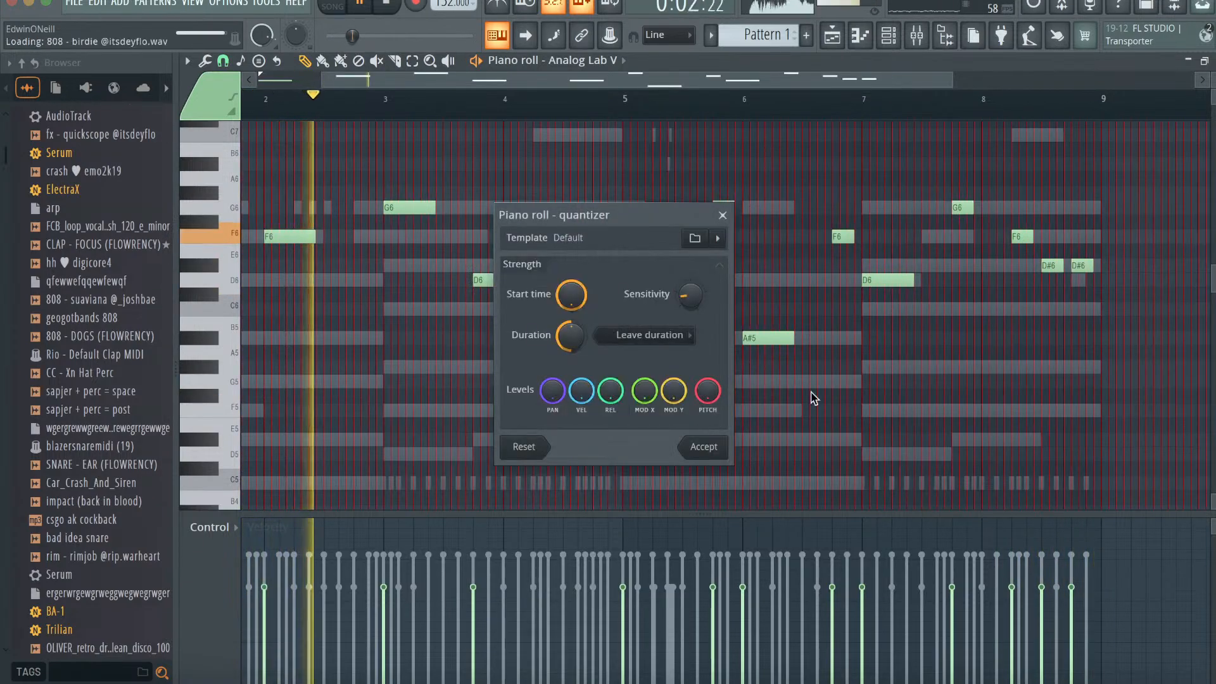
pyautogui.click(702, 450)
# - Clone the Nexus channel in the channel rack
pyautogui.press('F6')
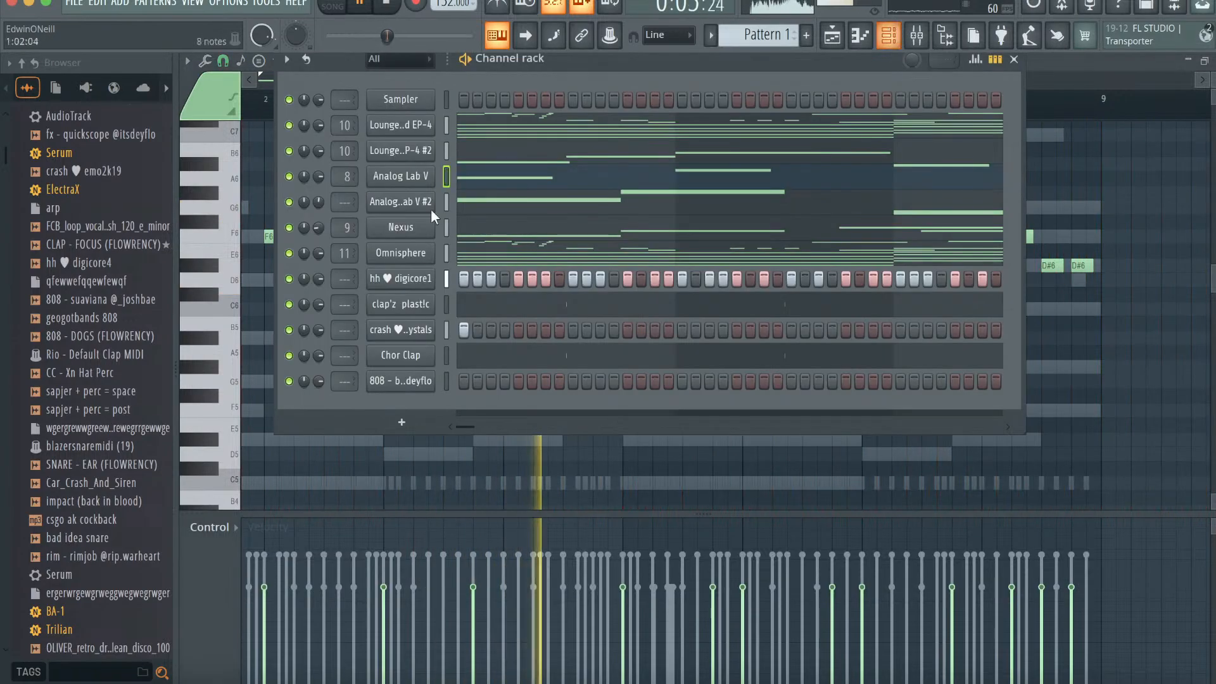
pyautogui.rightClick(419, 231)
pyautogui.click(480, 387)
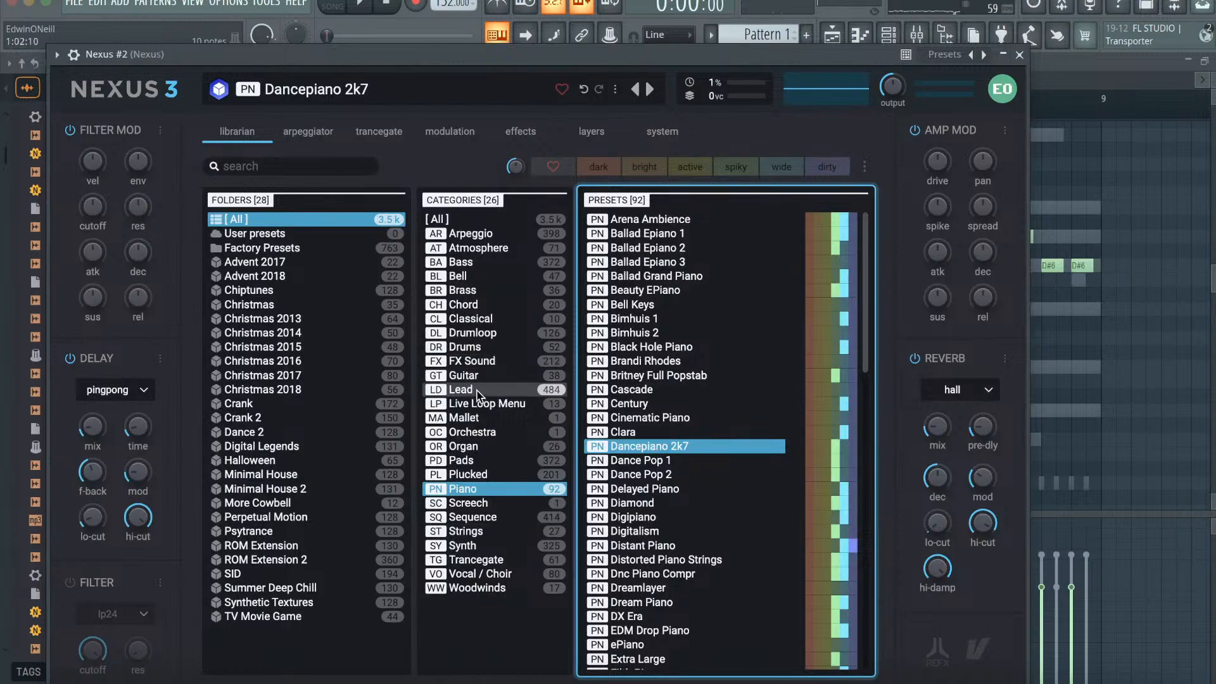
# - Load the pad preset Ambient Pad 4 on the cloned Nexus channel and paste the first Lounge Lizard EP-4 channel's notes into it
pyautogui.click(472, 460)
pyautogui.click(657, 389)
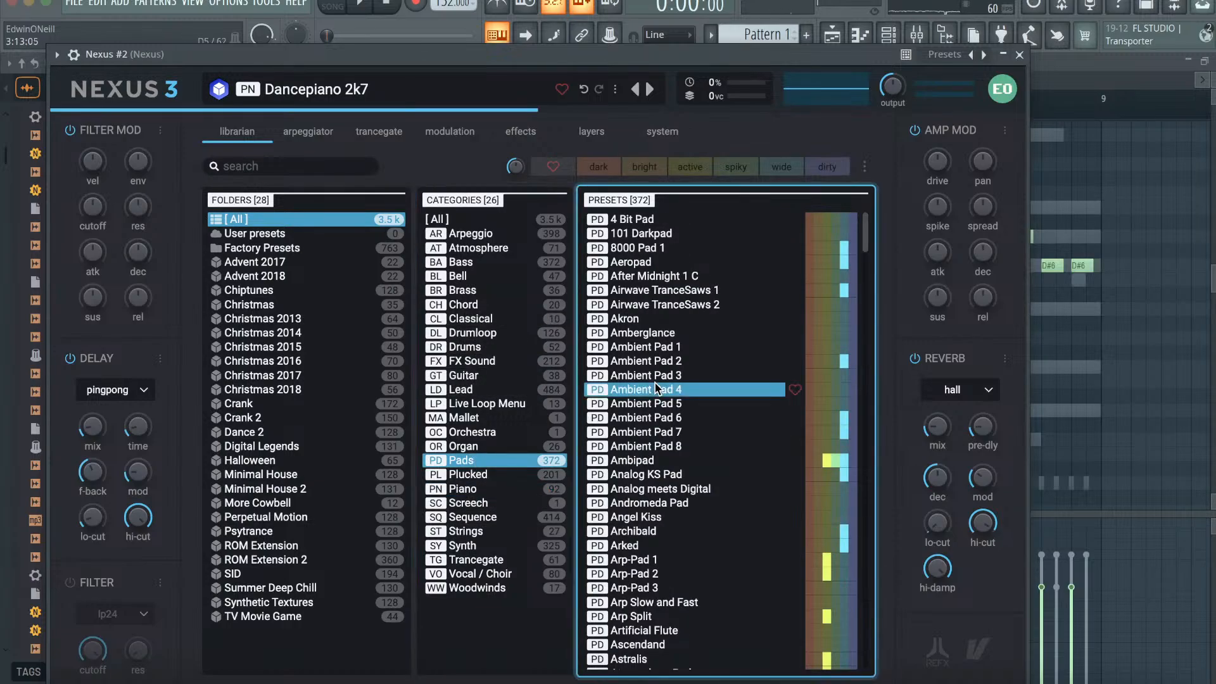
pyautogui.click(1018, 56)
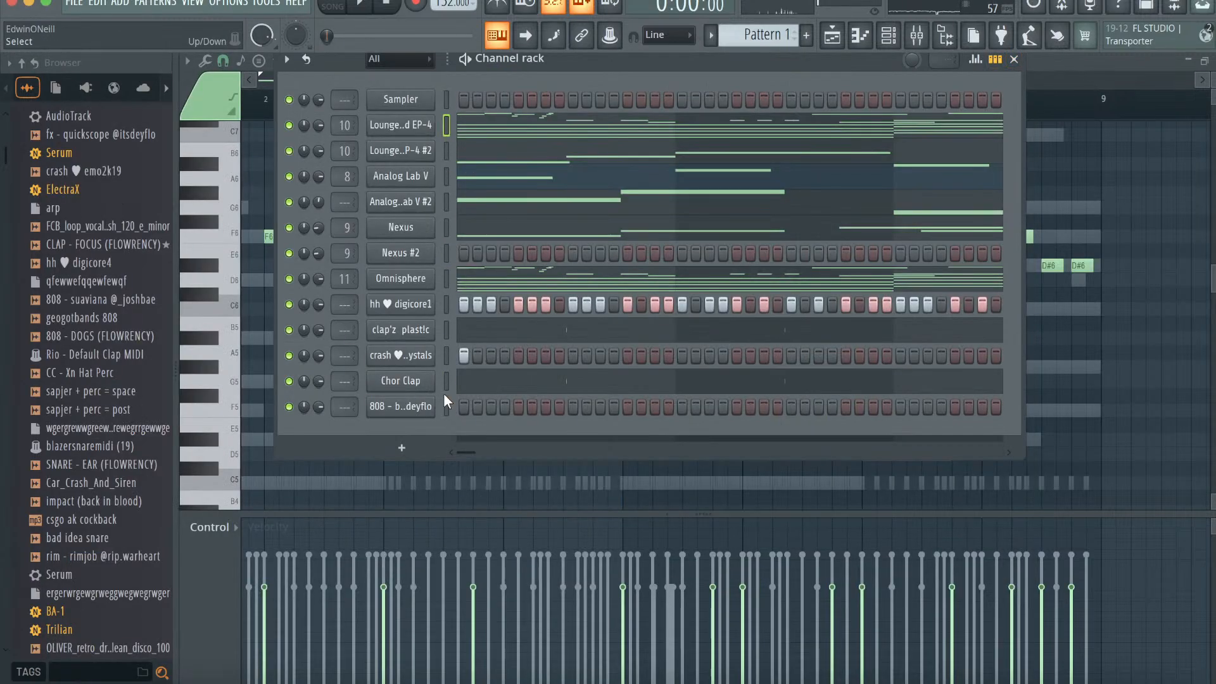
pyautogui.click(447, 253)
pyautogui.hotkey('ctrl', 'v')
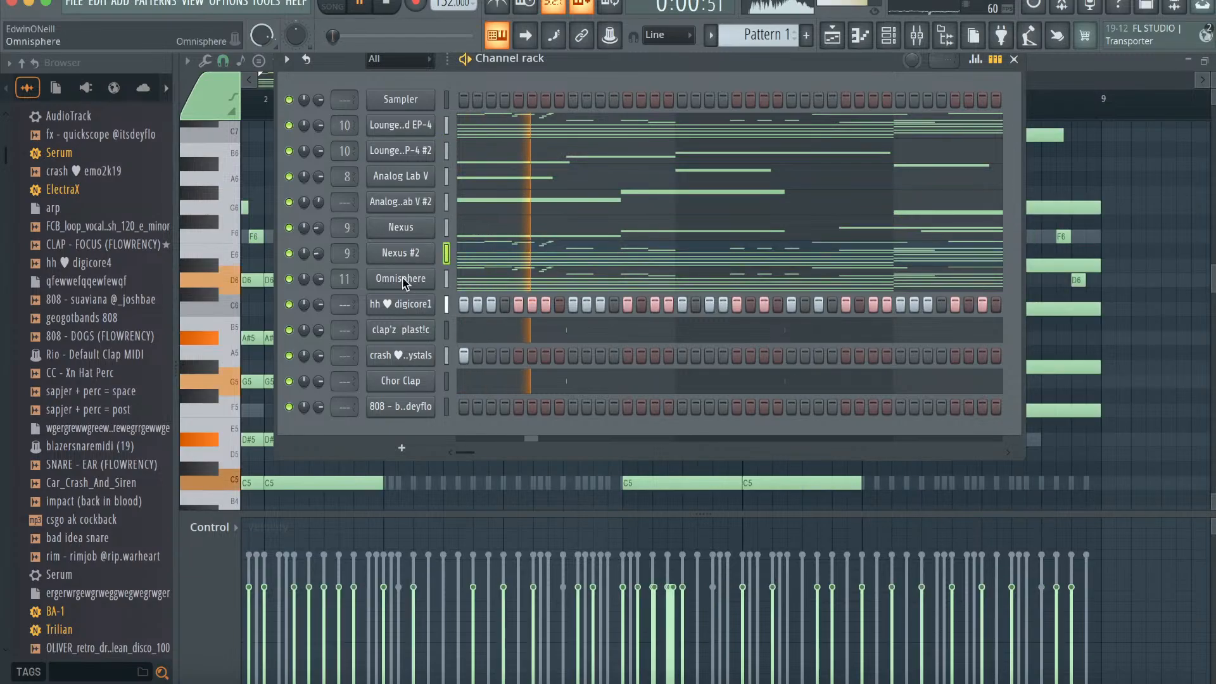
# - Try other Omnisphere arp patches, including Arp - Guitar - Play at low velocities, and set the Omnisphere channel volume to 59%
pyautogui.click(403, 282)
pyautogui.click(209, 488)
pyautogui.scroll(3, 209, 488)
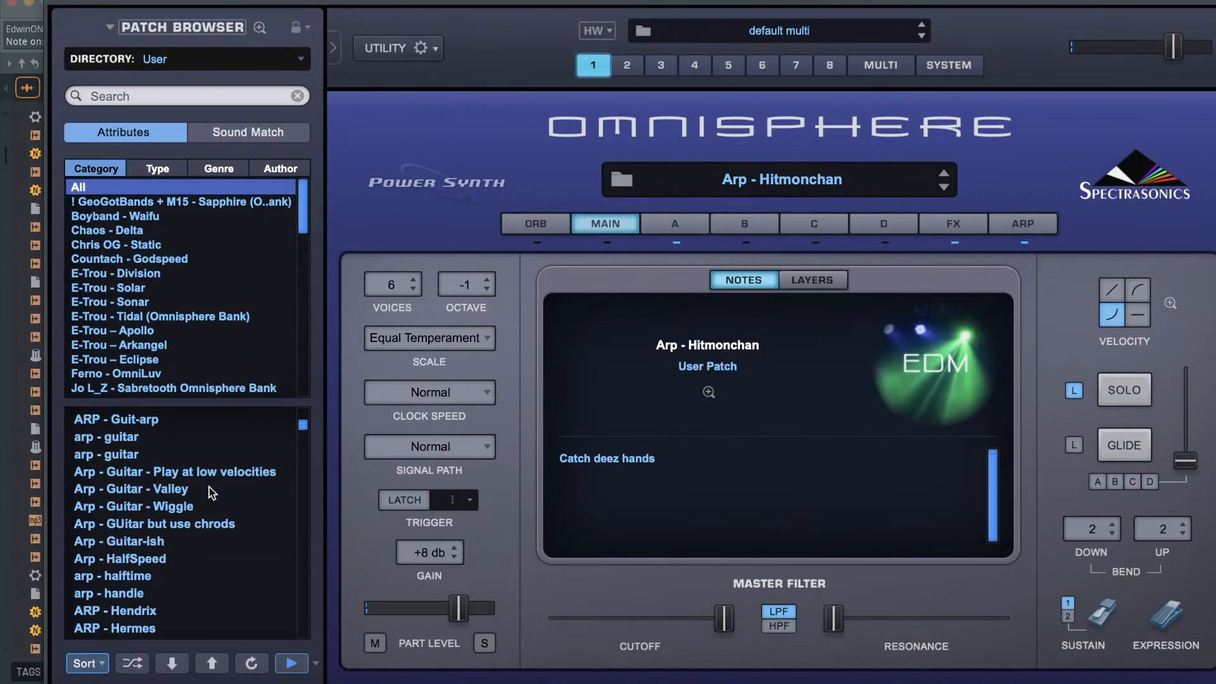
pyautogui.click(209, 488)
pyautogui.click(204, 472)
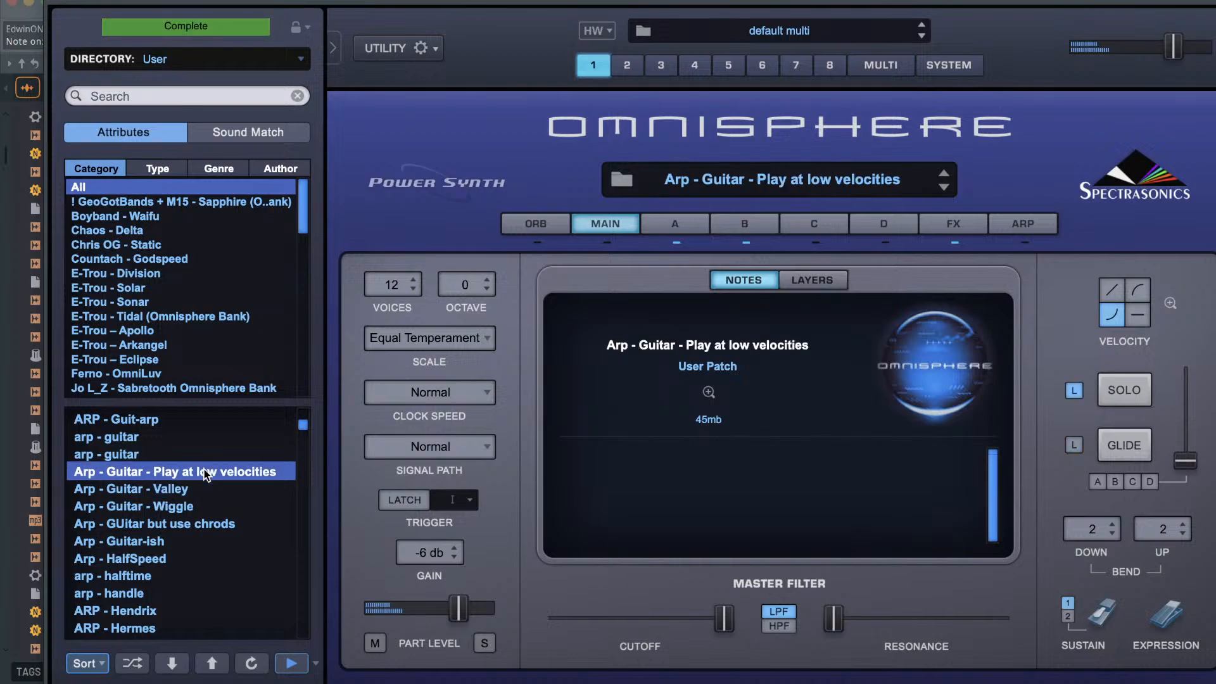
pyautogui.scroll(5, 204, 472)
pyautogui.click(197, 490)
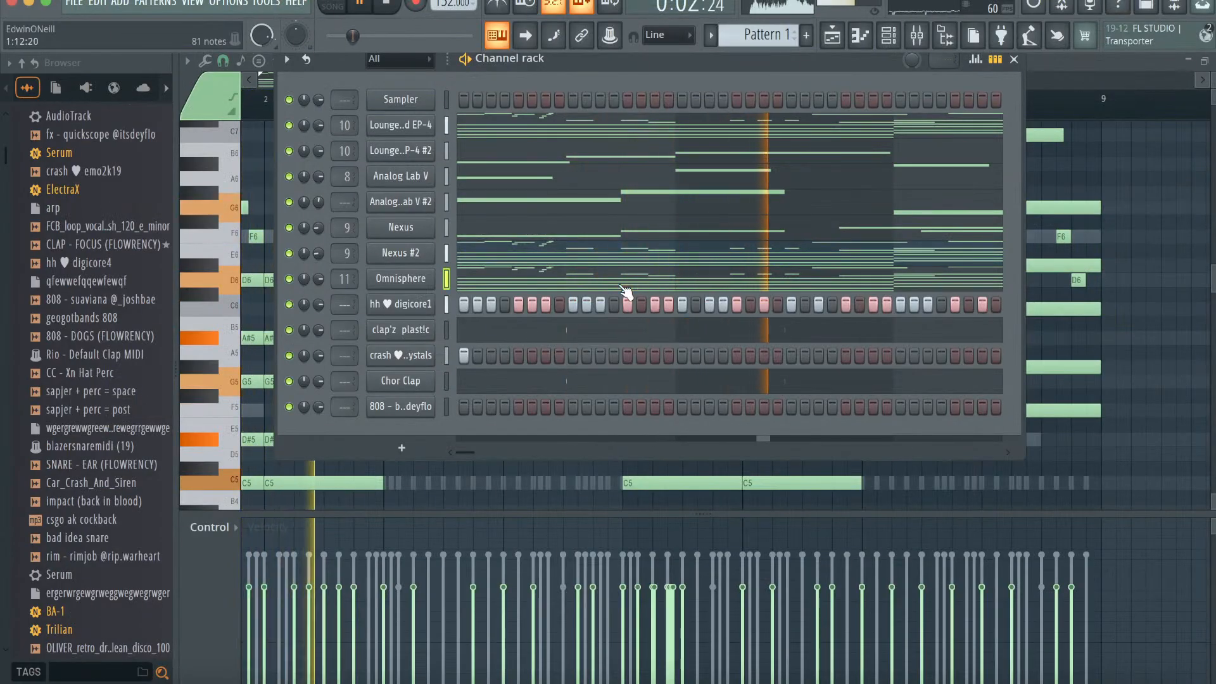
pyautogui.moveTo(319, 279); pyautogui.dragTo(319, 297)
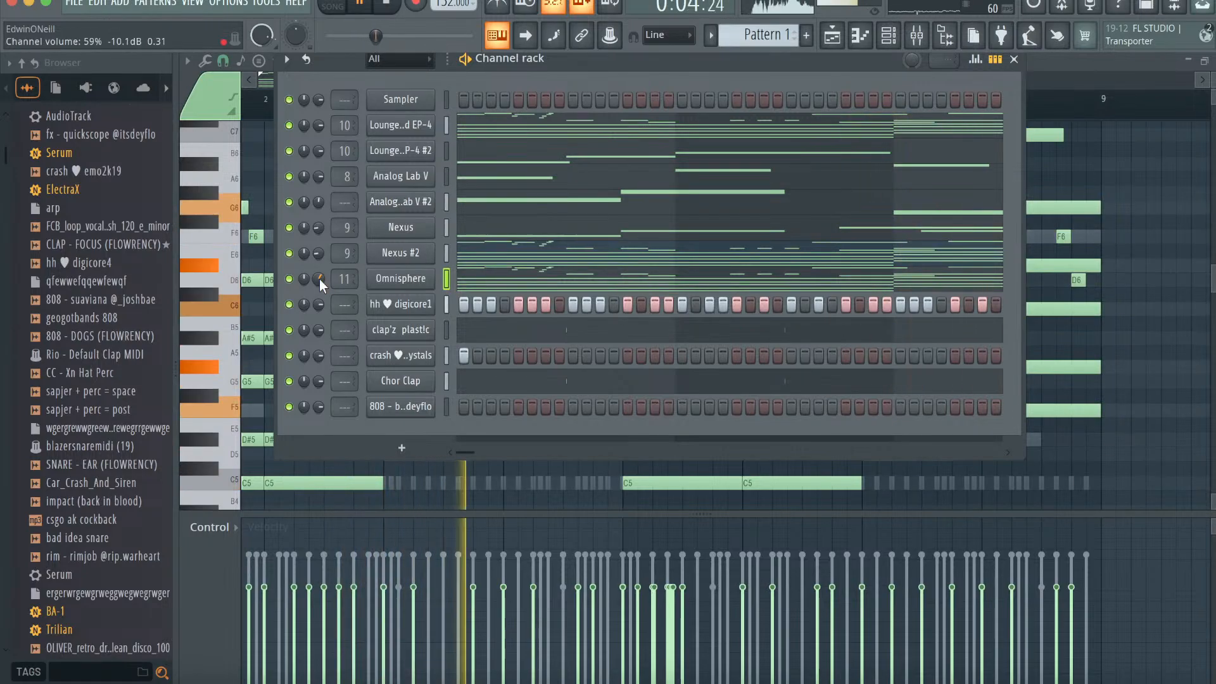
# - Place 808 - birdie hits at the start and on beat 4 of bar 1 and pitch them to G5
pyautogui.click(412, 406)
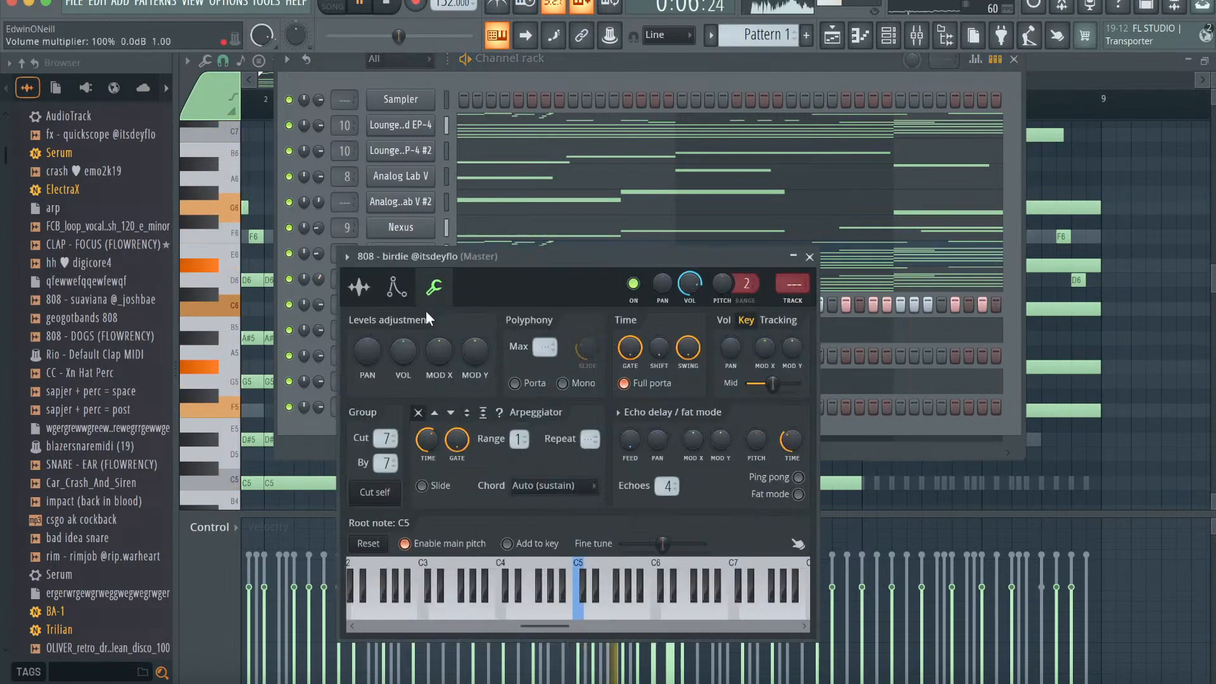
pyautogui.click(810, 256)
pyautogui.press('F7')
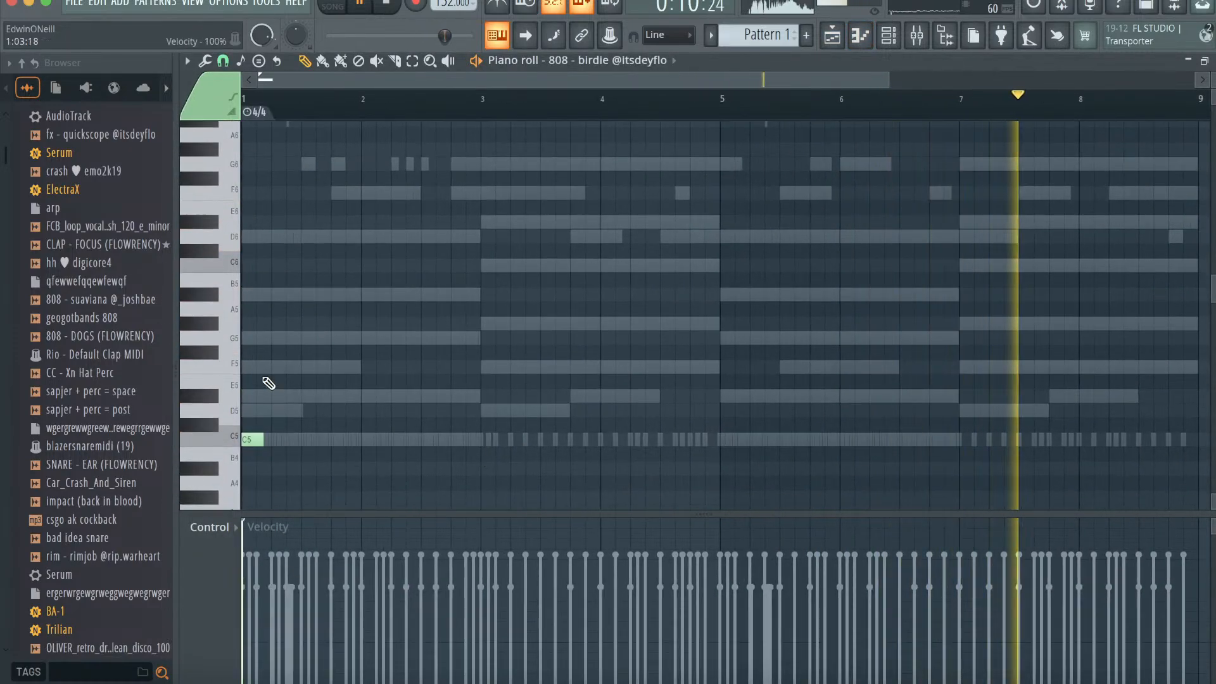
pyautogui.press('space')
pyautogui.moveTo(788, 76); pyautogui.dragTo(691, 80)
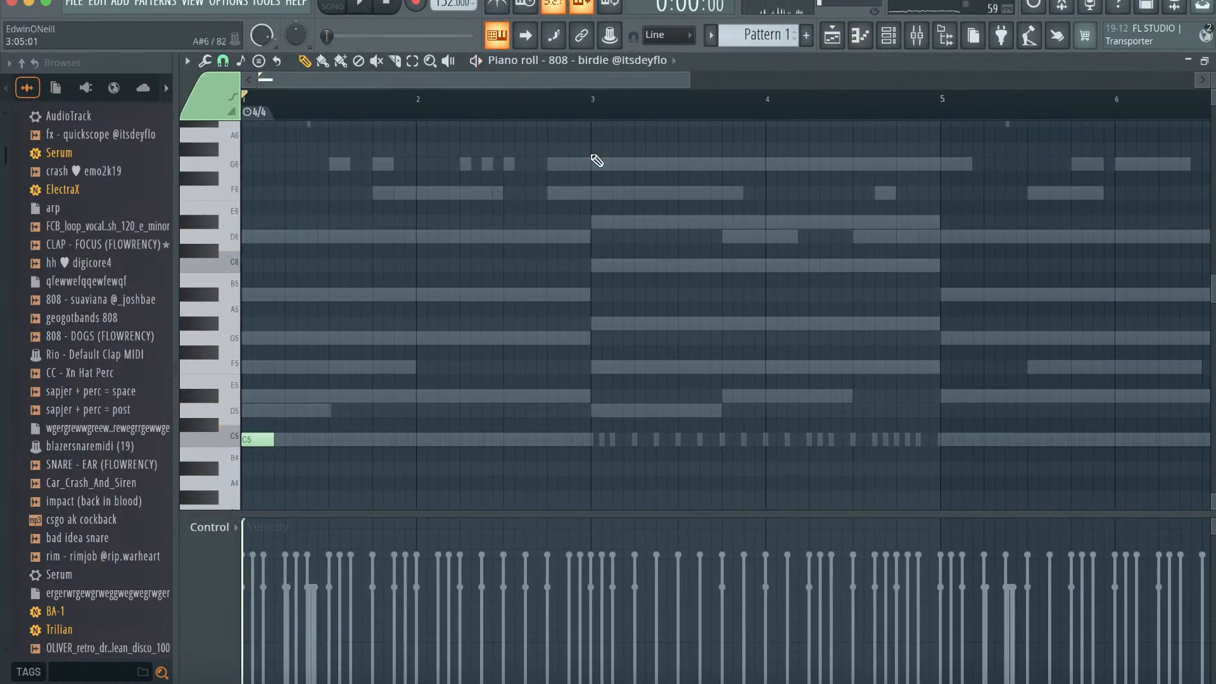
pyautogui.click(378, 441)
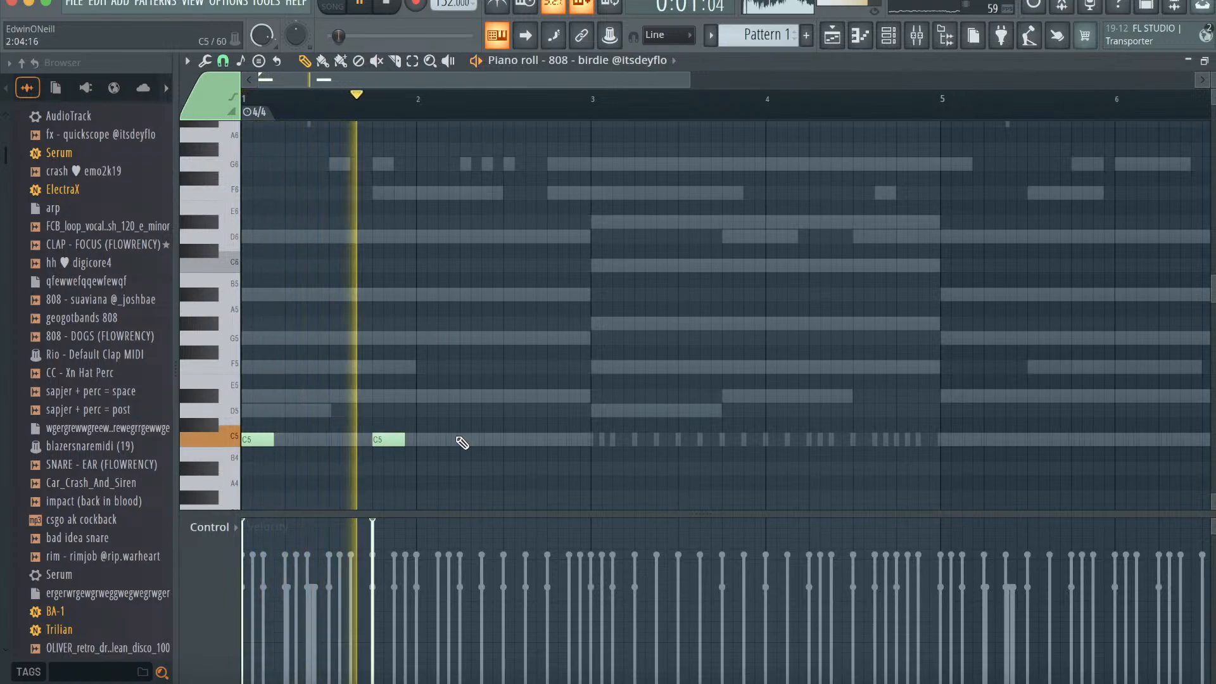
pyautogui.press('space')
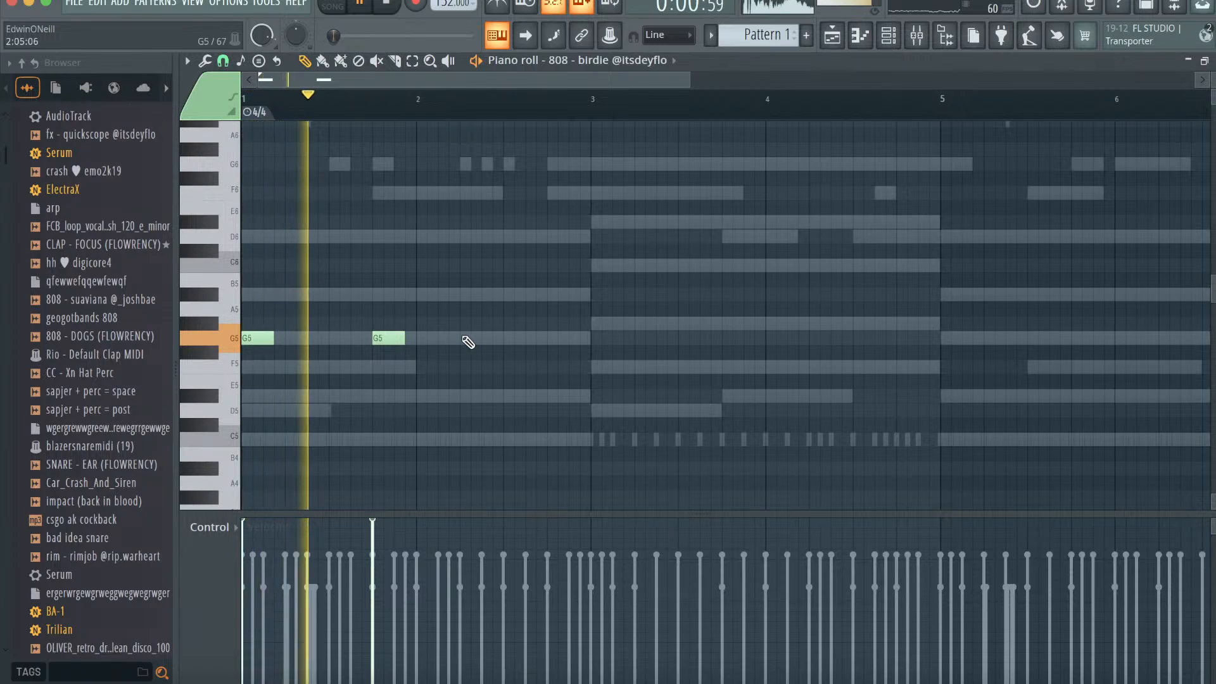
# - Add two quantized G5 hits in bar 2 and a G#5 hit at the start of bar 3 for the 808 - birdie
pyautogui.click(443, 338)
pyautogui.click(529, 338)
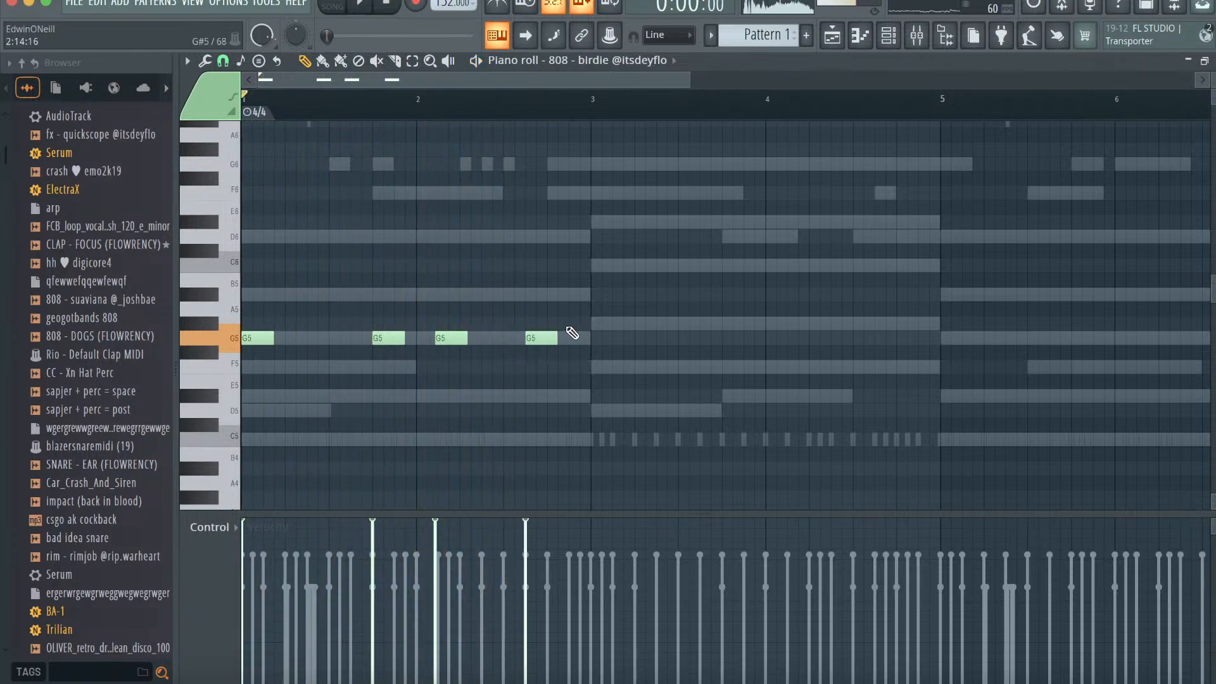
pyautogui.hotkey('alt', 'q')
pyautogui.click(699, 443)
pyautogui.click(596, 323)
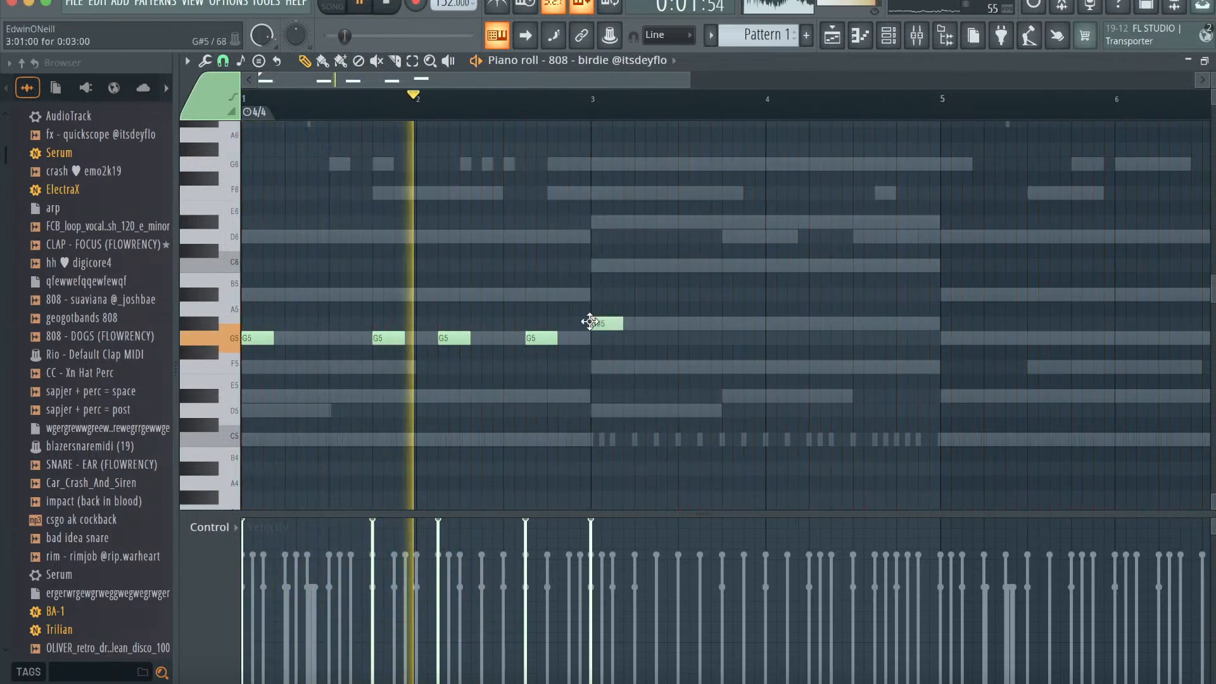
pyautogui.press('space')
# - Preview the 808 - DOGS and 808 - suaviana samples and replace the 808 - birdie sample with geogotbands 808
pyautogui.click(889, 30)
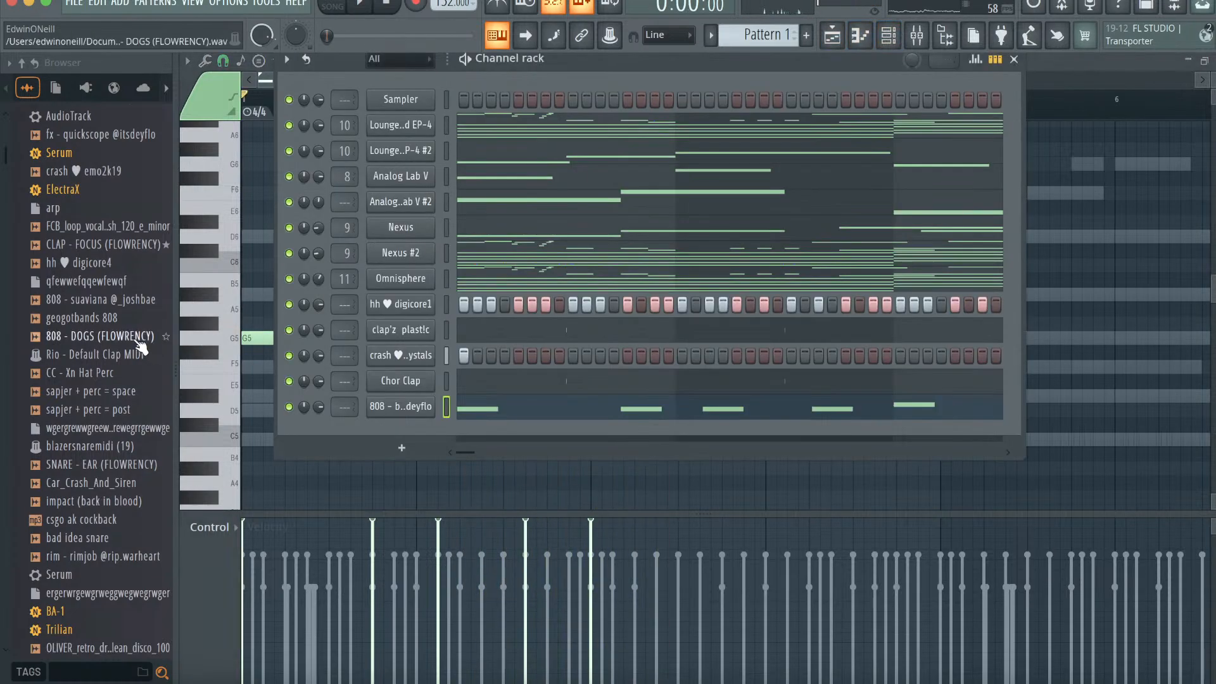
pyautogui.click(136, 341)
pyautogui.click(121, 302)
pyautogui.moveTo(118, 318); pyautogui.dragTo(379, 398)
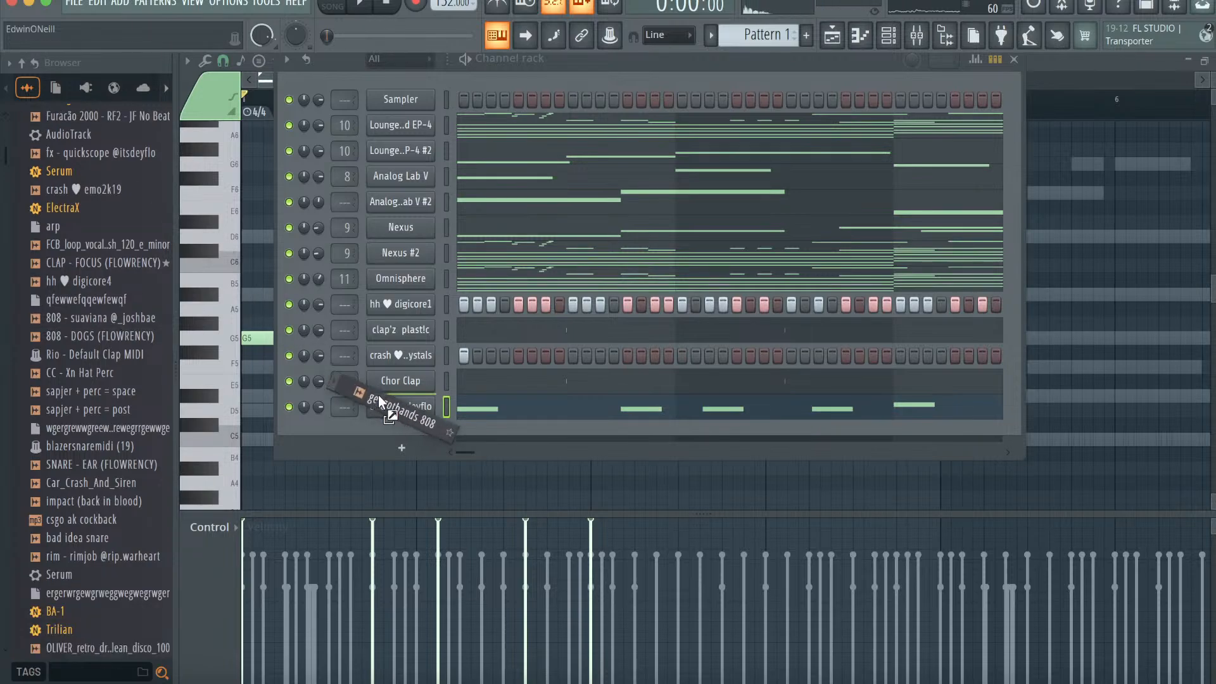
# - Add a quantized G#5 hit on beat 4 of bar 3 and two C5 hits in bar 4 for the geogotbands 808
pyautogui.click(862, 34)
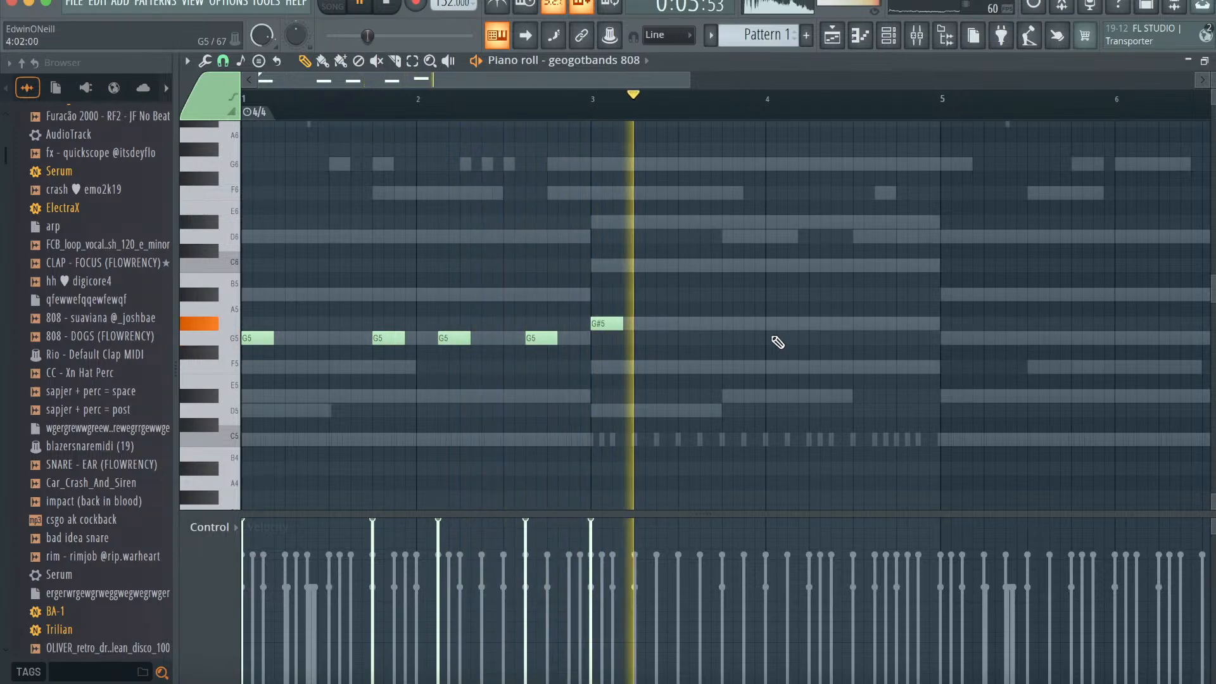
pyautogui.click(730, 327)
pyautogui.hotkey('alt', 'q')
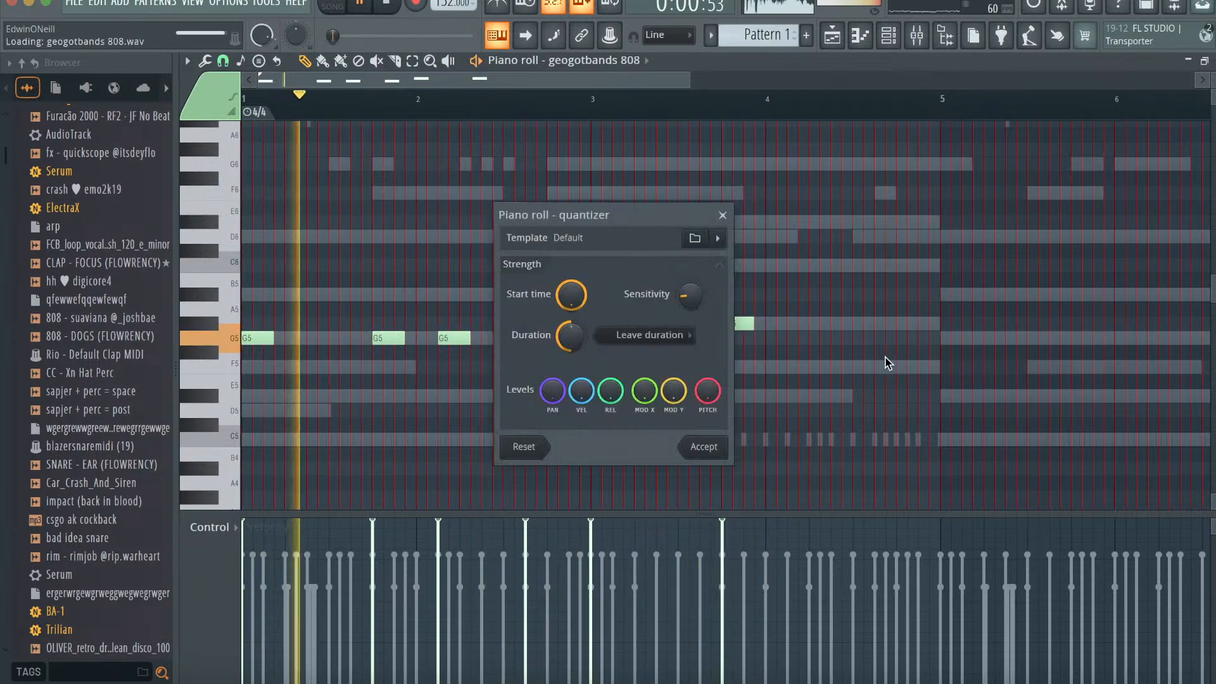
pyautogui.click(703, 448)
pyautogui.scroll(-2, 728, 453)
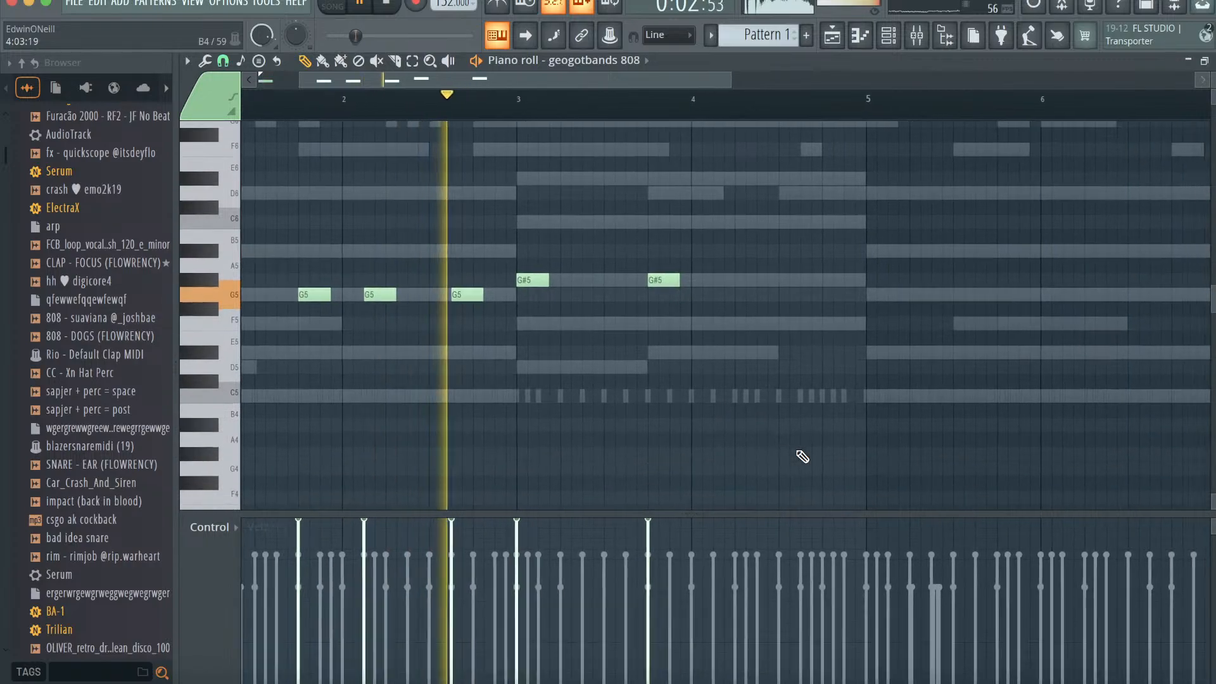
pyautogui.click(699, 396)
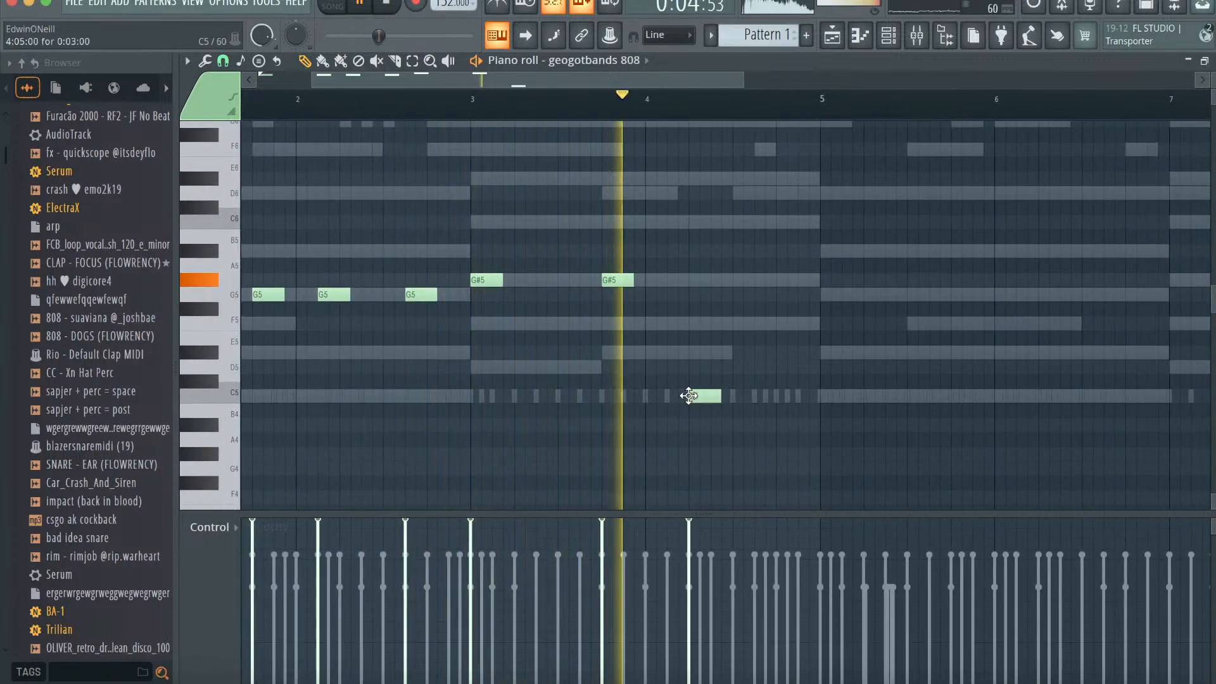
pyautogui.click(755, 397)
# - Duplicate the four-bar geogotbands 808 line into bars 5 to 8 and quantize the notes
pyautogui.hotkey('ctrl', 'b')
pyautogui.click(619, 296)
pyautogui.hotkey('ctrl', 'z')
pyautogui.moveTo(608, 295); pyautogui.dragTo(642, 295)
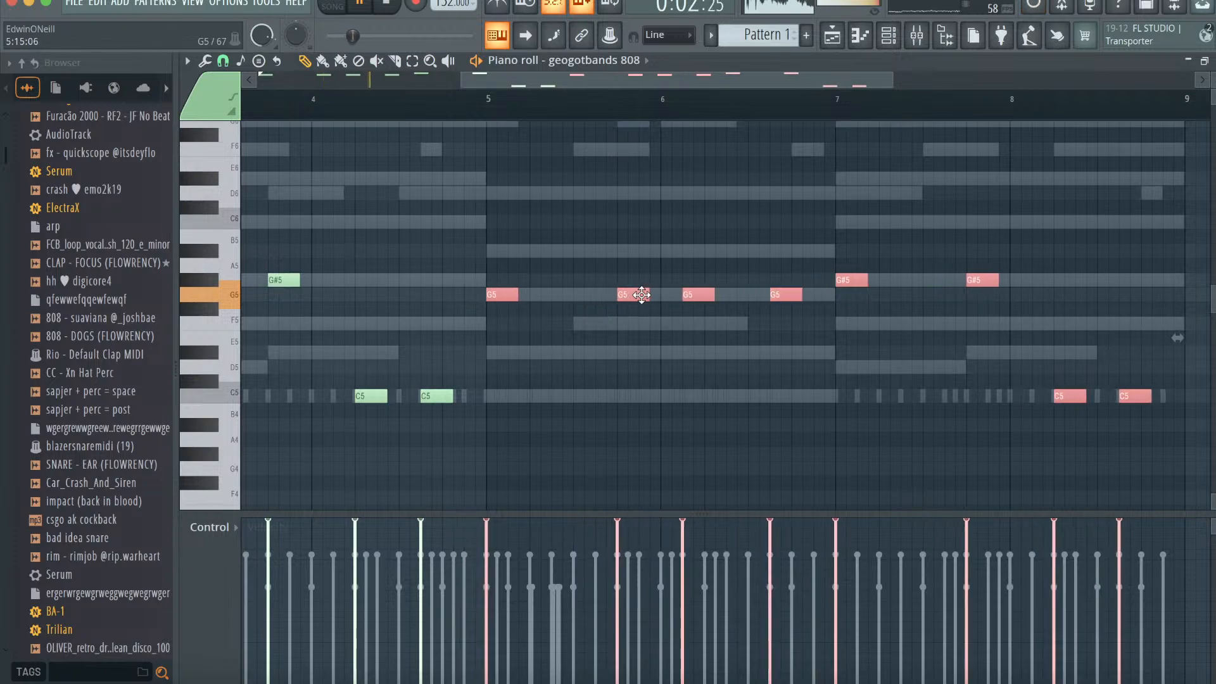
pyautogui.hotkey('ctrl', 'd')
pyautogui.hotkey('alt', 'q')
pyautogui.click(692, 447)
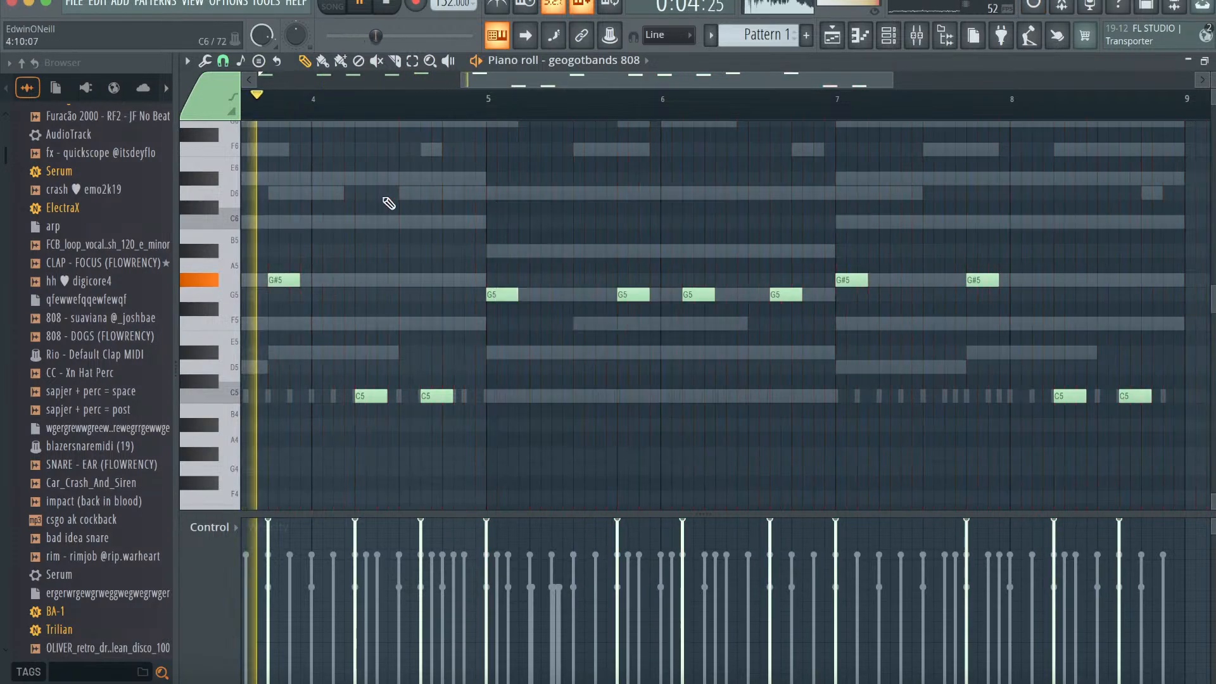
# - Add D#5 slide notes to the geogotbands 808 late in bar 5, late in bar 6 and midway through bar 8
pyautogui.click(594, 352)
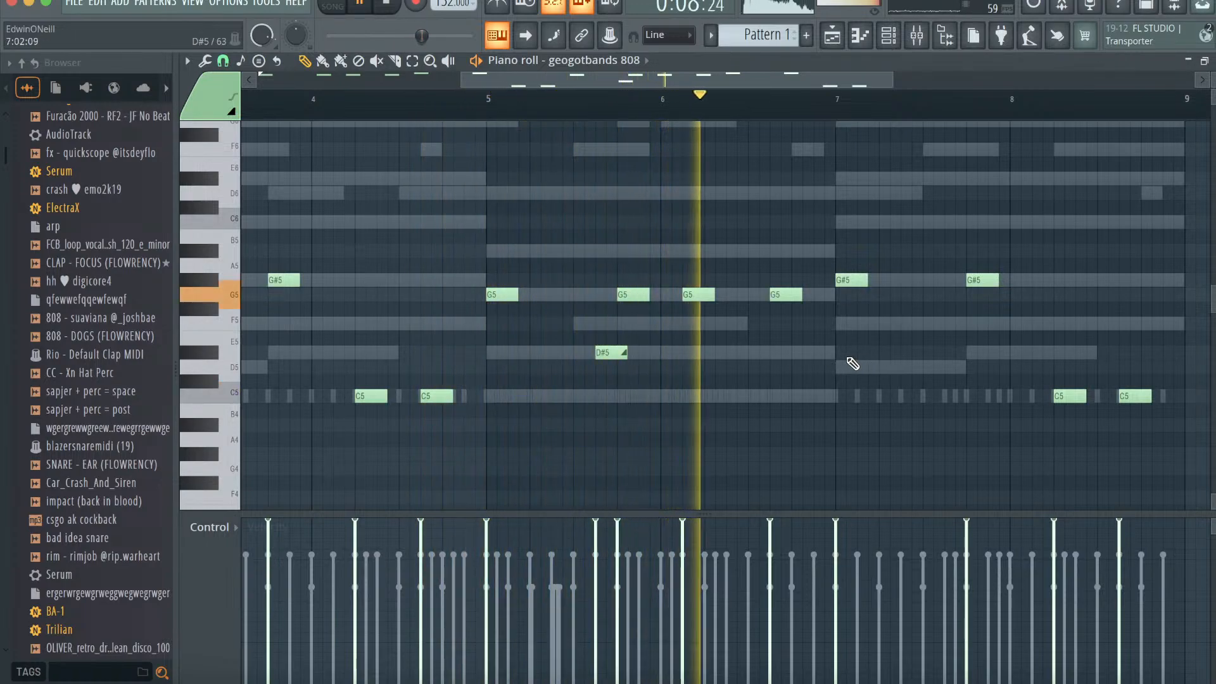
pyautogui.click(817, 353)
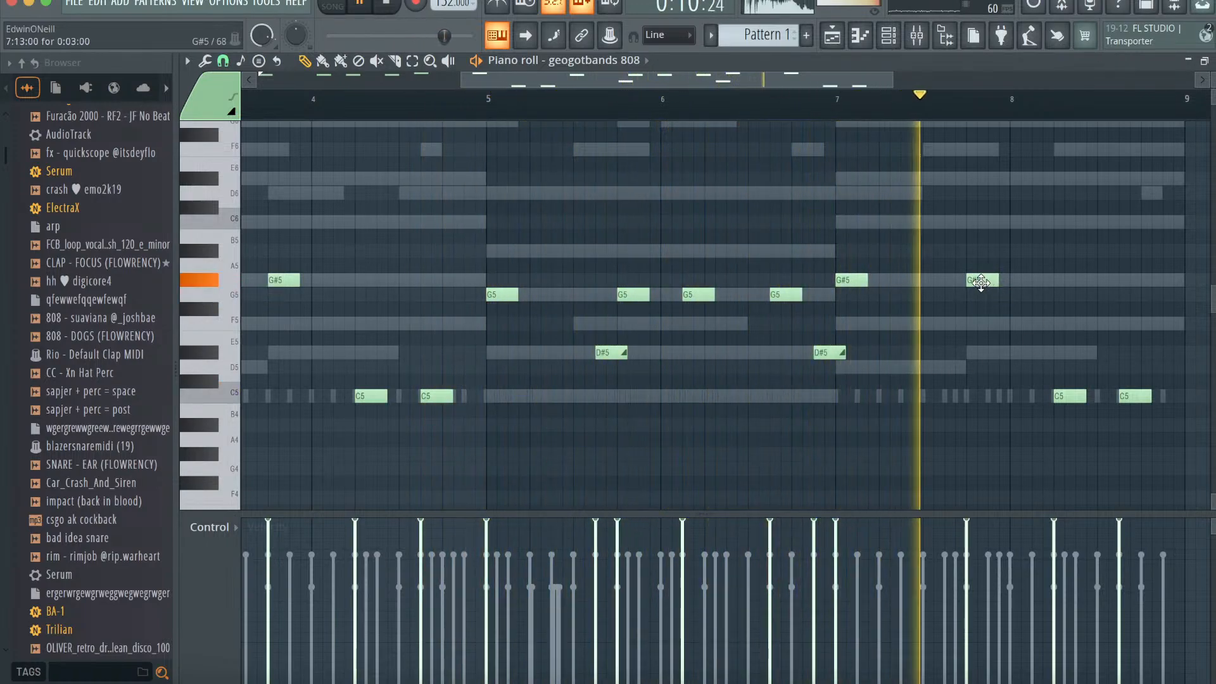
pyautogui.click(1100, 353)
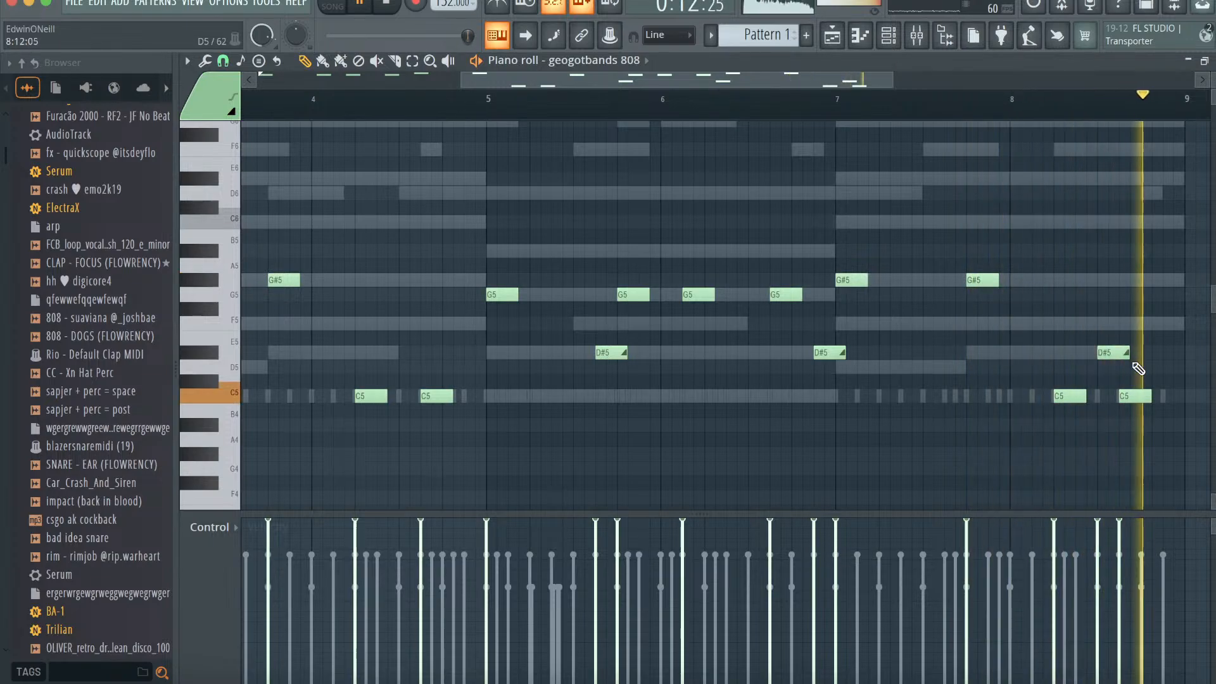
pyautogui.scroll(-3, 889, 309)
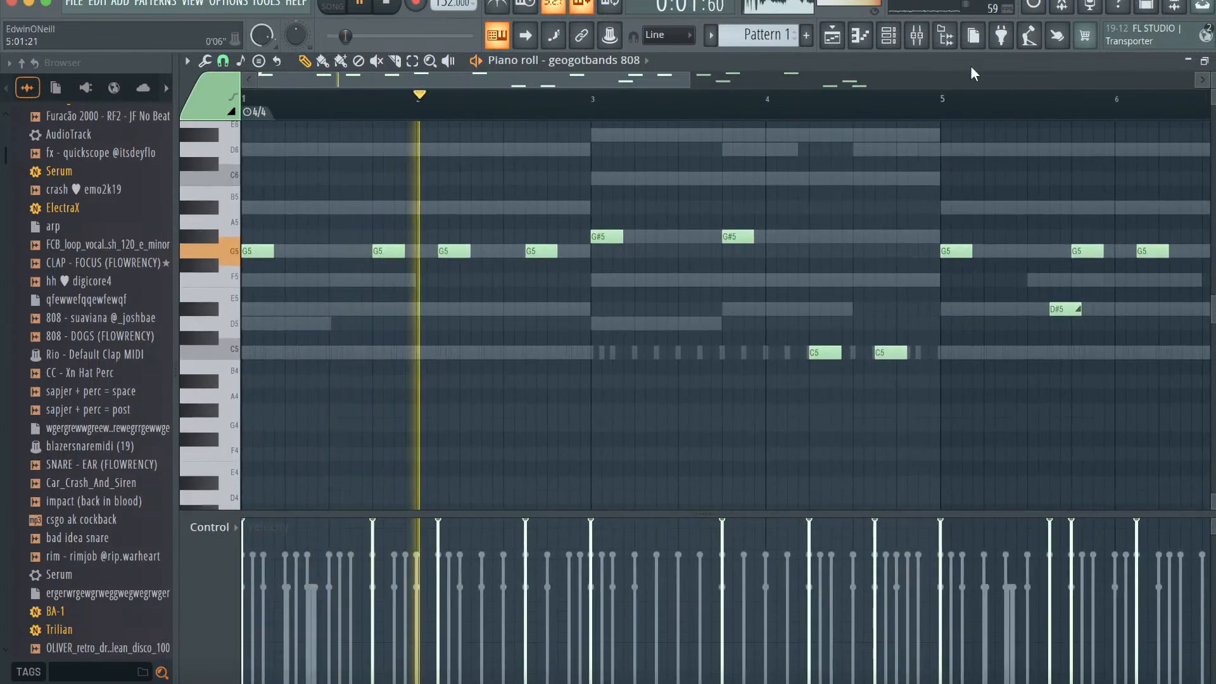
# - Switch to Splice, add FCB_loop_vocal_chop_wet_flash_120_e_minor to playlist Track 2 at bar 1, and open the clip's channel settings
pyautogui.click(893, 38)
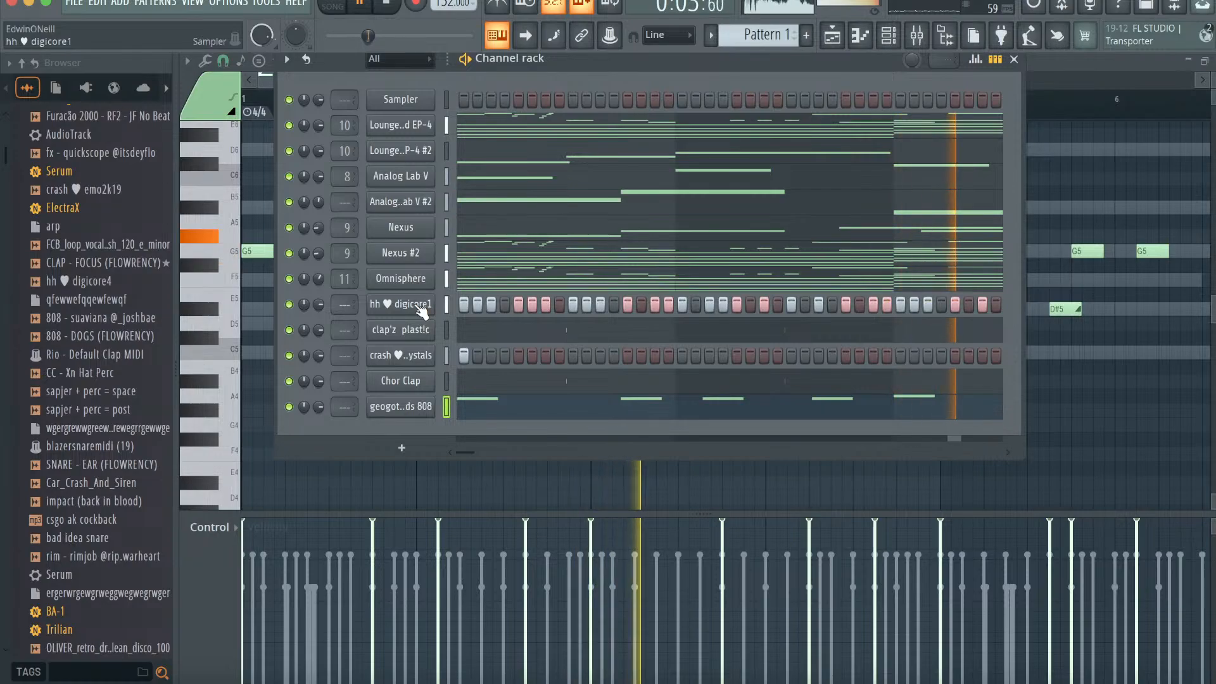
pyautogui.click(841, 35)
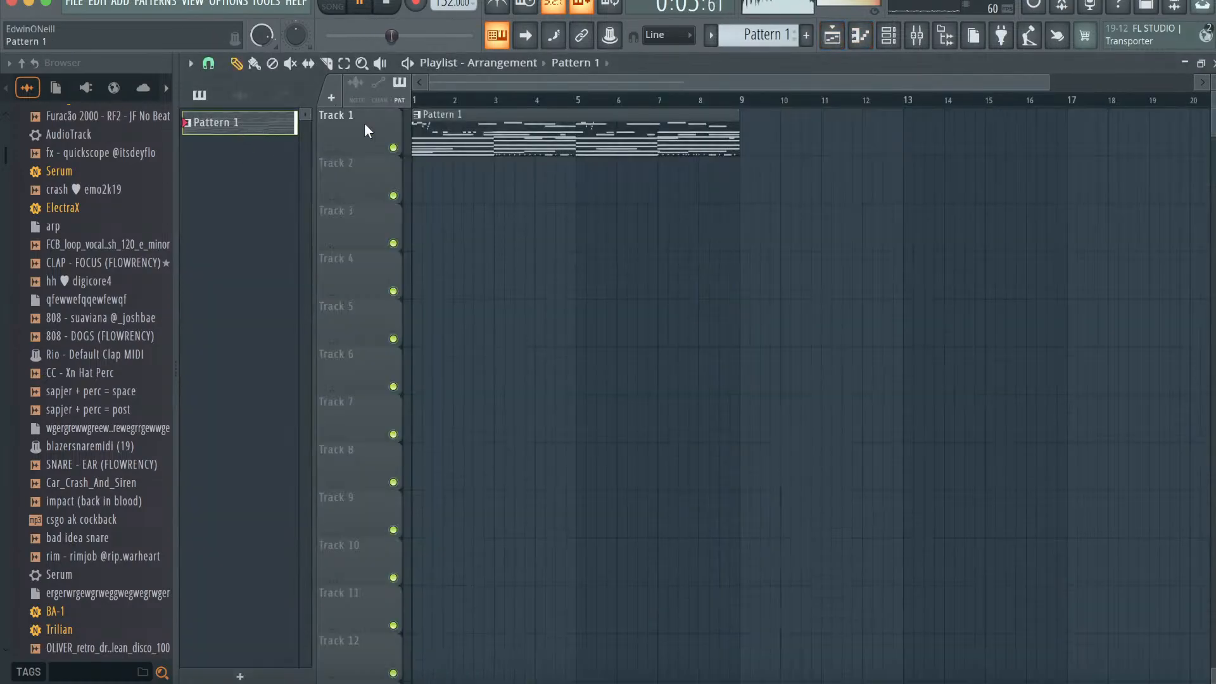
pyautogui.click(723, 681)
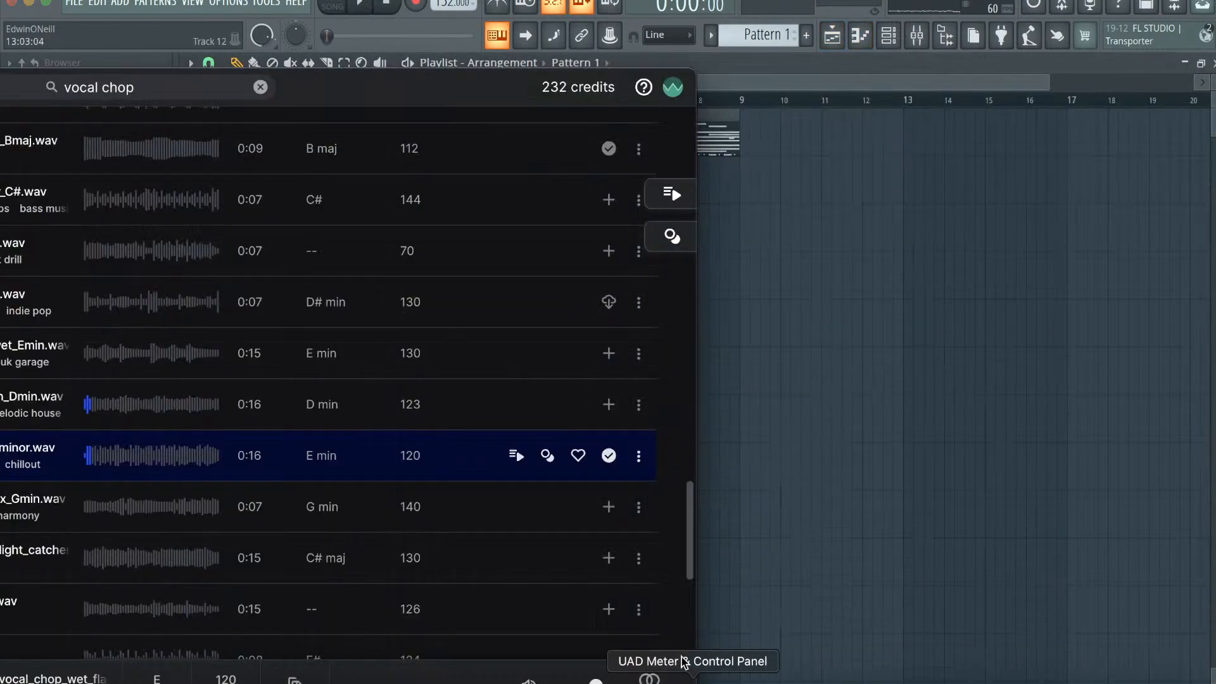
pyautogui.moveTo(406, 101); pyautogui.dragTo(455, 38)
pyautogui.moveTo(457, 388); pyautogui.dragTo(433, 163)
pyautogui.doubleClick(434, 163)
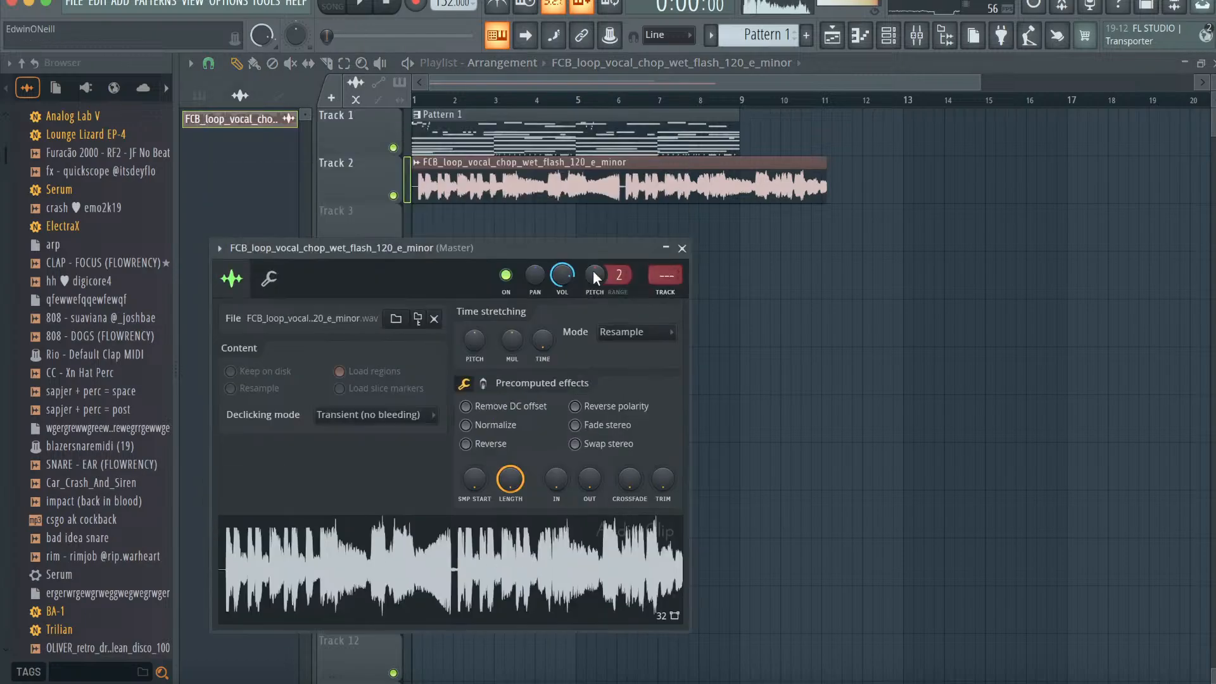
# - Stretch the vocal chop clip on Track 2 to end at bar 9 with a pitch shift of +800 cents
pyautogui.moveTo(548, 421); pyautogui.dragTo(548, 443)
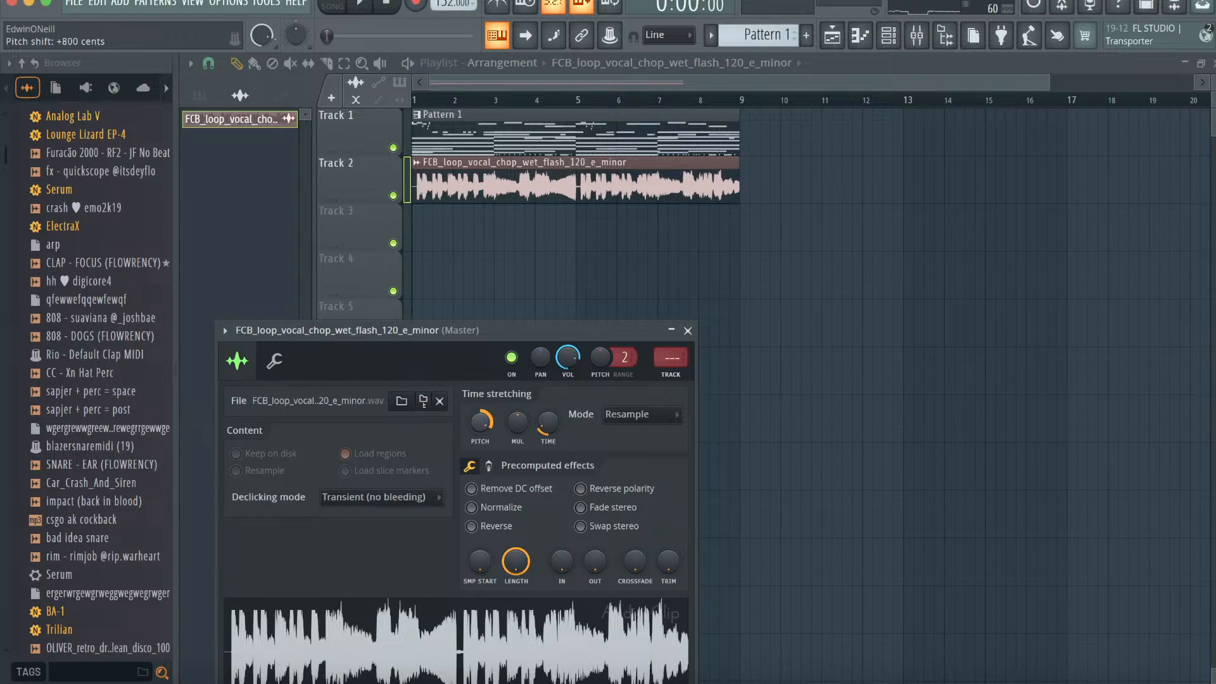
pyautogui.press('space')
pyautogui.click(499, 100)
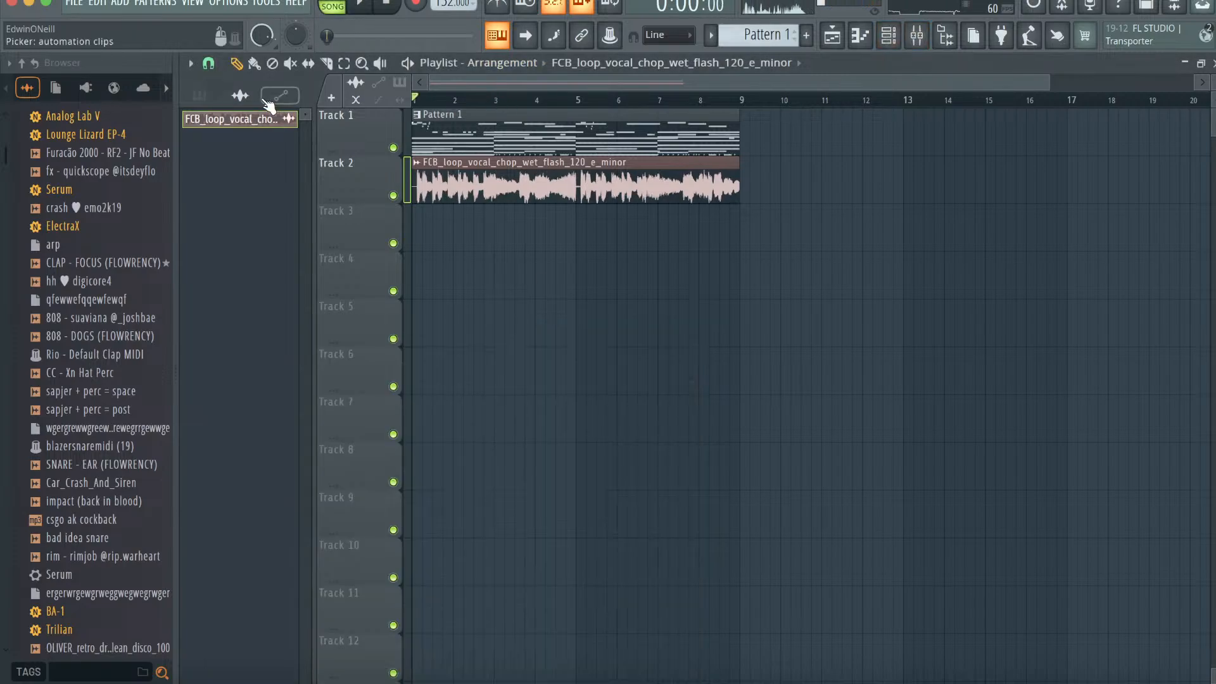
# - Route the FCB_loop_vocal_chop_wet_flash_120_e_minor channel to mixer Insert 5
pyautogui.click(905, 40)
pyautogui.rightClick(444, 254)
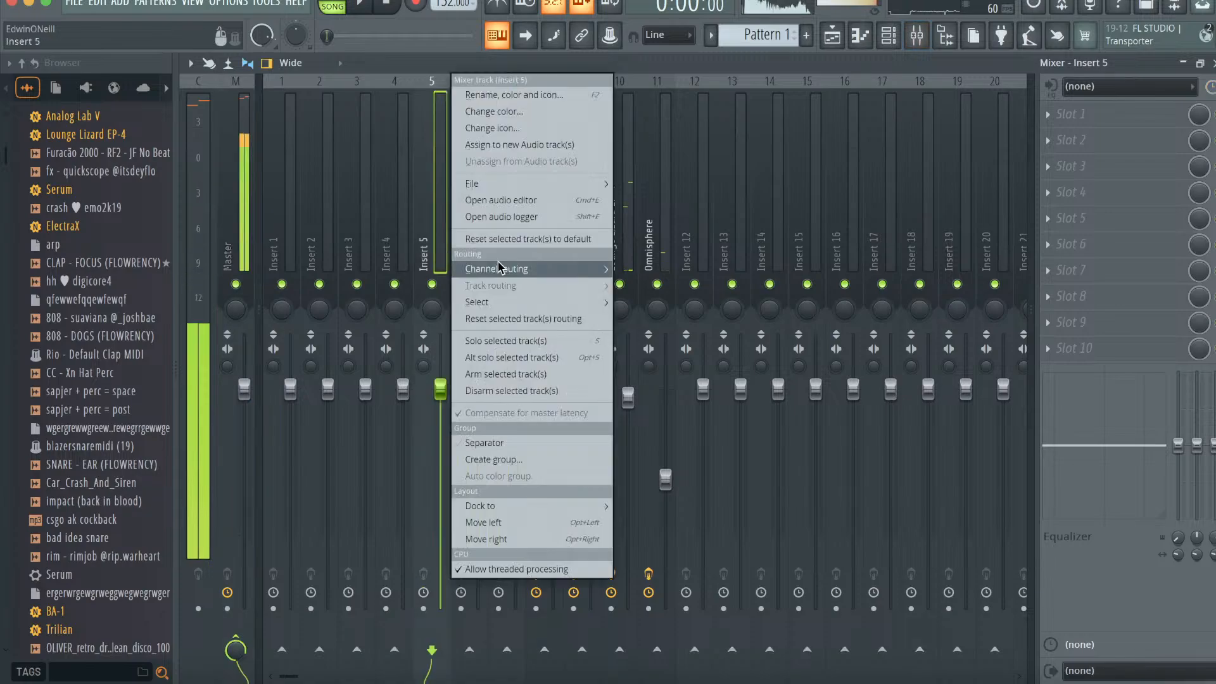
pyautogui.moveTo(498, 262)
pyautogui.click(722, 263)
# - Add Gross Beat with the DRILL GROSS preset to slot 5 of Insert 5, and cut its EQ low band by 18 at about 212 Hz
pyautogui.click(1172, 252)
pyautogui.click(931, 295)
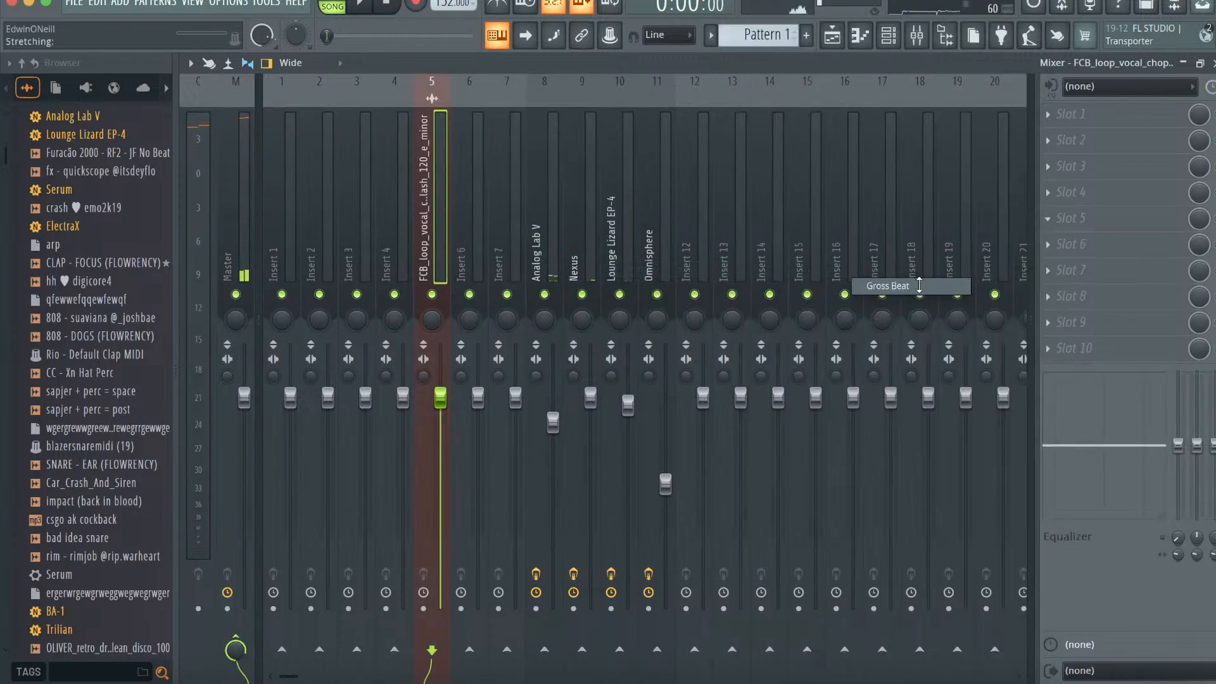
pyautogui.click(816, 103)
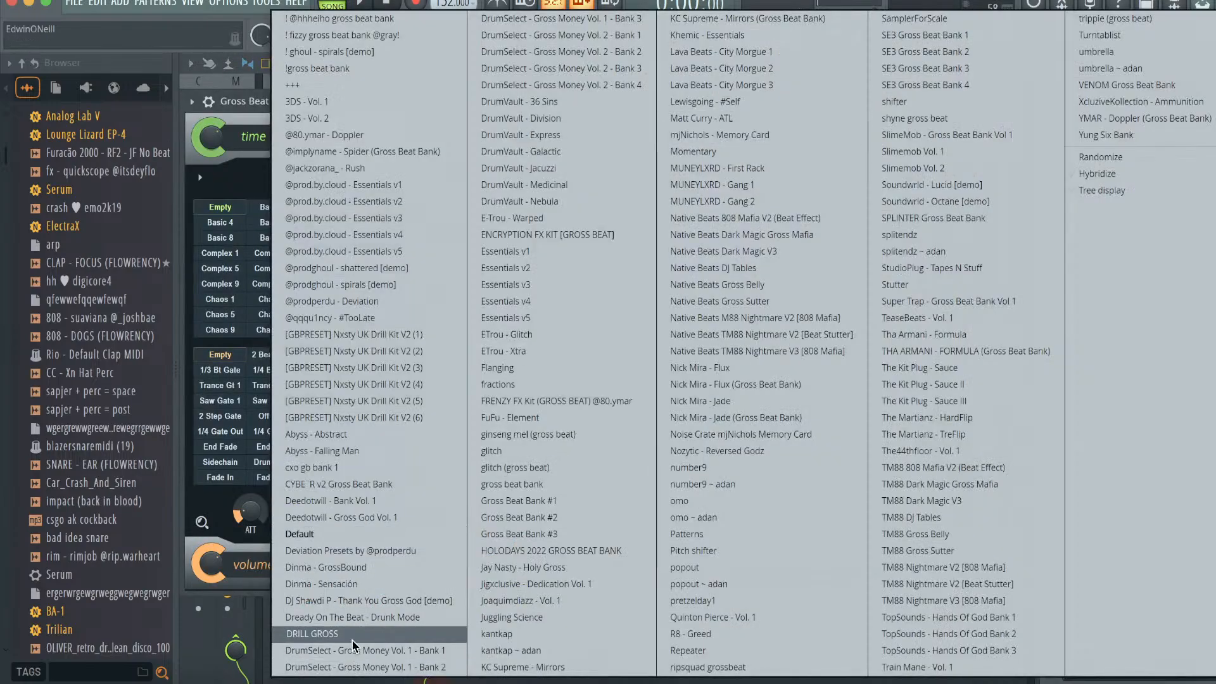
pyautogui.click(329, 633)
pyautogui.moveTo(1102, 447); pyautogui.dragTo(1081, 506)
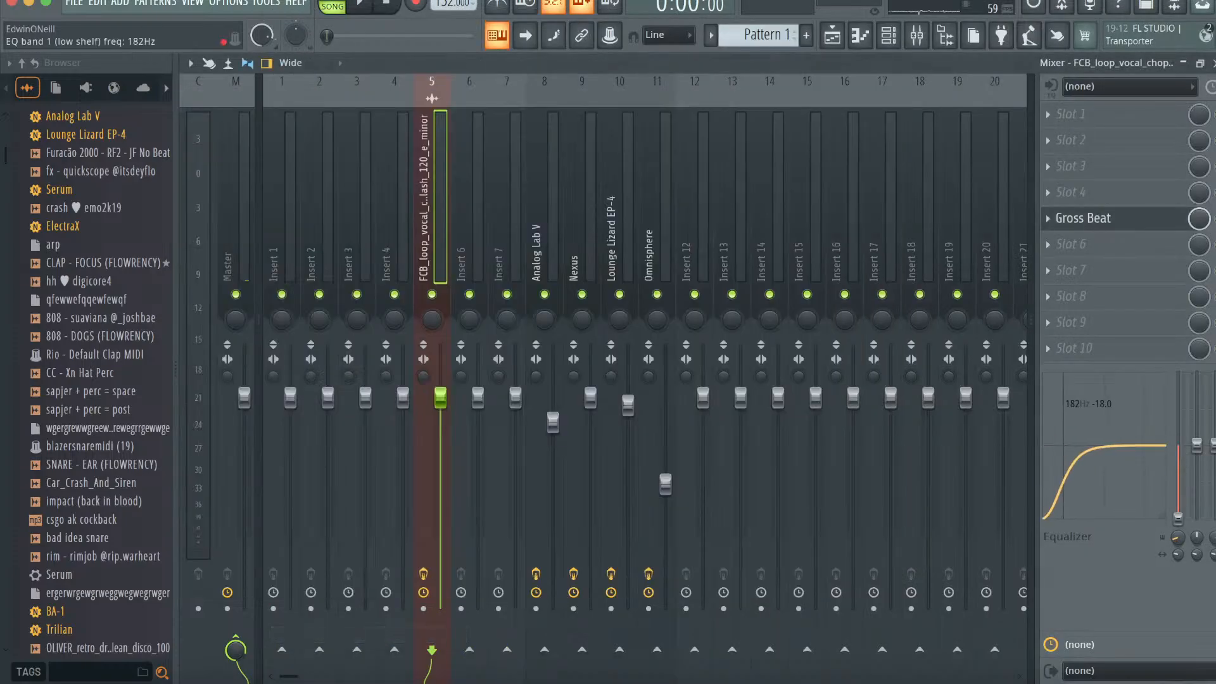
# - Add the AU version of Spaced Out to slot 7 of Insert 5 and lower the insert's fader to about -7.7 dB (68%)
pyautogui.click(1085, 304)
pyautogui.click(751, 11)
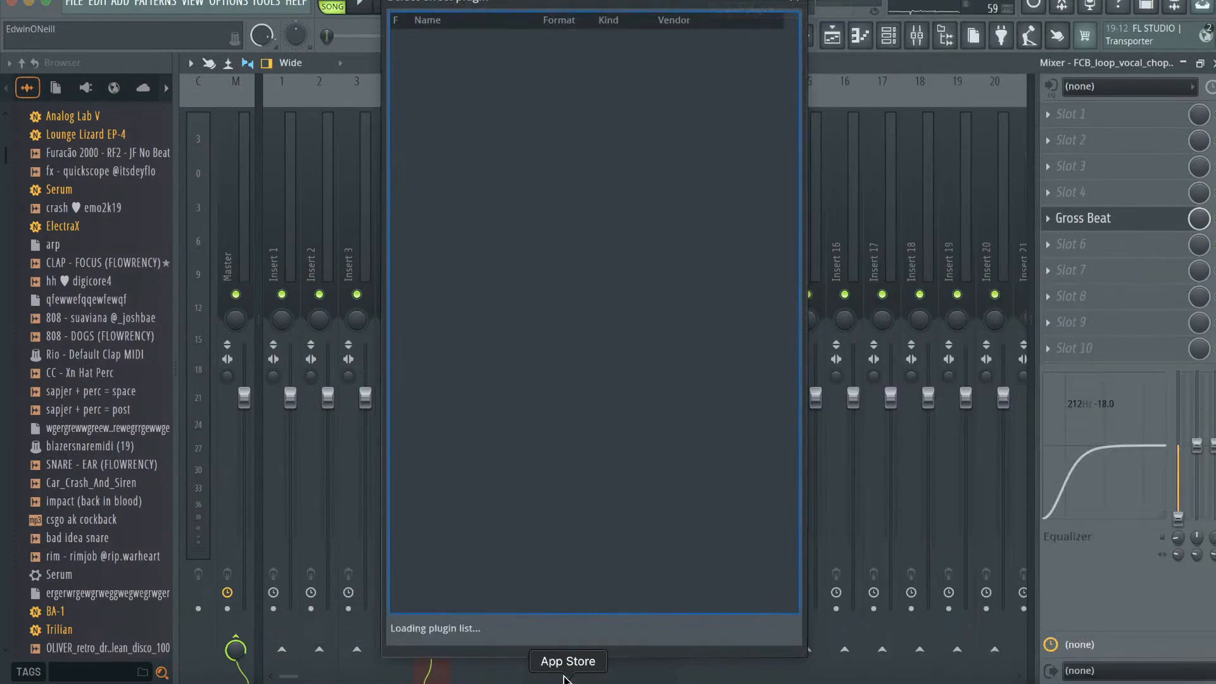
pyautogui.click(567, 633)
pyautogui.write('s')
pyautogui.write('pa')
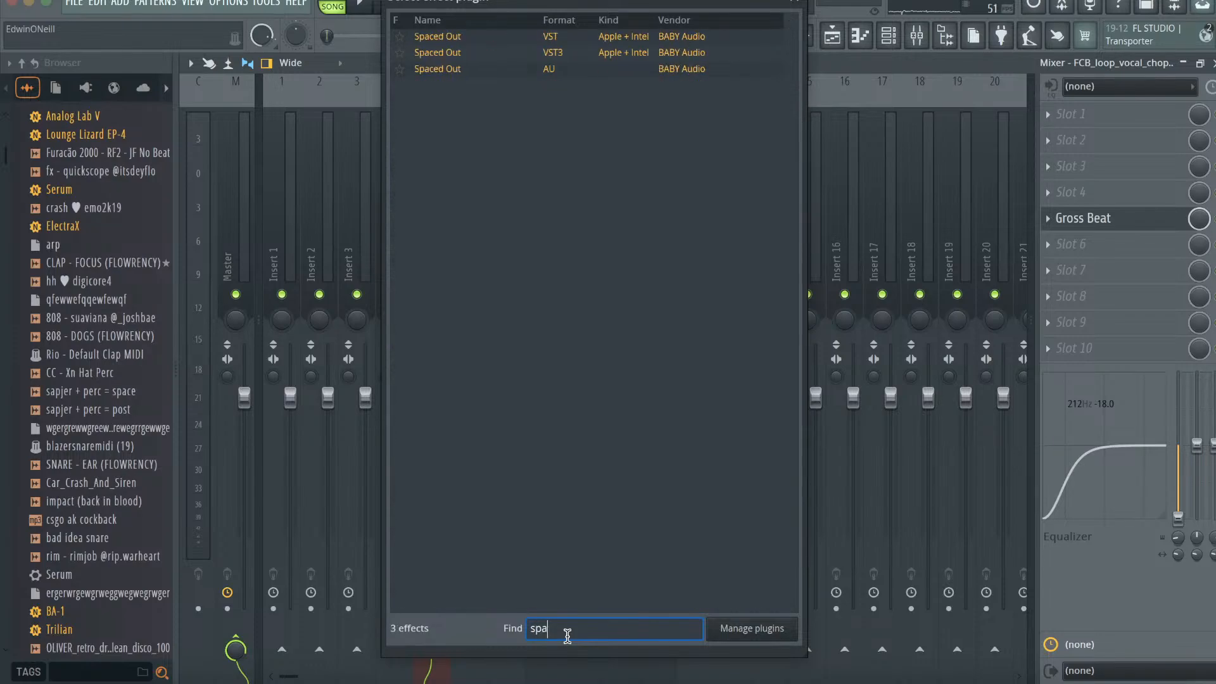
pyautogui.doubleClick(447, 71)
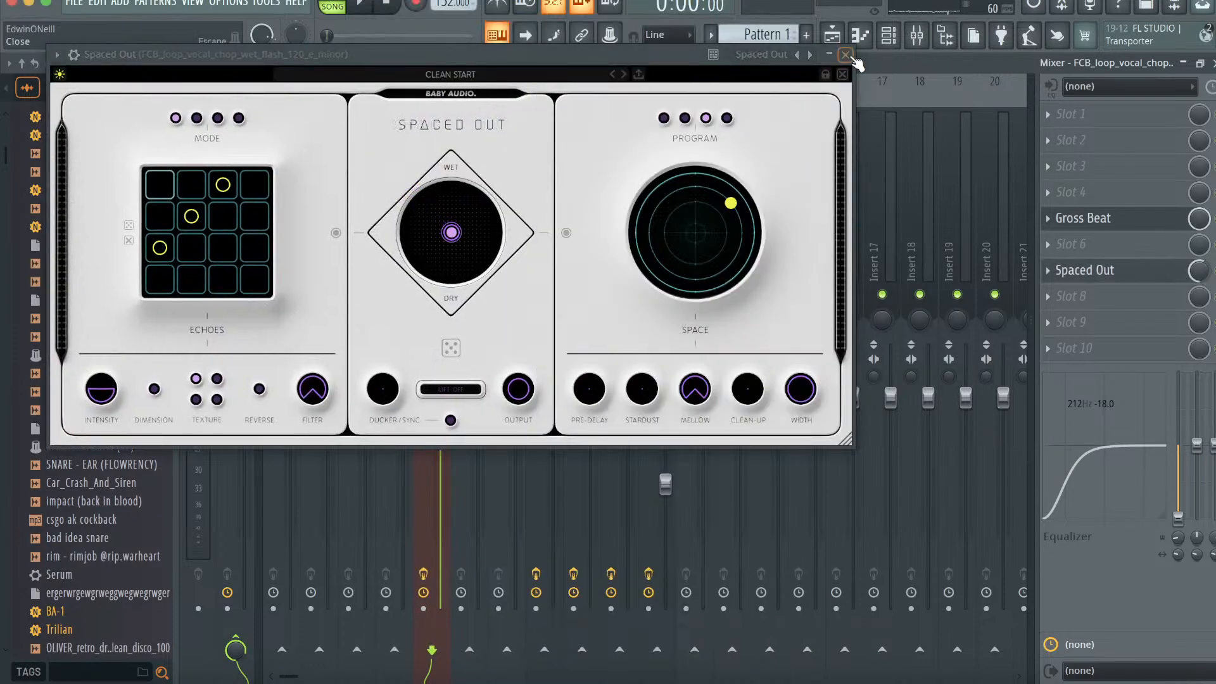
pyautogui.click(845, 55)
pyautogui.press('space')
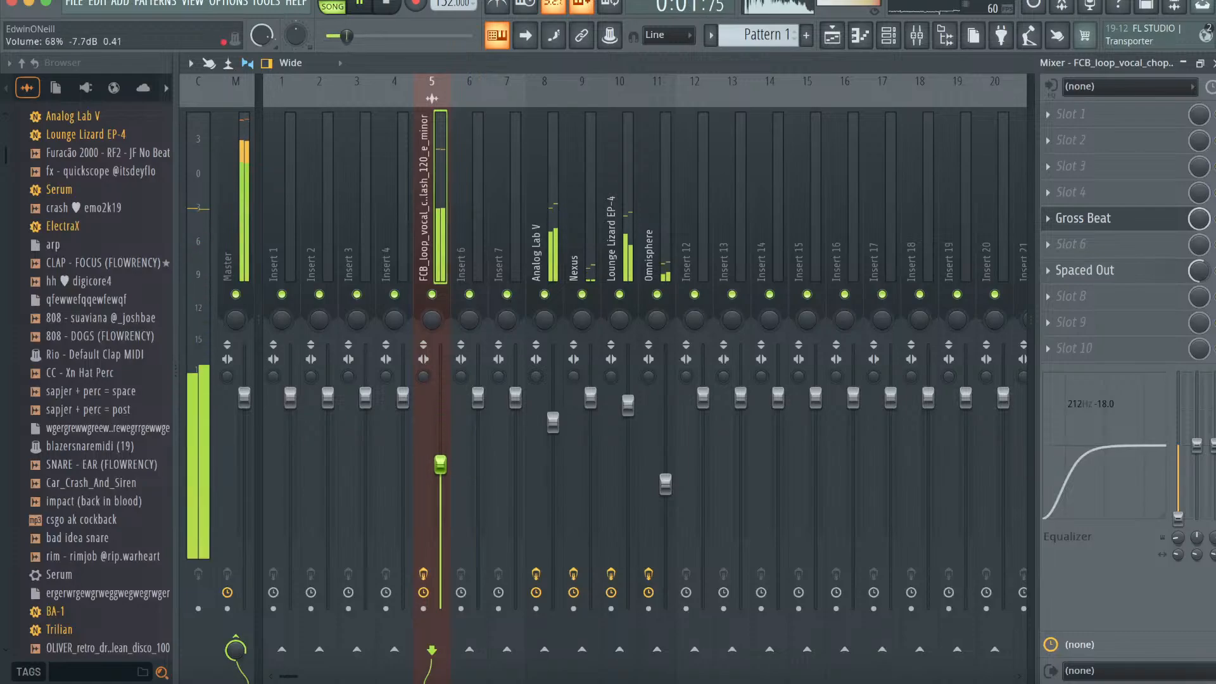
# - Split Pattern 1 into separate patterns by channel and delete the original pattern clip from playlist Track 1
pyautogui.click(824, 39)
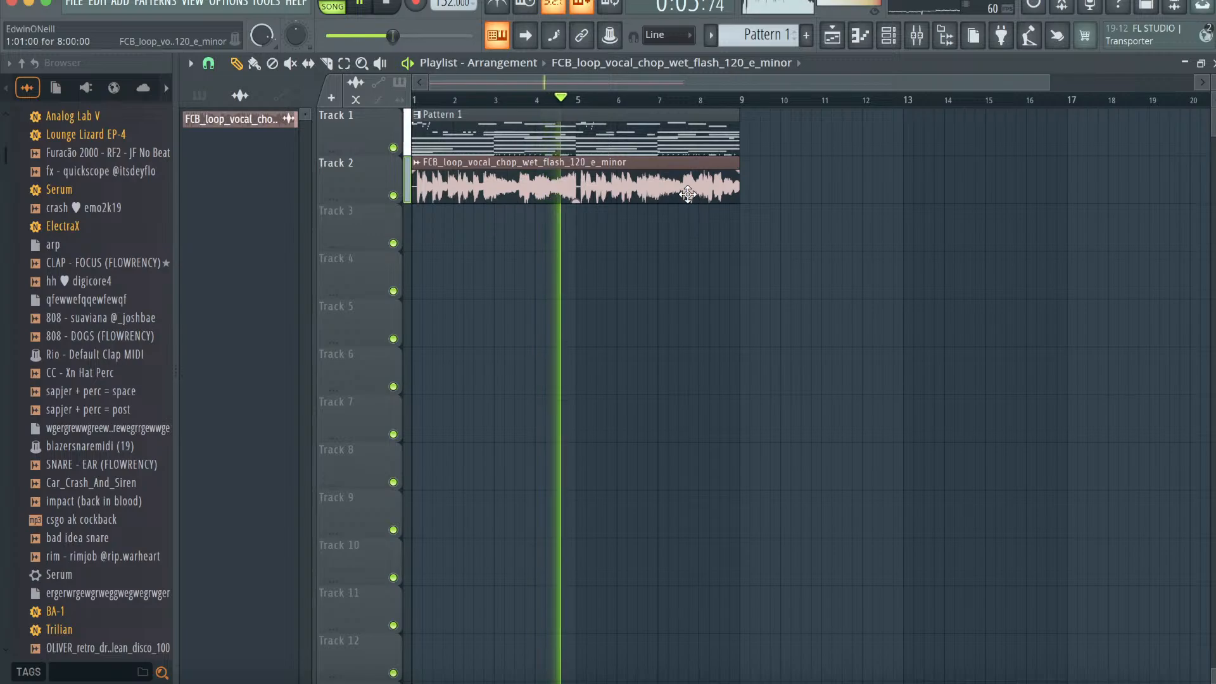
pyautogui.click(199, 95)
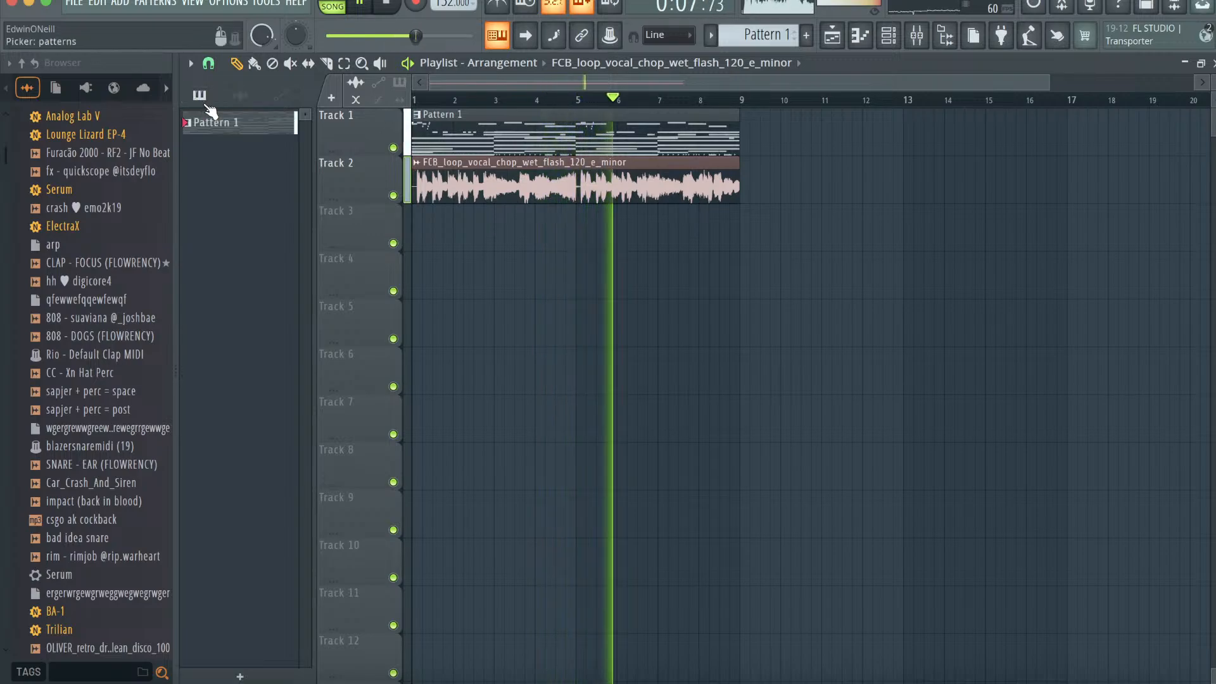
pyautogui.rightClick(227, 119)
pyautogui.click(335, 401)
pyautogui.rightClick(545, 134)
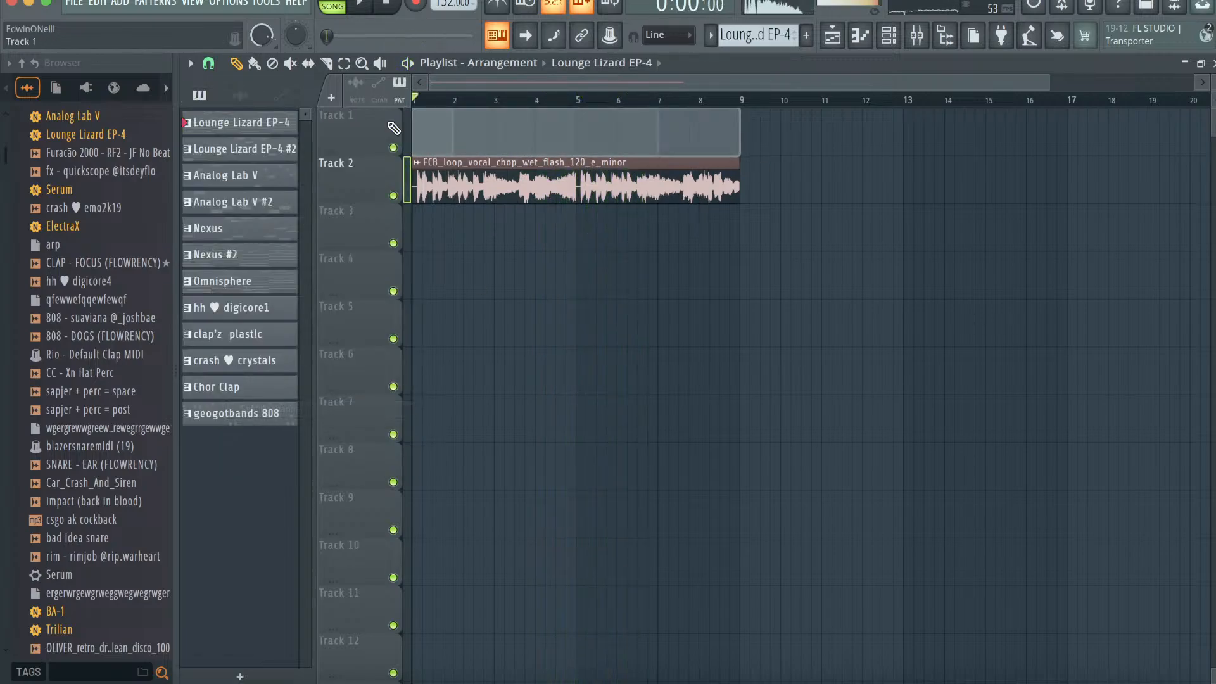
# - Transpose the Lounge Lizard, Analog Lab V, Nexus, Omnisphere and geogotbands 808 patterns down 2 semitones, and check the 808 notes in the piano roll
pyautogui.click(232, 123)
pyautogui.keyDown('shift'); pyautogui.click(225, 292); pyautogui.keyUp('shift')
pyautogui.keyDown('ctrl'); pyautogui.click(223, 413); pyautogui.keyUp('ctrl')
pyautogui.rightClick(223, 416)
pyautogui.click(279, 485)
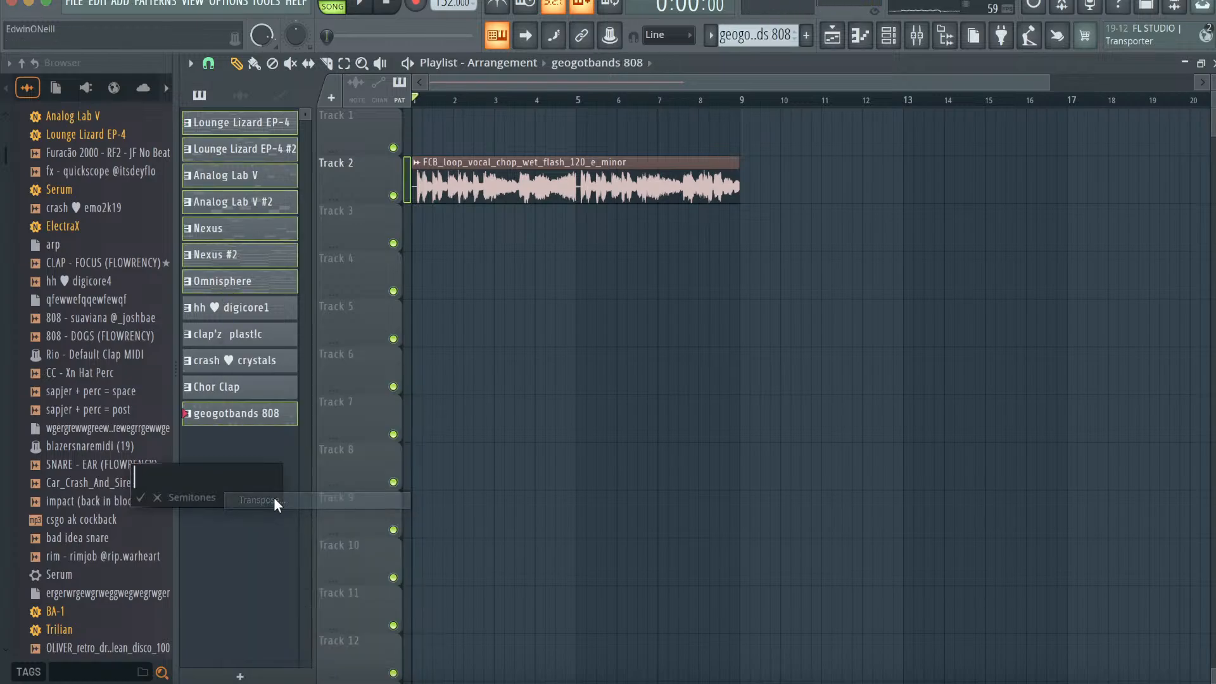
pyautogui.press('Escape')
pyautogui.doubleClick(252, 413)
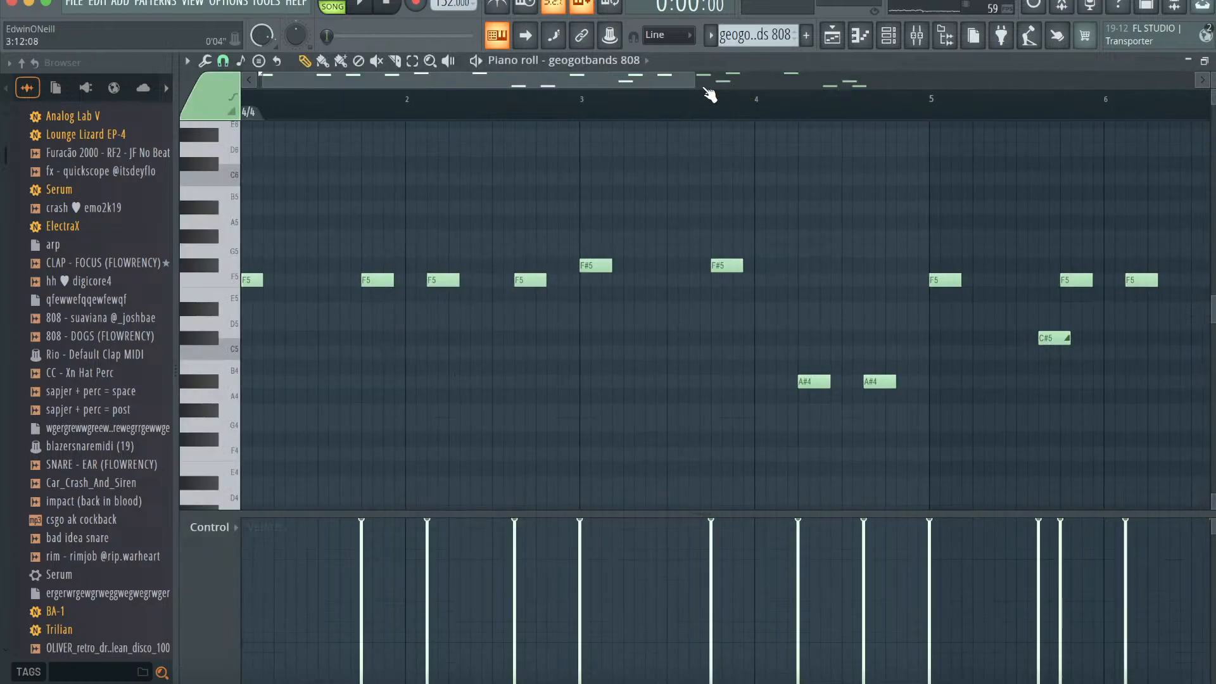
pyautogui.moveTo(706, 82); pyautogui.dragTo(1063, 108)
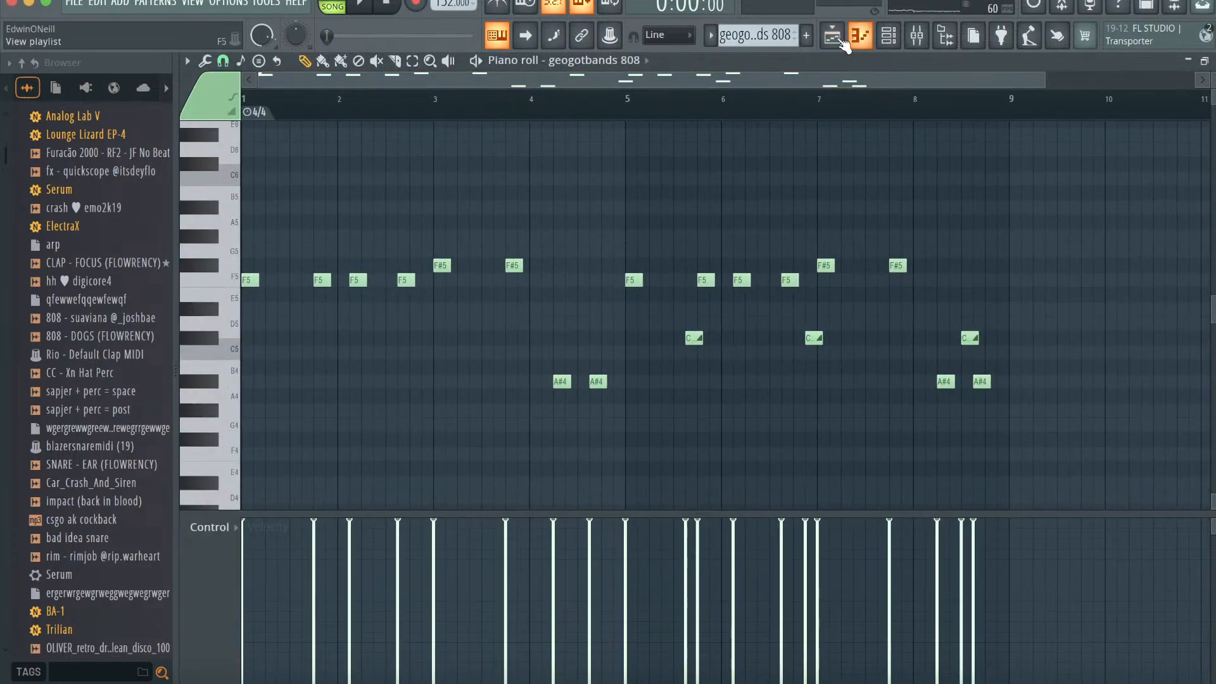
pyautogui.click(853, 42)
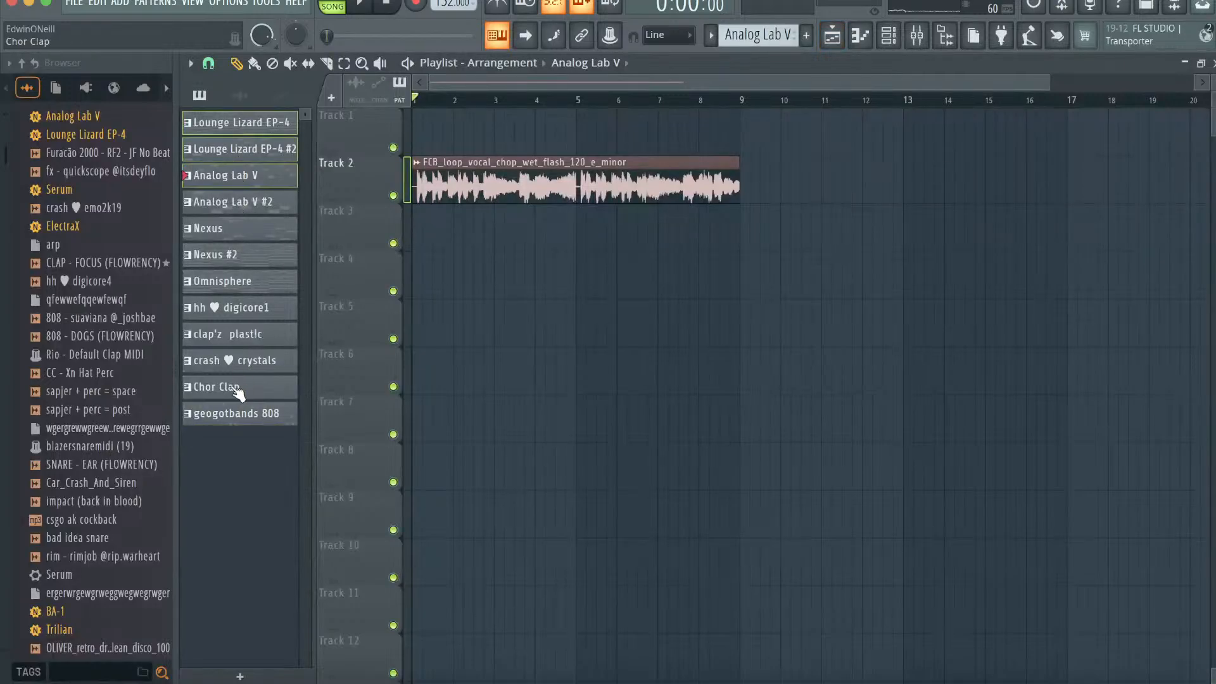
# - Place both Lounge Lizard patterns, Analog Lab V, the drum patterns and the geogotbands 808 on Tracks 3 to 10 at bar 1, and play the arrangement
pyautogui.keyDown('ctrl'); pyautogui.click(233, 310); pyautogui.keyUp('ctrl')
pyautogui.moveTo(233, 310); pyautogui.dragTo(424, 232)
pyautogui.press('space')
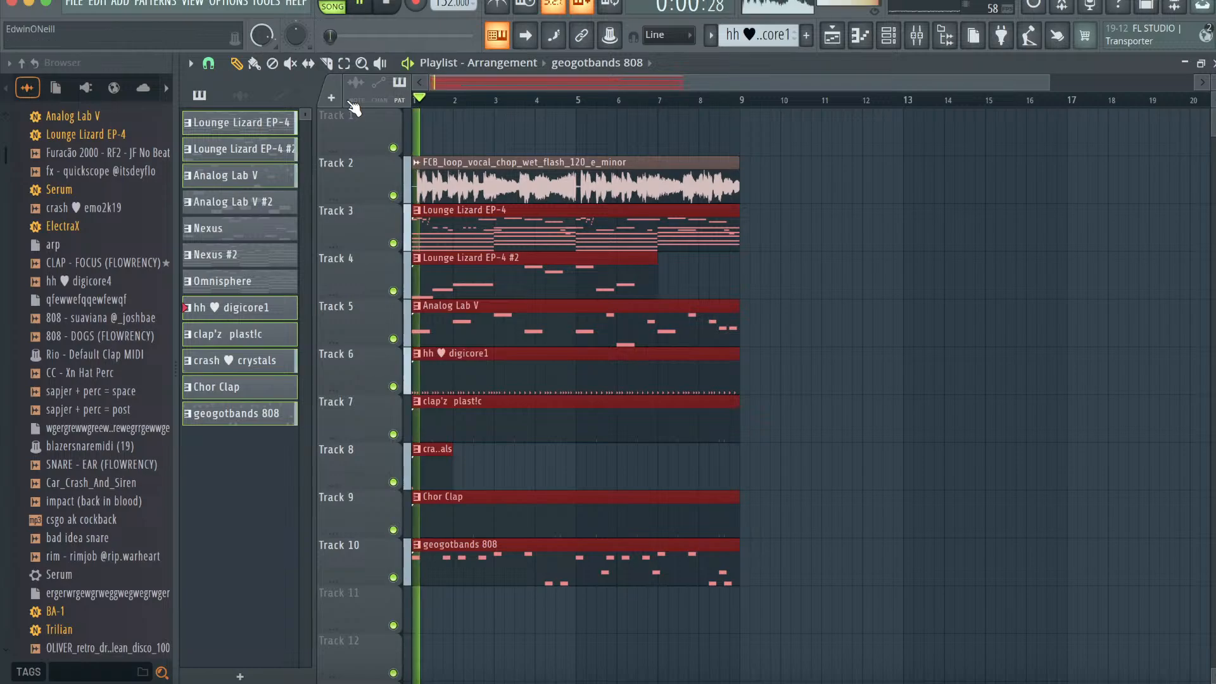
pyautogui.moveTo(1051, 77); pyautogui.dragTo(763, 106)
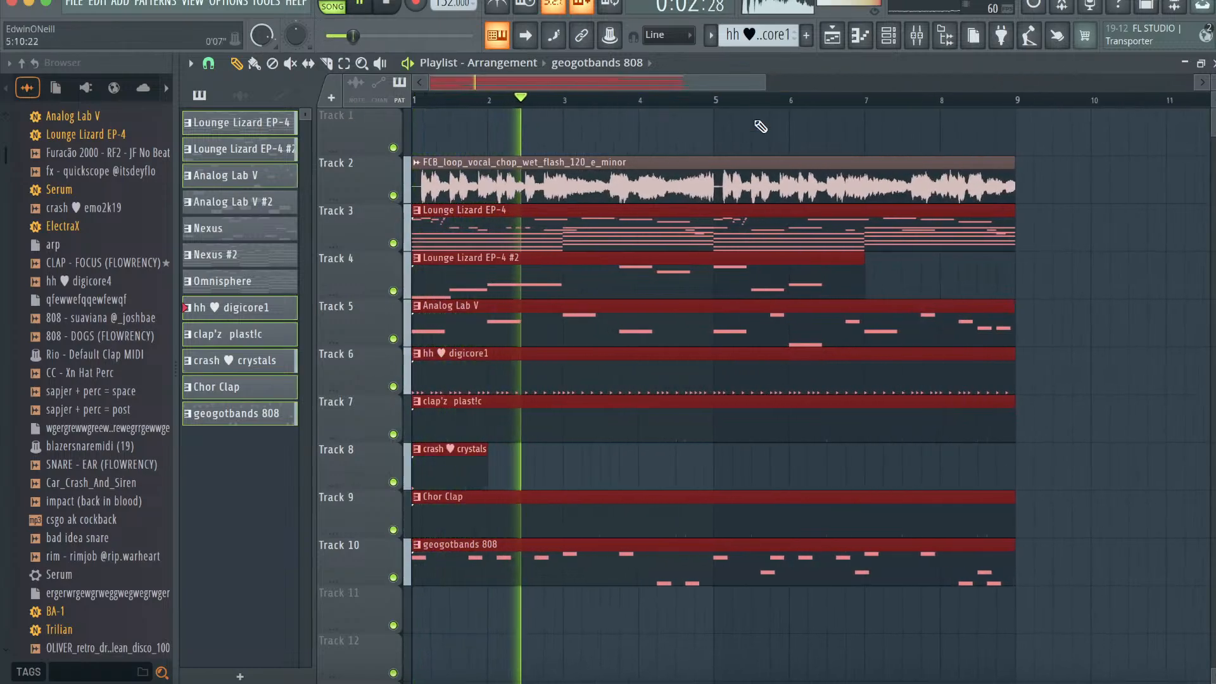
pyautogui.press('space')
# - Check the transposed 808 notes and set the vocal chop clip's time-stretching pitch shift to +600 cents
pyautogui.doubleClick(699, 178)
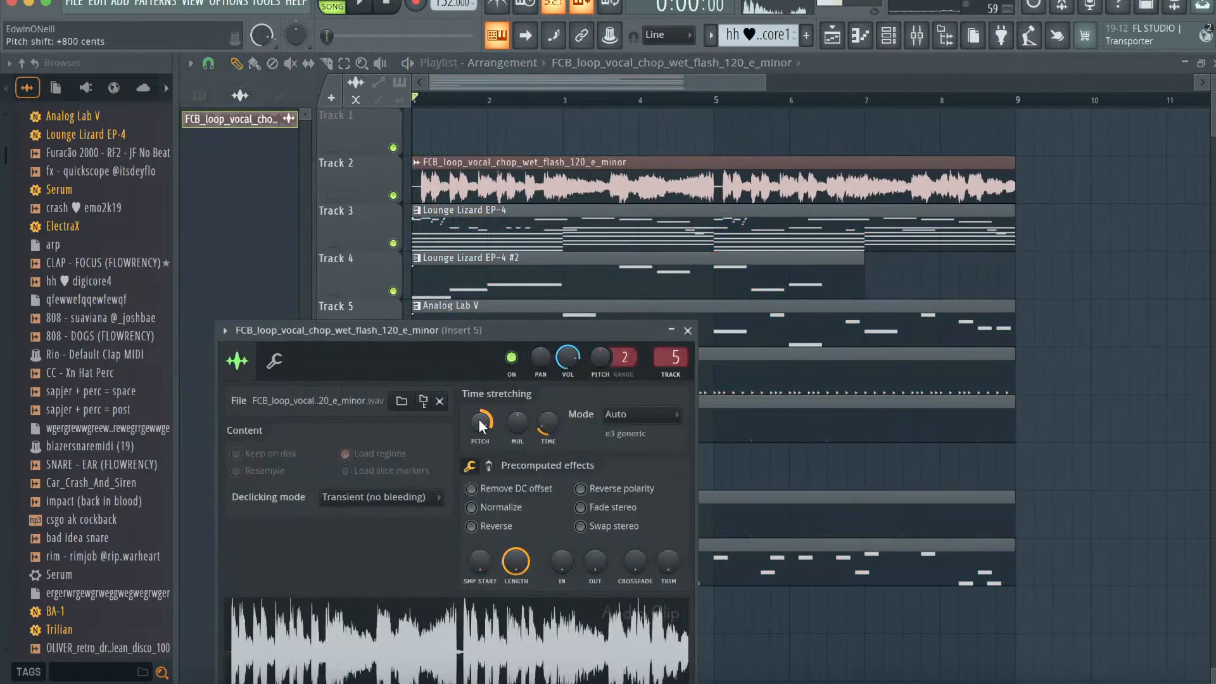
pyautogui.click(860, 40)
pyautogui.click(831, 39)
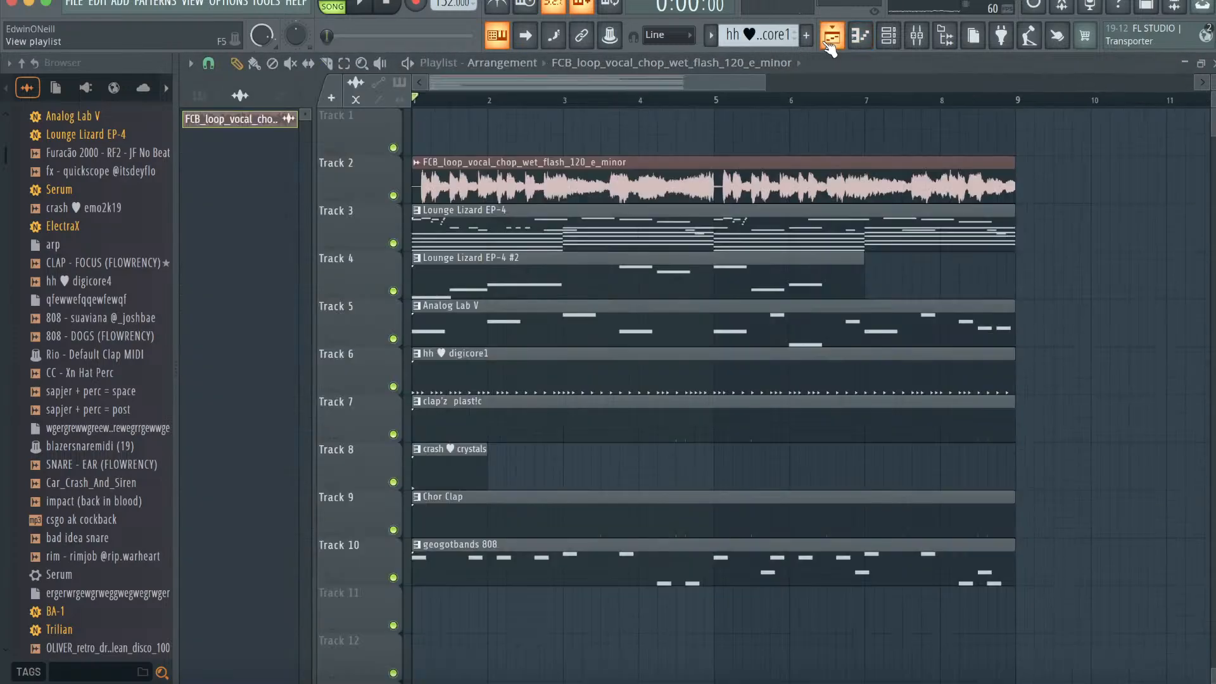
pyautogui.click(199, 97)
pyautogui.doubleClick(248, 415)
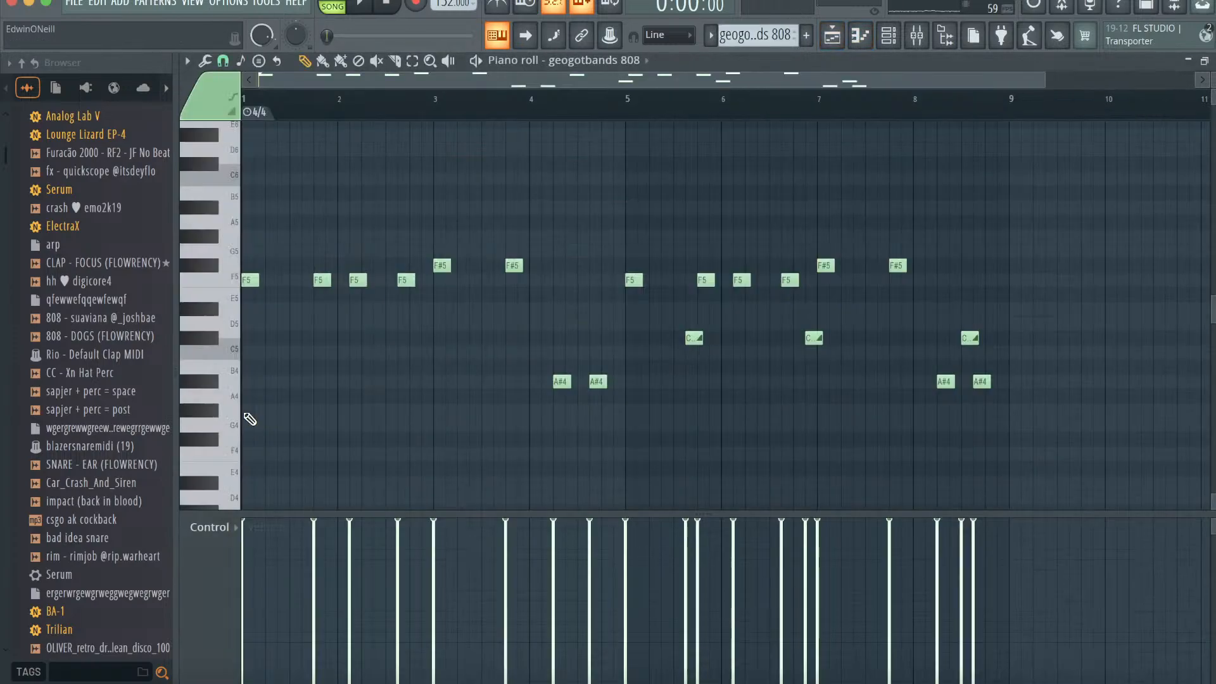
pyautogui.press('F5')
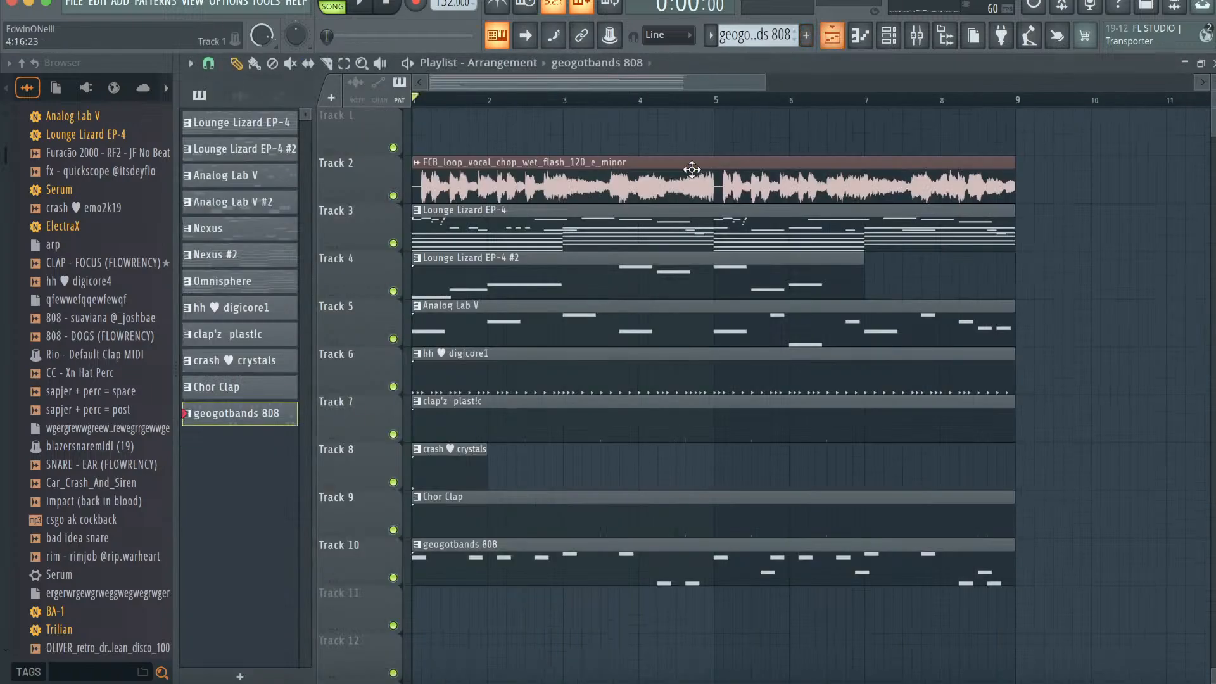
pyautogui.doubleClick(629, 200)
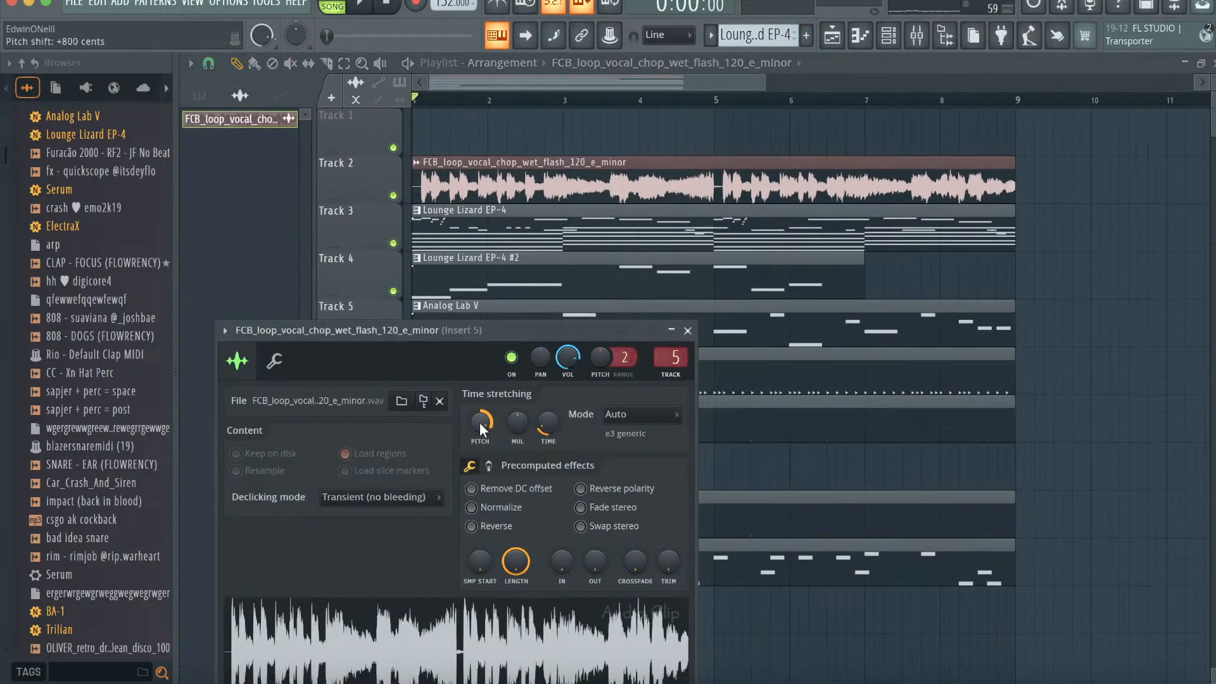
pyautogui.moveTo(480, 422); pyautogui.dragTo(480, 450)
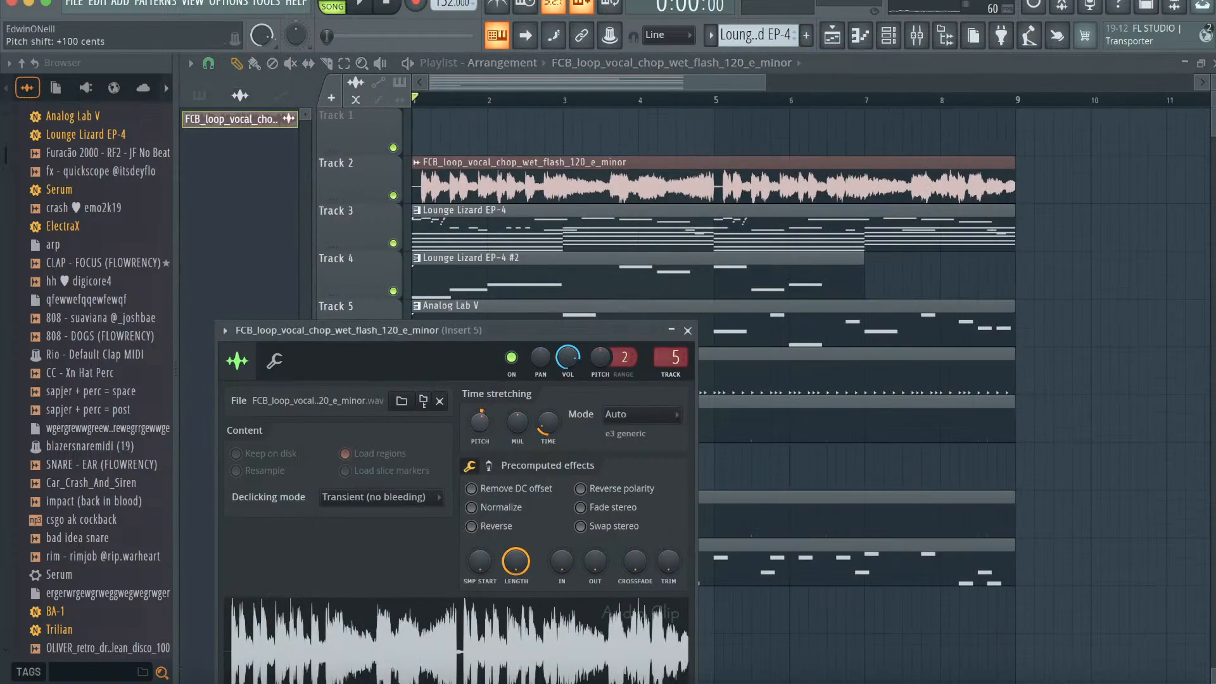
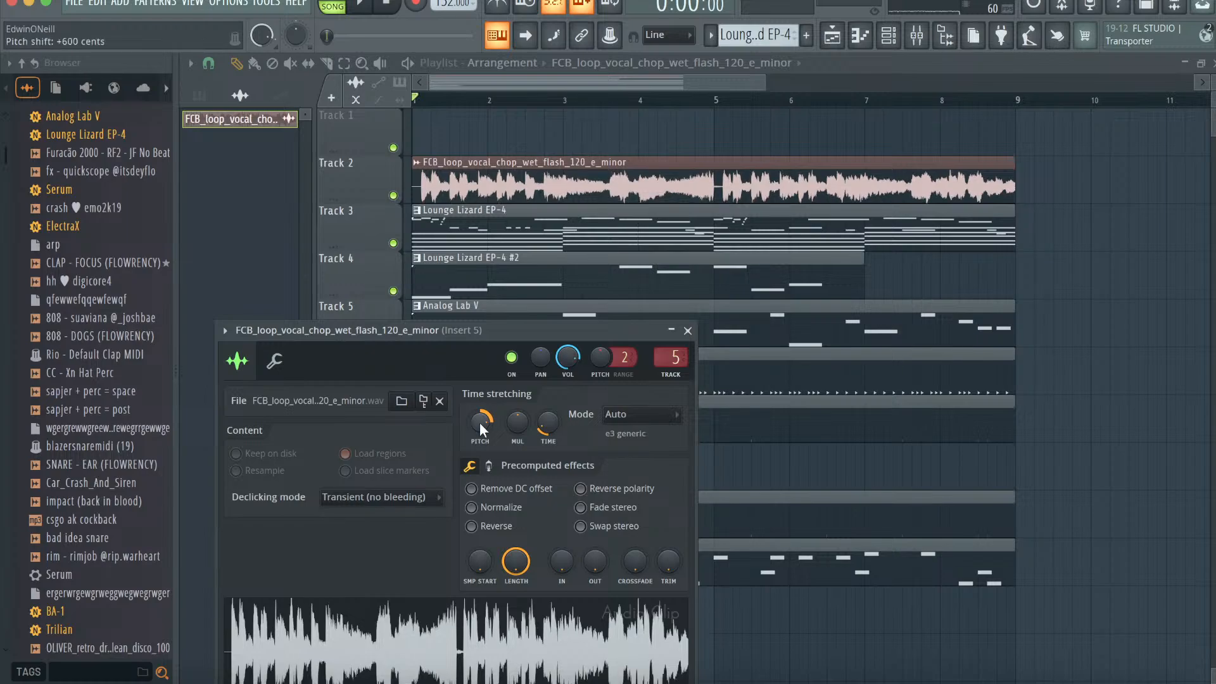
pyautogui.click(687, 330)
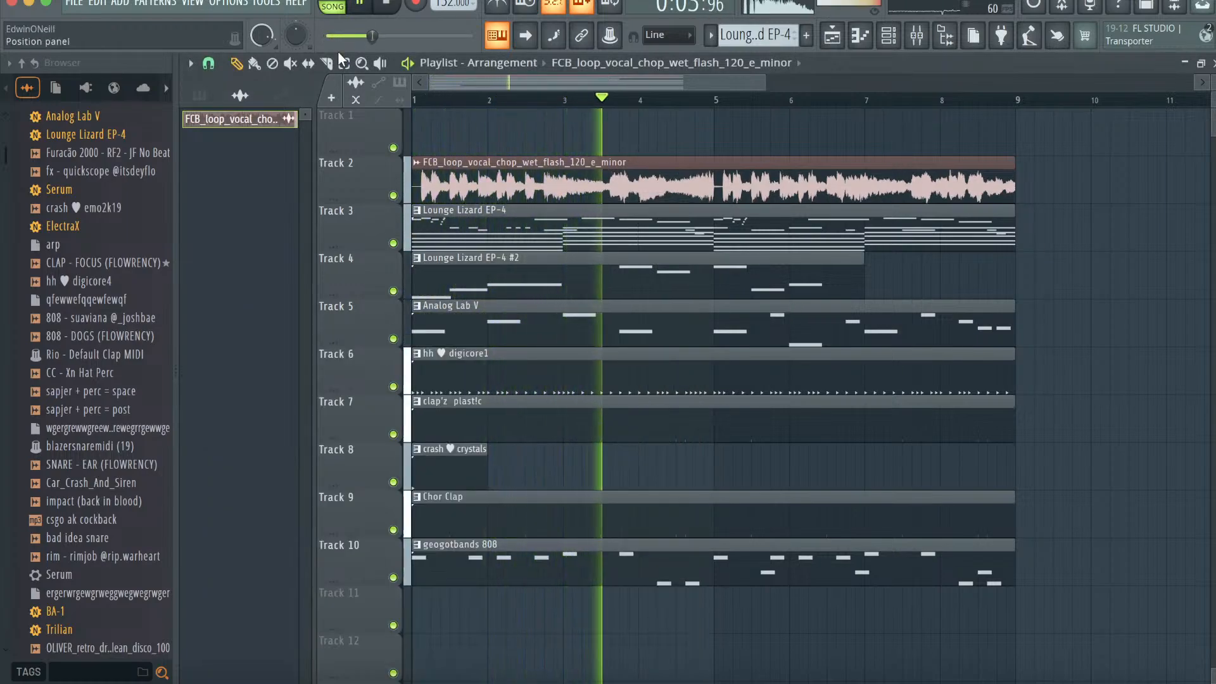
# - Duplicate all the eight-bar clips on Tracks 2 to 10 so that the copies start at bar 9
pyautogui.moveTo(763, 80); pyautogui.dragTo(1146, 81)
pyautogui.moveTo(665, 629); pyautogui.dragTo(386, 164)
pyautogui.hotkey('ctrl', 'b')
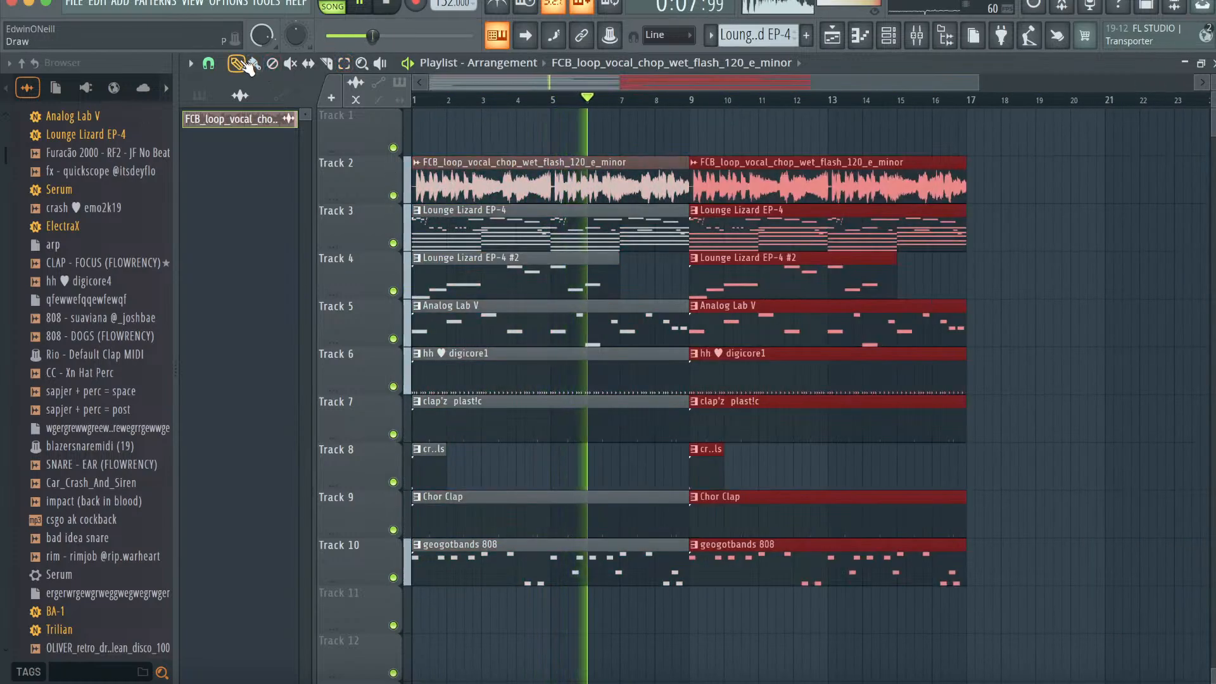
# - Try the Noise Crate mjNichols Memory Card preset with the TonyHawk time slot in the vocal chop's Gross Beat
pyautogui.click(916, 37)
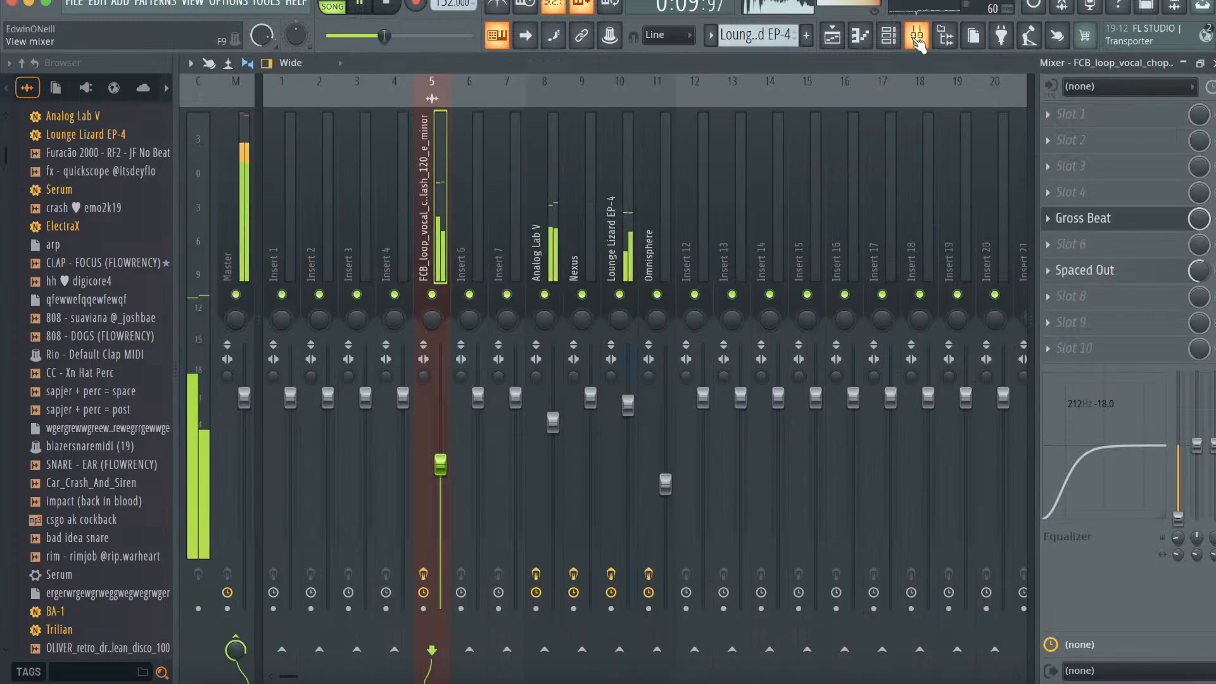
pyautogui.click(1094, 220)
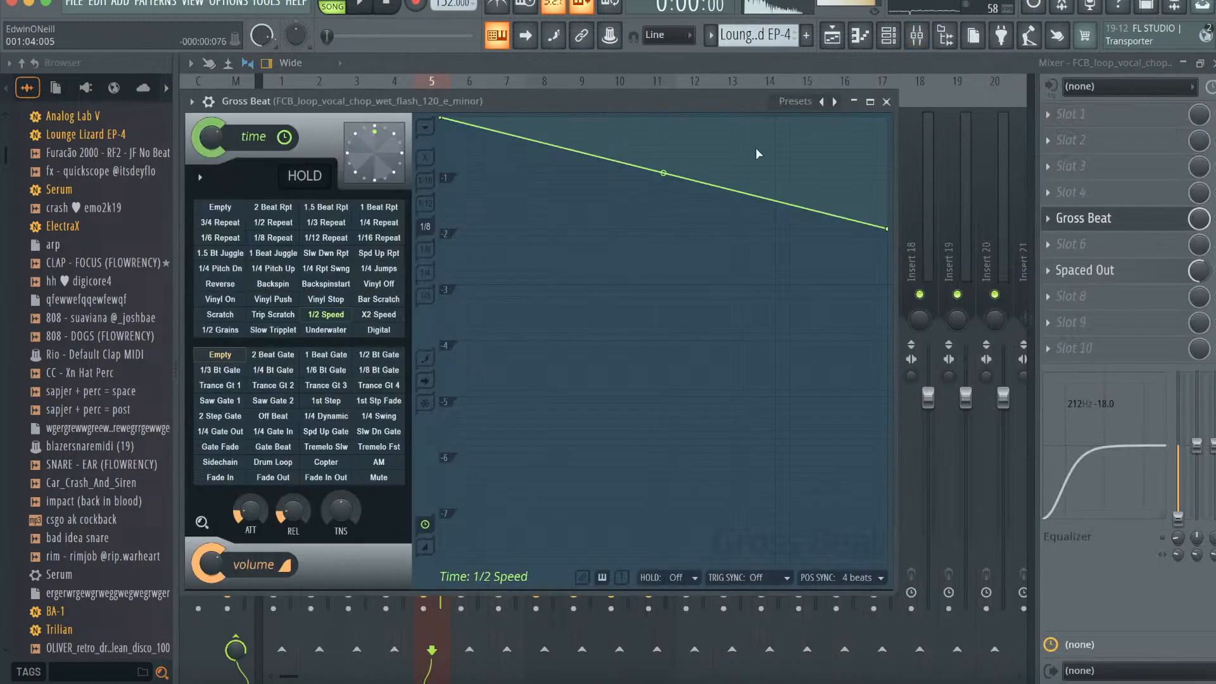
pyautogui.click(795, 106)
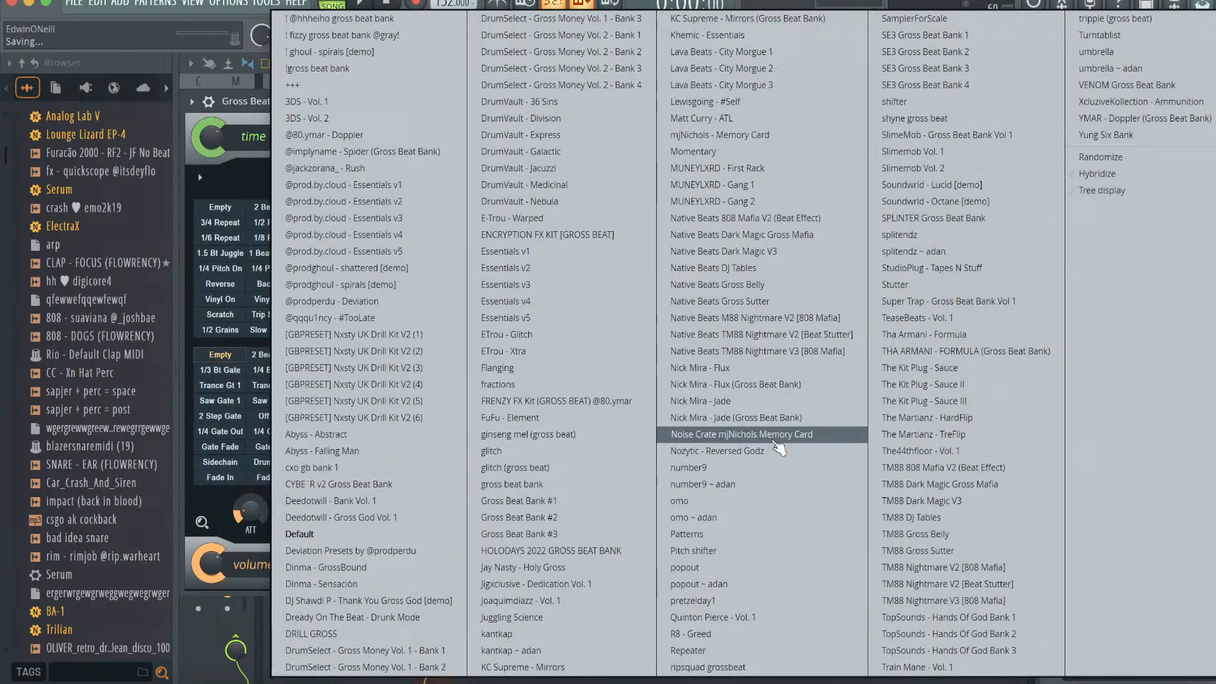
pyautogui.click(672, 435)
pyautogui.click(218, 271)
pyautogui.press('space')
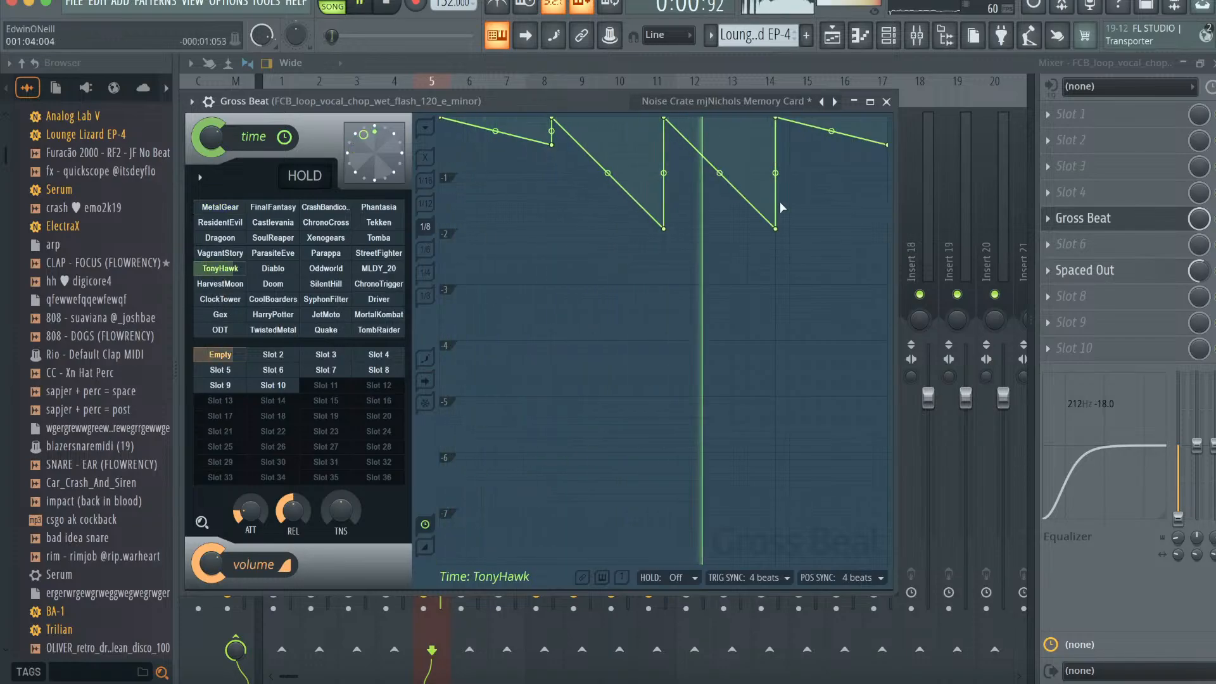
pyautogui.click(893, 112)
pyautogui.click(1087, 217)
pyautogui.press('space')
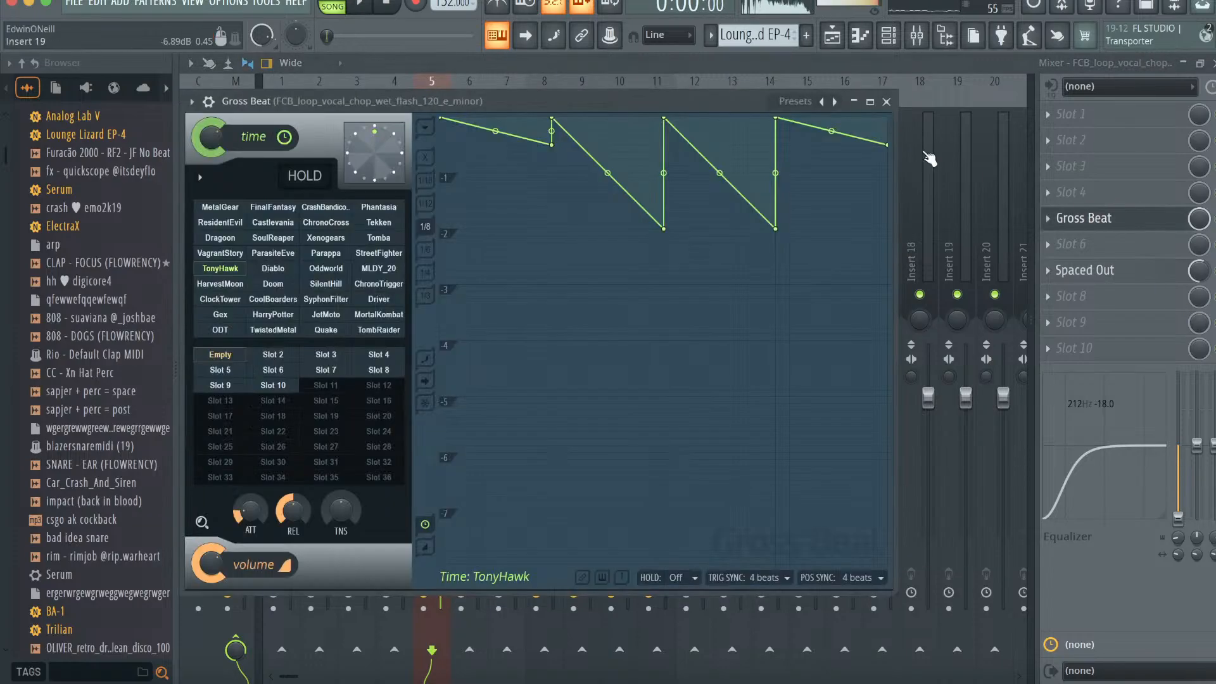
# - Load the DRILL GROSS preset back into the vocal chop's Gross Beat and play the arrangement
pyautogui.click(790, 104)
pyautogui.click(322, 631)
pyautogui.press('space')
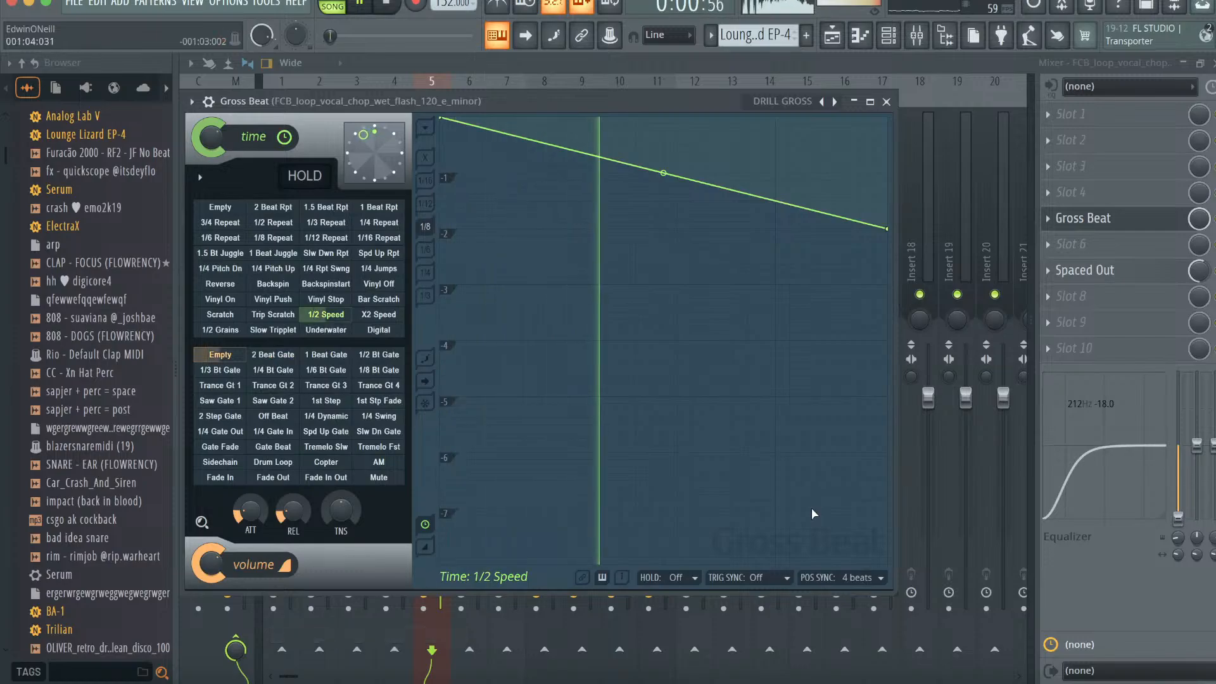
# - Add a second Gross Beat to slot 8 of the vocal chop's mixer insert
pyautogui.click(1048, 217)
pyautogui.moveTo(1068, 304)
pyautogui.click(905, 290)
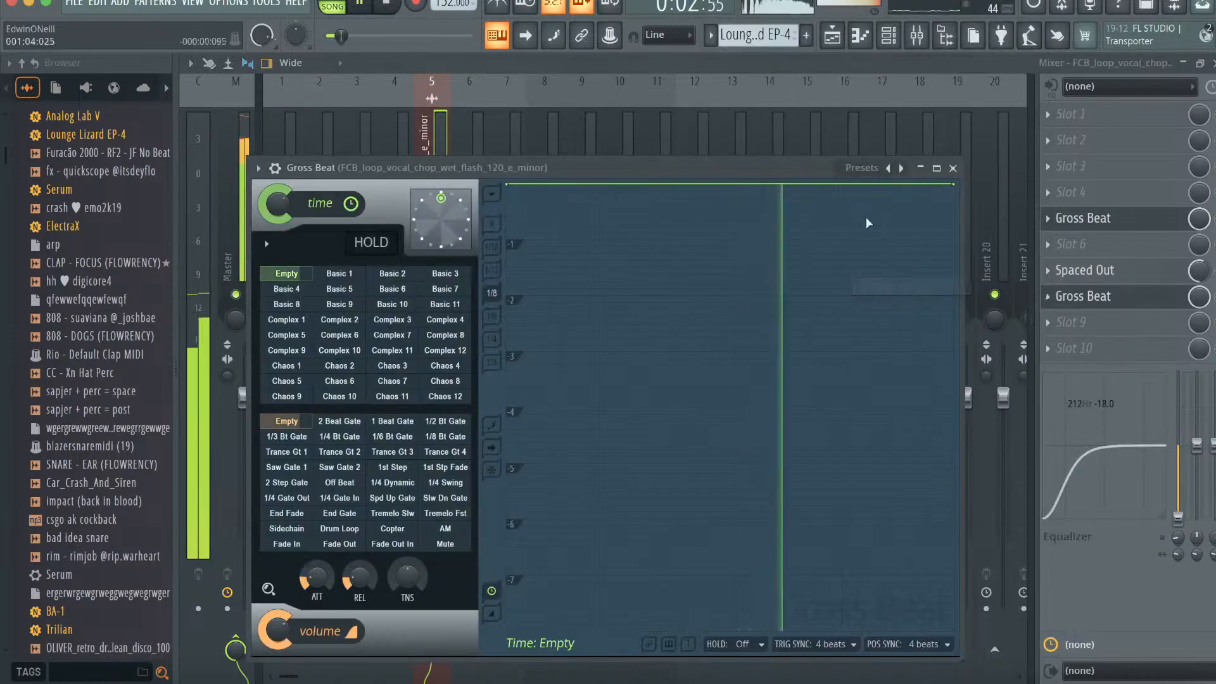
# - Load the ginseng mel (gross beat) preset in the vocal chop's second Gross Beat and return to the playlist
pyautogui.click(849, 167)
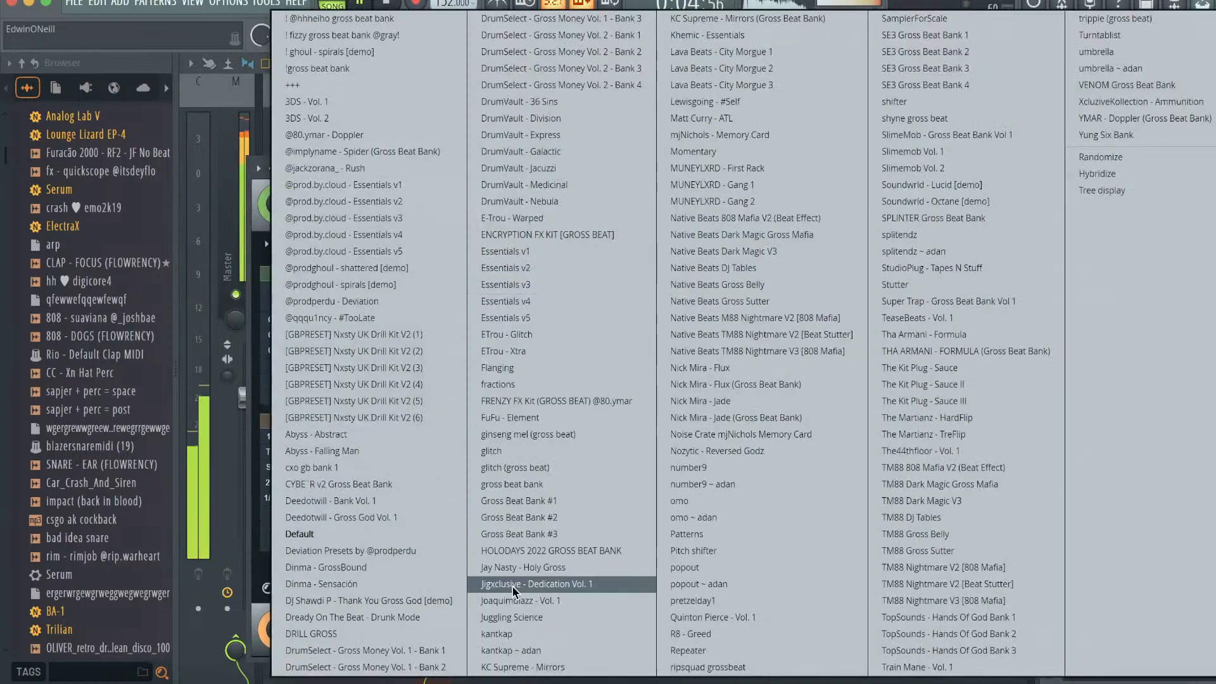
pyautogui.click(540, 437)
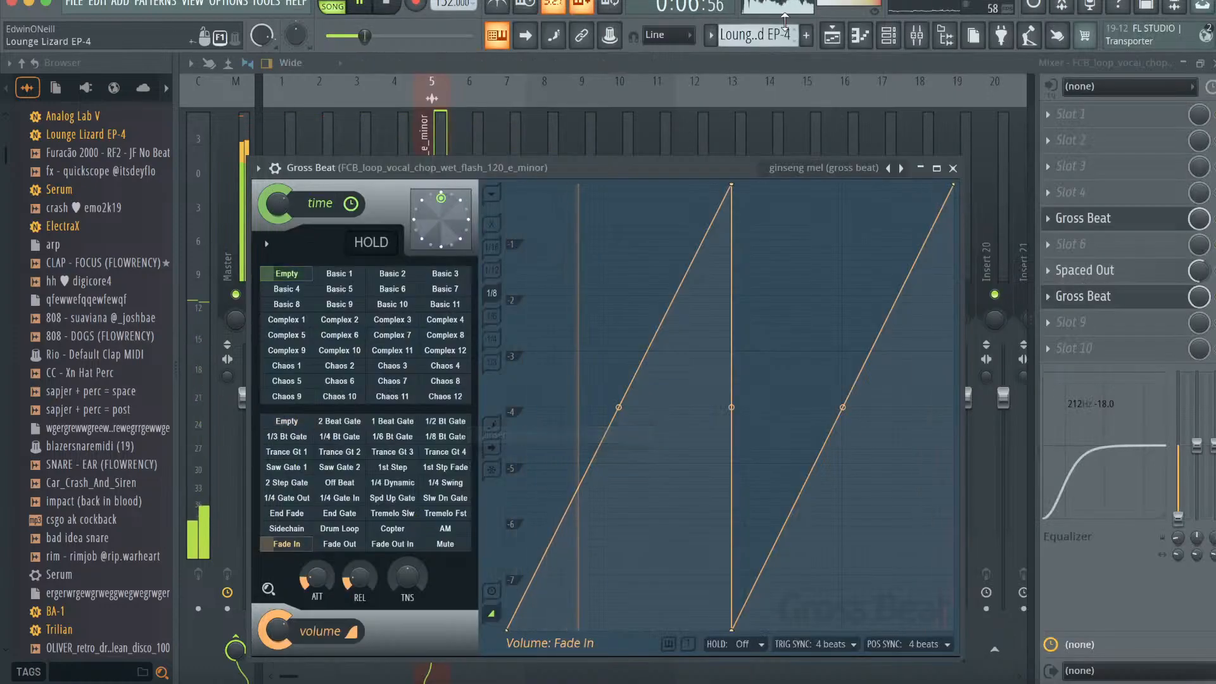
pyautogui.click(831, 37)
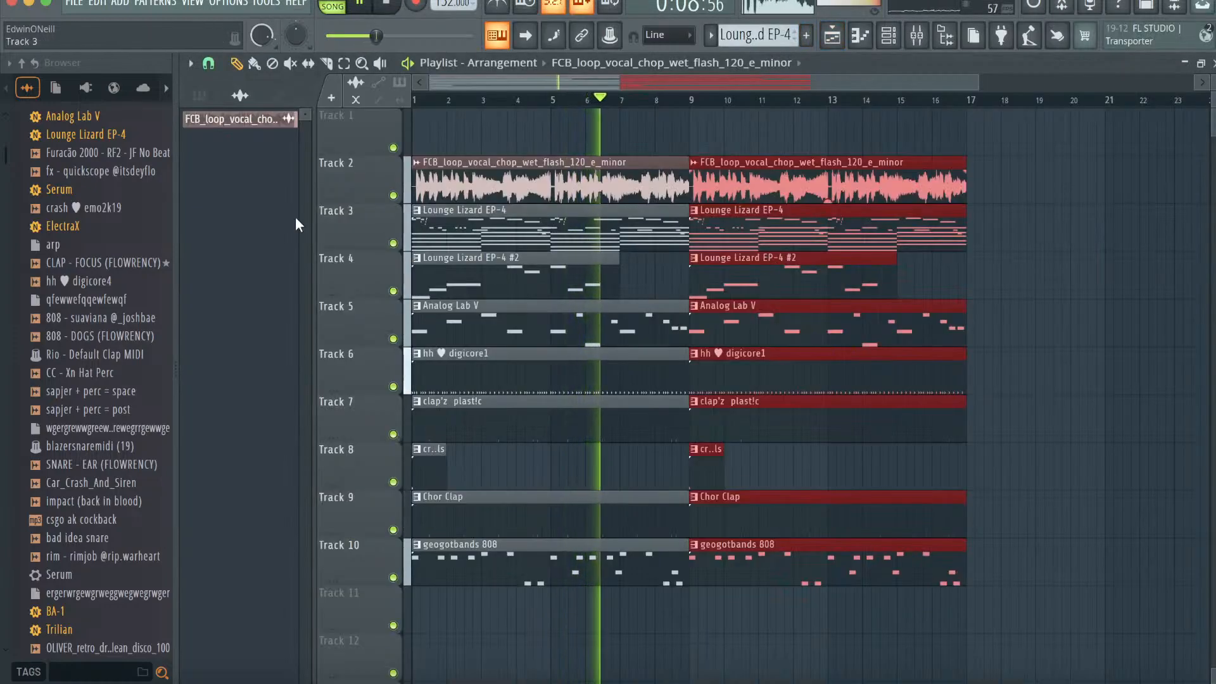
# - Place the Nexus pattern on Track 1 at bar 9
pyautogui.click(199, 95)
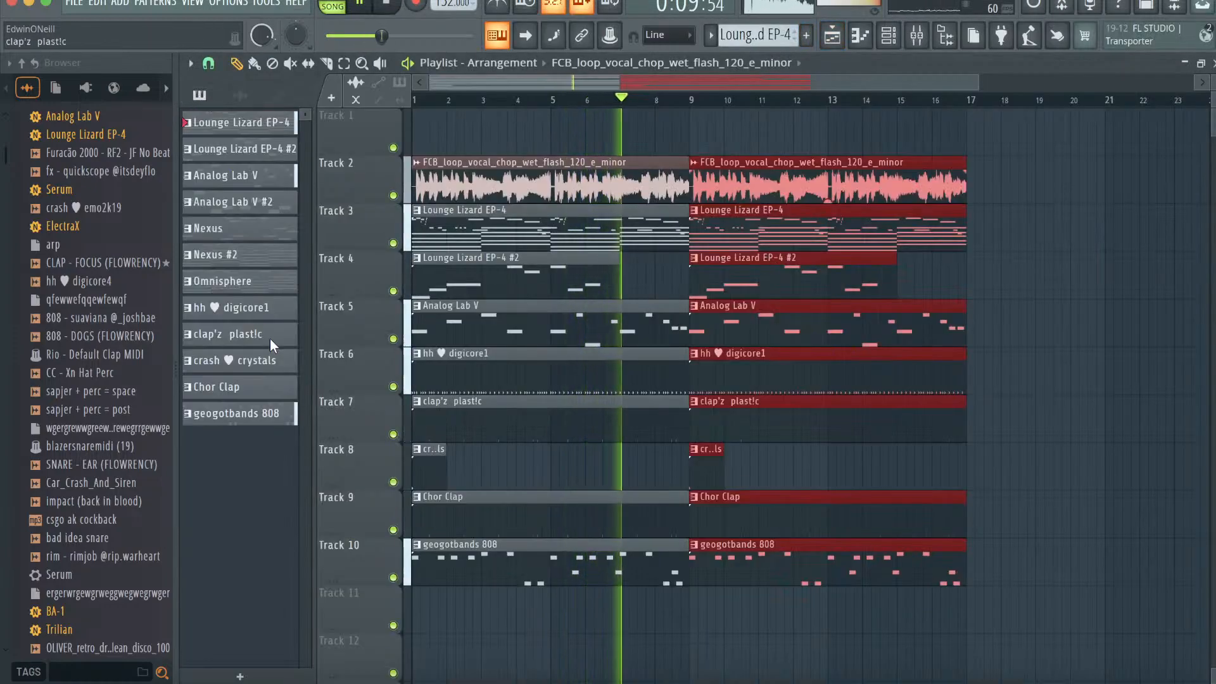
pyautogui.click(252, 228)
pyautogui.click(689, 136)
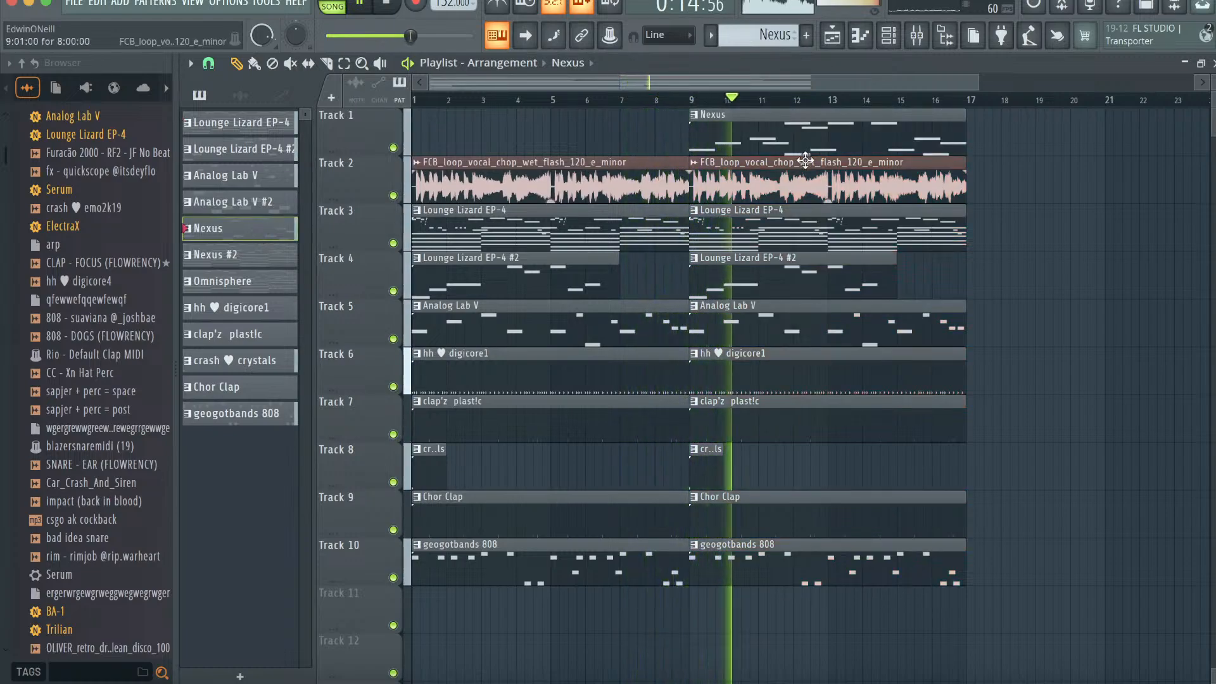
# - Place all patterns from Nexus #2 through geogotbands 808 together on Tracks 1 to 7 at bar 17
pyautogui.click(273, 255)
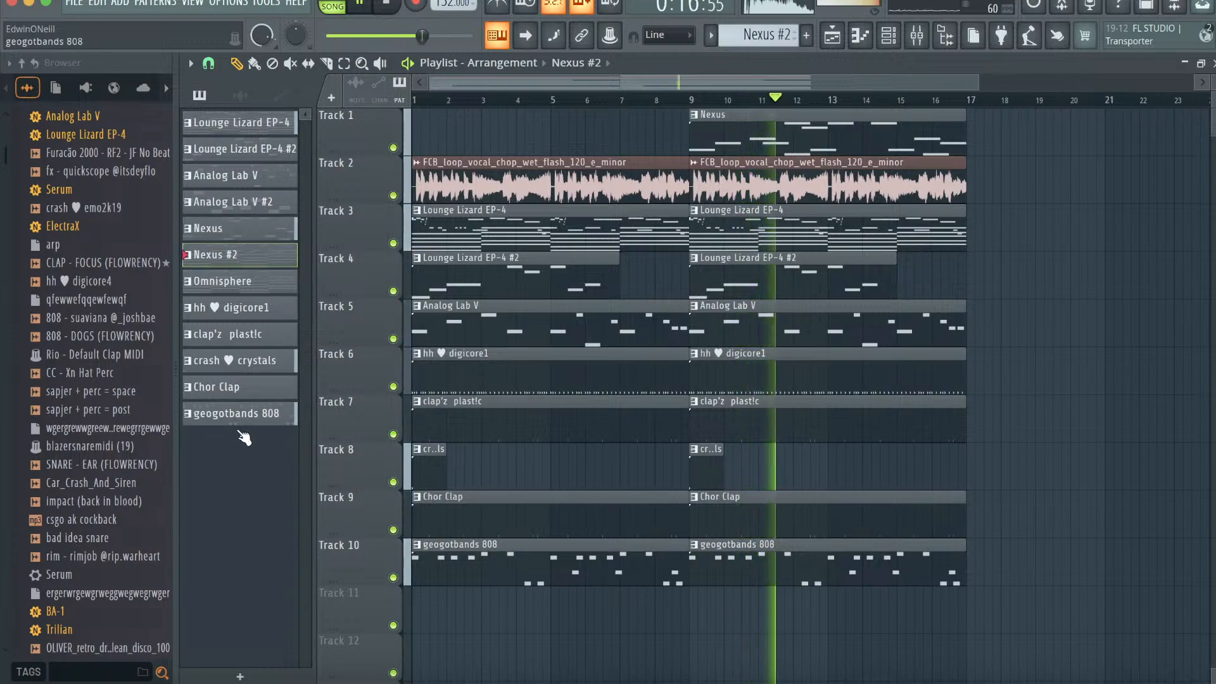
pyautogui.keyDown('shift'); pyautogui.click(218, 410); pyautogui.keyUp('shift')
pyautogui.moveTo(218, 410); pyautogui.dragTo(972, 130)
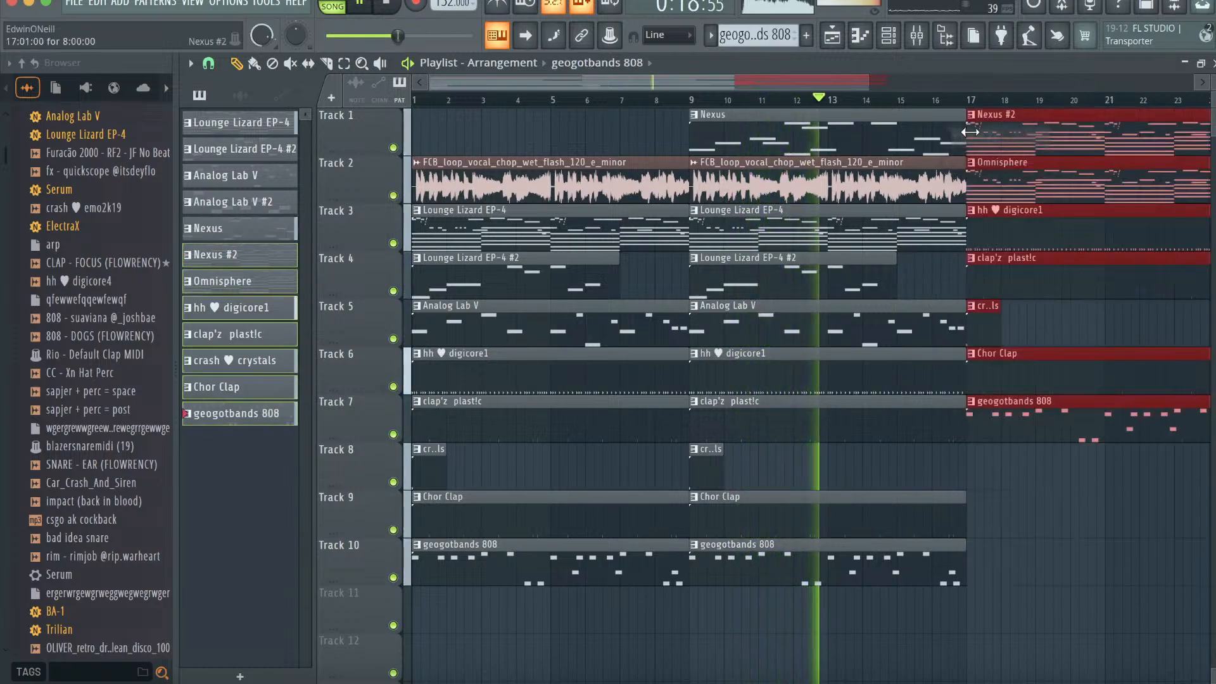
pyautogui.hscroll(2, 736, 171)
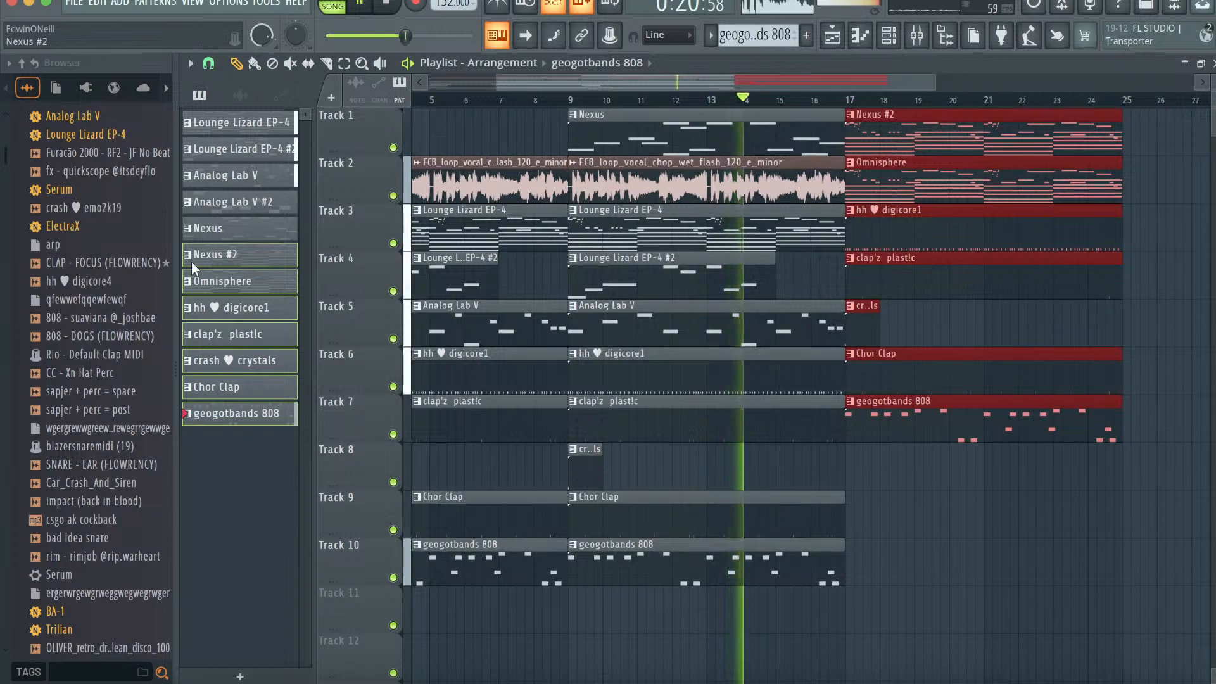
# - Add the Nexus pattern on Track 8 at bar 17
pyautogui.click(245, 234)
pyautogui.click(845, 462)
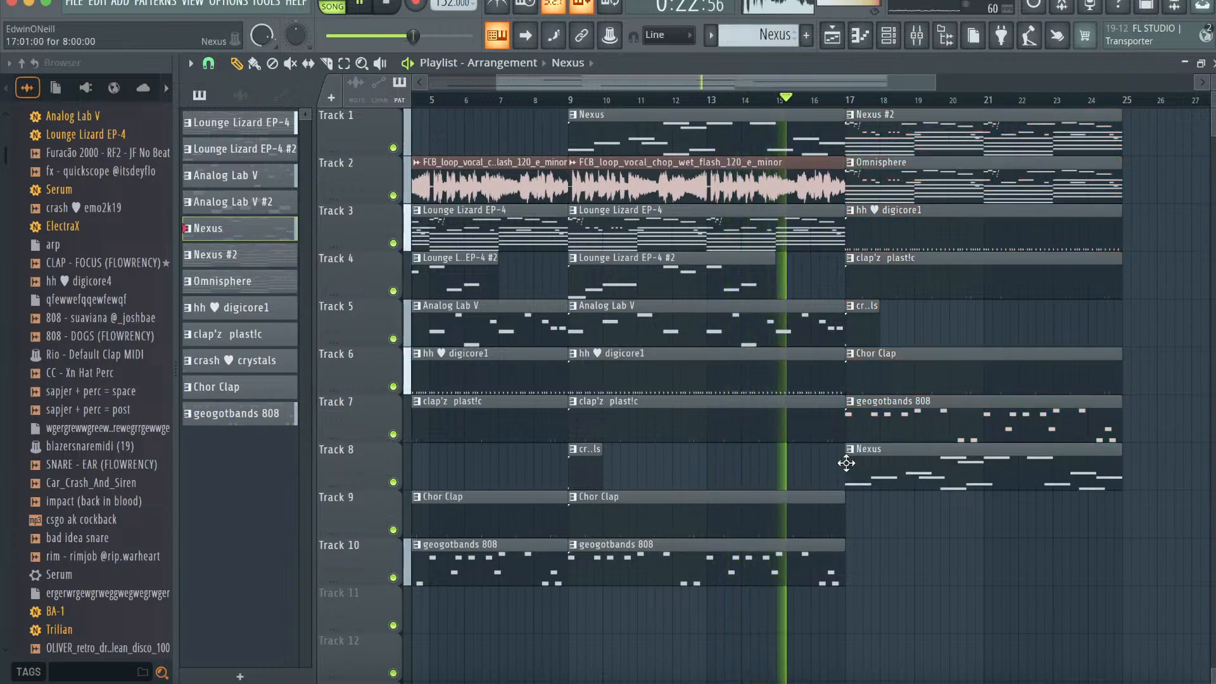
pyautogui.hscroll(1, 846, 463)
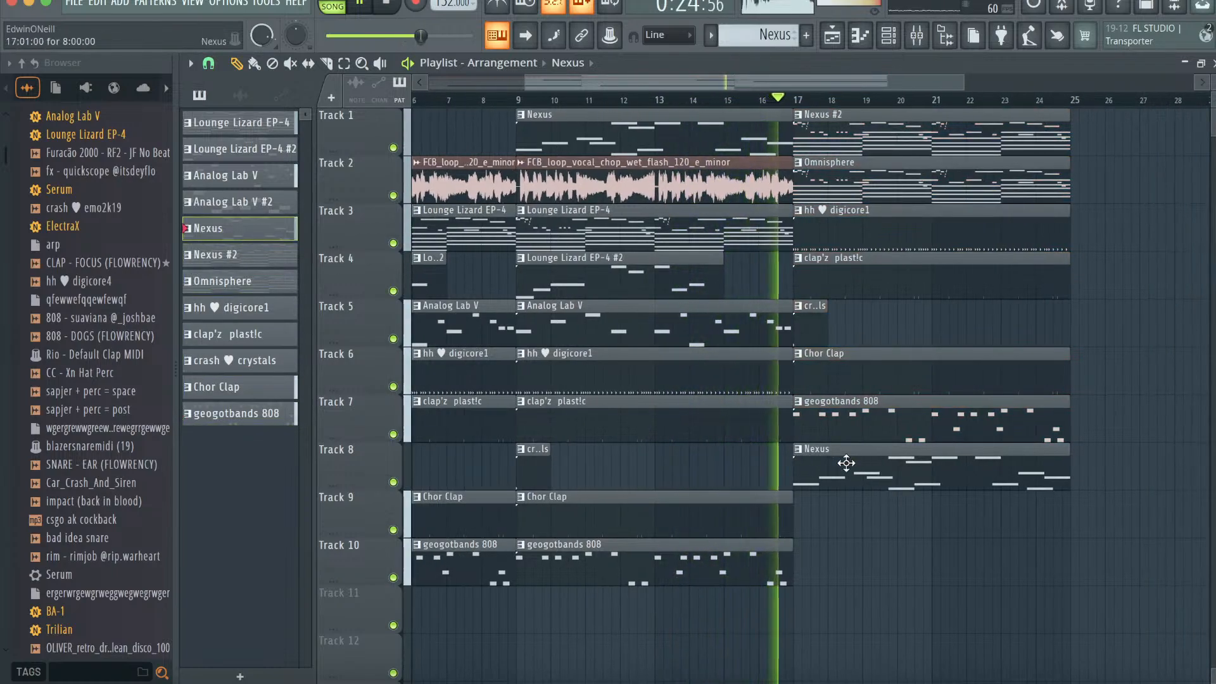
pyautogui.hscroll(2, 697, 329)
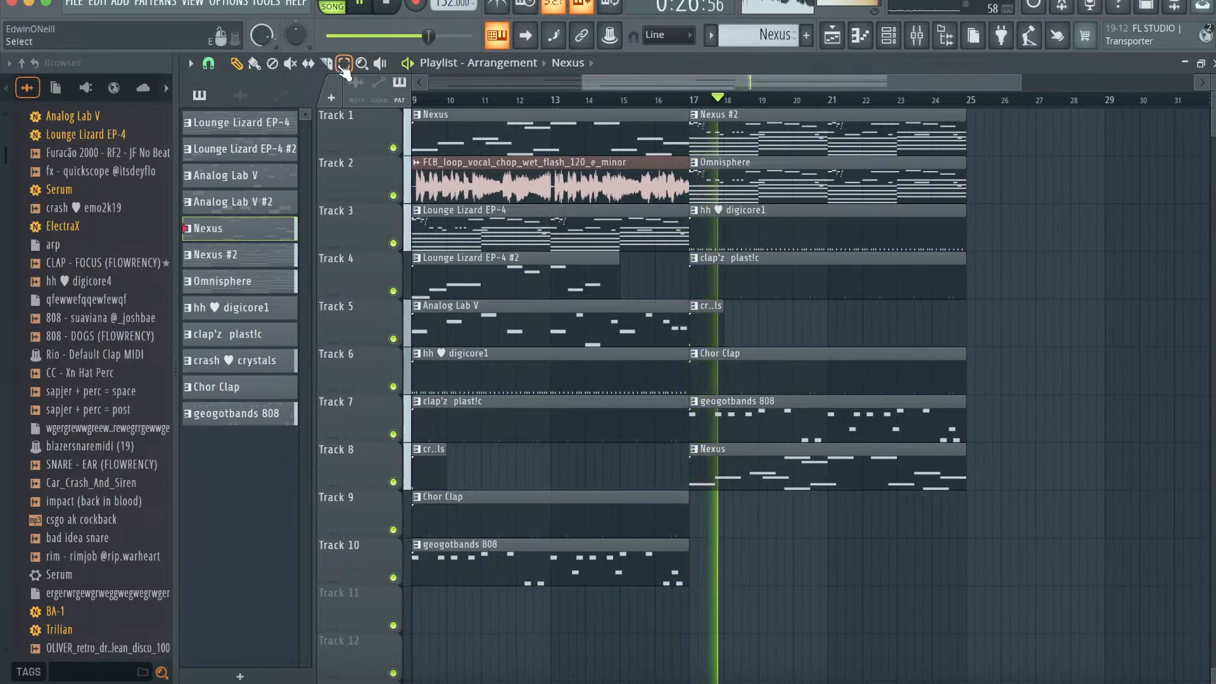
# - Duplicate the eight-bar clips at bar 17 on Tracks 1 to 8 so that the copies start at bar 25
pyautogui.click(889, 38)
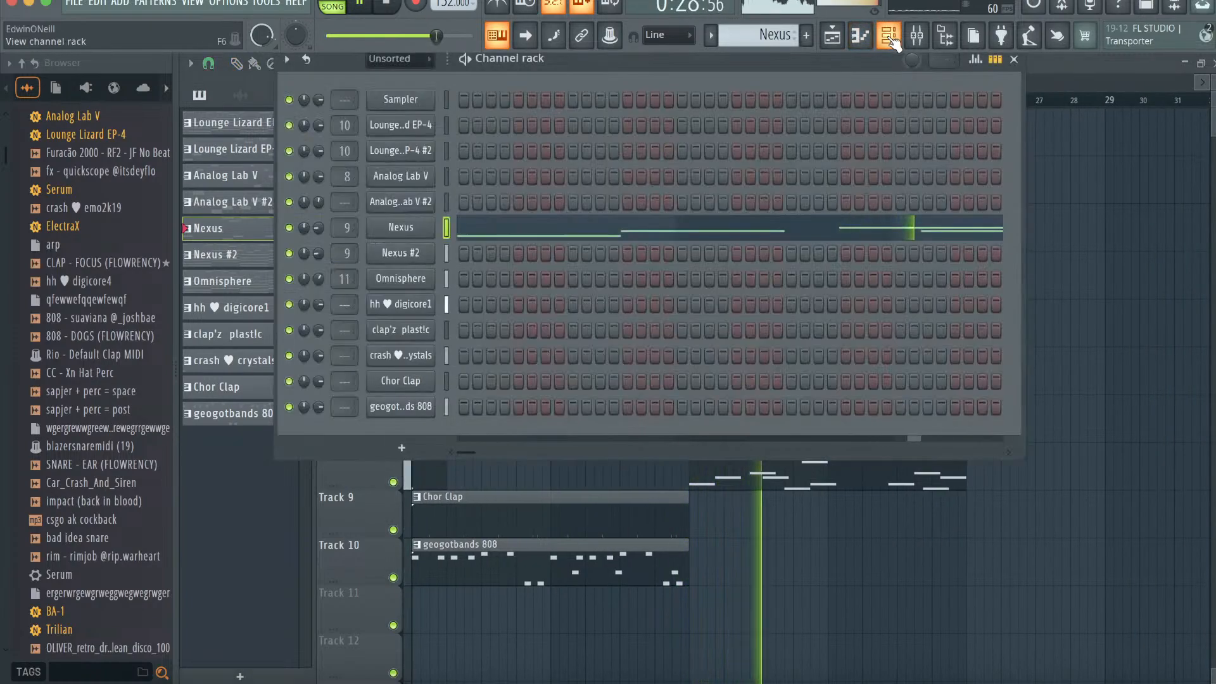
pyautogui.click(831, 38)
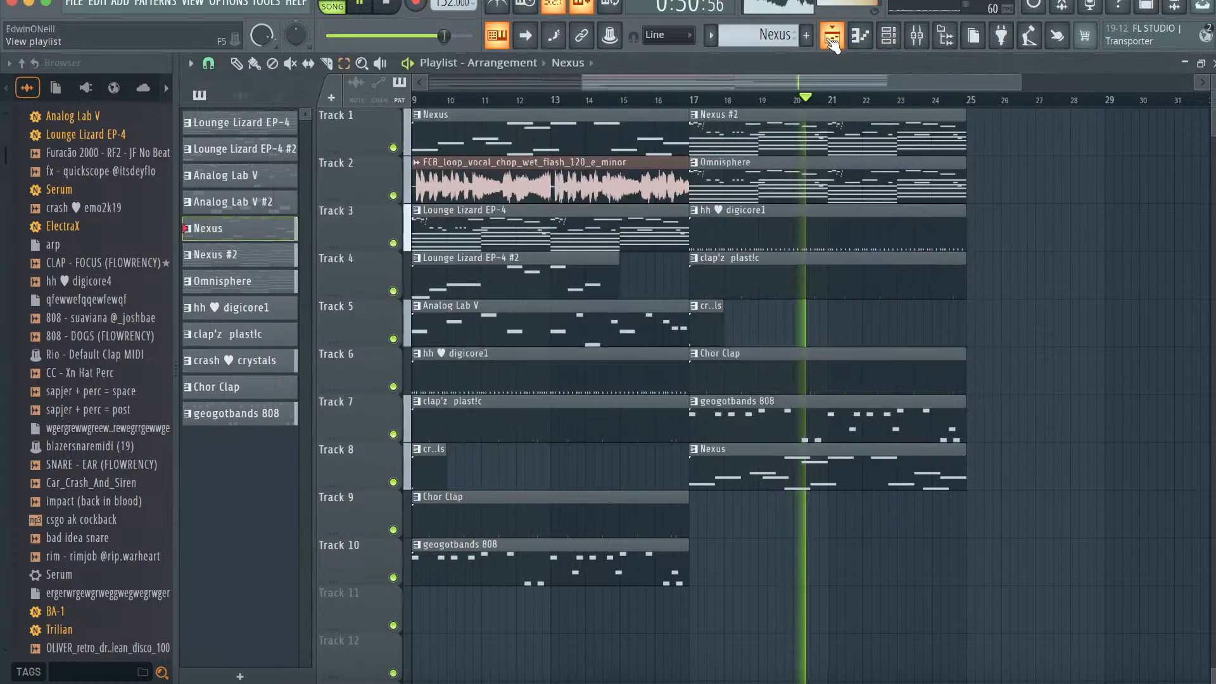
pyautogui.moveTo(925, 489); pyautogui.dragTo(710, 114)
pyautogui.press('super+b')
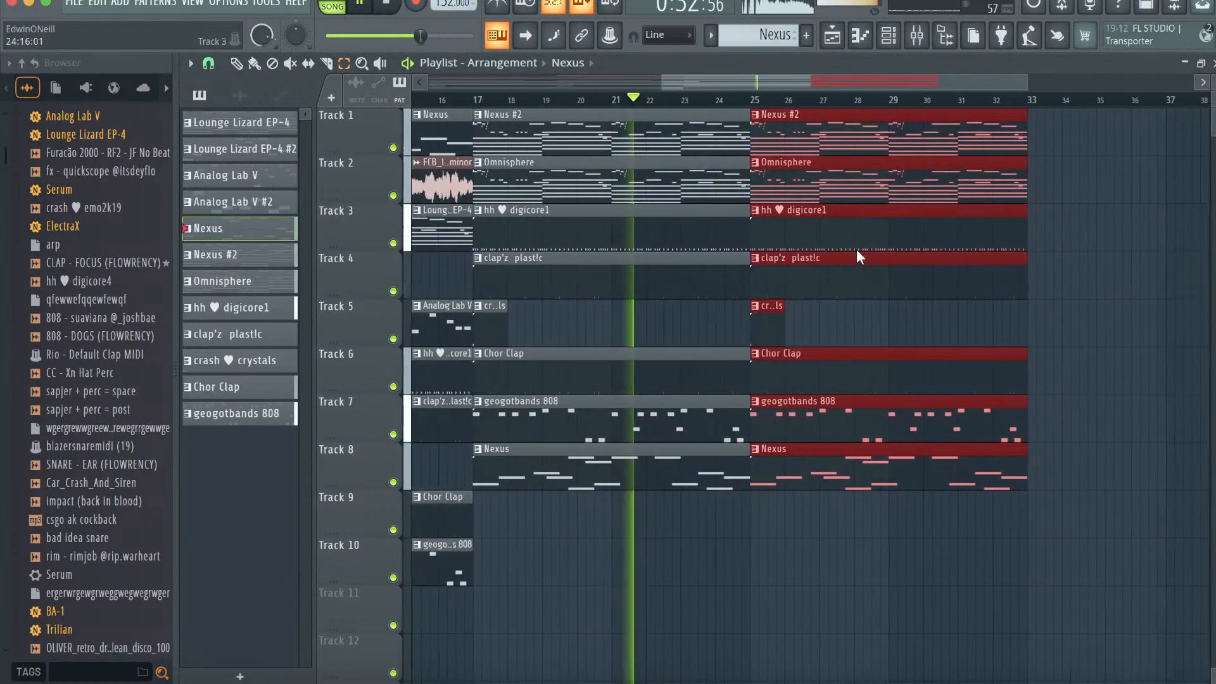
pyautogui.click(236, 64)
# - Place the vocal chop on Track 9 at bar 21, trim it to two bars, and add an equal clip at bar 25
pyautogui.click(888, 38)
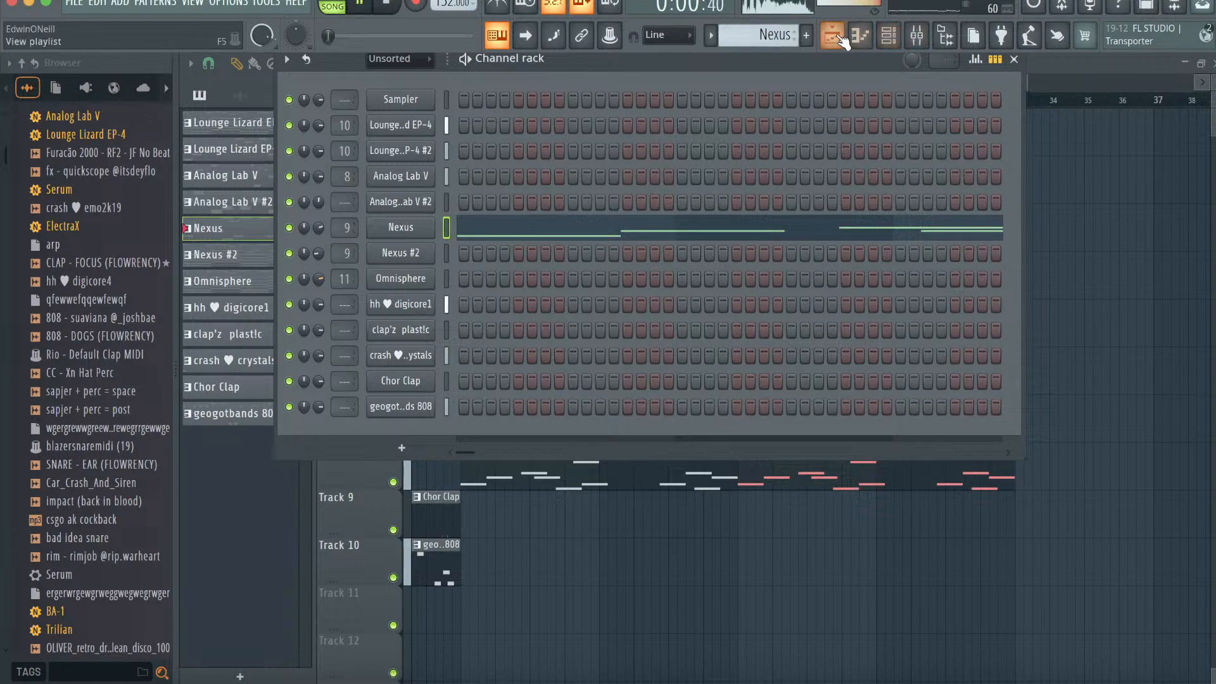
pyautogui.click(832, 36)
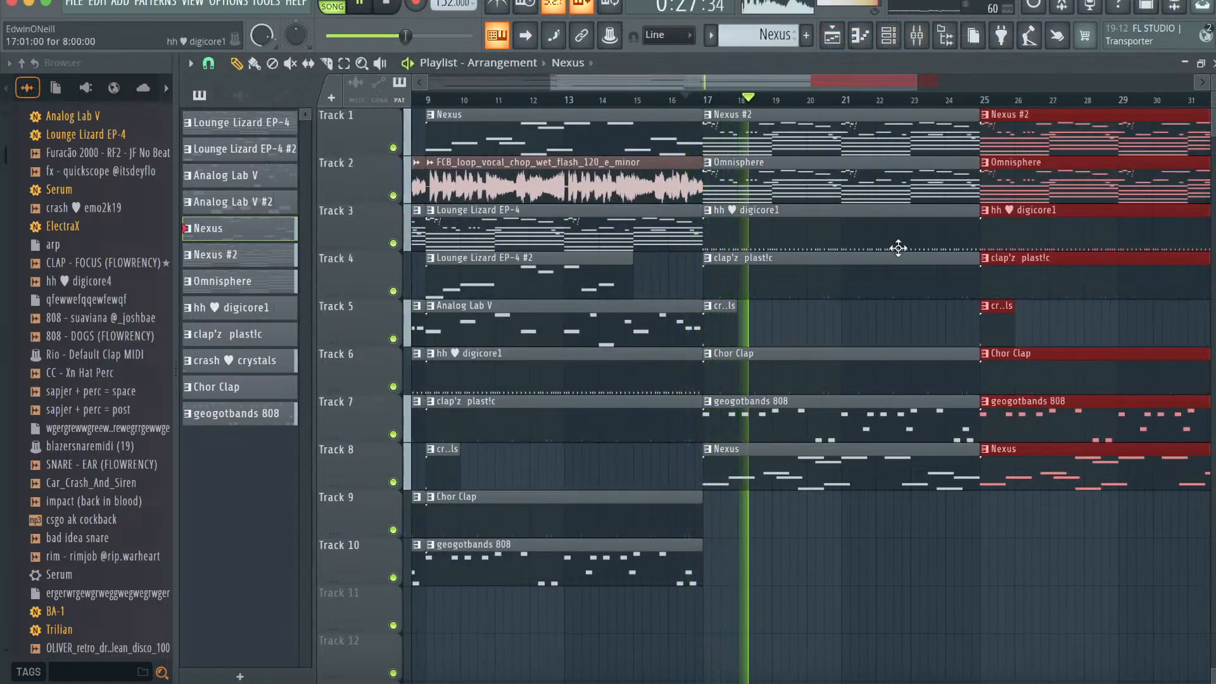
pyautogui.hscroll(2, 898, 248)
pyautogui.click(570, 183)
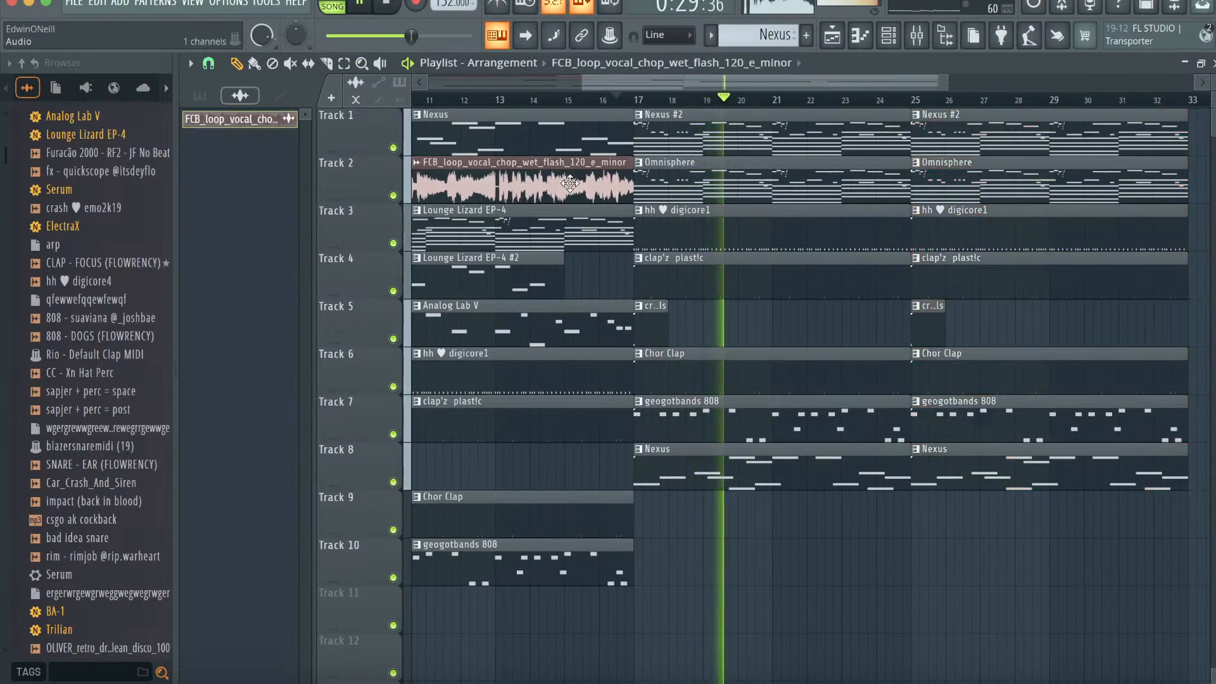
pyautogui.click(780, 510)
pyautogui.hscroll(2, 999, 576)
pyautogui.scroll(-1, 999, 576)
pyautogui.moveTo(956, 448); pyautogui.dragTo(755, 448)
pyautogui.click(828, 469)
pyautogui.scroll(1, 831, 465)
pyautogui.hscroll(1, 831, 466)
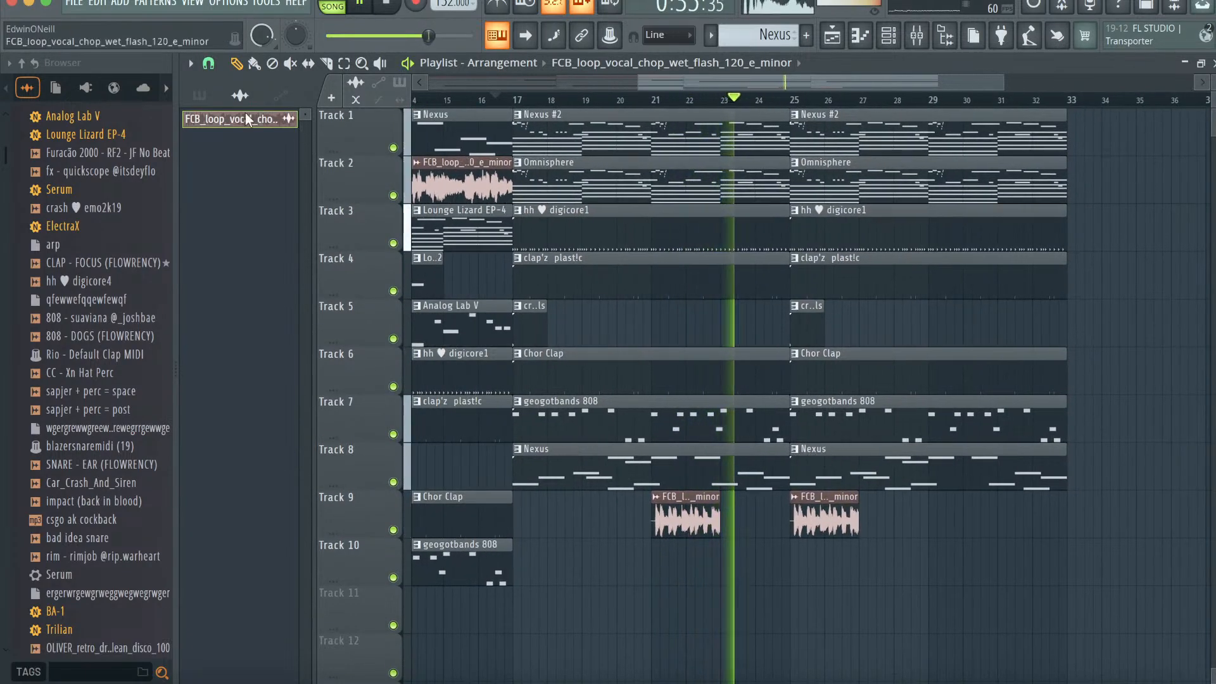
# - Place the Lounge Lizard EP-4 pattern on Track 10 at bar 25
pyautogui.click(199, 95)
pyautogui.click(239, 122)
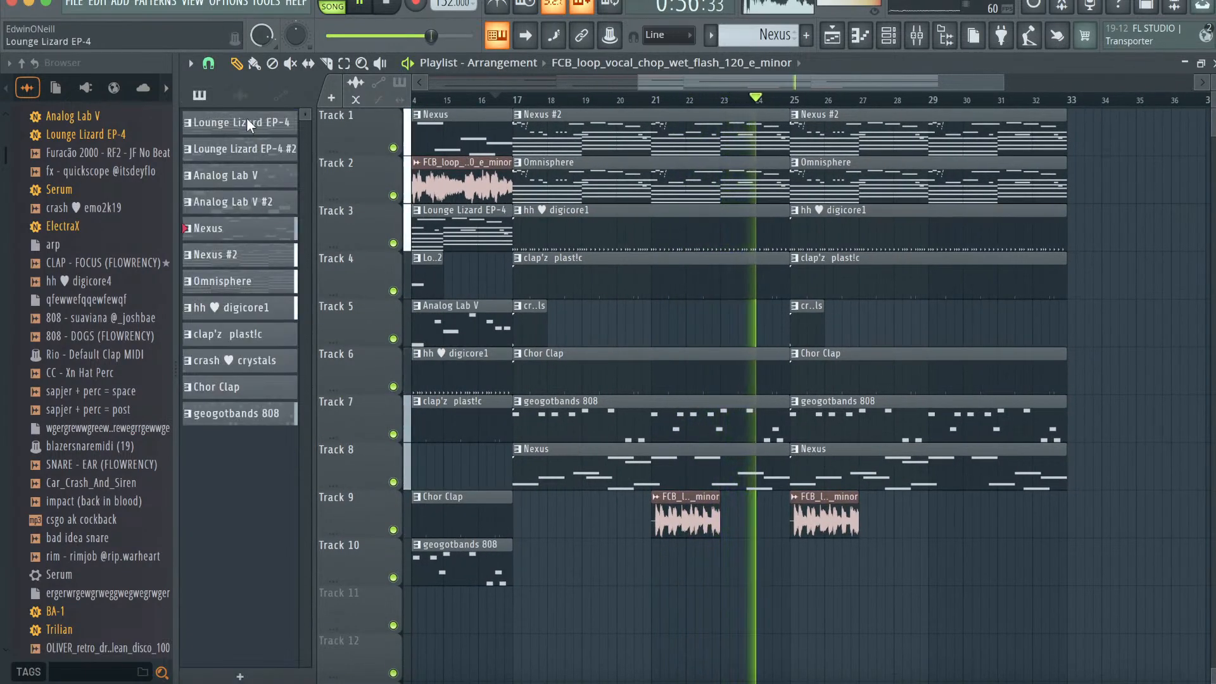
pyautogui.click(794, 556)
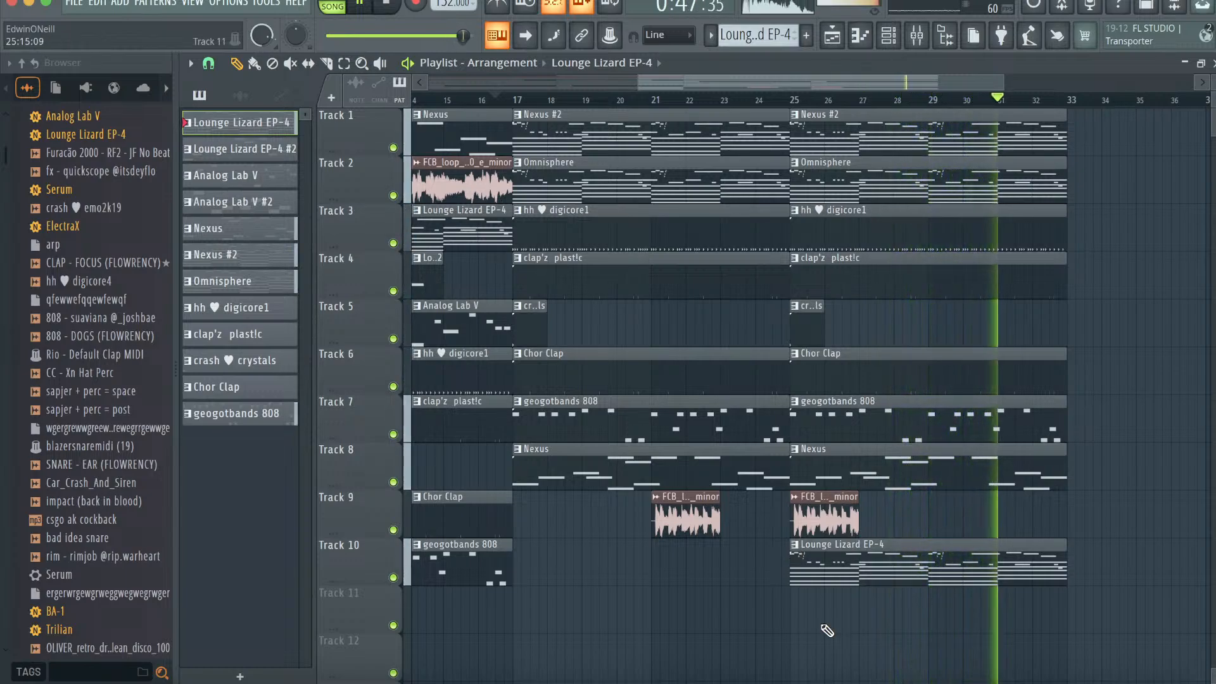
# - Place the Lounge Lizard EP-4, Lounge Lizard EP-4 #2 and Analog Lab V patterns on Tracks 1 to 3 at bar 33
pyautogui.hscroll(5, 825, 628)
pyautogui.keyDown('ctrl'); pyautogui.click(283, 147); pyautogui.keyUp('ctrl')
pyautogui.moveTo(284, 172); pyautogui.dragTo(893, 132)
pyautogui.hscroll(4, 853, 410)
# - Copy all the clips in the first sixteen bars of Tracks 1 to 10 to bar 41
pyautogui.click(703, 417)
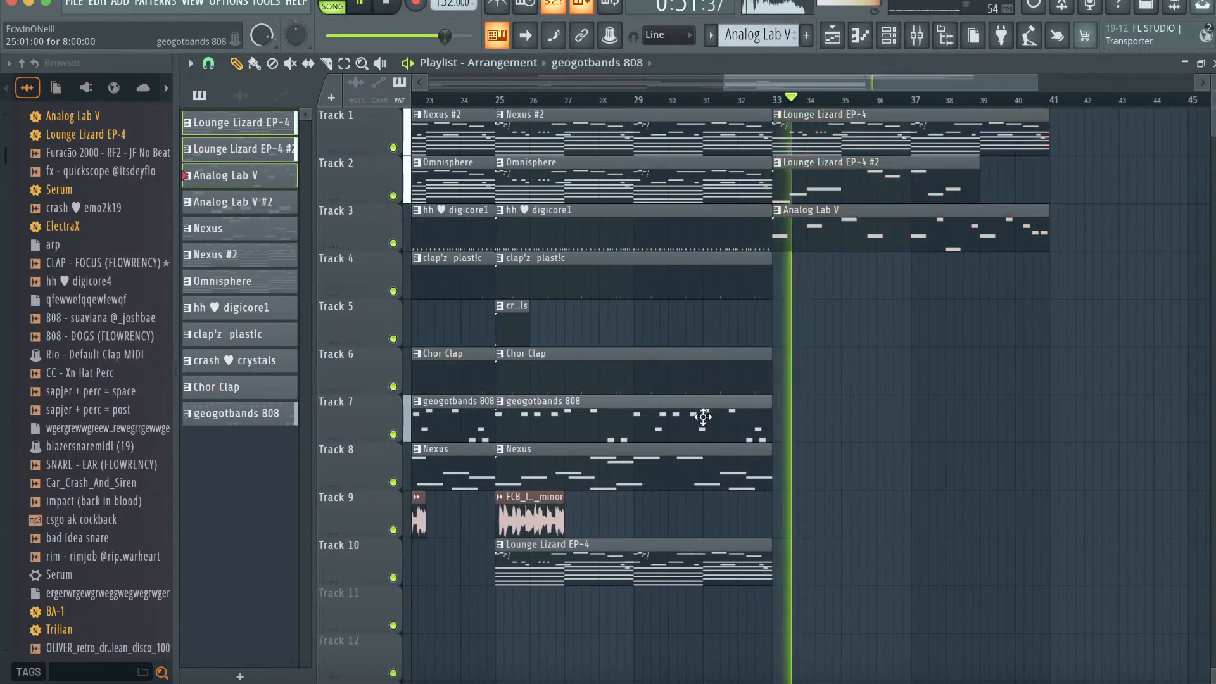
pyautogui.hscroll(-10, 787, 388)
pyautogui.hscroll(-1, 785, 388)
pyautogui.scroll(-5, 785, 388)
pyautogui.click(345, 64)
pyautogui.moveTo(601, 581); pyautogui.dragTo(420, 117)
pyautogui.moveTo(433, 182)
pyautogui.mouseDown()
pyautogui.moveTo(1007, 183)
pyautogui.moveTo(981, 183)
pyautogui.mouseUp()
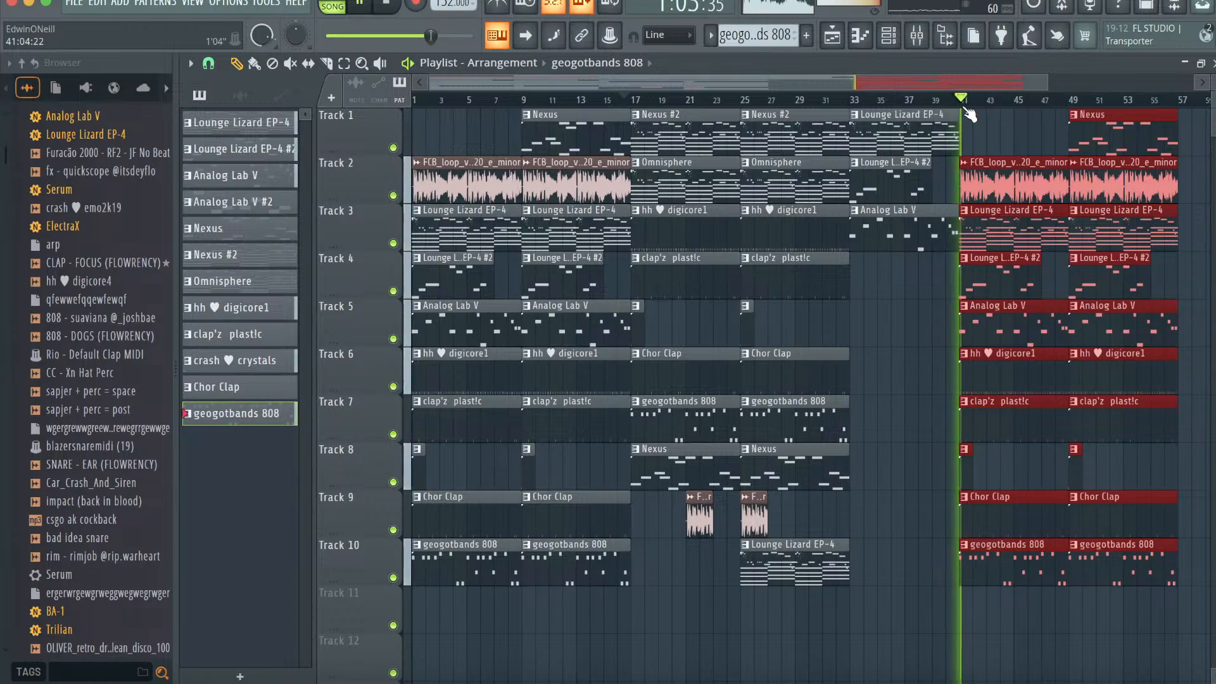
# - Move playback near bar 54 and place Lounge Lizard EP-4 on Track 2 and Analog Lab V on Track 3 at bar 57
pyautogui.hscroll(5, 1033, 218)
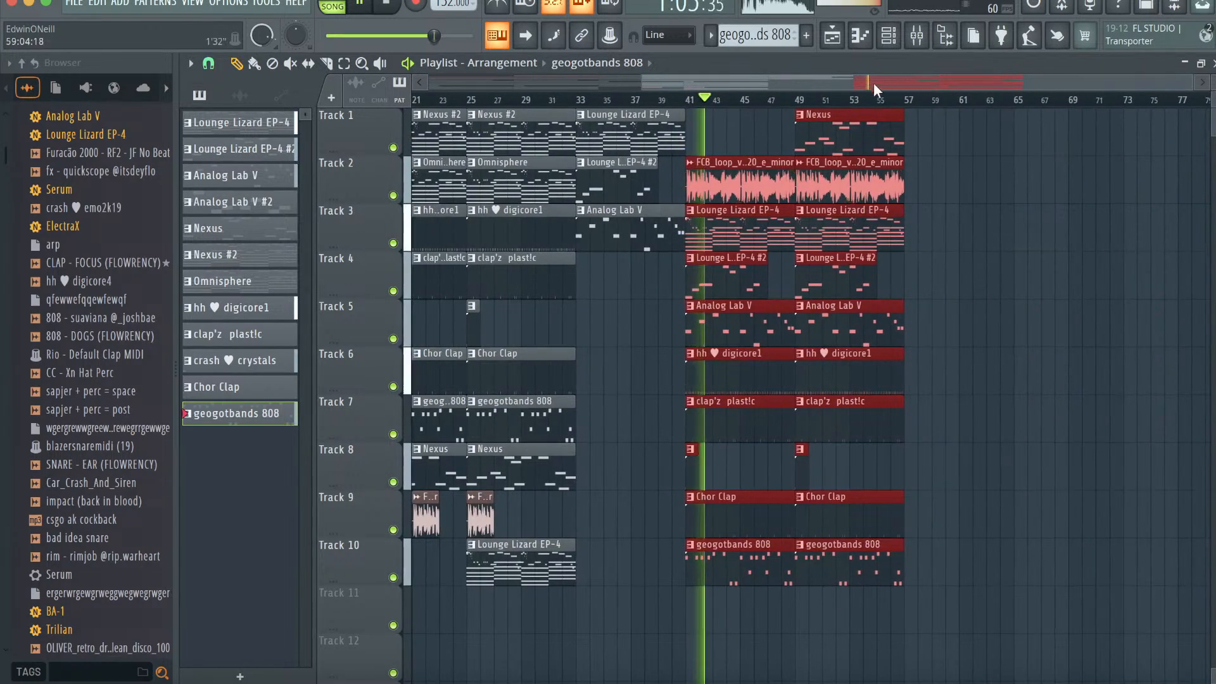
pyautogui.click(866, 100)
pyautogui.click(885, 229)
pyautogui.click(910, 168)
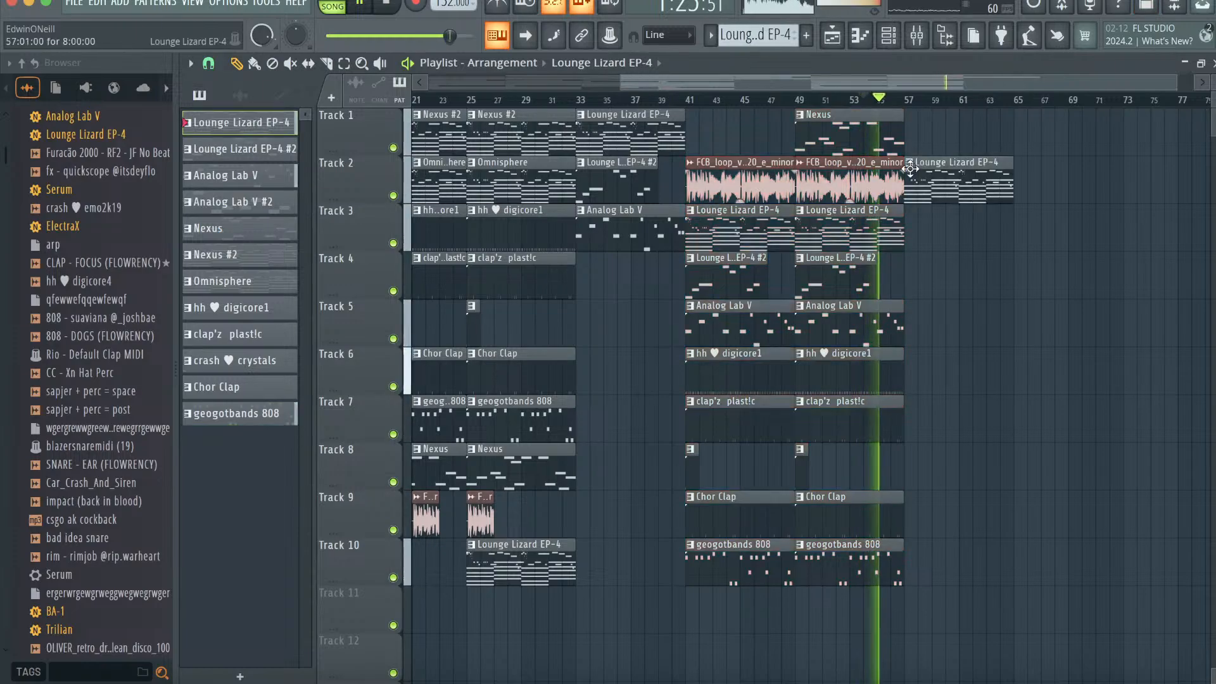
pyautogui.click(886, 326)
pyautogui.click(909, 229)
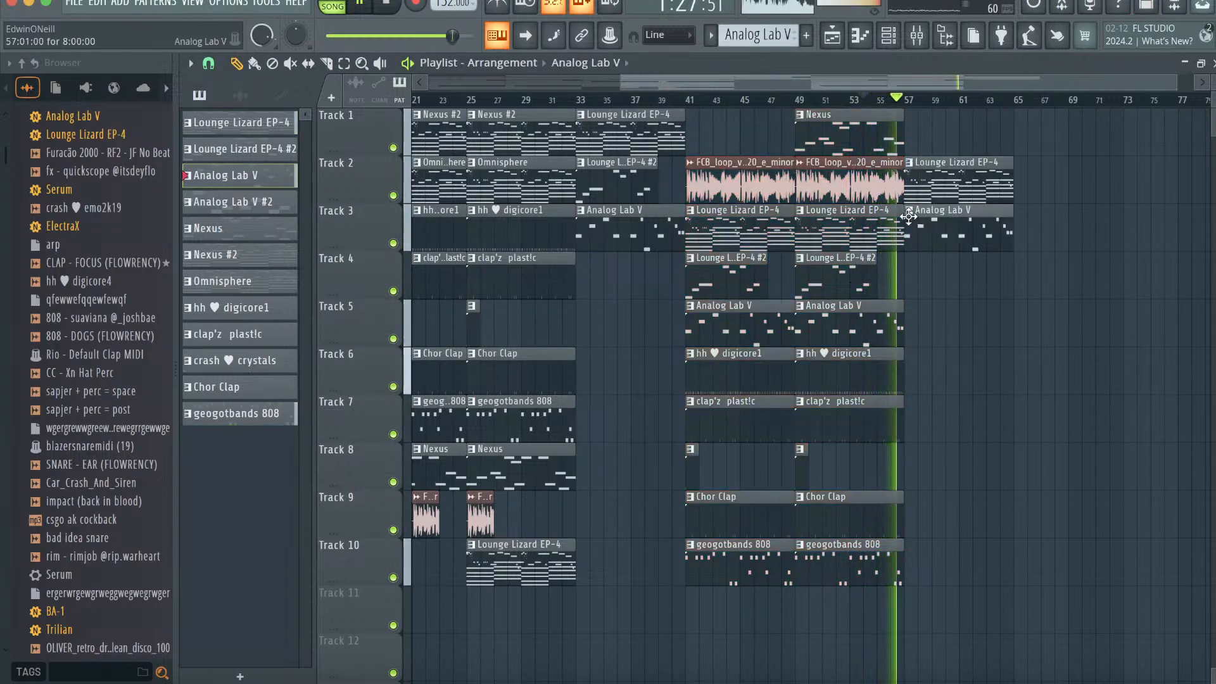
# - Place the vocal chop on Track 1 at bar 58 and trim it to about one bar
pyautogui.click(891, 198)
pyautogui.click(924, 138)
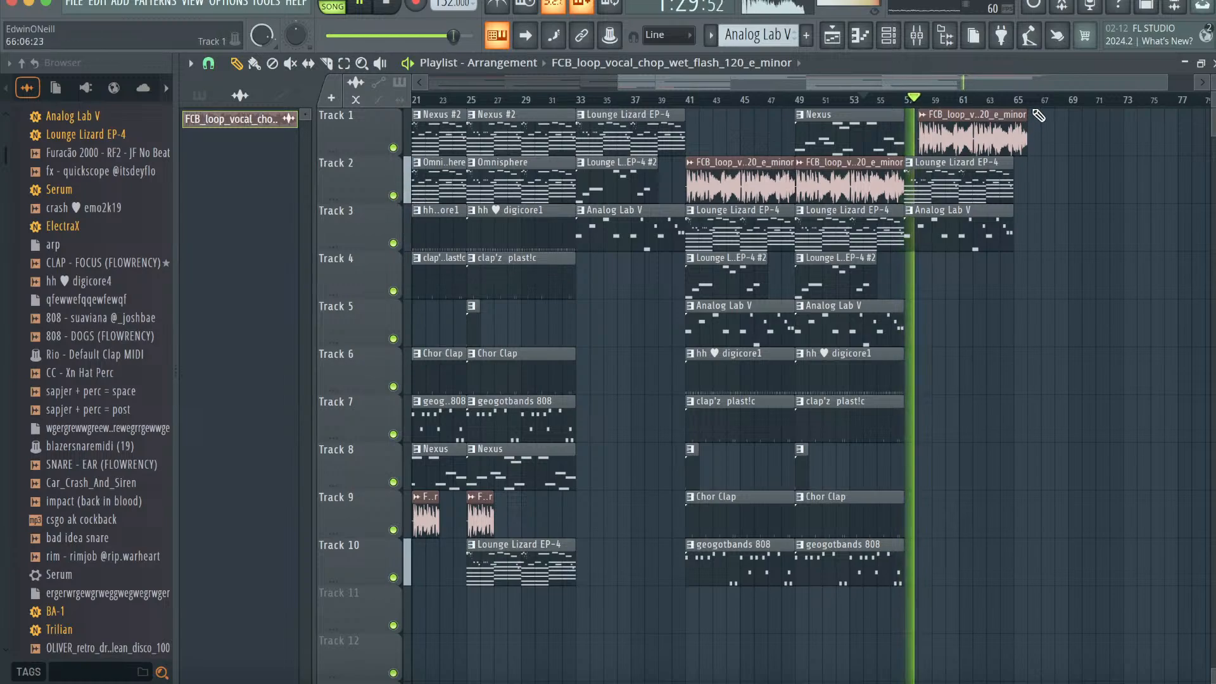
pyautogui.moveTo(1026, 115); pyautogui.dragTo(929, 112)
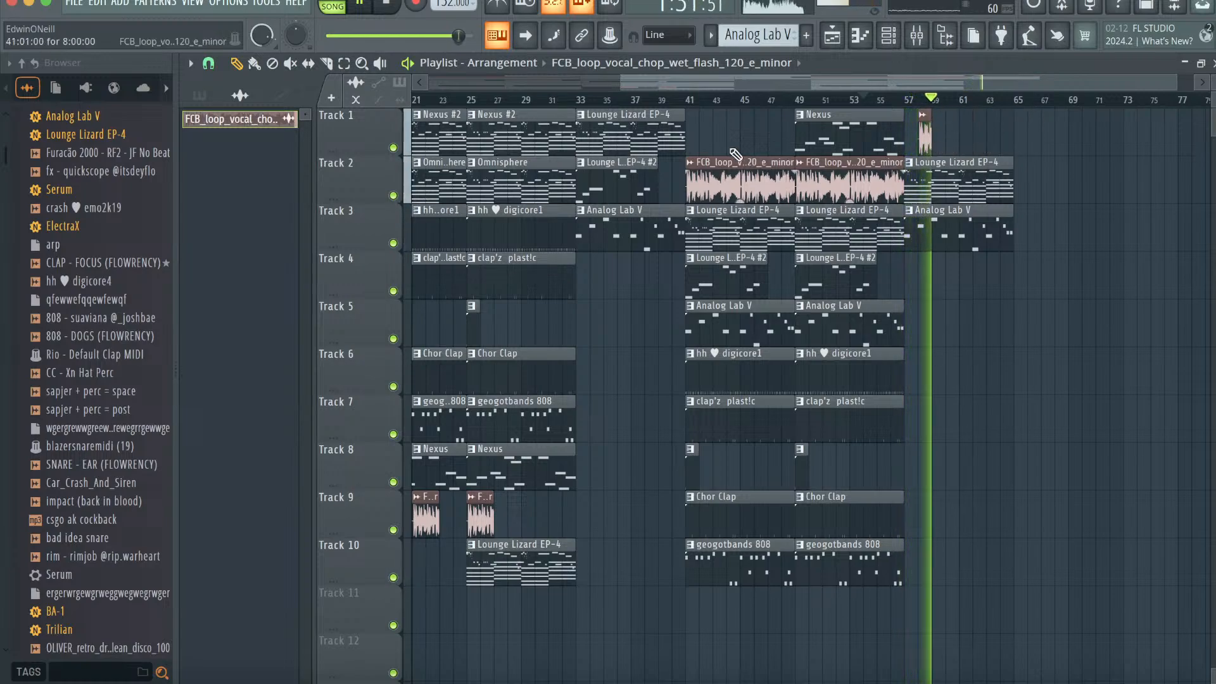
# - Slice the Track 2 vocal chop at bar 55 and place a copy of its last two bars on Track 1 at bar 63
pyautogui.moveTo(877, 174); pyautogui.dragTo(878, 194)
pyautogui.click(236, 64)
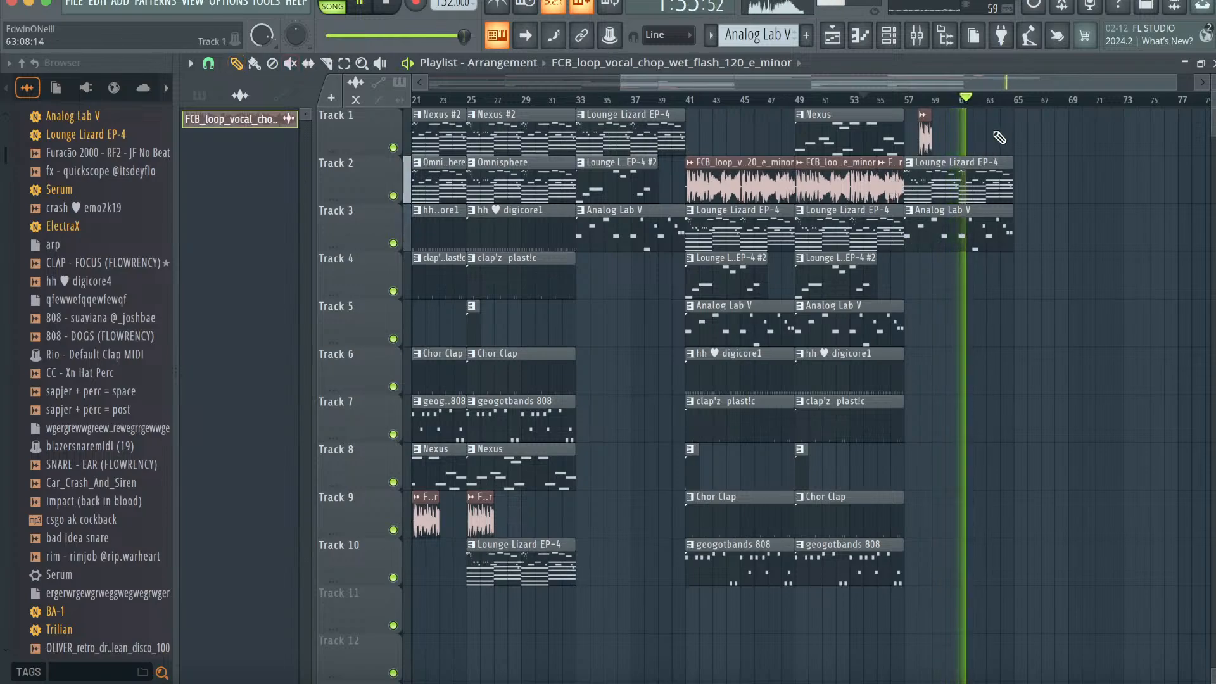
pyautogui.click(992, 131)
# - Place a three-bar geogotbands 808 clip on Track 4 at bar 62 and stop playback
pyautogui.click(884, 558)
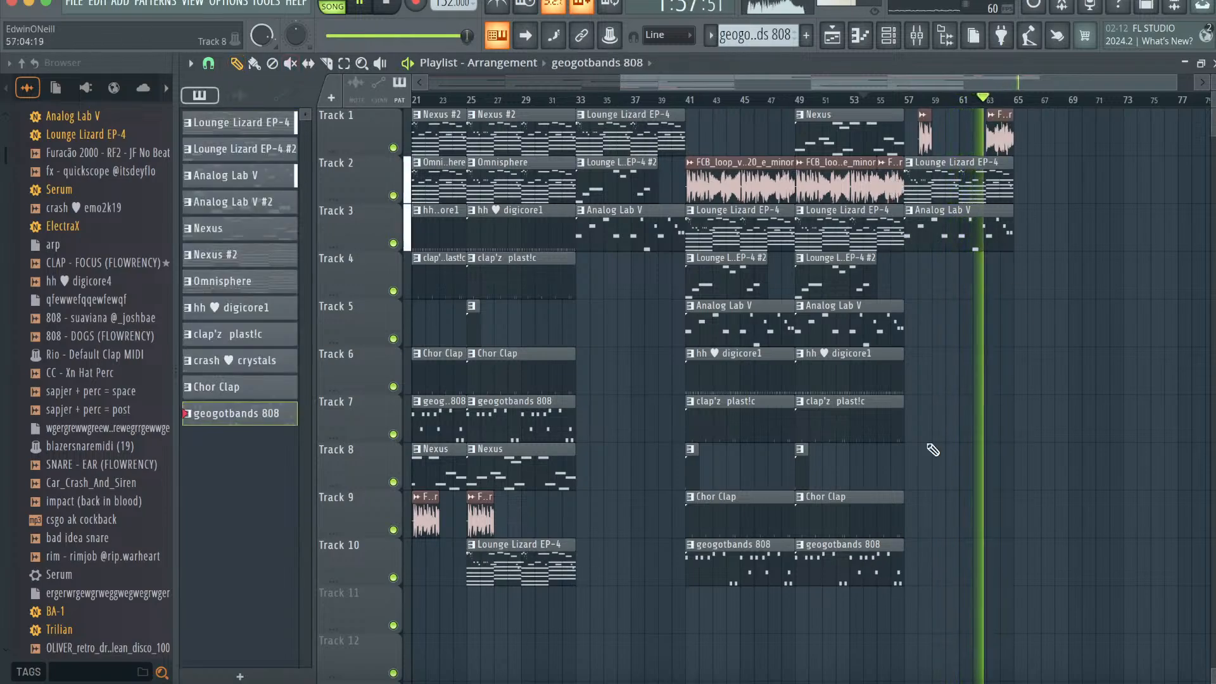
pyautogui.click(984, 284)
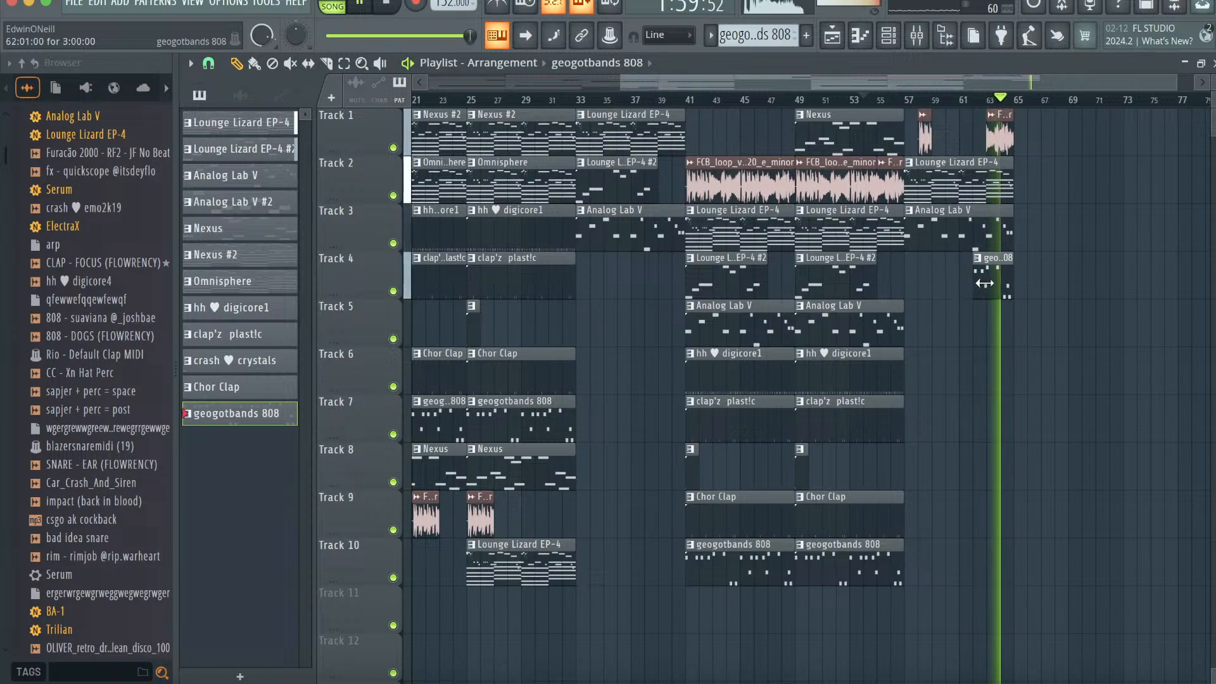
pyautogui.press('space')
# - Export the finished beat as an MP3 file named 152 A#m
pyautogui.click(76, 5)
pyautogui.moveTo(203, 183)
pyautogui.click(342, 215)
pyautogui.write('152 A#m')
pyautogui.press('Return')
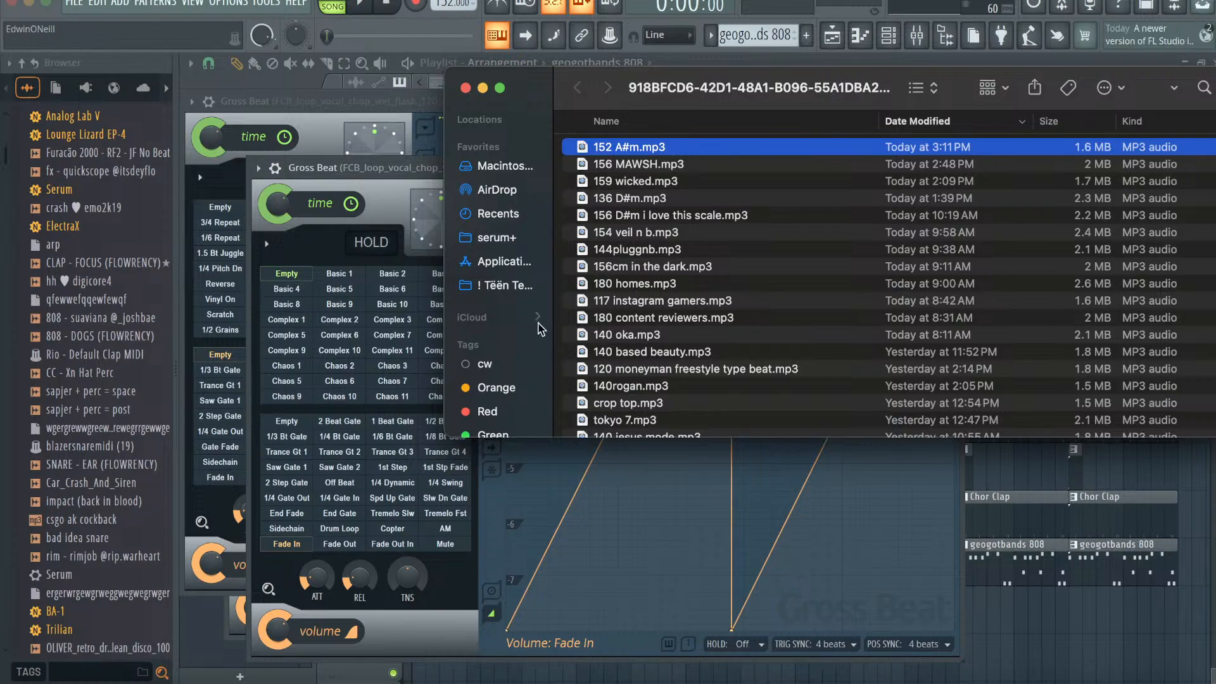
# - Create a new project from the Empty template and save it as gwegrewgewrg
pyautogui.click(86, 7)
pyautogui.moveTo(109, 36)
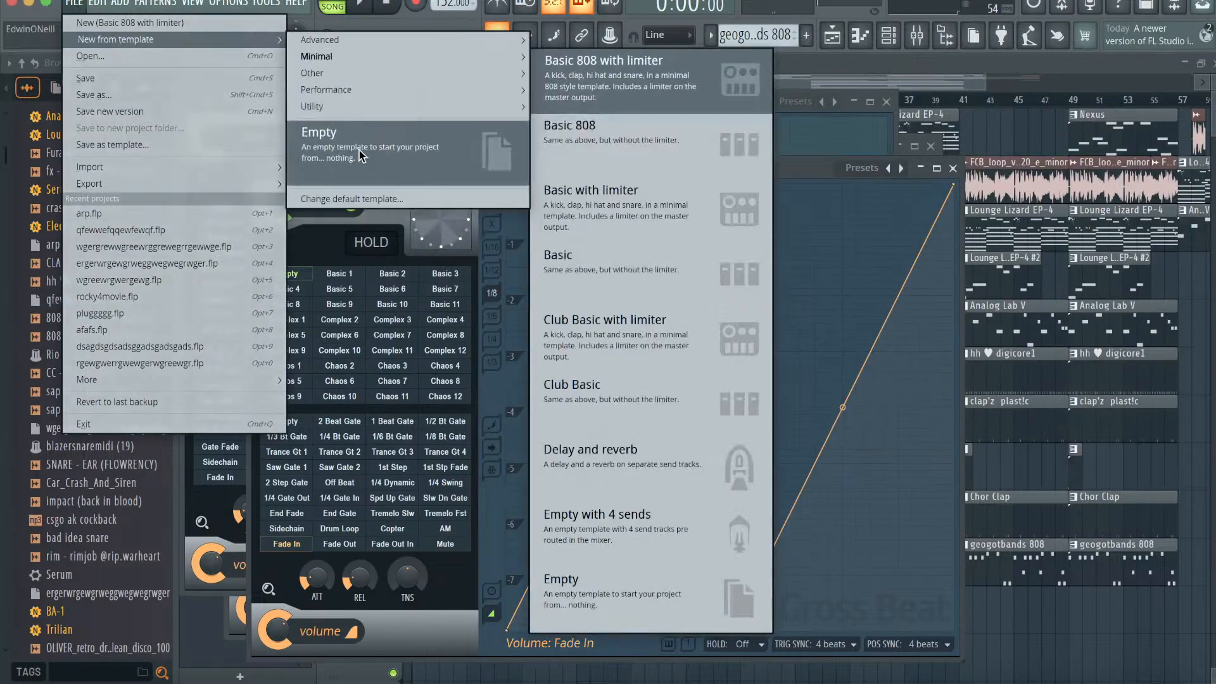
pyautogui.click(359, 150)
pyautogui.click(593, 384)
pyautogui.write('gwegrewgewrg')
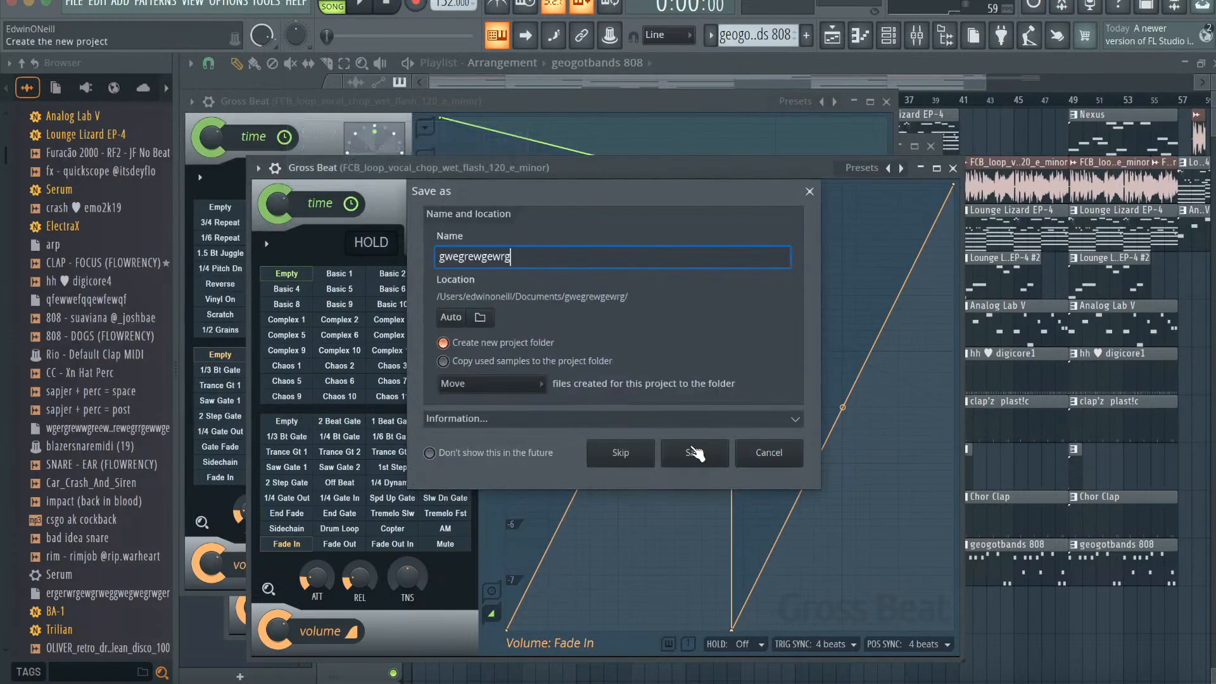
pyautogui.write('ewgrewgewrg')
pyautogui.click(695, 452)
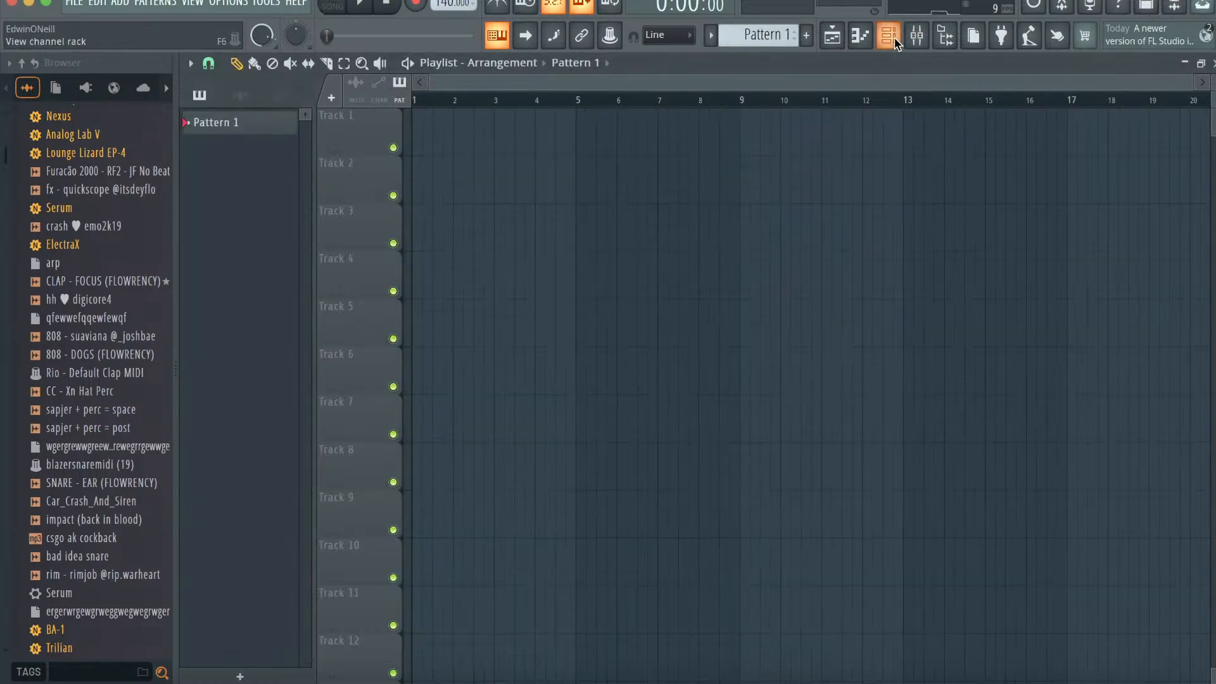
# - Add the AU version of the Diva synth as a new channel and open its piano roll
pyautogui.click(889, 38)
pyautogui.click(406, 149)
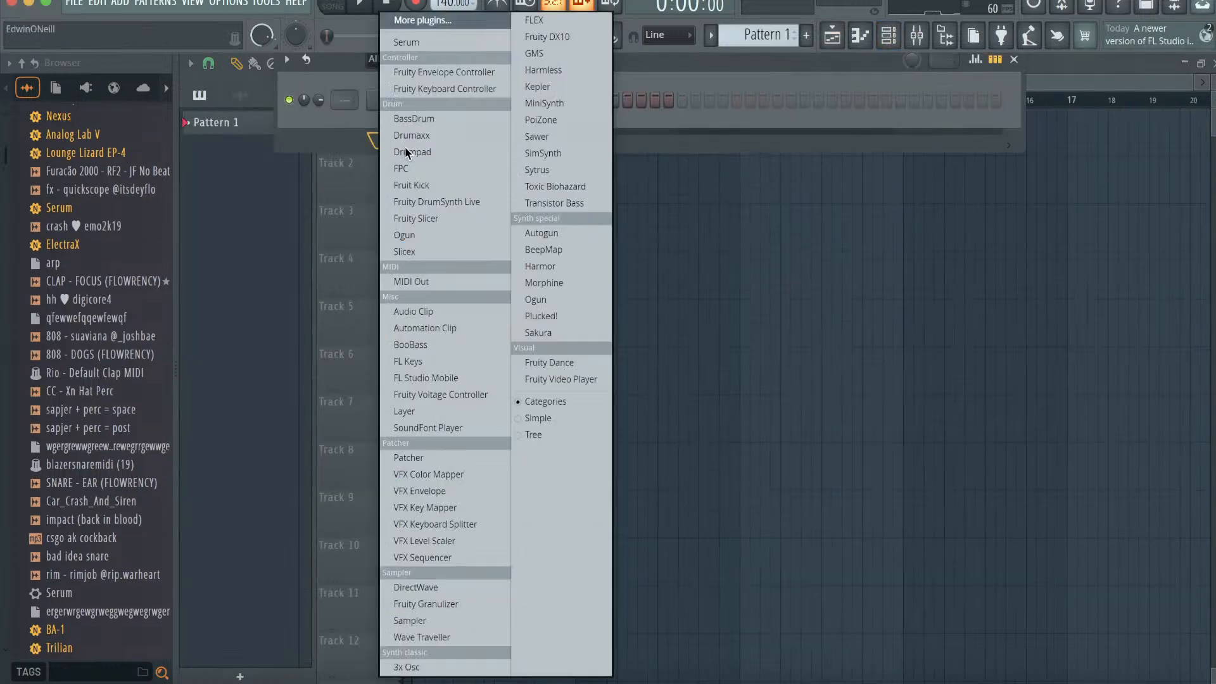
pyautogui.click(431, 22)
pyautogui.write('div')
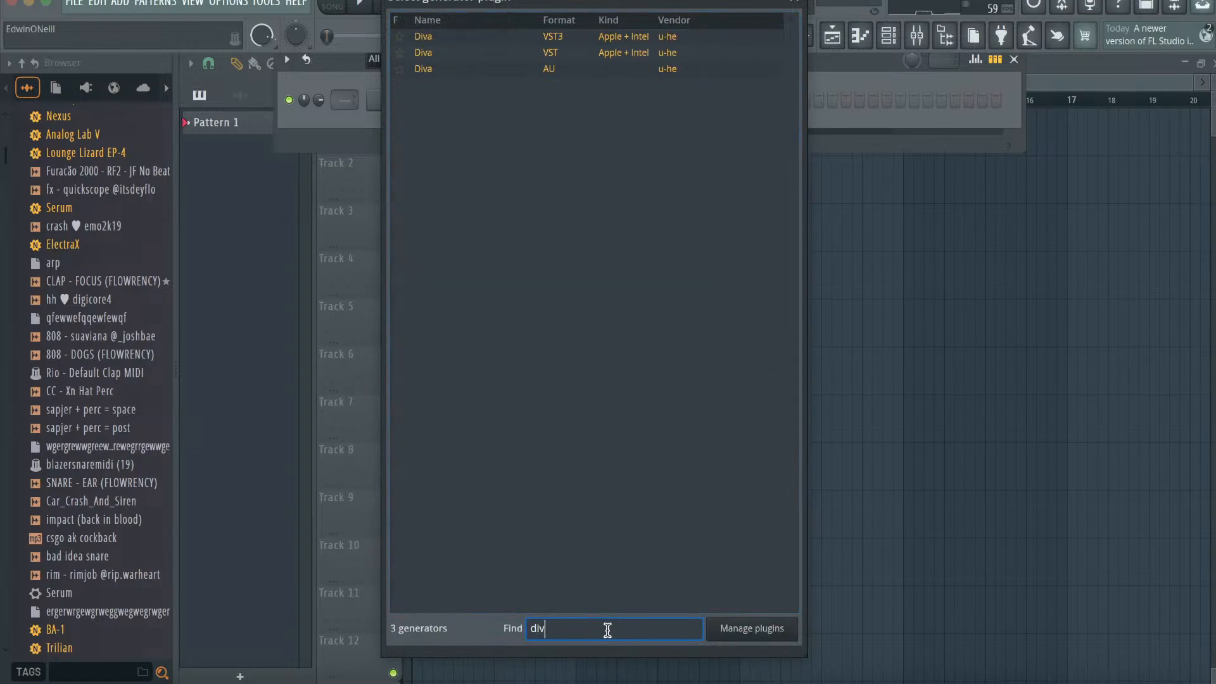
pyautogui.doubleClick(445, 71)
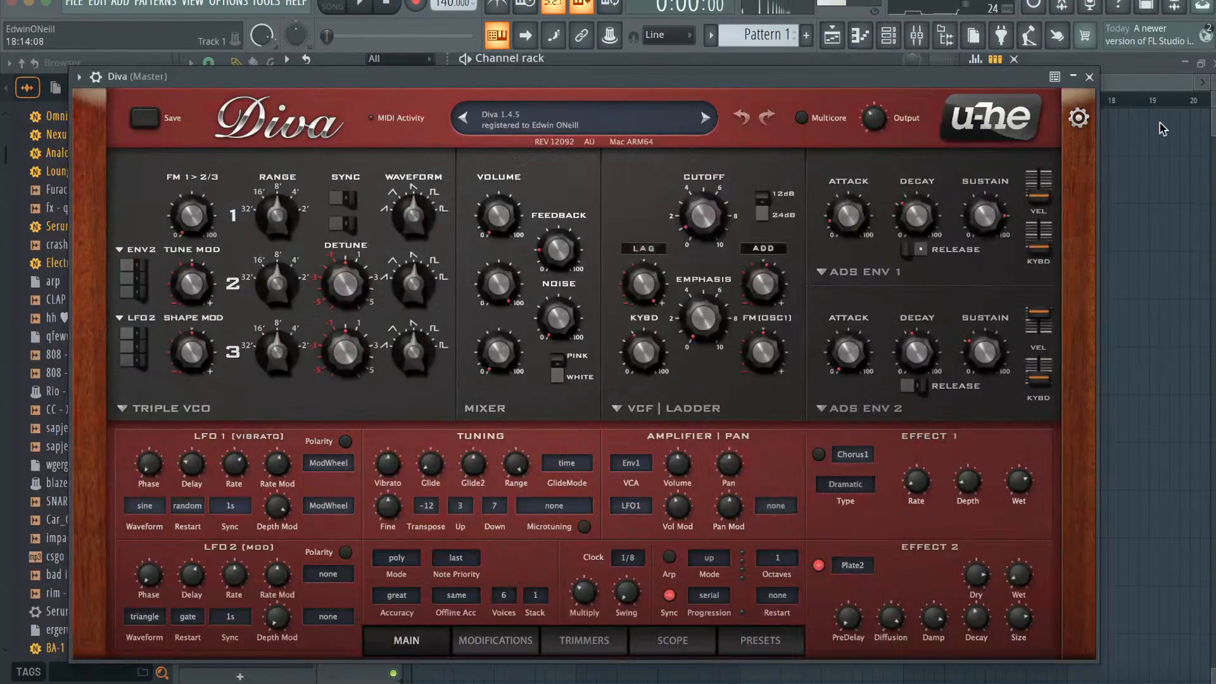
pyautogui.click(1089, 76)
pyautogui.click(860, 35)
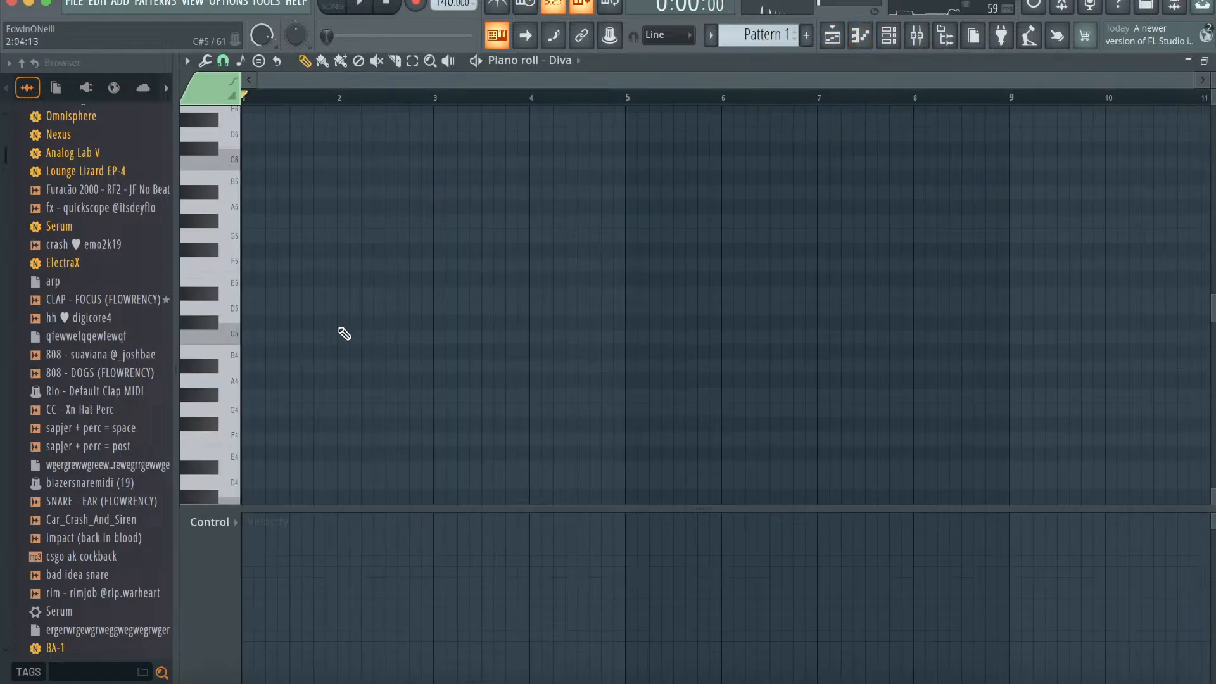
# - Draw a one-bar chord of D#5, F5 and A#5 at bar 1 and audition it
pyautogui.click(255, 293)
pyautogui.moveTo(261, 292); pyautogui.dragTo(259, 293)
pyautogui.click(249, 292)
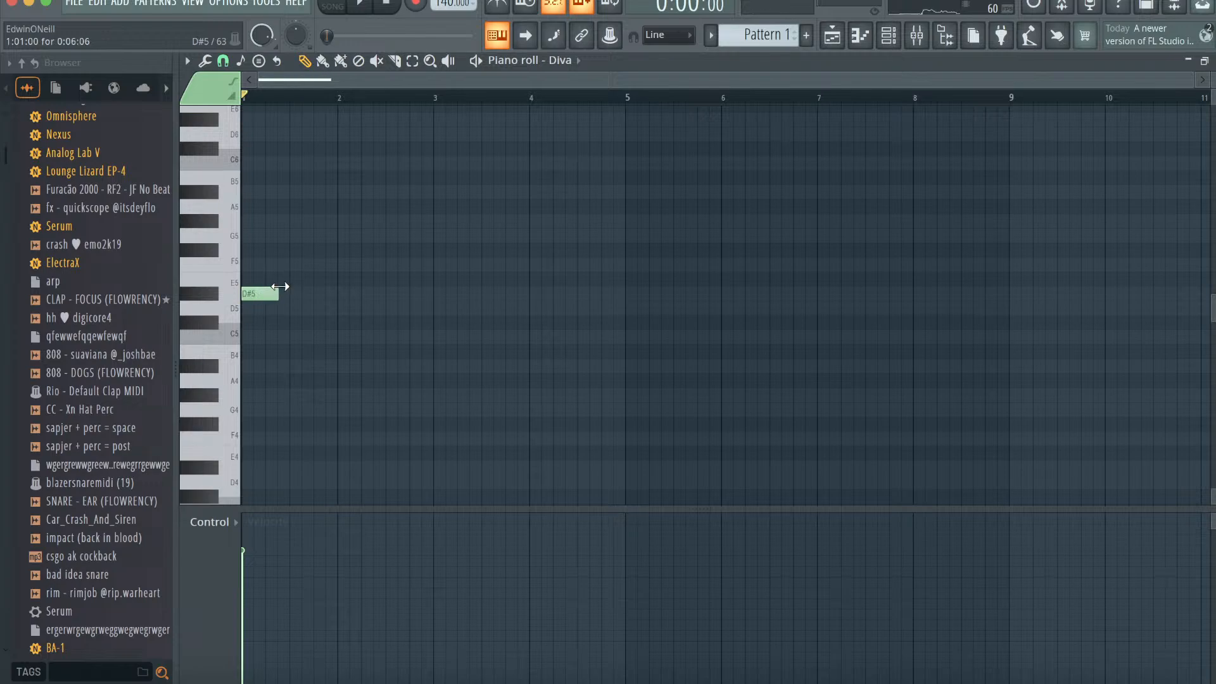
pyautogui.moveTo(1179, 79); pyautogui.dragTo(619, 79)
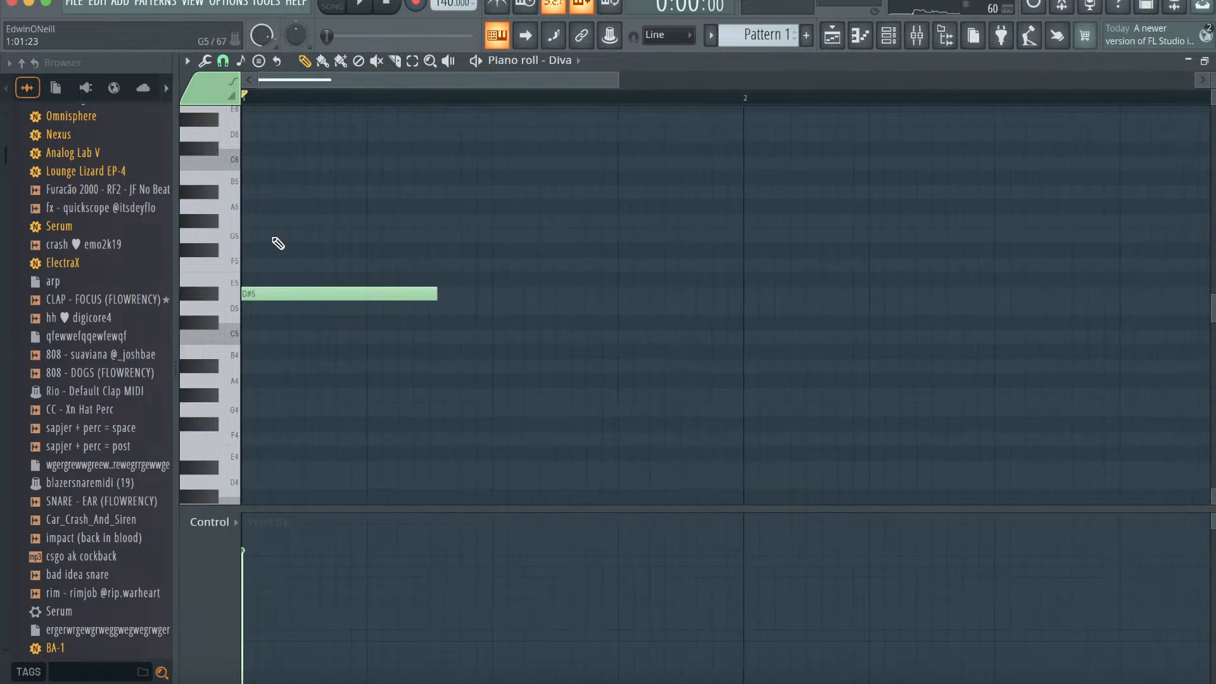
pyautogui.click(274, 238)
pyautogui.click(275, 192)
pyautogui.moveTo(254, 236); pyautogui.dragTo(254, 265)
pyautogui.press('space')
pyautogui.hotkey('ctrl', 'l')
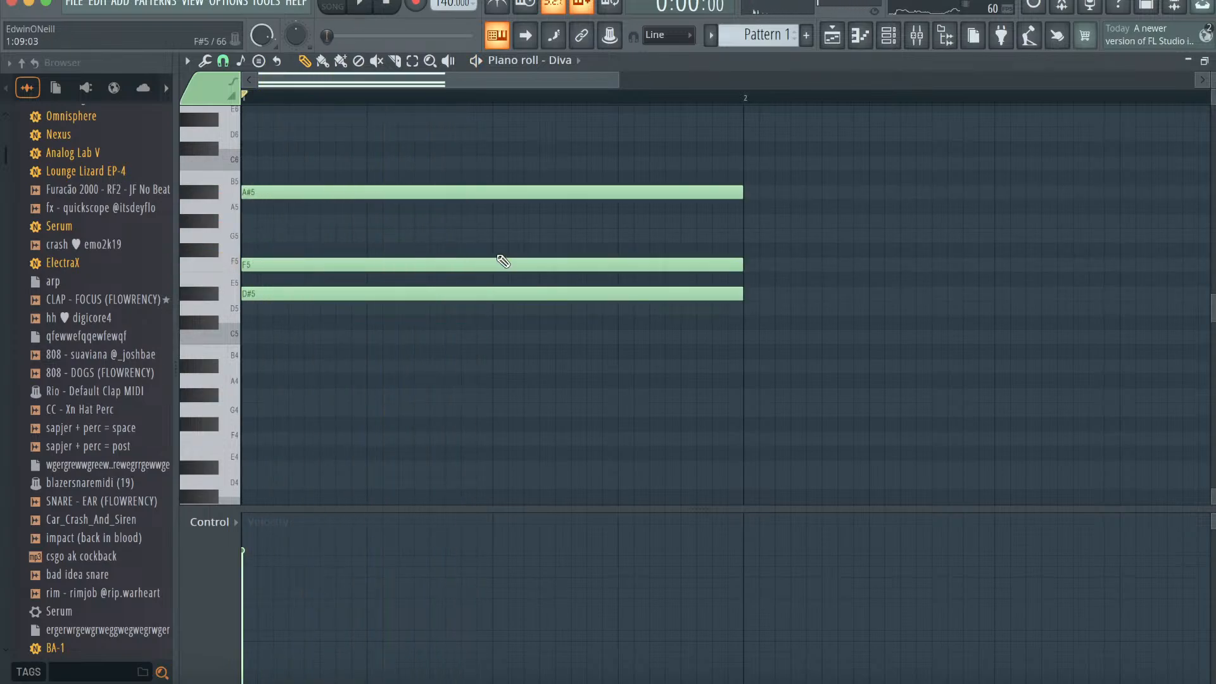
# - Try duplicating the one-bar chord after bar 1, audition it and remove the duplicate
pyautogui.hotkey('ctrl', 'b')
pyautogui.scroll(-3, 713, 241)
pyautogui.press('space')
pyautogui.press('Delete')
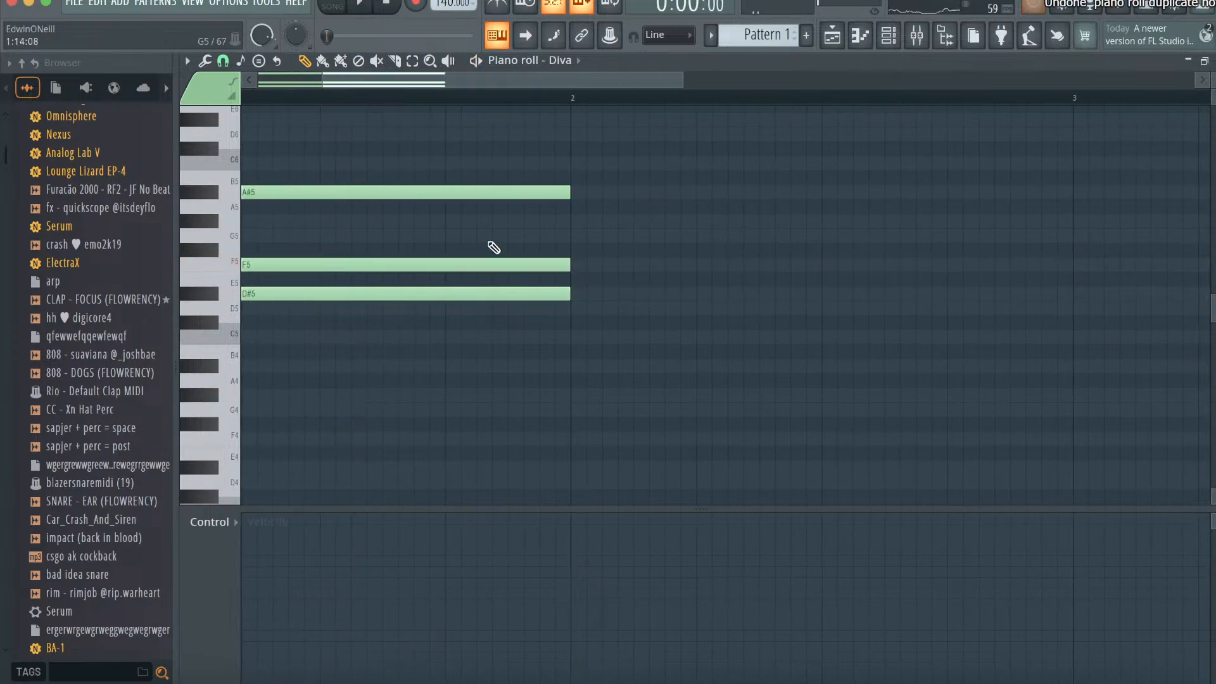
# - Try transposing the chord down to A4, B4 and E5, and audition it before shifting it up to G#5, A#5 and D#6
pyautogui.scroll(2, 494, 248)
pyautogui.press('Down')
pyautogui.press('Down')
pyautogui.press('Down')
pyautogui.press('Down')
pyautogui.press('Down')
pyautogui.press('Down')
pyautogui.press('Down')
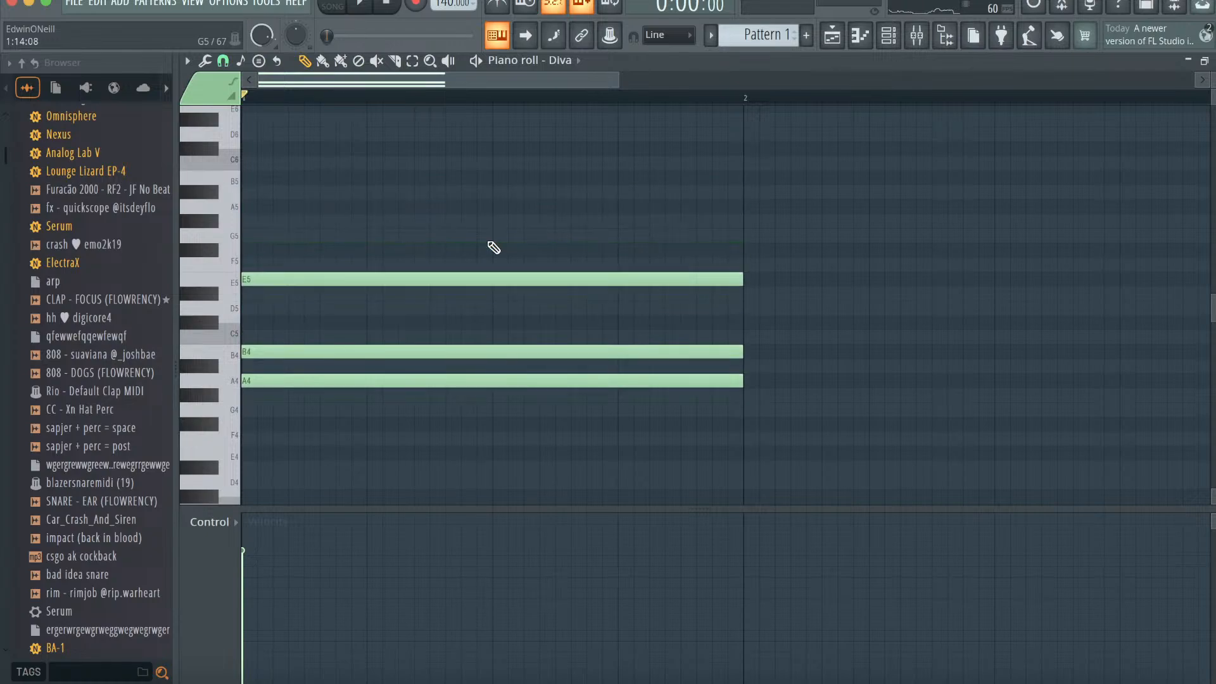
pyautogui.press('space')
pyautogui.press('space')
pyautogui.hotkey('ctrl', 'Up')
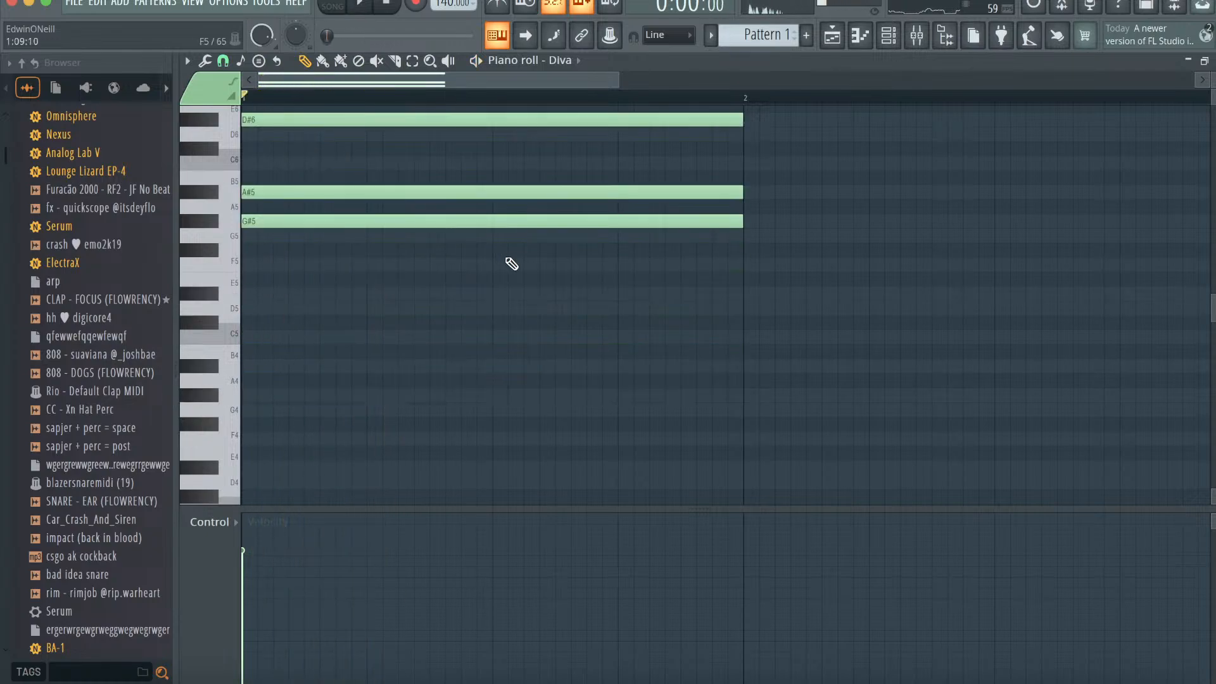
# - Audition the raised chord with a changed note, and delete all notes from the Diva pattern
pyautogui.press('space')
pyautogui.scroll(2, 510, 263)
pyautogui.press('space')
pyautogui.moveTo(506, 280); pyautogui.dragTo(505, 252)
pyautogui.press('space')
pyautogui.press('space')
pyautogui.moveTo(612, 78); pyautogui.dragTo(874, 80)
pyautogui.hotkey('ctrl', 'a')
pyautogui.press('Delete')
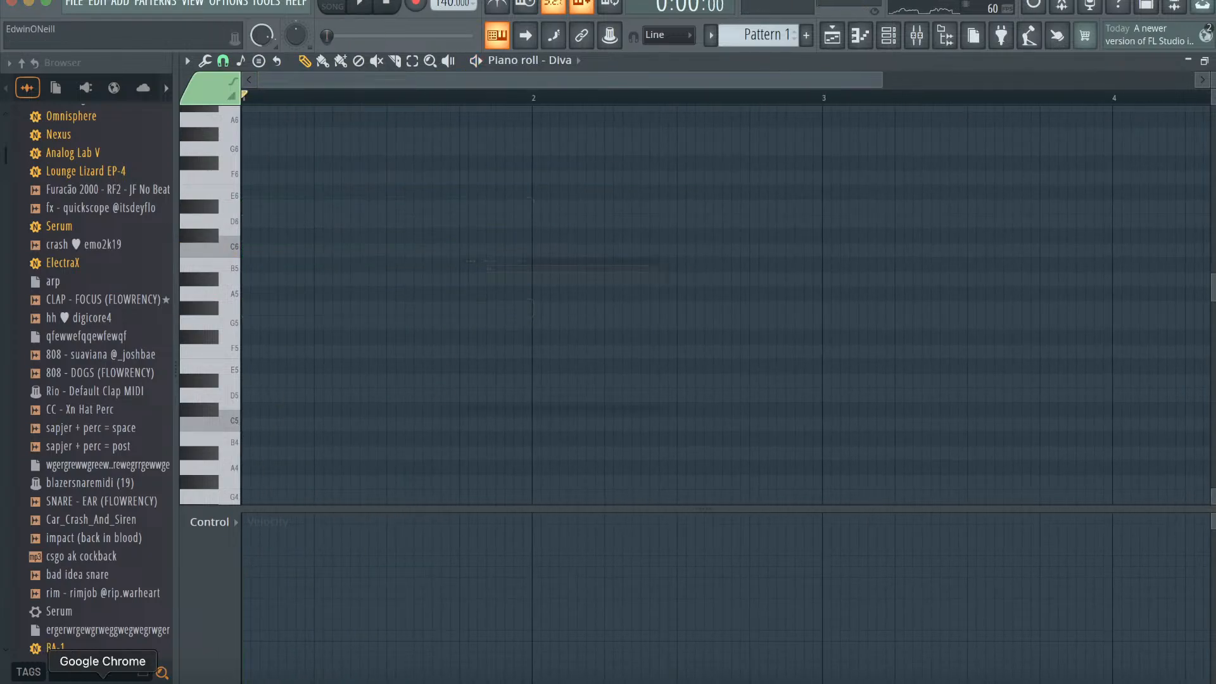
# - Switch to Google Chrome, search for chordify and open the Chordify website
pyautogui.click(103, 679)
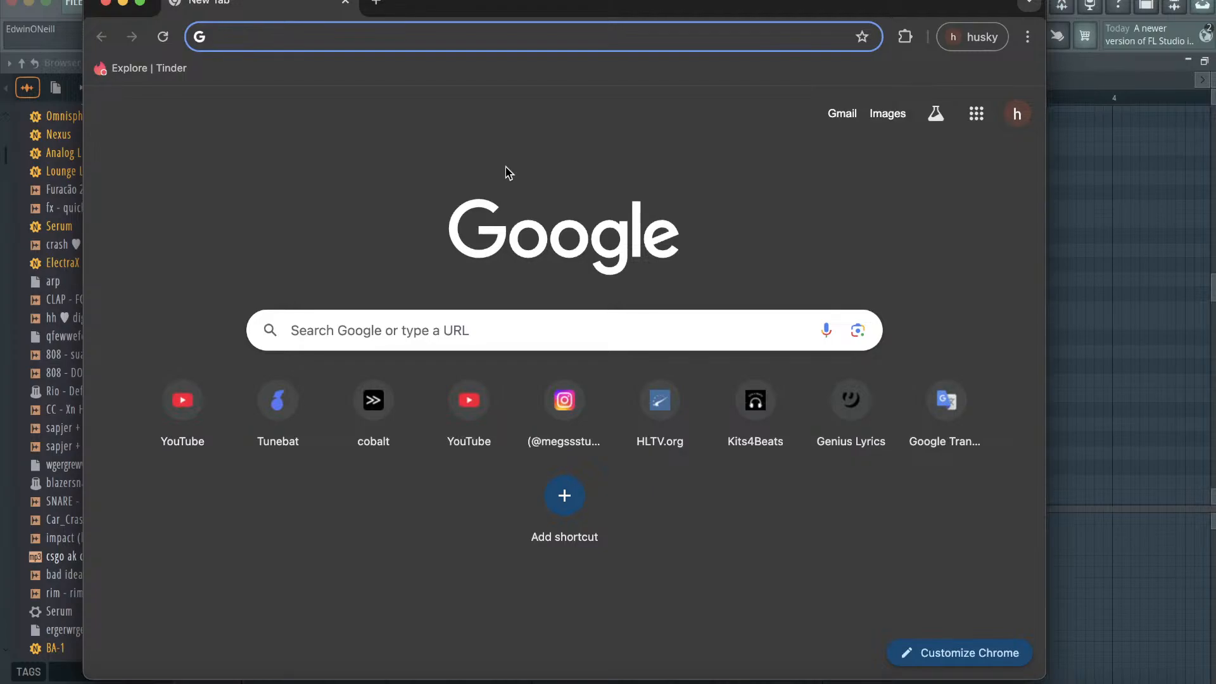
pyautogui.write('chordify')
pyautogui.press('Return')
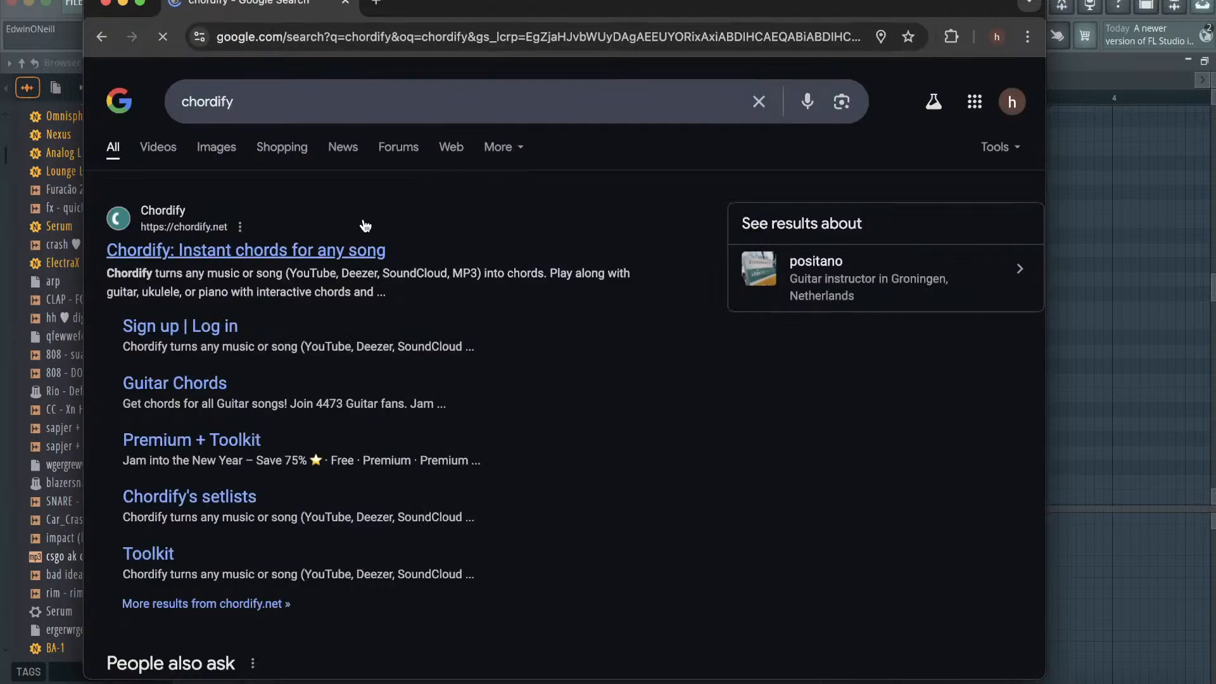
pyautogui.click(342, 247)
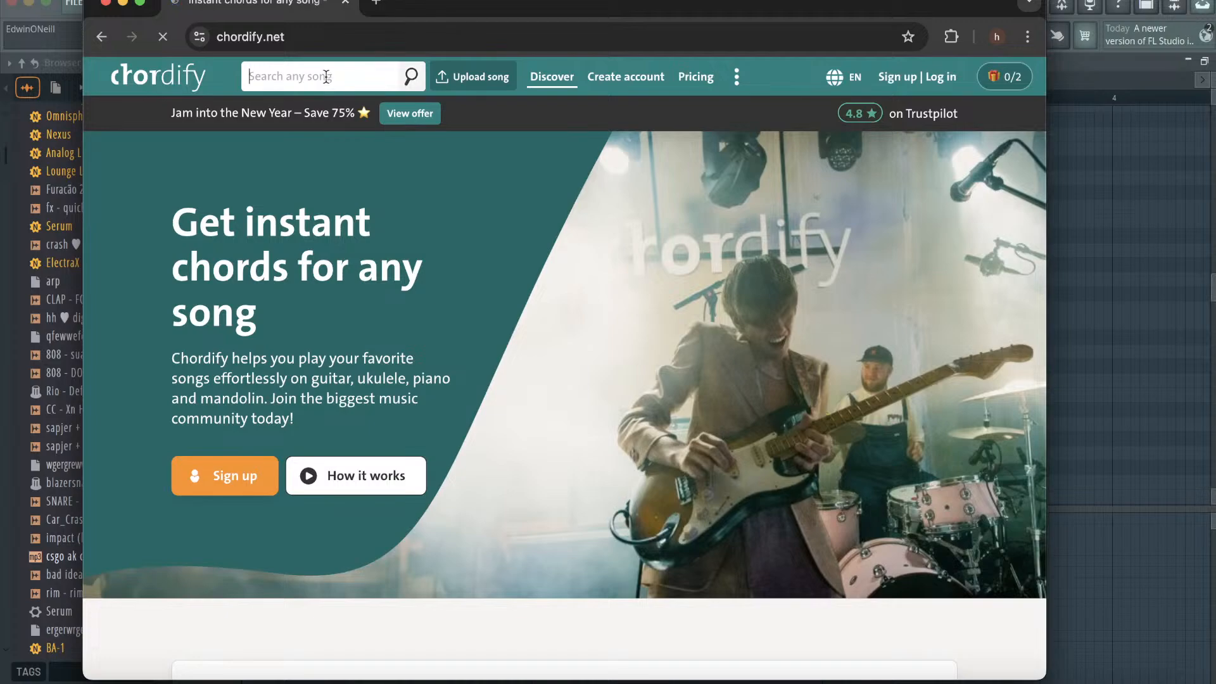
# - Search Chordify for 6 dogs and open the piano chord diagrams for faygo dreams
pyautogui.write('6 dogs')
pyautogui.press('Return')
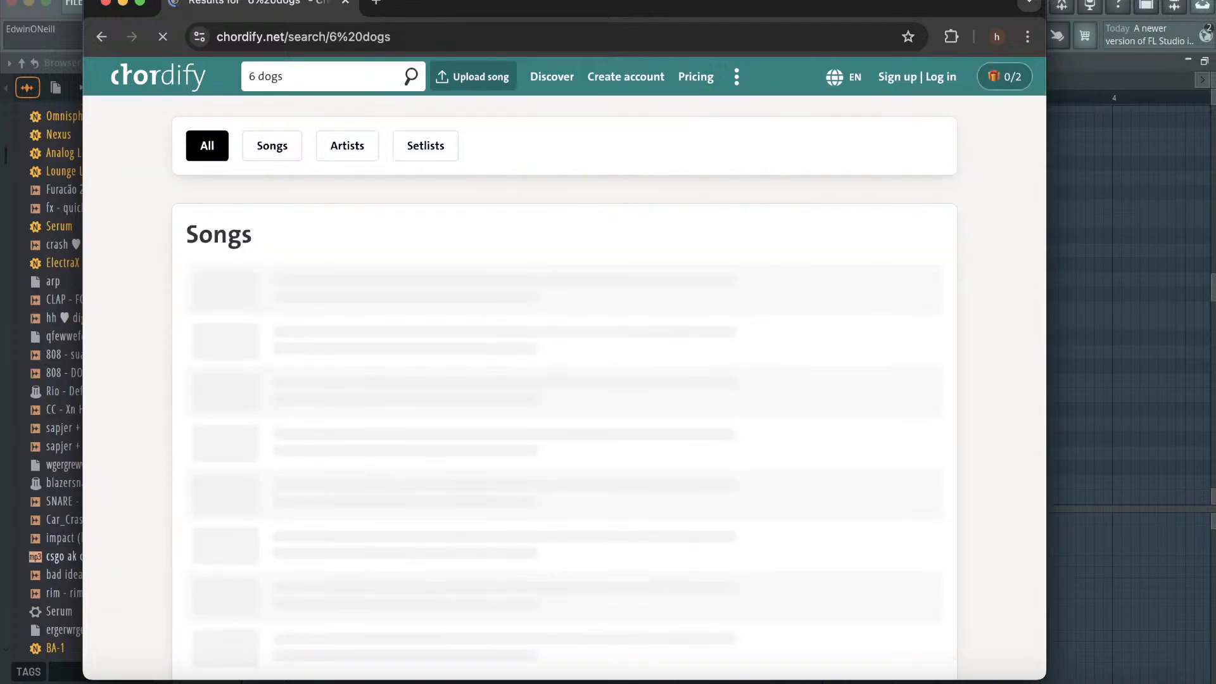
pyautogui.click(335, 280)
pyautogui.scroll(-3, 461, 406)
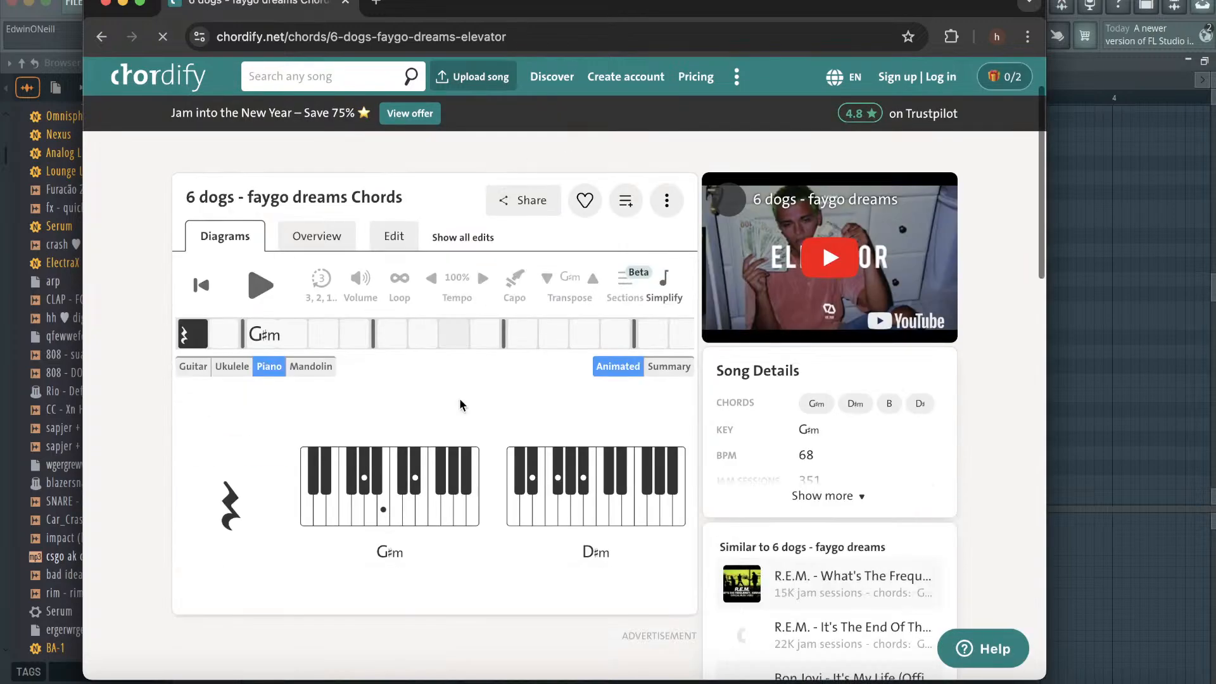
pyautogui.scroll(-2, 462, 402)
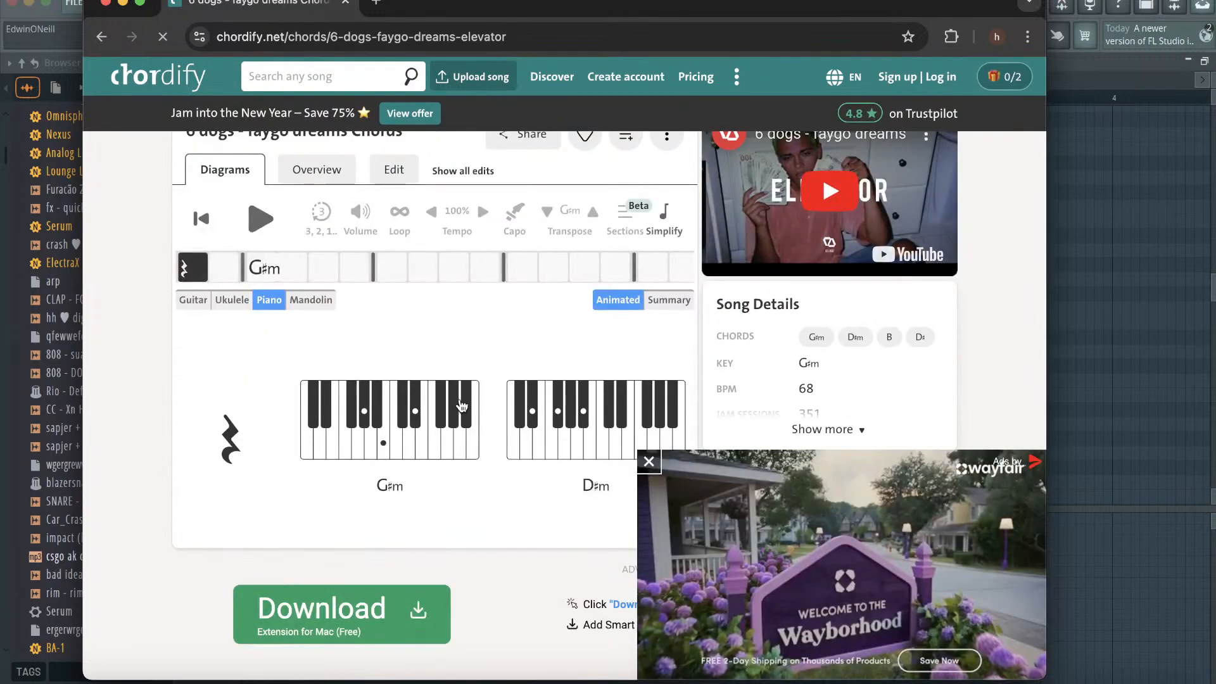
# - Return to FL Studio and set the piano roll's scale highlighting root note to G#
pyautogui.click(1080, 79)
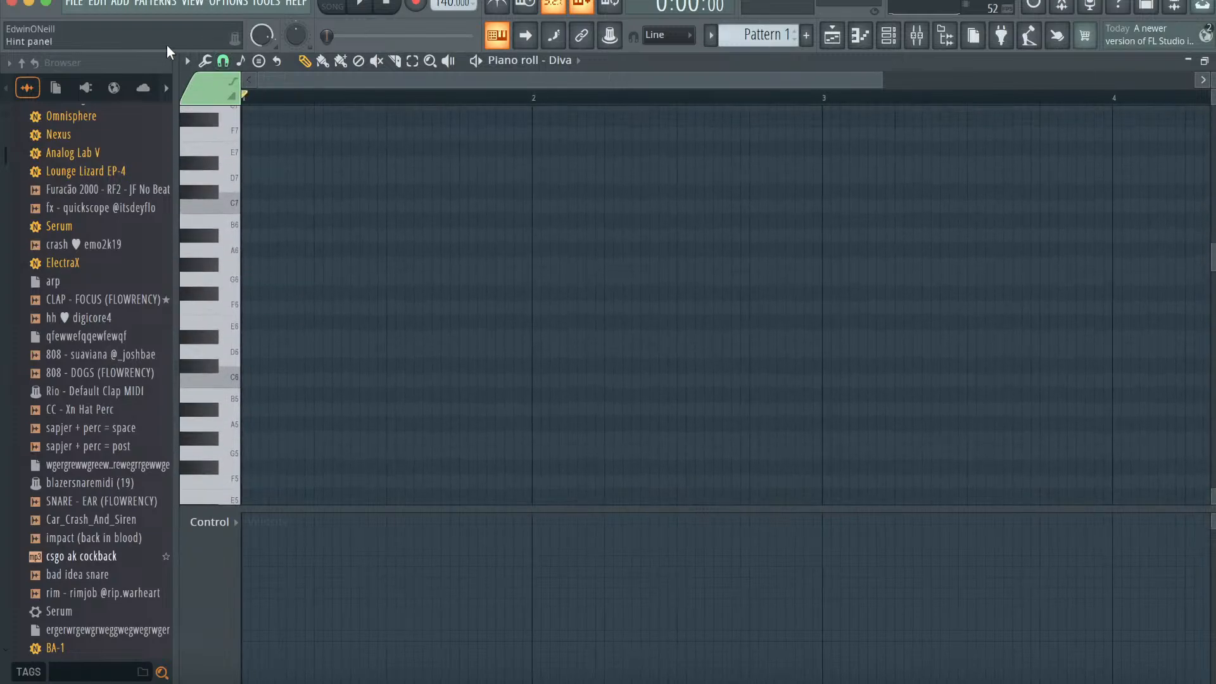
pyautogui.click(187, 60)
pyautogui.moveTo(216, 150)
pyautogui.moveTo(413, 408)
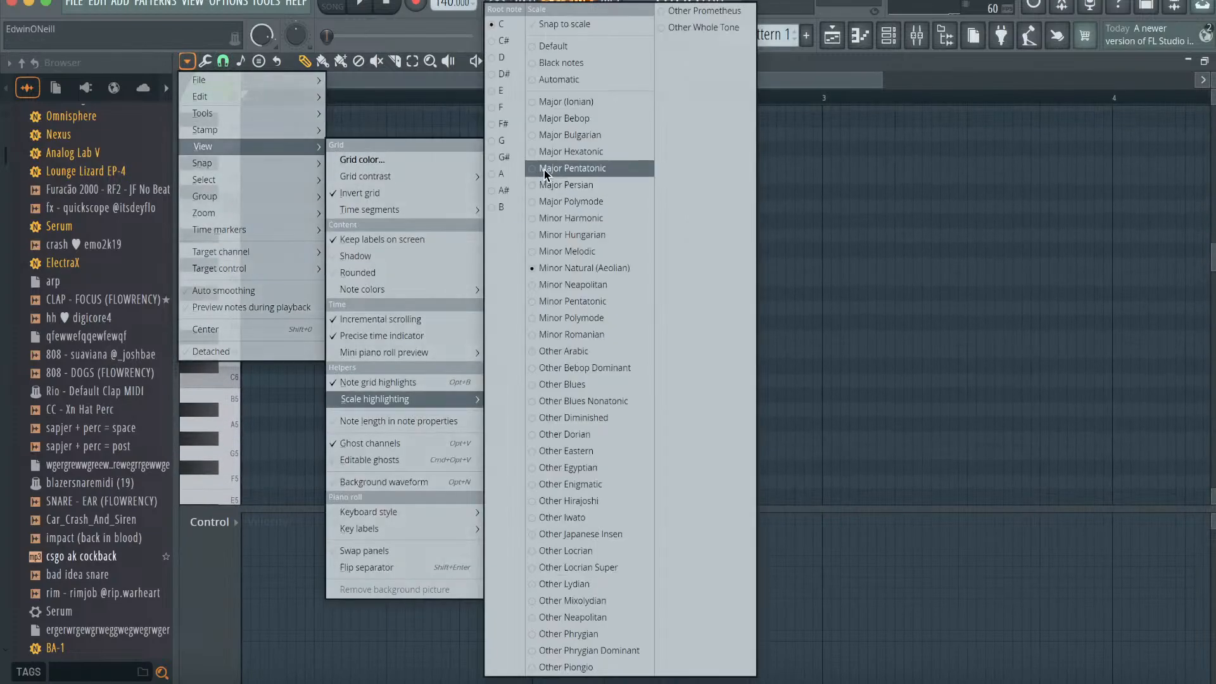
pyautogui.click(516, 165)
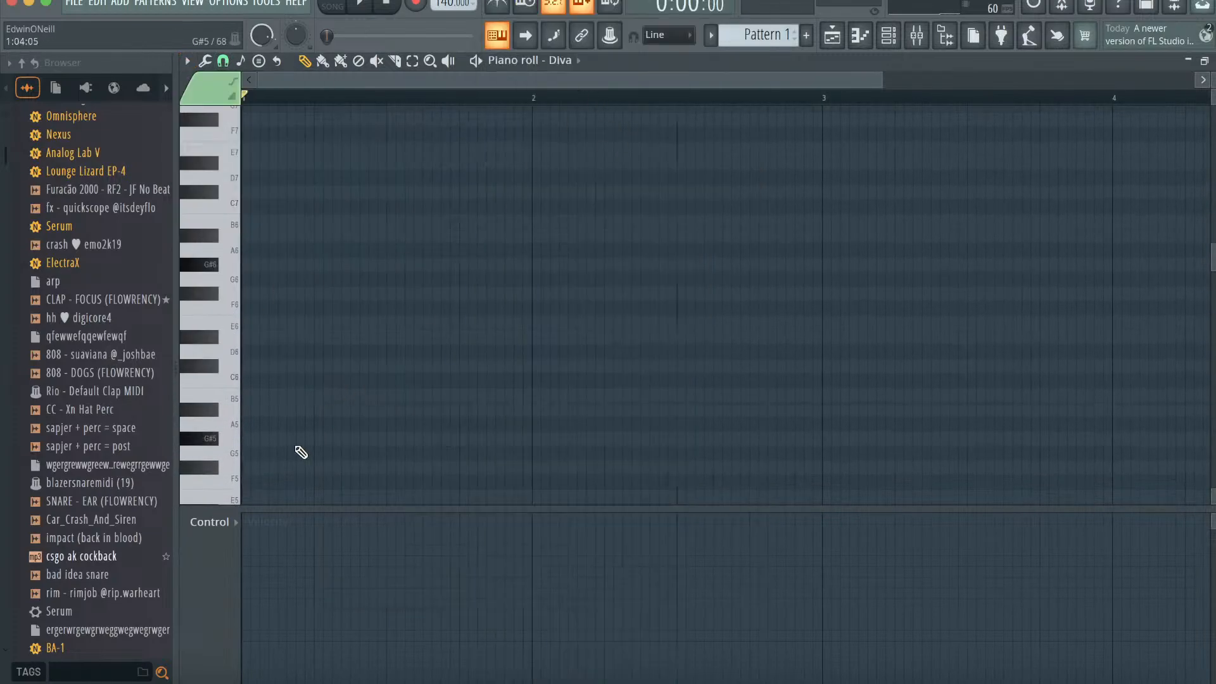
# - Place one-bar root notes following the Chordify chords: G#5 at bar 1, D#6 at bar 2 and B5 at bar 3
pyautogui.moveTo(288, 436); pyautogui.dragTo(242, 438)
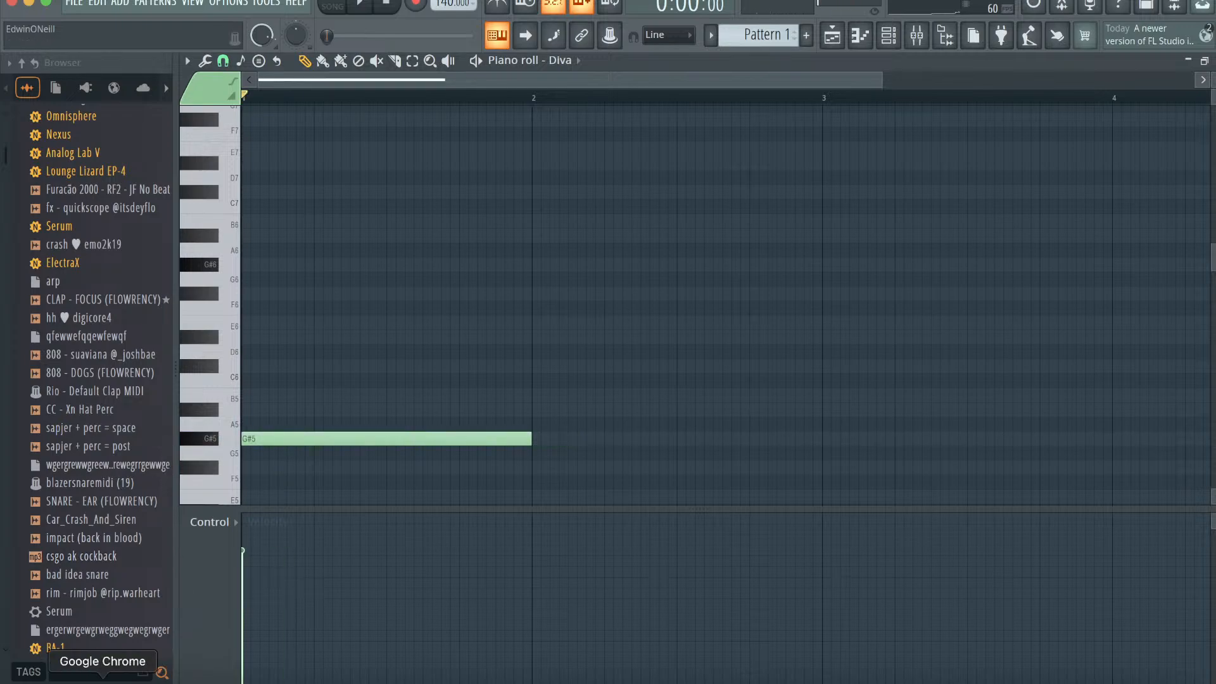
pyautogui.click(103, 682)
pyautogui.press('super+Tab')
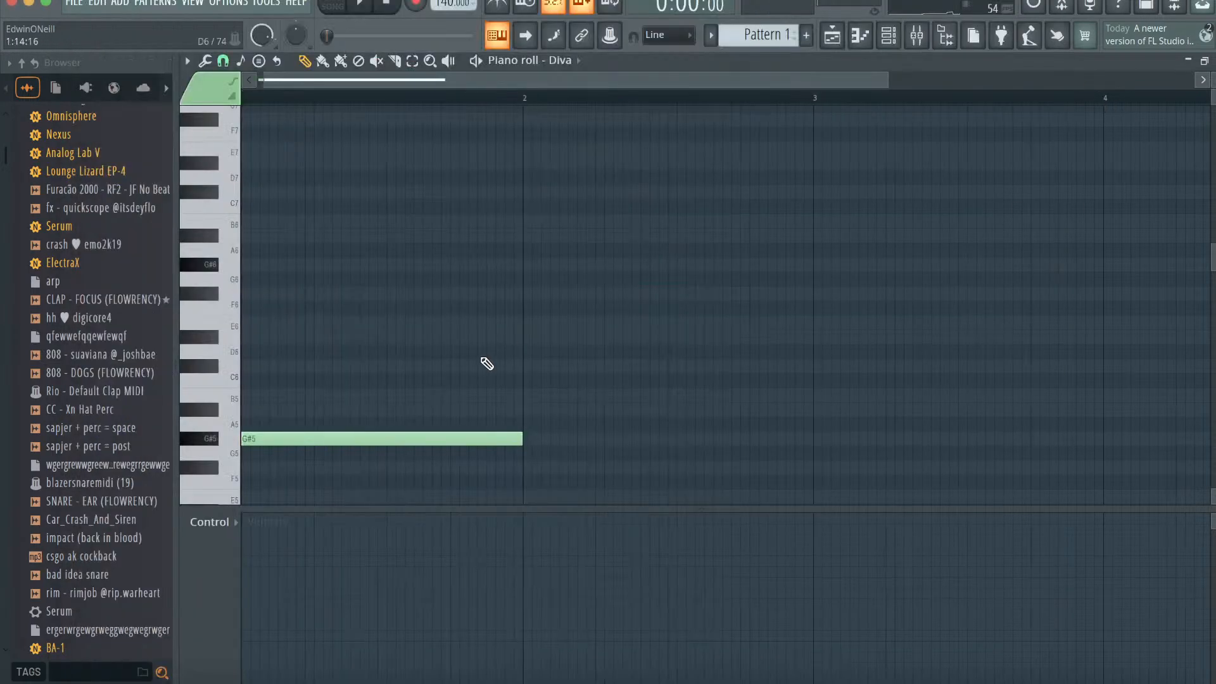
pyautogui.moveTo(556, 354); pyautogui.dragTo(599, 337)
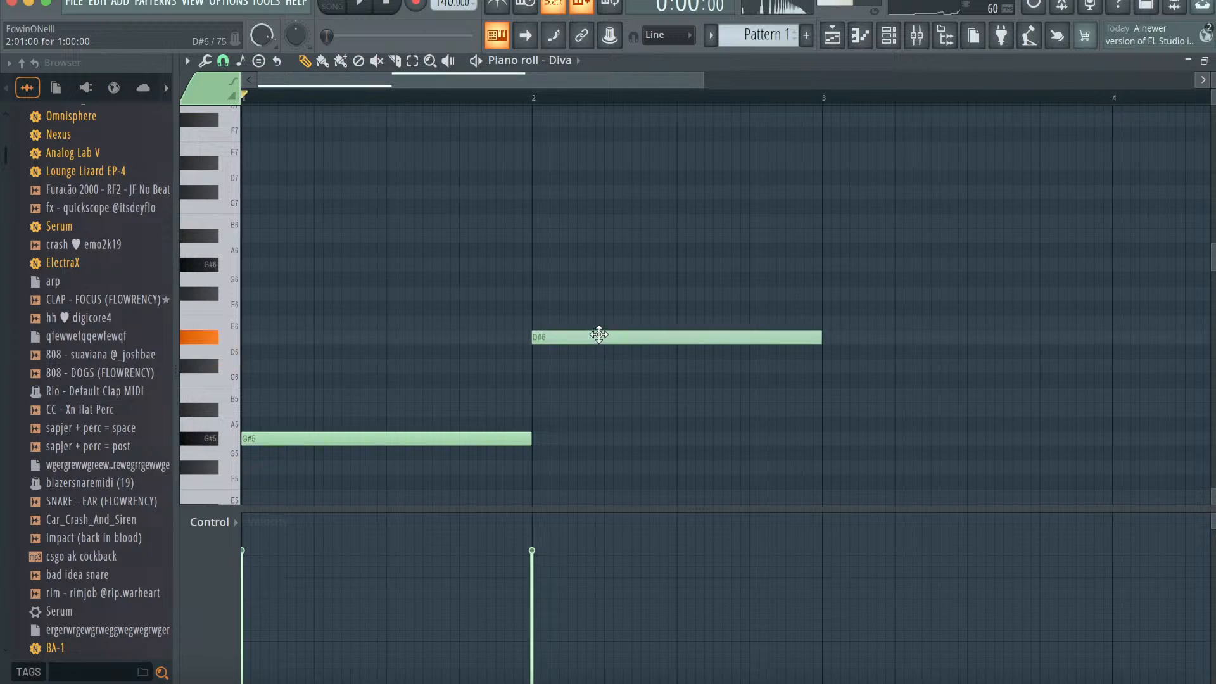
pyautogui.click(820, 399)
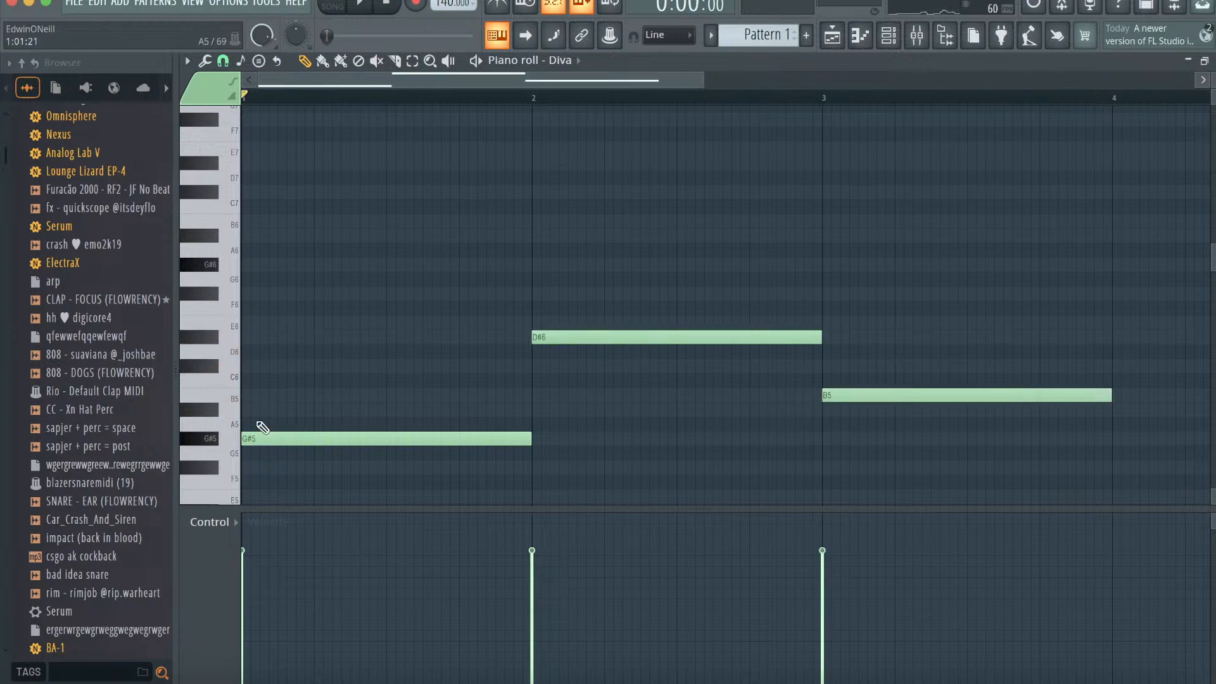
# - Stack one-bar B5, D#6 and F#6 notes above the G#5 root in bar 1 and play the chord
pyautogui.moveTo(261, 395); pyautogui.dragTo(216, 393)
pyautogui.click(266, 337)
pyautogui.click(282, 280)
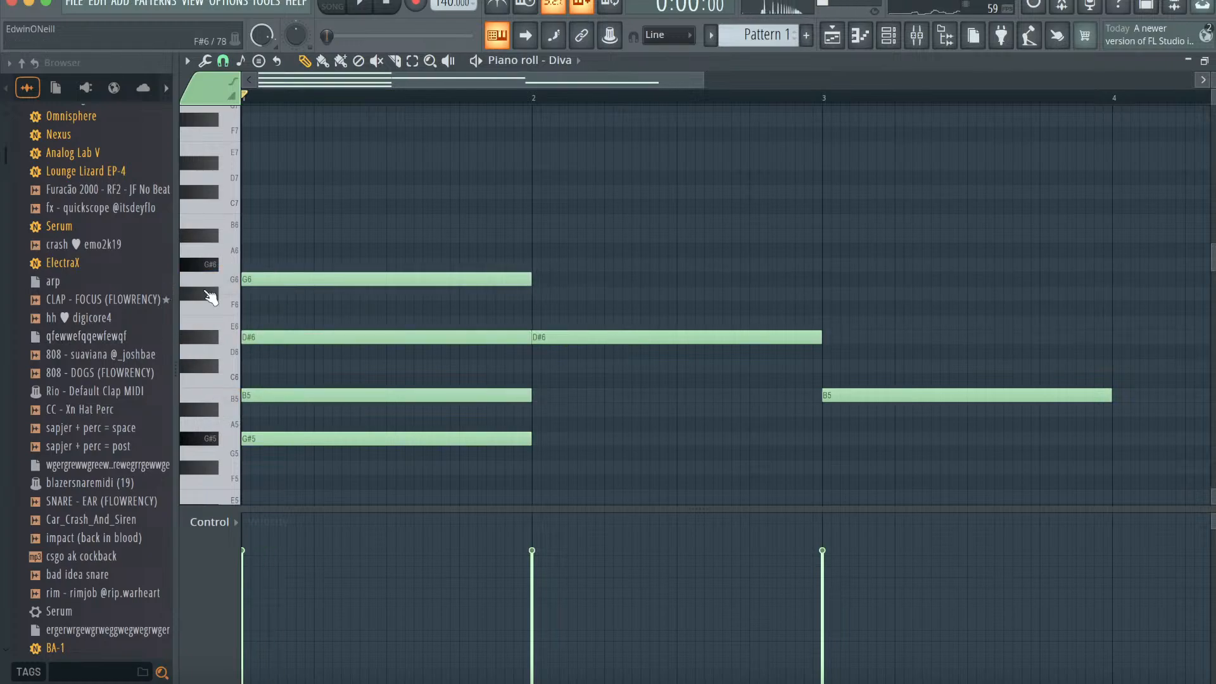
pyautogui.moveTo(284, 293); pyautogui.dragTo(285, 295)
pyautogui.press('space')
# - Stack A#6 and C#7 above the D#6 note in bar 2, and D#6 and F#6 above the B5 root in bar 3
pyautogui.click(539, 266)
pyautogui.press('space')
pyautogui.press('space')
pyautogui.moveTo(540, 266); pyautogui.dragTo(538, 237)
pyautogui.click(539, 191)
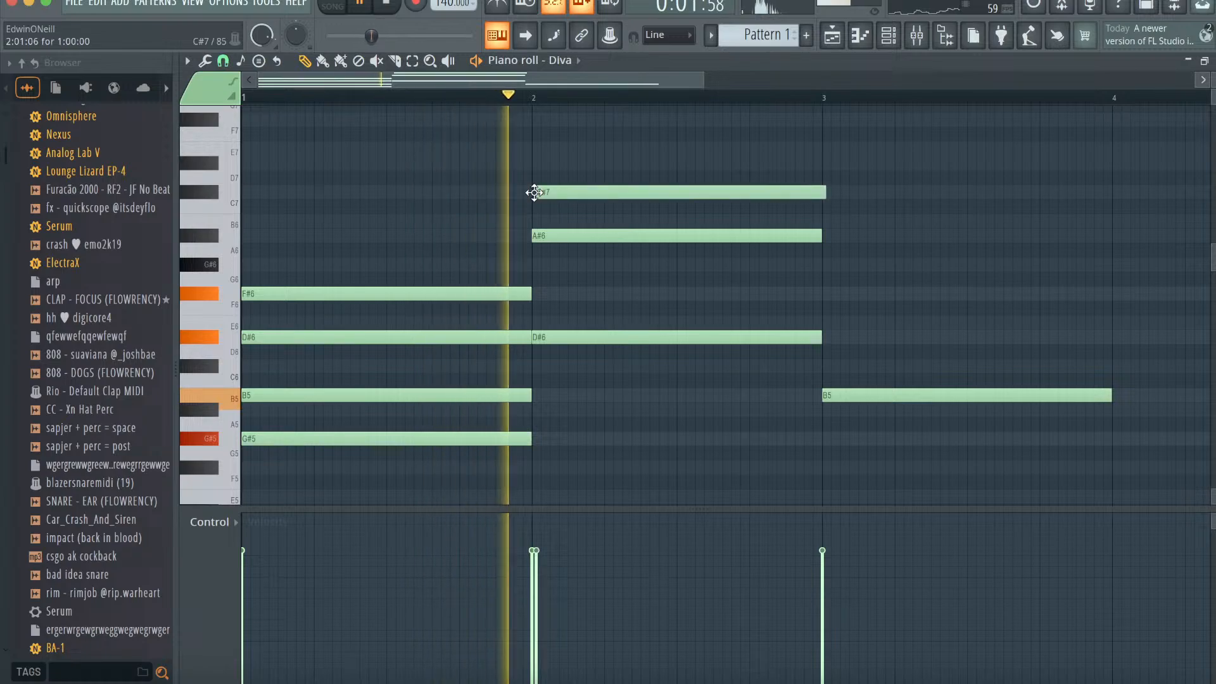
pyautogui.click(827, 294)
pyautogui.click(826, 336)
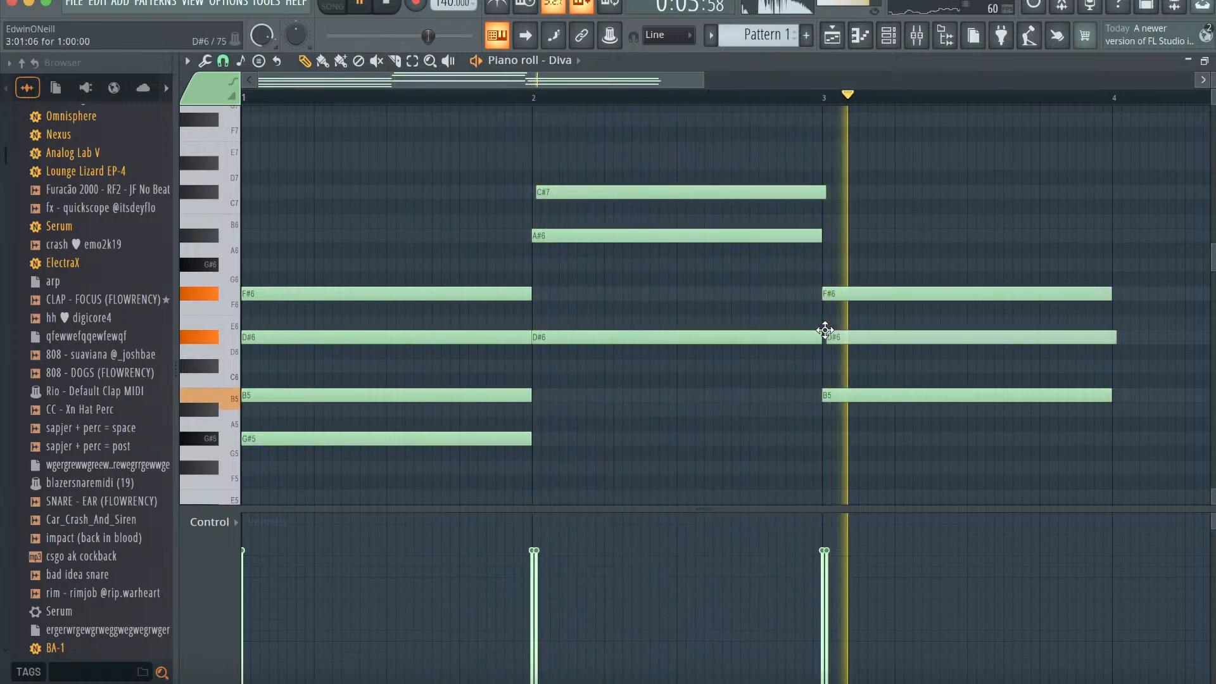
# - Add a full-bar A#6 note to the bar 3 chord and align the C#7 note with the start of bar 2
pyautogui.press('space')
pyautogui.press('space')
pyautogui.click(830, 236)
pyautogui.moveTo(796, 192)
pyautogui.mouseDown()
pyautogui.moveTo(773, 191)
pyautogui.moveTo(796, 192)
pyautogui.mouseUp()
pyautogui.press('space')
pyautogui.press('space')
pyautogui.hscroll(5, 795, 193)
pyautogui.scroll(-2, 795, 193)
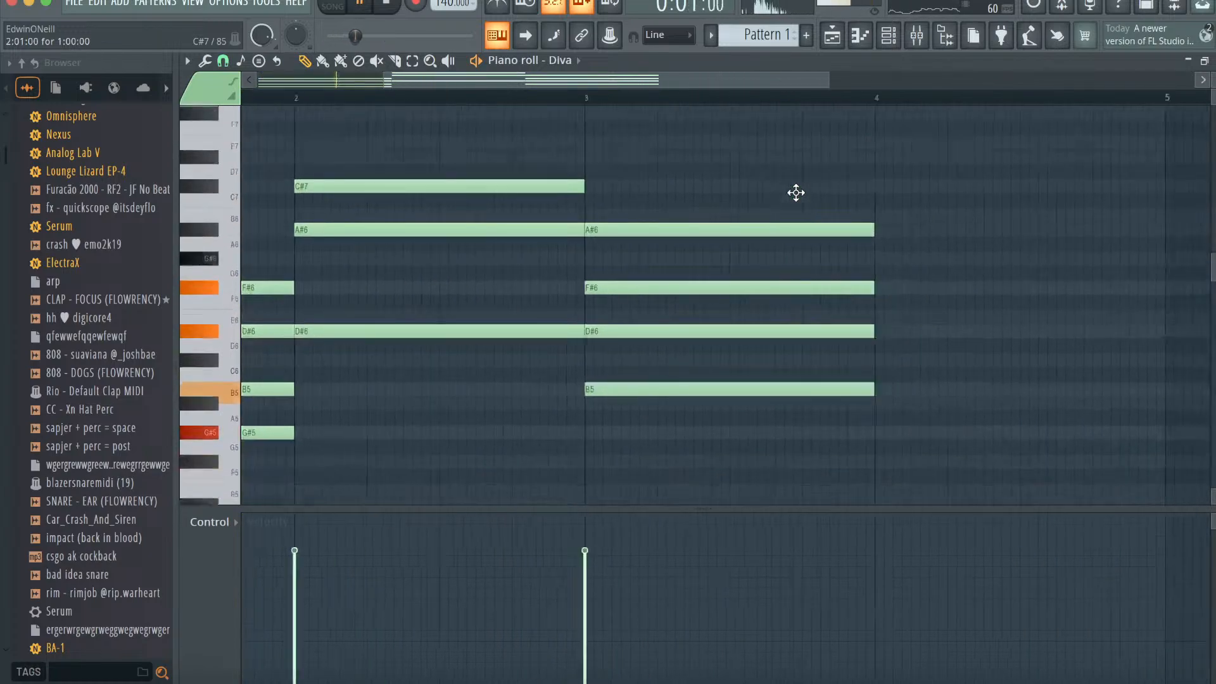
# - Duplicate the four-note chord in bar 3 into bar 4
pyautogui.click(413, 62)
pyautogui.moveTo(563, 158); pyautogui.dragTo(664, 374)
pyautogui.press('super+b')
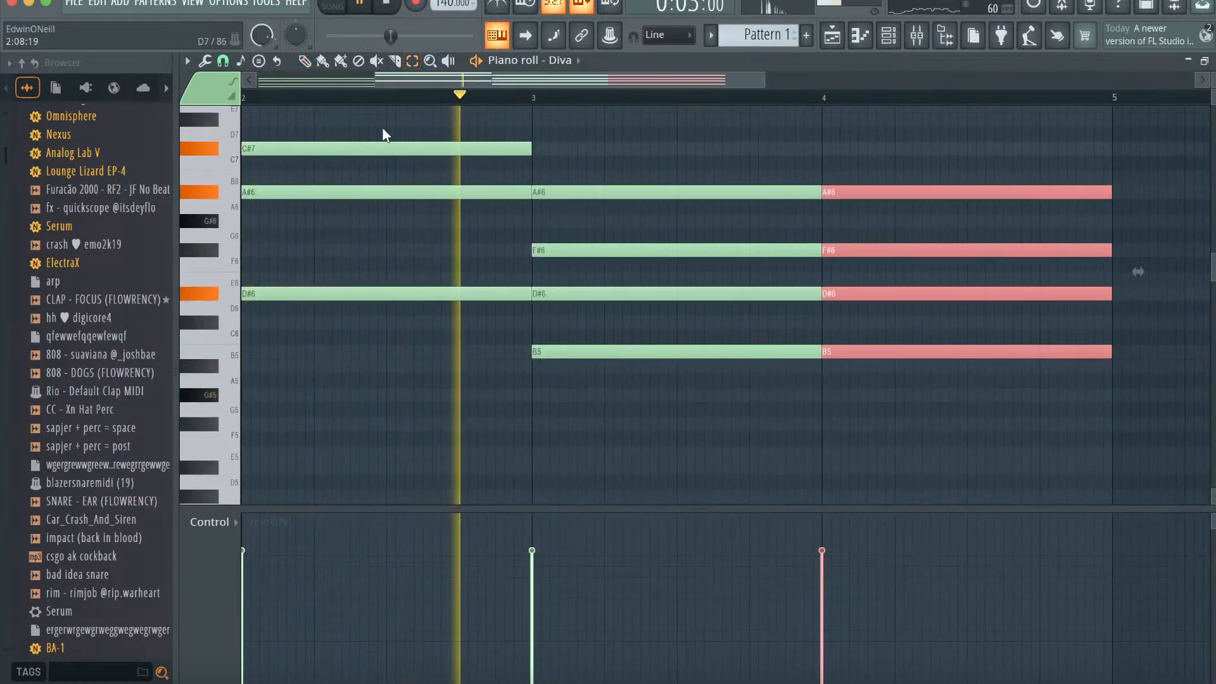
# - Try lowering the D#6 note of the bar 4 chord to D6, and undo the change
pyautogui.click(306, 61)
pyautogui.click(955, 340)
pyautogui.moveTo(936, 293); pyautogui.dragTo(937, 308)
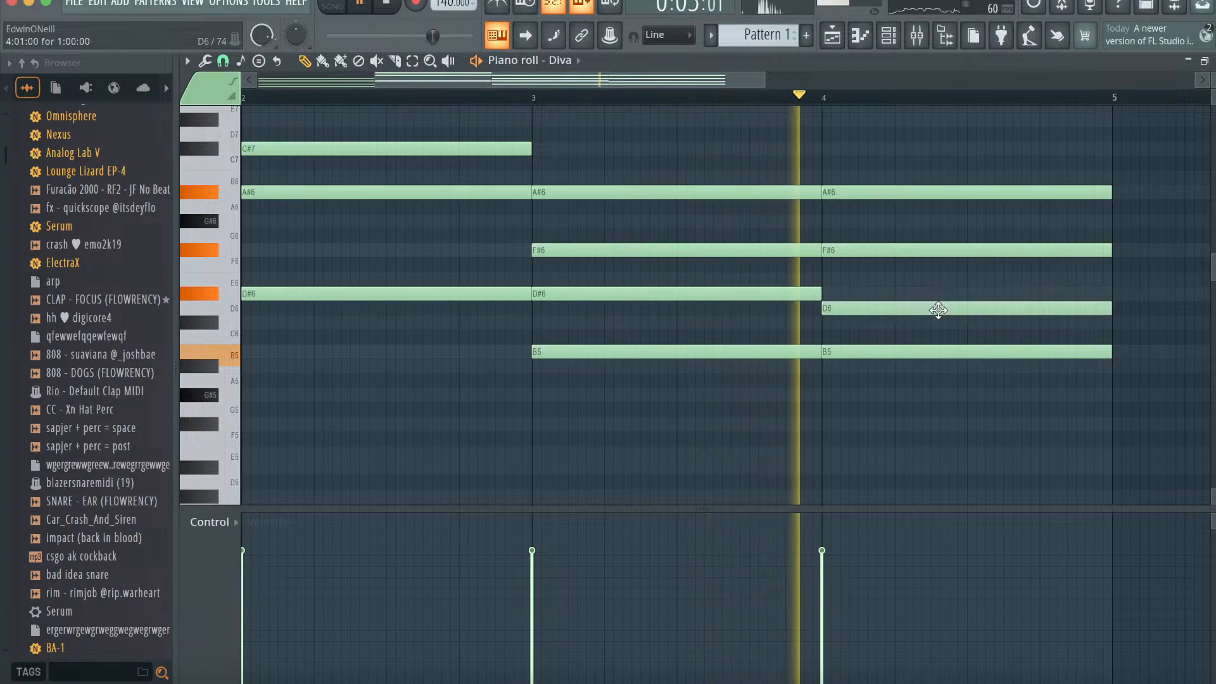
pyautogui.hscroll(-5, 818, 349)
pyautogui.press('super+z')
pyautogui.hscroll(2, 819, 350)
pyautogui.press('space')
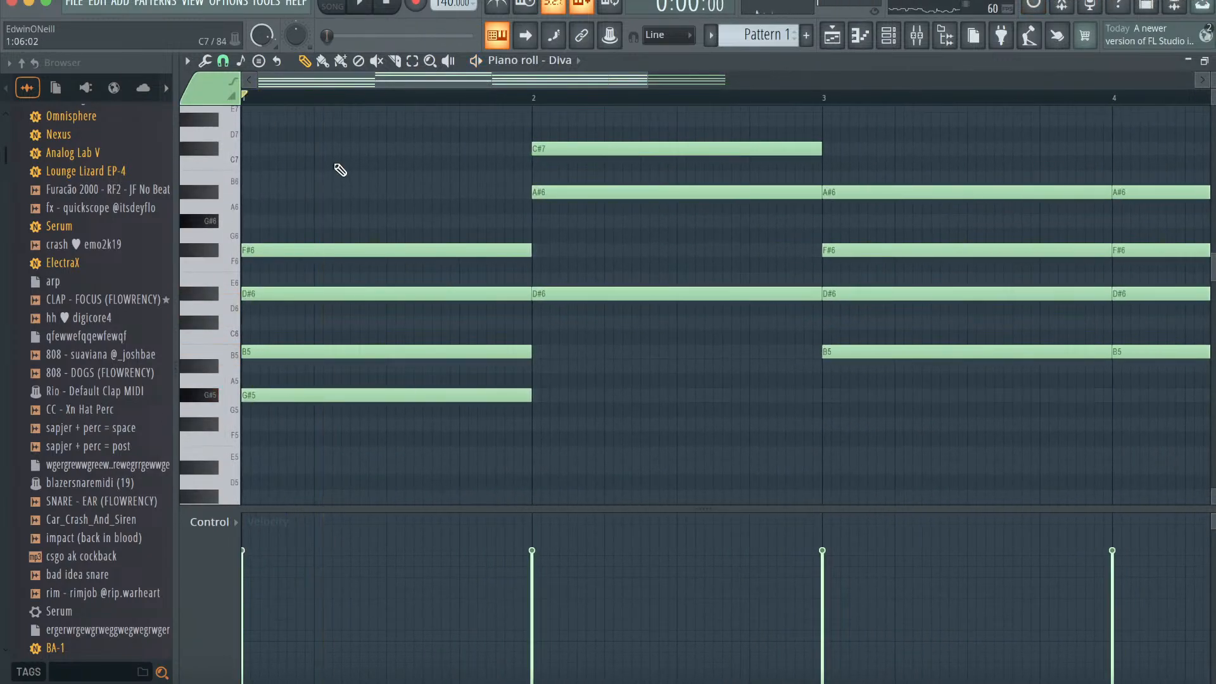
# - Lower the B5 note of the bar 1 chord to A#5 while the pattern plays
pyautogui.scroll(2, 340, 170)
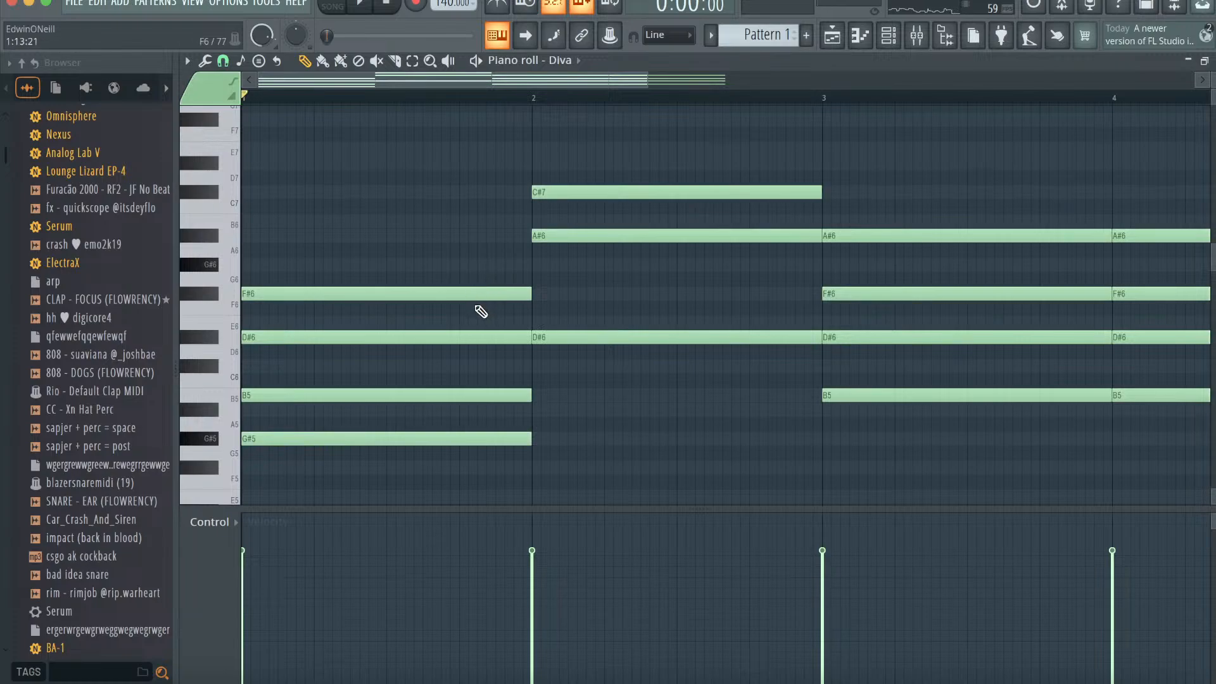
pyautogui.press('space')
pyautogui.moveTo(492, 397); pyautogui.dragTo(500, 412)
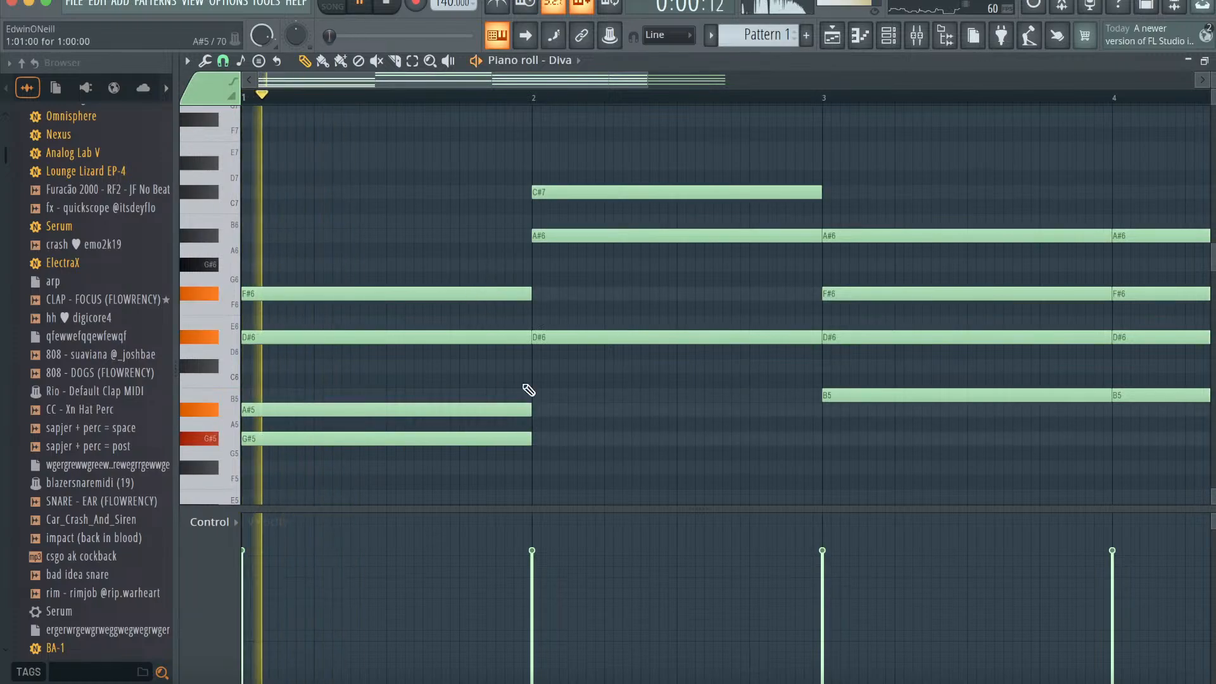
pyautogui.click(493, 378)
pyautogui.press('space')
pyautogui.hotkey('ctrl', 'z')
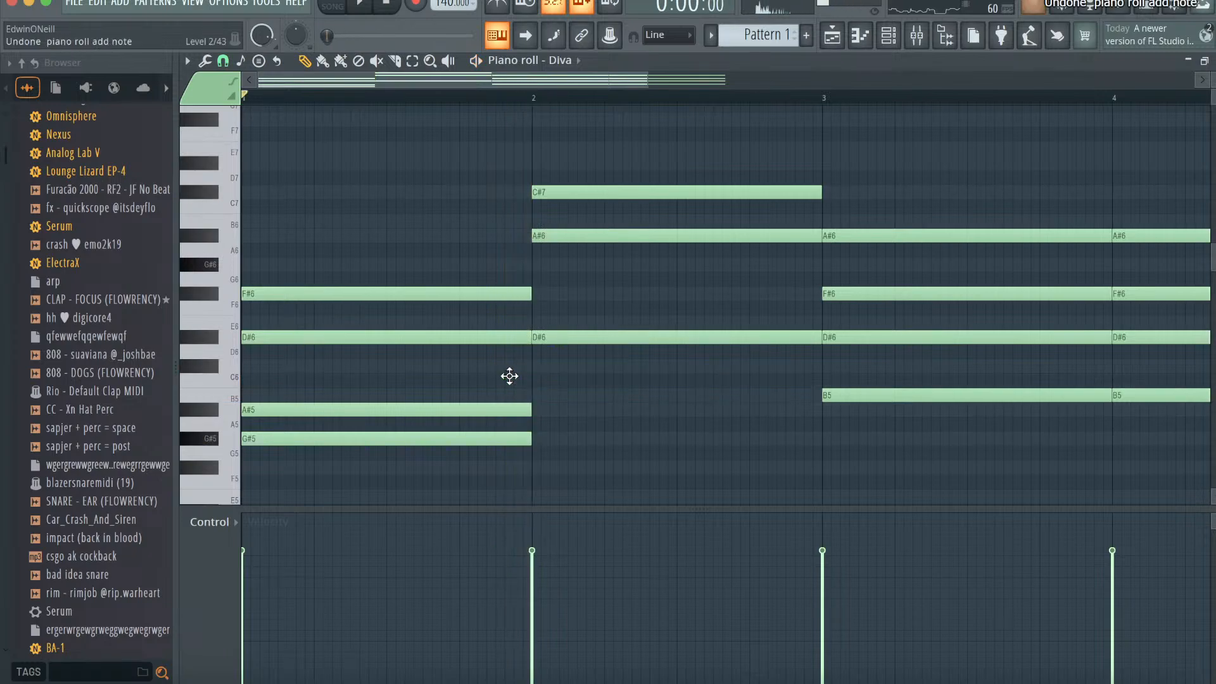
# - Add two-step melody notes: A#6 in the middle of bar 1, C#6 at its end, and G#6 at step 7 of bar 2
pyautogui.click(500, 367)
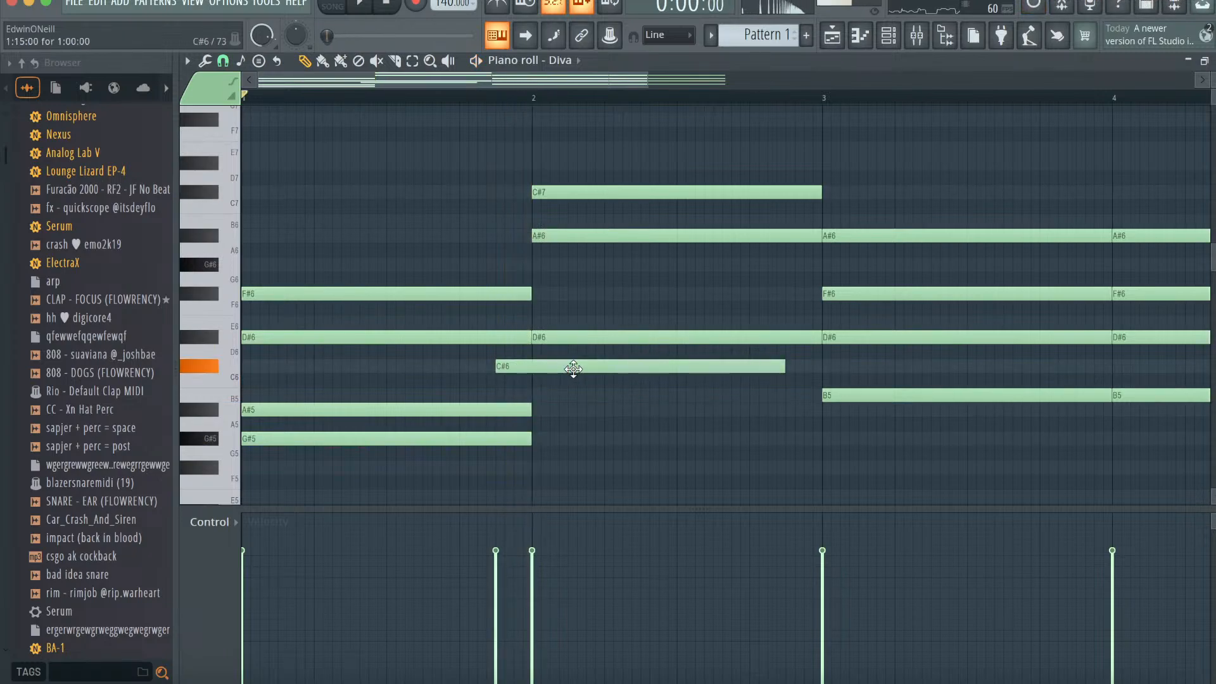
pyautogui.moveTo(783, 364); pyautogui.dragTo(564, 364)
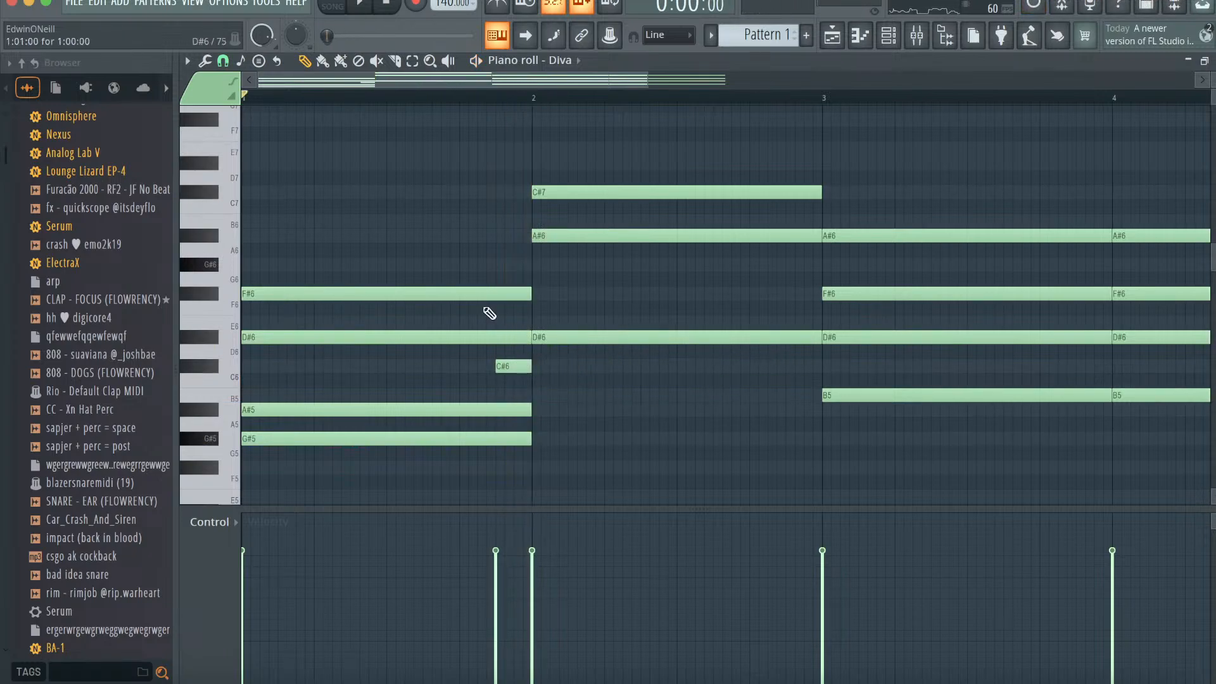
pyautogui.click(388, 234)
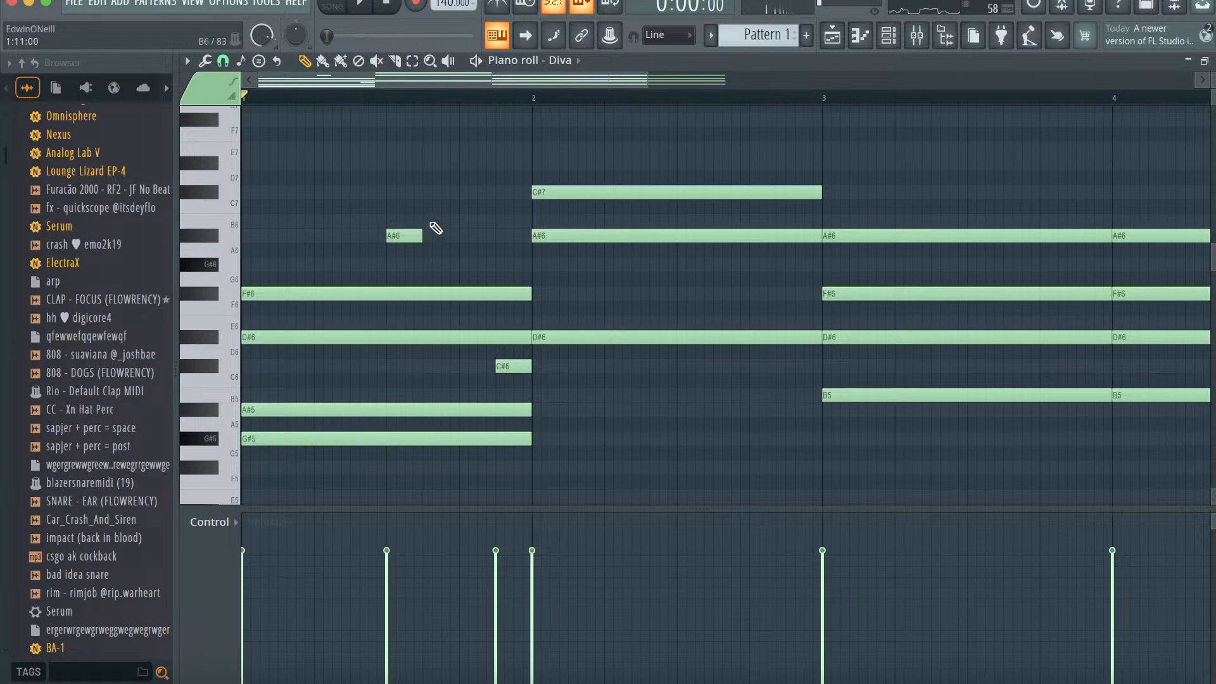
pyautogui.press('space')
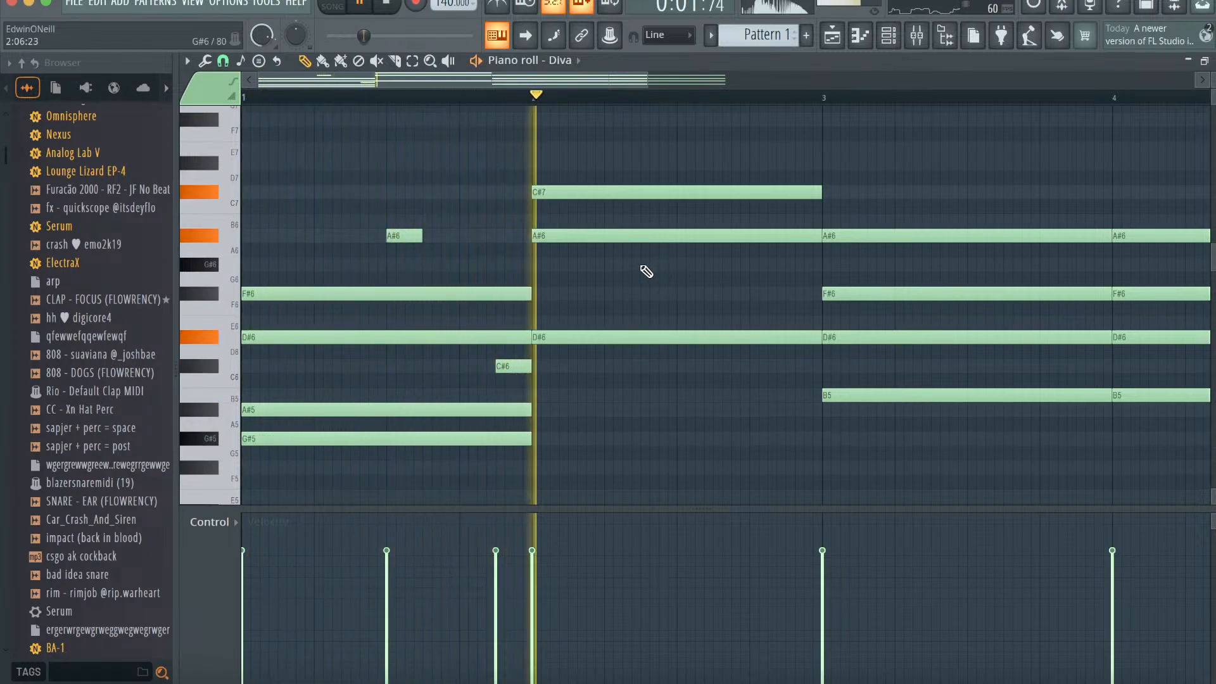
pyautogui.click(643, 266)
pyautogui.press('space')
# - Transpose the bar 2 chord down one octave and add a full-bar F#5 note to it
pyautogui.moveTo(592, 181); pyautogui.dragTo(590, 406)
pyautogui.hotkey('ctrl', 'Down')
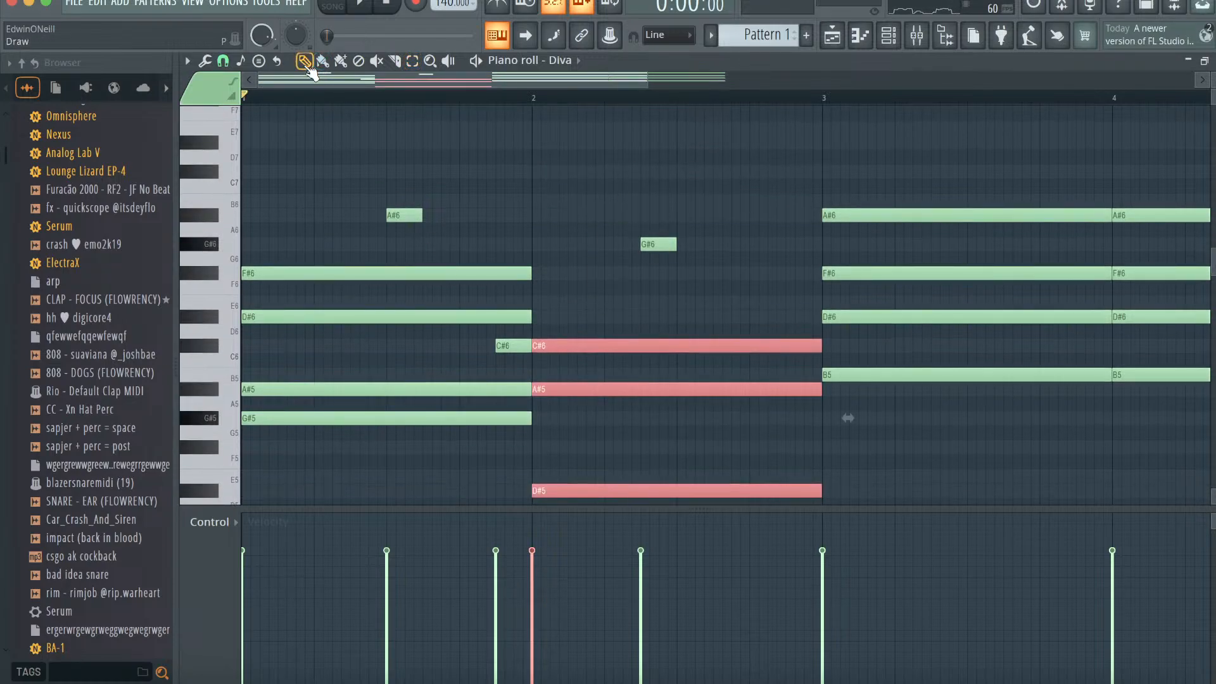
pyautogui.click(557, 445)
pyautogui.moveTo(568, 445); pyautogui.dragTo(820, 444)
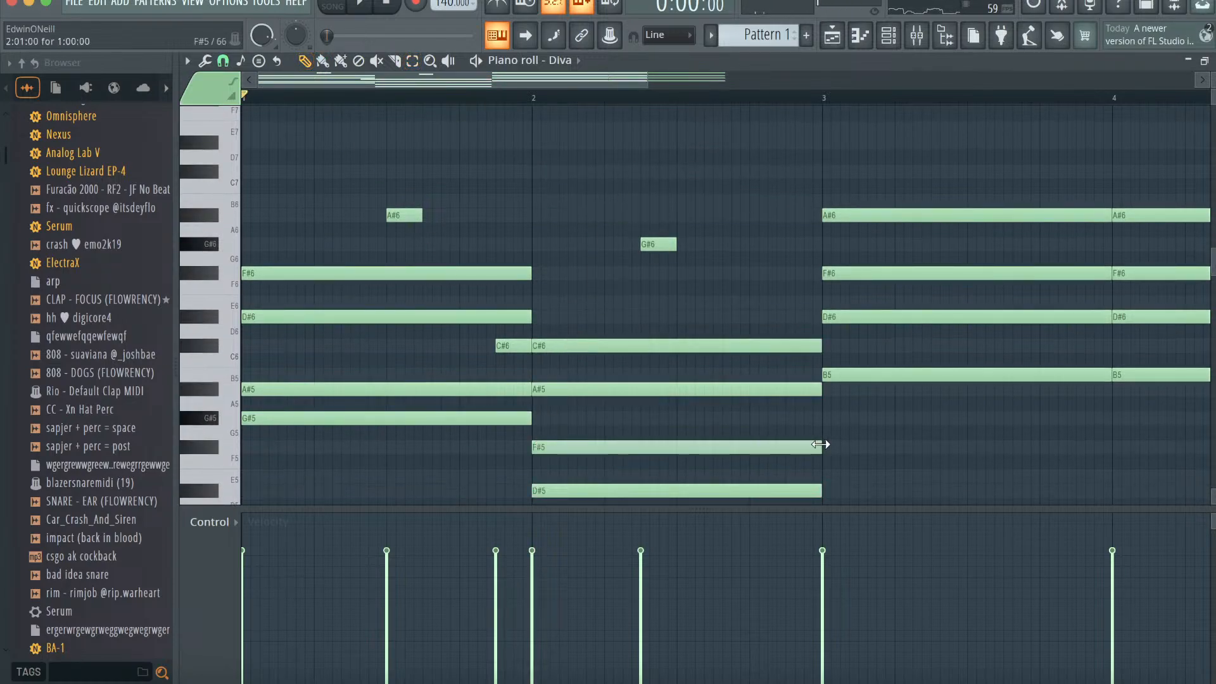
pyautogui.press('space')
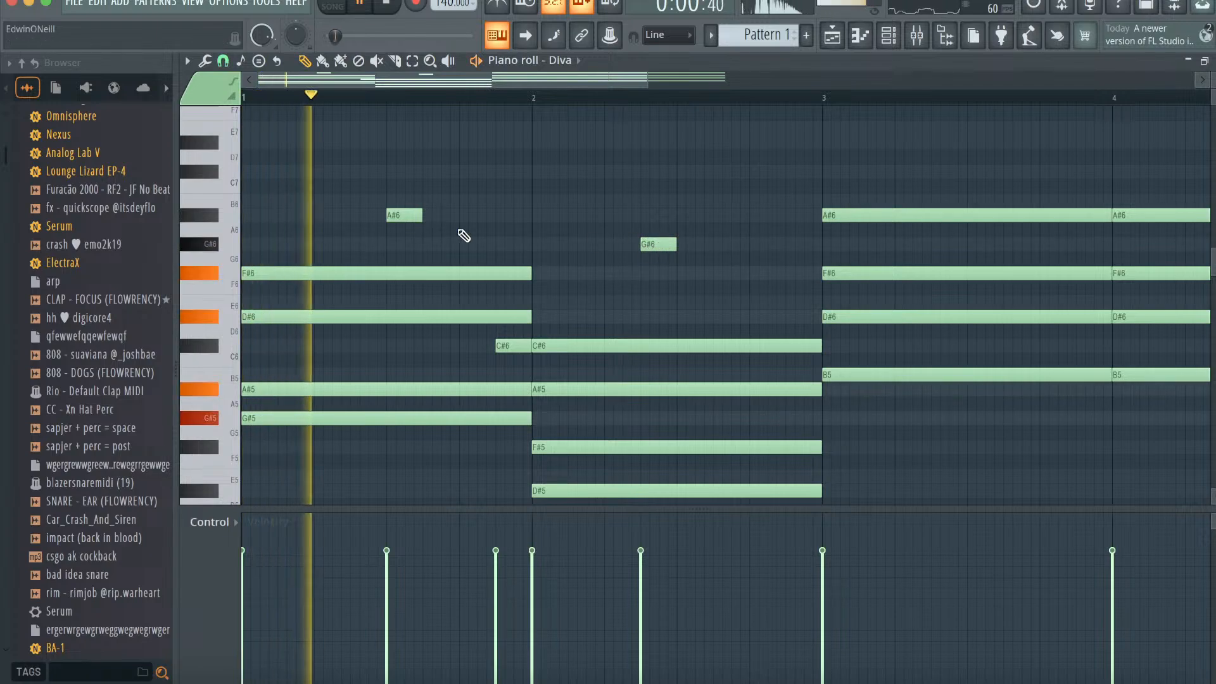
# - Add a two-step D#6 note directly after the short G#6 note in bar 2
pyautogui.click(677, 302)
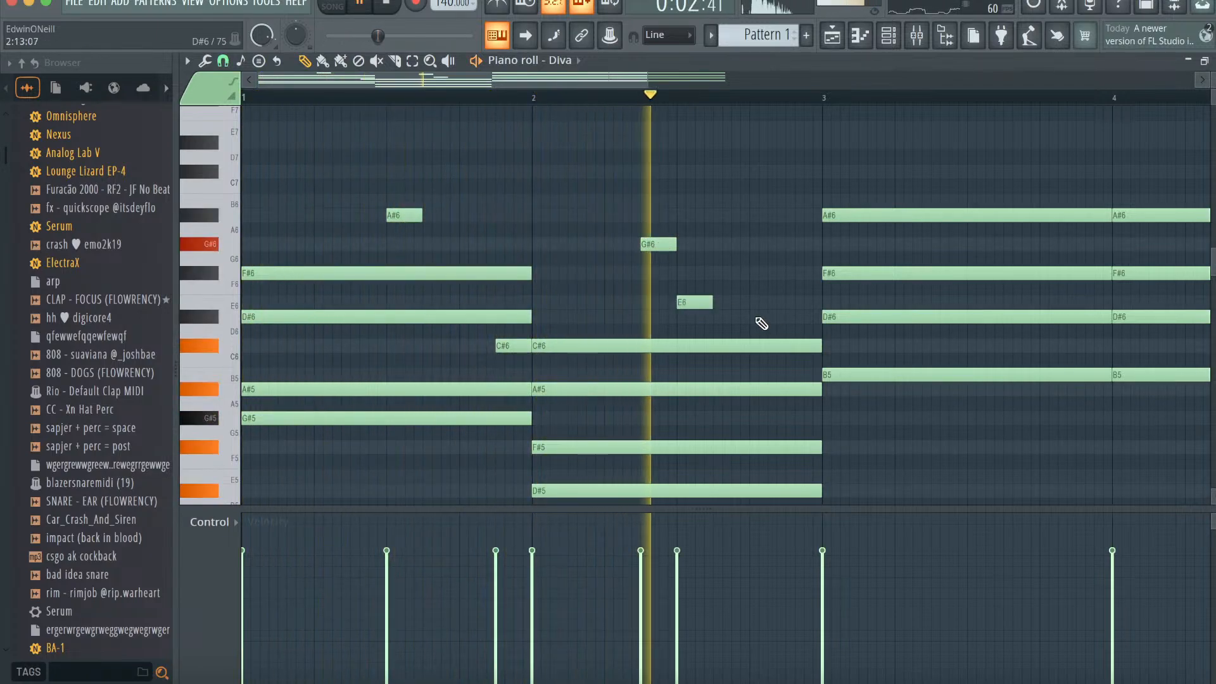
pyautogui.press('space')
pyautogui.moveTo(692, 302); pyautogui.dragTo(689, 318)
pyautogui.hscroll(1, 697, 303)
pyautogui.press('space')
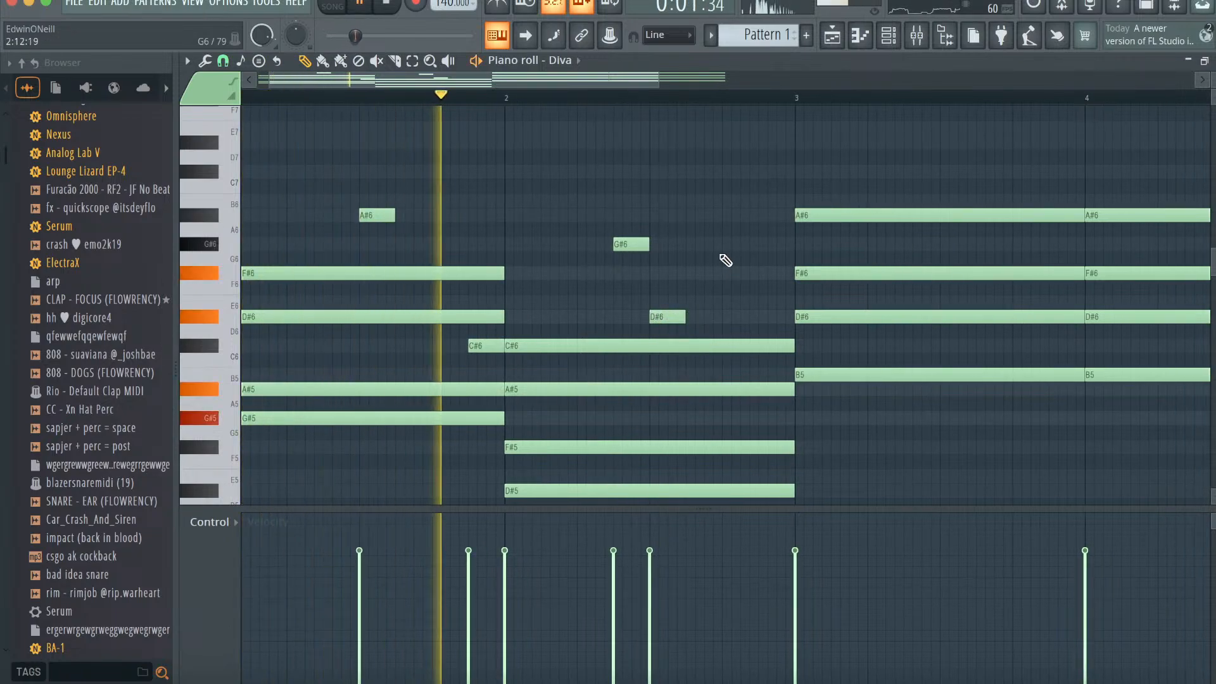
# - Add two-step G#6 and E6 notes at the end of bar 2, leading into bar 3
pyautogui.click(728, 245)
pyautogui.click(766, 302)
pyautogui.scroll(-3, 766, 300)
pyautogui.hscroll(6, 767, 300)
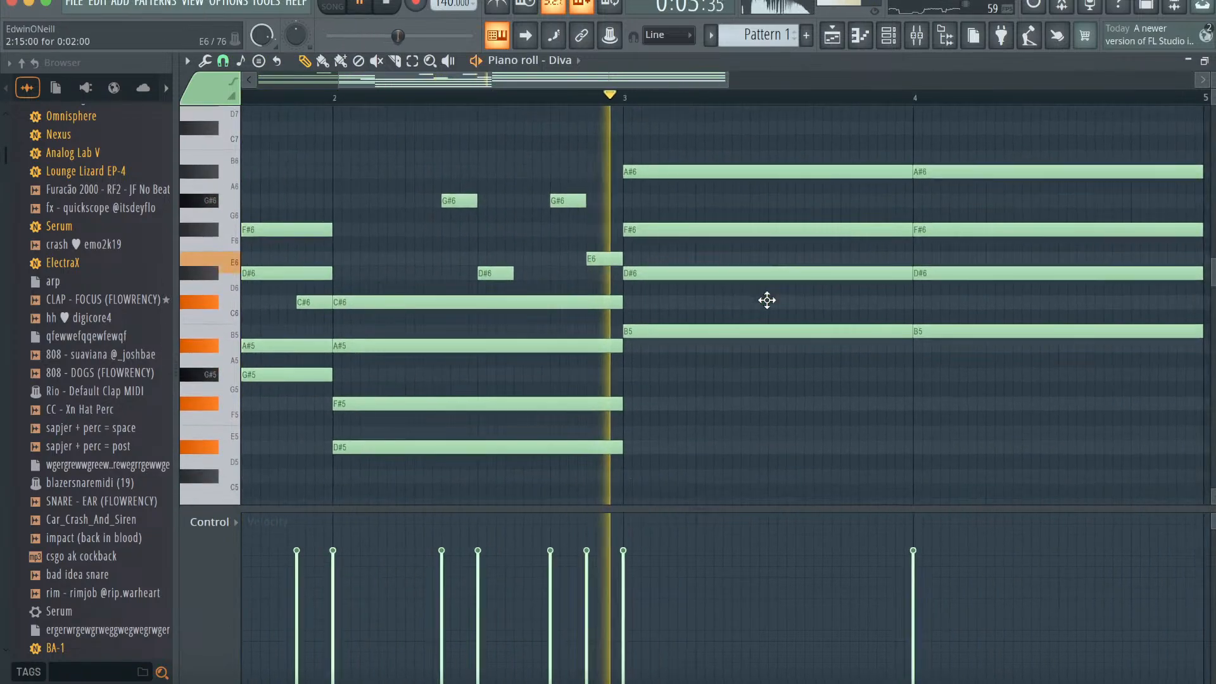
# - Add short melody notes: C#6 near the end of bar 3, and G#5 and F#5 in bar 4
pyautogui.click(842, 303)
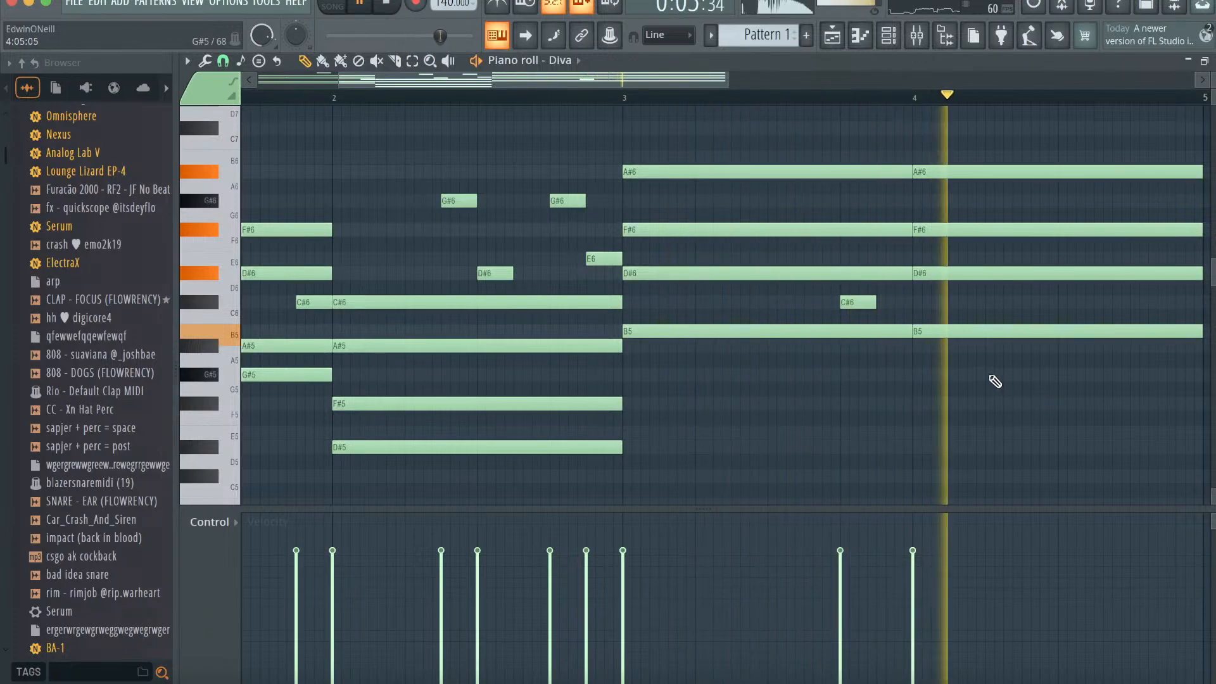
pyautogui.click(991, 375)
pyautogui.press('space')
pyautogui.scroll(-1, 899, 356)
pyautogui.hscroll(5, 899, 357)
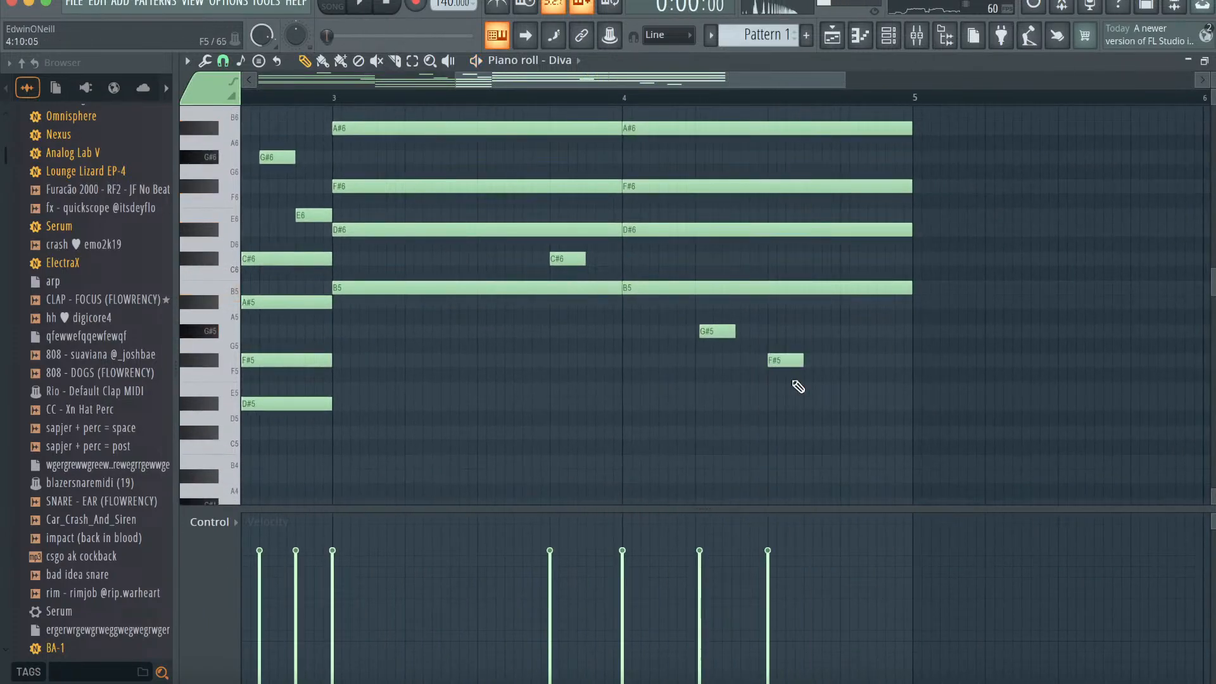
# - Finish the descending run in bar 4 with consecutive two-step D#5, C#5 and B4 notes
pyautogui.click(813, 404)
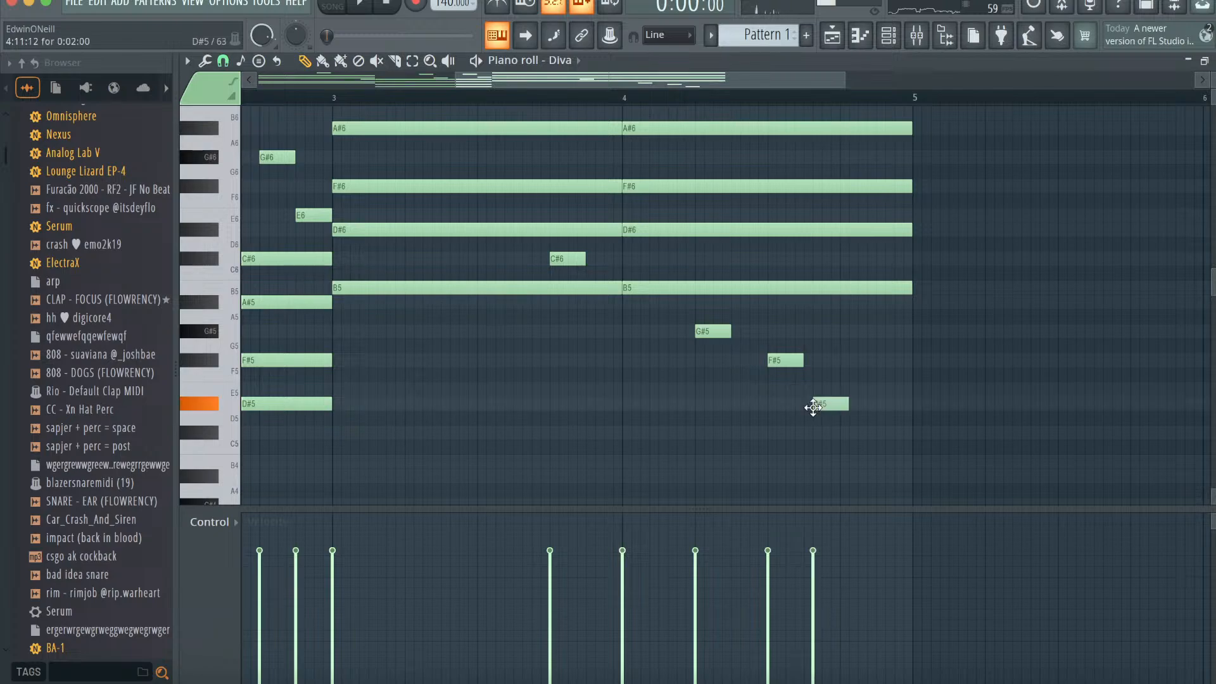
pyautogui.press('space')
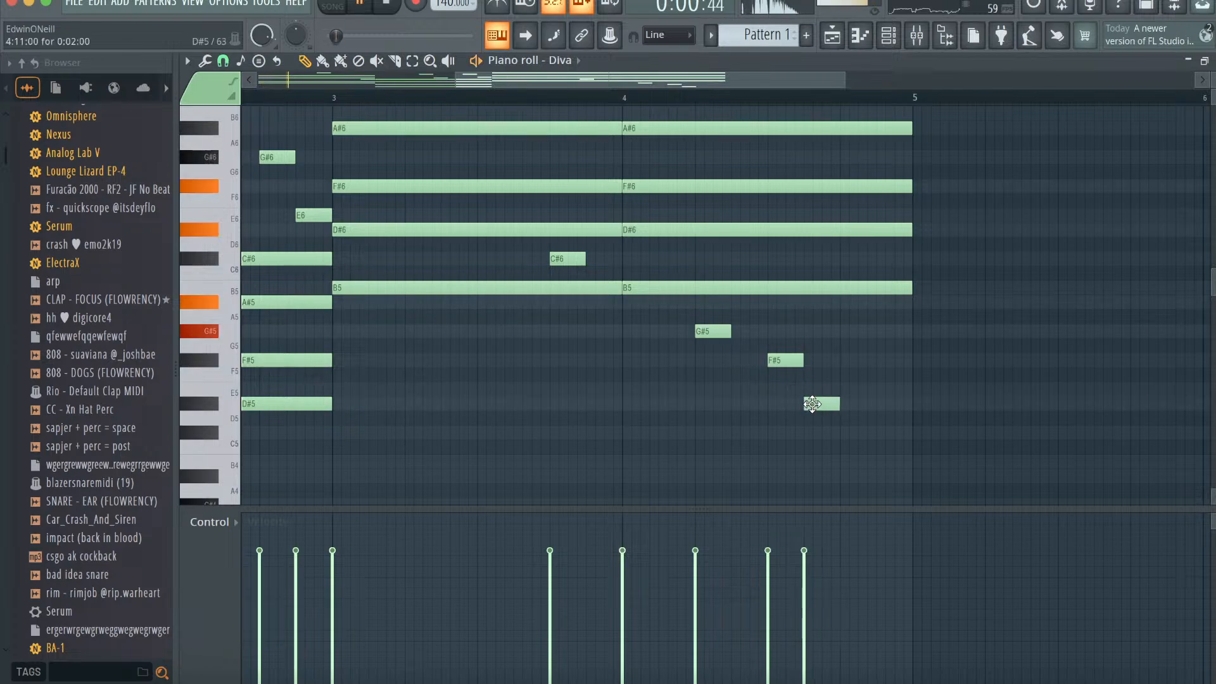
pyautogui.click(848, 434)
pyautogui.click(881, 462)
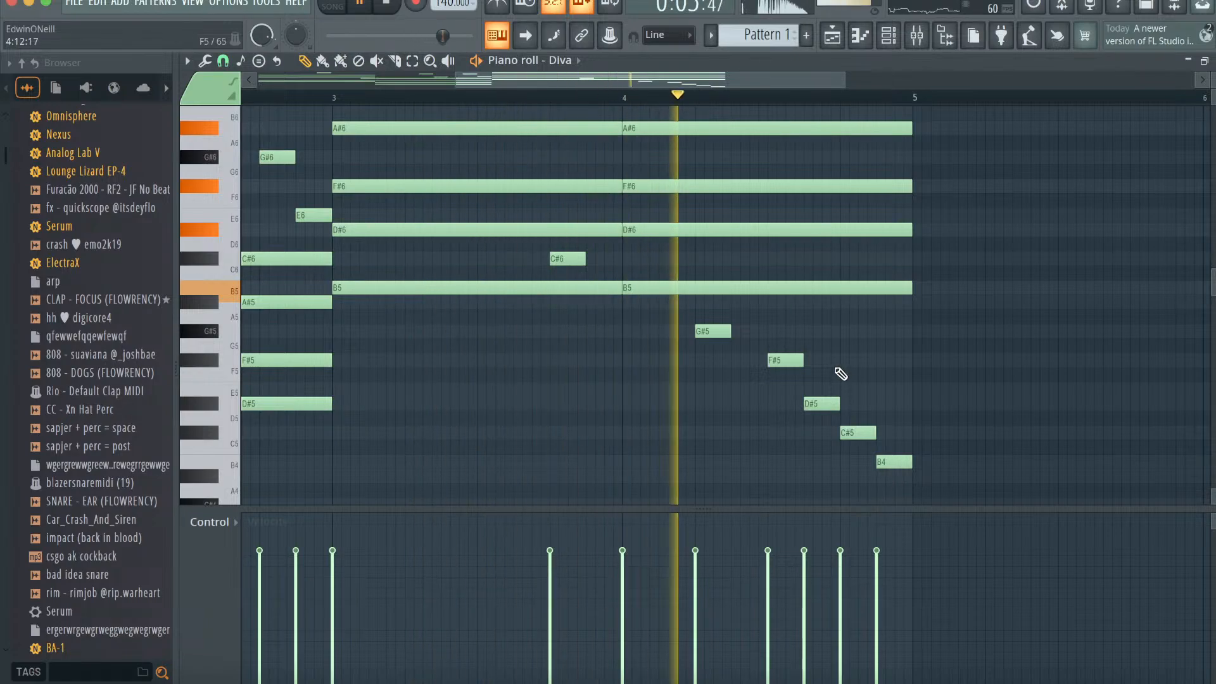
pyautogui.hscroll(-8, 834, 374)
pyautogui.scroll(5, 833, 374)
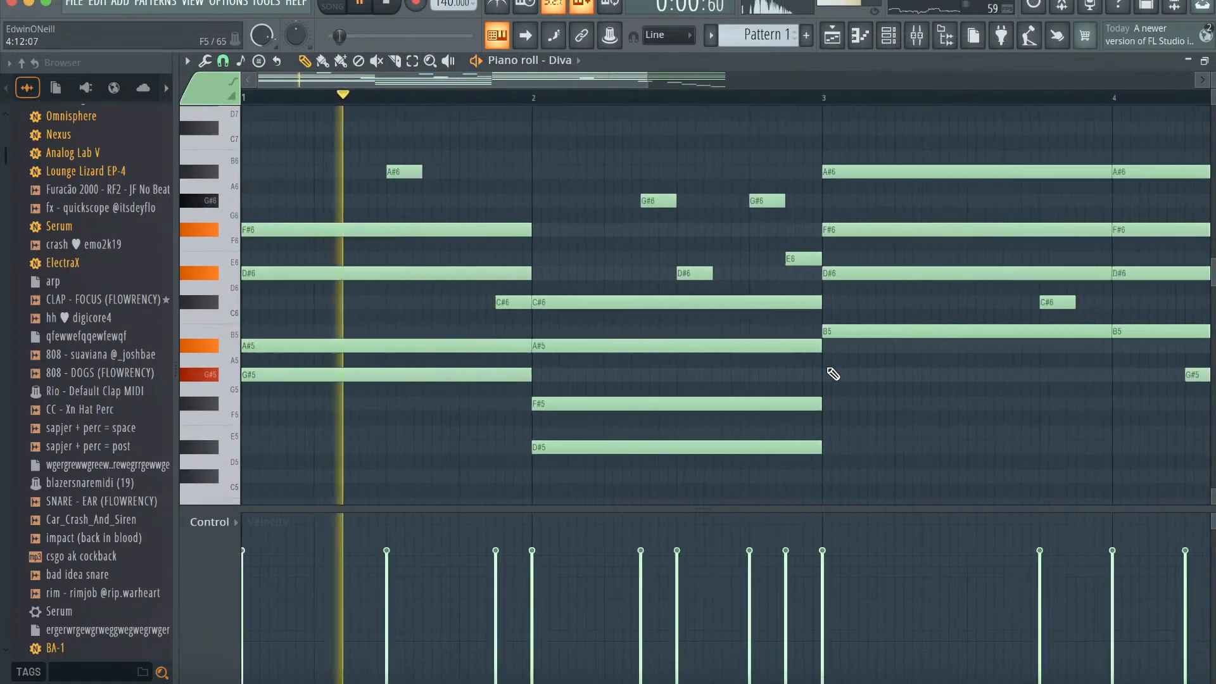
pyautogui.click(250, 259)
pyautogui.press('space')
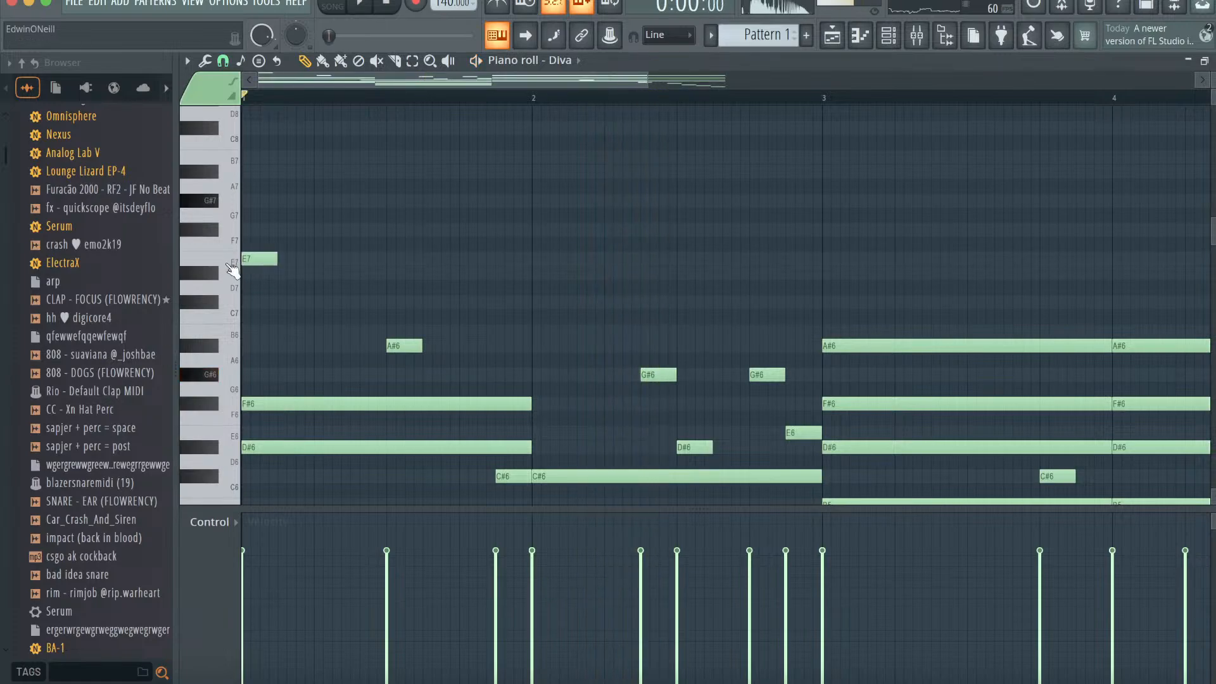
pyautogui.moveTo(644, 76); pyautogui.dragTo(492, 76)
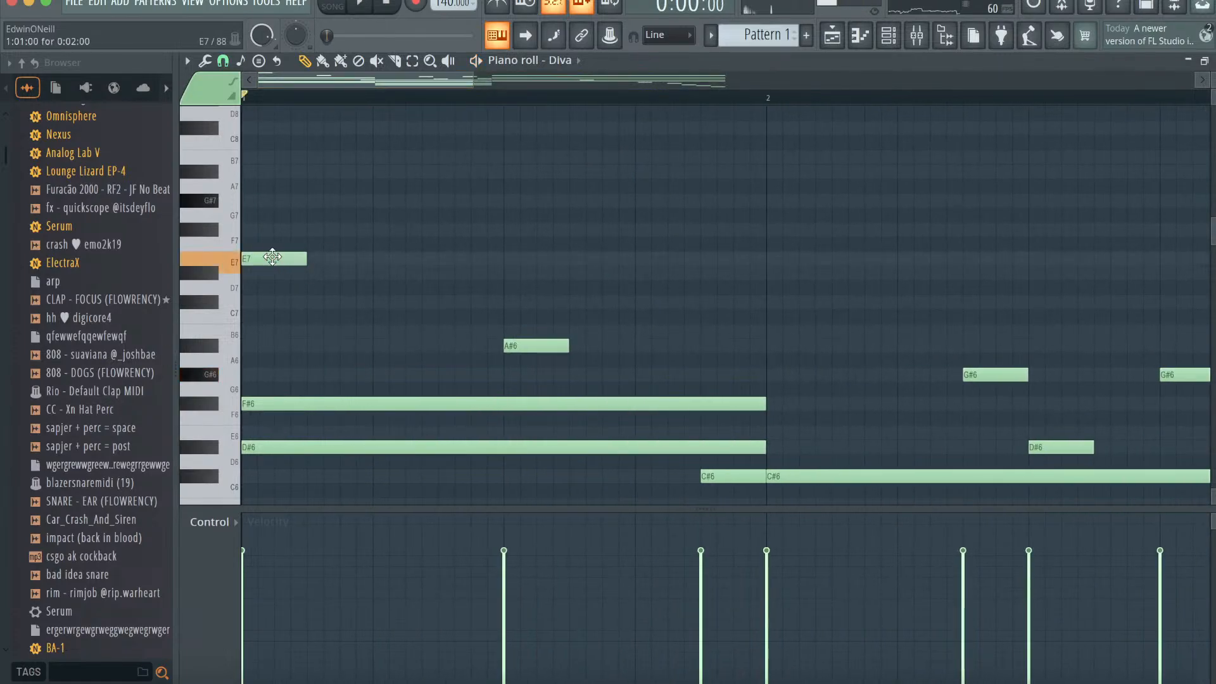
pyautogui.moveTo(272, 257); pyautogui.dragTo(273, 271)
pyautogui.rightClick(265, 261)
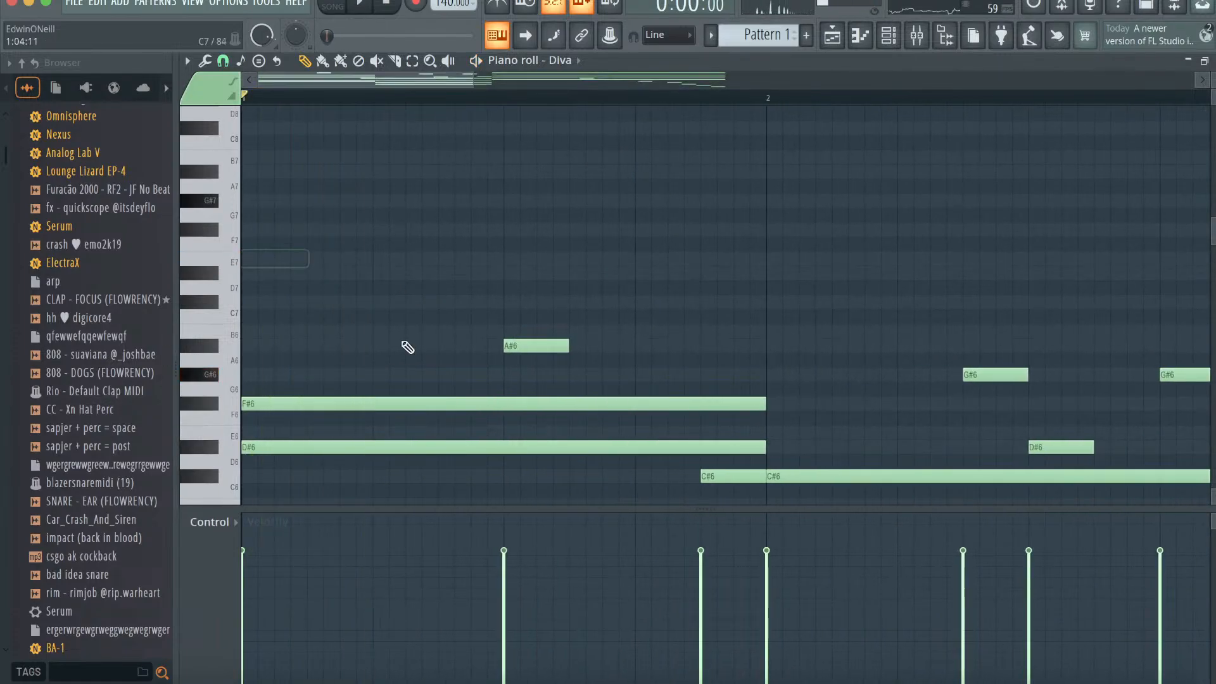
# - Add a two-step C#6 note at step 5 of bar 1 and play the pattern
pyautogui.scroll(-3, 434, 366)
pyautogui.click(375, 344)
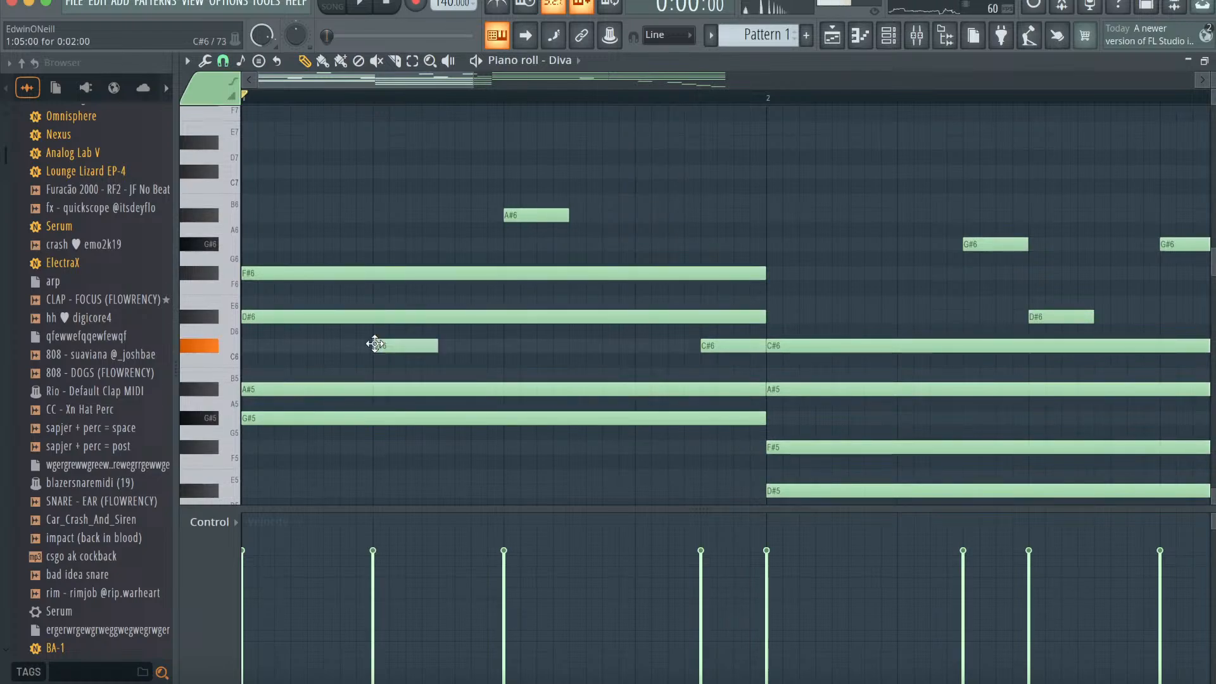
pyautogui.scroll(-2, 510, 371)
pyautogui.press('space')
pyautogui.scroll(2, 511, 371)
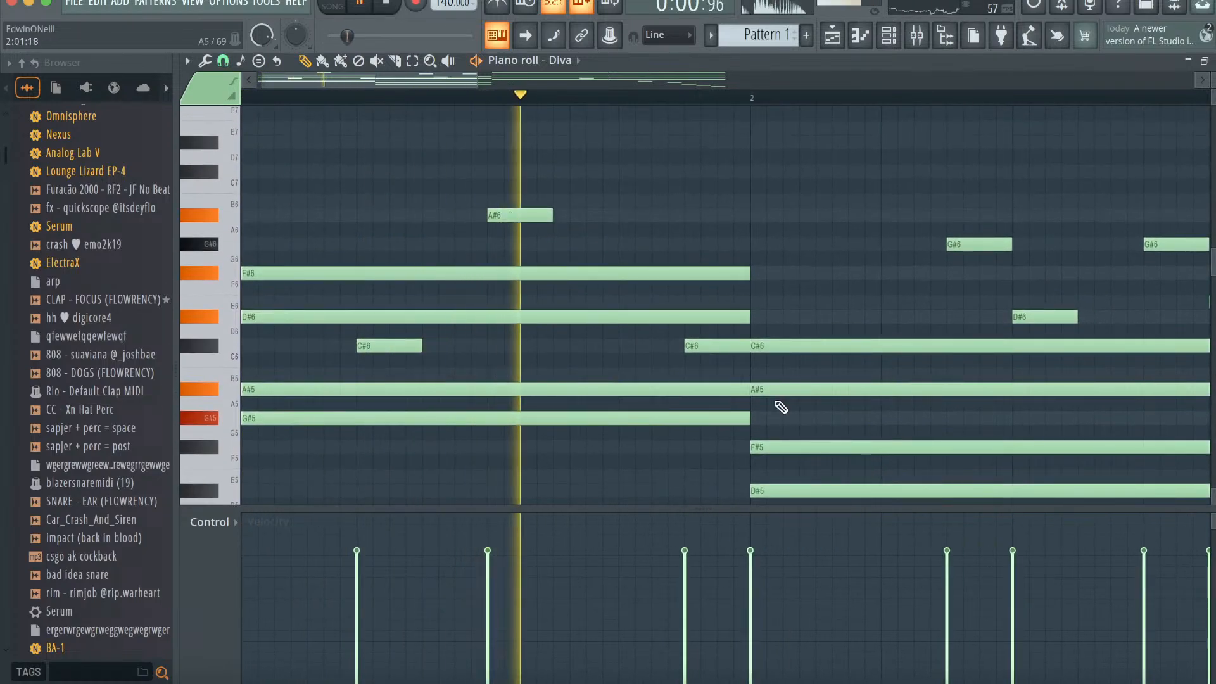
# - Add a two-step D#6 note at step 5 of bar 2, just before the first short G#6
pyautogui.hscroll(3, 782, 407)
pyautogui.click(624, 272)
pyautogui.hscroll(3, 782, 266)
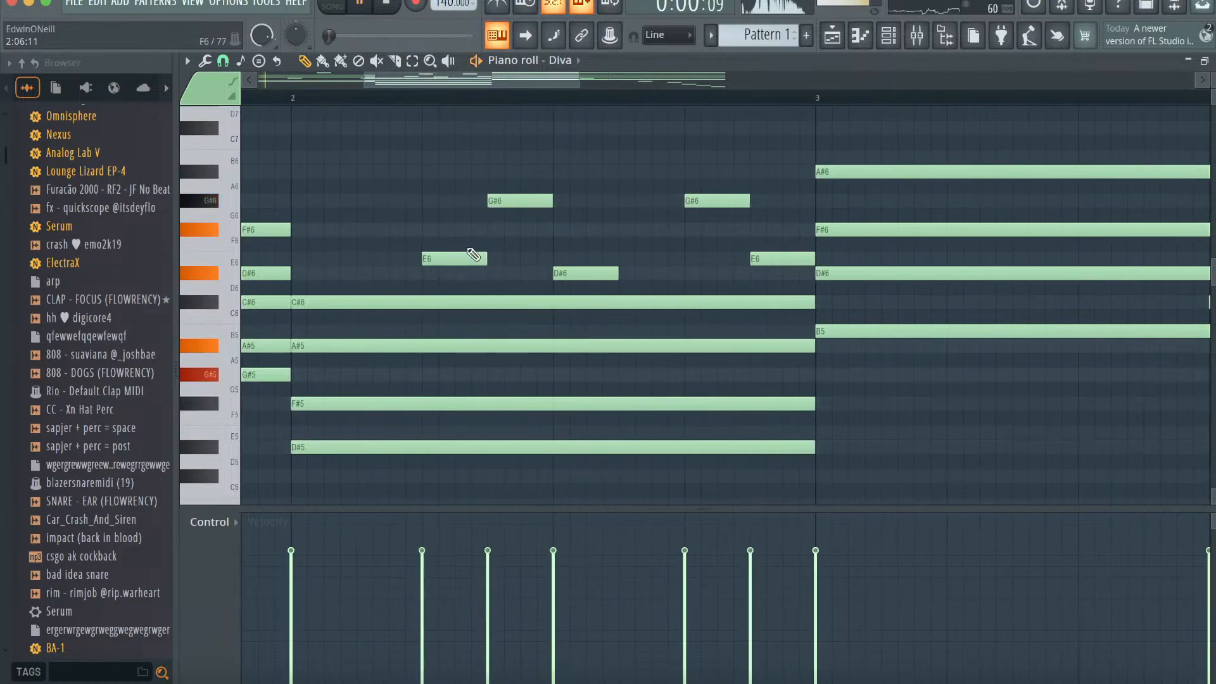
pyautogui.press('space')
pyautogui.hscroll(-6, 450, 268)
pyautogui.scroll(-2, 453, 263)
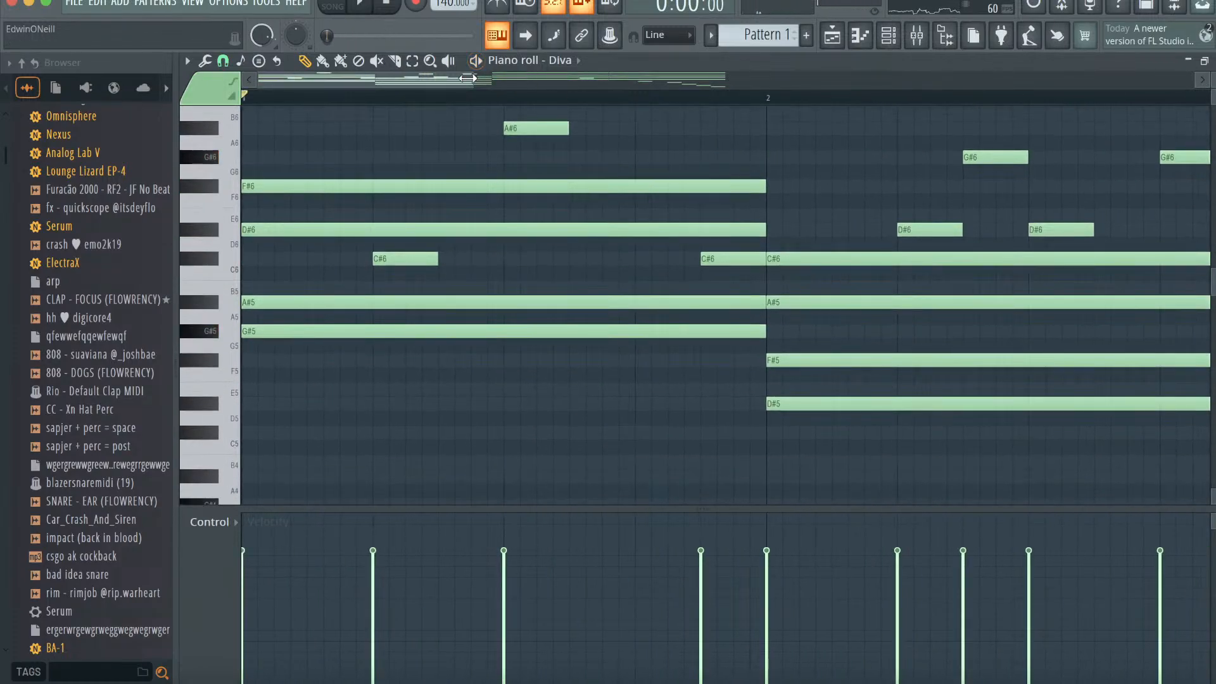
# - Transpose the whole pattern up one octave and set the project tempo to 144 BPM
pyautogui.moveTo(468, 78); pyautogui.dragTo(994, 152)
pyautogui.scroll(4, 993, 152)
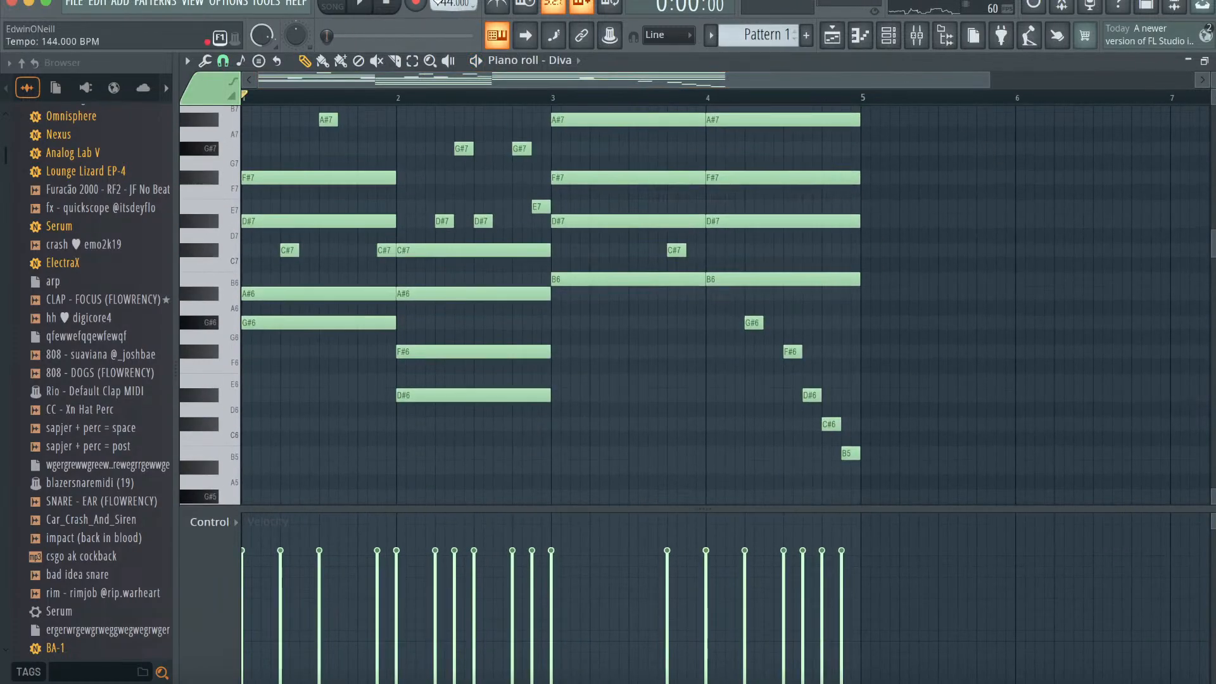
# - Load Gross Beat into effect slot 5 of the Diva mixer track
pyautogui.click(917, 36)
pyautogui.rightClick(592, 85)
pyautogui.click(1078, 218)
pyautogui.click(887, 286)
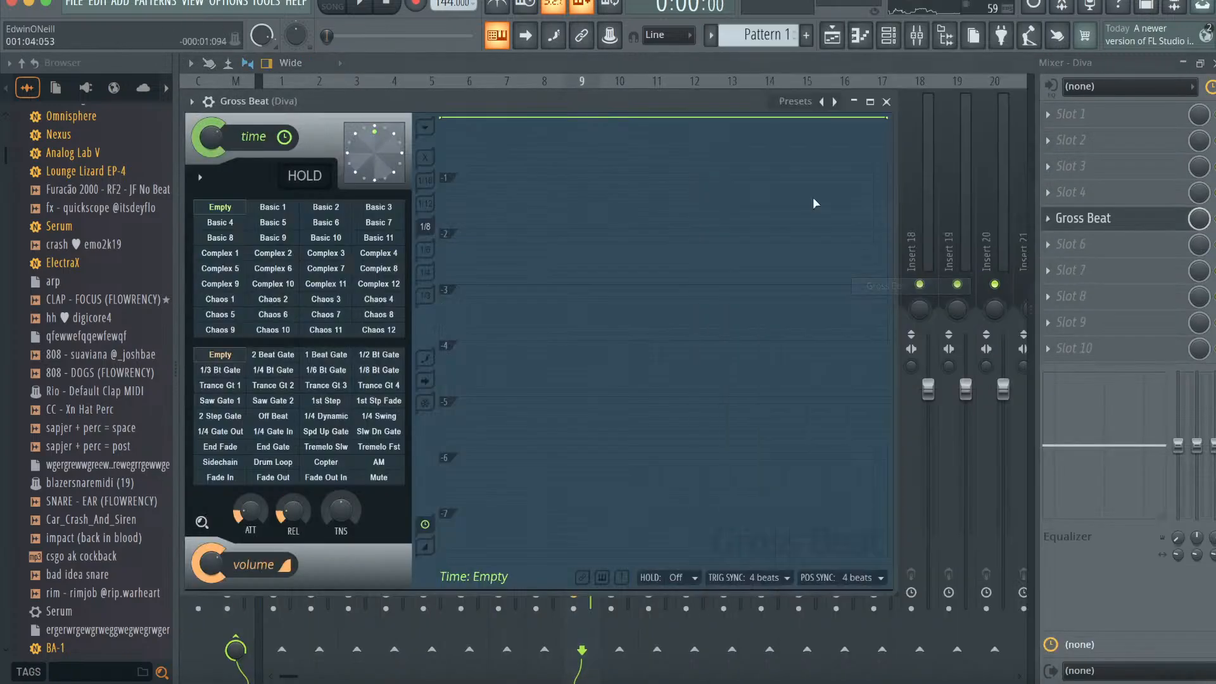
# - Apply the DRILL GROSS preset to Gross Beat and play the pattern through it
pyautogui.click(795, 101)
pyautogui.click(340, 633)
pyautogui.press('space')
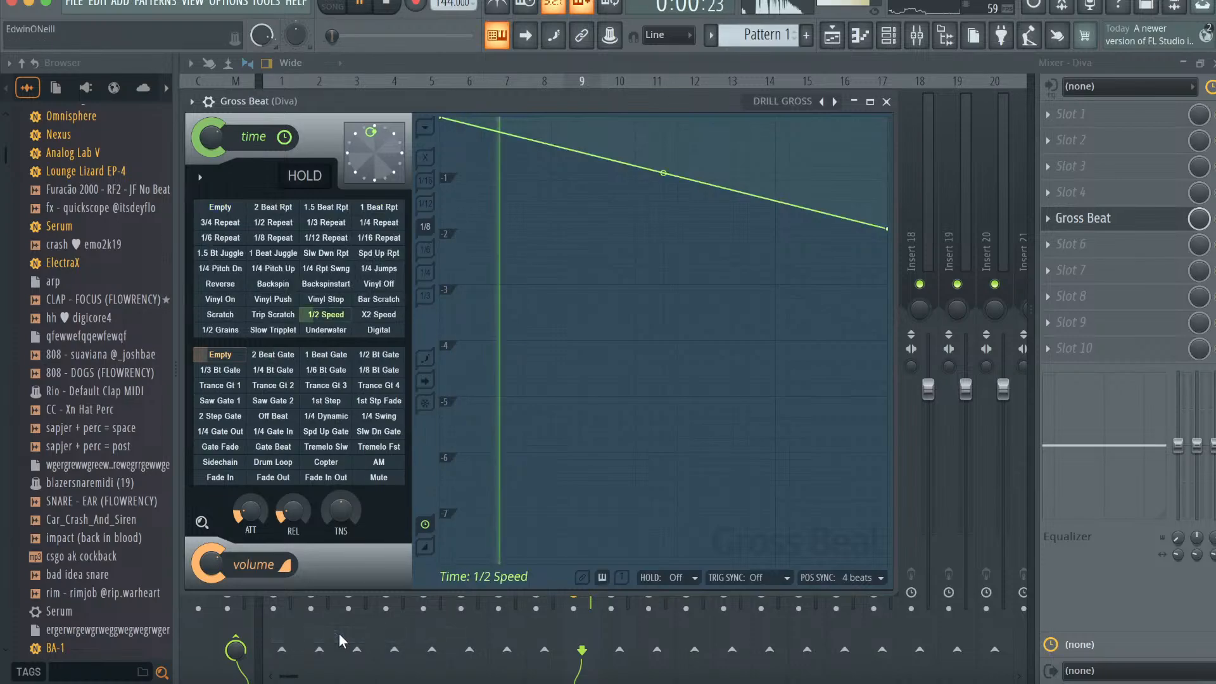
pyautogui.click(886, 101)
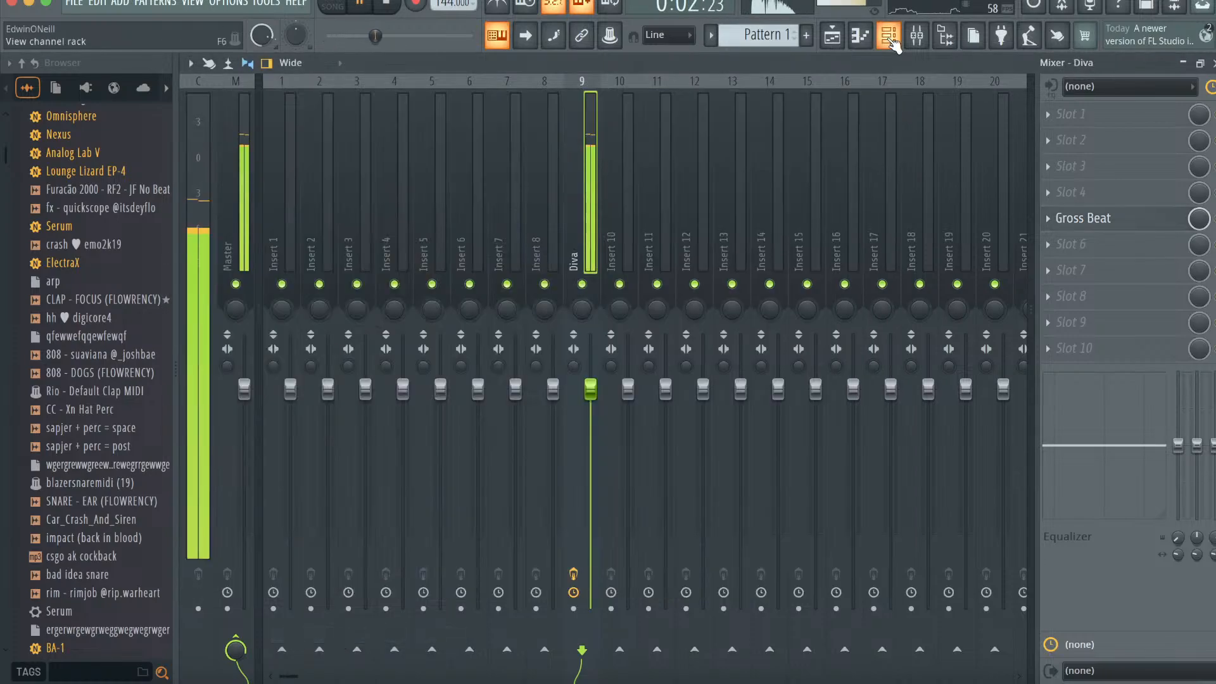
# - Bring up the Diva piano roll together with the channel rack
pyautogui.click(860, 36)
pyautogui.scroll(1, 716, 254)
pyautogui.press('F6')
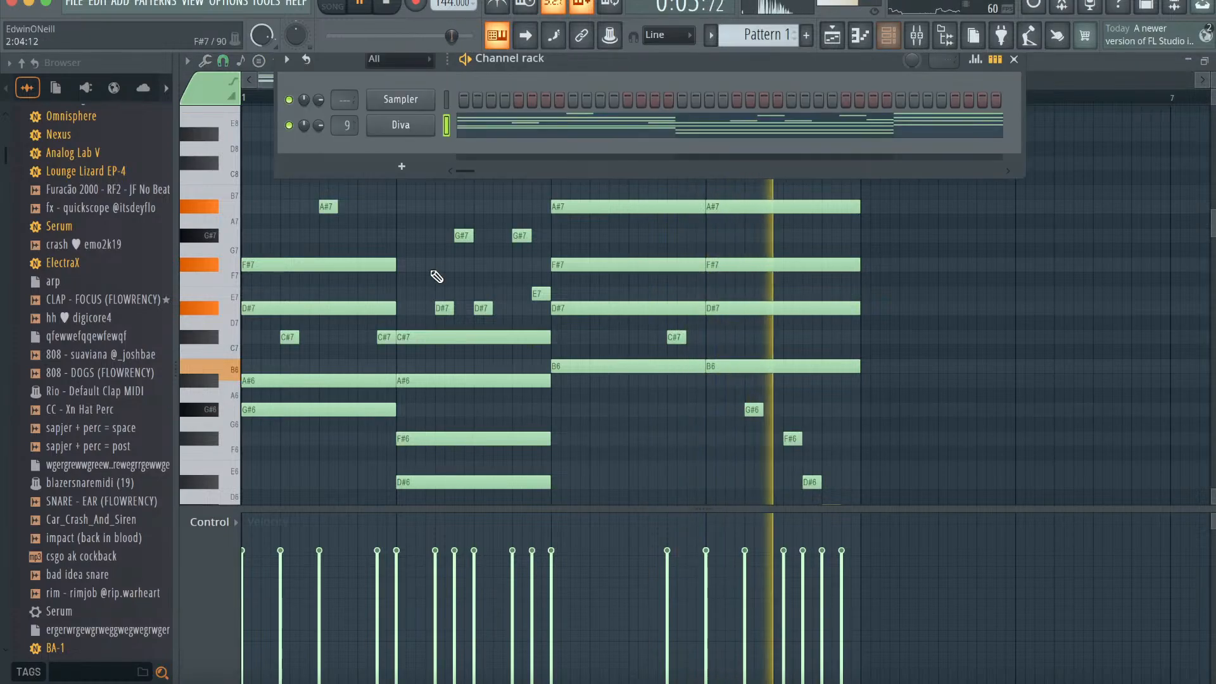
# - Add a second Diva channel and load the HS Sparkle preset from the 3 POLY SYNTH folder into it
pyautogui.rightClick(400, 125)
pyautogui.click(459, 286)
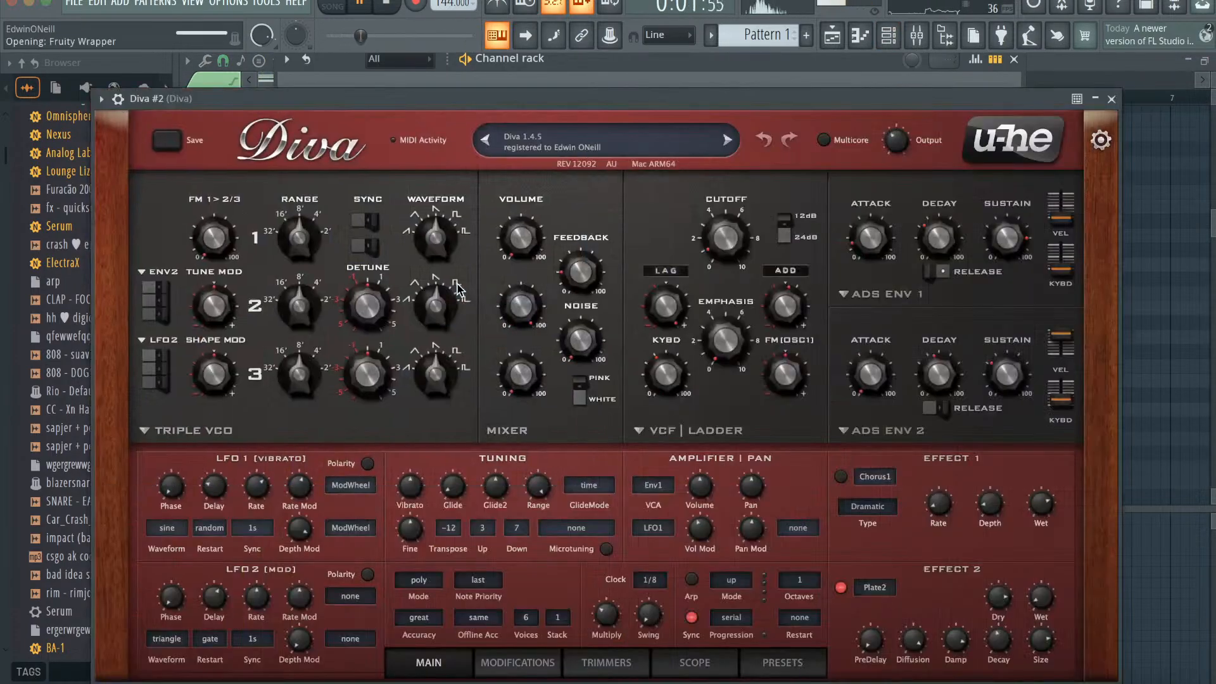
pyautogui.click(781, 662)
pyautogui.click(237, 278)
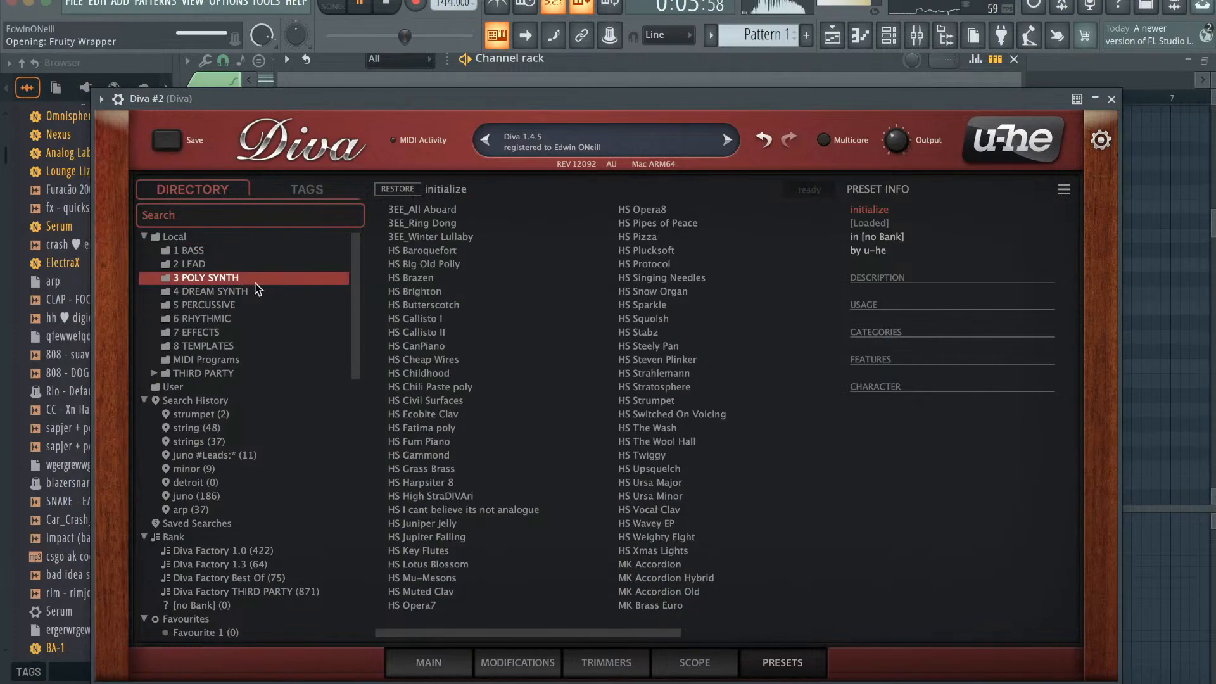
pyautogui.click(483, 455)
pyautogui.click(724, 429)
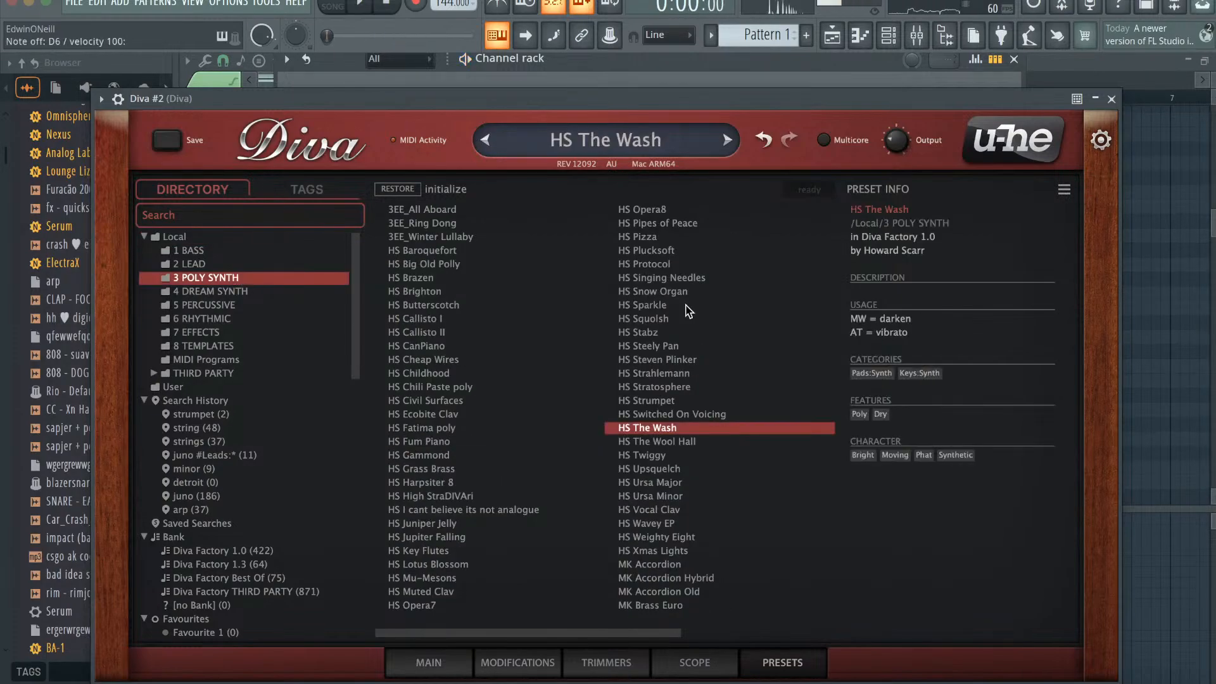
pyautogui.click(688, 306)
pyautogui.click(1112, 99)
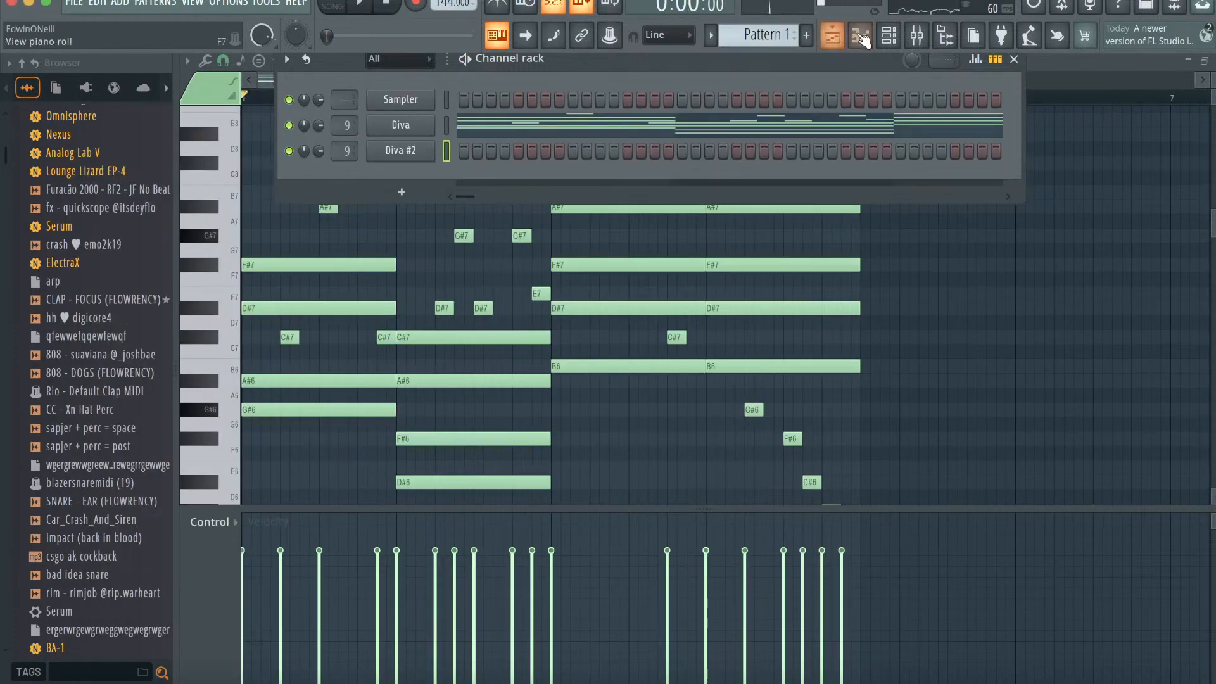
# - Enter full-bar chords for Diva #2: G#6, A#6, D#7, F#7 in bar 1 and D#6, F#6, A#6, C#7 in bar 2
pyautogui.click(861, 38)
pyautogui.click(266, 410)
pyautogui.click(252, 308)
pyautogui.click(263, 262)
pyautogui.scroll(-3, 440, 370)
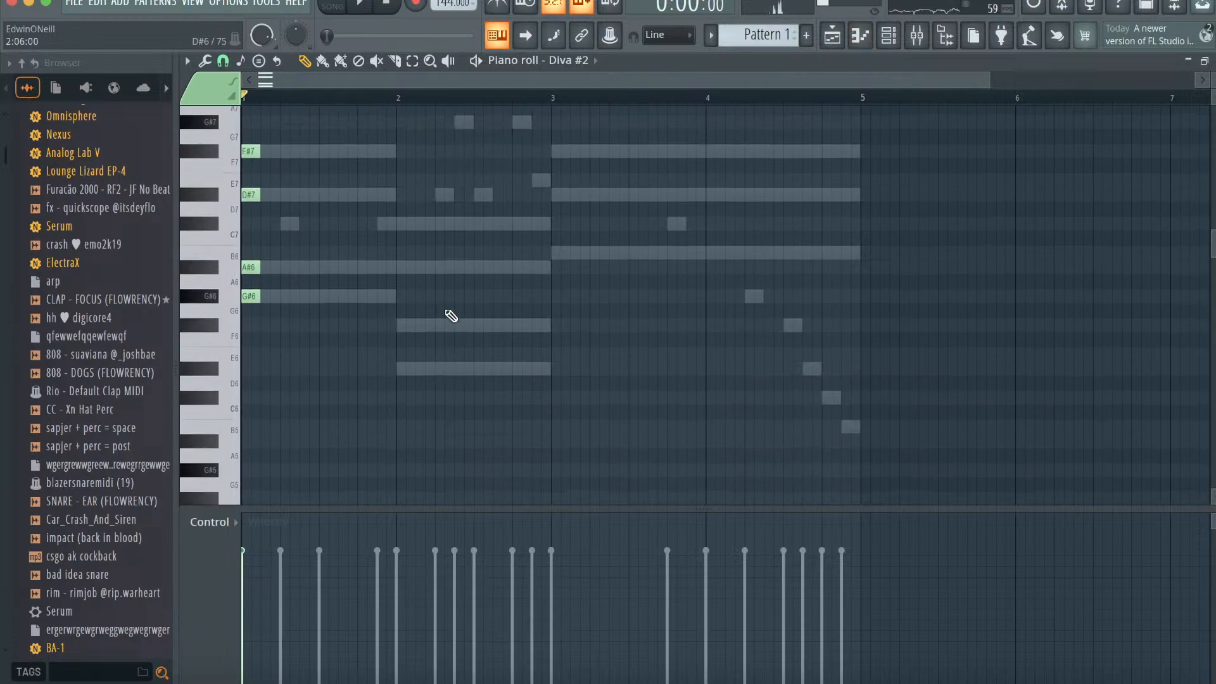
pyautogui.click(400, 395)
pyautogui.hotkey('alt', 'q')
pyautogui.click(702, 446)
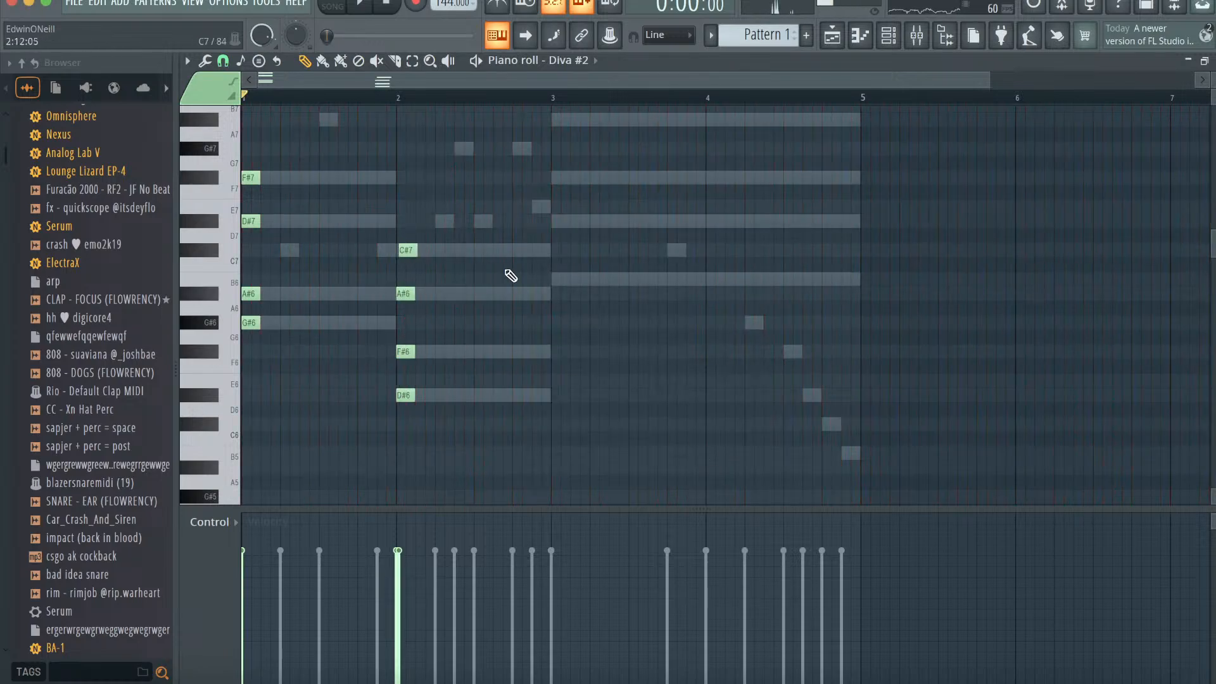
pyautogui.hotkey('alt', 'q')
pyautogui.click(700, 442)
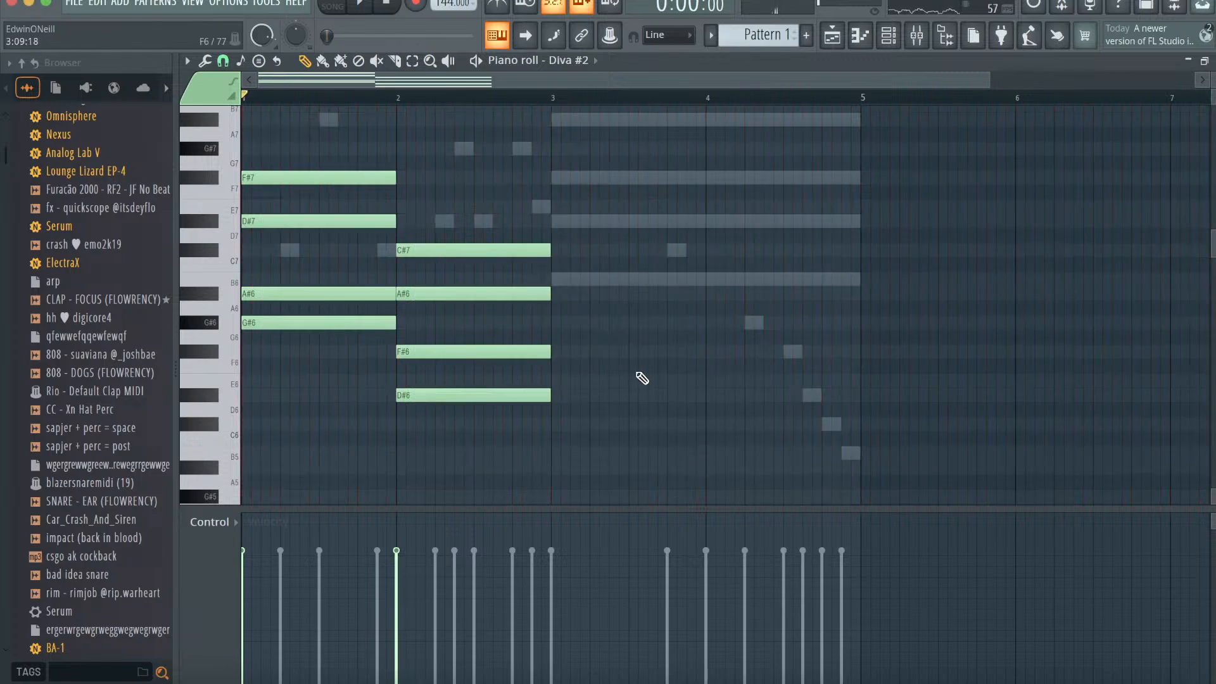
# - Enter a full-bar B, D#, F#, A# chord in bar 3 and transpose all Diva #2 chords down one octave
pyautogui.scroll(2, 608, 364)
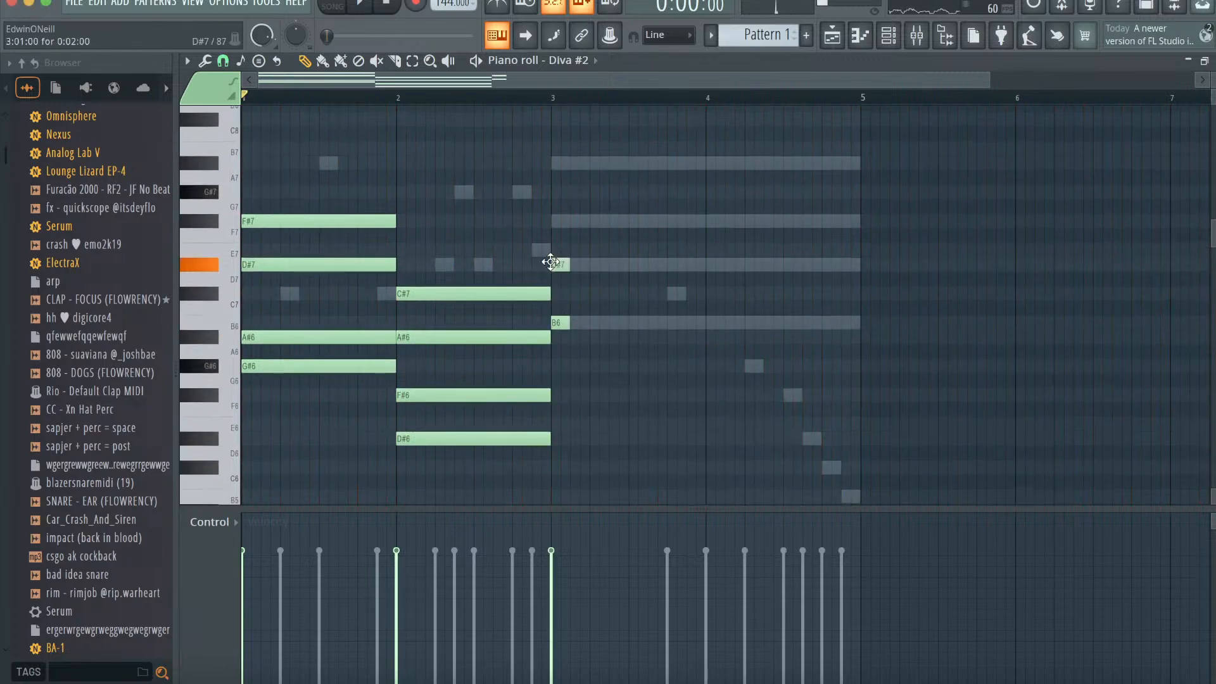
pyautogui.hotkey('ctrl', 'Down')
pyautogui.scroll(-4, 613, 192)
pyautogui.hotkey('ctrl', 'l')
pyautogui.press('space')
# - Duplicate the bar 3 chord into bar 4 and raise the bar 2 chord by one octave
pyautogui.moveTo(646, 198); pyautogui.dragTo(644, 416)
pyautogui.hotkey('ctrl', 'b')
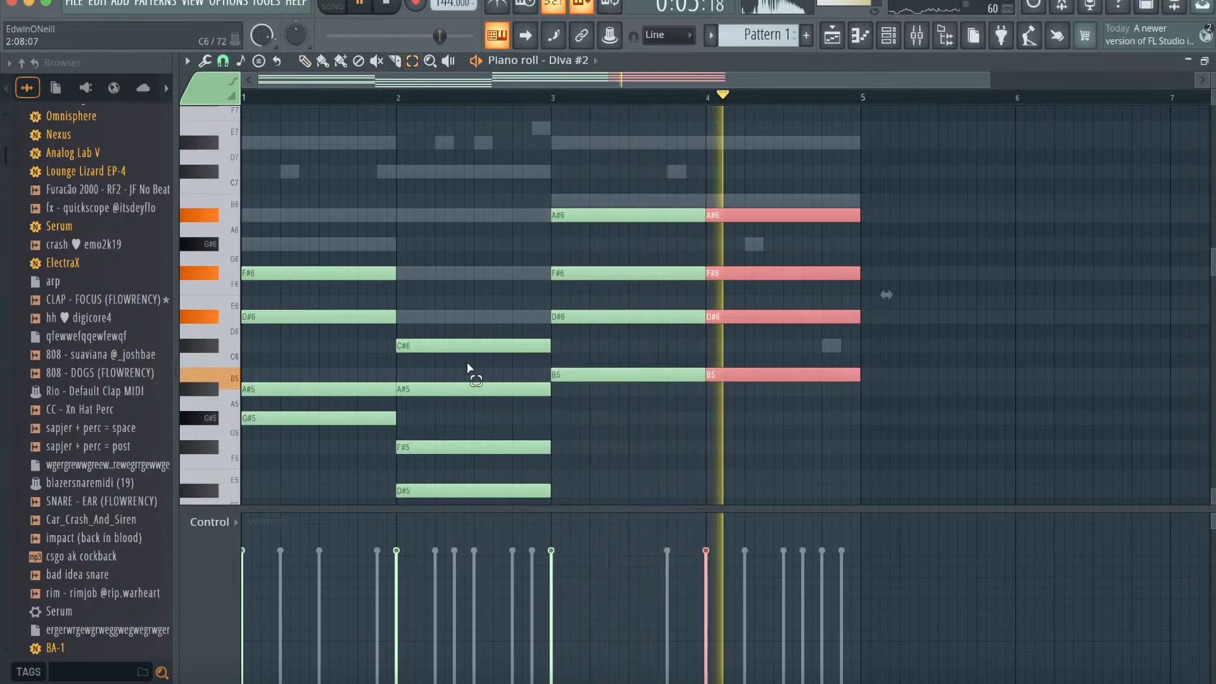
pyautogui.scroll(-2, 466, 317)
pyautogui.moveTo(466, 266); pyautogui.dragTo(461, 458)
pyautogui.hotkey('ctrl', 'Up')
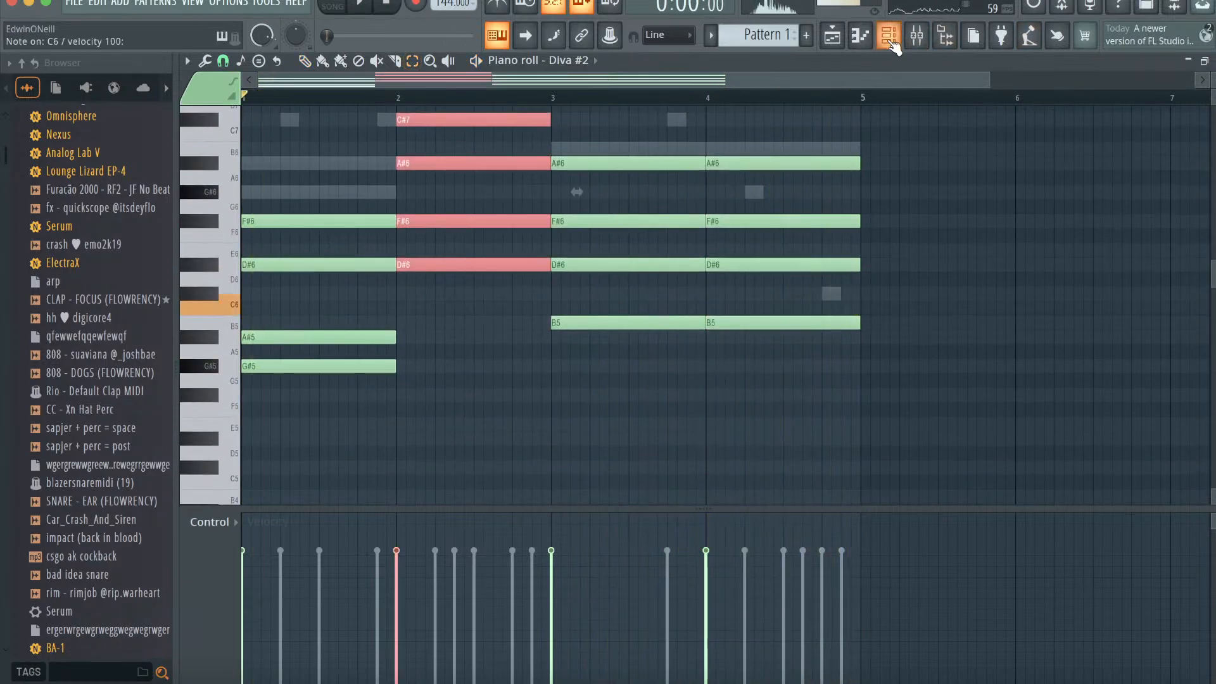
# - Audition other presets on Diva #2 and load HS Flaming June from the 4 DREAM SYNTH folder
pyautogui.click(890, 39)
pyautogui.click(401, 158)
pyautogui.click(670, 414)
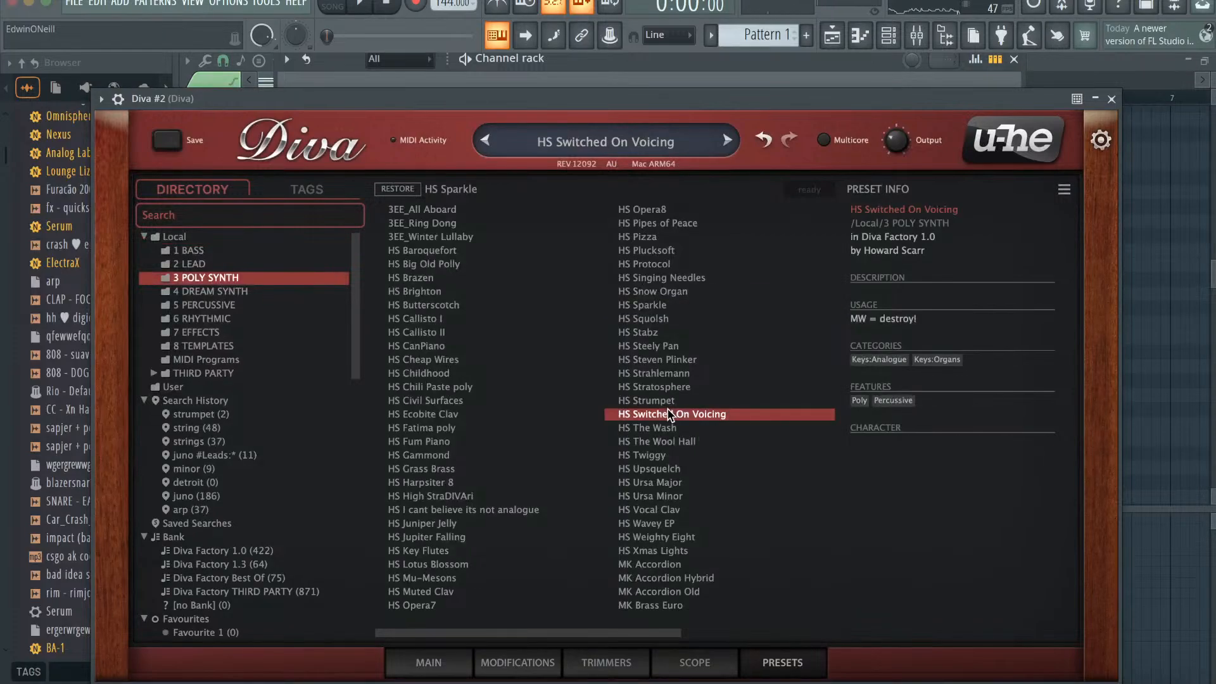
pyautogui.click(687, 509)
pyautogui.click(319, 292)
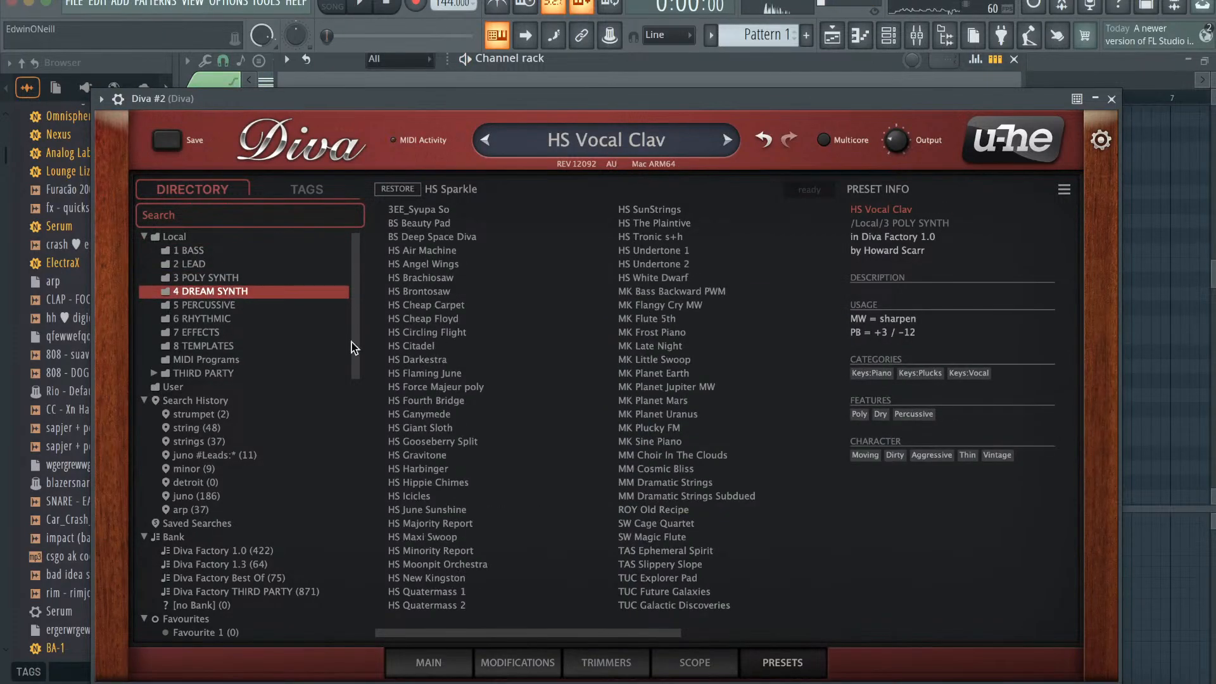
pyautogui.click(475, 373)
pyautogui.click(1111, 100)
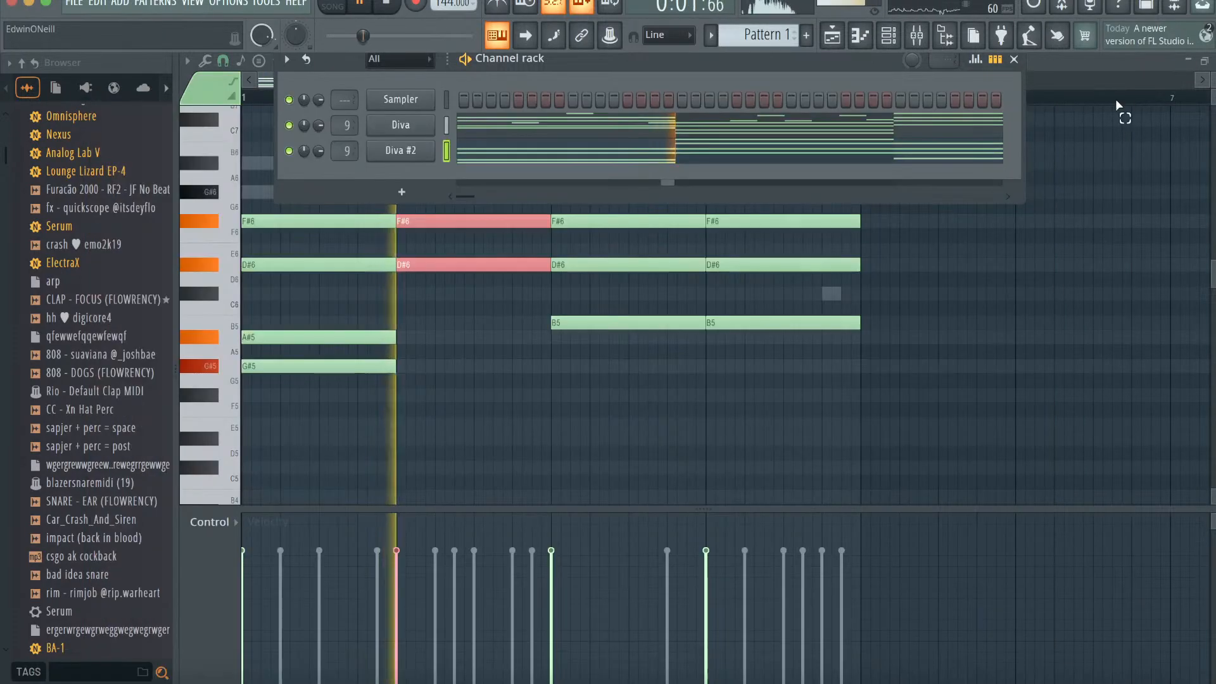
# - Raise the whole bar 1 chord and the D#6 notes in bars 3 and 4 by one octave
pyautogui.scroll(1, 357, 436)
pyautogui.moveTo(350, 455); pyautogui.dragTo(353, 251)
pyautogui.press('super+Up')
pyautogui.click(589, 339)
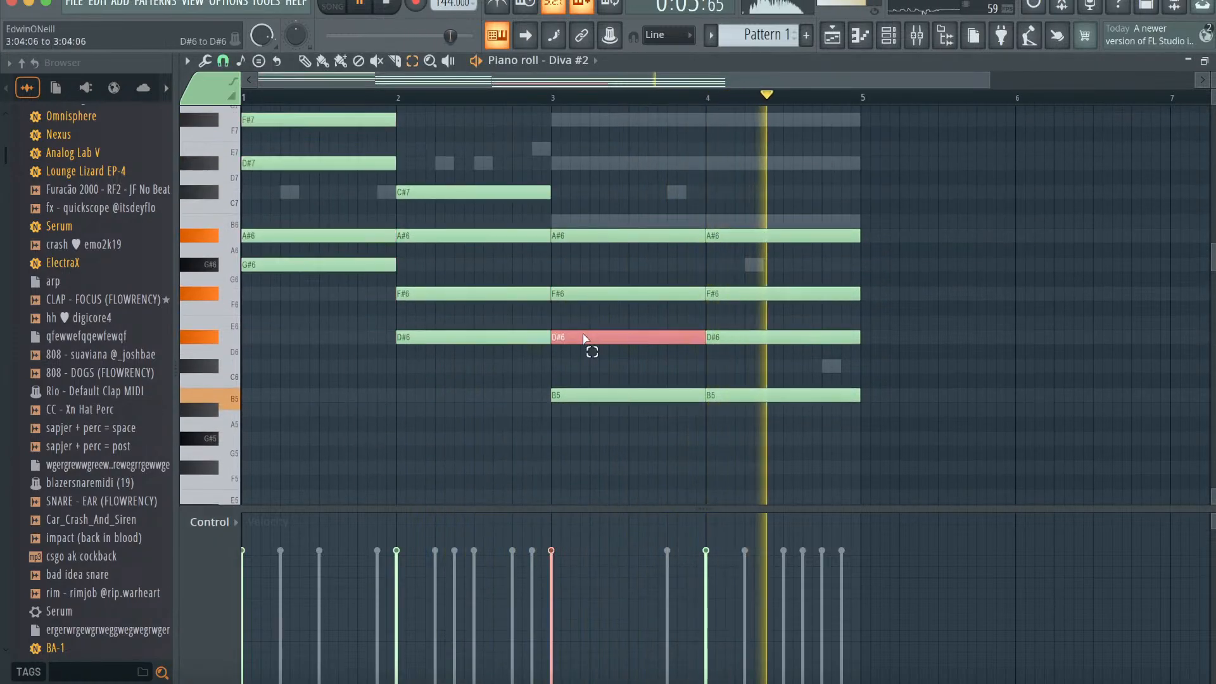
pyautogui.keyDown('shift'); pyautogui.click(785, 337); pyautogui.keyUp('shift')
pyautogui.press('super+Up')
pyautogui.scroll(1, 773, 380)
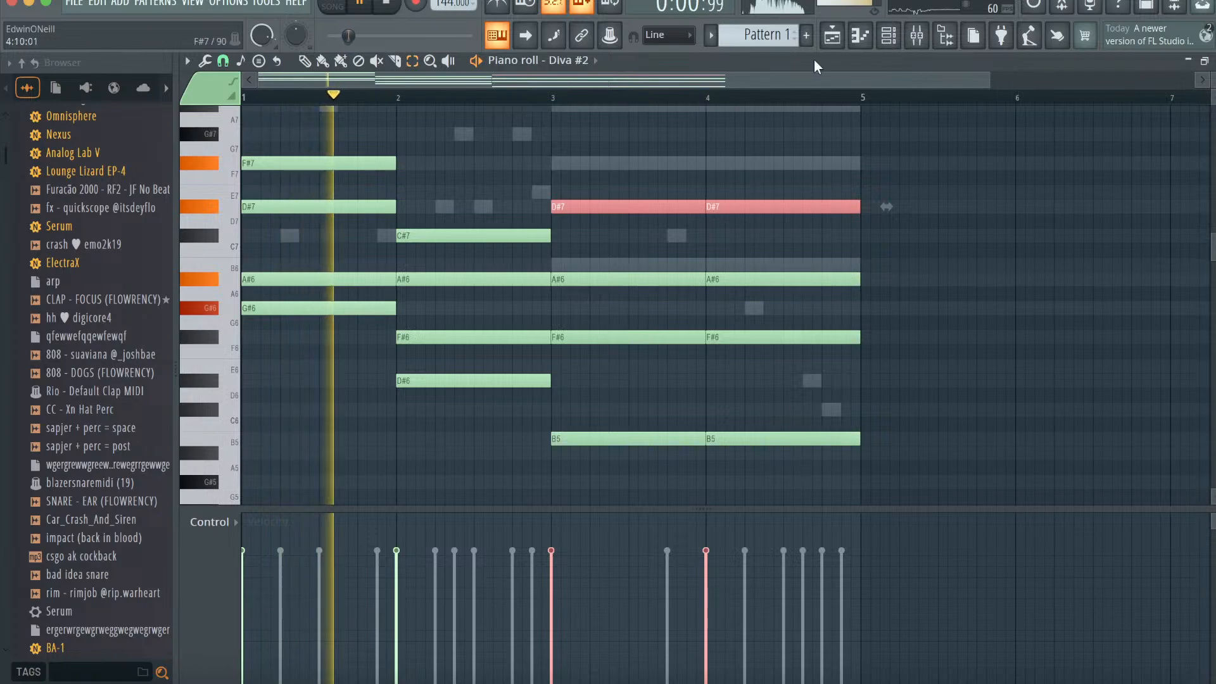
# - Load the MM Cosmic Bliss preset into Diva #2 while the pattern plays
pyautogui.click(860, 35)
pyautogui.click(383, 152)
pyautogui.press('space')
pyautogui.click(627, 482)
pyautogui.click(651, 469)
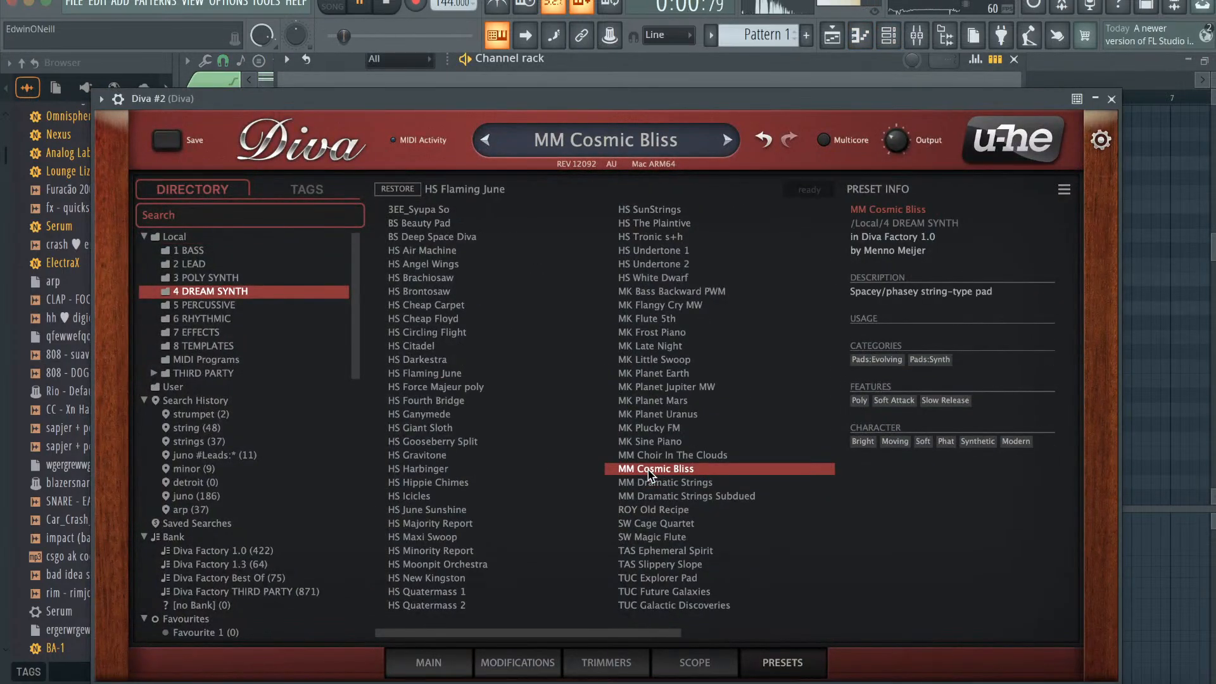
pyautogui.click(1111, 100)
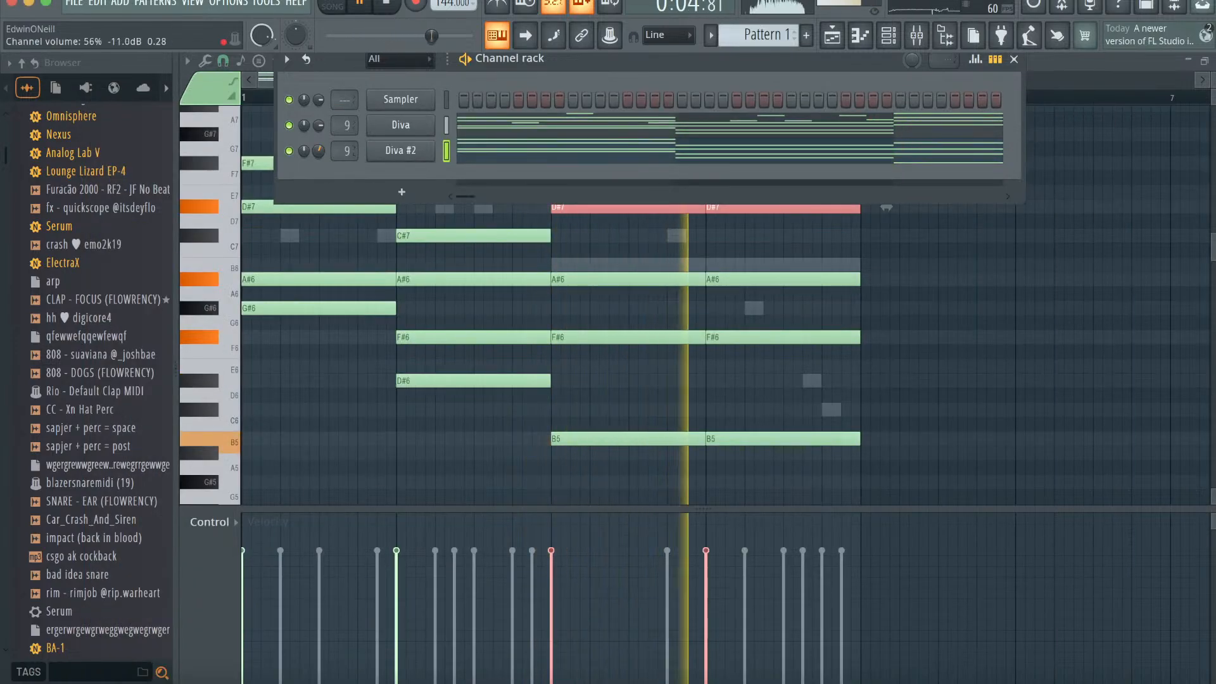
# - Transpose all of Pattern 1 down three semitones from the playlist's pattern list
pyautogui.click(860, 39)
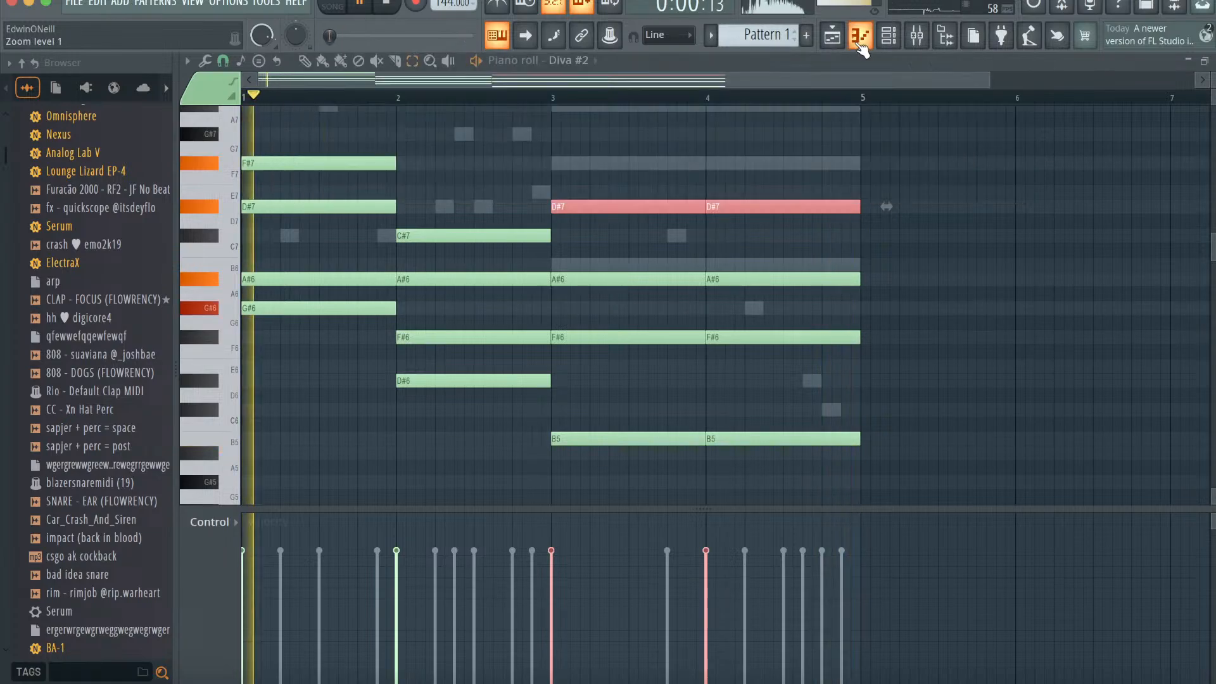
pyautogui.click(842, 43)
pyautogui.rightClick(254, 123)
pyautogui.click(318, 303)
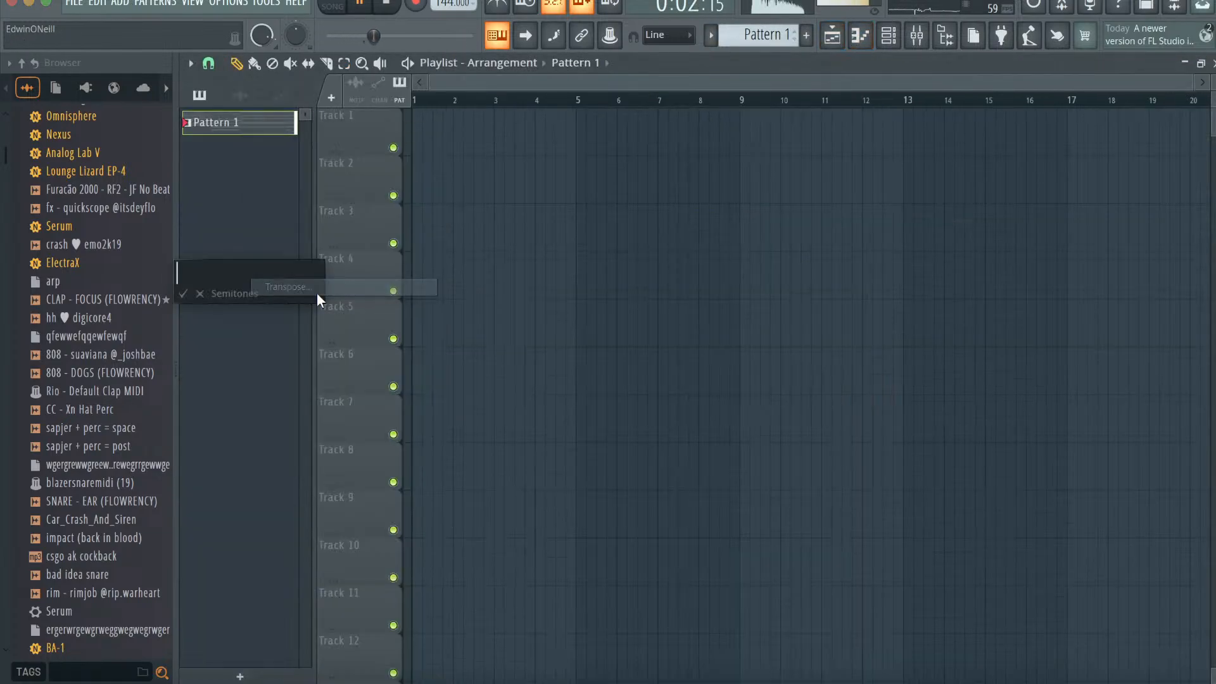
pyautogui.press('Return')
# - Add a new channel with the AU version of the Nexus plugin
pyautogui.click(898, 38)
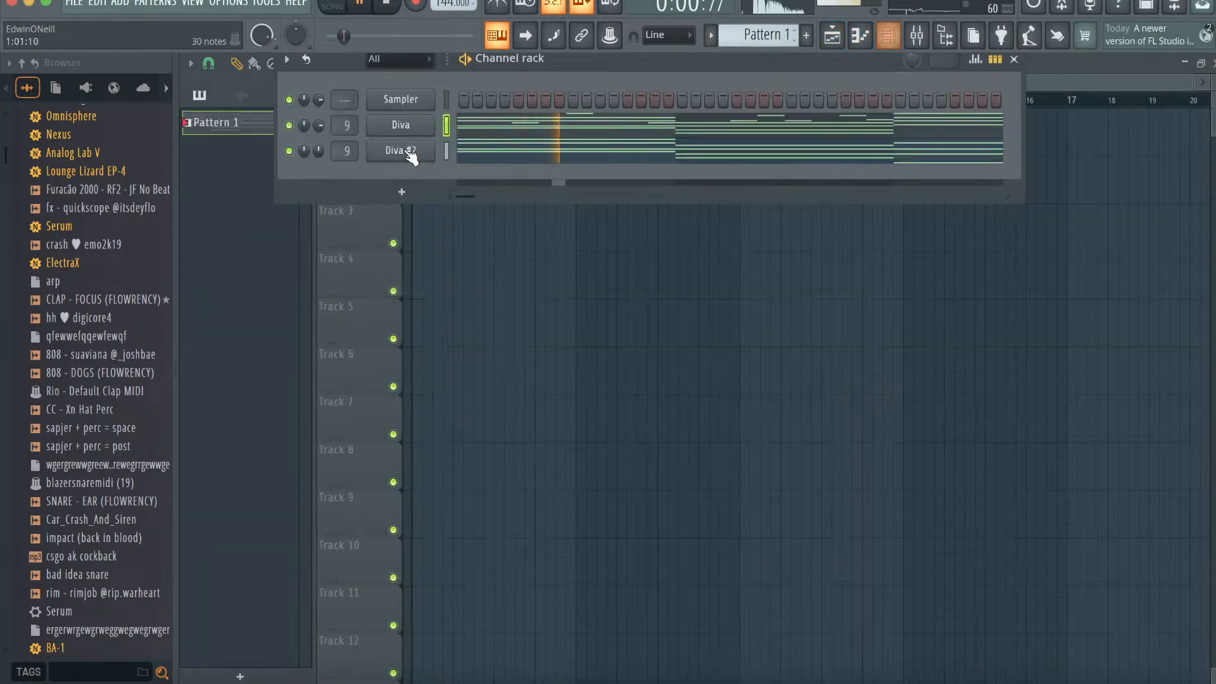
pyautogui.click(399, 191)
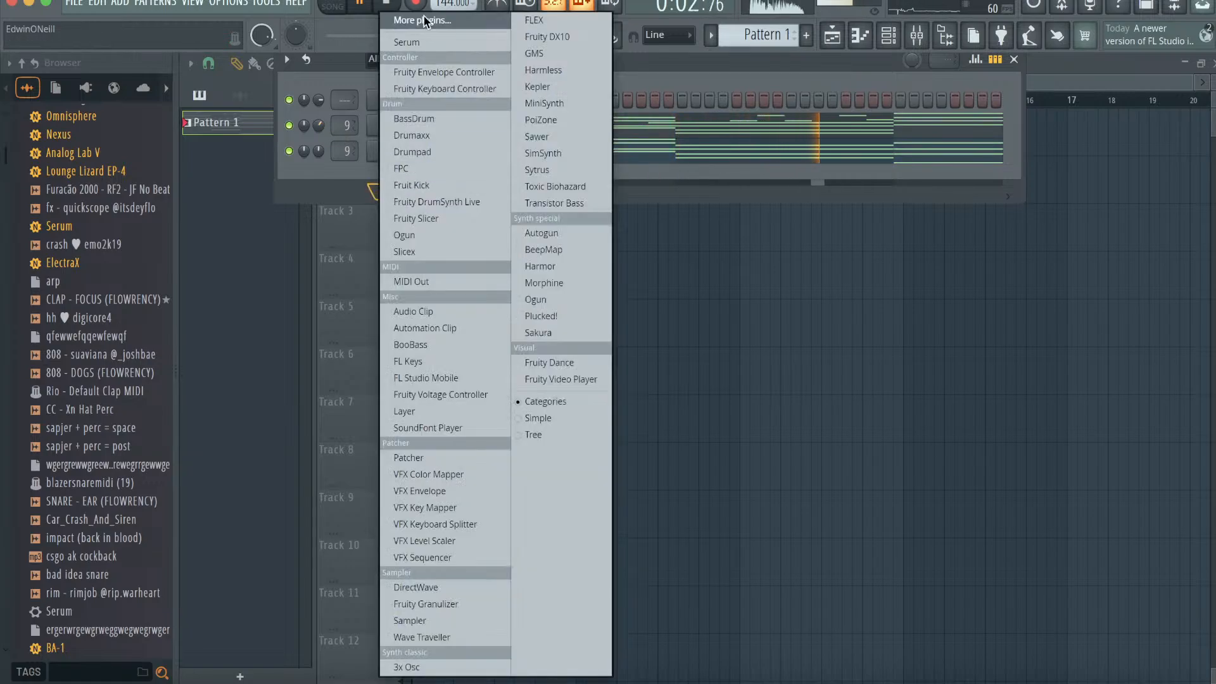
pyautogui.click(421, 21)
pyautogui.write('nex')
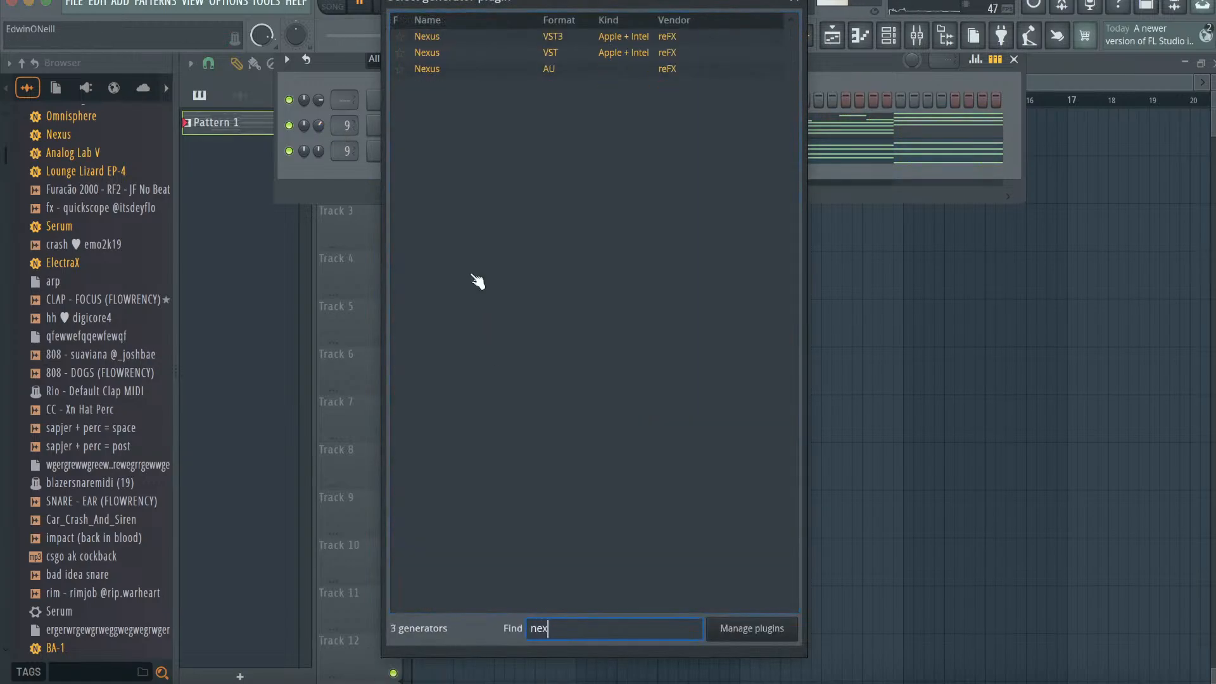
pyautogui.doubleClick(461, 70)
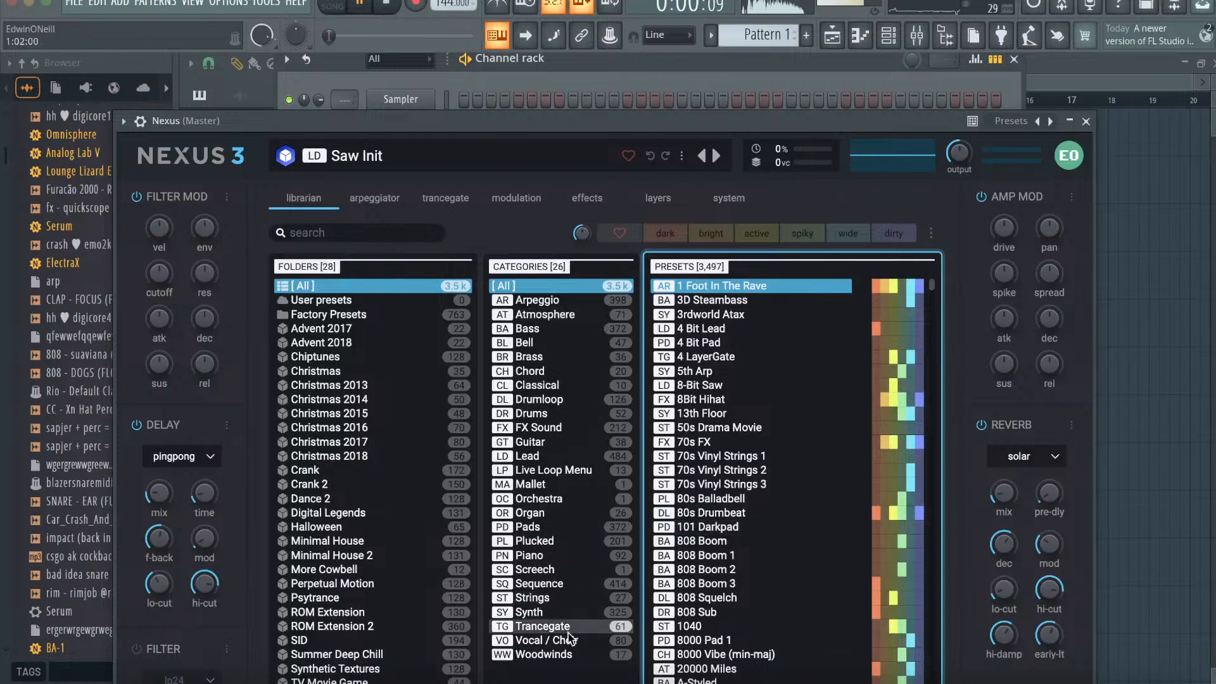
# - Search the Nexus presets for "vz" and load VZ Bells 2
pyautogui.click(423, 230)
pyautogui.write('vz')
pyautogui.click(701, 303)
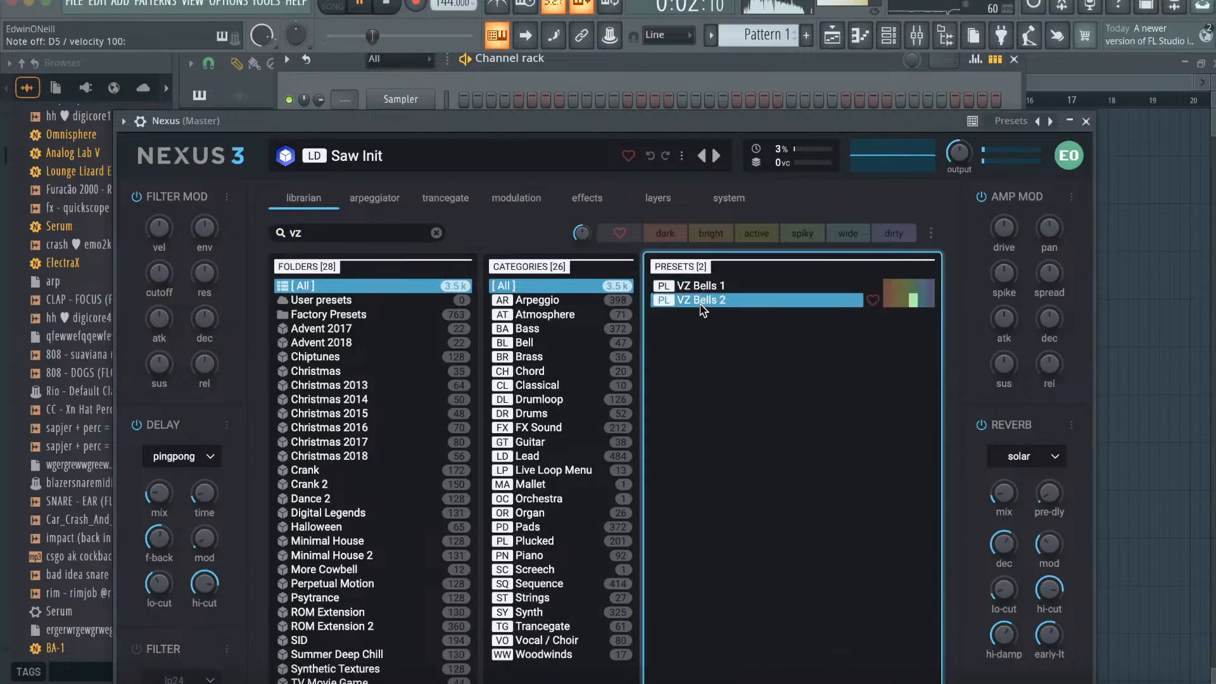
pyautogui.click(1085, 121)
# - Enter eight consecutive notes in bar 1 for Nexus: D#7, G7, C7, A#6, G6, F6, D#6, F6, and play them
pyautogui.click(751, 171)
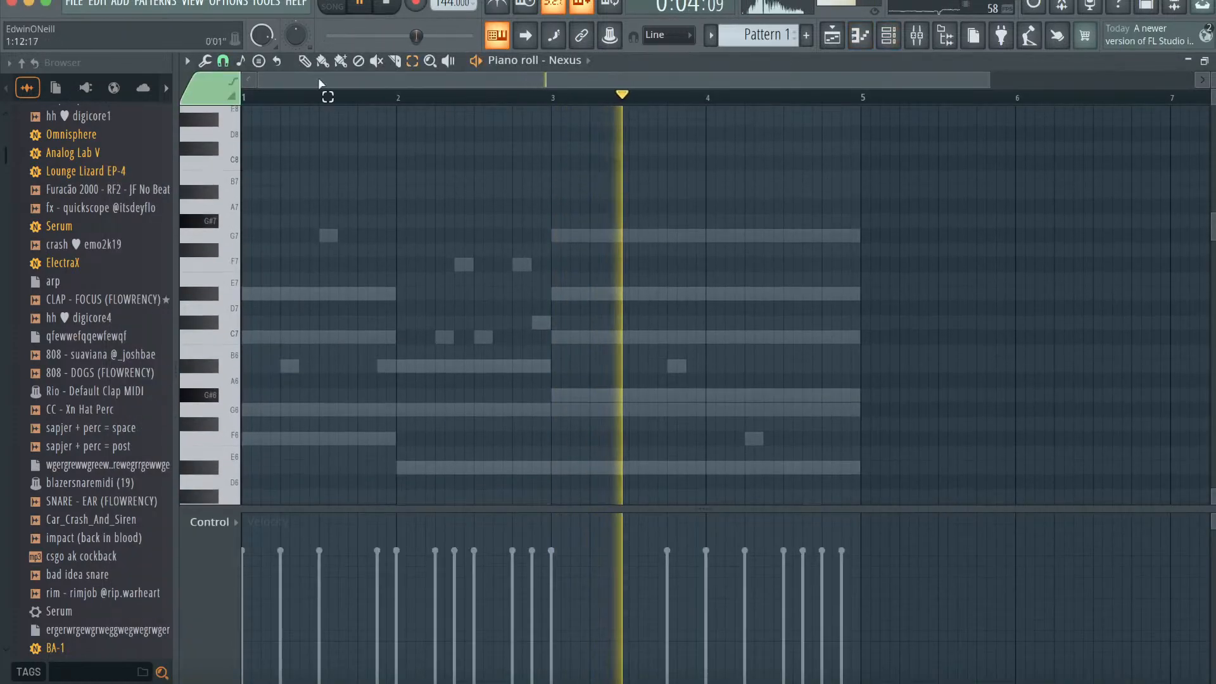
pyautogui.press('space')
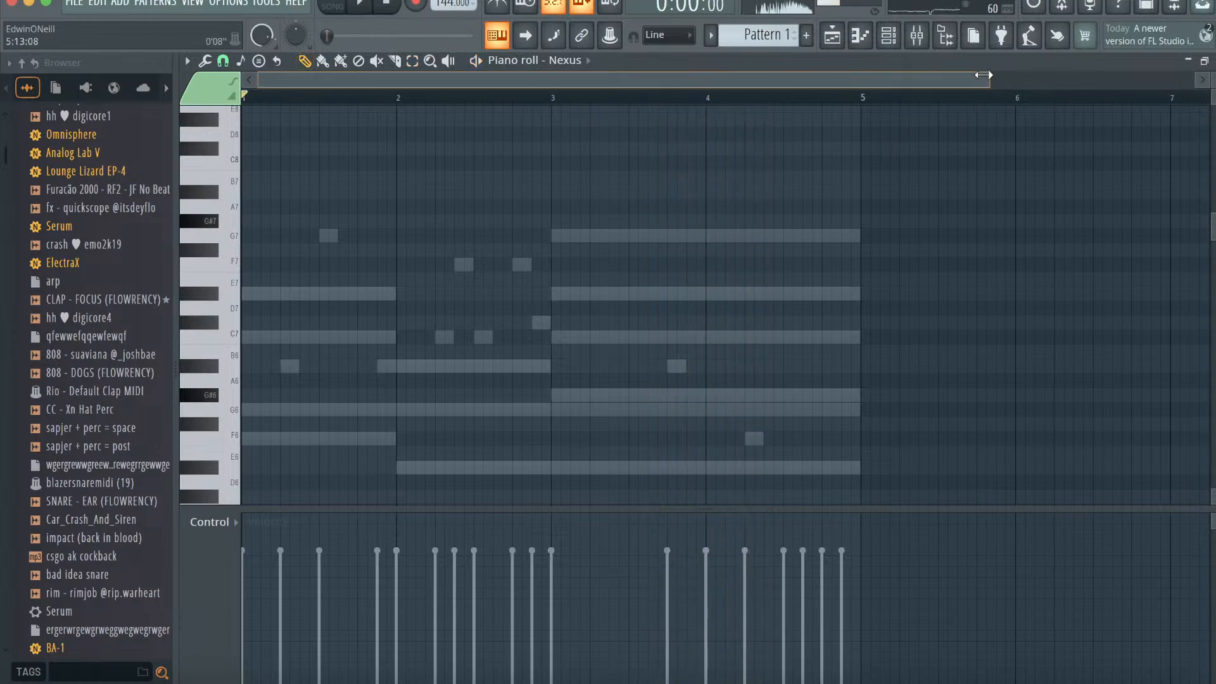
pyautogui.scroll(2, 281, 287)
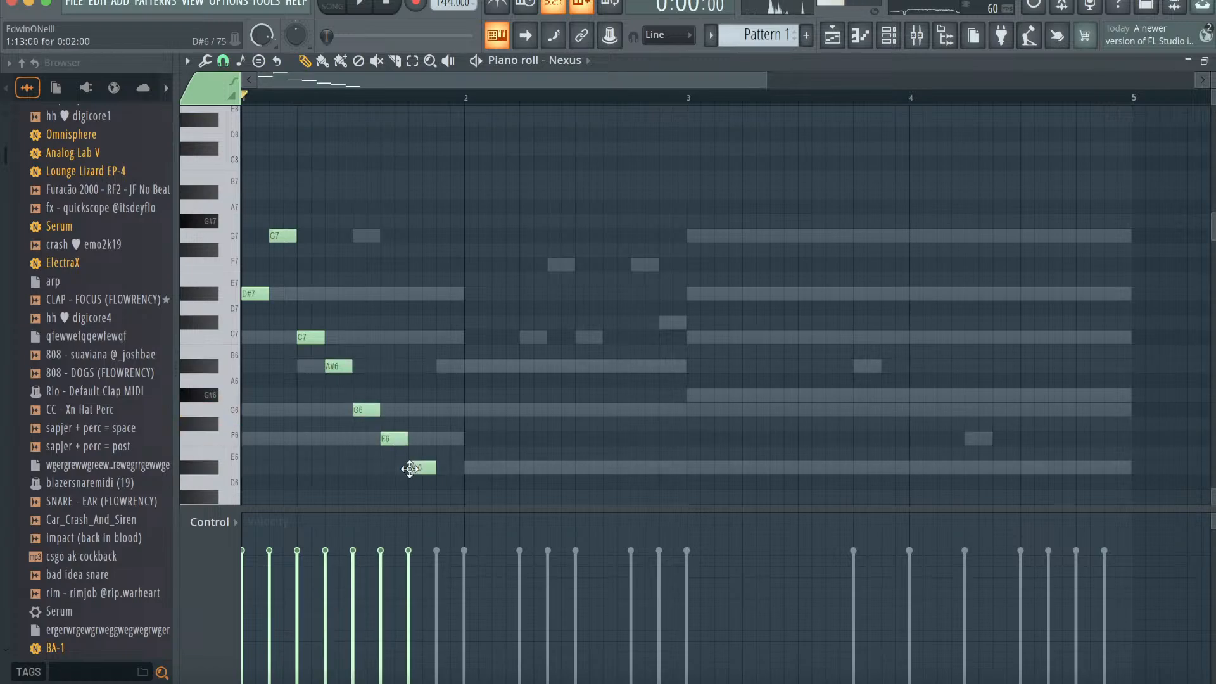
pyautogui.press('space')
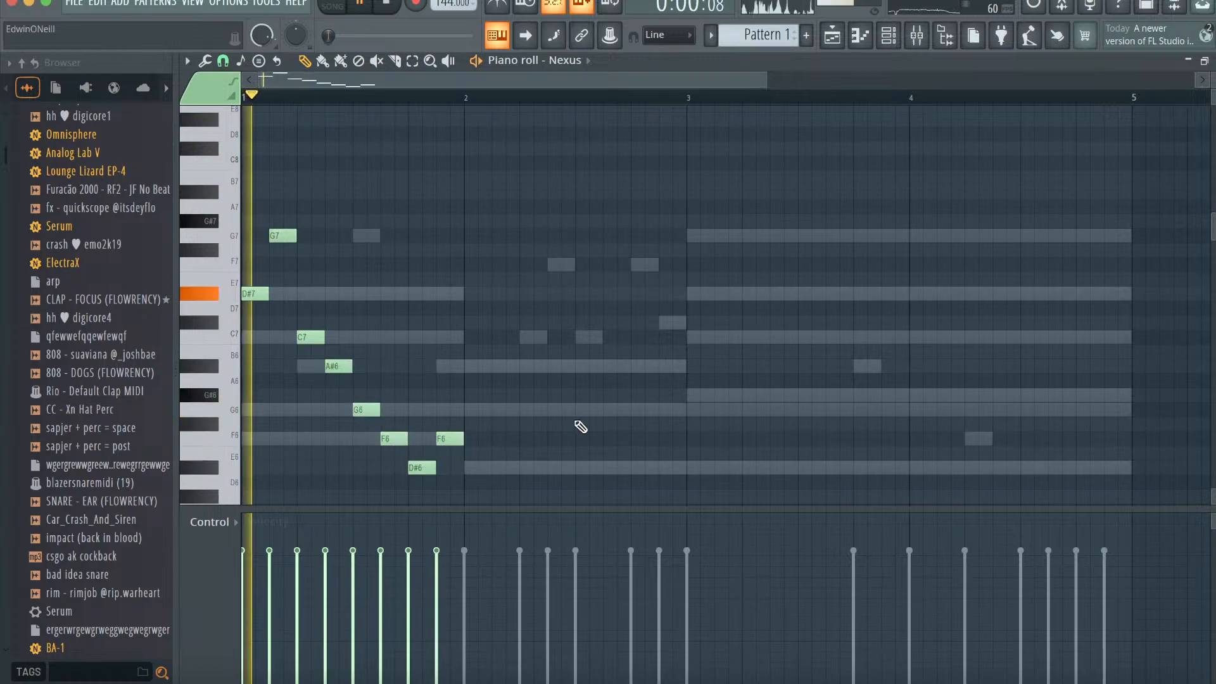
# - Repeat the bar 1 Nexus melody in bar 2, quantize all its notes and play it back
pyautogui.press('super+b')
pyautogui.press('super+a')
pyautogui.hotkey('alt', 'q')
pyautogui.click(768, 448)
pyautogui.press('space')
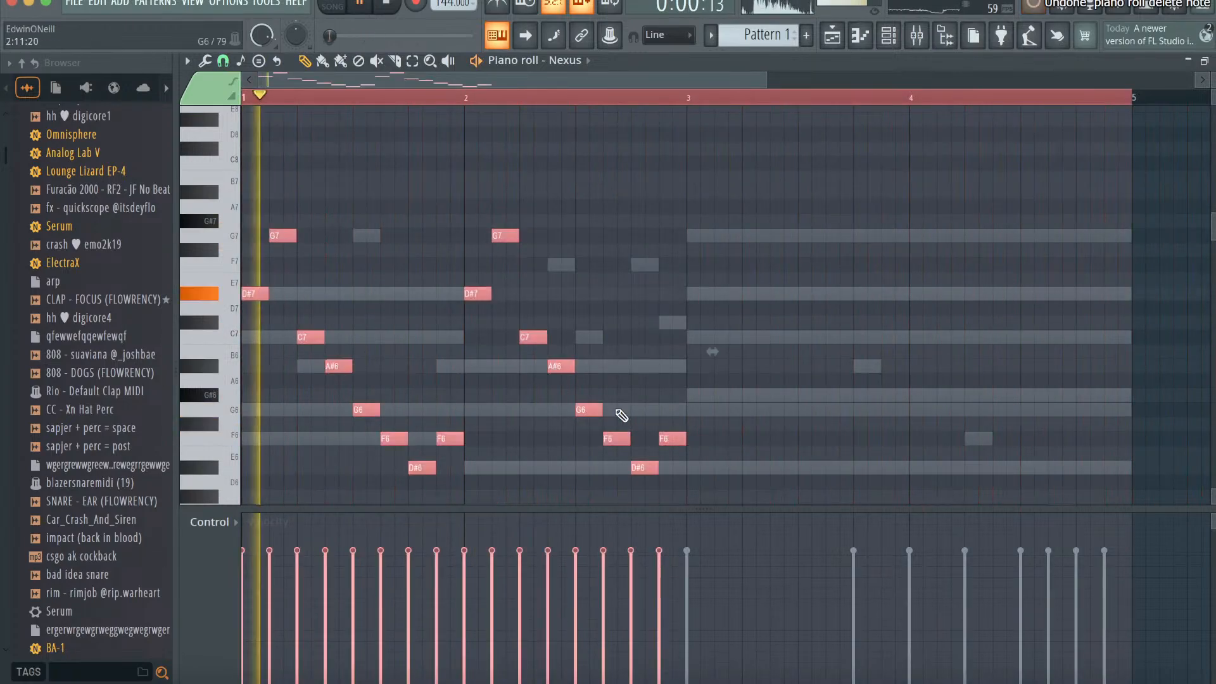
pyautogui.press('super+b')
pyautogui.press('super+z')
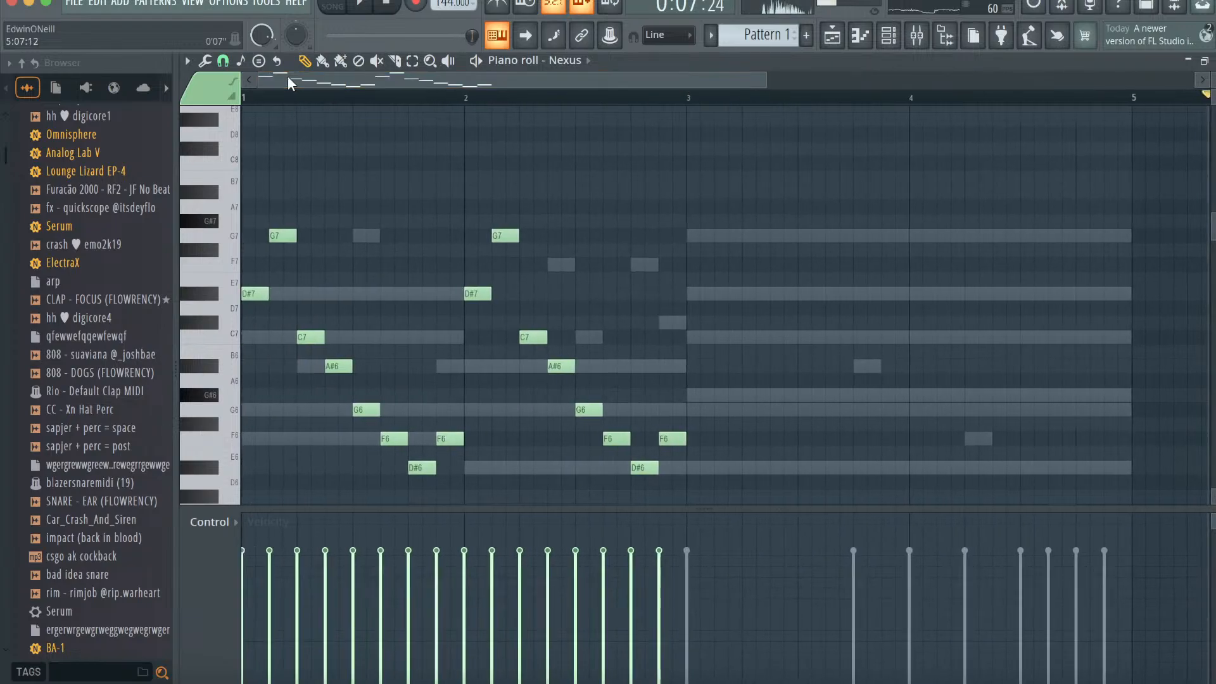
# - Route the Nexus channel to mixer track 11
pyautogui.click(918, 39)
pyautogui.rightClick(667, 253)
pyautogui.moveTo(748, 270)
pyautogui.click(910, 270)
# - Load Gross Beat into effect slot 6 of the Nexus mixer track with the DRILL GROSS preset
pyautogui.click(1049, 244)
pyautogui.click(905, 286)
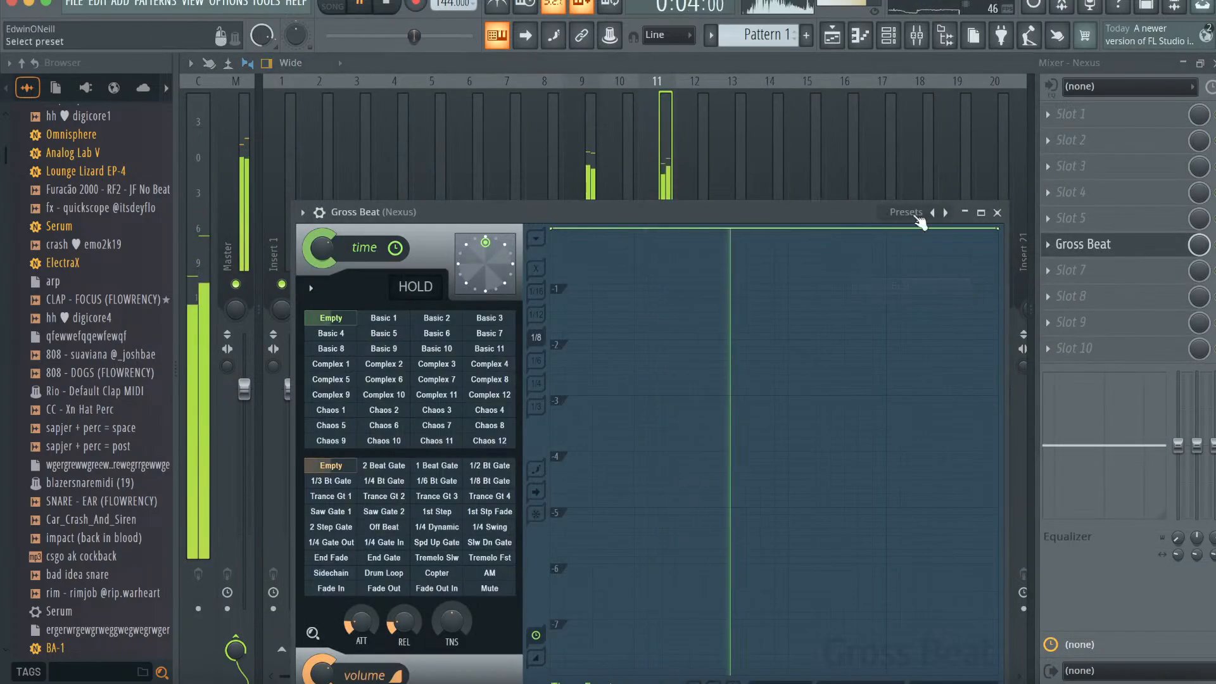
pyautogui.click(898, 210)
pyautogui.click(380, 634)
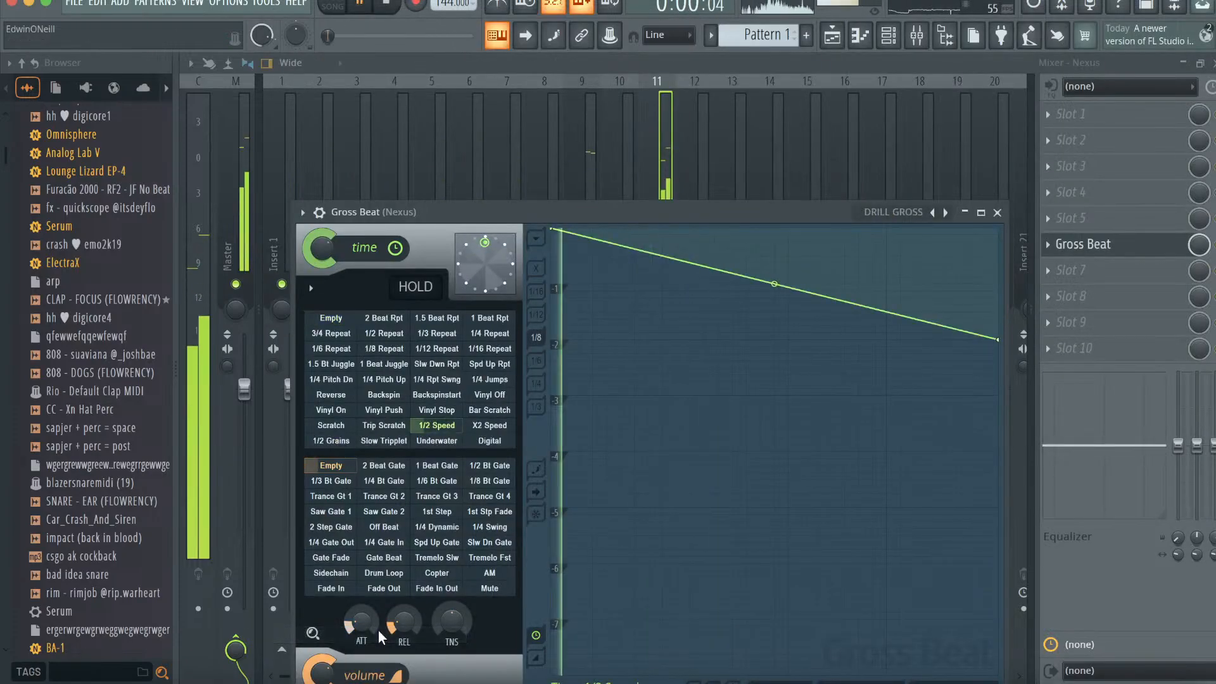
# - Place Pattern 1 at bar 1 of Track 1 in the playlist and bring up the channel rack
pyautogui.click(833, 35)
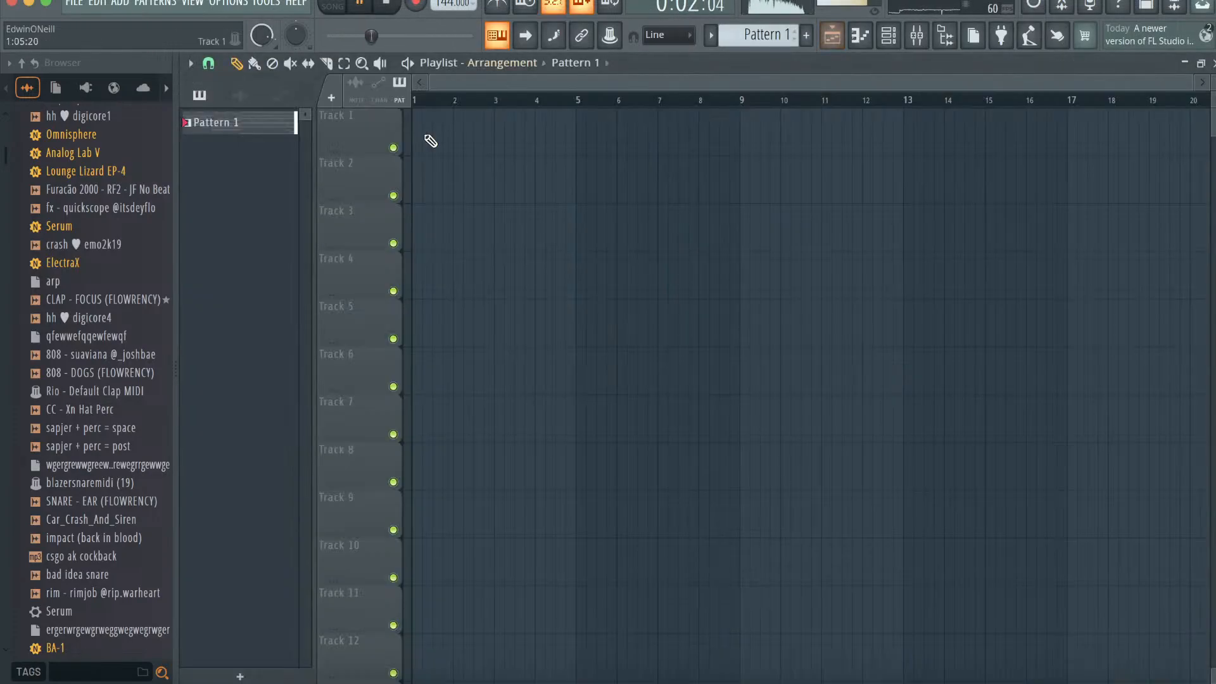
pyautogui.moveTo(251, 129); pyautogui.dragTo(294, 117)
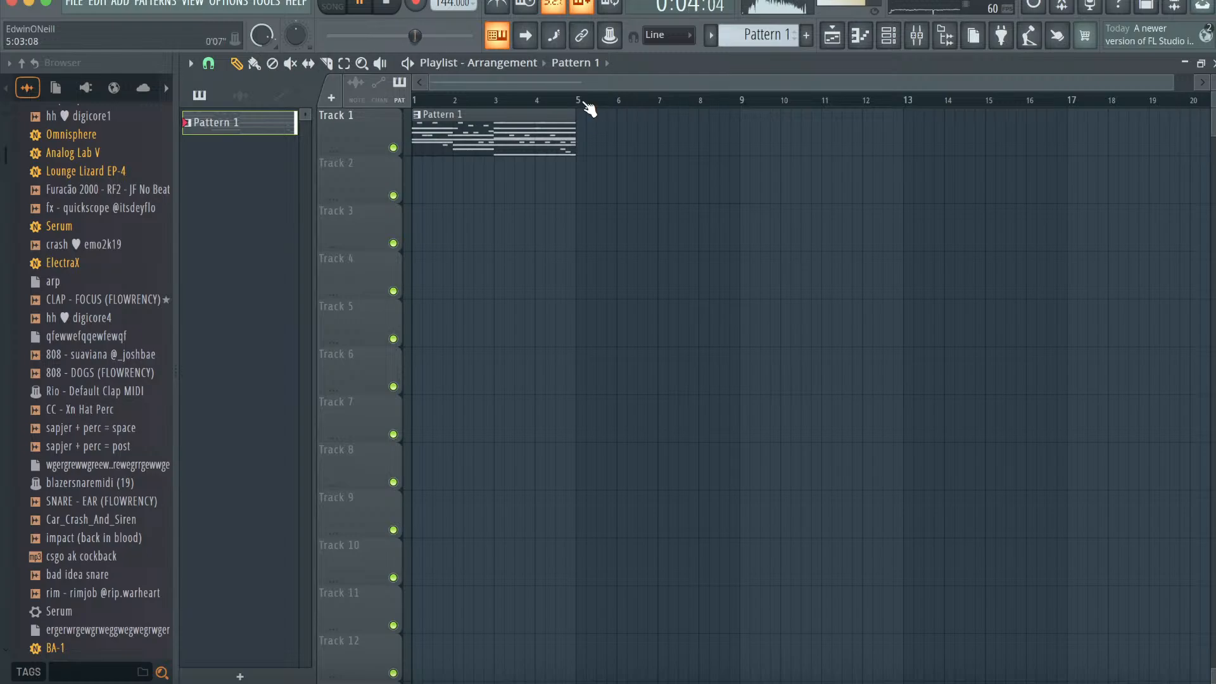
pyautogui.click(892, 36)
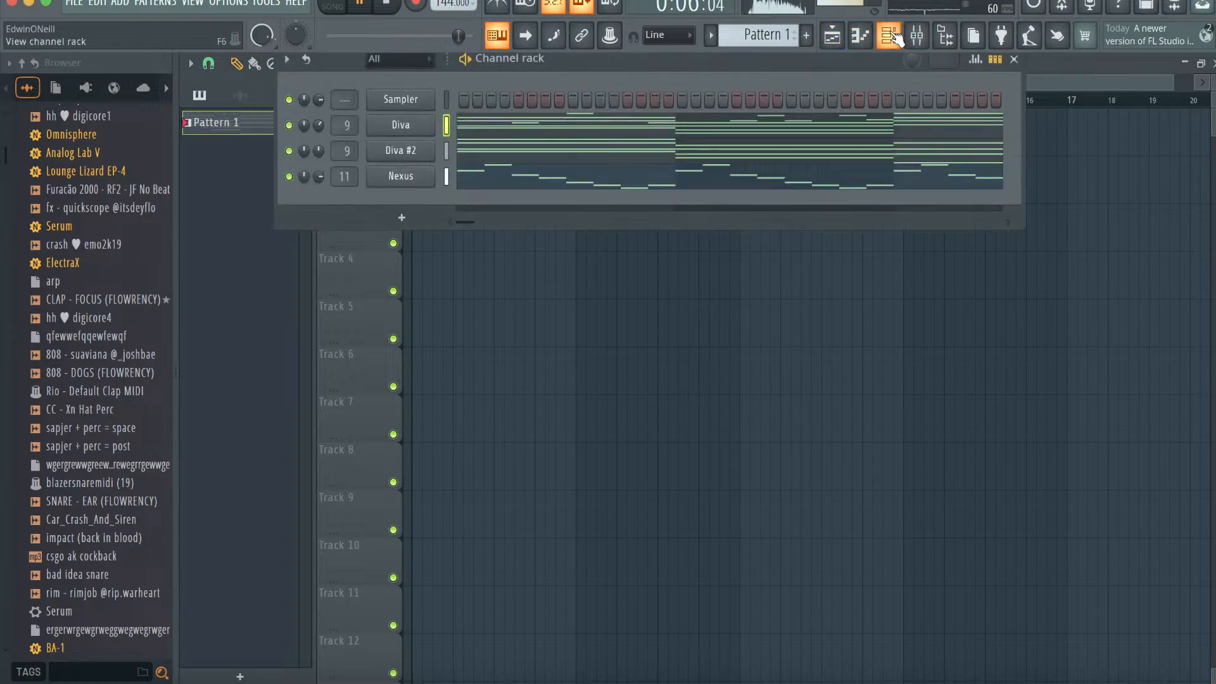
# - Audition presets from the 3 POLY SYNTH folder in the first Diva channel and load HS Flaming June from 4 DREAM SYNTH
pyautogui.click(382, 130)
pyautogui.click(763, 643)
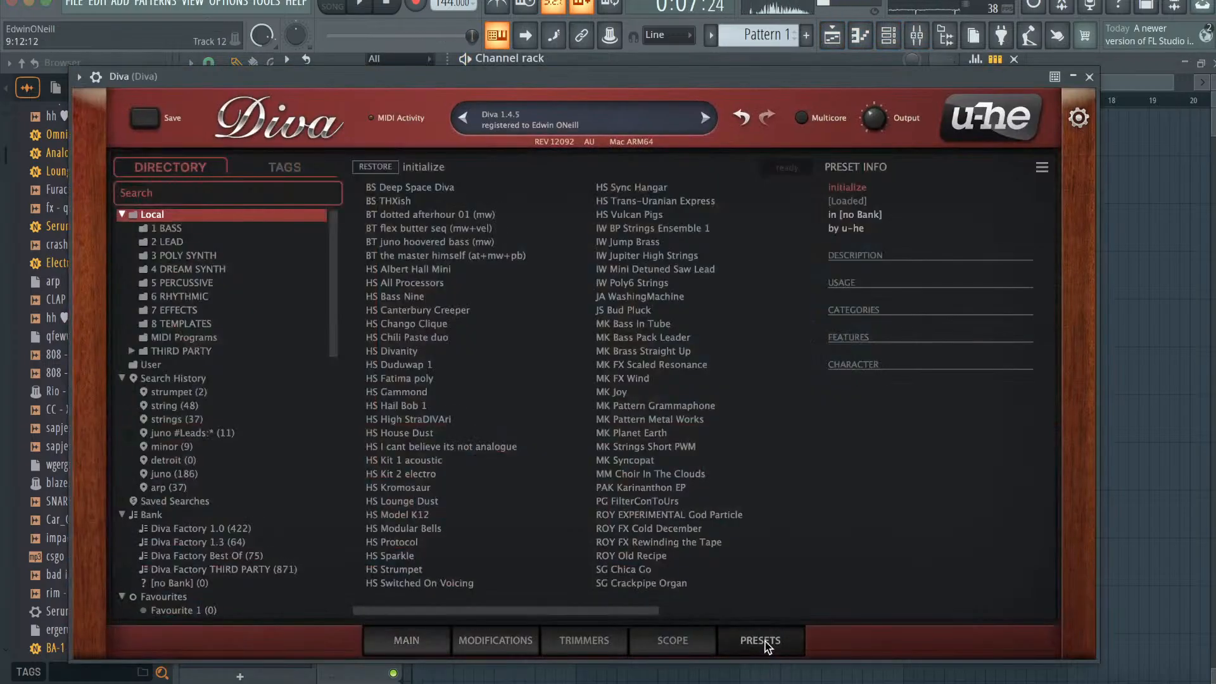
pyautogui.click(203, 256)
pyautogui.click(601, 351)
pyautogui.click(447, 242)
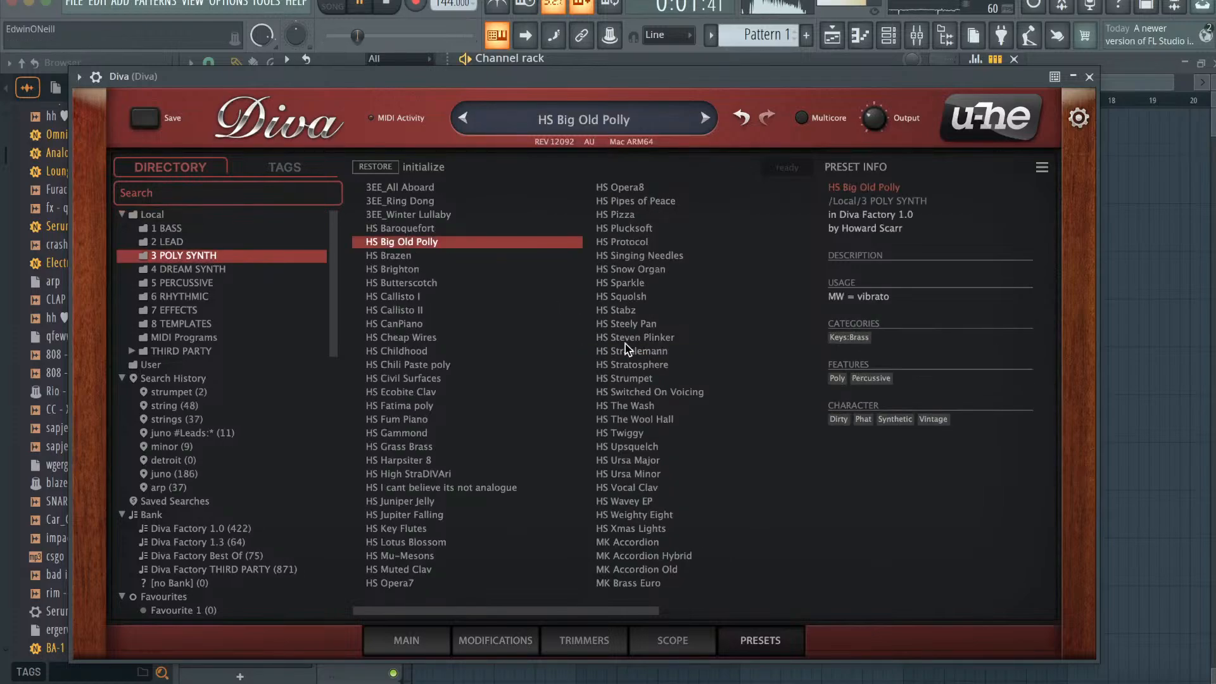
pyautogui.click(226, 271)
pyautogui.click(462, 353)
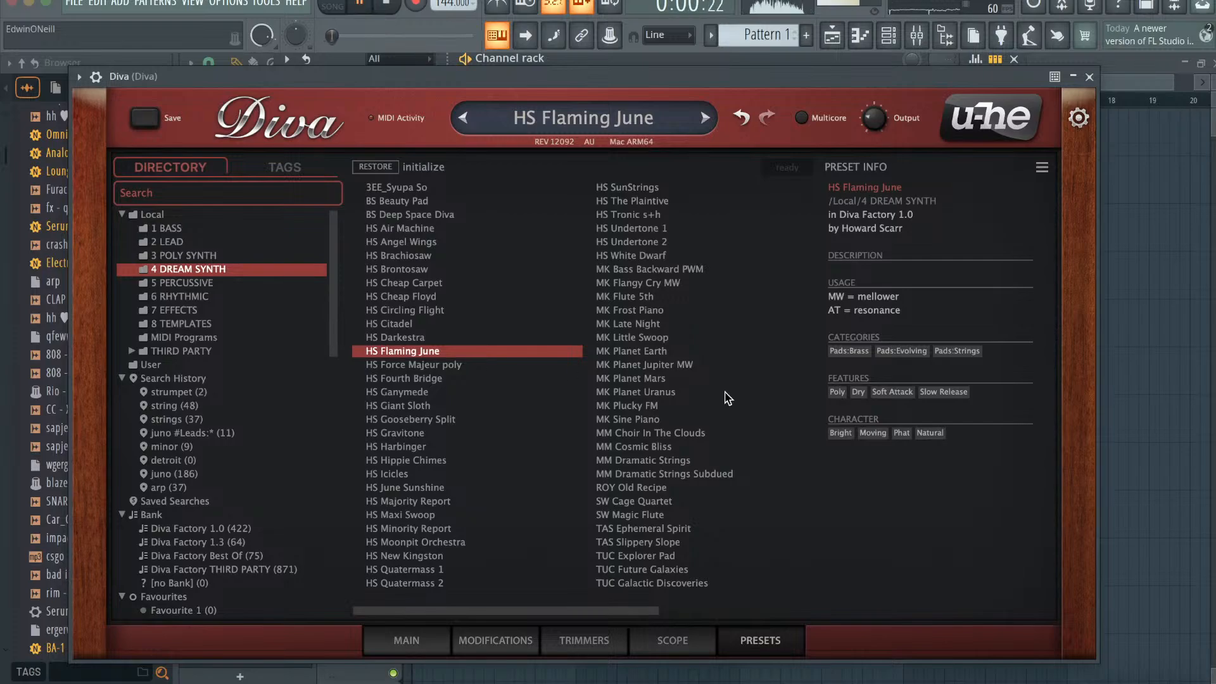
pyautogui.click(1089, 76)
# - Render the four bars of Pattern 1 to an audio clip in the playlist and delete the original pattern clip from Track 1
pyautogui.click(833, 40)
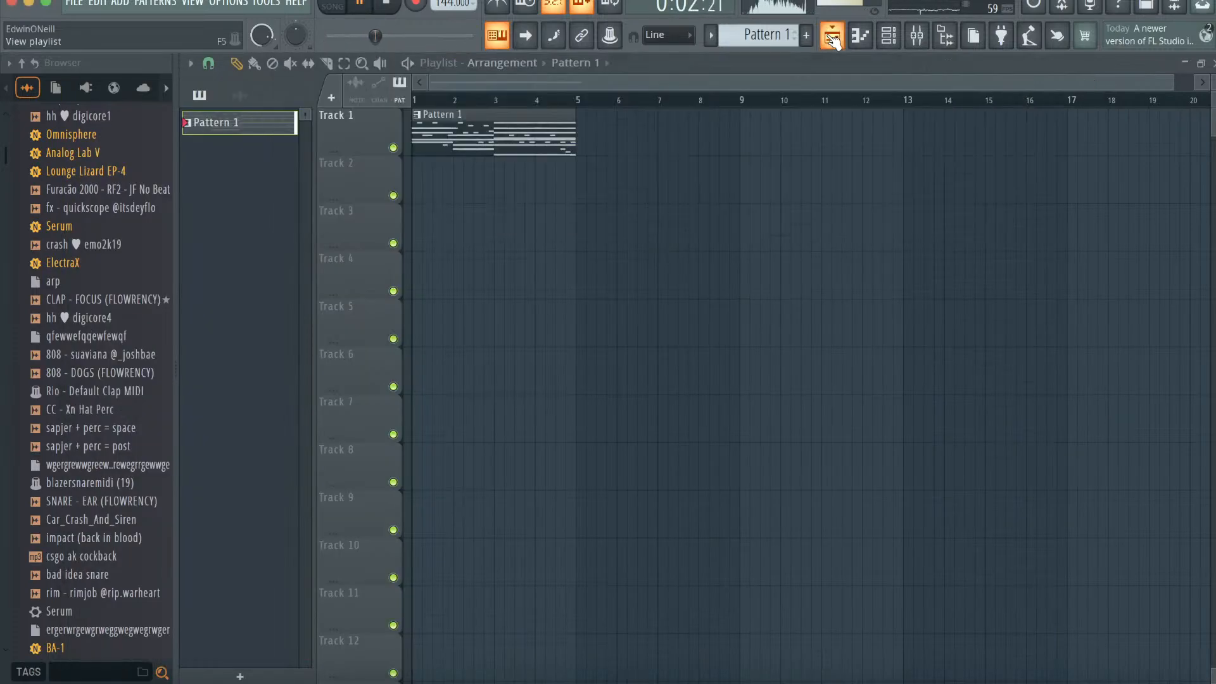
pyautogui.moveTo(584, 102); pyautogui.dragTo(195, 82)
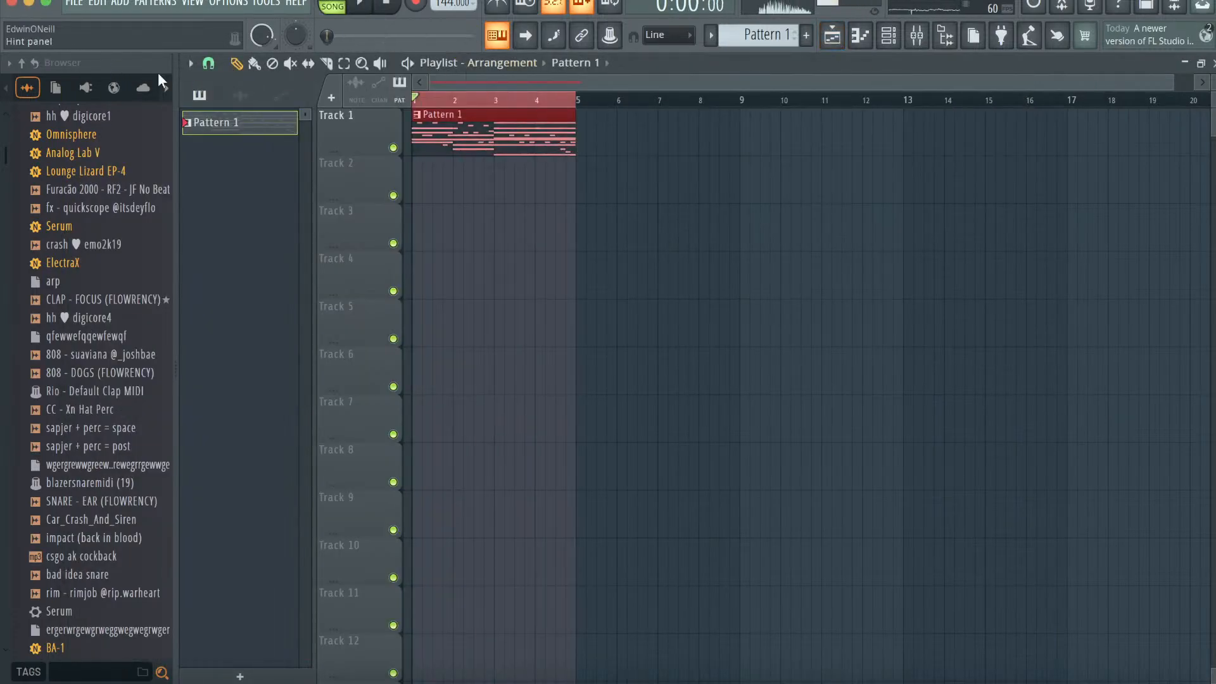
pyautogui.rightClick(261, 130)
pyautogui.click(336, 424)
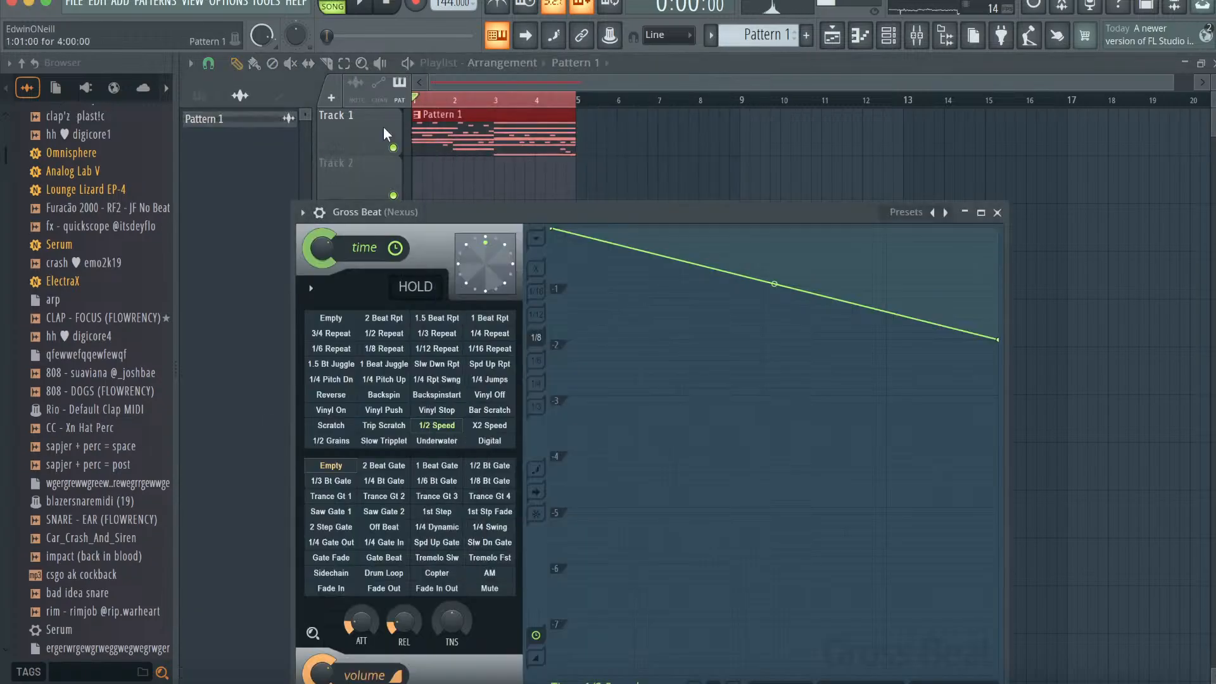
pyautogui.rightClick(481, 141)
pyautogui.doubleClick(475, 100)
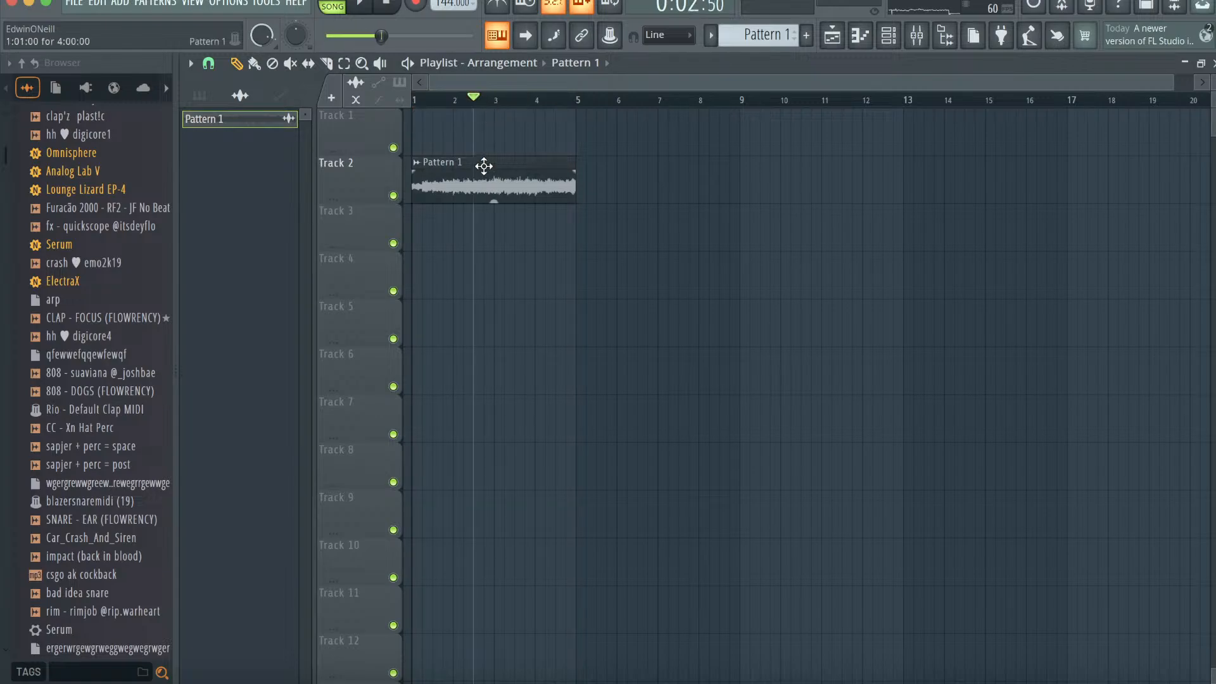
# - Reverse the Pattern 1 audio clip and lay it out twice in a row on Track 1, at bars 1 and 5
pyautogui.doubleClick(485, 164)
pyautogui.click(591, 430)
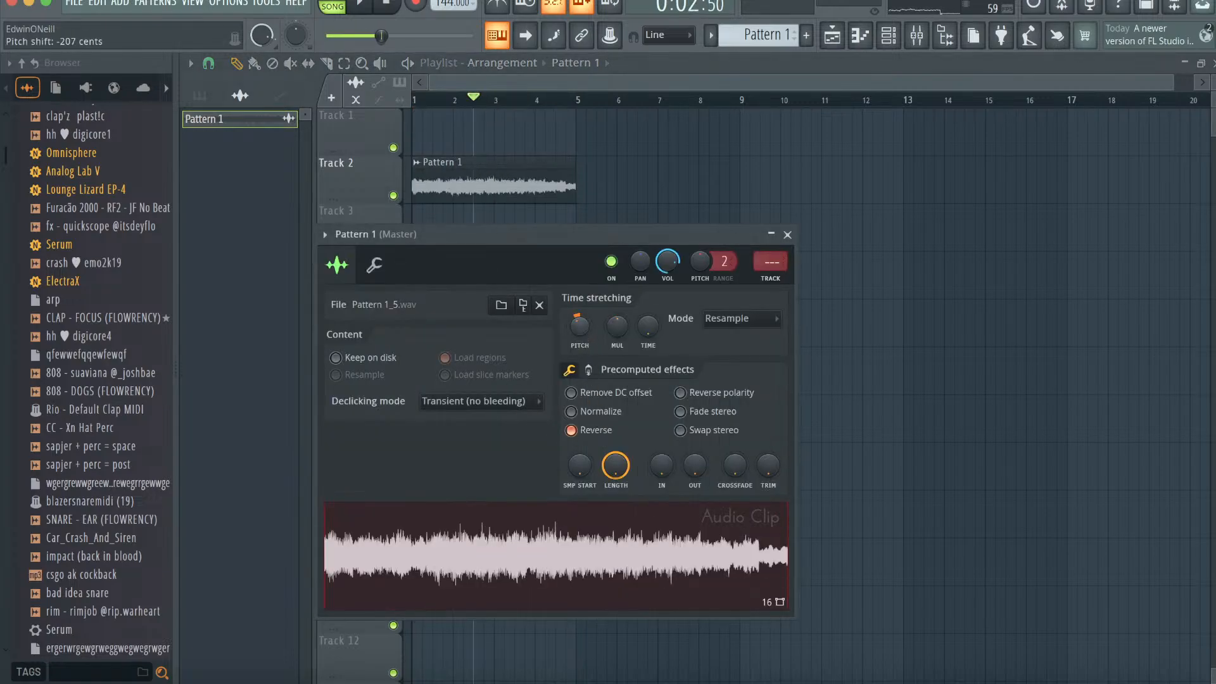
pyautogui.click(418, 100)
pyautogui.press('space')
pyautogui.moveTo(474, 174); pyautogui.dragTo(470, 129)
pyautogui.click(581, 145)
# - Add the hh ♥ digicore4 and CLAP - FOCUS (FLOWRENCY) samples as channels and import Rio - Default Clap MIDI onto the clap
pyautogui.click(892, 37)
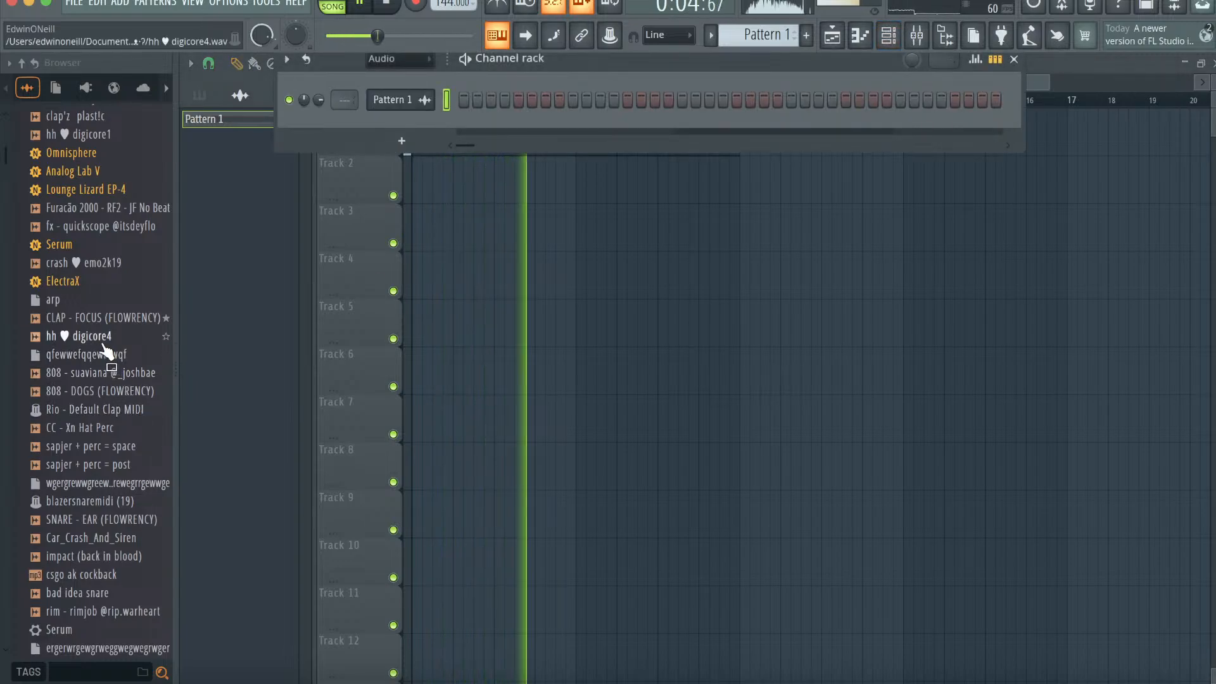
pyautogui.moveTo(101, 339); pyautogui.dragTo(355, 152)
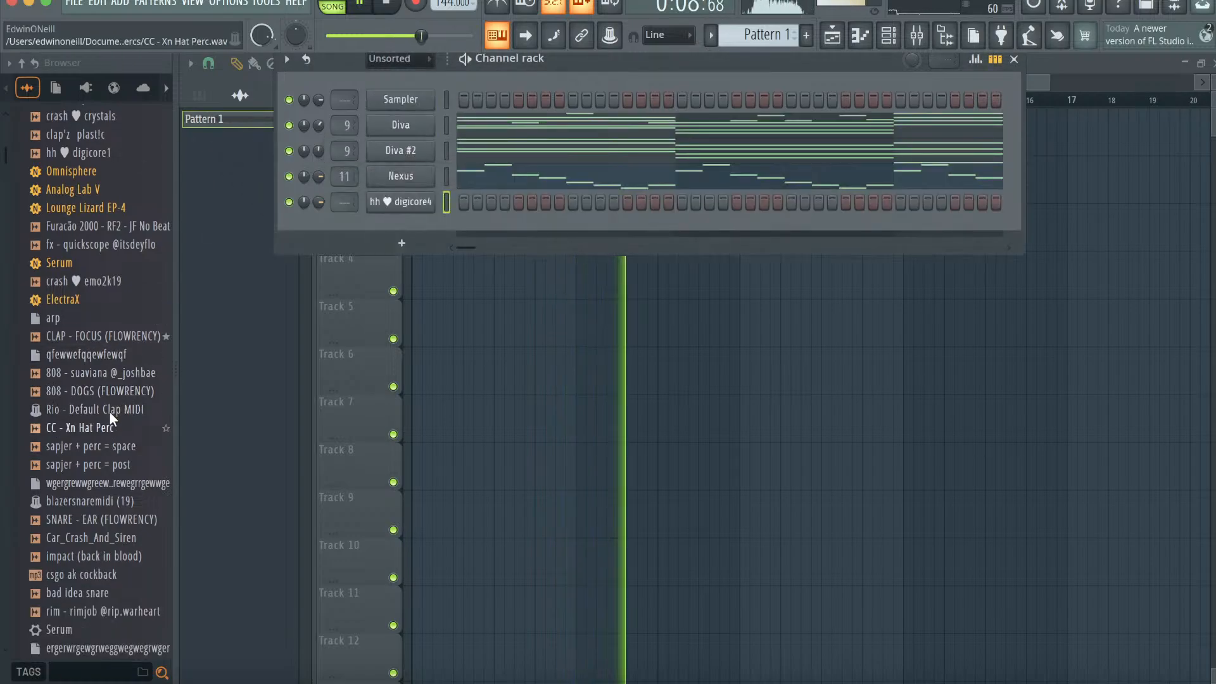
pyautogui.moveTo(120, 335); pyautogui.dragTo(377, 236)
pyautogui.moveTo(86, 433); pyautogui.dragTo(400, 234)
pyautogui.click(743, 436)
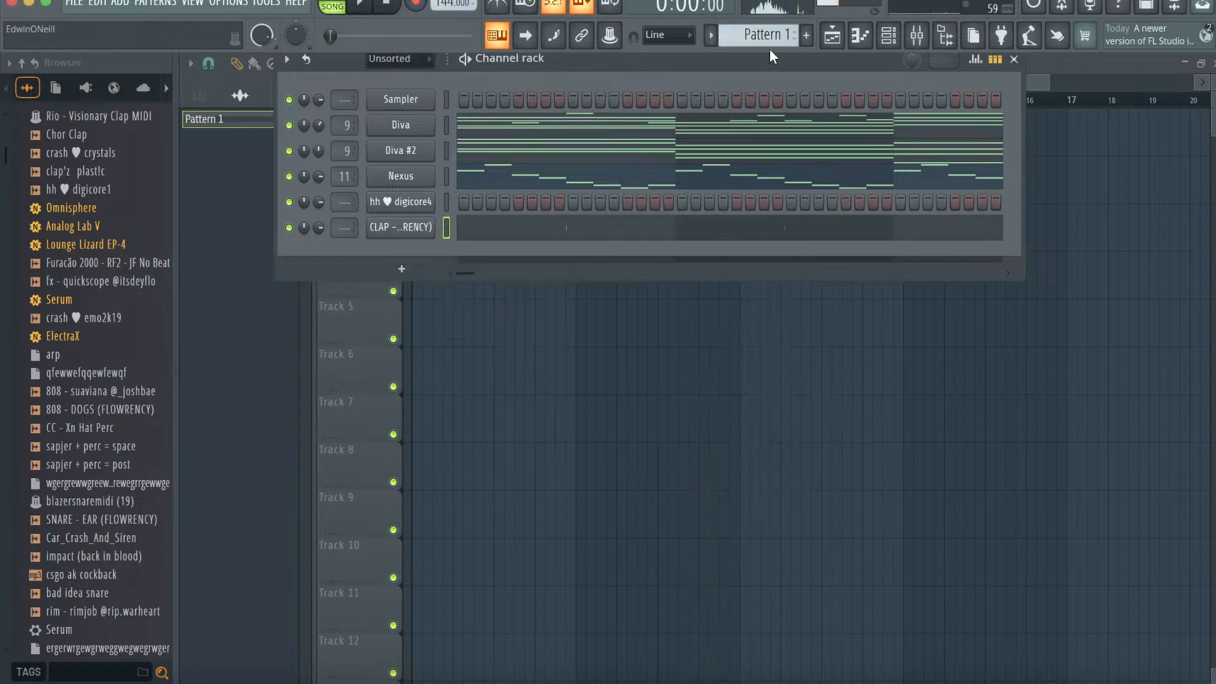
# - Place the clap's Pattern 4 in the playlist at bar 1 of Track 2
pyautogui.click(484, 292)
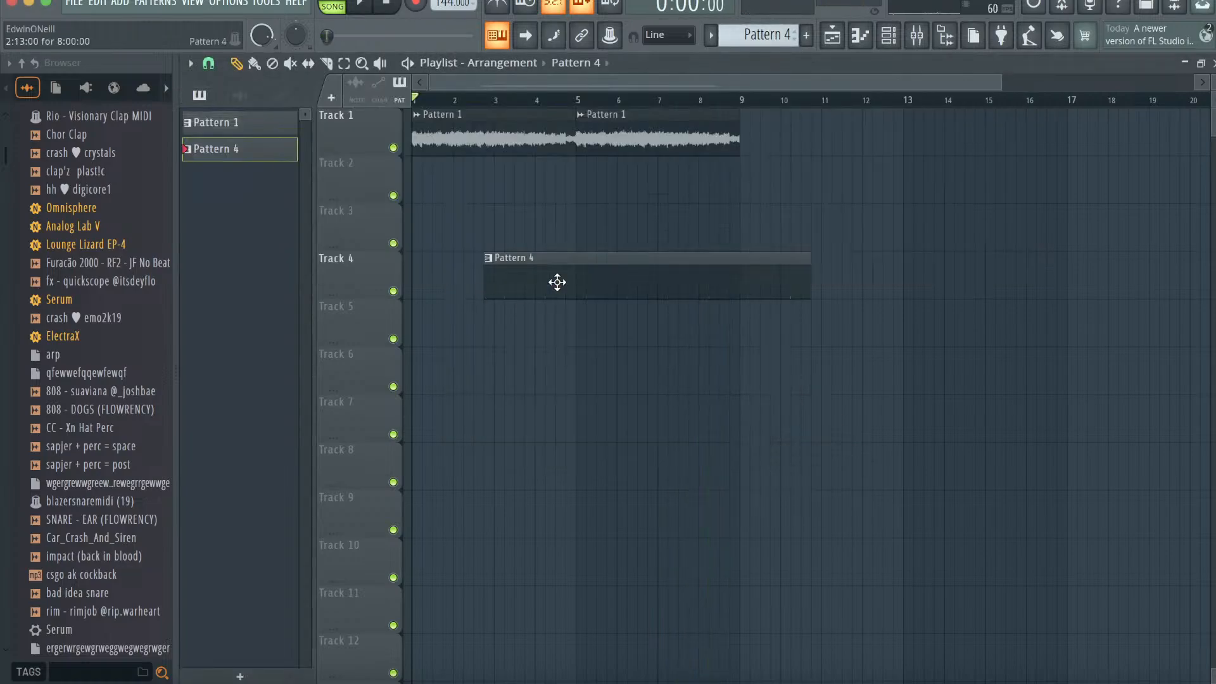
pyautogui.moveTo(557, 283); pyautogui.dragTo(442, 176)
# - Preview the CC - Xn Hat Perc sample and fill the hh ♥ digicore4 channel of Pattern 4 with a hit every 2 steps
pyautogui.click(888, 37)
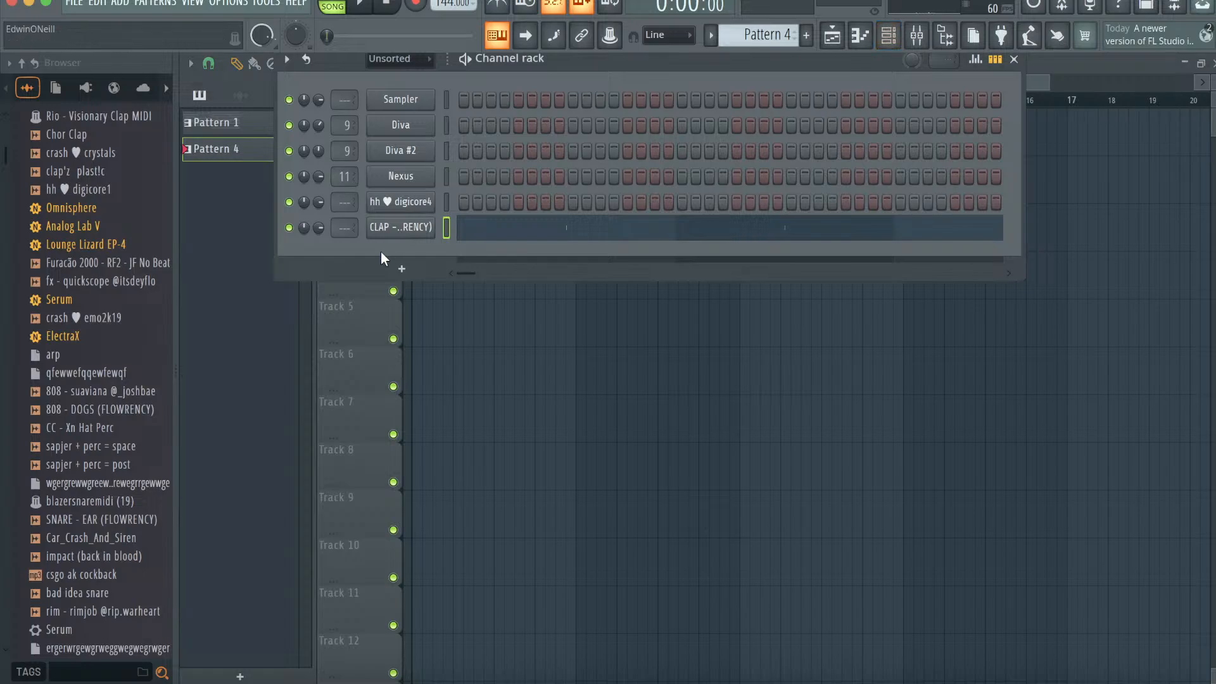
pyautogui.click(119, 431)
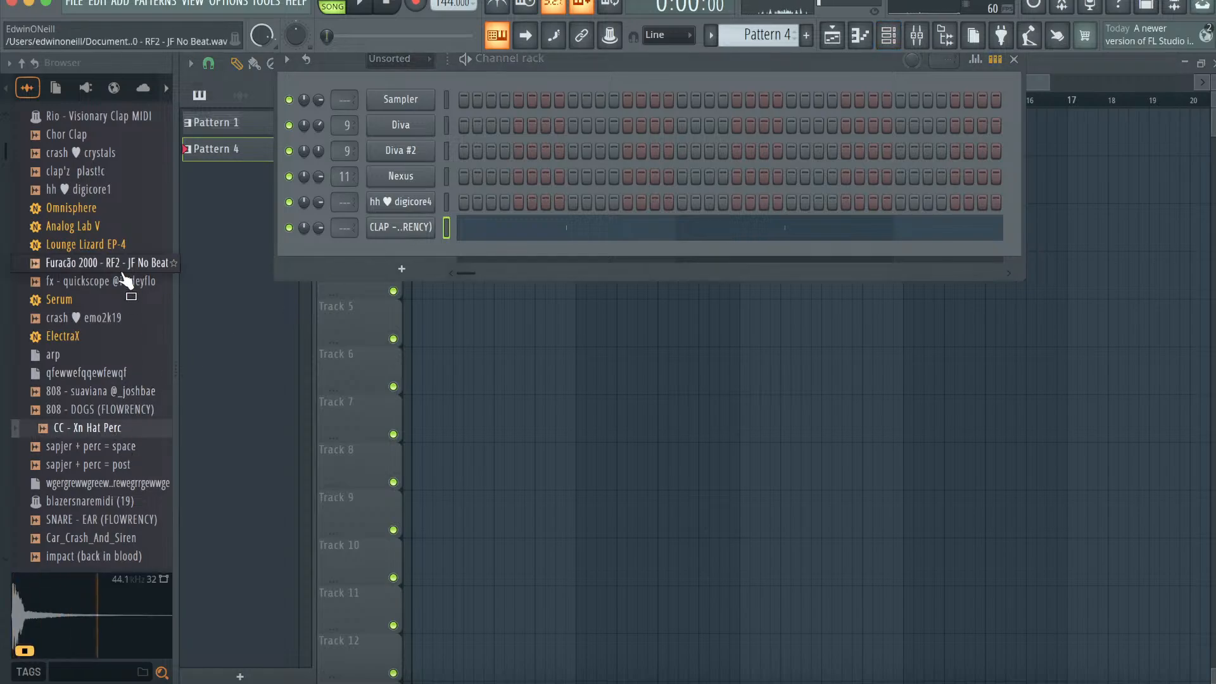
pyautogui.scroll(-4, 123, 297)
pyautogui.scroll(8, 118, 342)
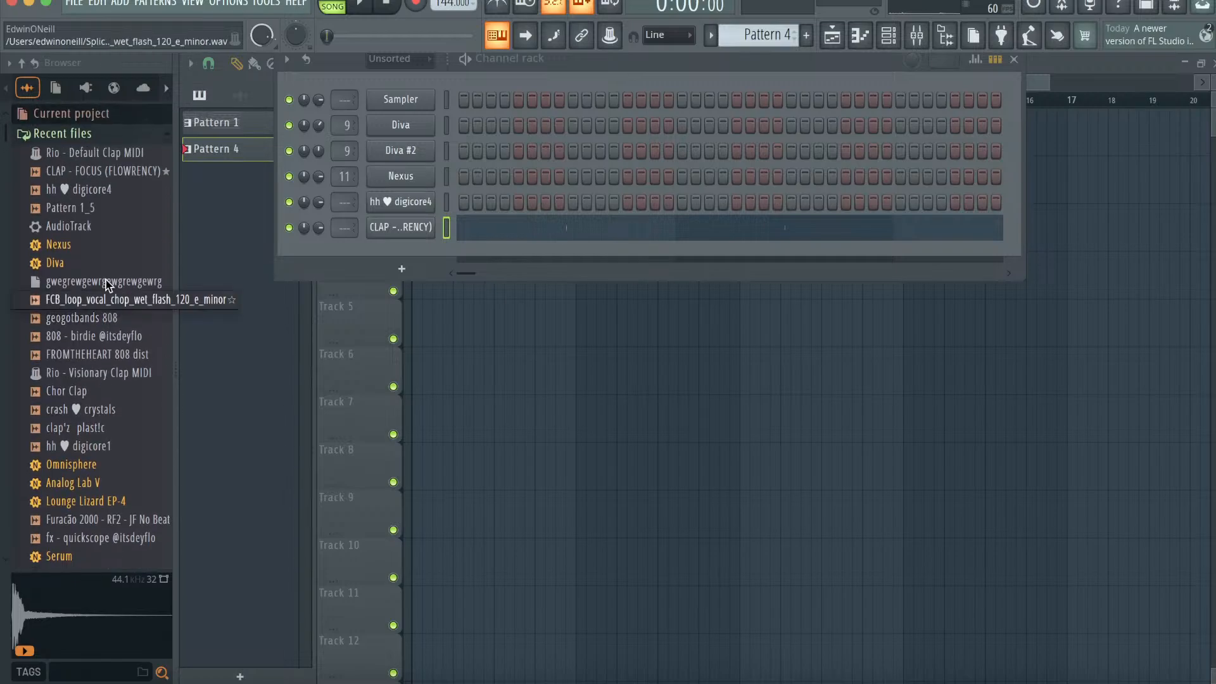
pyautogui.moveTo(109, 312); pyautogui.dragTo(373, 253)
pyautogui.moveTo(392, 203); pyautogui.dragTo(391, 203)
pyautogui.rightClick(391, 202)
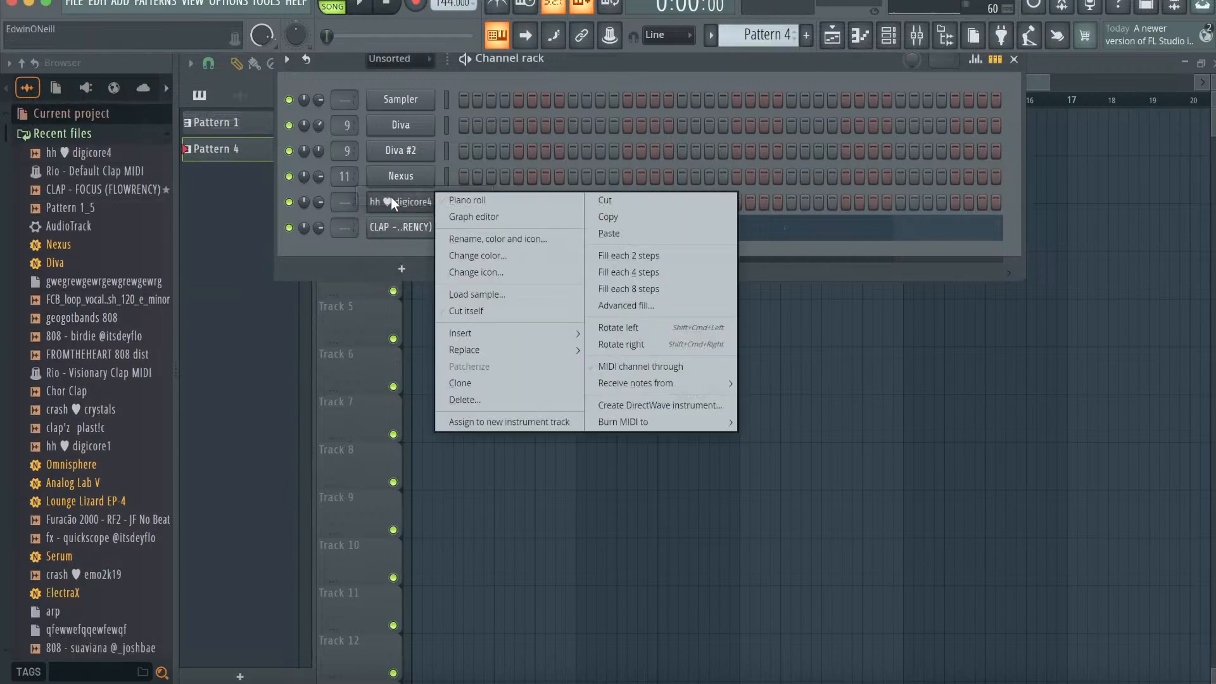
pyautogui.click(692, 268)
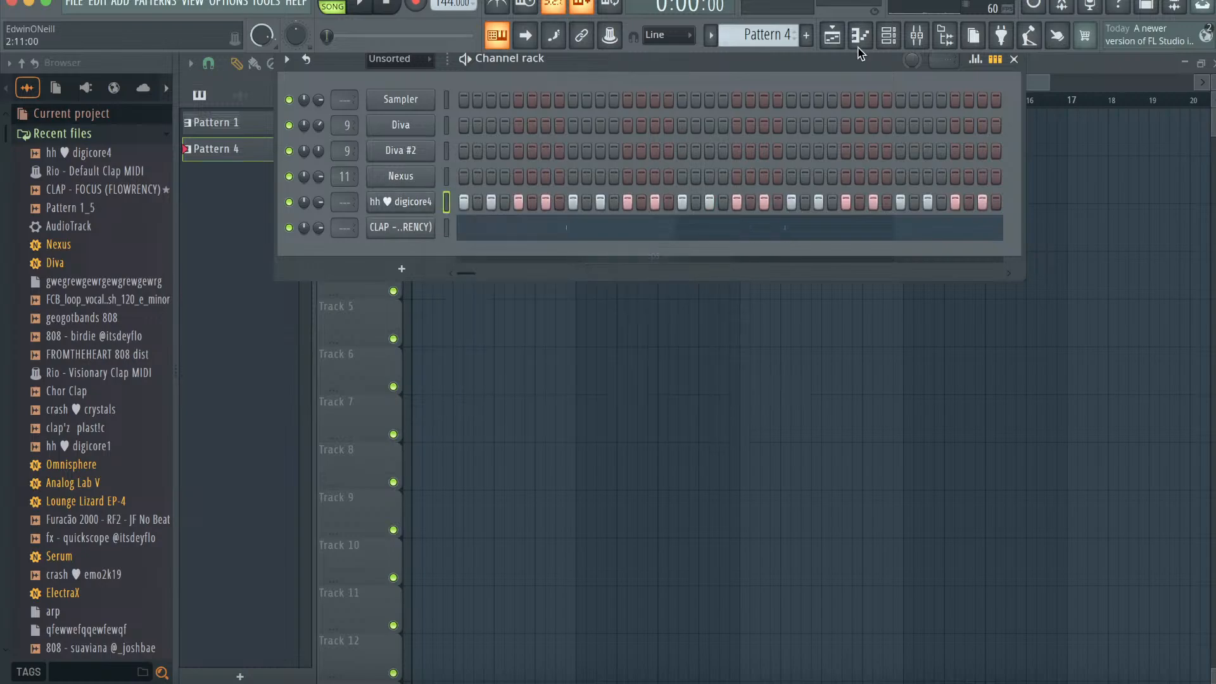
pyautogui.click(843, 30)
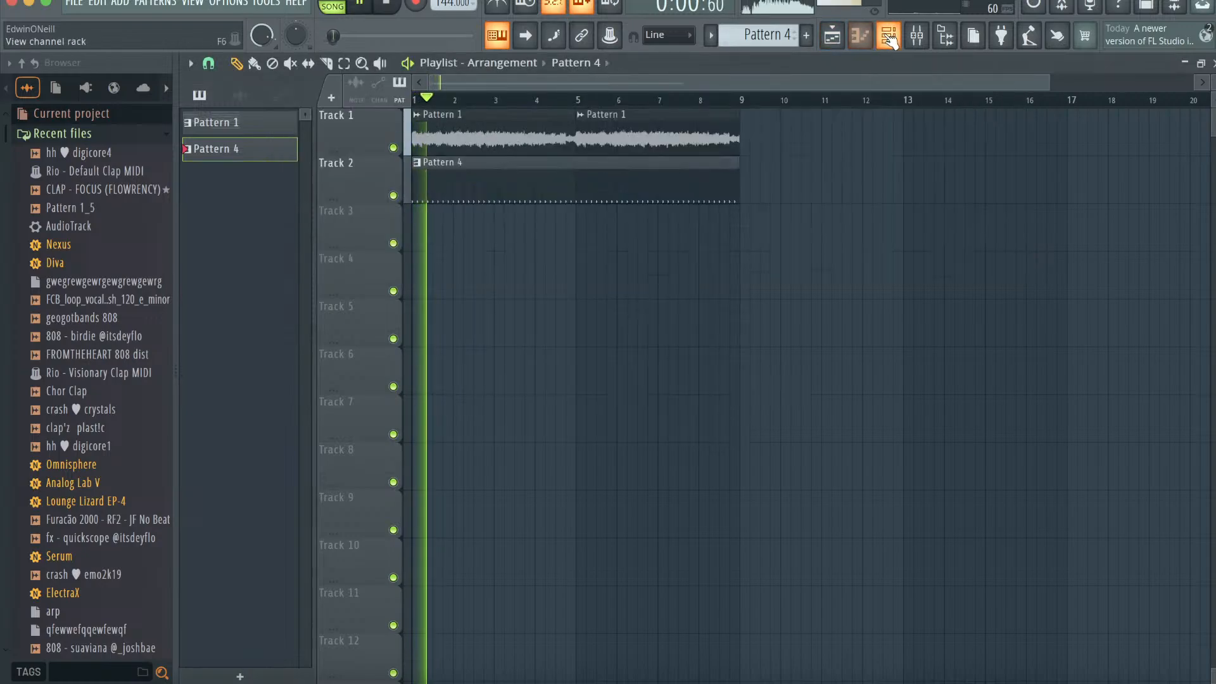
pyautogui.click(858, 43)
pyautogui.click(120, 339)
pyautogui.moveTo(120, 342); pyautogui.dragTo(380, 253)
pyautogui.click(301, 154)
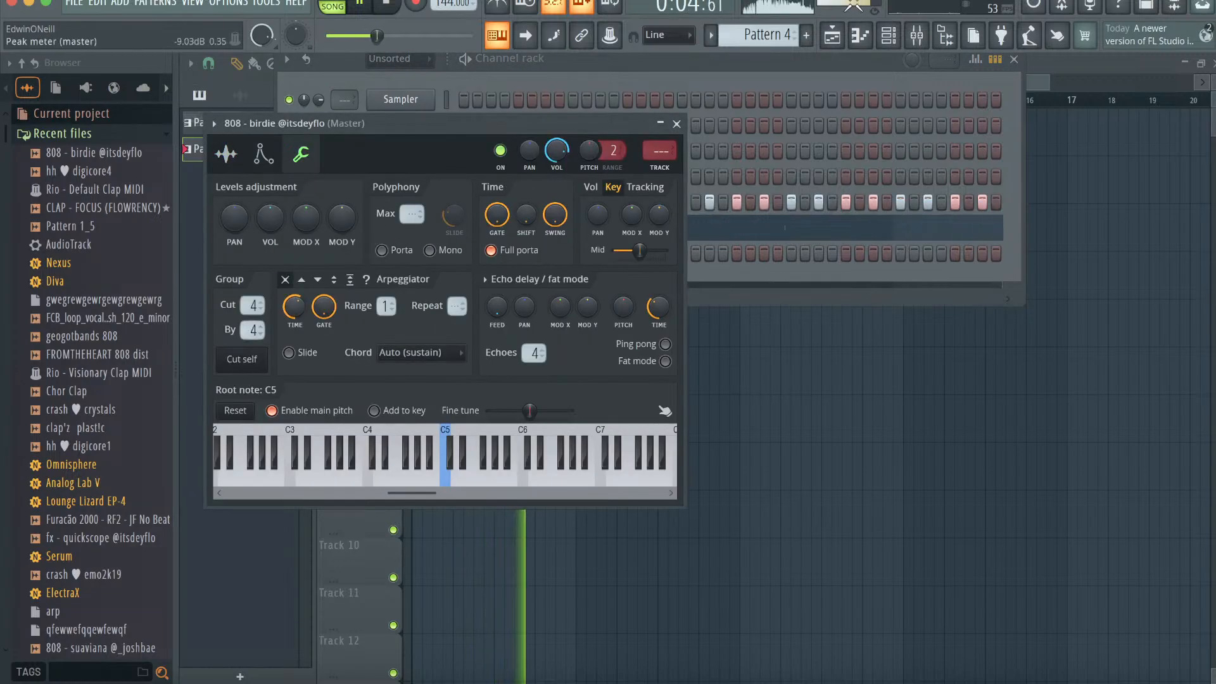
# - Copy the lowest note of each chord from the Diva part in Pattern 1 and switch to Pattern 3
pyautogui.click(832, 36)
pyautogui.doubleClick(245, 127)
pyautogui.scroll(-5, 420, 290)
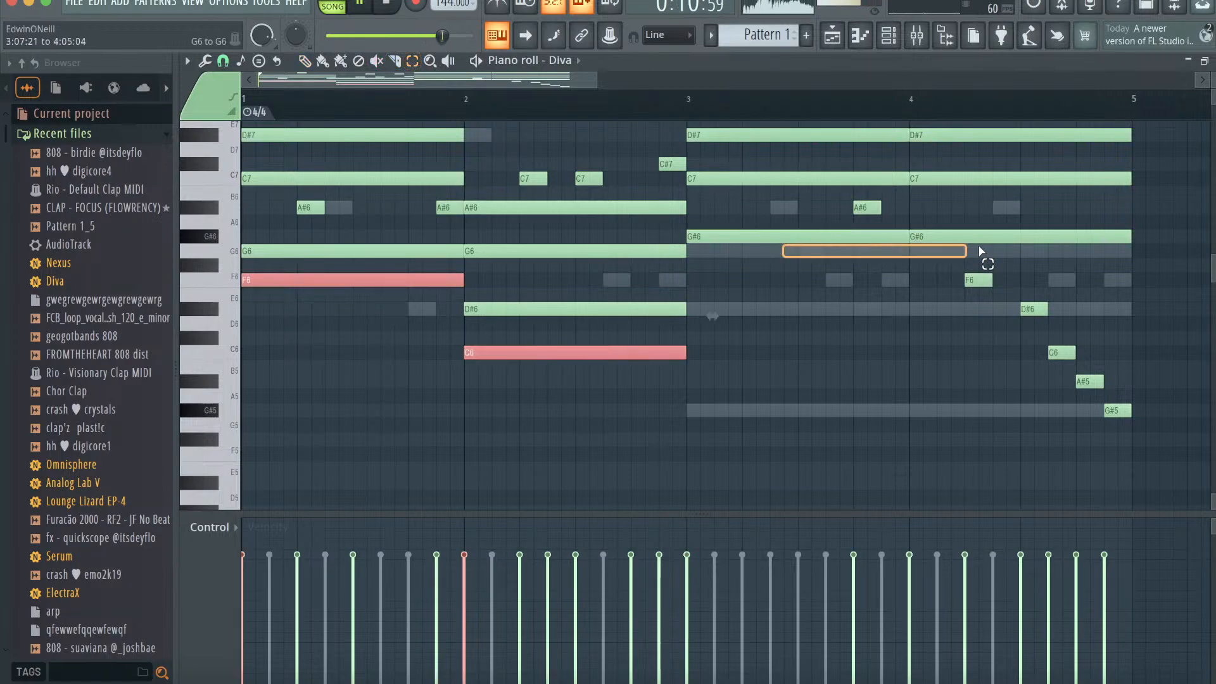
pyautogui.moveTo(987, 246); pyautogui.dragTo(819, 244)
pyautogui.scroll(-2, 776, 37)
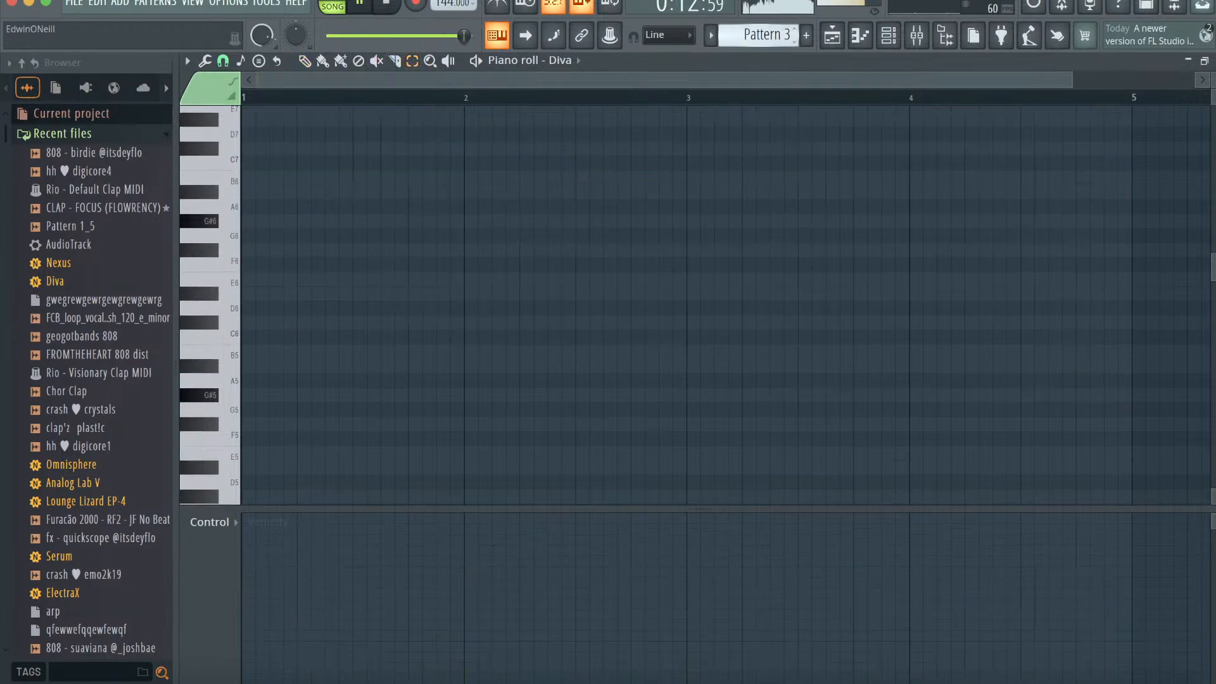
# - Paste the root notes into Pattern 3, transpose them down 3 semitones plus an octave, reverse their order and cut them
pyautogui.hotkey('shift', 'Down')
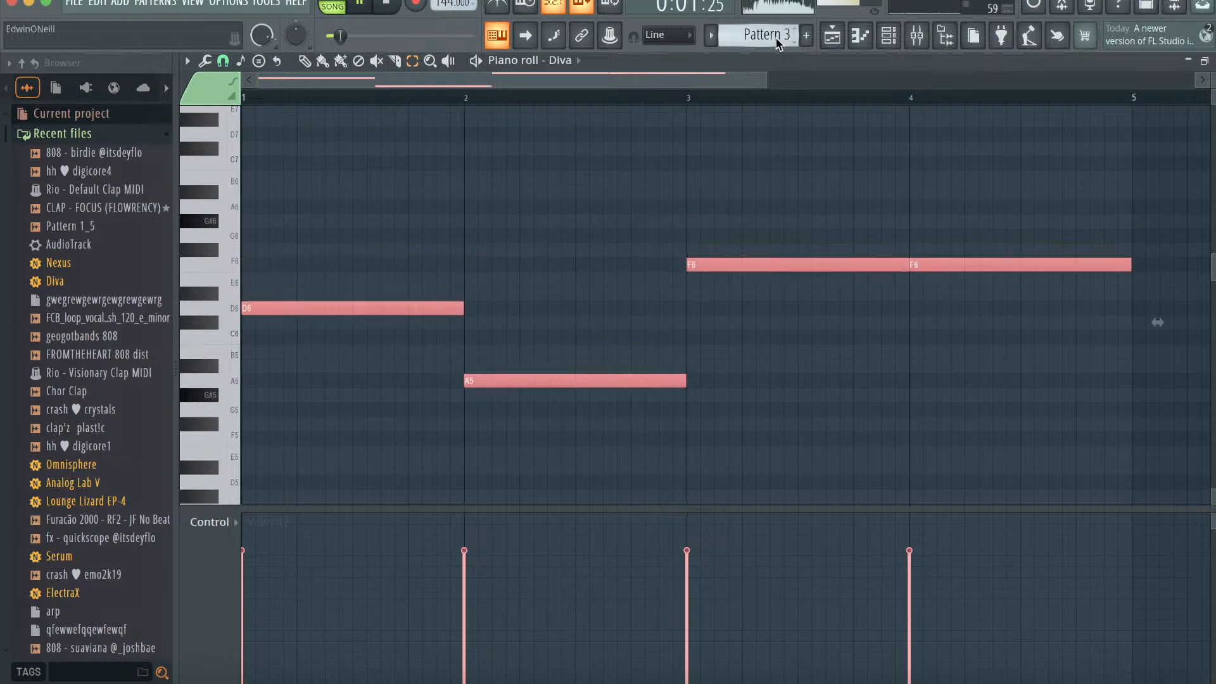
pyautogui.hotkey('alt', 'y')
pyautogui.click(650, 382)
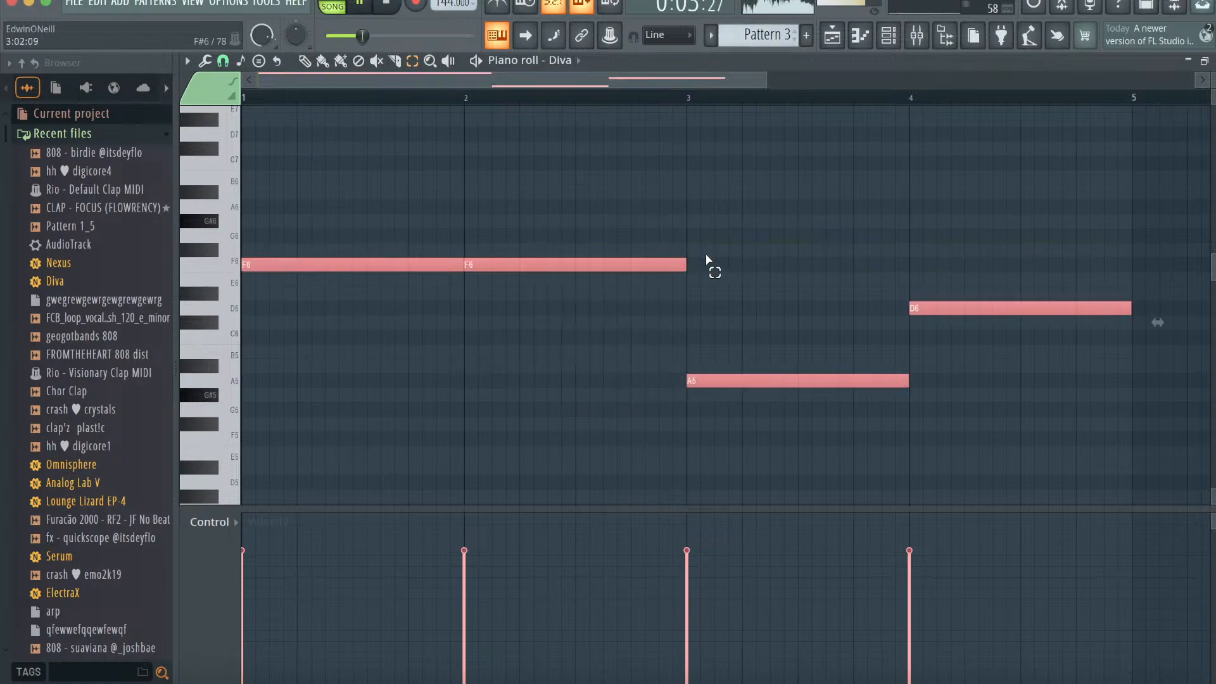
pyautogui.hotkey('ctrl', 'Down')
pyautogui.click(916, 38)
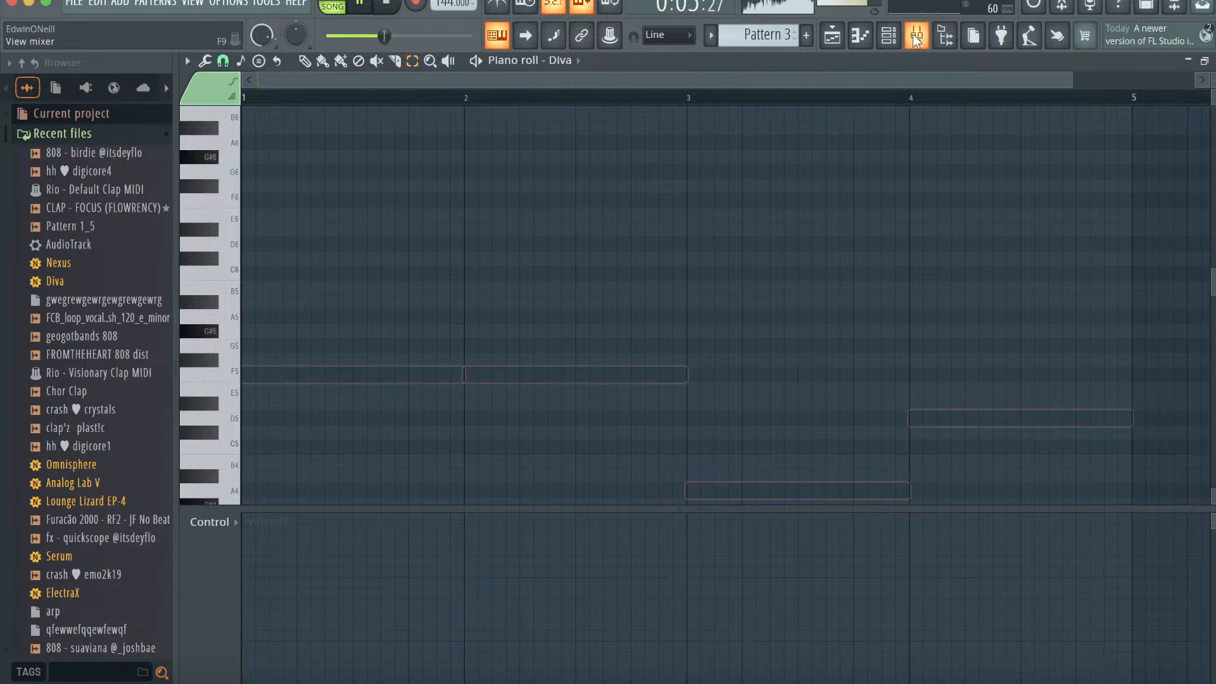
pyautogui.click(832, 41)
pyautogui.doubleClick(637, 172)
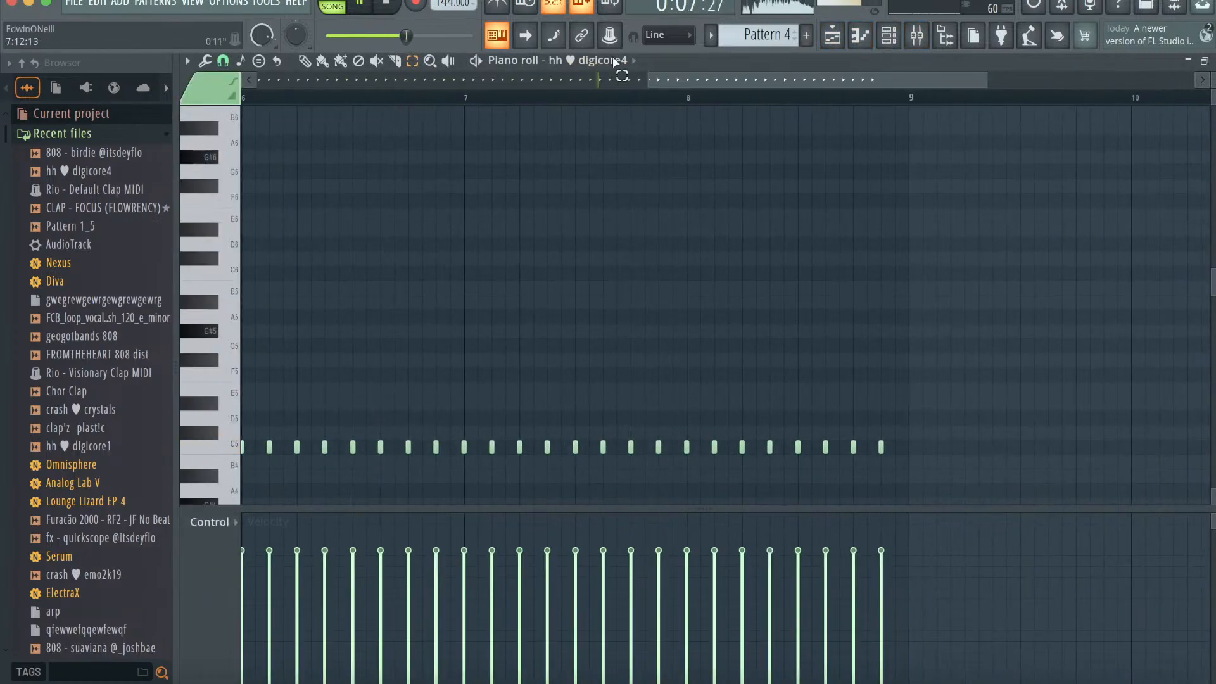
pyautogui.click(621, 61)
pyautogui.click(623, 267)
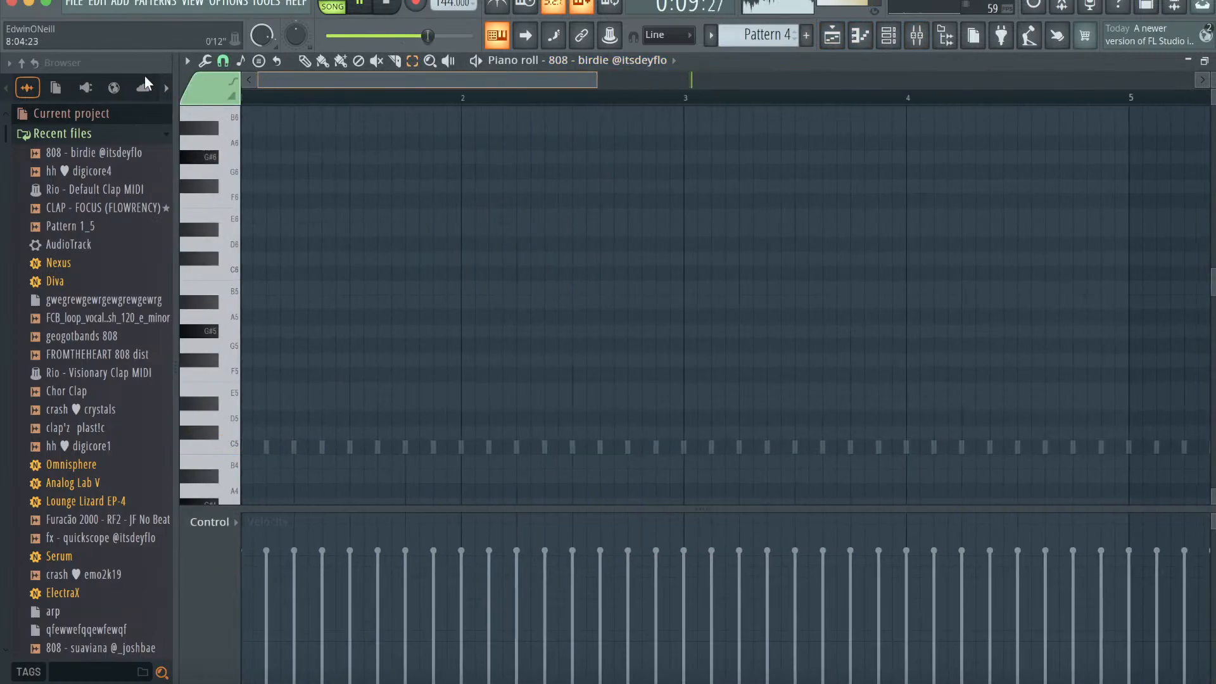
# - Paste the four bass notes into the 808 part, raise their velocities, play them back and delete them
pyautogui.press('space')
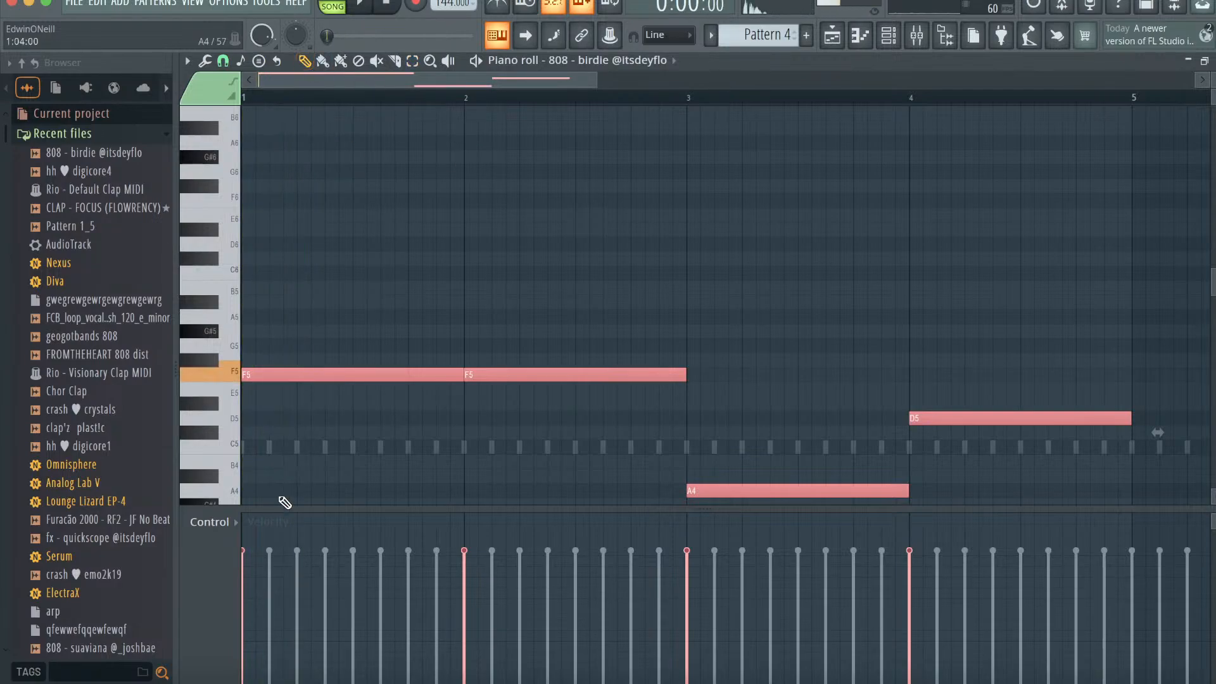
pyautogui.press('space')
pyautogui.moveTo(596, 76); pyautogui.dragTo(899, 79)
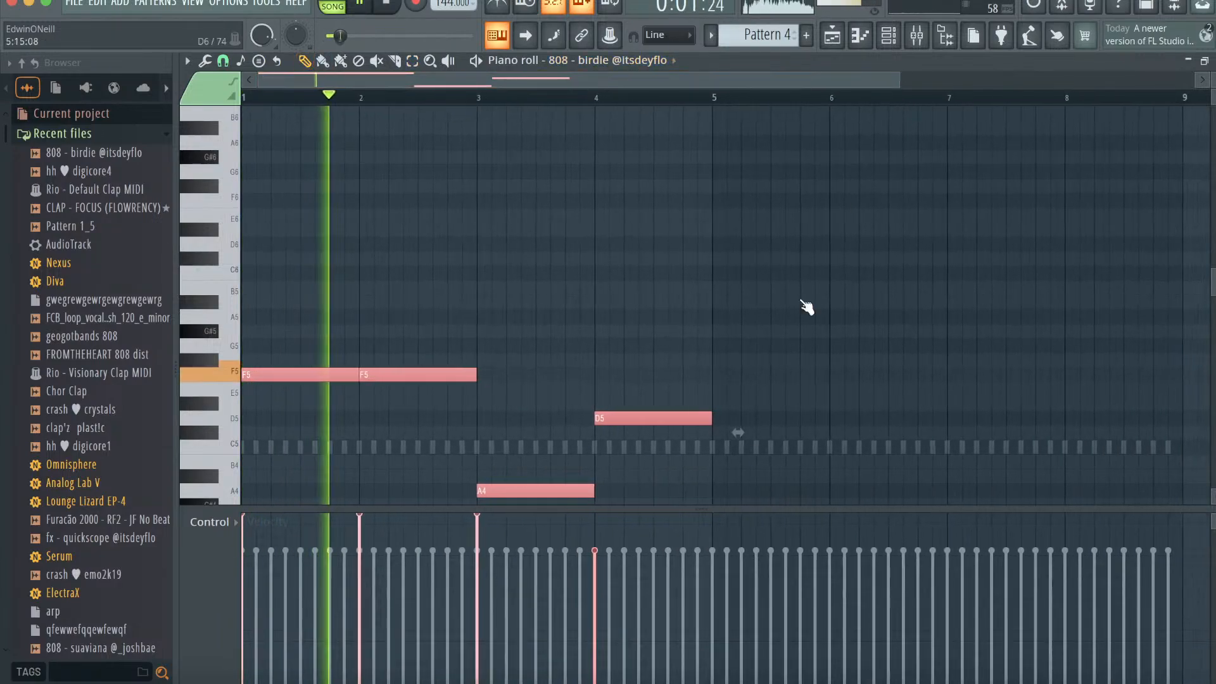
pyautogui.press('space')
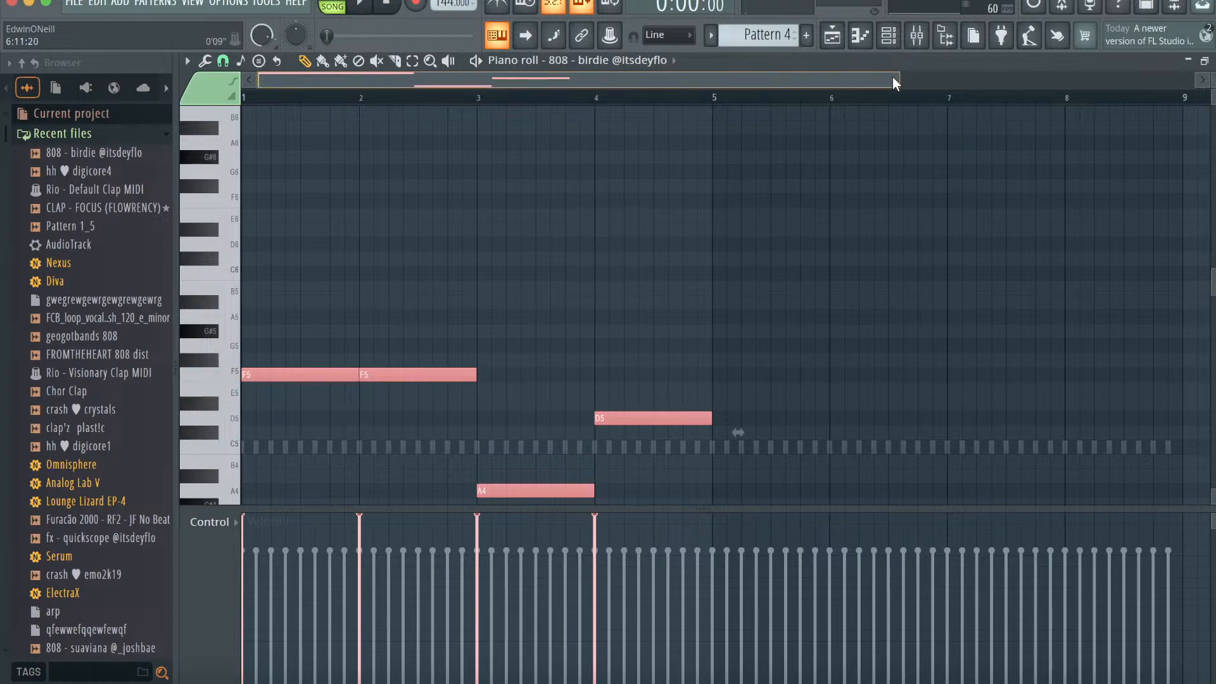
pyautogui.moveTo(905, 78); pyautogui.dragTo(619, 79)
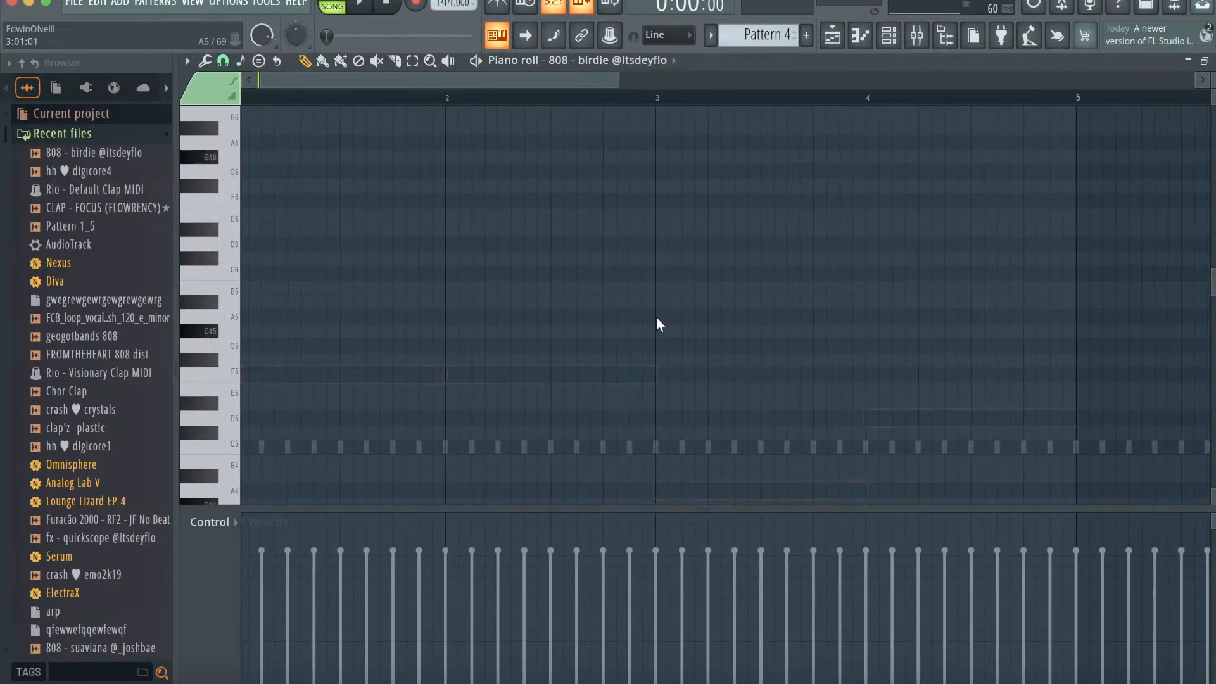
# - Set the root note of the piano roll's scale highlighting to F
pyautogui.click(187, 60)
pyautogui.moveTo(209, 146)
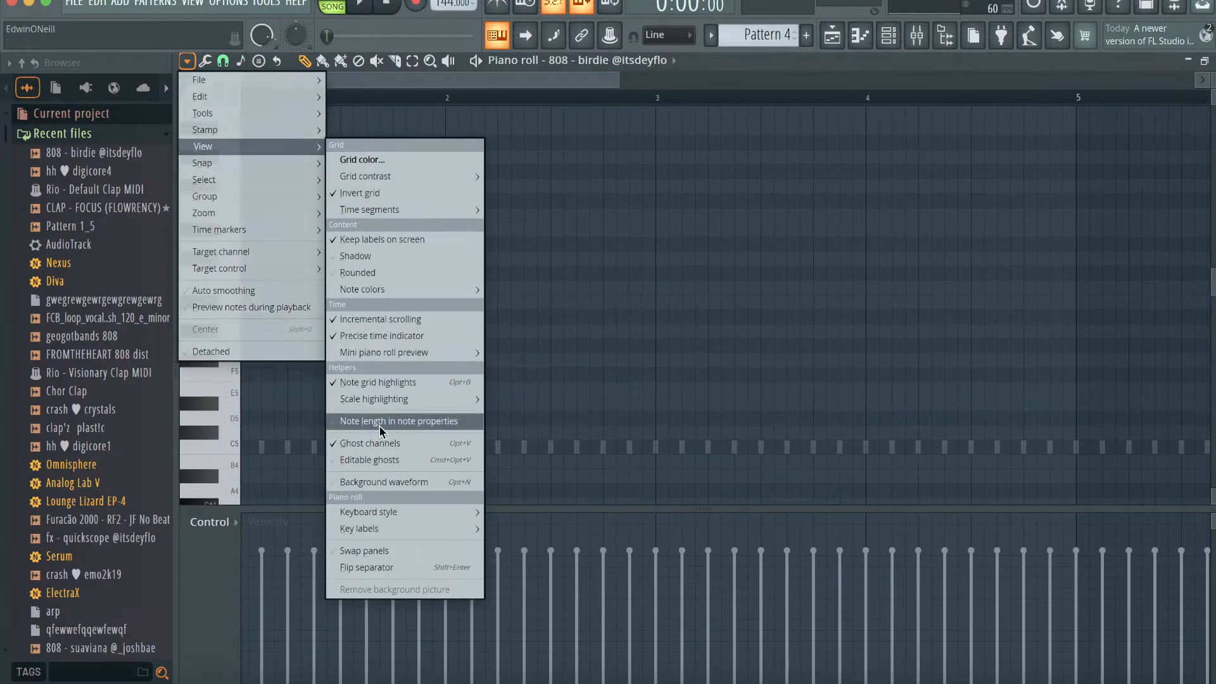
pyautogui.moveTo(379, 398)
pyautogui.click(501, 107)
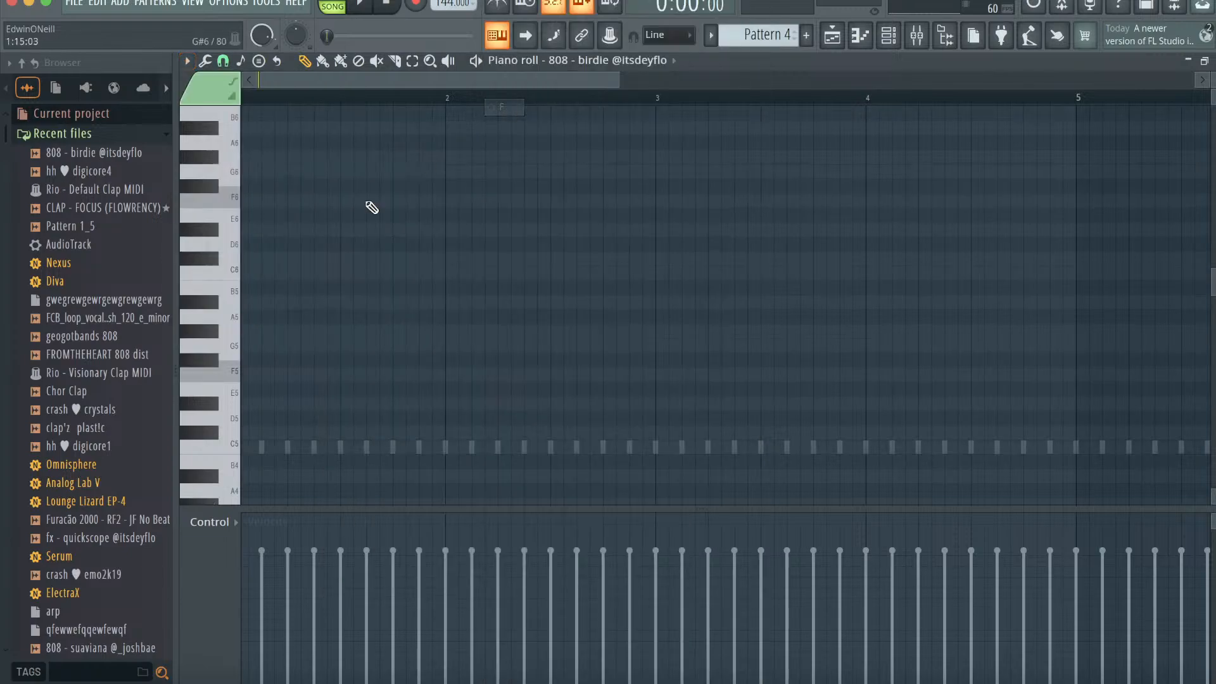
# - Draw a short 808 note at the start of bar 1 and tune it by ear up to G#5
pyautogui.moveTo(264, 383); pyautogui.dragTo(189, 383)
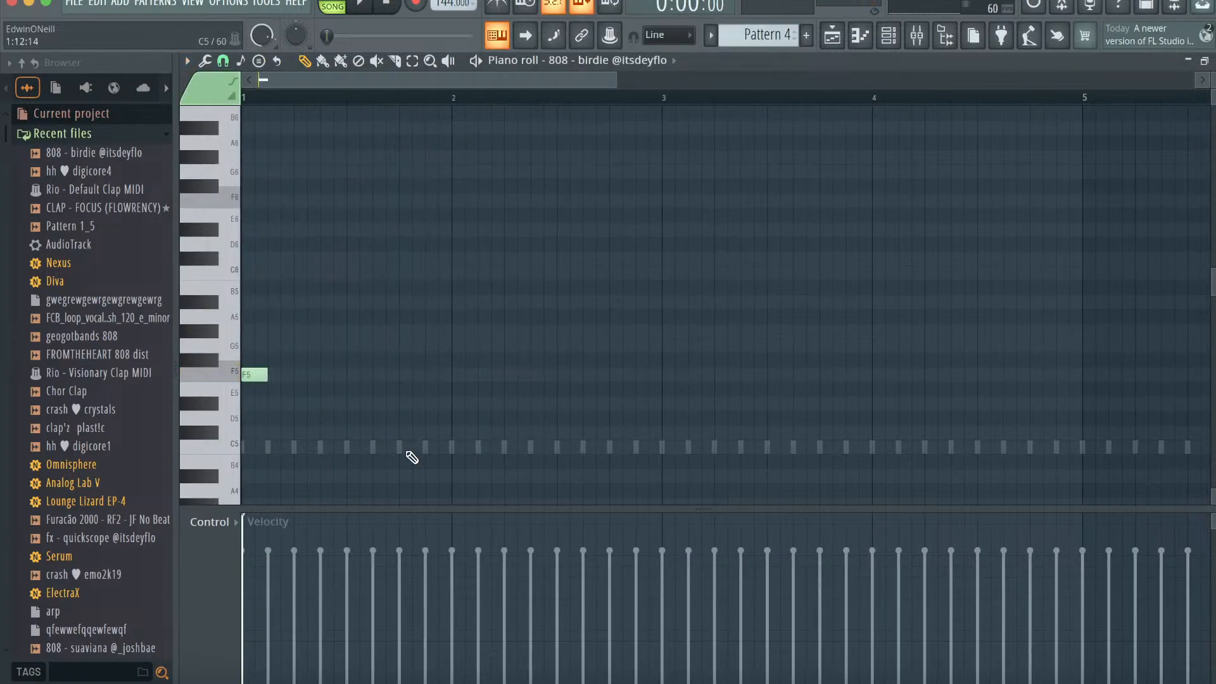
pyautogui.press('space')
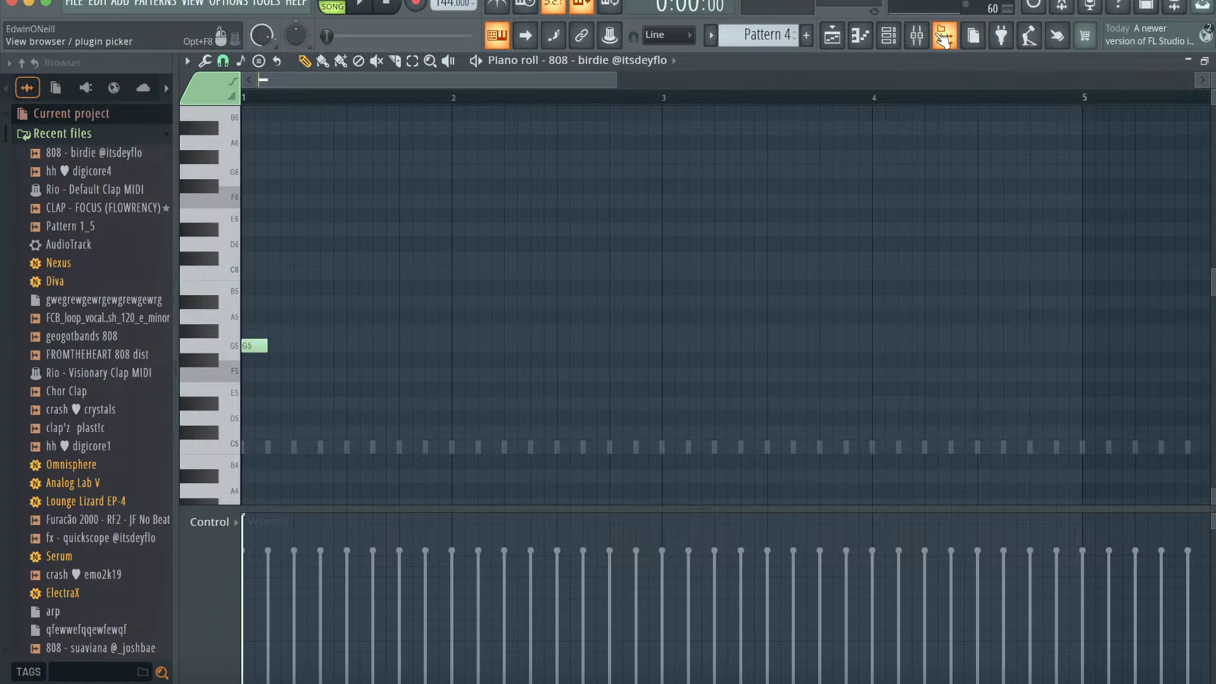
pyautogui.hotkey('shift', 'Up')
pyautogui.press('space')
pyautogui.press('space')
pyautogui.press('space')
pyautogui.press('space')
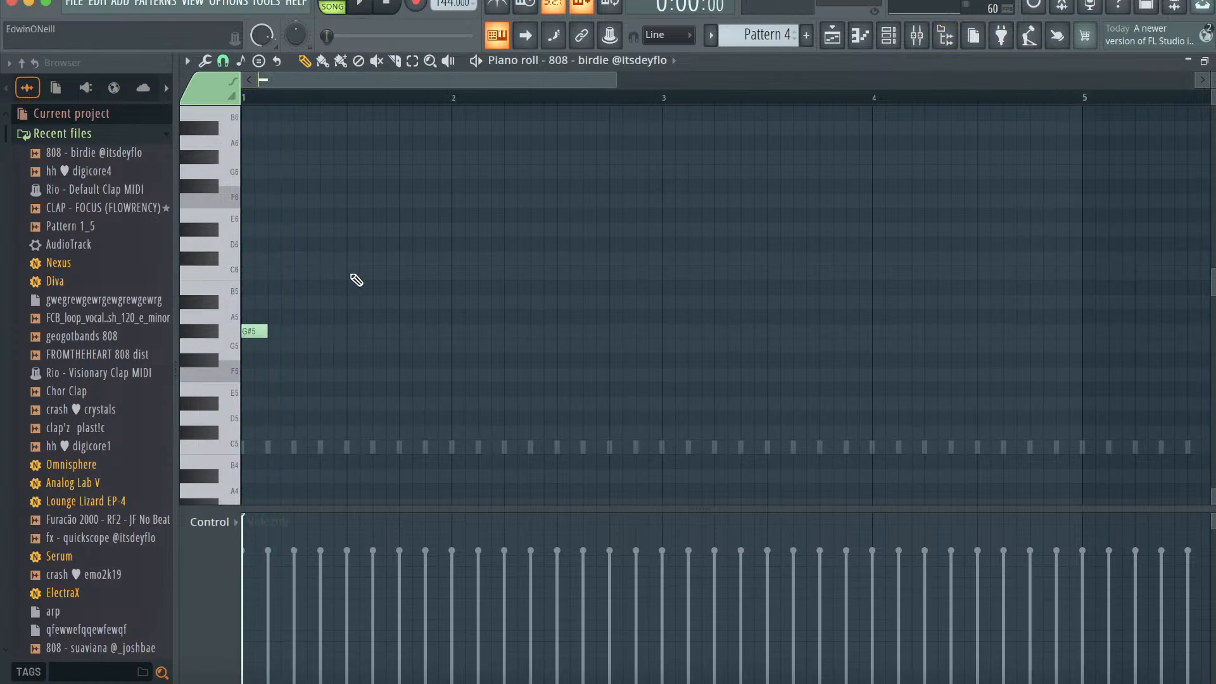
# - Examine the Diva notes of Pattern 1 and the view options of its piano roll
pyautogui.click(834, 35)
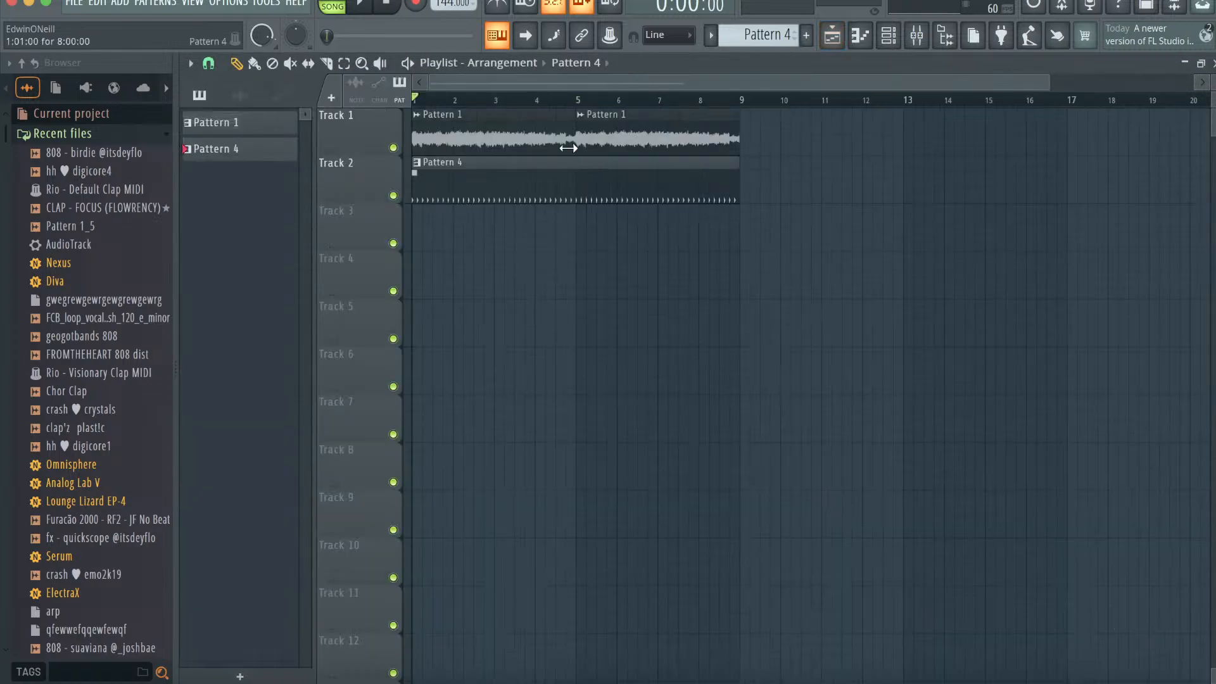
pyautogui.doubleClick(225, 131)
pyautogui.scroll(3, 717, 391)
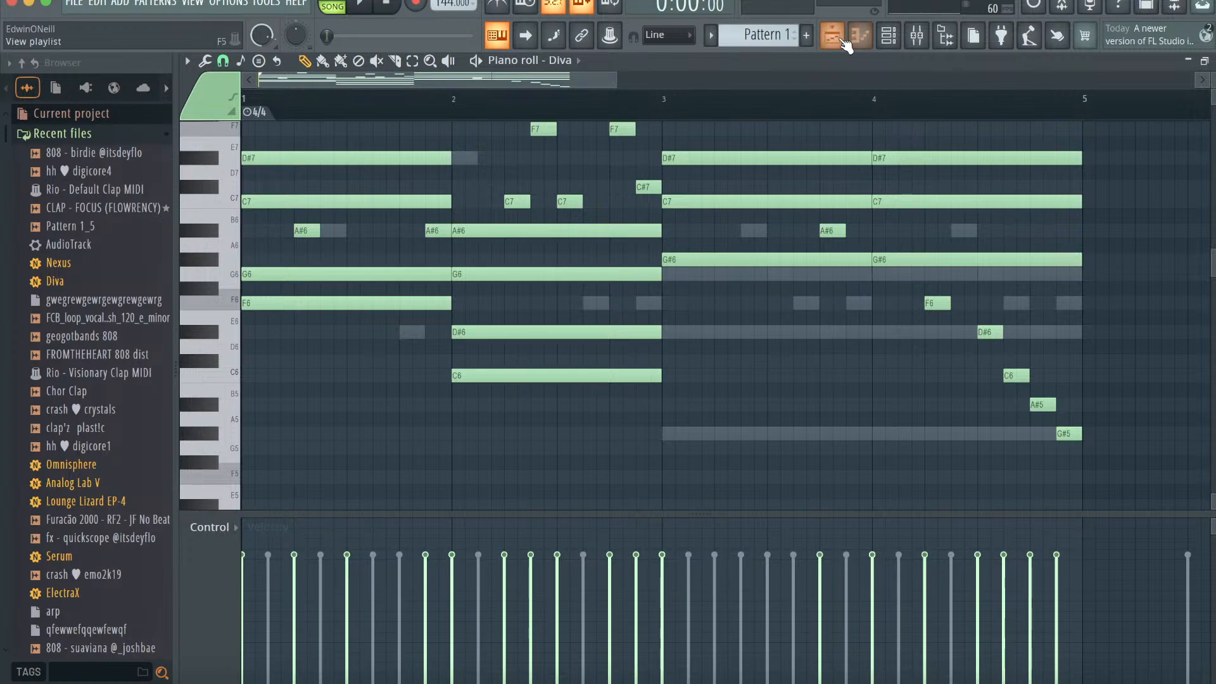
pyautogui.click(843, 40)
pyautogui.click(192, 65)
pyautogui.moveTo(205, 131)
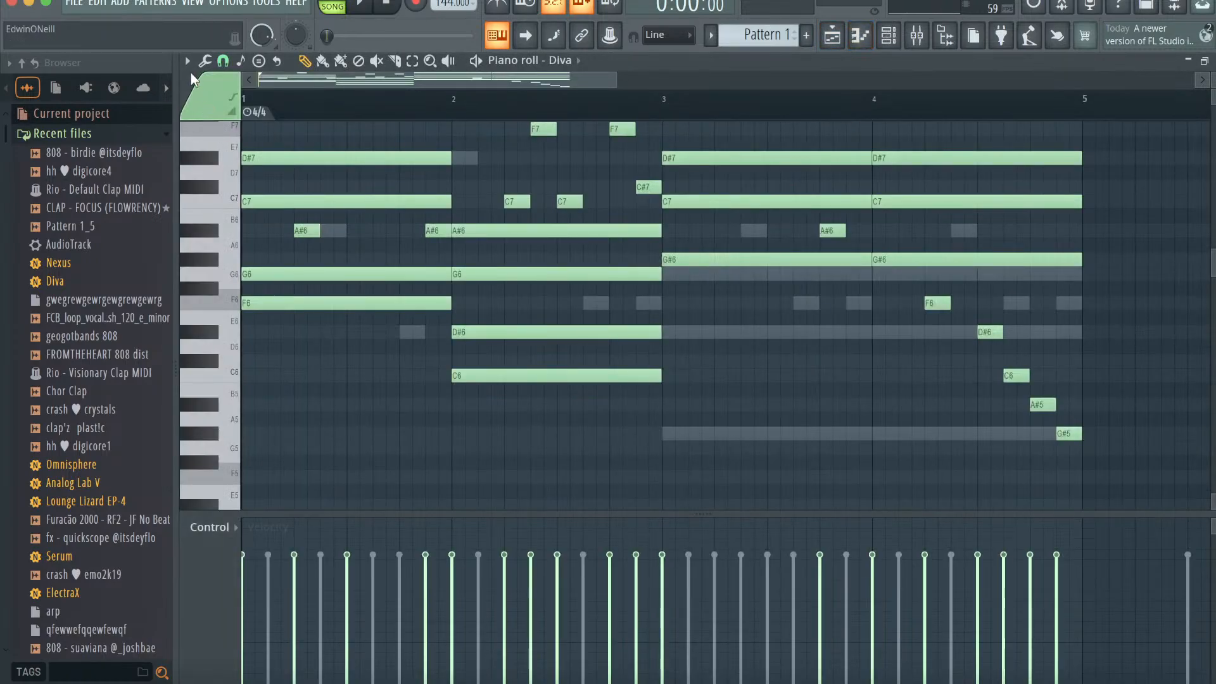
pyautogui.click(187, 60)
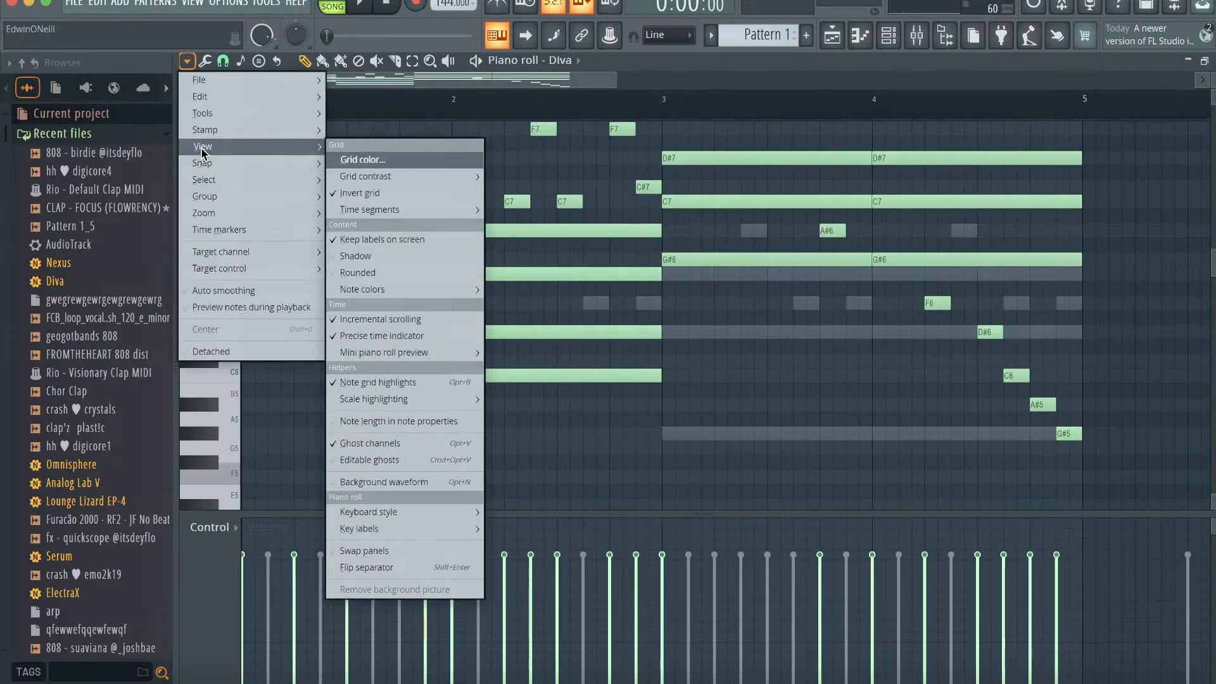
pyautogui.moveTo(391, 401)
pyautogui.click(514, 61)
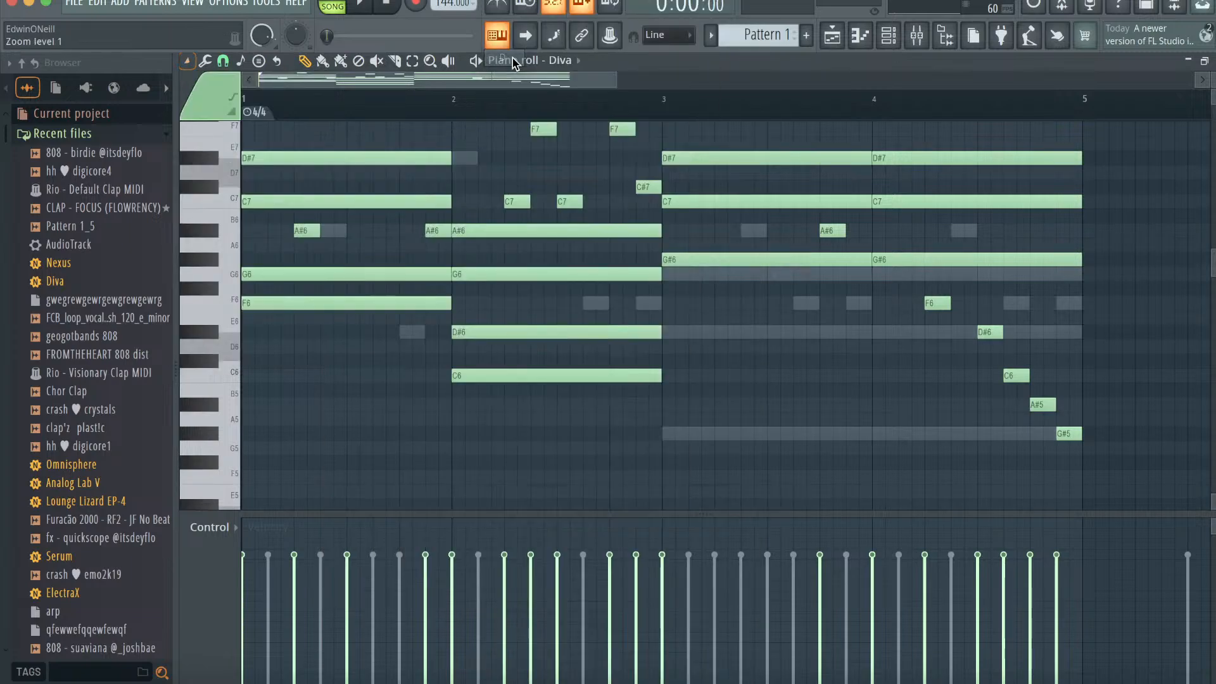
pyautogui.click(834, 38)
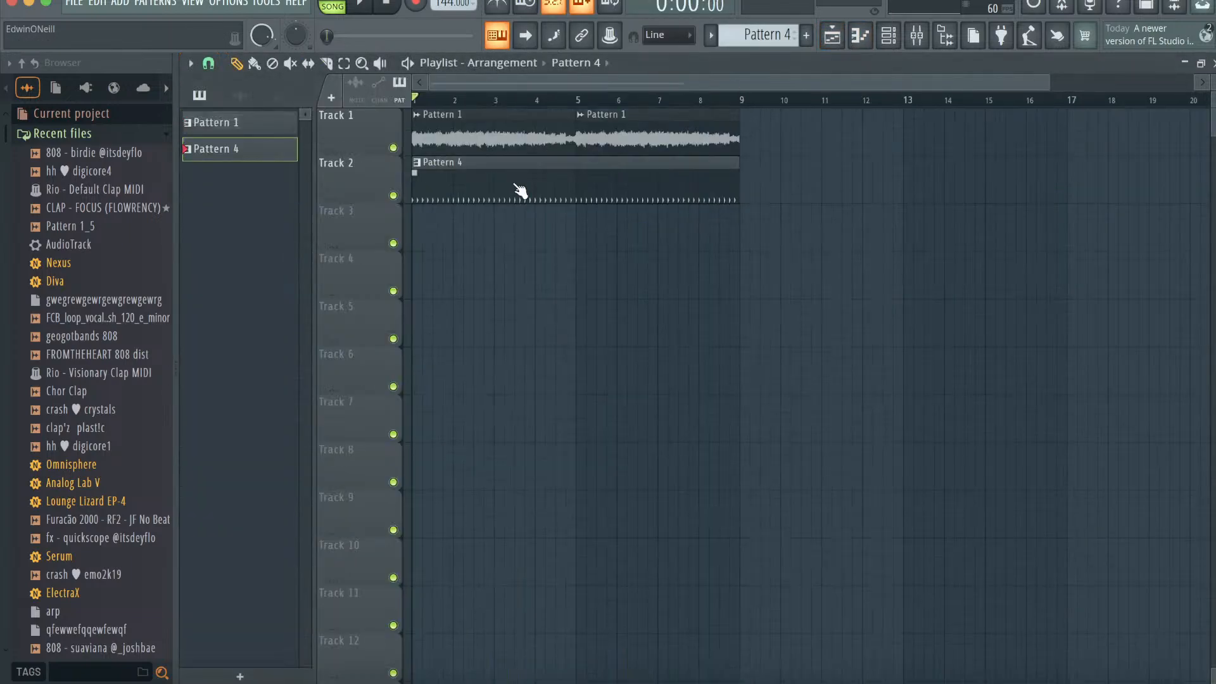
pyautogui.doubleClick(520, 190)
pyautogui.click(612, 63)
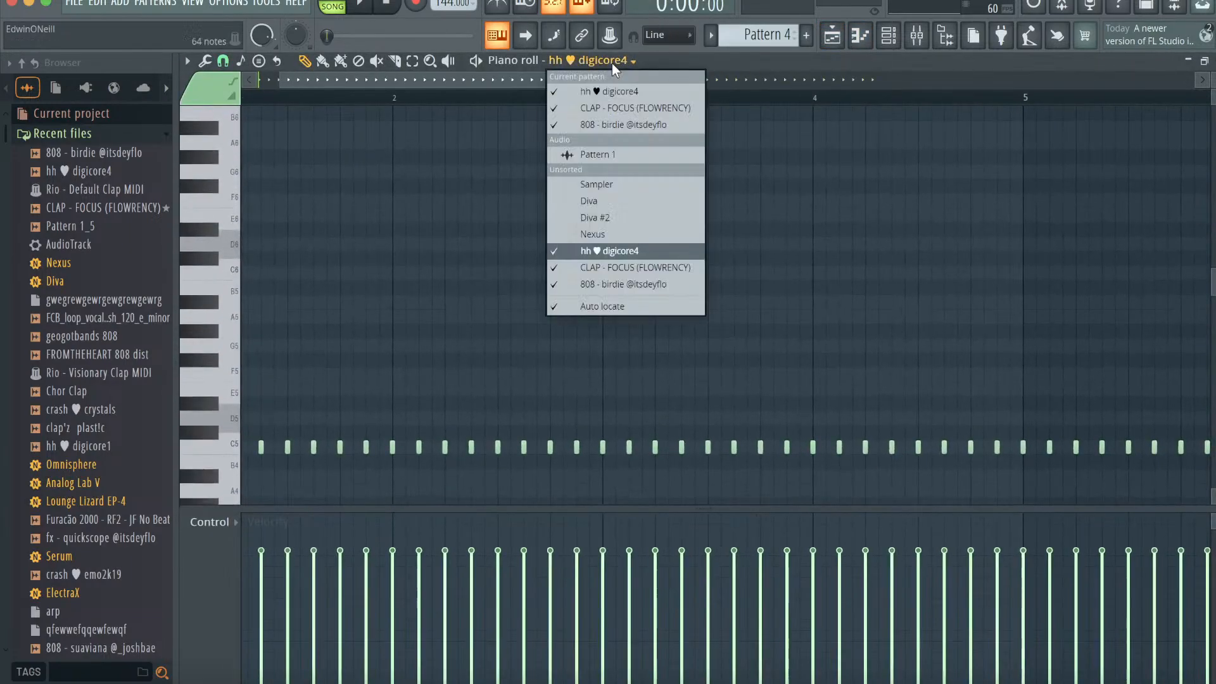
pyautogui.click(608, 285)
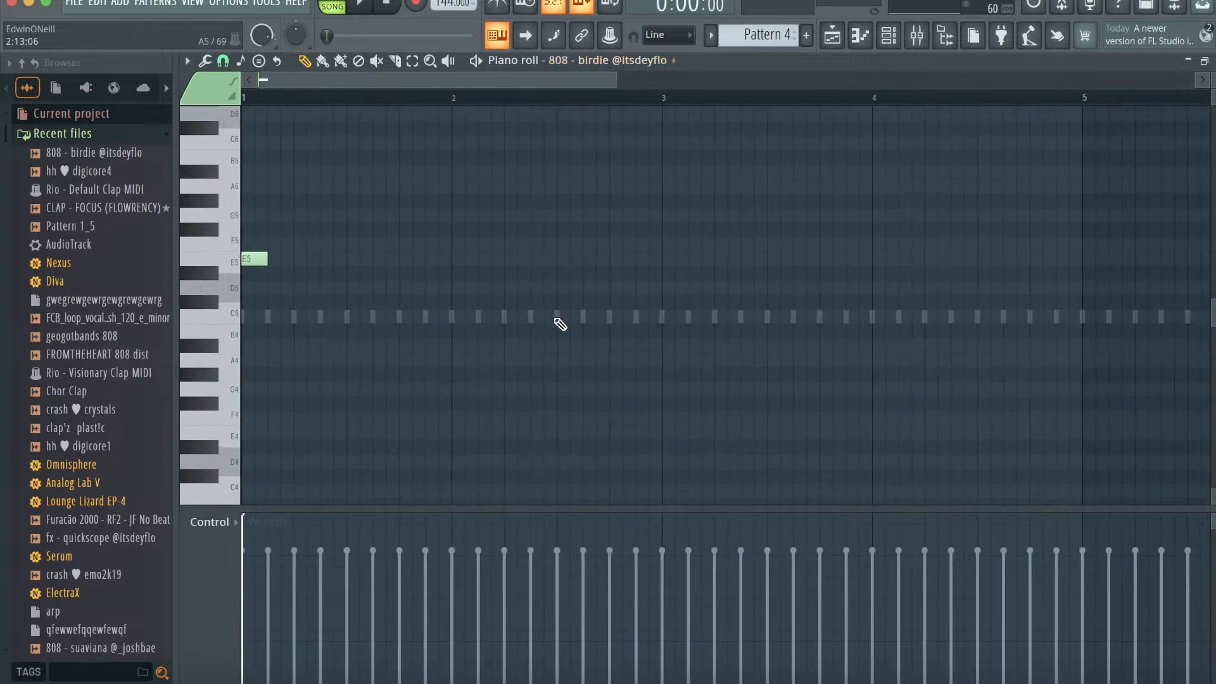
# - Lower the opening 808 note to D5 and add D5 notes at step 7 of bar 1 and steps 5 and 11 of bar 2
pyautogui.hotkey('shift', 'Down')
pyautogui.hotkey('shift', 'Down')
pyautogui.click(324, 288)
pyautogui.press('space')
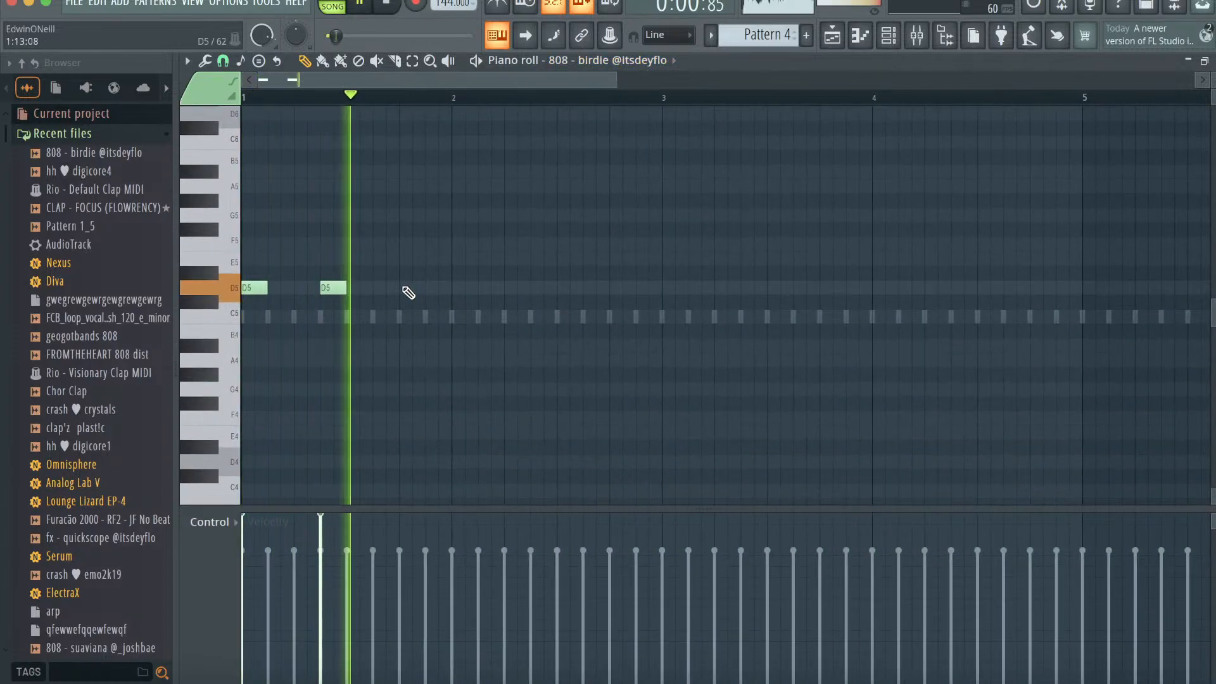
pyautogui.click(509, 288)
pyautogui.click(586, 286)
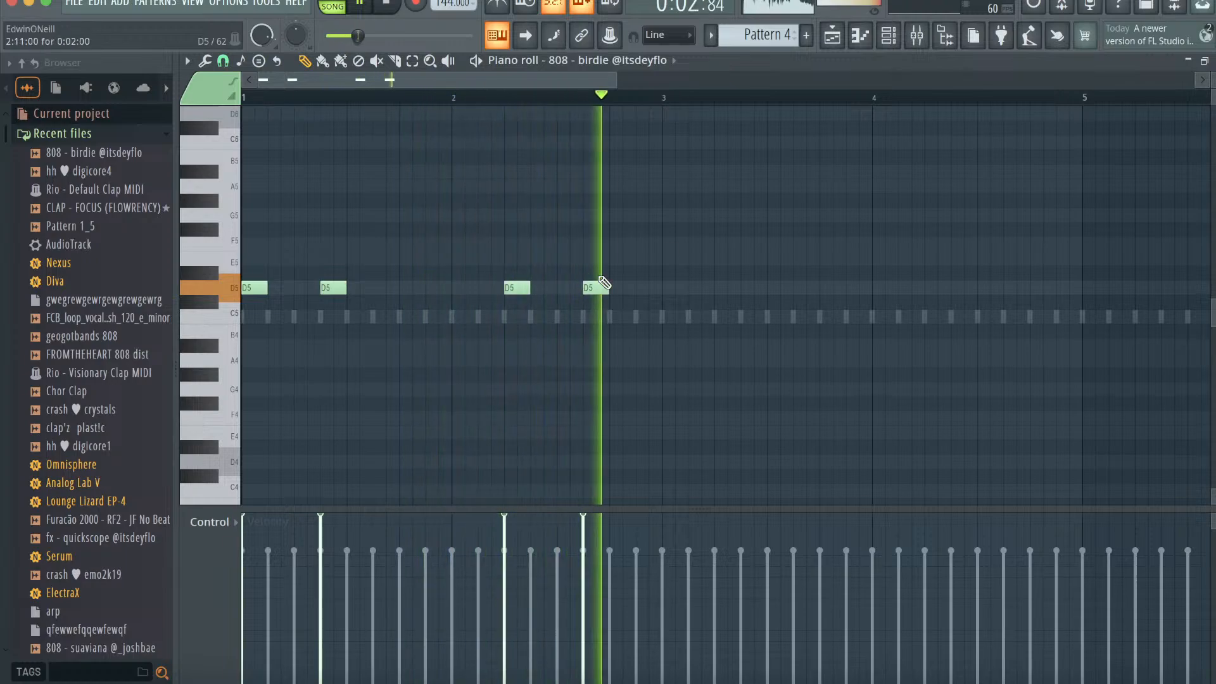
# - Add F5 808 notes at the start and step 11 of bar 3 and at the start of bar 4
pyautogui.click(674, 244)
pyautogui.click(806, 243)
pyautogui.click(886, 245)
pyautogui.hotkey('alt', 'q')
pyautogui.click(700, 447)
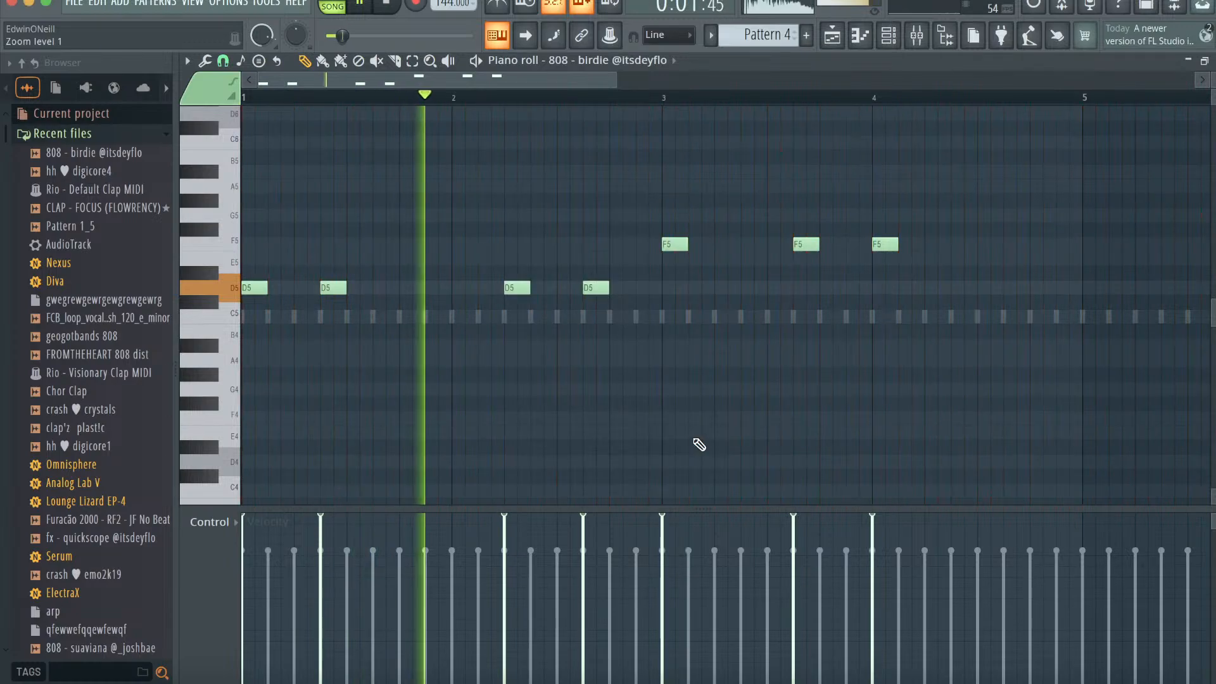
# - Add three G5 808 notes in bar 4, at steps 5, 7 and 11
pyautogui.scroll(4, 627, 331)
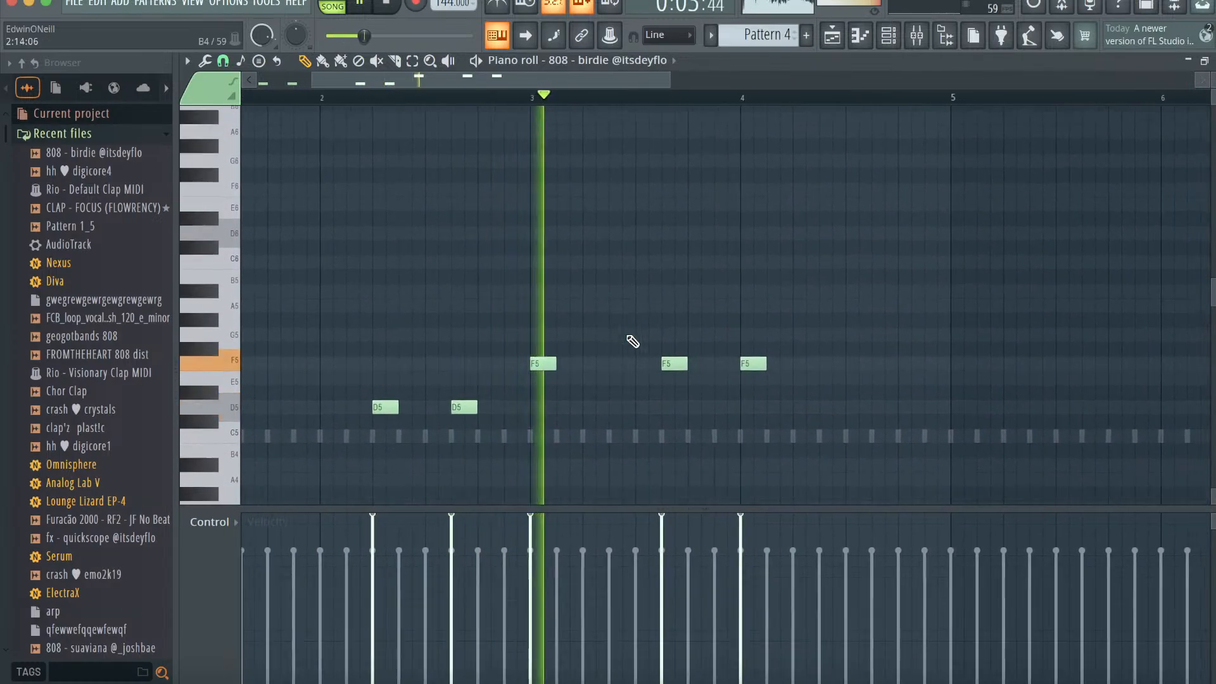
pyautogui.scroll(-1, 633, 341)
pyautogui.click(706, 303)
pyautogui.click(780, 303)
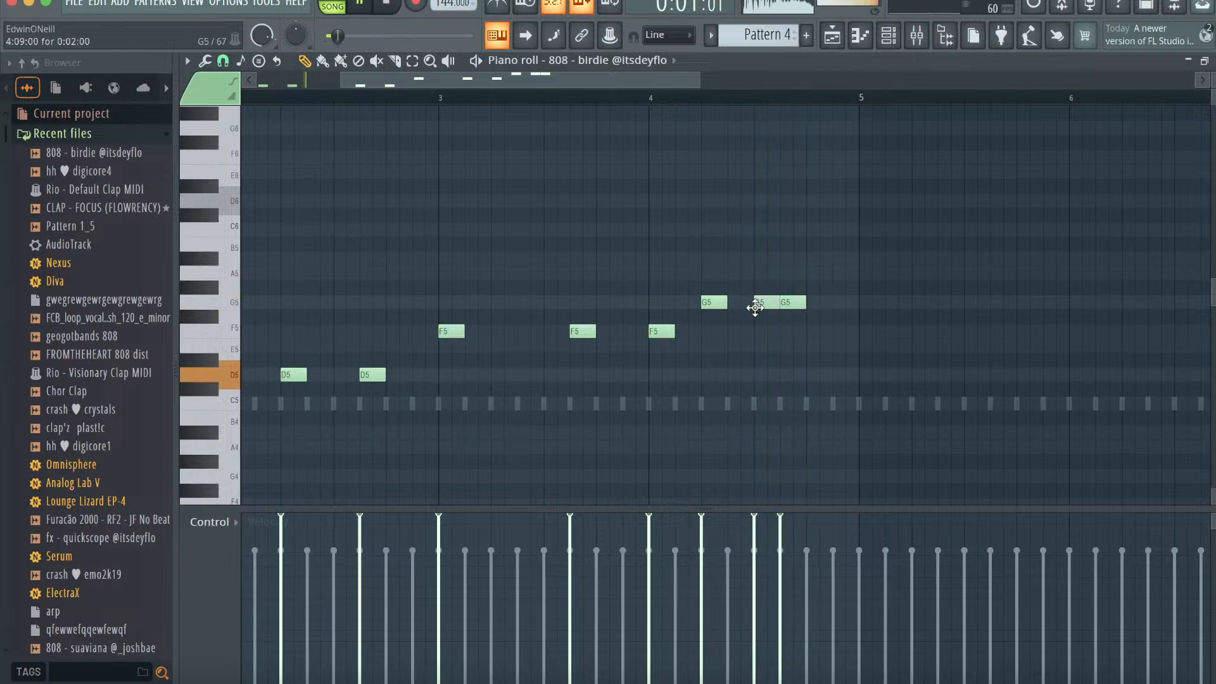
pyautogui.moveTo(732, 308); pyautogui.dragTo(727, 309)
# - Join the 808 notes legato, extend the last one to the end of bar 4, and duplicate the line into bars 5 to 8
pyautogui.hotkey('ctrl', 'l')
pyautogui.moveTo(805, 304); pyautogui.dragTo(863, 318)
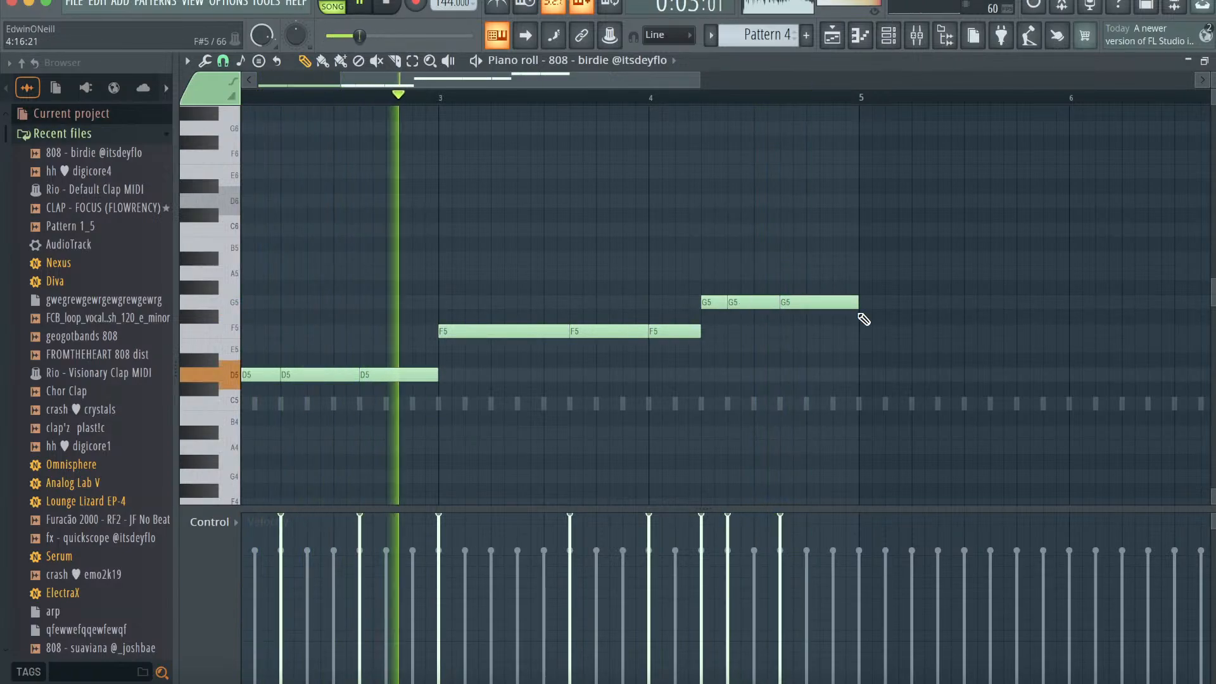
pyautogui.hotkey('ctrl', 'b')
pyautogui.hotkey('ctrl', 'd')
pyautogui.scroll(-1, 795, 394)
pyautogui.hscroll(-1, 795, 394)
pyautogui.hscroll(-2, 790, 390)
pyautogui.scroll(2, 789, 390)
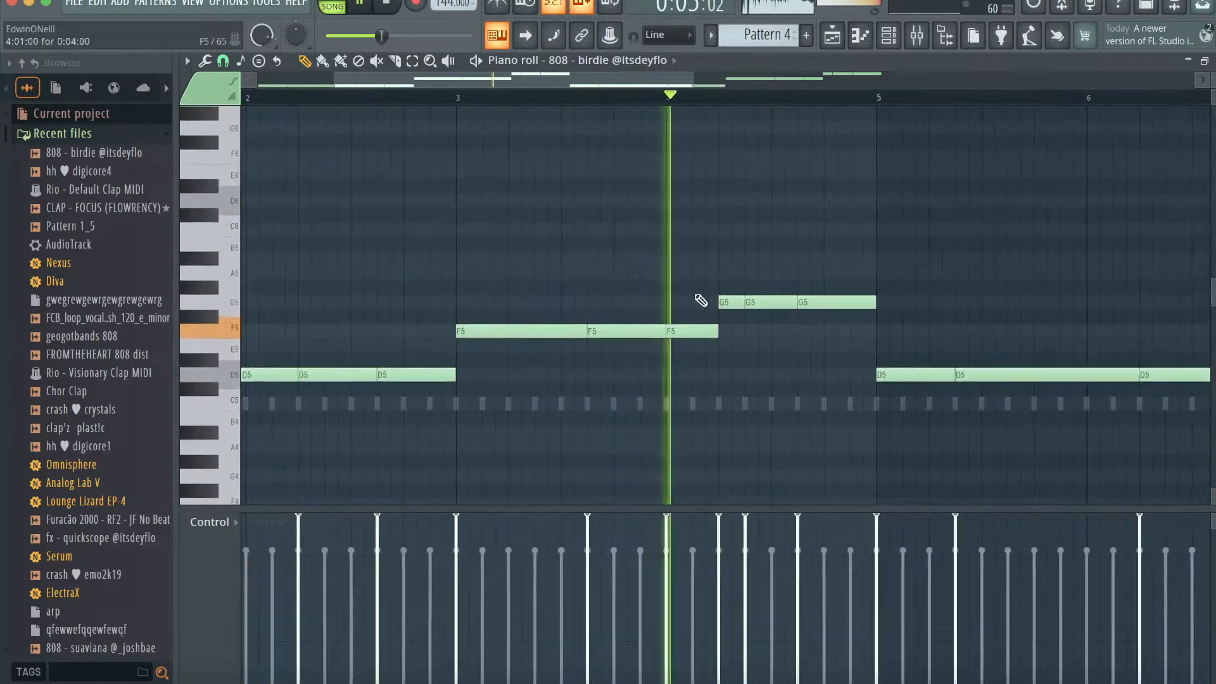
pyautogui.moveTo(691, 78); pyautogui.dragTo(969, 86)
pyautogui.hscroll(-3, 866, 172)
pyautogui.scroll(-1, 866, 173)
pyautogui.scroll(1, 874, 151)
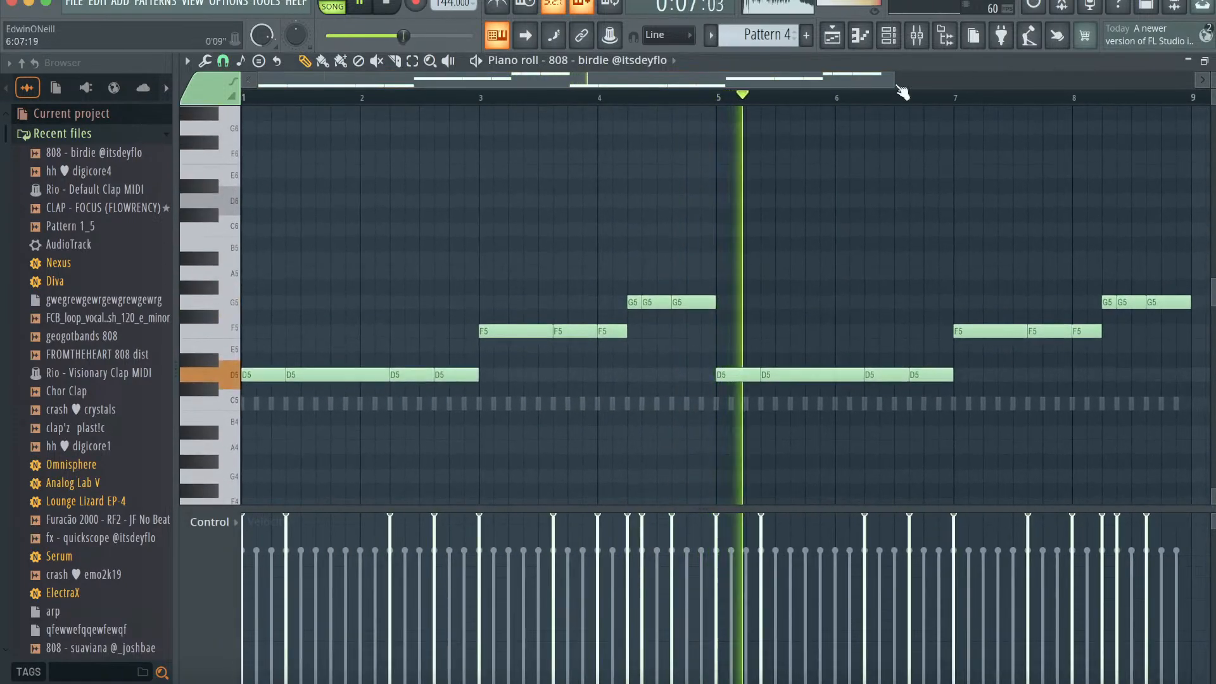
# - Audition the recent 808 samples, replace the 808 - birdie sound with geogotbands 808 and play it back
pyautogui.click(903, 38)
pyautogui.click(101, 356)
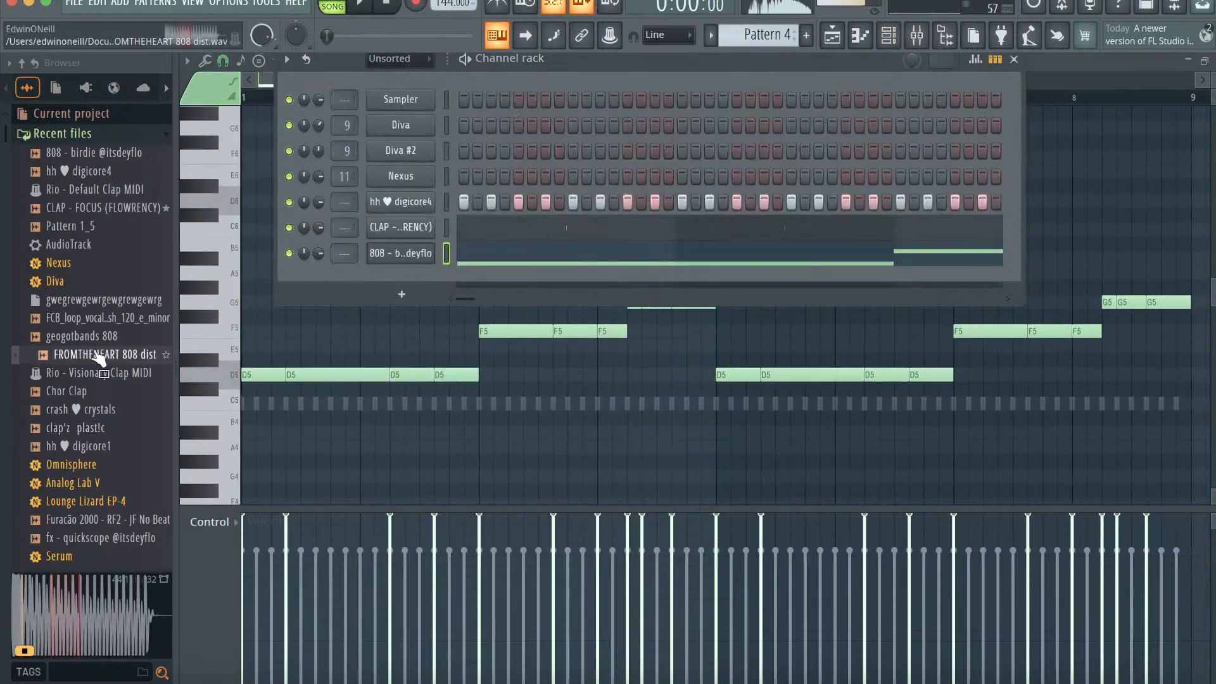
pyautogui.click(96, 339)
pyautogui.moveTo(98, 347); pyautogui.dragTo(437, 271)
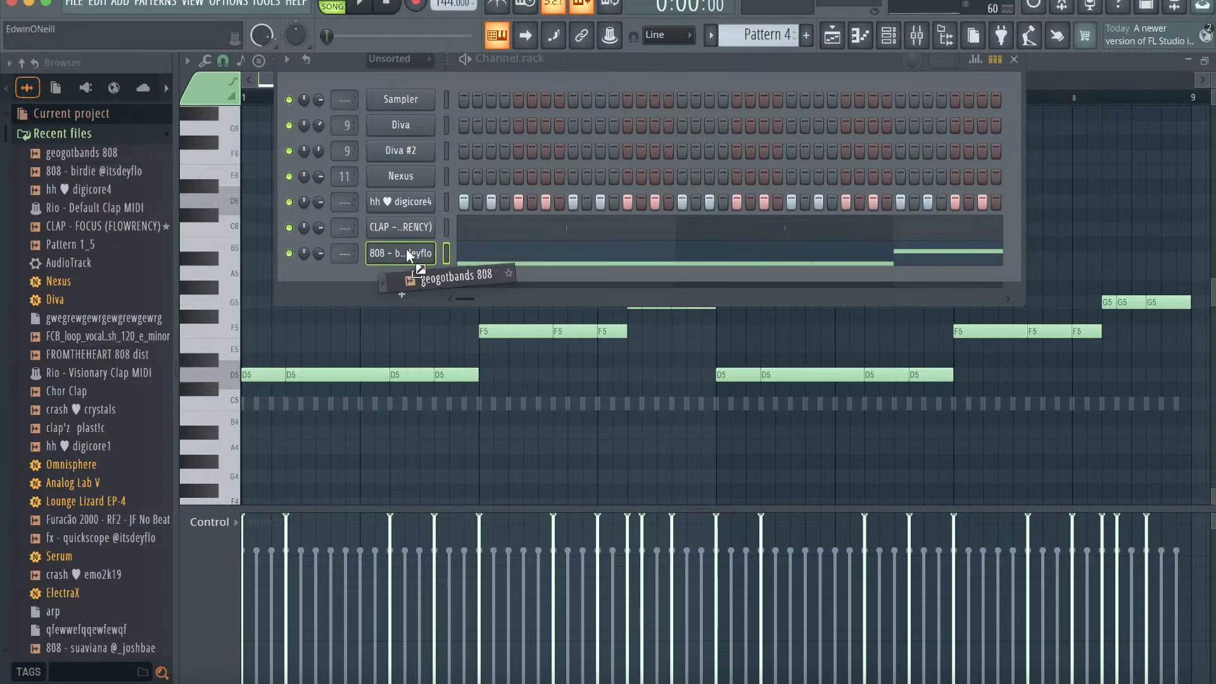
pyautogui.press('space')
pyautogui.rightClick(490, 423)
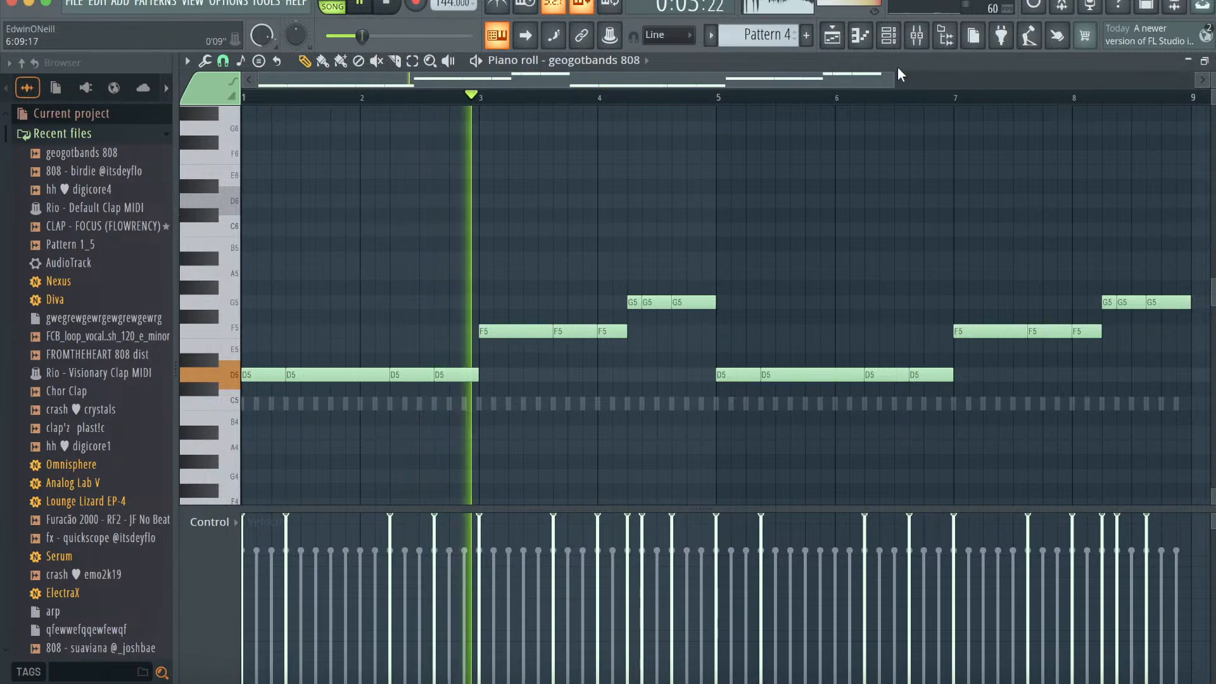
# - Add the crash ♥ crystals sample as a new channel and place crash hits at the start of bar 1 and in bar 7
pyautogui.click(889, 46)
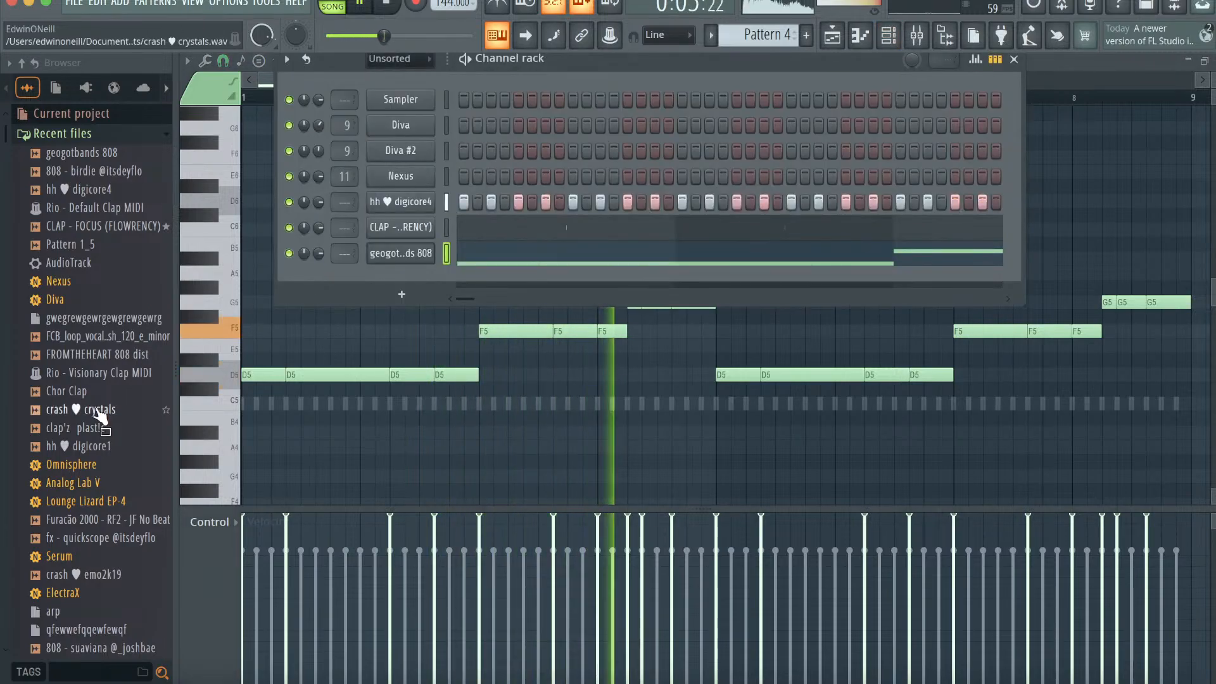
pyautogui.moveTo(98, 418); pyautogui.dragTo(347, 285)
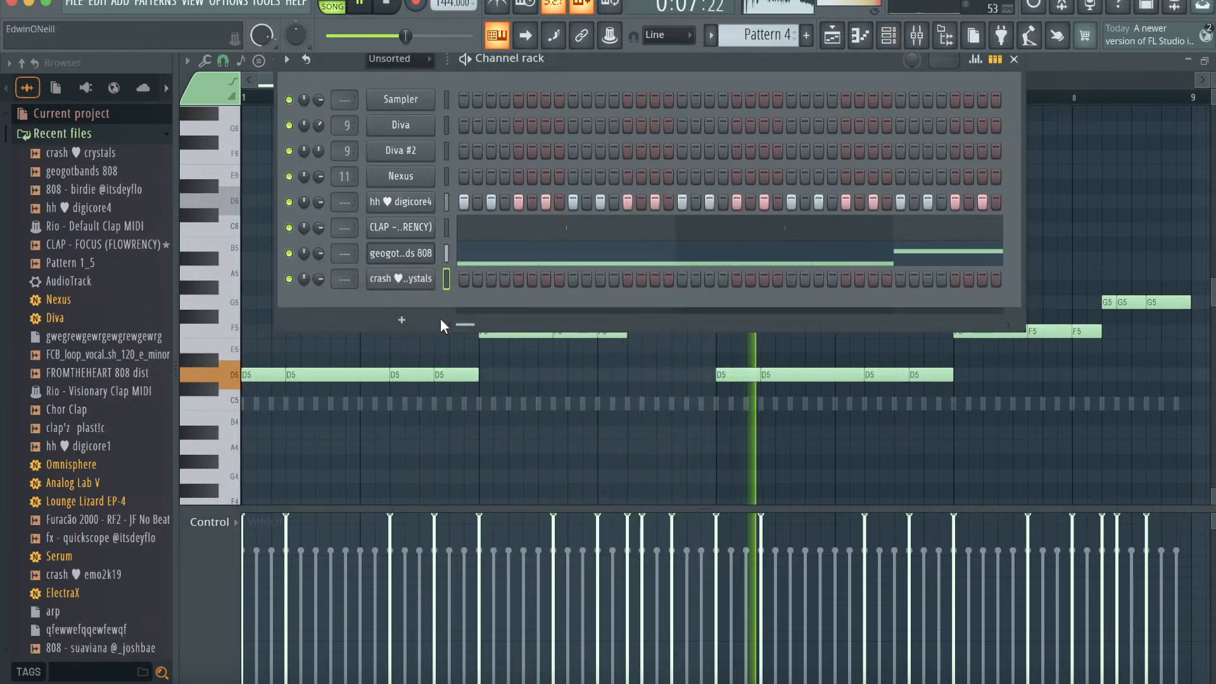
pyautogui.click(463, 279)
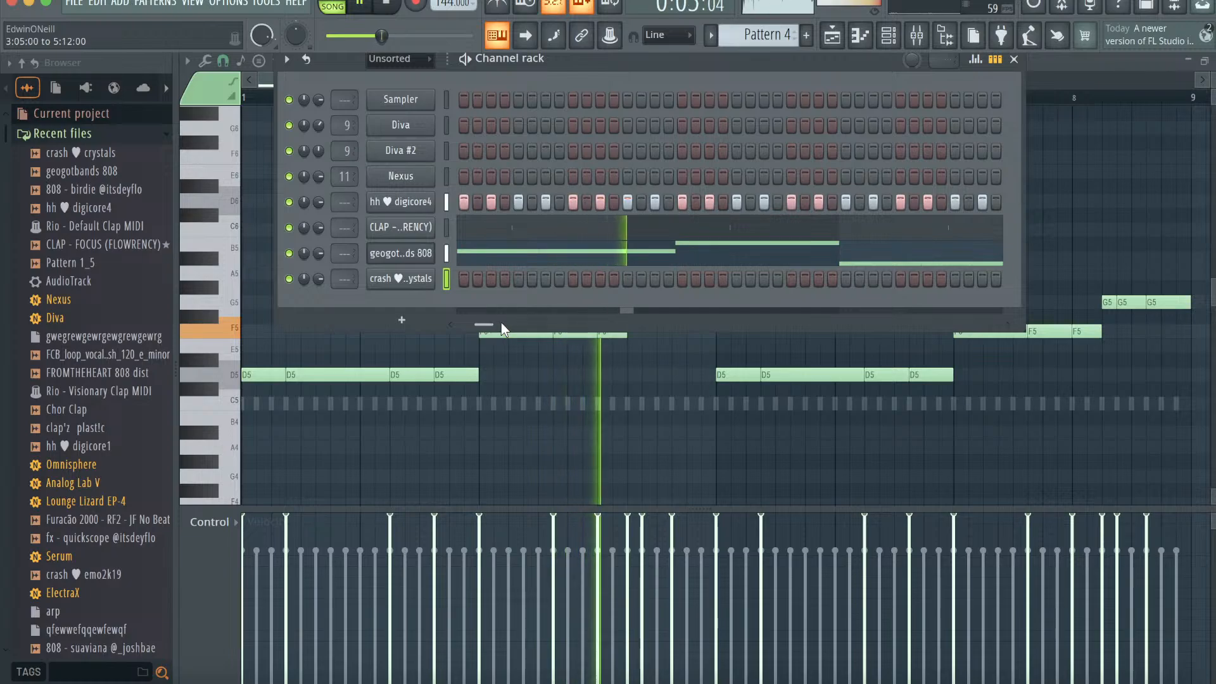
pyautogui.click(845, 279)
pyautogui.click(900, 279)
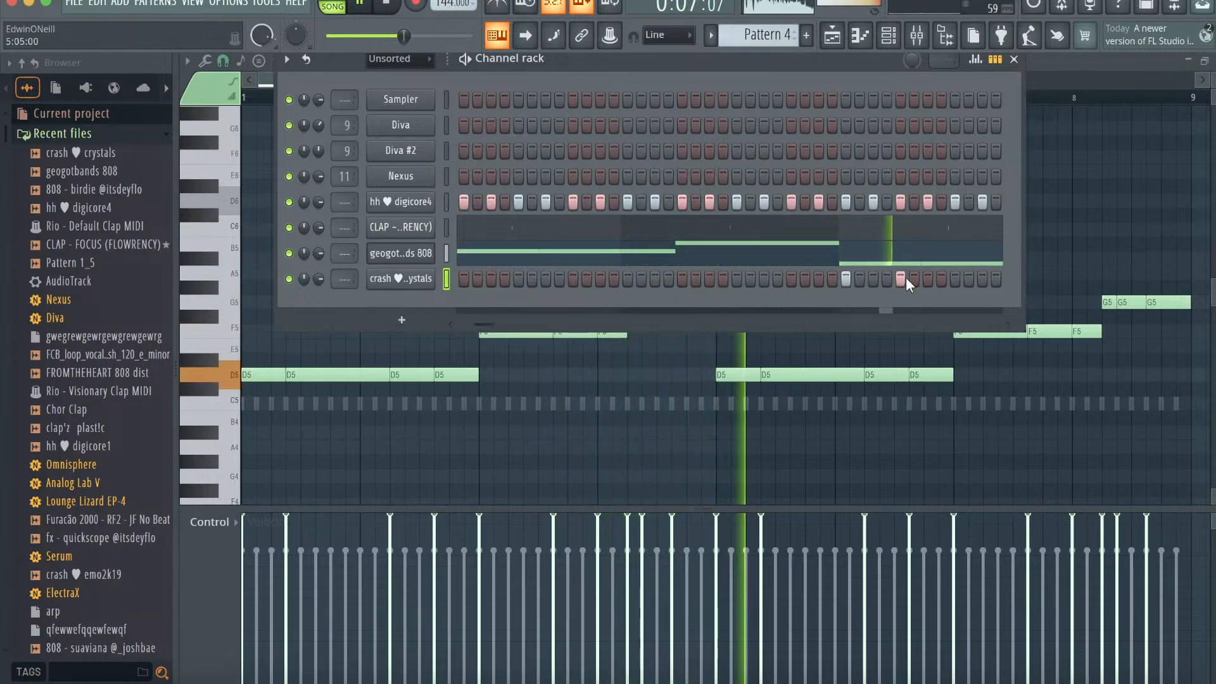
pyautogui.click(901, 279)
pyautogui.click(846, 279)
pyautogui.click(846, 276)
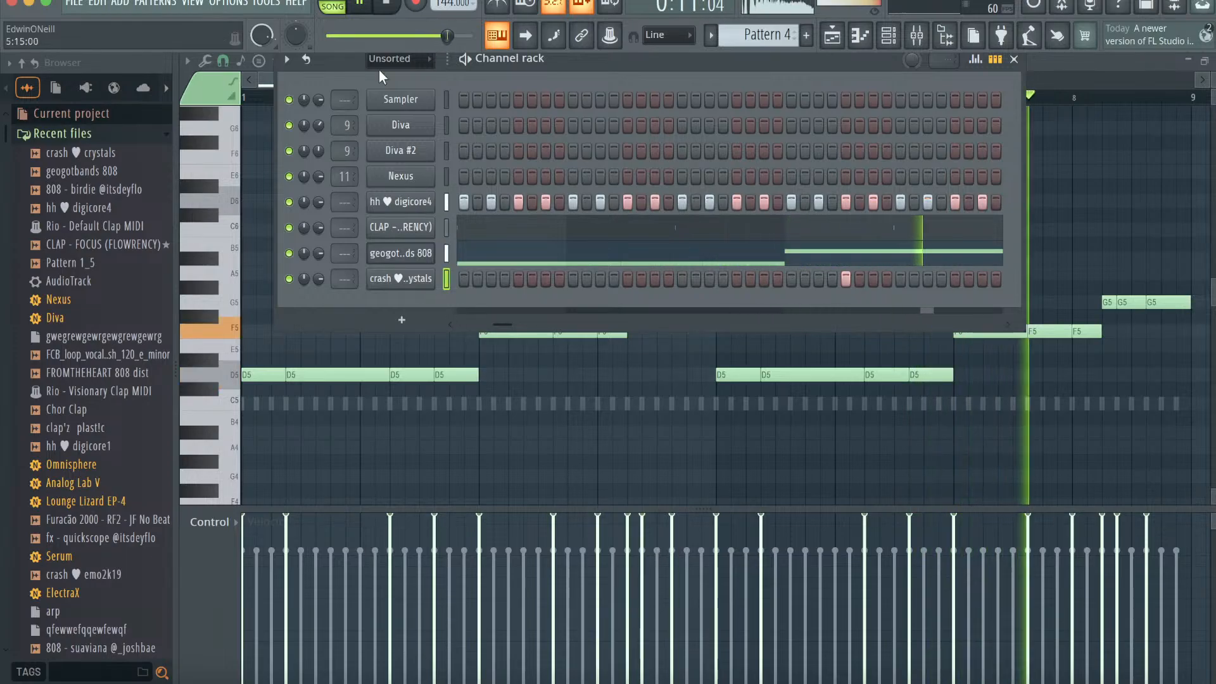
# - Clear the Nexus preset search and load Dance Piccolo from the Woodwinds category
pyautogui.click(408, 180)
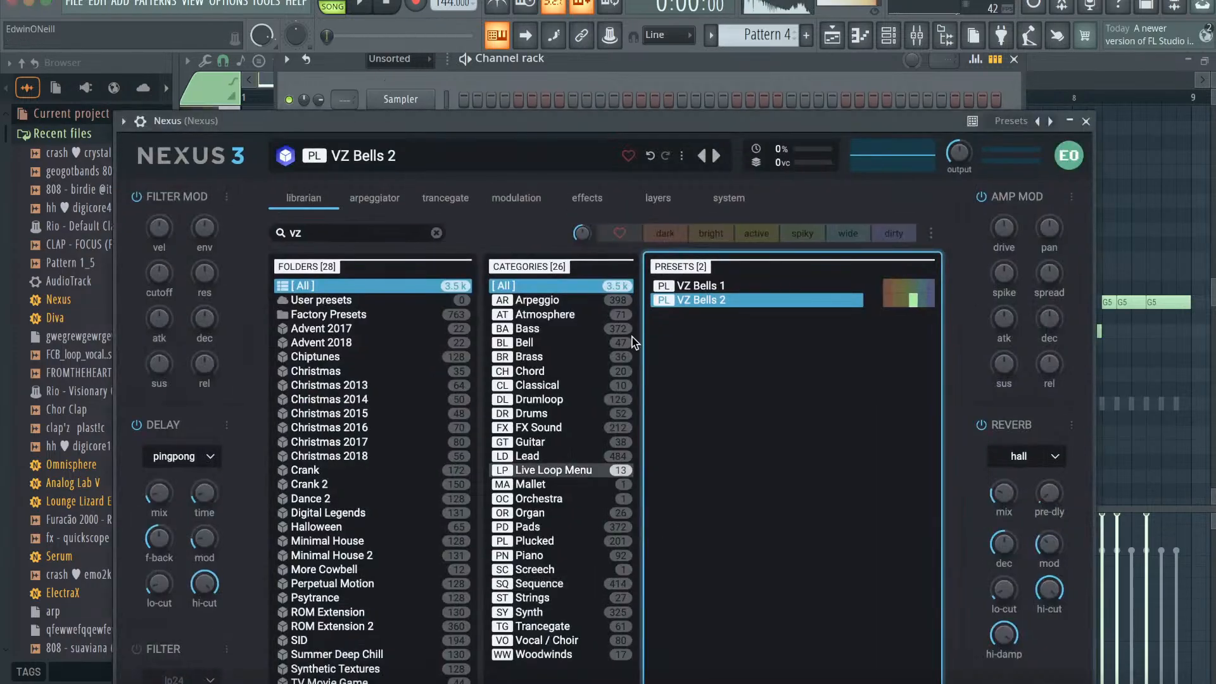
pyautogui.click(436, 233)
pyautogui.click(544, 654)
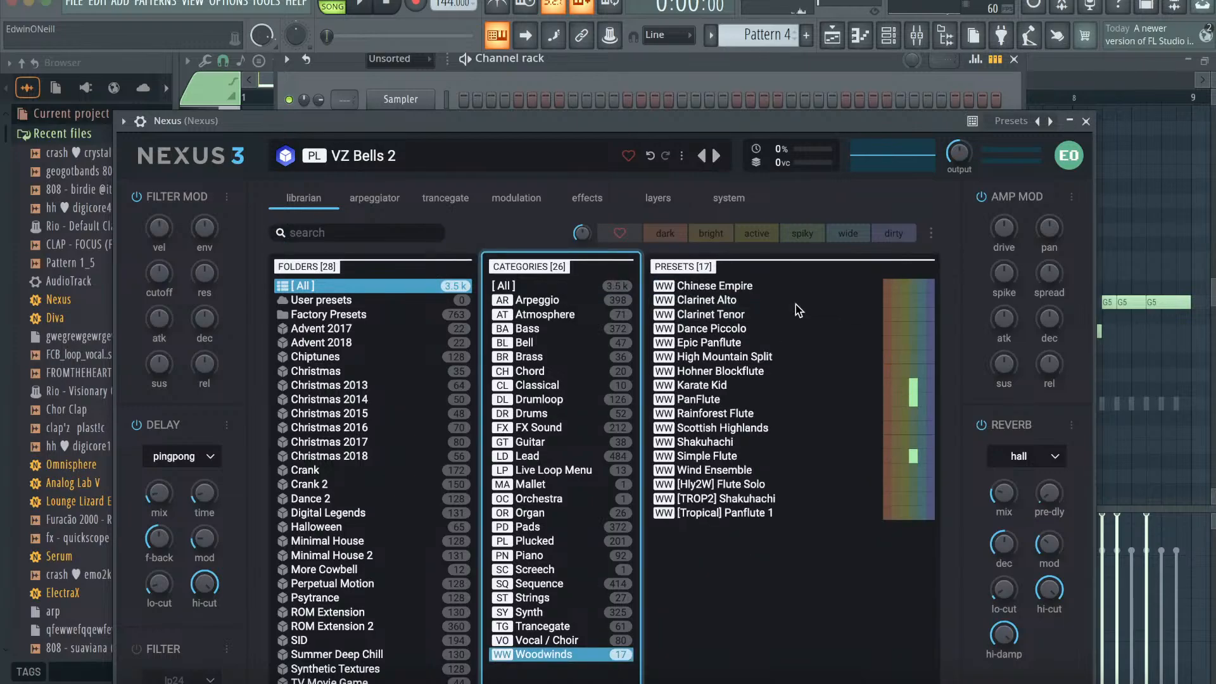
pyautogui.click(770, 330)
pyautogui.click(1085, 122)
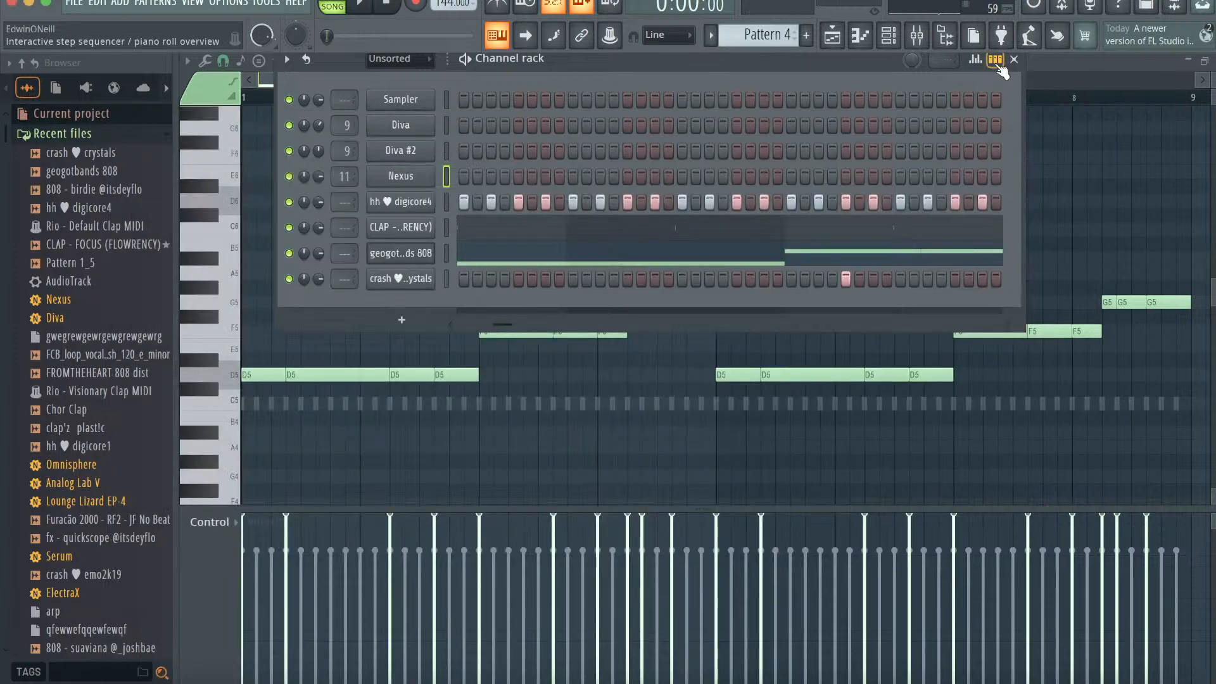
# - Close the channel rack and switch the Pattern 4 piano roll to the Nexus channel
pyautogui.click(1014, 59)
pyautogui.scroll(1, 911, 198)
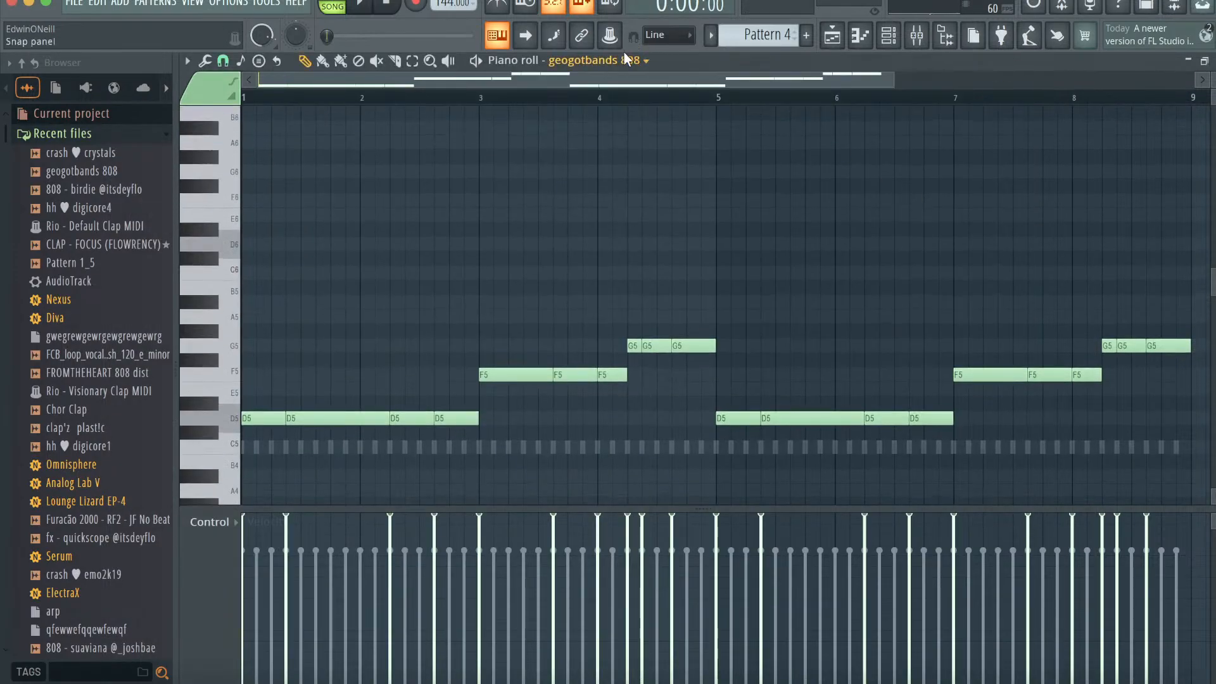
pyautogui.click(632, 59)
pyautogui.click(609, 250)
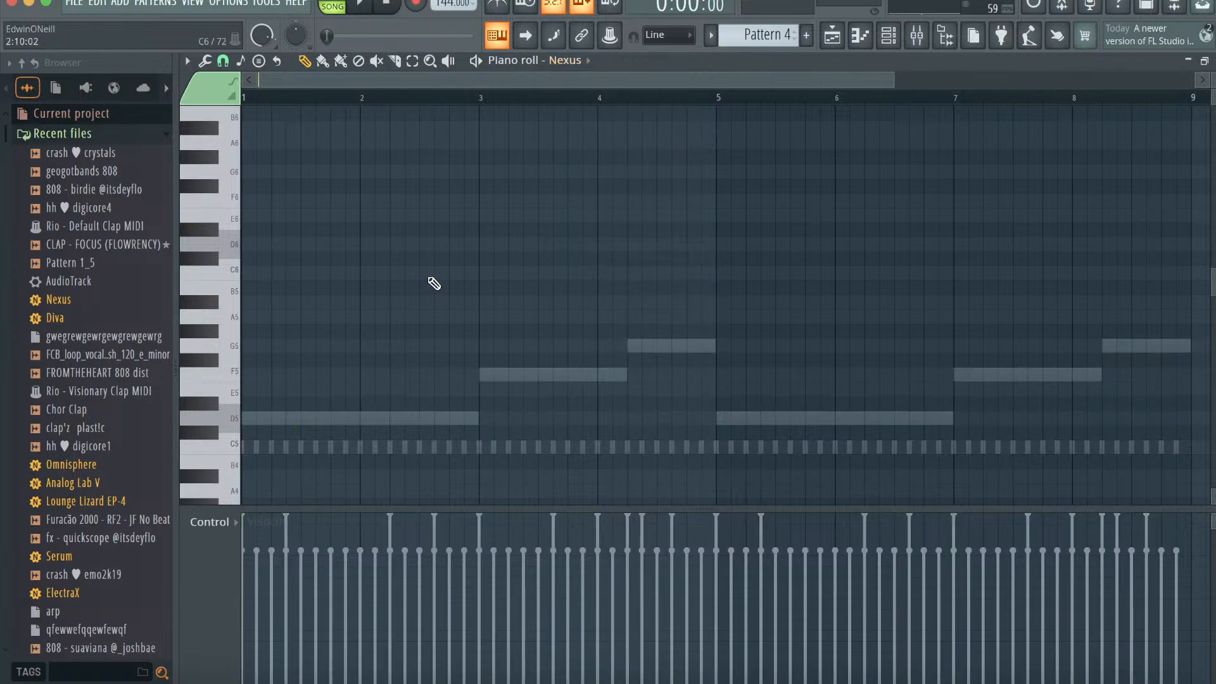
# - Draw the opening Nexus notes D6, E6, A5 and C6 in bar 1 and play them
pyautogui.moveTo(896, 83); pyautogui.dragTo(661, 83)
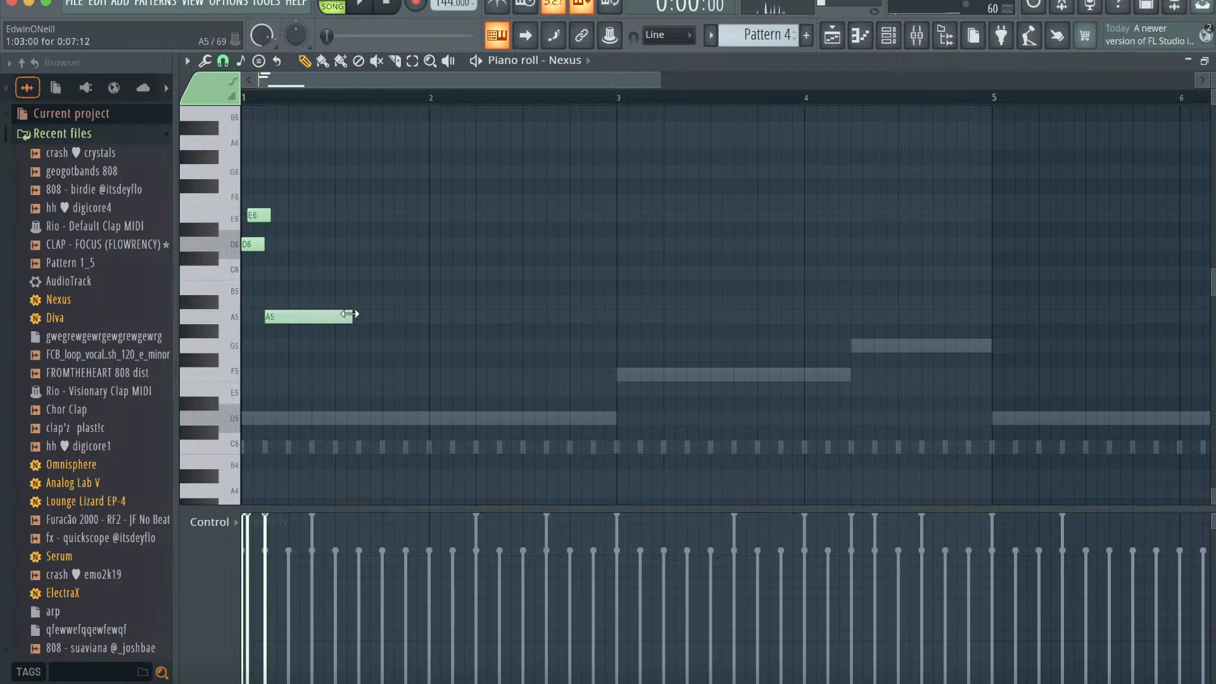
pyautogui.click(316, 272)
pyautogui.press('space')
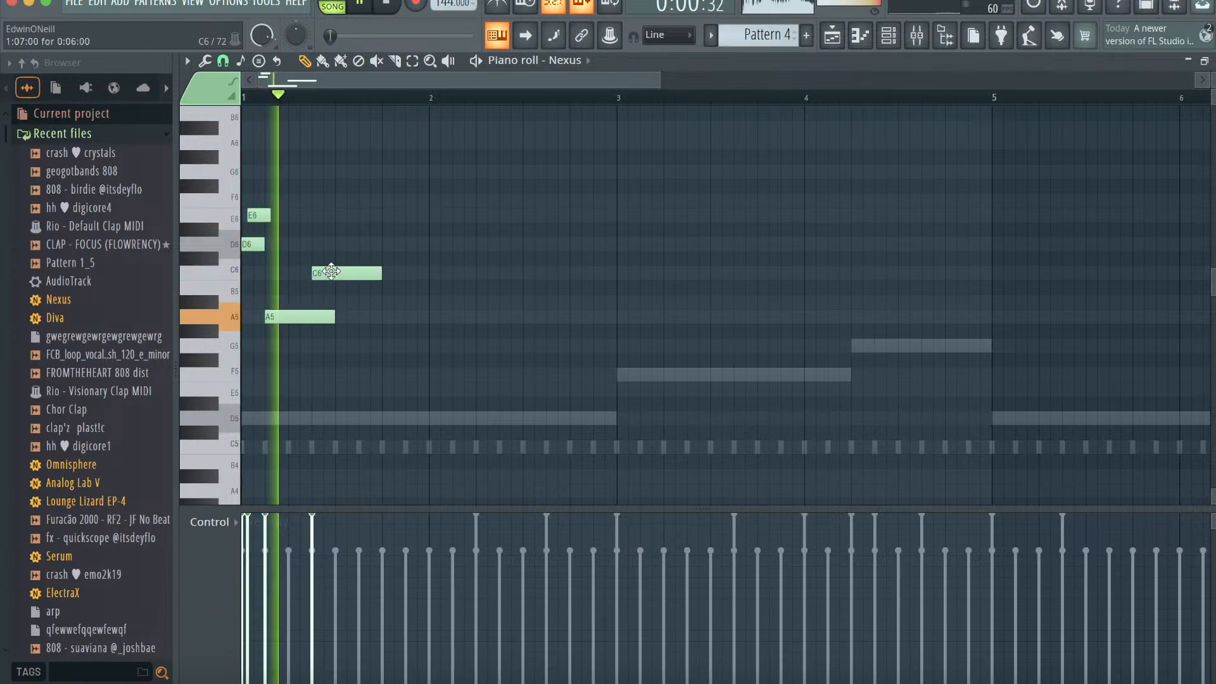
# - Try joining the Nexus notes with quick legato, play them back and undo the change
pyautogui.press('space')
pyautogui.press('super+l')
pyautogui.press('space')
pyautogui.press('super+z')
pyautogui.press('space')
pyautogui.press('space')
# - Lengthen the Nexus C6 note into bar 2 and add long G6 and E6 notes at steps 1 and 13 of bar 2
pyautogui.moveTo(380, 273); pyautogui.dragTo(496, 274)
pyautogui.click(430, 171)
pyautogui.click(577, 216)
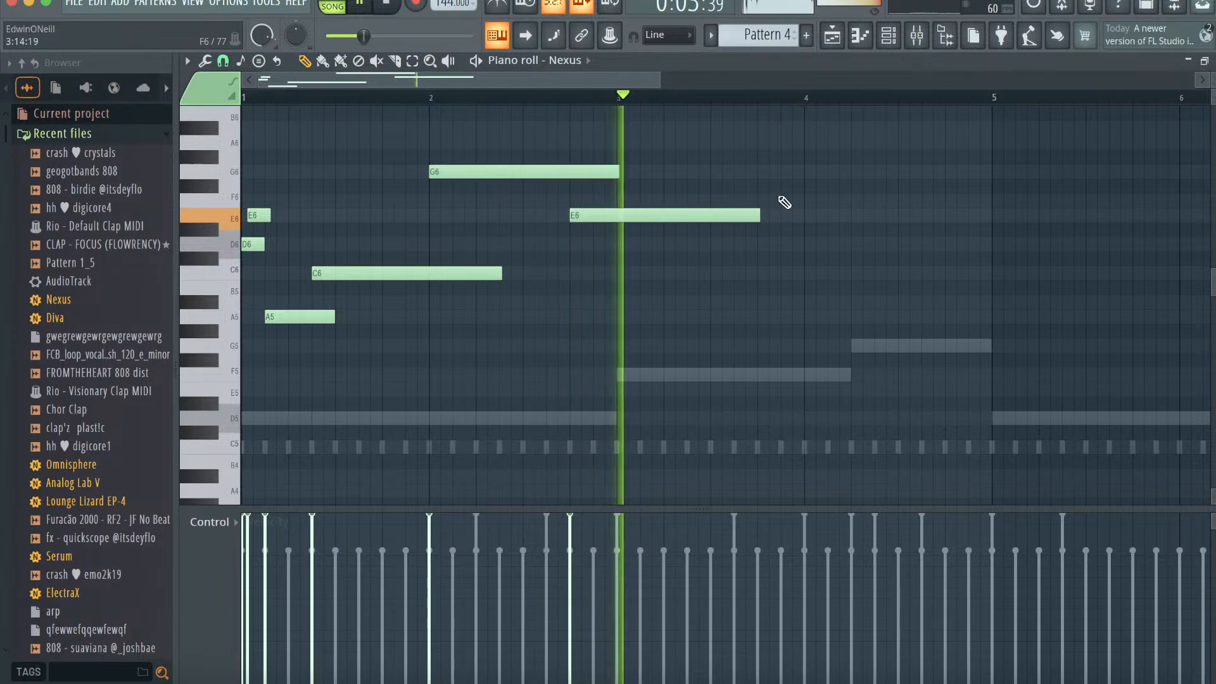
# - Duplicate all Nexus notes into the section starting at bar 5 and deselect them
pyautogui.press('super+a')
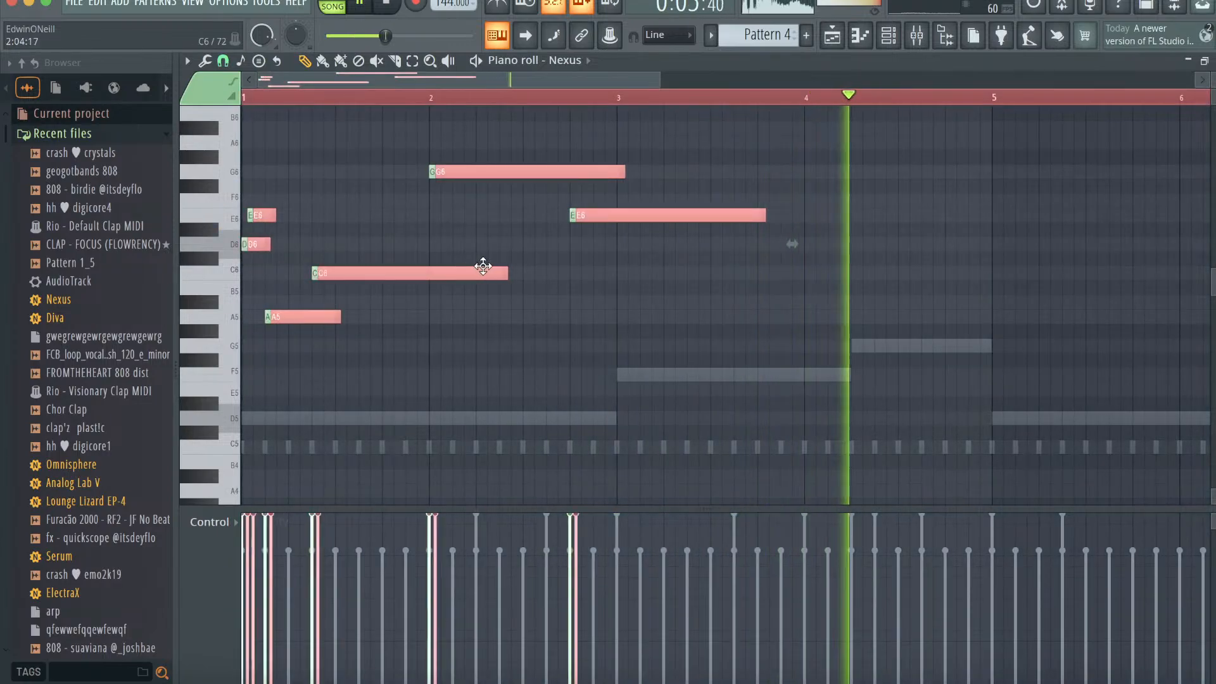
pyautogui.press('super+b')
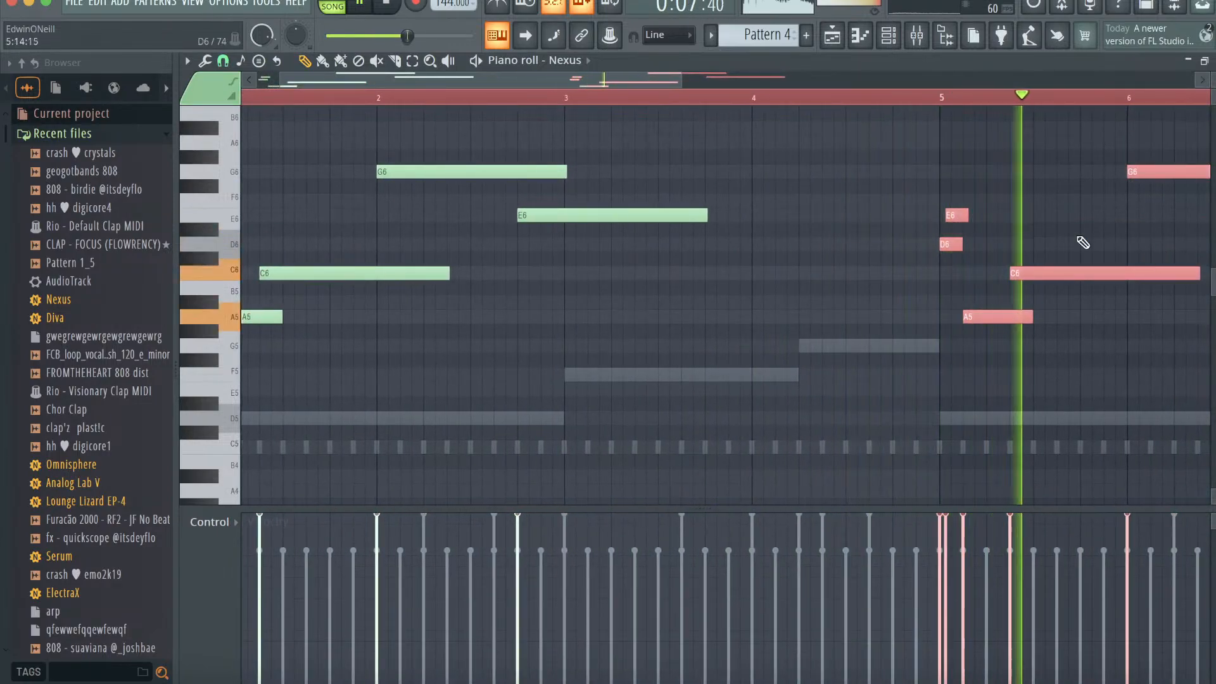
pyautogui.hscroll(3, 1064, 240)
pyautogui.scroll(1, 1064, 239)
pyautogui.press('super+d')
# - Add a long G6 Nexus note at step 11 of bar 7
pyautogui.hscroll(5, 1035, 240)
pyautogui.scroll(2, 1036, 240)
pyautogui.hscroll(3, 1036, 240)
pyautogui.scroll(1, 1035, 240)
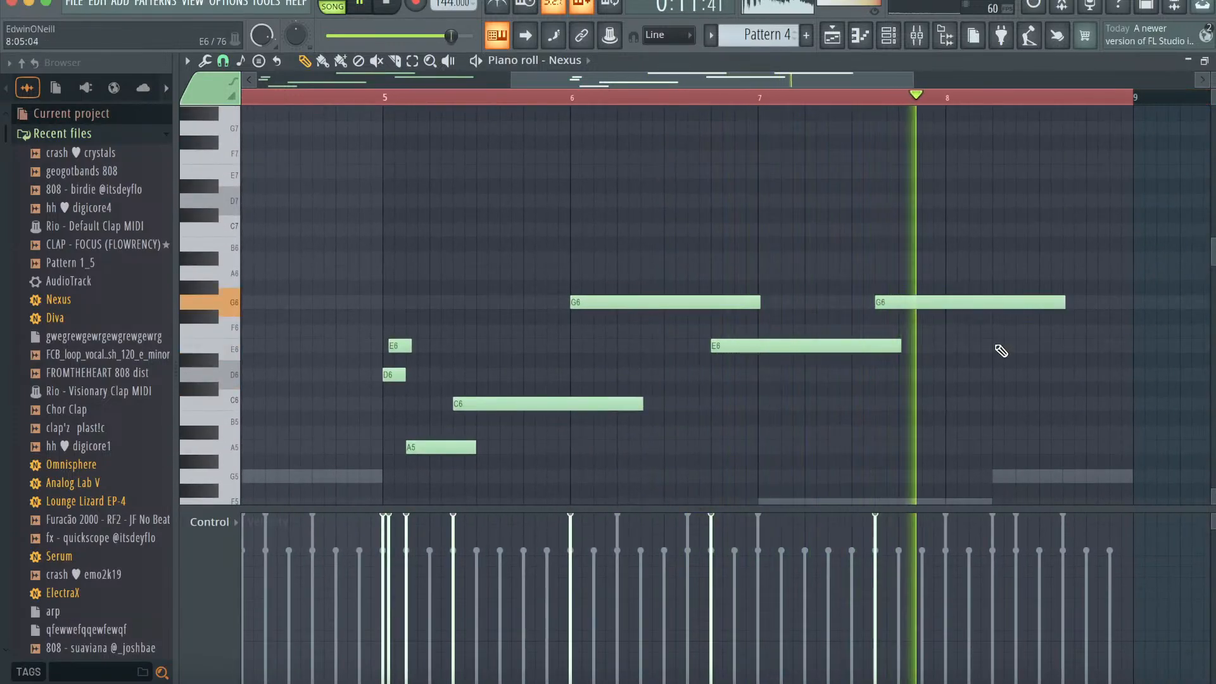
# - Add an E6 Nexus note at step 5 of bar 8, trim it to end at bar 9, and play back the melody
pyautogui.click(991, 346)
pyautogui.hscroll(2, 978, 348)
pyautogui.moveTo(1084, 347); pyautogui.dragTo(1036, 347)
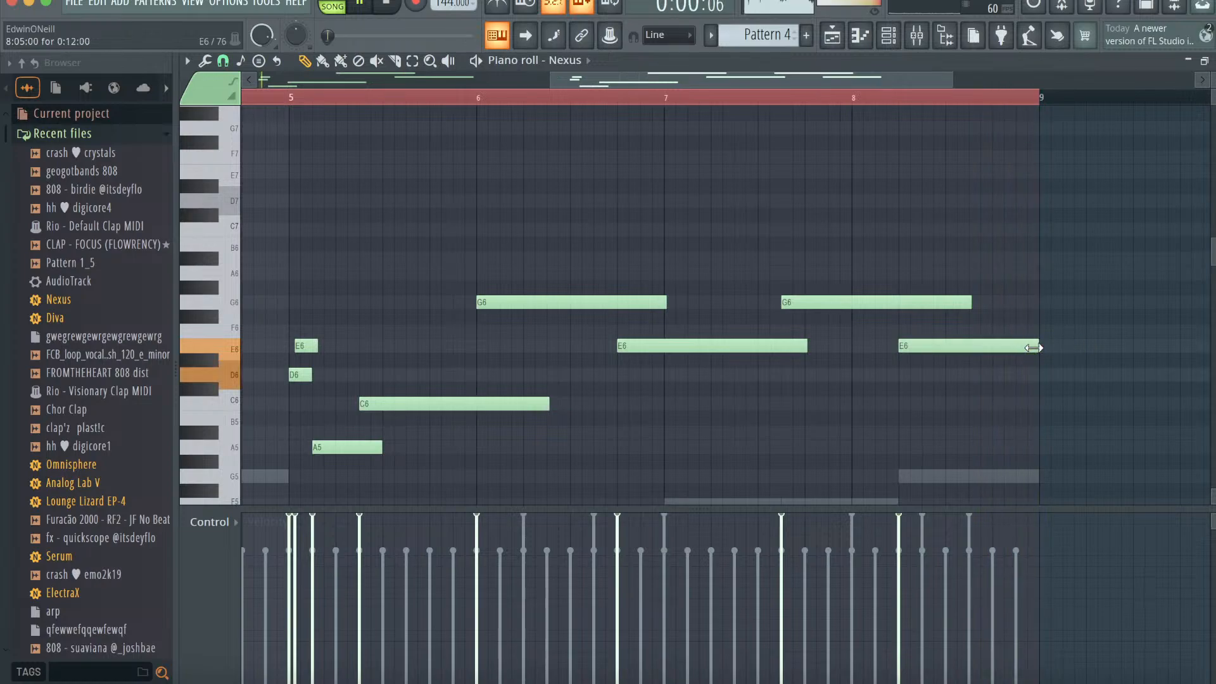
pyautogui.hscroll(-5, 1032, 346)
pyautogui.hscroll(-10, 1019, 346)
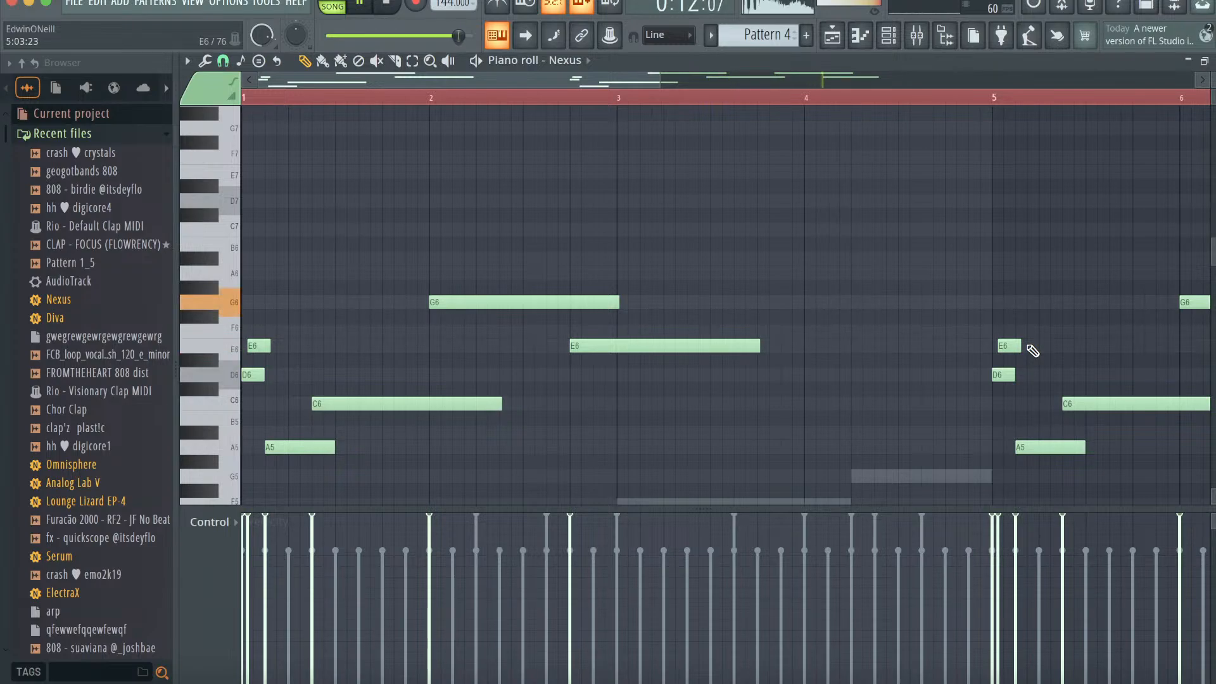
pyautogui.scroll(-4, 854, 290)
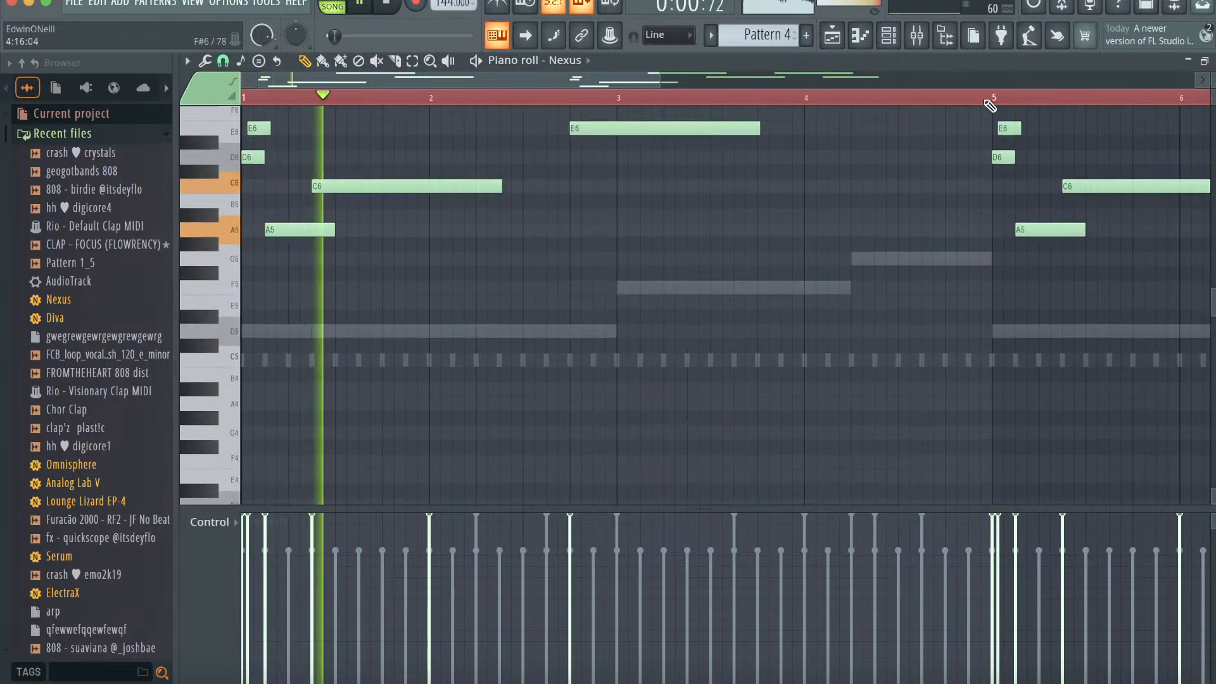
# - Load the MK Narrow Sequence preset from the 2 LEAD folder into the first Diva channel
pyautogui.click(888, 35)
pyautogui.click(400, 125)
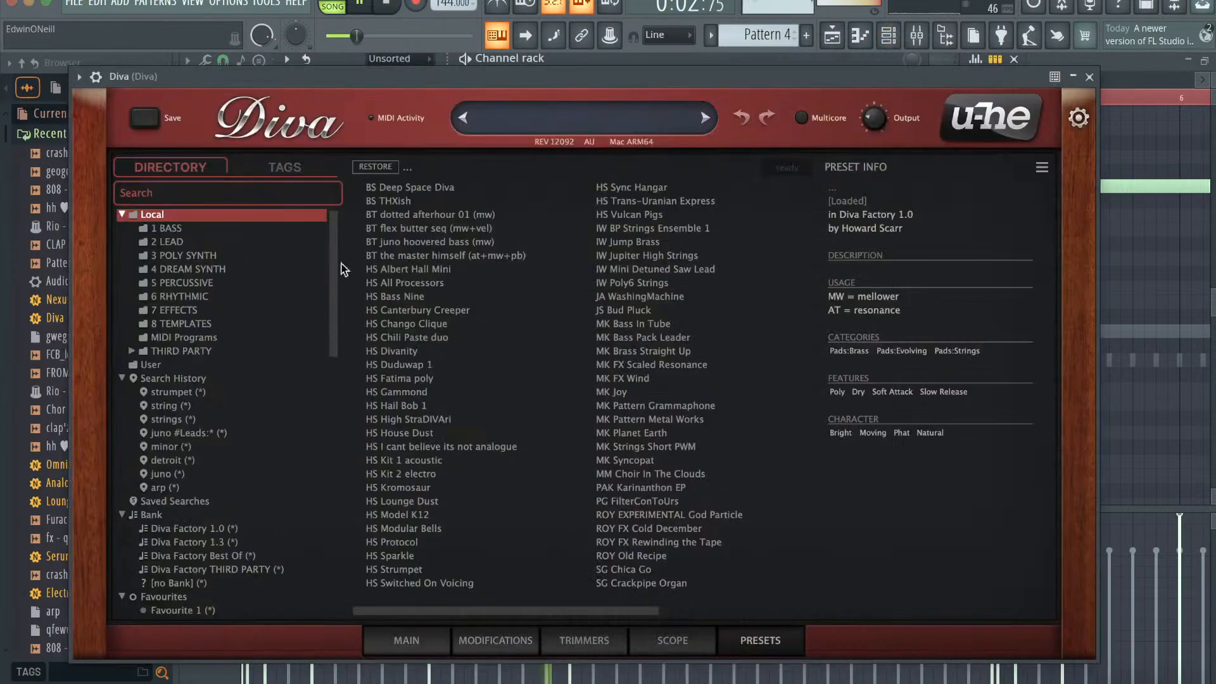
pyautogui.press('space')
pyautogui.click(207, 243)
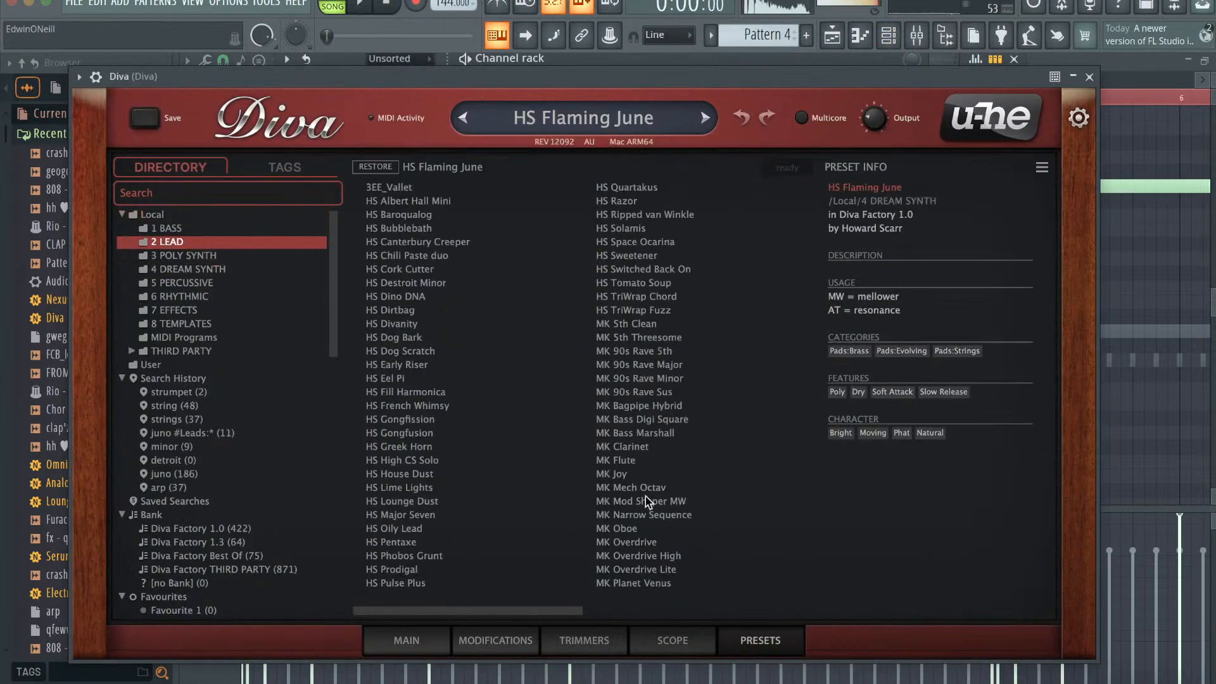
pyautogui.click(652, 514)
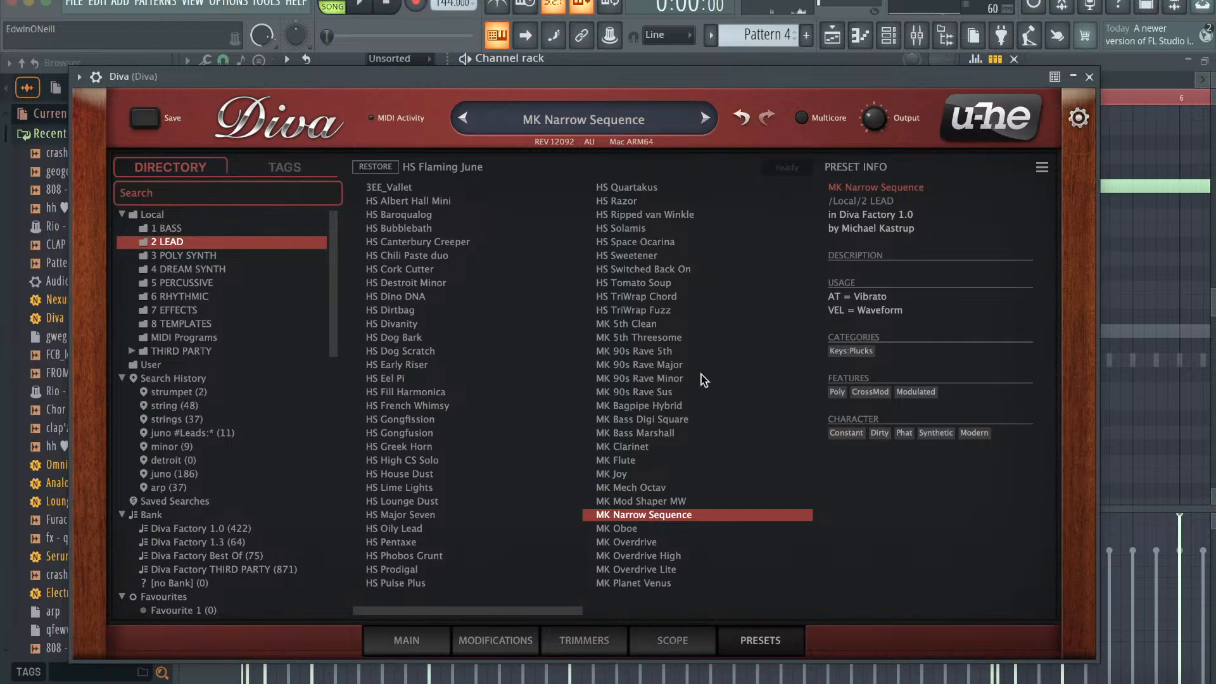
pyautogui.click(1089, 77)
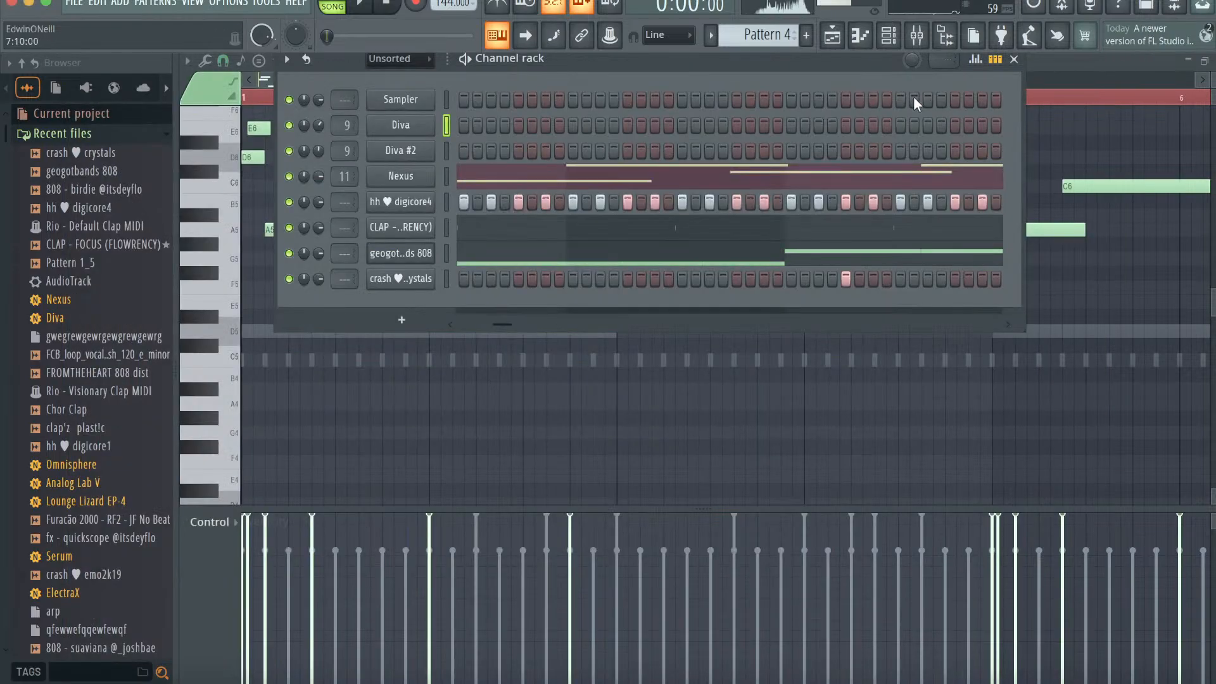
# - Draw a Diva phrase of equal-length notes across bar 1: A5, A5, C6, A5, E5, F5, G5 and A5
pyautogui.click(859, 41)
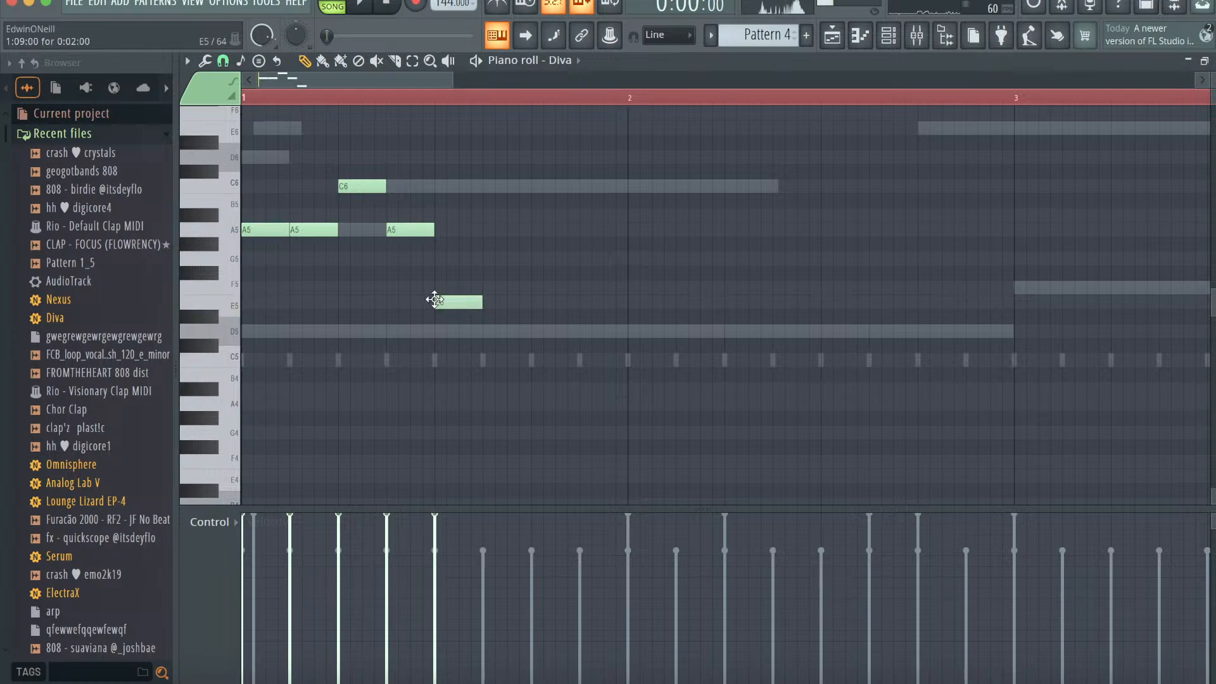
pyautogui.press('super+b')
pyautogui.press('super+z')
pyautogui.click(902, 111)
pyautogui.press('super+z')
pyautogui.click(925, 100)
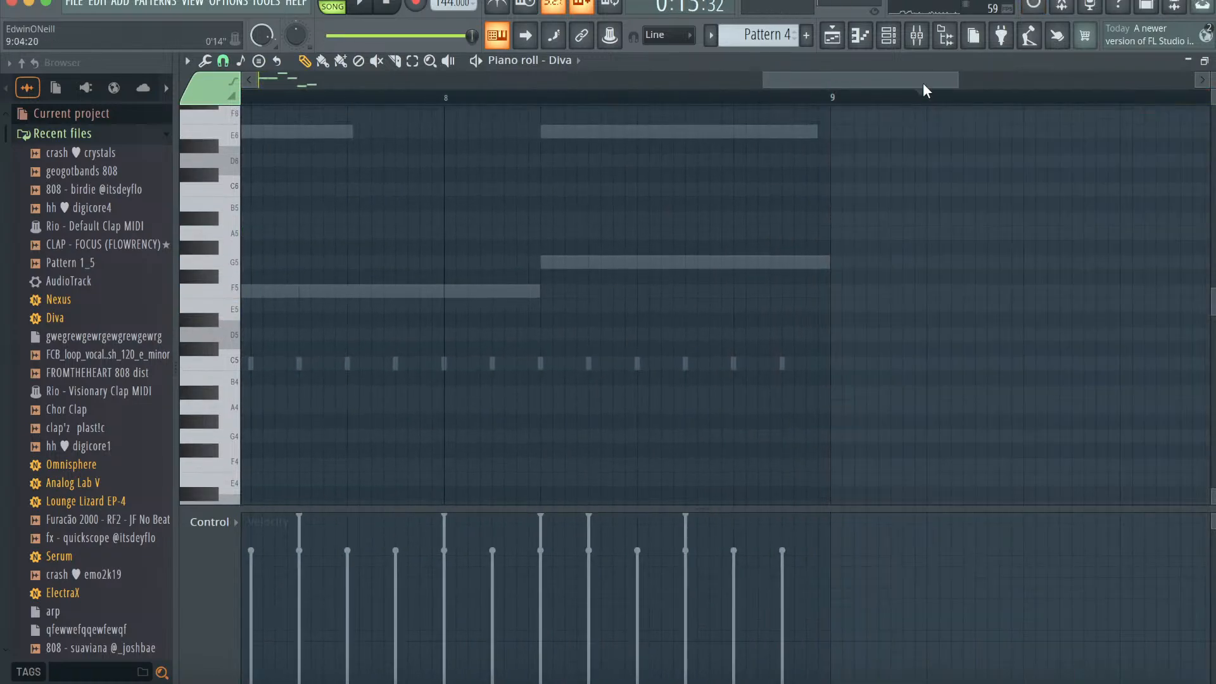
pyautogui.moveTo(922, 82); pyautogui.dragTo(194, 130)
pyautogui.moveTo(453, 80); pyautogui.dragTo(509, 82)
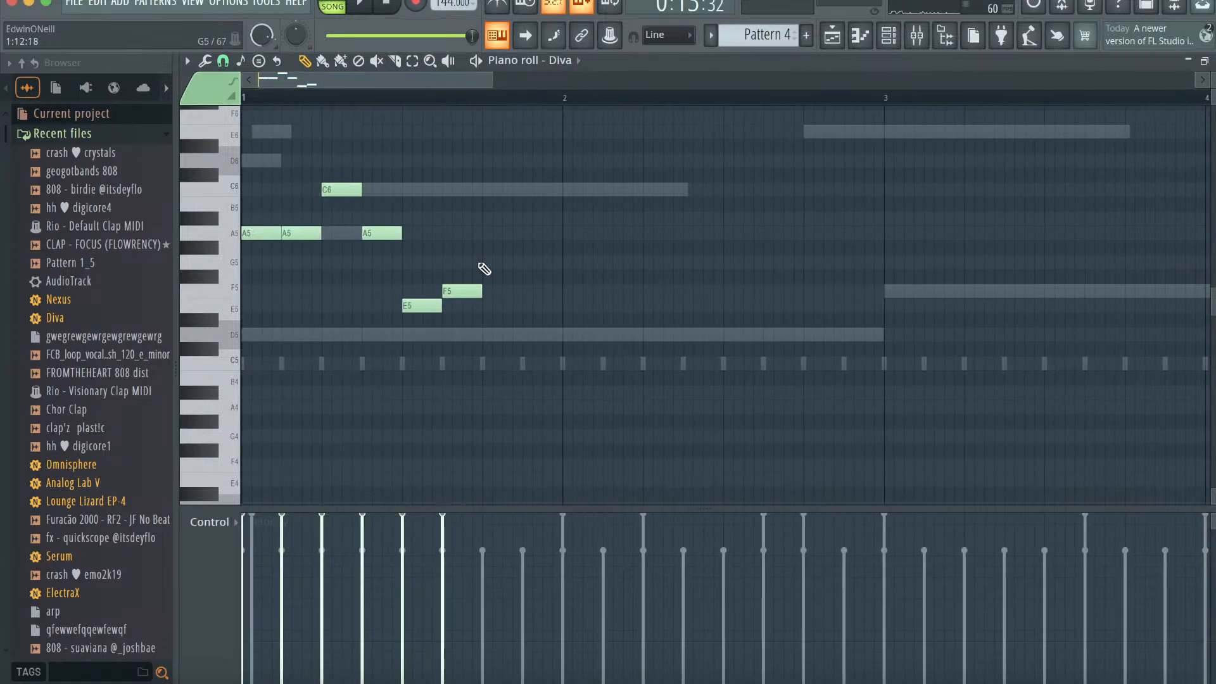
pyautogui.press('space')
# - Duplicate the bar 1 Diva phrase into bar 2 and raise all the notes by one octave
pyautogui.press('super+b')
pyautogui.press('super+a')
pyautogui.press('super+Up')
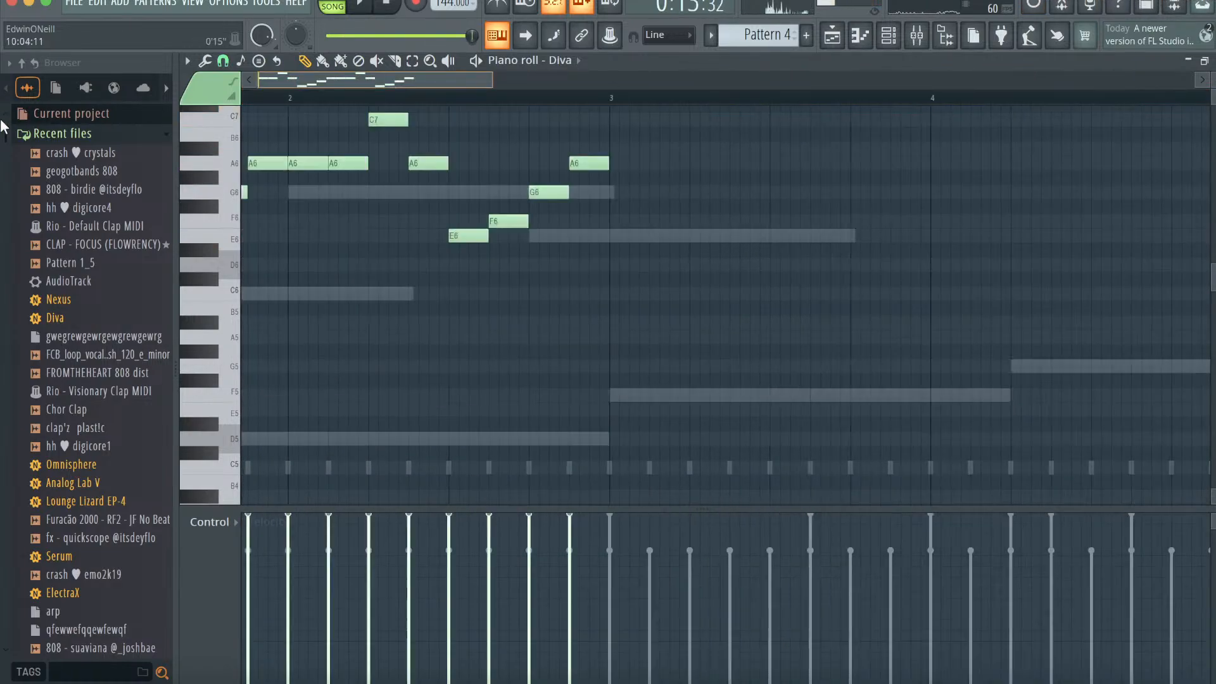
pyautogui.press('space')
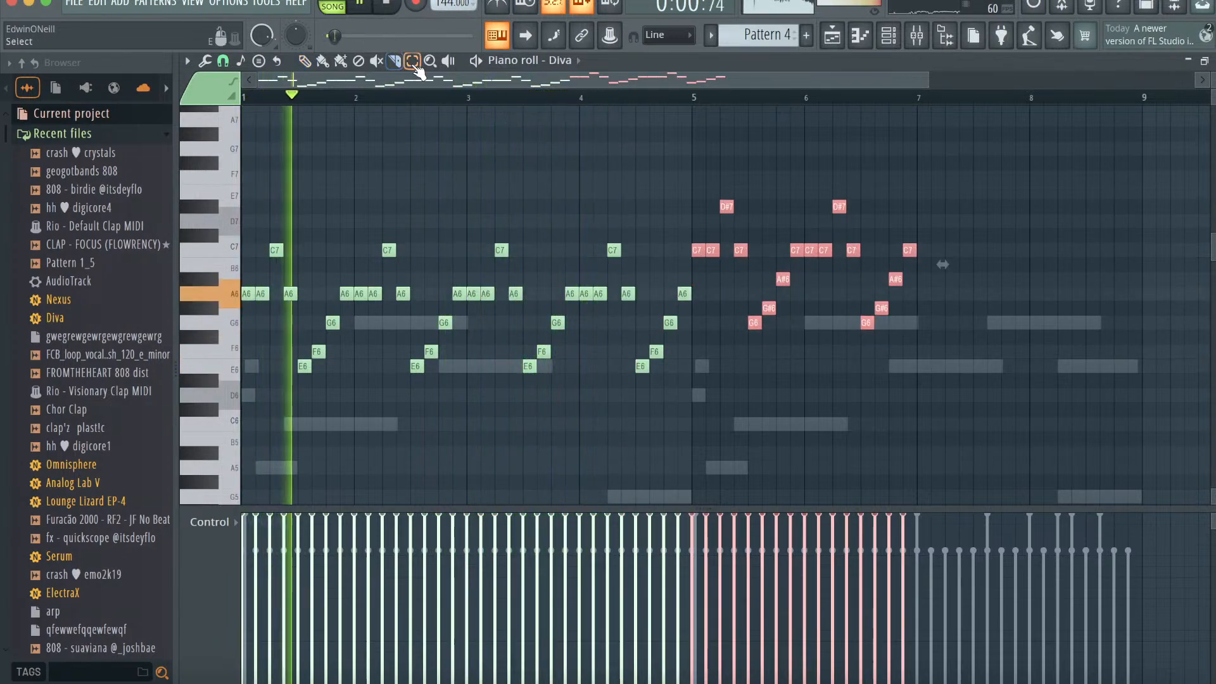
# - Lower the two D#7 Diva notes in bars 5 and 6 to G6
pyautogui.moveTo(697, 184); pyautogui.dragTo(922, 233)
pyautogui.press('Down')
pyautogui.press('Down')
pyautogui.press('Down')
pyautogui.press('Down')
pyautogui.press('Down')
pyautogui.press('Down')
pyautogui.press('Down')
pyautogui.press('Down')
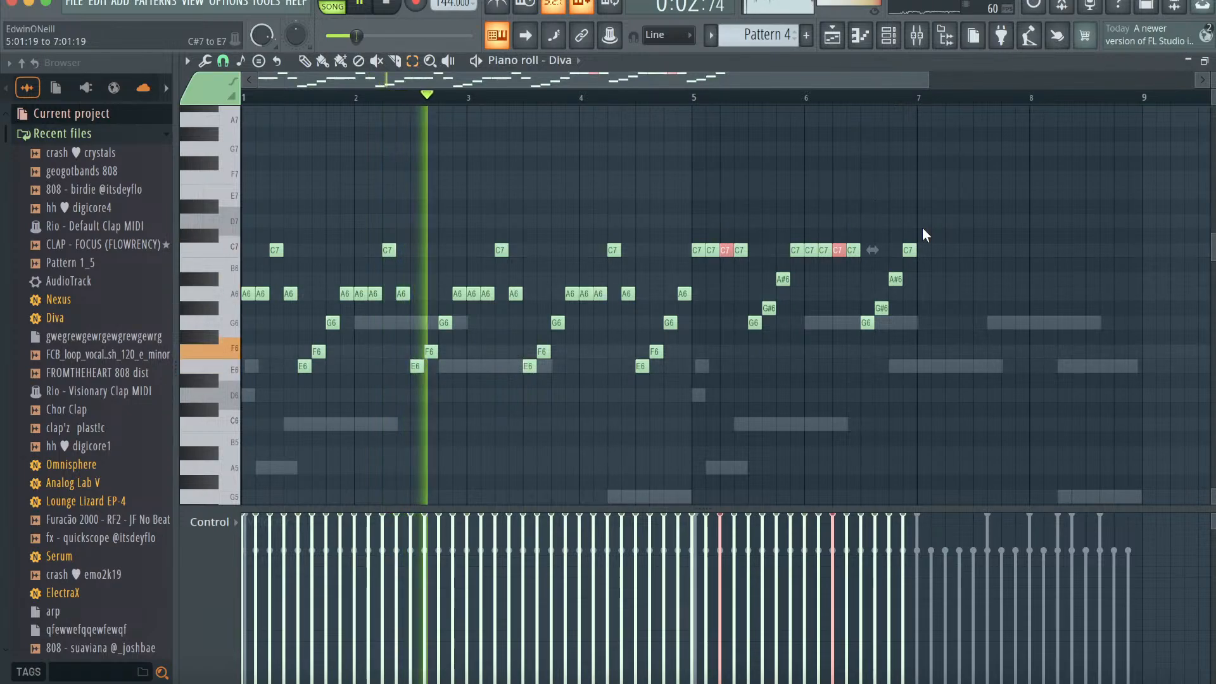
# - Lower the two G#6 Diva notes in bars 5 and 6 to E6
pyautogui.moveTo(773, 308); pyautogui.dragTo(964, 306)
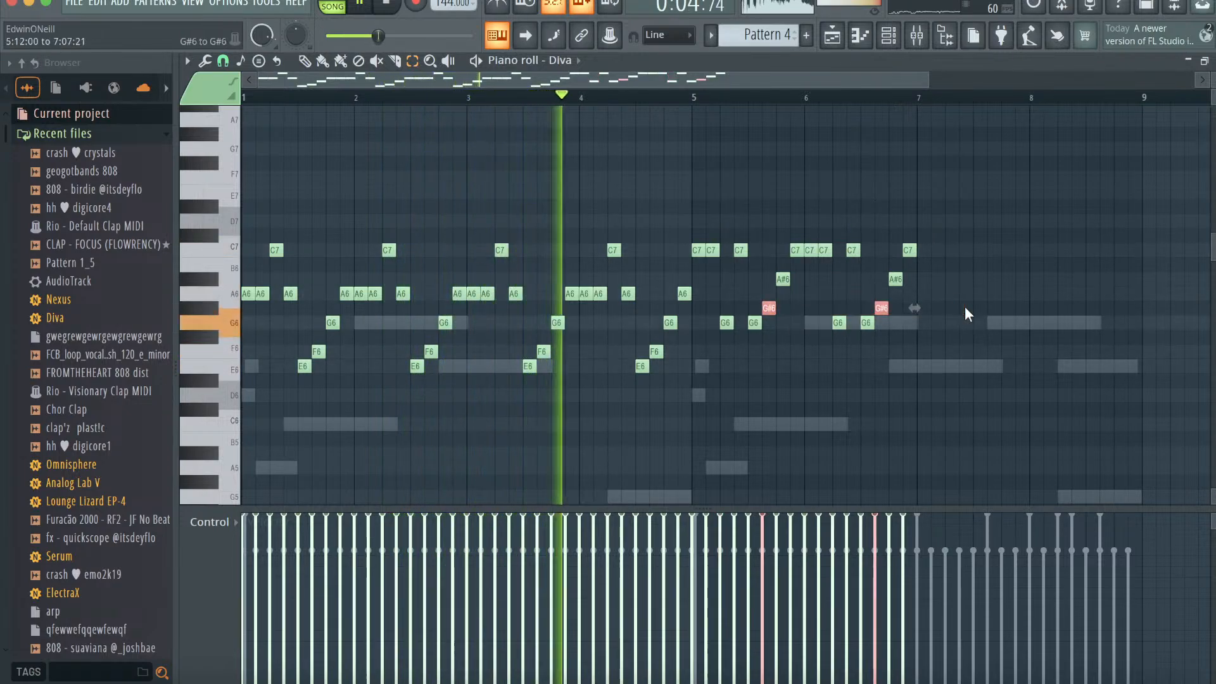
pyautogui.press('Down')
pyautogui.press('Down')
pyautogui.press('Down')
pyautogui.press('Down')
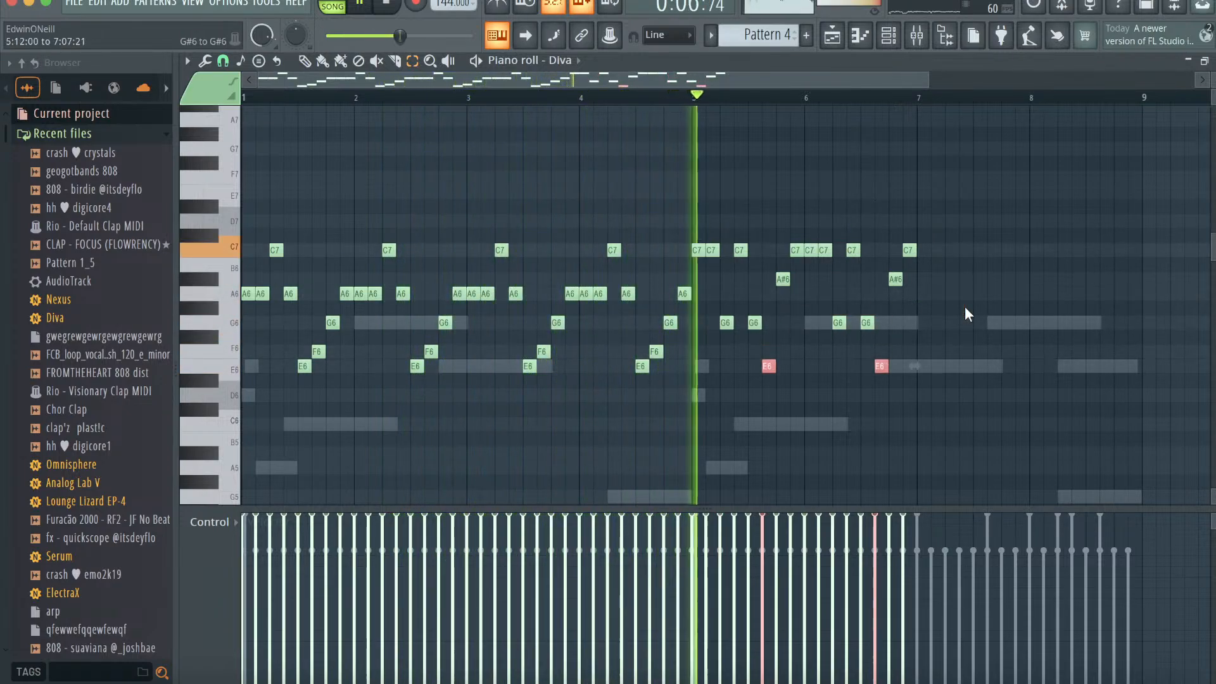
# - Duplicate the edited Diva phrase twice to fill bars 7 and 8
pyautogui.moveTo(999, 415); pyautogui.dragTo(832, 240)
pyautogui.hotkey('ctrl', 'b')
pyautogui.hotkey('ctrl', 'b')
# - Lower the two G6 Diva notes in bar 8 to E6 and listen to the pattern
pyautogui.moveTo(1112, 329); pyautogui.dragTo(1054, 317)
pyautogui.press('Down')
pyautogui.press('Down')
pyautogui.press('Down')
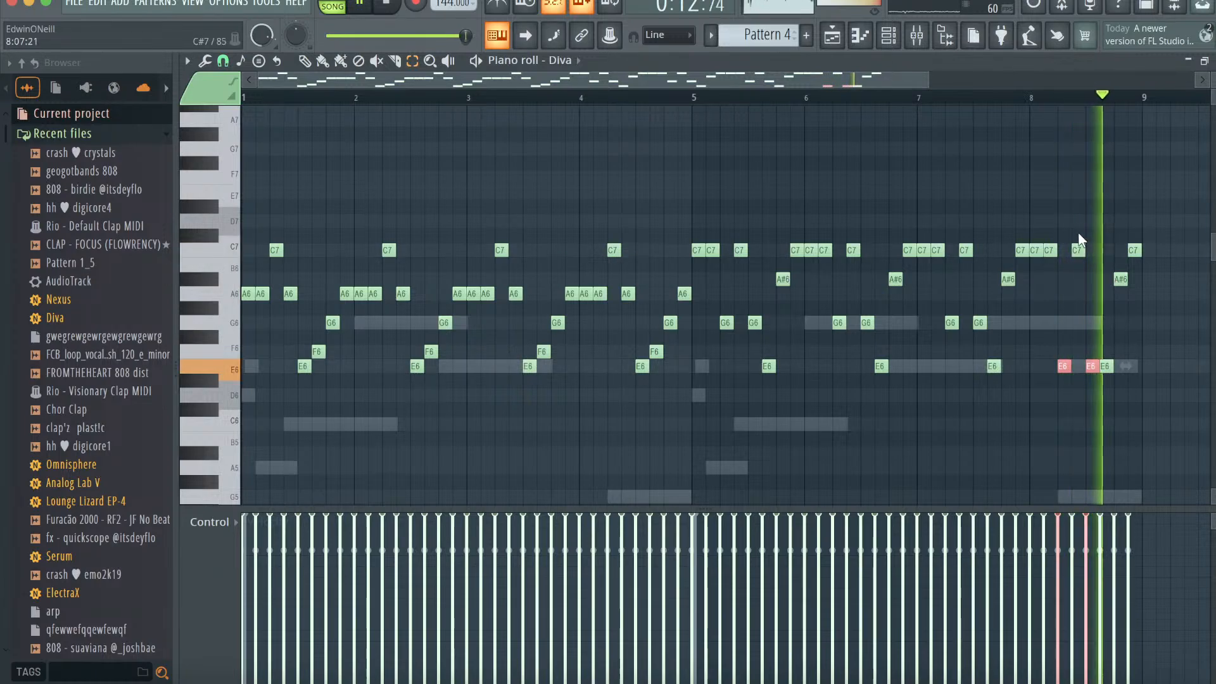
pyautogui.scroll(-1, 768, 221)
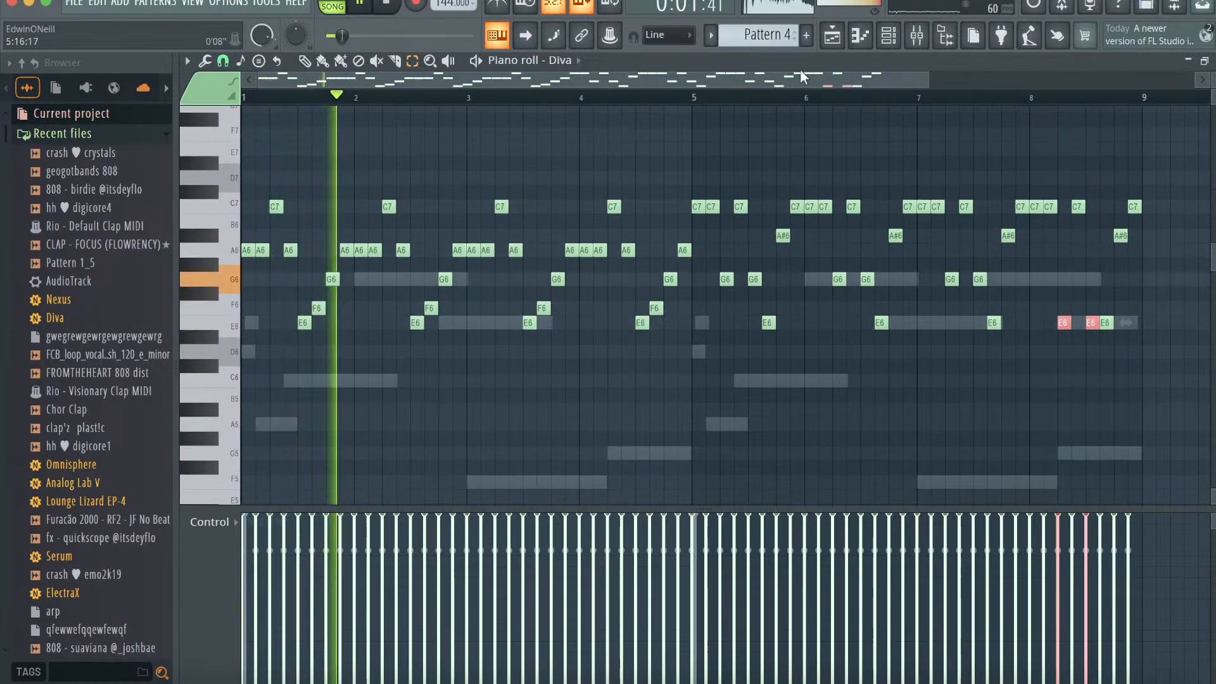
# - Load the MK Plucky FM preset from the 4 DREAM SYNTH folder into the Diva #2 channel
pyautogui.click(889, 36)
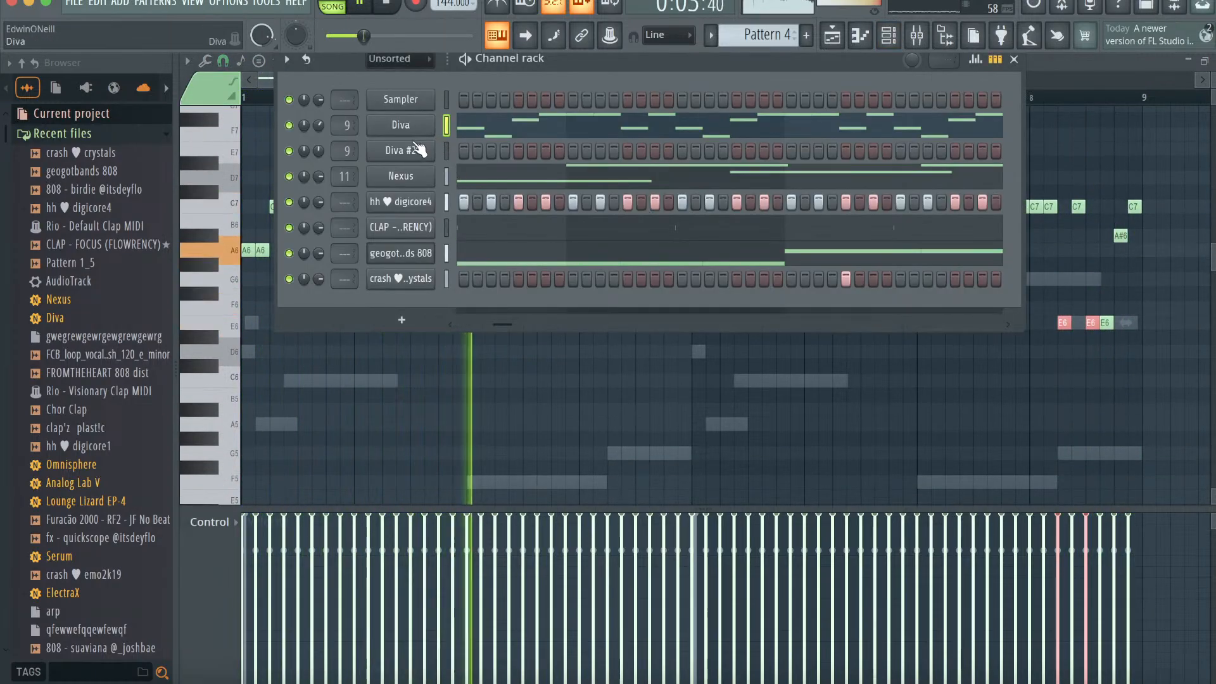
pyautogui.click(412, 151)
pyautogui.click(670, 428)
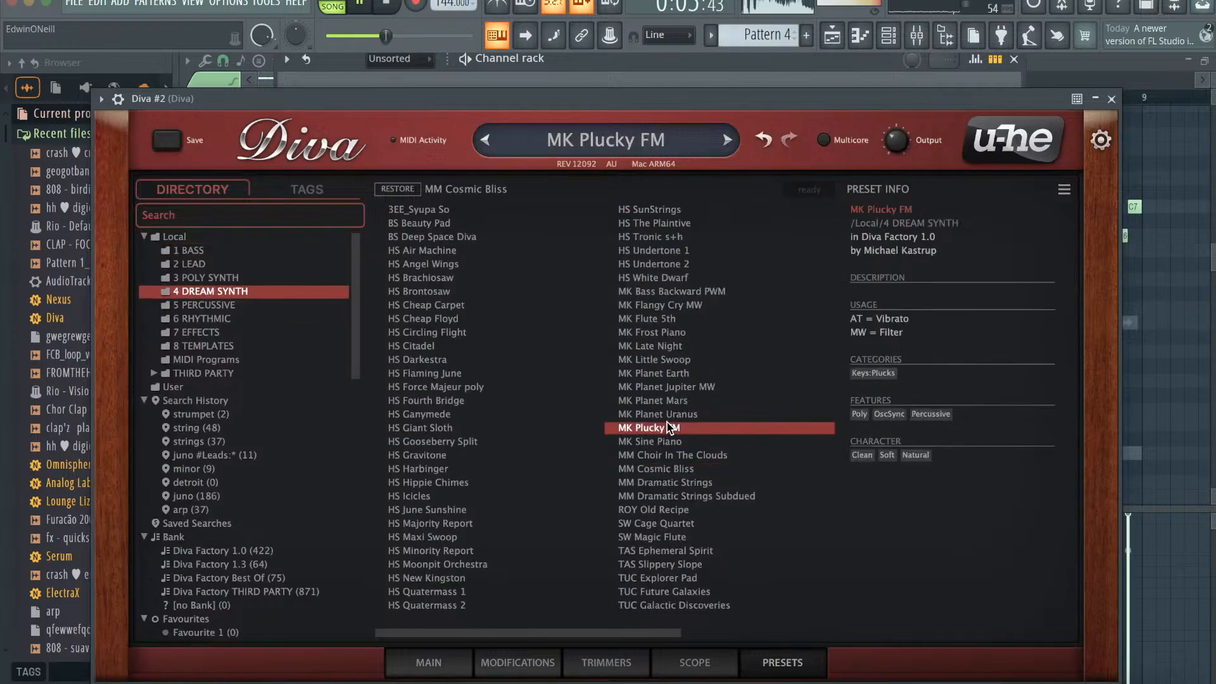
pyautogui.click(1111, 100)
pyautogui.click(888, 36)
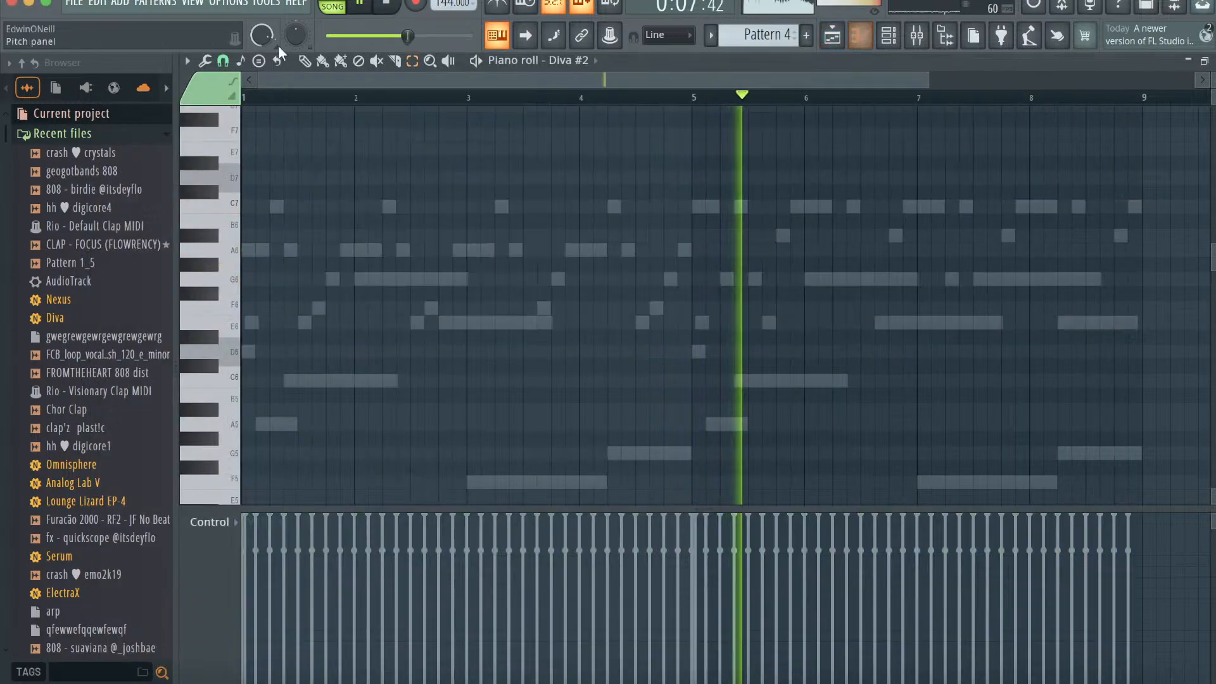
# - Add D6, E6 and F6 notes at steps 1, 3 and 5 of bar 1 in Diva #2 and raise them an octave
pyautogui.moveTo(928, 79); pyautogui.dragTo(637, 90)
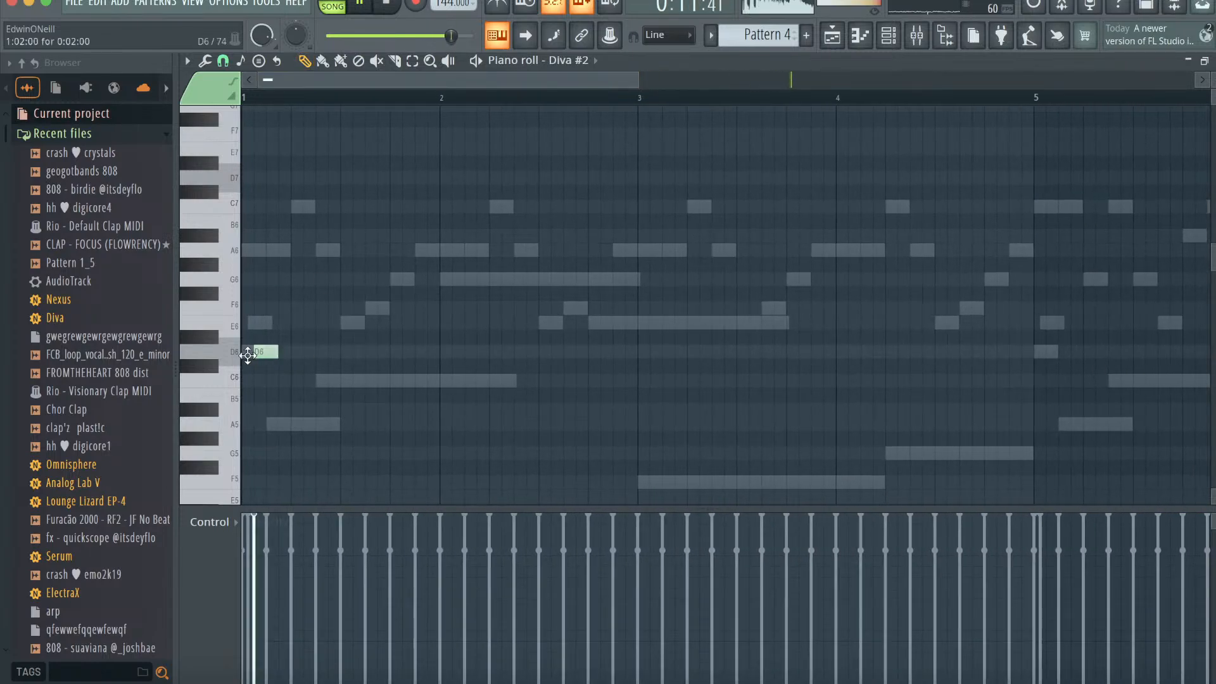
pyautogui.click(295, 309)
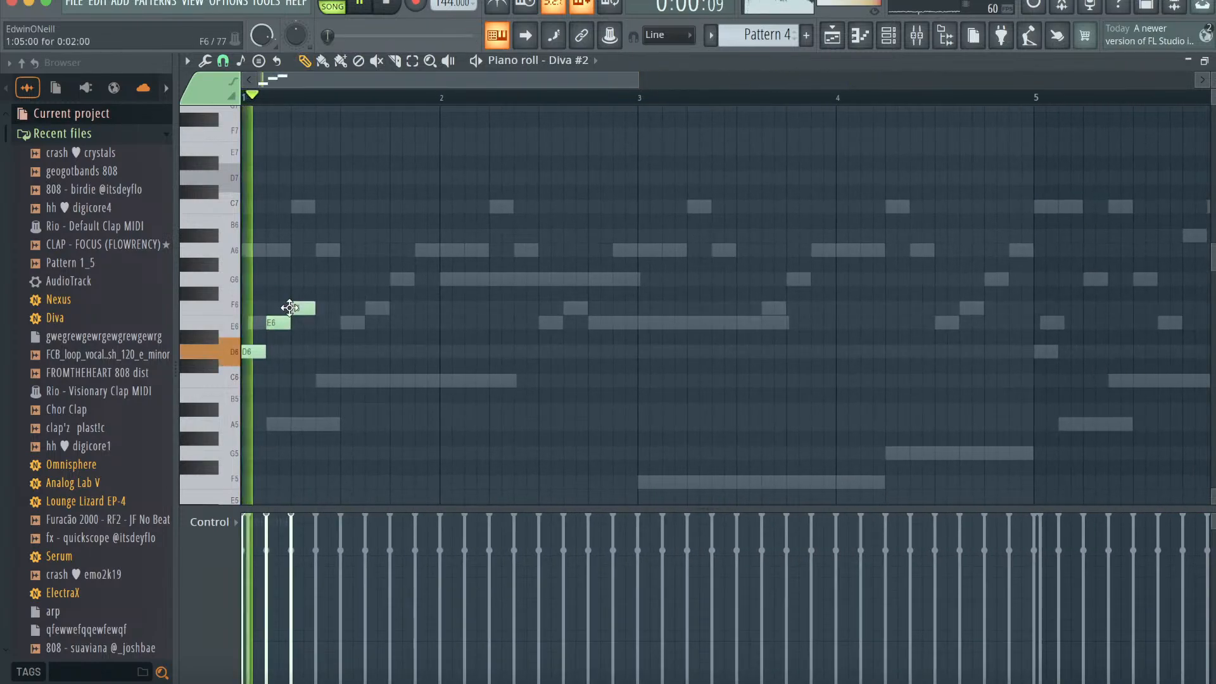
pyautogui.press('super+Up')
pyautogui.press('space')
pyautogui.click(889, 35)
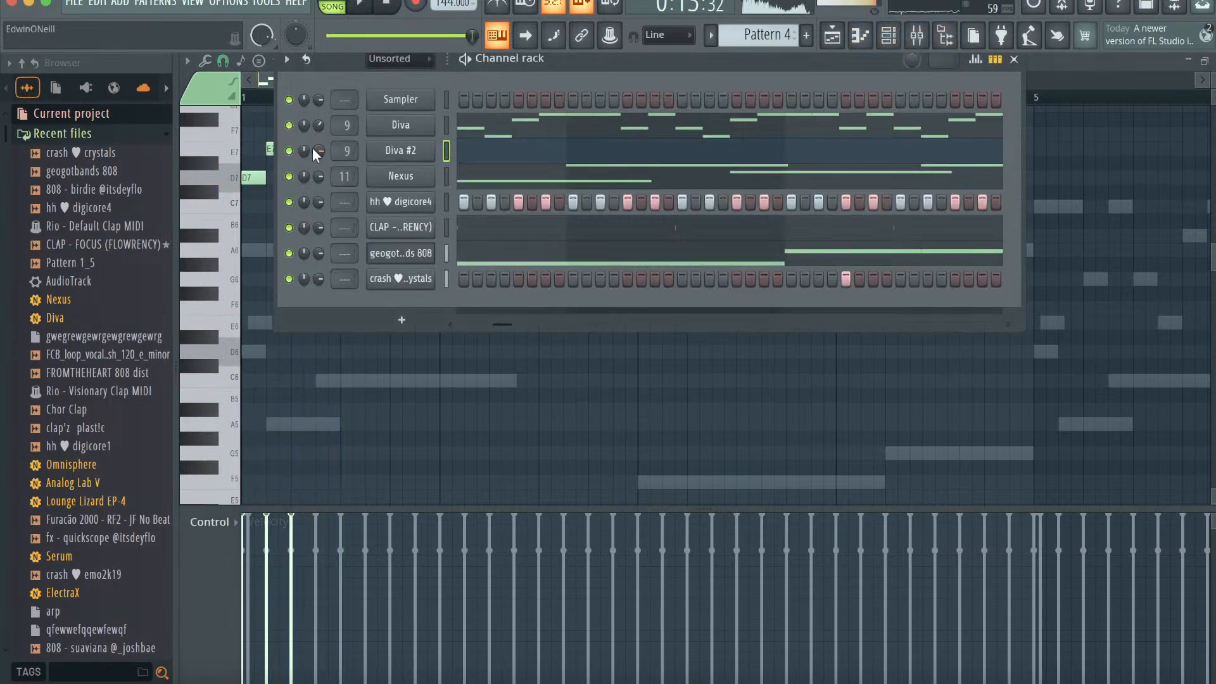
pyautogui.click(849, 39)
pyautogui.press('space')
# - Add an E7 Diva #2 note at step 13 of bar 2 and four A6 notes across bars 3 and 4
pyautogui.scroll(3, 592, 263)
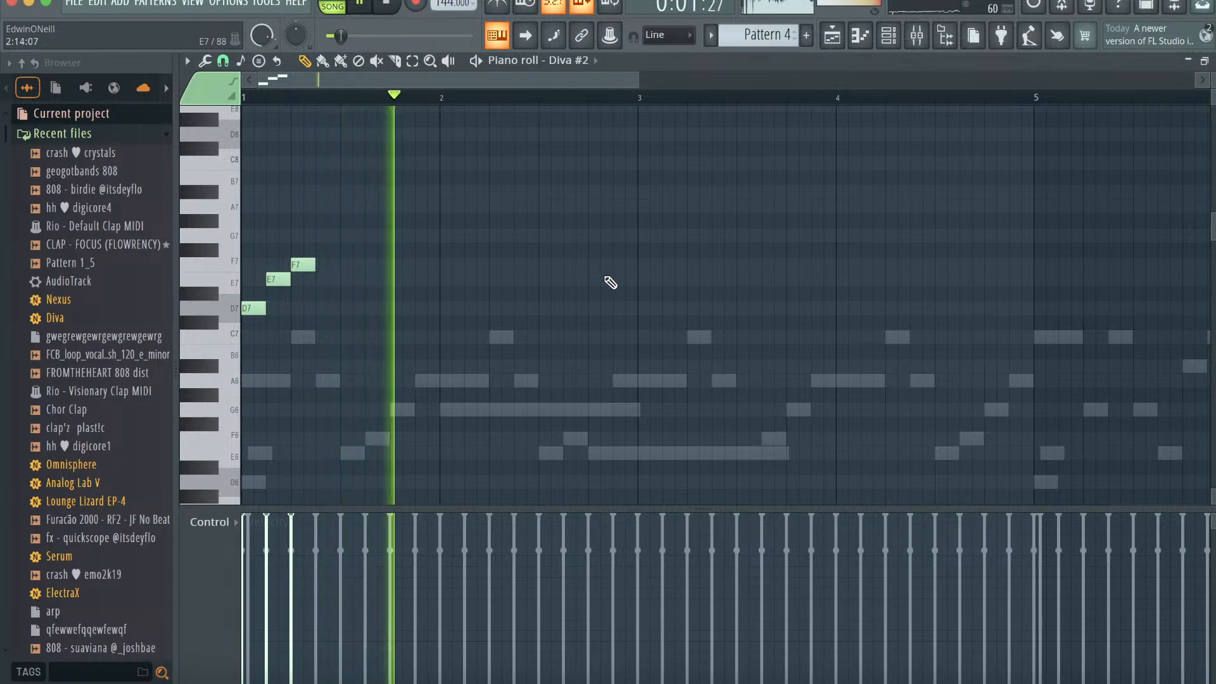
pyautogui.click(590, 280)
pyautogui.click(665, 381)
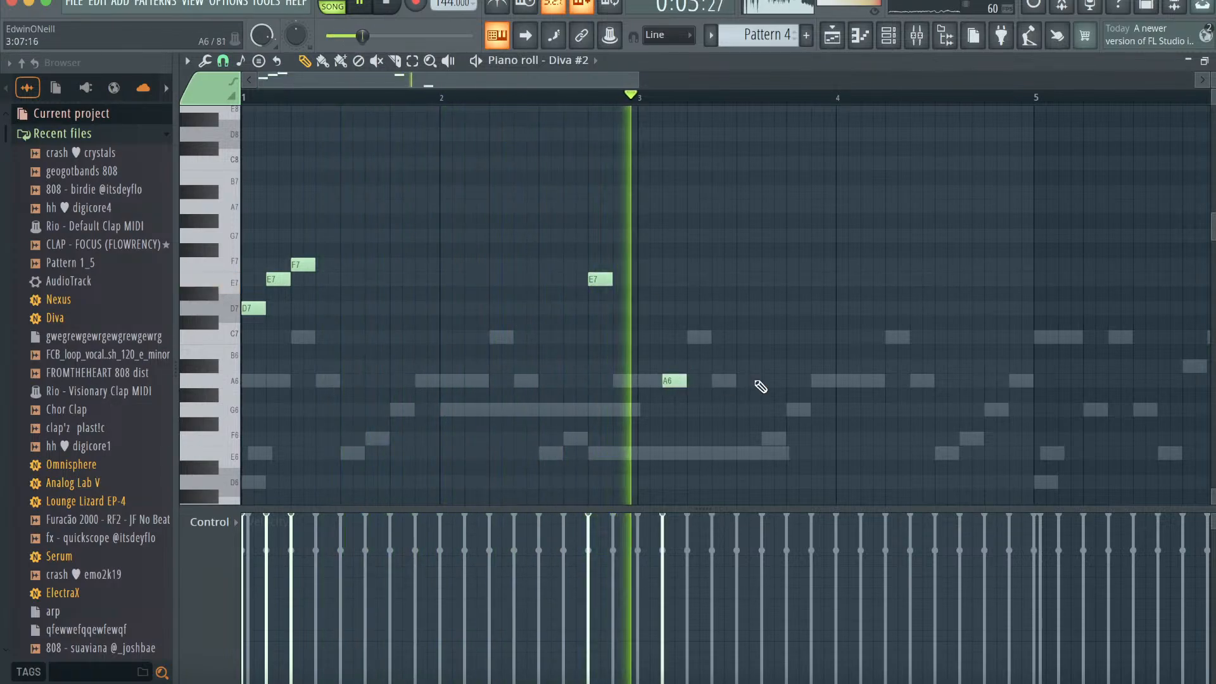
pyautogui.click(814, 381)
pyautogui.click(917, 381)
pyautogui.click(1024, 382)
# - Add Diva #2 notes C6 and E6 at steps 1 and 11 of bar 6, G6 at step 9 of bar 7 and A#6 at the start of bar 8
pyautogui.scroll(-5, 1045, 380)
pyautogui.hscroll(5, 1044, 380)
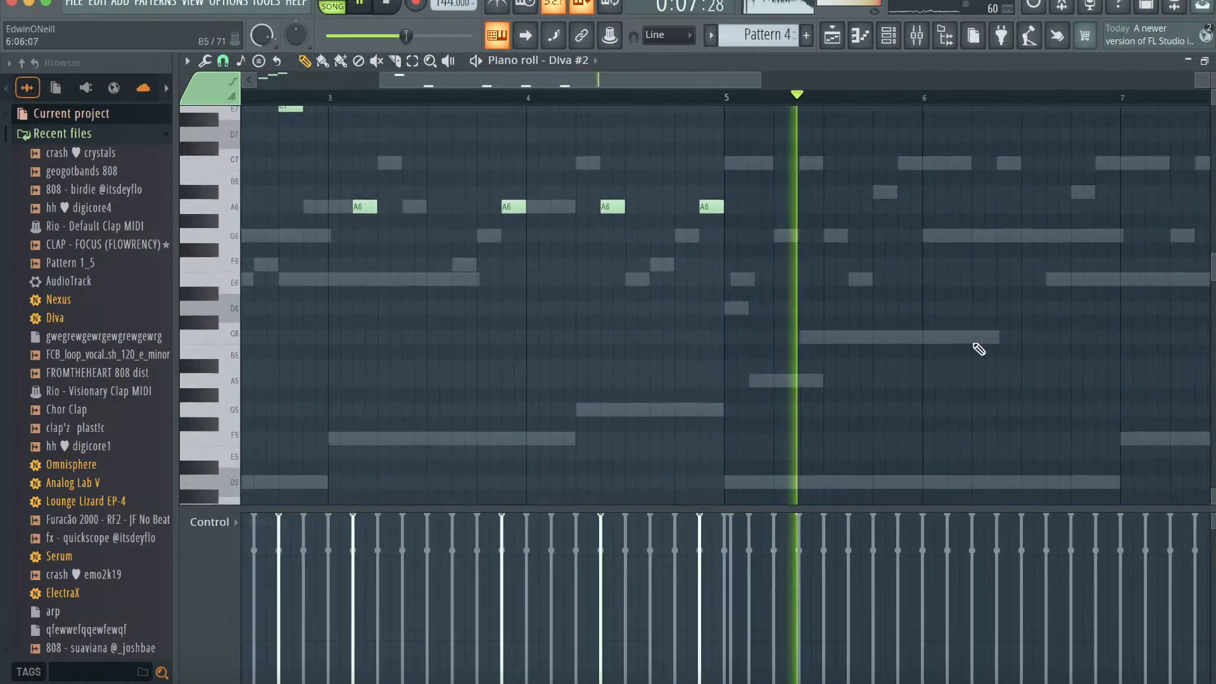
pyautogui.click(925, 337)
pyautogui.click(1049, 278)
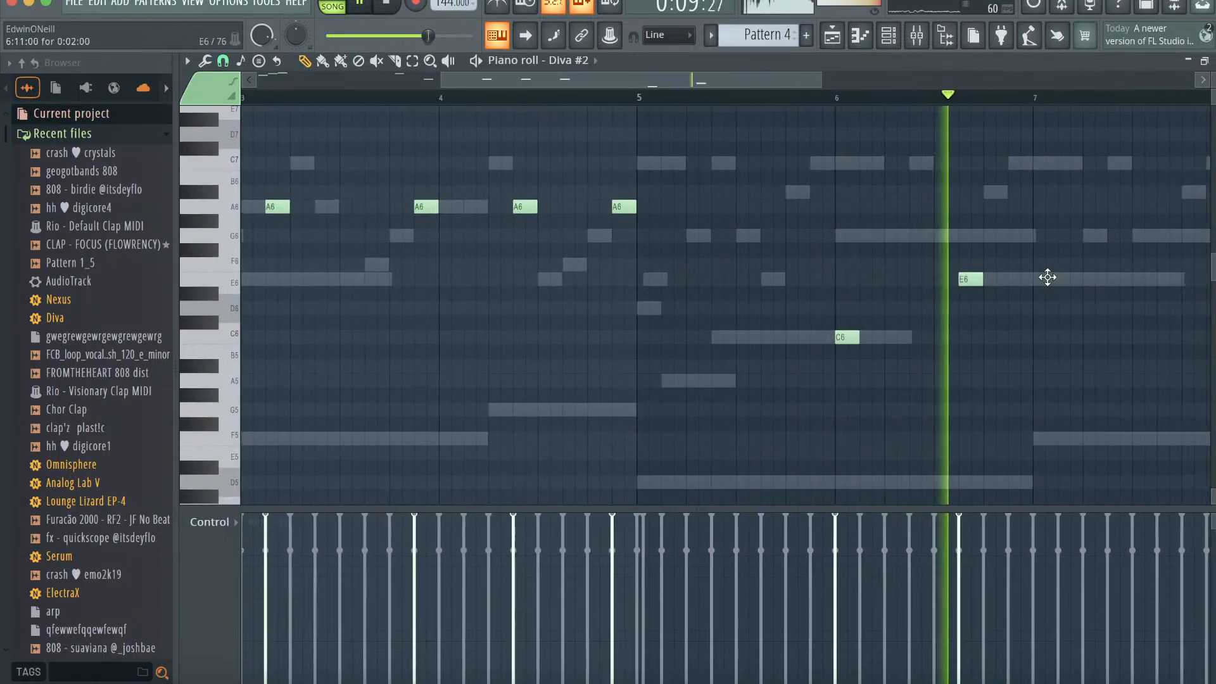
pyautogui.click(1034, 234)
pyautogui.click(1010, 189)
pyautogui.hscroll(5, 1111, 203)
pyautogui.scroll(1, 1111, 203)
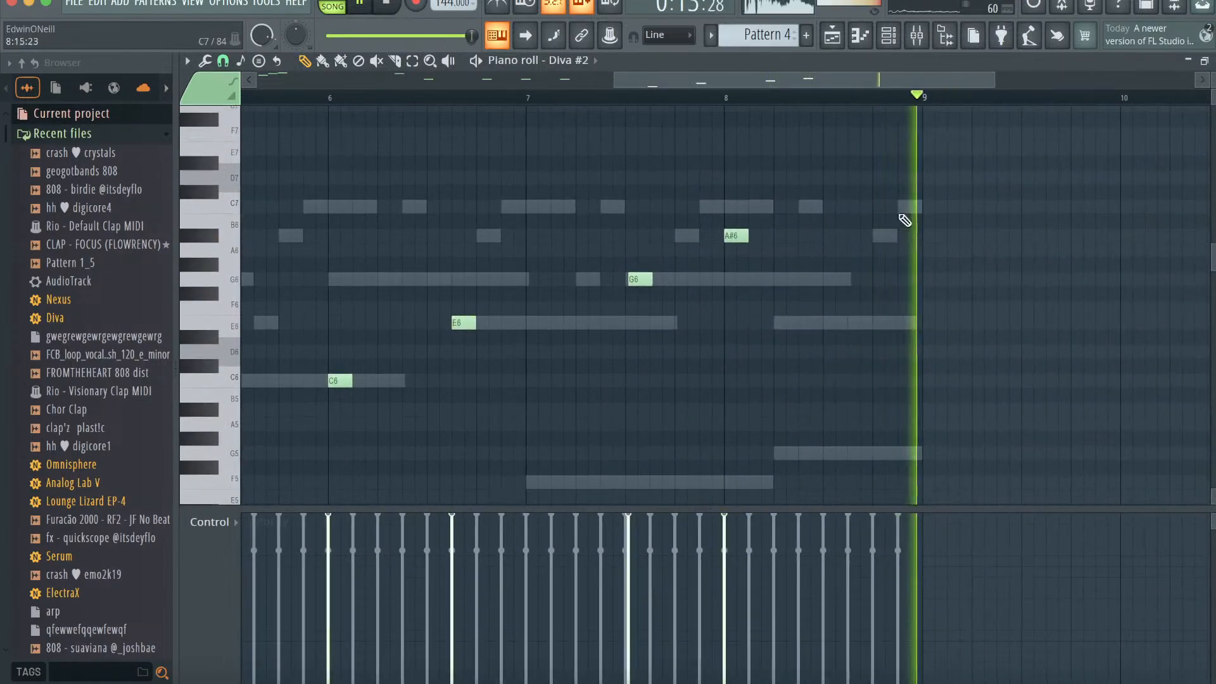
# - Switch to Google Chrome and open the cobalt site in a new tab
pyautogui.click(103, 679)
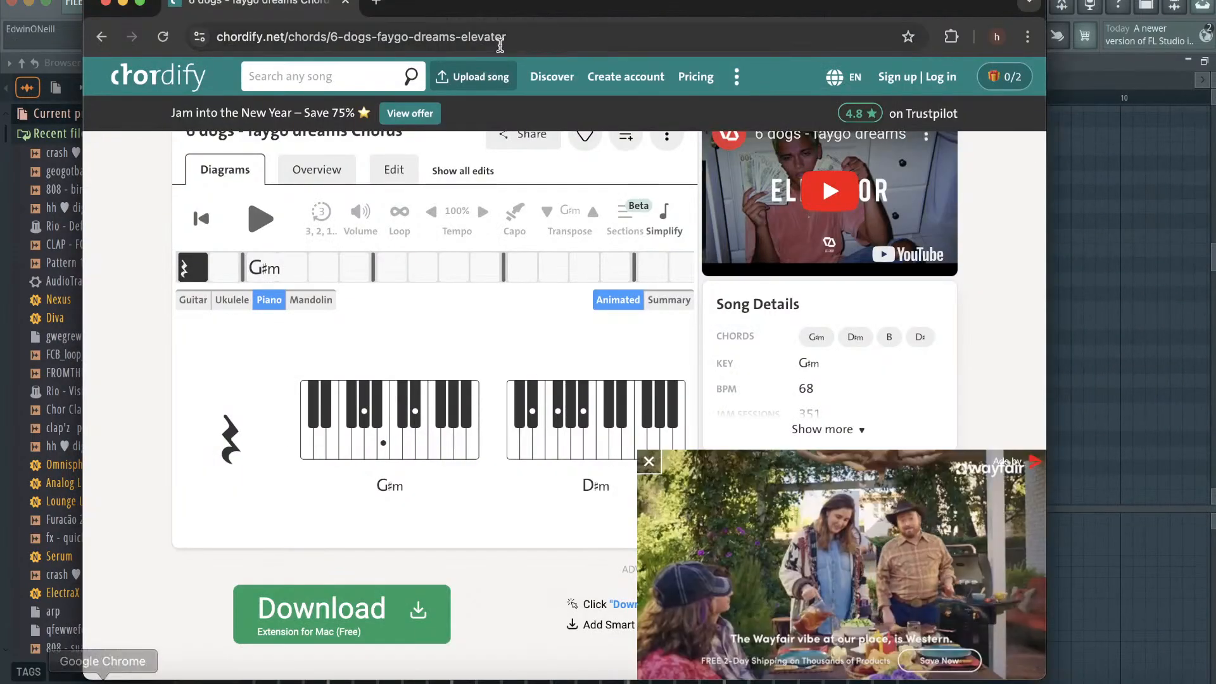
pyautogui.press('super+t')
pyautogui.write('cob')
pyautogui.press('Return')
# - Open YouTube in the chord page's tab and search for "kiss me thru the phone"
pyautogui.click(304, 4)
pyautogui.click(332, 36)
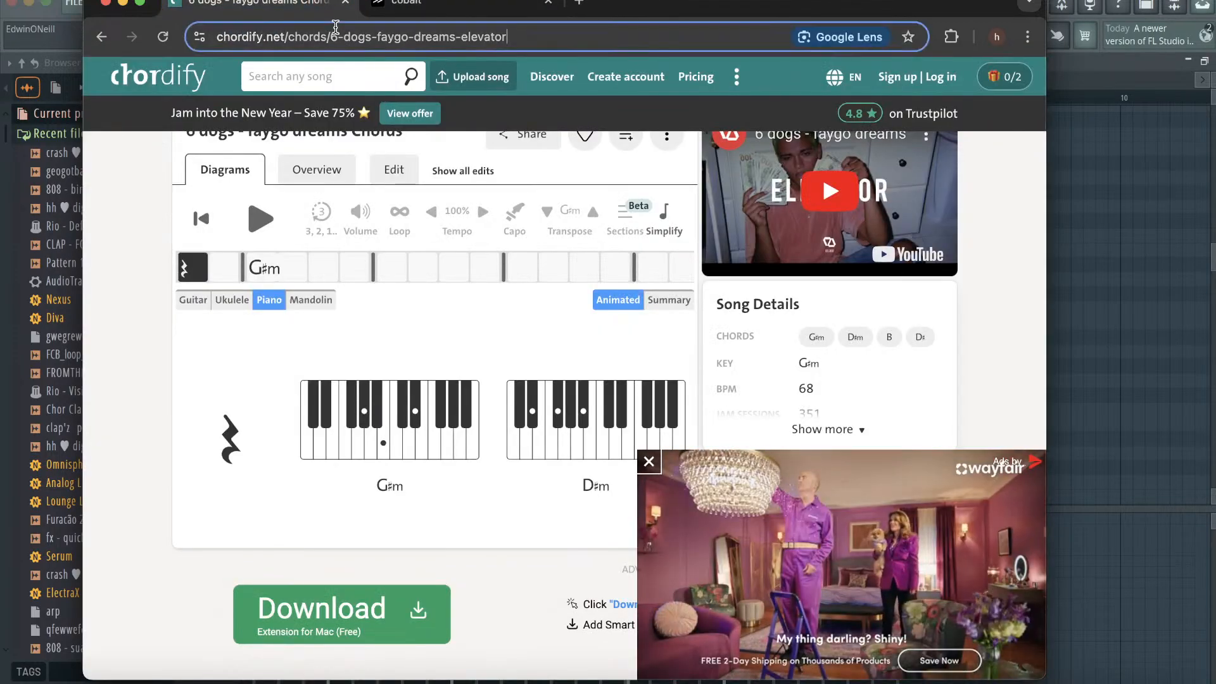
pyautogui.write('y')
pyautogui.press('Return')
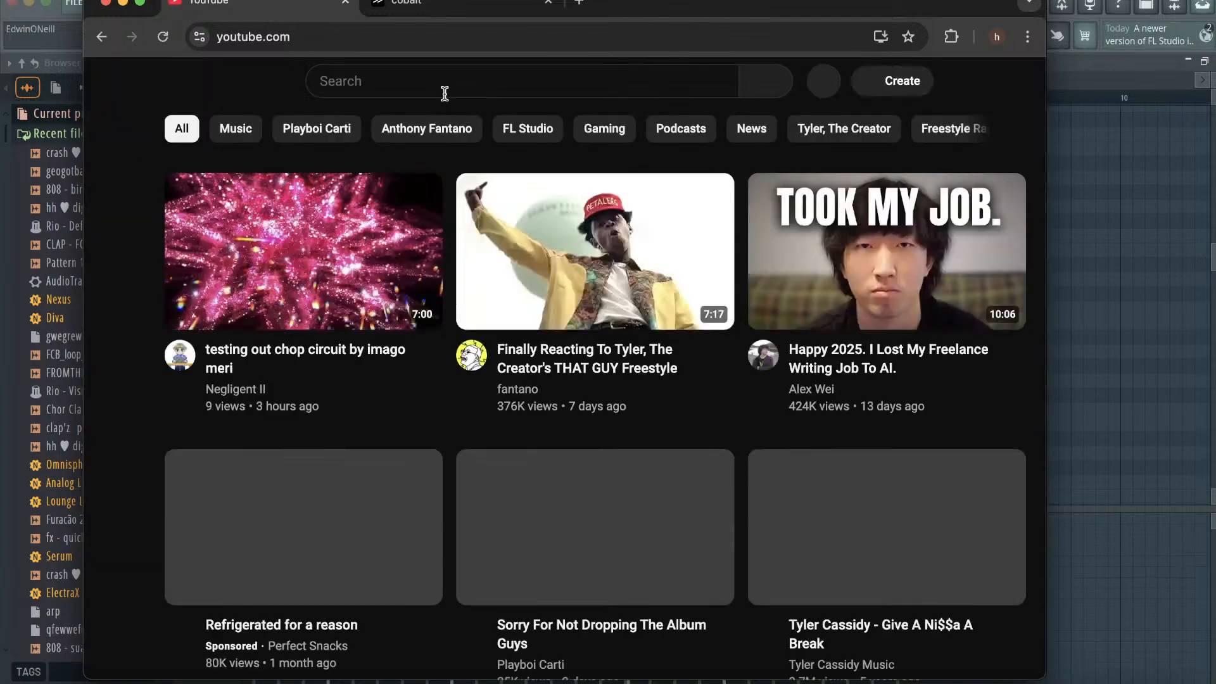
pyautogui.click(445, 94)
pyautogui.write('kiss me thru the')
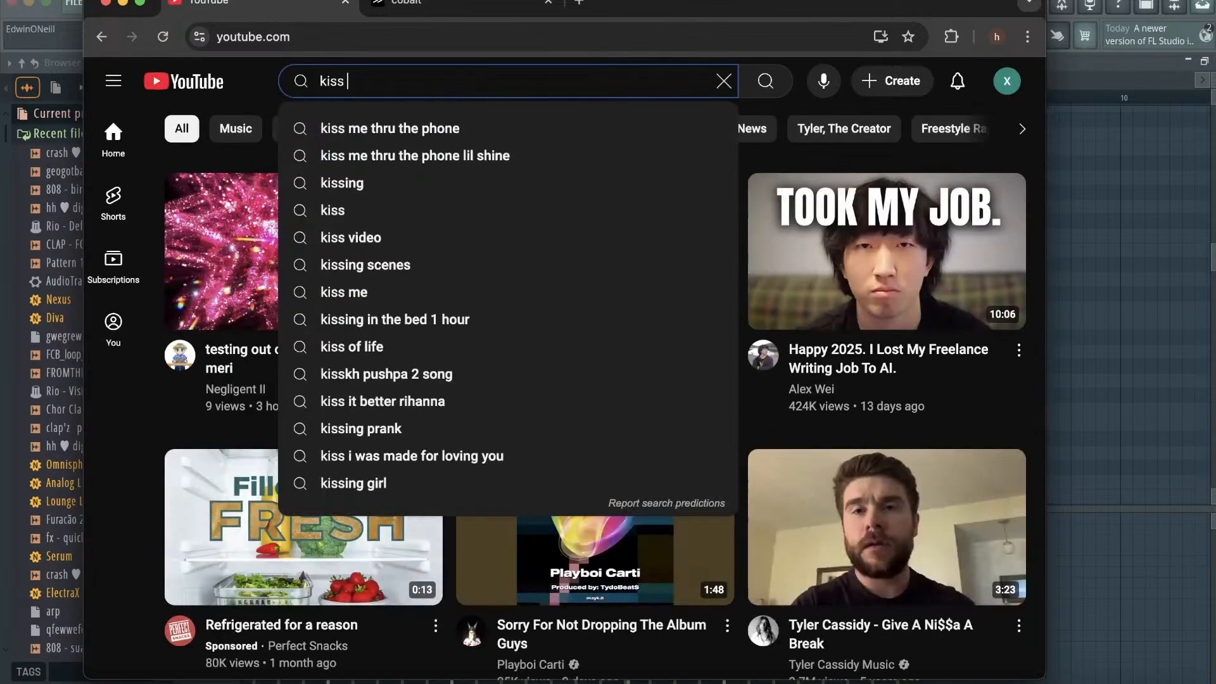
pyautogui.press('Return')
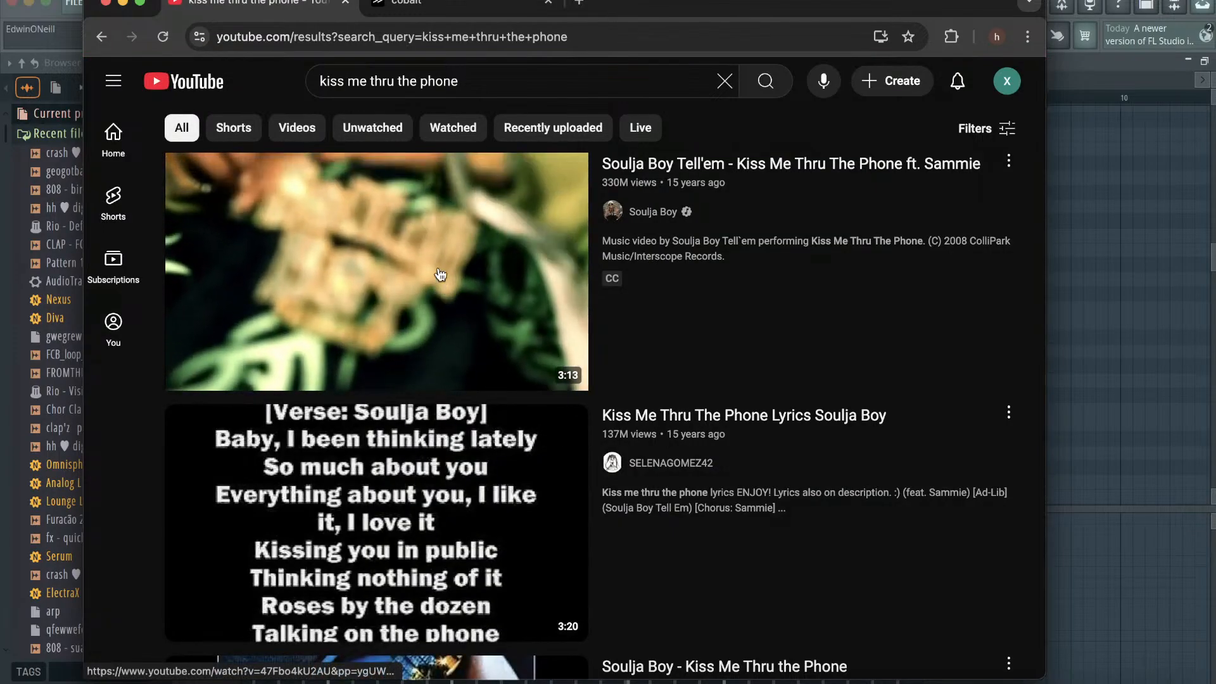
# - Copy the first video result's link, submit it to cobalt as an audio download and move the browser window lower
pyautogui.rightClick(441, 271)
pyautogui.click(477, 356)
pyautogui.click(429, 4)
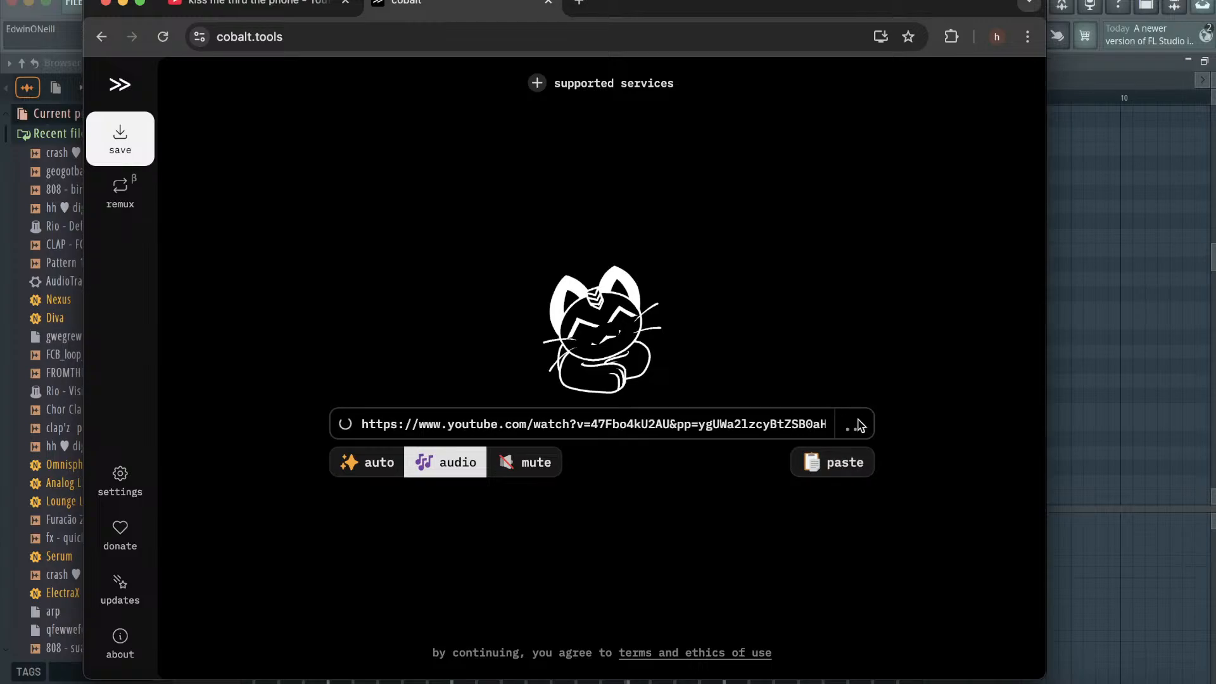
pyautogui.moveTo(766, 5); pyautogui.dragTo(747, 156)
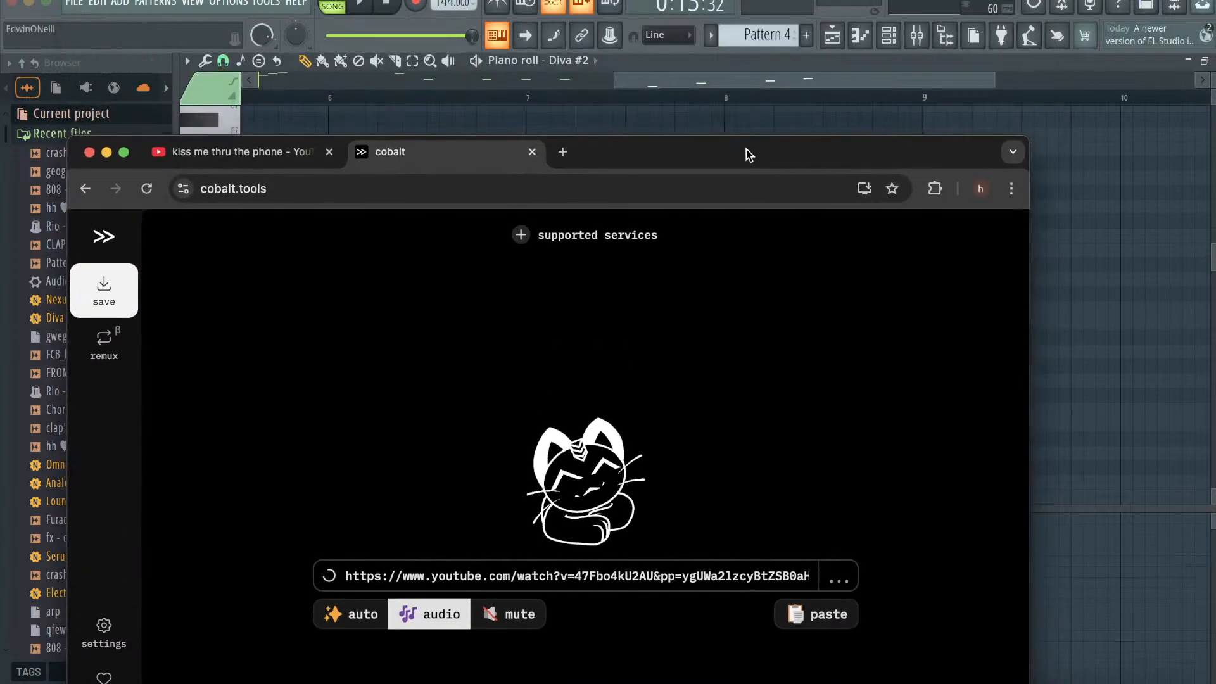
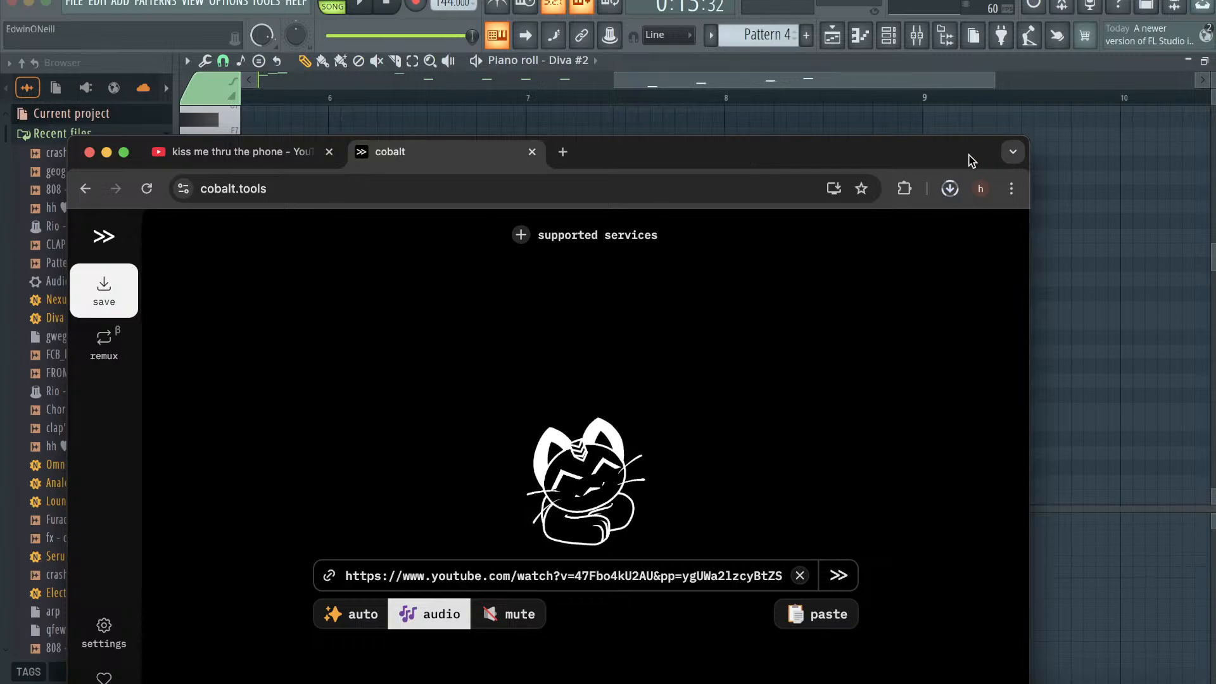
# - Return to FL Studio and add the AU version of the Serato Sample generator to the channel rack
pyautogui.click(950, 188)
pyautogui.click(901, 37)
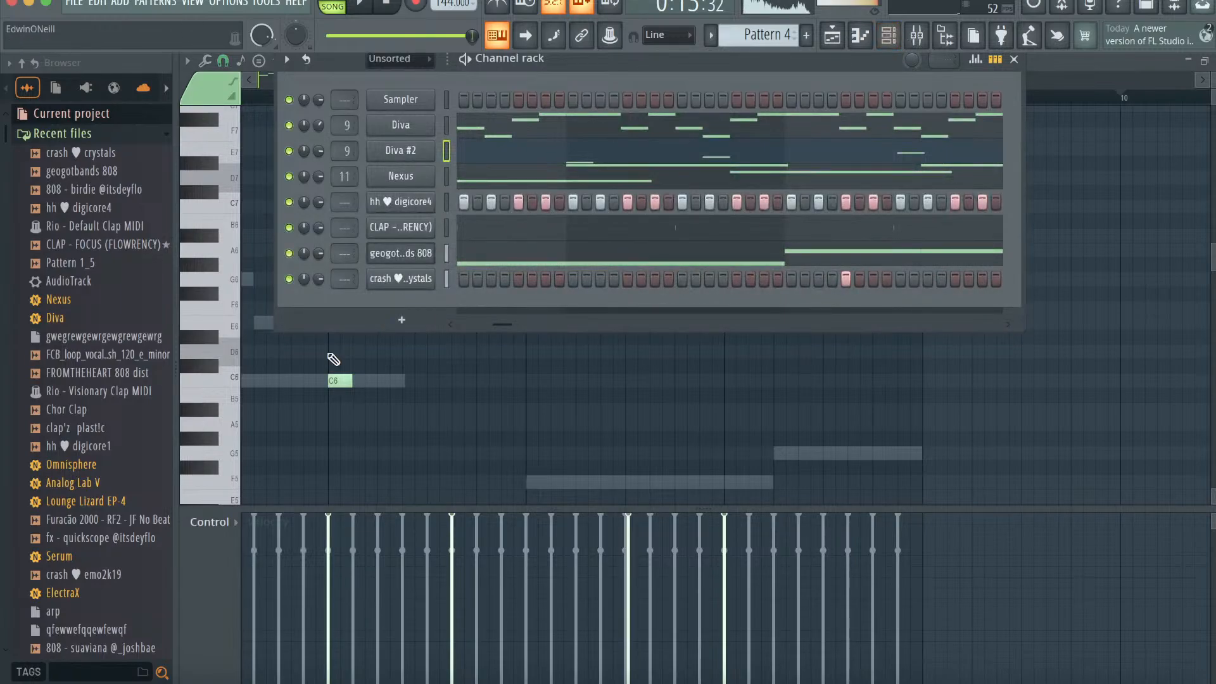
pyautogui.click(402, 320)
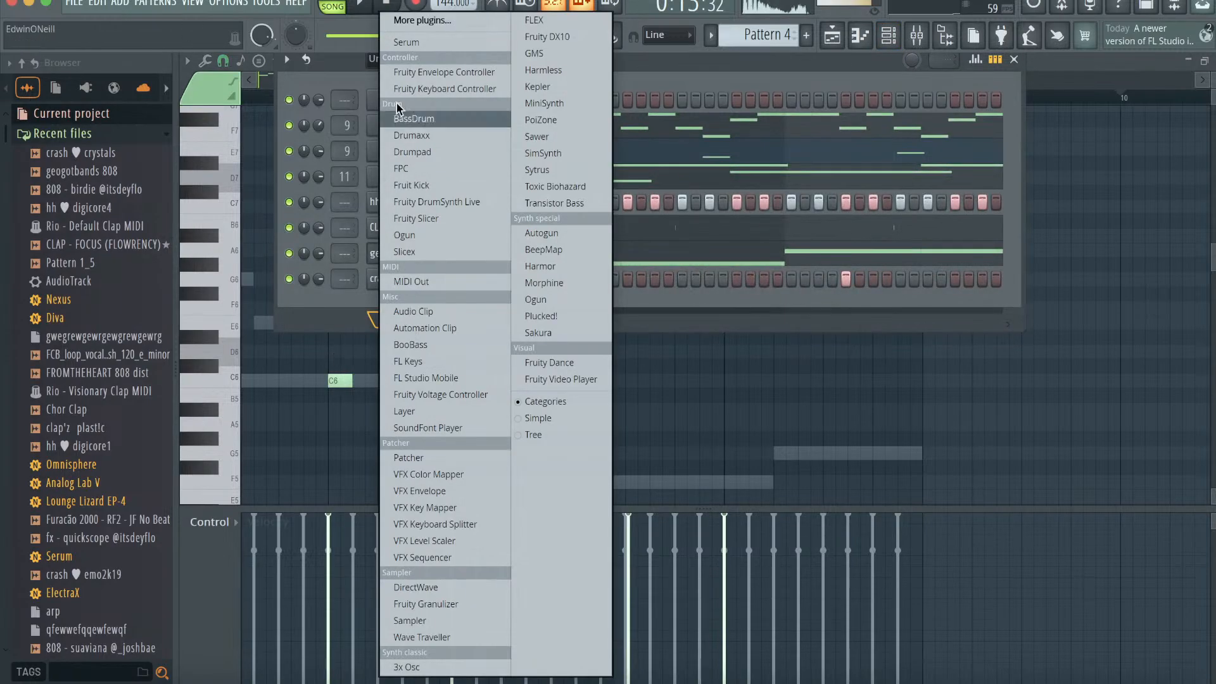
pyautogui.click(423, 17)
pyautogui.write('sera')
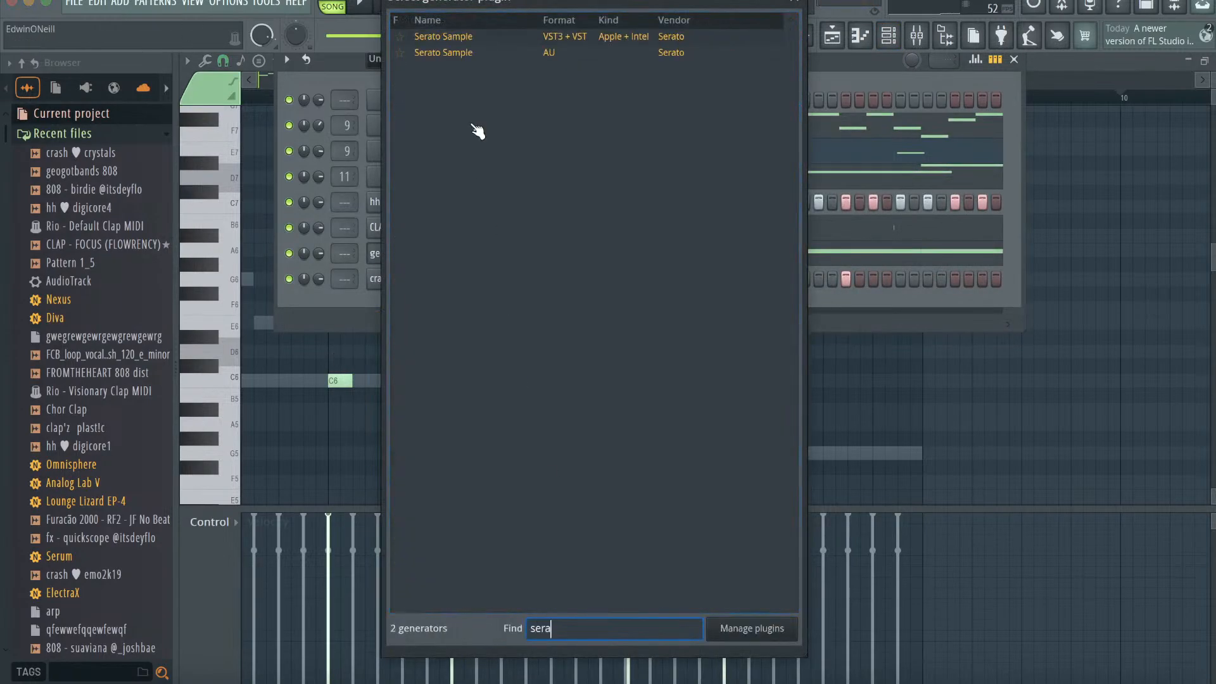
pyautogui.doubleClick(451, 54)
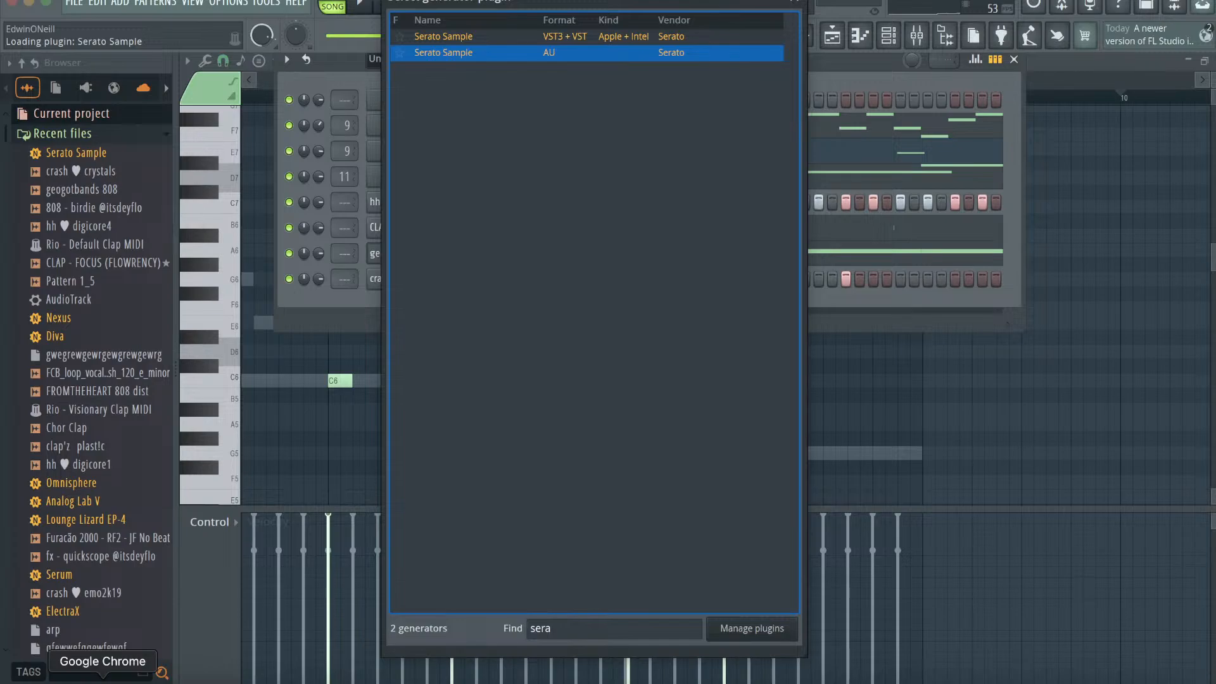
# - Load the downloaded youtube_47Fbo4kU2AU_audio.mp3 from Google Chrome's download list into Serato Sample
pyautogui.click(113, 675)
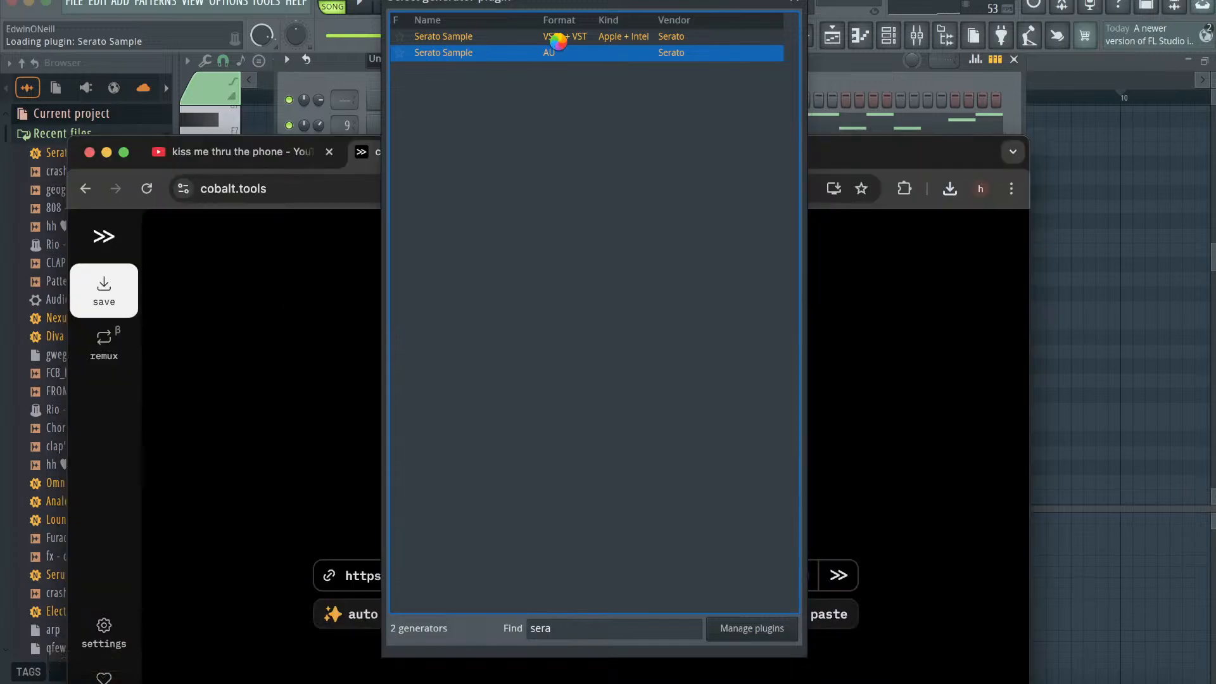
pyautogui.click(946, 193)
pyautogui.click(878, 101)
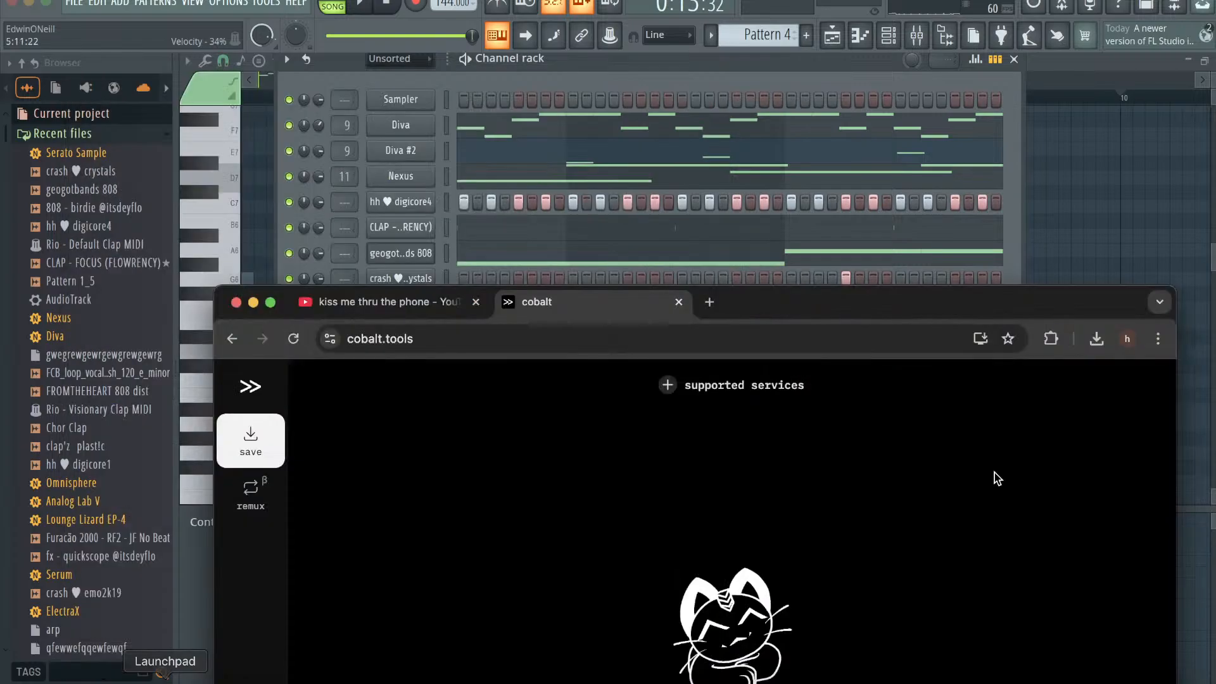
pyautogui.click(588, 118)
pyautogui.click(422, 299)
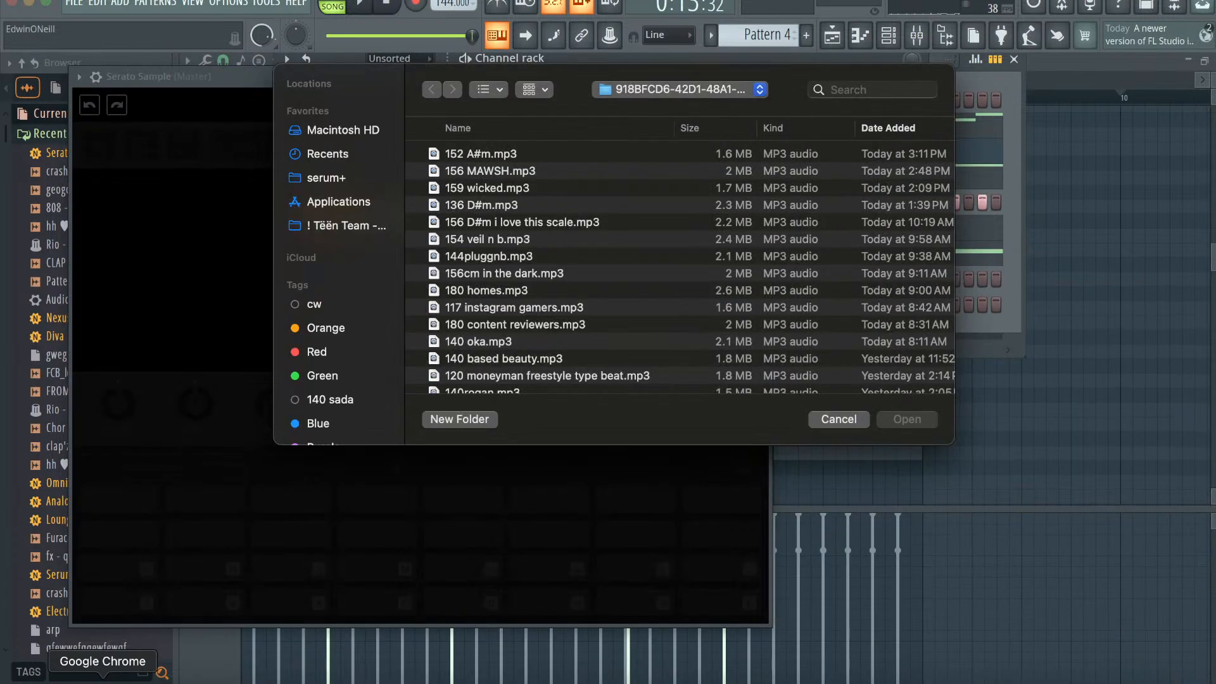
pyautogui.click(116, 683)
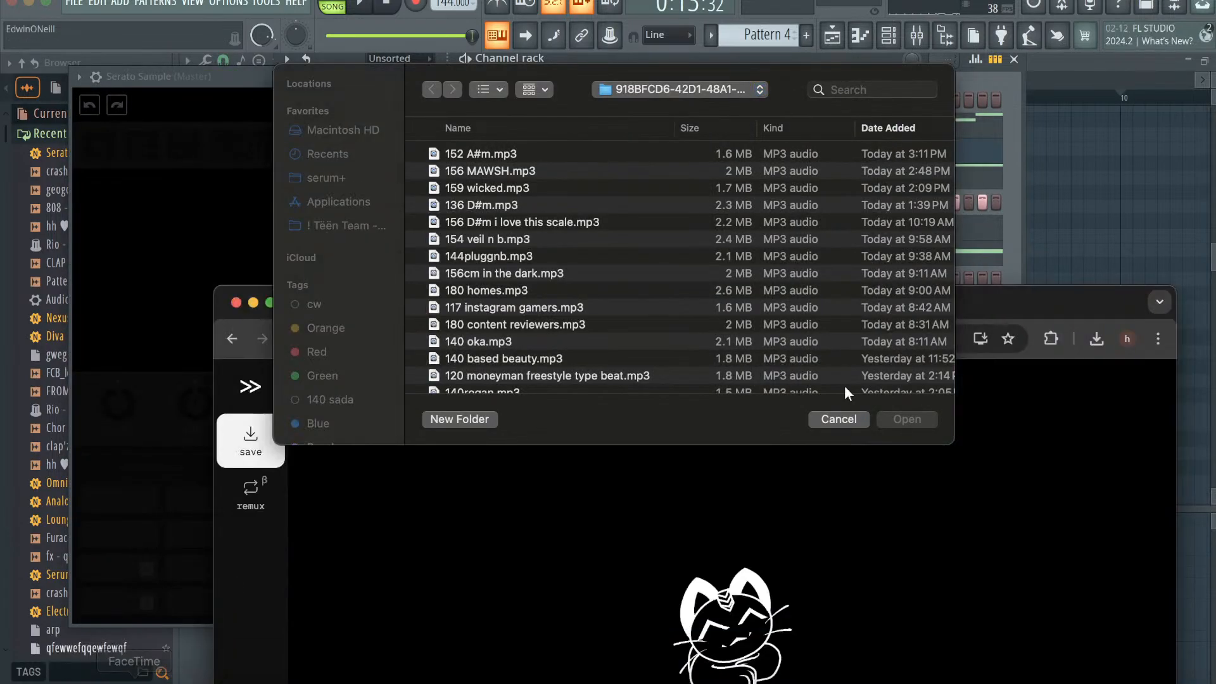
pyautogui.click(1095, 340)
pyautogui.moveTo(754, 187); pyautogui.dragTo(754, 187)
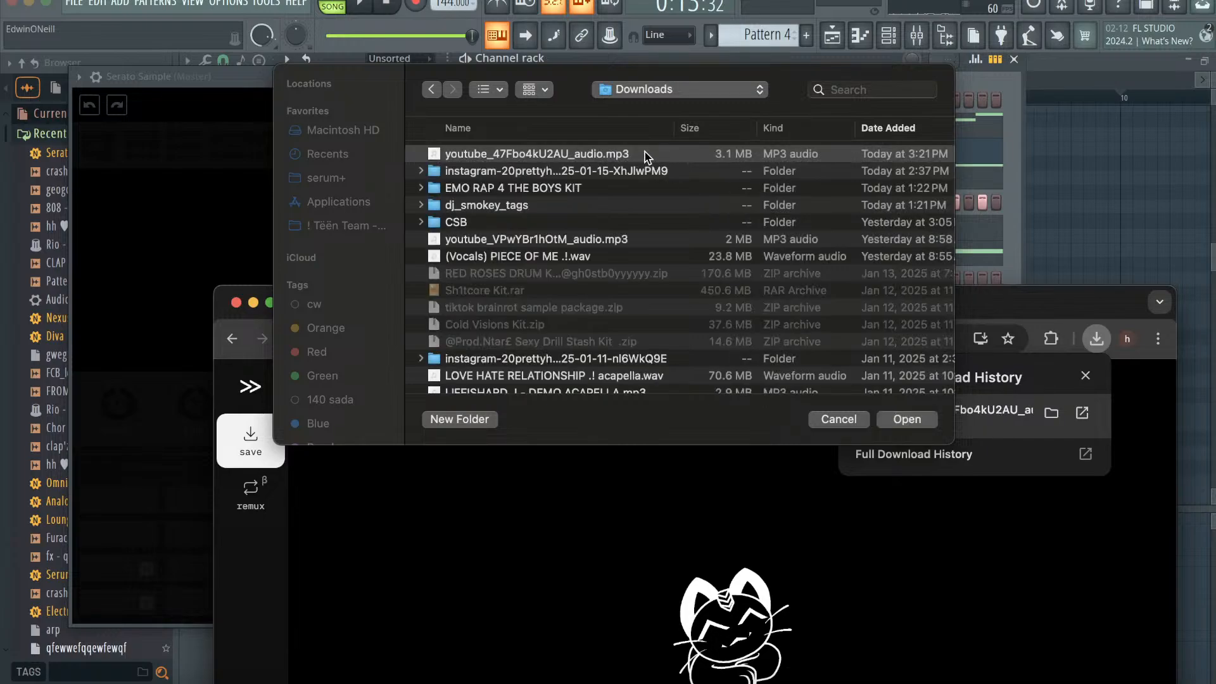
pyautogui.click(914, 421)
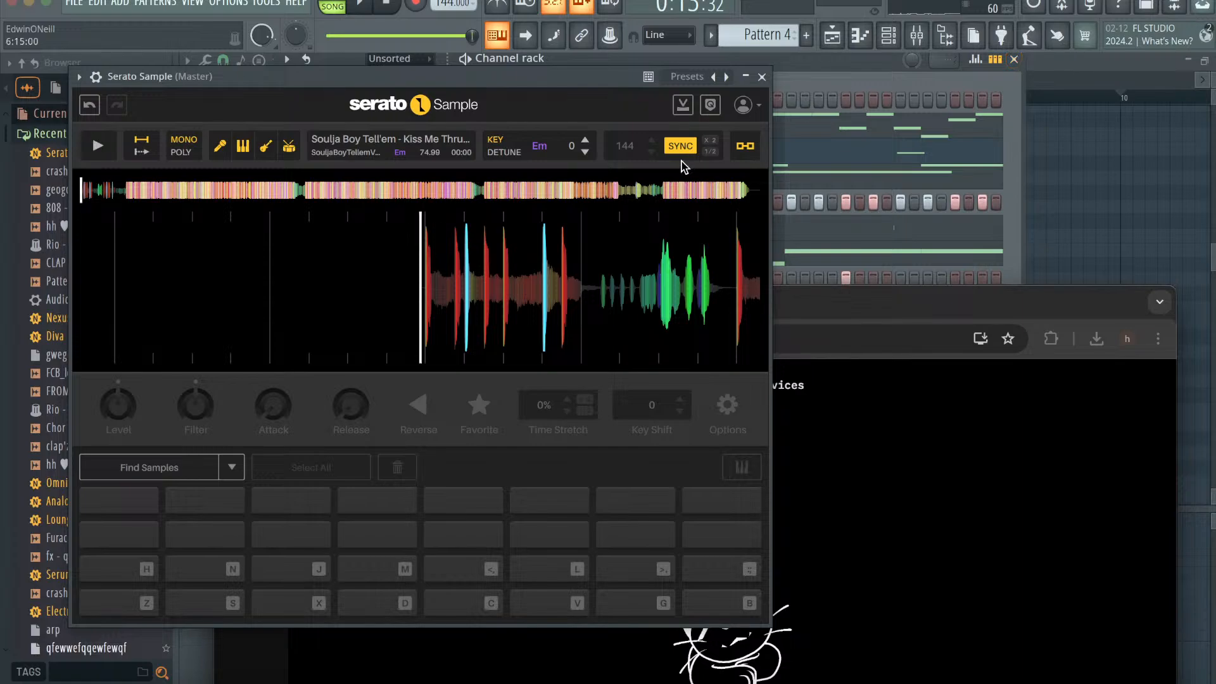
# - Find samples in the loaded song, shift its key by -2 to Dm and turn off the drums stem
pyautogui.click(883, 36)
pyautogui.click(762, 75)
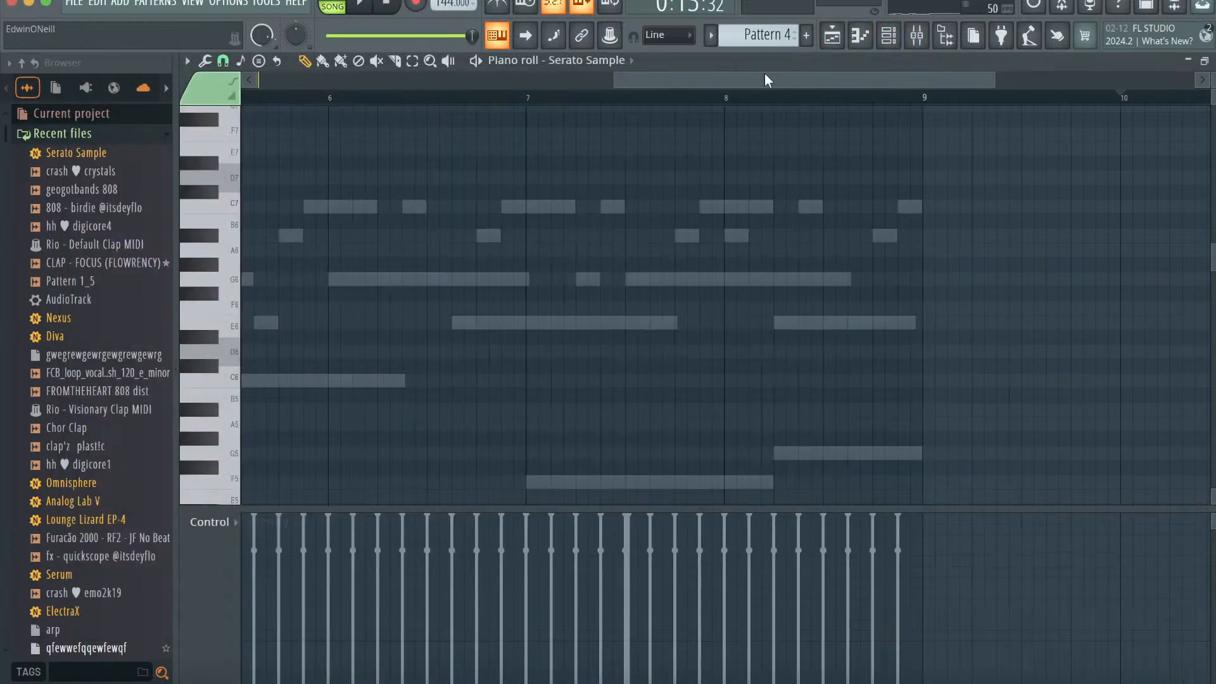
pyautogui.click(890, 37)
pyautogui.click(401, 305)
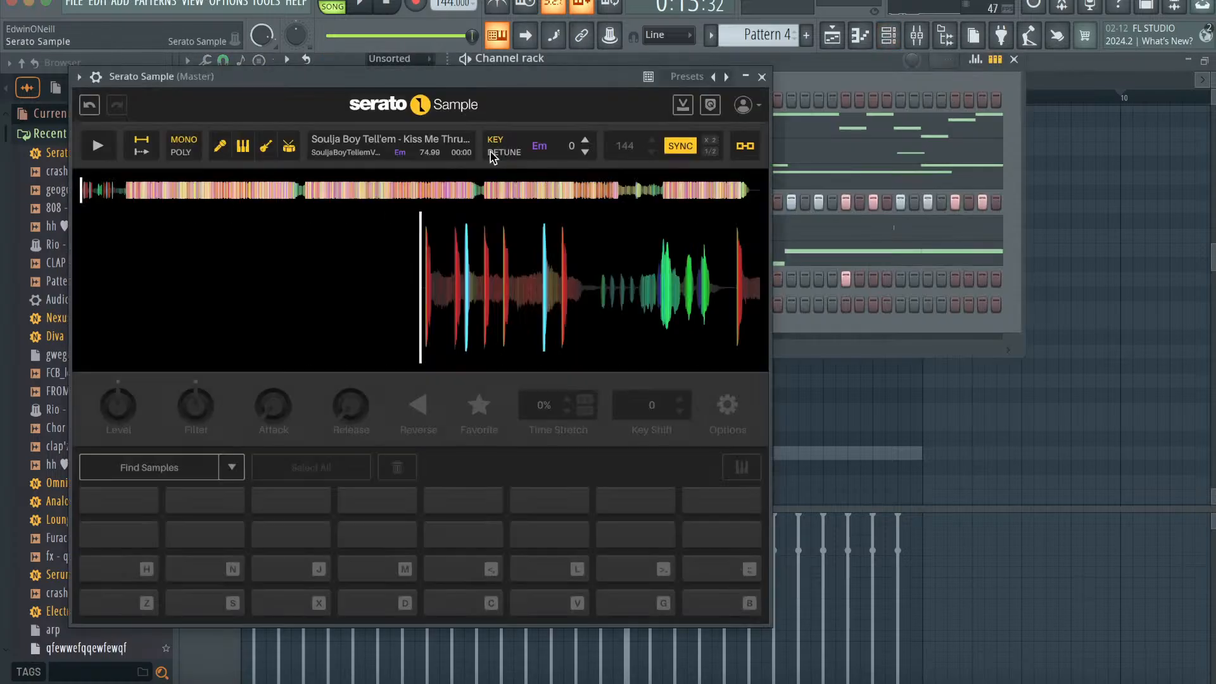
pyautogui.click(190, 469)
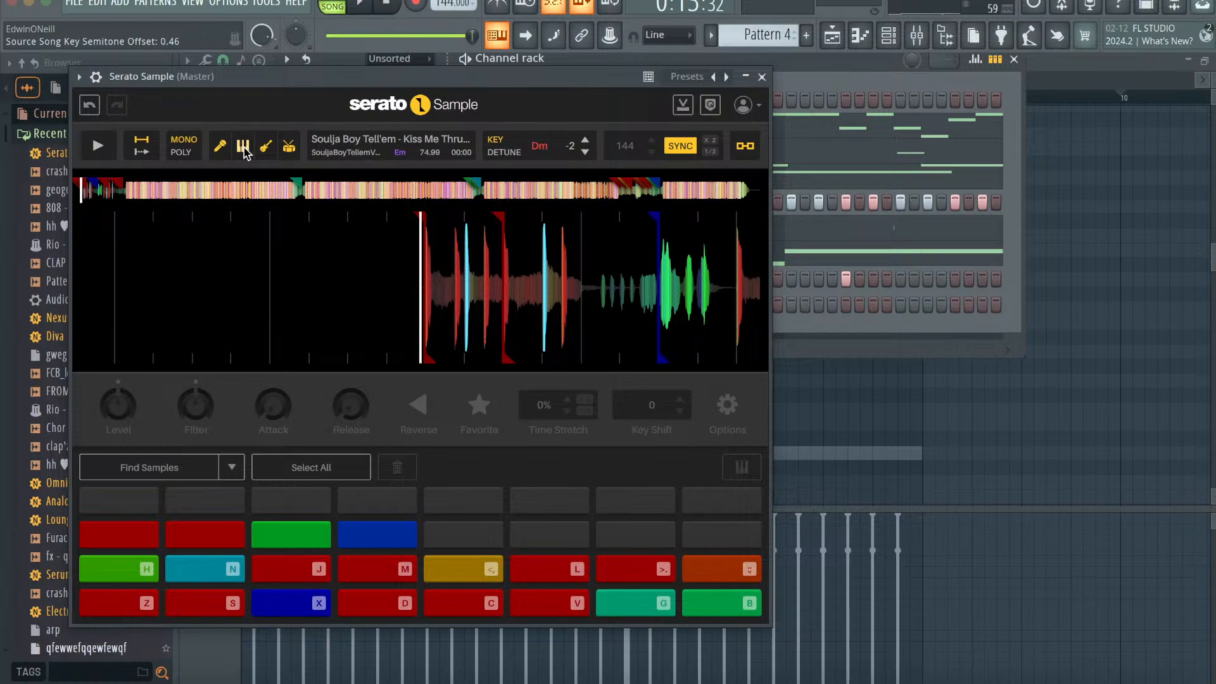
pyautogui.click(287, 152)
# - Audition a pad, then switch the sample finder to Set Random and fill the pads with random slices
pyautogui.press('z')
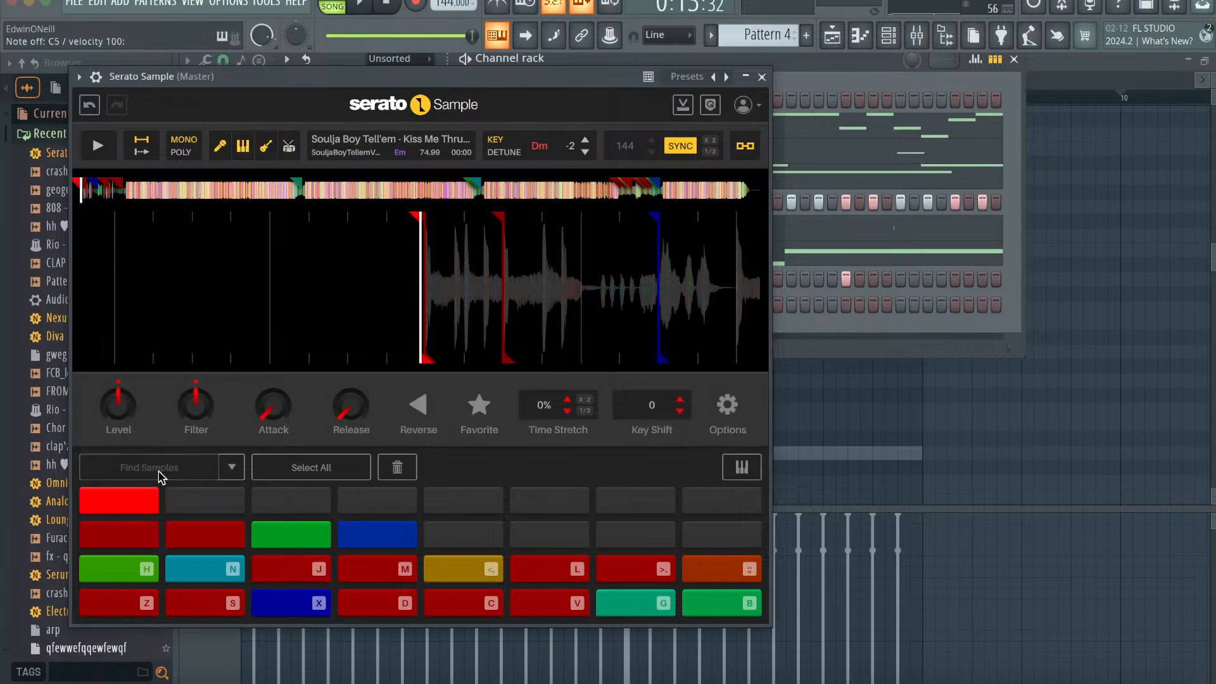
pyautogui.click(158, 471)
pyautogui.click(232, 467)
pyautogui.click(177, 523)
pyautogui.click(180, 475)
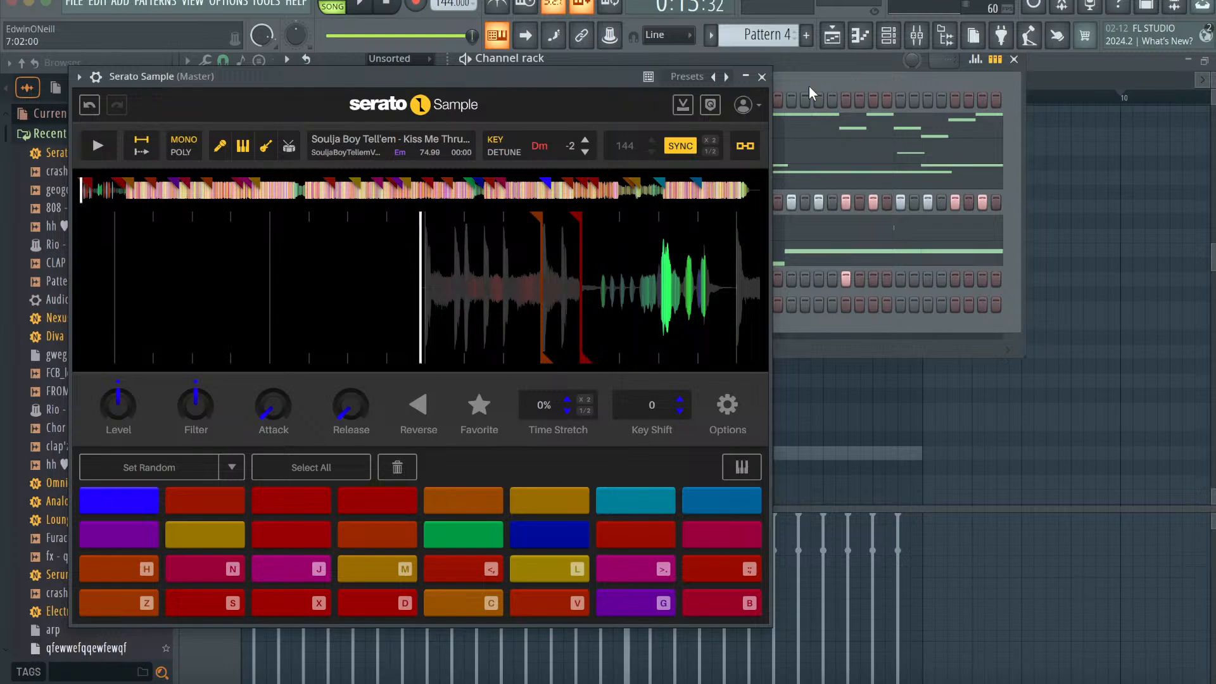
# - Isolate the vocal stem in Serato Sample and draw a one-bar C5 note at bar 1 of its piano roll
pyautogui.click(763, 78)
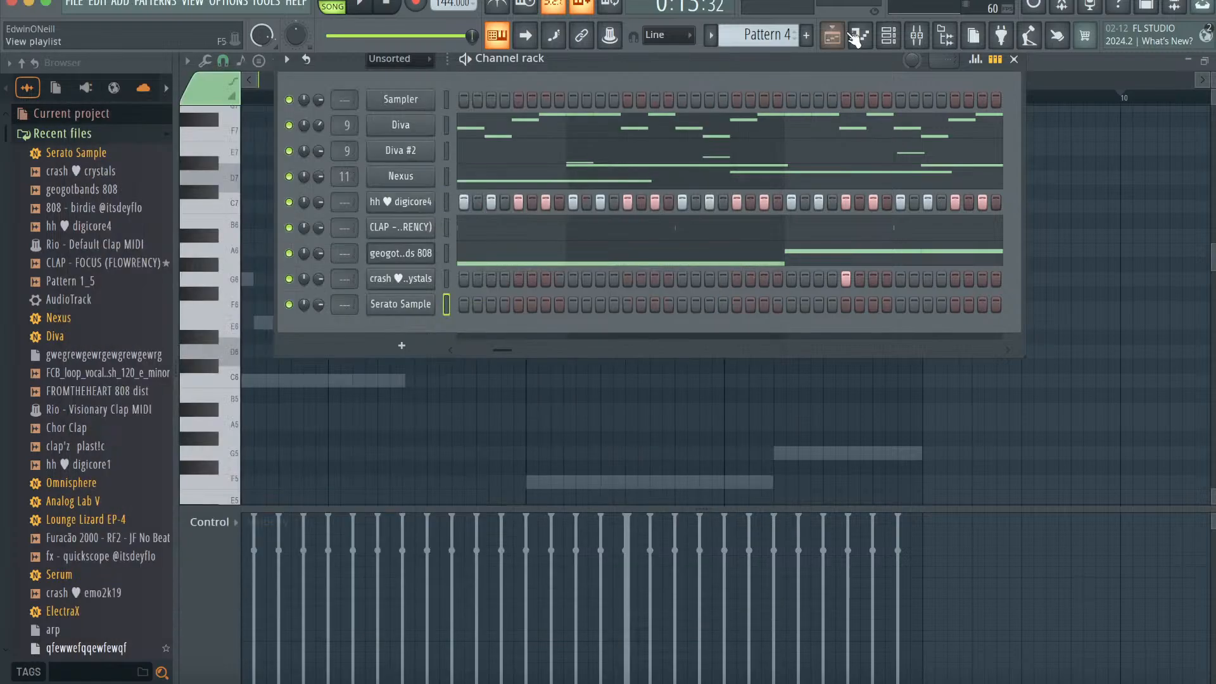
pyautogui.click(380, 306)
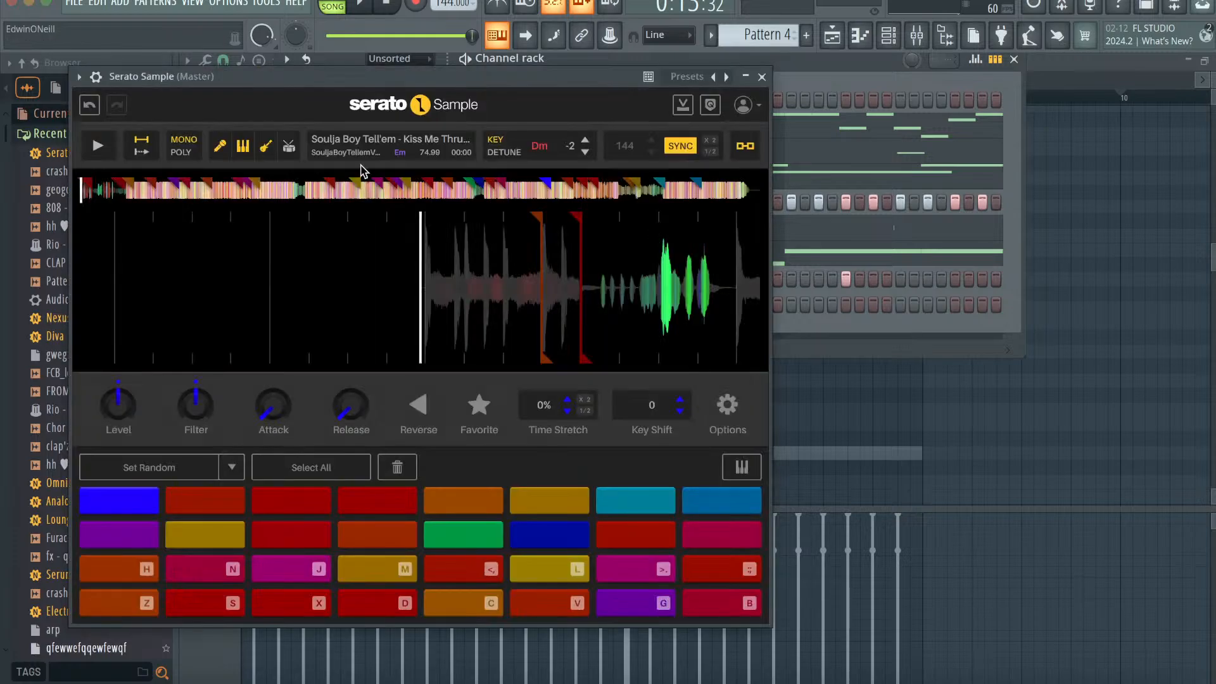
pyautogui.click(761, 77)
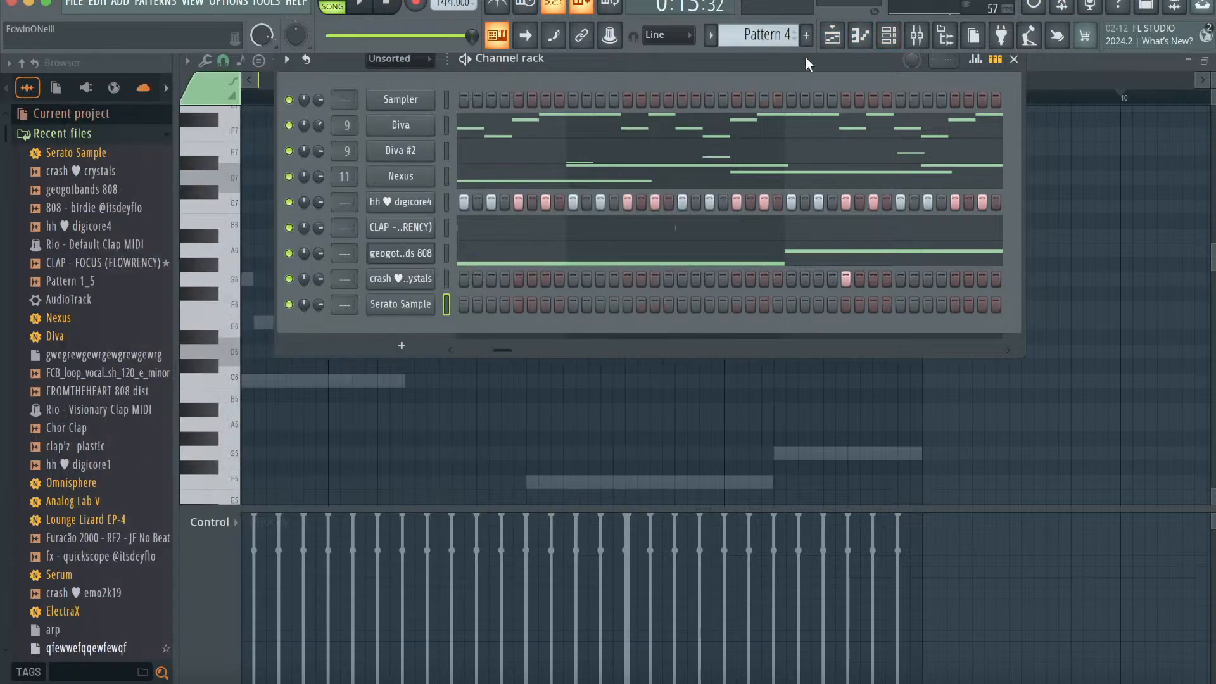
pyautogui.click(860, 35)
pyautogui.moveTo(299, 334)
pyautogui.mouseDown()
pyautogui.moveTo(81, 302)
pyautogui.moveTo(51, 314)
pyautogui.mouseUp()
pyautogui.moveTo(316, 306); pyautogui.dragTo(262, 399)
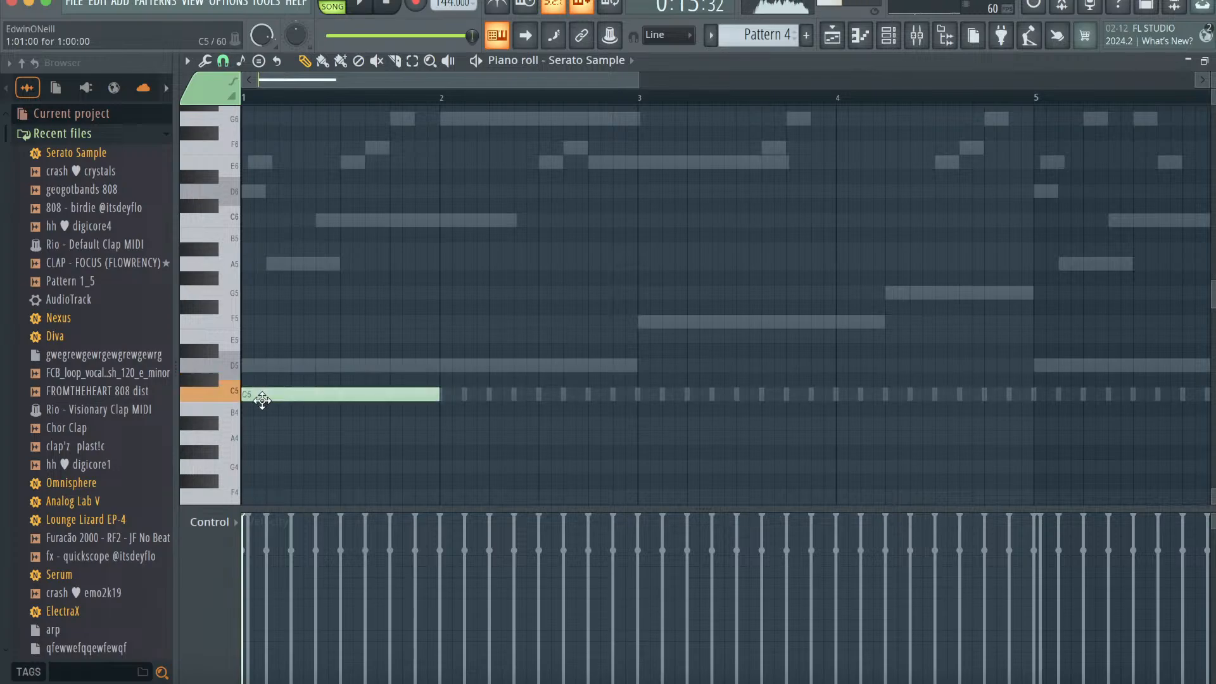
# - Start song playback and add a one-bar C5 note at bar 3 of Serato Sample's piano roll
pyautogui.click(898, 35)
pyautogui.click(405, 311)
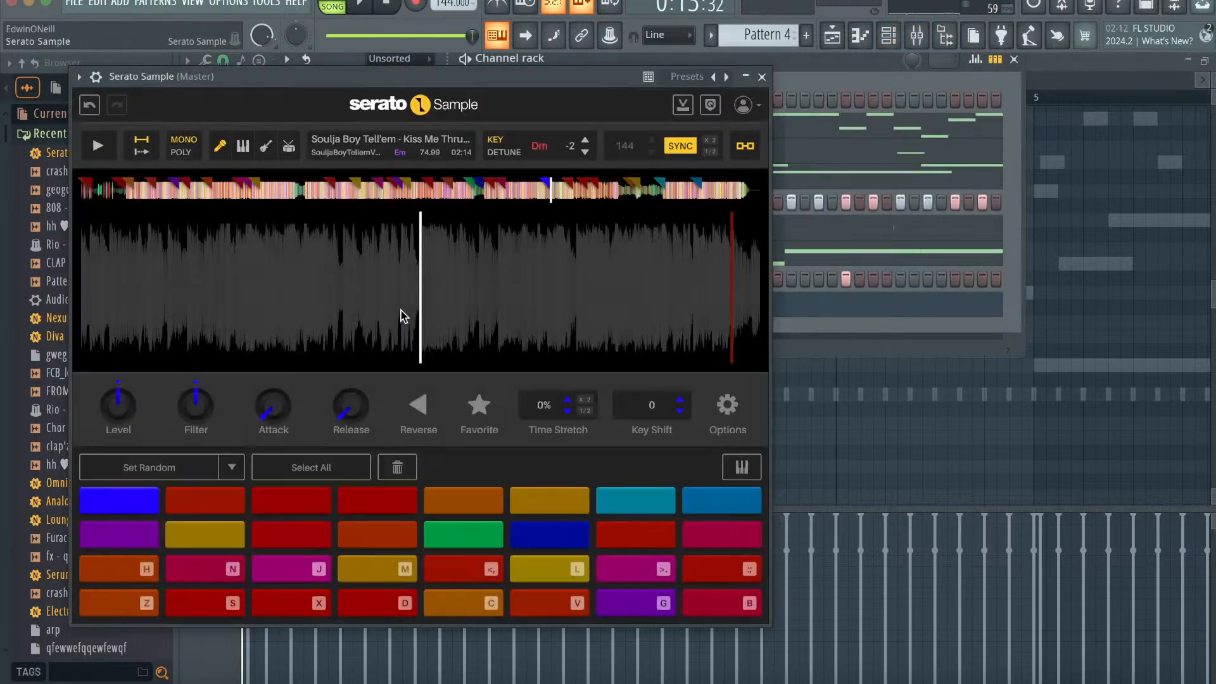
pyautogui.click(762, 76)
pyautogui.press('space')
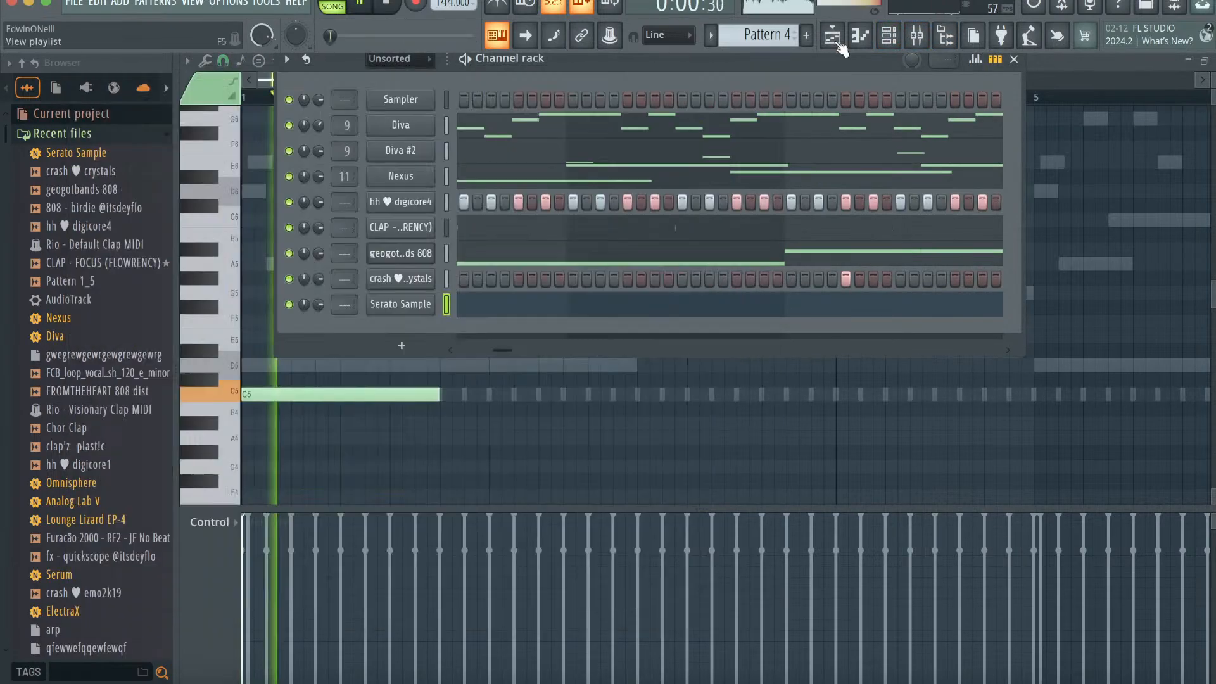
pyautogui.press('F6')
pyautogui.click(639, 397)
pyautogui.scroll(2, 697, 411)
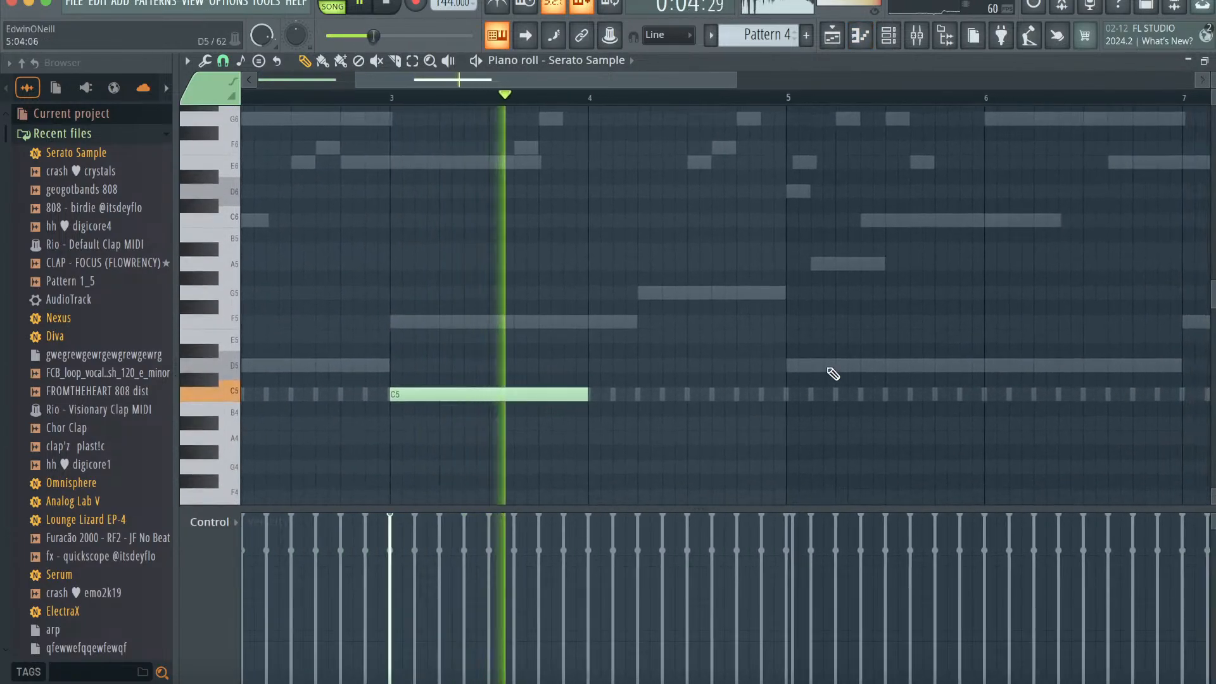
# - Try one-bar Serato Sample notes C#5, D5, A4 and A#4 at bars 5, 6, 7 and 8
pyautogui.click(786, 380)
pyautogui.hscroll(4, 786, 380)
pyautogui.scroll(-2, 786, 380)
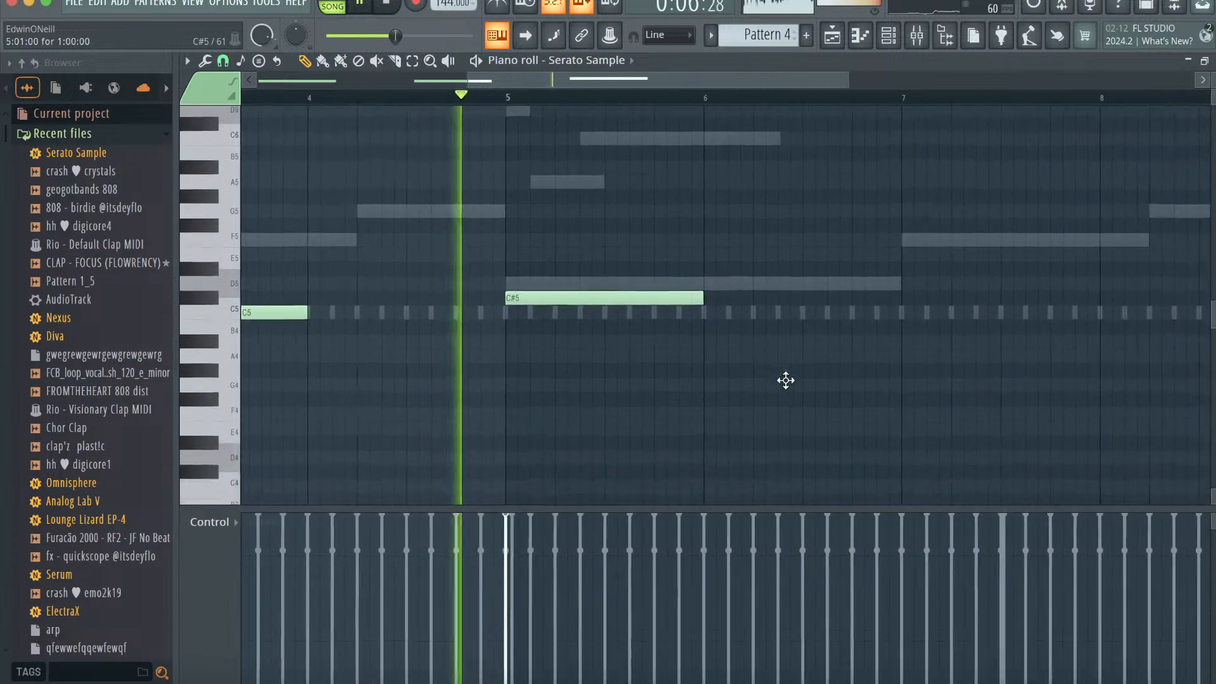
pyautogui.click(704, 280)
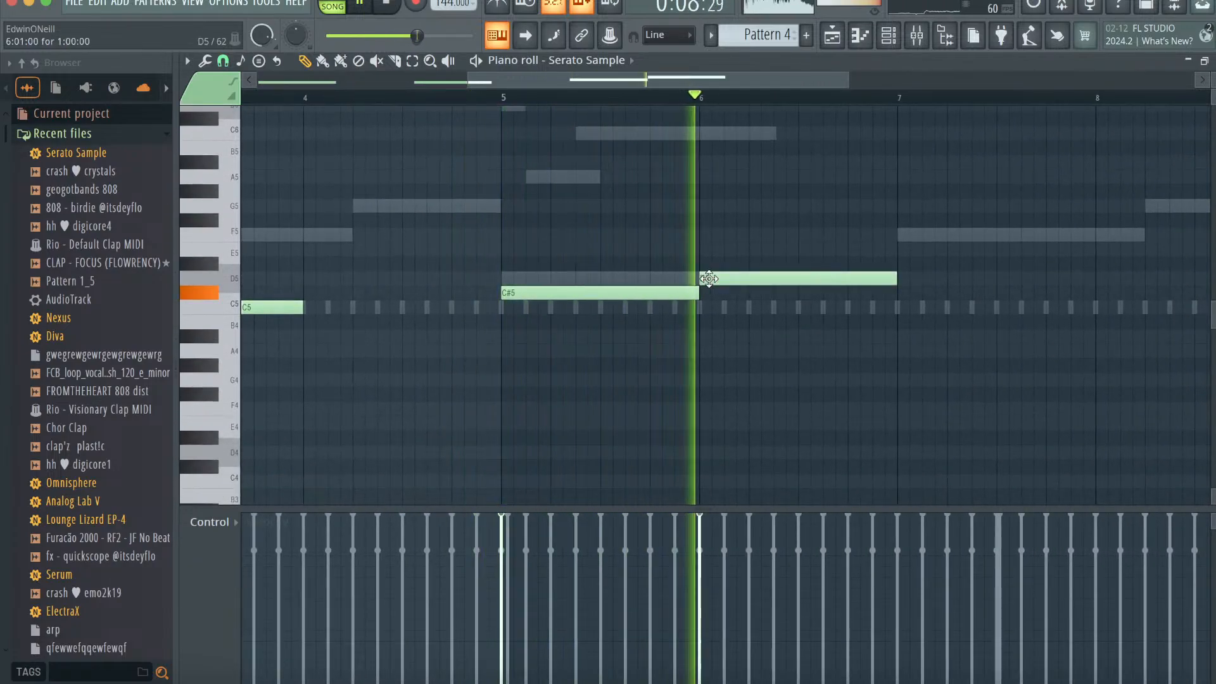
pyautogui.hscroll(2, 836, 282)
pyautogui.click(784, 351)
pyautogui.hscroll(2, 933, 363)
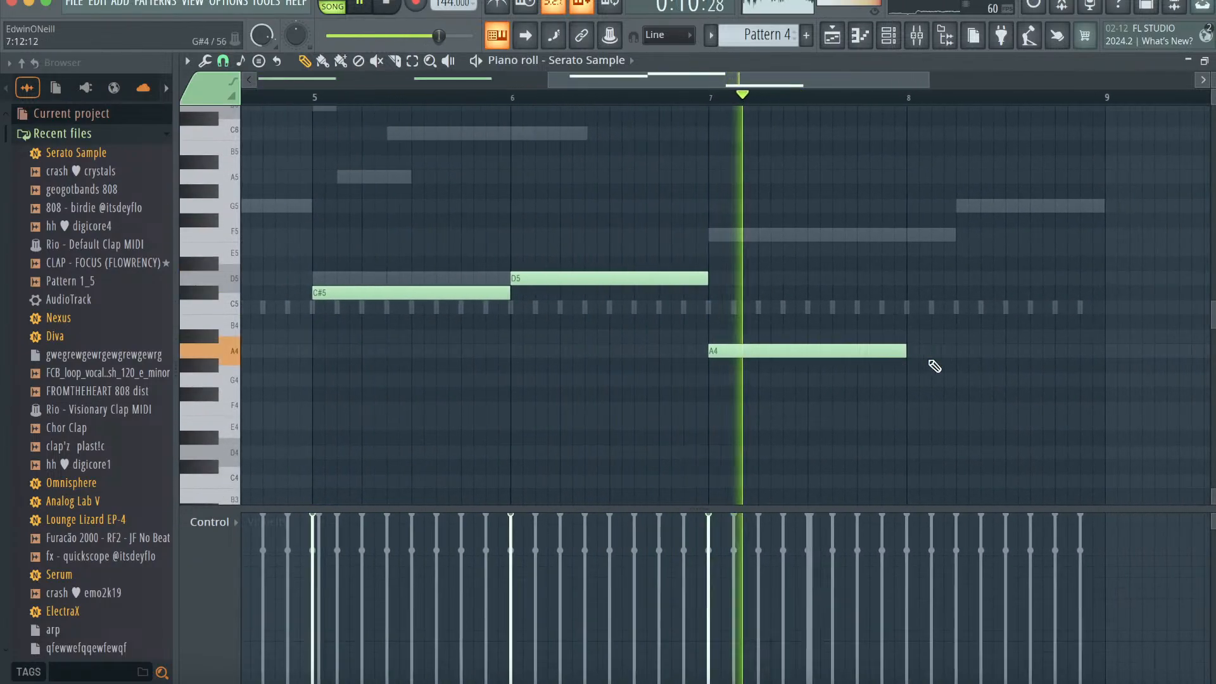
pyautogui.click(894, 337)
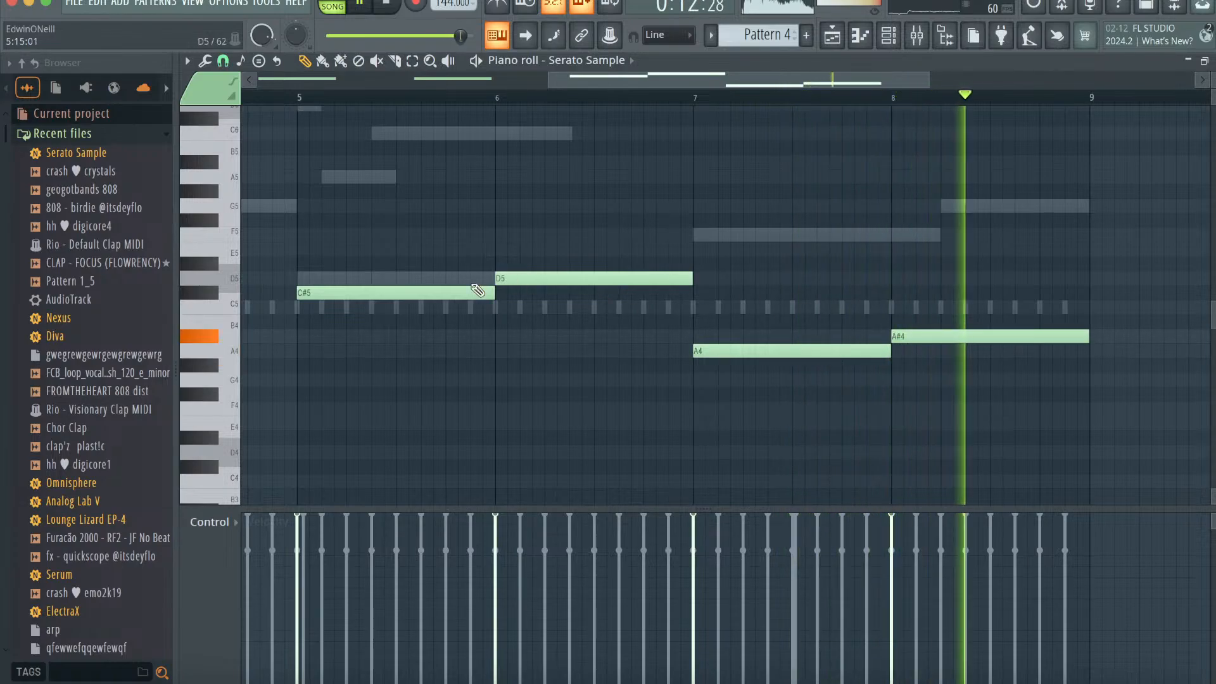
pyautogui.hscroll(-2, 894, 341)
pyautogui.scroll(-2, 895, 341)
pyautogui.scroll(2, 894, 341)
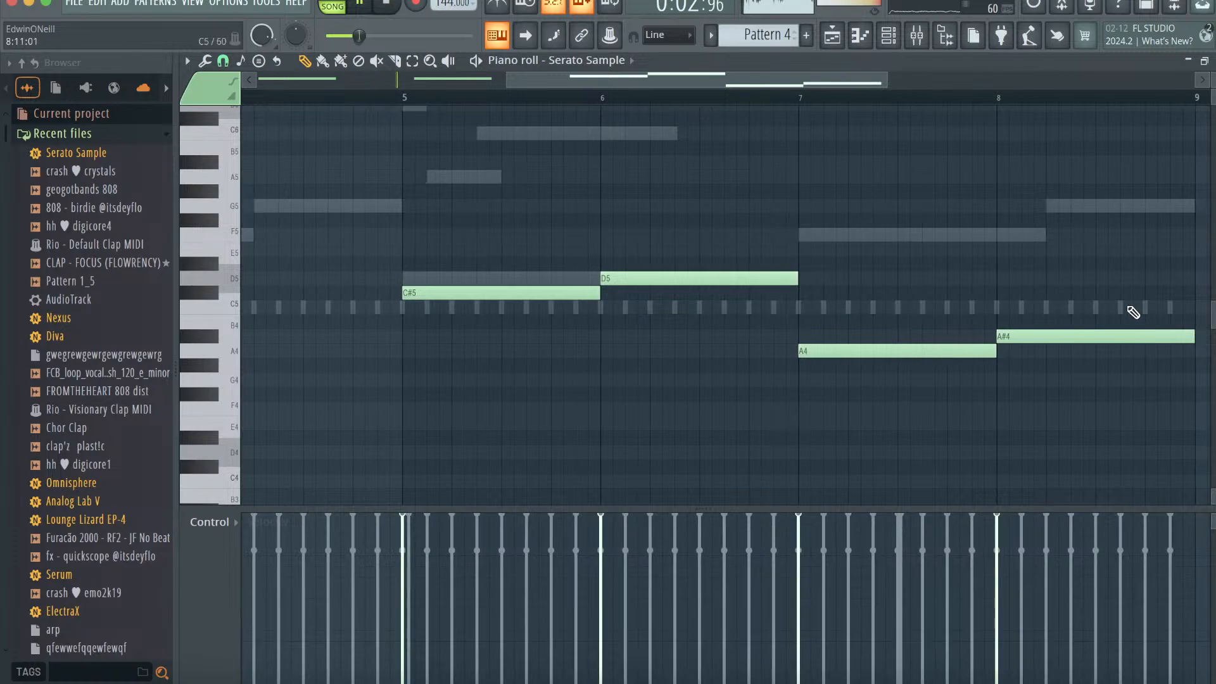
# - Delete the A#4, A4, D5 and C#5 notes from bars 5 to 8 of Serato Sample's piano roll
pyautogui.rightClick(1042, 336)
pyautogui.rightClick(969, 351)
pyautogui.hscroll(-3, 855, 373)
pyautogui.scroll(2, 855, 374)
pyautogui.hscroll(-1, 855, 374)
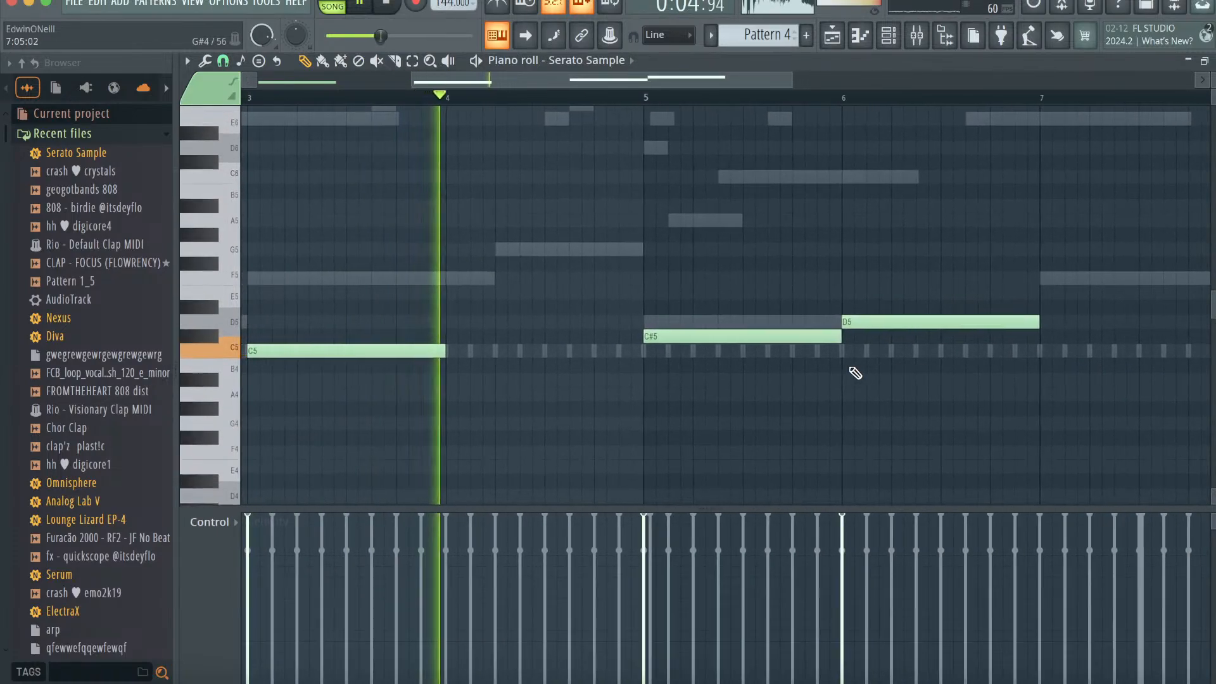
pyautogui.rightClick(852, 322)
pyautogui.rightClick(681, 335)
# - Add a one-bar C5 note at bar 5 and a one-bar G#4 note at about the start of bar 7
pyautogui.click(644, 351)
pyautogui.scroll(-4, 732, 347)
pyautogui.hscroll(3, 732, 348)
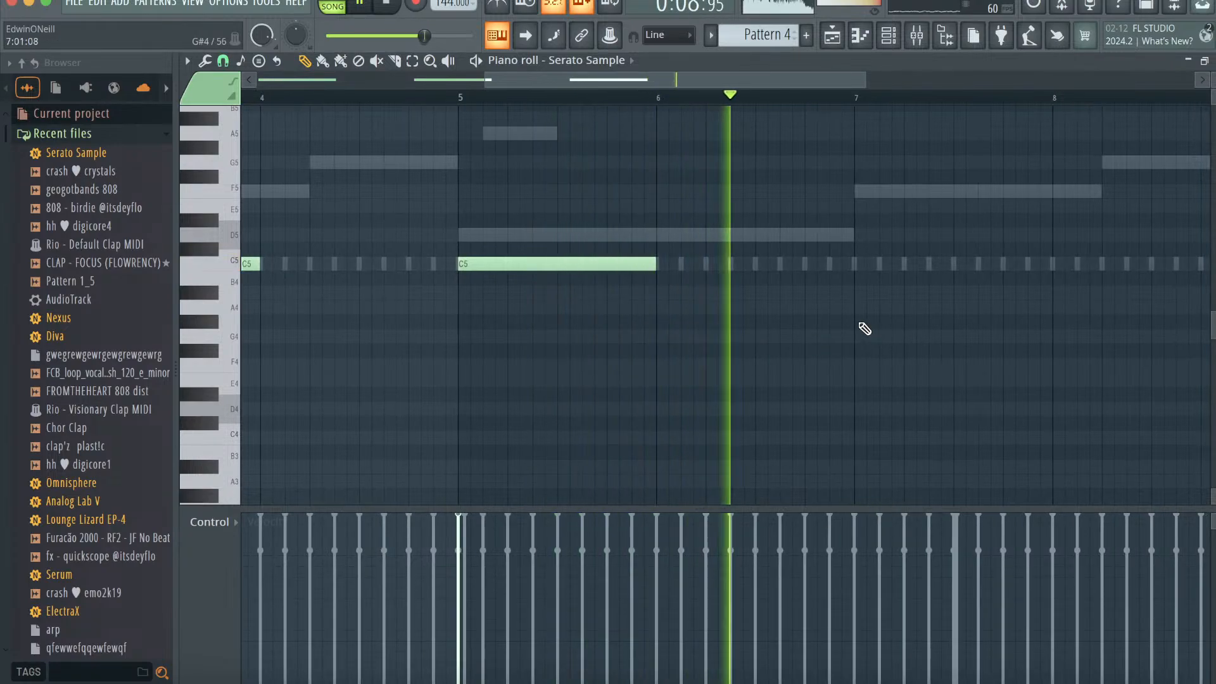
pyautogui.click(859, 322)
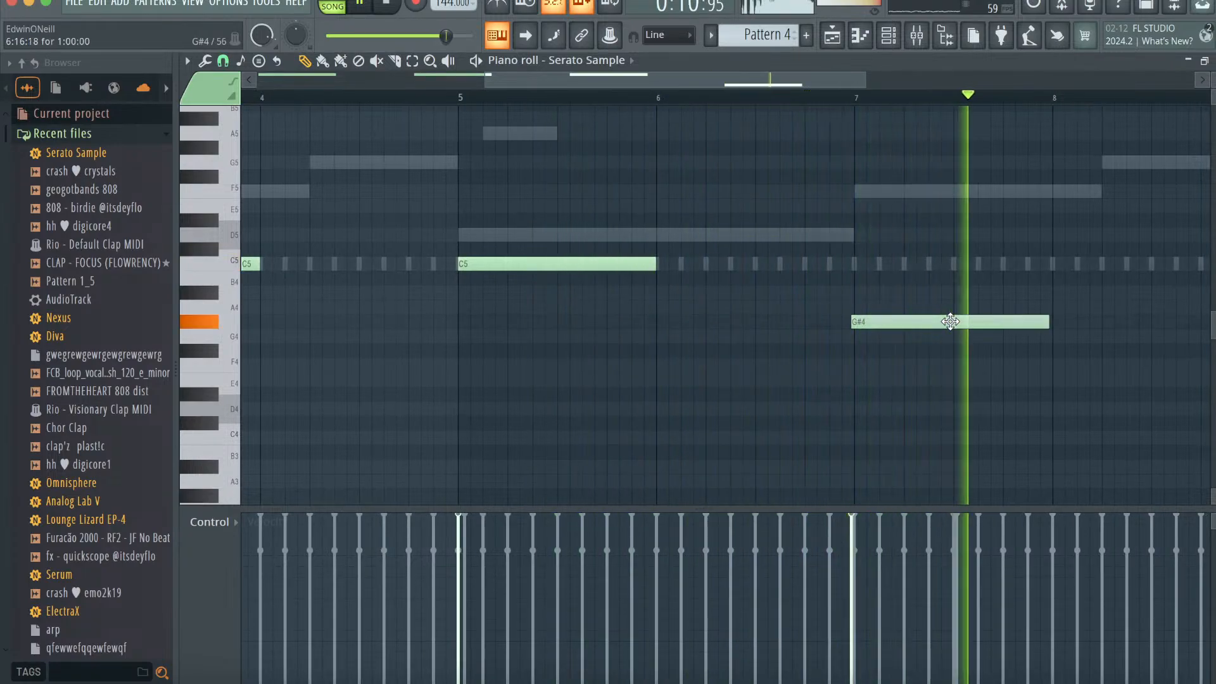
pyautogui.scroll(2, 808, 353)
pyautogui.hscroll(-2, 809, 354)
pyautogui.scroll(4, 808, 353)
pyautogui.hscroll(-6, 809, 353)
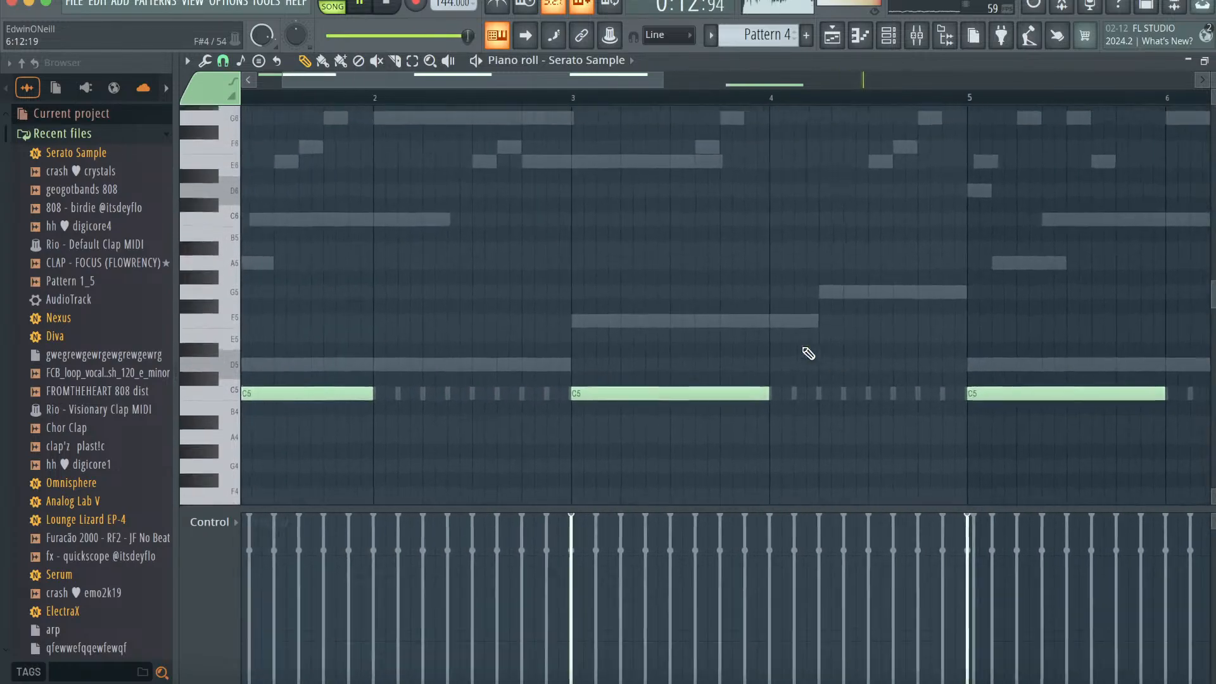
# - Stop playback, insert a second Nexus instance and choose the Beach Bar preset from its Plucked category
pyautogui.click(888, 37)
pyautogui.press('space')
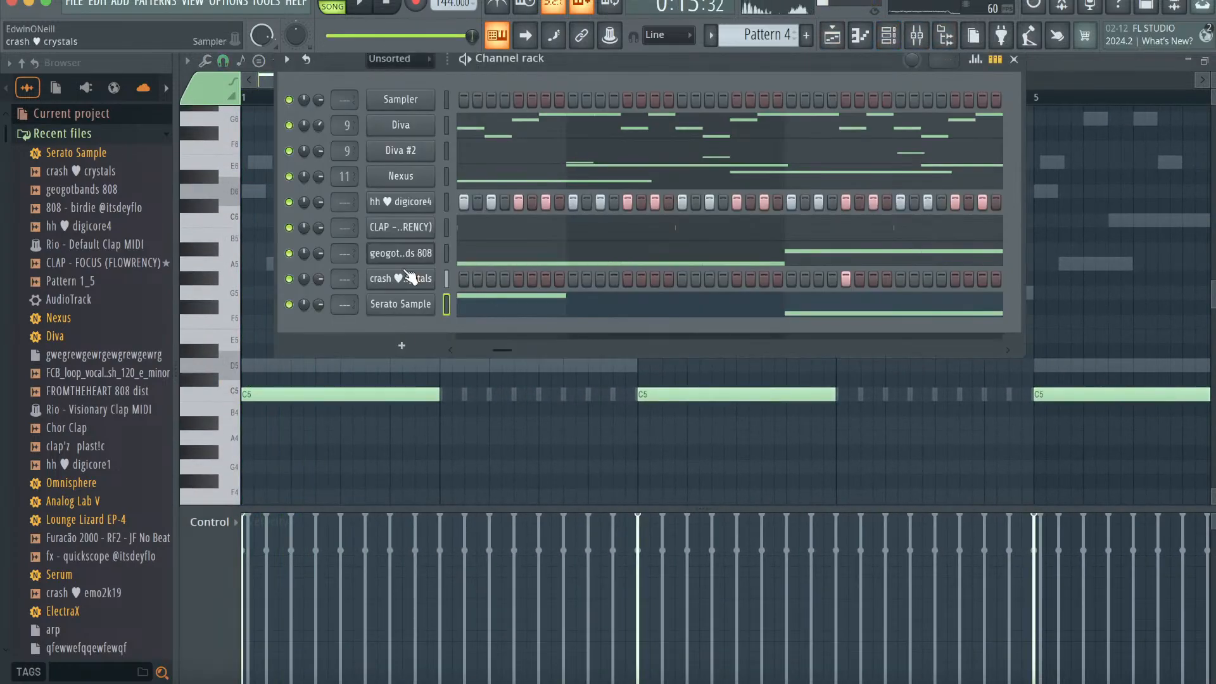
pyautogui.rightClick(412, 160)
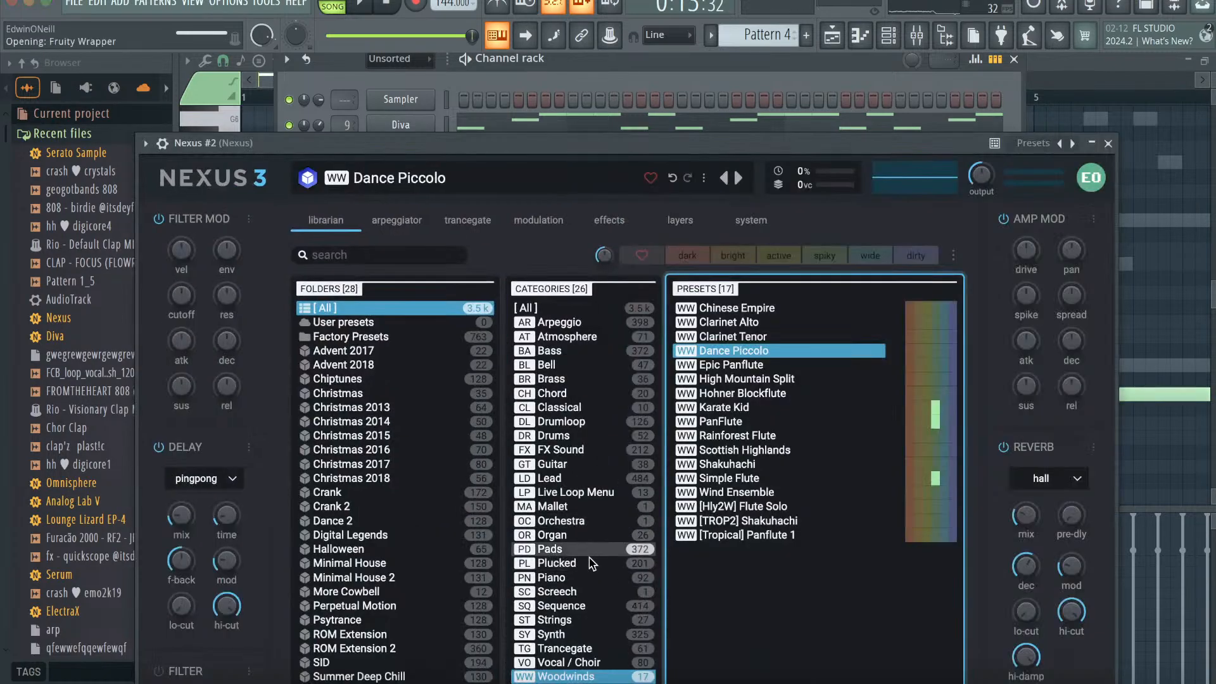
pyautogui.click(589, 562)
pyautogui.click(766, 407)
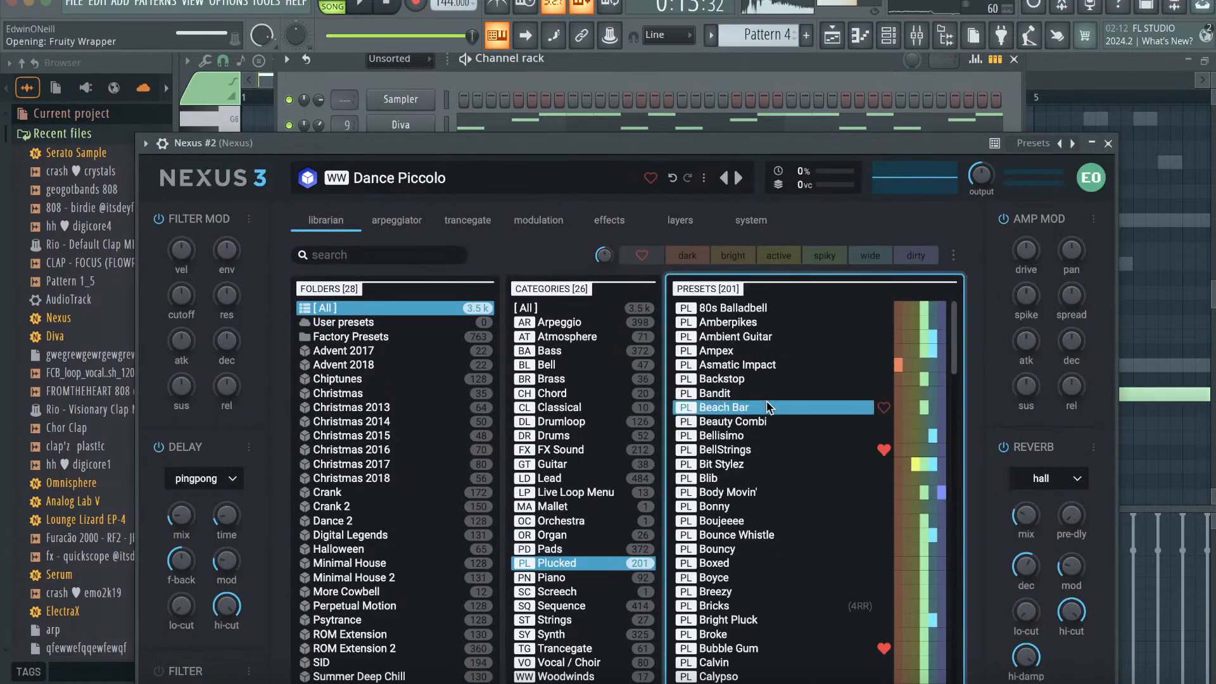
# - Load the BellStrings preset in Nexus #2, close the plugin and open the channel's piano roll
pyautogui.click(763, 419)
pyautogui.click(765, 452)
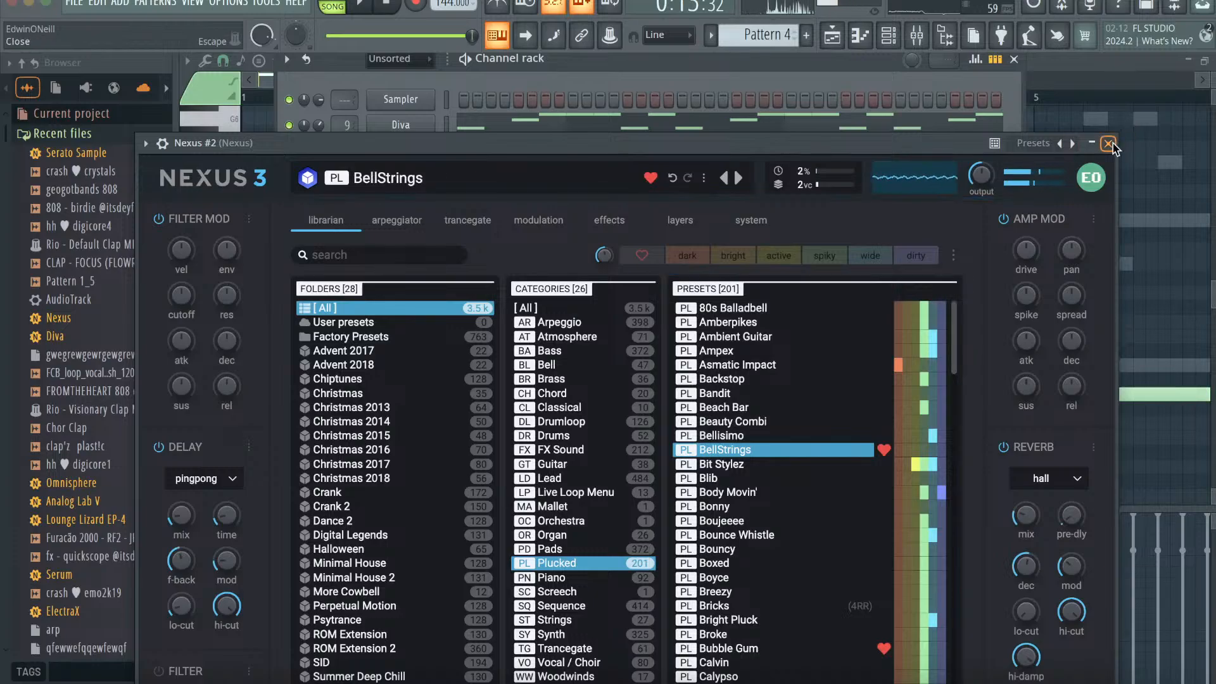
pyautogui.click(1107, 143)
pyautogui.click(859, 37)
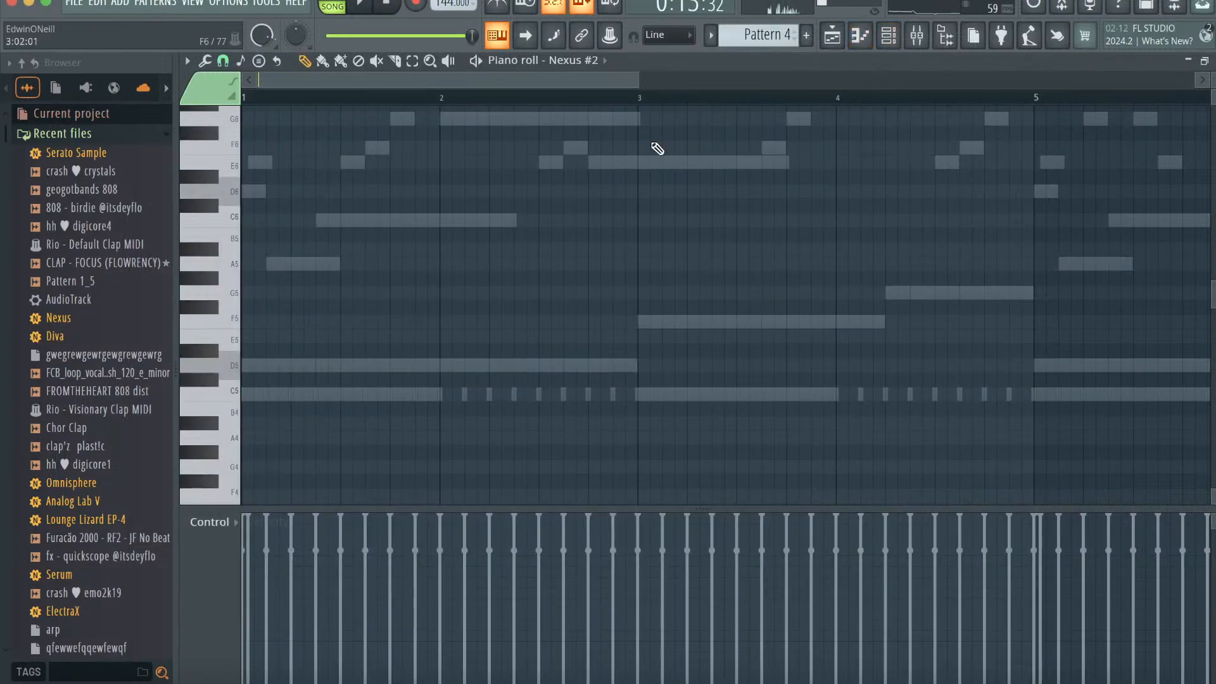
# - Draw a melody of one-beat notes A4, D5, E5, F5, G5, A#5, A5, F5, C5 and A4 from bar 1 and play it
pyautogui.moveTo(639, 83); pyautogui.dragTo(532, 84)
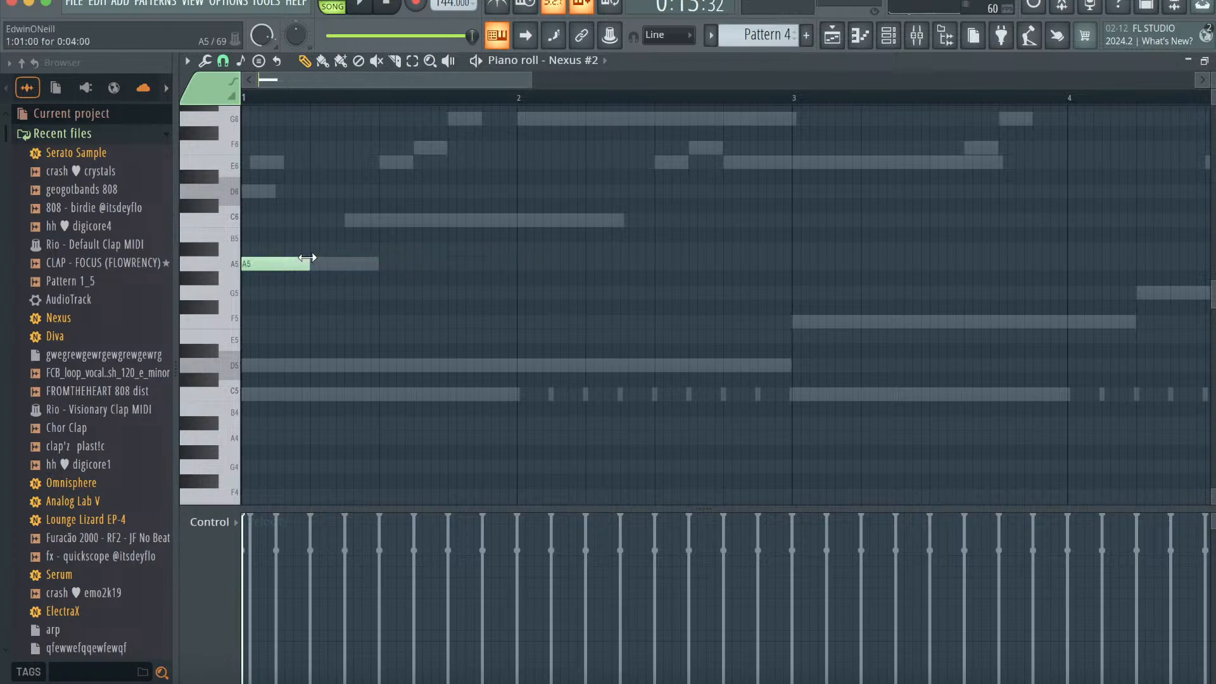
pyautogui.scroll(1, 316, 239)
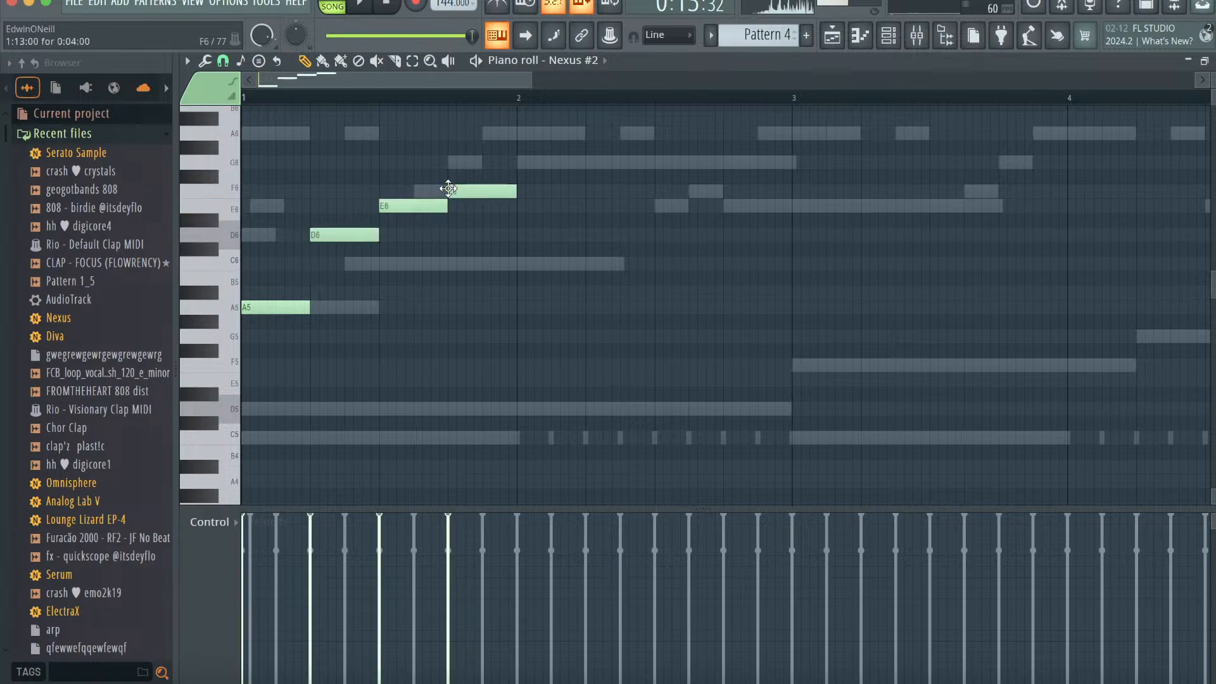
pyautogui.hotkey('ctrl', 'Down')
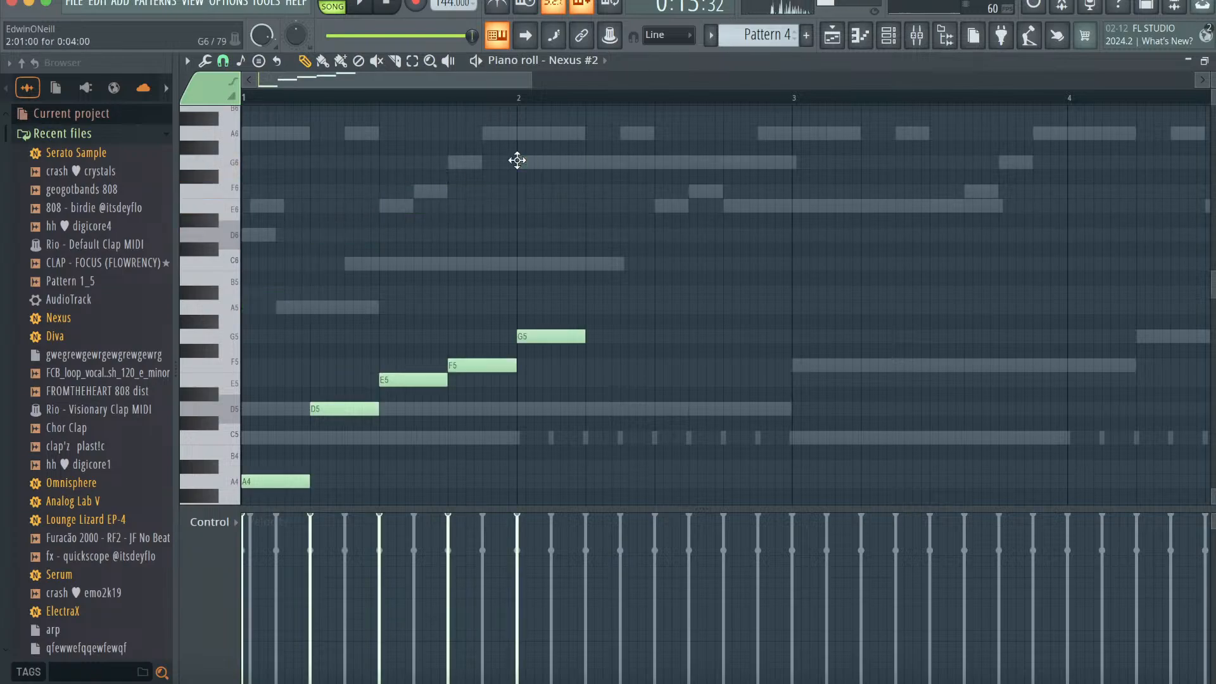
pyautogui.scroll(-2, 581, 271)
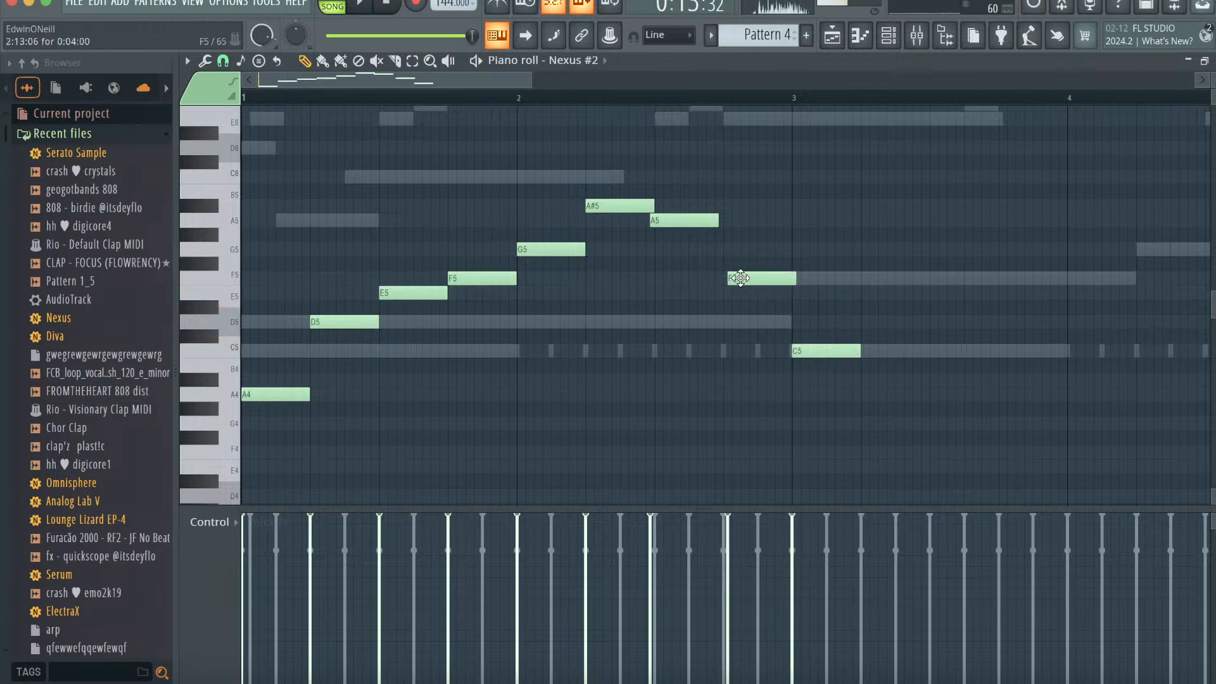
pyautogui.press('space')
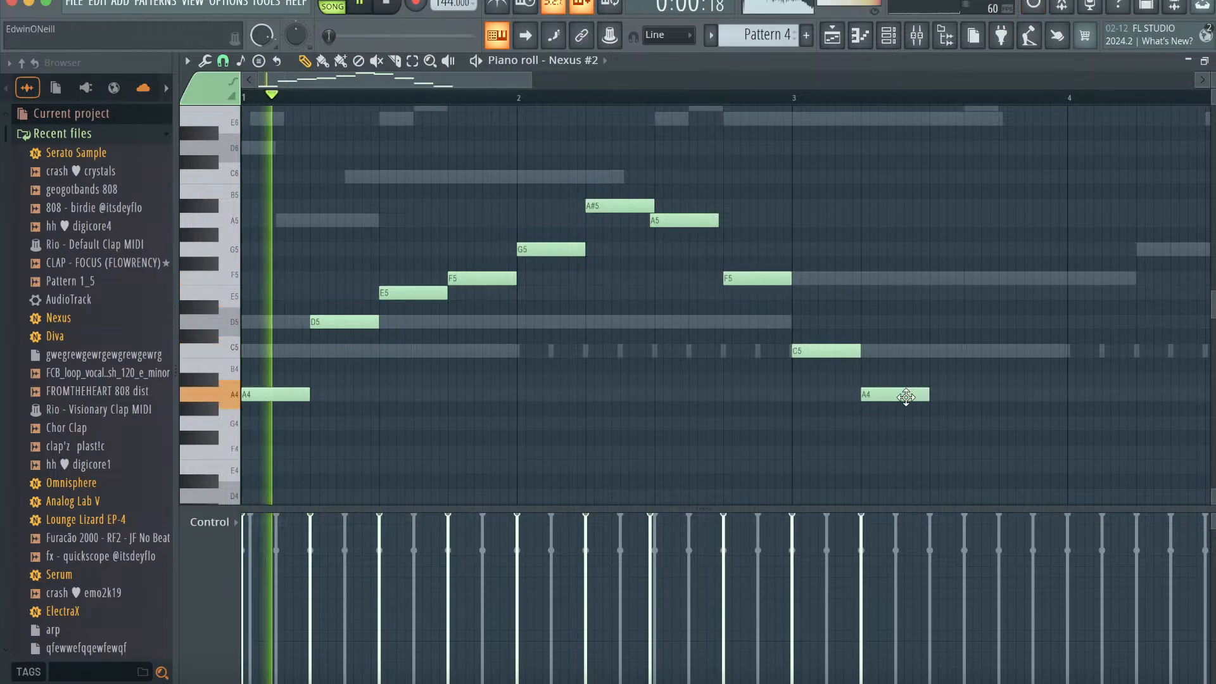
# - Raise the Nexus #2 melody by one octave and quantize its notes
pyautogui.hotkey('ctrl', 'Up')
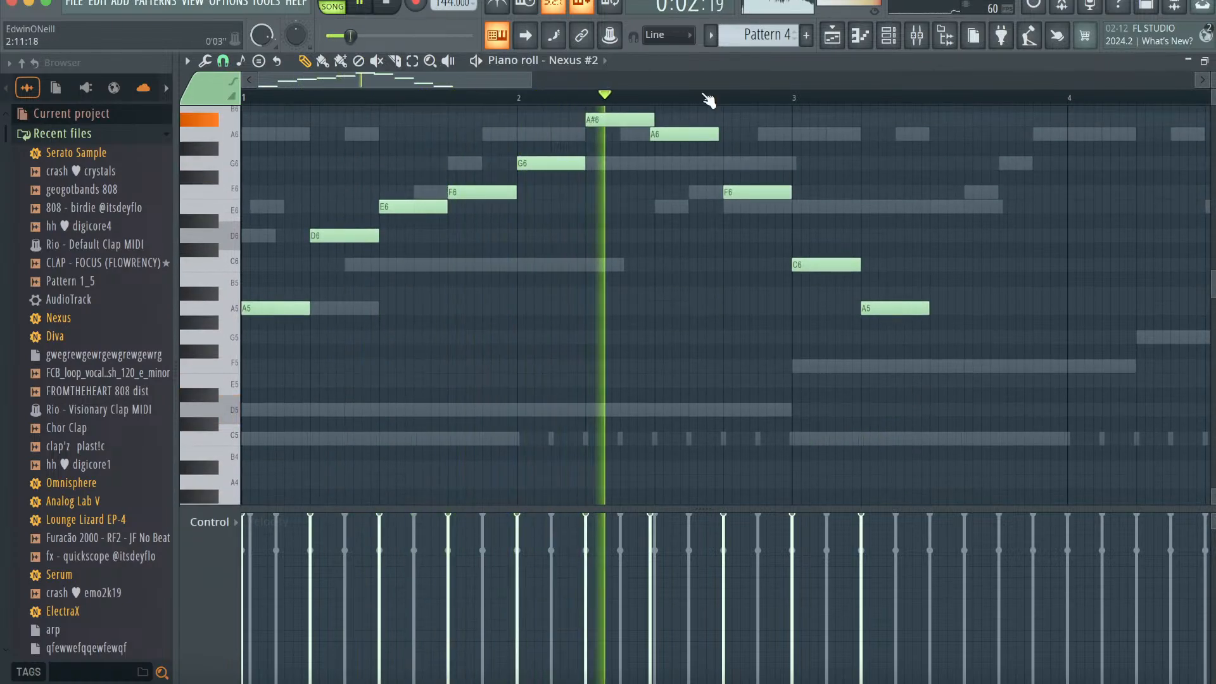
pyautogui.moveTo(530, 80); pyautogui.dragTo(881, 89)
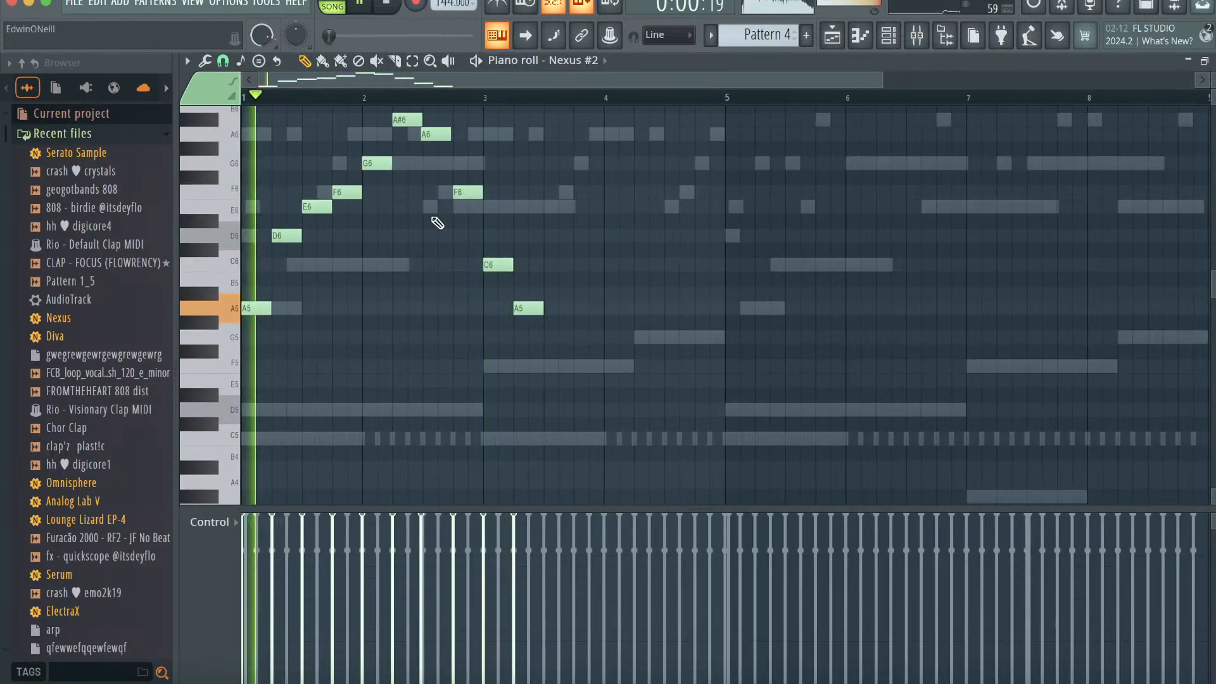
pyautogui.hotkey('alt', 'q')
pyautogui.click(700, 442)
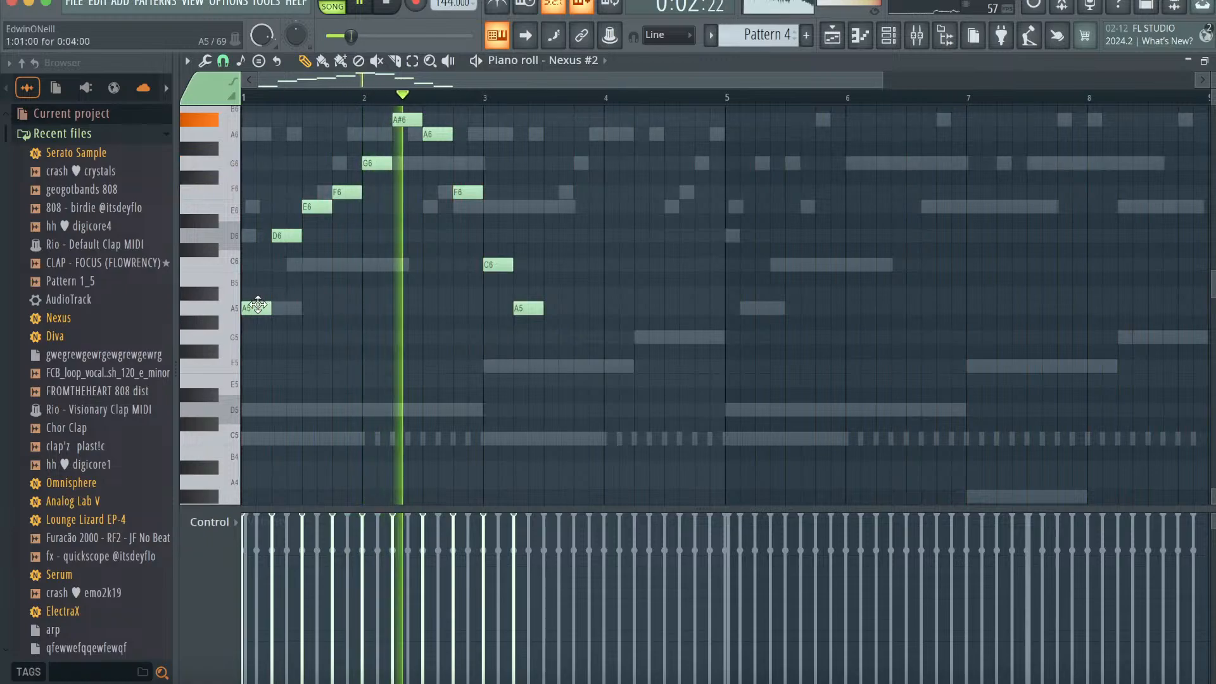
# - Raise the whole melody another octave, to start on A6, and duplicate it from bar 1 to bar 5
pyautogui.hotkey('ctrl', 'Up')
pyautogui.hotkey('ctrl', 'a')
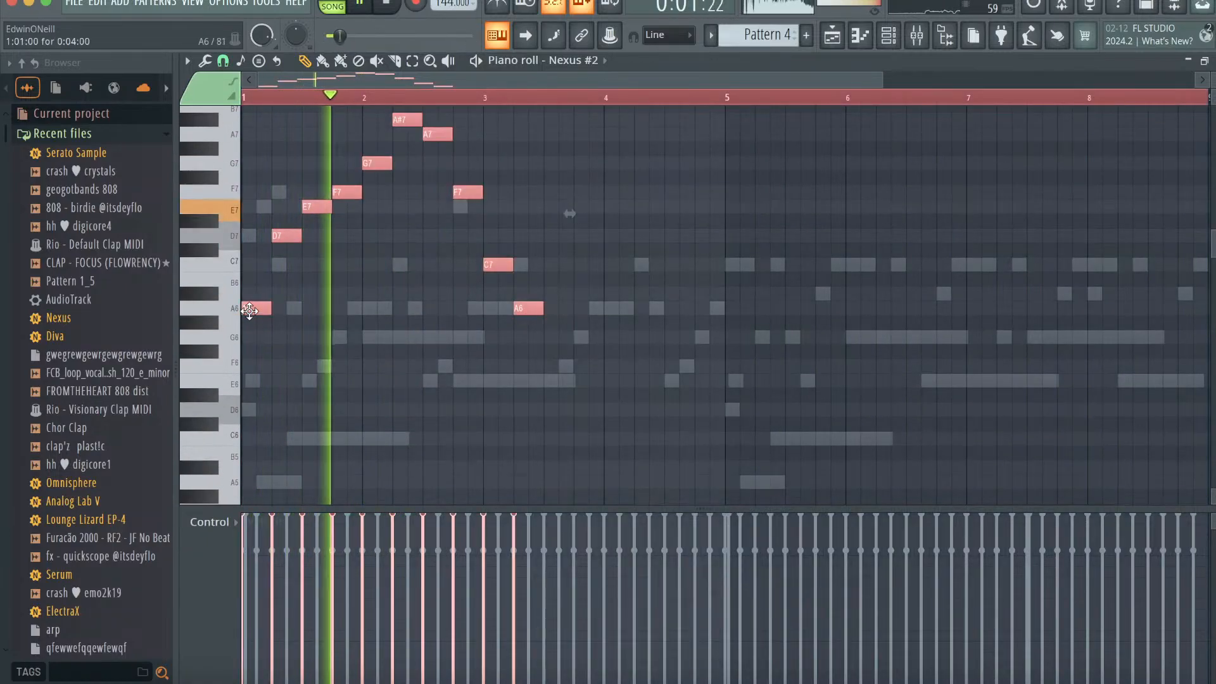
pyautogui.moveTo(250, 313)
pyautogui.keyDown('shift'); pyautogui.mouseDown()
pyautogui.moveTo(785, 313)
pyautogui.moveTo(733, 315)
pyautogui.mouseUp(); pyautogui.keyUp('shift')
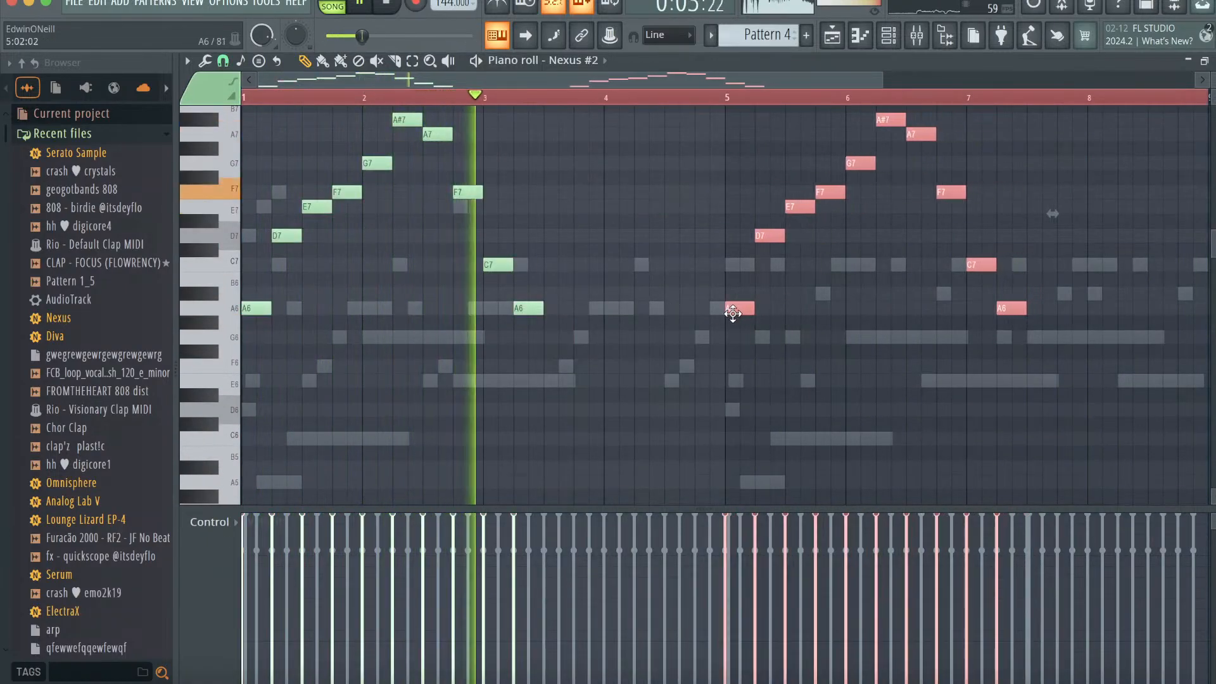
# - Add a one-beat E7 note halfway through bar 4 and quantize the notes
pyautogui.keyDown('ctrl'); pyautogui.click(684, 230); pyautogui.keyUp('ctrl')
pyautogui.click(670, 208)
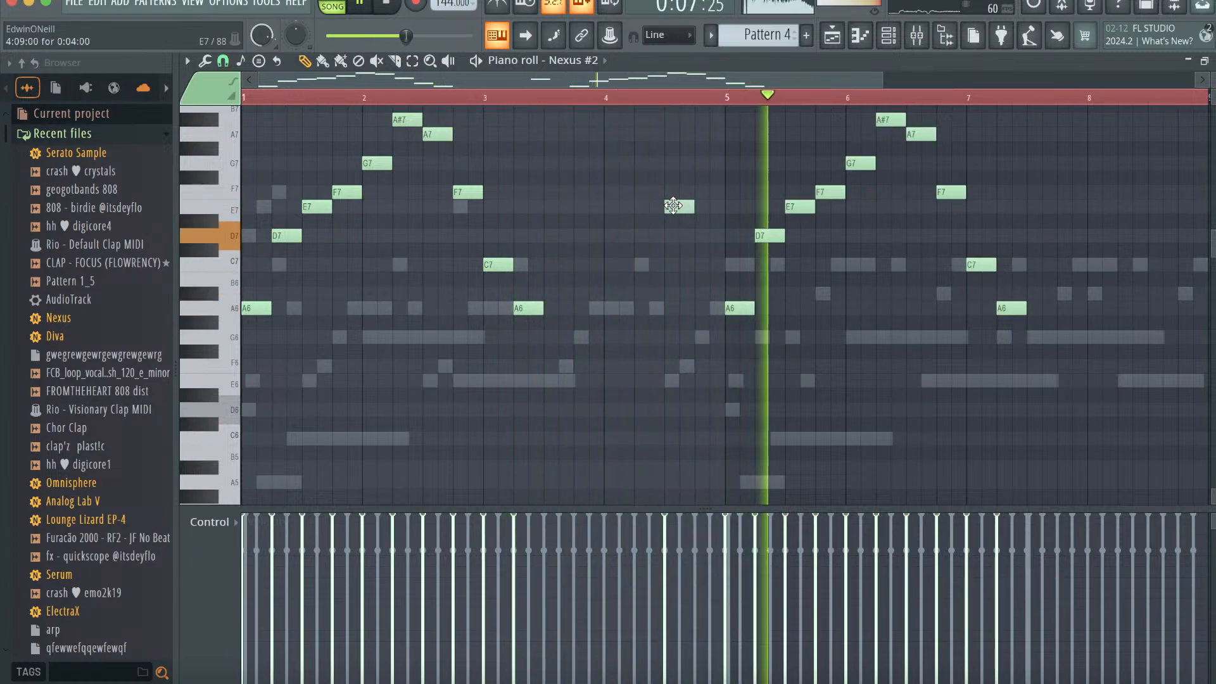
pyautogui.hotkey('alt', 'q')
pyautogui.click(724, 451)
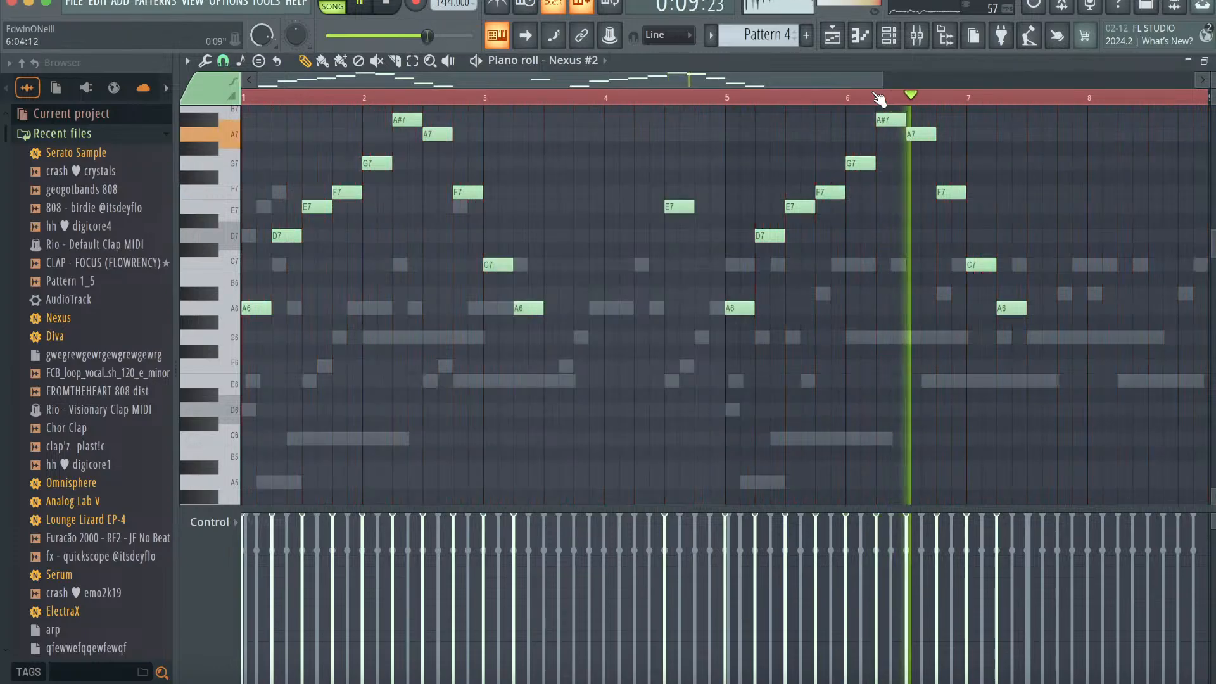
# - Insert a third Nexus instance and load the Dance Organ preset from its Organ category
pyautogui.click(888, 35)
pyautogui.rightClick(421, 201)
pyautogui.click(461, 365)
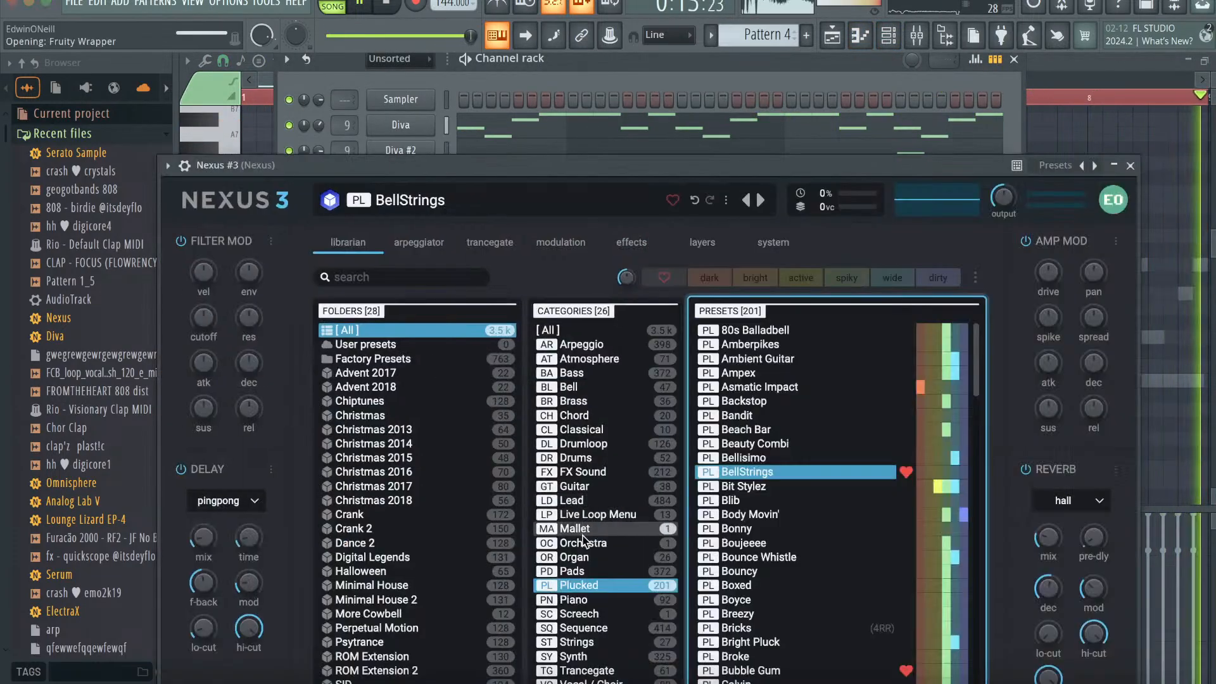
pyautogui.click(581, 559)
pyautogui.click(798, 444)
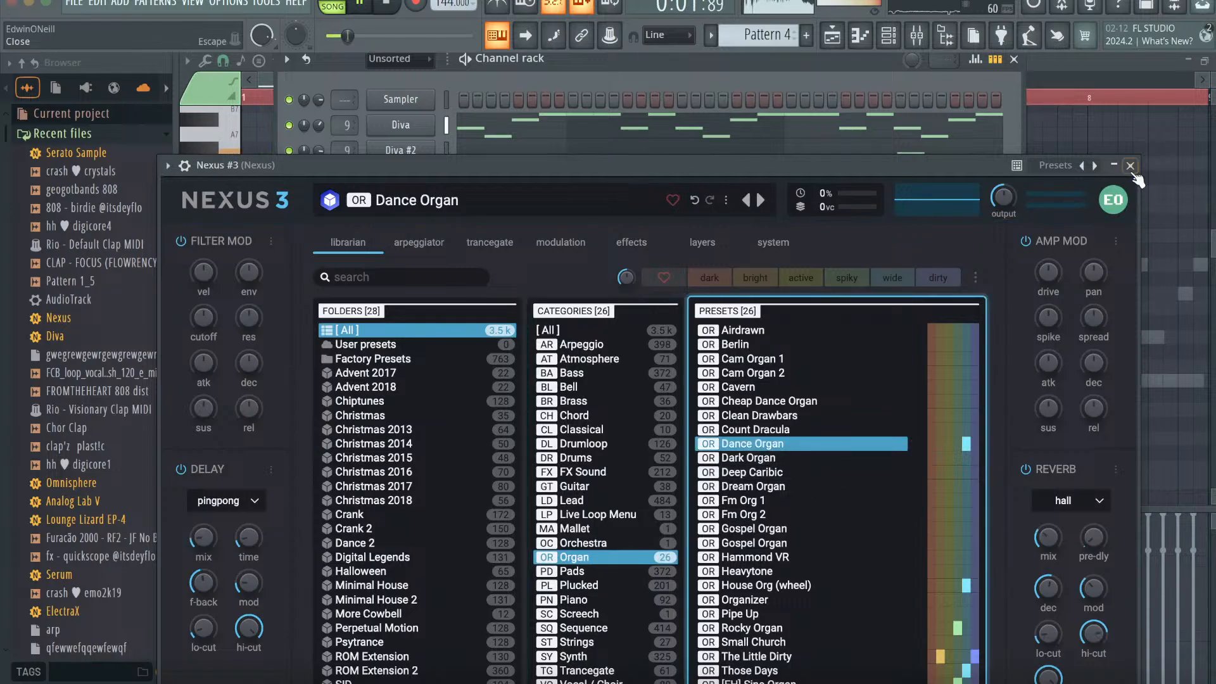
pyautogui.click(1130, 165)
pyautogui.click(1013, 60)
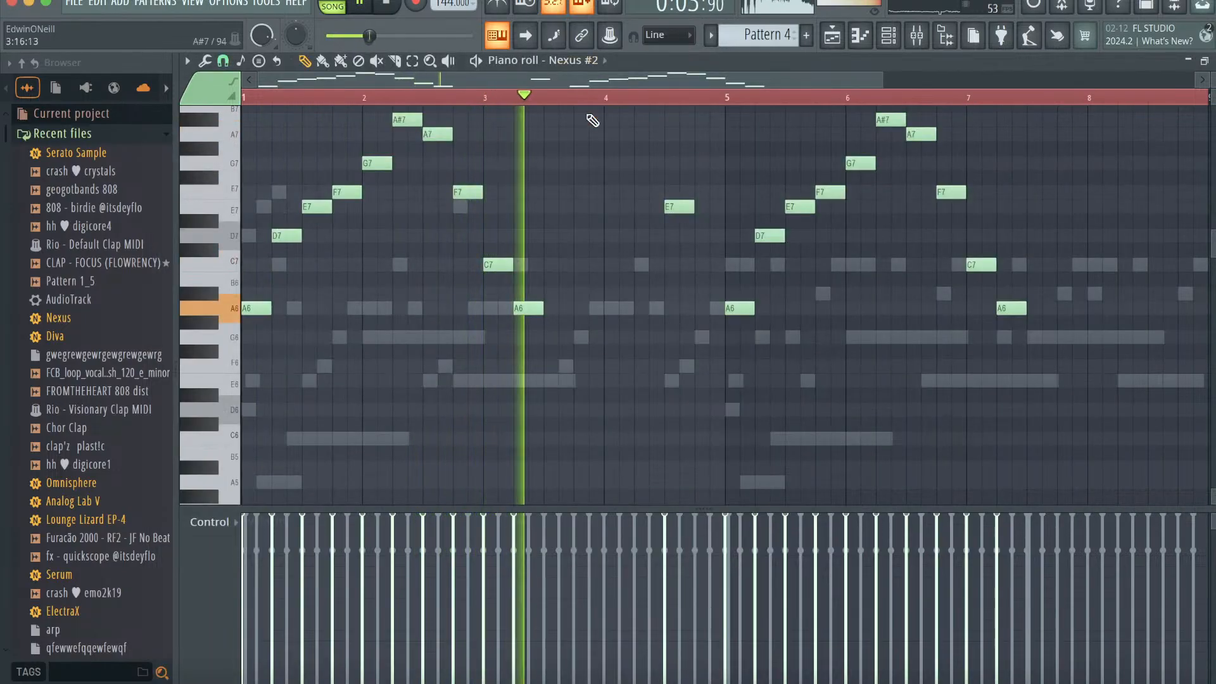
# - In Nexus #3's piano roll, draw two quantized A6 notes in bar 1, G6 at bar 2 and a one-bar E6 from mid-bar 2
pyautogui.click(595, 61)
pyautogui.click(611, 367)
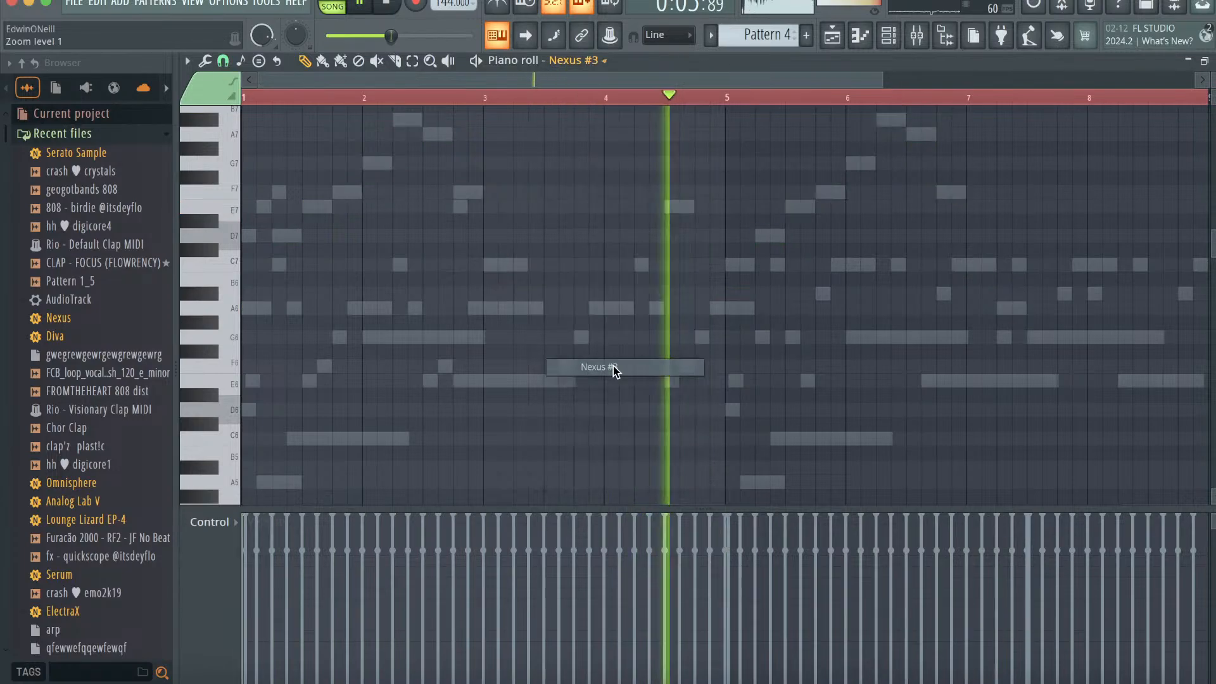
pyautogui.press('space')
pyautogui.click(290, 308)
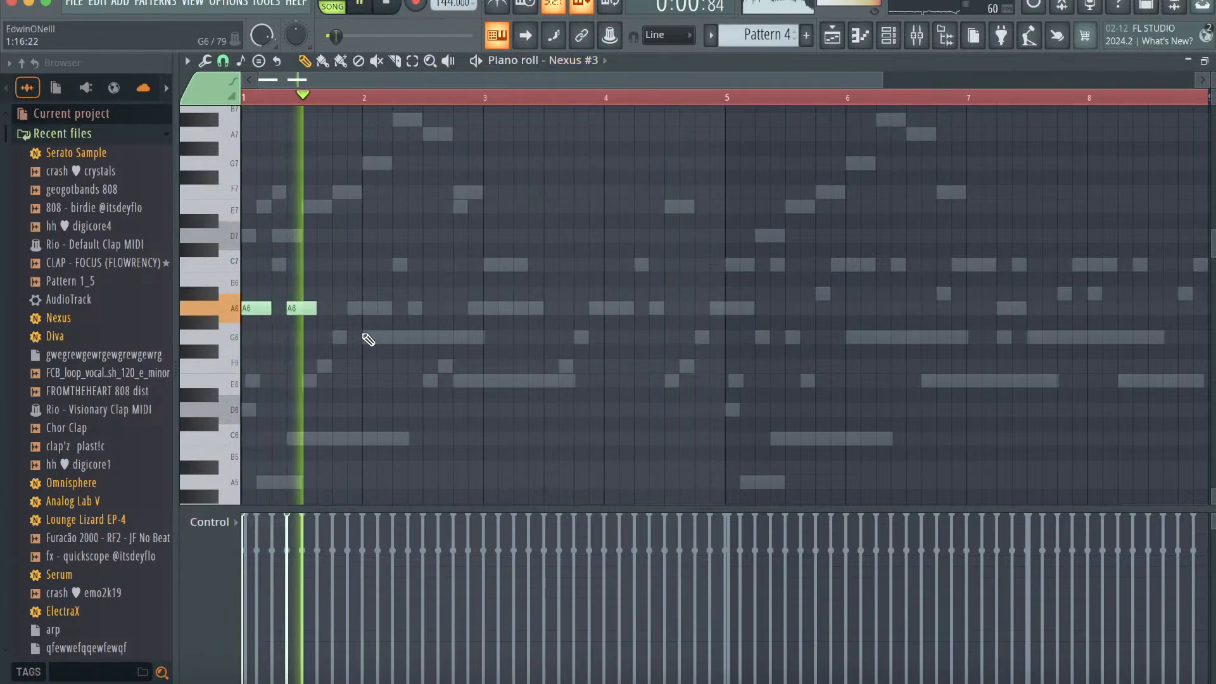
pyautogui.click(366, 337)
pyautogui.hotkey('alt', 'q')
pyautogui.click(706, 445)
pyautogui.click(428, 380)
pyautogui.moveTo(453, 379); pyautogui.dragTo(539, 378)
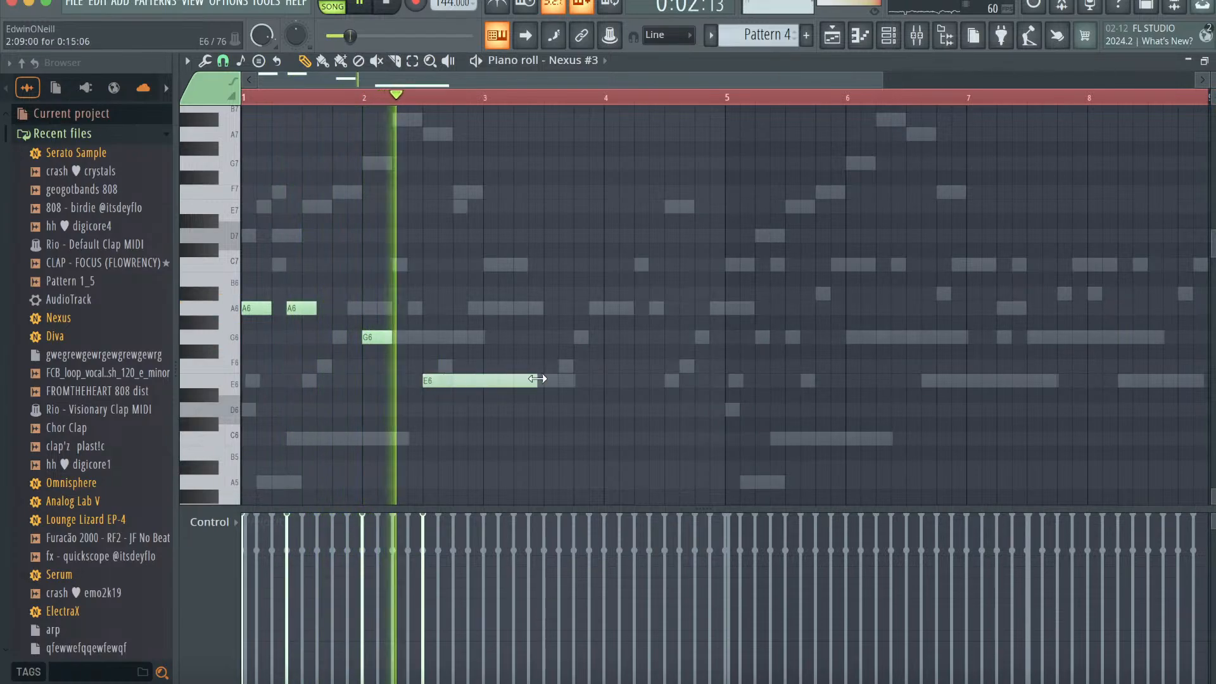
# - Duplicate the Nexus #3 phrase to bar 5 and lower all its notes by one octave
pyautogui.hotkey('ctrl', 'a')
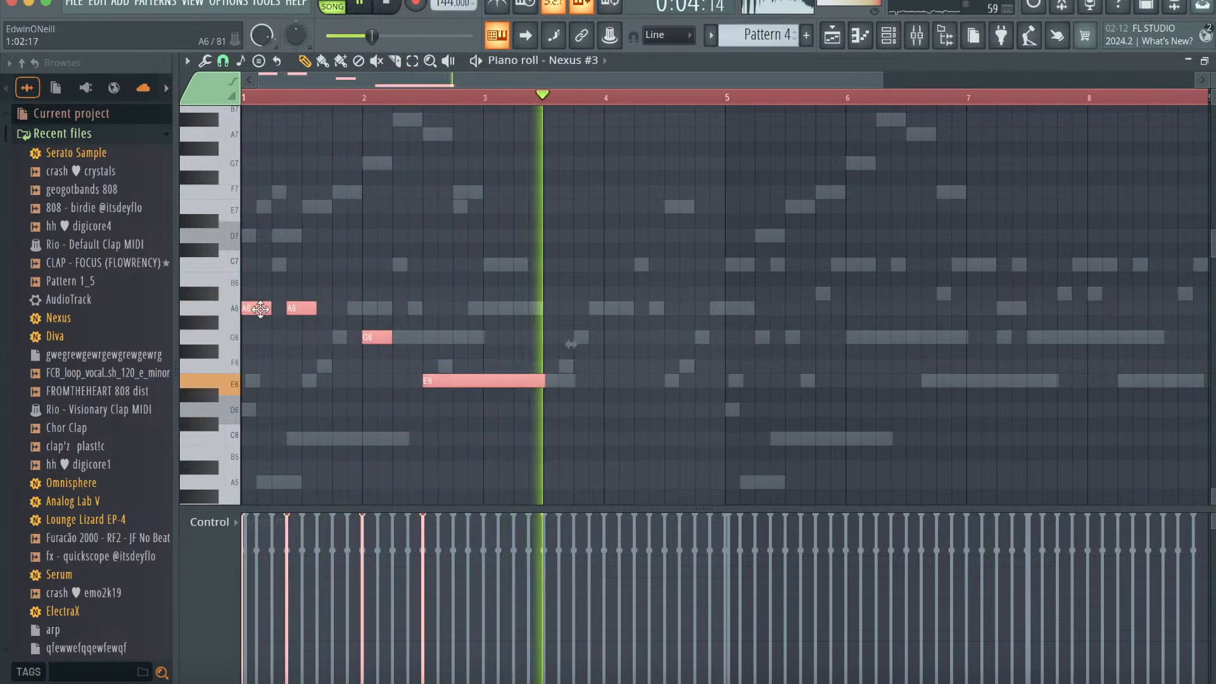
pyautogui.hotkey('ctrl', 'b')
pyautogui.hotkey('ctrl', 'a')
pyautogui.hotkey('ctrl', 'Down')
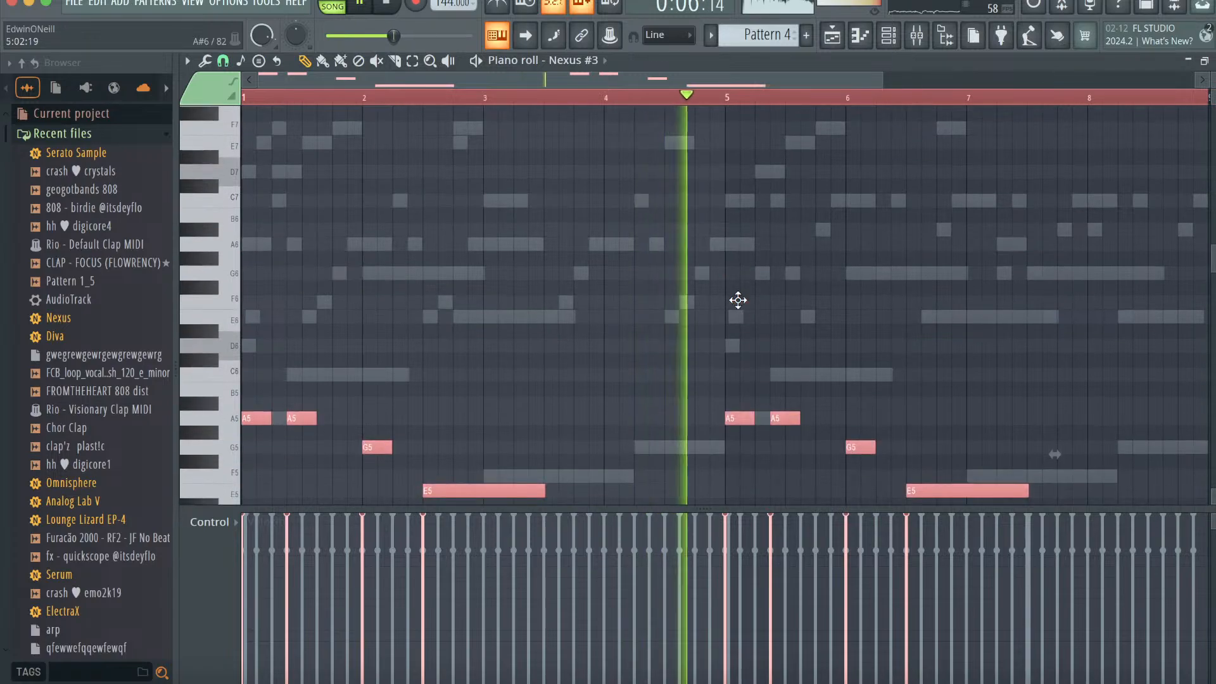
pyautogui.scroll(-3, 950, 275)
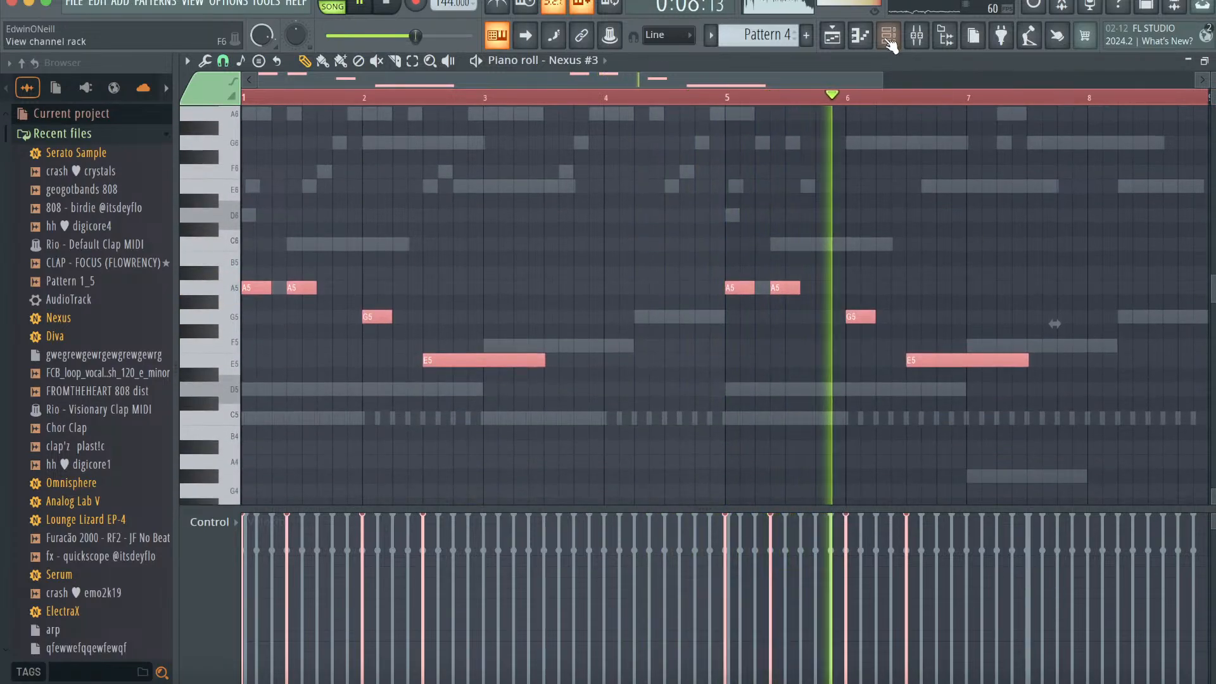
# - Stop playback, split Pattern 4 into separate patterns by channel and place the Diva pattern on Track 2 across bars 1 to 8
pyautogui.click(889, 39)
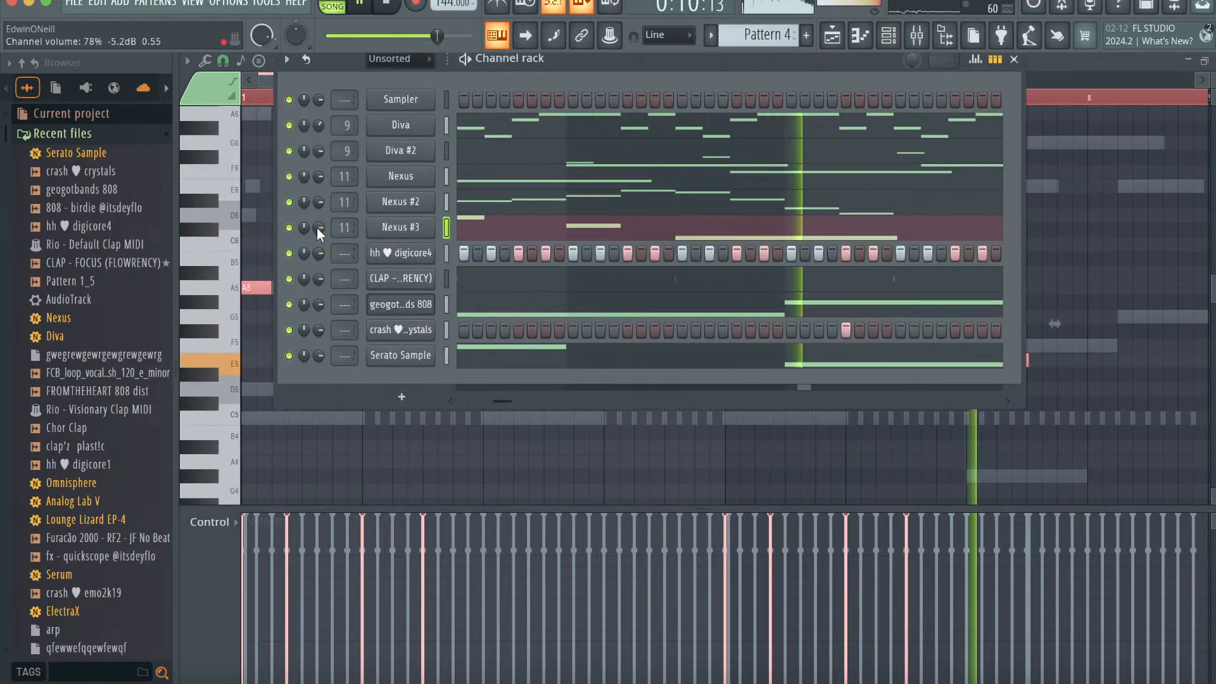
pyautogui.press('space')
pyautogui.click(833, 36)
pyautogui.rightClick(263, 150)
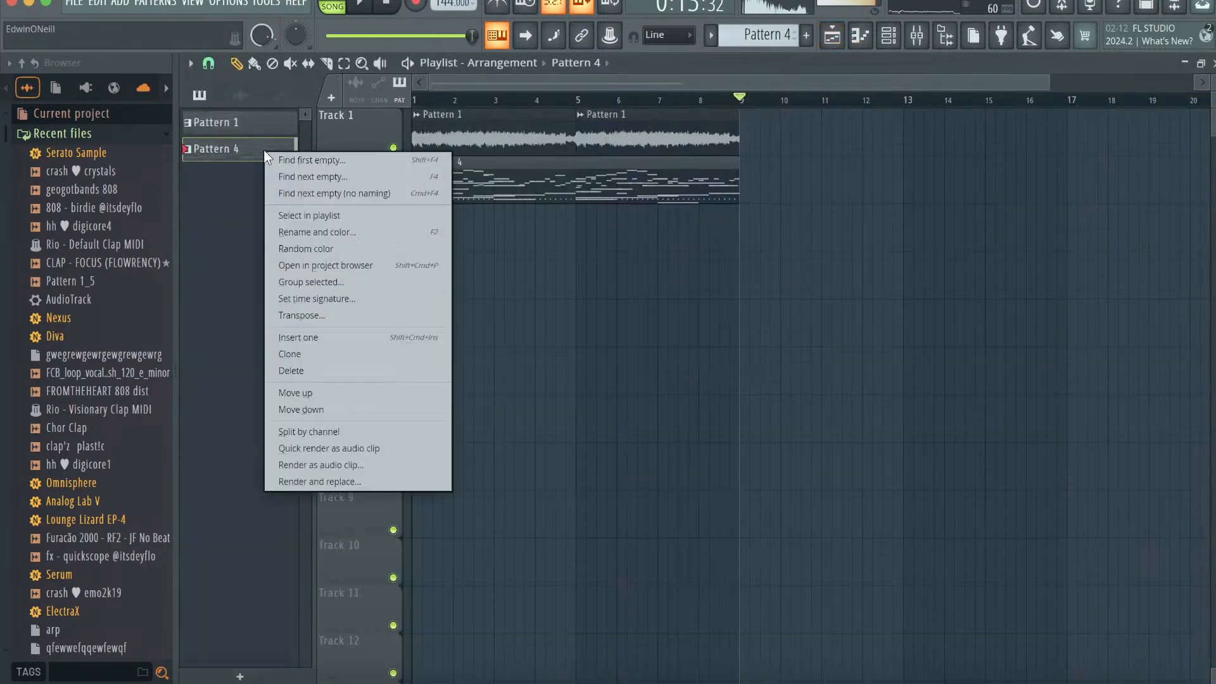
pyautogui.click(301, 431)
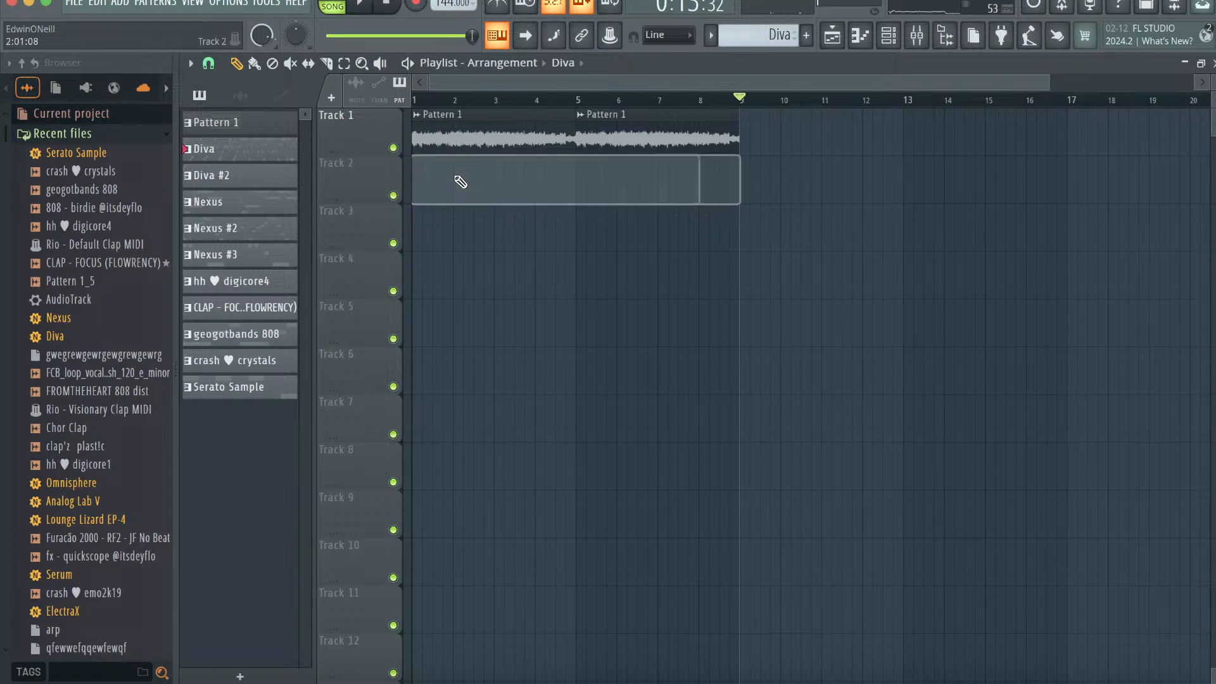
pyautogui.click(264, 151)
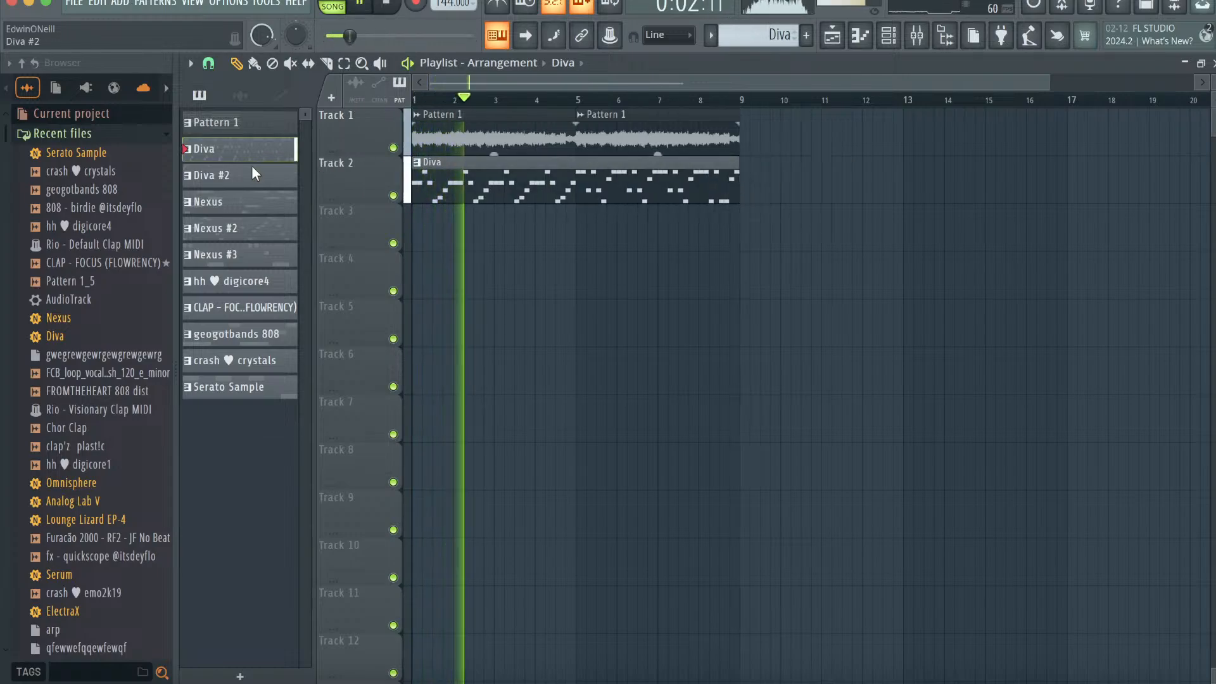
# - Search the generator plugins for "ser" and insert Serum as a new channel
pyautogui.click(888, 36)
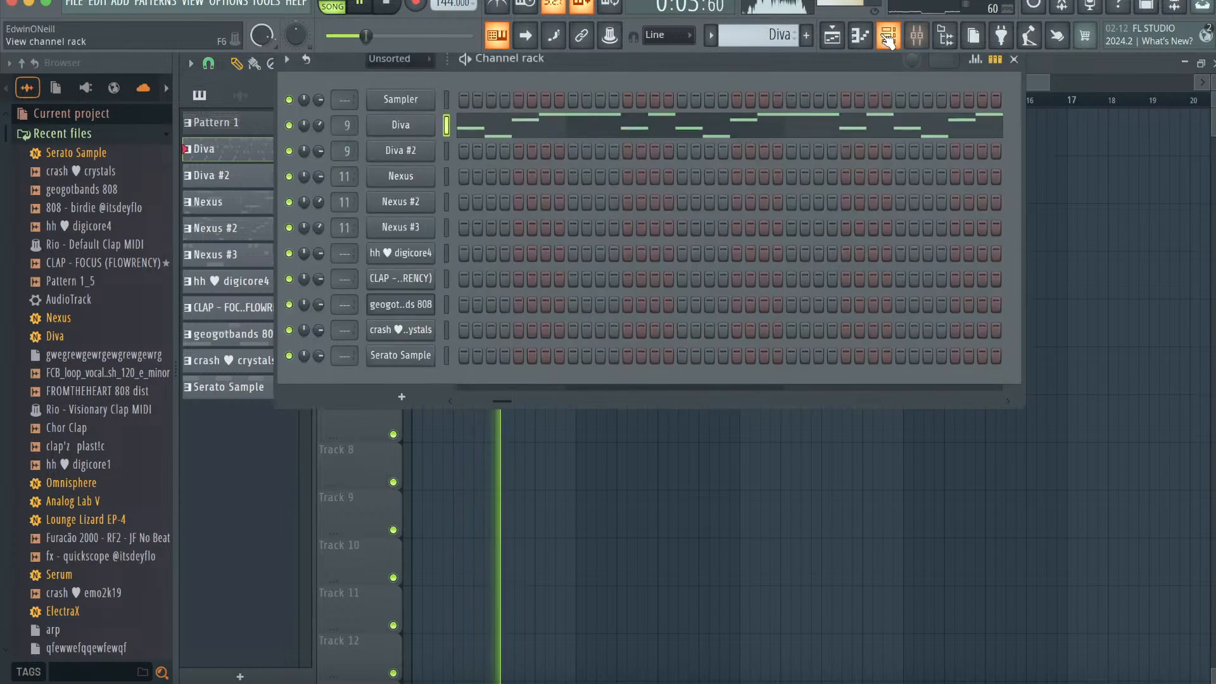
pyautogui.click(401, 393)
pyautogui.click(408, 42)
pyautogui.write('se')
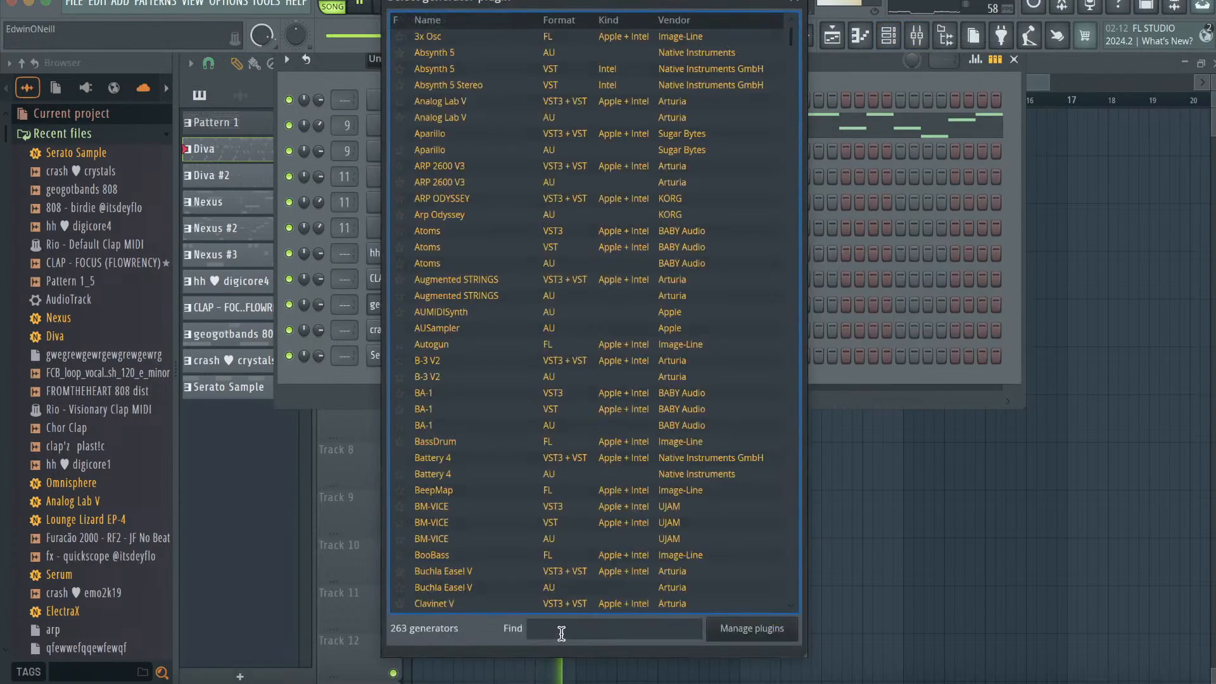
pyautogui.write('r')
pyautogui.doubleClick(446, 86)
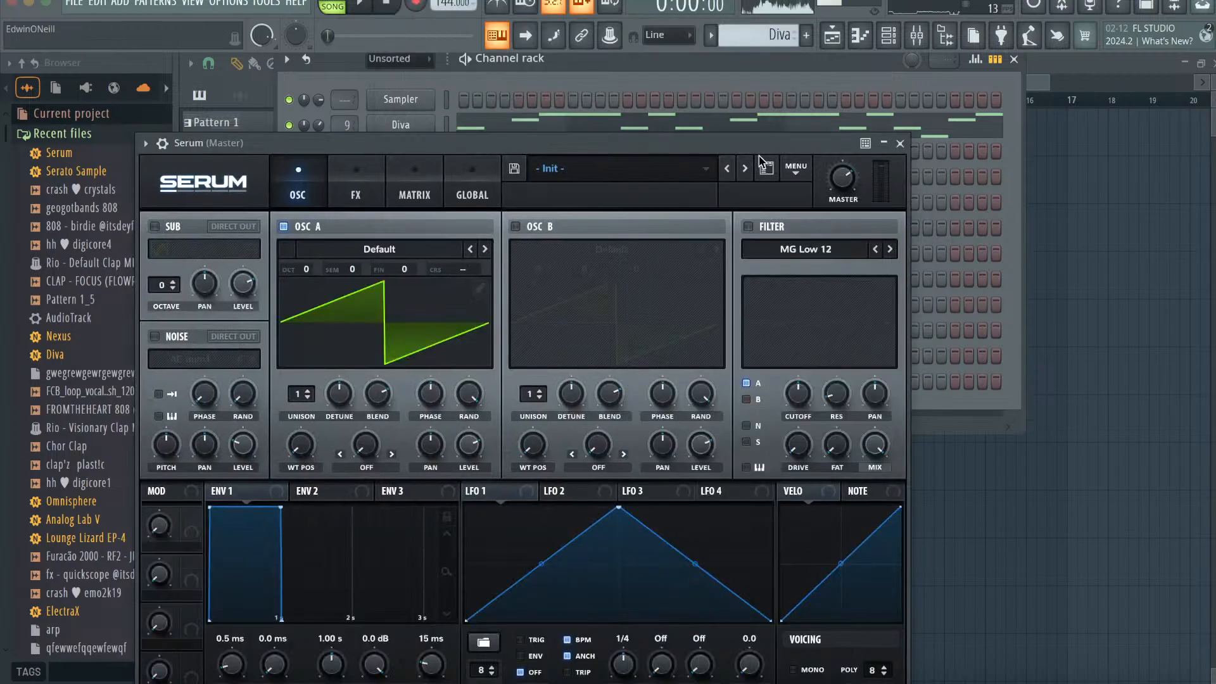
# - Search Serum's presets for "reese", load the BA - Reese preset from the InternetMoney folder and close the plugin
pyautogui.click(765, 167)
pyautogui.write('reese')
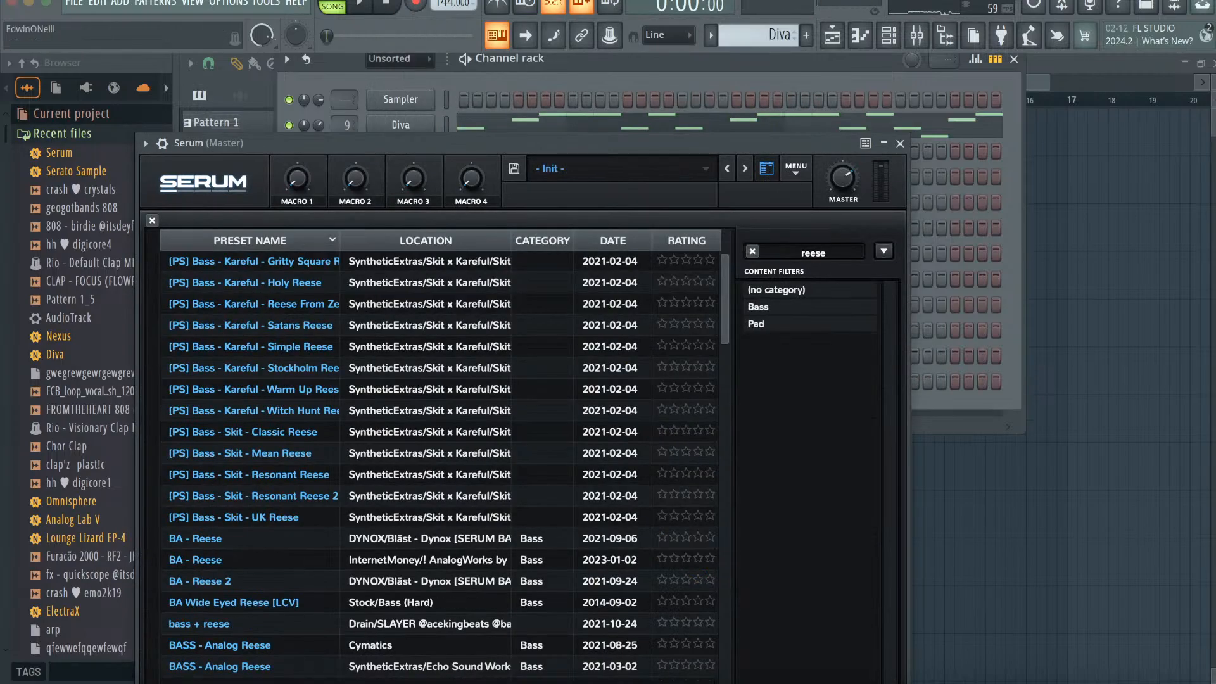
pyautogui.click(387, 563)
pyautogui.click(900, 143)
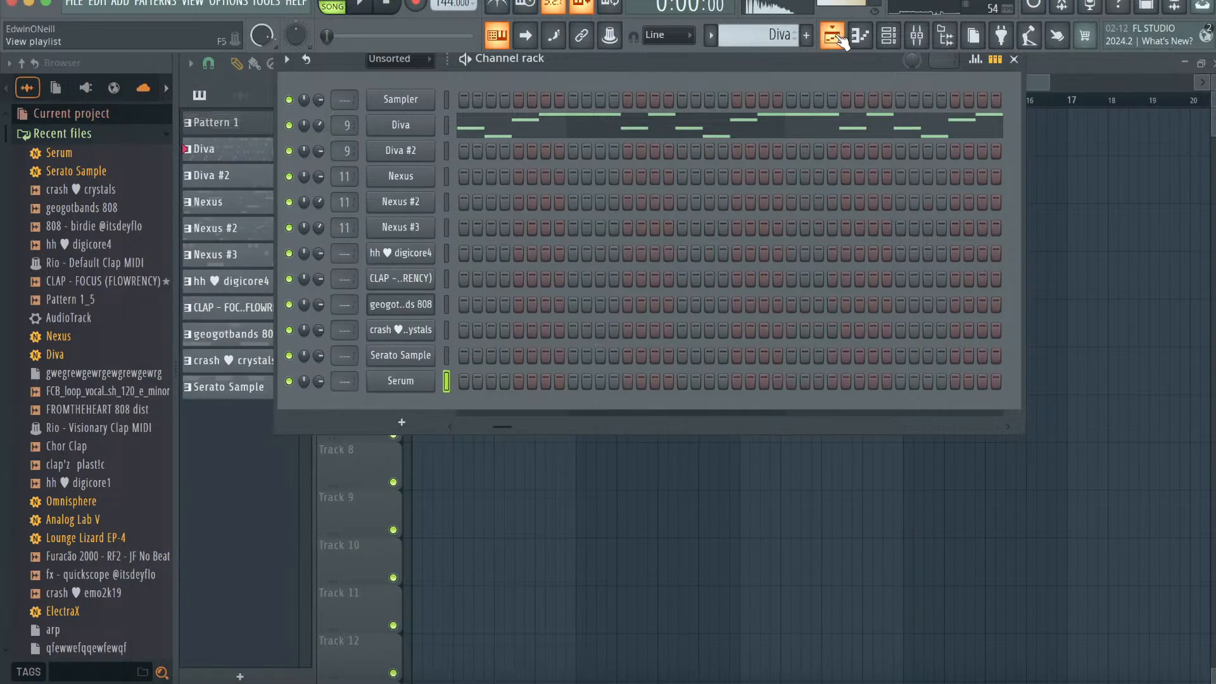
# - Copy the geogotbands 808 notes into the Serum channel of a new pattern
pyautogui.click(835, 38)
pyautogui.click(893, 38)
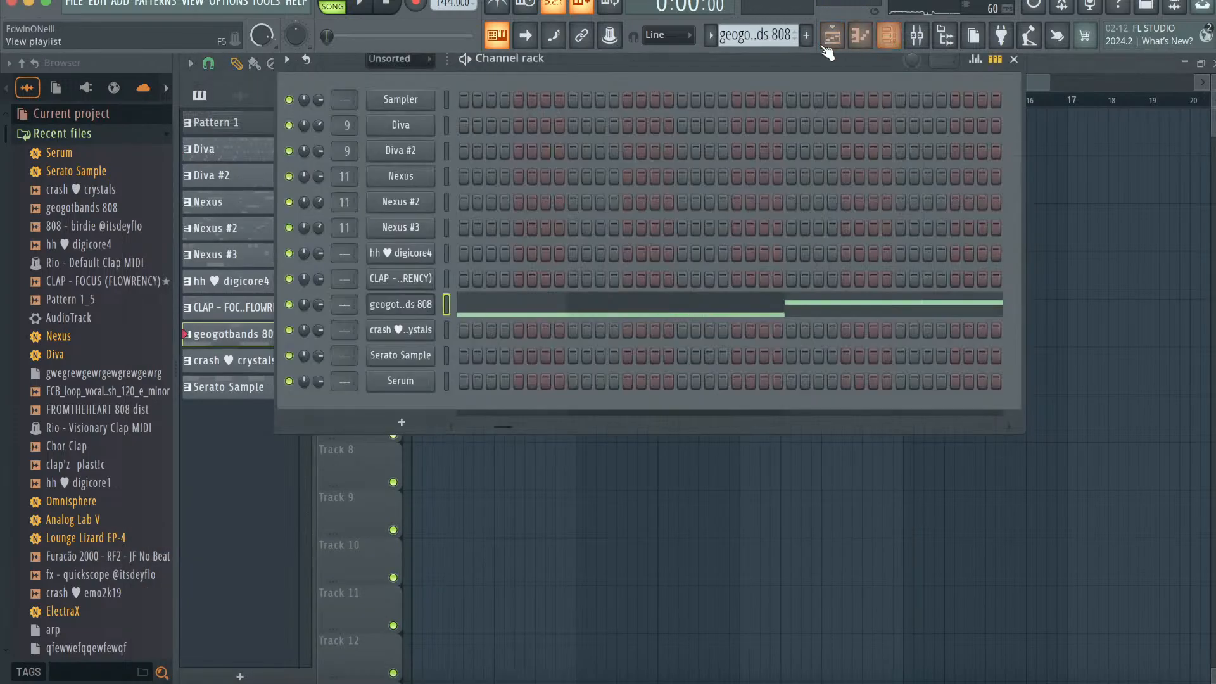
pyautogui.press('F4')
pyautogui.hotkey('ctrl', 'v')
# - Place the new Serum pattern on Track 3 across bars 1 to 8, check its notes and play the arrangement
pyautogui.click(467, 468)
pyautogui.moveTo(516, 472); pyautogui.dragTo(443, 223)
pyautogui.doubleClick(444, 223)
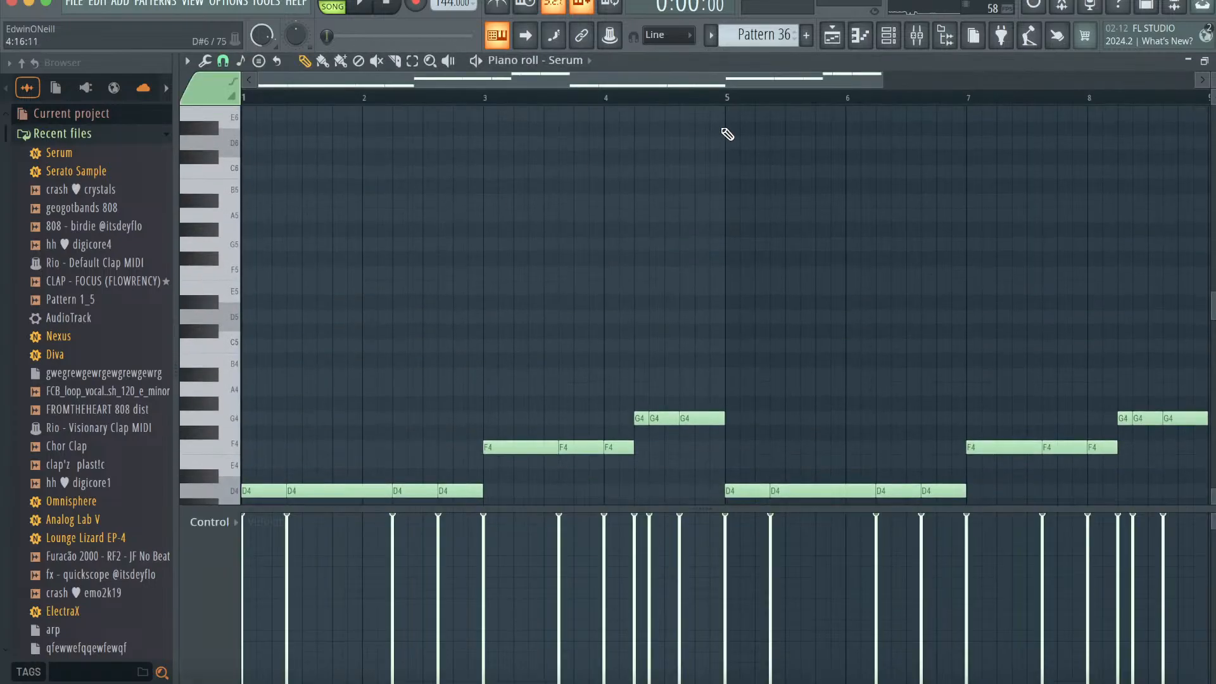
pyautogui.press('space')
pyautogui.click(831, 36)
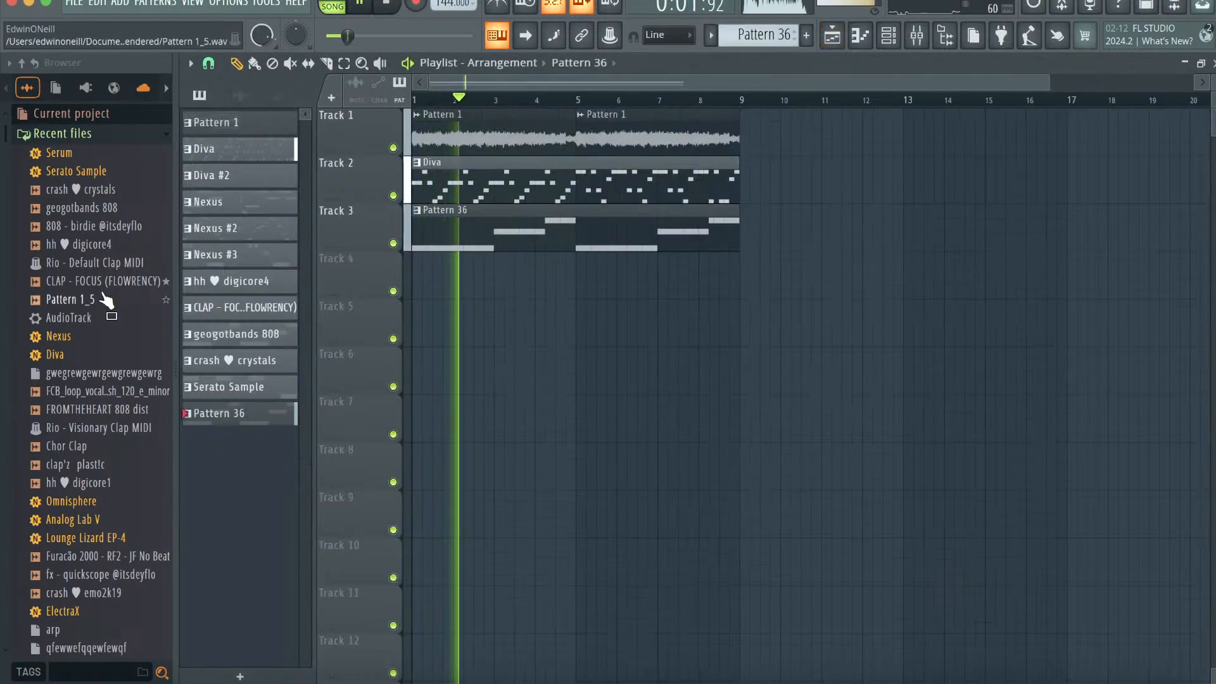
# - Place the fx - quickscope sample at bar 9 on Track 4 and the Furacão 2000 sample on Track 5, leading into bar 9
pyautogui.scroll(-5, 102, 304)
pyautogui.moveTo(104, 291); pyautogui.dragTo(701, 324)
# - Place the Diva #2, Nexus, Nexus #2, Nexus #3, hi-hat, clap, 808 and crash patterns at bar 9 on Tracks 2 to 9
pyautogui.click(200, 95)
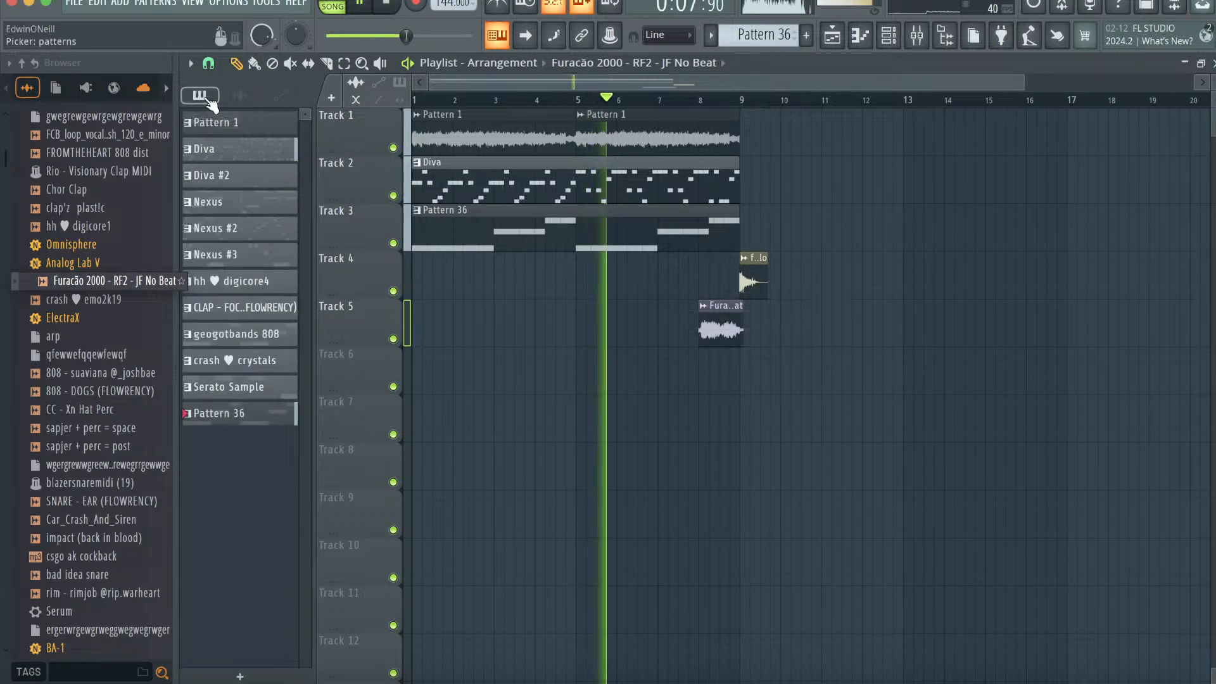
pyautogui.click(206, 148)
pyautogui.click(215, 175)
pyautogui.click(238, 361)
pyautogui.moveTo(237, 362); pyautogui.dragTo(745, 183)
# - Continue the Pattern 1 audio loop on Track 1 across bars 9 to 16 and play the transition into bar 9
pyautogui.click(737, 135)
pyautogui.press('space')
pyautogui.press('space')
pyautogui.click(744, 135)
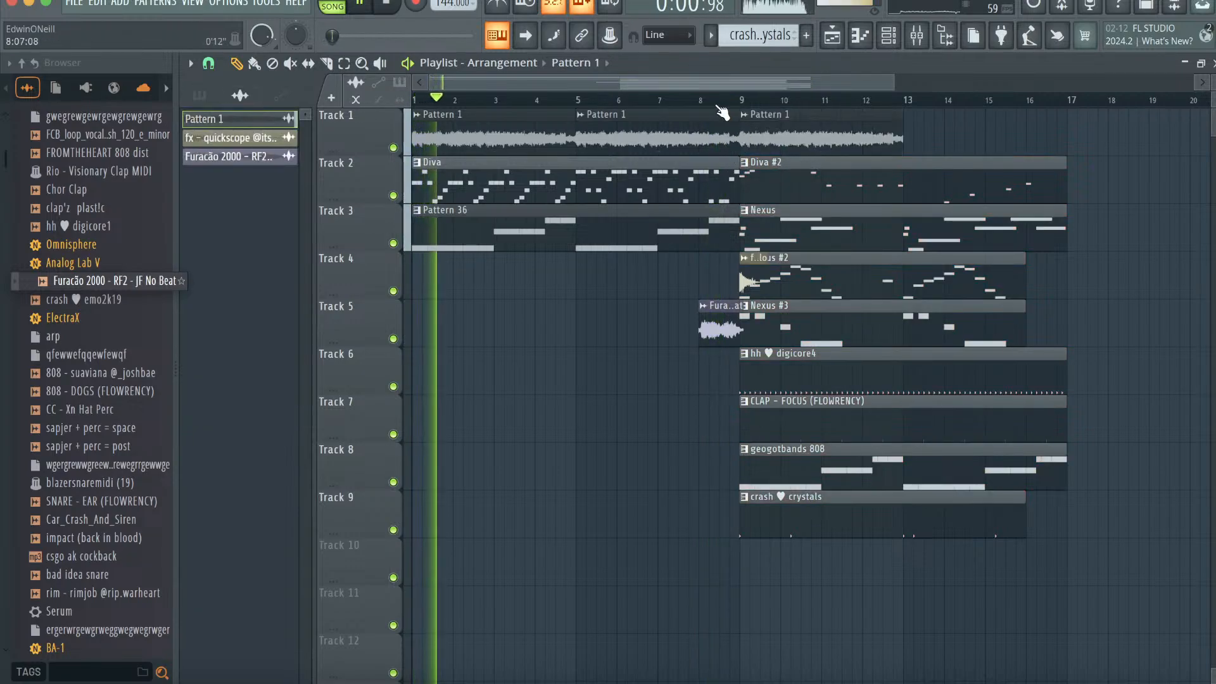
pyautogui.click(690, 99)
pyautogui.click(345, 64)
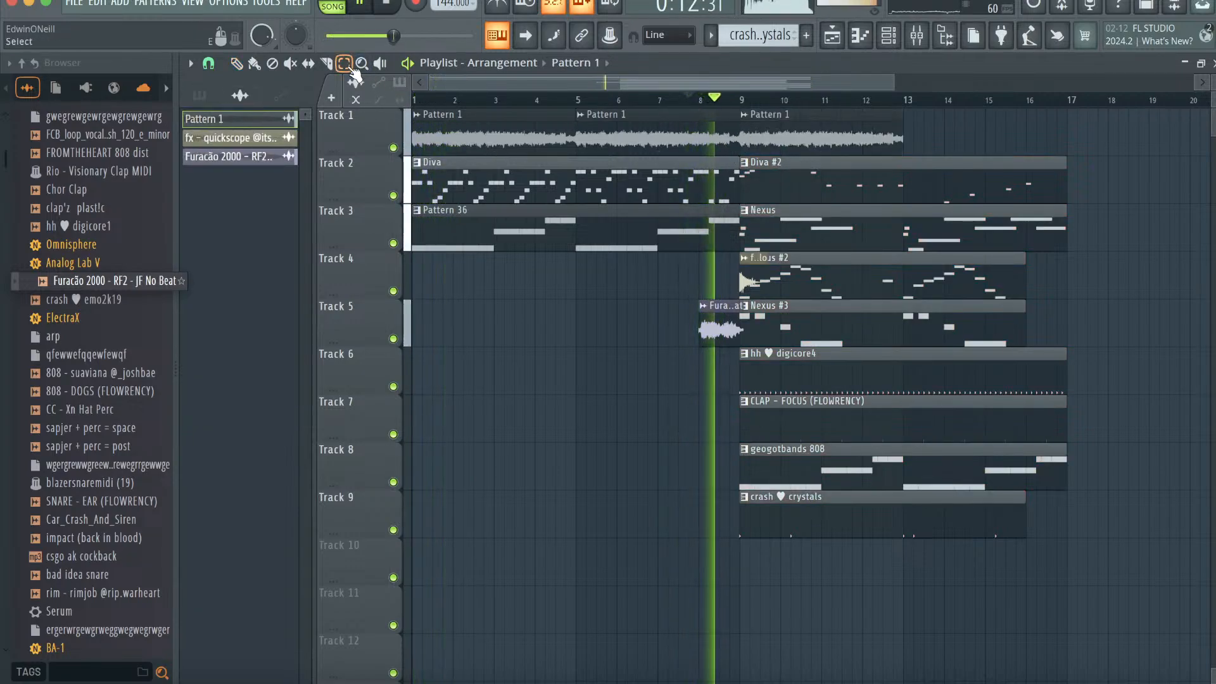
pyautogui.click(821, 125)
pyautogui.press('super+b')
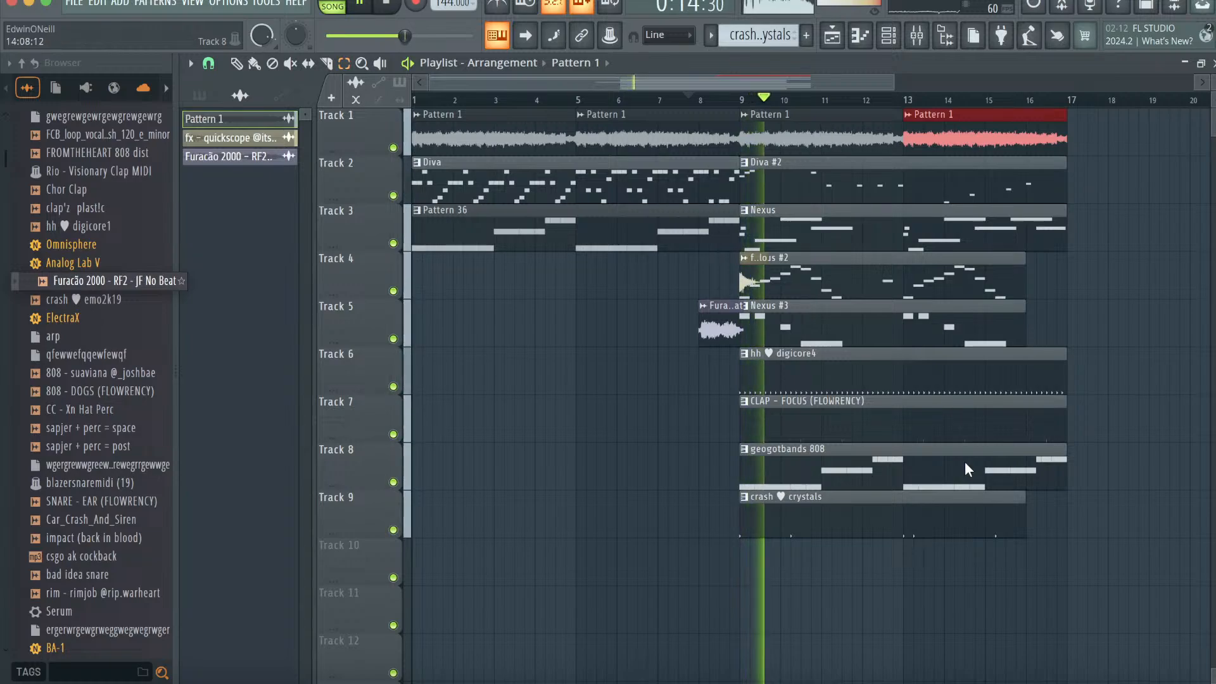
# - Duplicate the full section from bars 9 to 16 at bar 17 and delete the first Nexus #2 clip on Track 4
pyautogui.moveTo(995, 502); pyautogui.dragTo(843, 139)
pyautogui.press('super+b')
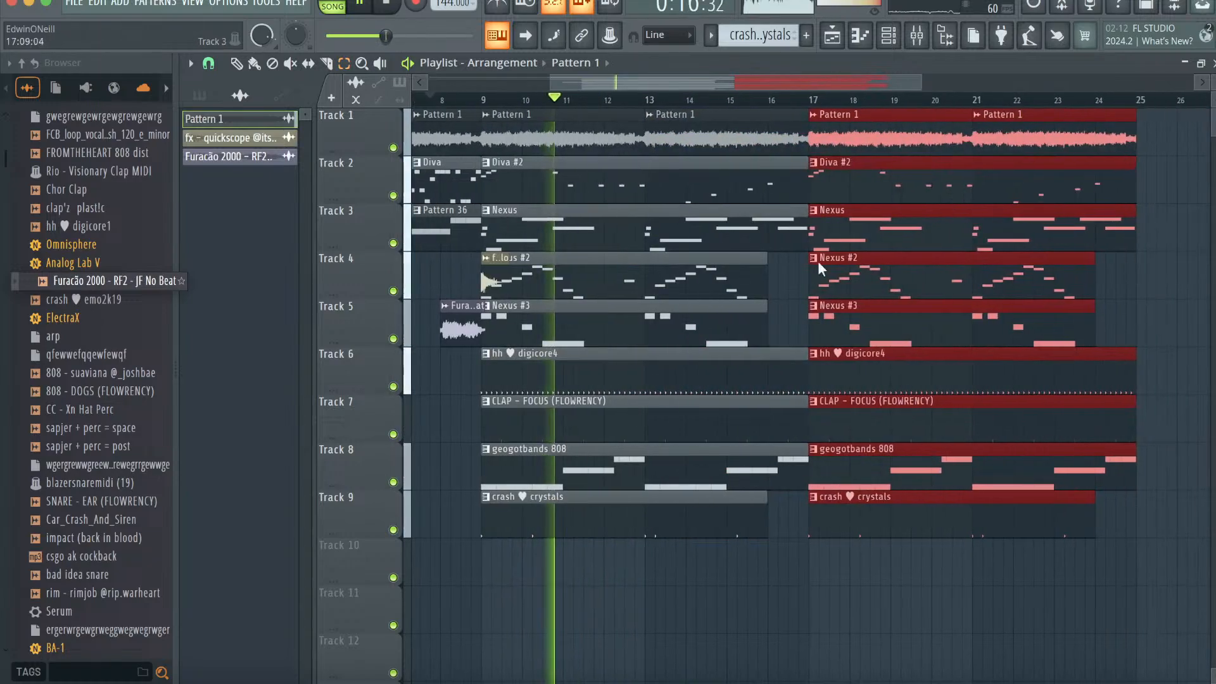
pyautogui.click(713, 283)
pyautogui.press('Delete')
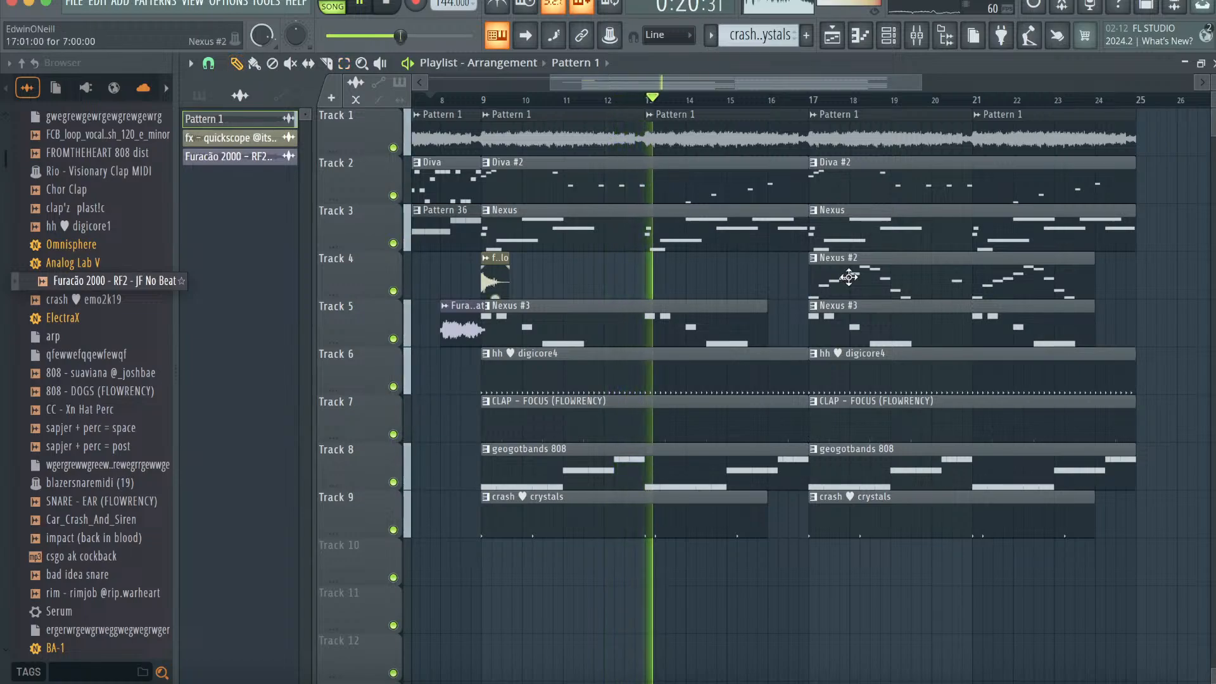
# - Add the Serato Sample pattern at bar 17 on Track 10 and delete the remaining Nexus #2 clip on Track 4
pyautogui.doubleClick(817, 291)
pyautogui.click(832, 35)
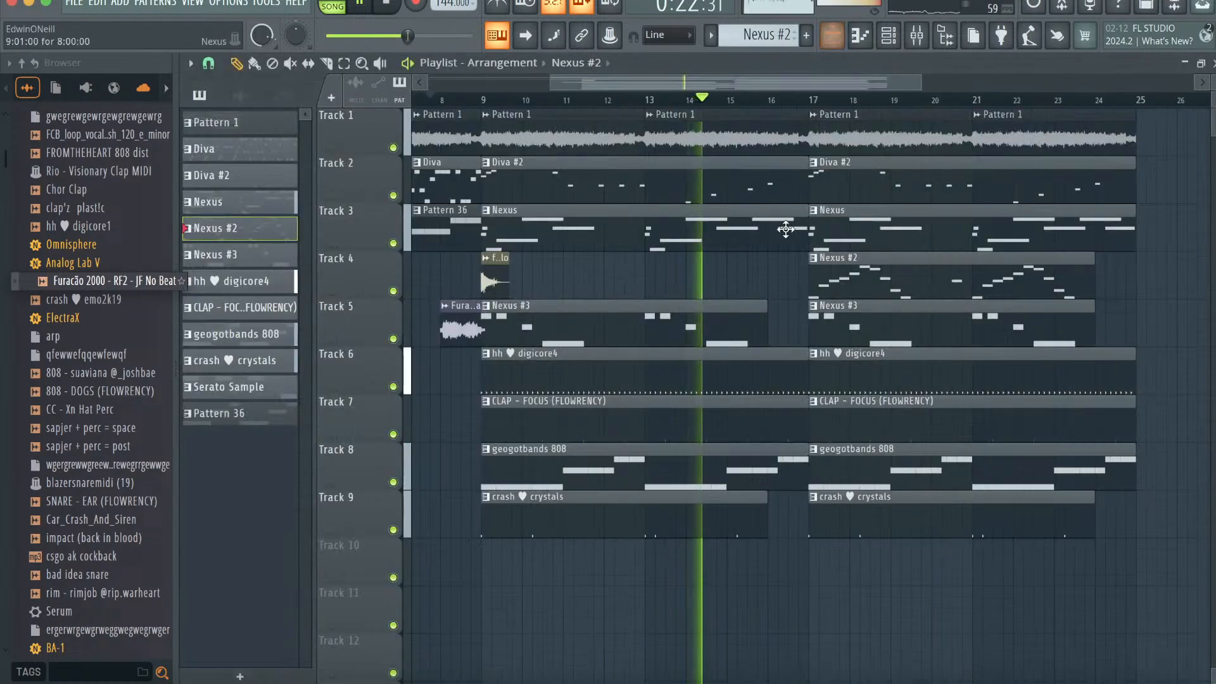
pyautogui.click(209, 390)
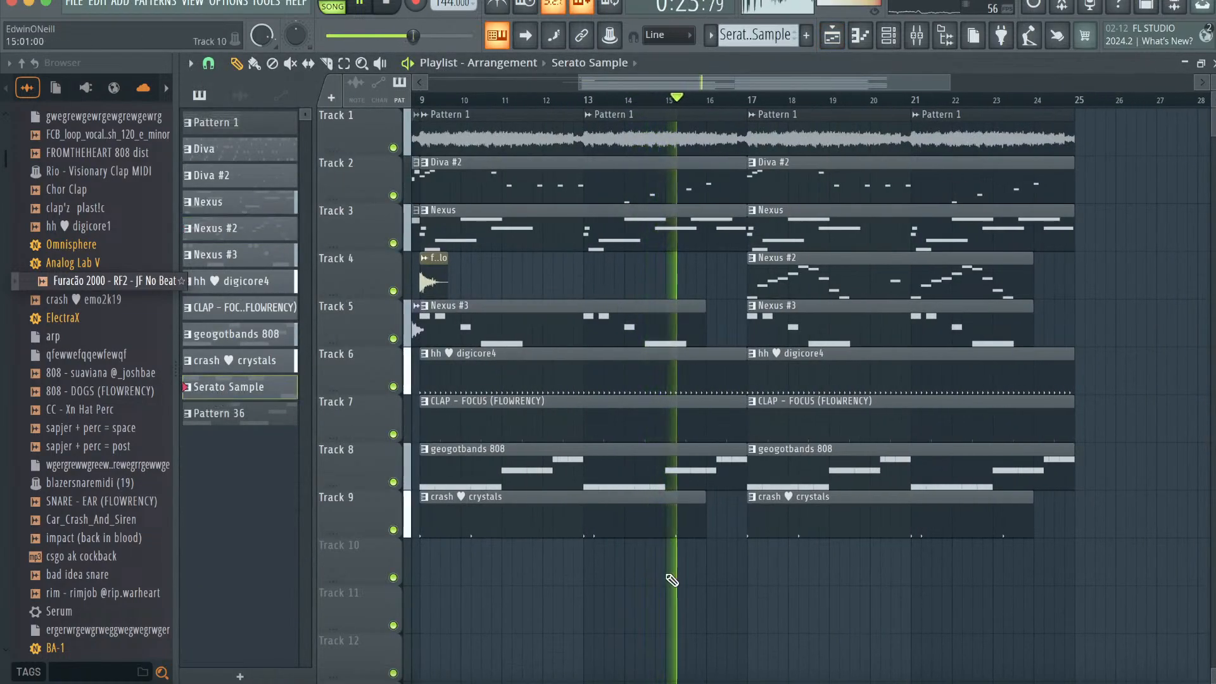
pyautogui.click(752, 570)
pyautogui.rightClick(827, 261)
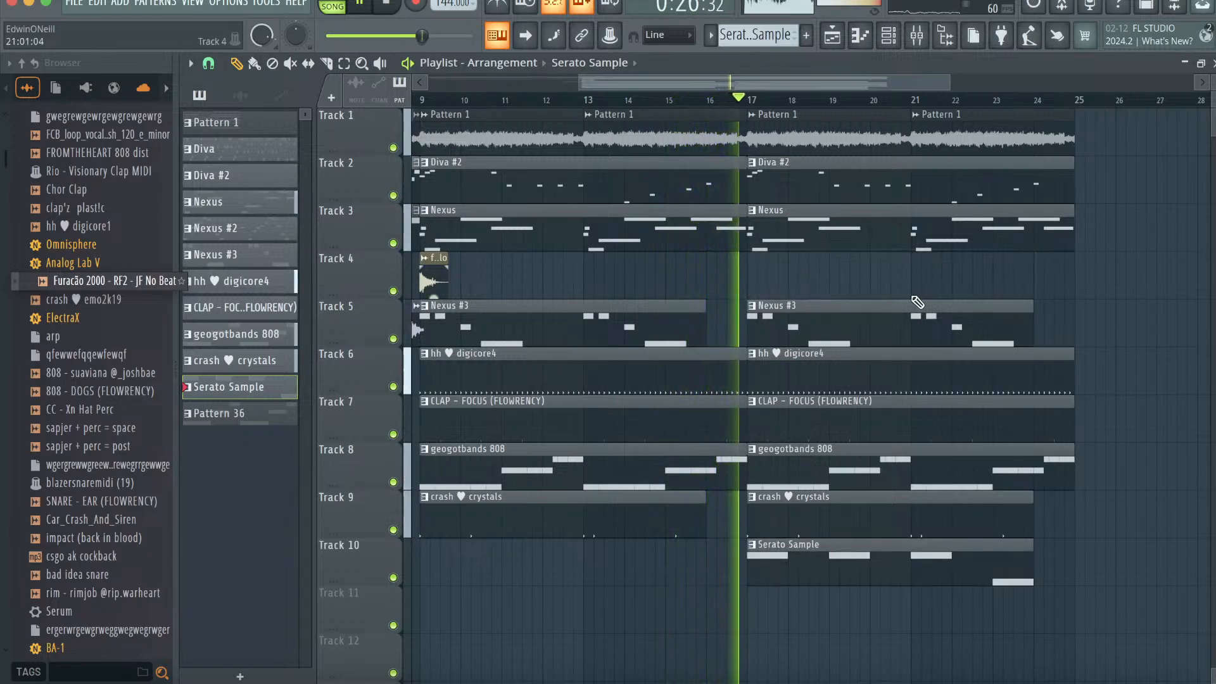
# - Place the Diva, hh digicore4, CLAP - FOCUS and geogotbands 808 patterns at bar 25 on Tracks 2 to 5
pyautogui.hscroll(1, 899, 304)
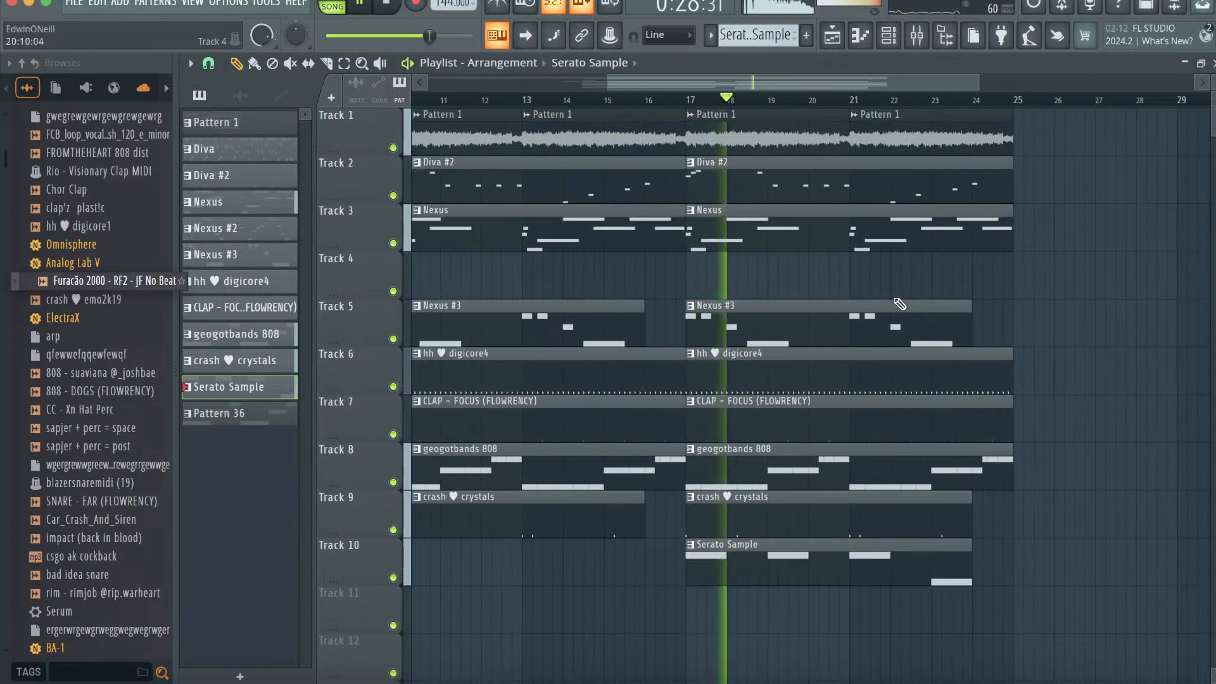
pyautogui.click(291, 154)
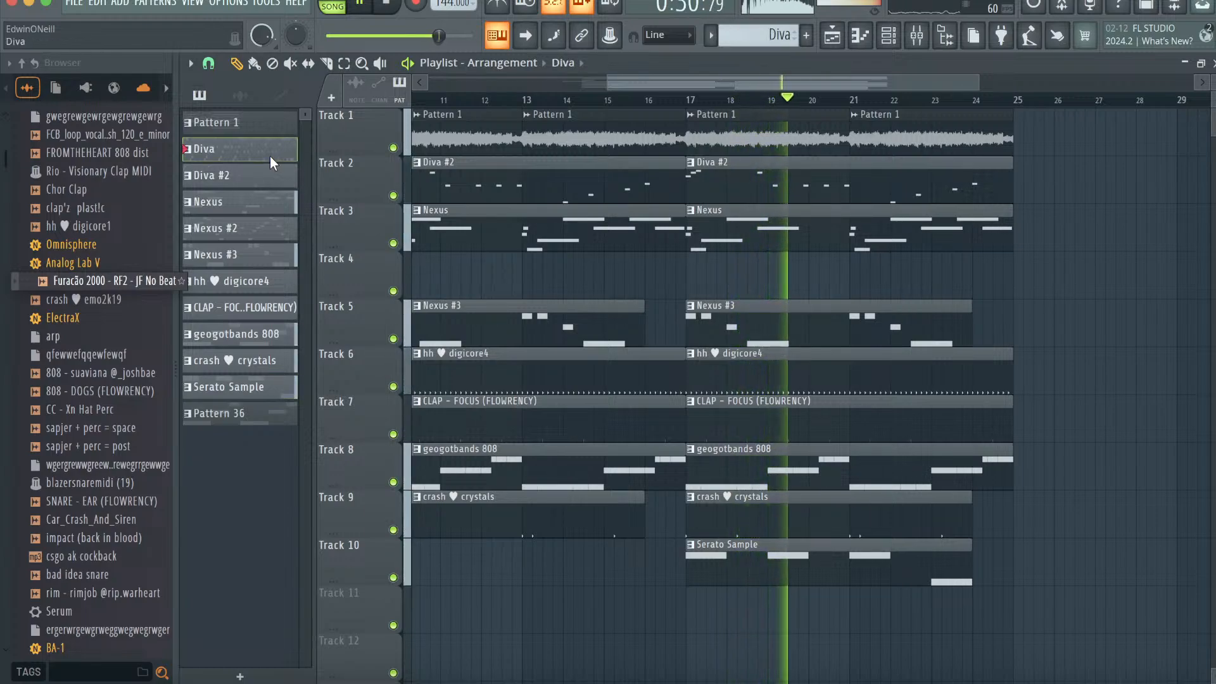
pyautogui.click(1024, 182)
pyautogui.hscroll(5, 1024, 182)
pyautogui.click(266, 286)
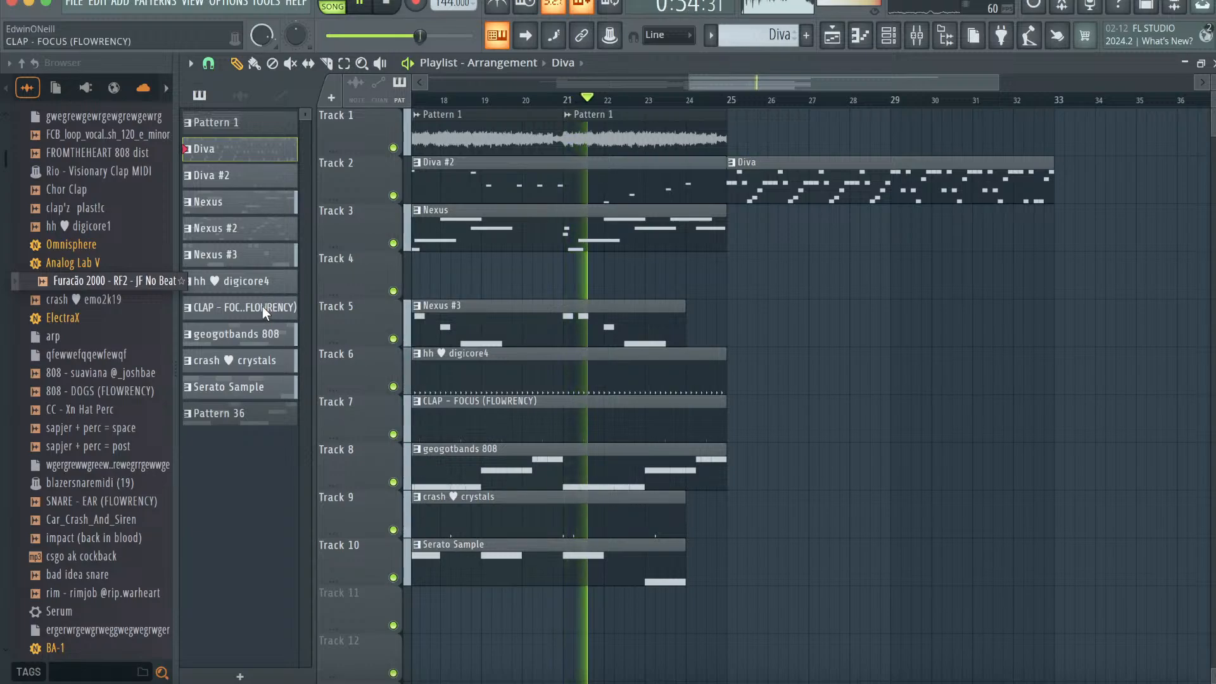
pyautogui.keyDown('shift'); pyautogui.click(258, 334); pyautogui.keyUp('shift')
pyautogui.moveTo(258, 334); pyautogui.dragTo(730, 219)
# - Continue the Pattern 1 audio loop across bars 25 to 32 and duplicate that whole section at bar 33
pyautogui.click(684, 143)
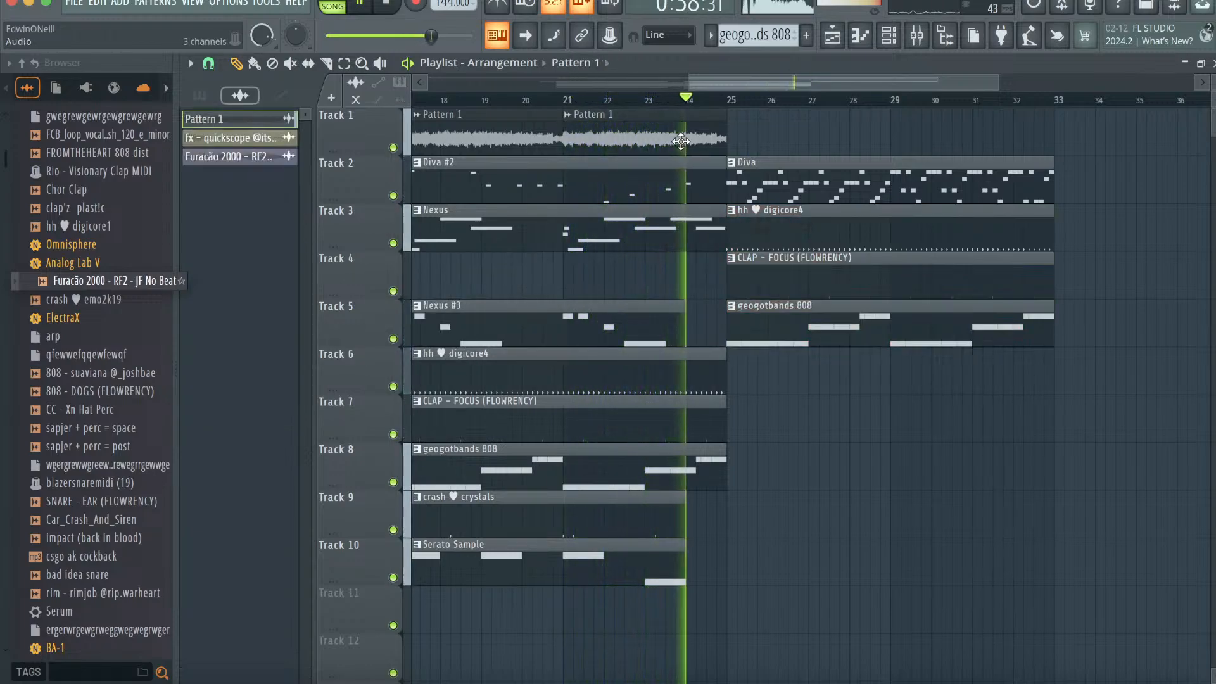
pyautogui.click(740, 134)
pyautogui.click(917, 137)
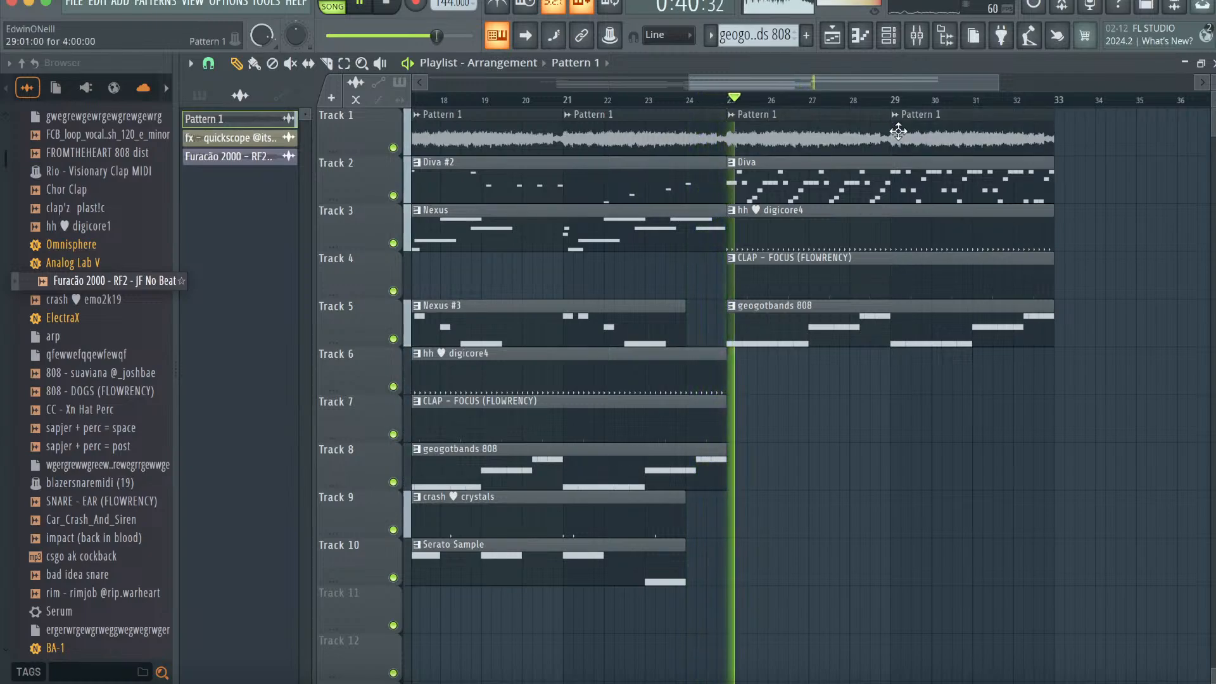
pyautogui.click(345, 65)
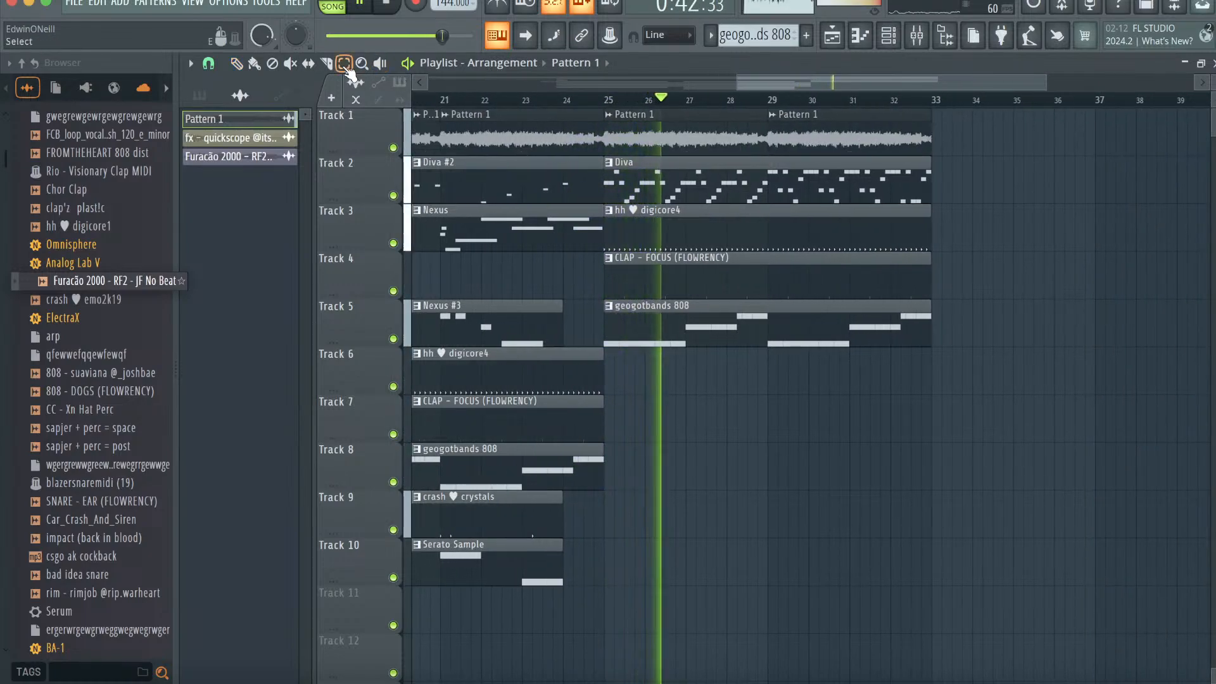
pyautogui.moveTo(936, 309)
pyautogui.mouseDown()
pyautogui.moveTo(734, 179)
pyautogui.moveTo(729, 136)
pyautogui.mouseUp()
pyautogui.hotkey('ctrl', 'b')
# - Add the csgo ak cockback sample just before bar 33 on Track 6 and shorten the preceding section's clips to end where it starts
pyautogui.click(236, 63)
pyautogui.moveTo(122, 557); pyautogui.dragTo(792, 377)
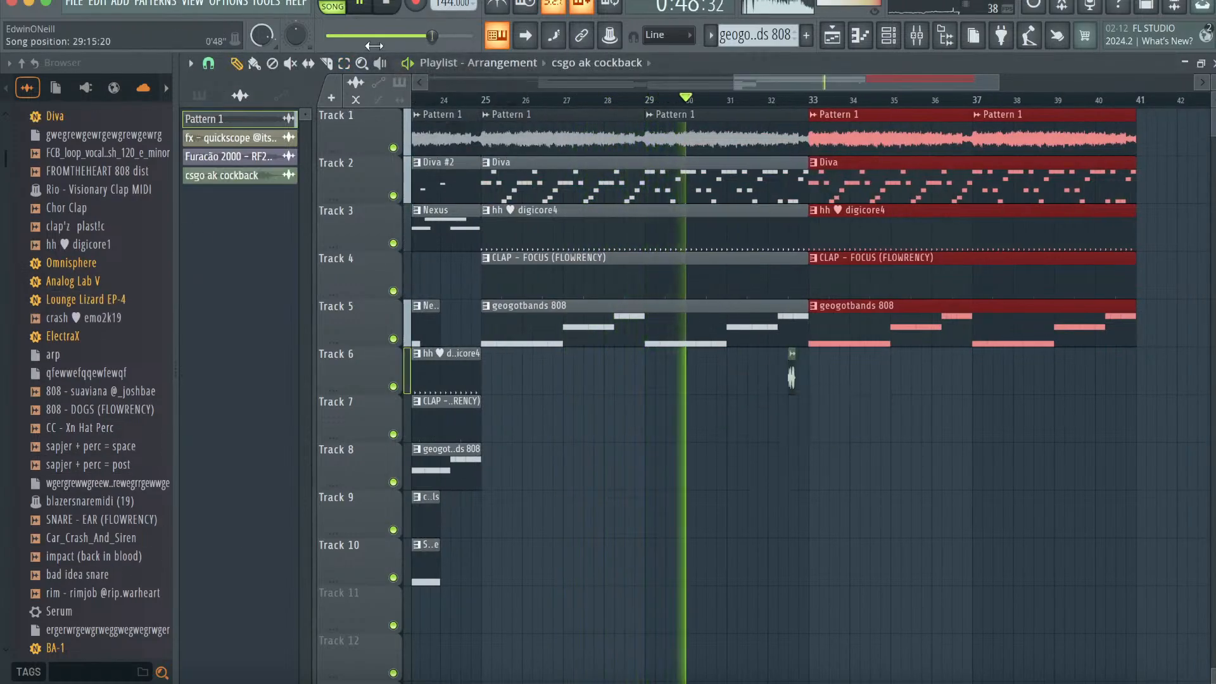
pyautogui.moveTo(807, 332); pyautogui.dragTo(741, 137)
pyautogui.click(237, 63)
pyautogui.moveTo(807, 116); pyautogui.dragTo(788, 116)
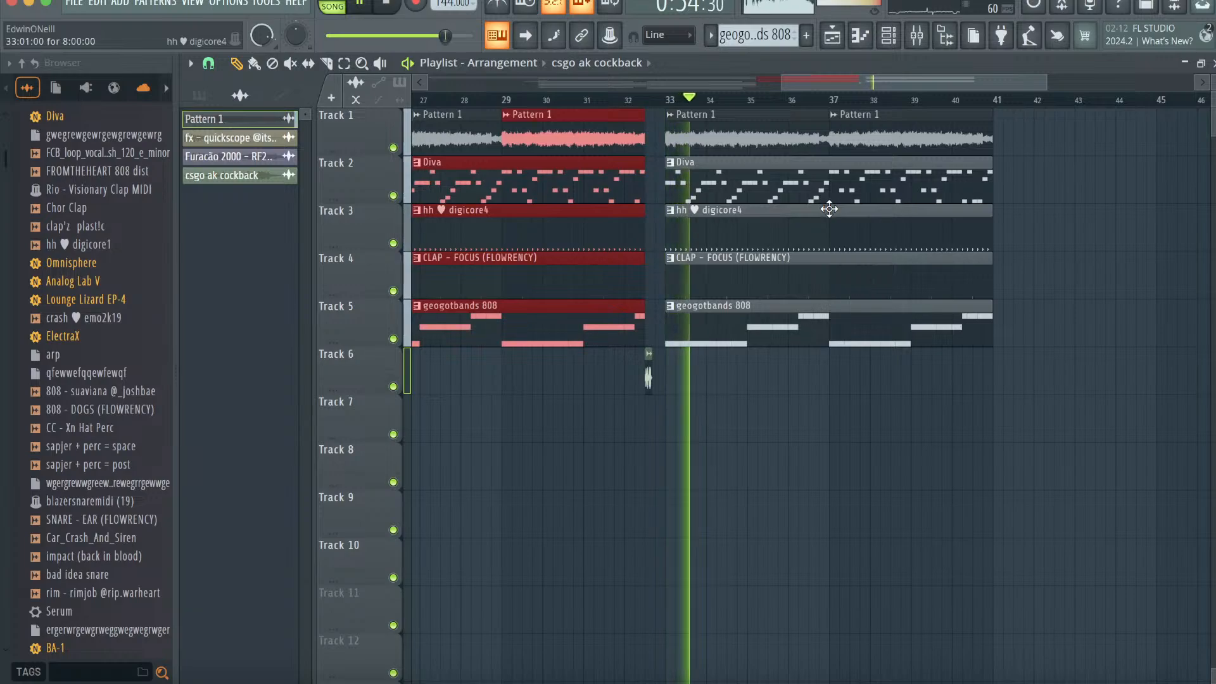
# - Clone the Nexus pattern, open the copy and return to the playlist
pyautogui.click(203, 98)
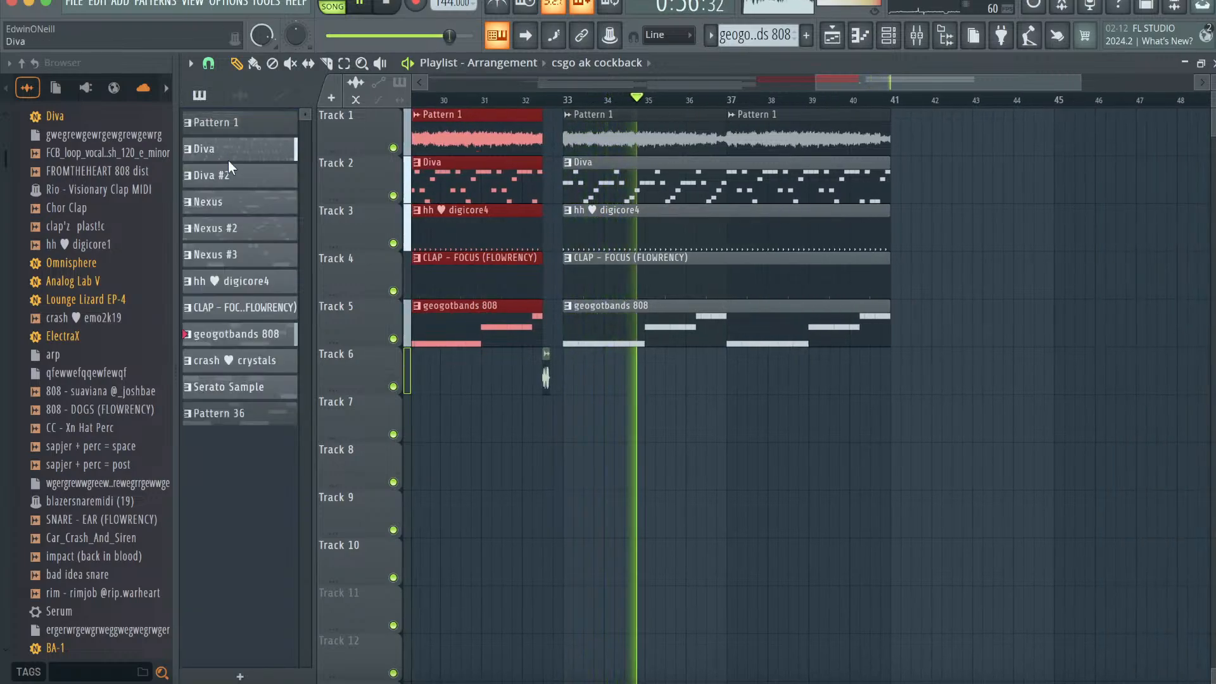
pyautogui.click(219, 175)
pyautogui.click(245, 203)
pyautogui.click(240, 254)
pyautogui.rightClick(242, 202)
pyautogui.click(267, 401)
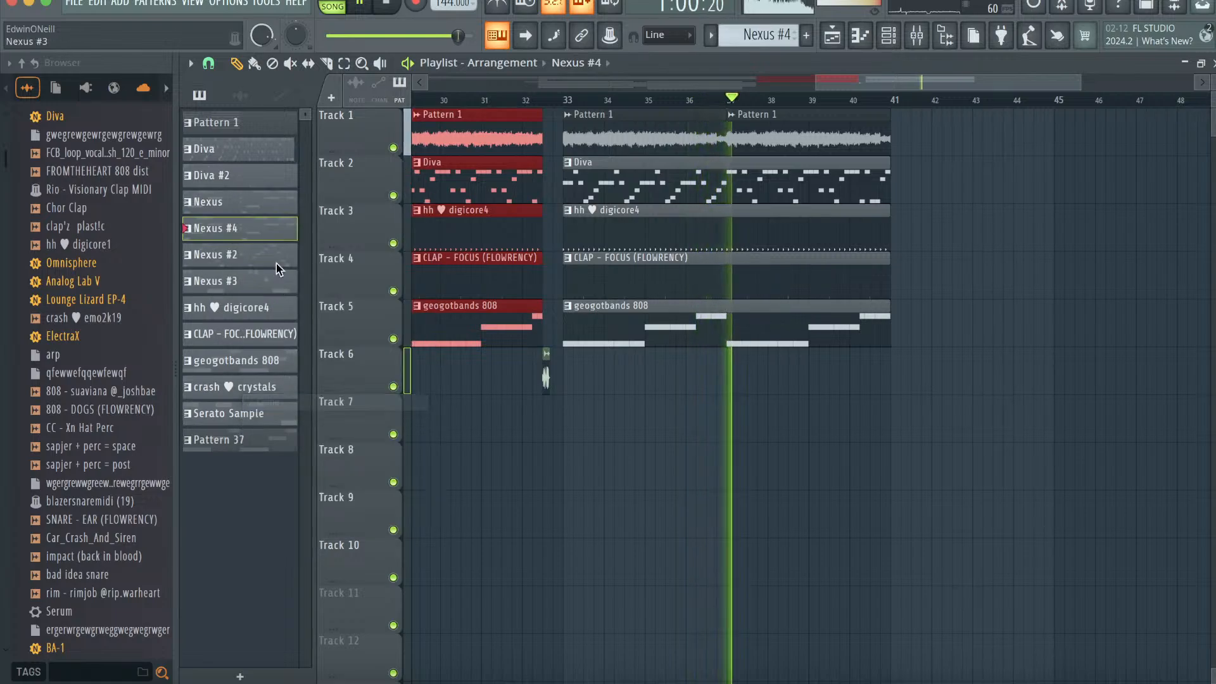
pyautogui.doubleClick(260, 228)
pyautogui.click(832, 36)
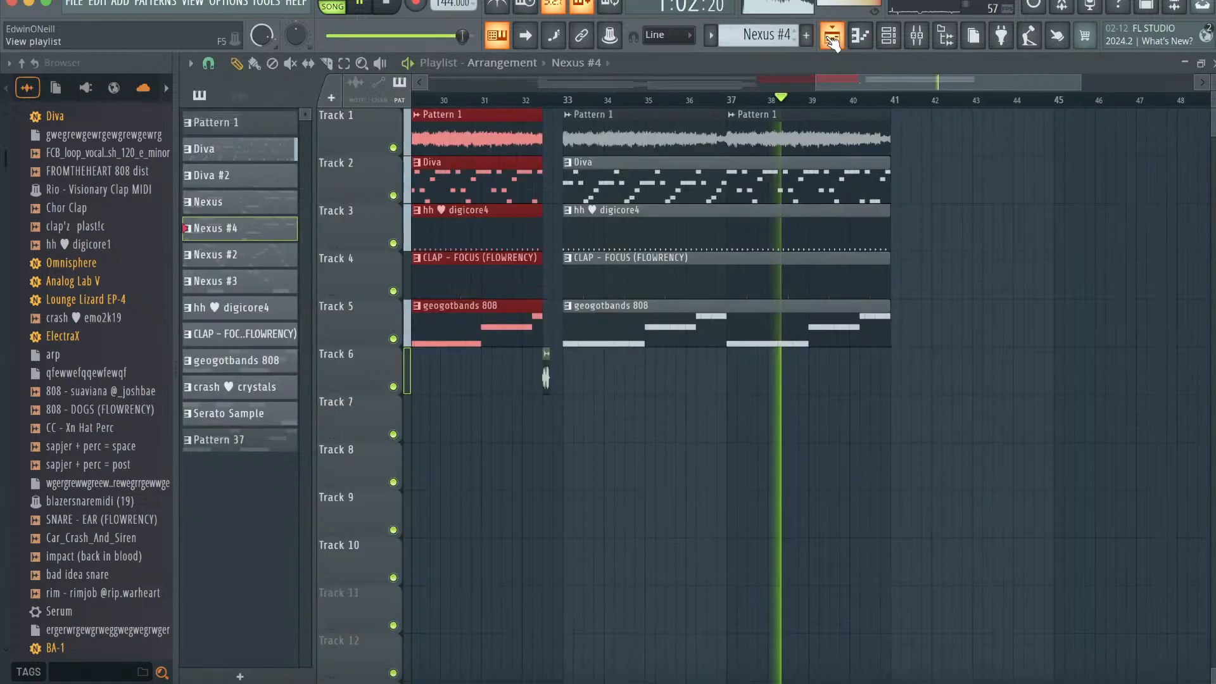
# - Place Nexus #4 on Track 6 and Pattern 37 on Track 7 at bar 41, with the Pattern 1 audio on Track 1 through bar 48
pyautogui.click(910, 367)
pyautogui.click(870, 133)
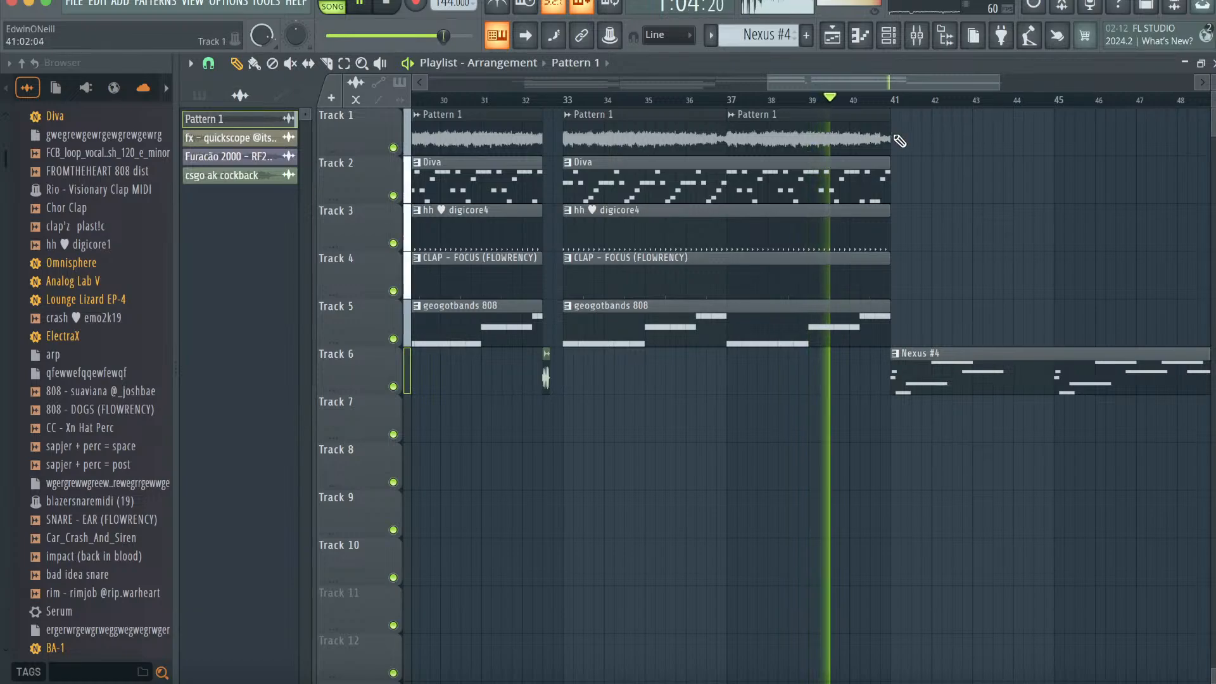
pyautogui.click(899, 139)
pyautogui.click(200, 96)
pyautogui.click(228, 439)
pyautogui.click(901, 426)
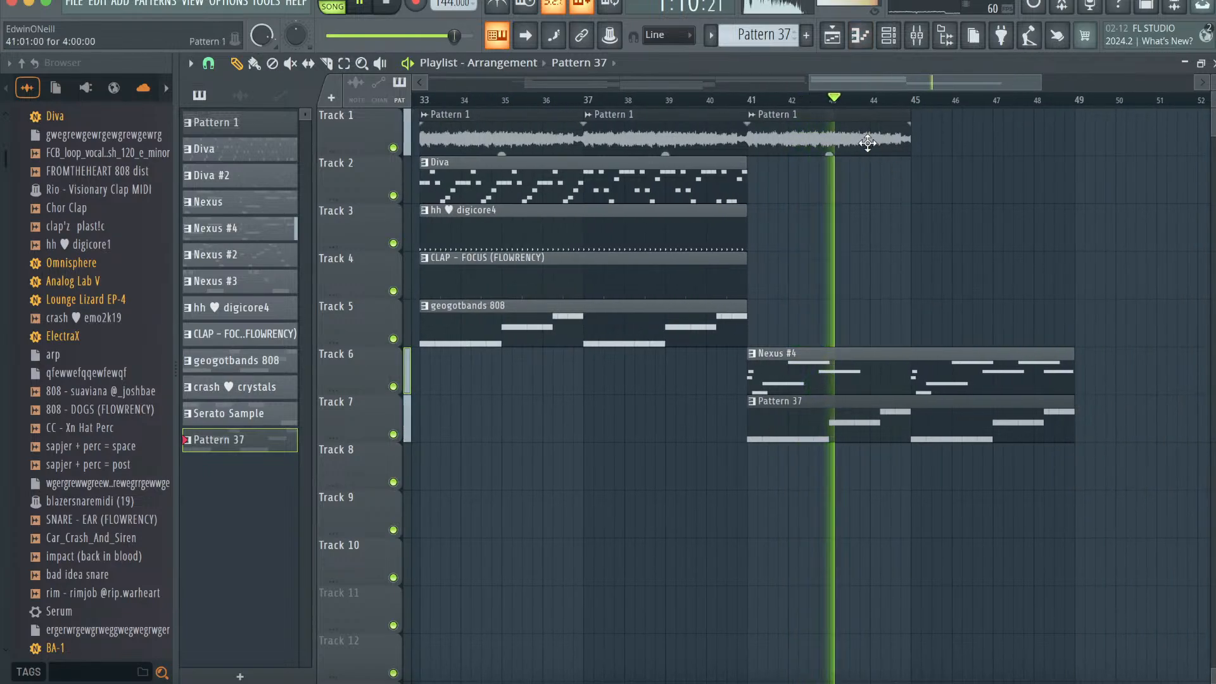
pyautogui.click(903, 137)
pyautogui.click(921, 138)
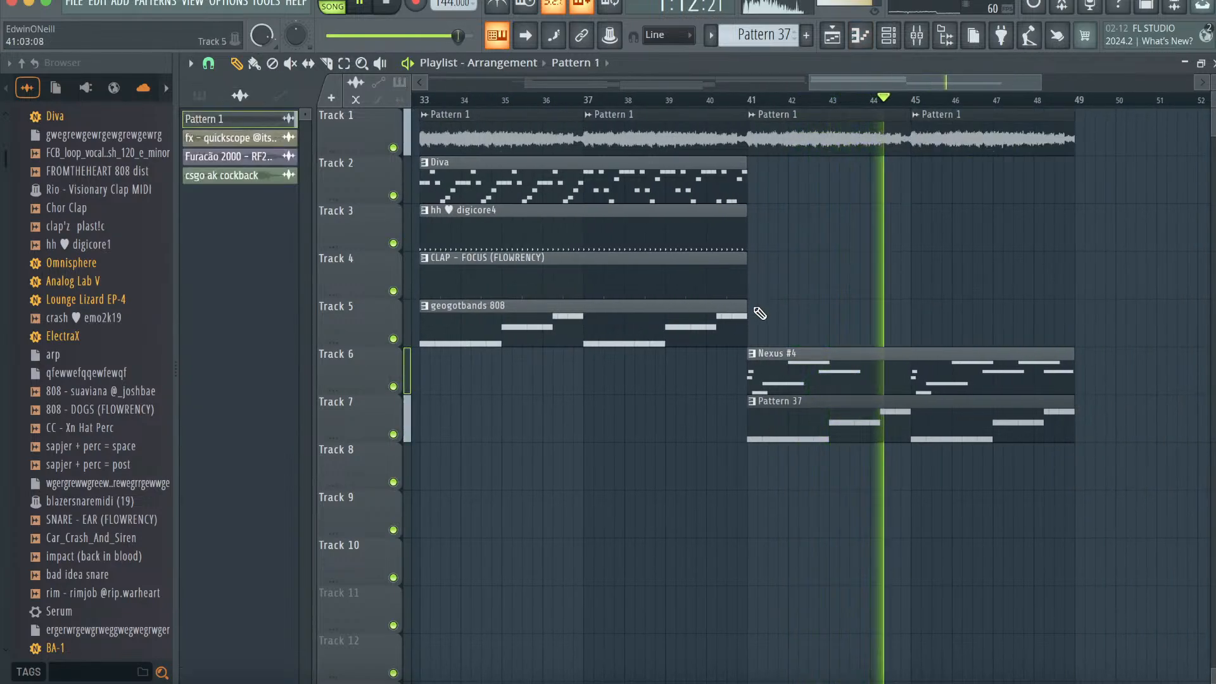
# - Place Pattern 37 on Track 7, Nexus #4 on Track 3 and Nexus #3 on Track 4 at bar 49
pyautogui.hscroll(3, 802, 352)
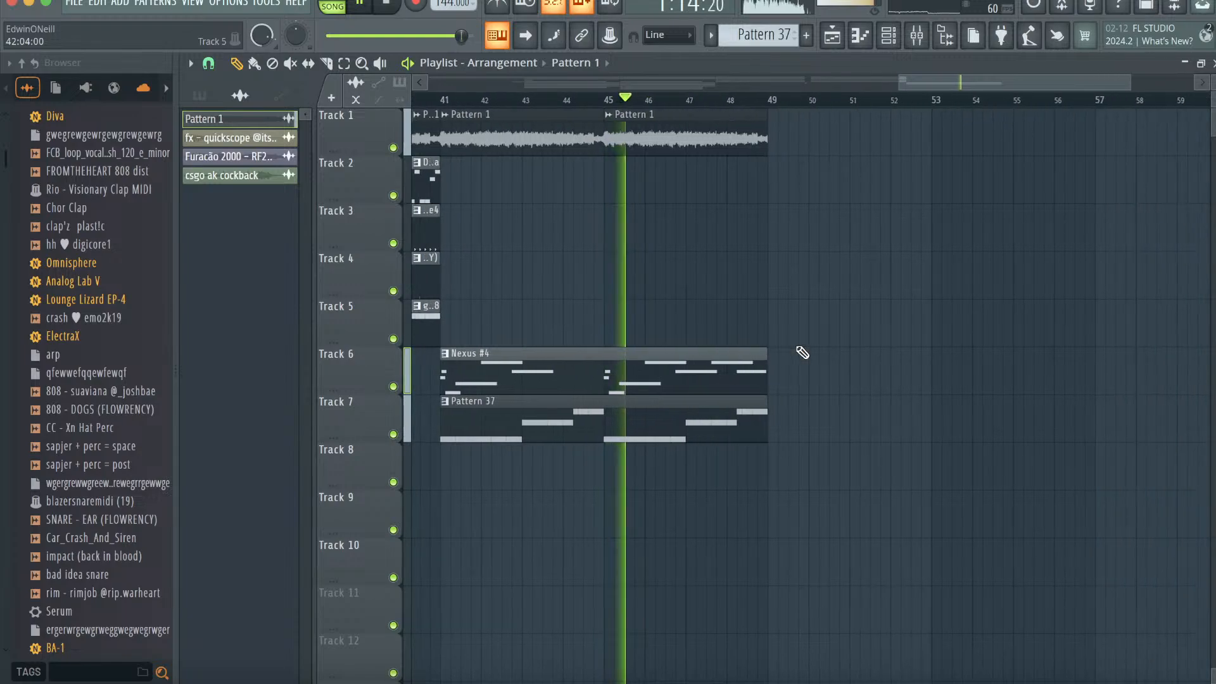
pyautogui.hscroll(-15, 802, 352)
pyautogui.hscroll(10, 802, 352)
pyautogui.hscroll(5, 802, 352)
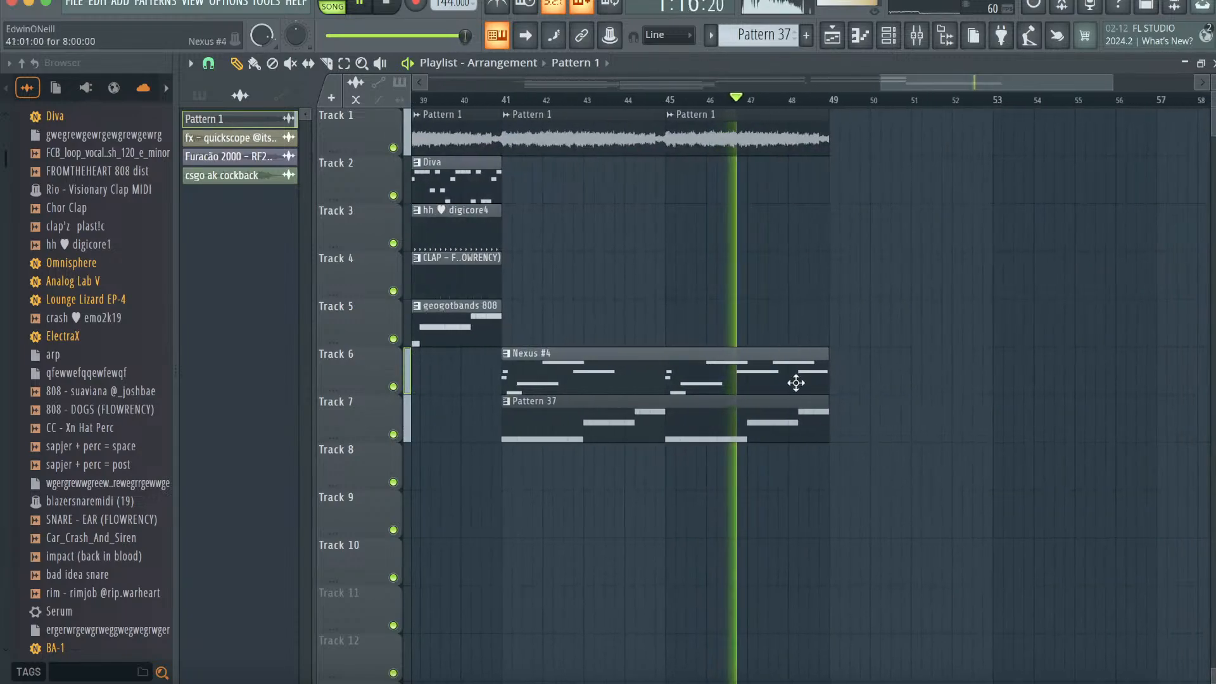
pyautogui.click(816, 414)
pyautogui.click(834, 424)
pyautogui.hscroll(4, 833, 423)
pyautogui.click(219, 279)
pyautogui.moveTo(219, 228); pyautogui.dragTo(614, 223)
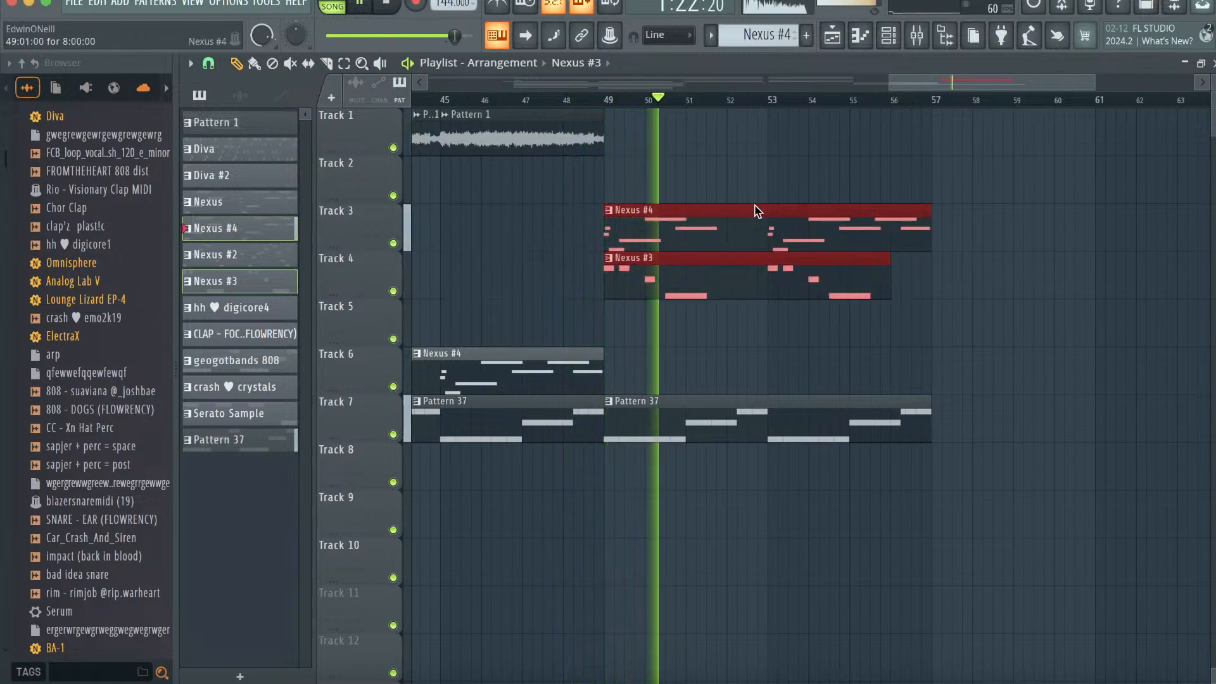
# - Copy all clips of the section from bars 9 to 24 to bar 57
pyautogui.moveTo(1096, 83); pyautogui.dragTo(1193, 84)
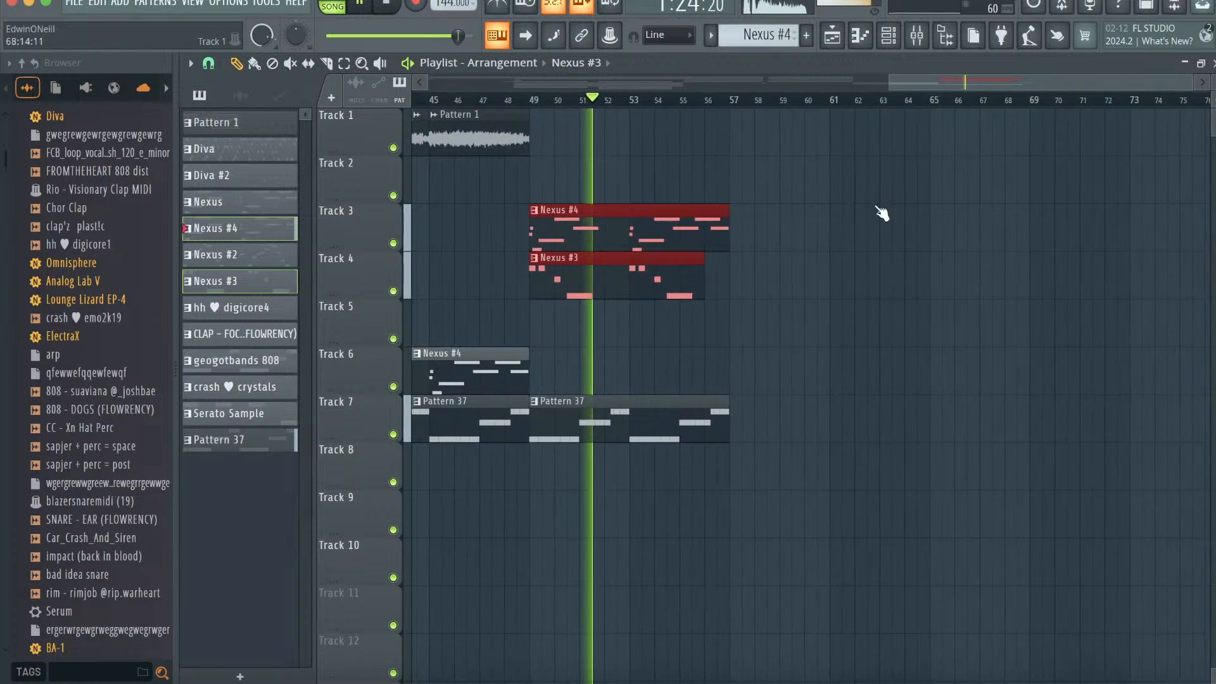
pyautogui.hscroll(-9, 714, 305)
pyautogui.hscroll(4, 696, 310)
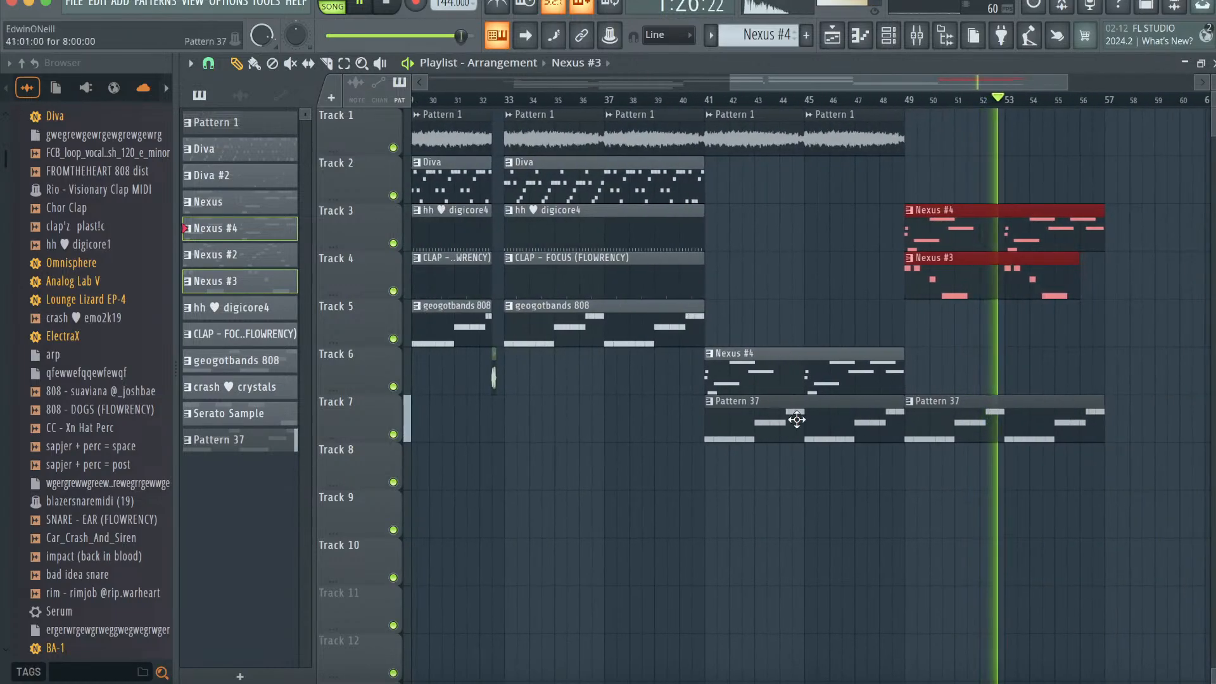
pyautogui.hscroll(-10, 797, 420)
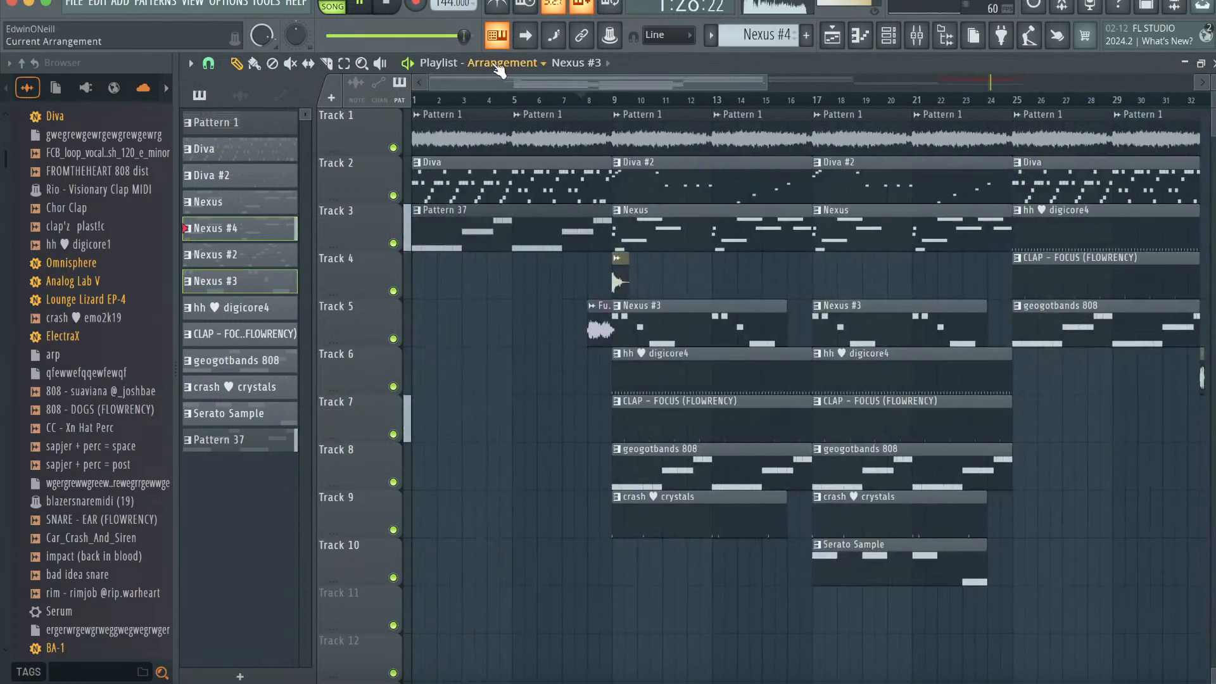
pyautogui.moveTo(944, 562); pyautogui.dragTo(705, 130)
pyautogui.moveTo(766, 81); pyautogui.dragTo(1192, 83)
pyautogui.click(237, 64)
pyautogui.moveTo(562, 141)
pyautogui.mouseDown()
pyautogui.moveTo(1161, 154)
pyautogui.moveTo(1035, 138)
pyautogui.mouseUp()
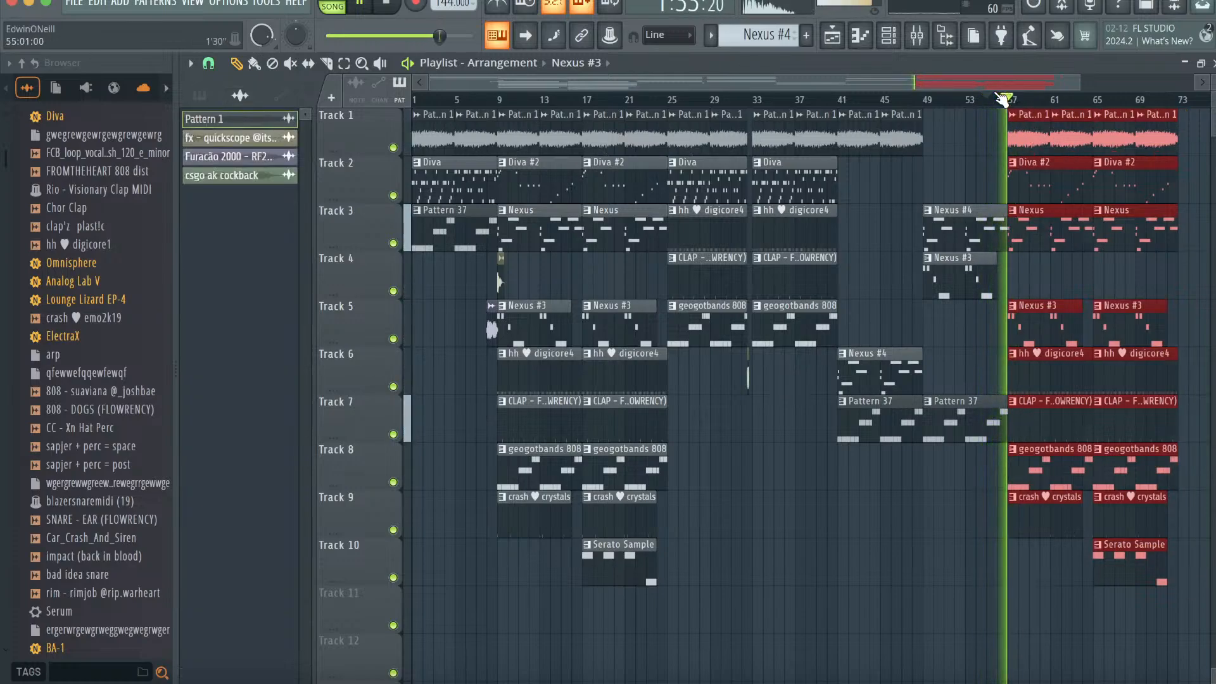
# - Add the impact (back in blood) sample at bar 57 on Track 10
pyautogui.hscroll(4, 1085, 249)
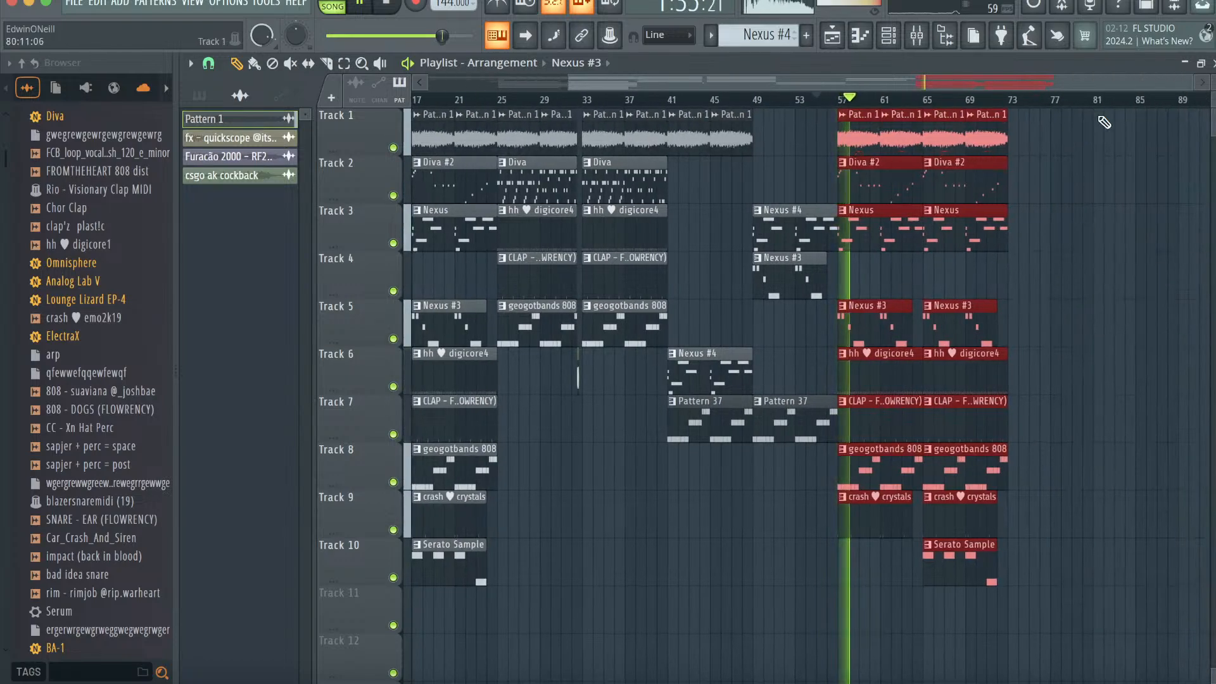
pyautogui.moveTo(1188, 81); pyautogui.dragTo(951, 81)
pyautogui.hscroll(5, 960, 320)
pyautogui.click(152, 555)
pyautogui.moveTo(182, 550); pyautogui.dragTo(815, 569)
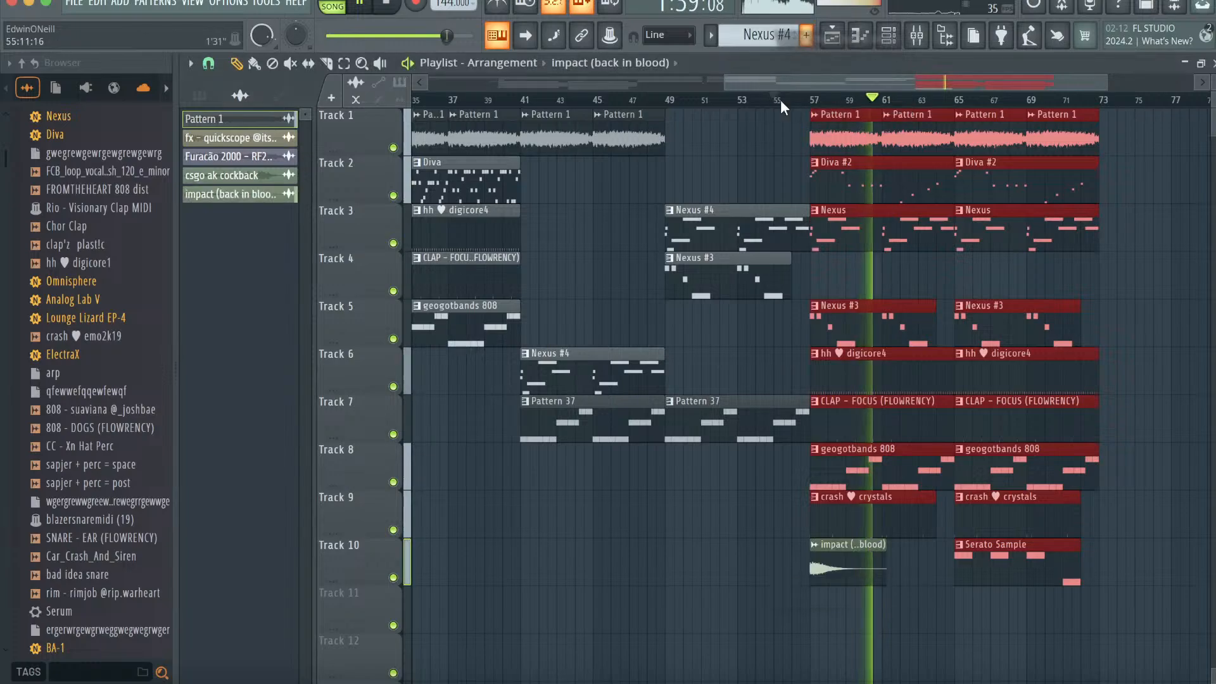
# - Add the tonal impact sample at bar 65 on Track 11 and lower its channel volume to about 44%
pyautogui.scroll(-3, 831, 505)
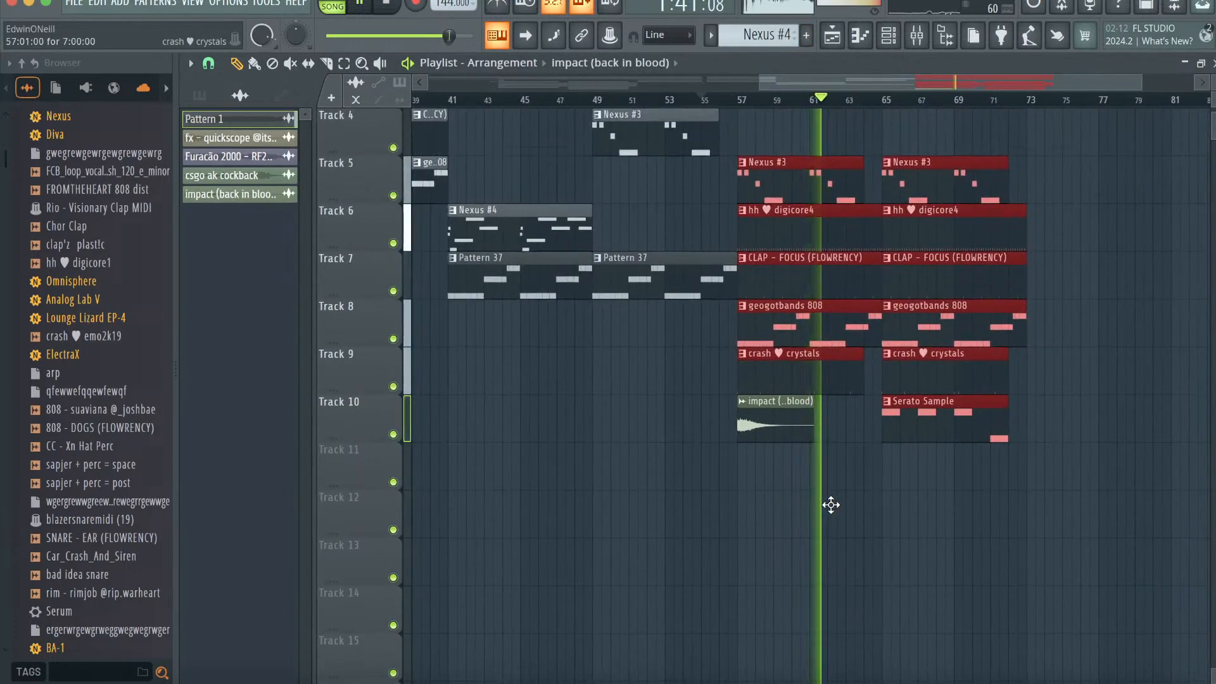
pyautogui.scroll(3, 830, 505)
pyautogui.scroll(-8, 57, 608)
pyautogui.moveTo(76, 464); pyautogui.dragTo(814, 618)
pyautogui.doubleClick(822, 618)
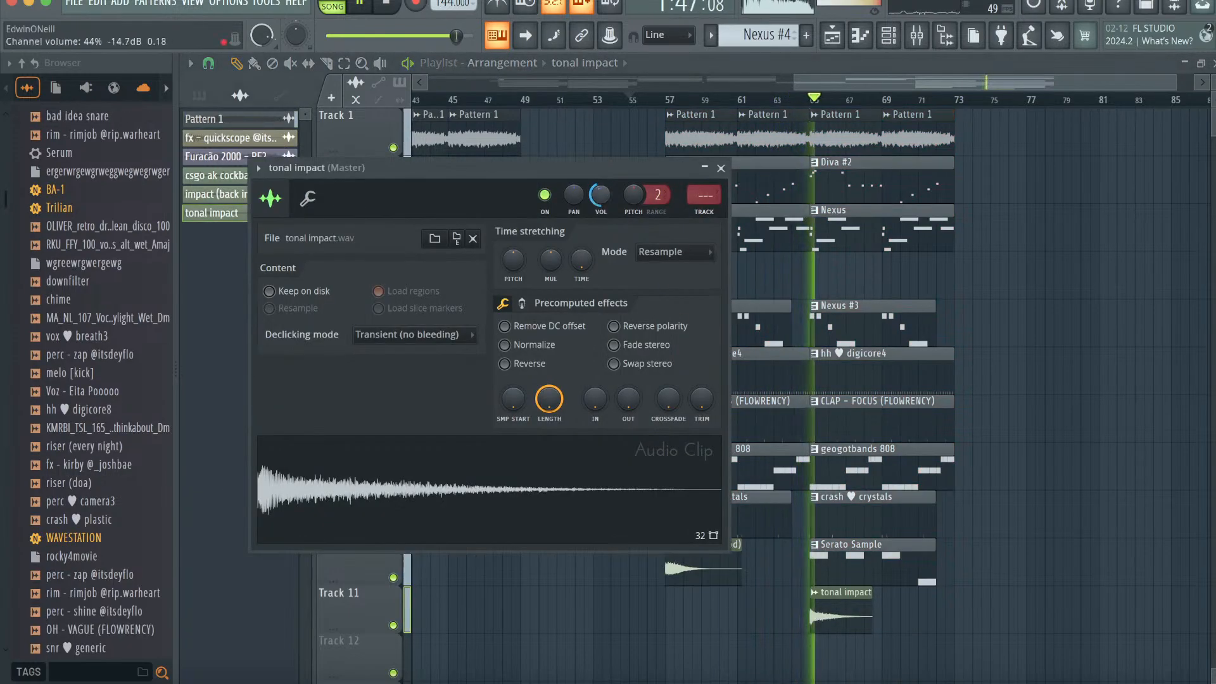
pyautogui.click(720, 168)
# - Add the riser (doa) sample at bar 69 on Track 11, right after the tonal impact
pyautogui.scroll(-2, 569, 380)
pyautogui.moveTo(76, 484); pyautogui.dragTo(751, 598)
pyautogui.moveTo(790, 510); pyautogui.dragTo(796, 507)
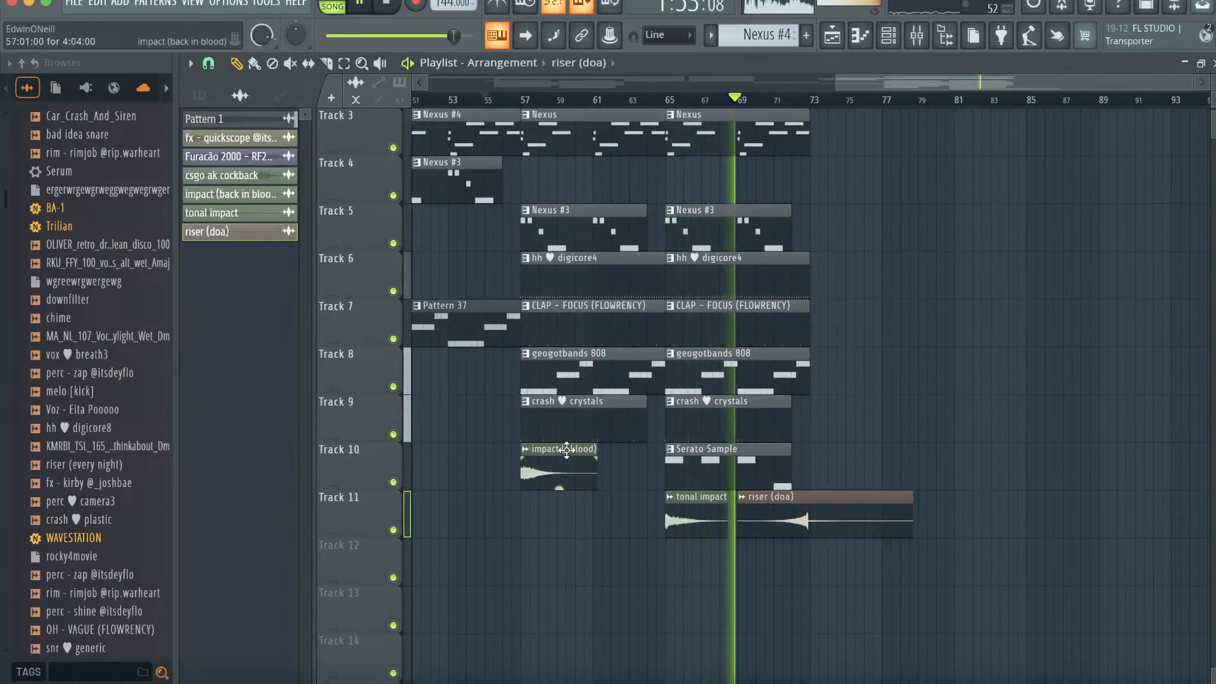
# - Trim the riser (doa) clip to end just past bar 73, and place Serato Sample and Pattern 37 at bar 73 on Tracks 6 and 7
pyautogui.moveTo(914, 511)
pyautogui.mouseDown()
pyautogui.moveTo(810, 497)
pyautogui.moveTo(801, 510)
pyautogui.mouseUp()
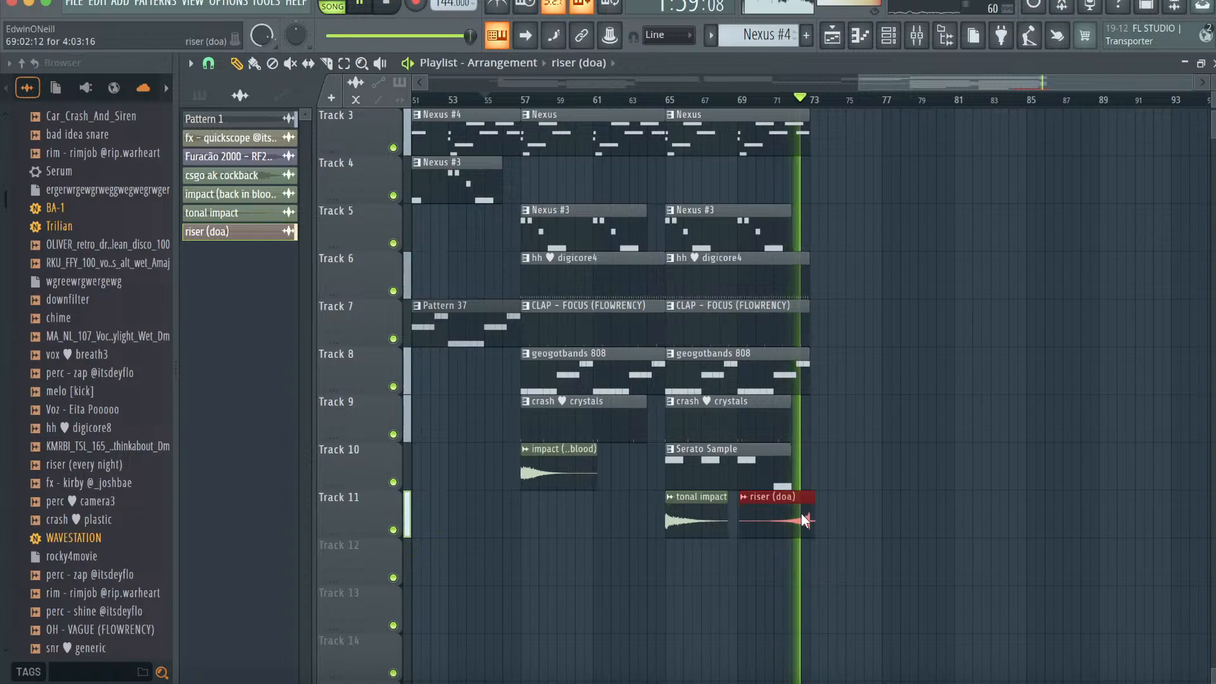
pyautogui.scroll(2, 877, 471)
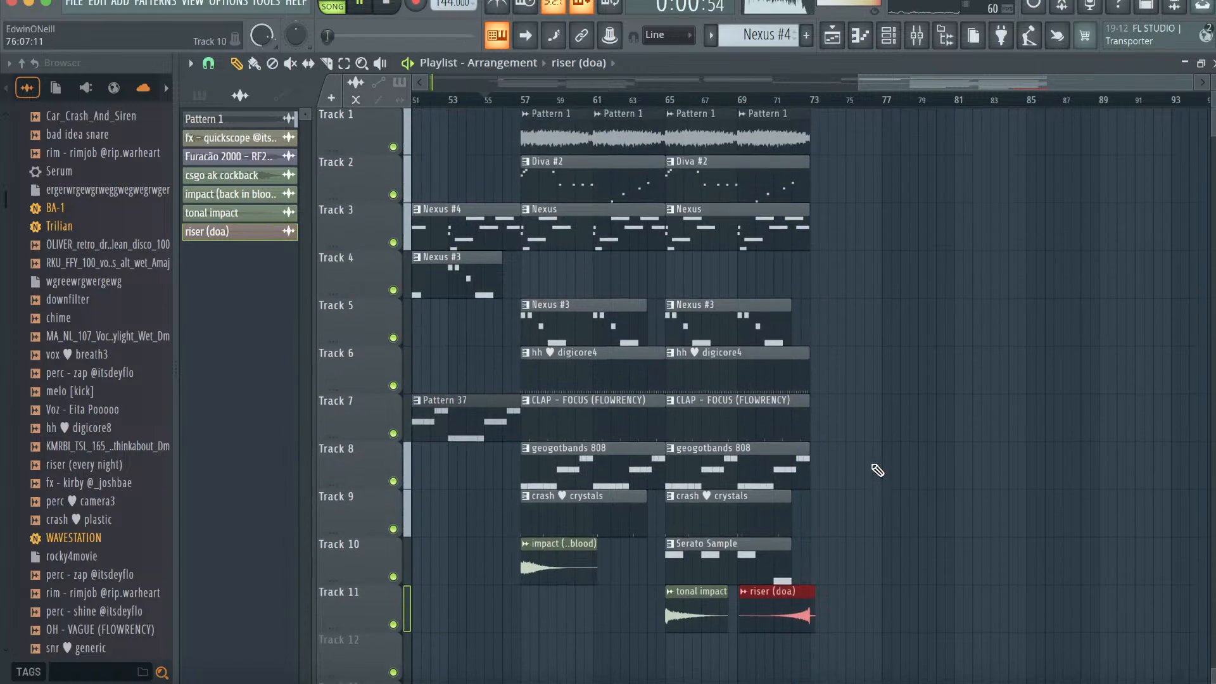
pyautogui.click(200, 100)
pyautogui.click(242, 443)
pyautogui.moveTo(235, 433); pyautogui.dragTo(811, 380)
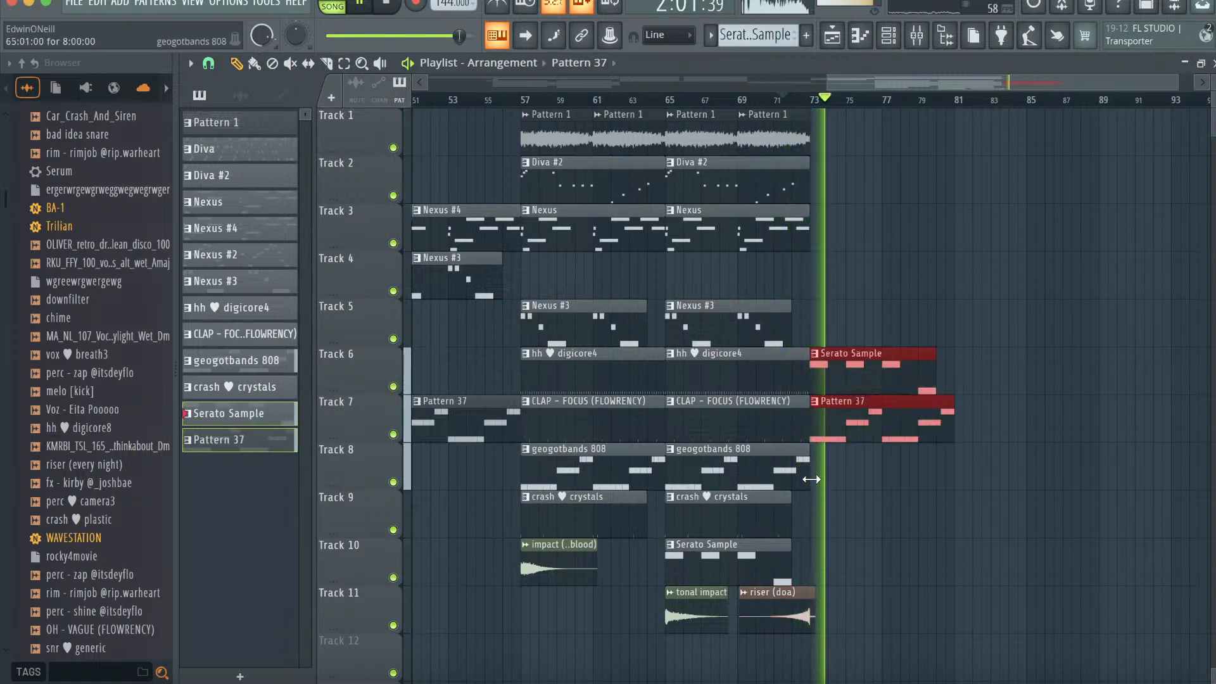
# - Place two Nexus #3 clips trimmed to one bar each on Track 5, at bars 76 and 78
pyautogui.click(715, 329)
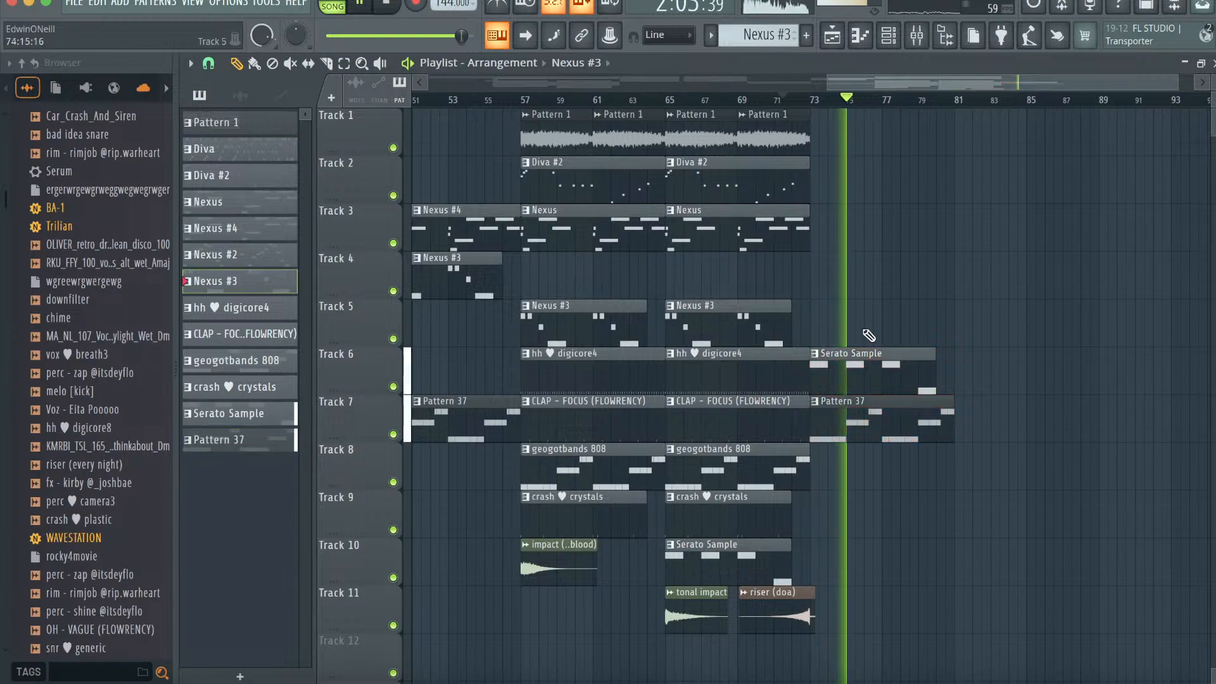
pyautogui.click(869, 332)
pyautogui.moveTo(984, 307); pyautogui.dragTo(882, 309)
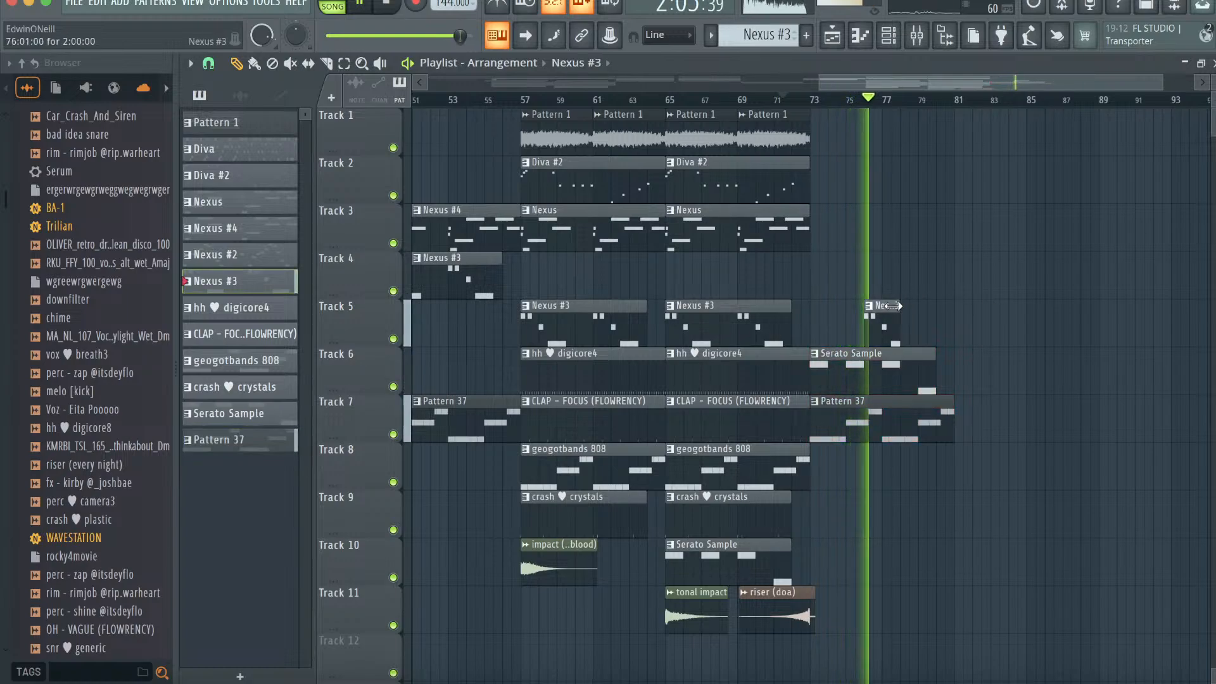
pyautogui.click(905, 321)
# - Place a Nexus clip at bar 79 on Track 4 and shorten it to end at about bar 81
pyautogui.click(737, 243)
pyautogui.click(924, 279)
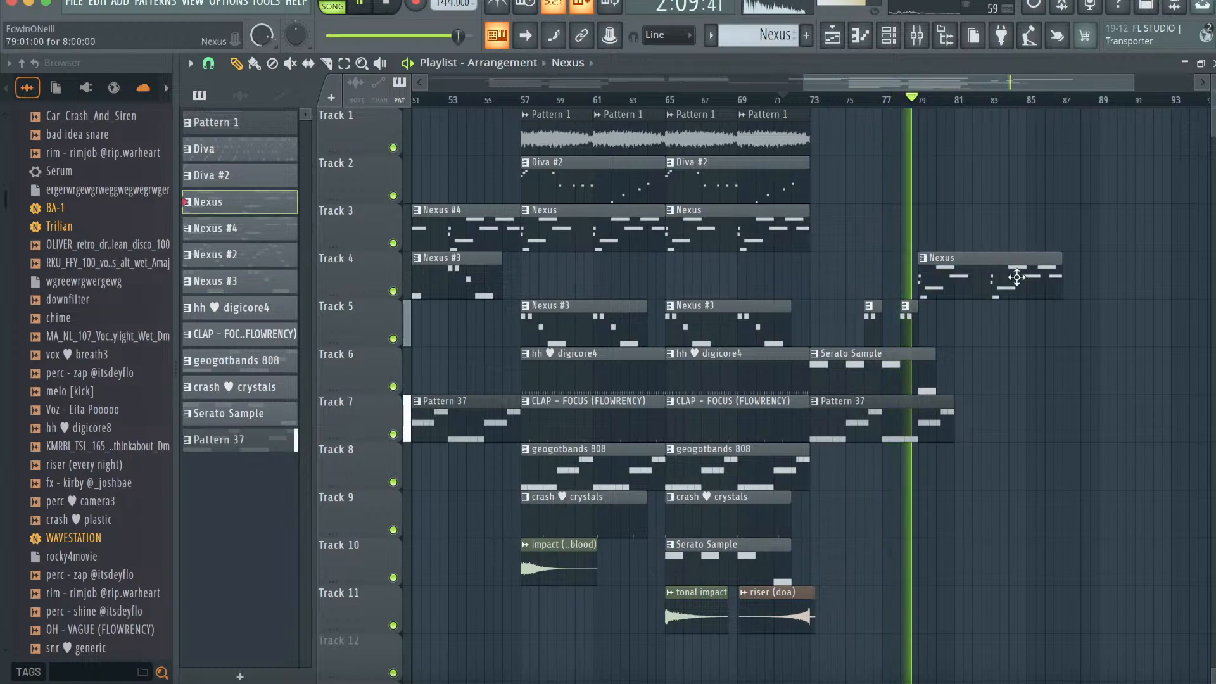
pyautogui.moveTo(1061, 258); pyautogui.dragTo(954, 259)
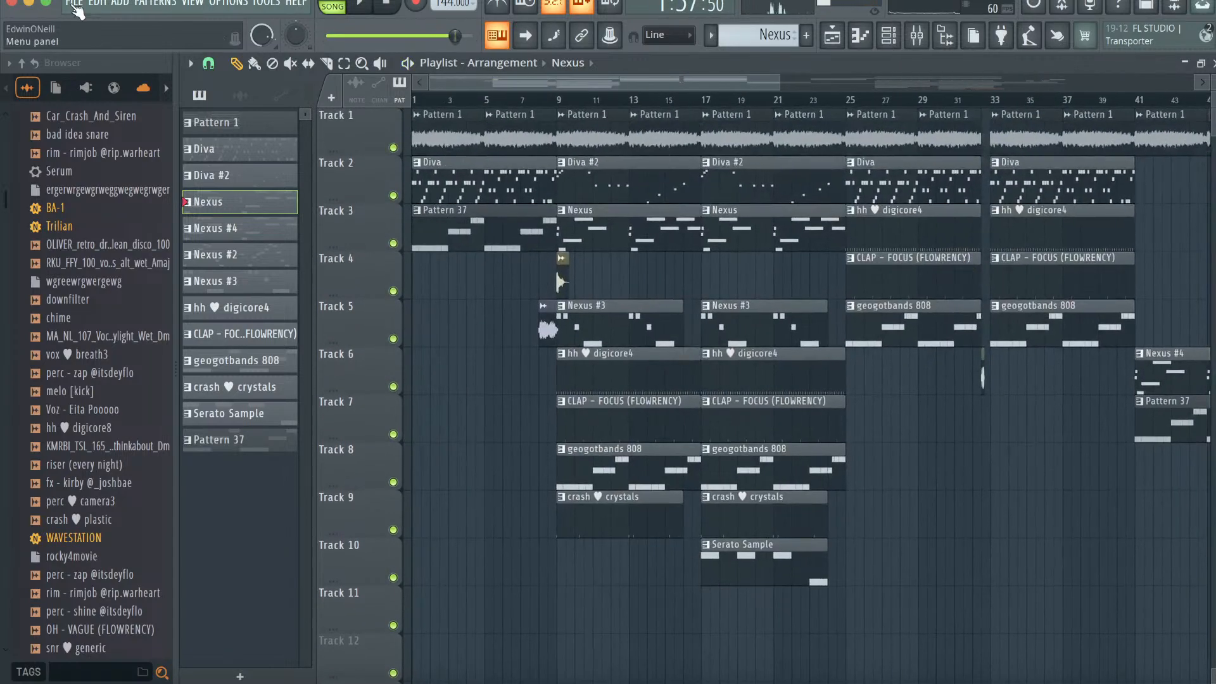
# - Export the song as an MP3 file named 1446dogskisses in the Downloads folder
pyautogui.click(75, 8)
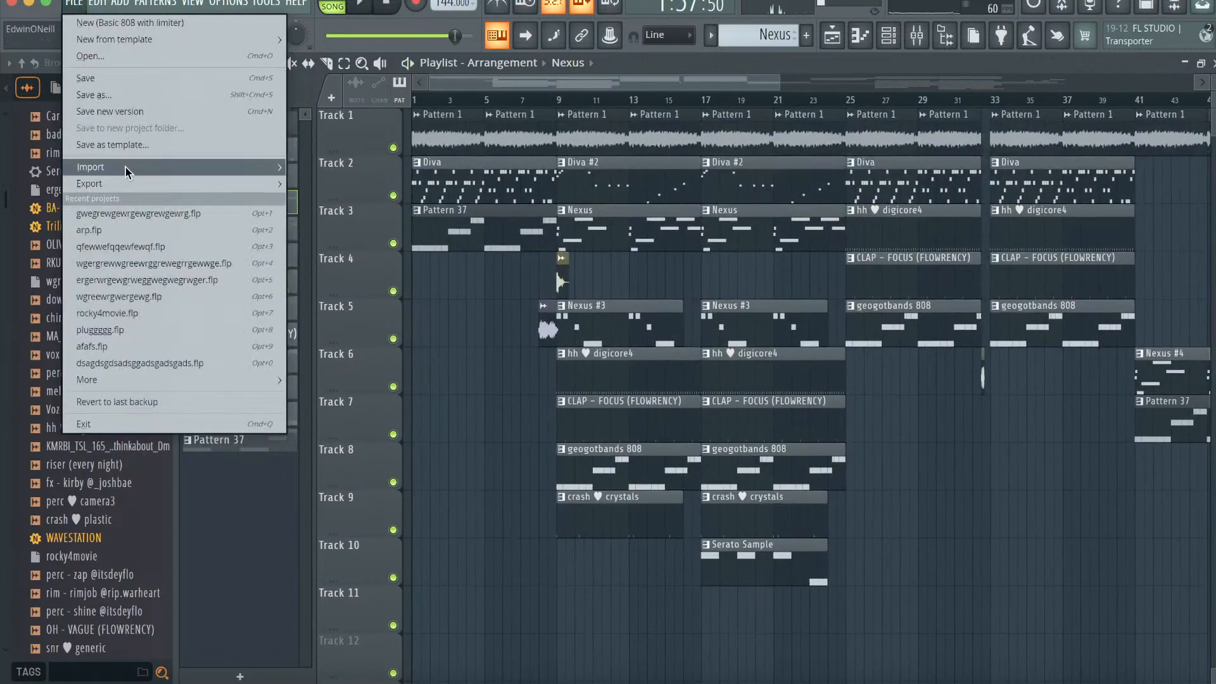
pyautogui.moveTo(129, 188)
pyautogui.click(340, 212)
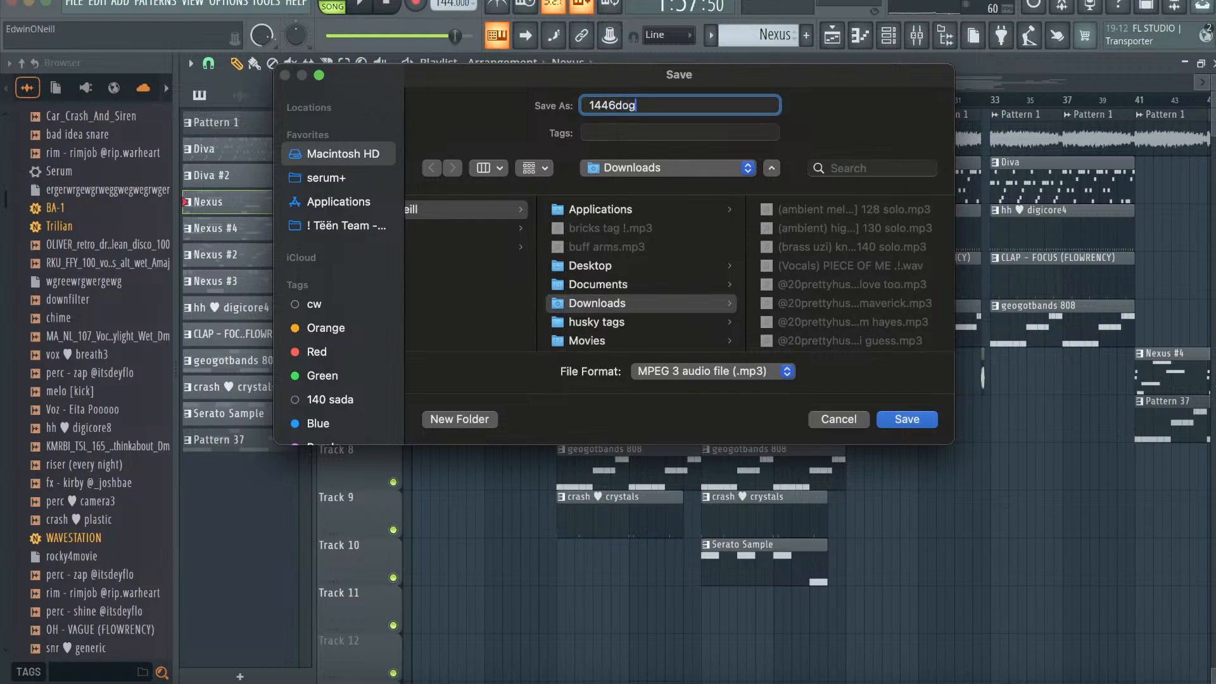
pyautogui.write('1446dogskisses')
pyautogui.press('Return')
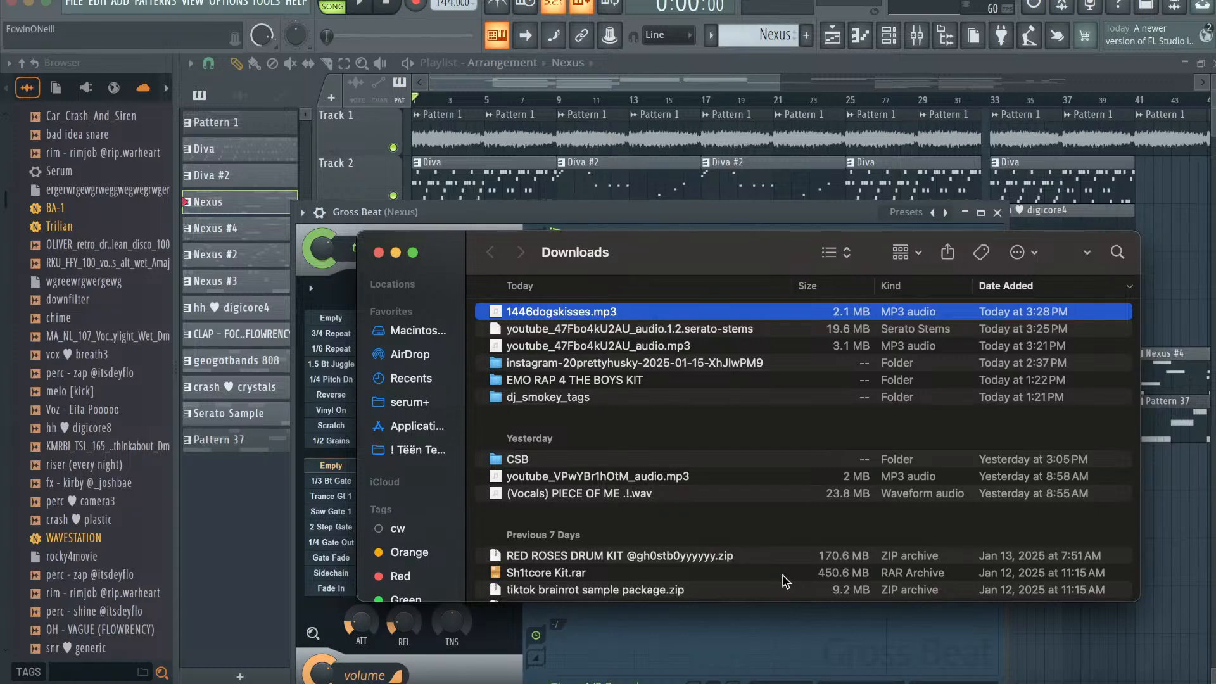
# - Start a new project from a template, saving the current project's changes under the name wgre
pyautogui.click(85, 3)
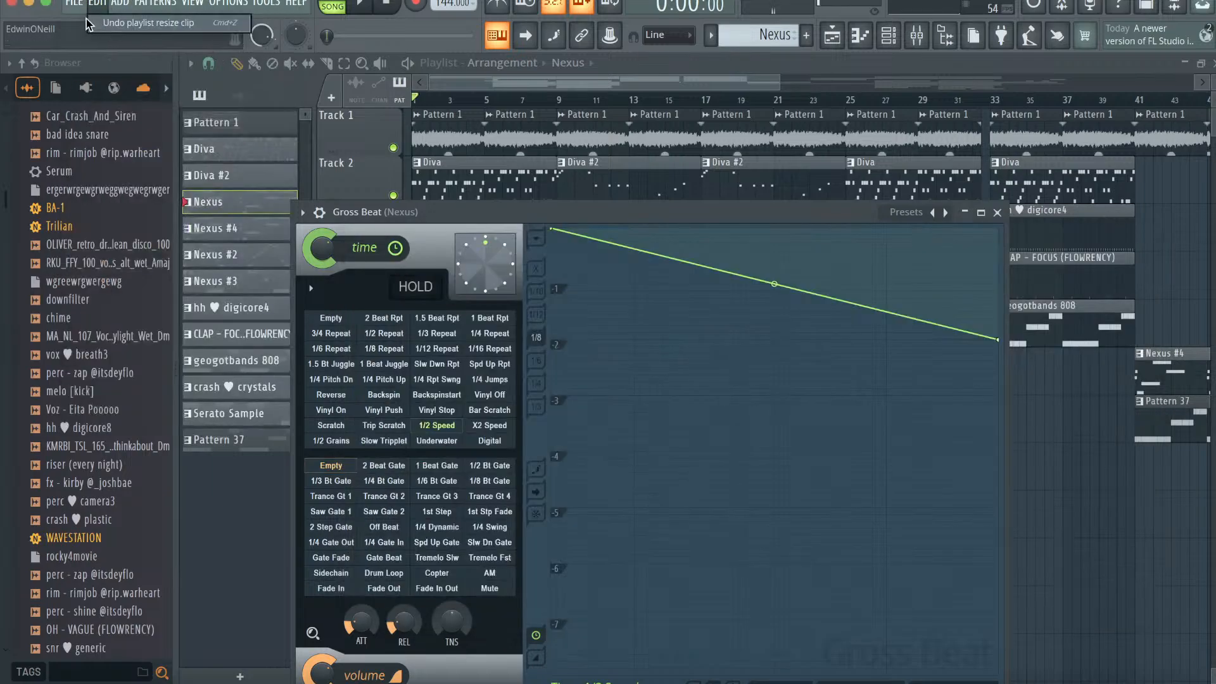
pyautogui.click(79, 3)
pyautogui.moveTo(105, 42)
pyautogui.click(338, 144)
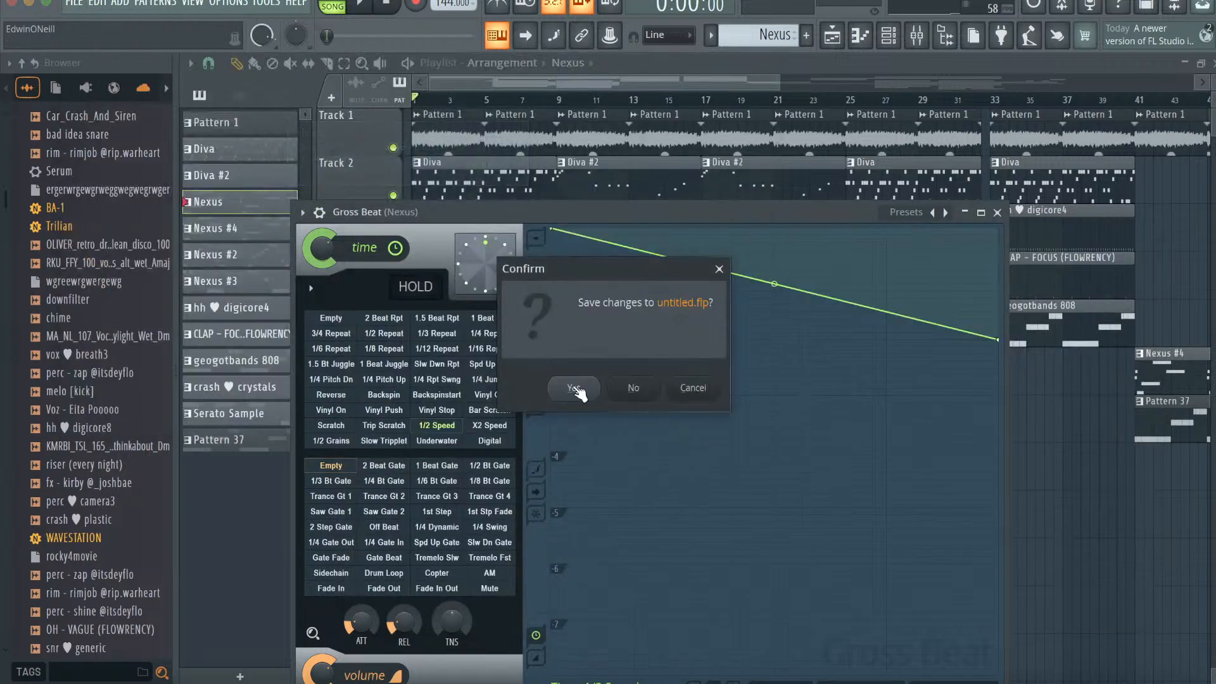
pyautogui.click(573, 388)
pyautogui.write('wgre')
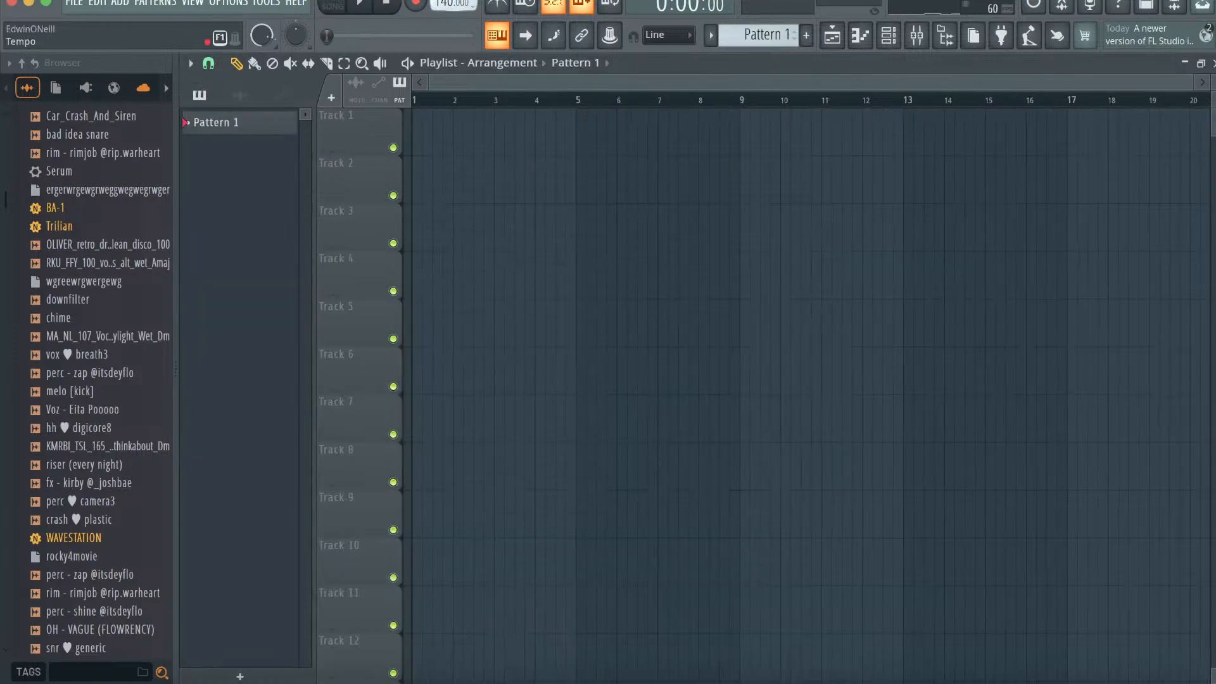
# - Set the tempo to 147 BPM and add the AU version of Keyscape as a new channel
pyautogui.click(890, 36)
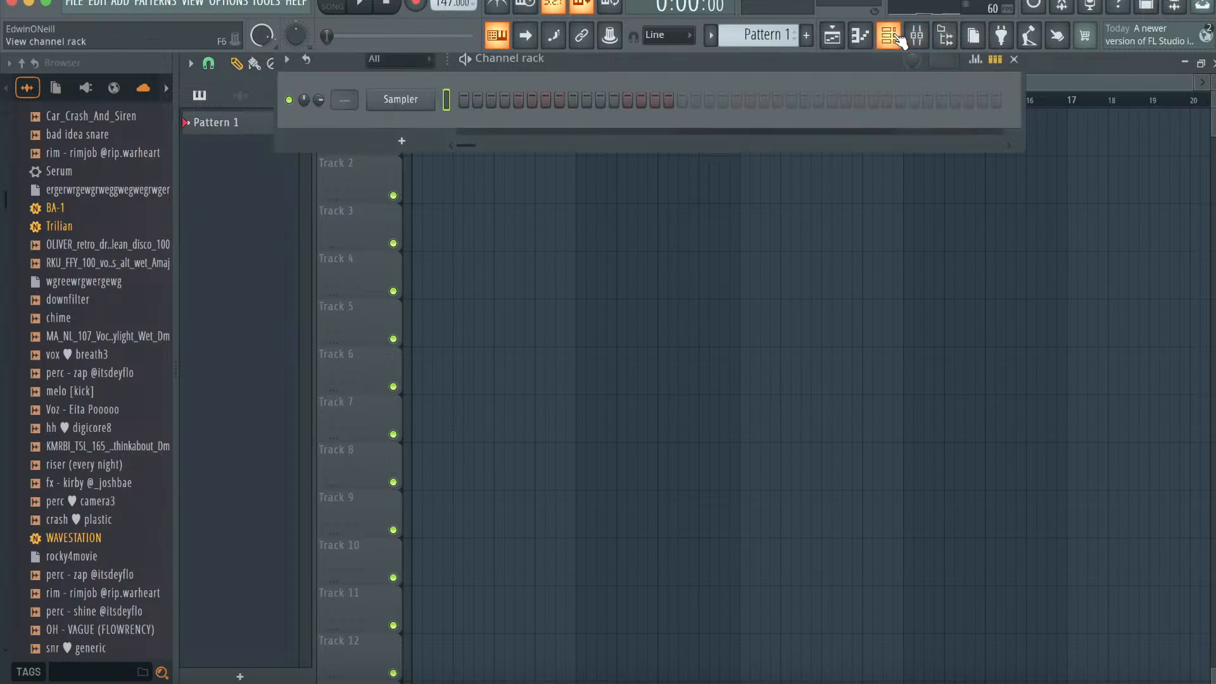
pyautogui.click(394, 146)
pyautogui.click(418, 20)
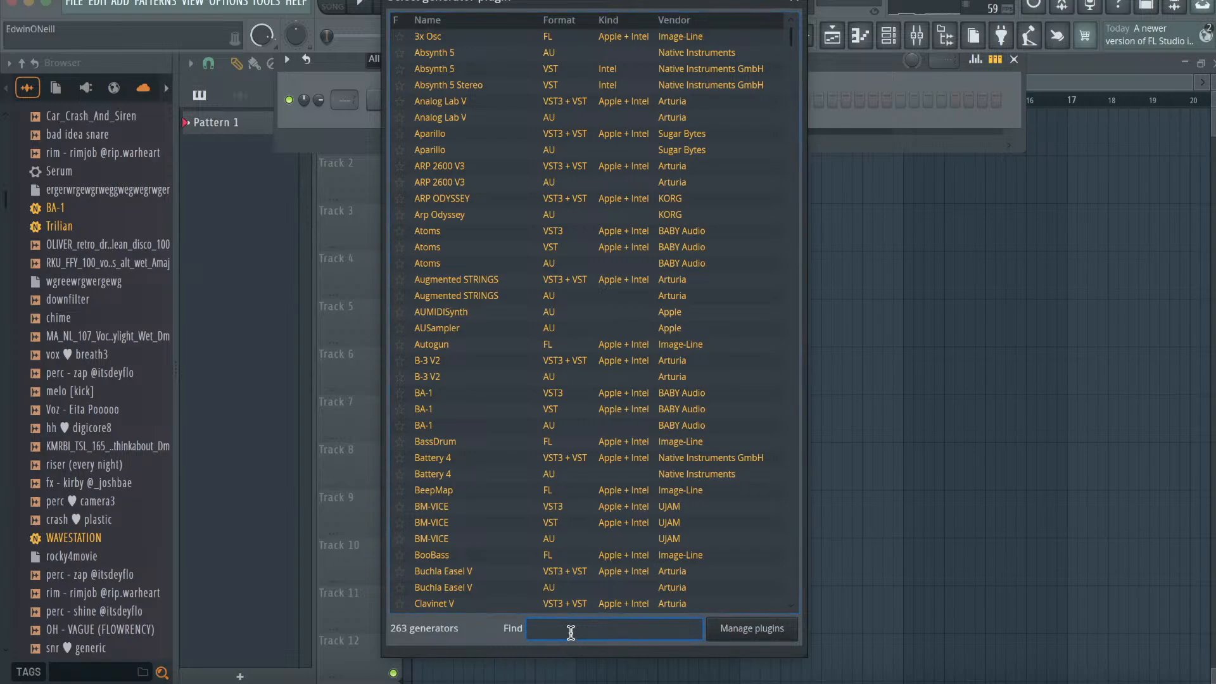
pyautogui.write('keysc')
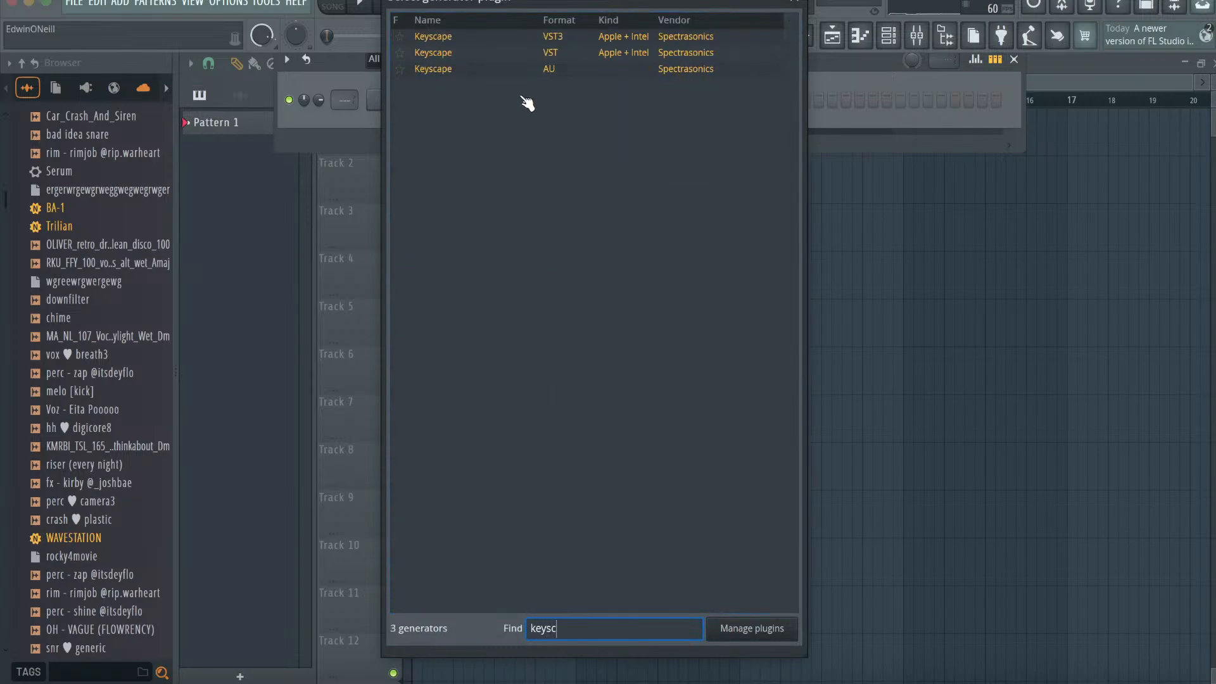
pyautogui.doubleClick(499, 69)
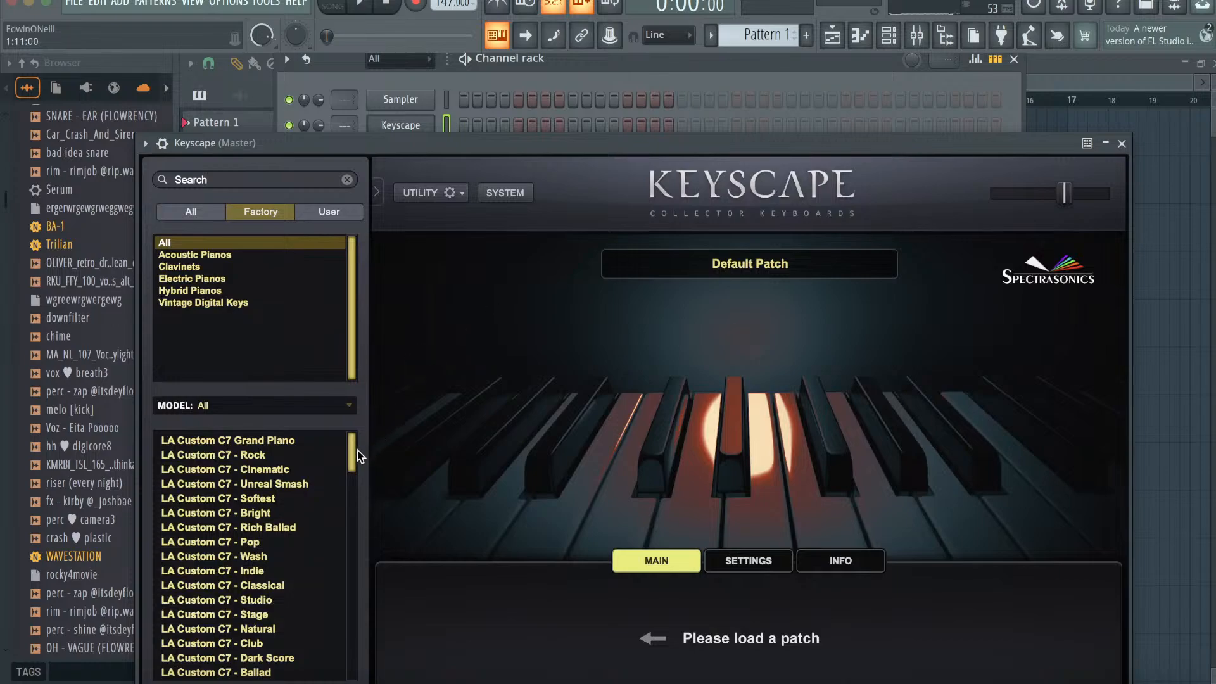
# - Load the JD-800 - Crystal Tremopad patch in Keyscape
pyautogui.moveTo(357, 450); pyautogui.dragTo(348, 678)
pyautogui.click(280, 541)
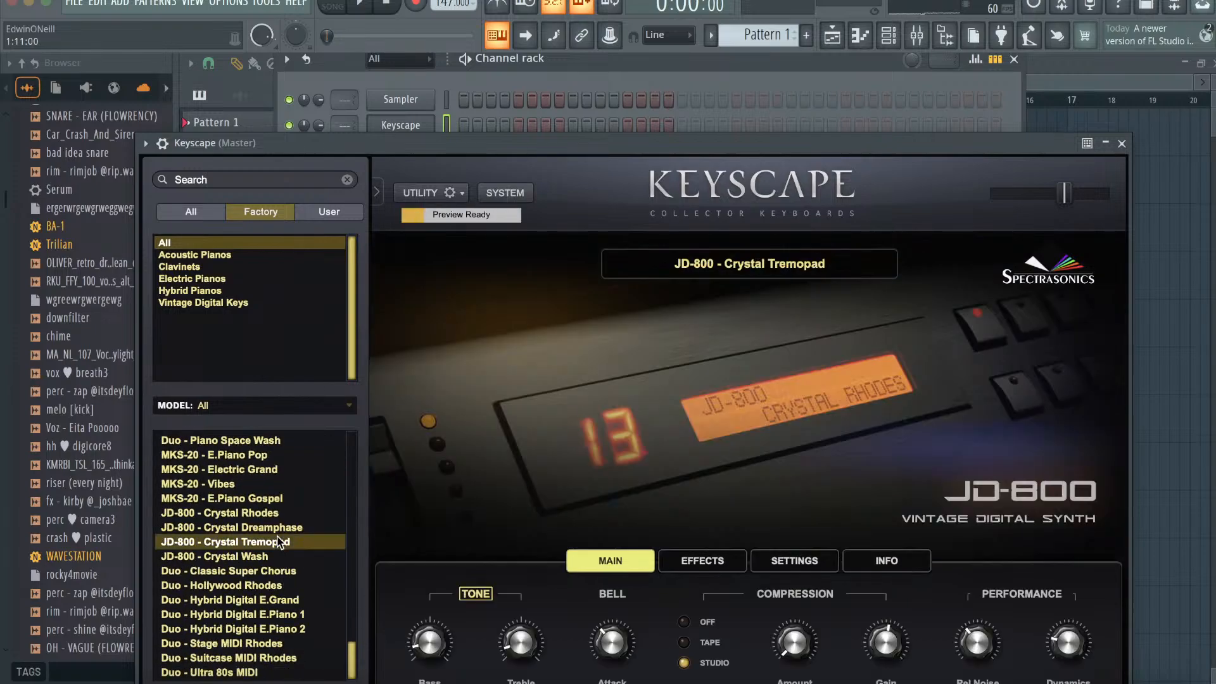
pyautogui.click(1122, 144)
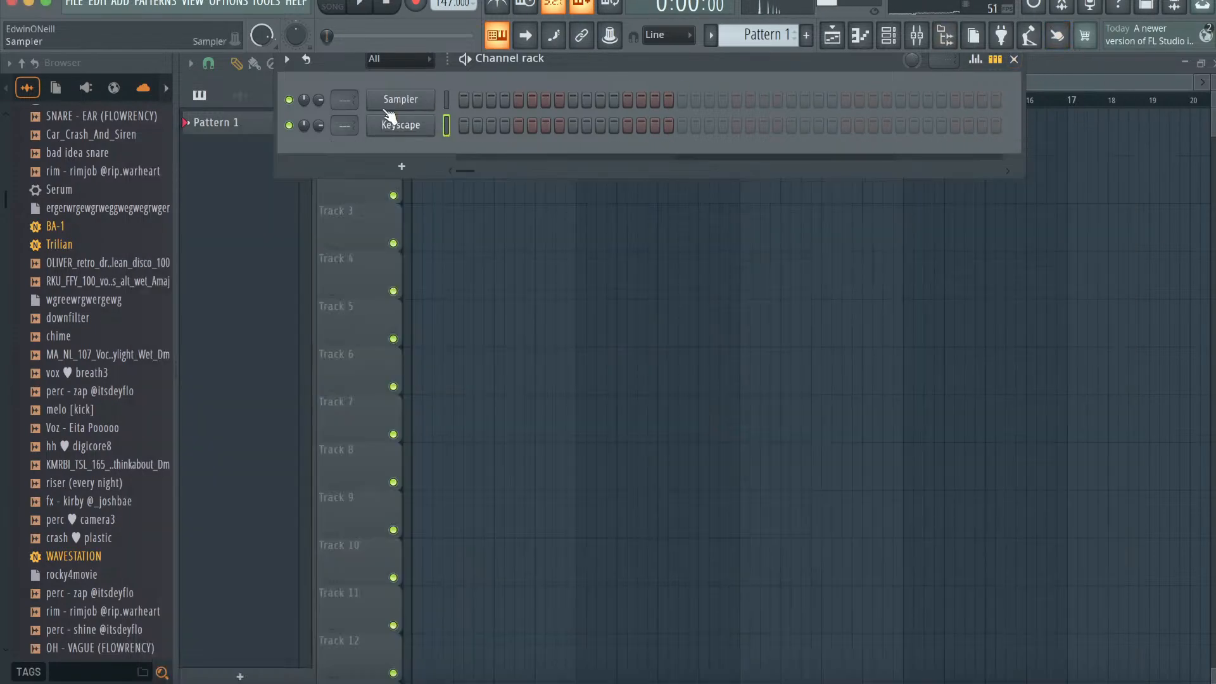
# - Load the Duo - Ultra 80s MIDI patch in Keyscape and open the channel's piano roll
pyautogui.click(400, 125)
pyautogui.click(279, 673)
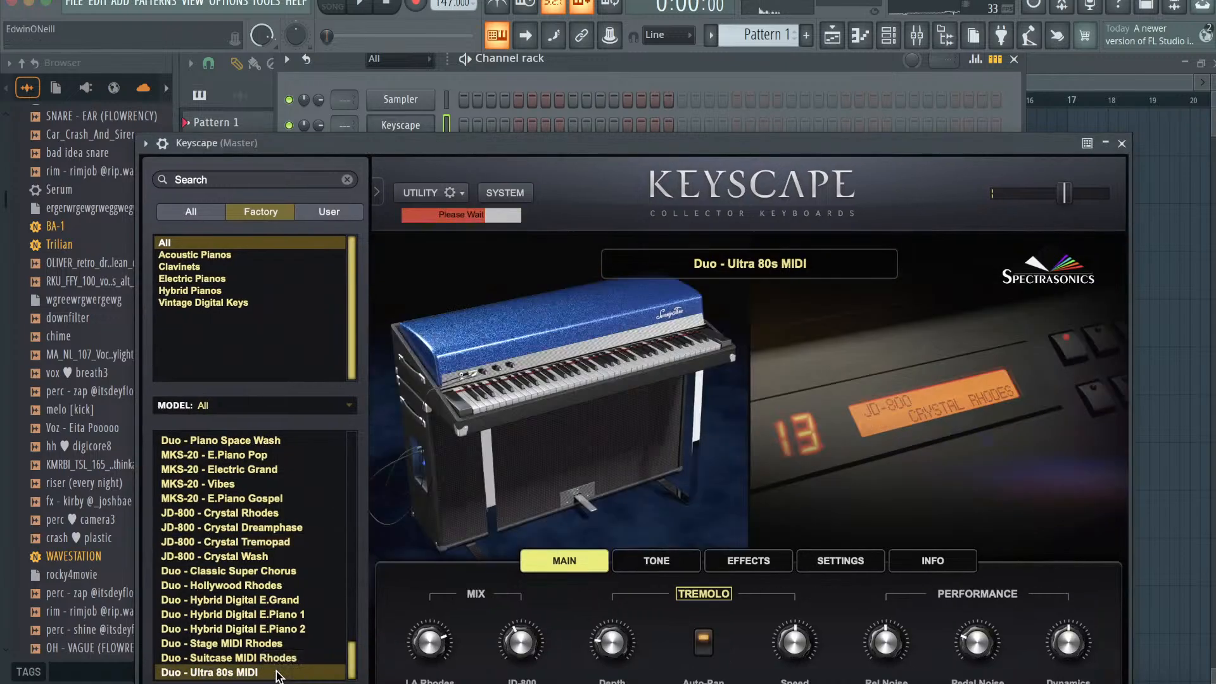
pyautogui.click(1122, 144)
pyautogui.click(1013, 59)
pyautogui.click(859, 36)
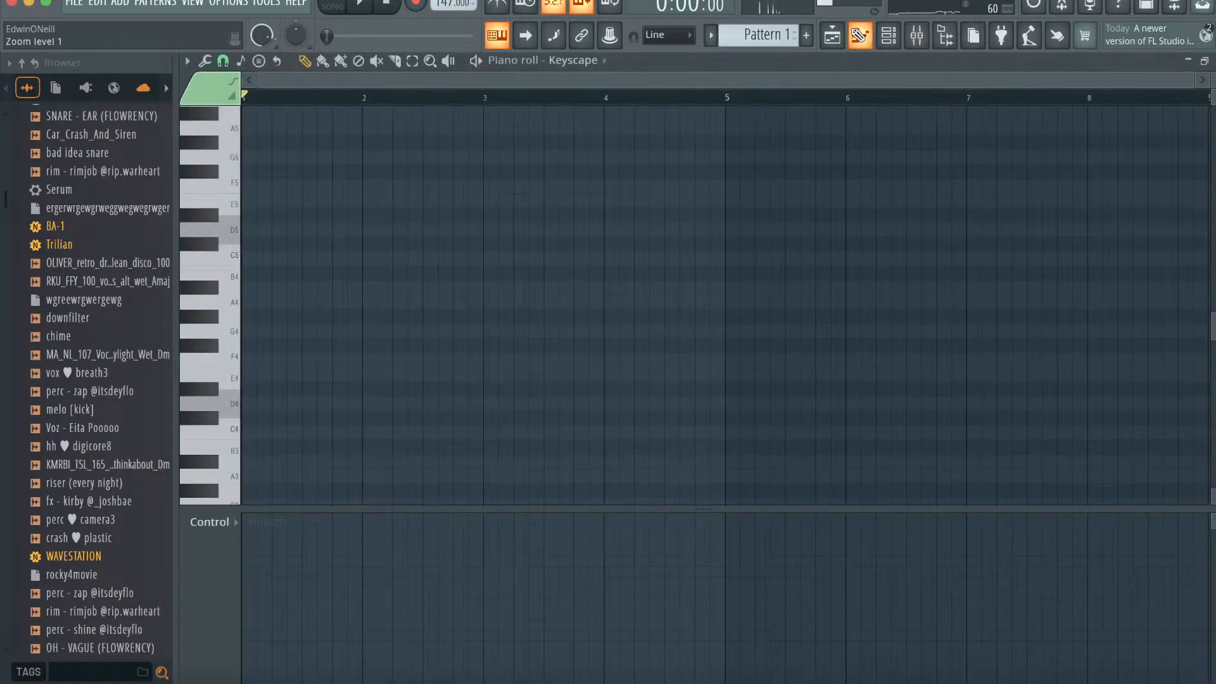
# - Set the piano roll's scale highlighting to Major (Ionian)
pyautogui.click(897, 44)
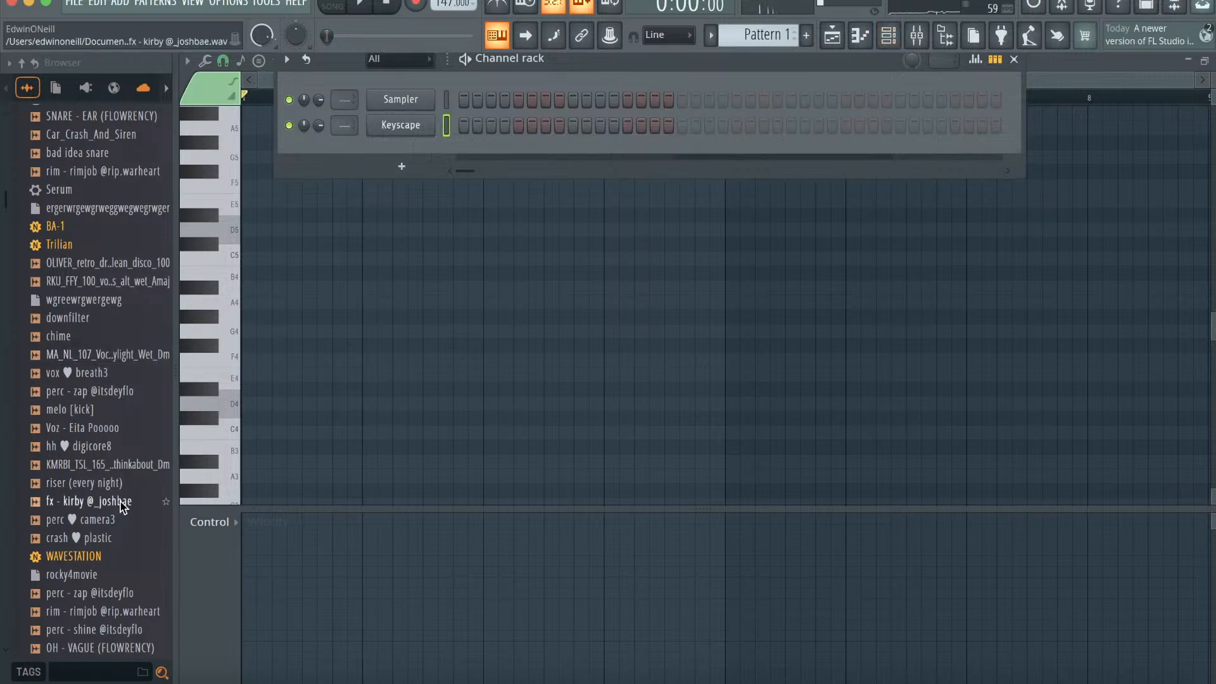
pyautogui.click(187, 61)
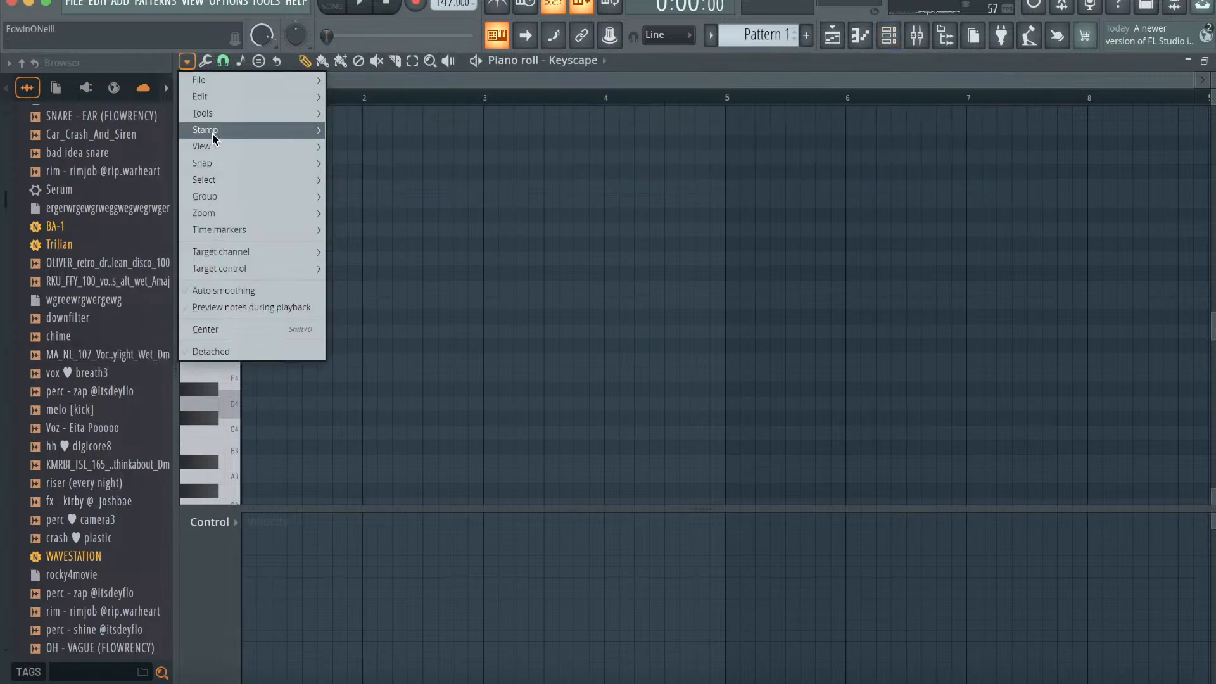
pyautogui.moveTo(209, 146)
pyautogui.moveTo(414, 399)
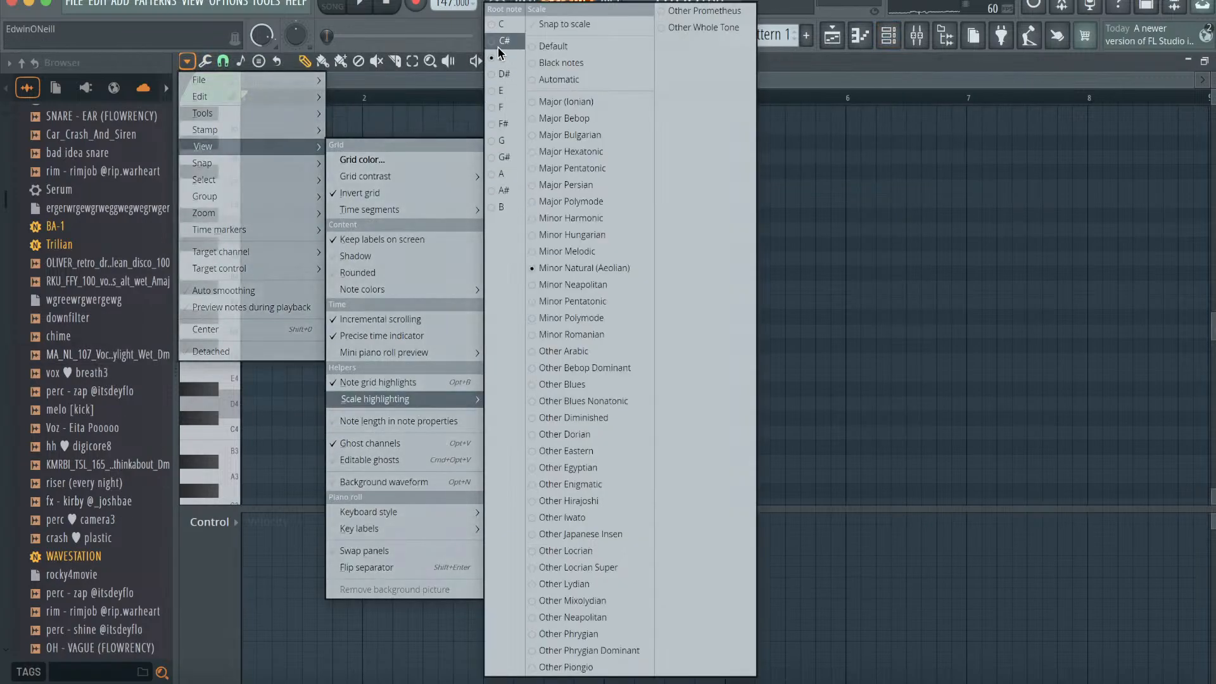
pyautogui.click(564, 102)
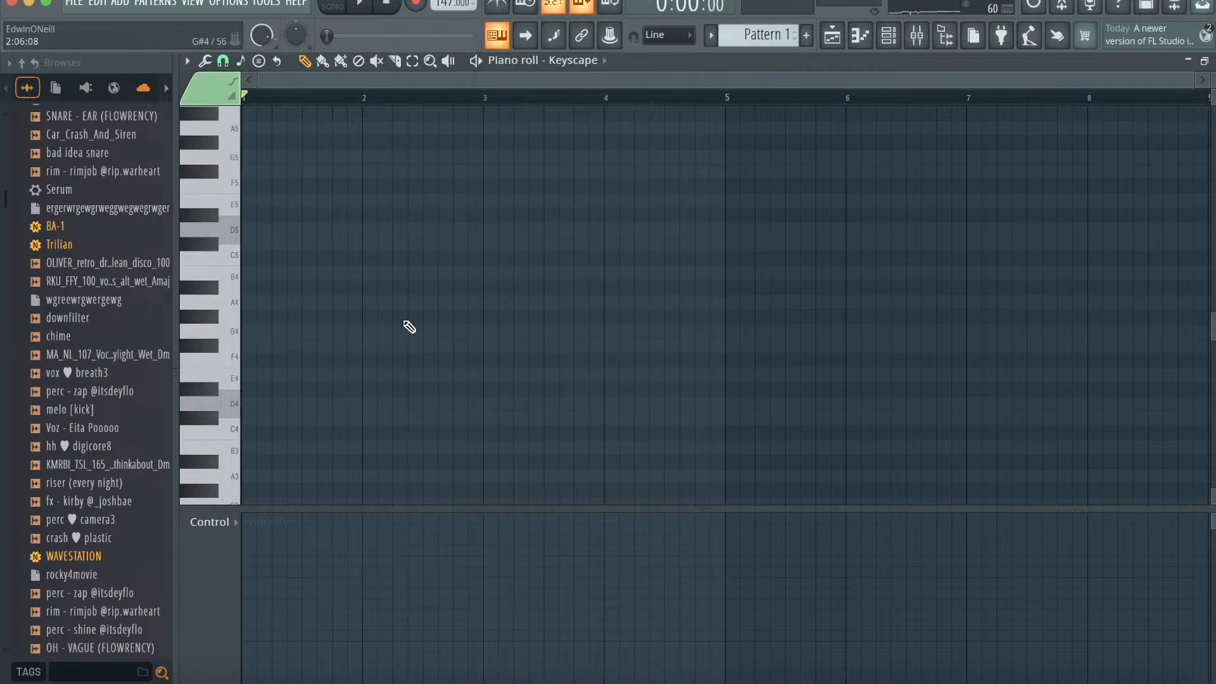
# - Draw a one-bar chord of E4, G4, B4 and D5 at bar 1 and play it back
pyautogui.scroll(3, 409, 327)
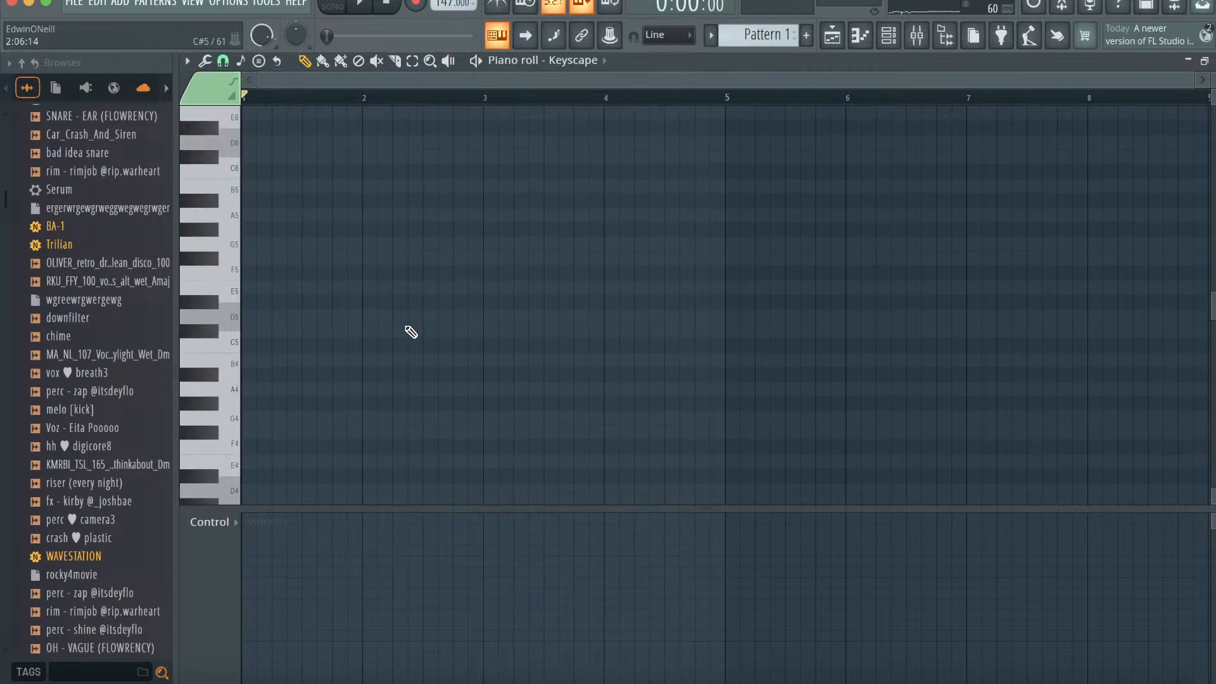
pyautogui.press('super+z')
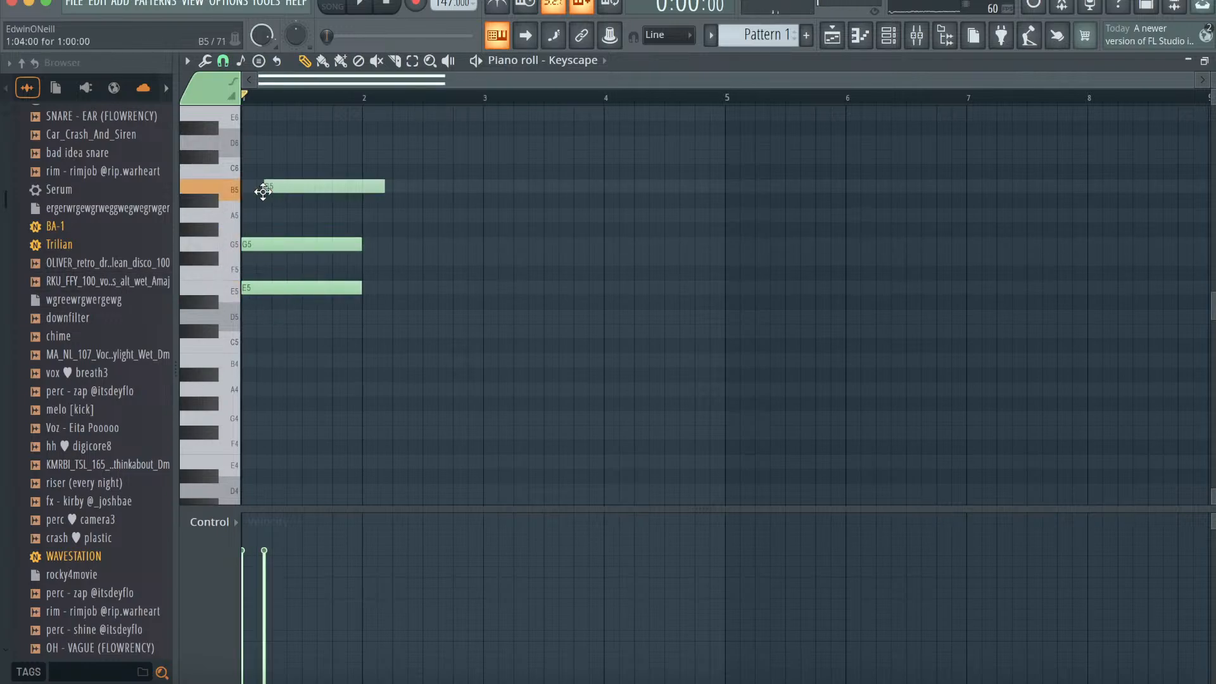
pyautogui.hotkey('ctrl', 'Down')
pyautogui.press('space')
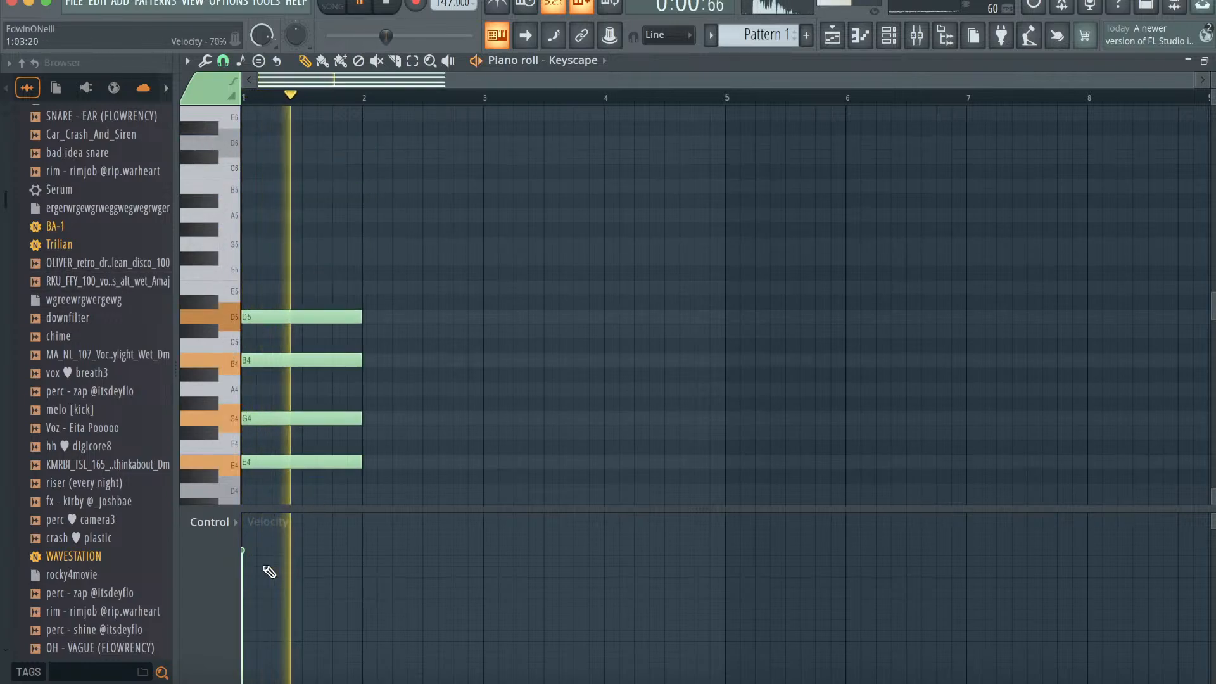
pyautogui.press('space')
# - Transpose the chord up within the scale to B4, D5, F#5 and A5
pyautogui.scroll(-1, 478, 383)
pyautogui.scroll(-1, 478, 383)
pyautogui.press('Up')
pyautogui.press('Up')
pyautogui.press('Up')
pyautogui.press('Up')
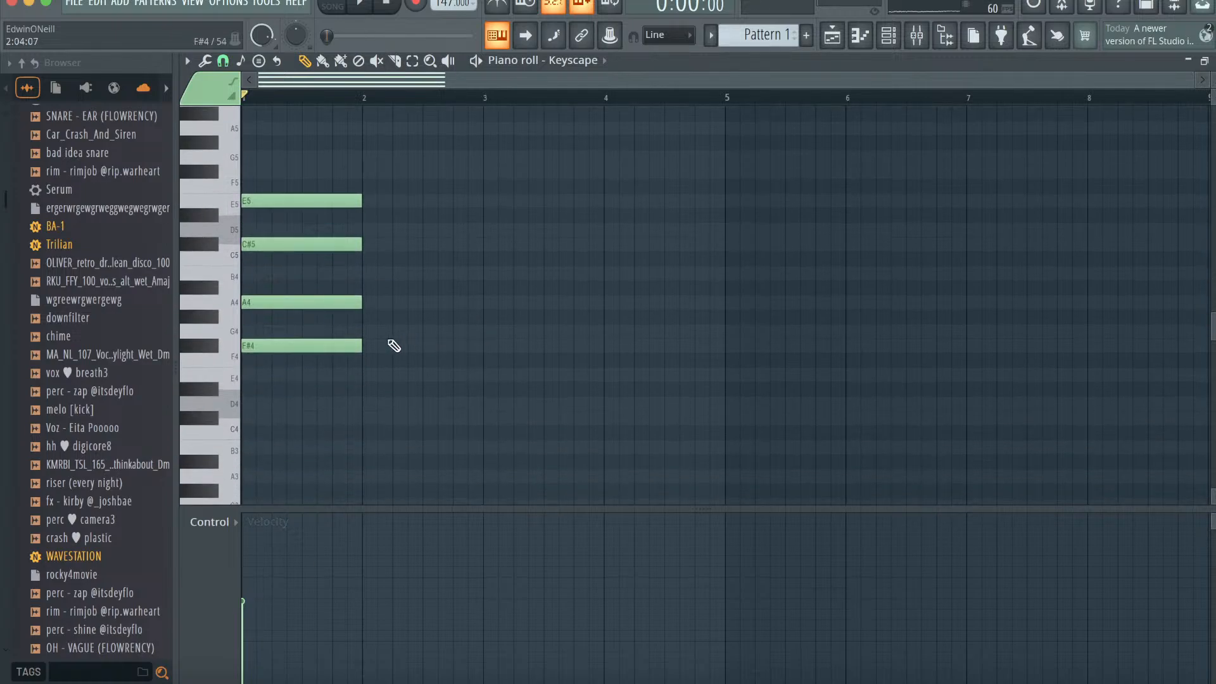
pyautogui.press('Up')
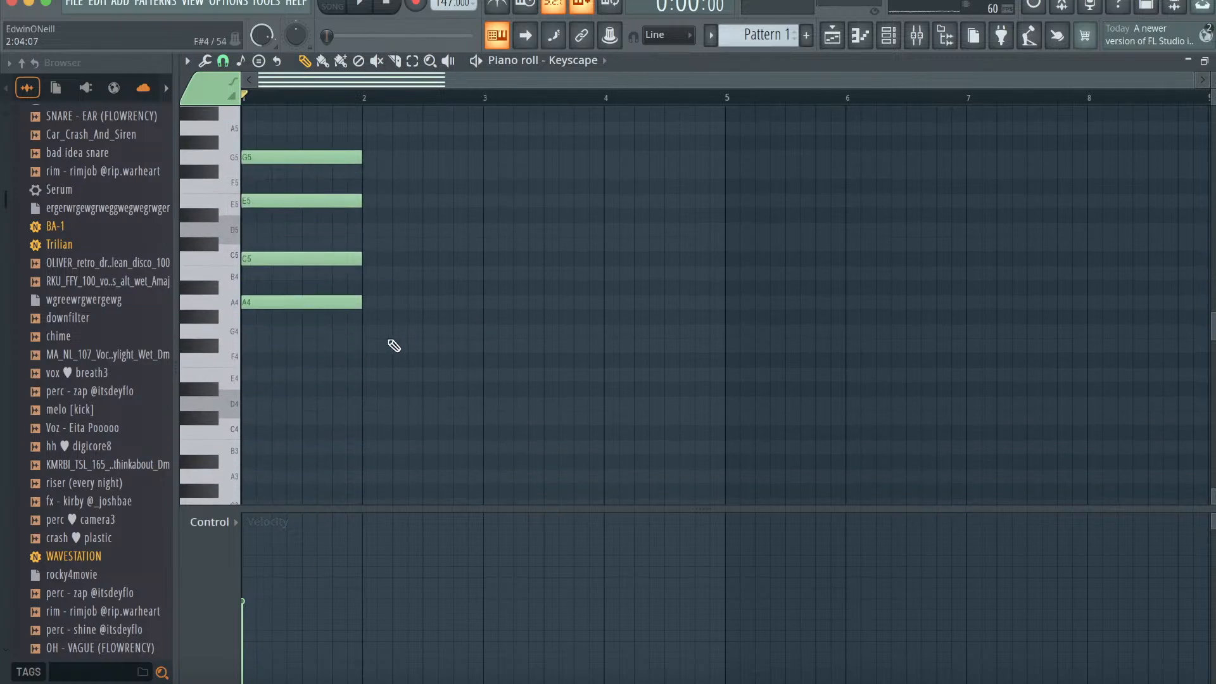
pyautogui.press('Up')
pyautogui.press('Up')
# - Duplicate the chord into bar 2, play it back, and delete the copy
pyautogui.scroll(1, 404, 331)
pyautogui.hotkey('ctrl', 'b')
pyautogui.press('space')
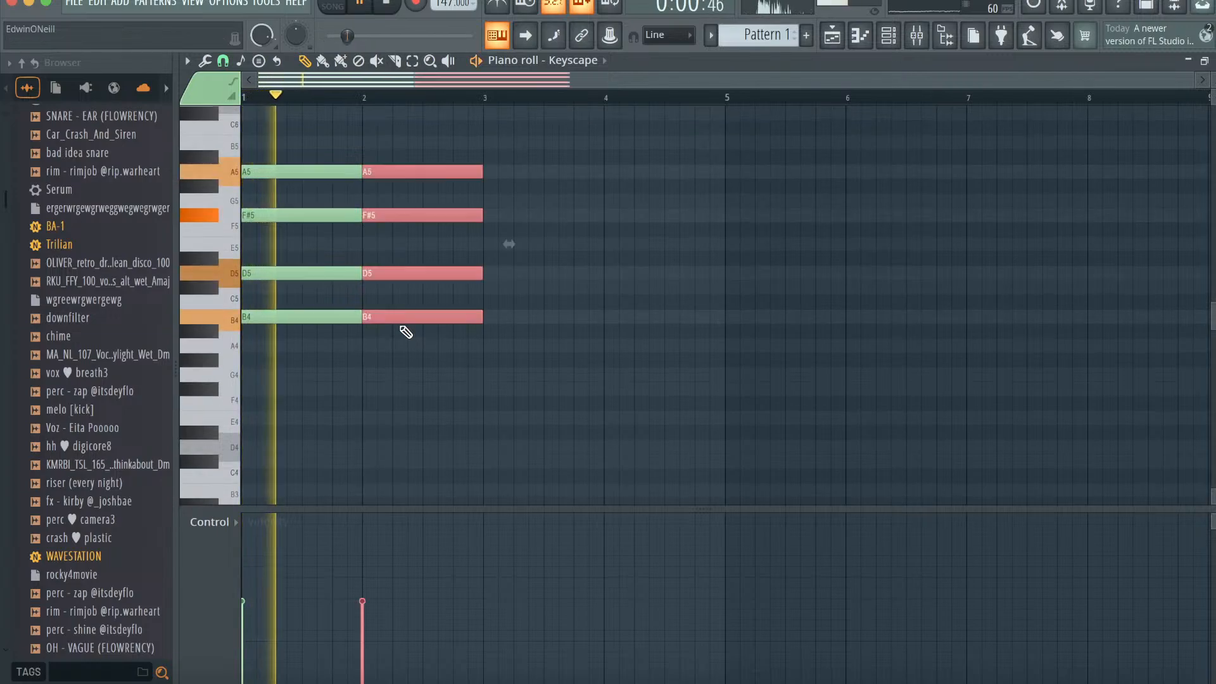
pyautogui.press('space')
pyautogui.press('Delete')
# - Shorten the whole chord to about 12 steps and move it down to E4, G4, B4 and D5
pyautogui.hotkey('ctrl', 'a')
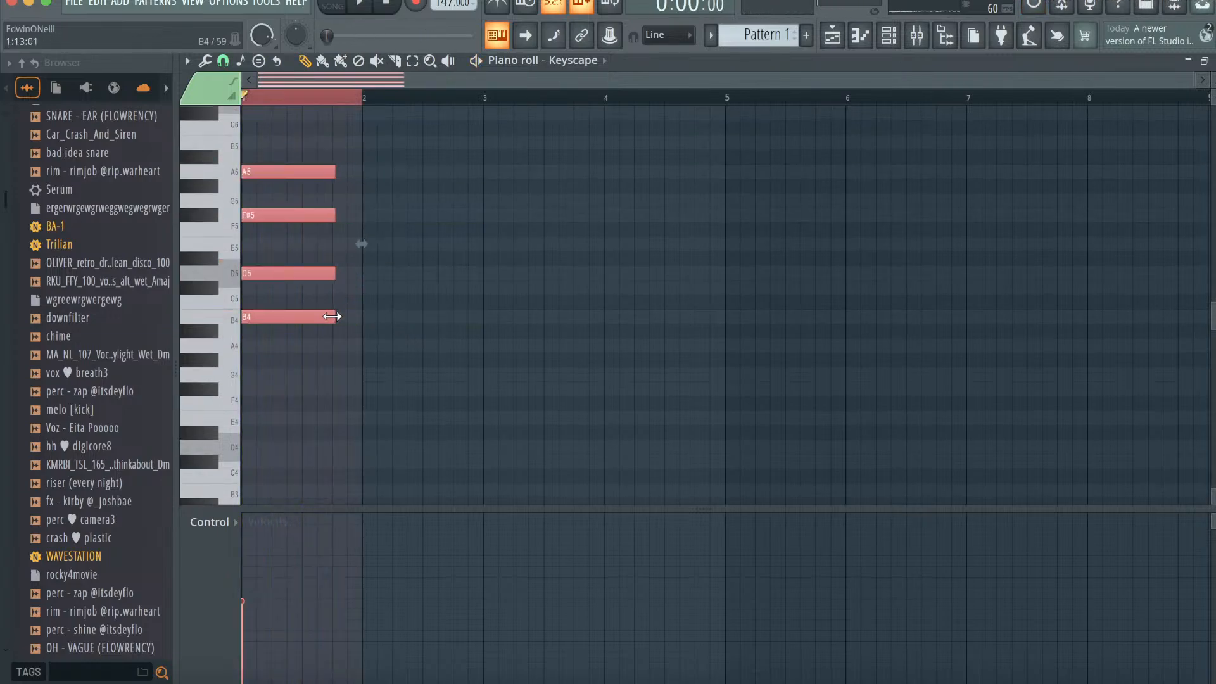
pyautogui.moveTo(309, 315); pyautogui.dragTo(306, 419)
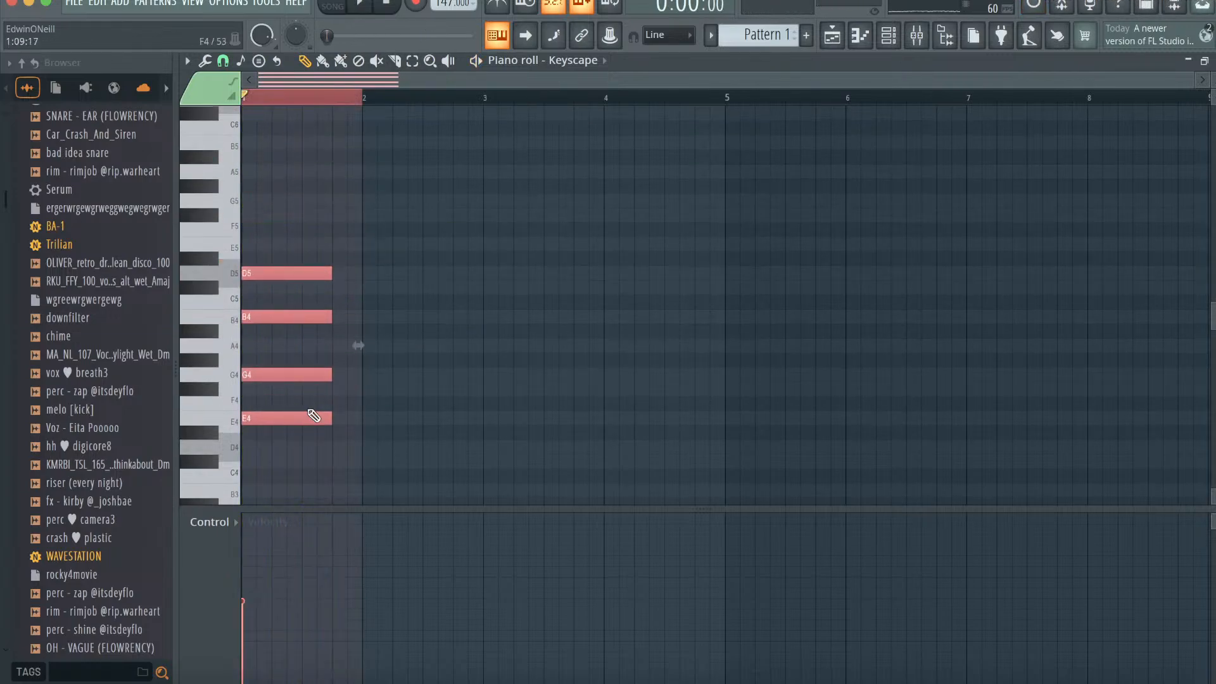
pyautogui.doubleClick(294, 103)
# - Add two more 12-step chords directly after the first: G4, B4, D5, F#5, followed by B3, D4, F#4
pyautogui.hotkey('shift', 'Up')
pyautogui.hotkey('shift', 'Up')
pyautogui.hotkey('shift', 'Up')
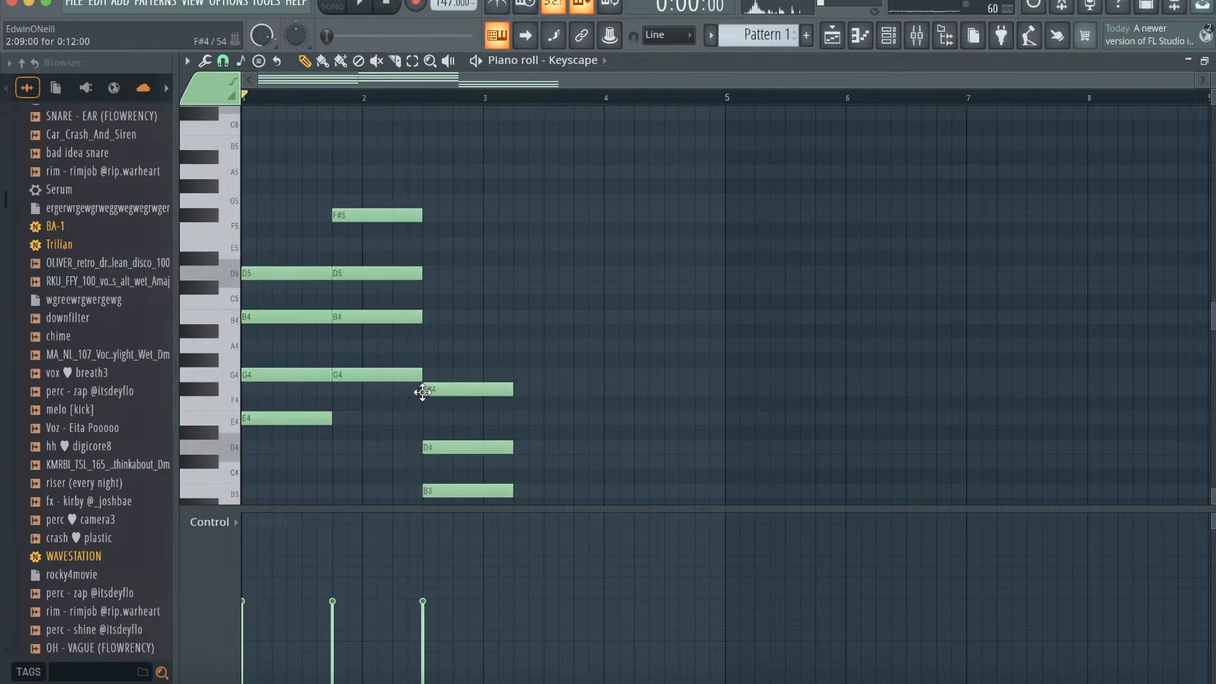
# - Add A4 to the third chord and shorten all four of its notes to end at the close of bar 2
pyautogui.moveTo(507, 386); pyautogui.dragTo(483, 387)
pyautogui.moveTo(512, 346); pyautogui.dragTo(481, 346)
pyautogui.moveTo(511, 446); pyautogui.dragTo(485, 445)
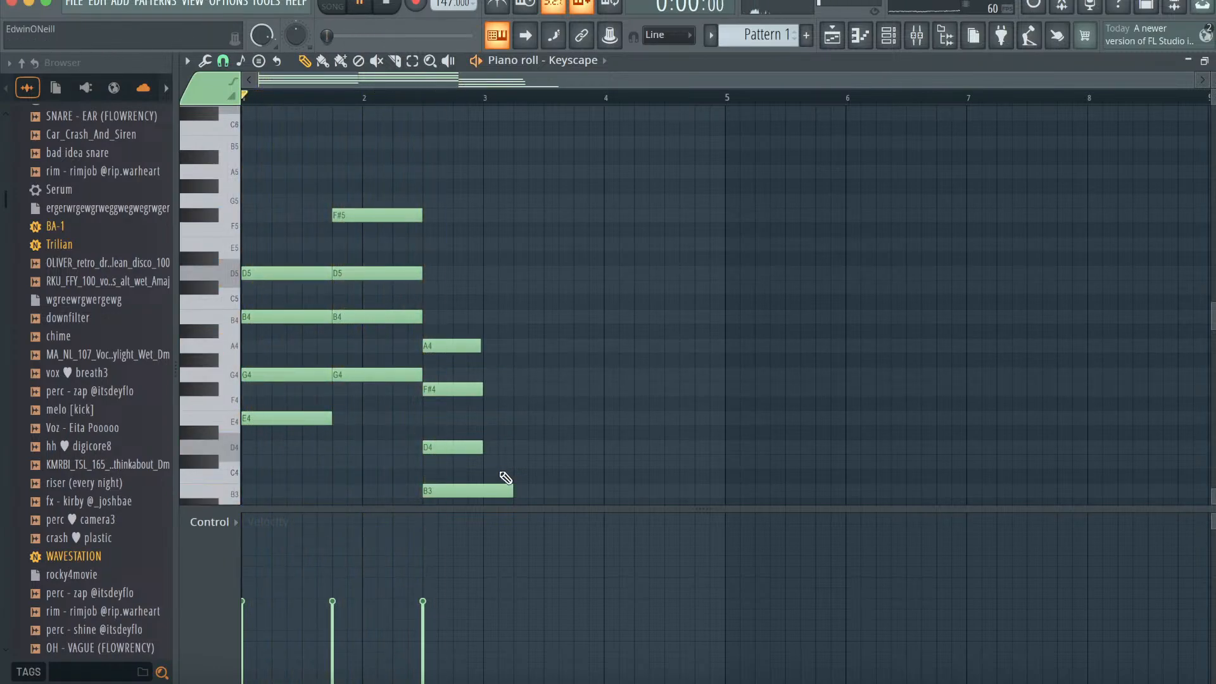
pyautogui.moveTo(512, 491); pyautogui.dragTo(484, 491)
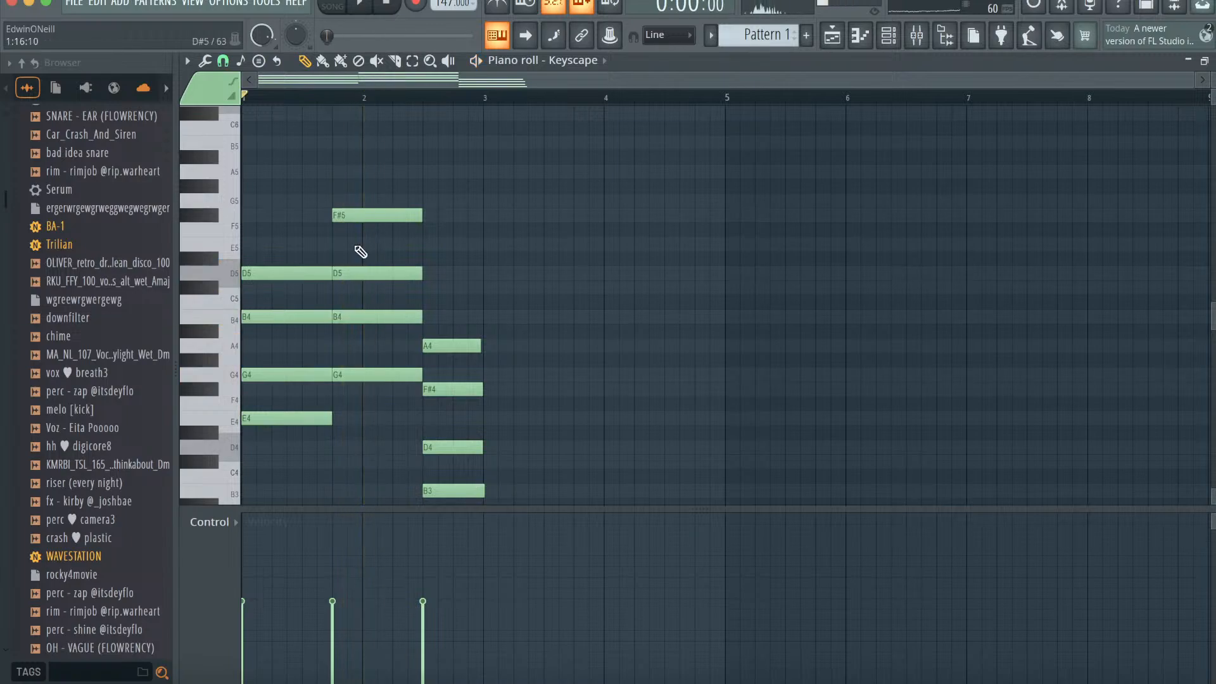
# - Raise the first chord's G4 and the third chord's D4 and F#4 by one octave
pyautogui.press('e')
pyautogui.press('space')
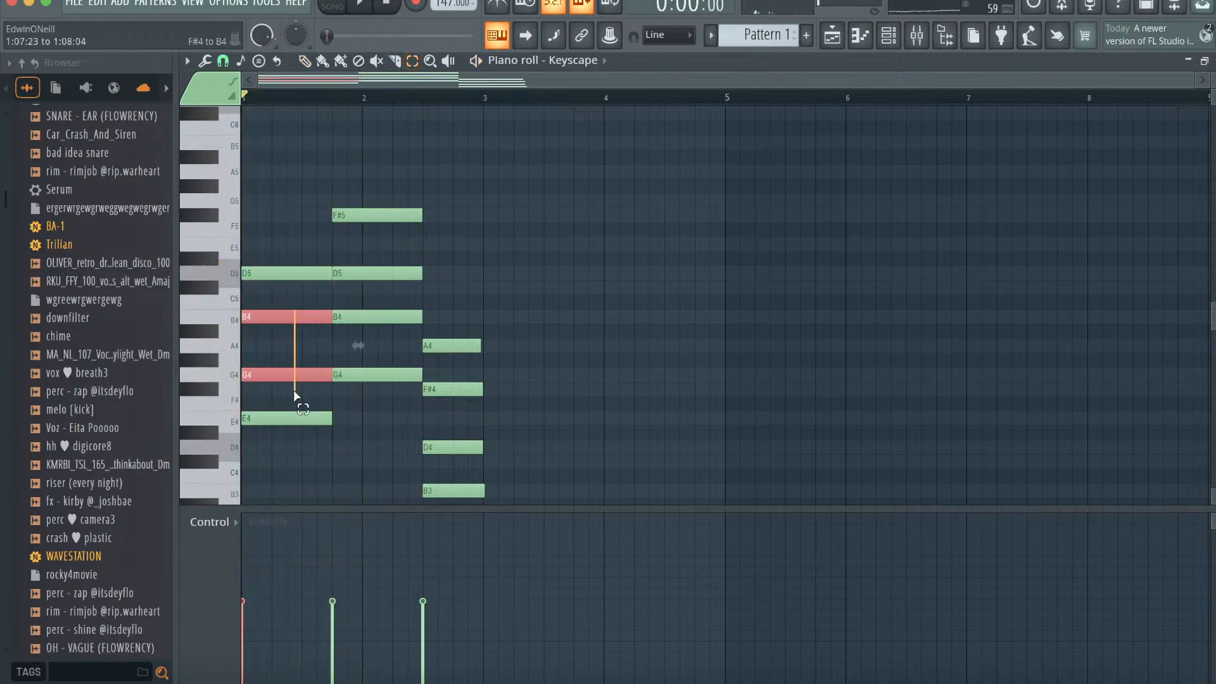
pyautogui.hotkey('ctrl', 'Up')
pyautogui.press('space')
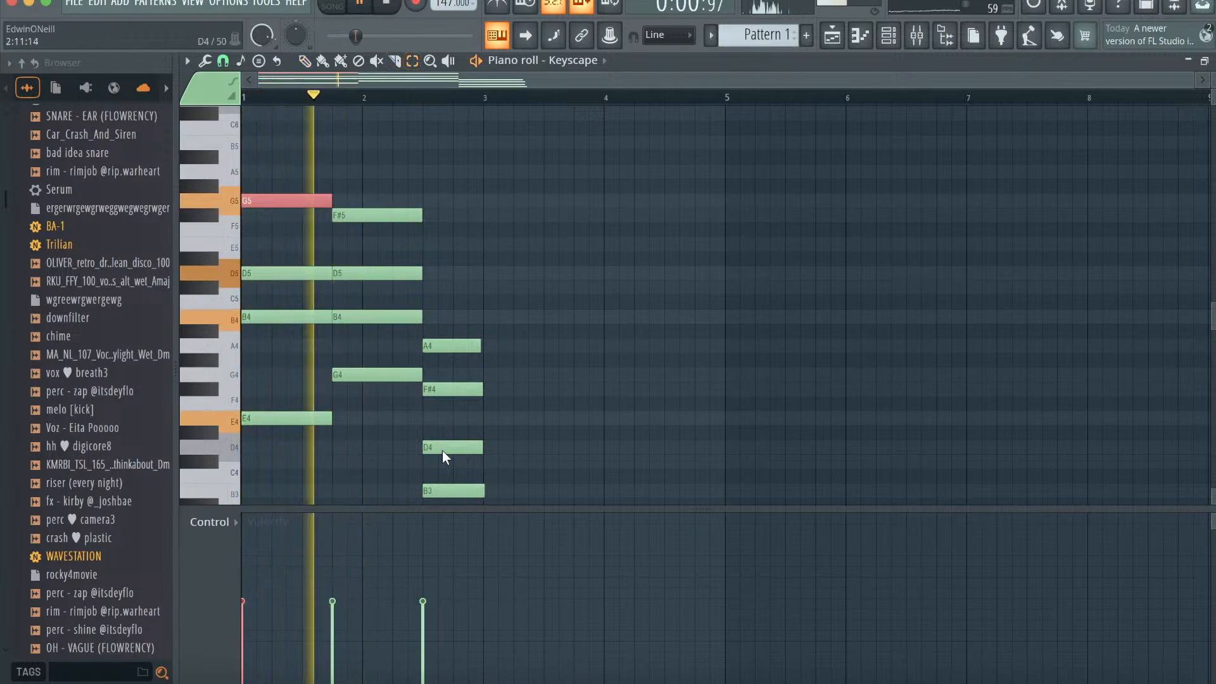
pyautogui.moveTo(442, 450); pyautogui.dragTo(442, 385)
pyautogui.hotkey('ctrl', 'Up')
# - Duplicate the three chords into bars 3 and 4, and lower the copied G5 at bar 3 to E5
pyautogui.moveTo(483, 497); pyautogui.dragTo(243, 178)
pyautogui.hotkey('ctrl', 'b')
pyautogui.press('space')
pyautogui.press('space')
pyautogui.click(529, 234)
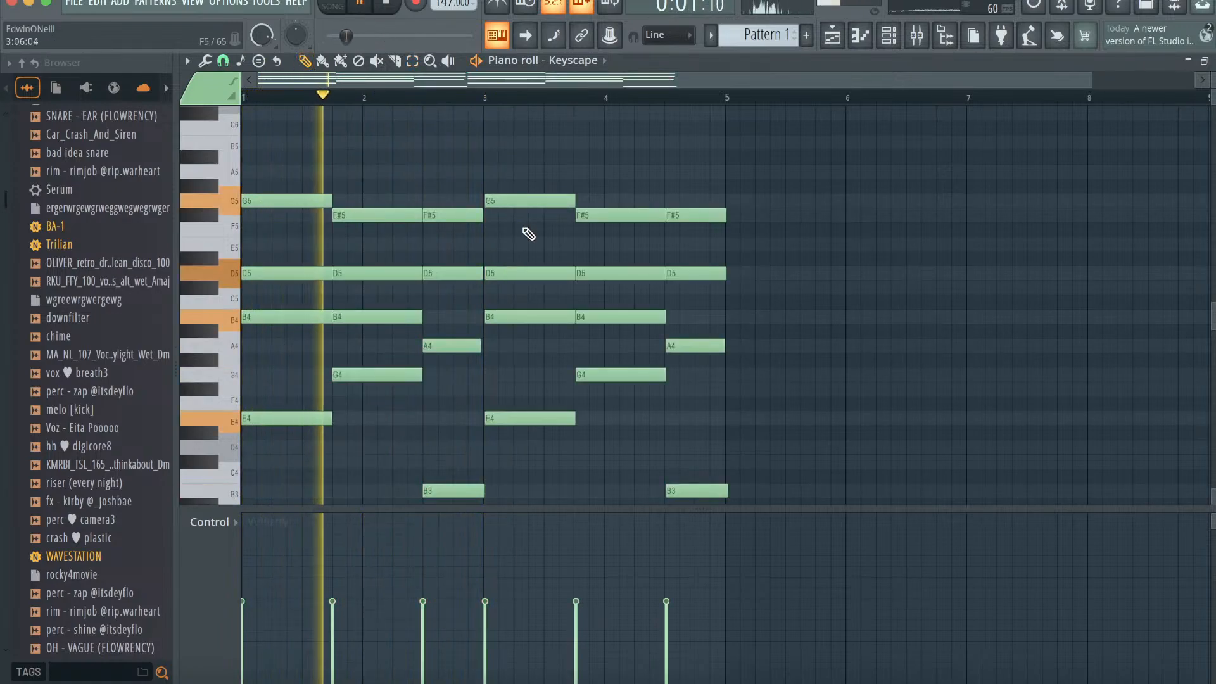
pyautogui.moveTo(511, 201); pyautogui.dragTo(510, 252)
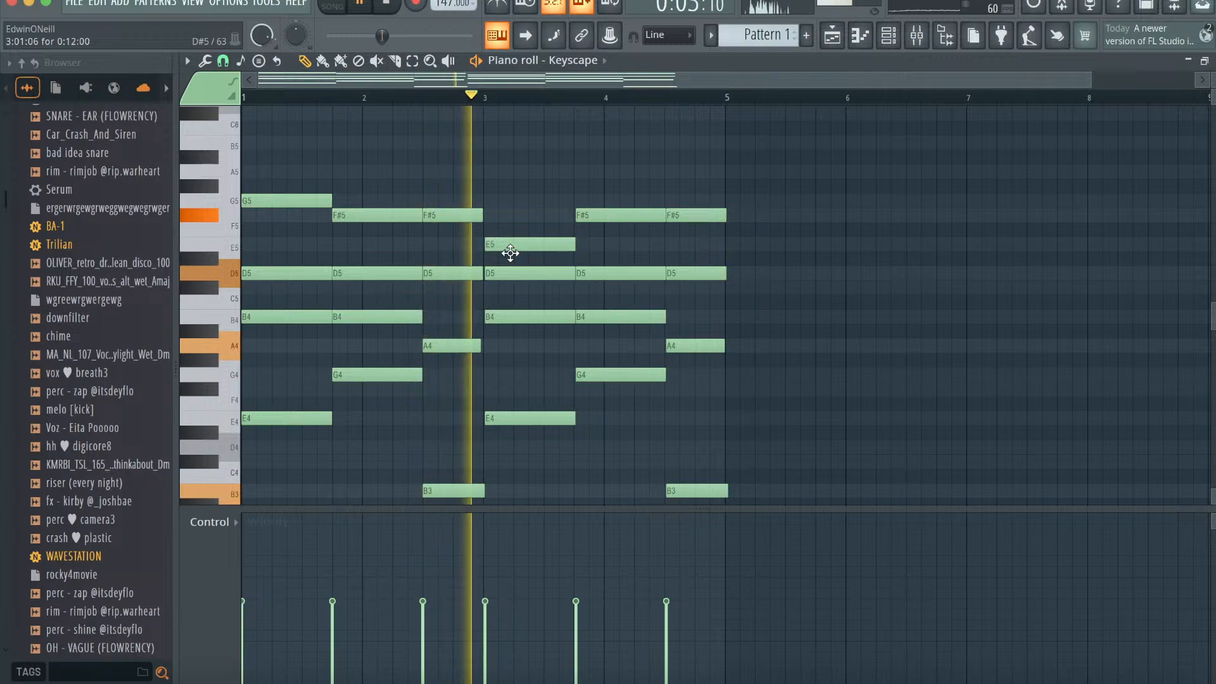
# - Quantize all the notes in bars 1 to 4 to the grid, keeping the chords end to end
pyautogui.hotkey('ctrl', 'a')
pyautogui.hotkey('alt', 'q')
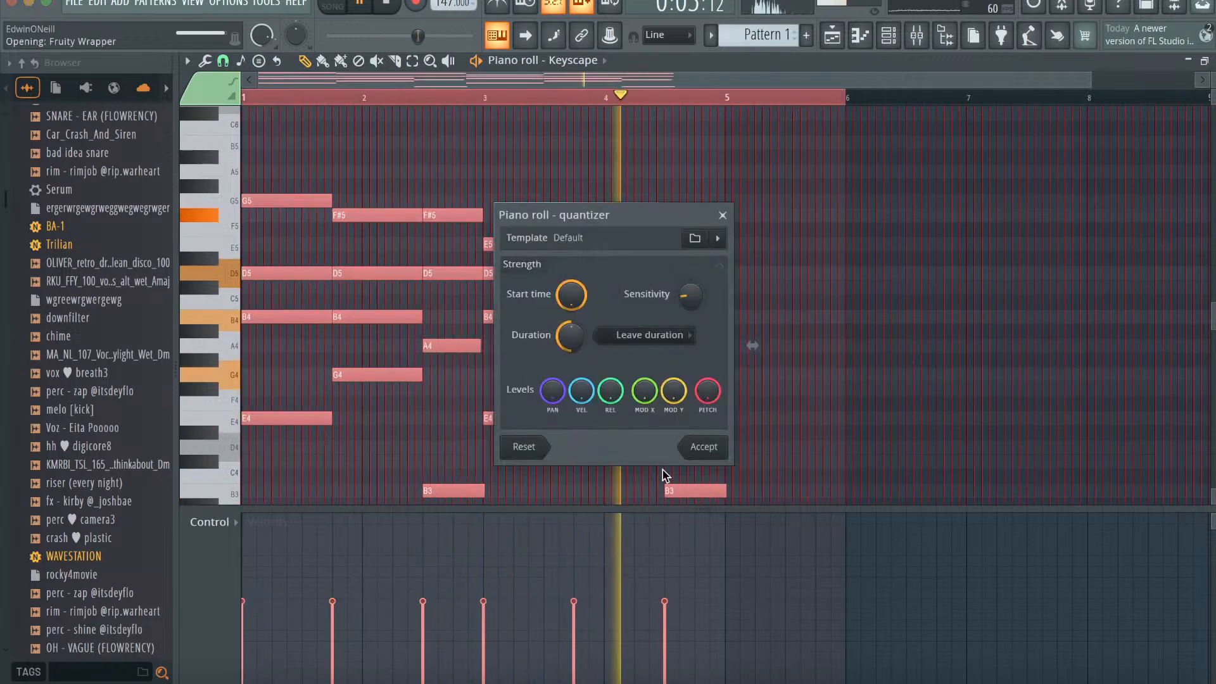
pyautogui.click(703, 447)
pyautogui.hotkey('ctrl', 'a')
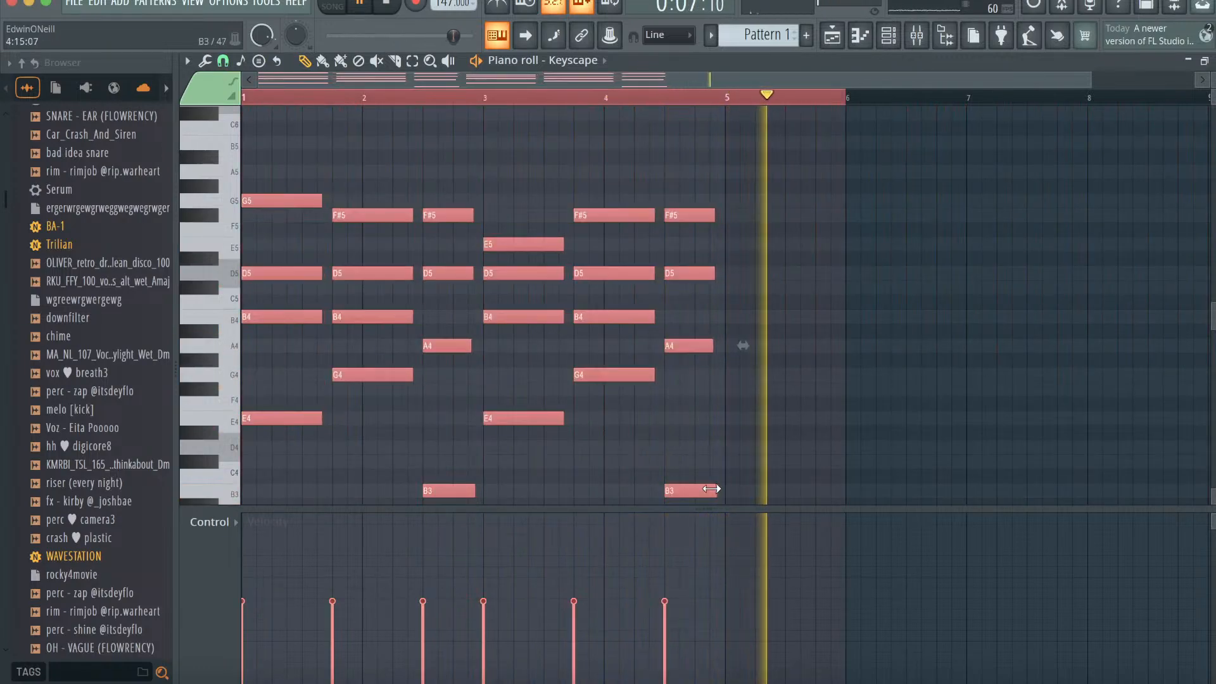
pyautogui.hotkey('alt', 'q')
pyautogui.click(700, 445)
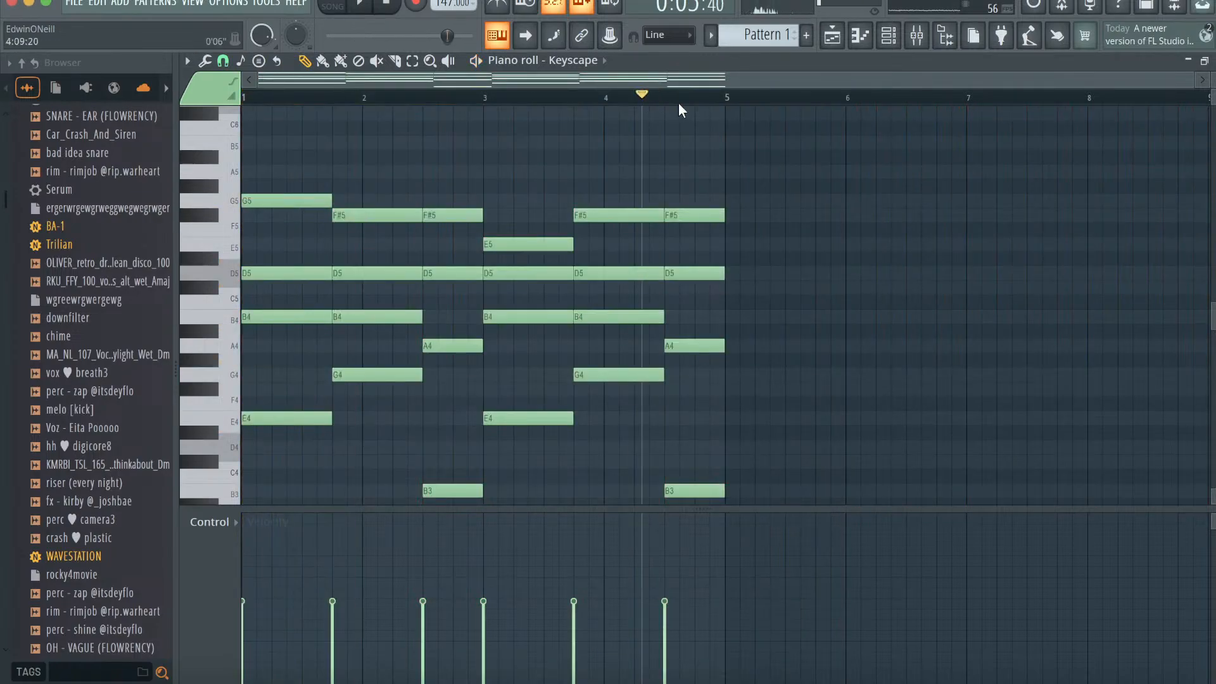
pyautogui.moveTo(279, 114); pyautogui.dragTo(202, 112)
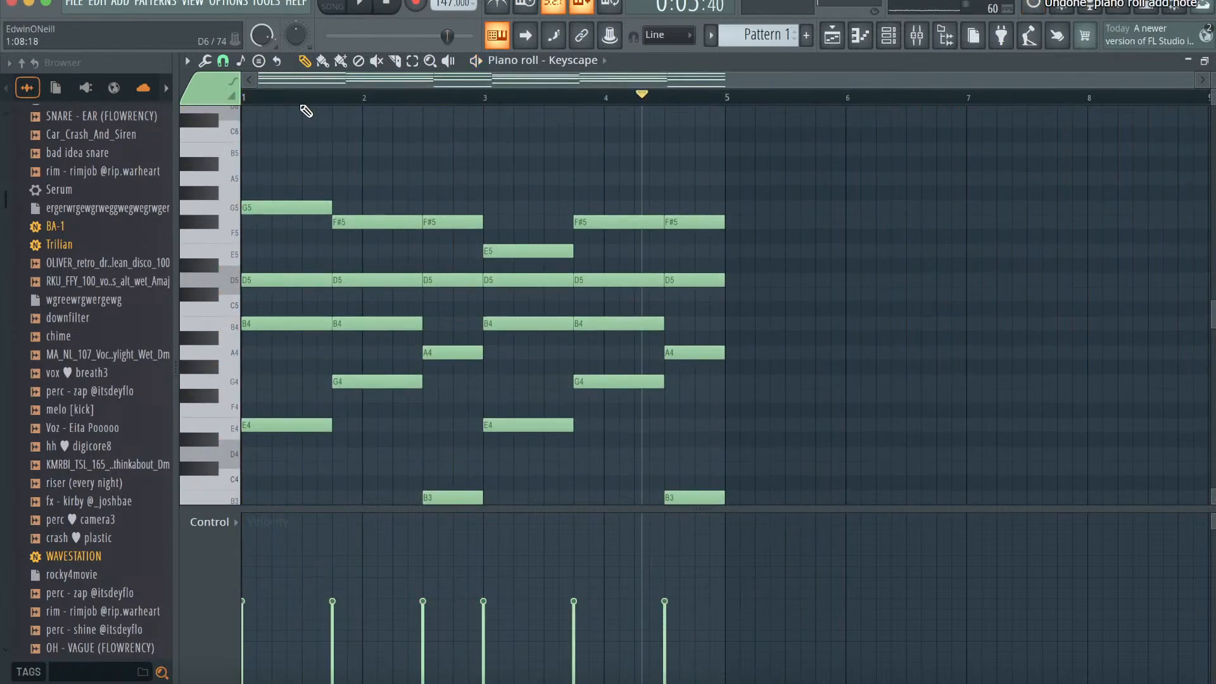
# - Duplicate the four-bar progression into bars 5 to 8, start playback and deselect the copied notes
pyautogui.hotkey('ctrl', 'b')
pyautogui.press('space')
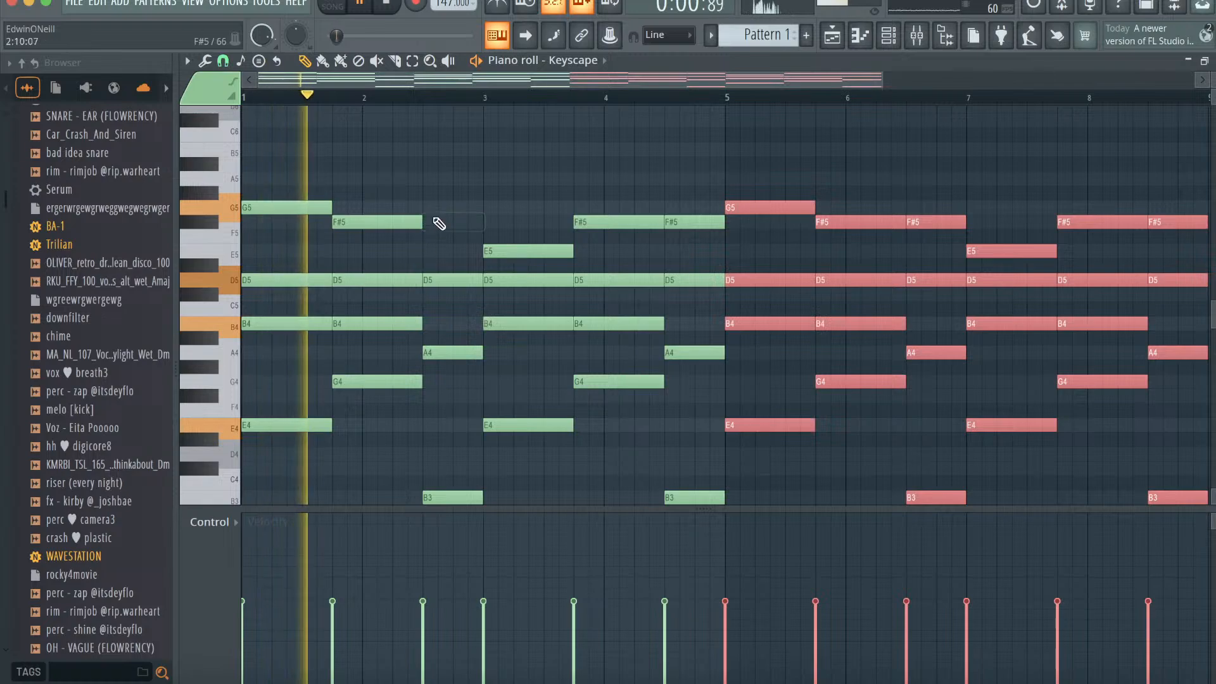
pyautogui.hotkey('ctrl', 'd')
# - Add a descending melody of 12-step notes from late bar 2 through bar 7: A5, G5, E5, E5, C#5, B4, A4
pyautogui.click(455, 178)
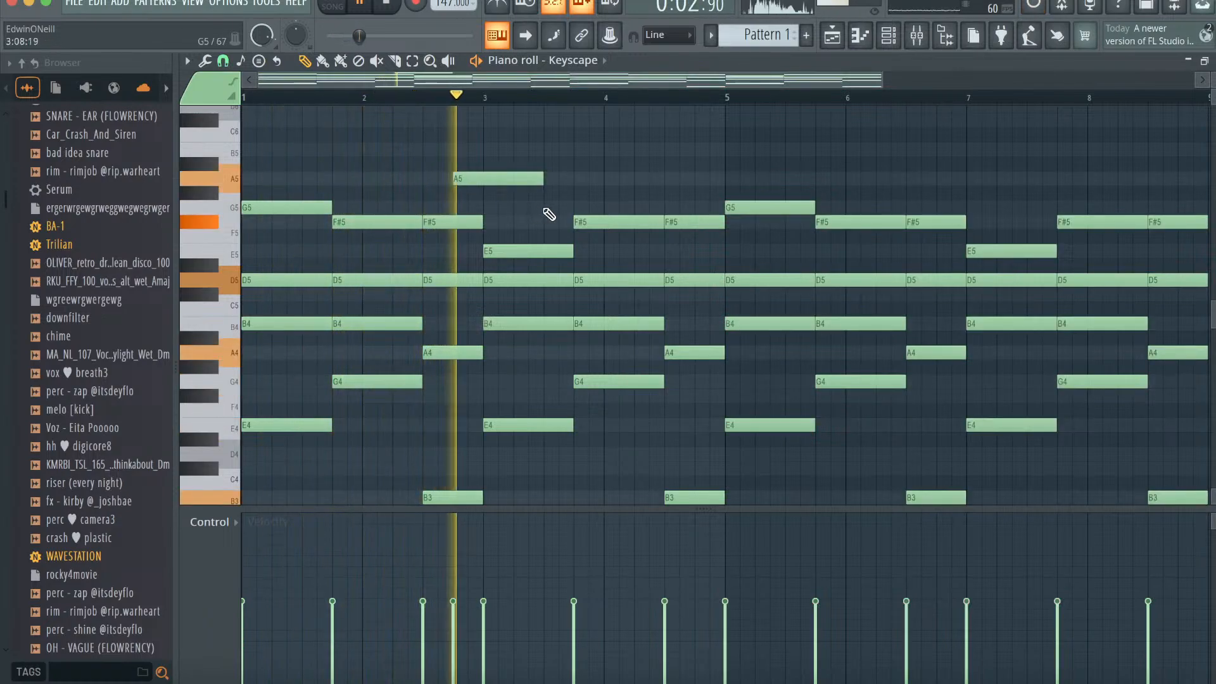
pyautogui.click(545, 208)
pyautogui.click(636, 252)
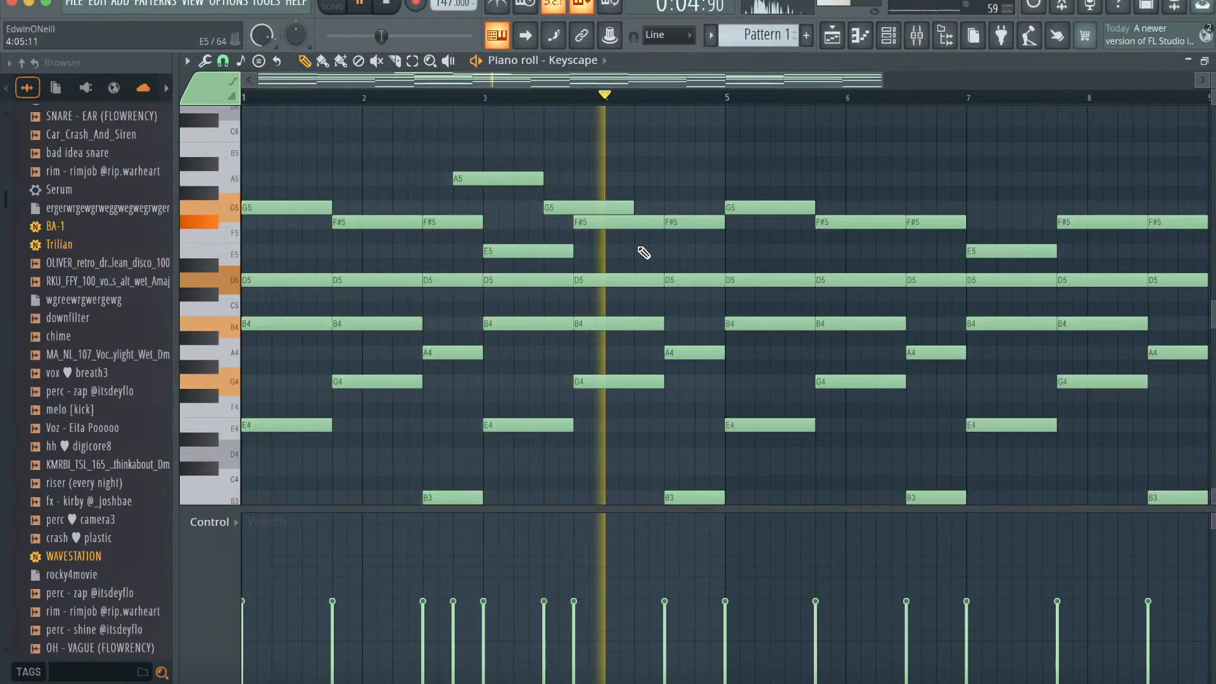
pyautogui.click(787, 251)
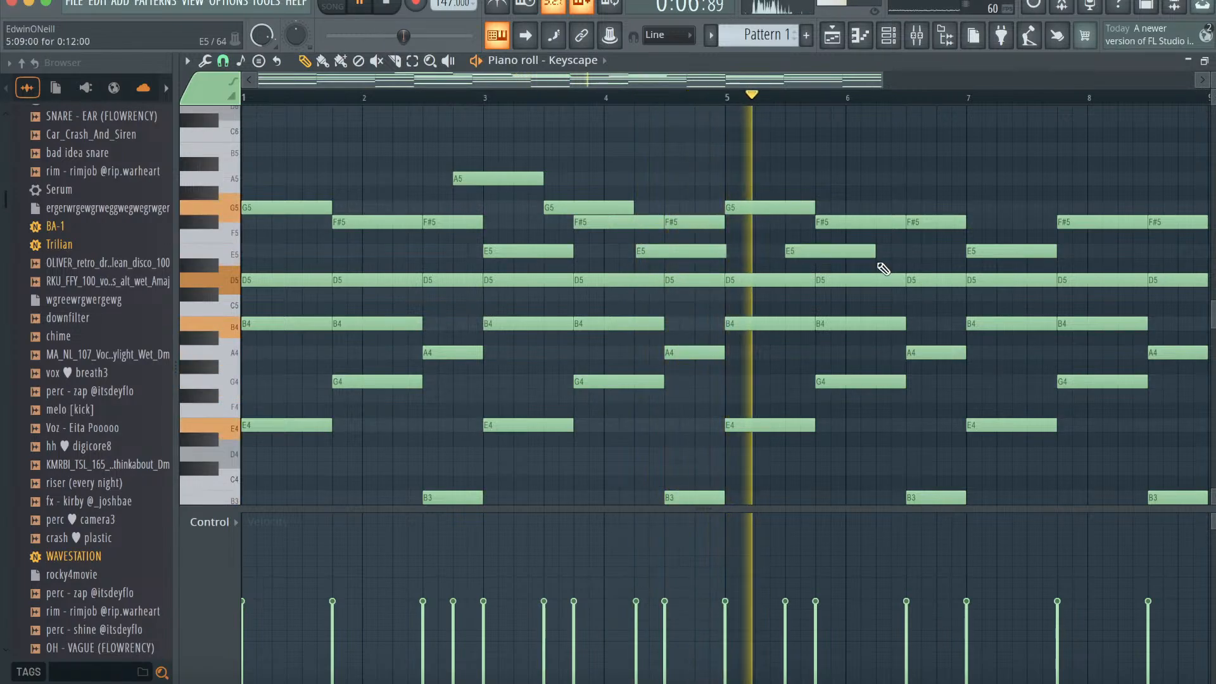
pyautogui.scroll(-2, 878, 266)
pyautogui.click(873, 252)
pyautogui.hscroll(1, 941, 278)
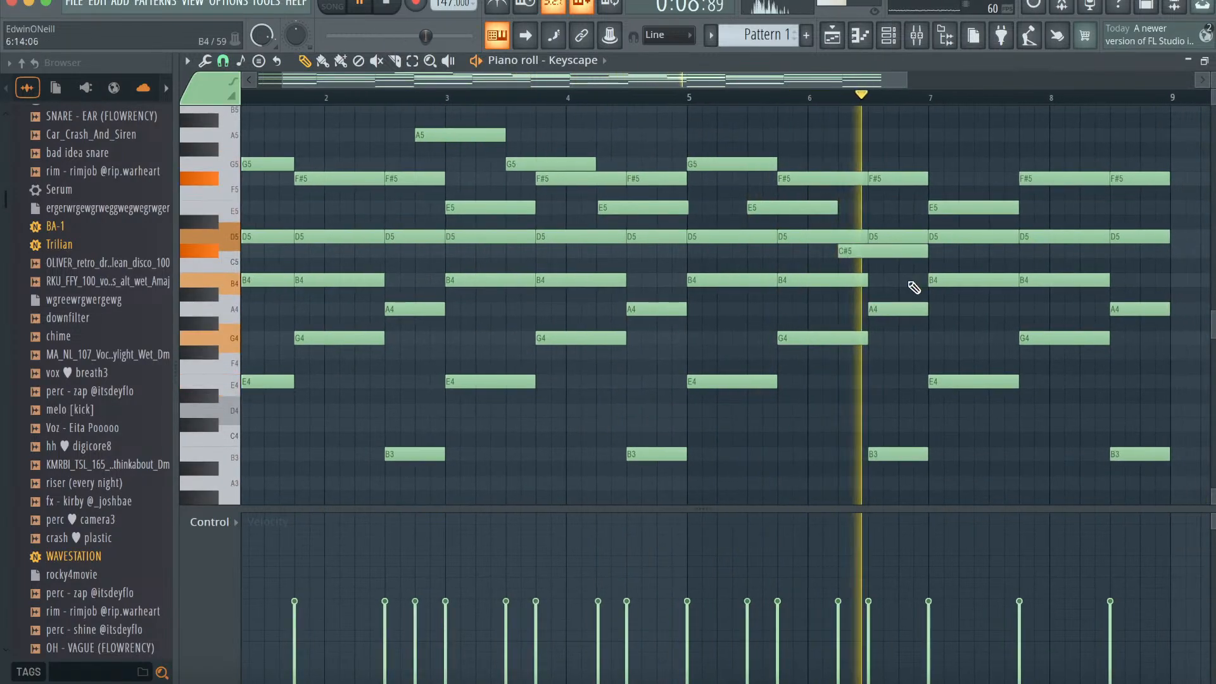
pyautogui.click(909, 280)
pyautogui.click(992, 309)
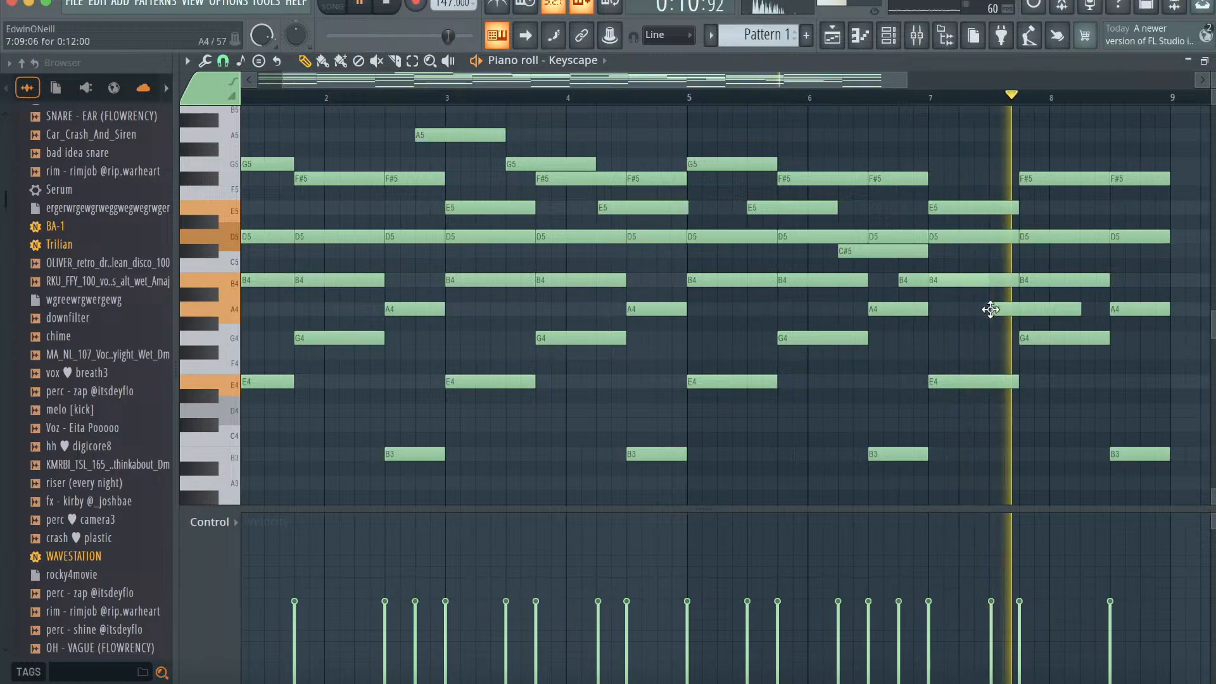
pyautogui.hscroll(1, 991, 309)
pyautogui.hscroll(1, 1013, 292)
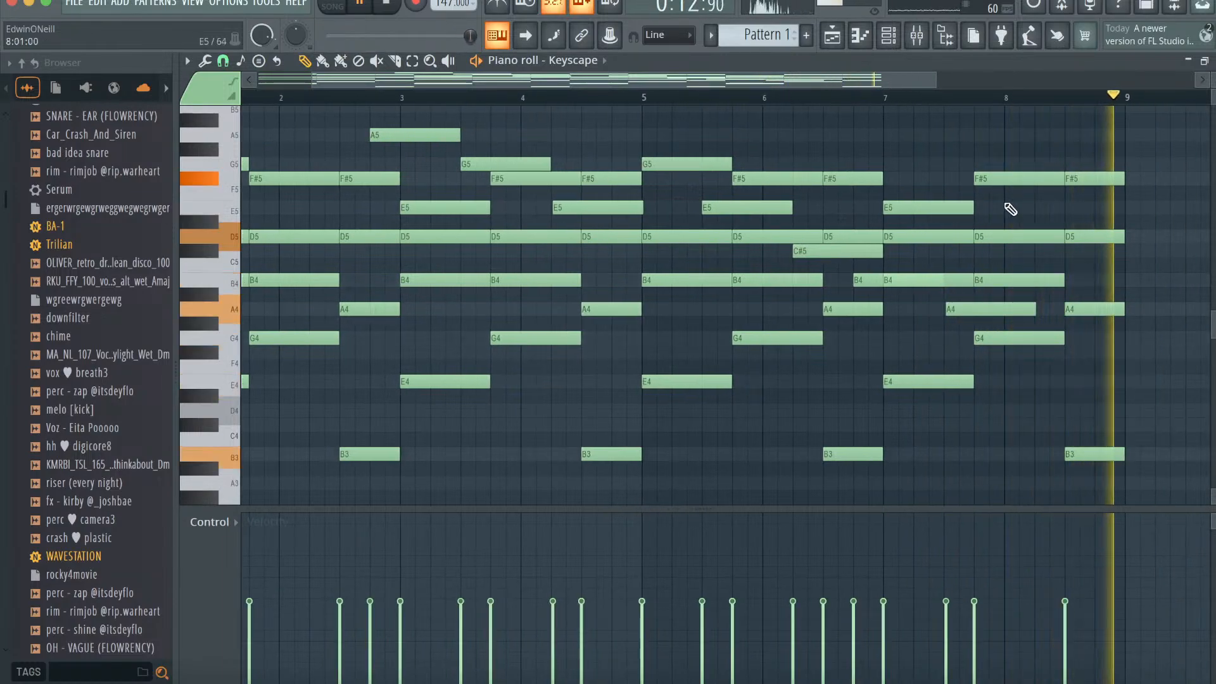
# - Audition the bad idea snare and CC - Xn Hat Perc samples, and load clap'z plast!c as a new channel
pyautogui.scroll(2, 1051, 208)
pyautogui.hscroll(-2, 1051, 207)
pyautogui.press('F6')
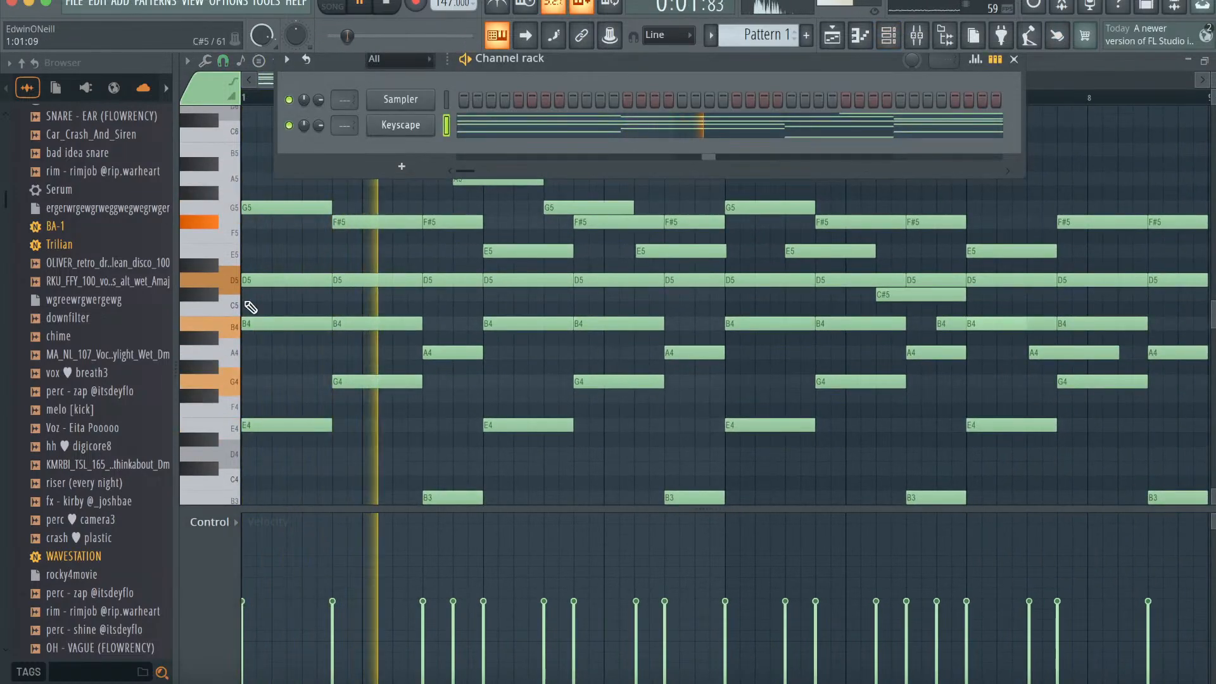
pyautogui.click(113, 159)
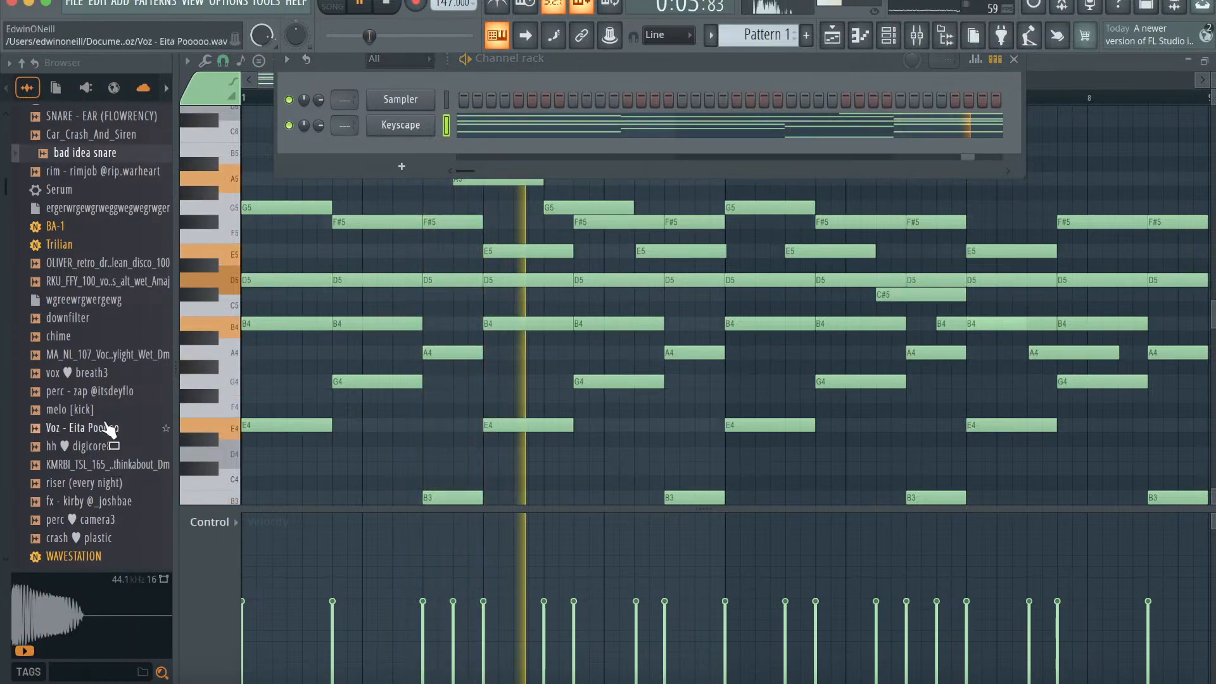
pyautogui.scroll(5, 104, 337)
pyautogui.click(97, 318)
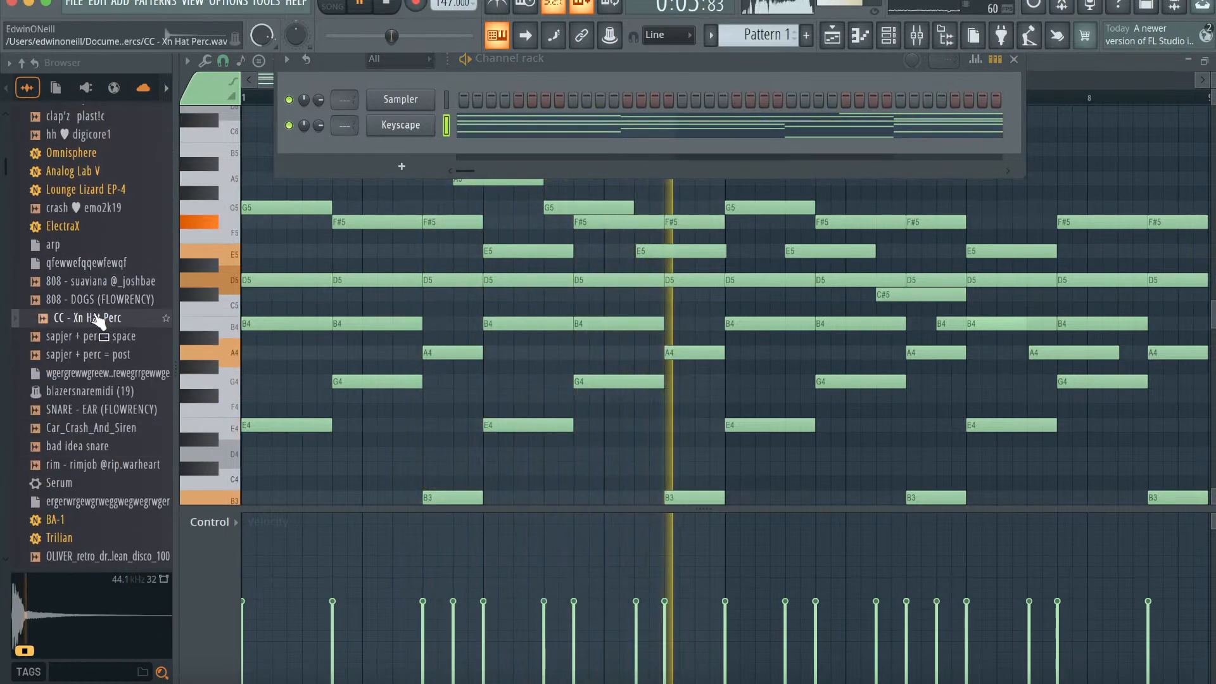
pyautogui.scroll(4, 95, 315)
pyautogui.moveTo(95, 336); pyautogui.dragTo(453, 161)
# - Place clap hits on steps 5 and 13 of each bar in bars 1 to 4
pyautogui.rightClick(433, 150)
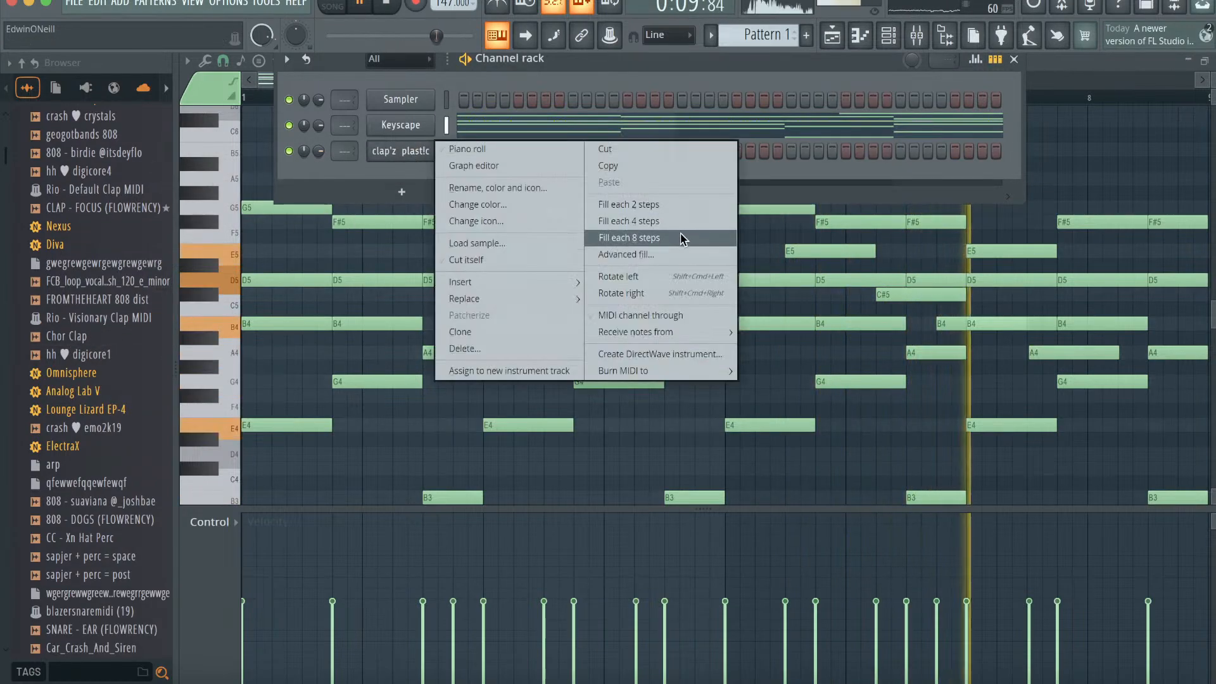
pyautogui.click(557, 150)
pyautogui.click(519, 151)
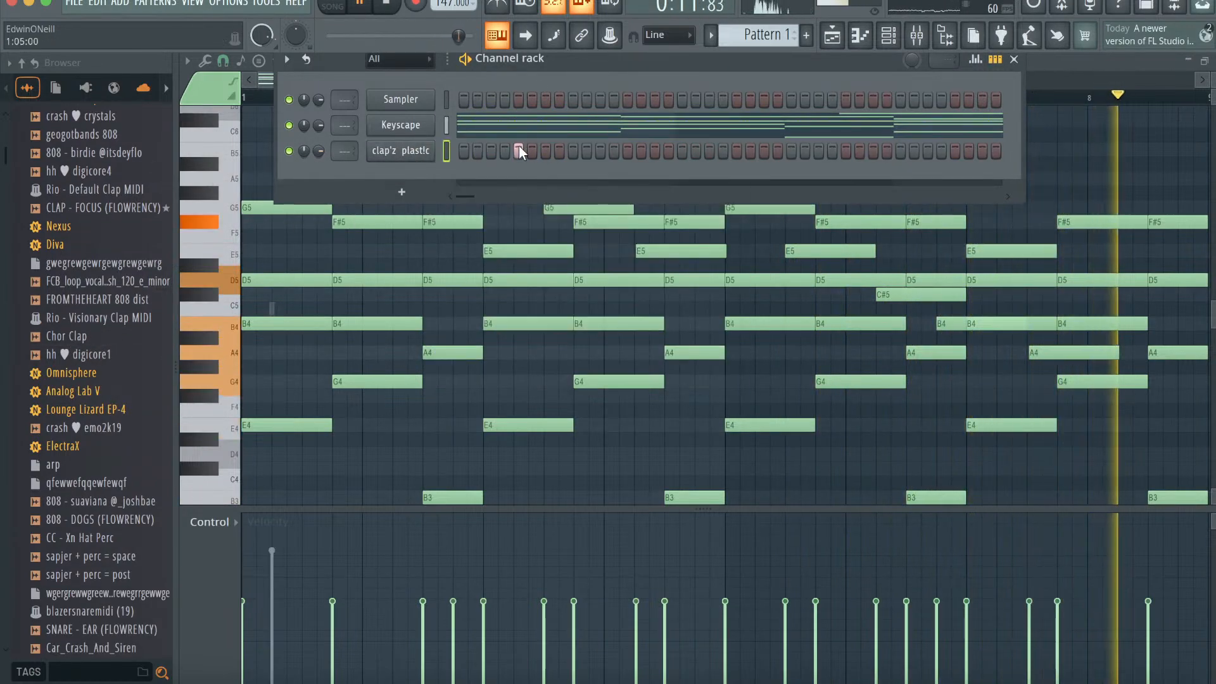
pyautogui.click(629, 151)
pyautogui.click(737, 150)
pyautogui.click(846, 150)
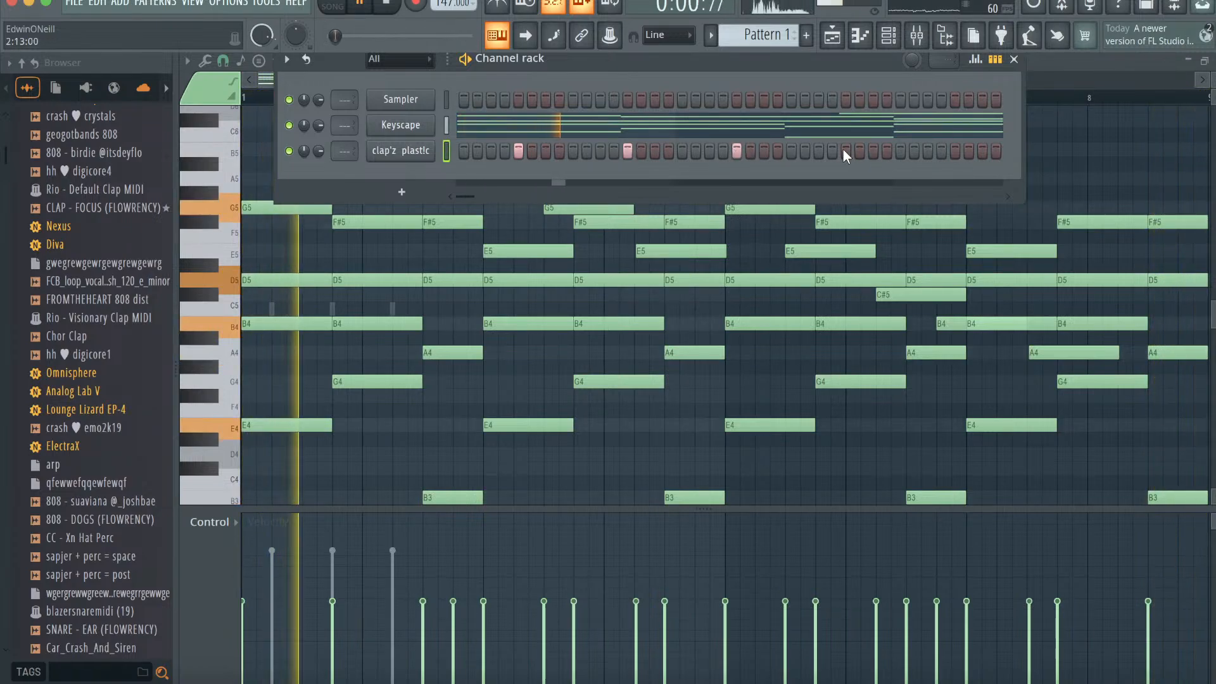
pyautogui.moveTo(473, 196); pyautogui.dragTo(492, 196)
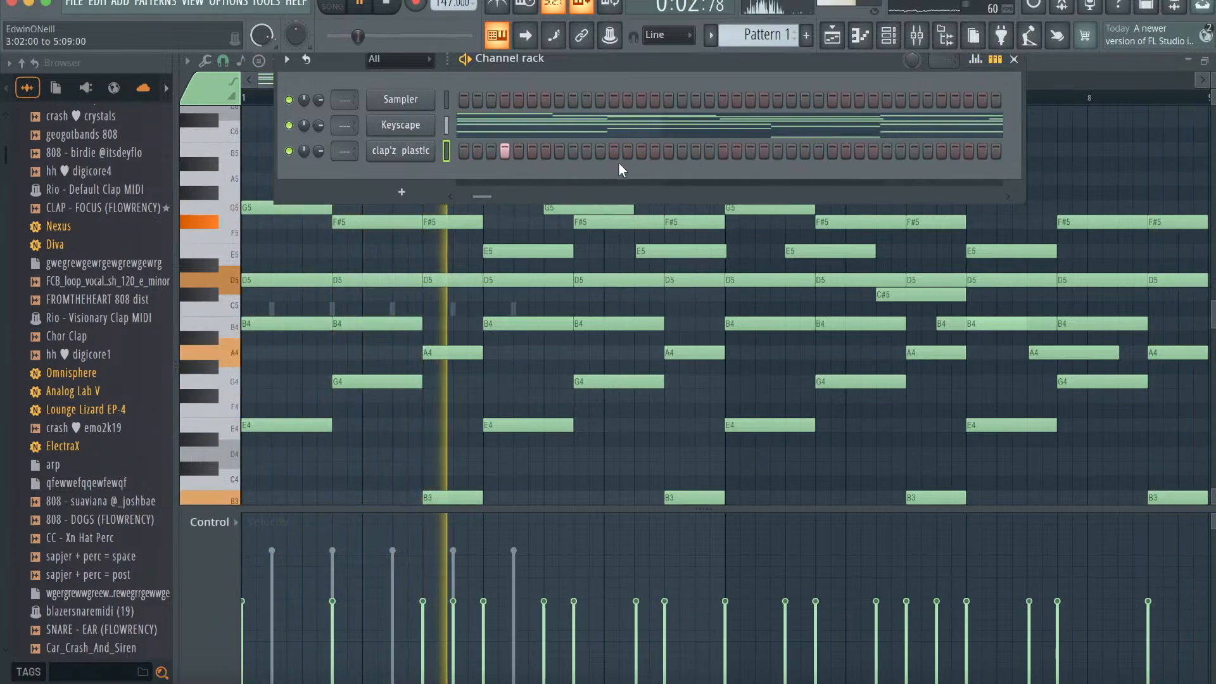
pyautogui.click(614, 151)
pyautogui.click(723, 151)
pyautogui.click(832, 150)
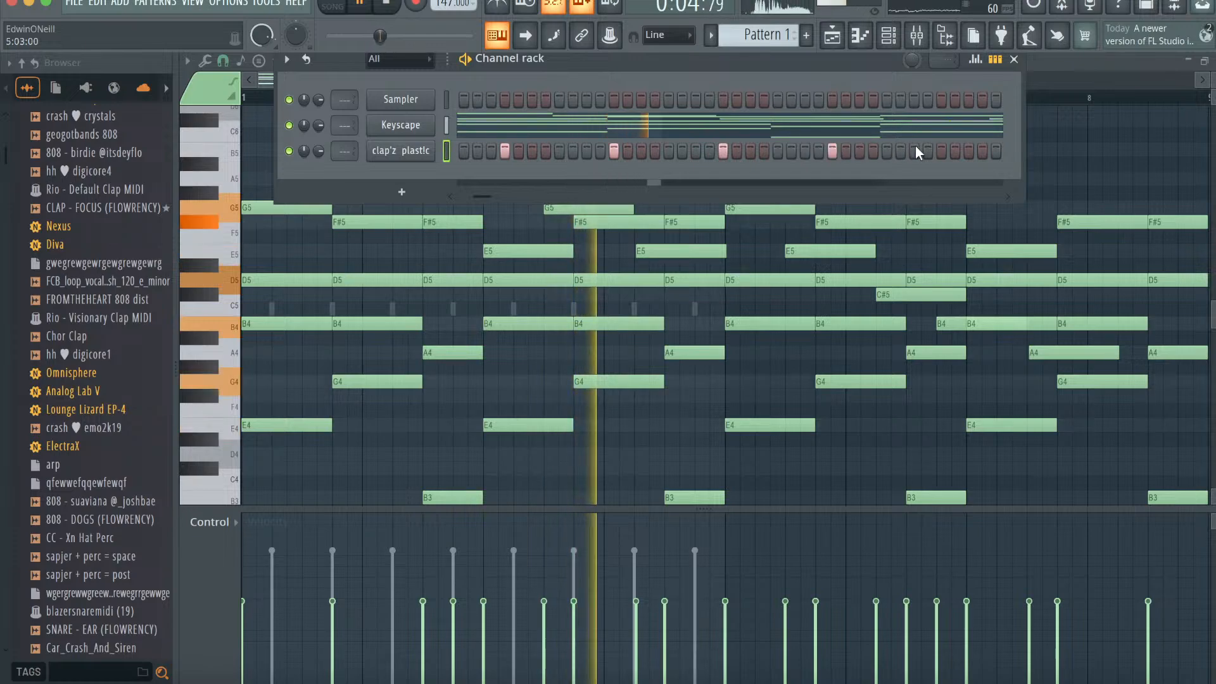
# - Continue the clap pattern every eight steps through bars 5 to 8 and stop playback
pyautogui.moveTo(484, 191); pyautogui.dragTo(492, 192)
pyautogui.click(572, 150)
pyautogui.click(682, 151)
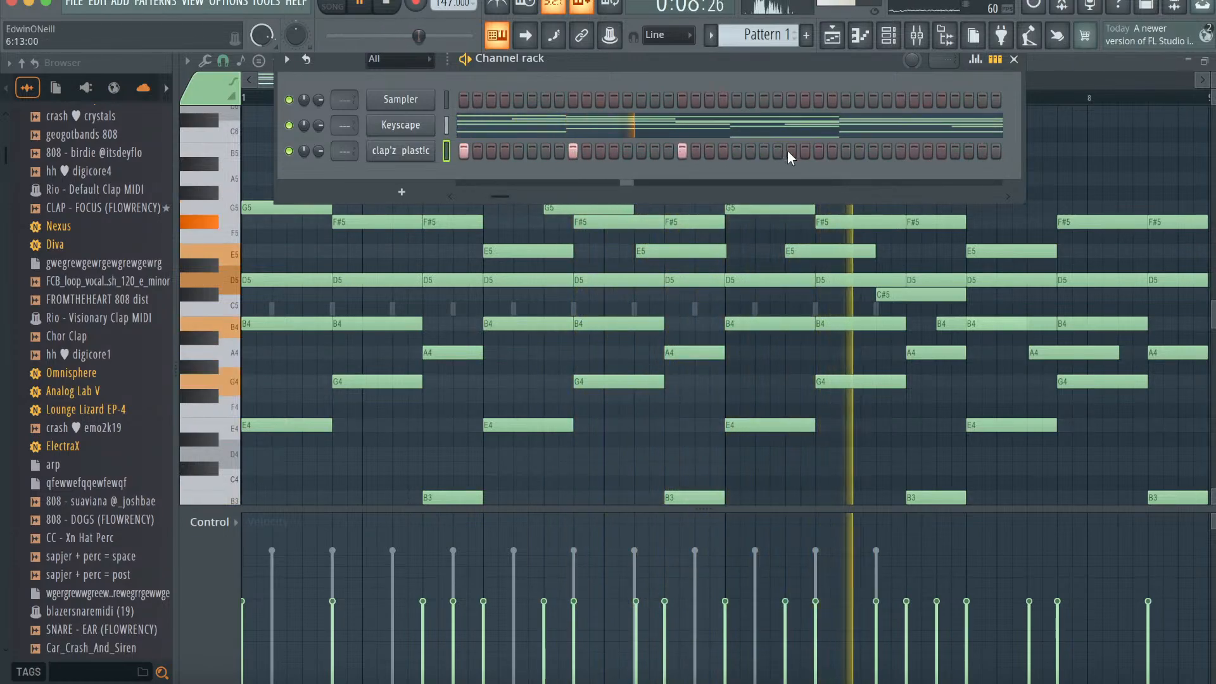
pyautogui.click(900, 151)
pyautogui.moveTo(500, 191); pyautogui.dragTo(514, 190)
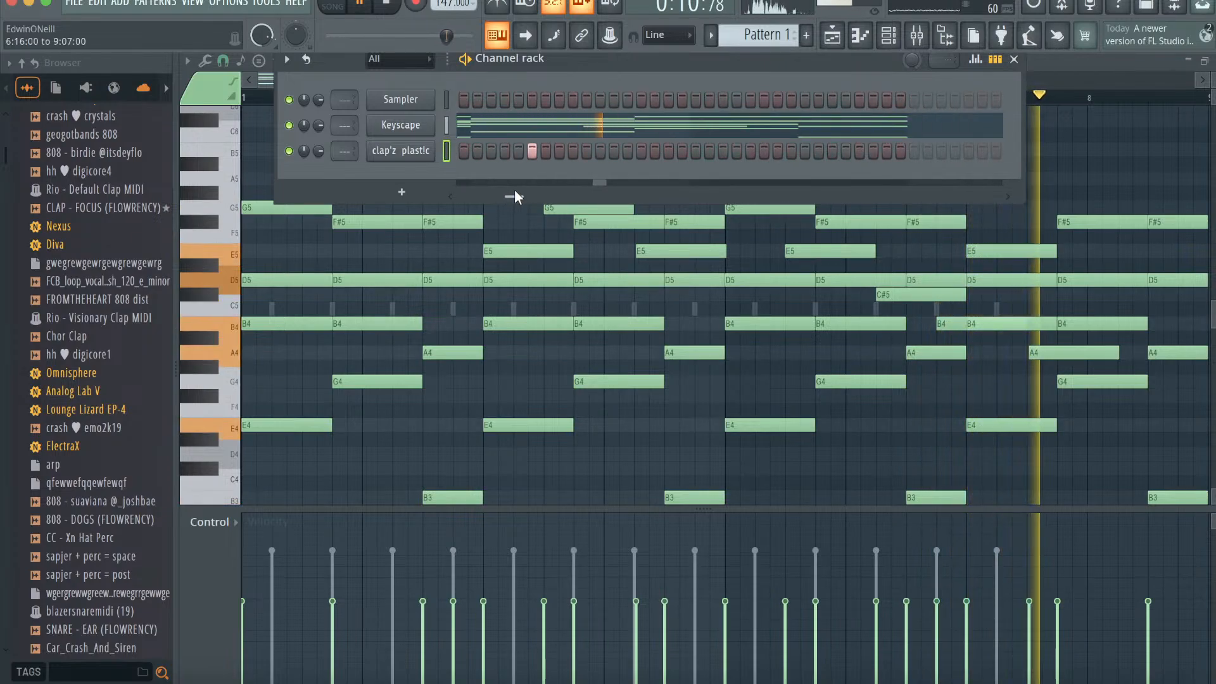
pyautogui.press('space')
pyautogui.click(750, 151)
pyautogui.click(859, 150)
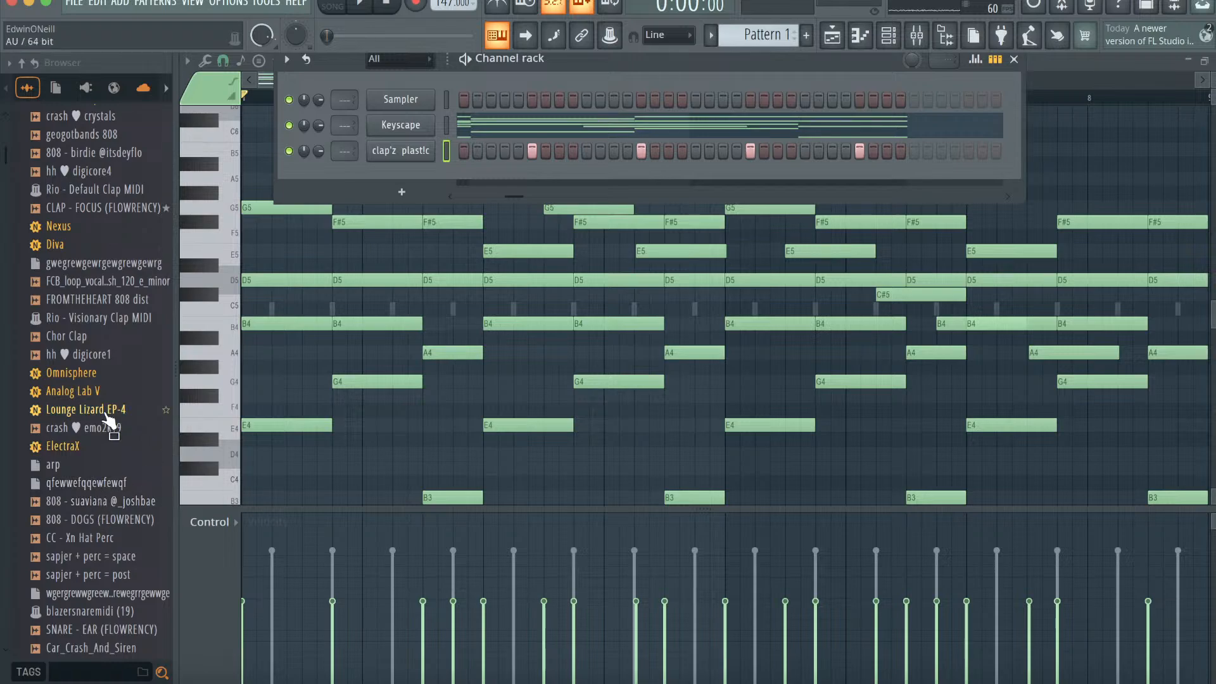
# - Load the crash ♥ emo2k19 and hh ♥ digicore4 samples as new channels
pyautogui.moveTo(109, 421); pyautogui.dragTo(210, 375)
pyautogui.moveTo(390, 180); pyautogui.dragTo(392, 184)
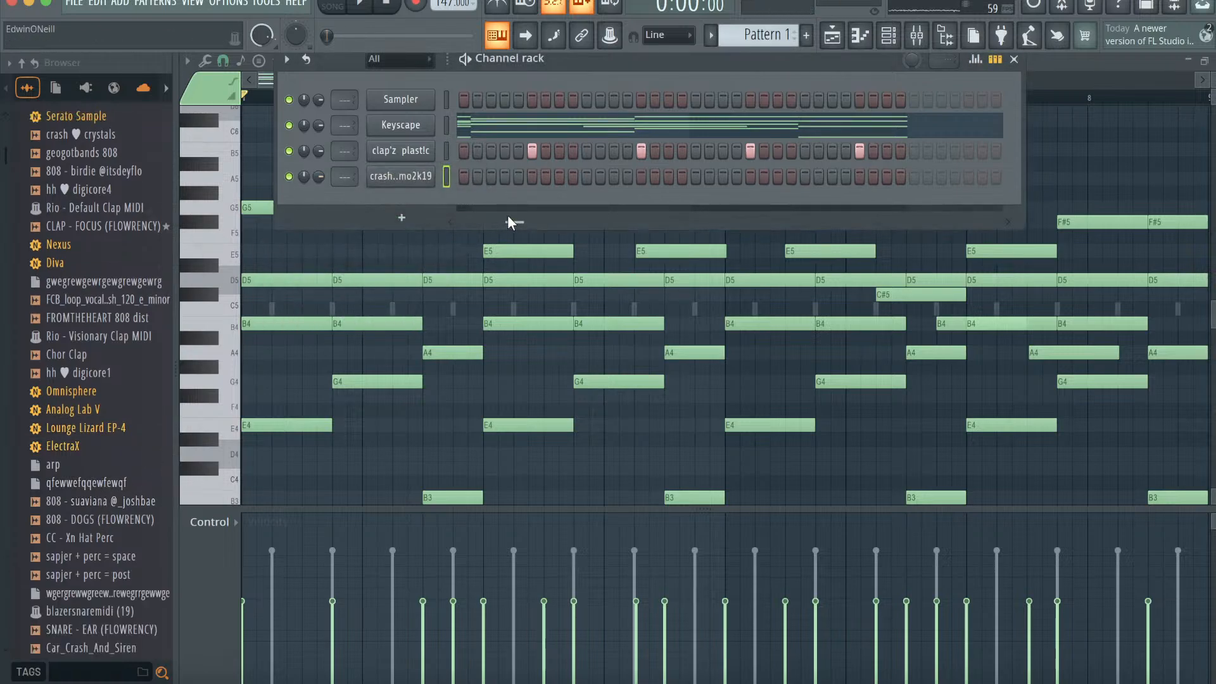
pyautogui.moveTo(131, 194); pyautogui.dragTo(406, 215)
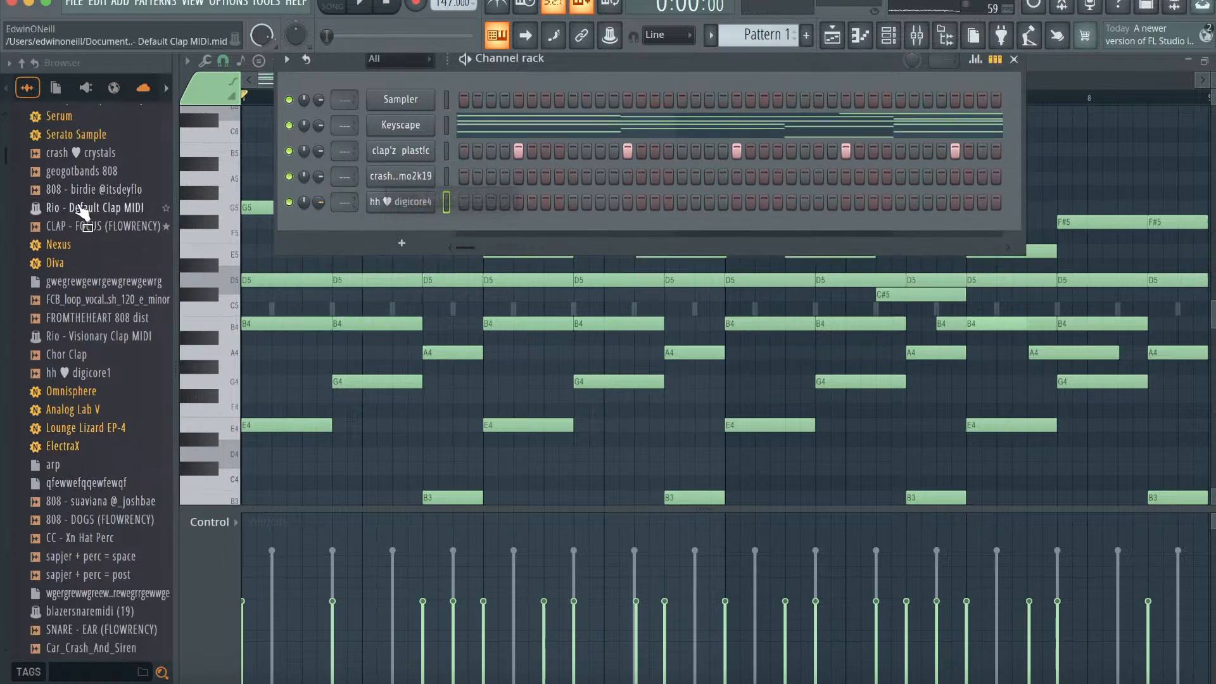
# - Replace the hh ♥ digicore4 sample with hat (red cross), and fill its channel every 2 steps
pyautogui.scroll(-2, 87, 170)
pyautogui.scroll(-6, 80, 413)
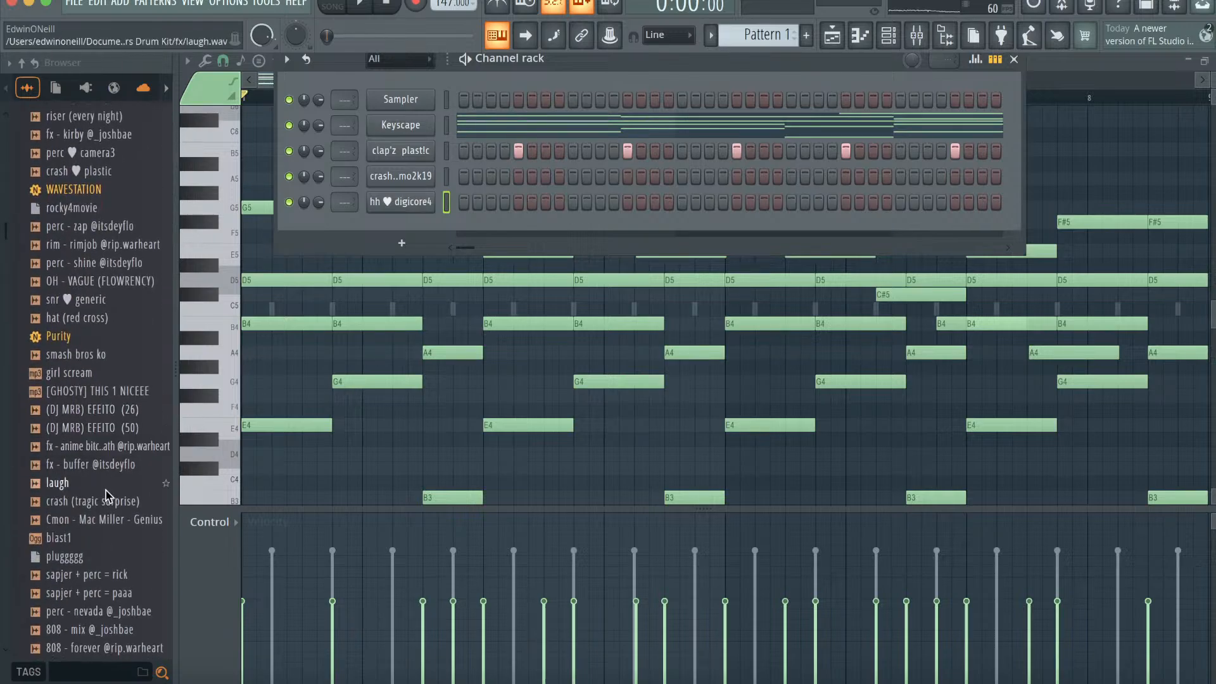
pyautogui.moveTo(93, 318); pyautogui.dragTo(401, 202)
pyautogui.rightClick(433, 197)
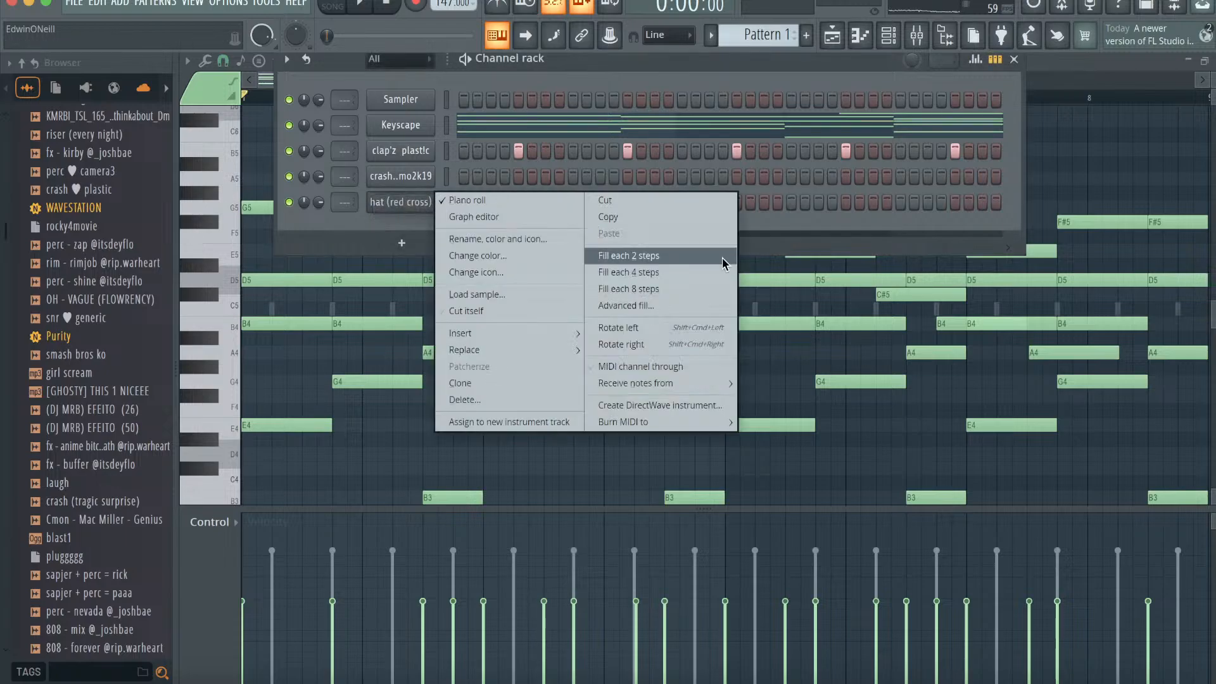
pyautogui.click(703, 256)
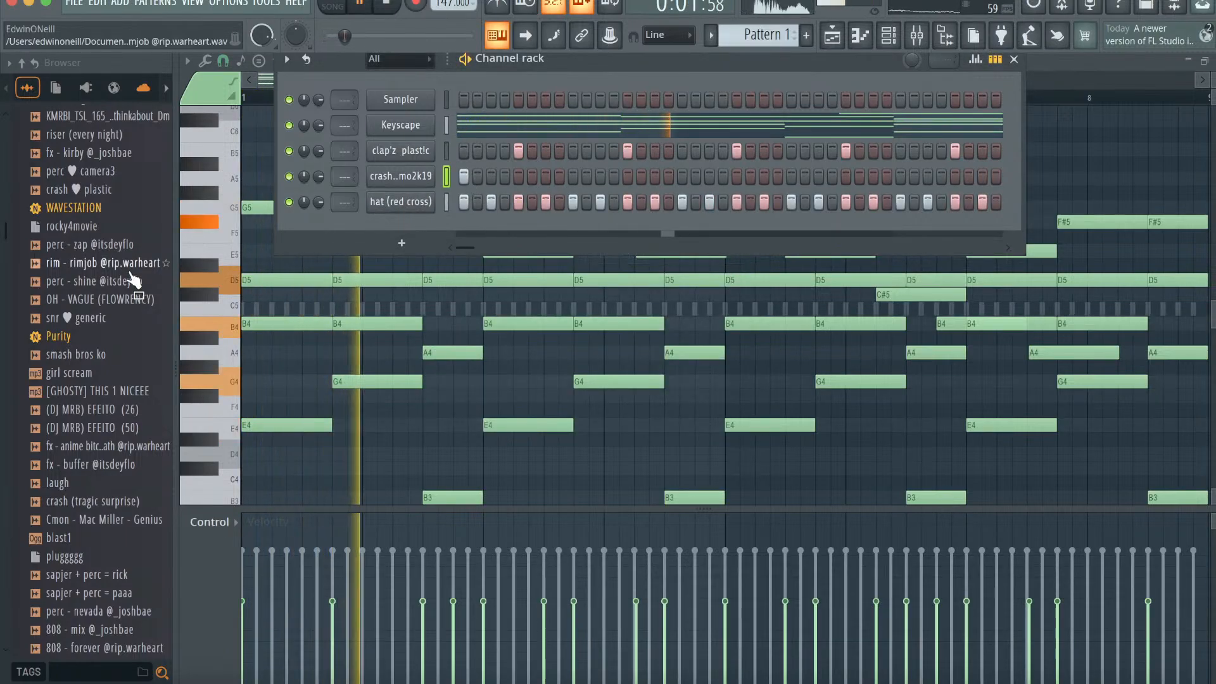
pyautogui.scroll(2, 121, 247)
pyautogui.scroll(8, 107, 176)
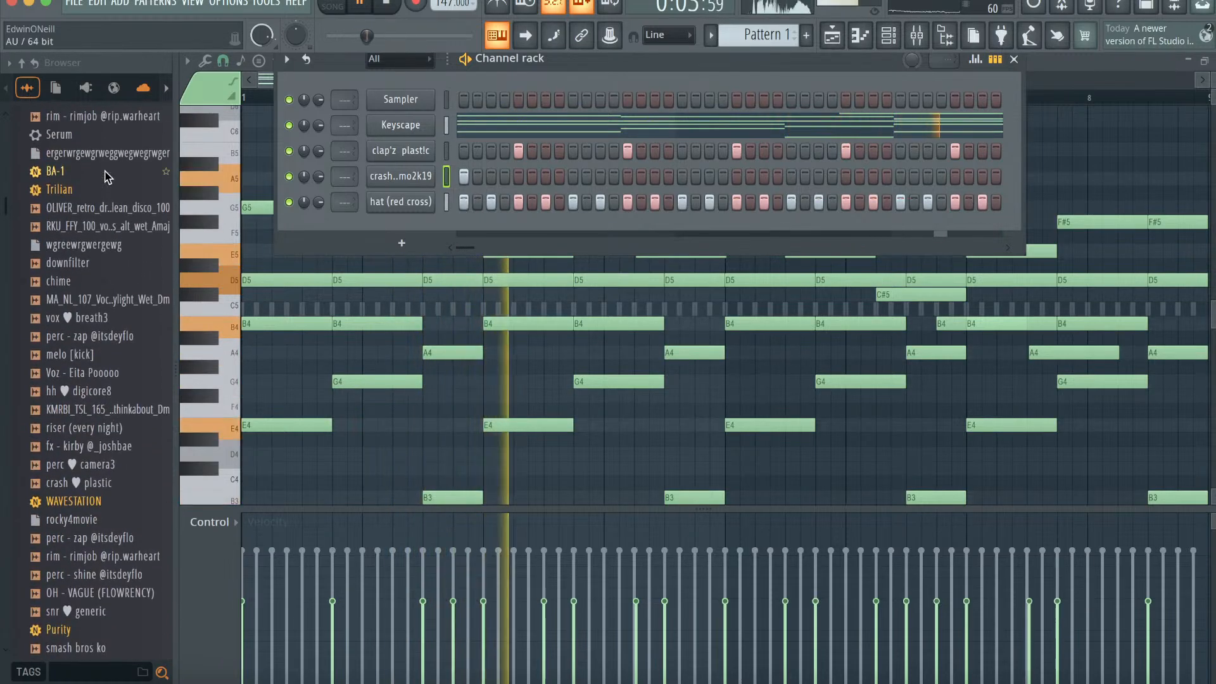
pyautogui.moveTo(95, 197); pyautogui.dragTo(674, 202)
pyautogui.click(889, 37)
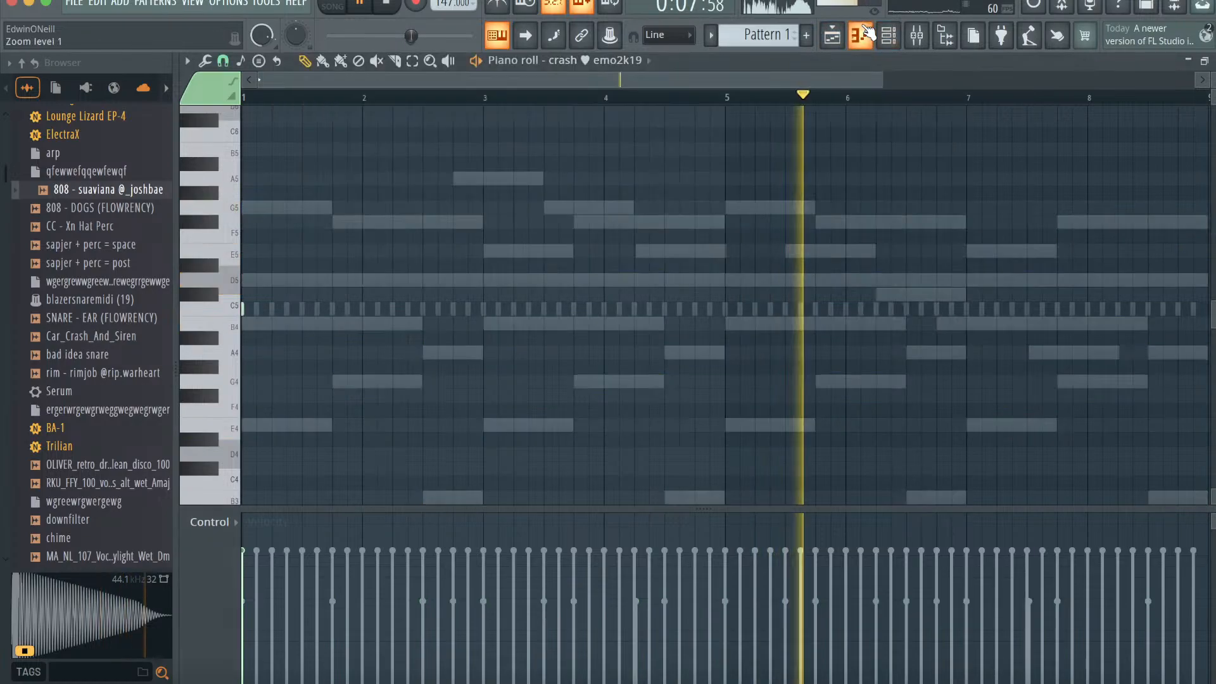
# - Show the Keyscape notes in the piano roll, apply Strum to all of them, and deselect them
pyautogui.click(608, 60)
pyautogui.click(593, 190)
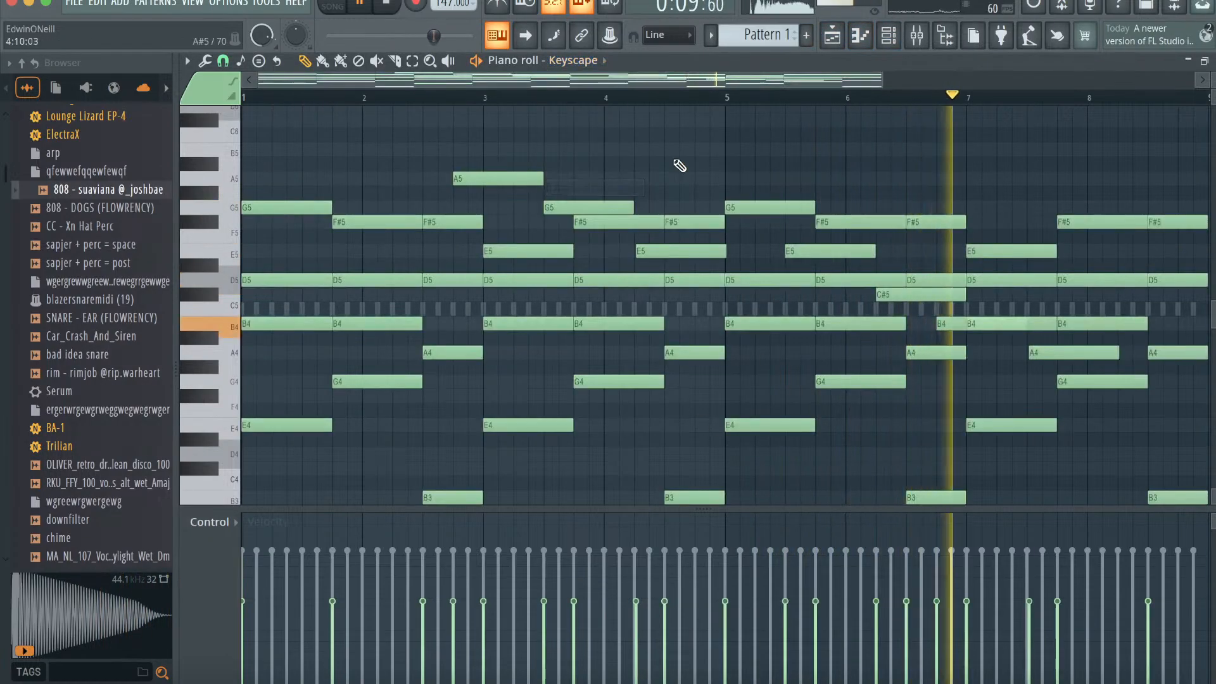
pyautogui.hotkey('ctrl', 'a')
pyautogui.moveTo(881, 76); pyautogui.dragTo(1037, 77)
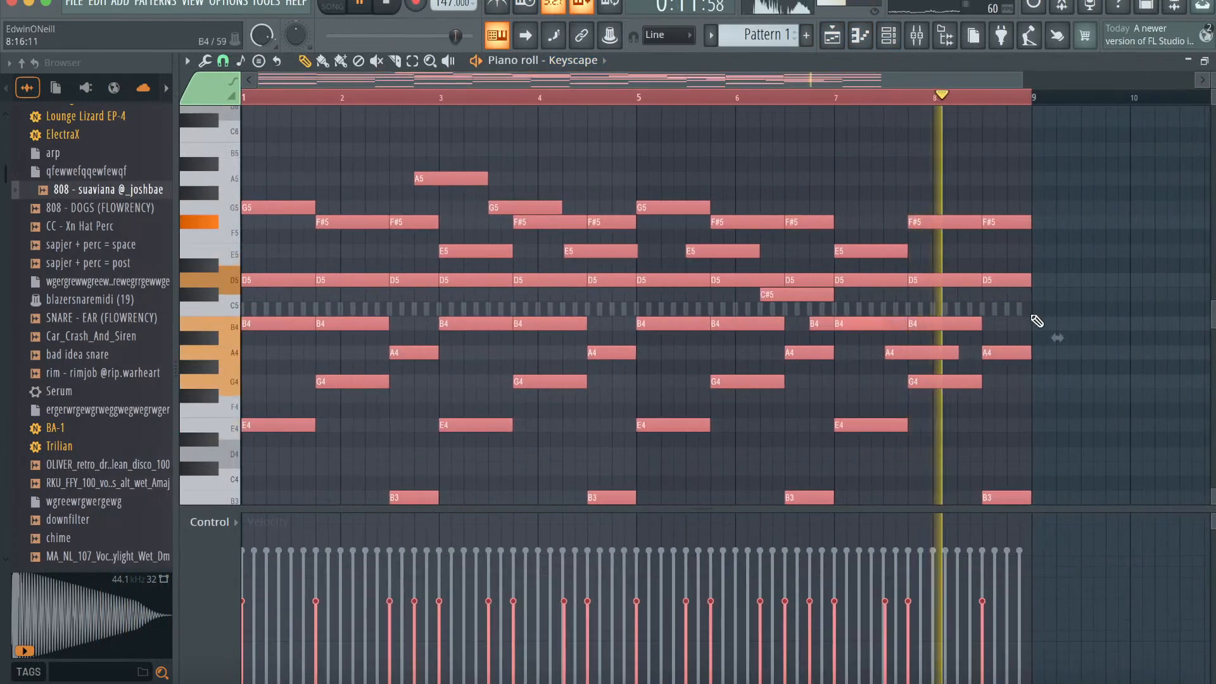
pyautogui.hotkey('alt', 's')
pyautogui.click(728, 412)
pyautogui.hotkey('ctrl', 'd')
pyautogui.scroll(3, 542, 222)
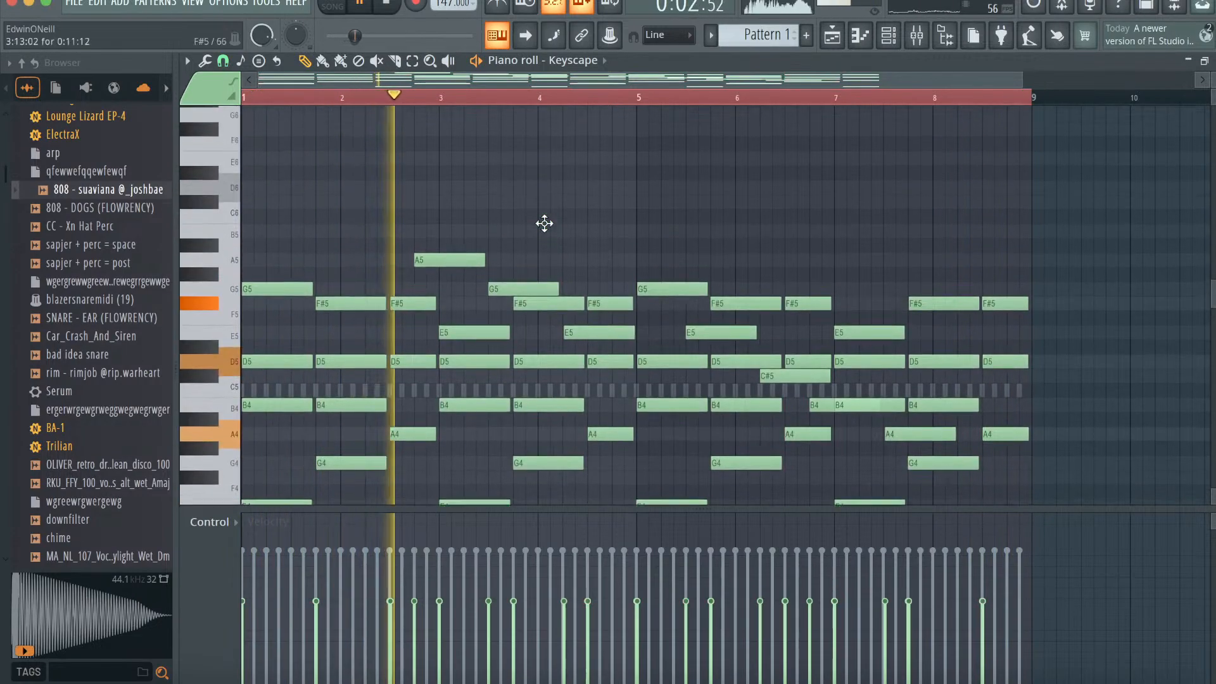
# - Add an A5 melody note late in bar 4, and transpose all Keyscape notes up one octave
pyautogui.click(479, 207)
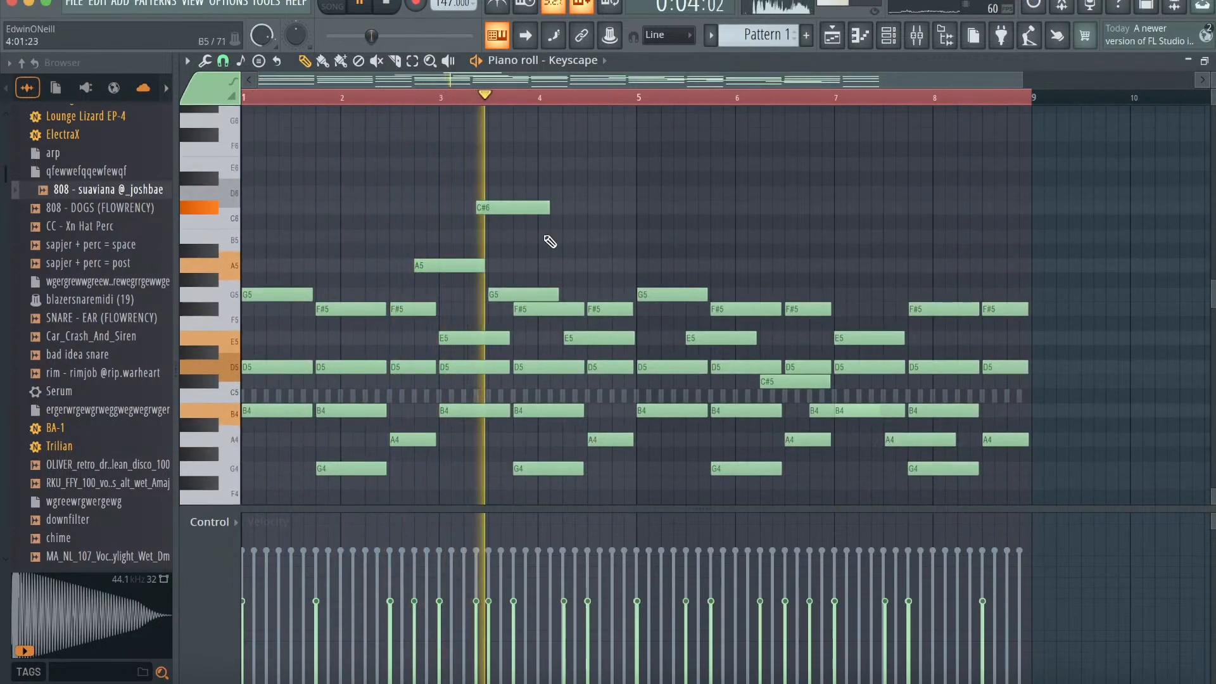
pyautogui.rightClick(515, 207)
pyautogui.click(626, 266)
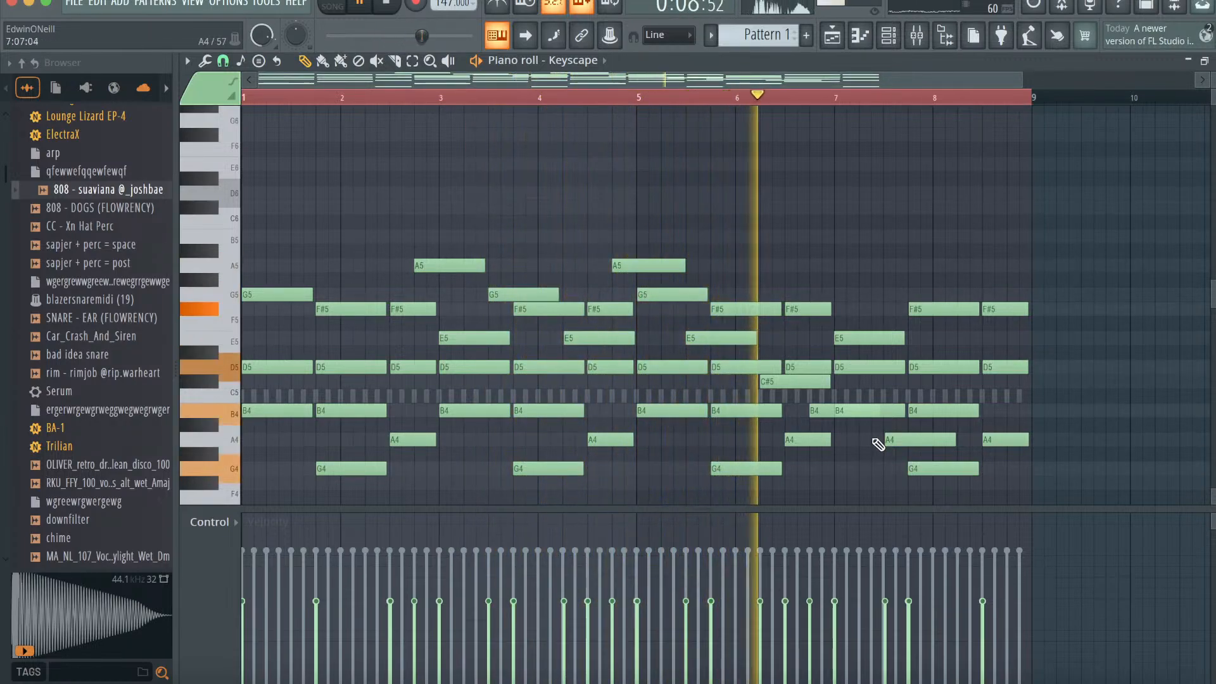
pyautogui.click(868, 469)
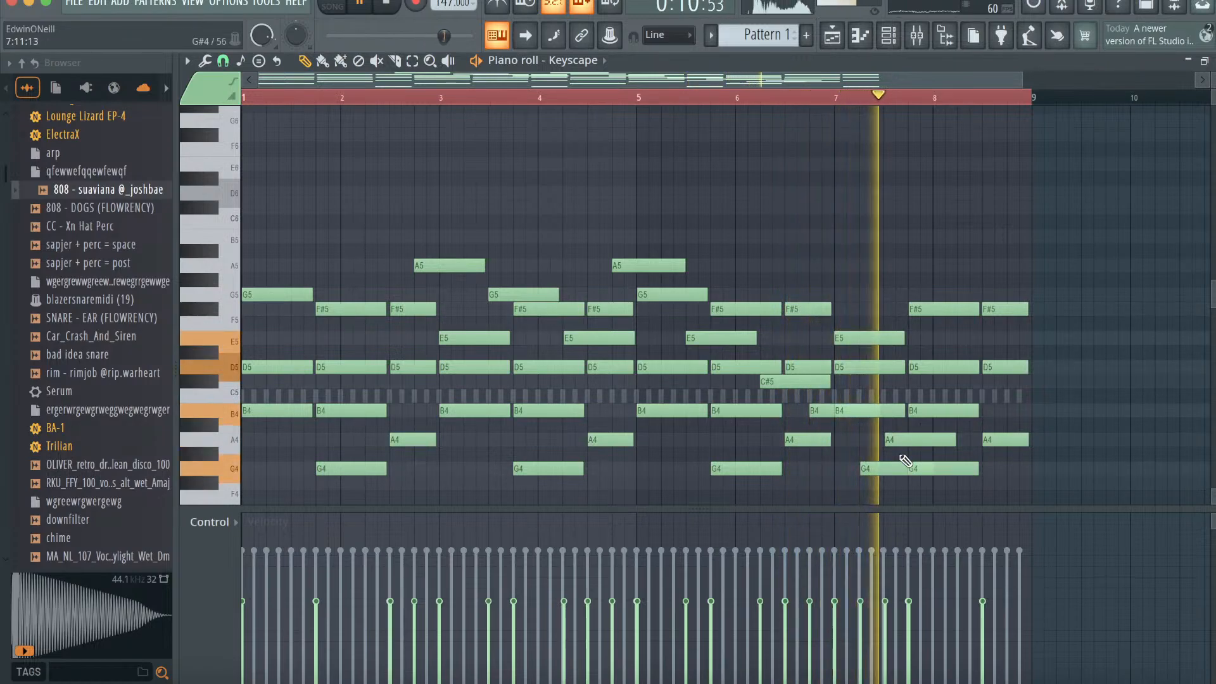
pyautogui.hotkey('ctrl', 'z')
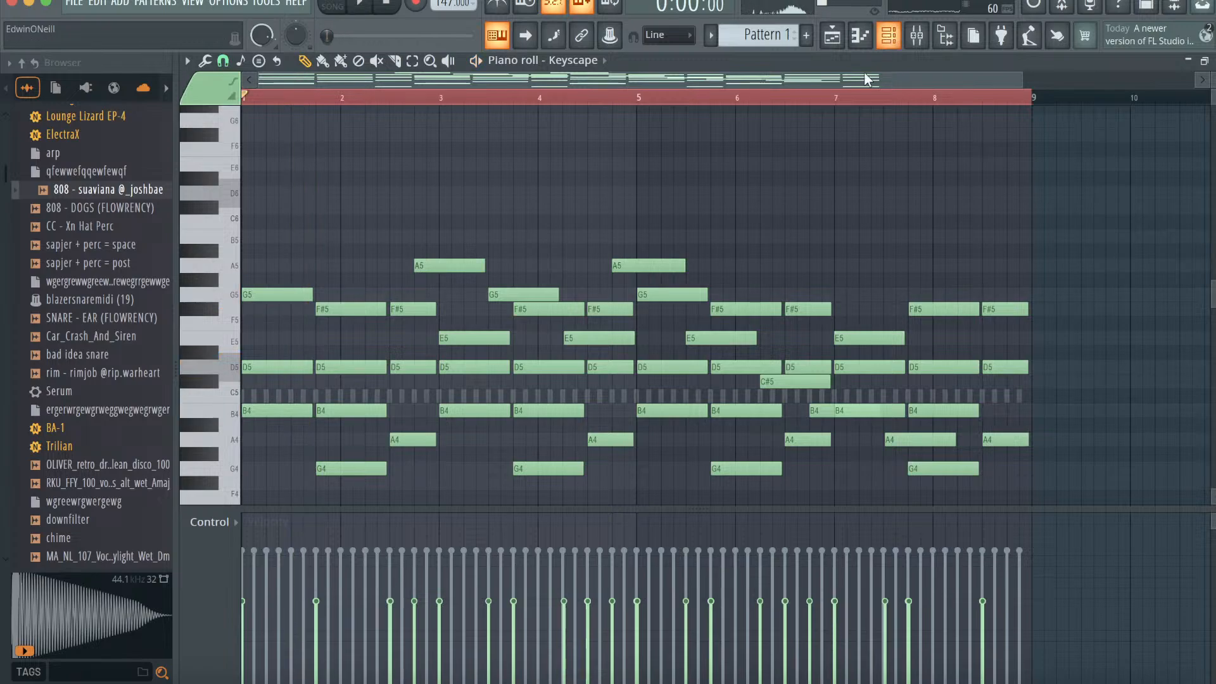
pyautogui.scroll(-3, 760, 257)
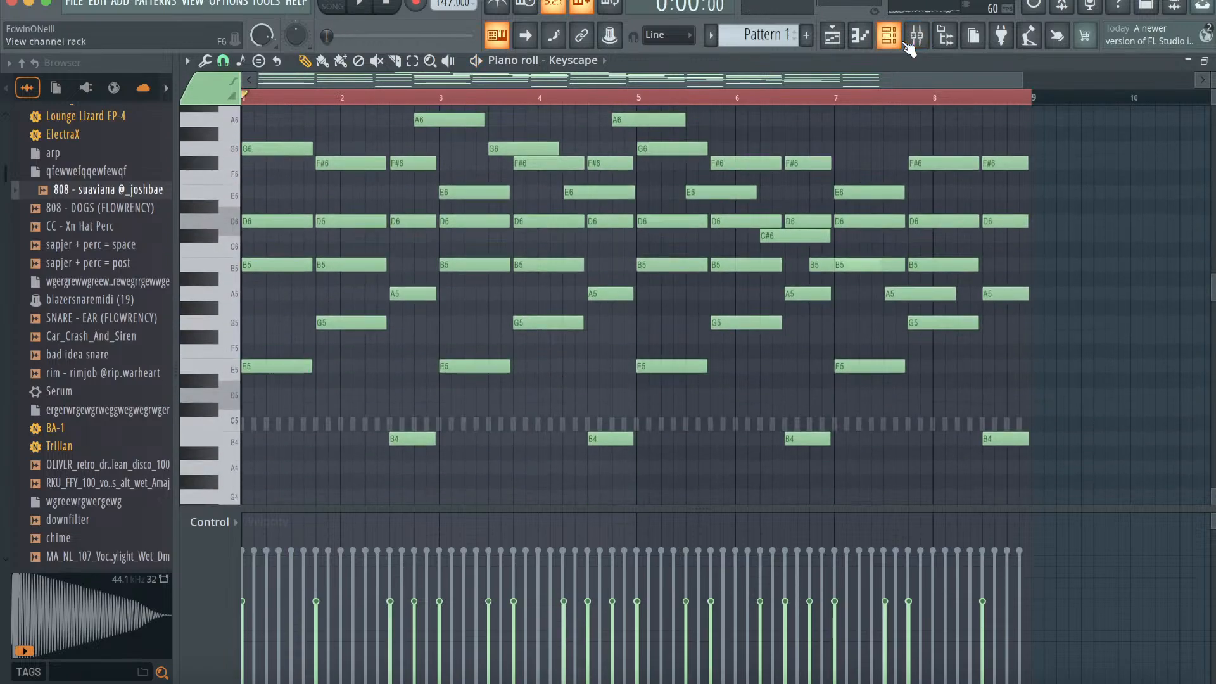
# - Load Gross Beat as a mixer effect and choose the Dready On The Beat - Drunk Mode preset bank
pyautogui.click(916, 37)
pyautogui.rightClick(632, 80)
pyautogui.click(870, 269)
pyautogui.click(1099, 245)
pyautogui.click(886, 285)
pyautogui.click(859, 170)
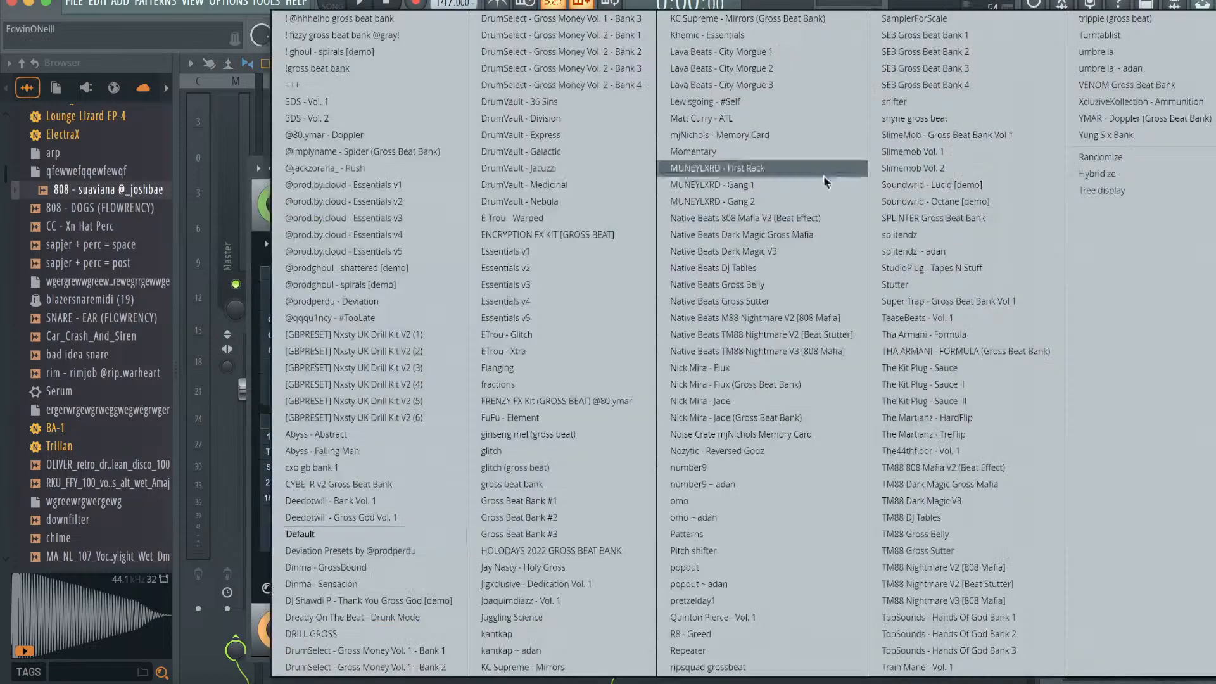
pyautogui.click(348, 618)
# - Play the pattern and place Pattern 1 on Track 1 of the playlist at bar 1
pyautogui.press('space')
pyautogui.press('F7')
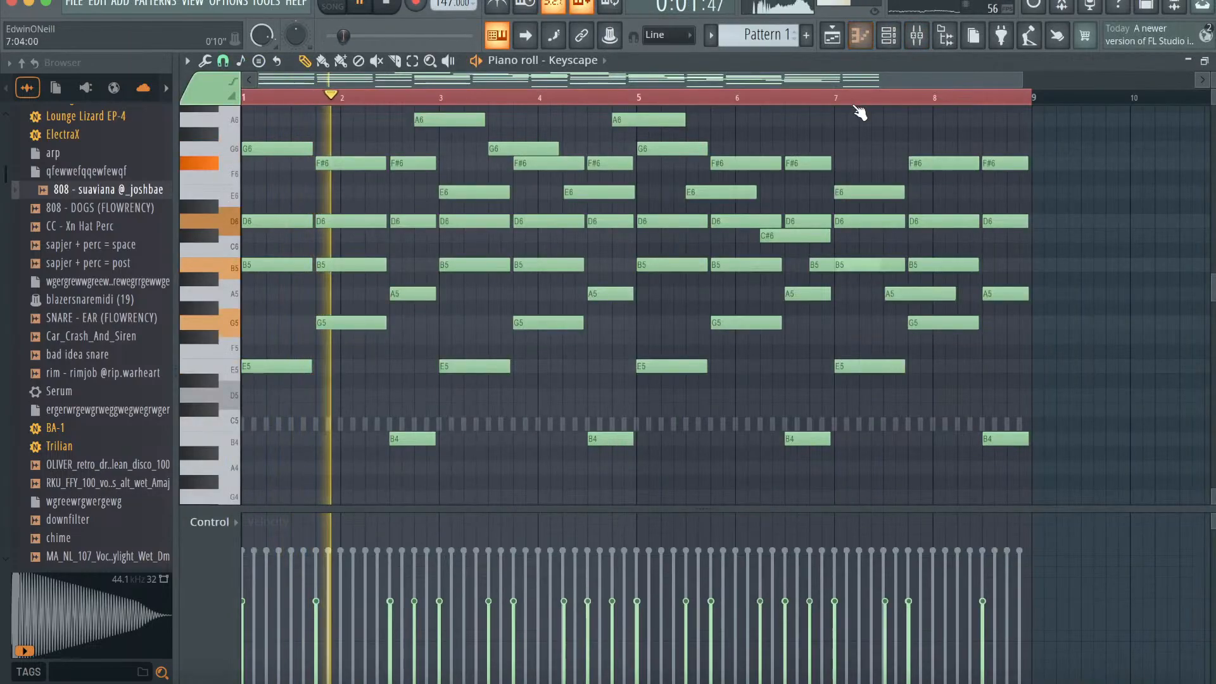
pyautogui.click(839, 40)
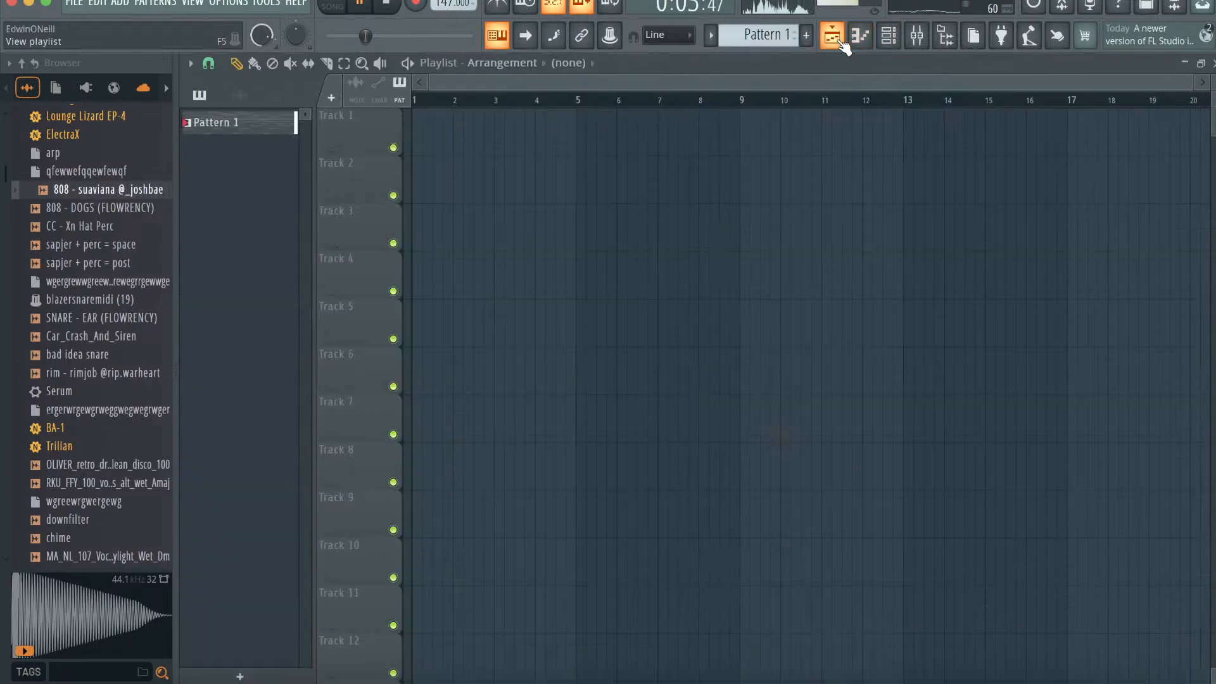
pyautogui.click(264, 120)
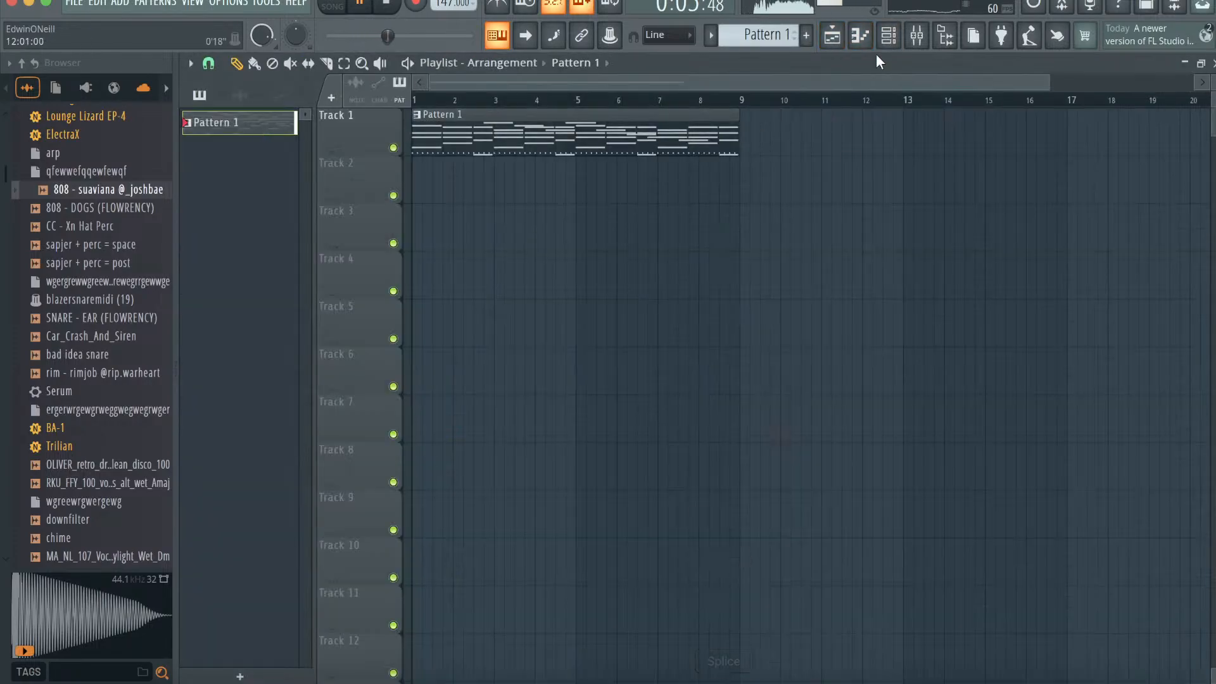
# - Stop playback and transpose all Keyscape notes in the piano roll down two semitones
pyautogui.click(860, 36)
pyautogui.press('space')
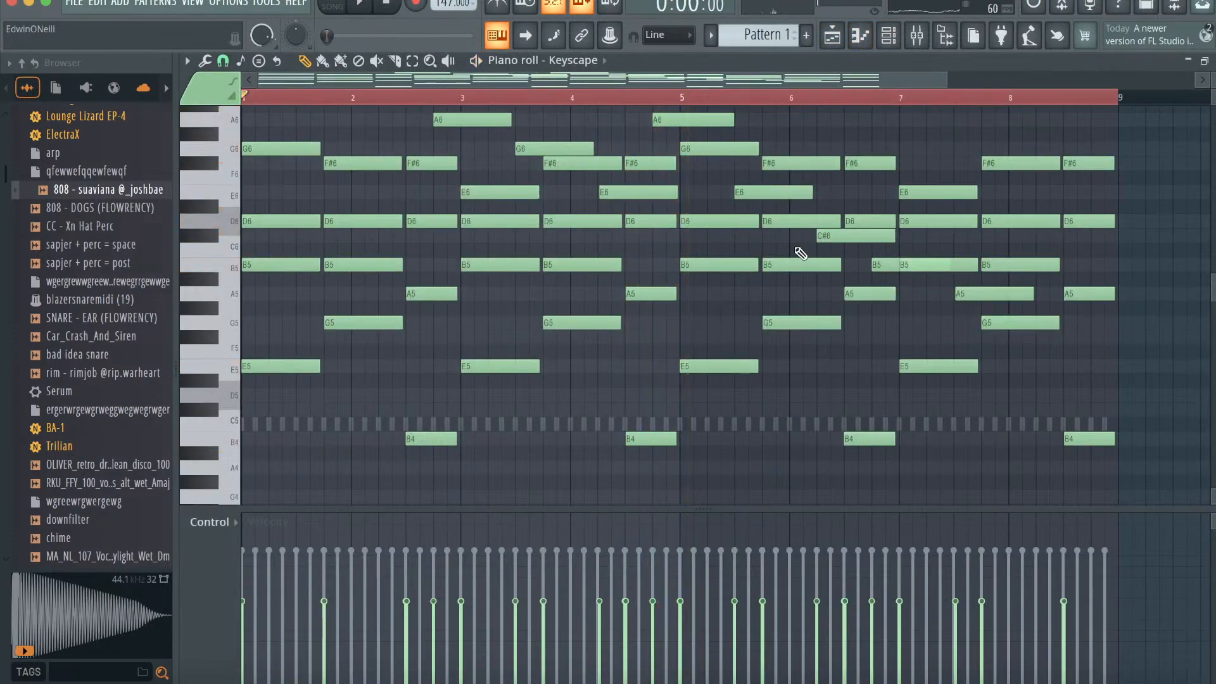
pyautogui.press('Down')
pyautogui.press('Down')
pyautogui.click(187, 60)
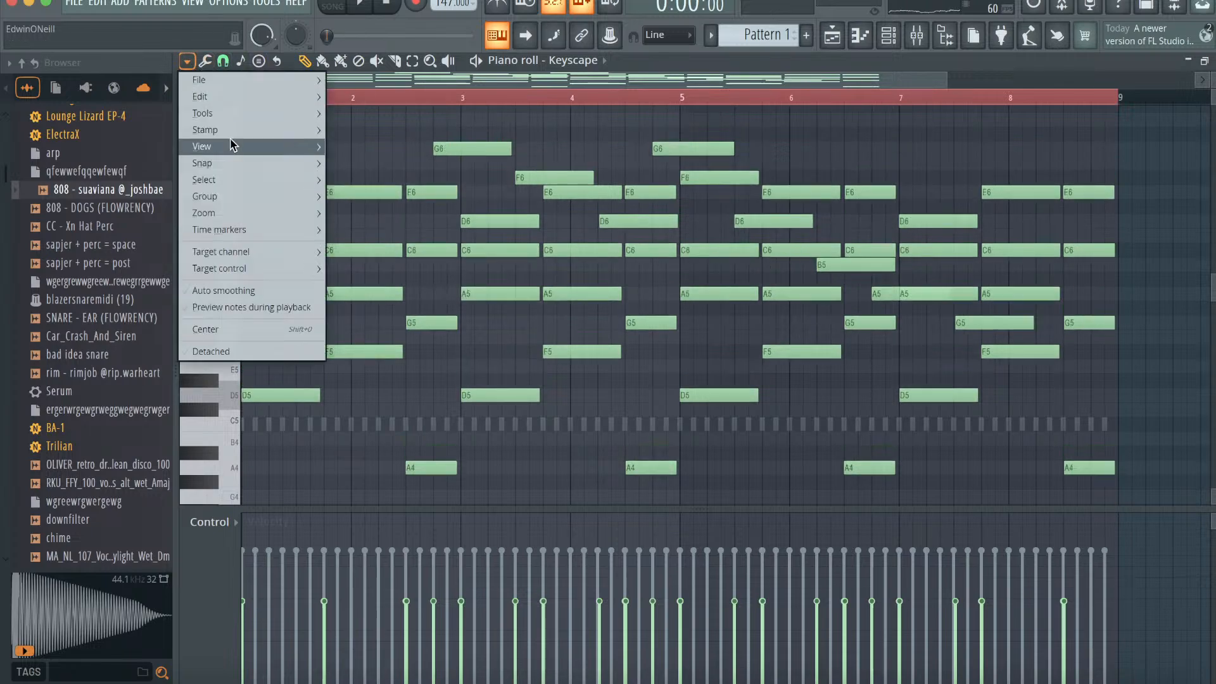
pyautogui.moveTo(233, 145)
pyautogui.moveTo(383, 400)
pyautogui.click(511, 40)
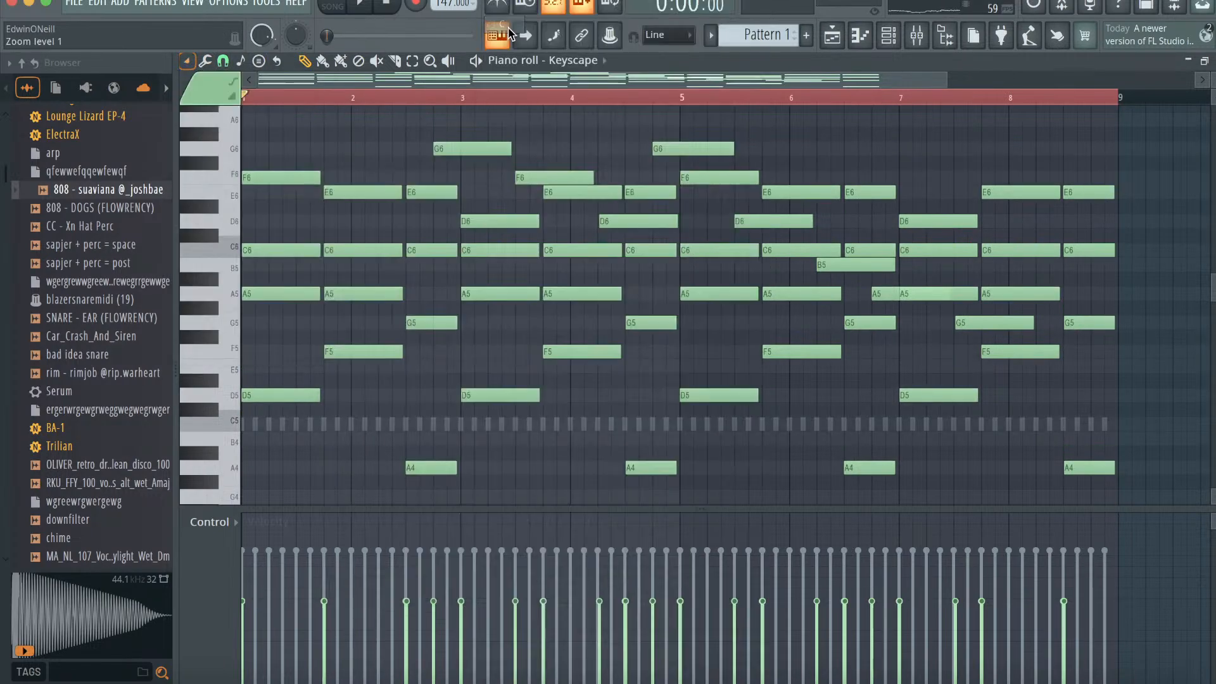
# - Play the beat, switch to Splice, and preview and get VOX_JULIENNEBY_130_vocal_chopped_light_catcher_C#maj from the vocal chop results
pyautogui.press('space')
pyautogui.click(835, 42)
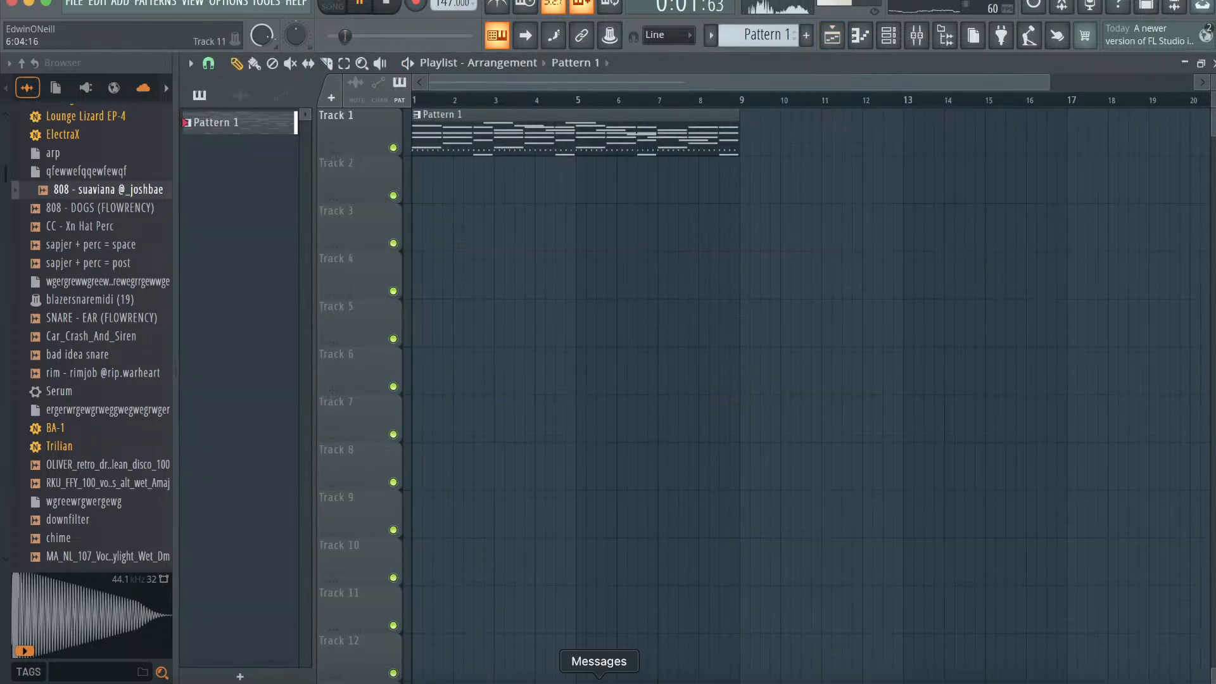
pyautogui.click(724, 682)
pyautogui.moveTo(408, 24); pyautogui.dragTo(791, 4)
pyautogui.click(141, 473)
pyautogui.scroll(-1, 879, 436)
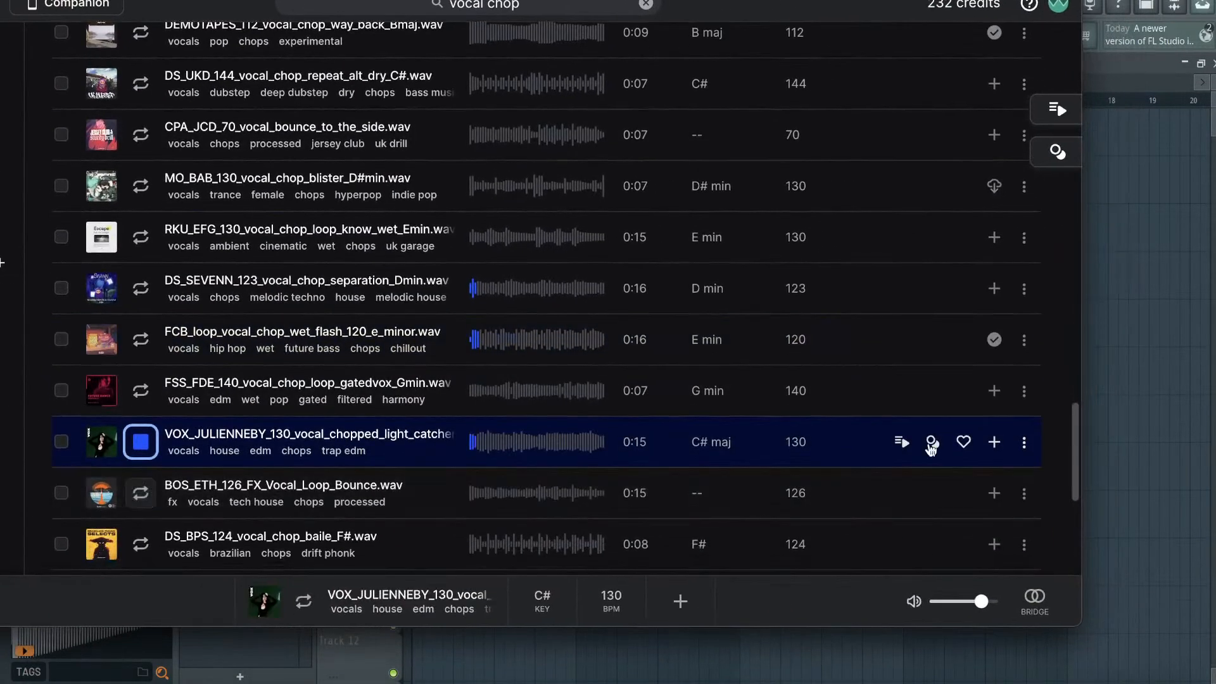
pyautogui.scroll(-2, 428, 443)
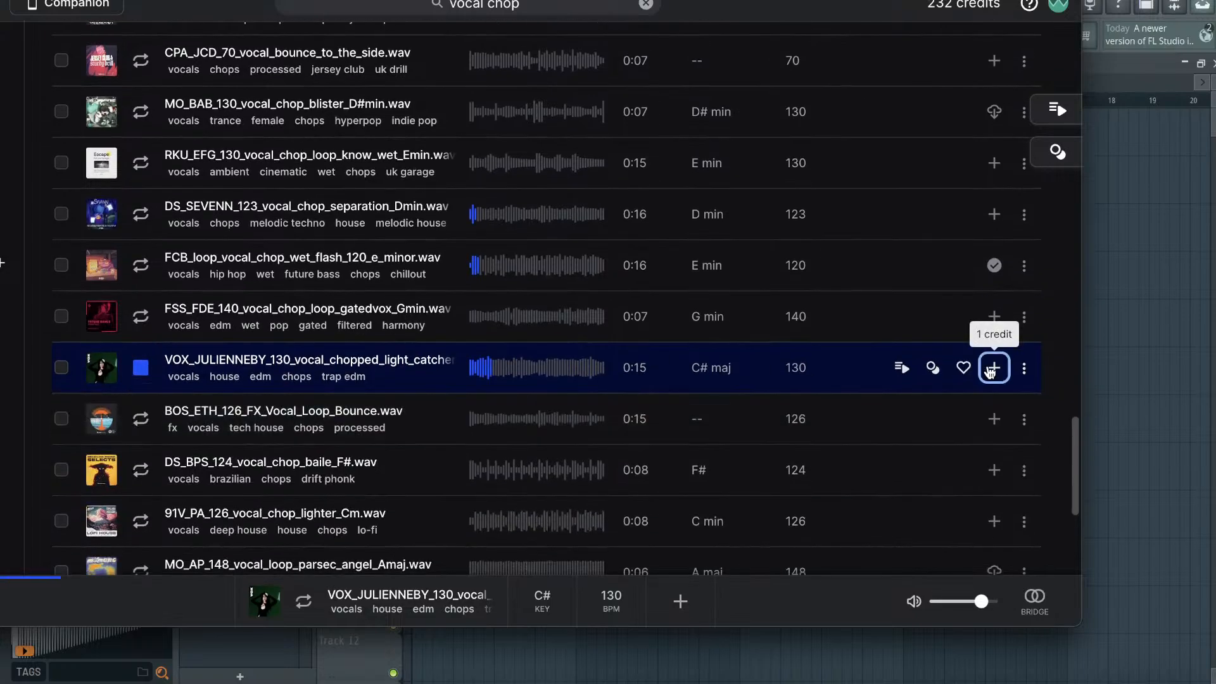
# - Place the VOX_JULIENNEBY vocal chop at the start of Track 2 in the FL Studio playlist and open its clip settings
pyautogui.moveTo(825, 6); pyautogui.dragTo(403, 13)
pyautogui.moveTo(333, 376); pyautogui.dragTo(424, 193)
pyautogui.doubleClick(578, 171)
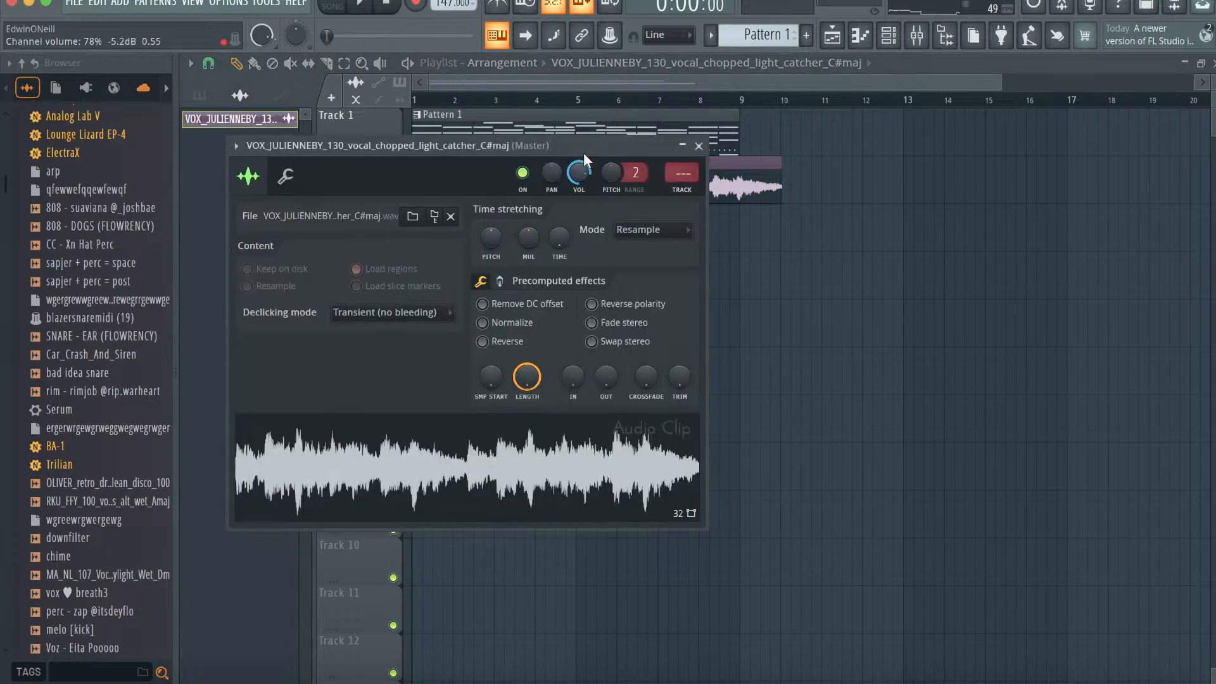
# - Time-stretch the chopped vocal clip on Track 2 to 8 bars so it matches the length of Pattern 1
pyautogui.moveTo(580, 203); pyautogui.dragTo(580, 306)
pyautogui.moveTo(560, 399); pyautogui.dragTo(560, 380)
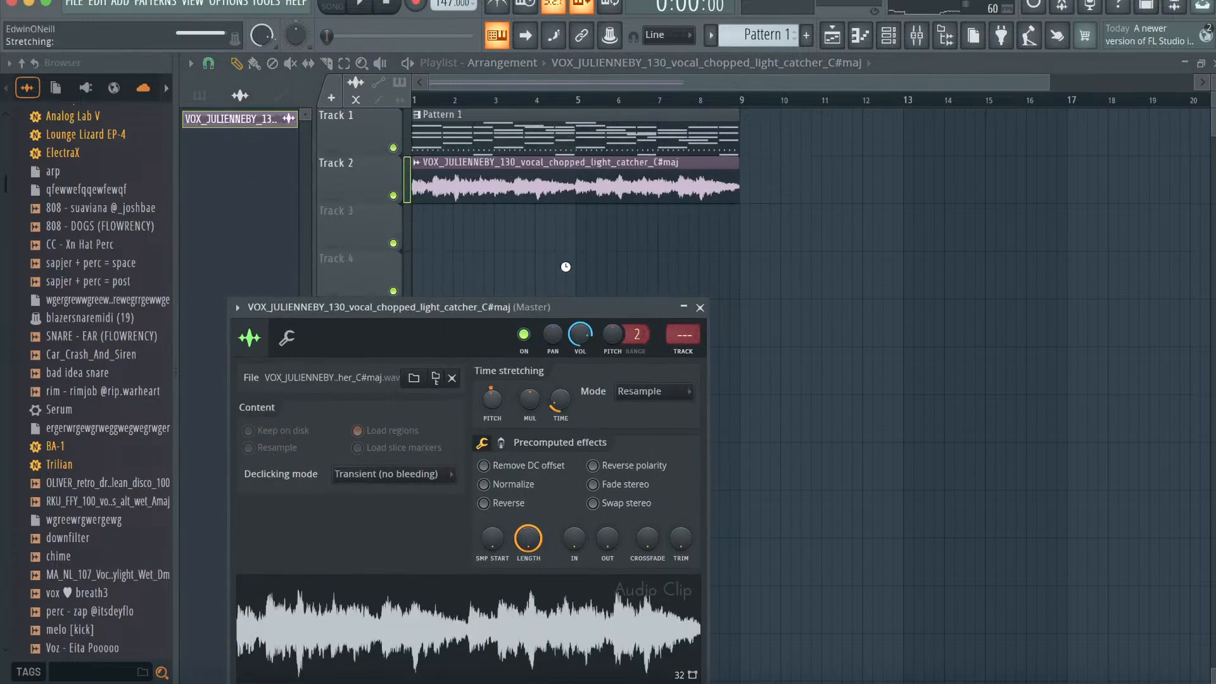
pyautogui.click(612, 189)
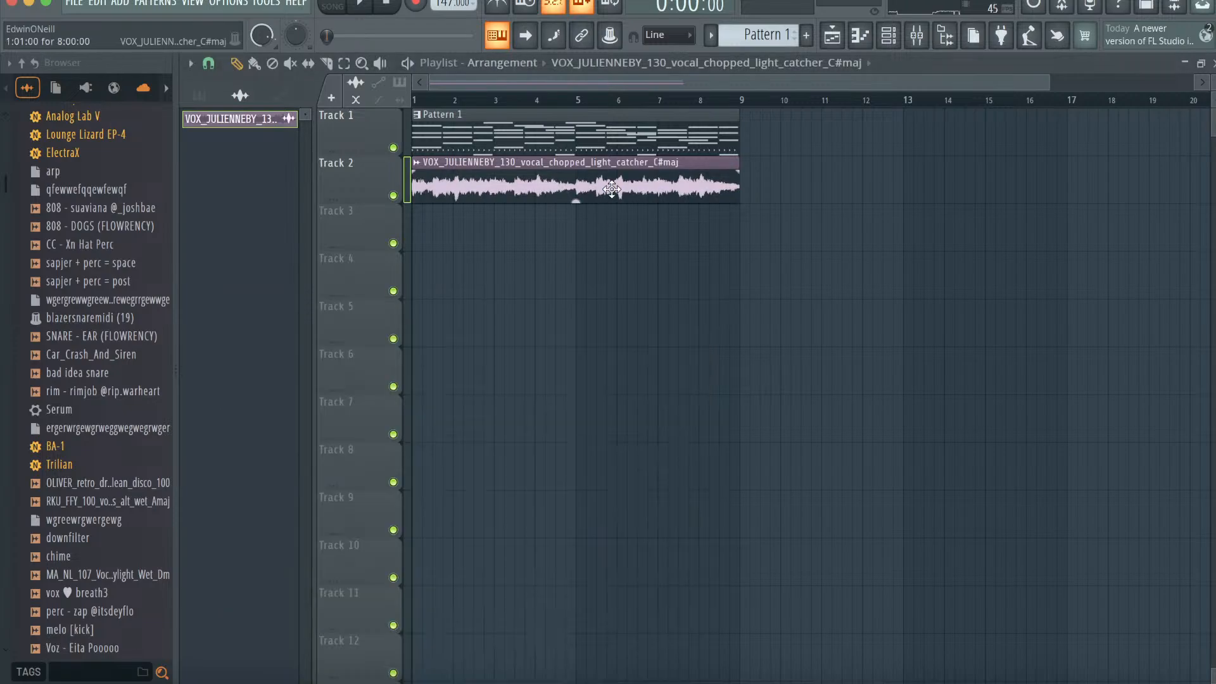
# - Route the chopped vocal channel to mixer insert 12
pyautogui.click(916, 39)
pyautogui.click(700, 247)
pyautogui.rightClick(695, 242)
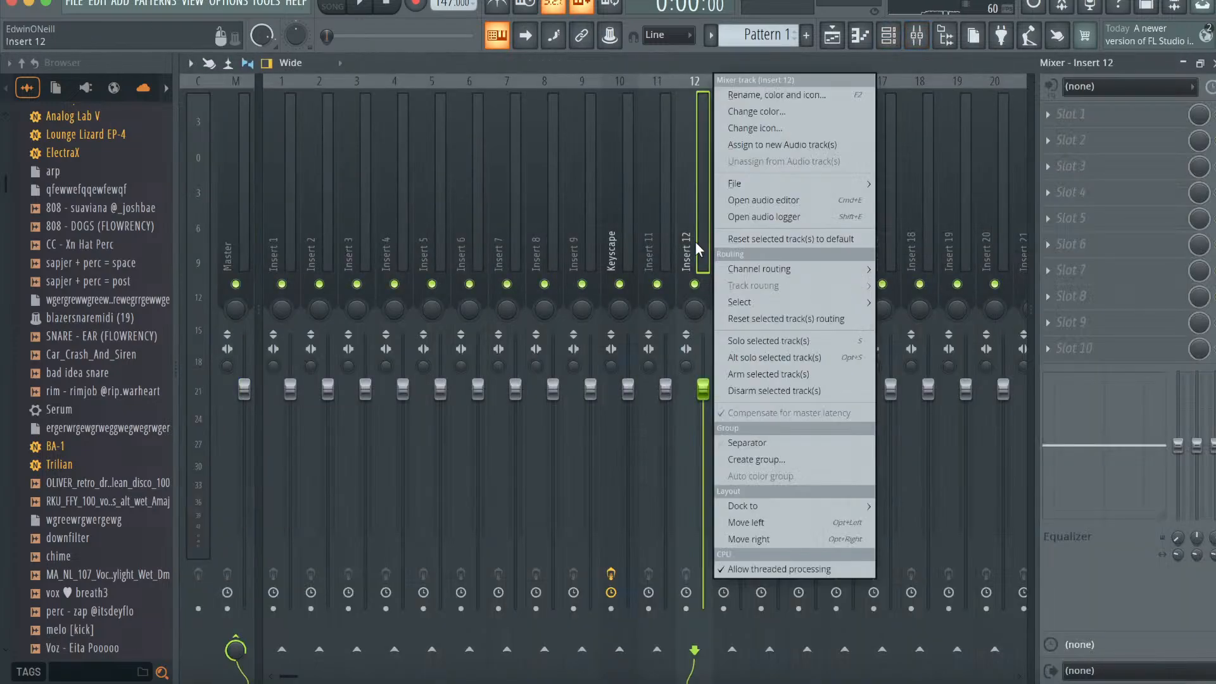
pyautogui.moveTo(768, 271)
pyautogui.click(944, 269)
# - Load Gross Beat into effect slot 5 of the vocal's mixer track with the "ripsquad grossbeat" preset
pyautogui.click(916, 286)
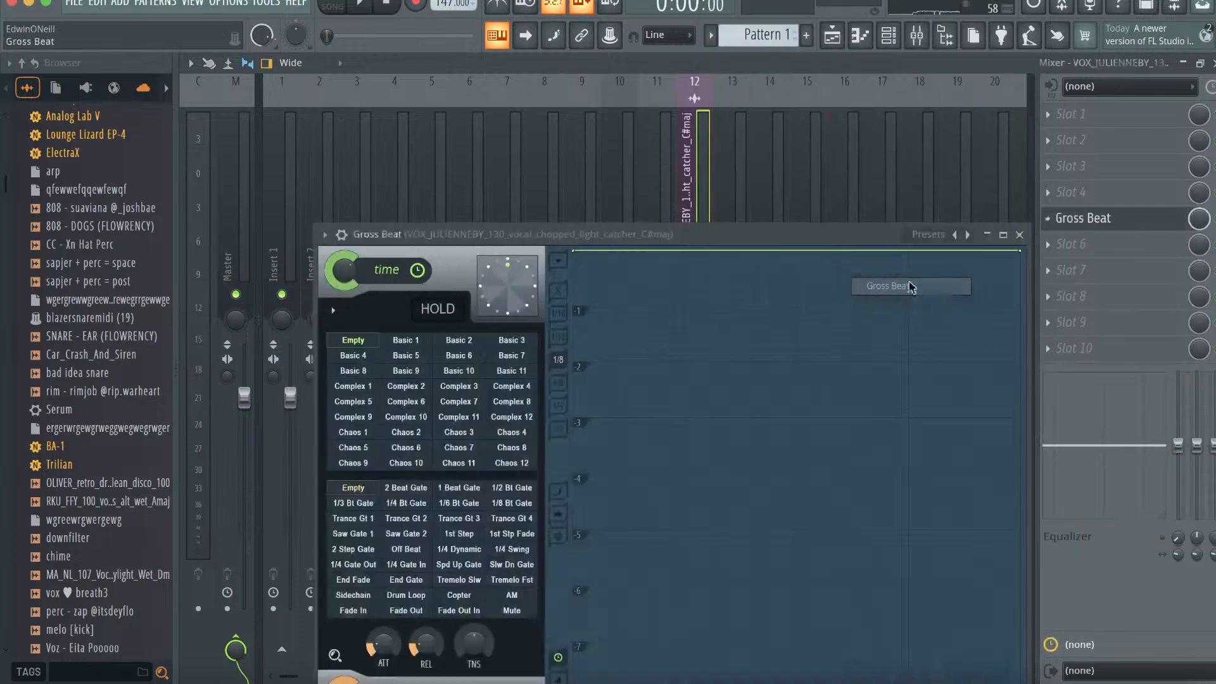
pyautogui.click(926, 236)
pyautogui.click(758, 667)
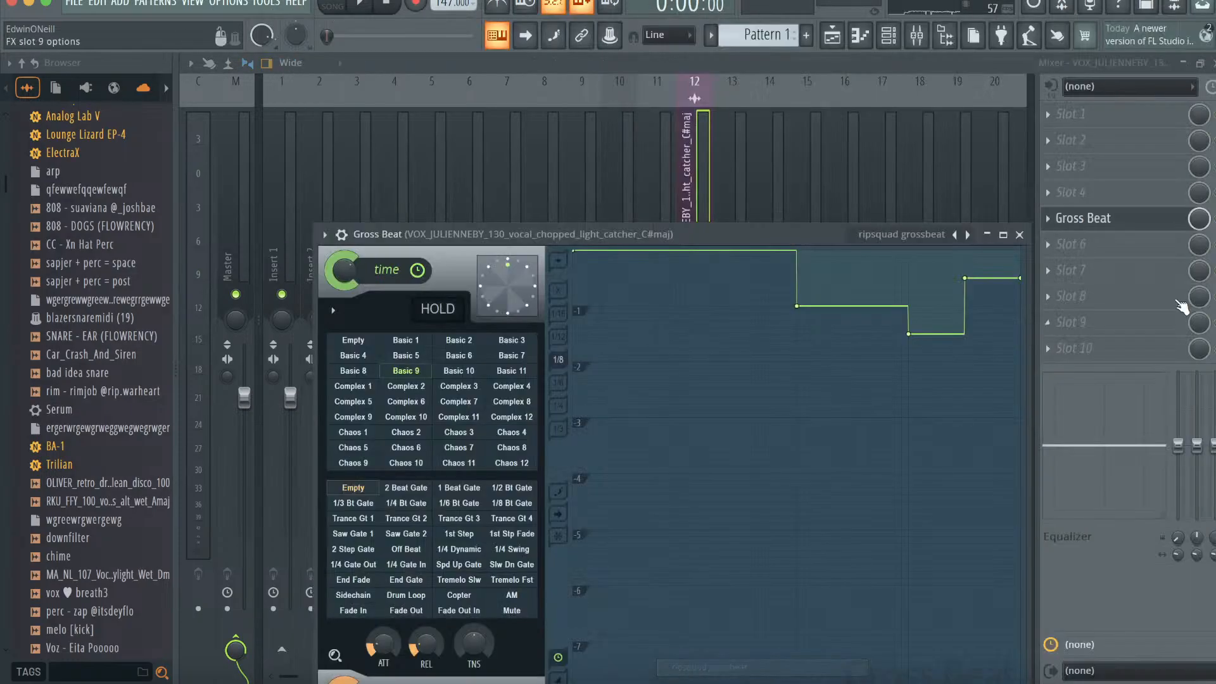
# - Add a second Gross Beat in slot 6 of the vocal's mixer track with the "ginseng mel (gross beat)" preset
pyautogui.click(1134, 245)
pyautogui.click(908, 286)
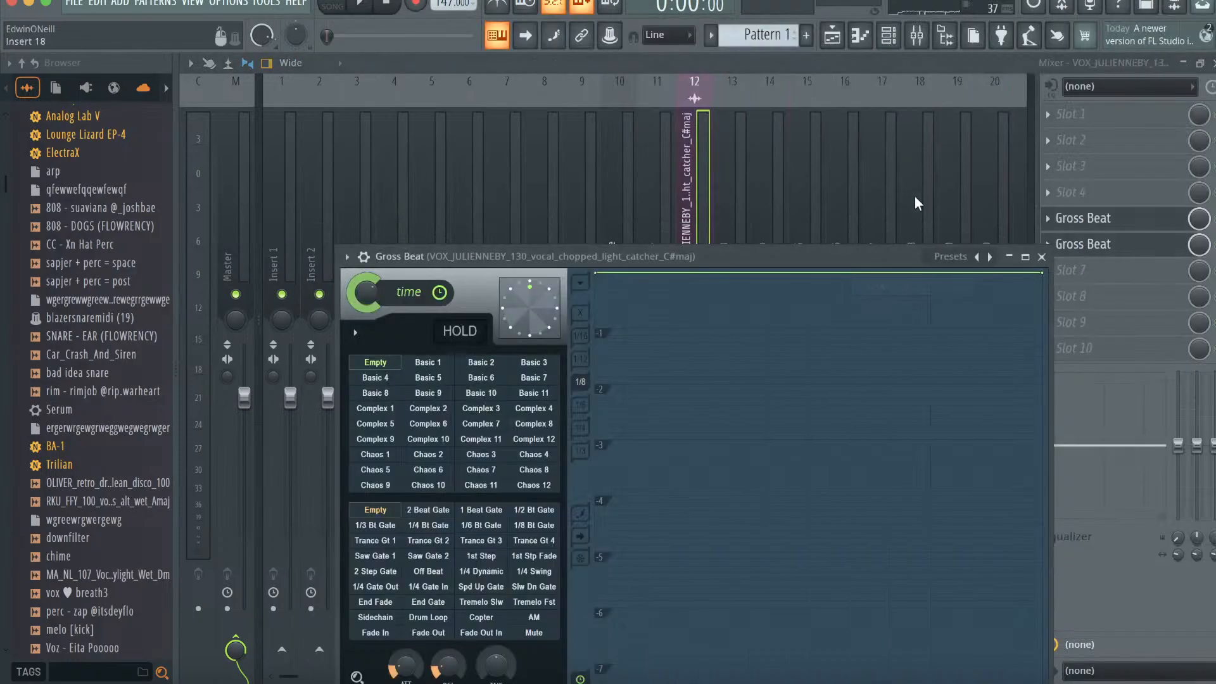
pyautogui.click(943, 256)
pyautogui.click(629, 437)
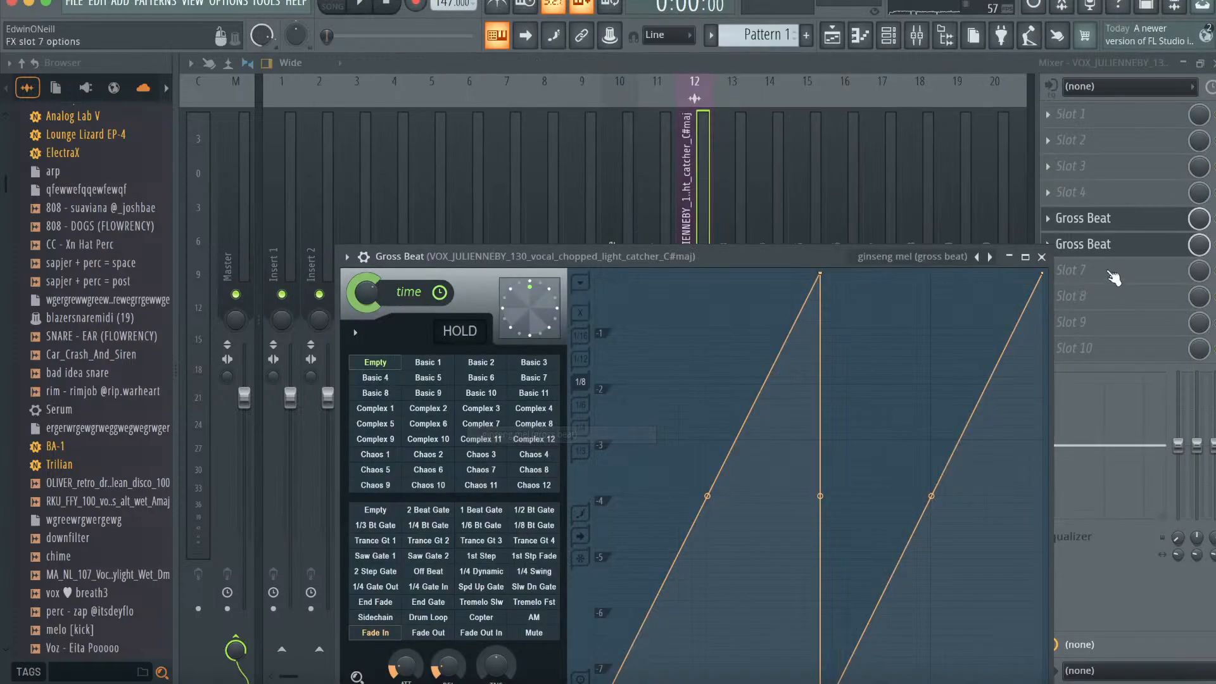
# - Find and load the Spaced Out effect in slot 4 of the vocal's mixer track and return to the playlist
pyautogui.click(1067, 190)
pyautogui.click(734, 13)
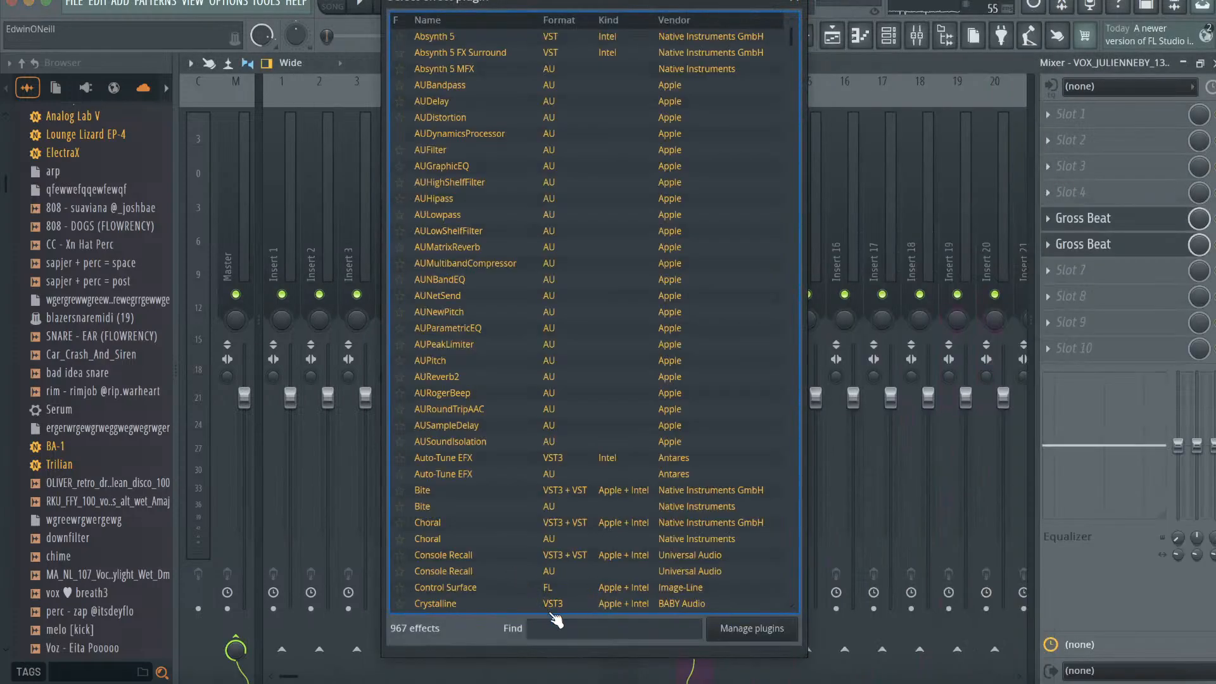
pyautogui.click(555, 624)
pyautogui.write('spac')
pyautogui.doubleClick(451, 69)
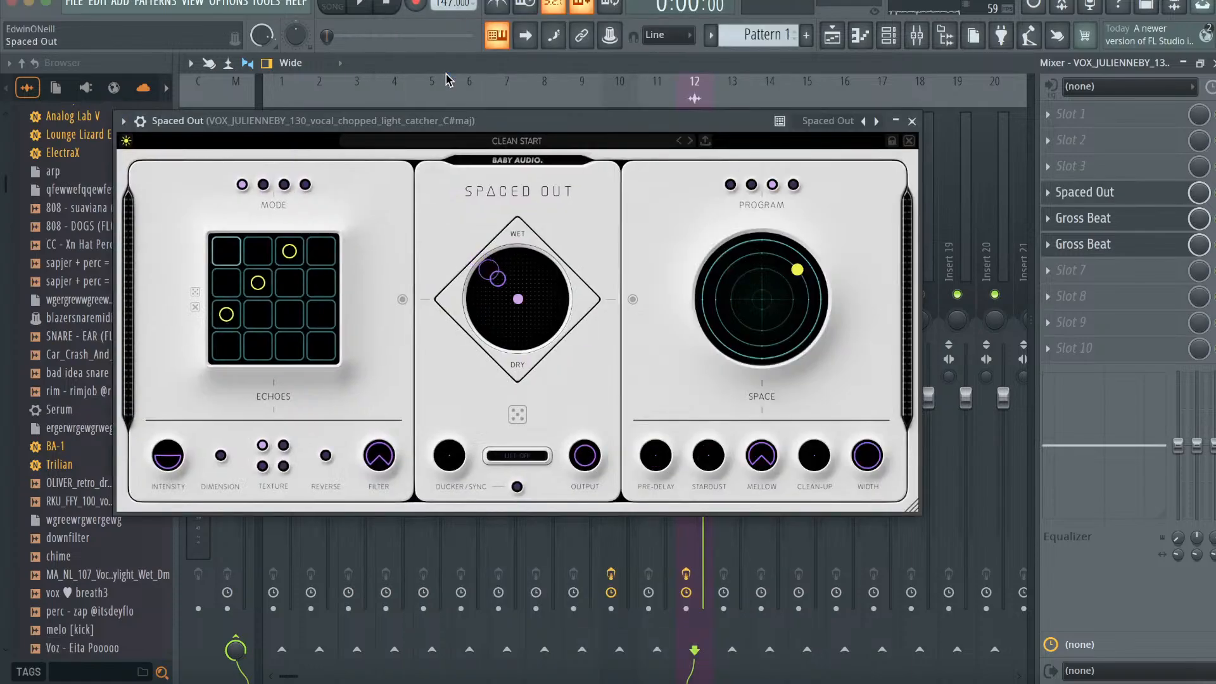
pyautogui.click(913, 122)
pyautogui.click(833, 35)
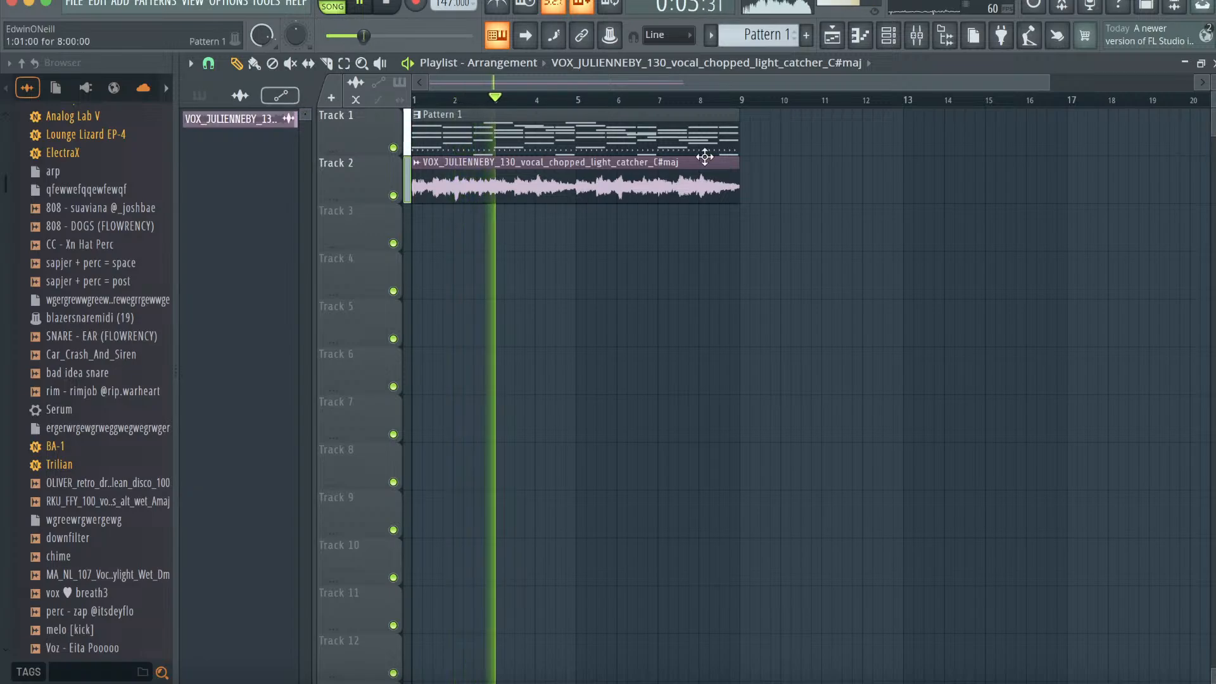
# - Add a third Gross Beat in slot 7 of the vocal's mixer track with the "Nick Mira - Jade" preset
pyautogui.click(917, 36)
pyautogui.click(1077, 270)
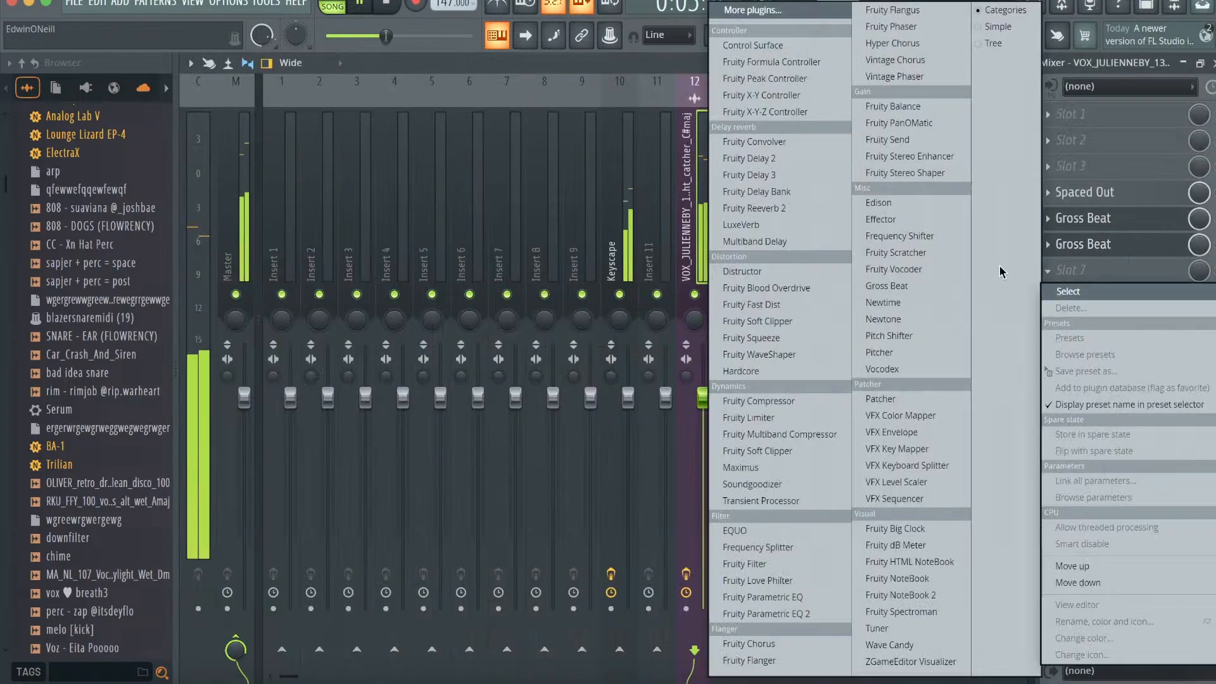
pyautogui.click(898, 285)
pyautogui.click(780, 105)
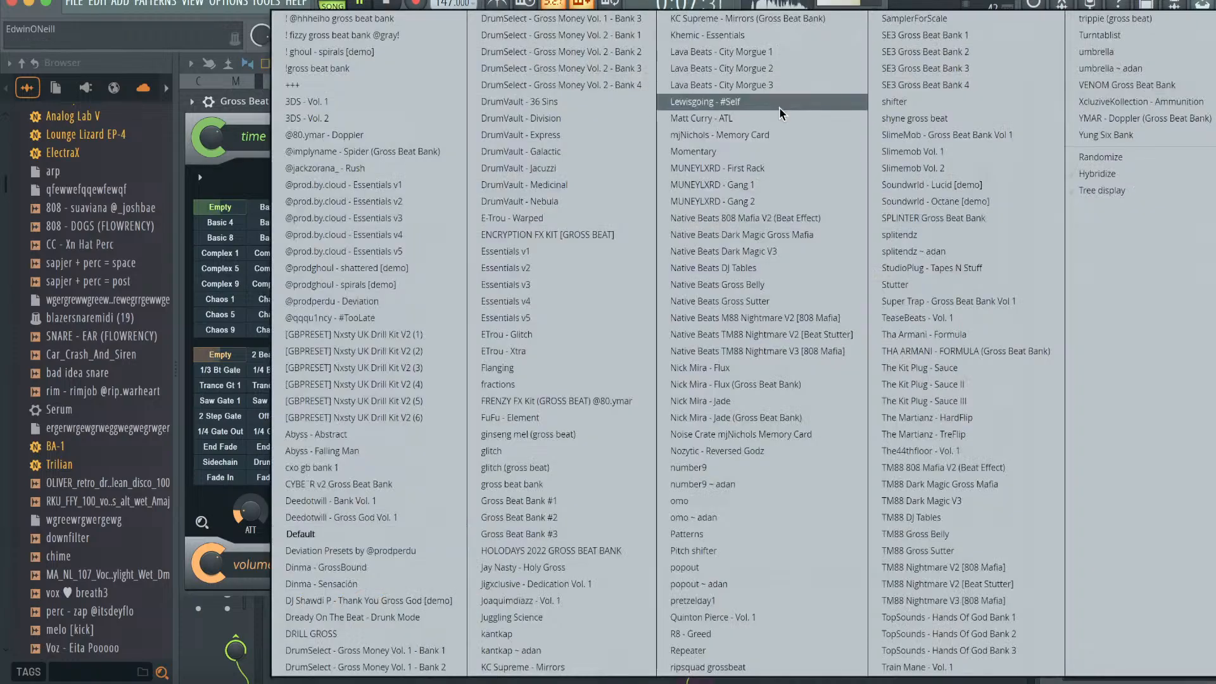
pyautogui.click(739, 418)
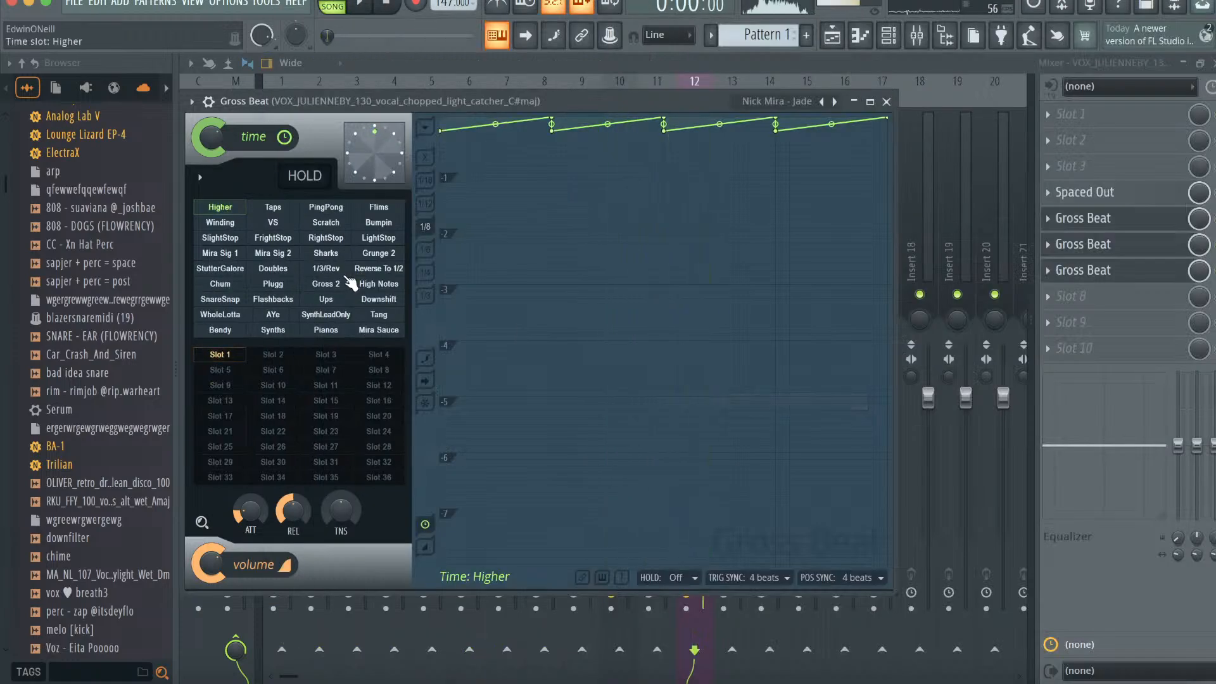
# - Choose the Grunge 2 time slot in the third Gross Beat, play the song with it, and close the plugin
pyautogui.click(378, 284)
pyautogui.click(379, 259)
pyautogui.press('space')
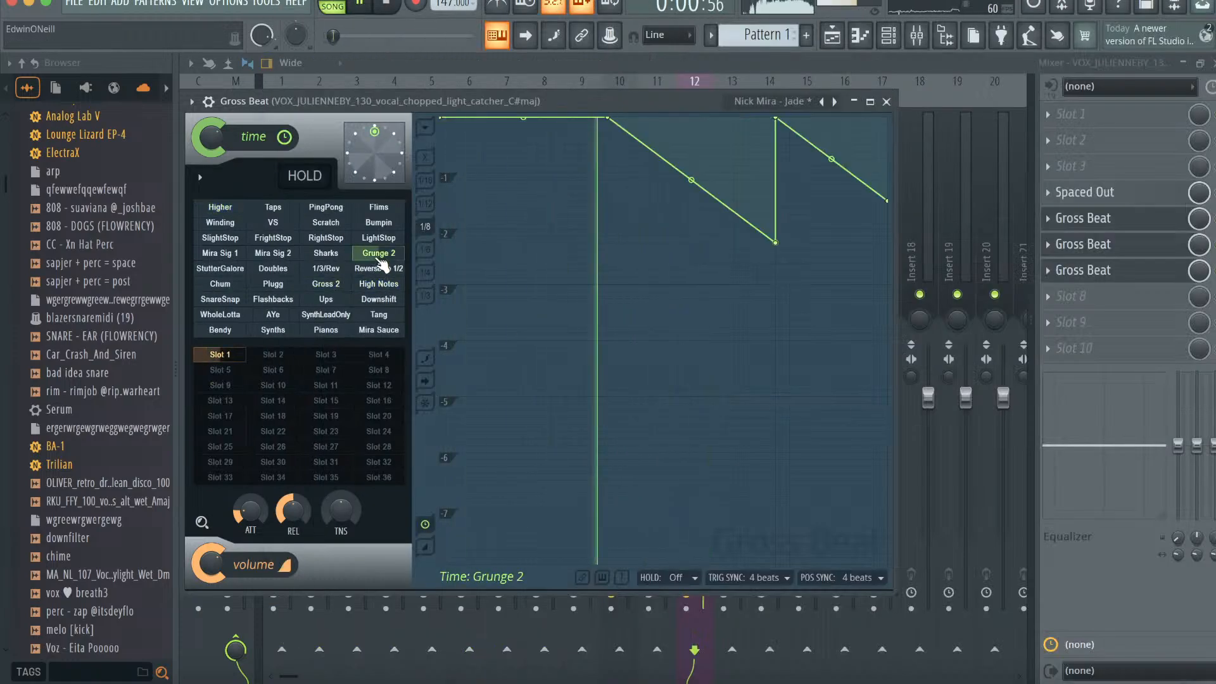
pyautogui.press('Escape')
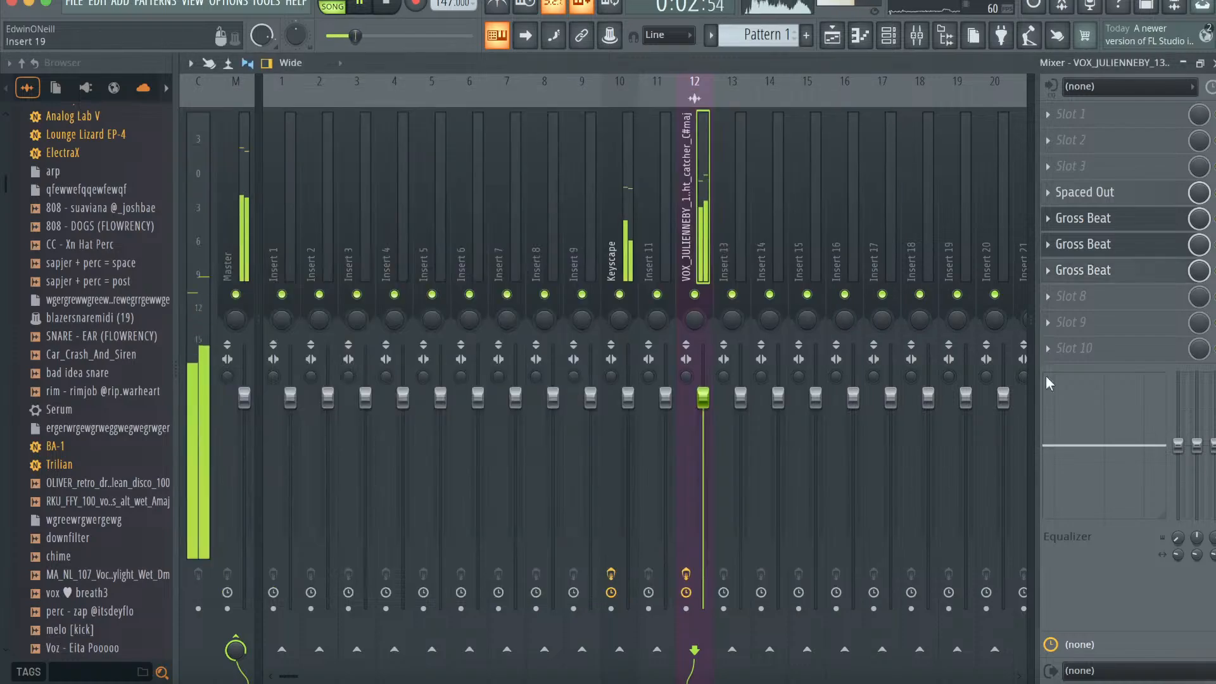
# - Cut the vocal track's low end by 18 dB at 277 Hz in its equalizer and lower its fader to 89%
pyautogui.moveTo(1055, 453); pyautogui.dragTo(1071, 518)
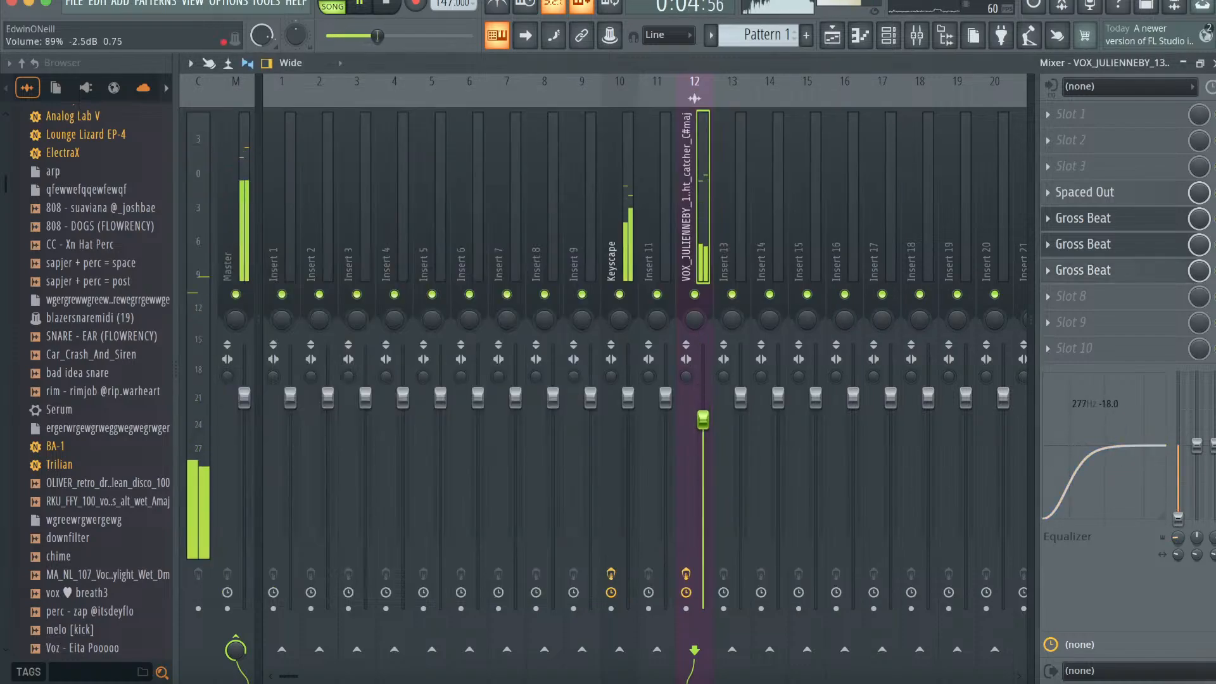
# - Clone the Keyscape channel and load the "JD-800 - Crystal Rhodes" patch in the copy
pyautogui.click(859, 35)
pyautogui.click(888, 35)
pyautogui.click(399, 58)
pyautogui.click(405, 79)
pyautogui.rightClick(408, 131)
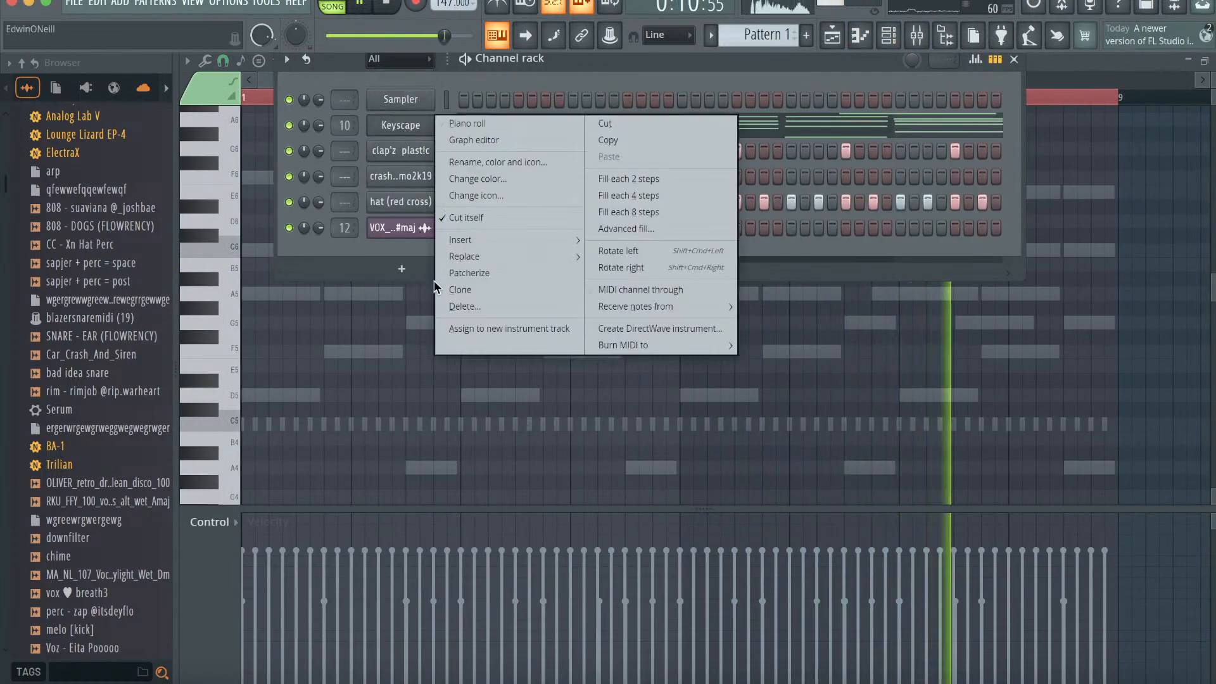
pyautogui.click(456, 290)
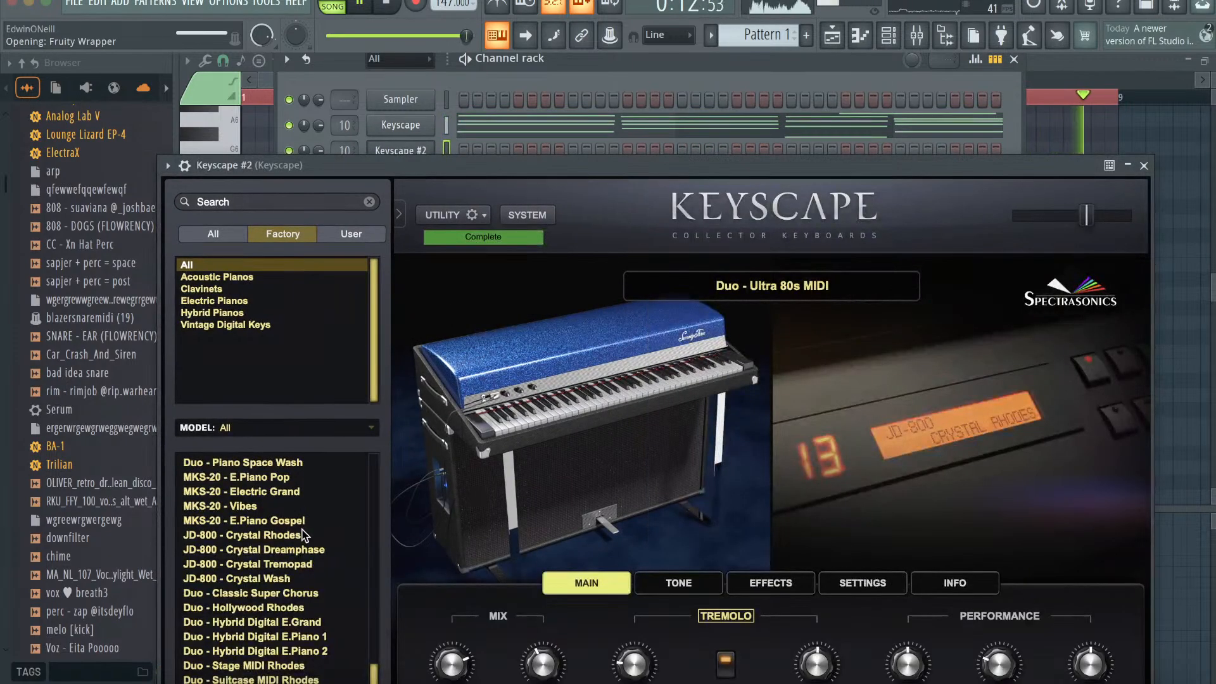
pyautogui.click(304, 535)
pyautogui.click(1143, 165)
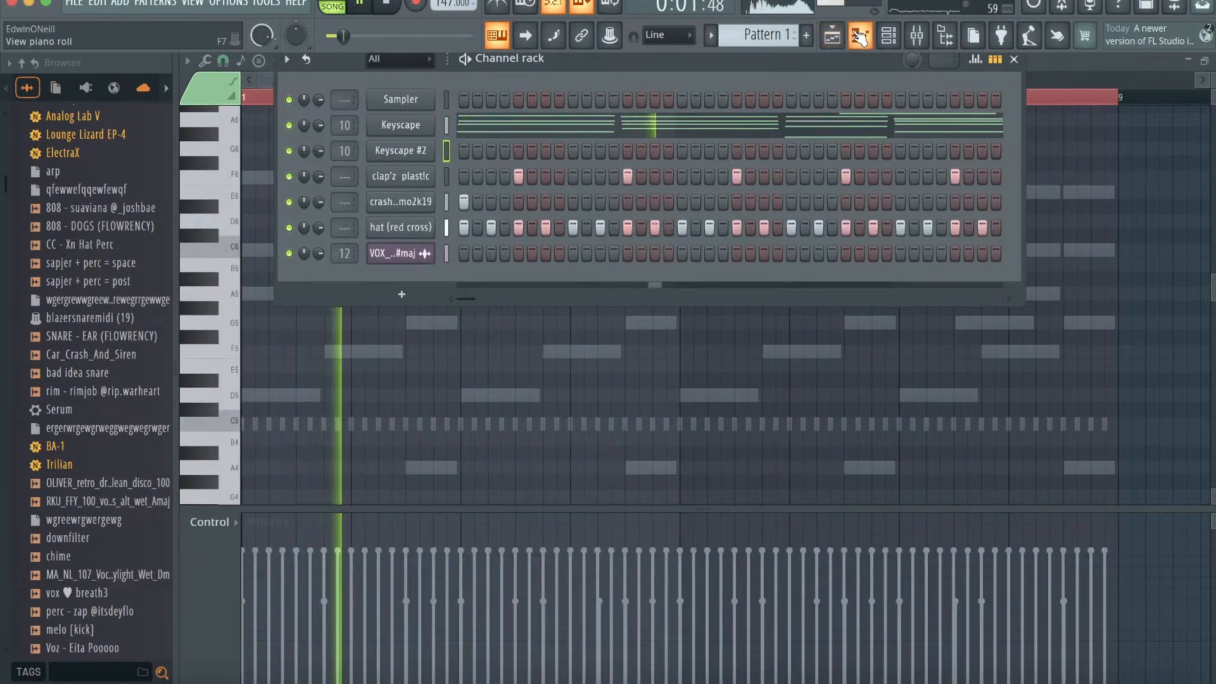
# - Draw the notes F6, E6, G6 and F6 across bars 1 to 4 of Keyscape #2 and duplicate them starting at bar 5
pyautogui.click(859, 37)
pyautogui.click(252, 178)
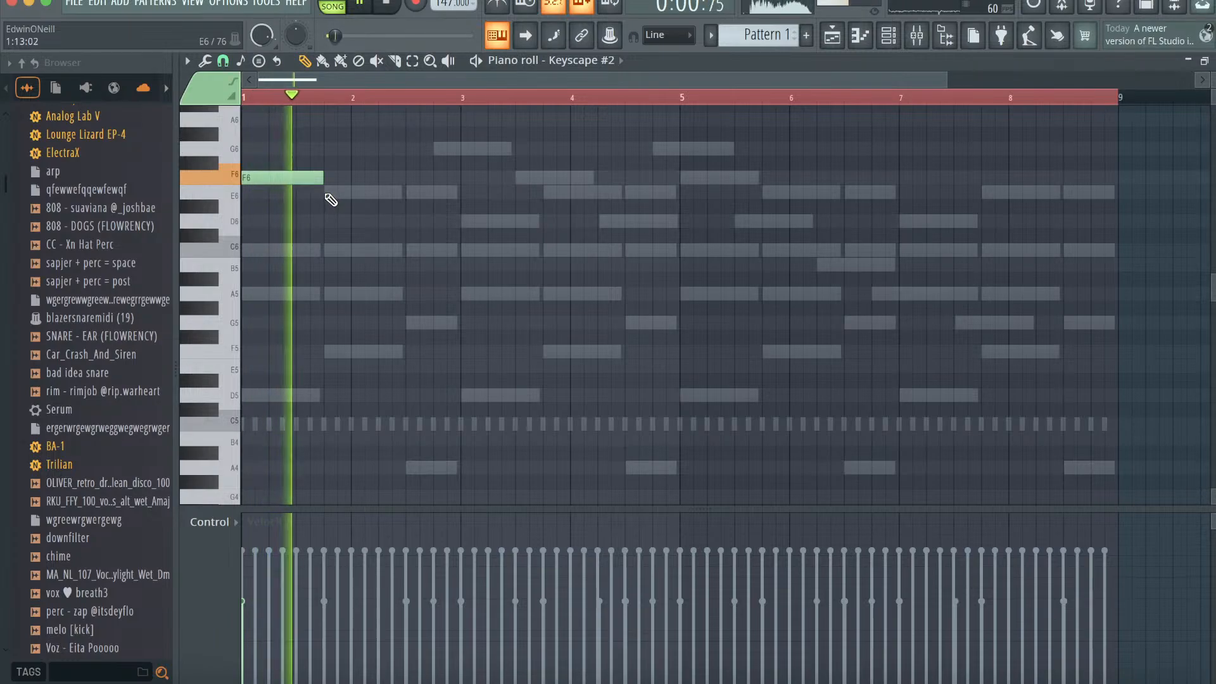
pyautogui.click(323, 195)
pyautogui.click(436, 148)
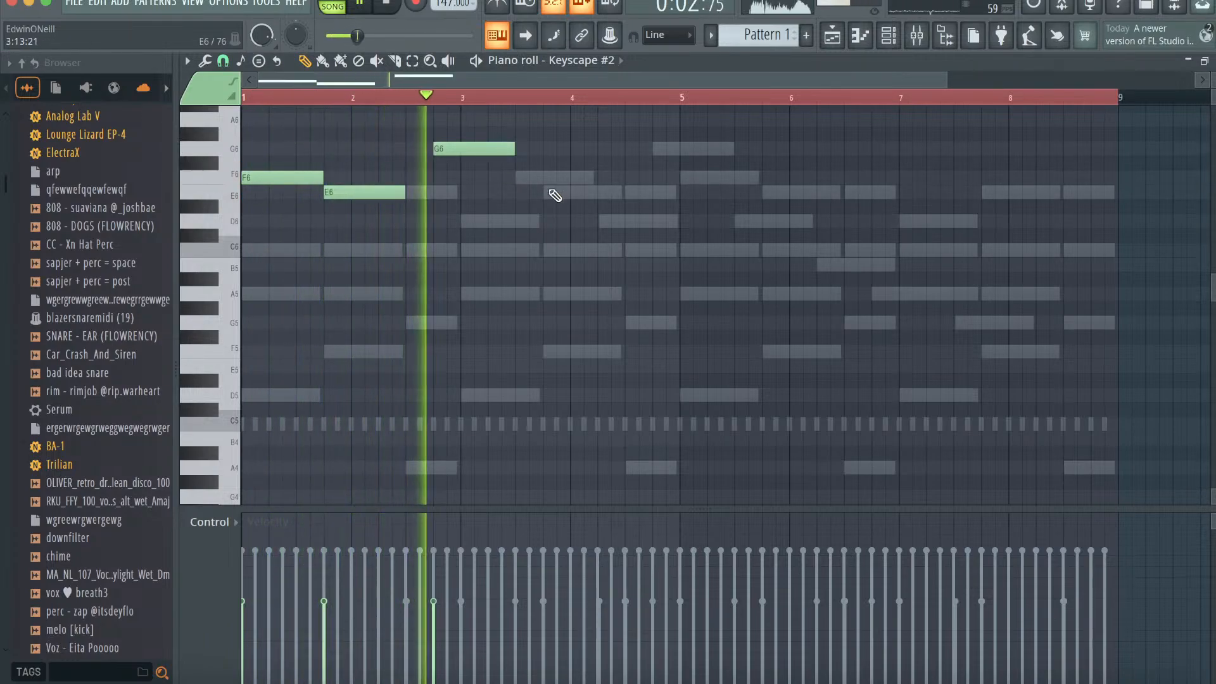
pyautogui.click(514, 178)
pyautogui.hotkey('ctrl', 'a')
pyautogui.keyDown('shift'); pyautogui.moveTo(304, 182); pyautogui.dragTo(742, 181); pyautogui.keyUp('shift')
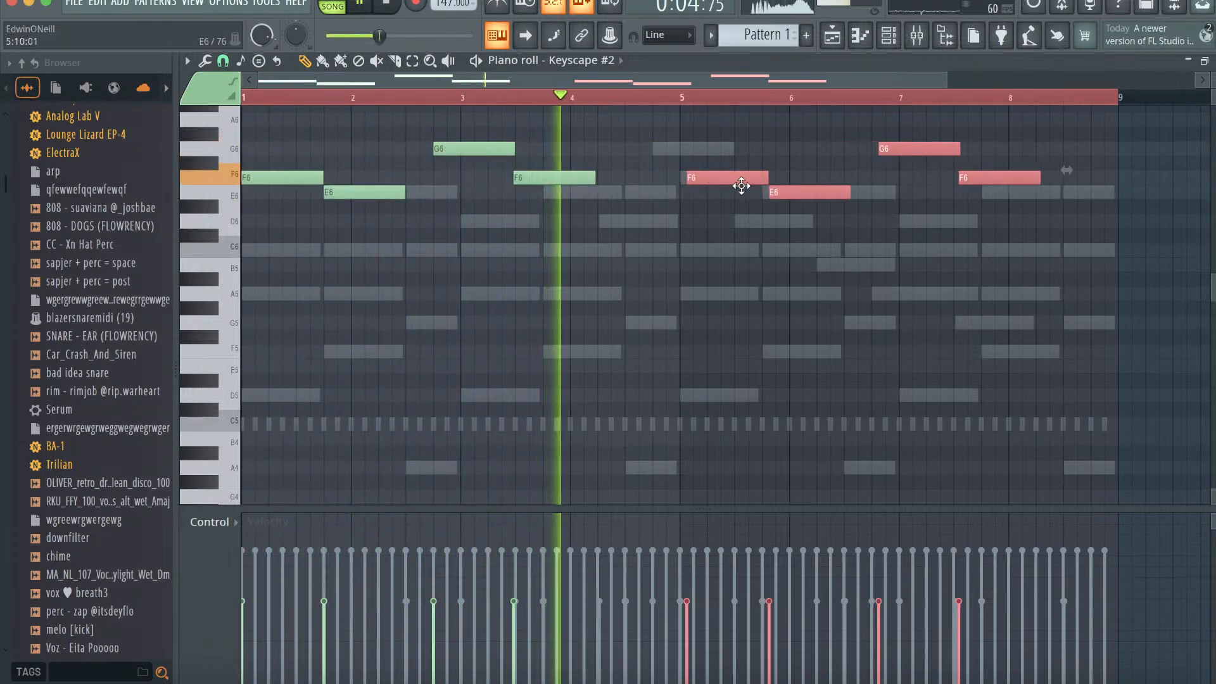
# - Add the AU version of Nexus as a new channel in the channel rack
pyautogui.press('F6')
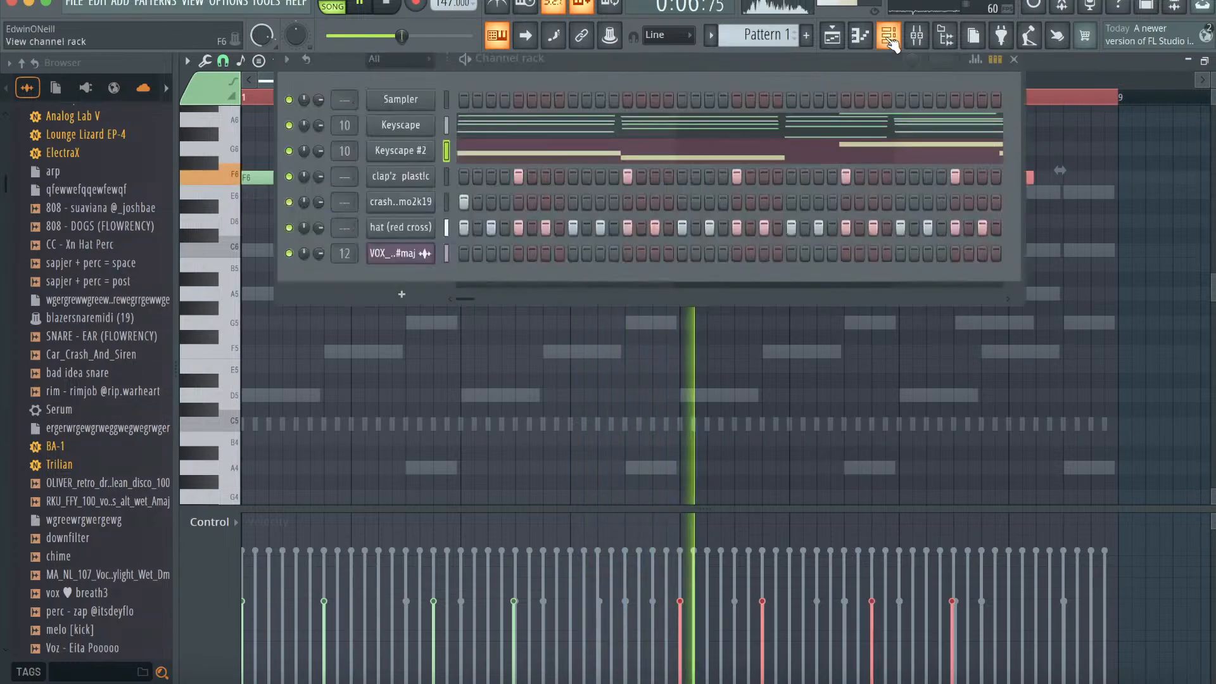
pyautogui.click(400, 298)
pyautogui.click(425, 26)
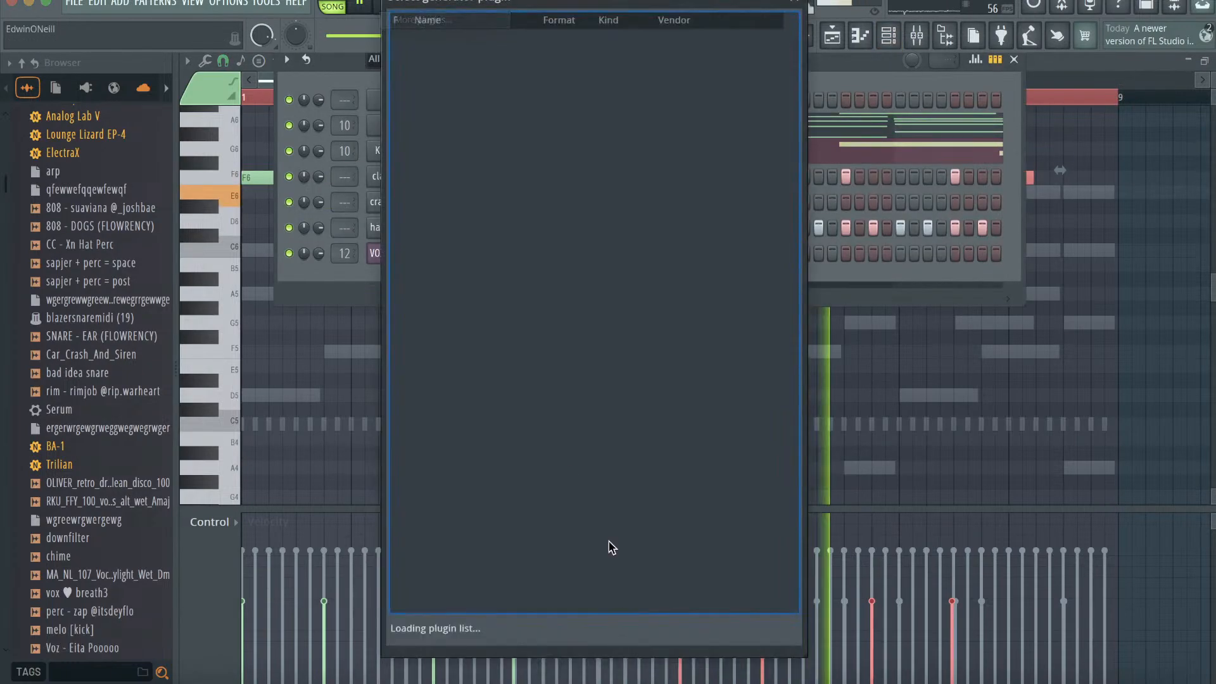
pyautogui.write('nex')
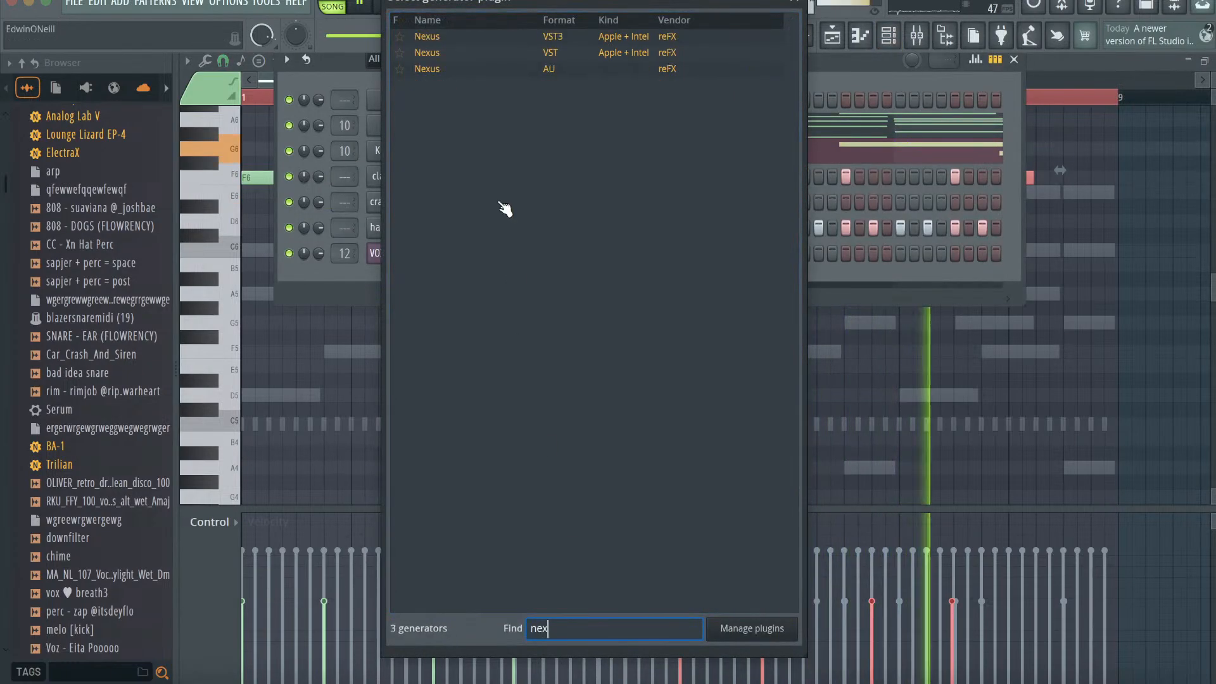
pyautogui.doubleClick(475, 69)
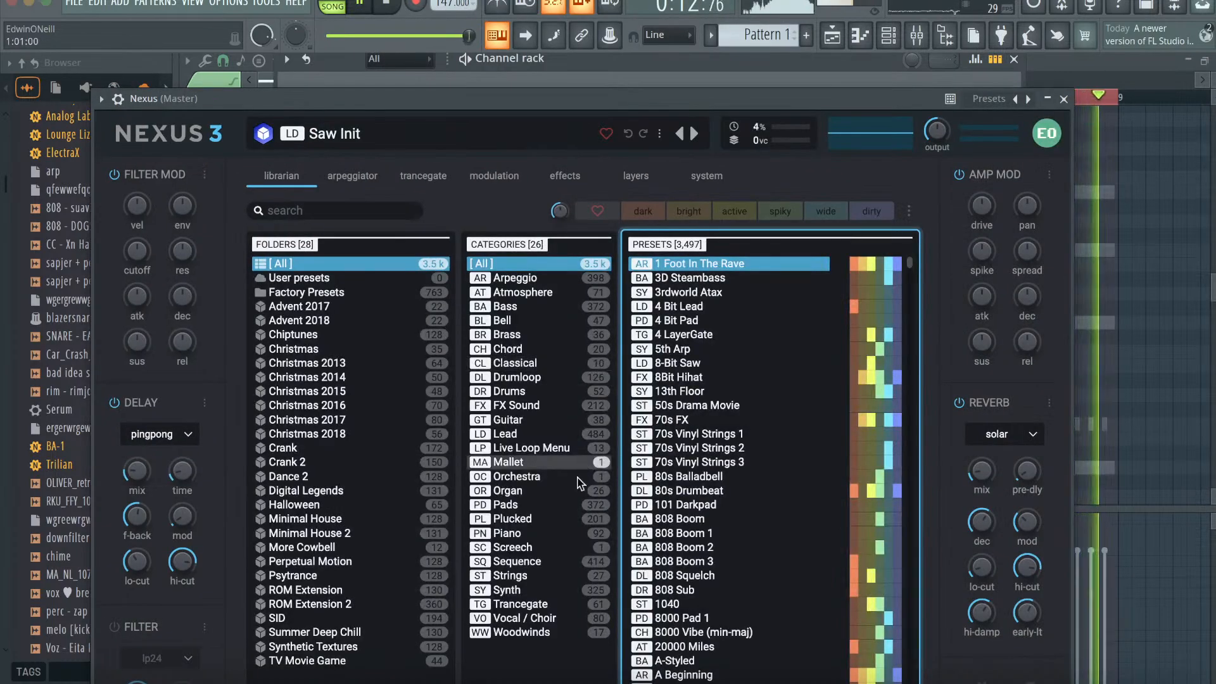
# - Load the "Ambient Pad 4" preset from the Pads category in Nexus and close the plugin
pyautogui.click(505, 505)
pyautogui.click(690, 433)
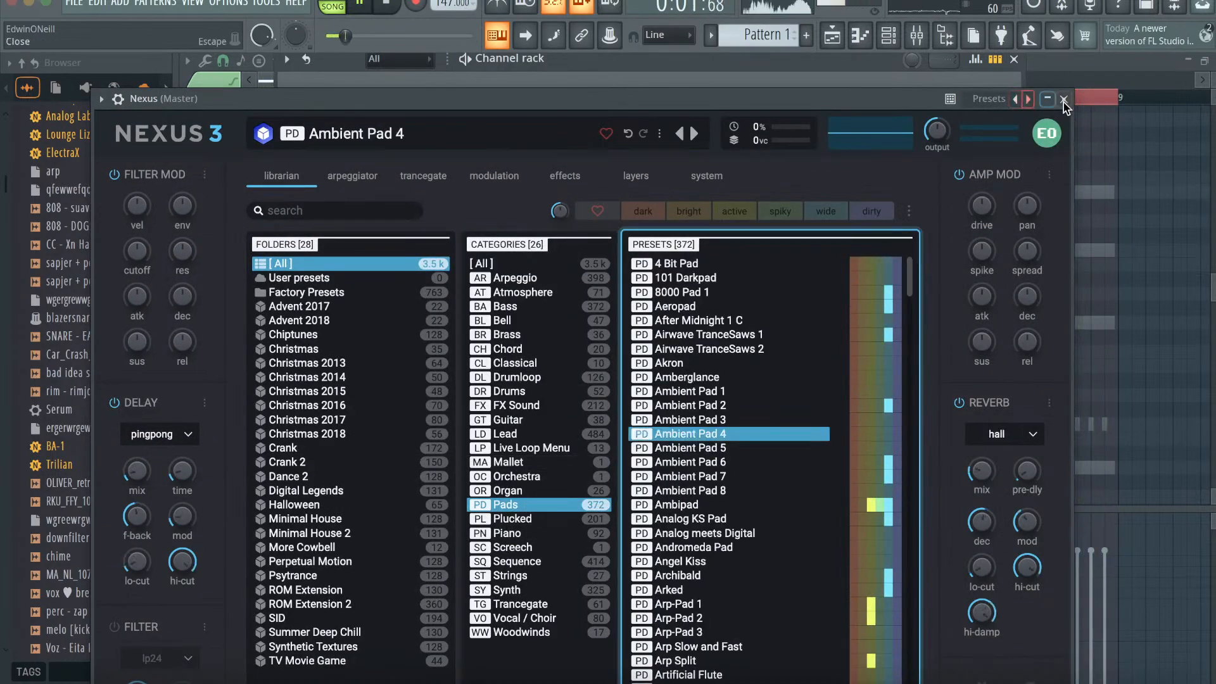
pyautogui.click(1064, 100)
# - Draw A5 and C6 notes at bar 1 in the Nexus piano roll and copy the pair to bar 3
pyautogui.click(860, 36)
pyautogui.click(251, 294)
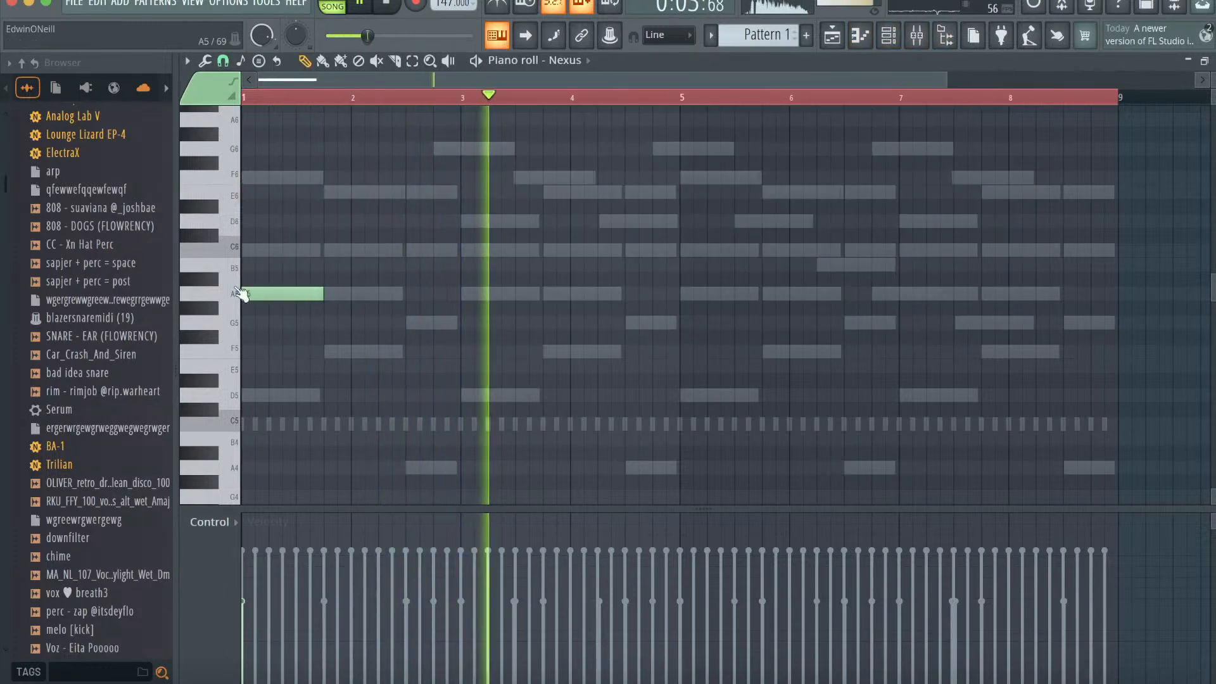
pyautogui.hotkey('ctrl', 'a')
pyautogui.moveTo(280, 249); pyautogui.dragTo(499, 250)
# - Duplicate the A5 and C6 pairs to bars 5 and 7, and add an F5 note at bar 6 and a G5 note late in bar 7
pyautogui.hotkey('ctrl', 'a')
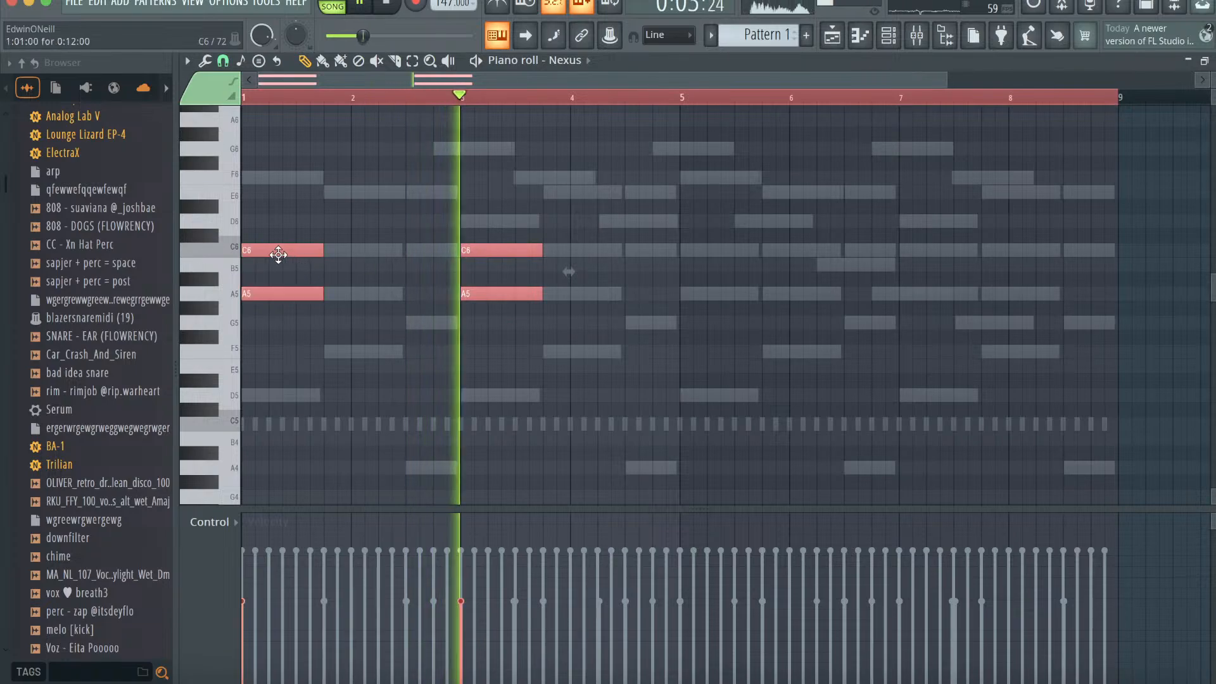
pyautogui.hotkey('ctrl', 'b')
pyautogui.moveTo(714, 252); pyautogui.dragTo(713, 254)
pyautogui.hotkey('ctrl', 'd')
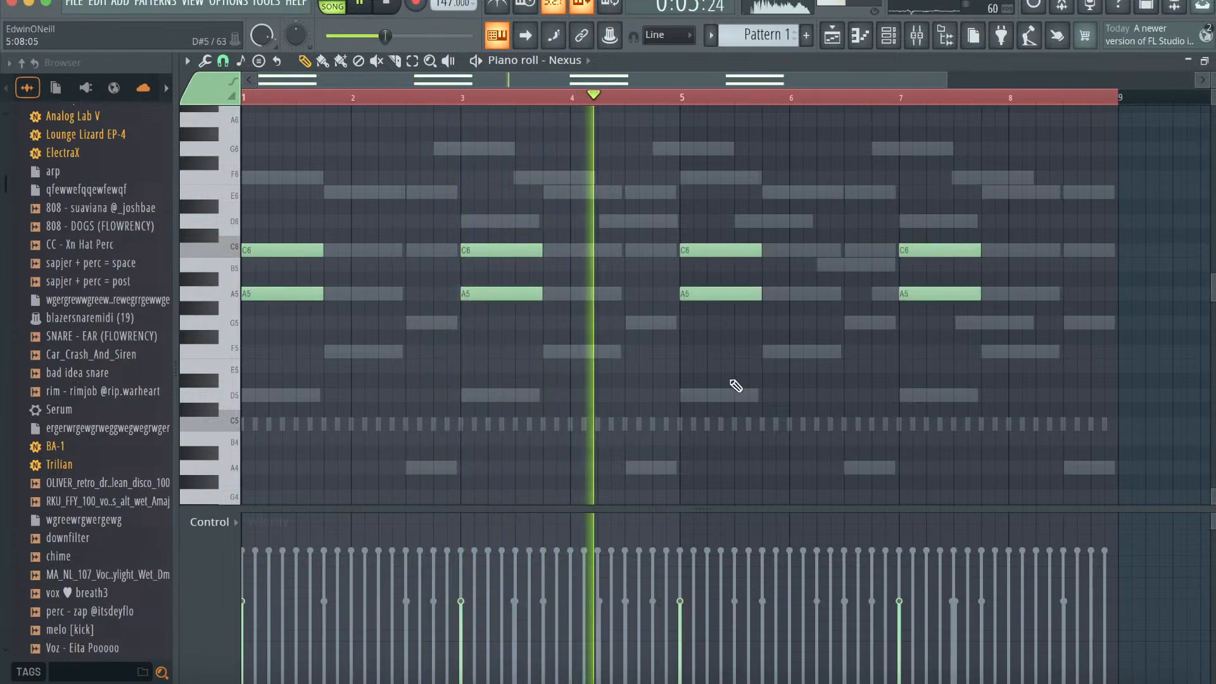
pyautogui.click(789, 352)
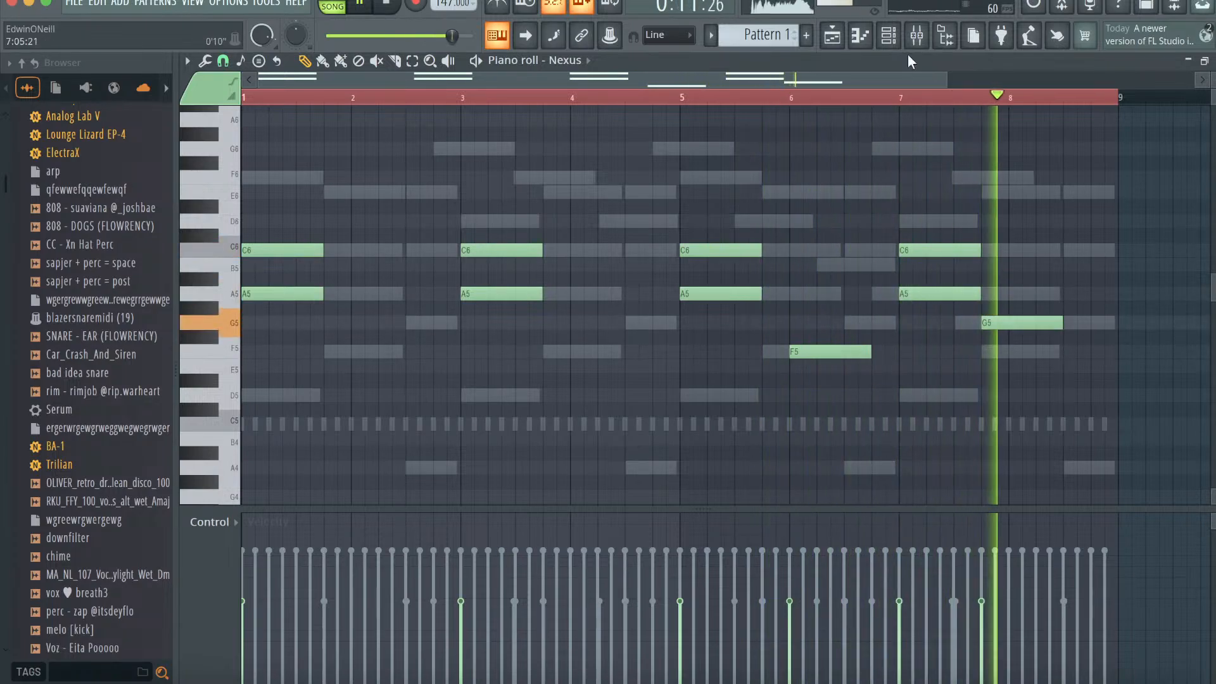
# - Add Serum as a new channel in the channel rack
pyautogui.press('F6')
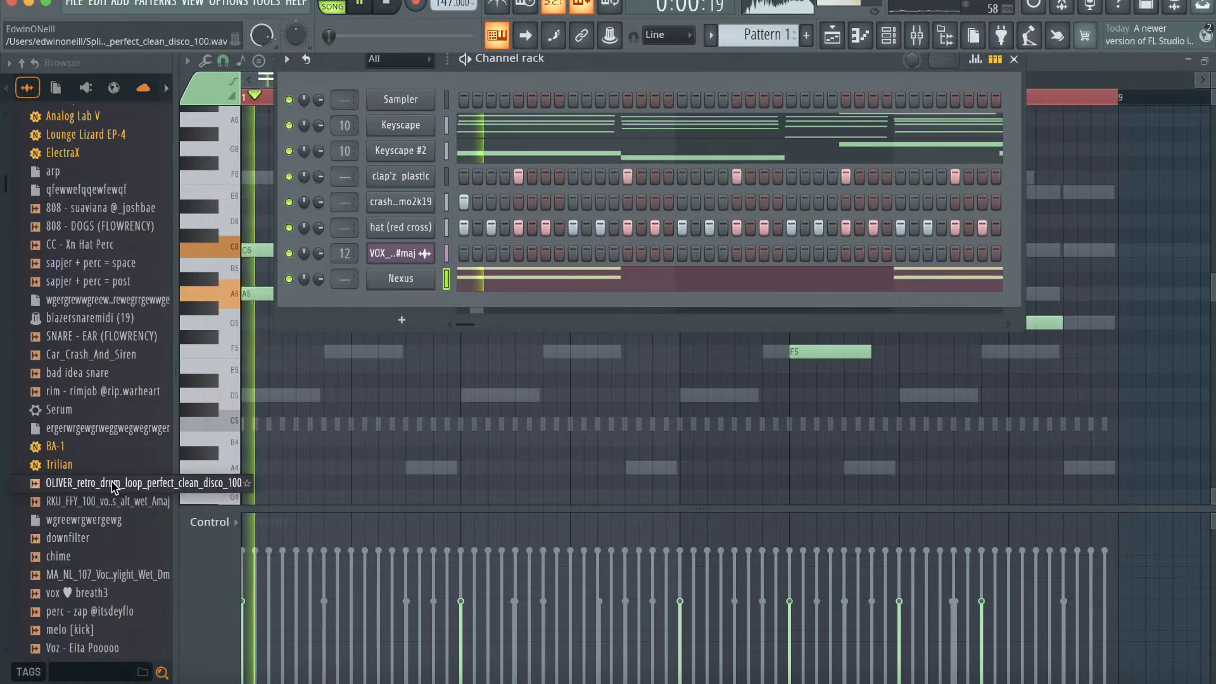
pyautogui.click(393, 318)
pyautogui.click(431, 26)
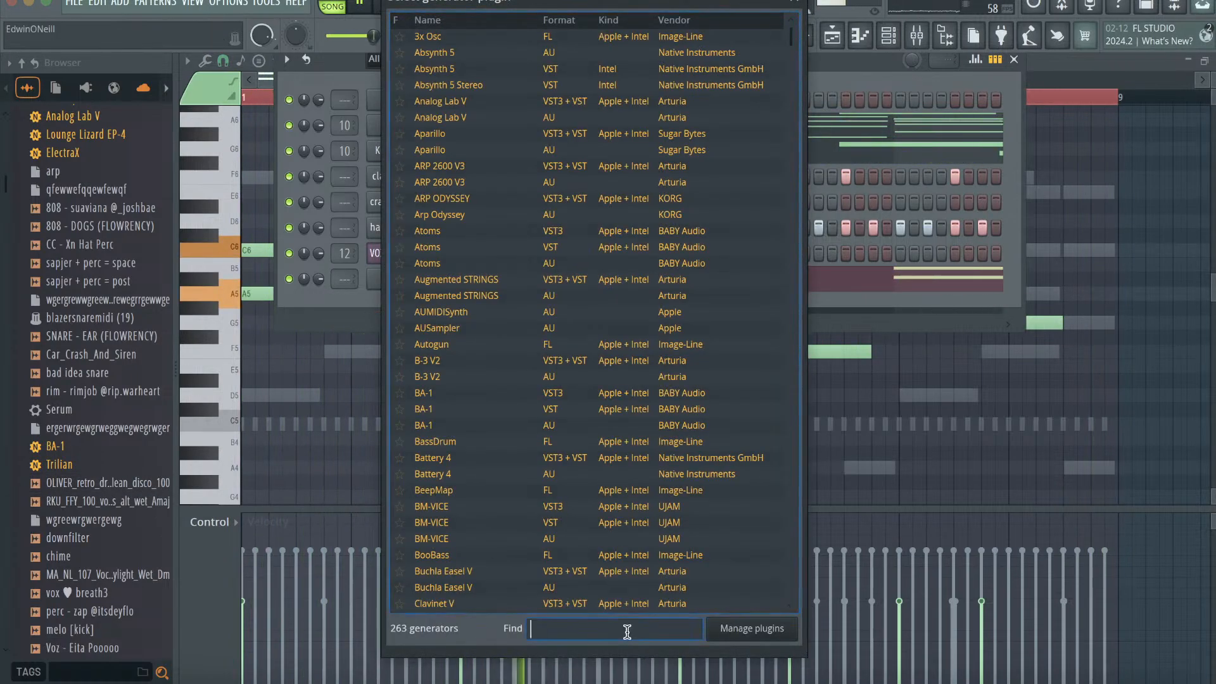
pyautogui.write('ser')
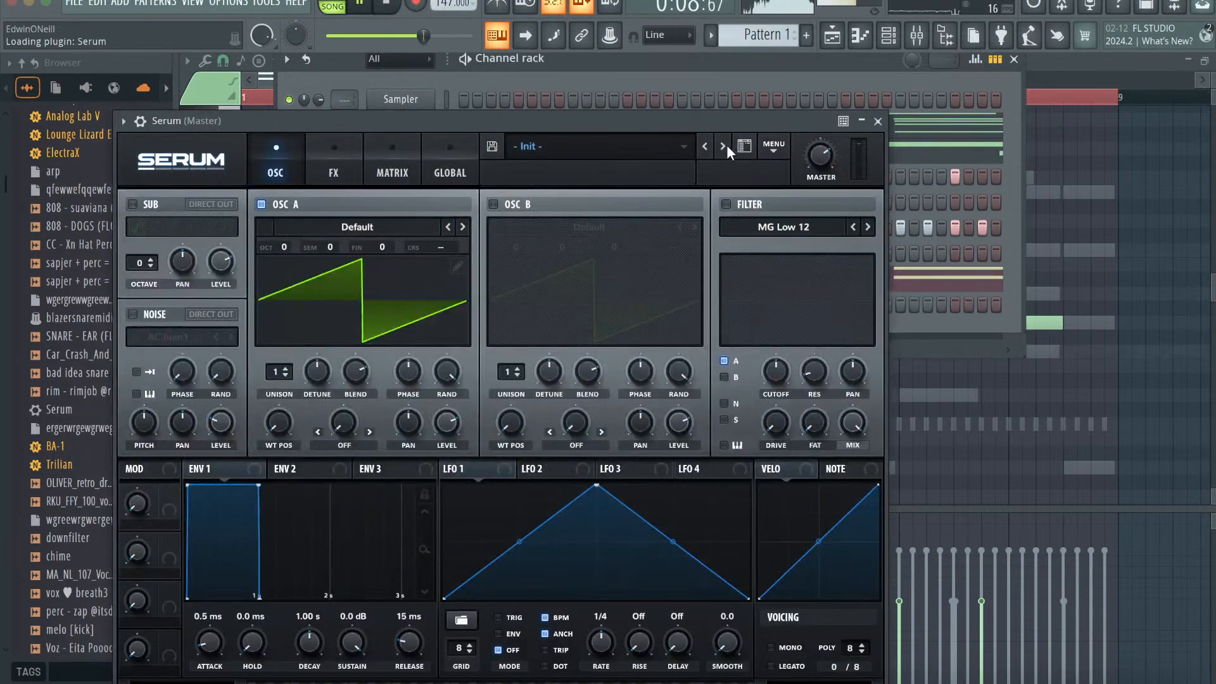
pyautogui.click(744, 145)
pyautogui.click(765, 226)
pyautogui.write('hella')
pyautogui.click(434, 348)
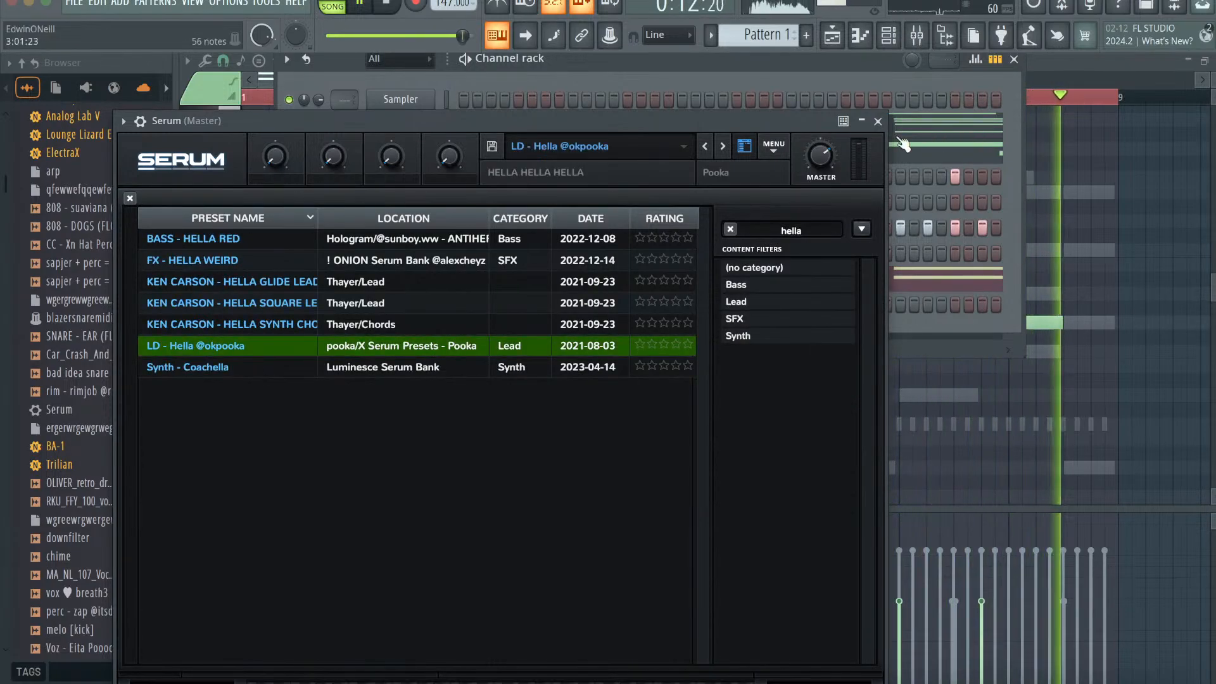
# - Close the Serum plugin window and open the Serum channel's piano roll
pyautogui.click(878, 122)
pyautogui.click(860, 36)
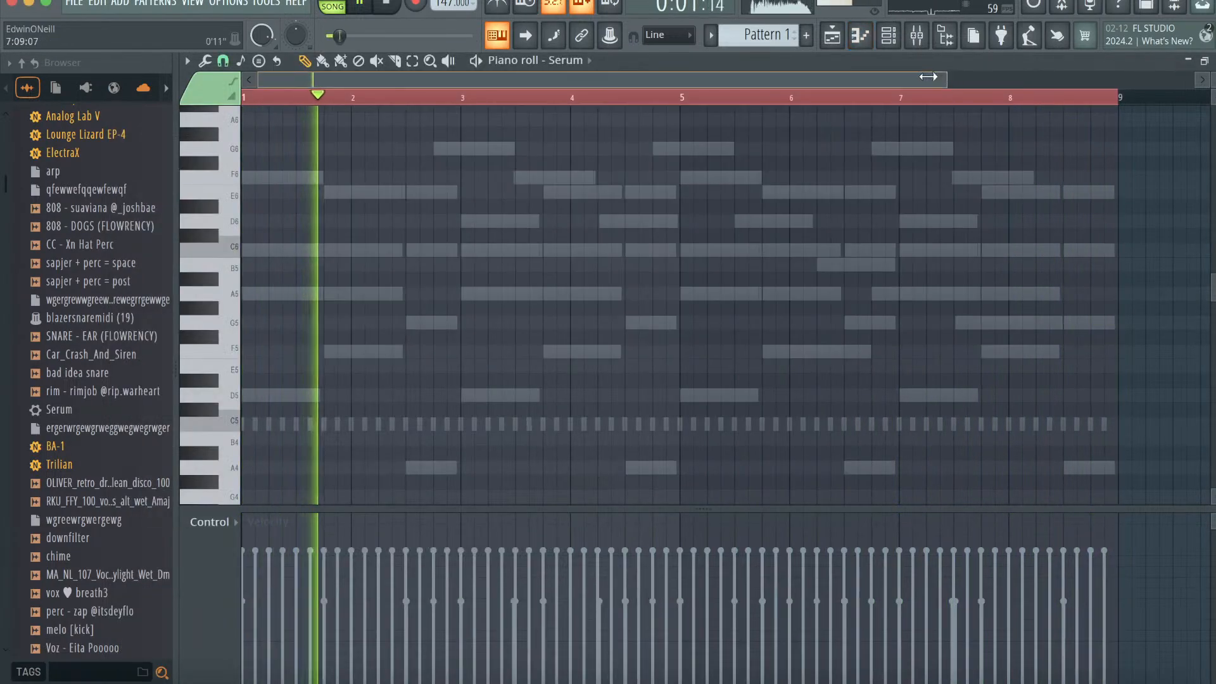
pyautogui.moveTo(944, 78); pyautogui.dragTo(627, 80)
# - Draft a melody opening in bar 1 with a very short A5, a longer C6 and a G6 note
pyautogui.click(250, 293)
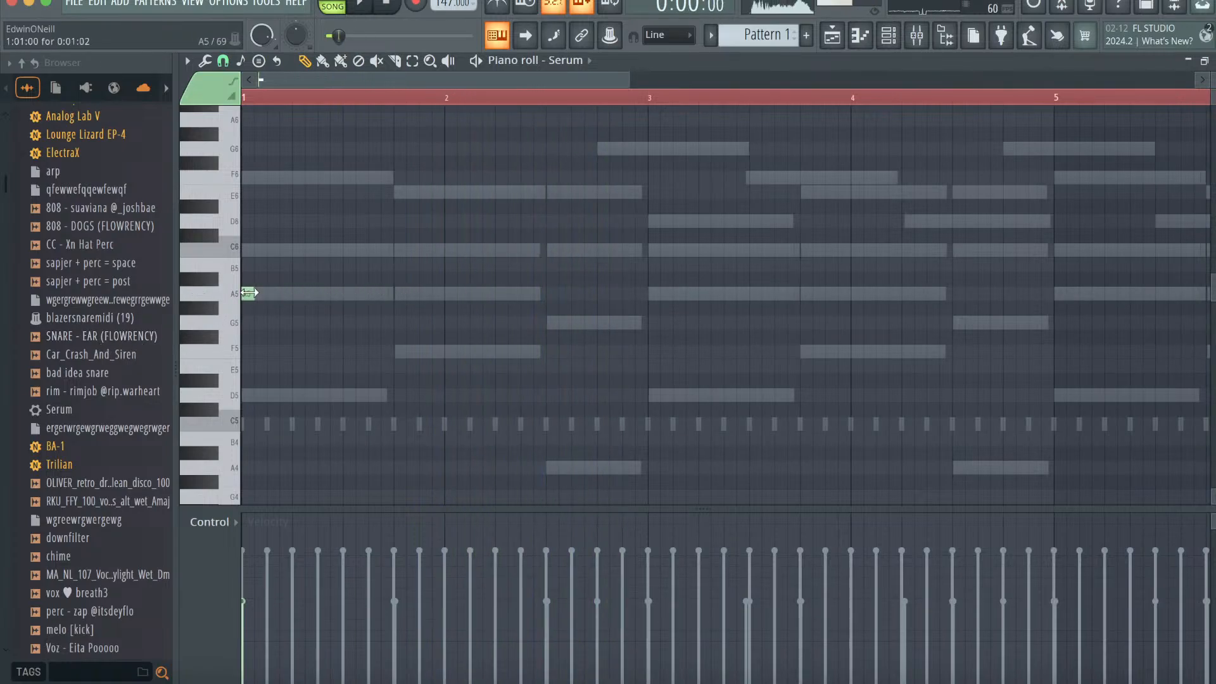
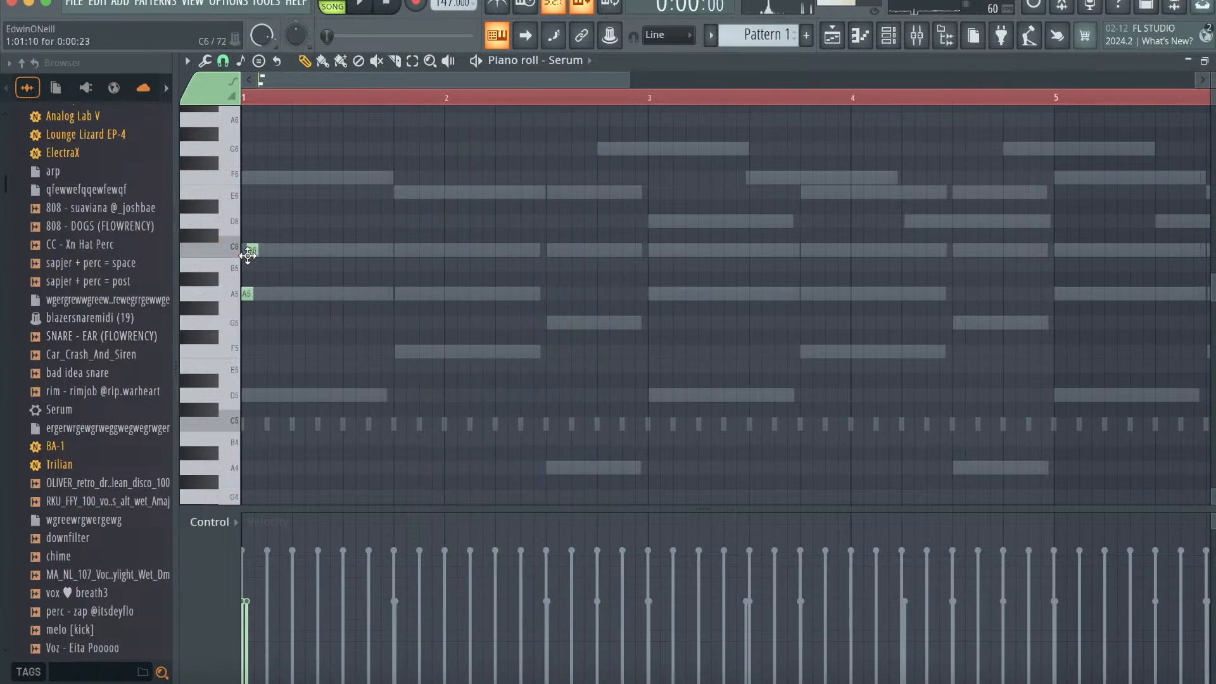
pyautogui.moveTo(252, 254); pyautogui.dragTo(327, 251)
pyautogui.press('space')
pyautogui.click(294, 176)
pyautogui.press('space')
pyautogui.click(376, 189)
pyautogui.rightClick(372, 188)
pyautogui.moveTo(346, 174); pyautogui.dragTo(346, 140)
# - Continue the draft melody in bar 1 with A6 and E6 notes and a shortened D6 near the bar's end
pyautogui.scroll(3, 350, 190)
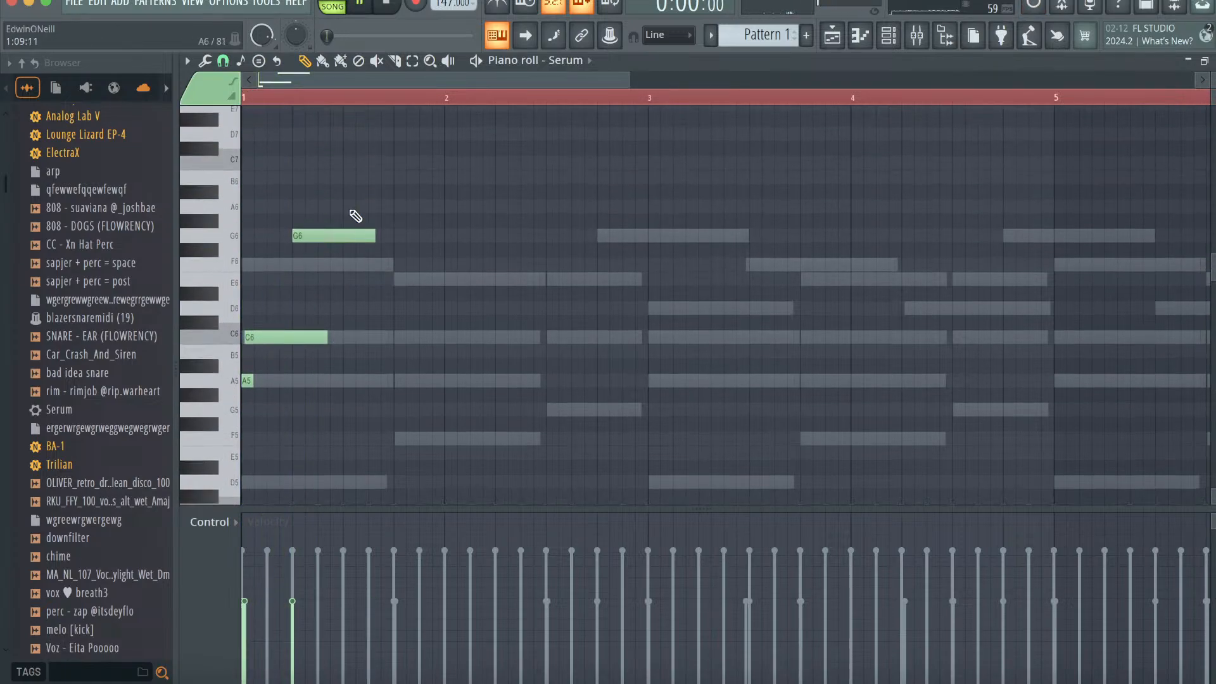
pyautogui.click(345, 206)
pyautogui.press('space')
pyautogui.click(371, 279)
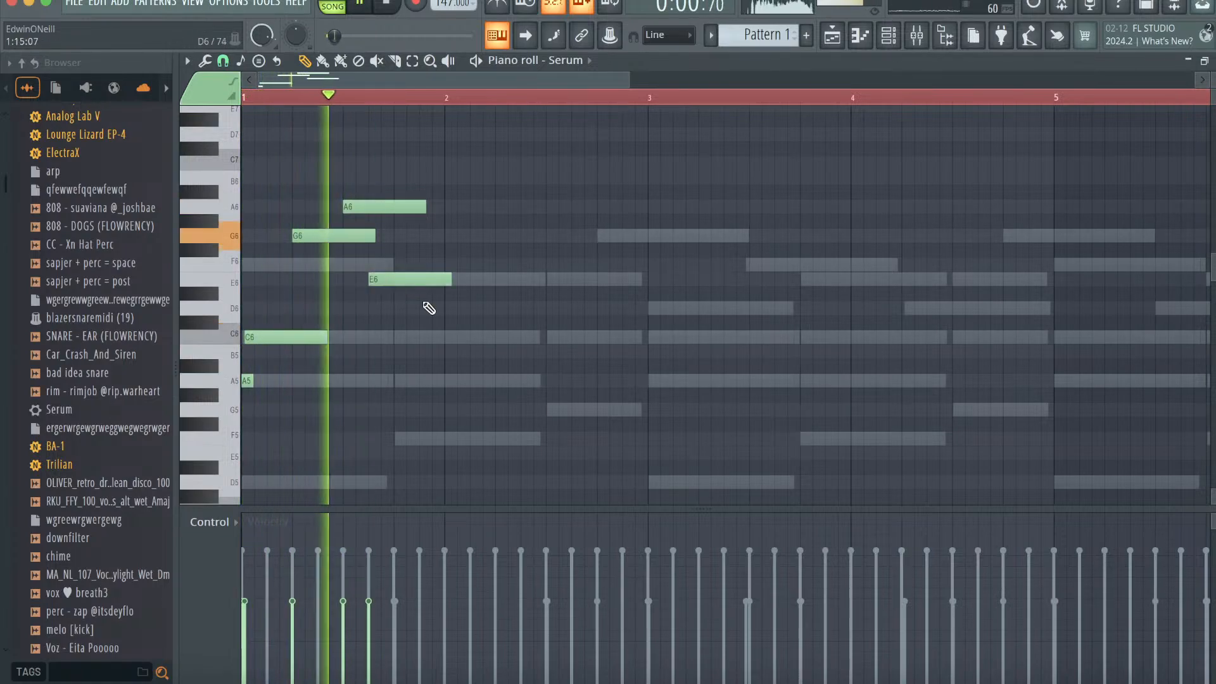
pyautogui.click(421, 307)
pyautogui.press('space')
pyautogui.moveTo(452, 305); pyautogui.dragTo(437, 307)
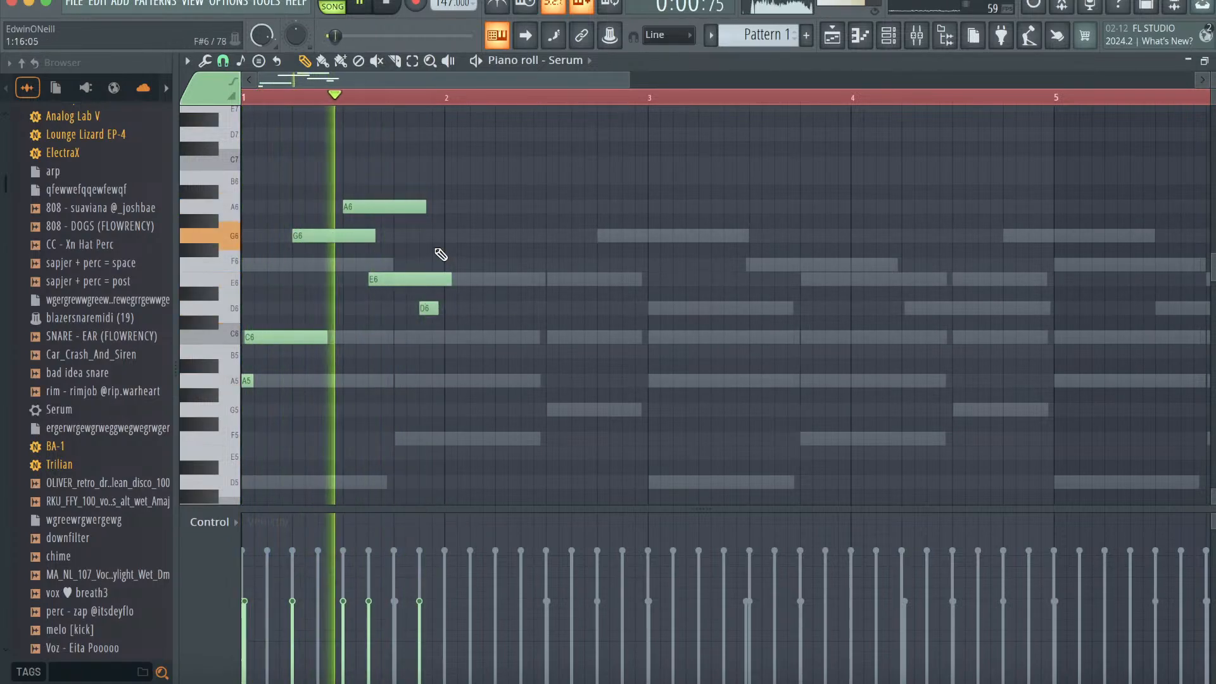
# - Try F6 and G6 in bar 2, remove them, and place a lengthened C6 at the start of bar 2 instead
pyautogui.click(451, 264)
pyautogui.click(470, 235)
pyautogui.rightClick(476, 238)
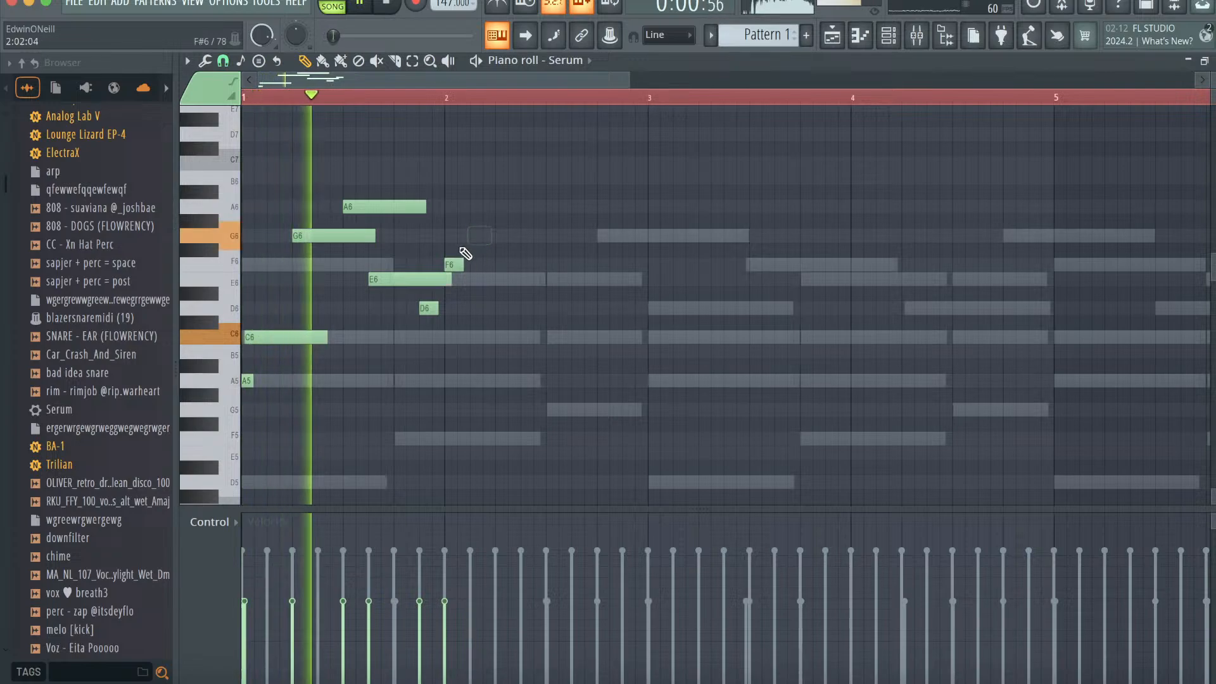
pyautogui.rightClick(454, 264)
pyautogui.click(448, 335)
pyautogui.press('space')
pyautogui.moveTo(462, 335); pyautogui.dragTo(511, 335)
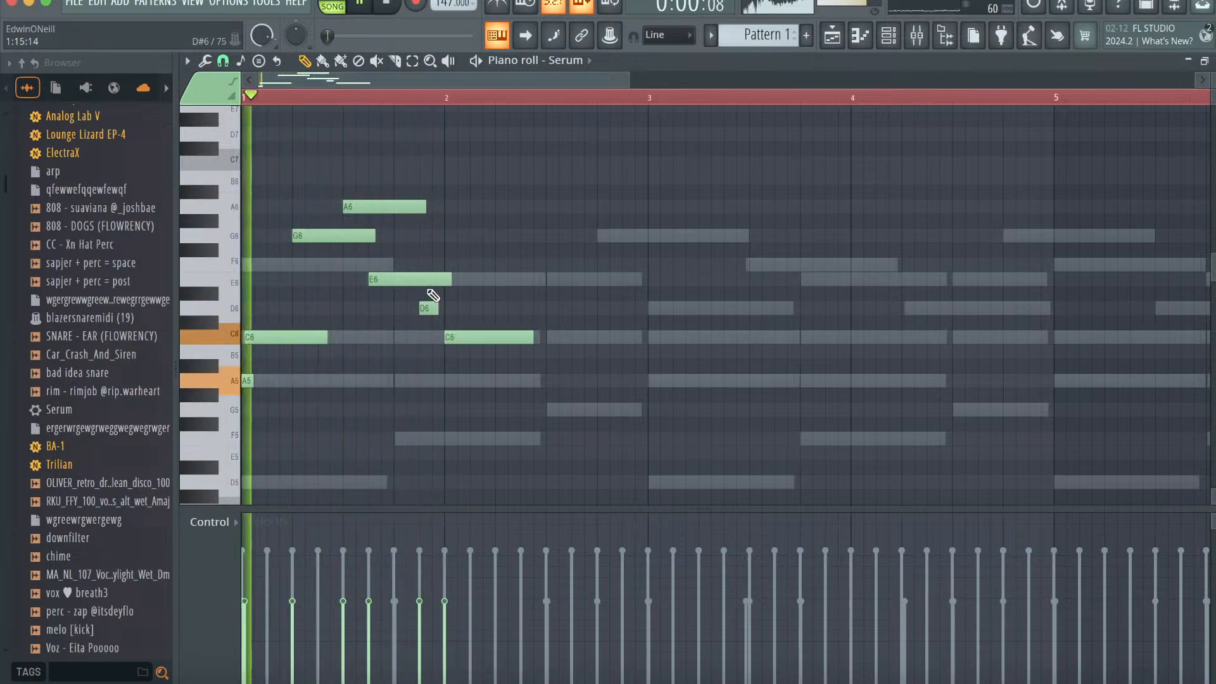
# - Replace the A6 and E6 notes in bar 1 with an A5, and try a G5 in bar 2
pyautogui.rightClick(428, 280)
pyautogui.click(370, 381)
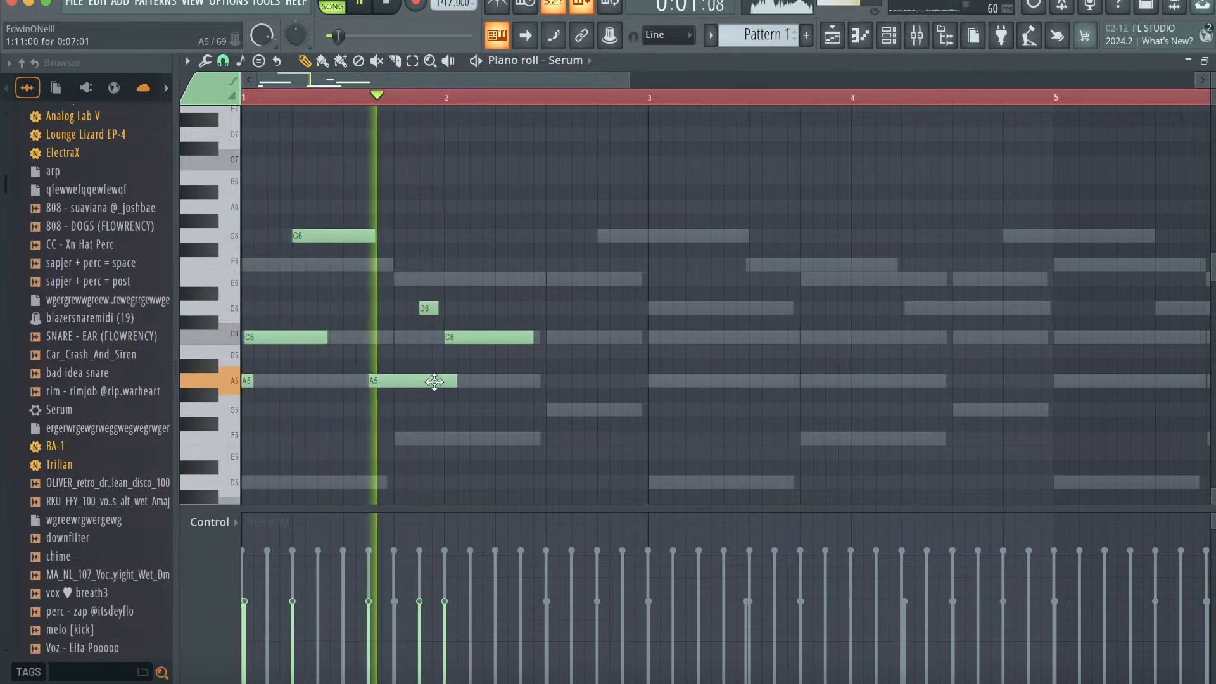
pyautogui.click(528, 411)
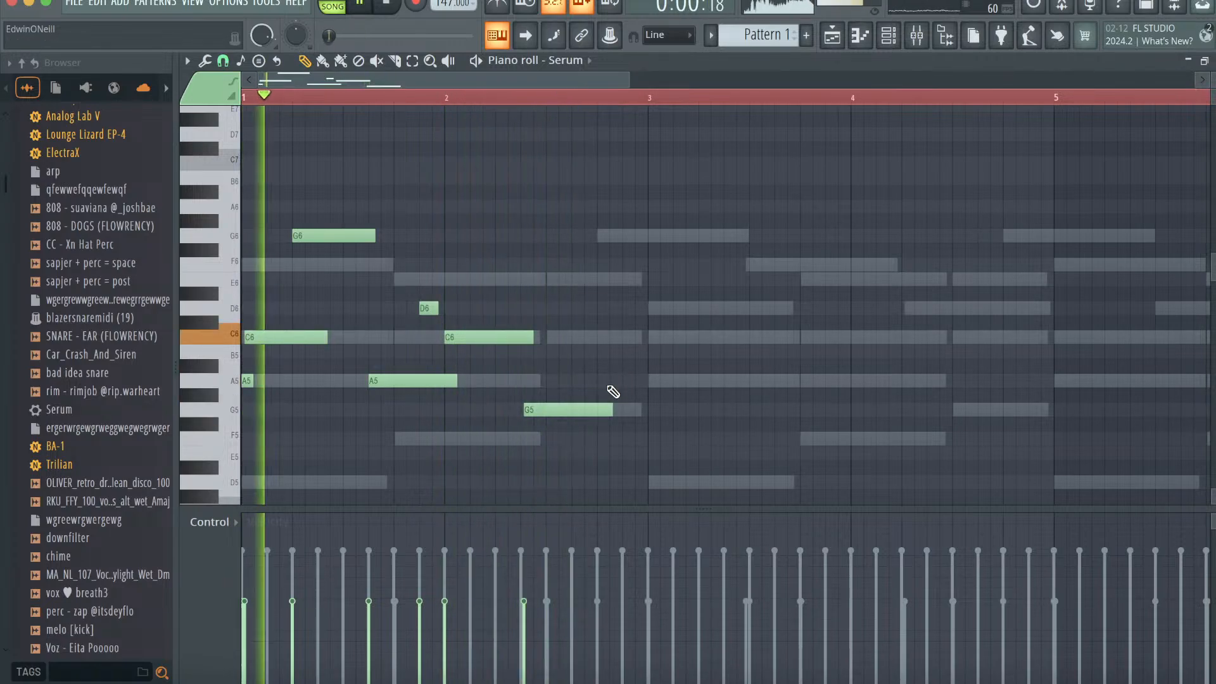
pyautogui.rightClick(603, 410)
# - Try extending the draft melody with F5 and G5 notes late in bar 2 and an A5 in bar 3
pyautogui.scroll(-4, 564, 468)
pyautogui.scroll(2, 564, 467)
pyautogui.press('space')
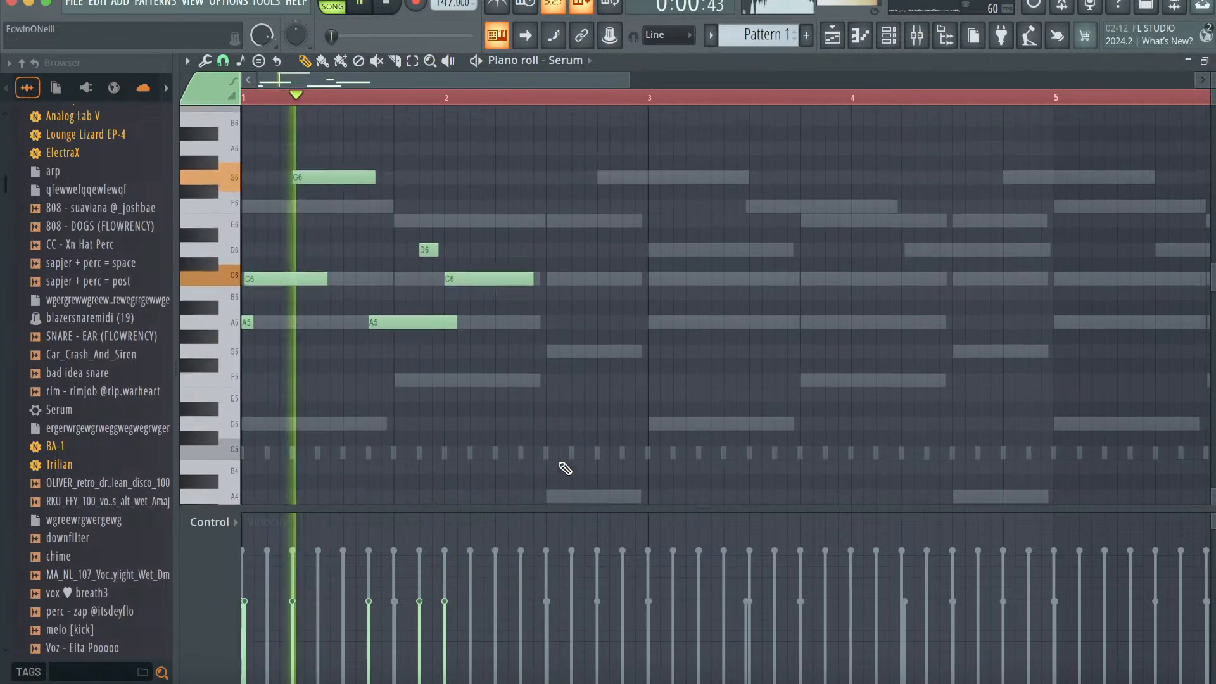
pyautogui.click(522, 397)
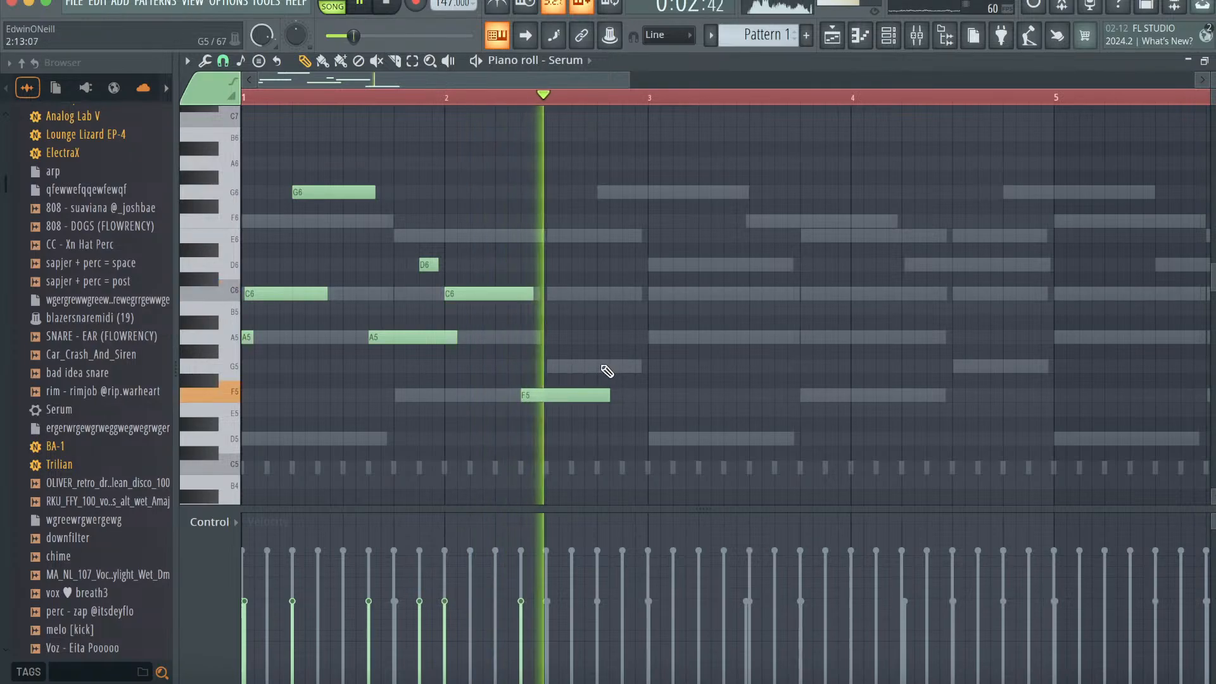
pyautogui.click(606, 366)
pyautogui.click(672, 337)
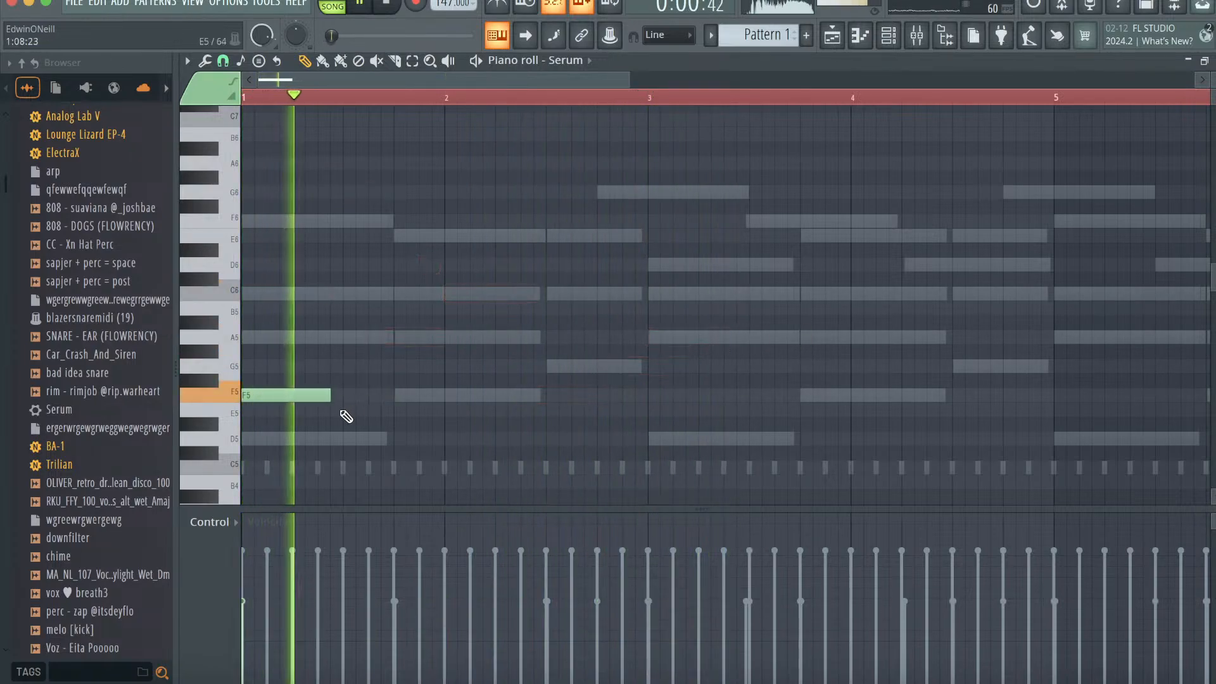
# - Replace the draft with a new melody of F5, E5 and F5 in bar 1 and A5 and G5 in bar 2
pyautogui.click(341, 413)
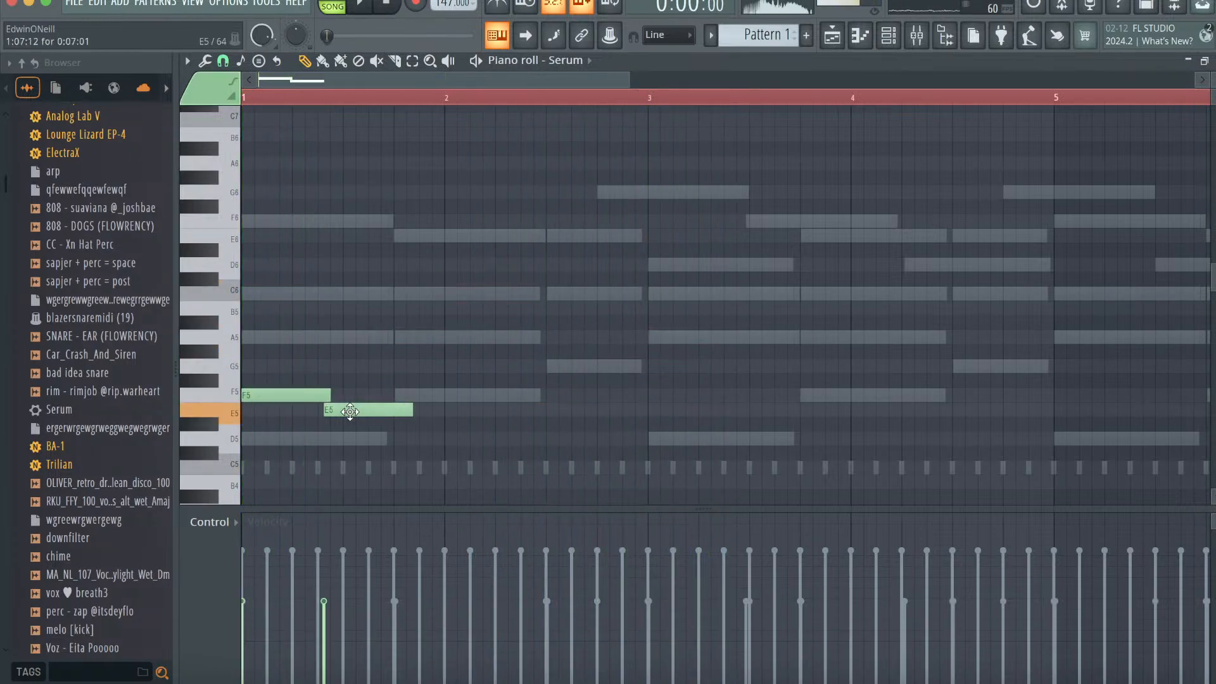
pyautogui.click(400, 395)
pyautogui.click(477, 337)
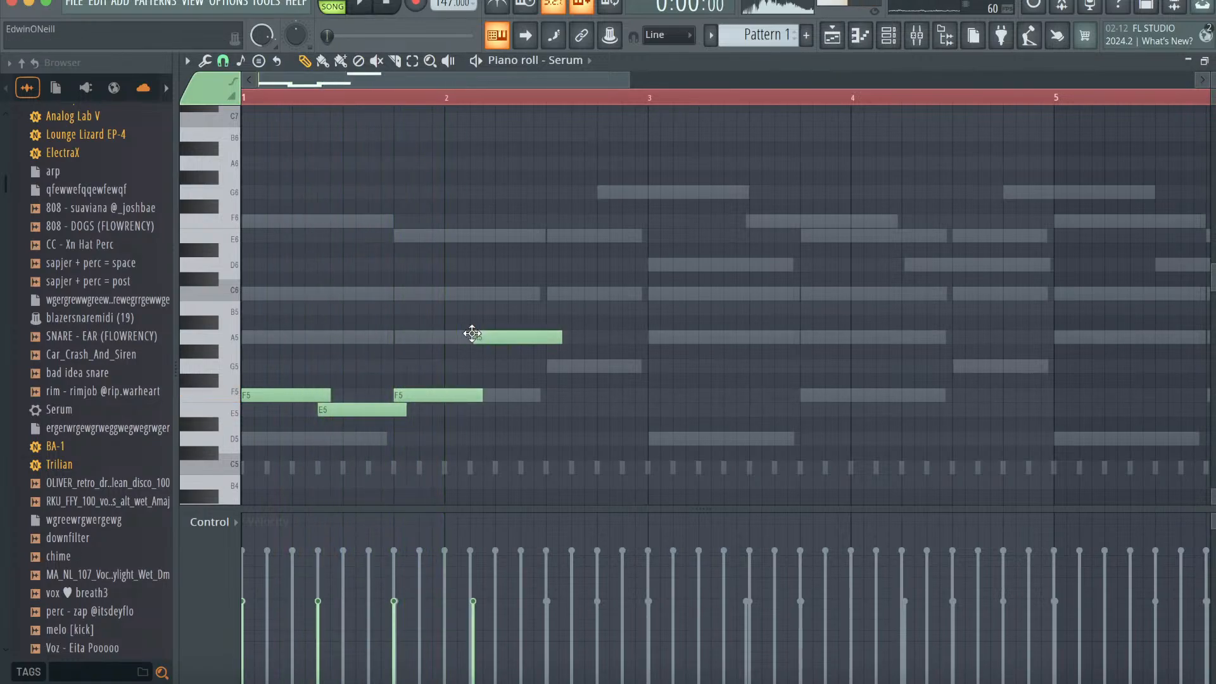
pyautogui.click(525, 366)
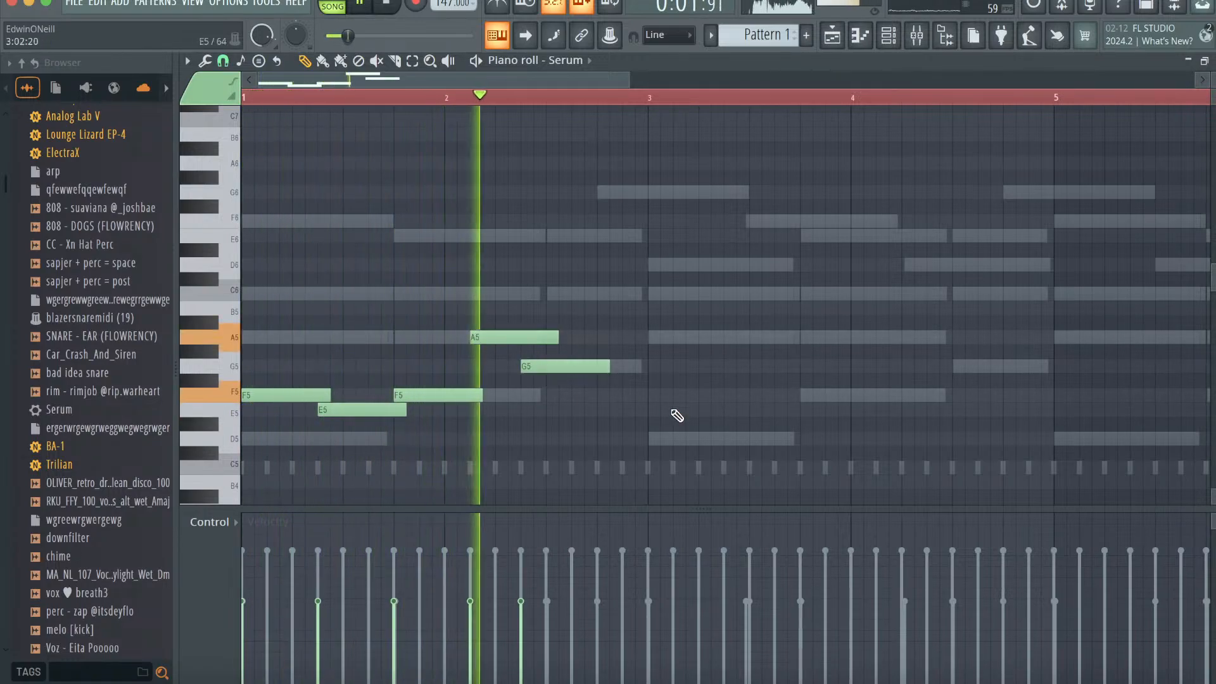
# - Add an A5 late in bar 2, an F5 late in bar 3 and a G5 at the start of bar 4
pyautogui.click(599, 337)
pyautogui.click(799, 393)
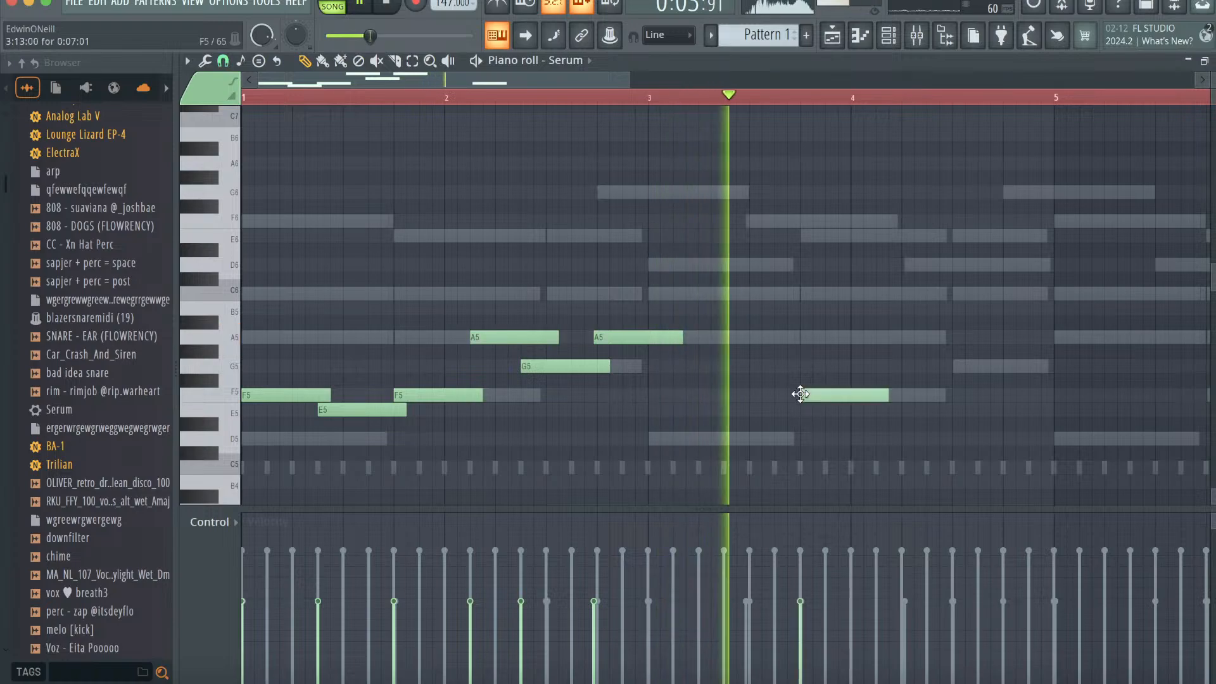
pyautogui.click(858, 366)
pyautogui.scroll(-3, 954, 413)
pyautogui.press('space')
pyautogui.press('space')
# - Duplicate the entire four-bar Serum melody so the copy starts at bar 5
pyautogui.press('super+a')
pyautogui.moveTo(315, 310); pyautogui.dragTo(1075, 316)
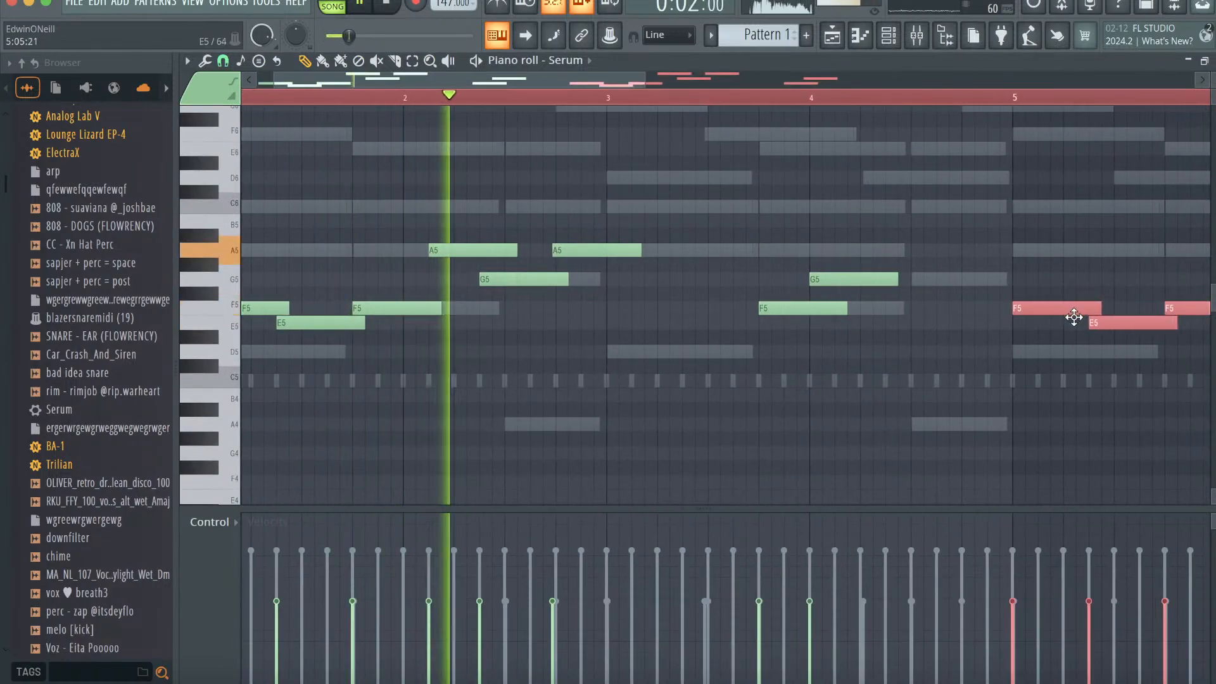
pyautogui.keyDown('super'); pyautogui.click(1070, 401); pyautogui.keyUp('super')
# - Add a short F6 note early in bar 5 and a short E6 at the end of bar 5
pyautogui.hscroll(3, 1070, 403)
pyautogui.scroll(2, 1070, 402)
pyautogui.hscroll(3, 1068, 405)
pyautogui.scroll(1, 1069, 406)
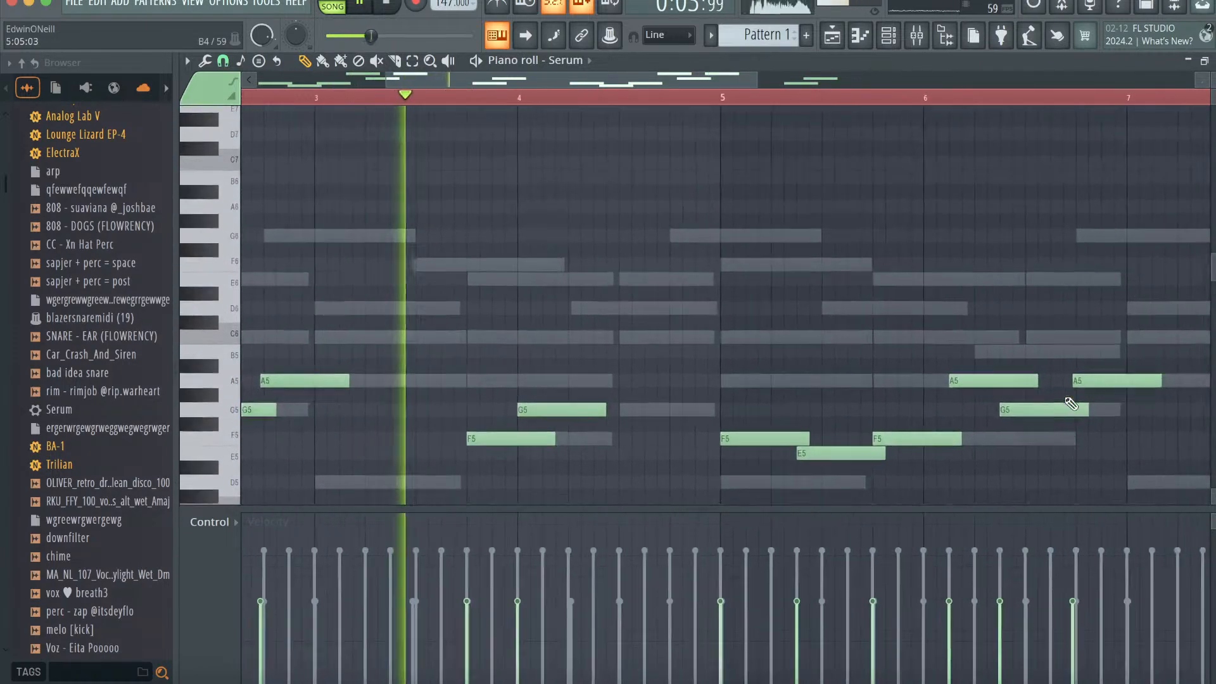
pyautogui.click(655, 266)
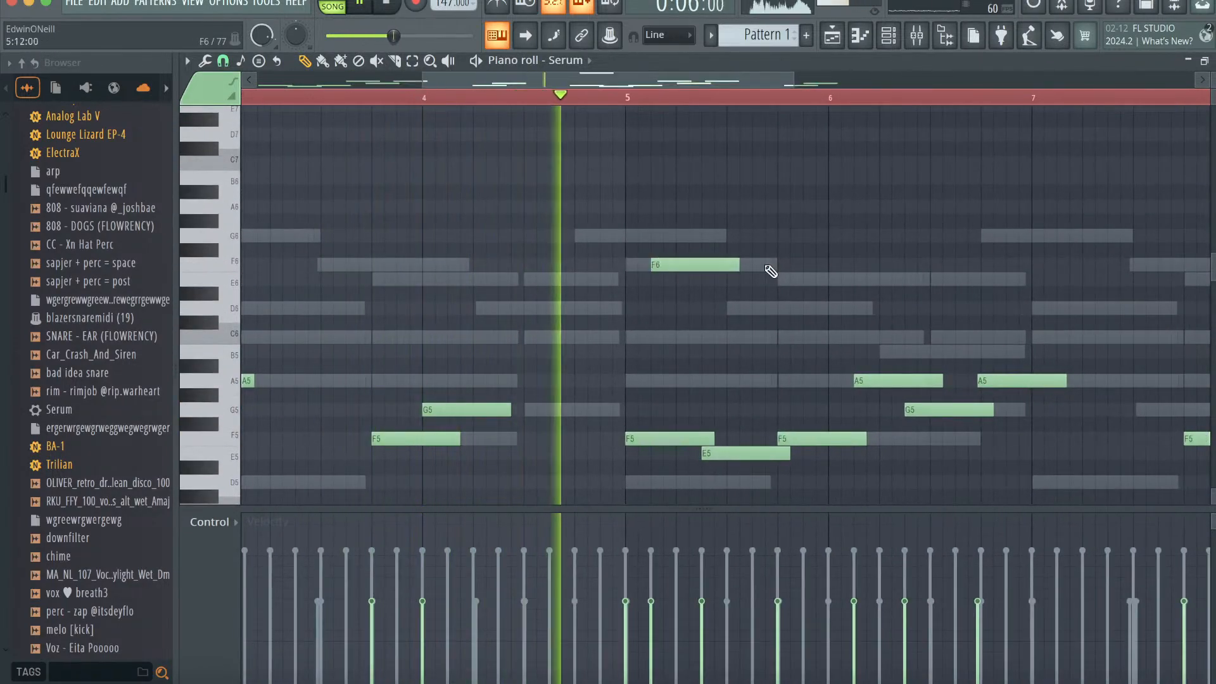
pyautogui.click(810, 282)
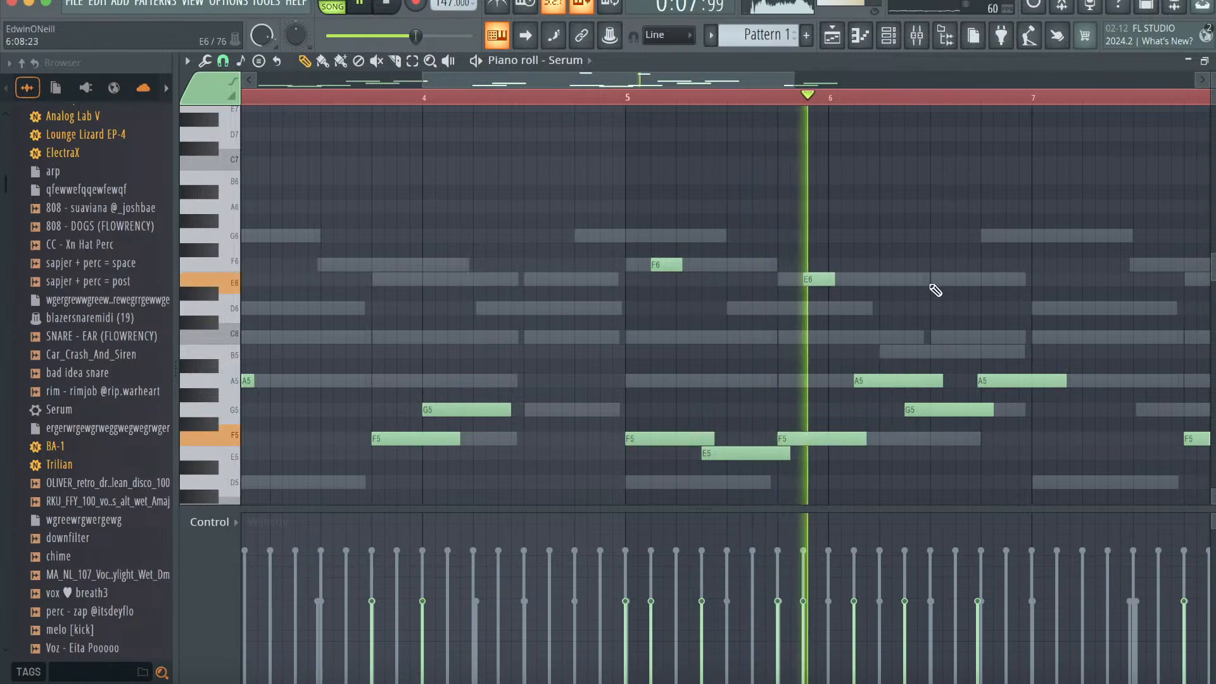
pyautogui.press('space')
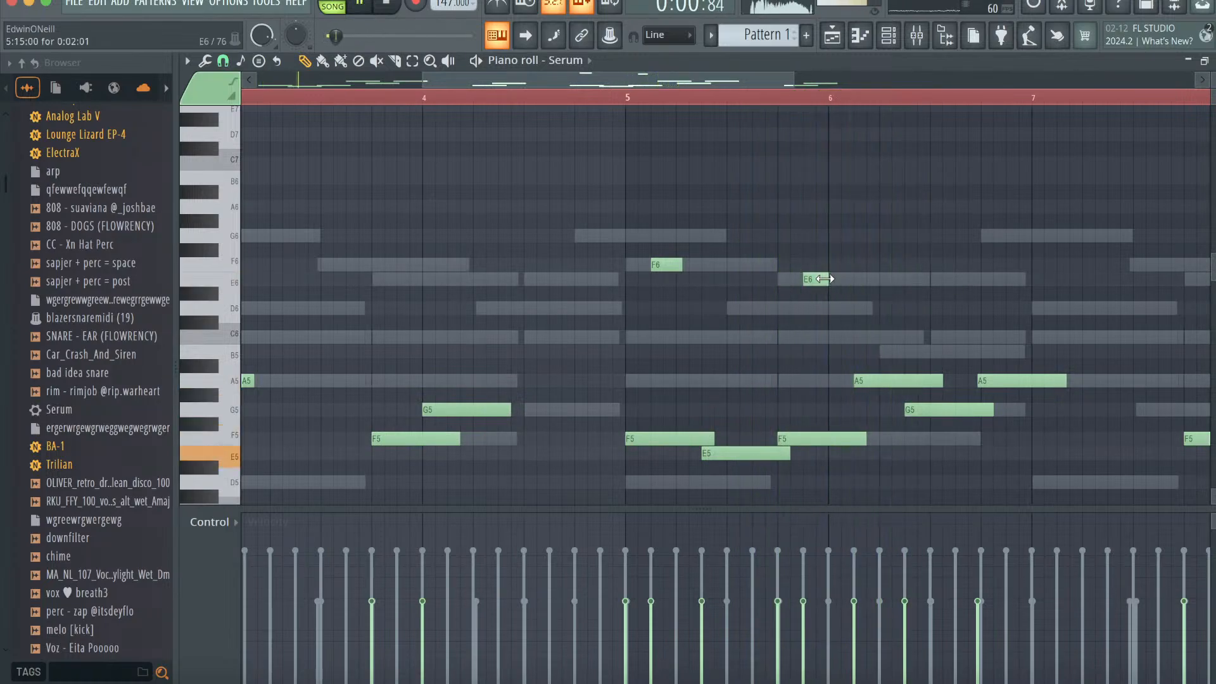
pyautogui.press('space')
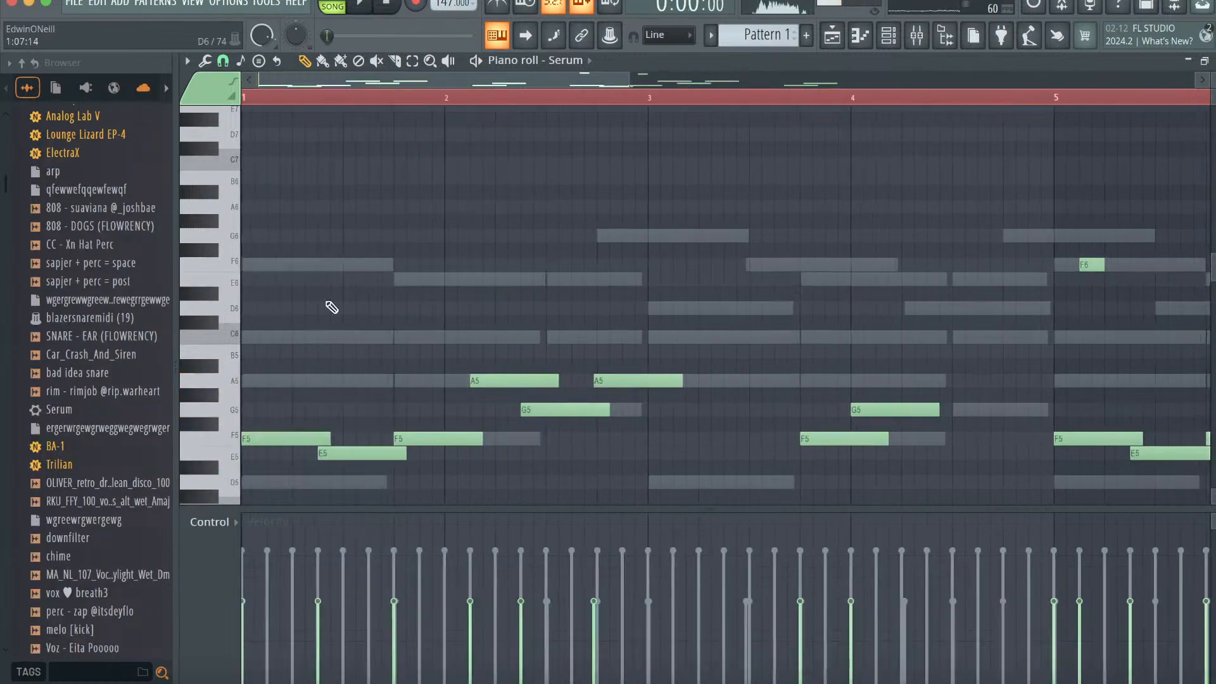
# - Add short accent notes: F6 and E6 in bar 1, E6 at the end of bar 2, and D6 and C6 in bar 3
pyautogui.press('space')
pyautogui.click(372, 279)
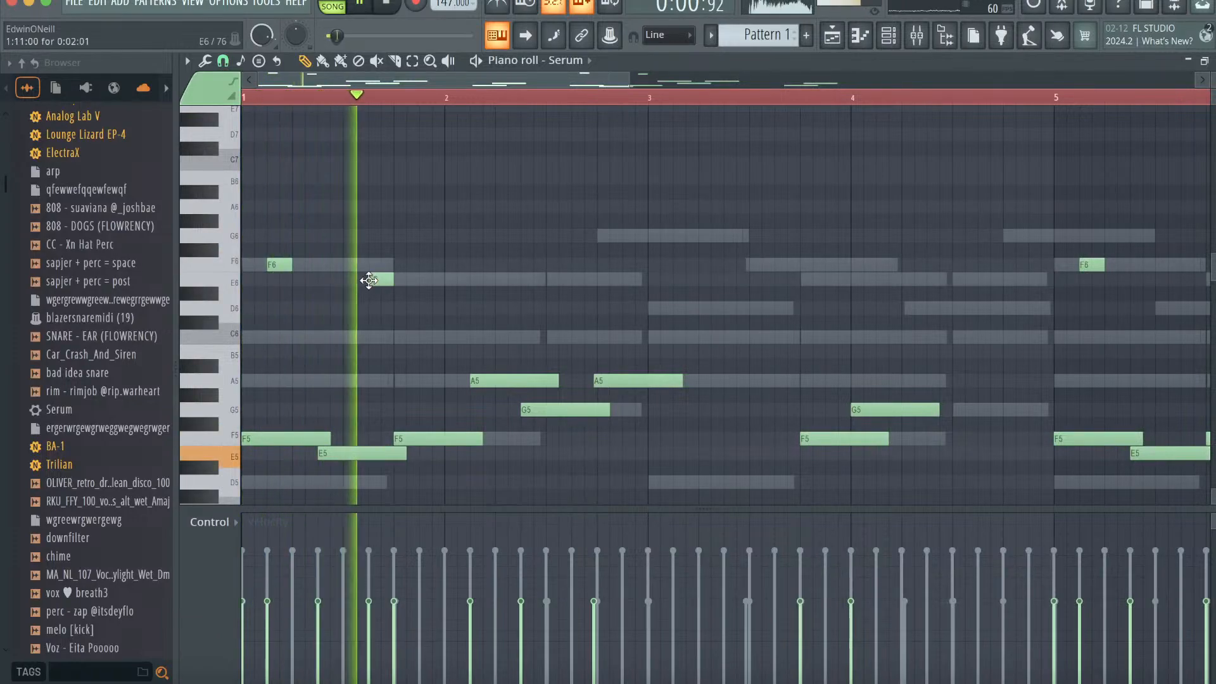
pyautogui.click(630, 279)
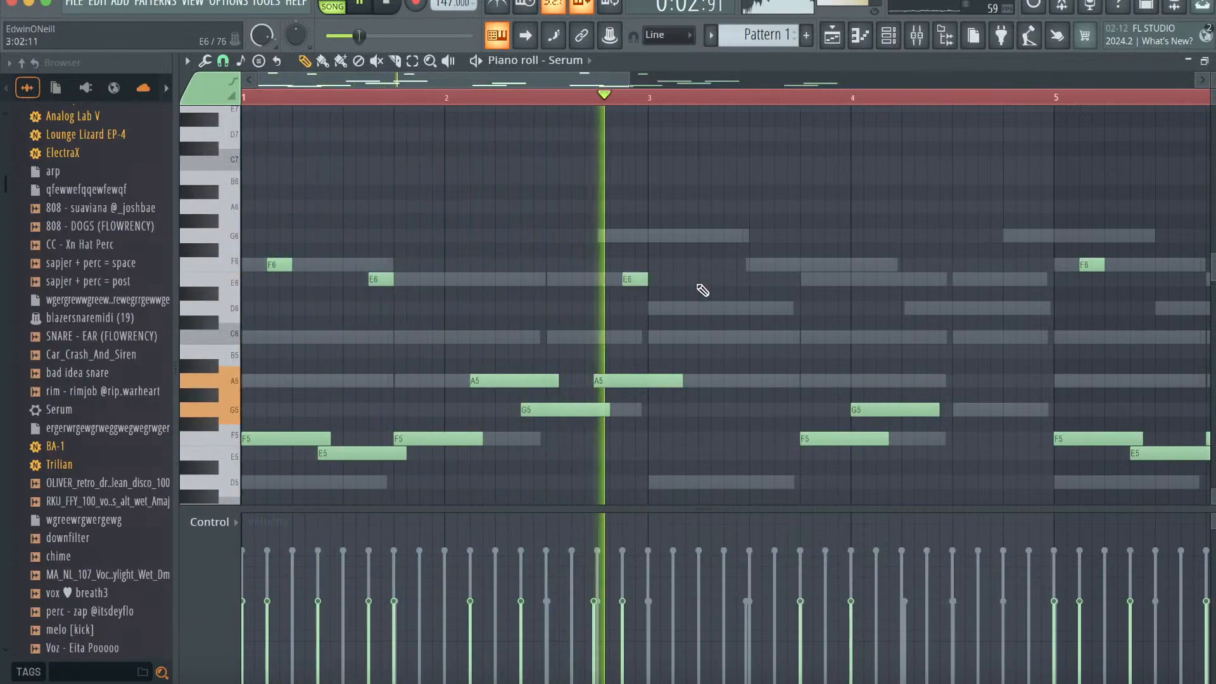
pyautogui.click(754, 308)
pyautogui.click(782, 336)
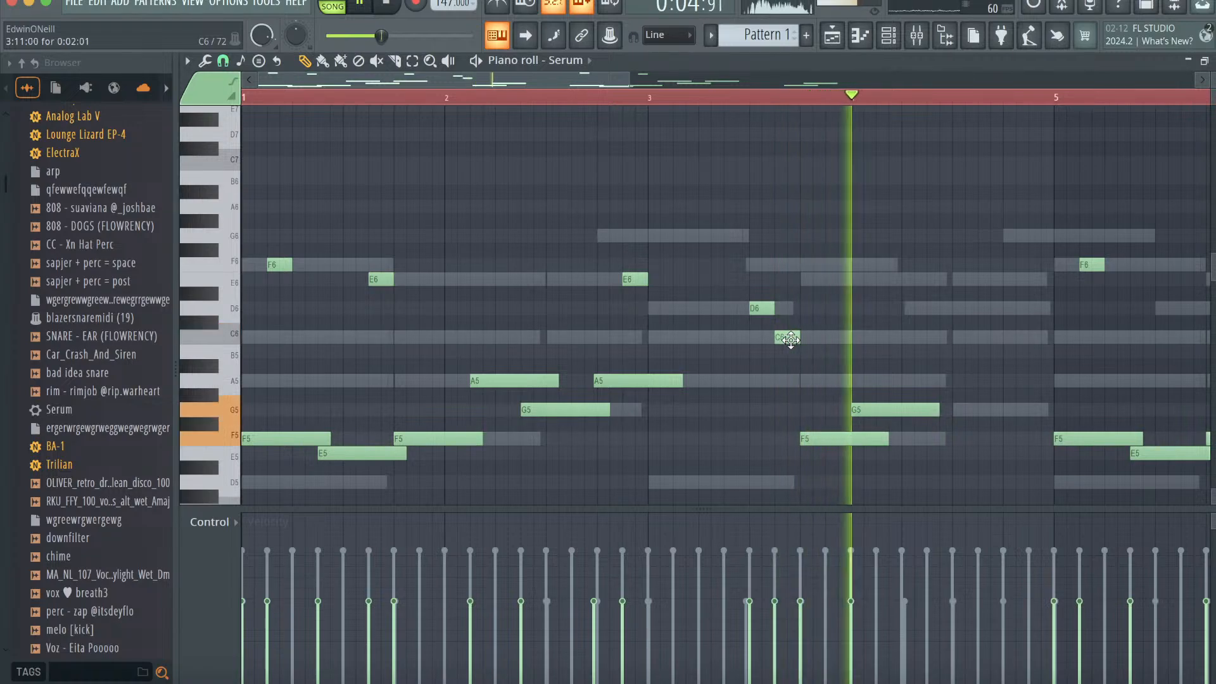
# - Add short C6 notes late in bar 2, early in bar 3 and twice in the second half of bar 4
pyautogui.scroll(-1, 290, 334)
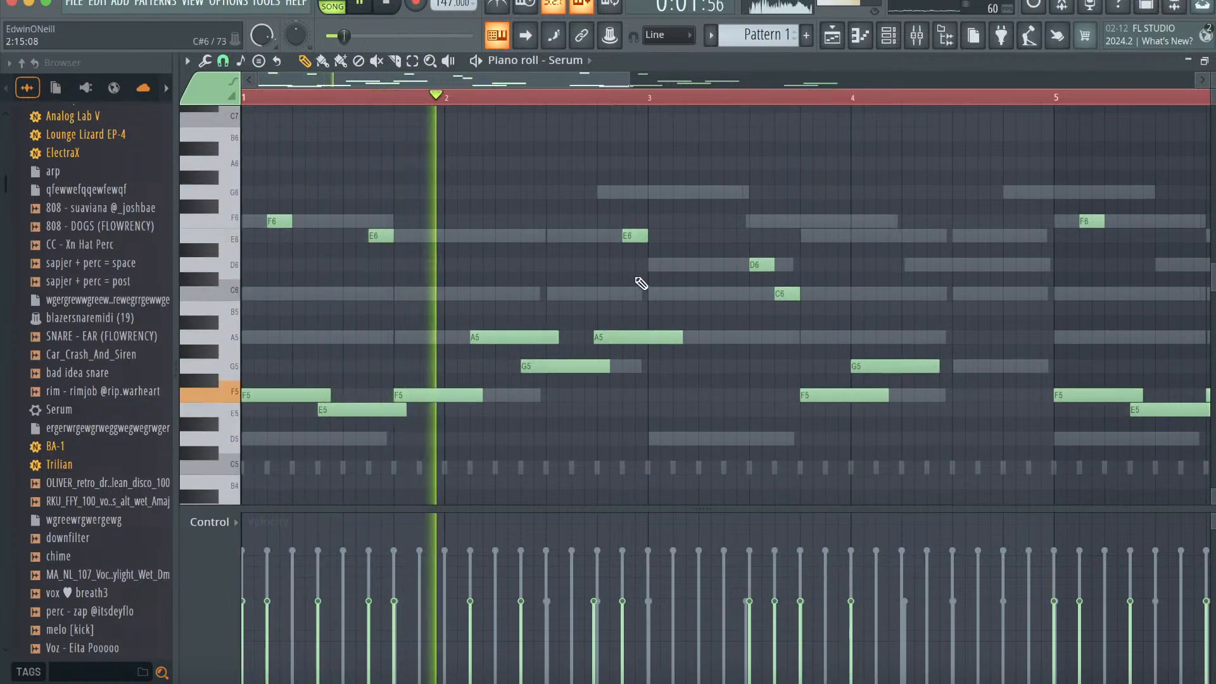
pyautogui.click(573, 292)
pyautogui.click(707, 292)
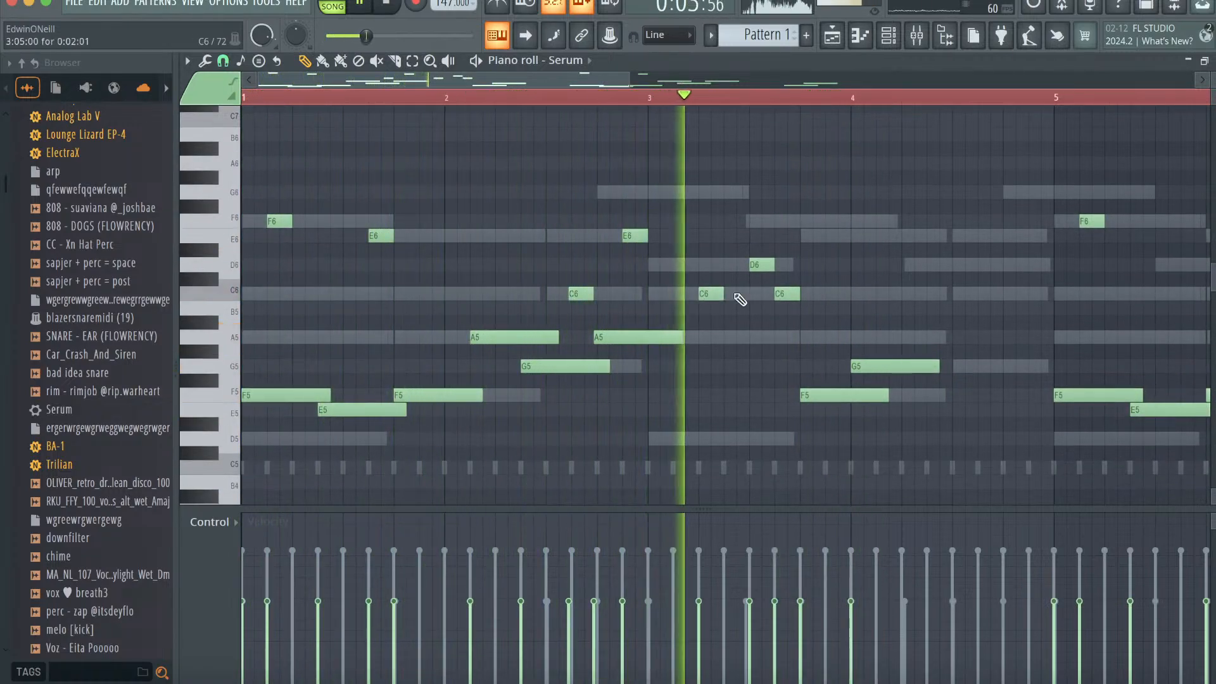
pyautogui.click(827, 293)
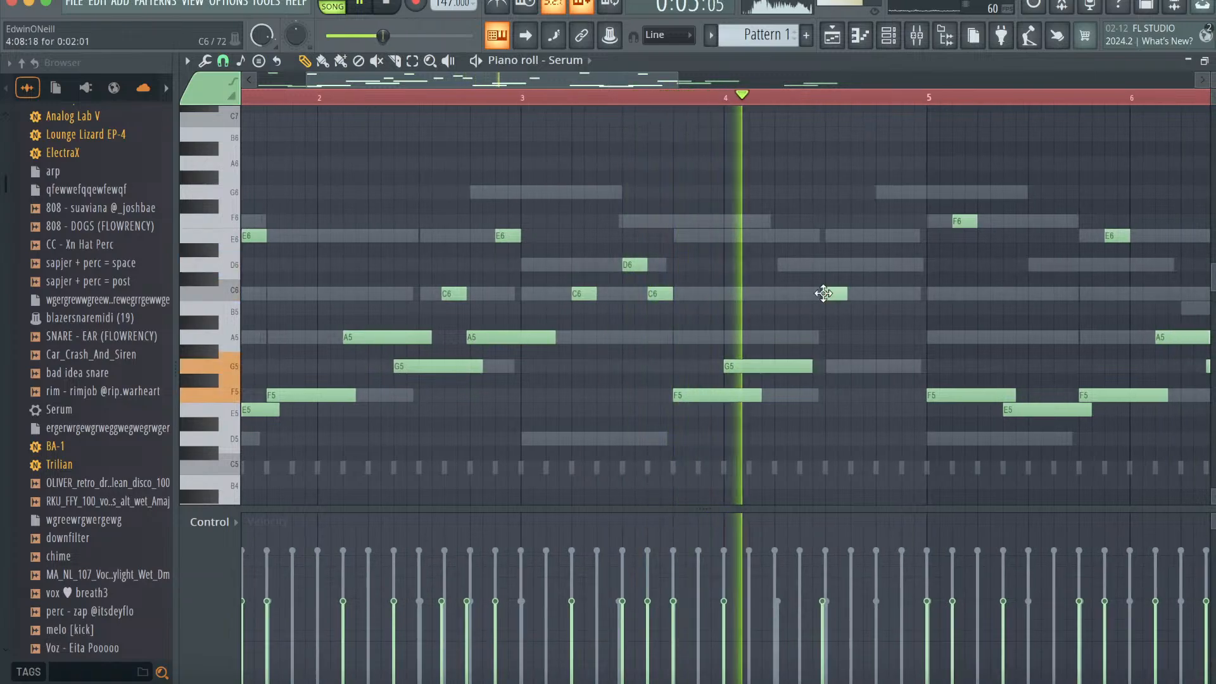
pyautogui.click(881, 295)
# - Add a short C6 note at the start of bar 6 and another midway through bar 7
pyautogui.hscroll(3, 963, 318)
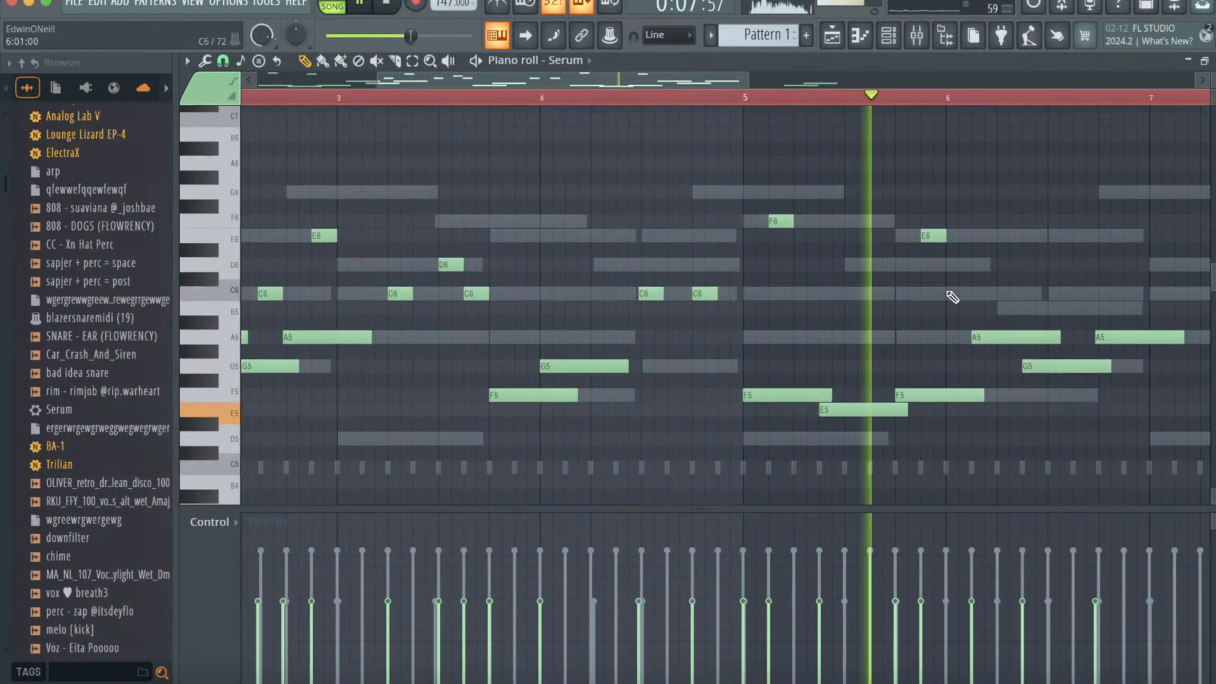
pyautogui.click(946, 293)
pyautogui.scroll(1, 945, 289)
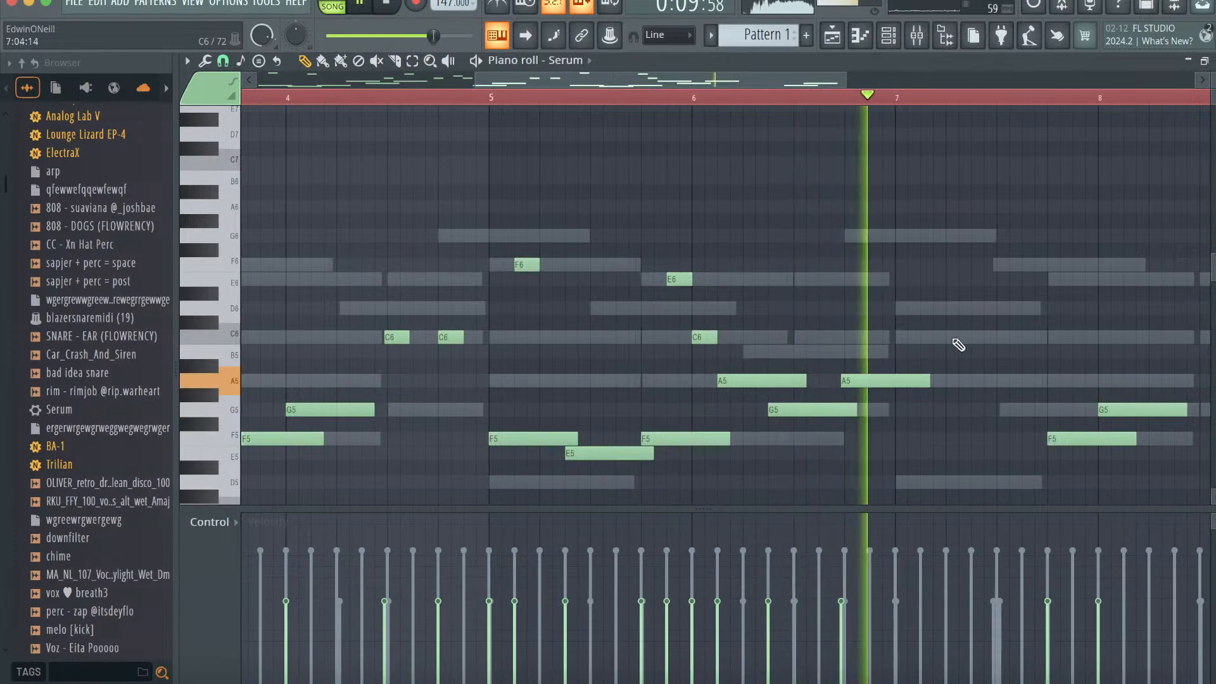
pyautogui.click(997, 336)
pyautogui.scroll(-2, 997, 336)
pyautogui.hscroll(3, 997, 336)
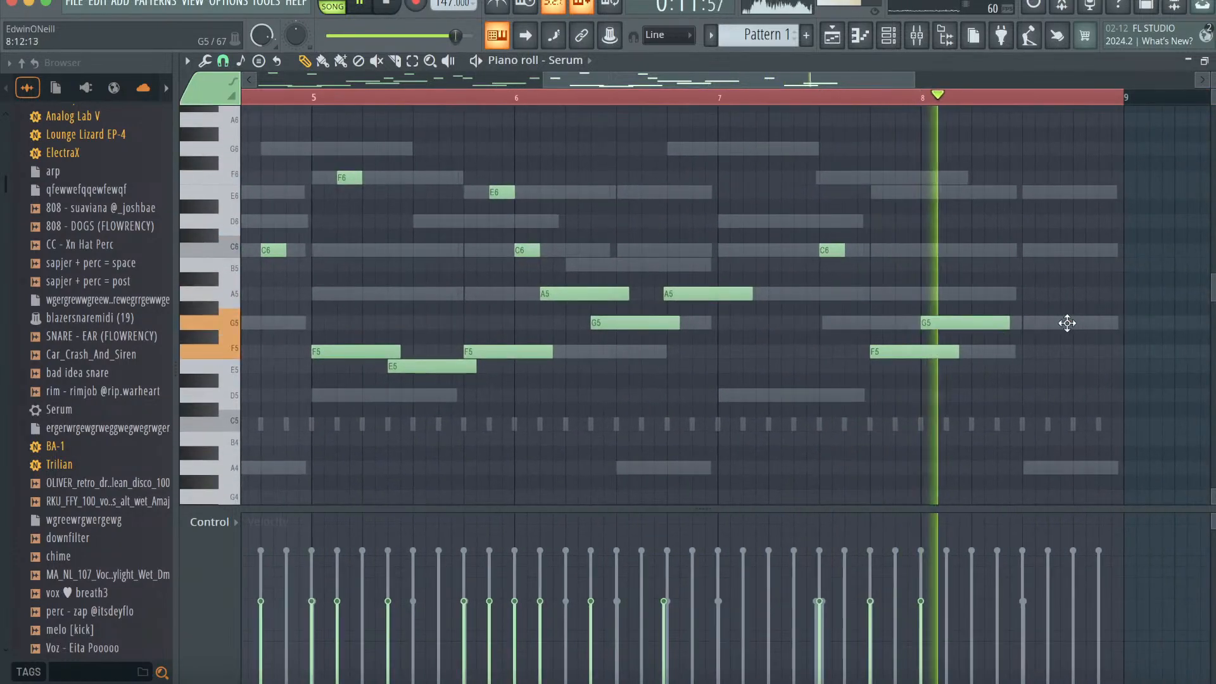
pyautogui.hscroll(-3, 732, 185)
pyautogui.scroll(1, 732, 185)
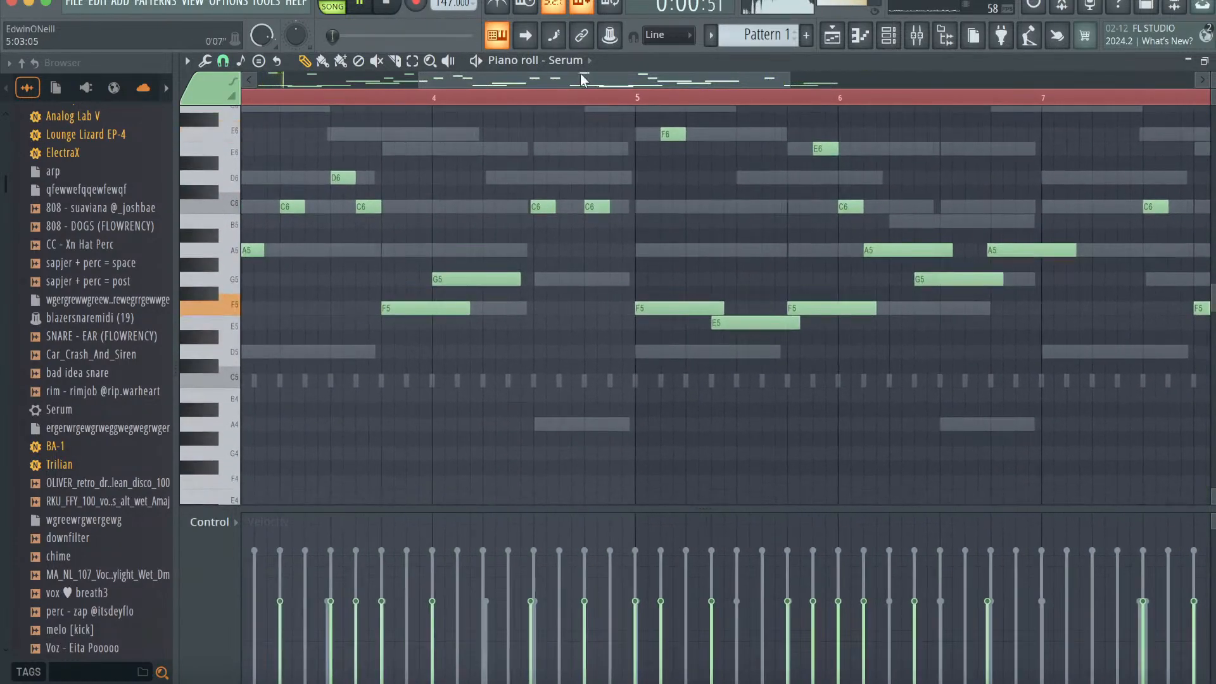
# - Switch the piano roll to the Keyscape channel, then close the piano roll to return to the channel rack
pyautogui.click(565, 60)
pyautogui.click(590, 266)
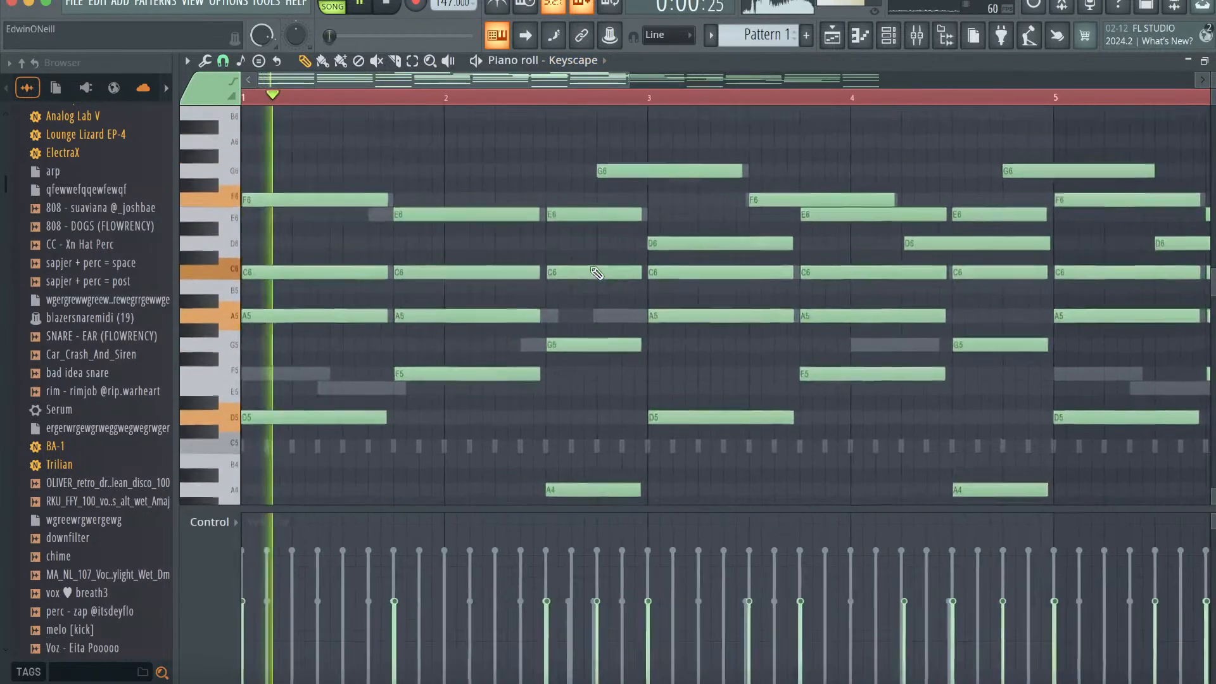
pyautogui.click(870, 38)
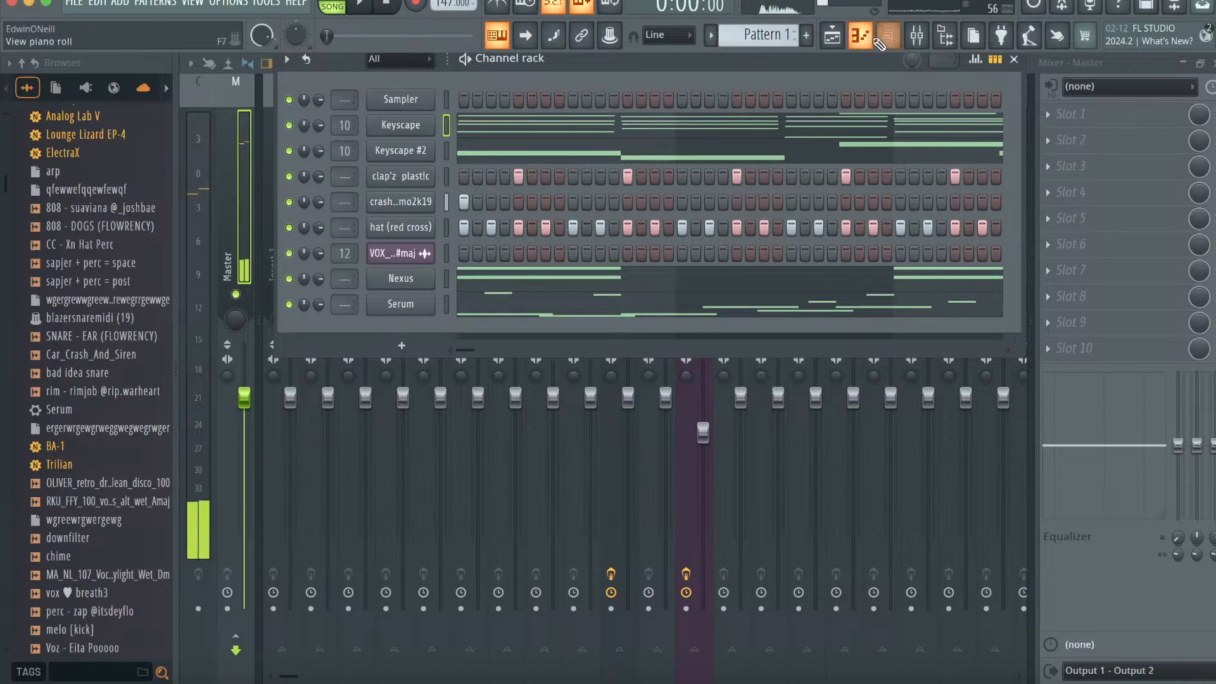
# - Switch the piano roll to the Serum channel and route that channel to mixer insert 8
pyautogui.click(879, 41)
pyautogui.click(585, 63)
pyautogui.click(586, 374)
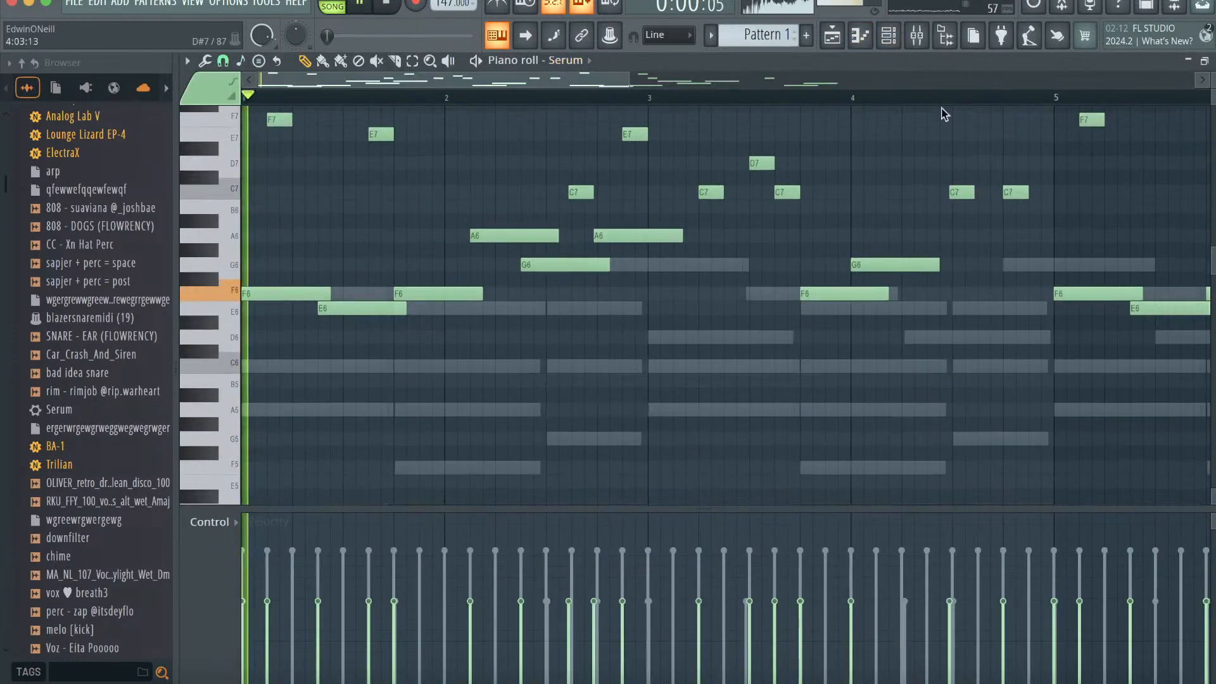
pyautogui.click(917, 38)
pyautogui.rightClick(556, 250)
pyautogui.moveTo(618, 270)
pyautogui.click(769, 270)
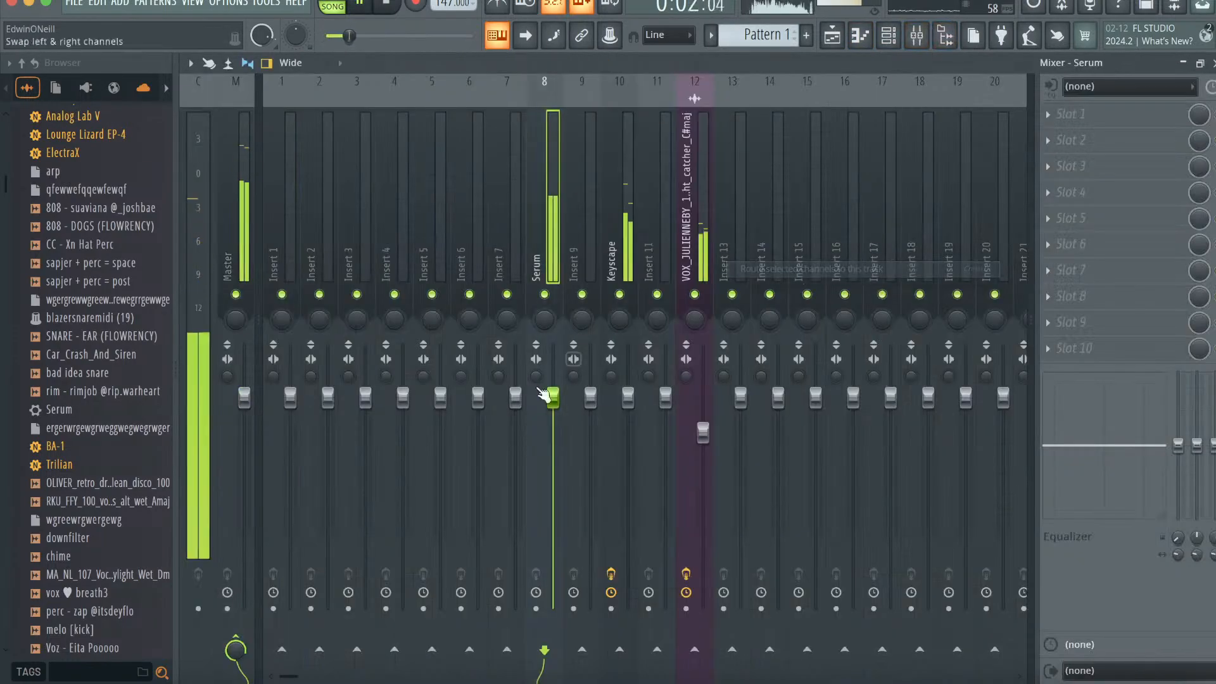
# - Load Gross Beat in slot 5 of the Serum insert with the 1/2 Bt Gate preset, and lower the insert's volume
pyautogui.click(1077, 218)
pyautogui.click(888, 286)
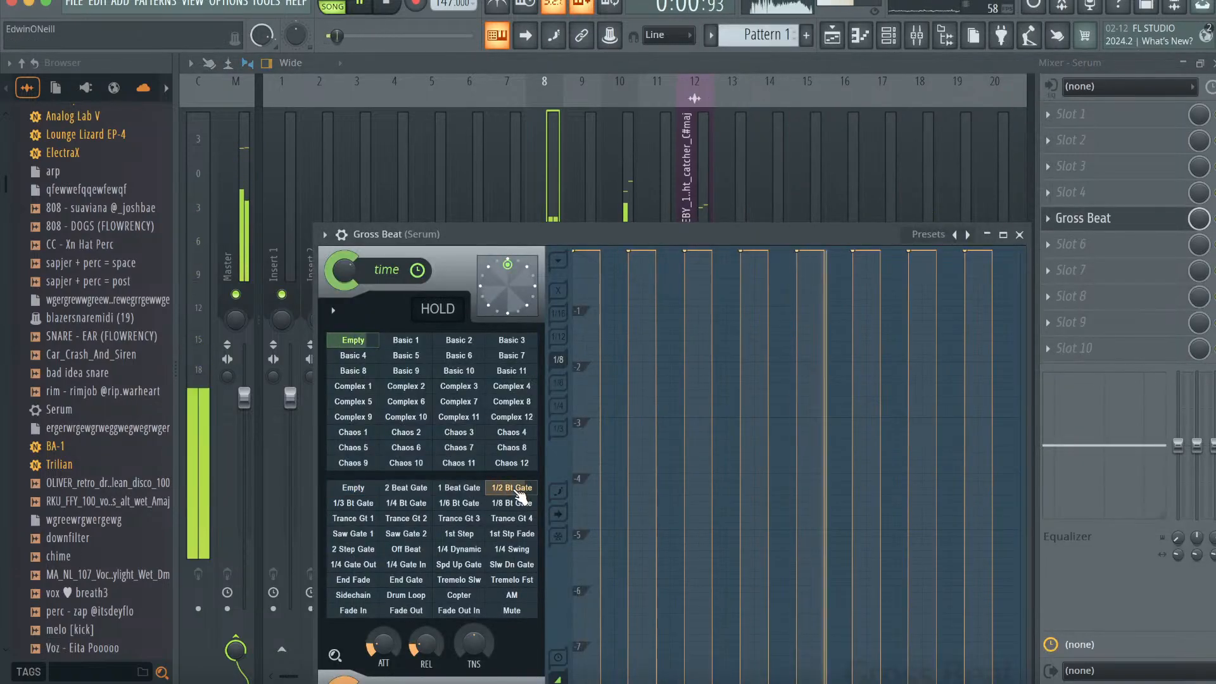
pyautogui.click(1019, 235)
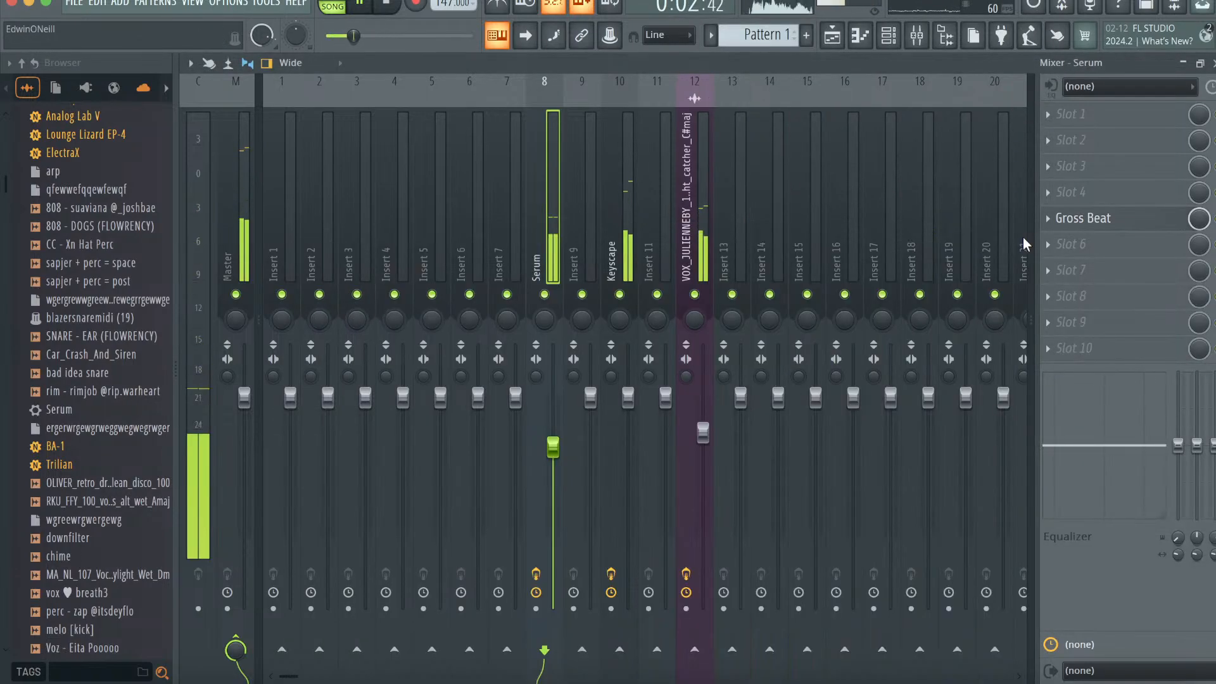
# - Clone the Serum channel and move the clone on to its next preset
pyautogui.click(890, 38)
pyautogui.rightClick(411, 305)
pyautogui.click(508, 472)
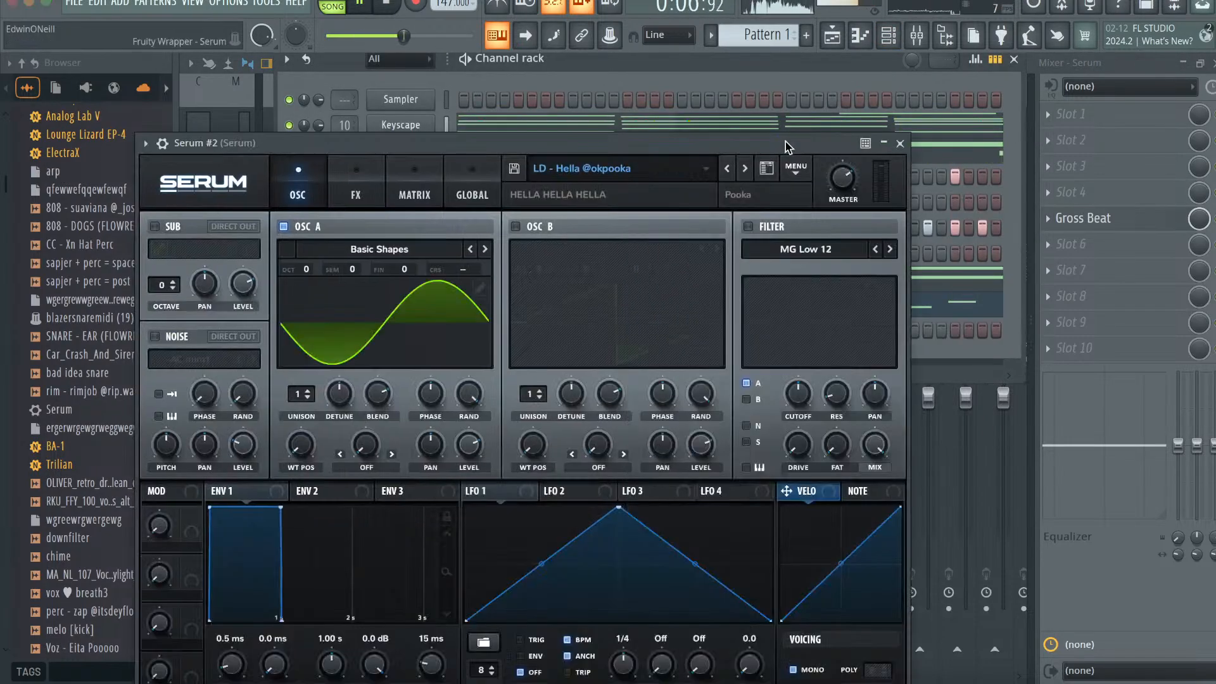
pyautogui.click(741, 176)
pyautogui.click(899, 144)
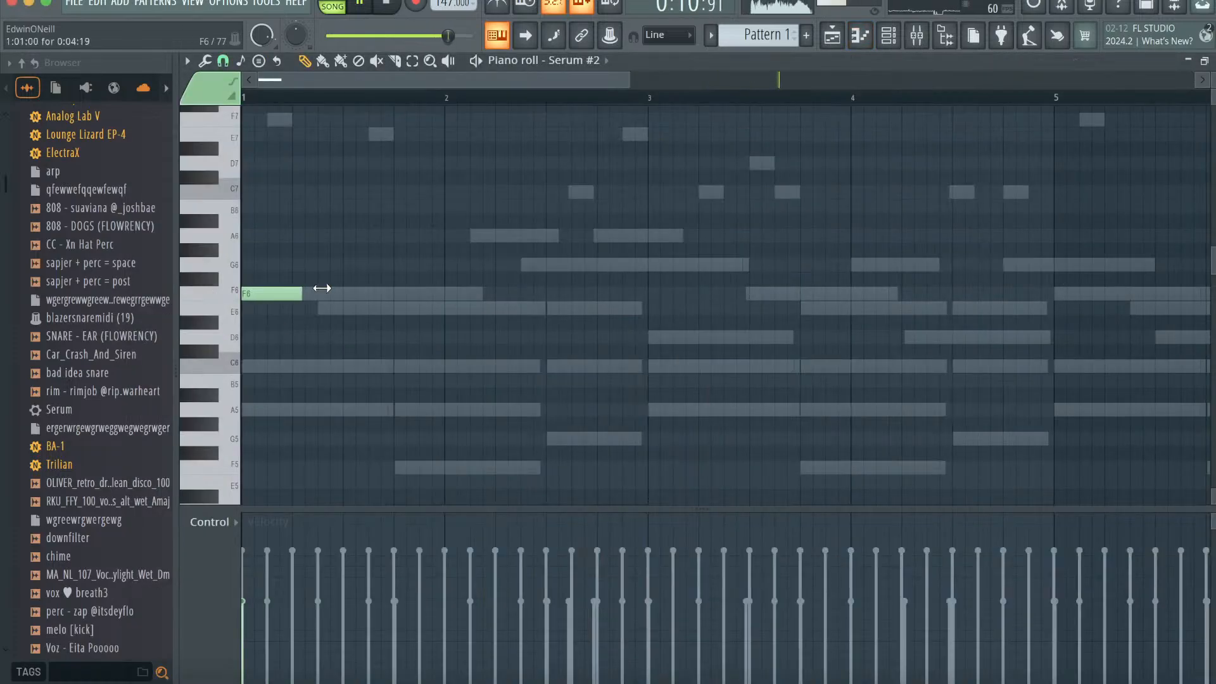
# - In the cloned Serum's piano roll, add E6 on the last beat of bar 1, C6 mid-bar 2 and A5 at bar 3
pyautogui.click(398, 309)
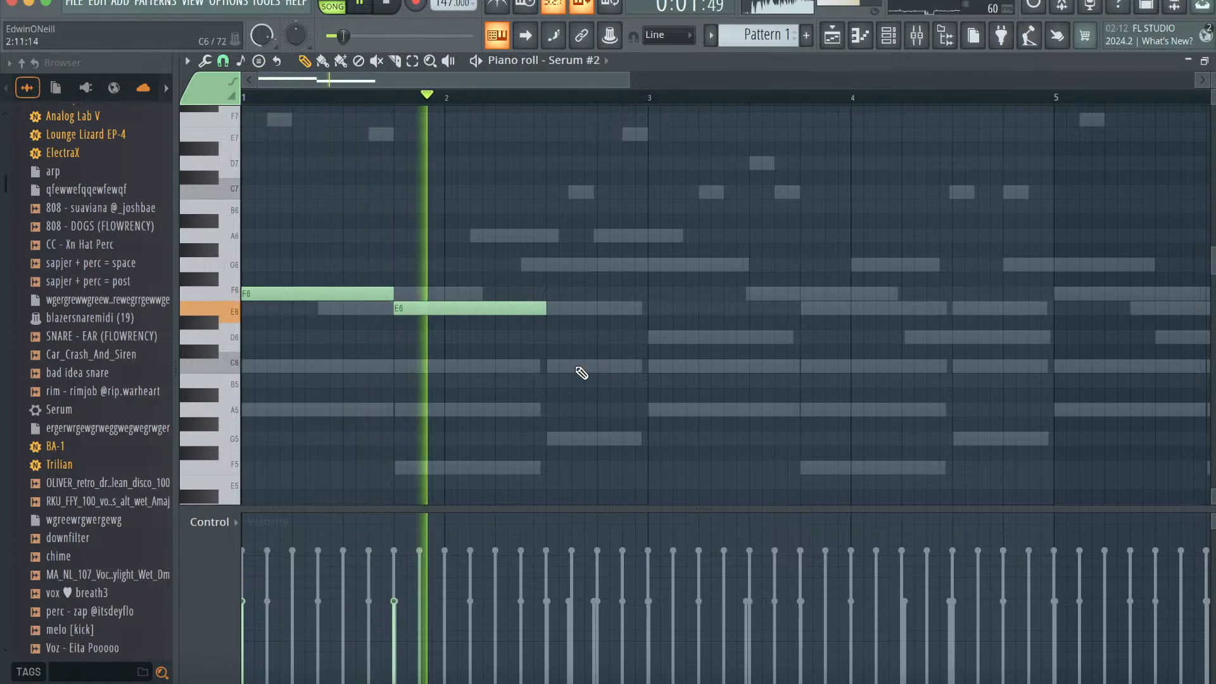
pyautogui.click(550, 368)
pyautogui.click(648, 410)
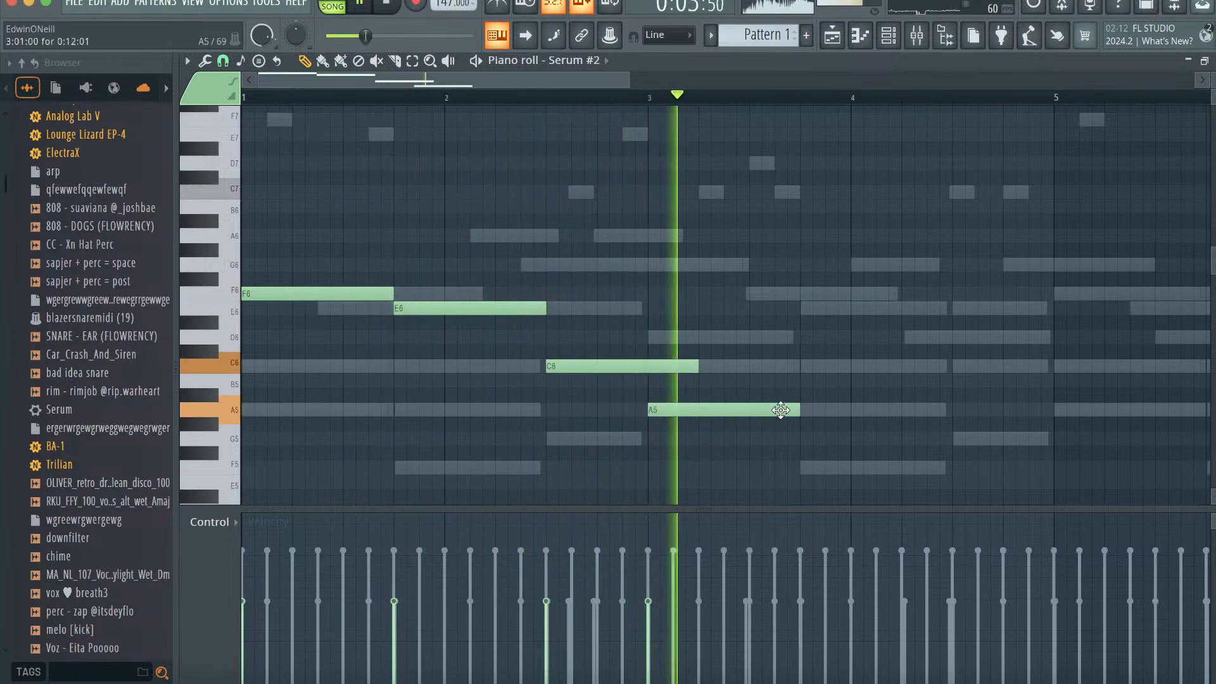
# - Continue the cloned Serum melody with C6 at bar 5, A5 late in bar 5, F5 in bar 6 and G5 at bar 7
pyautogui.scroll(-4, 780, 410)
pyautogui.hscroll(4, 781, 410)
pyautogui.hscroll(4, 781, 410)
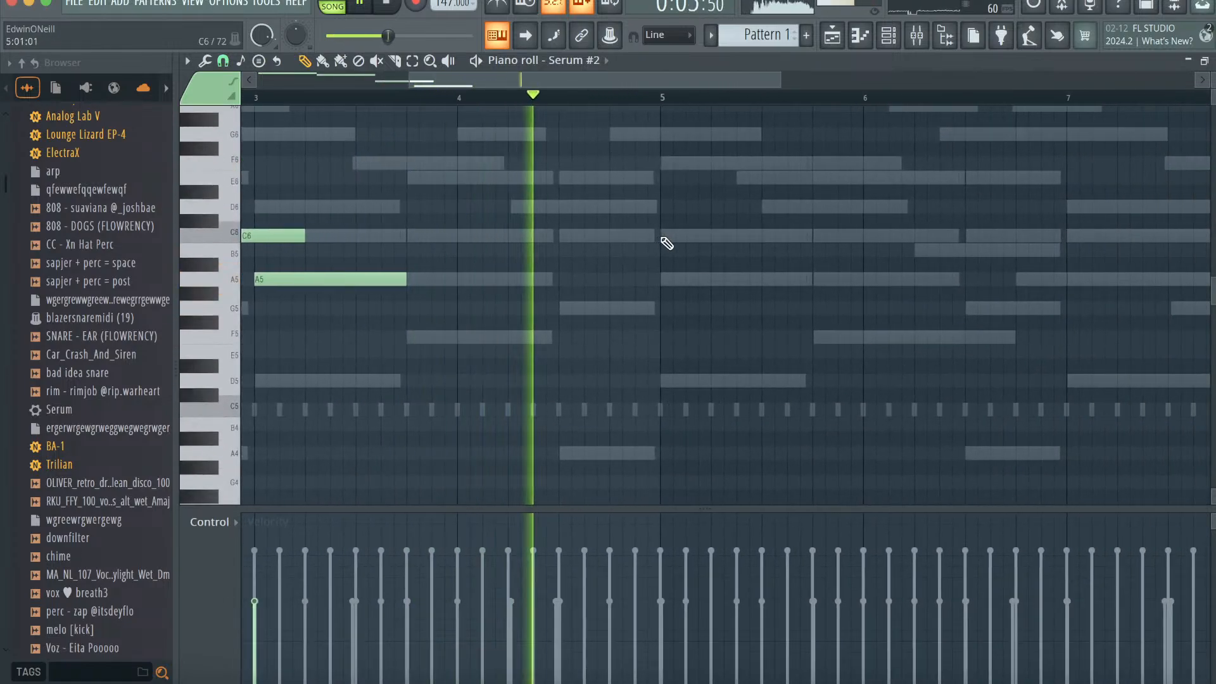
pyautogui.click(823, 279)
pyautogui.scroll(1, 849, 380)
pyautogui.hscroll(1, 848, 380)
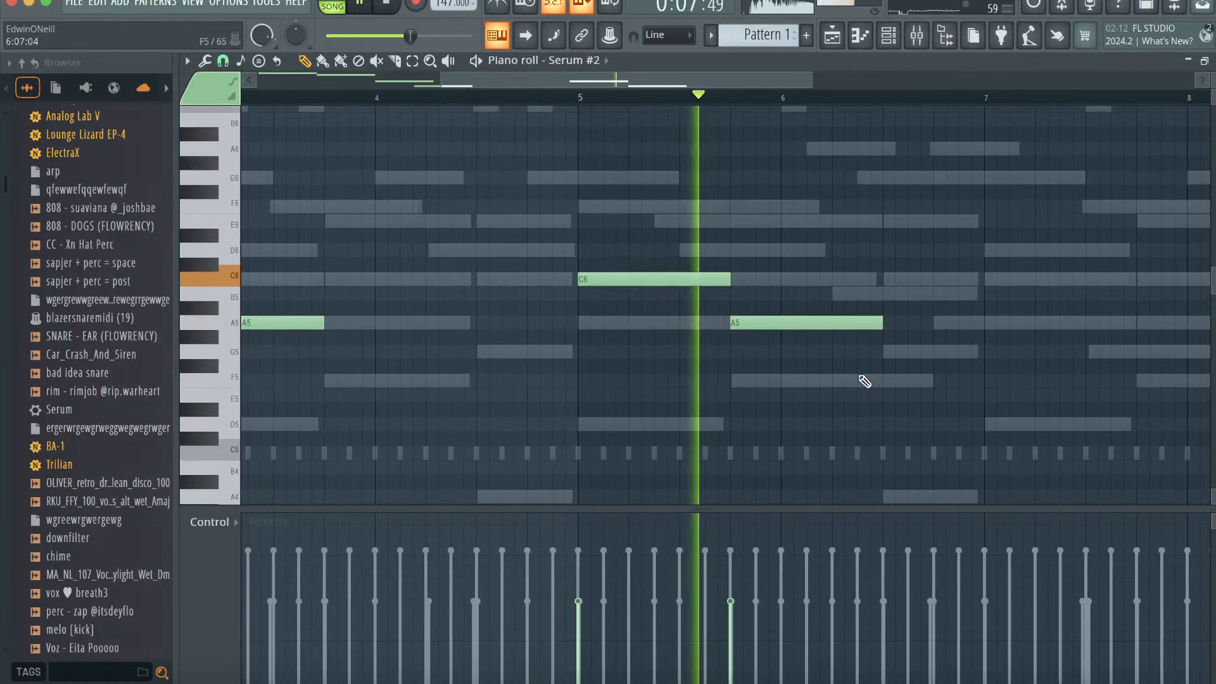
pyautogui.click(839, 381)
pyautogui.click(985, 351)
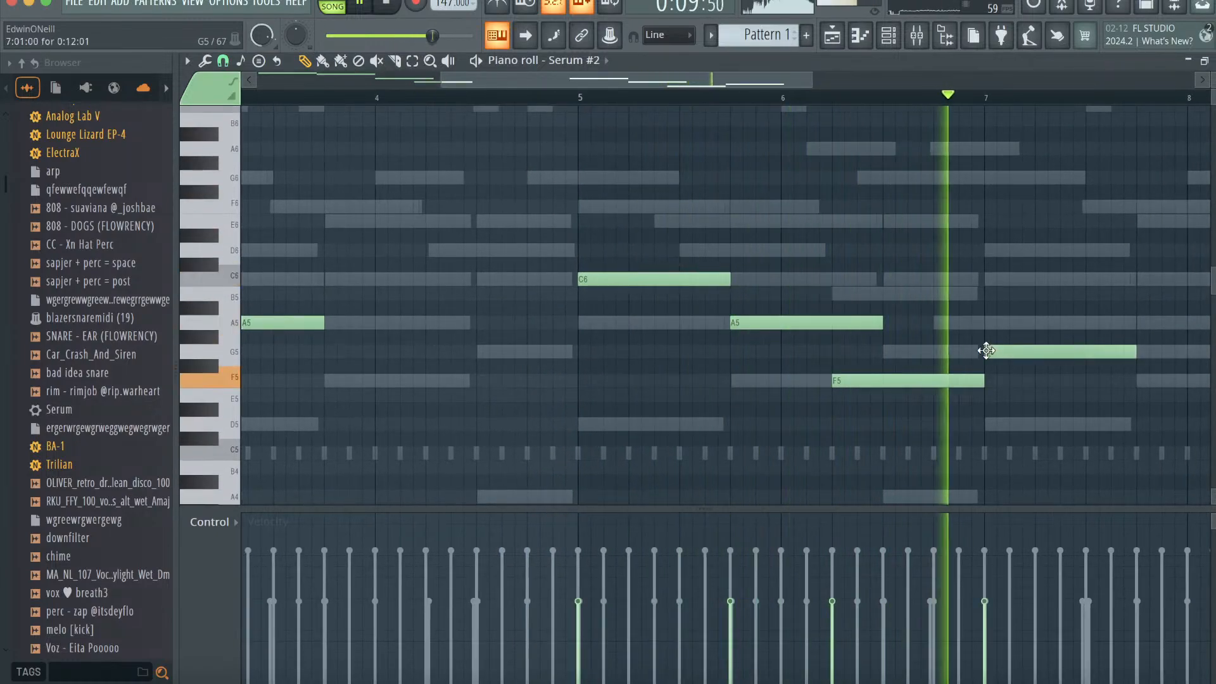
# - Switch the piano roll to the Keyscape channel, quantize its notes and make them legato
pyautogui.click(545, 60)
pyautogui.click(625, 279)
pyautogui.hotkey('alt', 'q')
pyautogui.click(708, 453)
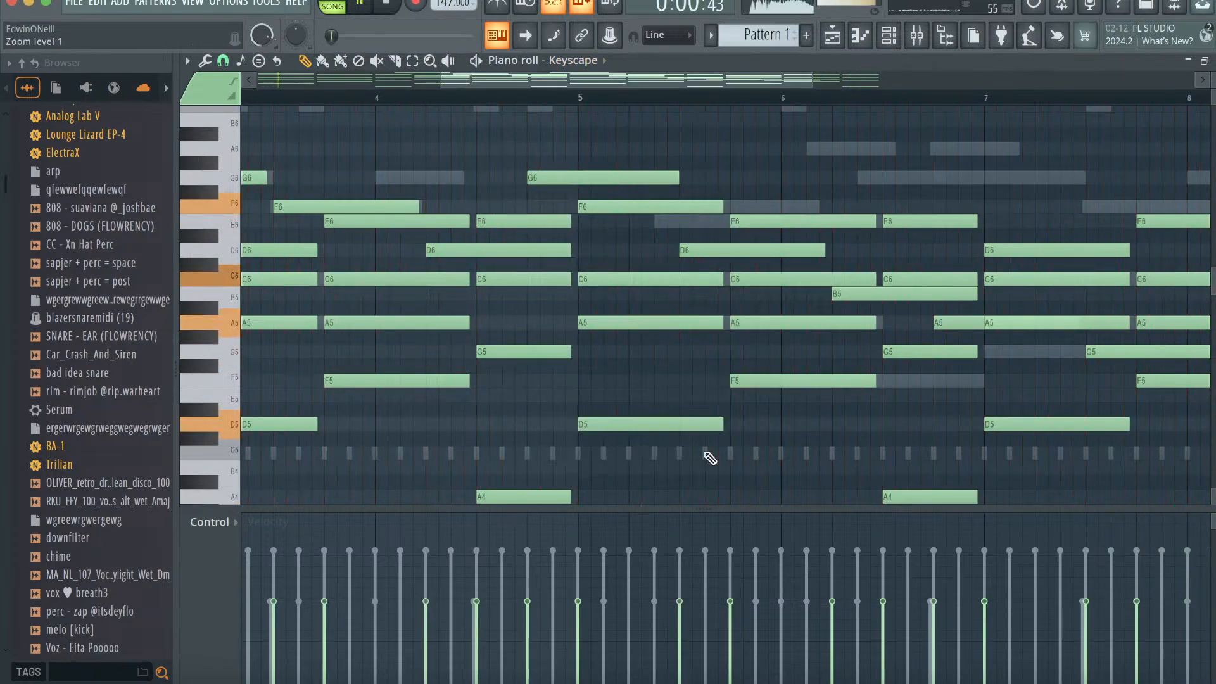
pyautogui.press('super+l')
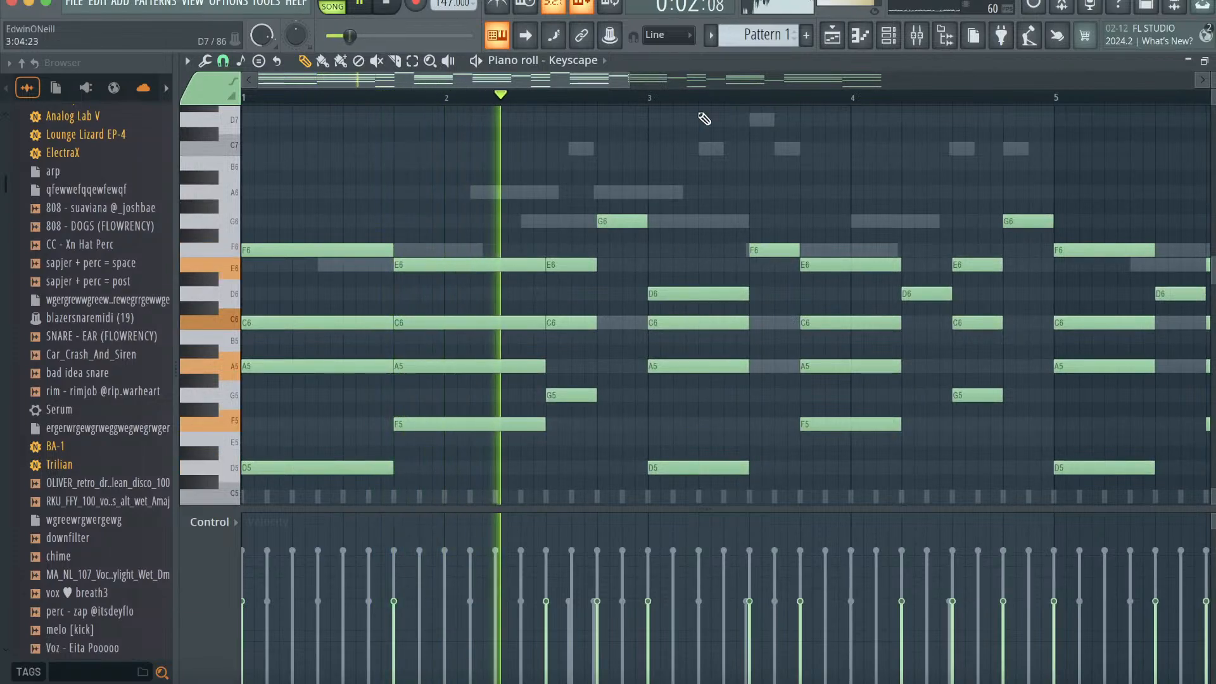
# - Add the 808 - DOGS (FLOWRENCY) sample as a new channel and set it to cut itself
pyautogui.click(573, 61)
pyautogui.click(889, 36)
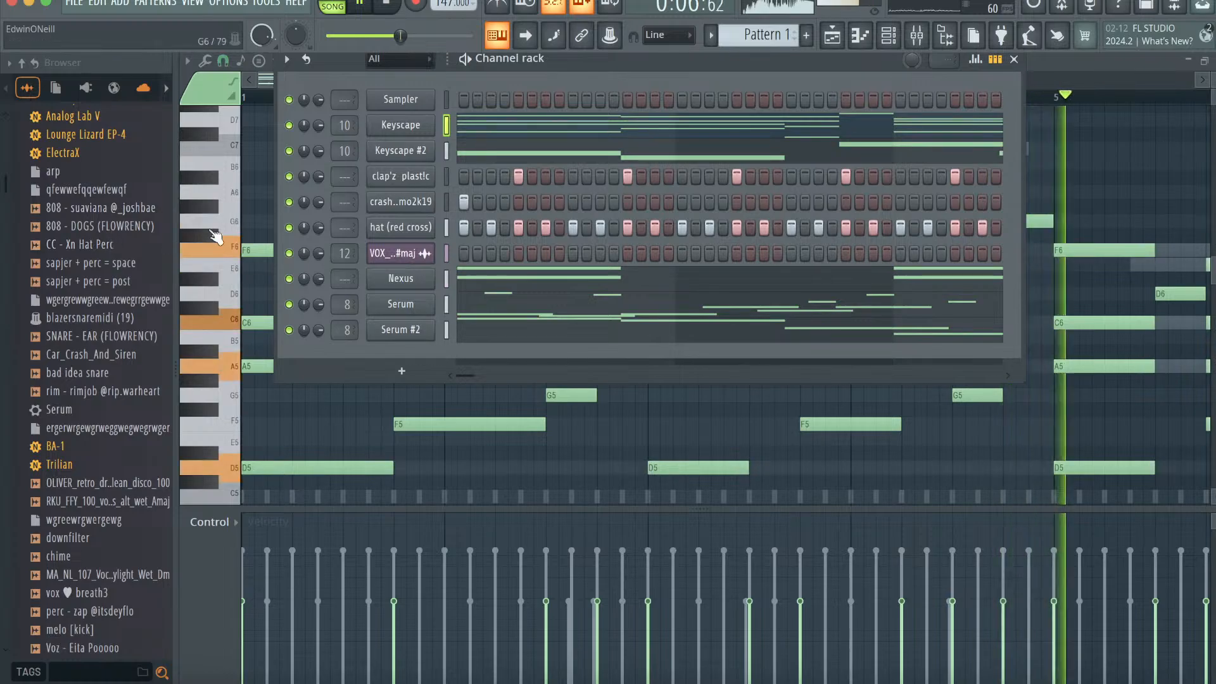
pyautogui.moveTo(120, 226); pyautogui.dragTo(400, 354)
pyautogui.click(399, 356)
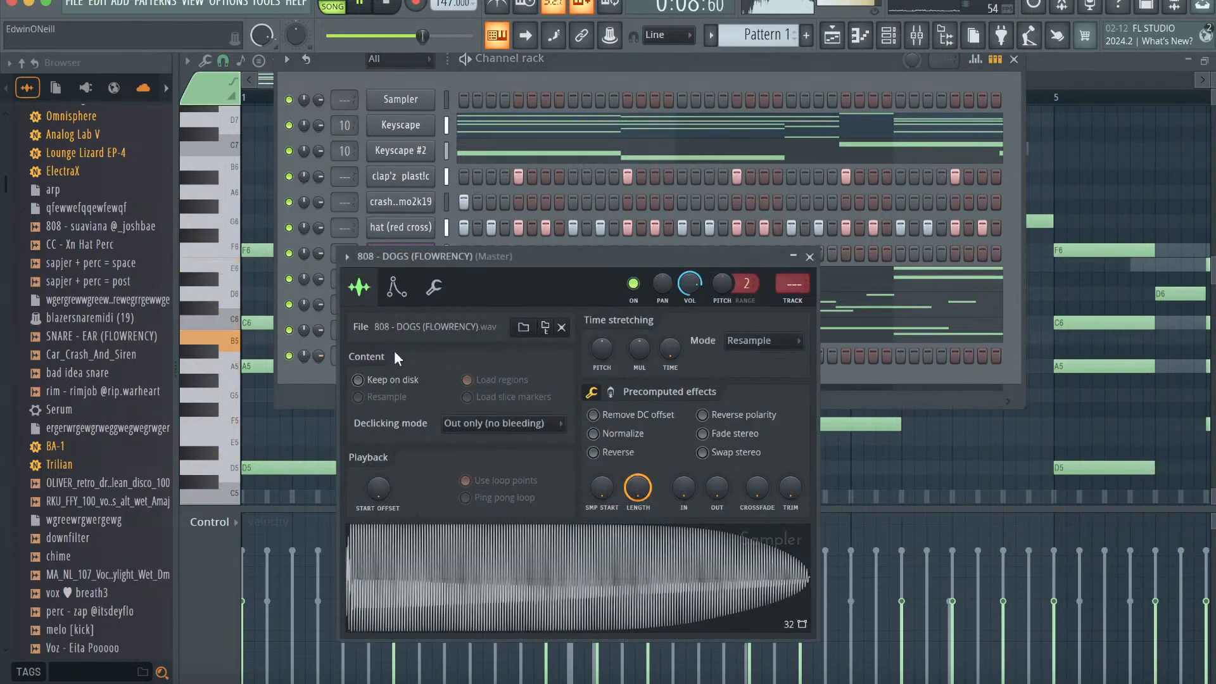
pyautogui.click(437, 290)
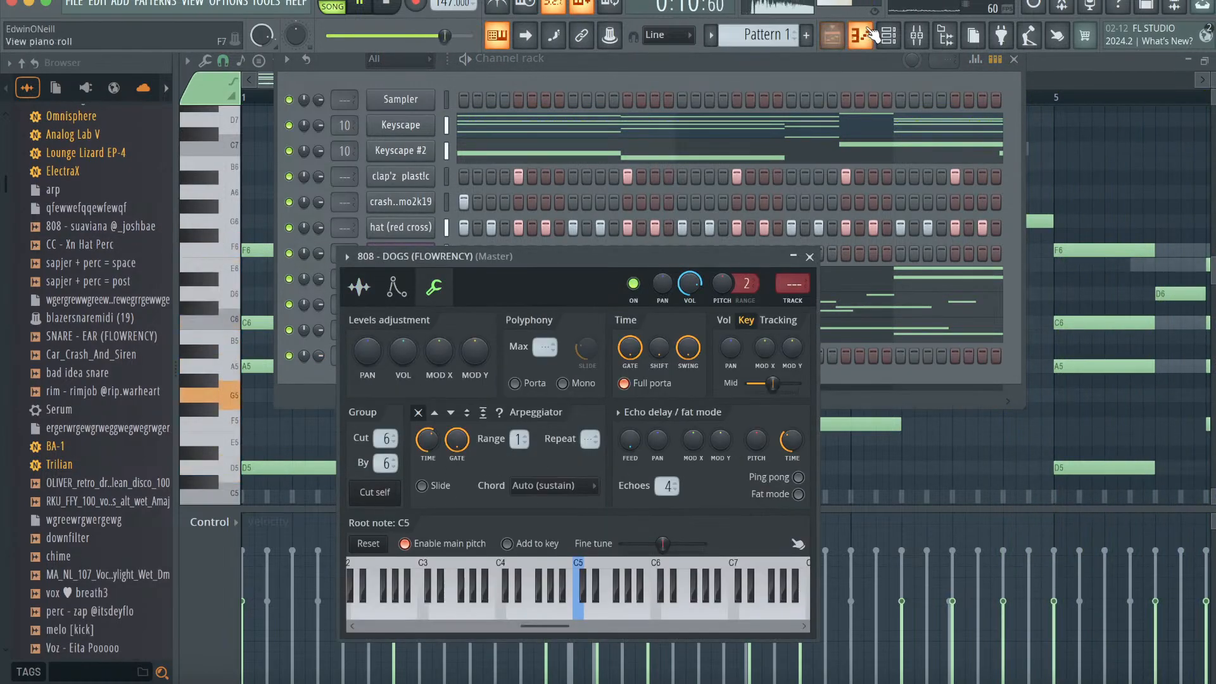
# - Draw the 808 notes D5 and F5 in bar 1 and G5 from mid-bar 2, with the G5 ending at bar 3
pyautogui.click(870, 33)
pyautogui.scroll(4, 207, 173)
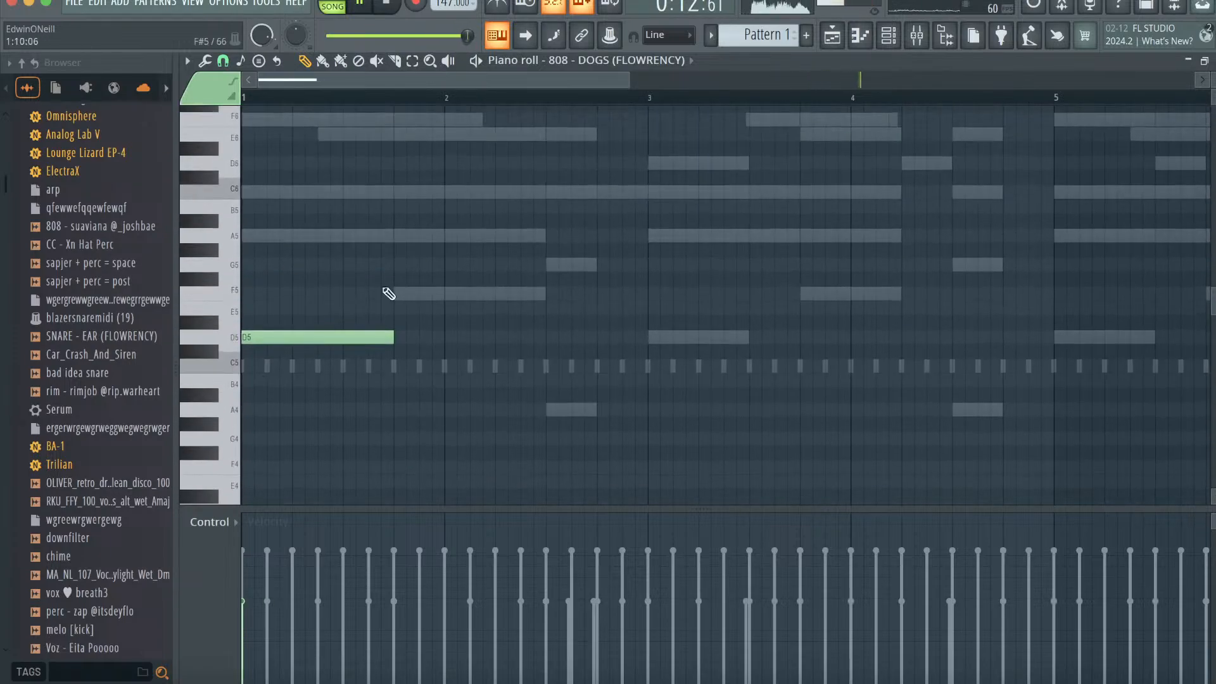
pyautogui.press('space')
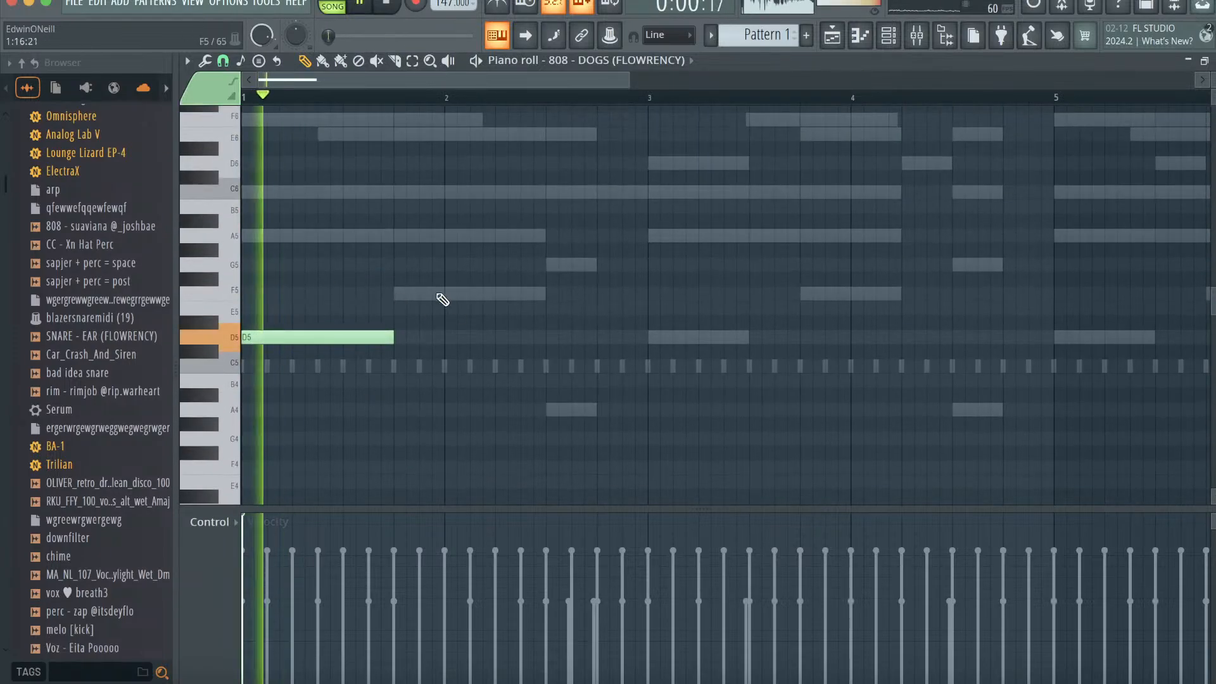
pyautogui.click(401, 294)
pyautogui.click(548, 265)
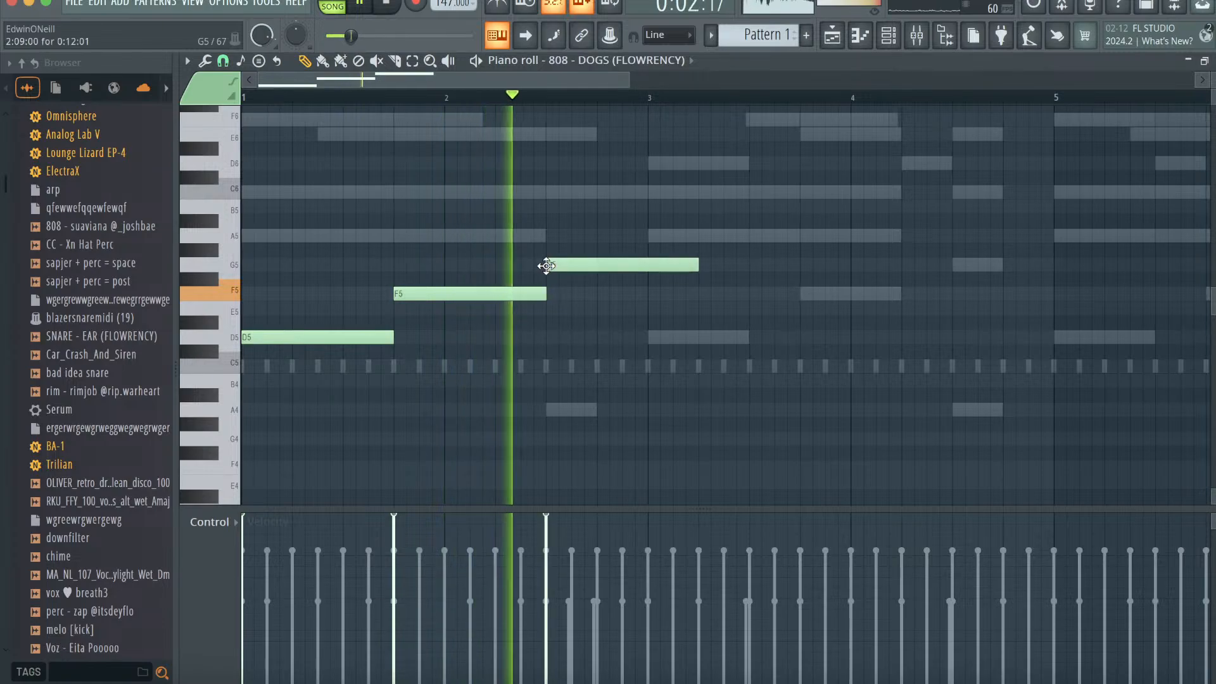
pyautogui.moveTo(698, 266); pyautogui.dragTo(646, 268)
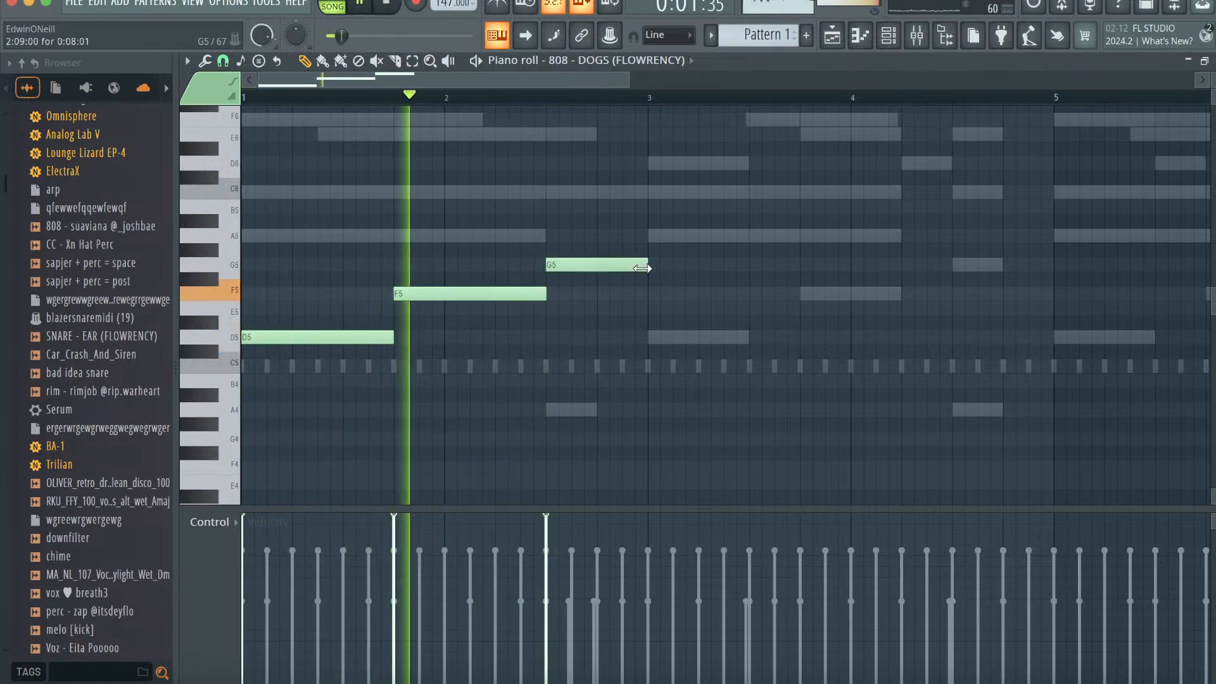
pyautogui.scroll(3, 641, 266)
pyautogui.click(651, 280)
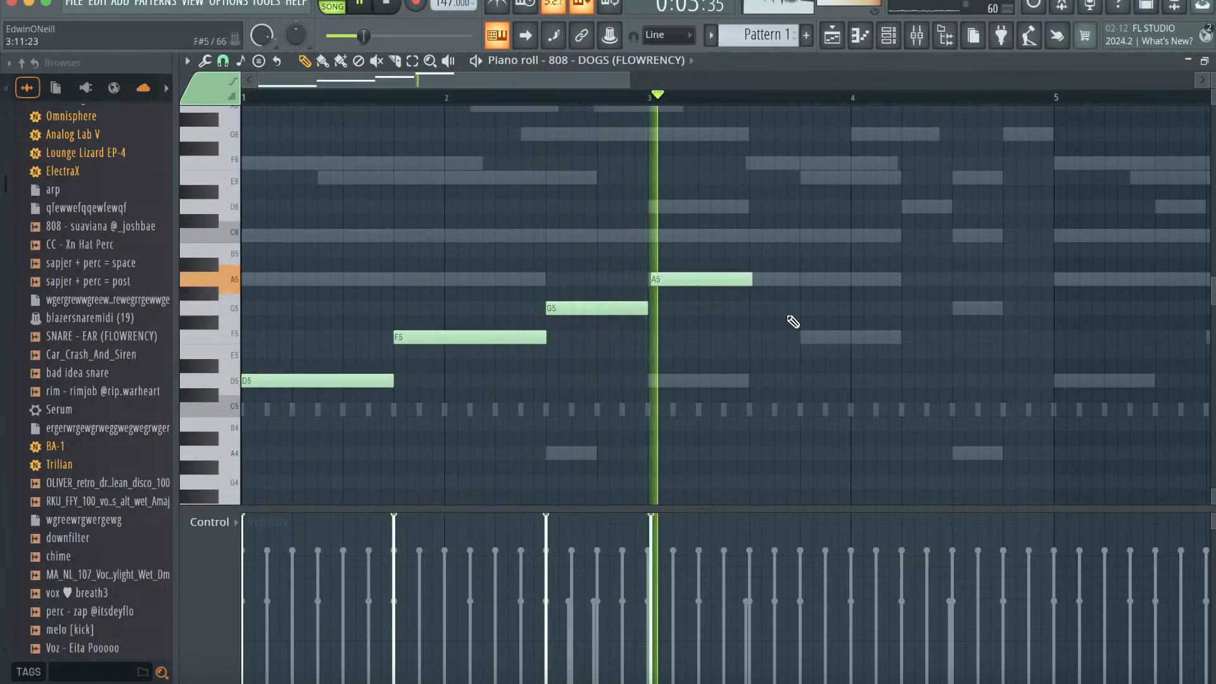
pyautogui.rightClick(703, 280)
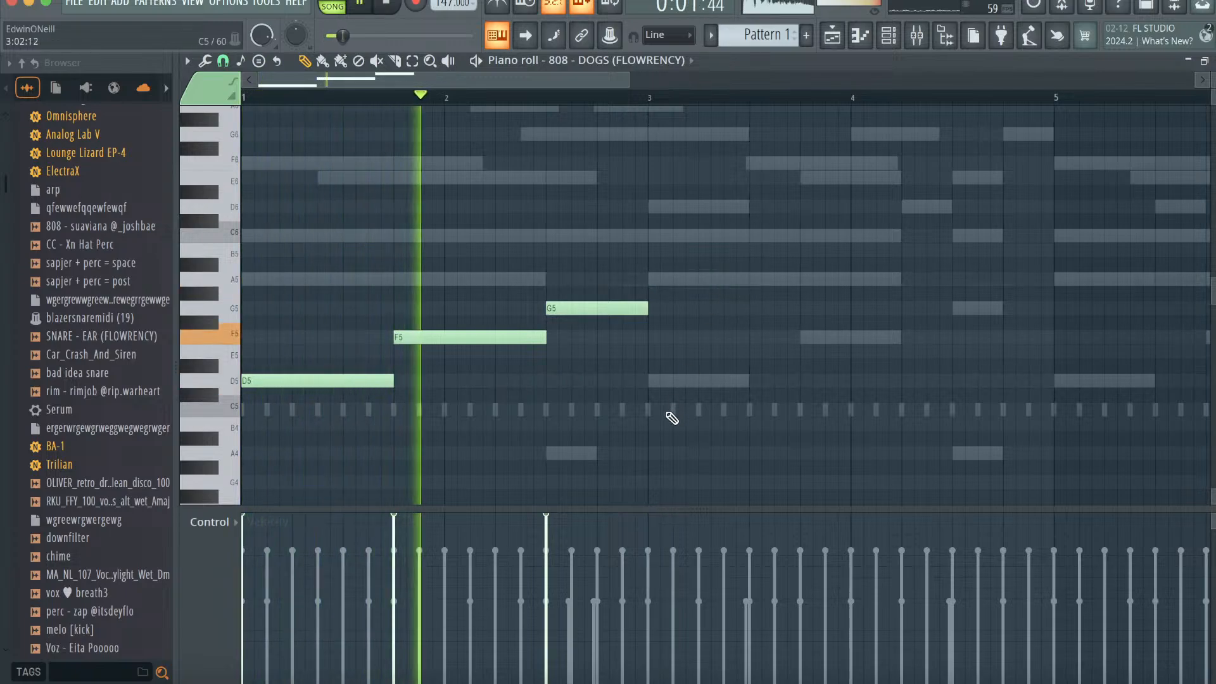
# - Add 808 notes D5 at bar 3, F5 on its last beat, and G5 and A5 on beats 2 and 4 of bar 4
pyautogui.click(650, 380)
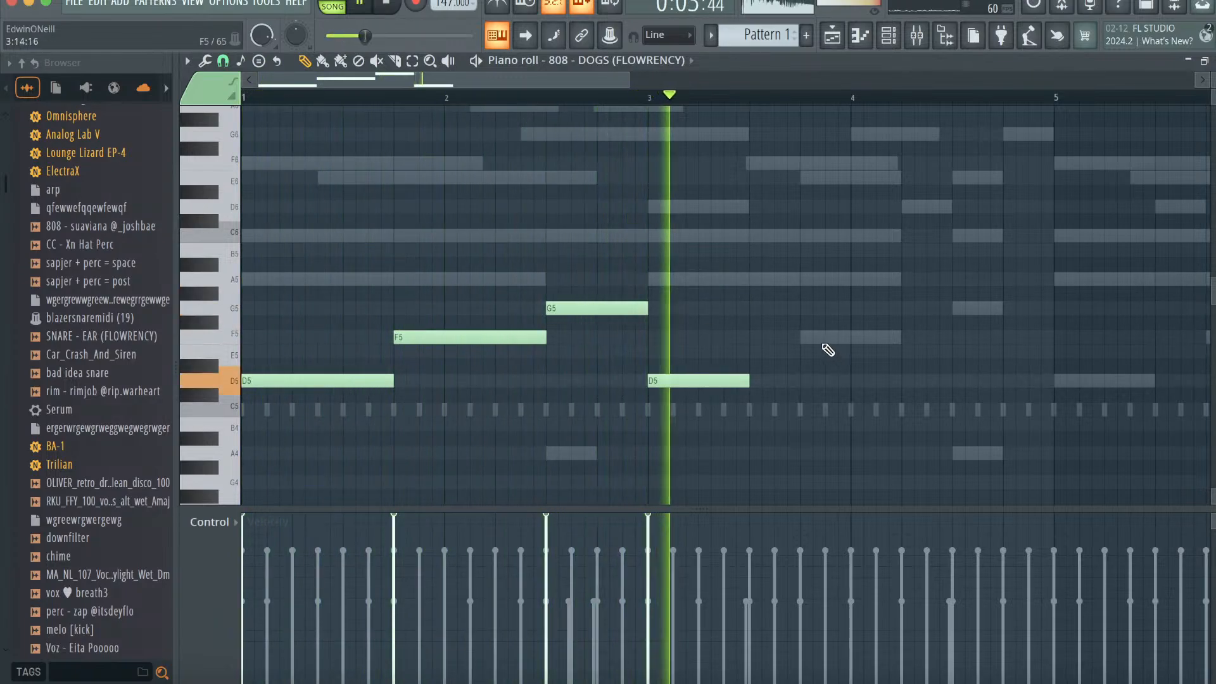
pyautogui.click(804, 337)
pyautogui.click(910, 308)
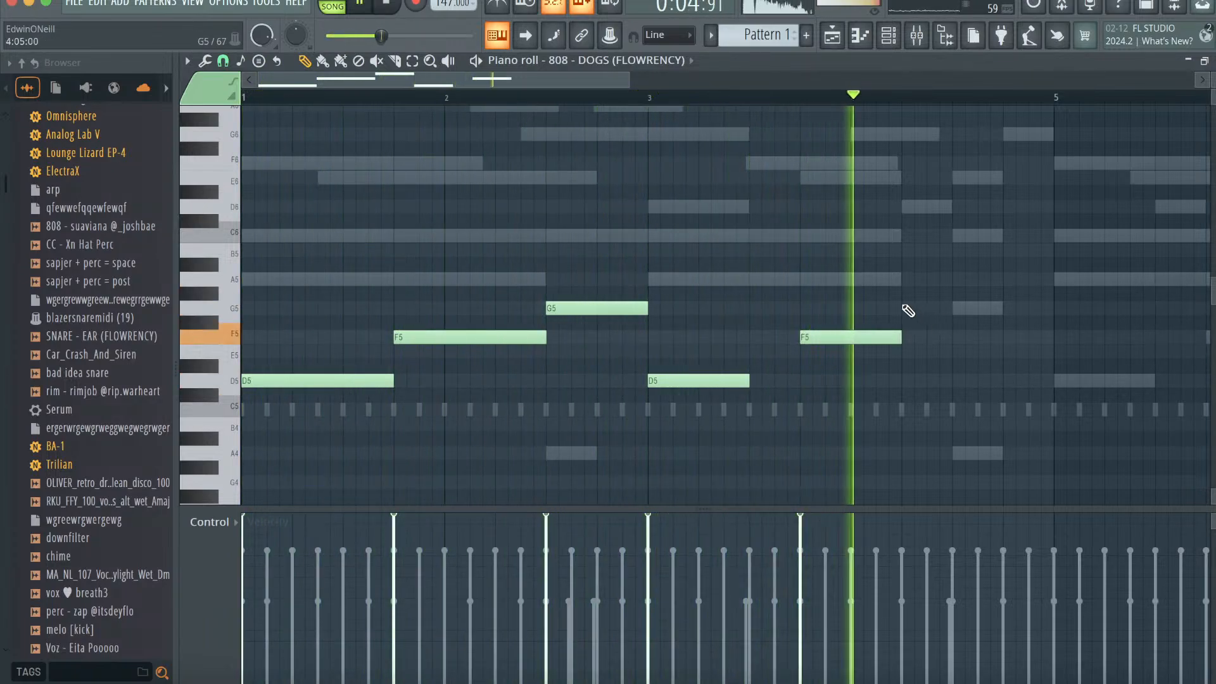
pyautogui.click(1006, 279)
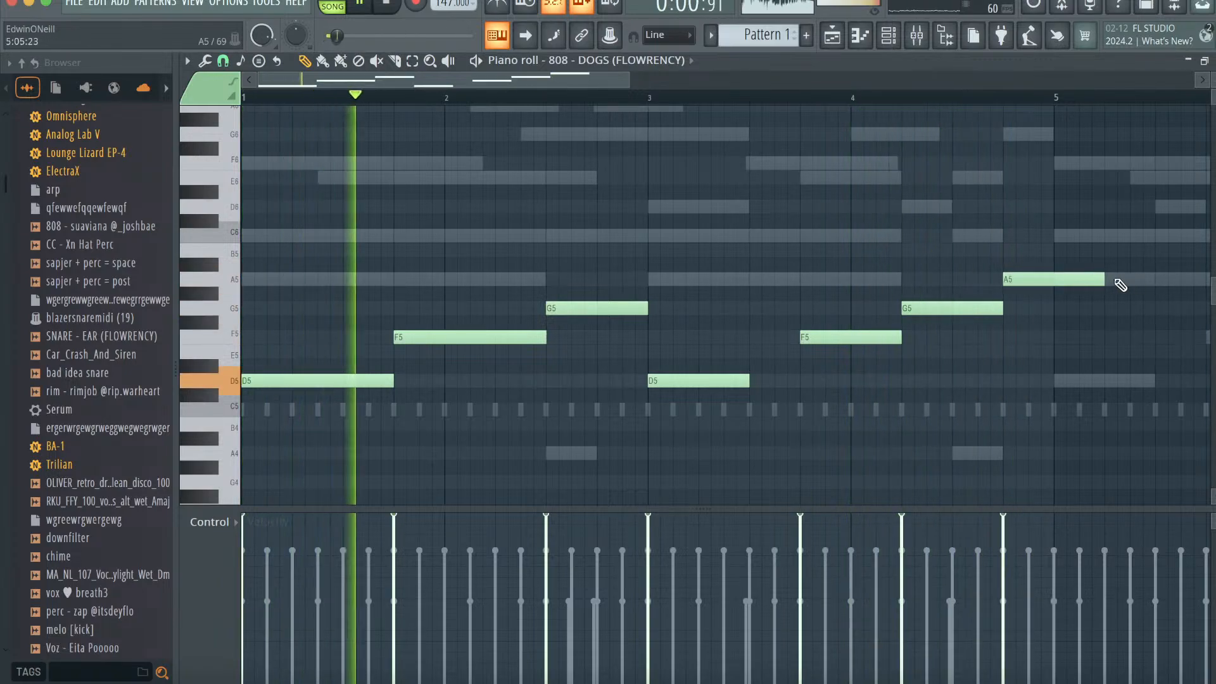
# - Shorten the A5 note to end at bar 5 and duplicate the four-bar 808 phrase into bars 5 to 8
pyautogui.moveTo(1103, 279); pyautogui.dragTo(1053, 279)
pyautogui.hotkey('ctrl', 'b')
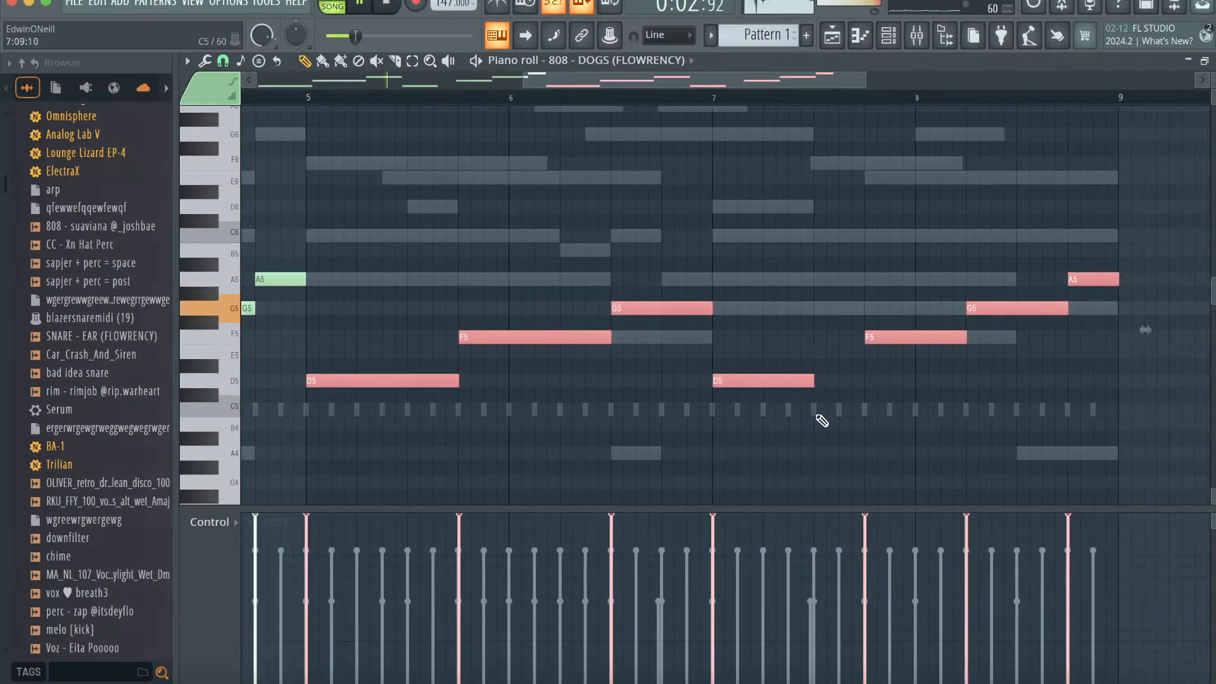
pyautogui.click(830, 415)
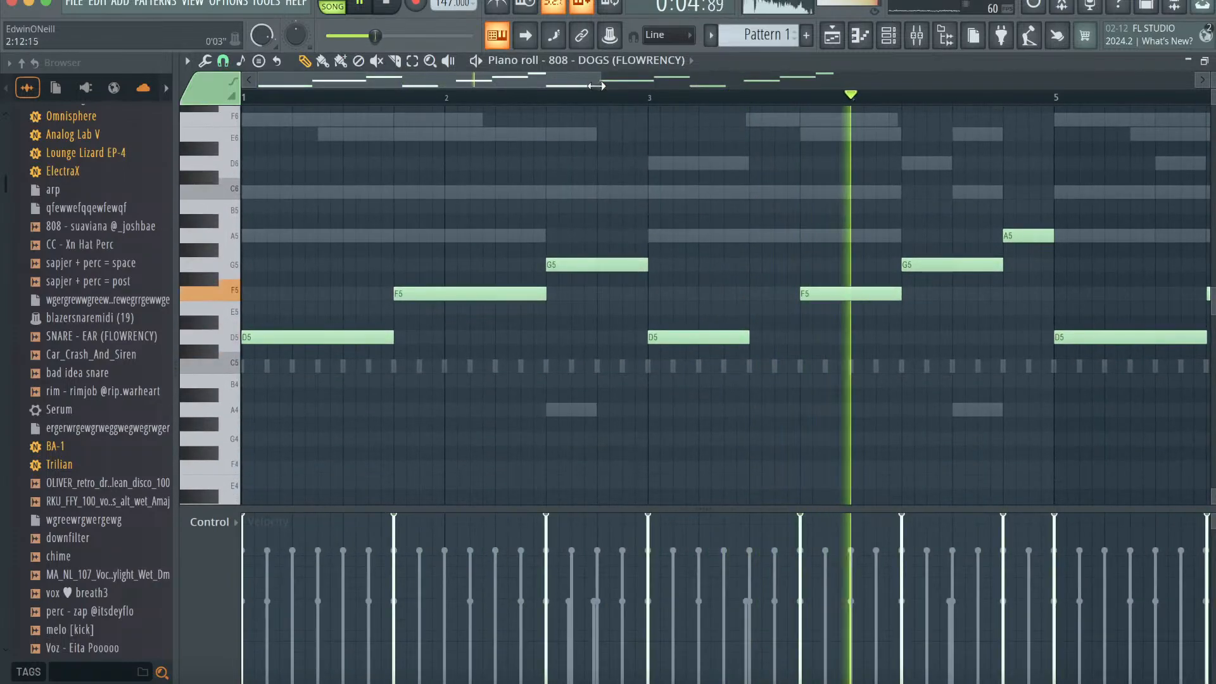
# - Load the Duo - Classic Super Chorus patch in the first Keyscape channel and play the pattern with it
pyautogui.click(889, 36)
pyautogui.press('space')
pyautogui.click(400, 125)
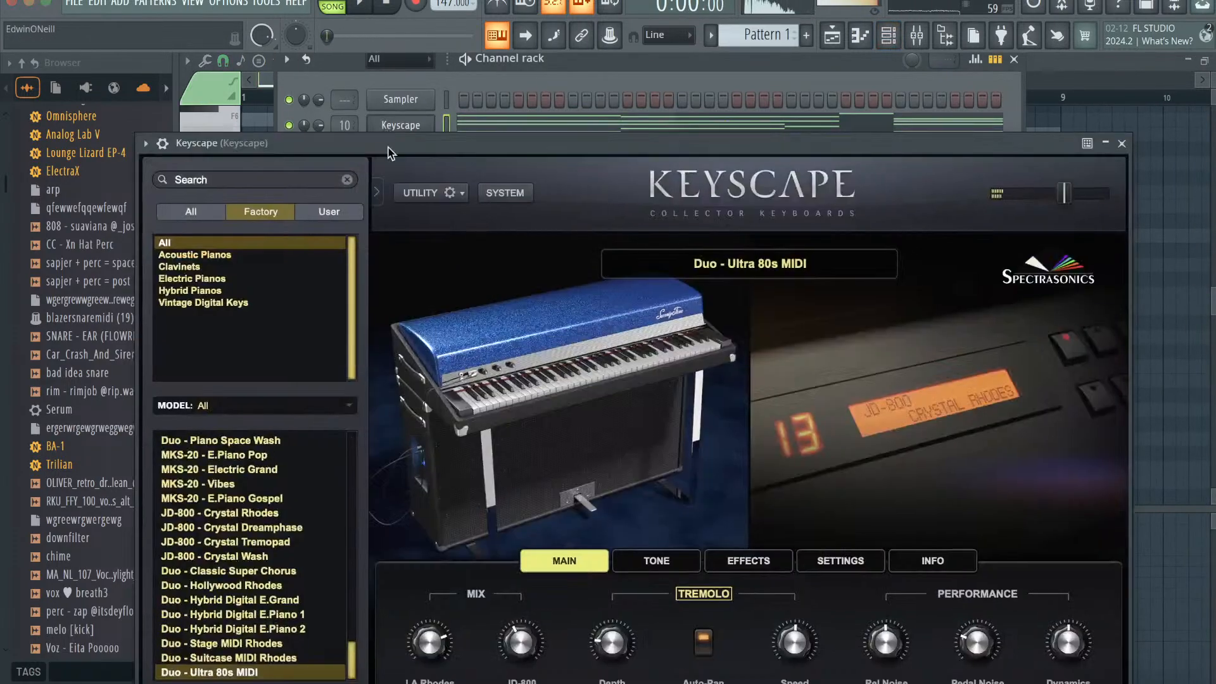
pyautogui.click(285, 571)
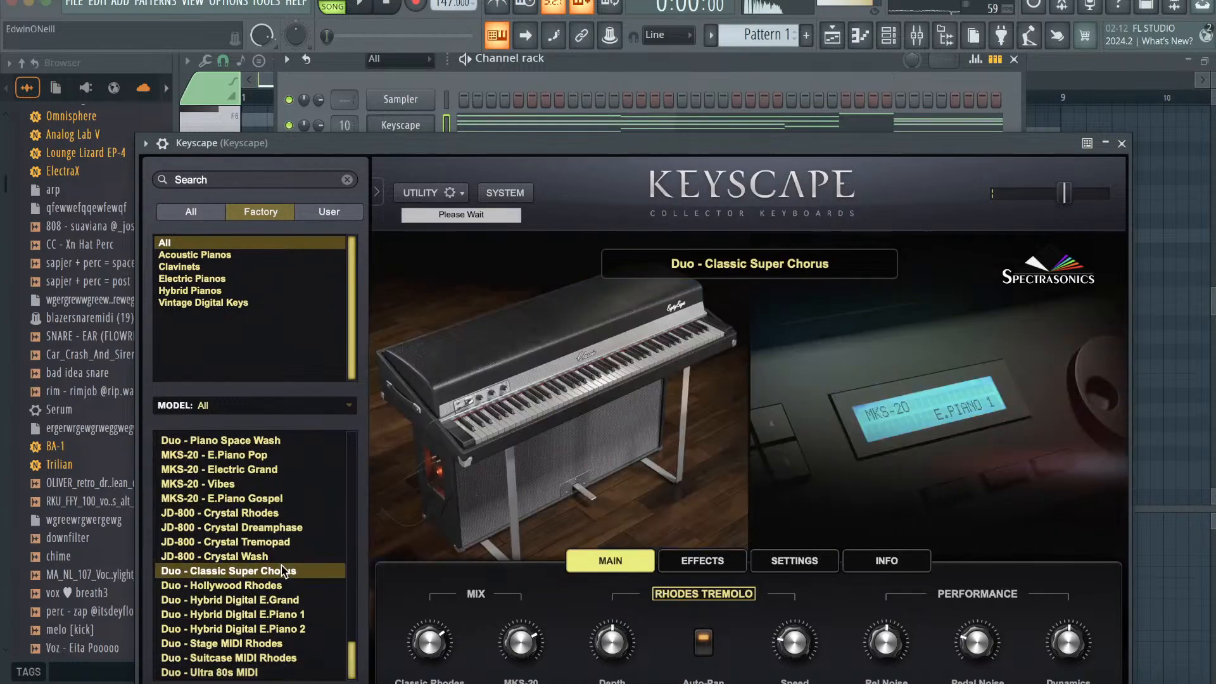
pyautogui.press('space')
pyautogui.click(1121, 144)
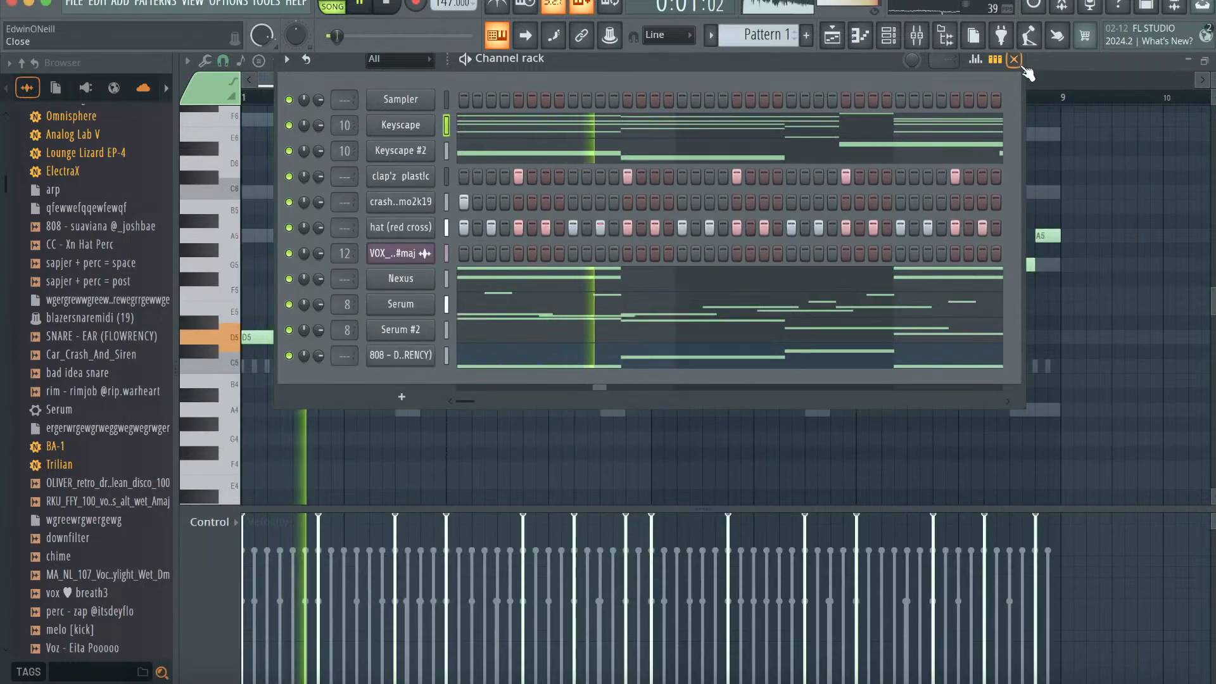
pyautogui.click(1014, 59)
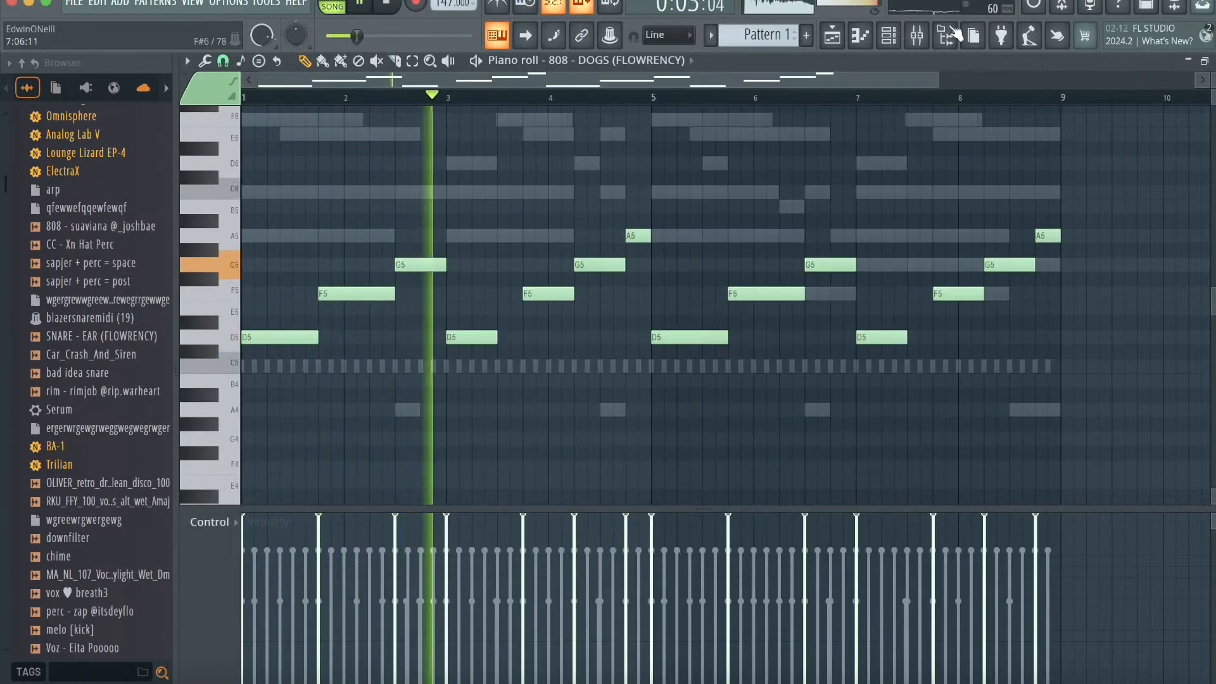
# - Find Serum among the generator plugins and add its AU version as a new channel
pyautogui.click(888, 36)
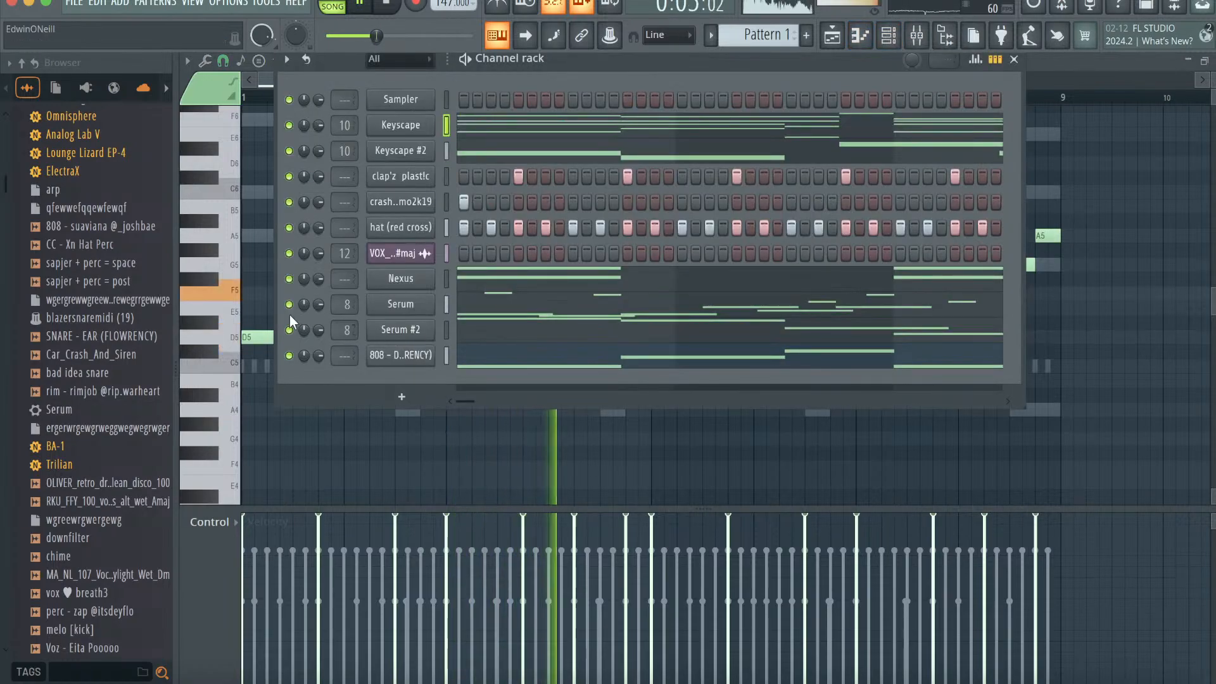
pyautogui.click(406, 398)
pyautogui.click(456, 28)
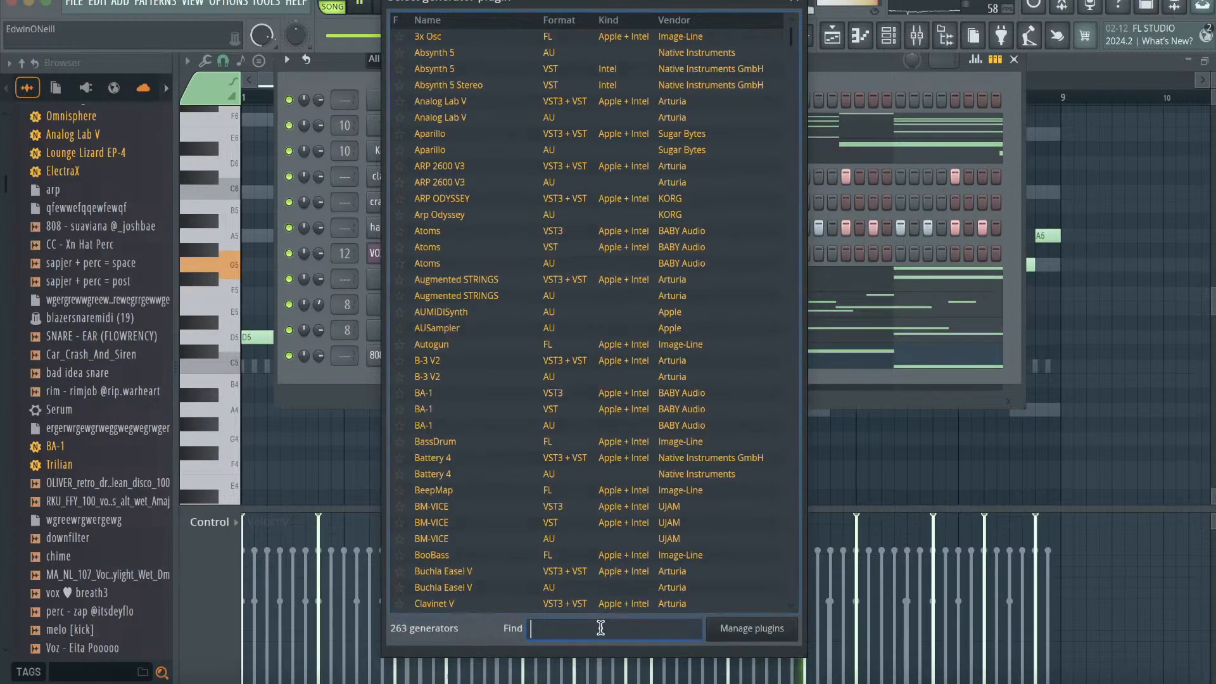
pyautogui.write('ser')
pyautogui.click(543, 89)
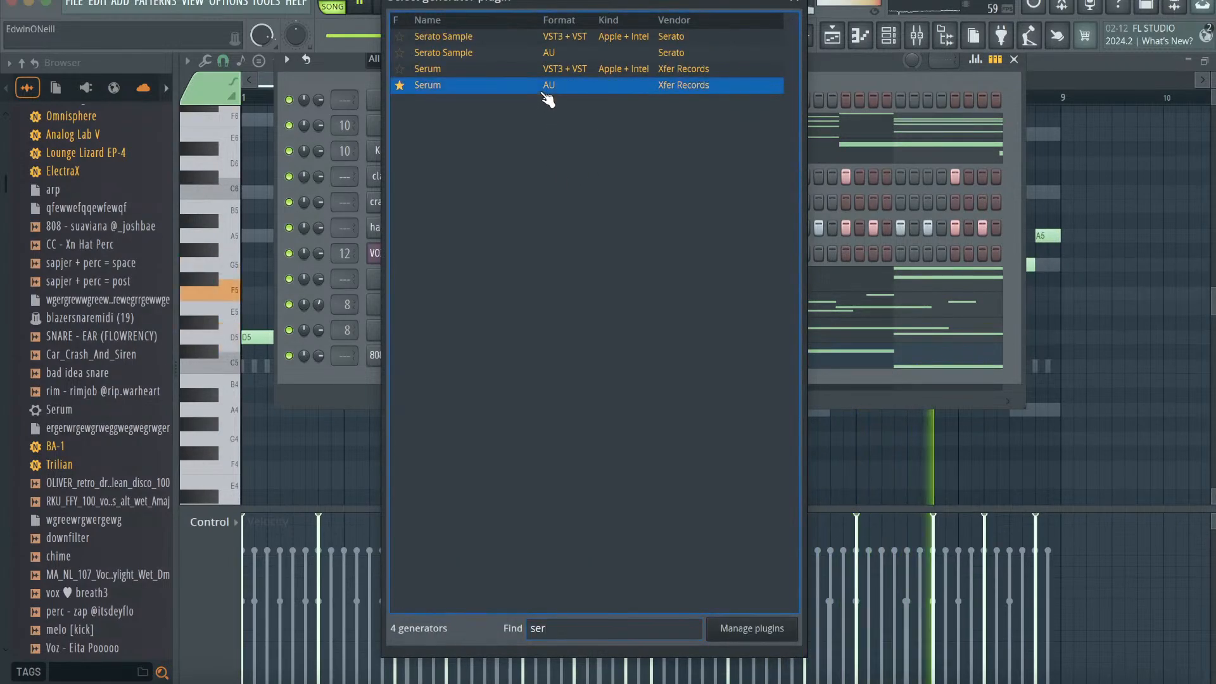
pyautogui.doubleClick(540, 91)
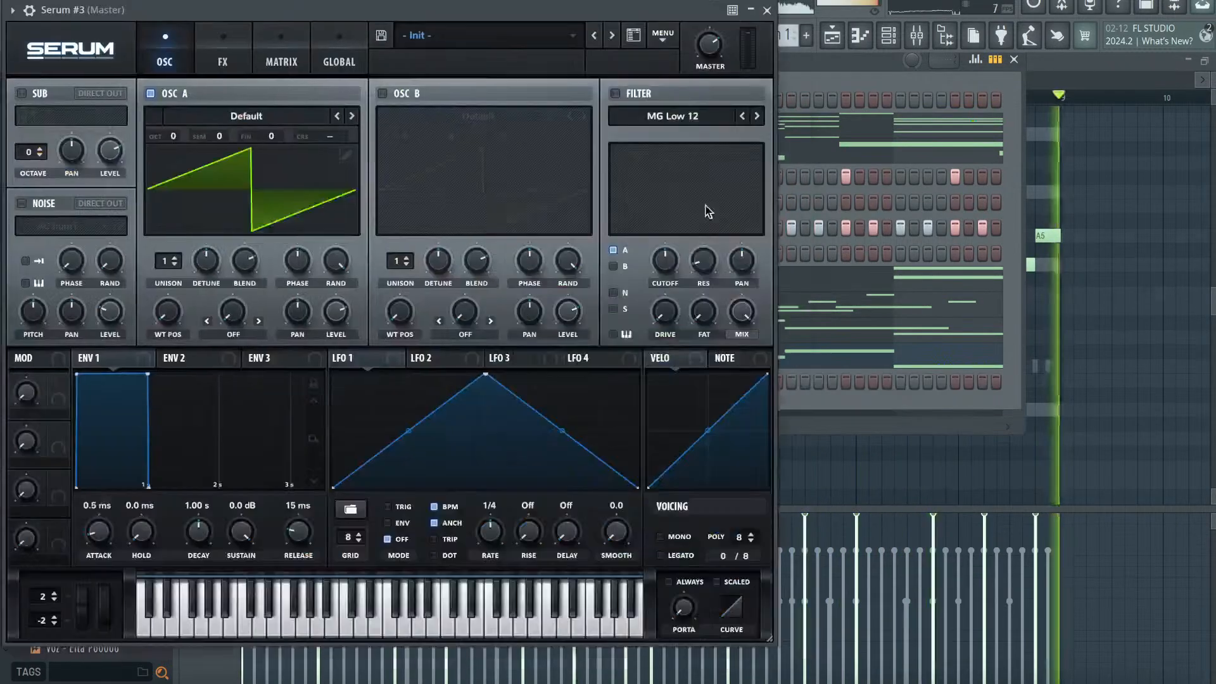
# - Search the Serum #3 presets for "vox" and load Vox - Eternal from the Stardust Serum Bank
pyautogui.click(633, 37)
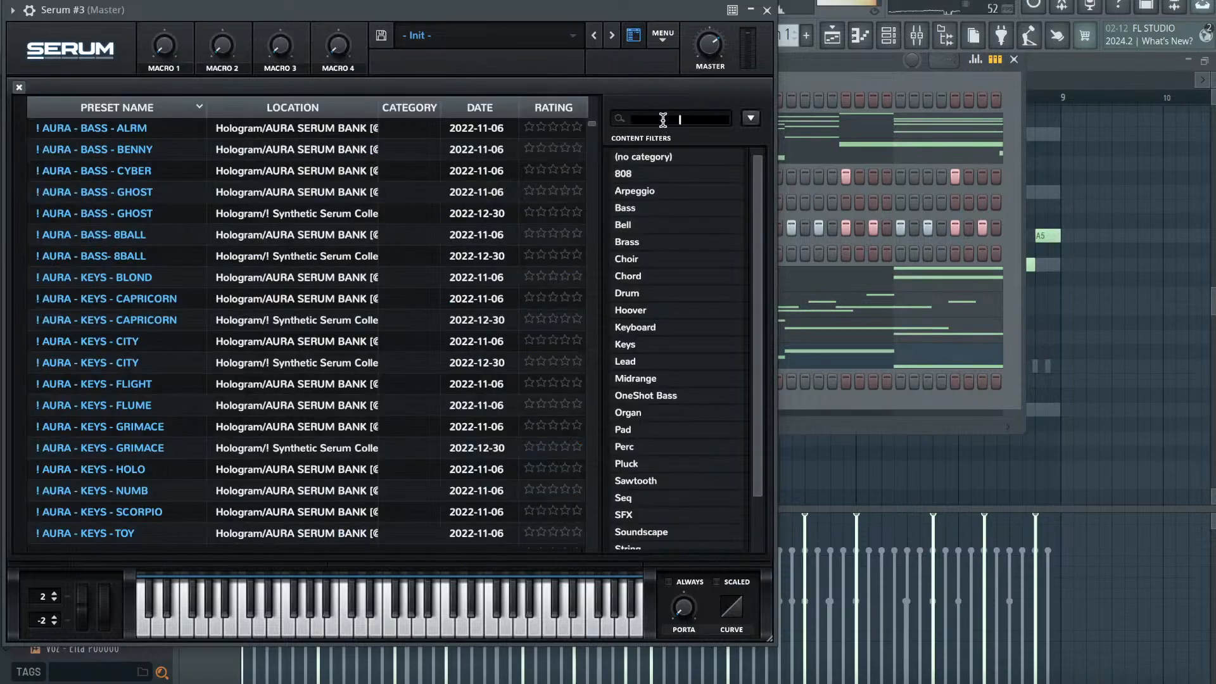
pyautogui.click(203, 467)
pyautogui.scroll(-6, 203, 466)
pyautogui.click(203, 453)
pyautogui.click(202, 485)
pyautogui.scroll(-3, 201, 484)
pyautogui.scroll(-2, 199, 483)
pyautogui.click(199, 480)
pyautogui.click(201, 458)
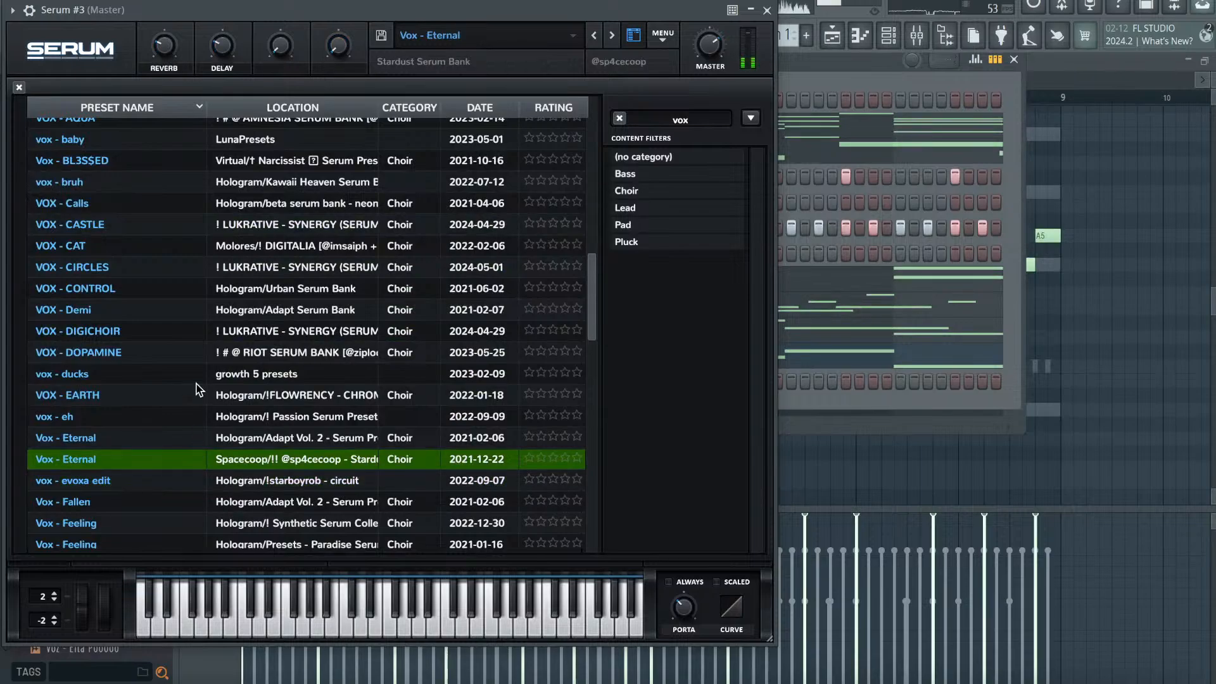
pyautogui.click(767, 10)
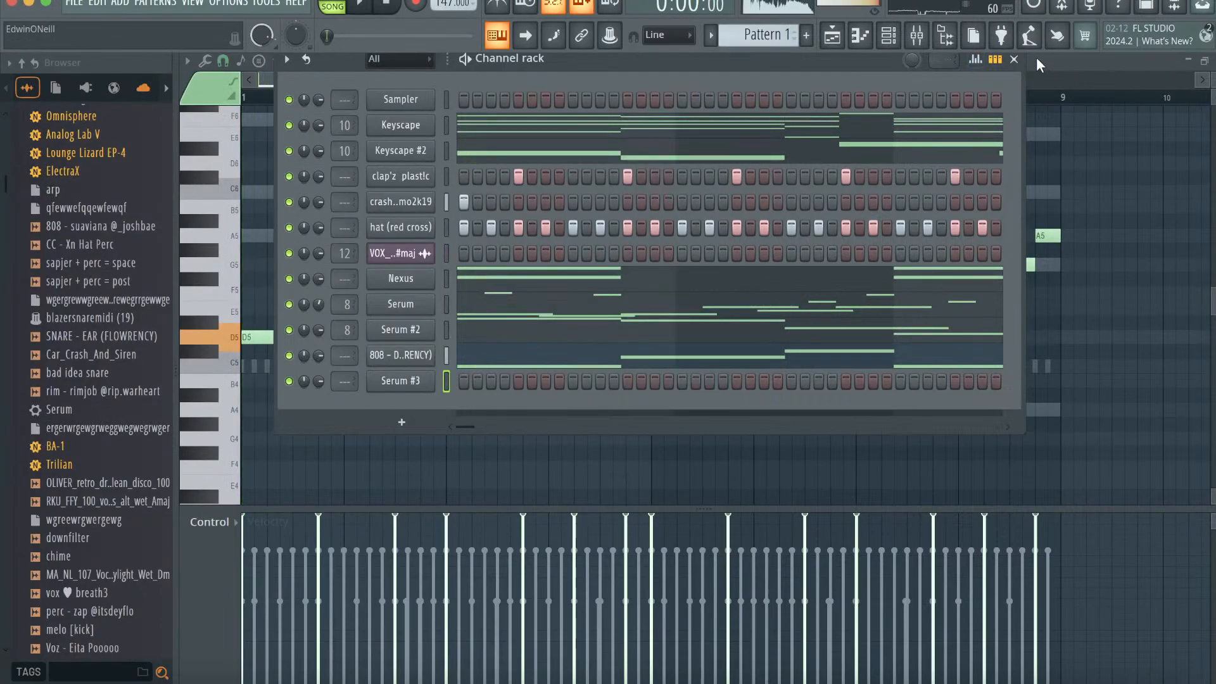
# - Draw a Serum #3 melody over bars 1 to 3: F5, G5, A5, F5, D5, G5 and an A5 filling bar 3
pyautogui.click(1013, 59)
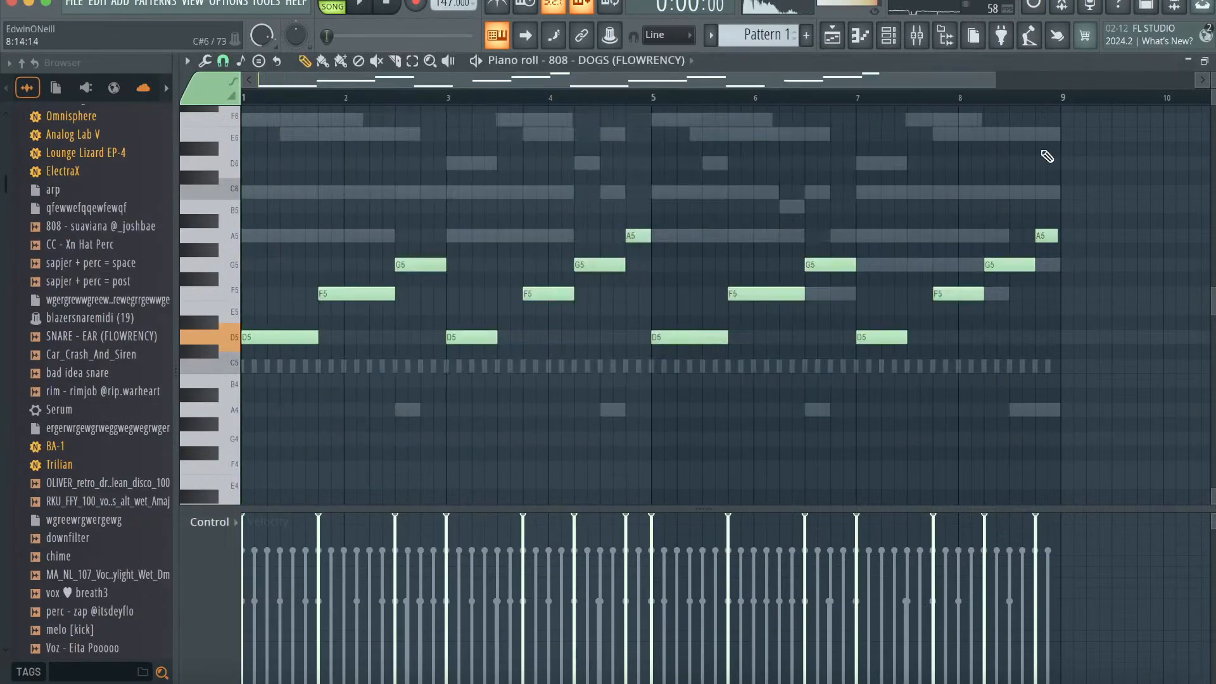
pyautogui.press('space')
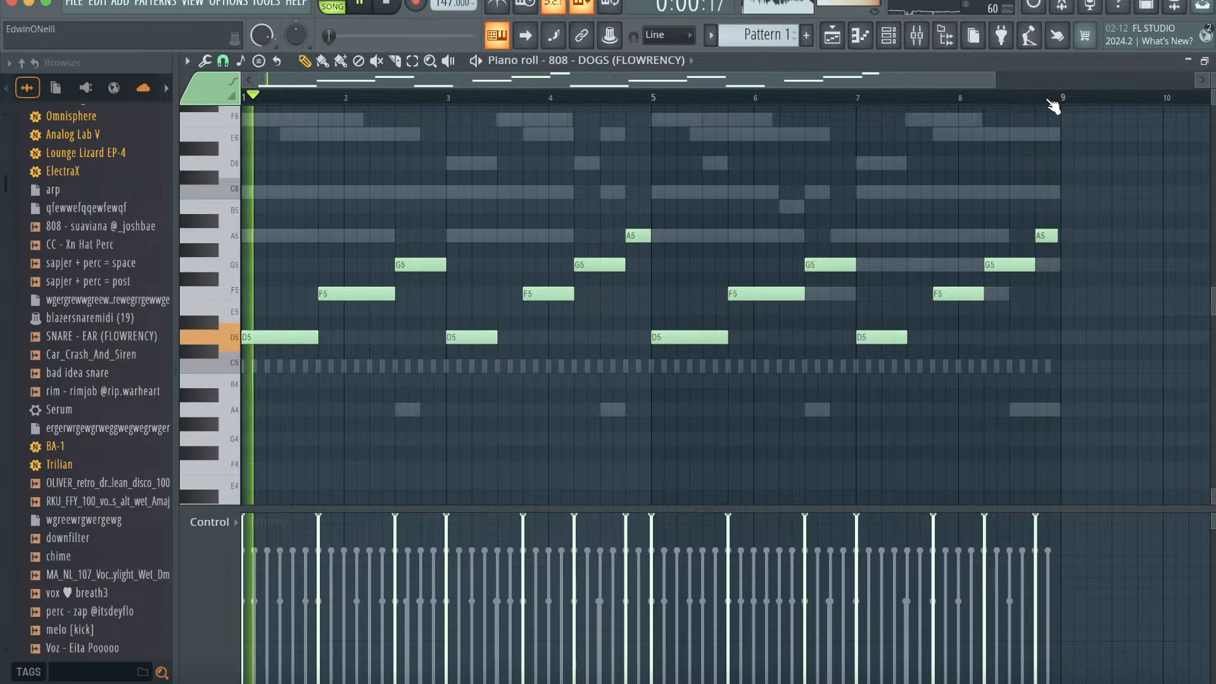
pyautogui.click(631, 60)
pyautogui.click(652, 447)
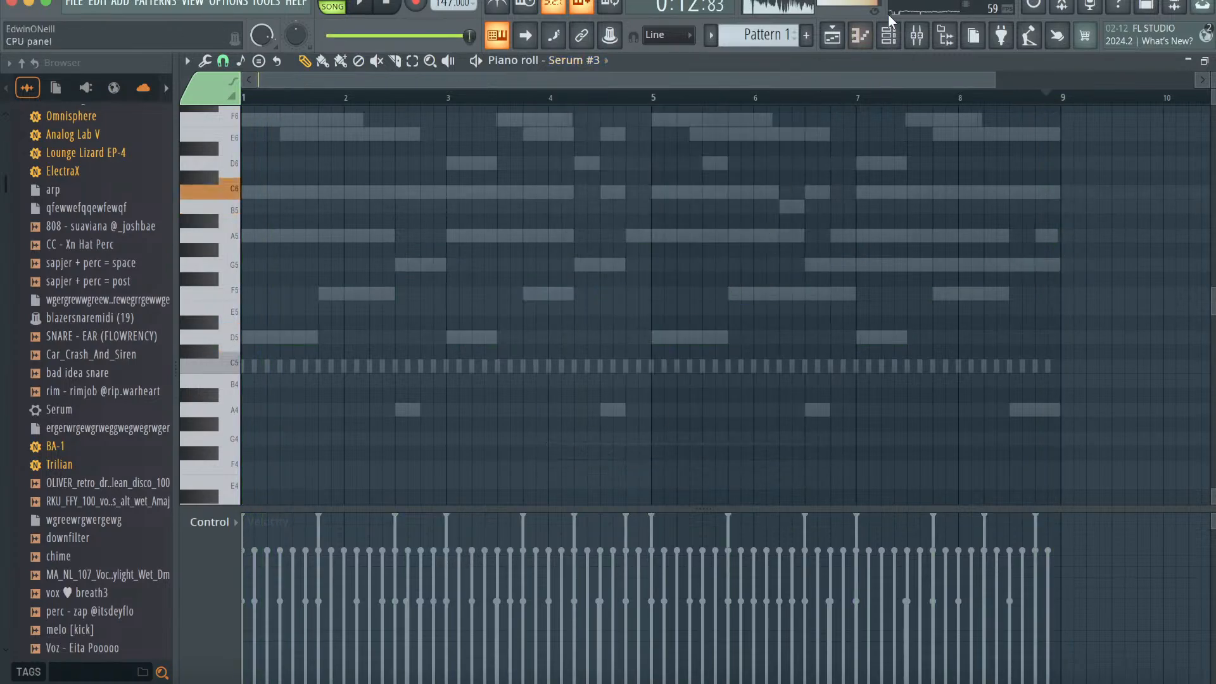
pyautogui.moveTo(993, 77); pyautogui.dragTo(693, 77)
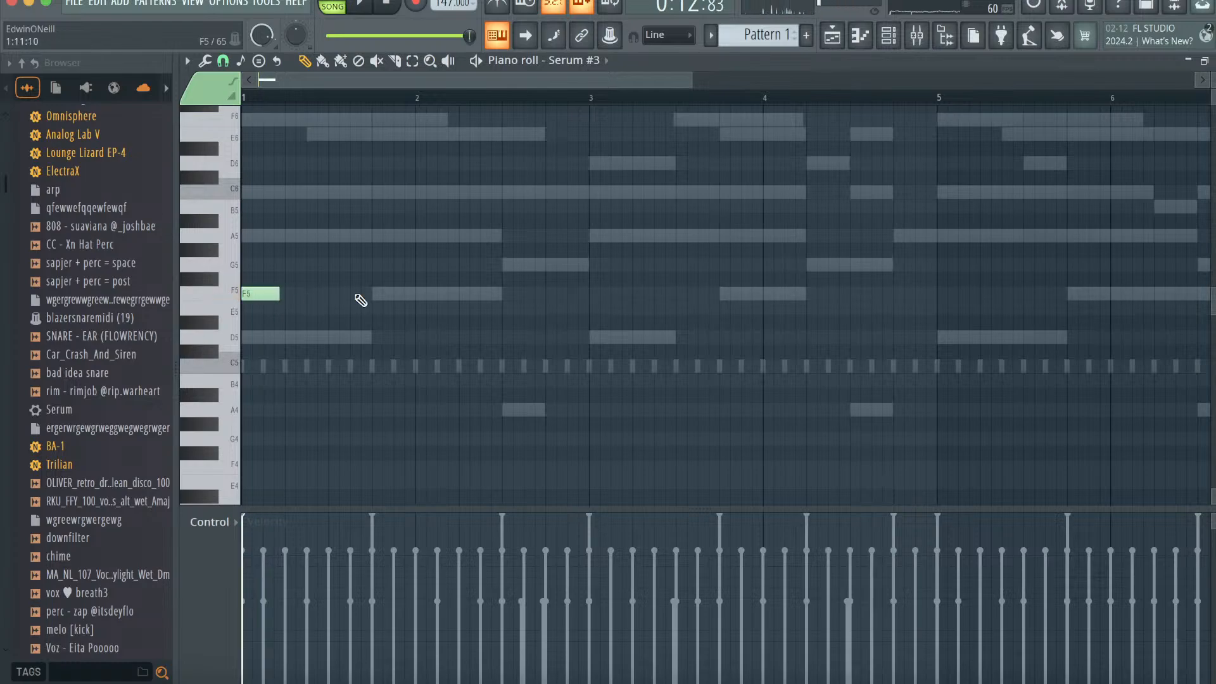
pyautogui.click(324, 264)
pyautogui.click(372, 235)
pyautogui.click(418, 294)
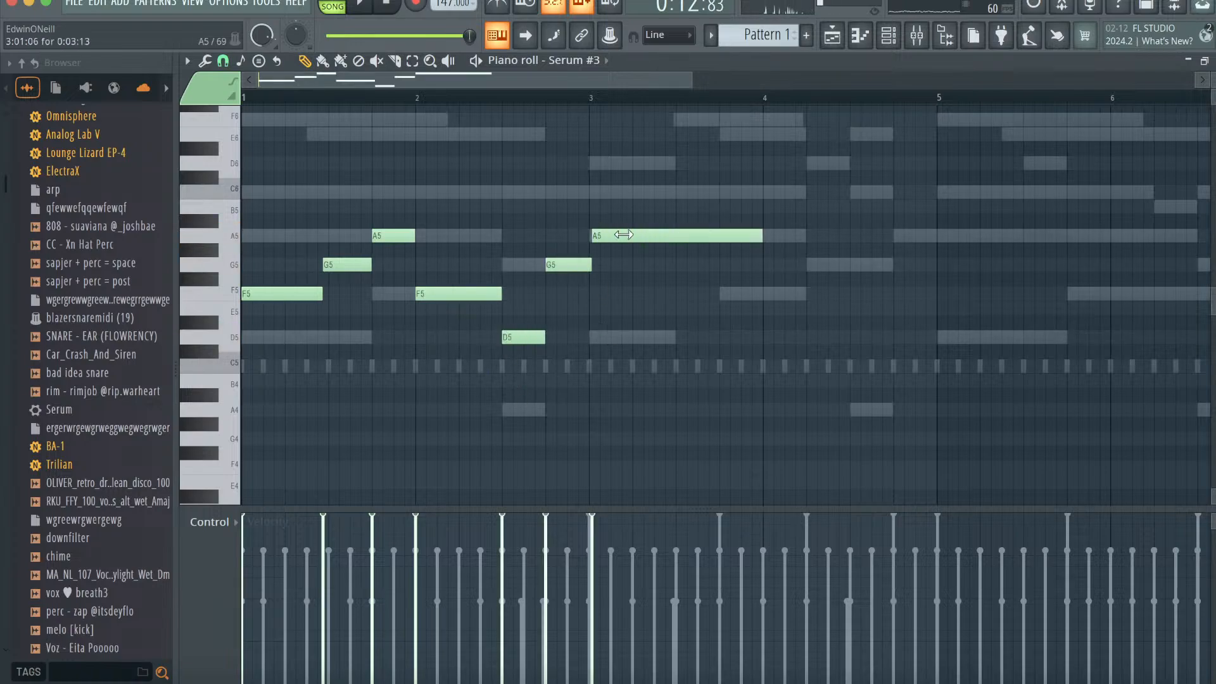
# - Quantize the Serum #3 notes with the duration left alone and move the first G5 to beat 3 of bar 1
pyautogui.press('space')
pyautogui.hotkey('alt', 'q')
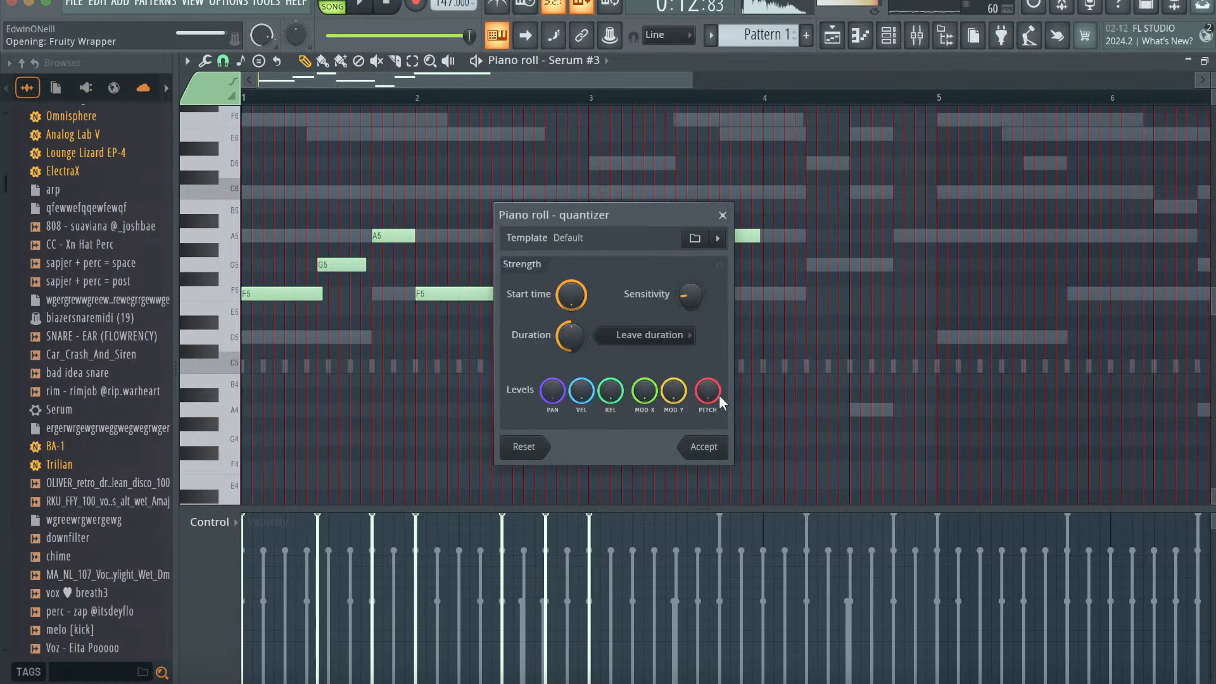
pyautogui.click(703, 448)
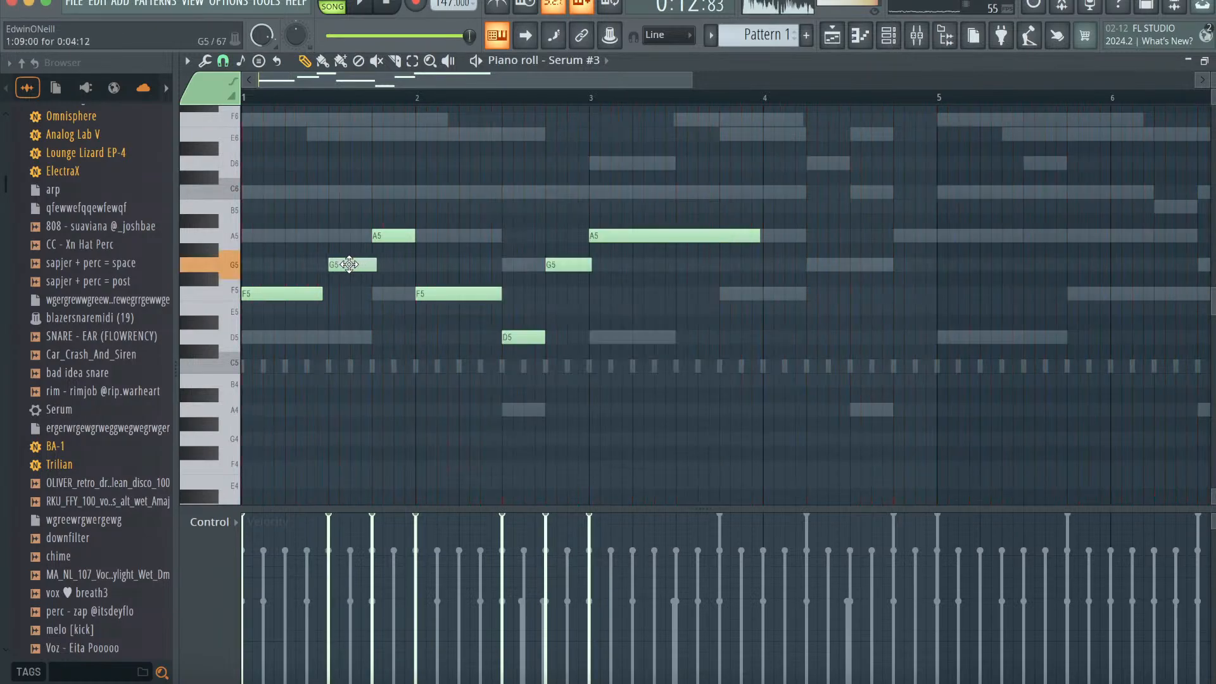
pyautogui.press('space')
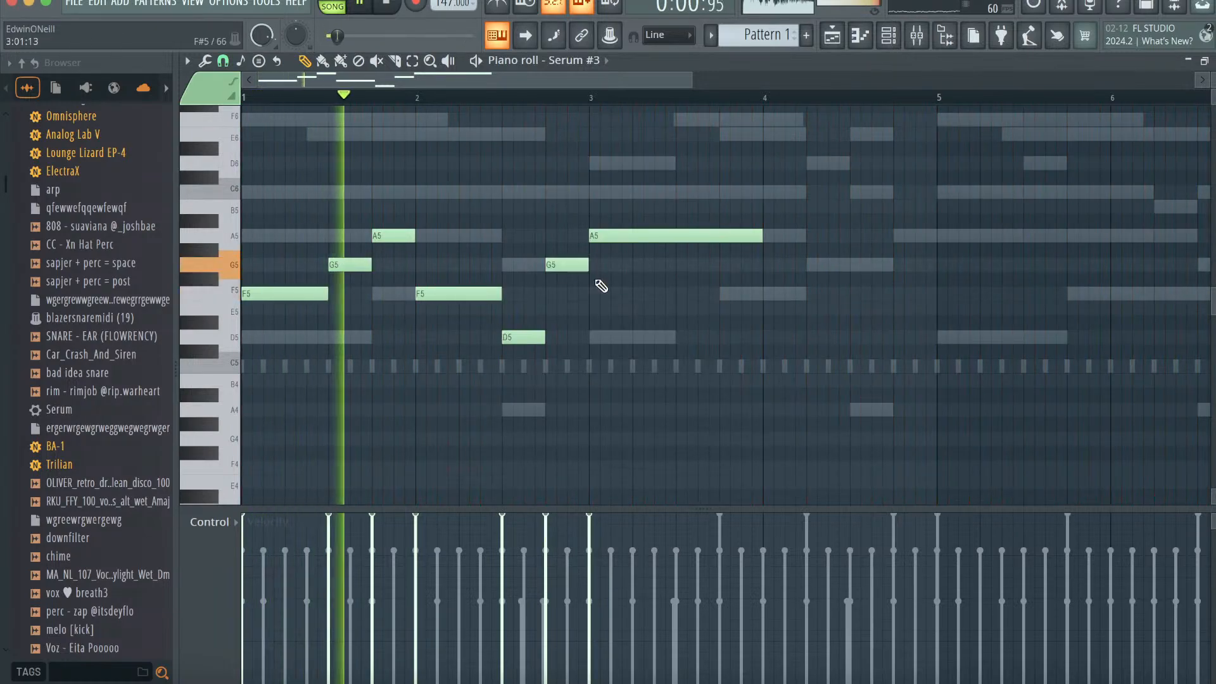
# - Transpose the Serum #2 melody up an octave and play the pattern with it
pyautogui.click(606, 60)
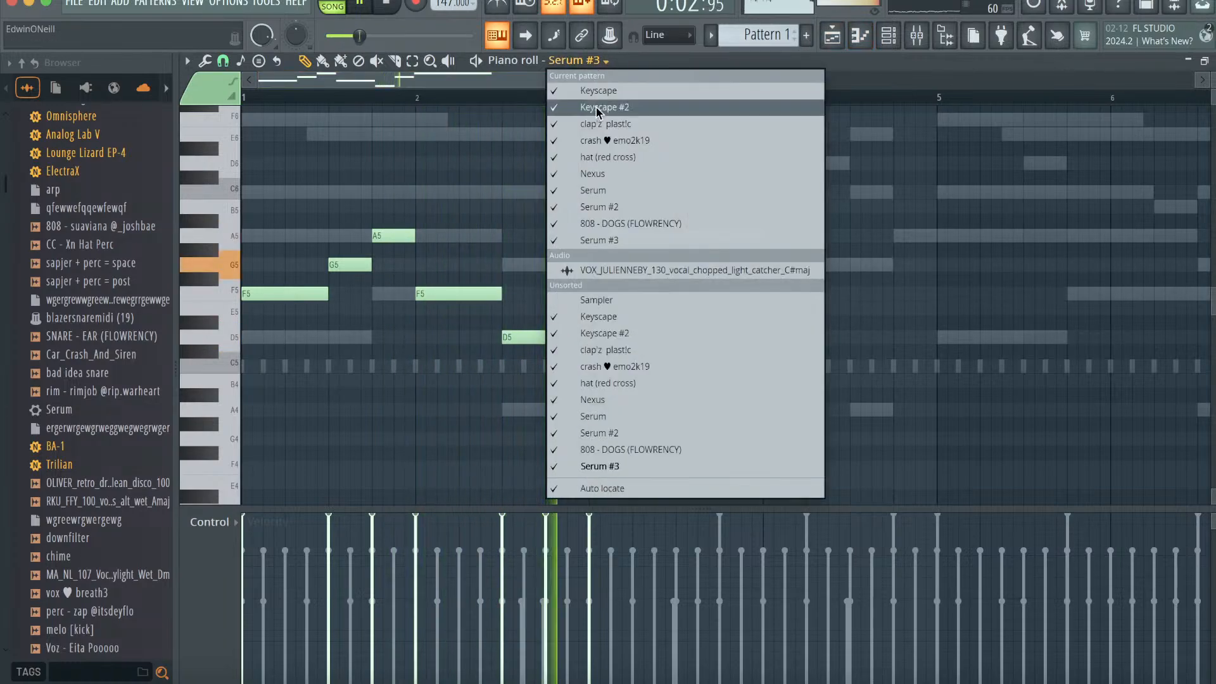
pyautogui.click(619, 418)
pyautogui.press('space')
pyautogui.hotkey('ctrl', 'Down')
pyautogui.hotkey('ctrl', 'Up')
pyautogui.hotkey('ctrl', 'Up')
pyautogui.press('space')
# - Clear all notes from the first Serum channel's piano roll
pyautogui.click(599, 64)
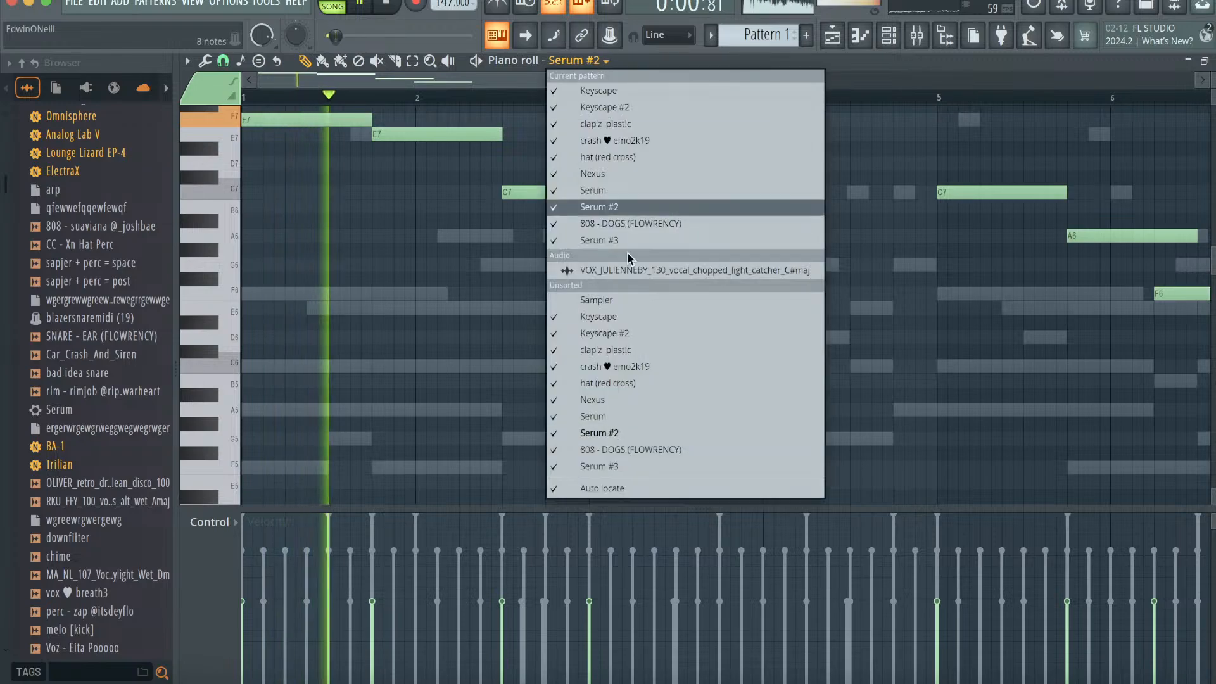
pyautogui.click(618, 415)
pyautogui.scroll(-1, 634, 322)
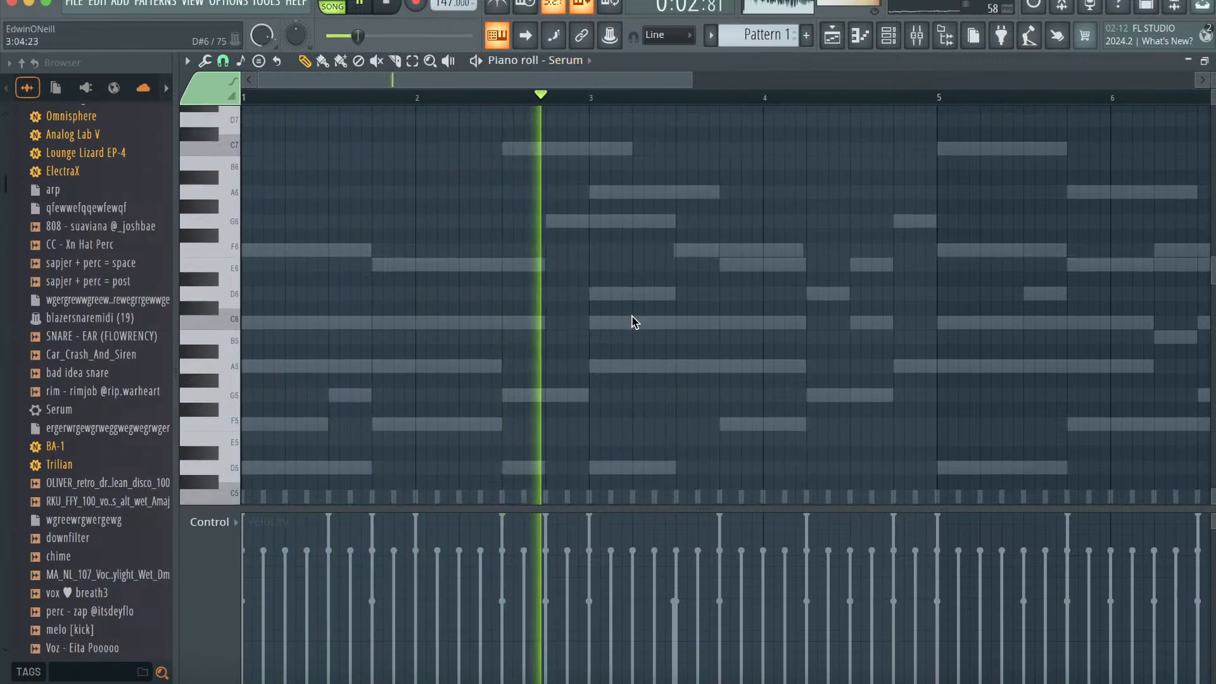
# - Transpose the Serum #2 melody down an octave
pyautogui.click(576, 61)
pyautogui.click(600, 417)
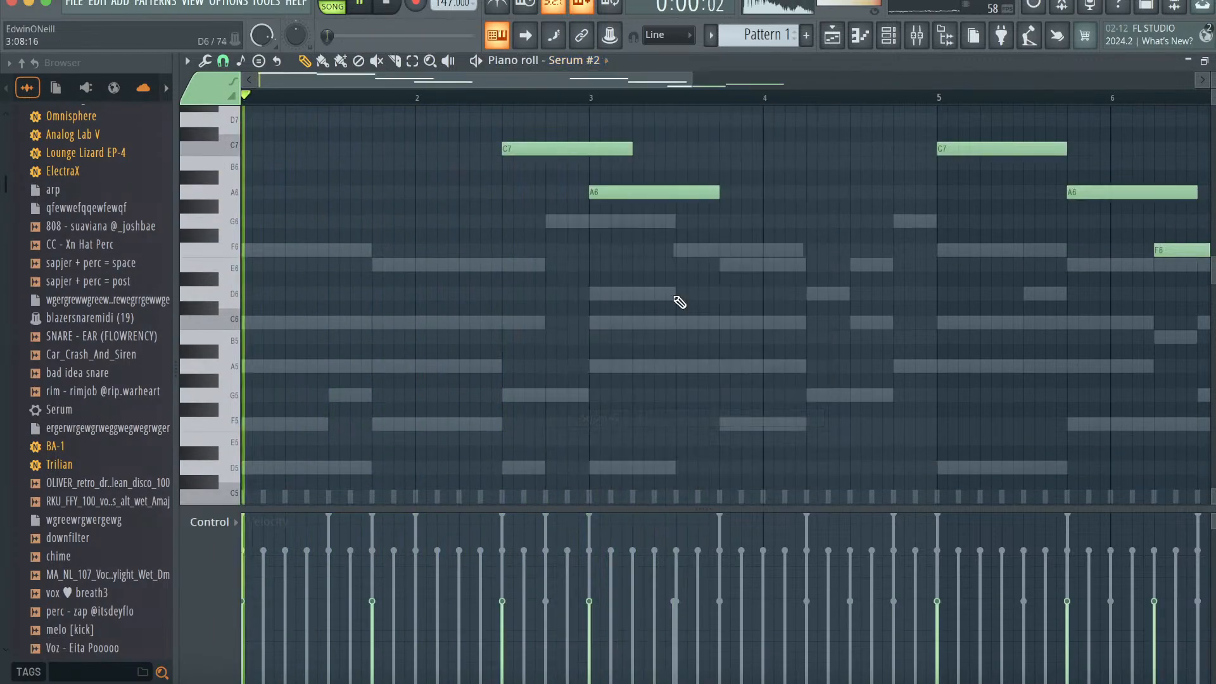
pyautogui.click(562, 61)
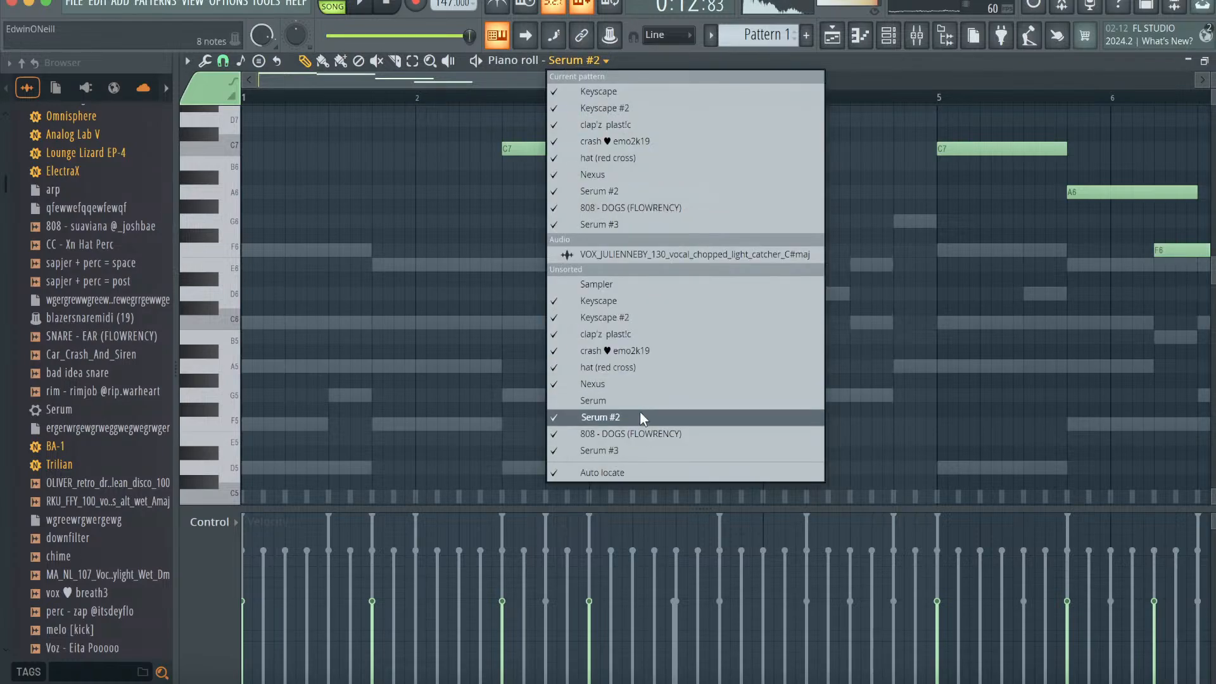
pyautogui.click(643, 415)
# - Duplicate the three-bar Serum #3 phrase once so the copy starts at bar 4, undoing the extra duplicate
pyautogui.click(576, 61)
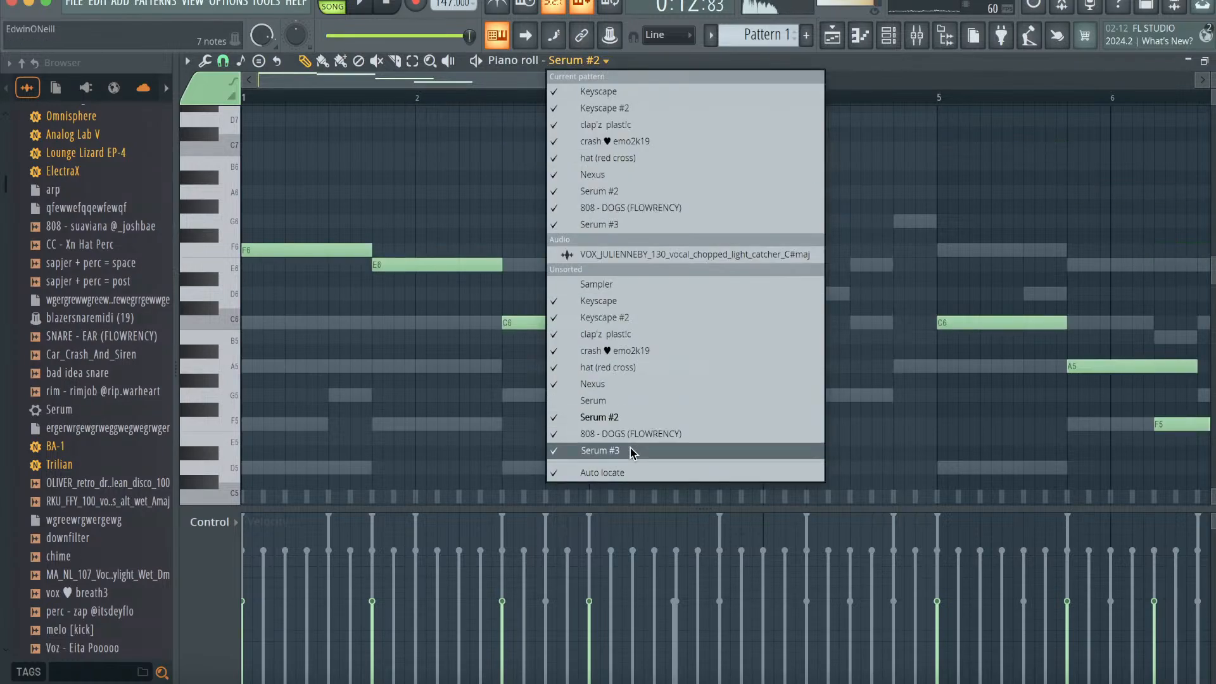
pyautogui.click(629, 450)
pyautogui.press('space')
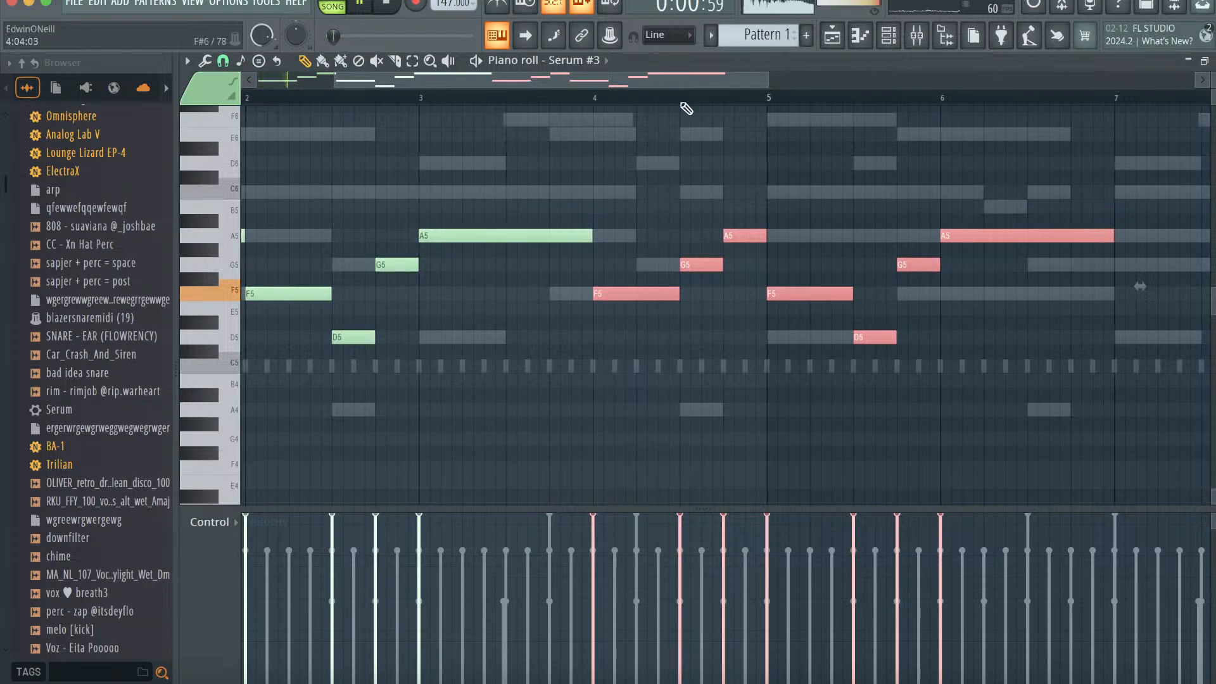
pyautogui.moveTo(770, 81); pyautogui.dragTo(1094, 82)
pyautogui.press('super+b')
pyautogui.press('super+z')
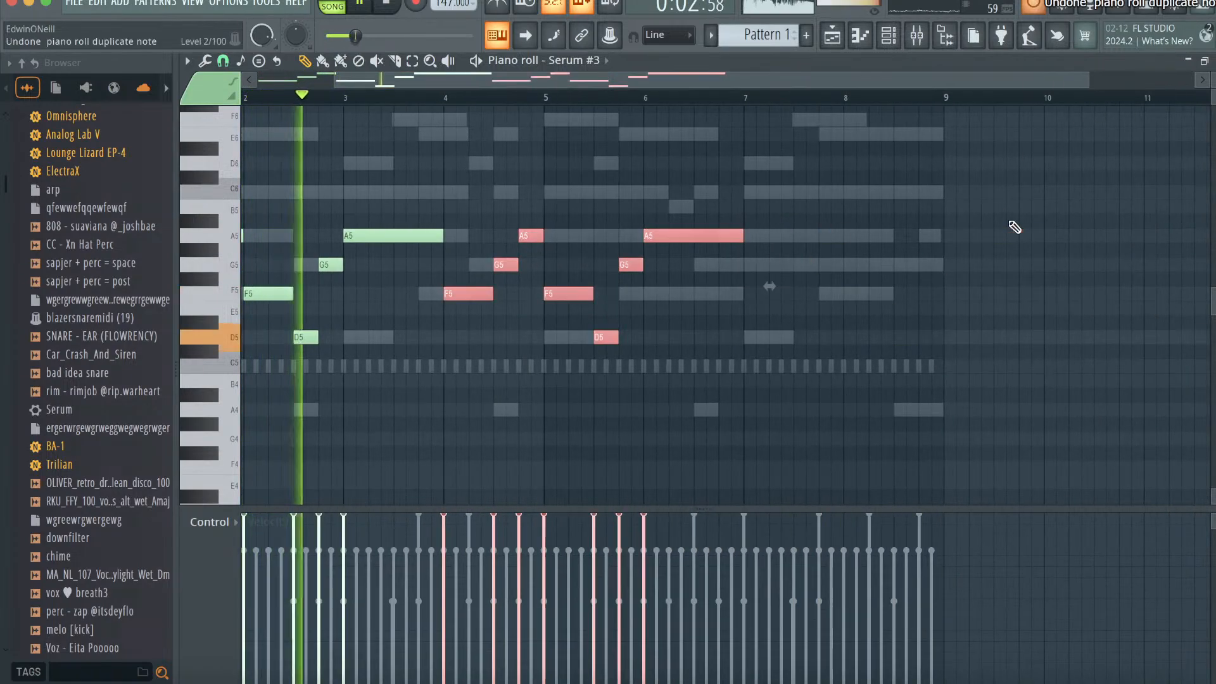
# - Delete the copied Serum #3 notes from bar 5 onward, keeping only F5, G5 and A5 in bar 4
pyautogui.hscroll(-2, 1007, 253)
pyautogui.scroll(1, 1000, 317)
pyautogui.keyDown('super'); pyautogui.click(996, 342); pyautogui.keyUp('super')
pyautogui.rightClick(827, 279)
pyautogui.rightClick(729, 309)
pyautogui.rightClick(704, 380)
pyautogui.rightClick(667, 337)
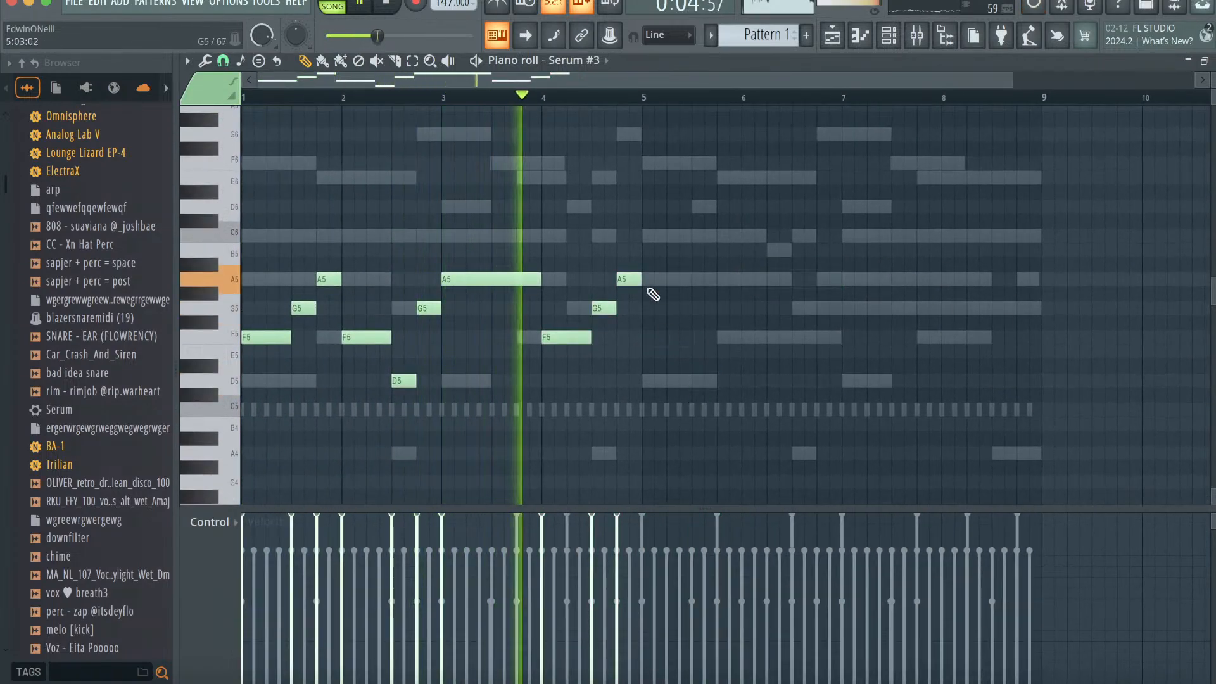
# - Add a C6 note on beat 3 of bar 4 and duplicate the four-bar Serum #3 phrase into bars 5 to 8
pyautogui.click(599, 236)
pyautogui.press('super+b')
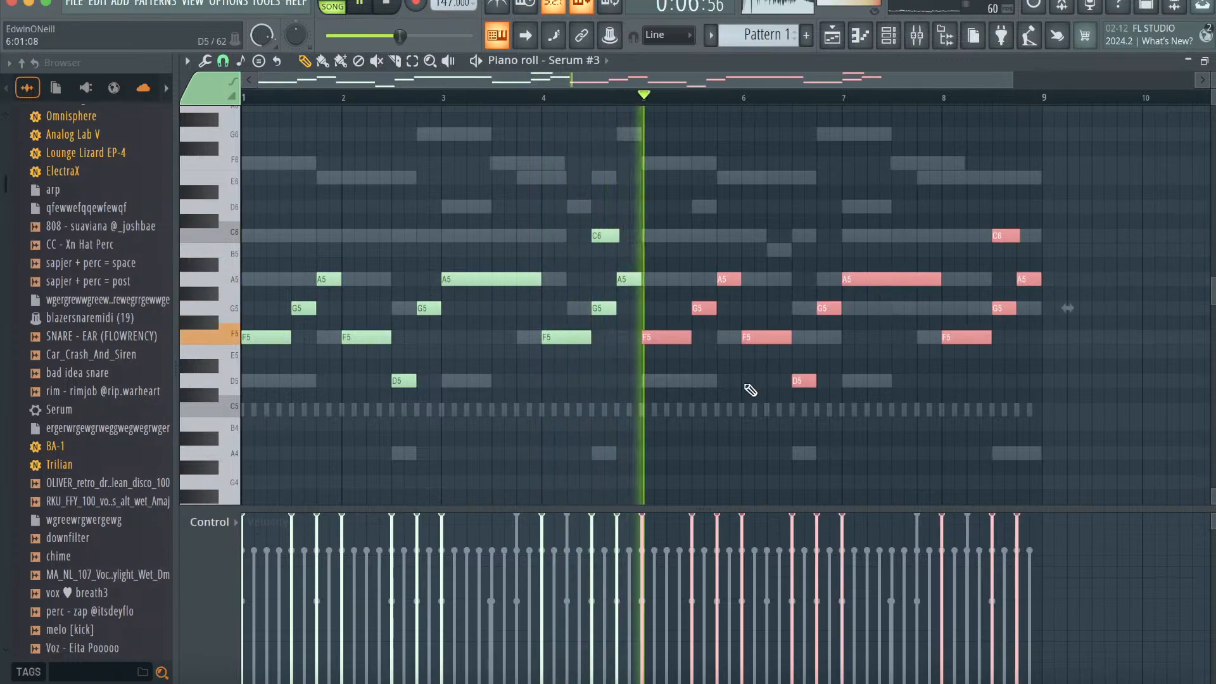
# - Draw a new melody in the first Serum channel: C6 and D6, E6 in bar 1, D6 and G6 in bar 2, and E6 in bar 3
pyautogui.click(575, 60)
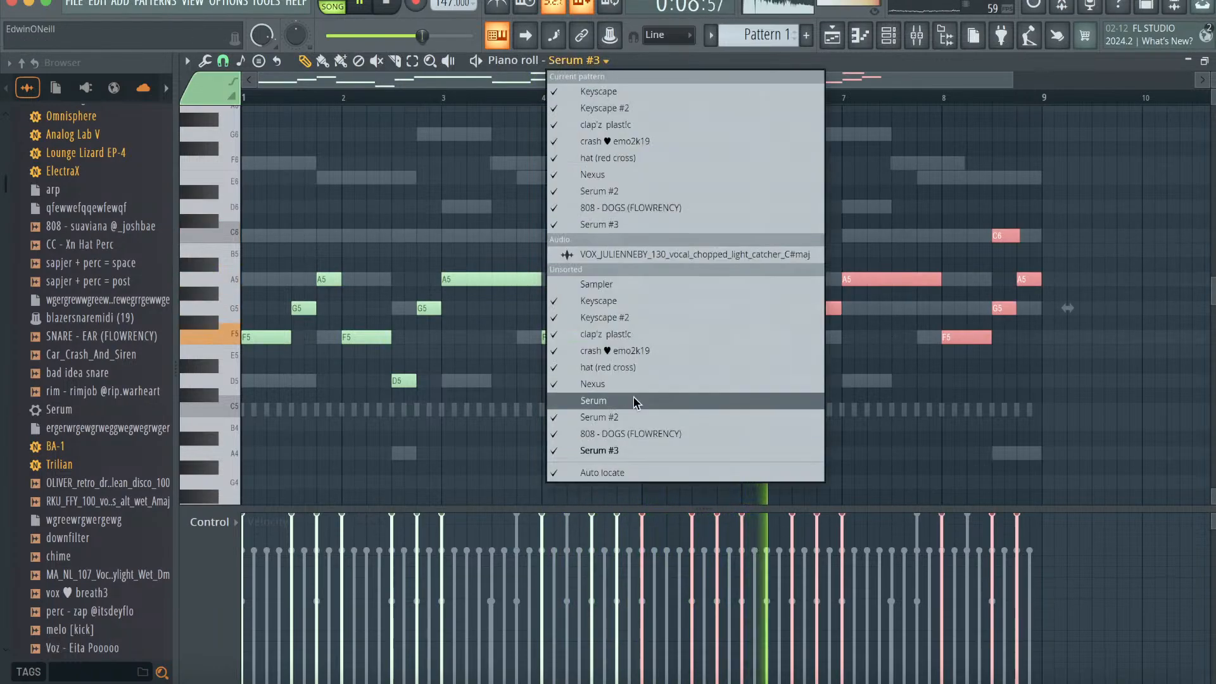
pyautogui.click(623, 405)
pyautogui.scroll(3, 293, 342)
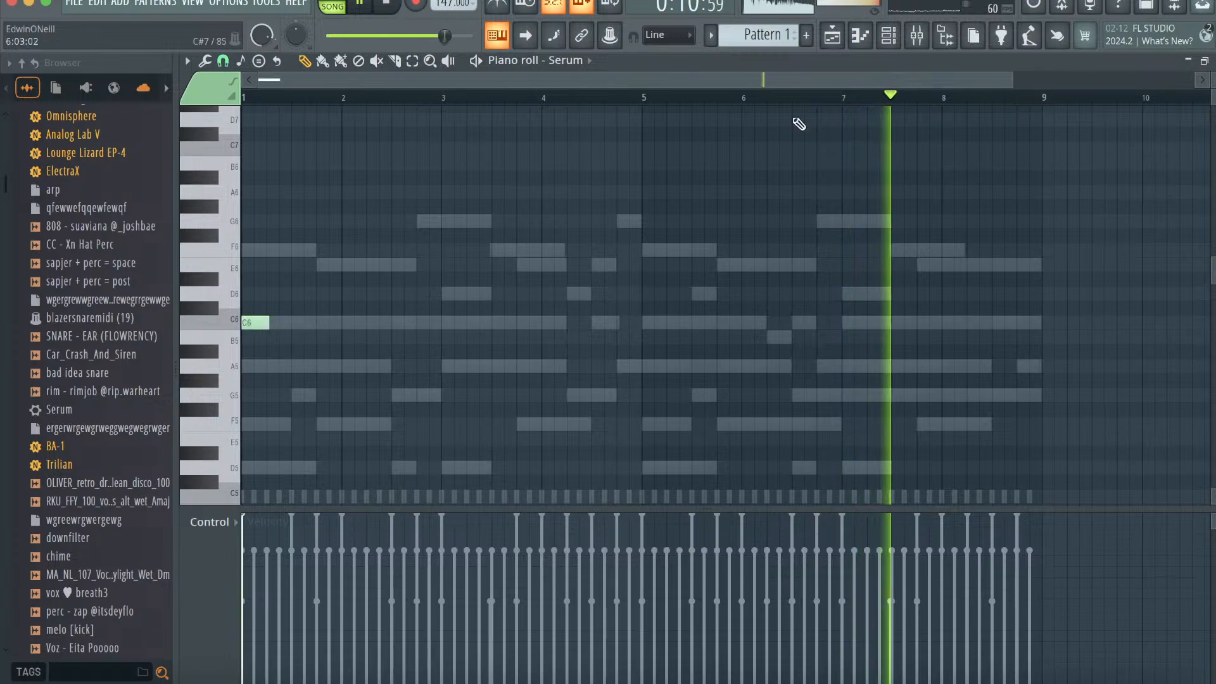
pyautogui.moveTo(1011, 81); pyautogui.dragTo(581, 92)
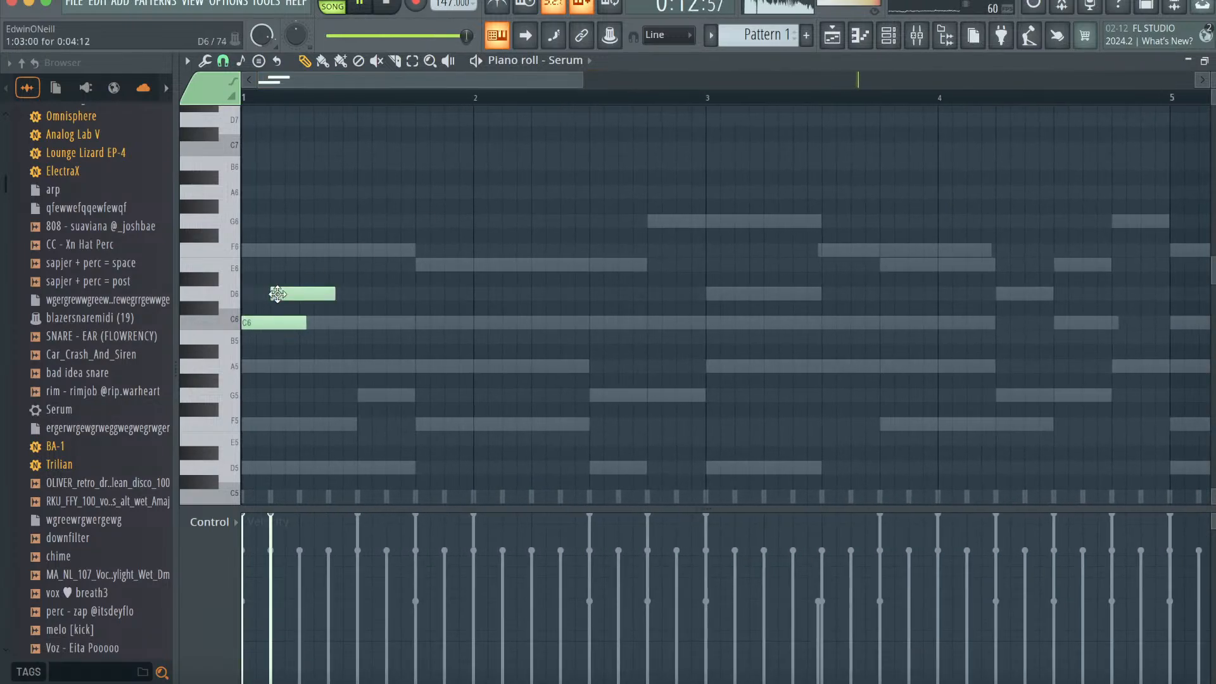
pyautogui.click(423, 264)
pyautogui.click(504, 293)
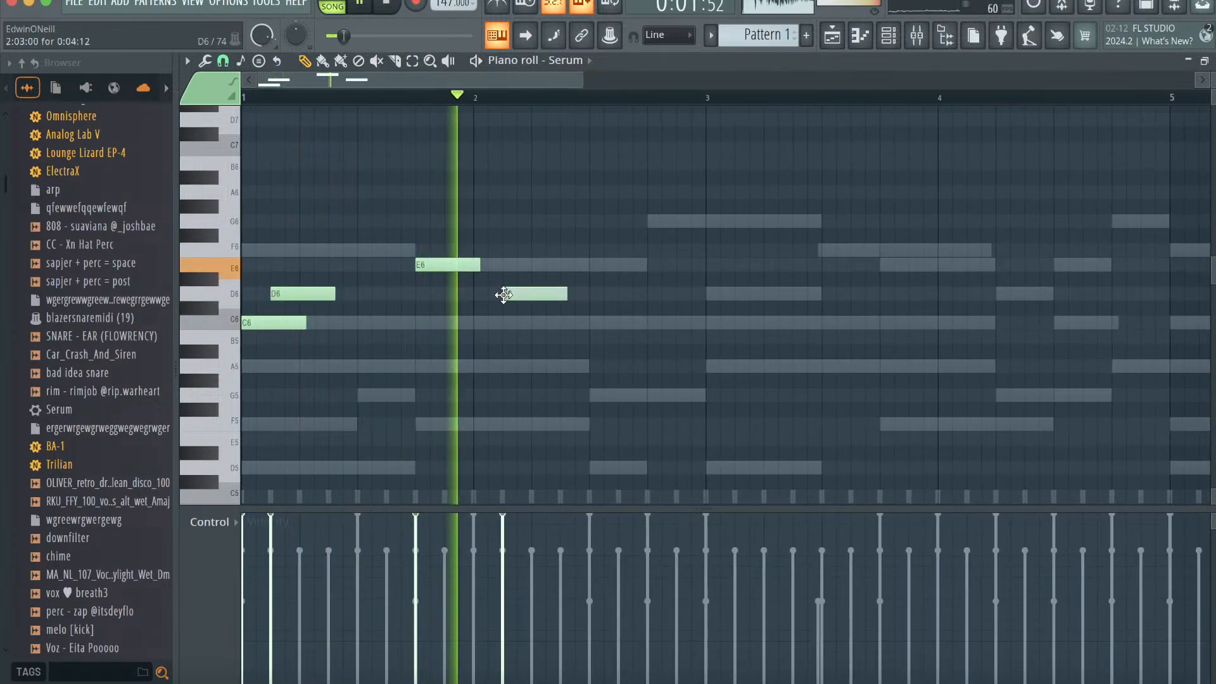
pyautogui.click(654, 221)
pyautogui.click(767, 265)
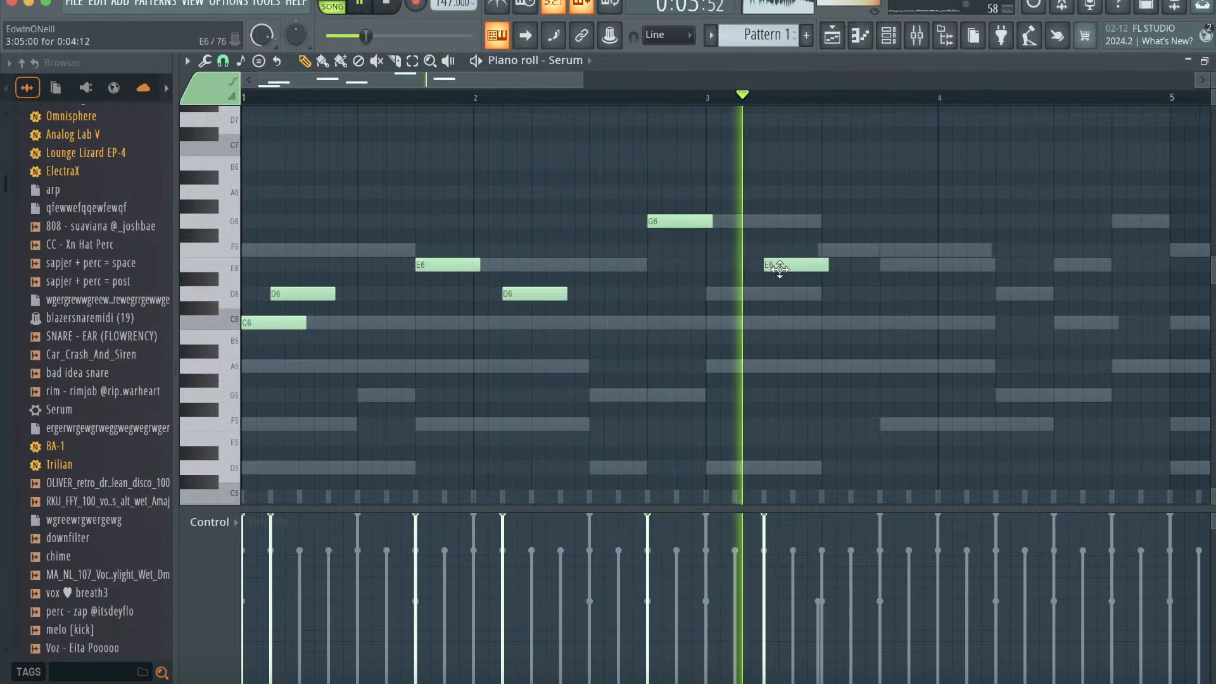
# - In Serum, add C6 twice in bar 4 and once in bar 5, E6 in bar 6, and F6 and E6 on beats 3 and 4 of bar 7
pyautogui.scroll(-1, 905, 333)
pyautogui.click(855, 279)
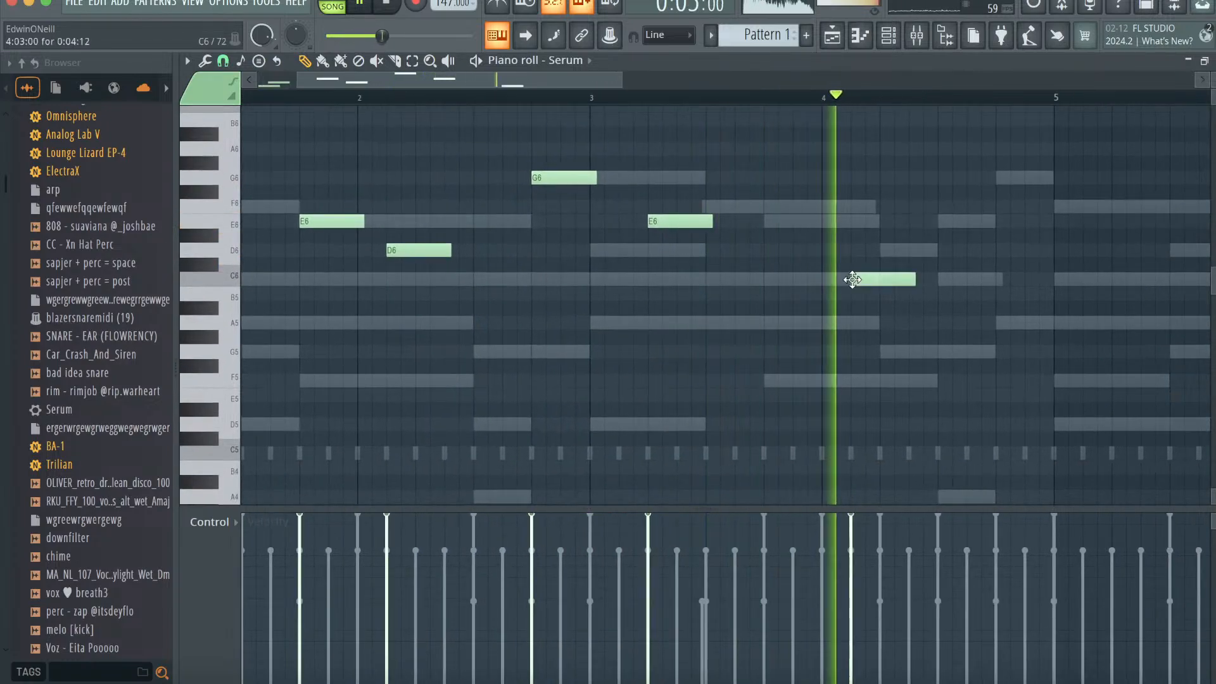
pyautogui.click(971, 278)
pyautogui.click(991, 278)
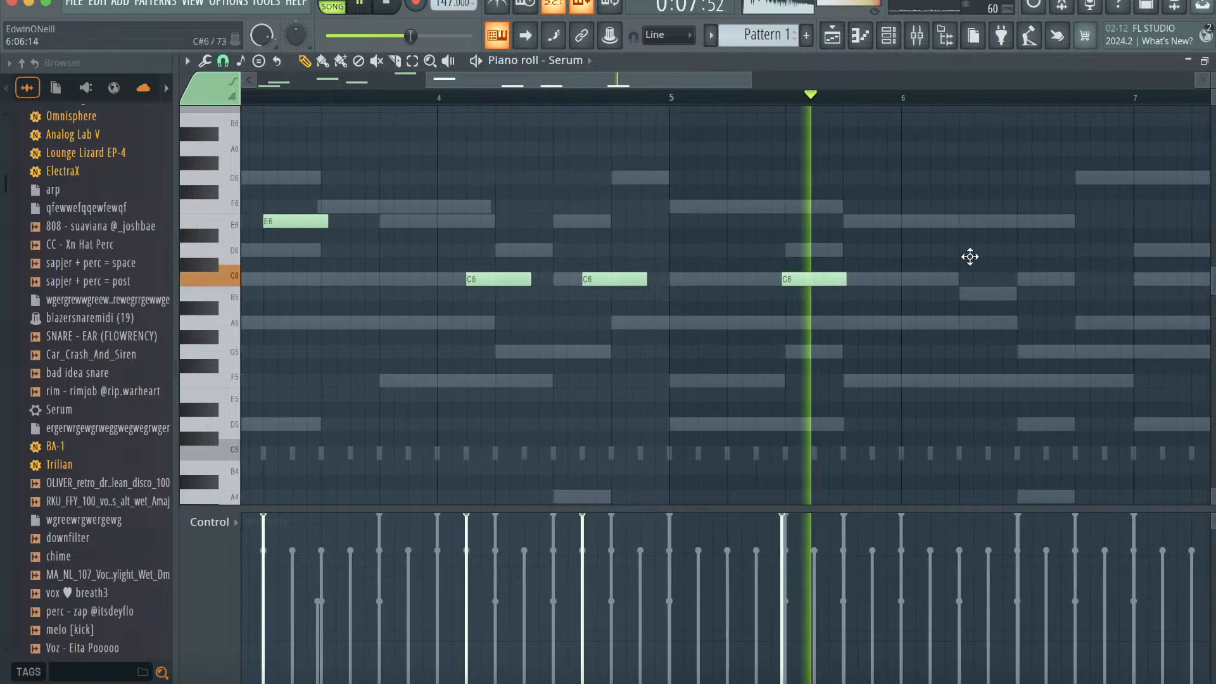
pyautogui.click(934, 222)
pyautogui.hscroll(3, 1017, 239)
pyautogui.click(791, 294)
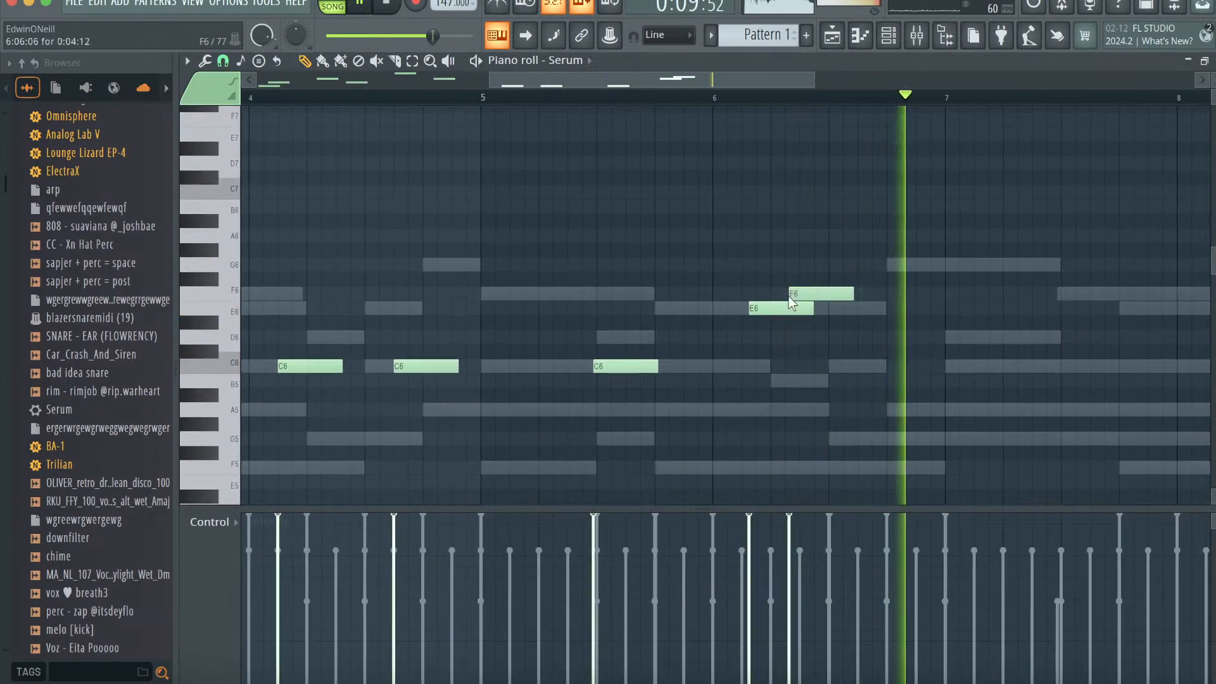
pyautogui.rightClick(823, 294)
pyautogui.hscroll(2, 822, 294)
pyautogui.scroll(-1, 823, 294)
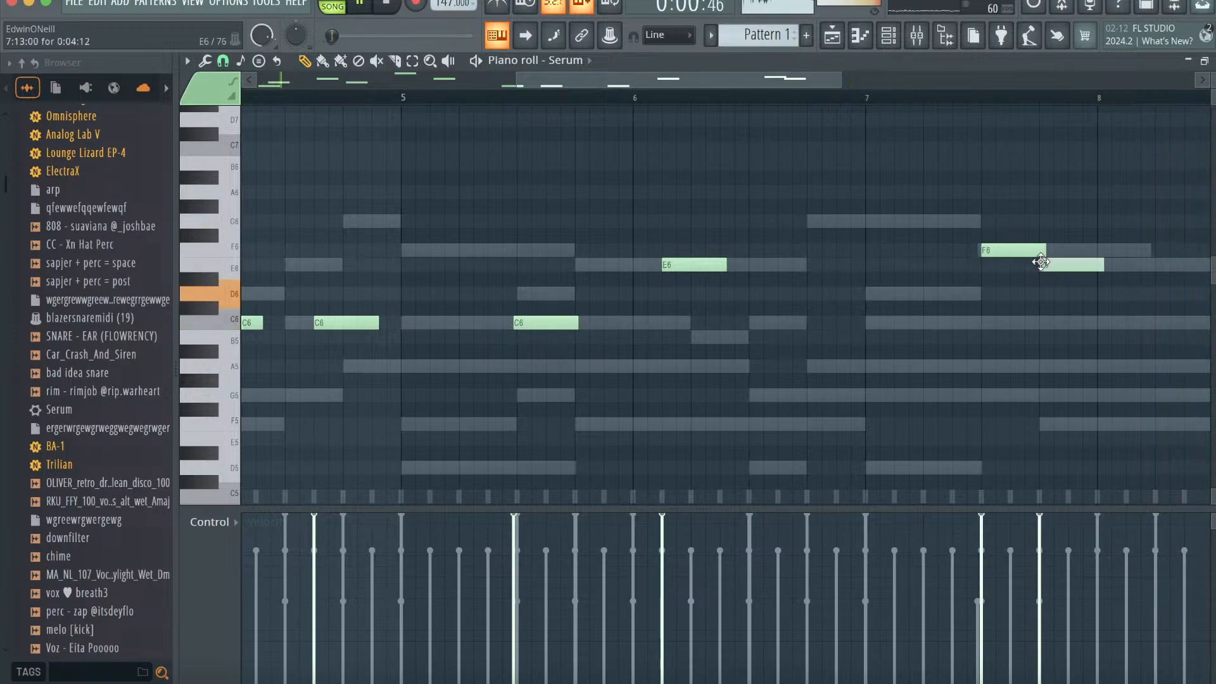
# - Find Nexus among the generator plugins, add its AU version as a new channel and list its Piano presets
pyautogui.click(887, 37)
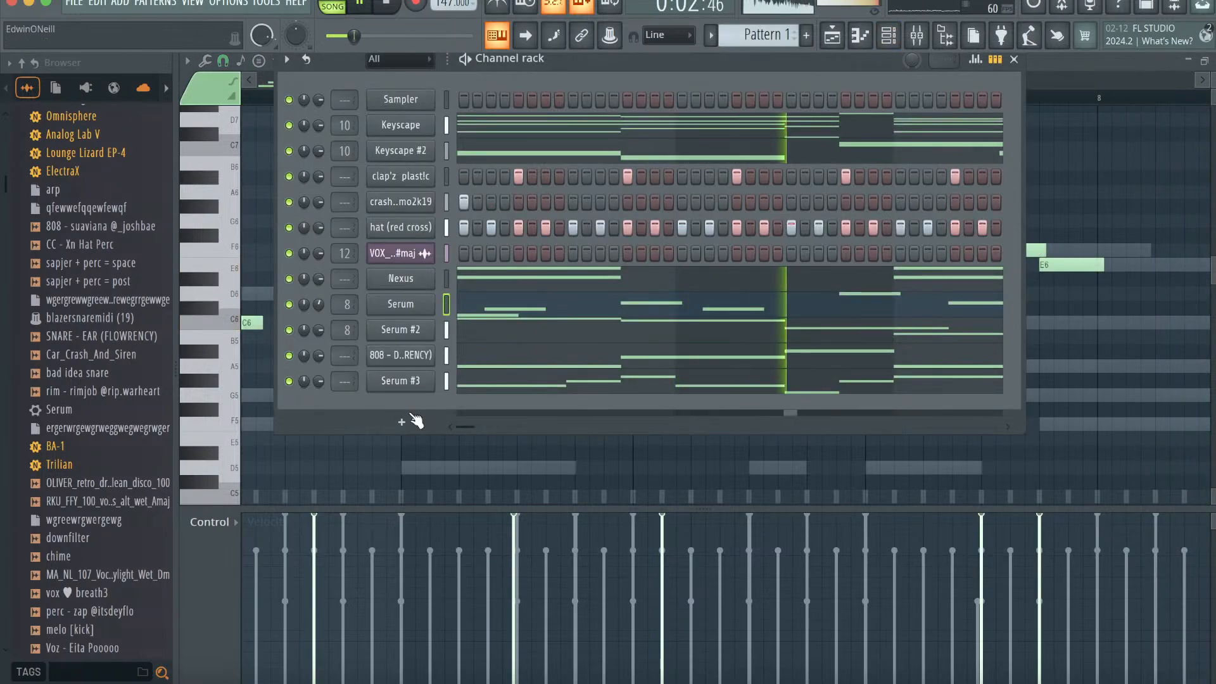
pyautogui.click(403, 421)
pyautogui.click(421, 23)
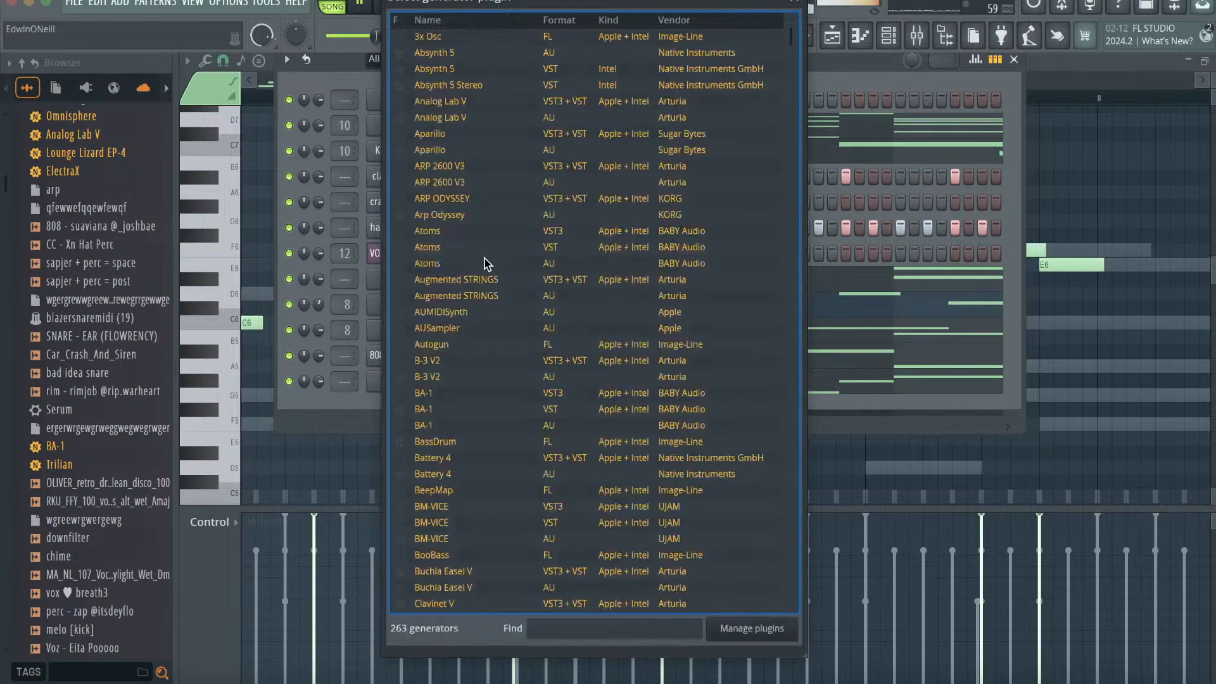
pyautogui.click(558, 631)
pyautogui.write('nex')
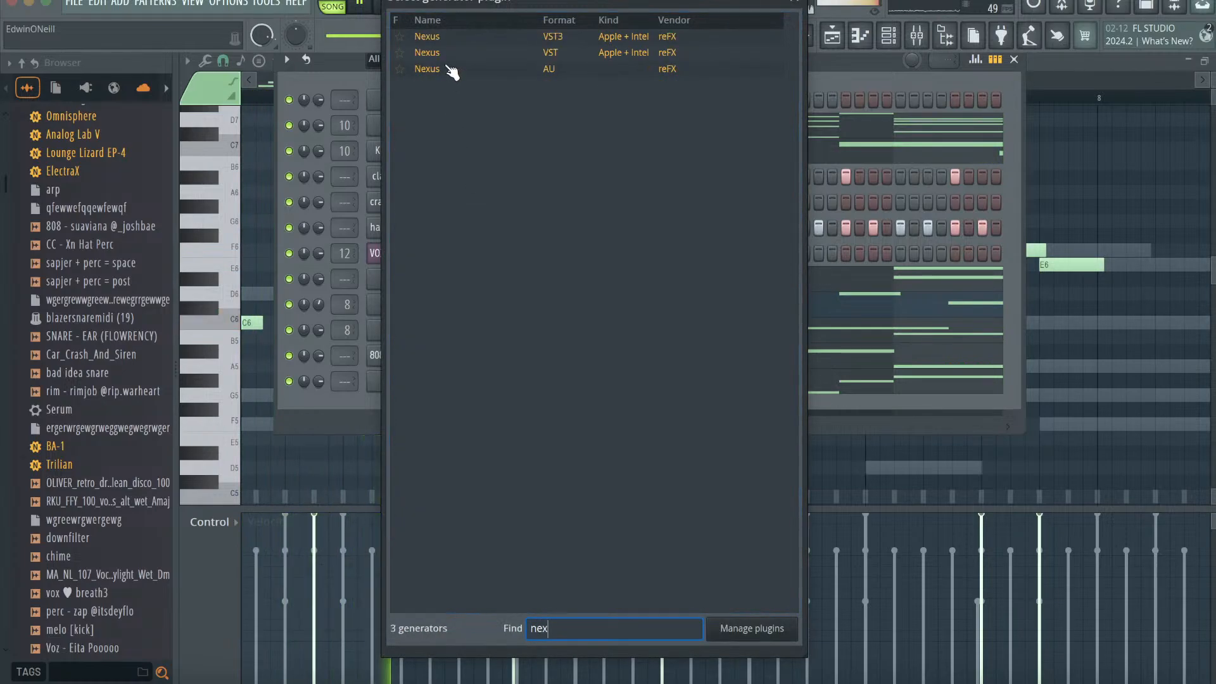
pyautogui.doubleClick(446, 69)
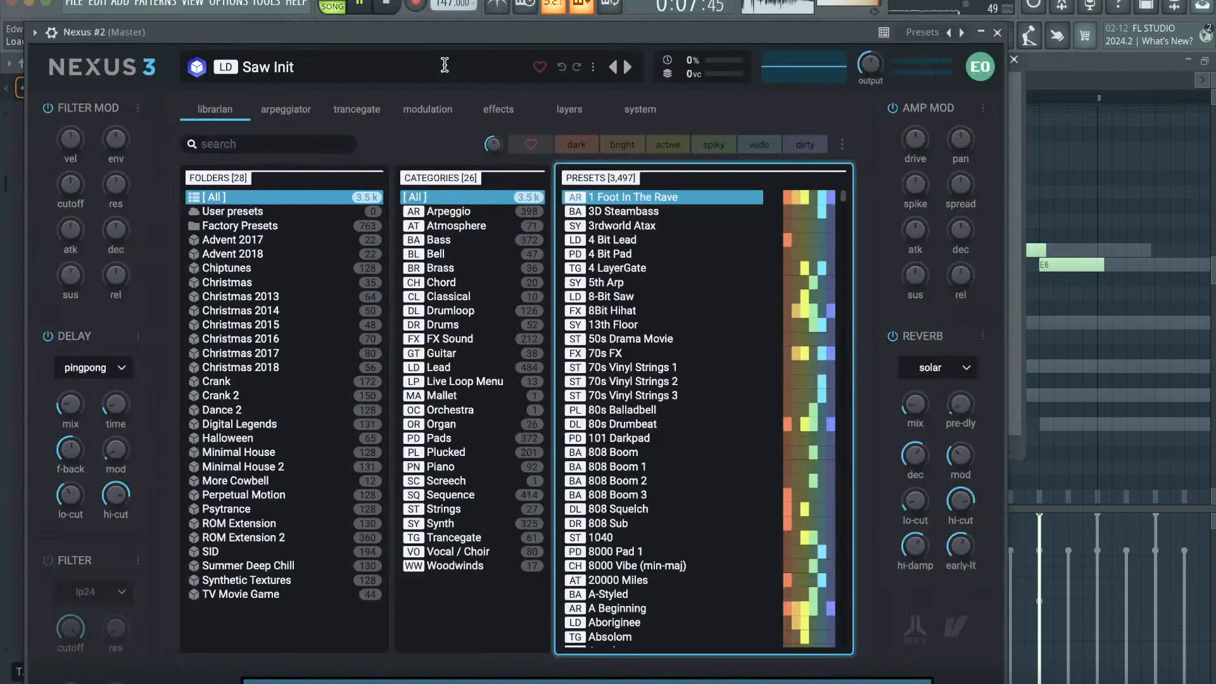
pyautogui.click(493, 466)
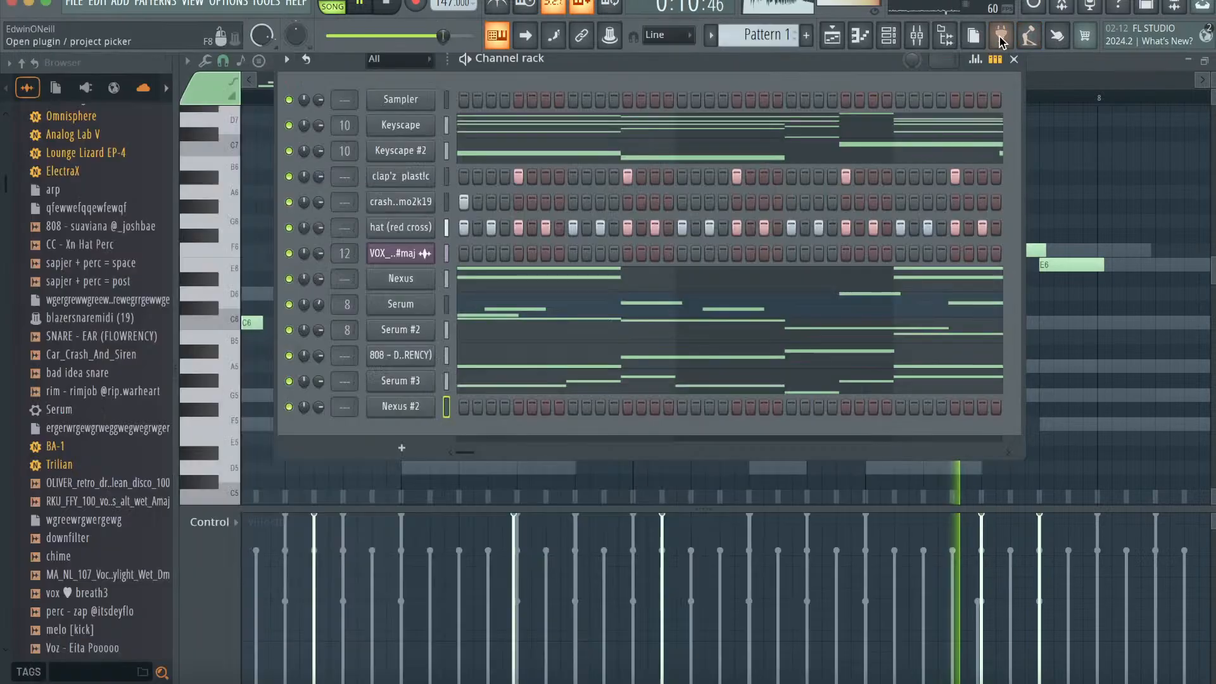
# - Copy the Keyscape chords into the Nexus #2 channel and route that channel to mixer insert 6
pyautogui.click(446, 125)
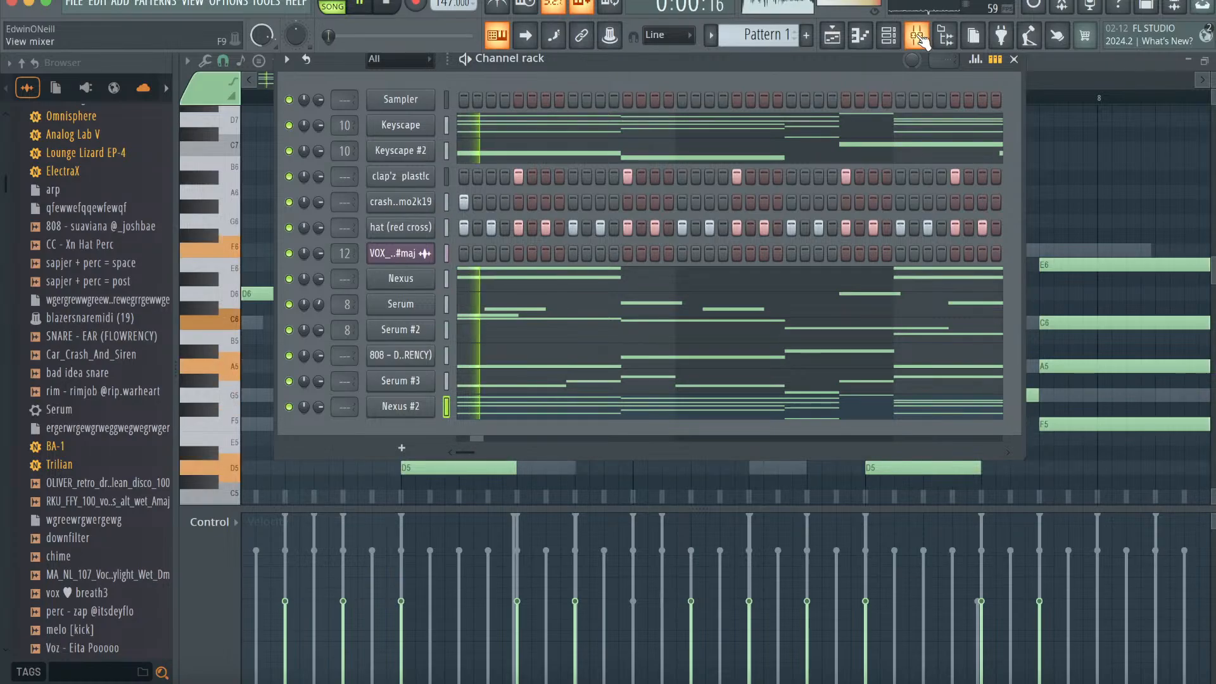
pyautogui.press('F9')
pyautogui.rightClick(484, 260)
pyautogui.moveTo(532, 269)
pyautogui.click(692, 271)
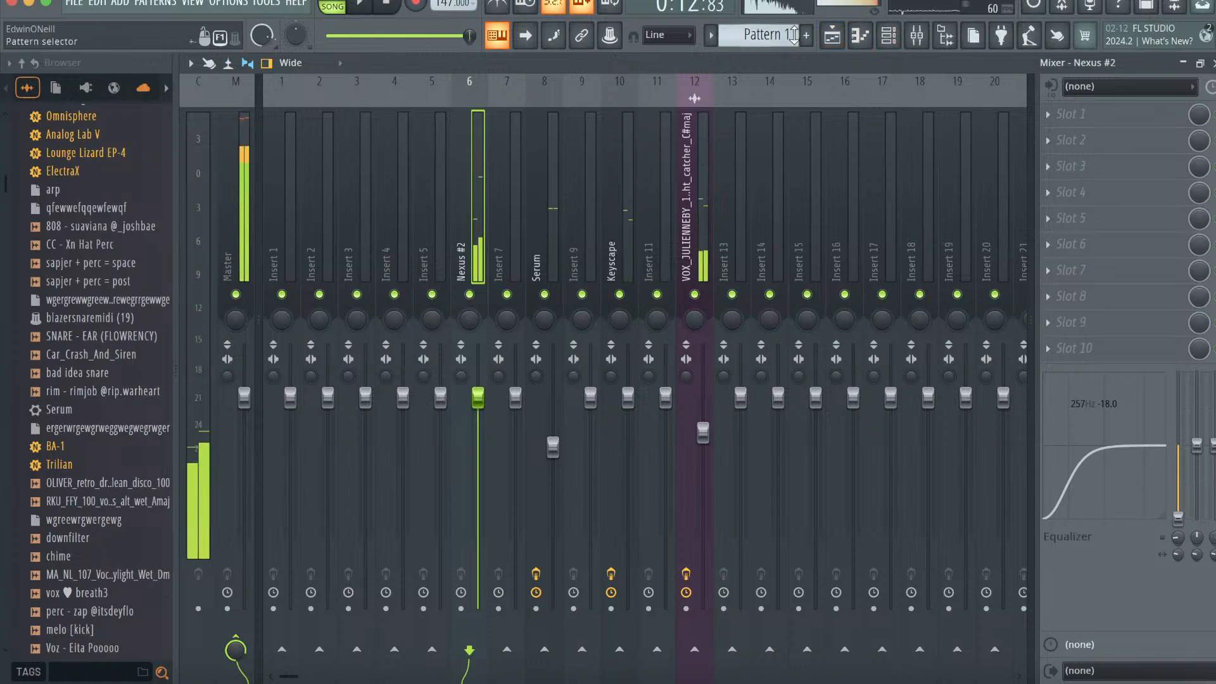
# - Split Pattern 1 by channel in the playlist so each instrument gets its own pattern
pyautogui.click(836, 39)
pyautogui.doubleClick(486, 198)
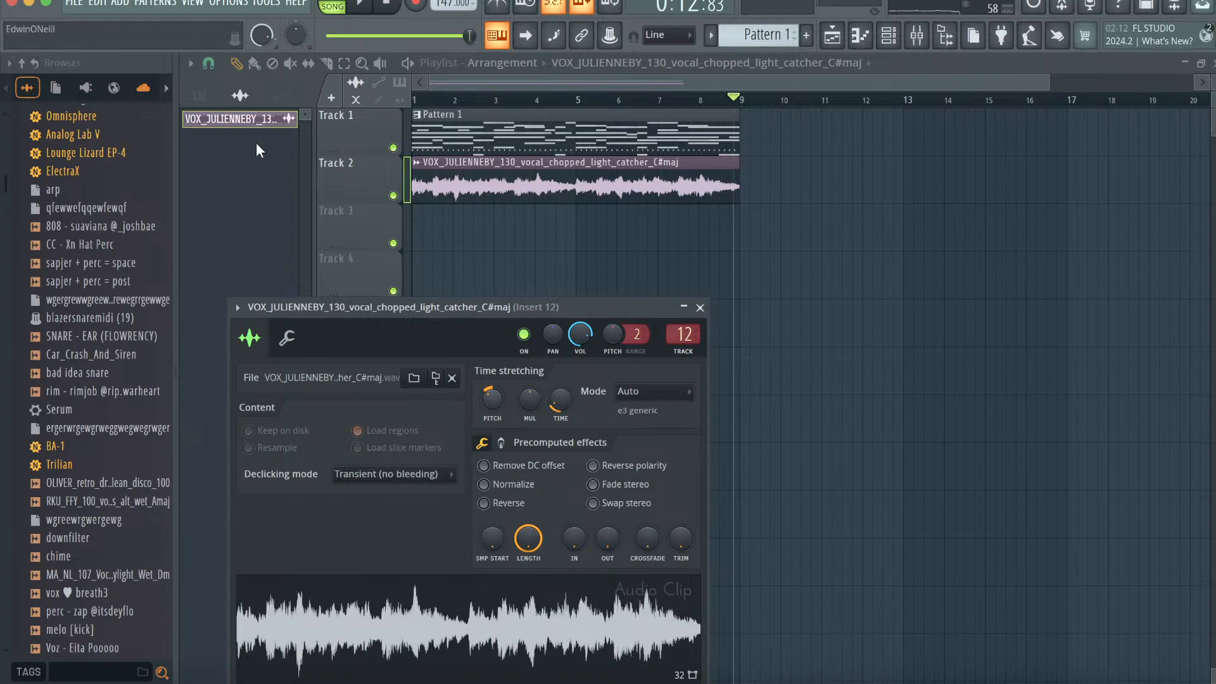
pyautogui.click(198, 95)
pyautogui.rightClick(191, 118)
pyautogui.click(236, 398)
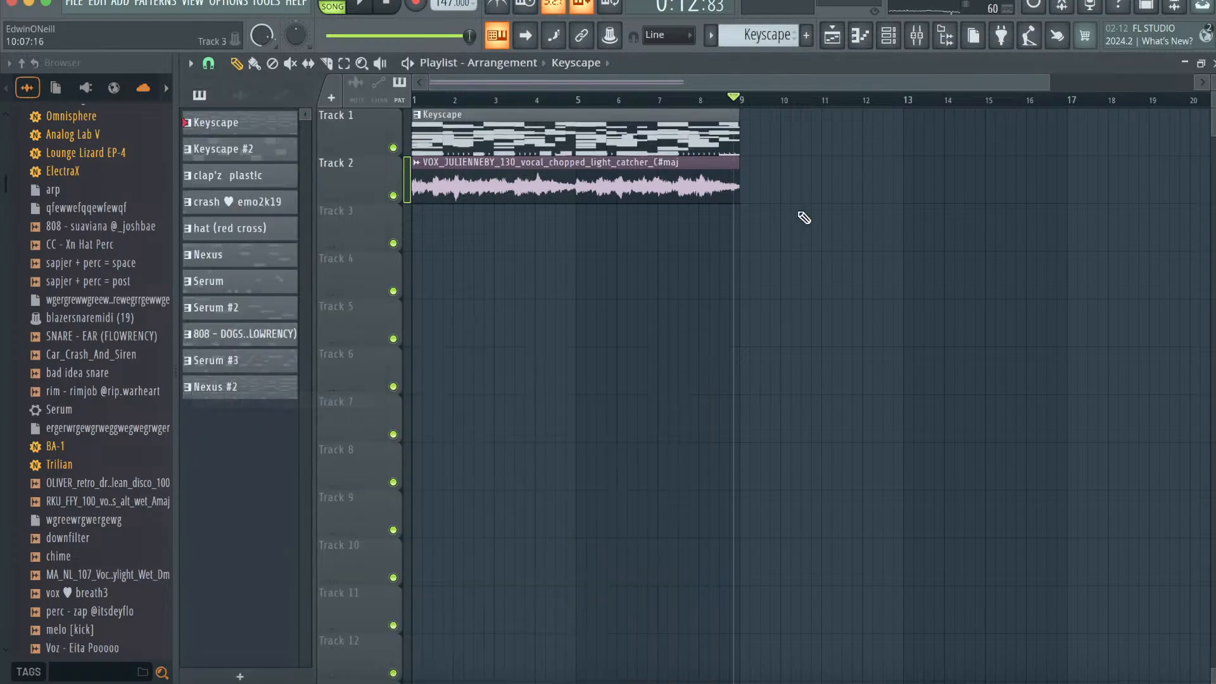
# - Replace the combined clip on Track 1 with the Keyscape pattern at bar 1 and start playback
pyautogui.click(806, 130)
pyautogui.rightClick(861, 128)
pyautogui.keyDown('alt'); pyautogui.rightClick(658, 133); pyautogui.keyUp('alt')
pyautogui.click(222, 129)
pyautogui.click(222, 156)
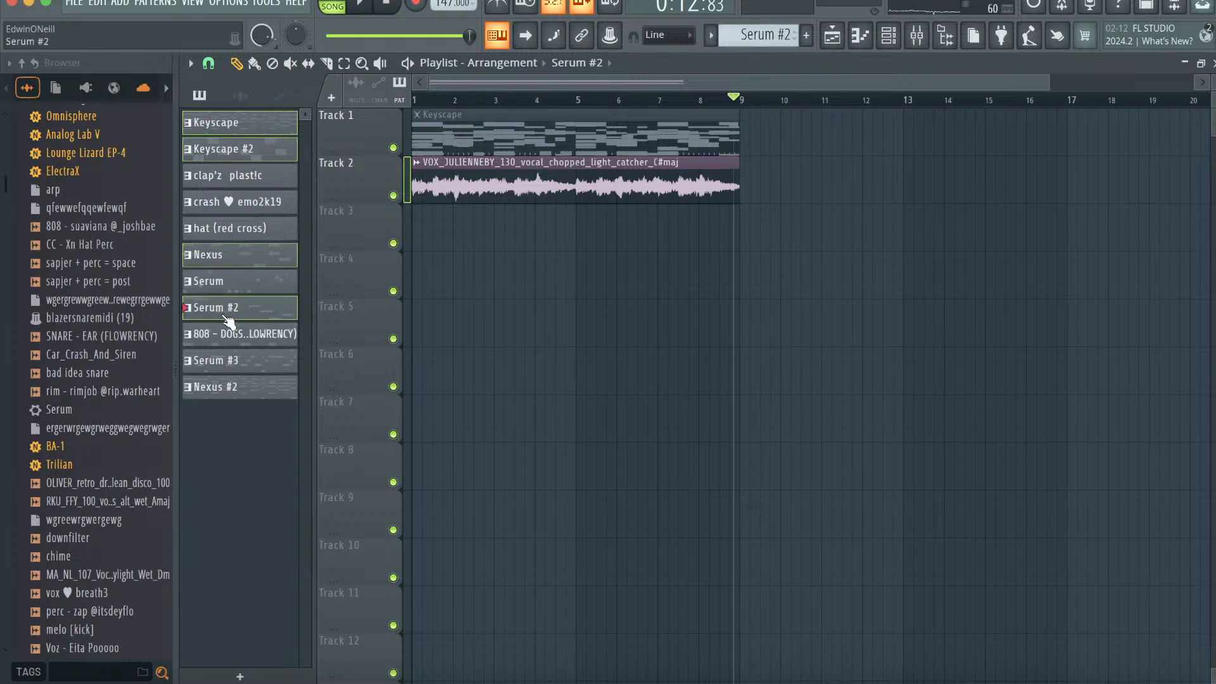
pyautogui.rightClick(226, 290)
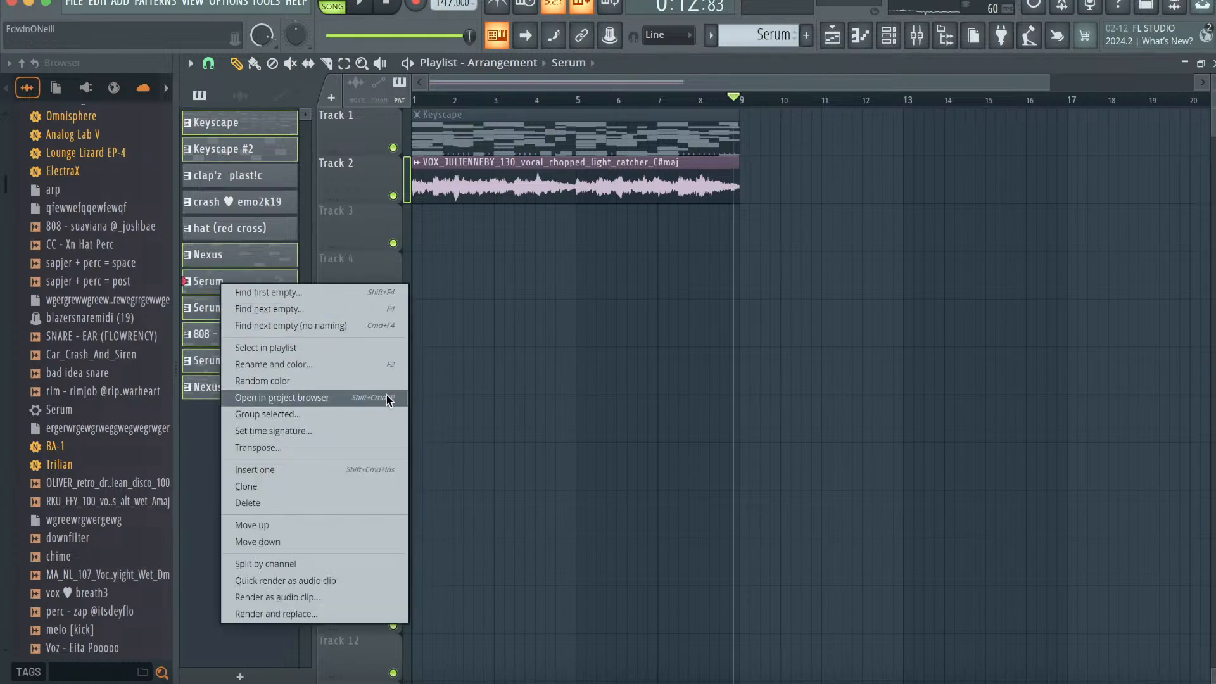
pyautogui.click(340, 443)
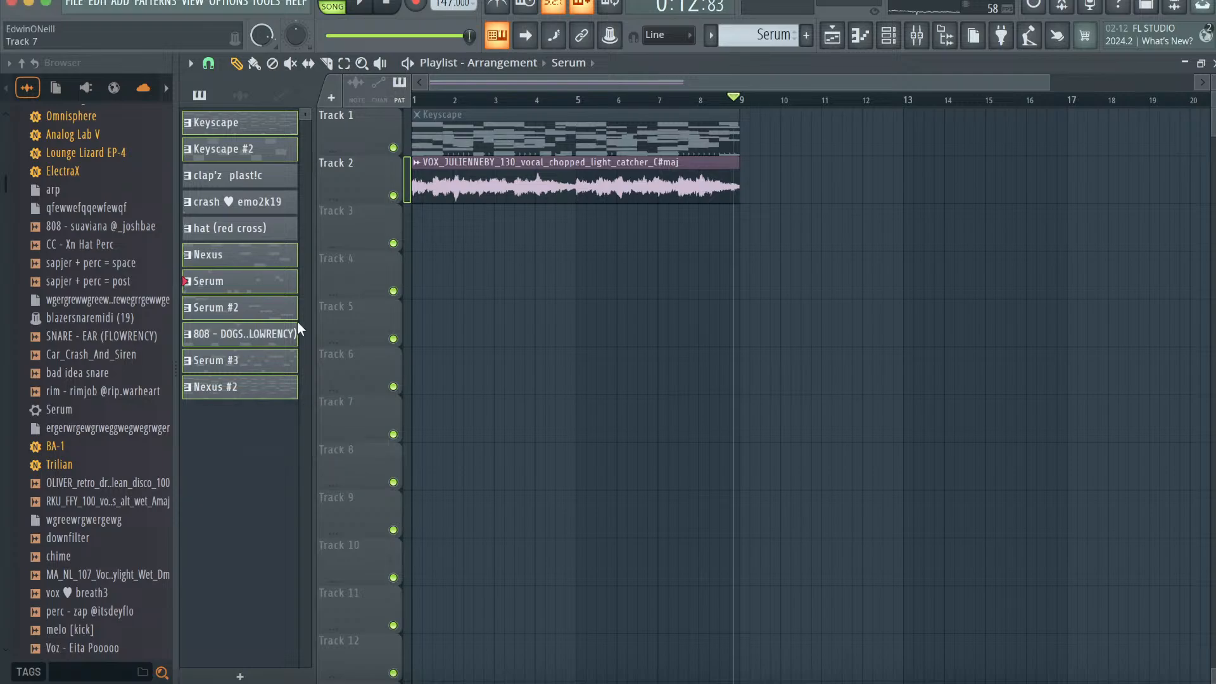
pyautogui.moveTo(373, 189); pyautogui.dragTo(815, 127)
pyautogui.rightClick(664, 128)
pyautogui.click(513, 128)
pyautogui.moveTo(513, 128); pyautogui.dragTo(422, 128)
pyautogui.press('space')
# - Place the clap, crash, hat, 808, Serum #3 and Nexus #2 patterns on Tracks 1 to 6 at bar 9, with the vocal on Track 7
pyautogui.doubleClick(556, 190)
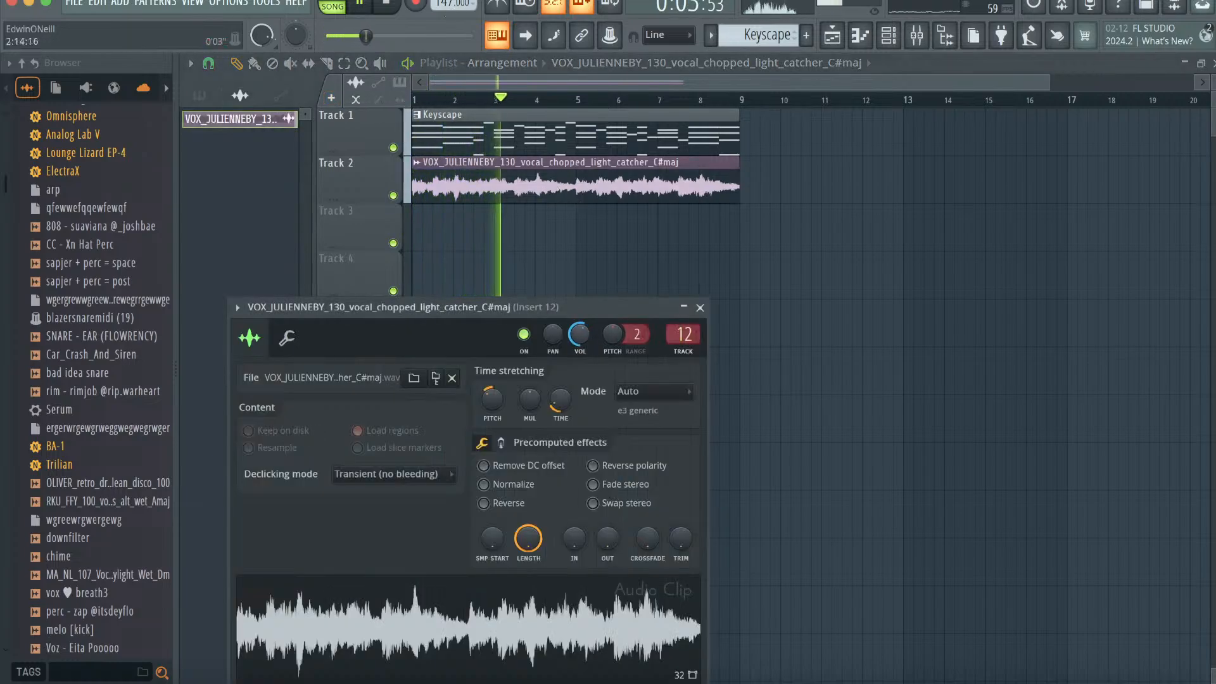
pyautogui.click(207, 94)
pyautogui.click(223, 120)
pyautogui.click(260, 390)
pyautogui.click(241, 334)
pyautogui.click(237, 202)
pyautogui.click(232, 177)
pyautogui.moveTo(231, 178); pyautogui.dragTo(739, 133)
pyautogui.click(743, 426)
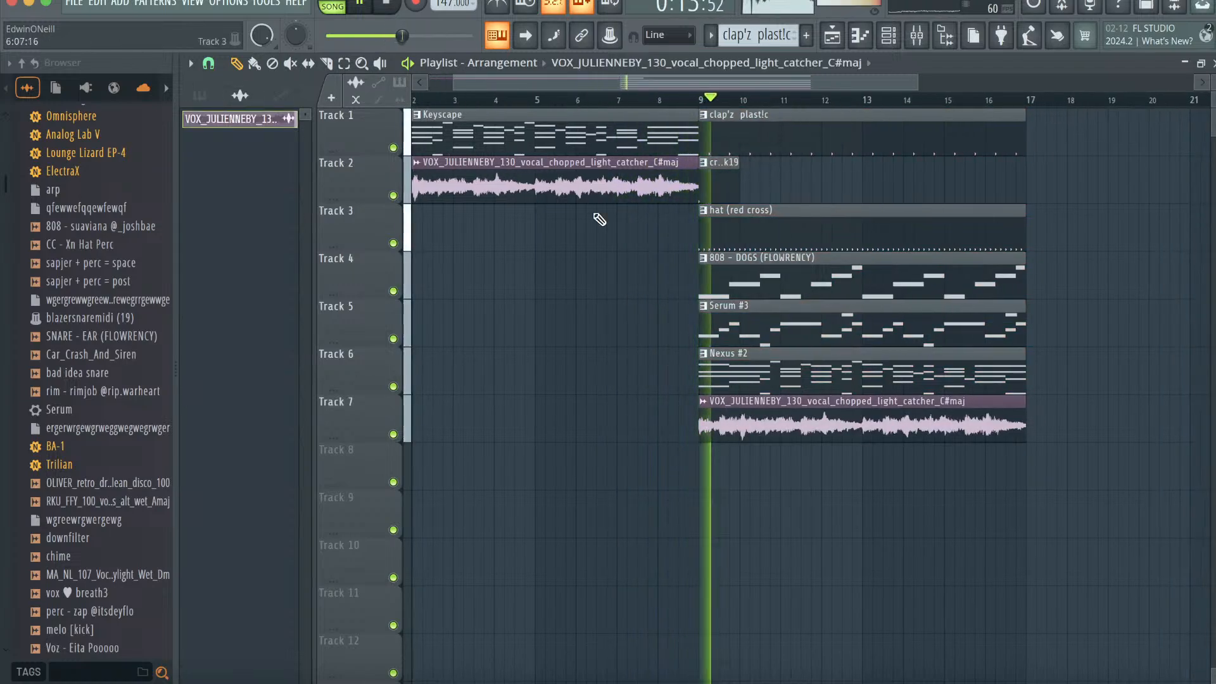
pyautogui.keyDown('ctrl'); pyautogui.click(986, 428); pyautogui.keyUp('ctrl')
pyautogui.press('Delete')
pyautogui.hotkey('ctrl', 'z')
# - Delete the Serum #3 clip from Track 5 and duplicate the bar 9 to 16 section into bars 17 to 24
pyautogui.click(237, 62)
pyautogui.rightClick(863, 326)
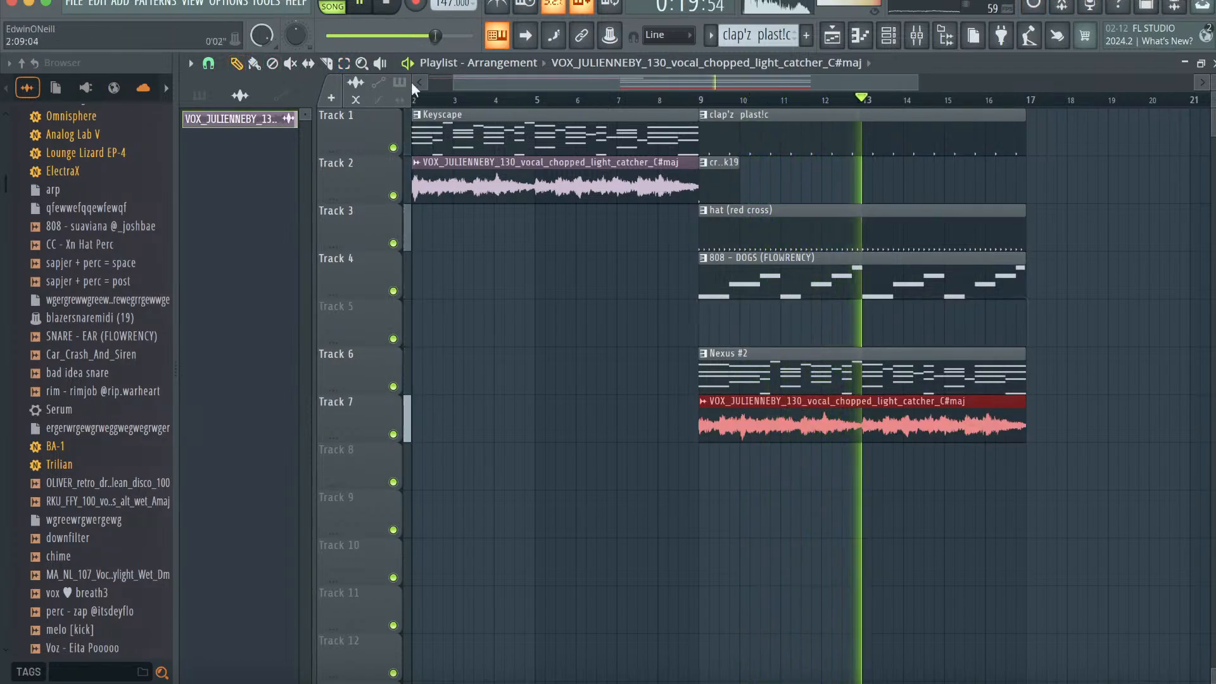
pyautogui.moveTo(1006, 488); pyautogui.dragTo(699, 105)
pyautogui.hotkey('ctrl', 'b')
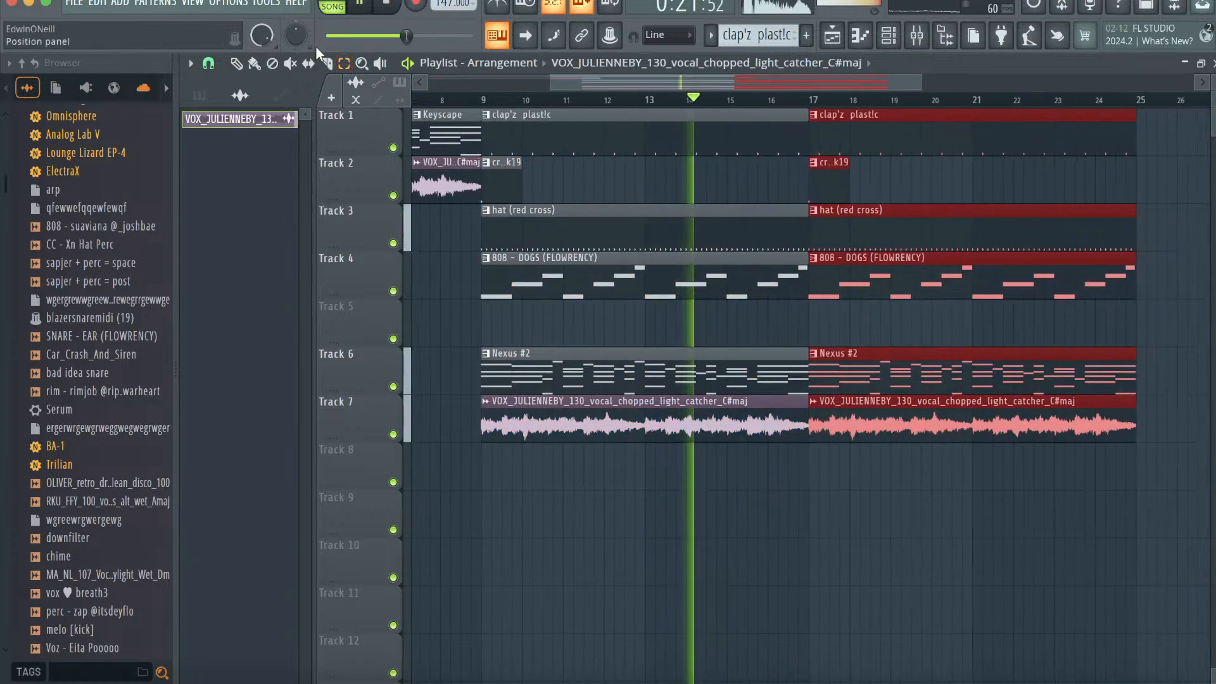
# - Add the Serum #2 pattern on Track 8 at bar 17
pyautogui.click(199, 95)
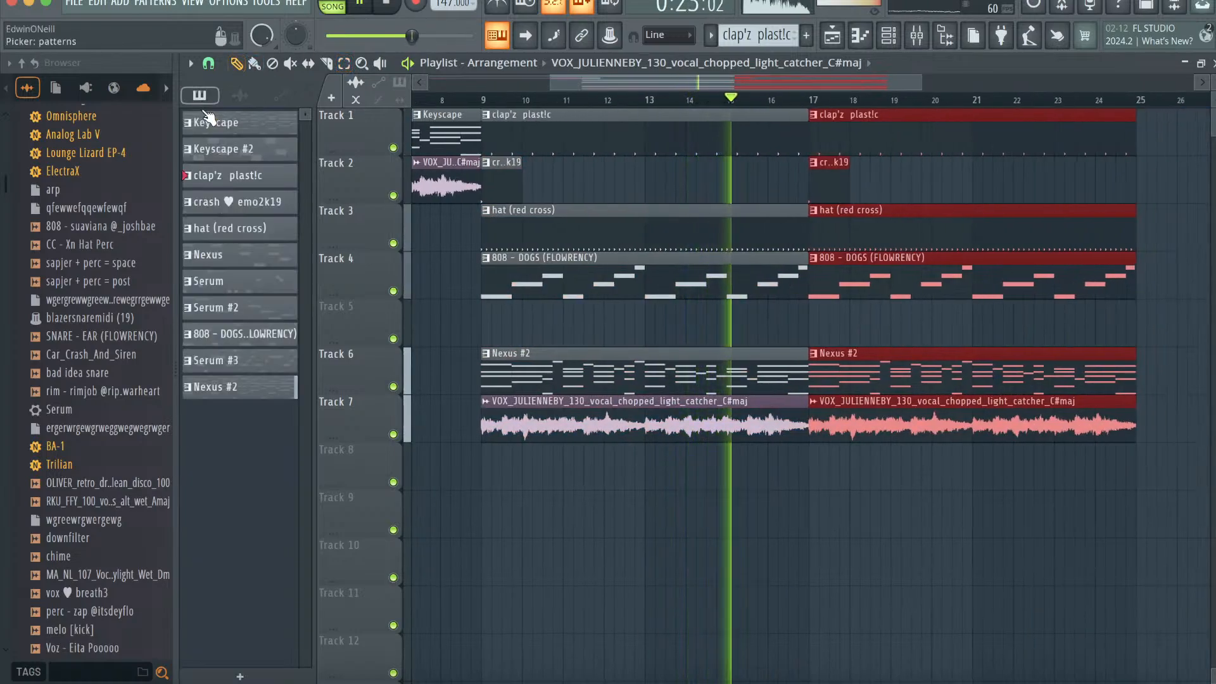
pyautogui.click(274, 306)
pyautogui.click(818, 475)
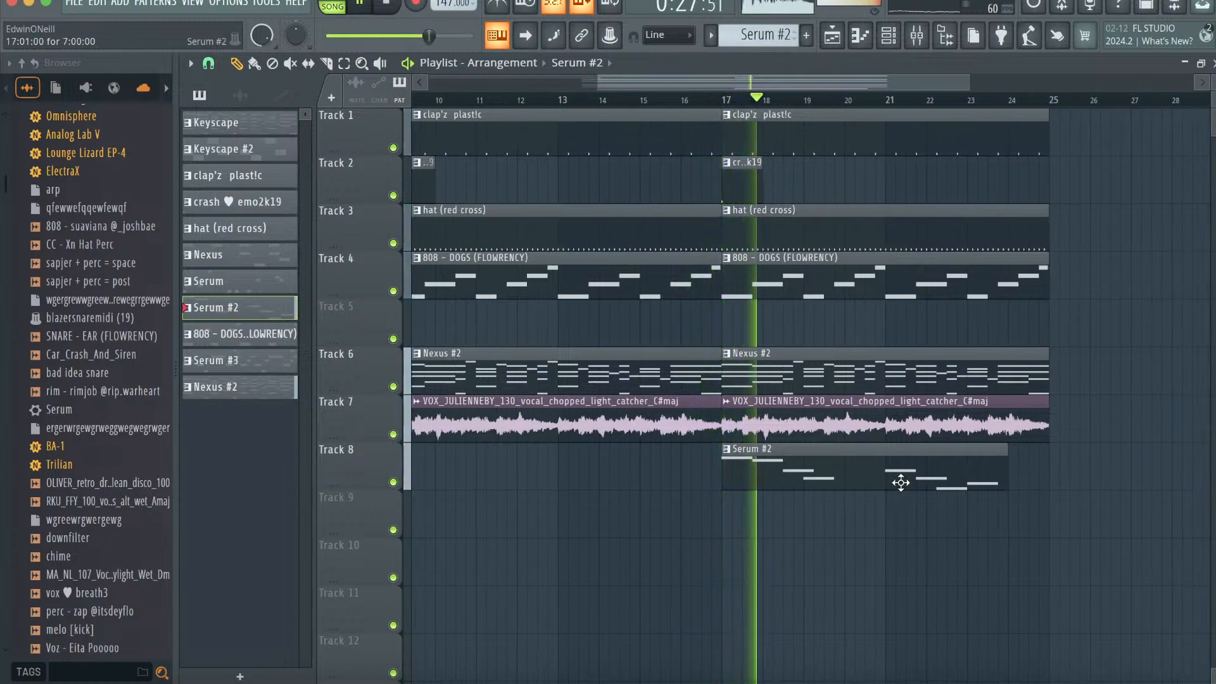
# - Place the Keyscape, clap, crash, hat, Nexus, Serum, 808 and Serum #3 patterns together on Tracks 1 to 8 at bar 25
pyautogui.click(251, 361)
pyautogui.keyDown('ctrl'); pyautogui.click(249, 281); pyautogui.keyUp('ctrl')
pyautogui.keyDown('ctrl'); pyautogui.click(245, 256); pyautogui.keyUp('ctrl')
pyautogui.keyDown('ctrl'); pyautogui.click(226, 227); pyautogui.keyUp('ctrl')
pyautogui.keyDown('ctrl'); pyautogui.click(230, 203); pyautogui.keyUp('ctrl')
pyautogui.keyDown('ctrl'); pyautogui.click(229, 177); pyautogui.keyUp('ctrl')
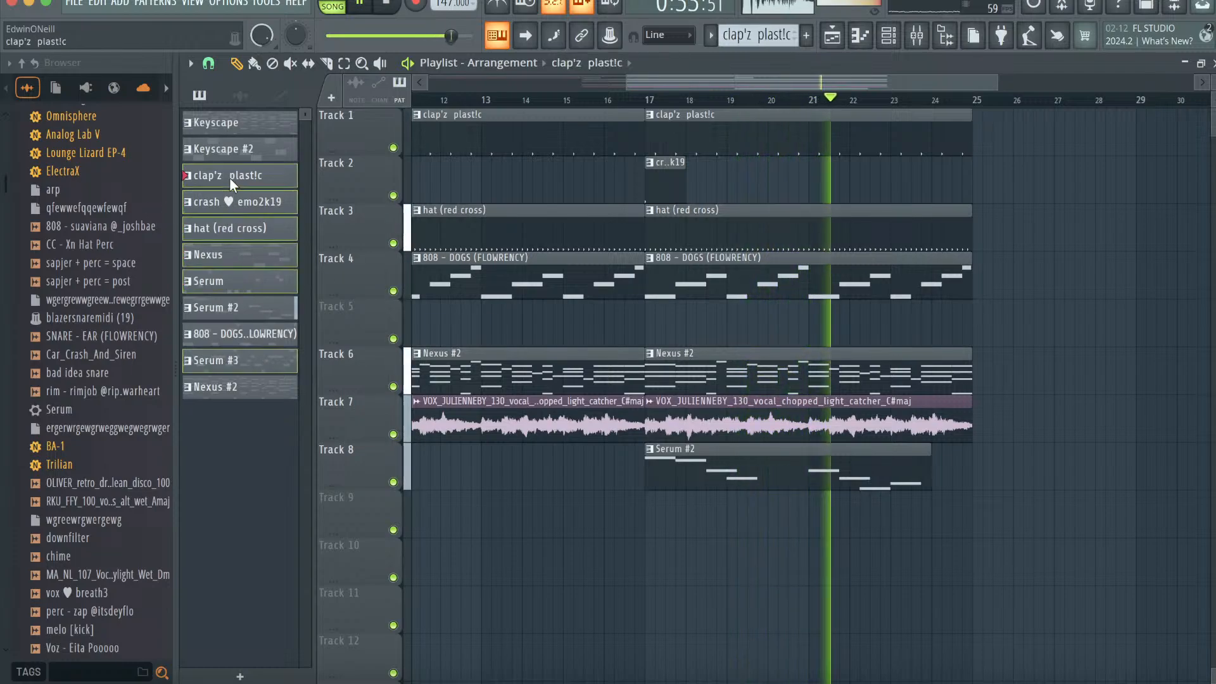
pyautogui.keyDown('ctrl'); pyautogui.click(230, 126); pyautogui.keyUp('ctrl')
pyautogui.keyDown('ctrl'); pyautogui.click(241, 334); pyautogui.keyUp('ctrl')
pyautogui.moveTo(241, 334); pyautogui.dragTo(974, 124)
pyautogui.hscroll(3, 996, 206)
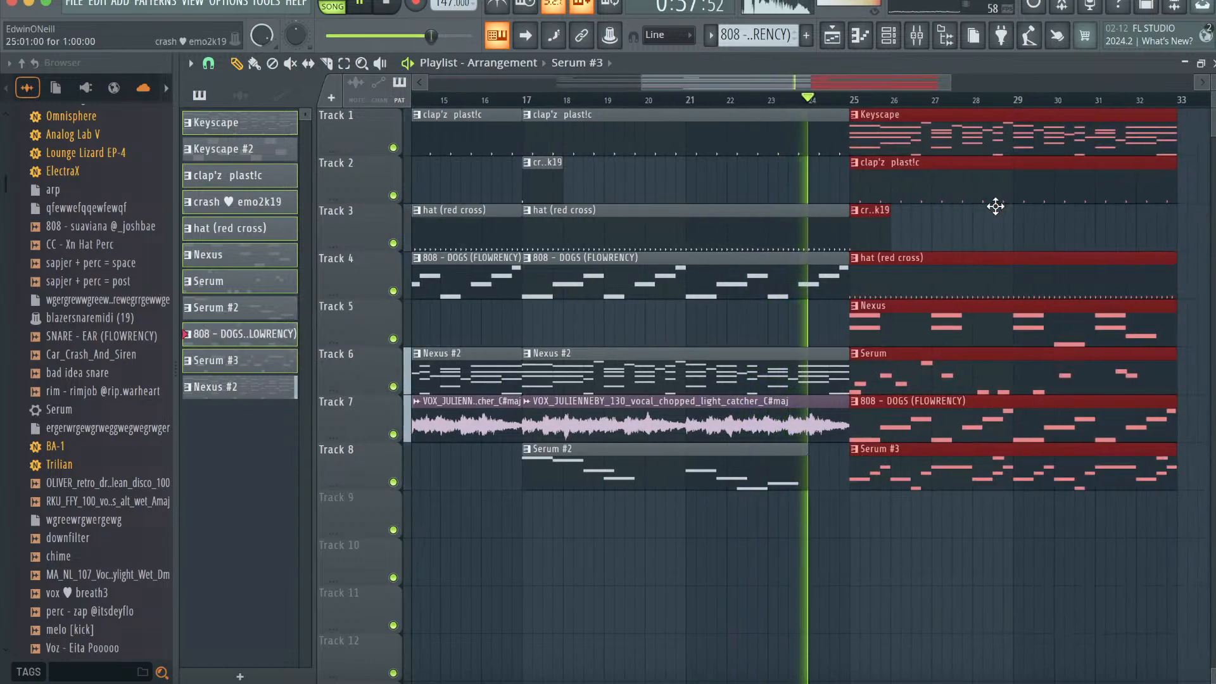
pyautogui.hscroll(2, 995, 206)
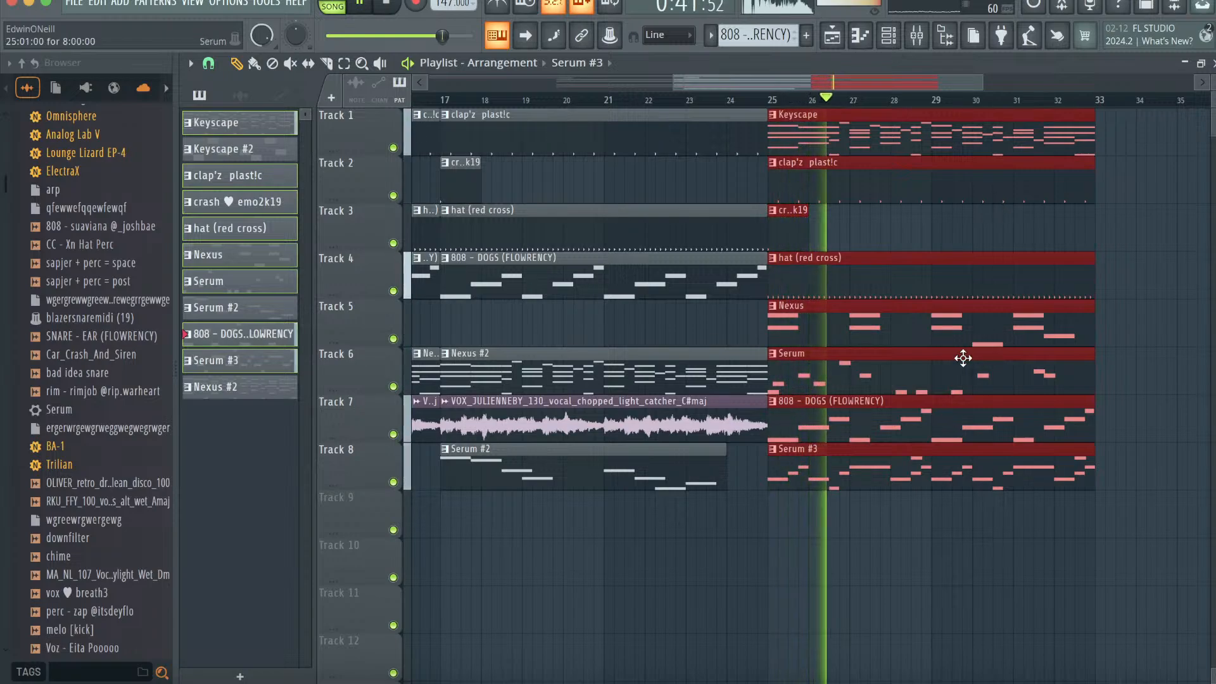
# - Check the synth patch of the Serum #3 channel
pyautogui.press('F6')
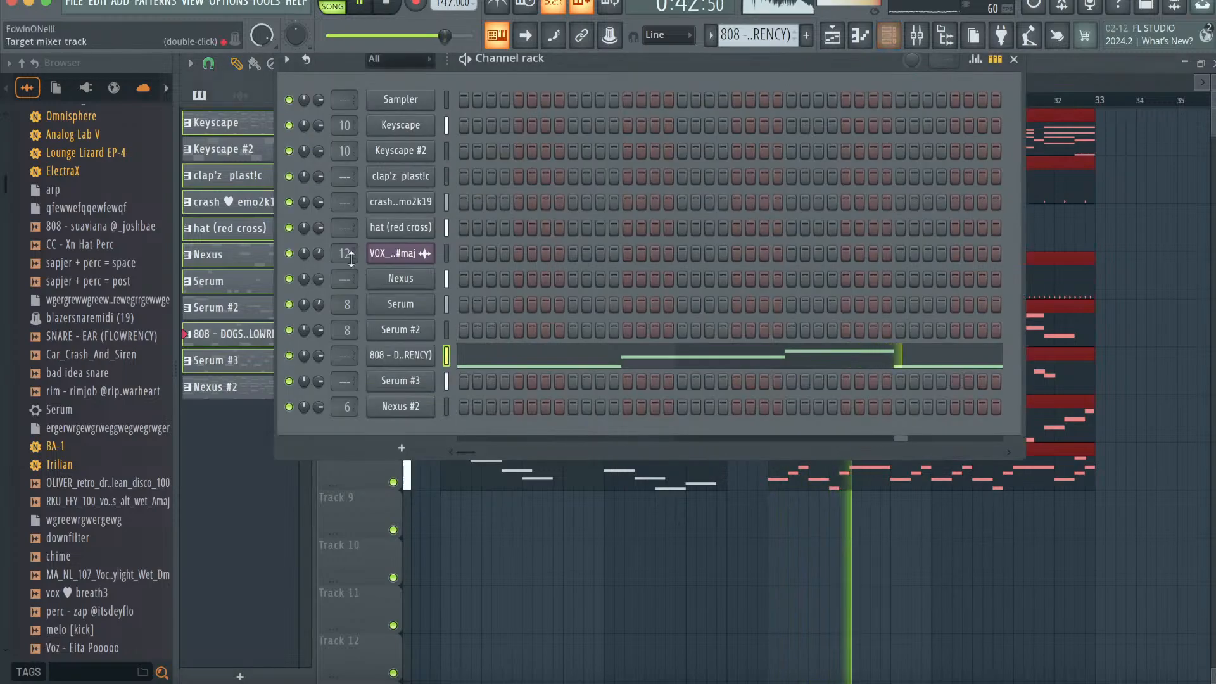
pyautogui.click(425, 383)
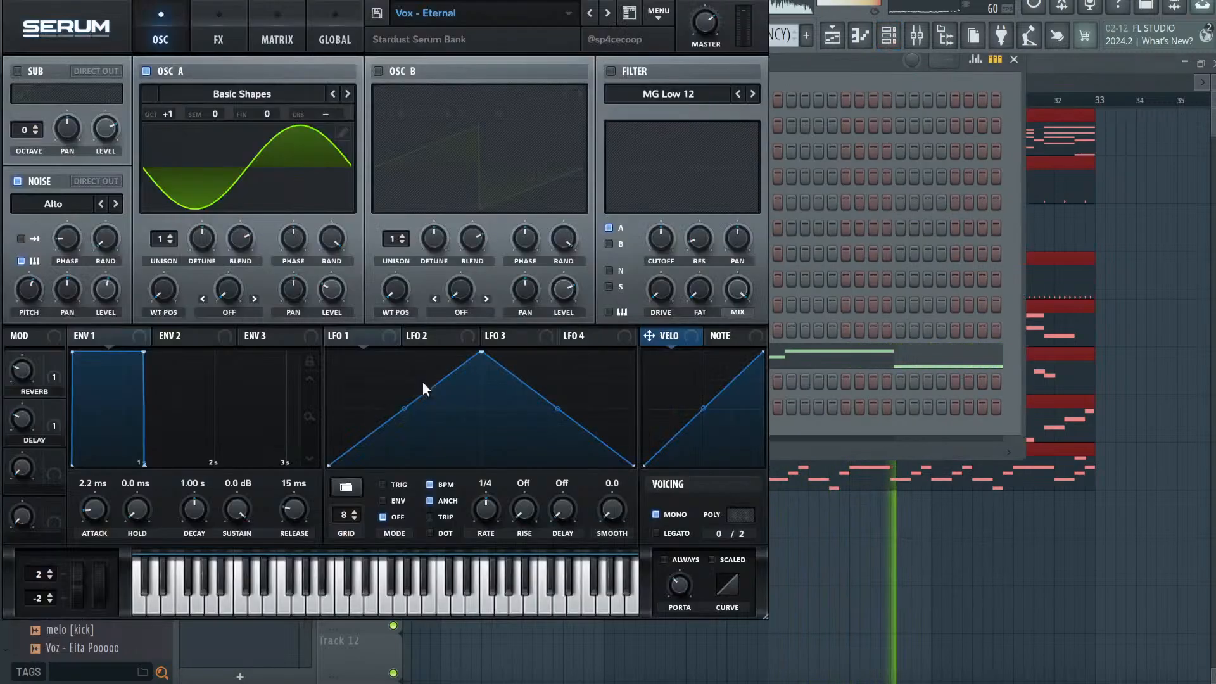
pyautogui.click(611, 36)
pyautogui.click(767, 10)
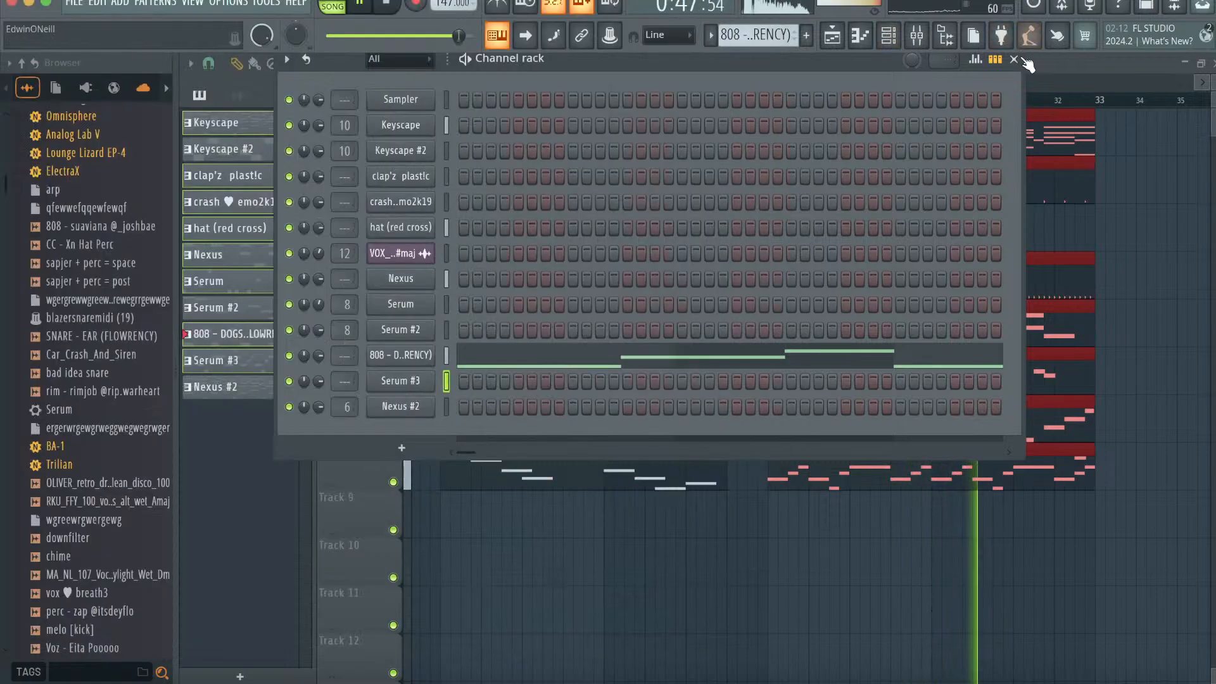
# - Duplicate the bar 25 to 32 section to bar 33, replacing Serum #3 on Track 8 with Serum #2 on Track 9 in the copy
pyautogui.click(1016, 59)
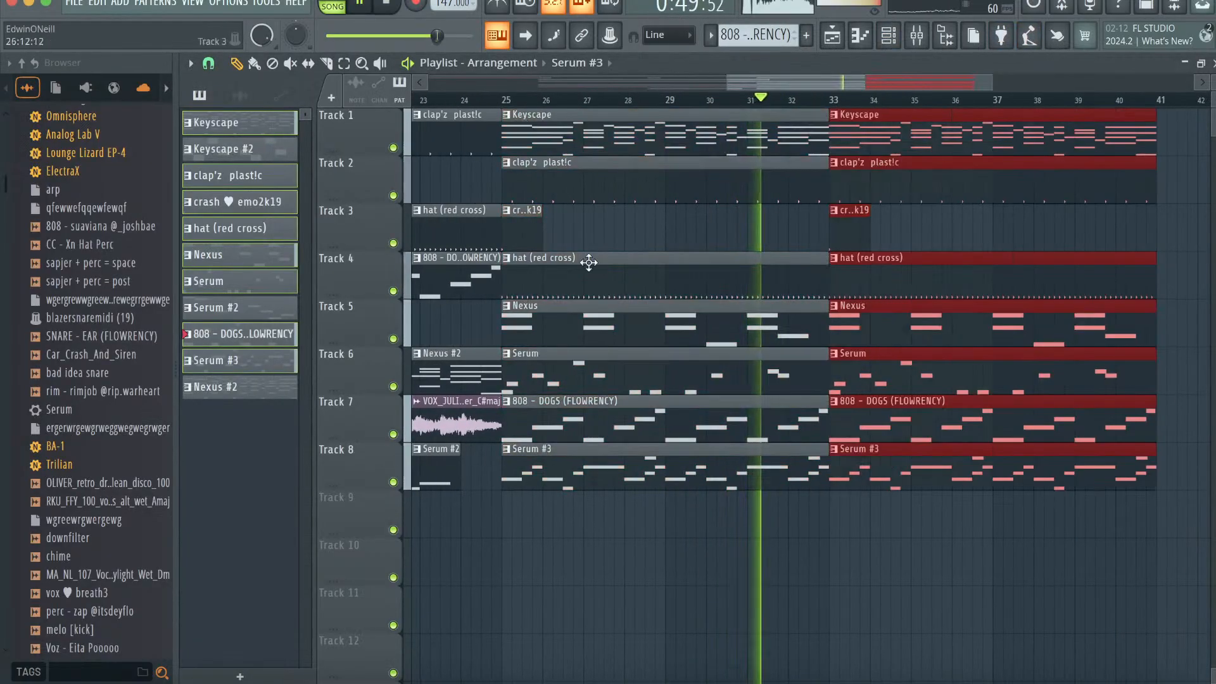
pyautogui.click(262, 308)
pyautogui.click(669, 517)
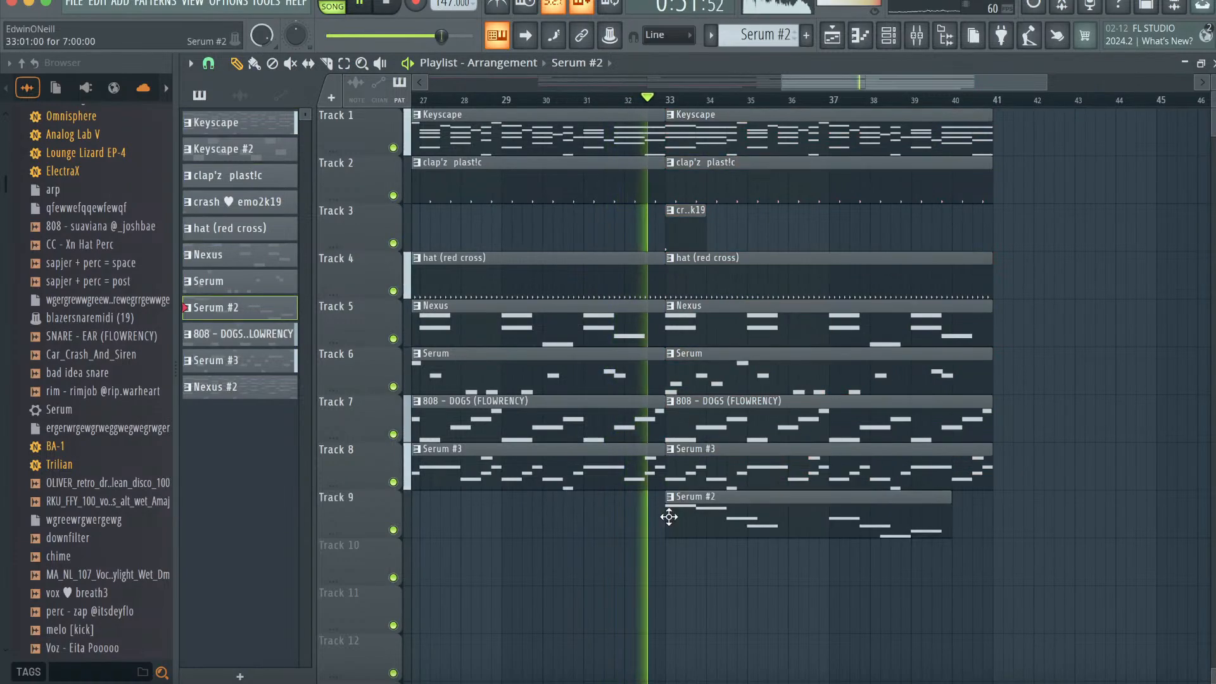
pyautogui.rightClick(767, 464)
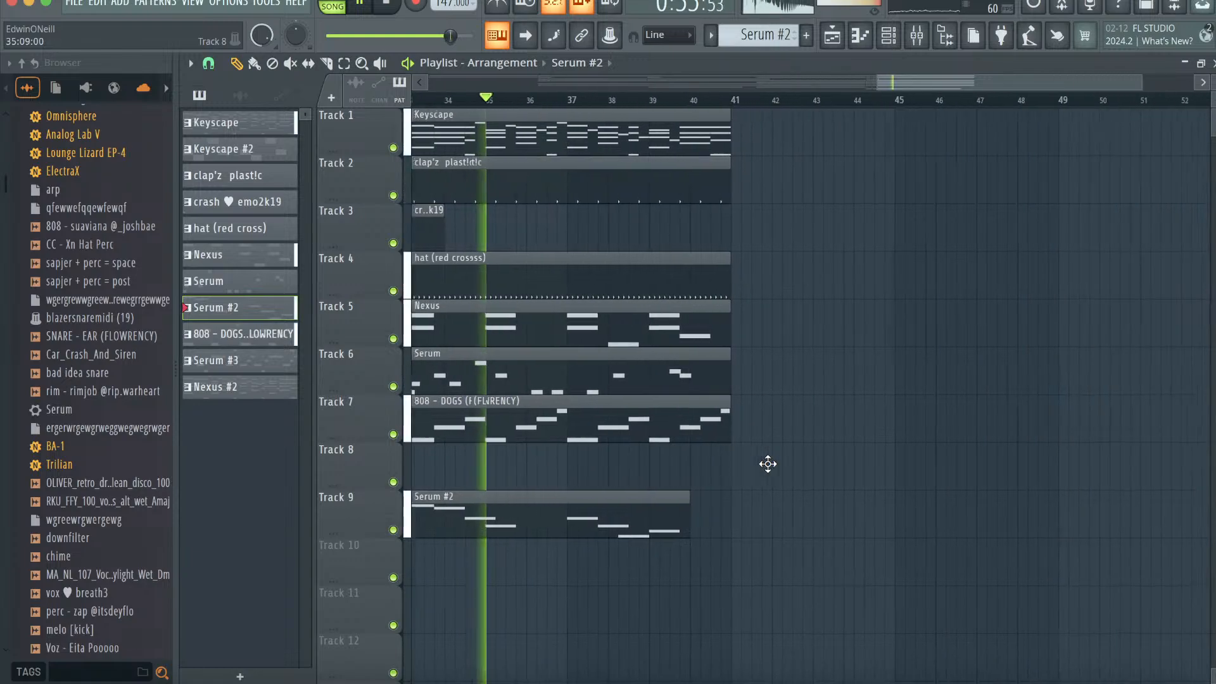
# - Place the Keyscape #2, clap, crash and 808 patterns on Tracks 2 to 5 at bar 41, with the vocal on Track 1
pyautogui.click(241, 148)
pyautogui.scroll(-2, 249, 199)
pyautogui.click(254, 333)
pyautogui.moveTo(260, 342); pyautogui.dragTo(648, 181)
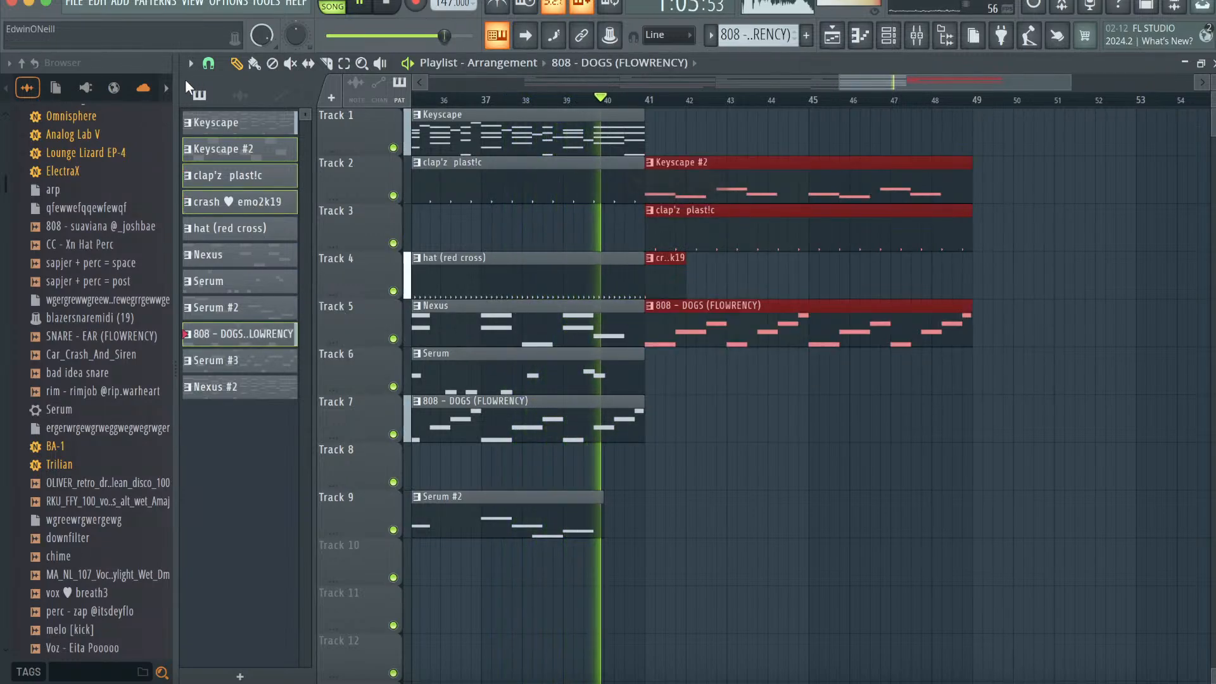
pyautogui.click(239, 95)
pyautogui.moveTo(235, 121); pyautogui.dragTo(653, 141)
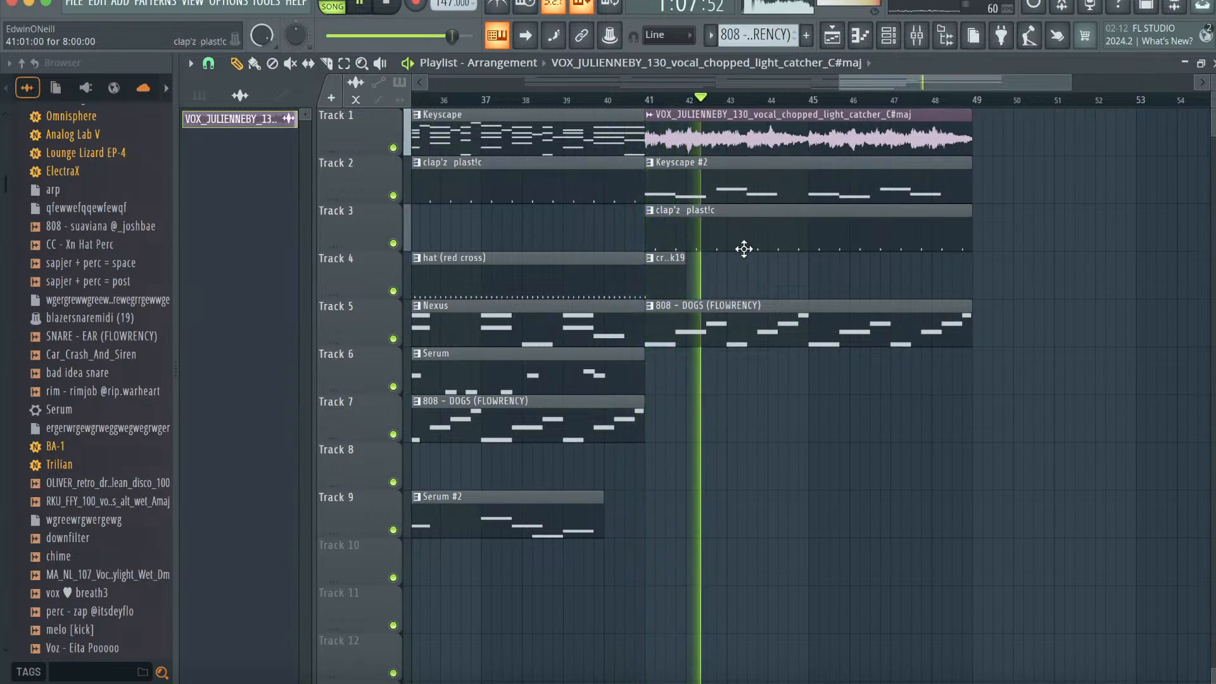
pyautogui.hscroll(5, 744, 248)
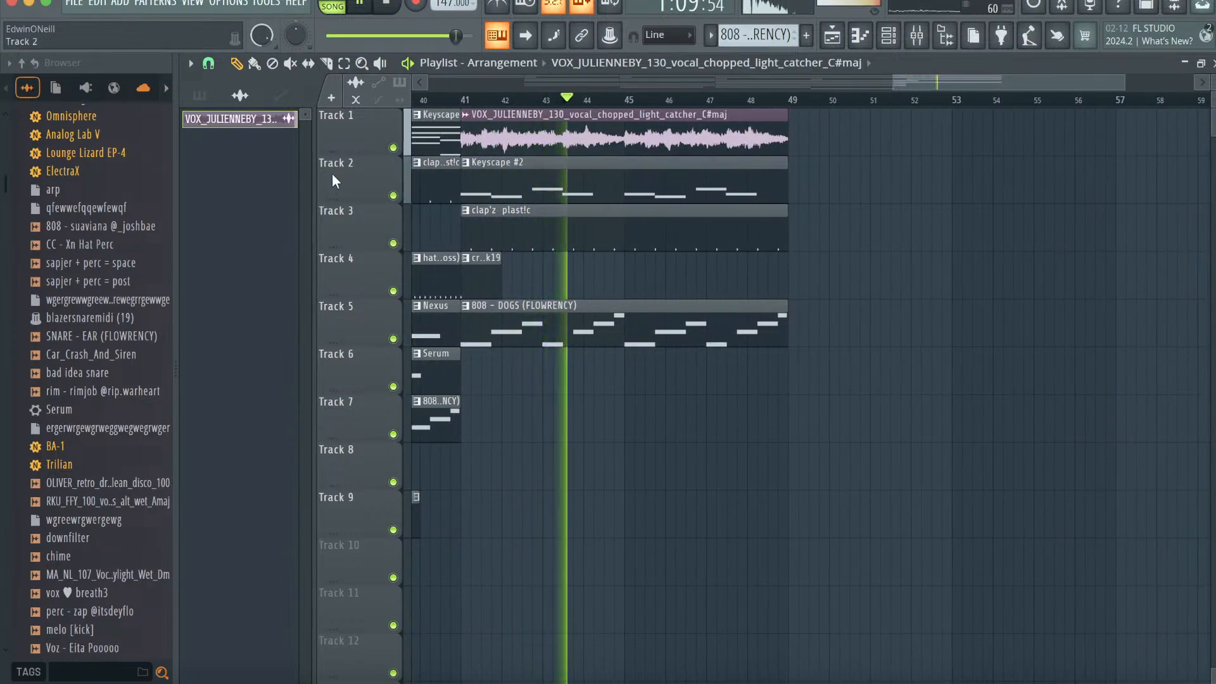
# - Delete the clap clip from Track 3 in the section starting at bar 41
pyautogui.click(344, 62)
pyautogui.click(584, 232)
pyautogui.press('Delete')
pyautogui.moveTo(758, 393); pyautogui.dragTo(487, 136)
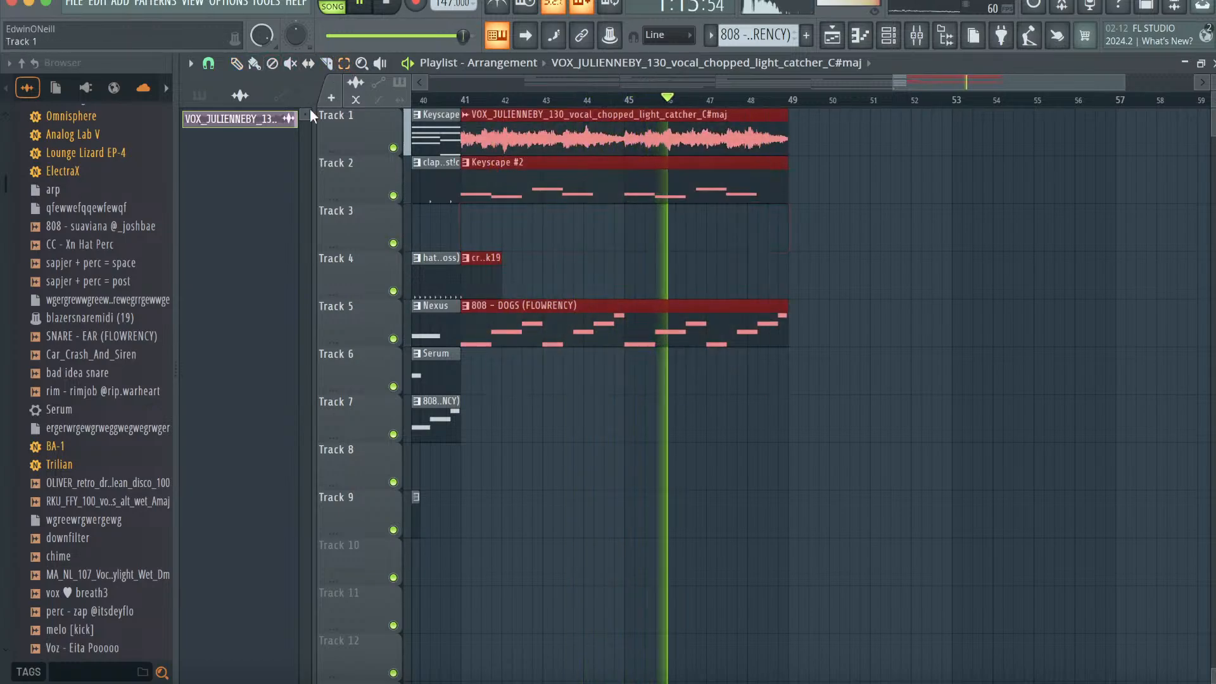
# - Place Keyscape and Keyscape #2 on Tracks 1 and 2 at bar 49, and duplicate the vocal to bar 49 on Track 3
pyautogui.click(199, 95)
pyautogui.click(211, 119)
pyautogui.click(223, 154)
pyautogui.moveTo(224, 153); pyautogui.dragTo(792, 126)
pyautogui.click(717, 125)
pyautogui.hotkey('ctrl', 'b')
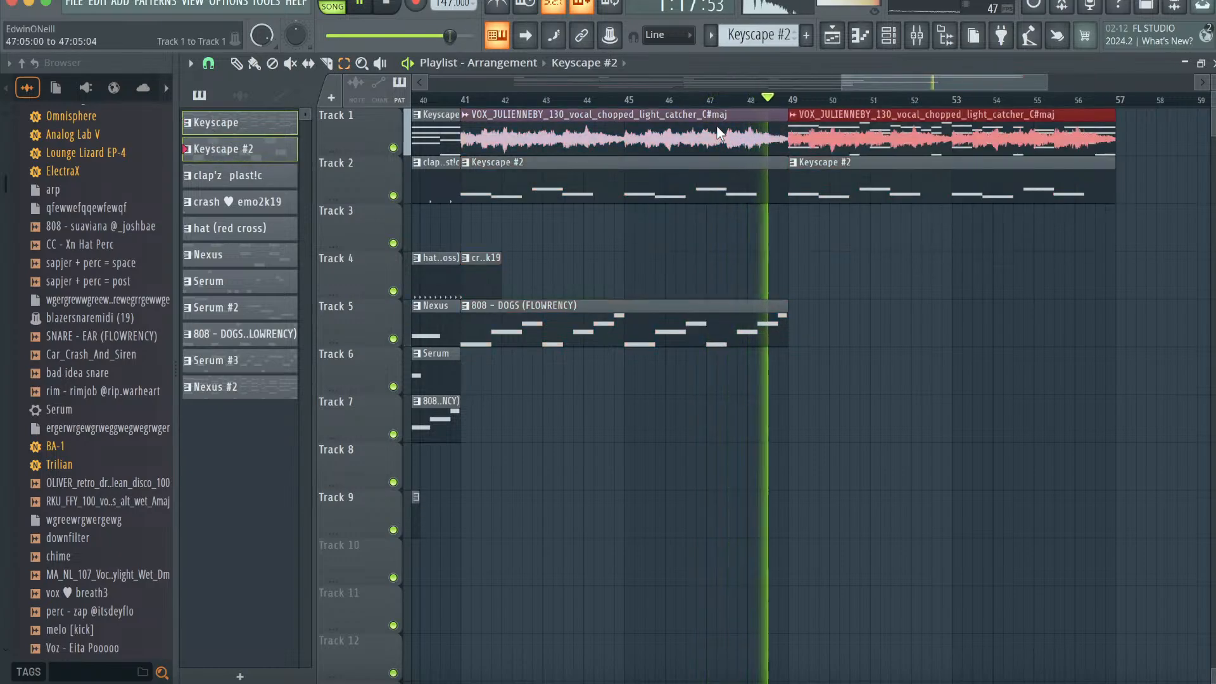
pyautogui.hotkey('shift', 'Down')
pyautogui.hotkey('shift', 'Down')
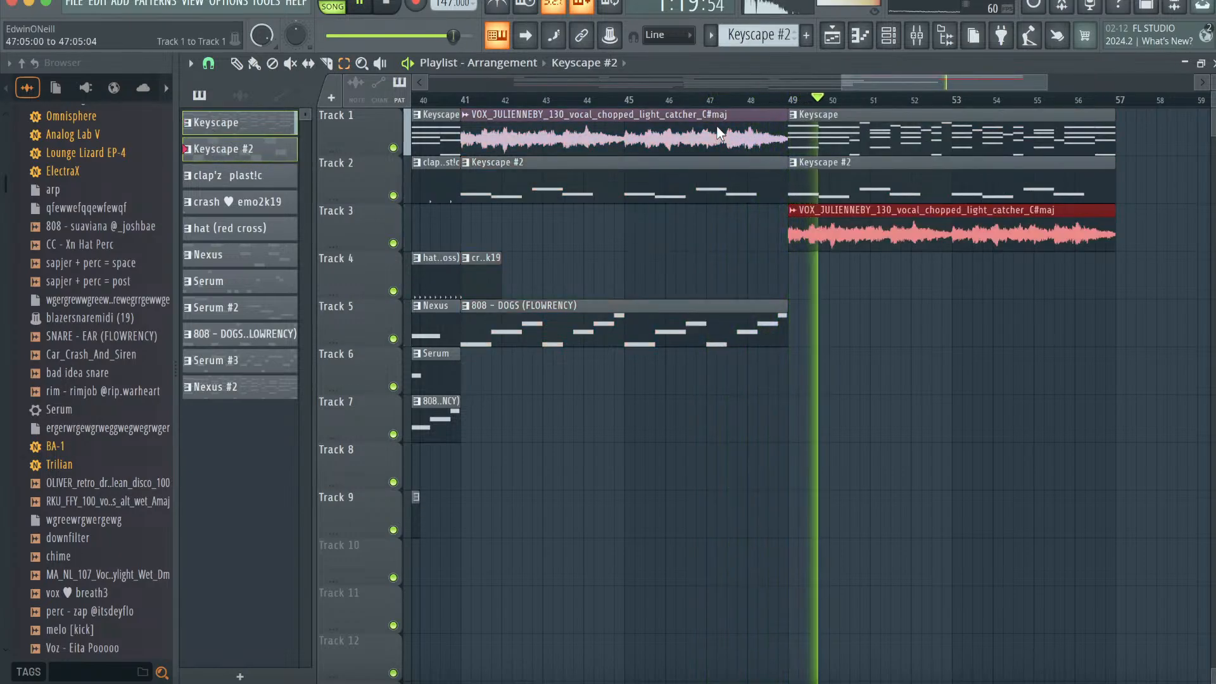
# - Create a new pattern and draw a single note at its start in the 808 channel's piano roll
pyautogui.click(701, 325)
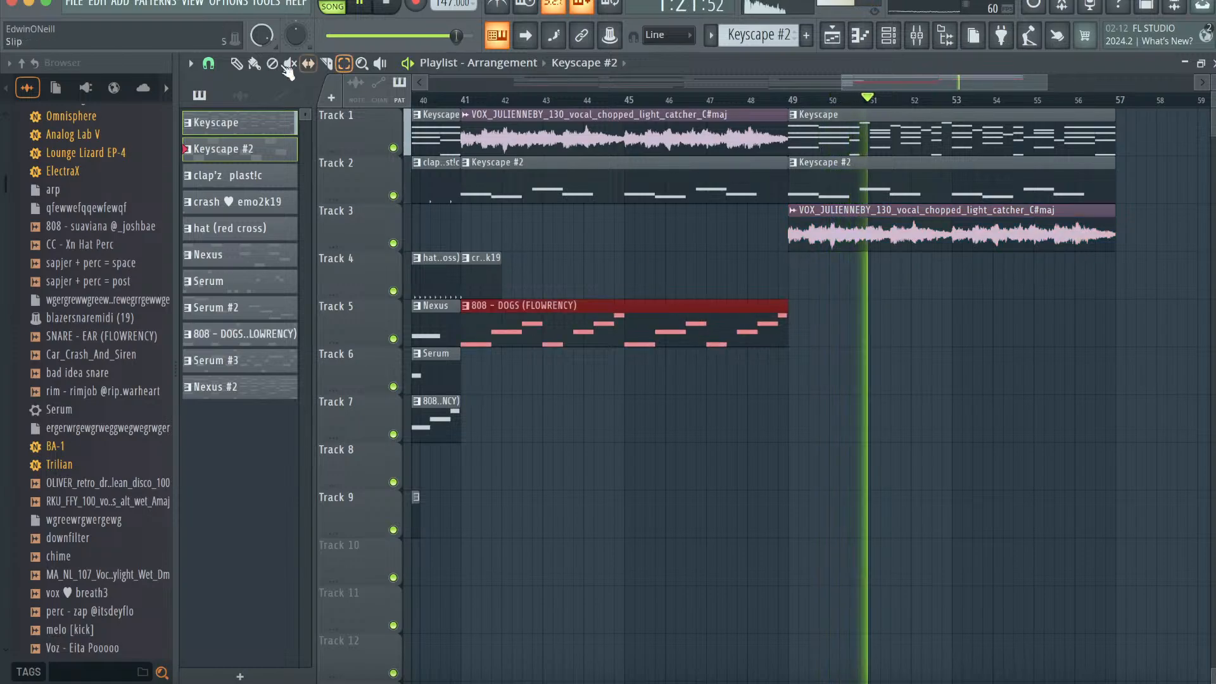
pyautogui.click(806, 35)
pyautogui.click(860, 36)
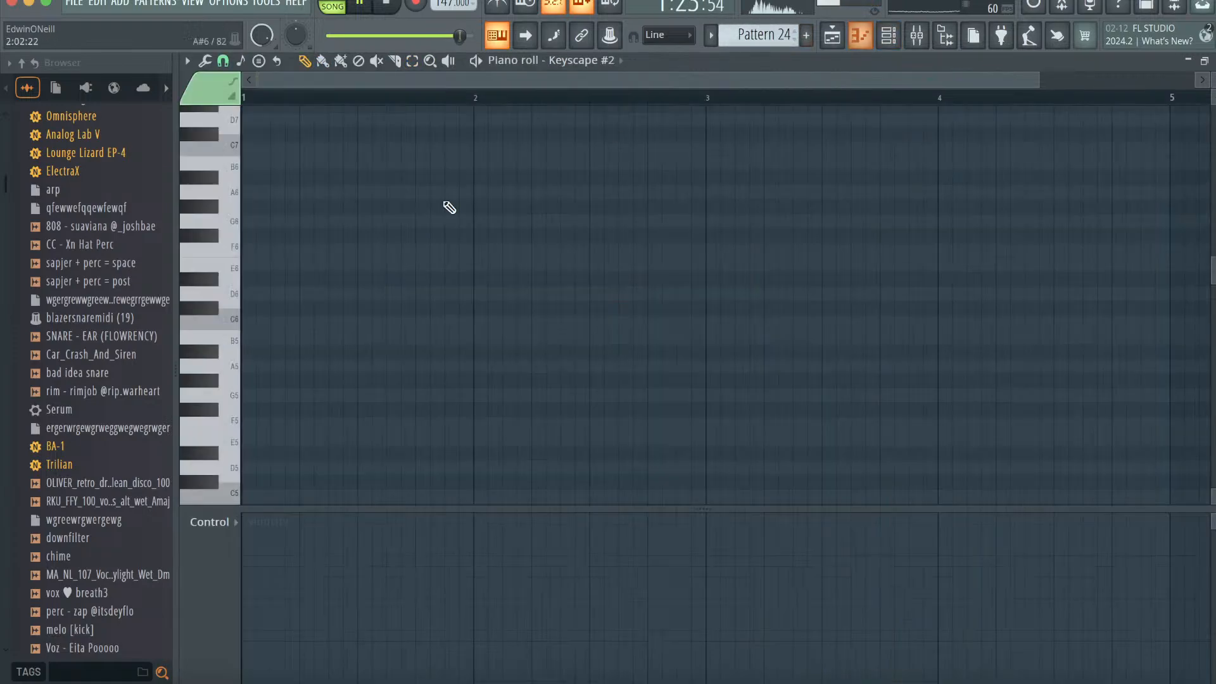
pyautogui.click(593, 58)
pyautogui.click(640, 270)
pyautogui.click(254, 308)
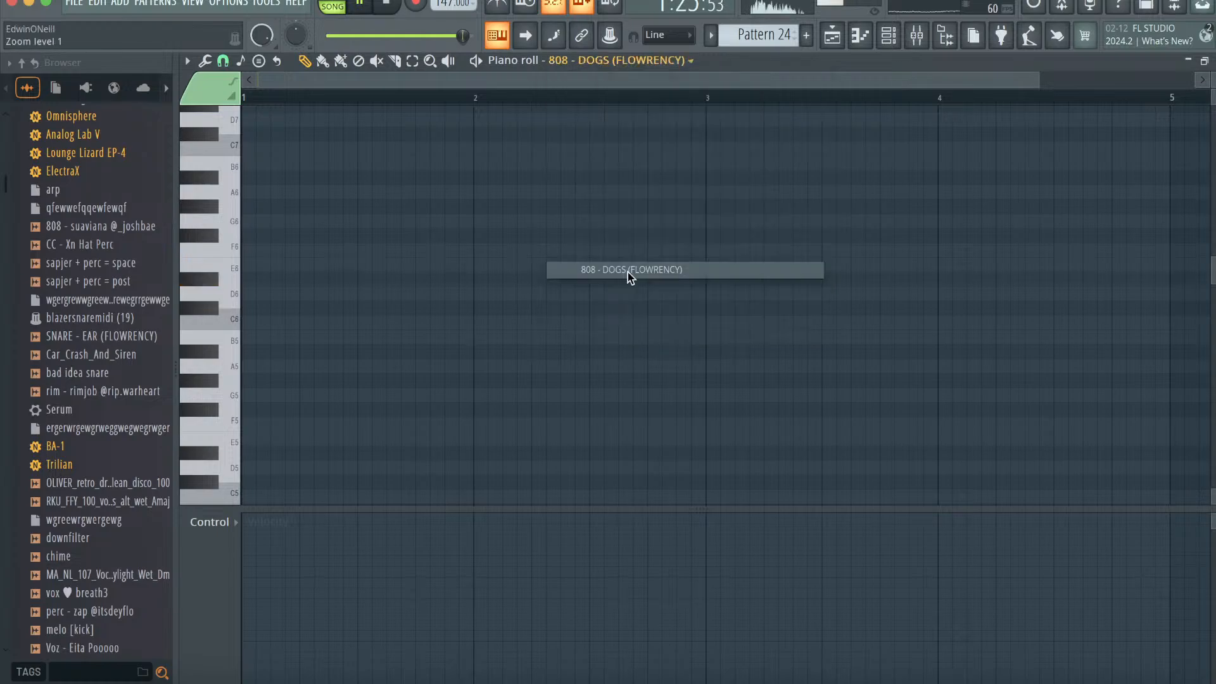
# - Place the new 808 pattern on Track 6 at bar 49 and stop playback
pyautogui.click(832, 35)
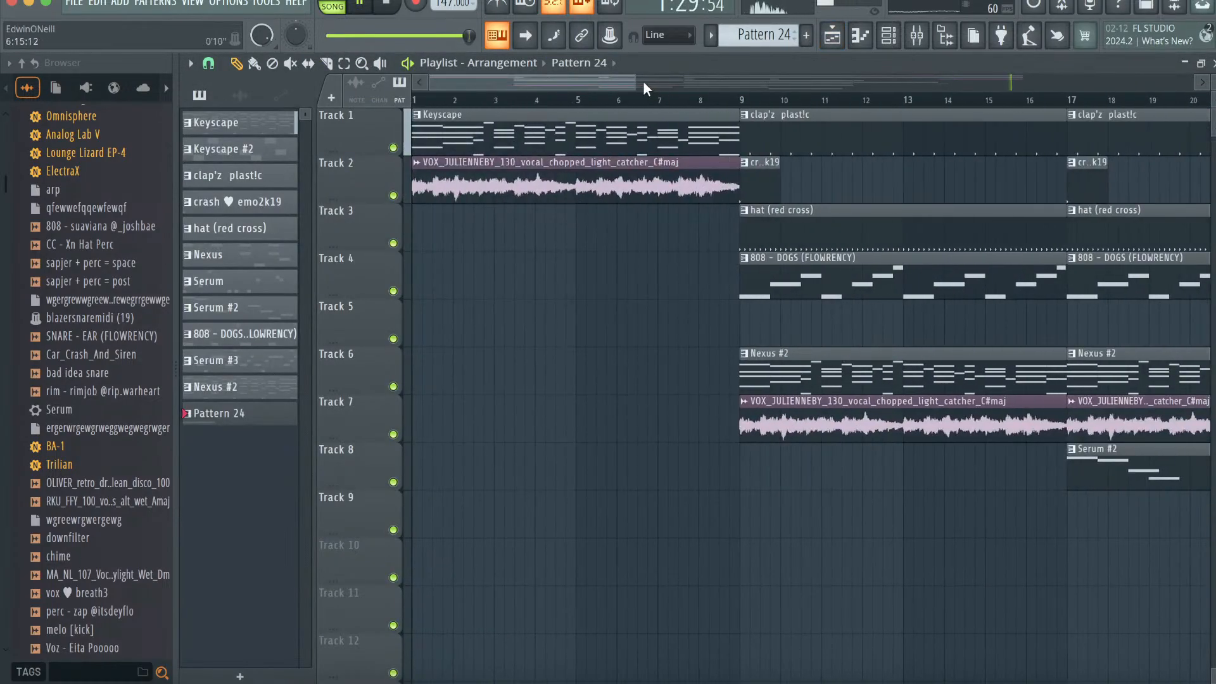
pyautogui.moveTo(634, 82); pyautogui.dragTo(1193, 83)
pyautogui.press('space')
# - Copy all clips of bars 9 to 24 to bars 57 to 72 and play the arrangement from about bar 56
pyautogui.moveTo(632, 475); pyautogui.dragTo(519, 110)
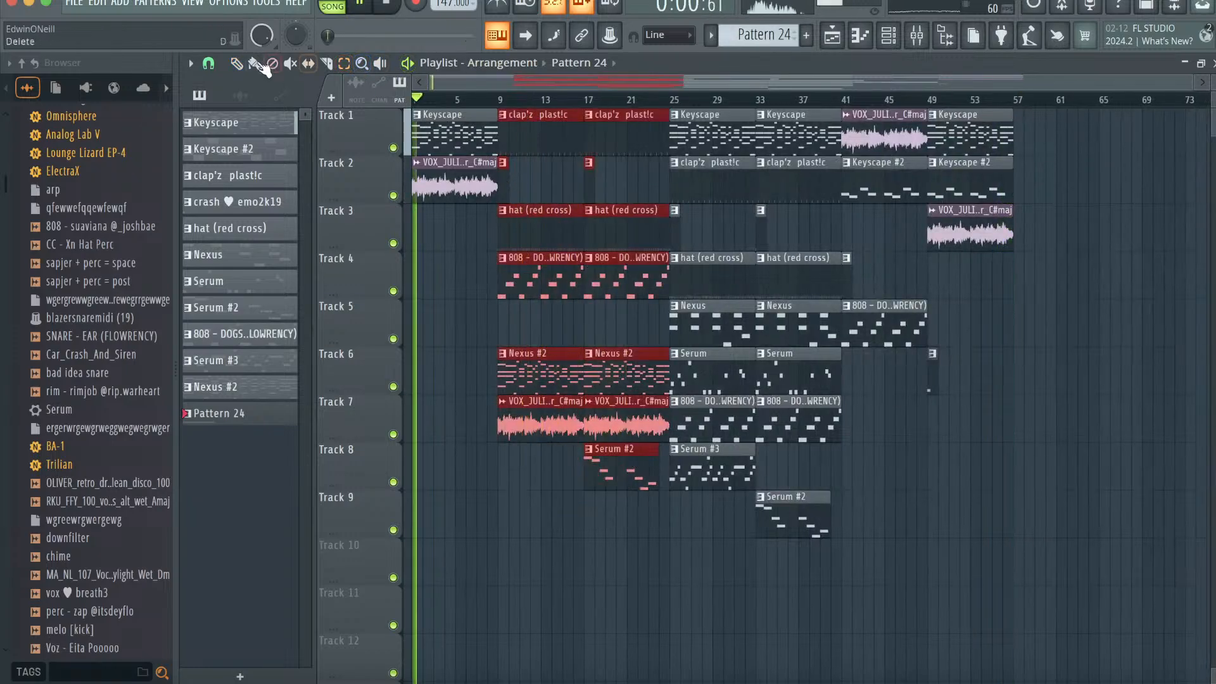
pyautogui.moveTo(526, 117); pyautogui.dragTo(1040, 116)
pyautogui.click(1006, 101)
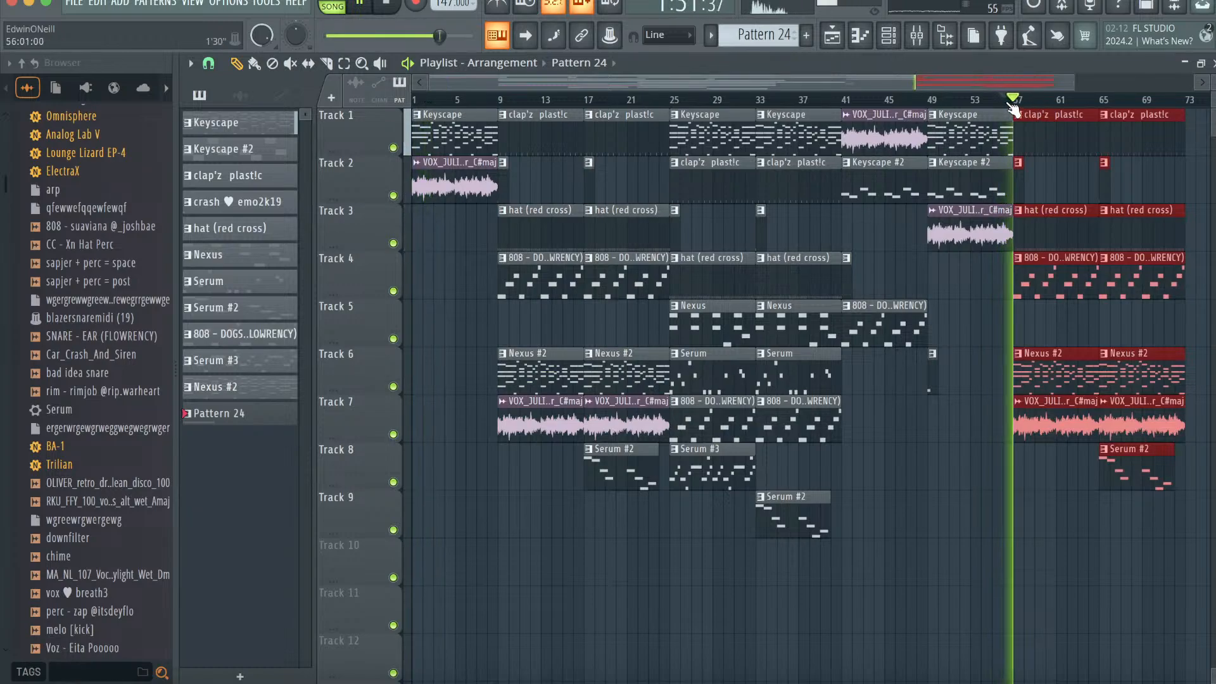
pyautogui.hscroll(4, 1091, 259)
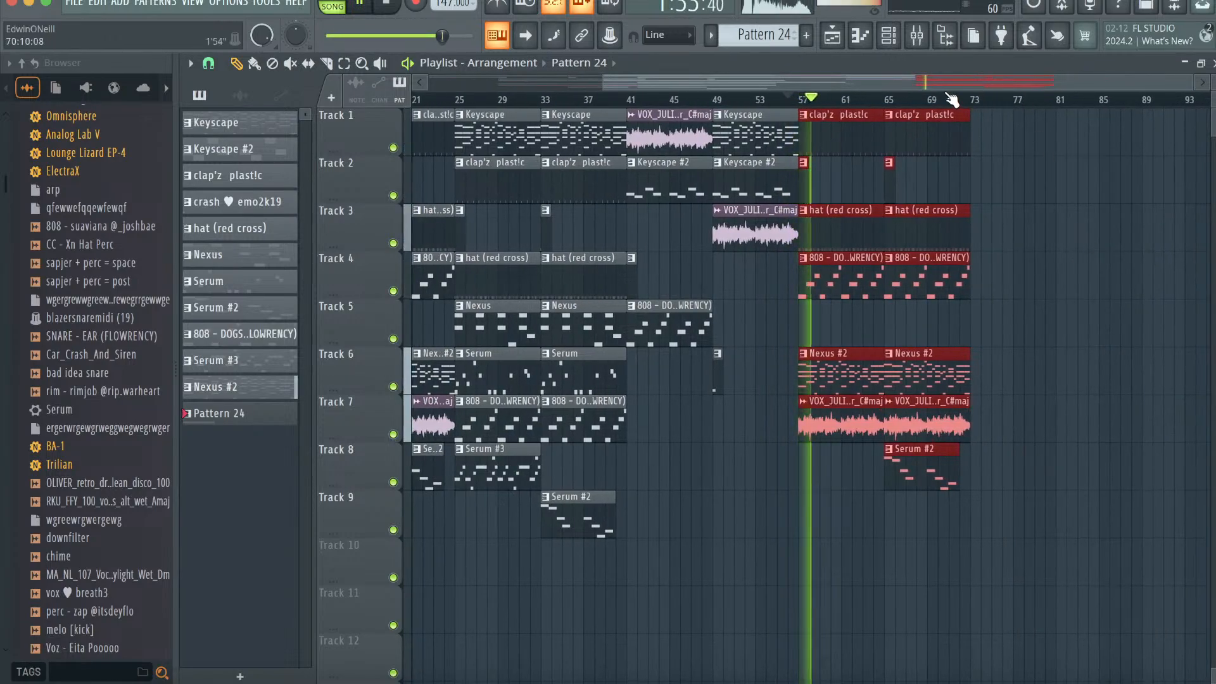
# - Open the Nexus #2 pattern's piano roll and set the scale highlighting root note to A#
pyautogui.doubleClick(865, 372)
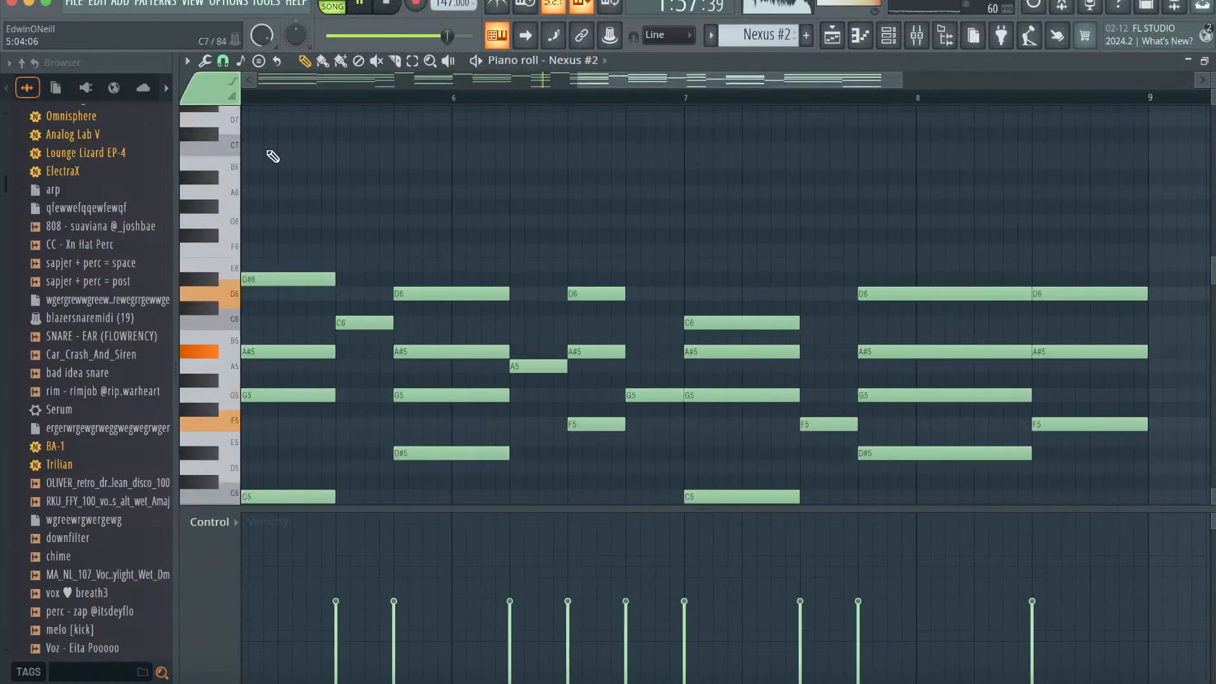
pyautogui.click(187, 60)
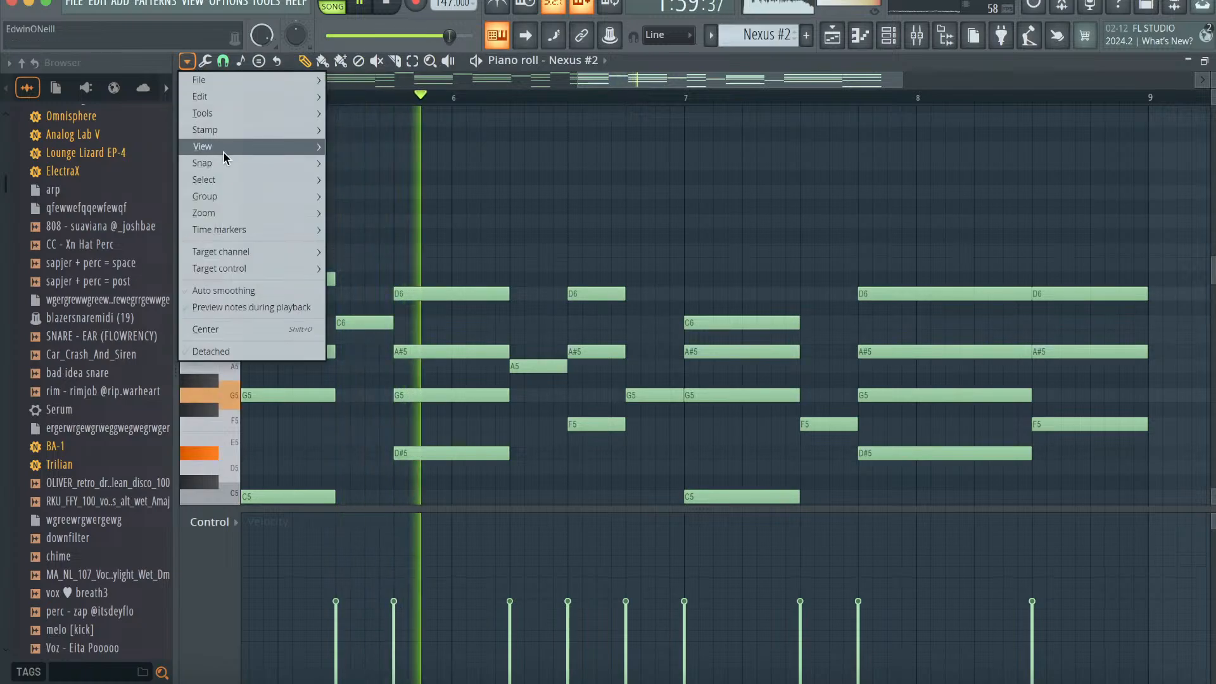
pyautogui.moveTo(219, 149)
pyautogui.moveTo(412, 405)
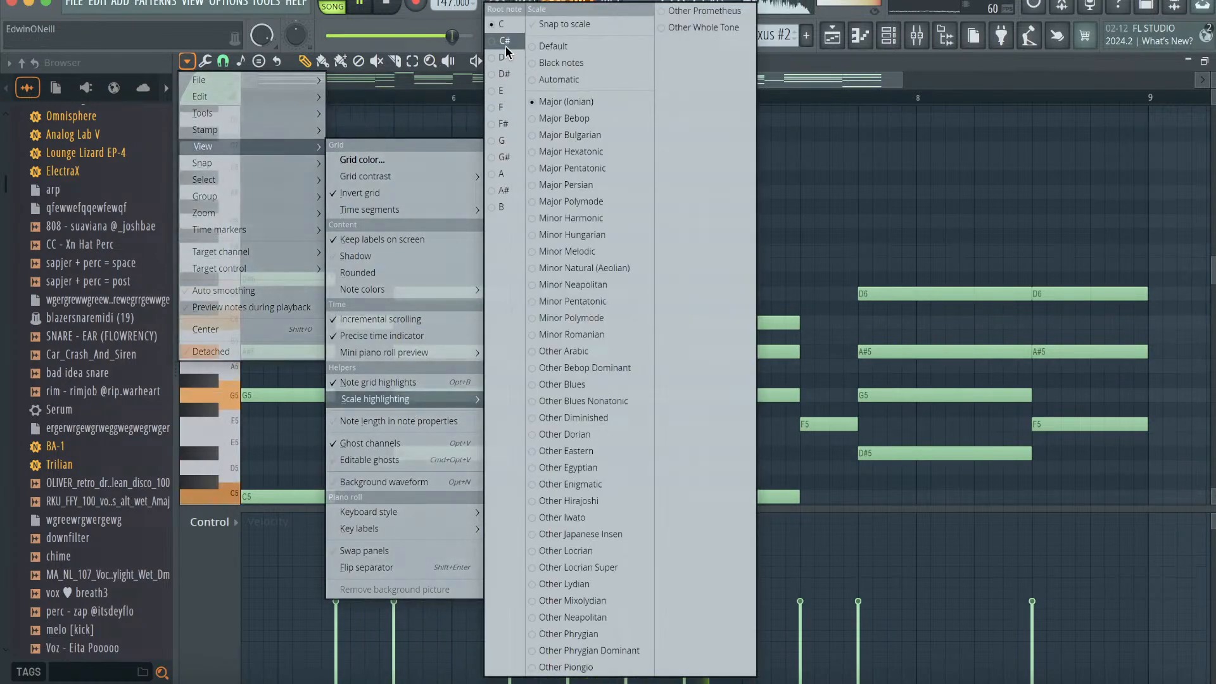
pyautogui.click(503, 191)
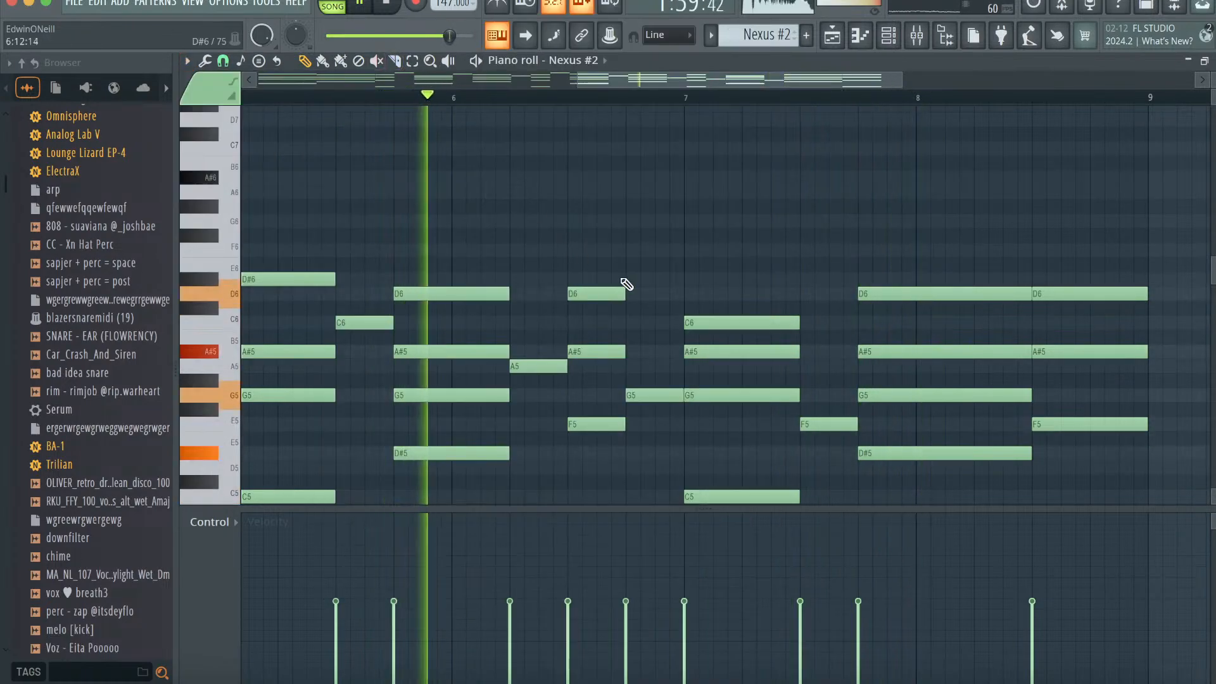
# - Raise the A5 note in bar 6 to A#5, and add a quantized D6 note in the middle of bar 7
pyautogui.moveTo(531, 278); pyautogui.dragTo(530, 259)
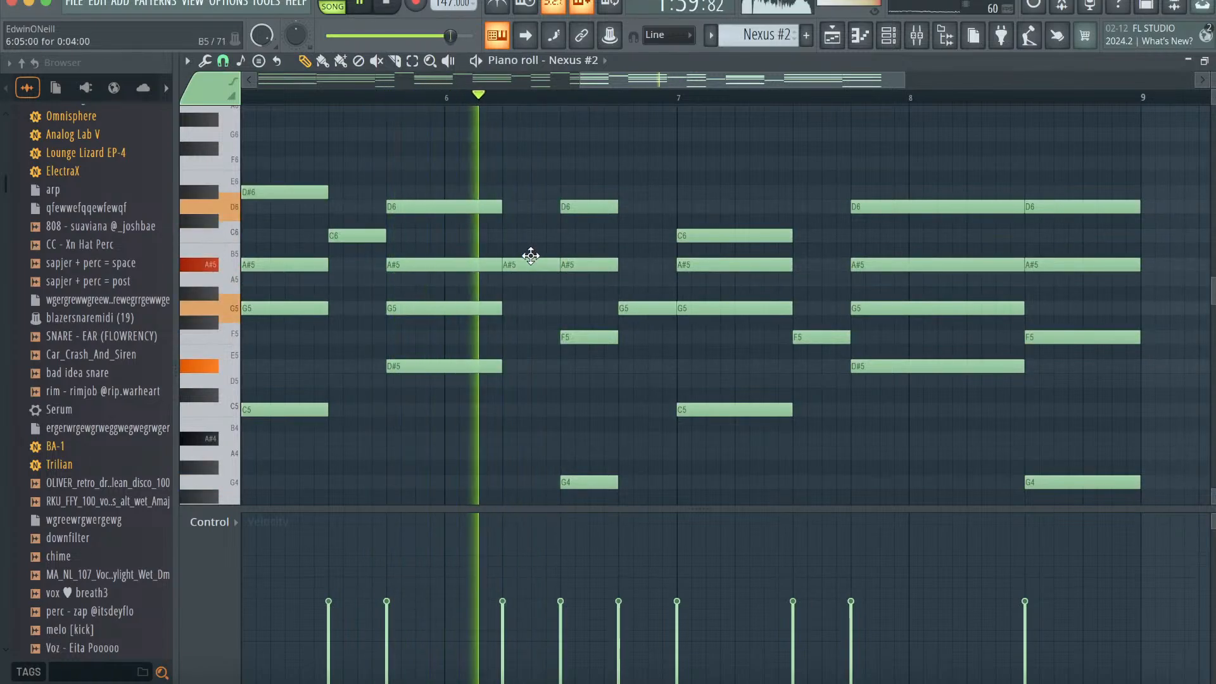
pyautogui.click(770, 206)
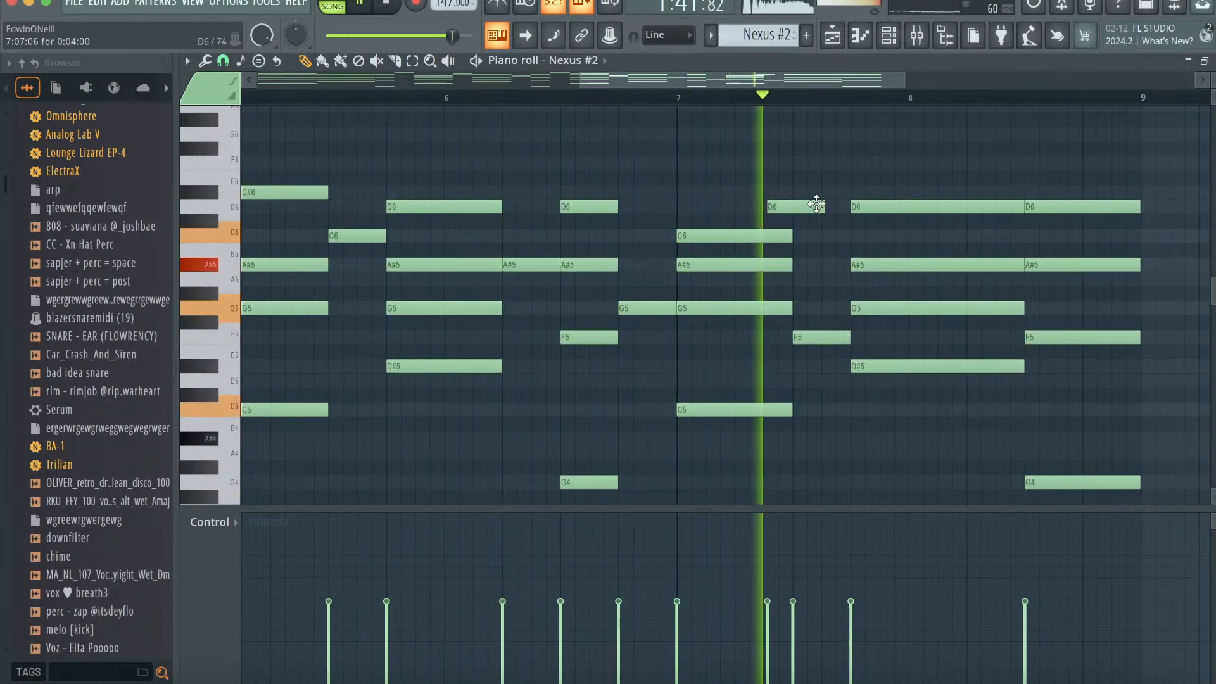
pyautogui.hotkey('alt', 'q')
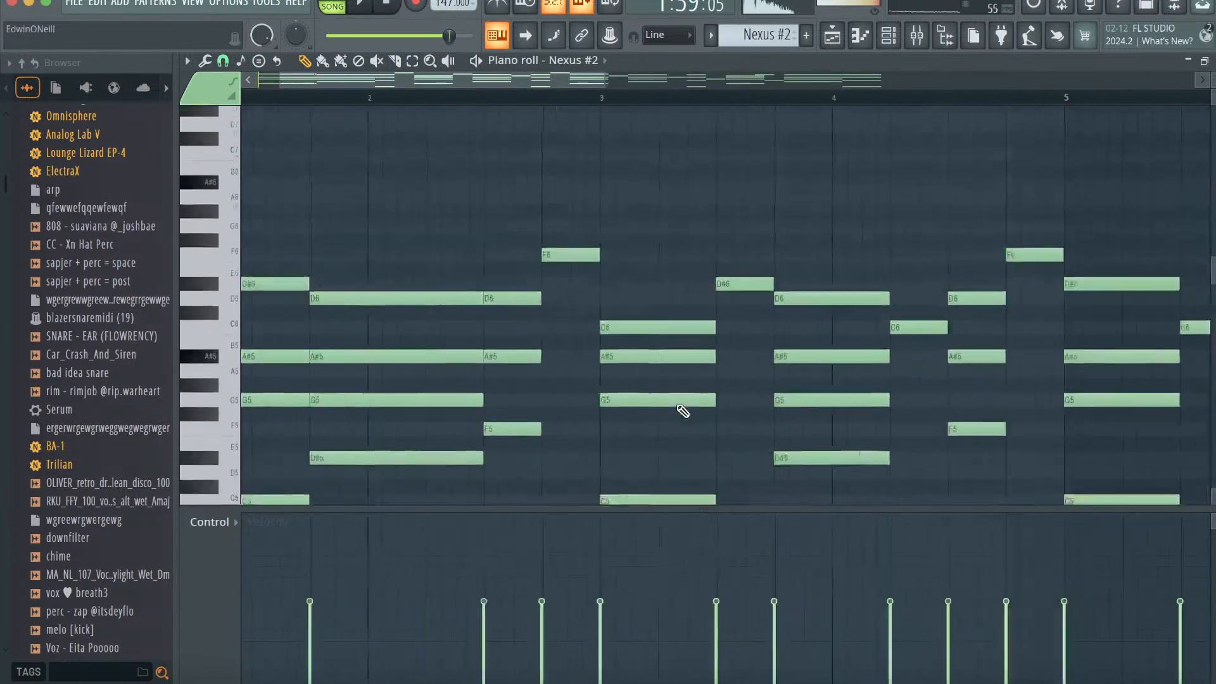
# - Return to the playlist and select the time range from bar 9 to bar 25 for looping
pyautogui.click(839, 38)
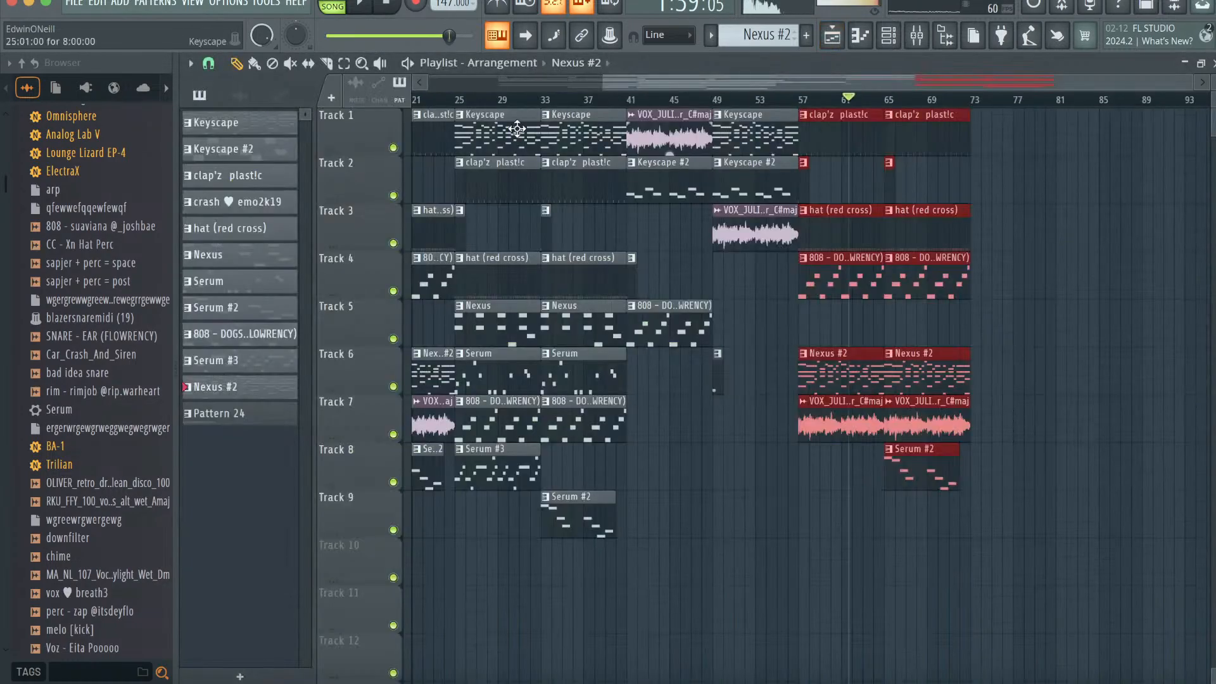
pyautogui.hscroll(-5, 518, 128)
pyautogui.moveTo(509, 103); pyautogui.dragTo(670, 101)
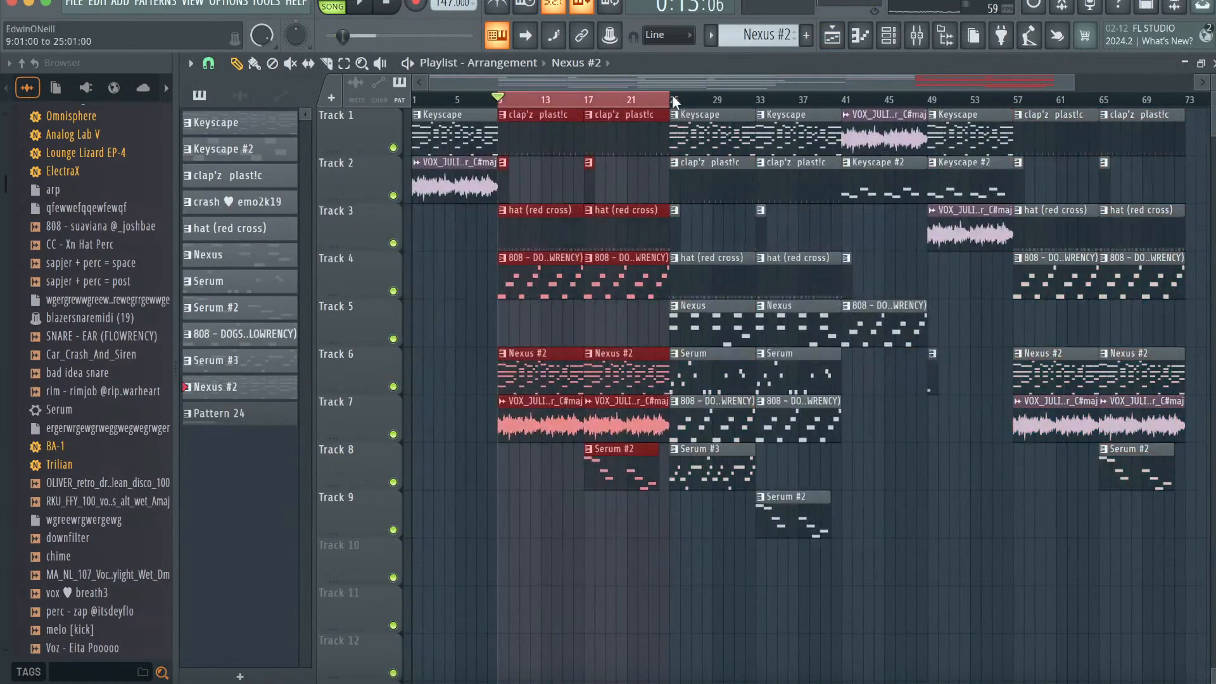
# - In the Nexus #2 piano roll, start a high melody with A#6, F7, D7, D7 and C7 across bars 1 and 2
pyautogui.click(861, 37)
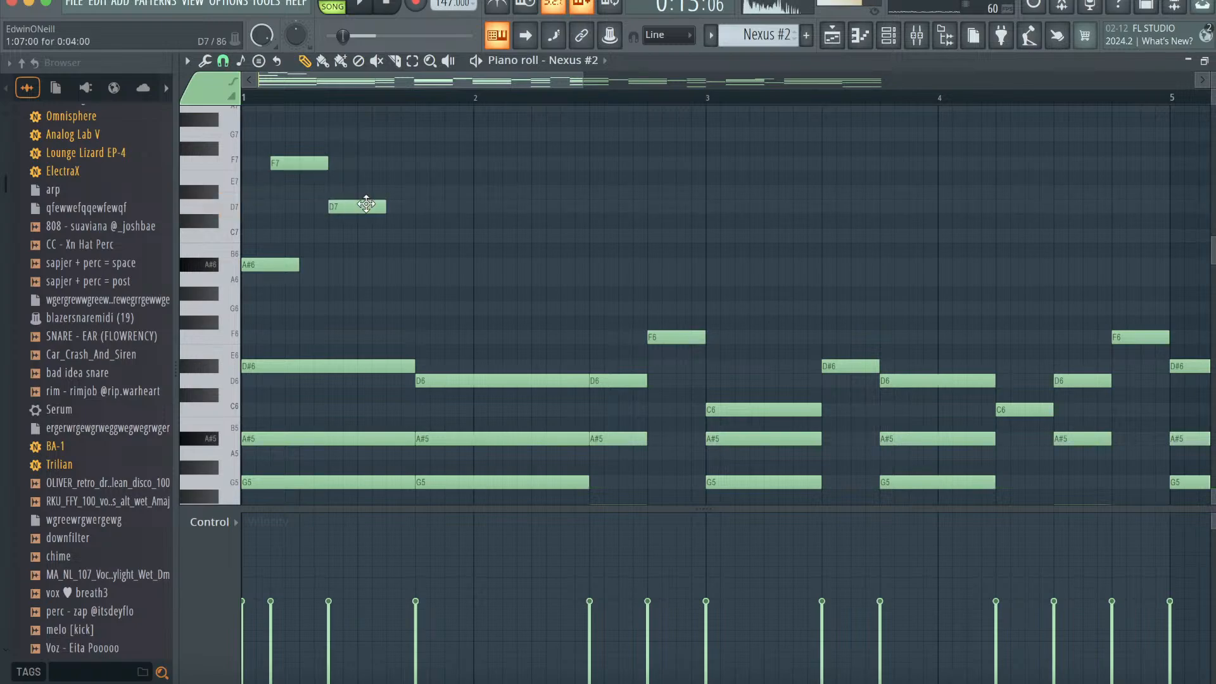
pyautogui.press('space')
pyautogui.click(443, 207)
pyautogui.click(534, 236)
pyautogui.moveTo(626, 279); pyautogui.dragTo(623, 279)
pyautogui.rightClick(624, 279)
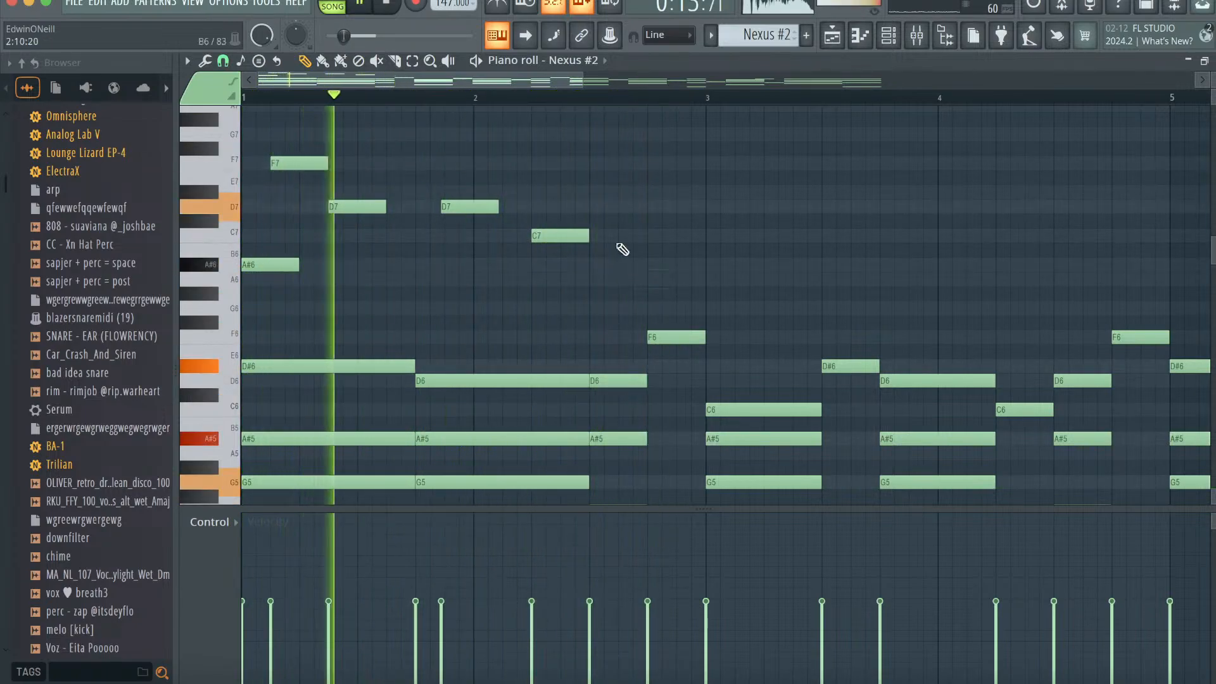
# - Add a rising run of one-step D7, D#7 and F7 notes in bar 2 and a short D7 at bar 3
pyautogui.click(598, 208)
pyautogui.moveTo(638, 209); pyautogui.dragTo(598, 208)
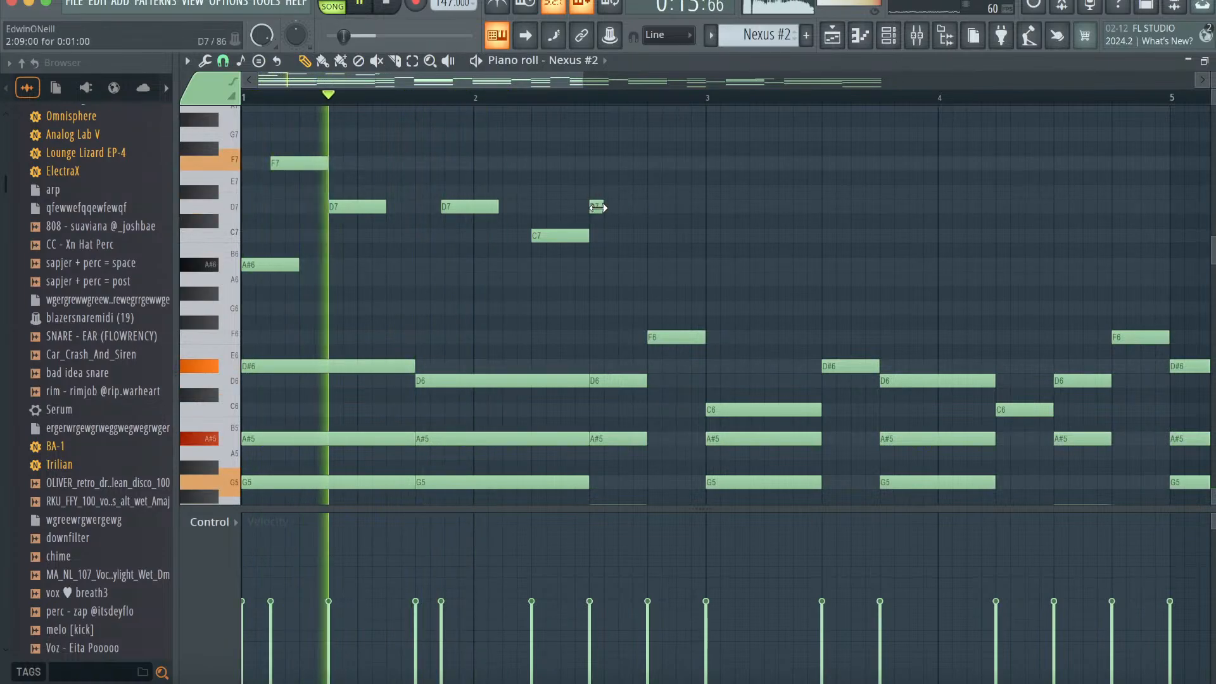
pyautogui.click(606, 192)
pyautogui.click(621, 163)
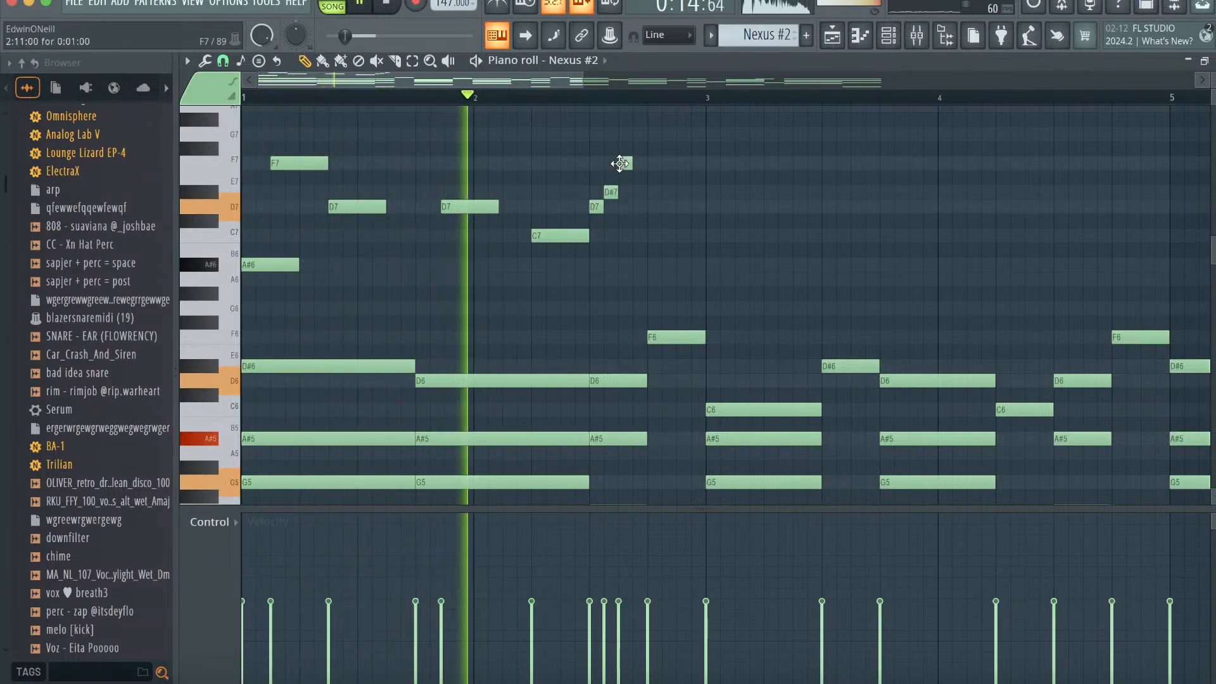
pyautogui.click(711, 208)
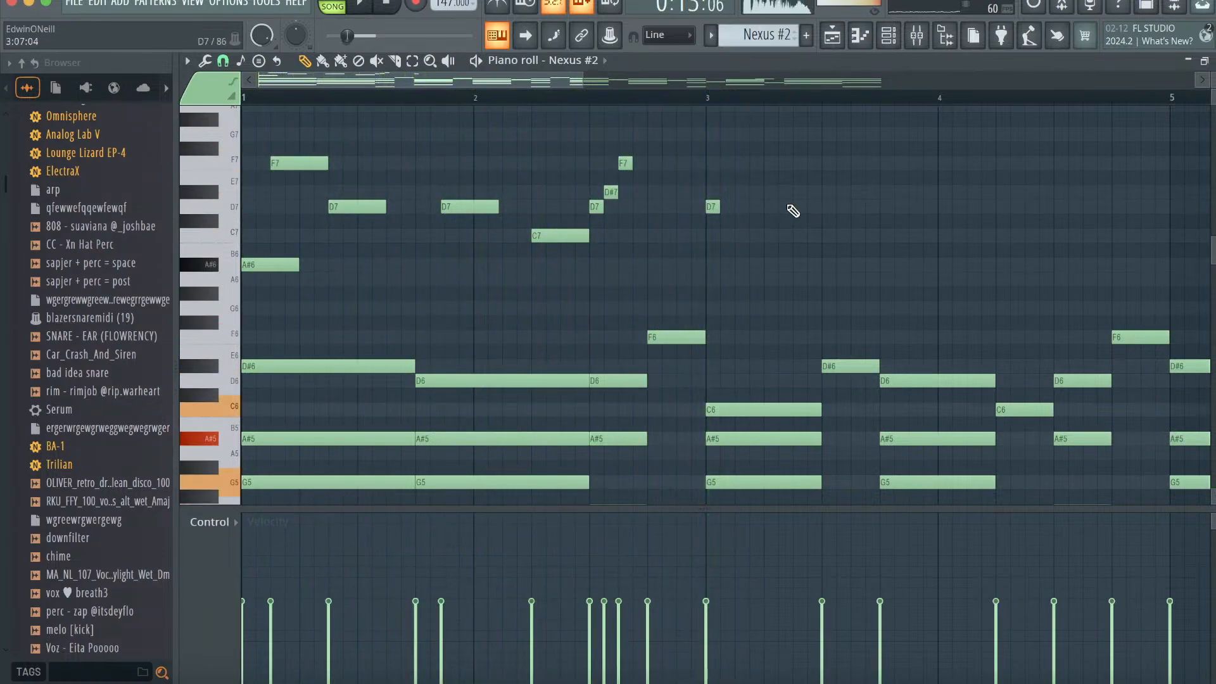
# - Delete the short D#7 and F7 notes in bar 2 and add a short D7 near the bar's end
pyautogui.rightClick(610, 192)
pyautogui.rightClick(623, 163)
pyautogui.click(653, 207)
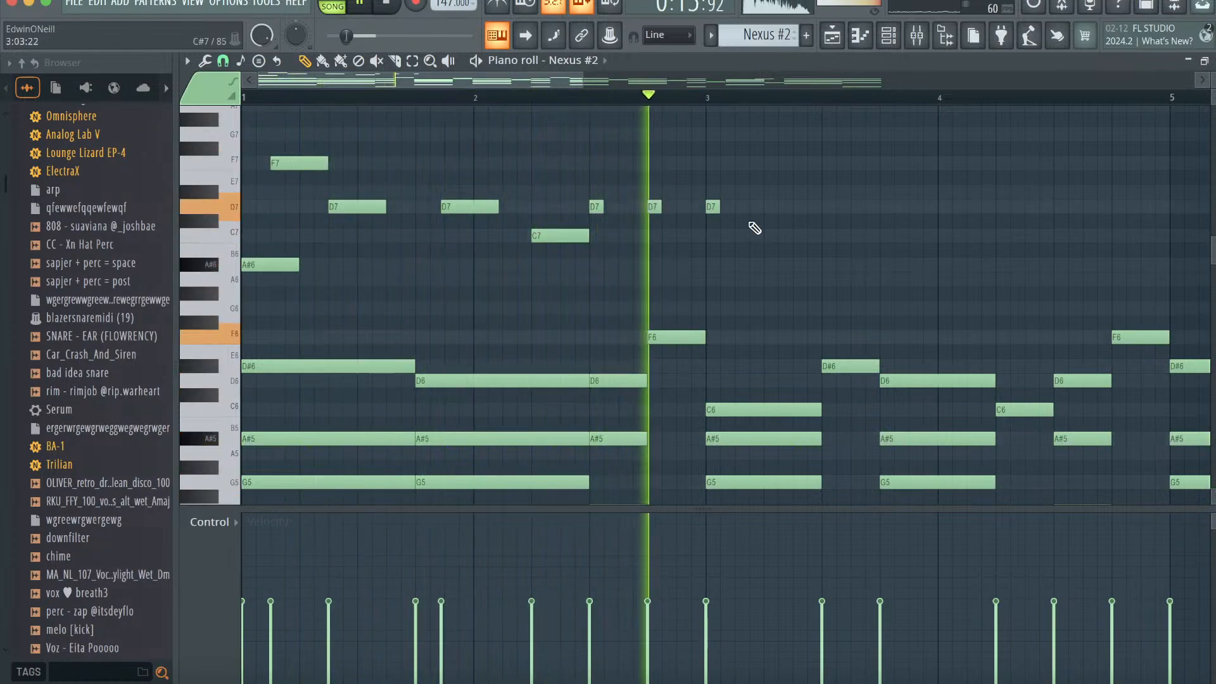
# - Add short D7 and F7 notes in bar 3 and short D7, A#6 and F6 notes in bar 4, removing the stray G6
pyautogui.click(799, 207)
pyautogui.click(916, 163)
pyautogui.press('space')
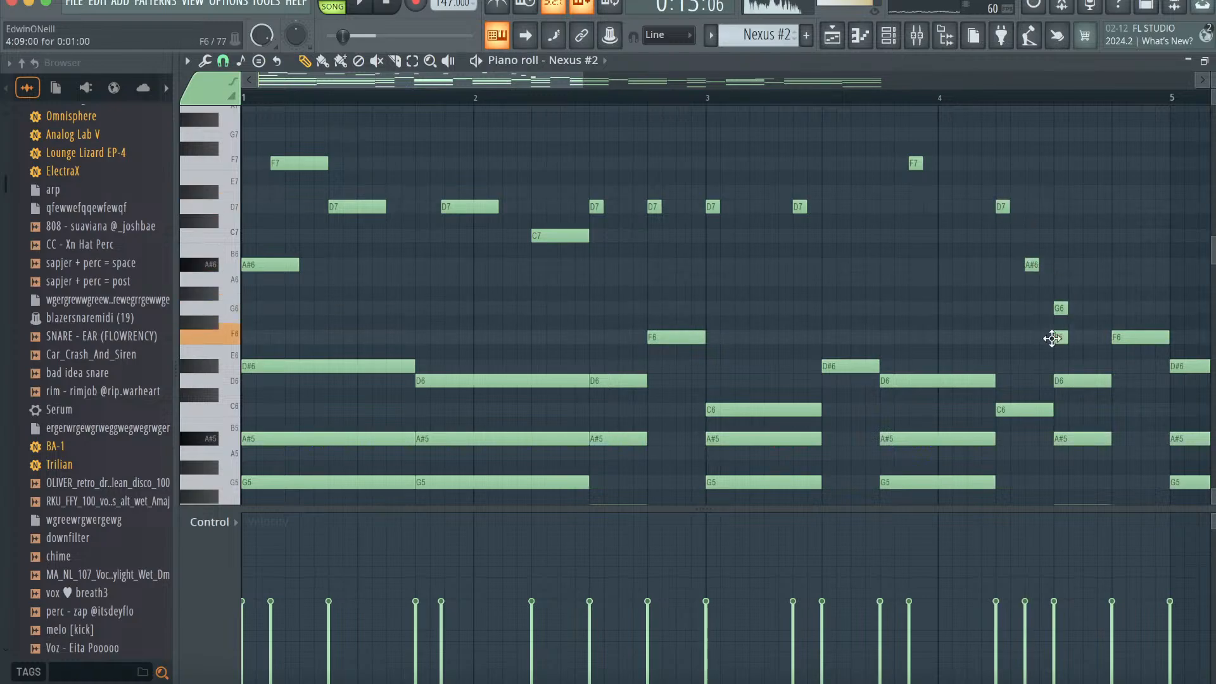
pyautogui.rightClick(1060, 309)
# - Play the loop and add short A#6 notes in bars 5 and 6 and a short D7 near the end of bar 6
pyautogui.press('space')
pyautogui.scroll(-2, 1060, 309)
pyautogui.hscroll(2, 1060, 309)
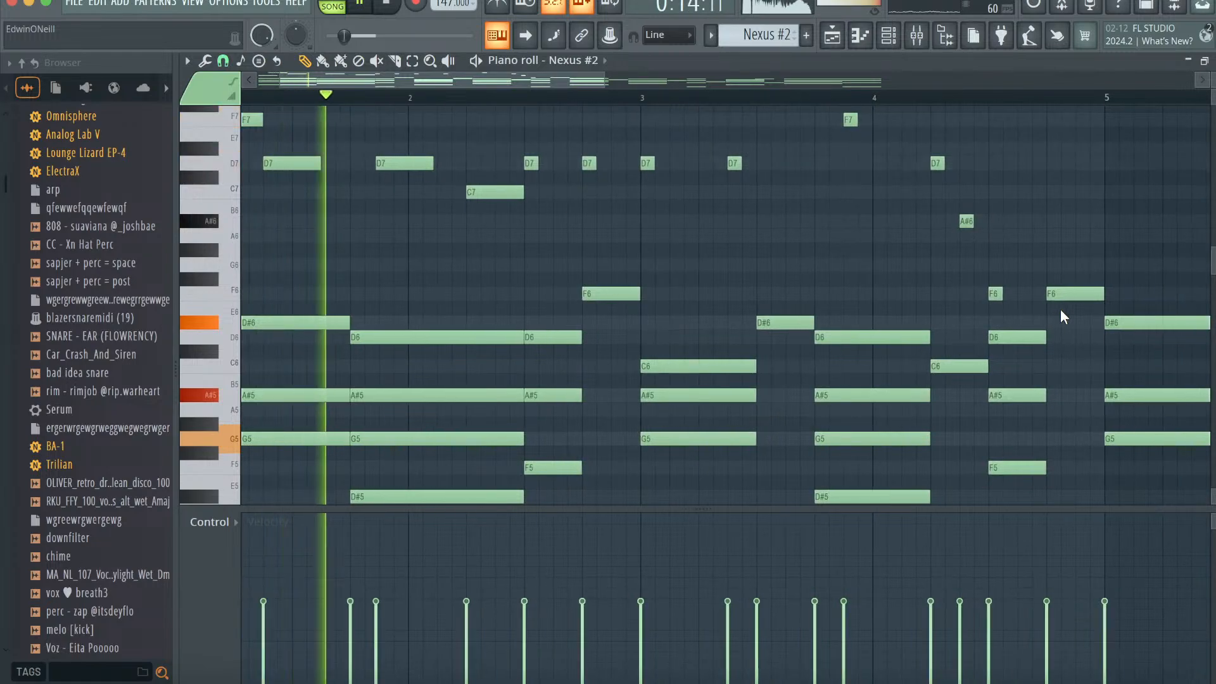
pyautogui.scroll(2, 1060, 309)
pyautogui.hscroll(3, 1060, 309)
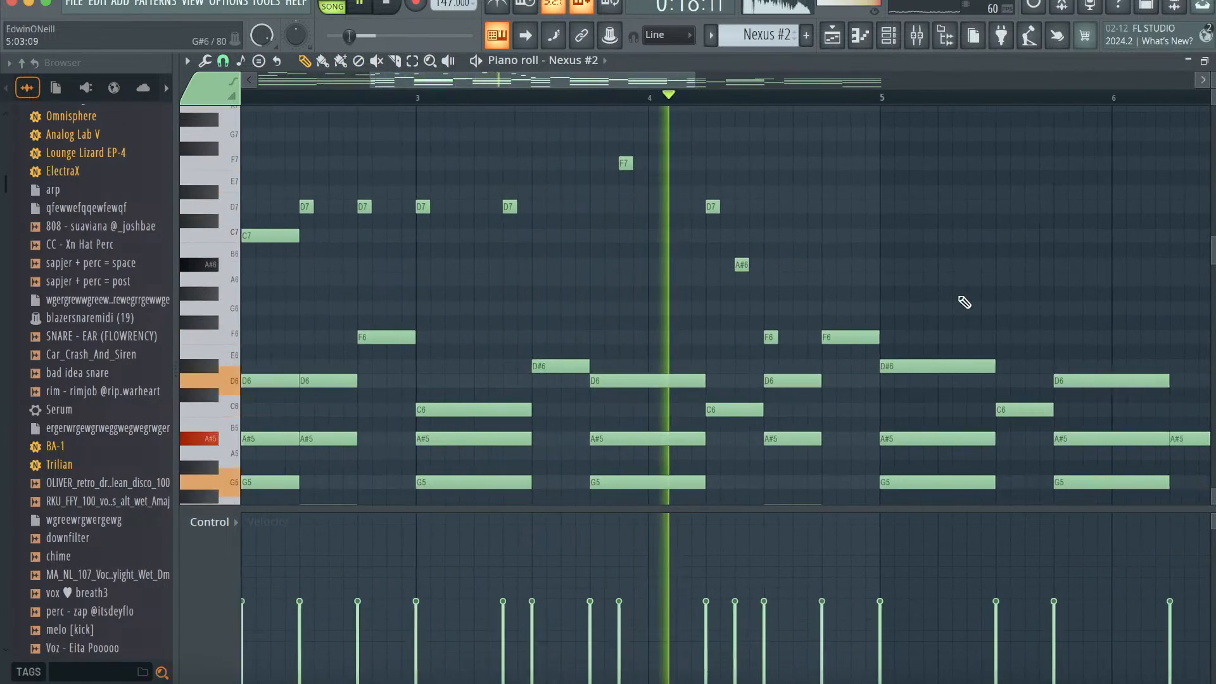
pyautogui.click(886, 280)
pyautogui.press('space')
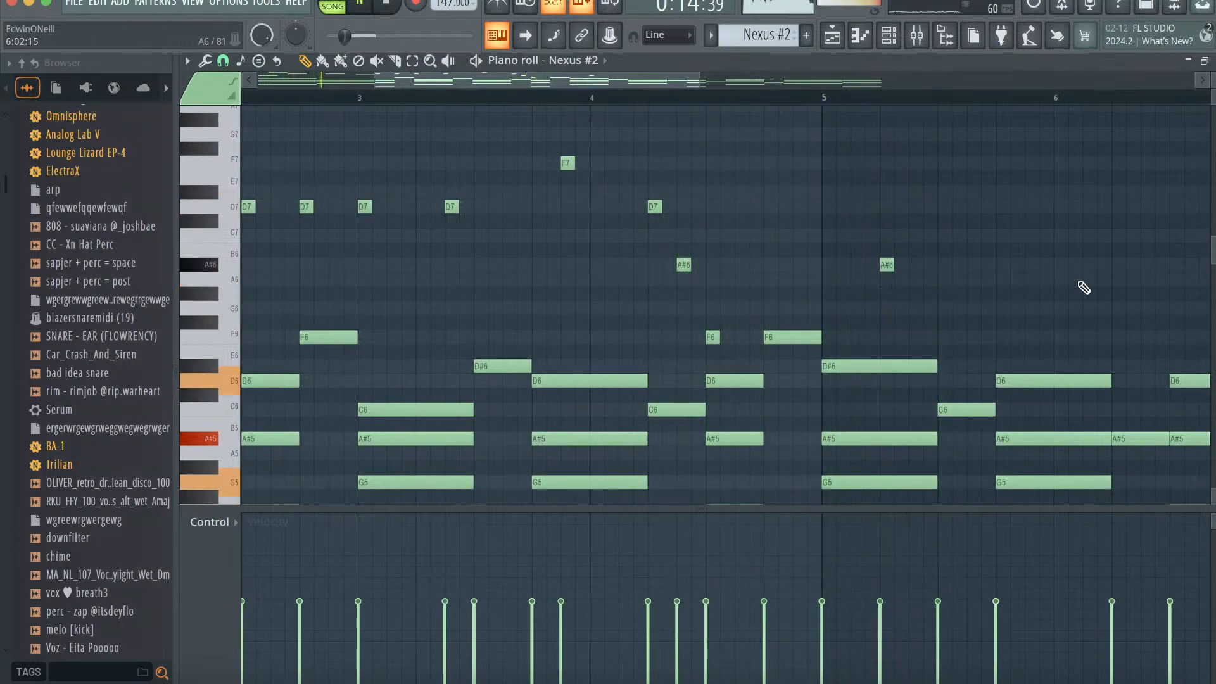
pyautogui.click(1030, 265)
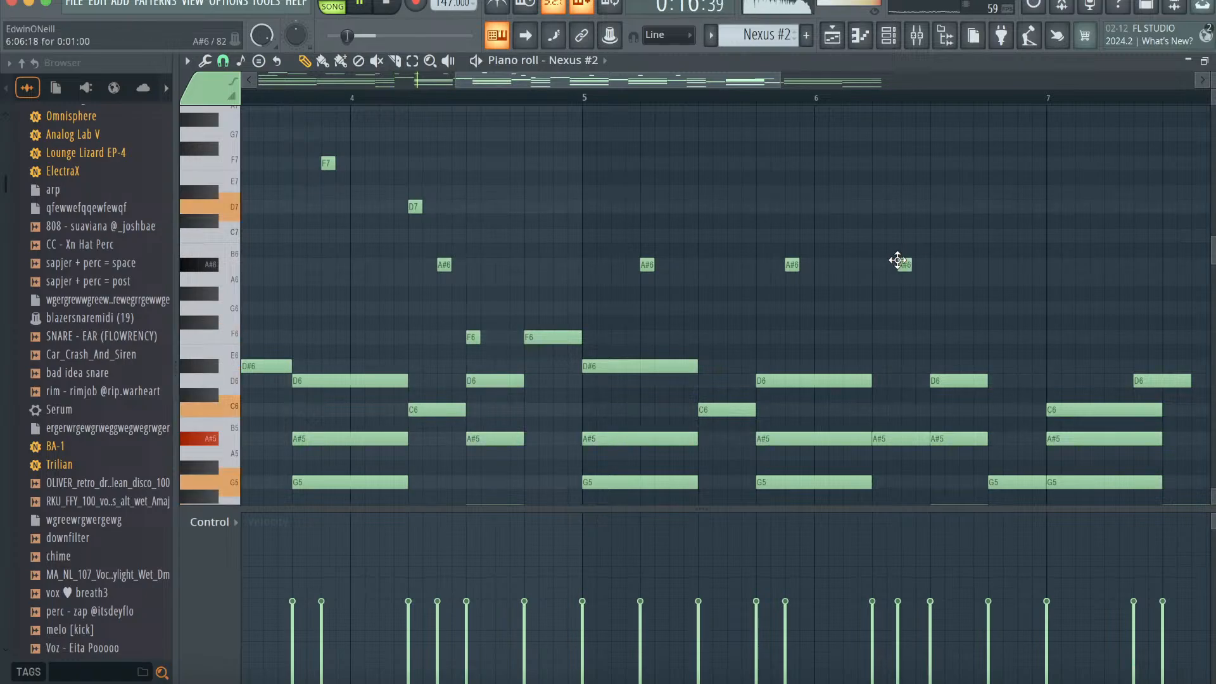
pyautogui.click(994, 207)
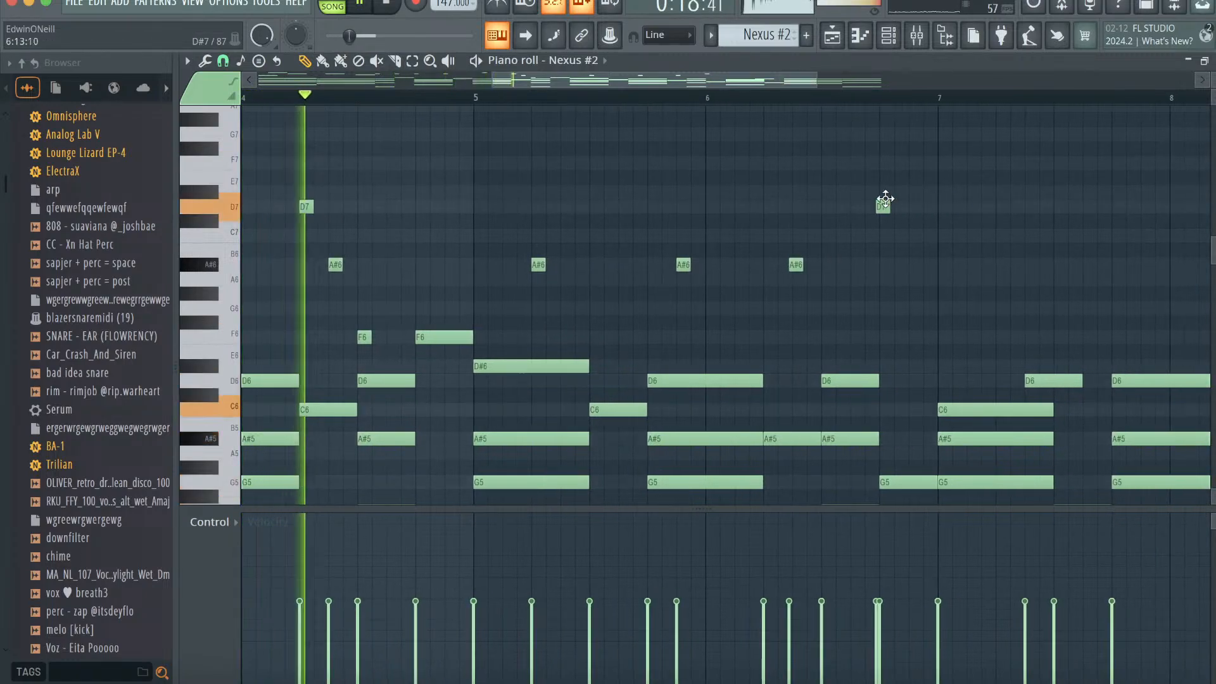
# - Add a short A#6 note in the second half of bar 7, nudge it slightly earlier, and stop playback
pyautogui.scroll(-1, 1057, 312)
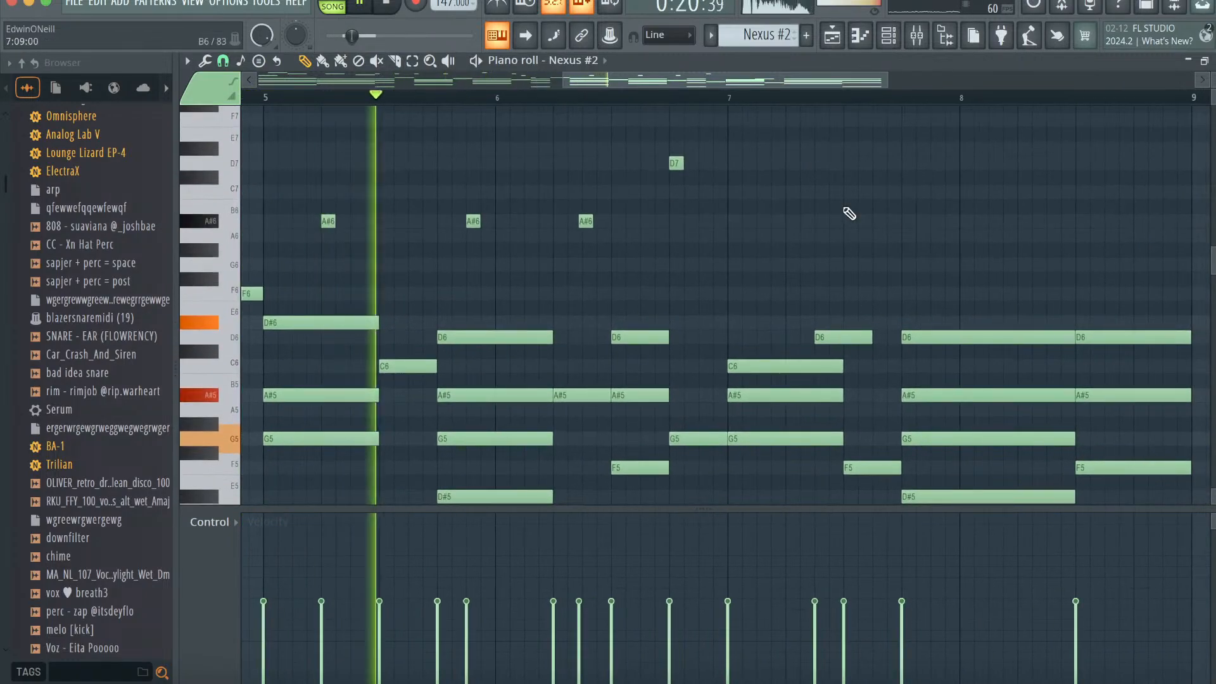
pyautogui.click(878, 219)
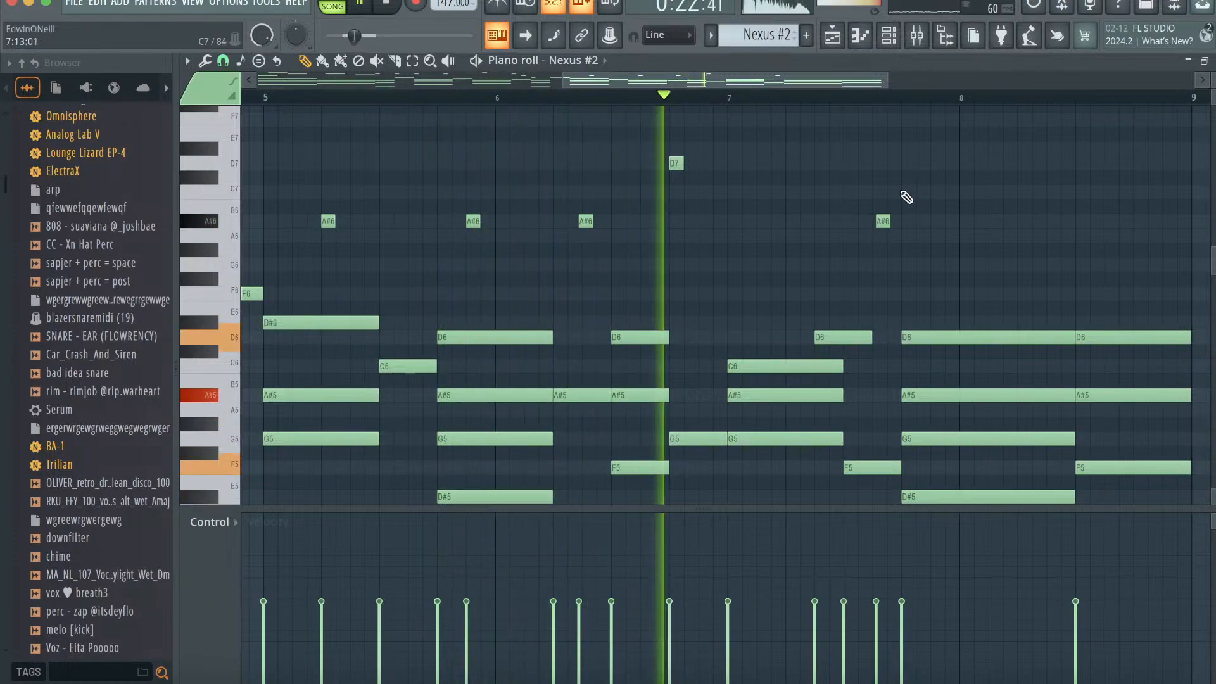
pyautogui.moveTo(887, 214); pyautogui.dragTo(882, 218)
pyautogui.click(1022, 166)
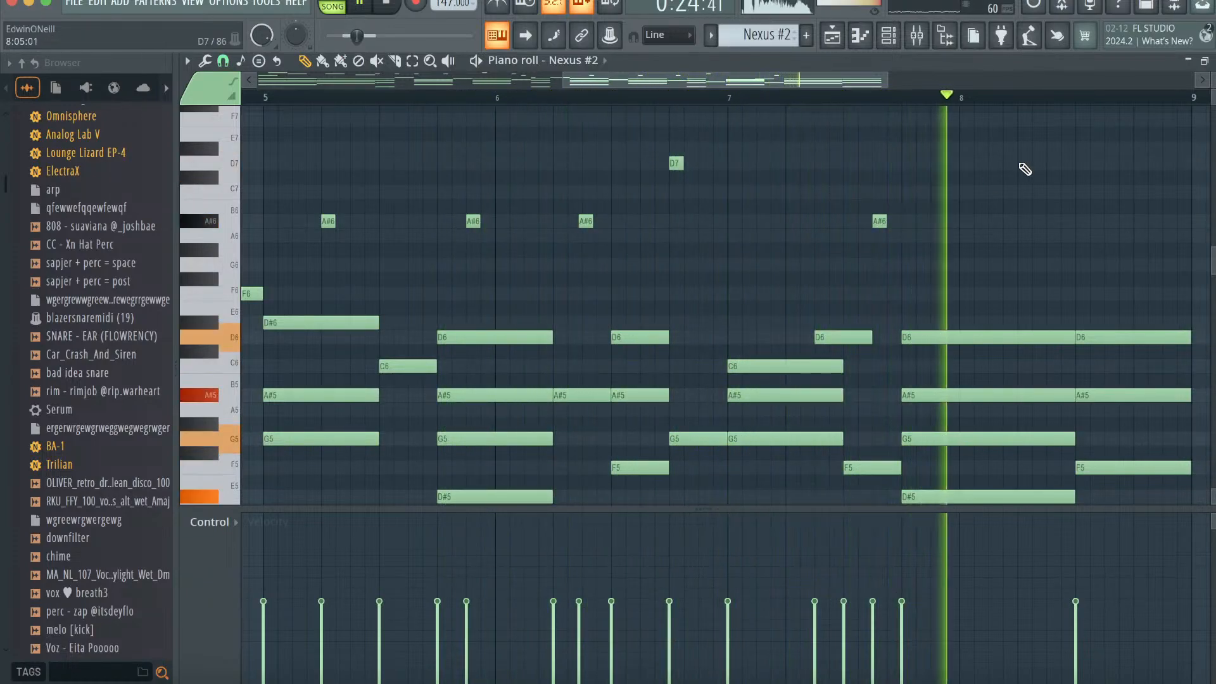
pyautogui.press('space')
pyautogui.hscroll(-5, 823, 190)
pyautogui.scroll(1, 760, 171)
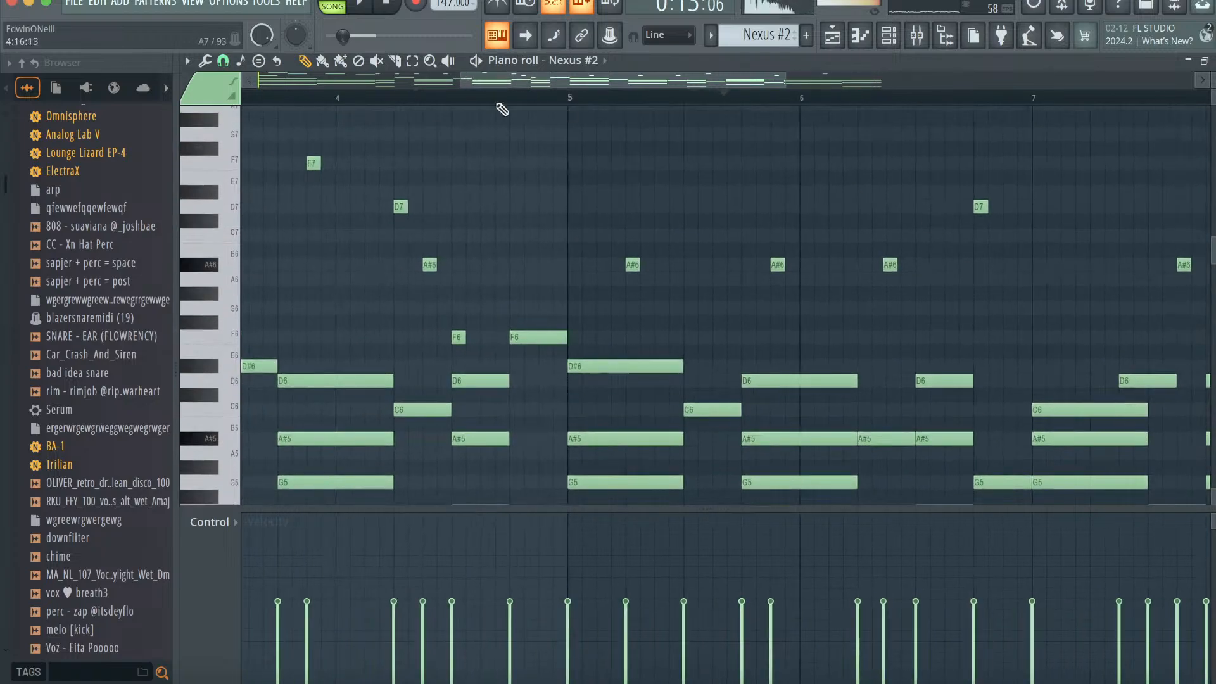
# - Export the beat to the Downloads folder as an MP3 file named 147 beat
pyautogui.click(75, 3)
pyautogui.moveTo(108, 183)
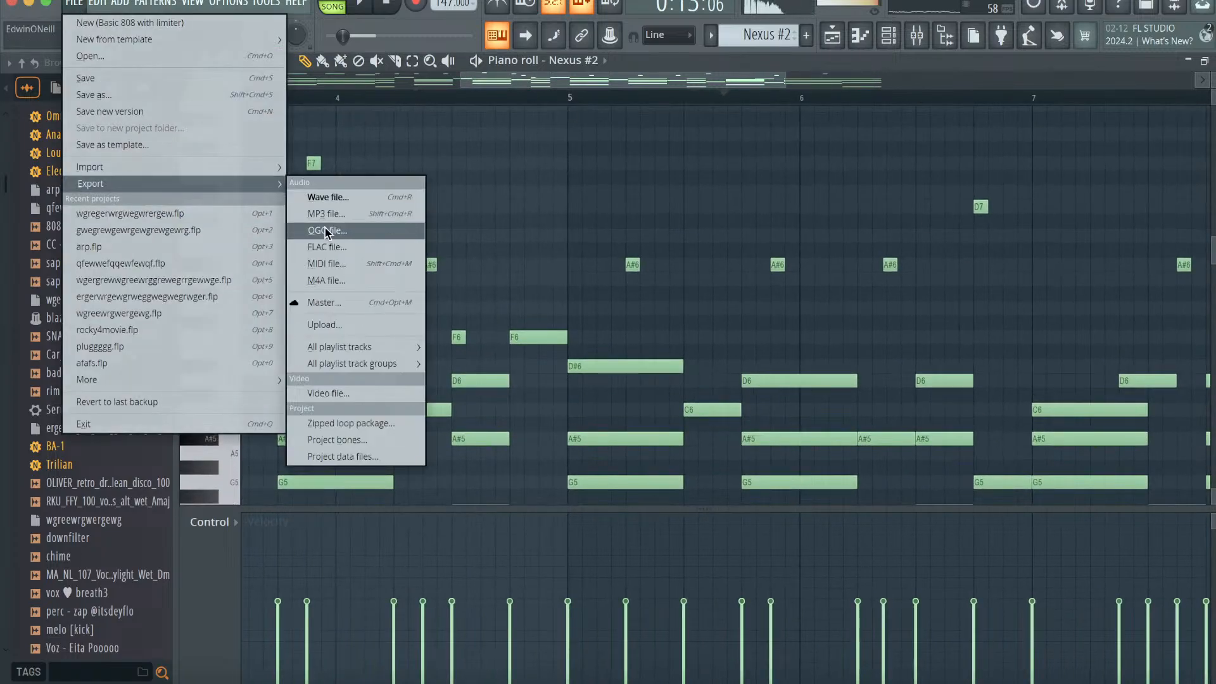
pyautogui.click(325, 212)
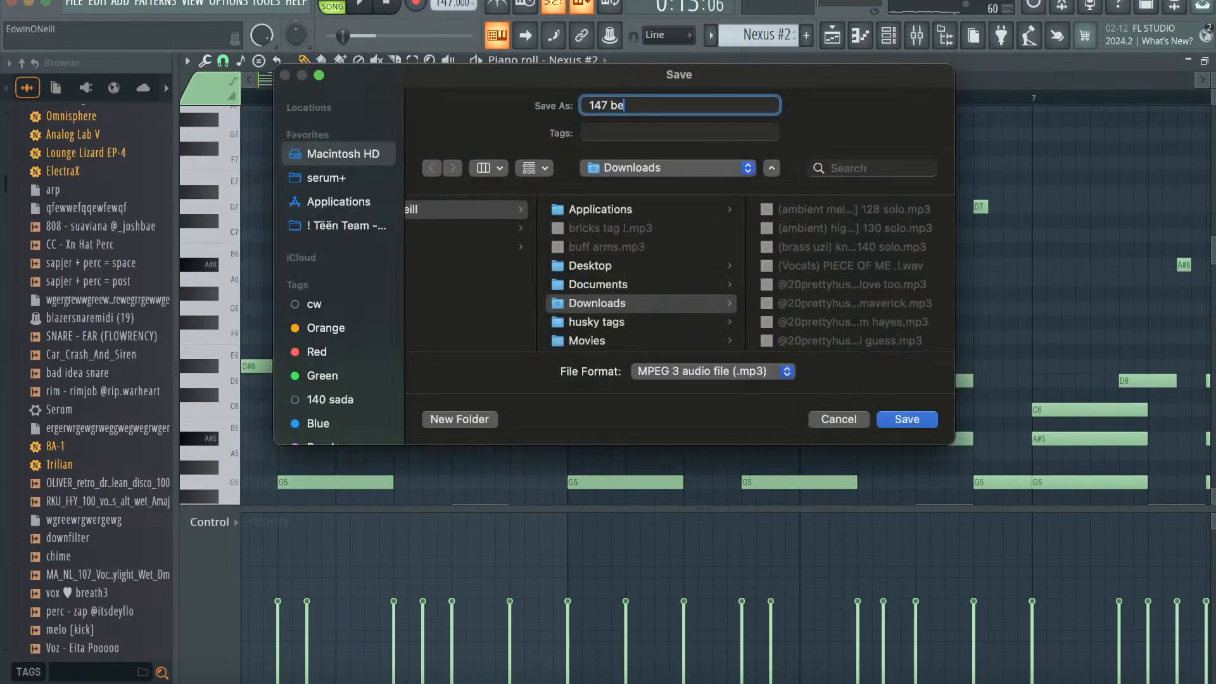
pyautogui.press('Return')
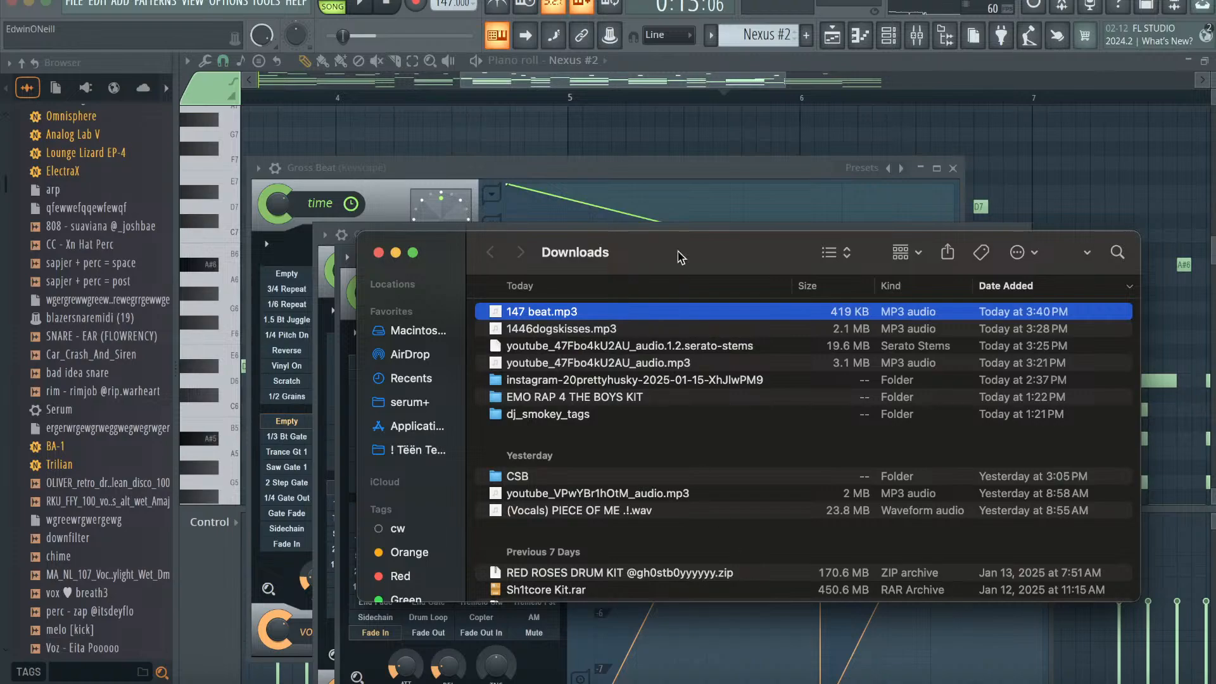
# - Start a new project from a template, saving the current one as qfew in a new project folder
pyautogui.click(610, 87)
pyautogui.click(74, 3)
pyautogui.moveTo(116, 40)
pyautogui.click(435, 177)
pyautogui.click(579, 393)
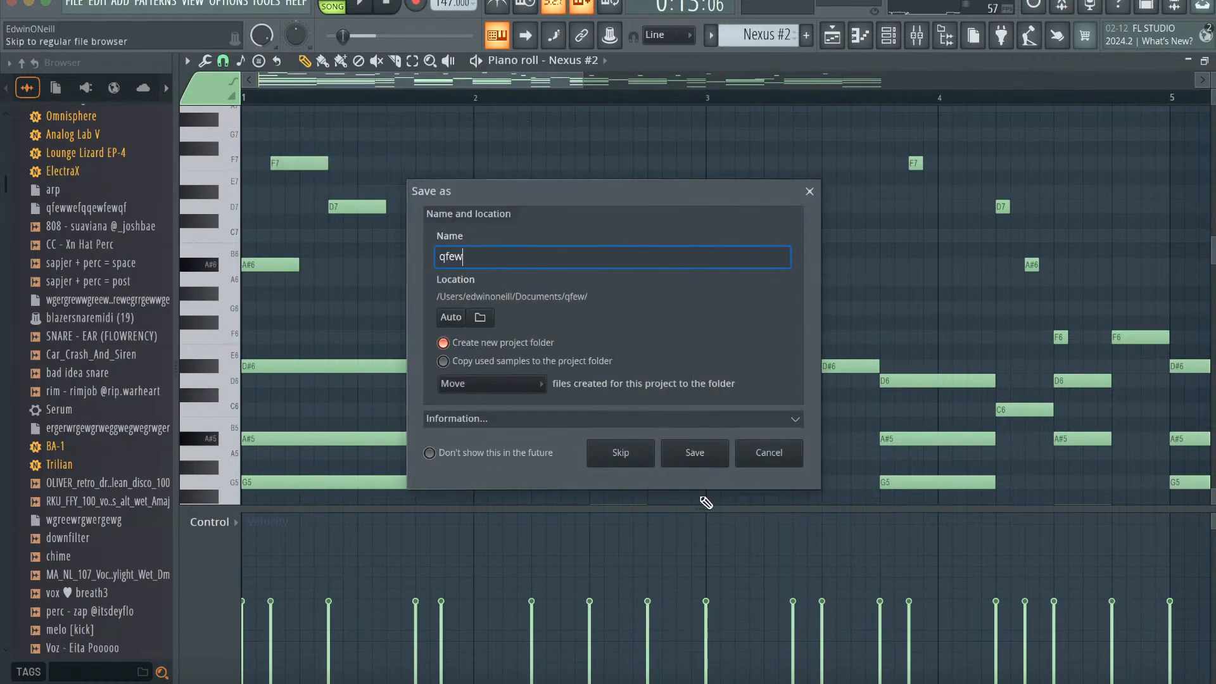
pyautogui.click(703, 459)
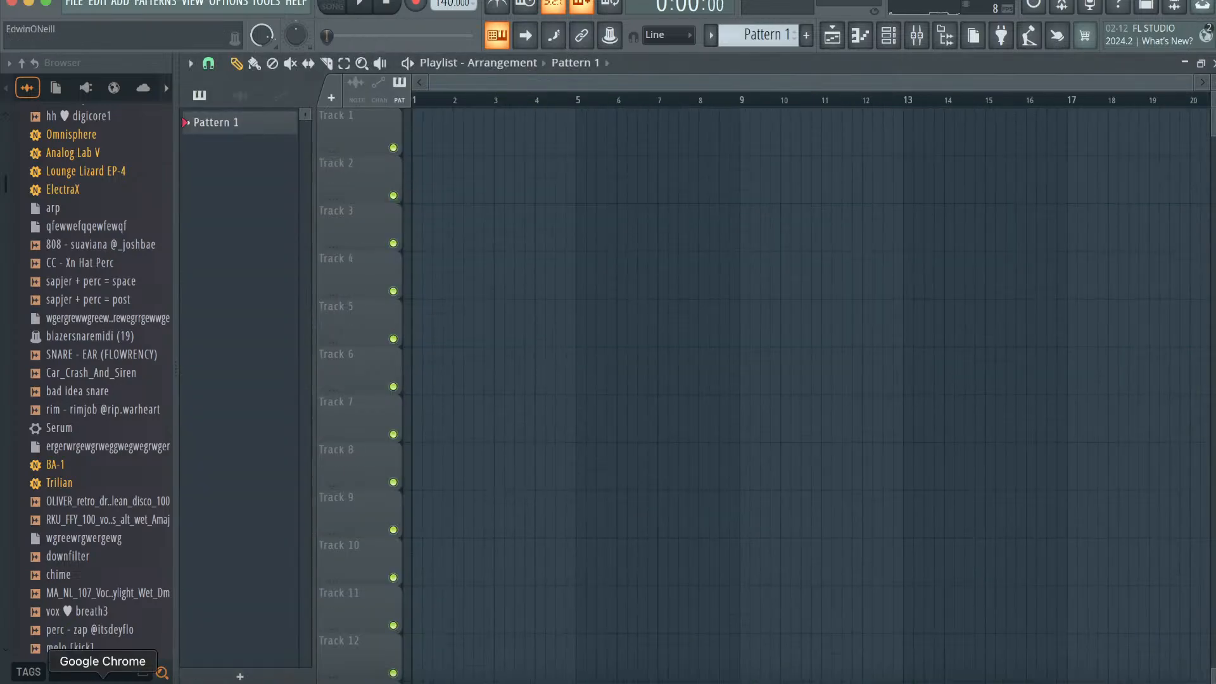
# - Switch to Chrome and search YouTube for "scott pilgrim black sheep"
pyautogui.click(103, 682)
pyautogui.moveTo(411, 300); pyautogui.dragTo(402, 55)
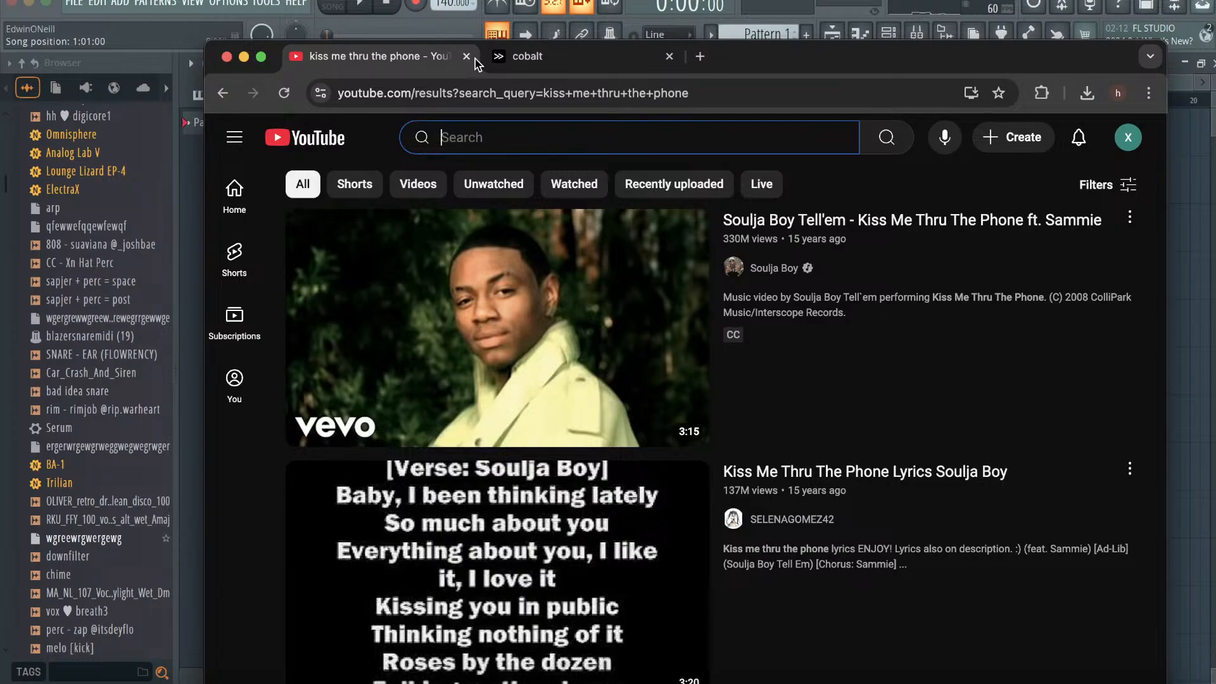
pyautogui.moveTo(873, 72); pyautogui.dragTo(1002, 163)
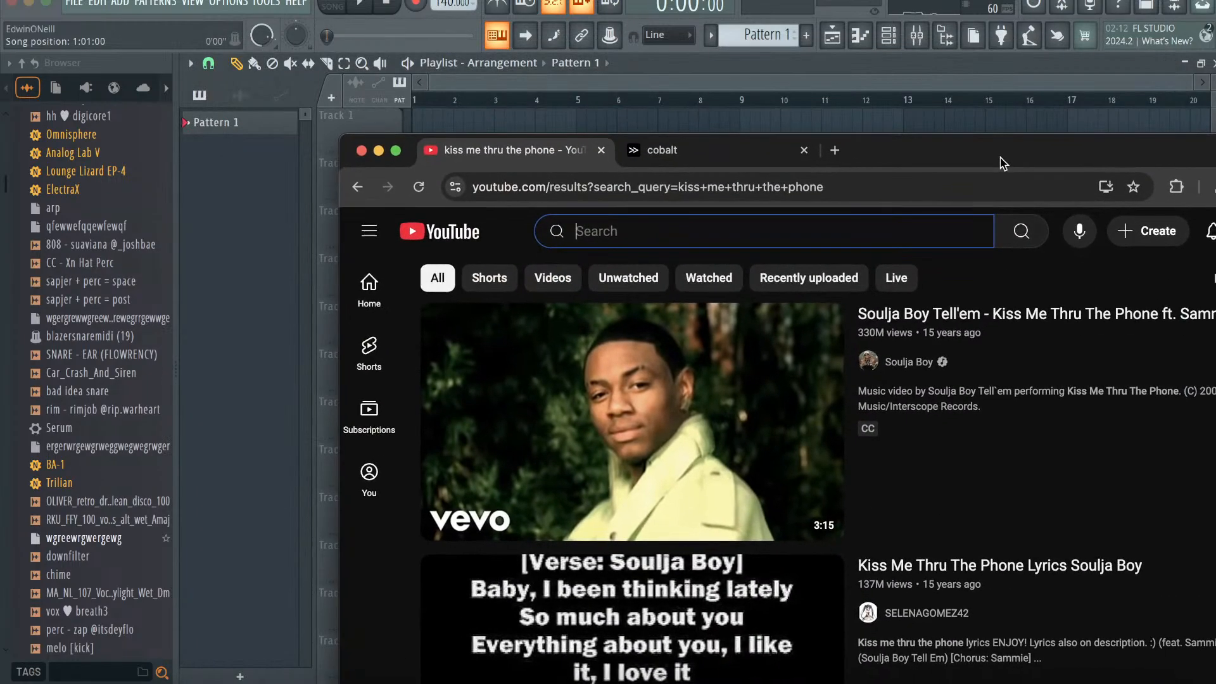
pyautogui.write('e')
pyautogui.press('BackSpace')
pyautogui.press('BackSpace')
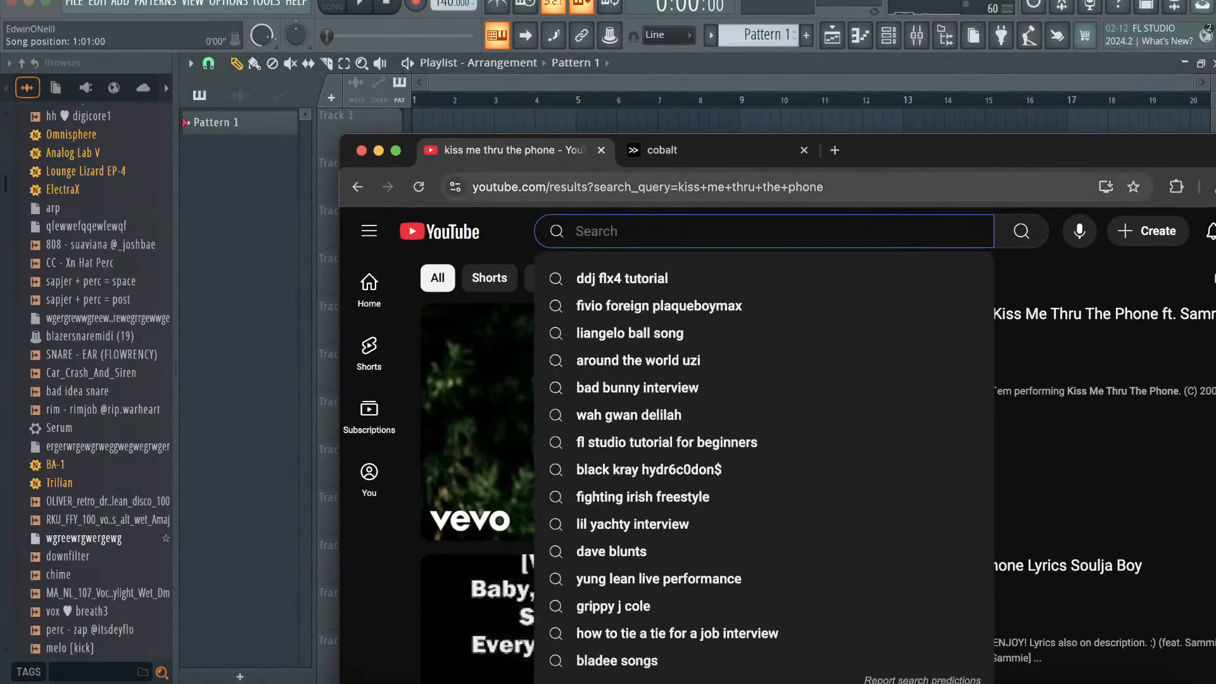
pyautogui.write('scott pilg')
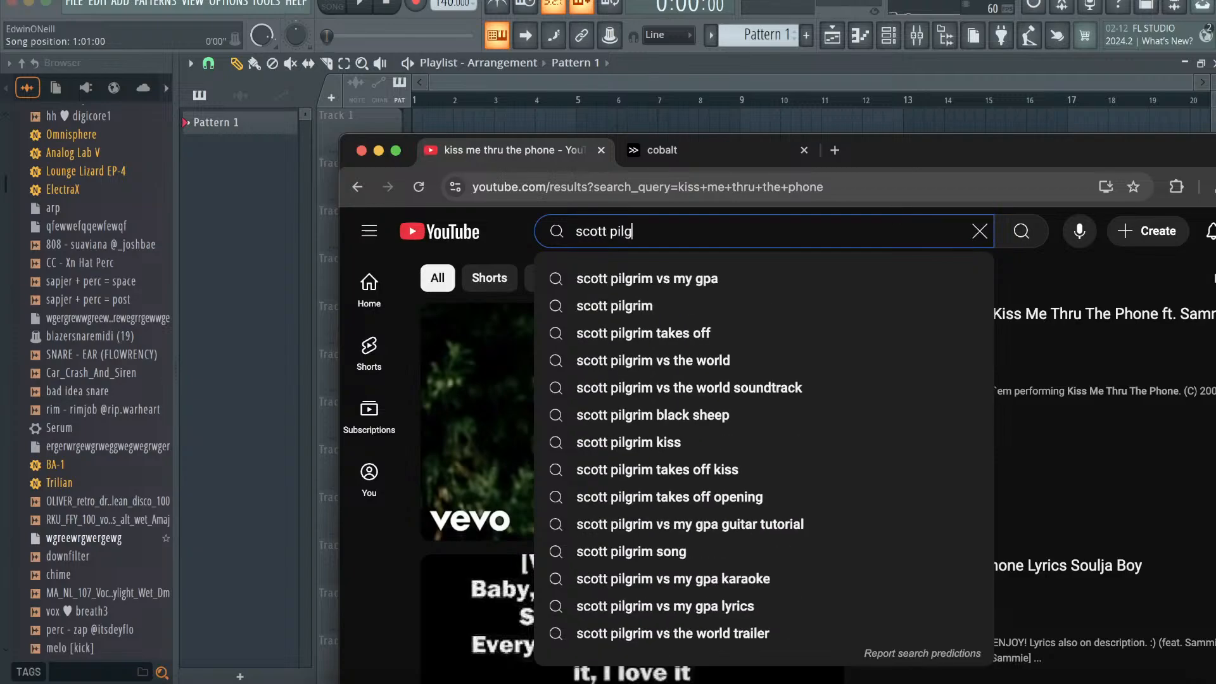
pyautogui.write('rim ')
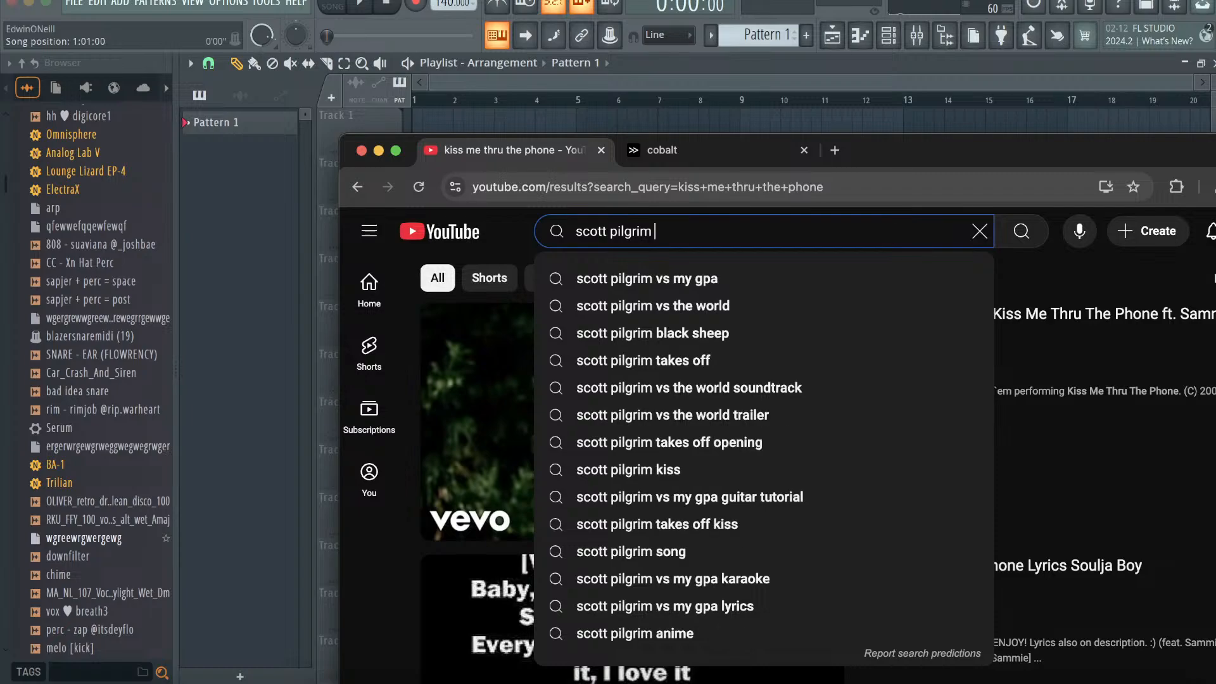
pyautogui.write('black sheep')
pyautogui.press('Return')
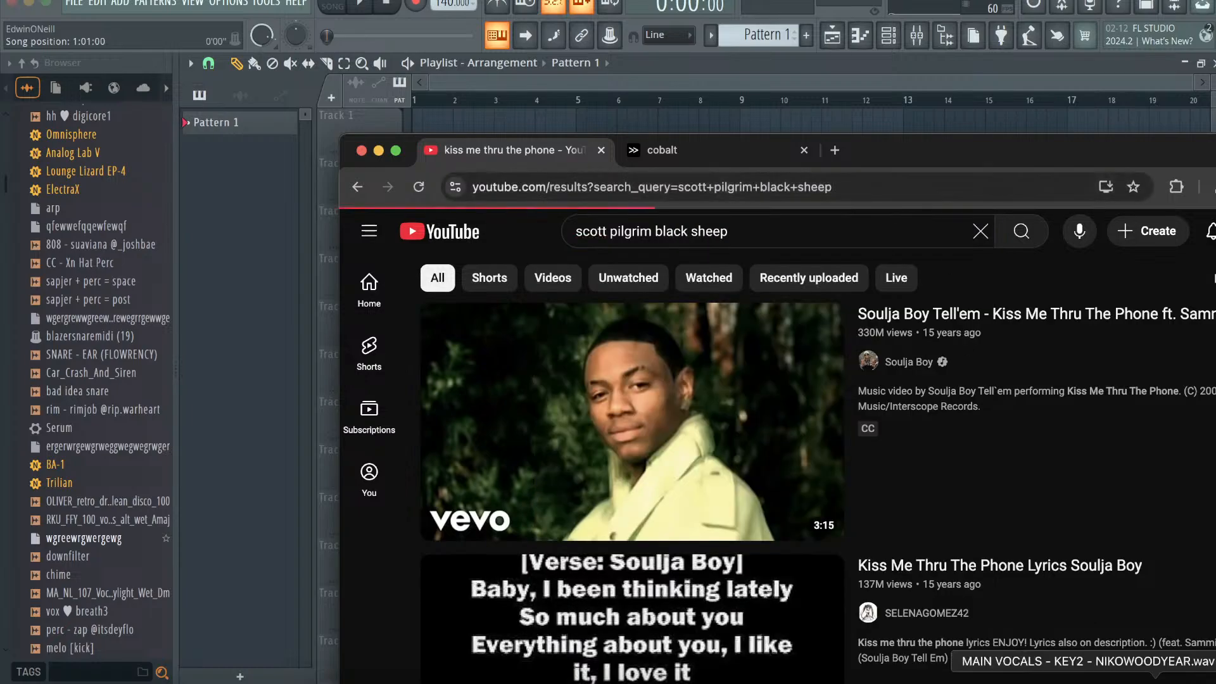
# - Switch to Discord, check the user volume settings of voice-channel members, and return to the browser
pyautogui.click(831, 679)
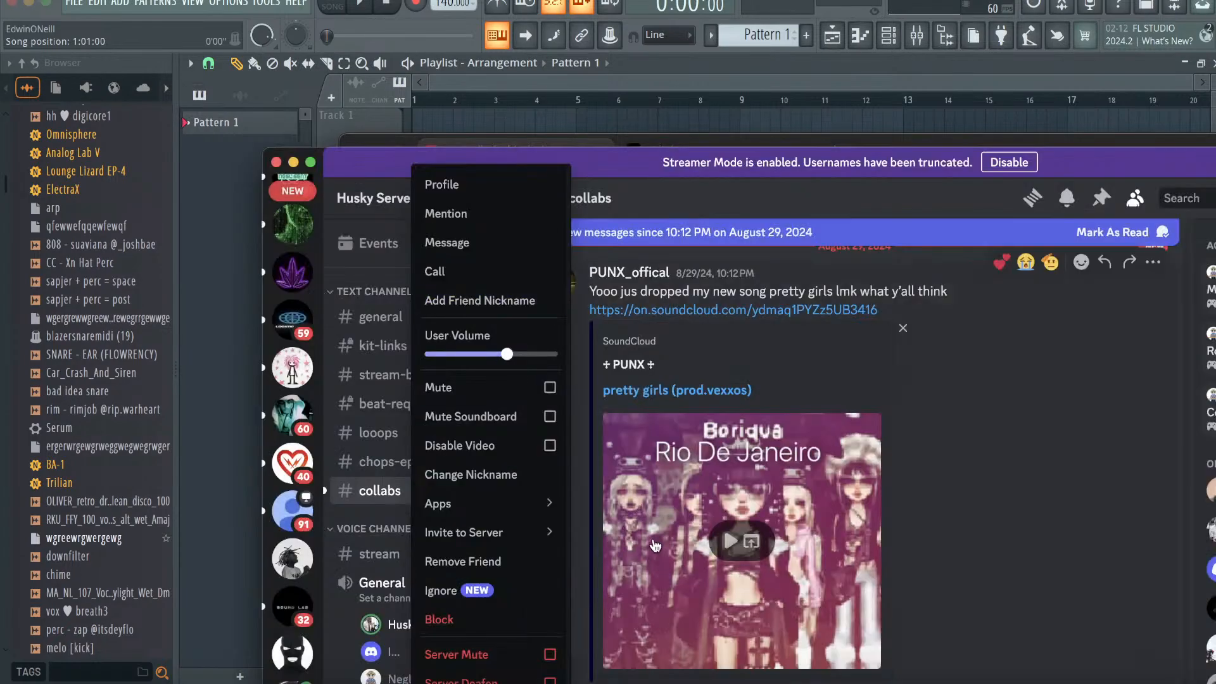
pyautogui.click(847, 367)
pyautogui.rightClick(435, 679)
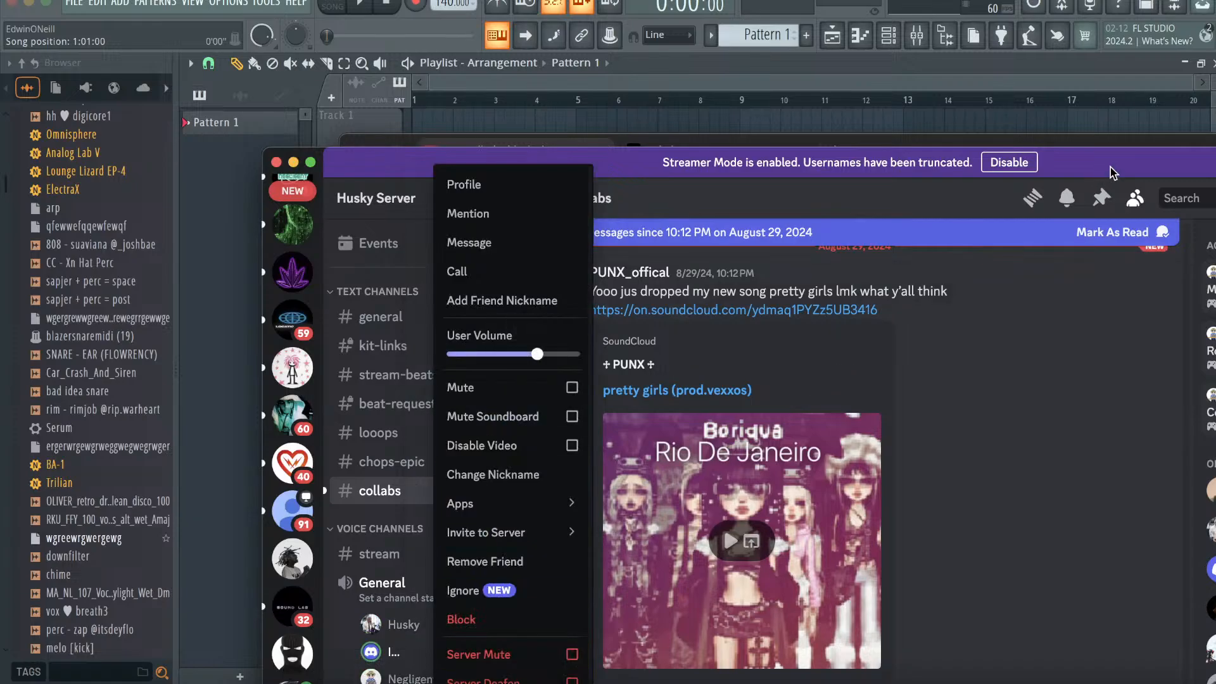
pyautogui.moveTo(1109, 172); pyautogui.dragTo(1109, 491)
pyautogui.click(1000, 168)
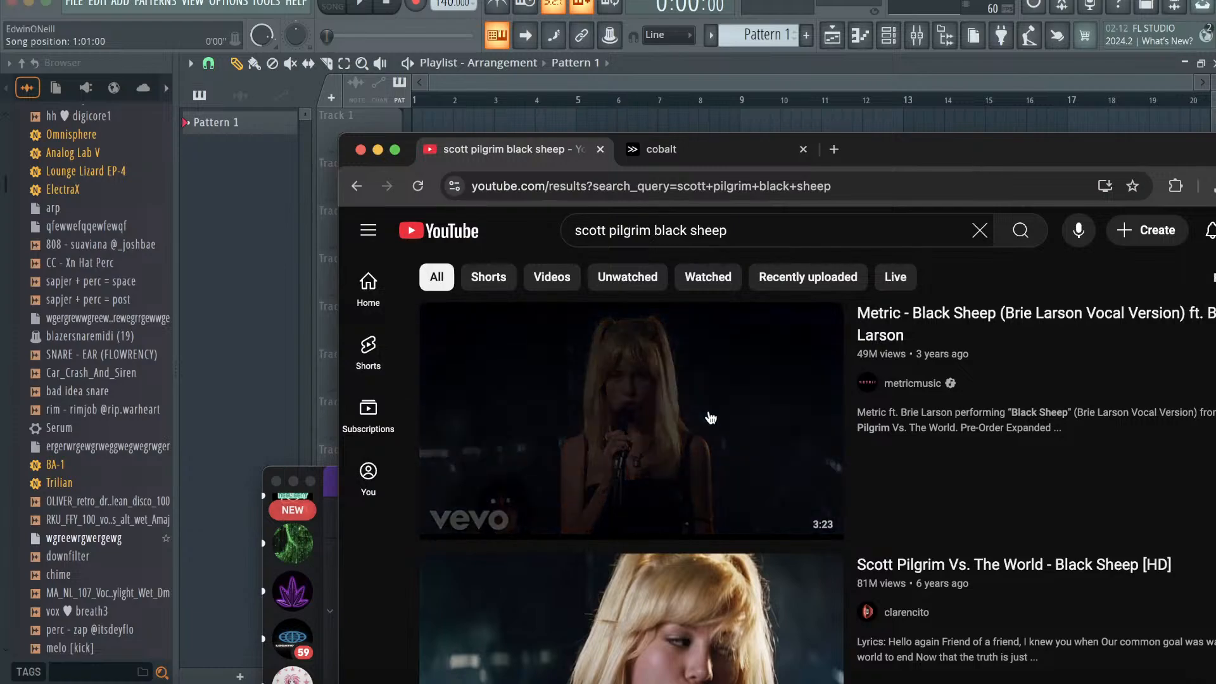
# - Download the audio of the Metric - Black Sheep (Brie Larson Vocal Version) video through cobalt and show the recent downloads
pyautogui.rightClick(690, 434)
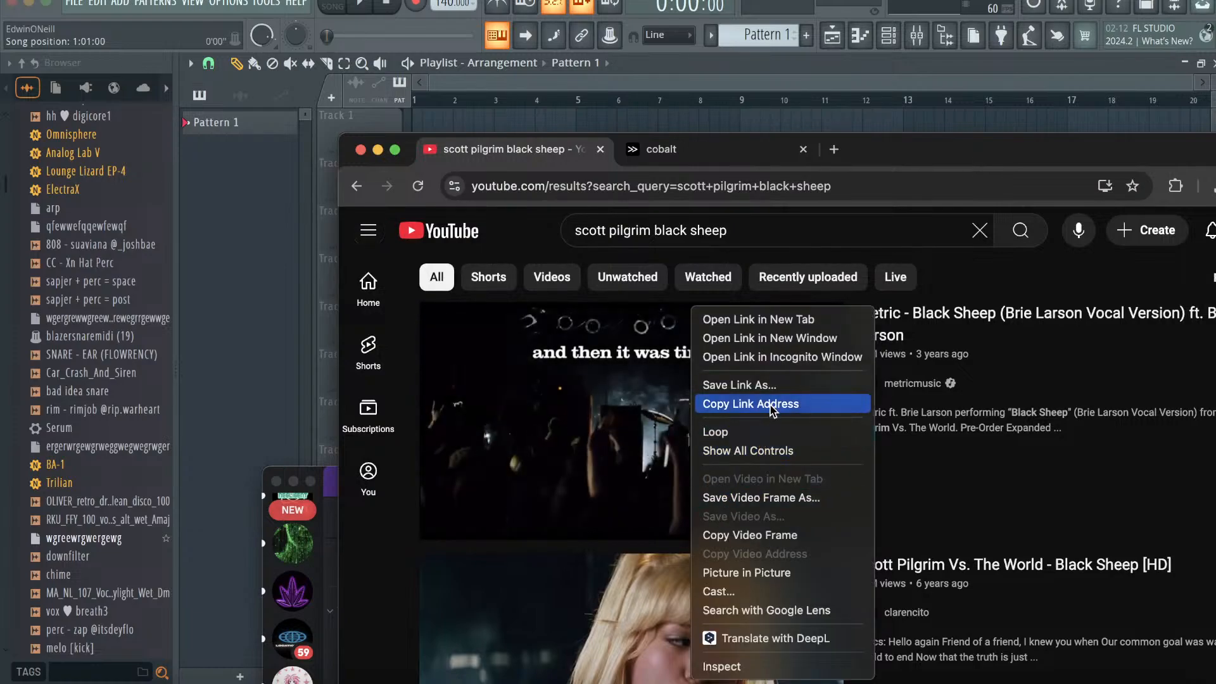
pyautogui.click(750, 403)
pyautogui.click(681, 149)
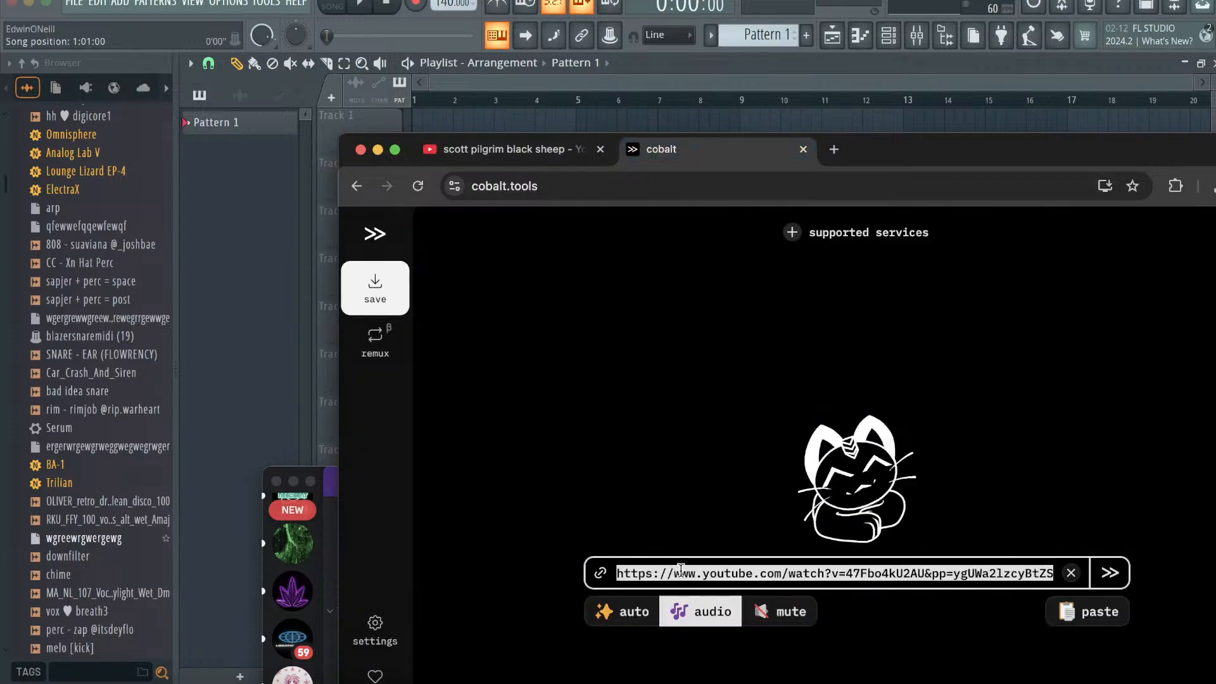
pyautogui.click(1109, 574)
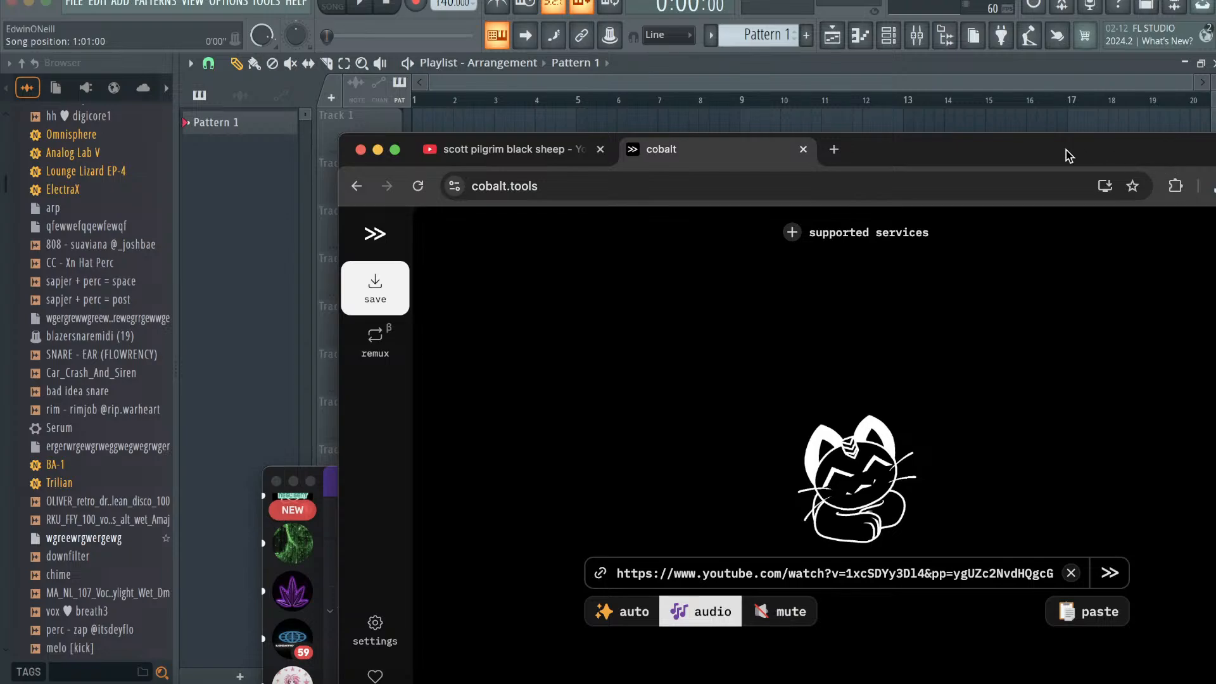
pyautogui.moveTo(1069, 156); pyautogui.dragTo(611, 321)
pyautogui.click(763, 351)
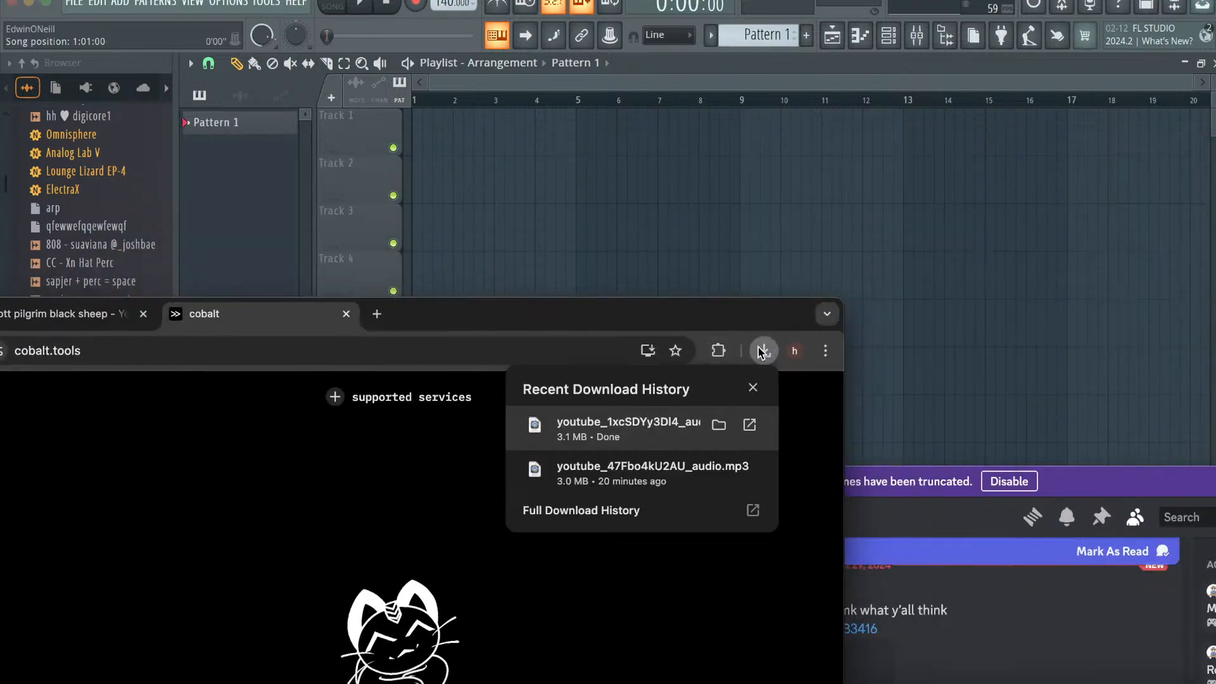
# - Switch back to FL Studio and add Serato Sample as a new channel
pyautogui.click(891, 38)
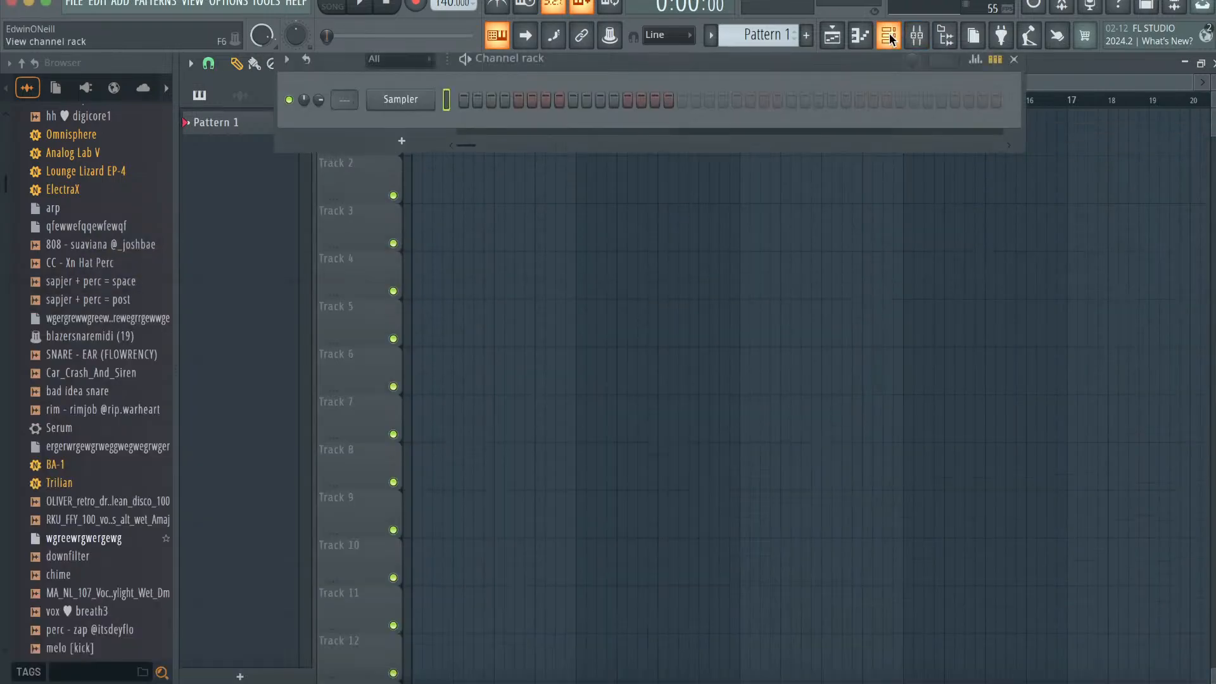
pyautogui.click(378, 142)
pyautogui.click(418, 25)
pyautogui.write('sera')
pyautogui.doubleClick(510, 51)
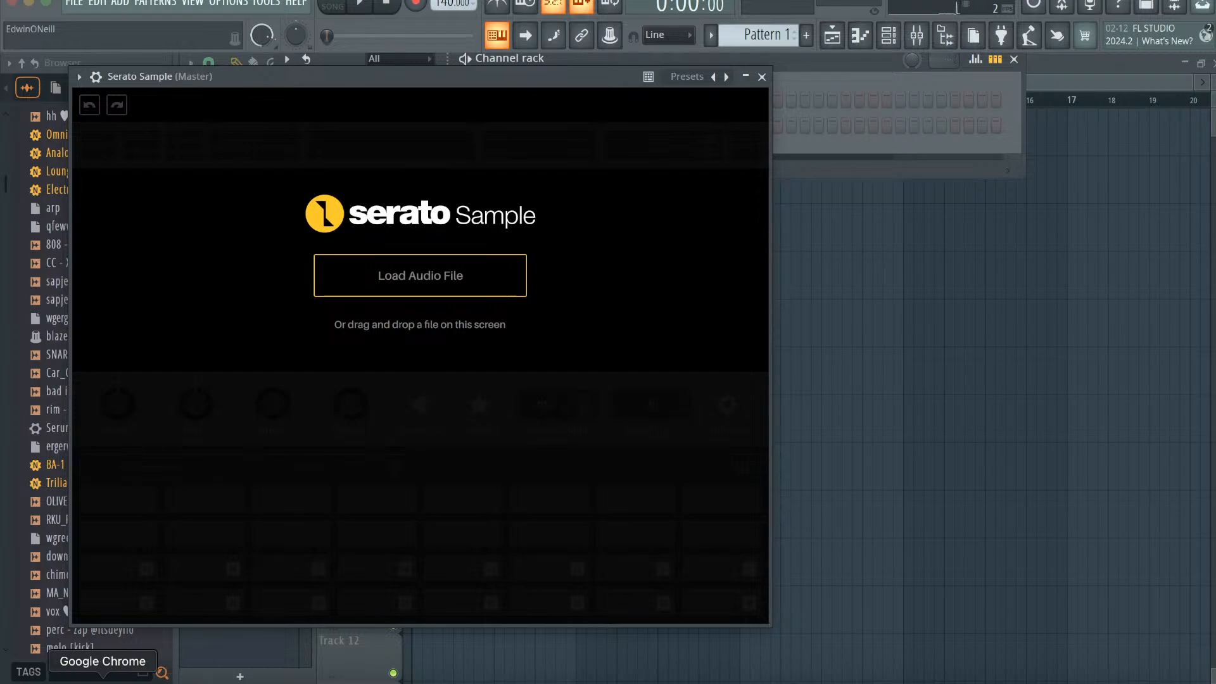
# - Load the newly downloaded Black Sheep audio file into Serato Sample and shift its key to -2 (Dm)
pyautogui.click(103, 679)
pyautogui.click(775, 349)
pyautogui.moveTo(680, 423); pyautogui.dragTo(600, 239)
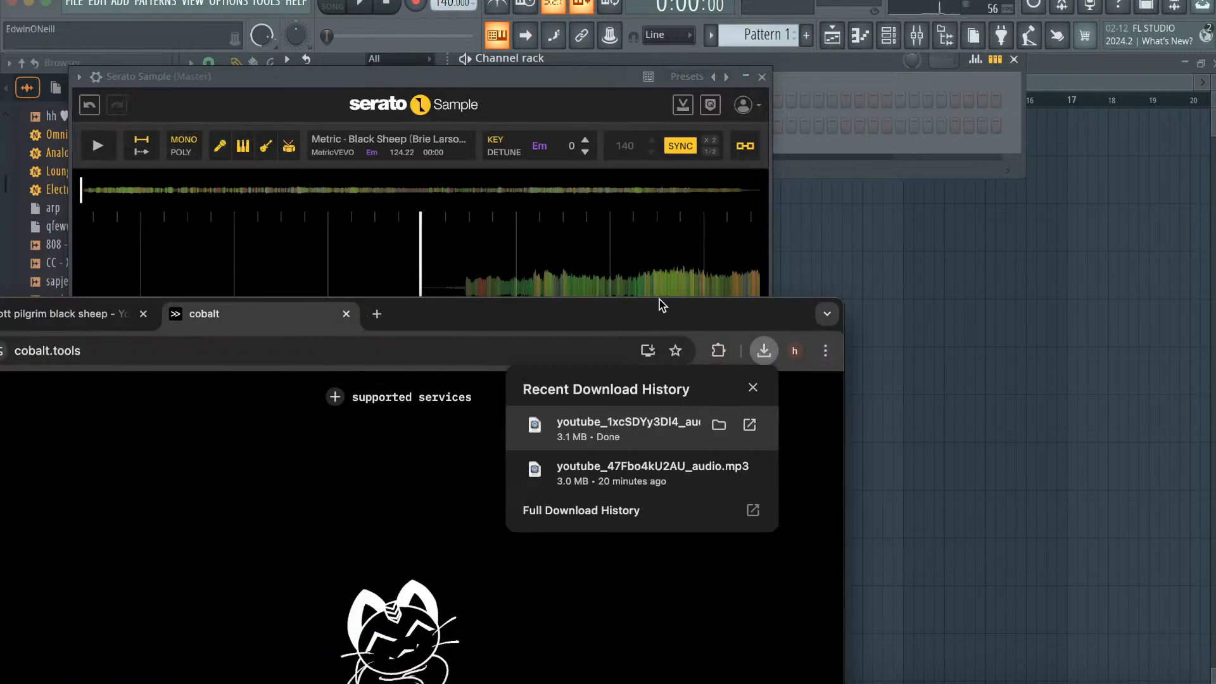
pyautogui.click(595, 88)
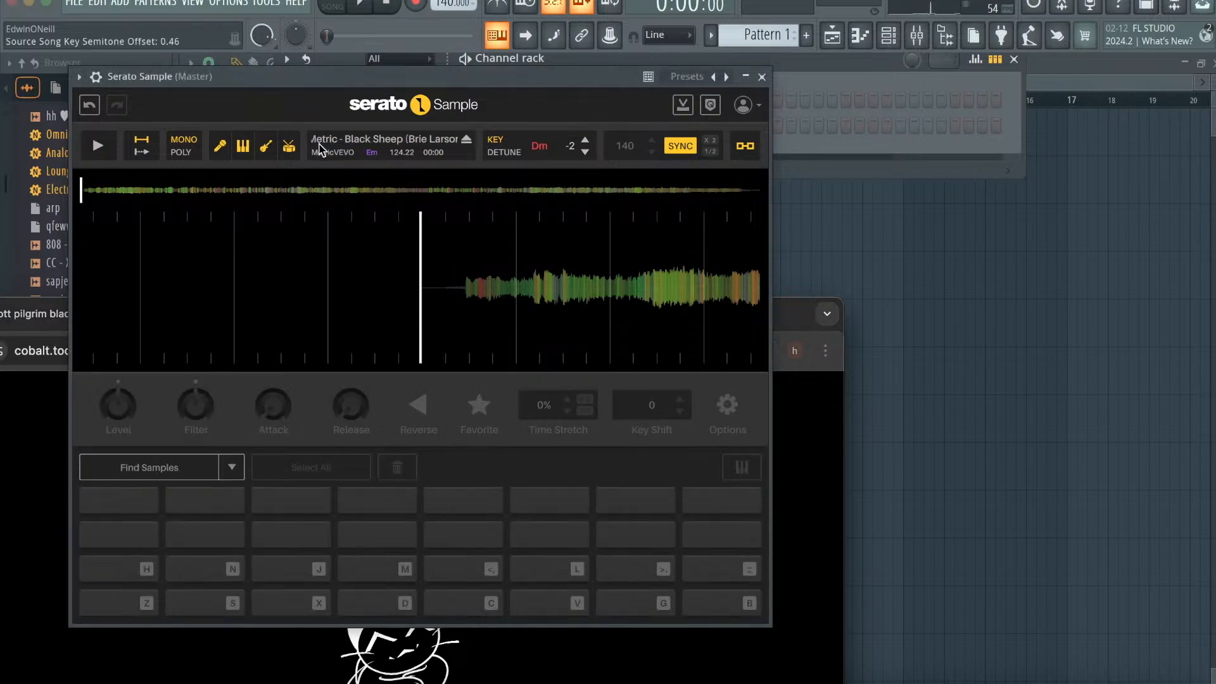
# - Turn off the song's drums in Serato Sample and find samples automatically
pyautogui.click(288, 146)
pyautogui.click(198, 474)
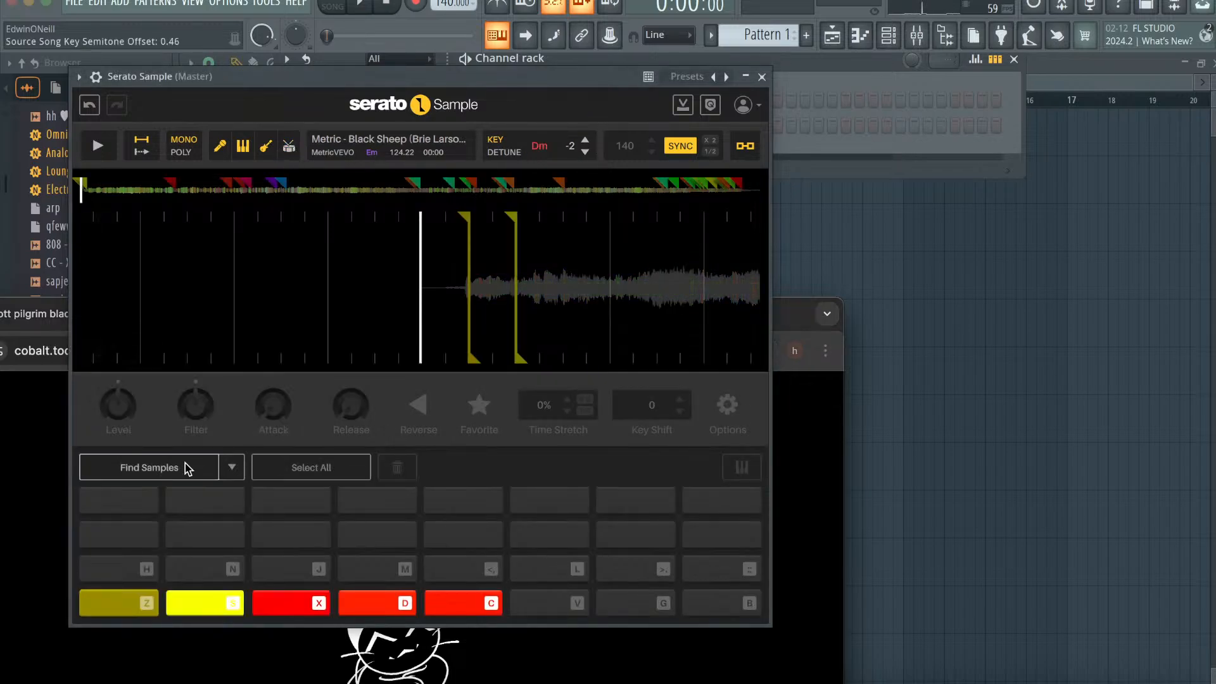
pyautogui.click(762, 76)
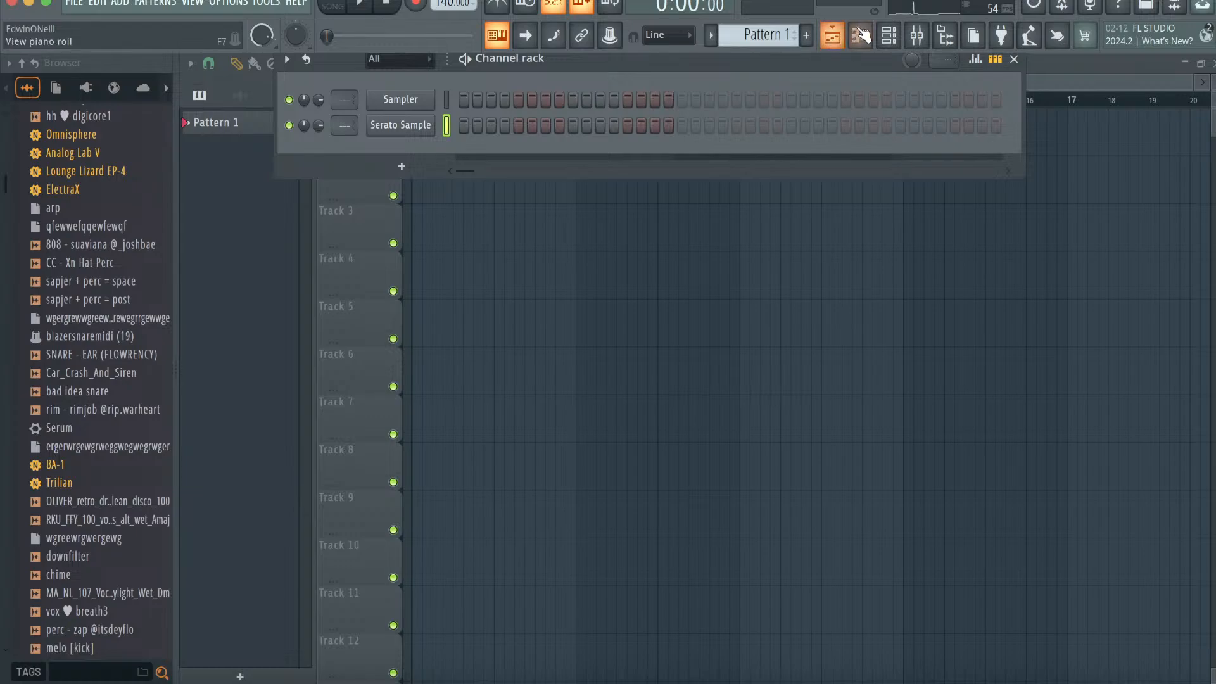
# - Shift the Serato Sample key to -3 (C#m) and set the project tempo to 120 BPM
pyautogui.click(860, 36)
pyautogui.click(888, 36)
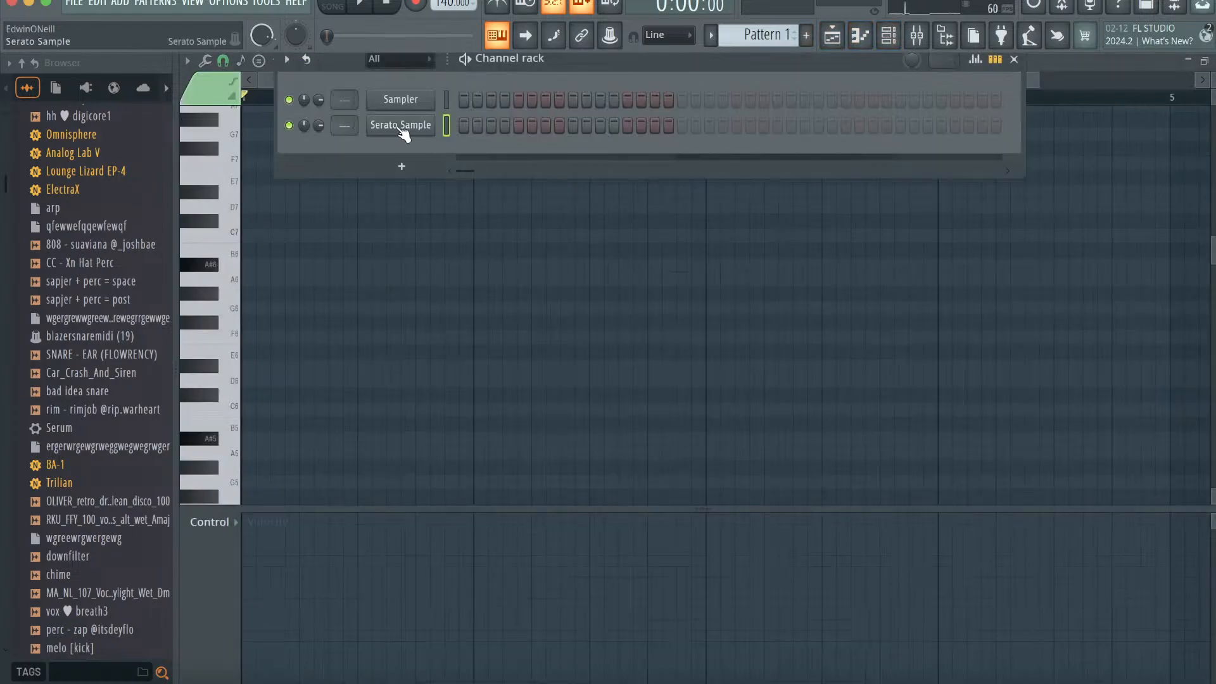
pyautogui.click(402, 128)
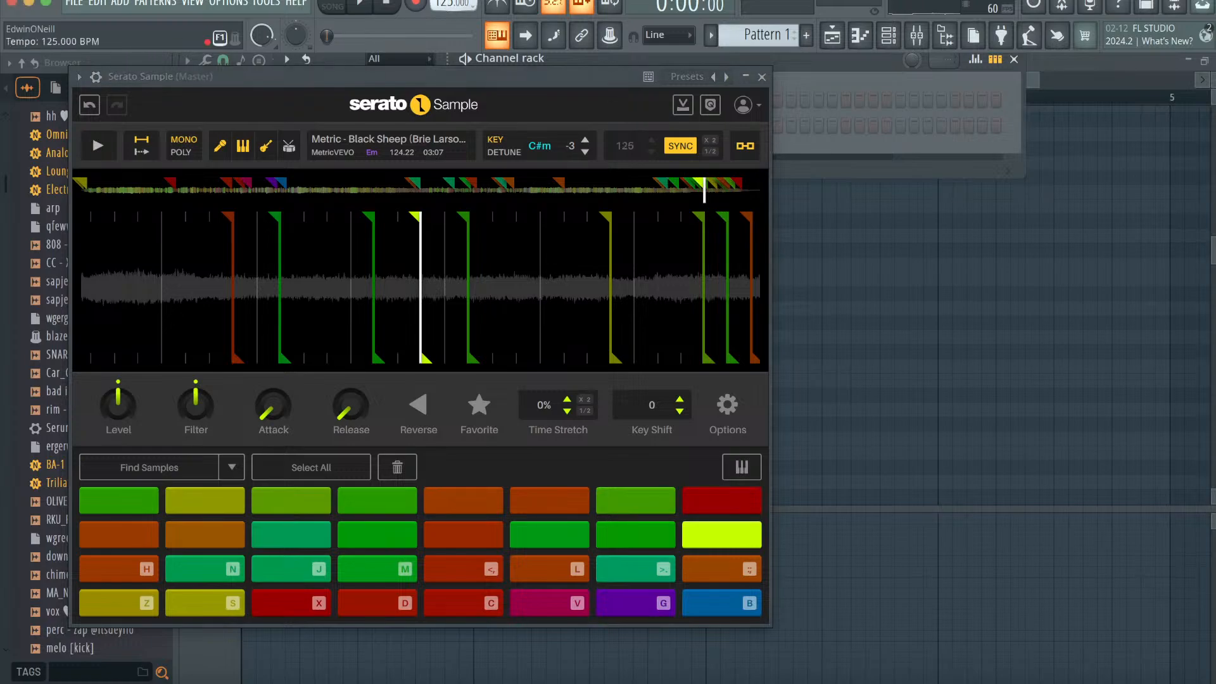
pyautogui.click(860, 36)
pyautogui.click(762, 77)
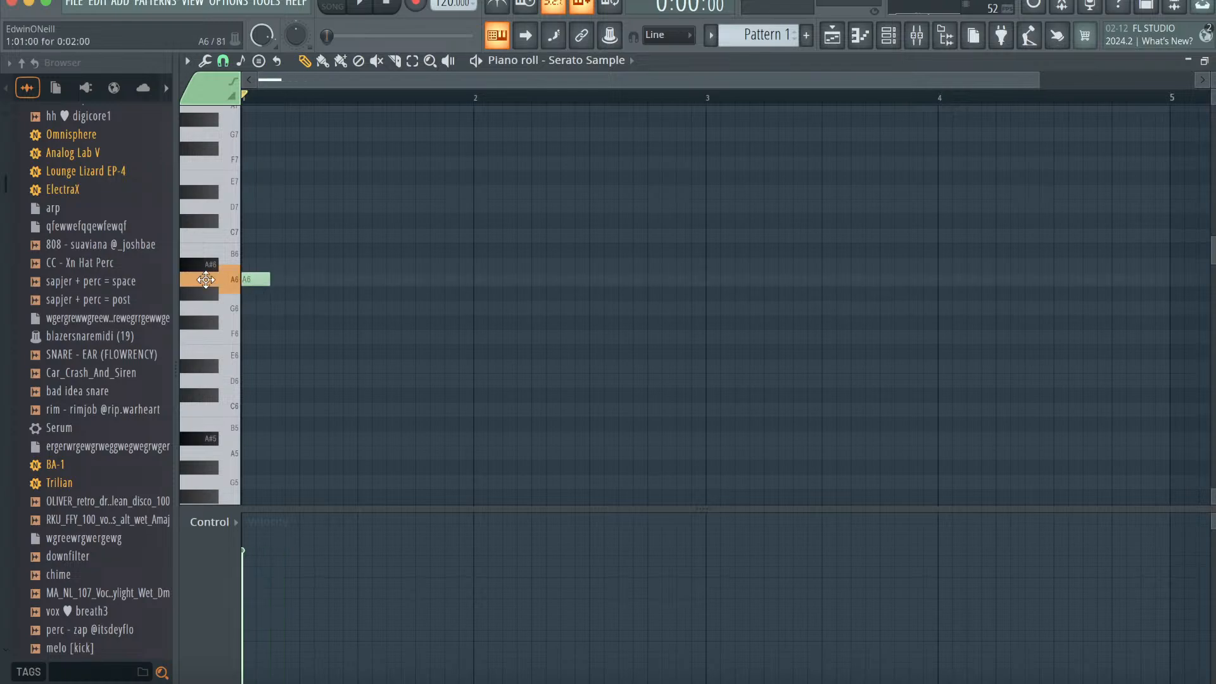
# - Place a 12-step D#5 note at the pattern start, play it, and add a 12-step D5 note right after it
pyautogui.moveTo(413, 279); pyautogui.dragTo(346, 357)
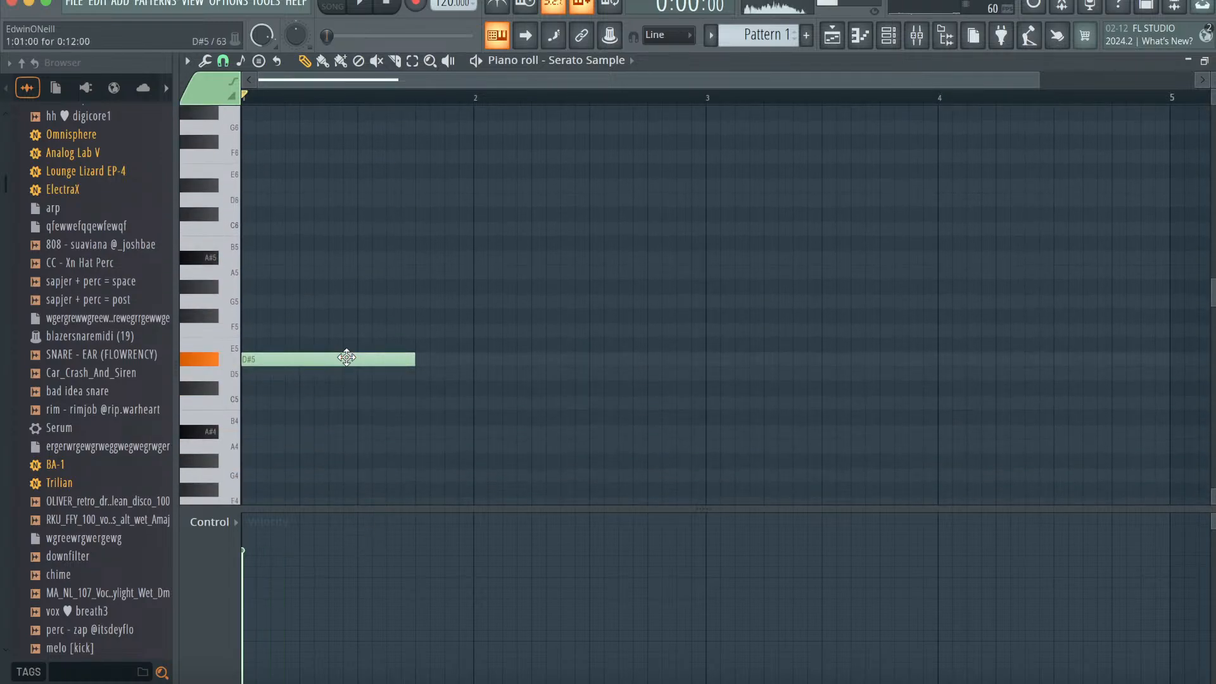
pyautogui.click(888, 36)
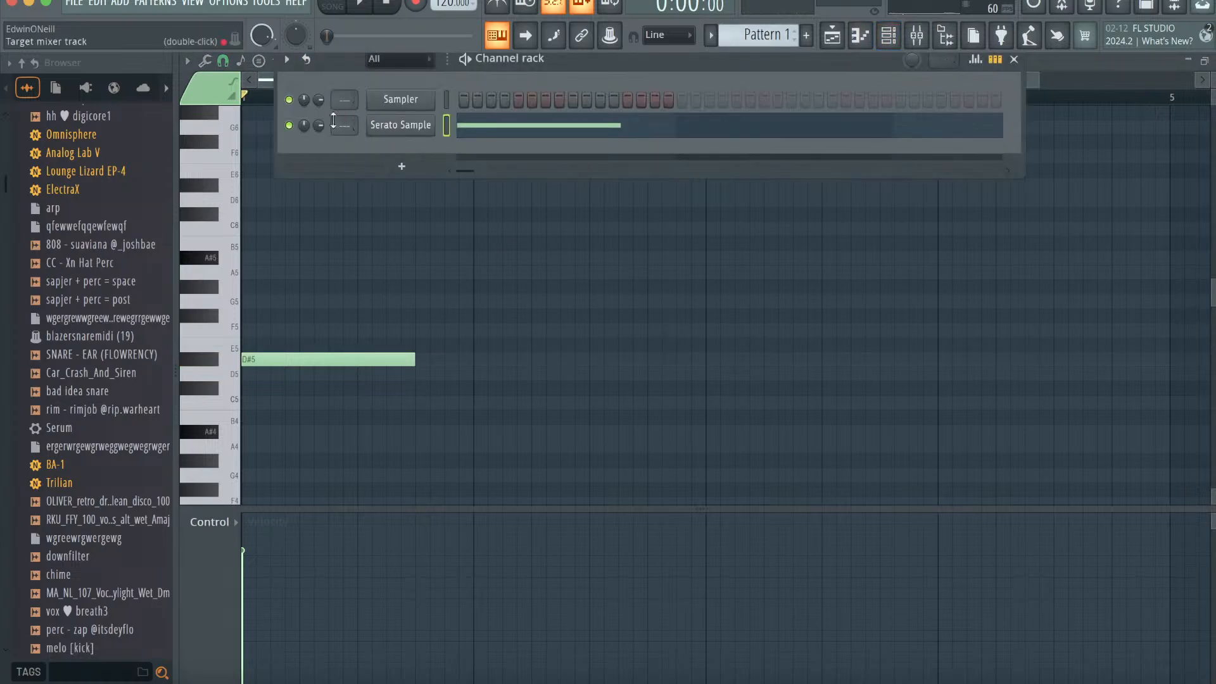
pyautogui.press('space')
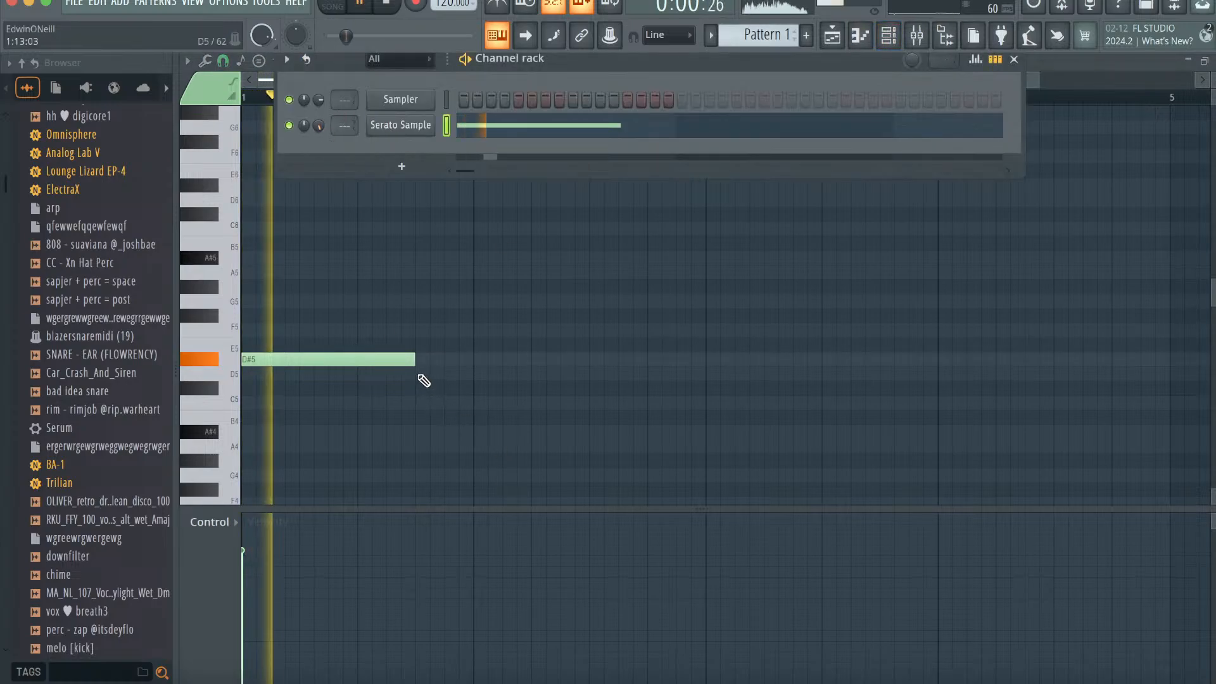
pyautogui.click(419, 375)
pyautogui.press('space')
# - Move the first note down to C#4, audition it, and delete the D5 note
pyautogui.moveTo(331, 355); pyautogui.dragTo(331, 475)
pyautogui.press('space')
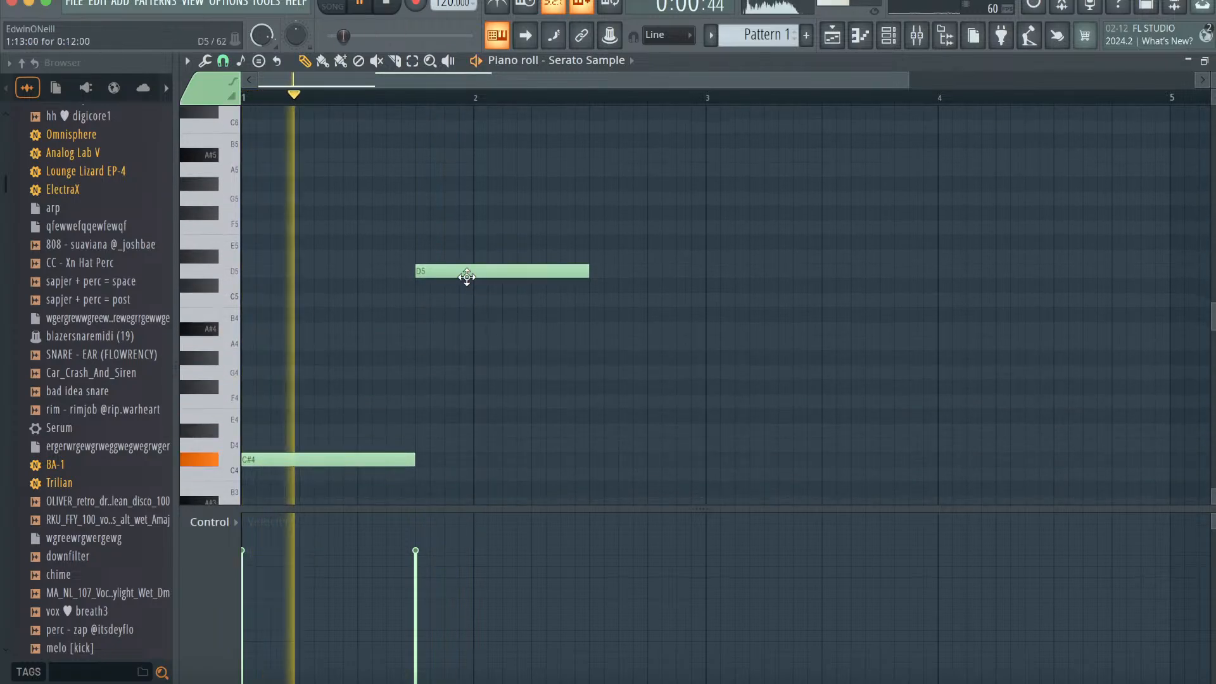
pyautogui.rightClick(466, 275)
pyautogui.press('space')
# - Generate a new set of found samples from the song in Serato Sample
pyautogui.press('F6')
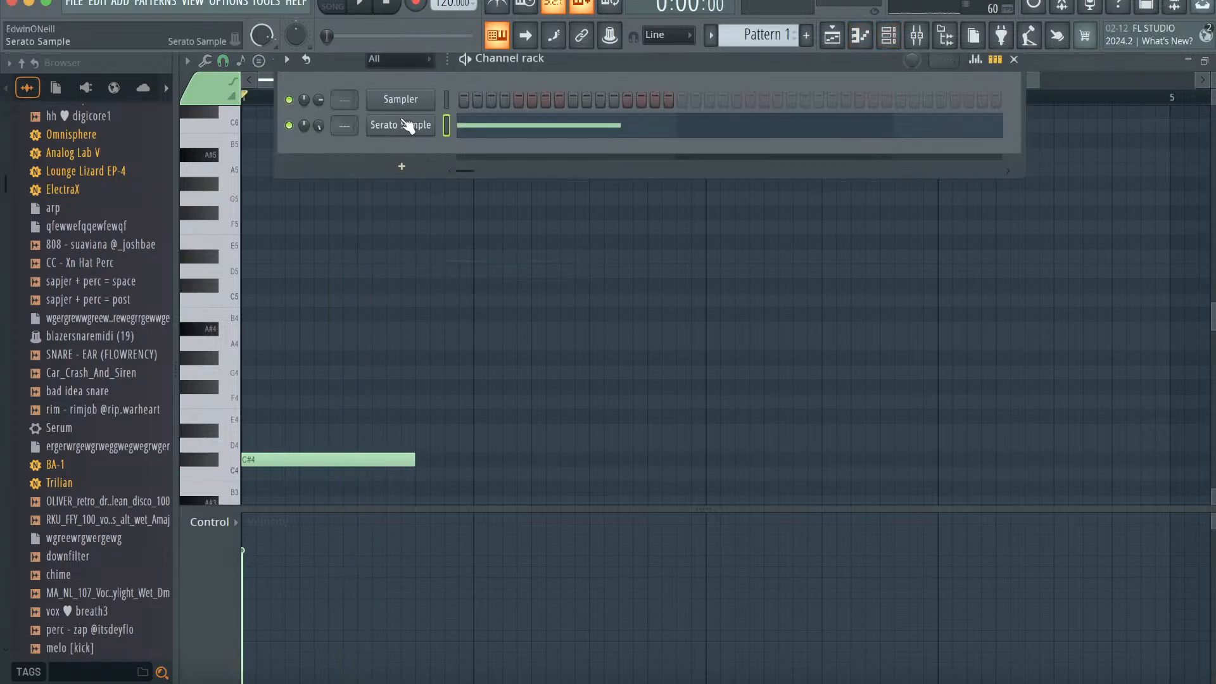
pyautogui.click(407, 126)
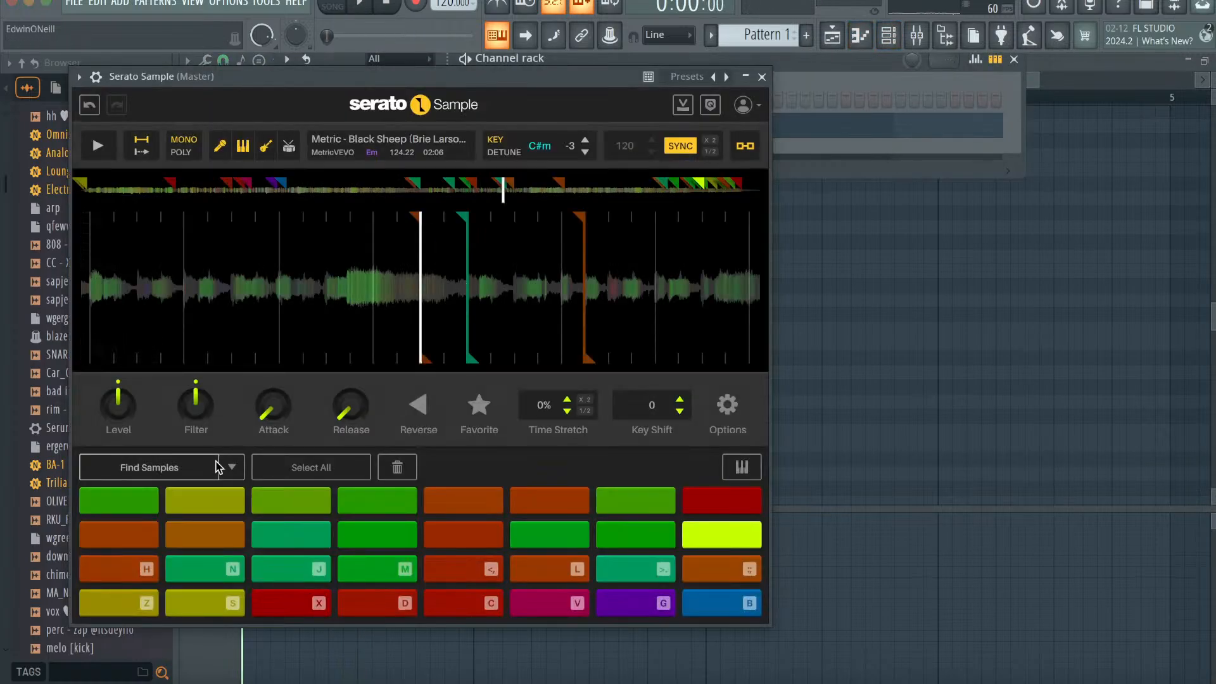
pyautogui.click(170, 470)
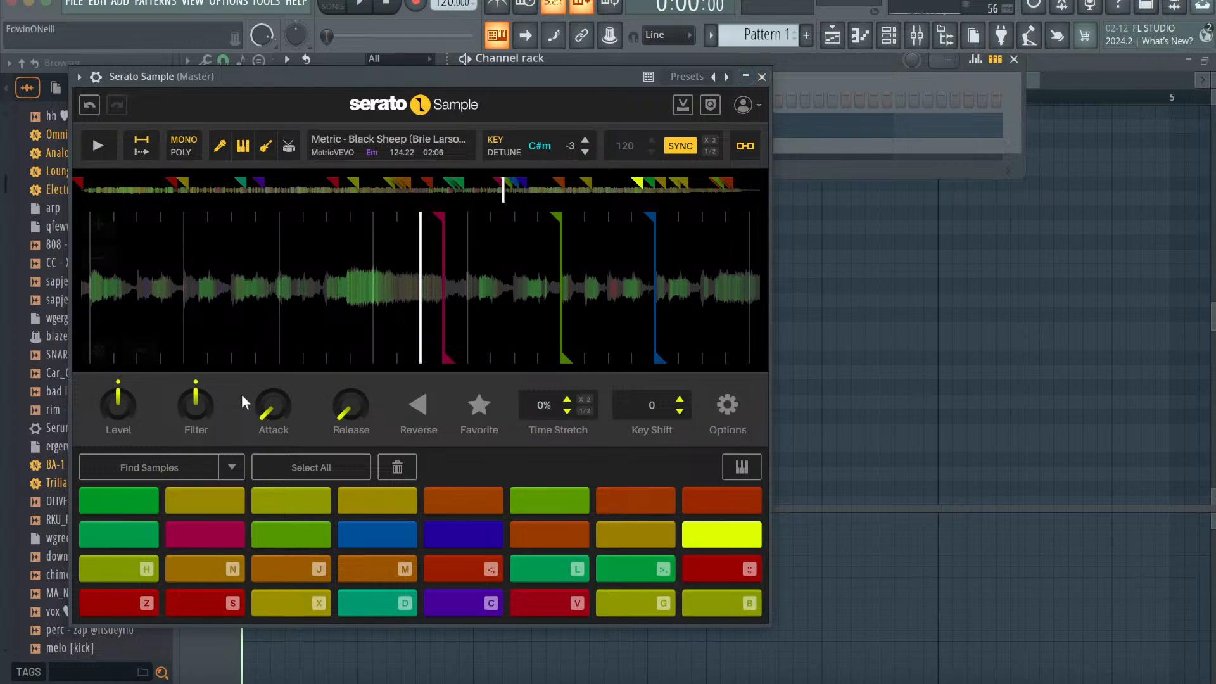
pyautogui.click(762, 77)
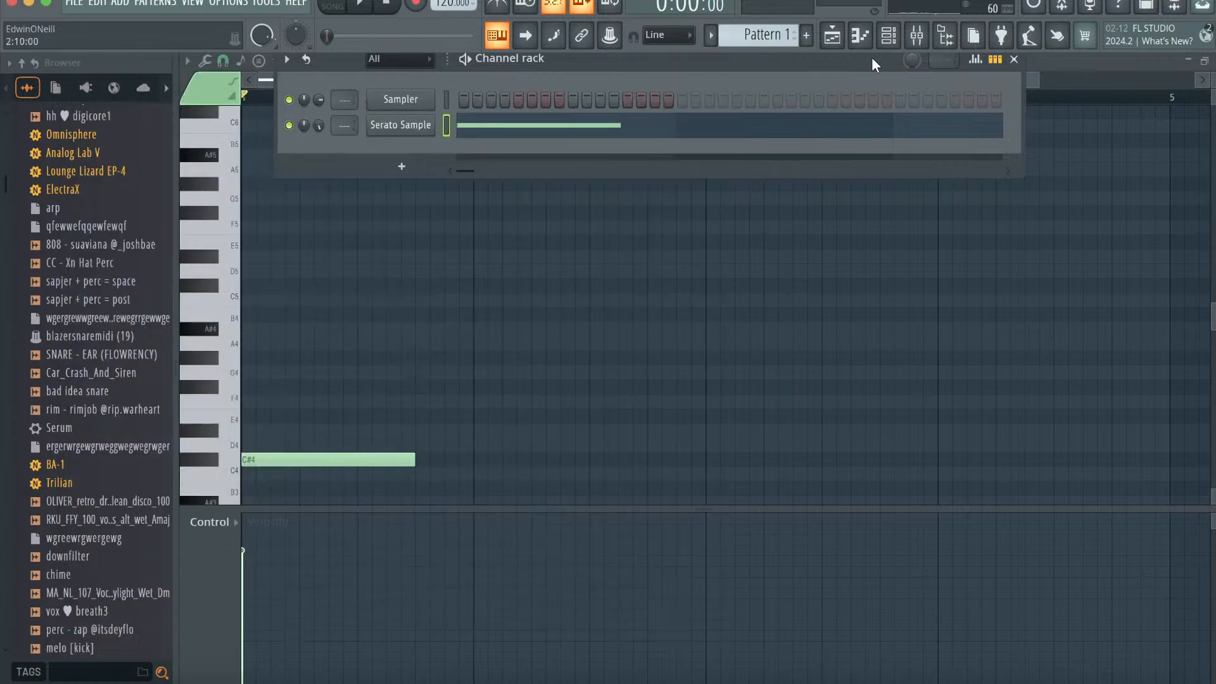
# - Route the Serato Sample channel to mixer insert 9
pyautogui.click(916, 36)
pyautogui.rightClick(582, 73)
pyautogui.moveTo(668, 269)
pyautogui.click(817, 268)
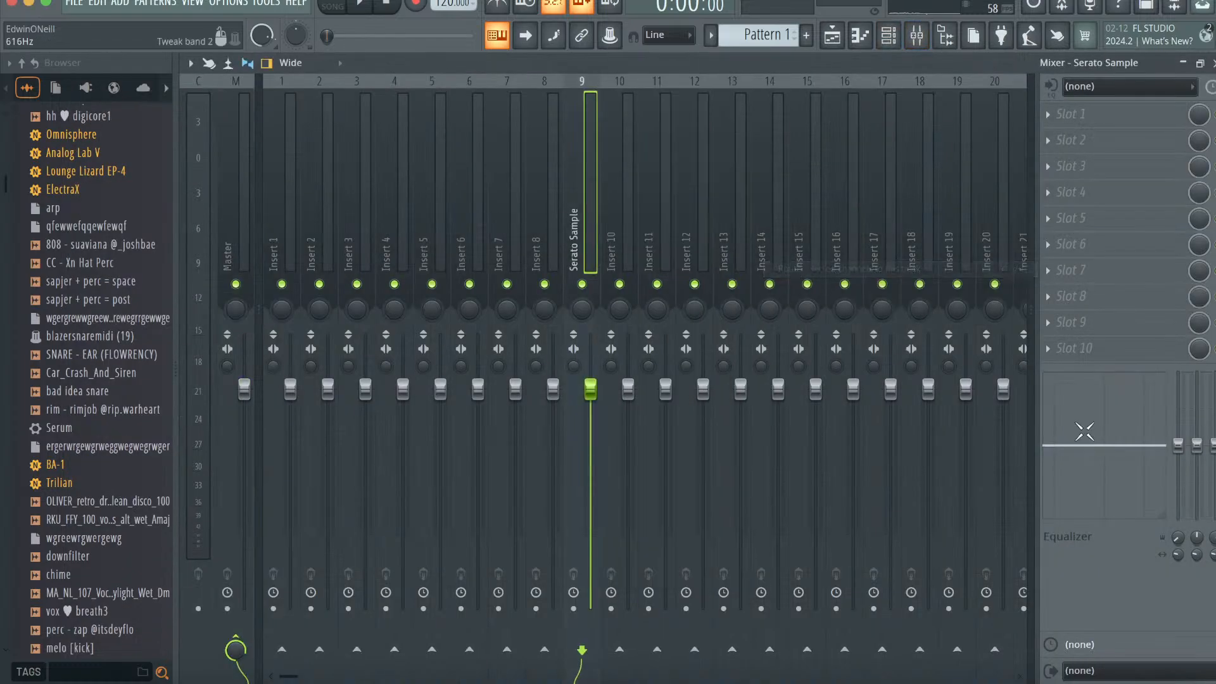
# - Play the pattern in the piano roll and add a 12-step C4 note directly after the first note
pyautogui.click(861, 37)
pyautogui.press('space')
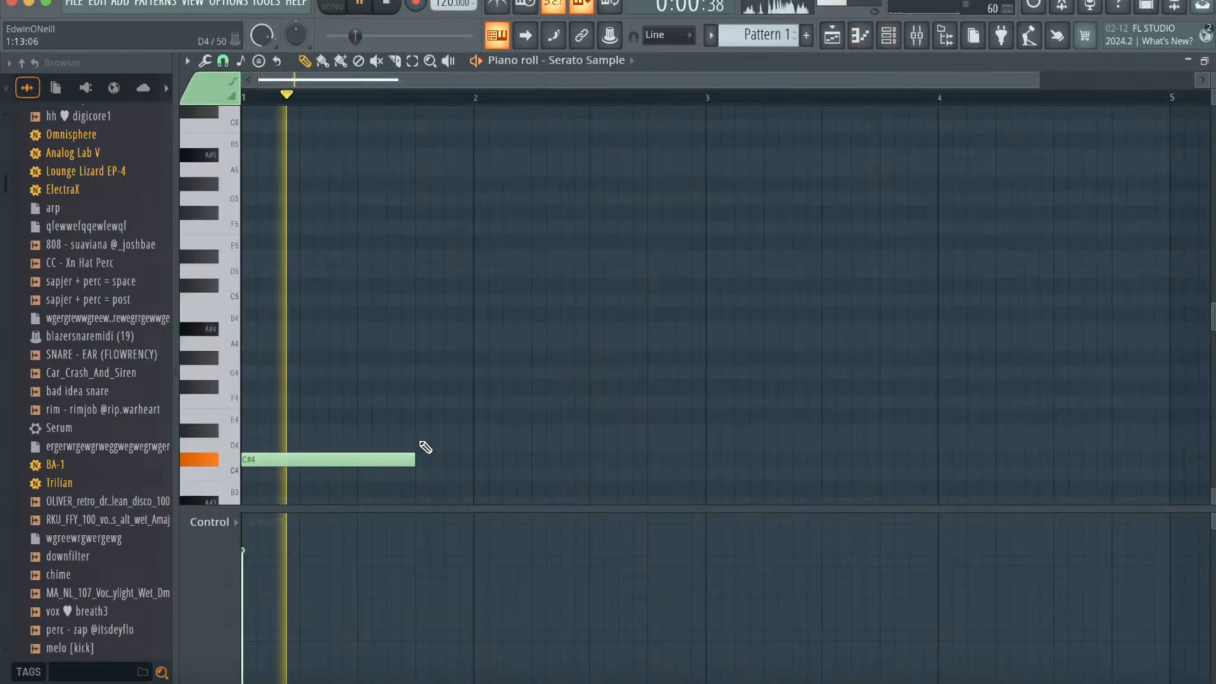
pyautogui.scroll(-3, 423, 411)
pyautogui.click(418, 344)
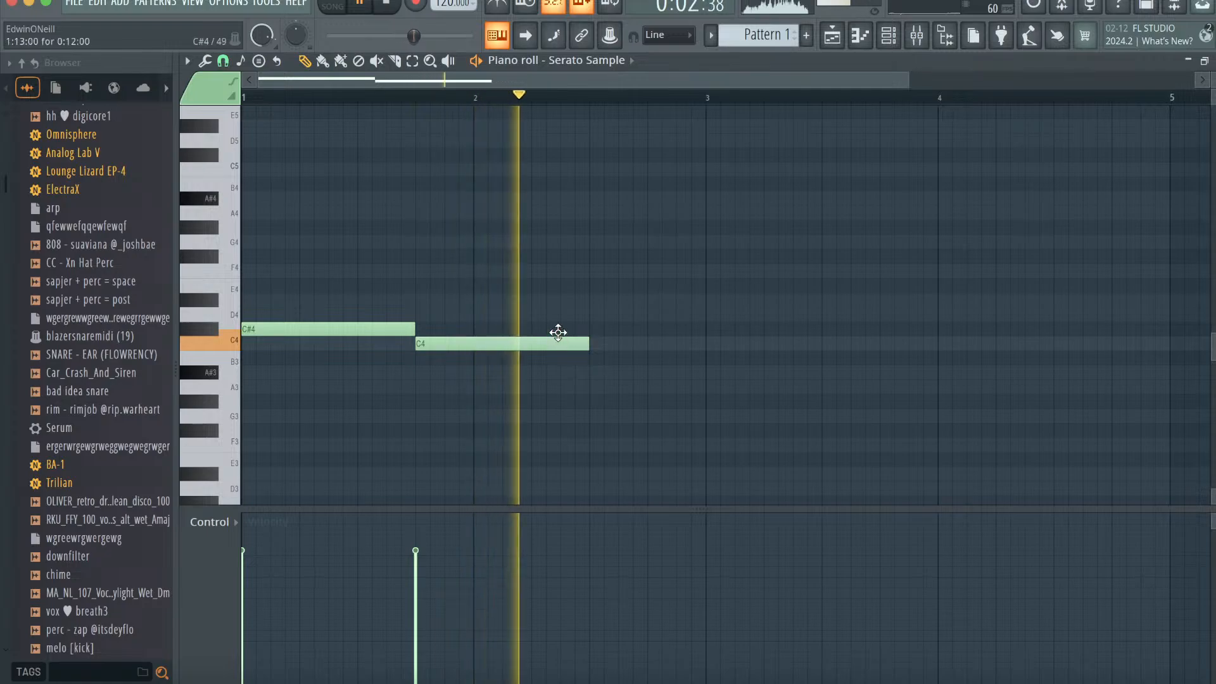
pyautogui.press('space')
# - Move the first note to E4 and the second note to D#4 to try other sample slices
pyautogui.moveTo(557, 342); pyautogui.dragTo(558, 328)
pyautogui.moveTo(401, 326); pyautogui.dragTo(370, 281)
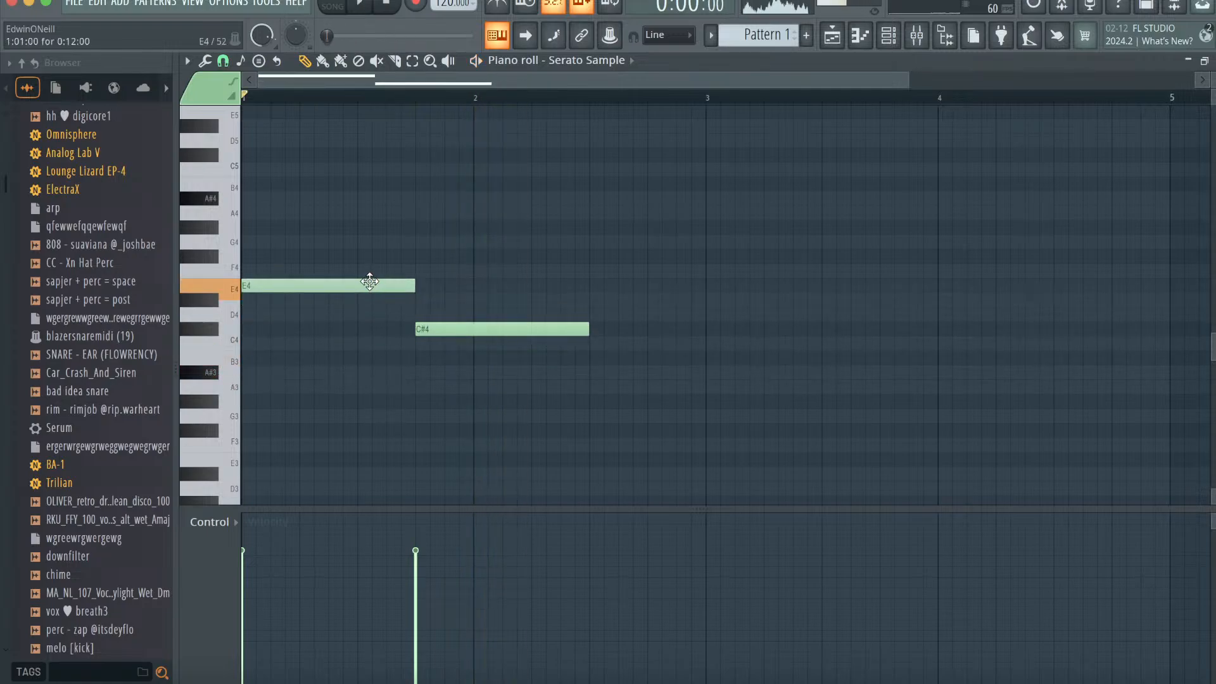
pyautogui.moveTo(435, 326); pyautogui.dragTo(478, 298)
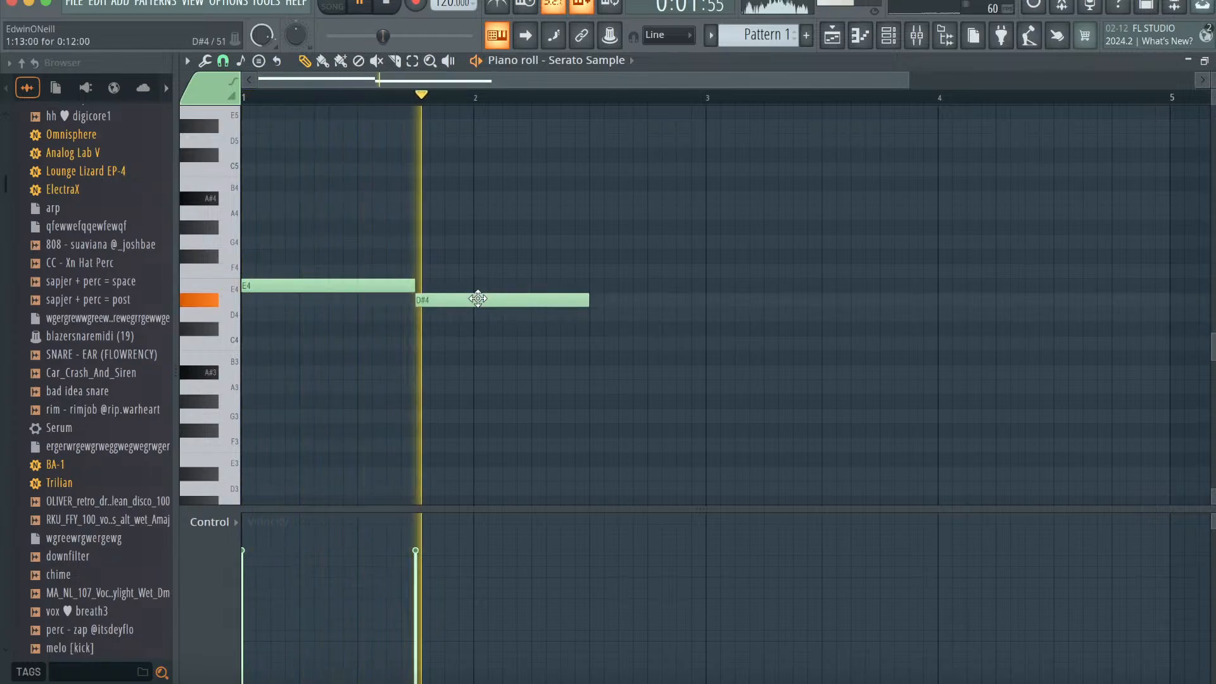
# - Move the first note to A#4 and the second note to A4, playing the pattern to try other slices
pyautogui.press('space')
pyautogui.moveTo(382, 289); pyautogui.dragTo(363, 197)
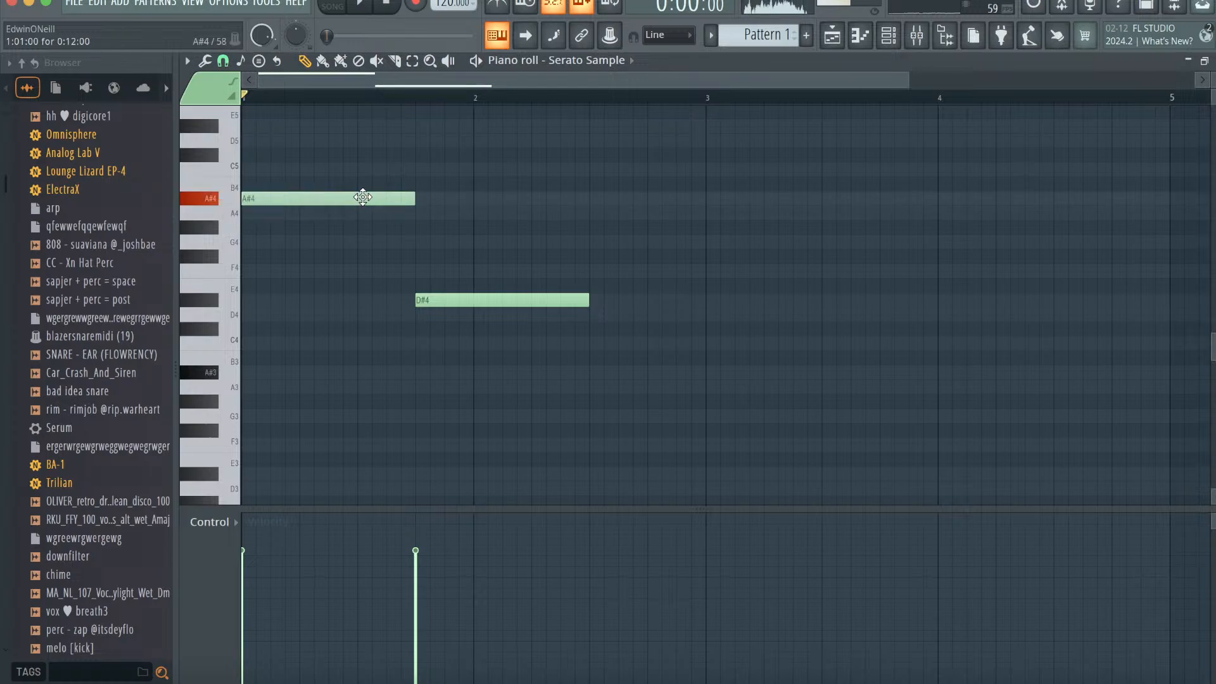
pyautogui.press('space')
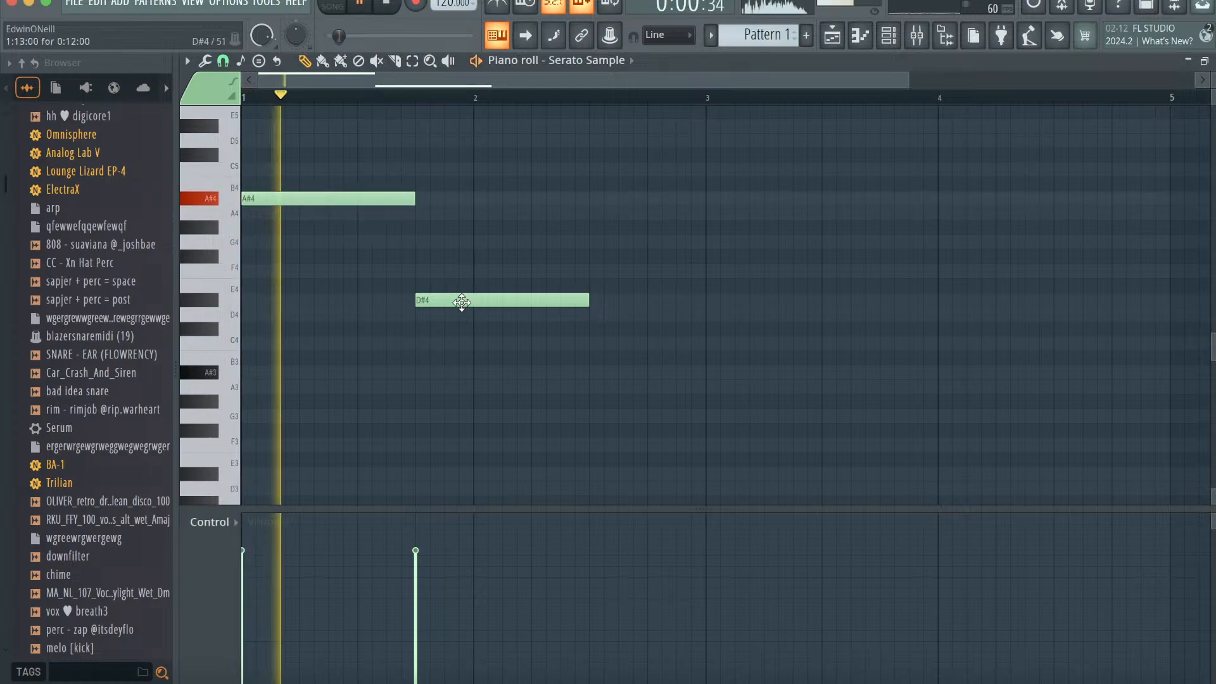
pyautogui.moveTo(462, 301); pyautogui.dragTo(461, 212)
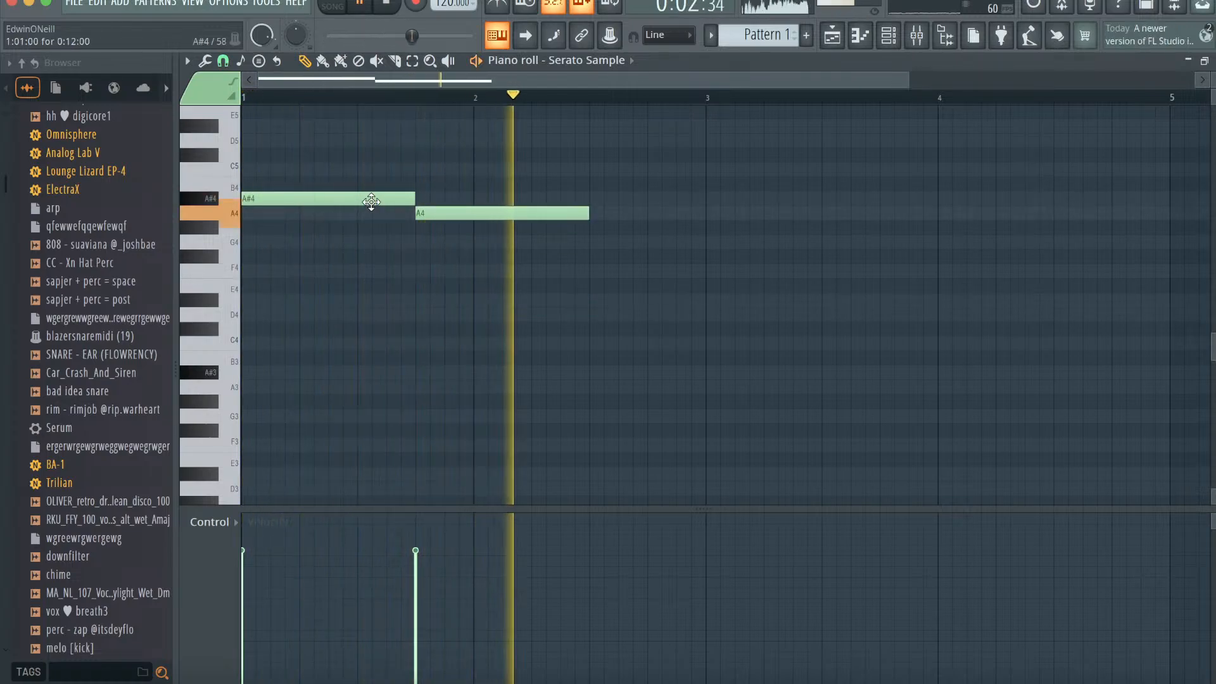
pyautogui.press('space')
# - Replace the first note with B4 and repeat the B4 and A4 pair starting at bar 3
pyautogui.click(263, 185)
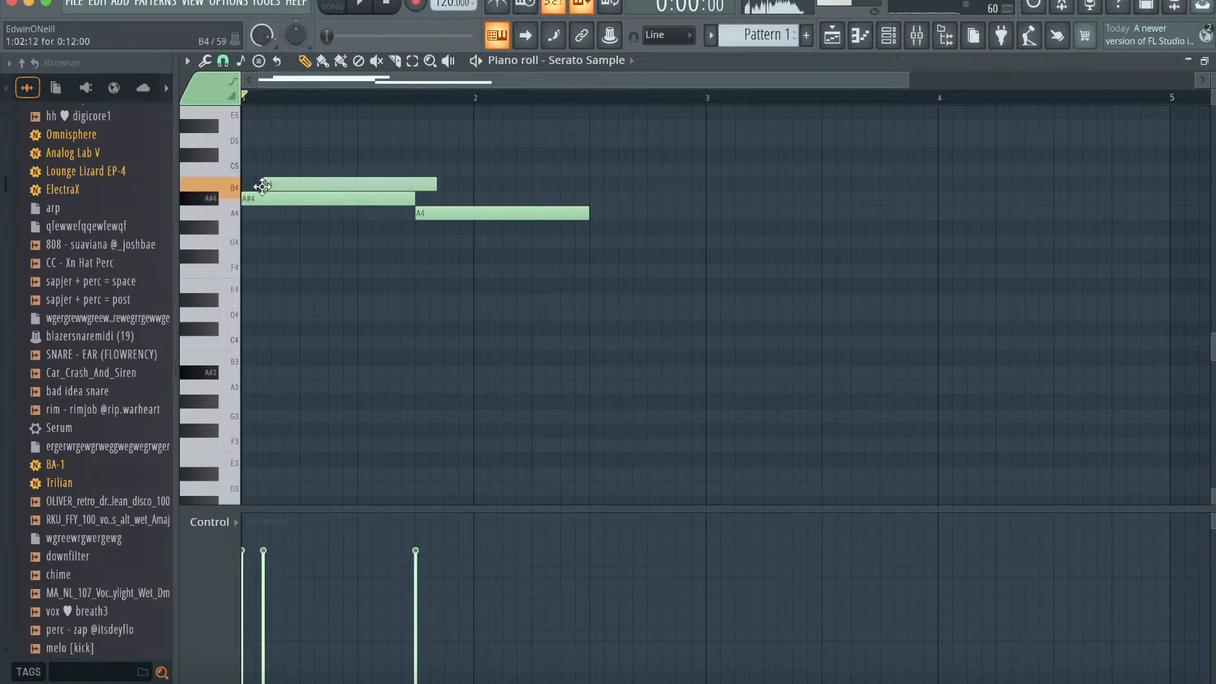
pyautogui.press('space')
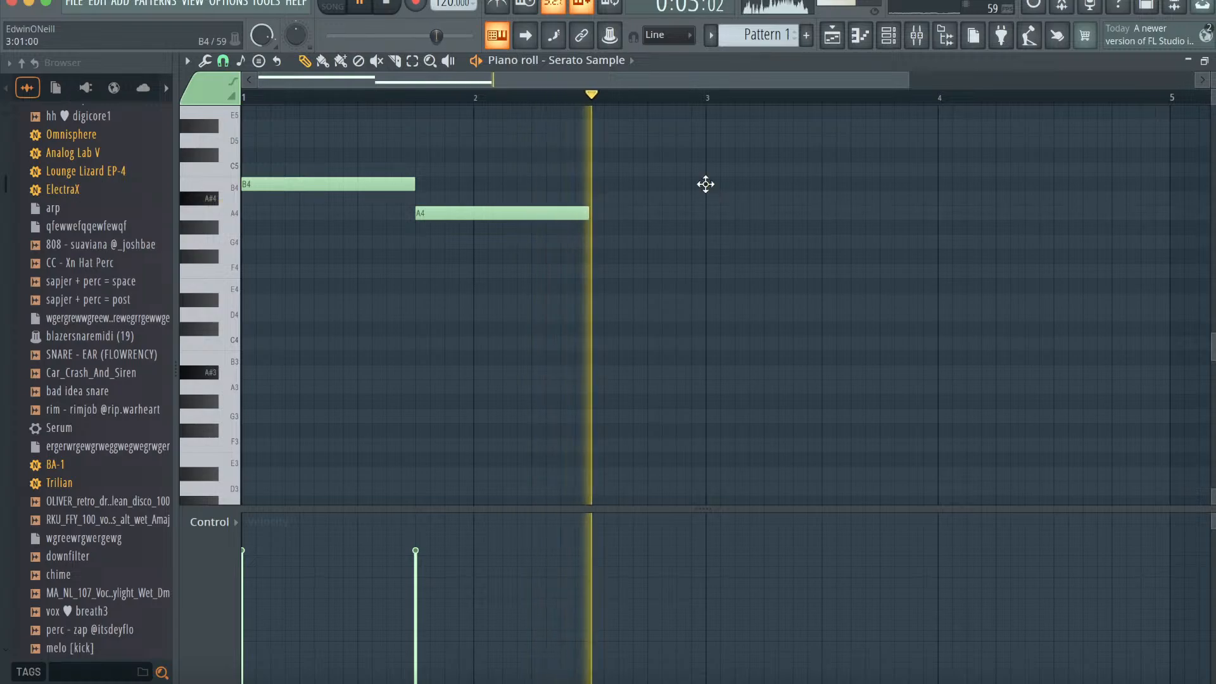
pyautogui.click(706, 184)
pyautogui.click(881, 213)
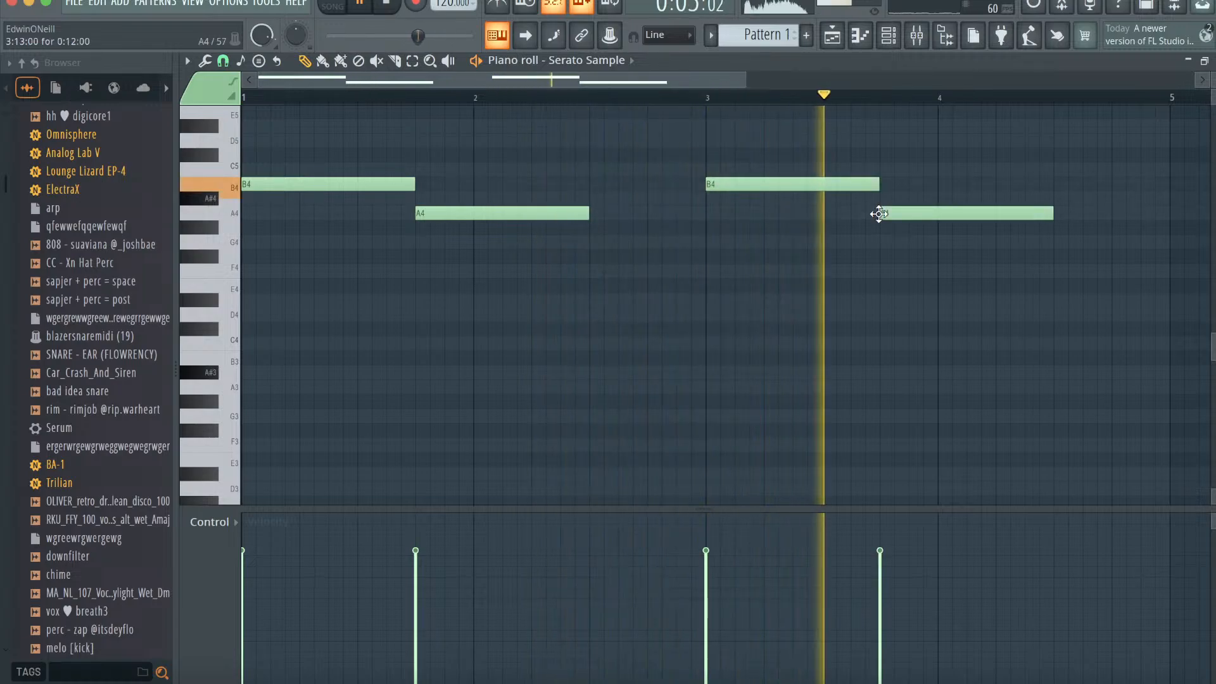
# - Audition the Car_Crash_And_Siren and bad idea snare samples and look through the browser's sound list
pyautogui.press('F6')
pyautogui.click(105, 378)
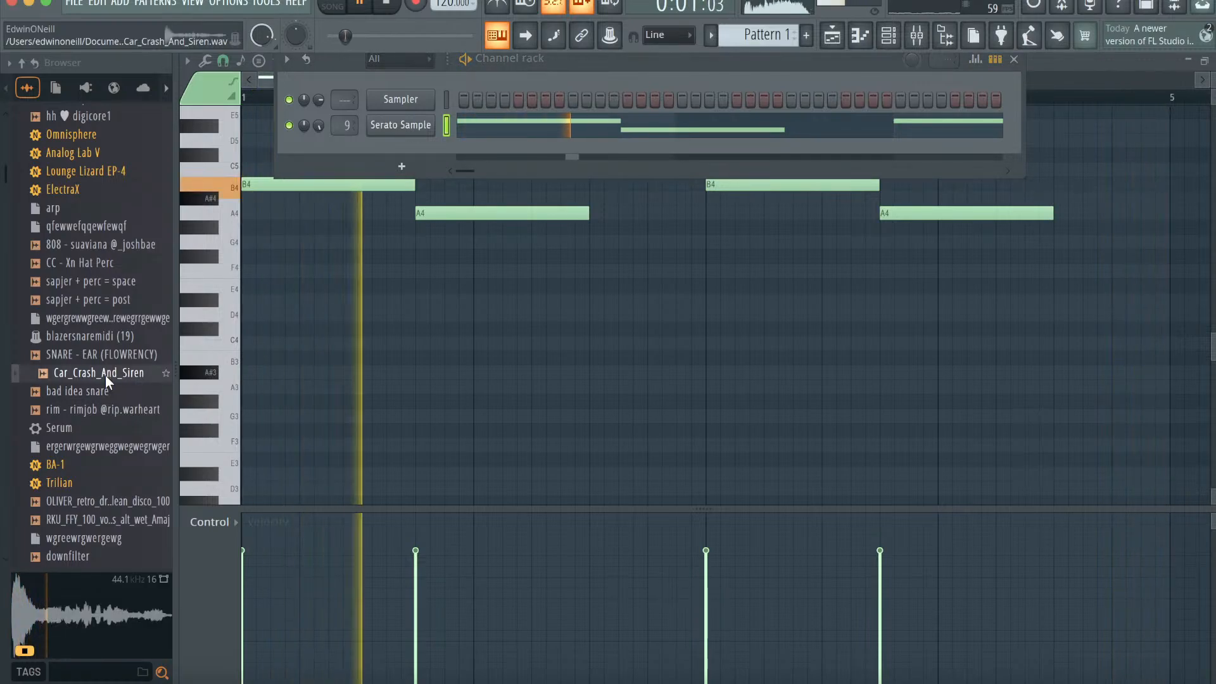
pyautogui.click(103, 391)
pyautogui.scroll(15, 128, 166)
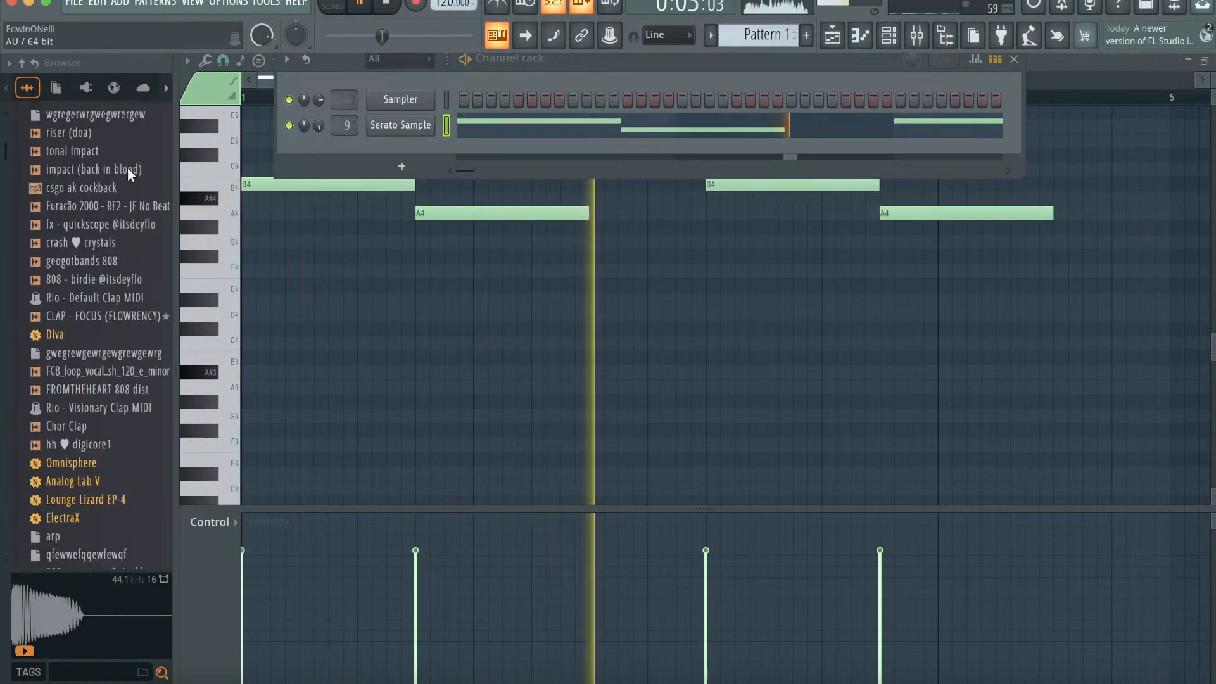
pyautogui.press('F6')
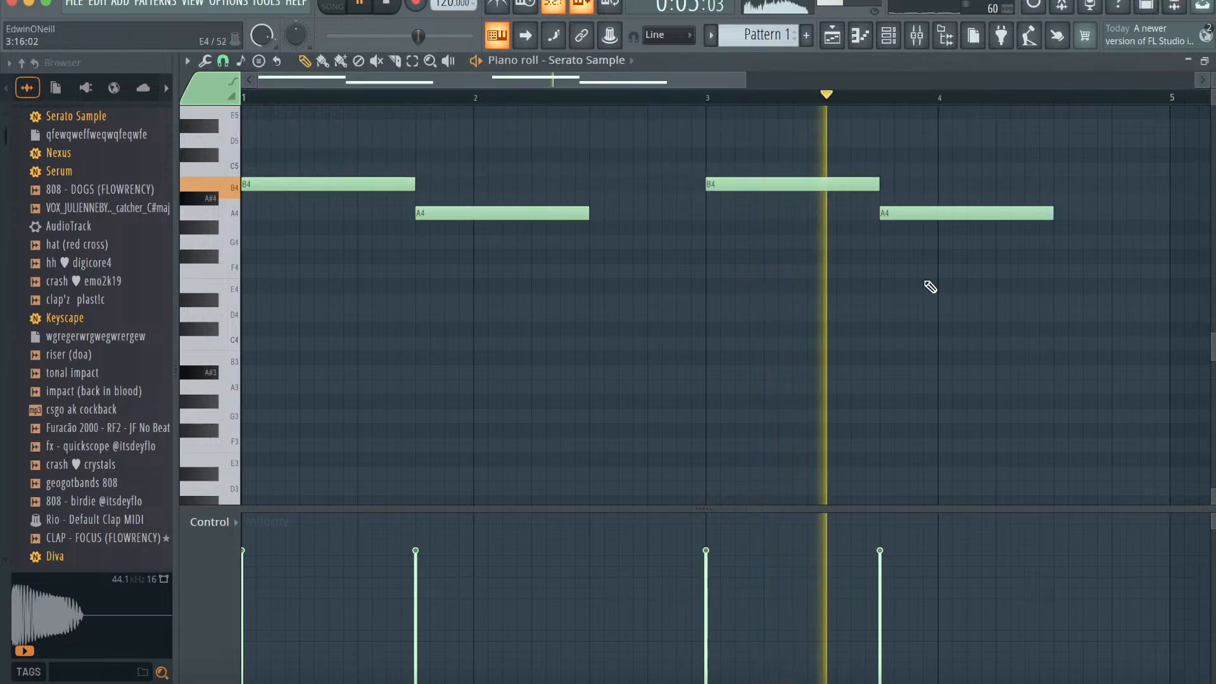
# - Move the last note of the pattern, late in bar 3, to C5
pyautogui.press('space')
pyautogui.moveTo(751, 80); pyautogui.dragTo(962, 93)
pyautogui.press('space')
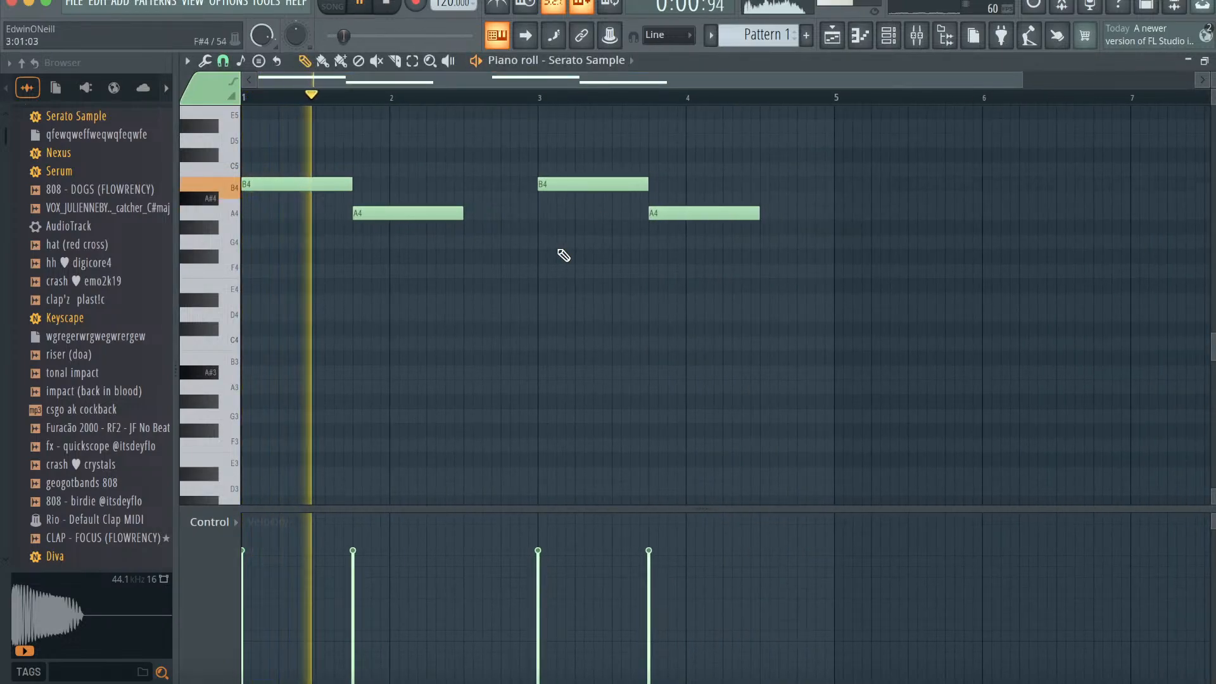
pyautogui.moveTo(682, 206); pyautogui.dragTo(684, 161)
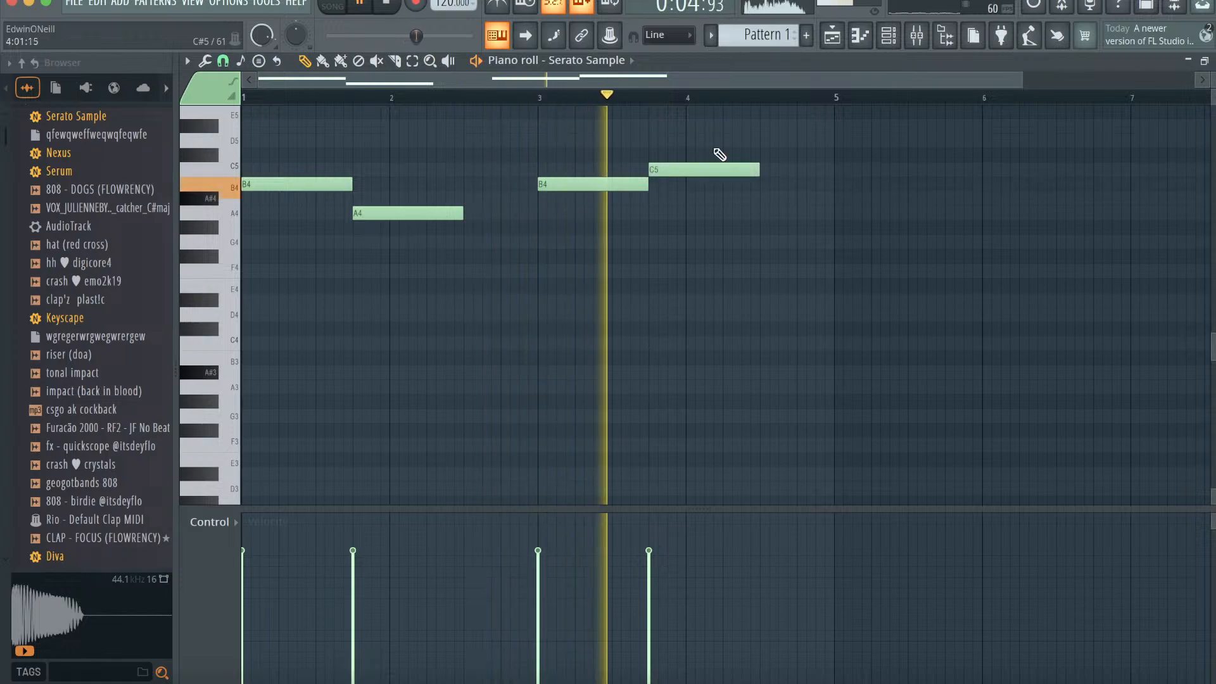
# - Add the hat (red cross) sample as a channel and fill its pattern on every 2 steps
pyautogui.click(889, 35)
pyautogui.press('space')
pyautogui.click(124, 247)
pyautogui.moveTo(121, 247); pyautogui.dragTo(398, 162)
pyautogui.rightClick(405, 152)
pyautogui.click(687, 204)
pyautogui.press('space')
# - Add Gross Beat to slot 5 of the Serato Sample mixer track and load the ripsquad grossbeat preset
pyautogui.click(447, 127)
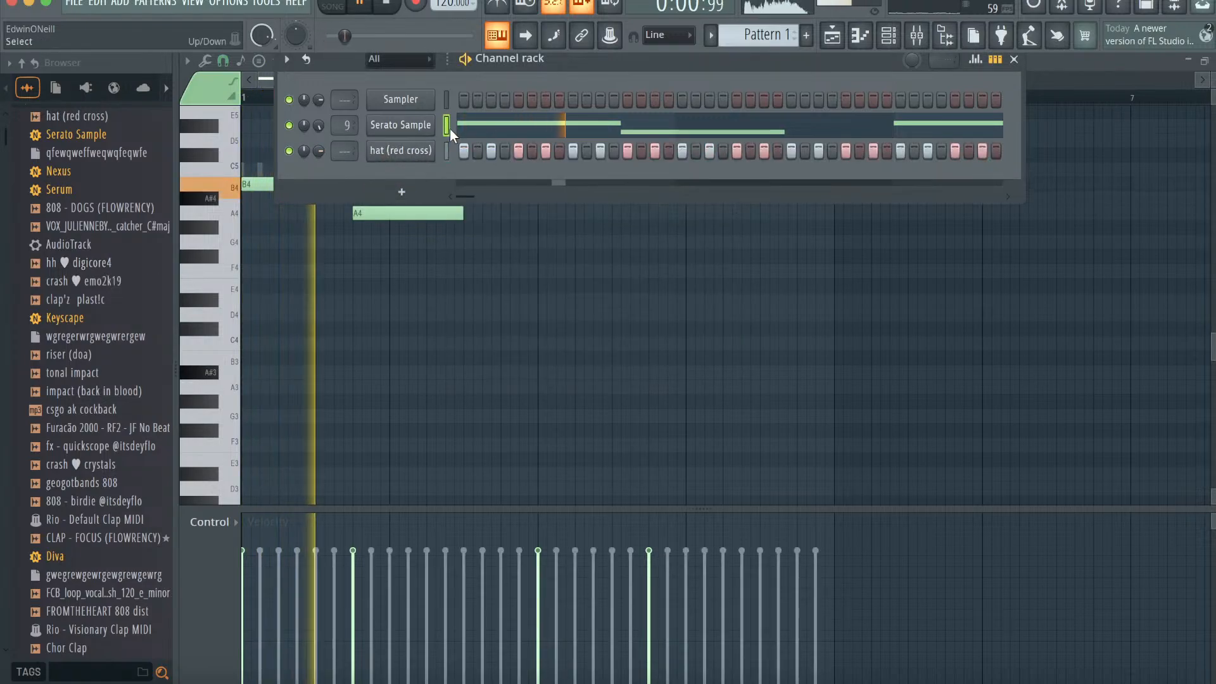
pyautogui.click(916, 36)
pyautogui.click(1130, 229)
pyautogui.click(897, 290)
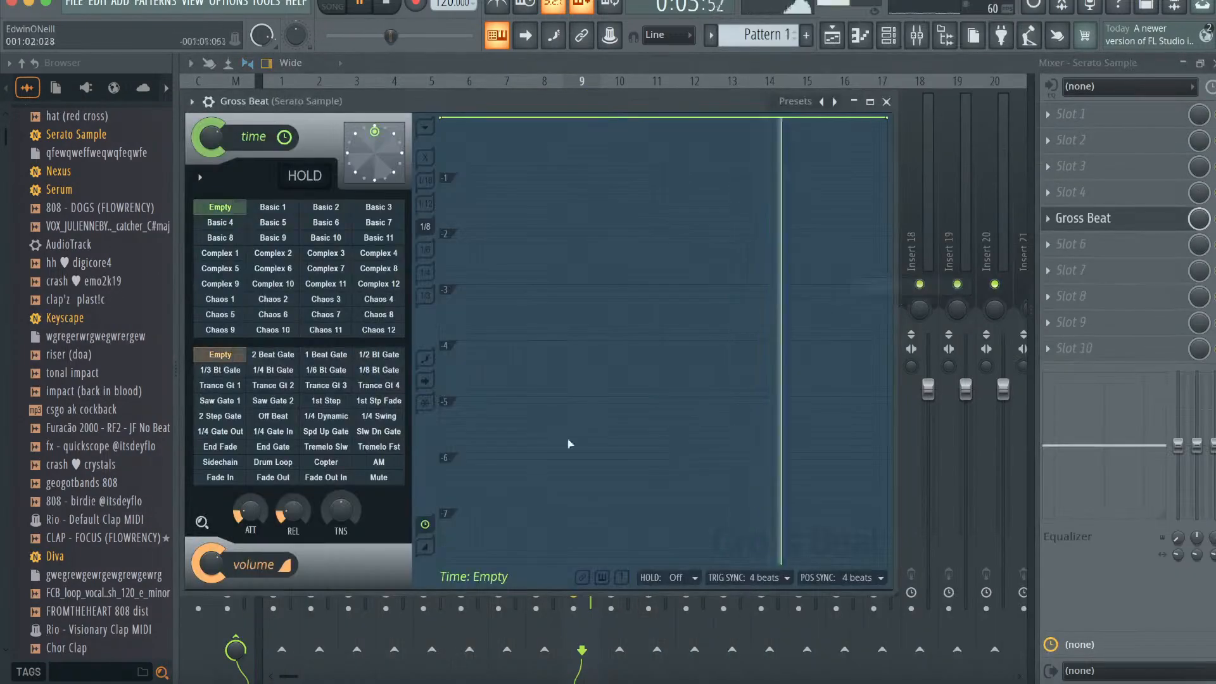
pyautogui.click(796, 101)
pyautogui.click(862, 74)
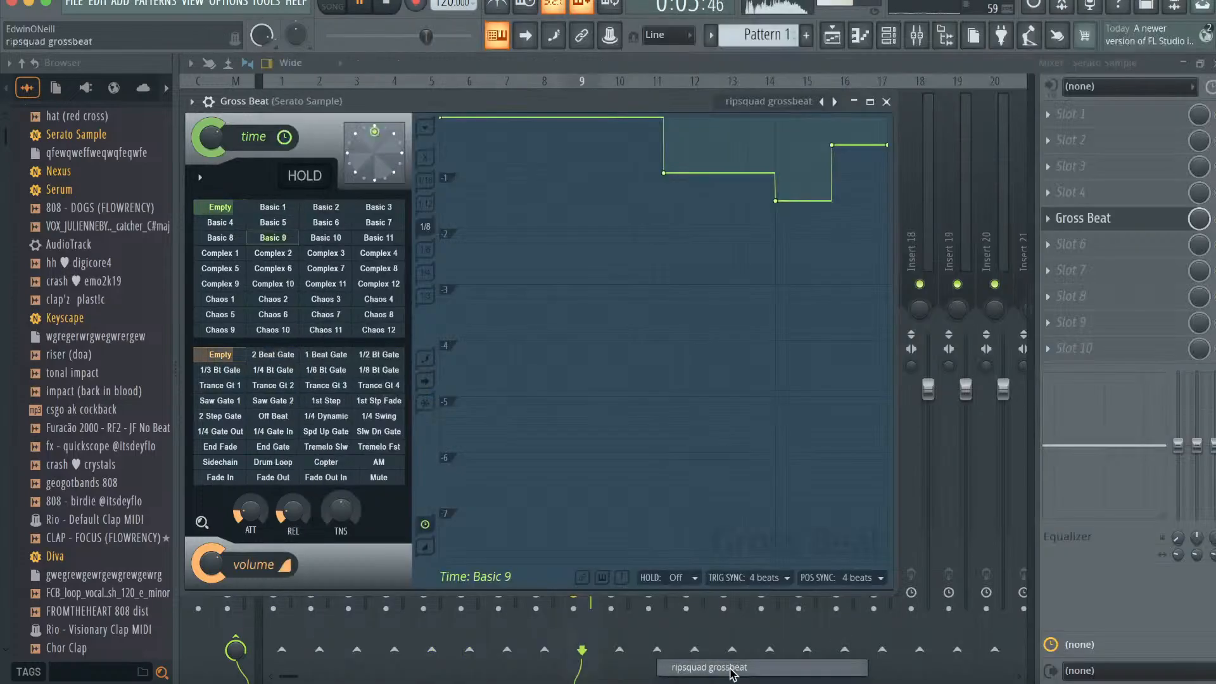
# - Lengthen the A4 note to the start of bar 3 and the C5 note to the start of bar 5
pyautogui.click(864, 34)
pyautogui.press('space')
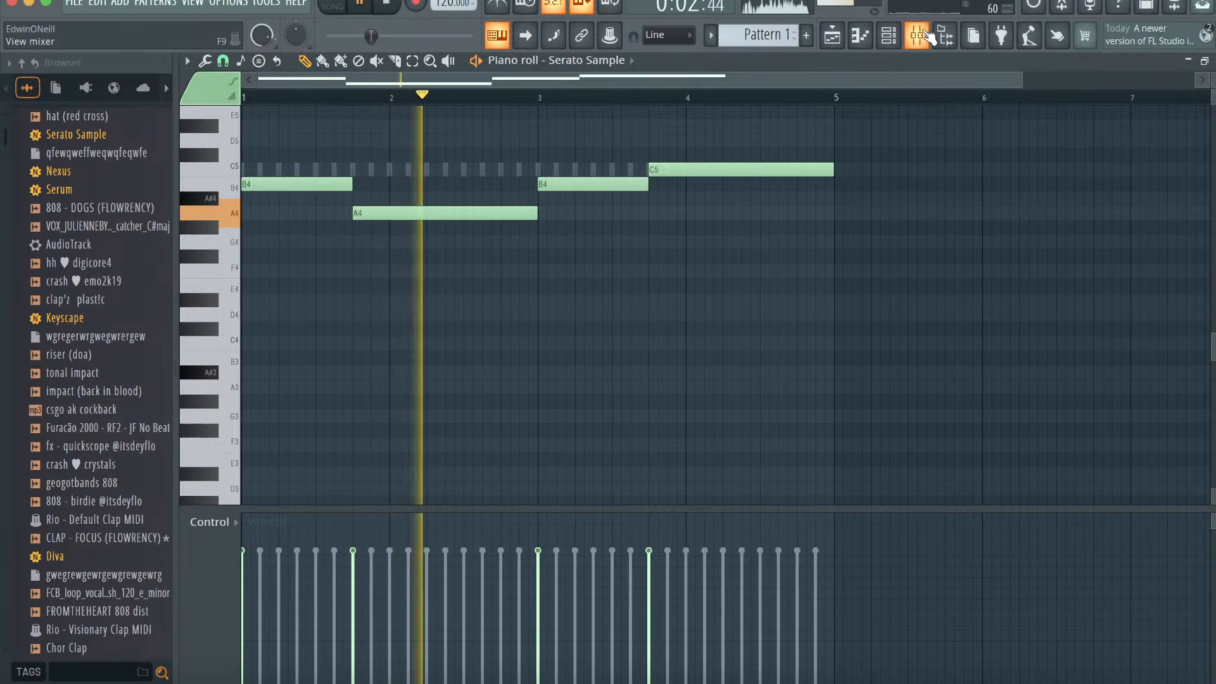
# - Add the Spaced Out plugin to slot 4 of the Serato Sample mixer track
pyautogui.click(928, 37)
pyautogui.click(1099, 194)
pyautogui.click(791, 20)
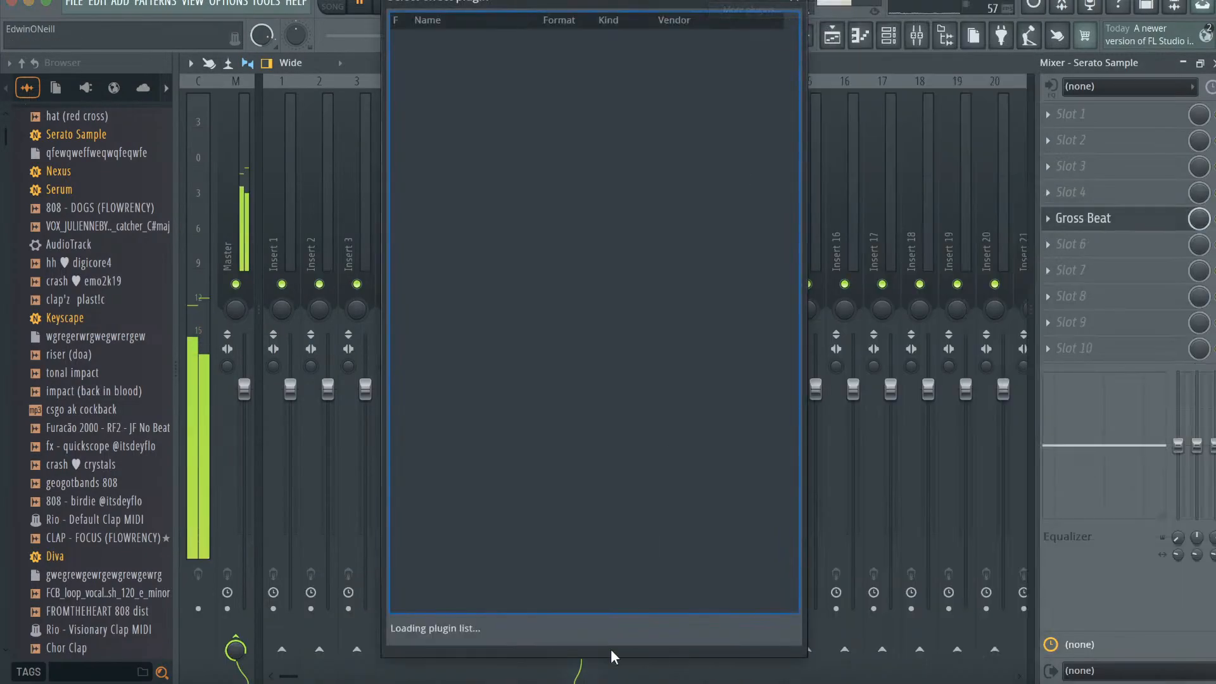
pyautogui.write('spac')
pyautogui.doubleClick(517, 70)
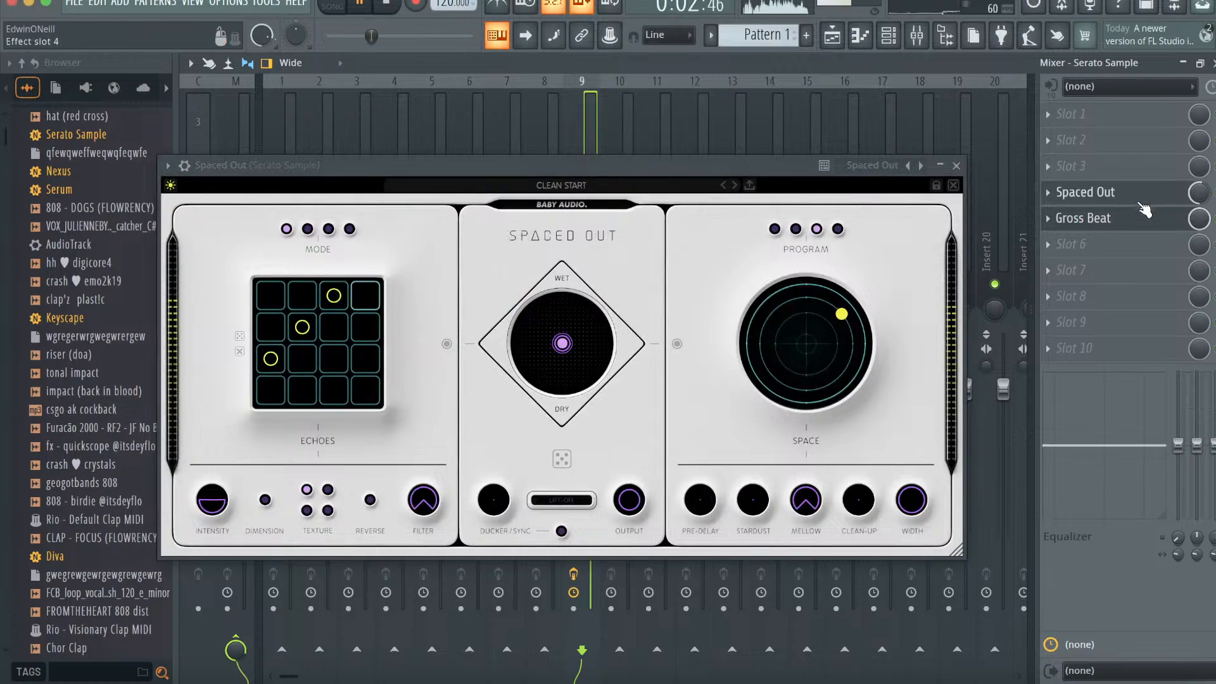
# - Add a second Gross Beat in slot 6 of the Serato Sample mixer track and load a preset into it
pyautogui.click(1114, 245)
pyautogui.click(934, 290)
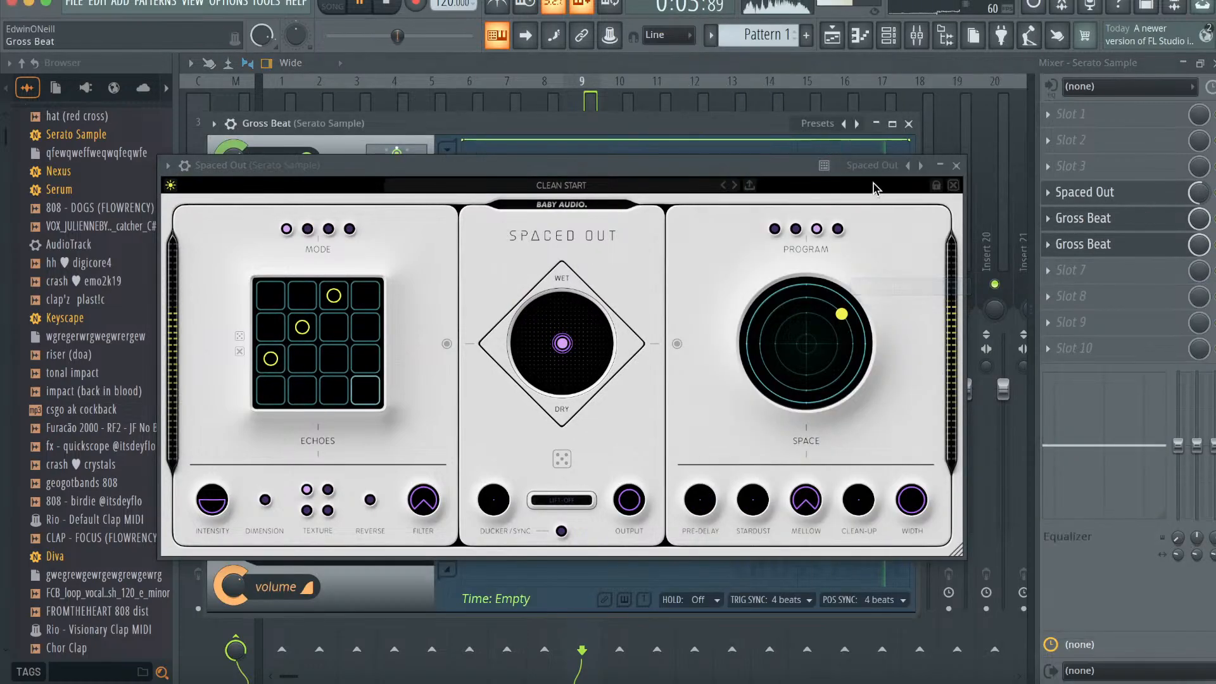
pyautogui.click(956, 165)
pyautogui.click(818, 123)
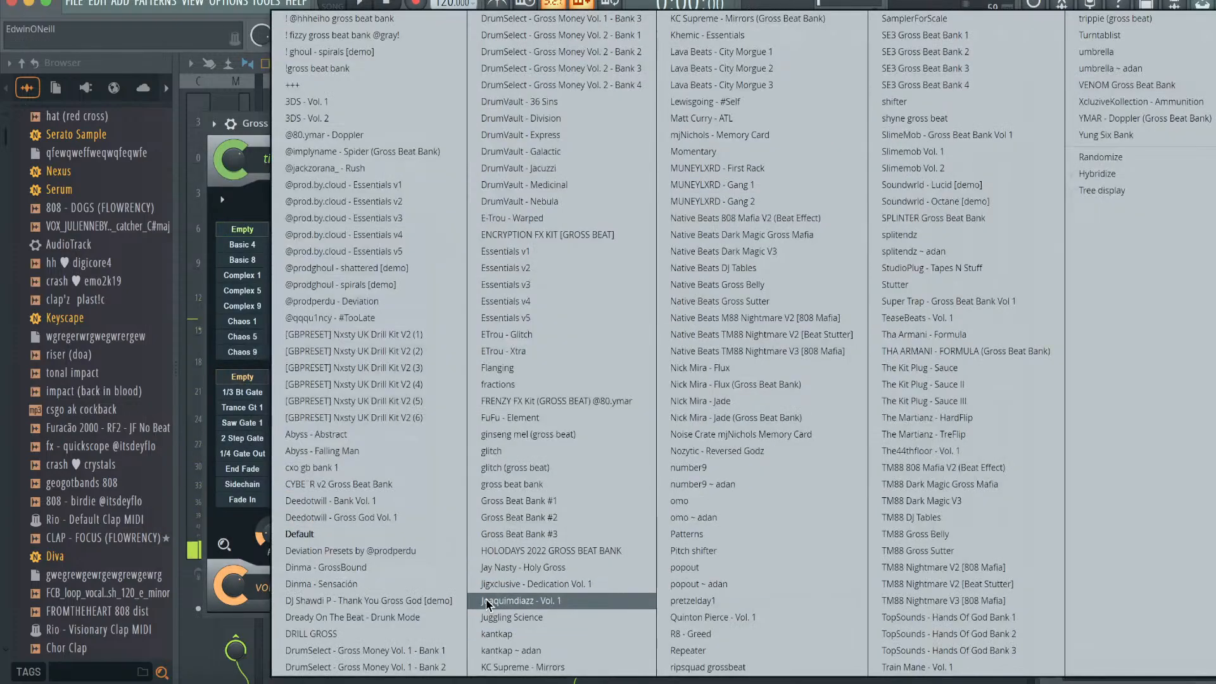
pyautogui.click(537, 429)
# - Move the four Serato Sample notes to D5, C#5, D#5 and E5 in order
pyautogui.click(865, 34)
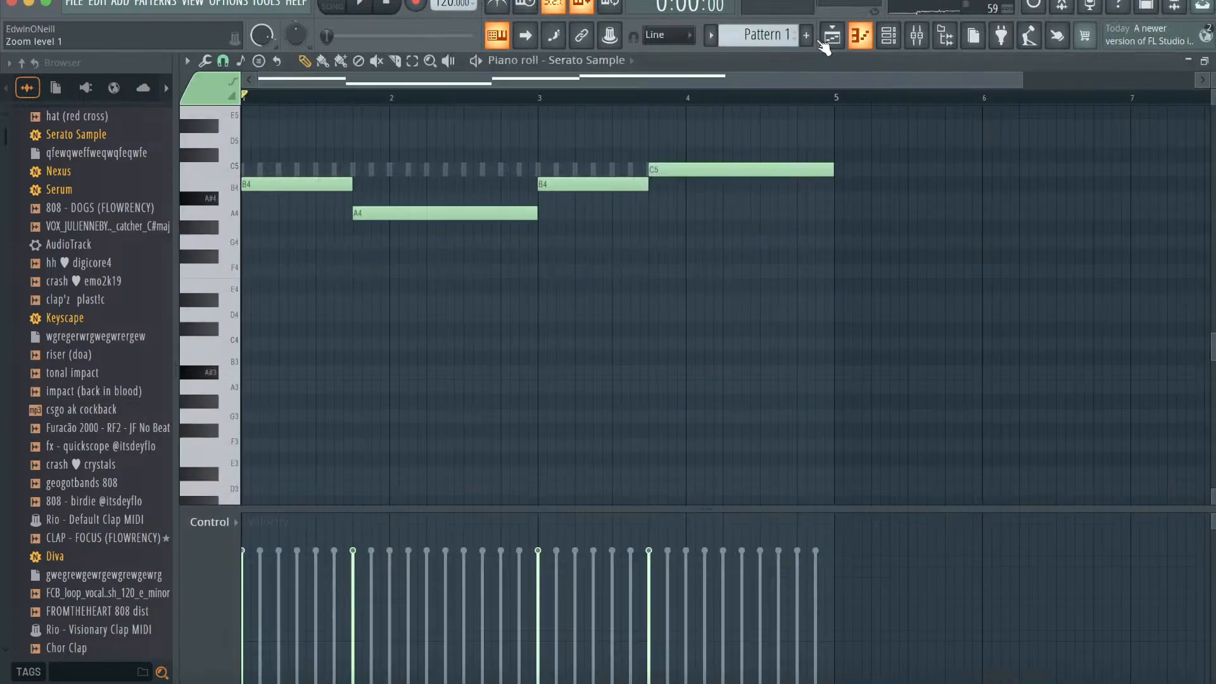
pyautogui.scroll(3, 443, 291)
pyautogui.moveTo(307, 312); pyautogui.dragTo(276, 257)
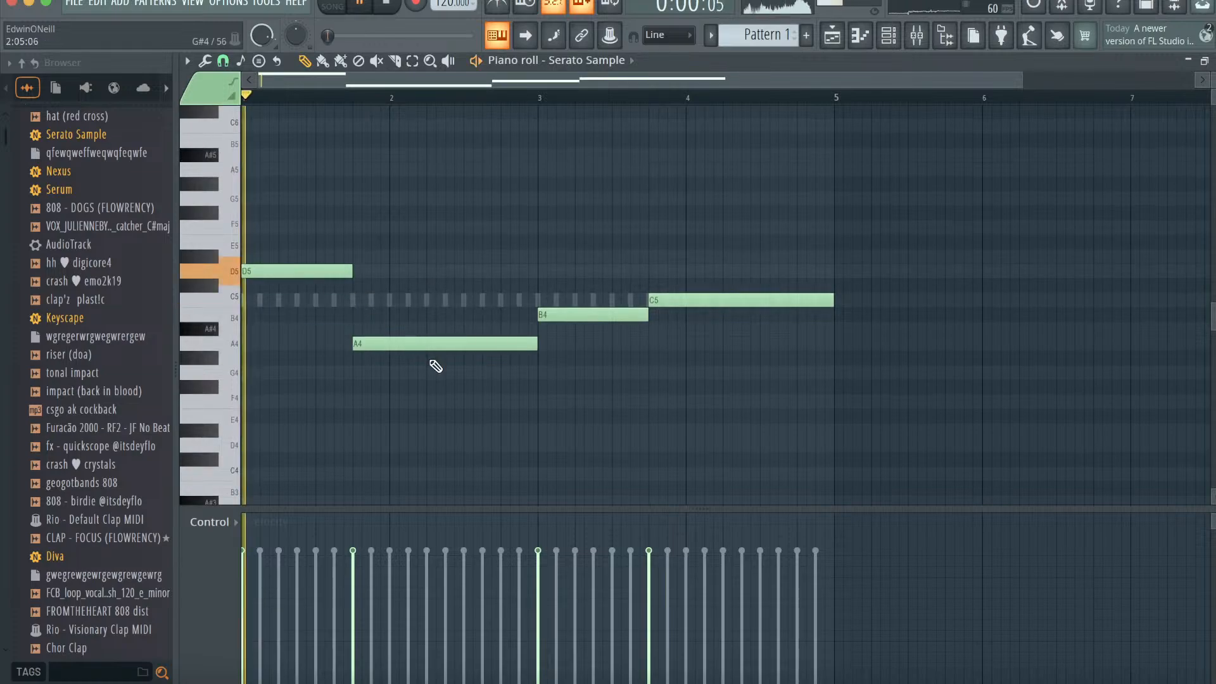
pyautogui.moveTo(407, 343); pyautogui.dragTo(407, 285)
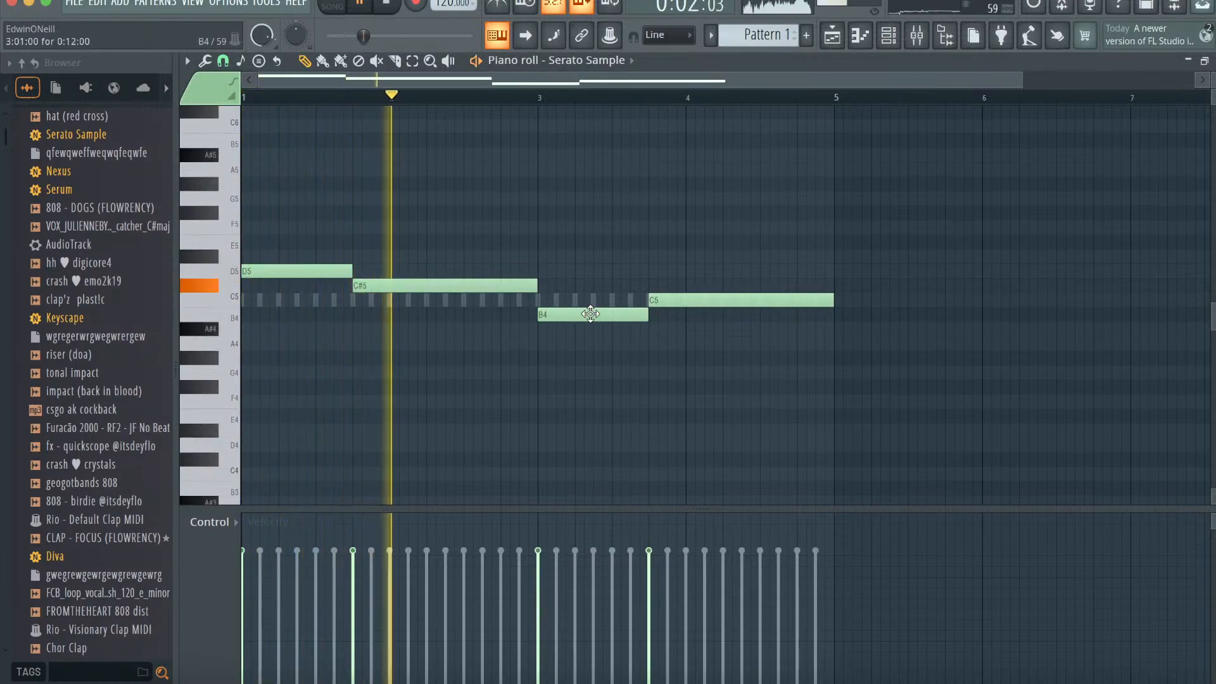
pyautogui.moveTo(590, 314); pyautogui.dragTo(590, 256)
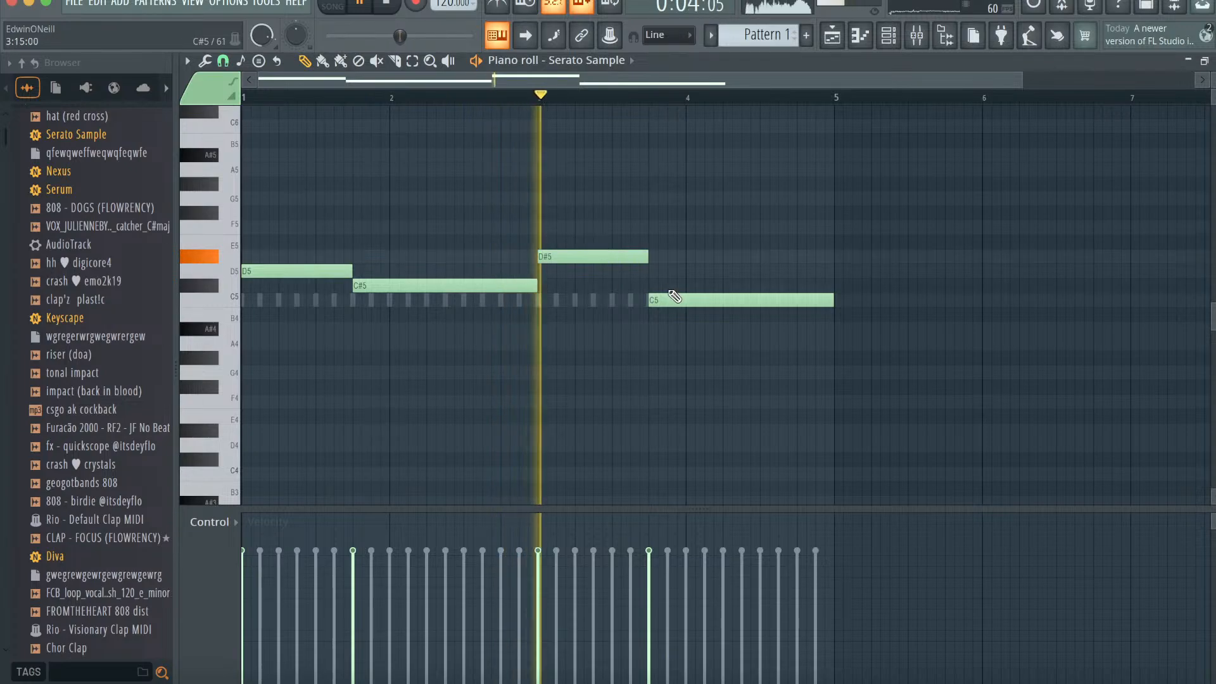
pyautogui.moveTo(674, 296); pyautogui.dragTo(675, 240)
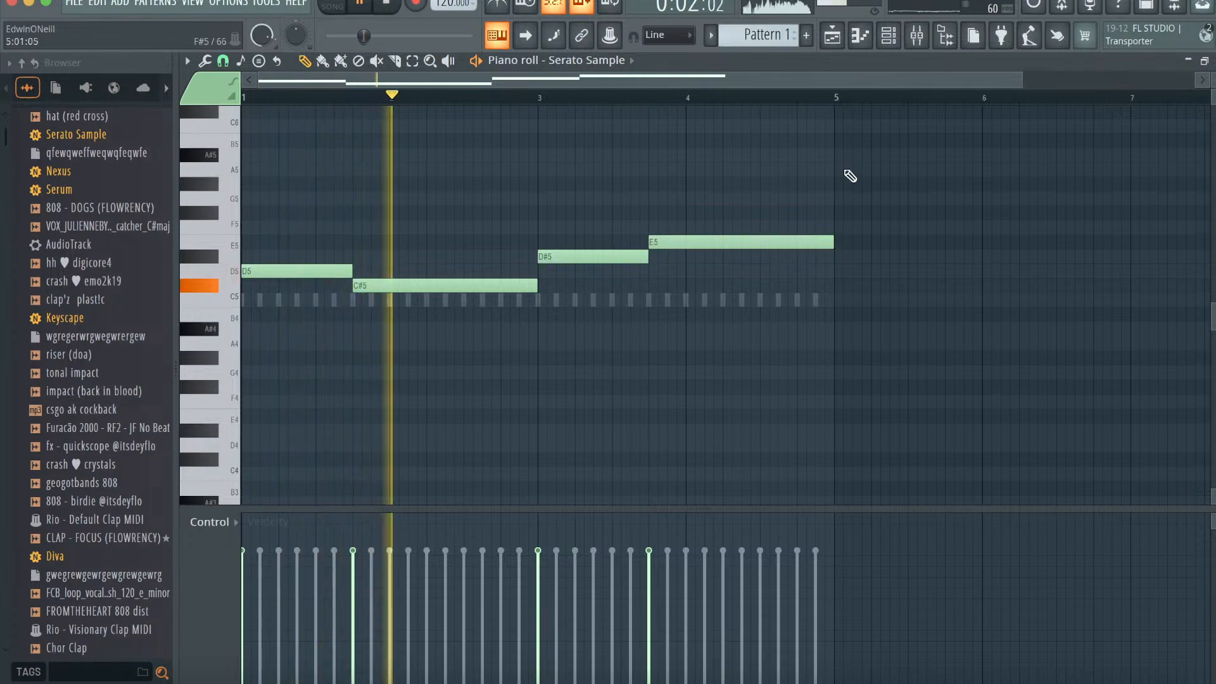
# - Add the CLAP - FOCUS (FLOWRENCY) sample as a new channel in the channel rack
pyautogui.press('F6')
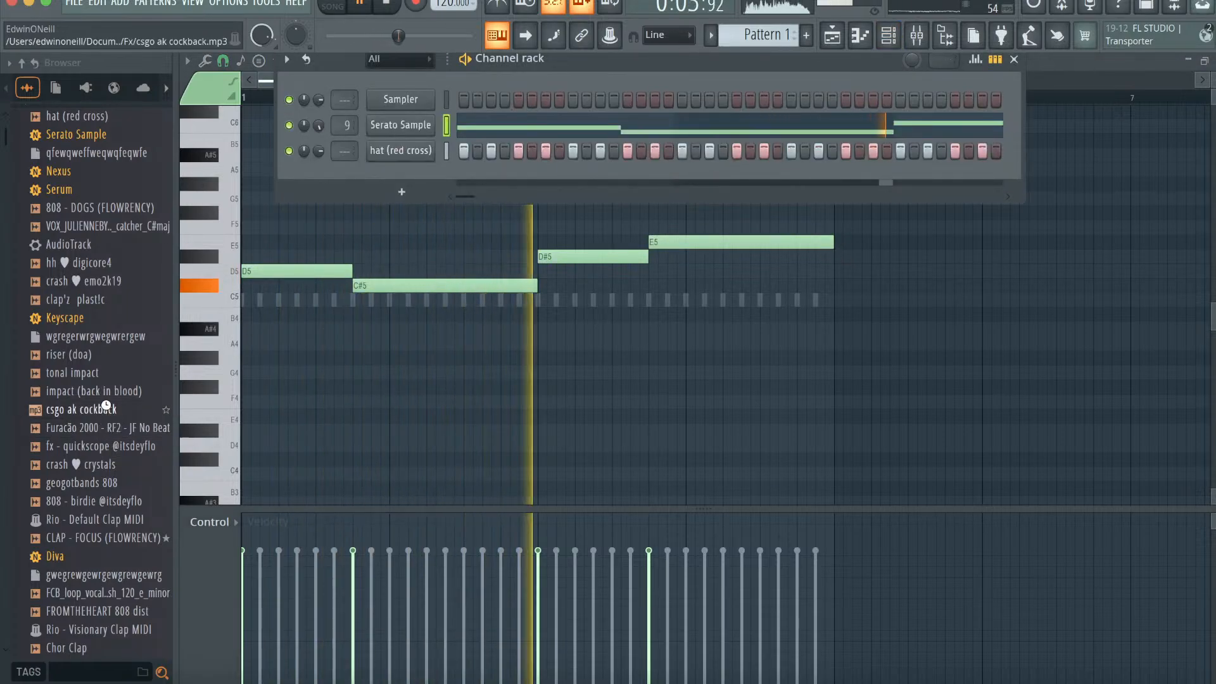
pyautogui.moveTo(162, 537); pyautogui.dragTo(403, 180)
pyautogui.press('space')
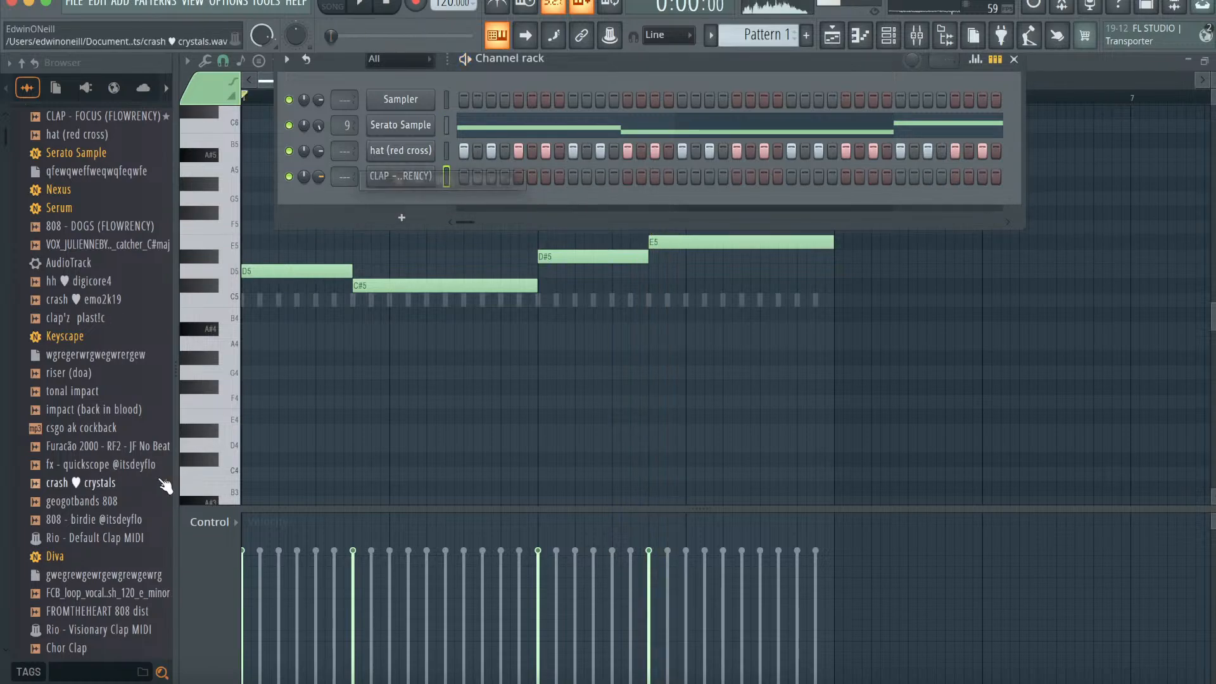
# - Audition the 808 samples, add geogotbands 808 as a channel and enable Cut self for it
pyautogui.click(114, 518)
pyautogui.click(119, 503)
pyautogui.moveTo(124, 504); pyautogui.dragTo(393, 202)
pyautogui.click(401, 202)
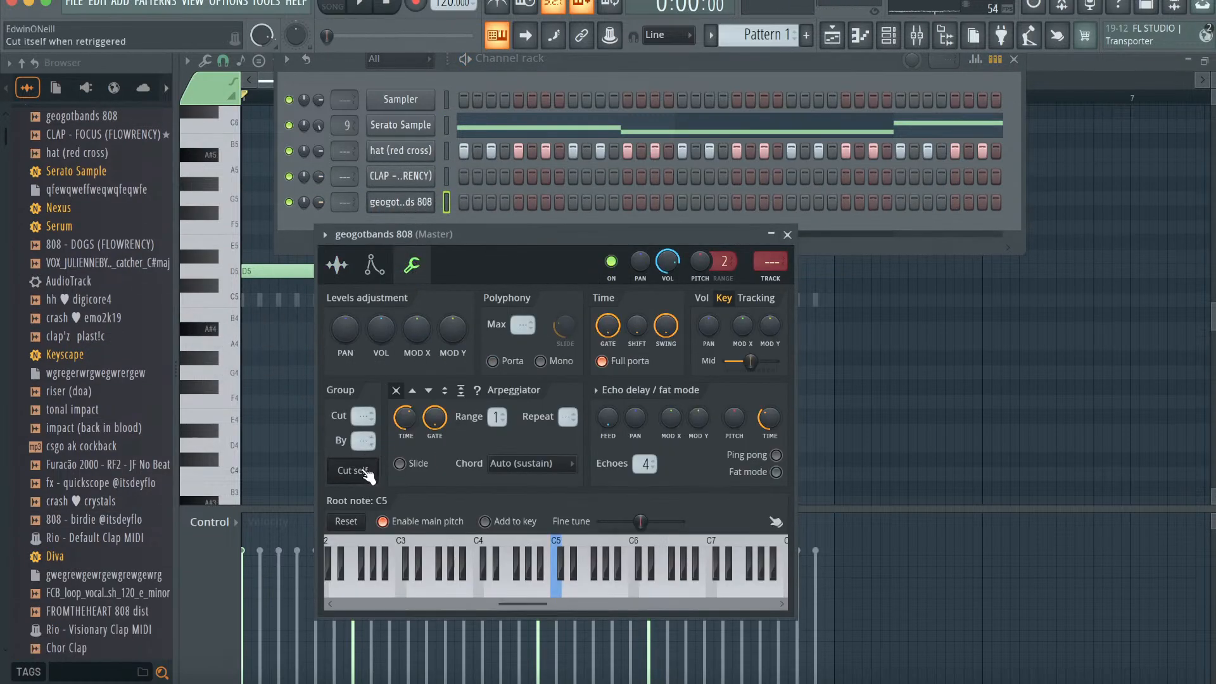
# - Check the song's key in Serato Sample and open the geogotbands 808 channel in the piano roll
pyautogui.click(405, 125)
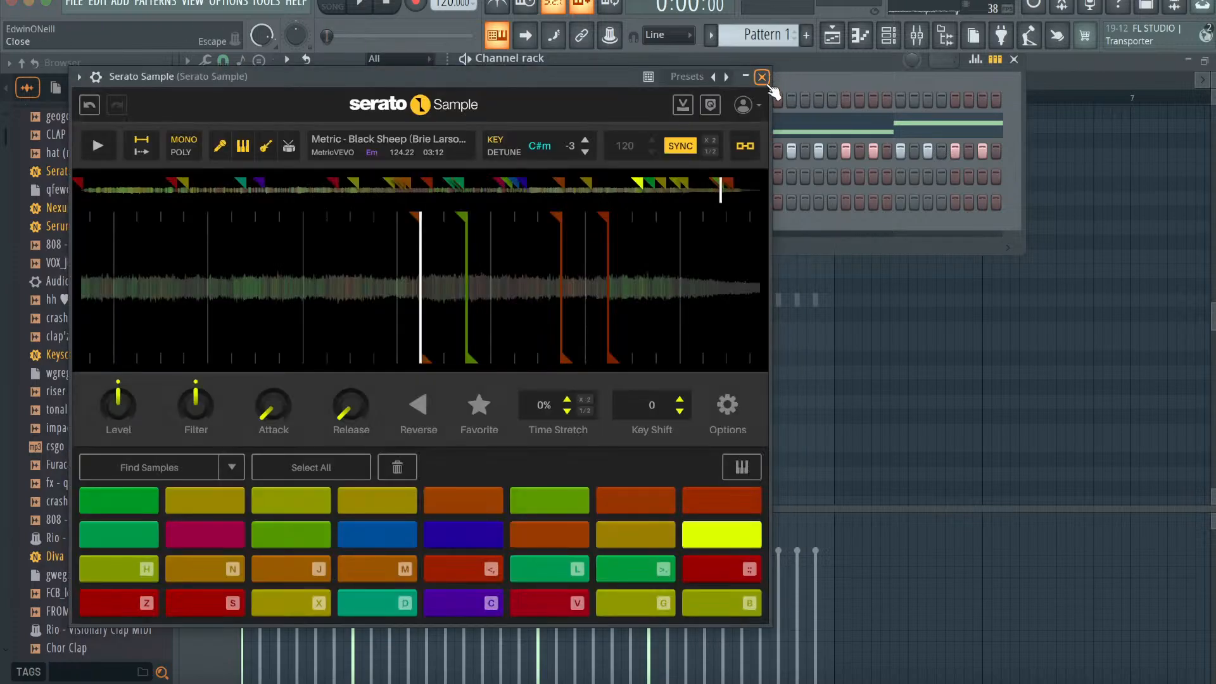
pyautogui.click(762, 76)
pyautogui.press('F7')
pyautogui.click(581, 60)
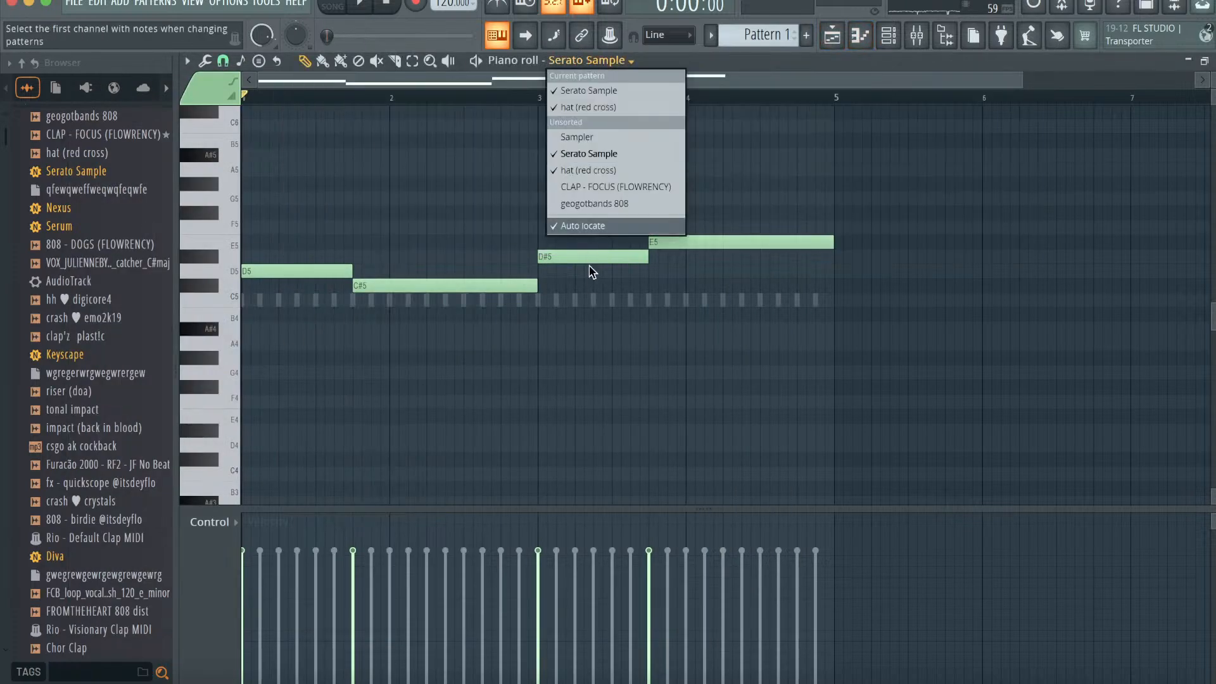
pyautogui.click(589, 205)
# - Set the piano roll's scale highlighting to root note C# and Minor Natural (Aeolian)
pyautogui.click(186, 61)
pyautogui.moveTo(221, 147)
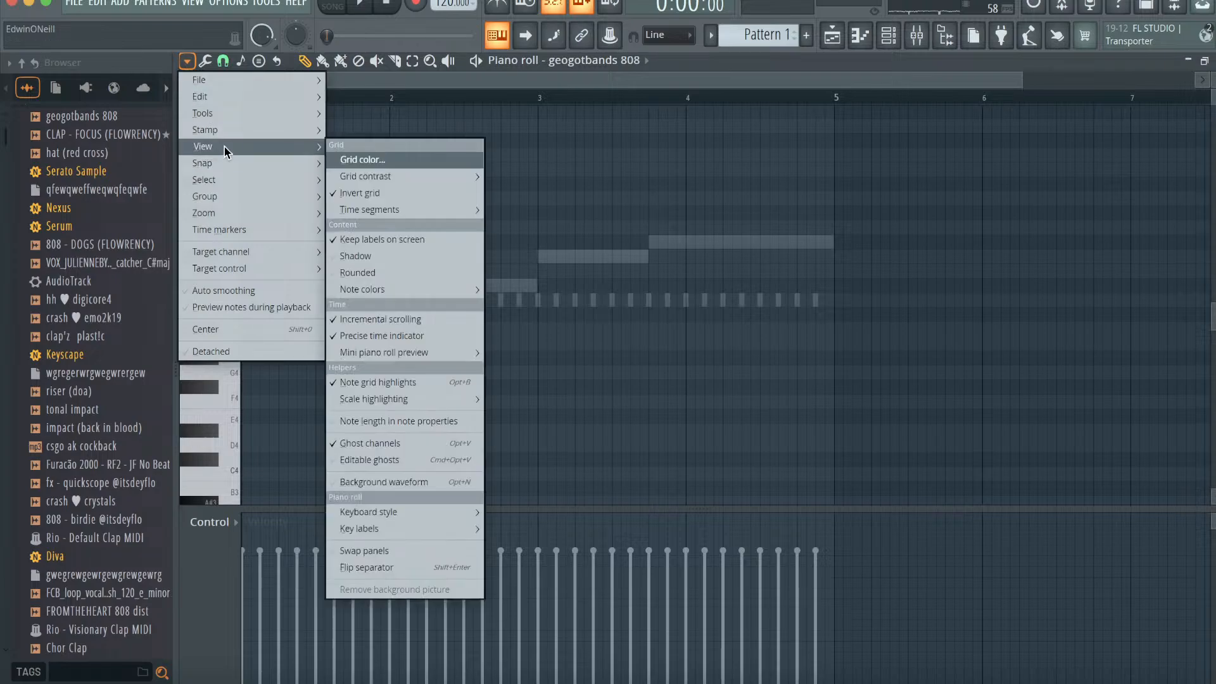
pyautogui.moveTo(376, 398)
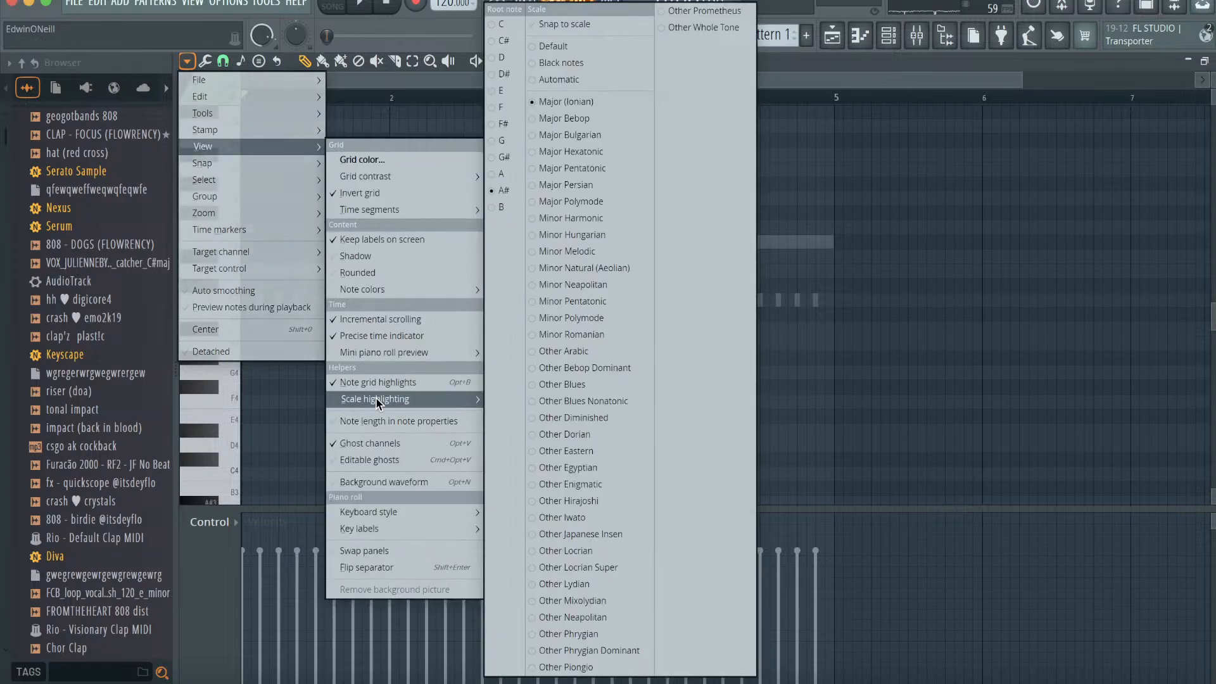
pyautogui.click(511, 58)
pyautogui.click(187, 60)
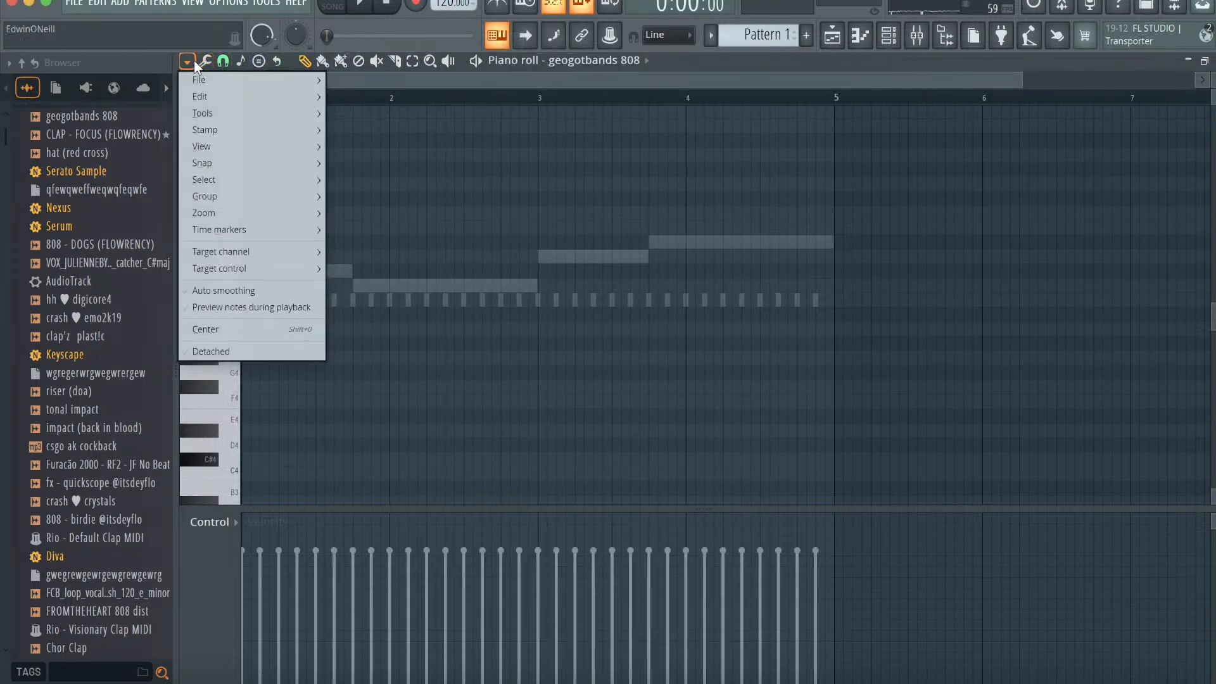
pyautogui.moveTo(253, 146)
pyautogui.moveTo(412, 383)
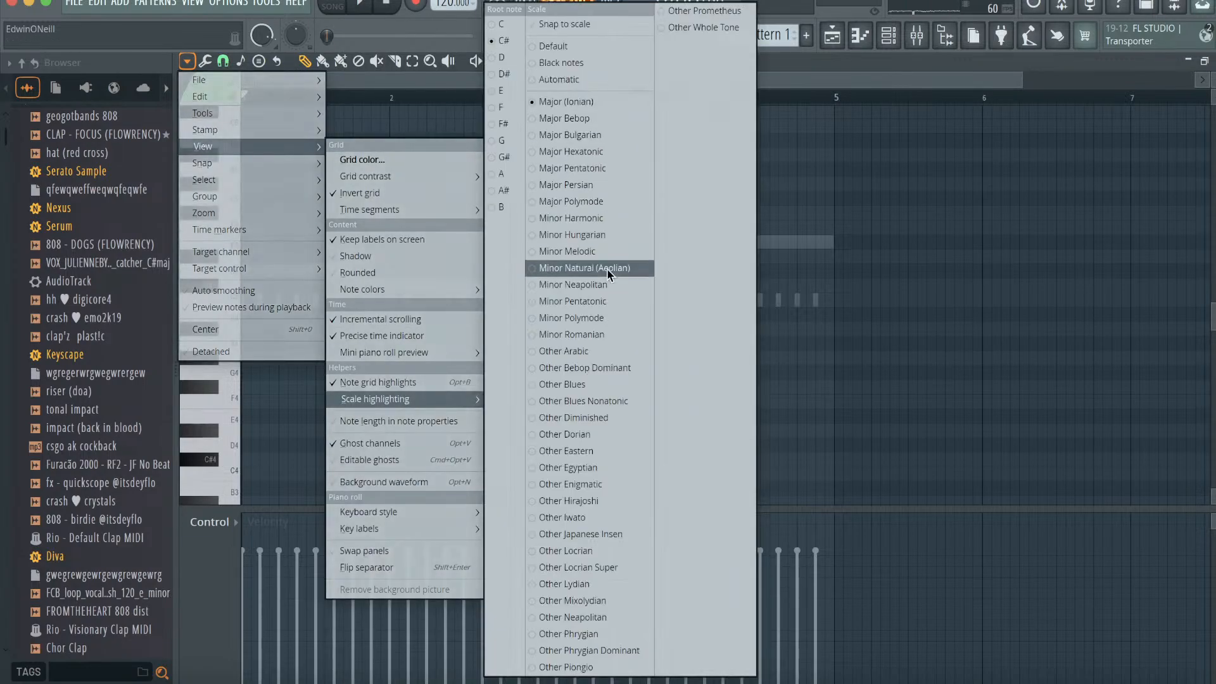
pyautogui.click(534, 271)
# - Place two three-step C#5 notes for the 808 in bar 1, at steps 1 and 7, and play them back
pyautogui.moveTo(333, 285); pyautogui.dragTo(451, 285)
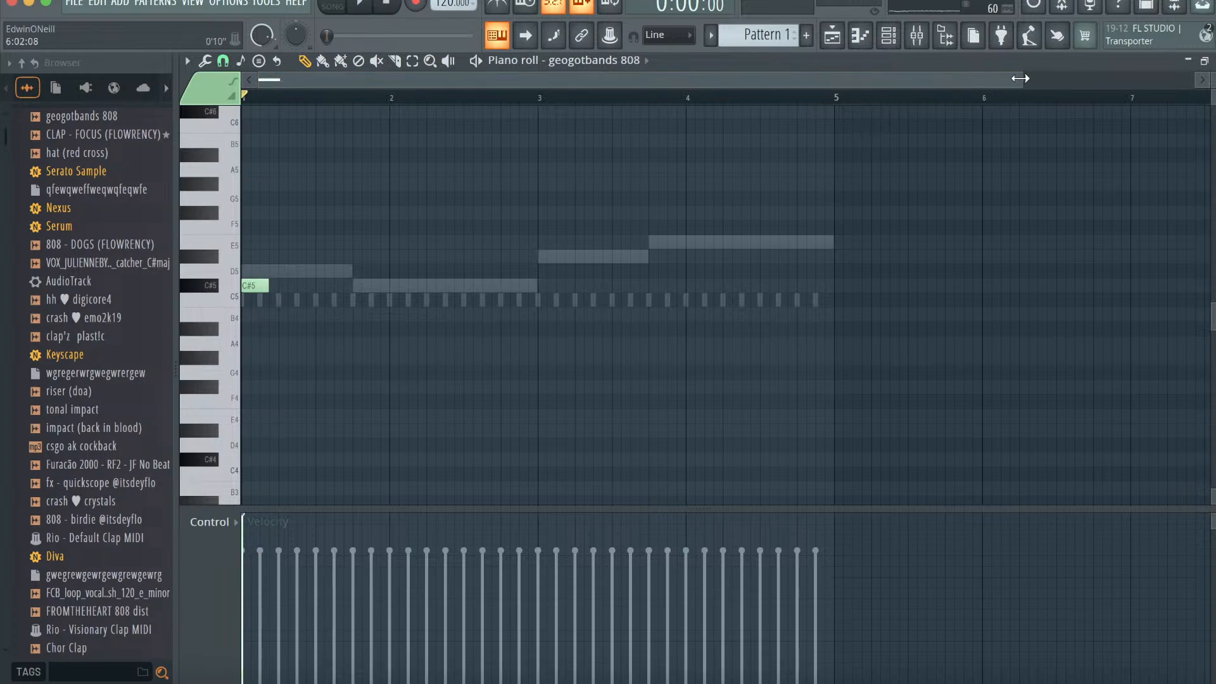
pyautogui.moveTo(1019, 78); pyautogui.dragTo(751, 79)
pyautogui.press('space')
pyautogui.press('space')
pyautogui.click(332, 287)
pyautogui.press('space')
pyautogui.click(888, 36)
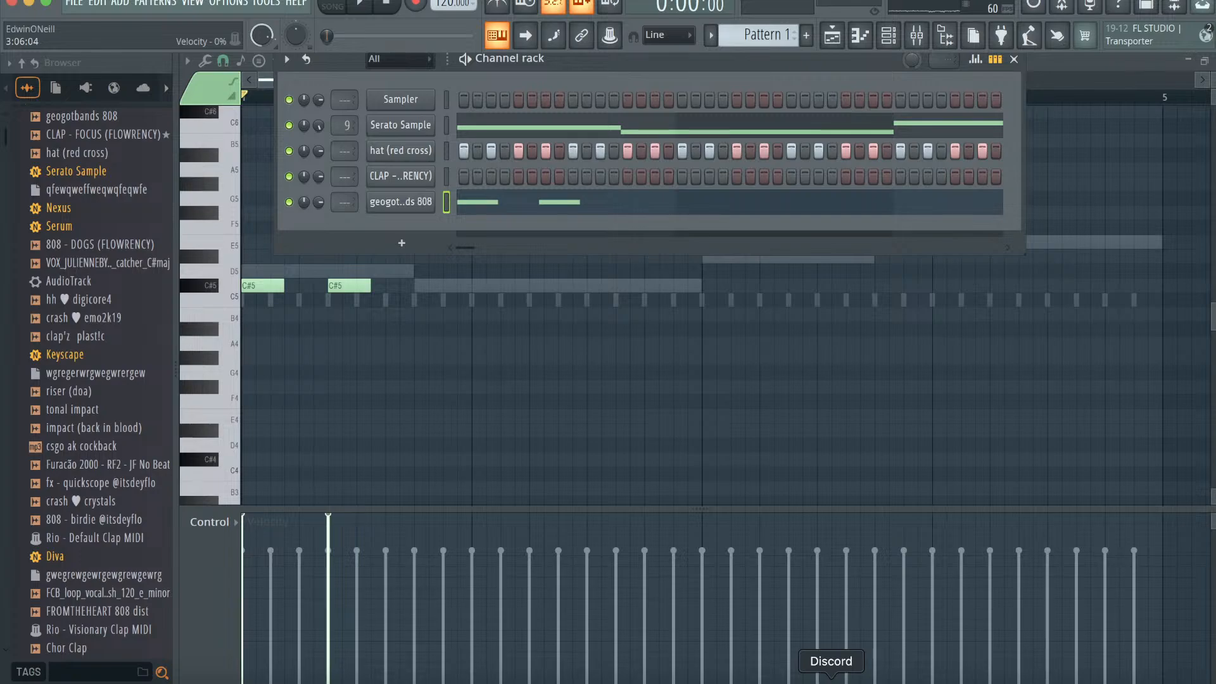
# - Switch to Discord, set the last voice participant's user volume in General to about 137%, and return to FL Studio
pyautogui.click(831, 677)
pyautogui.moveTo(453, 489); pyautogui.dragTo(454, 88)
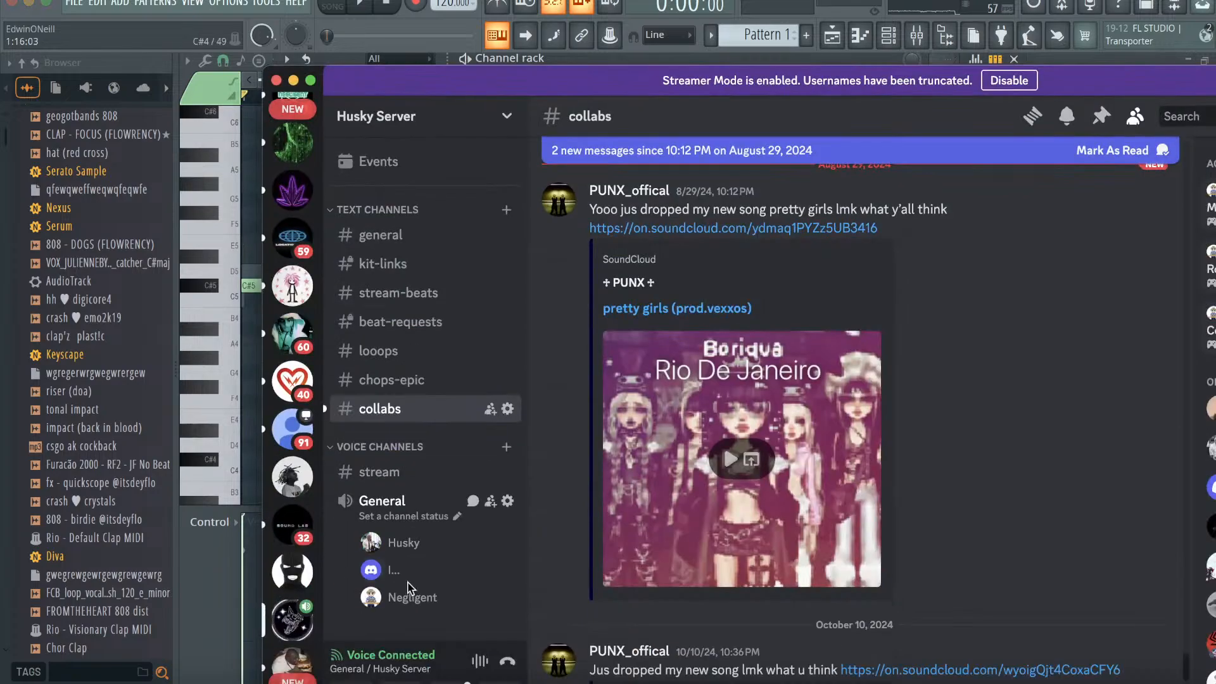
pyautogui.rightClick(406, 599)
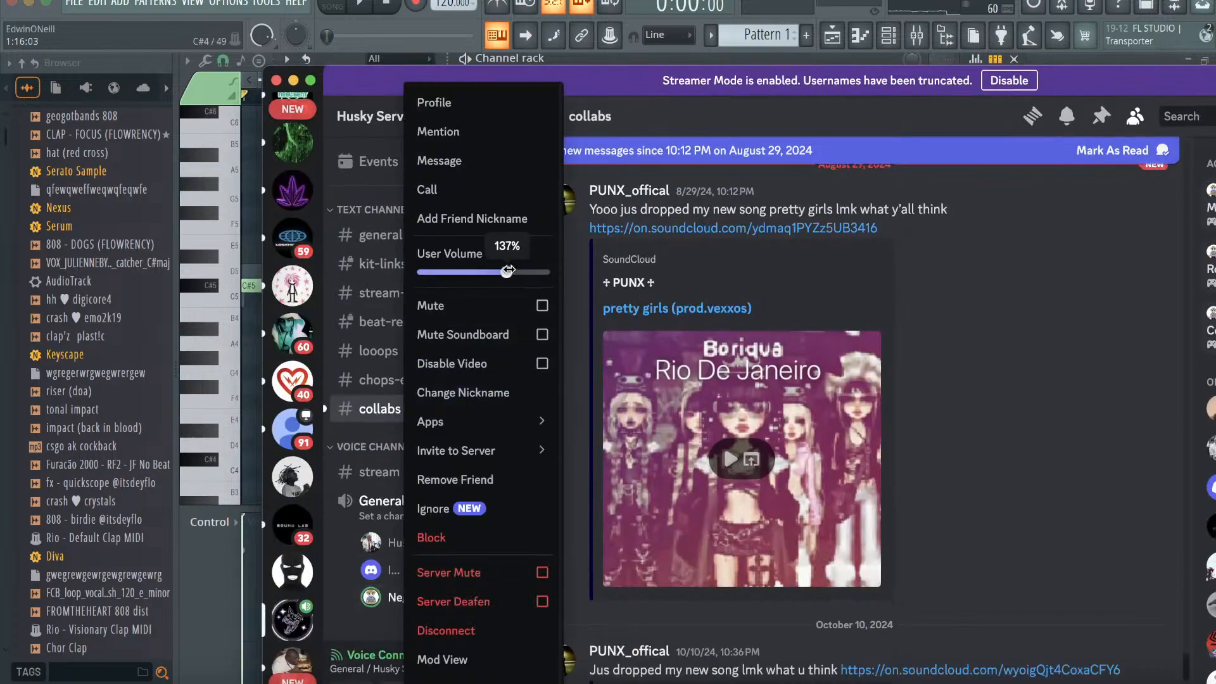
pyautogui.click(708, 277)
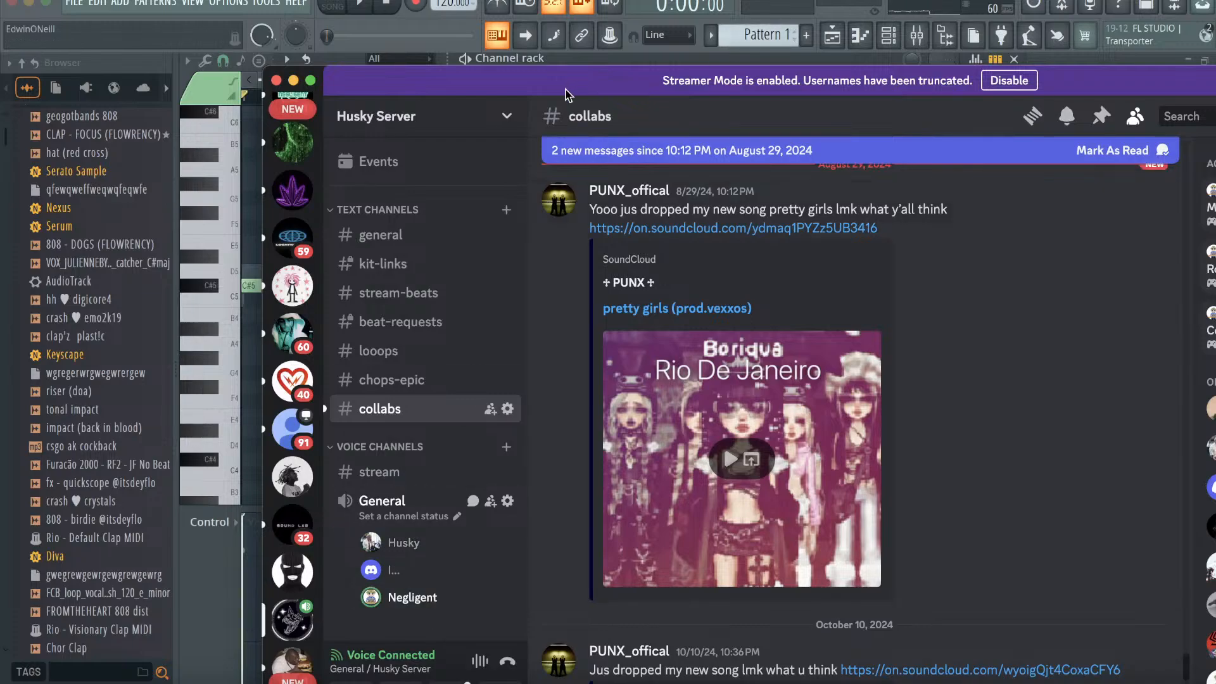
pyautogui.click(405, 599)
pyautogui.moveTo(548, 87); pyautogui.dragTo(573, 472)
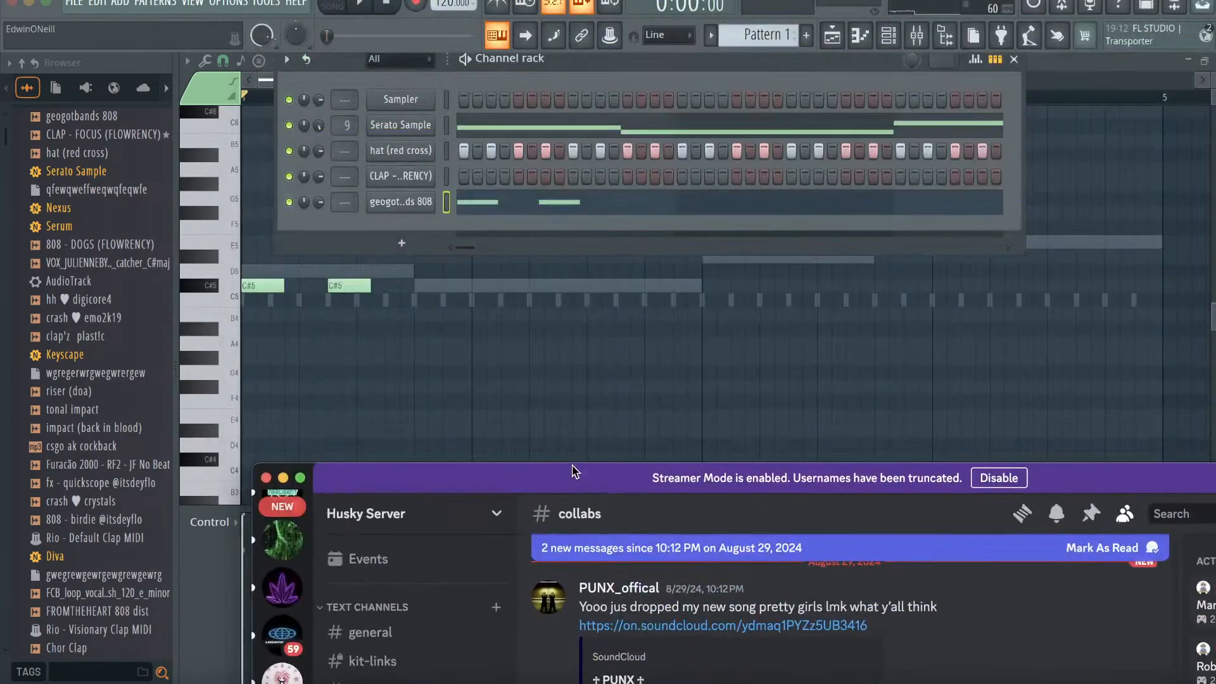
pyautogui.click(607, 71)
# - Place CLAP - FOCUS (FLOWRENCY) hits on step 5 and every eighth step after it across the four bars during playback
pyautogui.press('space')
pyautogui.click(518, 176)
pyautogui.click(627, 176)
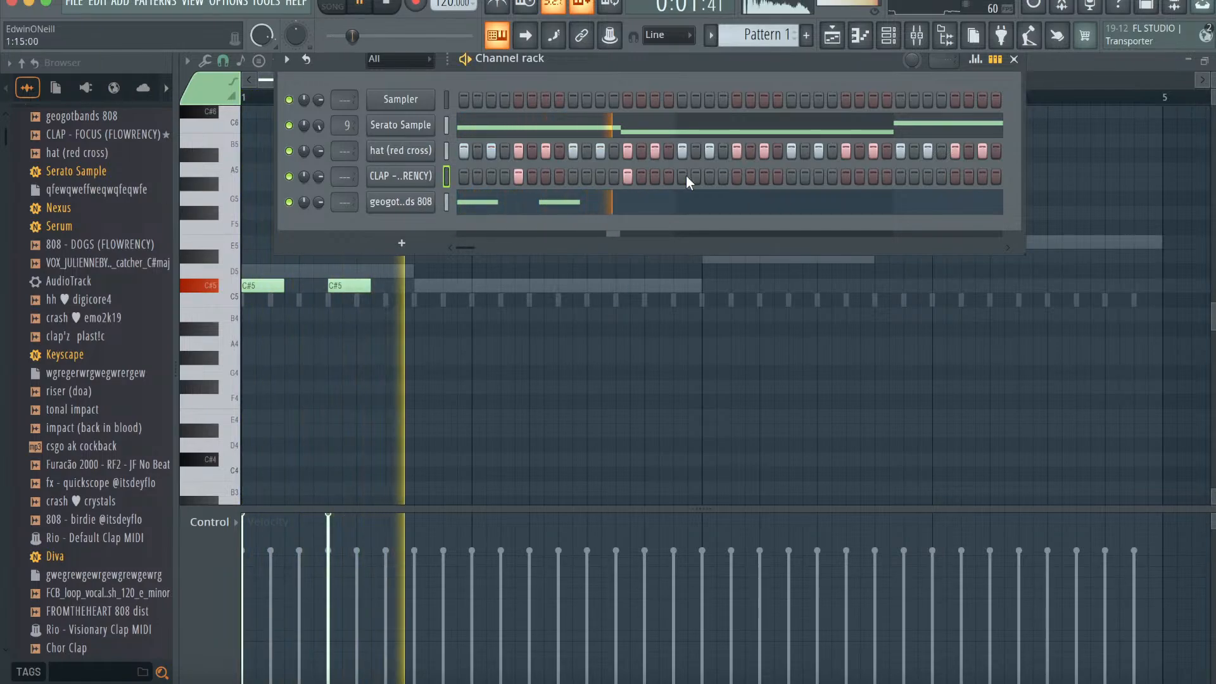
pyautogui.click(735, 176)
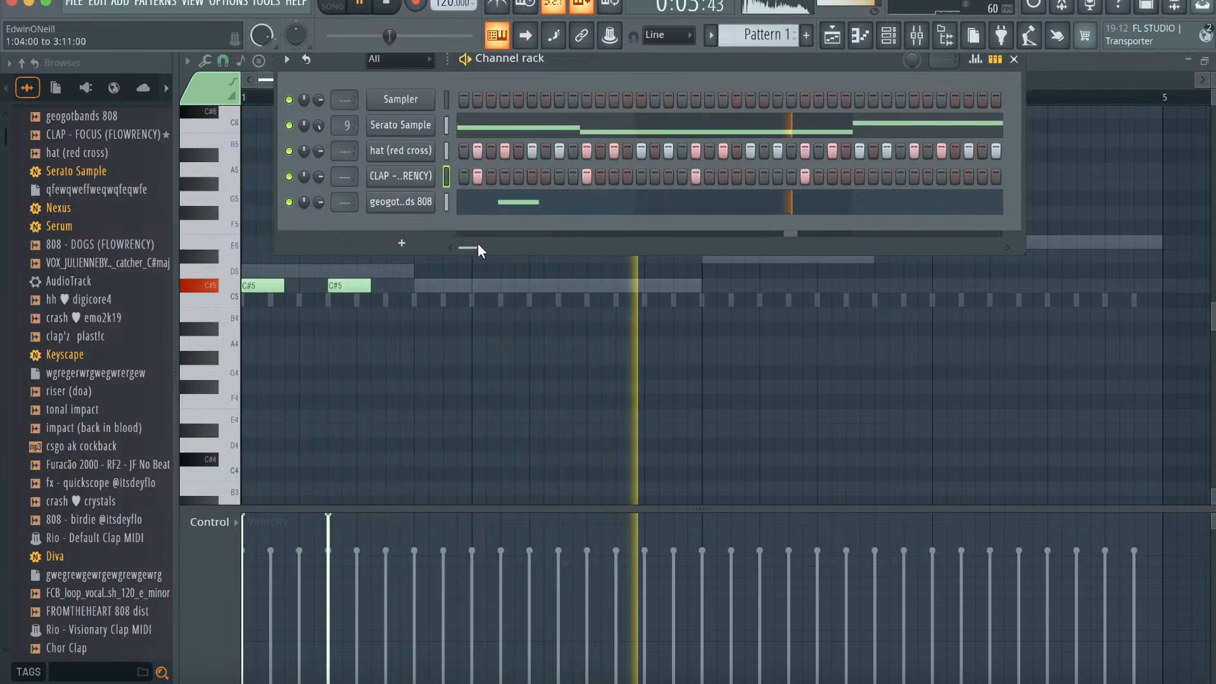
pyautogui.click(476, 243)
pyautogui.click(709, 176)
pyautogui.click(818, 176)
pyautogui.click(926, 176)
pyautogui.click(454, 244)
pyautogui.press('space')
# - In the geogotbands 808 piano roll, shorten the second C#5 note and add C#5 notes at bar 1 step 11 and bar 2 steps 1 and 9
pyautogui.click(862, 37)
pyautogui.click(678, 59)
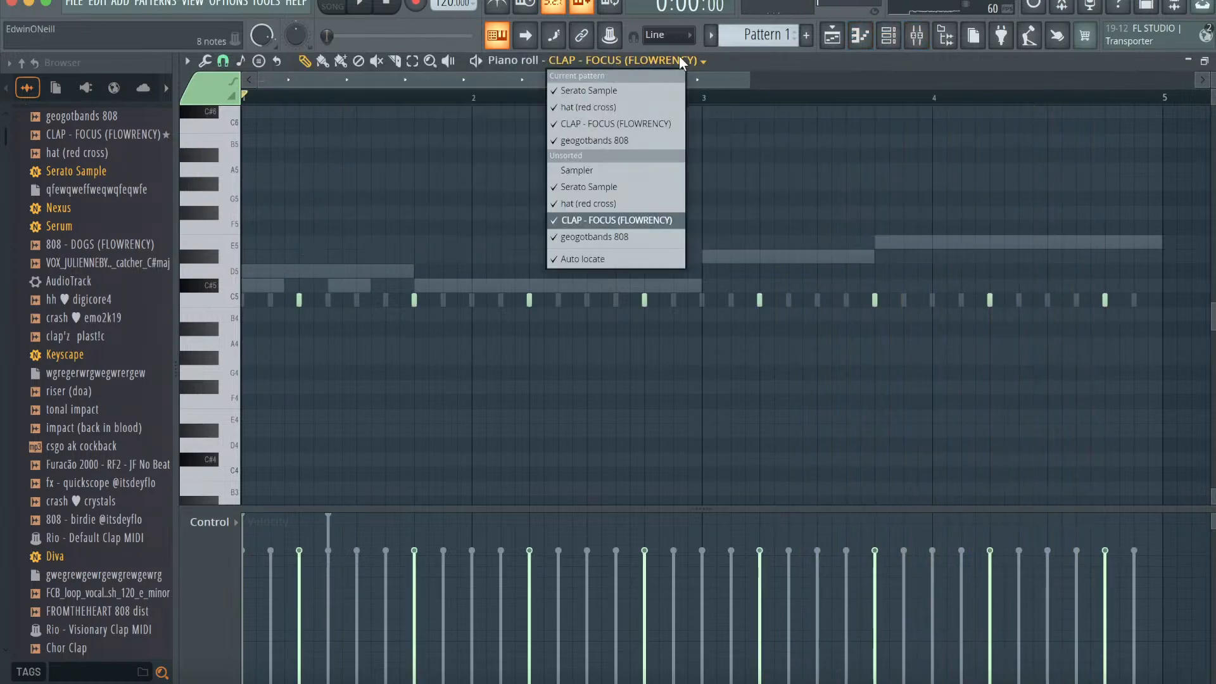
pyautogui.click(643, 238)
pyautogui.moveTo(744, 83); pyautogui.dragTo(500, 83)
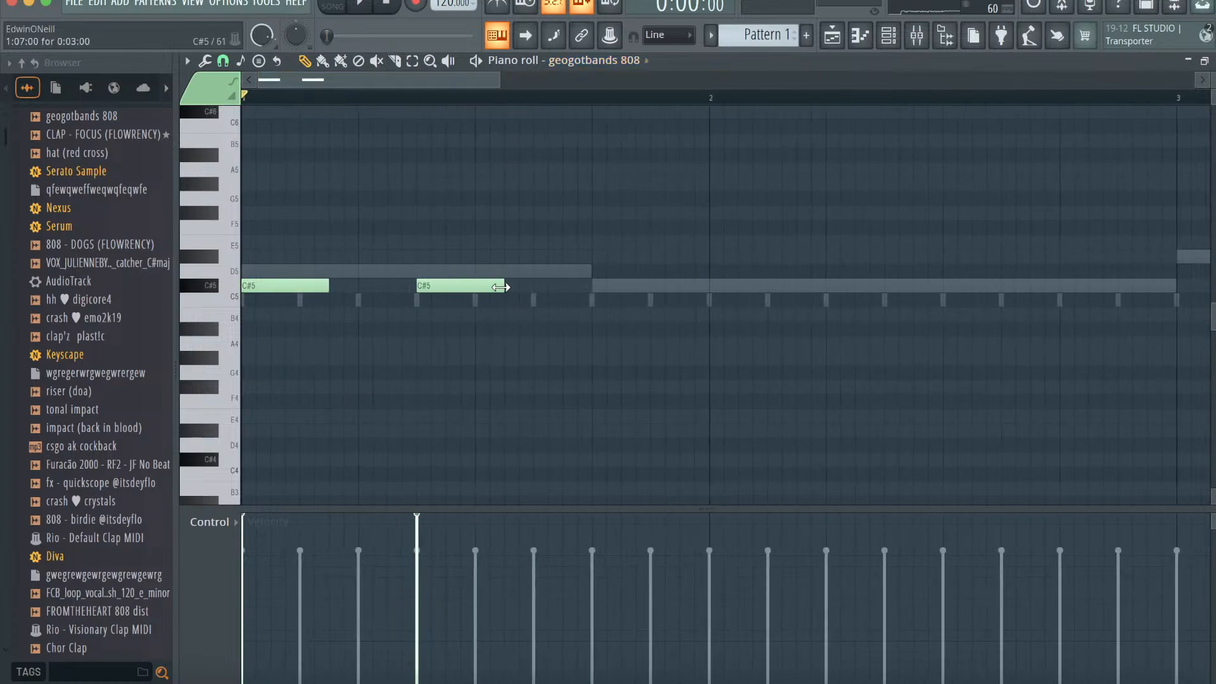
pyautogui.moveTo(456, 287); pyautogui.dragTo(463, 287)
pyautogui.press('space')
pyautogui.click(543, 287)
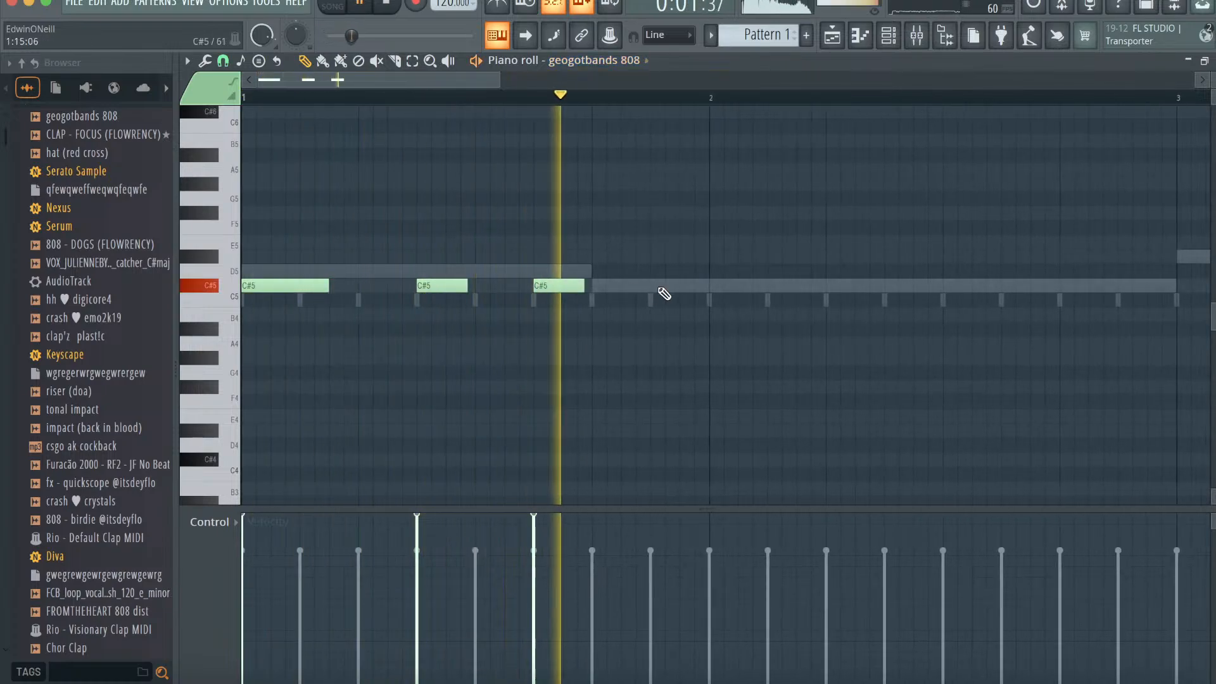
pyautogui.click(716, 286)
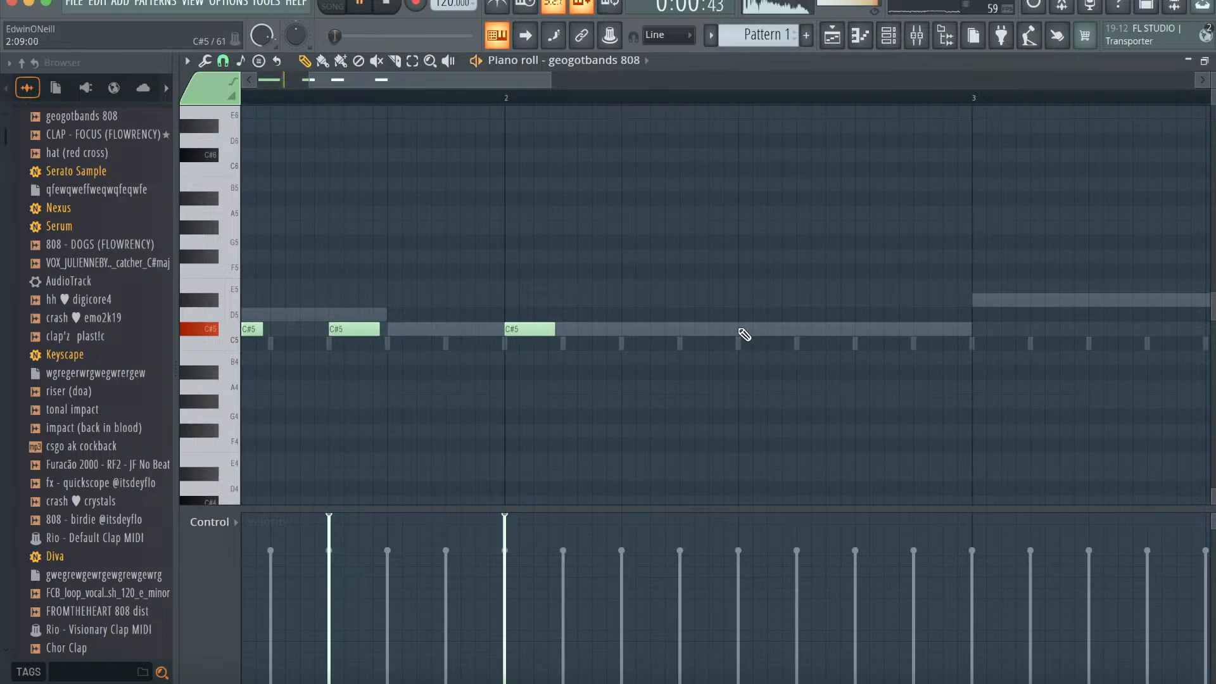
pyautogui.scroll(-3, 744, 334)
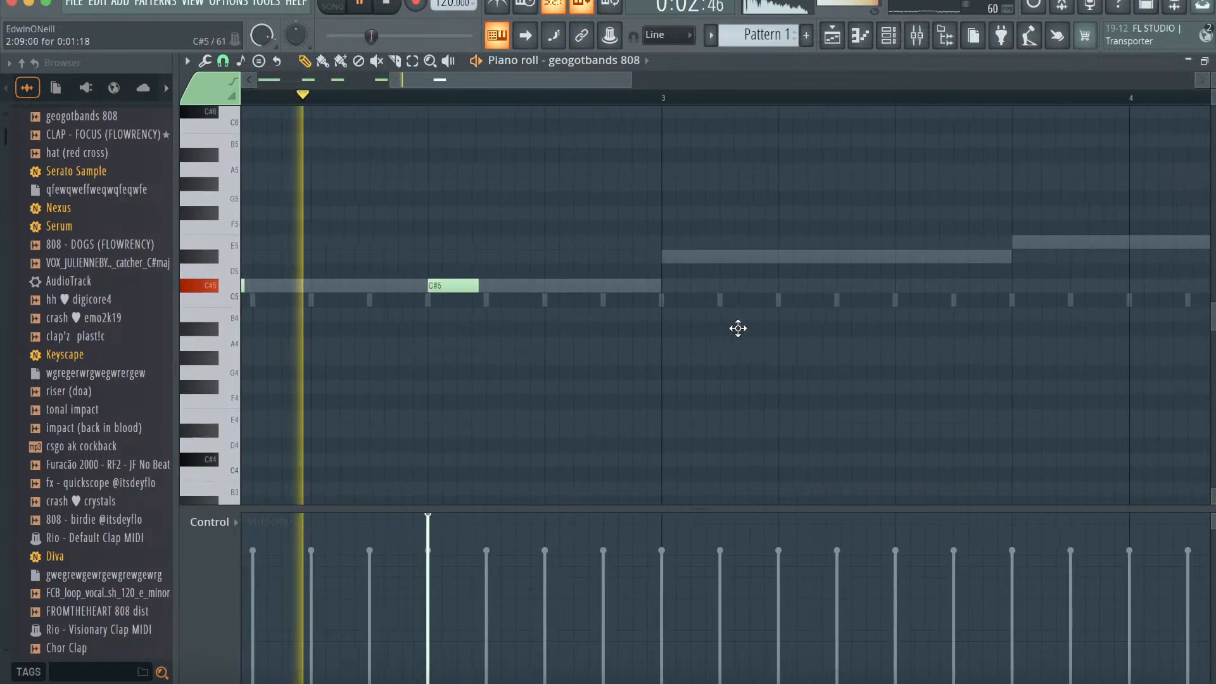
pyautogui.scroll(6, 737, 328)
# - Add 808 notes A5 at bar 3 steps 1 and 13, and G#5 at bar 4 steps 5 and 11
pyautogui.click(577, 257)
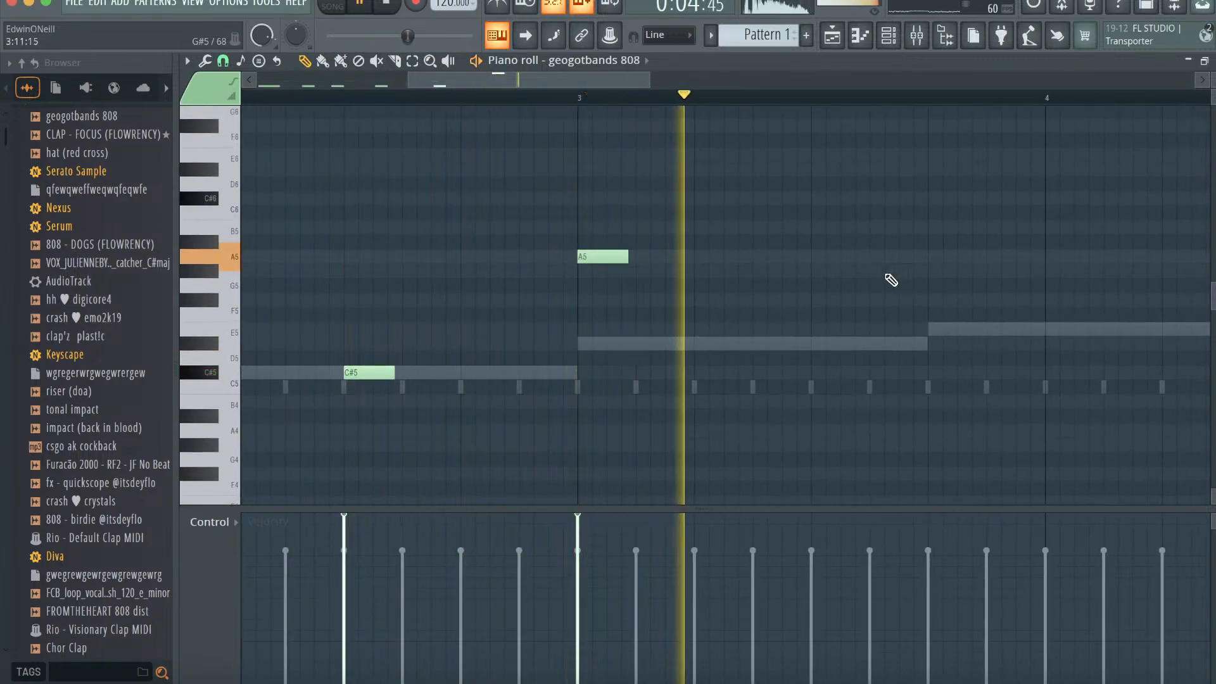
pyautogui.click(931, 257)
pyautogui.click(856, 270)
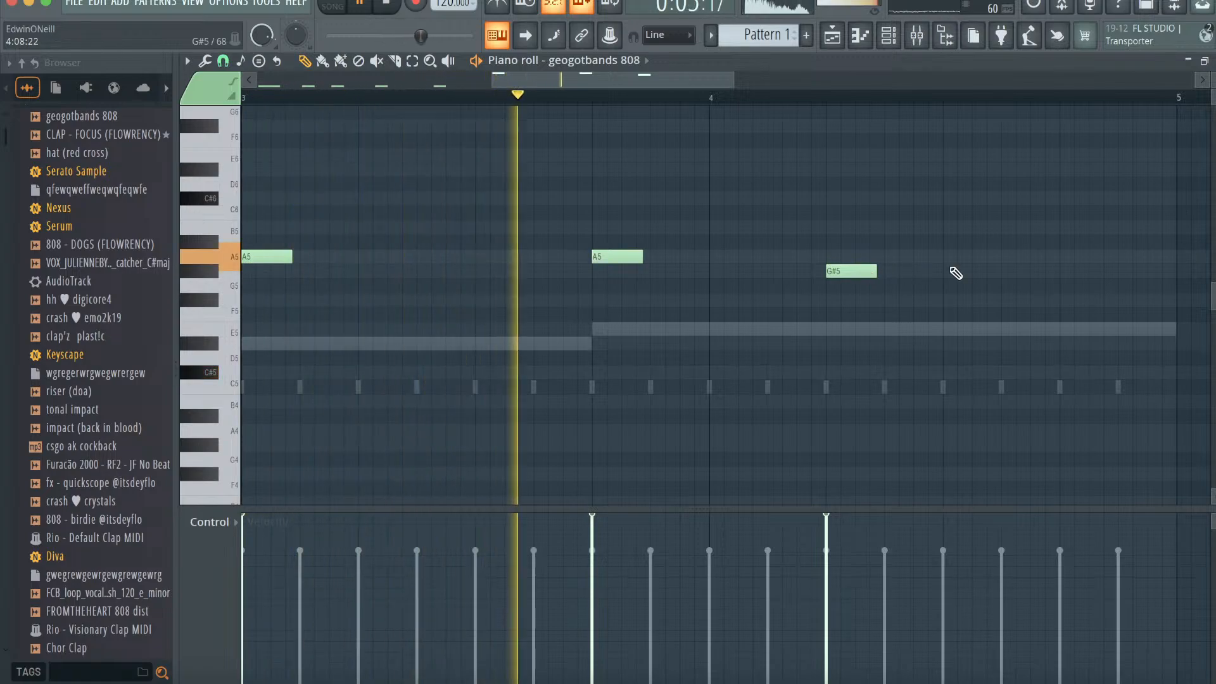
pyautogui.click(1010, 271)
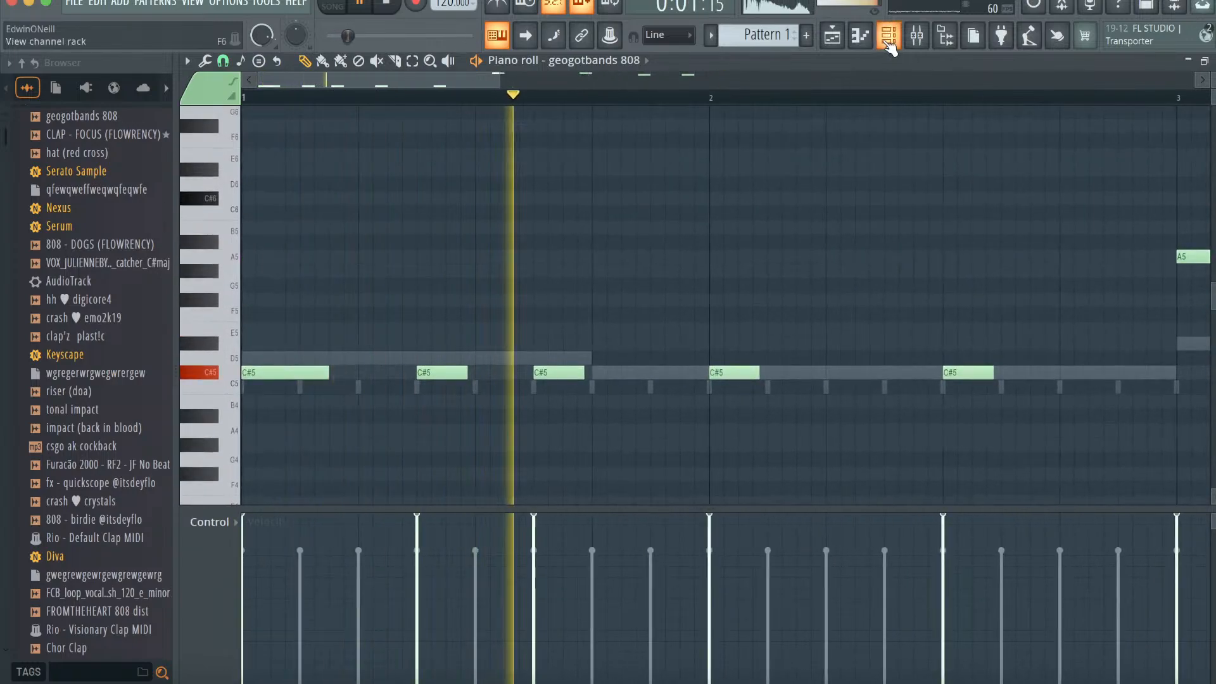
# - Add crash ♥ crystals as a new channel with a hit on step 1 and play the pattern
pyautogui.press('F6')
pyautogui.press('space')
pyautogui.moveTo(95, 501); pyautogui.dragTo(459, 244)
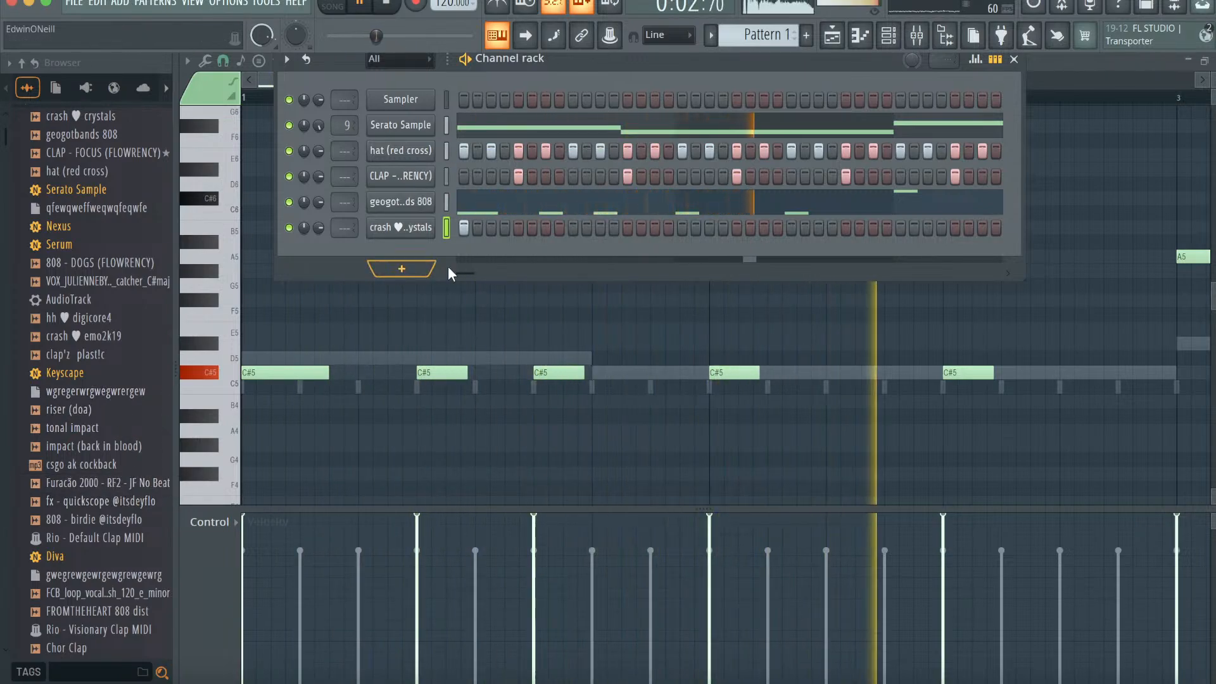
pyautogui.press('space')
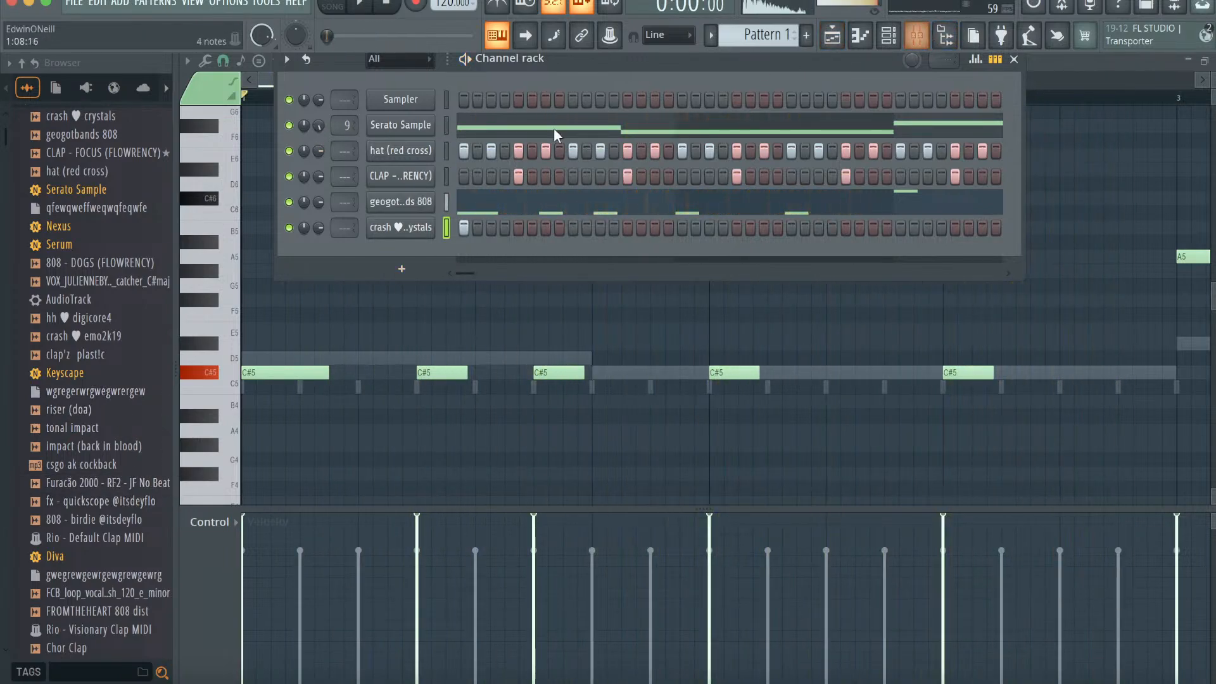
# - Load the Thermal effect into slot 3 of the Serato Sample mixer track and close its window
pyautogui.click(912, 42)
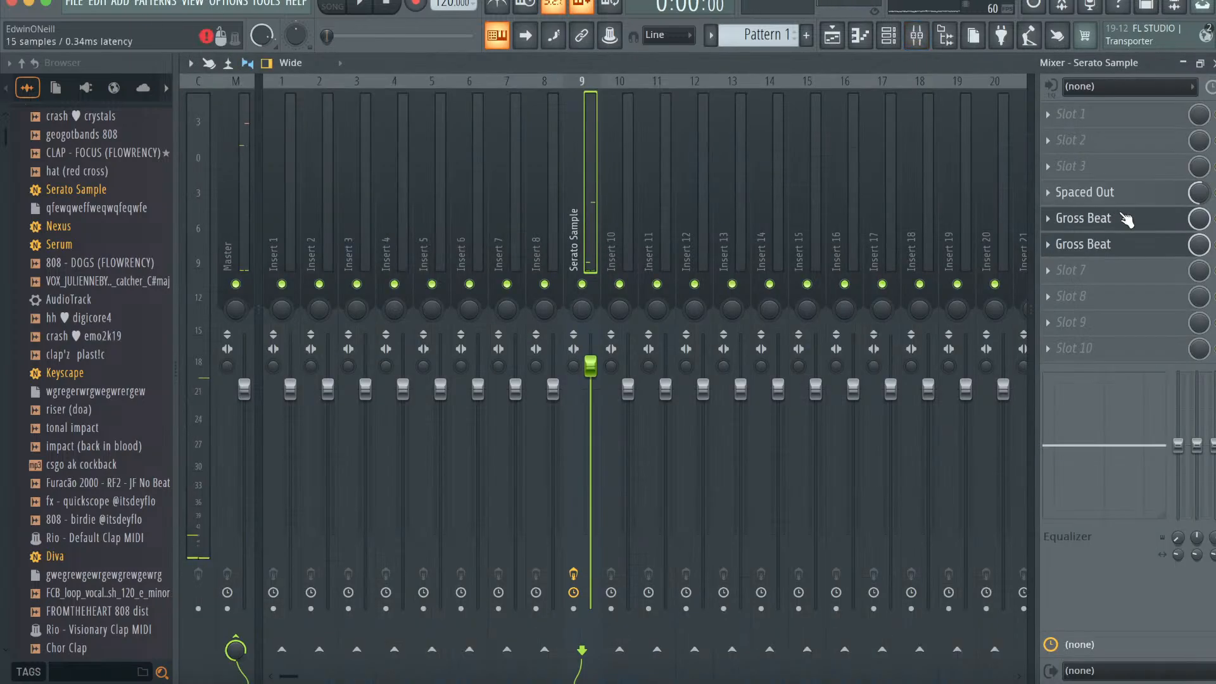
pyautogui.click(1075, 168)
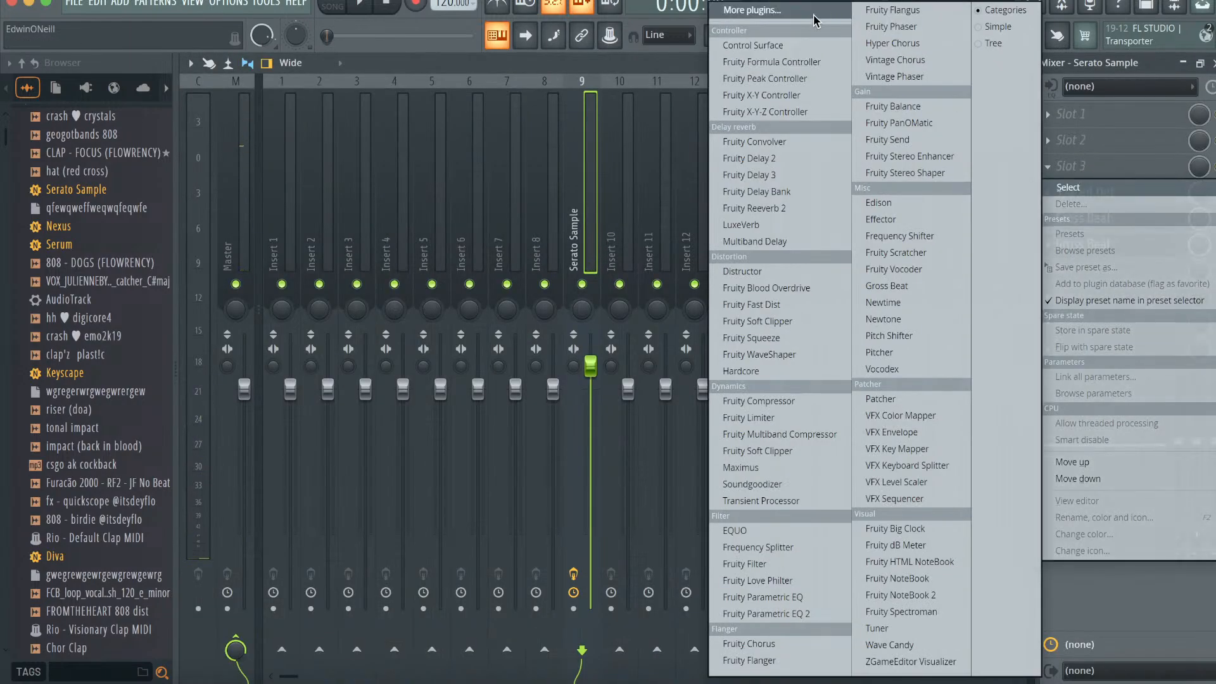
pyautogui.click(843, 14)
pyautogui.click(583, 624)
pyautogui.write('ther')
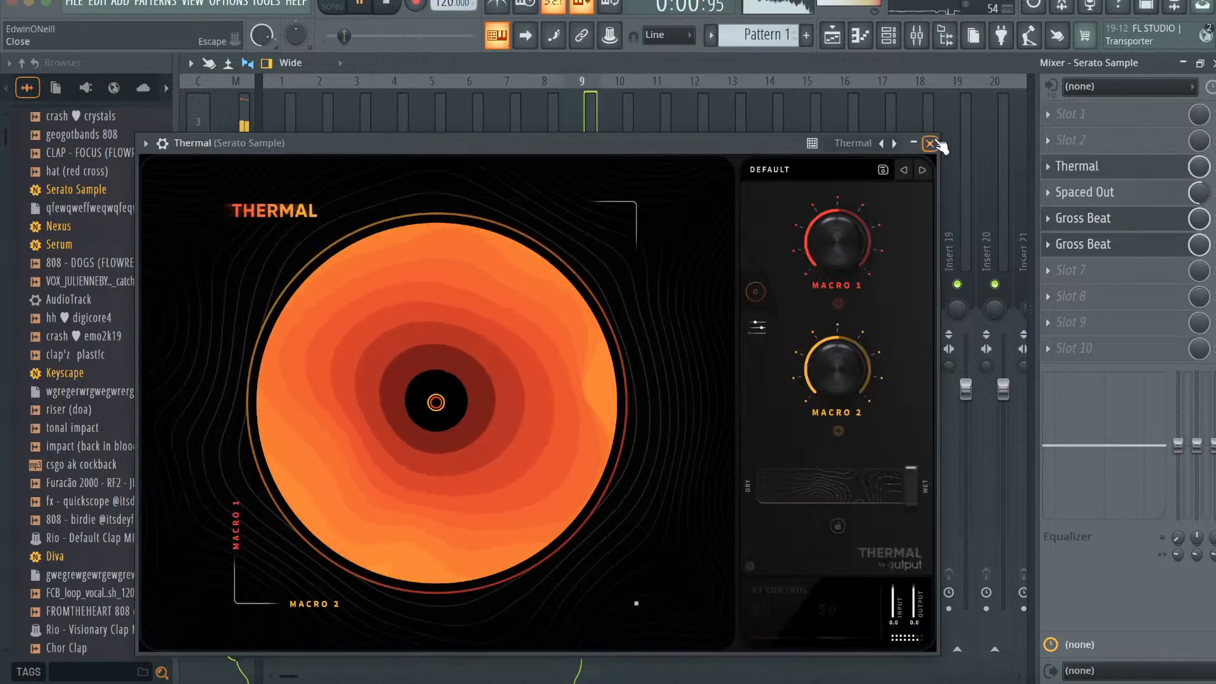
pyautogui.click(931, 140)
pyautogui.click(888, 38)
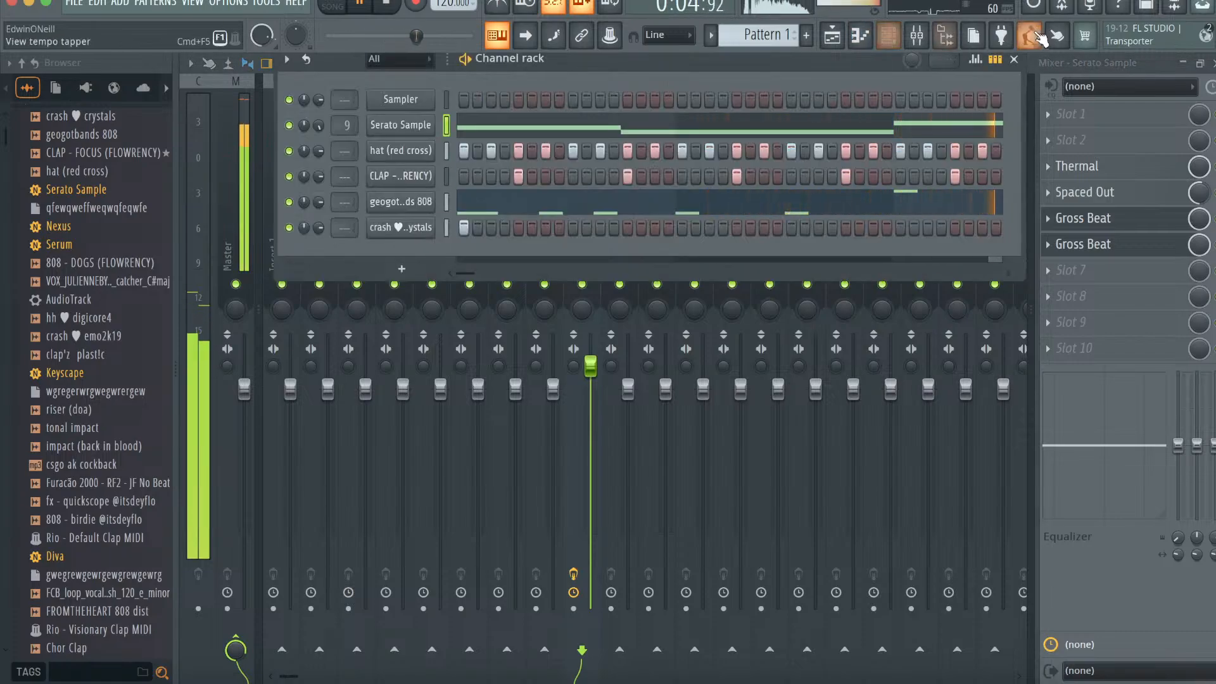
pyautogui.click(1015, 59)
pyautogui.click(859, 36)
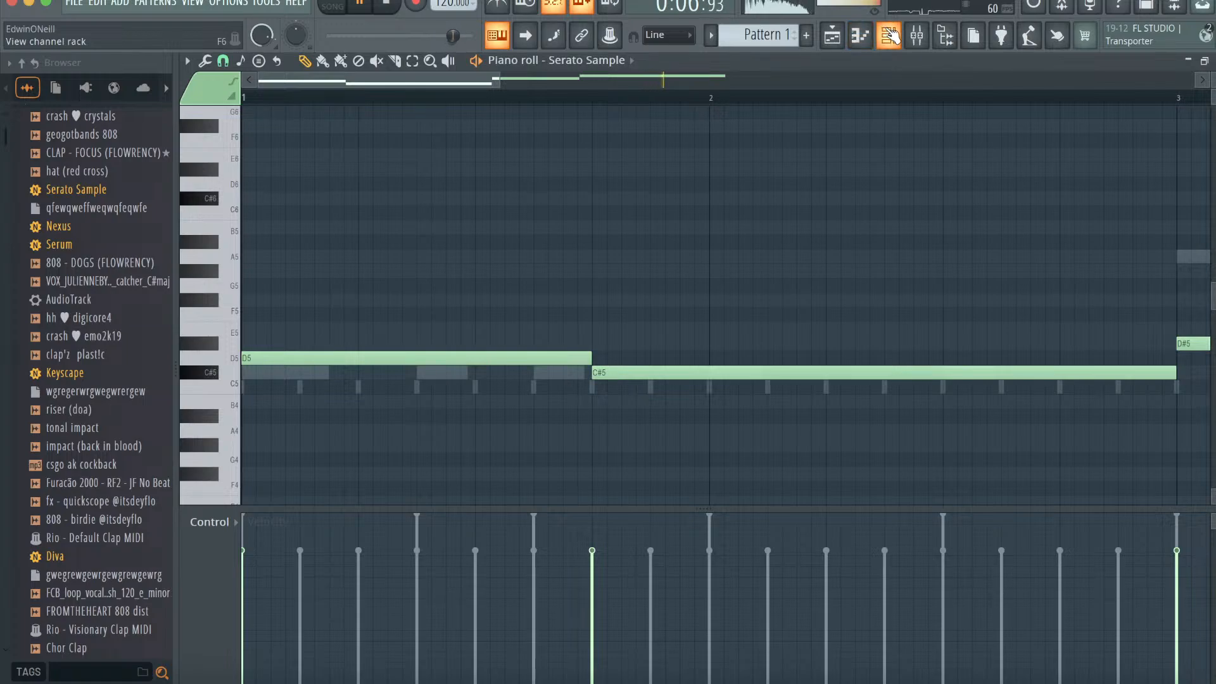
pyautogui.moveTo(497, 81); pyautogui.dragTo(816, 82)
# - Add crash ♥ emo2k19 as a new channel with hits on steps 17 and 25, and lower its volume
pyautogui.press('F6')
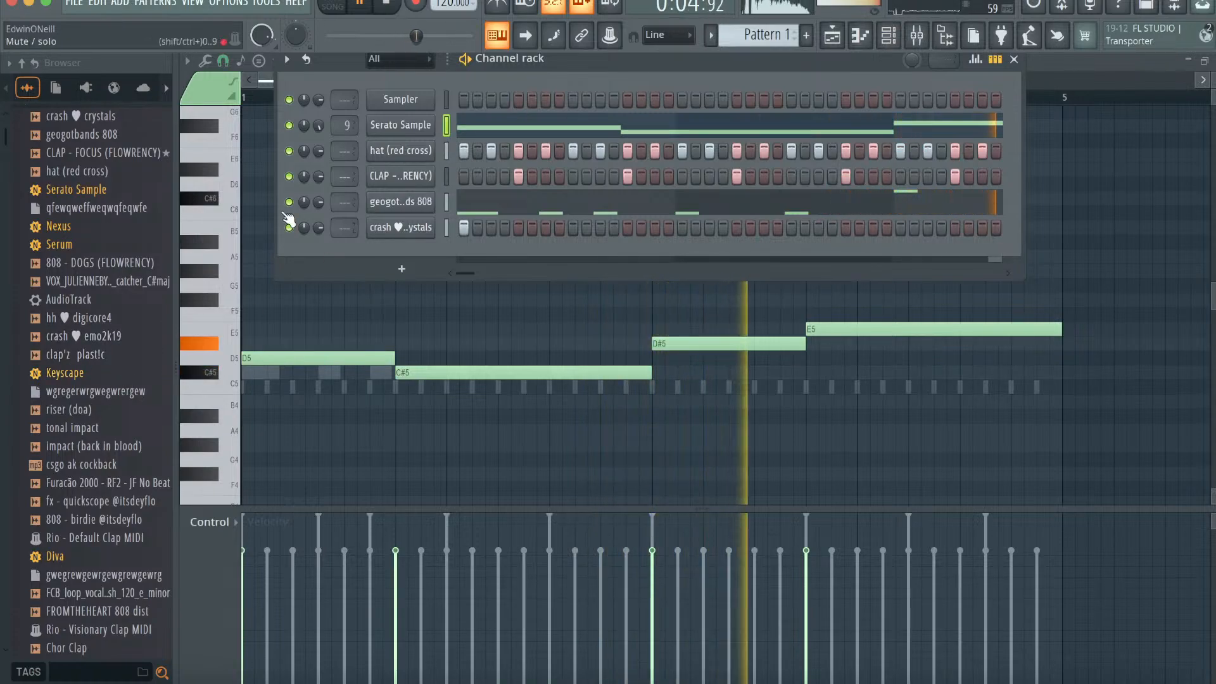
pyautogui.click(95, 337)
pyautogui.moveTo(95, 342); pyautogui.dragTo(380, 269)
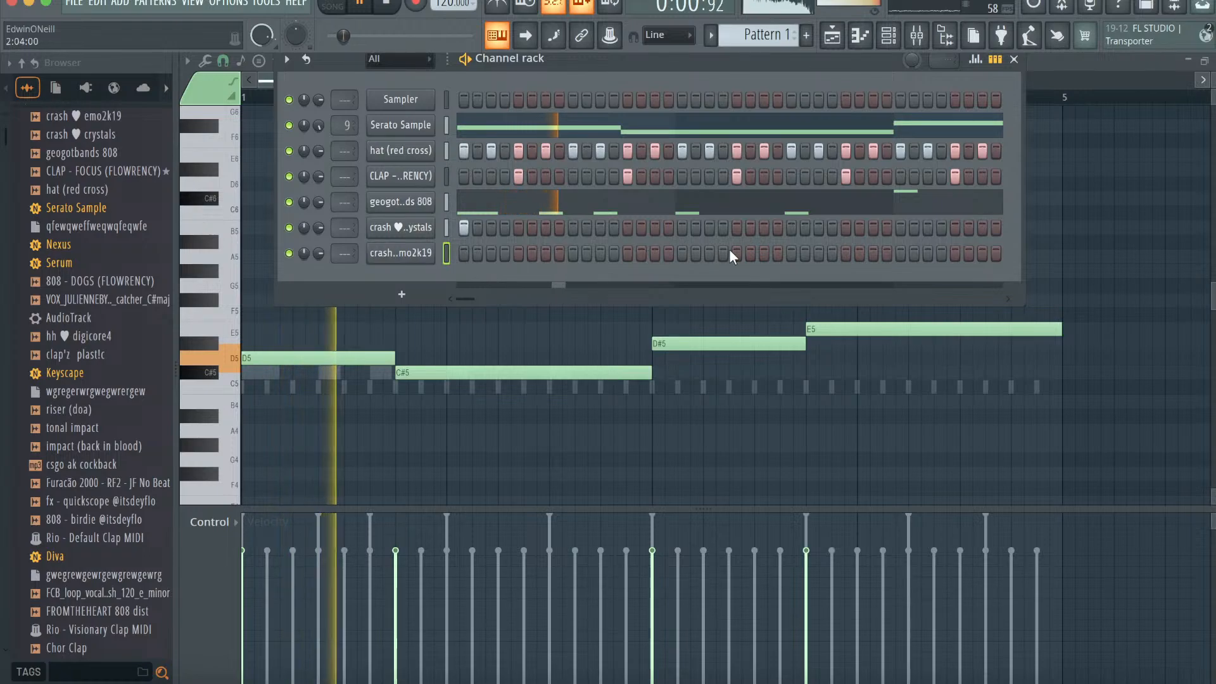
pyautogui.click(682, 253)
pyautogui.click(791, 253)
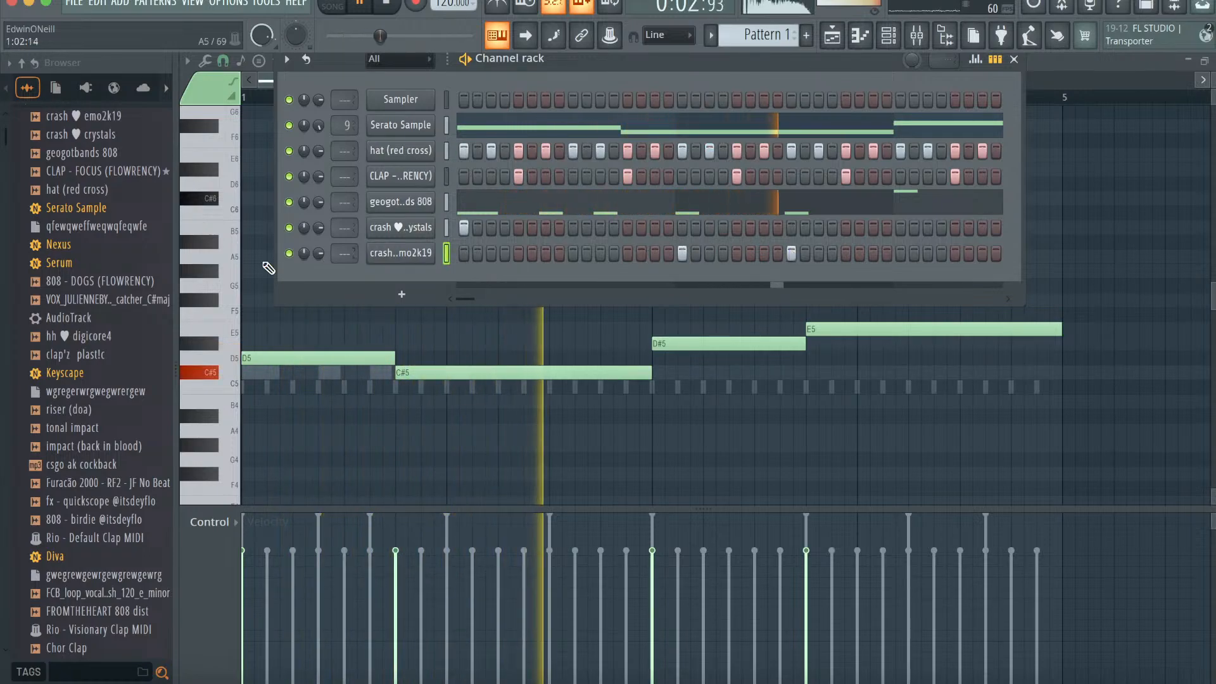
pyautogui.moveTo(319, 254); pyautogui.dragTo(319, 274)
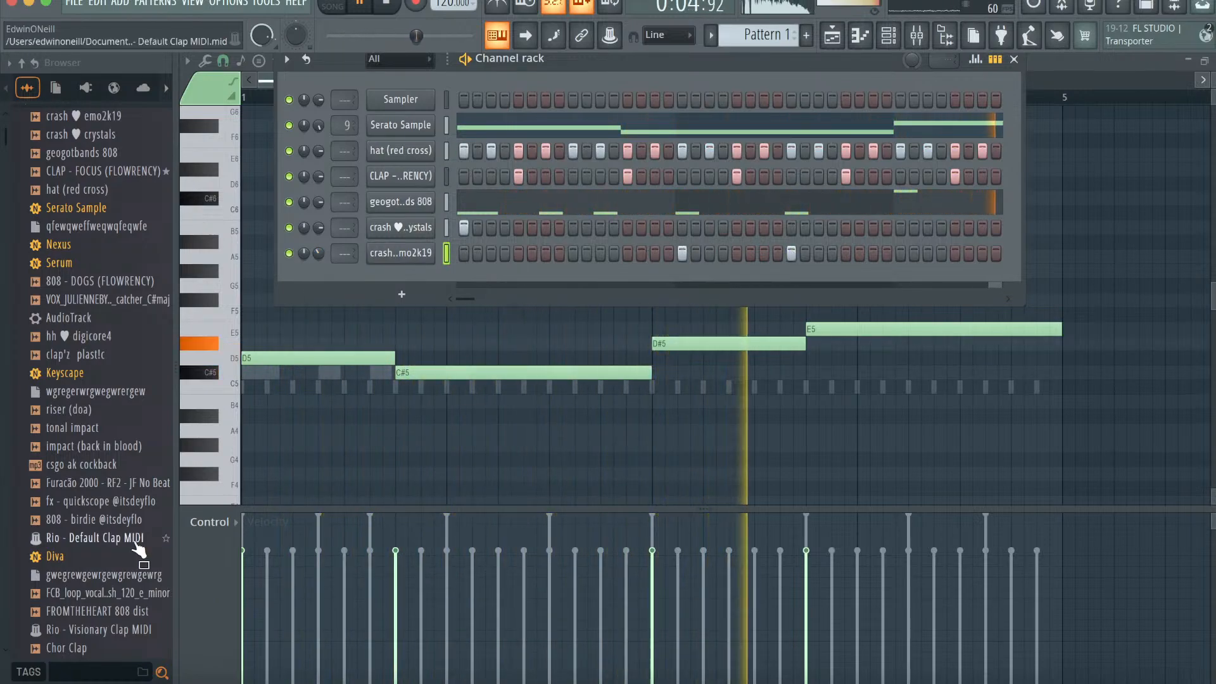
# - In the hat (red cross) piano roll, paint a descending B4-to-A4 roll at bar 1 step 3, a C5 hit at step 10 and a C5 roll at bar 2 step 3
pyautogui.scroll(-4, 128, 494)
pyautogui.click(860, 36)
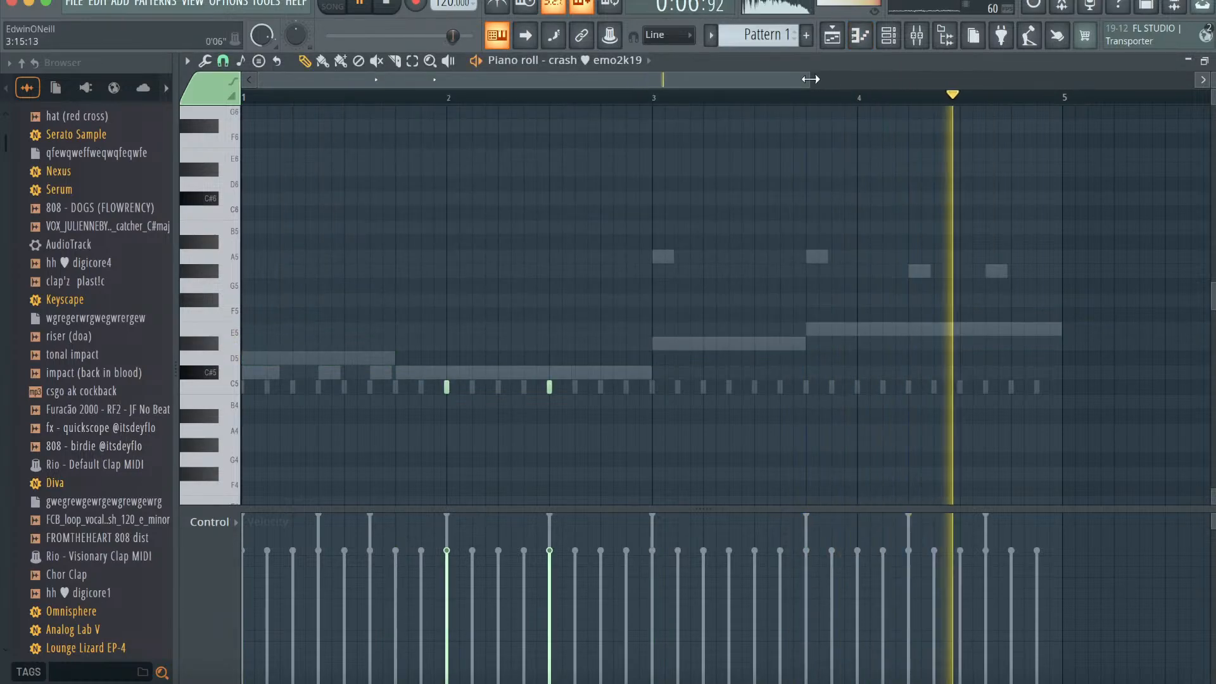
pyautogui.moveTo(811, 77); pyautogui.dragTo(616, 76)
pyautogui.click(649, 60)
pyautogui.click(618, 237)
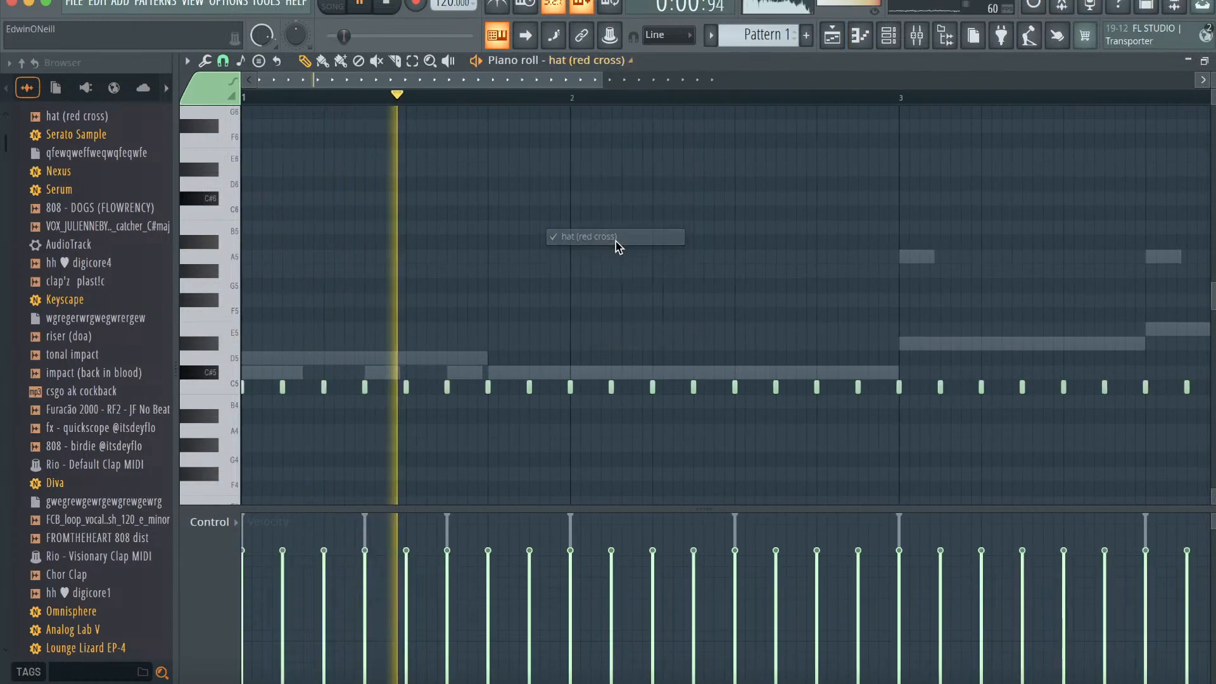
pyautogui.moveTo(282, 387); pyautogui.dragTo(309, 429)
pyautogui.press('space')
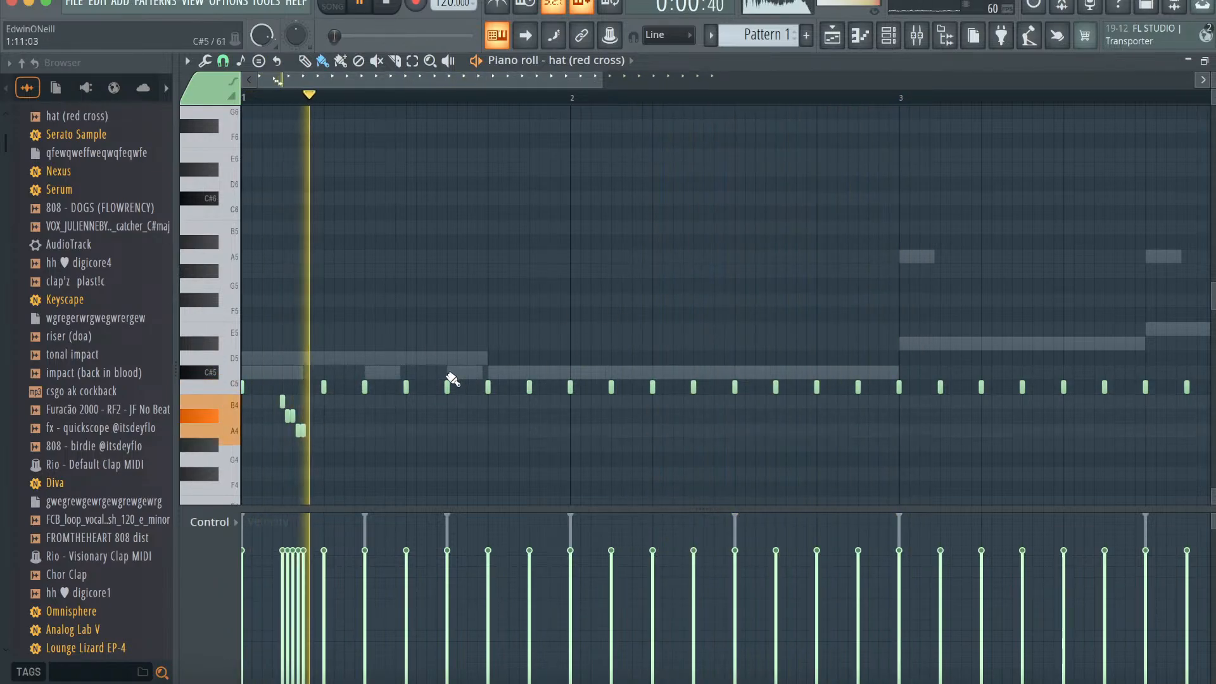
pyautogui.click(427, 387)
pyautogui.click(617, 387)
pyautogui.moveTo(620, 388); pyautogui.dragTo(628, 388)
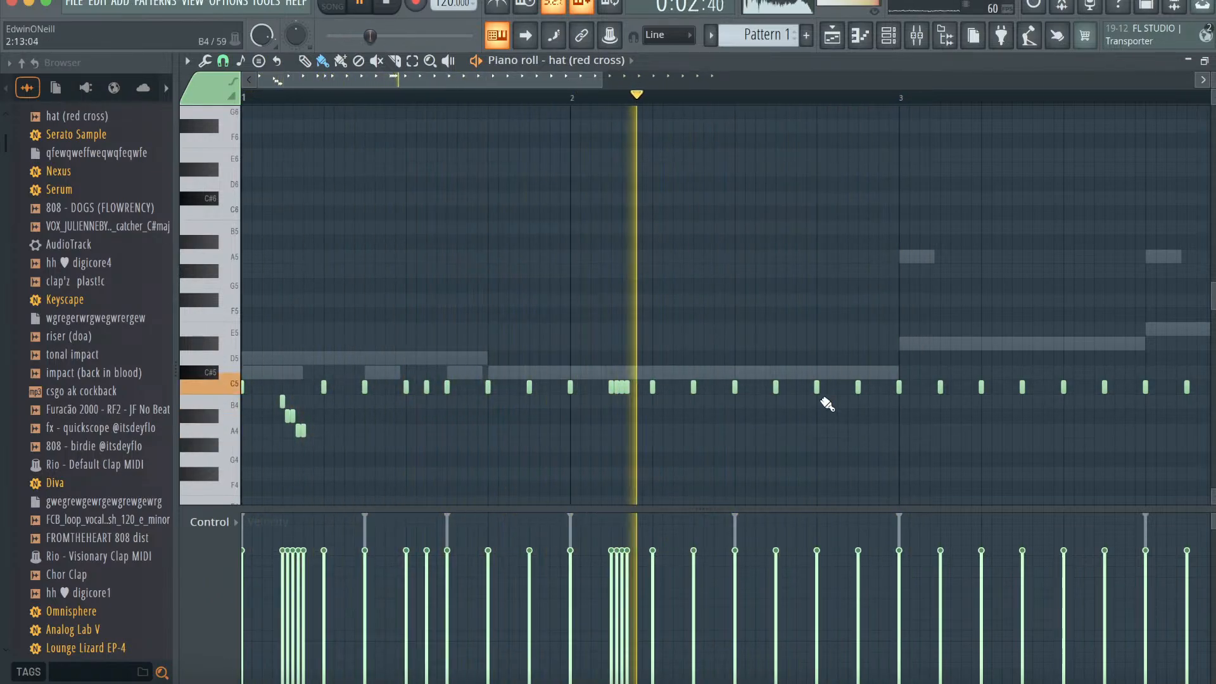
# - Add hat notes D#5 at bar 3 step 2, a C5 roll at bar 3 step 13, and E5 at bar 4 steps 6 and 12
pyautogui.hscroll(3, 803, 362)
pyautogui.click(796, 344)
pyautogui.hscroll(3, 878, 406)
pyautogui.moveTo(832, 388); pyautogui.dragTo(854, 388)
pyautogui.hscroll(3, 859, 392)
pyautogui.click(837, 329)
pyautogui.click(961, 329)
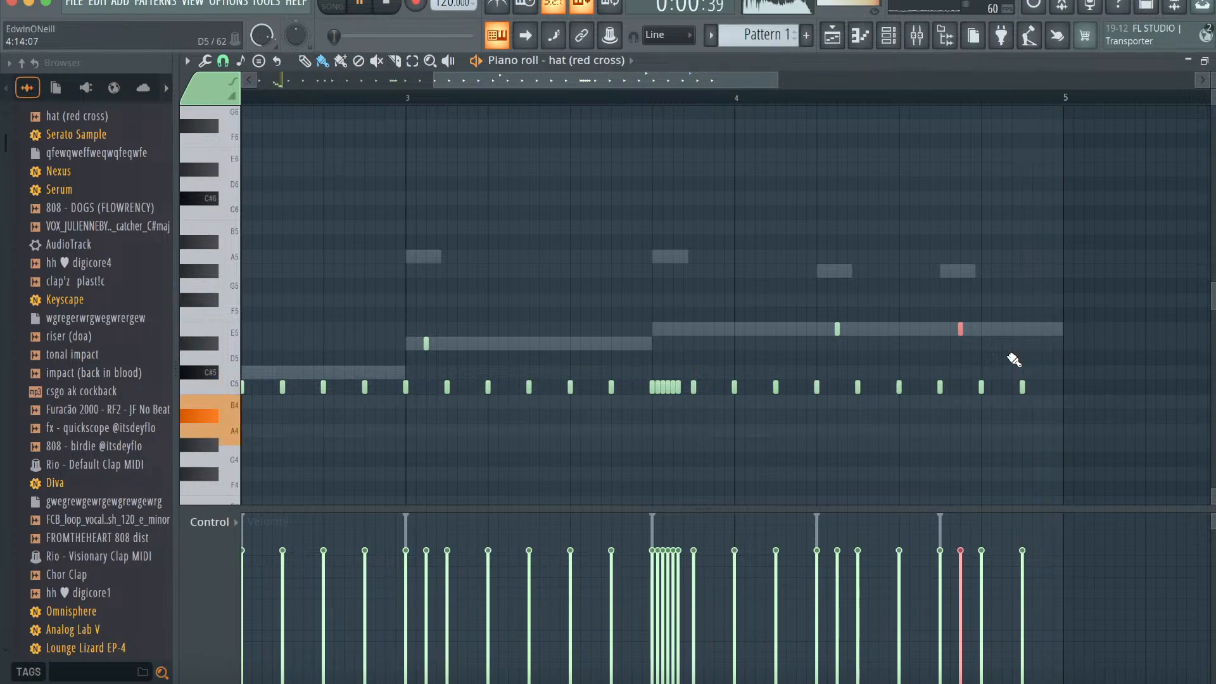
# - Add the AU version of Serum as a new channel and open its preset browser
pyautogui.click(899, 38)
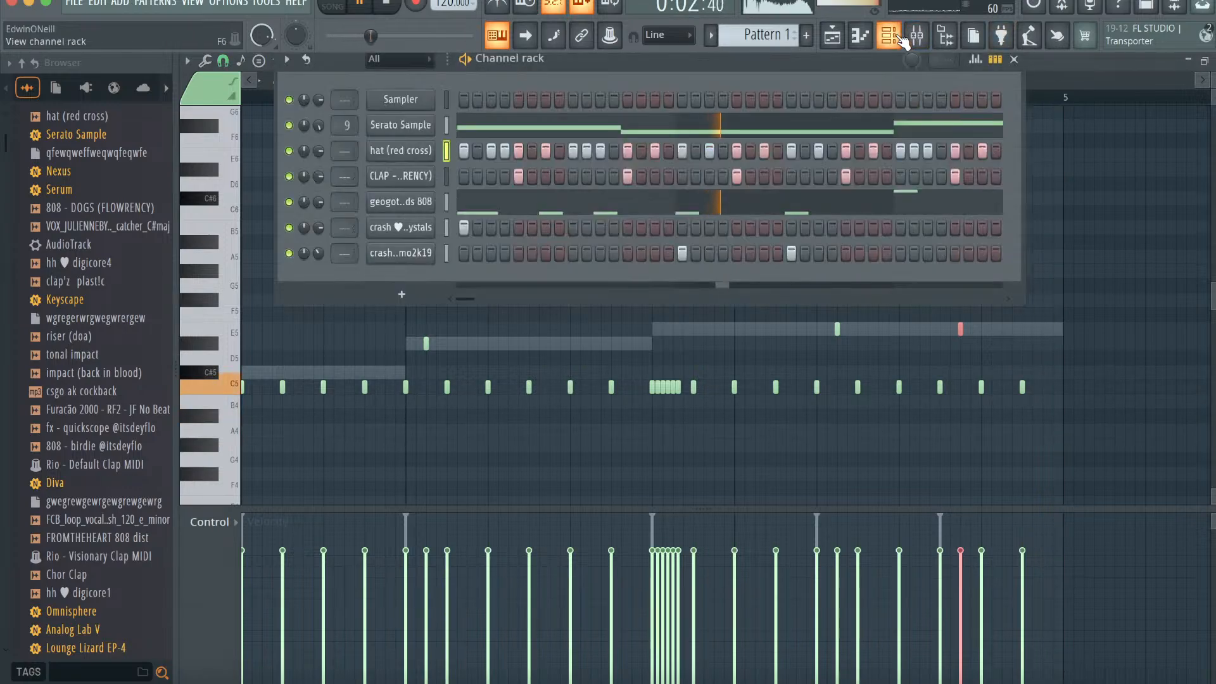
pyautogui.click(384, 296)
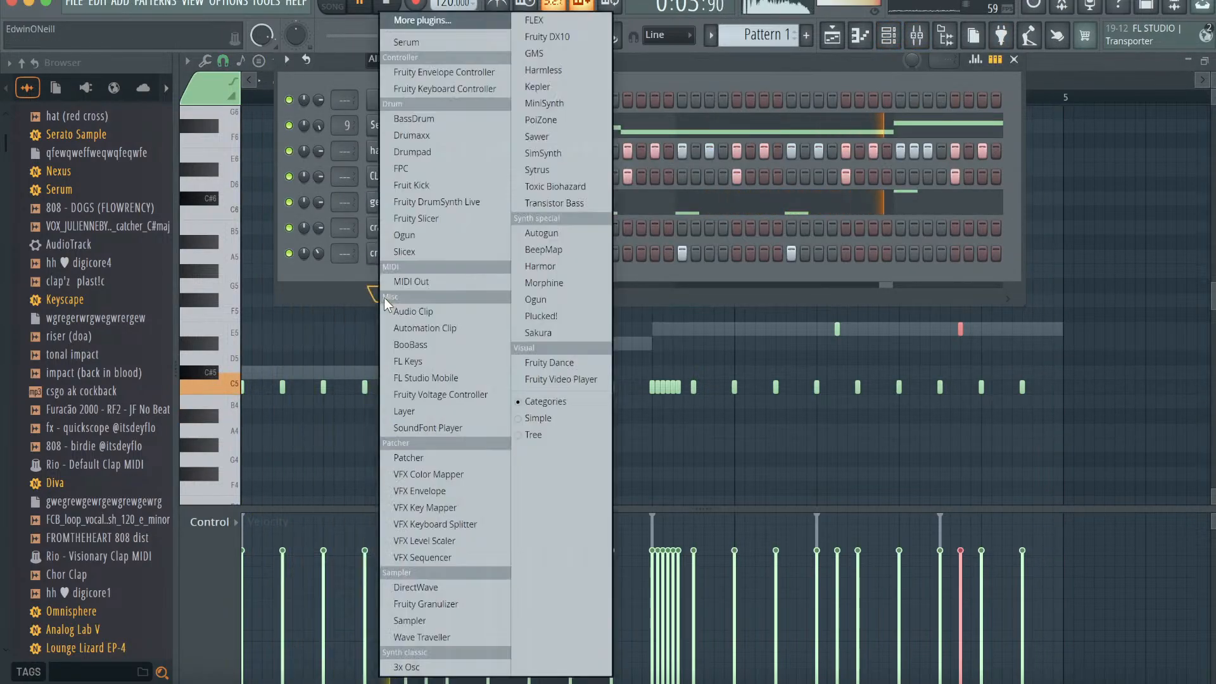
pyautogui.click(445, 21)
pyautogui.write('ser')
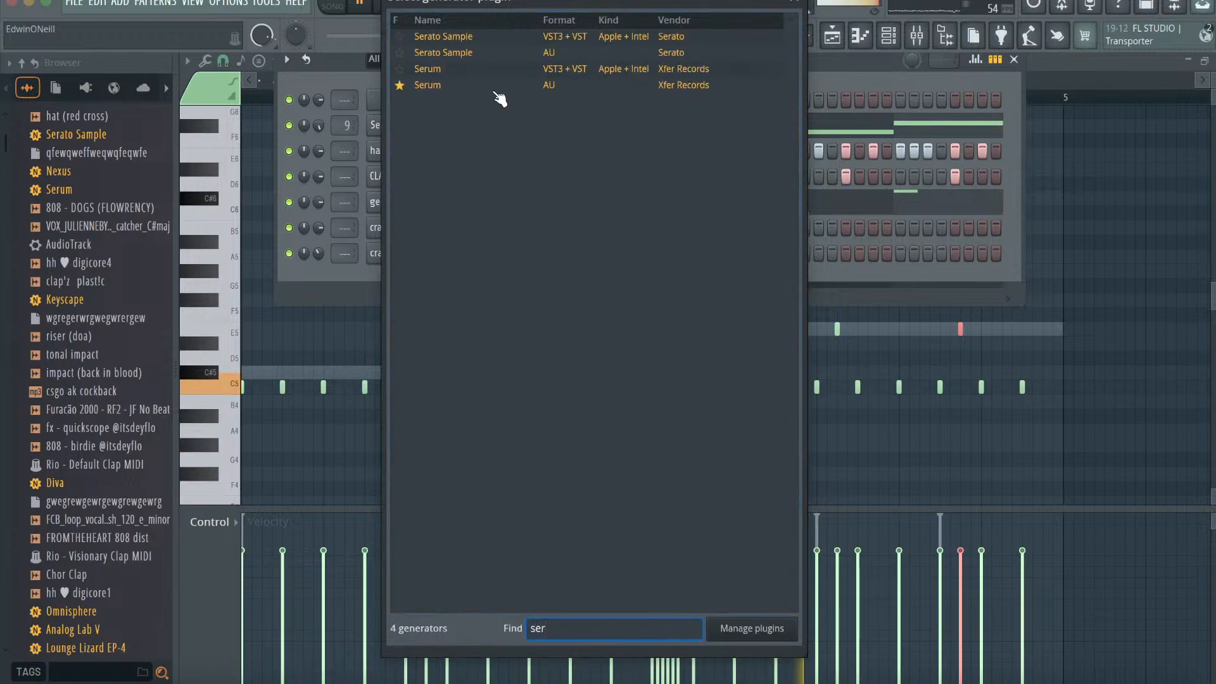
pyautogui.doubleClick(492, 86)
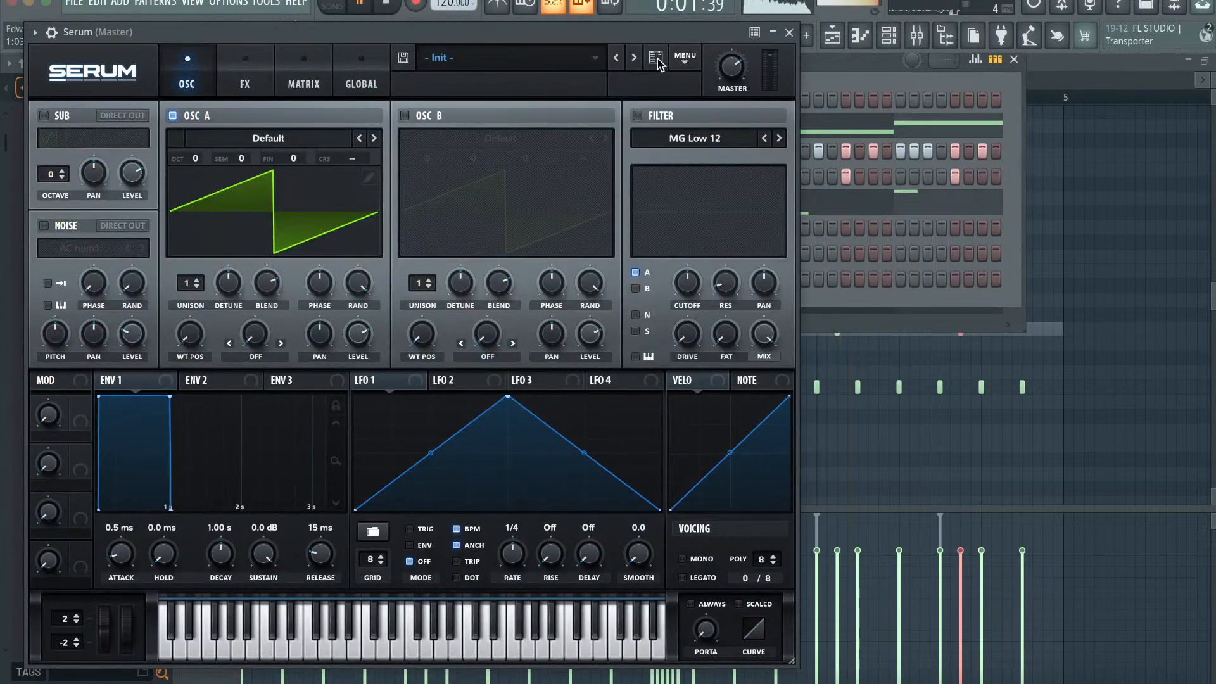
pyautogui.click(657, 58)
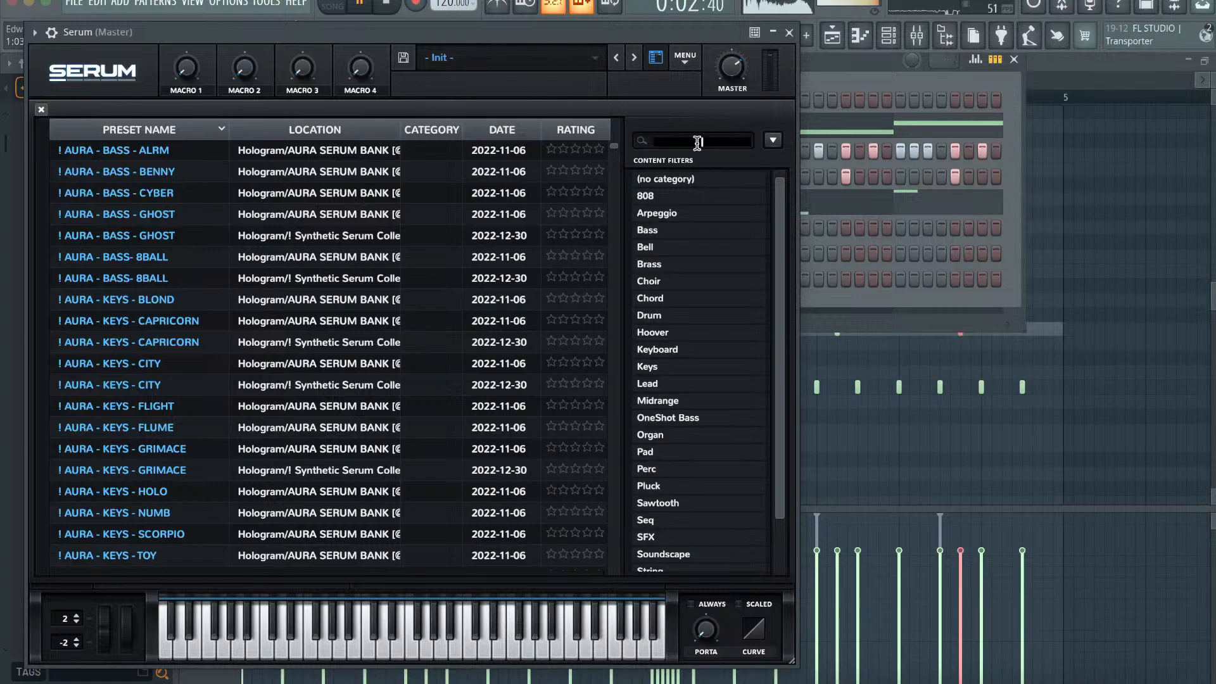
# - Search Serum's presets for "acid", audition several results and load PLAYING WIT DA AUTOTUNE ACID
pyautogui.press('Return')
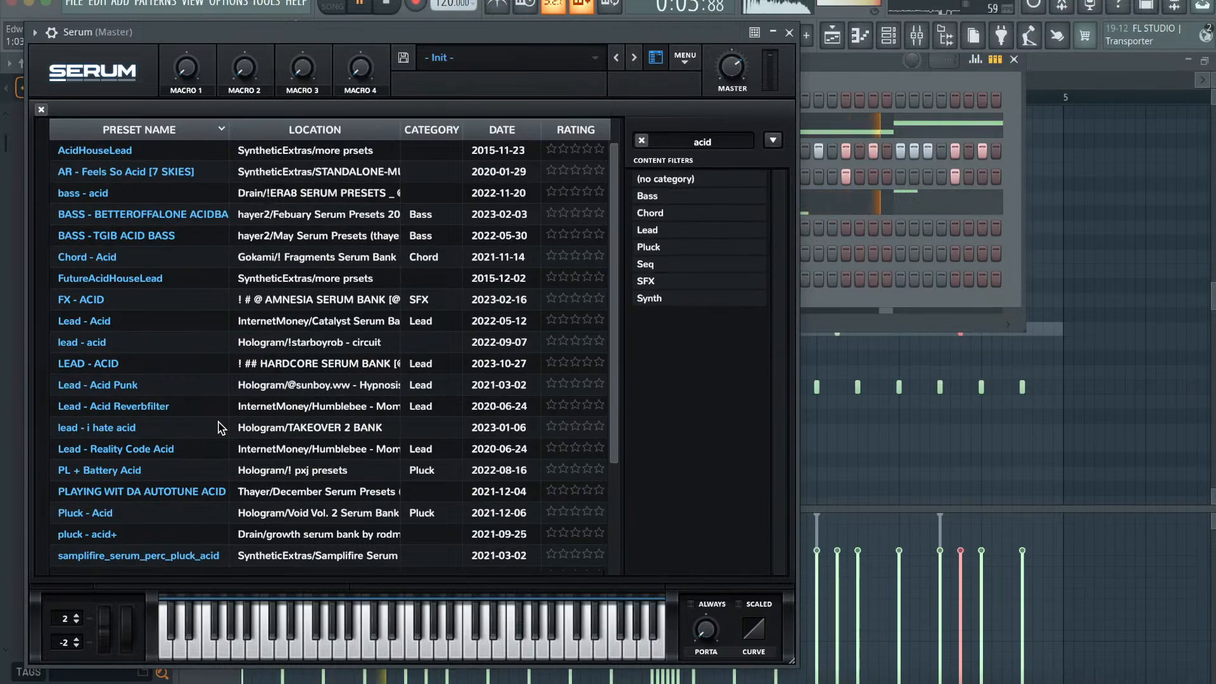
pyautogui.scroll(-1, 218, 428)
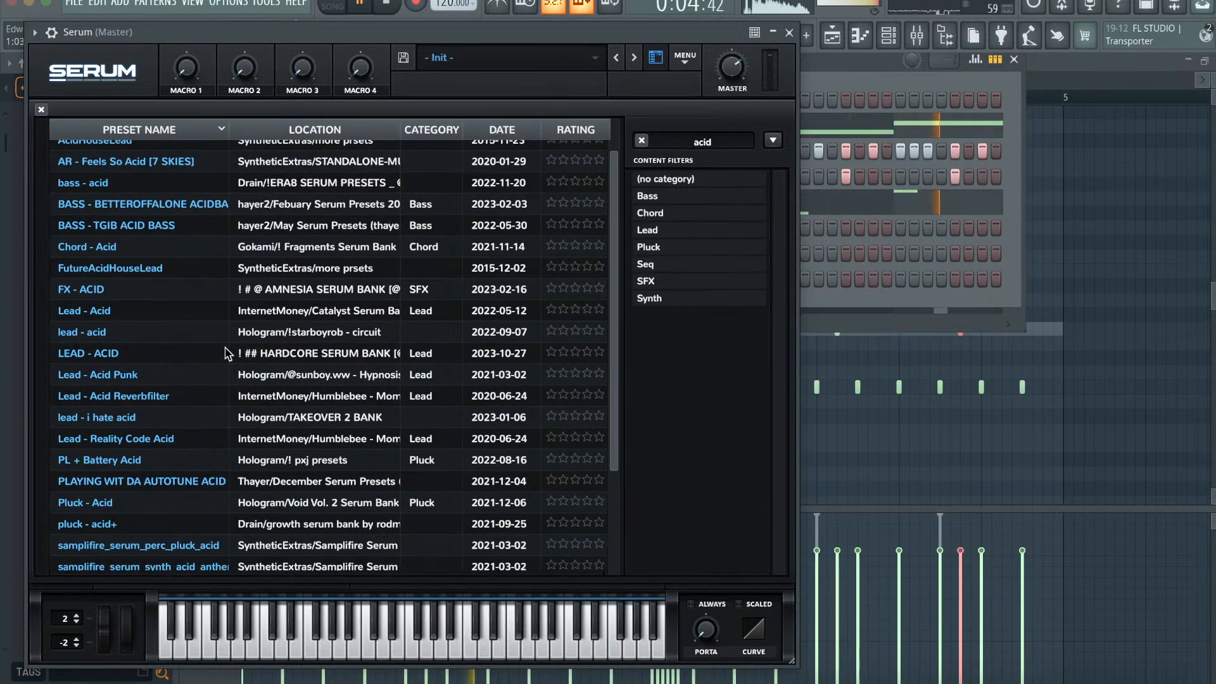
pyautogui.click(224, 353)
pyautogui.click(249, 333)
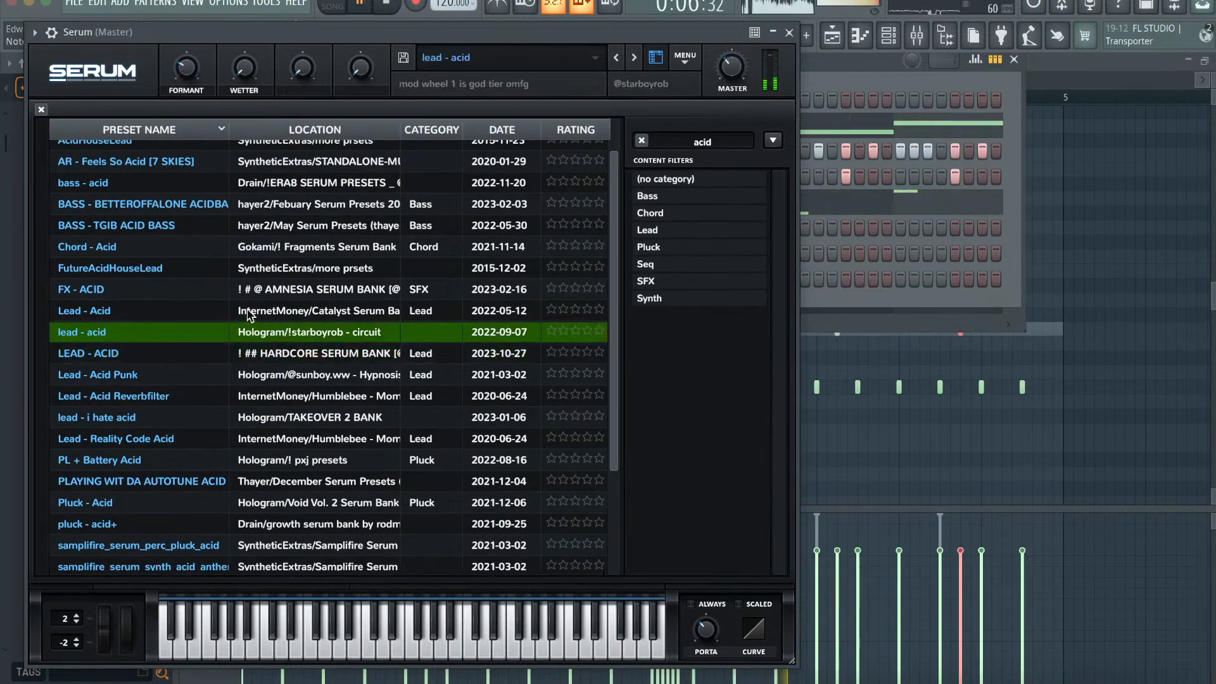
pyautogui.click(249, 312)
pyautogui.click(238, 461)
pyautogui.click(238, 440)
pyautogui.click(236, 420)
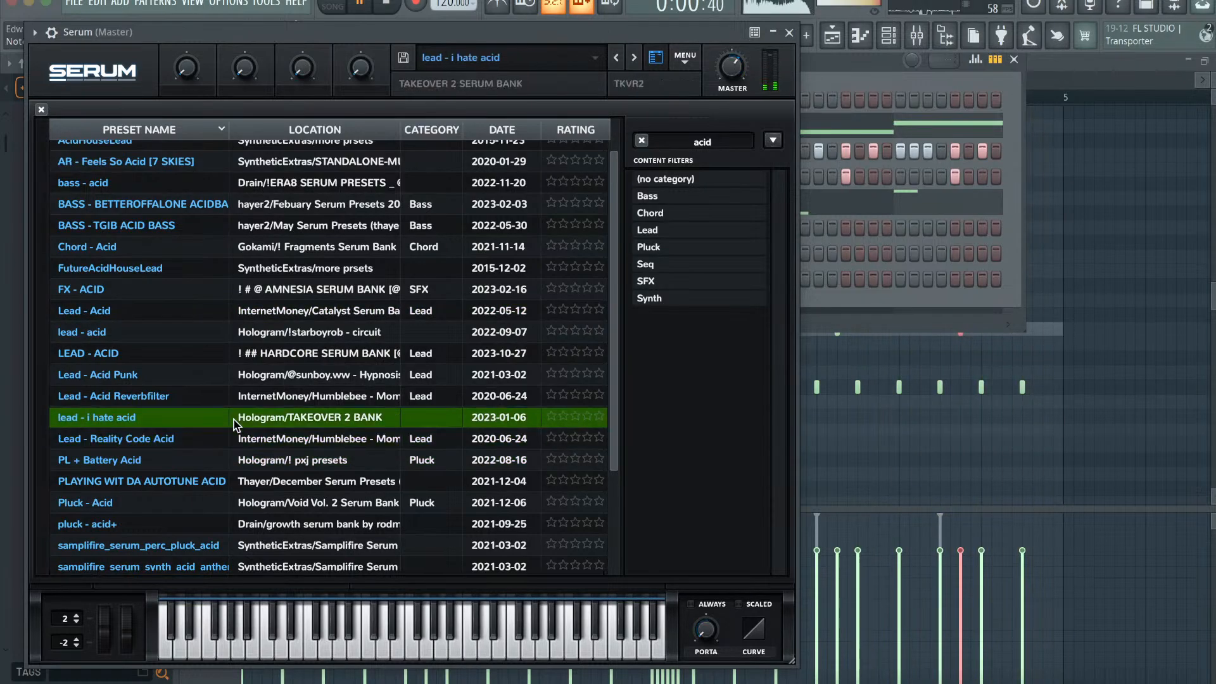
pyautogui.click(310, 484)
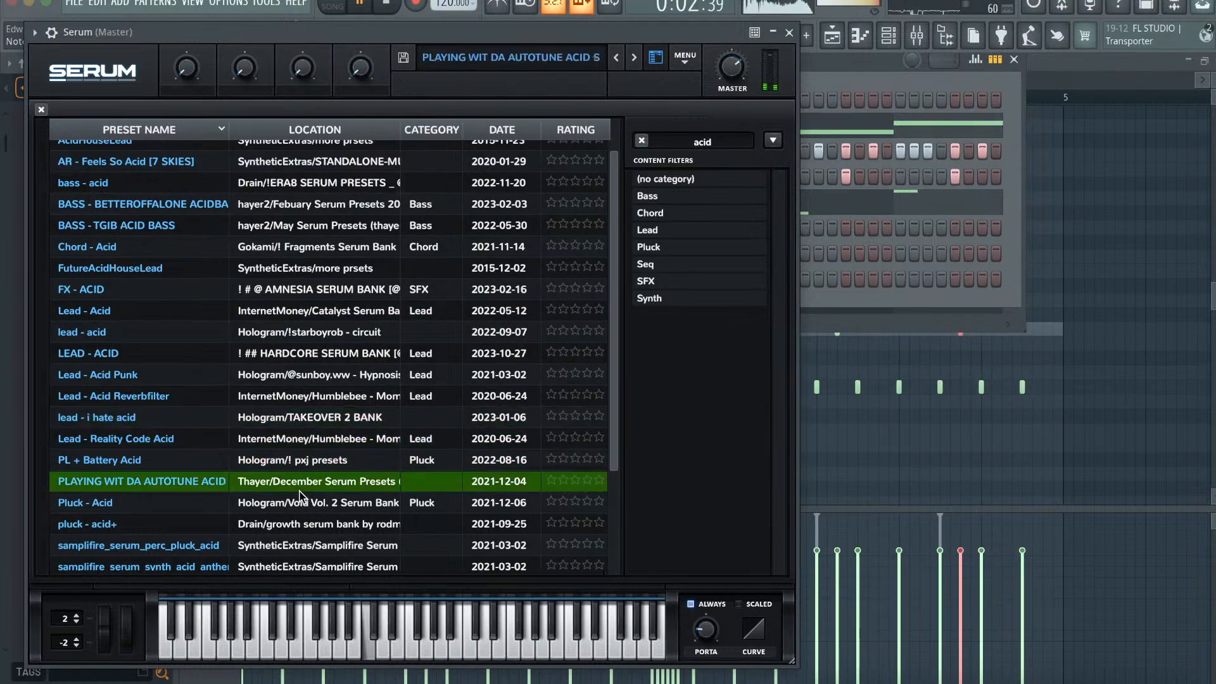
pyautogui.click(294, 523)
pyautogui.click(295, 483)
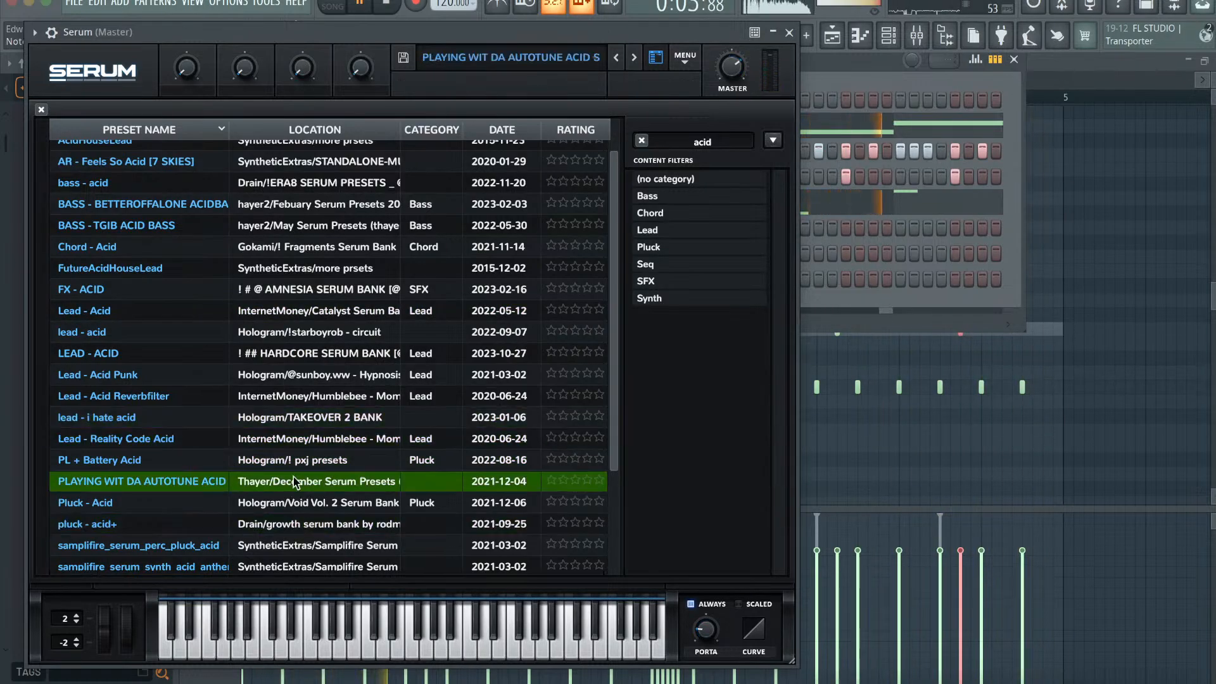
# - In the Serum piano roll, undo the stray bar 2 note and draw a long G#5 note from the start of bar 1
pyautogui.click(789, 32)
pyautogui.click(860, 34)
pyautogui.press('space')
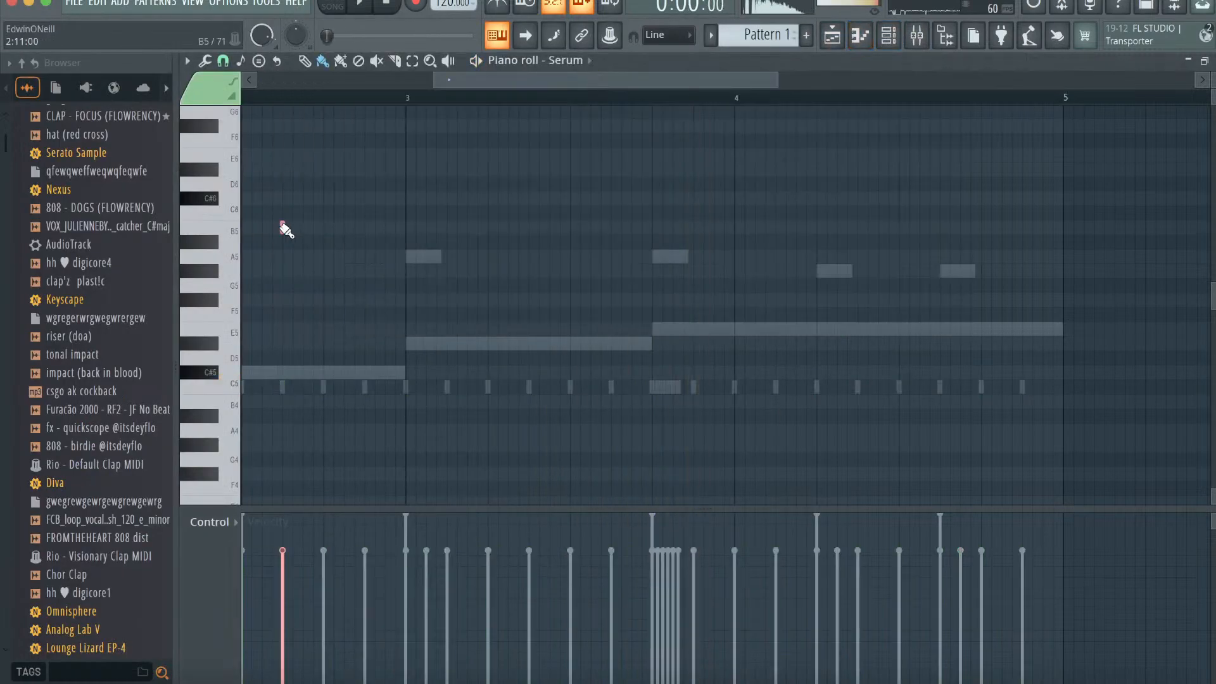
pyautogui.hotkey('ctrl', 'z')
pyautogui.moveTo(418, 70); pyautogui.dragTo(252, 234)
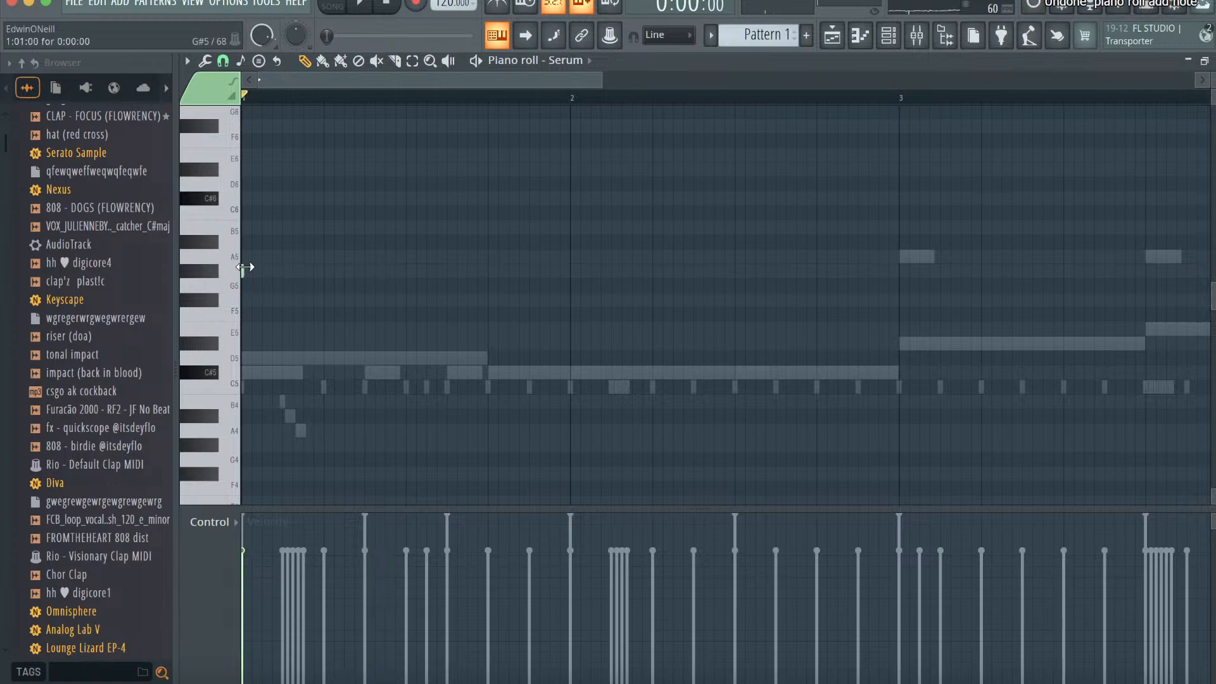
pyautogui.click(889, 35)
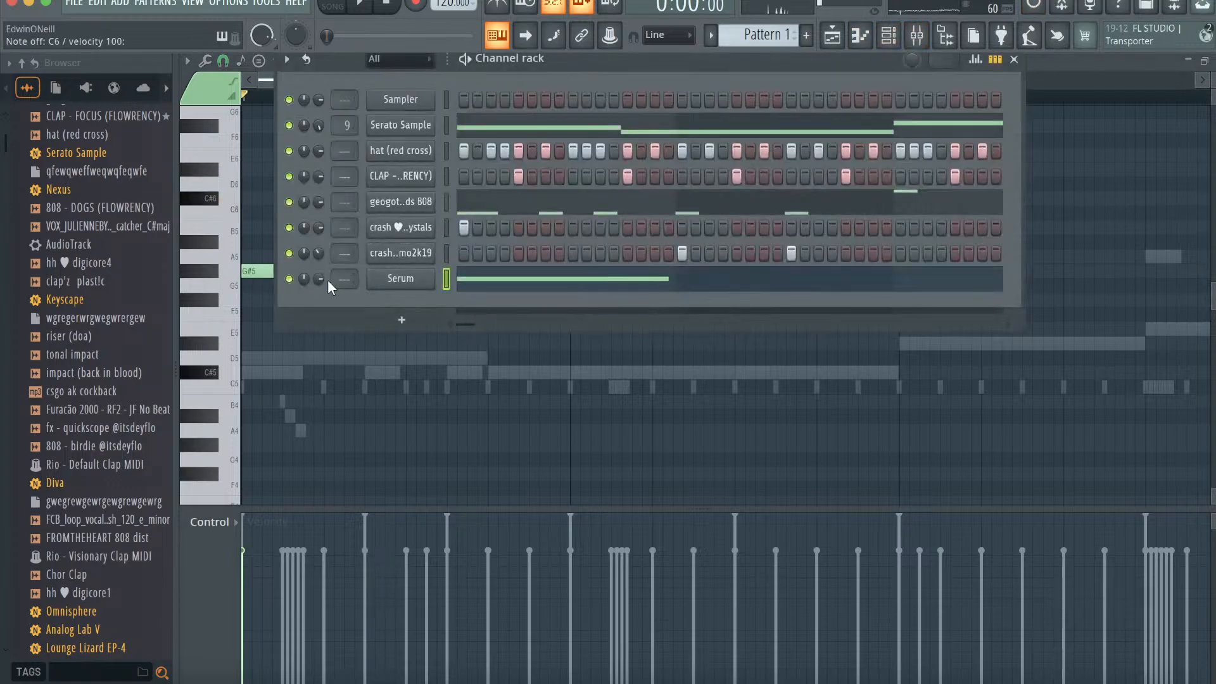
pyautogui.press('space')
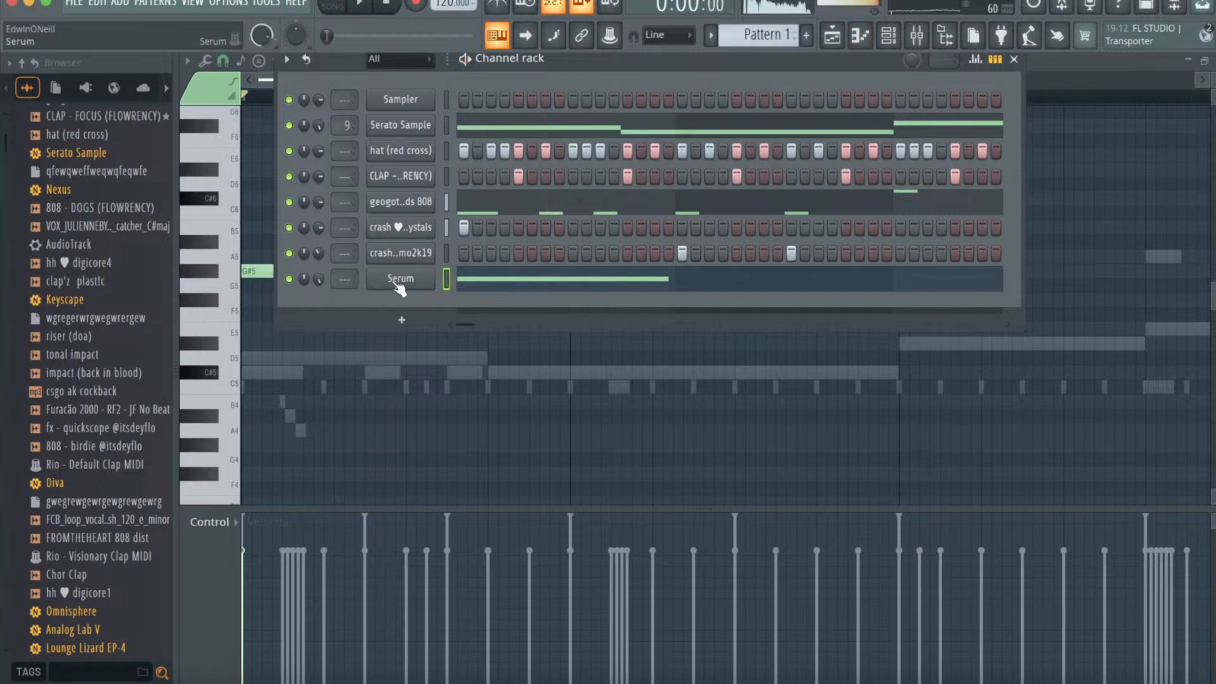
# - Step through Serum's neighbouring presets to MORE THAN EVER EPIANO and close the plugin window
pyautogui.click(399, 280)
pyautogui.click(617, 57)
pyautogui.click(618, 57)
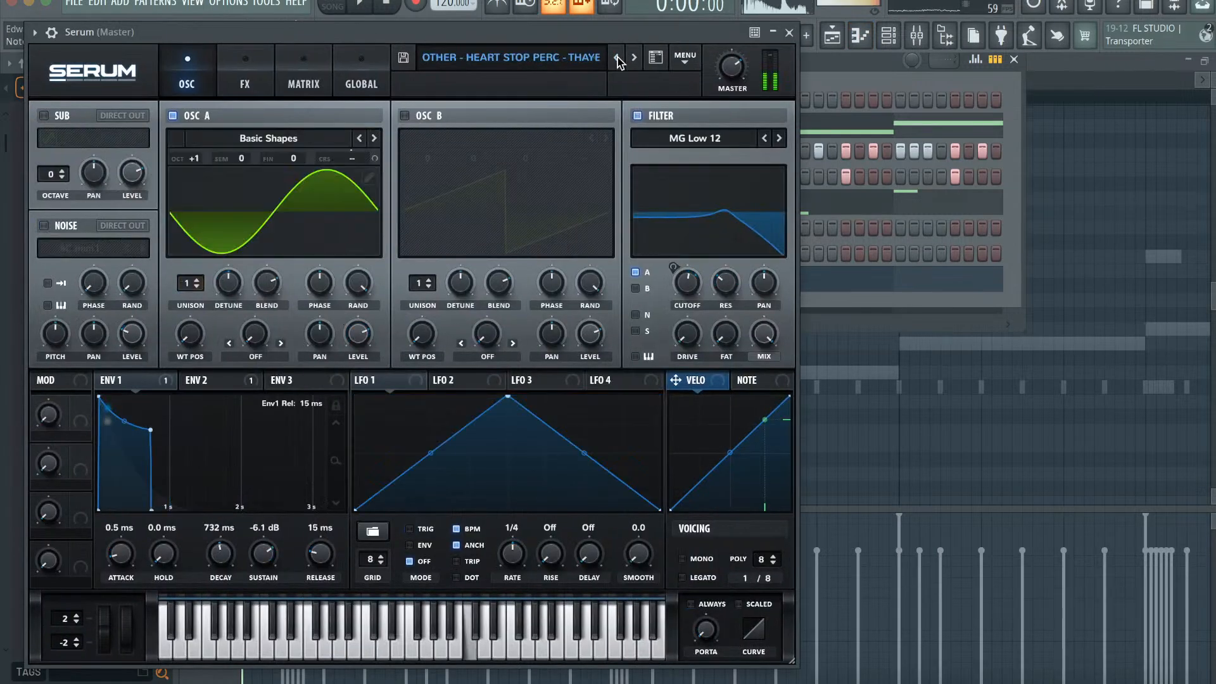
pyautogui.click(617, 57)
pyautogui.click(617, 57)
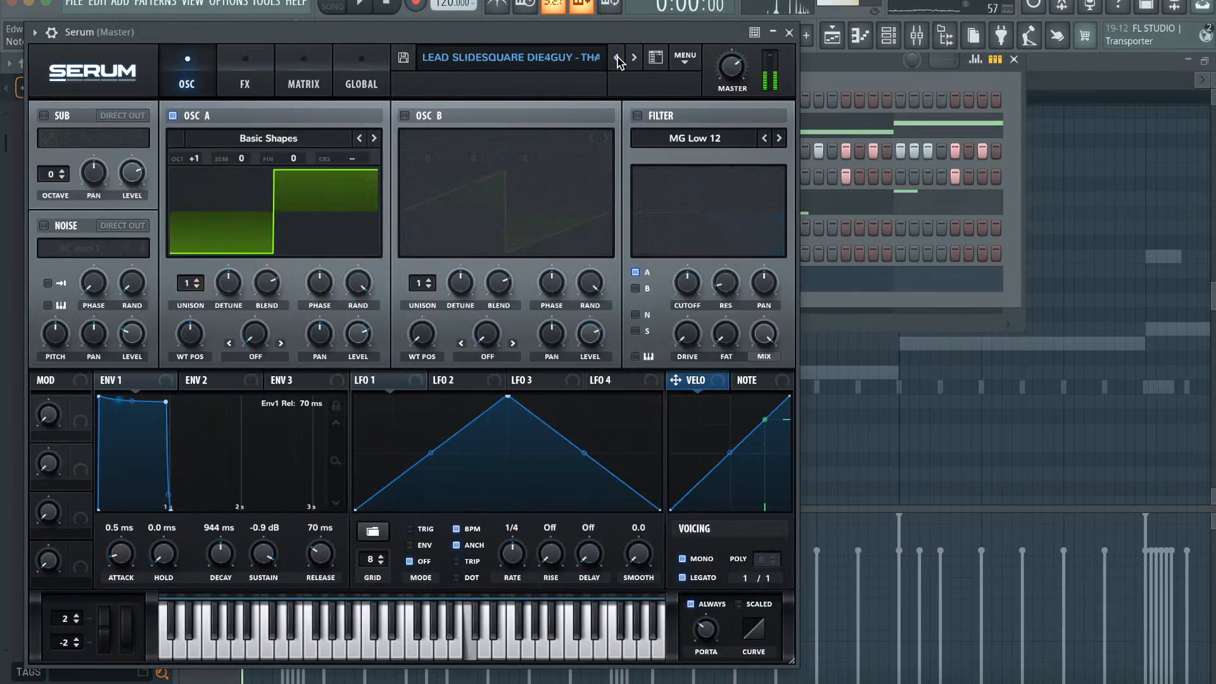
pyautogui.click(617, 57)
pyautogui.click(618, 57)
pyautogui.click(631, 57)
pyautogui.click(632, 58)
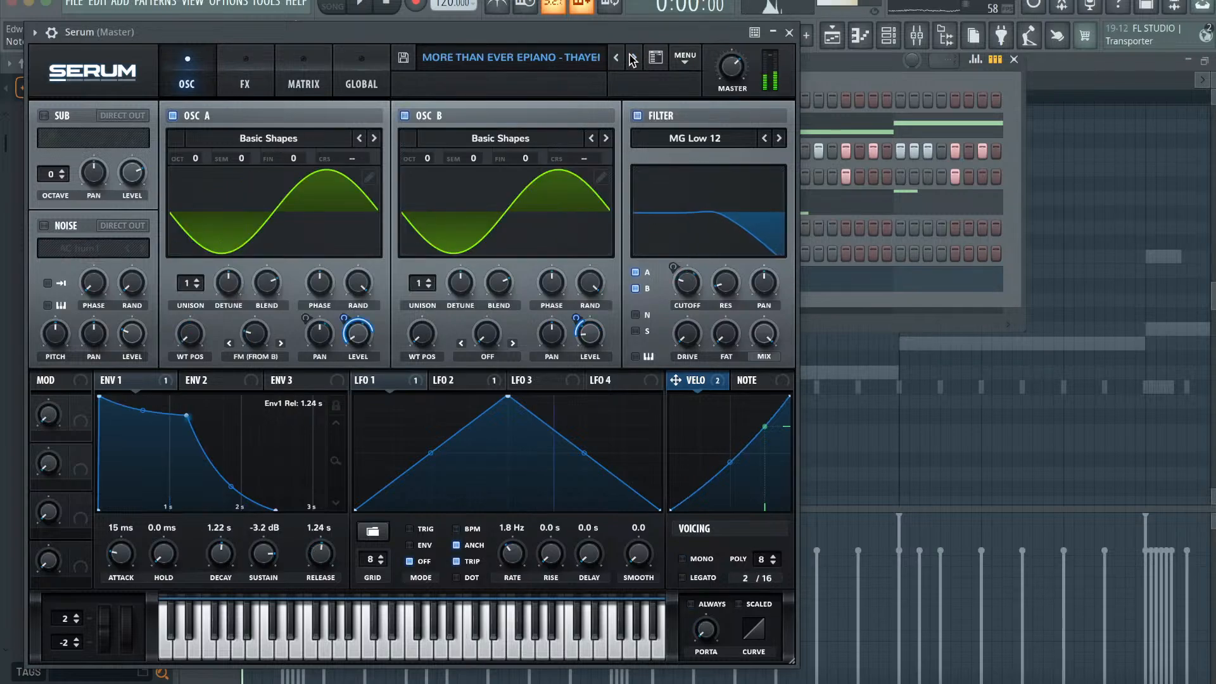
pyautogui.click(789, 33)
# - Shorten G#5, add E5 at step 5, D#5 at step 13 and G#4 at bar 2, then transpose all four notes up an octave
pyautogui.press('space')
pyautogui.click(1014, 60)
pyautogui.press('space')
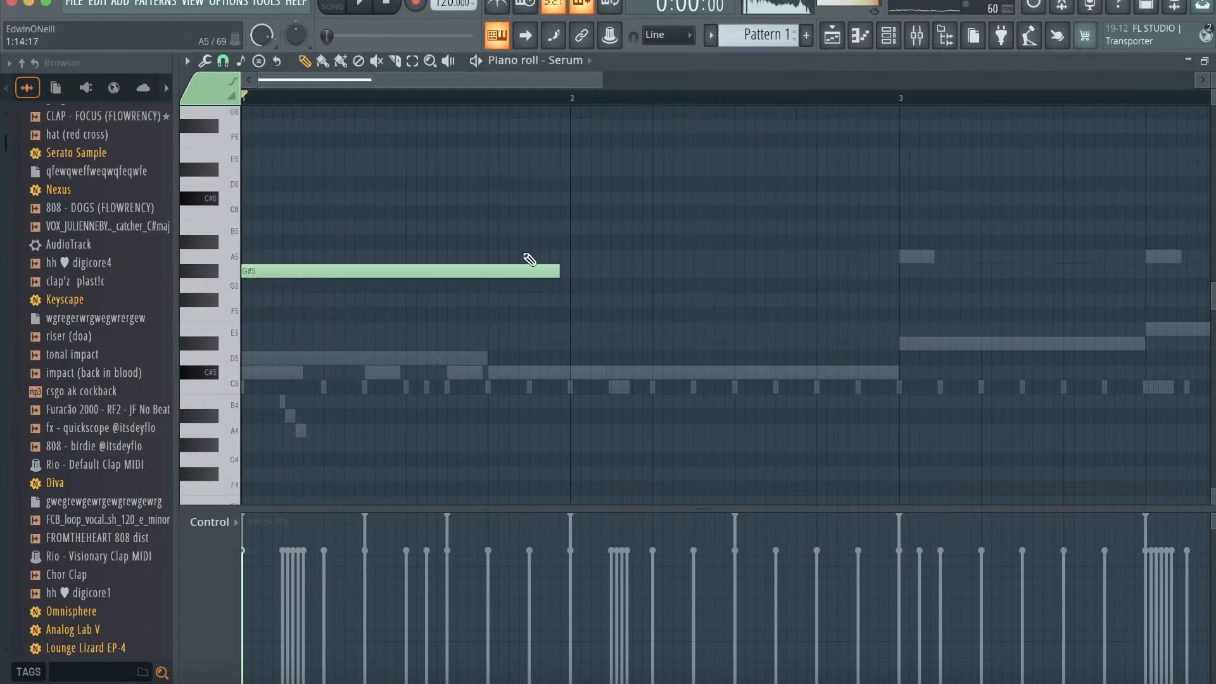
pyautogui.press('space')
pyautogui.click(345, 330)
pyautogui.moveTo(351, 328); pyautogui.dragTo(346, 328)
pyautogui.press('space')
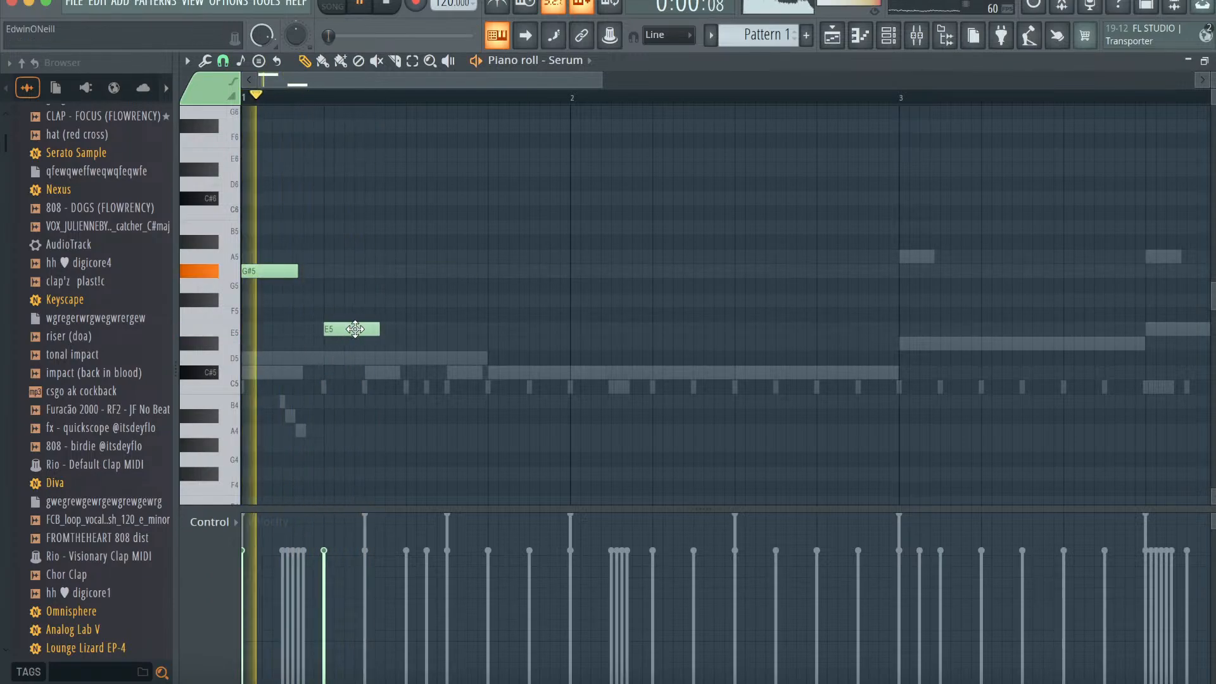
pyautogui.click(490, 343)
pyautogui.click(574, 443)
pyautogui.press('space')
pyautogui.hotkey('ctrl', 'Up')
pyautogui.press('space')
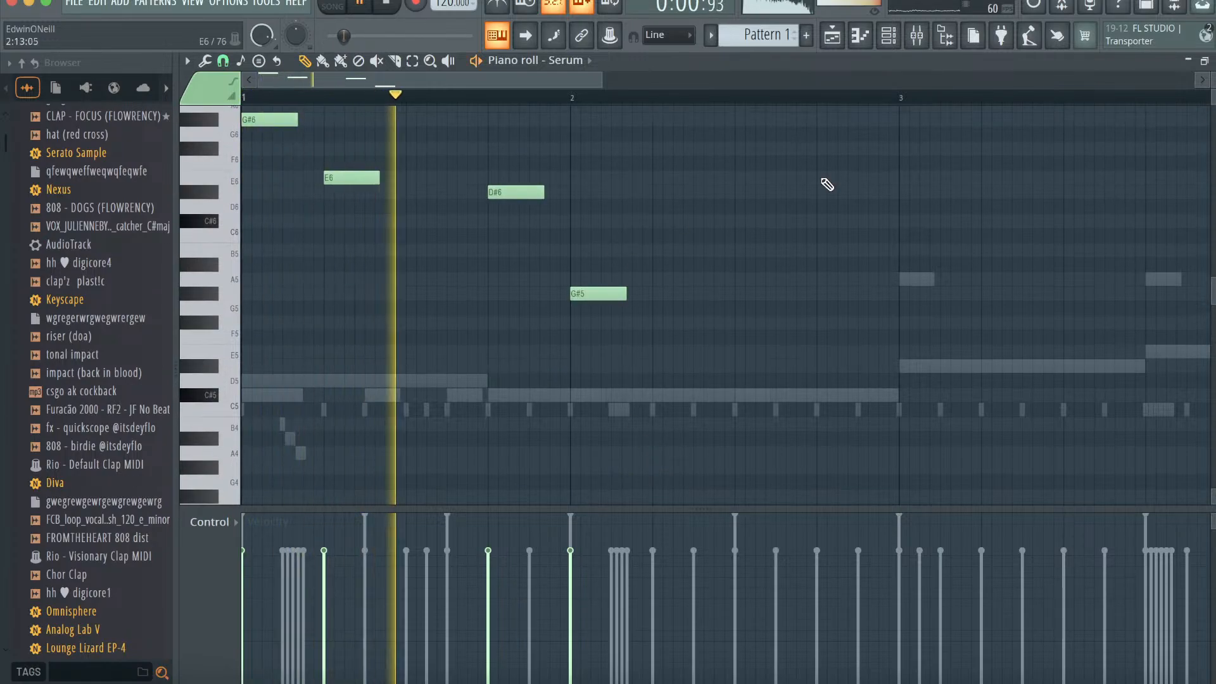
# - Add Serum notes E5 at bar 2 step 9, D#5 at bar 2 step 13, F#5 at bar 3 step 9 and G#5 at bar 4
pyautogui.click(737, 356)
pyautogui.click(823, 367)
pyautogui.hscroll(4, 918, 373)
pyautogui.scroll(1, 918, 372)
pyautogui.click(851, 367)
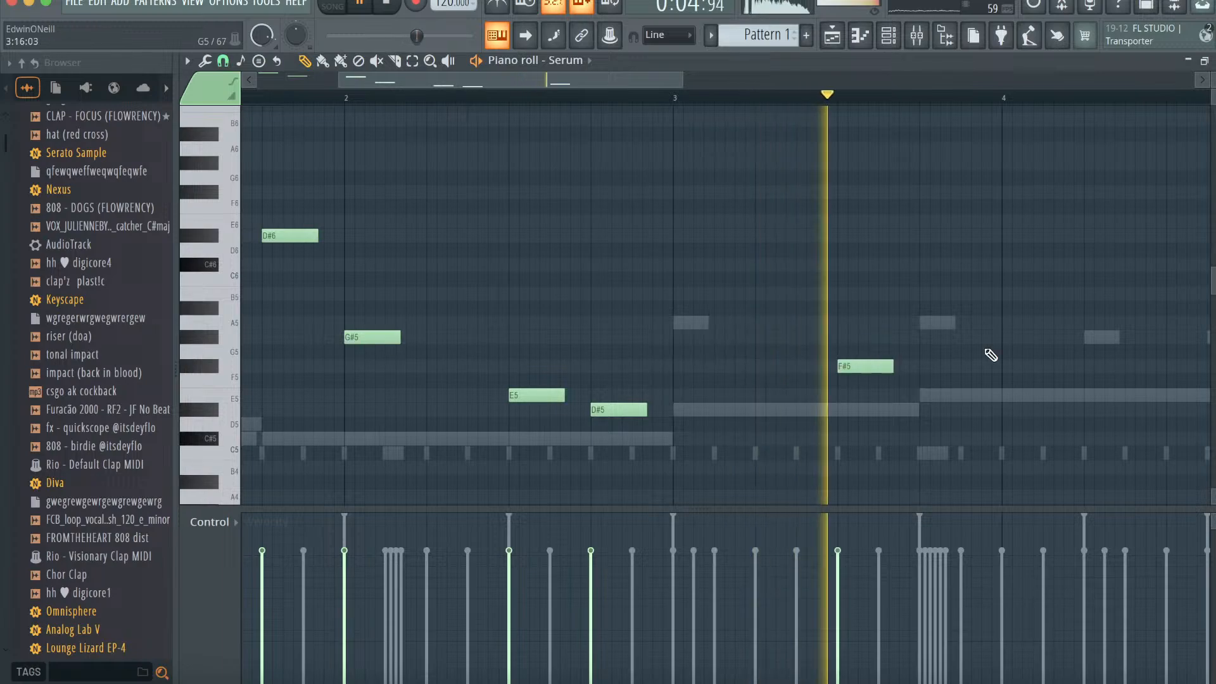
pyautogui.click(1006, 337)
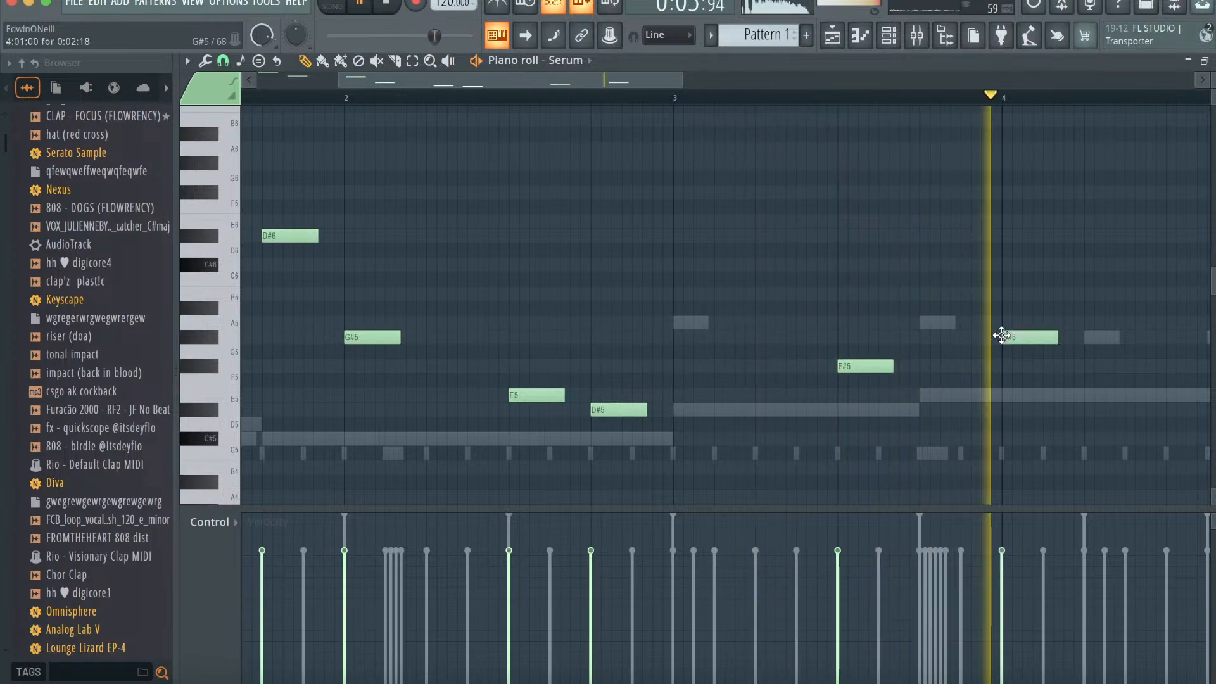
# - Route the Serum channel to mixer insert 11 and load Spaced Out into its slot 3
pyautogui.click(916, 36)
pyautogui.rightClick(659, 253)
pyautogui.click(751, 274)
pyautogui.click(1085, 166)
pyautogui.click(807, 13)
pyautogui.click(616, 629)
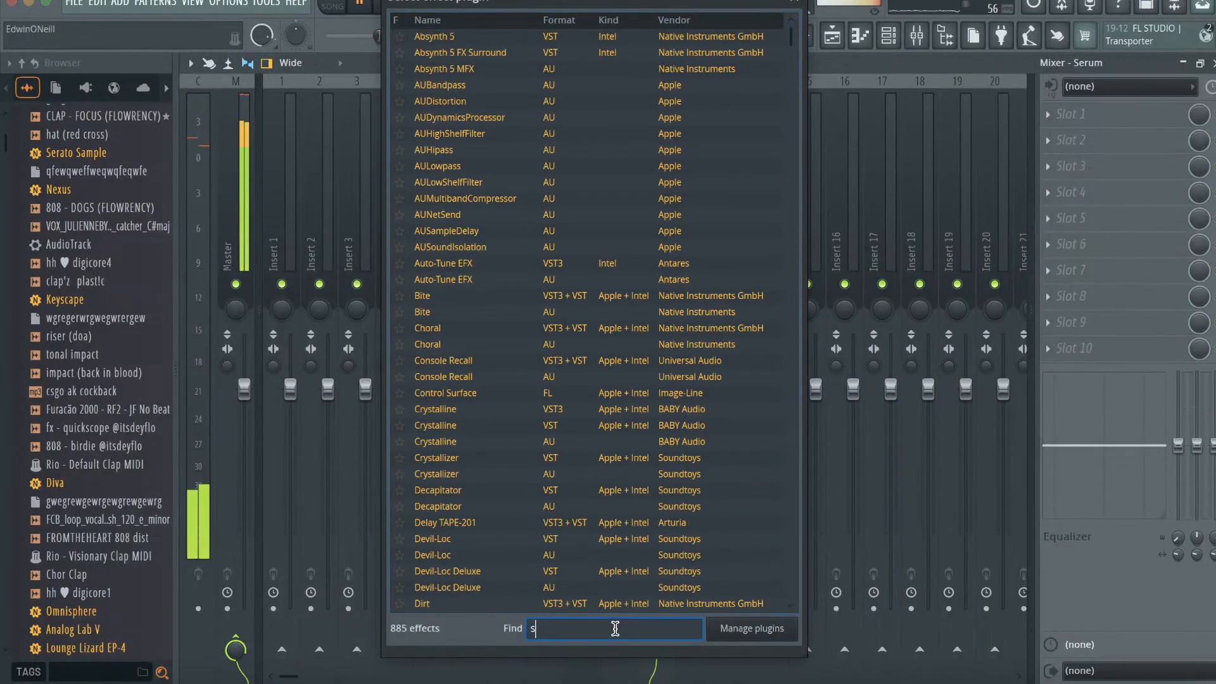
pyautogui.write('spac')
pyautogui.doubleClick(451, 70)
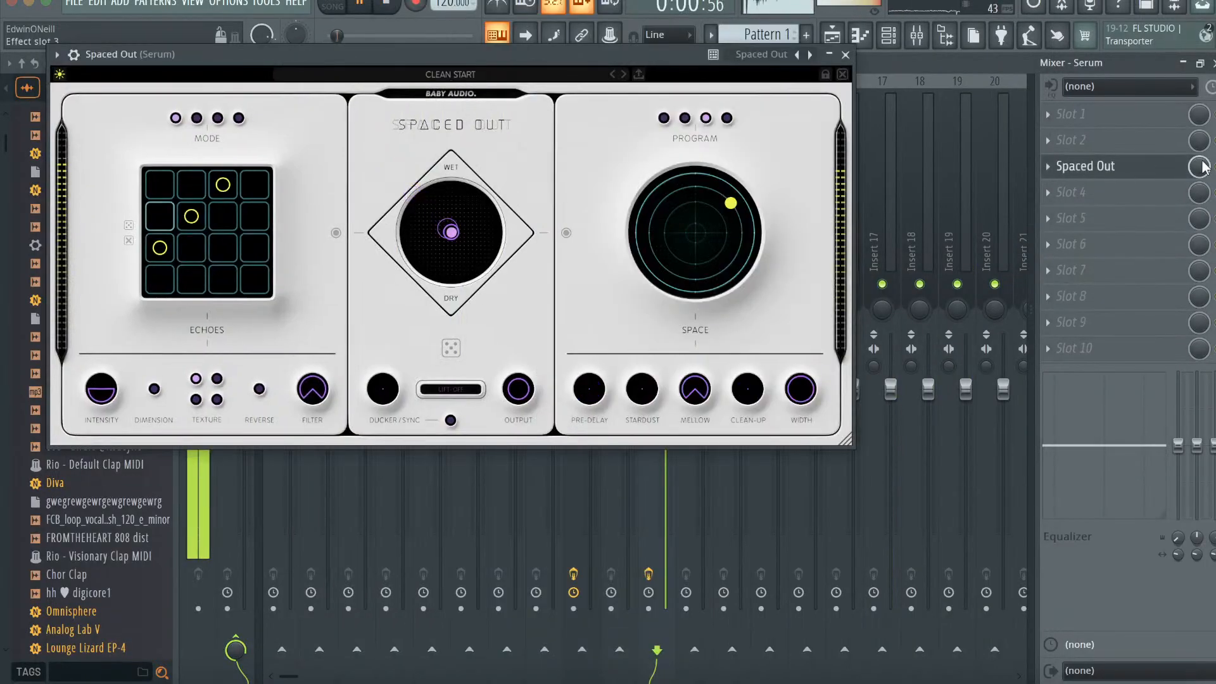
pyautogui.click(846, 56)
# - Add Gross Beat in slot 6 of the Serum insert and cut its low EQ band to -18.0 at 159 Hz
pyautogui.click(1070, 243)
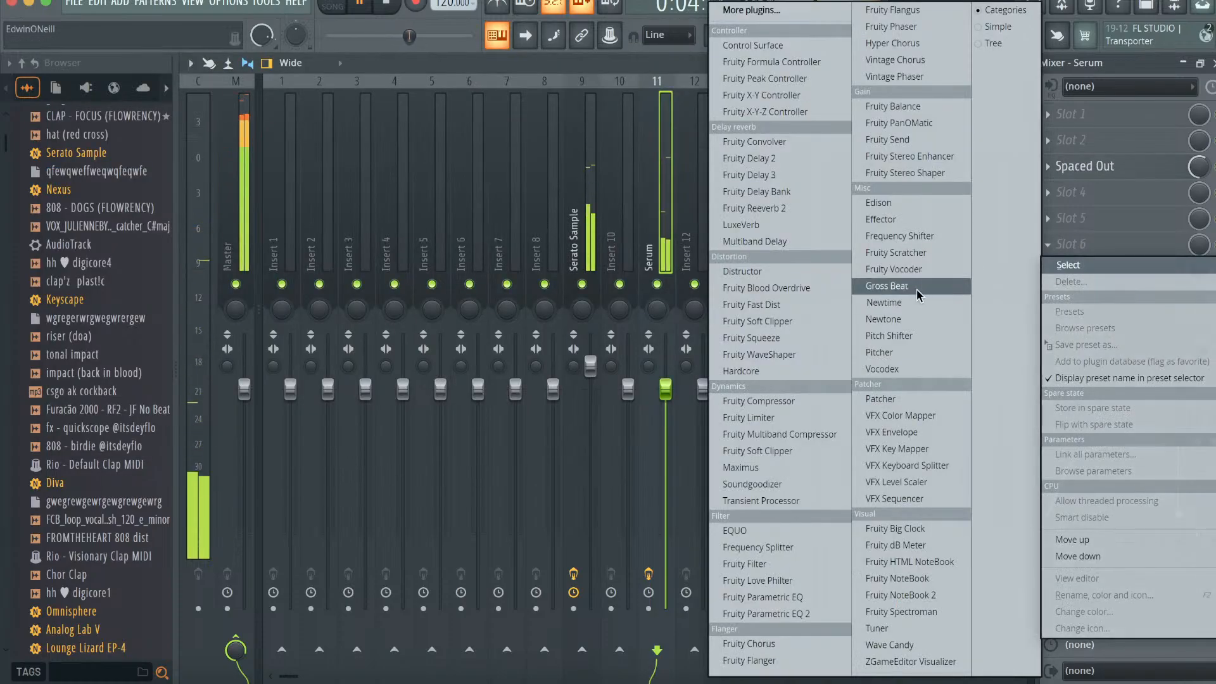
pyautogui.click(887, 285)
pyautogui.click(891, 211)
pyautogui.click(358, 635)
pyautogui.press('space')
pyautogui.click(996, 212)
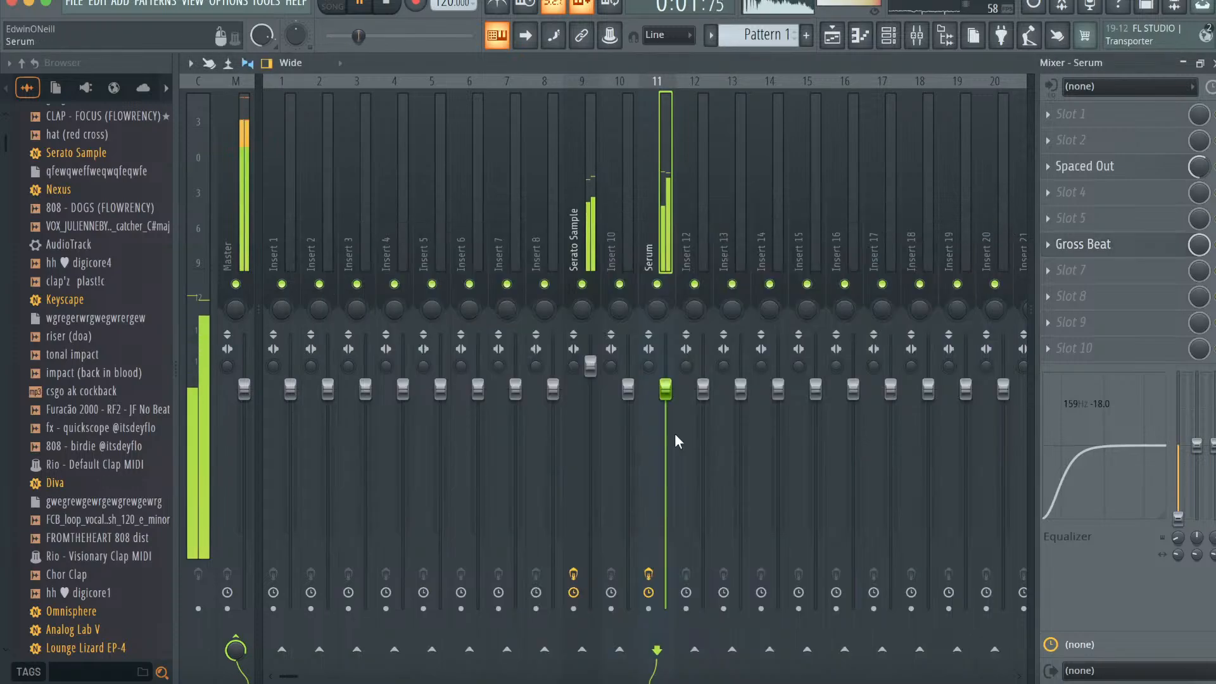
# - Add a second Serum instance as a new channel
pyautogui.click(889, 36)
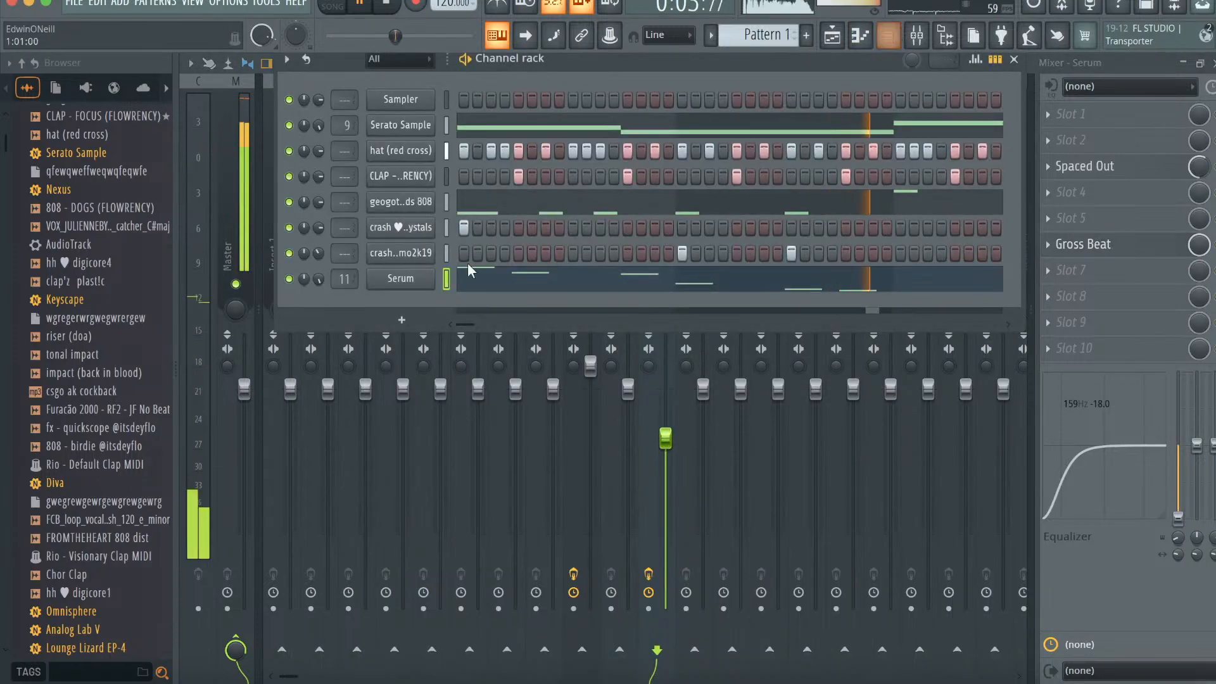
pyautogui.click(423, 319)
pyautogui.click(447, 24)
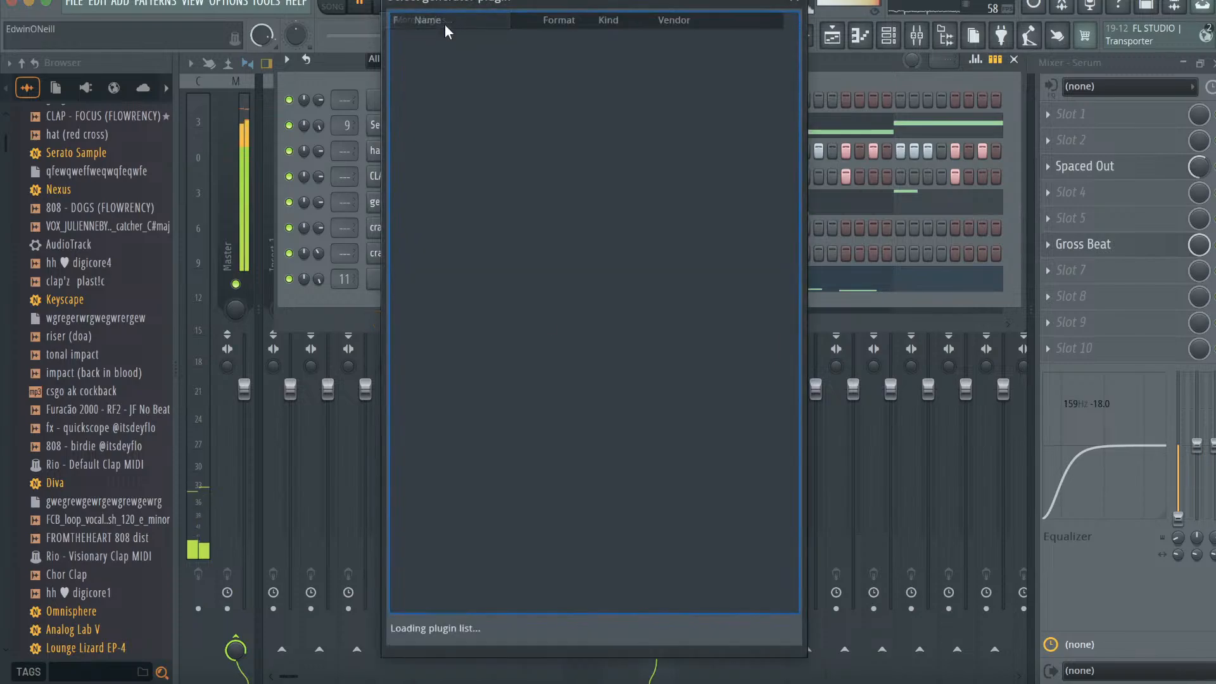
pyautogui.click(583, 626)
pyautogui.write('ser')
pyautogui.doubleClick(501, 85)
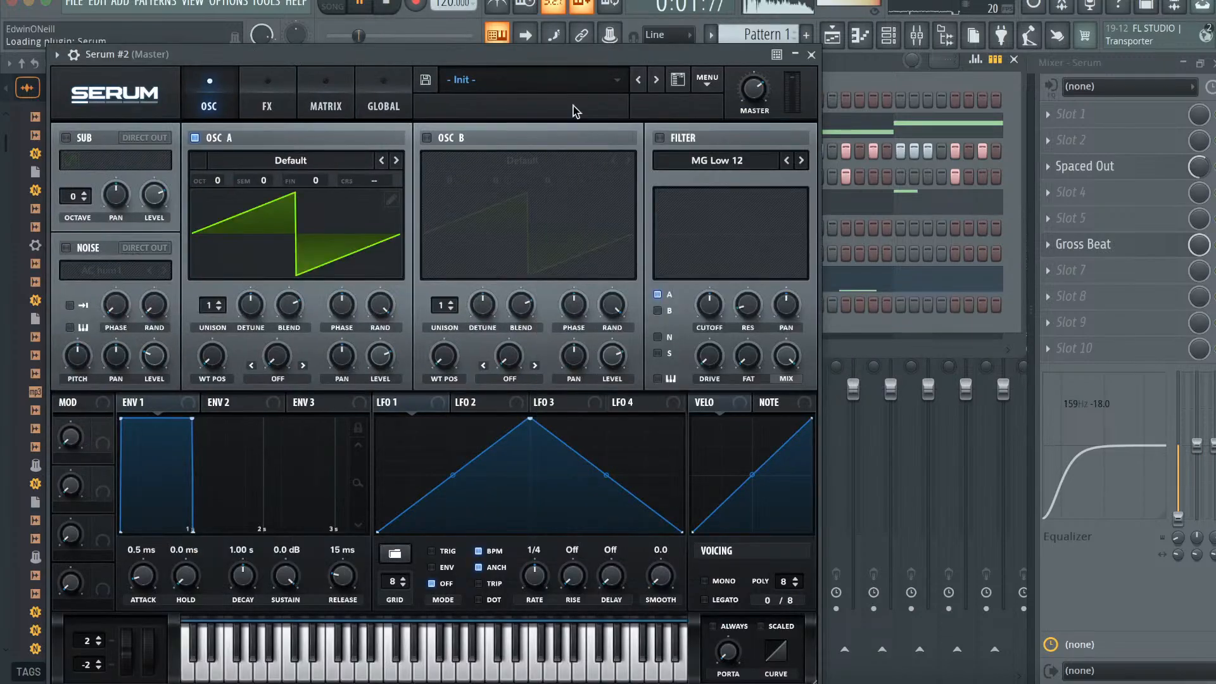
# - Load LEAD - HEAVYWEIGHT from the OCTANE bank in Serum #2 and draw one-step notes D#6, E6, G#6 and F#6 from bar 1
pyautogui.click(532, 79)
pyautogui.moveTo(631, 201)
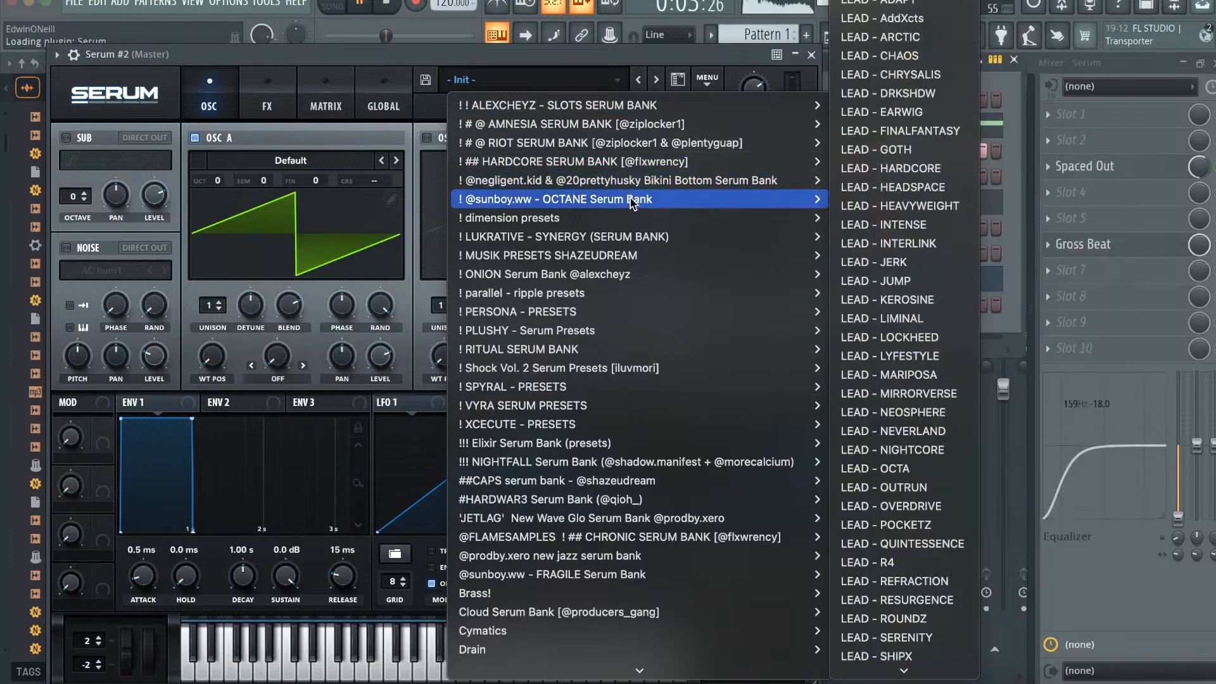
pyautogui.click(862, 208)
pyautogui.click(811, 56)
pyautogui.click(861, 39)
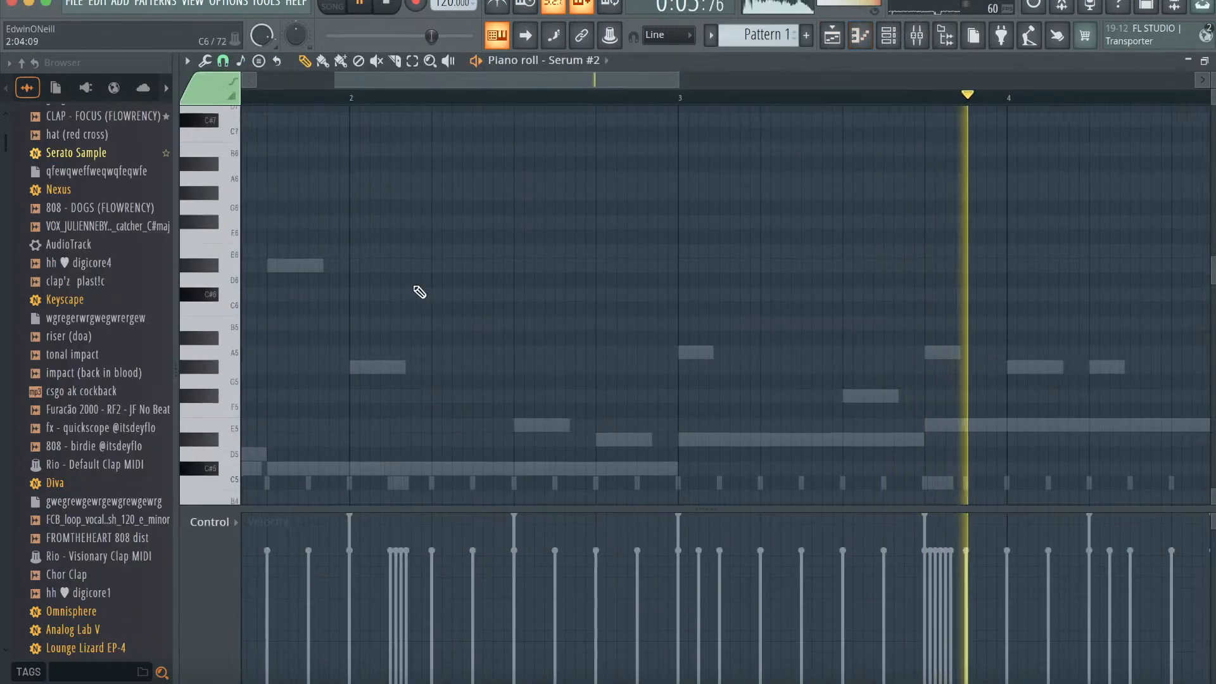
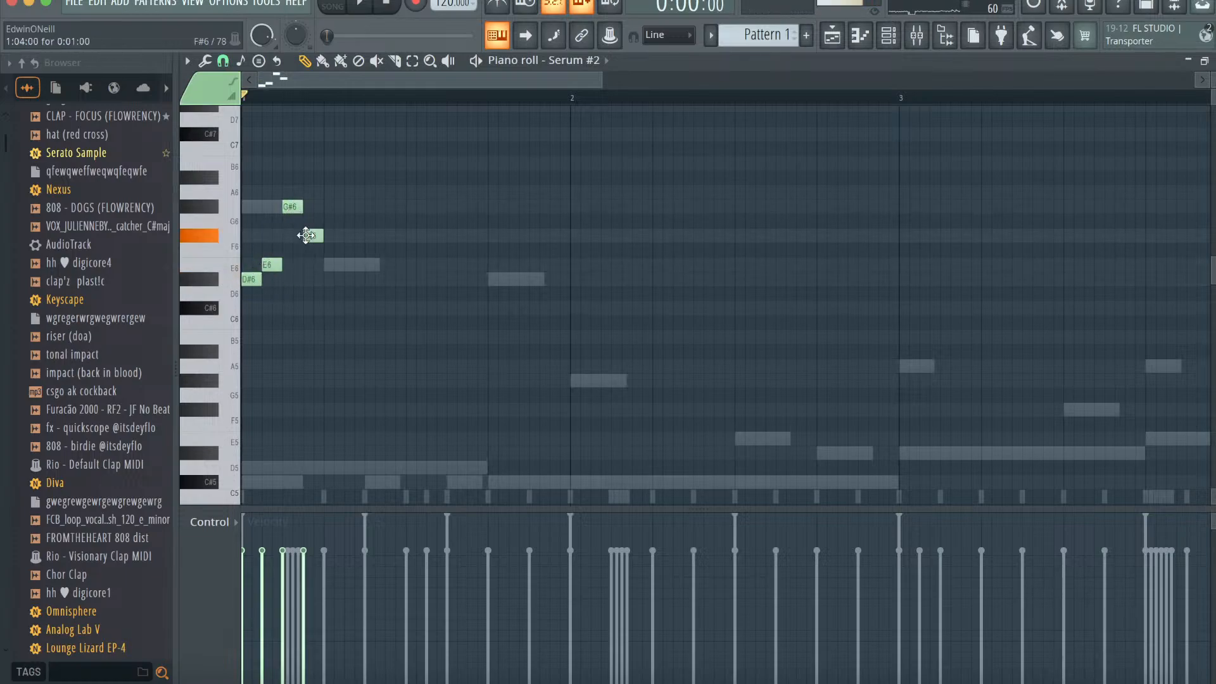
pyautogui.click(831, 681)
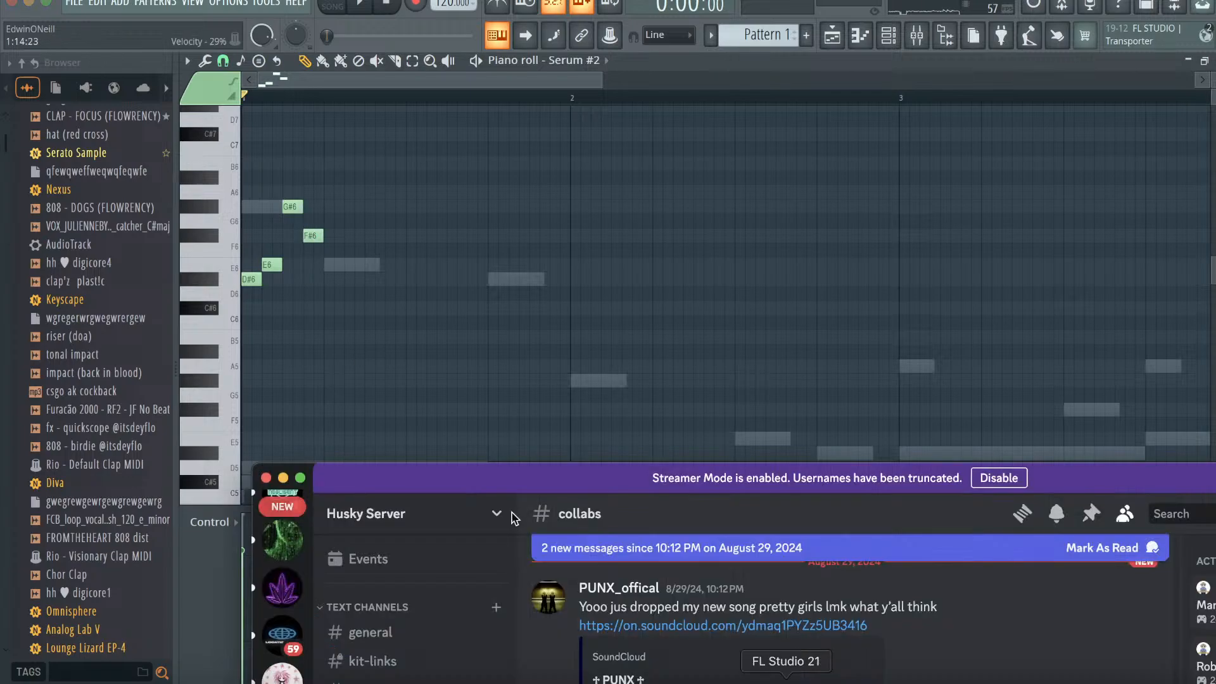
pyautogui.moveTo(546, 480); pyautogui.dragTo(573, 428)
pyautogui.click(532, 84)
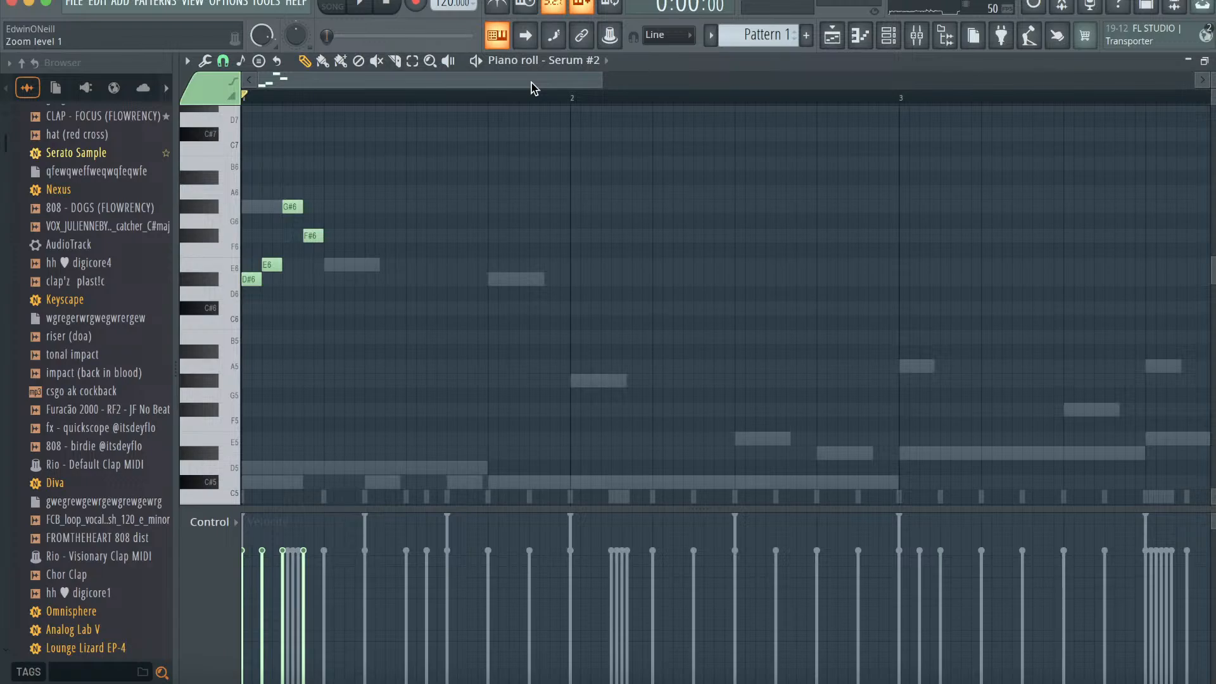
# - Delete the E6 and G#6 notes in Serum #2, and make F#6 start at step 3 with a length of 13 steps
pyautogui.press('space')
pyautogui.press('space')
pyautogui.rightClick(415, 278)
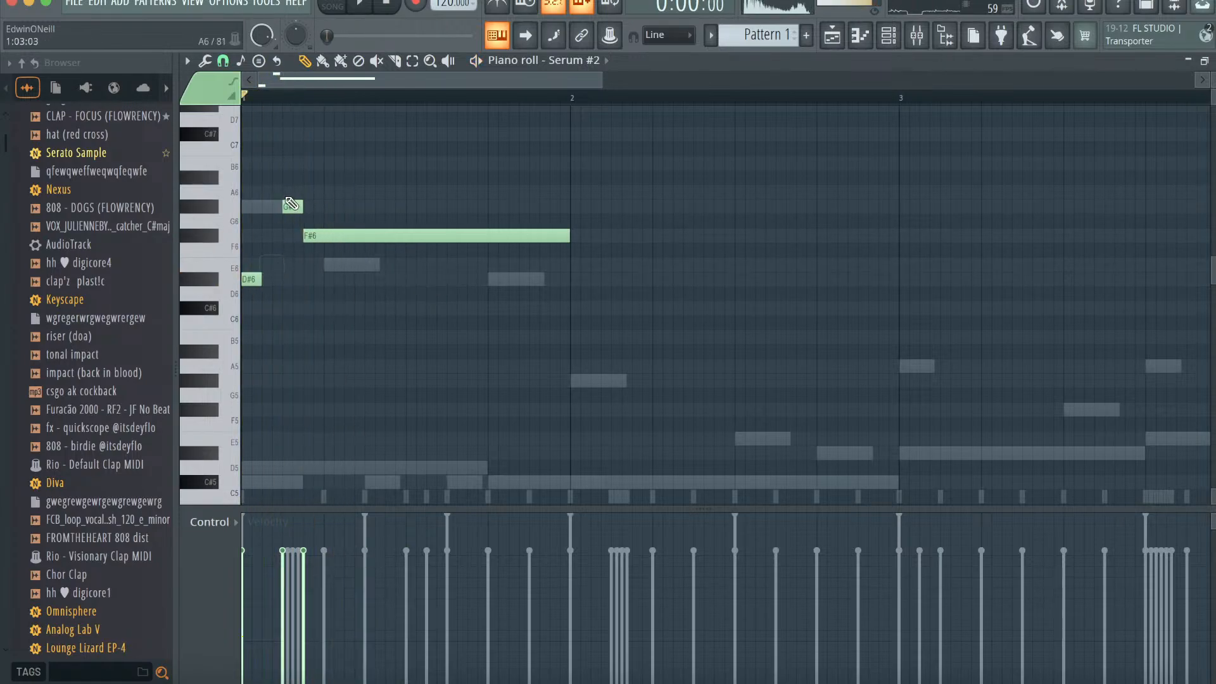
pyautogui.rightClick(292, 206)
pyautogui.press('space')
pyautogui.press('space')
pyautogui.press('space')
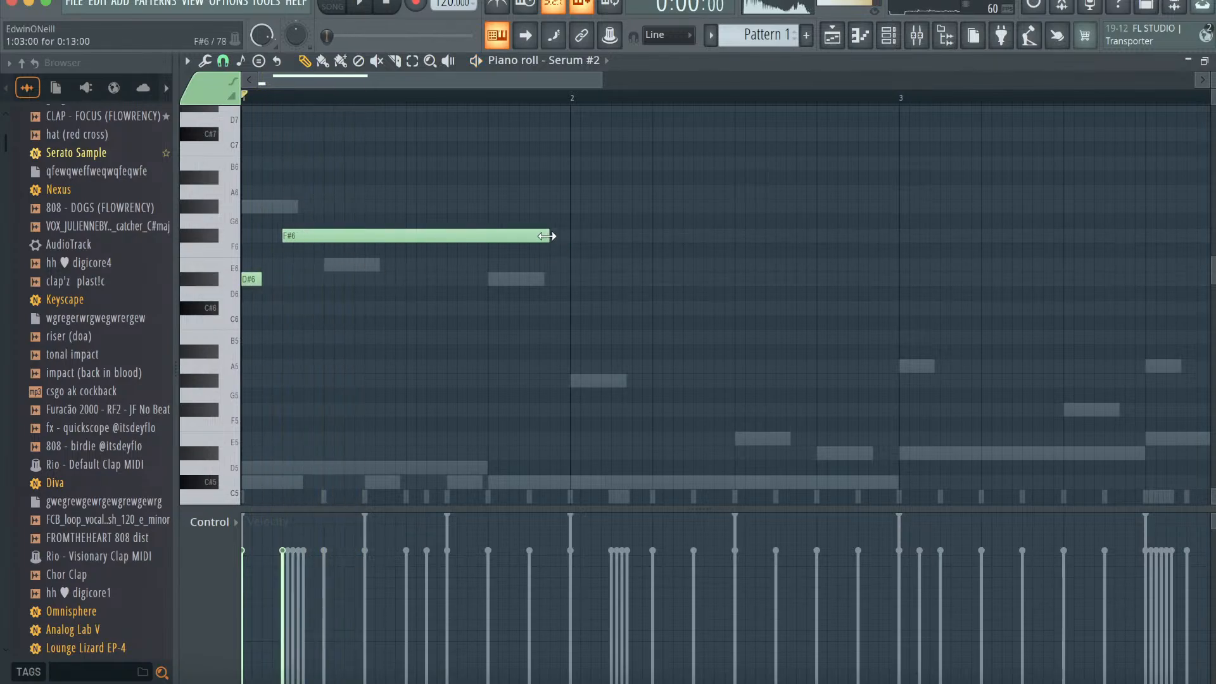
# - Change the first note to a two-step G#6, shorten F#6 to 10 steps and add a four-step D#6 at bar 1 step 13
pyautogui.press('space')
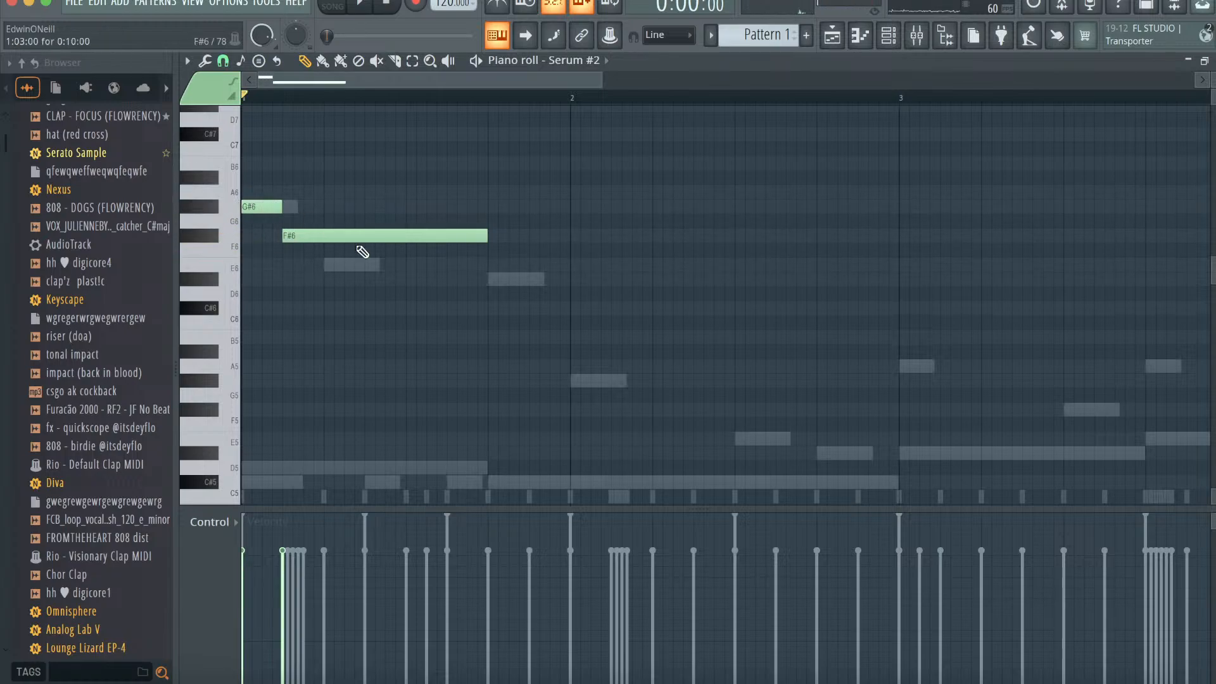
pyautogui.hotkey('alt', 'q')
pyautogui.press('space')
pyautogui.click(713, 451)
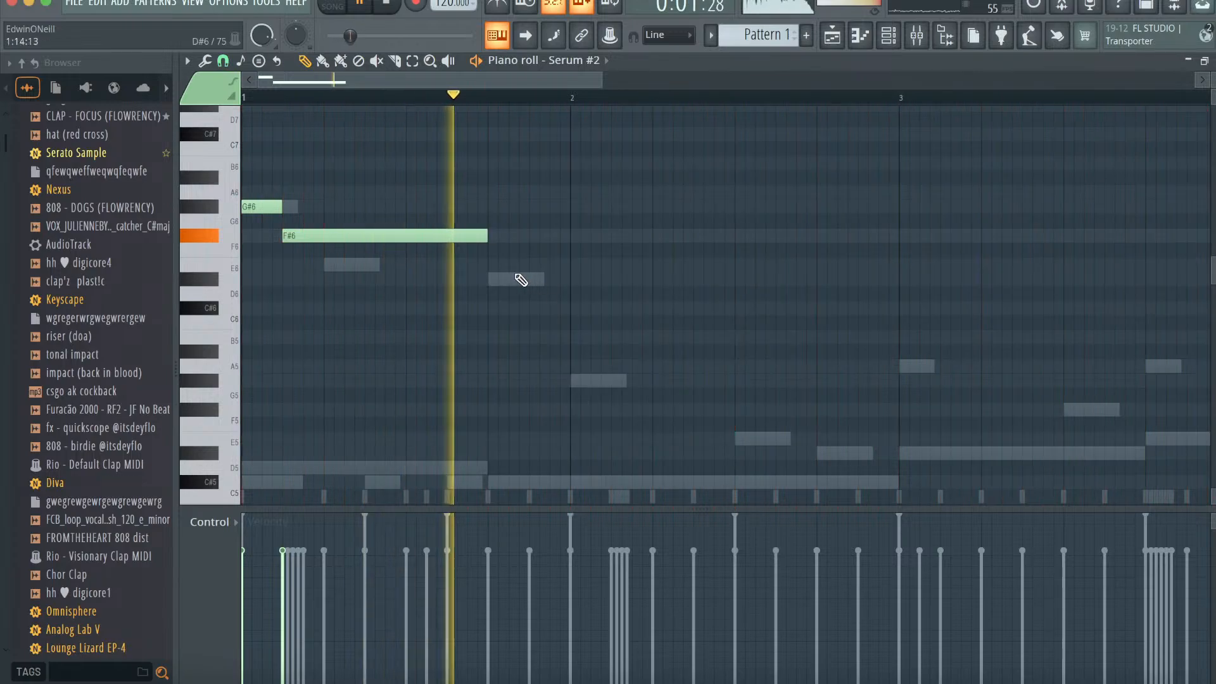
pyautogui.click(499, 279)
pyautogui.press('space')
pyautogui.press('space')
pyautogui.moveTo(527, 278); pyautogui.dragTo(572, 276)
pyautogui.press('space')
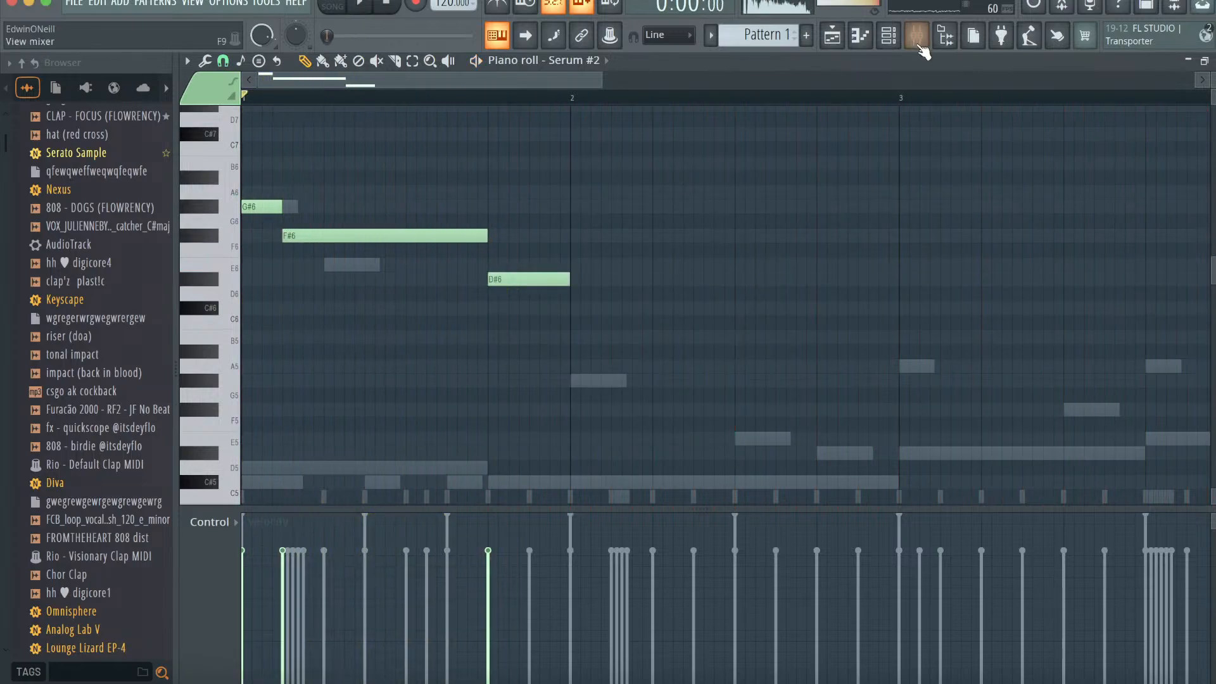
# - Switch the Serum #2 preset to Lead - Hectic from the Cobalt Serum Bank and return to its piano roll
pyautogui.click(917, 44)
pyautogui.press('F6')
pyautogui.click(408, 304)
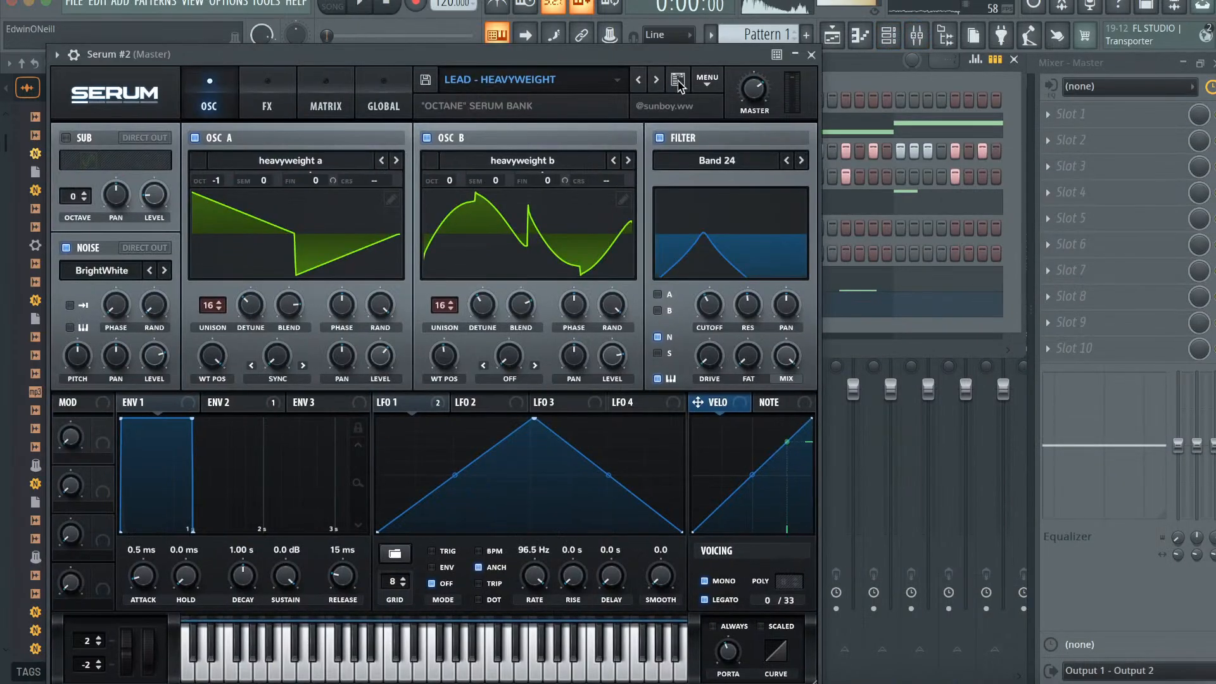
pyautogui.click(678, 80)
pyautogui.click(656, 80)
pyautogui.click(677, 80)
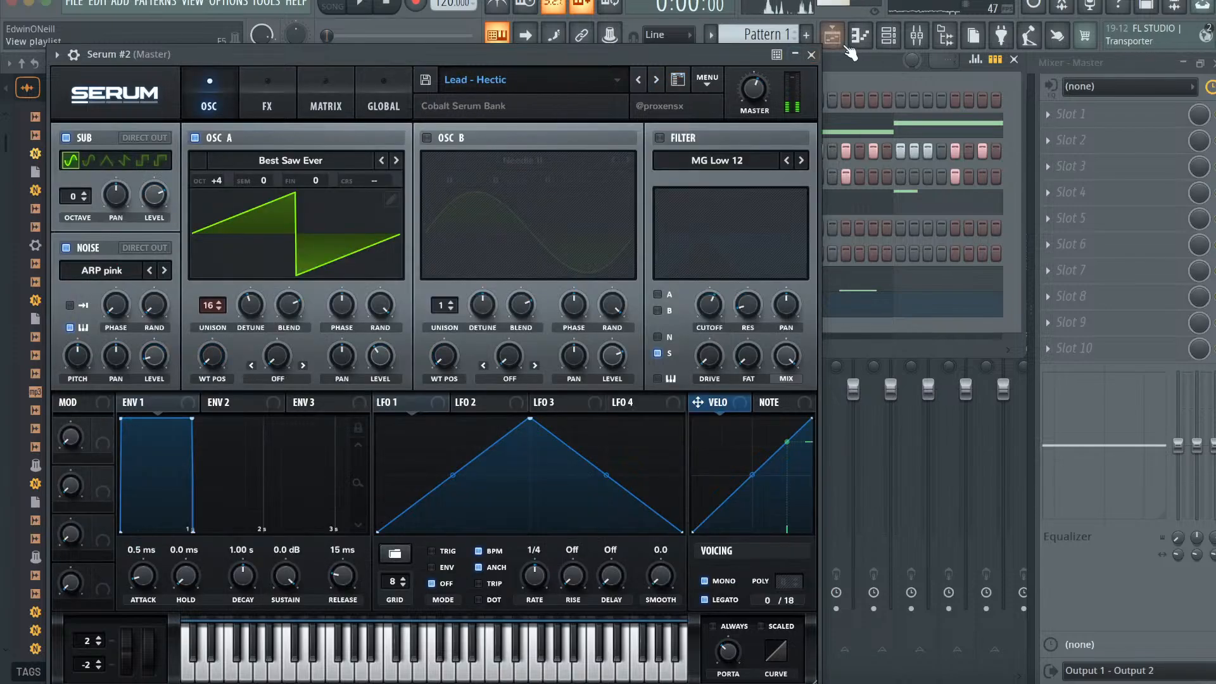
pyautogui.click(861, 36)
pyautogui.press('space')
pyautogui.press('space')
pyautogui.click(812, 55)
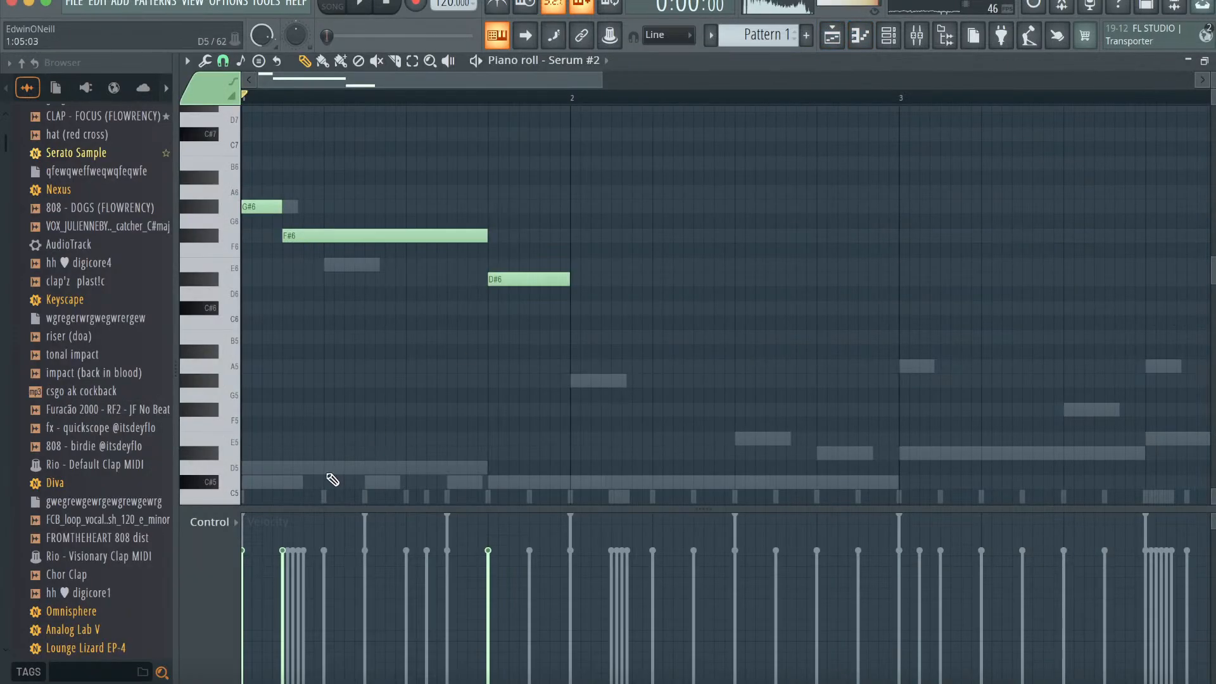
# - Add C#5, G#5 and A5 notes of about two steps each at bar 1 steps 5, 7 and 11 in Serum #2
pyautogui.click(372, 385)
pyautogui.press('space')
pyautogui.click(461, 366)
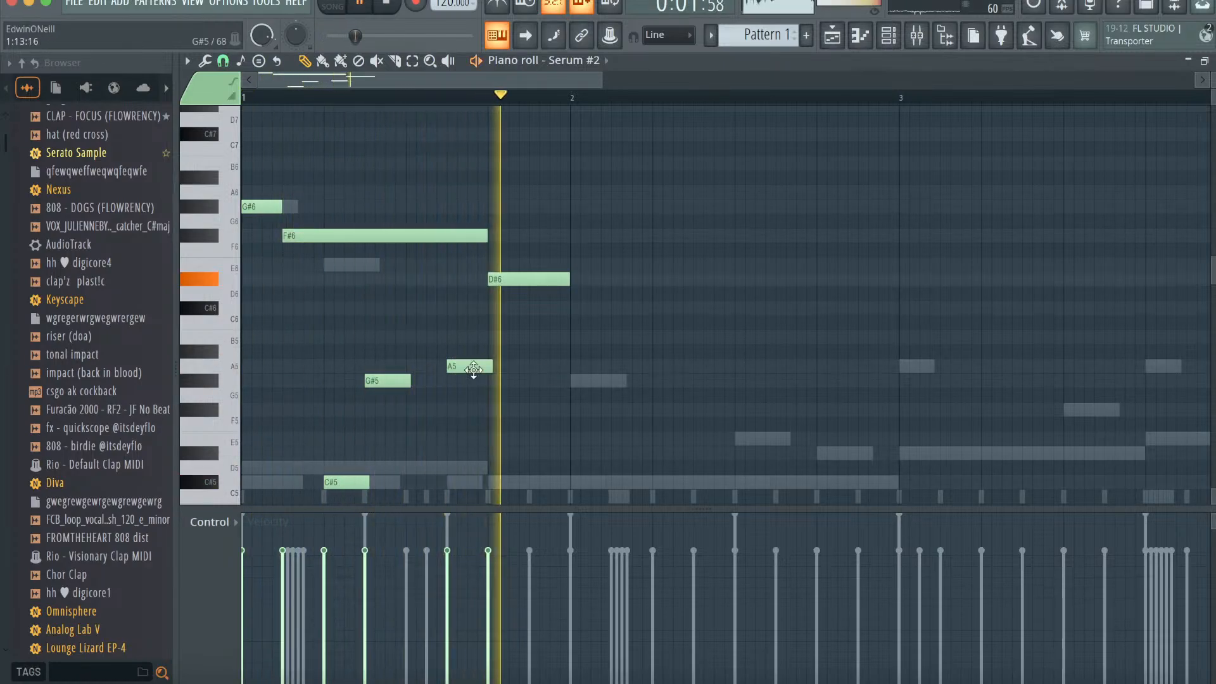
pyautogui.hotkey('alt', 'q')
# - Add two D#6 notes of about two steps each at bar 2 steps 3 and 7, and audition the melody
pyautogui.press('space')
pyautogui.click(705, 448)
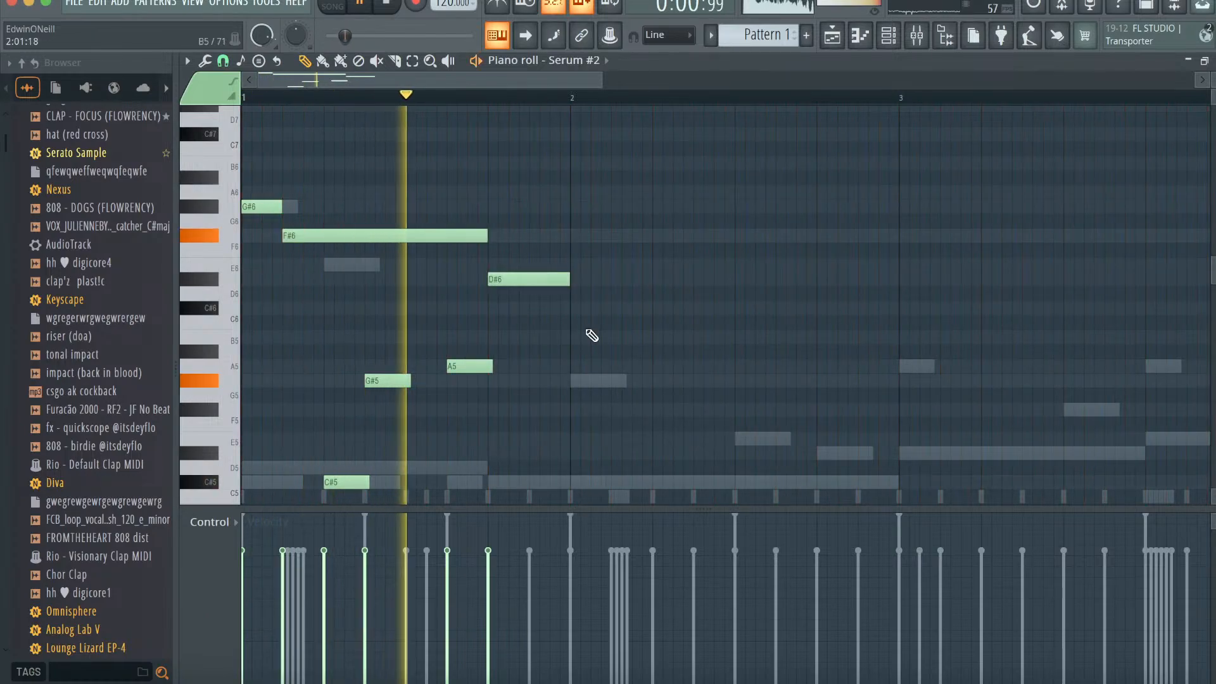
pyautogui.click(633, 279)
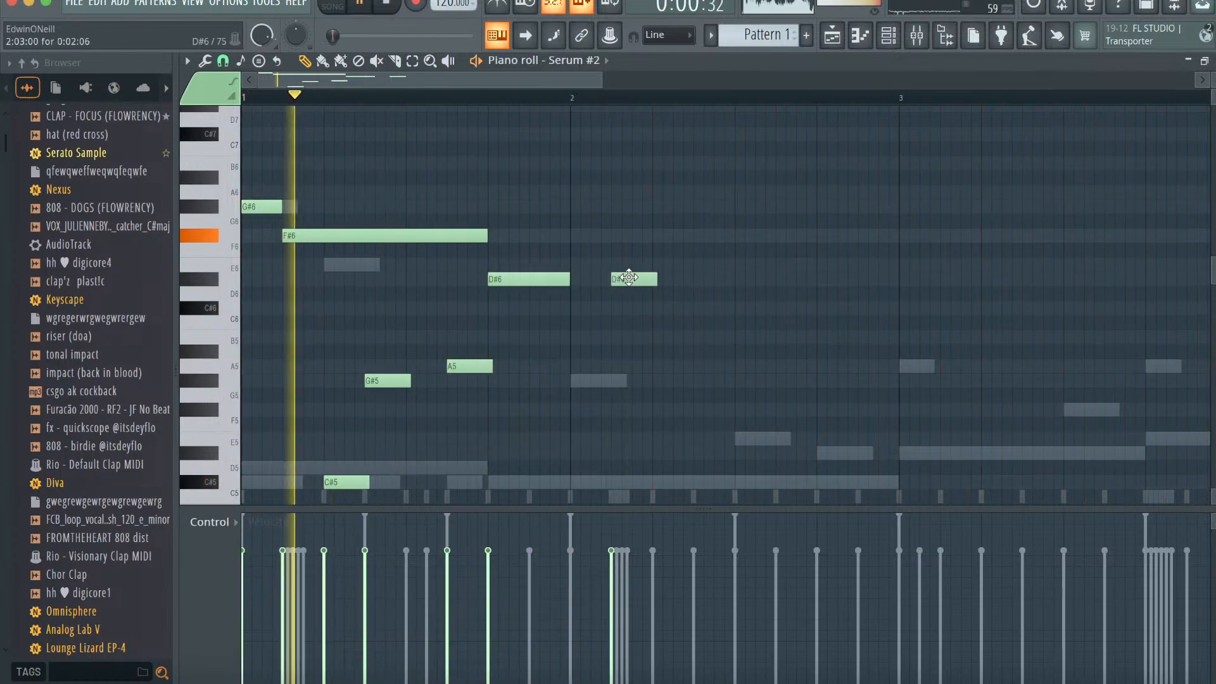
pyautogui.click(720, 279)
pyautogui.press('space')
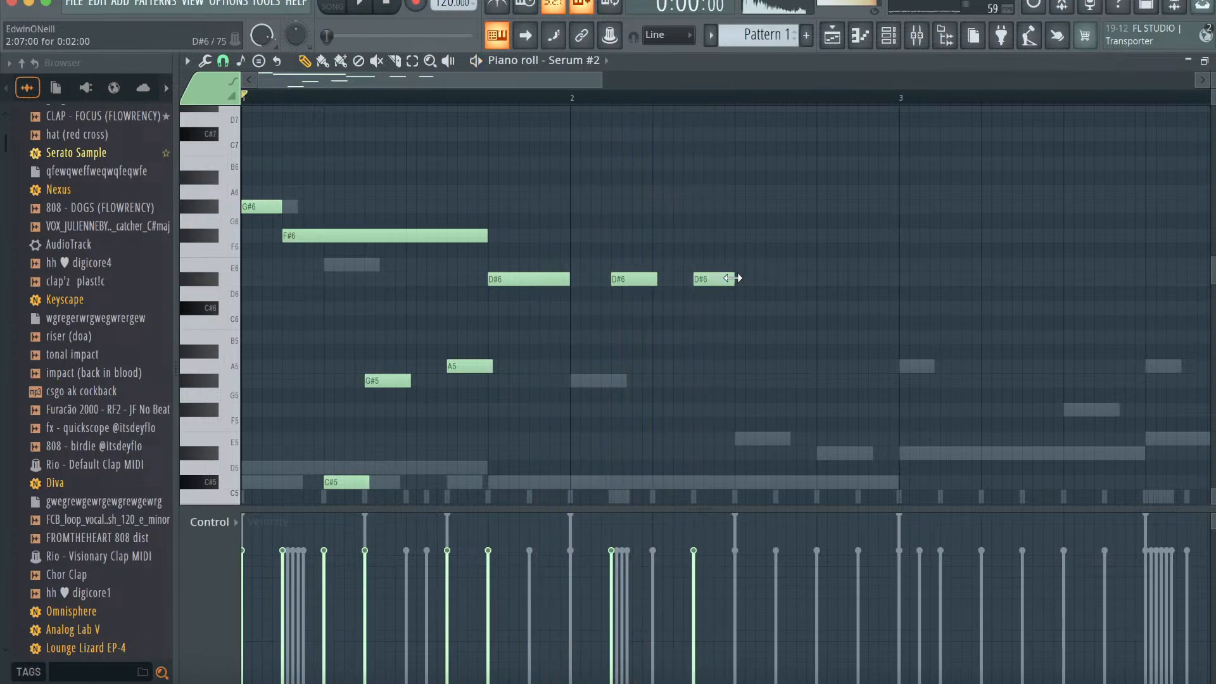
pyautogui.press('space')
# - Draw a descending run of one-step notes A6, G#6 and F#6 at bar 2 steps 11 to 13
pyautogui.click(786, 192)
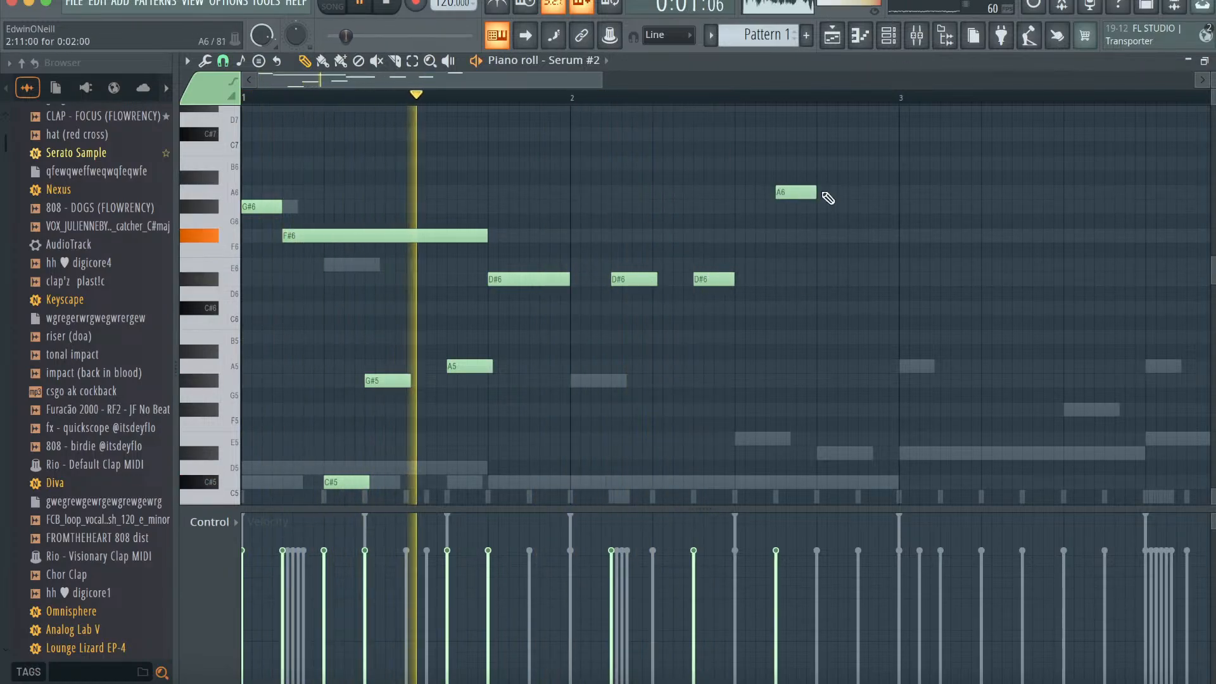
pyautogui.moveTo(811, 192); pyautogui.dragTo(792, 192)
pyautogui.click(803, 206)
pyautogui.click(823, 236)
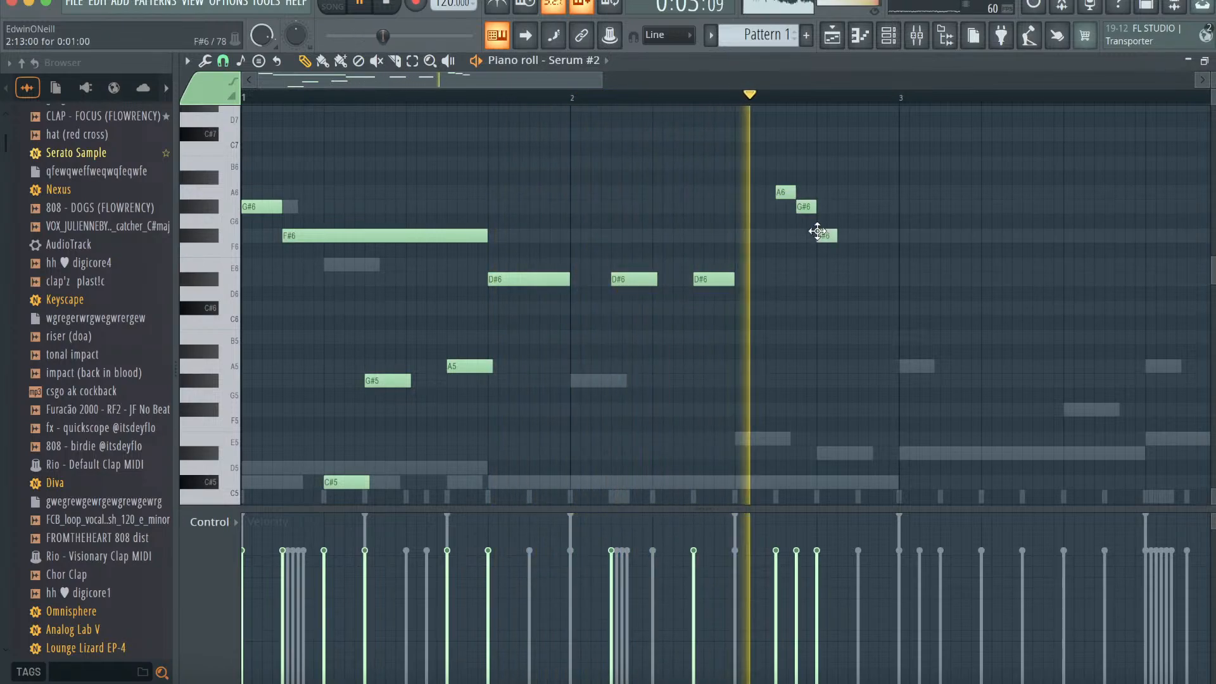
pyautogui.press('space')
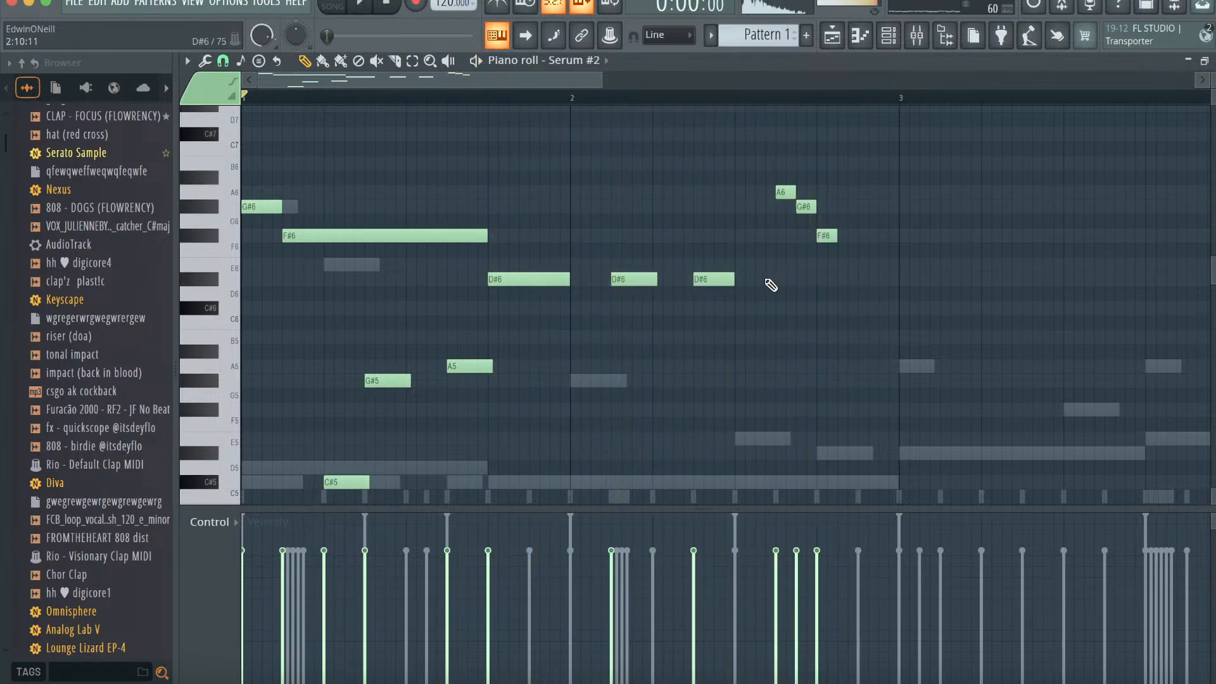
# - Rework the end of bar 2 into one-step notes D#6, E6, G#6, F#6, D#6, C#6, B5 and G#5 from step 9
pyautogui.moveTo(752, 277); pyautogui.dragTo(745, 278)
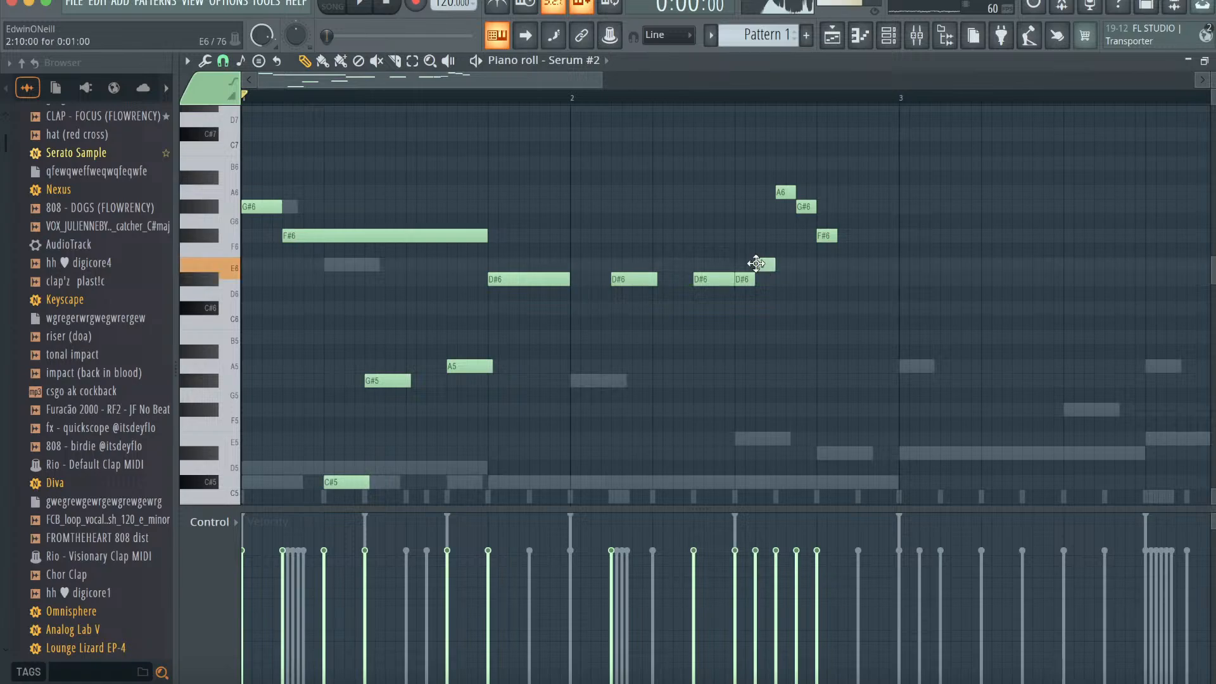
pyautogui.moveTo(779, 192); pyautogui.dragTo(779, 211)
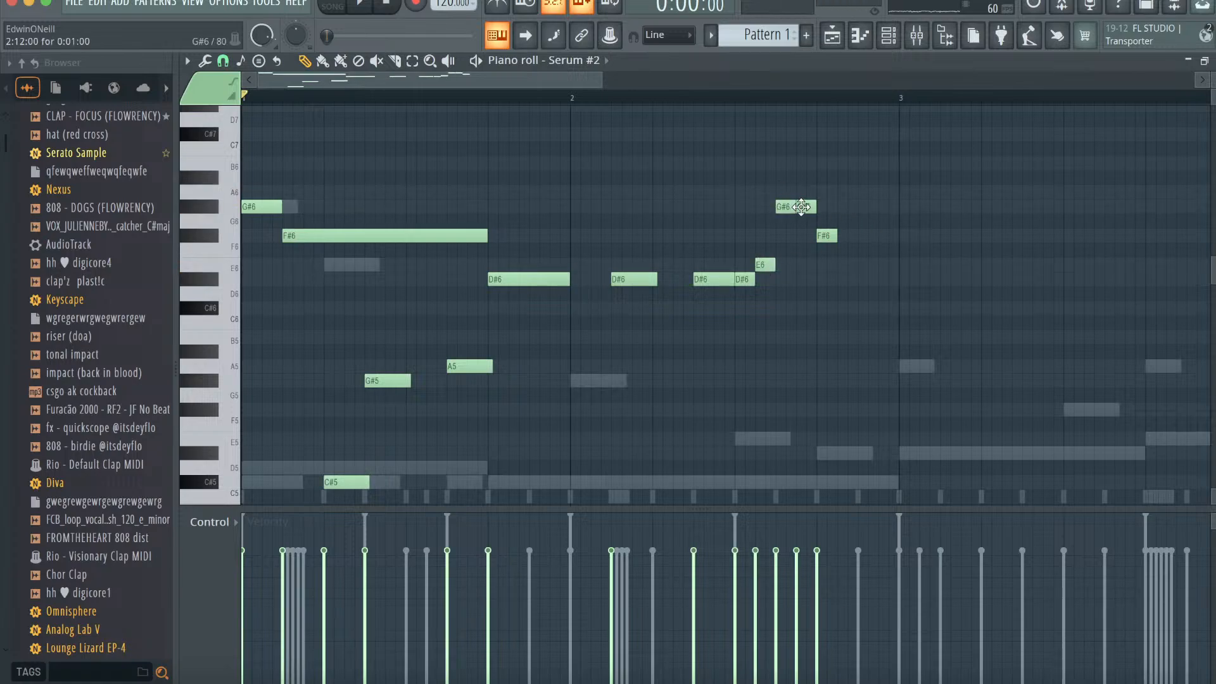
pyautogui.moveTo(824, 283); pyautogui.dragTo(825, 267)
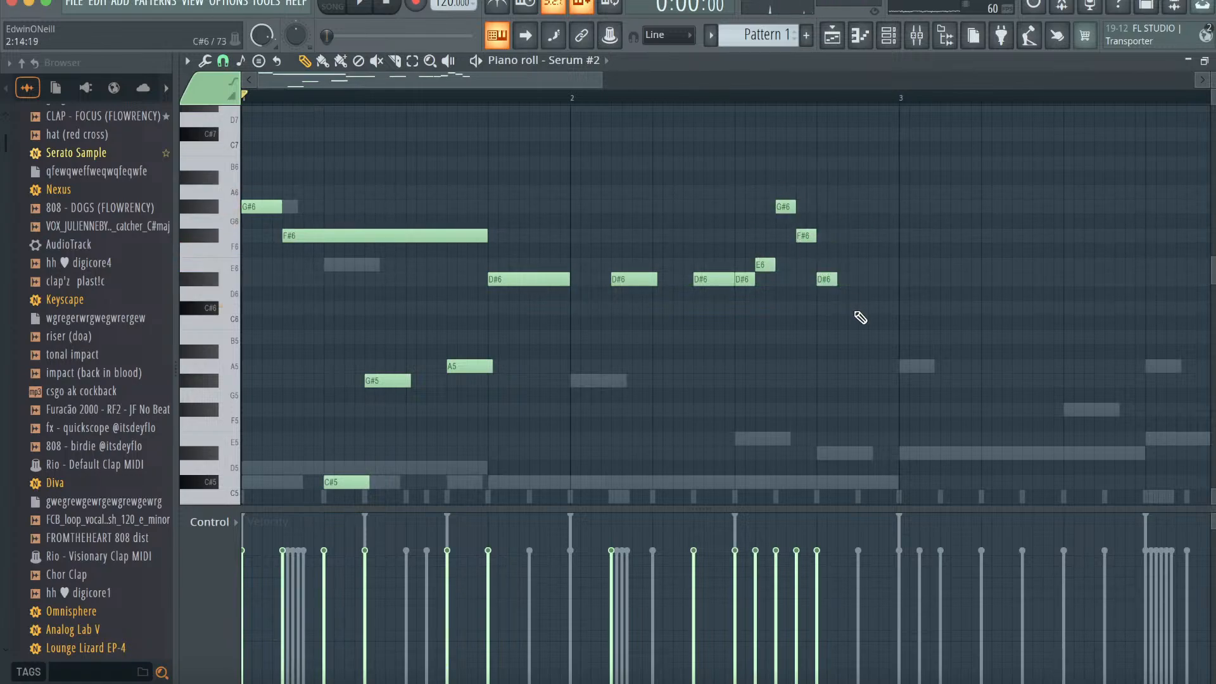
pyautogui.click(863, 342)
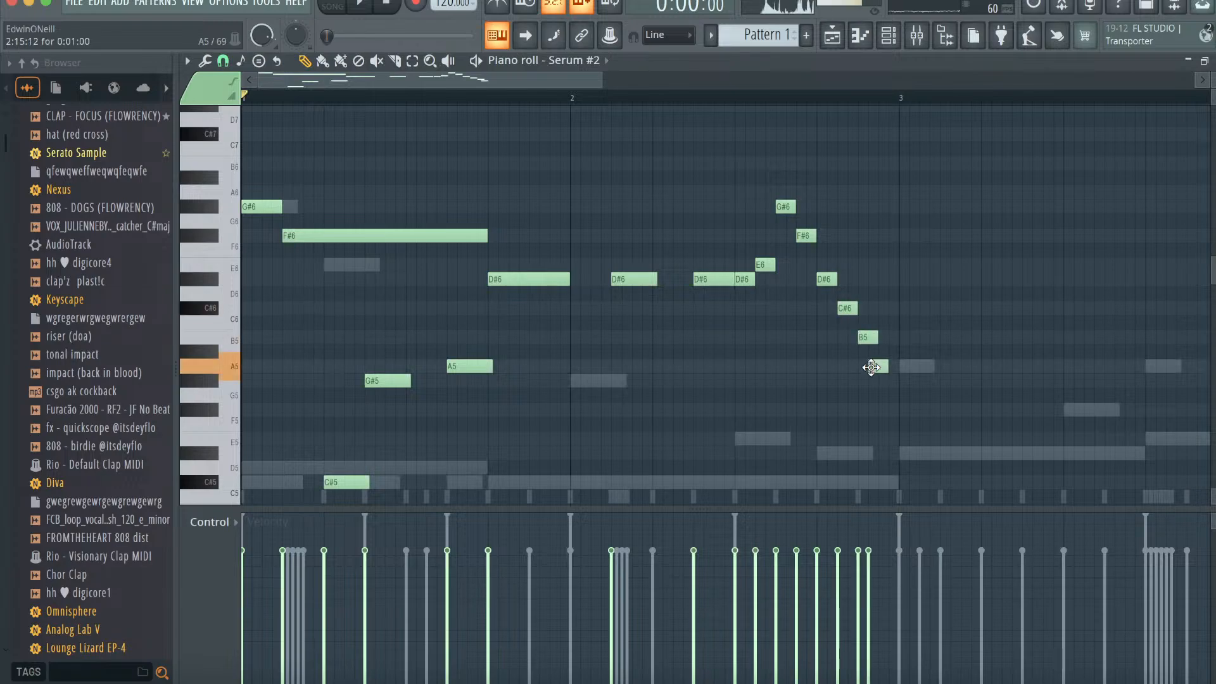
pyautogui.moveTo(870, 368); pyautogui.dragTo(882, 366)
# - Duplicate the two-bar melody into bars 3 and 4 and add a one-step F#6 at the start of bar 4
pyautogui.press('space')
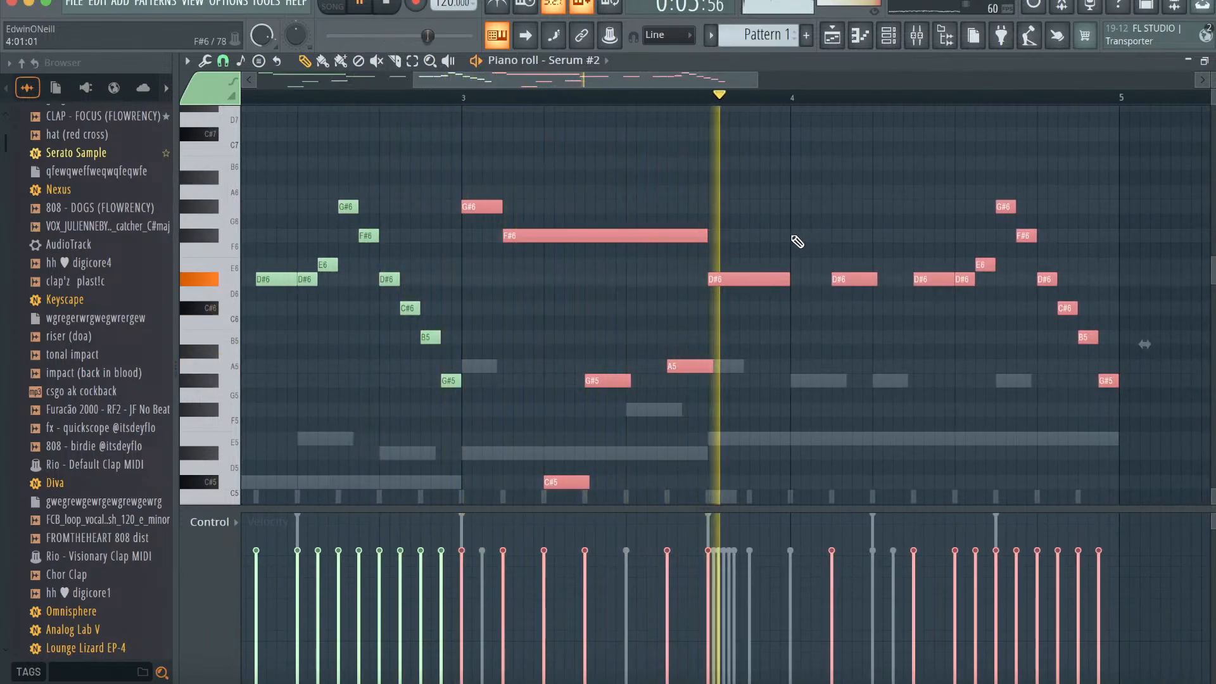
pyautogui.click(795, 238)
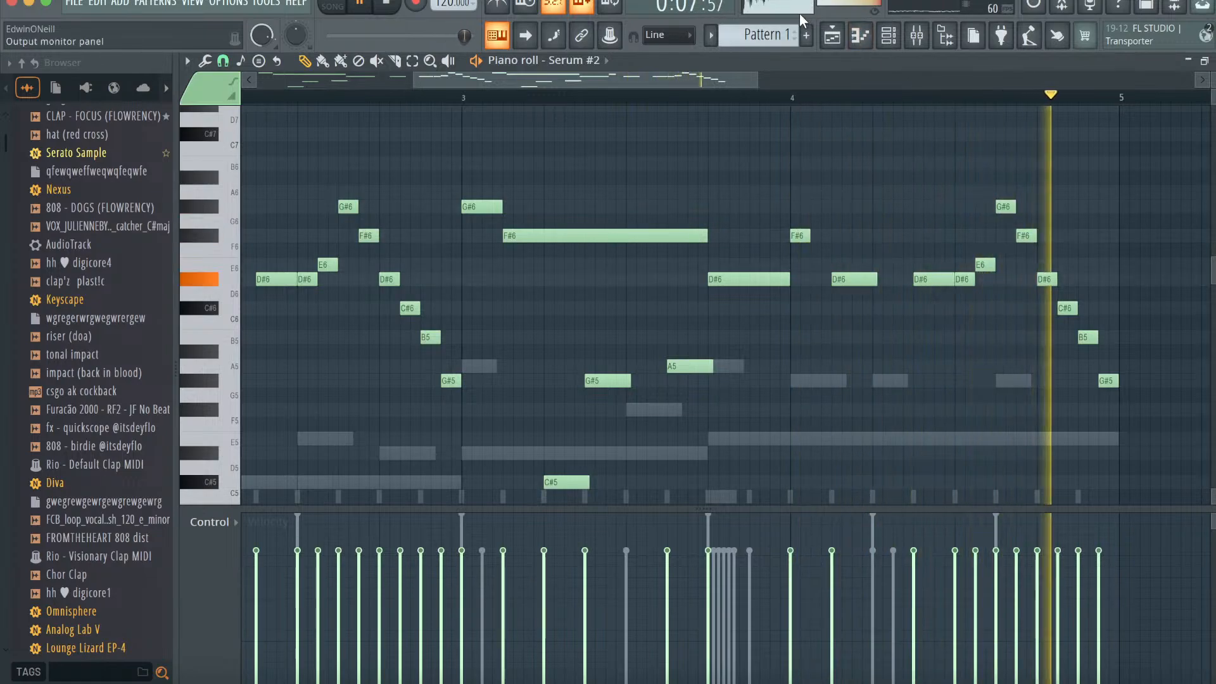
# - Route Serum #2 to mixer insert 10 and balance it with an 18 dB low-shelf cut at 157 Hz and a lower fader
pyautogui.press('F9')
pyautogui.rightClick(635, 239)
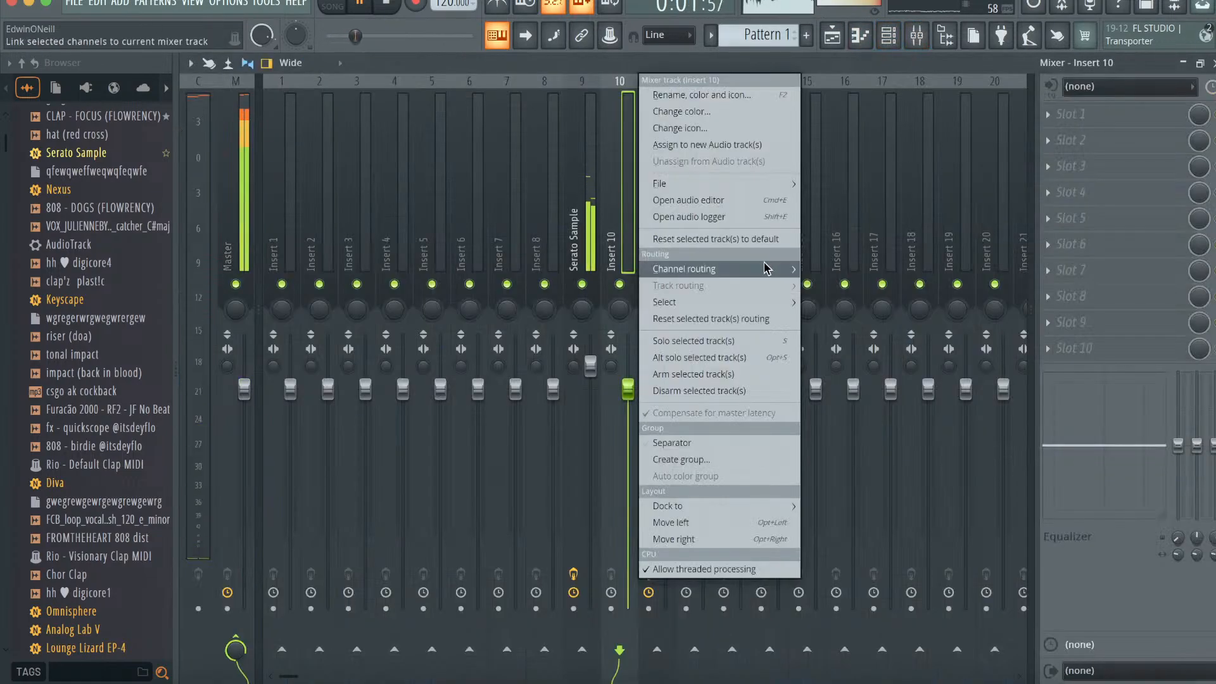
pyautogui.click(823, 271)
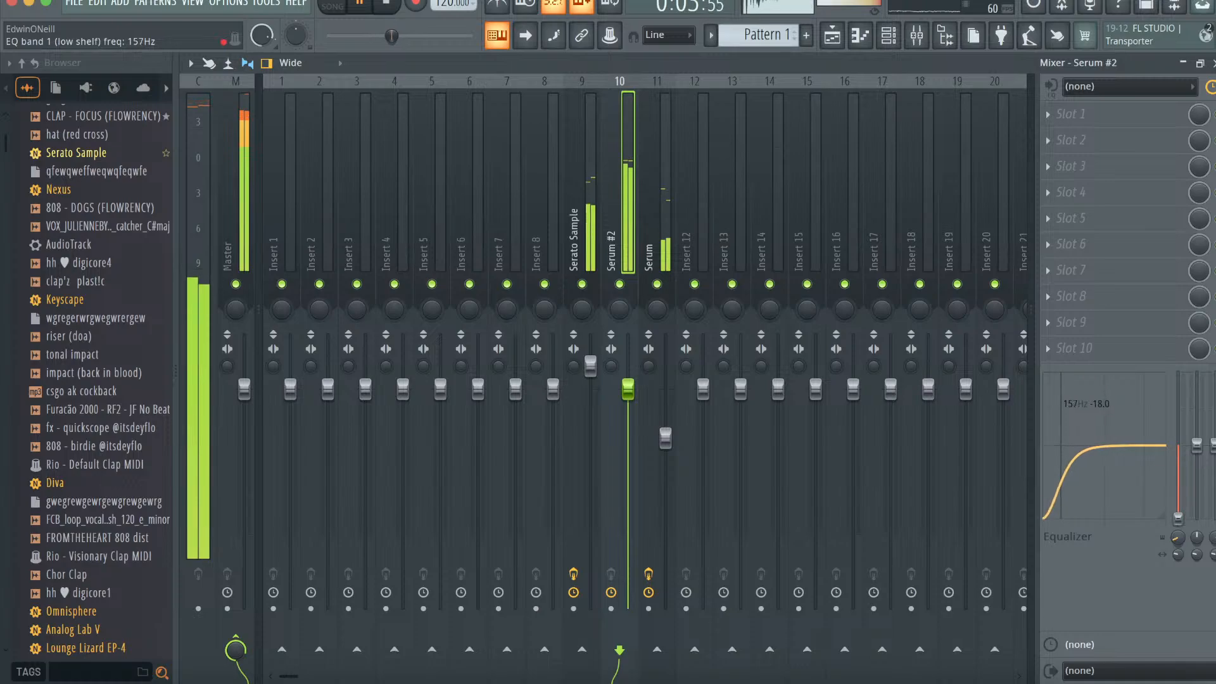
pyautogui.moveTo(627, 389); pyautogui.dragTo(627, 404)
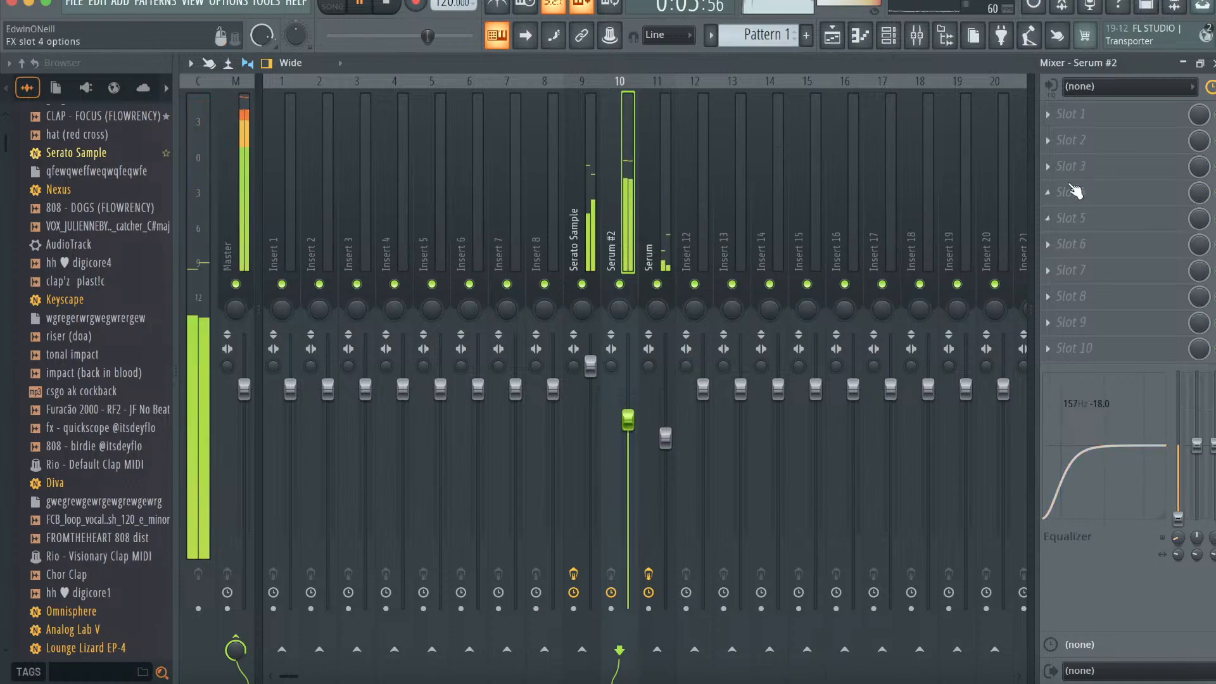
# - Load Magic Dice in effect slot 2 and Gross Beat in slot 5 of the Serum #2 mixer track
pyautogui.click(1076, 140)
pyautogui.moveTo(1072, 157)
pyautogui.click(768, 88)
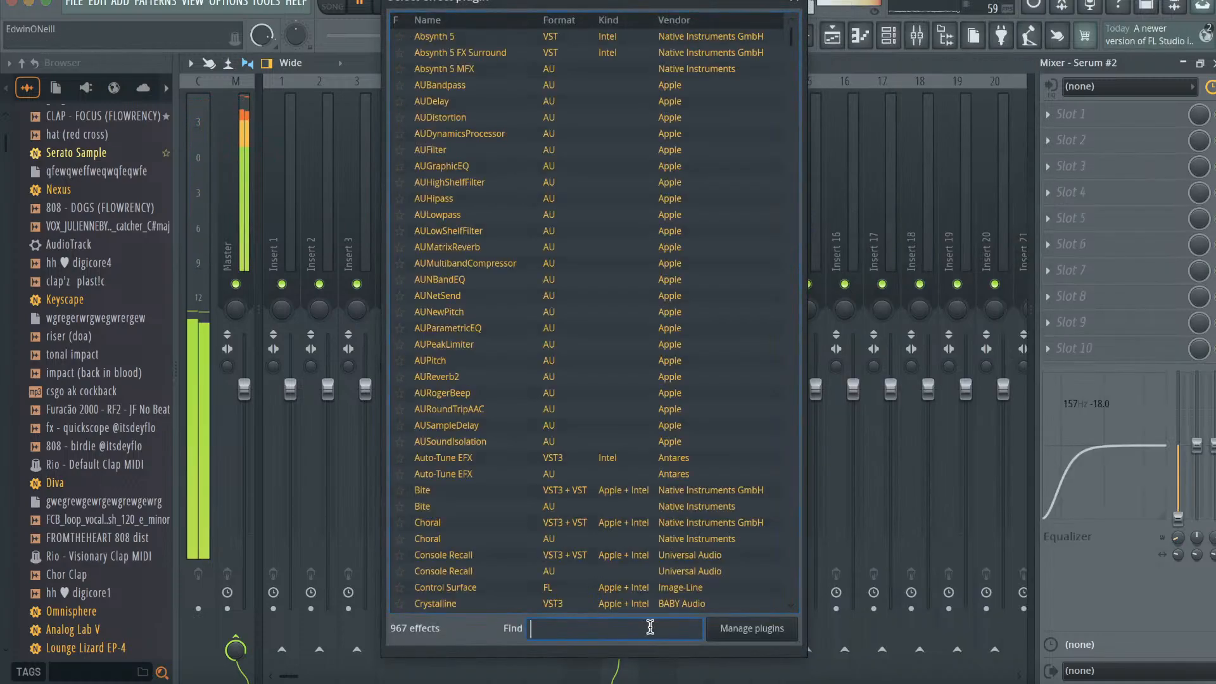
pyautogui.write('magi')
pyautogui.doubleClick(537, 68)
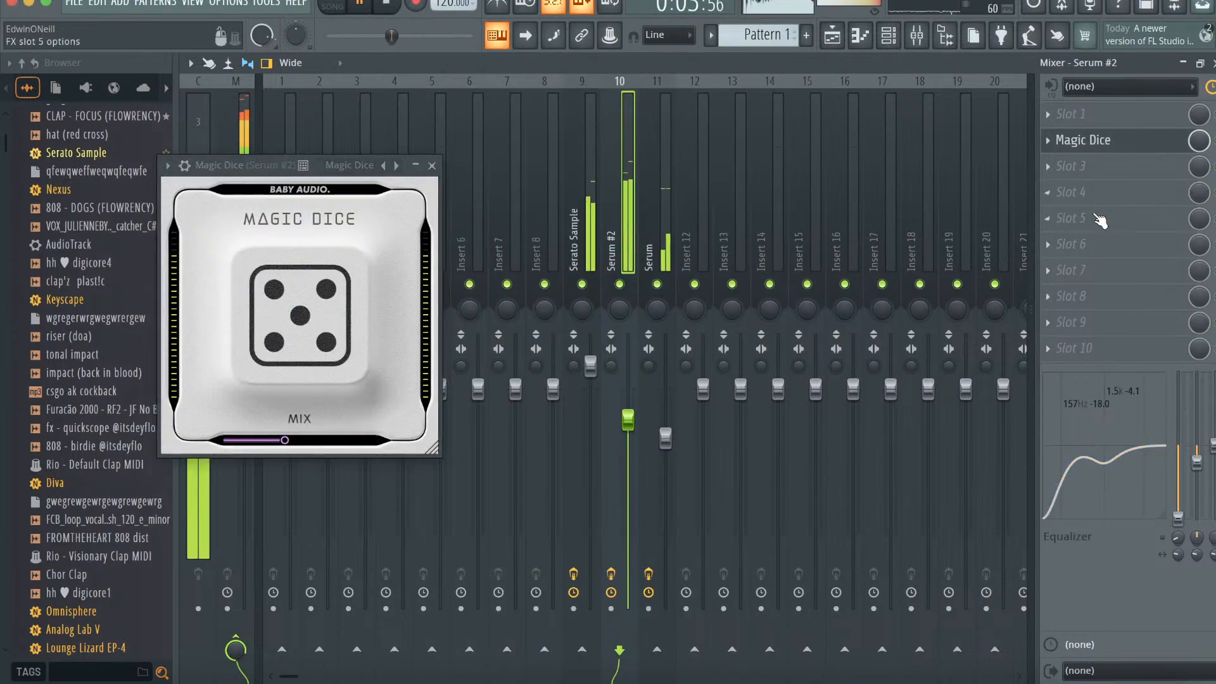
pyautogui.click(1100, 219)
pyautogui.click(899, 285)
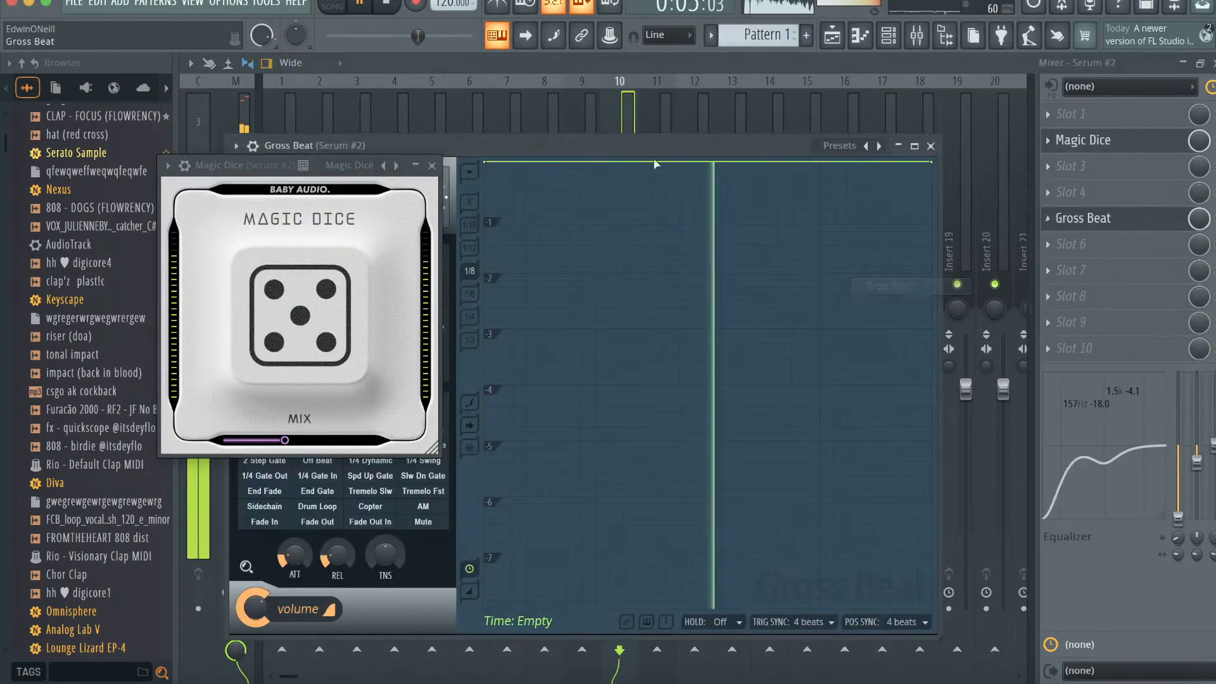
# - Close Magic Dice and try the HOLODAYS 2022 GROSS BEAT BANK preset in Gross Beat on Serum #2
pyautogui.click(432, 169)
pyautogui.press('space')
pyautogui.click(838, 147)
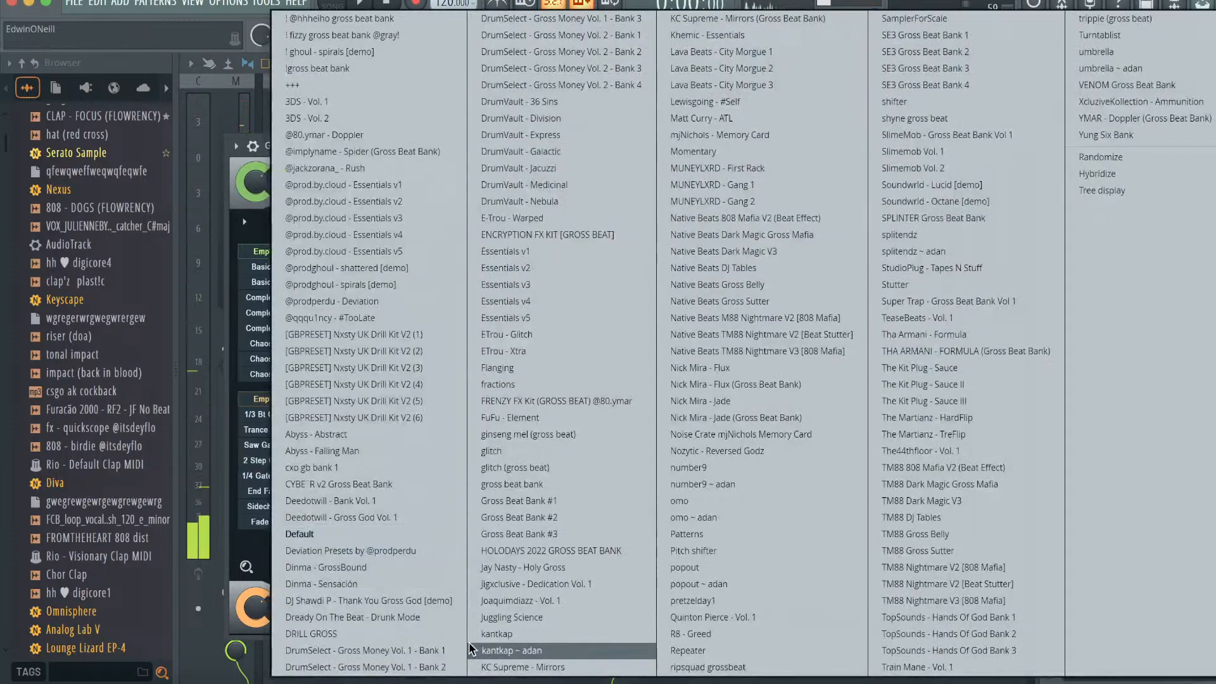
pyautogui.click(505, 550)
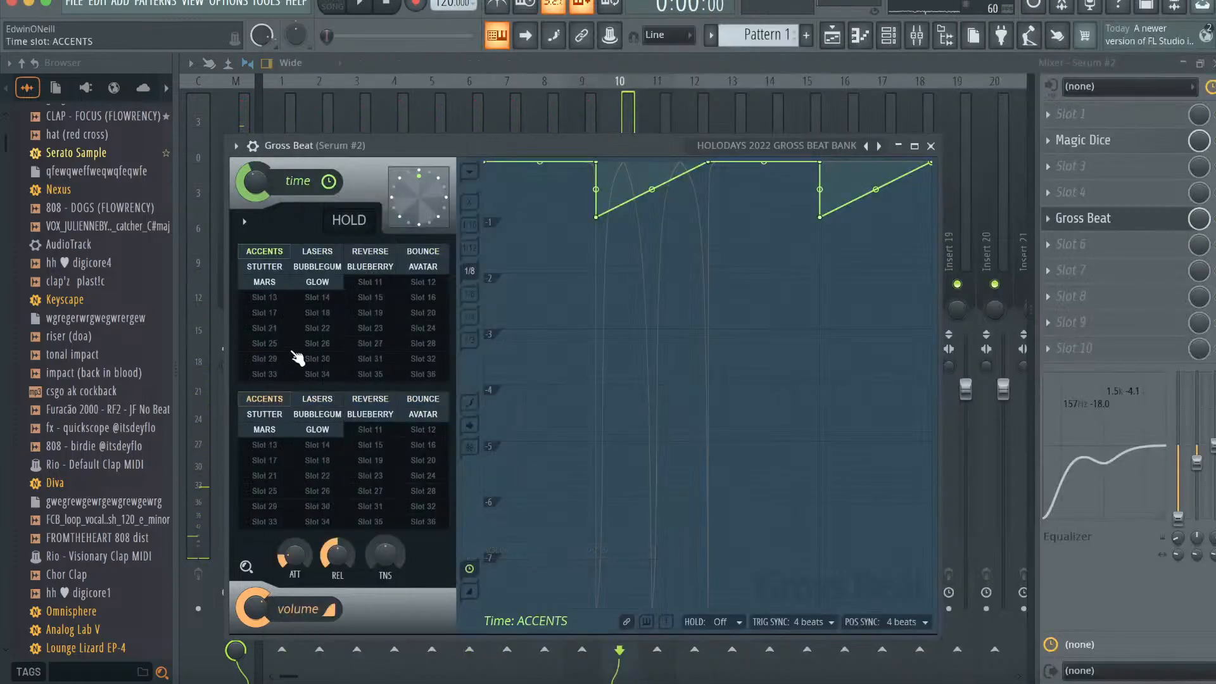
pyautogui.click(755, 148)
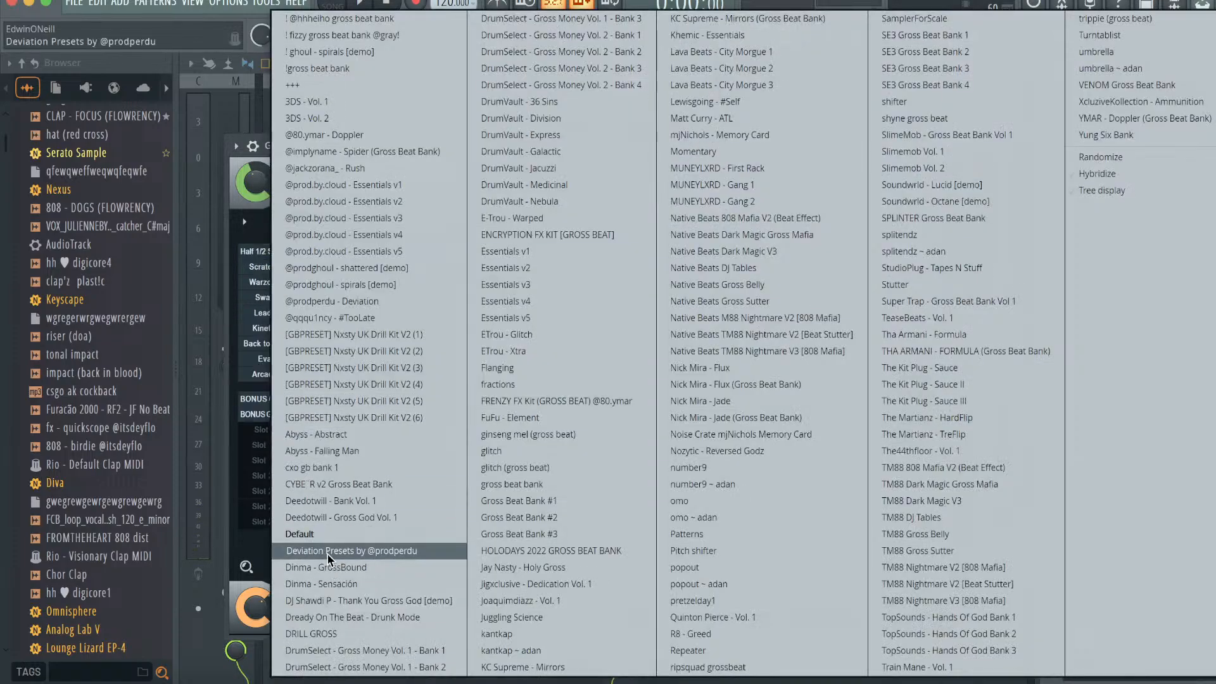
pyautogui.click(342, 557)
pyautogui.click(265, 312)
pyautogui.press('space')
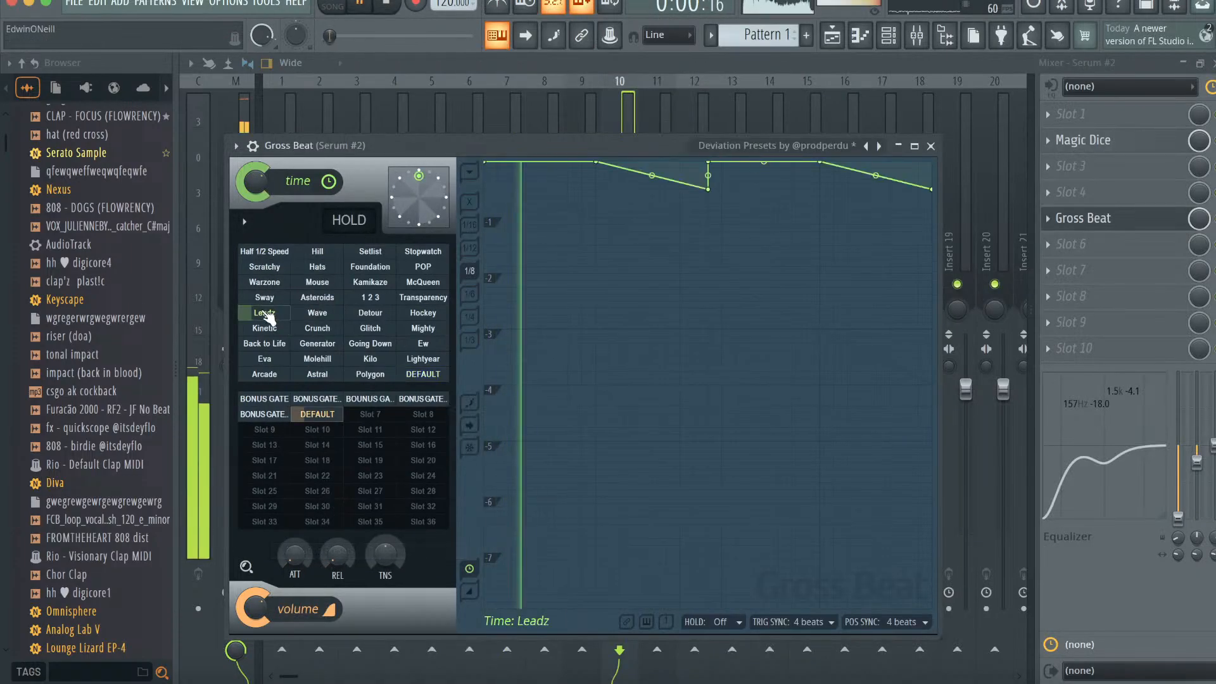
pyautogui.click(930, 145)
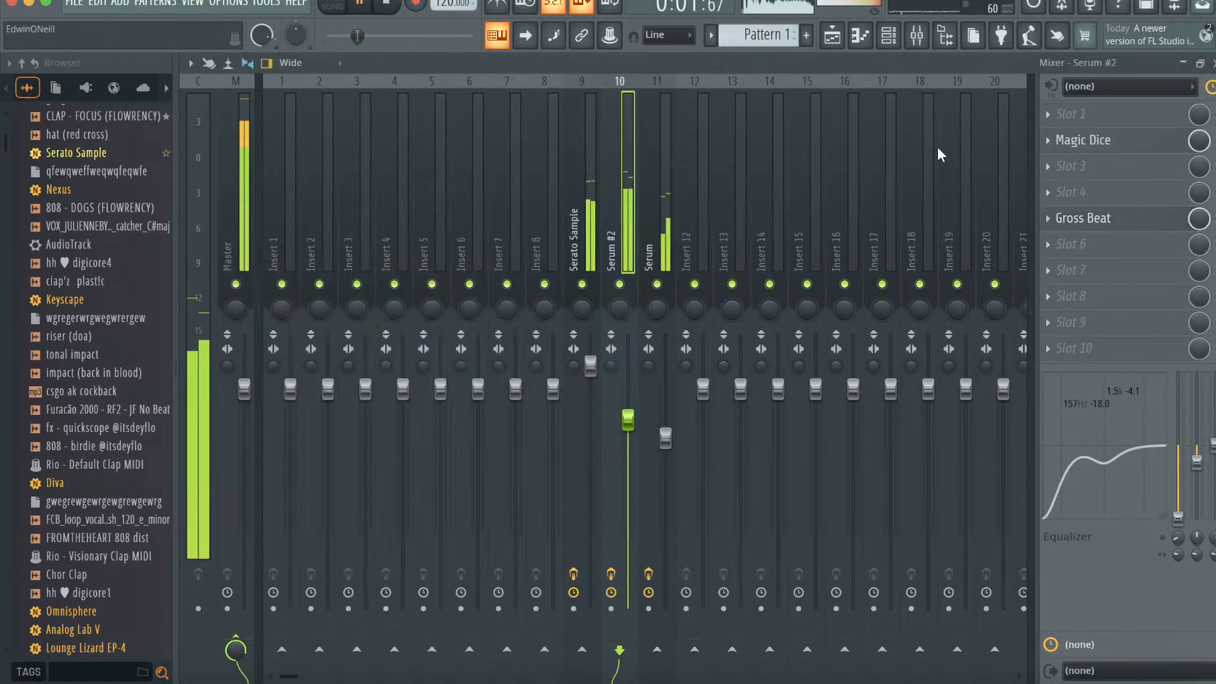
# - Clone the Serato Sample channel in the channel rack
pyautogui.click(888, 41)
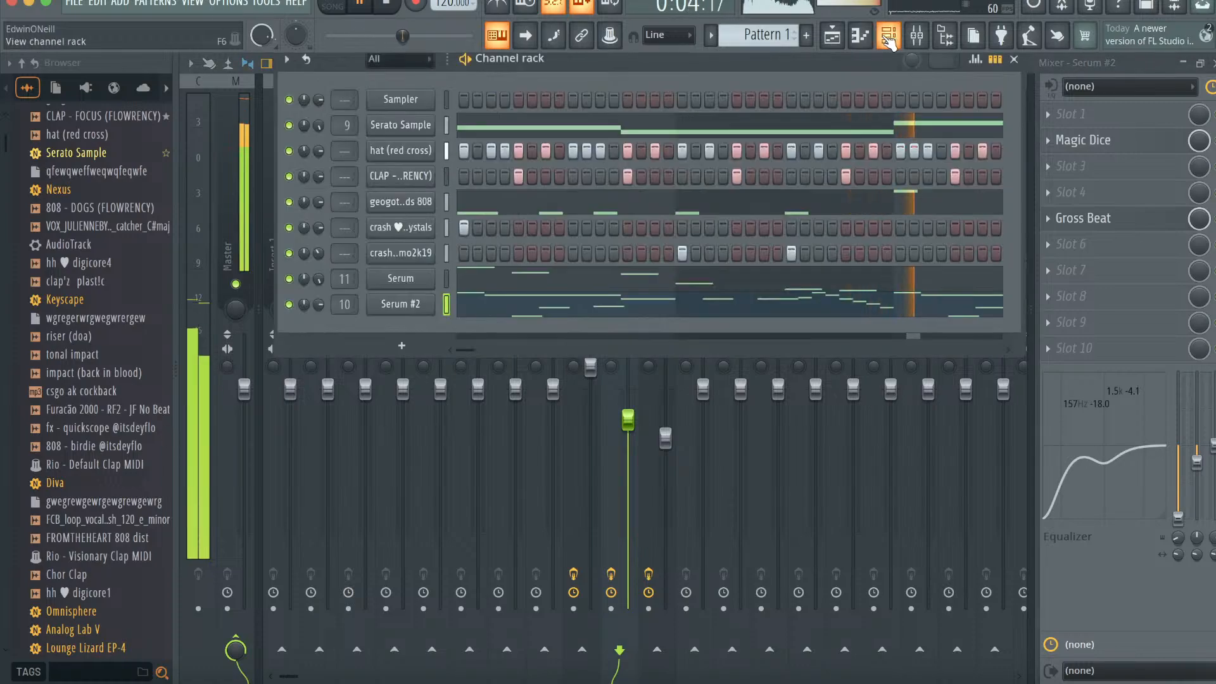
pyautogui.rightClick(401, 134)
pyautogui.click(474, 291)
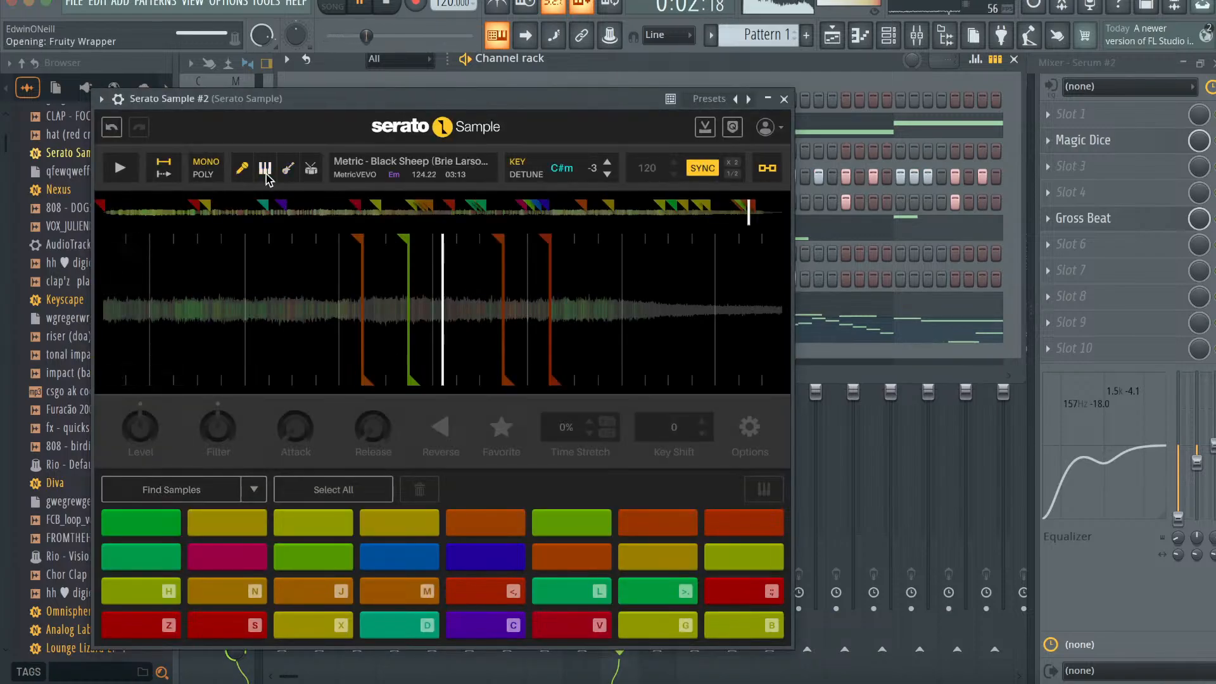
pyautogui.press('space')
pyautogui.click(786, 97)
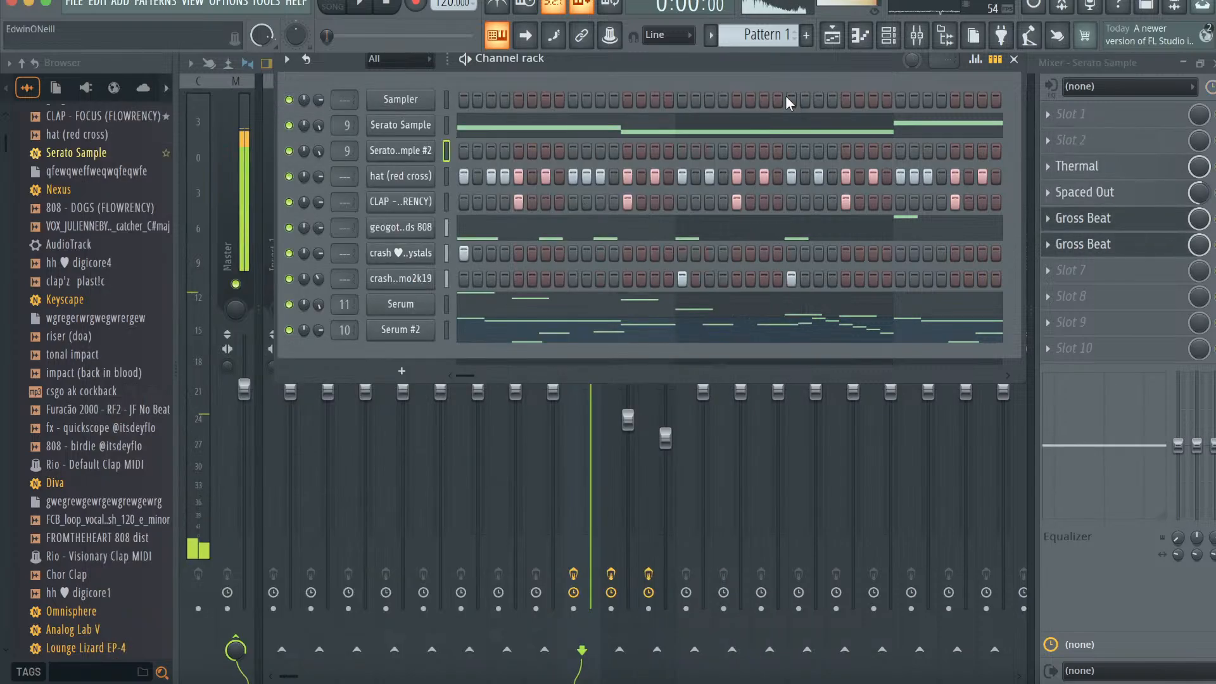
# - Replace the slices on the Serato Sample #2 pads using Set Random
pyautogui.click(399, 157)
pyautogui.click(167, 492)
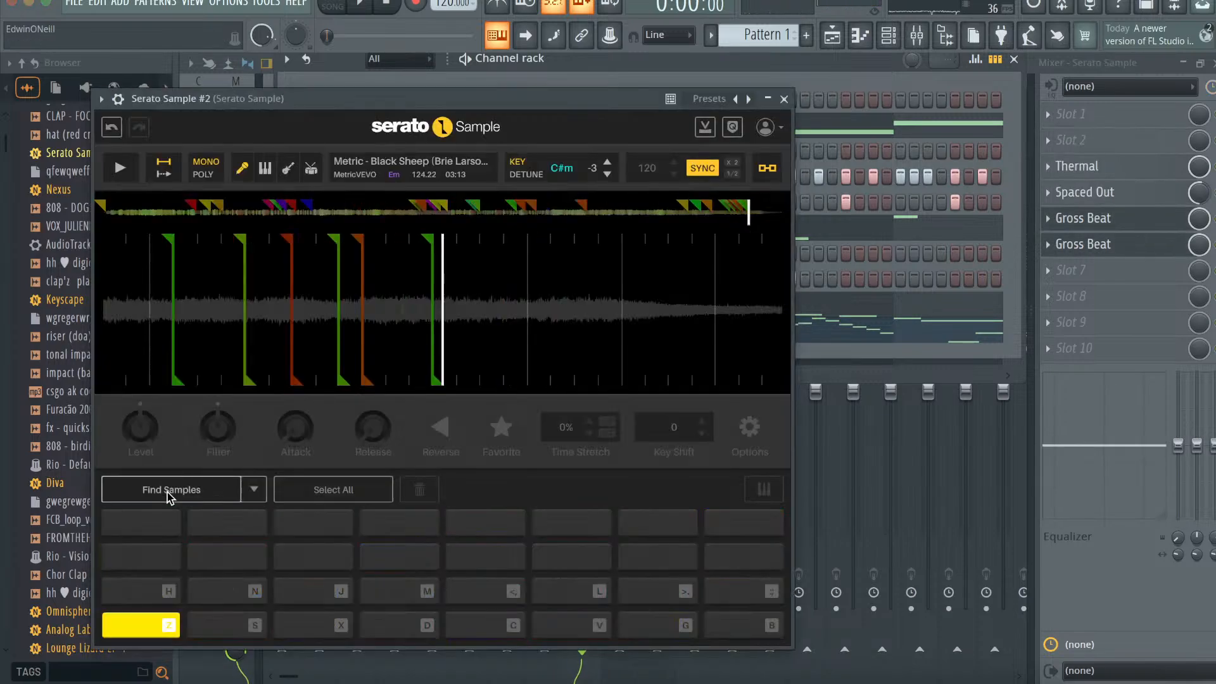
pyautogui.click(253, 489)
pyautogui.click(183, 537)
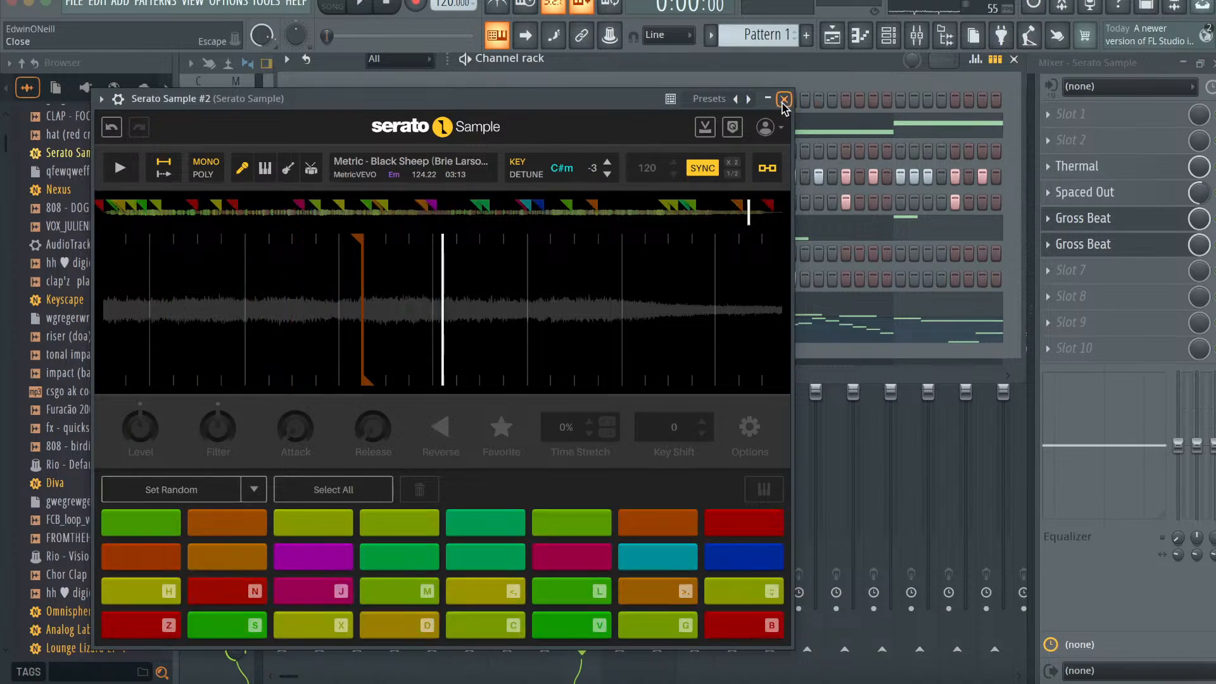
pyautogui.click(784, 99)
# - Place an eight-step C#5 note at the start of Serato Sample #2's piano roll and audition it
pyautogui.click(861, 37)
pyautogui.moveTo(276, 338)
pyautogui.mouseDown()
pyautogui.moveTo(151, 337)
pyautogui.moveTo(98, 489)
pyautogui.mouseUp()
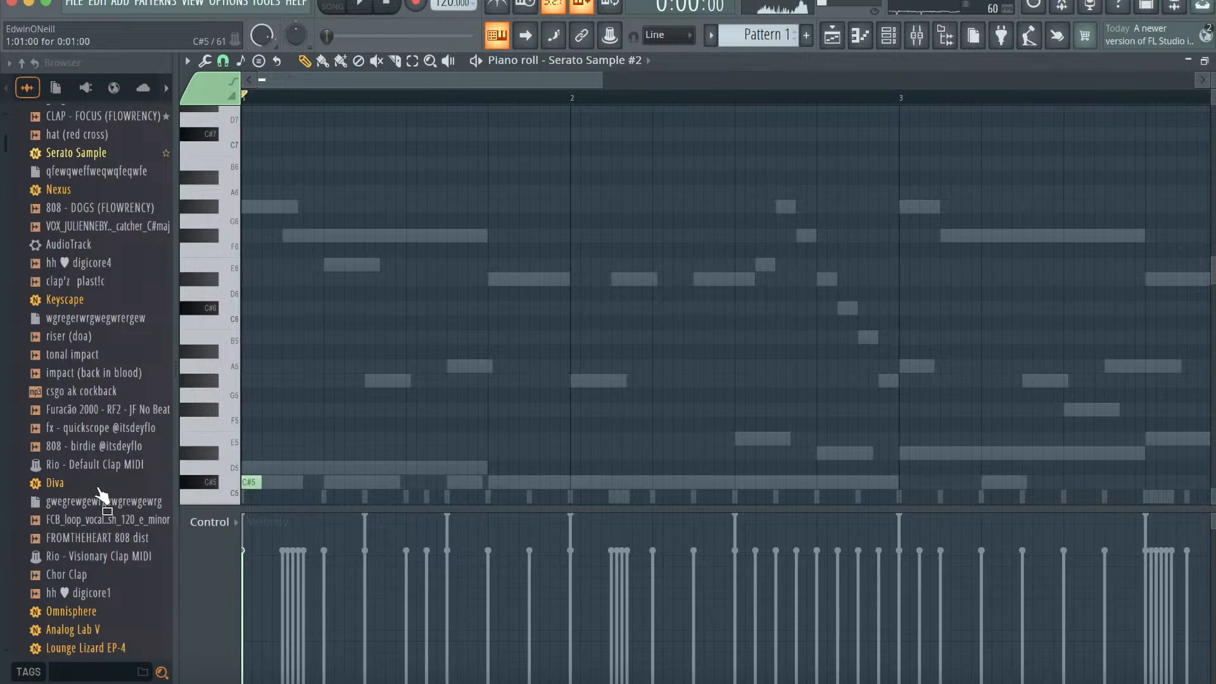
pyautogui.scroll(-3, 395, 456)
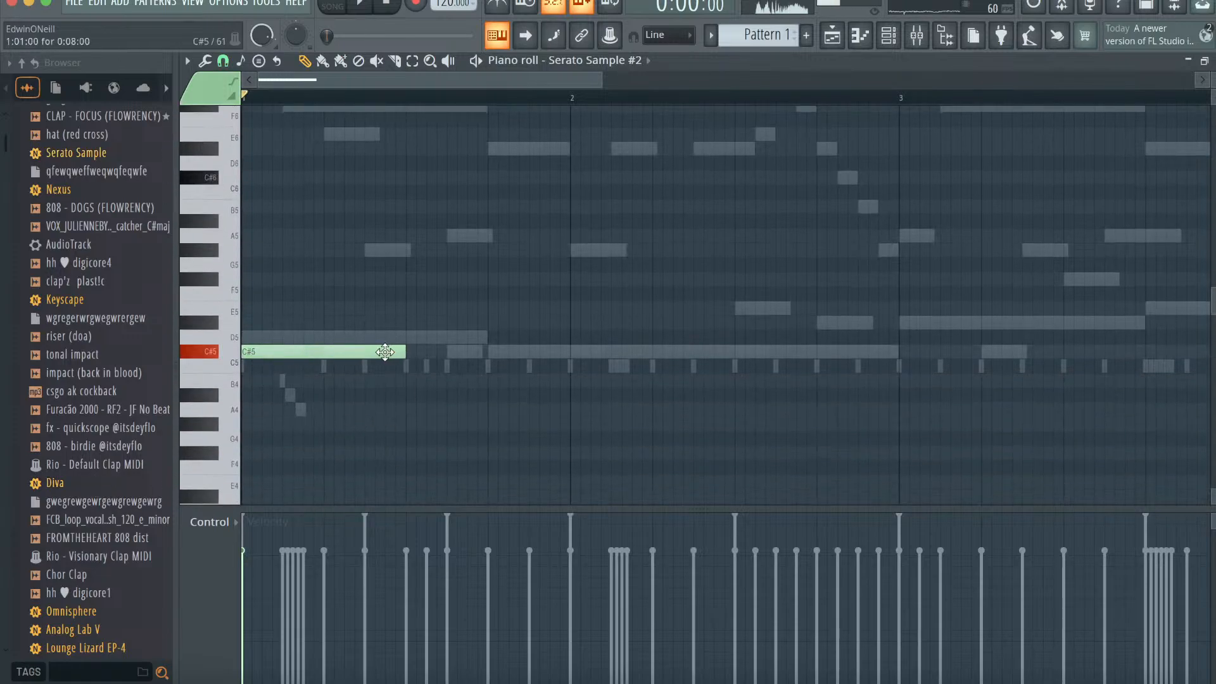
pyautogui.press('space')
pyautogui.press('space')
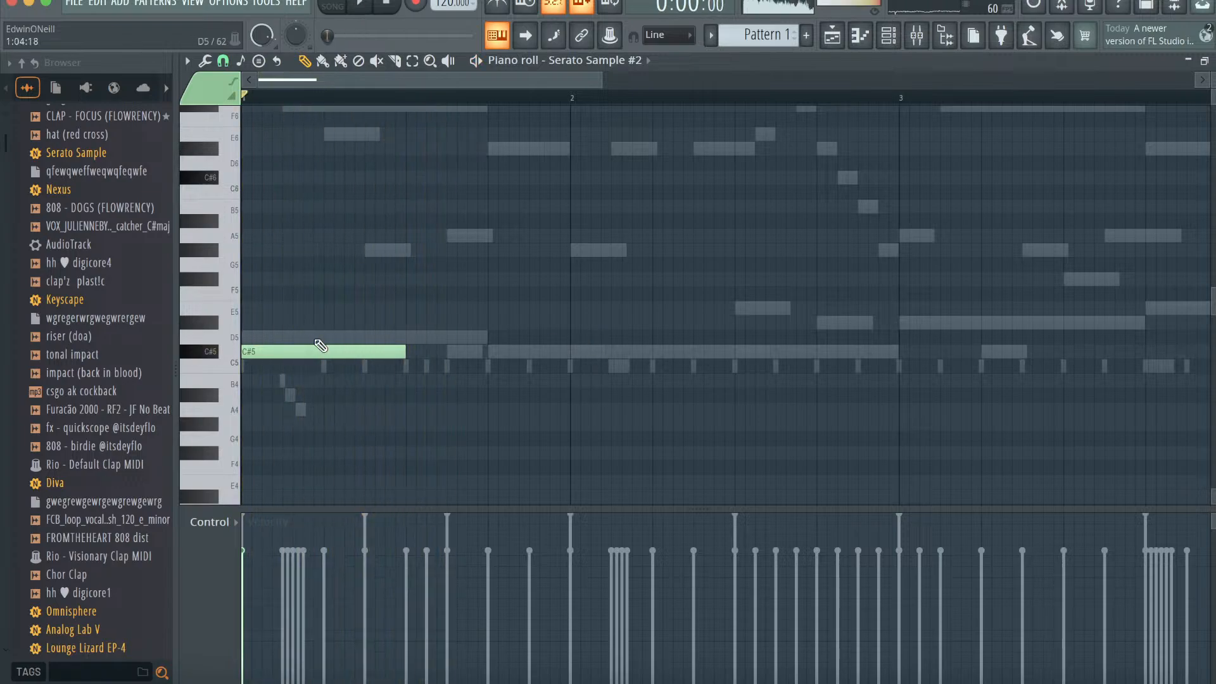
# - Turn the first note into a 12-step A#4 and add 12-step notes A4 at bar 3 and G#4 at bar 4
pyautogui.moveTo(312, 342); pyautogui.dragTo(280, 395)
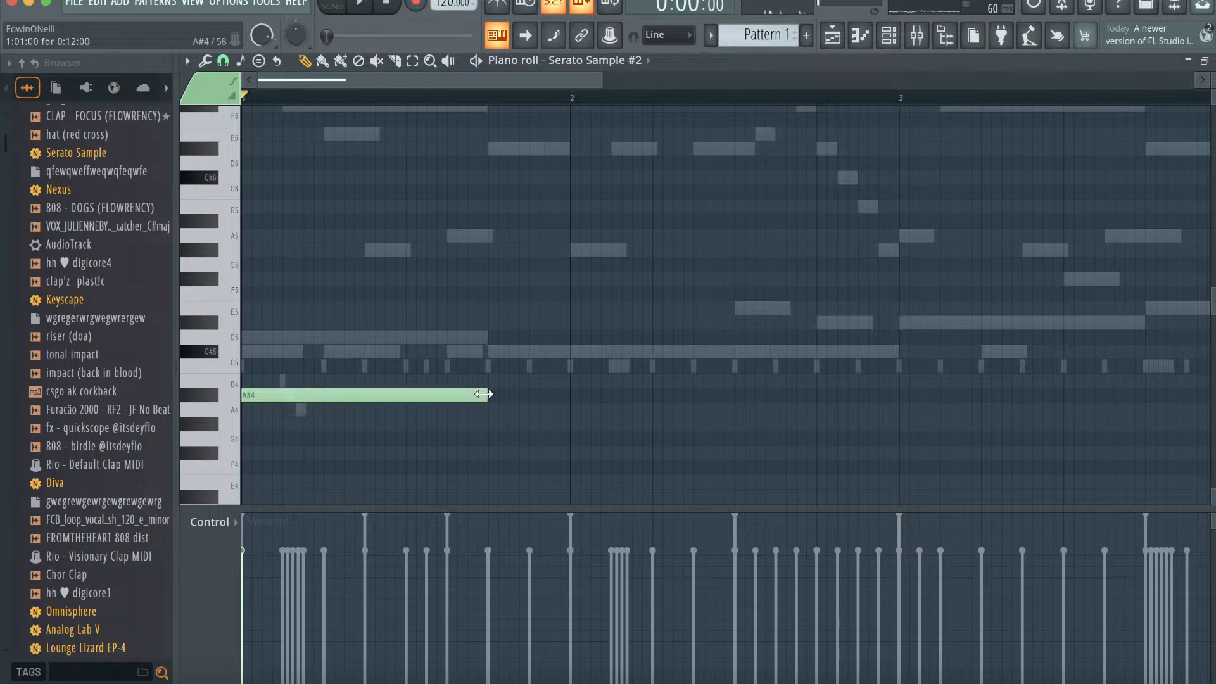
pyautogui.press('space')
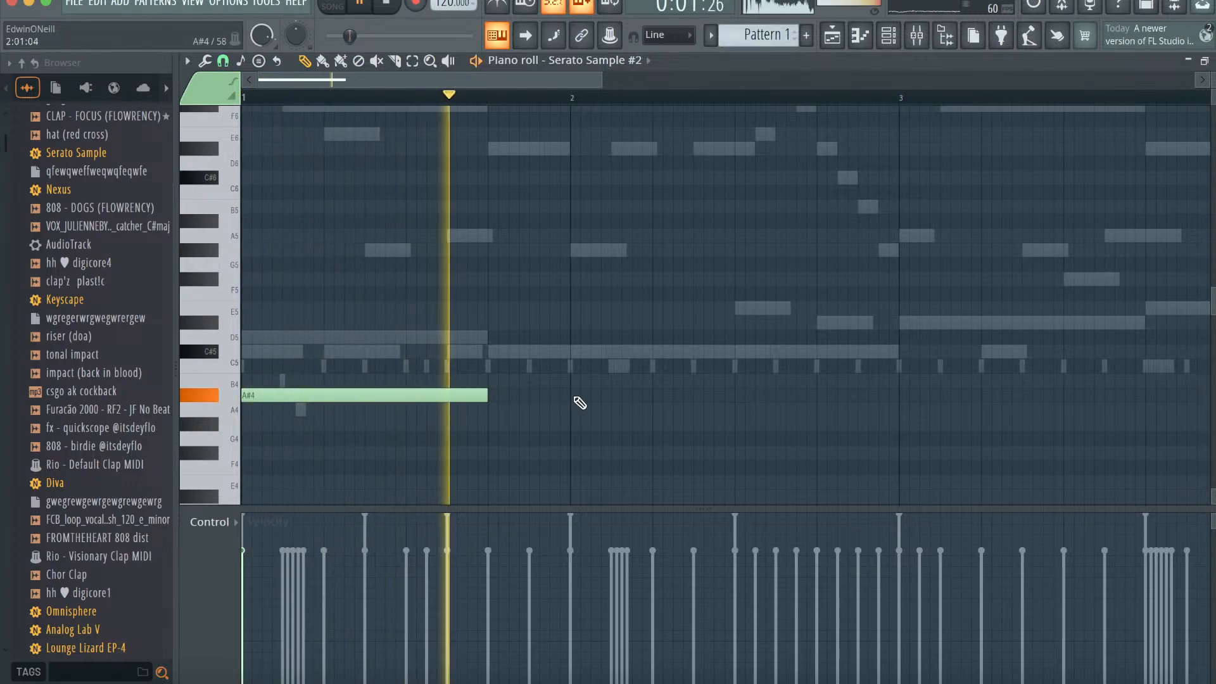
pyautogui.scroll(-3, 872, 383)
pyautogui.click(825, 364)
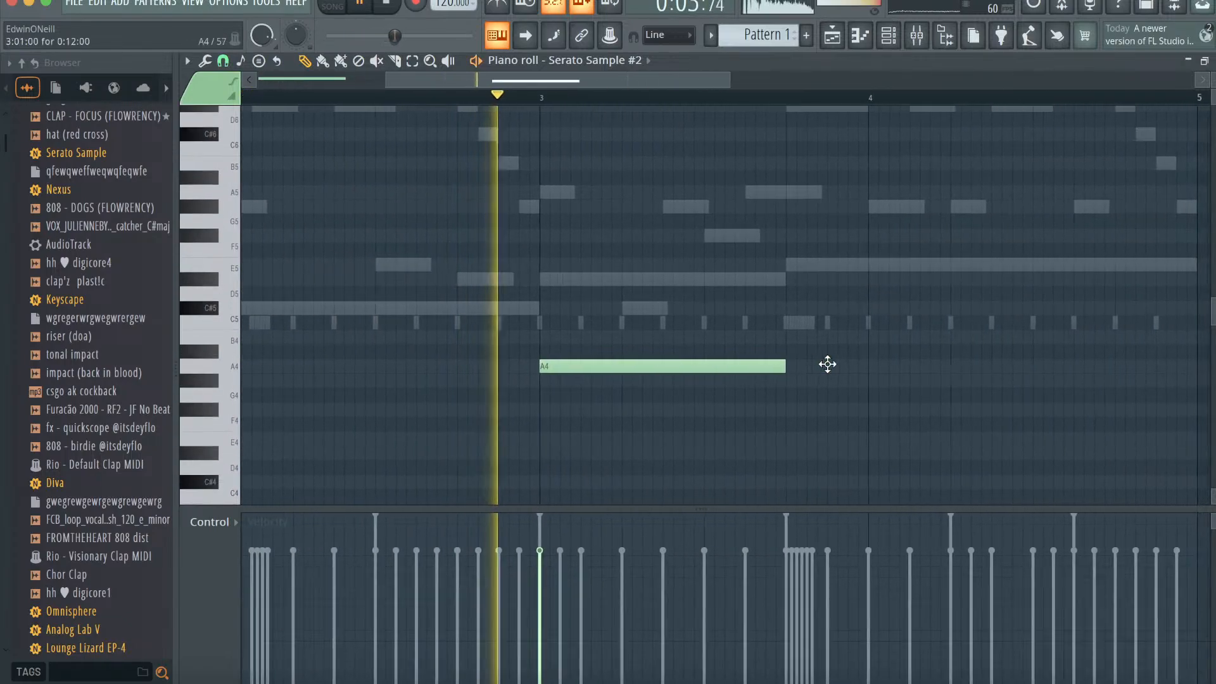
pyautogui.click(869, 380)
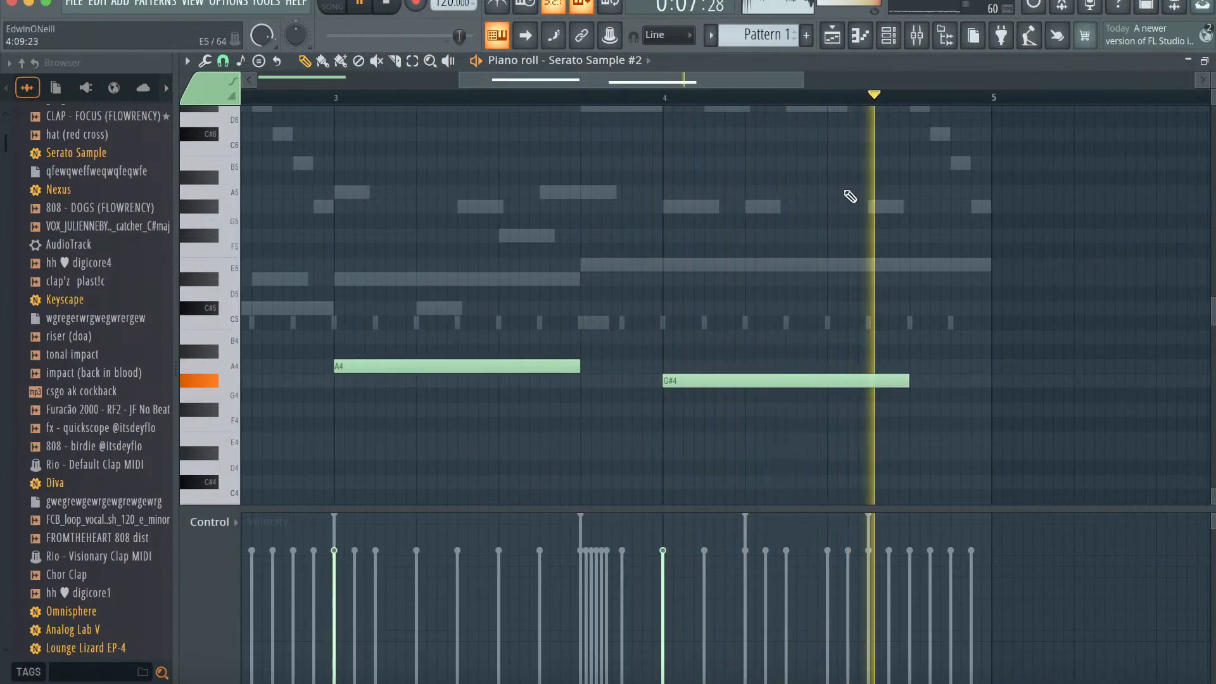
# - Stop playback and clone the Serum #2 channel in the channel rack
pyautogui.click(896, 33)
pyautogui.press('space')
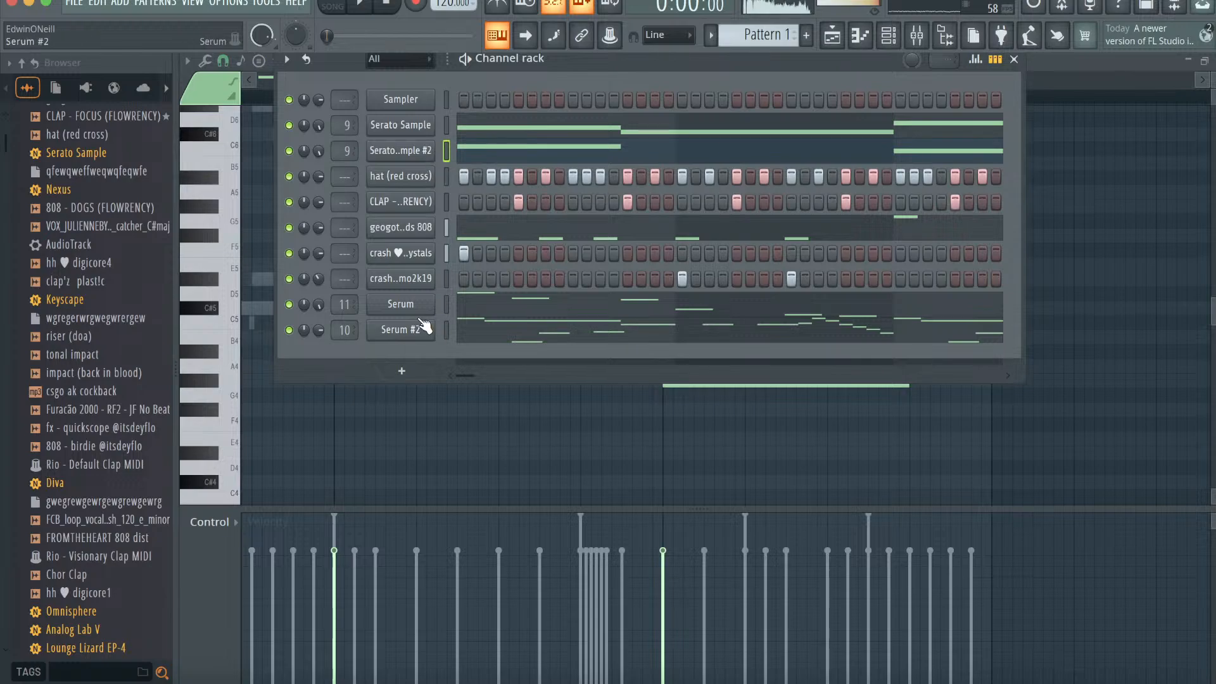
pyautogui.rightClick(393, 330)
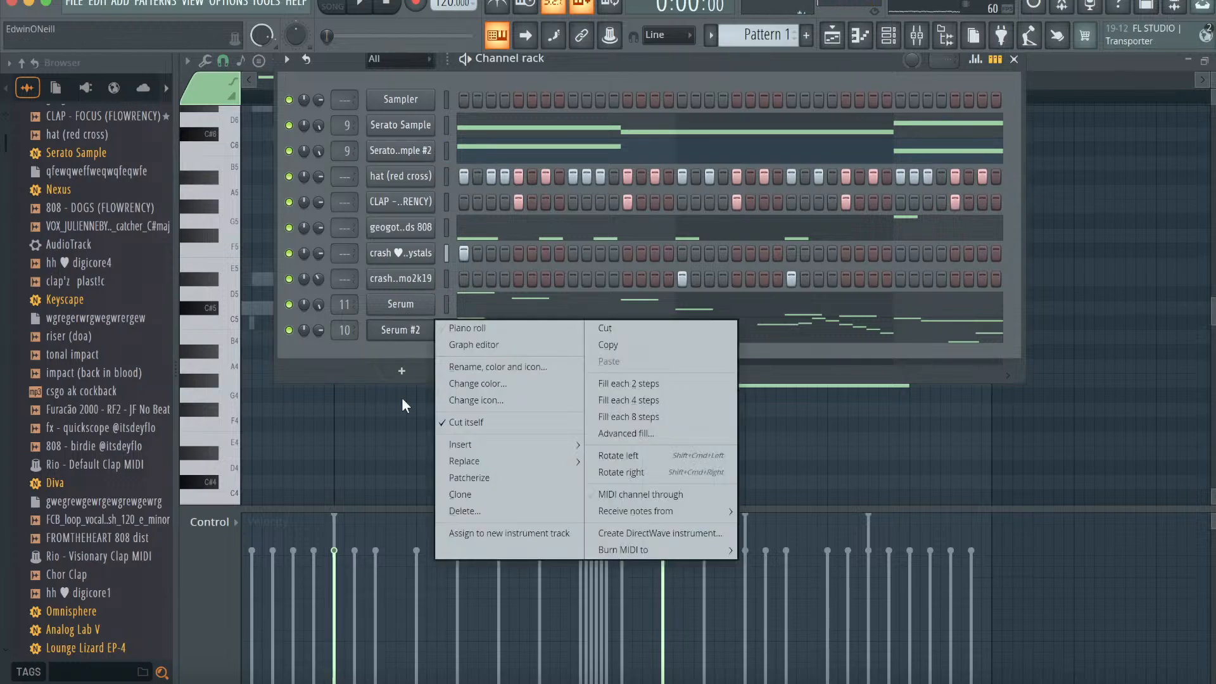
pyautogui.click(475, 494)
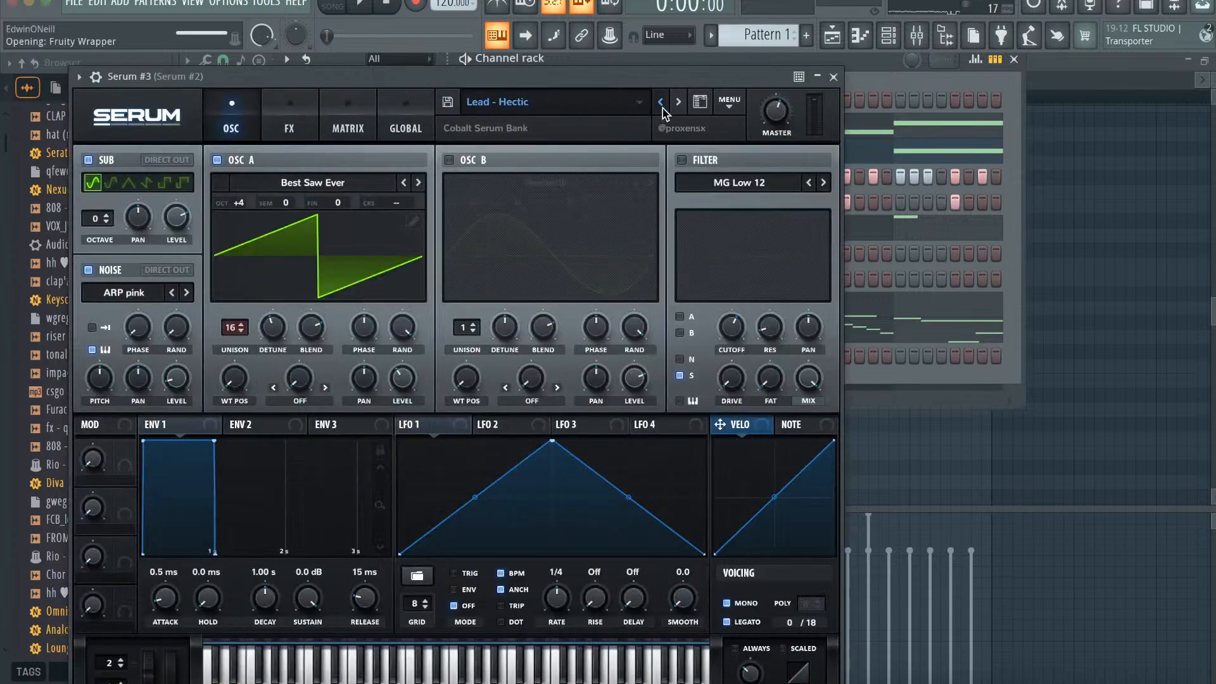
# - Go back through the lead presets on Serum #3, auditioning Lead - Dancer, and close the synth
pyautogui.click(662, 106)
pyautogui.click(661, 106)
pyautogui.click(662, 107)
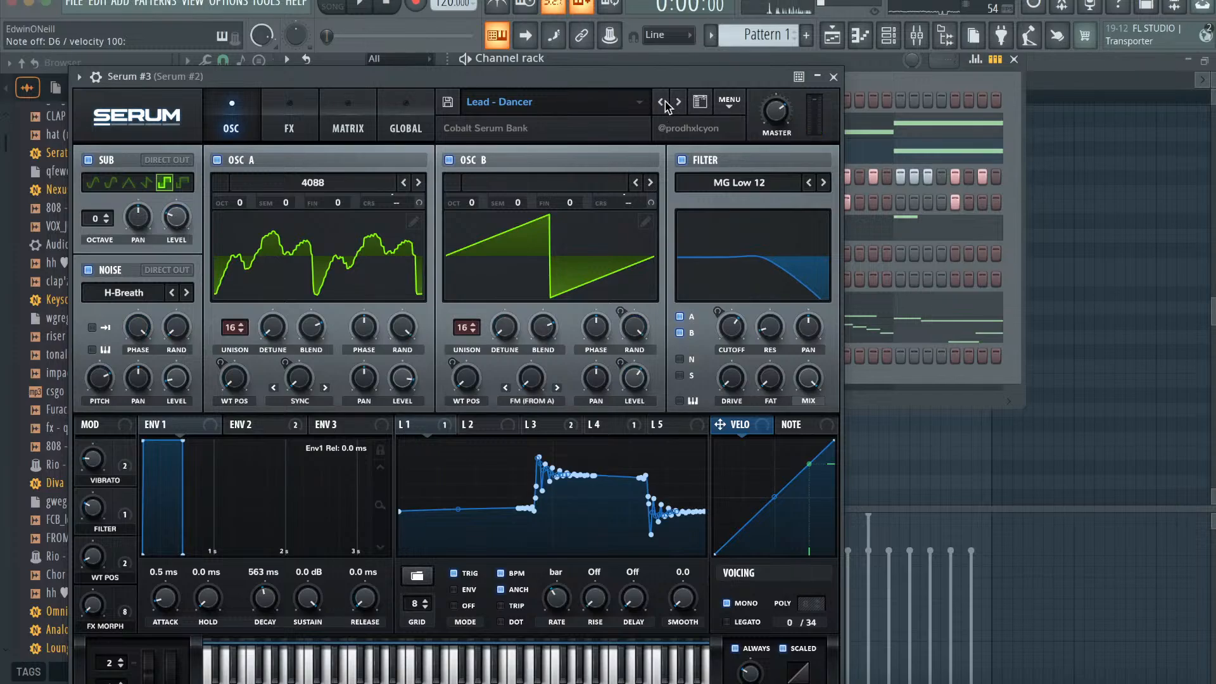
pyautogui.click(665, 102)
pyautogui.click(835, 78)
# - Draw a bar 1 melody of two-step notes in Serum #3's piano roll: F#5, G#5, A5, G#5, C#5, E5, F#5, G#5
pyautogui.click(844, 103)
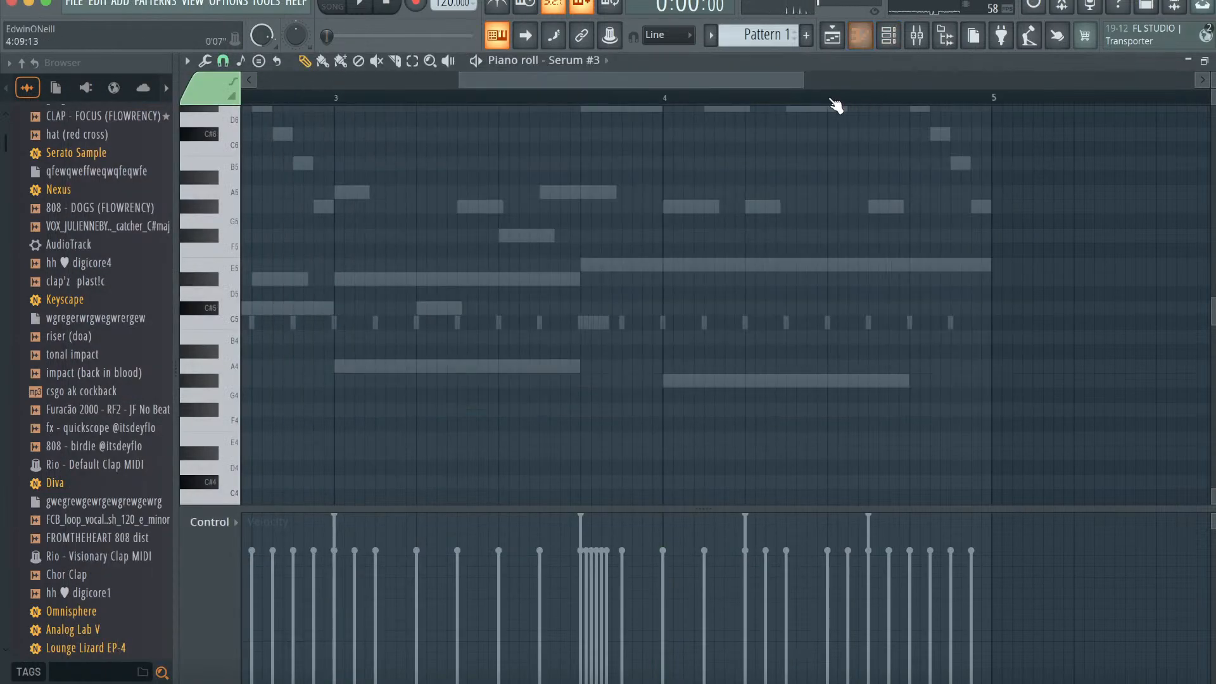
pyautogui.click(203, 301)
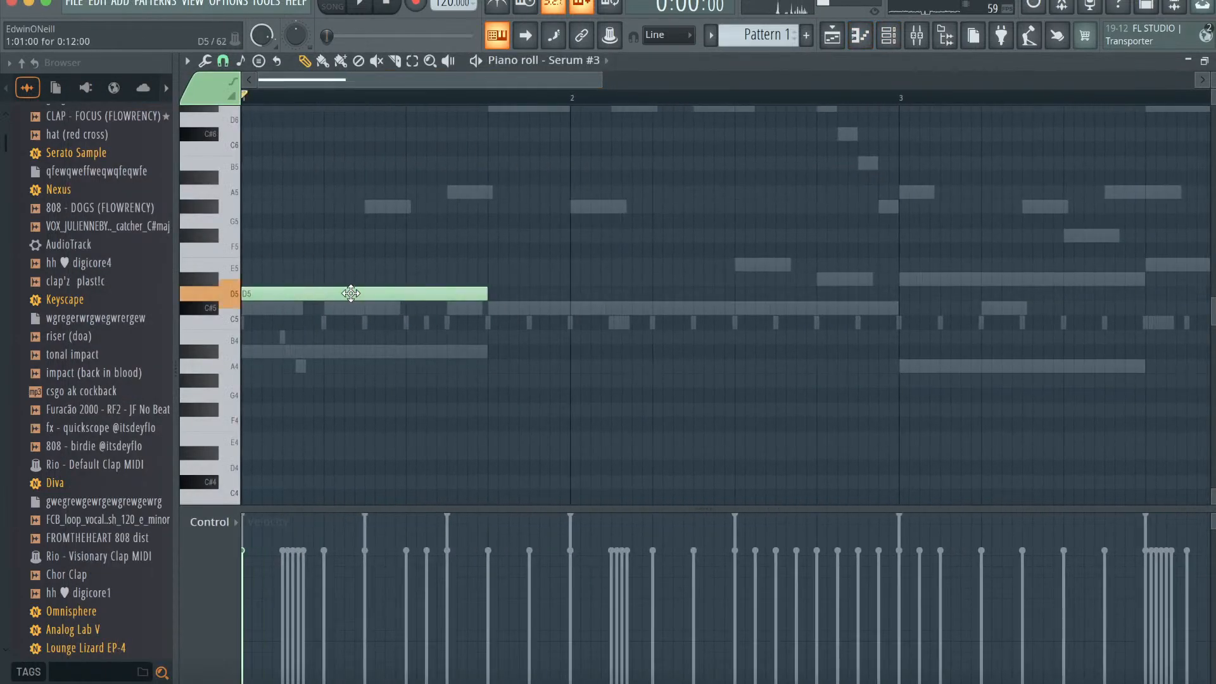
pyautogui.moveTo(351, 293); pyautogui.dragTo(344, 234)
pyautogui.moveTo(484, 242); pyautogui.dragTo(287, 249)
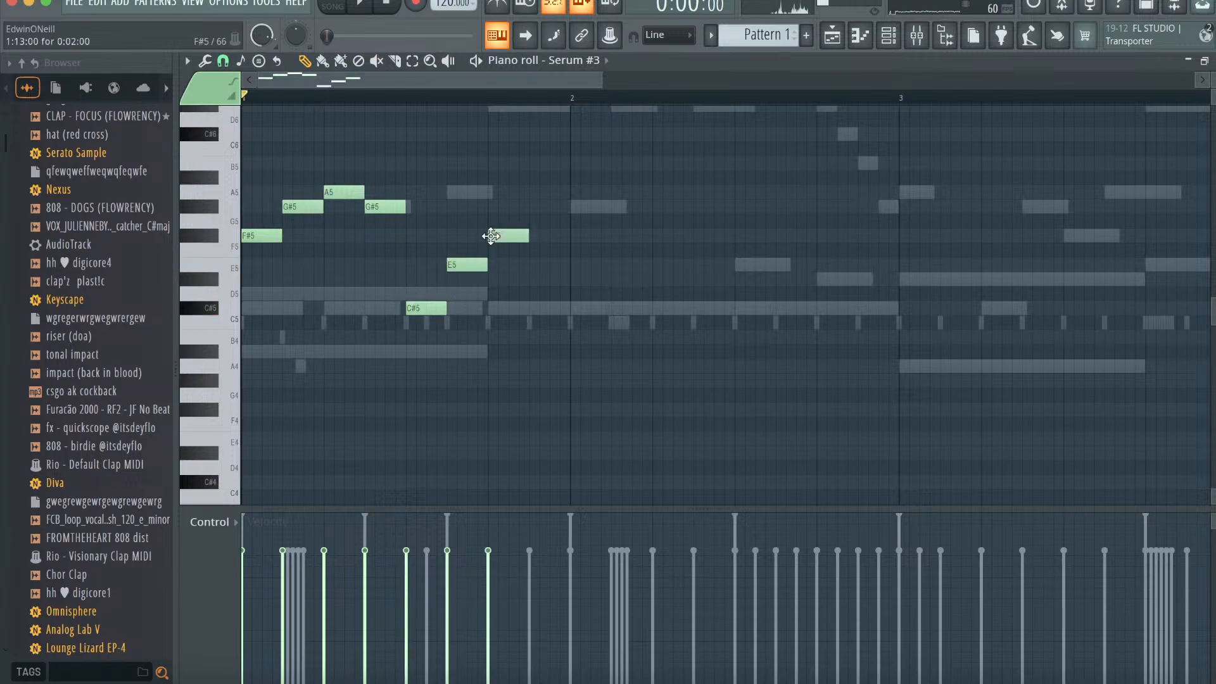
pyautogui.press('space')
# - Duplicate the one-bar Serum #3 melody to fill bars 2 to 4
pyautogui.press('super+b')
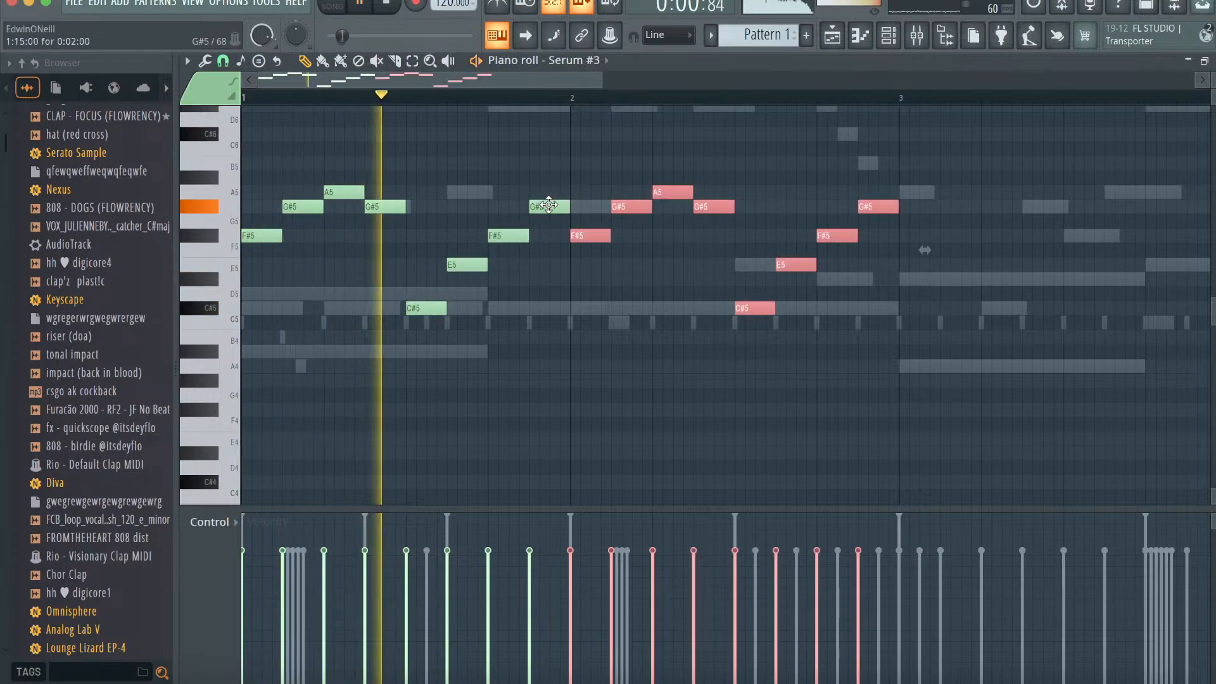
pyautogui.press('super+b')
pyautogui.press('super+b')
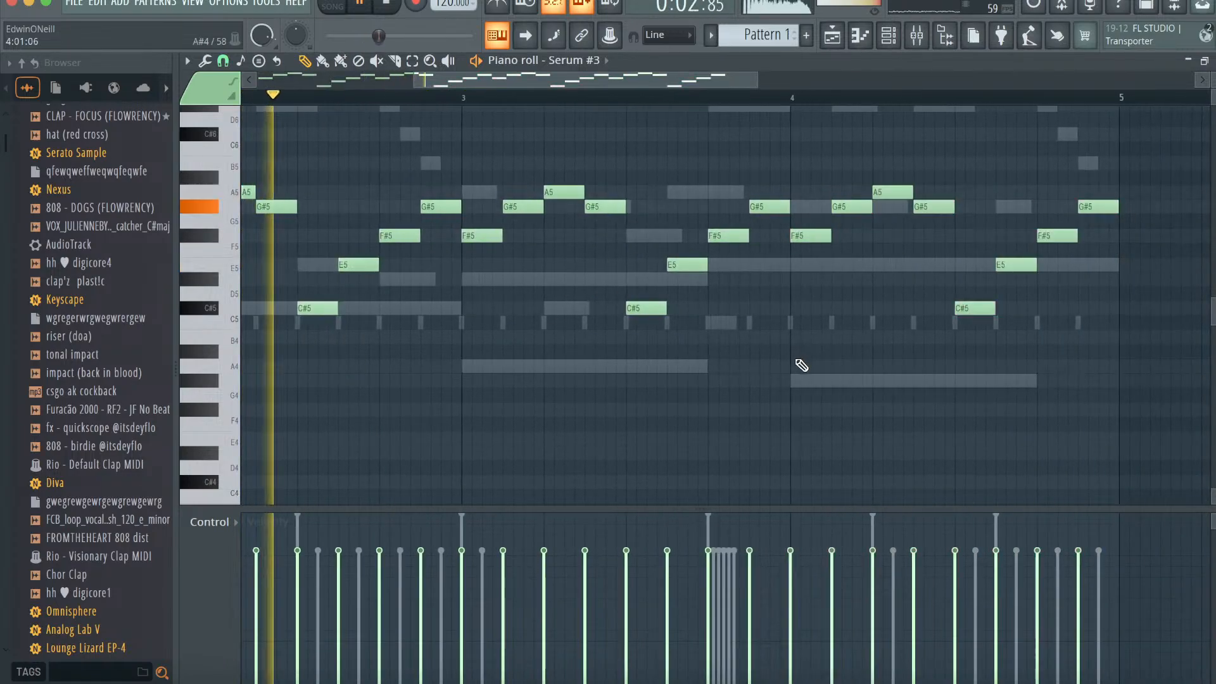
pyautogui.press('super+d')
# - Transpose the whole Serum #3 melody down one octave and play it back
pyautogui.hscroll(-7, 800, 364)
pyautogui.scroll(3, 800, 363)
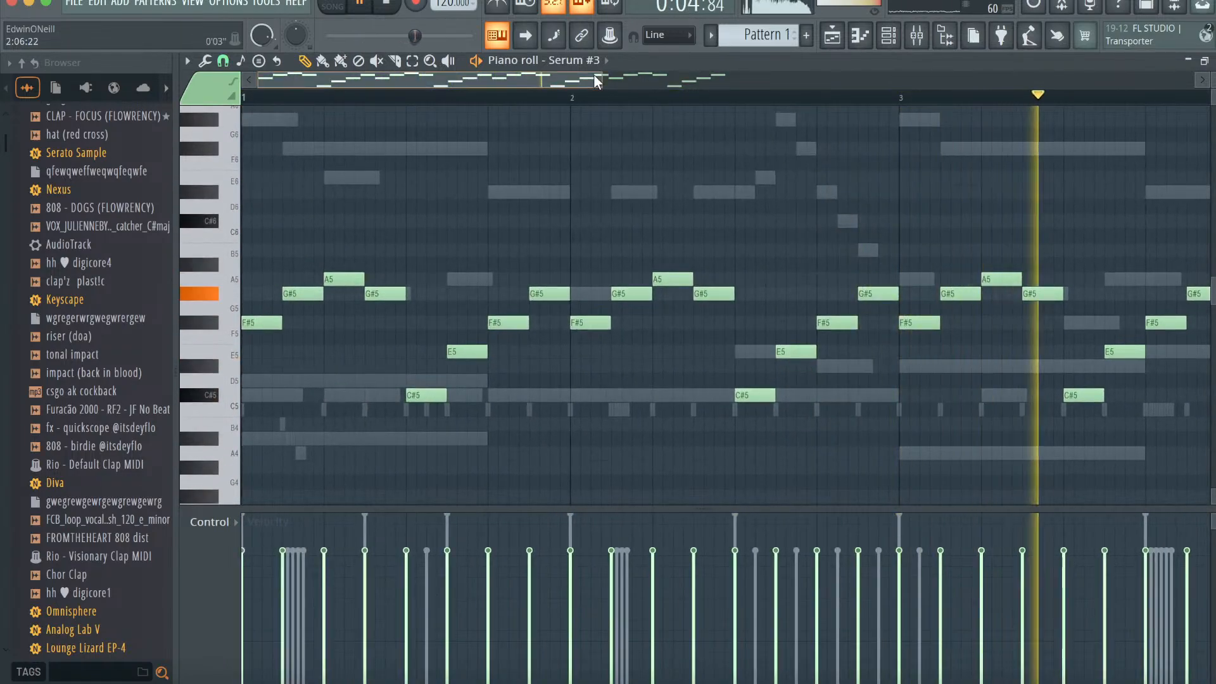
pyautogui.keyDown('ctrl'); pyautogui.scroll(-4, 1092, 133); pyautogui.keyUp('ctrl')
pyautogui.press('super+Down')
pyautogui.press('space')
pyautogui.press('space')
pyautogui.press('space')
# - Clone the Serum #3 channel and browse the neighbouring lead presets on Serum #4
pyautogui.click(889, 36)
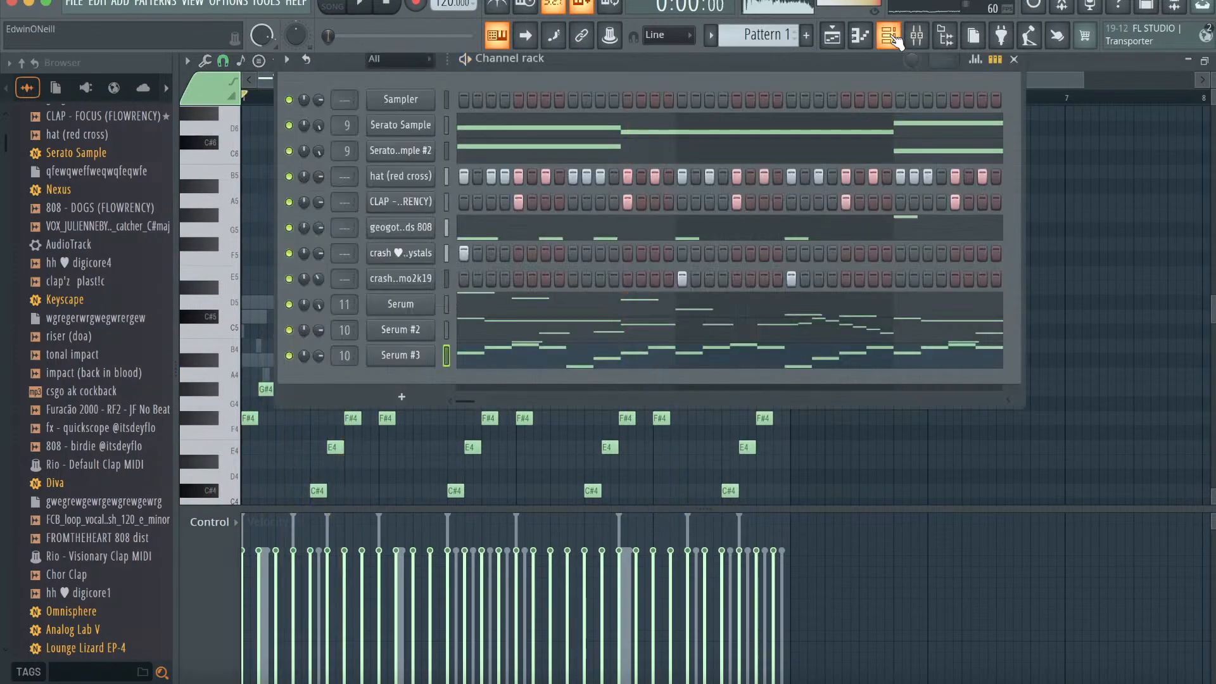
pyautogui.rightClick(403, 359)
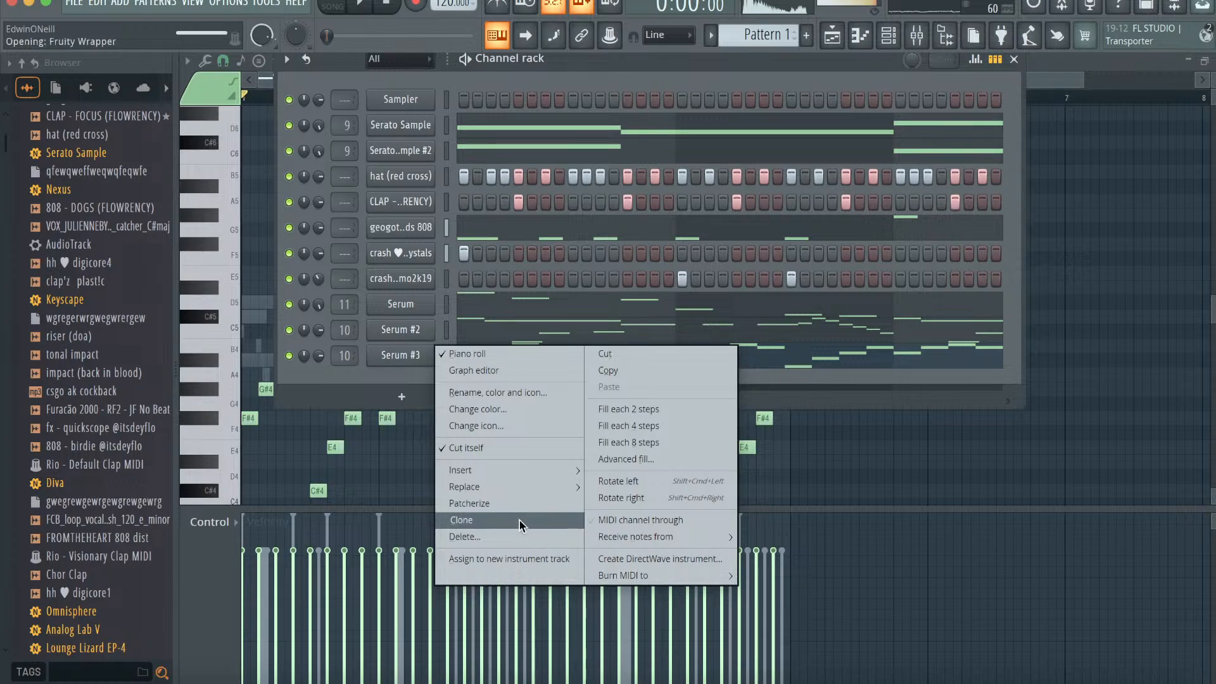
pyautogui.click(520, 523)
pyautogui.click(700, 125)
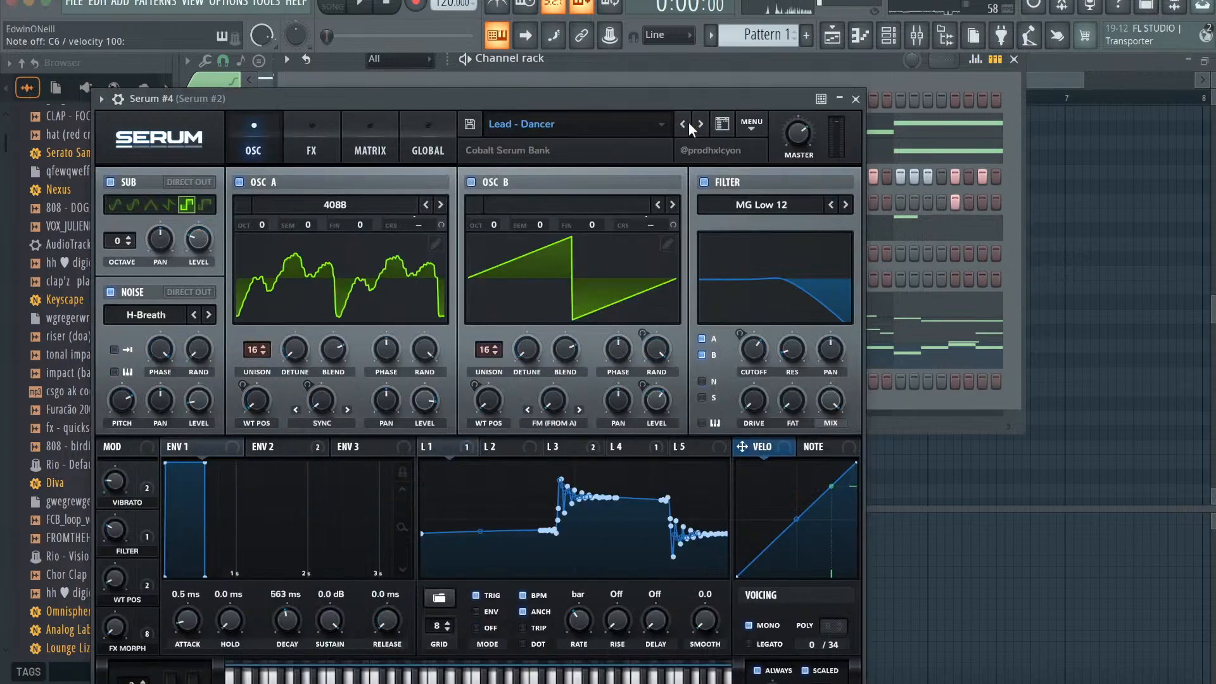
pyautogui.click(687, 124)
pyautogui.click(856, 99)
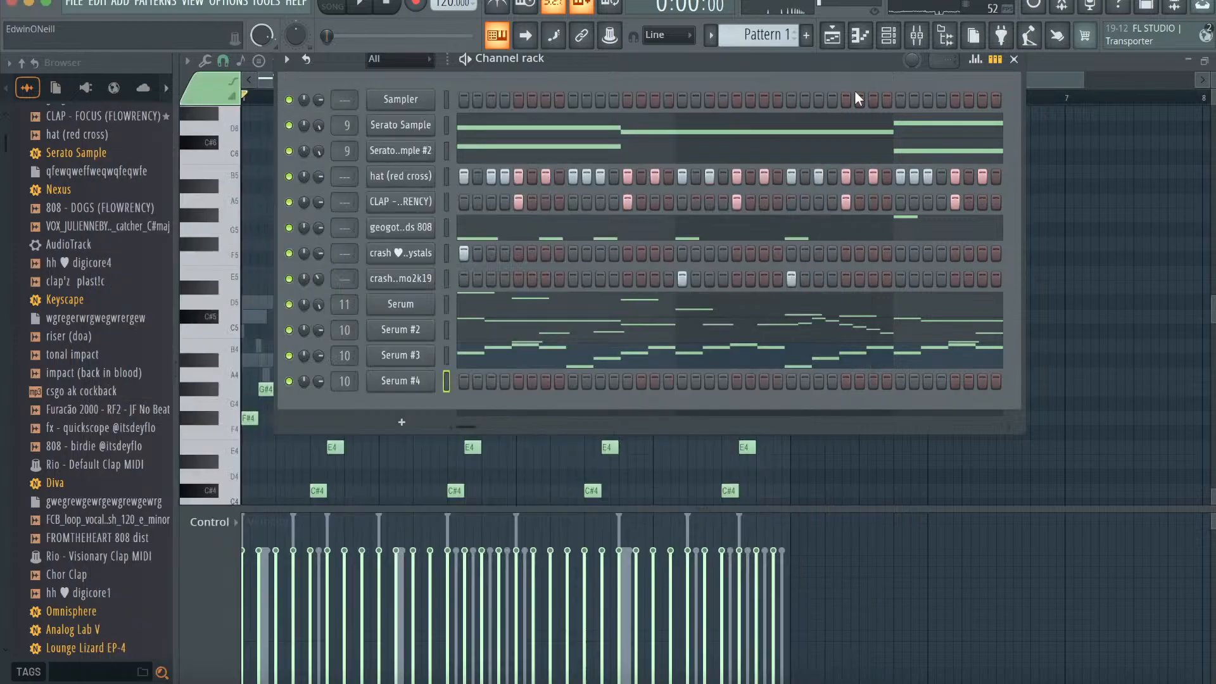
# - Draw a bar 1 melody for Serum #4: two-step notes G#5, A5, G#5, E6, F#6, ending on a six-step D#6, and play it
pyautogui.click(1015, 61)
pyautogui.click(577, 68)
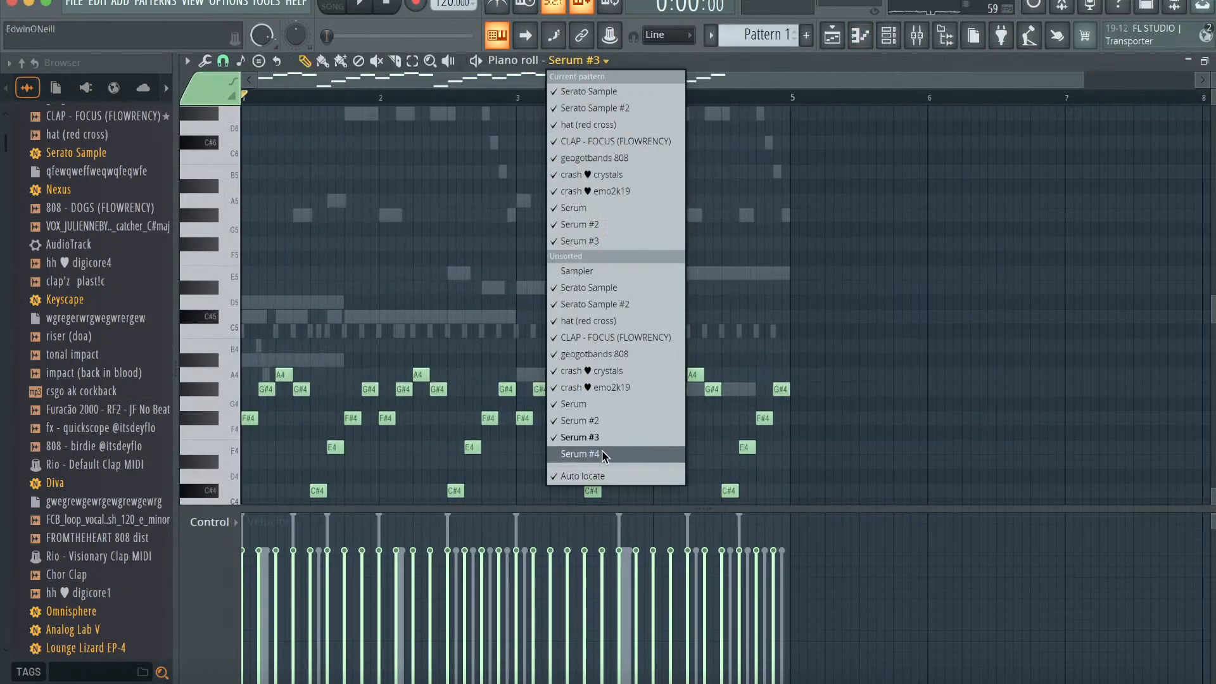
pyautogui.click(589, 453)
pyautogui.moveTo(1083, 79); pyautogui.dragTo(656, 79)
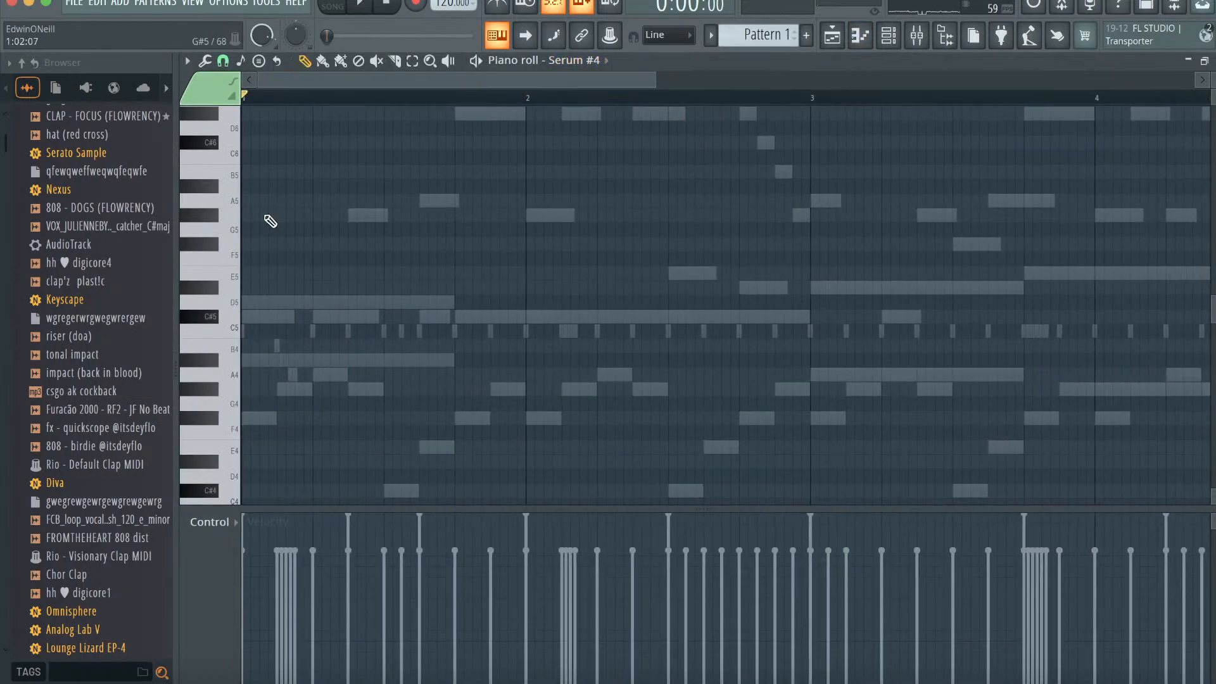
pyautogui.scroll(1, 258, 250)
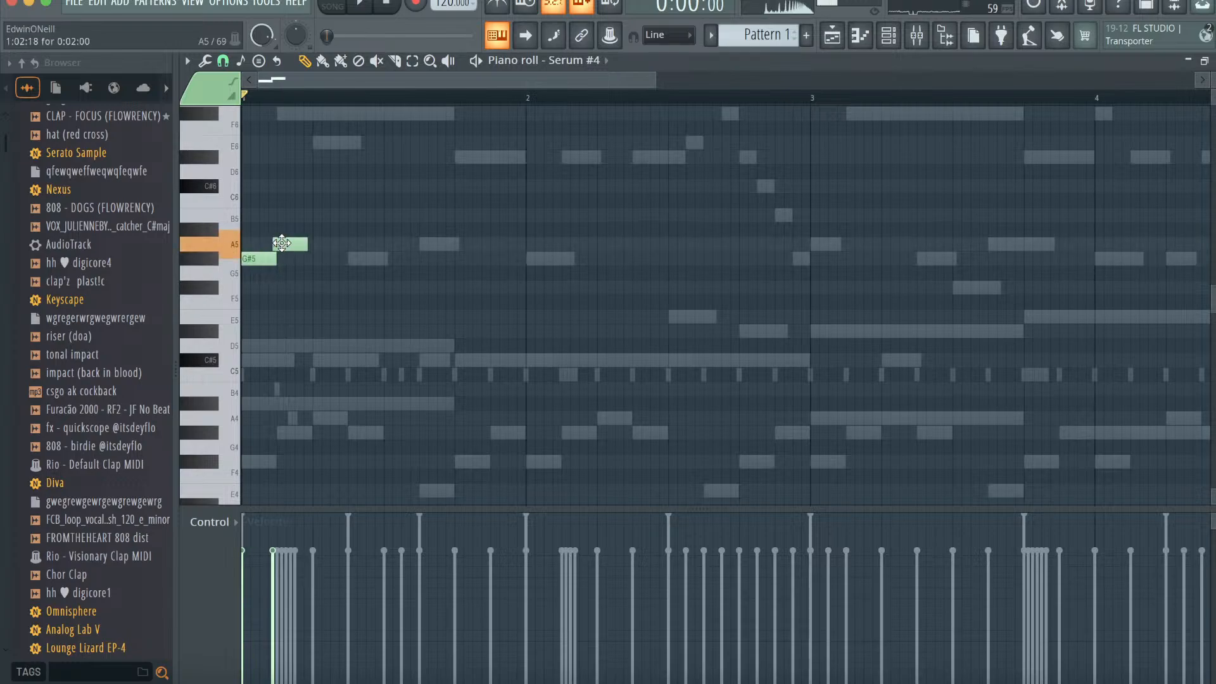
pyautogui.click(365, 142)
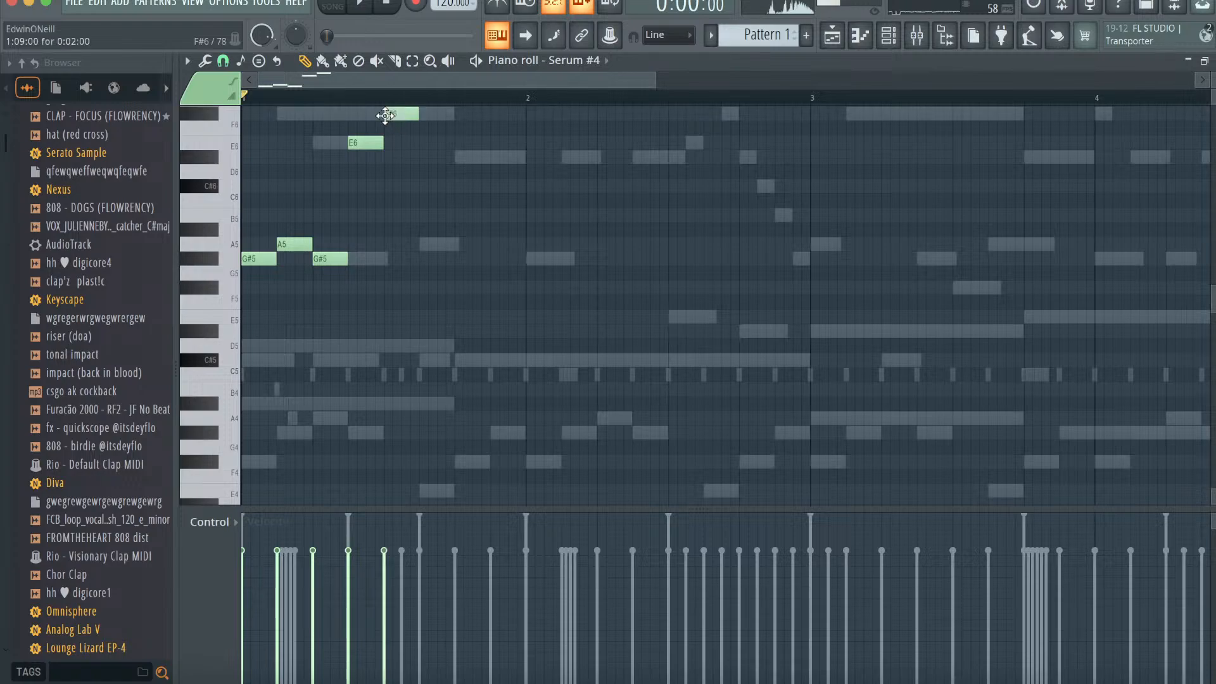
pyautogui.press('space')
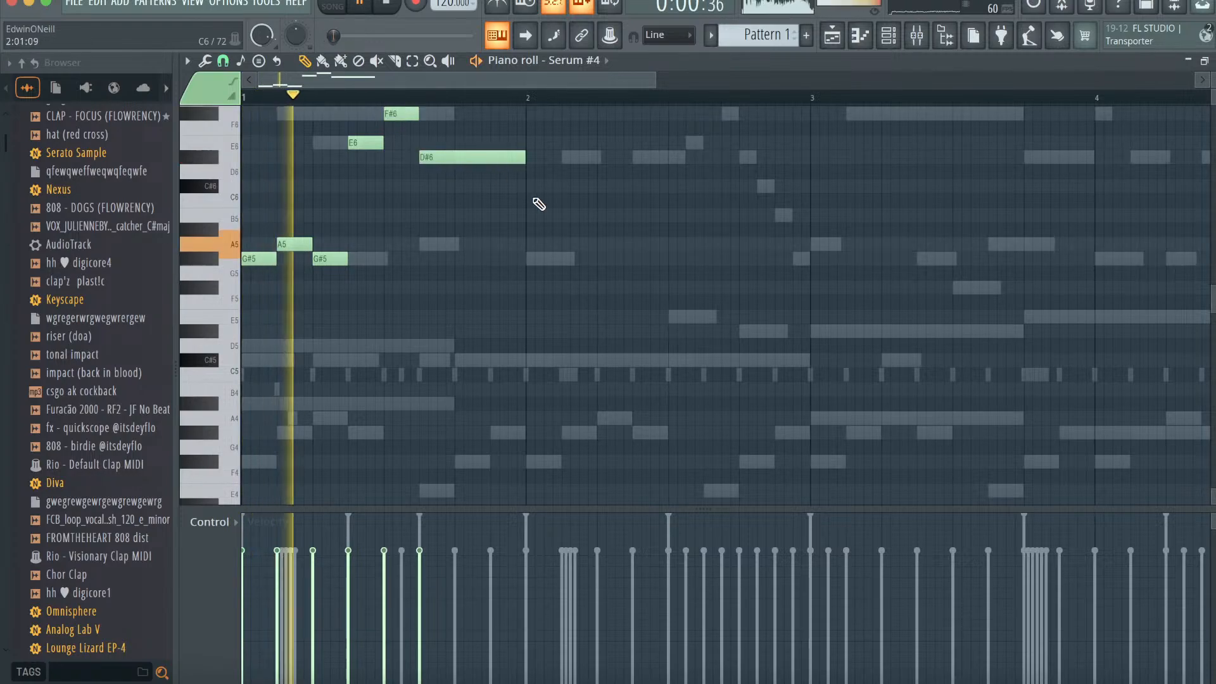
# - Duplicate the one-bar Serum #4 melody to fill bars 2 to 4 and transpose all of it up one octave
pyautogui.scroll(2, 573, 244)
pyautogui.hotkey('ctrl', 'b')
pyautogui.hotkey('ctrl', 'b')
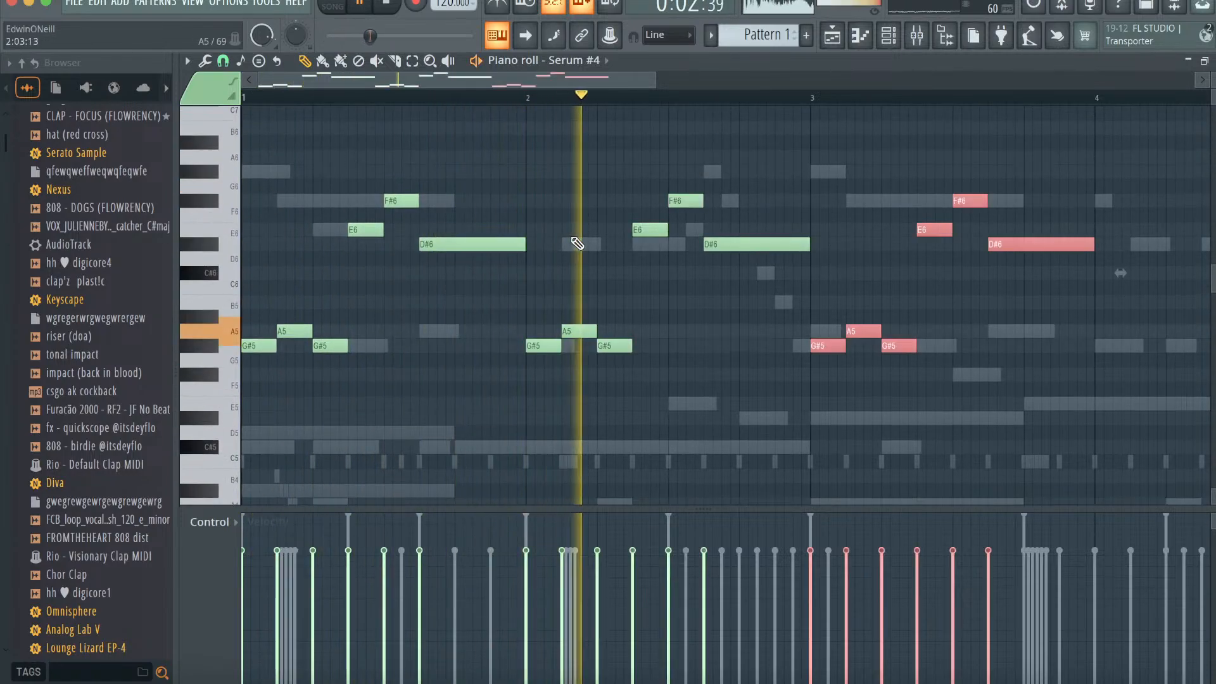
pyautogui.hotkey('ctrl', 'b')
pyautogui.hotkey('ctrl', 'a')
pyautogui.hotkey('ctrl', 'Up')
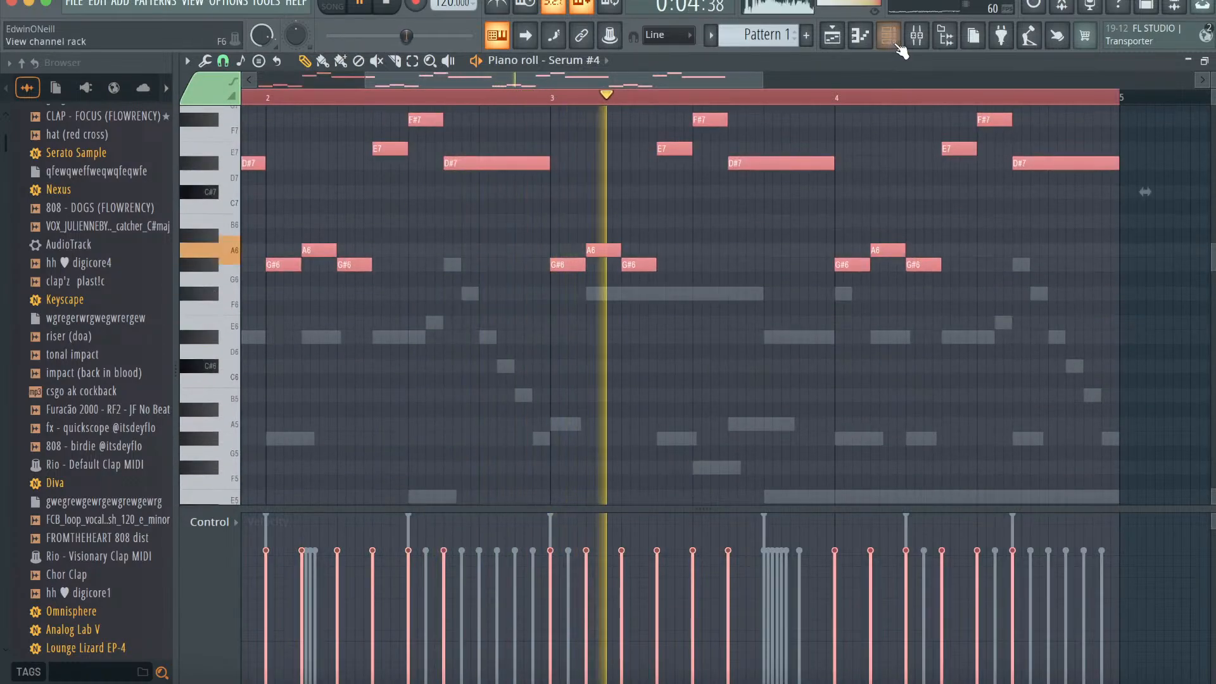
# - Stop playback and clone the Serato Sample #2 channel
pyautogui.press('F6')
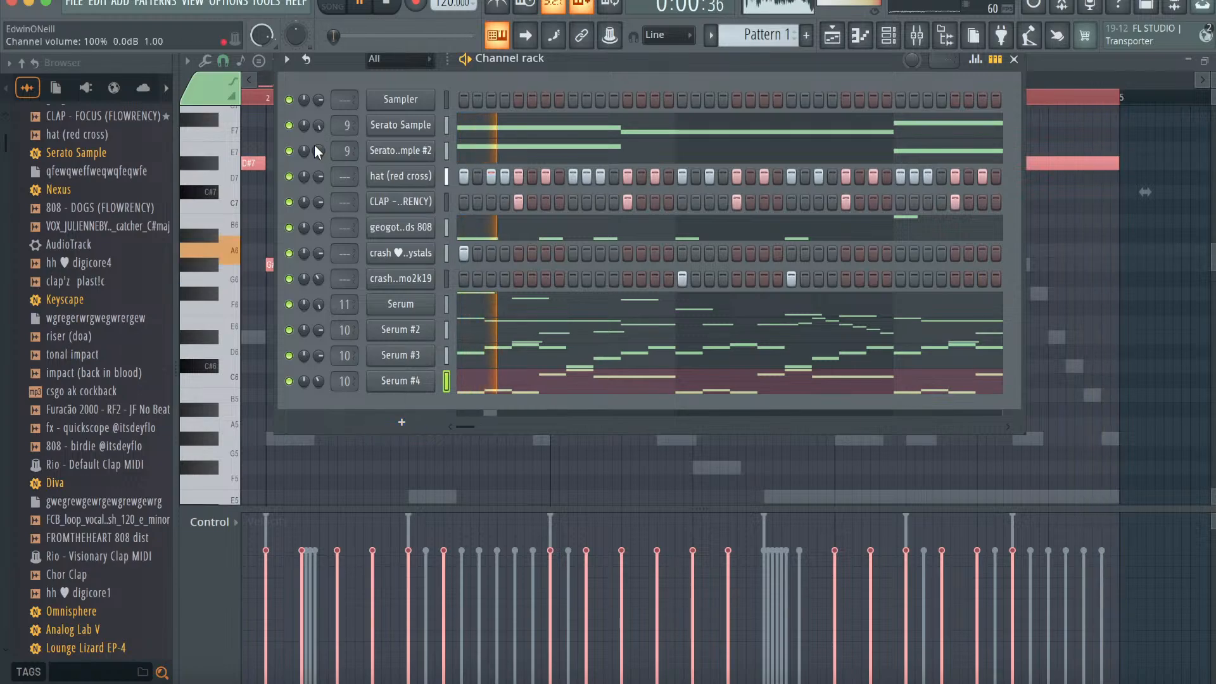
pyautogui.press('space')
pyautogui.rightClick(411, 152)
pyautogui.click(498, 322)
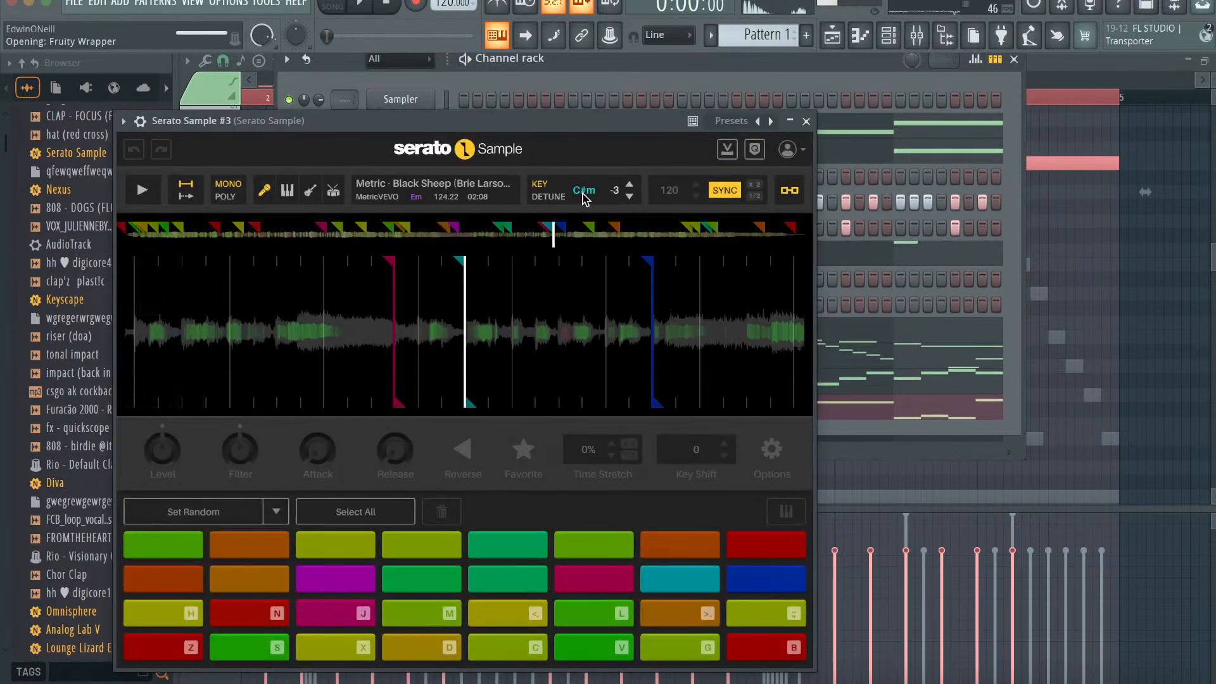
# - Replace the audio in Serato Sample #3 with the downloaded file youtube_1xcSDYy3DI4_audio.mp3 from the browser's recent downloads
pyautogui.click(504, 190)
pyautogui.click(111, 683)
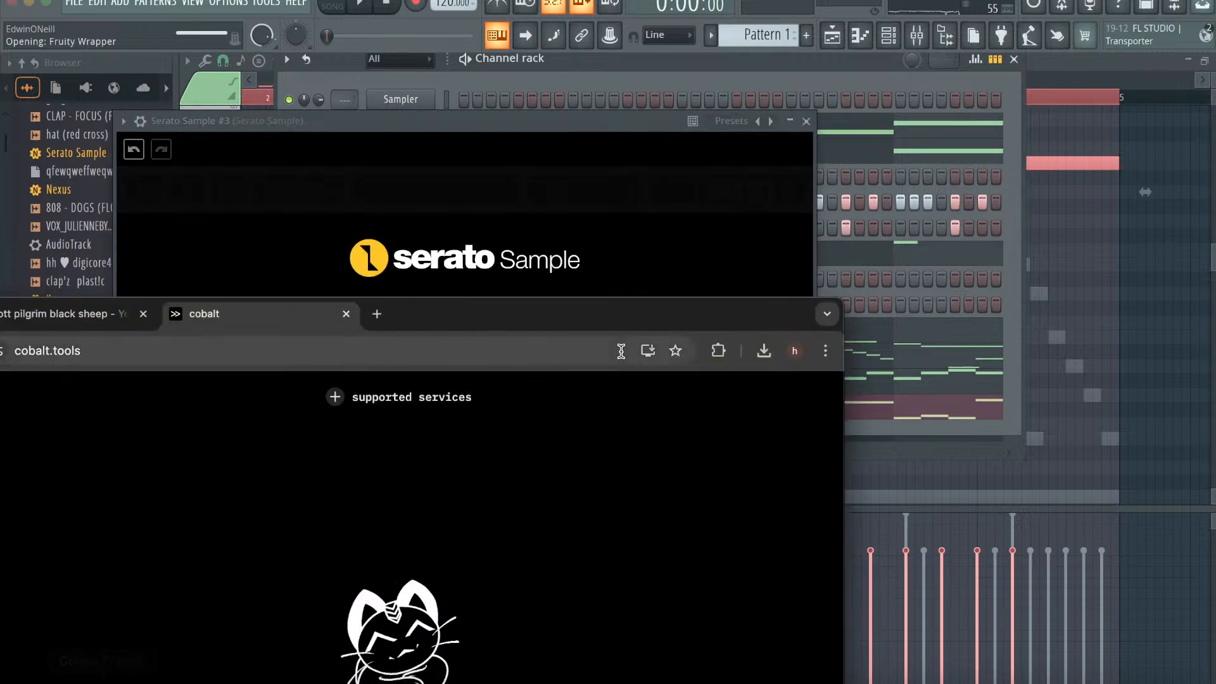
pyautogui.click(764, 351)
pyautogui.moveTo(627, 423); pyautogui.dragTo(604, 260)
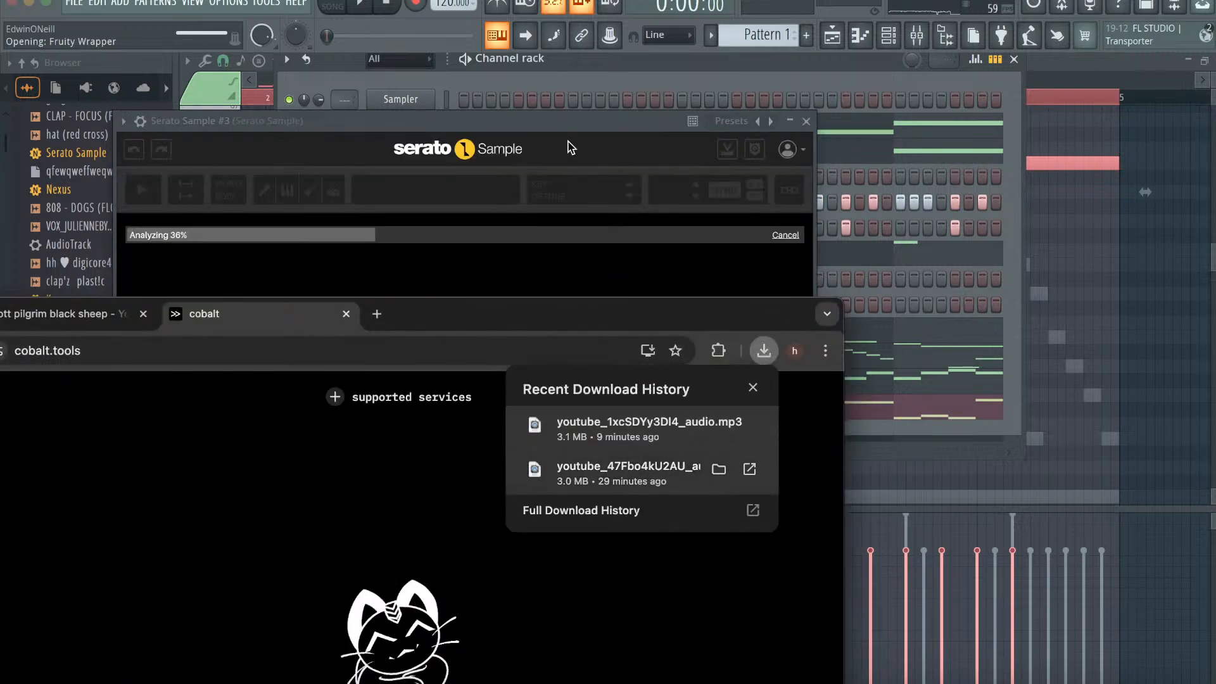
pyautogui.click(803, 121)
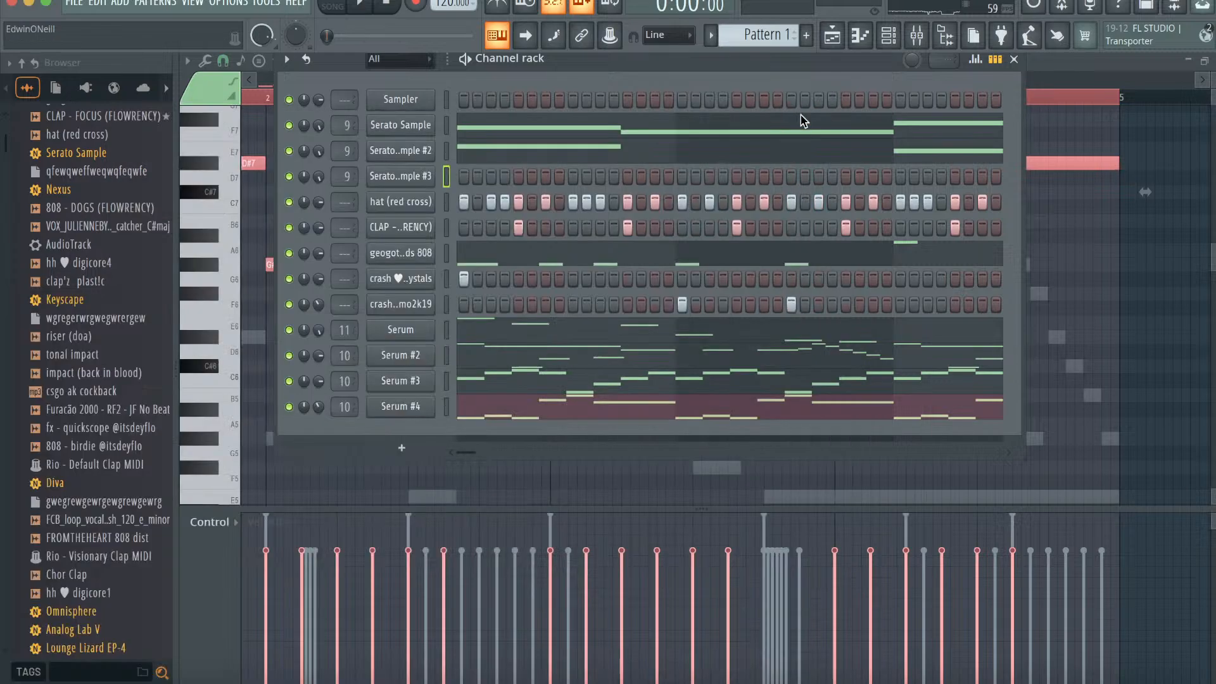
pyautogui.click(859, 38)
pyautogui.click(833, 38)
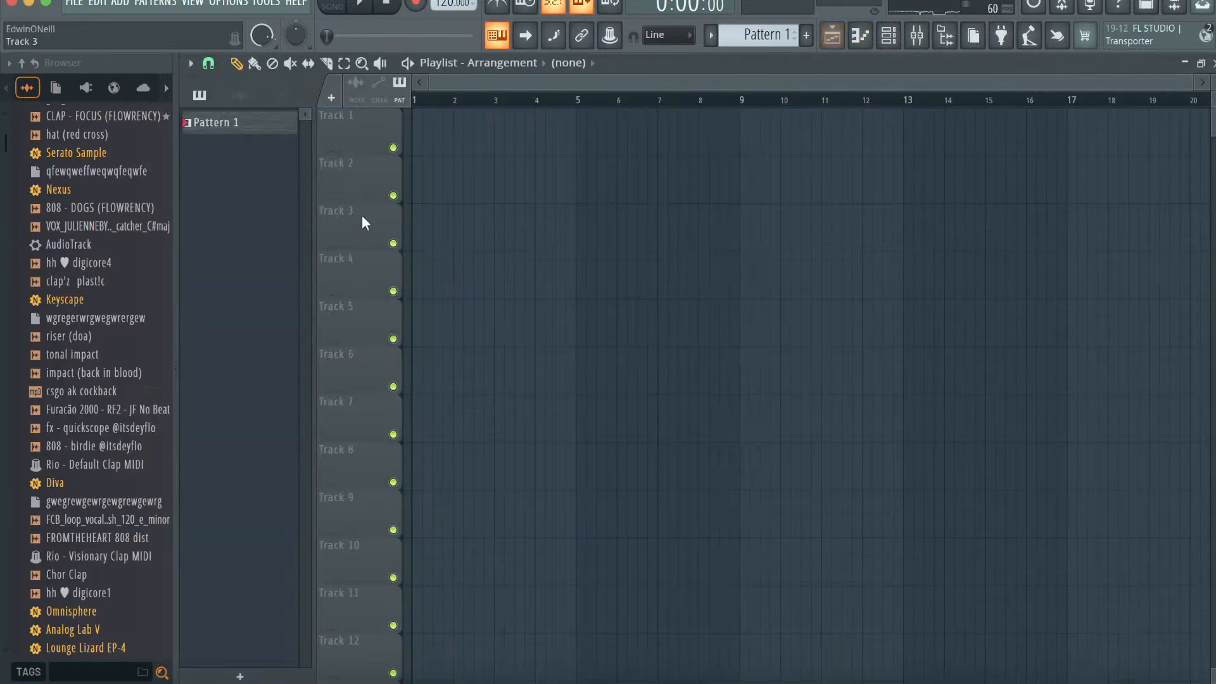
pyautogui.click(859, 38)
pyautogui.click(888, 36)
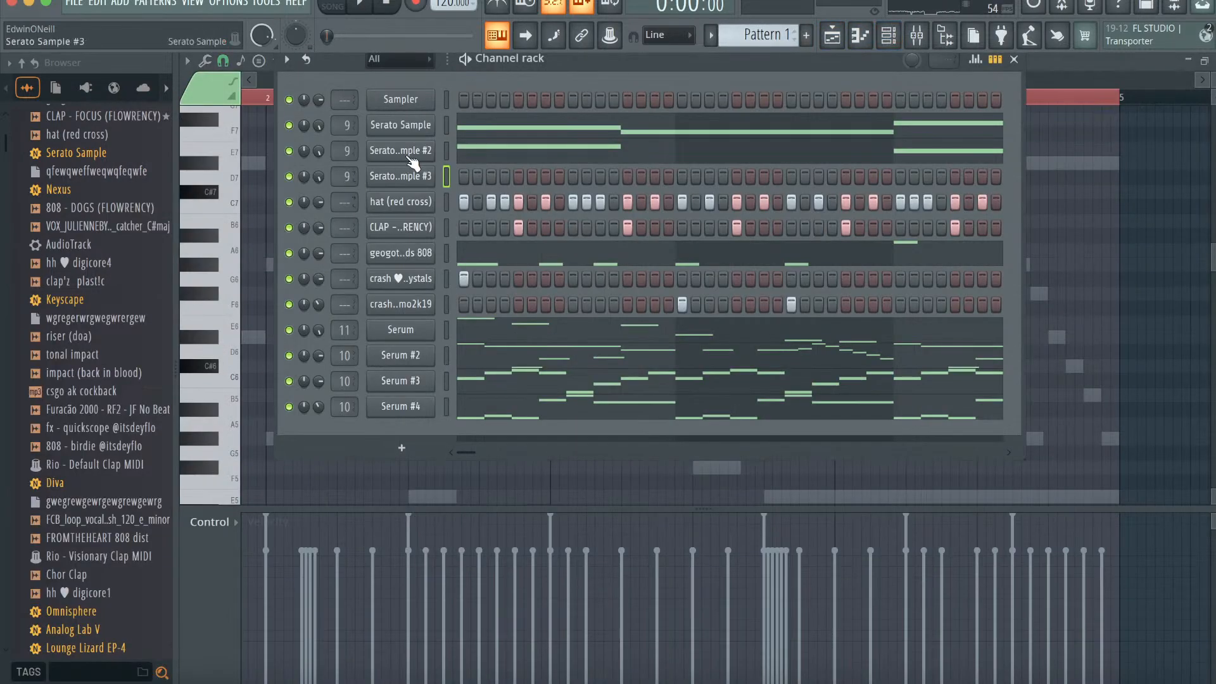
# - Run Find Samples in Serato Sample #3 to slice the loaded song onto its pads
pyautogui.click(411, 181)
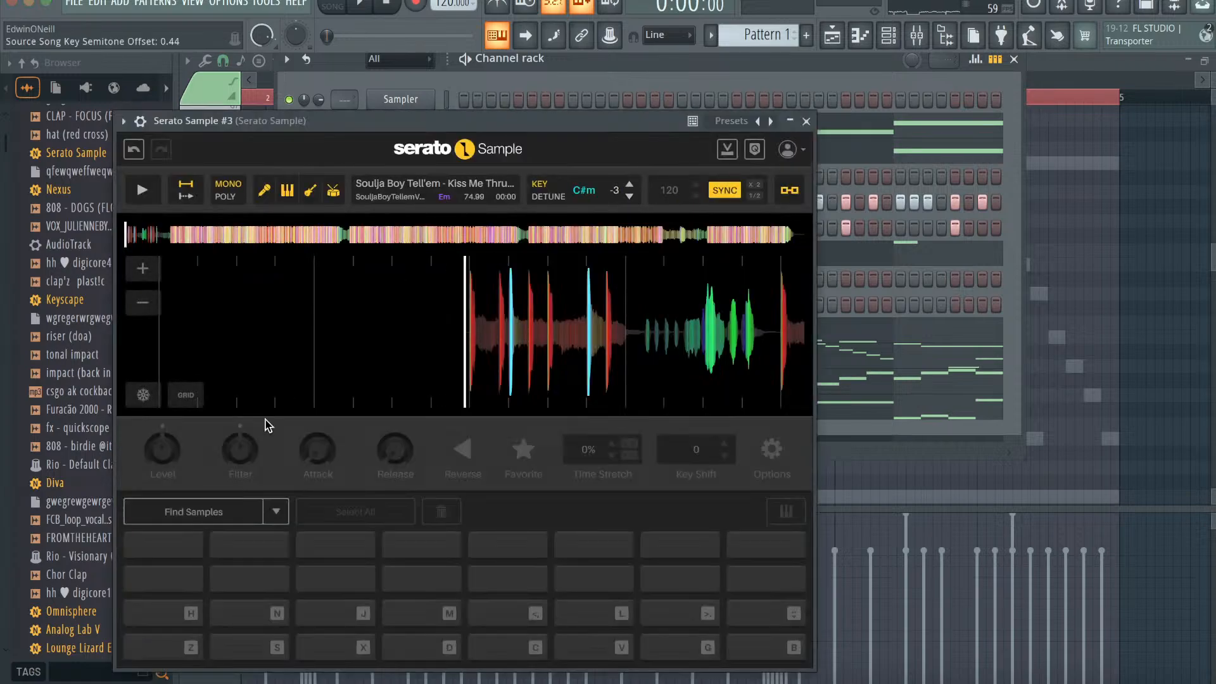
pyautogui.click(250, 510)
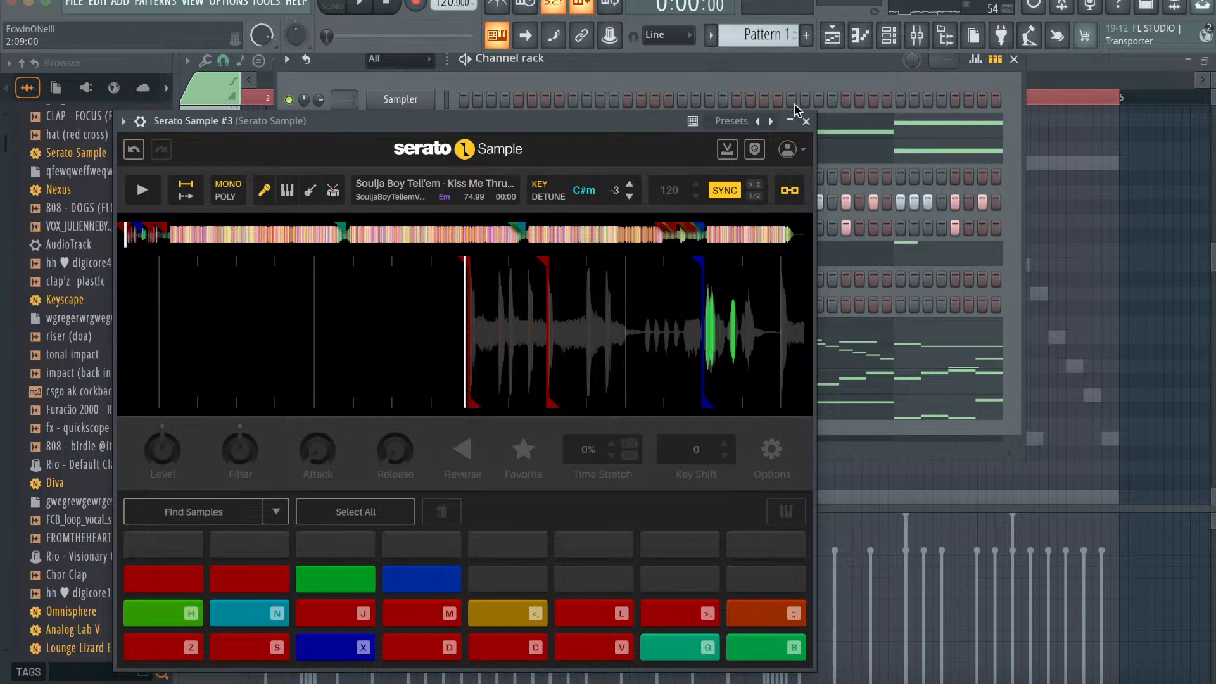
pyautogui.click(806, 121)
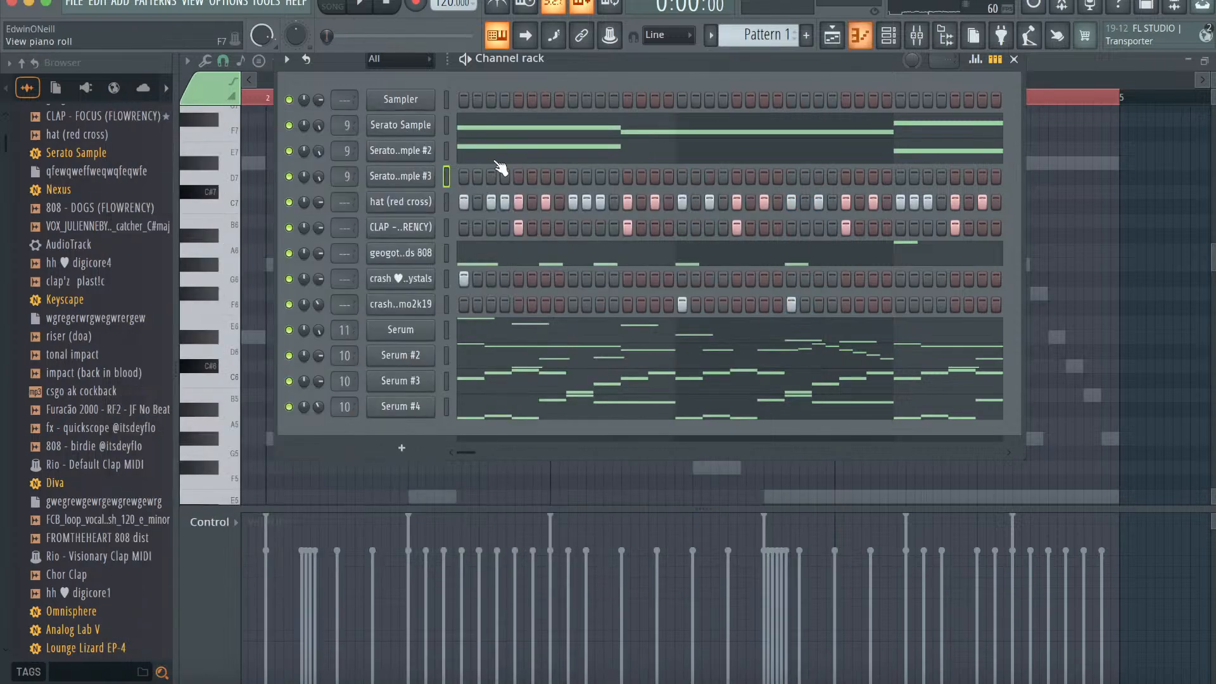
pyautogui.click(401, 176)
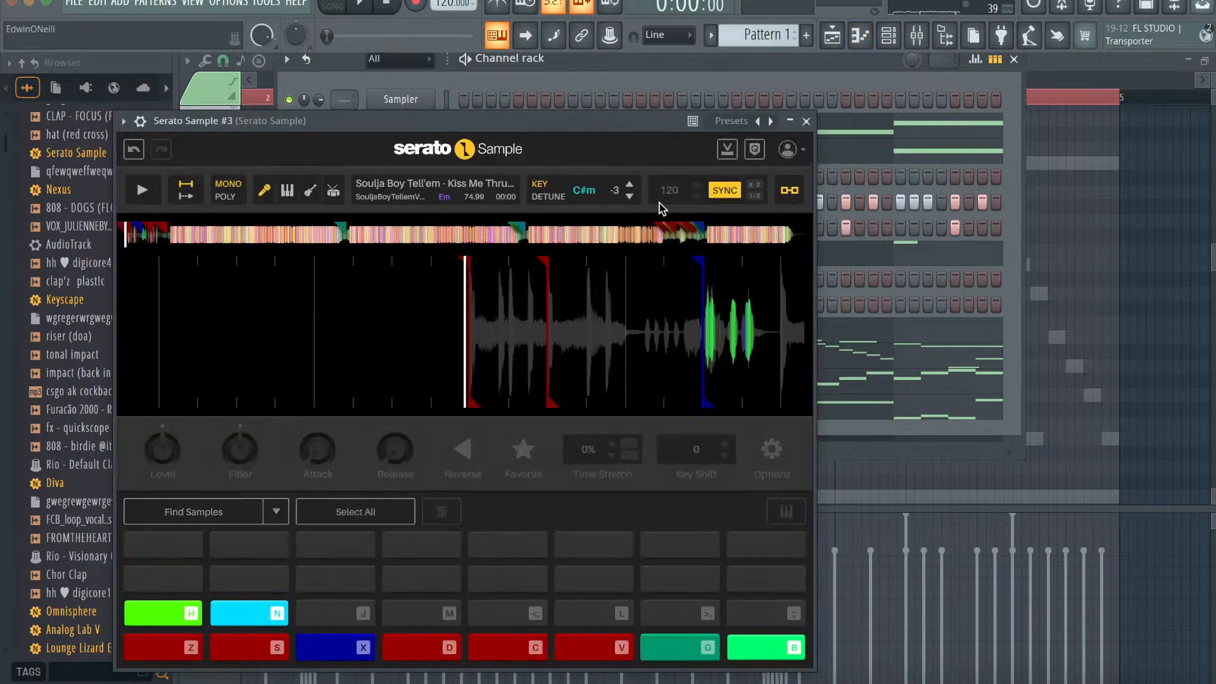
pyautogui.click(806, 121)
# - Draw a C#4 note filling bar 1 in Serato Sample #3's piano roll
pyautogui.press('F7')
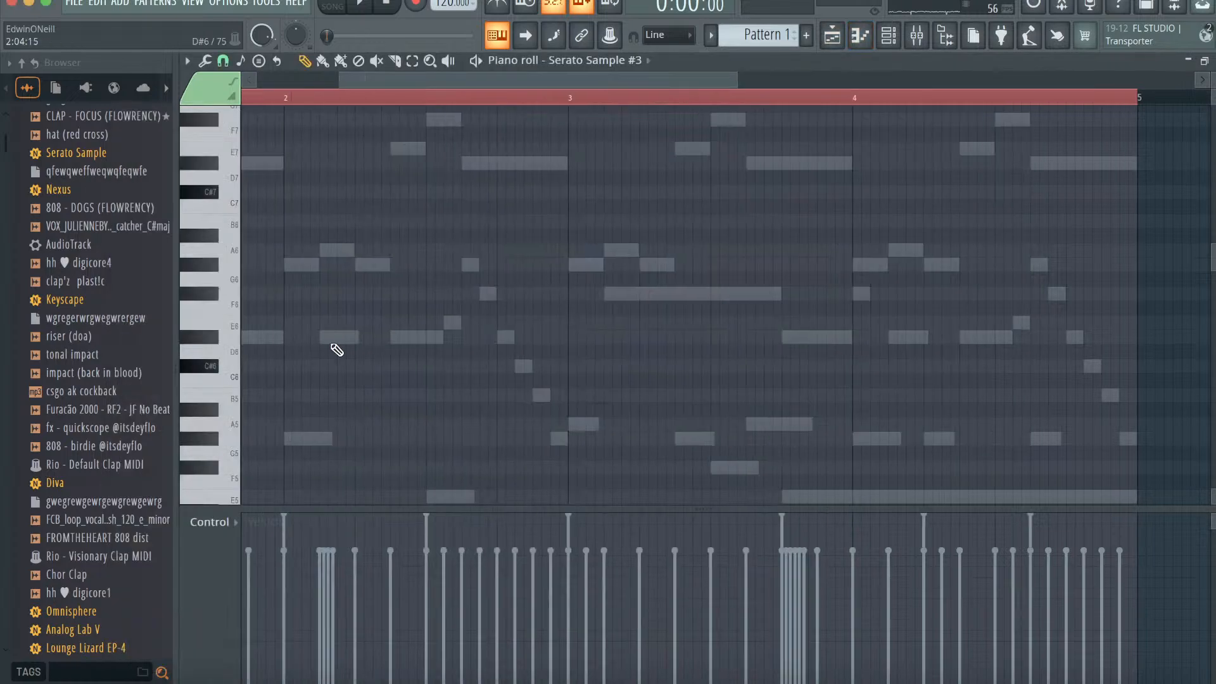
pyautogui.hscroll(-5, 332, 344)
pyautogui.scroll(-2, 323, 317)
pyautogui.moveTo(314, 314)
pyautogui.mouseDown()
pyautogui.moveTo(154, 326)
pyautogui.moveTo(128, 439)
pyautogui.moveTo(123, 578)
pyautogui.moveTo(114, 461)
pyautogui.mouseUp()
pyautogui.moveTo(275, 461); pyautogui.dragTo(525, 462)
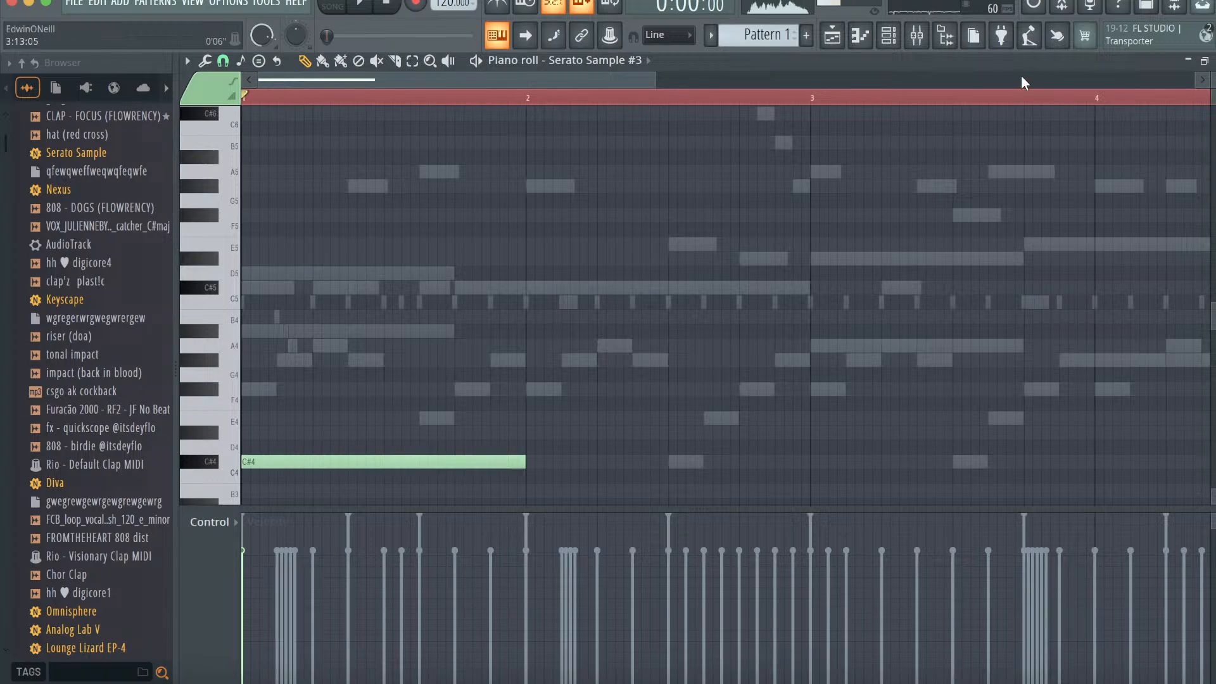
# - Lower the Serato Sample #3 channel volume to about 61% and play the pattern
pyautogui.click(889, 38)
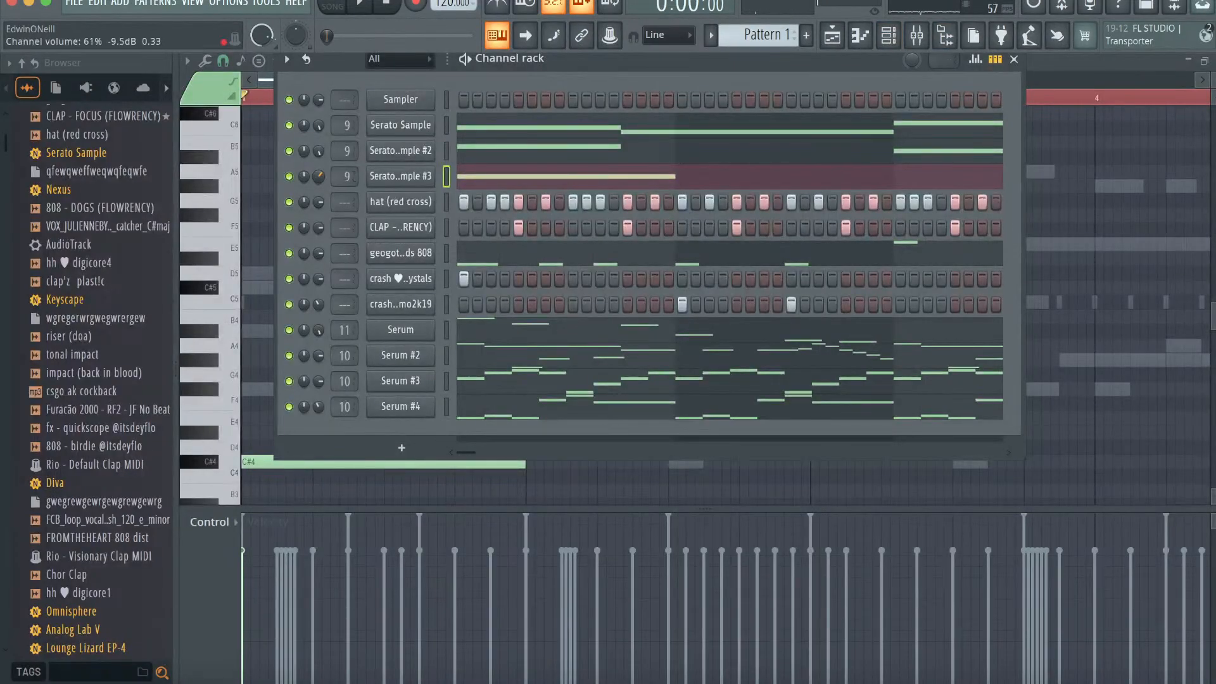
pyautogui.press('space')
pyautogui.press('F6')
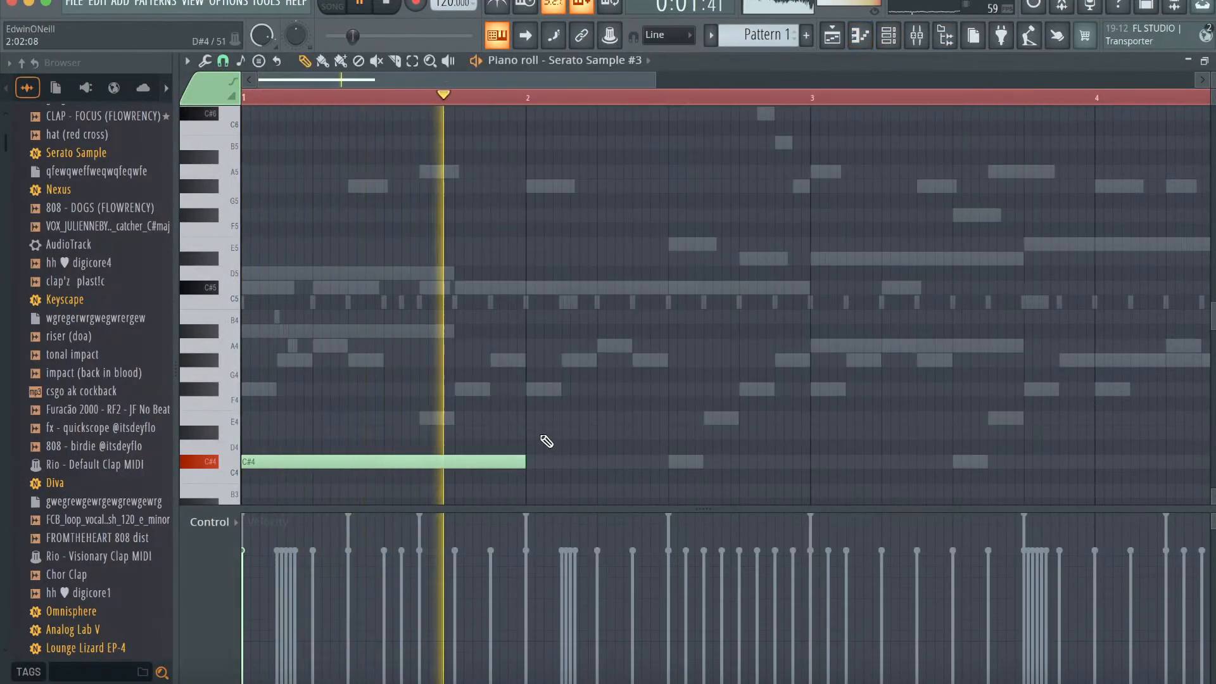
# - Move Serato Sample #3's bar 1 note up to F4 and audition the slice
pyautogui.press('space')
pyautogui.moveTo(455, 457); pyautogui.dragTo(455, 397)
pyautogui.press('space')
pyautogui.press('space')
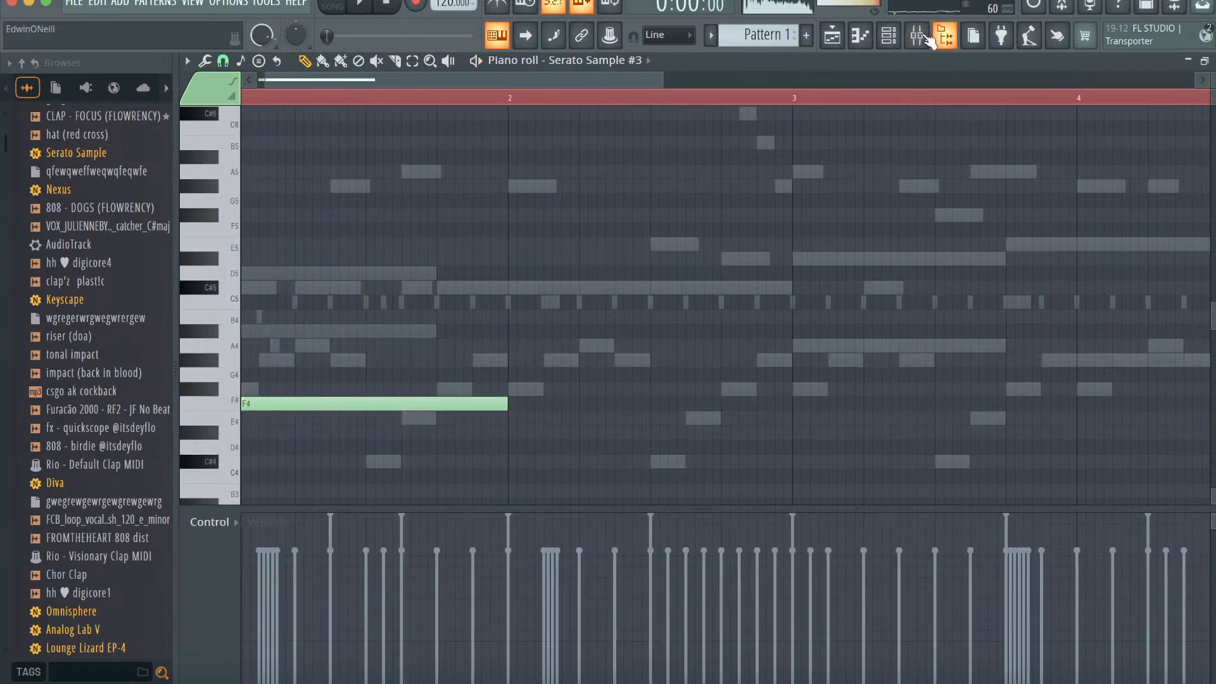
# - Route Serato Sample #3 to mixer insert 7 and cut the low end with the track's built-in equalizer
pyautogui.click(926, 37)
pyautogui.rightClick(523, 260)
pyautogui.moveTo(558, 268)
pyautogui.click(781, 270)
pyautogui.press('space')
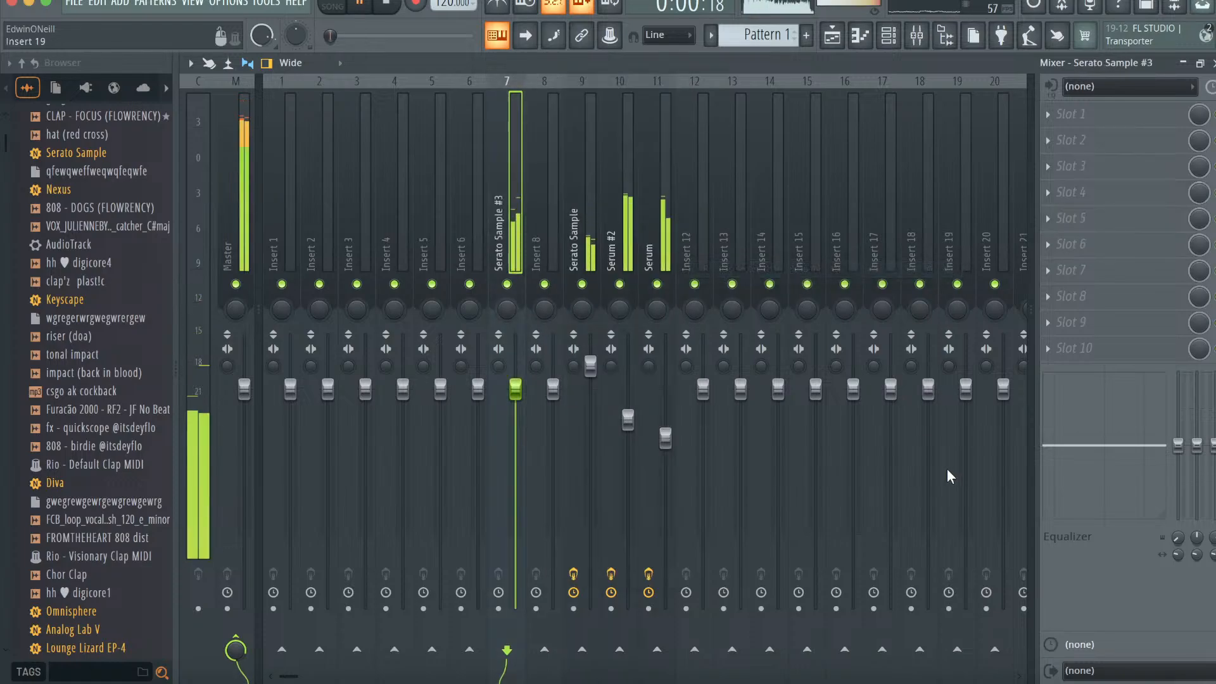
pyautogui.moveTo(1059, 447); pyautogui.dragTo(1056, 519)
# - Add a one-bar note at bar 3 for Serato Sample #3, move it to F#4, and play the pattern
pyautogui.click(855, 37)
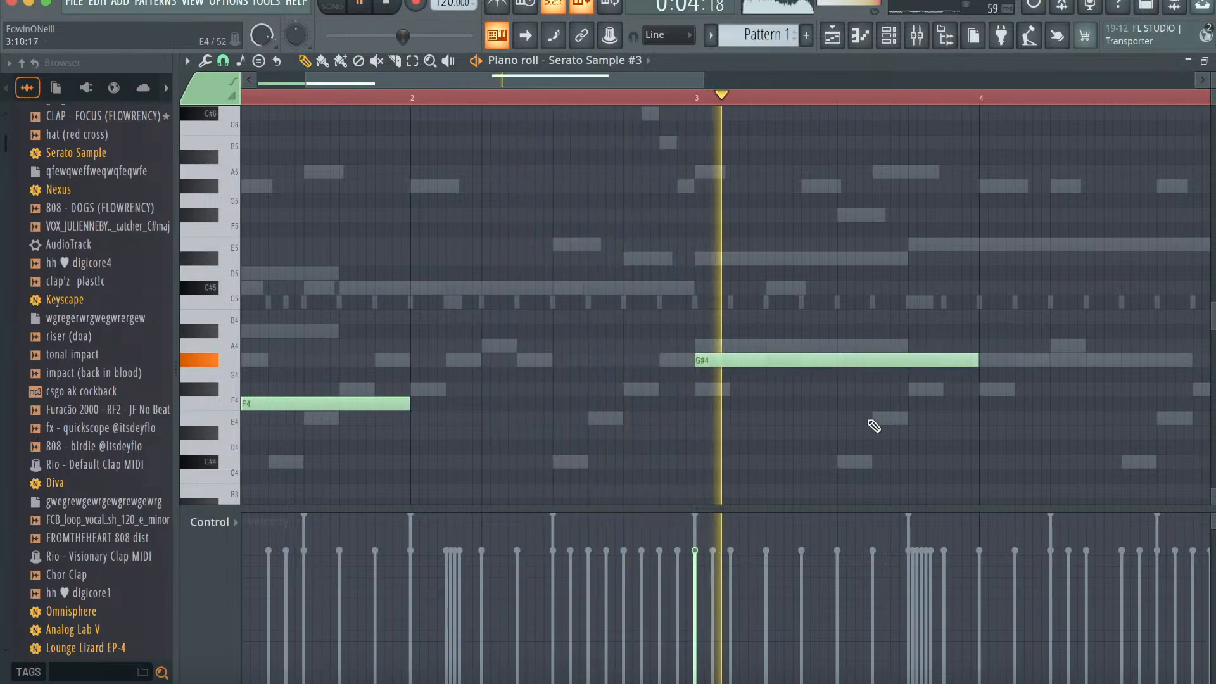
pyautogui.hscroll(4, 873, 426)
pyautogui.press('space')
pyautogui.moveTo(709, 361); pyautogui.dragTo(709, 394)
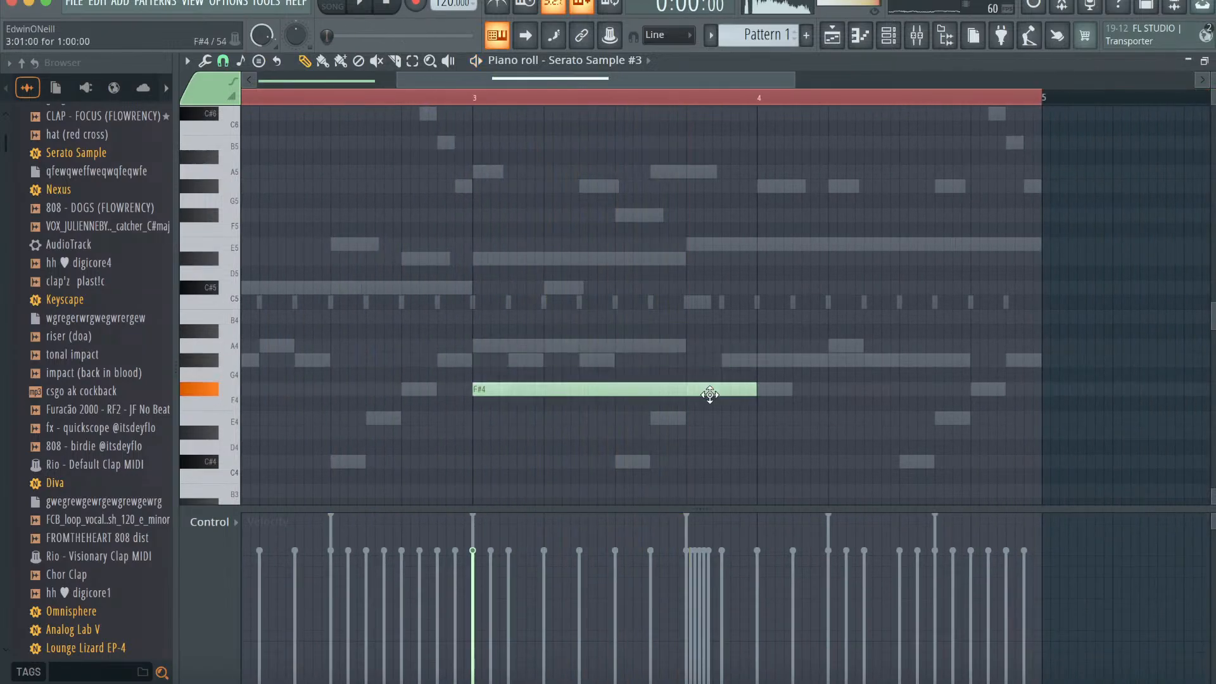
pyautogui.hscroll(-1, 709, 394)
pyautogui.moveTo(874, 389)
pyautogui.mouseDown()
pyautogui.moveTo(874, 418)
pyautogui.moveTo(874, 382)
pyautogui.mouseUp()
pyautogui.press('space')
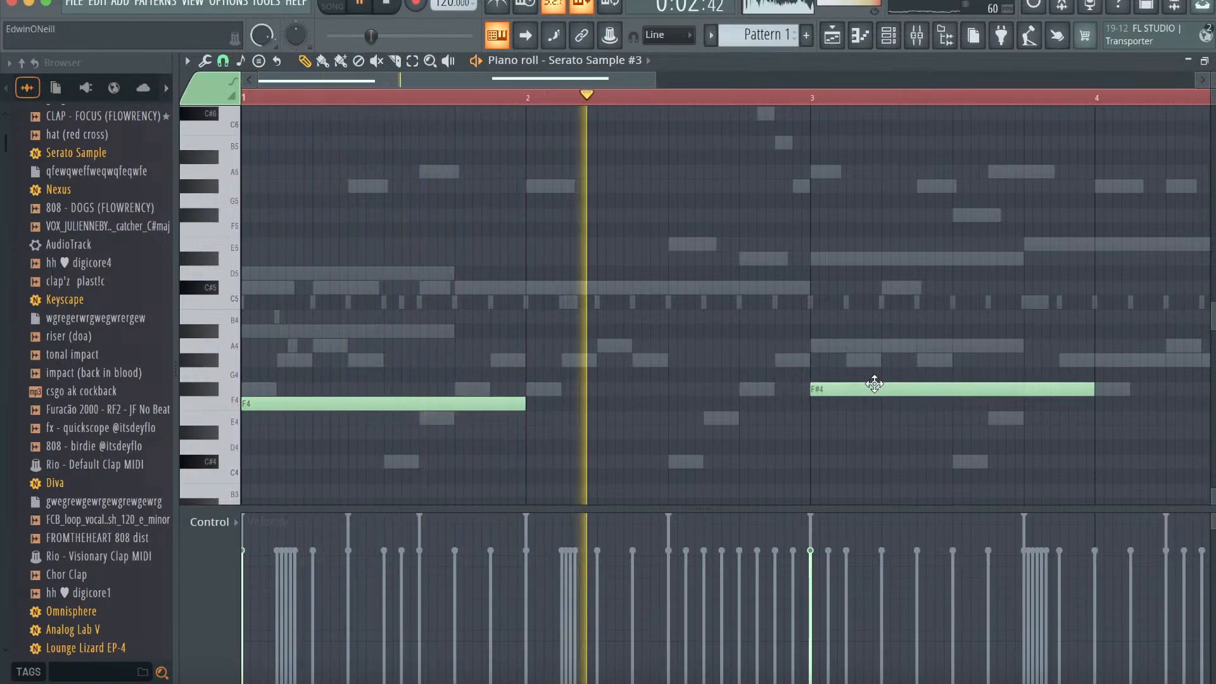
pyautogui.hscroll(3, 874, 384)
pyautogui.scroll(2, 874, 383)
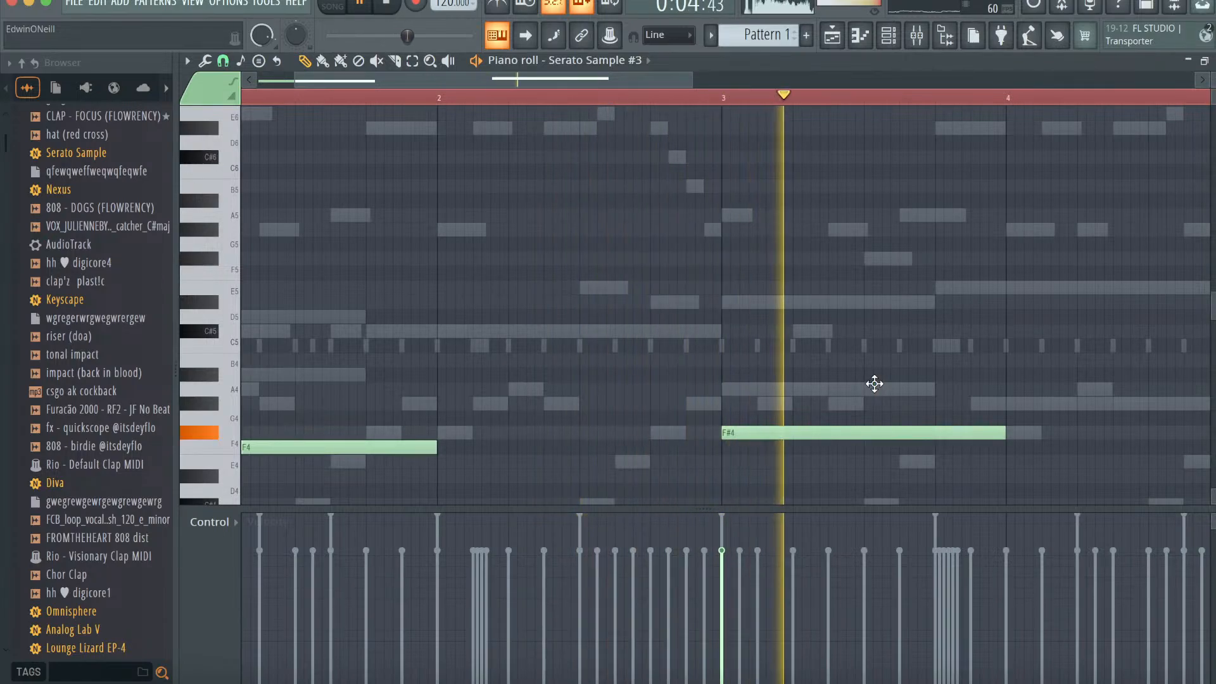
# - Split Pattern 1 by channel in the playlist's pattern picker
pyautogui.click(832, 36)
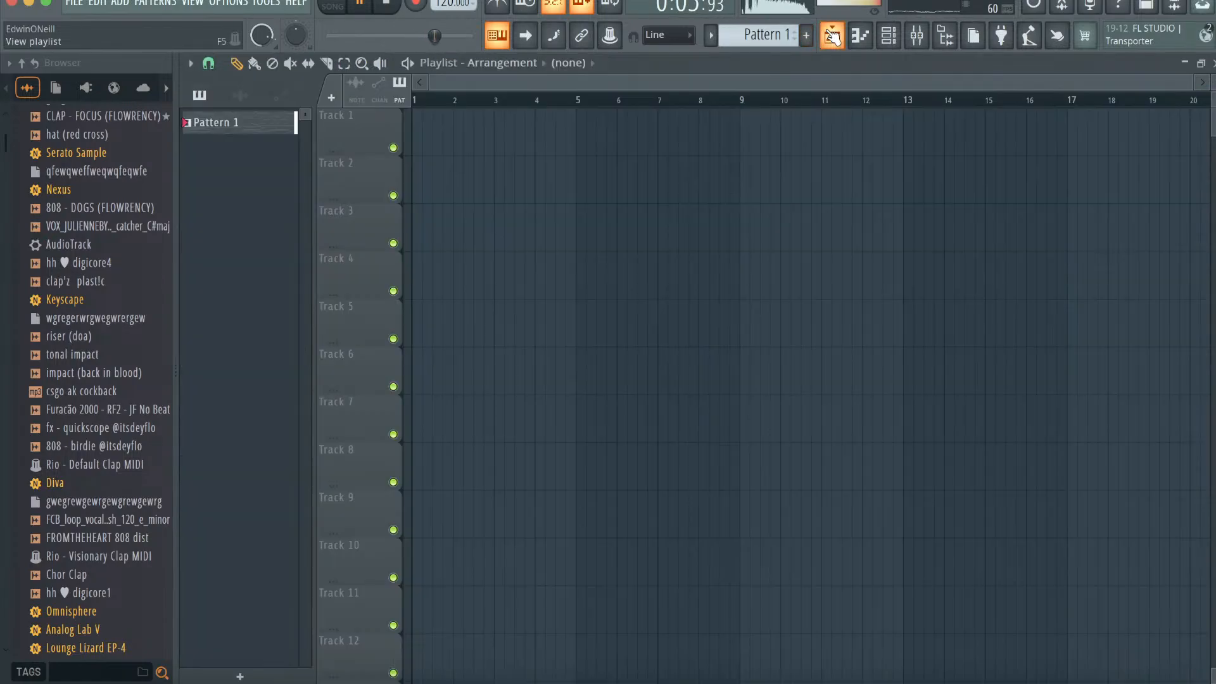
pyautogui.rightClick(248, 127)
pyautogui.click(317, 406)
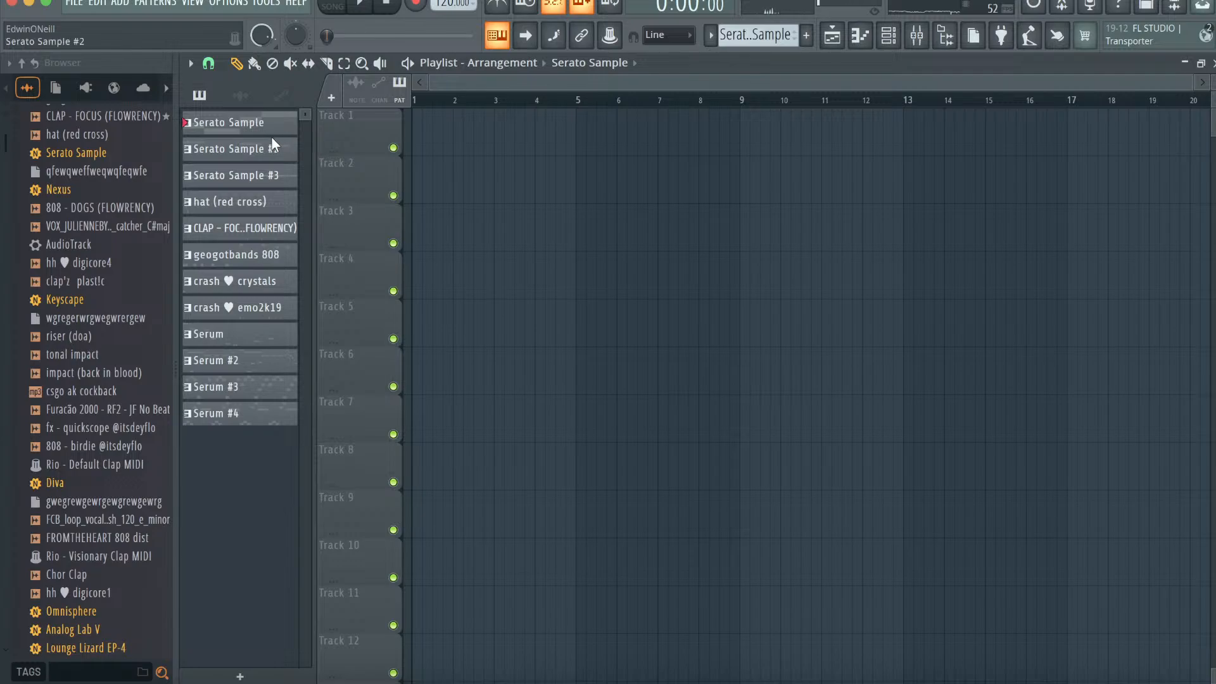
# - Transpose all notes of the geogotbands 808 pattern down two semitones and return to the playlist
pyautogui.doubleClick(252, 254)
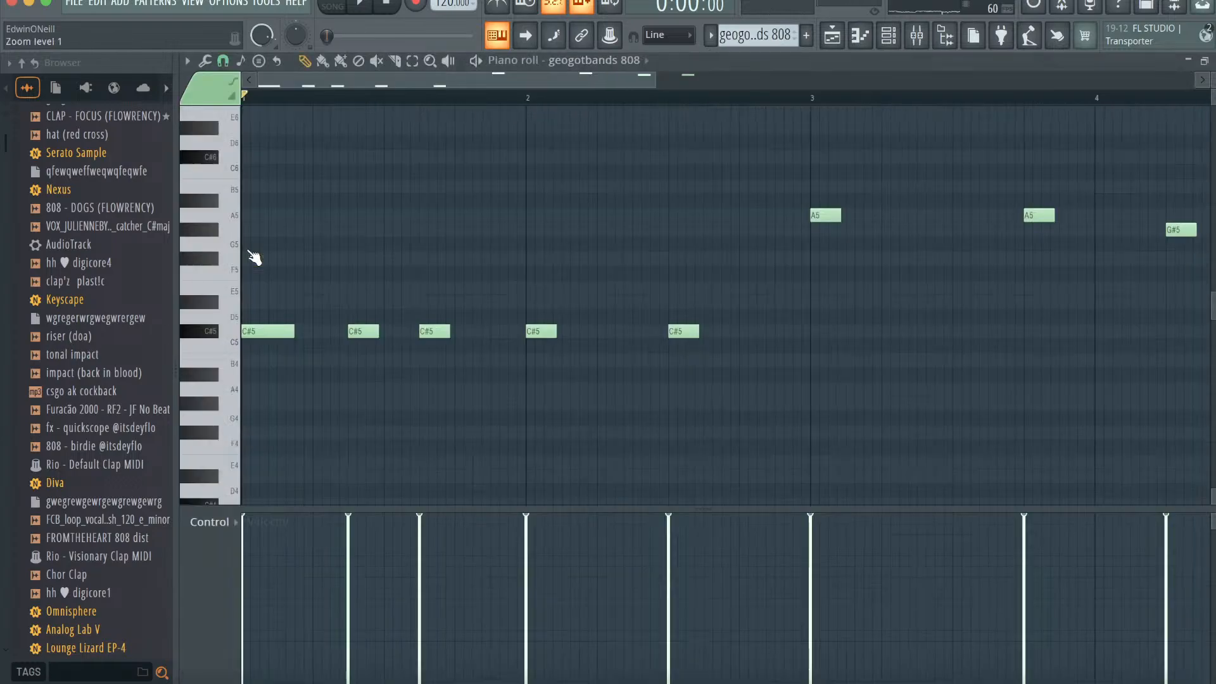
pyautogui.press('Down')
pyautogui.press('Down')
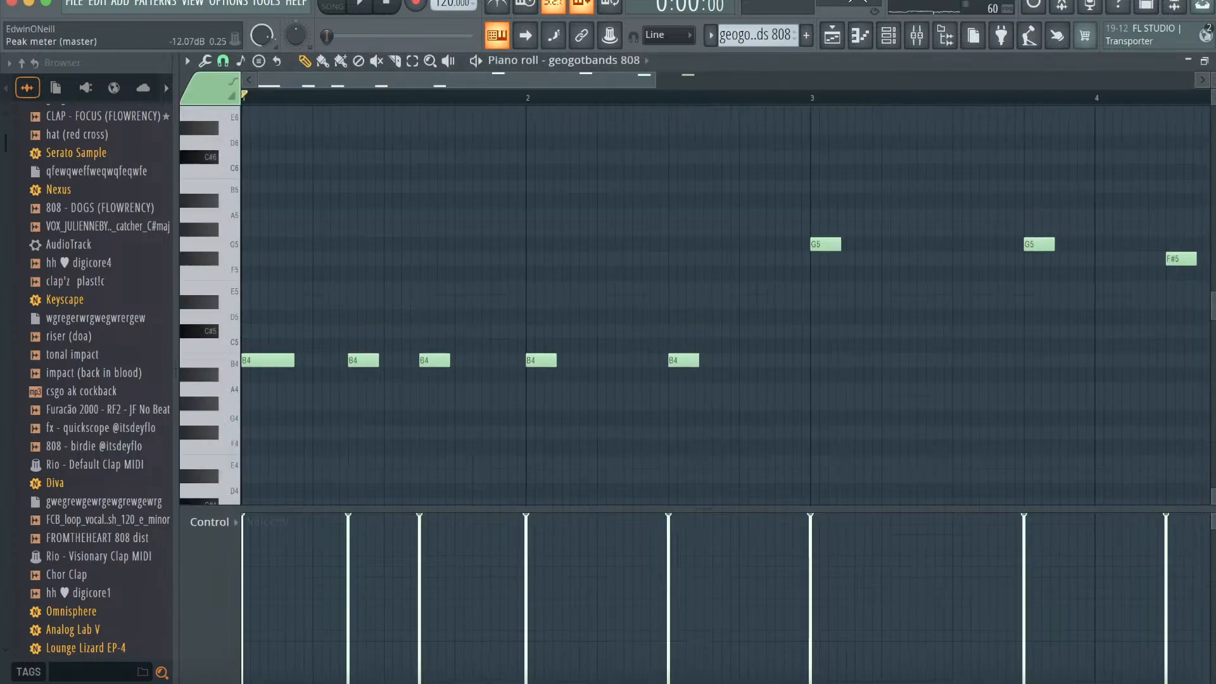
pyautogui.click(833, 38)
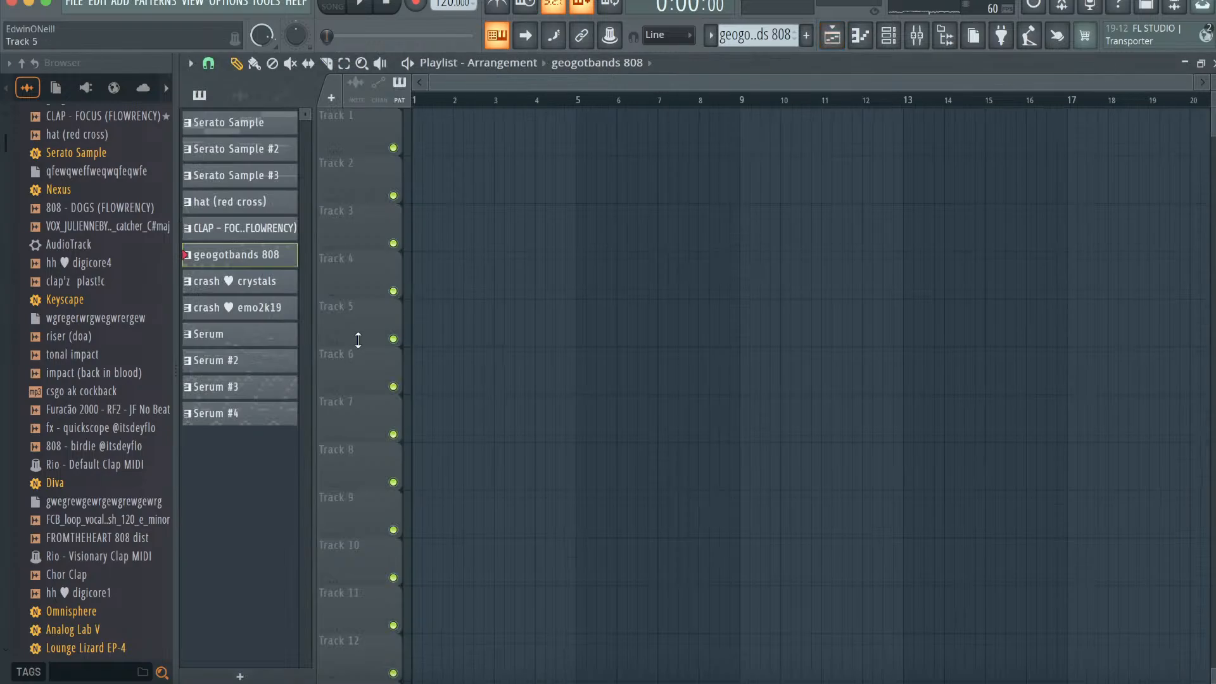
# - Select the four Serum patterns and lower the key of the Serato Sample channel to -5 (Bm)
pyautogui.rightClick(269, 421)
pyautogui.click(308, 500)
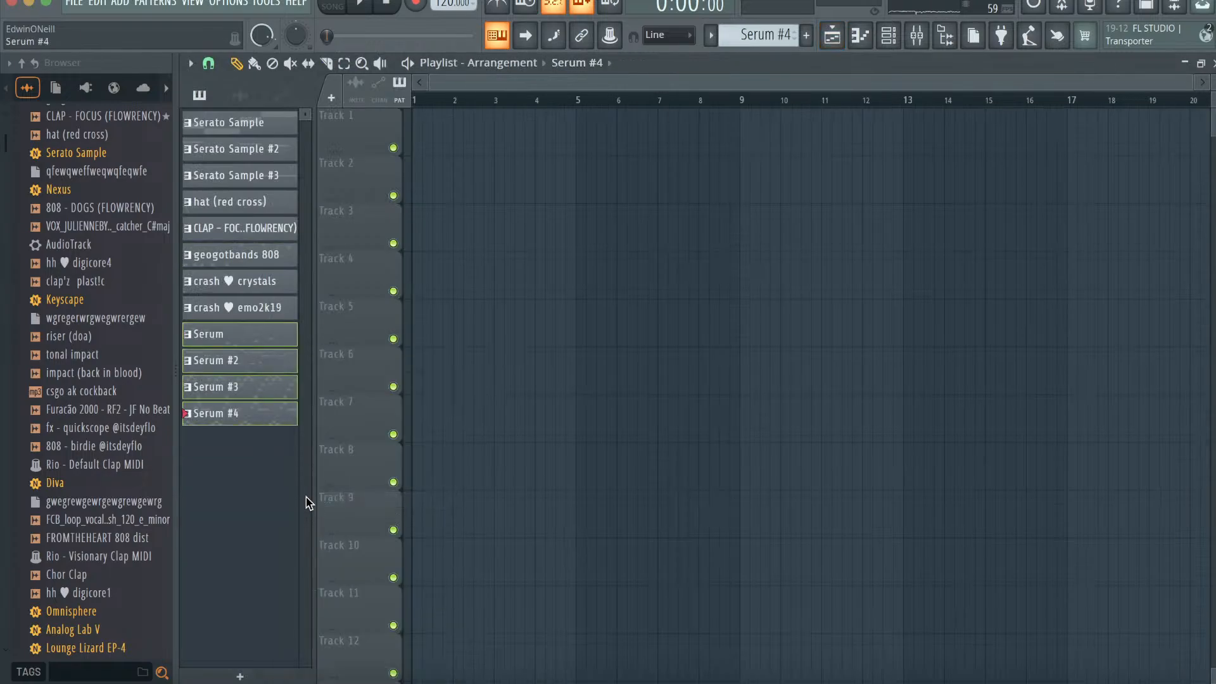
pyautogui.click(888, 36)
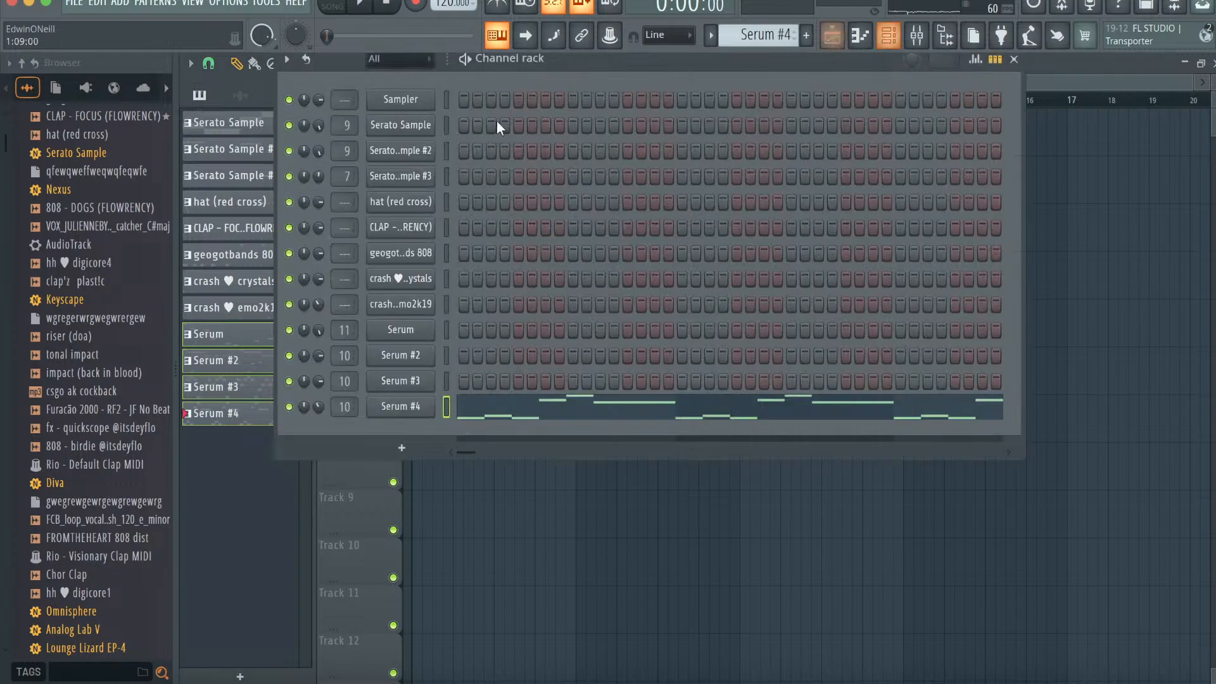
pyautogui.click(400, 126)
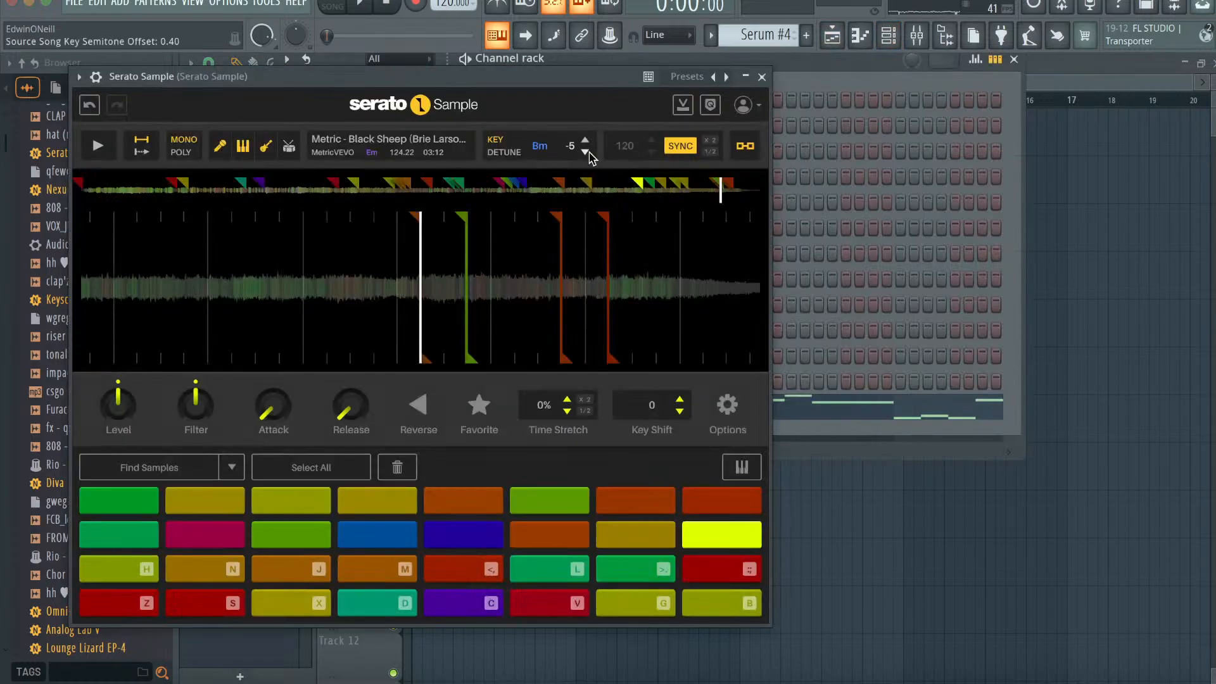
pyautogui.click(762, 77)
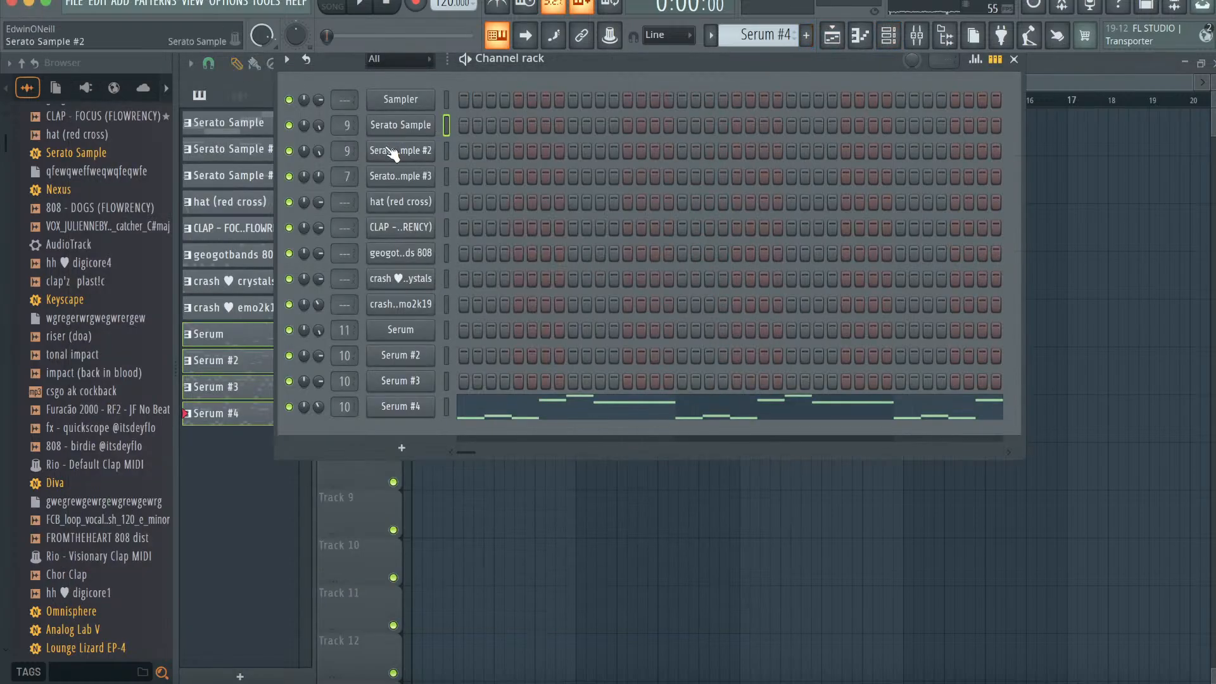
# - Lower the key of Serato Sample #2 and Serato Sample #3 and return to the playlist
pyautogui.click(394, 152)
pyautogui.click(786, 100)
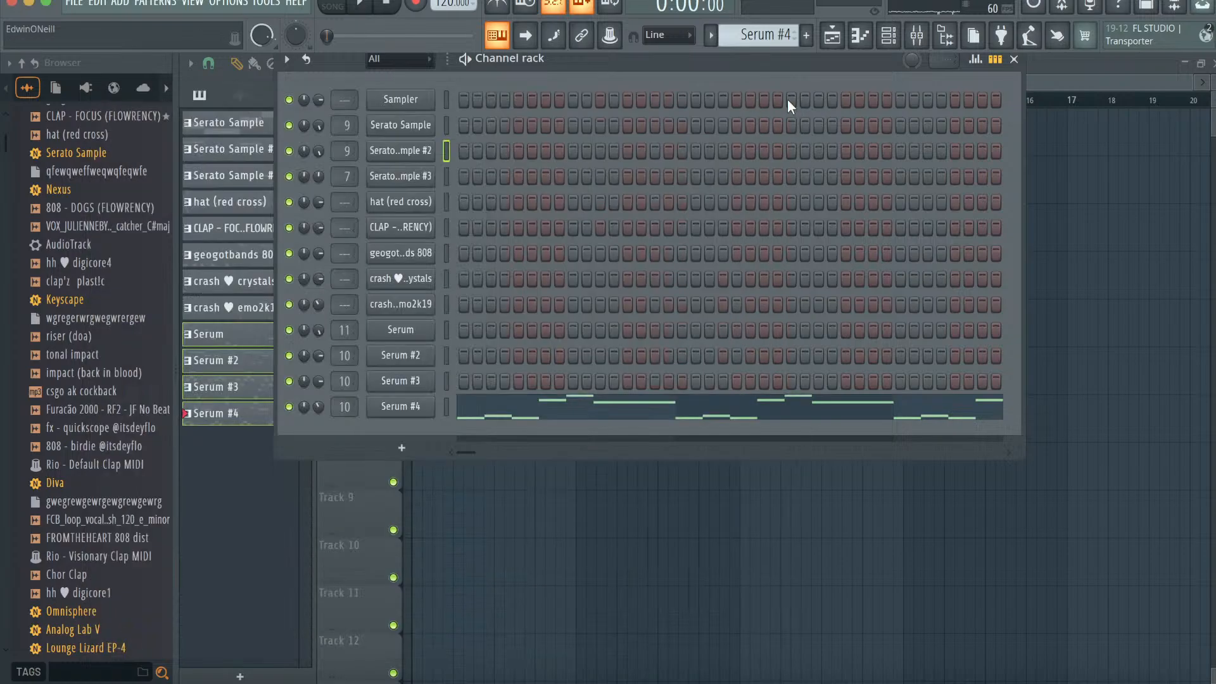
pyautogui.click(400, 177)
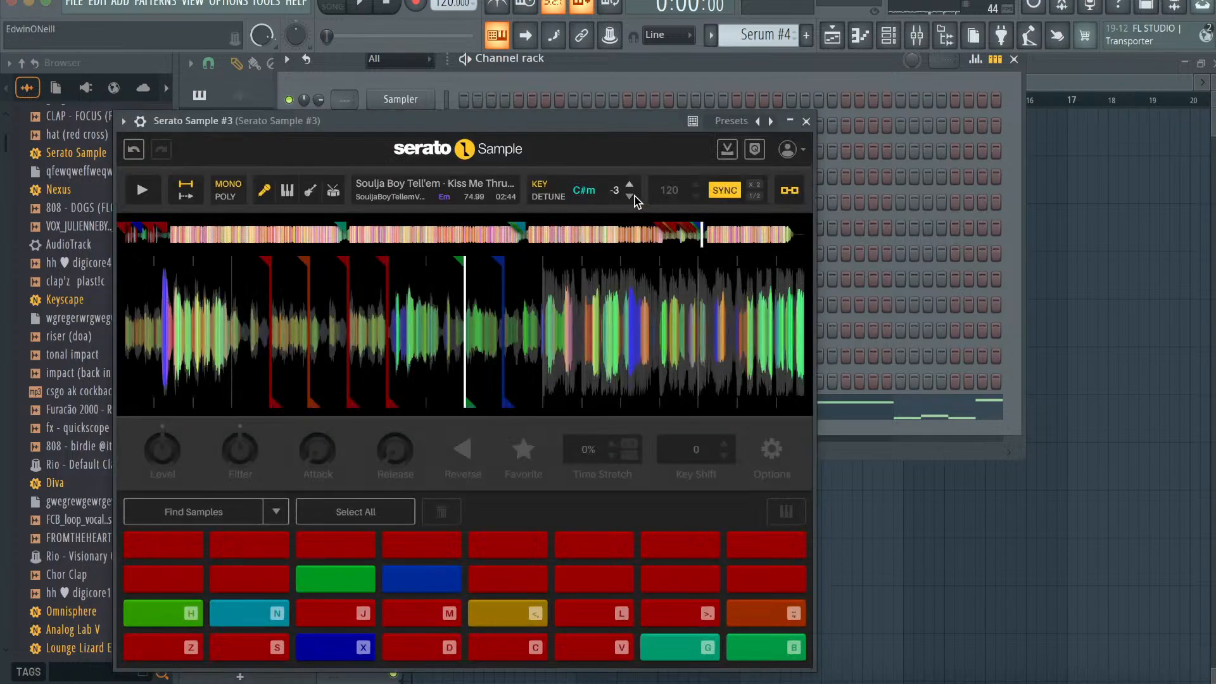
pyautogui.click(807, 121)
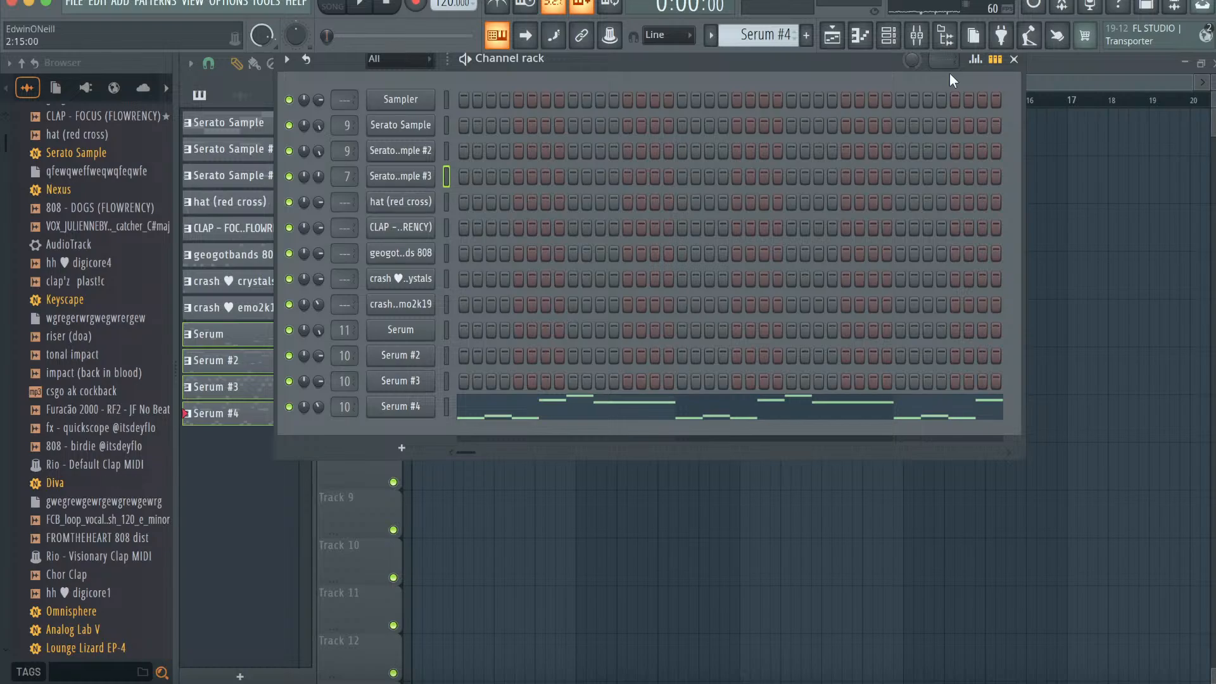
pyautogui.click(840, 41)
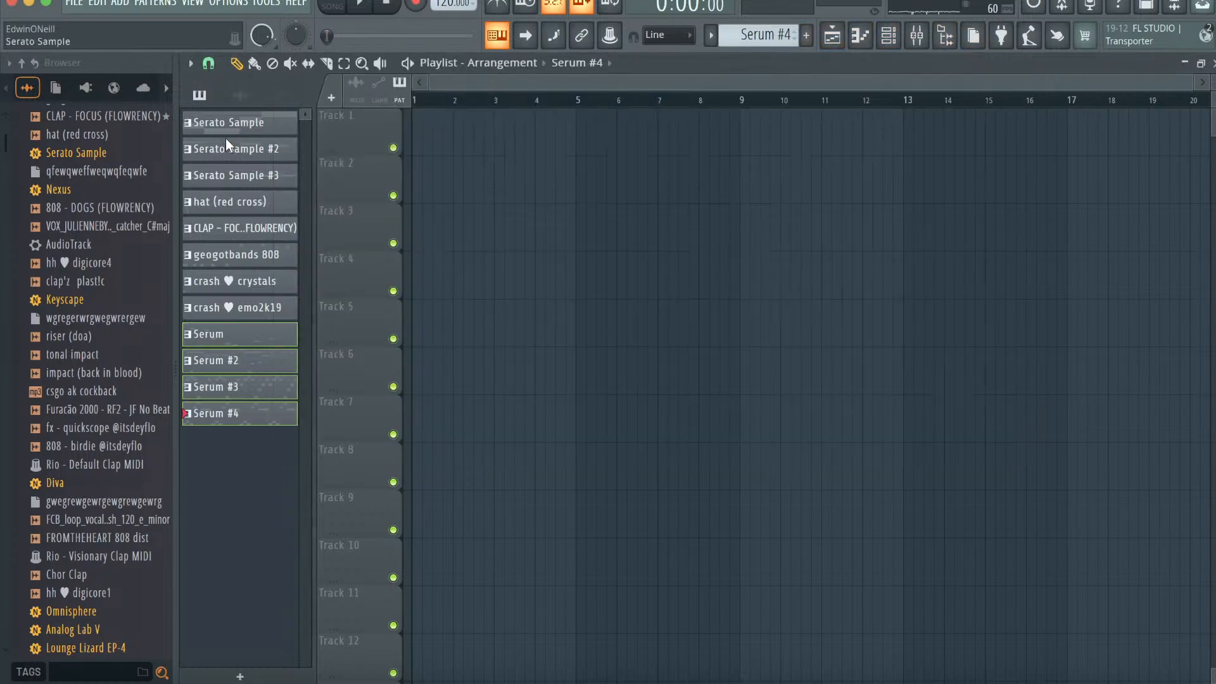
# - Lay out the Serato Sample, Serato Sample #2, hat, clap and 808 patterns from bar 1 and repeat the block up to bar 17
pyautogui.moveTo(246, 260); pyautogui.dragTo(428, 117)
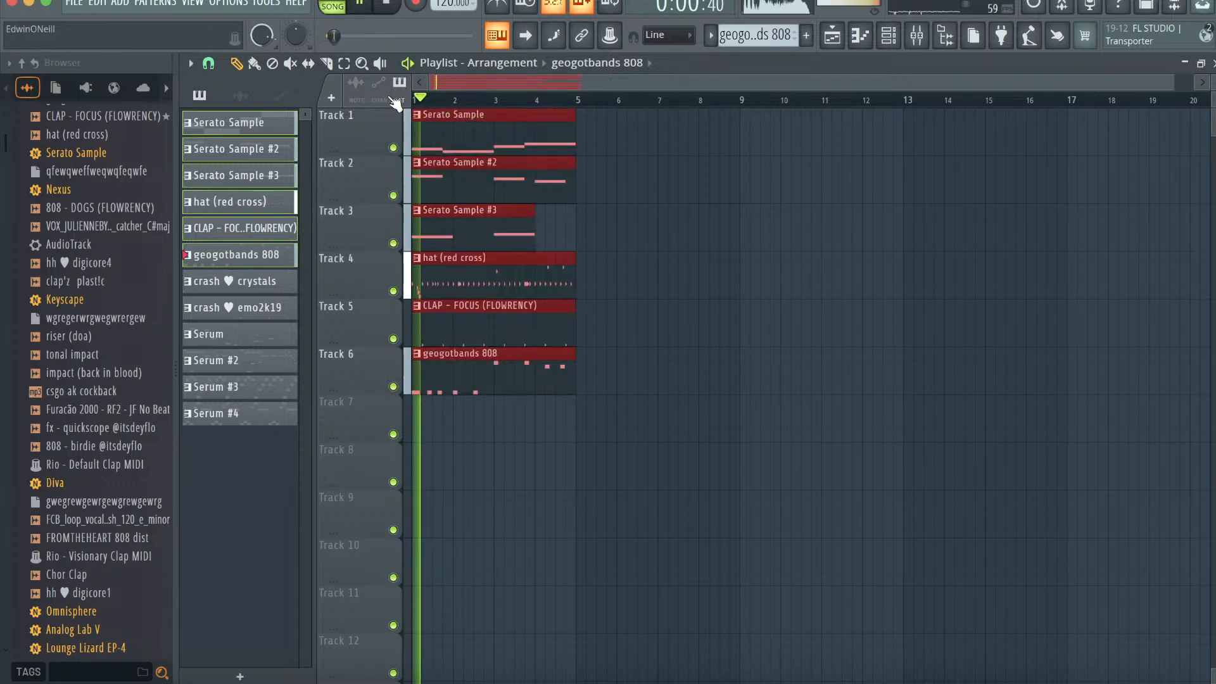
pyautogui.rightClick(486, 217)
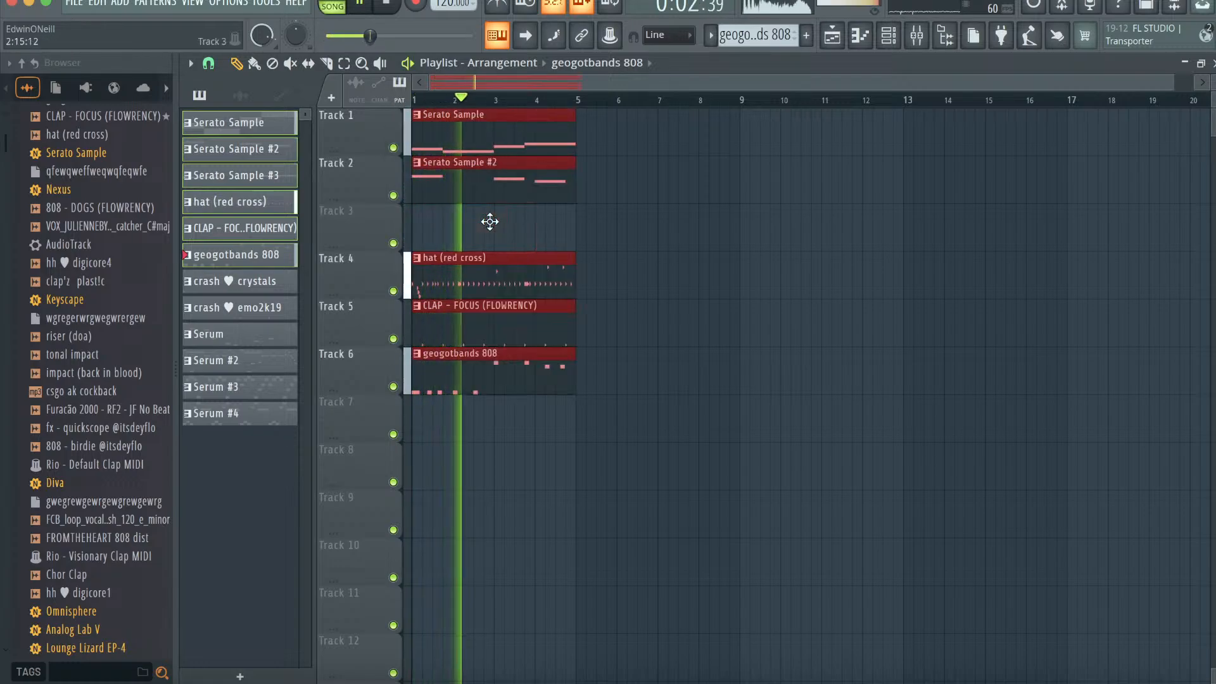
pyautogui.hotkey('ctrl', 'b')
pyautogui.hotkey('ctrl', 'b')
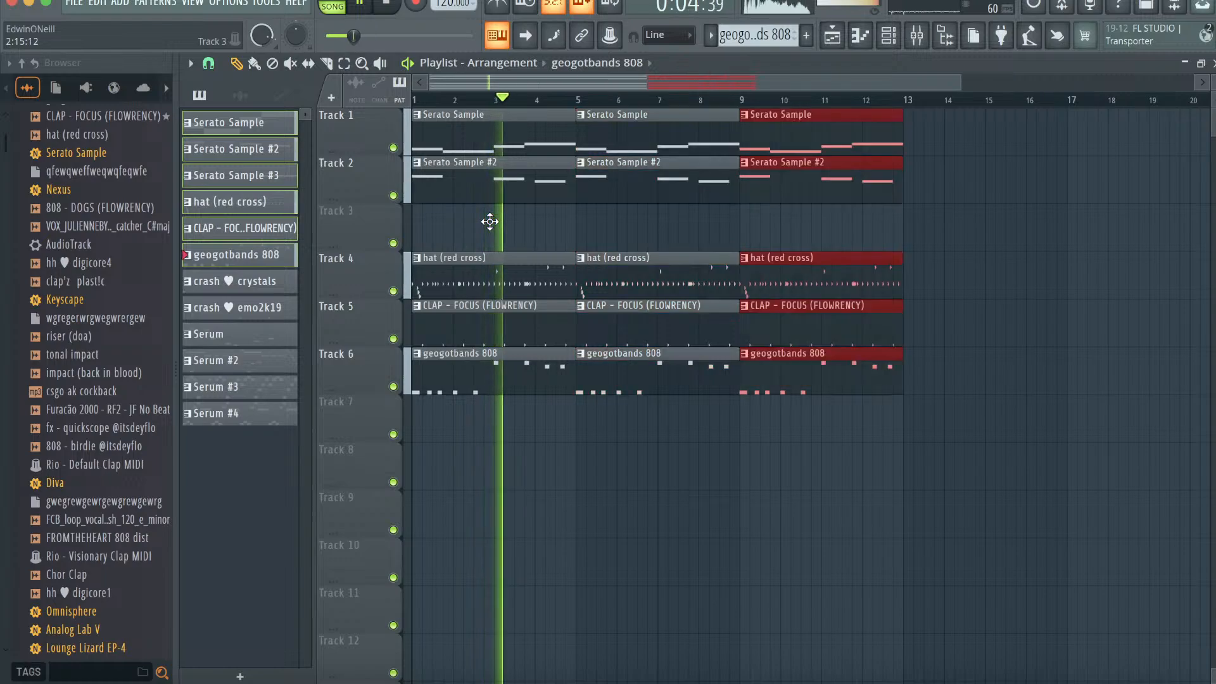
pyautogui.hotkey('ctrl', 'b')
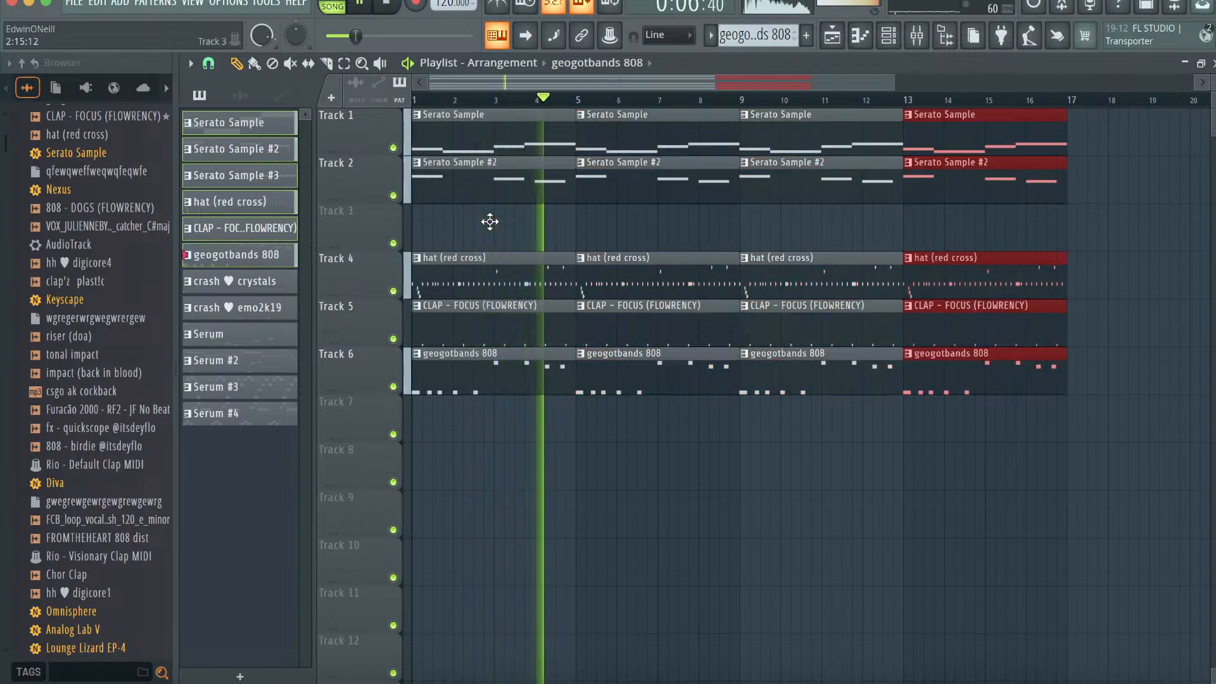
# - Shorten the bar 5 clips to about bar 8.5 and layer both crashes, Serum, Serum #2 and Serum #3 across bars 9 to 17
pyautogui.moveTo(716, 392); pyautogui.dragTo(711, 114)
pyautogui.click(243, 283)
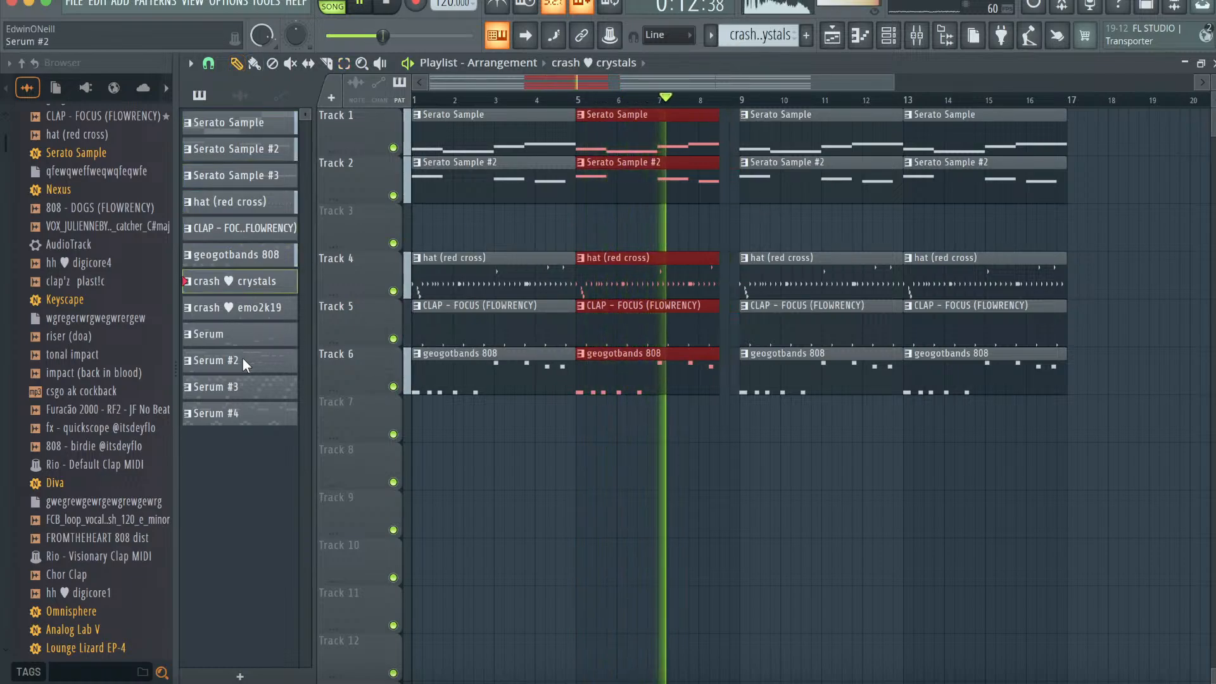
pyautogui.keyDown('shift'); pyautogui.click(239, 387); pyautogui.keyUp('shift')
pyautogui.moveTo(240, 387); pyautogui.dragTo(750, 418)
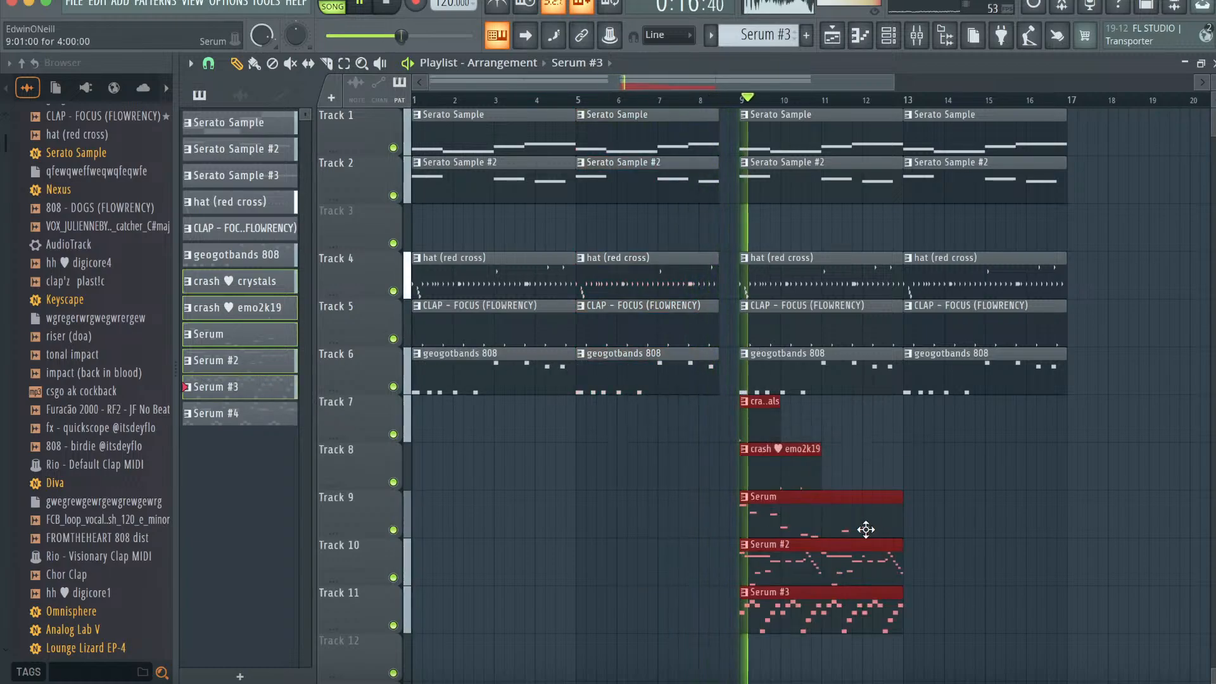
pyautogui.hotkey('ctrl', 'b')
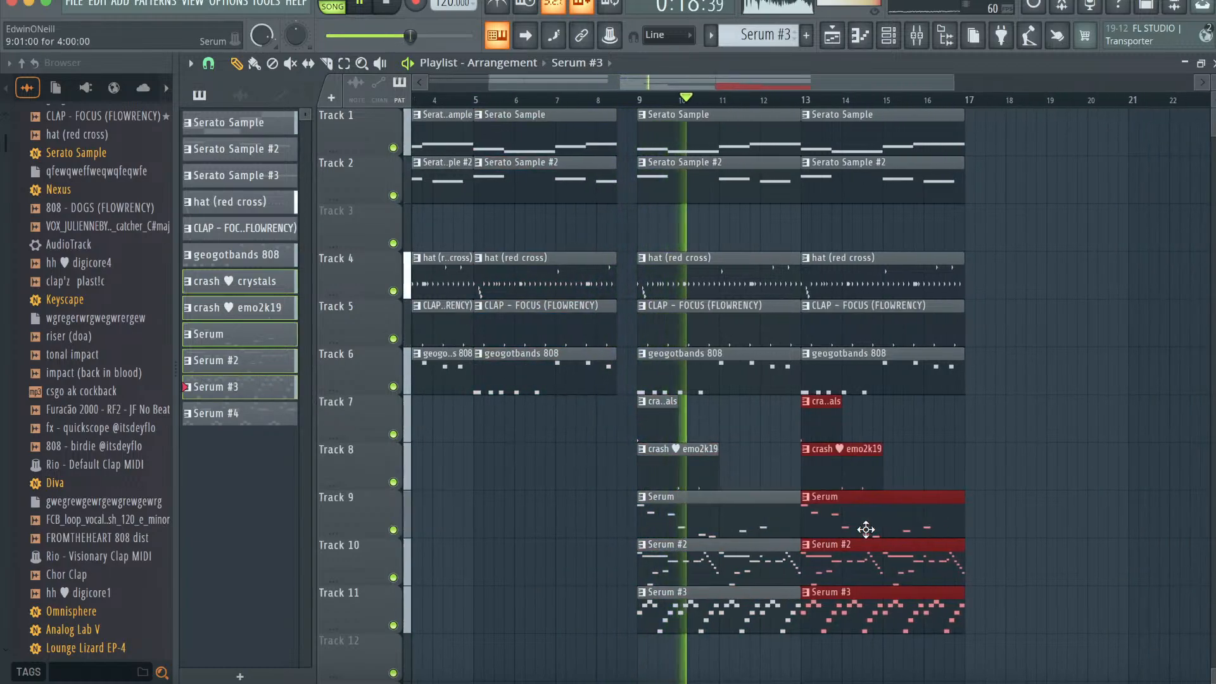
# - Repeat the Serum #2, Serum #3, hat, clap and 808 clips of bars 9 to 17 at bar 17
pyautogui.hscroll(4, 865, 529)
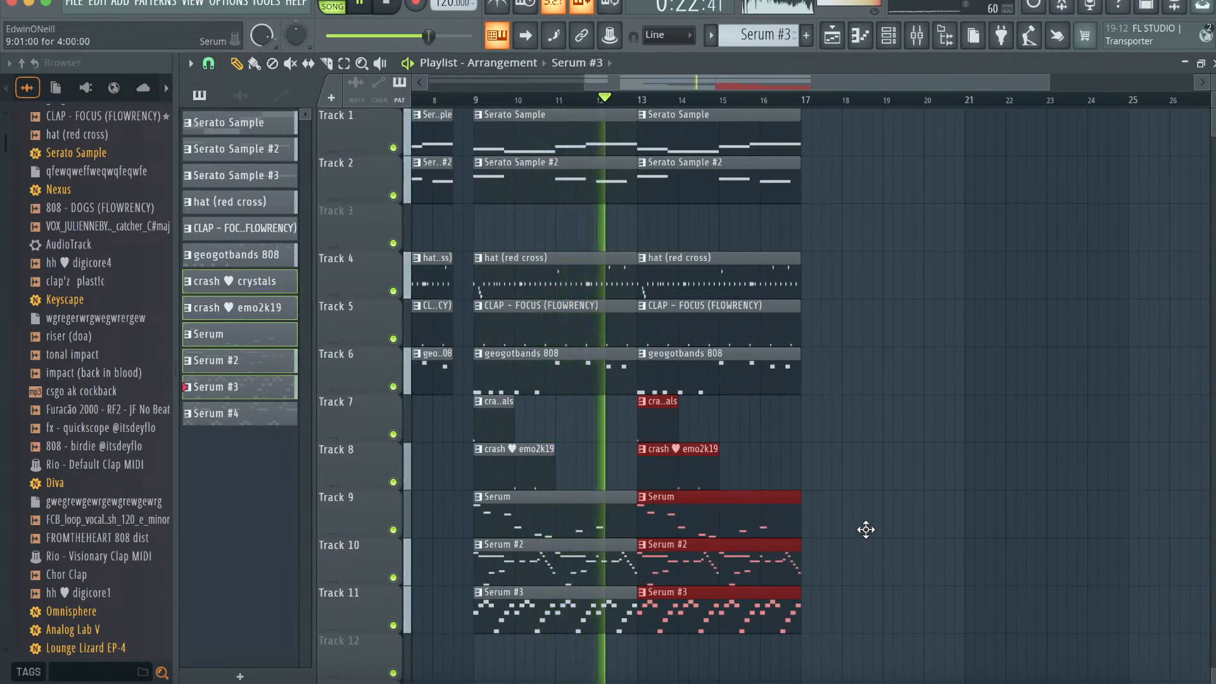
pyautogui.click(347, 65)
pyautogui.moveTo(692, 630); pyautogui.dragTo(577, 574)
pyautogui.hotkey('ctrl', 'b')
pyautogui.moveTo(699, 393); pyautogui.dragTo(583, 247)
pyautogui.hotkey('ctrl', 'b')
# - Place Serato Sample and Serato Sample #3 on tracks 1 and 2 at bar 17 and repeat them at bar 21
pyautogui.click(238, 180)
pyautogui.keyDown('ctrl'); pyautogui.click(231, 115); pyautogui.keyUp('ctrl')
pyautogui.moveTo(230, 115); pyautogui.dragTo(806, 147)
pyautogui.hotkey('ctrl', 'b')
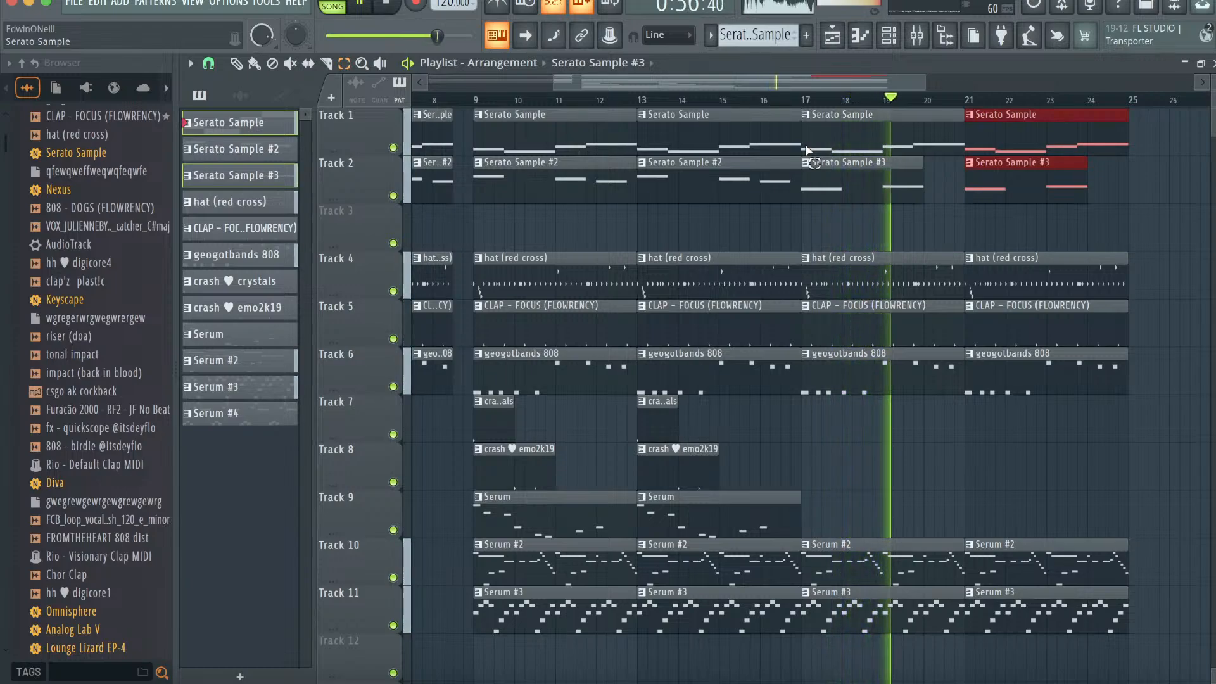
# - Repeat the Serato Sample, Serato Sample #3, hat, clap and 808 clips of bars 17 to 25 at bar 25
pyautogui.hscroll(5, 863, 253)
pyautogui.moveTo(770, 181); pyautogui.dragTo(585, 139)
pyautogui.press('super+b')
pyautogui.moveTo(747, 394); pyautogui.dragTo(577, 278)
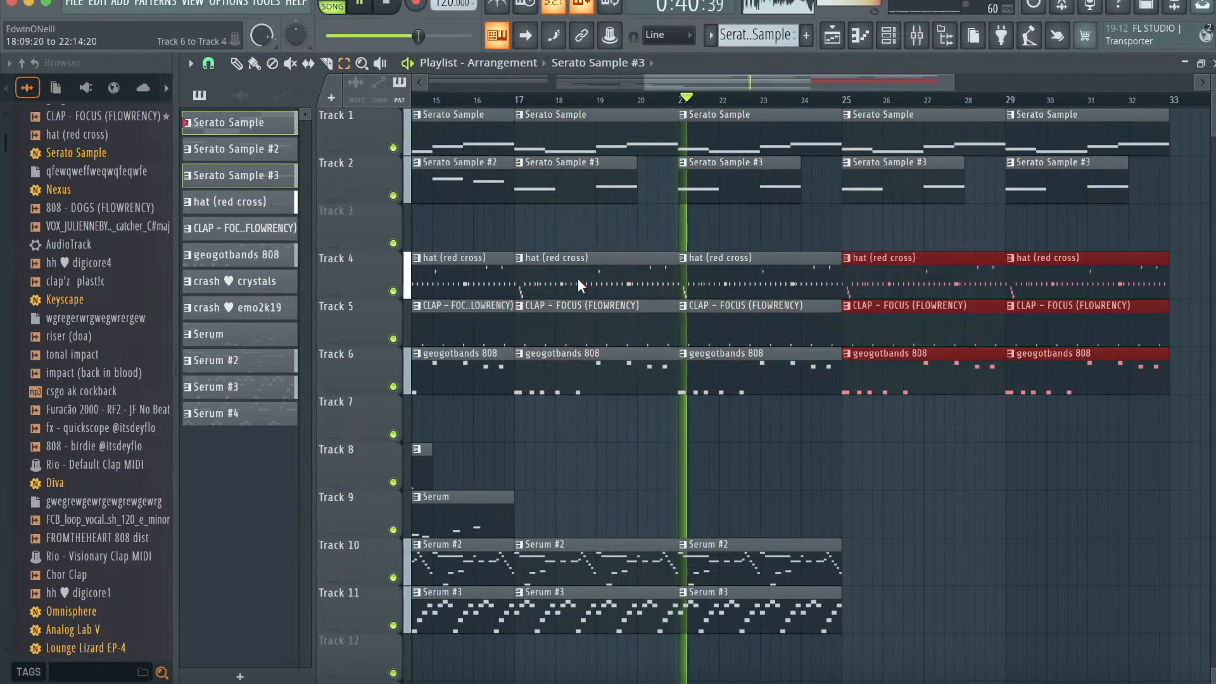
pyautogui.press('super+b')
# - Add Serum #4 on track 8 at bars 25 and 29 and extend the Serum #2 clips to bar 33
pyautogui.hscroll(3, 644, 346)
pyautogui.moveTo(262, 412); pyautogui.dragTo(772, 451)
pyautogui.press('super+b')
pyautogui.click(726, 571)
pyautogui.press('super+b')
pyautogui.press('super+b')
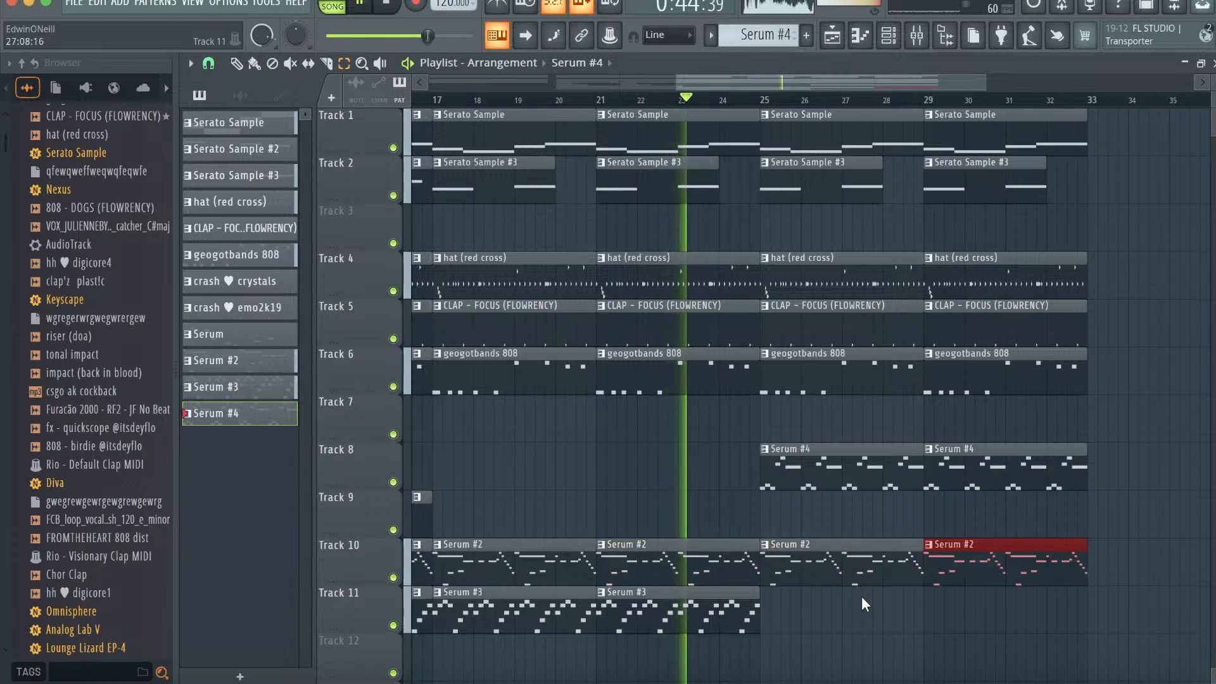
# - Repeat all clips of bars 25 to 33 at bar 33
pyautogui.hscroll(2, 861, 596)
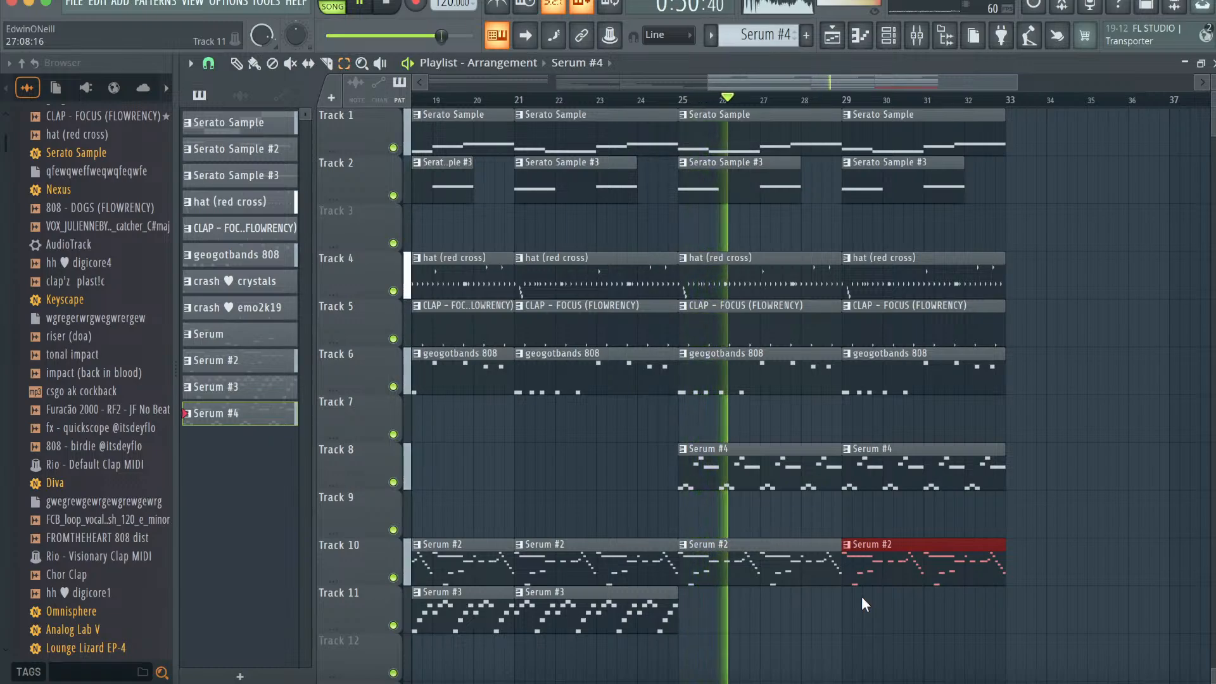
pyautogui.hscroll(2, 861, 595)
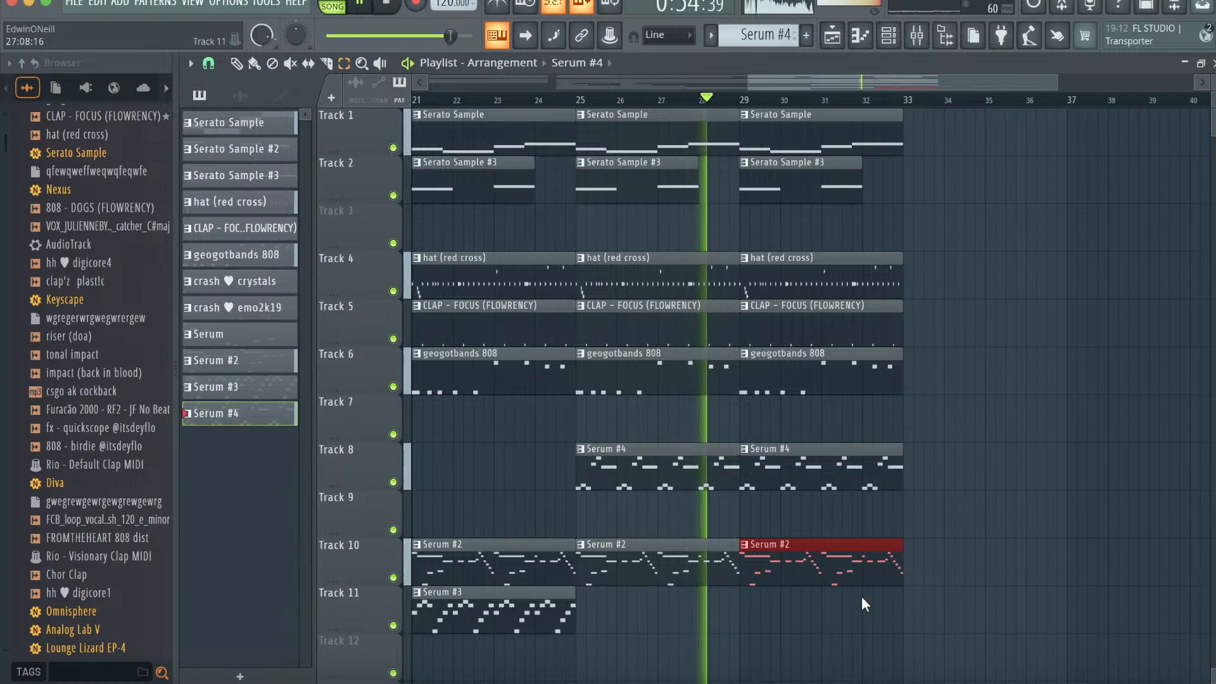
pyautogui.hscroll(2, 871, 591)
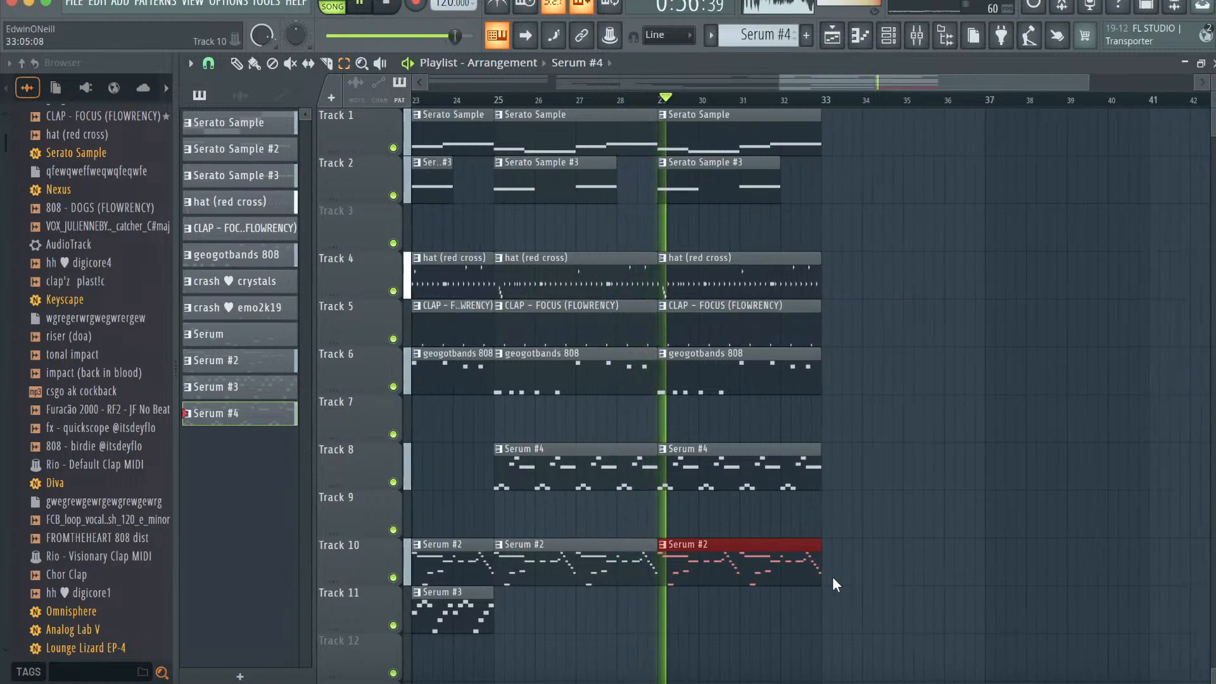
pyautogui.moveTo(832, 577); pyautogui.dragTo(535, 144)
pyautogui.hotkey('ctrl', 'b')
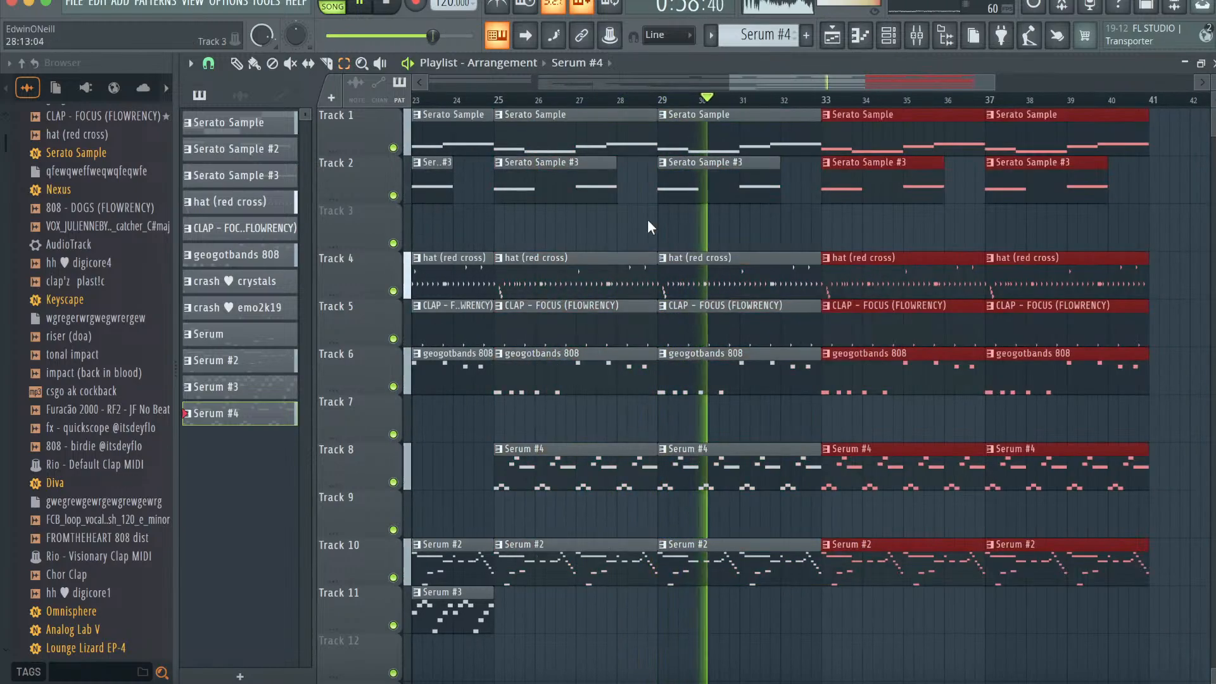
# - Delete the hat, Serum #4 and Serato Sample clips in bars 33 to 41 and repeat the remaining clips at bar 41
pyautogui.hscroll(4, 647, 219)
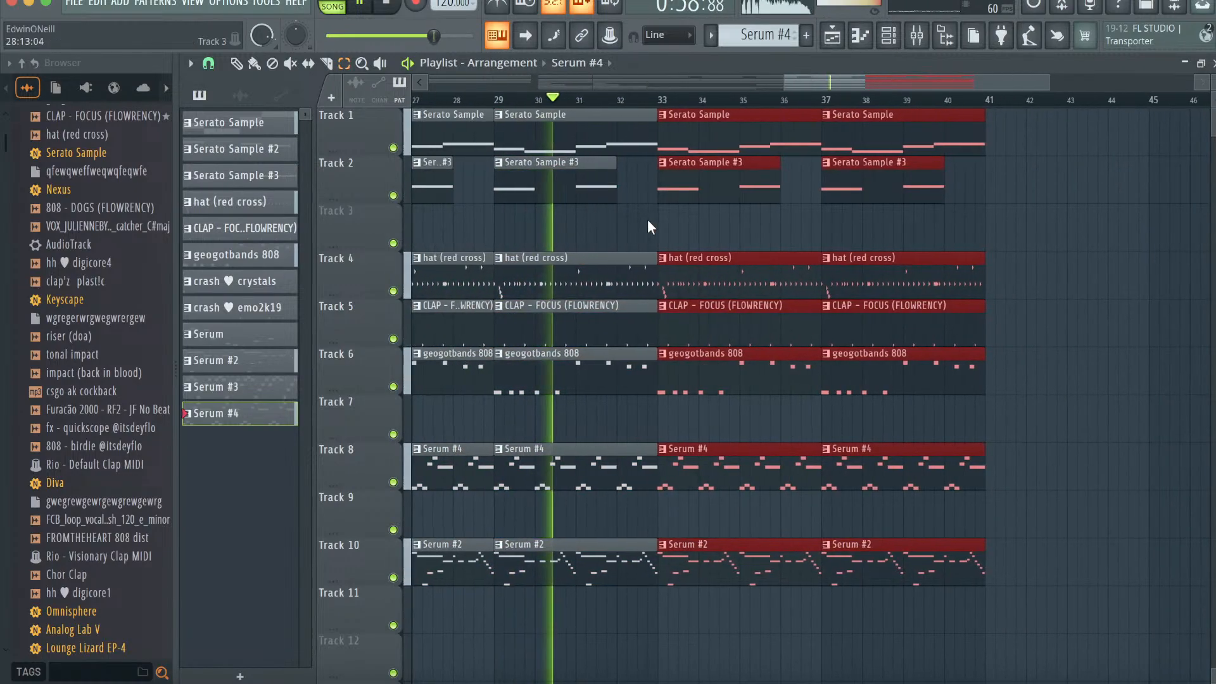
pyautogui.rightClick(792, 279)
pyautogui.rightClick(828, 274)
pyautogui.rightClick(780, 480)
pyautogui.rightClick(842, 471)
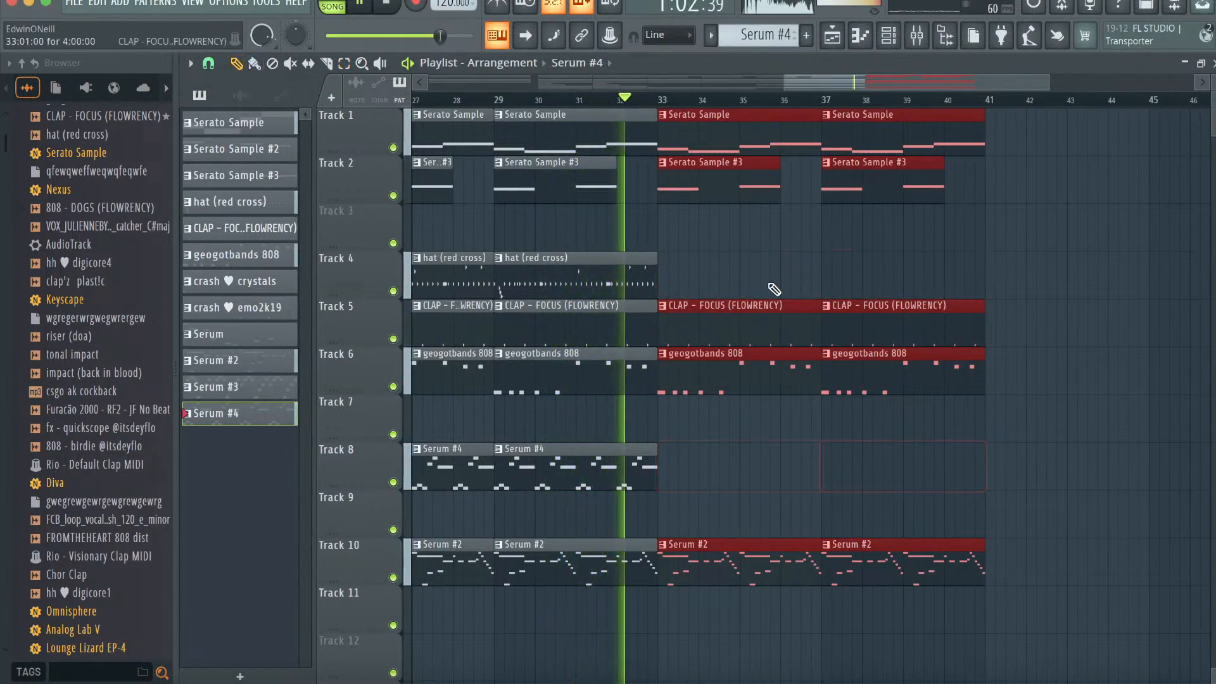
pyautogui.rightClick(749, 135)
pyautogui.rightClick(849, 134)
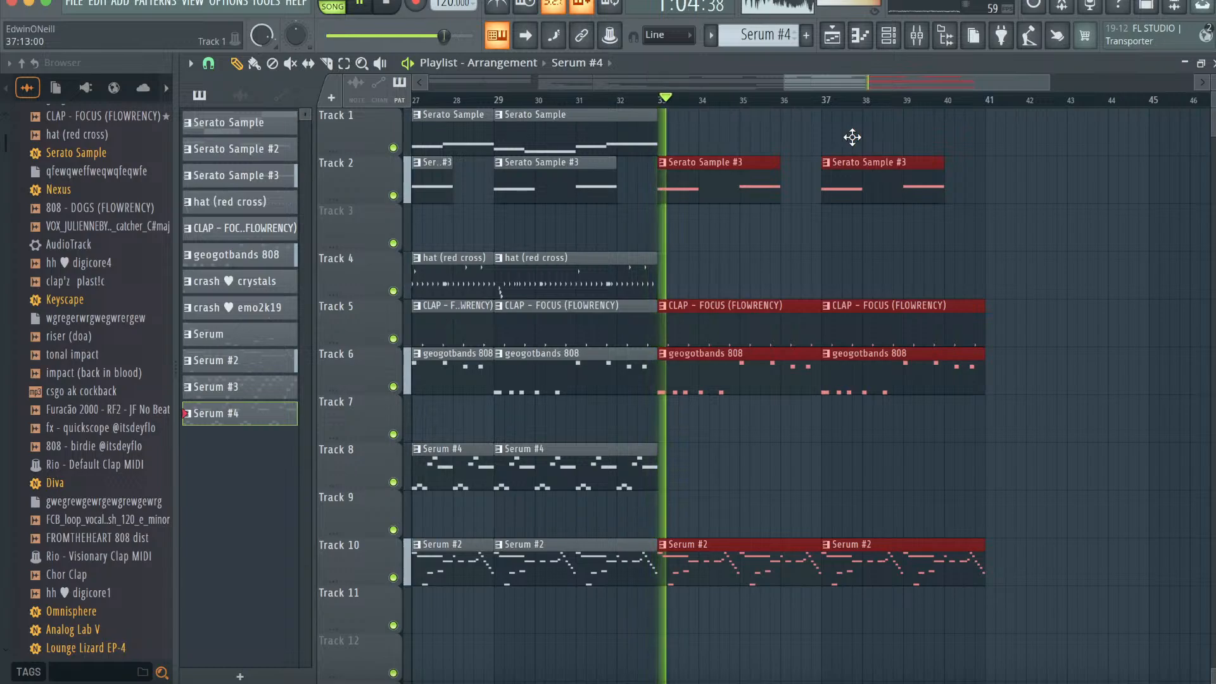
pyautogui.hotkey('ctrl', 'b')
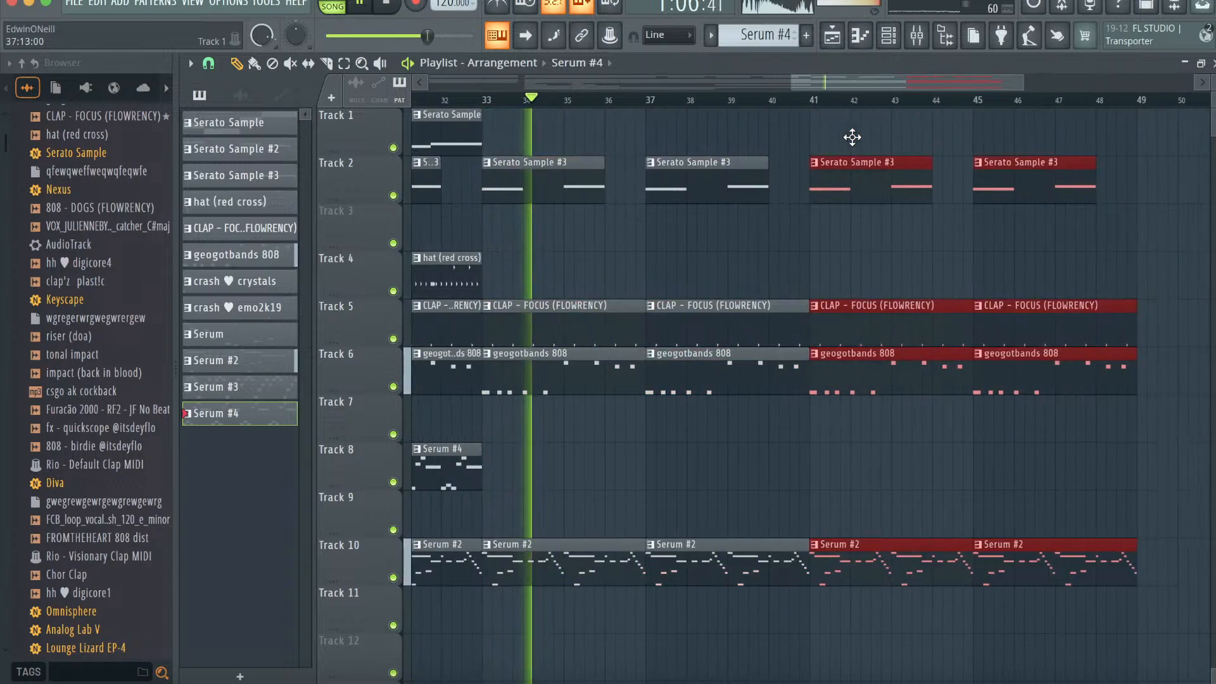
# - Add tonal impact on track 7 at bar 37, plus csgo ak cockback and the Furacão 2000 sample on tracks 7 and 8 at about bar 40.5
pyautogui.moveTo(75, 364); pyautogui.dragTo(638, 411)
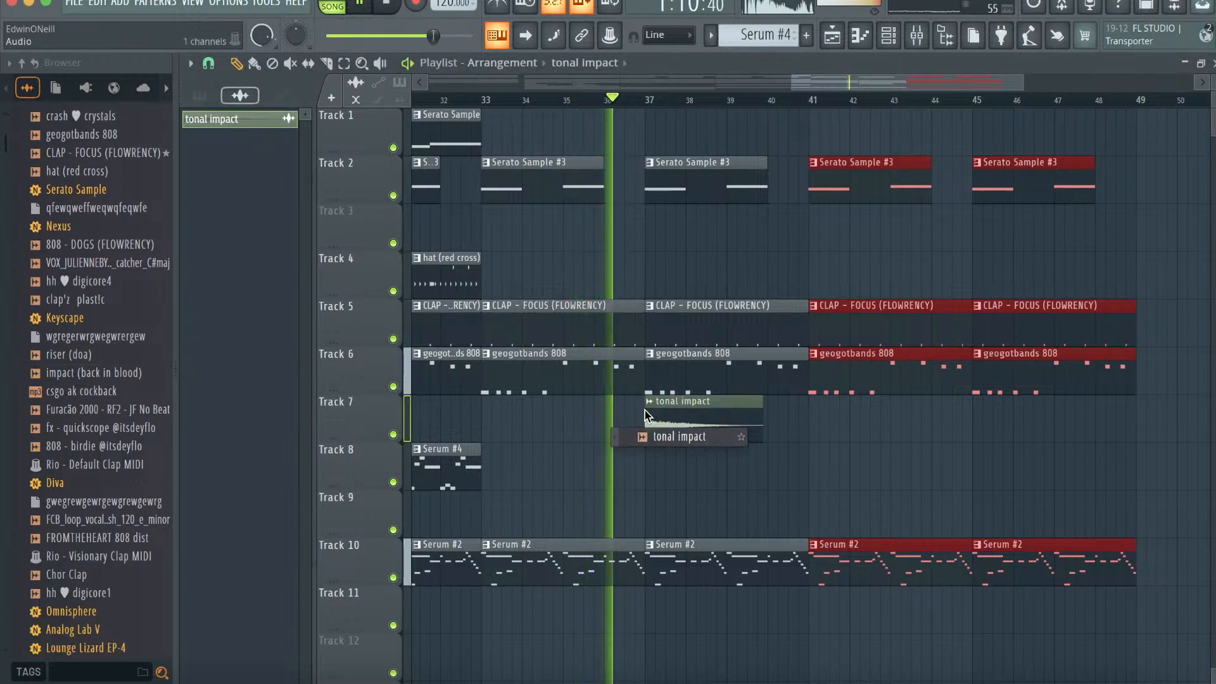
pyautogui.click(127, 393)
pyautogui.moveTo(126, 393); pyautogui.dragTo(790, 421)
pyautogui.moveTo(102, 410); pyautogui.dragTo(803, 462)
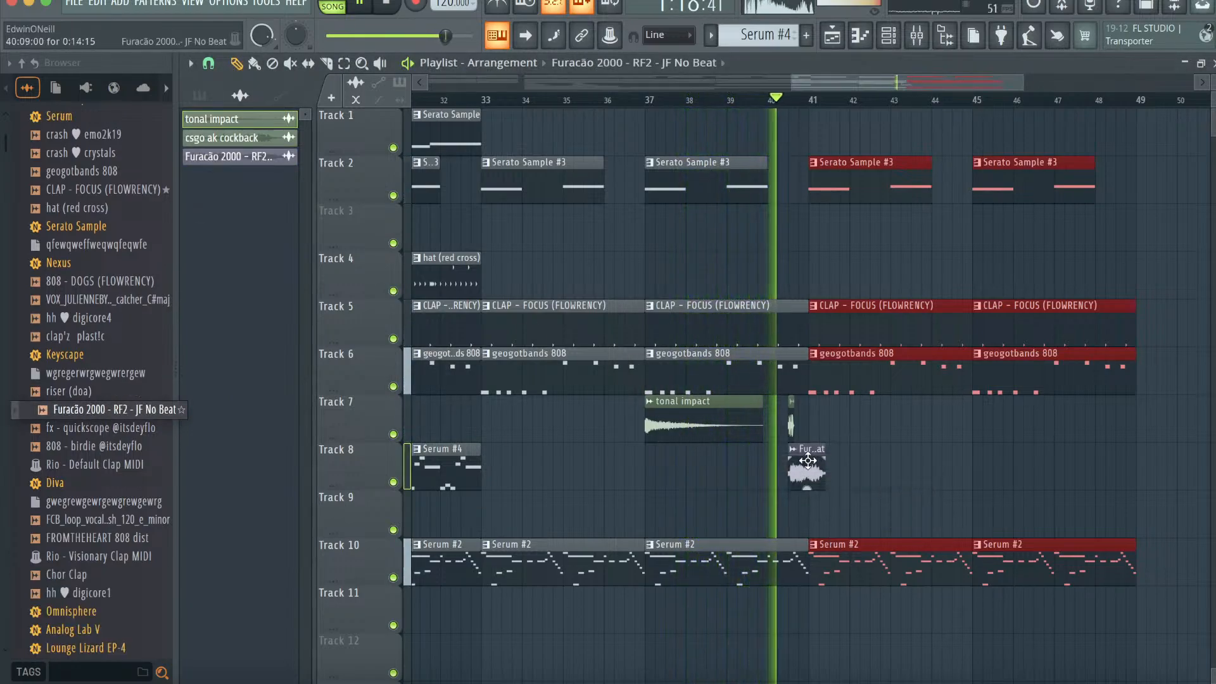
# - Add hat clips on track 4 and Serato Sample clips on track 1 at bars 41 and 45
pyautogui.click(447, 258)
pyautogui.click(813, 277)
pyautogui.click(989, 281)
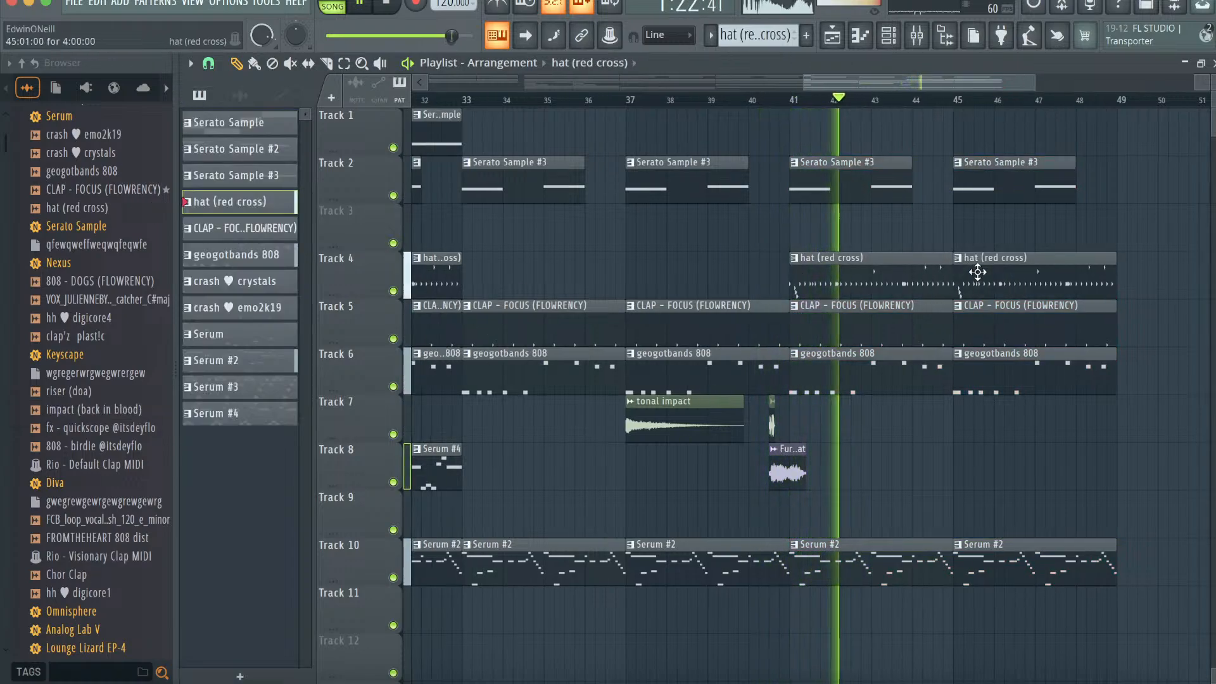
pyautogui.click(188, 121)
pyautogui.click(720, 152)
pyautogui.click(877, 137)
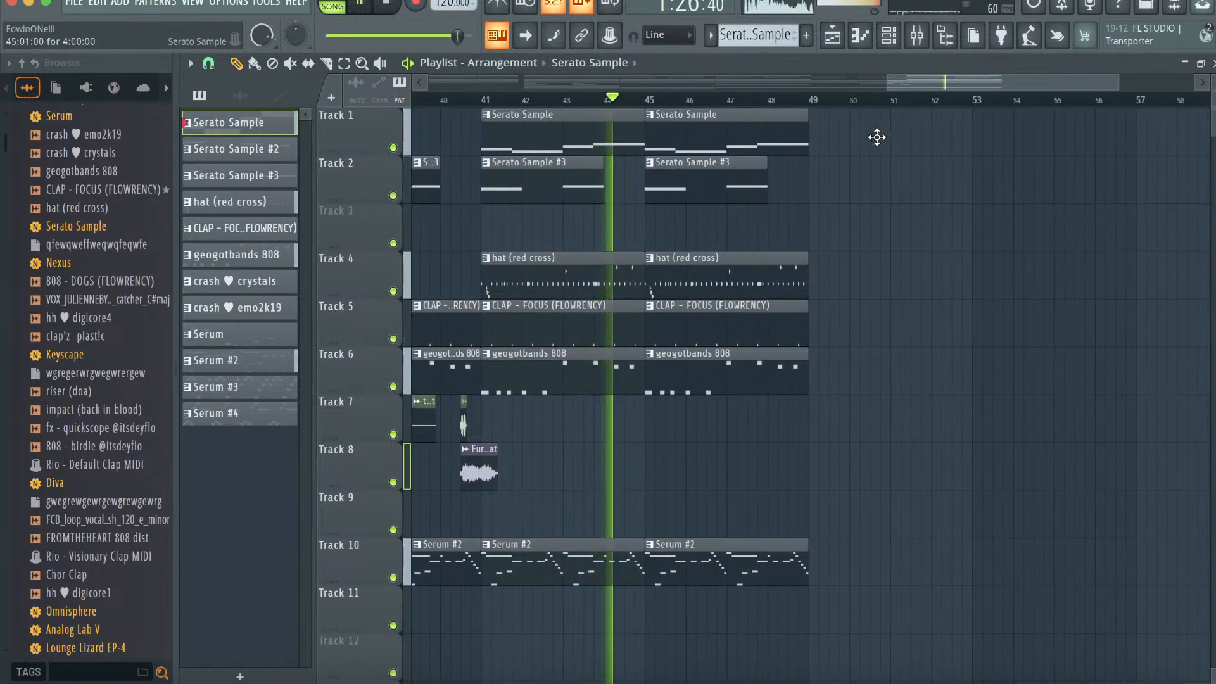
# - Place Serato Sample, clap, 808 and Serum #3 on tracks 1 to 4 at bar 49 and repeat them at bar 53
pyautogui.click(267, 252)
pyautogui.click(253, 228)
pyautogui.click(266, 389)
pyautogui.moveTo(263, 395); pyautogui.dragTo(815, 135)
pyautogui.press('super+b')
pyautogui.hscroll(2, 770, 321)
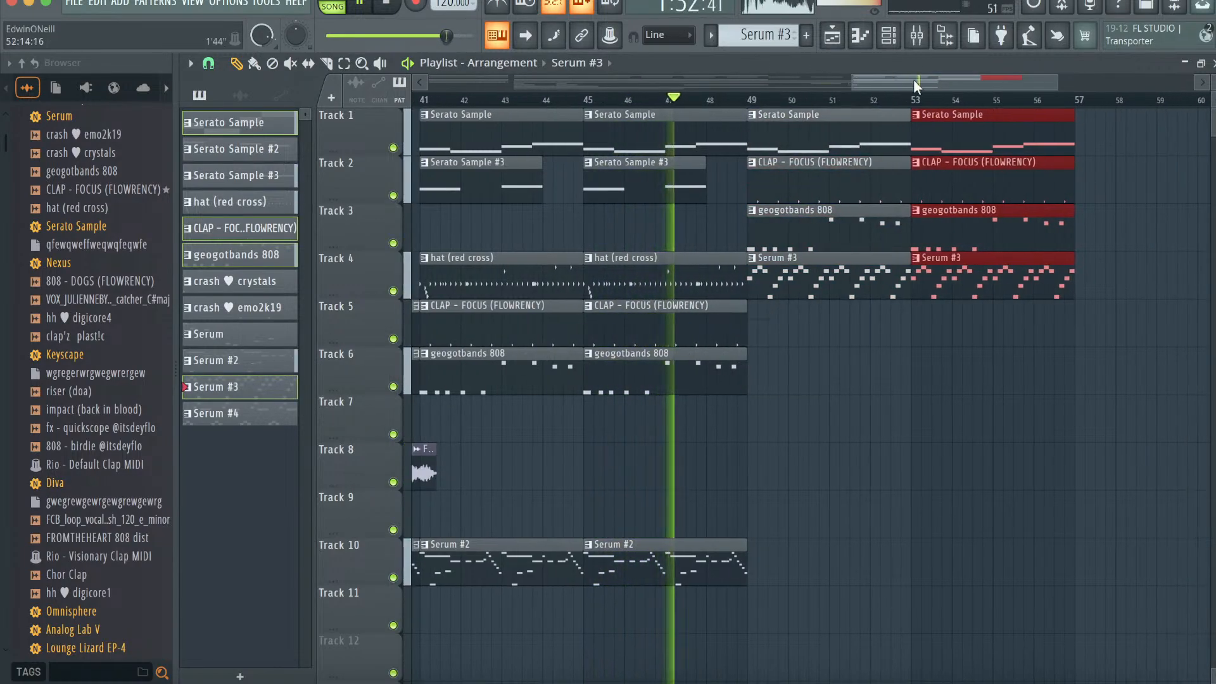
# - Check the mixer and return to the playlist to listen through the section starting at bar 49
pyautogui.click(917, 39)
pyautogui.click(254, 141)
pyautogui.click(1071, 244)
pyautogui.click(794, 322)
pyautogui.click(833, 38)
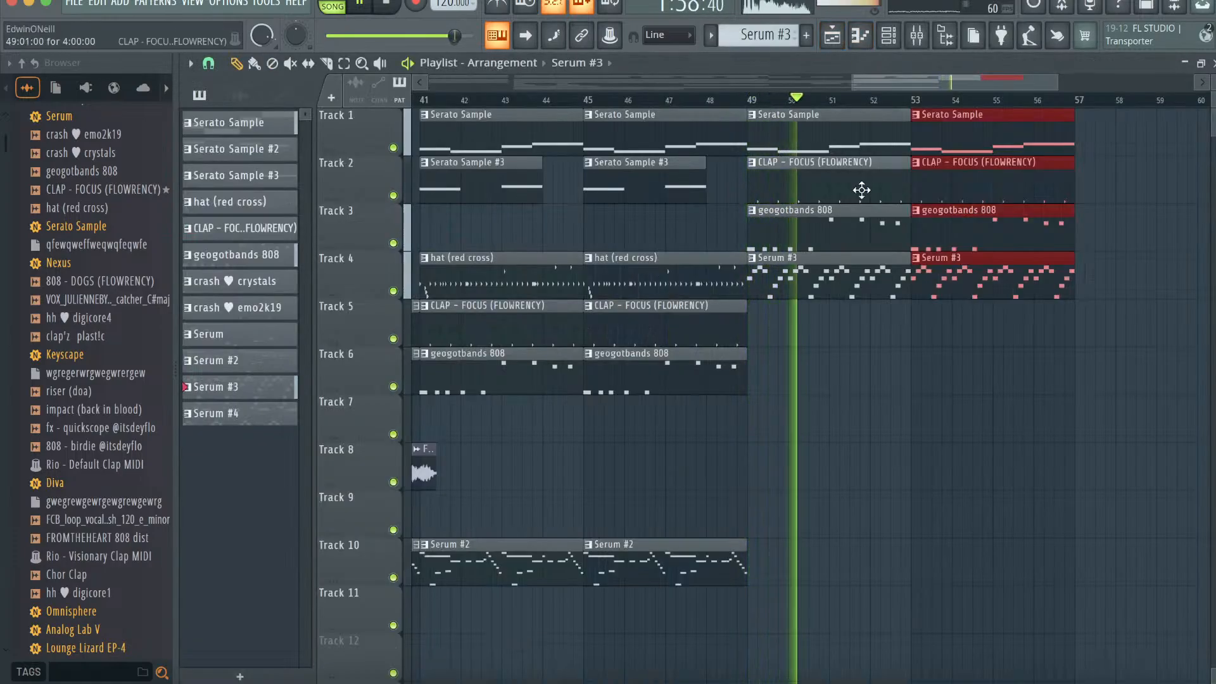
pyautogui.hscroll(3, 861, 190)
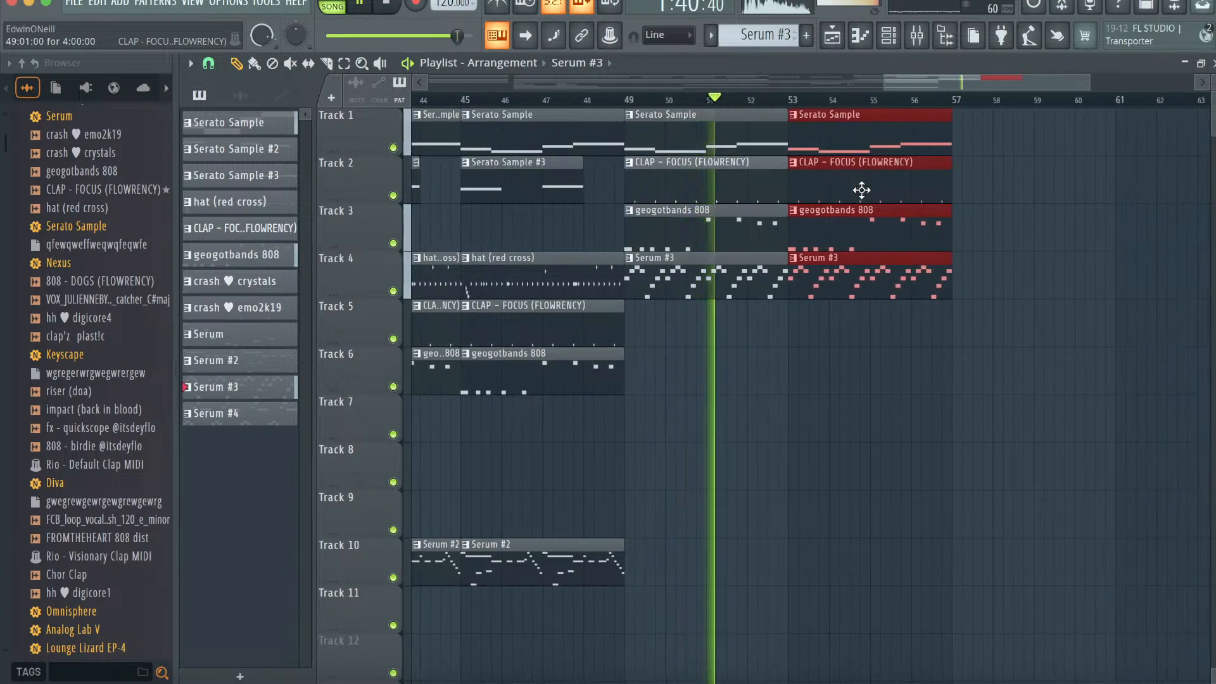
pyautogui.hscroll(3, 861, 190)
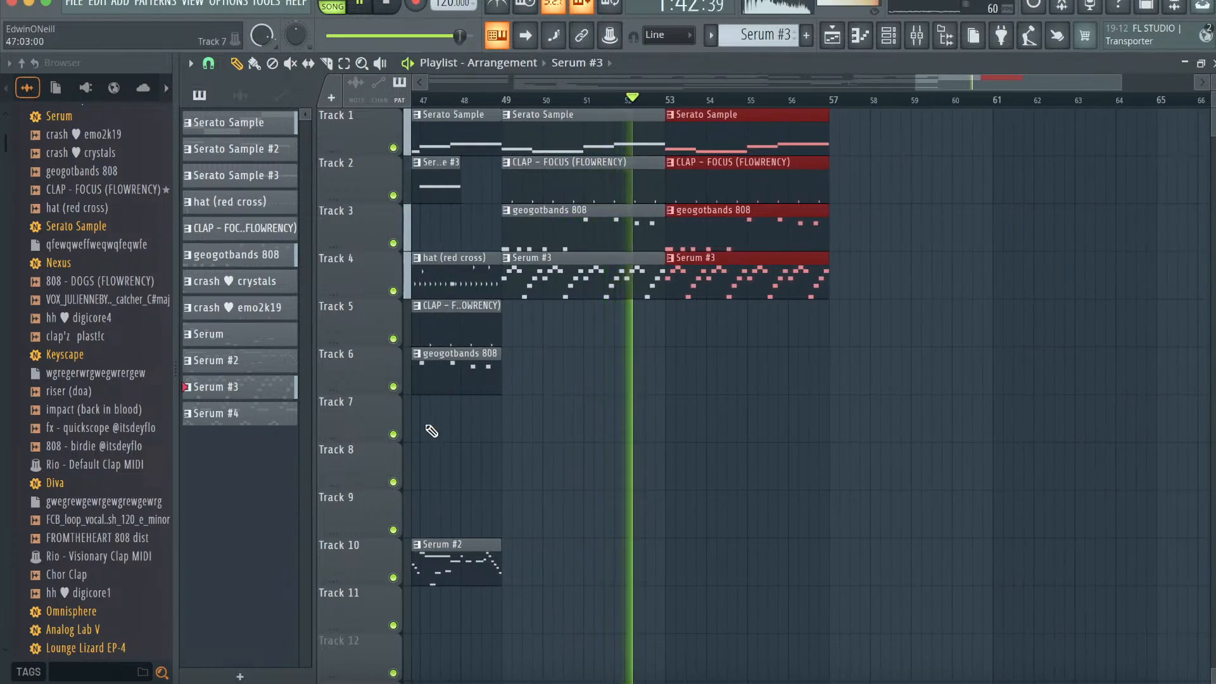
pyautogui.hscroll(3, 430, 430)
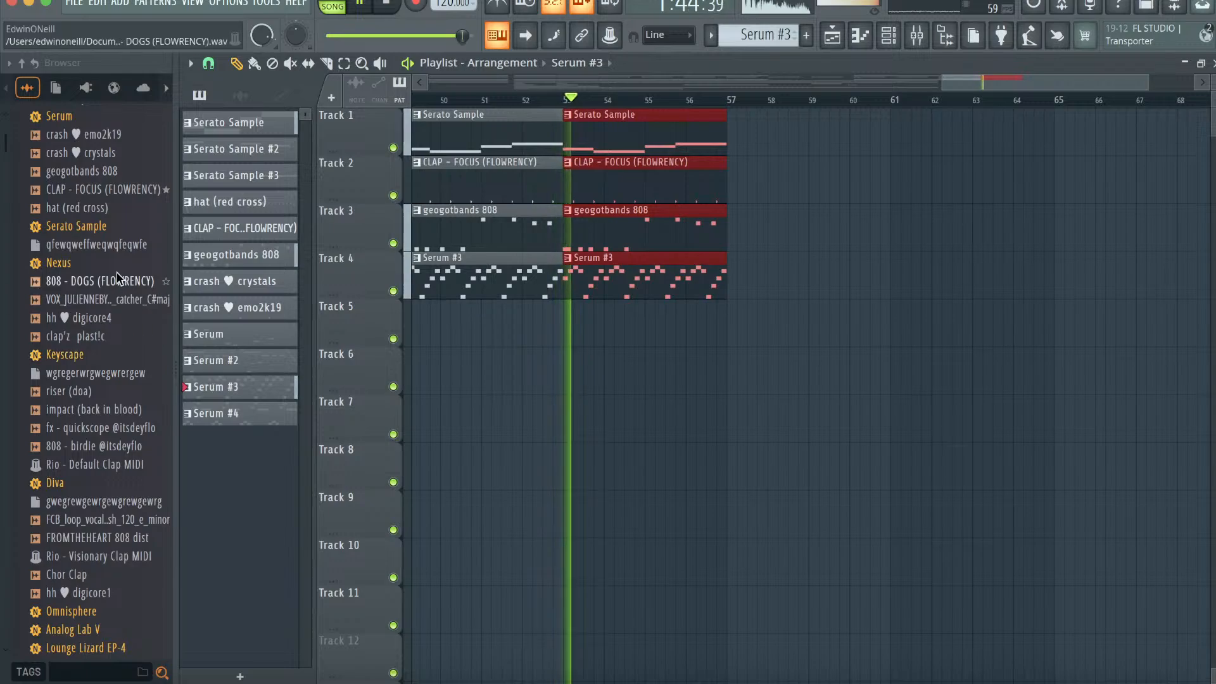
pyautogui.moveTo(102, 428); pyautogui.dragTo(727, 319)
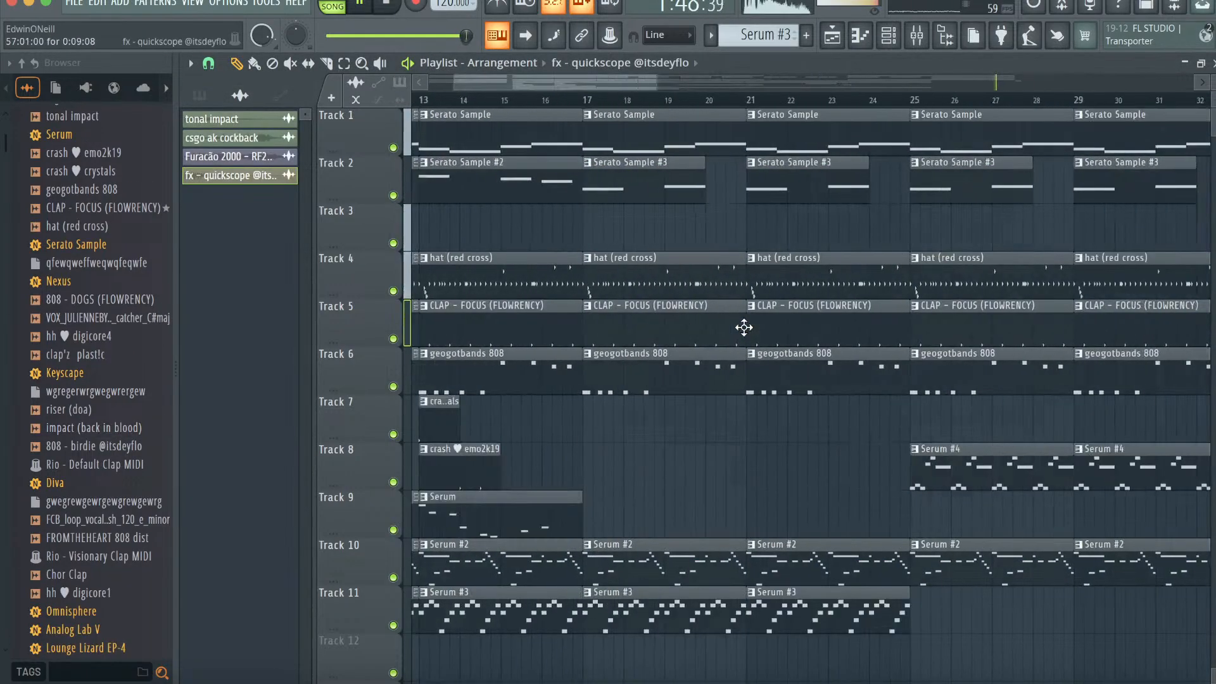
# - Copy all clips from bars 9 to 24 on tracks 1 to 11 to bar 57 and play the new section
pyautogui.hscroll(-8, 743, 326)
pyautogui.moveTo(635, 89); pyautogui.dragTo(1133, 91)
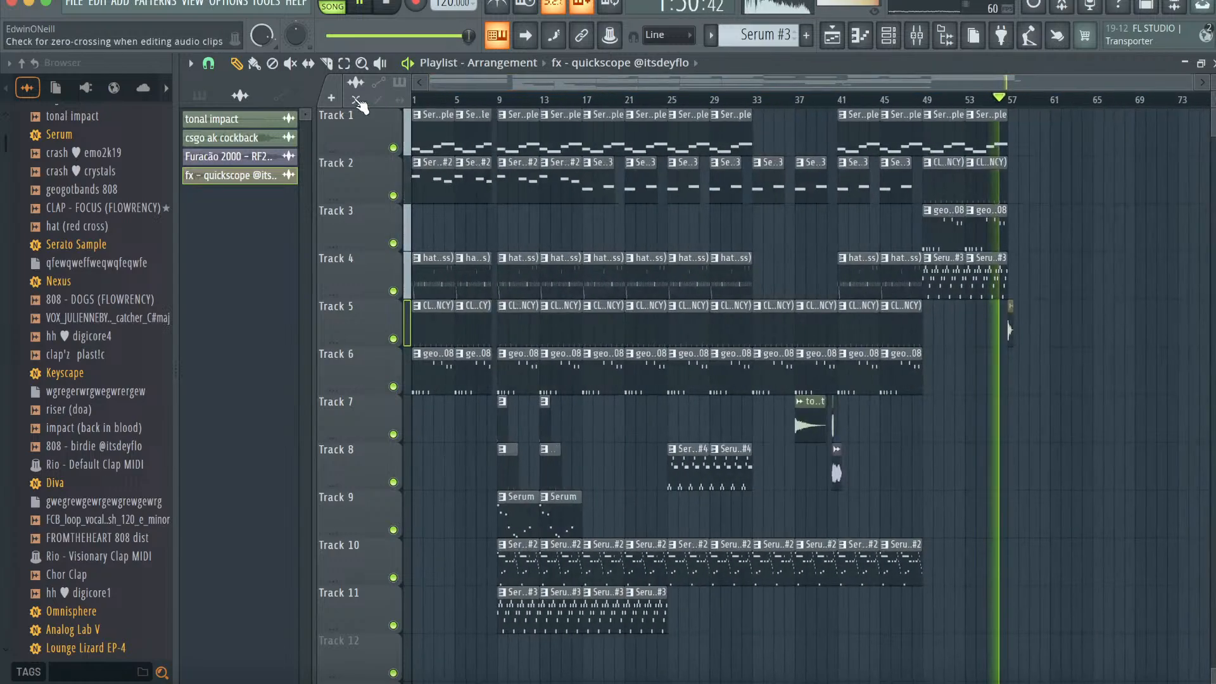
pyautogui.press('space')
pyautogui.moveTo(647, 619); pyautogui.dragTo(499, 110)
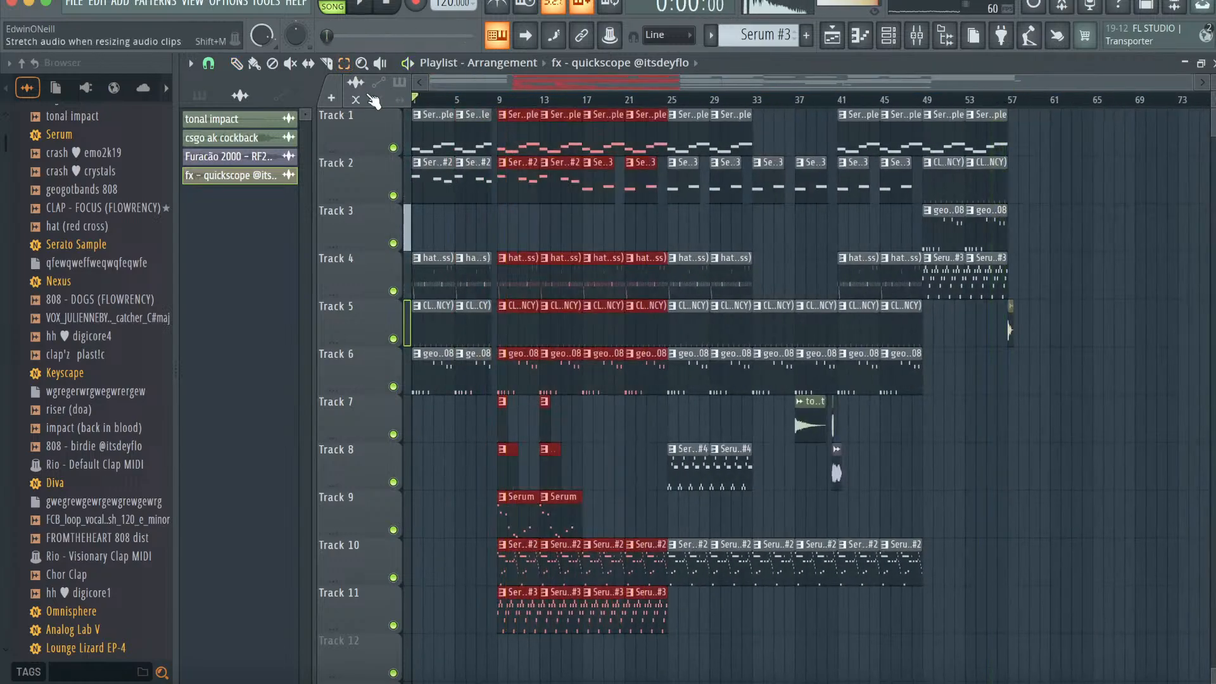
pyautogui.moveTo(576, 130); pyautogui.dragTo(1036, 133)
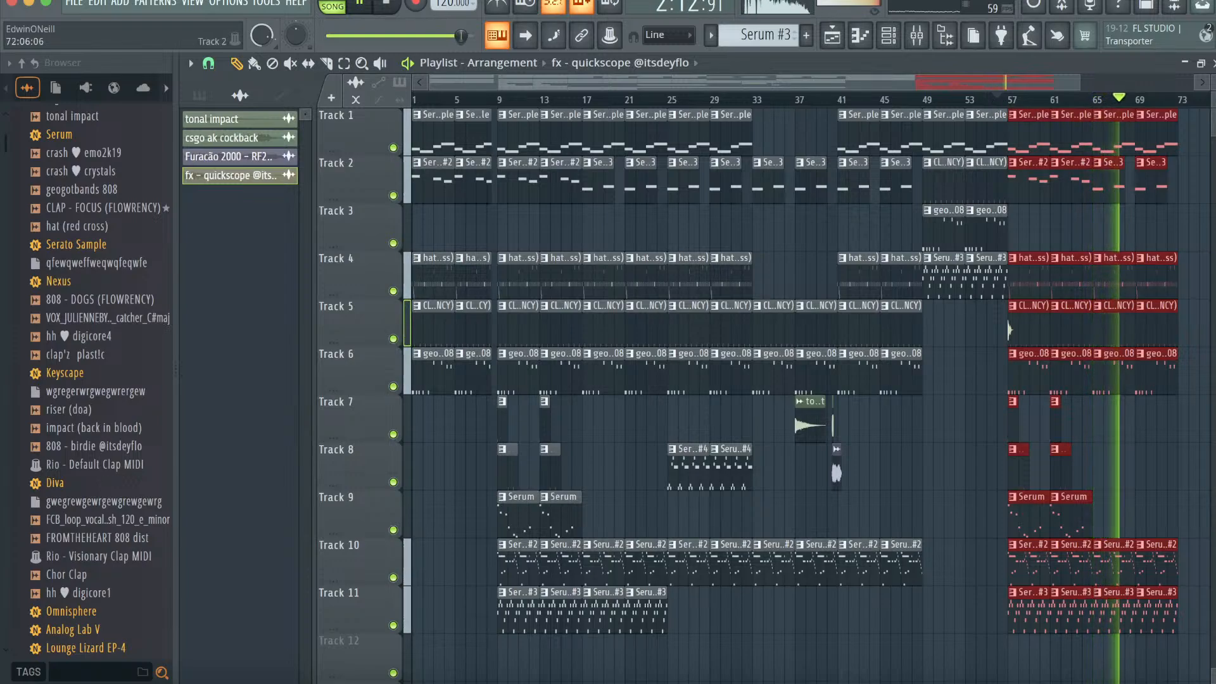
pyautogui.hscroll(5, 961, 404)
pyautogui.press('space')
pyautogui.hscroll(-5, 840, 109)
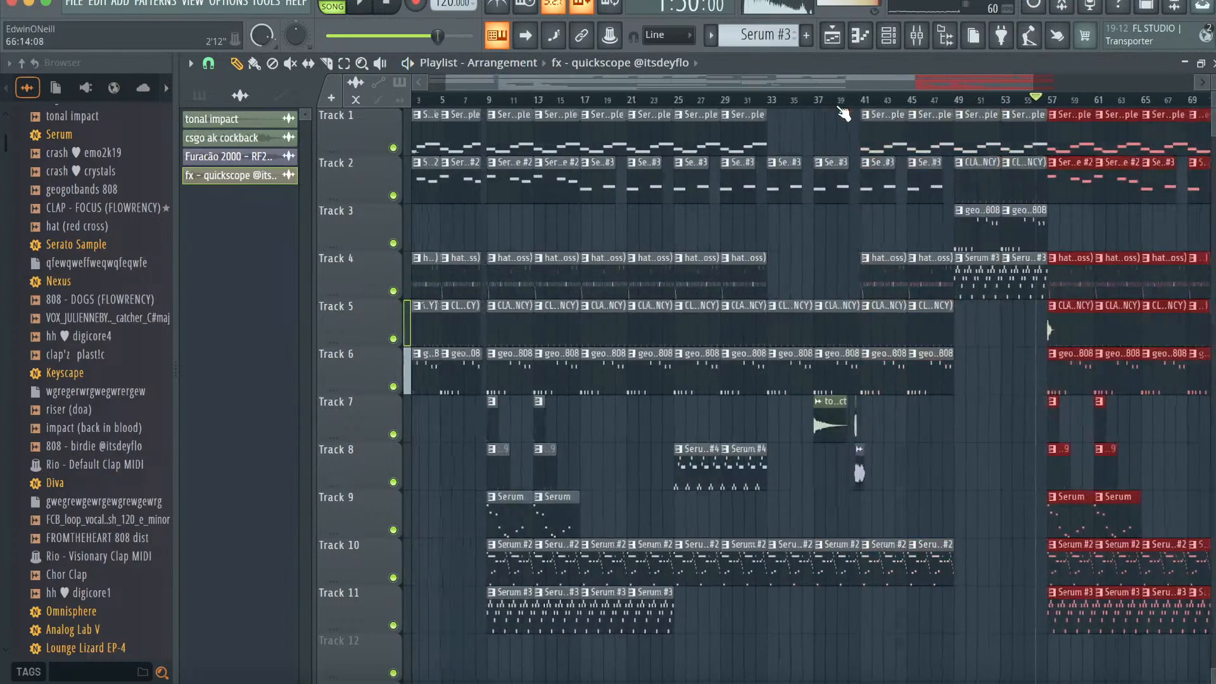
# - Duplicate the crash and Serum clips on tracks 7 to 9 from bar 57 so they repeat at bar 65
pyautogui.hscroll(4, 566, 109)
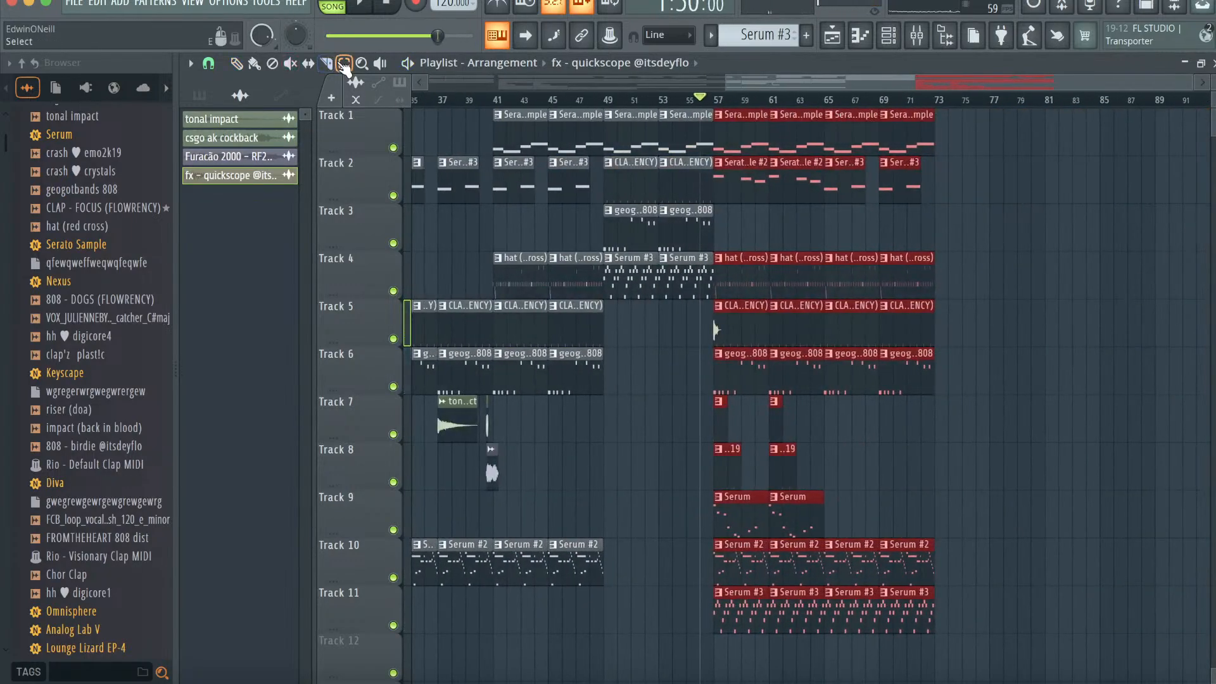
pyautogui.moveTo(817, 516); pyautogui.dragTo(720, 396)
pyautogui.hotkey('ctrl', 'b')
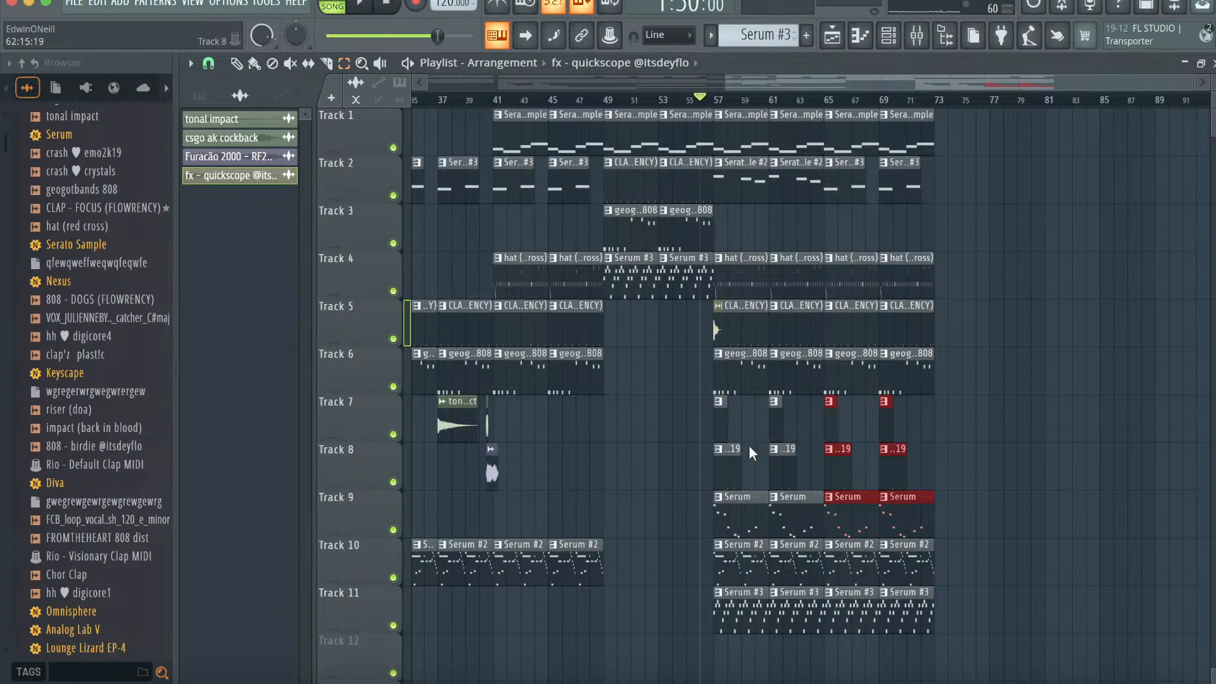
# - Export the song as an MP3 file named 120 leangelo in the Downloads folder
pyautogui.click(81, 3)
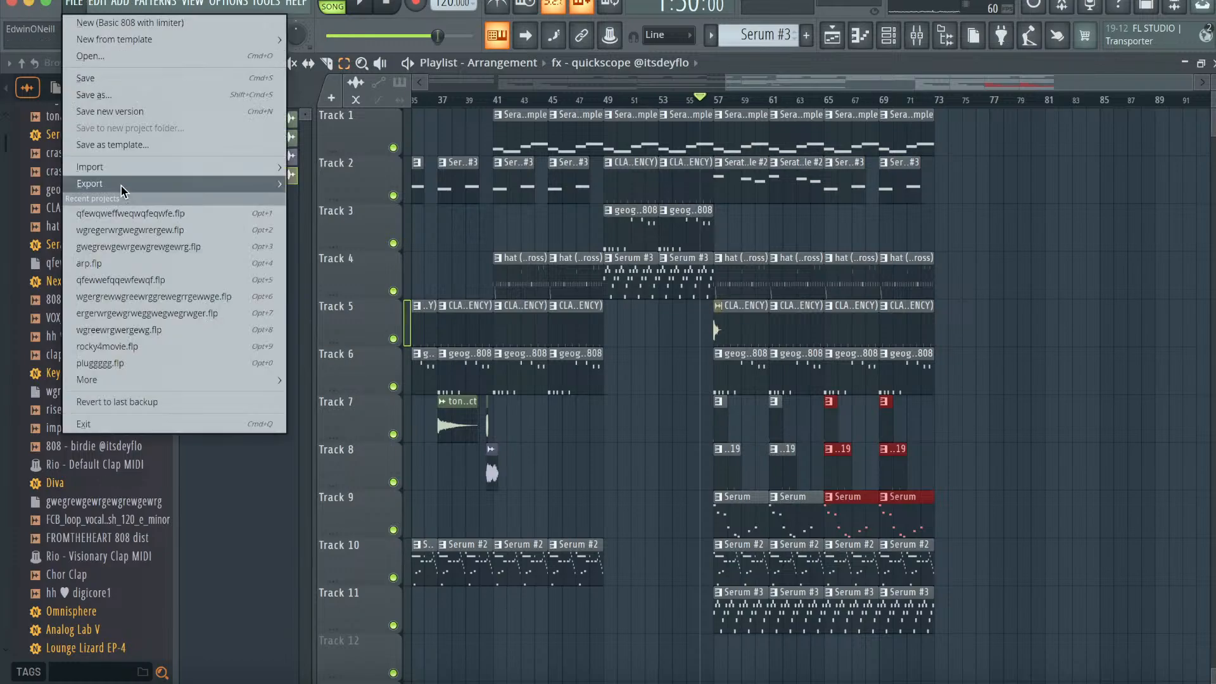
pyautogui.moveTo(122, 190)
pyautogui.click(347, 215)
pyautogui.write('120 leangelo')
pyautogui.press('Return')
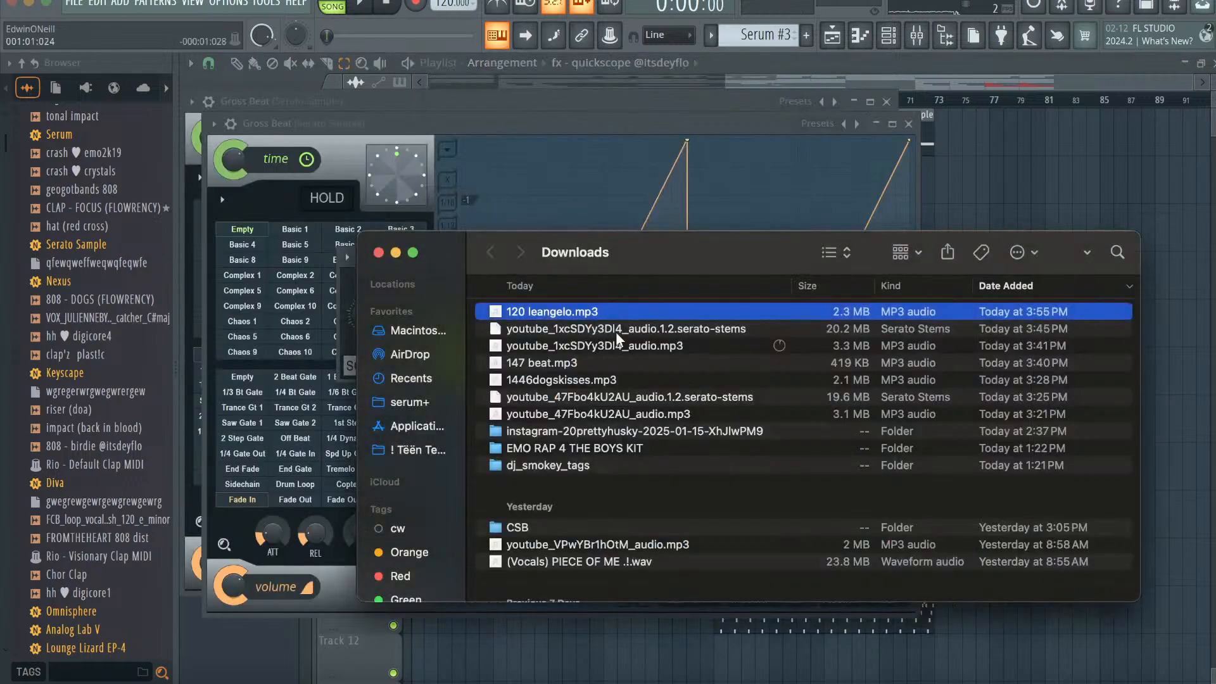
# - Start a new project from a template, saving the current one as svvdfvdfsvdsvdsvs in a new project folder
pyautogui.click(96, 3)
pyautogui.moveTo(74, 4)
pyautogui.moveTo(91, 39)
pyautogui.click(467, 178)
pyautogui.click(589, 399)
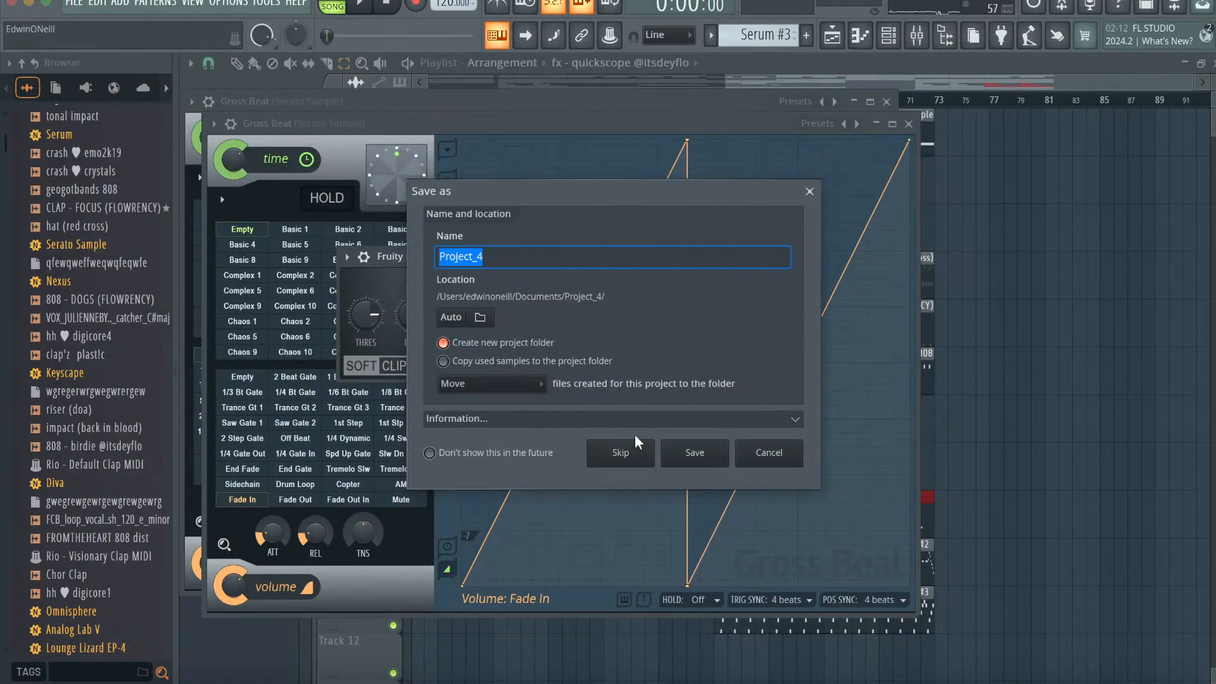
pyautogui.write('svvdfvdfsvdsvdsvs')
pyautogui.click(695, 453)
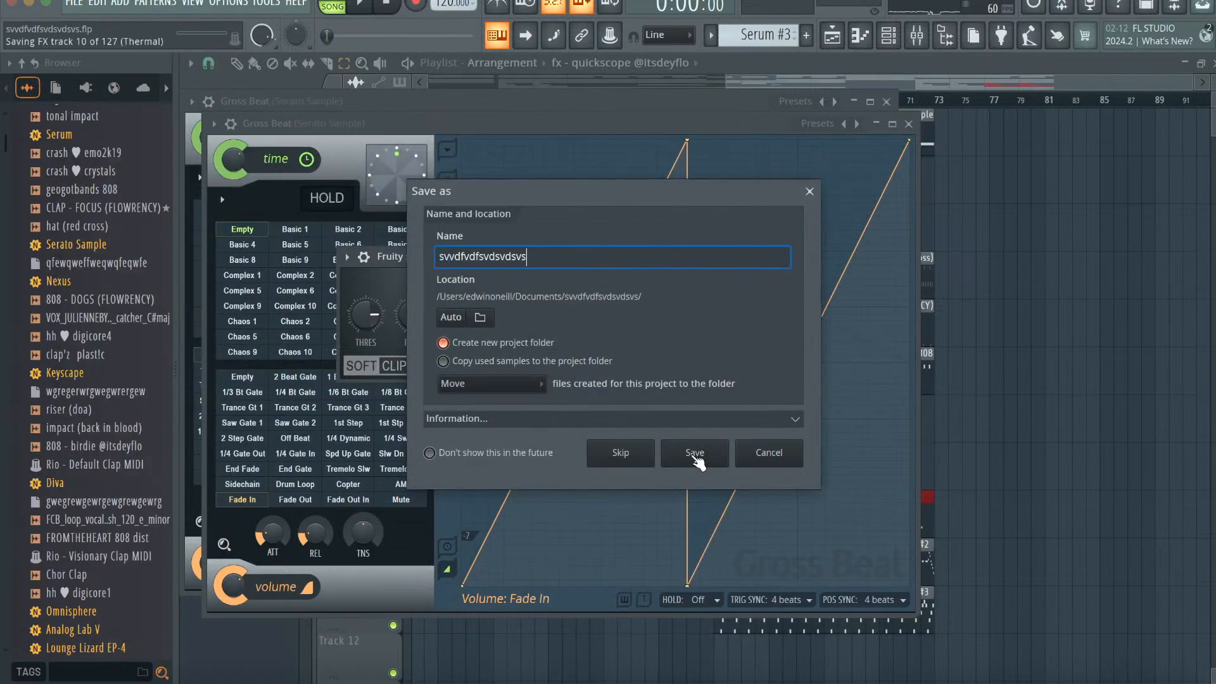
pyautogui.press('XF86AudioRaiseVolume')
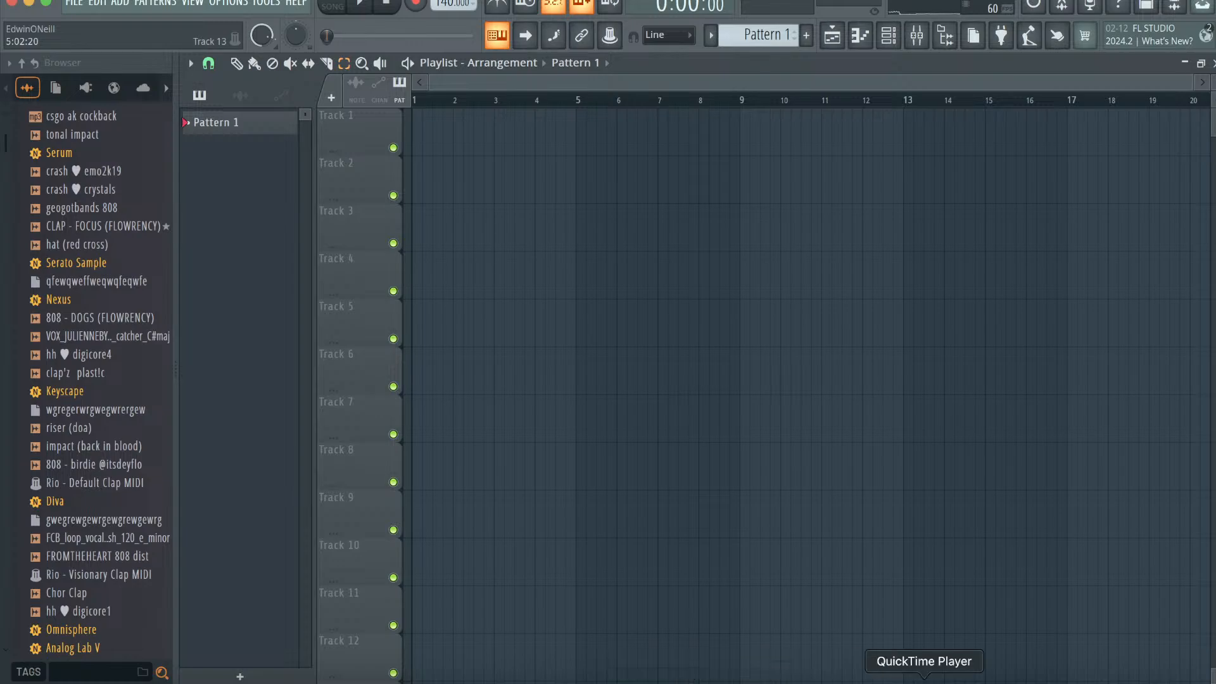
# - Switch to the Safari browser window and open youtube.com
pyautogui.rightClick(954, 676)
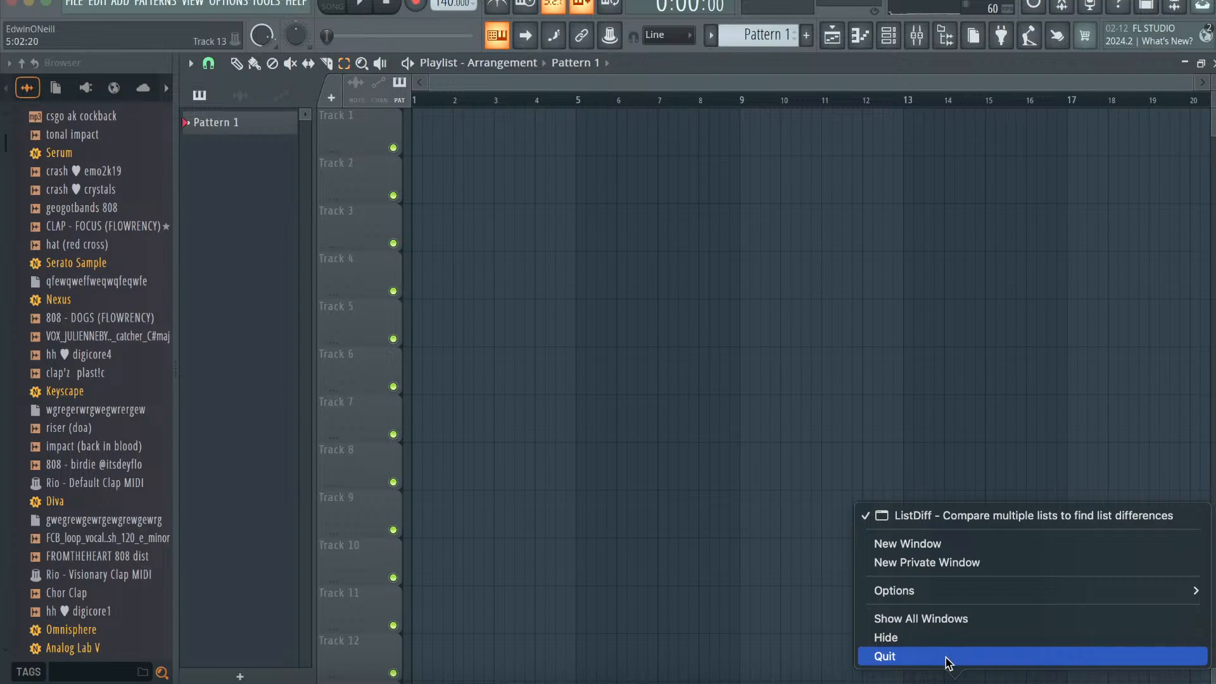
pyautogui.click(685, 537)
pyautogui.click(954, 680)
pyautogui.moveTo(827, 632); pyautogui.dragTo(847, 17)
pyautogui.click(628, 22)
pyautogui.write('y')
pyautogui.press('Return')
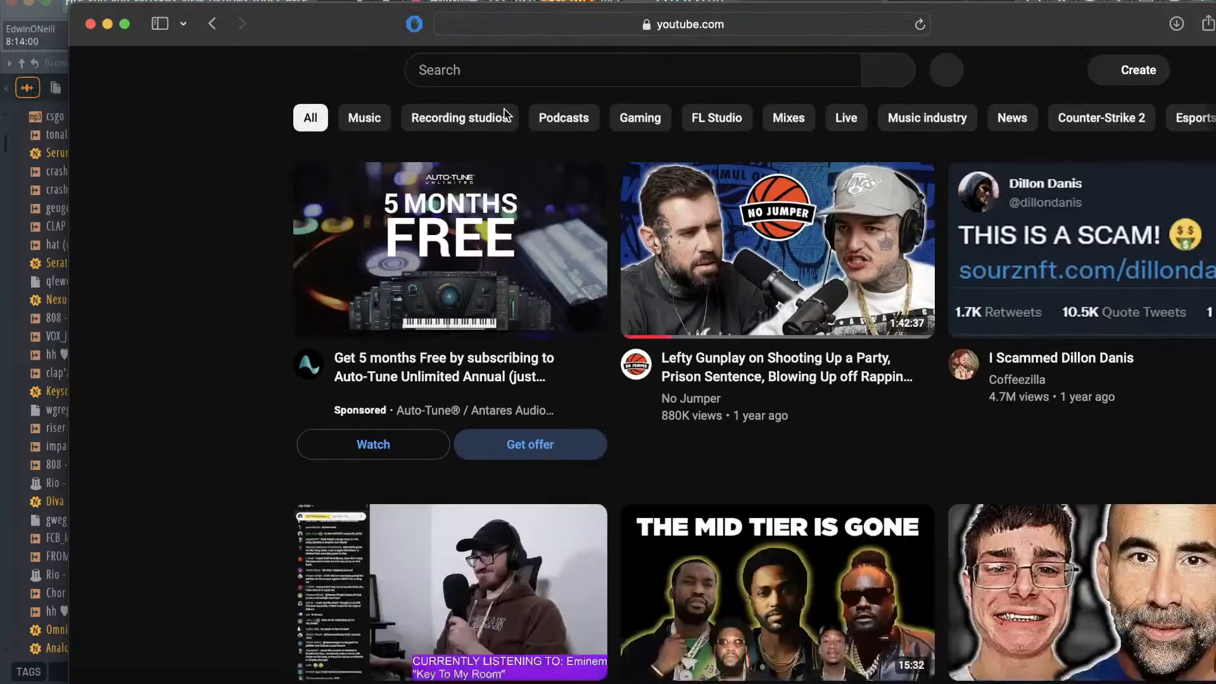
# - Search YouTube for patience, and refine the search to patience nikowoodyear
pyautogui.click(515, 75)
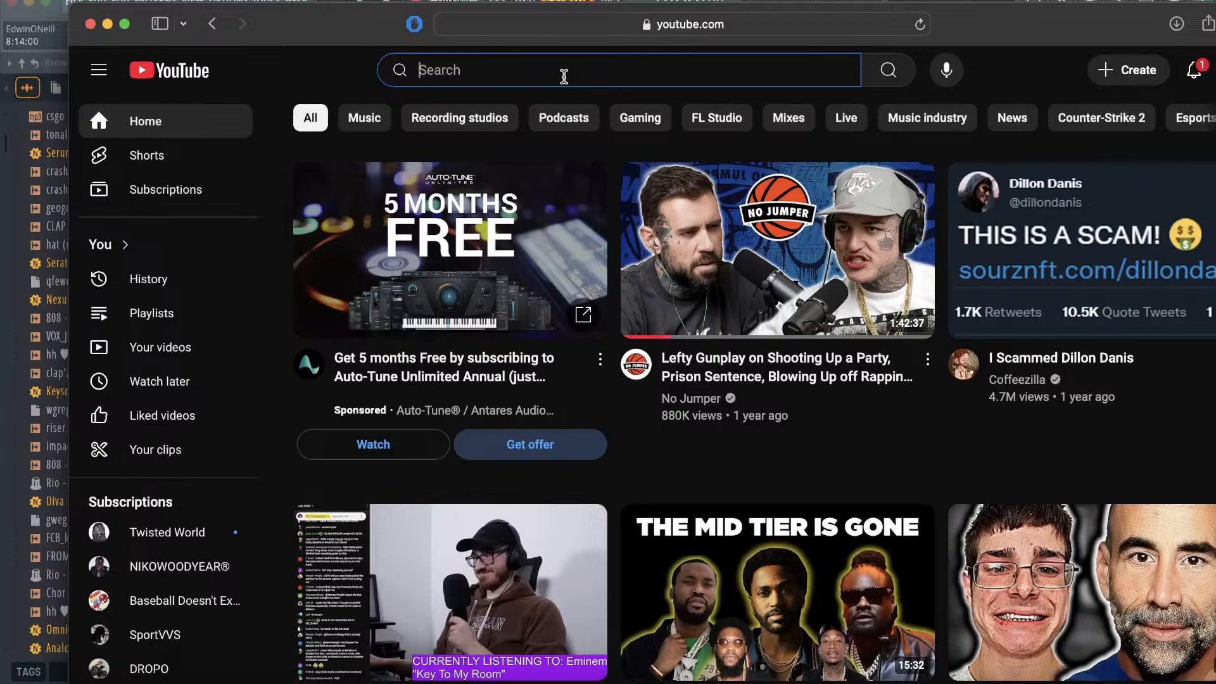
pyautogui.write('patience')
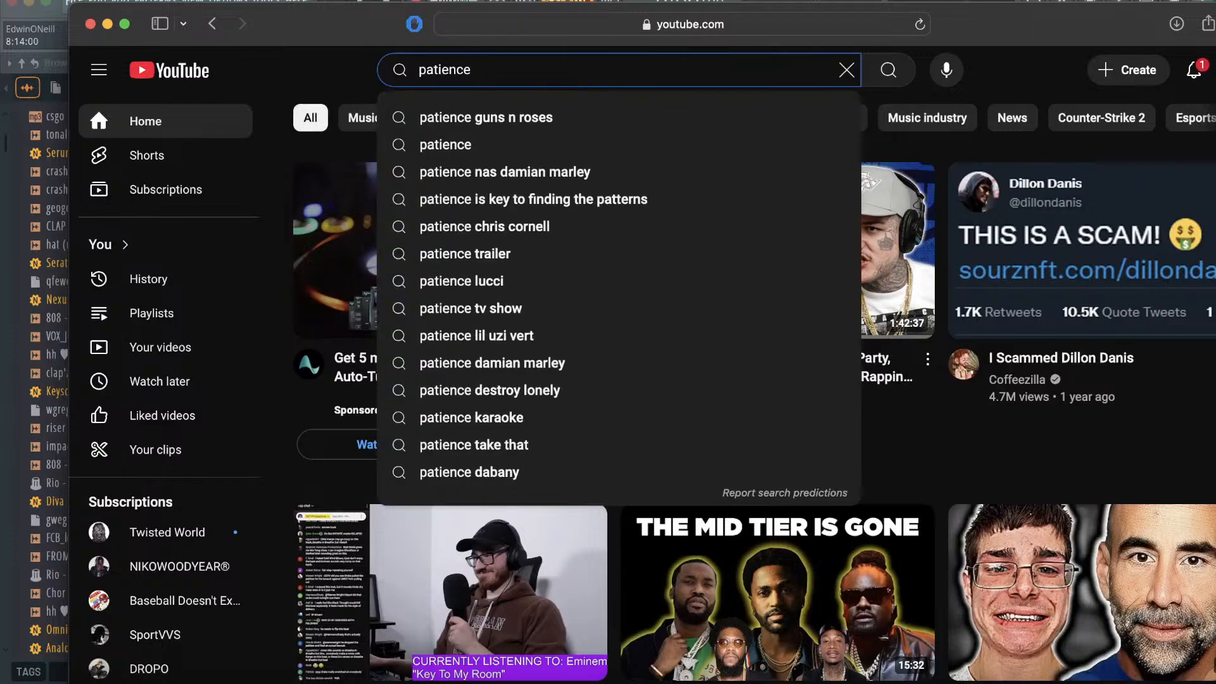
pyautogui.press('Return')
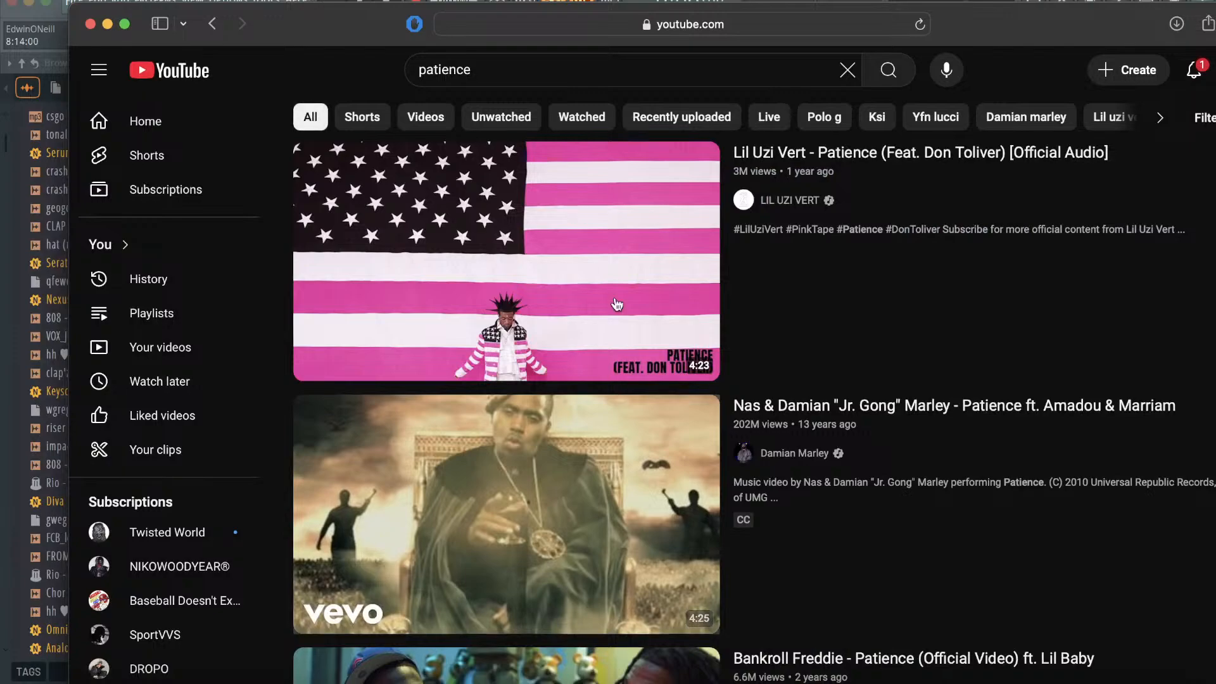
pyautogui.click(580, 74)
pyautogui.write('n')
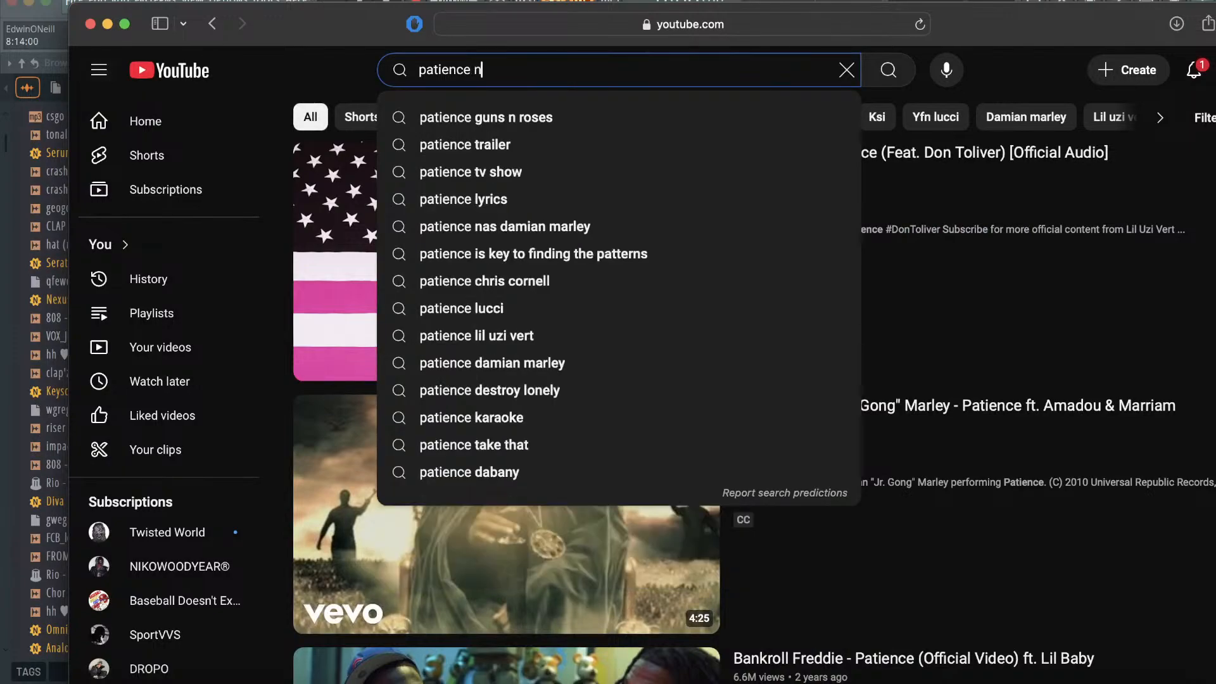
pyautogui.write('ikowoodyear')
pyautogui.press('Return')
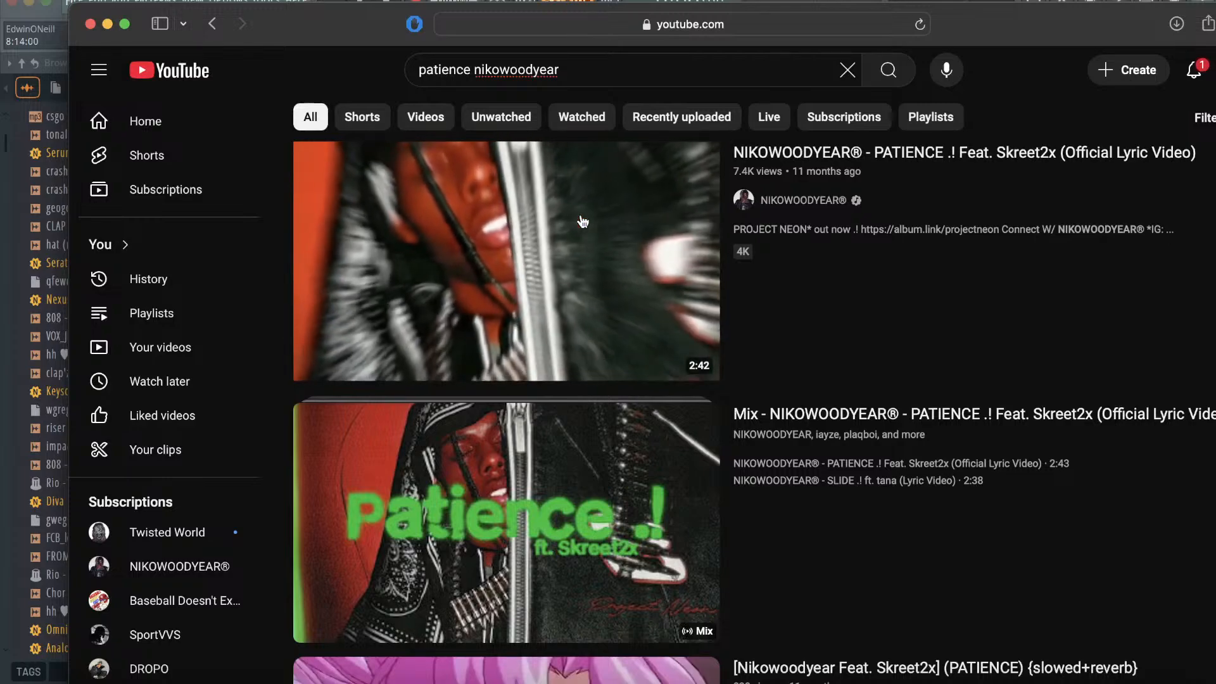
# - Copy a link from the YouTube search results and go to cobalt.tools
pyautogui.rightClick(584, 220)
pyautogui.click(632, 378)
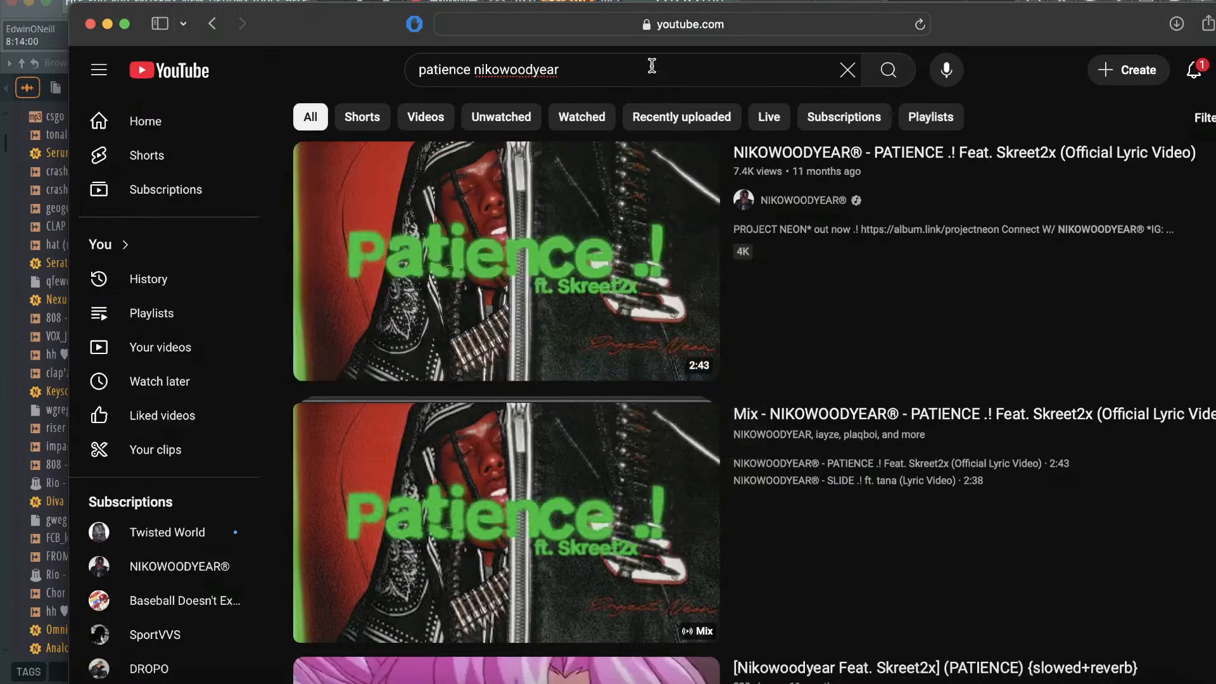
pyautogui.click(592, 25)
pyautogui.write('tr')
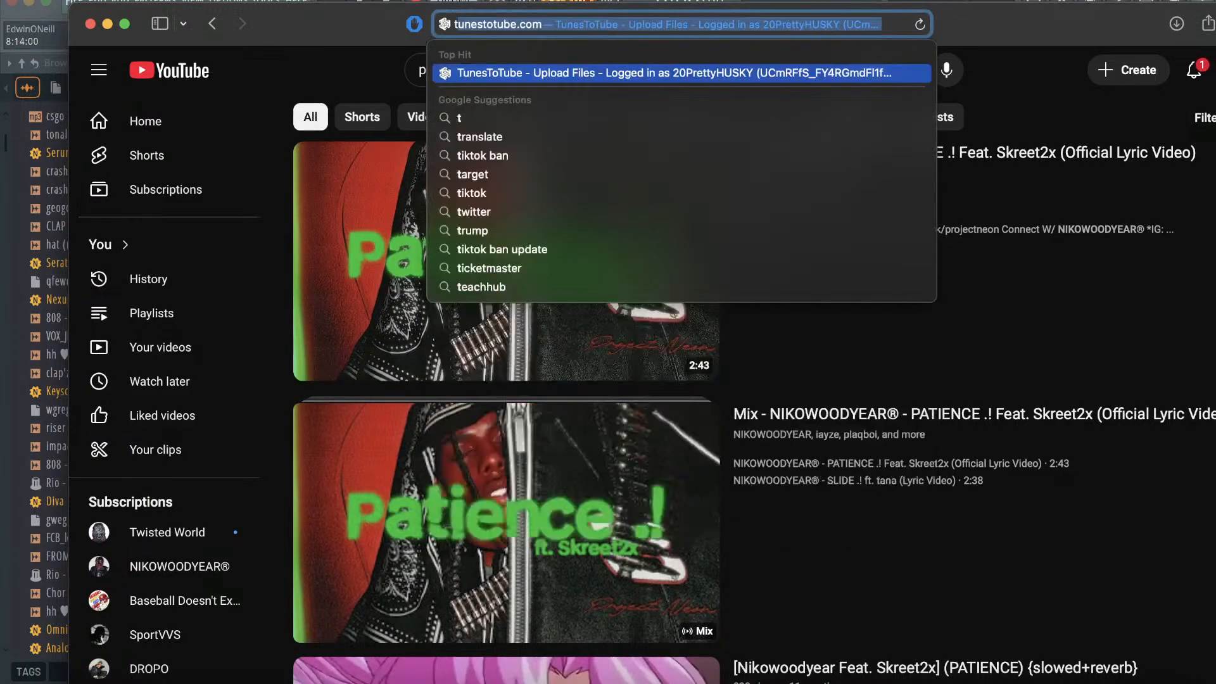
pyautogui.press('BackSpace')
pyautogui.press('BackSpace')
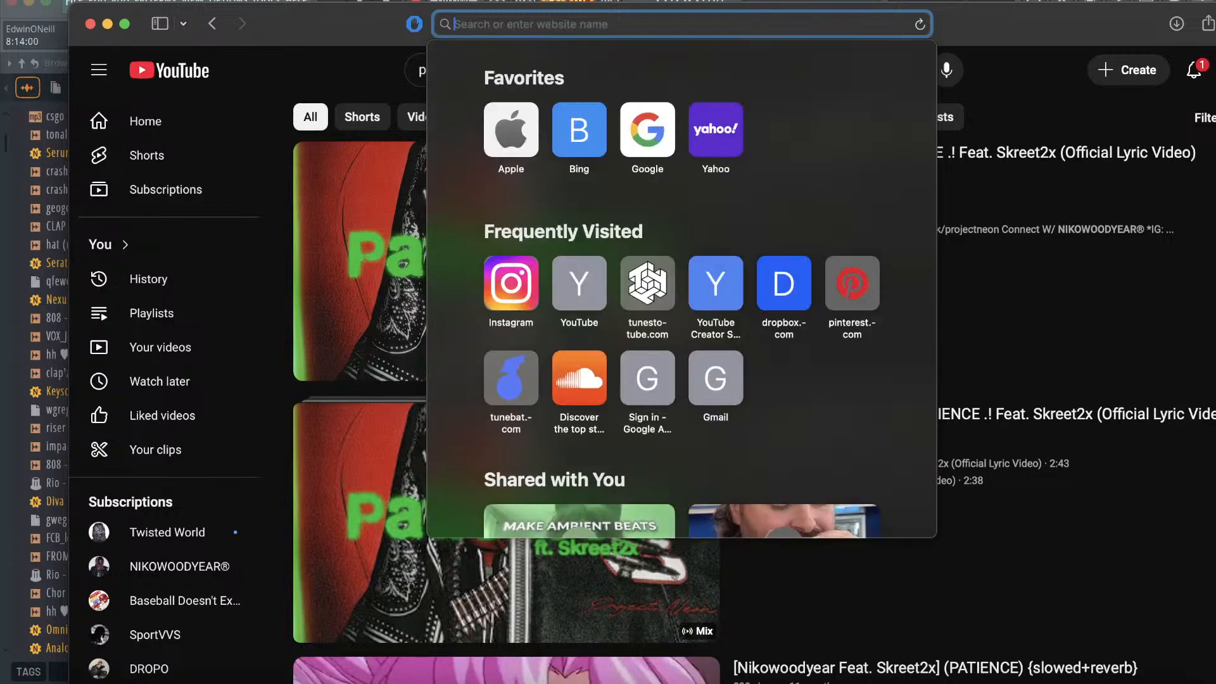
pyautogui.write('cobalt.tools')
pyautogui.press('Return')
# - Paste the copied YouTube link for an audio download and check the browser's downloads list
pyautogui.click(597, 426)
pyautogui.press('super+v')
pyautogui.click(942, 464)
pyautogui.moveTo(944, 25); pyautogui.dragTo(834, 247)
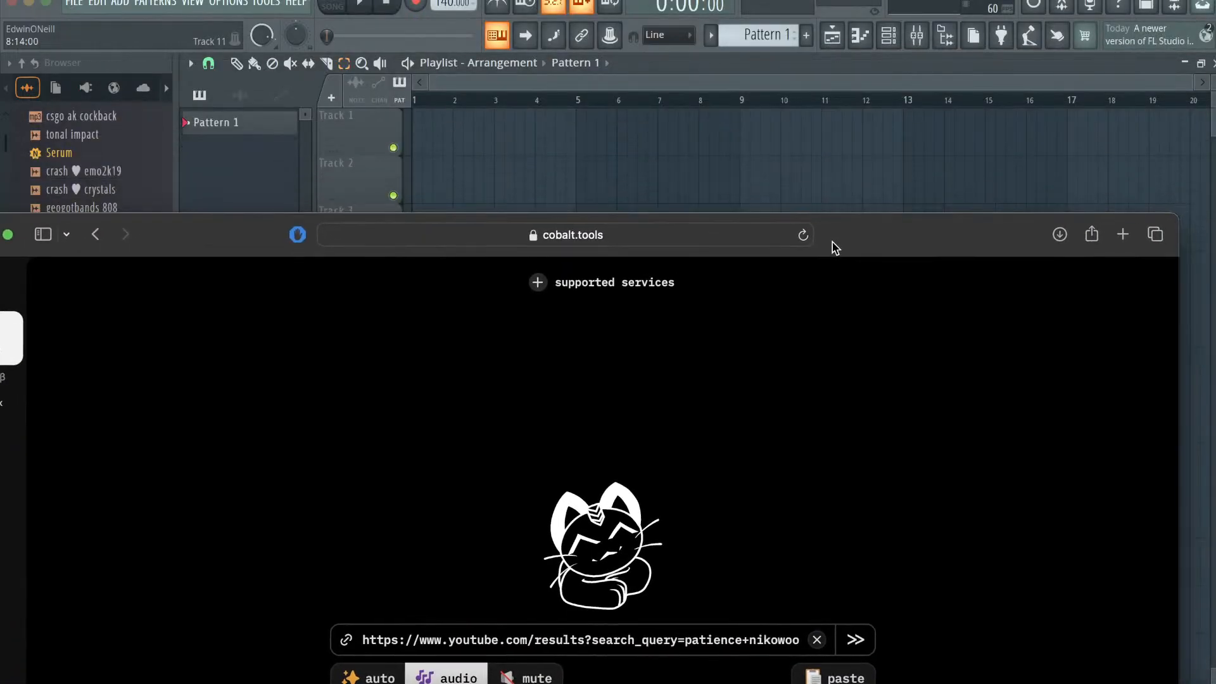
pyautogui.click(1059, 234)
pyautogui.click(962, 316)
pyautogui.click(918, 245)
pyautogui.click(1059, 235)
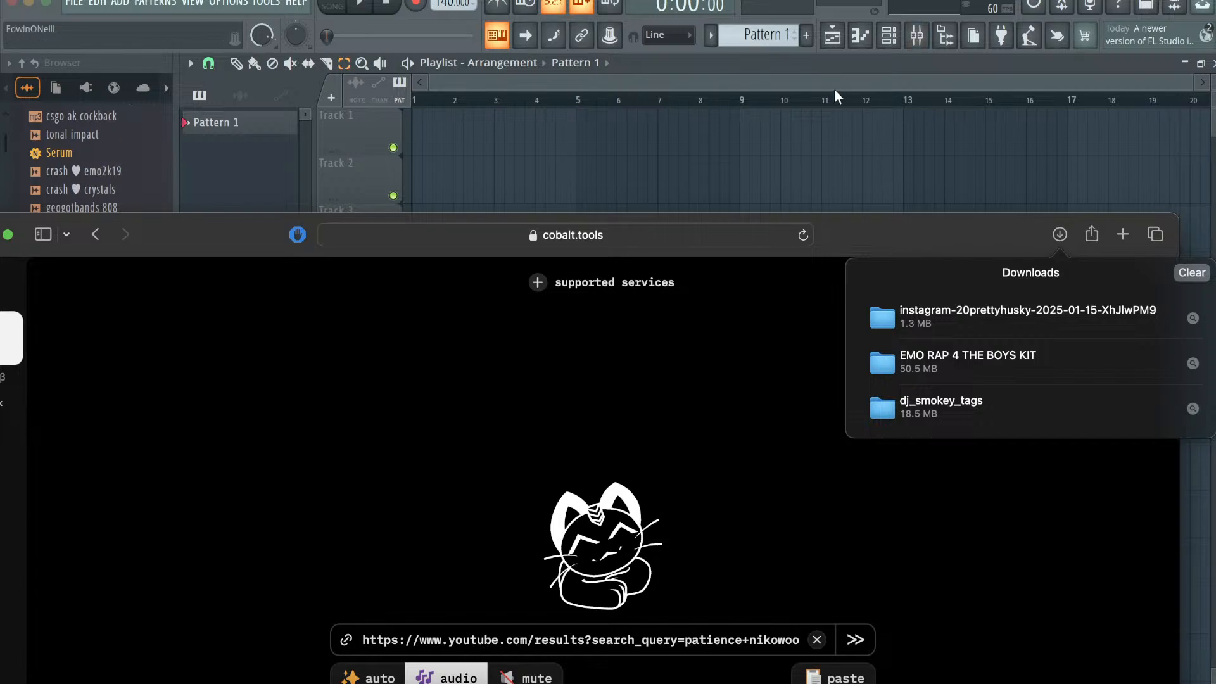
pyautogui.click(891, 249)
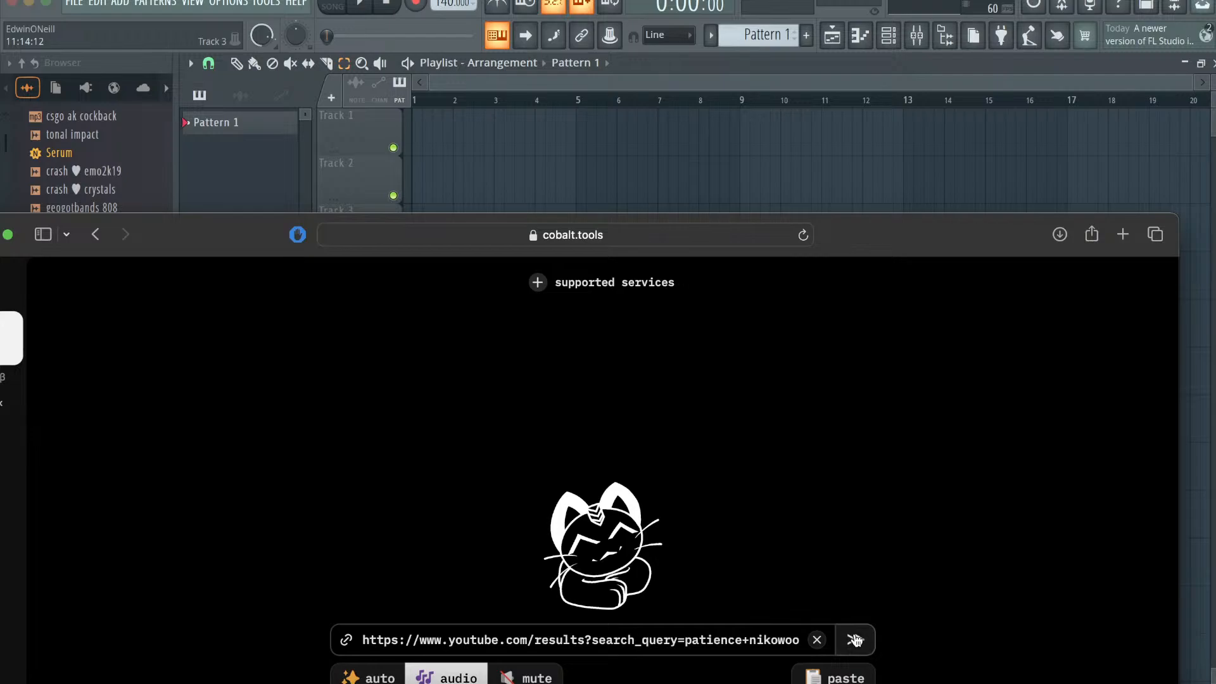
# - Try to download the audio from the pasted link again and dismiss the message
pyautogui.click(855, 640)
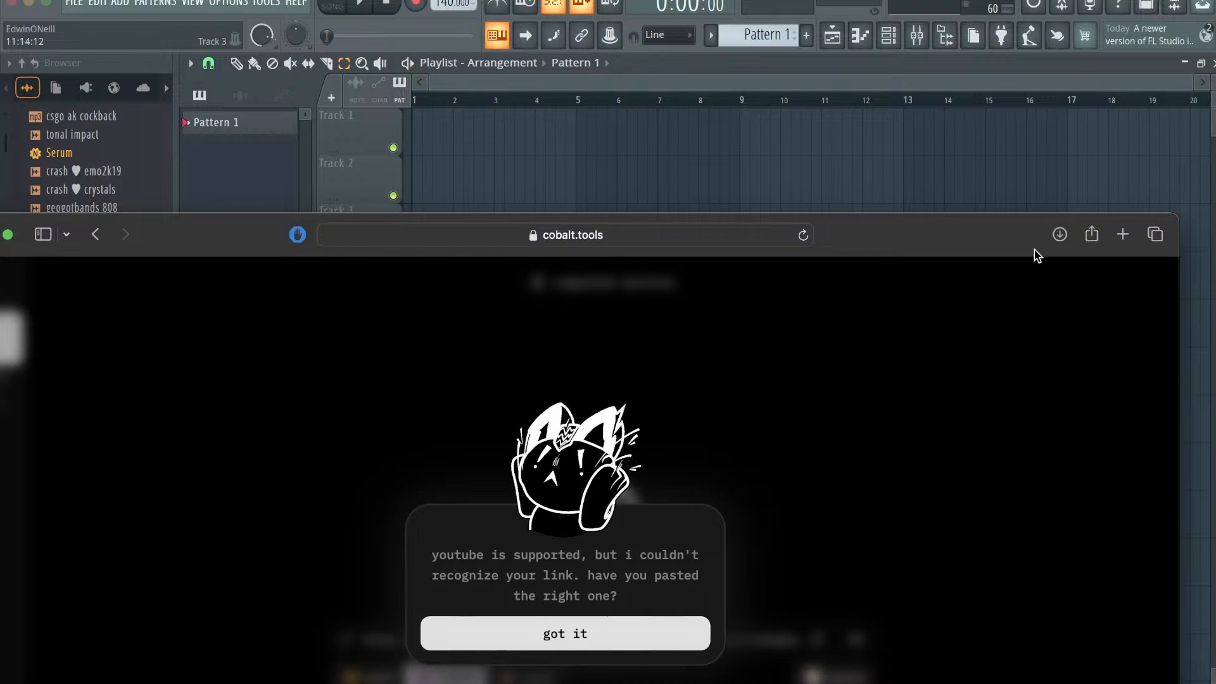
pyautogui.click(640, 635)
pyautogui.moveTo(887, 234); pyautogui.dragTo(884, 162)
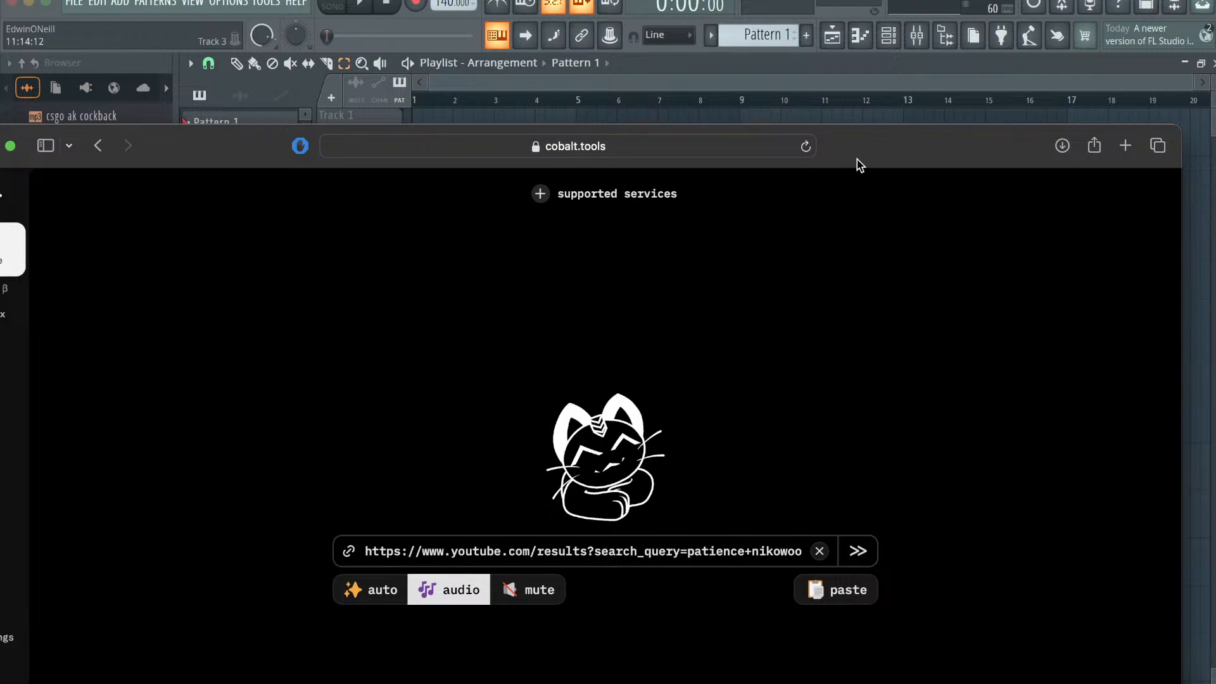
pyautogui.moveTo(857, 165); pyautogui.dragTo(971, 60)
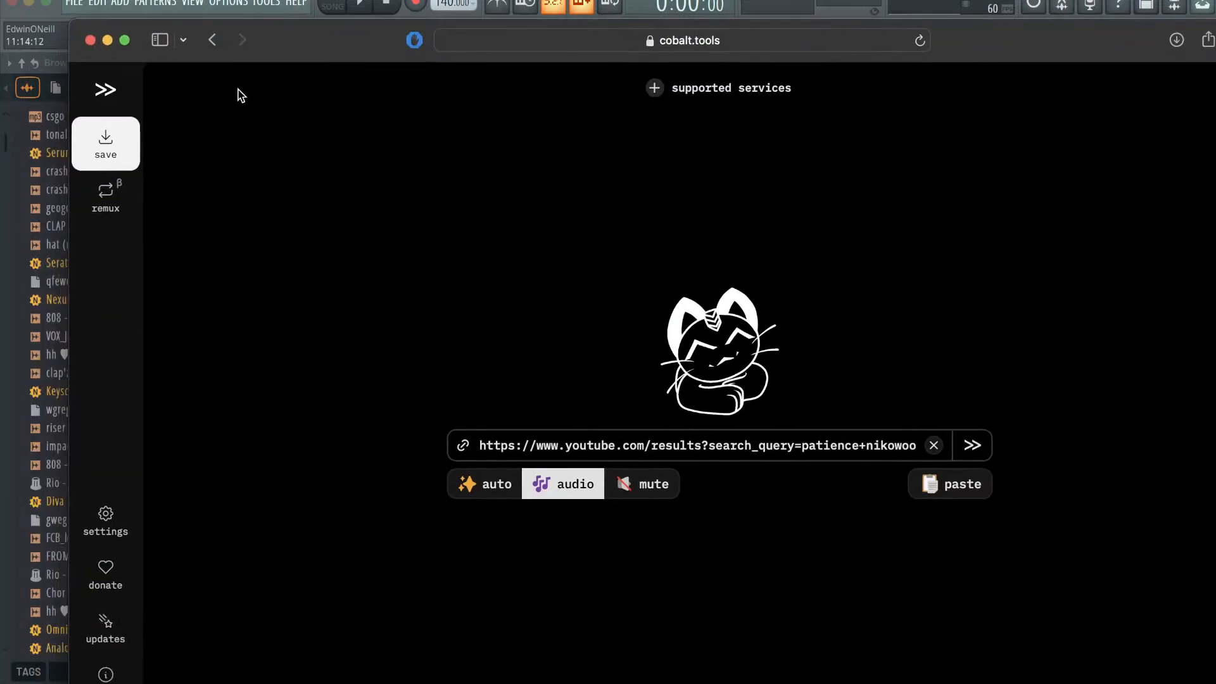
# - Return from cobalt.tools to the YouTube search results page
pyautogui.rightClick(212, 40)
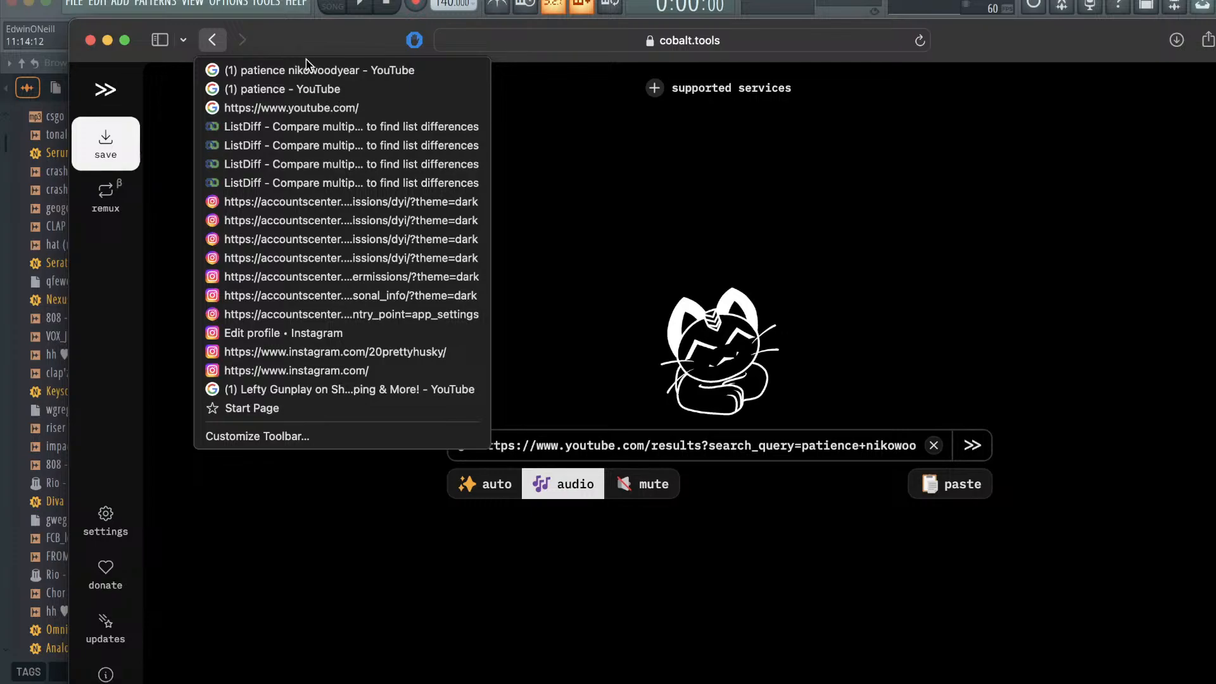
pyautogui.click(332, 42)
pyautogui.moveTo(329, 39); pyautogui.dragTo(330, 320)
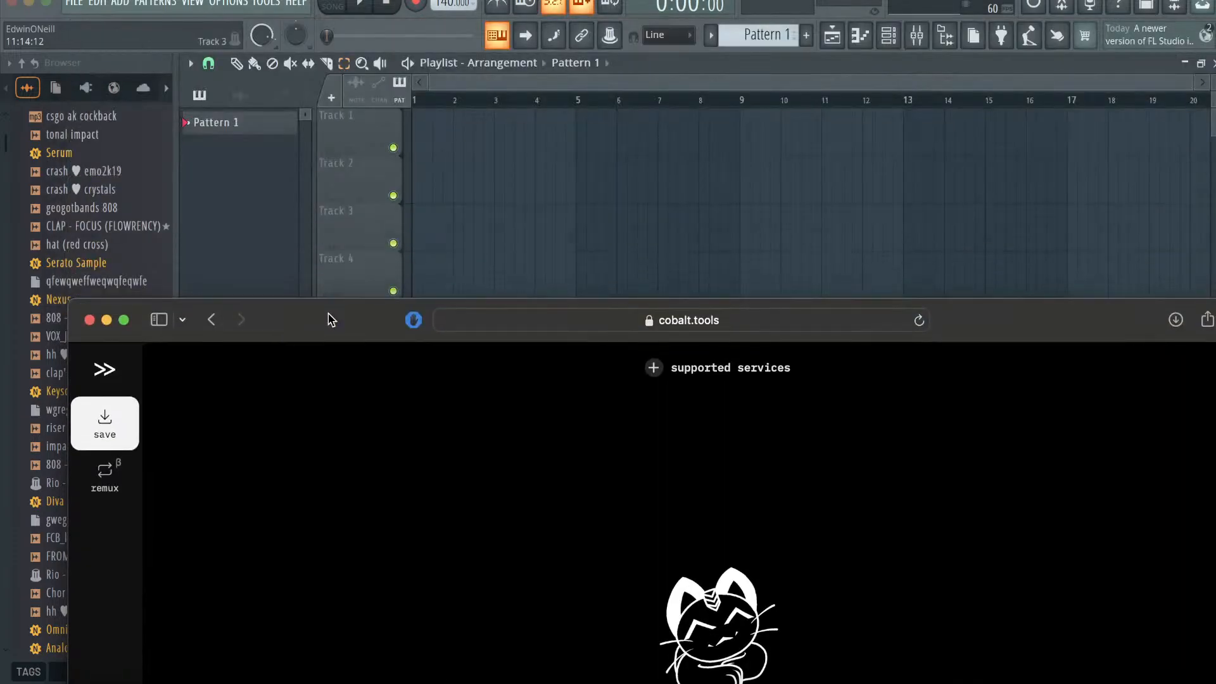
pyautogui.click(842, 39)
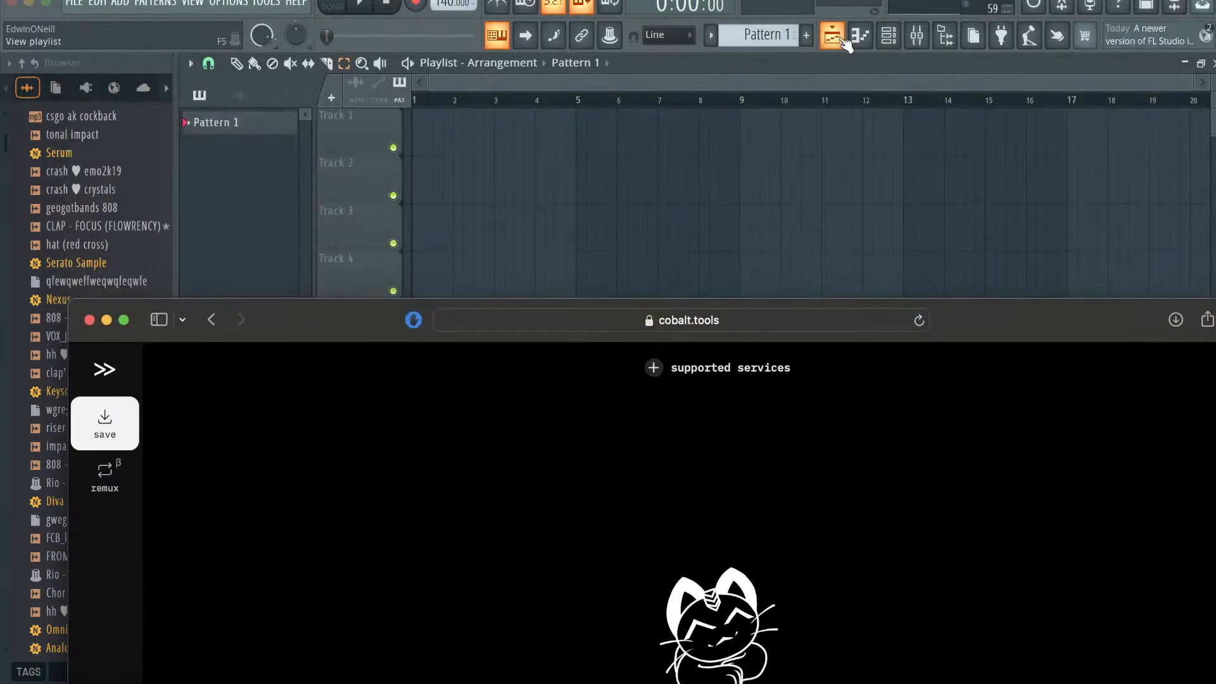
pyautogui.click(212, 319)
pyautogui.moveTo(295, 332); pyautogui.dragTo(284, 237)
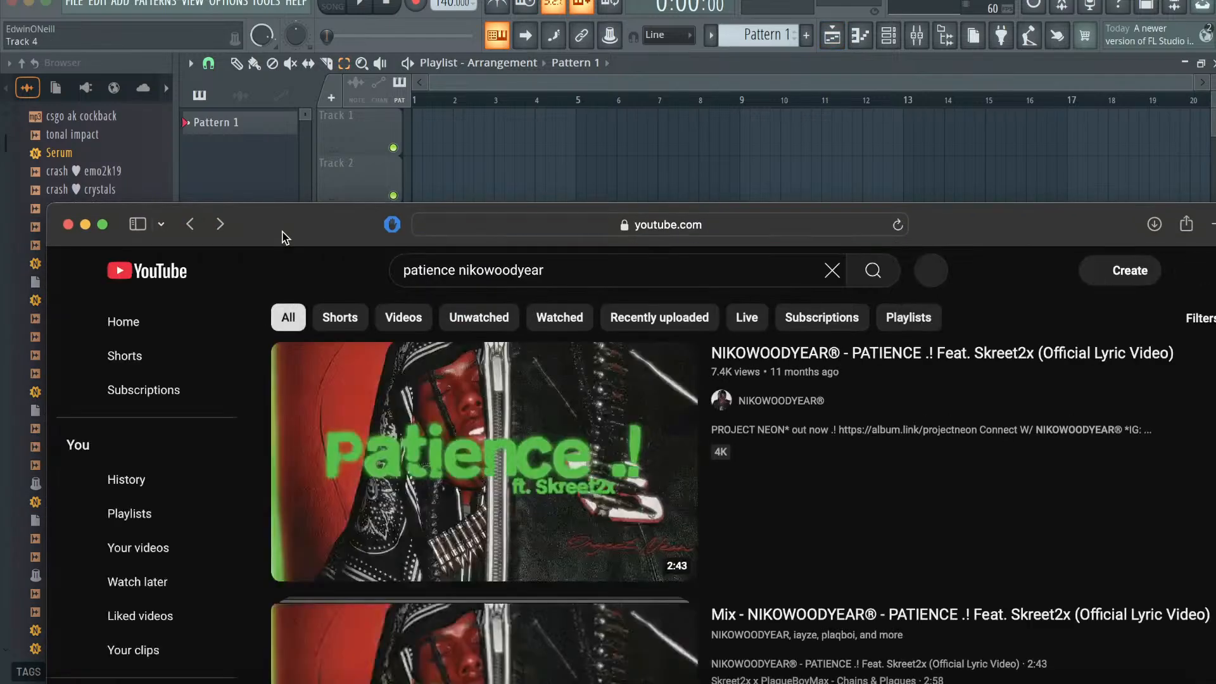
# - Search YouTube for liangelo ball tweaker using the suggestion for leangelo
pyautogui.tripleClick(605, 279)
pyautogui.write('leangelo')
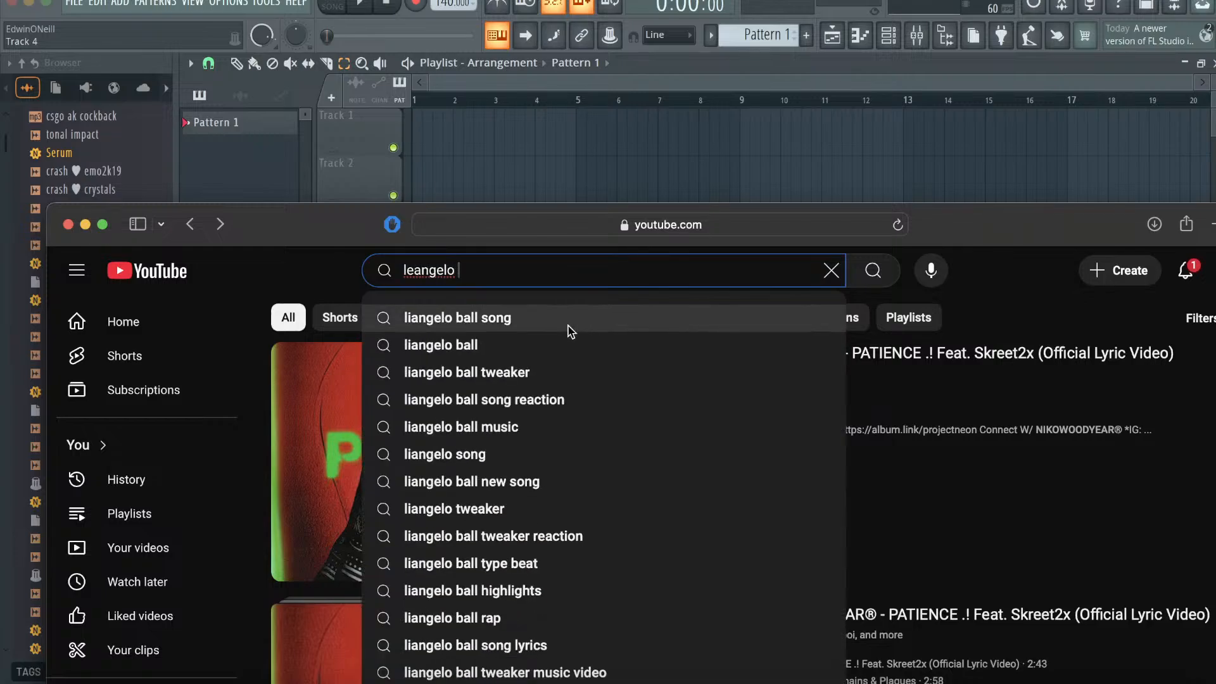
pyautogui.click(569, 372)
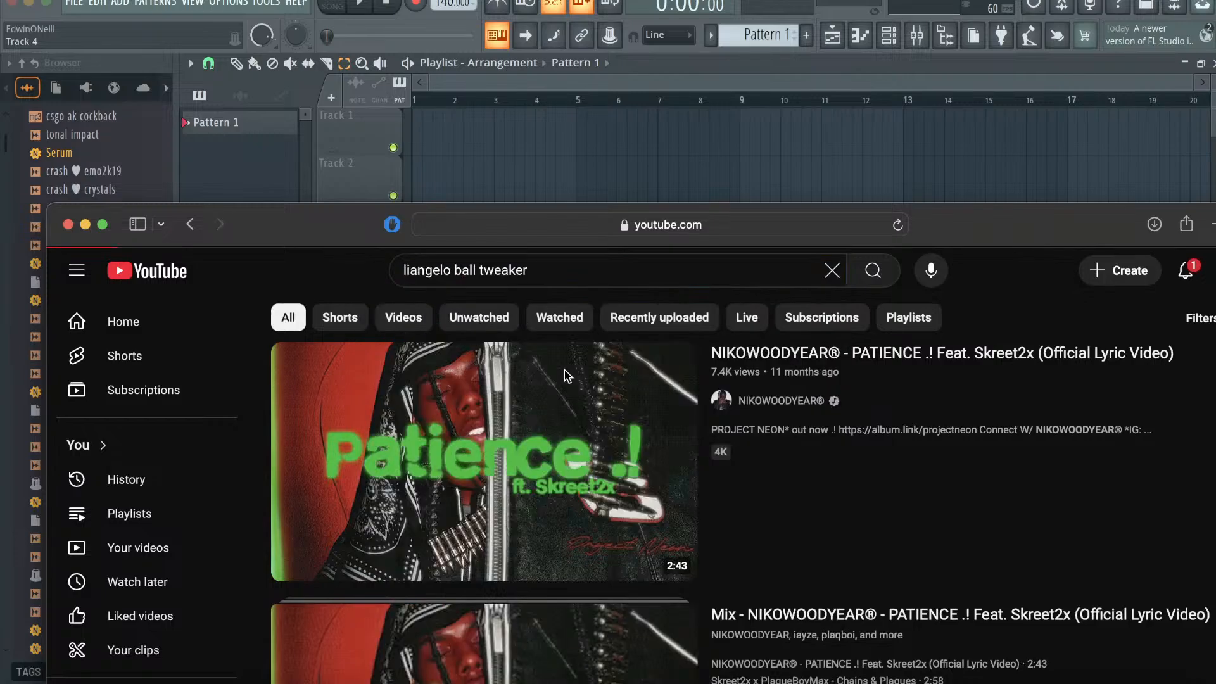
# - Find the G3 (LiAngelo Ball) - Tweaker (Official Audio) video in the results and copy its link
pyautogui.scroll(-2, 573, 519)
pyautogui.scroll(-2, 573, 519)
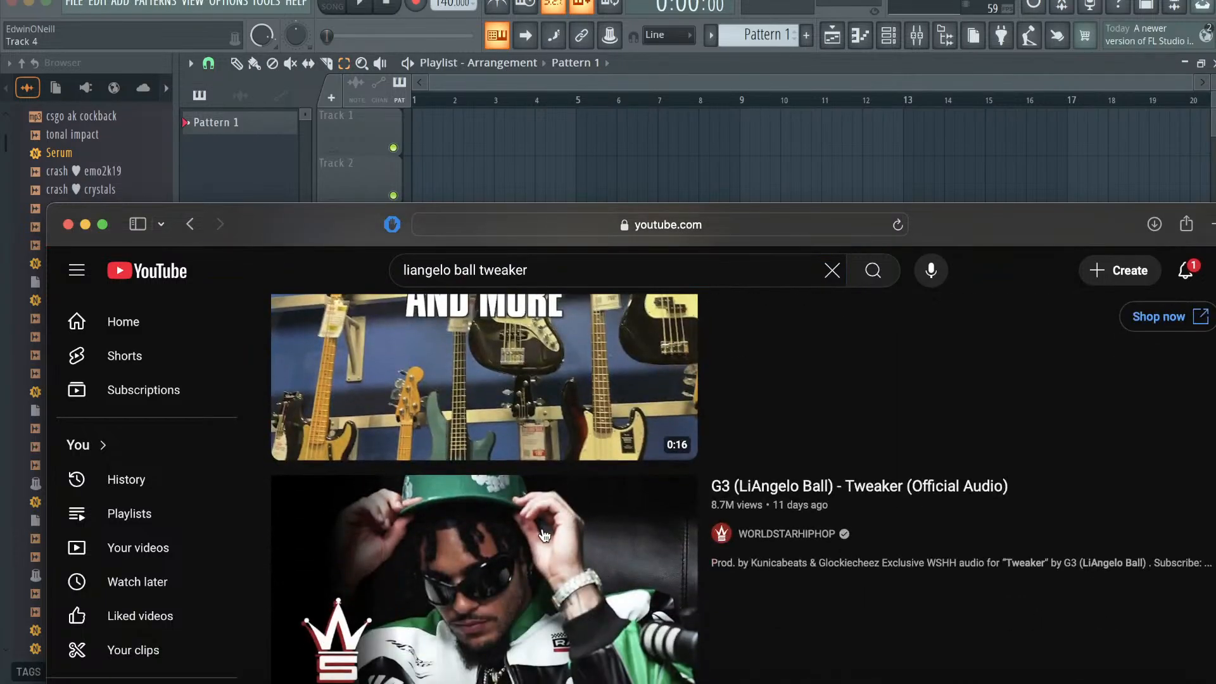
pyautogui.rightClick(544, 534)
pyautogui.click(597, 530)
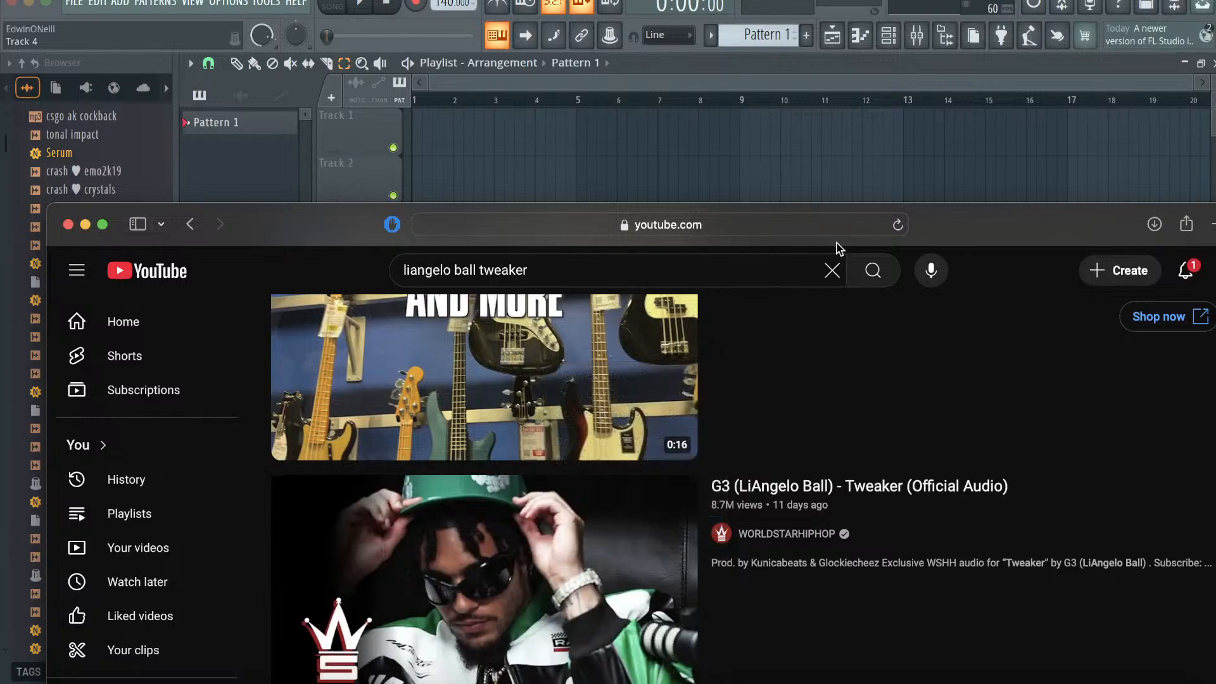
# - Open cobalt.tools and submit the copied video link for an audio download
pyautogui.click(835, 225)
pyautogui.write('c')
pyautogui.press('Return')
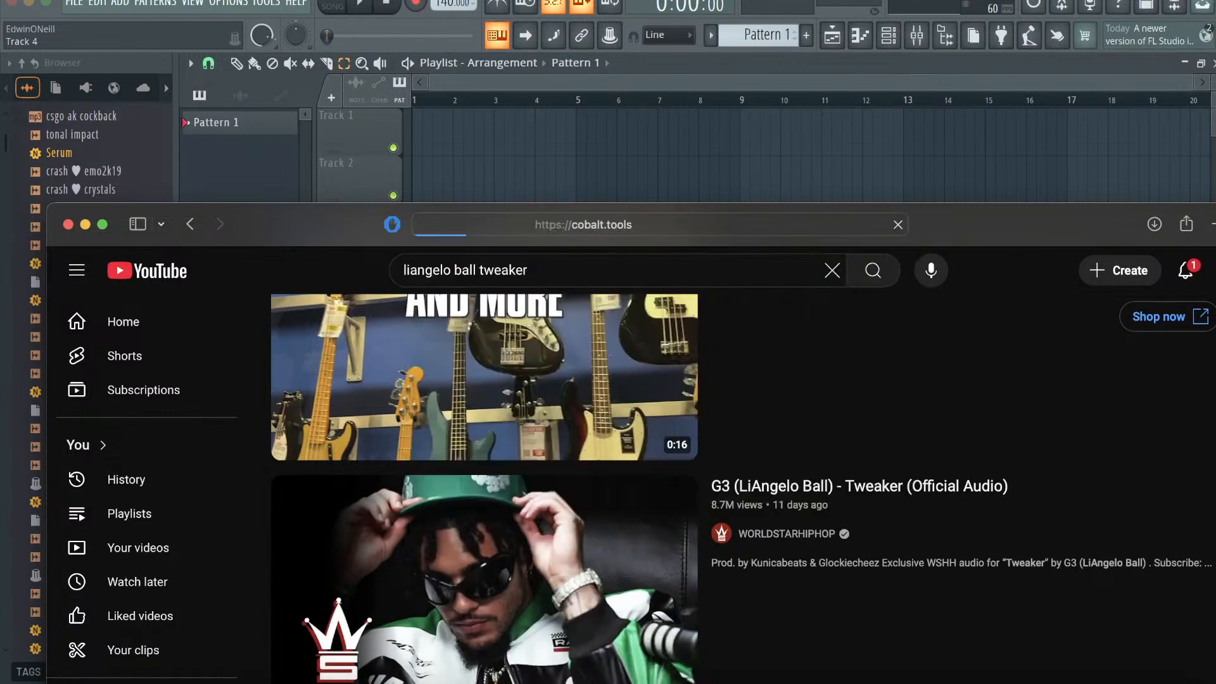
pyautogui.click(938, 662)
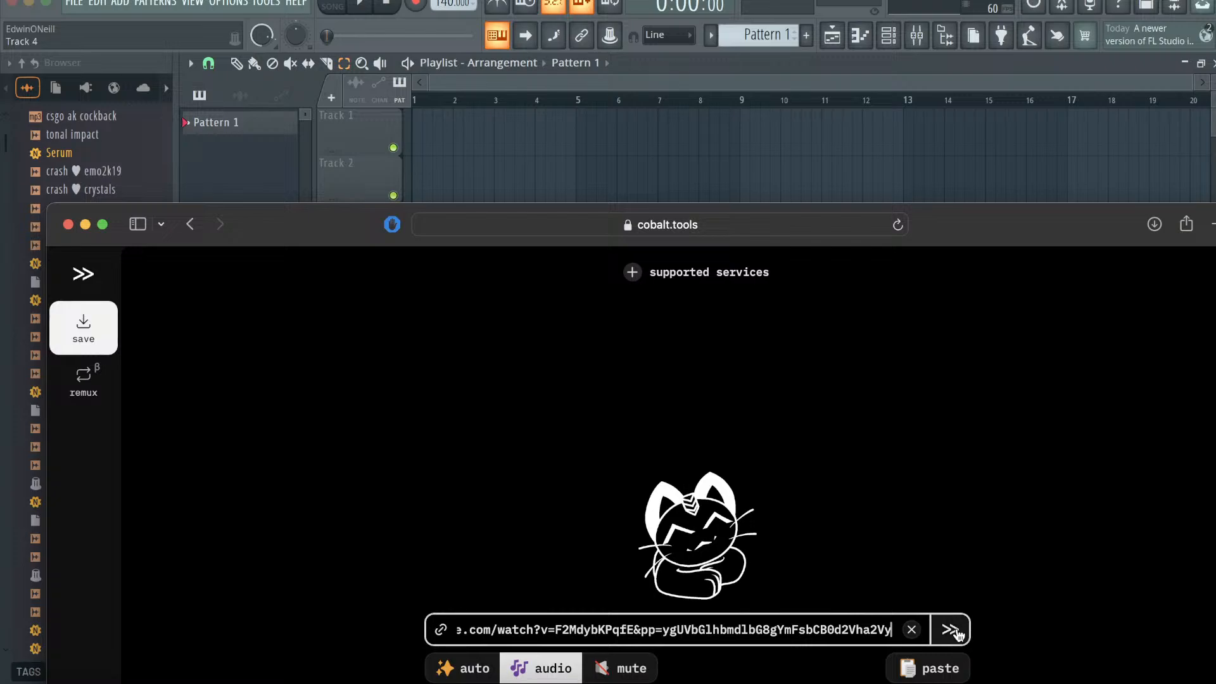
pyautogui.click(950, 630)
# - Check the browser's downloads list and save the song's audio through the download option of the save dialog
pyautogui.moveTo(985, 228); pyautogui.dragTo(803, 347)
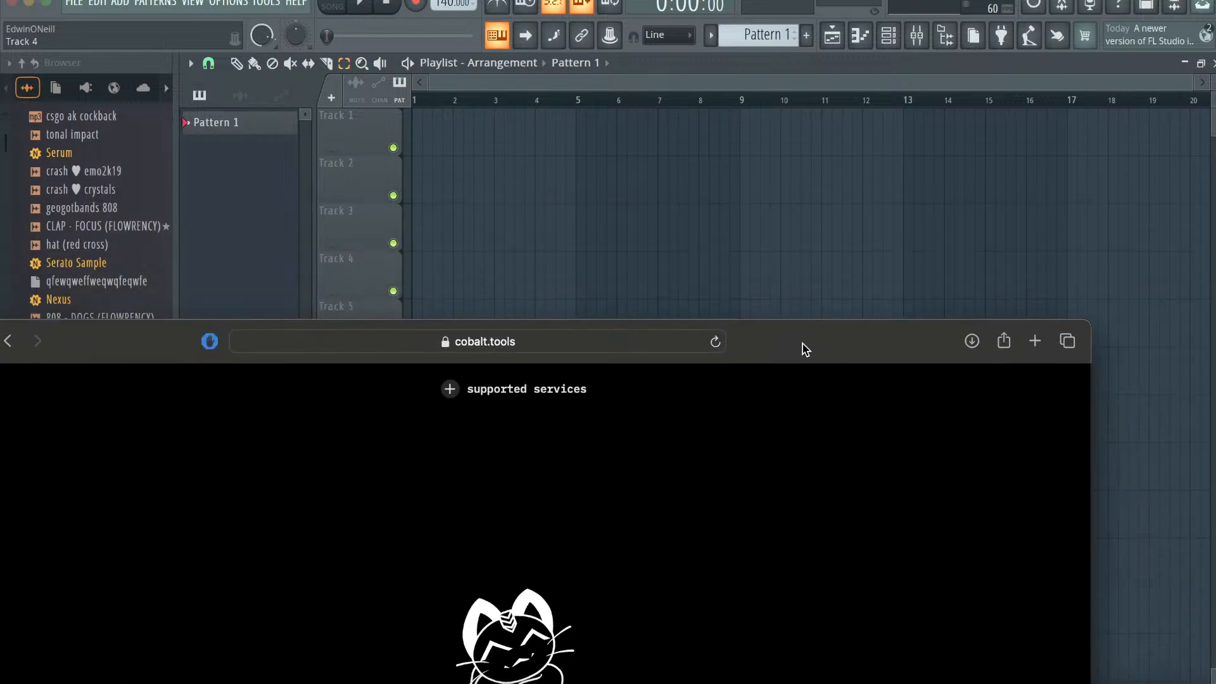
pyautogui.click(973, 345)
pyautogui.moveTo(880, 356); pyautogui.dragTo(880, 233)
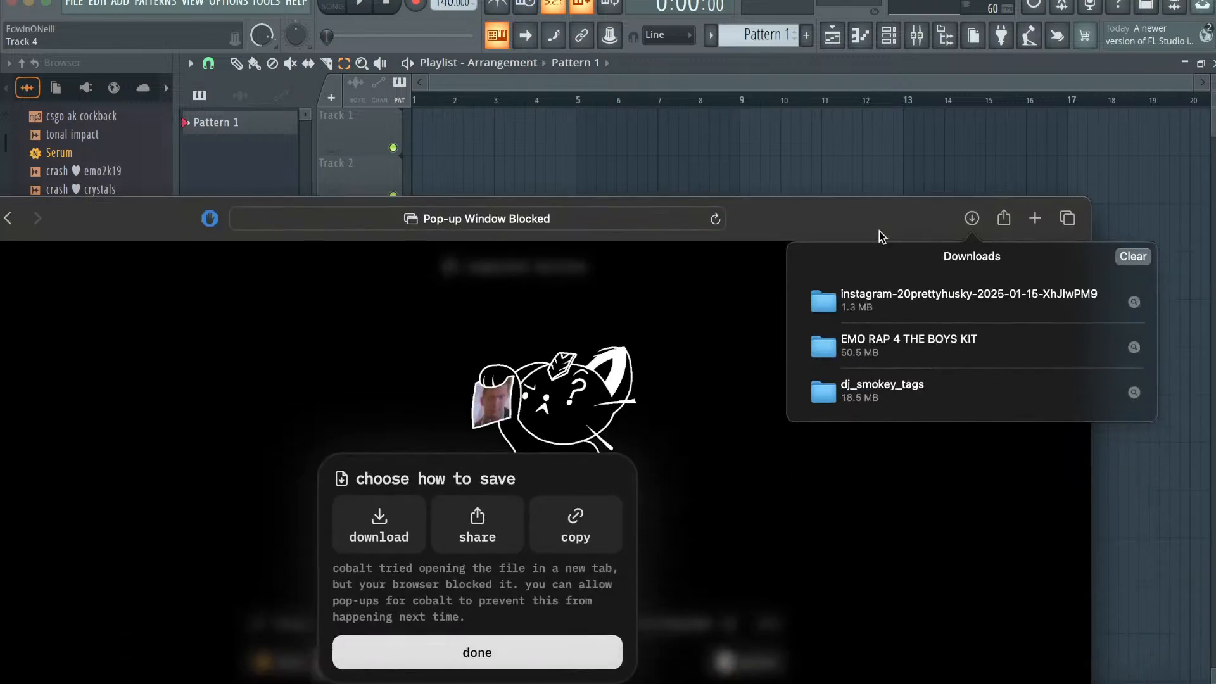
pyautogui.click(388, 515)
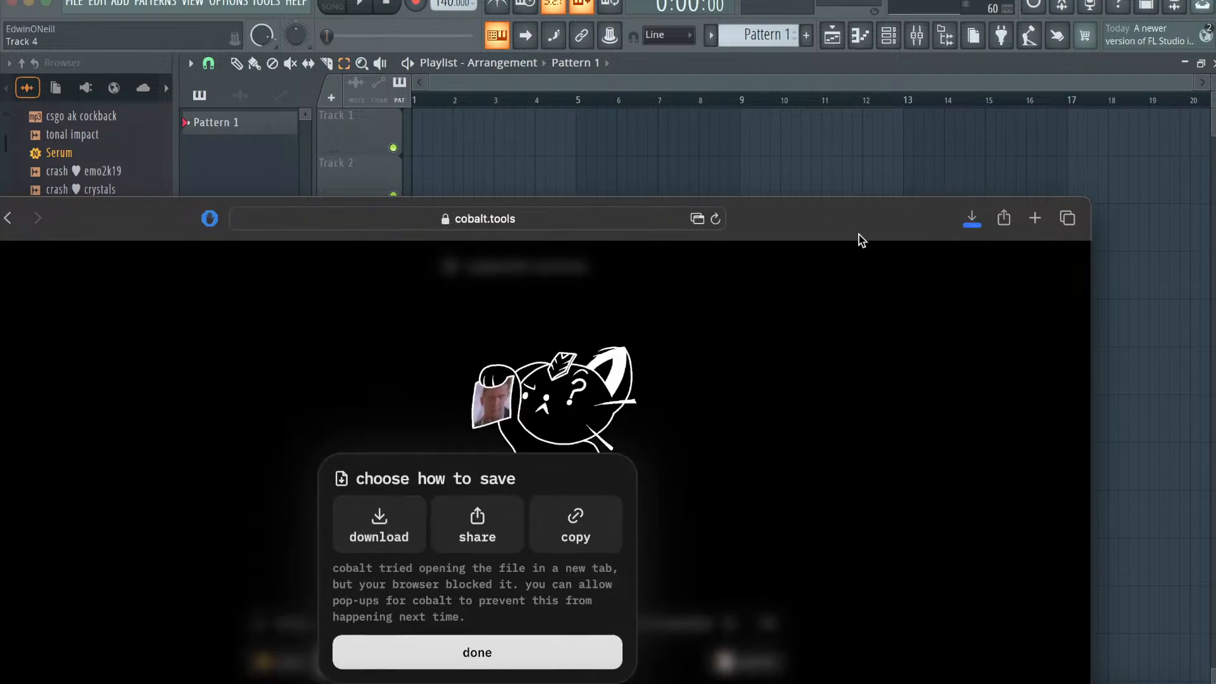
pyautogui.moveTo(849, 232); pyautogui.dragTo(799, 271)
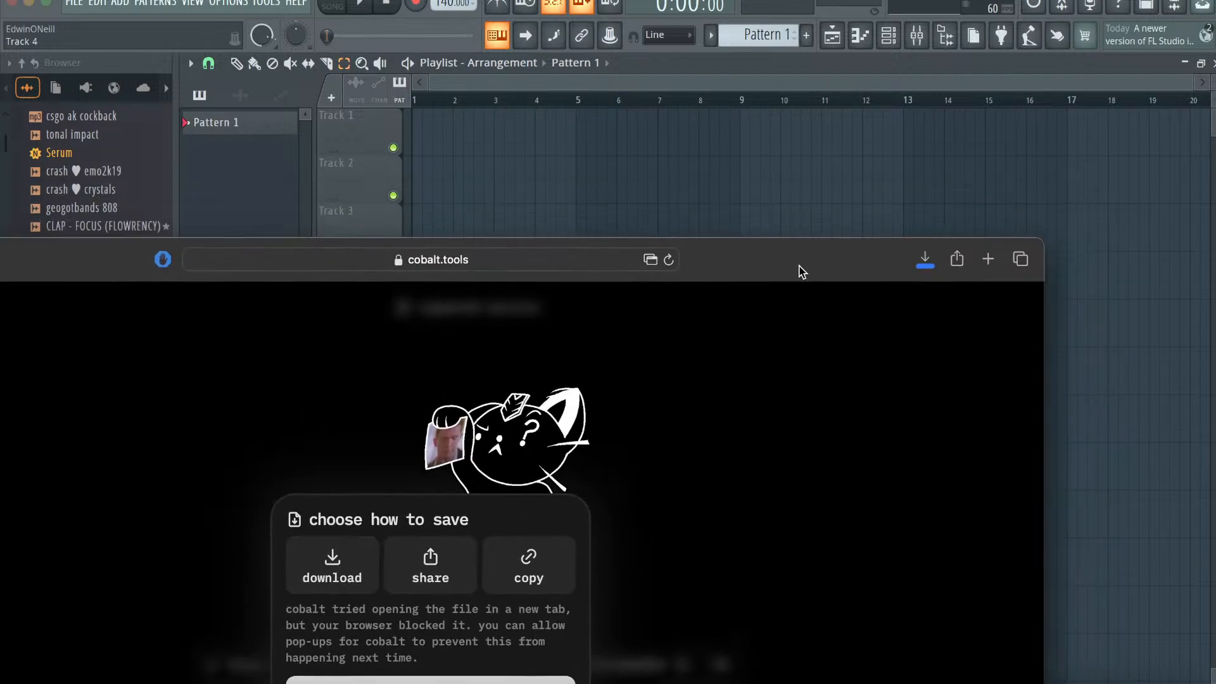
# - Add the AU version of Serato Sample as a new channel in FL Studio
pyautogui.click(888, 38)
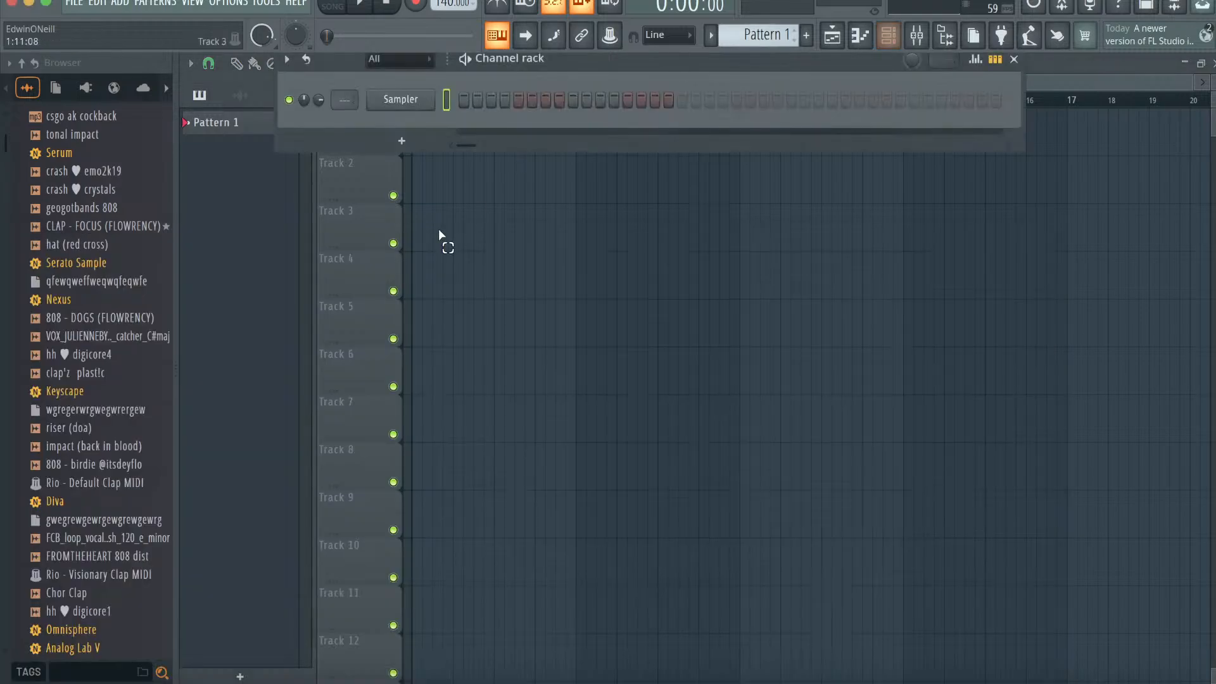
pyautogui.click(411, 145)
pyautogui.click(409, 23)
pyautogui.click(603, 628)
pyautogui.write('serat')
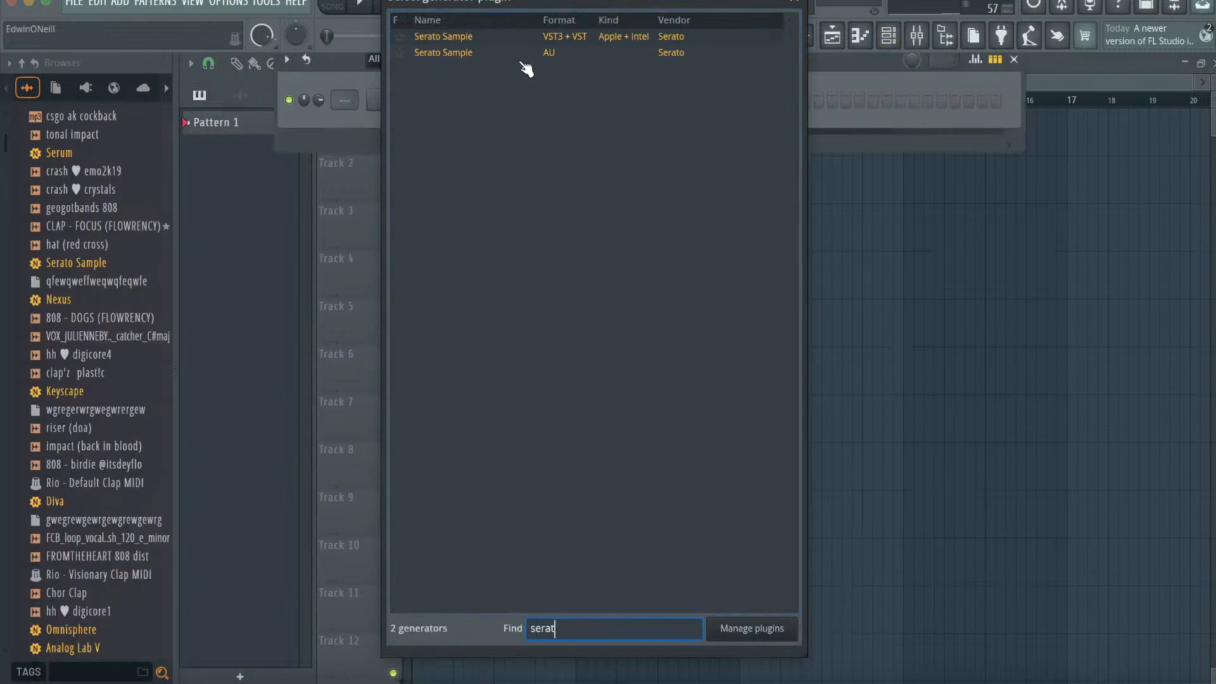
pyautogui.click(517, 54)
pyautogui.doubleClick(517, 54)
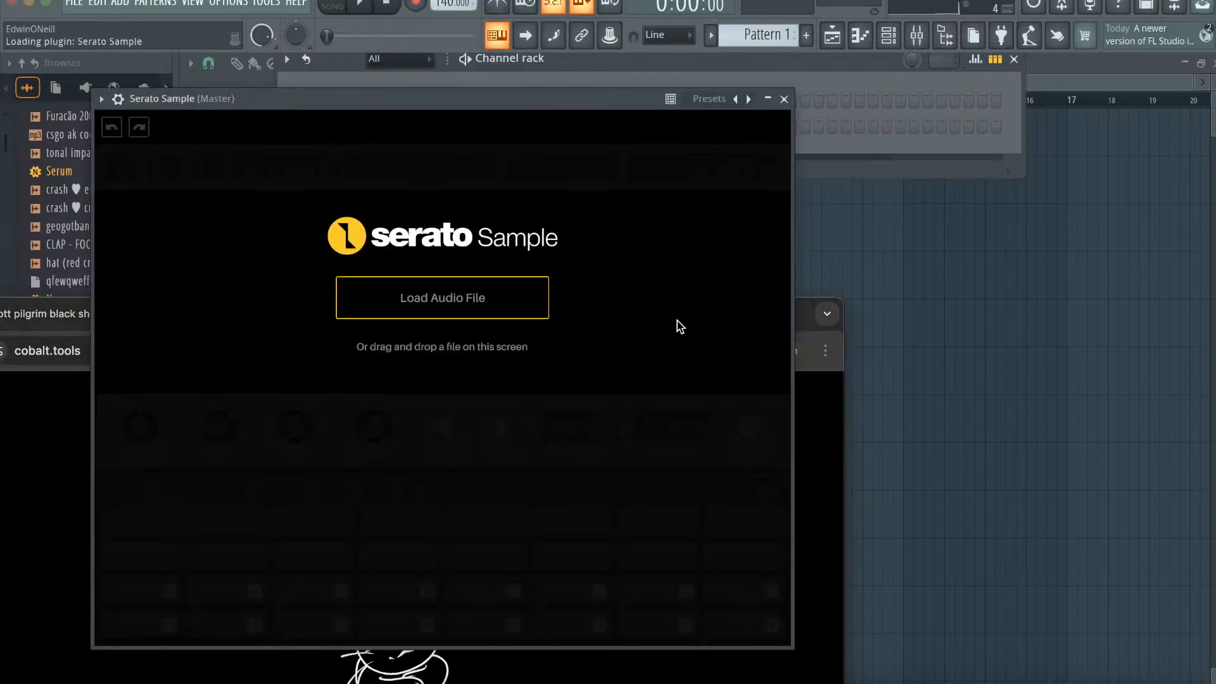
pyautogui.click(826, 403)
pyautogui.click(764, 350)
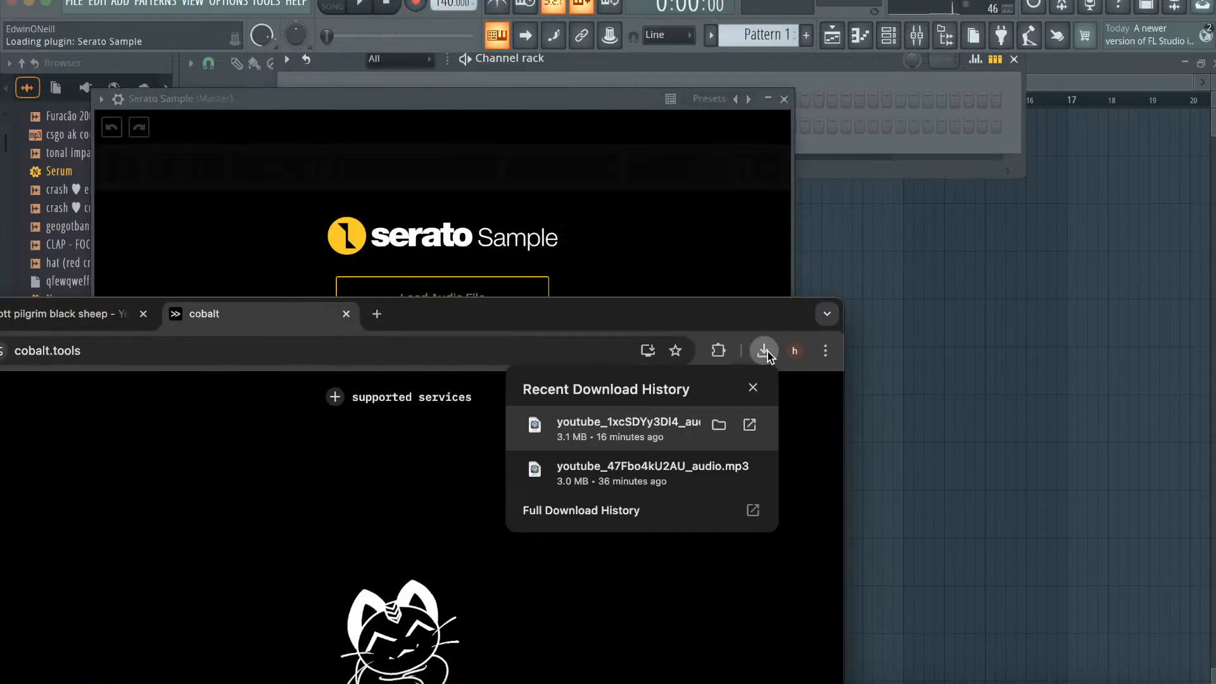
pyautogui.moveTo(674, 421); pyautogui.dragTo(601, 219)
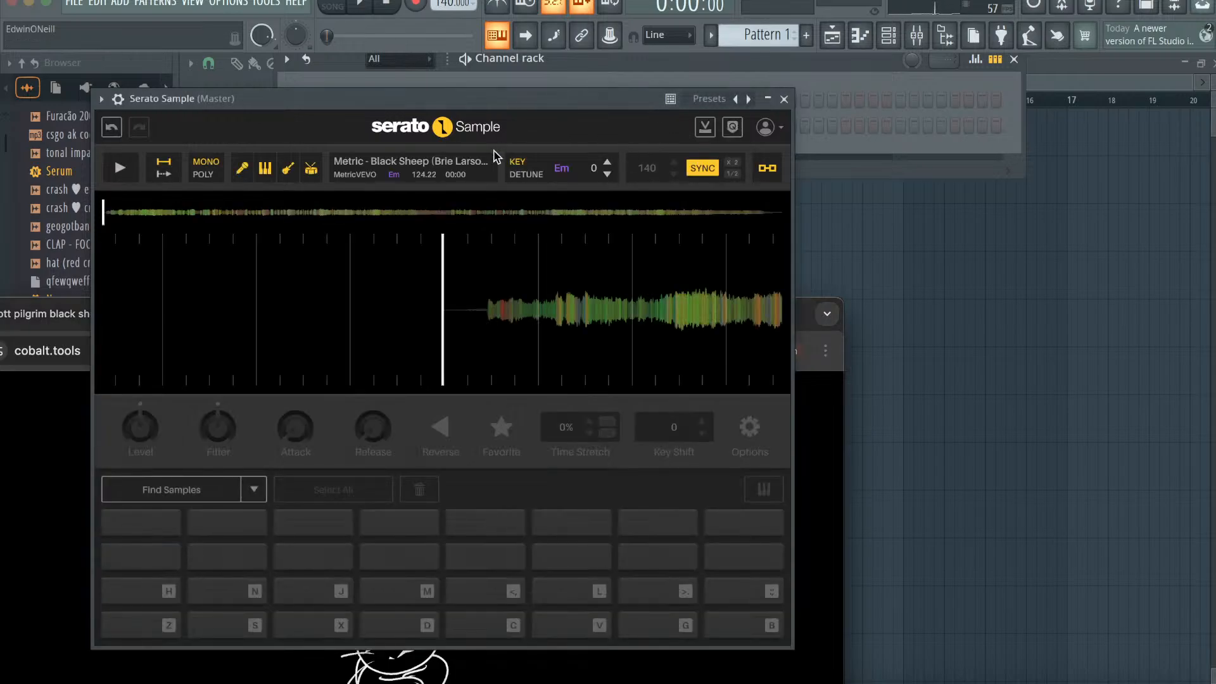
pyautogui.click(491, 162)
# - Switch to Safari, download the audio again, and load youtube_F2MdybKPqfE_audio.mp3 into Serato Sample
pyautogui.click(955, 672)
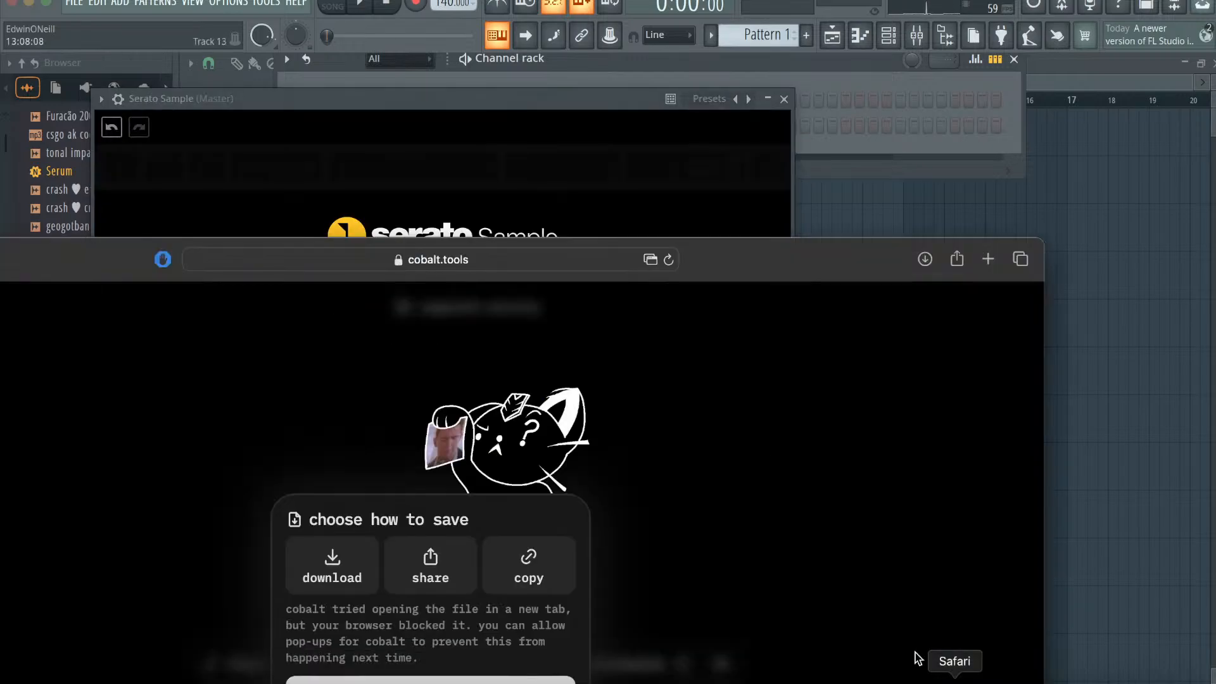
pyautogui.click(351, 565)
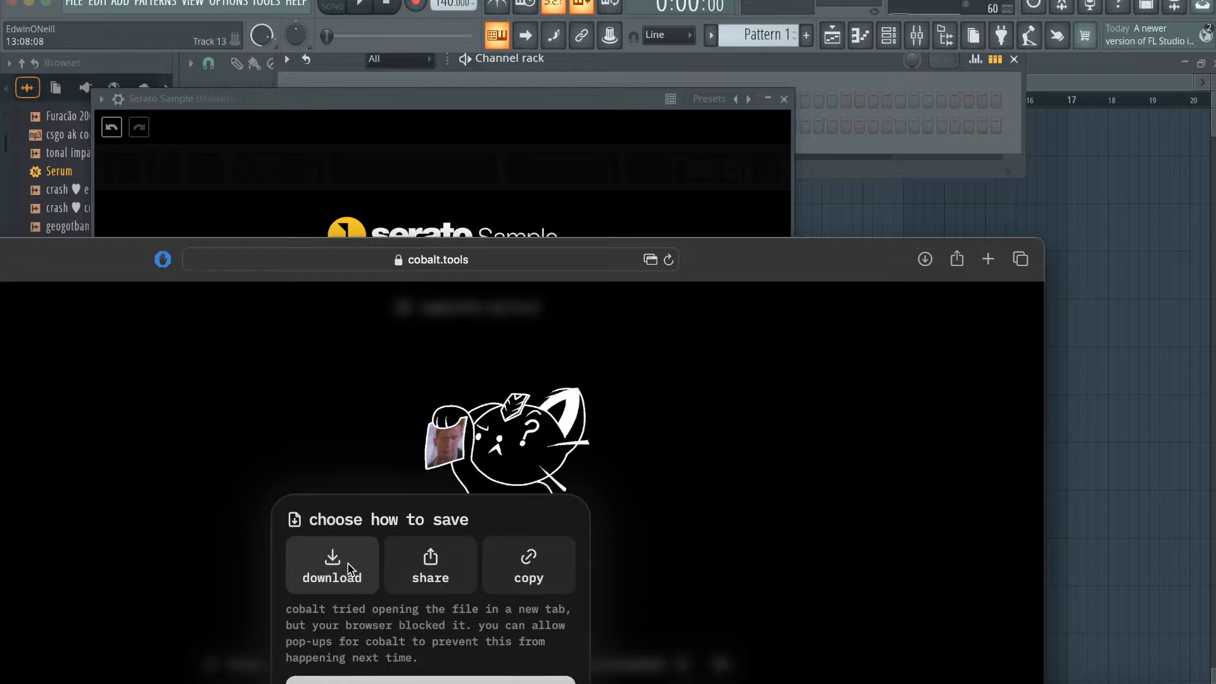
pyautogui.click(925, 259)
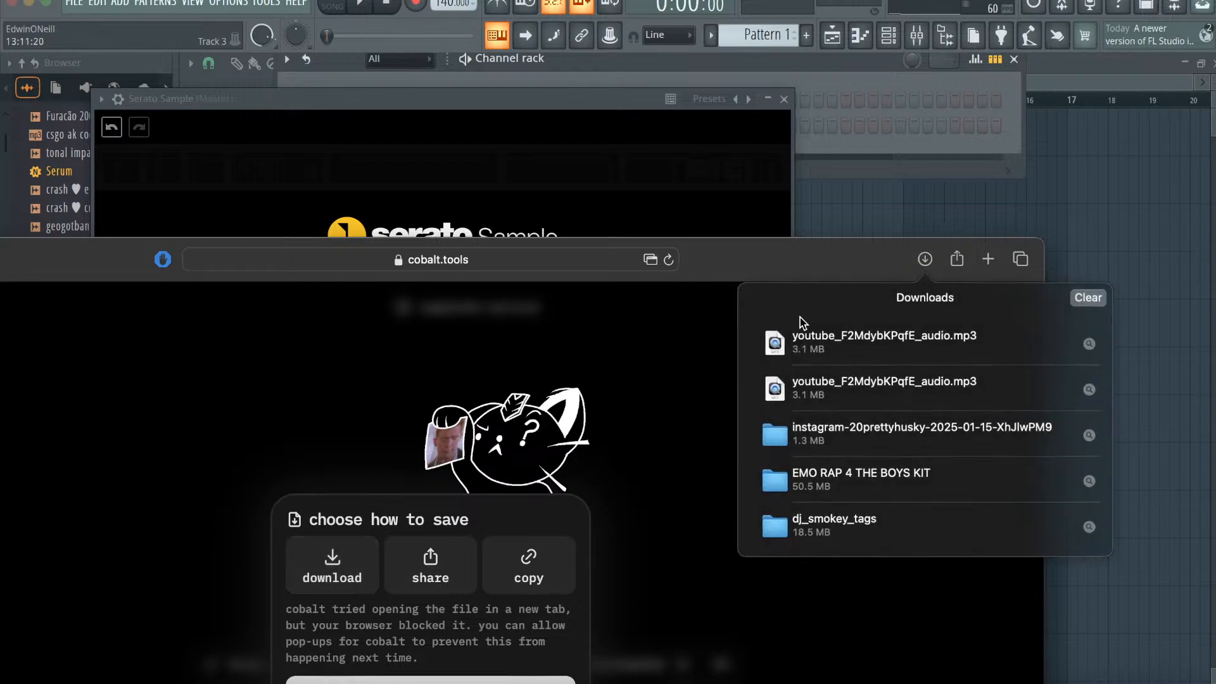
pyautogui.moveTo(838, 353); pyautogui.dragTo(557, 162)
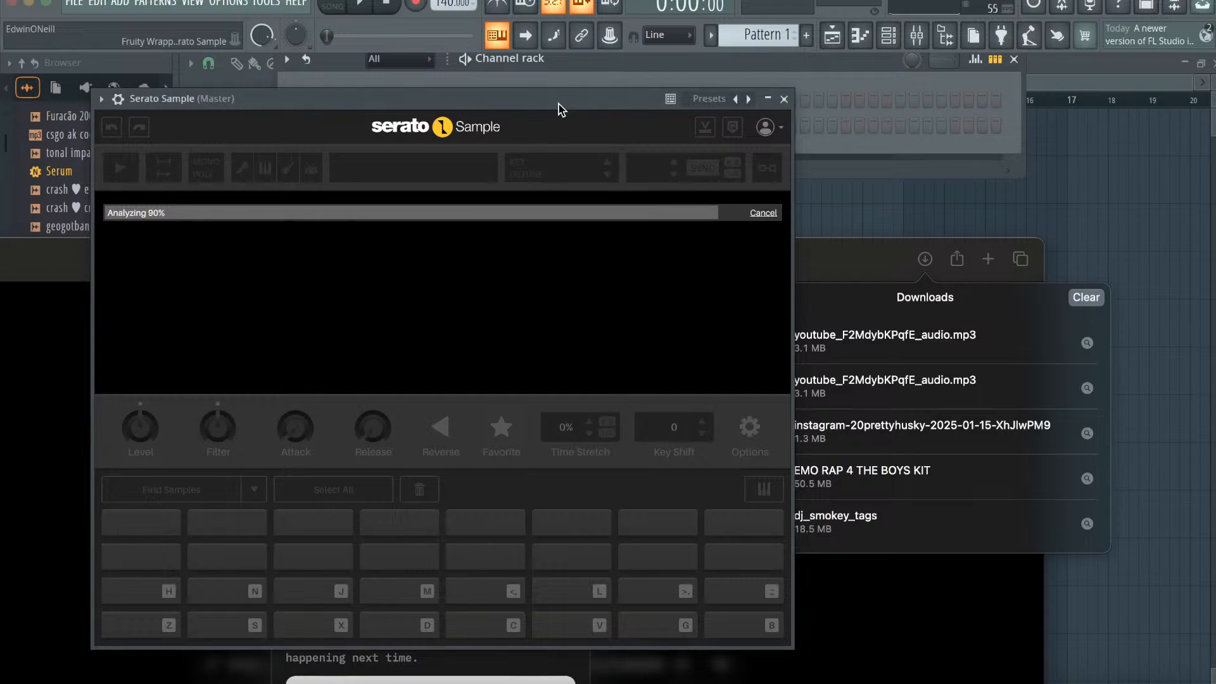
# - Lower the song's key by 2 semitones to Fm and fill the pads using Find Samples
pyautogui.click(607, 175)
pyautogui.click(607, 175)
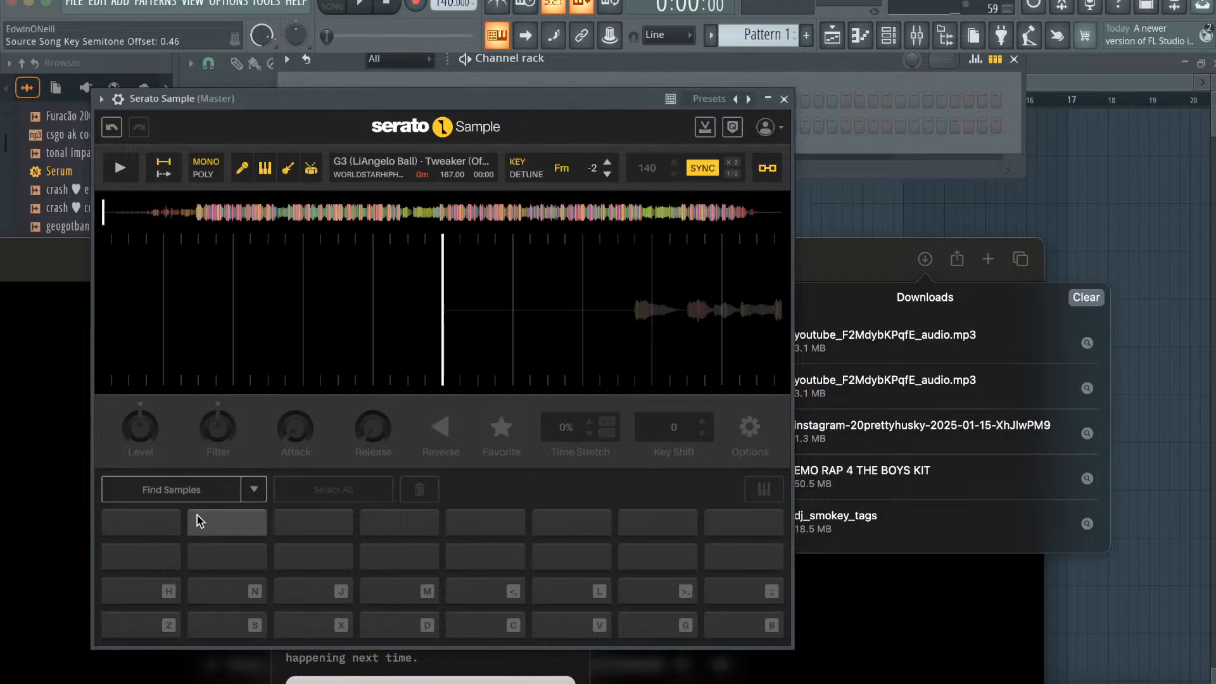
pyautogui.click(190, 494)
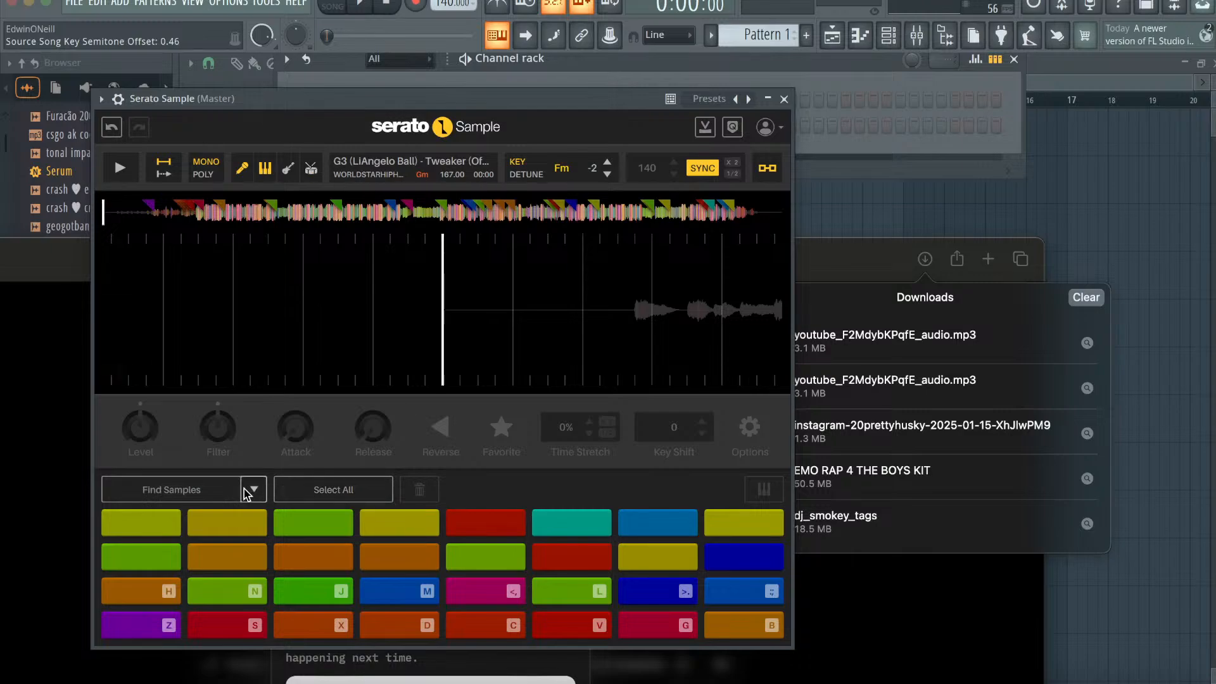
# - Place a one-bar note at bar 1 in the Serato Sample piano roll and move it to A4
pyautogui.click(784, 99)
pyautogui.click(859, 35)
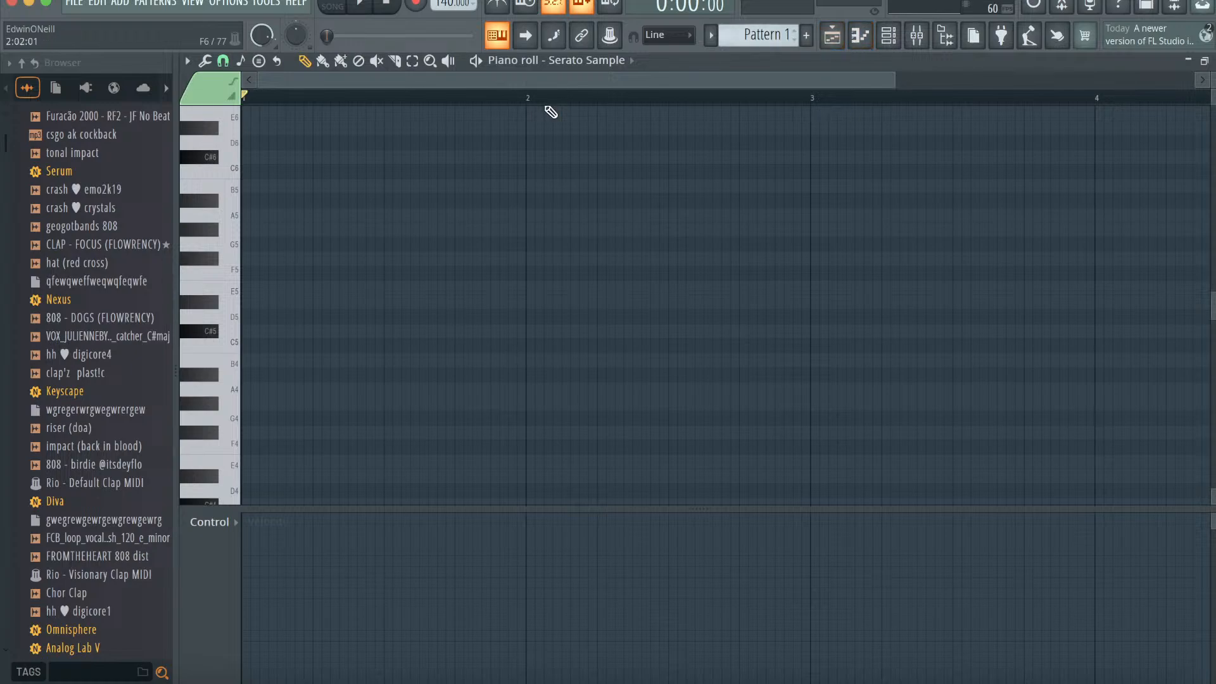
pyautogui.click(307, 317)
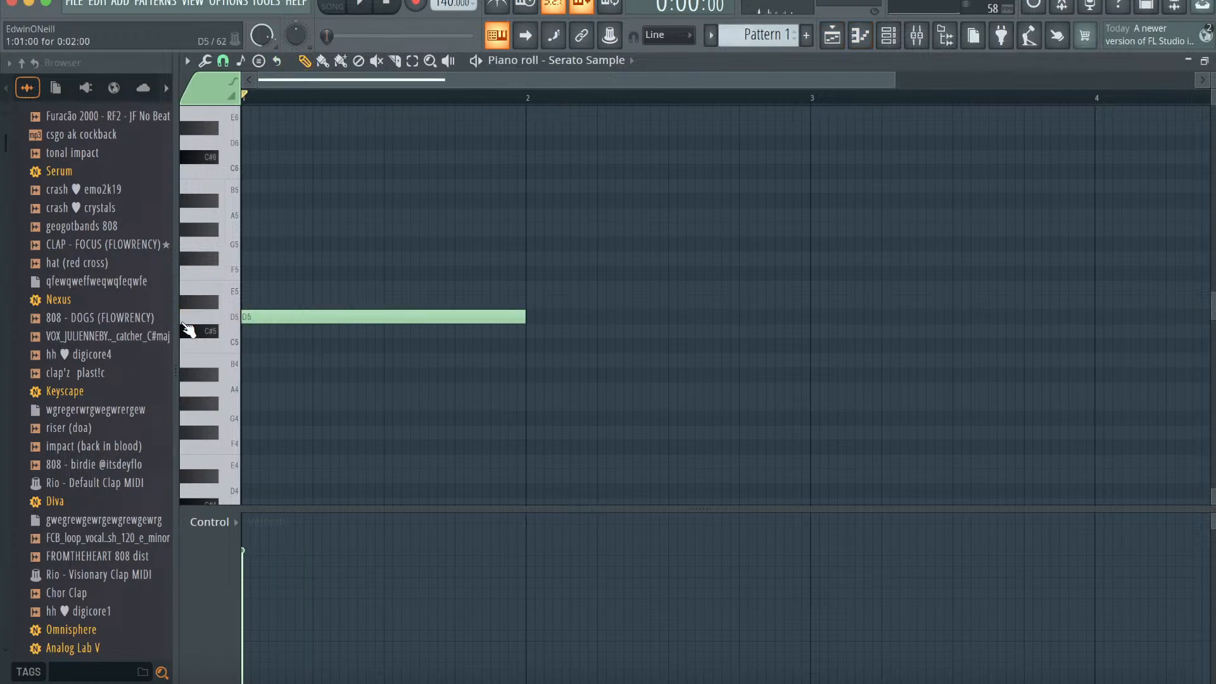
pyautogui.moveTo(302, 319); pyautogui.dragTo(301, 391)
pyautogui.click(887, 36)
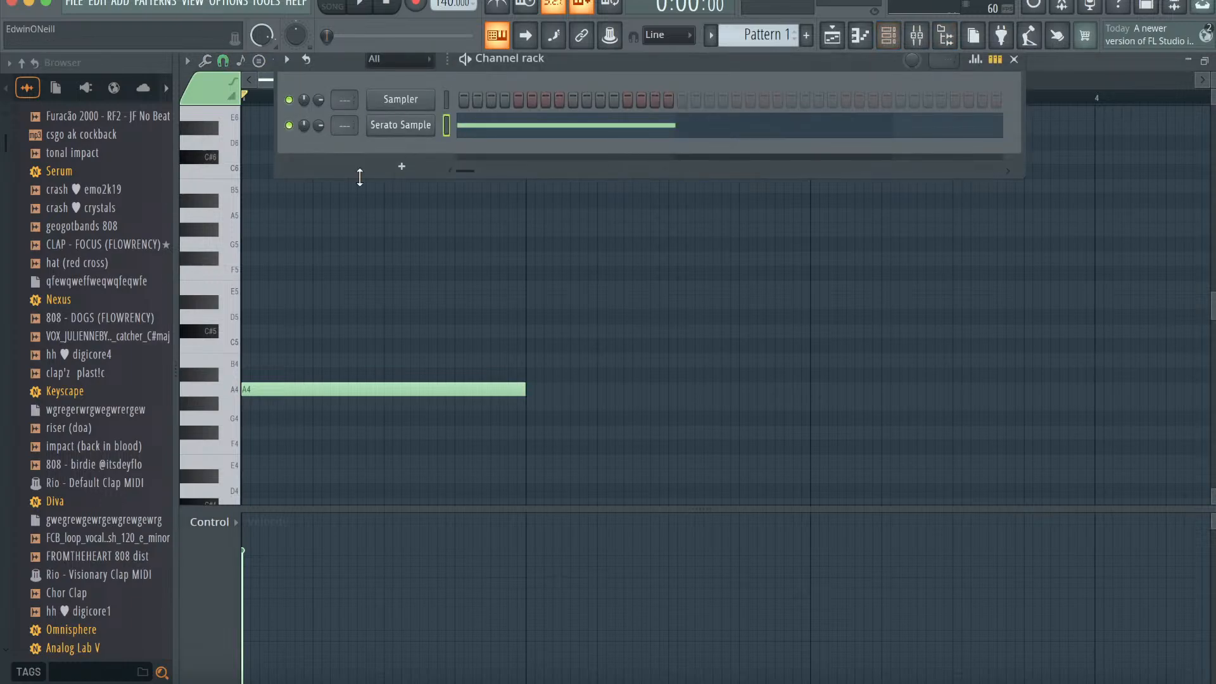
# - Set the project tempo to 167 BPM to match the loaded song in Serato Sample
pyautogui.click(403, 128)
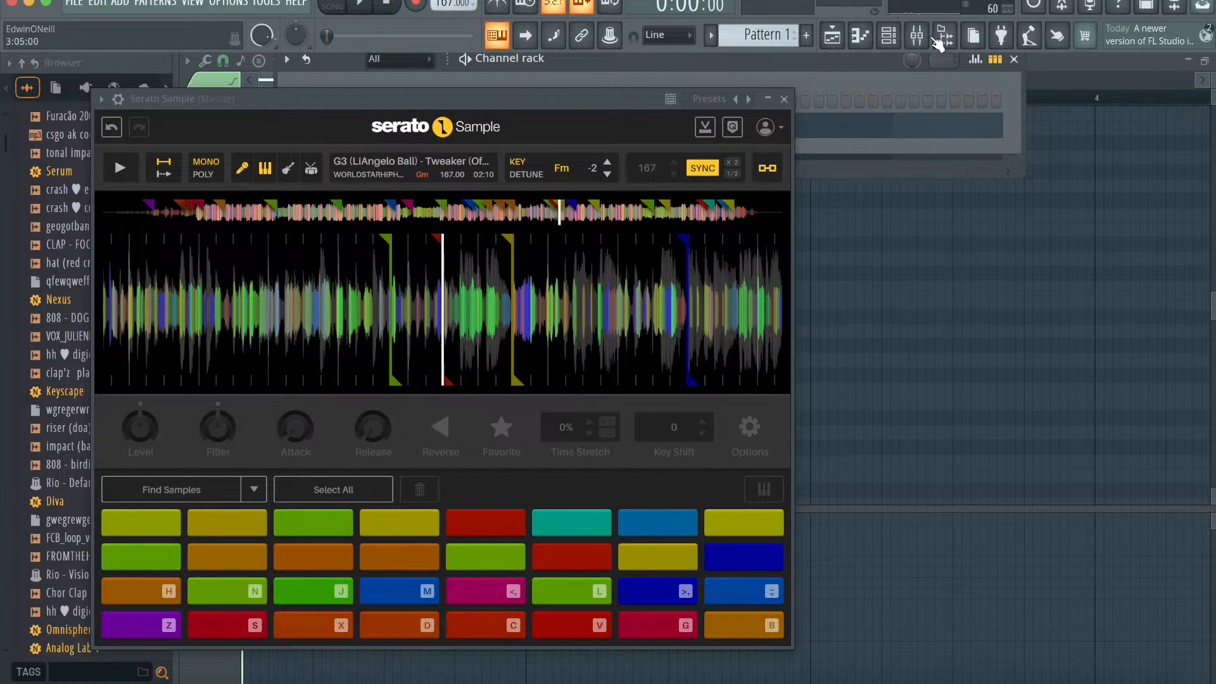
pyautogui.press('F7')
pyautogui.click(784, 98)
# - Move the note to F3 with a two-bar length and add a matching F3 note at bar 3
pyautogui.moveTo(304, 388); pyautogui.dragTo(270, 424)
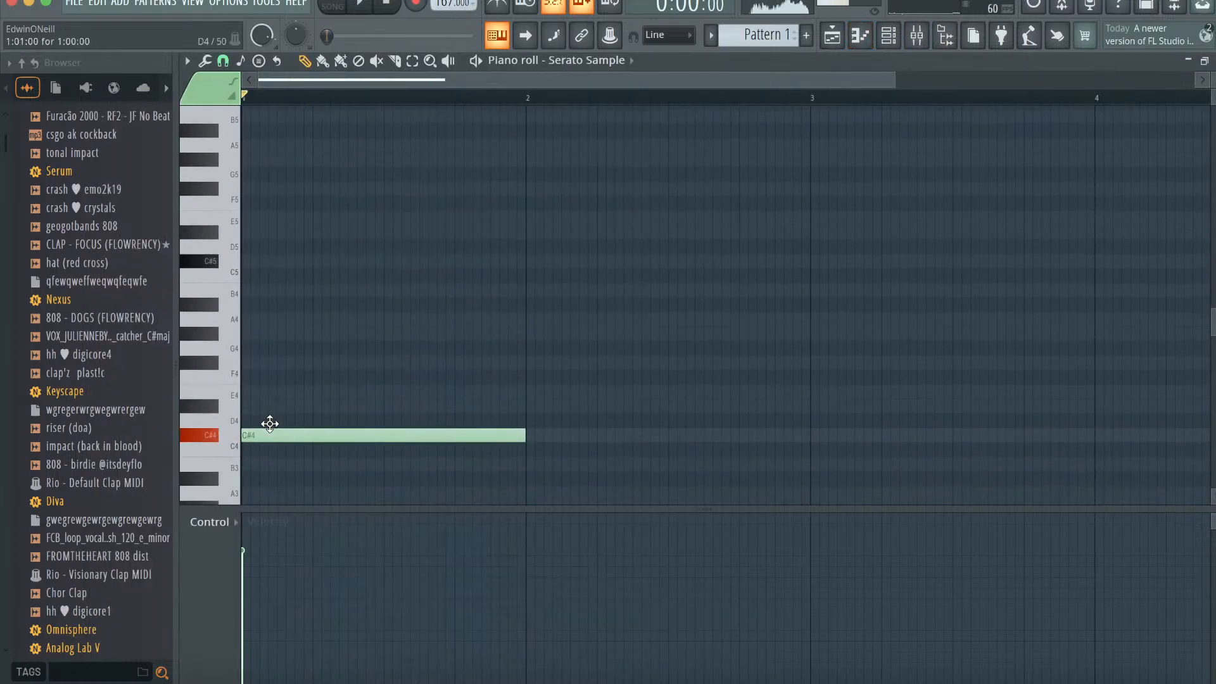
pyautogui.moveTo(523, 435); pyautogui.dragTo(721, 399)
pyautogui.press('space')
pyautogui.click(813, 394)
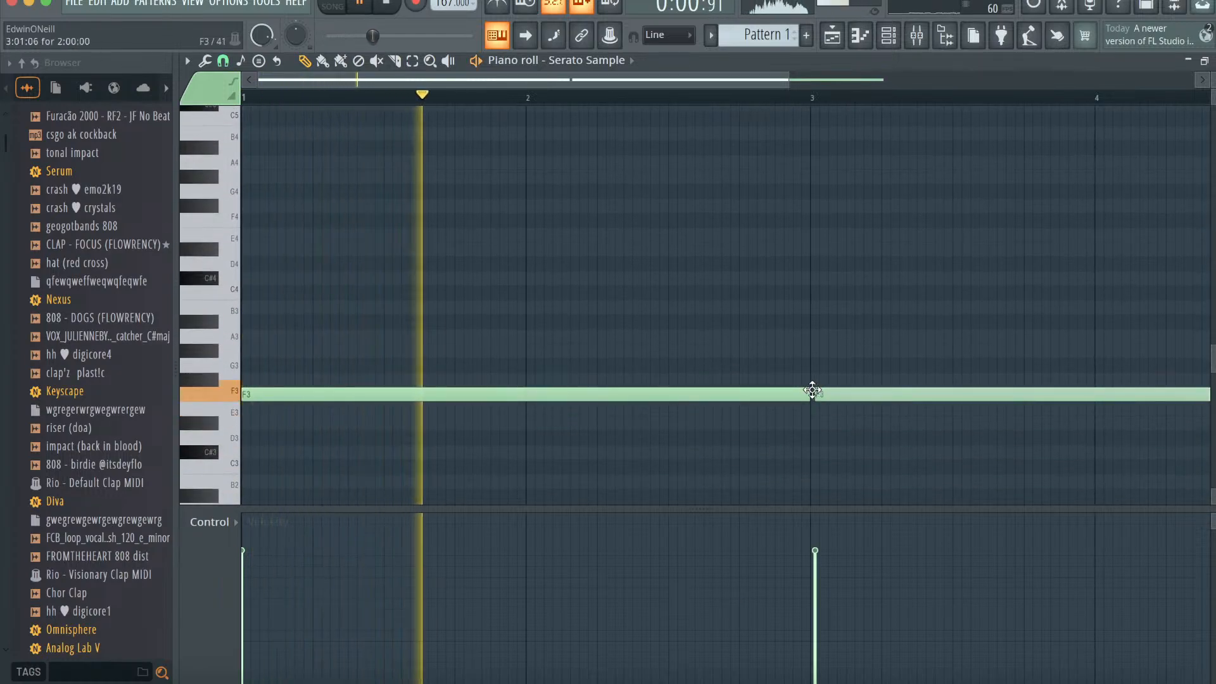
pyautogui.moveTo(660, 80); pyautogui.dragTo(815, 80)
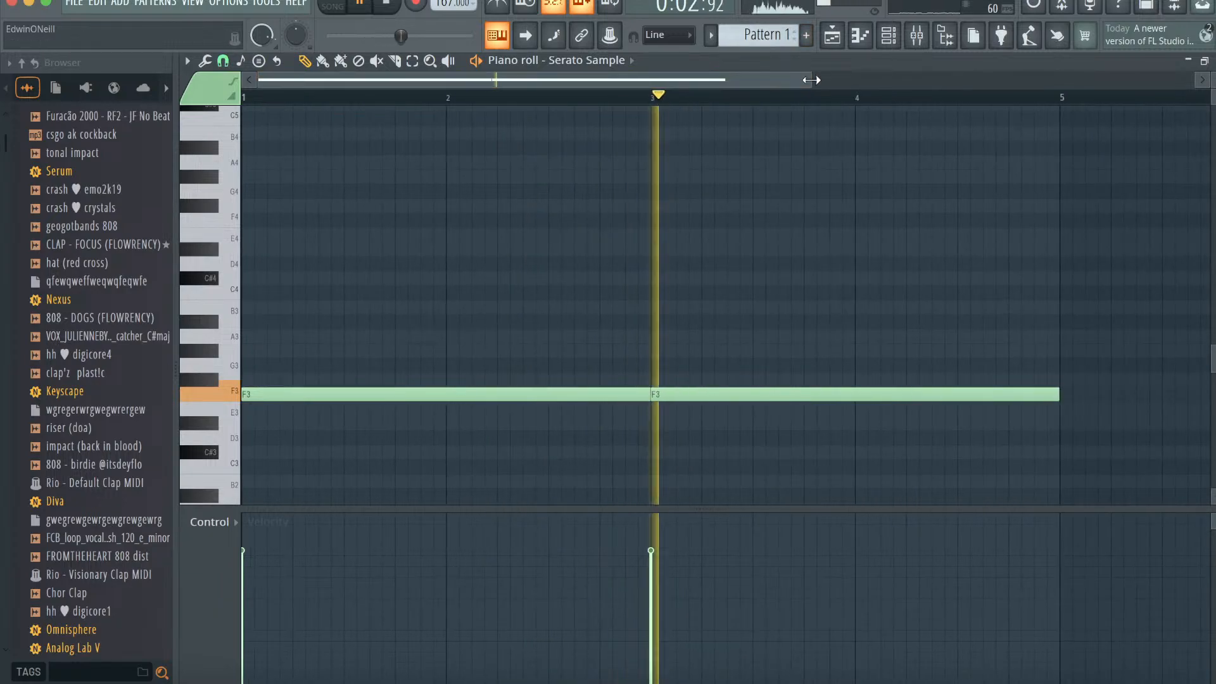
# - Duplicate the two F3 notes so the copies start at bars 5 and 7
pyautogui.click(890, 37)
pyautogui.press('Escape')
pyautogui.press('super+b')
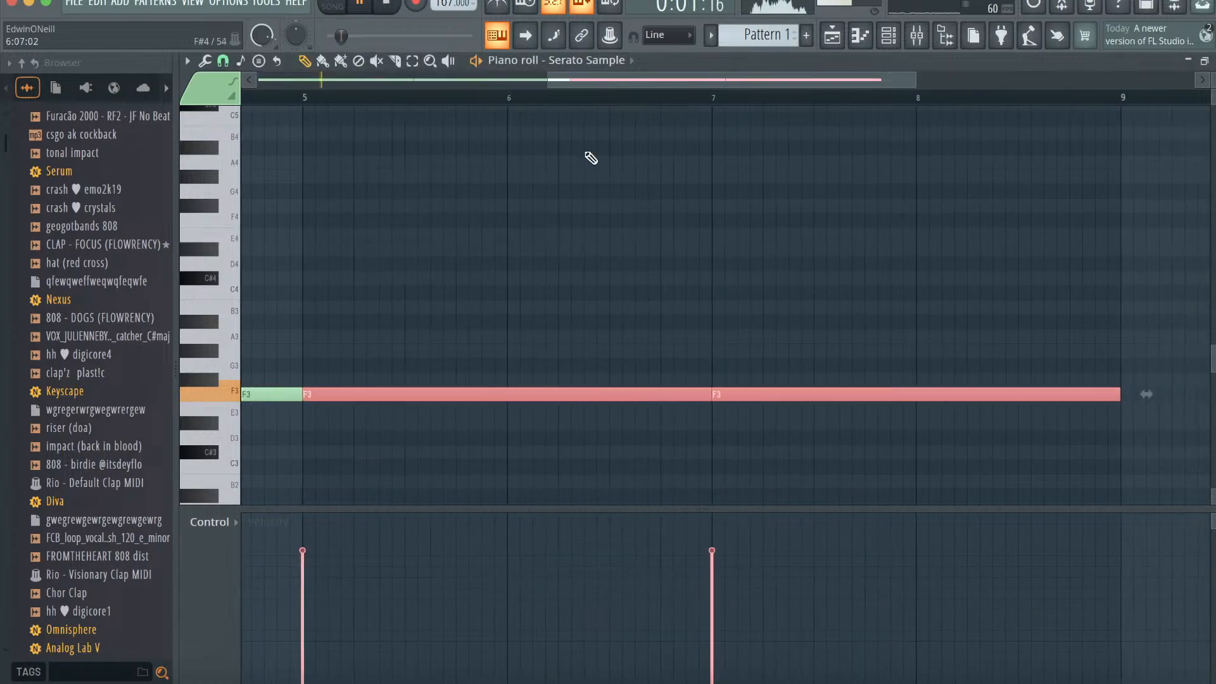
pyautogui.moveTo(907, 82); pyautogui.dragTo(1149, 79)
# - Route Serato Sample to mixer track 11 and lower that track's volume
pyautogui.click(896, 42)
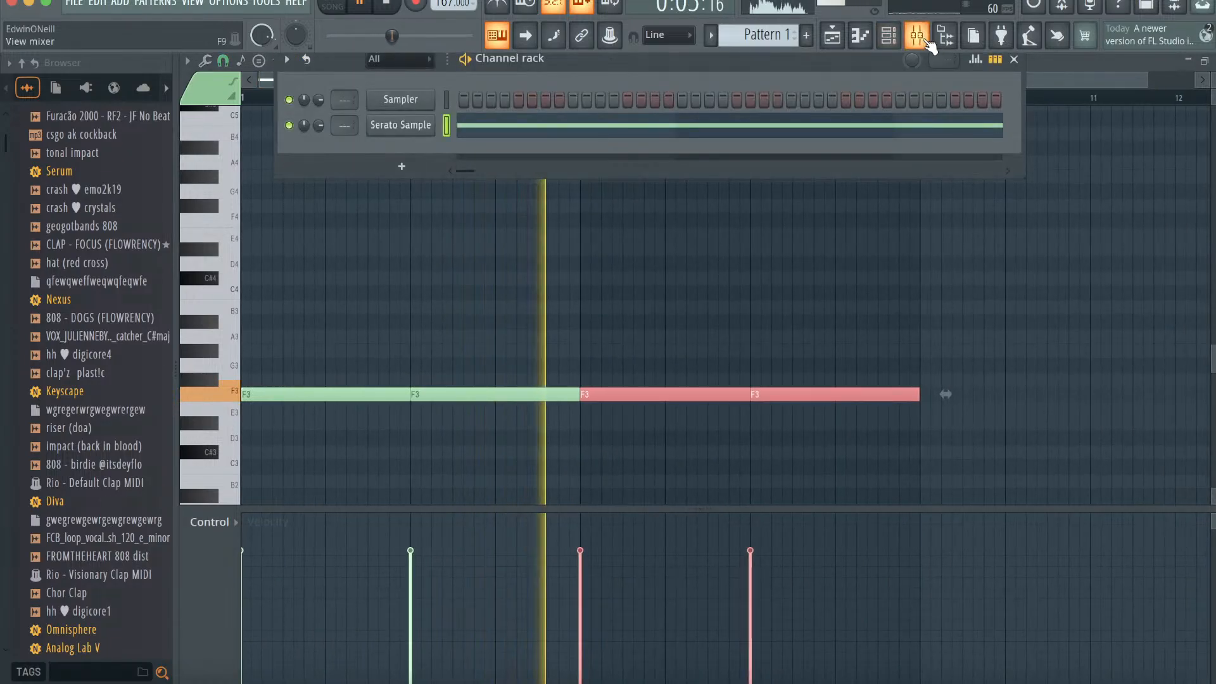
pyautogui.click(926, 42)
pyautogui.rightClick(665, 236)
pyautogui.click(852, 270)
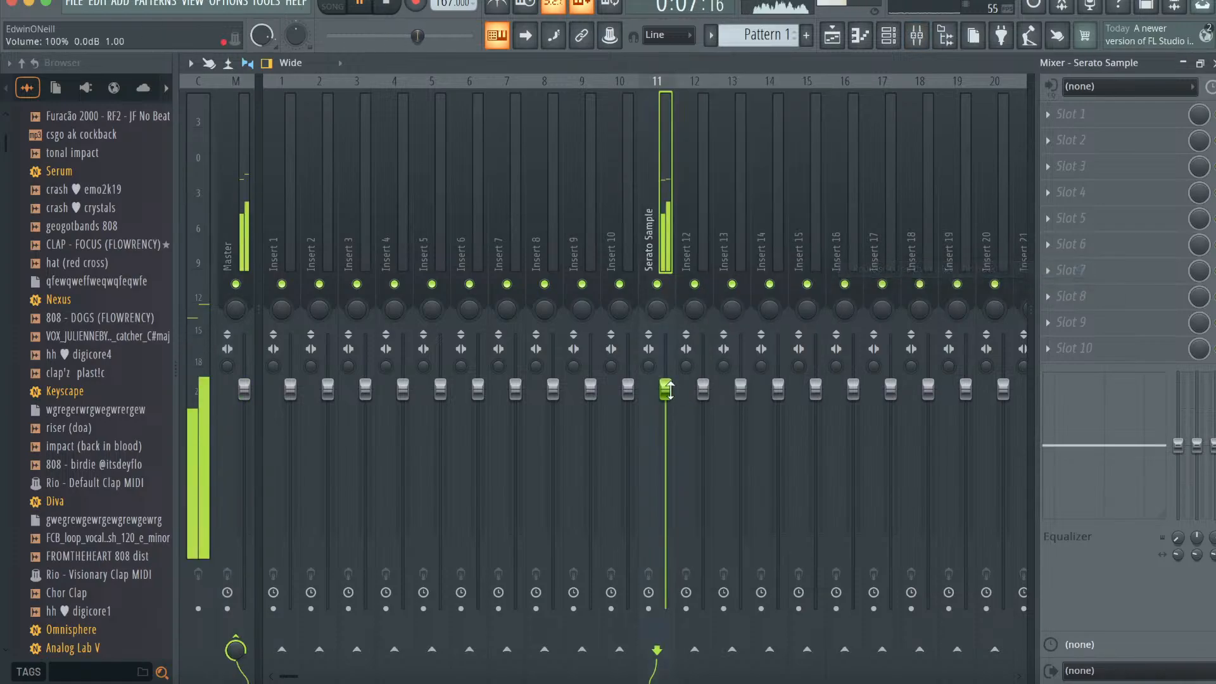
pyautogui.click(874, 36)
pyautogui.press('space')
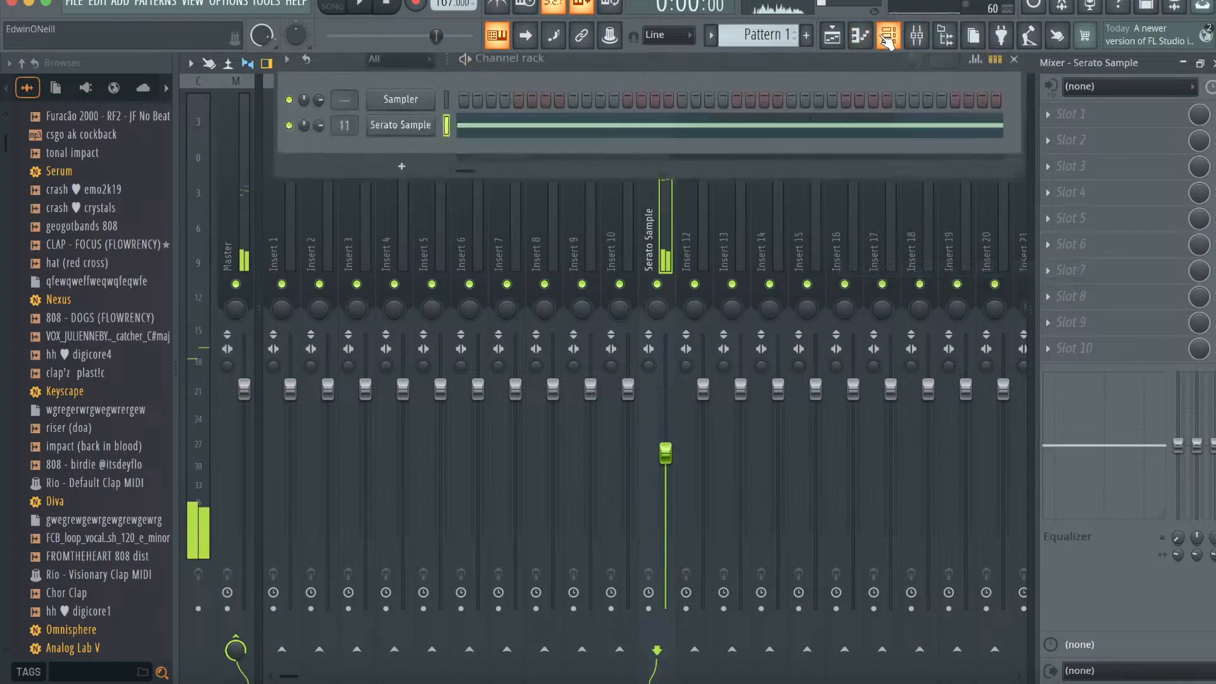
# - Add a Serum channel with the BRASS - WARZONE preset and open its empty piano roll
pyautogui.click(379, 167)
pyautogui.click(416, 42)
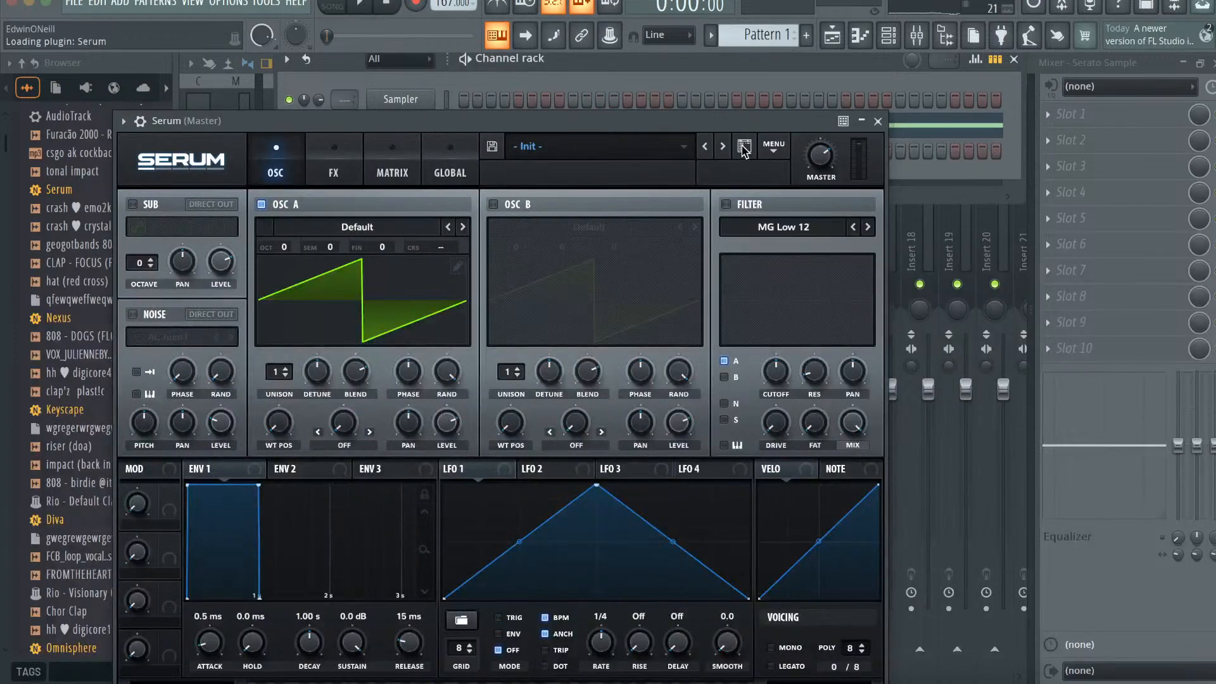
pyautogui.click(744, 147)
pyautogui.write('warzone')
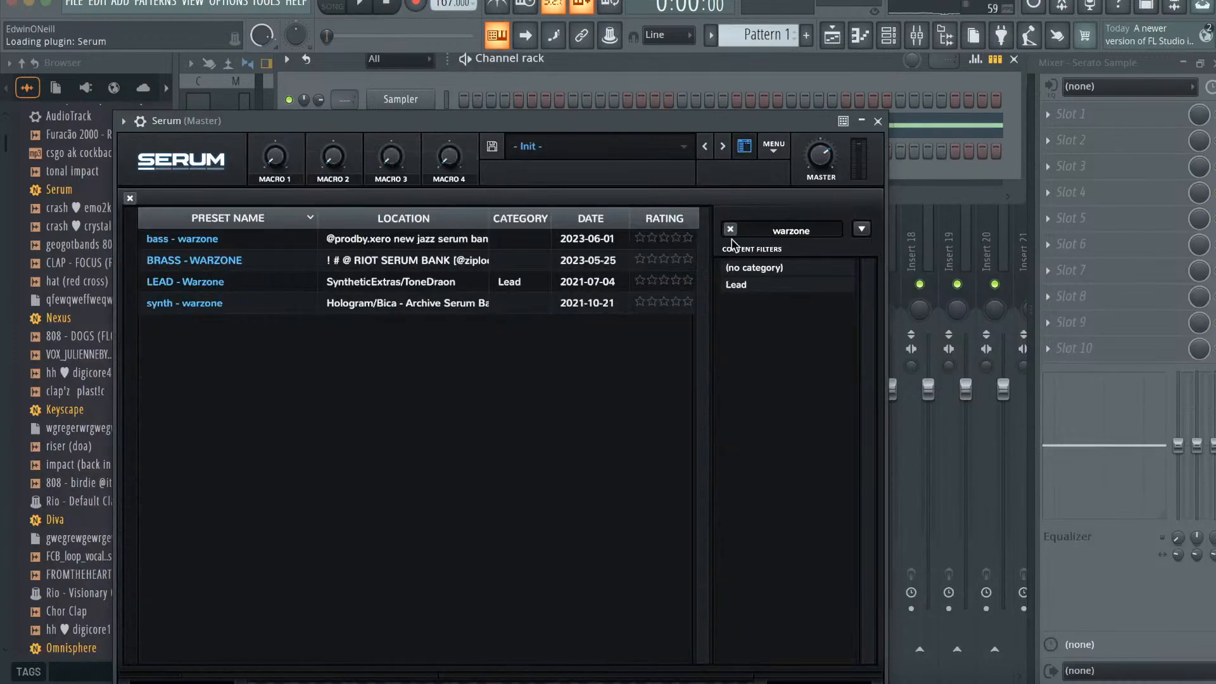
pyautogui.click(303, 264)
pyautogui.click(877, 121)
pyautogui.click(863, 38)
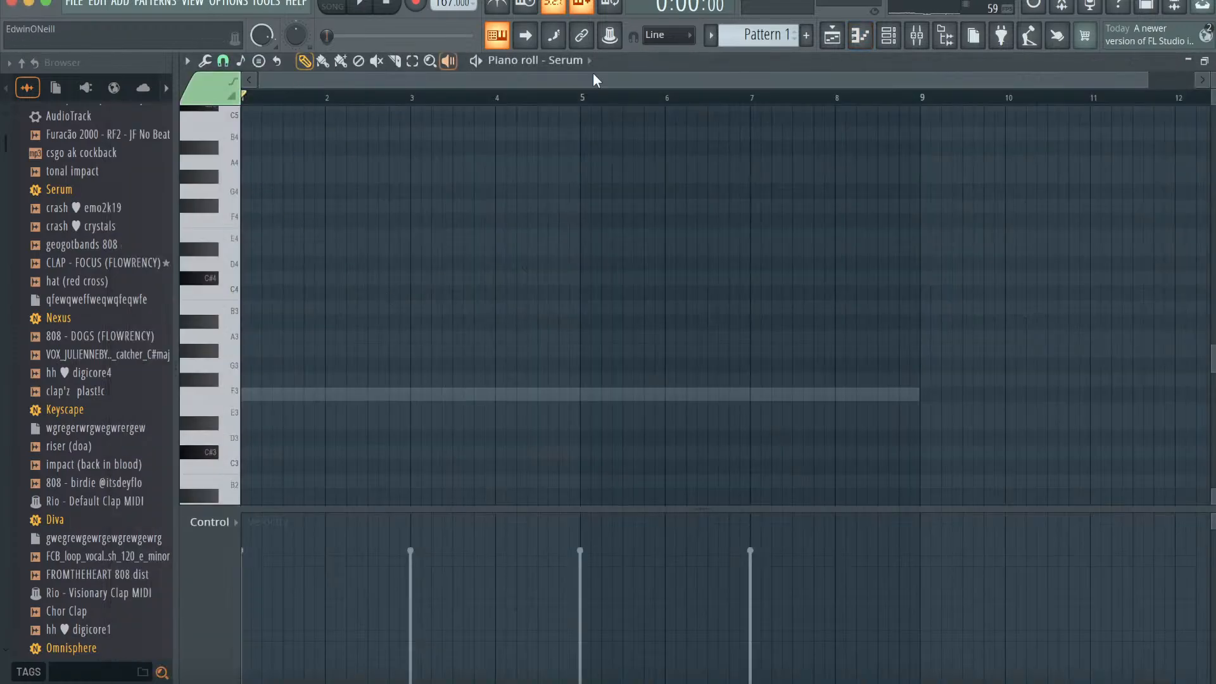
# - Select the Serato Sample channel again and reopen its piano roll
pyautogui.click(889, 37)
pyautogui.click(410, 125)
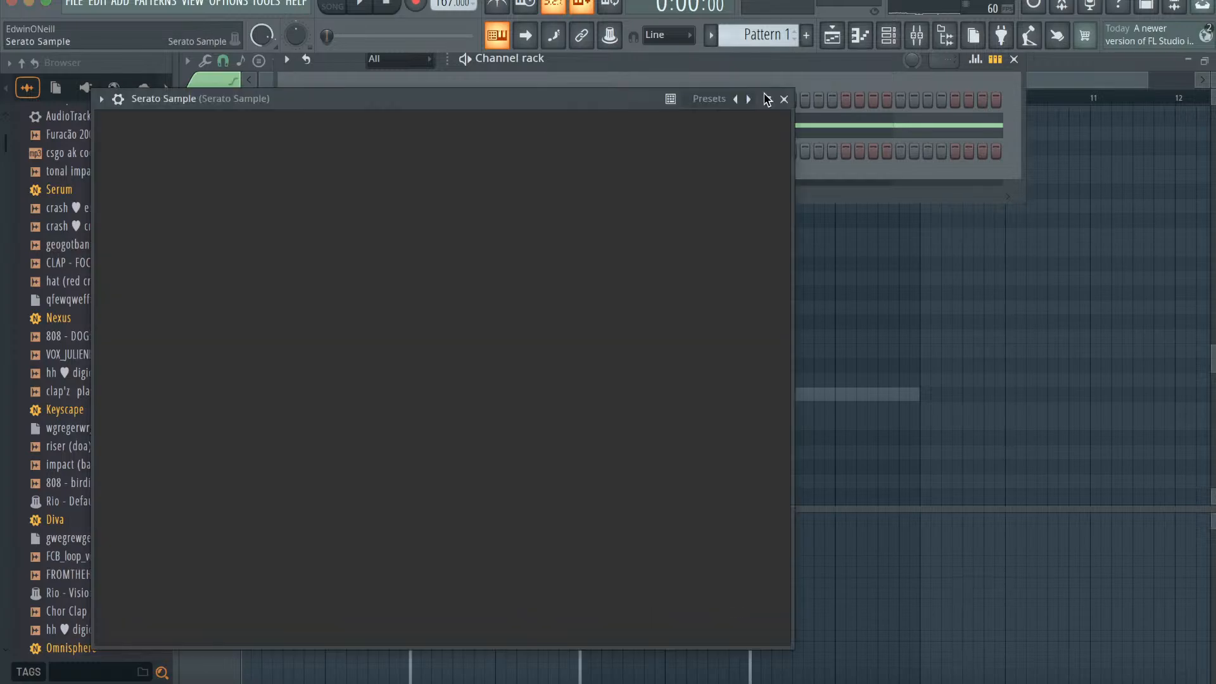
pyautogui.click(784, 99)
pyautogui.click(861, 37)
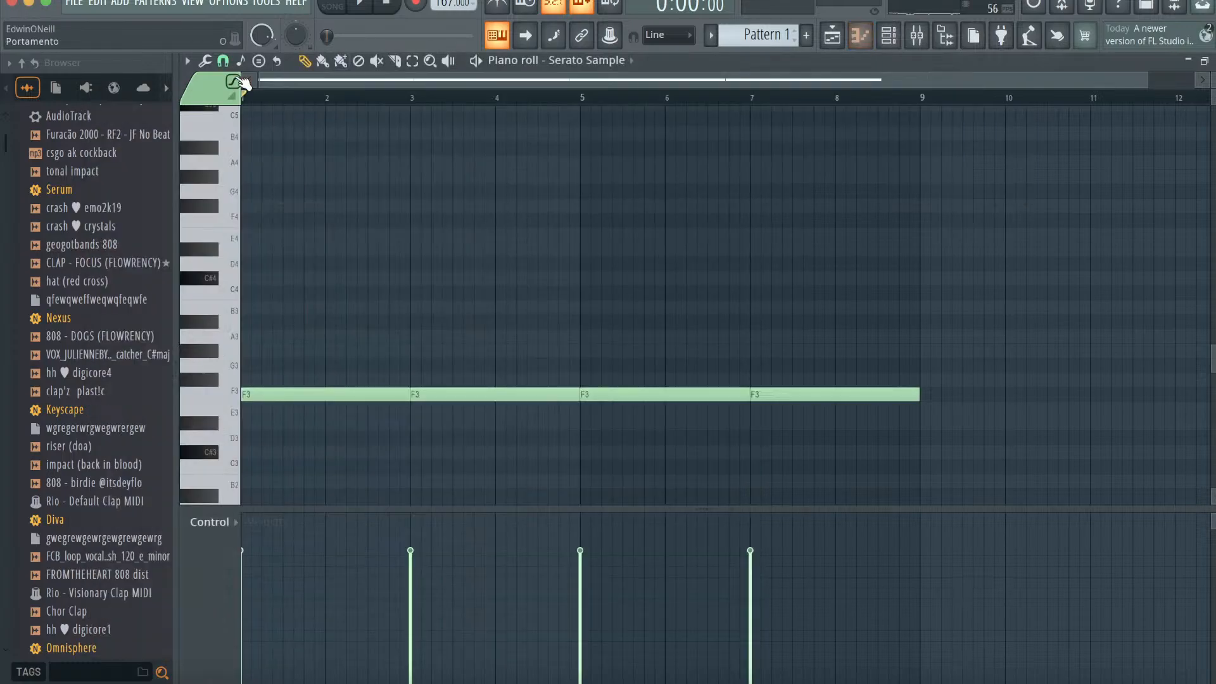
# - Change the piano roll's scale highlighting so that it is rooted on F
pyautogui.click(187, 60)
pyautogui.moveTo(214, 146)
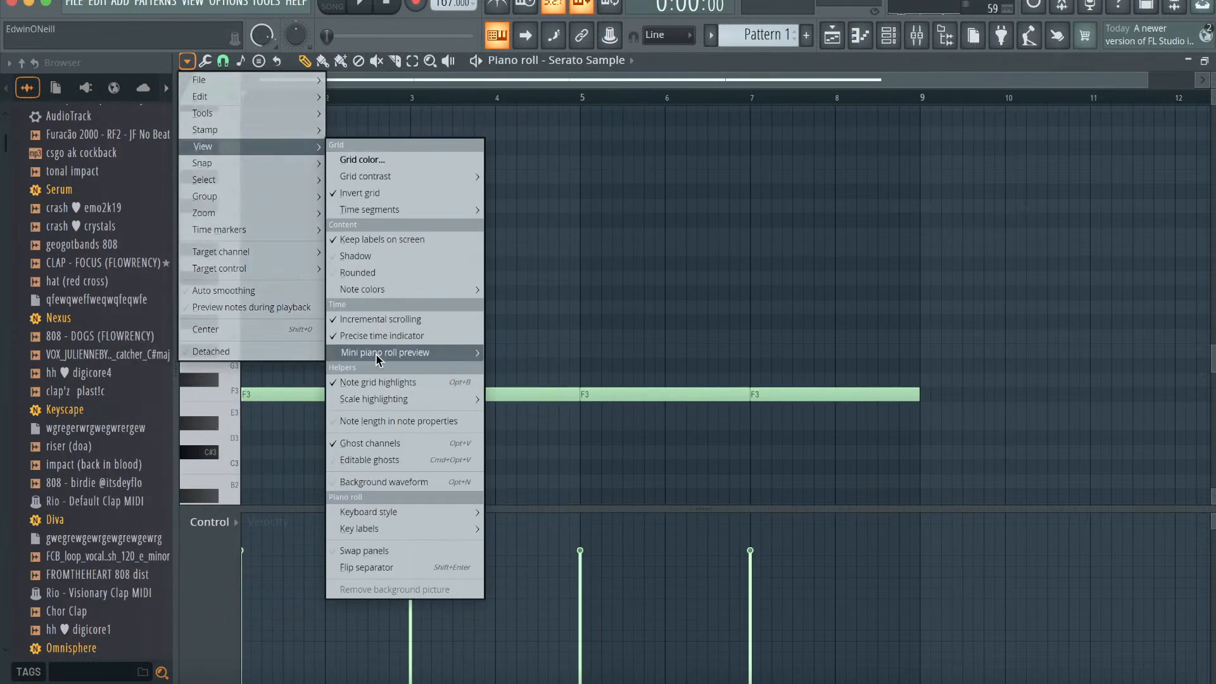
pyautogui.moveTo(374, 399)
pyautogui.click(502, 107)
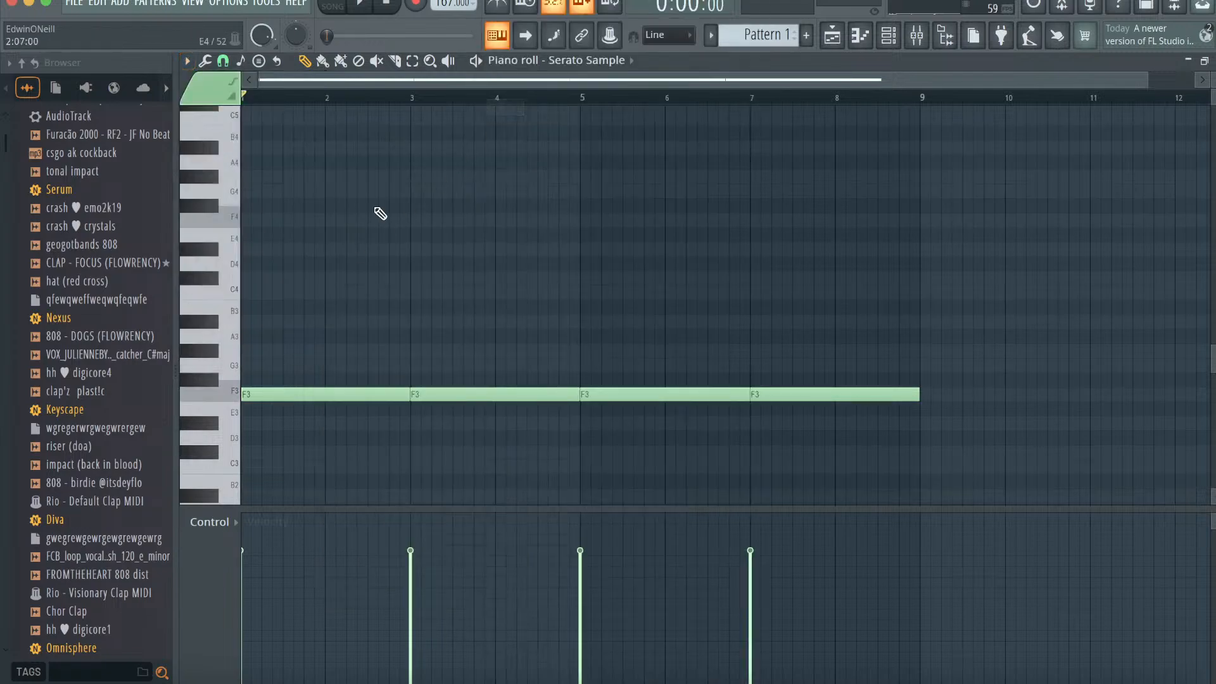
# - Switch the piano roll to the Serum channel and place two-bar F5 notes at bars 1 and 3
pyautogui.click(589, 62)
pyautogui.click(585, 155)
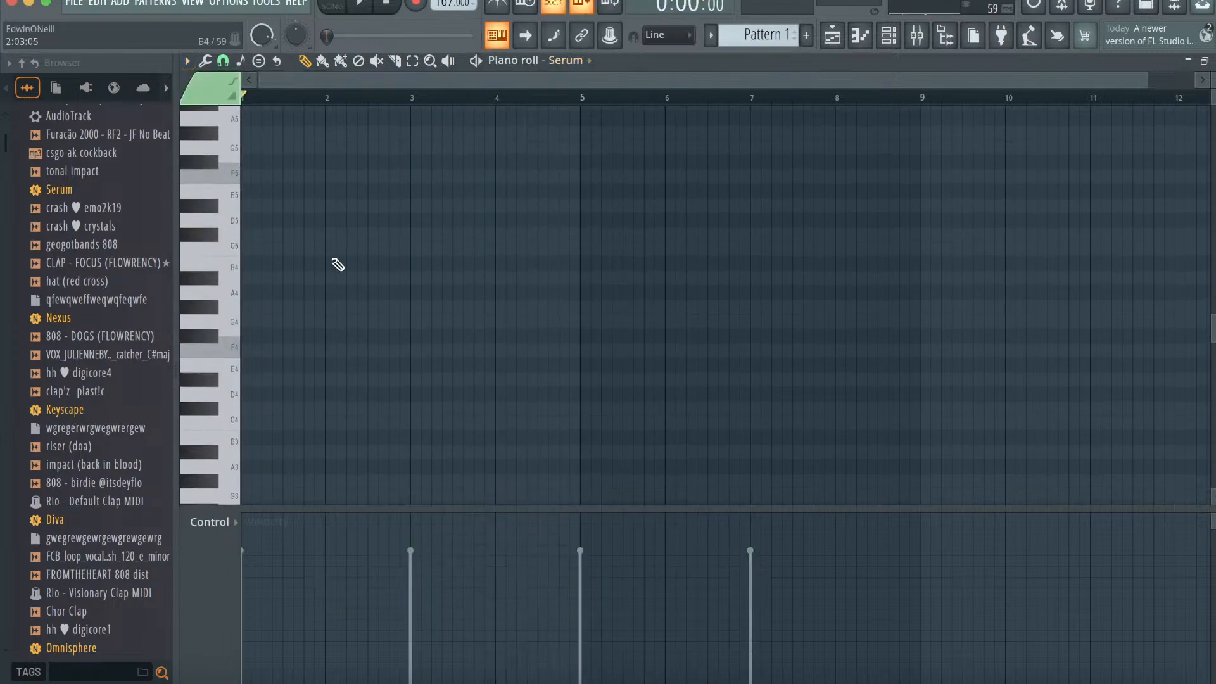
pyautogui.click(274, 178)
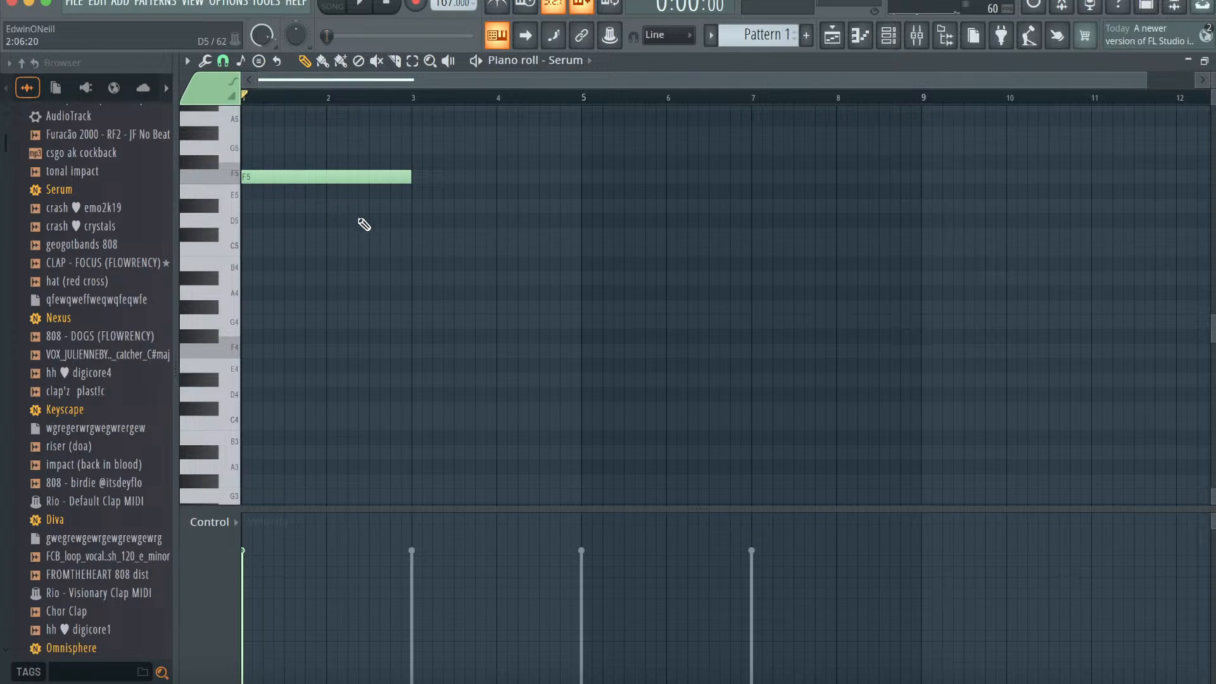
pyautogui.scroll(3, 364, 225)
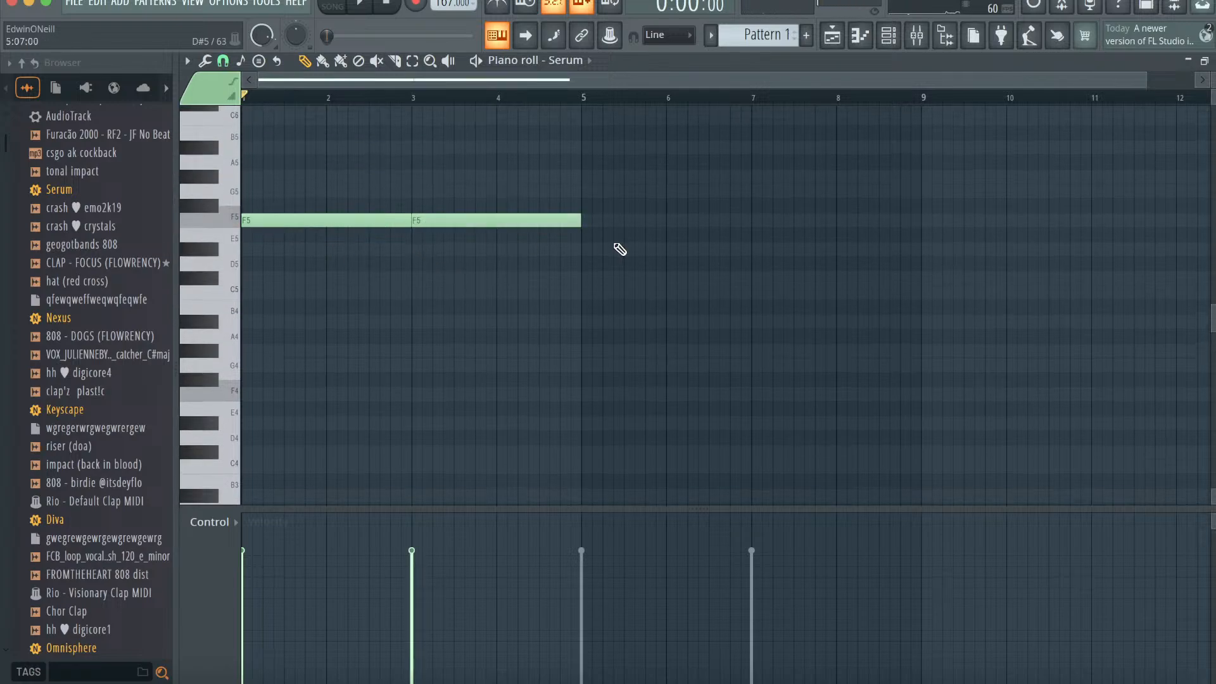
# - Play the pattern, add two-bar Serum notes C#5 at bar 5 and C5 at bar 7, and quantize the notes
pyautogui.press('space')
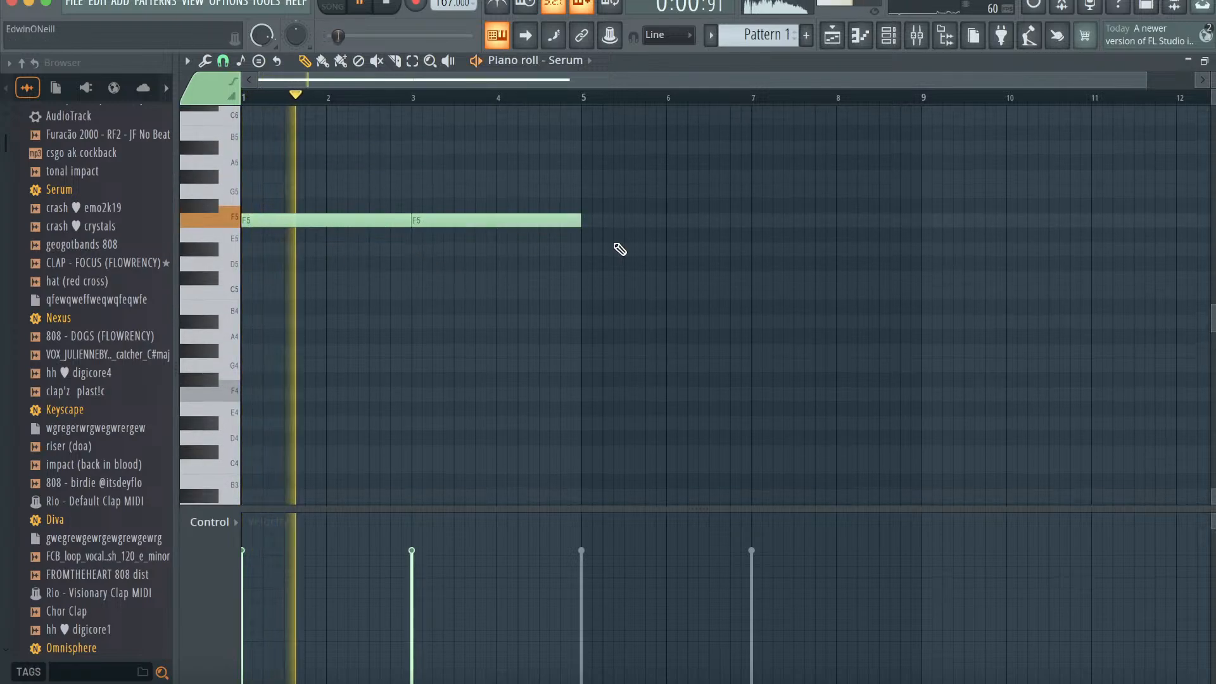
pyautogui.click(889, 34)
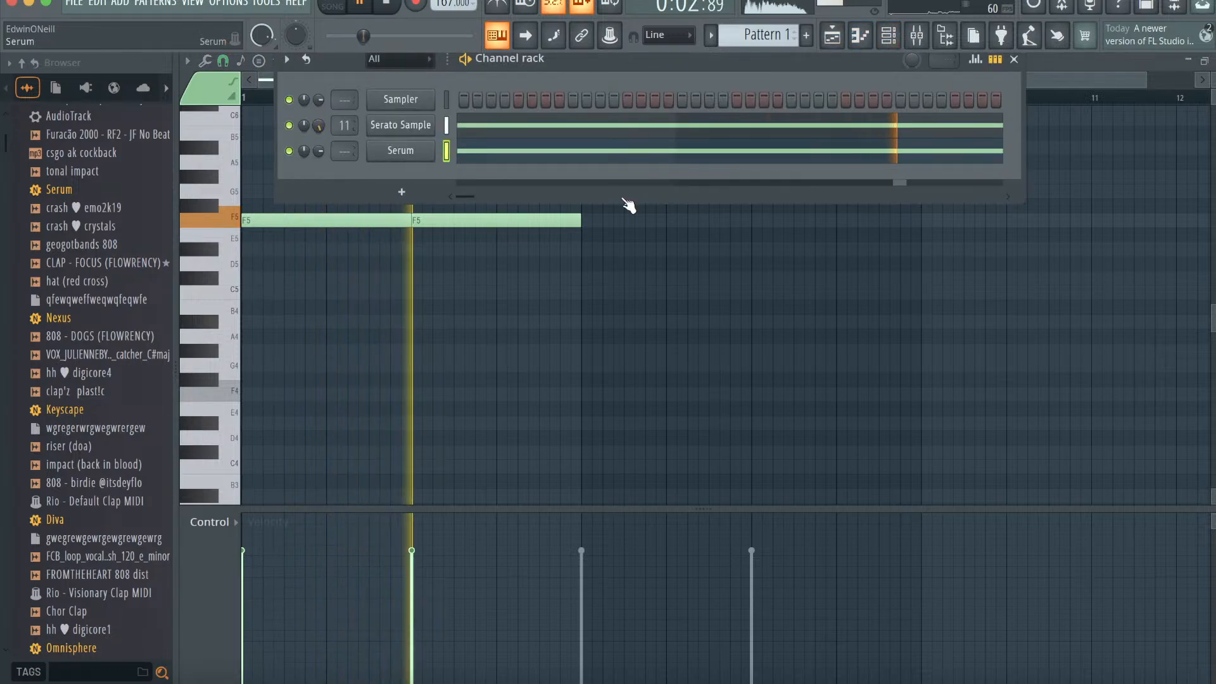
pyautogui.press('F6')
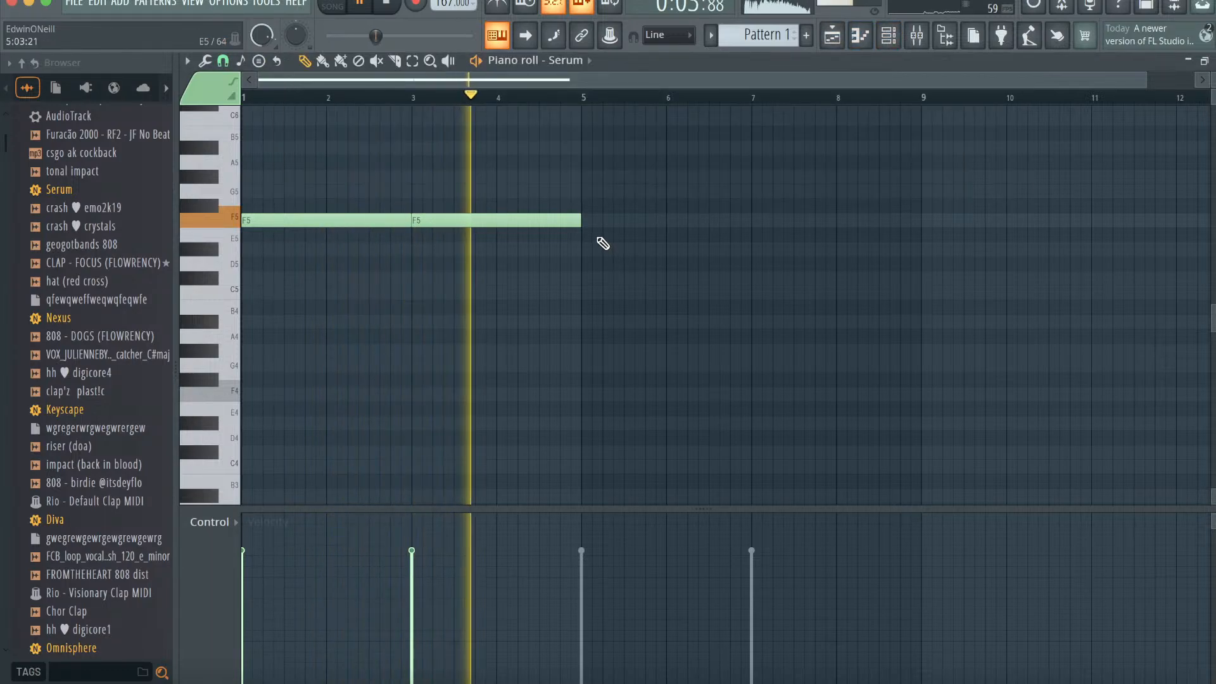
pyautogui.click(581, 278)
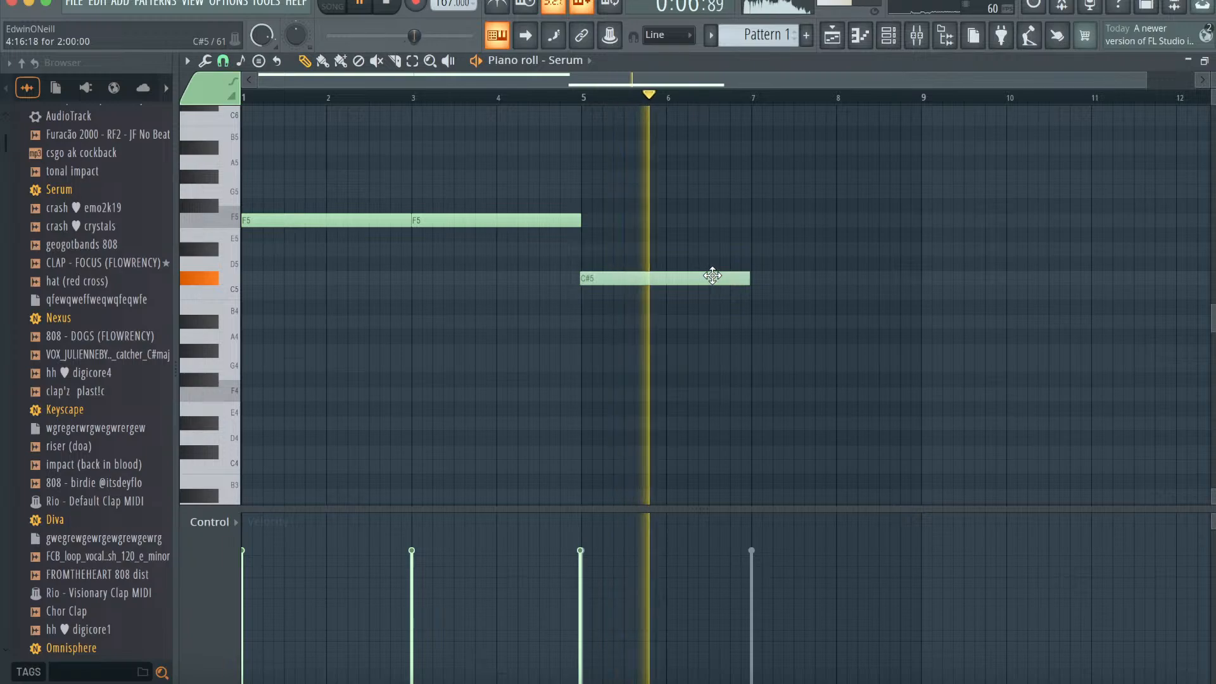
pyautogui.click(753, 292)
pyautogui.hotkey('alt', 'q')
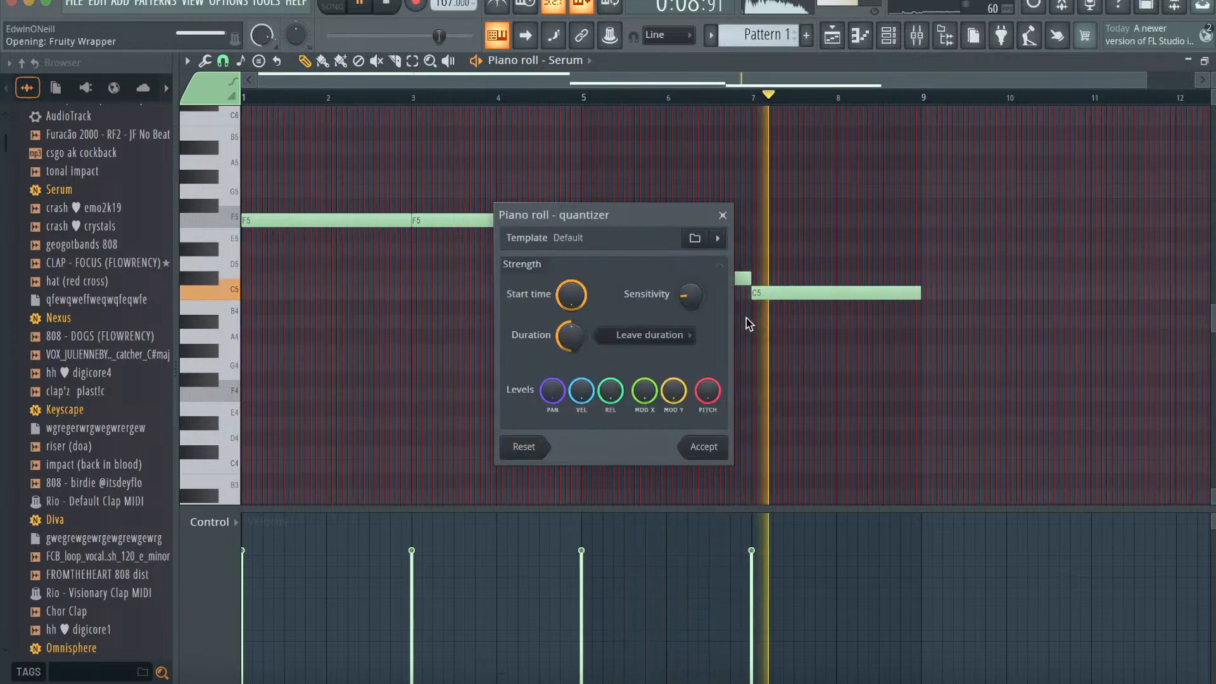
pyautogui.click(701, 446)
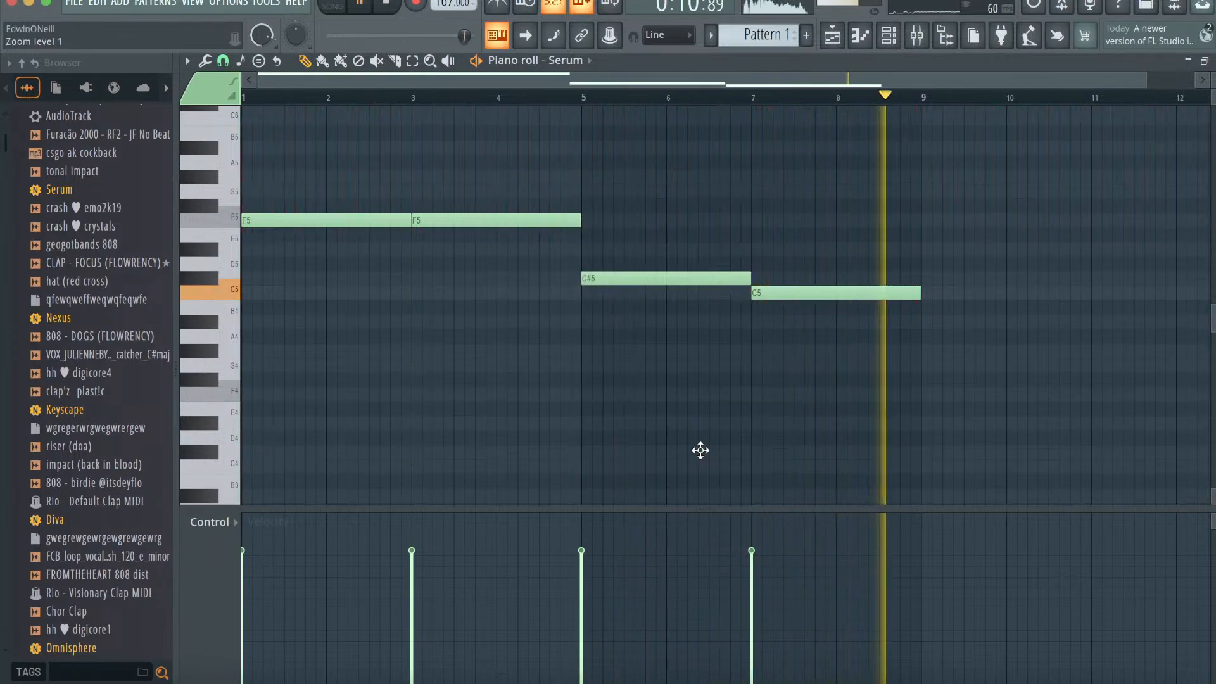
# - Add the hat (red cross) sample as a new channel in the channel rack
pyautogui.press('F6')
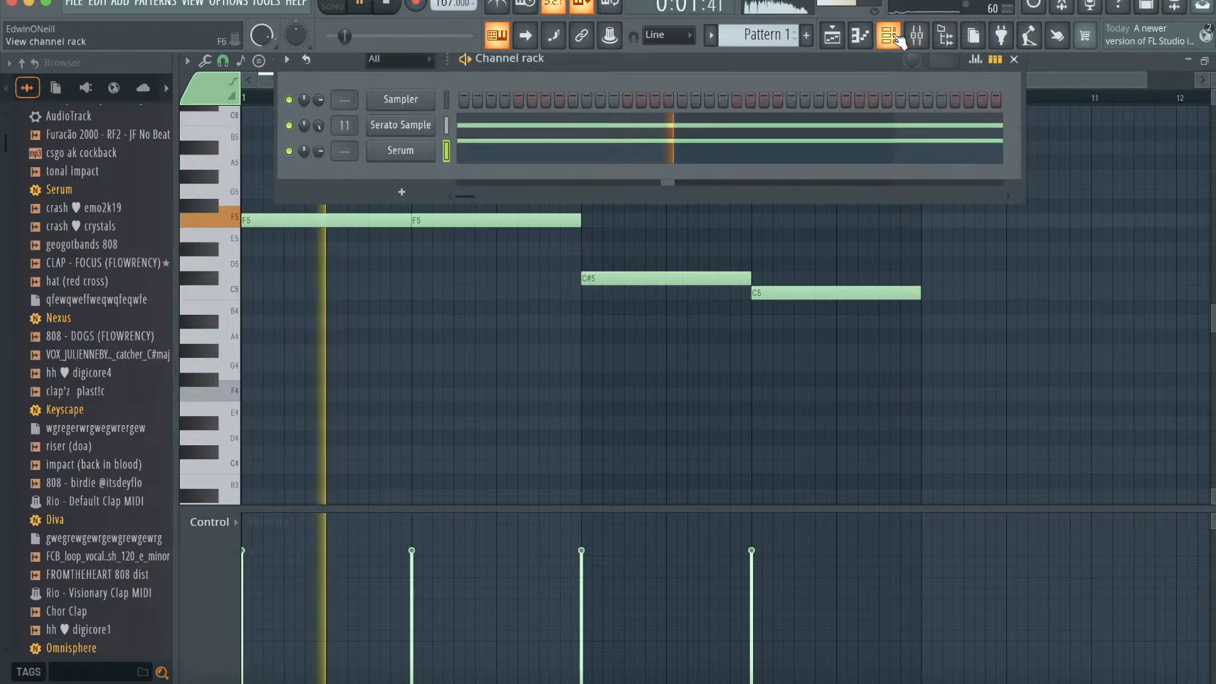
pyautogui.moveTo(136, 280); pyautogui.dragTo(387, 186)
# - Route the Serum channel to mixer track 9 and cut its low end with the track EQ at 164 Hz, -18.0
pyautogui.click(447, 152)
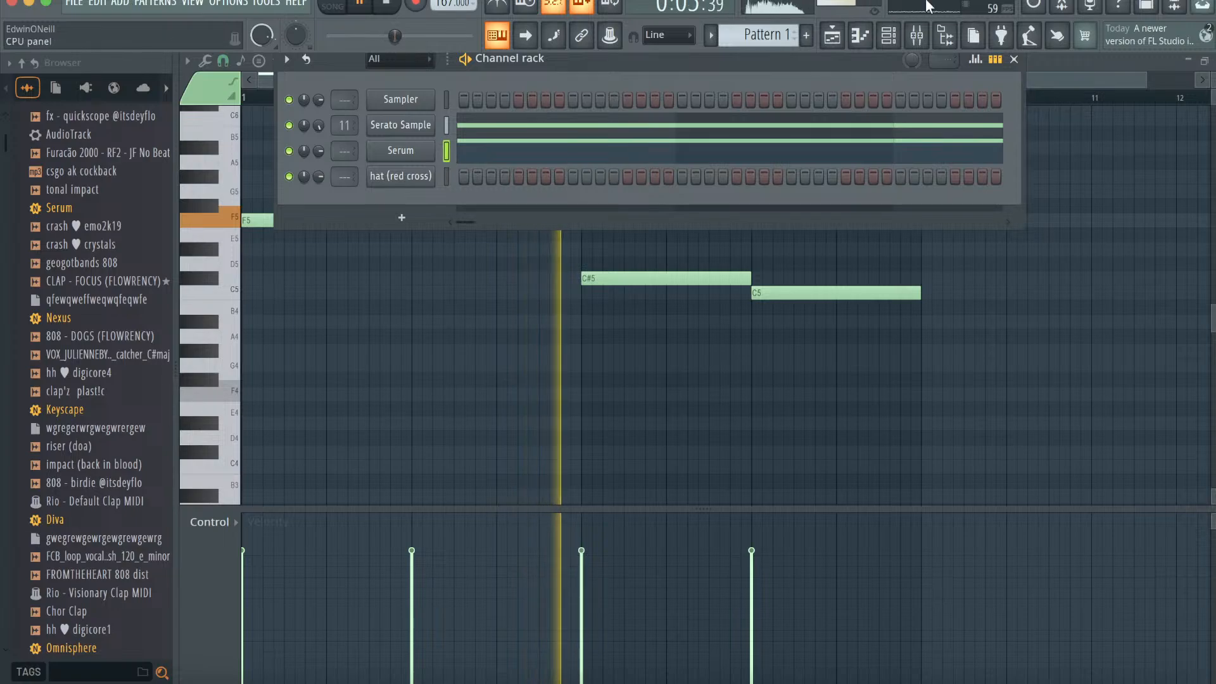
pyautogui.click(916, 37)
pyautogui.rightClick(581, 258)
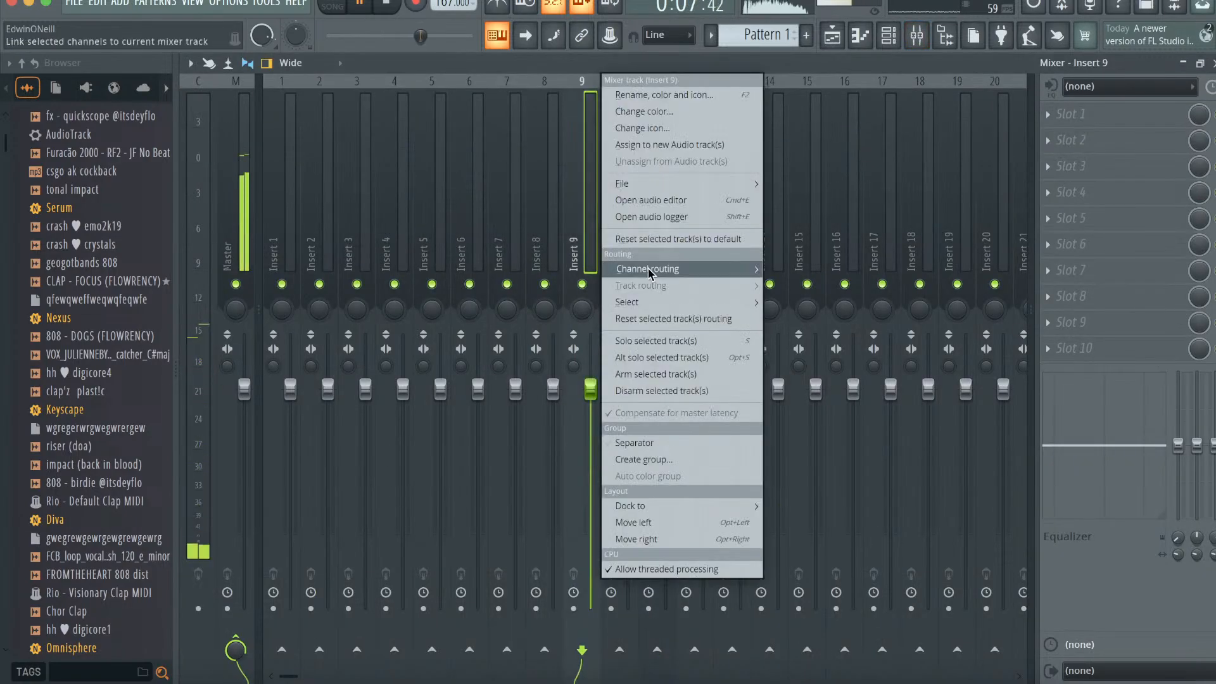
pyautogui.moveTo(647, 268)
pyautogui.click(836, 269)
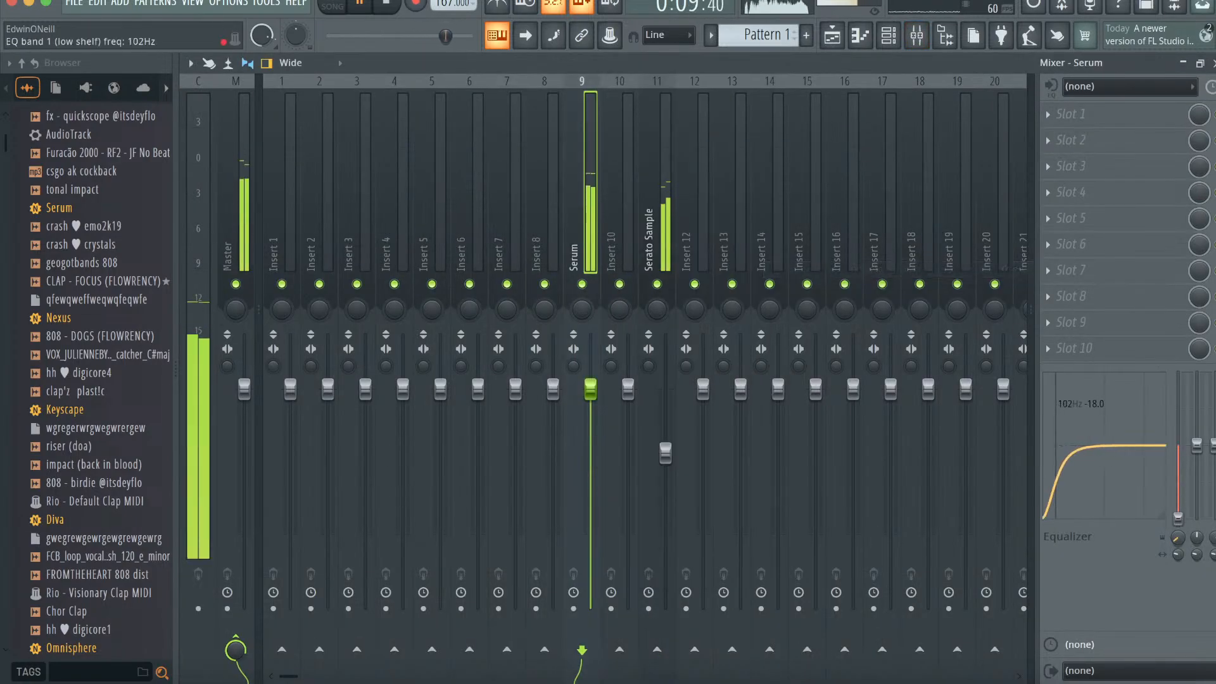
# - Fill the hat (red cross) channel with a hit on every second step
pyautogui.click(889, 38)
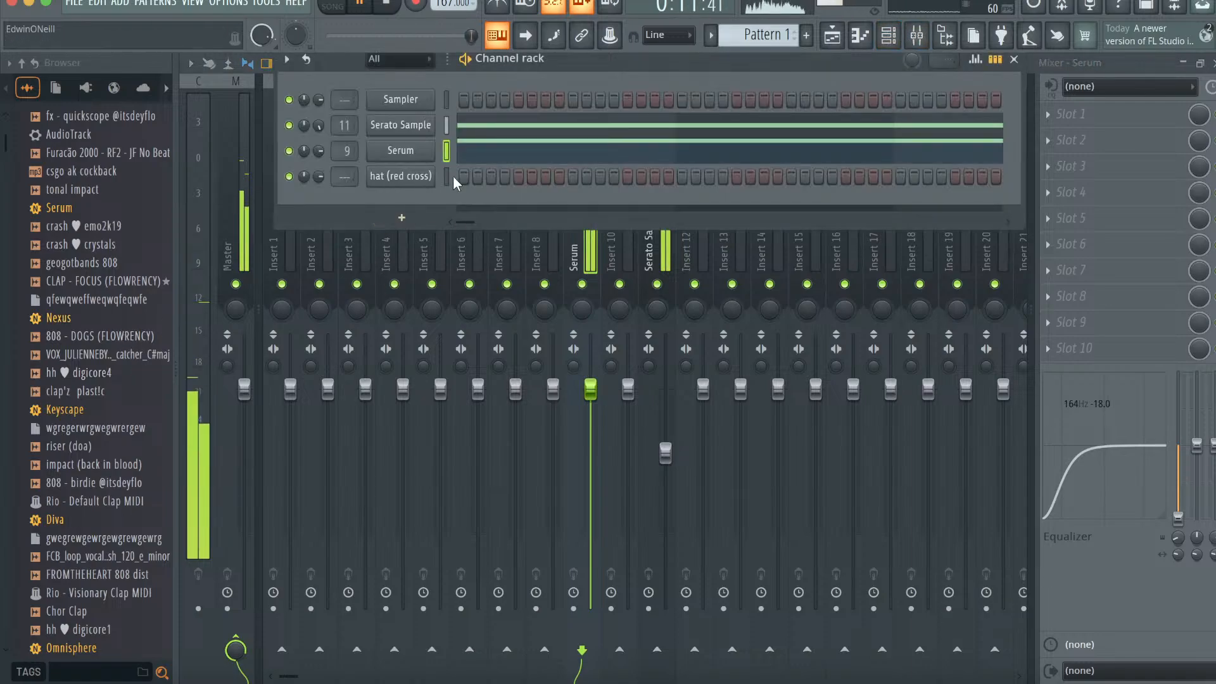
pyautogui.rightClick(403, 176)
pyautogui.click(670, 239)
# - Add the CLAP - FOCUS (FLOWRENCY) sample as a channel and import the Rio - Default Clap MIDI into it
pyautogui.click(84, 285)
pyautogui.moveTo(86, 288); pyautogui.dragTo(359, 208)
pyautogui.scroll(2, 47, 290)
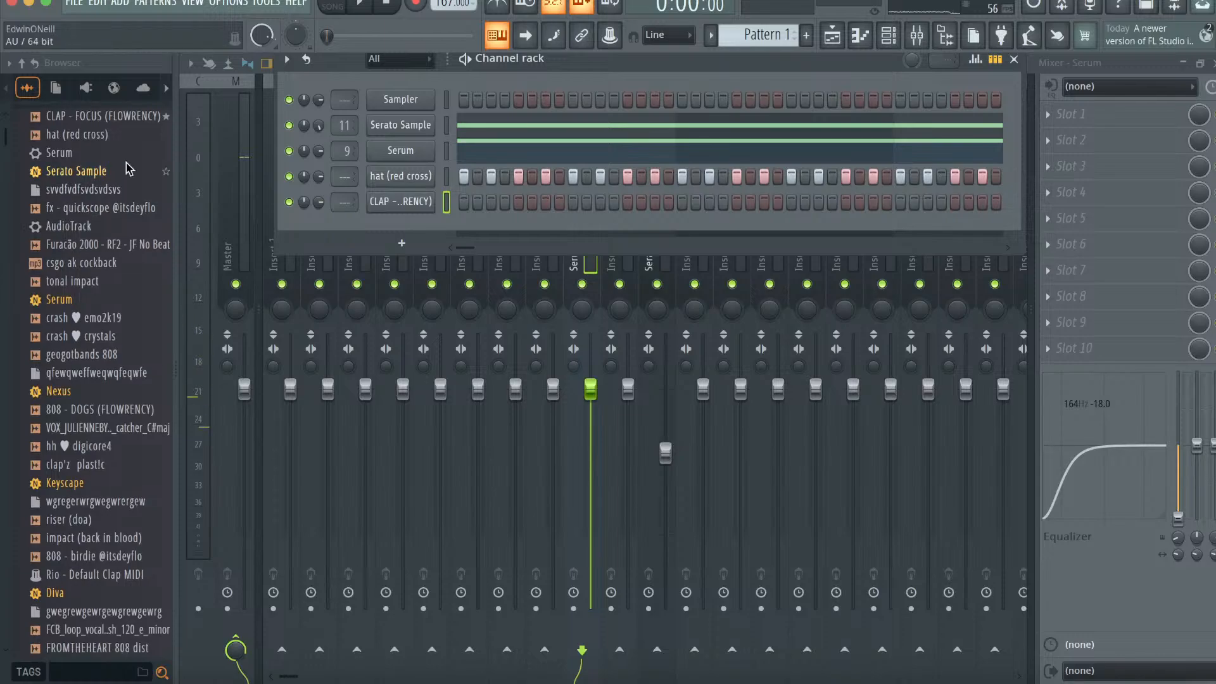
pyautogui.scroll(-2, 113, 372)
pyautogui.moveTo(95, 464); pyautogui.dragTo(380, 202)
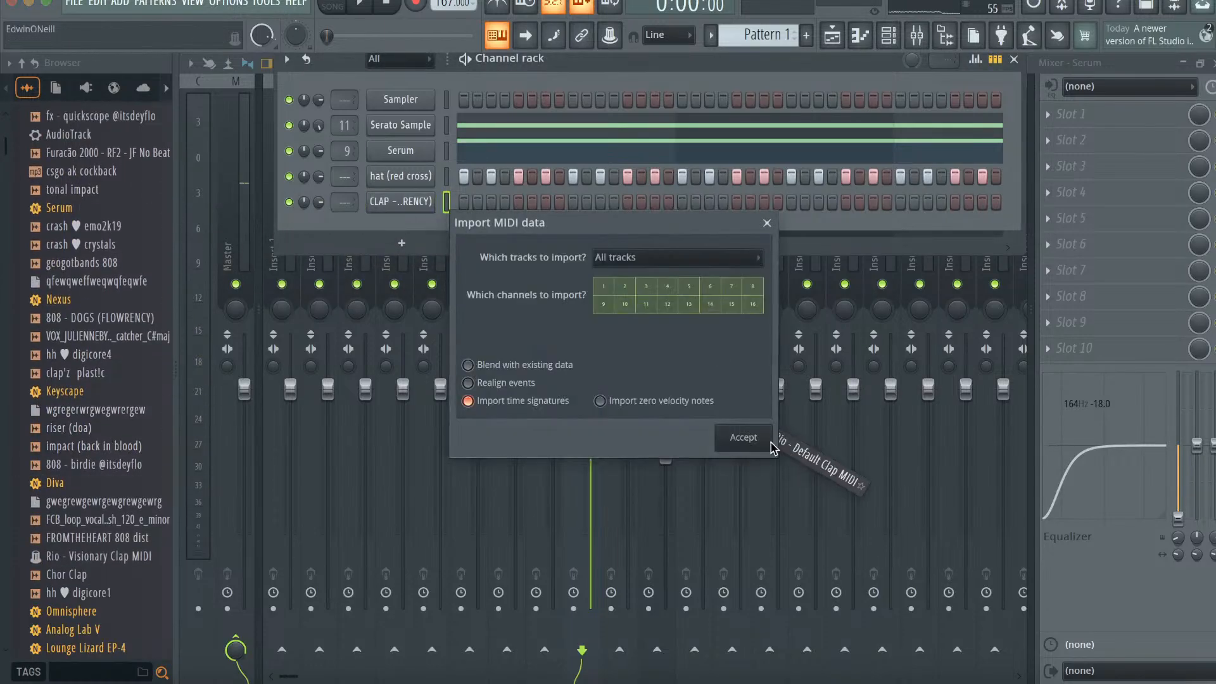
pyautogui.click(738, 434)
# - Add a Keyscape instrument channel, load an LA Custom C7 piano patch, and close the plugin and channel rack
pyautogui.click(410, 250)
pyautogui.click(431, 19)
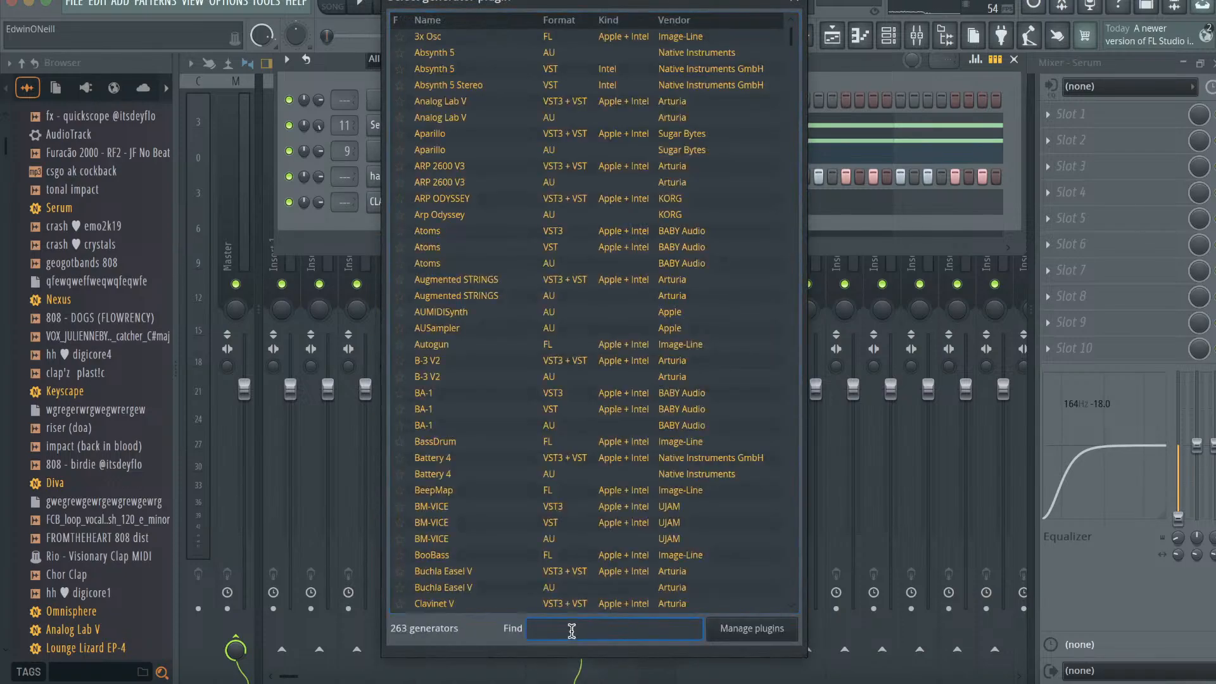
pyautogui.write('keys')
pyautogui.doubleClick(479, 91)
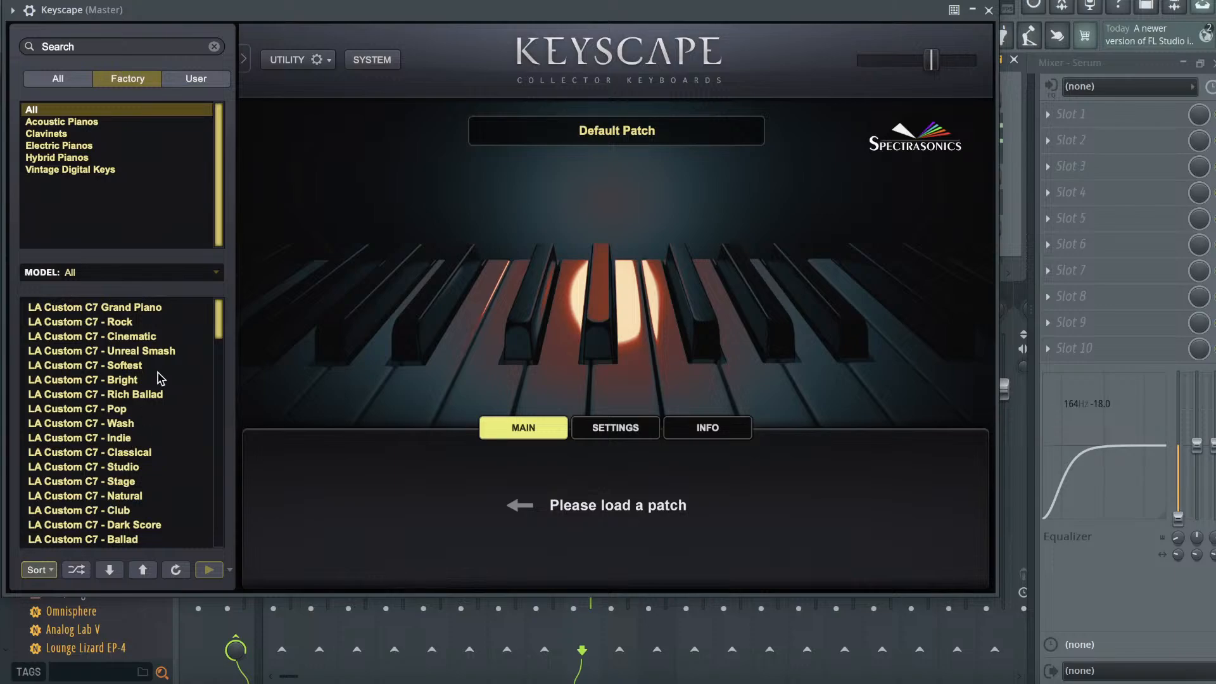
pyautogui.click(151, 408)
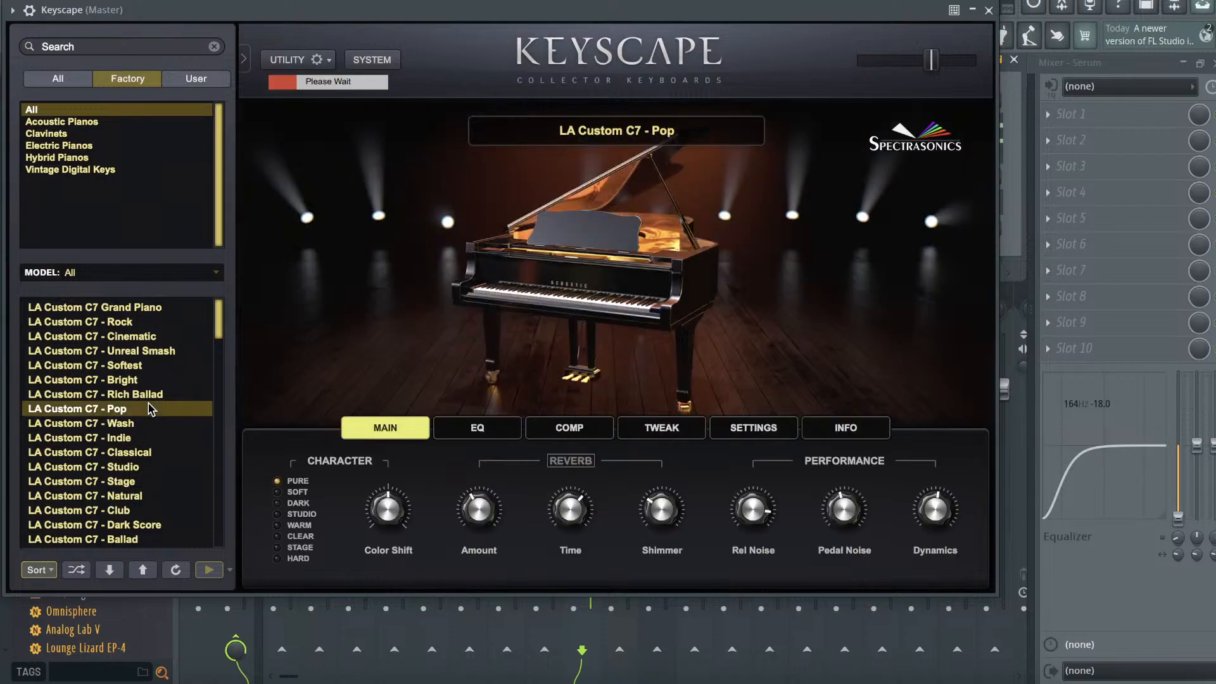
pyautogui.press('Up')
pyautogui.click(990, 8)
pyautogui.click(1008, 64)
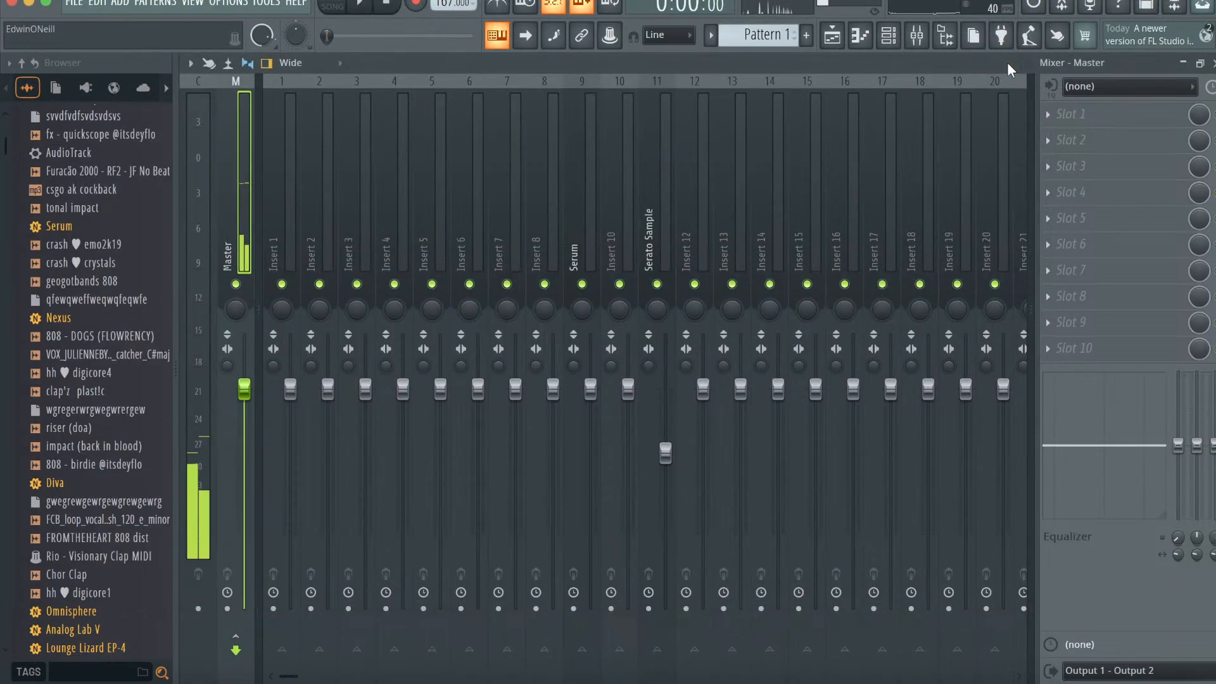
# - In Keyscape's piano roll, place two-bar F5 and C6 notes at bar 1 and repeat the pair at bar 3
pyautogui.click(860, 36)
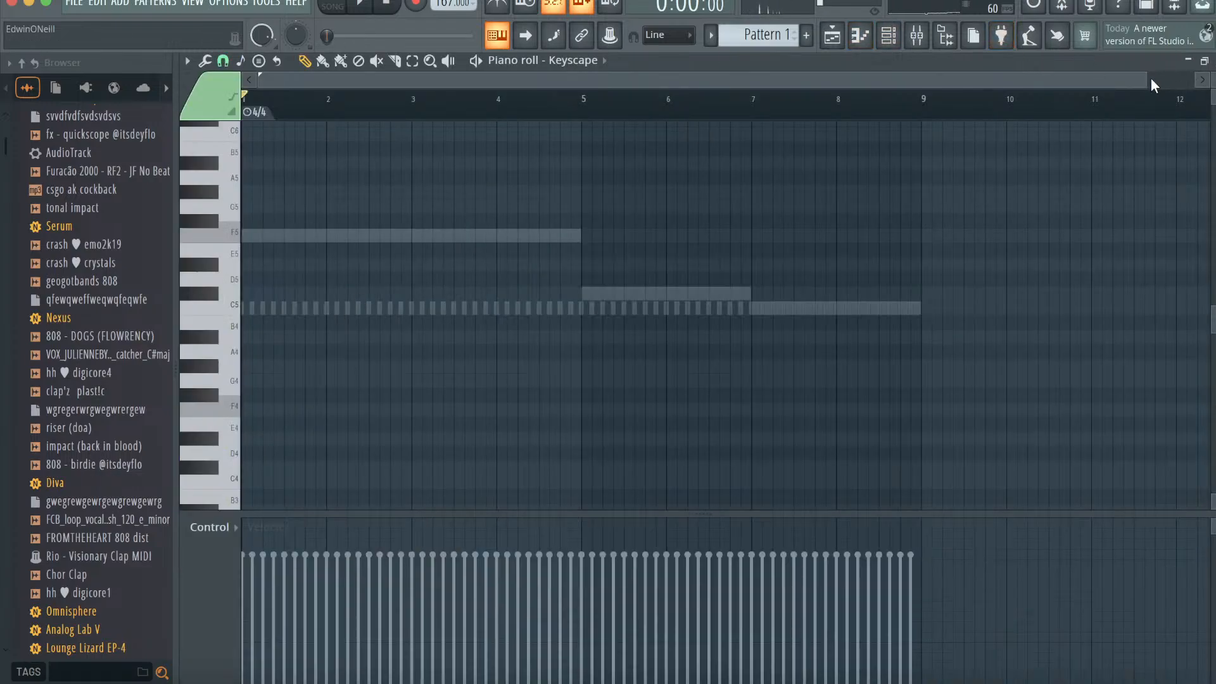
pyautogui.moveTo(1149, 77); pyautogui.dragTo(910, 79)
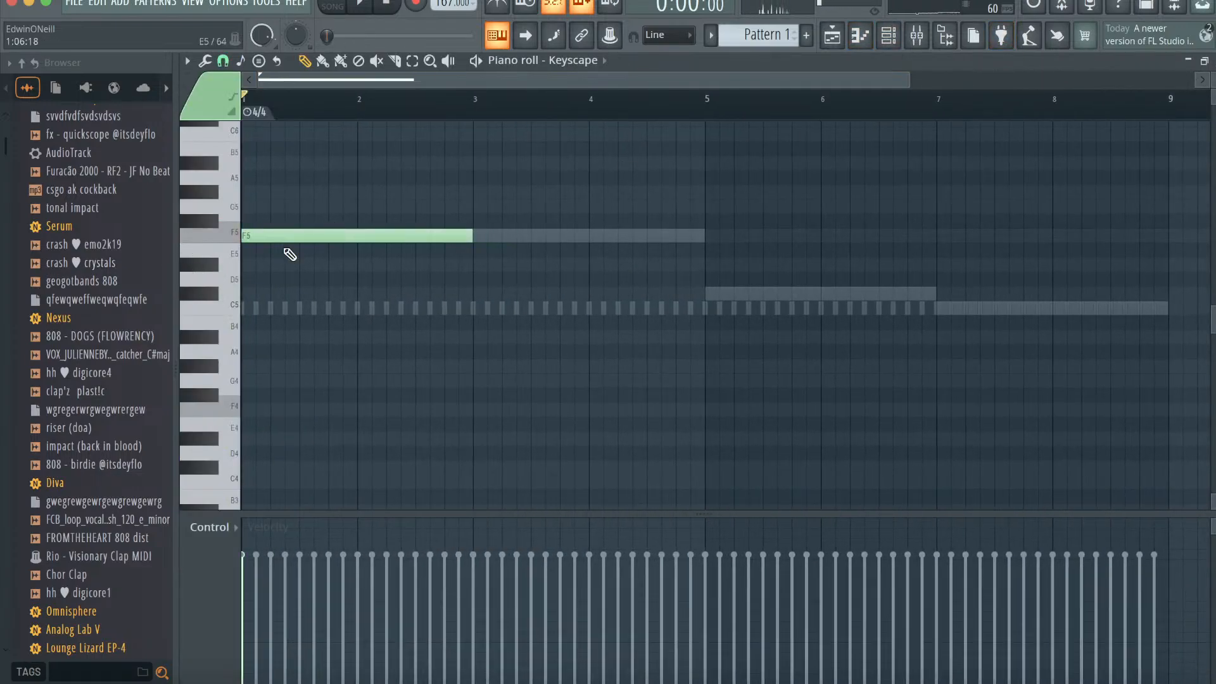
pyautogui.scroll(3, 286, 249)
pyautogui.click(260, 222)
pyautogui.press('super+b')
# - Duplicate the note pair to bar 5 lowered to C#5 and G#5, and to bar 7 lowered to C5 and G5
pyautogui.press('super+b')
pyautogui.hotkey('shift', 'Down')
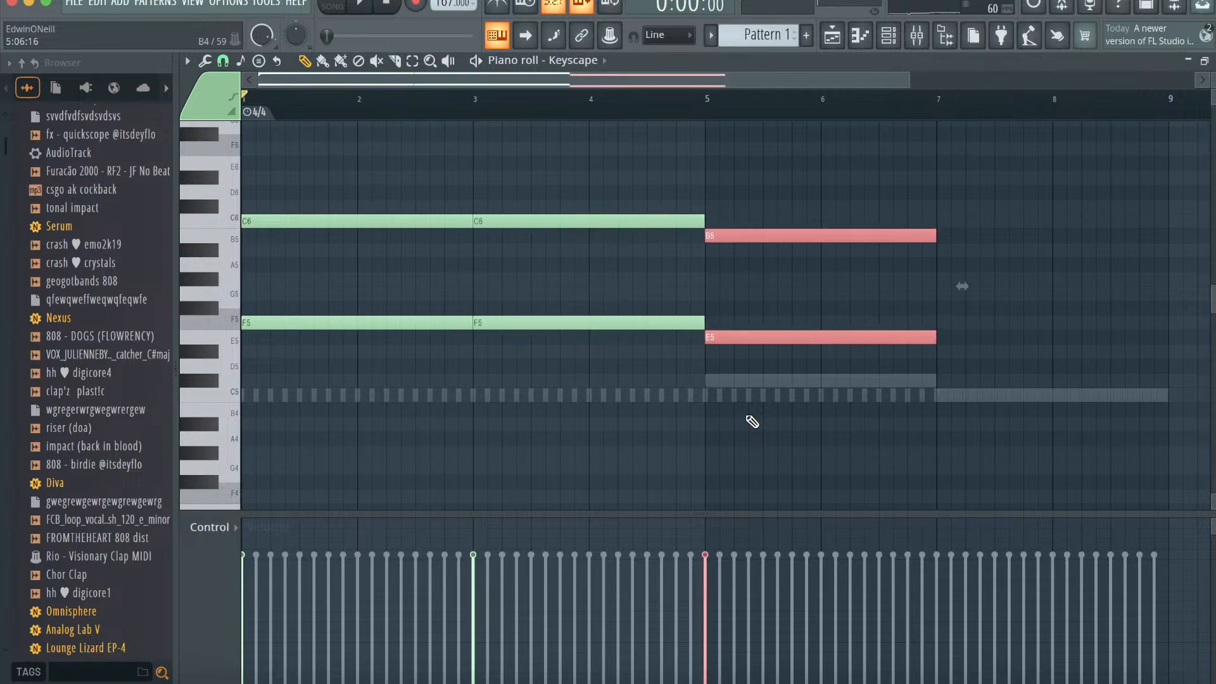
pyautogui.hotkey('shift', 'Down')
pyautogui.hotkey('shift', 'Down')
pyautogui.hotkey('shift', 'Down')
pyautogui.press('super+b')
pyautogui.hotkey('shift', 'Down')
pyautogui.press('super+d')
pyautogui.scroll(5, 746, 256)
pyautogui.scroll(-5, 746, 256)
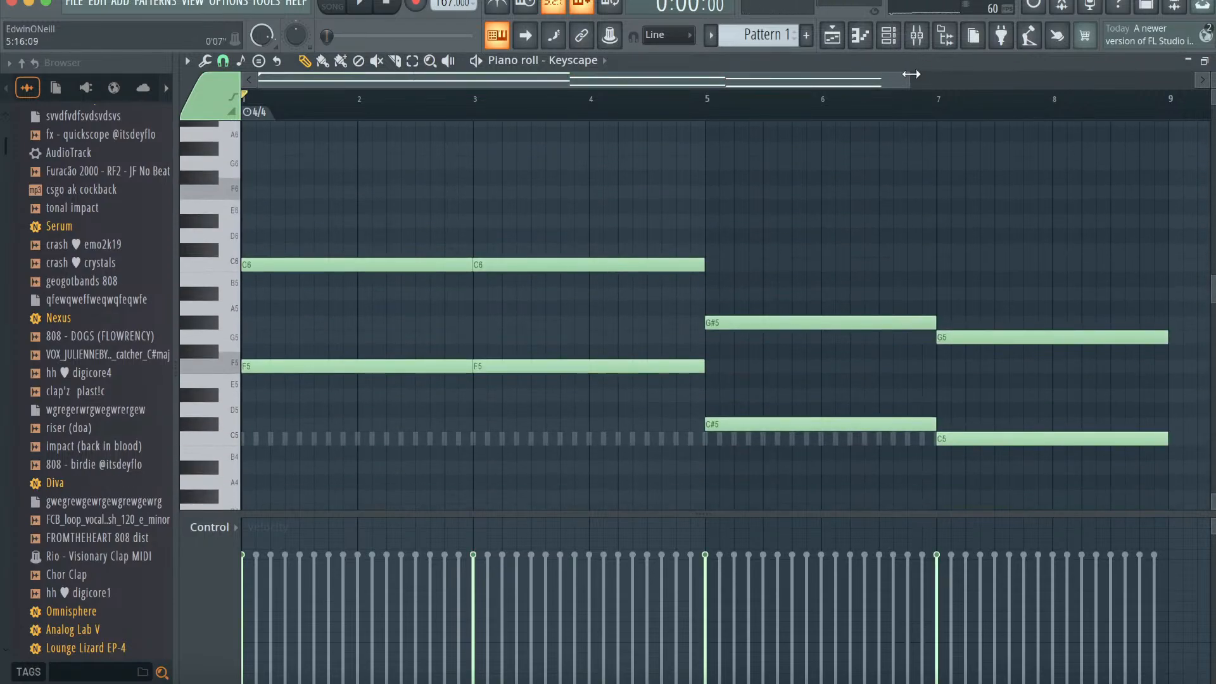
# - Draw a one-bar Keyscape melody of short notes in bar 1: C#7, C7, F7, G7, C8, G7, F7, C7
pyautogui.moveTo(910, 74); pyautogui.dragTo(604, 76)
pyautogui.scroll(3, 236, 171)
pyautogui.click(266, 211)
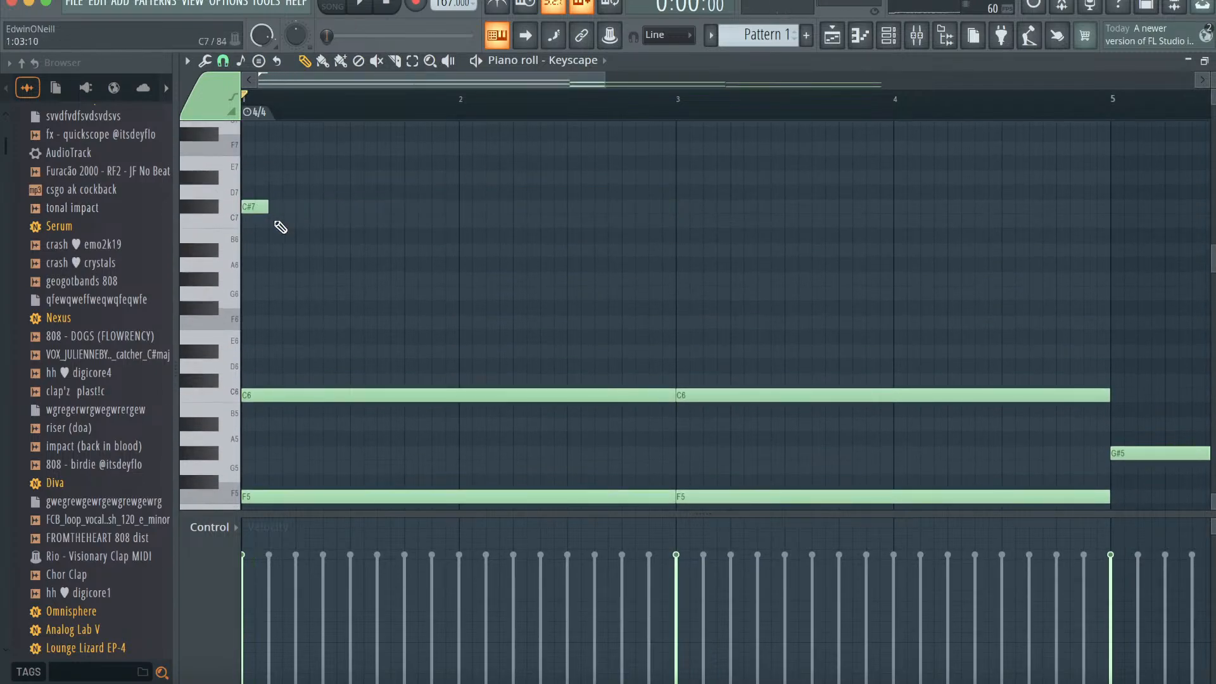
pyautogui.scroll(3, 281, 308)
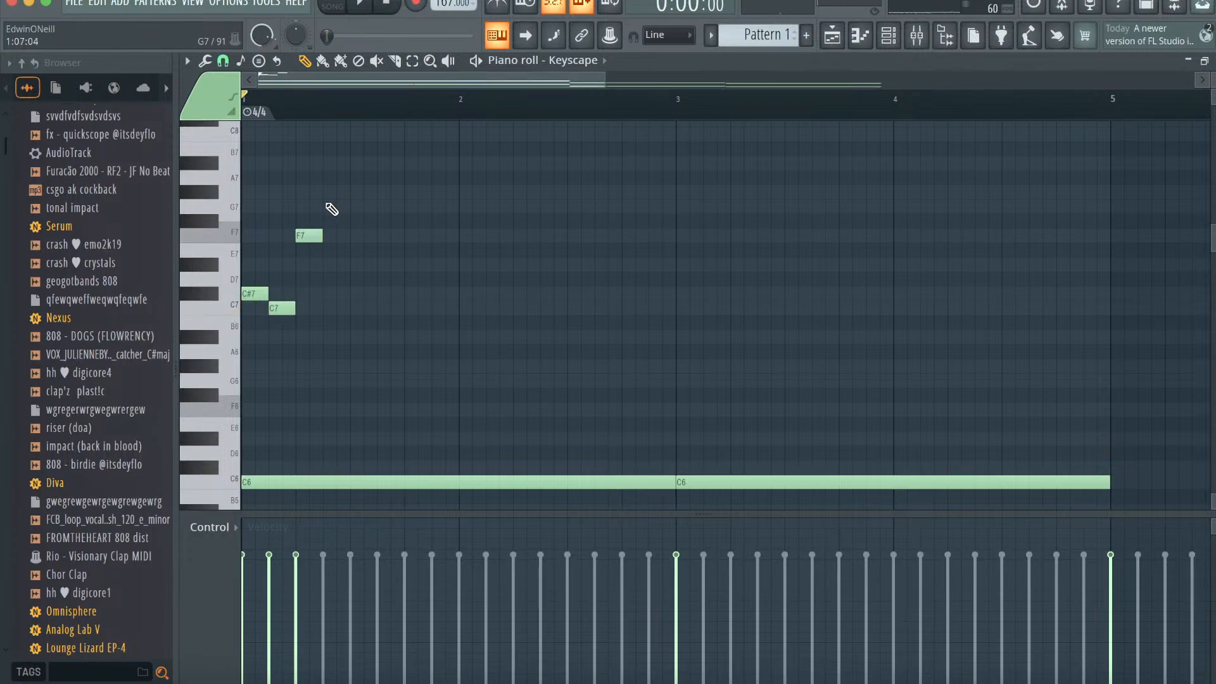
pyautogui.scroll(2, 336, 197)
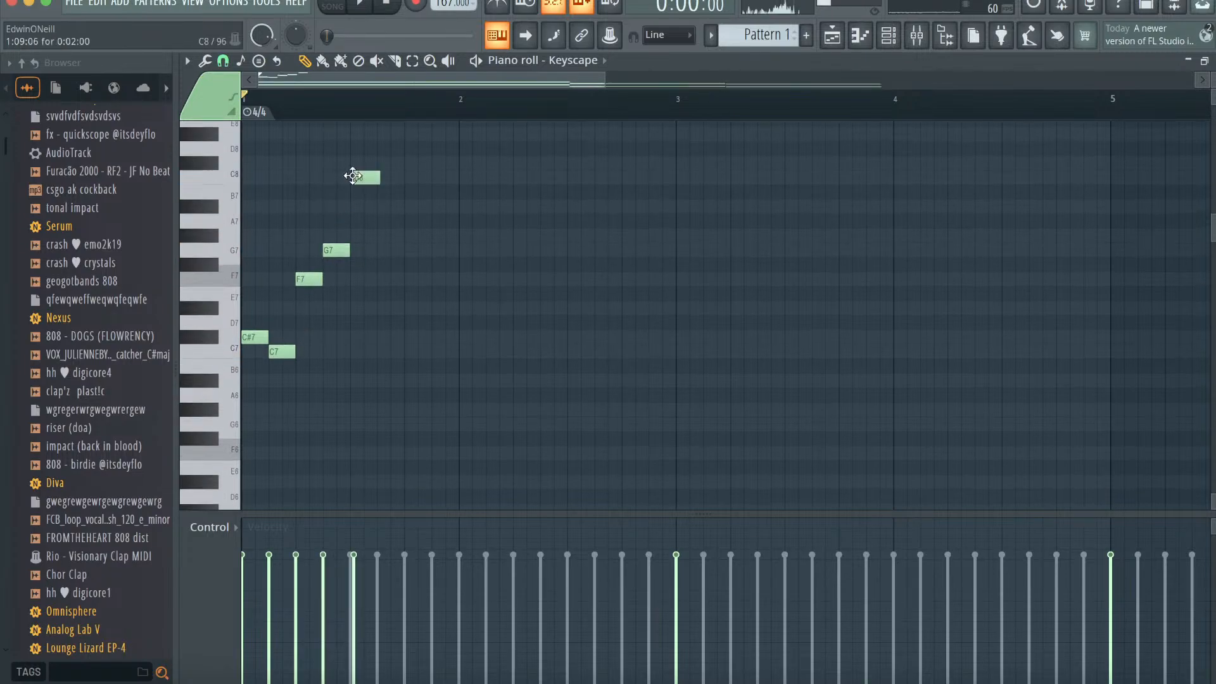
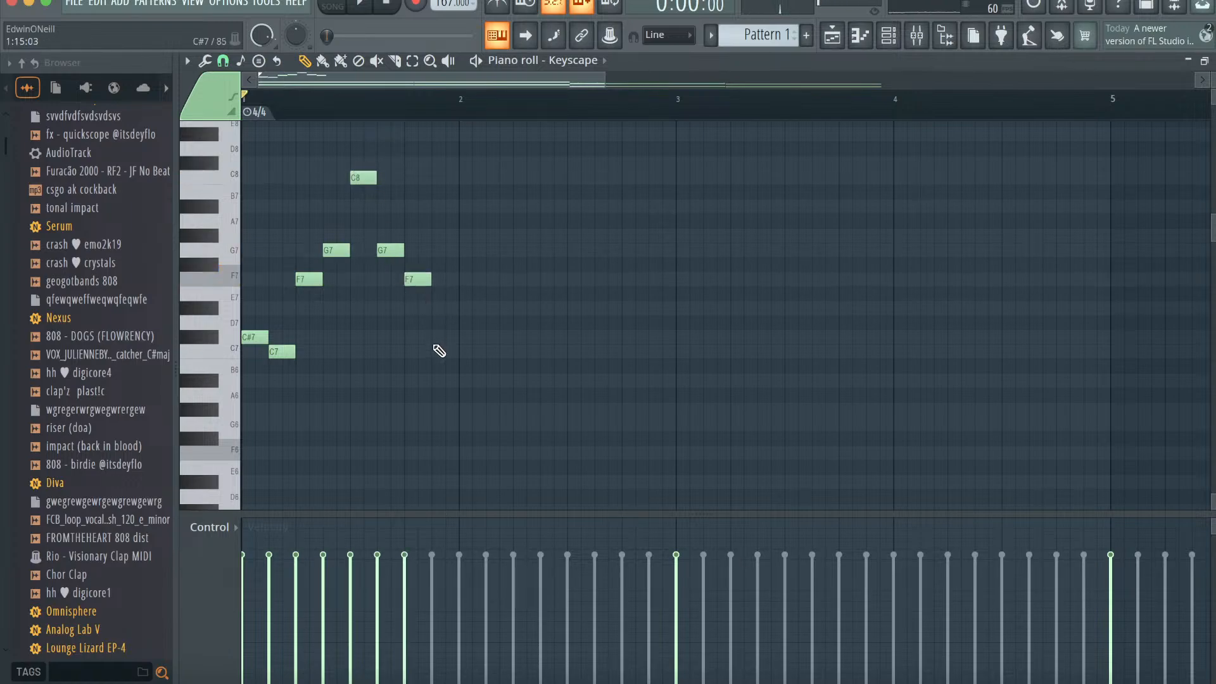
# - Repeat the one-bar Keyscape melody through bars 2 to 6 and play the pattern
pyautogui.hotkey('ctrl', 'b')
pyautogui.hotkey('ctrl', 'b')
pyautogui.press('space')
pyautogui.hotkey('ctrl', 'b')
pyautogui.moveTo(605, 79); pyautogui.dragTo(963, 93)
pyautogui.hotkey('ctrl', 'b')
pyautogui.hotkey('ctrl', 'b')
pyautogui.scroll(-2, 969, 288)
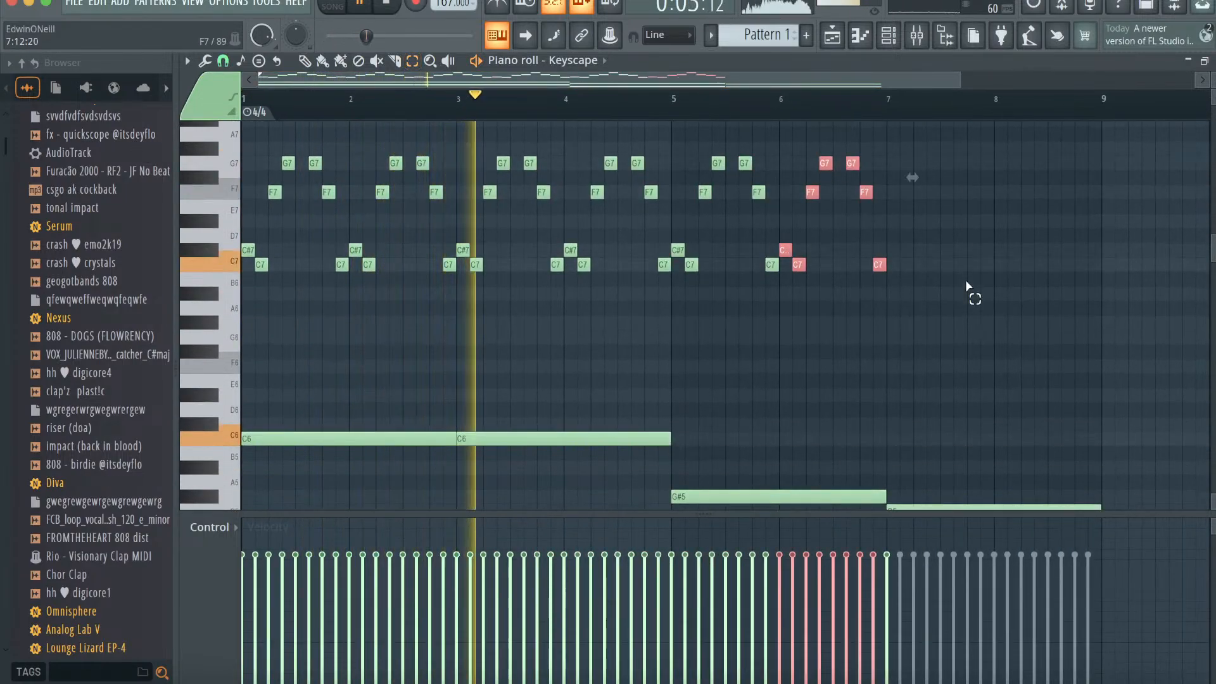
# - Lower the two G7 melody notes in bar 6 to D#7
pyautogui.moveTo(875, 167); pyautogui.dragTo(814, 167)
pyautogui.hotkey('shift', 'Down')
pyautogui.hotkey('shift', 'Down')
pyautogui.hotkey('shift', 'Down')
pyautogui.hotkey('shift', 'Down')
# - Duplicate the bar 6 melody into bars 7 and 8
pyautogui.moveTo(927, 317); pyautogui.dragTo(791, 161)
pyautogui.hotkey('ctrl', 'b')
pyautogui.hotkey('ctrl', 'b')
# - Lower the two D#7 melody notes in bar 8 to G#6
pyautogui.moveTo(1066, 241); pyautogui.dragTo(1020, 214)
pyautogui.hotkey('shift', 'Down')
pyautogui.hotkey('shift', 'Down')
pyautogui.hotkey('shift', 'Down')
pyautogui.hotkey('shift', 'Down')
pyautogui.hotkey('shift', 'Down')
pyautogui.hotkey('shift', 'Down')
pyautogui.hotkey('shift', 'Down')
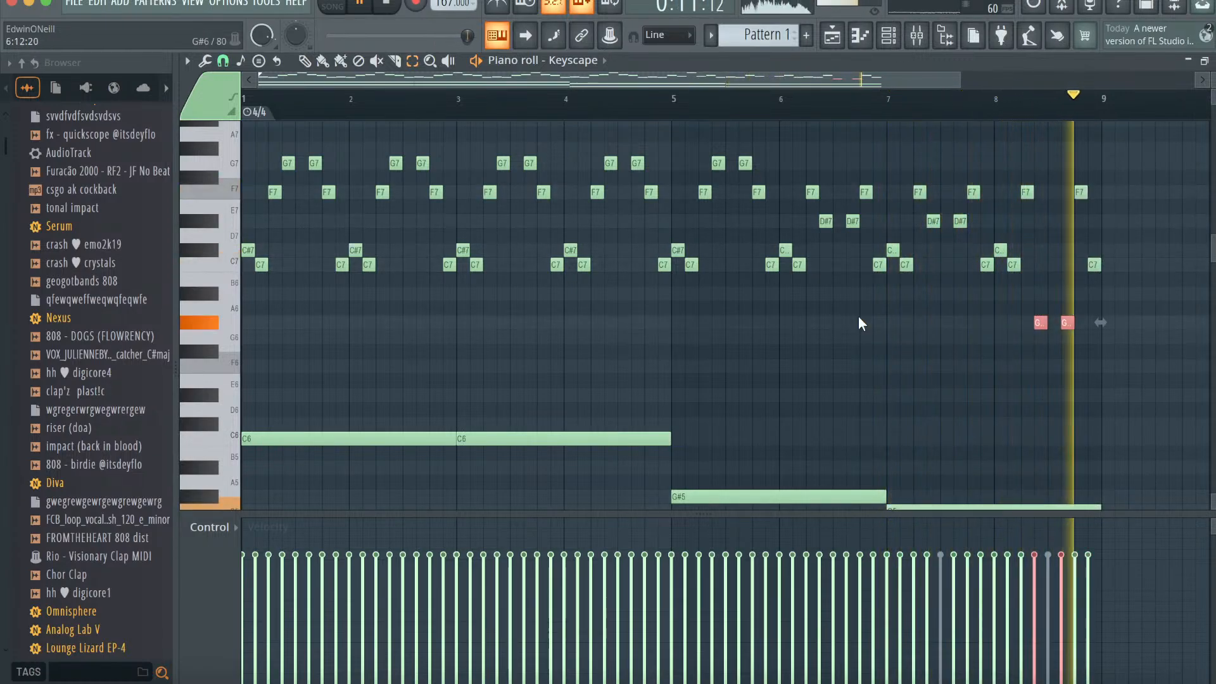
pyautogui.scroll(3, 859, 321)
# - Preview the 808 - DOGS (FLOWRENCY) sample and add it as a new channel in the channel rack
pyautogui.click(578, 61)
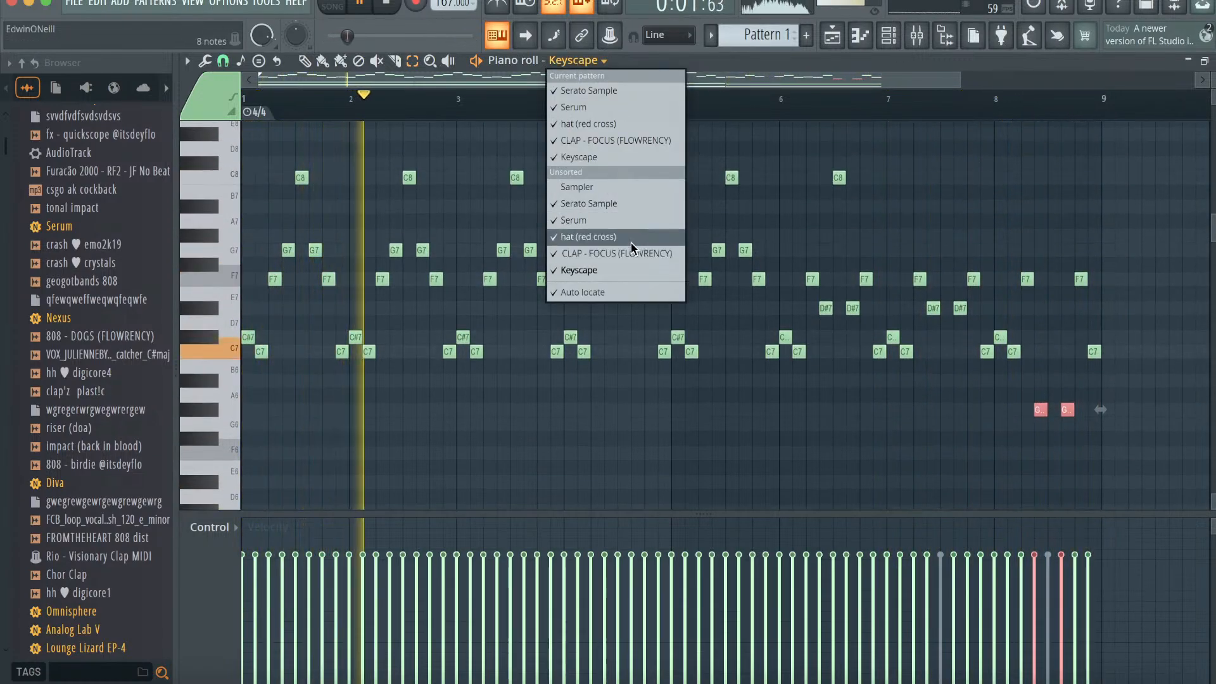
pyautogui.press('F6')
pyautogui.click(107, 336)
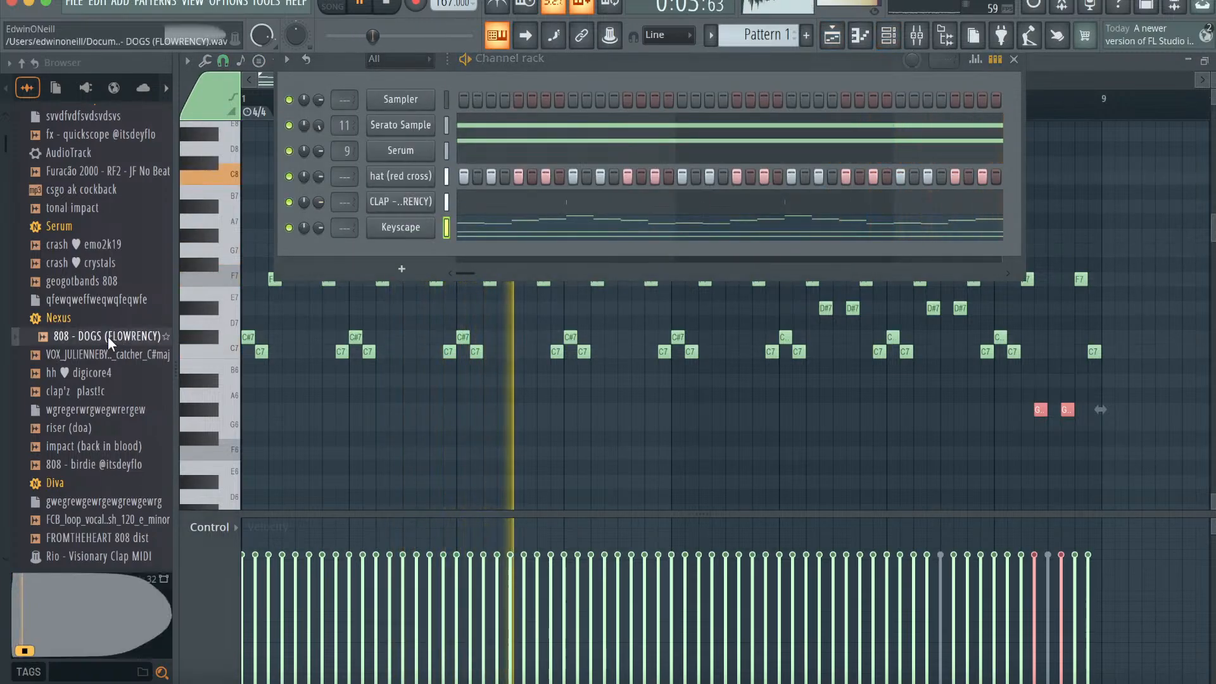
pyautogui.scroll(-2, 95, 196)
pyautogui.moveTo(97, 261); pyautogui.dragTo(412, 260)
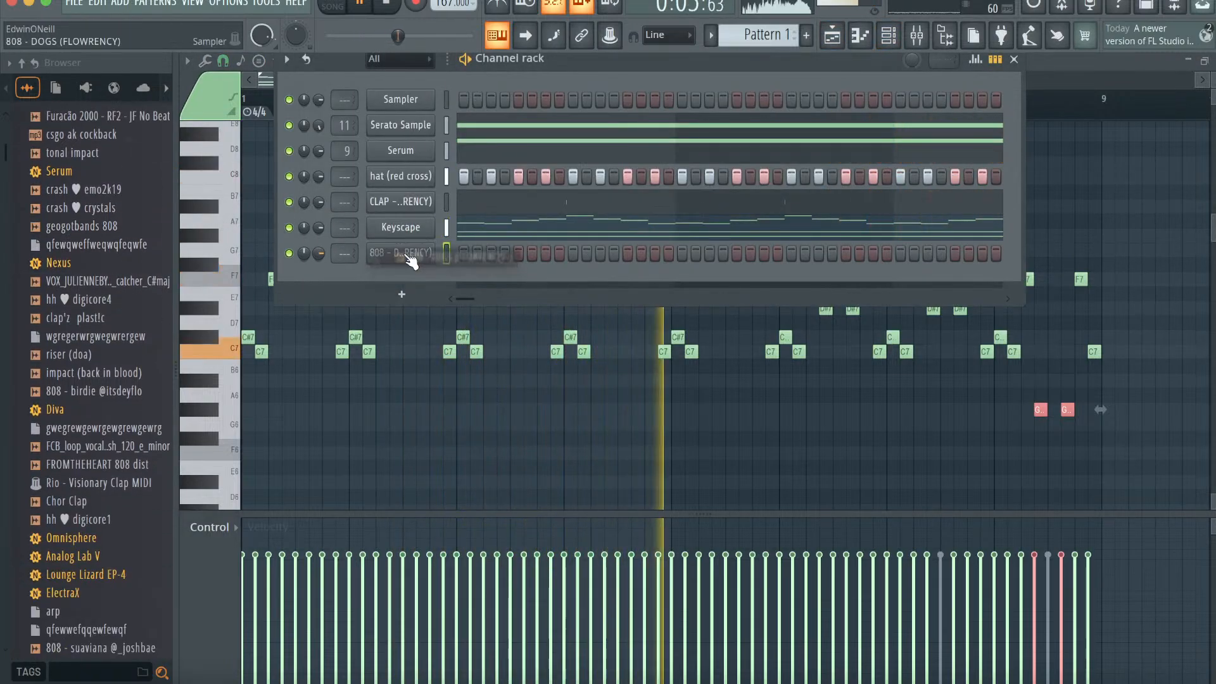
# - Make the 808 - DOGS (FLOWRENCY) channel cut itself when retriggered and open its piano roll with the Draw tool active
pyautogui.click(406, 253)
pyautogui.click(301, 154)
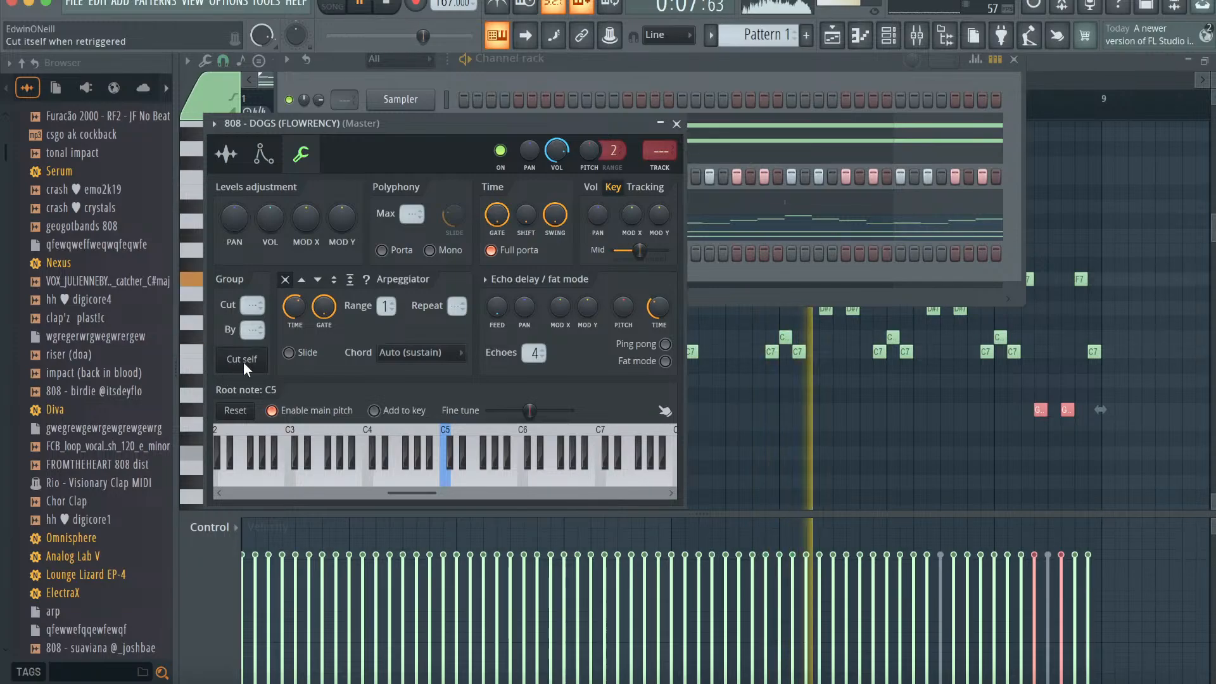
pyautogui.press('F7')
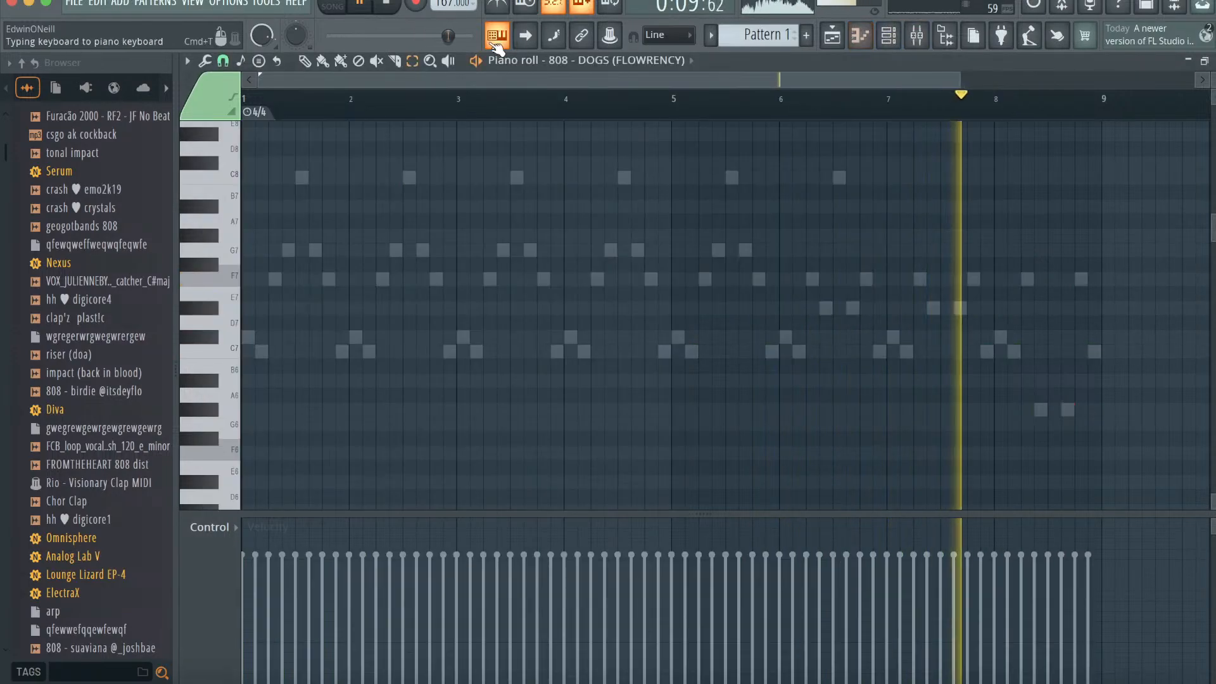
pyautogui.click(306, 61)
pyautogui.scroll(-6, 1064, 204)
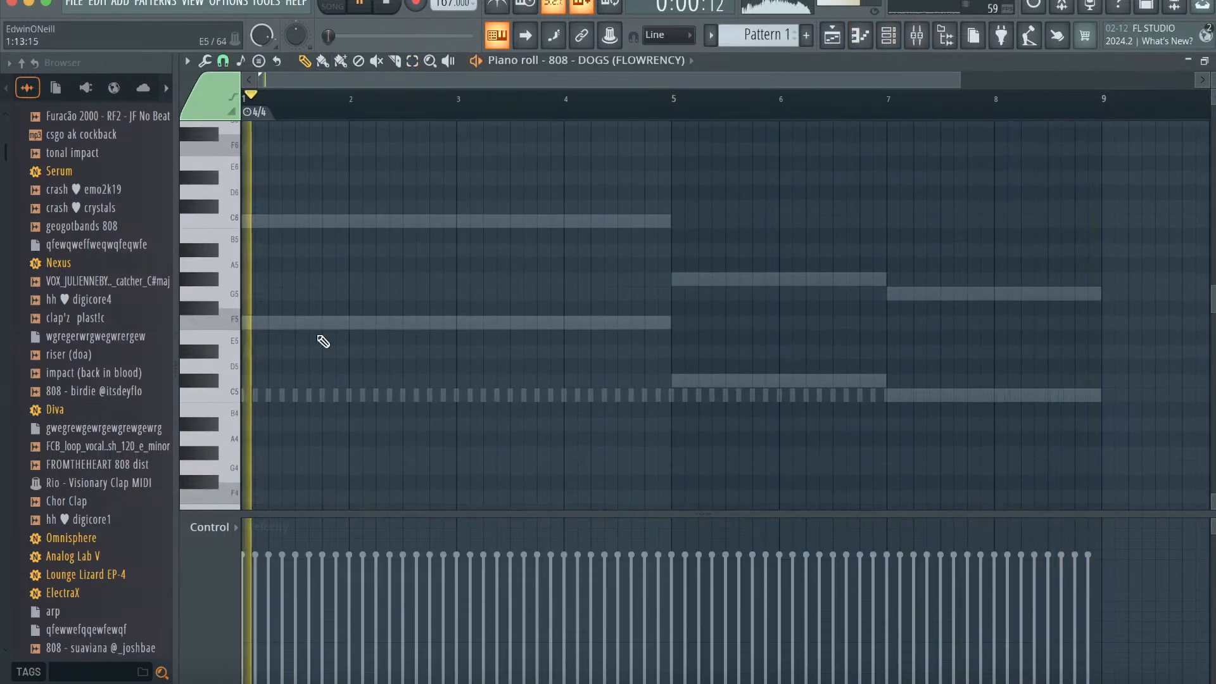
# - Stop playback, recheck the 808 channel's cut group settings and return to its piano roll
pyautogui.press('space')
pyautogui.moveTo(960, 81); pyautogui.dragTo(831, 81)
pyautogui.click(888, 37)
pyautogui.click(394, 253)
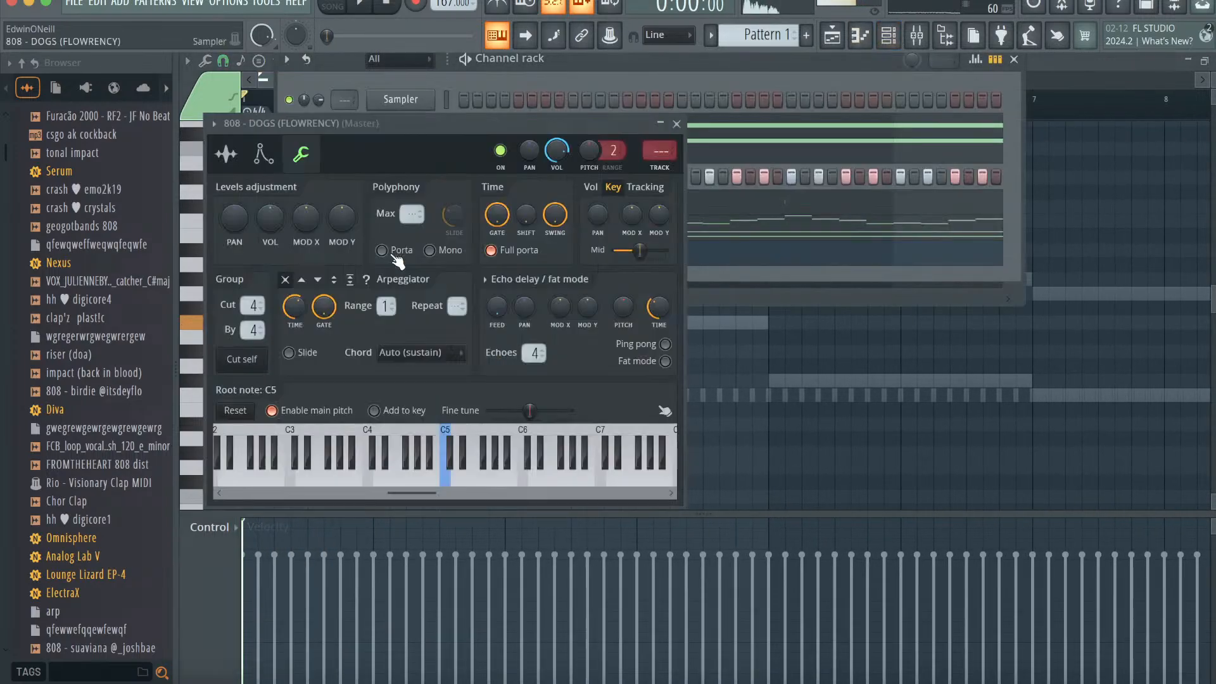
pyautogui.click(860, 36)
# - Draw short F5 808 notes across bars 1 to 4, two each in bars 1 and 2 and one each at bars 3 and 4
pyautogui.moveTo(821, 79); pyautogui.dragTo(698, 80)
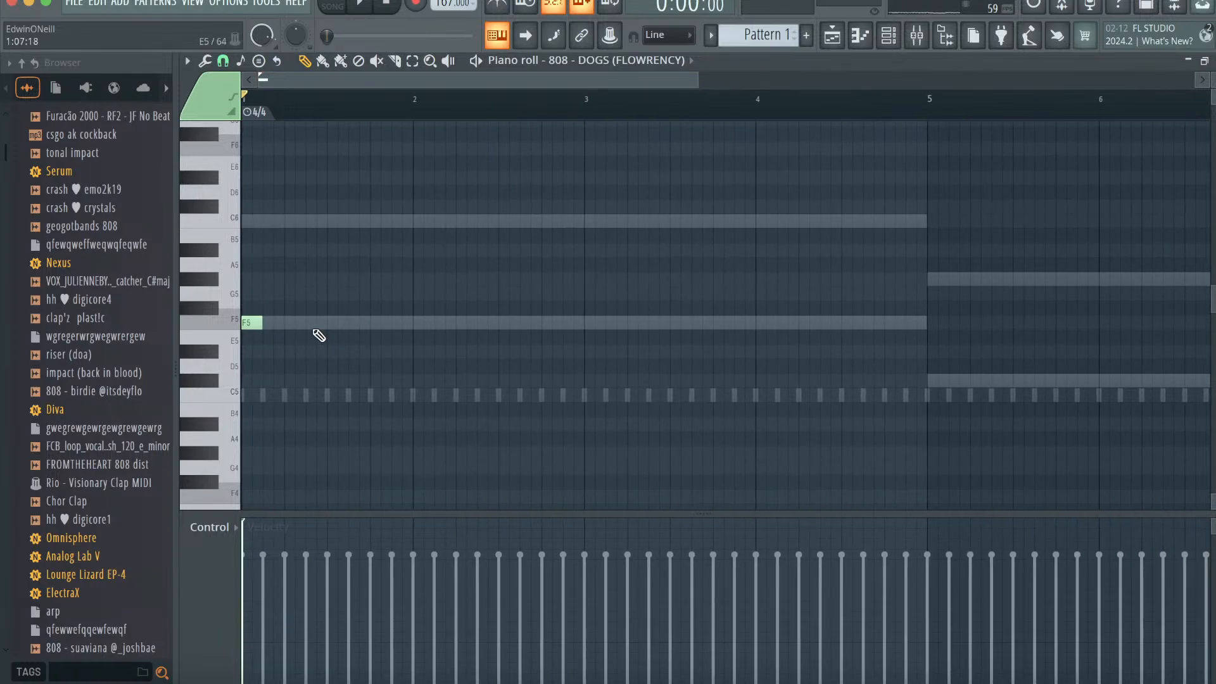
pyautogui.press('space')
pyautogui.click(308, 323)
pyautogui.click(417, 322)
pyautogui.click(485, 323)
pyautogui.click(588, 323)
pyautogui.click(759, 327)
# - Draw C#5 808 notes at the starts of bars 5 and 6 and C5 notes at bar 7, bar 8 and inside bar 8
pyautogui.click(902, 380)
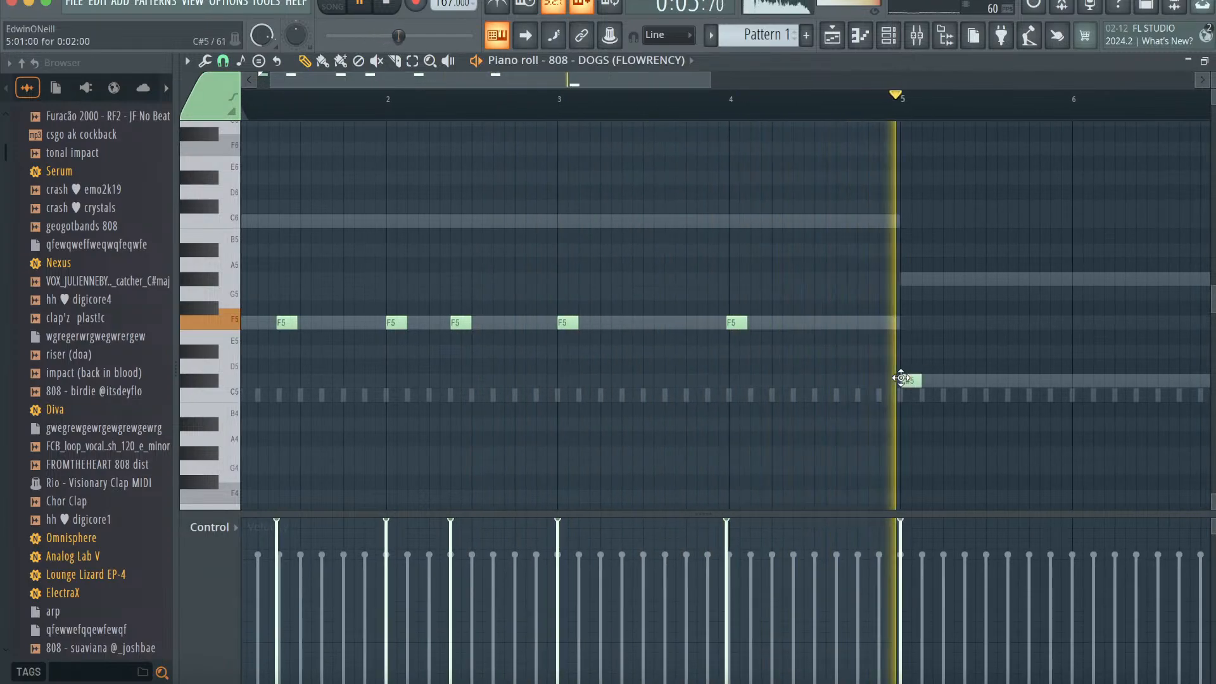
pyautogui.hscroll(3, 901, 378)
pyautogui.scroll(-1, 901, 378)
pyautogui.click(929, 337)
pyautogui.hscroll(3, 1082, 384)
pyautogui.scroll(1, 1083, 384)
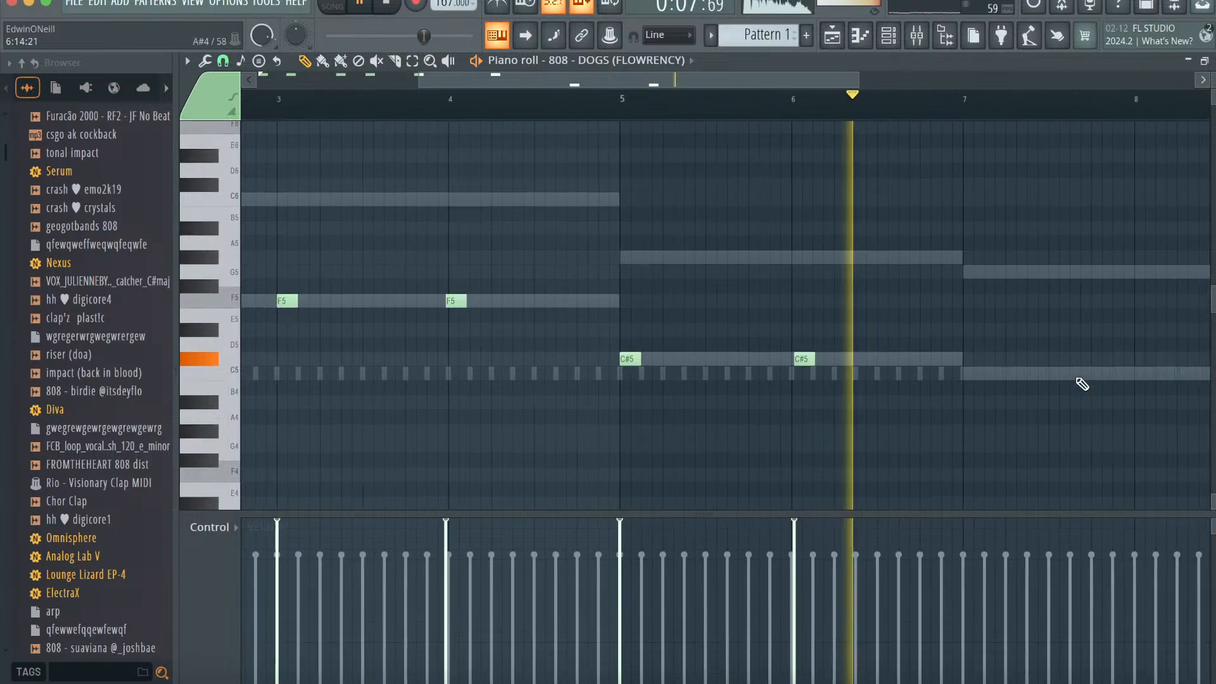
pyautogui.scroll(1, 1082, 384)
pyautogui.click(921, 394)
pyautogui.hscroll(3, 1026, 399)
pyautogui.click(939, 394)
pyautogui.click(1006, 394)
# - Quantize the start times of the 808 notes with the Default template, leaving their durations
pyautogui.hotkey('alt', 'q')
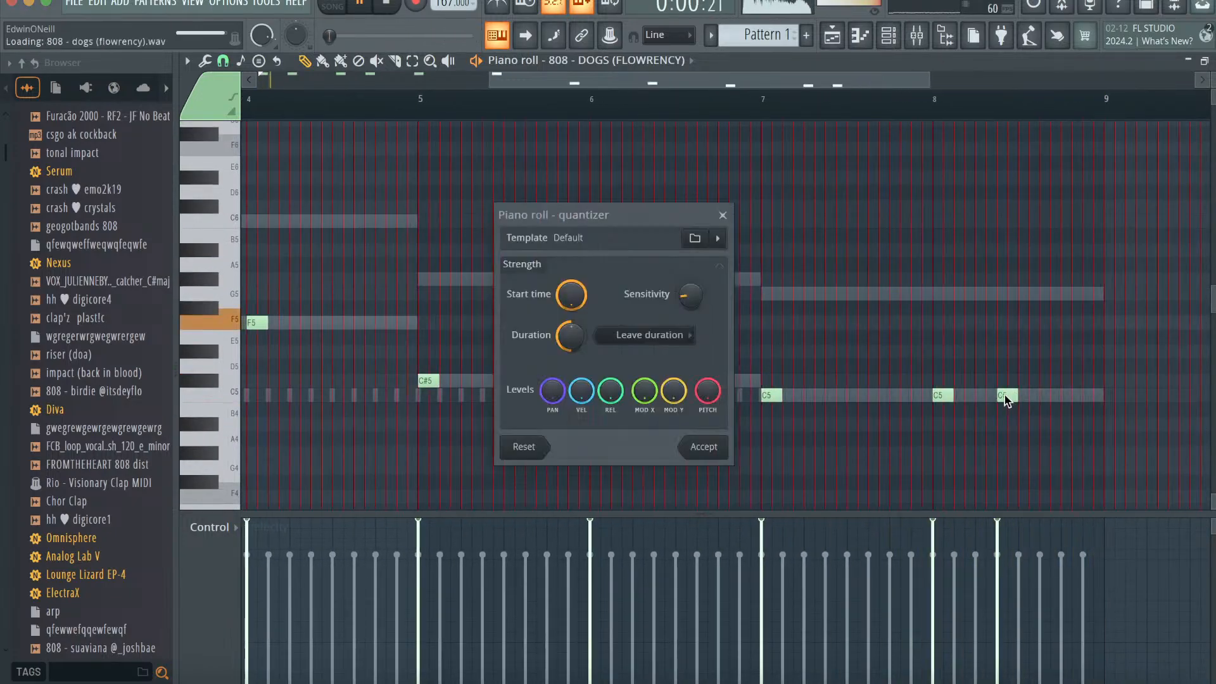
pyautogui.click(699, 442)
pyautogui.hscroll(-6, 697, 437)
pyautogui.scroll(-1, 697, 436)
pyautogui.scroll(2, 697, 437)
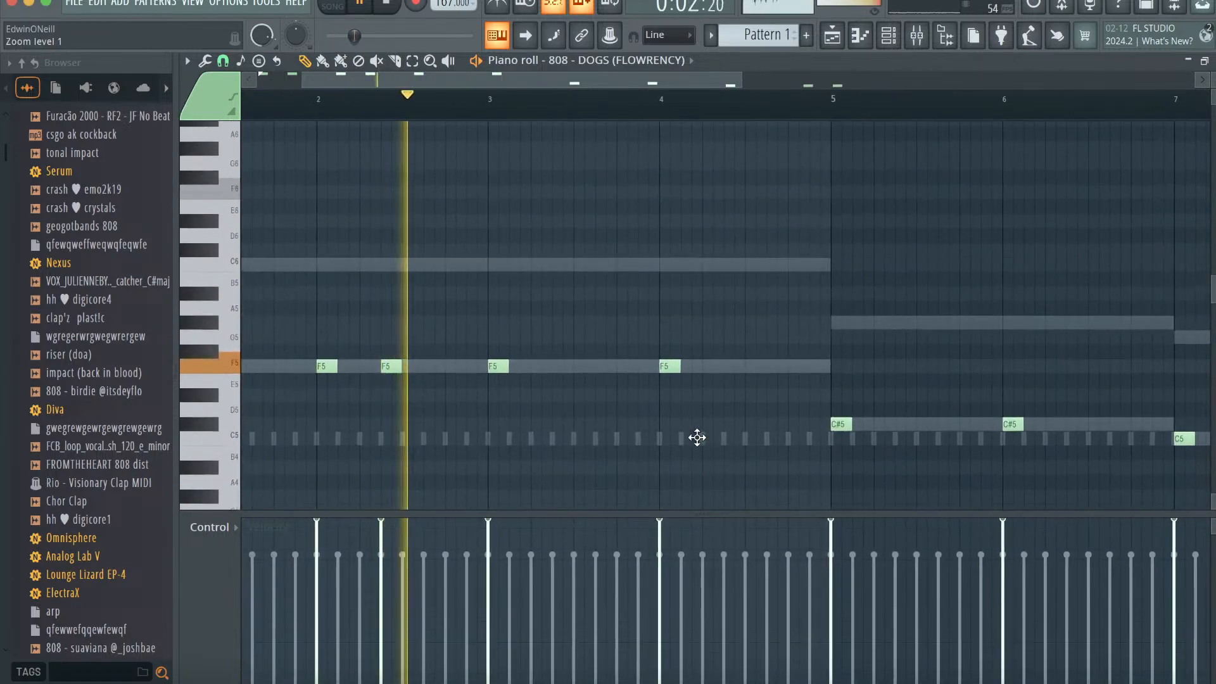
# - Add the crash crystals and vox breath3 samples as new channels, each with a hit on the first step
pyautogui.click(891, 38)
pyautogui.click(114, 214)
pyautogui.moveTo(117, 222); pyautogui.dragTo(470, 280)
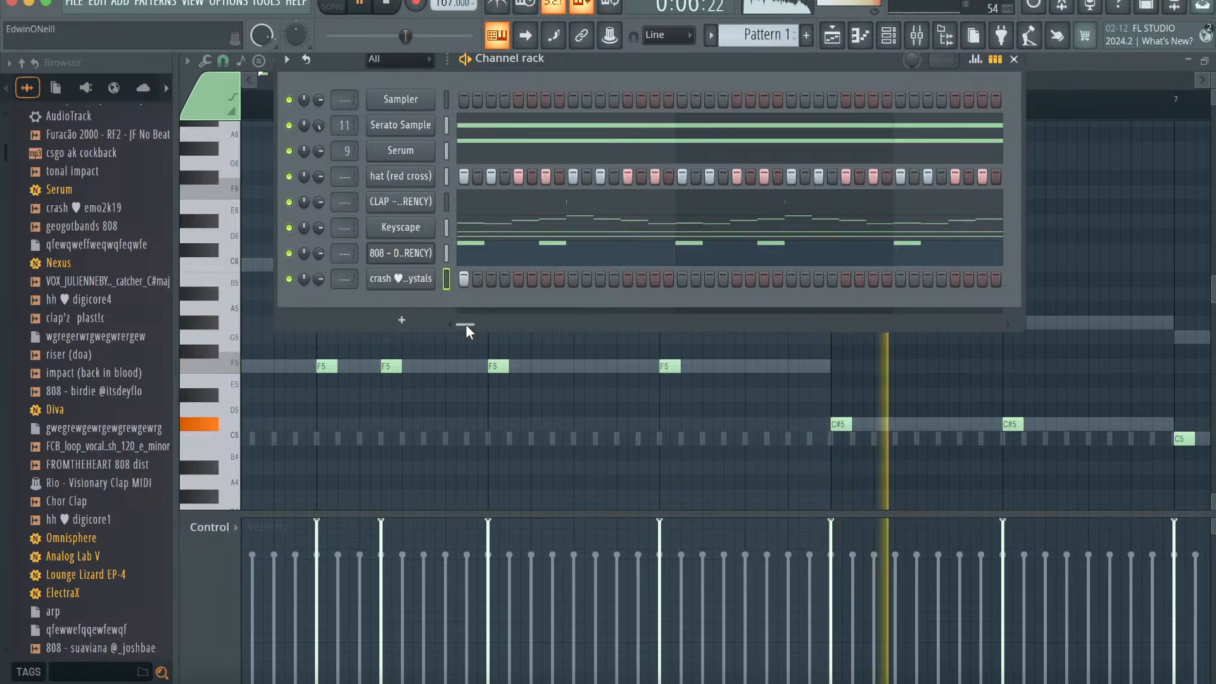
pyautogui.scroll(-7, 114, 483)
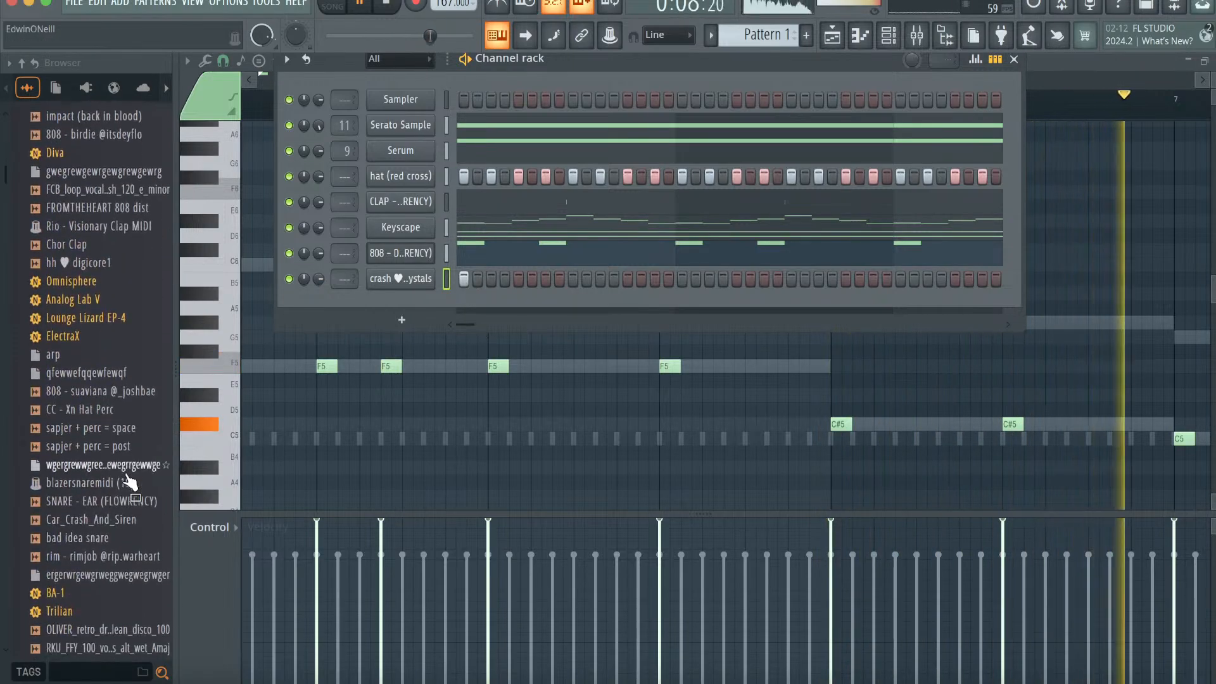
pyautogui.moveTo(98, 595); pyautogui.dragTo(468, 308)
# - Add the melo [kick] sample as a channel and place hits on steps 1 and 7 of bars 1 and 3
pyautogui.moveTo(105, 643); pyautogui.dragTo(493, 345)
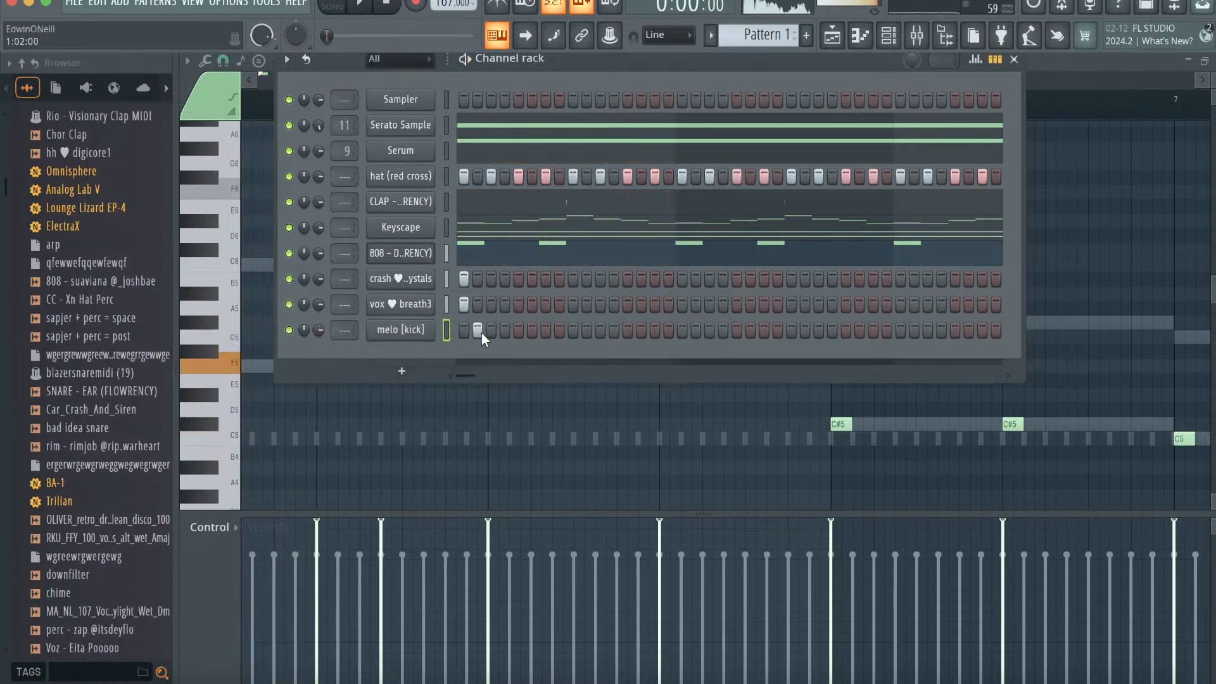
pyautogui.click(518, 330)
pyautogui.press('space')
pyautogui.click(513, 330)
pyautogui.press('space')
pyautogui.click(546, 330)
pyautogui.click(901, 330)
pyautogui.click(982, 330)
# - Place melo [kick] hits on steps 1 and 7 of bars 5 and 6 and at the start of bar 7
pyautogui.moveTo(499, 376); pyautogui.dragTo(526, 376)
pyautogui.click(532, 329)
pyautogui.click(613, 330)
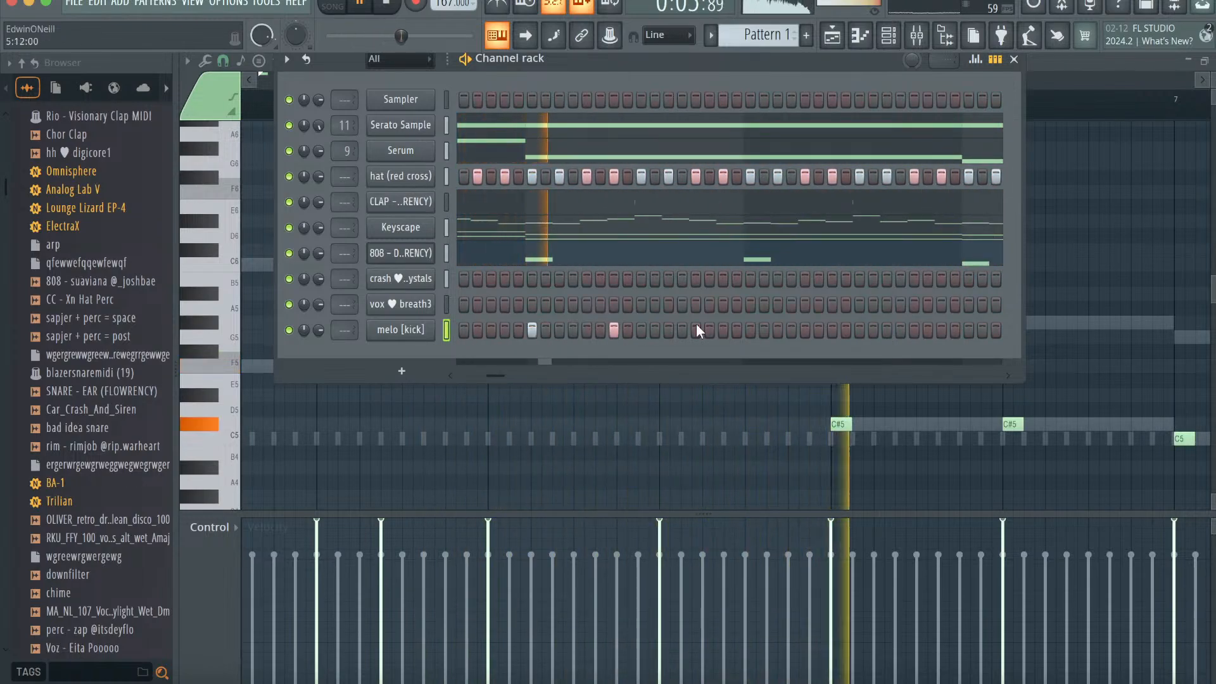
pyautogui.click(751, 330)
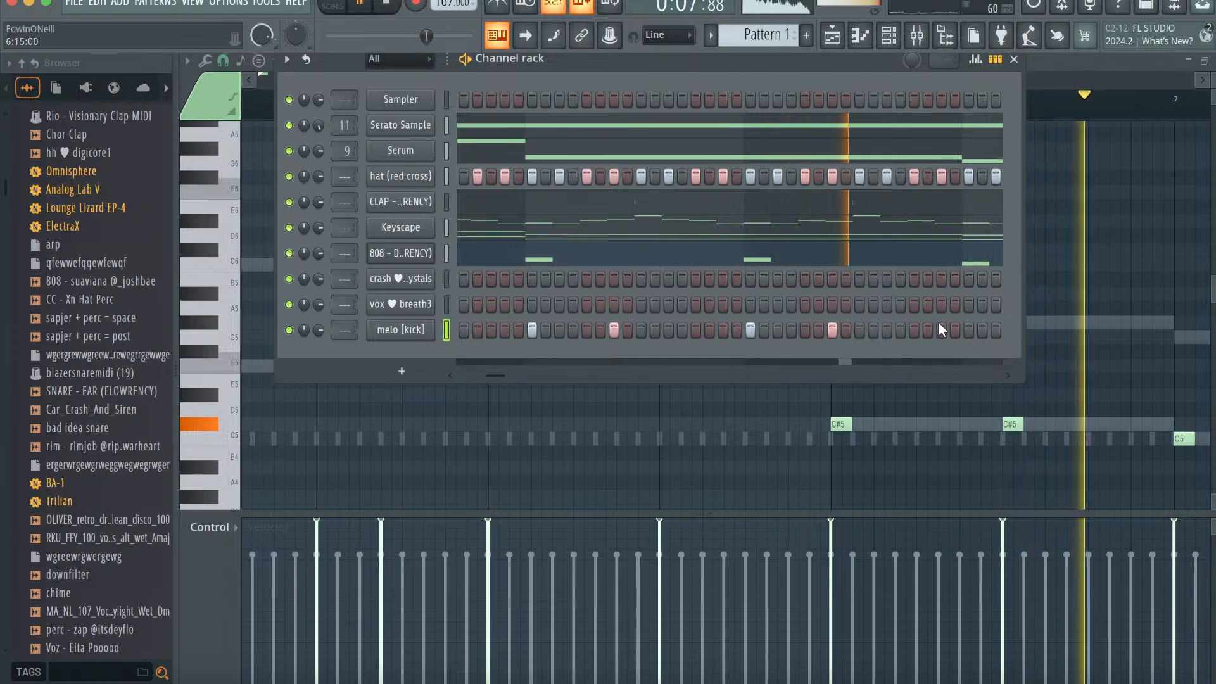
pyautogui.moveTo(497, 374); pyautogui.dragTo(518, 371)
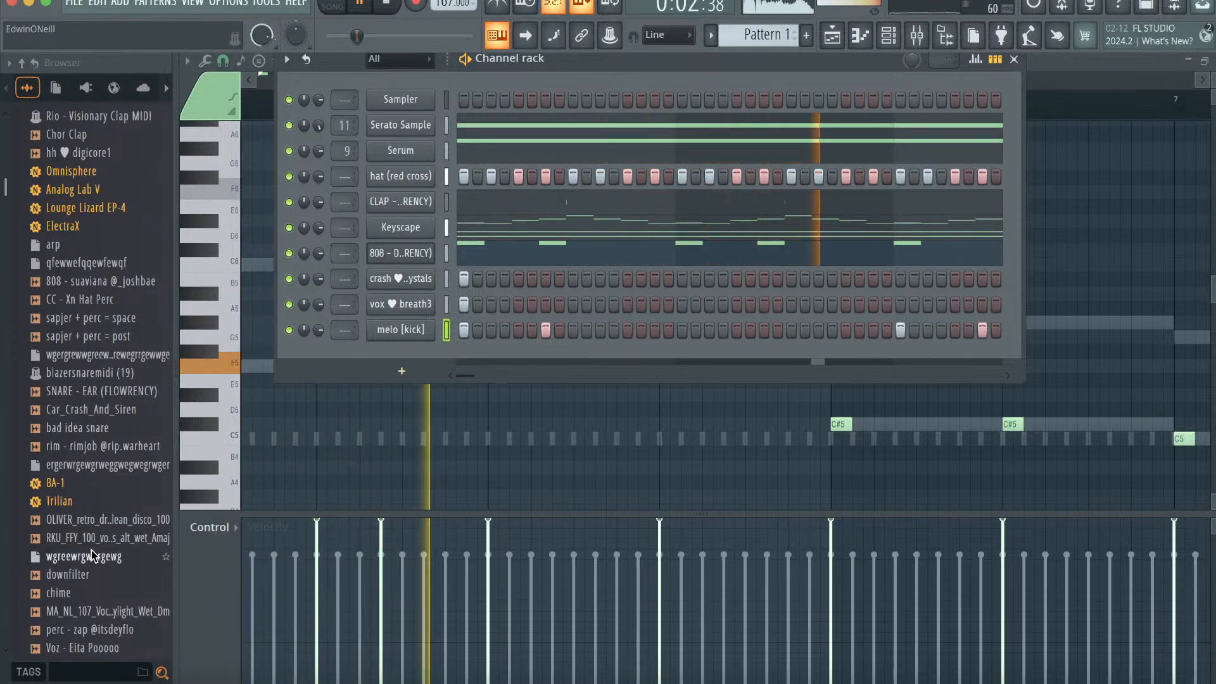
# - Add SNARE - EAR (FLOWRENCY) and sapjer + perc = post as new channels and place the perc on step 5 of bar 1
pyautogui.click(111, 428)
pyautogui.moveTo(111, 390); pyautogui.dragTo(393, 355)
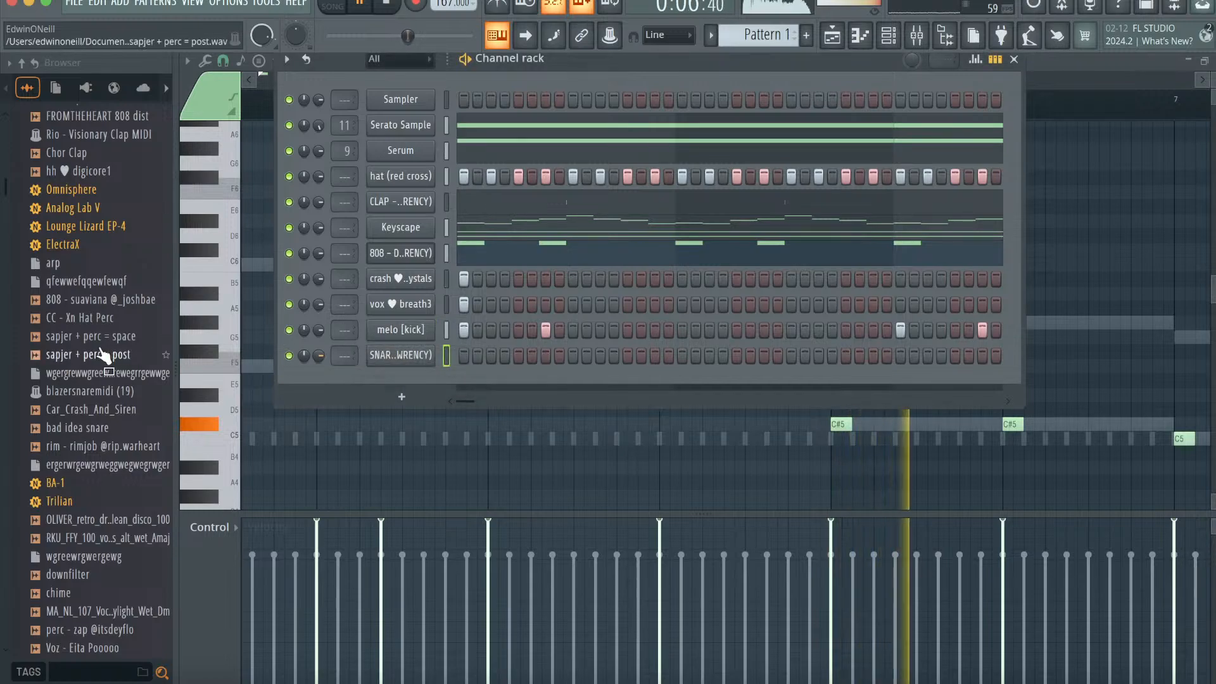
pyautogui.click(100, 356)
pyautogui.moveTo(99, 358); pyautogui.dragTo(404, 374)
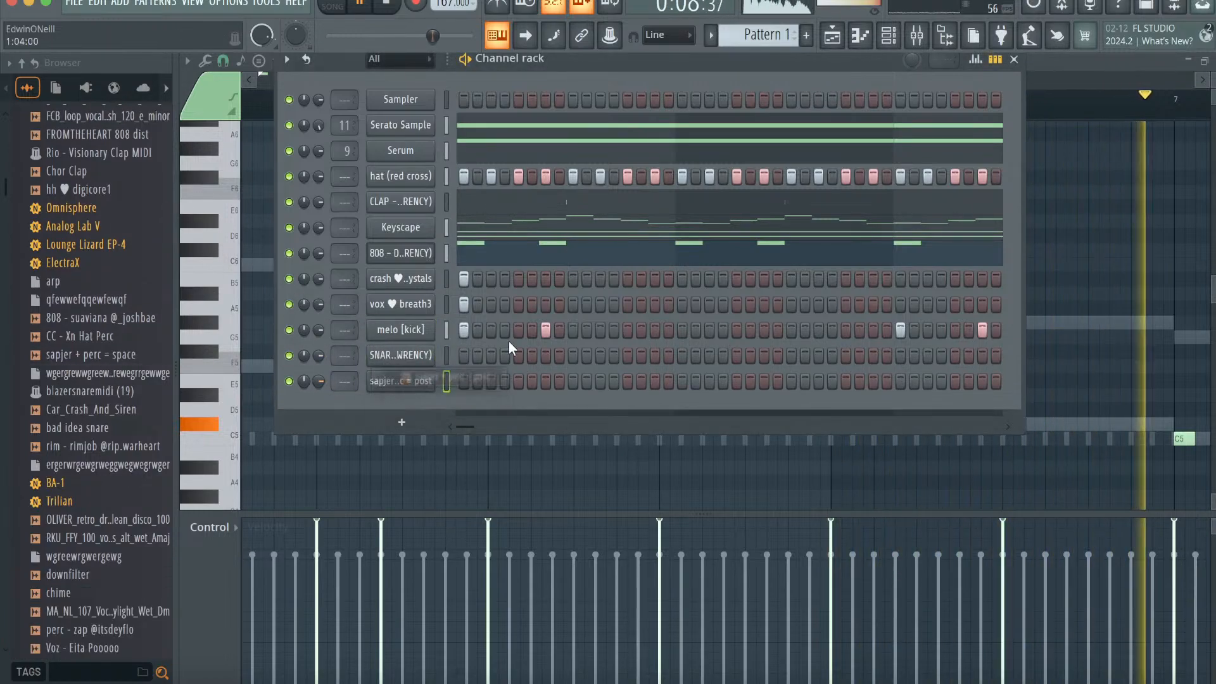
pyautogui.click(517, 380)
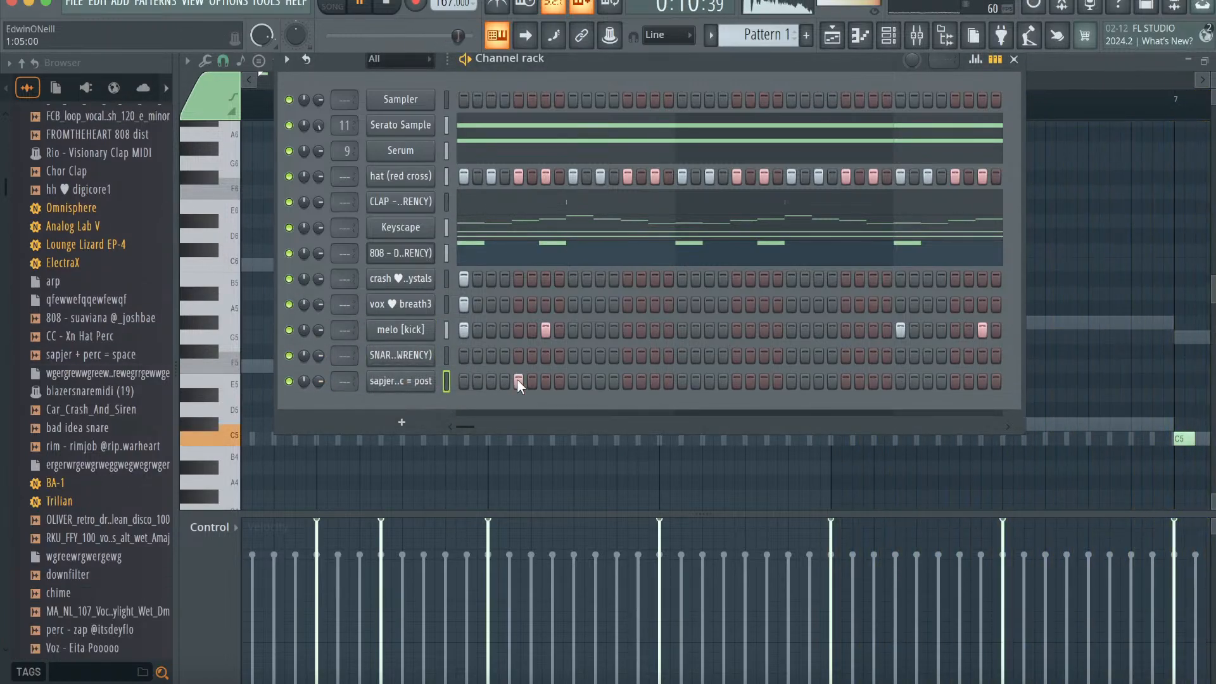
# - Place snare hits on bar 2 step 5, bar 5 step 11 and bar 6 steps 11 and 13, and lower the snare channel's volume
pyautogui.click(736, 356)
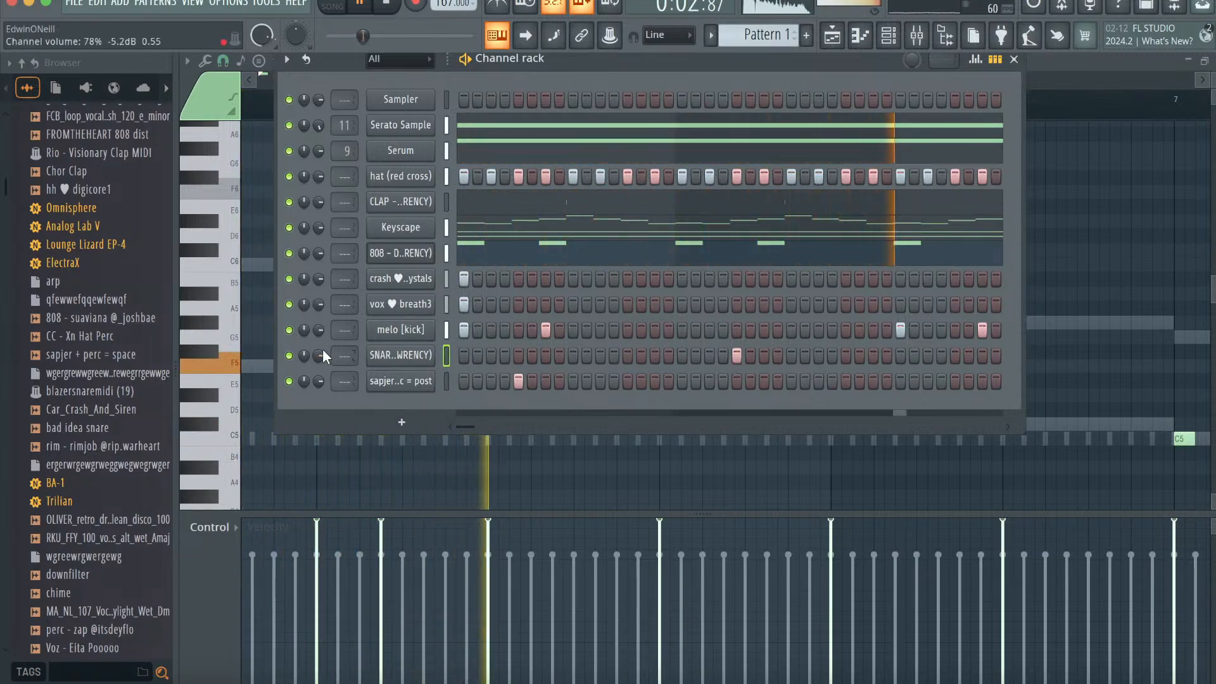
pyautogui.moveTo(459, 417); pyautogui.dragTo(499, 424)
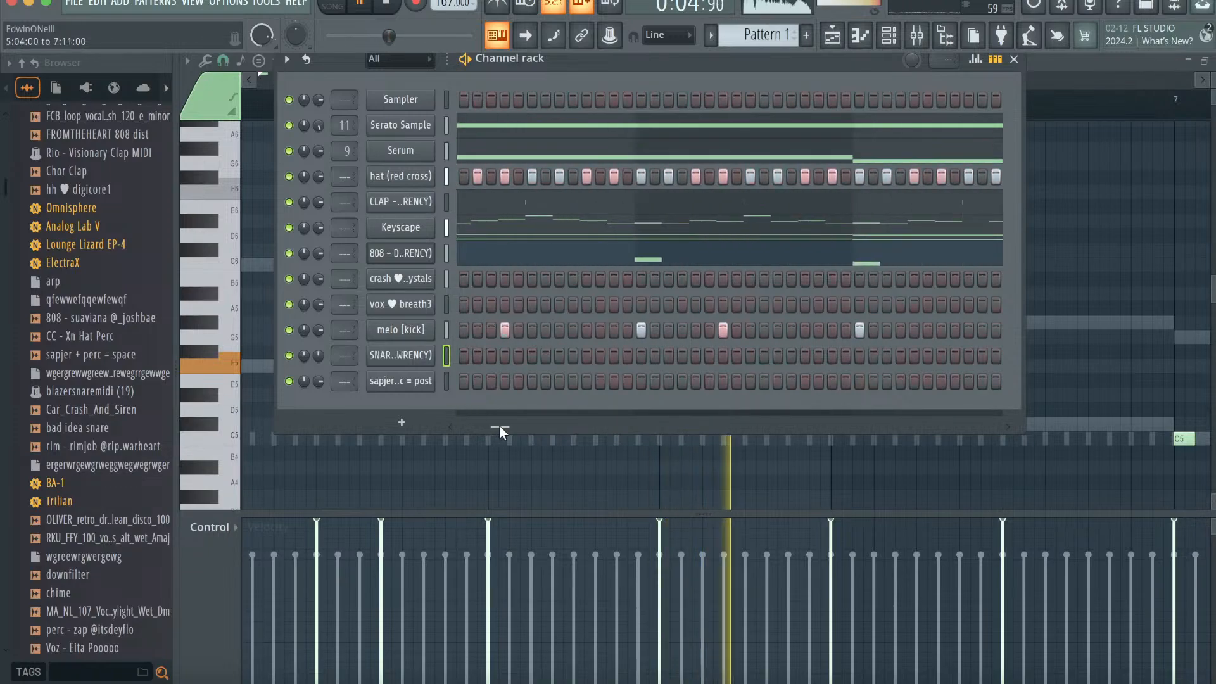
pyautogui.click(749, 355)
pyautogui.click(777, 355)
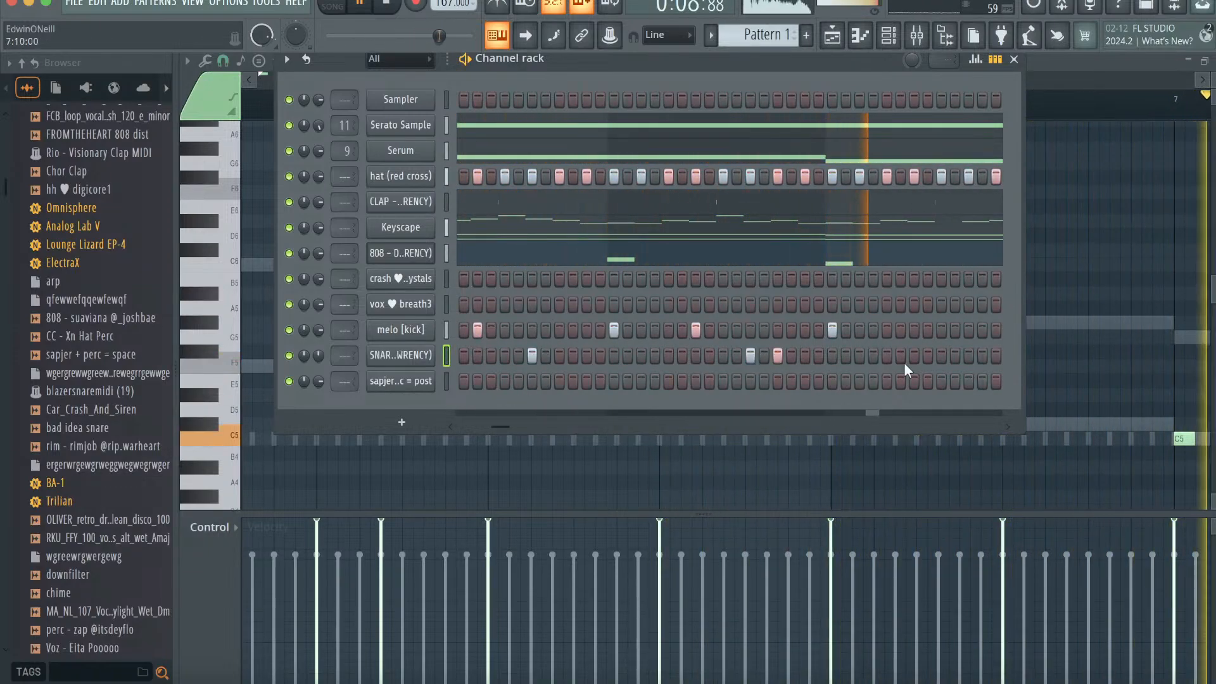
pyautogui.moveTo(318, 356); pyautogui.dragTo(318, 363)
# - Stop playback and preview more browser samples, including sapjer + perc = space
pyautogui.press('space')
pyautogui.click(114, 317)
pyautogui.click(114, 355)
# - Clone the Serato Sample channel, mute the original and open the clone's piano roll
pyautogui.rightClick(429, 147)
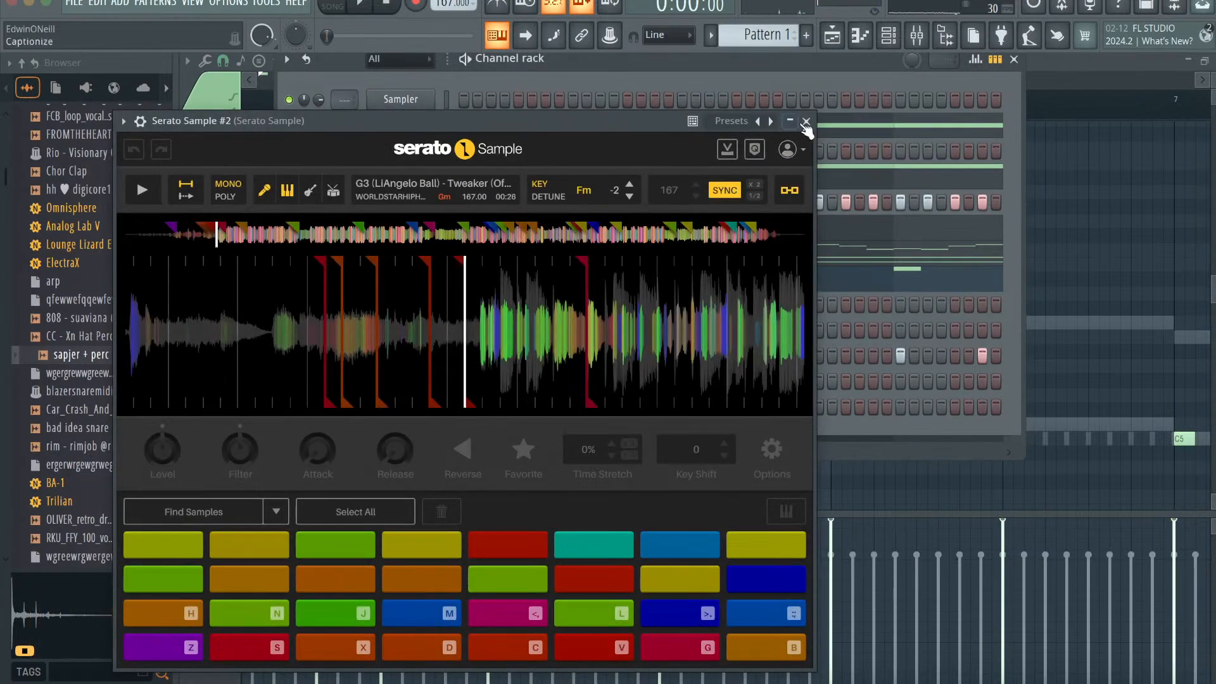
pyautogui.click(805, 122)
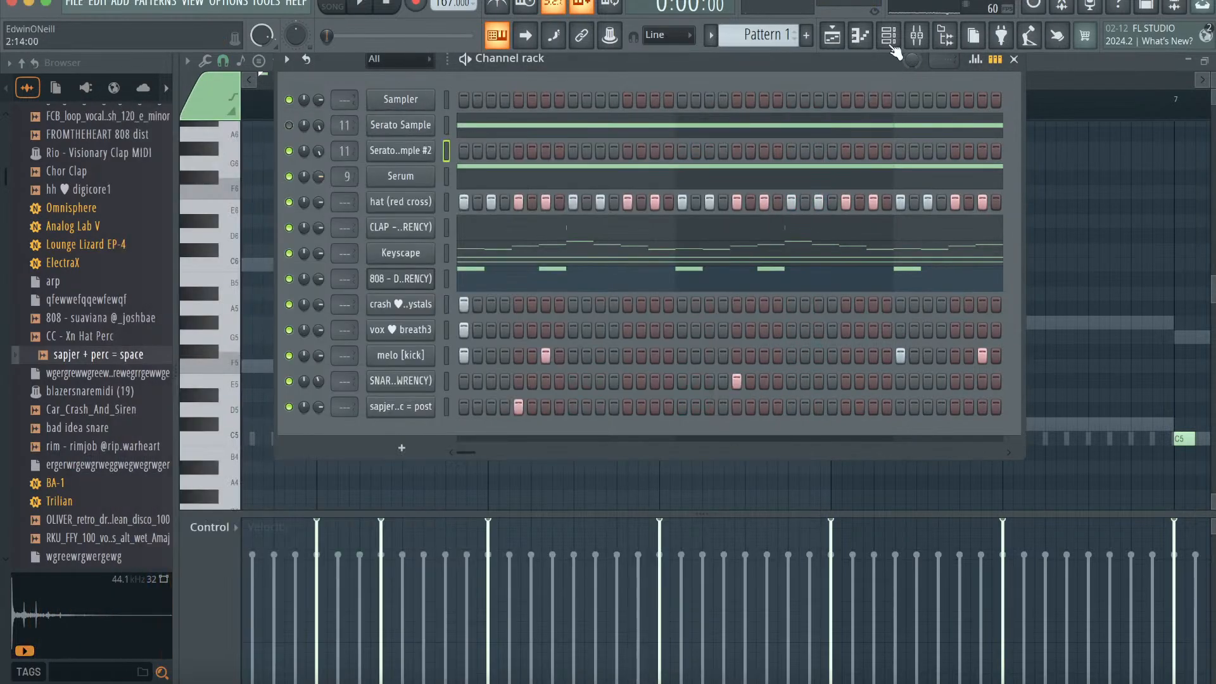
pyautogui.click(860, 35)
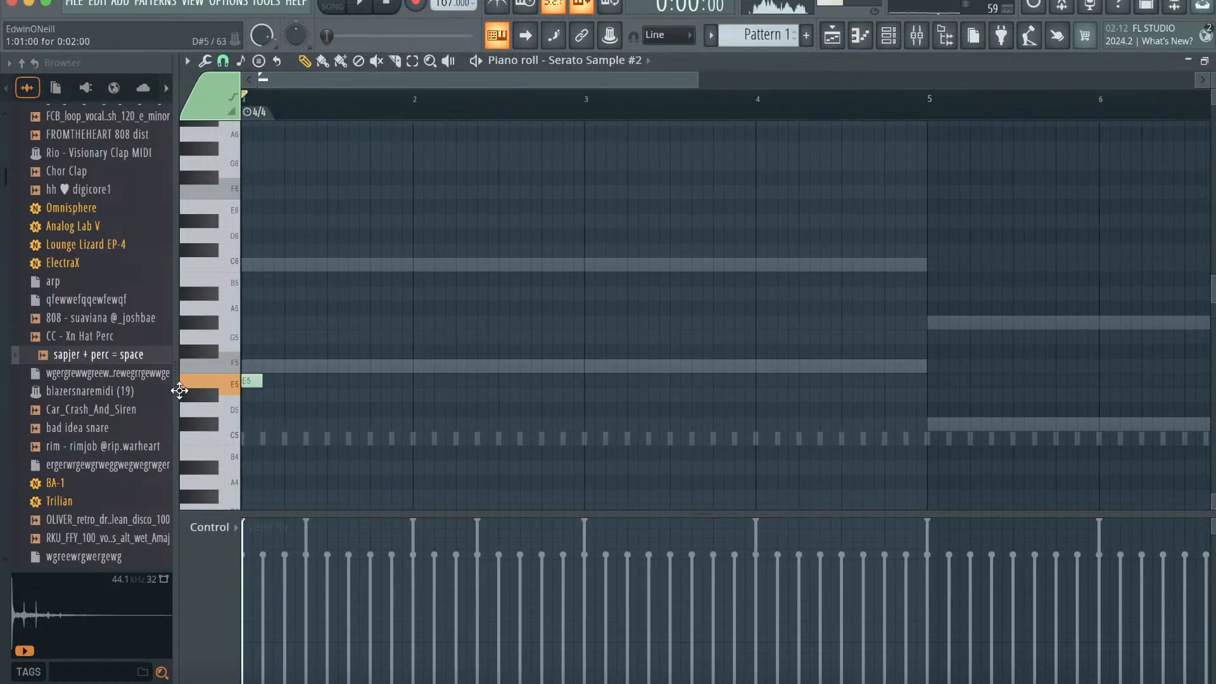
# - Draw a one-bar B4 note in bar 1 of the Serato Sample #2 piano roll
pyautogui.click(412, 368)
pyautogui.rightClick(415, 369)
pyautogui.moveTo(414, 380); pyautogui.dragTo(351, 460)
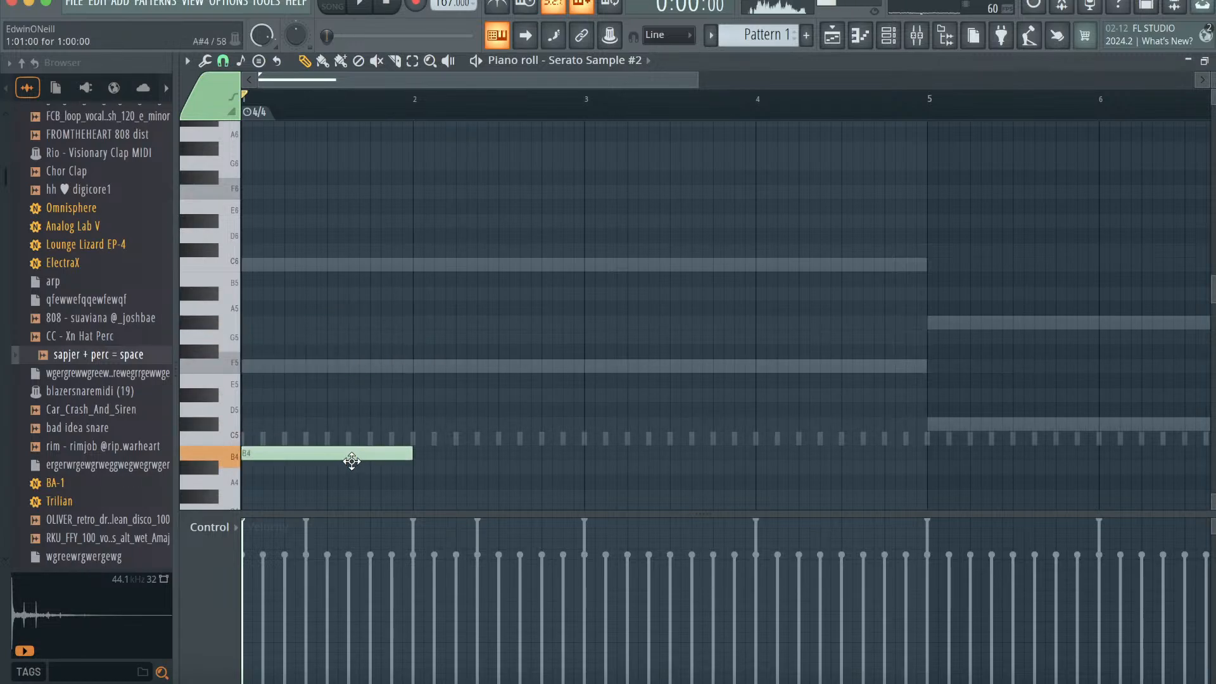
# - Start playback and duplicate the one-bar B4 note into bars 2 to 4
pyautogui.press('space')
pyautogui.scroll(-4, 412, 456)
pyautogui.hotkey('ctrl', 'b')
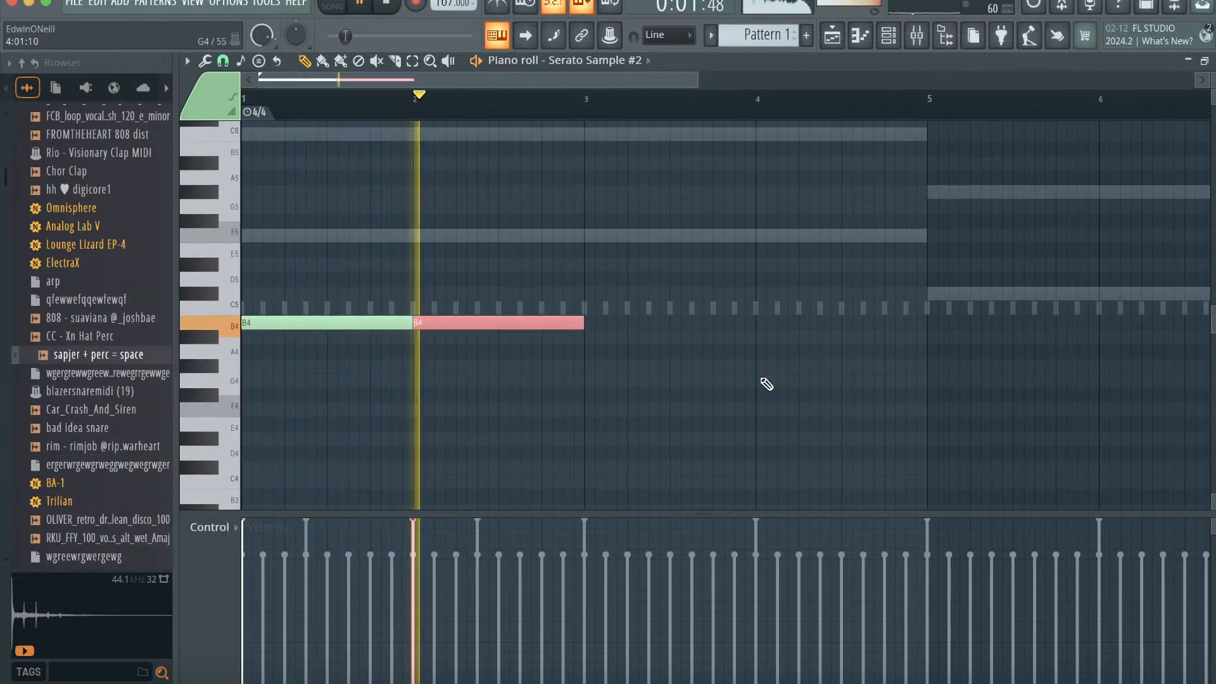
pyautogui.hotkey('ctrl', 'b')
pyautogui.hotkey('ctrl', 'b')
# - Duplicate the note into bar 5, raise it to C#5 and repeat it through bar 8, leaving nothing selected
pyautogui.hotkey('ctrl', 'b')
pyautogui.hotkey('shift', 'Up')
pyautogui.hotkey('shift', 'Up')
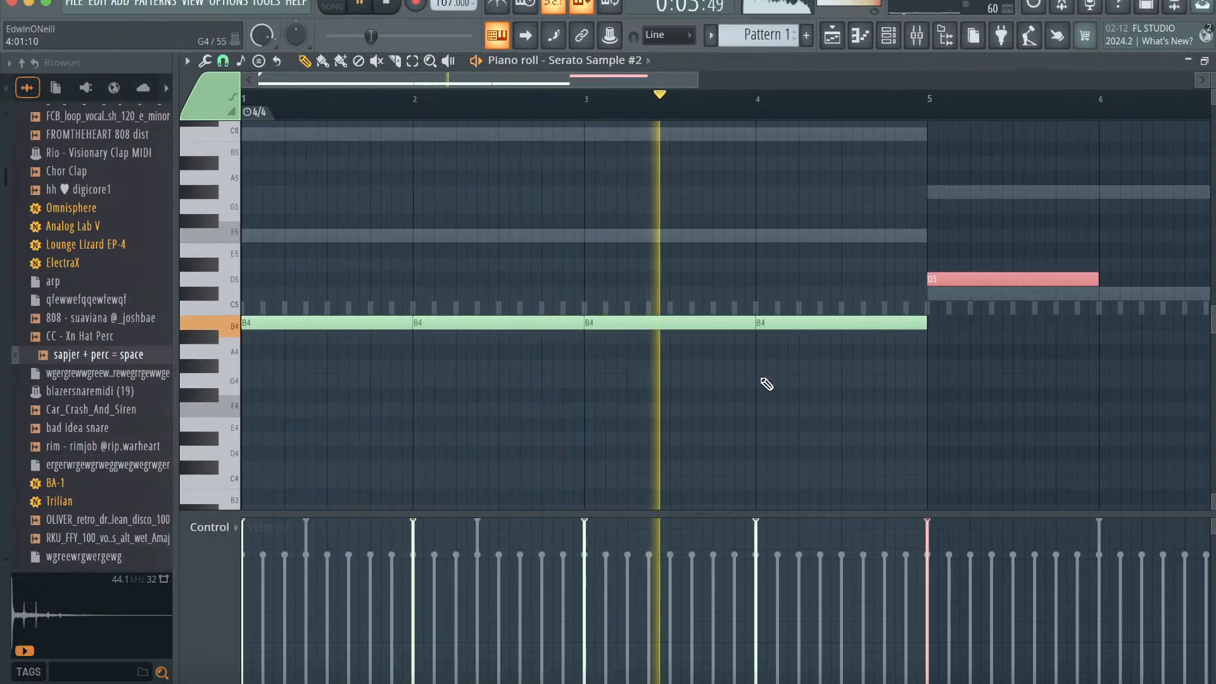
pyautogui.hotkey('ctrl', 'b')
pyautogui.hotkey('ctrl', 'b')
pyautogui.hotkey('ctrl', 'b')
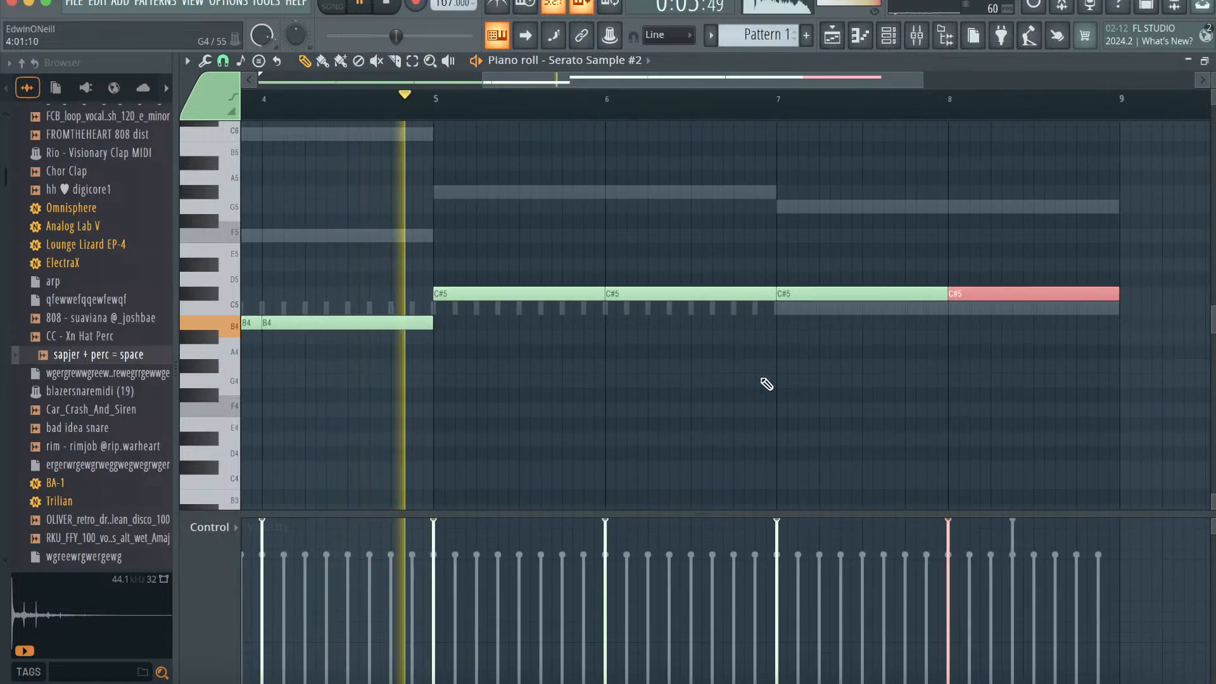
pyautogui.hotkey('ctrl', 'd')
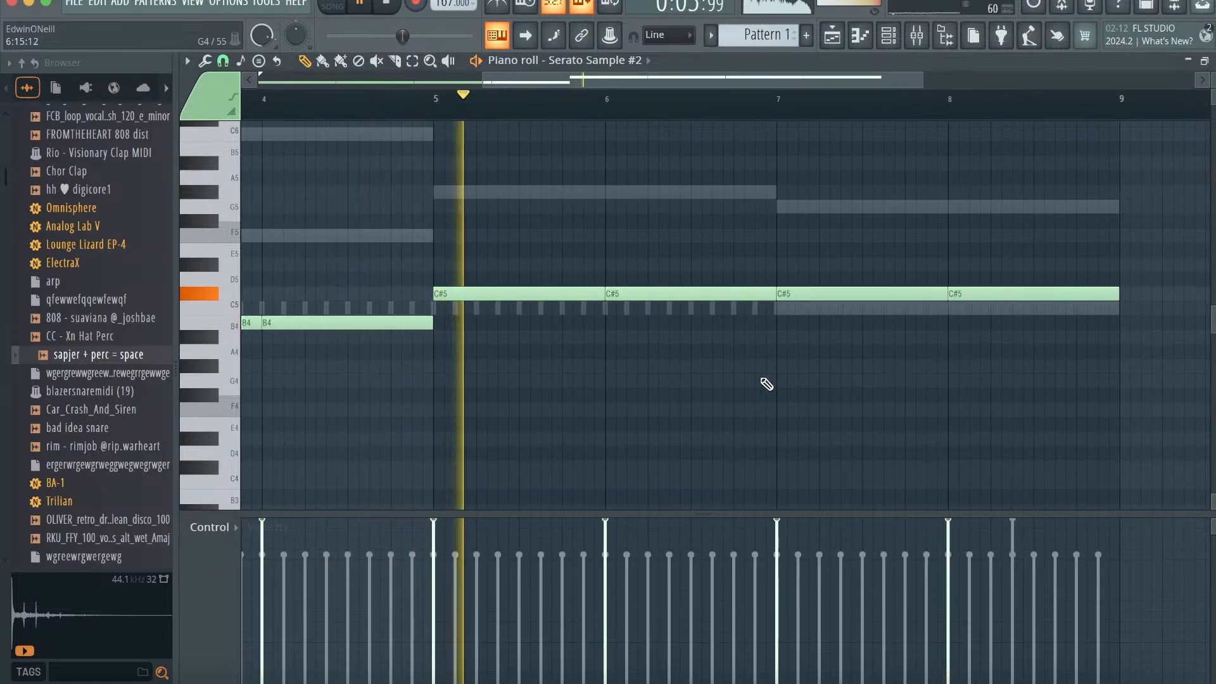
# - Add the rim - rimjob sample as a new channel and place hits on step 13 of bars 1 and 2
pyautogui.click(894, 39)
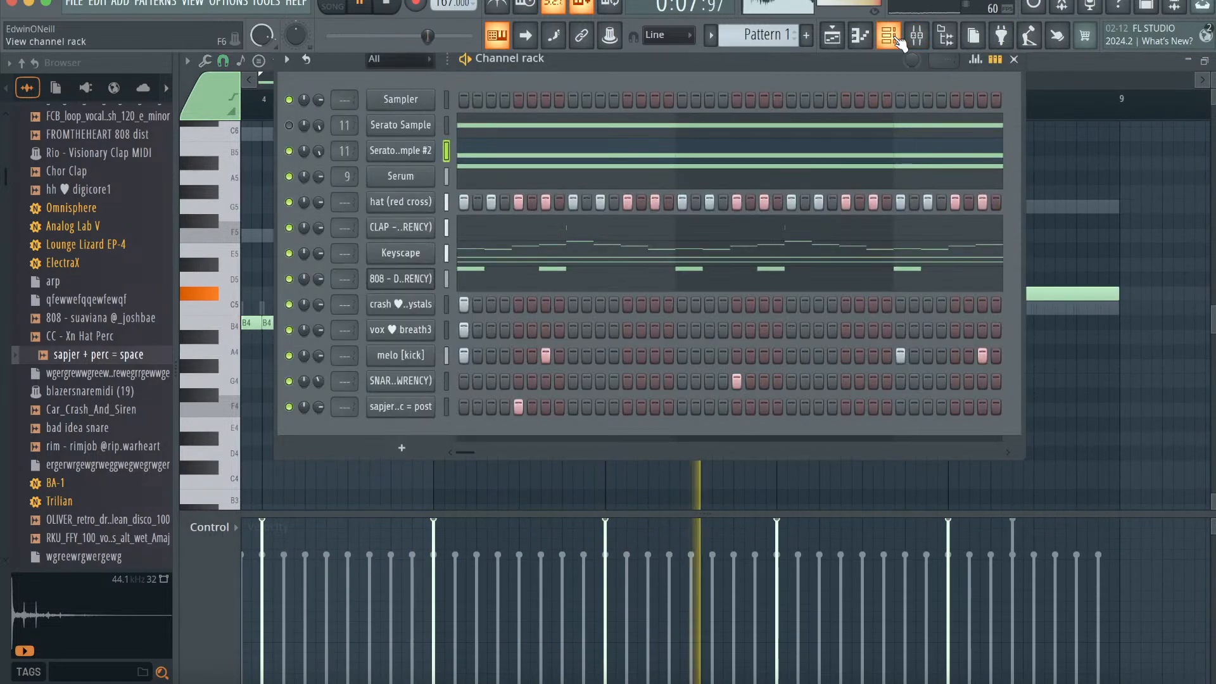
pyautogui.click(143, 450)
pyautogui.moveTo(140, 451); pyautogui.dragTo(377, 448)
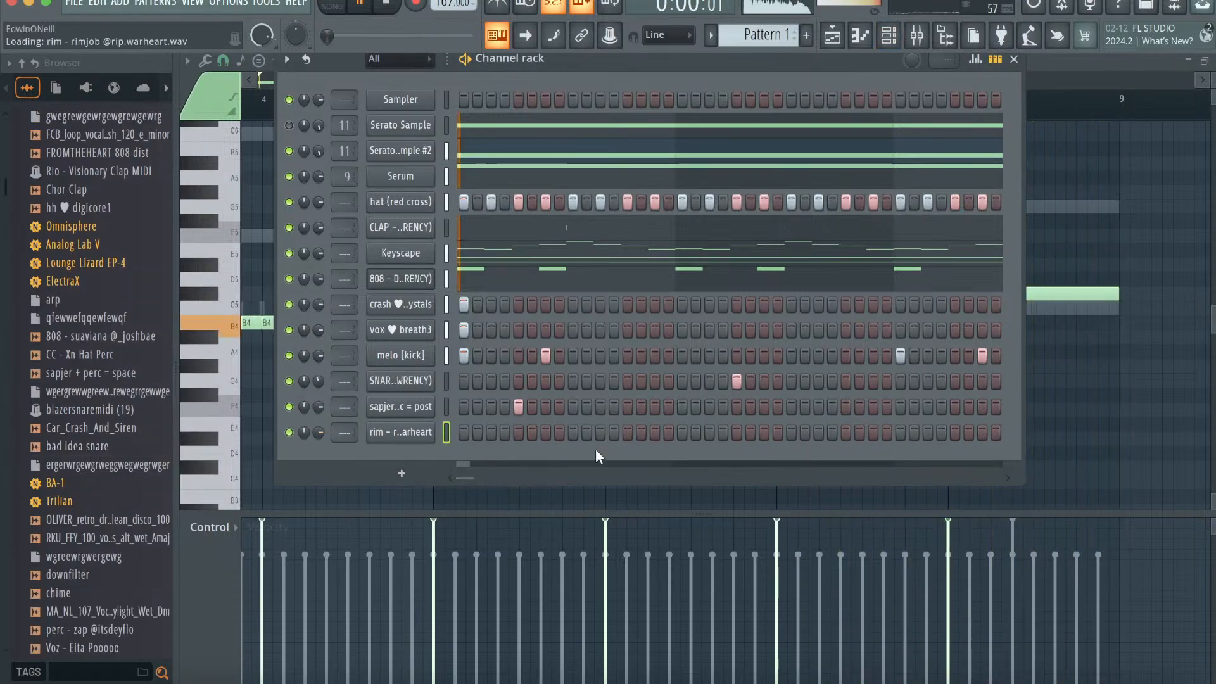
pyautogui.click(628, 433)
pyautogui.click(847, 432)
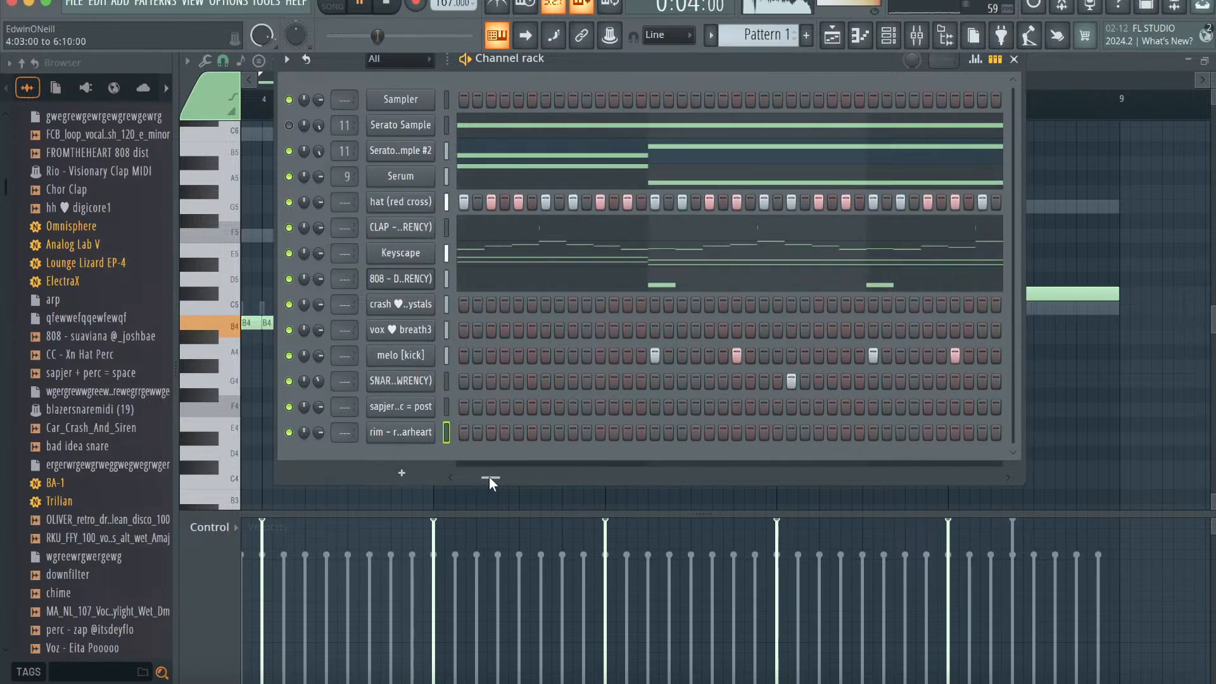
# - Place rim hits on bar 4 steps 13 and 15, bar 5 step 15 and bar 6 step 5, and lower the rim's volume
pyautogui.click(600, 432)
pyautogui.click(627, 432)
pyautogui.click(846, 432)
pyautogui.click(927, 432)
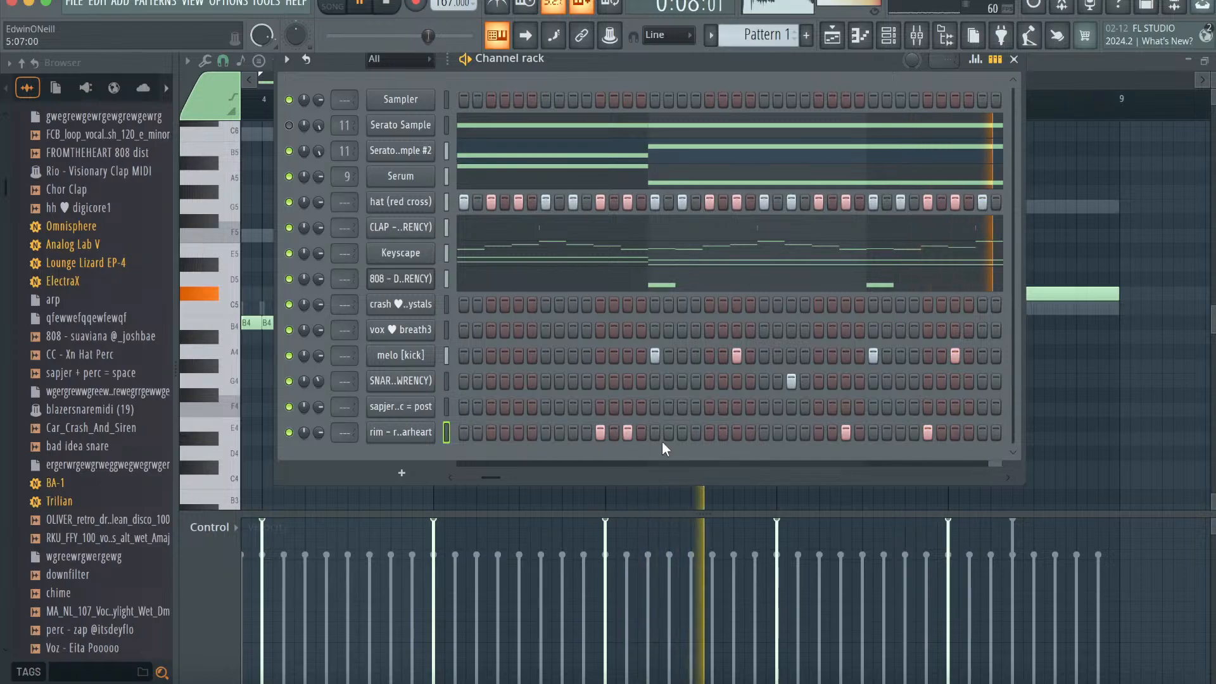
pyautogui.moveTo(318, 431); pyautogui.dragTo(318, 440)
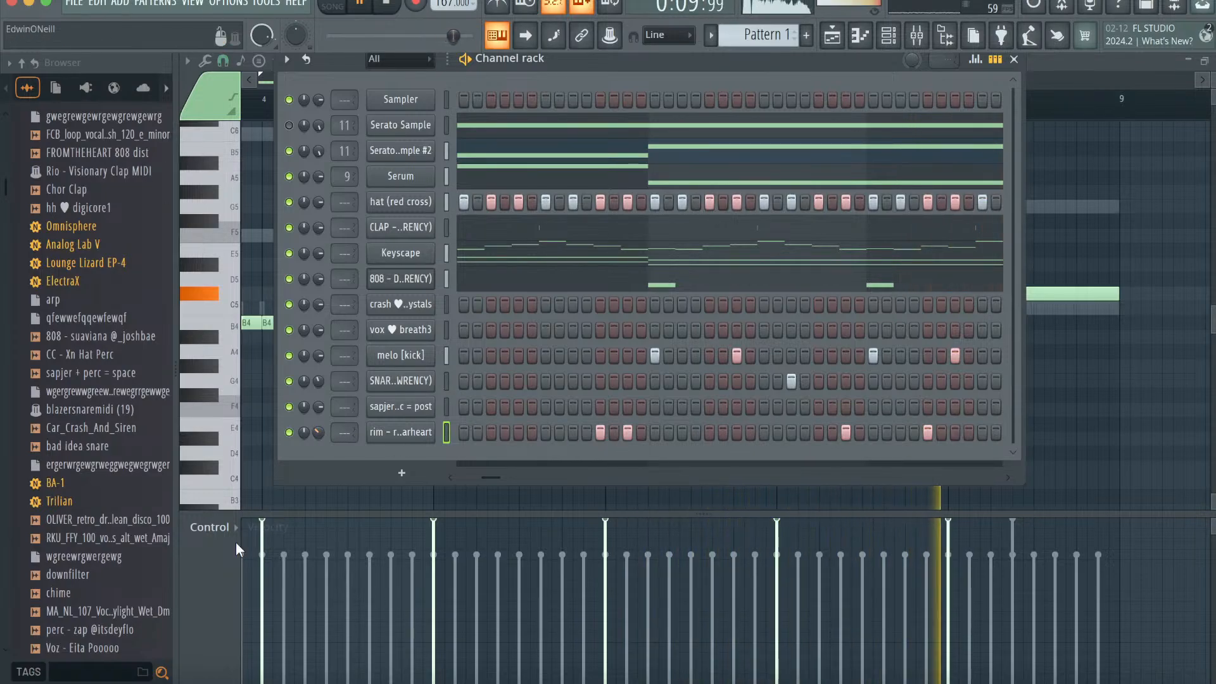
# - Preview the Voz - Eita Pooooo sample and add it as a new channel in the channel rack
pyautogui.click(121, 647)
pyautogui.moveTo(120, 648); pyautogui.dragTo(418, 466)
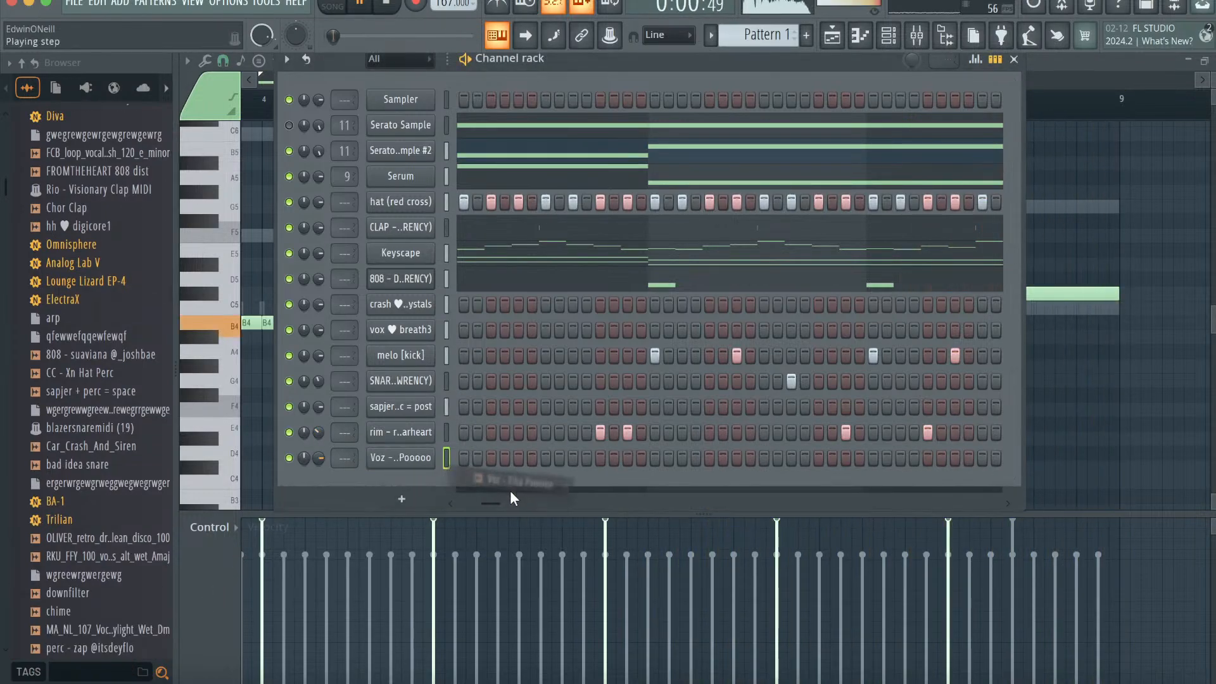
# - Check the Voz - Eita Pooooo channel's sampler settings and place its hit on step 1 of bar 1
pyautogui.click(402, 459)
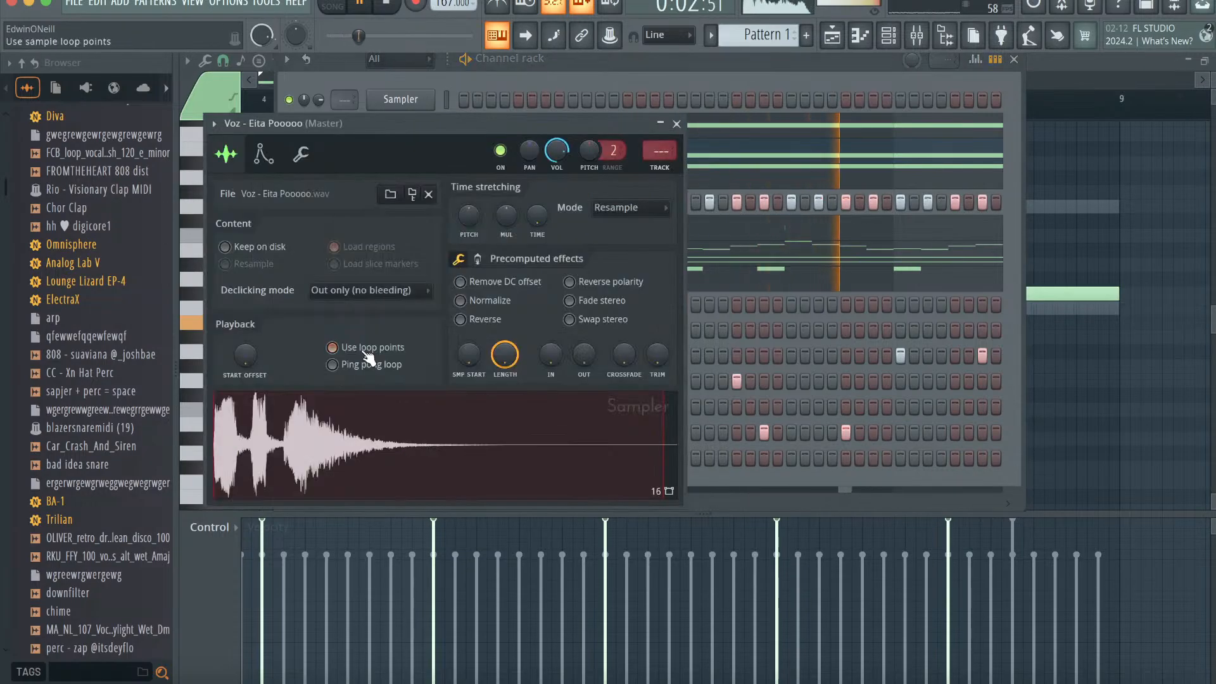
pyautogui.click(682, 120)
pyautogui.click(463, 459)
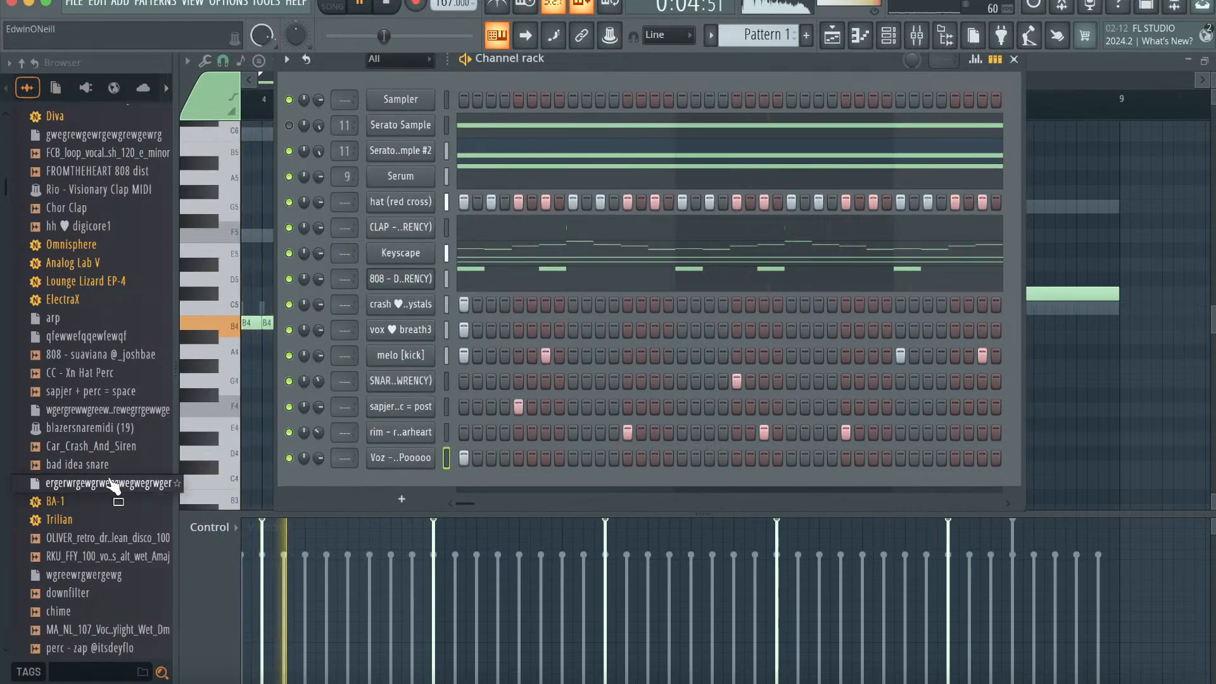
# - Add the sapjer + perc = space sample as a new channel and place a hit on step 15 of bar 1
pyautogui.click(108, 463)
pyautogui.moveTo(109, 391); pyautogui.dragTo(616, 487)
pyautogui.click(655, 484)
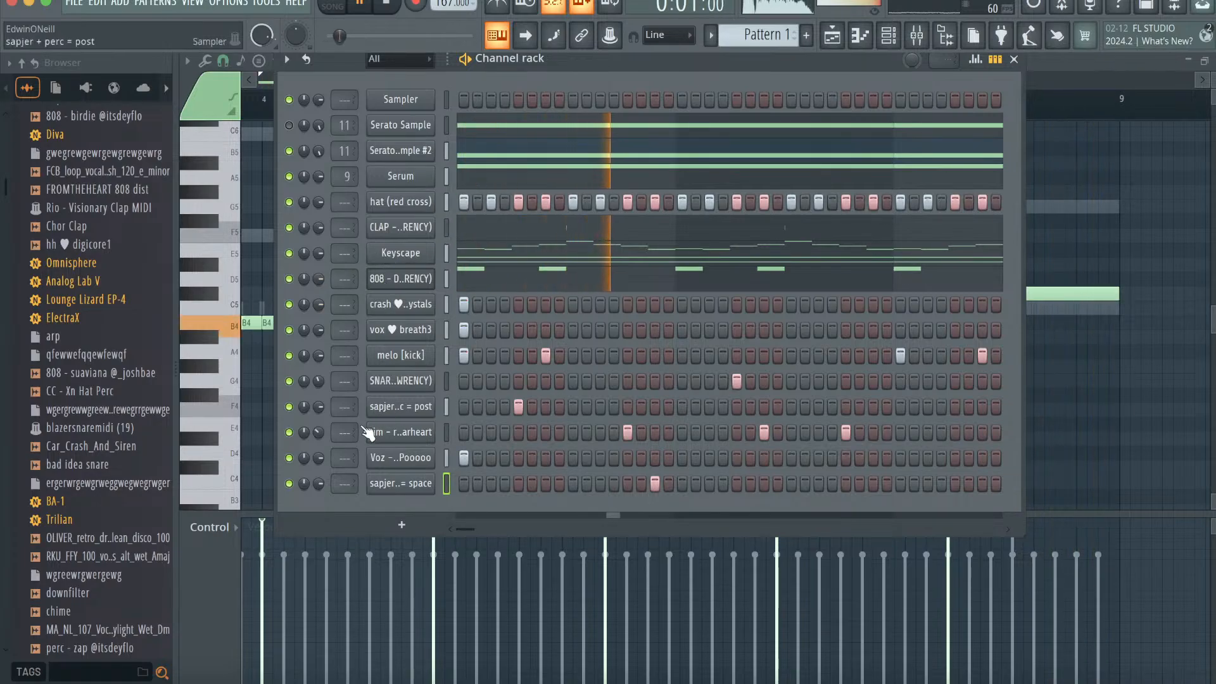
# - Add the perc - zap sample as a channel with hits on steps 5-7 and 13-15 of bar 8, and lower its volume
pyautogui.scroll(-4, 134, 525)
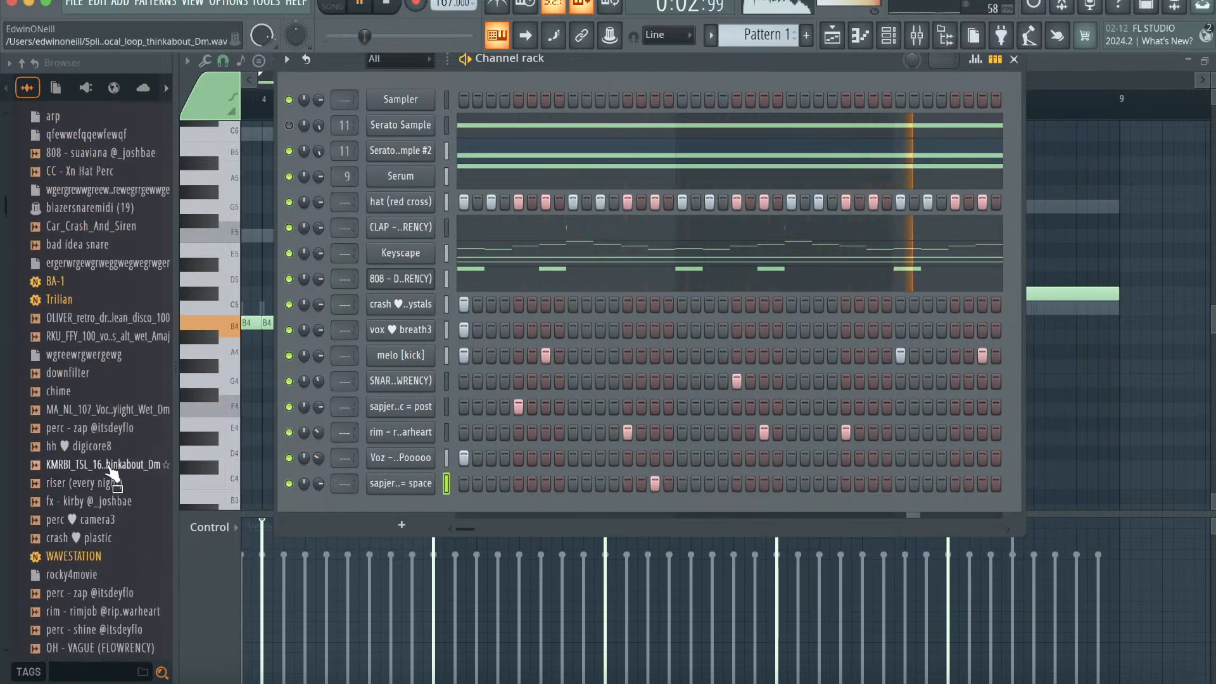
pyautogui.click(105, 445)
pyautogui.click(102, 428)
pyautogui.moveTo(102, 429); pyautogui.dragTo(400, 514)
pyautogui.press('space')
pyautogui.moveTo(467, 554); pyautogui.dragTo(525, 560)
pyautogui.press('space')
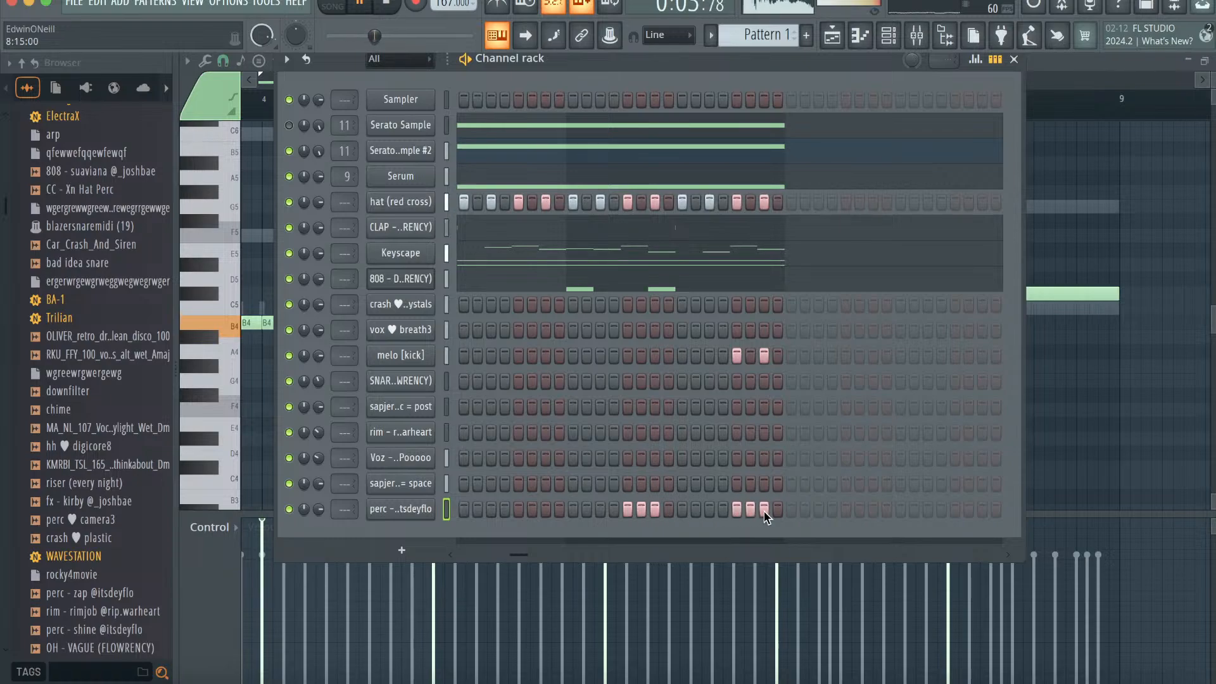
pyautogui.moveTo(319, 509); pyautogui.dragTo(318, 515)
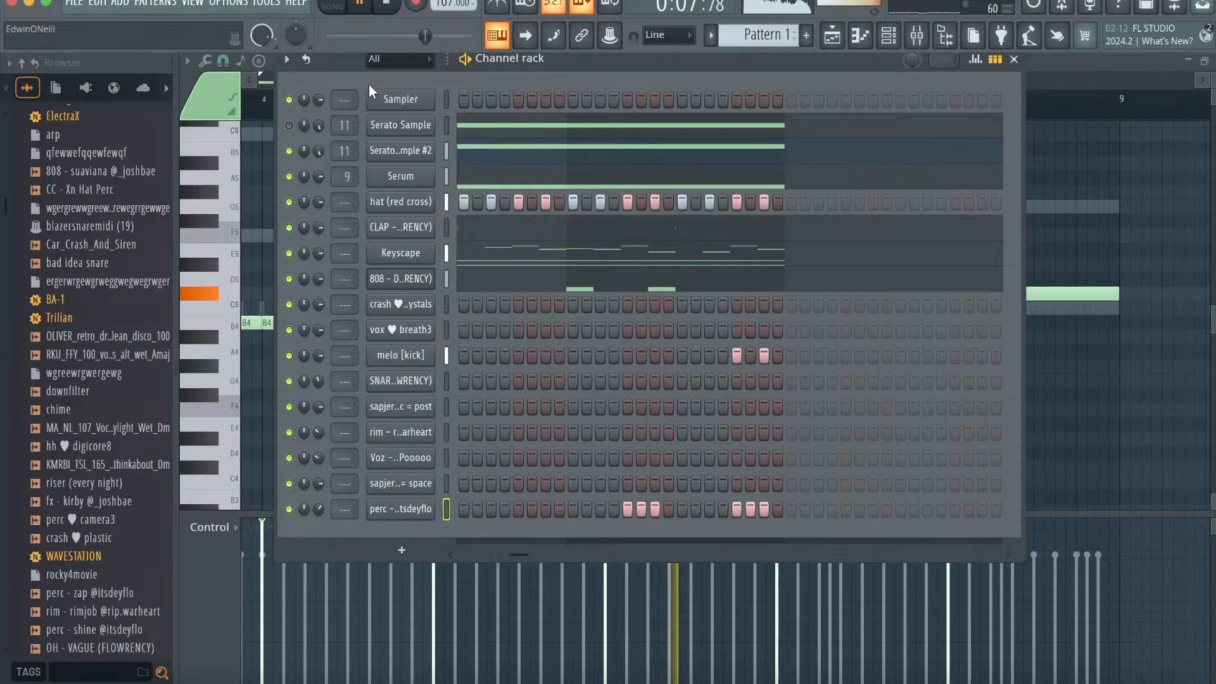
# - Clone the Serum channel and load the LEAD - GHOST GLOCKS preset into the clone by searching the presets for glo
pyautogui.press('space')
pyautogui.rightClick(406, 176)
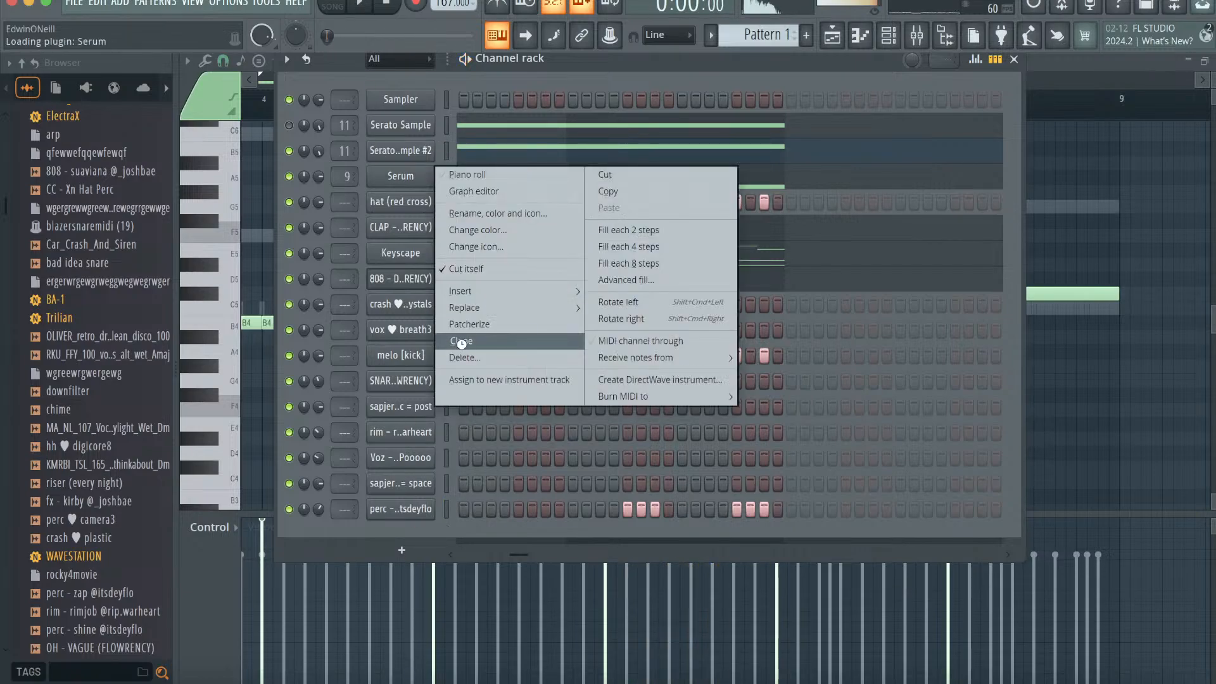
pyautogui.click(461, 343)
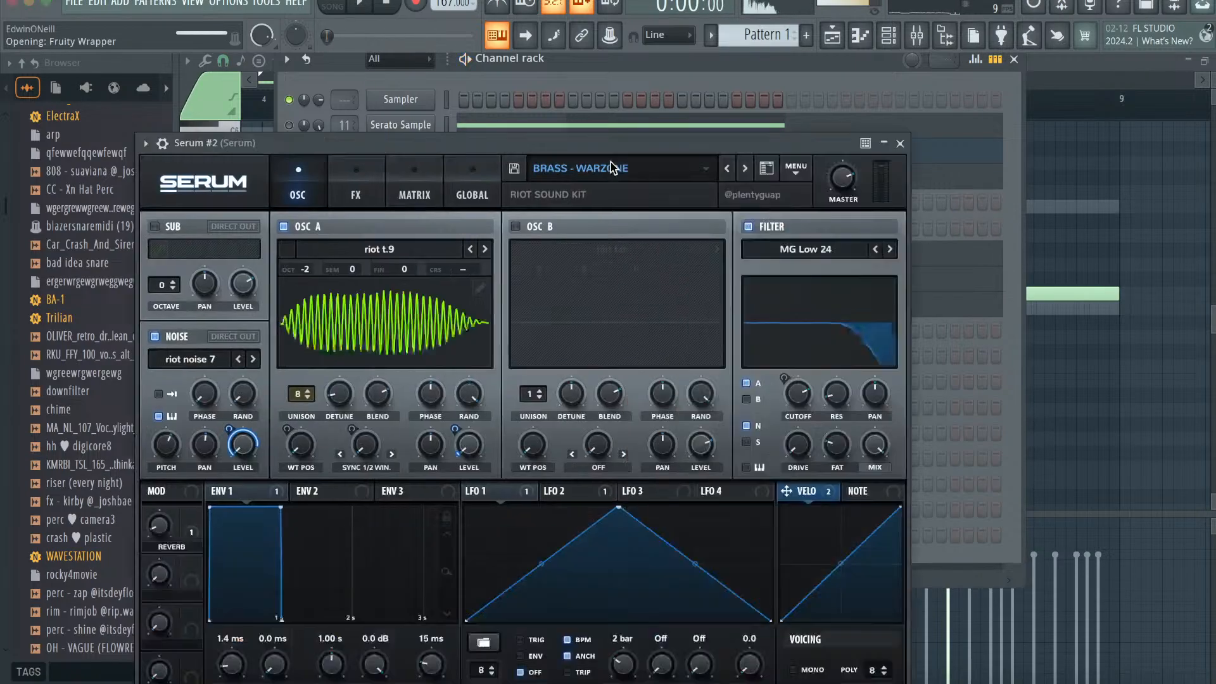
pyautogui.click(766, 168)
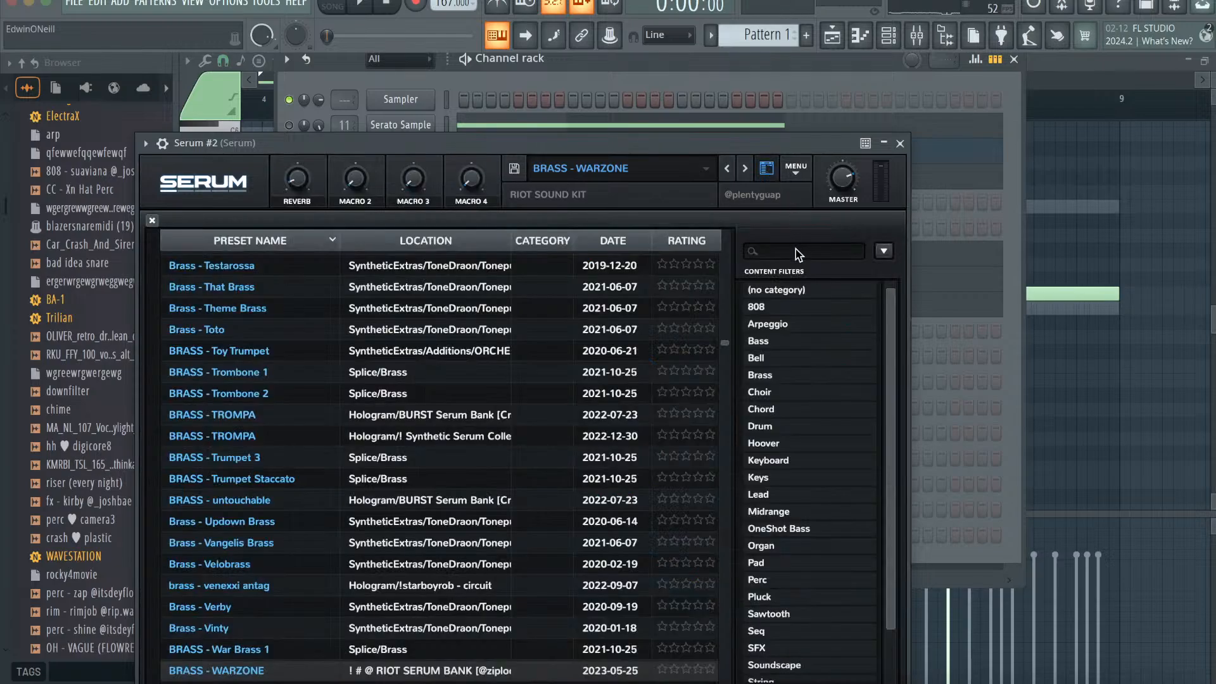
pyautogui.write('glo')
pyautogui.scroll(-1, 203, 621)
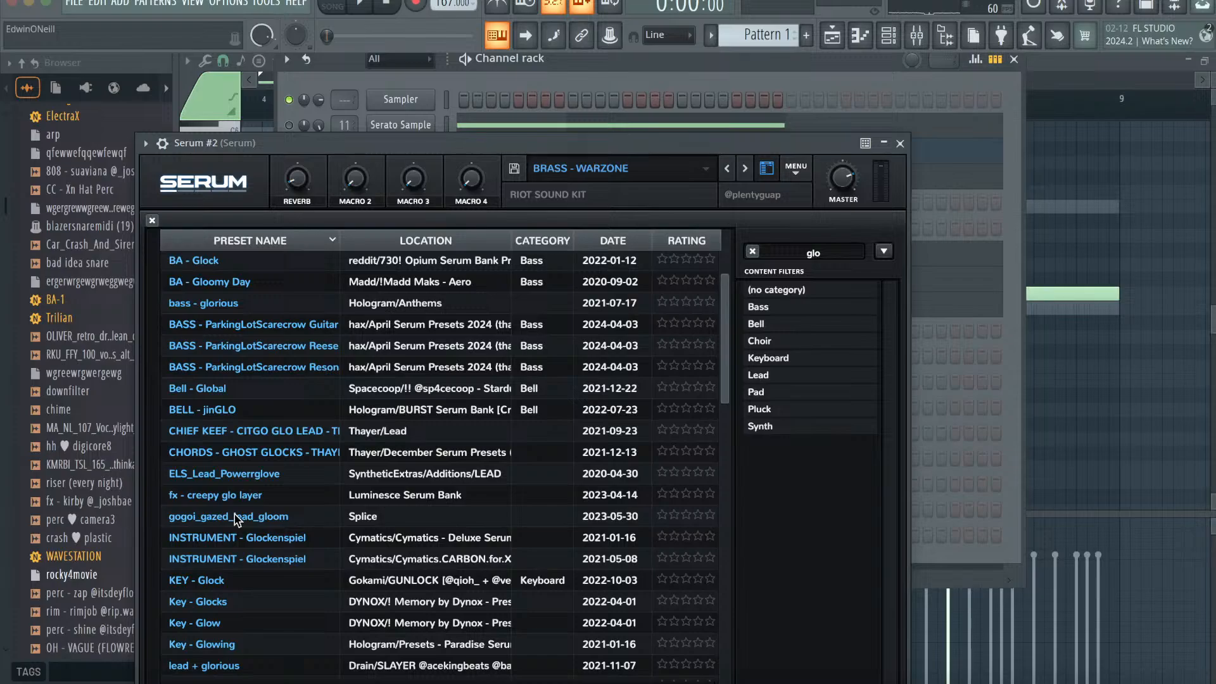
pyautogui.scroll(-3, 243, 572)
pyautogui.click(272, 478)
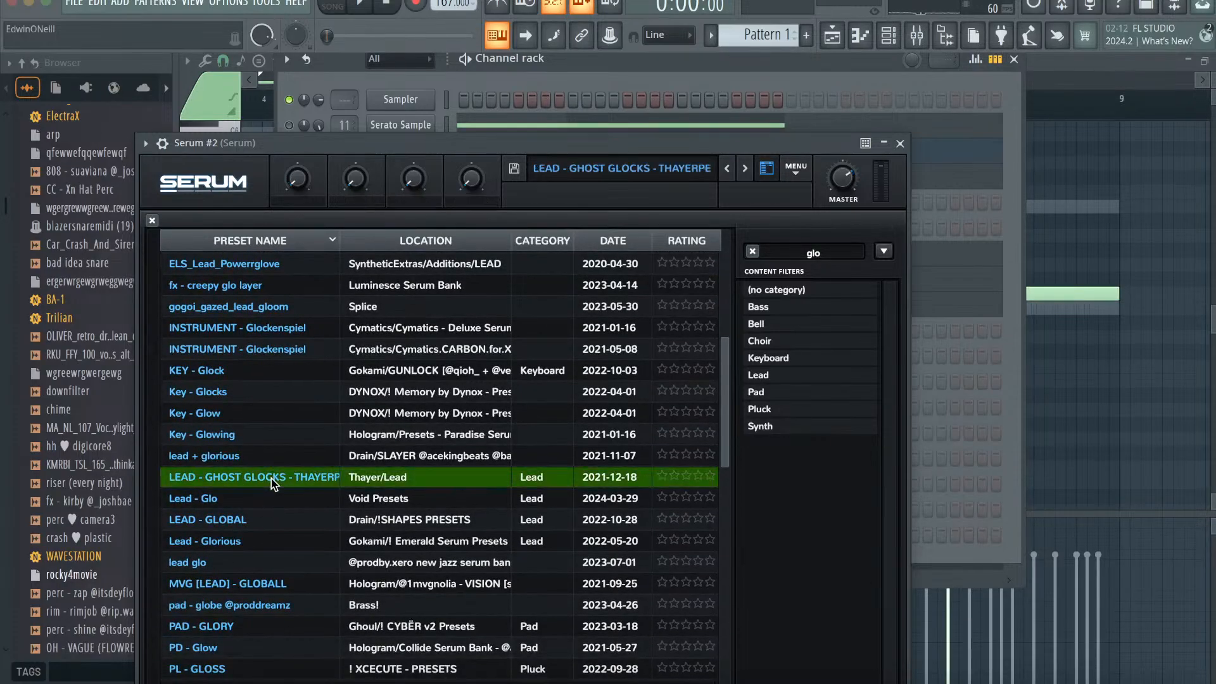
pyautogui.click(900, 145)
# - In the cloned Serum's piano roll, draw four-step C#6 and C6 notes and an eight-step F5 note to fill bar 1
pyautogui.click(1015, 60)
pyautogui.click(860, 38)
pyautogui.scroll(5, 521, 308)
pyautogui.hscroll(-5, 521, 308)
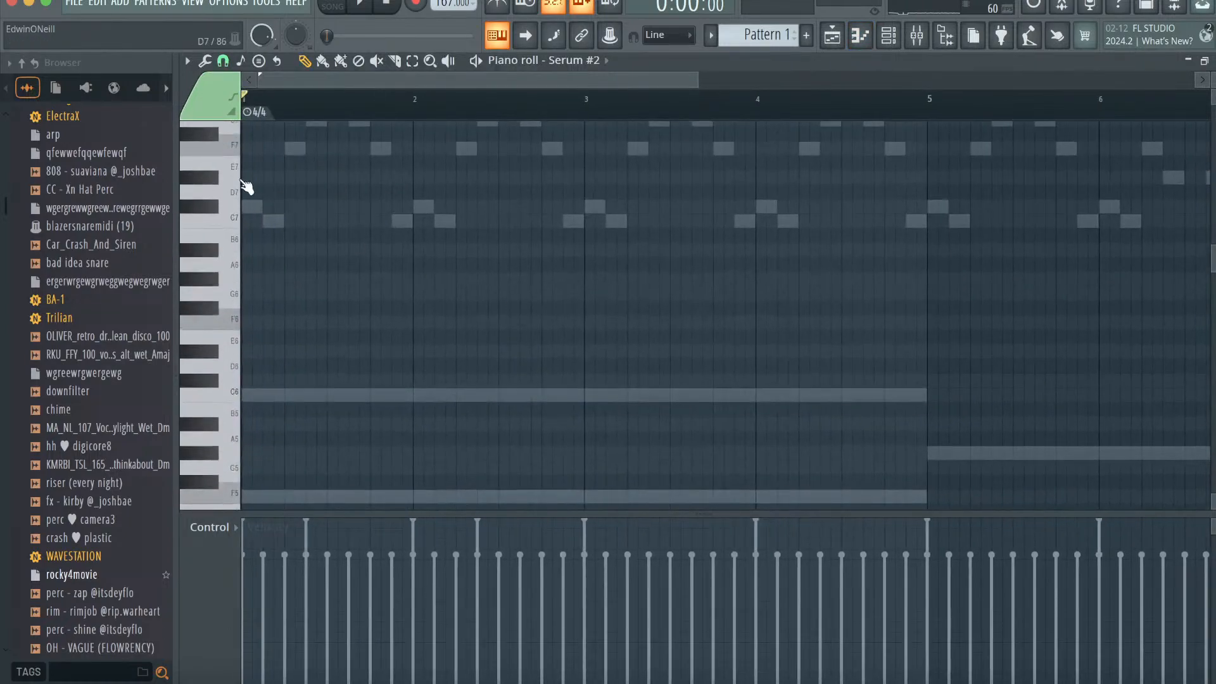
pyautogui.moveTo(250, 206); pyautogui.dragTo(207, 210)
pyautogui.moveTo(698, 80); pyautogui.dragTo(533, 80)
pyautogui.hotkey('ctrl', 'Down')
pyautogui.scroll(-4, 624, 209)
pyautogui.moveTo(513, 208); pyautogui.dragTo(304, 207)
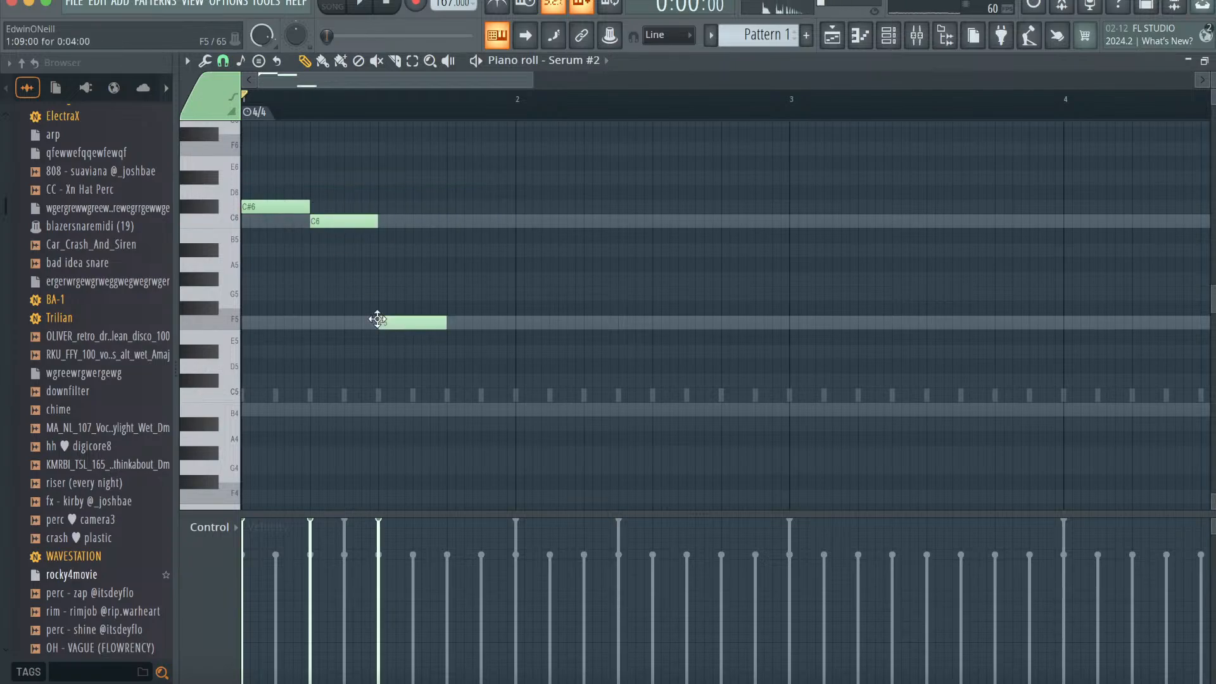
pyautogui.press('space')
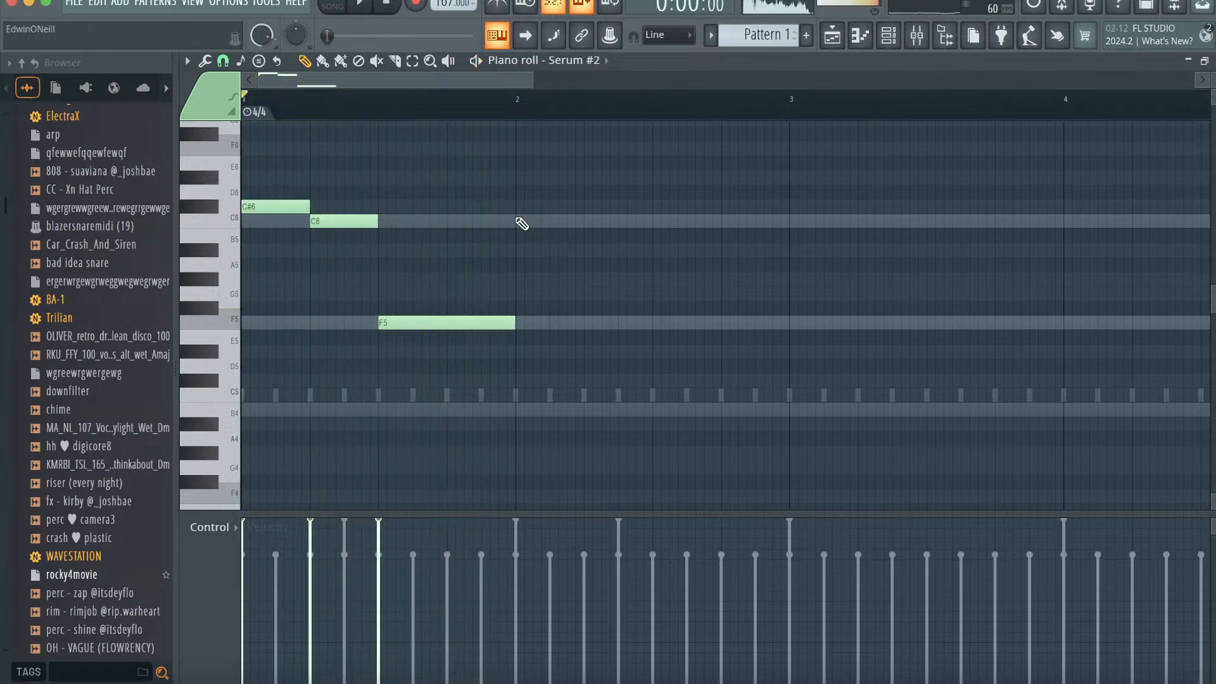
# - Continue the melody with C6, C#6, G#5 and G5 in bar 2, and F5 and a 12-step C5 in bar 3
pyautogui.scroll(1, 531, 227)
pyautogui.click(566, 265)
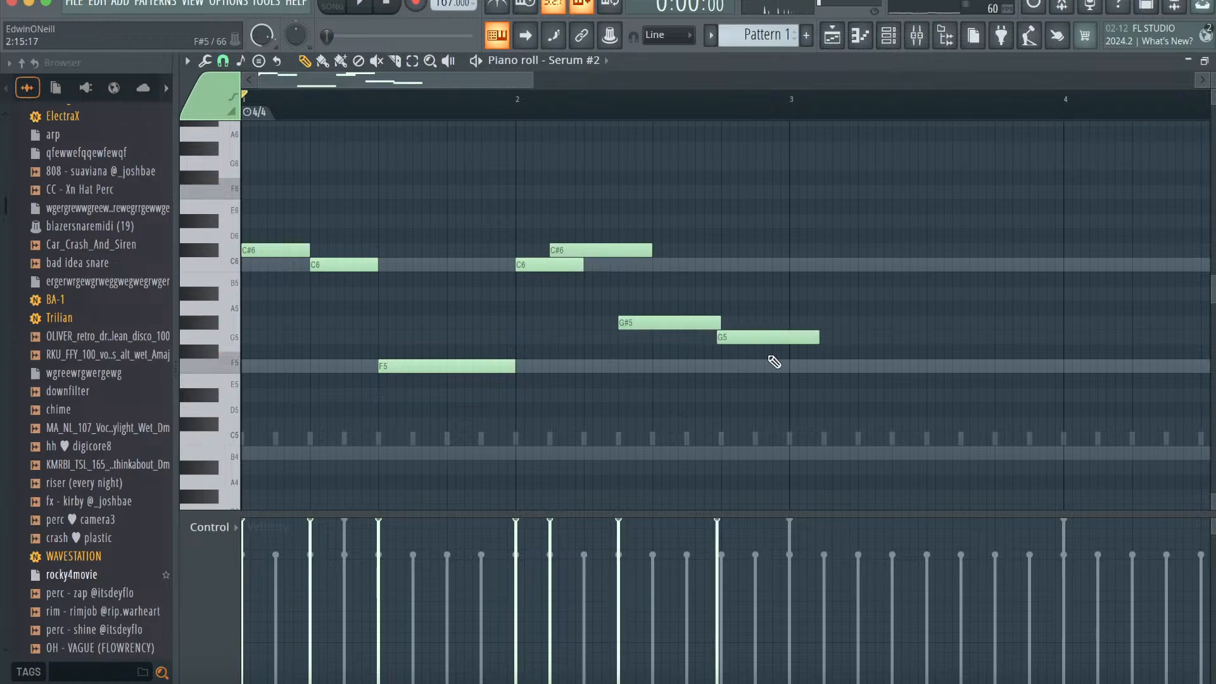
pyautogui.click(795, 367)
pyautogui.hscroll(2, 795, 374)
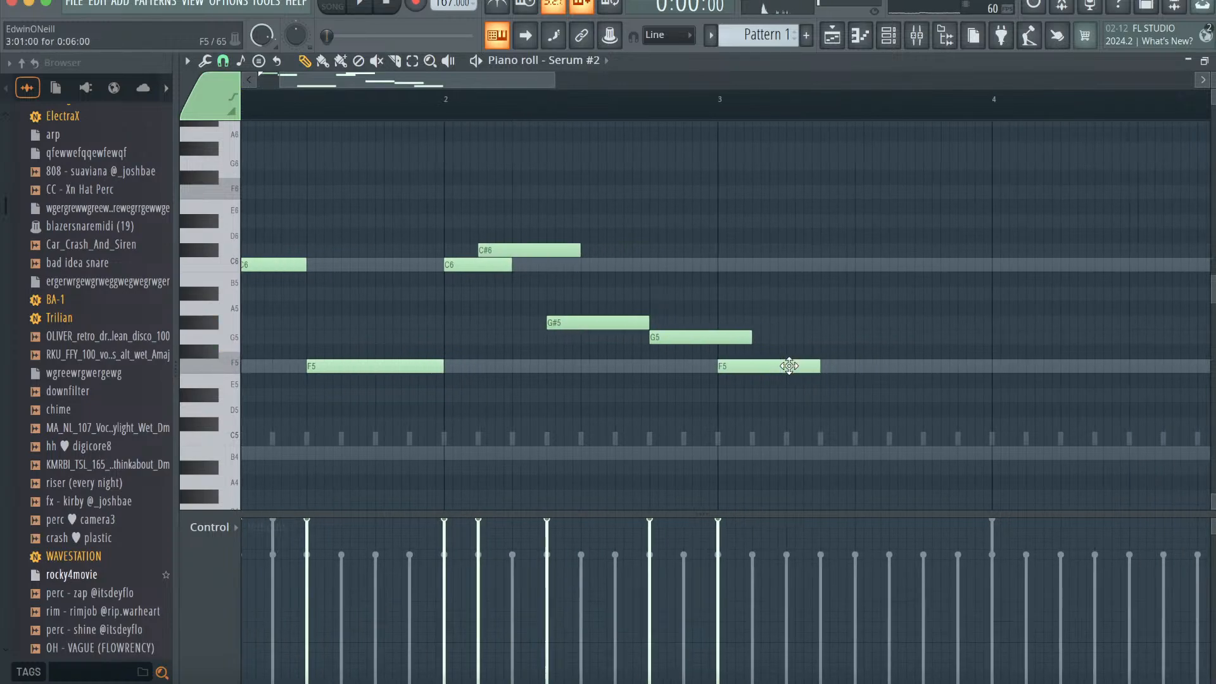
pyautogui.click(782, 424)
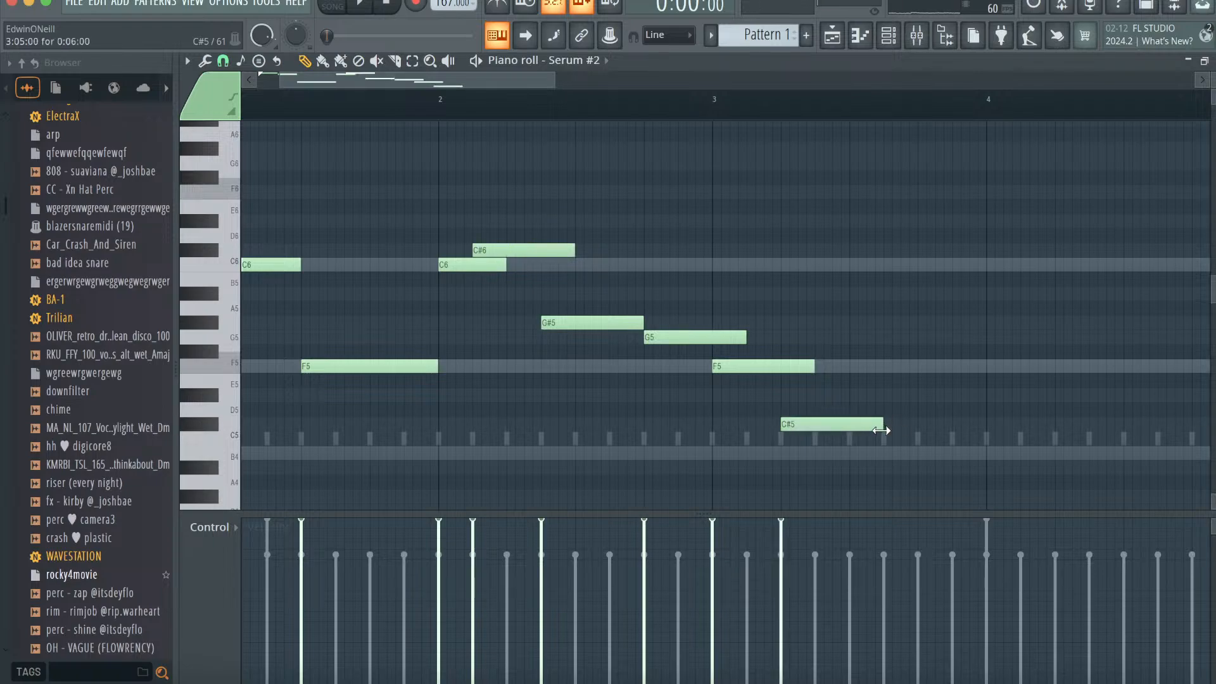
pyautogui.moveTo(856, 416); pyautogui.dragTo(873, 438)
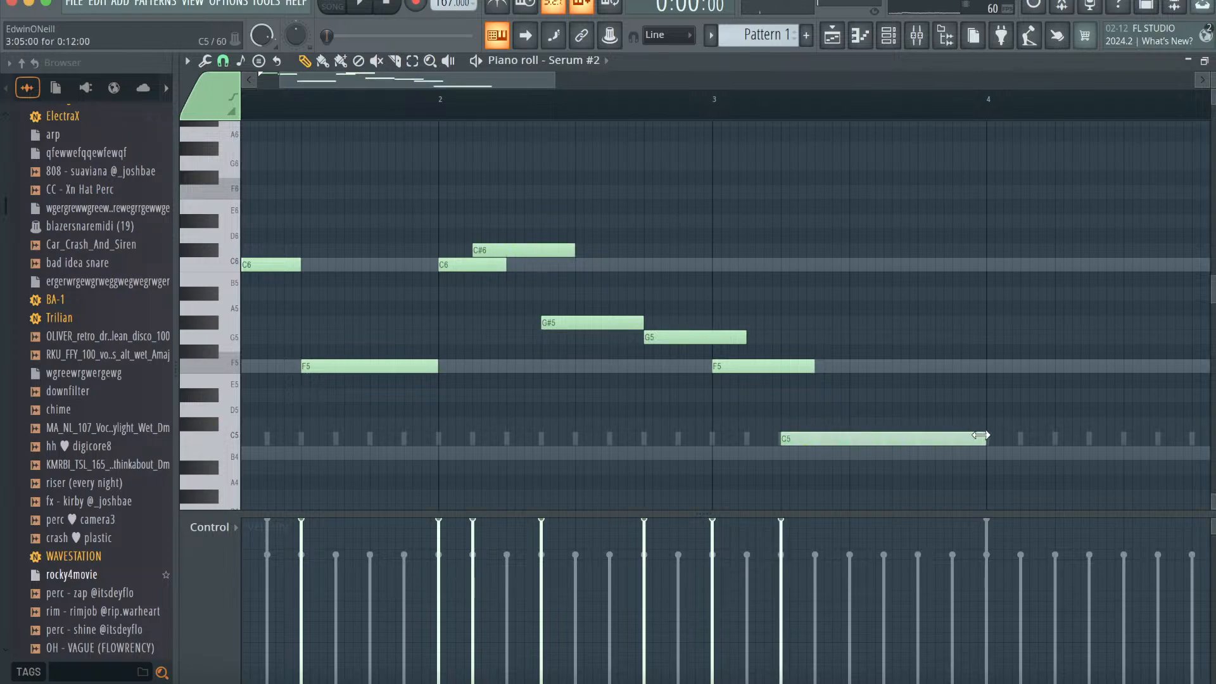
# - Draw C6, A#5 and G#5 in bar 4, ending at bar 5, and duplicate the four-bar melody into bars 5 to 8
pyautogui.hscroll(6, 981, 434)
pyautogui.scroll(-2, 802, 218)
pyautogui.click(802, 217)
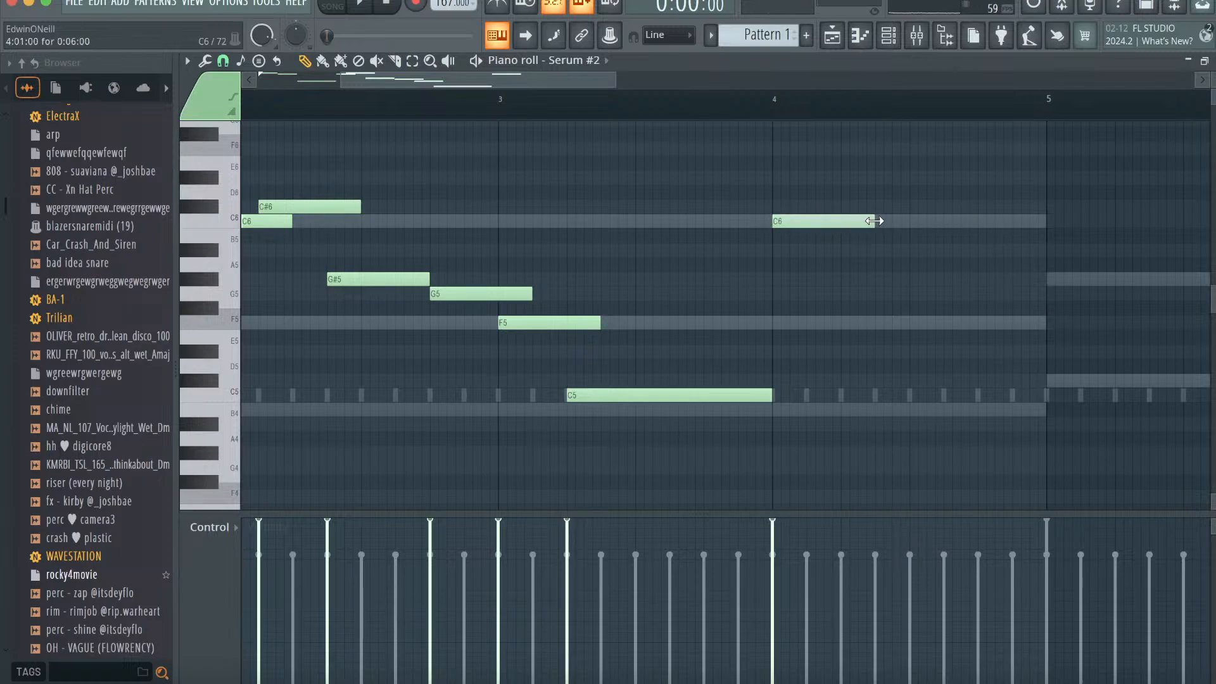
pyautogui.click(878, 252)
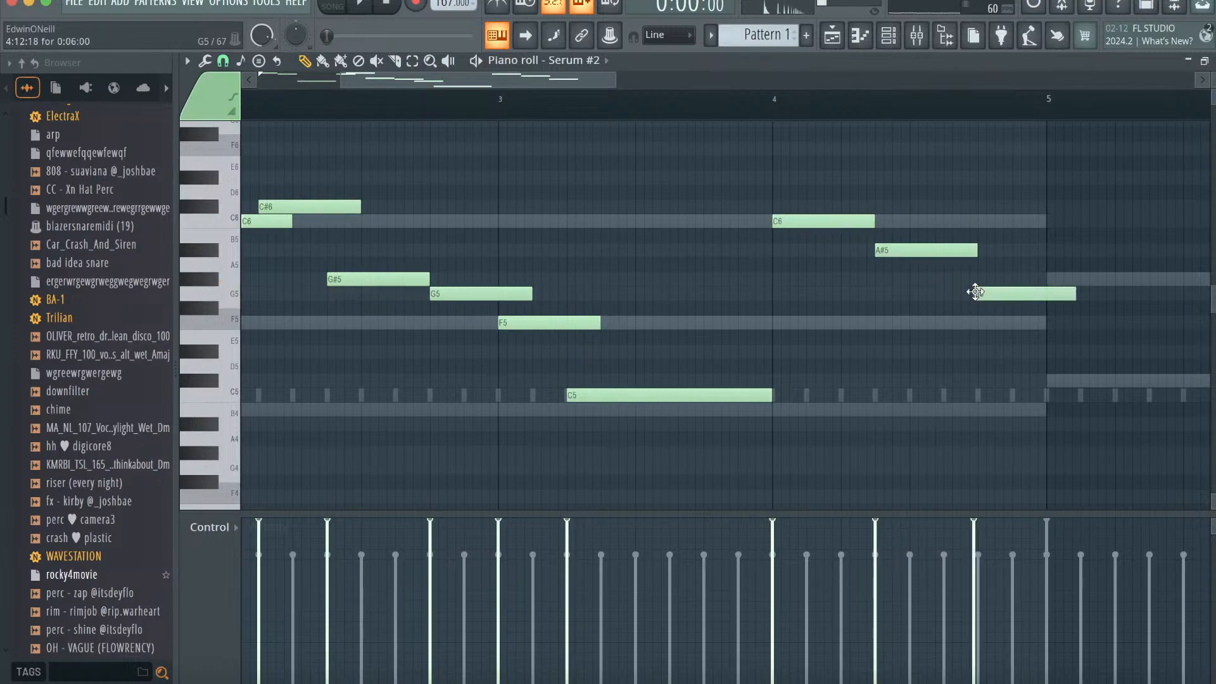
pyautogui.moveTo(1030, 283); pyautogui.dragTo(1034, 278)
pyautogui.click(1081, 279)
pyautogui.hotkey('ctrl', 'z')
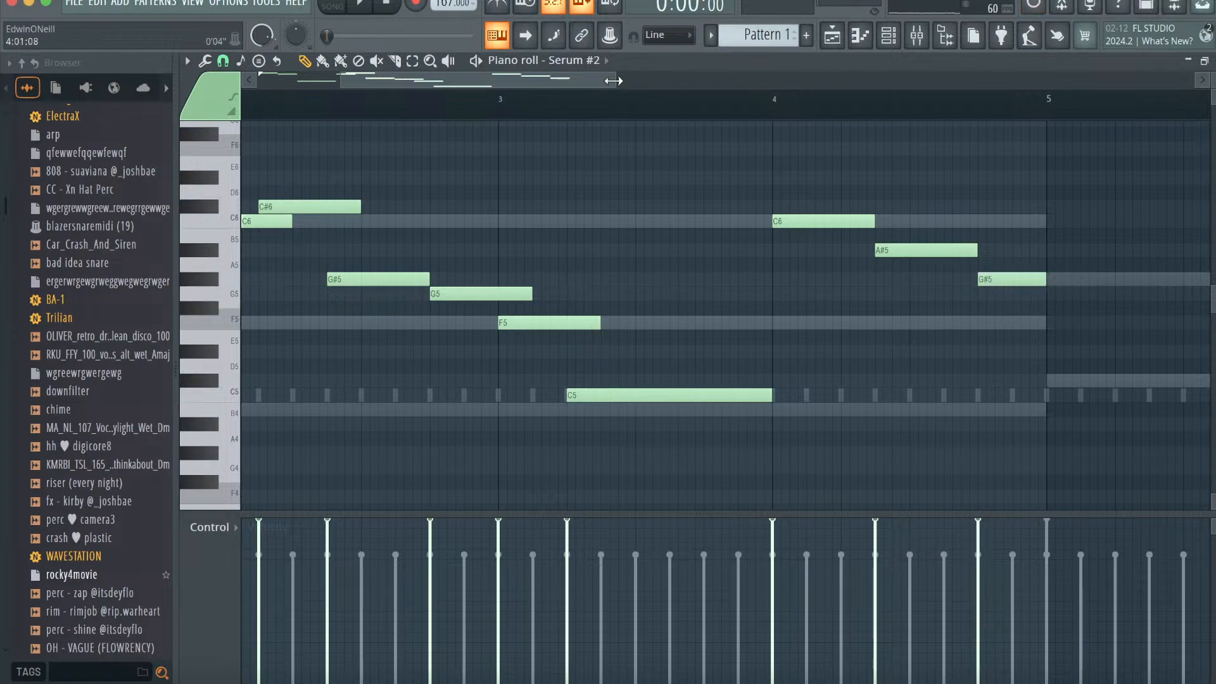
pyautogui.moveTo(612, 81); pyautogui.dragTo(1153, 81)
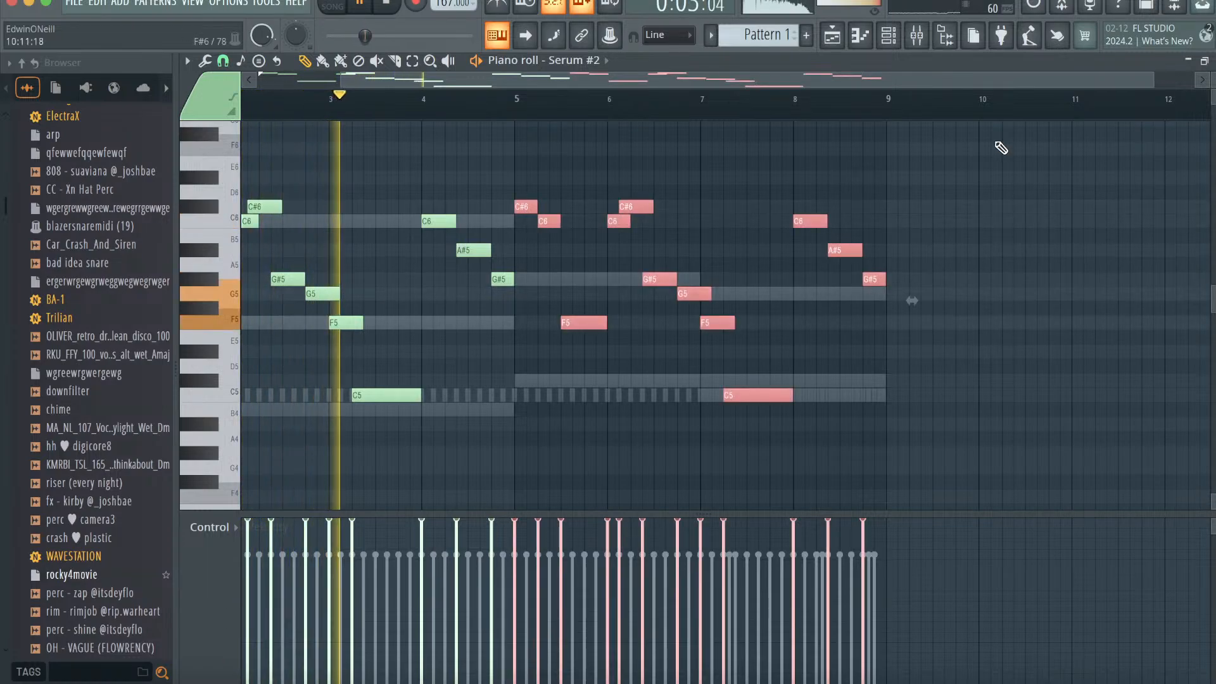
# - Add one G6 note in bar 4, one in bar 6 and two in bar 7, and quantize the notes
pyautogui.scroll(1, 710, 221)
pyautogui.click(484, 162)
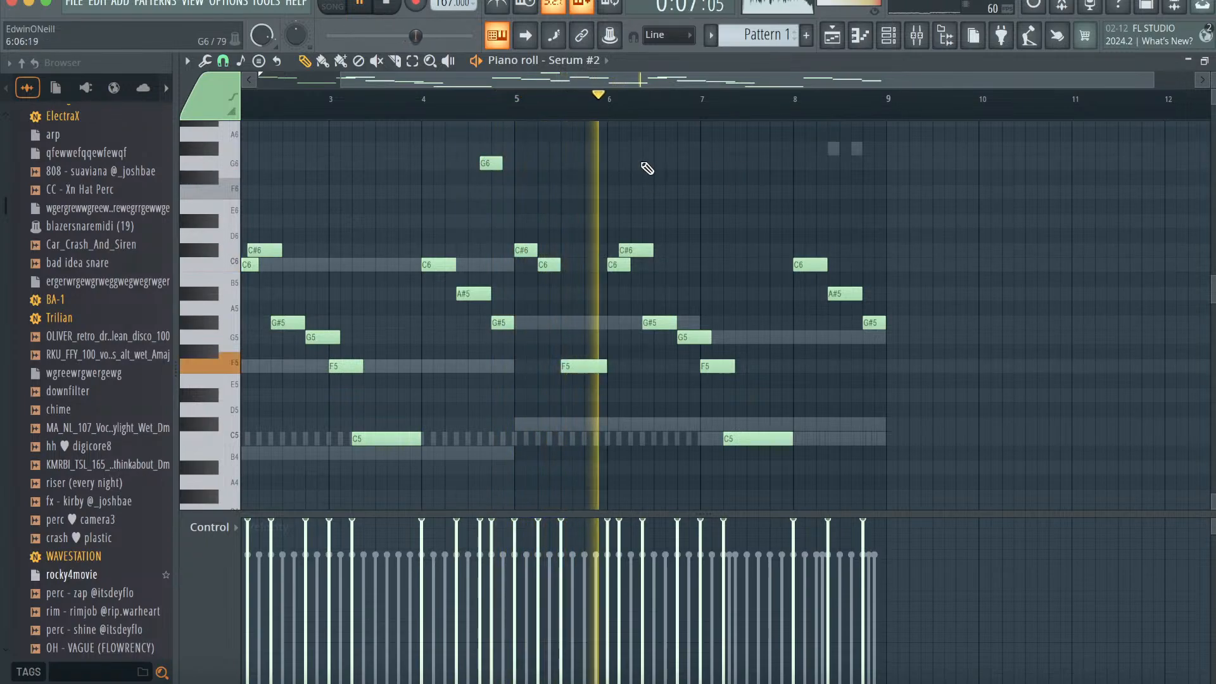
pyautogui.click(641, 163)
pyautogui.click(752, 163)
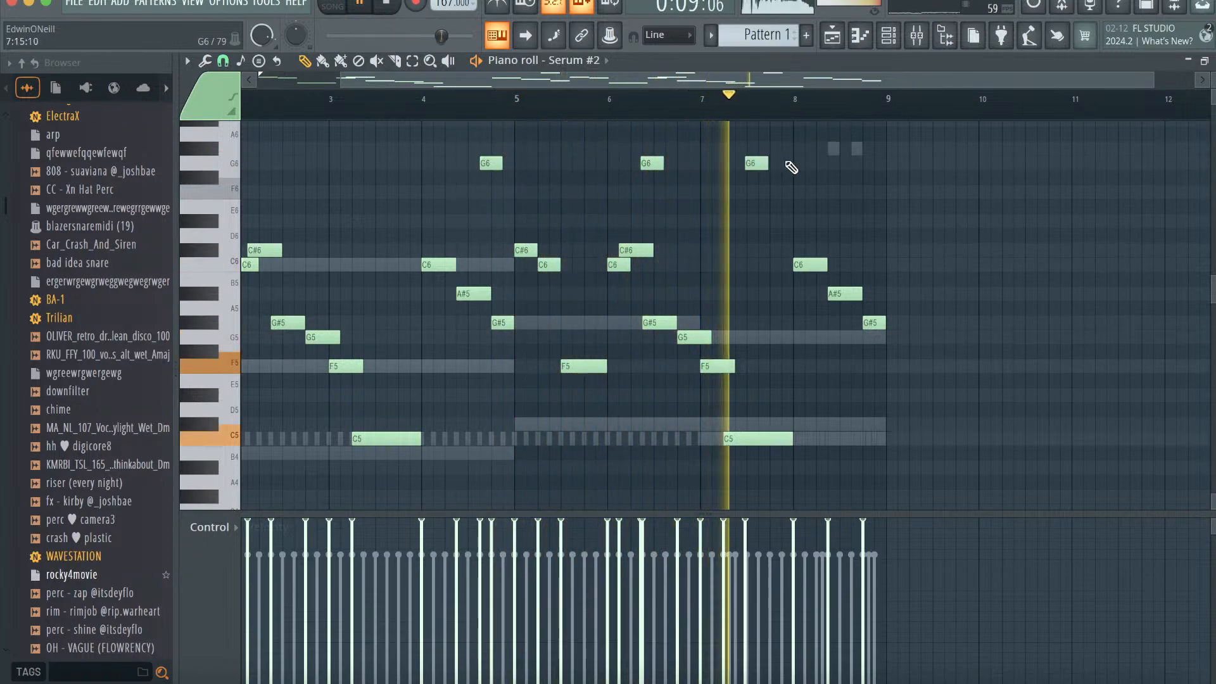
pyautogui.click(785, 163)
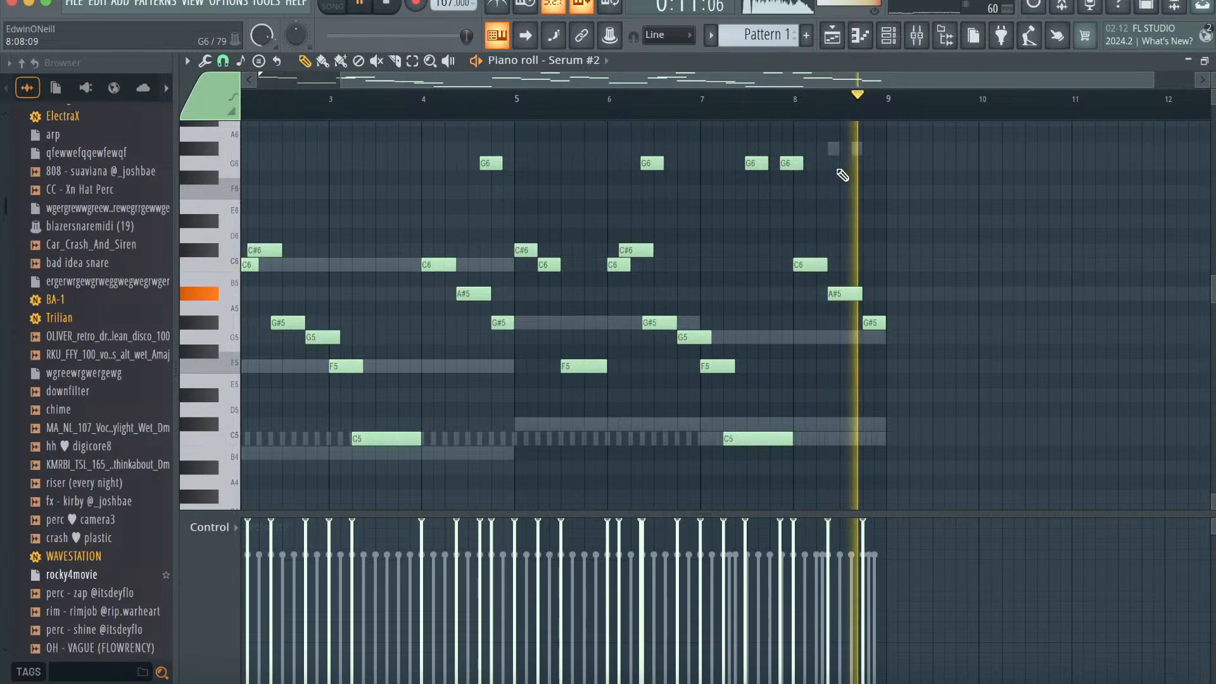
pyautogui.press('space')
pyautogui.hotkey('alt', 'q')
pyautogui.click(703, 446)
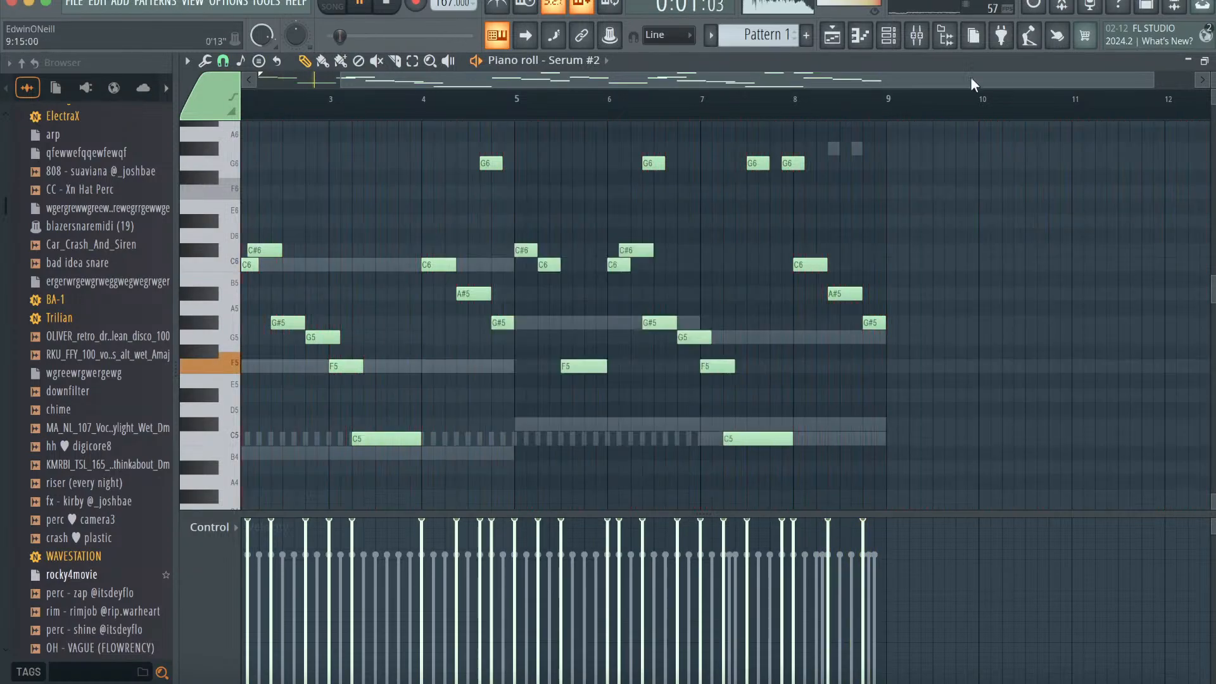
# - Route the Serum #2 channel to mixer insert 7
pyautogui.click(916, 35)
pyautogui.rightClick(514, 81)
pyautogui.click(744, 266)
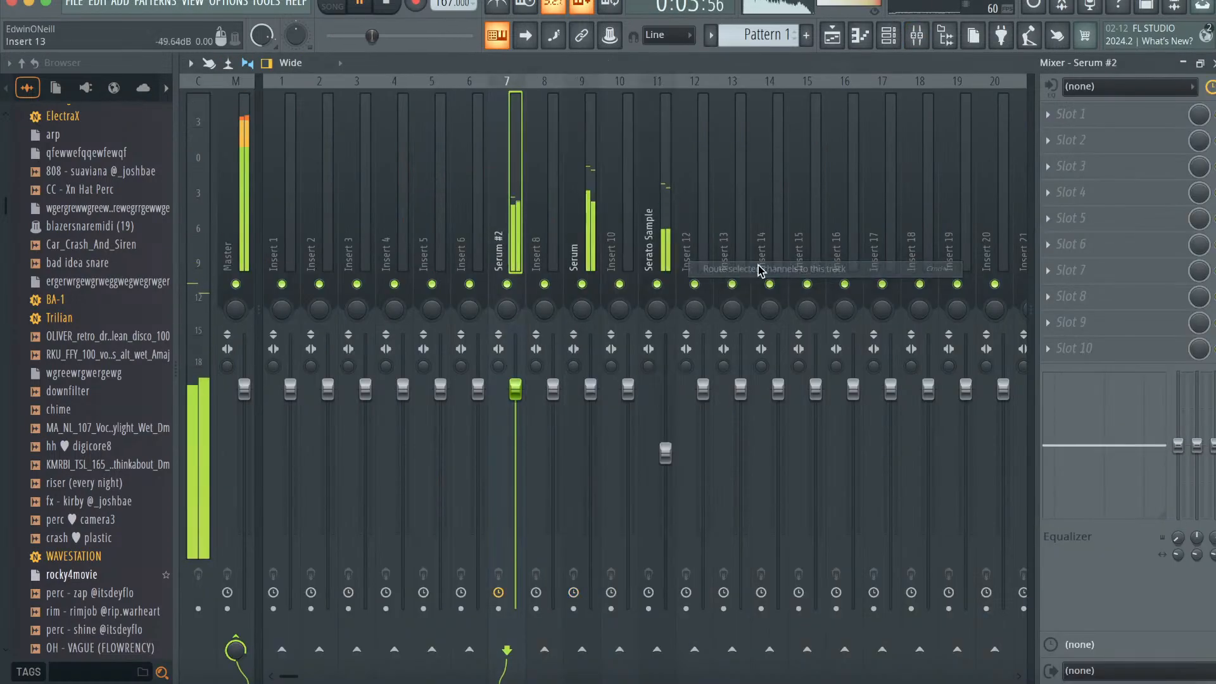
# - Load Gross Beat in effect slot 5 of the Serum #2 track with the 1/2 Bt Gate preset, and lower the fader to about 82%
pyautogui.click(1085, 226)
pyautogui.click(942, 279)
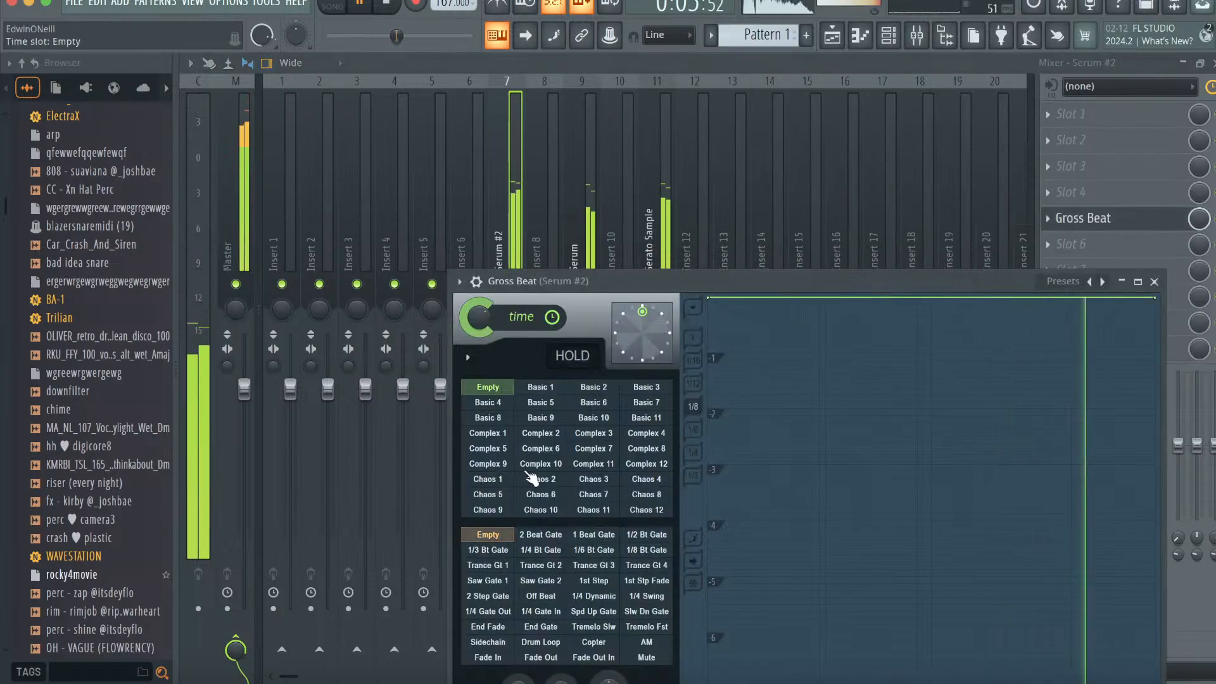
pyautogui.click(635, 535)
pyautogui.click(1154, 281)
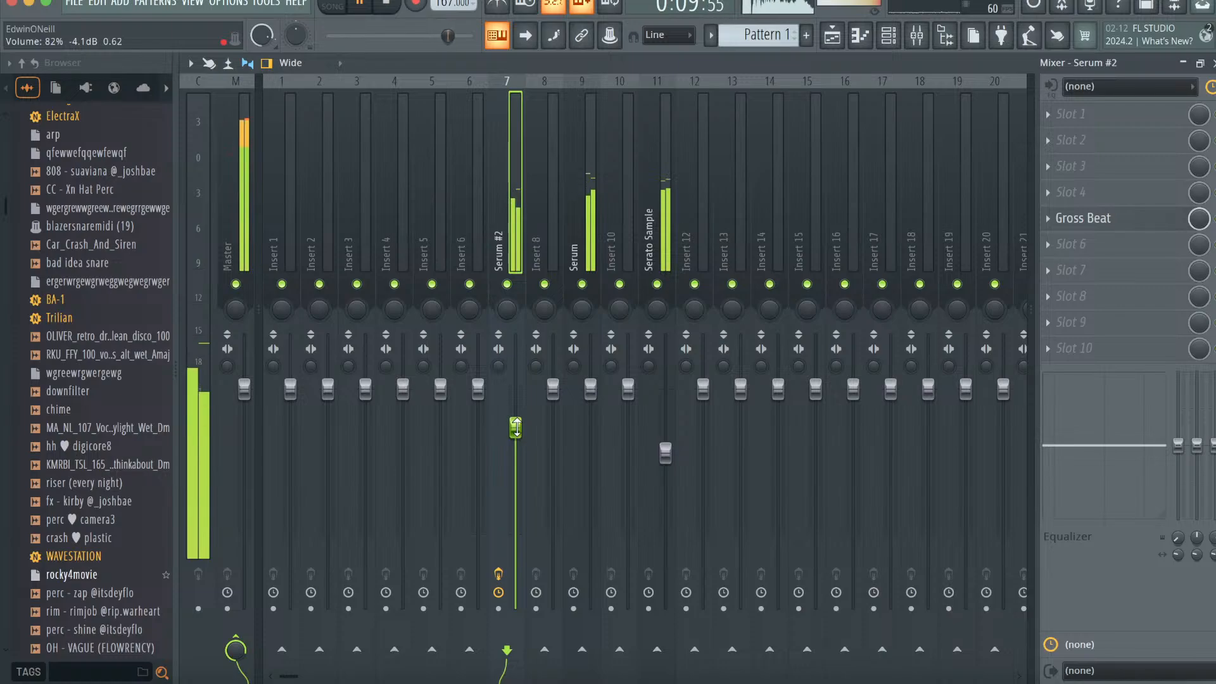
# - Clone the original Serum channel again and load the bell - tubular preset from the Synthetic Serum collection into it
pyautogui.click(888, 36)
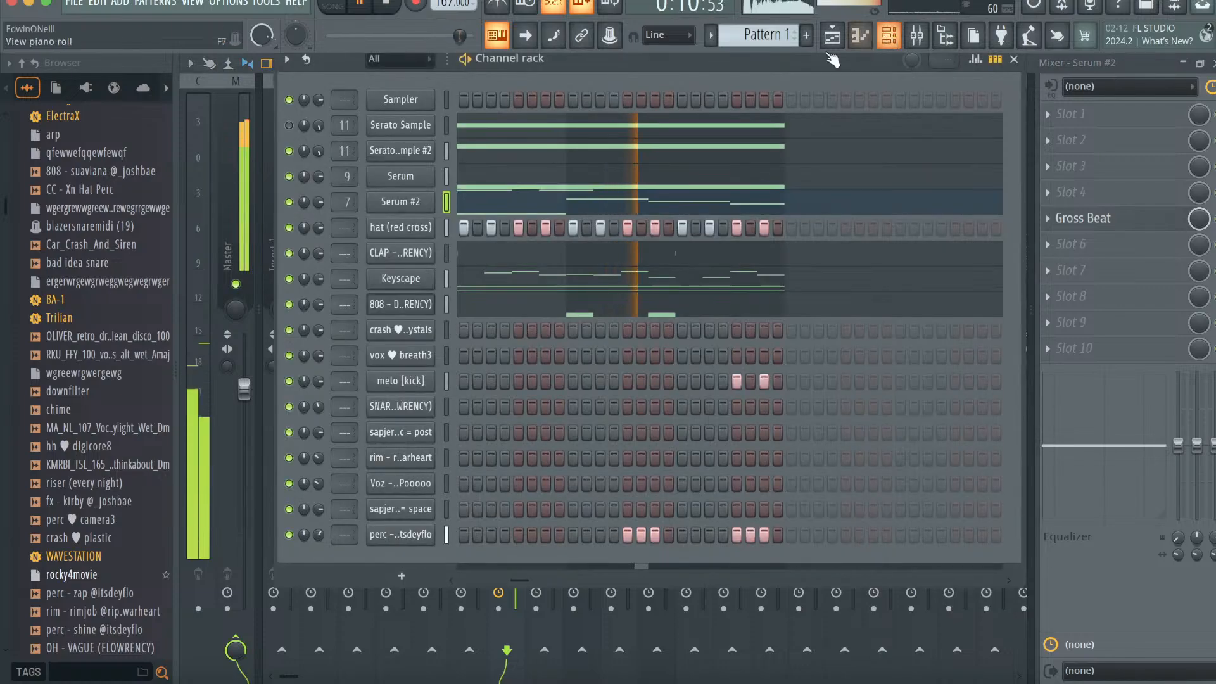
pyautogui.rightClick(406, 181)
pyautogui.click(455, 346)
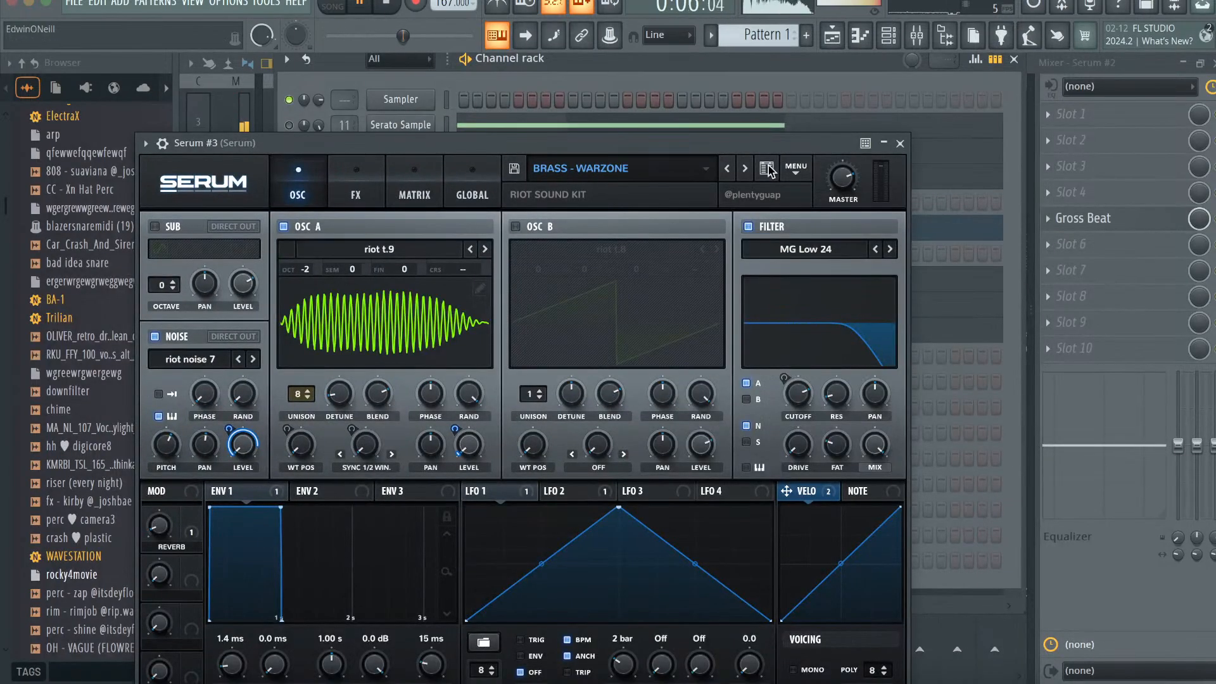
pyautogui.click(767, 168)
pyautogui.write('tubular')
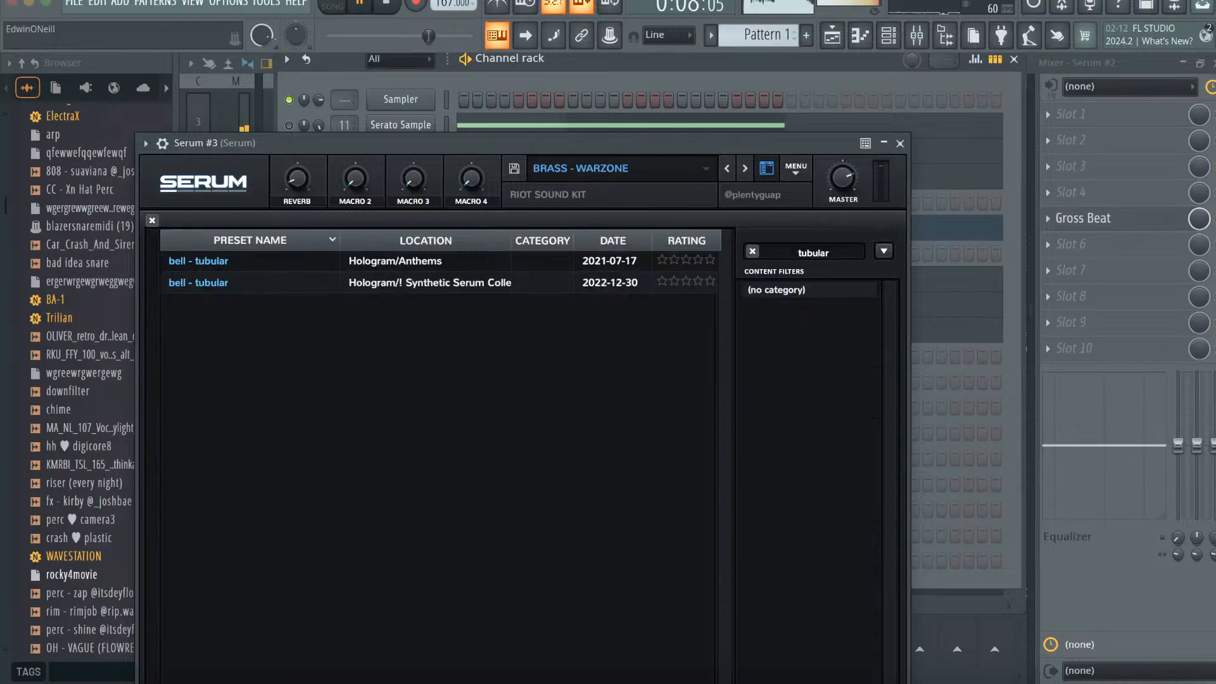
pyautogui.click(453, 285)
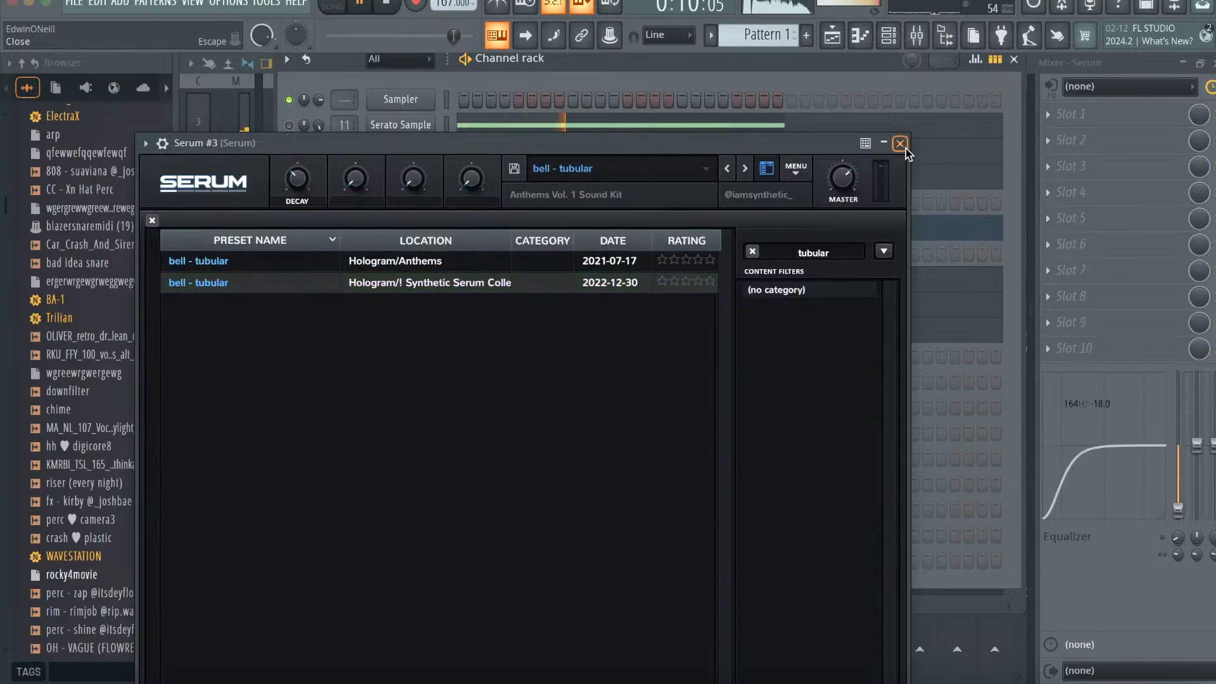
pyautogui.click(900, 144)
# - Place an F4 note at the start of bar 1 in the tubular bell's piano roll and play the pattern
pyautogui.click(862, 36)
pyautogui.press('space')
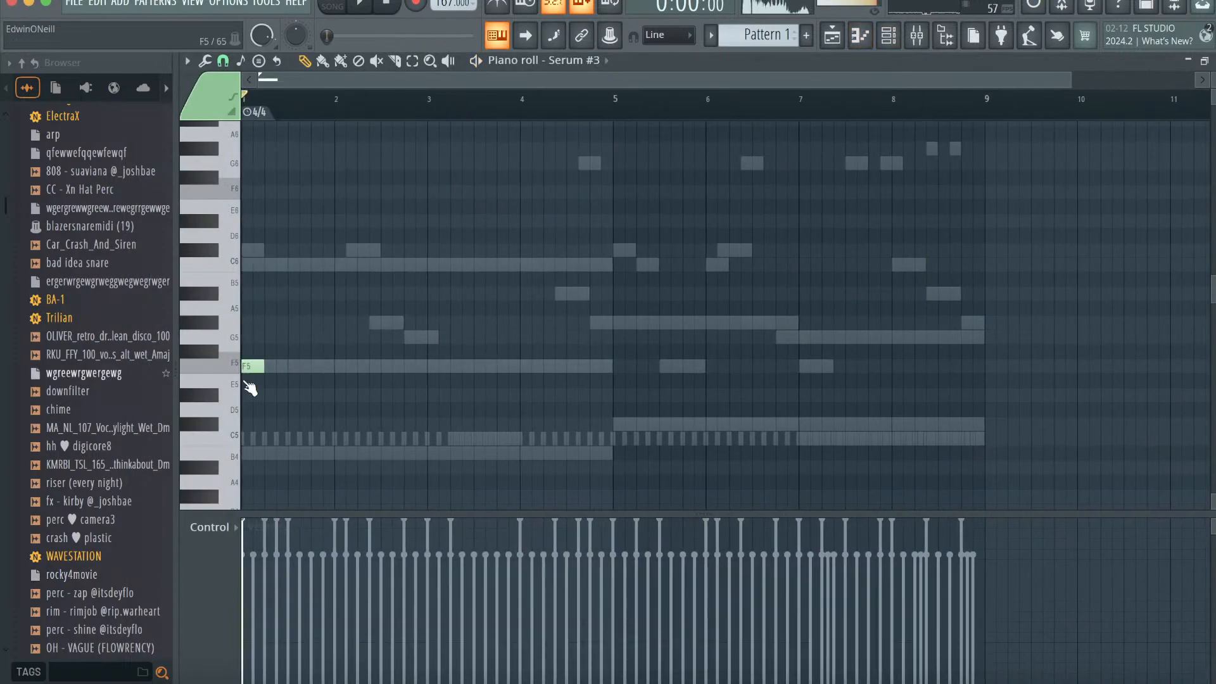
pyautogui.scroll(-2, 319, 404)
pyautogui.press('space')
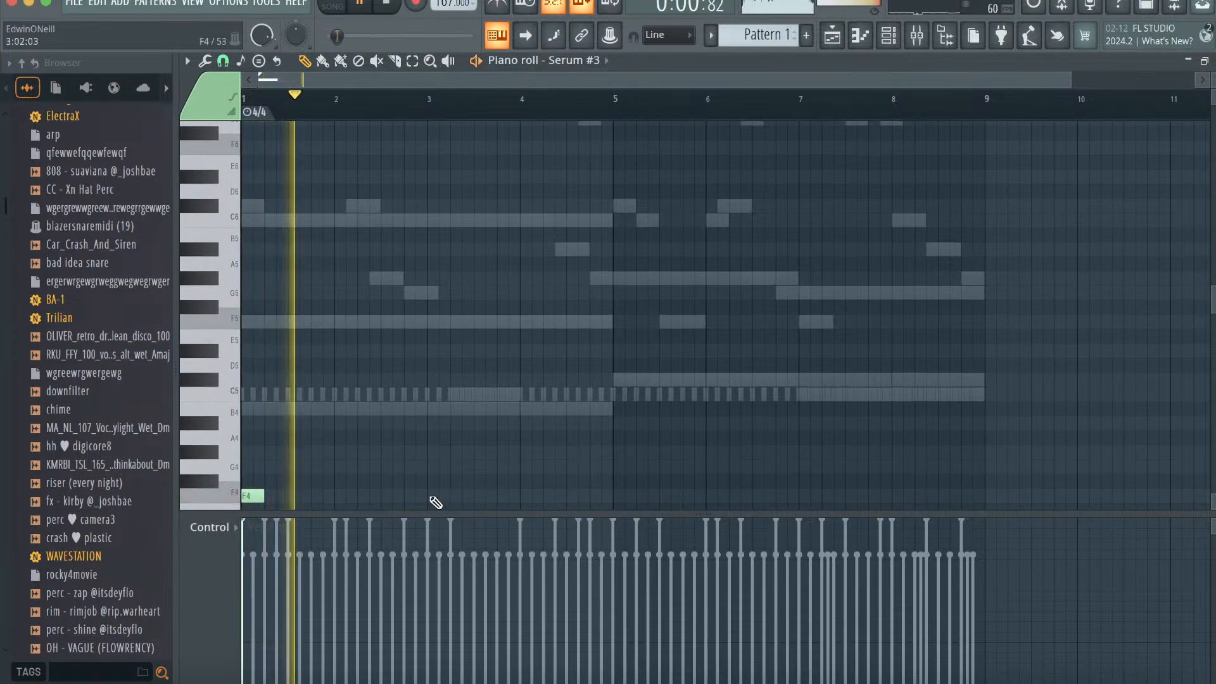
# - Add tubular bell notes: A#4 midway through bar 2, C#5 at bar 5, C5 at bar 6 and C#5 at bar 7
pyautogui.click(388, 423)
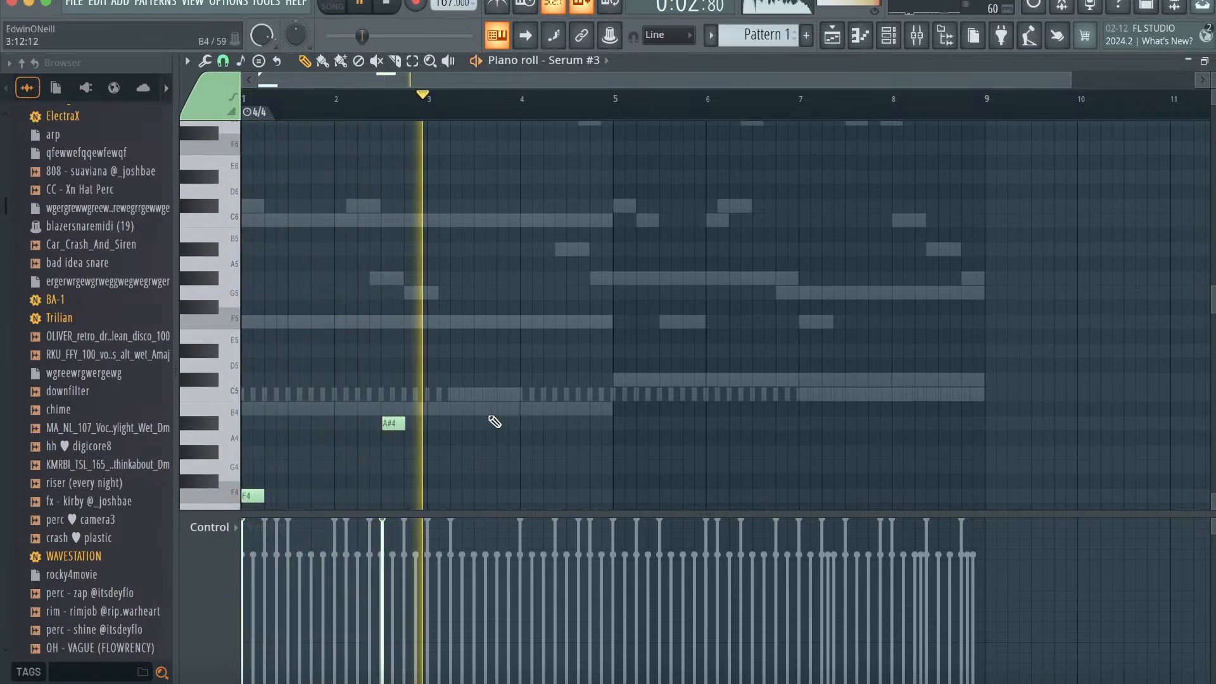
pyautogui.click(615, 378)
pyautogui.click(712, 394)
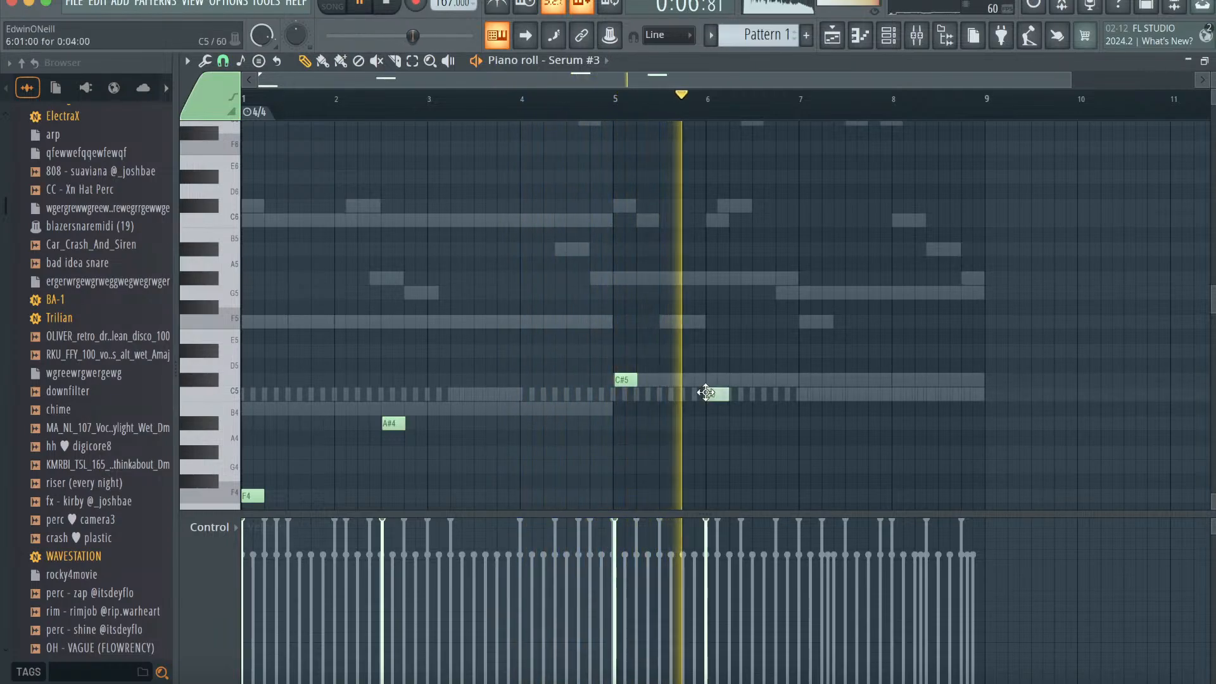
pyautogui.click(809, 380)
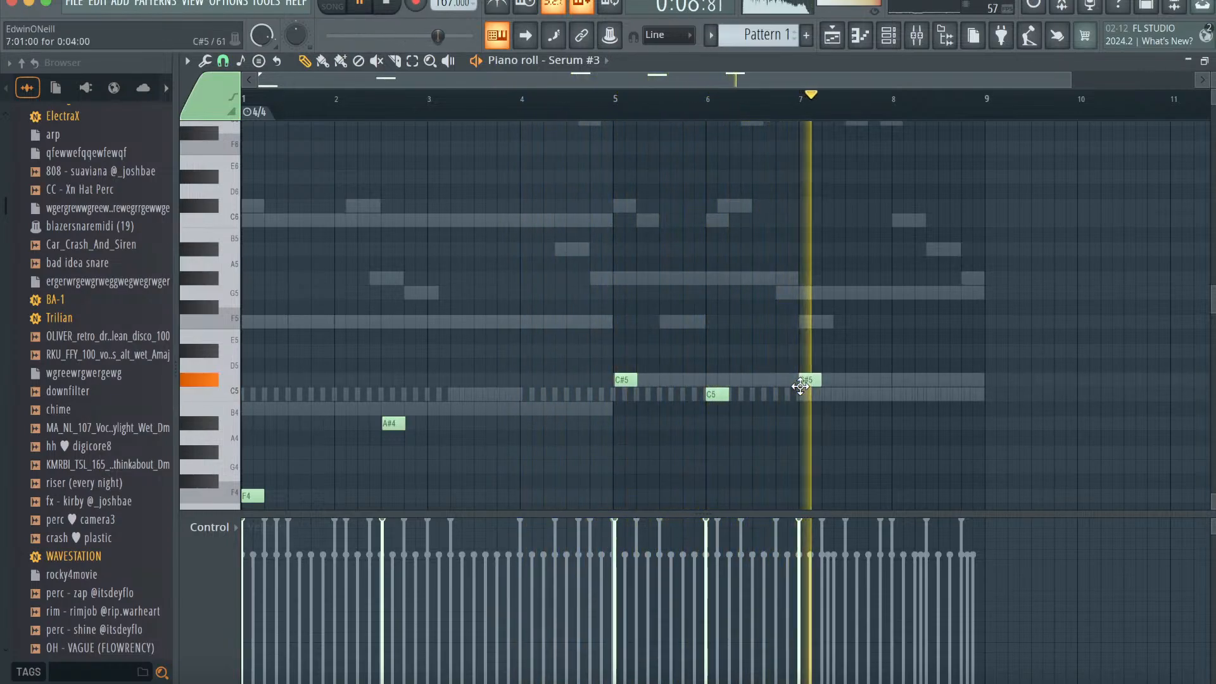
# - Quantize the tubular bell notes and lower the Serum #3 channel volume to 60%
pyautogui.hotkey('alt', 'q')
pyautogui.click(707, 448)
pyautogui.click(892, 37)
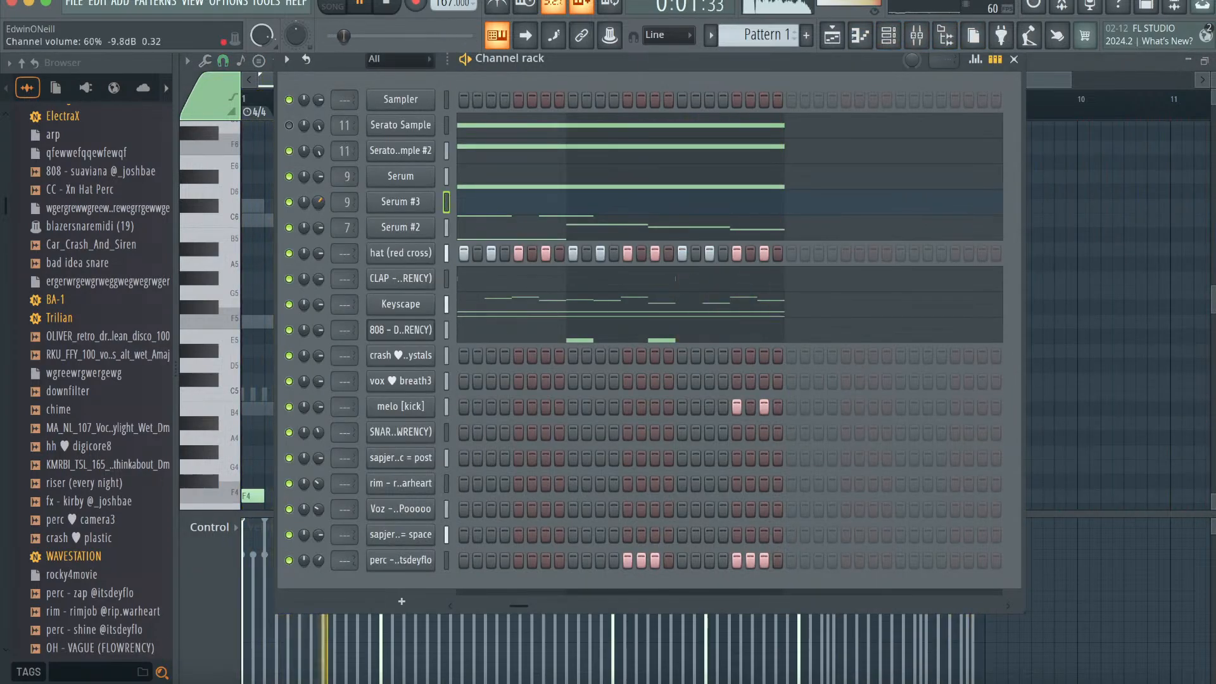
# - Clone the Serum #2 channel and load the bass - bm800 preset from the SLOTS SERUM BANK into the copy
pyautogui.rightClick(403, 226)
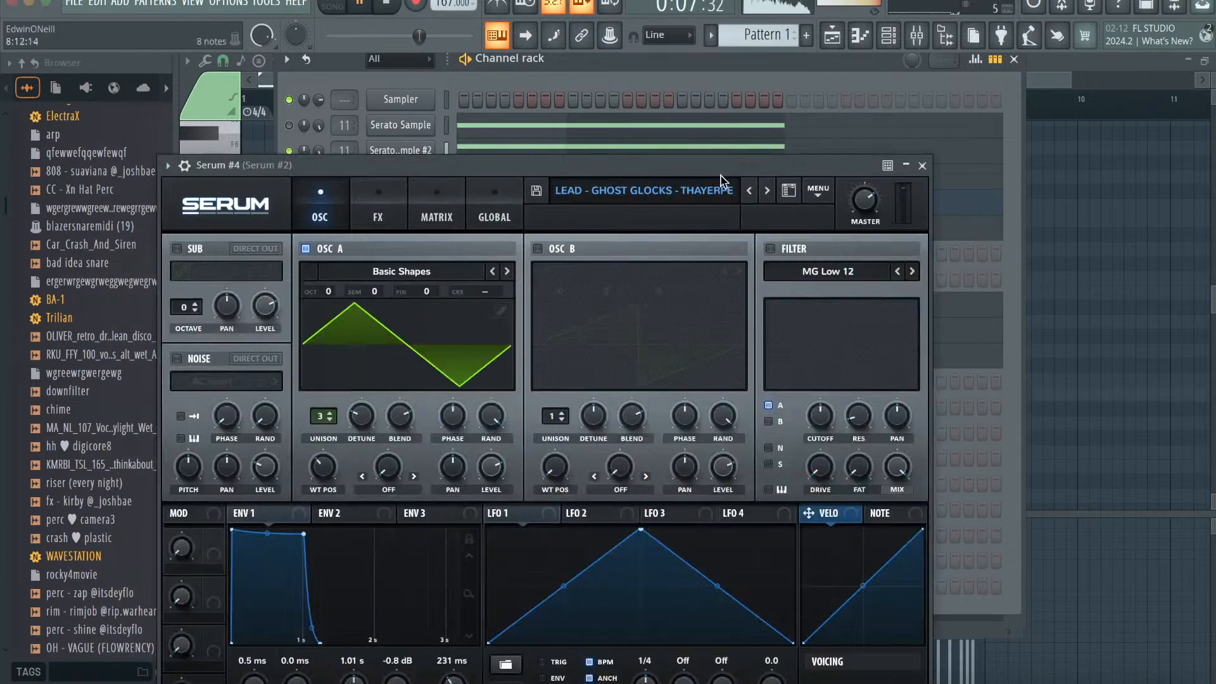
pyautogui.click(751, 191)
pyautogui.click(750, 190)
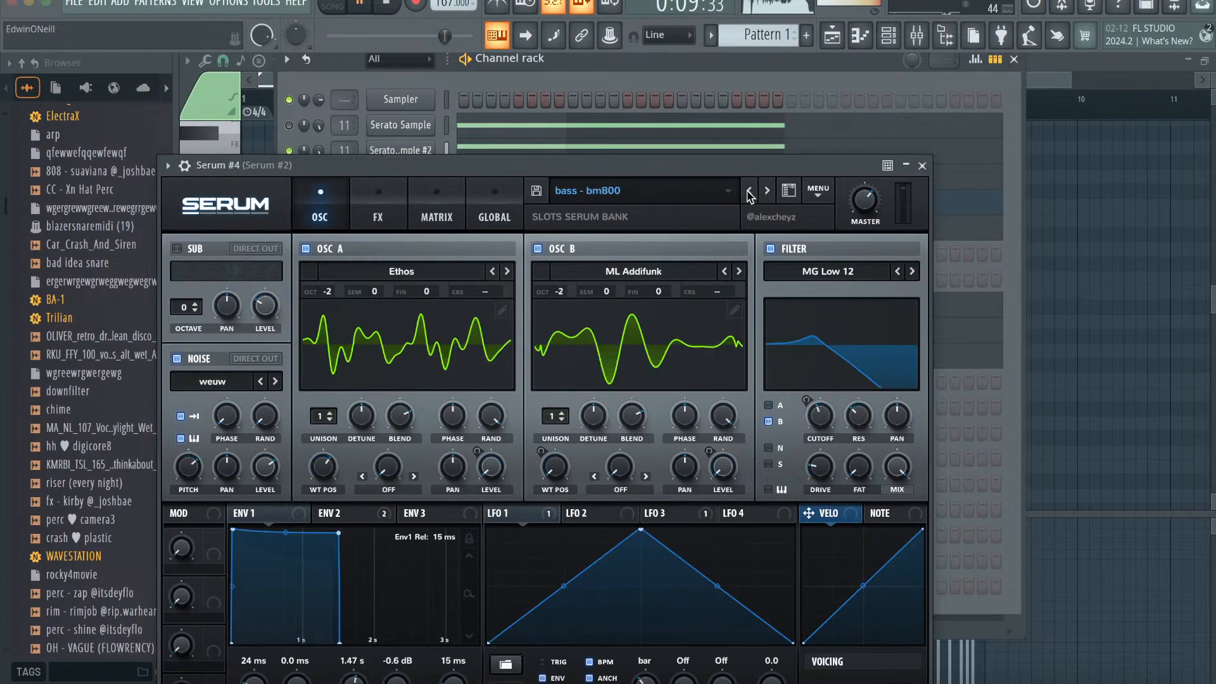
pyautogui.click(715, 191)
pyautogui.moveTo(716, 347)
pyautogui.click(990, 298)
pyautogui.press('space')
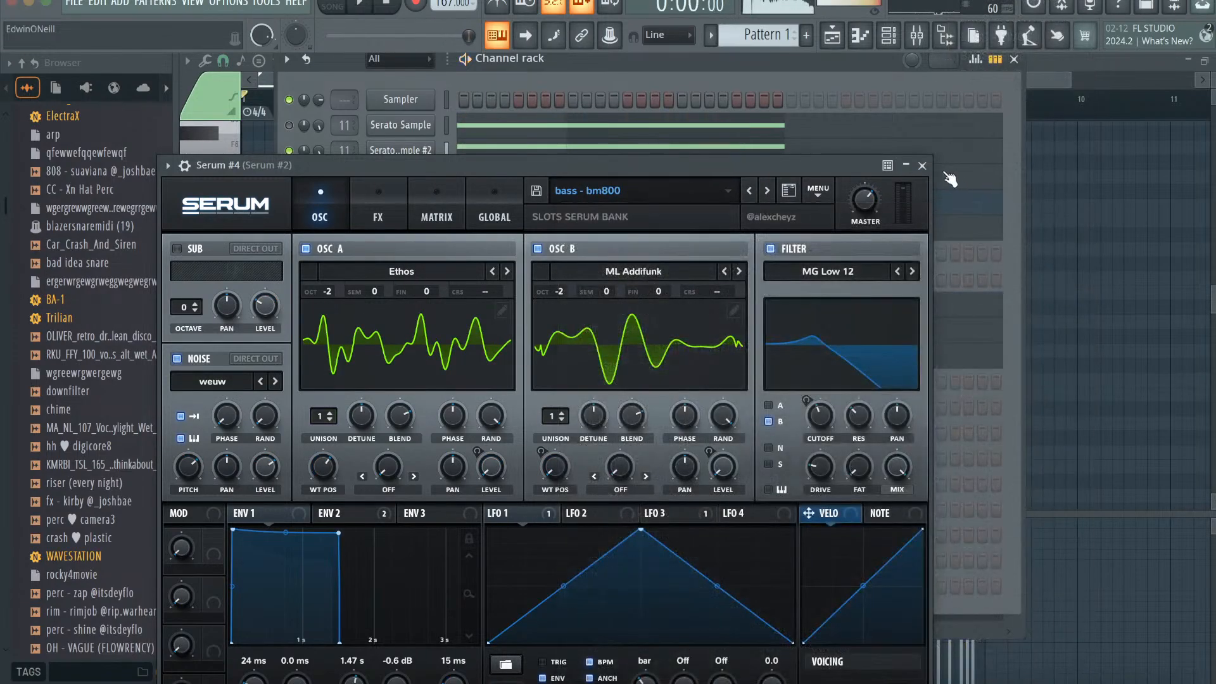
pyautogui.click(921, 165)
pyautogui.click(1018, 59)
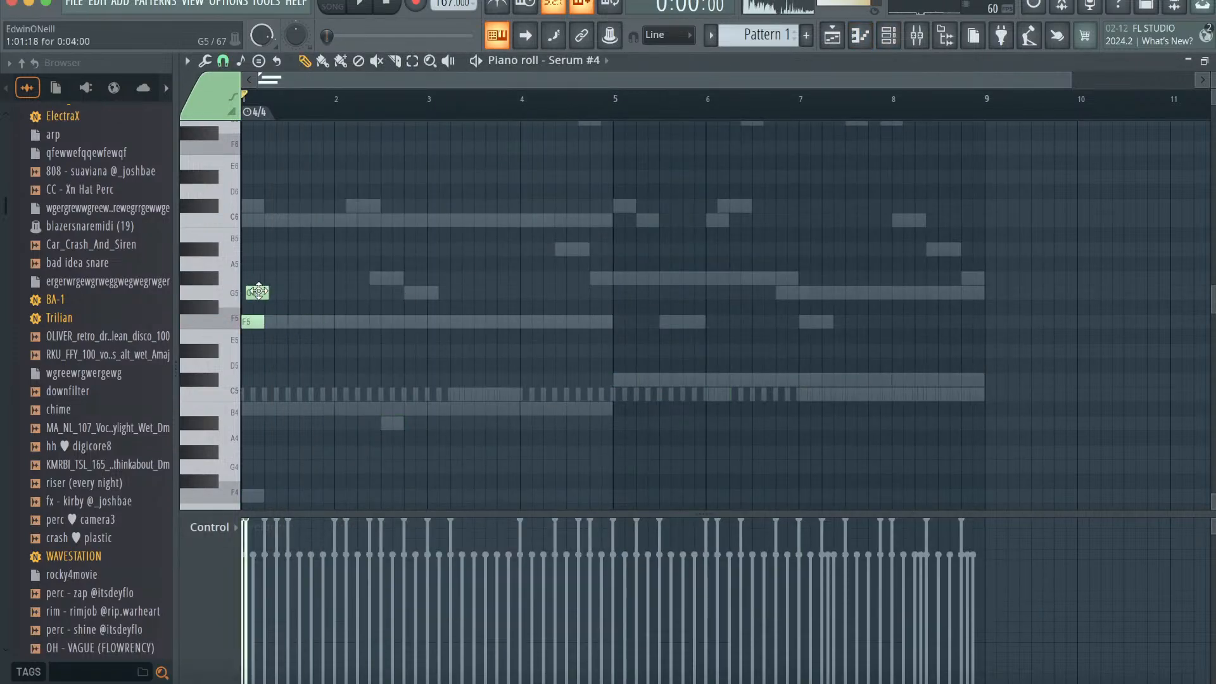
# - Draw a short F5 and long overlapping G5, C6 and C#6 notes for Serum #4 across bars 1 to 3, and duplicate them from bar 5
pyautogui.press('space')
pyautogui.click(317, 220)
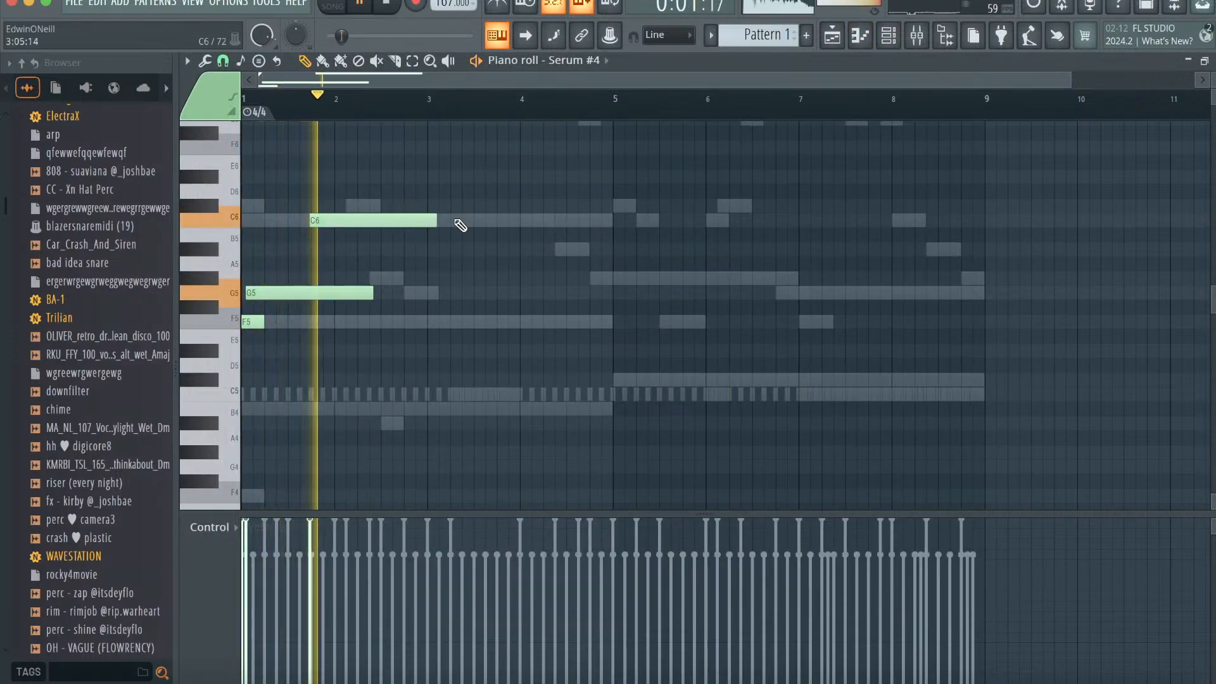
pyautogui.click(406, 206)
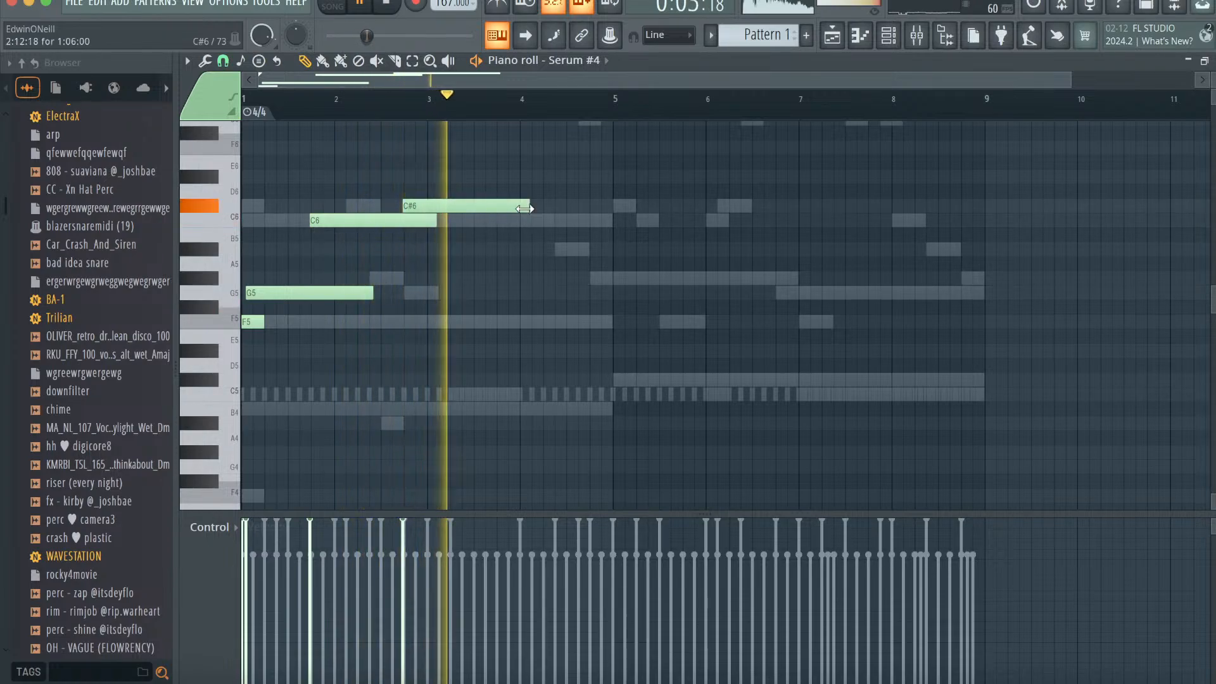
pyautogui.hotkey('ctrl', 'a')
pyautogui.hotkey('ctrl', 'b')
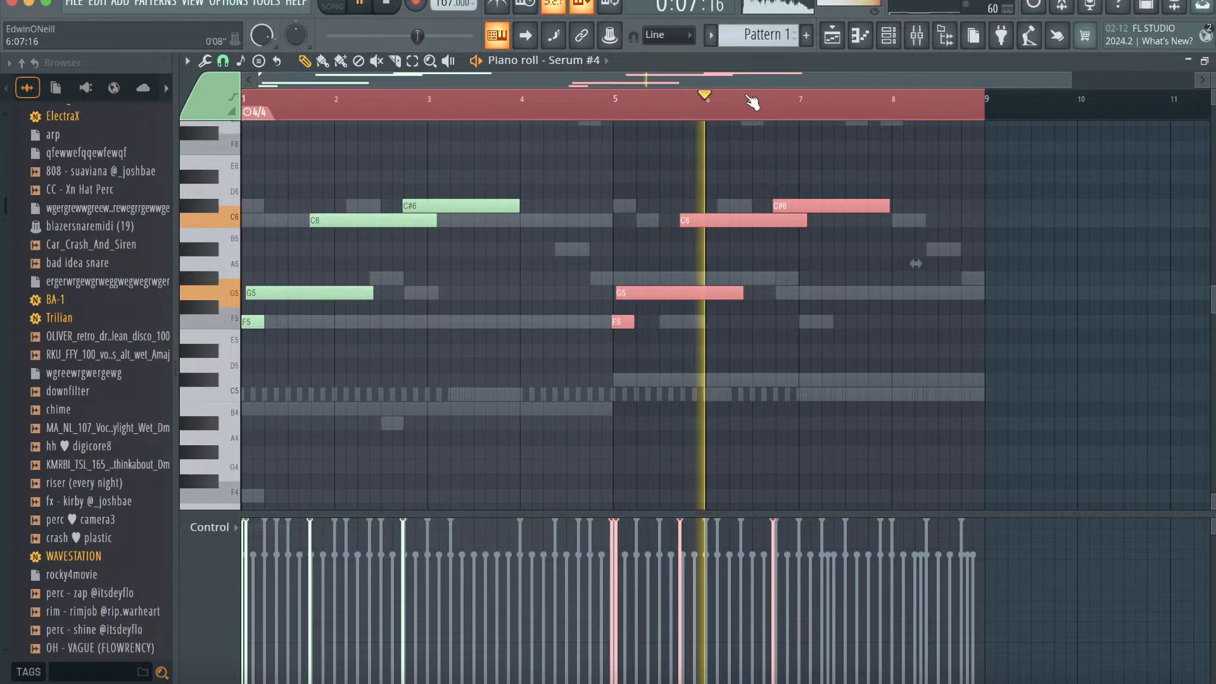
# - Select all of the Serum #4 notes and quantize them
pyautogui.hotkey('ctrl', 'a')
pyautogui.hotkey('alt', 'q')
pyautogui.click(706, 453)
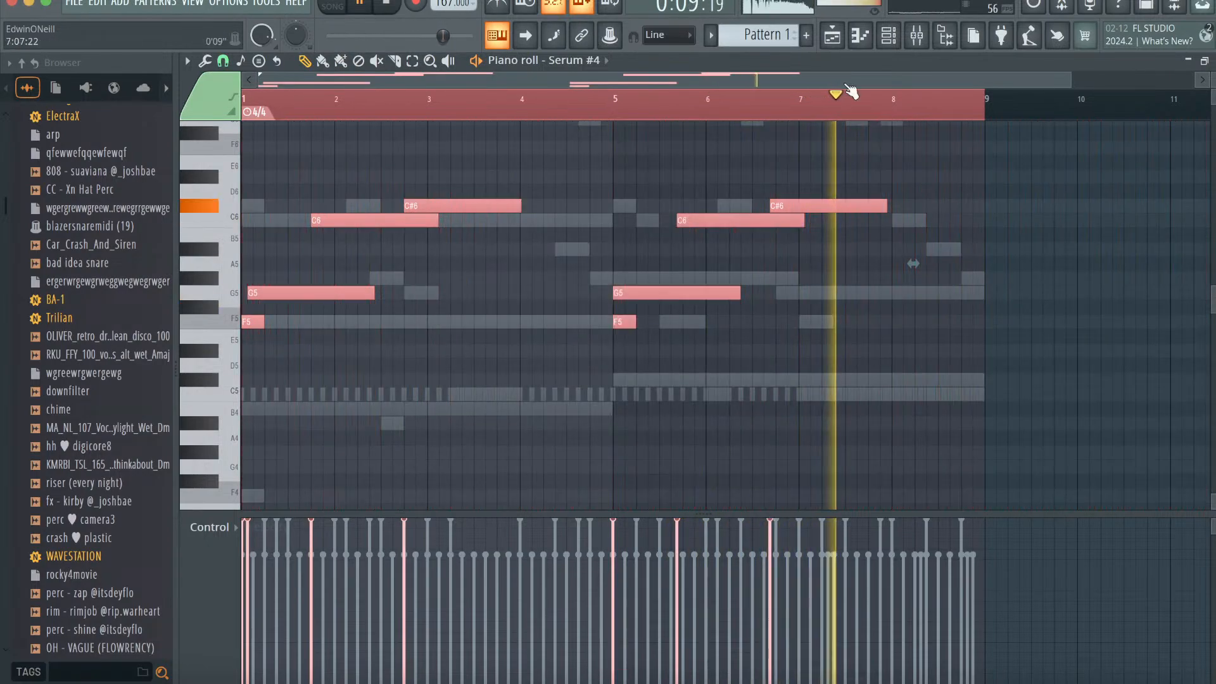
# - Split Pattern 1 by channel in the playlist and open the Serato Sample pattern in the piano roll
pyautogui.click(833, 36)
pyautogui.rightClick(272, 123)
pyautogui.click(352, 408)
pyautogui.doubleClick(245, 127)
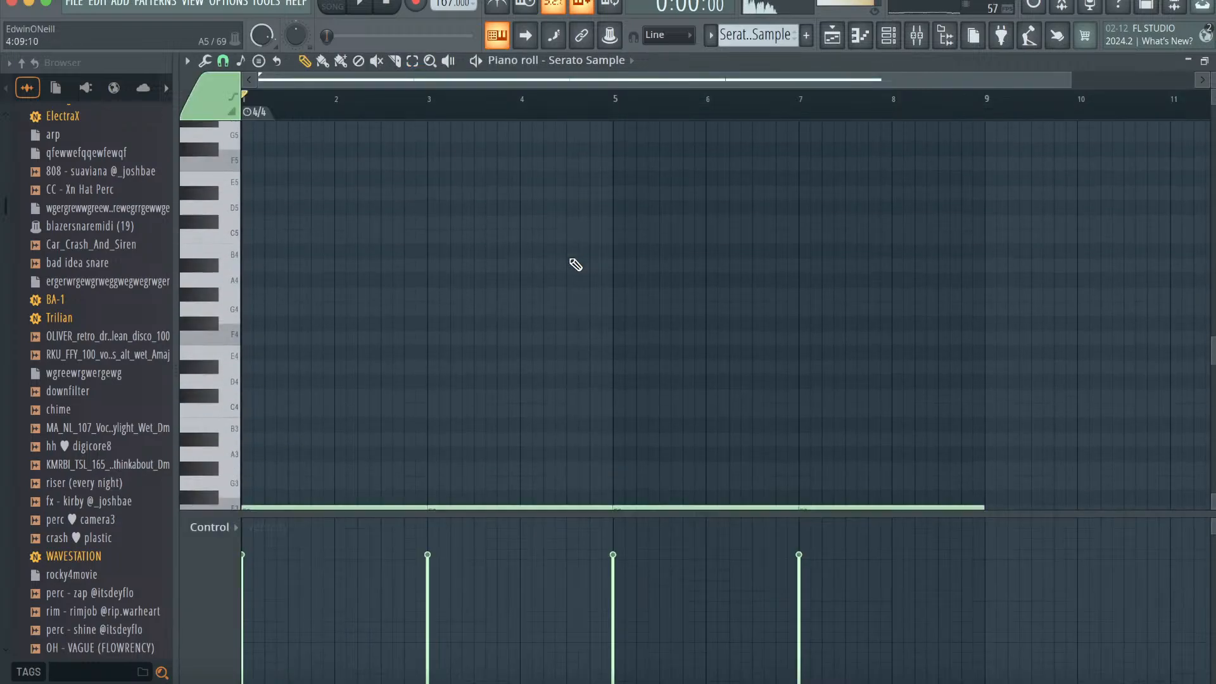
# - Set the key shift of both Serato Sample channels to -4 (Ebm)
pyautogui.click(889, 44)
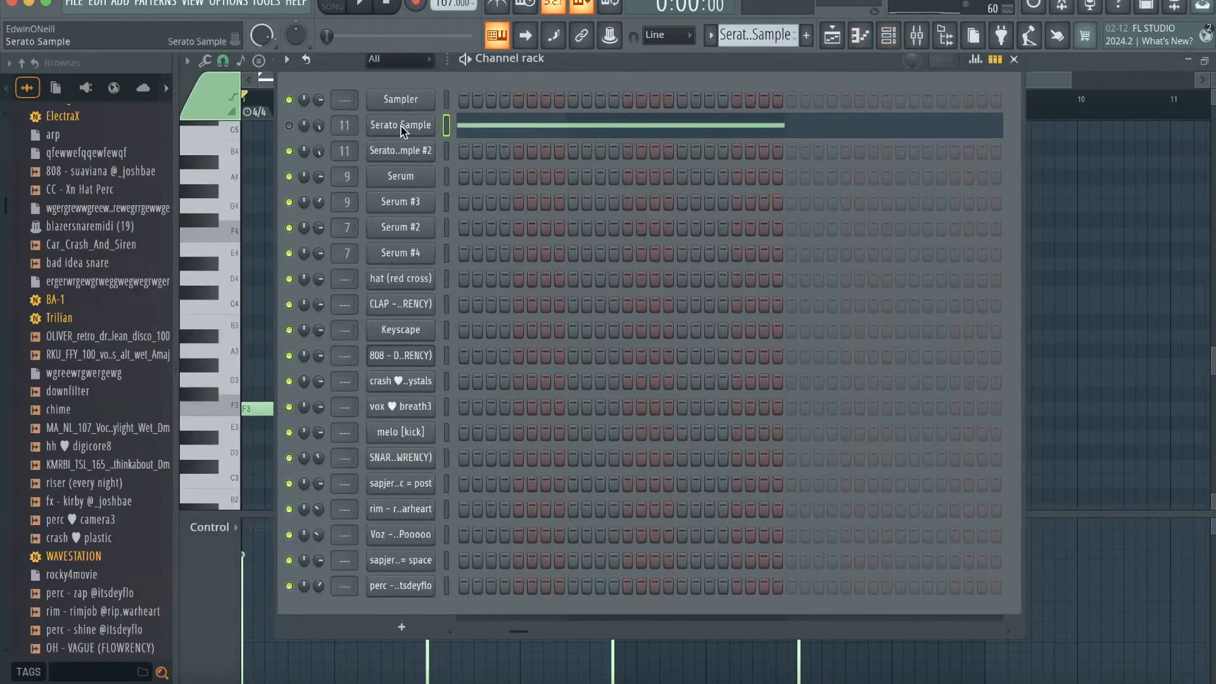
pyautogui.click(403, 130)
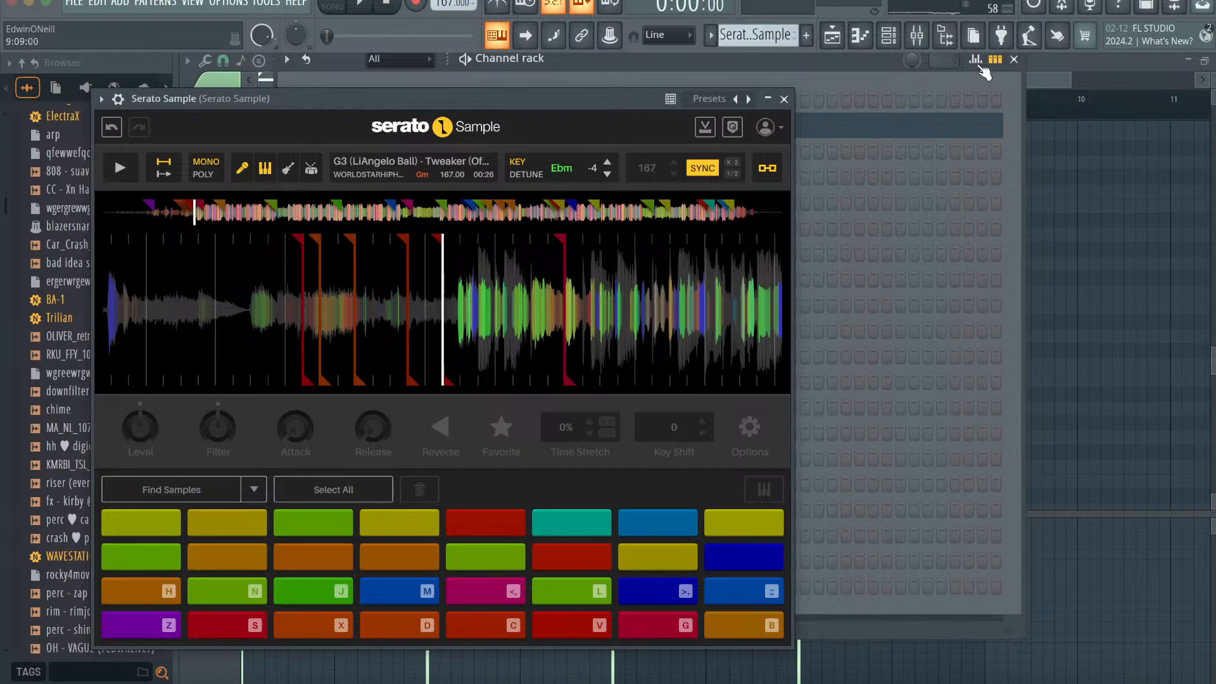
pyautogui.click(1014, 59)
pyautogui.click(784, 99)
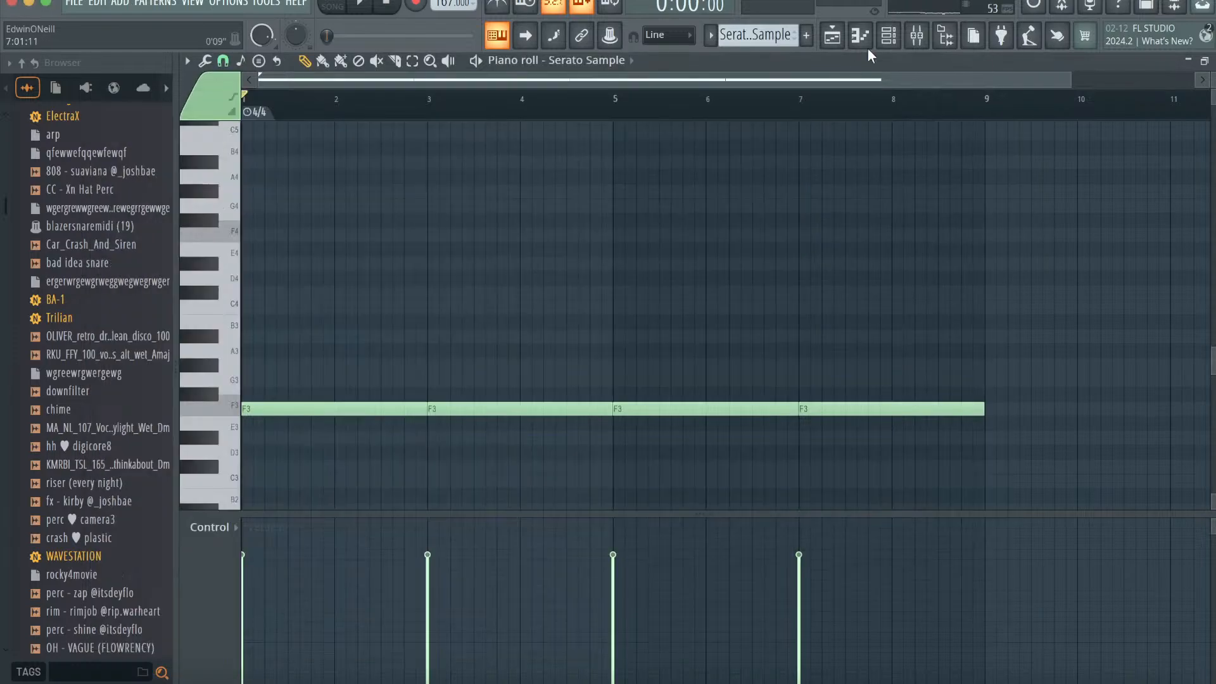
pyautogui.click(889, 39)
pyautogui.click(428, 154)
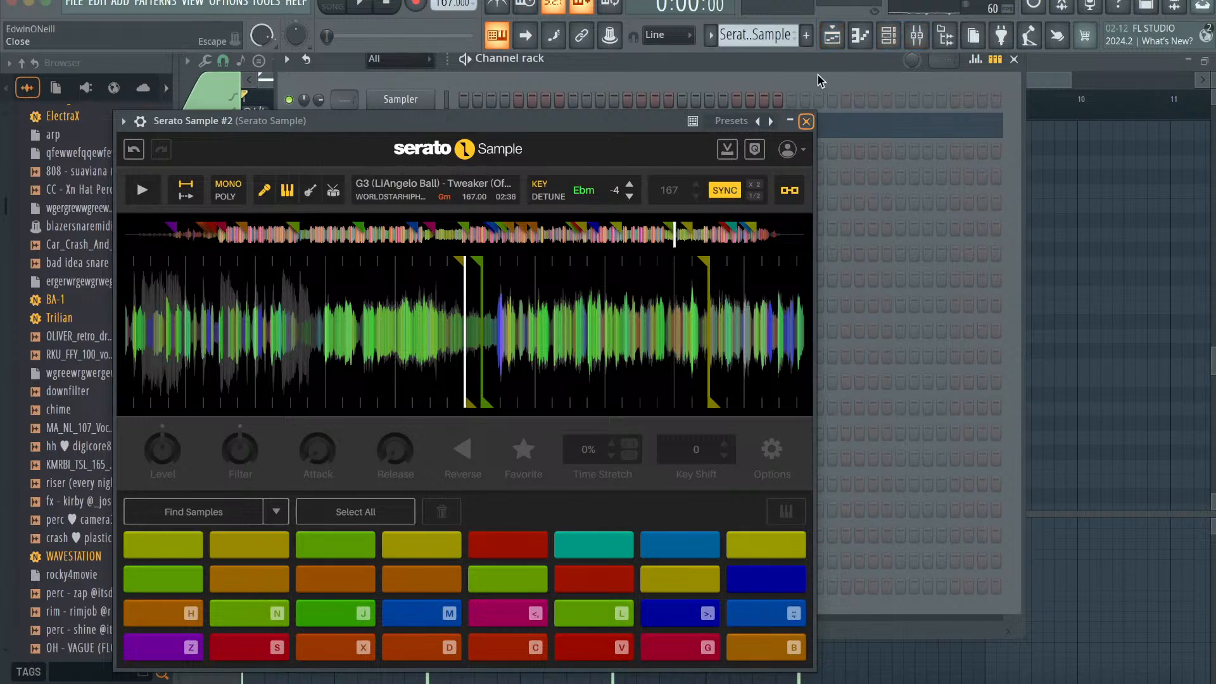
pyautogui.click(806, 121)
# - Select the four Serum patterns, the Keyscape pattern and the 808 pattern, and transpose them together
pyautogui.click(831, 45)
pyautogui.click(234, 176)
pyautogui.keyDown('shift'); pyautogui.click(238, 255); pyautogui.keyUp('shift')
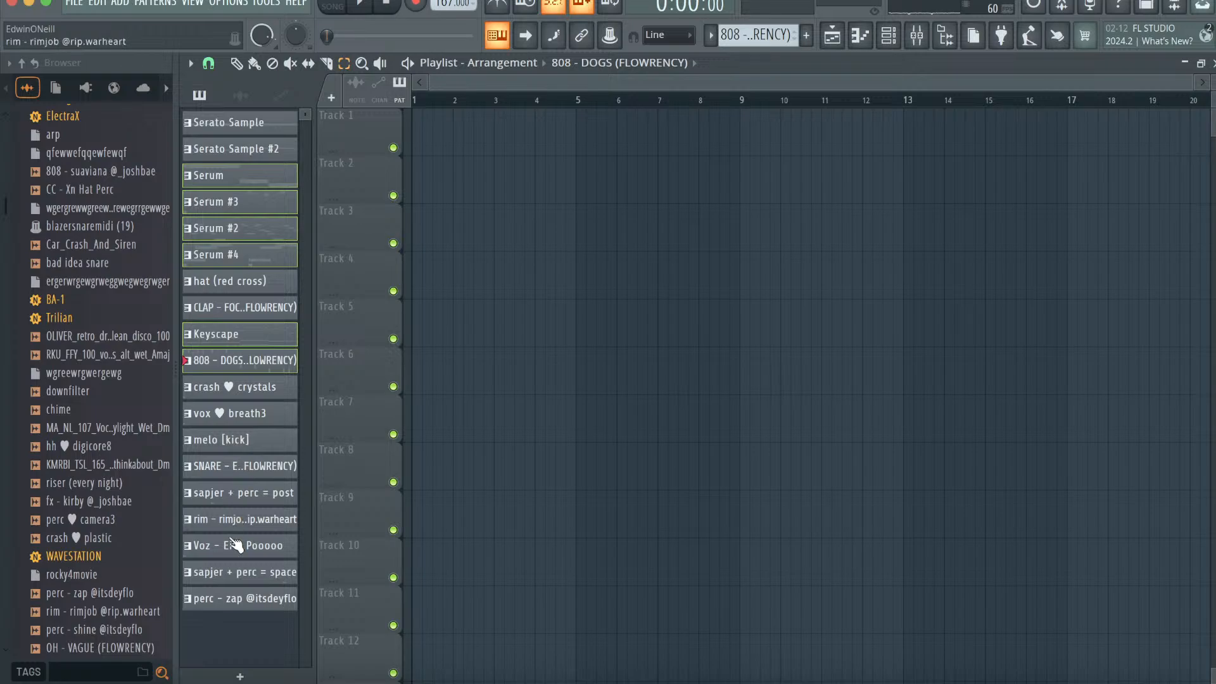
pyautogui.rightClick(261, 367)
pyautogui.click(295, 483)
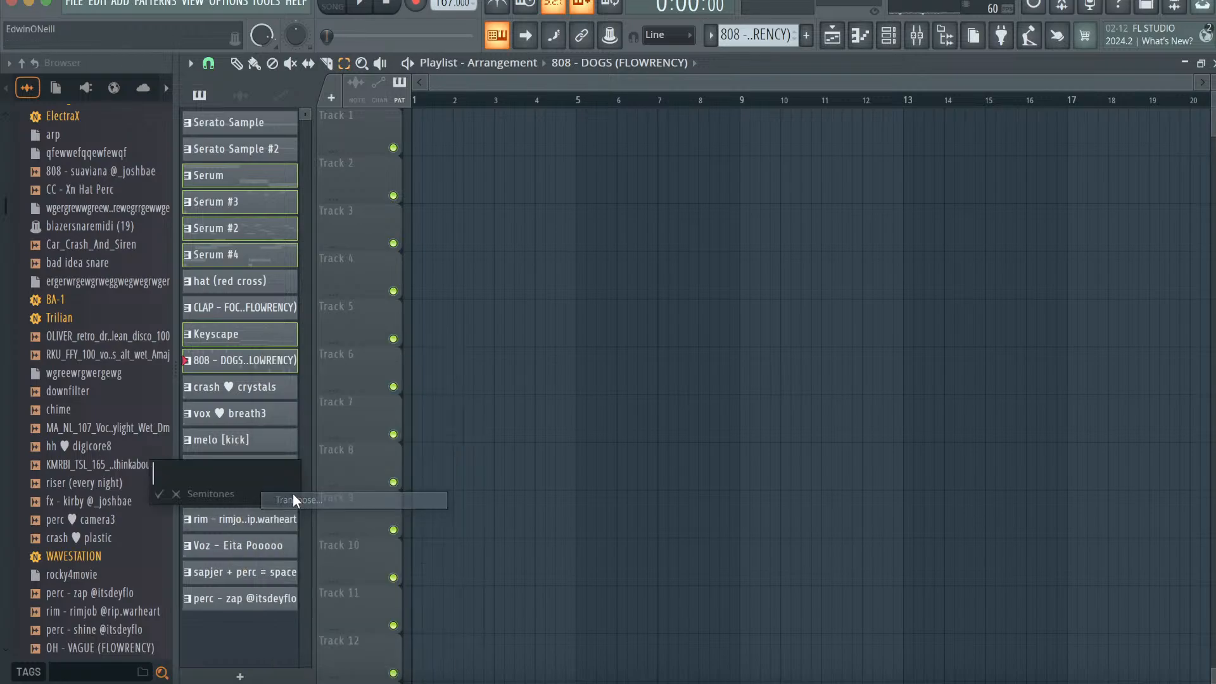
# - Place the Serum, Serum #3 and Serum #2 patterns on playlist tracks 1 to 3 and Serato Sample on track 4, all starting at bar 1
pyautogui.click(229, 176)
pyautogui.keyDown('shift'); pyautogui.click(230, 228); pyautogui.keyUp('shift')
pyautogui.moveTo(230, 228); pyautogui.dragTo(413, 135)
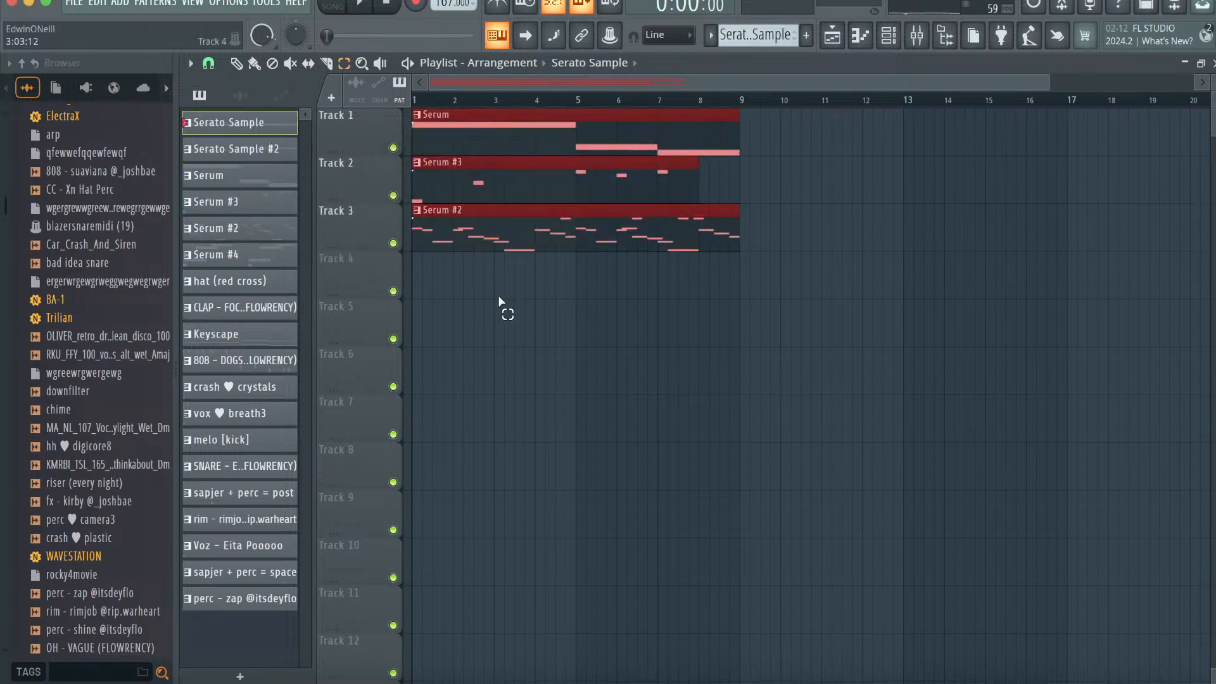
pyautogui.moveTo(502, 302); pyautogui.dragTo(359, 289)
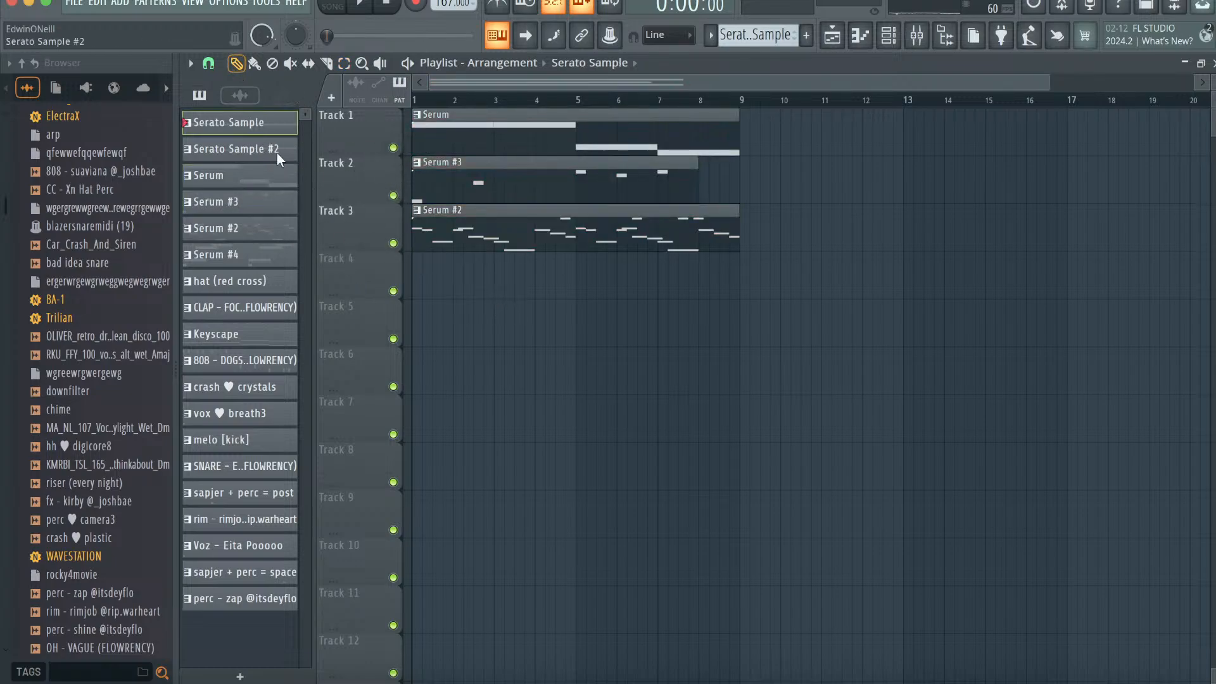
pyautogui.moveTo(241, 122); pyautogui.dragTo(306, 281)
# - Unmute the Serato Sample channel and listen to the arrangement in song mode
pyautogui.click(899, 46)
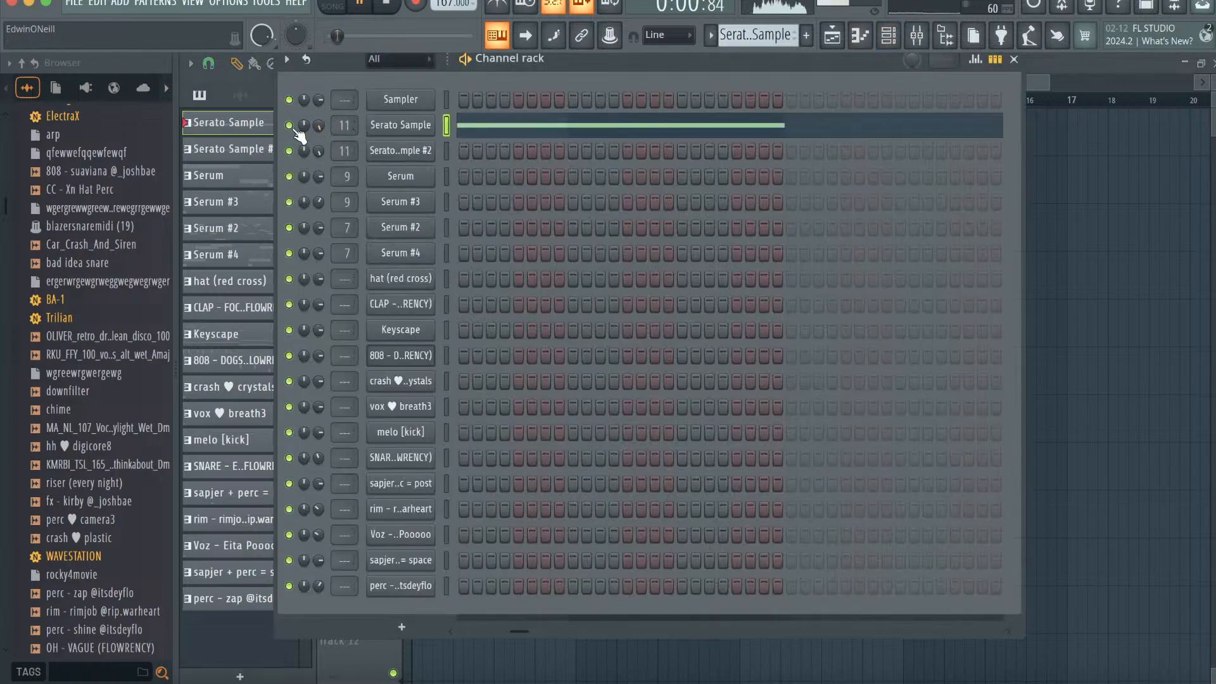
pyautogui.click(837, 47)
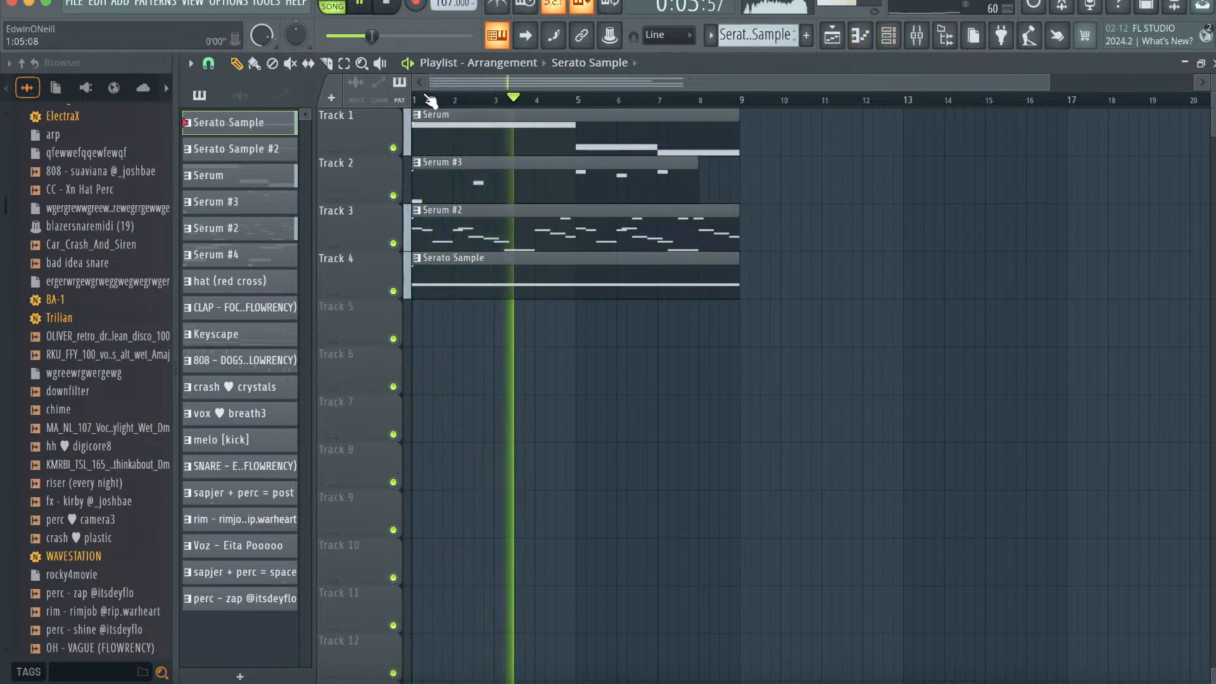
pyautogui.press('space')
# - Transpose the four Serum patterns, the Keyscape pattern and the 808 pattern back by 2 semitones
pyautogui.click(253, 334)
pyautogui.click(256, 359)
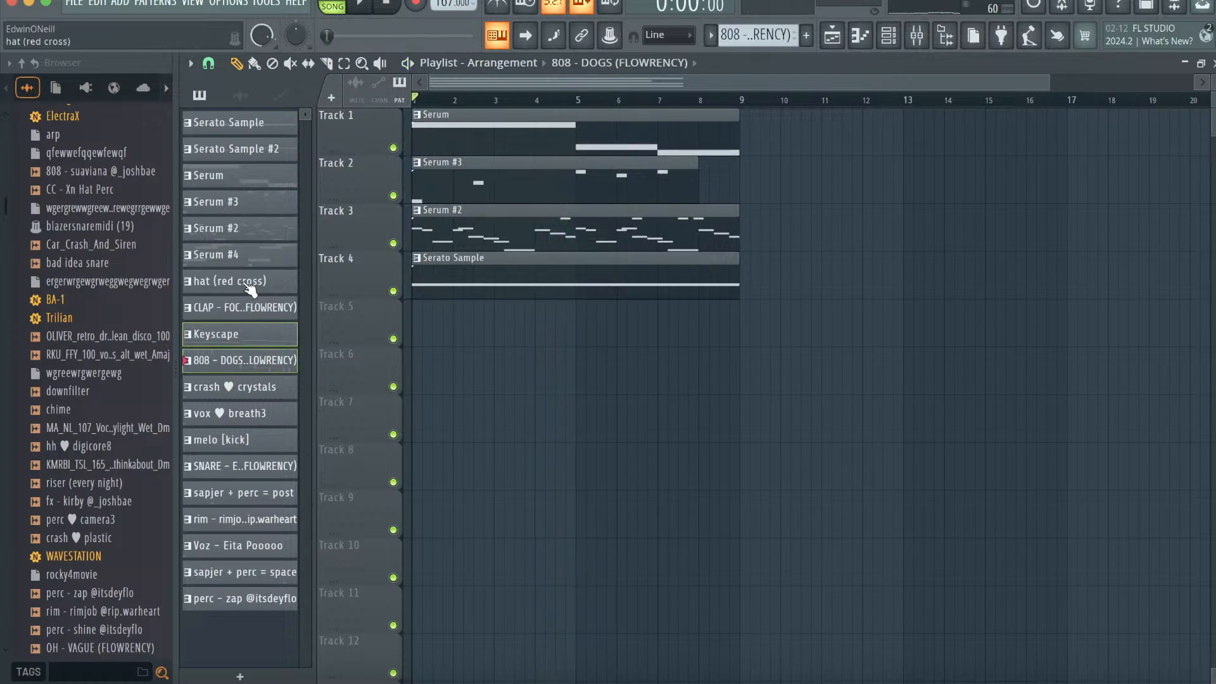
pyautogui.click(237, 149)
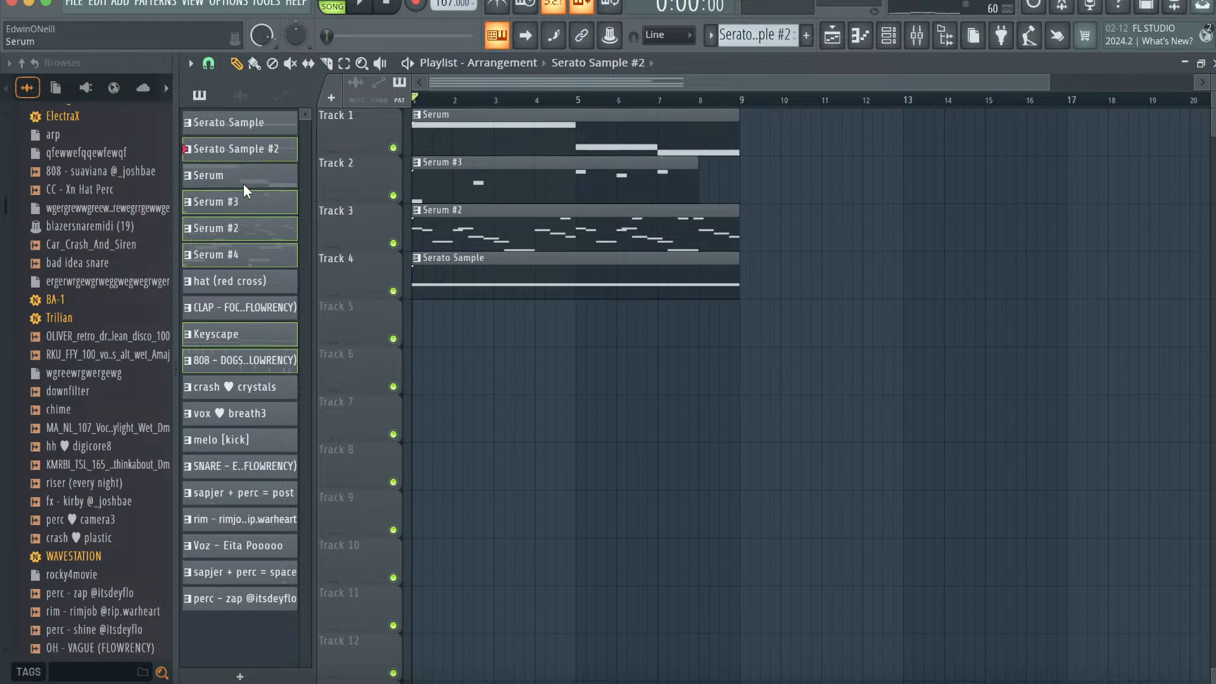
pyautogui.click(238, 178)
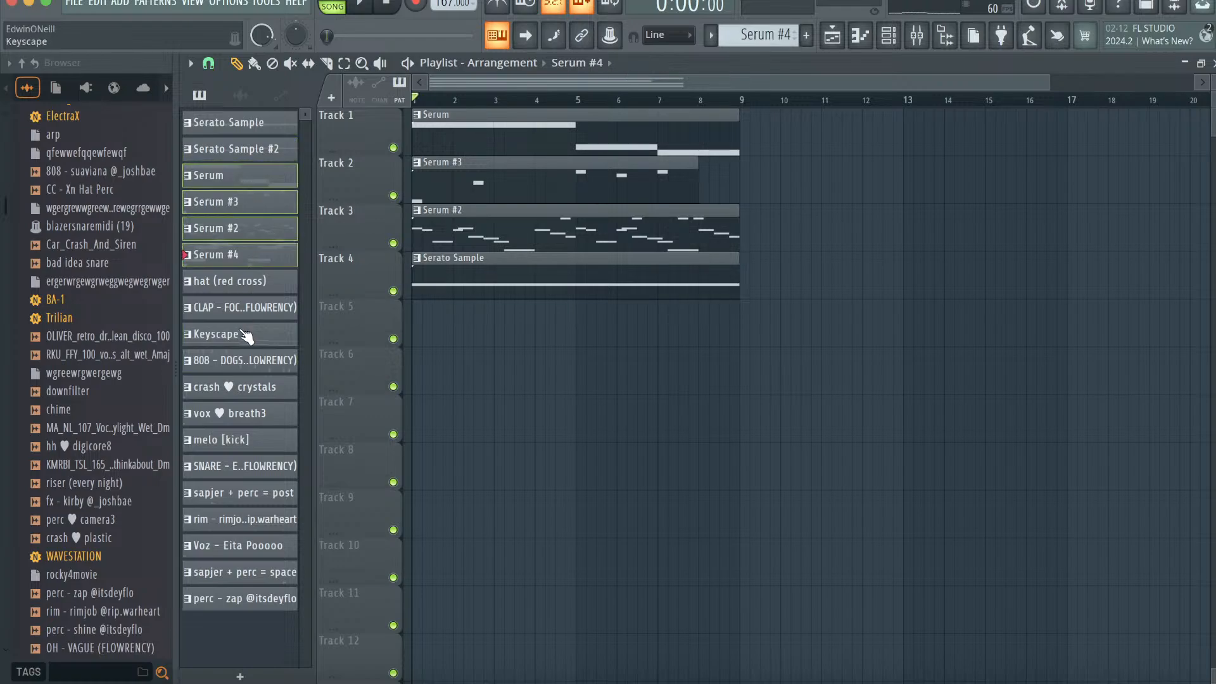
pyautogui.rightClick(241, 359)
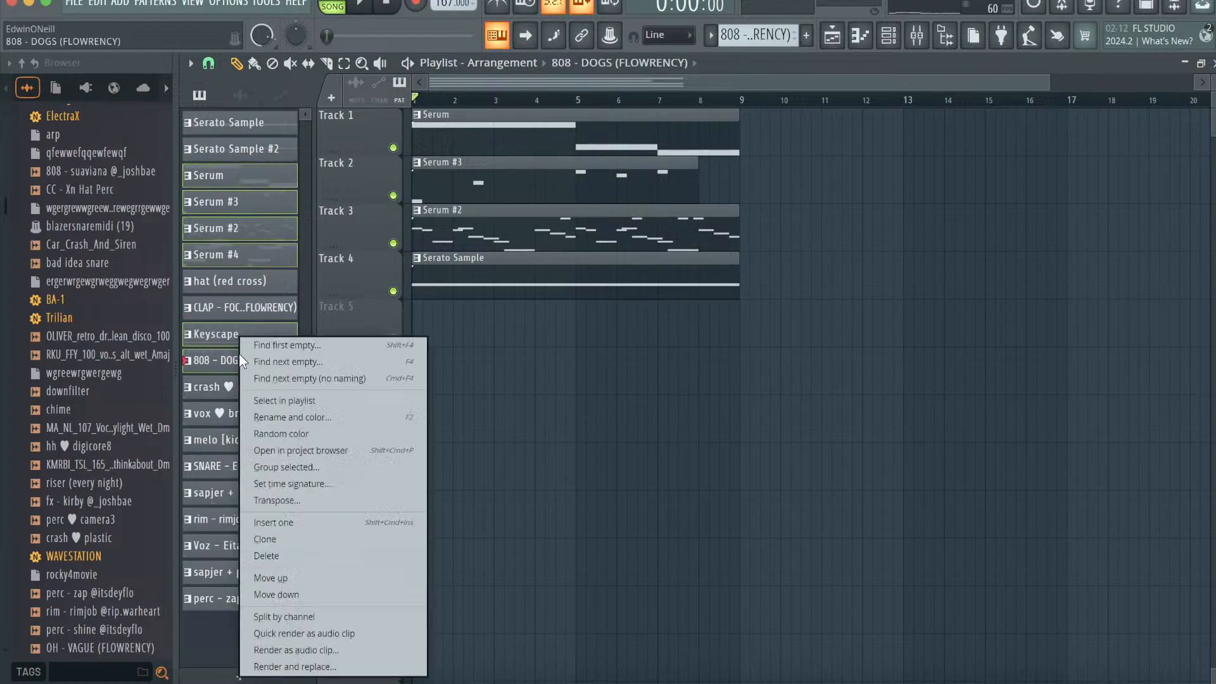
pyautogui.click(290, 497)
pyautogui.write('-2')
pyautogui.press('Return')
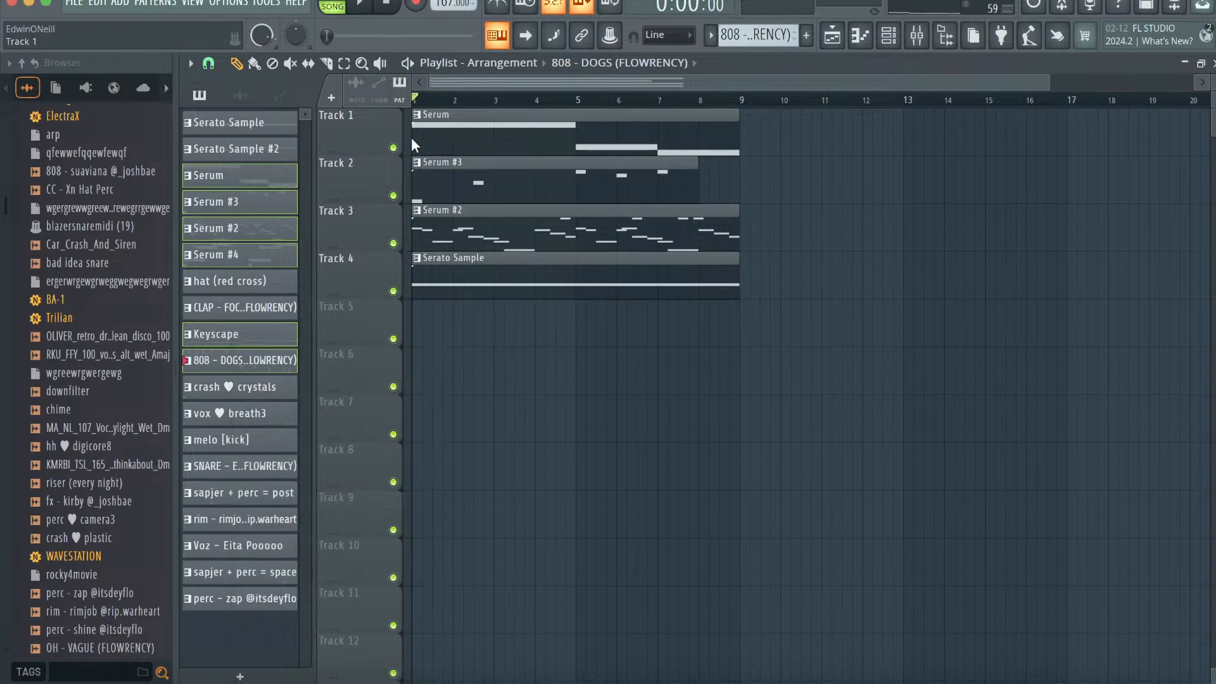
# - Set the key shift of both Serato Sample channels to -2 (Fm) and return to the playlist
pyautogui.click(899, 37)
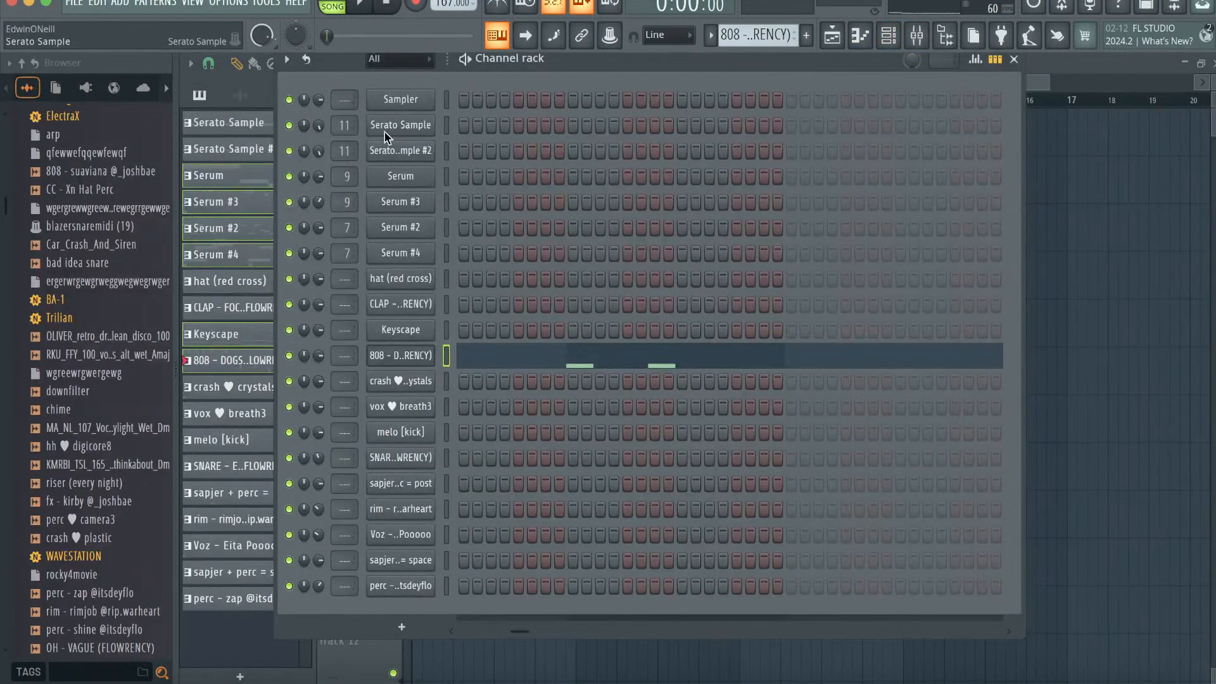
pyautogui.click(386, 126)
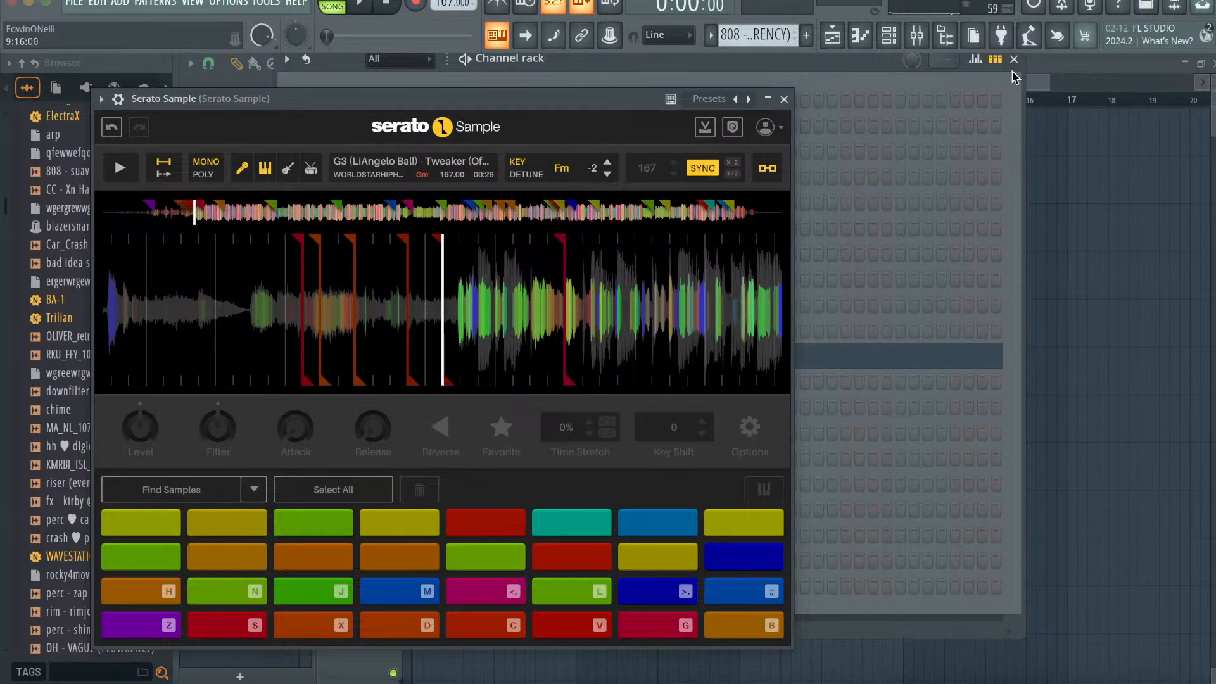
pyautogui.click(1014, 59)
pyautogui.click(784, 98)
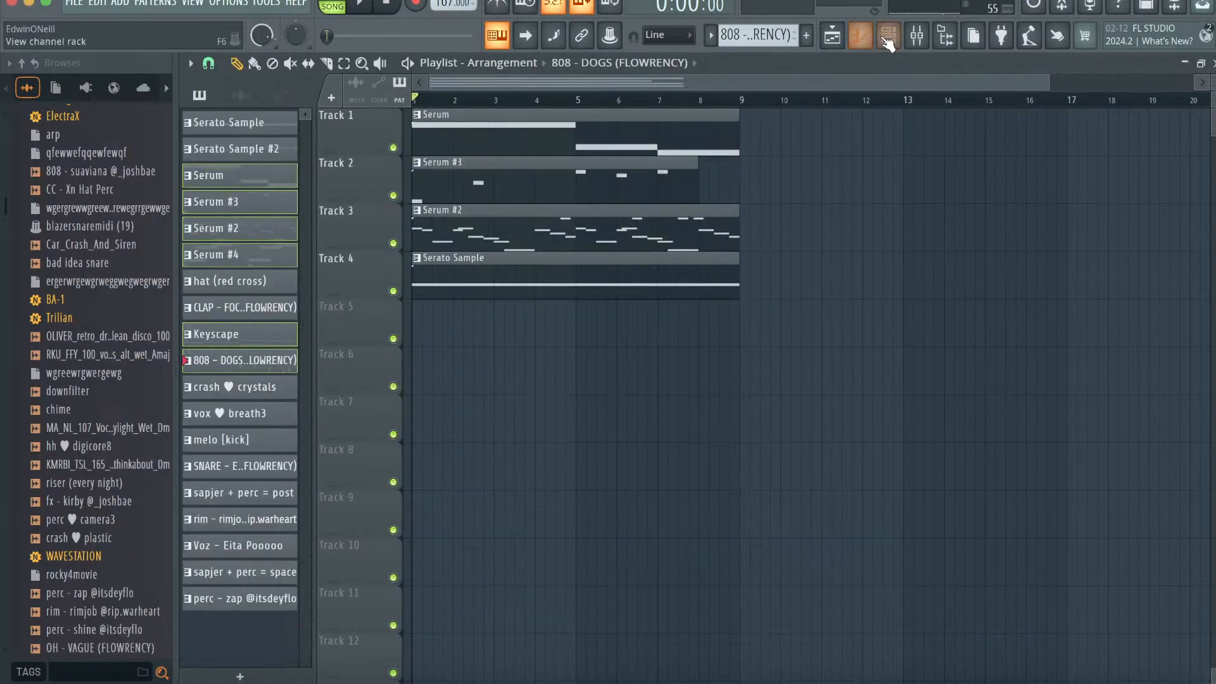
pyautogui.click(889, 36)
pyautogui.click(418, 152)
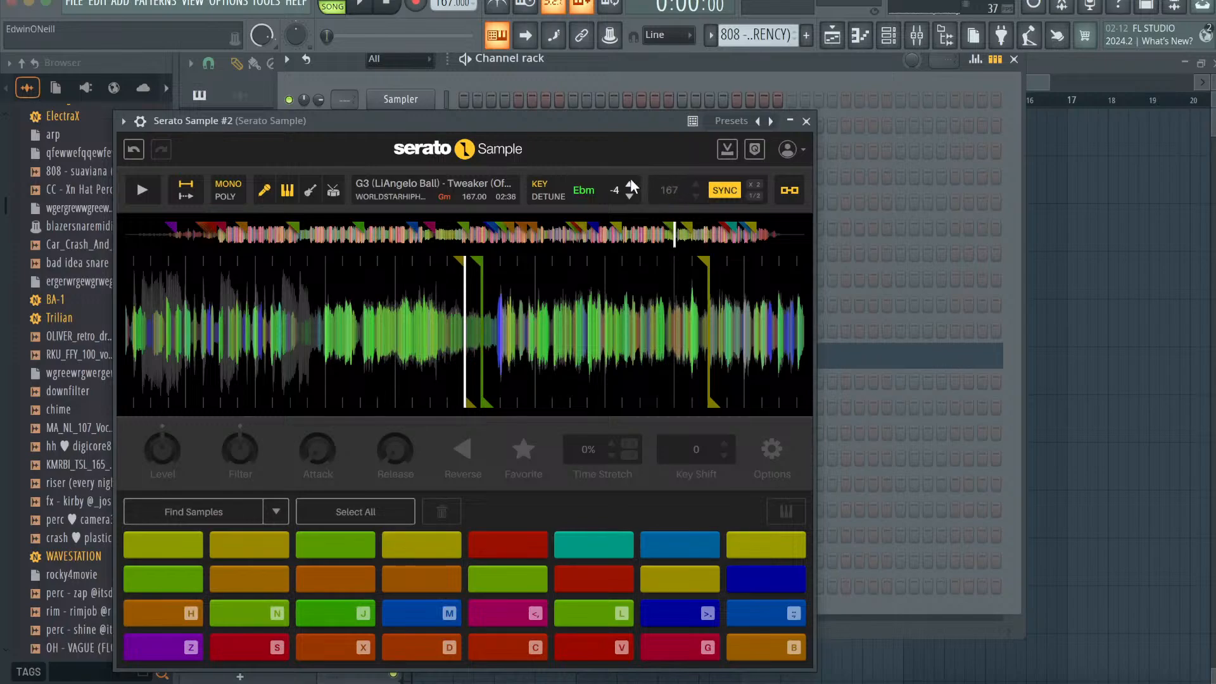
pyautogui.click(1014, 59)
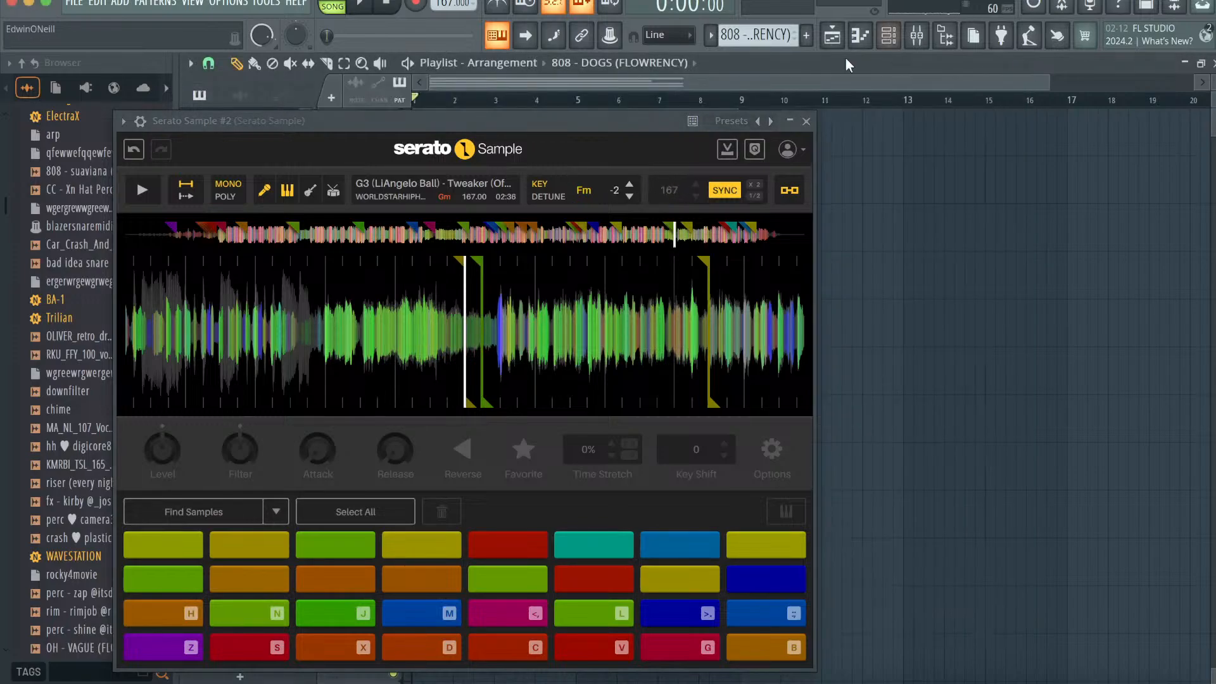
pyautogui.click(832, 35)
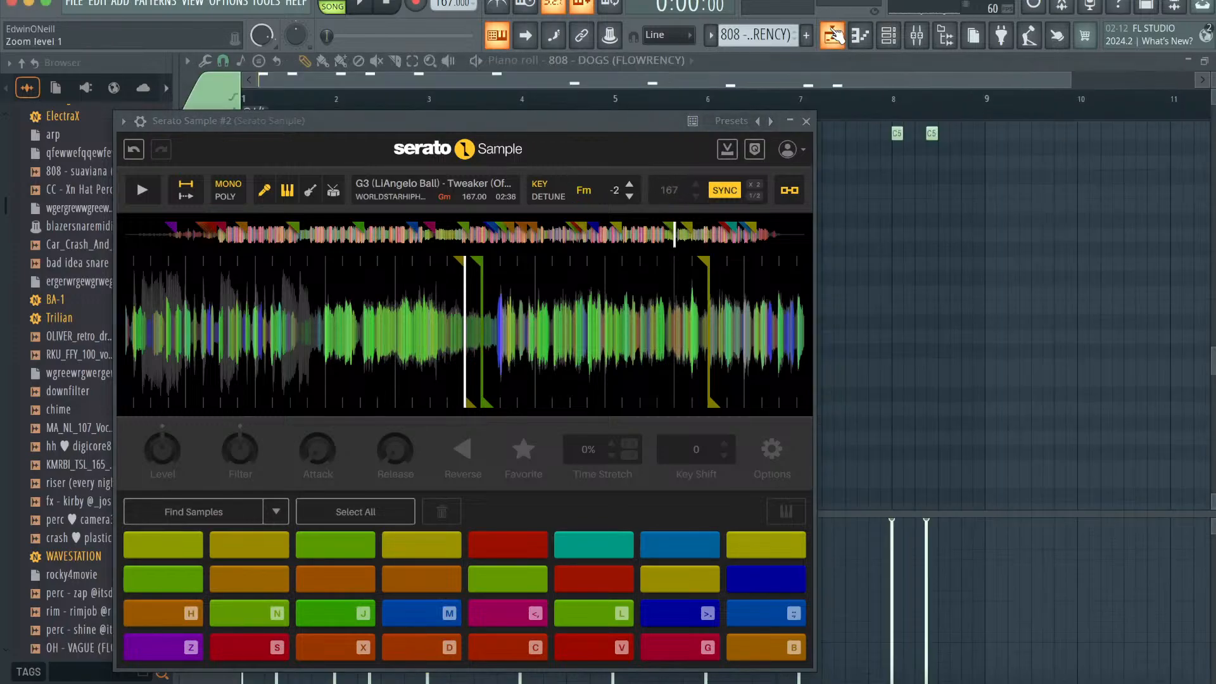
pyautogui.click(805, 121)
pyautogui.press('F7')
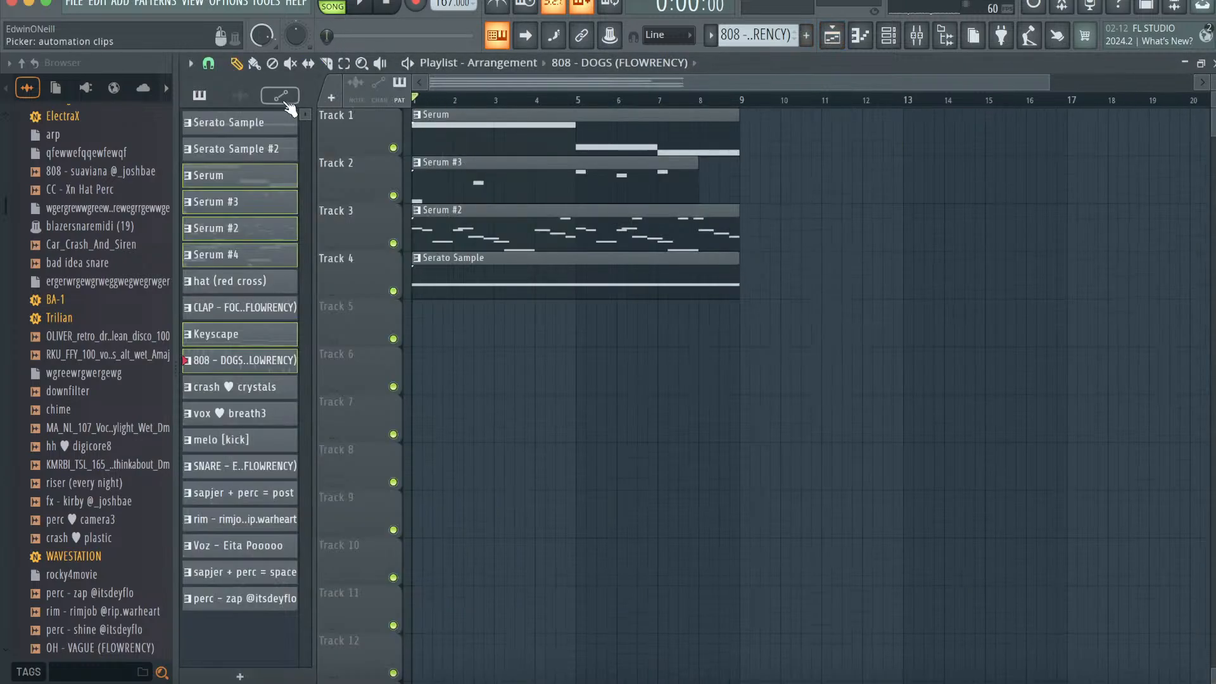
# - Undo the stray edit on track 5 and play the arrangement from the start
pyautogui.click(420, 312)
pyautogui.hotkey('ctrl', 'z')
pyautogui.press('space')
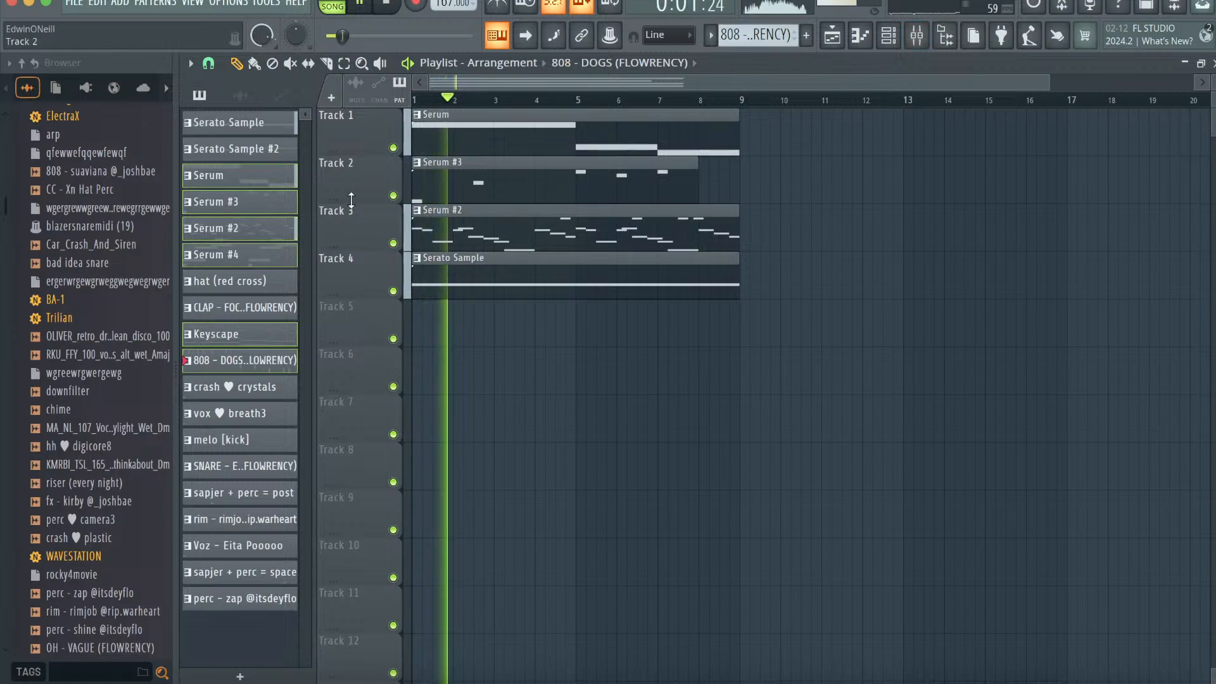
# - Place Serato Sample #2, Serum, hat, clap, Keyscape, 808 and all remaining patterns below them at bar 9 from track 5 downwards, and duplicate the block to bar 17
pyautogui.click(246, 282)
pyautogui.click(249, 308)
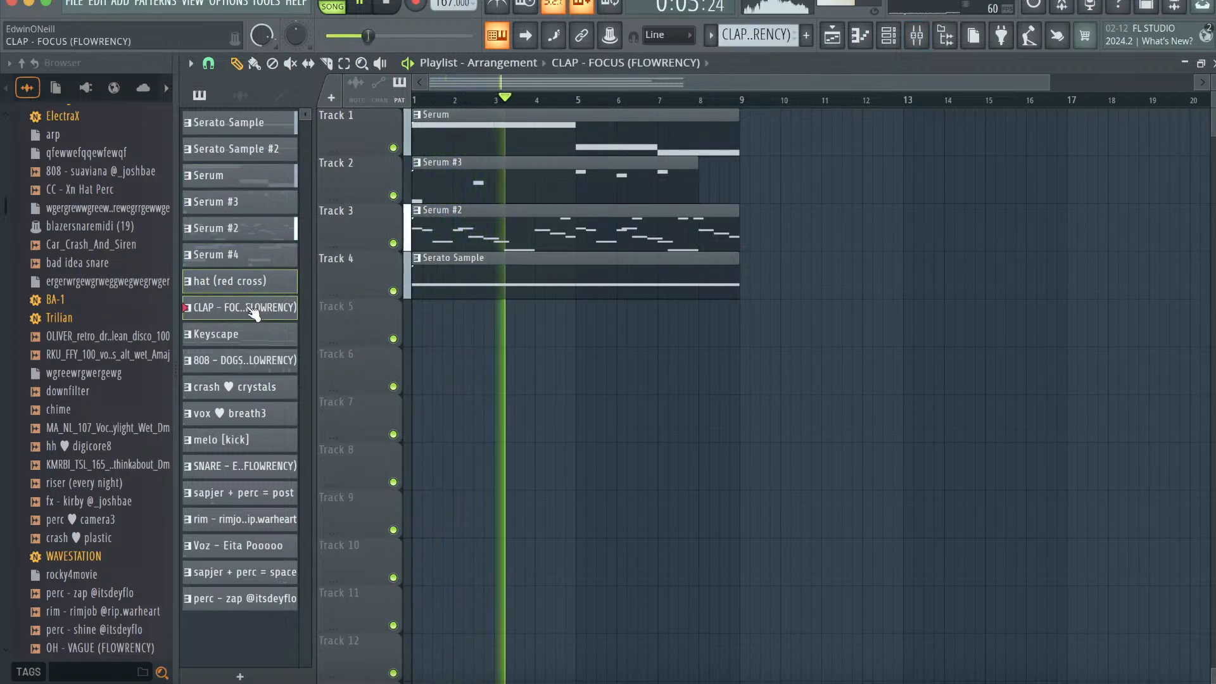
pyautogui.click(239, 179)
pyautogui.click(239, 155)
pyautogui.click(240, 359)
pyautogui.click(239, 334)
pyautogui.click(239, 386)
pyautogui.click(229, 439)
pyautogui.click(230, 465)
pyautogui.click(229, 519)
pyautogui.click(229, 545)
pyautogui.keyDown('ctrl'); pyautogui.click(229, 572); pyautogui.keyUp('ctrl')
pyautogui.keyDown('ctrl'); pyautogui.click(229, 595); pyautogui.keyUp('ctrl')
pyautogui.moveTo(229, 596)
pyautogui.mouseDown()
pyautogui.moveTo(808, 273)
pyautogui.moveTo(745, 309)
pyautogui.mouseUp()
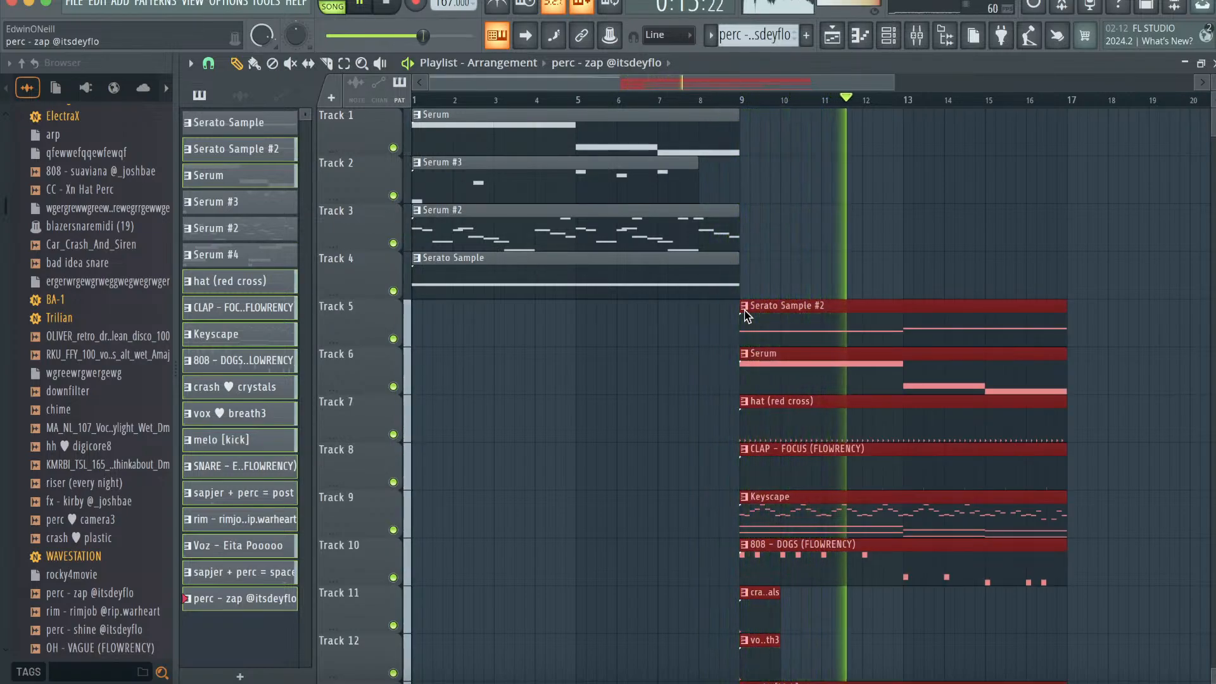
pyautogui.hotkey('ctrl', 'b')
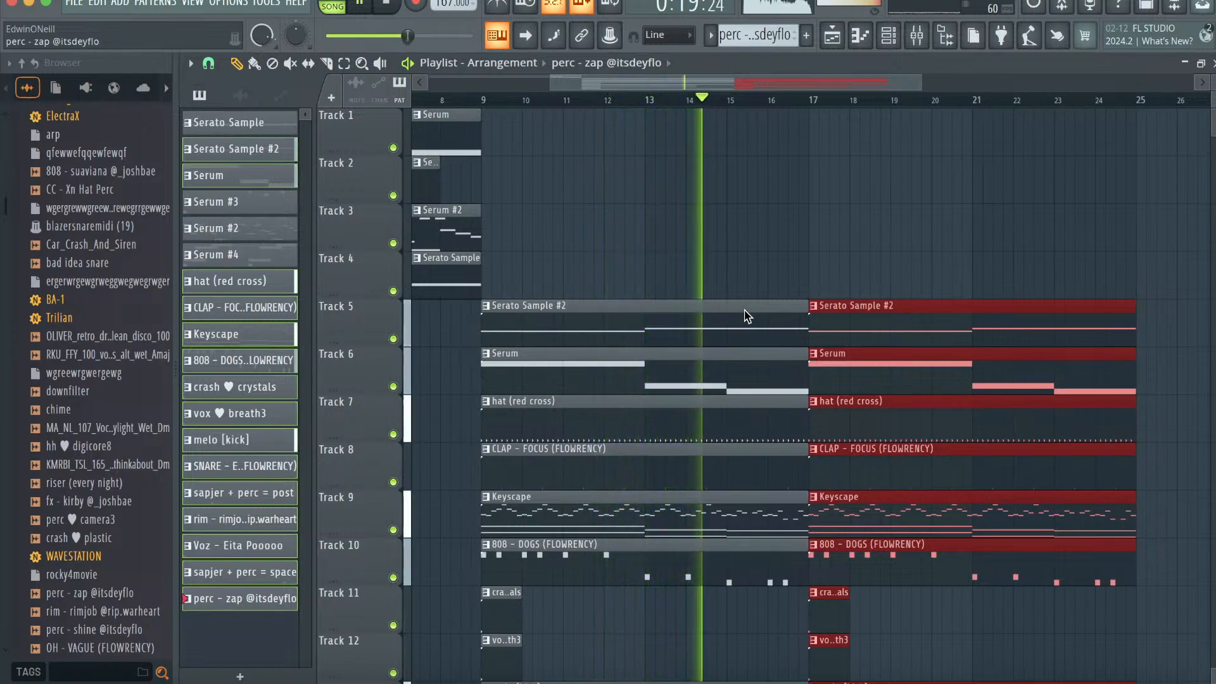
# - Add Serum #2 at bar 17 on track 4, and Serato Sample, Serum and Serum #3 at bar 25 on tracks 1 to 3
pyautogui.click(264, 230)
pyautogui.click(814, 265)
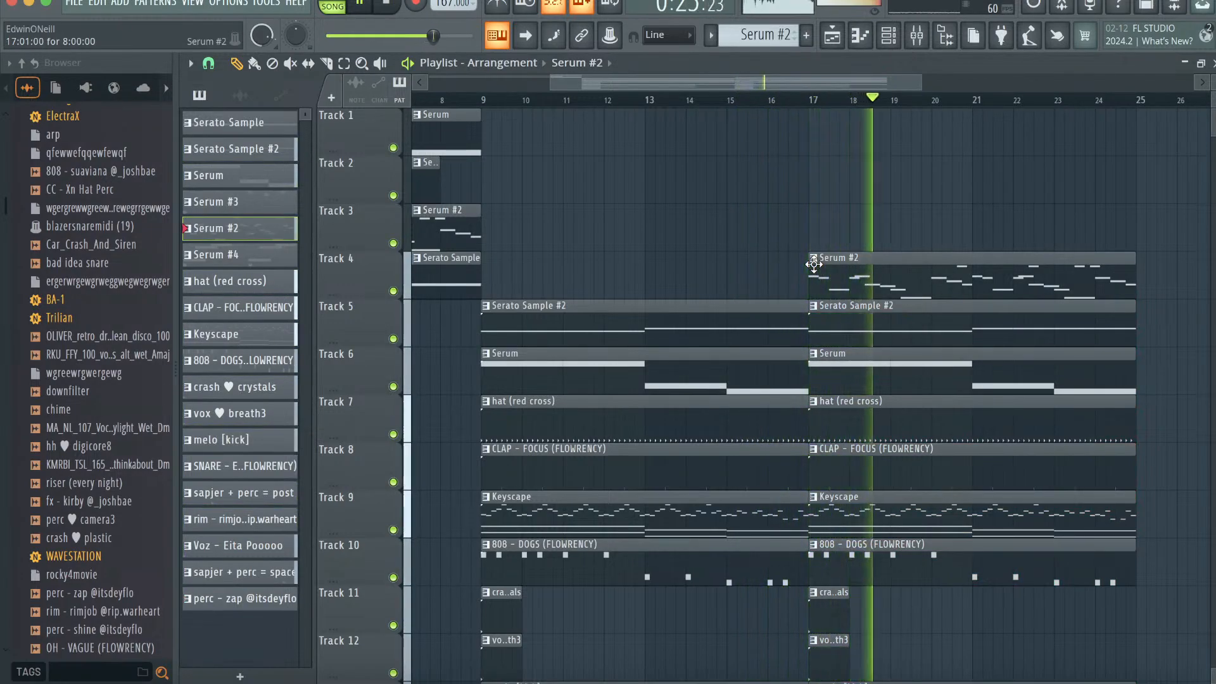
pyautogui.moveTo(739, 304); pyautogui.dragTo(379, 247)
pyautogui.moveTo(275, 181); pyautogui.dragTo(276, 202)
pyautogui.moveTo(944, 220); pyautogui.dragTo(678, 315)
pyautogui.moveTo(281, 125); pyautogui.dragTo(530, 132)
# - Place the patterns from 808 - DOGS to Voz at bar 25 on tracks 4 to 11 and duplicate the whole bar 25 section to bar 33
pyautogui.click(235, 360)
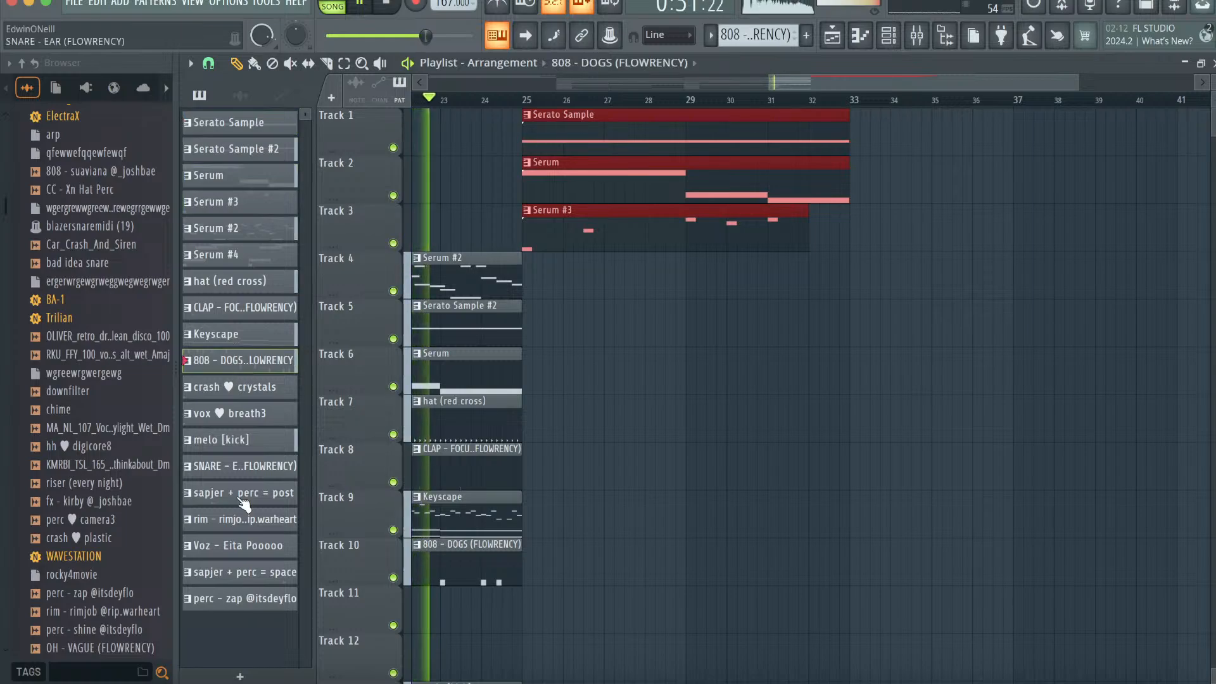
pyautogui.keyDown('shift'); pyautogui.click(245, 545); pyautogui.keyUp('shift')
pyautogui.moveTo(218, 546); pyautogui.dragTo(525, 293)
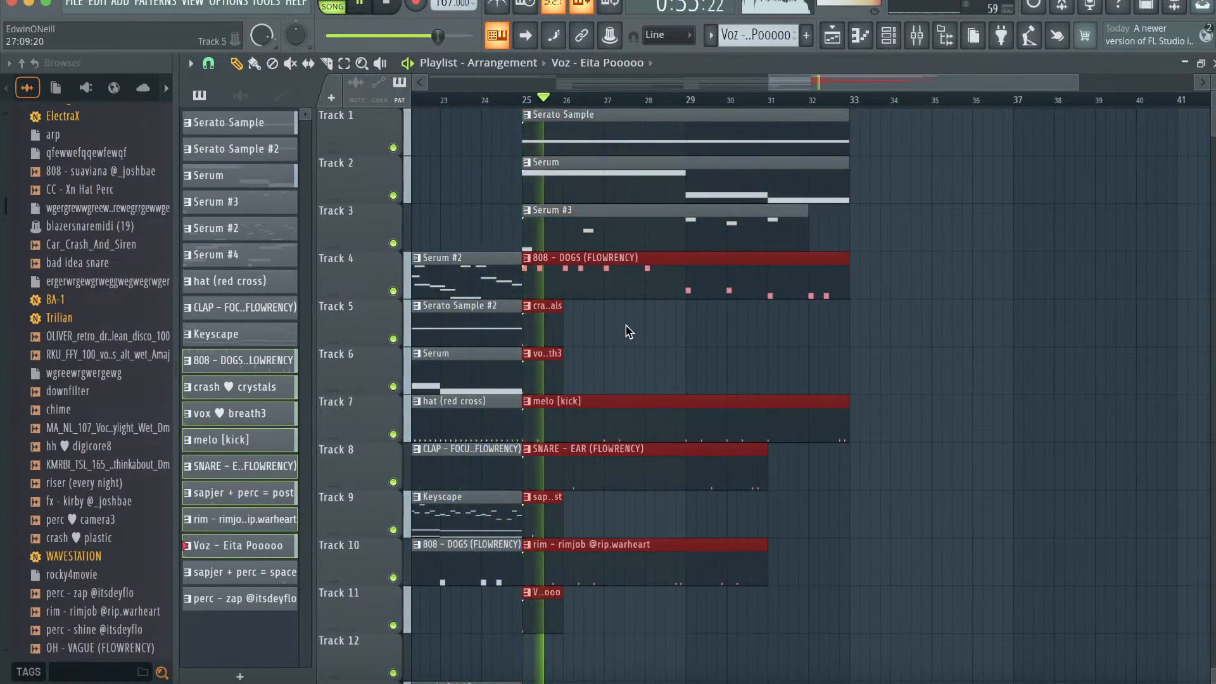
pyautogui.hotkey('ctrl', 'b')
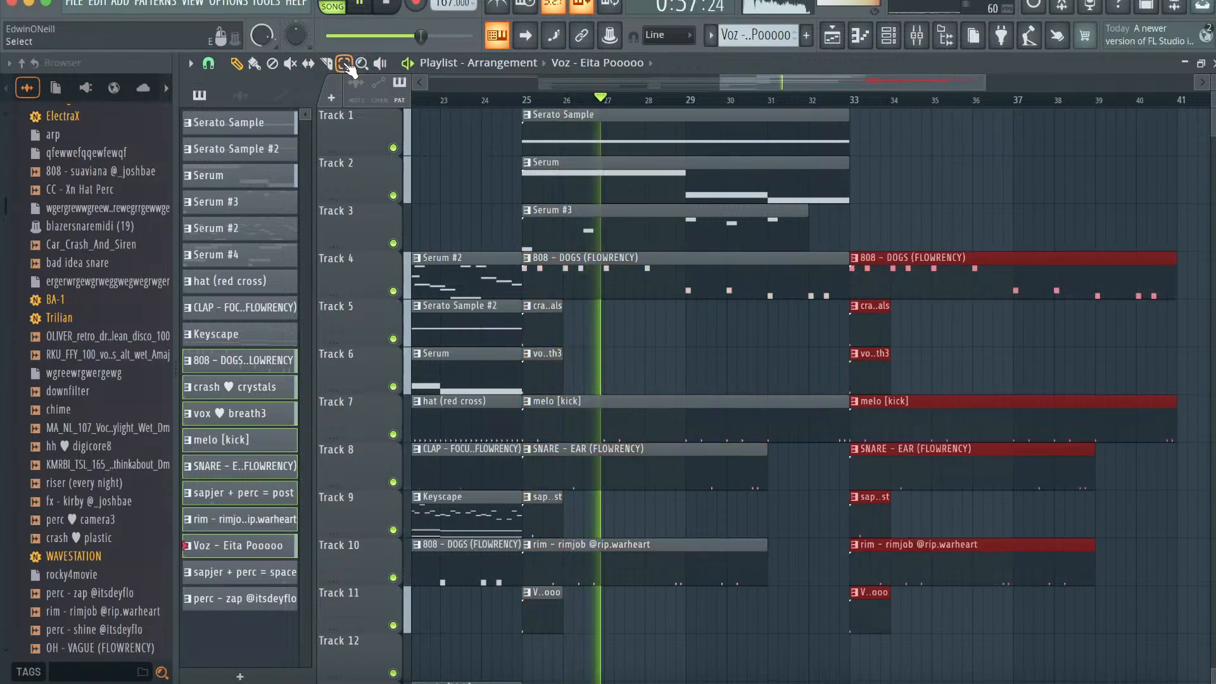
pyautogui.moveTo(740, 249); pyautogui.dragTo(572, 31)
pyautogui.hotkey('ctrl', 'b')
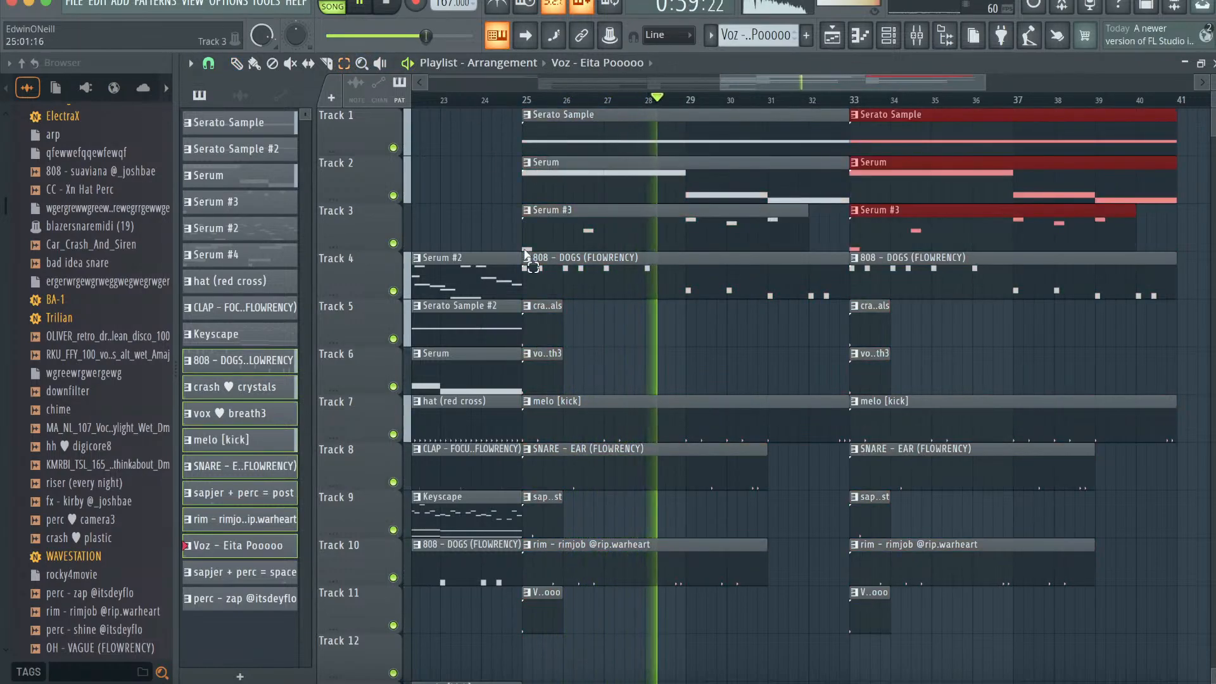
# - Add CLAP - FOCUS at bar 33 on track 12 and replace the Serato Sample clip at bar 33 on track 1 with hat (red cross)
pyautogui.scroll(-3, 652, 339)
pyautogui.moveTo(240, 307)
pyautogui.mouseDown()
pyautogui.moveTo(808, 521)
pyautogui.moveTo(730, 521)
pyautogui.mouseUp()
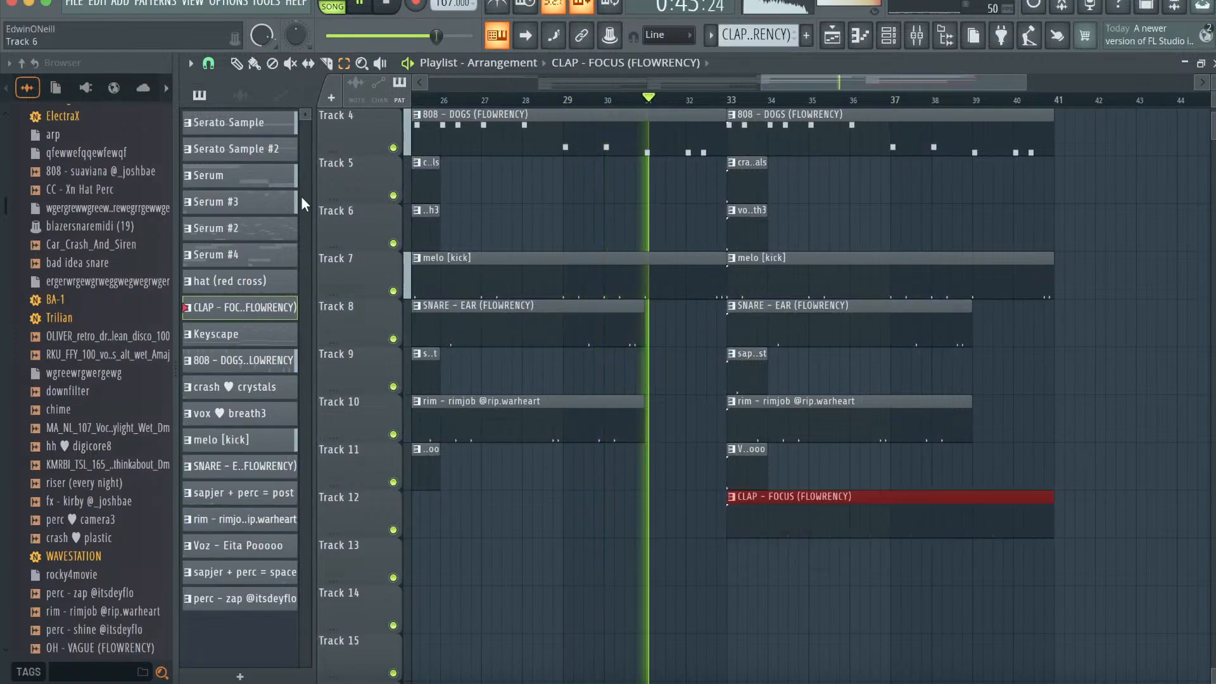
pyautogui.scroll(3, 697, 317)
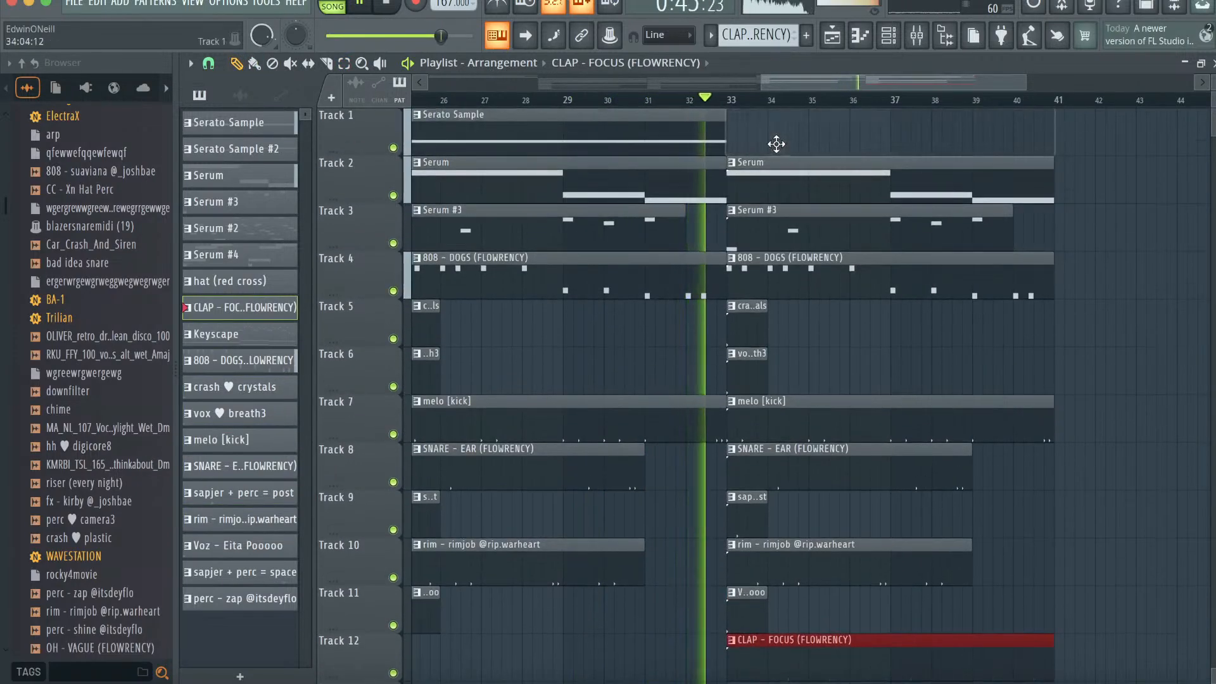
pyautogui.click(234, 281)
pyautogui.click(731, 130)
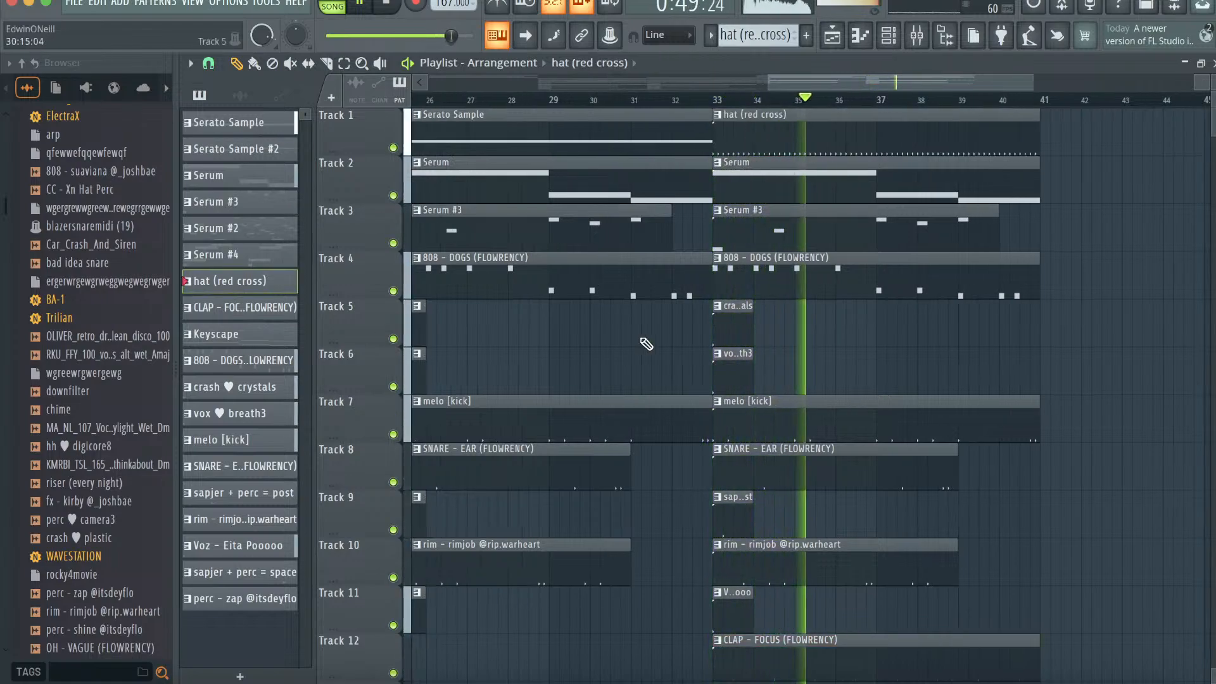
# - Add Serum #4 at bar 33 on track 13 and duplicate the whole bar 33 section to bar 41
pyautogui.scroll(-3, 646, 344)
pyautogui.click(235, 254)
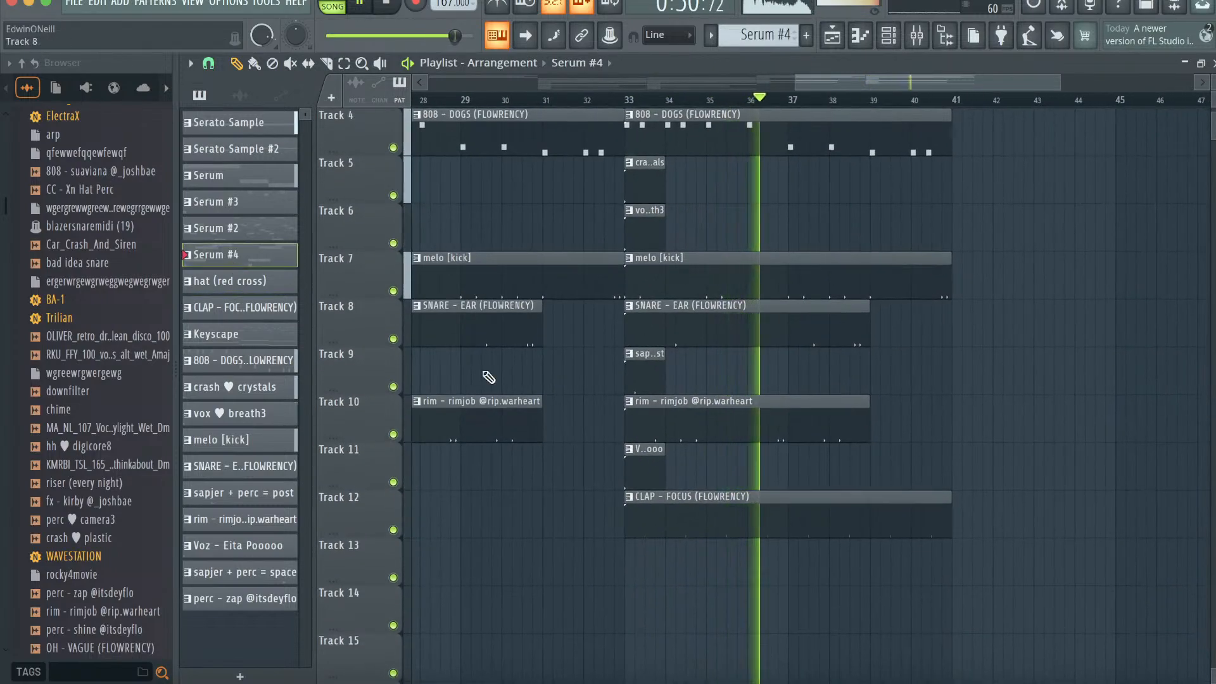
pyautogui.click(650, 572)
pyautogui.click(344, 63)
pyautogui.moveTo(891, 632); pyautogui.dragTo(636, 76)
pyautogui.press('super+b')
pyautogui.hscroll(5, 811, 284)
pyautogui.scroll(-2, 806, 277)
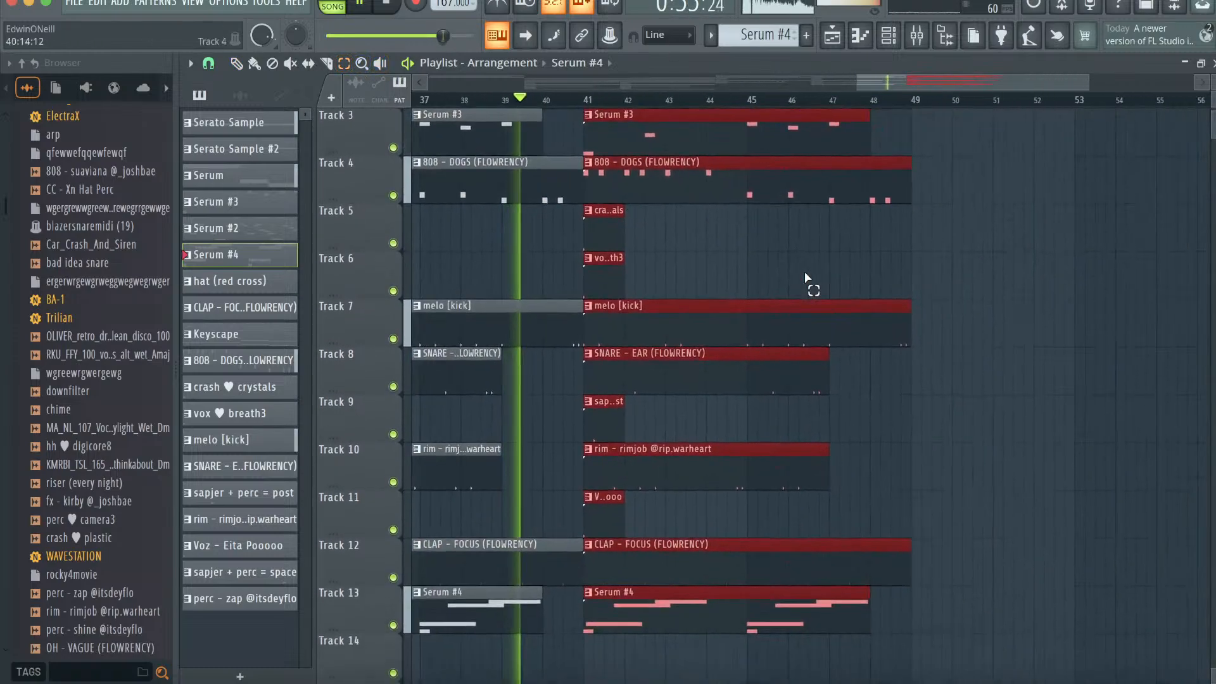
# - Clone the Serum #2 pattern, lower all notes of the copy by an octave and return to the playlist
pyautogui.scroll(-4, 806, 278)
pyautogui.moveTo(243, 178); pyautogui.dragTo(238, 218)
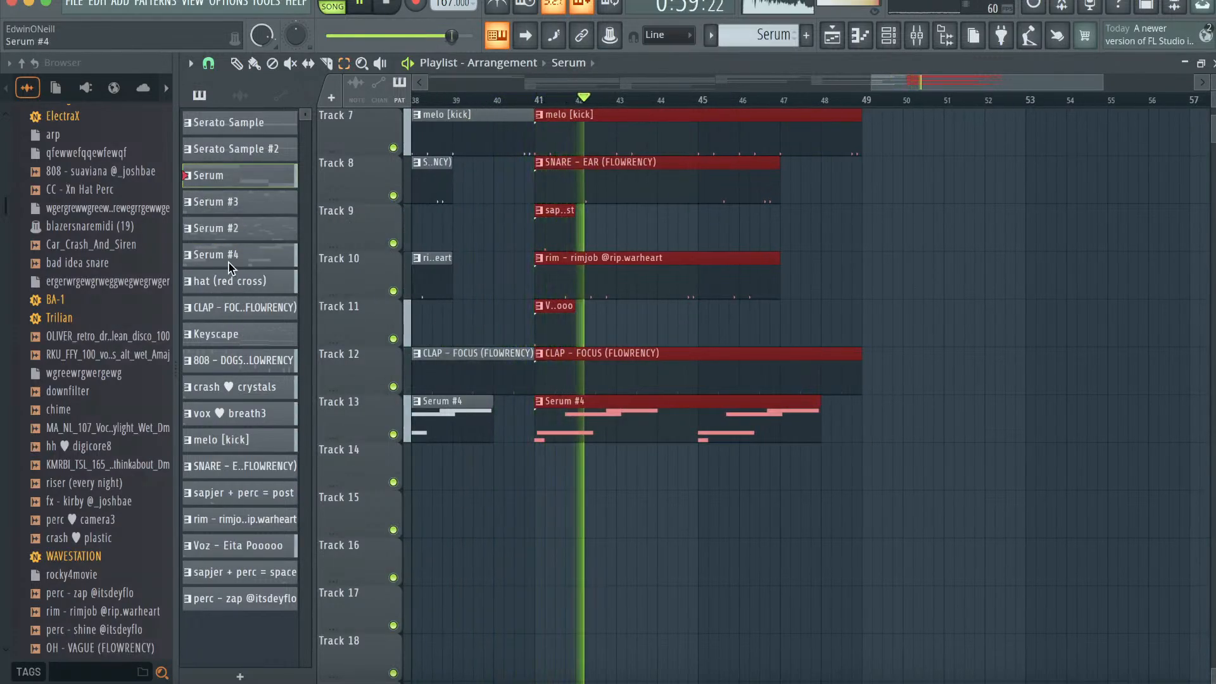
pyautogui.doubleClick(227, 230)
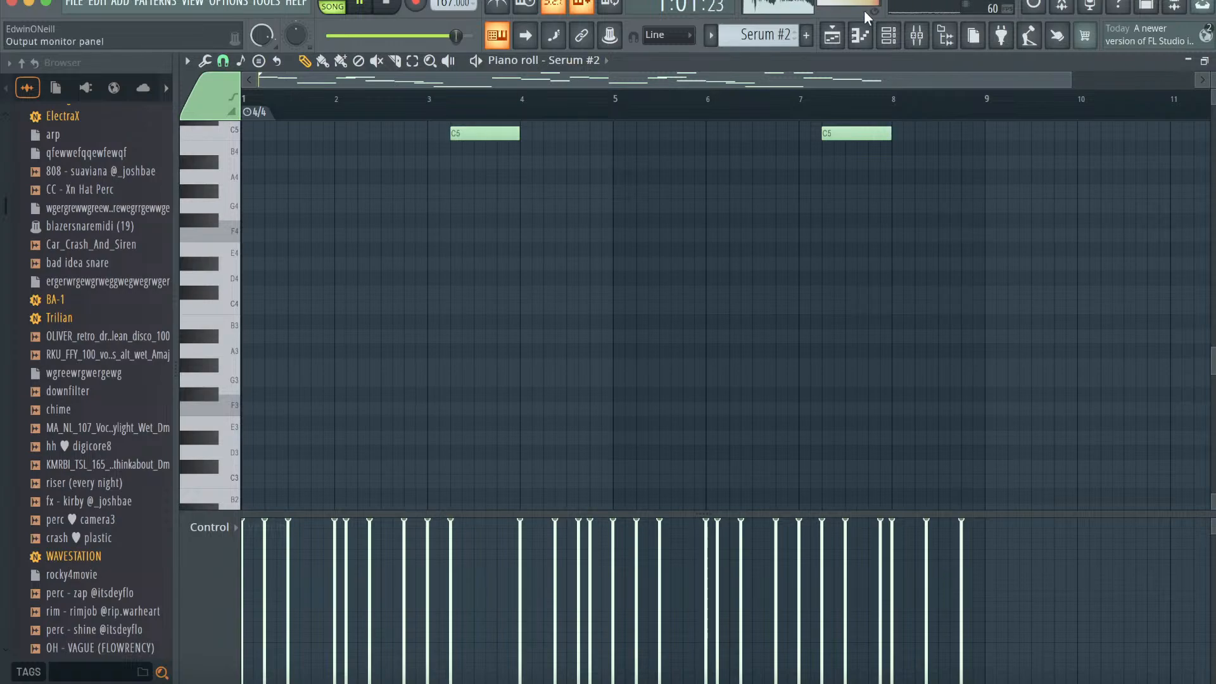
pyautogui.click(832, 36)
pyautogui.scroll(6, 886, 317)
pyautogui.hscroll(6, 886, 316)
pyautogui.rightClick(249, 232)
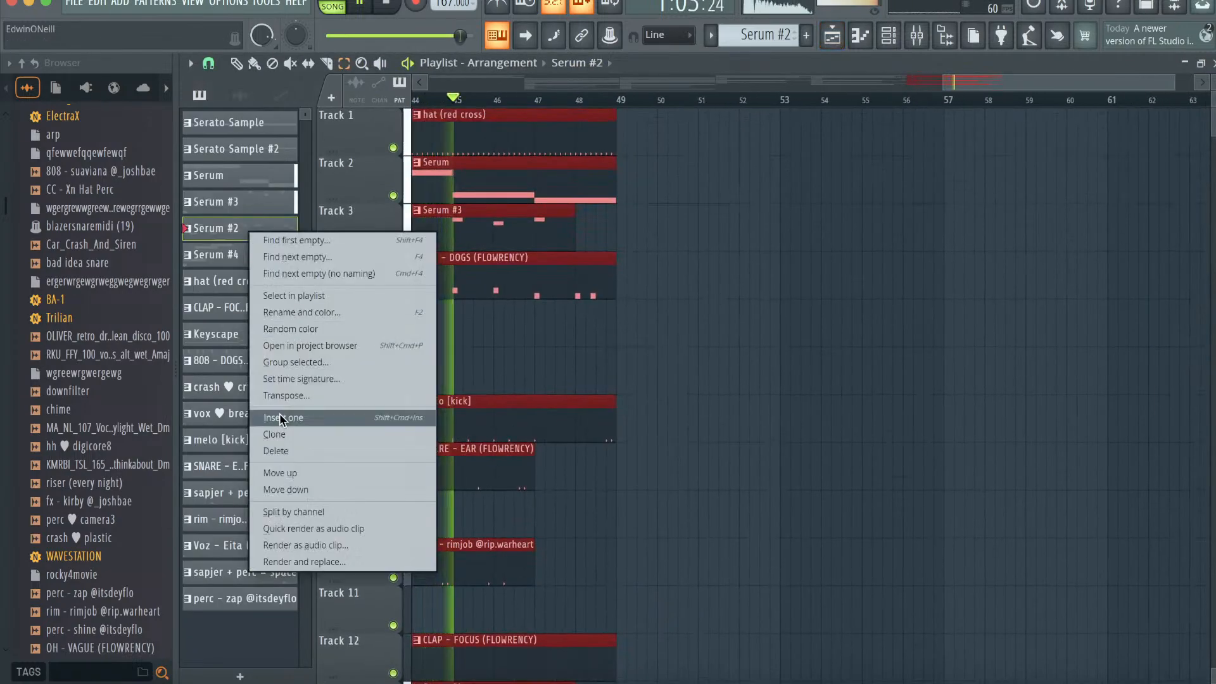
pyautogui.click(280, 434)
pyautogui.doubleClick(249, 258)
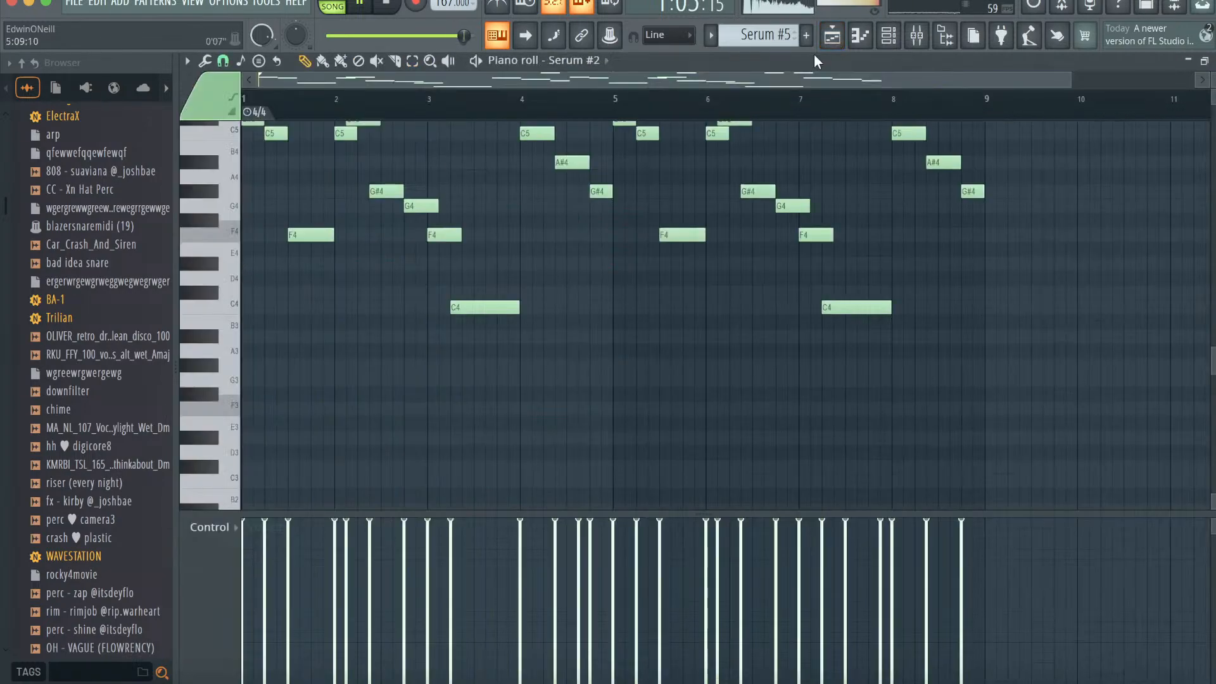
pyautogui.click(832, 36)
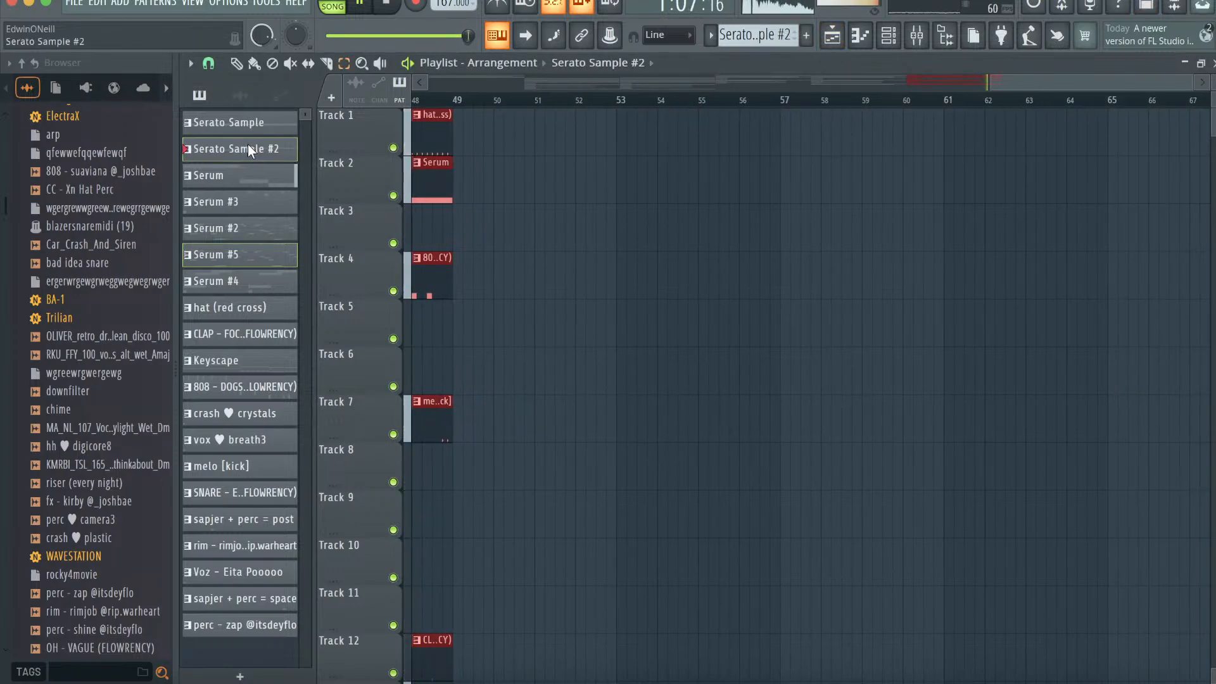
# - Place Serato Sample, Serum #5, 808 - DOGS, melo [kick] and SNARE - EAR at bar 49 on tracks 1 to 5
pyautogui.click(248, 278)
pyautogui.click(235, 387)
pyautogui.click(235, 361)
pyautogui.press('space')
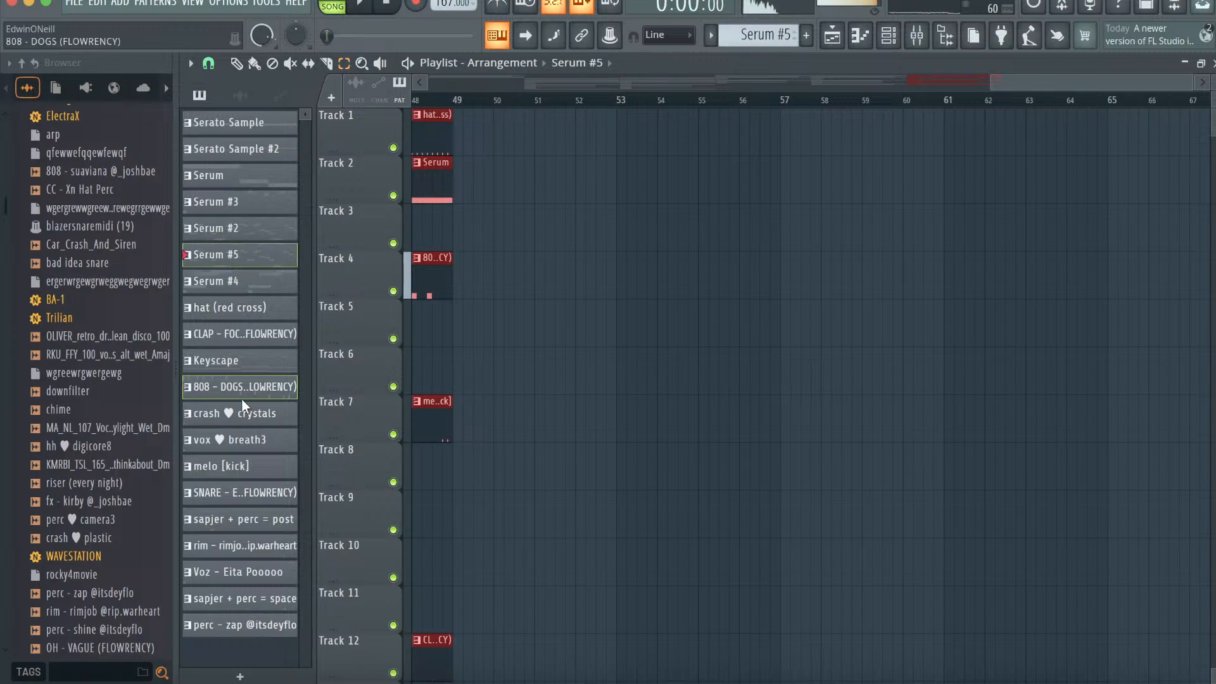
pyautogui.click(228, 468)
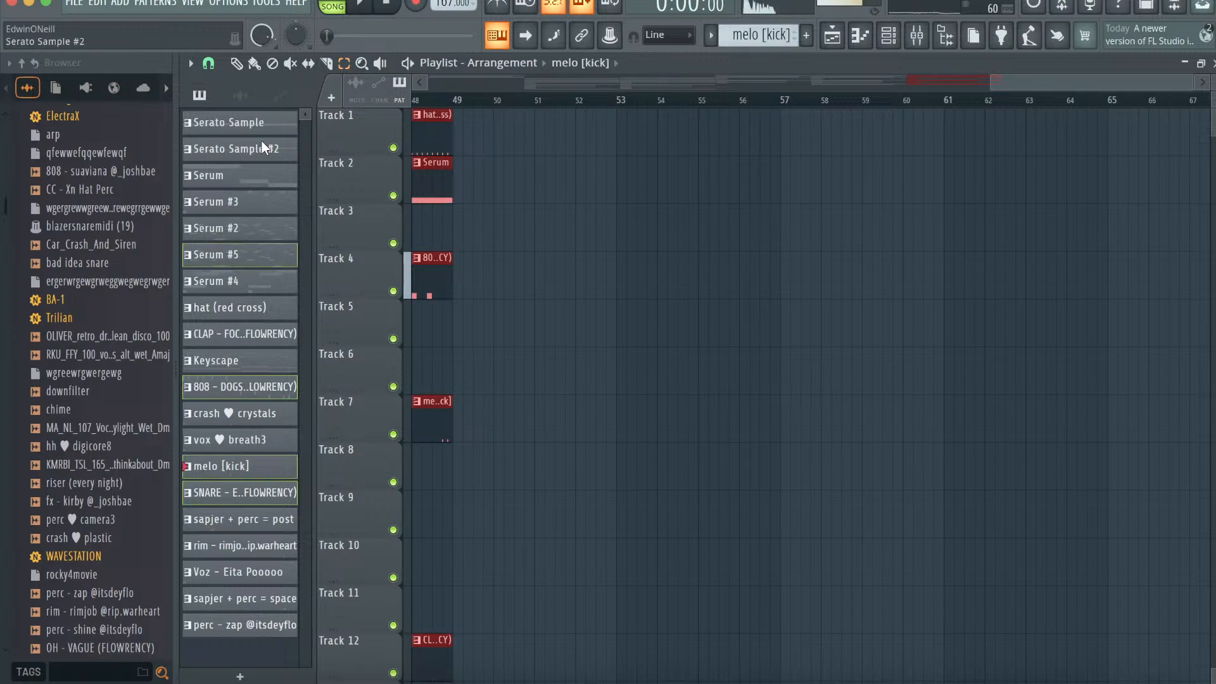
pyautogui.moveTo(260, 137); pyautogui.dragTo(461, 130)
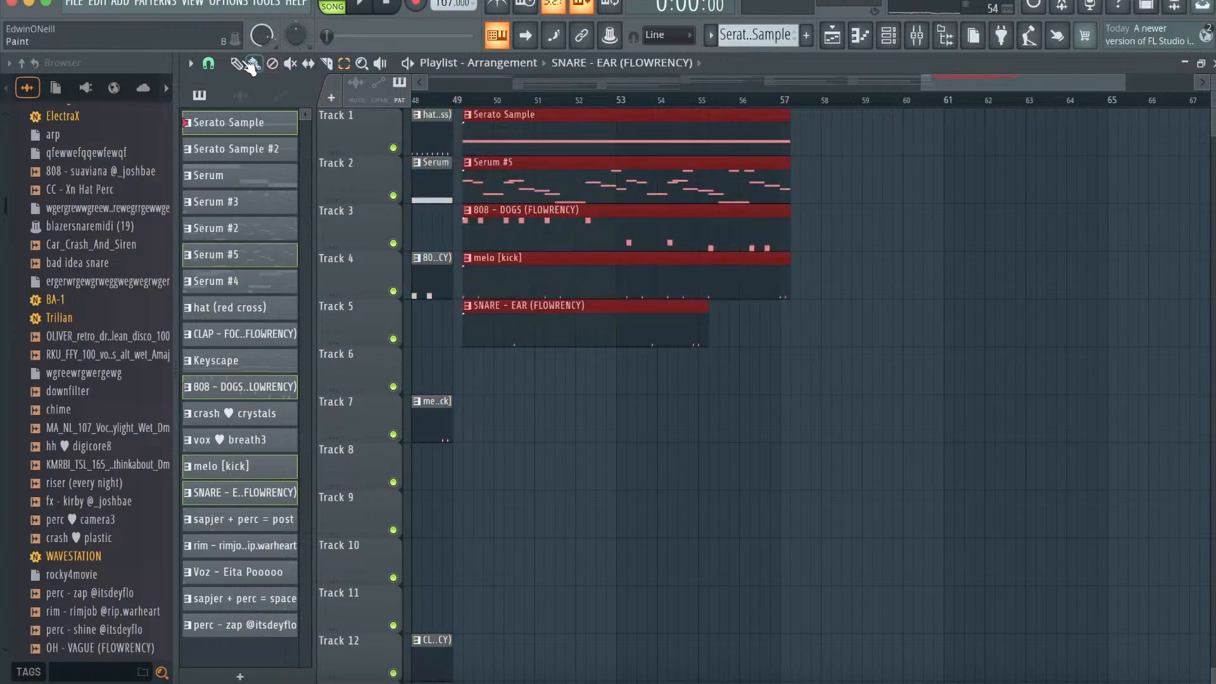
pyautogui.moveTo(578, 136); pyautogui.dragTo(573, 134)
pyautogui.hscroll(-5, 572, 133)
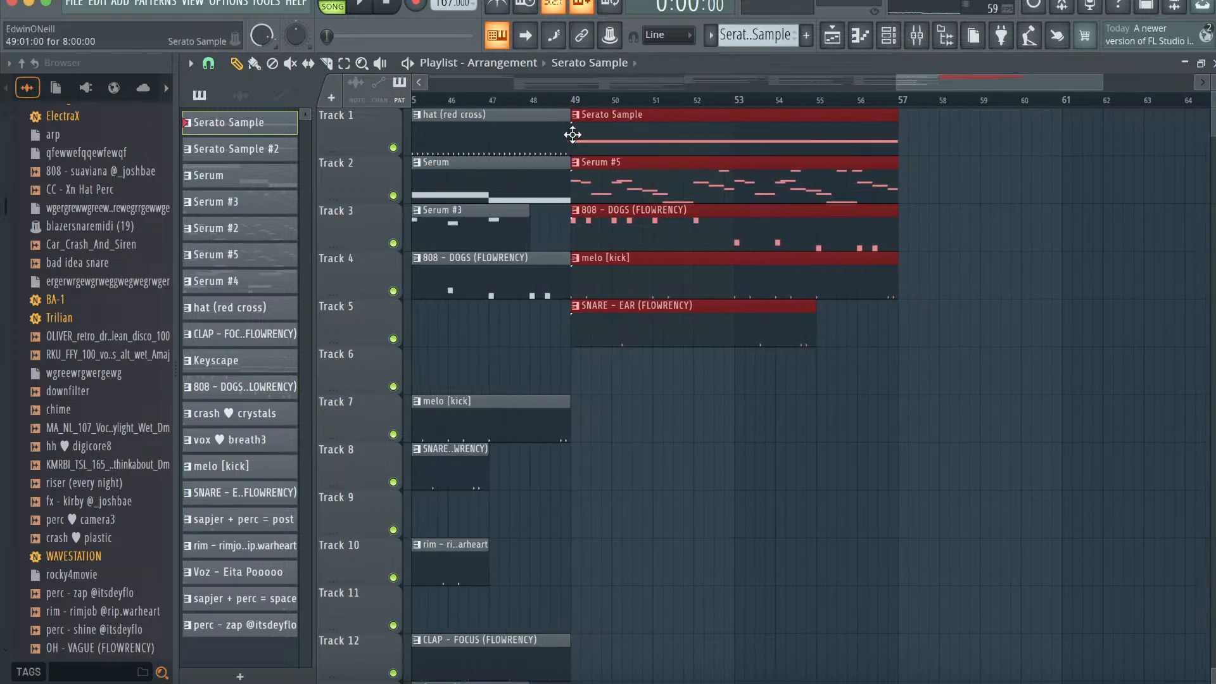
# - Play the transition into bar 49 and replace the Serato Sample clip there with Serato Sample #2
pyautogui.click(544, 101)
pyautogui.press('space')
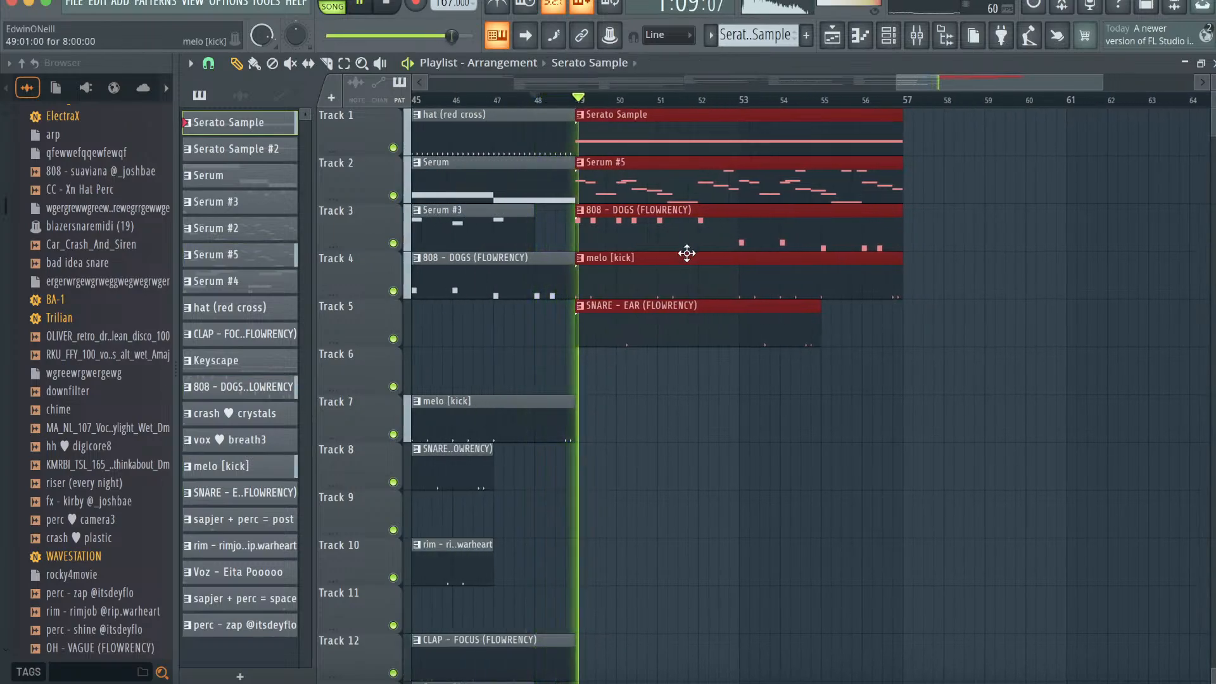
pyautogui.rightClick(675, 136)
pyautogui.click(527, 100)
pyautogui.click(240, 149)
pyautogui.click(581, 130)
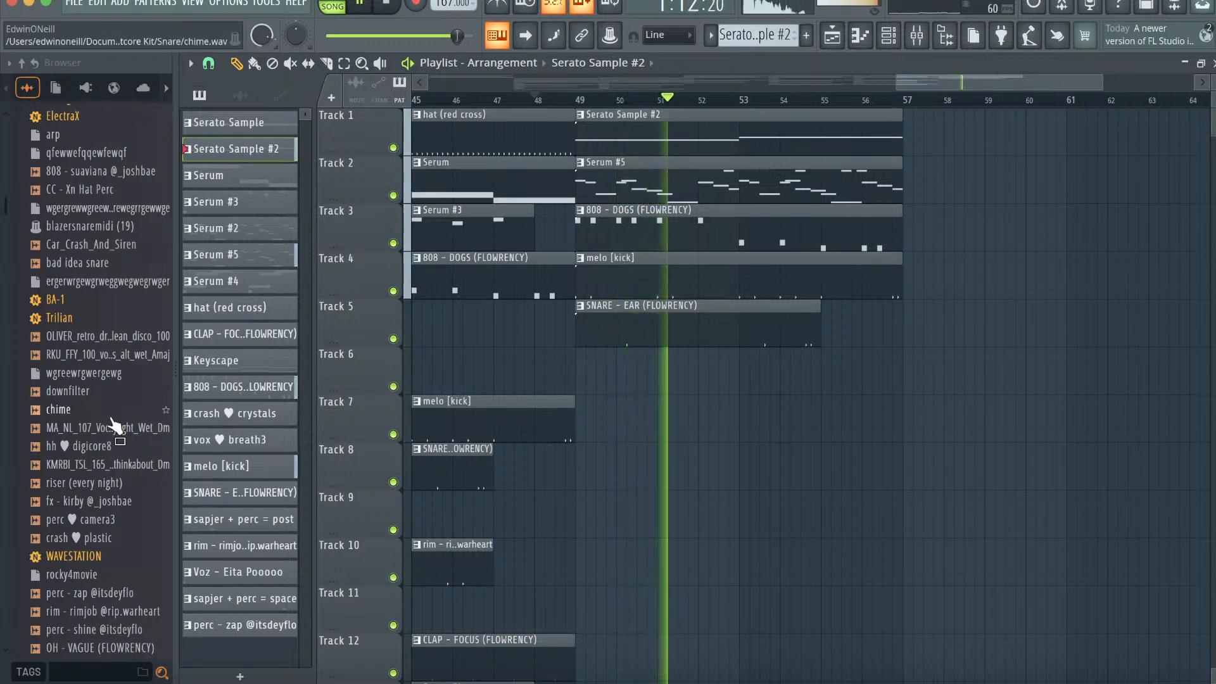
# - Add the riser (every night) sample on track 7 at about bar 55 and copy the bars 9 to 25 section to bar 57
pyautogui.moveTo(83, 483); pyautogui.dragTo(879, 413)
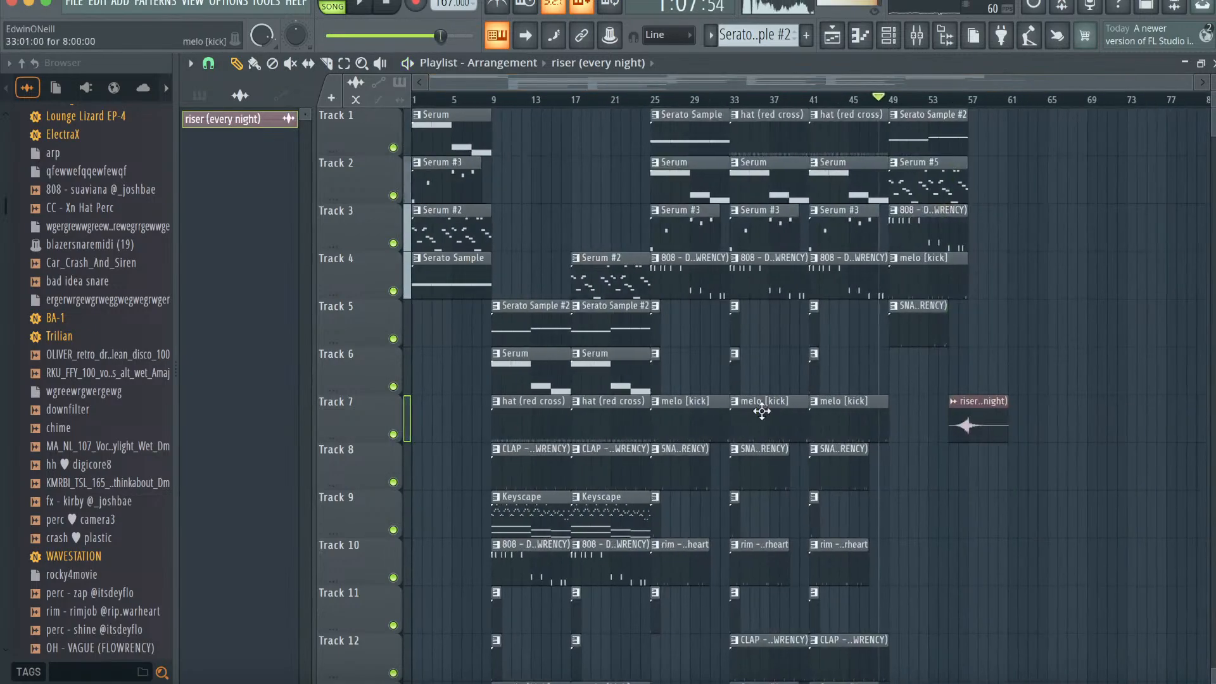
pyautogui.scroll(-3, 509, 229)
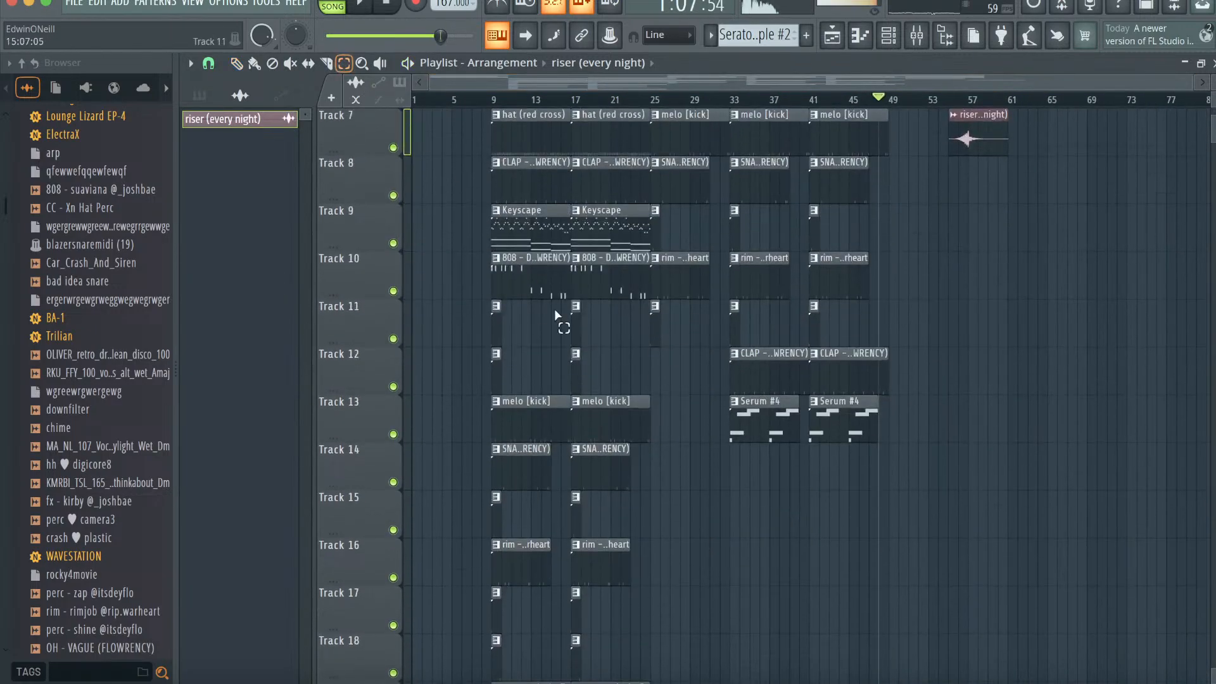
pyautogui.scroll(-3, 611, 534)
pyautogui.moveTo(643, 491); pyautogui.dragTo(500, 9)
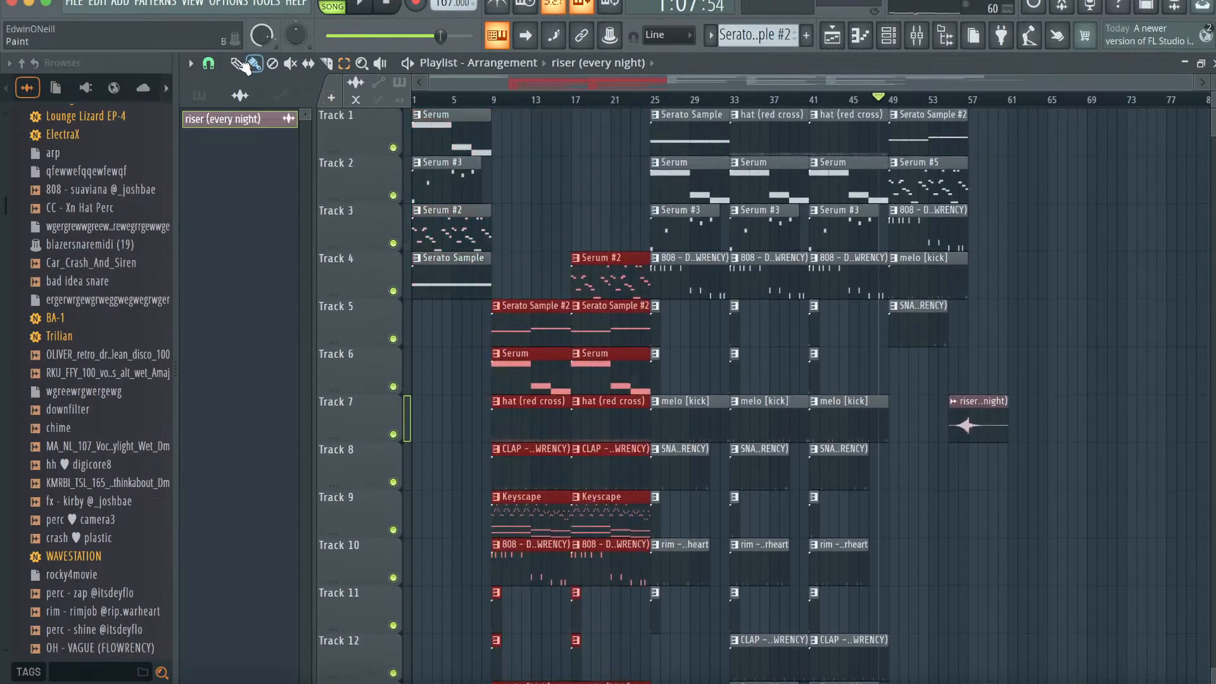
pyautogui.moveTo(563, 385); pyautogui.dragTo(1007, 272)
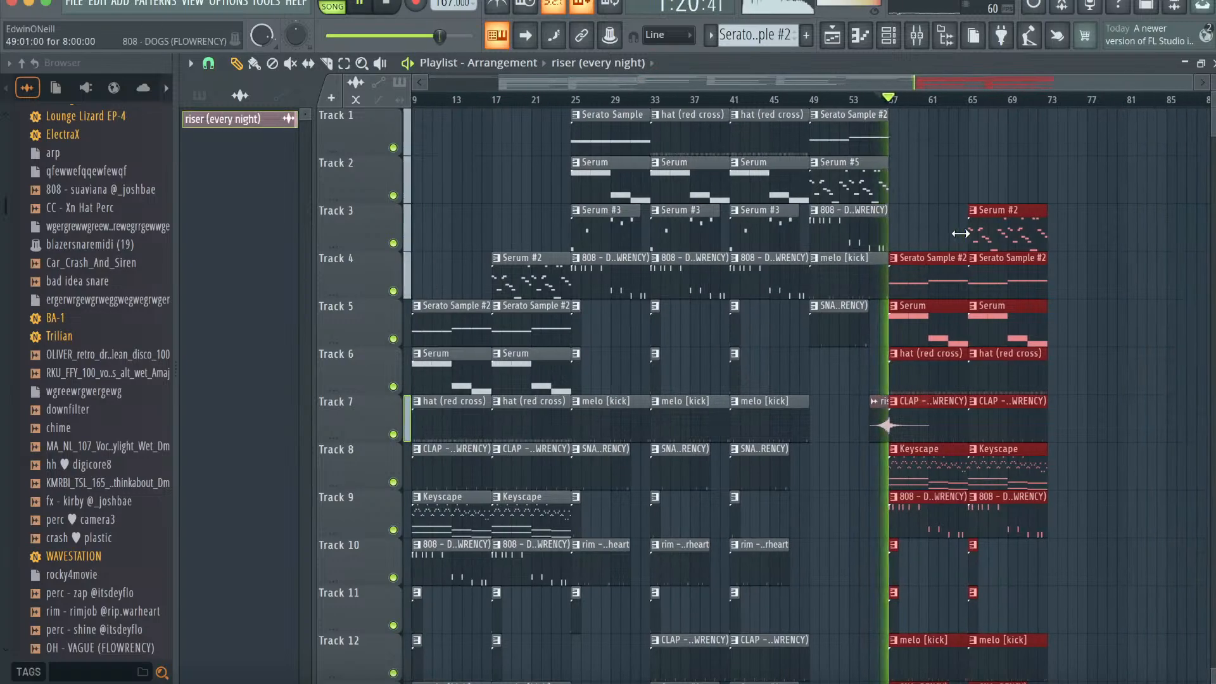
# - Load Fruity soft clipper into slot 4 of the Master mixer track and return to the playlist
pyautogui.click(916, 36)
pyautogui.click(242, 194)
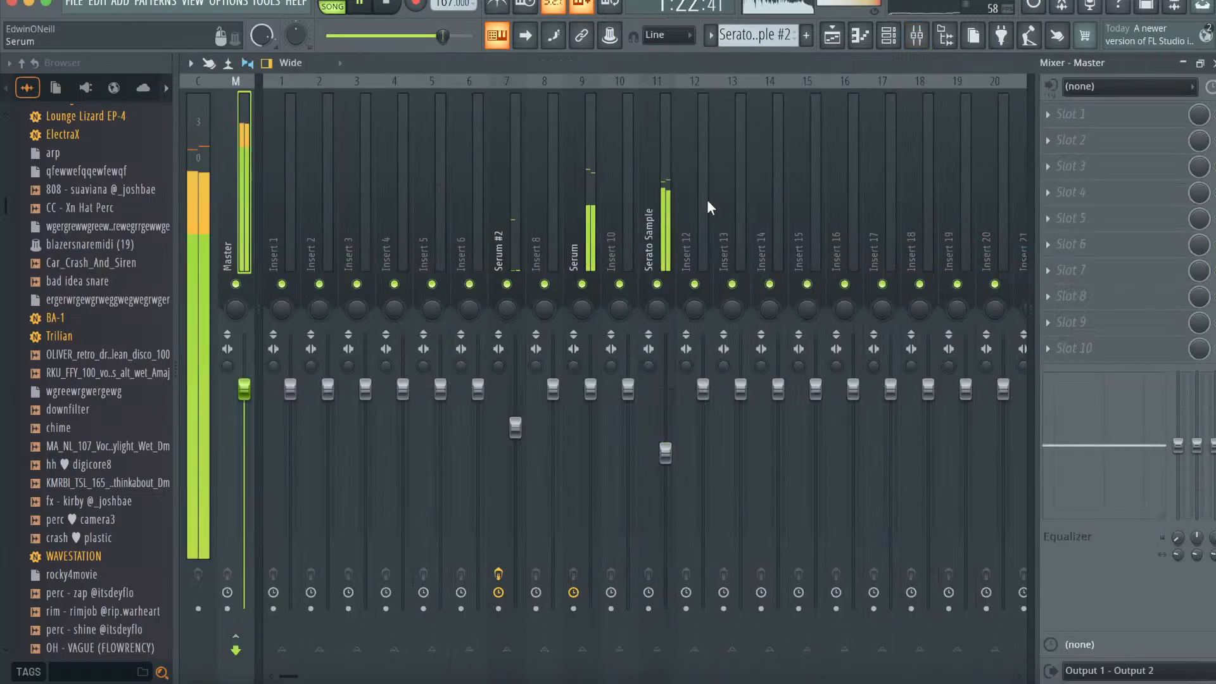
pyautogui.click(1087, 194)
pyautogui.click(759, 322)
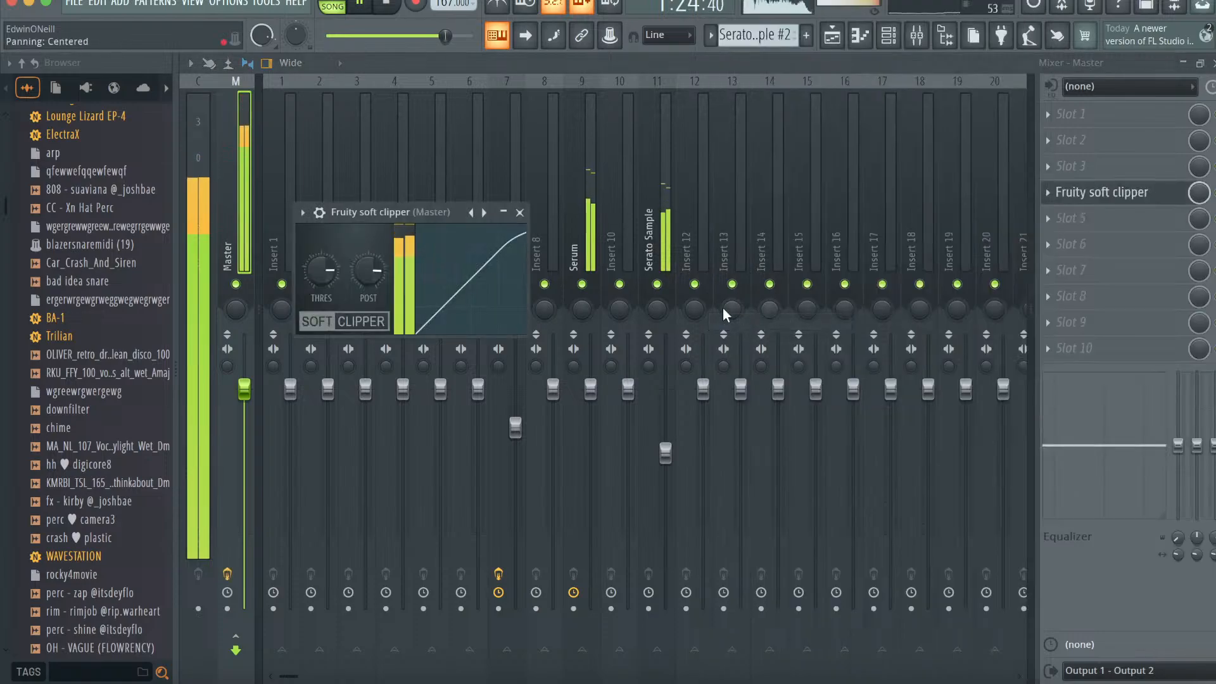
pyautogui.click(520, 213)
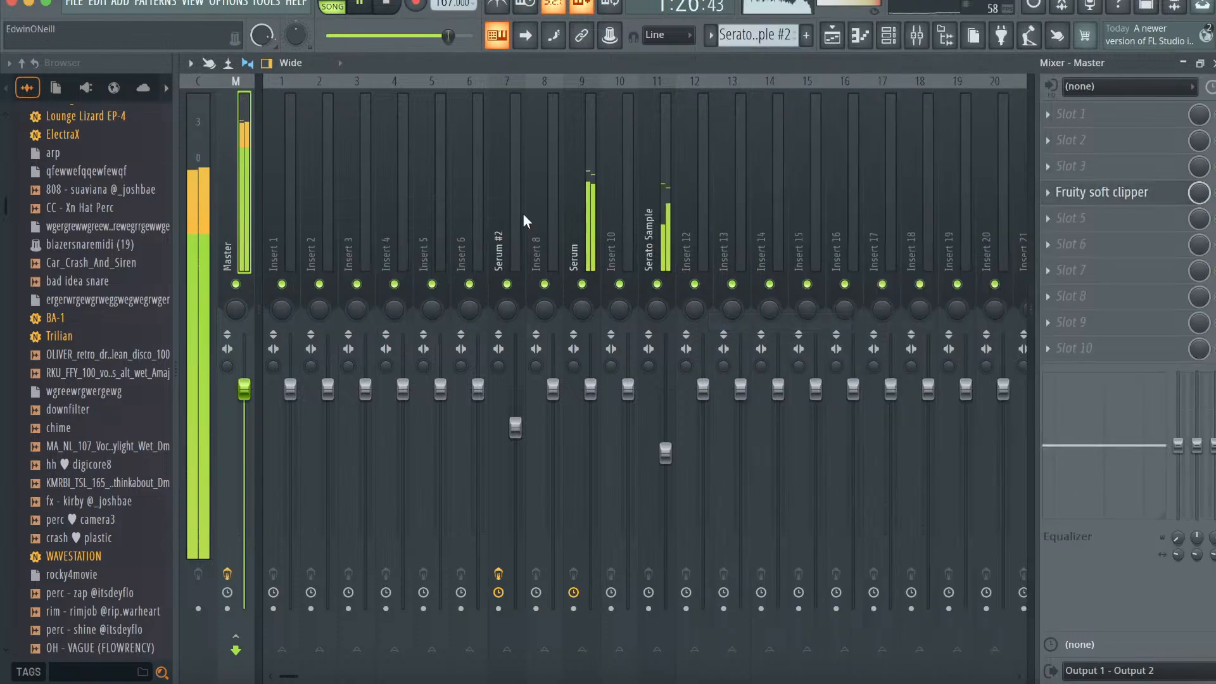
pyautogui.click(832, 36)
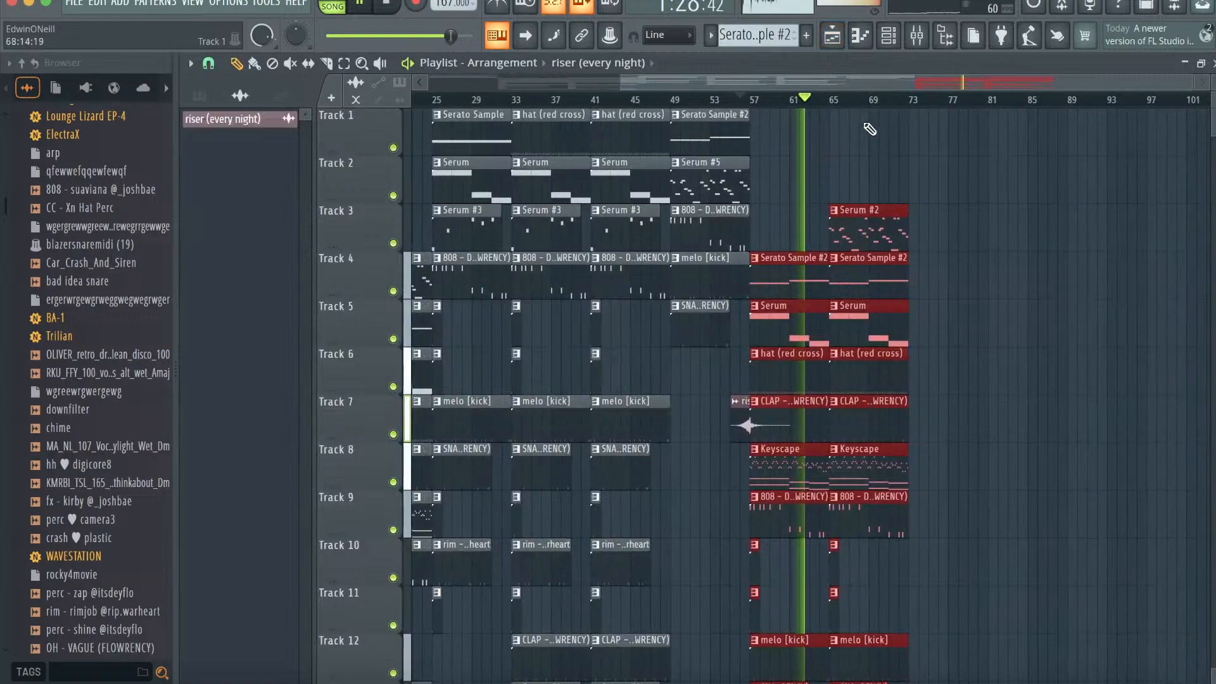
# - Add Serato Sample #2, Serum and 808 - DOGS clips at bar 73 on tracks 4, 5 and 9
pyautogui.click(879, 102)
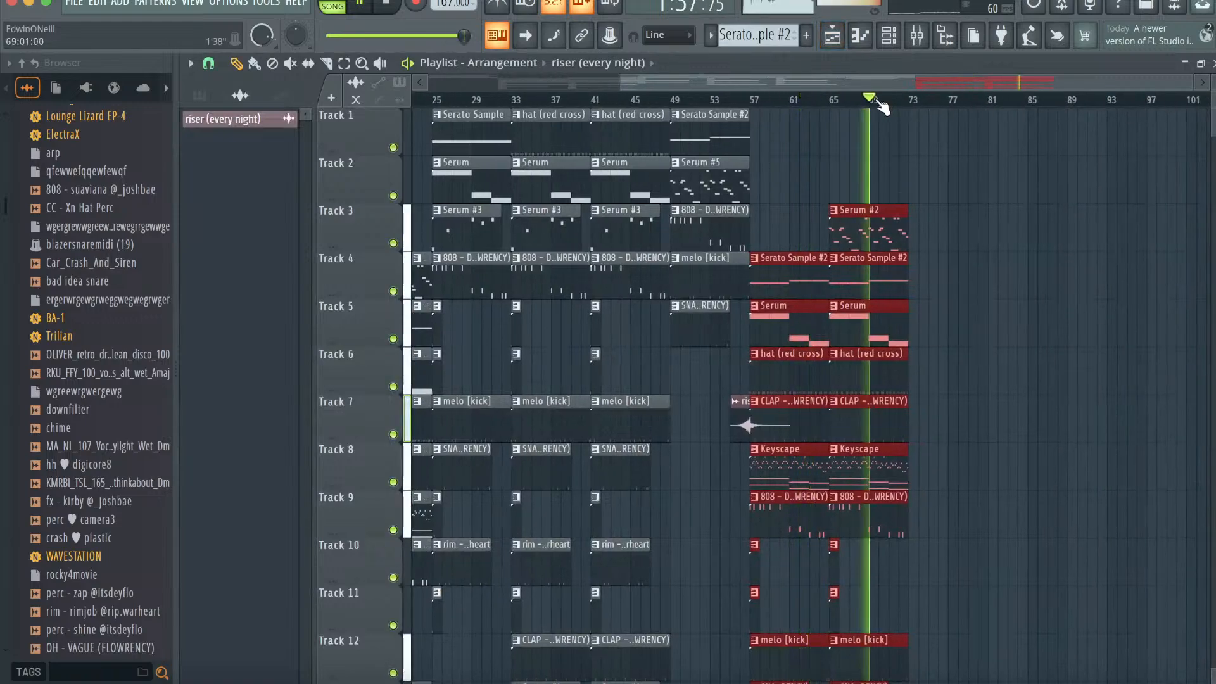
pyautogui.click(896, 267)
pyautogui.click(917, 282)
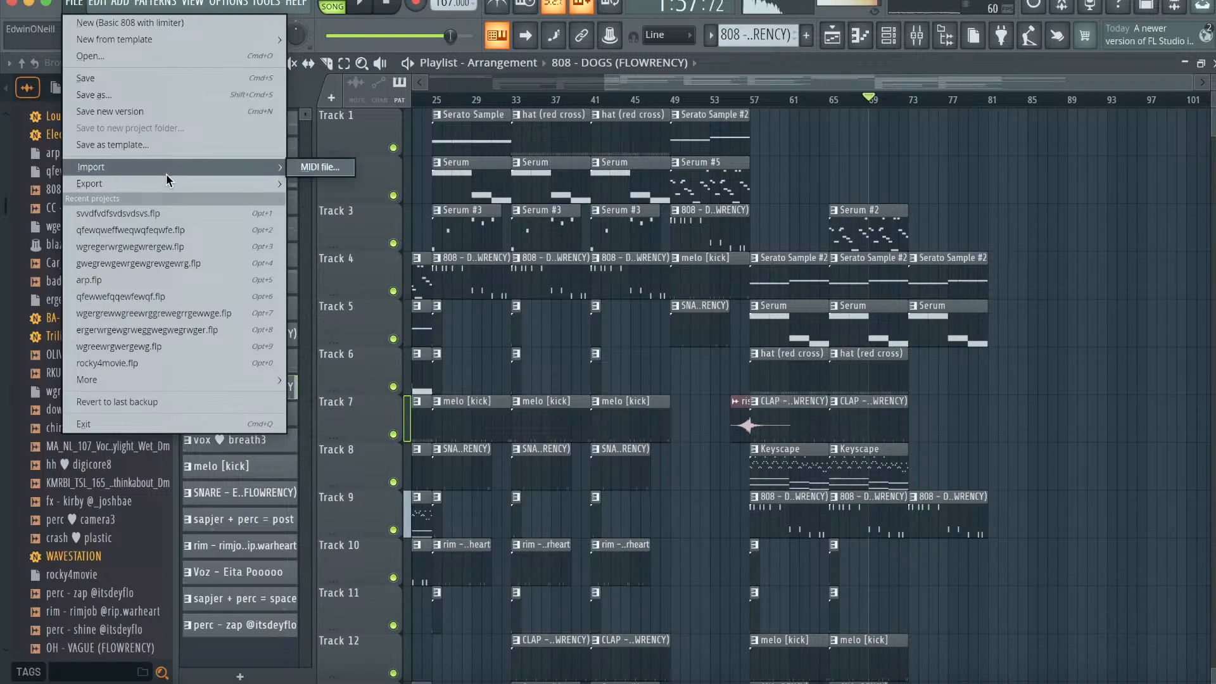
# - Export the arrangement as an MP3 named 167Fm into the Downloads folder and start the render
pyautogui.moveTo(166, 183)
pyautogui.click(316, 201)
pyautogui.write('16')
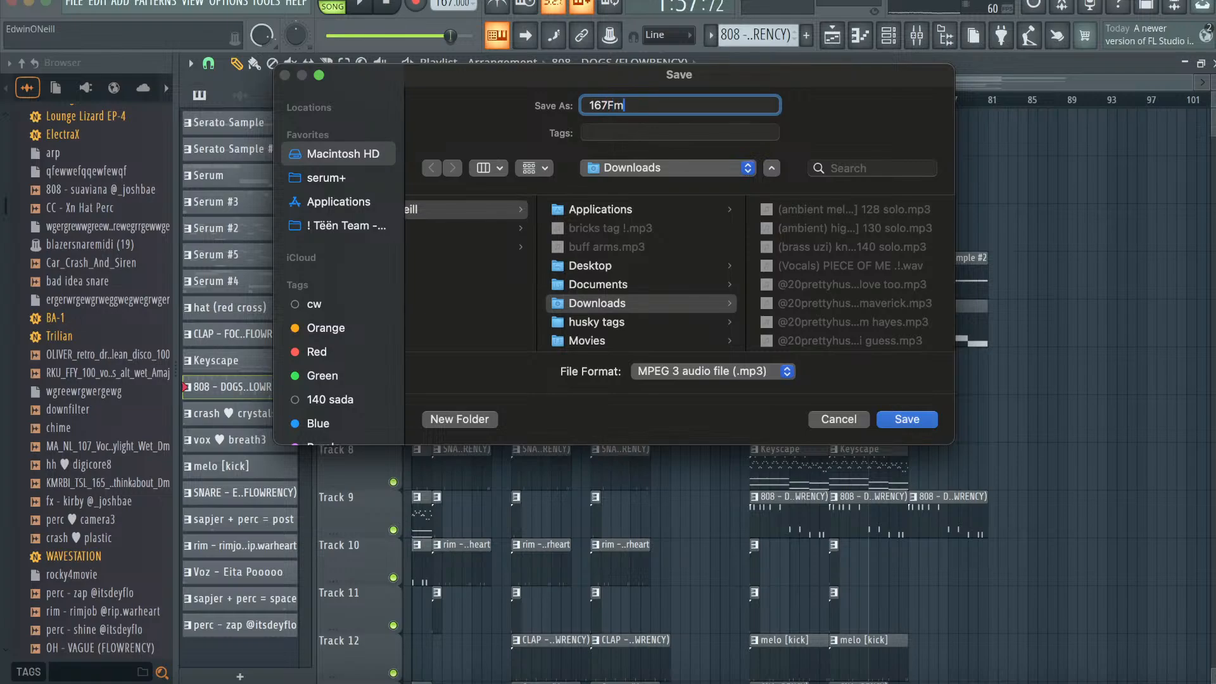
pyautogui.write('7Fm')
pyautogui.press('Return')
pyautogui.click(763, 573)
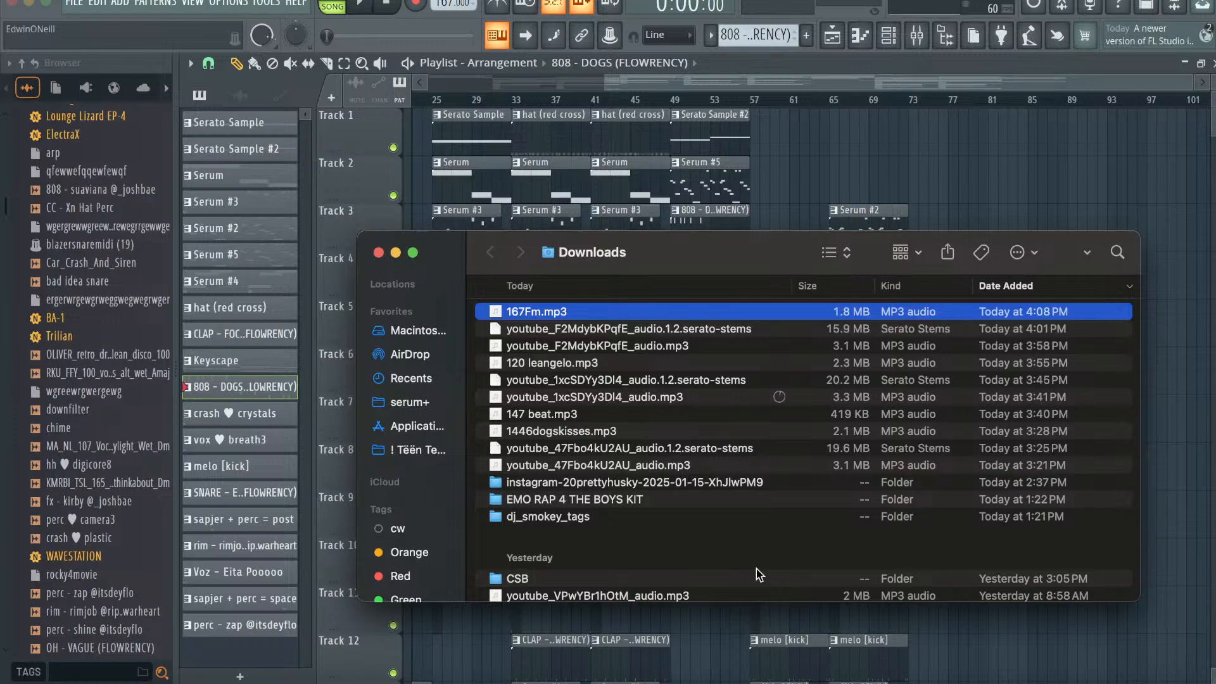
# - Start a new project from a template, saving the finished beat as qfweqwefqewffweqqwefefqwwefq in its own project folder
pyautogui.click(80, 6)
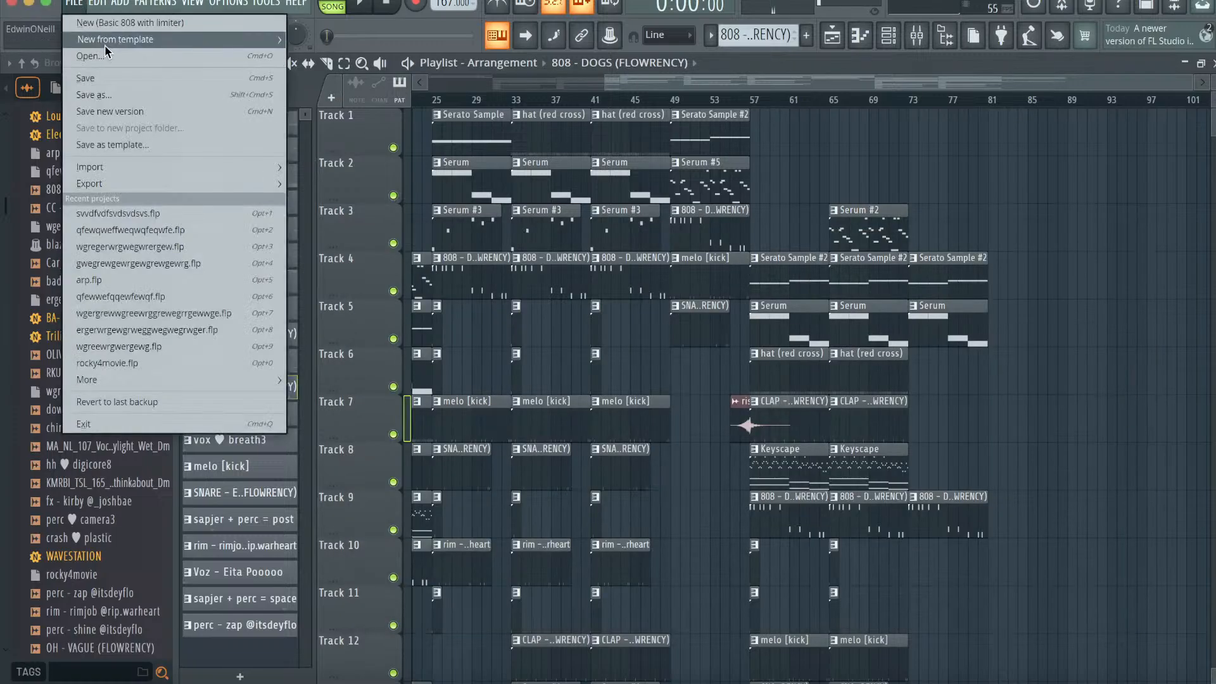
pyautogui.click(443, 176)
pyautogui.click(574, 391)
pyautogui.write('qfwe')
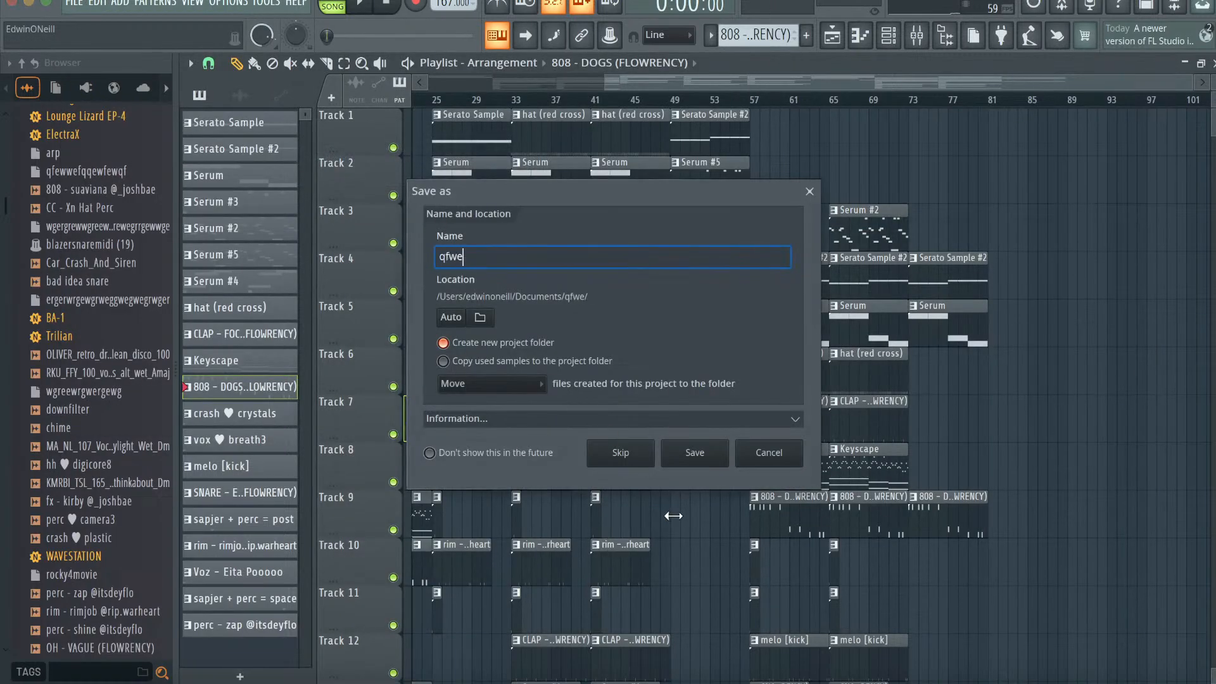
pyautogui.write('qwefqewffweqqwefefqwwefq')
pyautogui.click(693, 453)
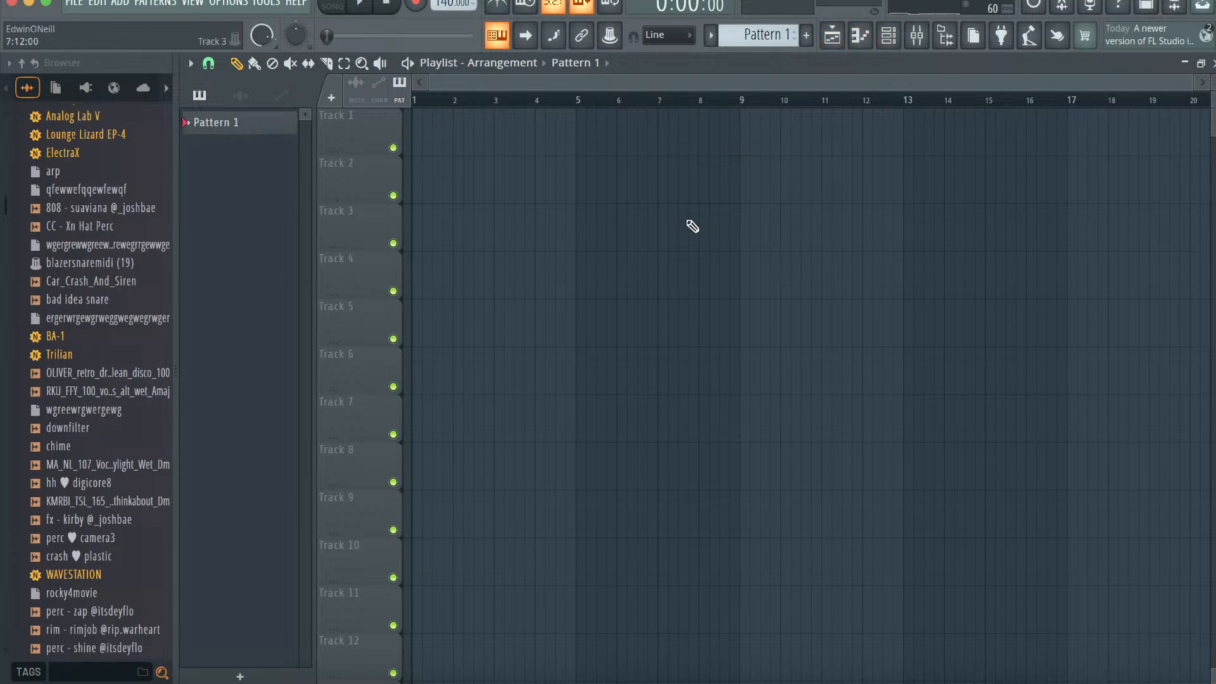
# - Switch to Splice and search the sample library for ocean guitar
pyautogui.click(832, 38)
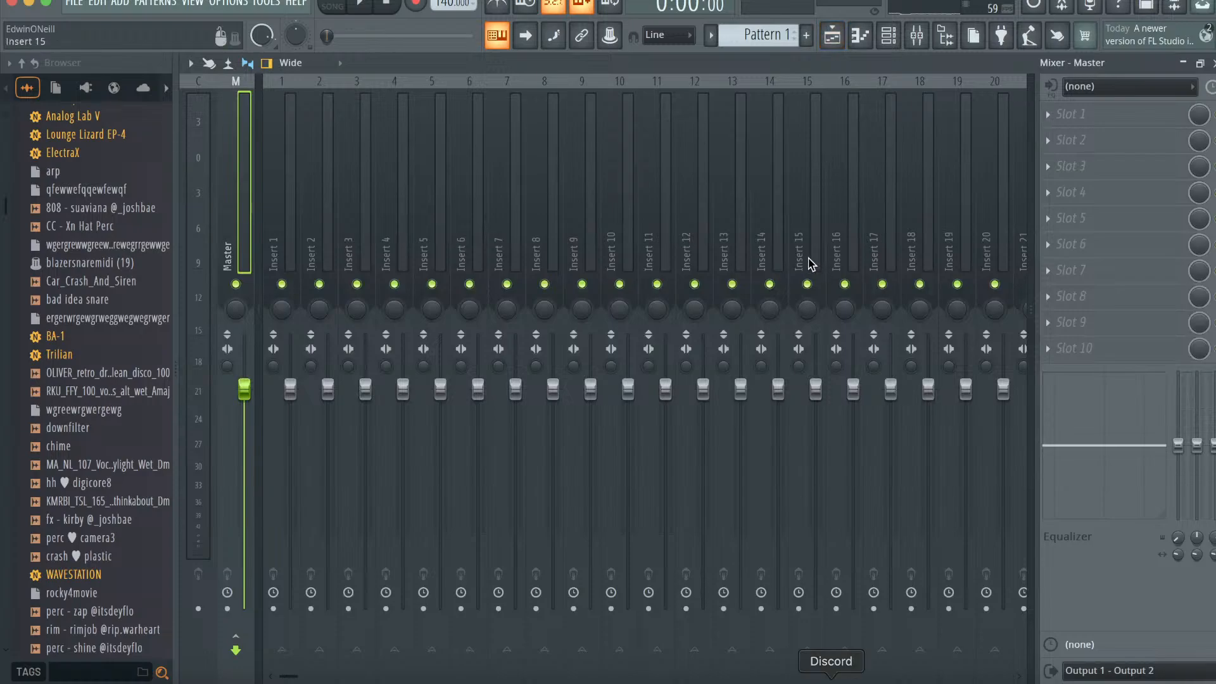
pyautogui.click(832, 38)
pyautogui.click(719, 675)
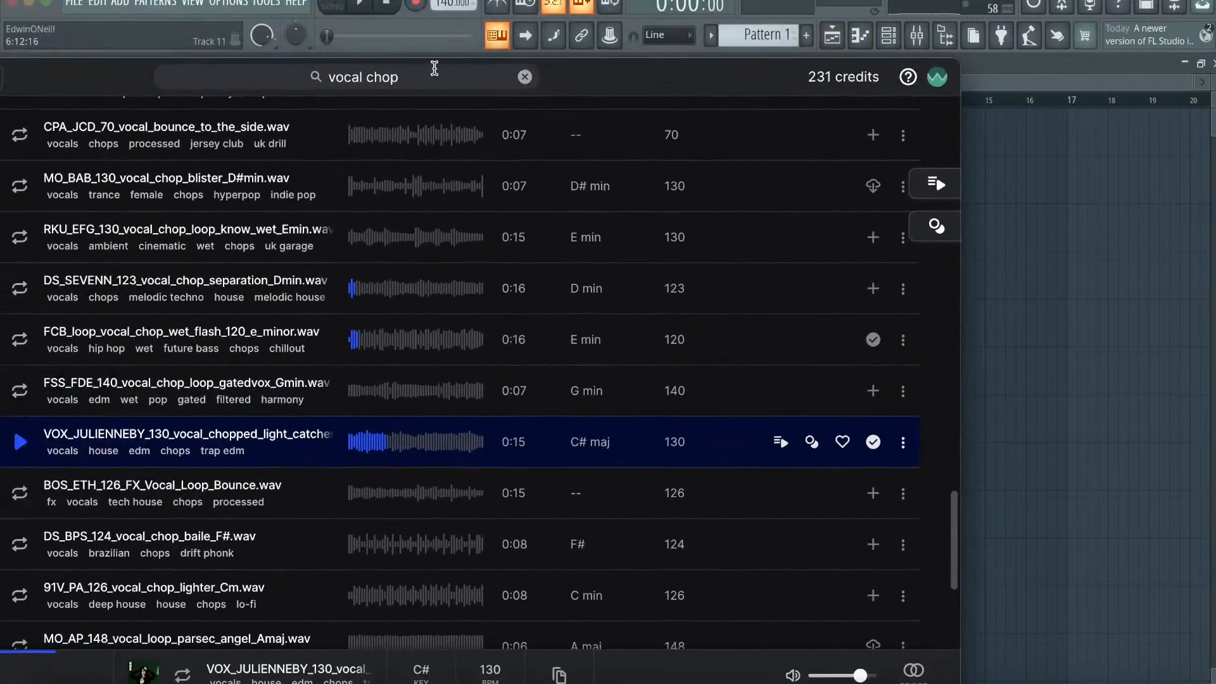
pyautogui.click(435, 68)
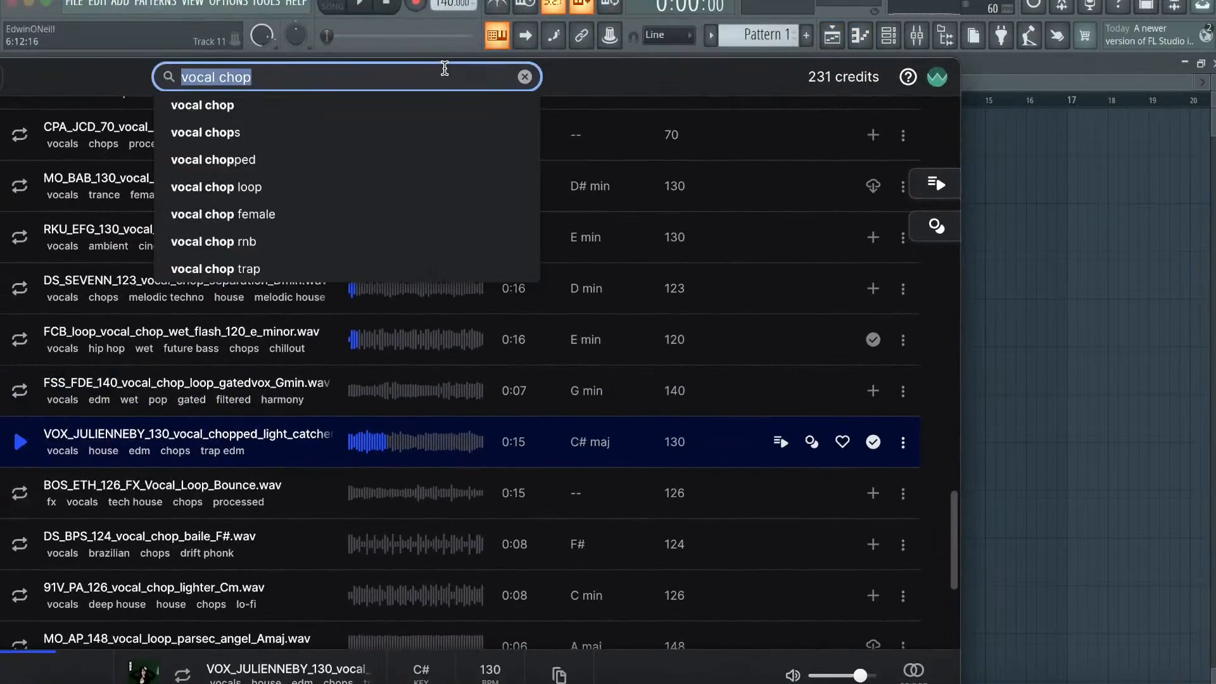
pyautogui.write('ocean guitar')
pyautogui.press('Return')
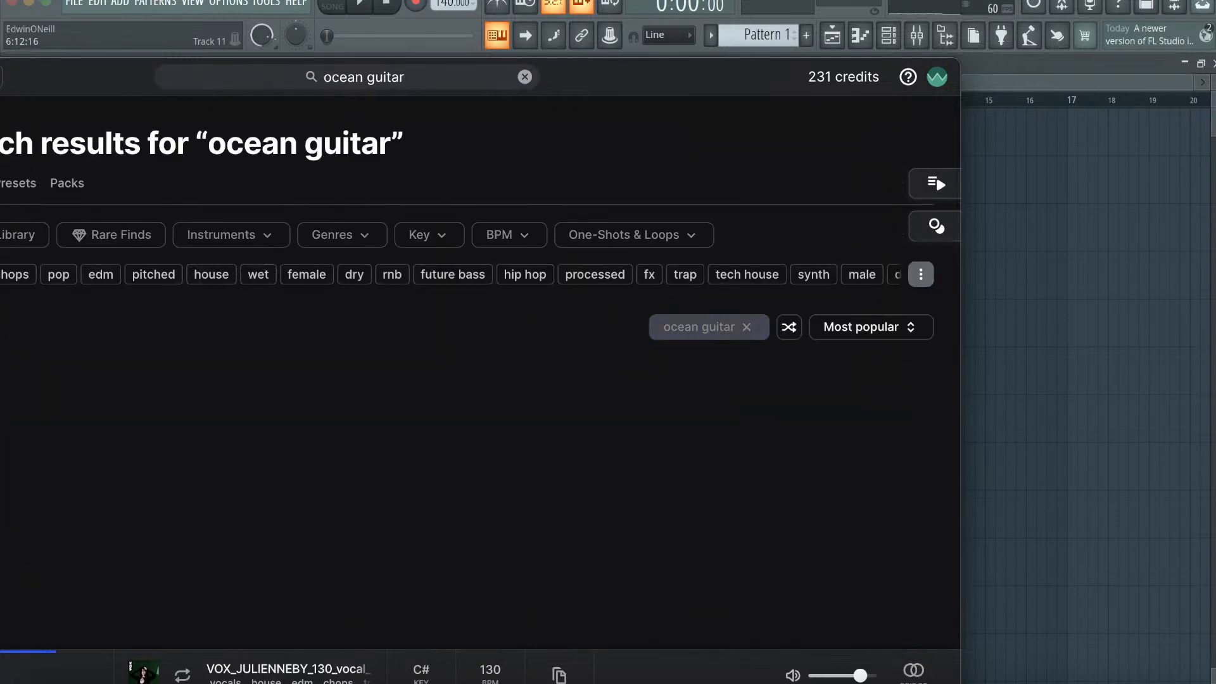
pyautogui.moveTo(136, 74); pyautogui.dragTo(296, 2)
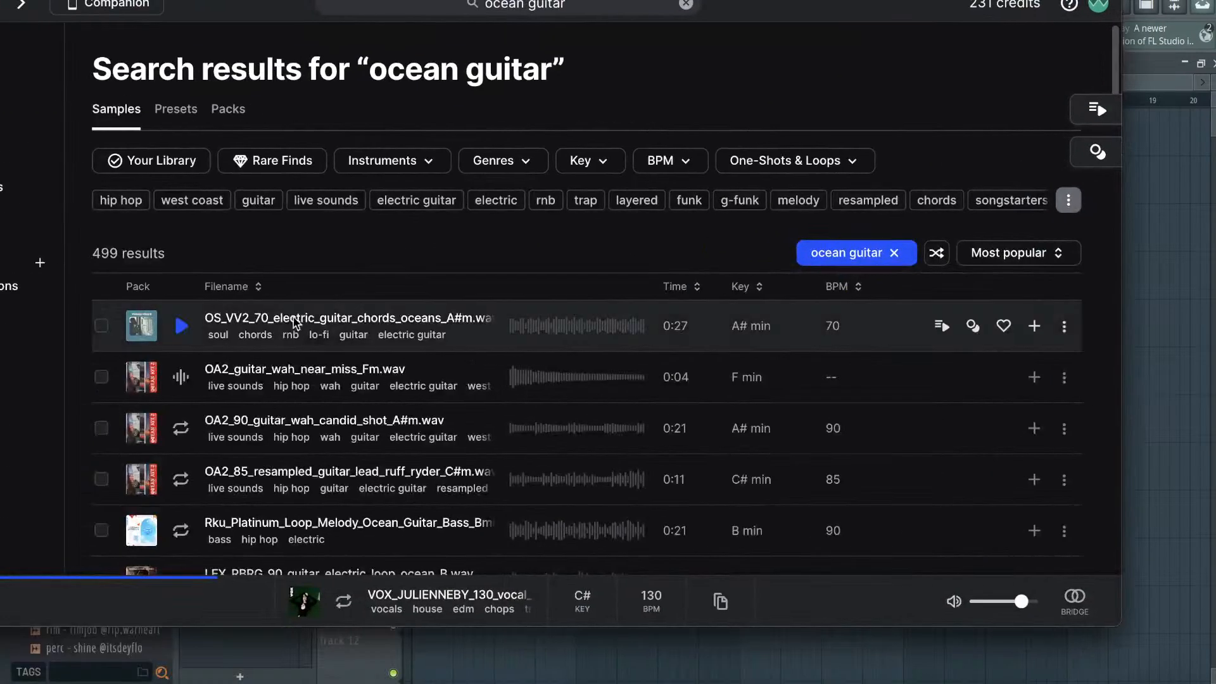
# - Preview the first ocean guitar loops, from OS_VV2_70_electric_guitar_chords_oceans_A#m to OA2_85_songstarter_all_for_nothing_Fm
pyautogui.click(184, 330)
pyautogui.scroll(-1, 183, 330)
pyautogui.click(181, 390)
pyautogui.click(181, 441)
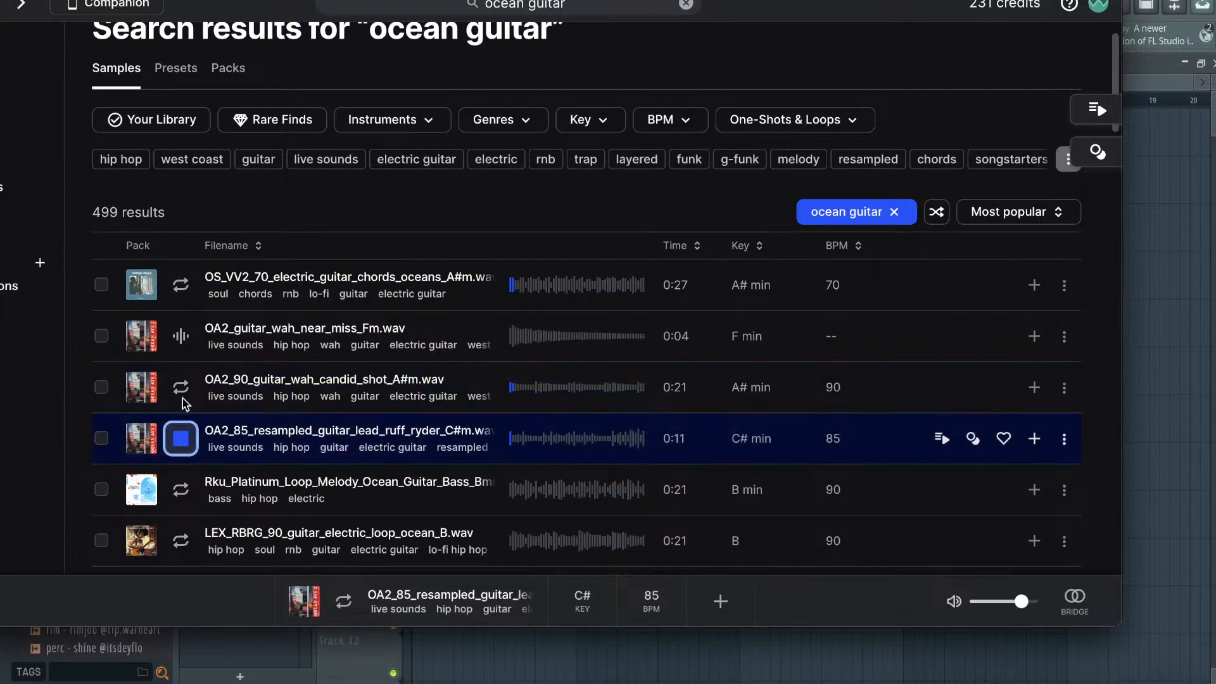
pyautogui.click(179, 286)
pyautogui.scroll(-1, 180, 287)
pyautogui.scroll(-1, 181, 402)
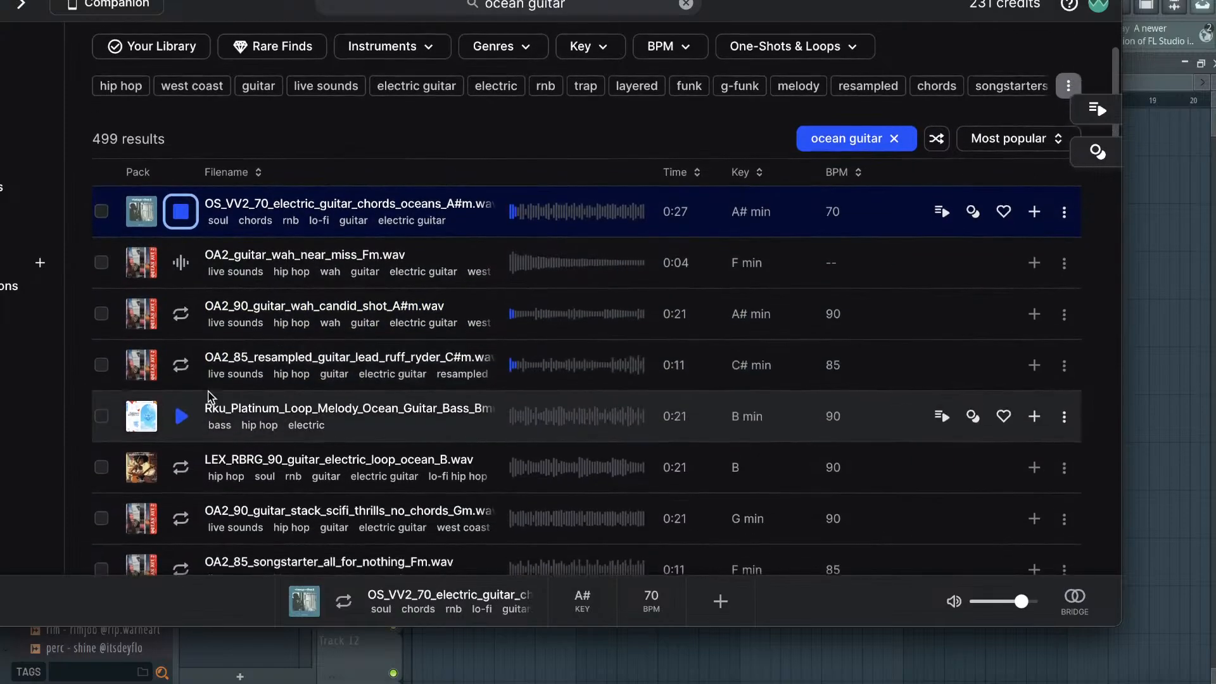
pyautogui.scroll(-2, 208, 397)
pyautogui.click(181, 383)
pyautogui.click(183, 488)
pyautogui.scroll(-1, 205, 500)
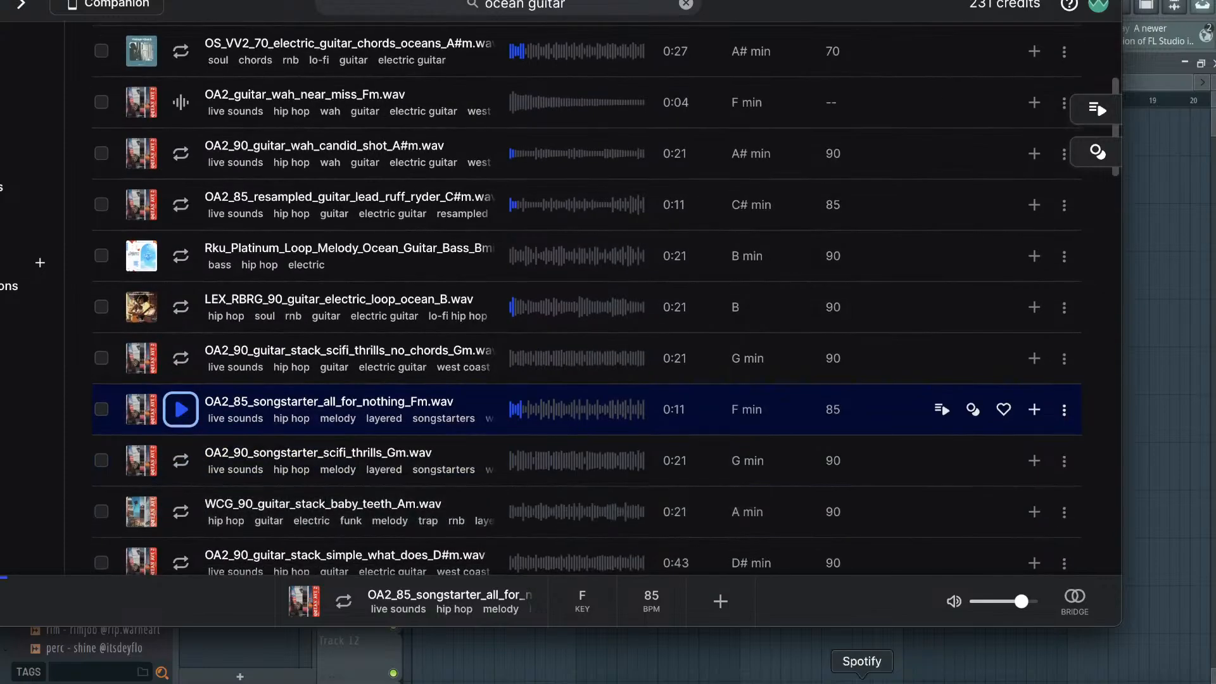
# - Switch to Spotify and search for patience, then look through the song results
pyautogui.click(856, 681)
pyautogui.moveTo(240, 499); pyautogui.dragTo(291, 52)
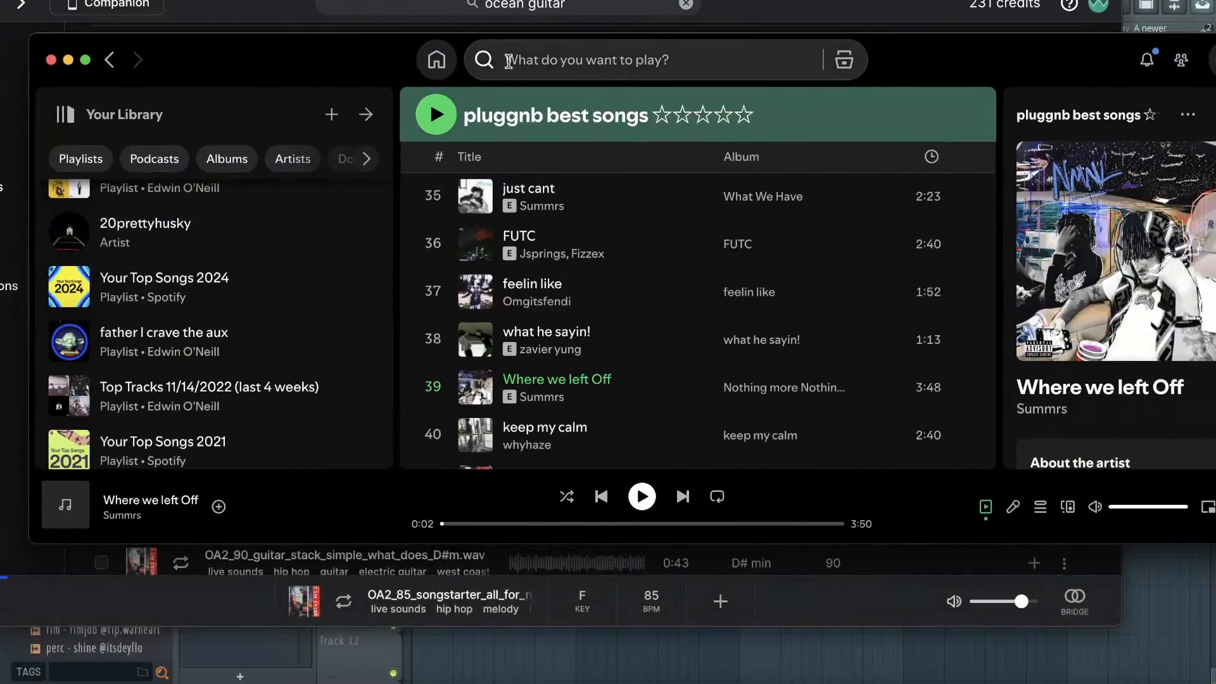
pyautogui.click(546, 59)
pyautogui.write('patience')
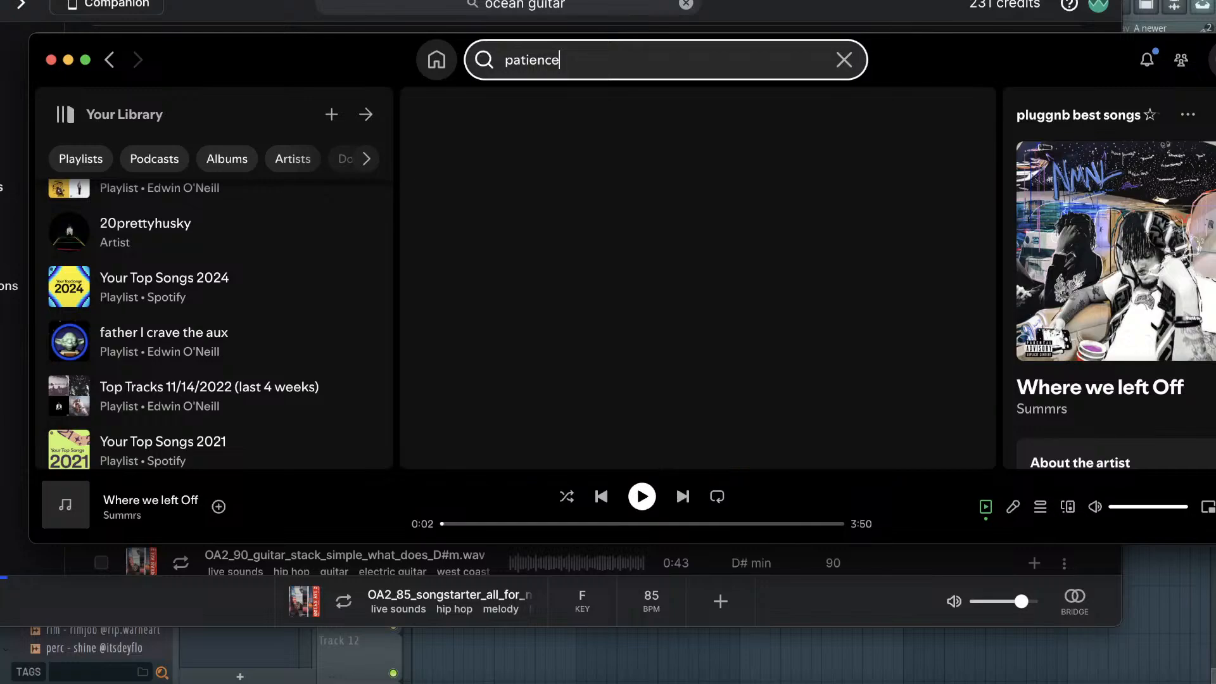
pyautogui.scroll(-4, 731, 357)
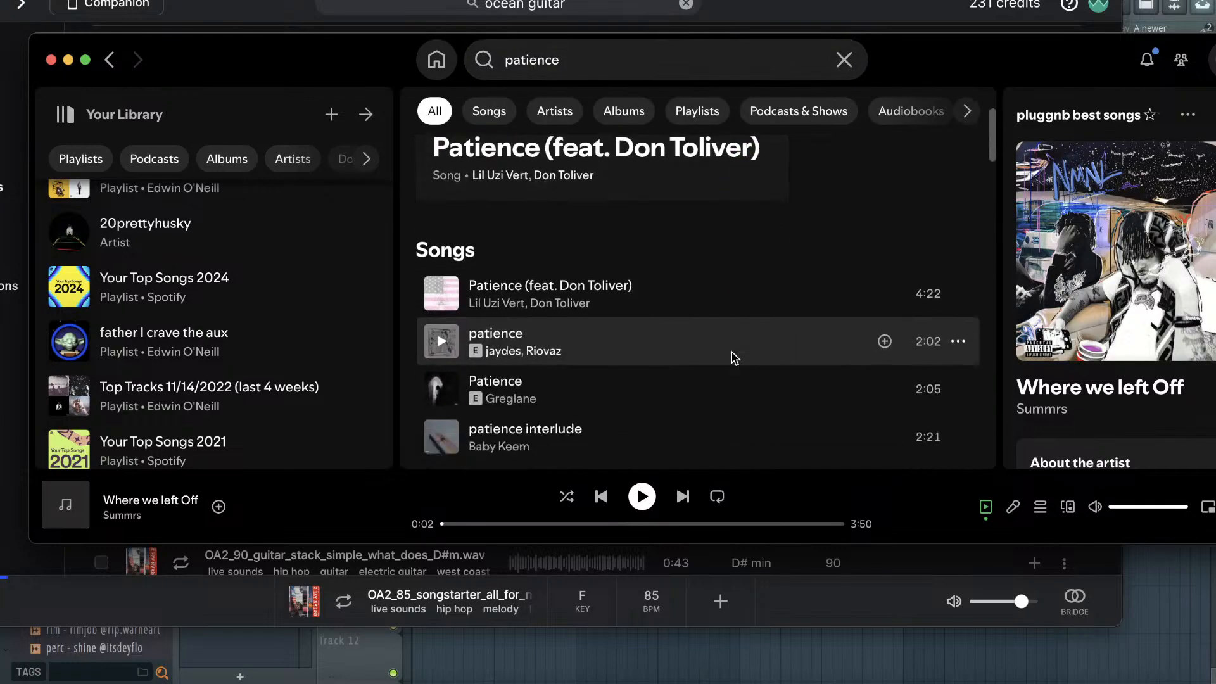
# - Refine the song search to patience niko and listen briefly to PATIENCE.! by NIKOWOODYEAR and Skreet2x as a reference
pyautogui.click(596, 62)
pyautogui.write('niko')
pyautogui.press('Return')
pyautogui.moveTo(368, 52); pyautogui.dragTo(251, 51)
pyautogui.scroll(-2, 429, 302)
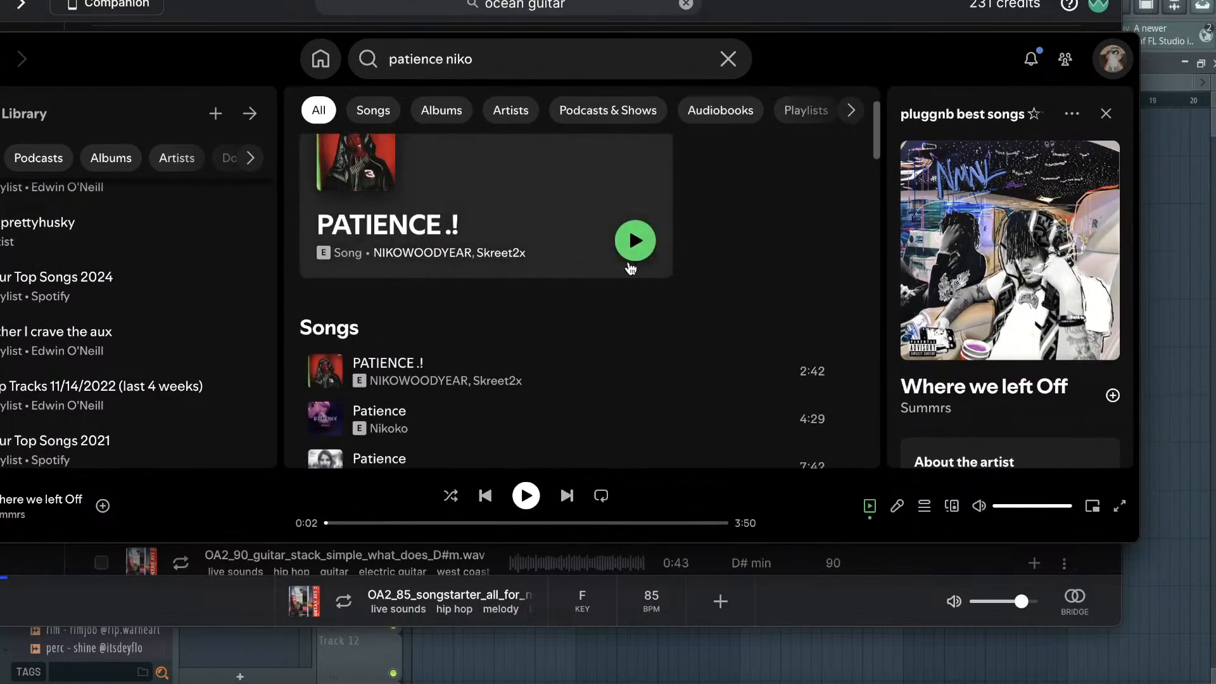
pyautogui.click(635, 241)
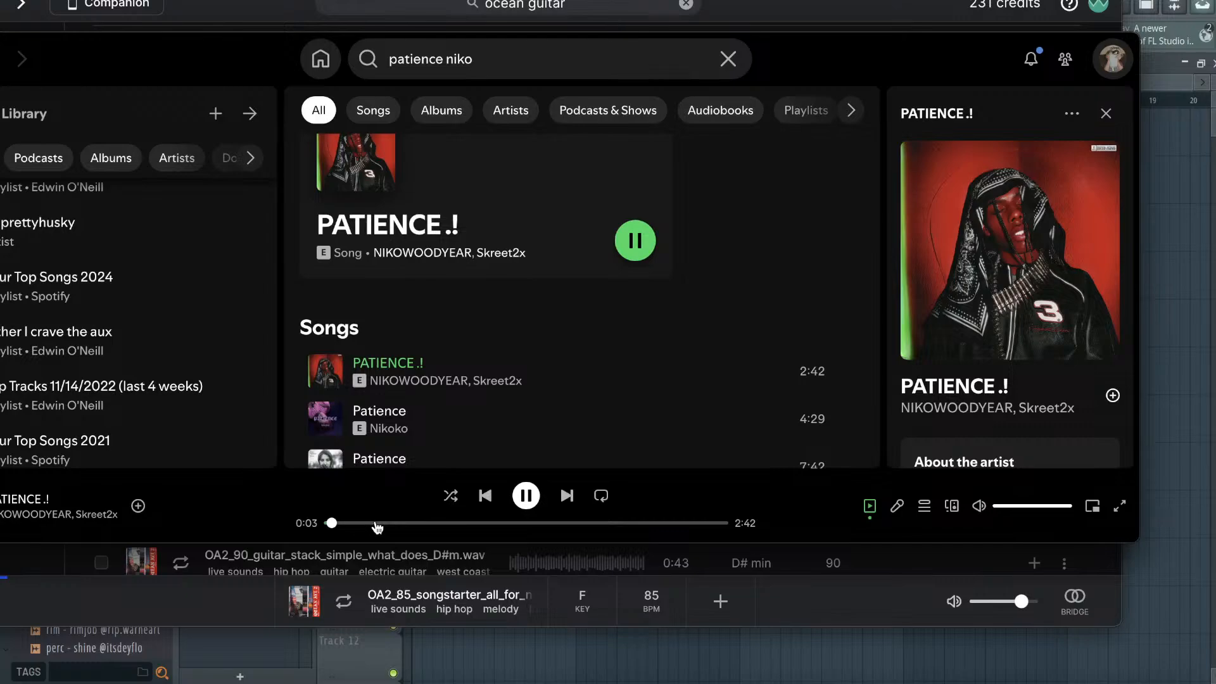
pyautogui.press('space')
# - Return to Splice and preview more guitar loops further down the results, including WCG_90_guitar_stack_baby_teeth_Am and WCG_90_guitar_lead_hydro_bounce_Fm
pyautogui.click(257, 606)
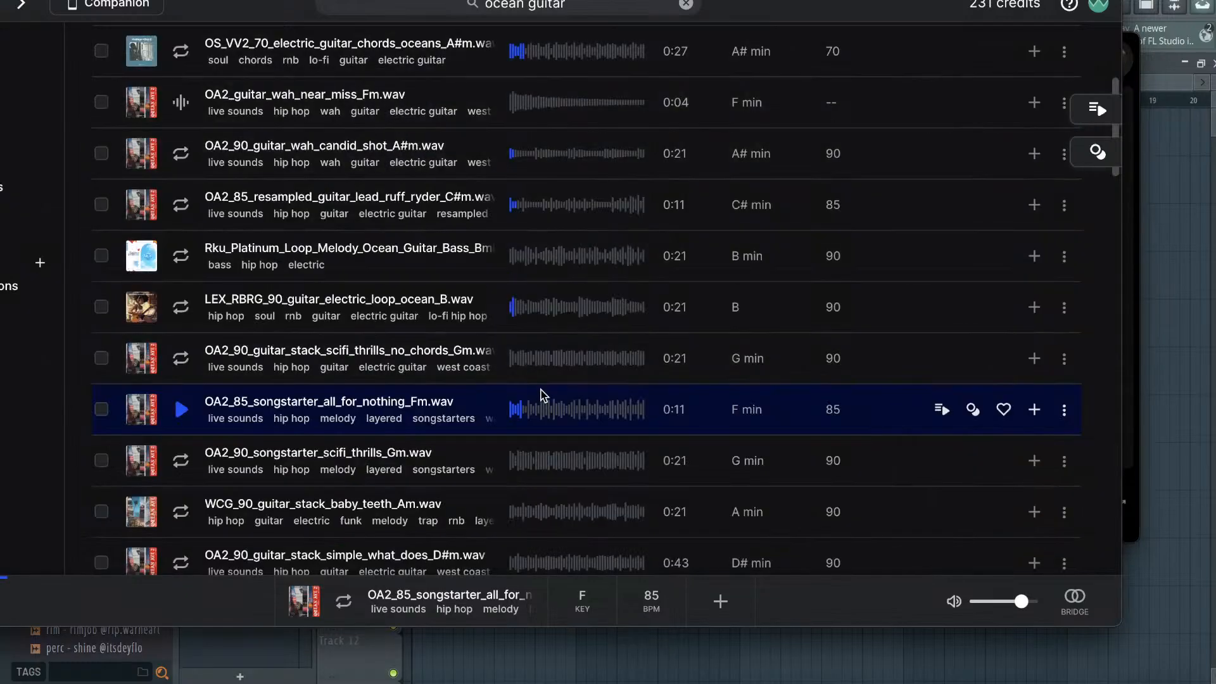
pyautogui.scroll(-2, 177, 424)
pyautogui.click(170, 431)
pyautogui.scroll(-3, 169, 432)
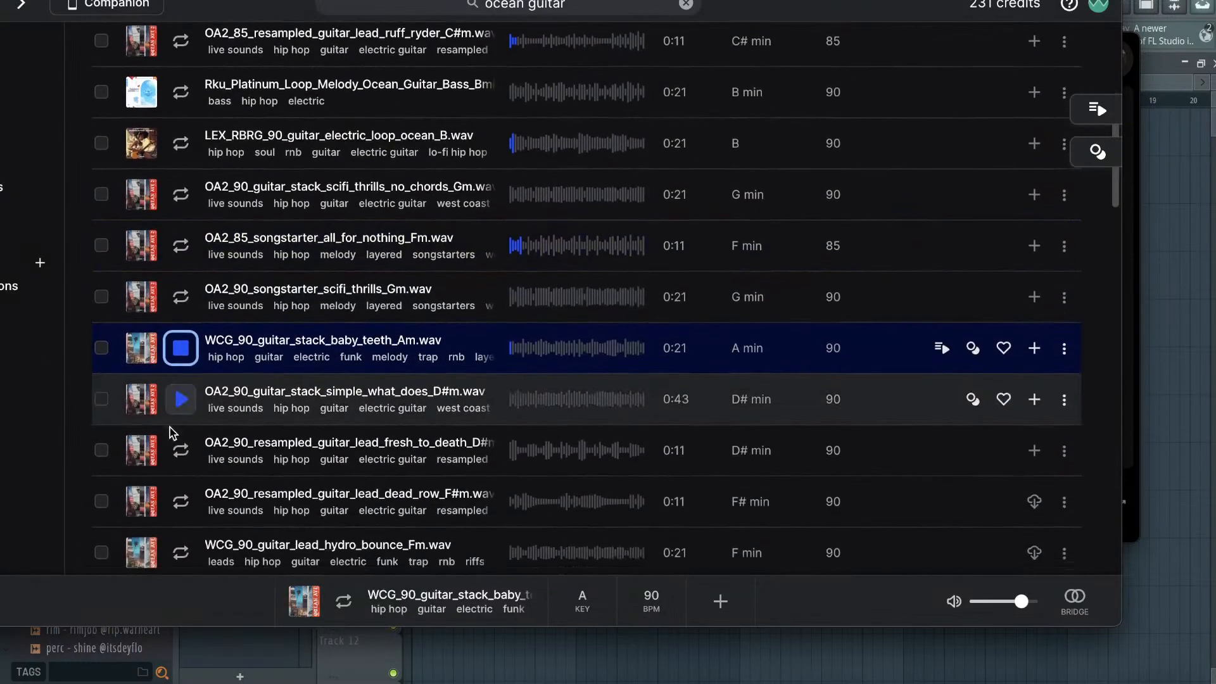
pyautogui.click(171, 469)
pyautogui.scroll(-1, 171, 469)
pyautogui.click(171, 466)
pyautogui.scroll(-1, 169, 468)
pyautogui.click(170, 478)
pyautogui.click(170, 434)
pyautogui.scroll(-2, 170, 430)
pyautogui.click(170, 424)
# - Preview OS_VV2_70_electric_guitar_chords_oceans_A#m.wav again and add it to the sample library
pyautogui.scroll(1, 177, 433)
pyautogui.scroll(5, 181, 437)
pyautogui.scroll(-5, 193, 380)
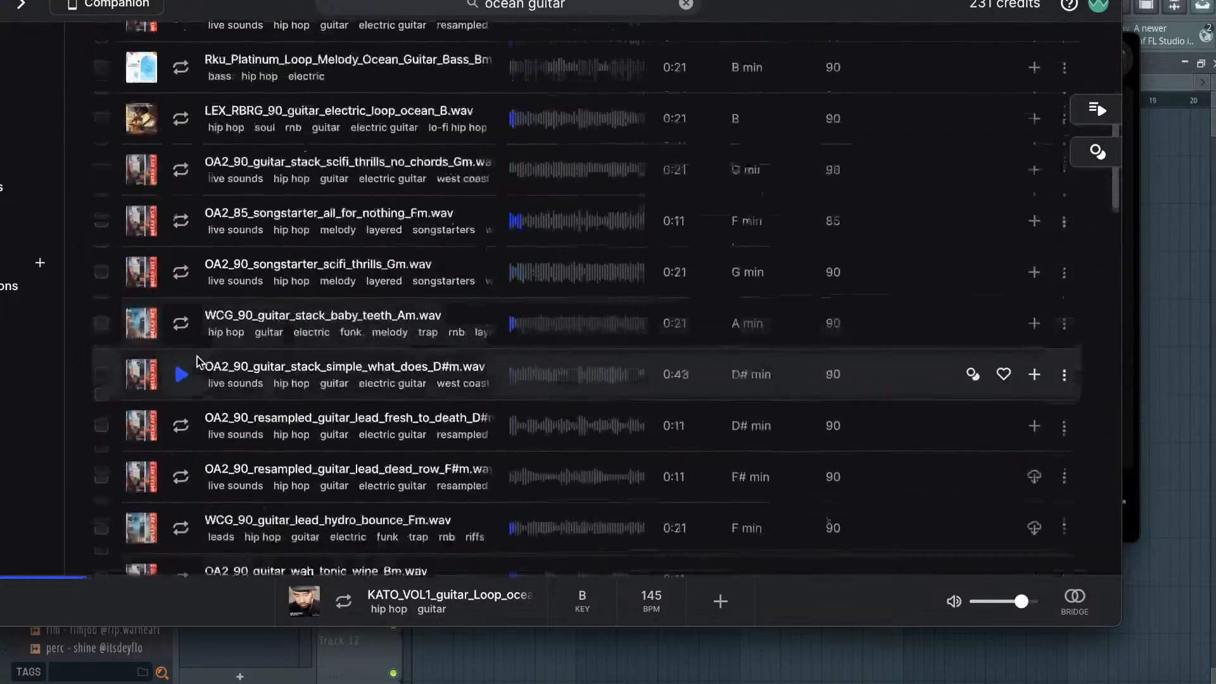
pyautogui.scroll(5, 183, 393)
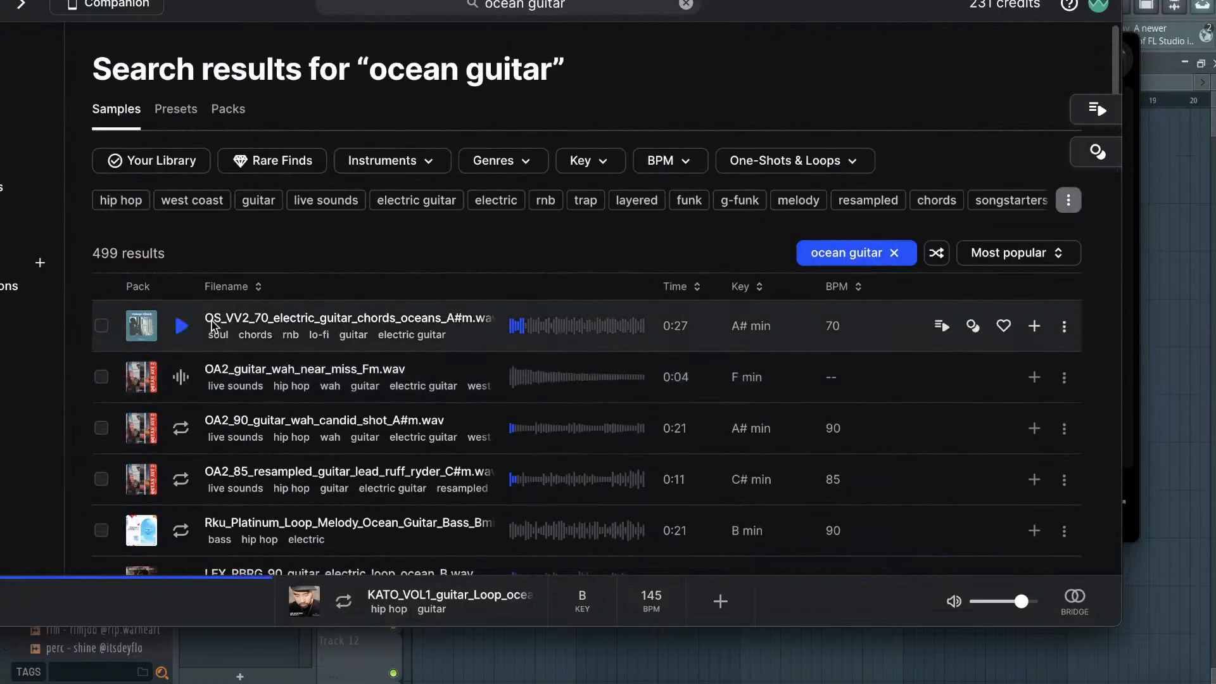
pyautogui.click(183, 328)
pyautogui.click(1035, 326)
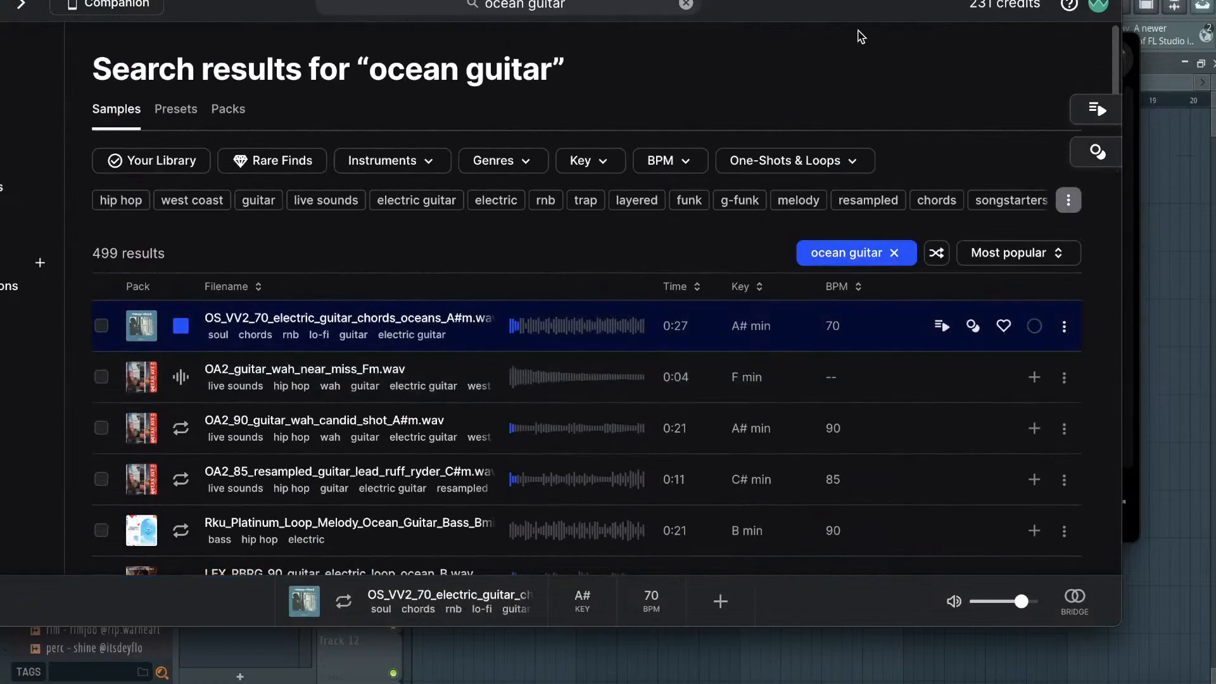
# - Place the OS_VV2_70_electric_guitar_chords_oceans_A#m sample from Splice into the FL Studio playlist on Track 10
pyautogui.moveTo(862, 5); pyautogui.dragTo(514, 6)
pyautogui.moveTo(492, 326); pyautogui.dragTo(863, 548)
pyautogui.moveTo(374, 5); pyautogui.dragTo(598, 5)
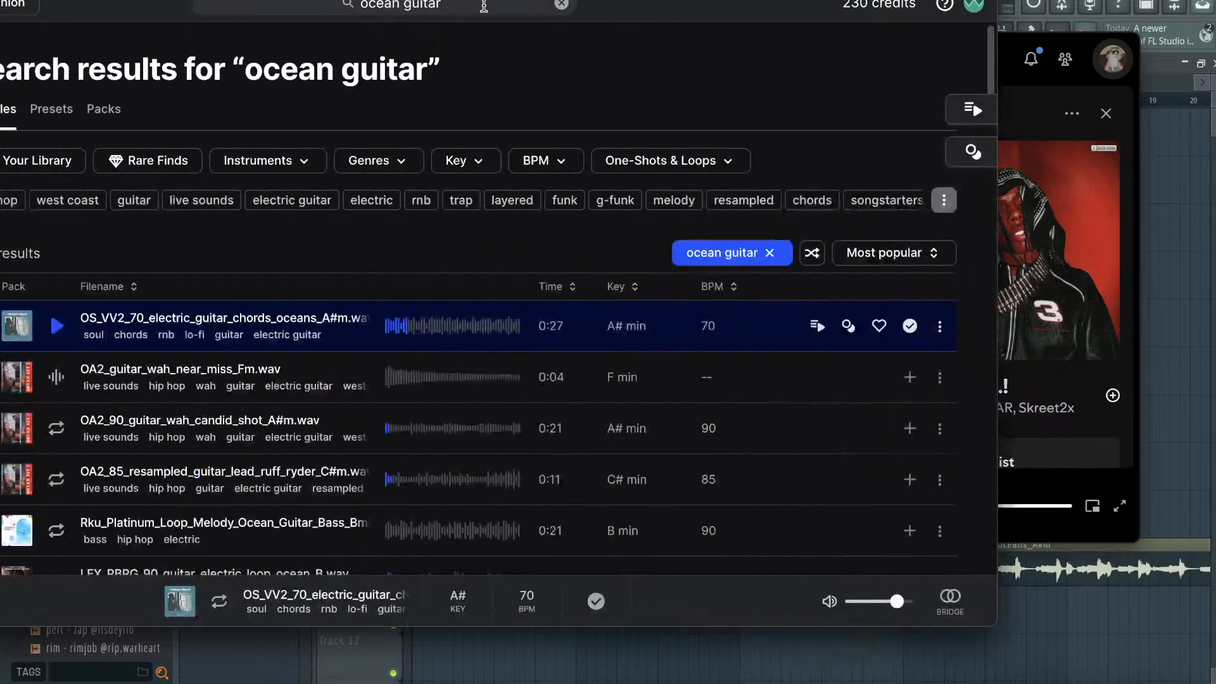
# - Search the Splice sample library for "vocal chop"
pyautogui.tripleClick(474, 5)
pyautogui.write('voca')
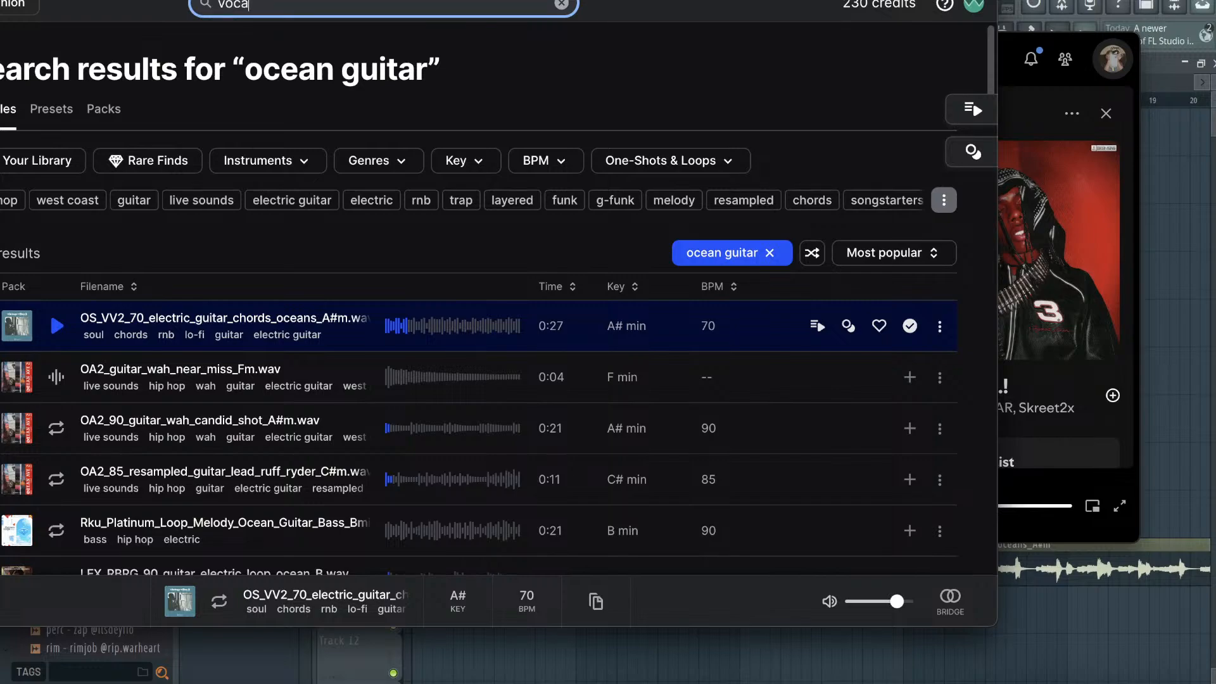
pyautogui.write('l chop')
pyautogui.press('Return')
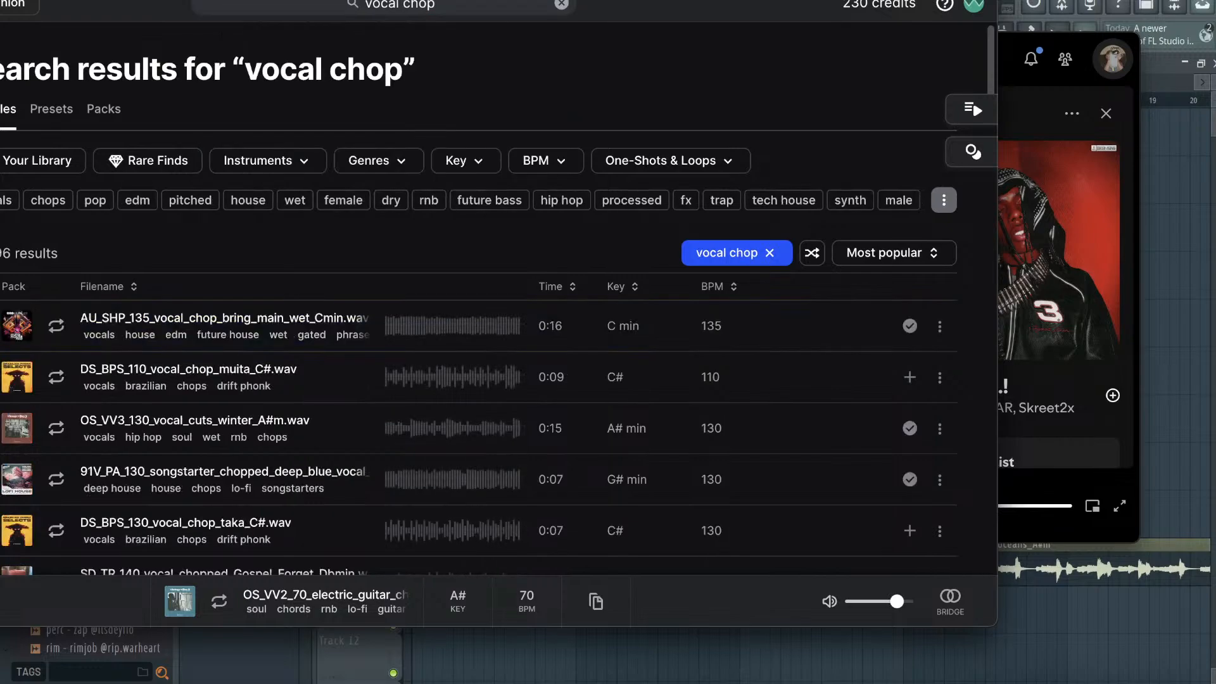
pyautogui.moveTo(779, 3); pyautogui.dragTo(984, 3)
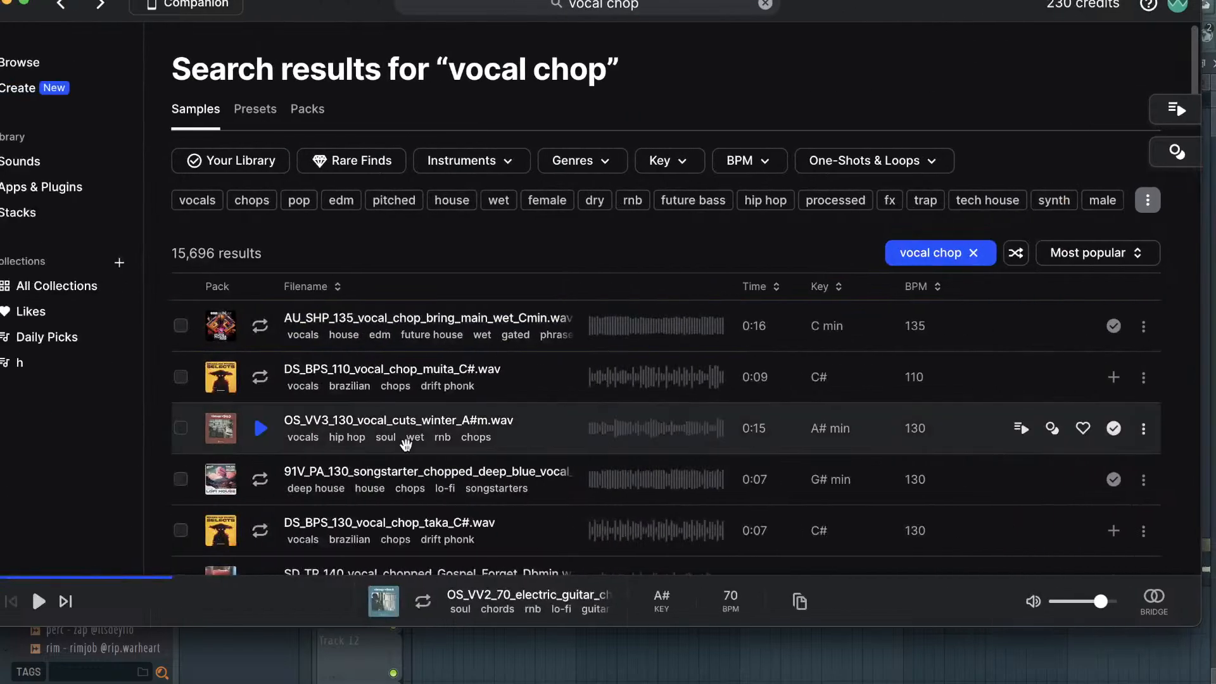
# - Audition vocal chop loops in the results, including the ultima adlib, liquid love, dont cuts and frost samples
pyautogui.scroll(-2, 405, 437)
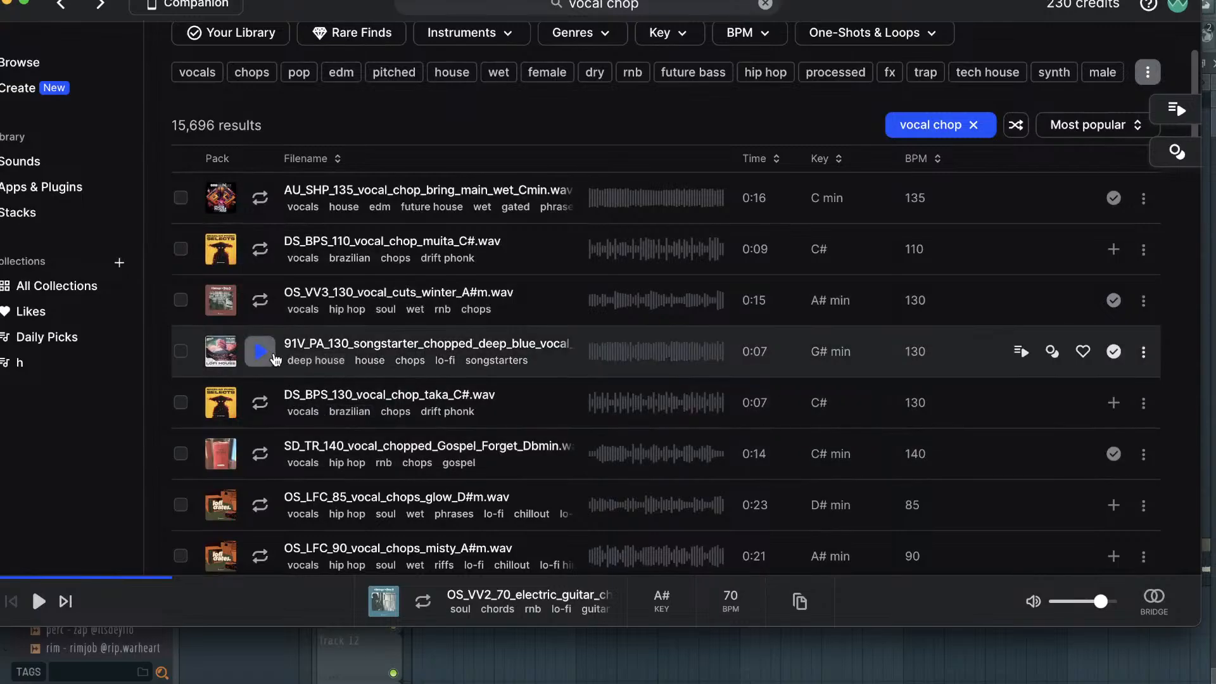
pyautogui.scroll(-9, 276, 359)
pyautogui.click(260, 314)
pyautogui.click(260, 262)
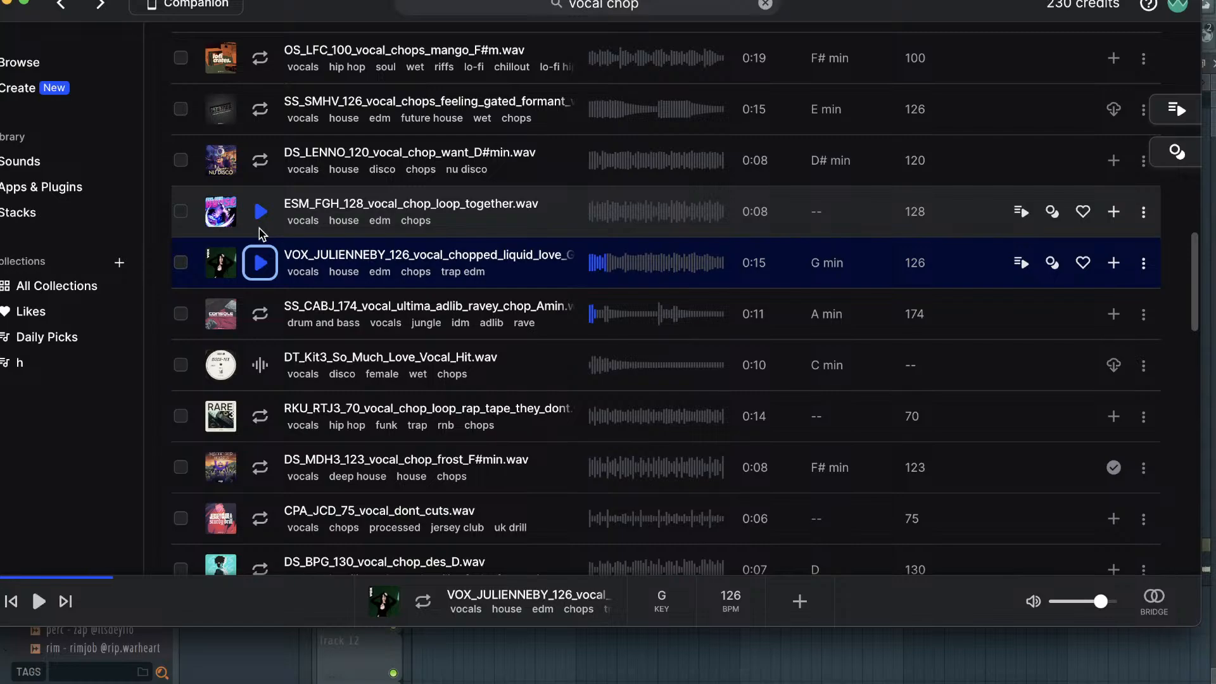
pyautogui.scroll(-2, 261, 240)
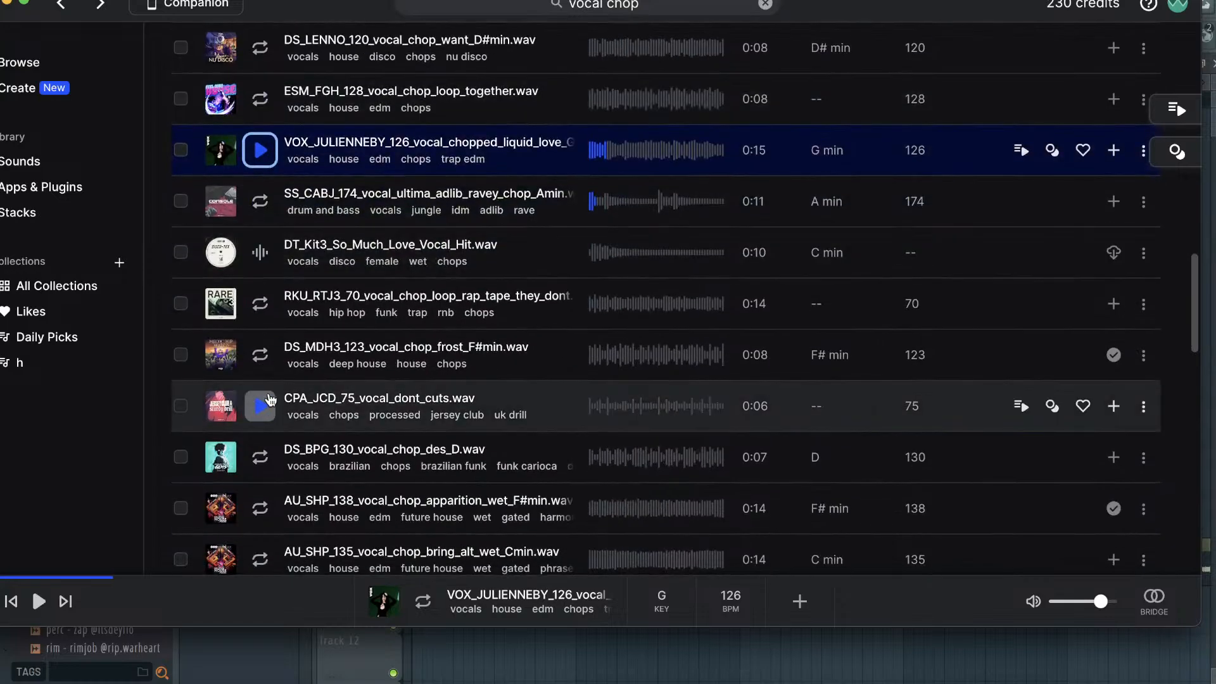
pyautogui.click(270, 399)
pyautogui.click(260, 355)
# - Audition further vocal chop loops, including the bring_alt, apparition and dreamer_ambient samples
pyautogui.scroll(-2, 260, 355)
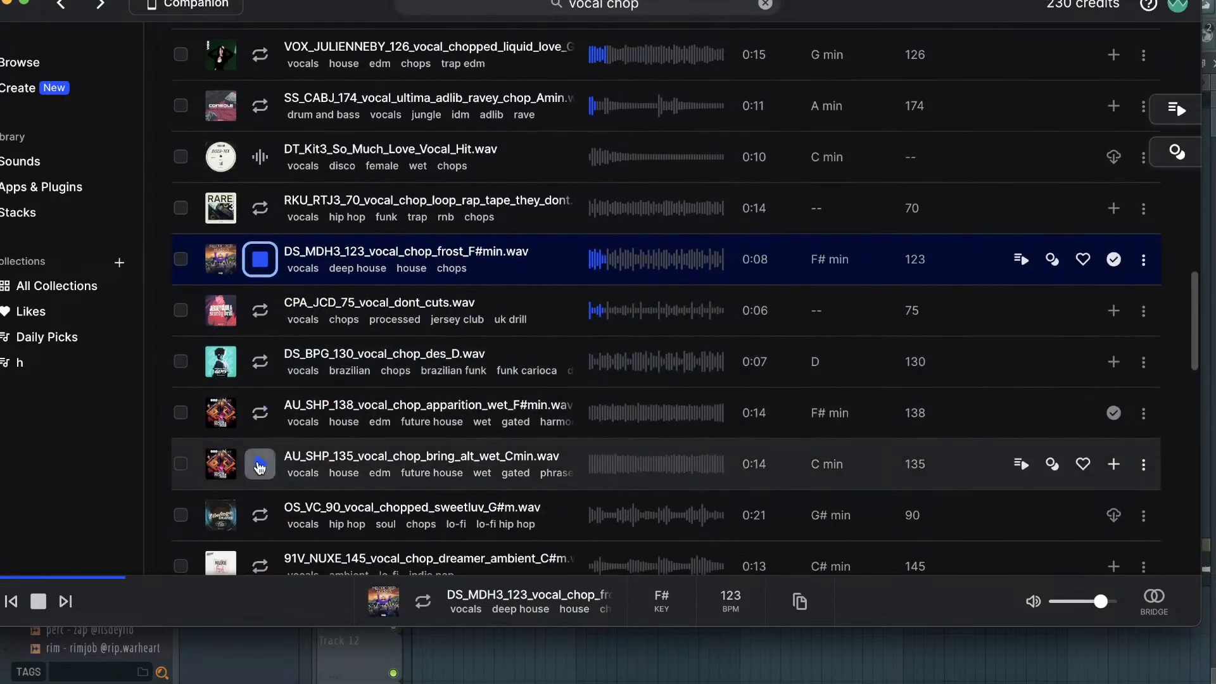
pyautogui.click(260, 465)
pyautogui.click(260, 413)
pyautogui.scroll(-2, 260, 413)
pyautogui.click(260, 432)
pyautogui.scroll(-2, 256, 432)
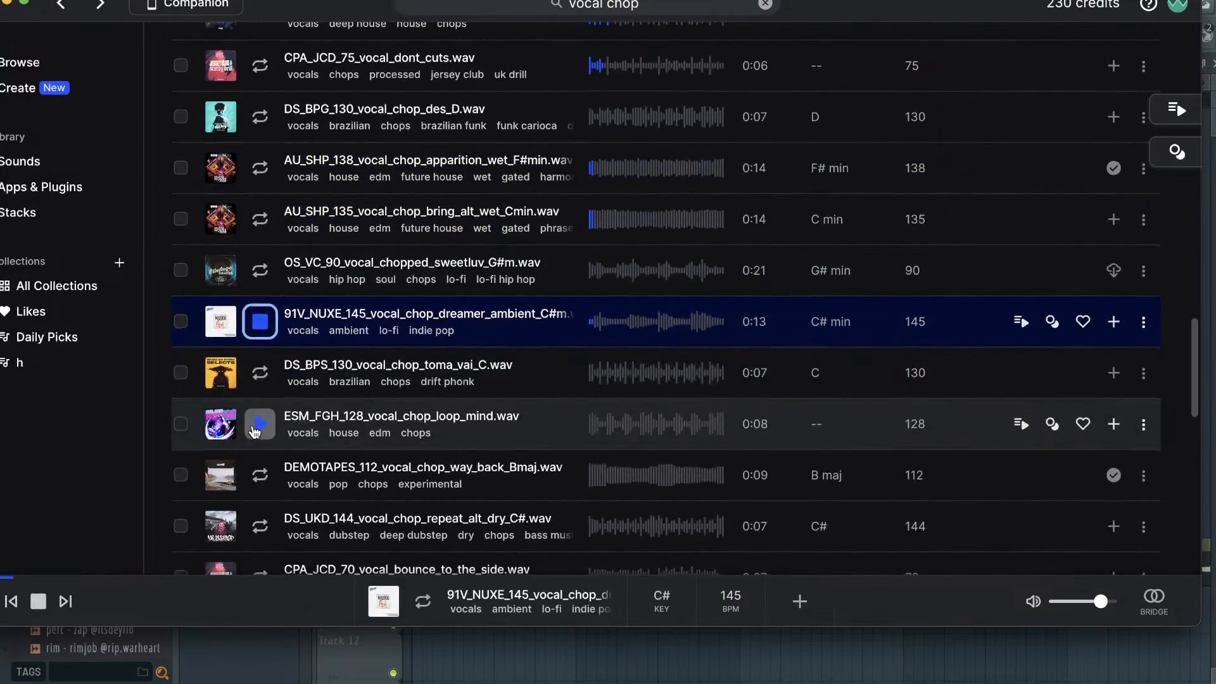
pyautogui.scroll(-2, 255, 432)
pyautogui.press('space')
pyautogui.scroll(-1, 254, 437)
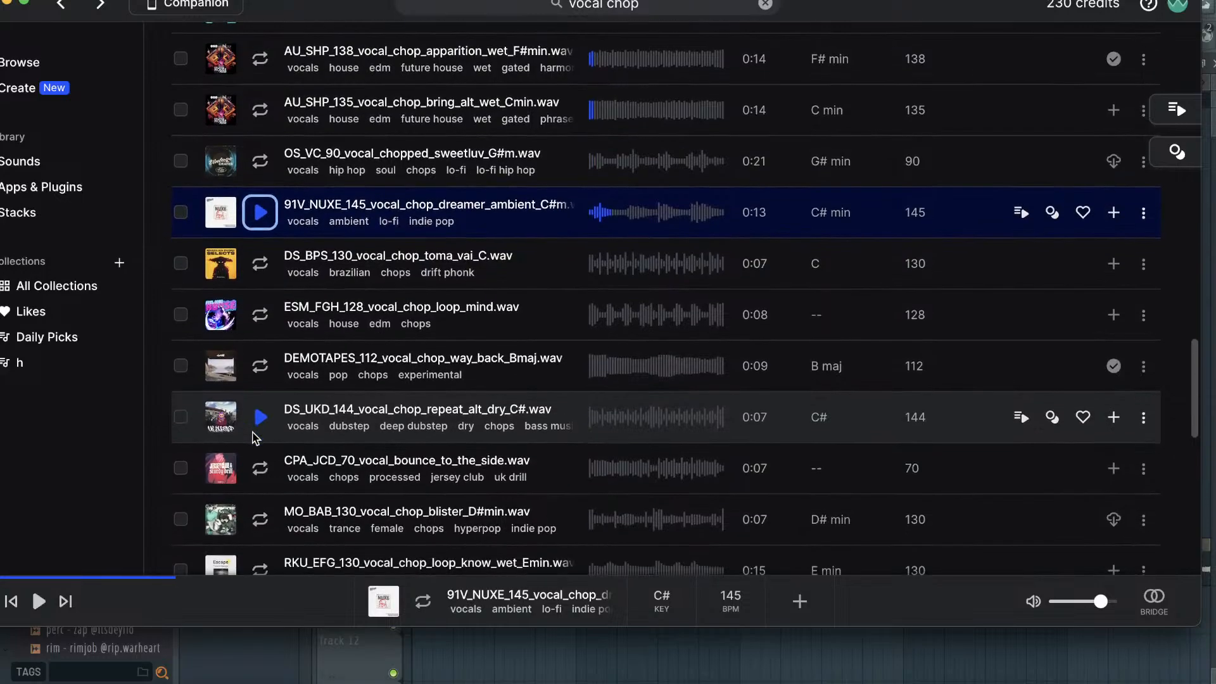
# - Download RKU_EFG_130_vocal_chop_loop_know_wet_Emin and place it at bar 1 of Track 1 in the FL Studio playlist
pyautogui.scroll(-2, 255, 469)
pyautogui.click(260, 476)
pyautogui.scroll(-1, 254, 481)
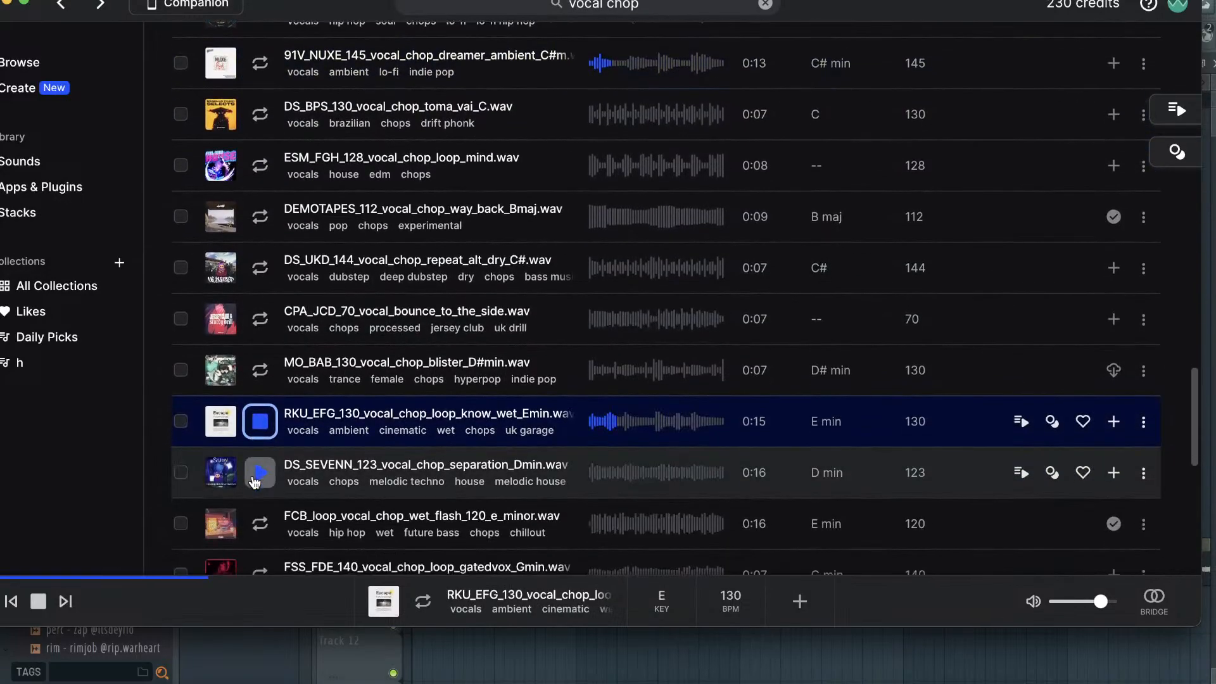
pyautogui.click(1113, 421)
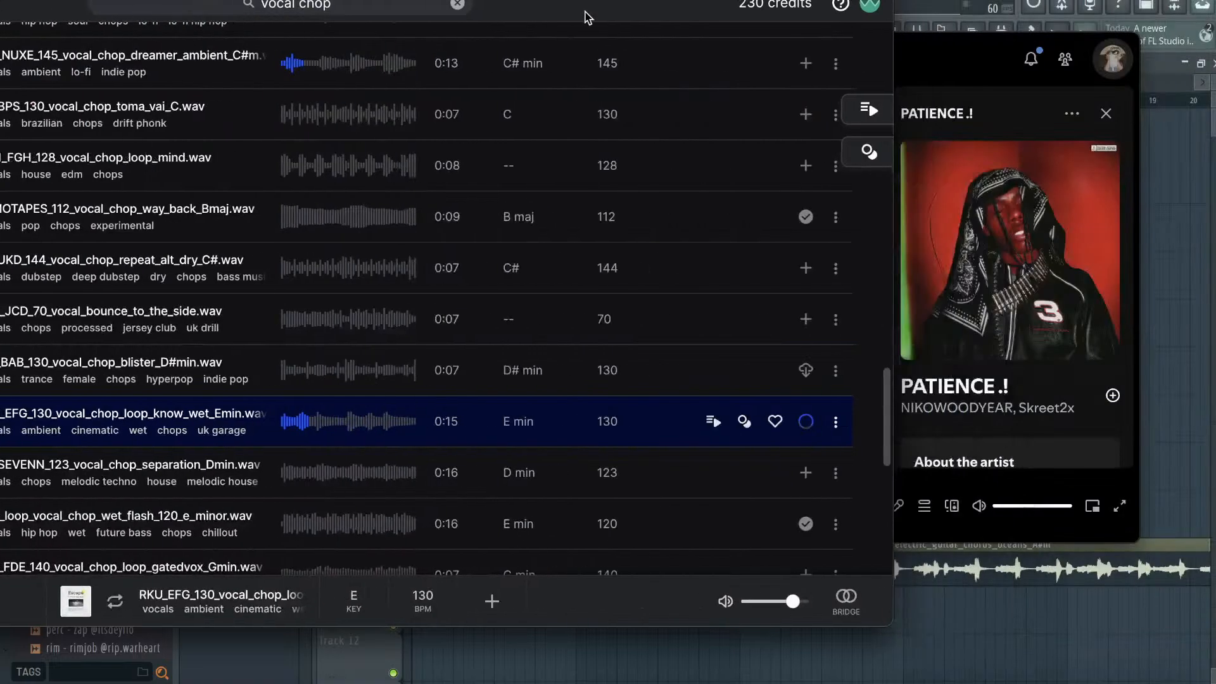
pyautogui.moveTo(598, 418); pyautogui.dragTo(430, 147)
# - Undo the extra clip placement and move the electric guitar chords clip to bar 1 of Track 2
pyautogui.moveTo(909, 529); pyautogui.dragTo(430, 183)
pyautogui.press('super+z')
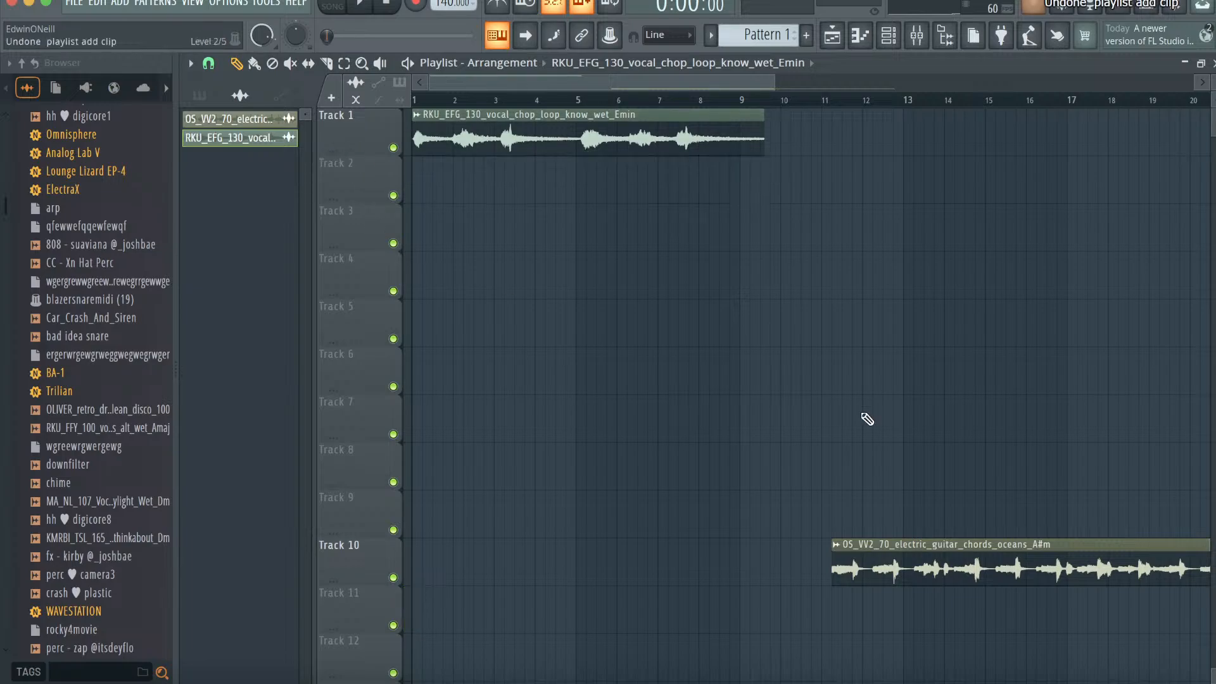
pyautogui.moveTo(938, 557); pyautogui.dragTo(378, 165)
# - Time-stretch the vocal chop clip in its channel settings so it spans exactly 8 bars
pyautogui.doubleClick(548, 140)
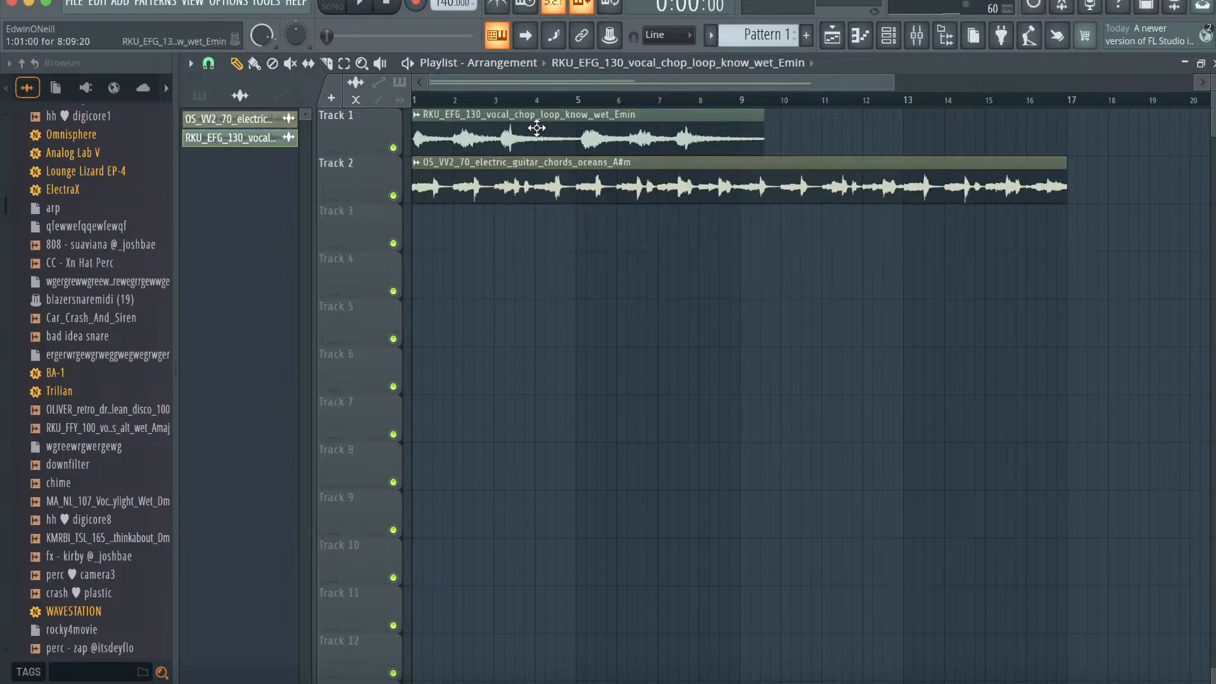
pyautogui.moveTo(549, 143); pyautogui.dragTo(577, 296)
pyautogui.moveTo(588, 399); pyautogui.dragTo(588, 377)
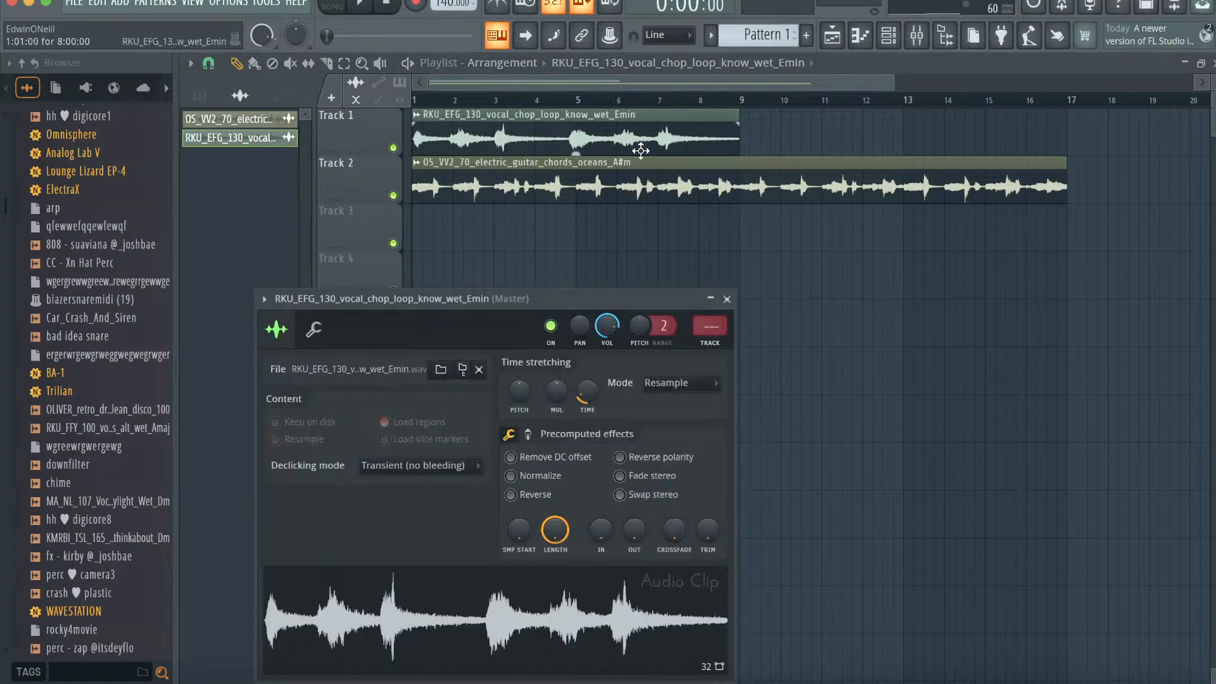
# - Pitch the guitar clip up 100 cents, and pitch the vocal chop clip down with its stretch mode set to Auto
pyautogui.doubleClick(477, 177)
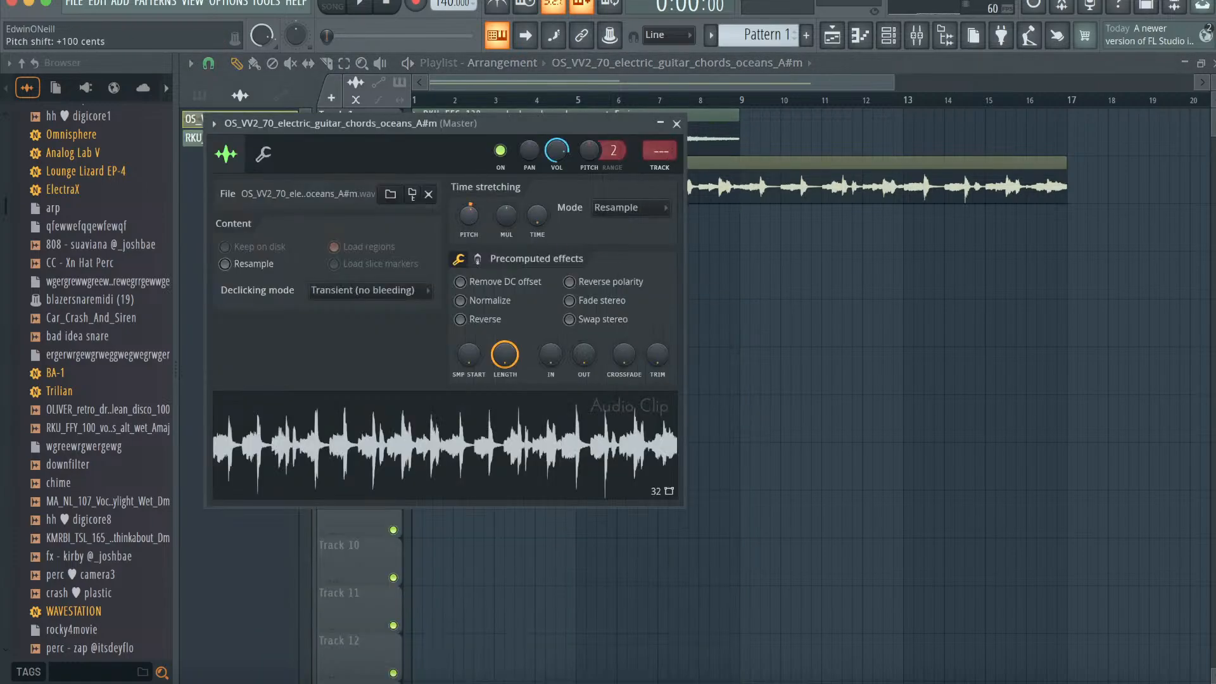
pyautogui.moveTo(567, 149); pyautogui.dragTo(565, 321)
pyautogui.doubleClick(580, 152)
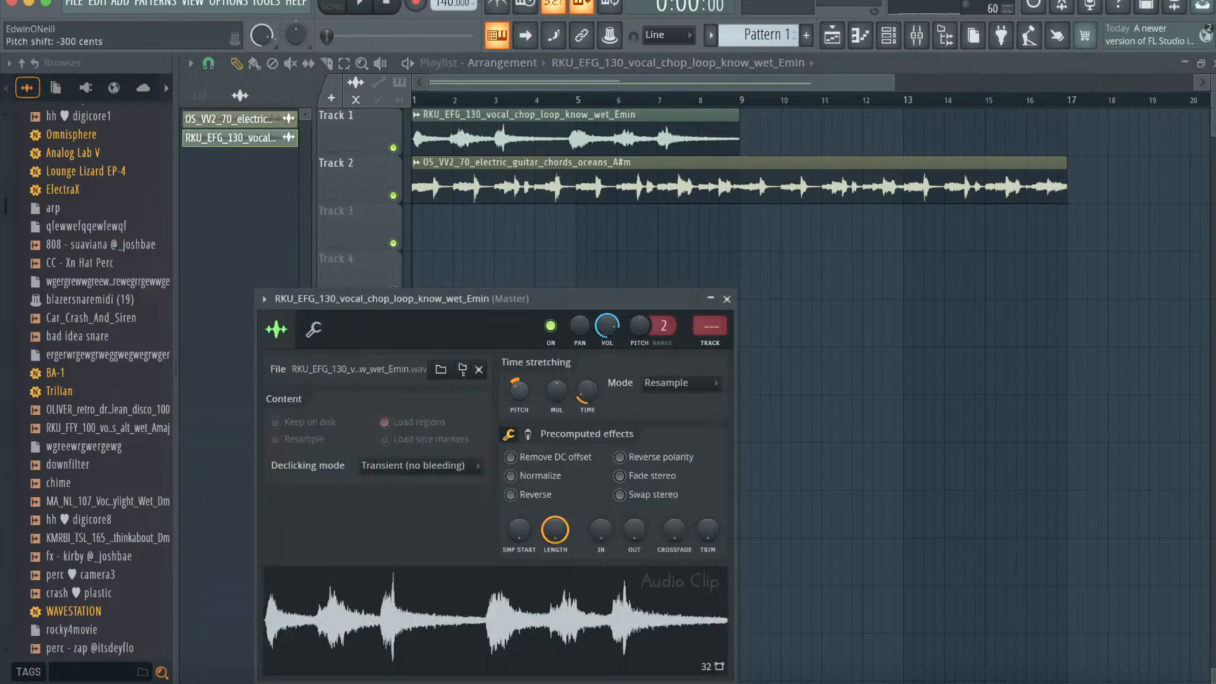
# - Play the arrangement from the start and lower the vocal chop clip's volume
pyautogui.press('space')
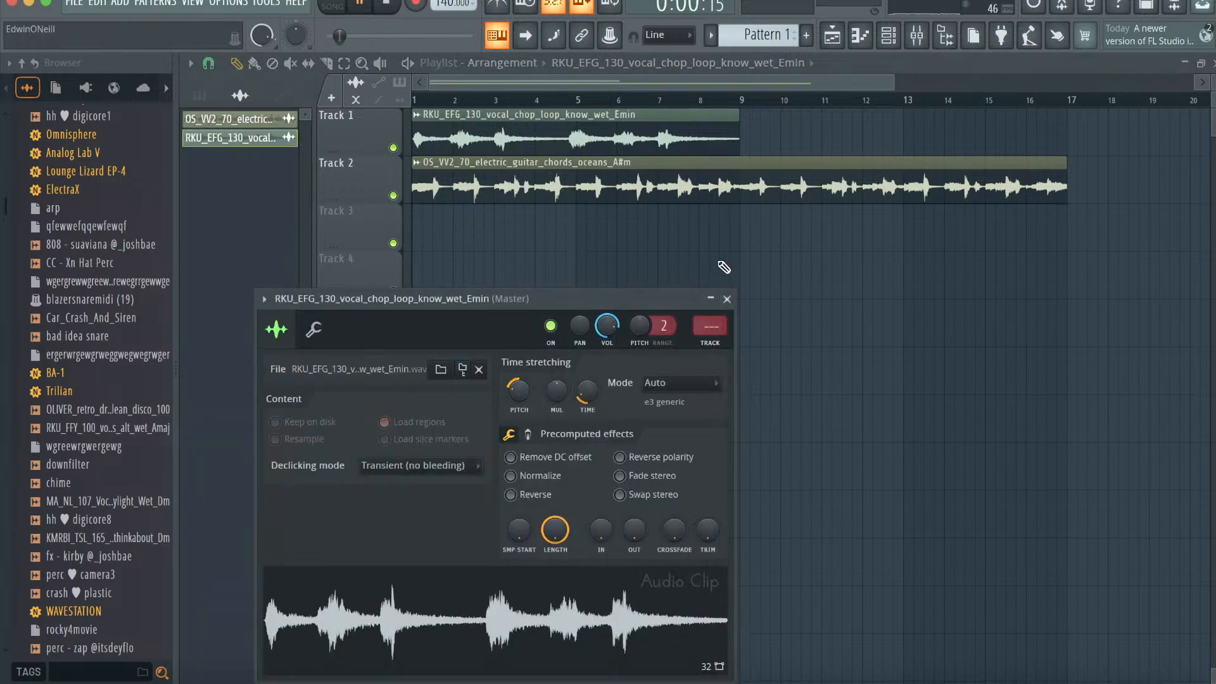
pyautogui.press('space')
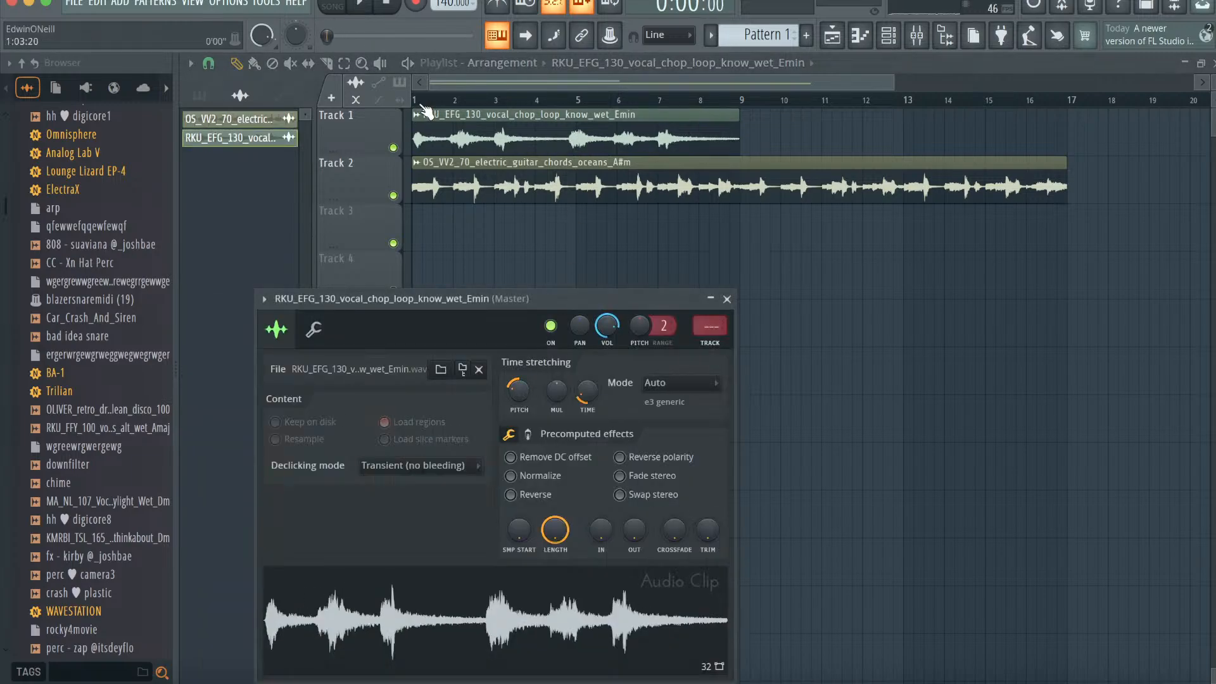
pyautogui.click(425, 106)
pyautogui.press('space')
pyautogui.doubleClick(574, 133)
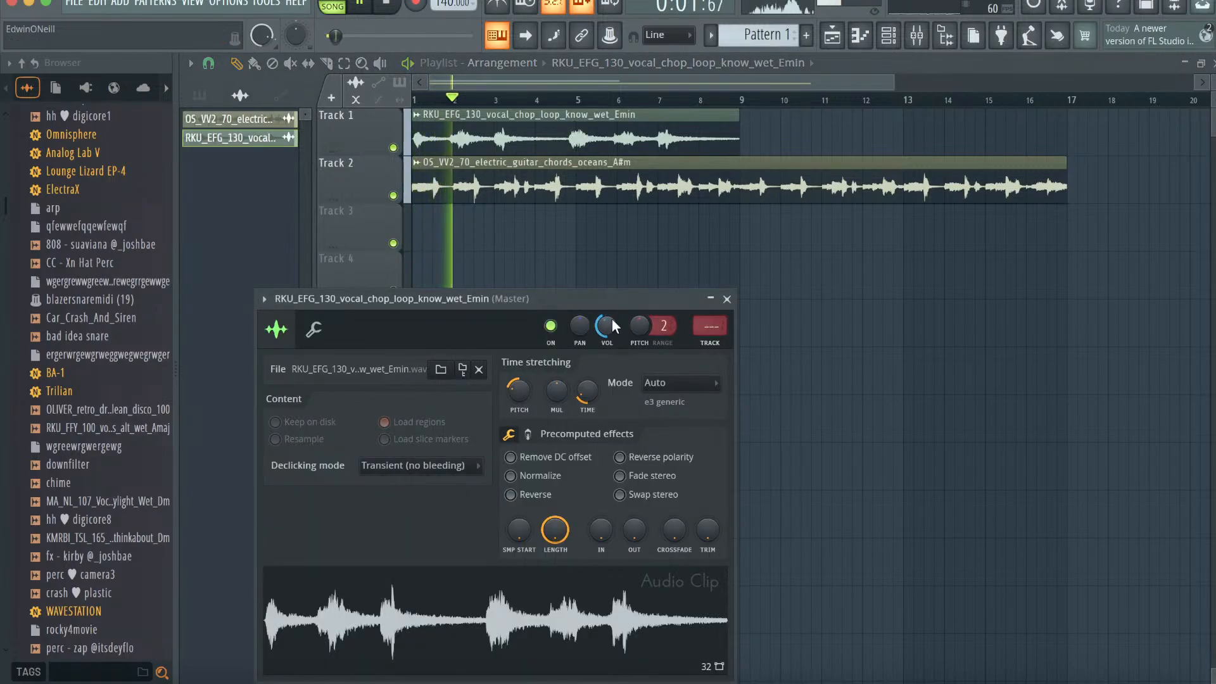
# - Trim the guitar chords clip to 8 bars and turn the vocal chop's volume down further
pyautogui.moveTo(1050, 171); pyautogui.dragTo(739, 171)
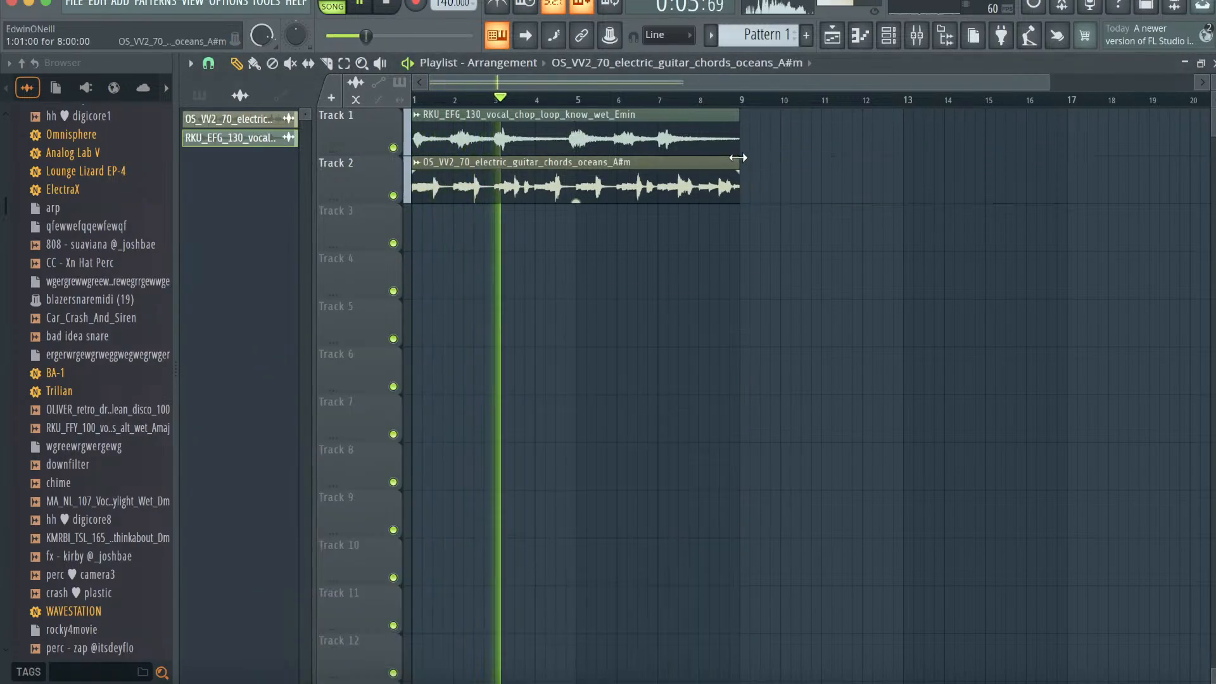
pyautogui.doubleClick(638, 124)
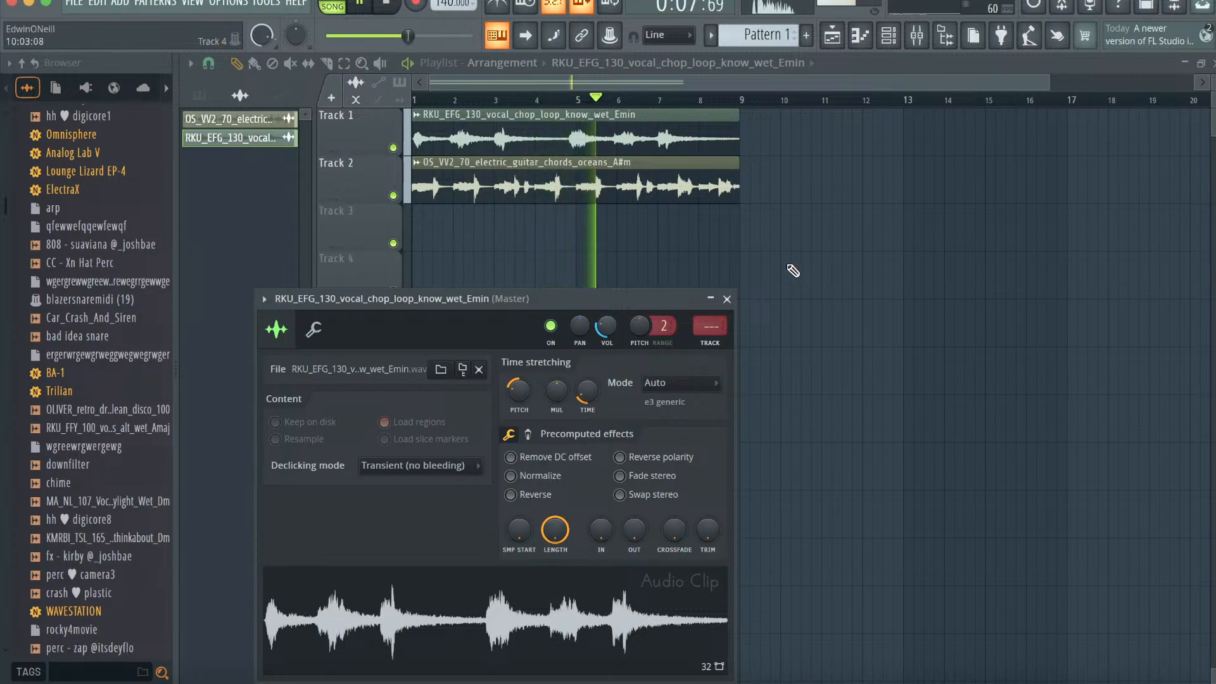
pyautogui.click(715, 137)
# - Show the channel rack and audition percussion and 808 samples in the browser, including CC - Xn Hat Perc and 808 - suaviana
pyautogui.press('F6')
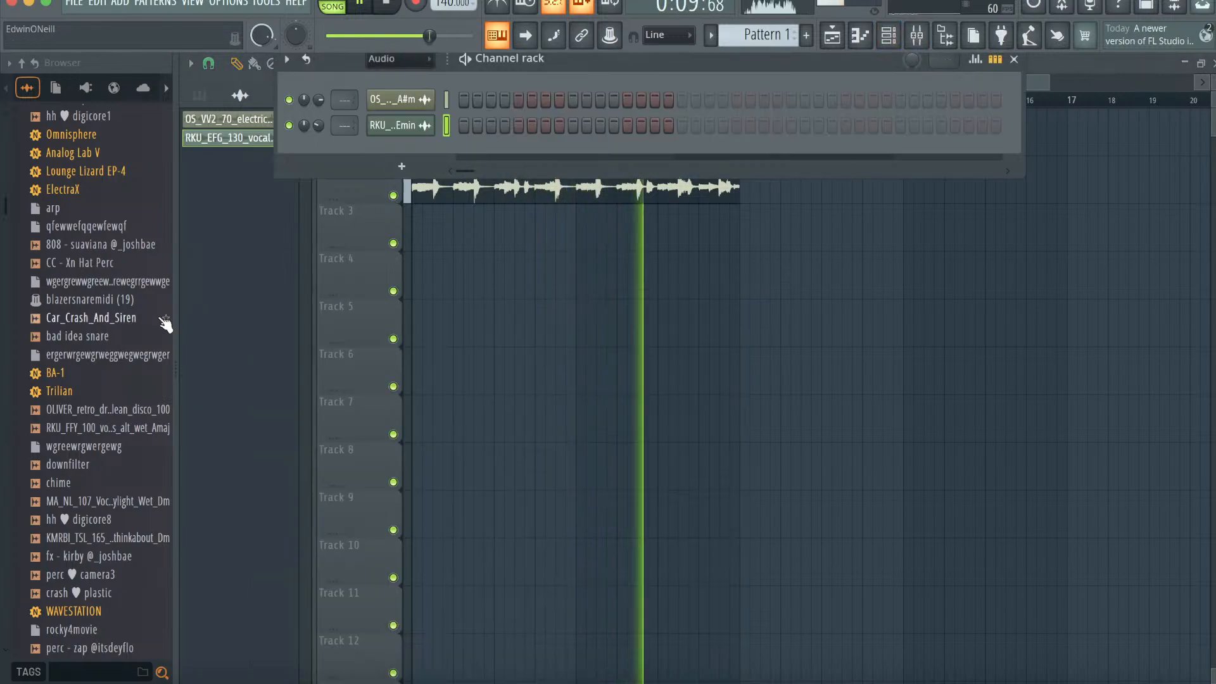
pyautogui.click(138, 337)
pyautogui.click(103, 264)
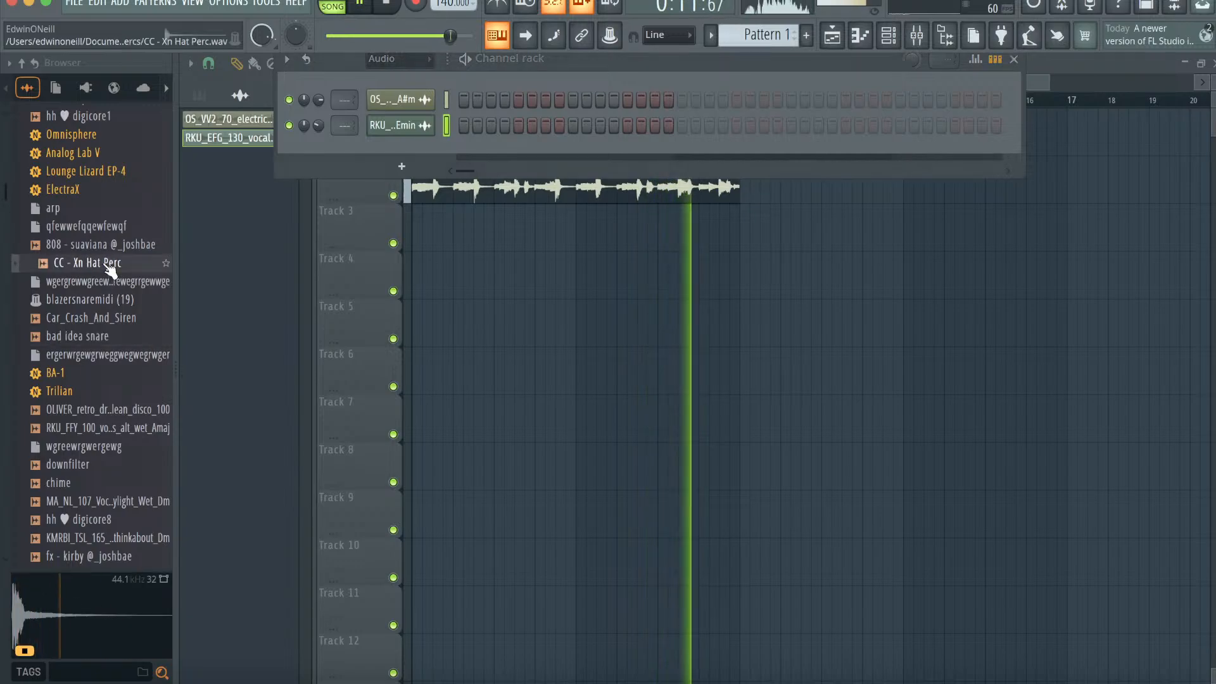
pyautogui.click(101, 248)
pyautogui.scroll(6, 74, 239)
# - Load the 808 - birdie sample as a new channel and set it to cut itself when retriggered
pyautogui.click(95, 320)
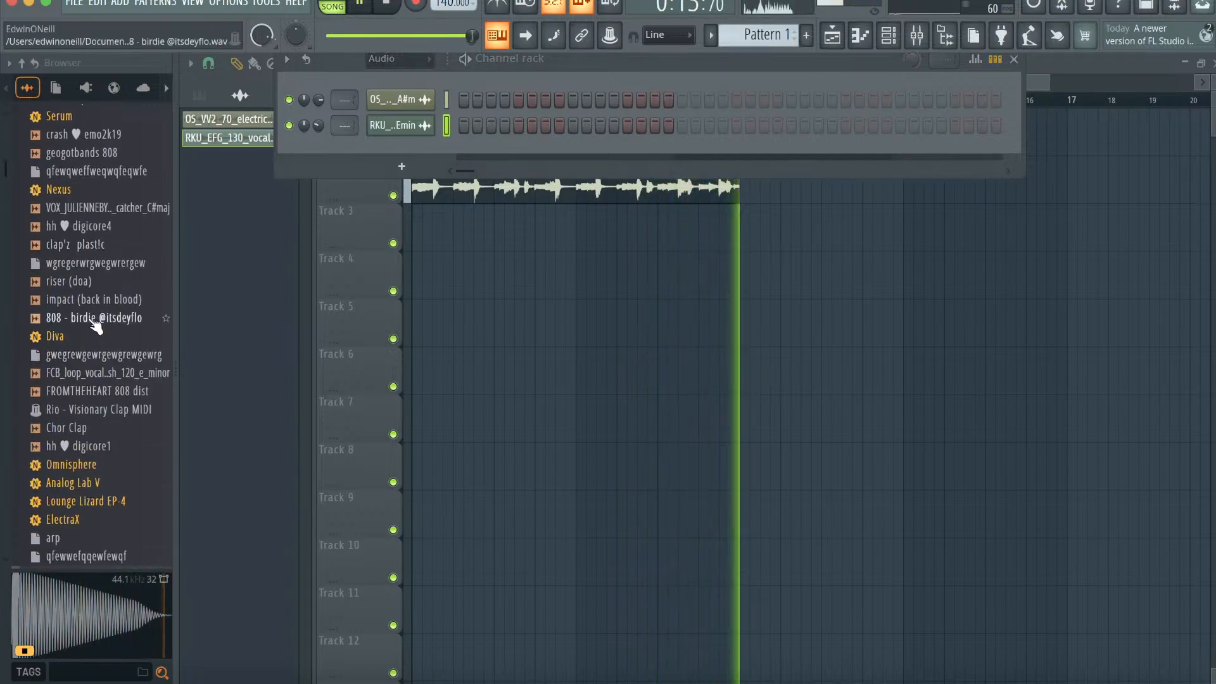
pyautogui.moveTo(95, 323); pyautogui.dragTo(402, 168)
pyautogui.click(345, 199)
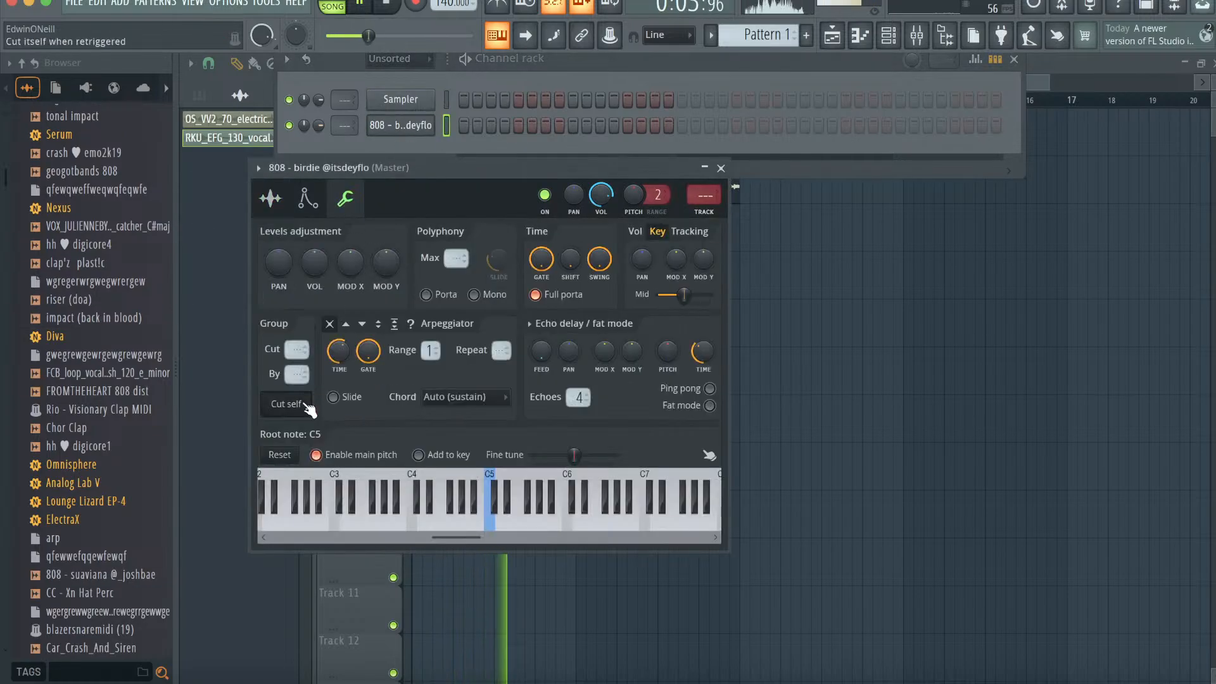
# - Place Pattern 1 at bar 1 of Track 3 in the playlist
pyautogui.click(831, 35)
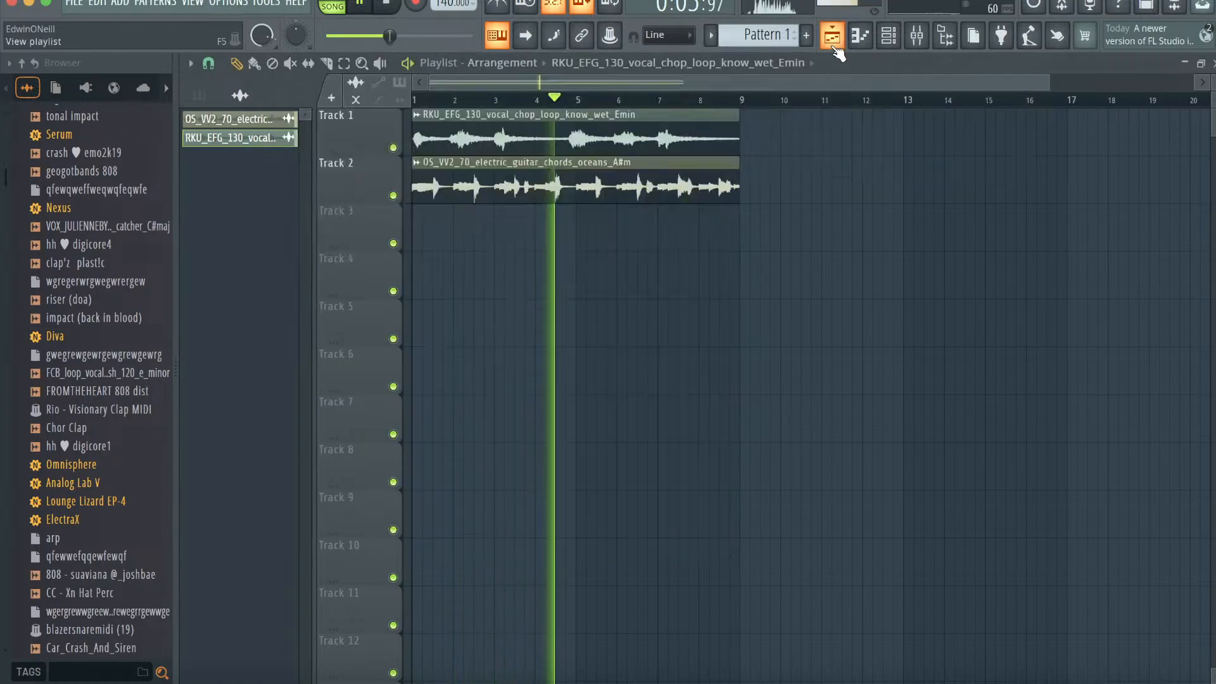
pyautogui.click(198, 95)
pyautogui.moveTo(245, 127); pyautogui.dragTo(306, 222)
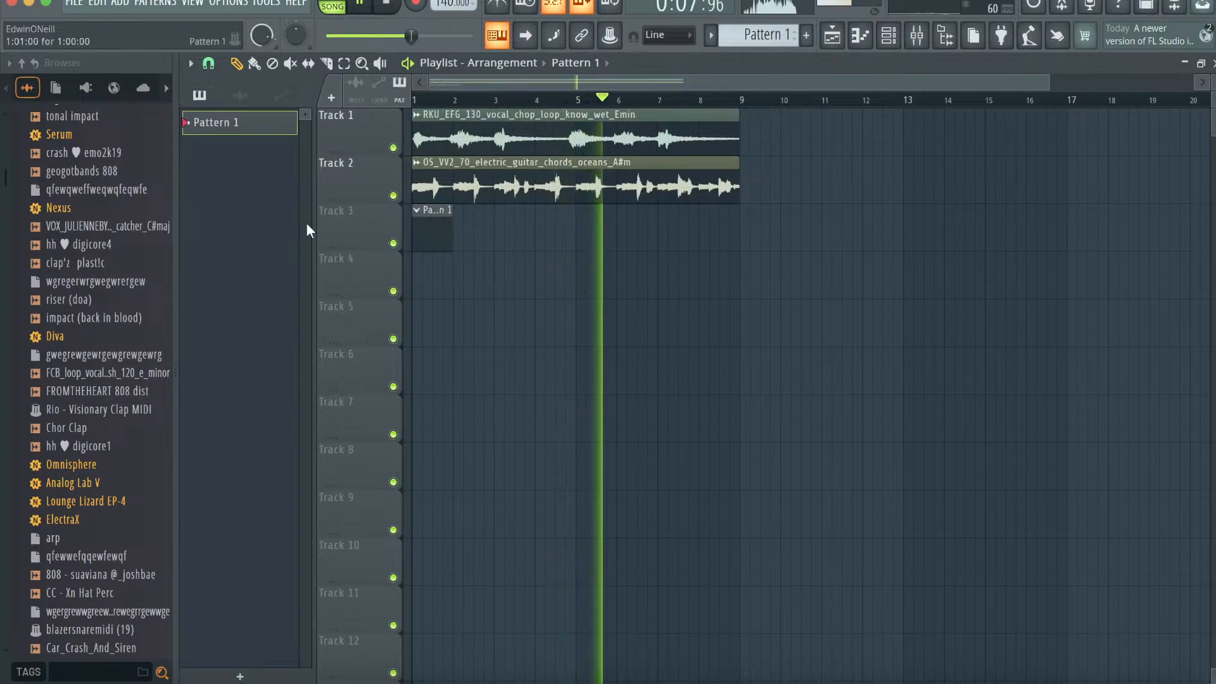
# - Open the 808 channel's piano roll and set the scale highlighting root note to B
pyautogui.click(849, 39)
pyautogui.click(187, 60)
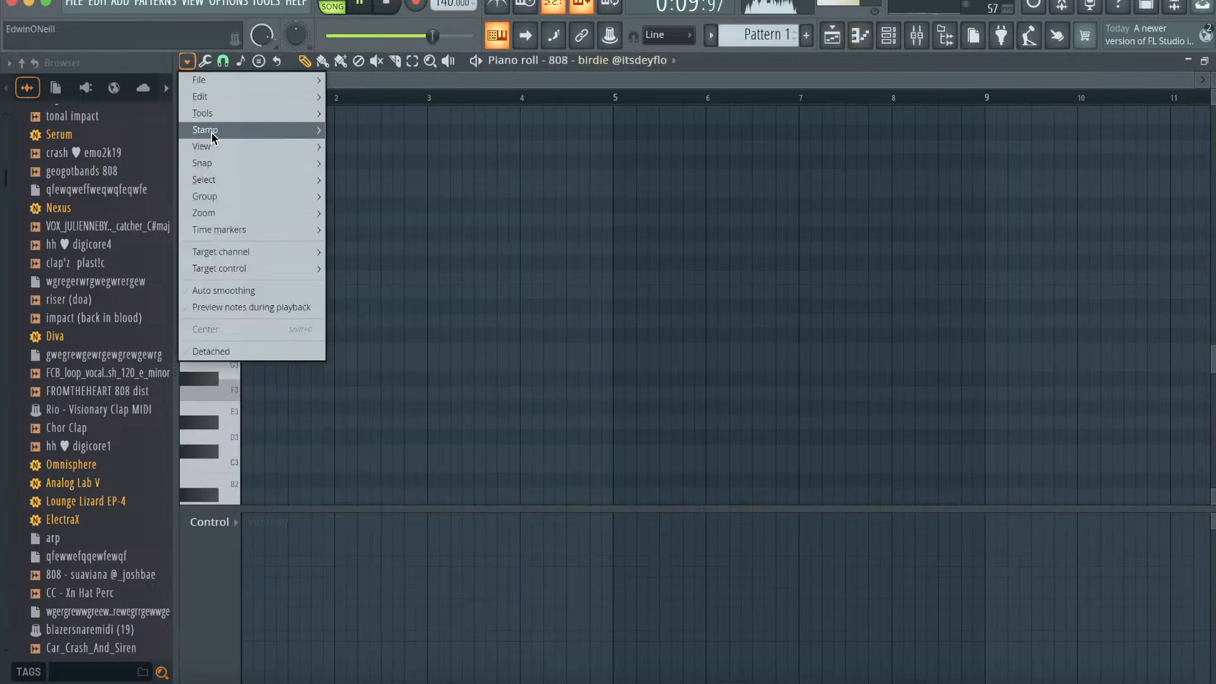
pyautogui.moveTo(210, 151)
pyautogui.moveTo(409, 399)
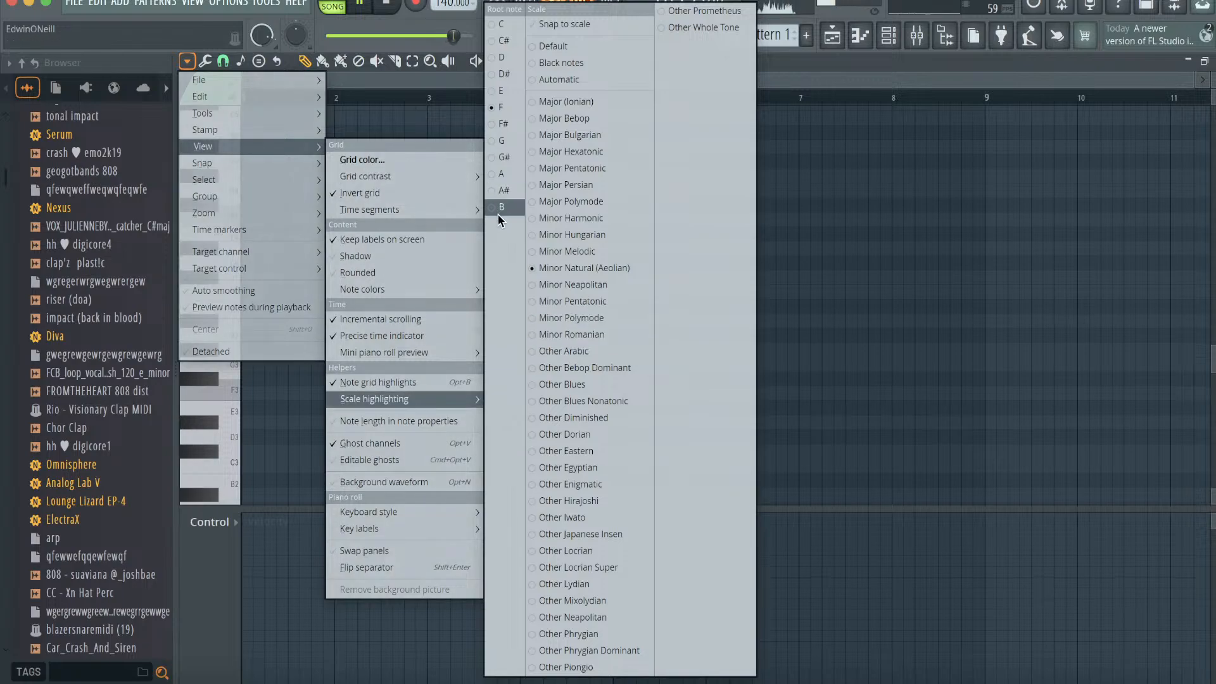
pyautogui.click(501, 207)
# - Add an 808 note on B5 at the start of bar 1 with raised velocity and transpose it down to G5
pyautogui.scroll(8, 399, 291)
pyautogui.click(247, 309)
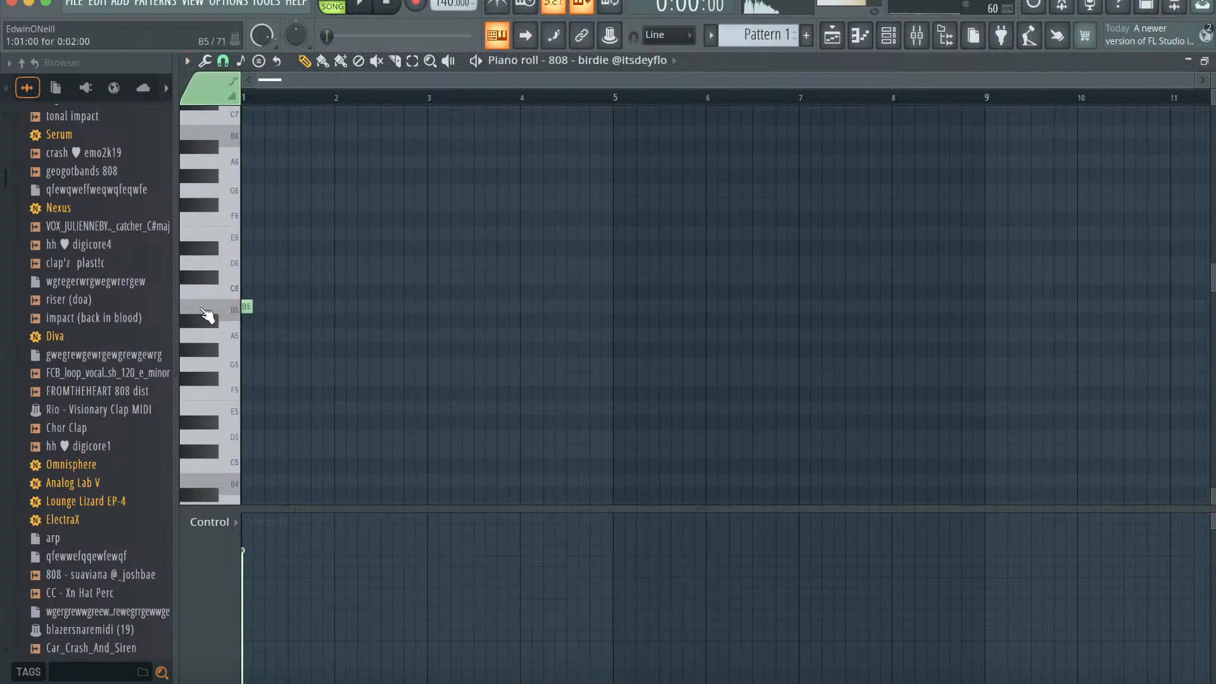
pyautogui.press('space')
pyautogui.moveTo(1193, 80); pyautogui.dragTo(693, 128)
pyautogui.click(254, 544)
pyautogui.press('Down')
pyautogui.press('Down')
pyautogui.press('Down')
pyautogui.press('Down')
pyautogui.press('space')
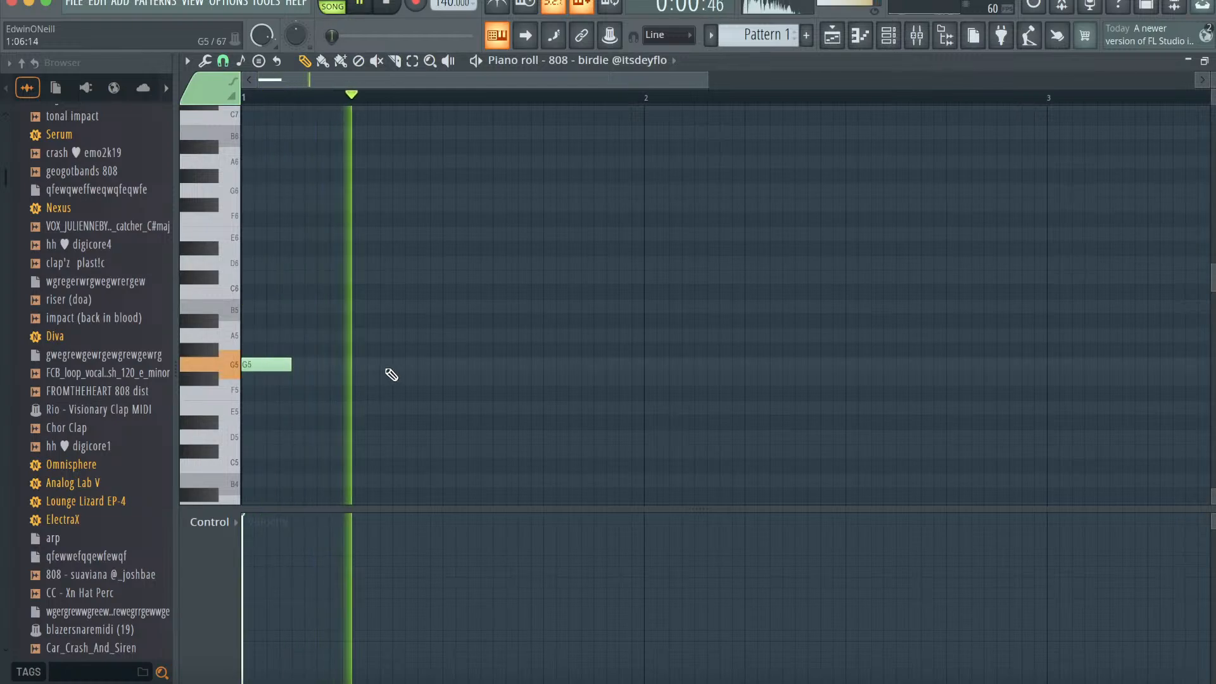
# - Add two more G5 notes of the same length, on beat 4 of bar 1 and the third step of bar 2
pyautogui.click(544, 364)
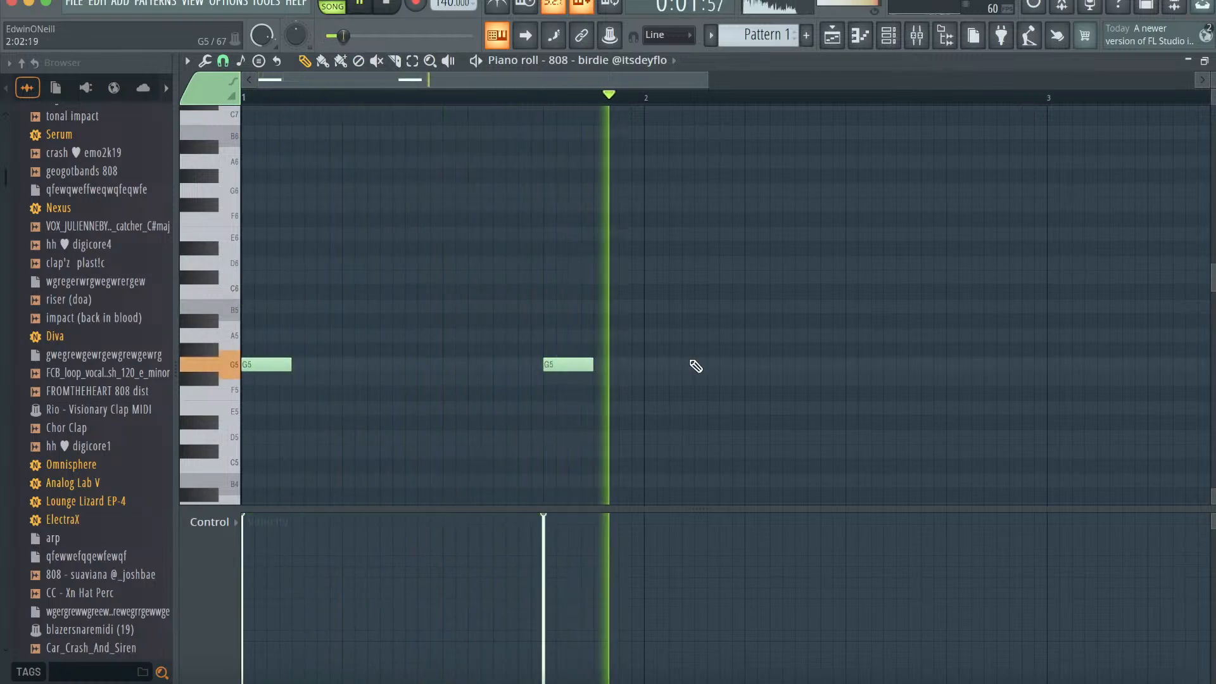
pyautogui.click(696, 364)
pyautogui.scroll(-2, 798, 376)
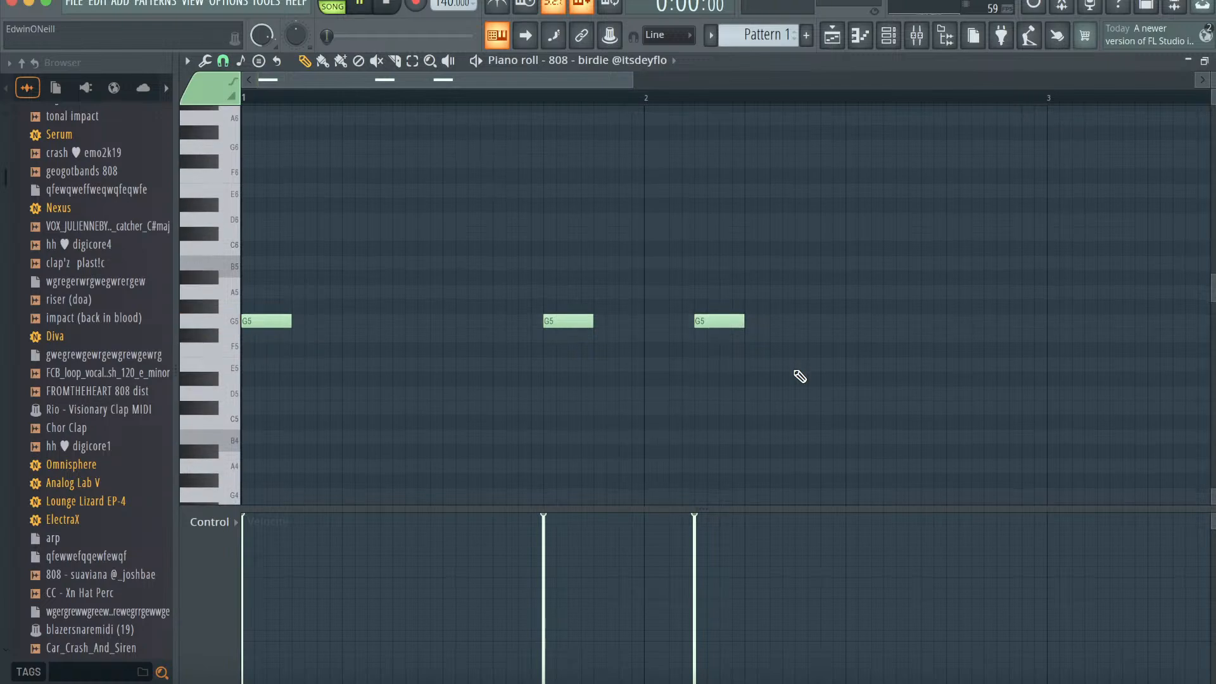
pyautogui.hscroll(5, 800, 376)
pyautogui.scroll(-2, 800, 376)
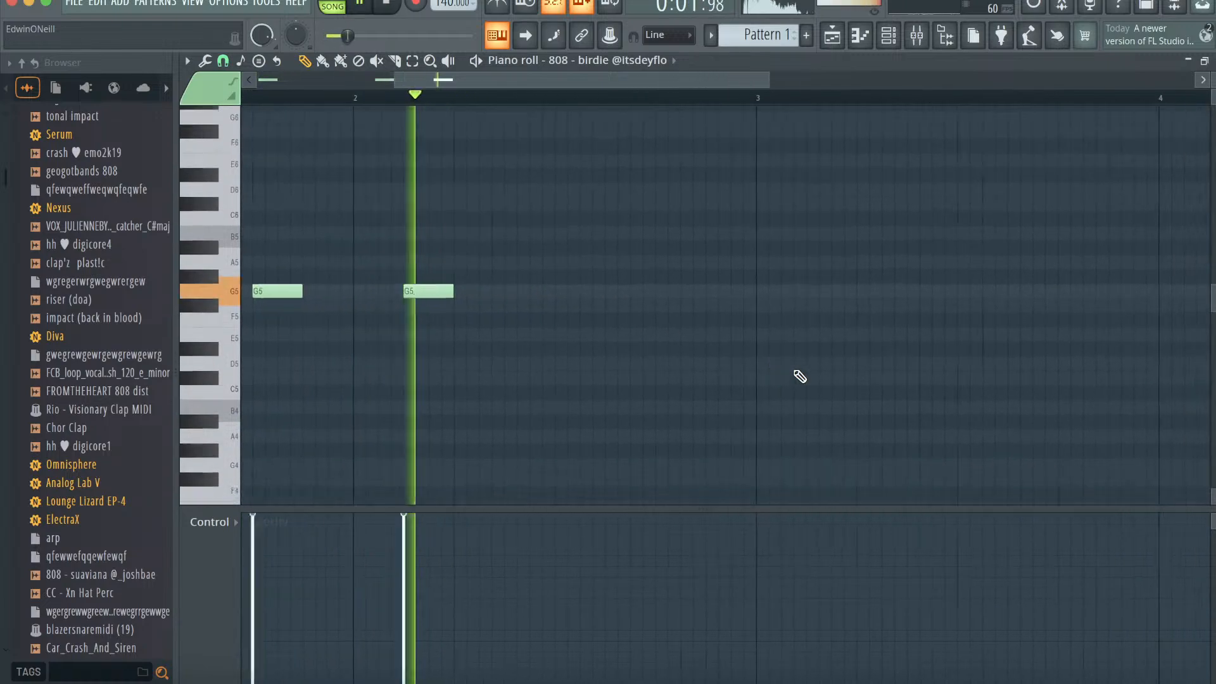
# - Try a D5 808 note just before bar 3 and delete it
pyautogui.click(665, 350)
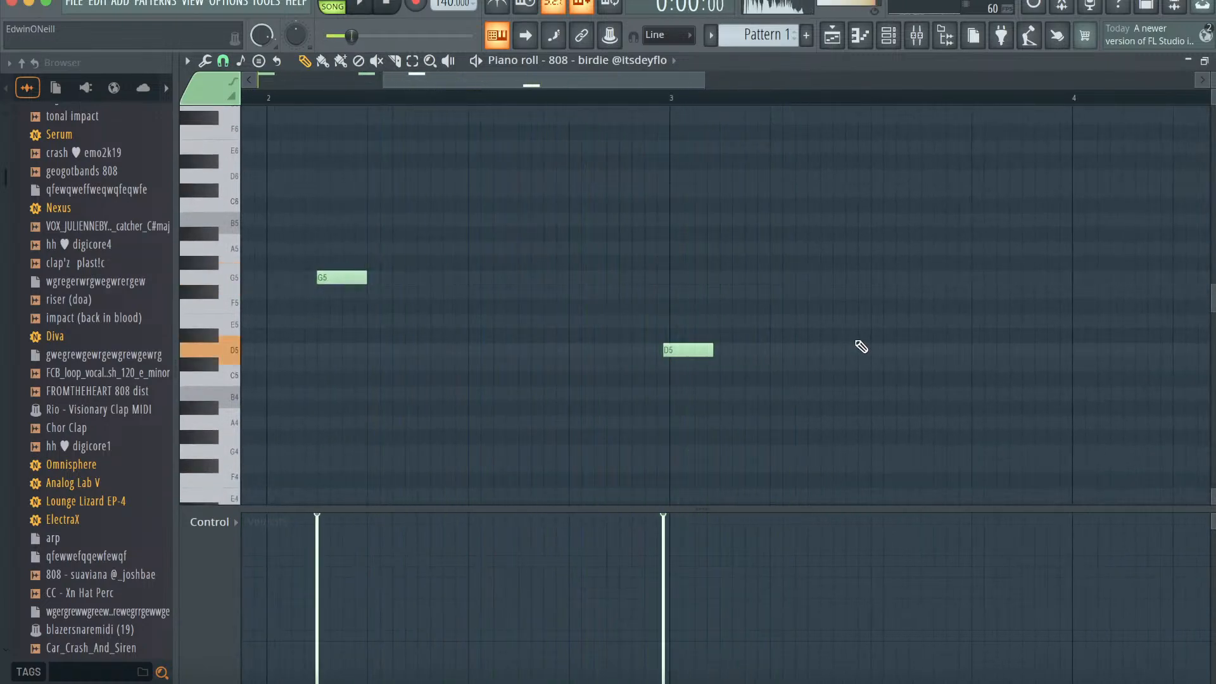
pyautogui.rightClick(686, 351)
pyautogui.press('space')
pyautogui.hscroll(-3, 685, 350)
pyautogui.scroll(-2, 685, 350)
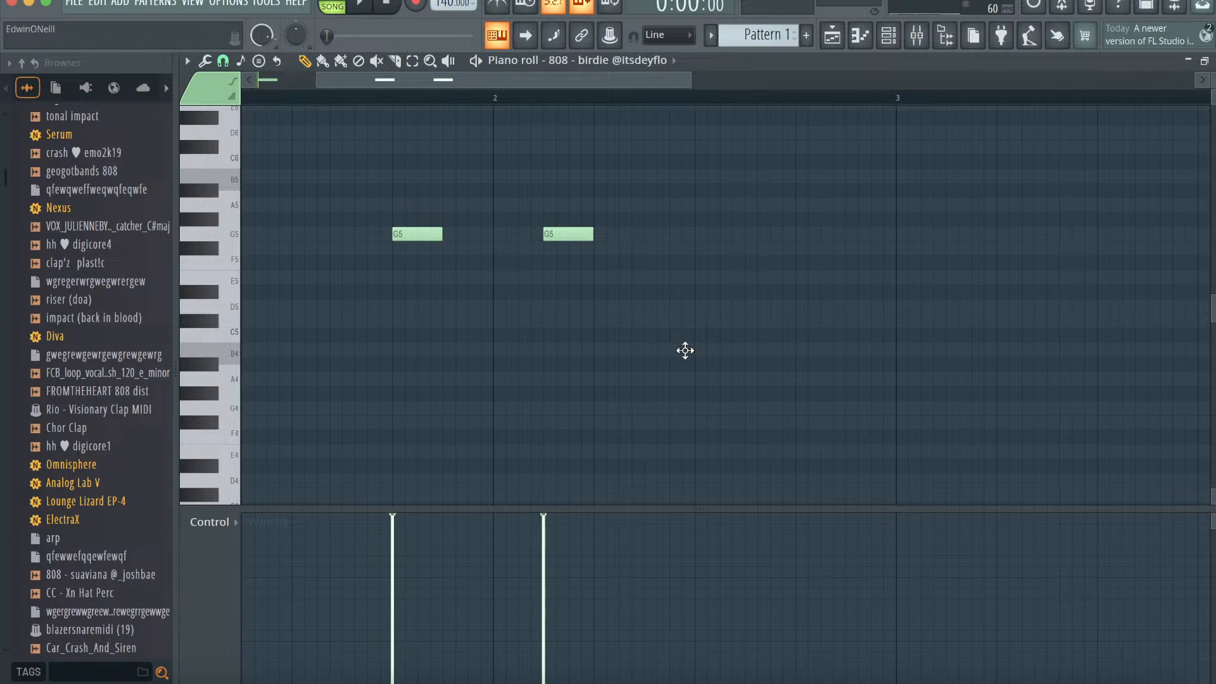
# - Try another browser sample on the 808 channel and undo the swap
pyautogui.click(888, 35)
pyautogui.moveTo(95, 391); pyautogui.dragTo(112, 398)
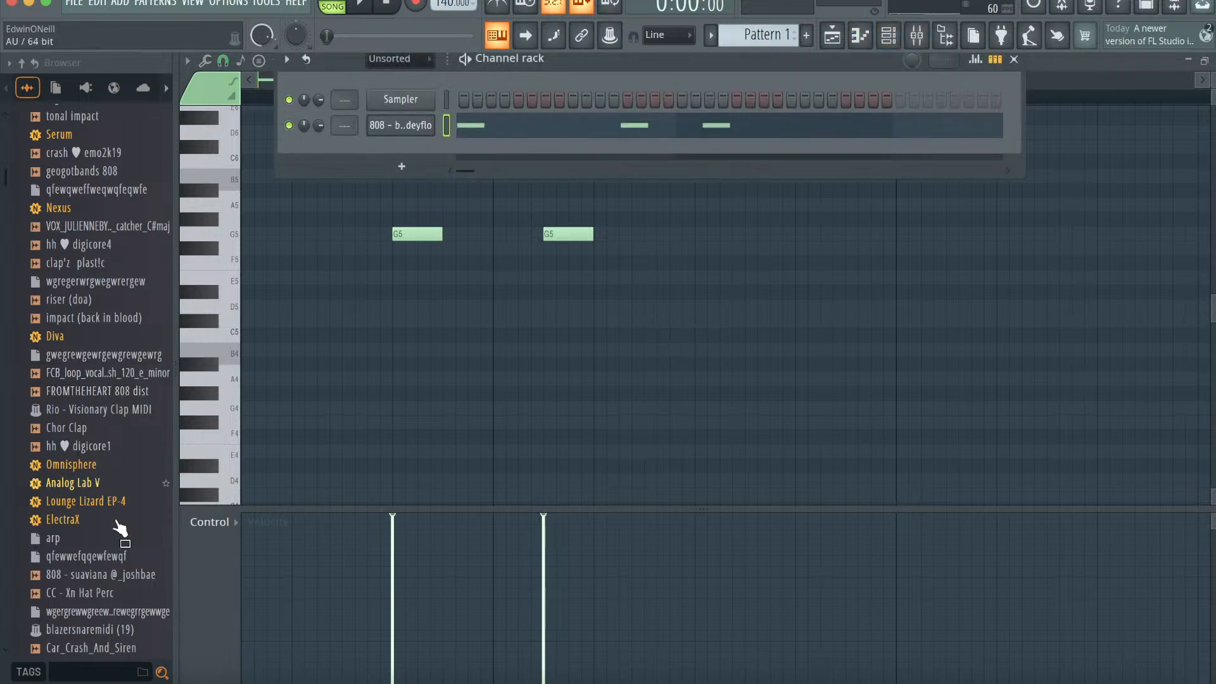
pyautogui.click(121, 575)
pyautogui.scroll(3, 109, 444)
pyautogui.moveTo(88, 276); pyautogui.dragTo(405, 127)
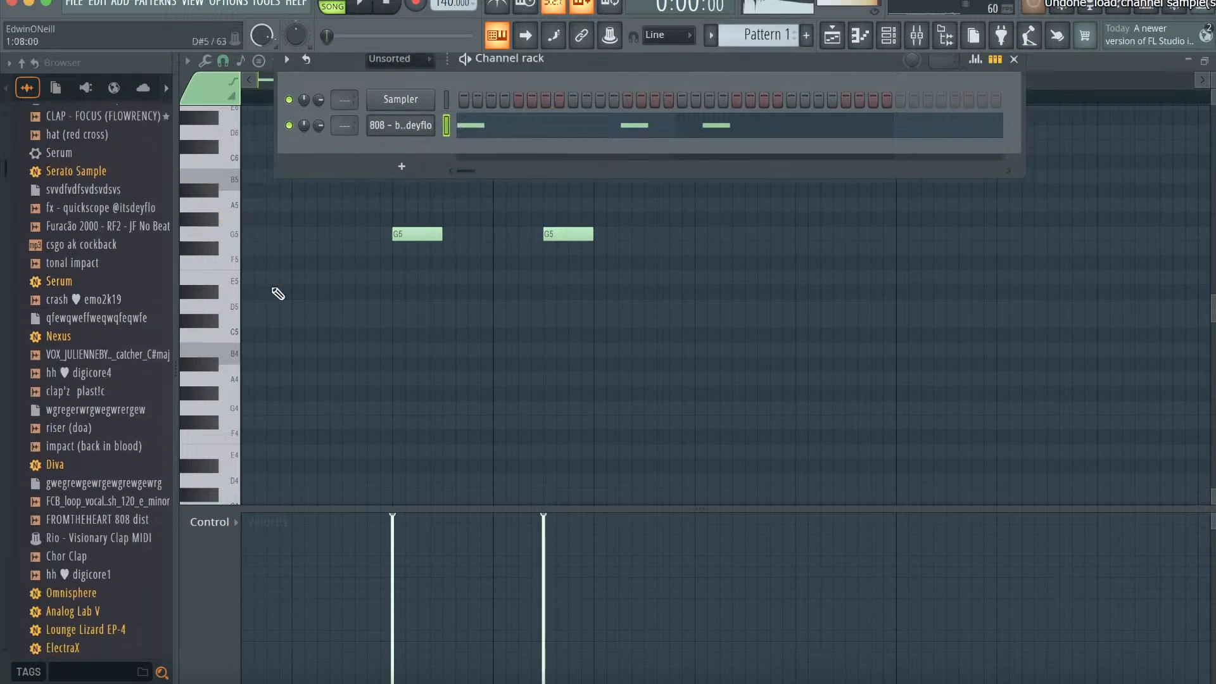
pyautogui.press('F6')
# - Add E5 notes at the start of bars 3 and 4 and on bar 4's seventh step, and quantize the notes leaving their durations
pyautogui.press('space')
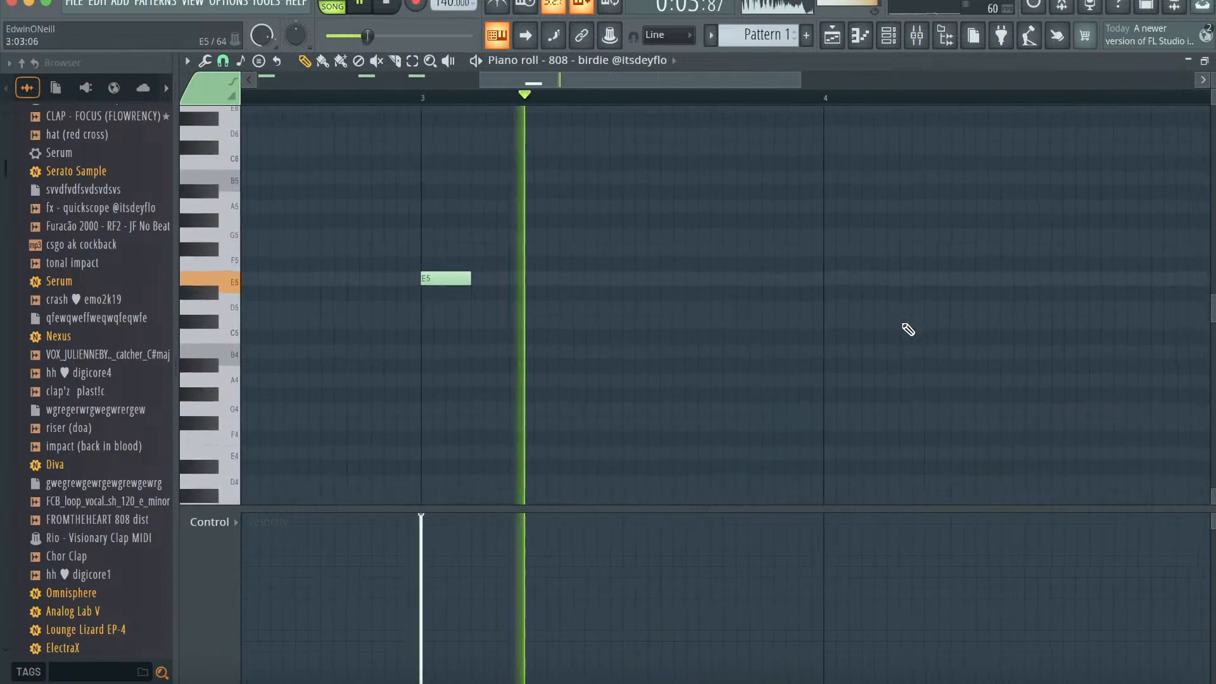
pyautogui.click(806, 279)
pyautogui.click(943, 279)
pyautogui.press('space')
pyautogui.hotkey('alt', 'q')
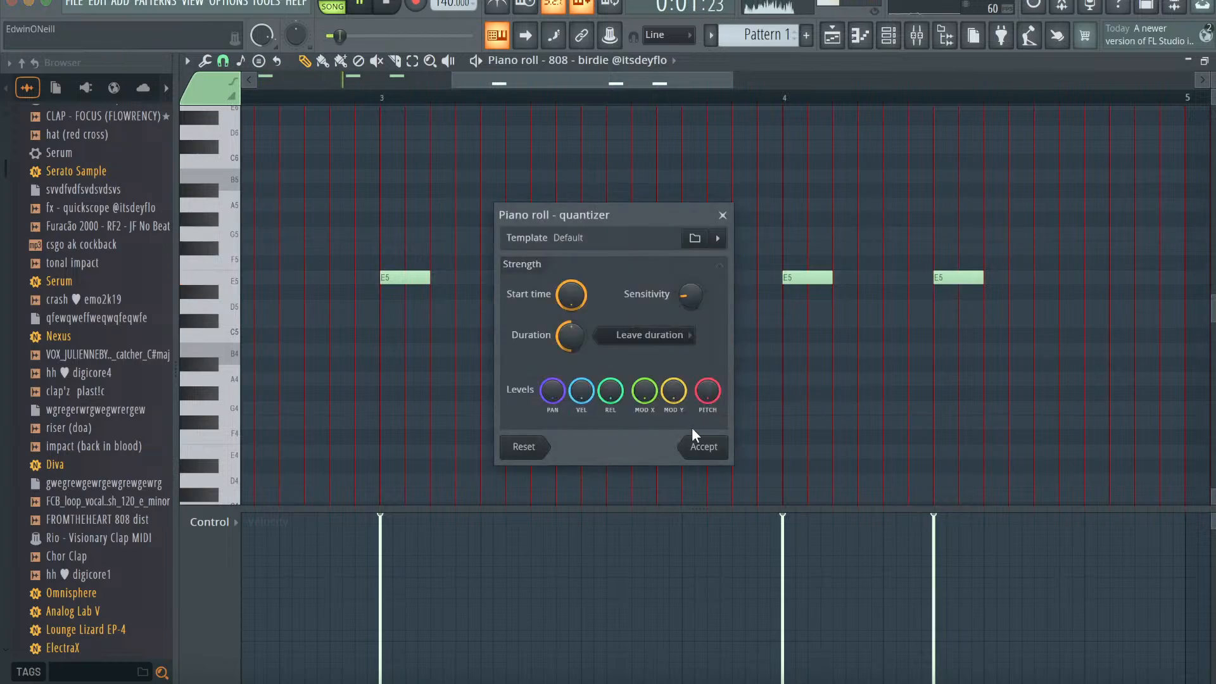
pyautogui.click(697, 445)
# - Add an F#5 note on beat 4 of bar 4 and extend every 808 note legato up to the next one
pyautogui.moveTo(735, 81); pyautogui.dragTo(944, 82)
pyautogui.press('space')
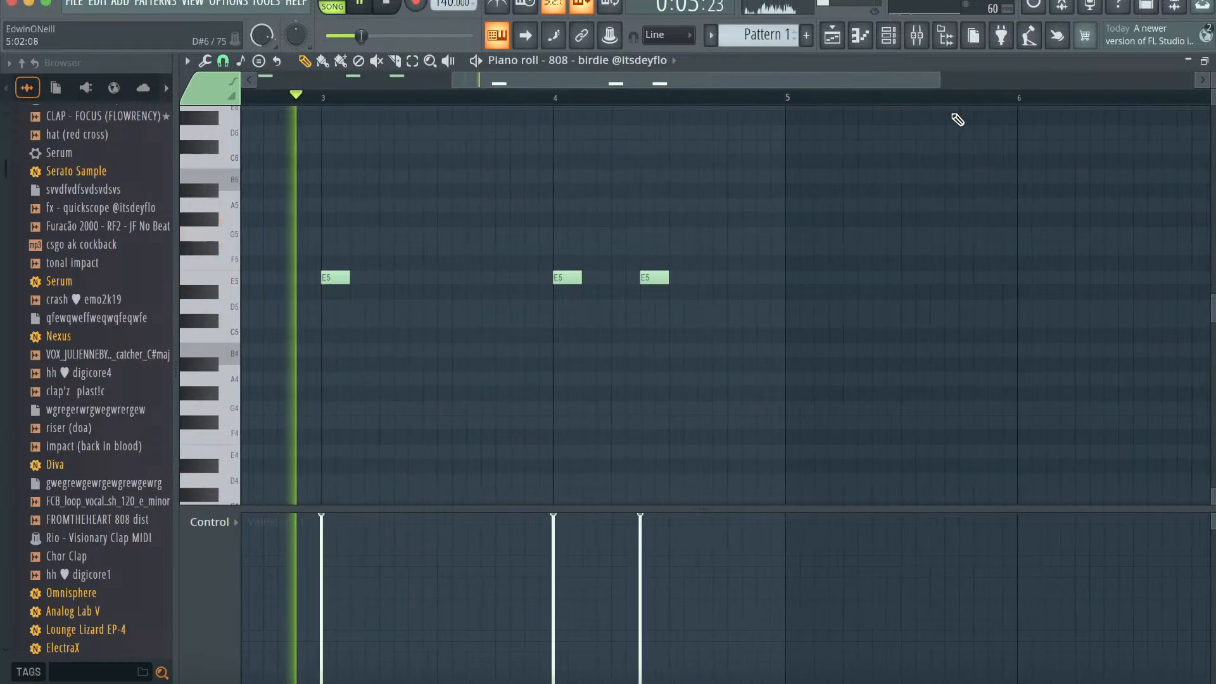
pyautogui.scroll(2, 778, 296)
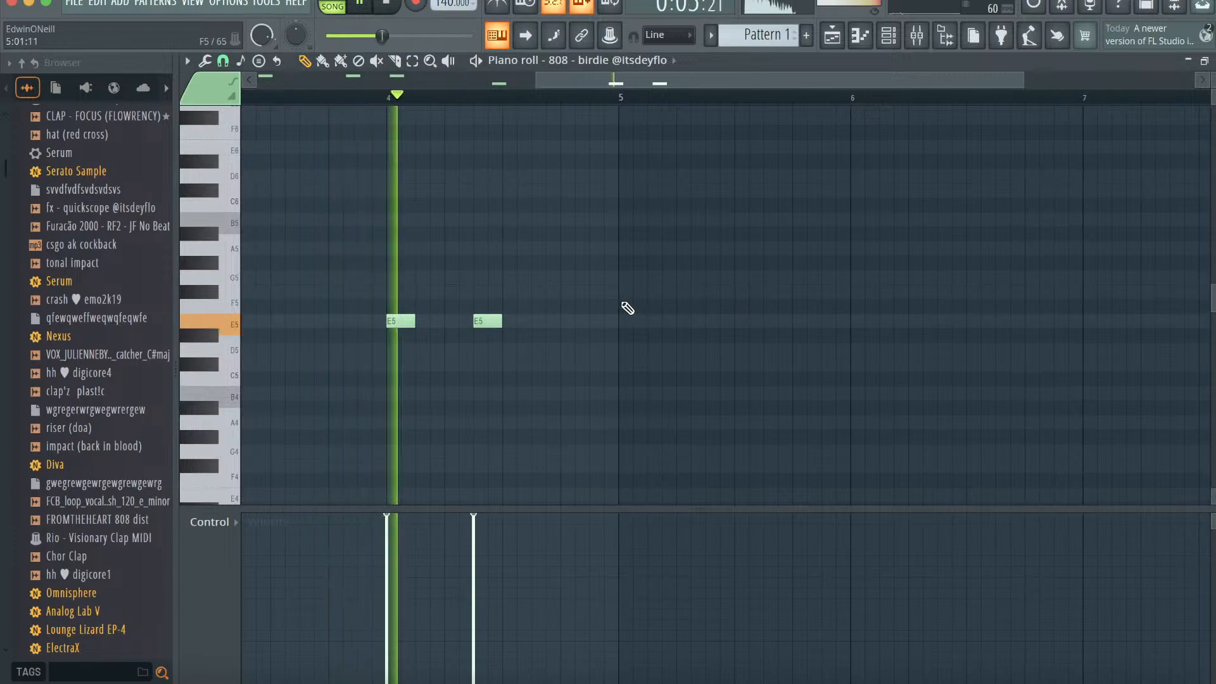
pyautogui.click(565, 293)
pyautogui.press('space')
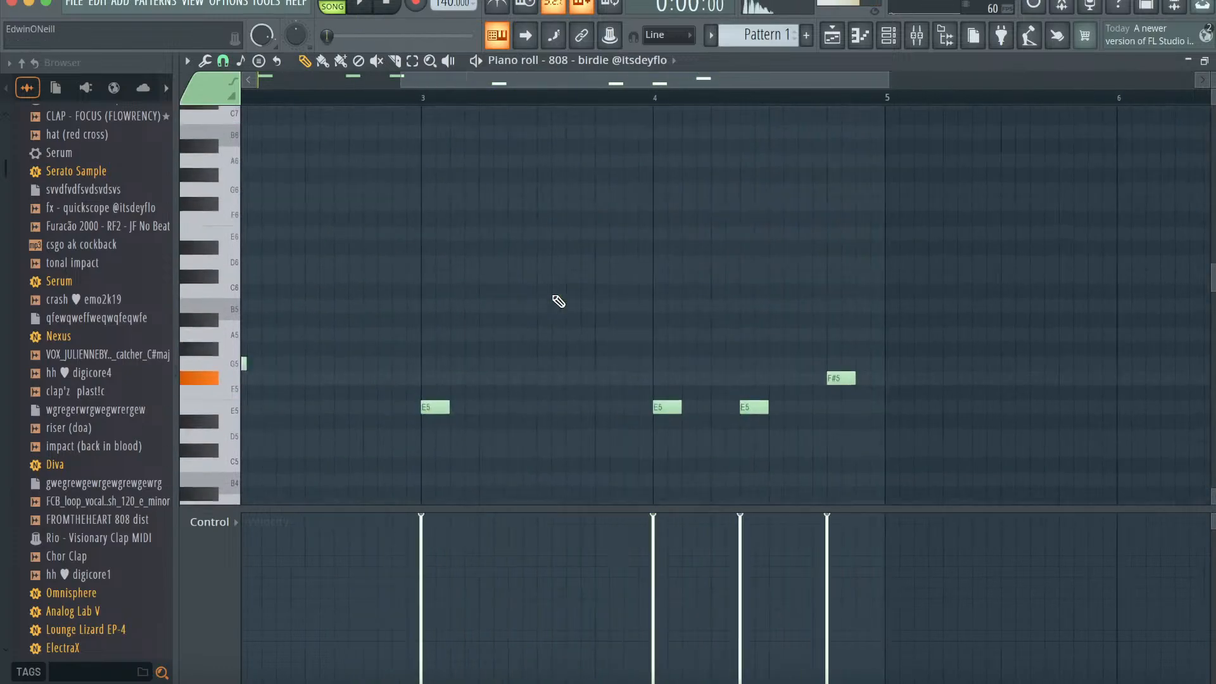
pyautogui.hotkey('ctrl', 'l')
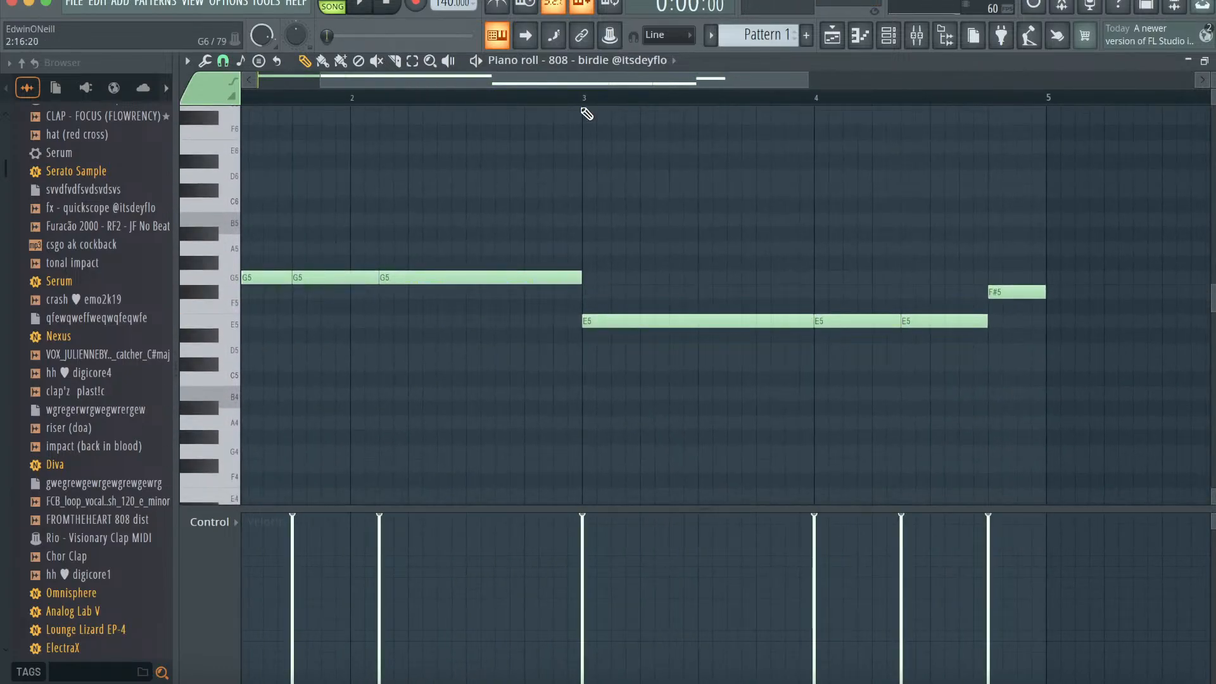
# - Duplicate the four-bar 808 melody into bars 5 to 8
pyautogui.moveTo(808, 83); pyautogui.dragTo(1178, 82)
pyautogui.scroll(2, 792, 298)
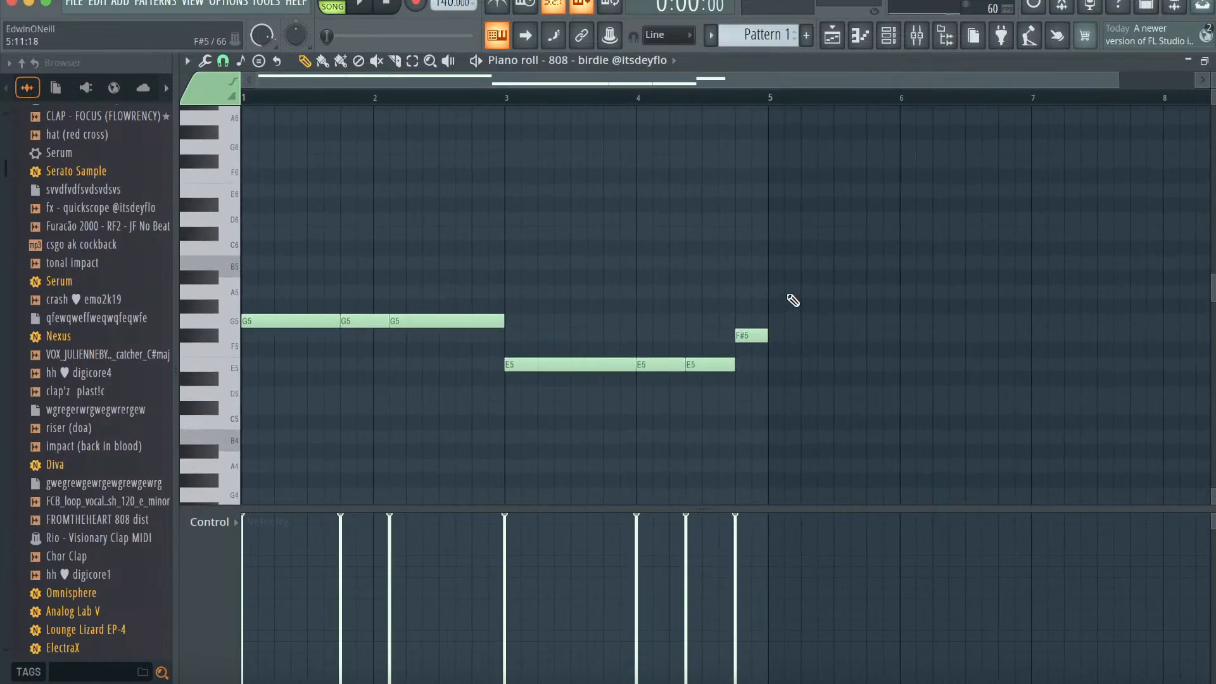
pyautogui.hotkey('ctrl', 'b')
pyautogui.hotkey('ctrl', 'd')
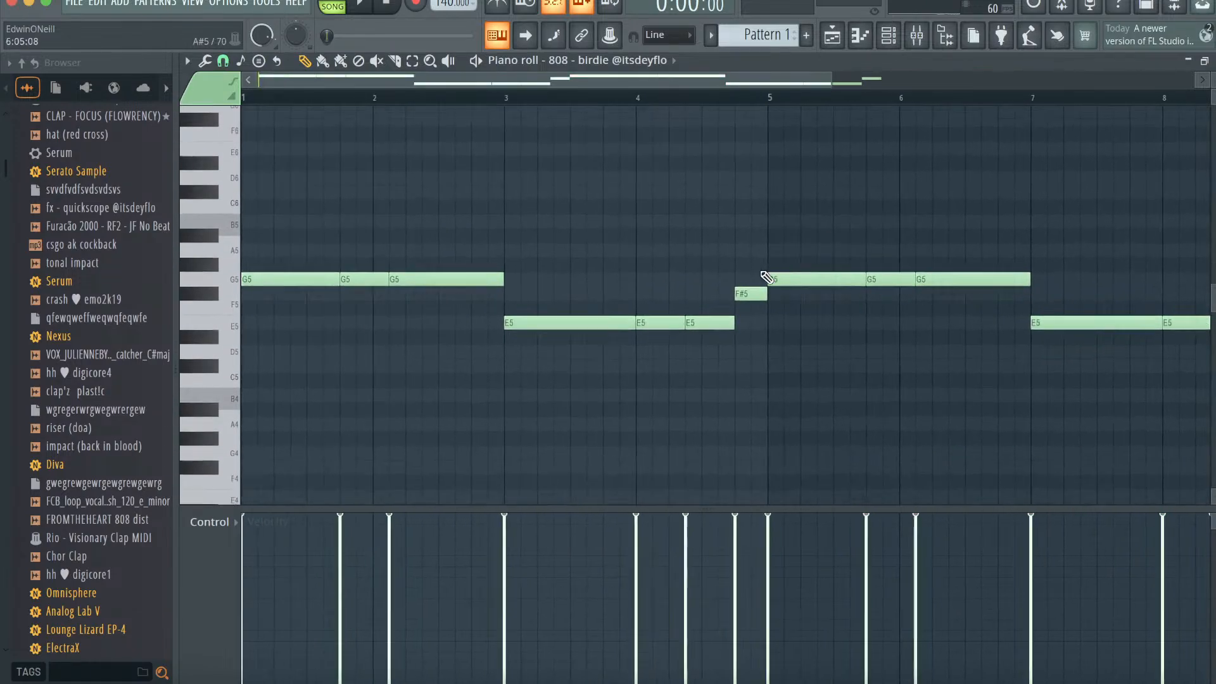
# - Add the crash ♥ emo2k19 sample as a new channel with a hit on the first step
pyautogui.click(888, 36)
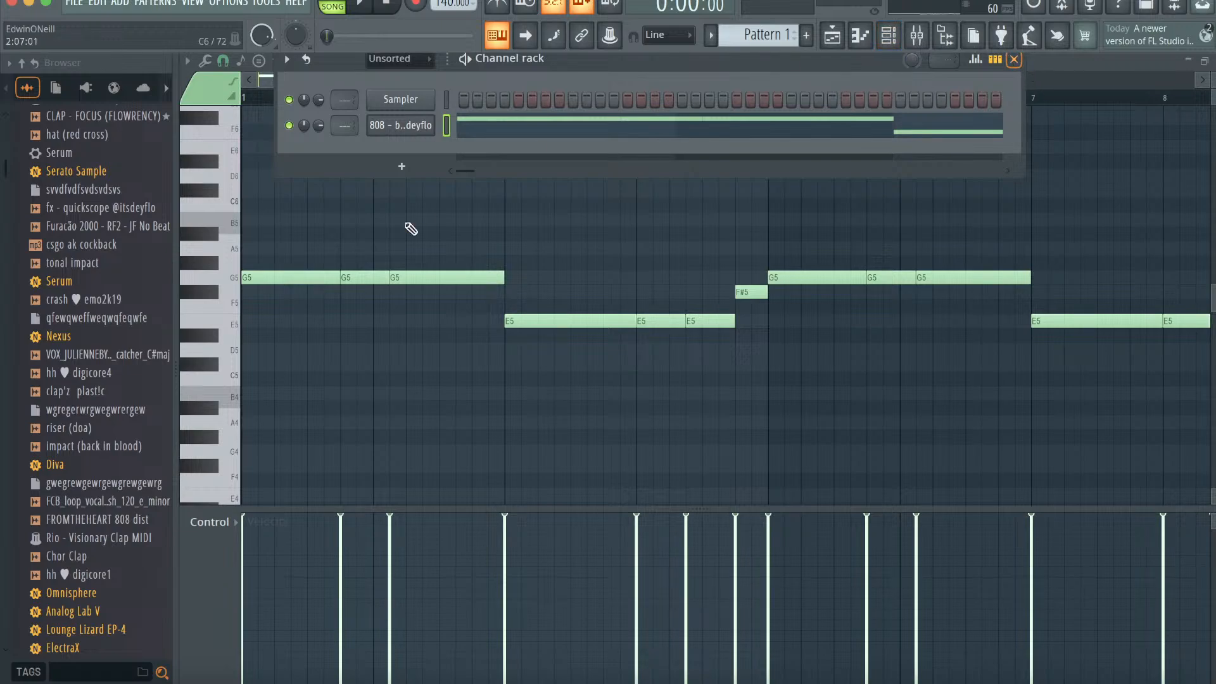
pyautogui.moveTo(98, 326); pyautogui.dragTo(405, 171)
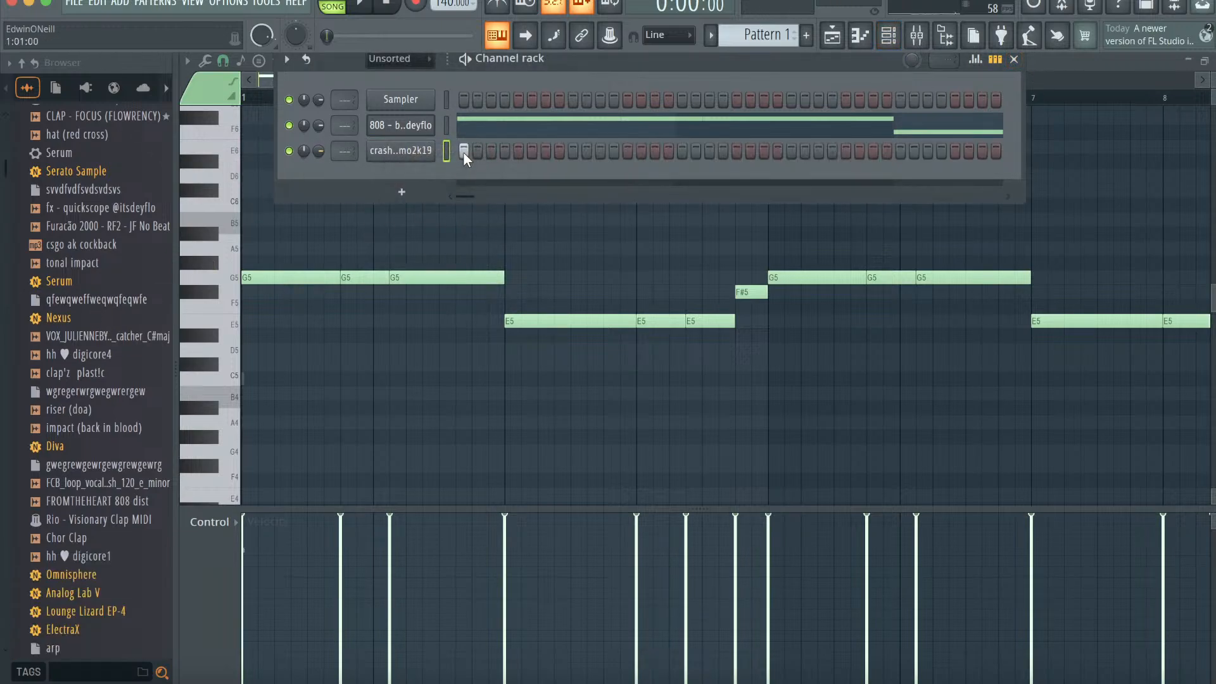
pyautogui.scroll(-10, 89, 465)
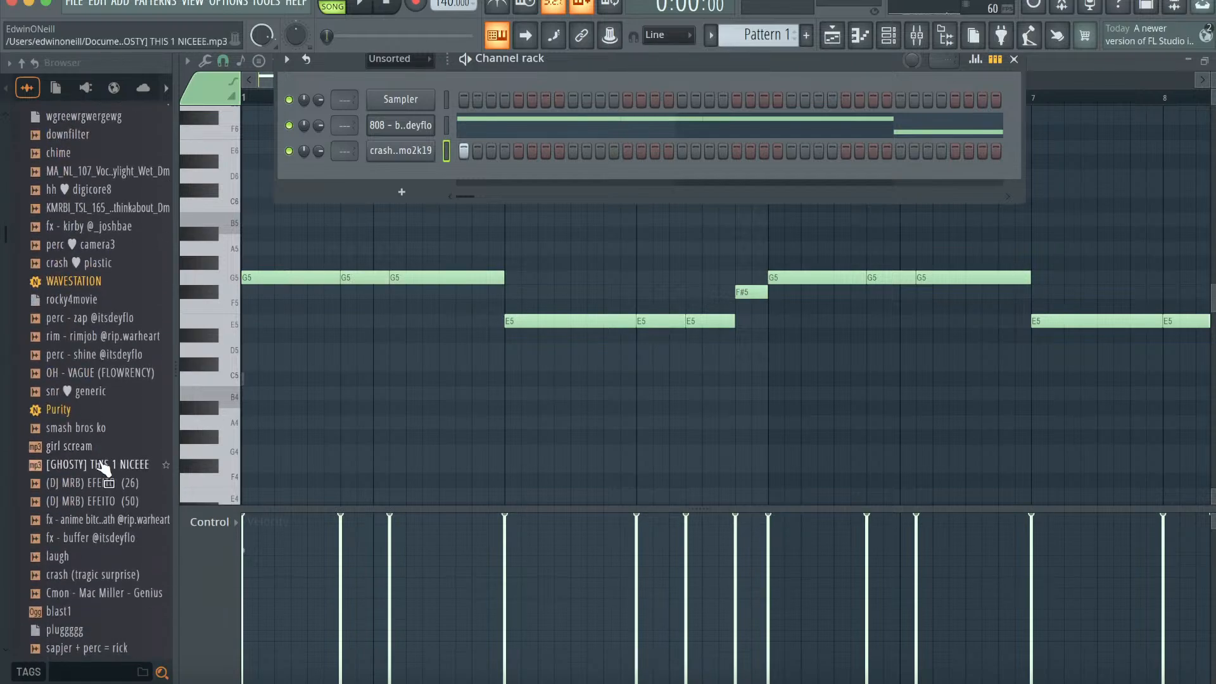
pyautogui.scroll(-5, 95, 336)
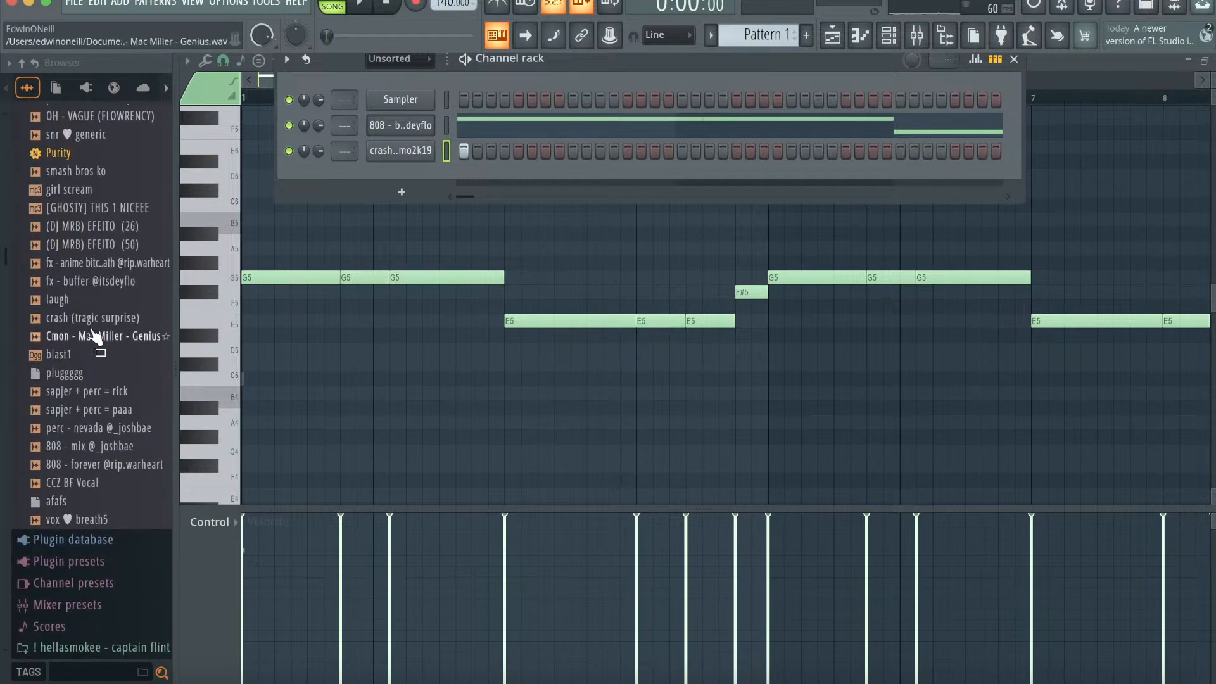
pyautogui.click(106, 446)
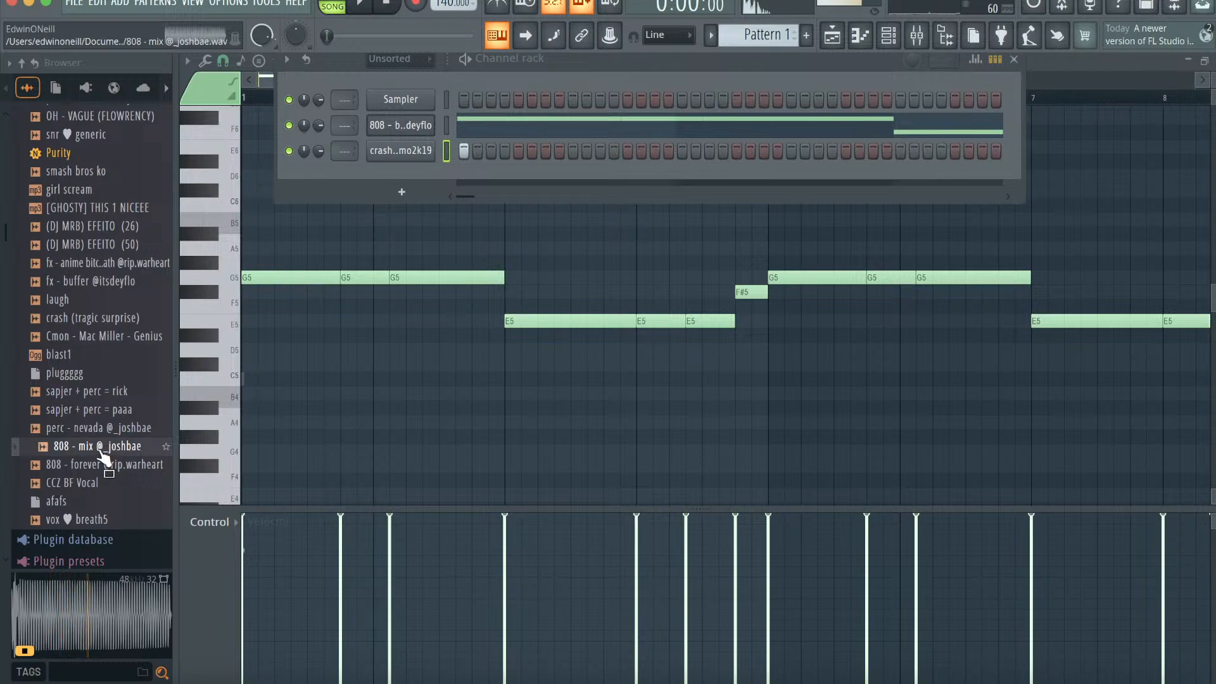
pyautogui.click(104, 465)
pyautogui.moveTo(105, 456); pyautogui.dragTo(401, 133)
pyautogui.press('space')
pyautogui.rightClick(433, 365)
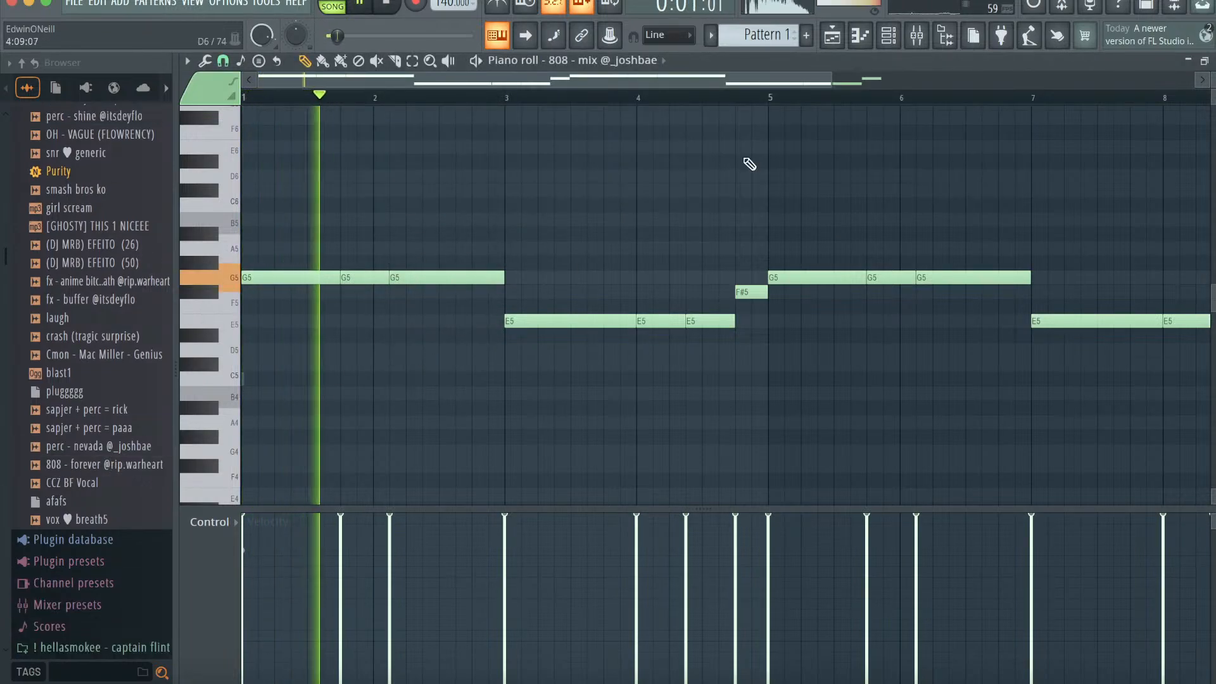
pyautogui.moveTo(834, 79); pyautogui.dragTo(719, 76)
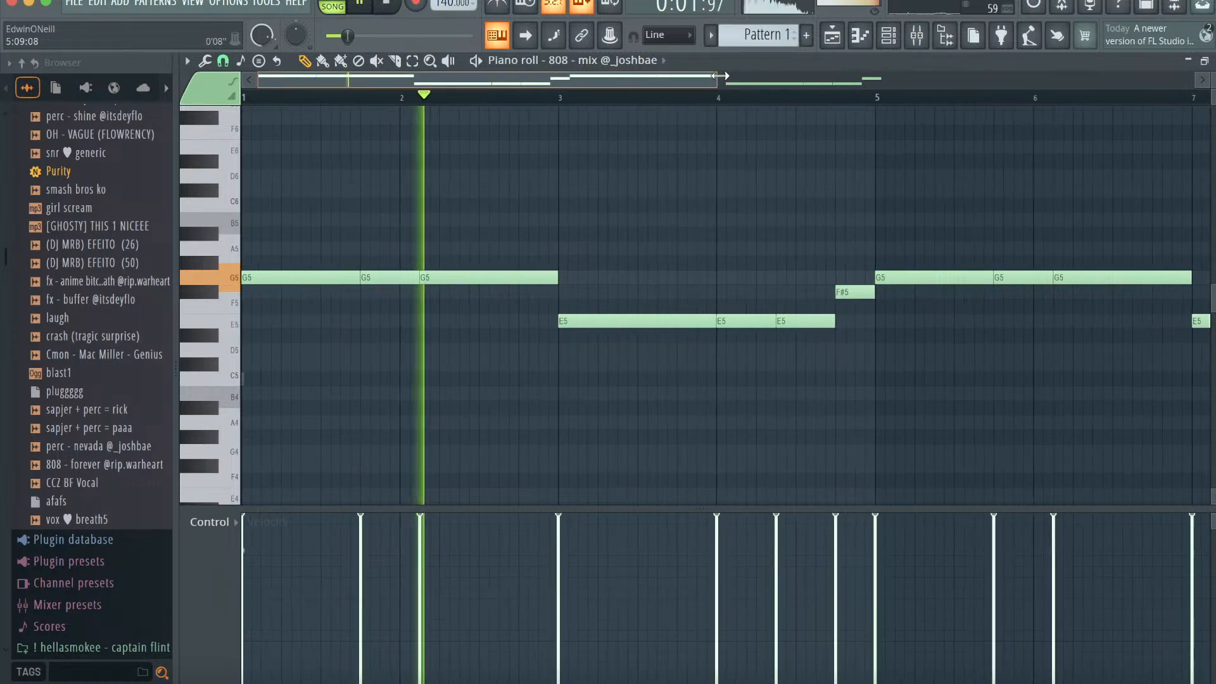
# - Add the hh ♥ digicore8 sample as a new channel and fill it every 2 steps
pyautogui.click(889, 39)
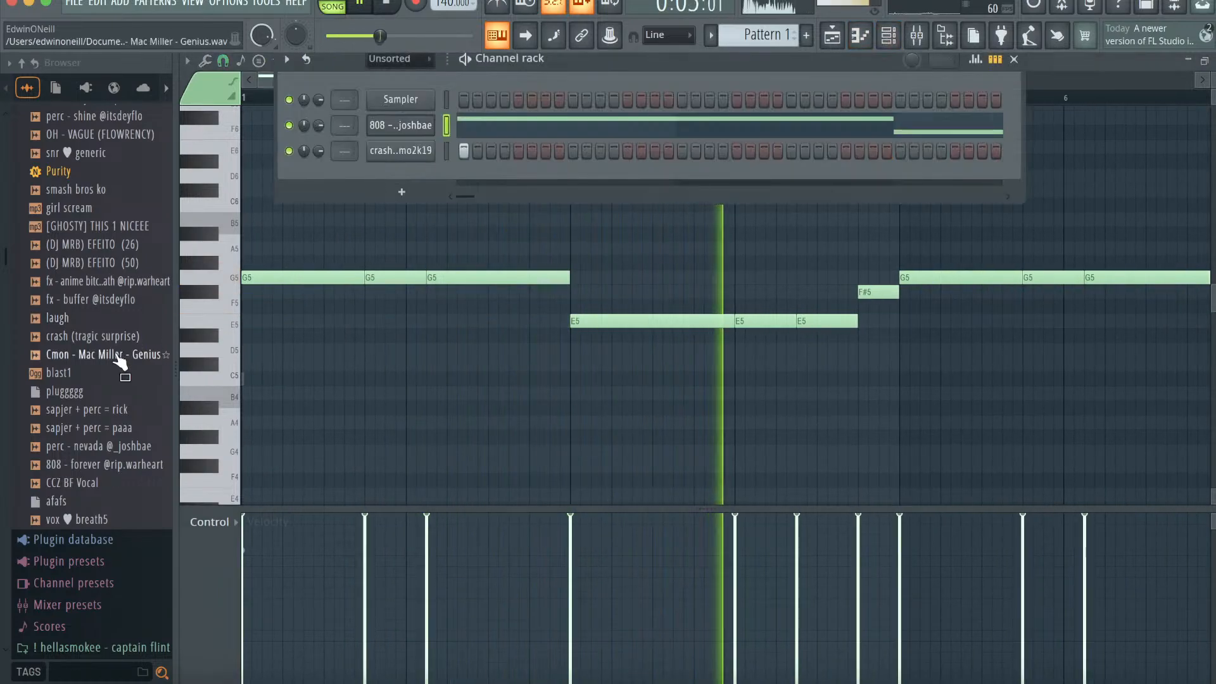
pyautogui.scroll(3, 114, 300)
pyautogui.scroll(3, 114, 291)
pyautogui.click(112, 267)
pyautogui.scroll(4, 112, 271)
pyautogui.press('space')
pyautogui.click(102, 288)
pyautogui.moveTo(102, 289); pyautogui.dragTo(405, 175)
pyautogui.rightClick(425, 173)
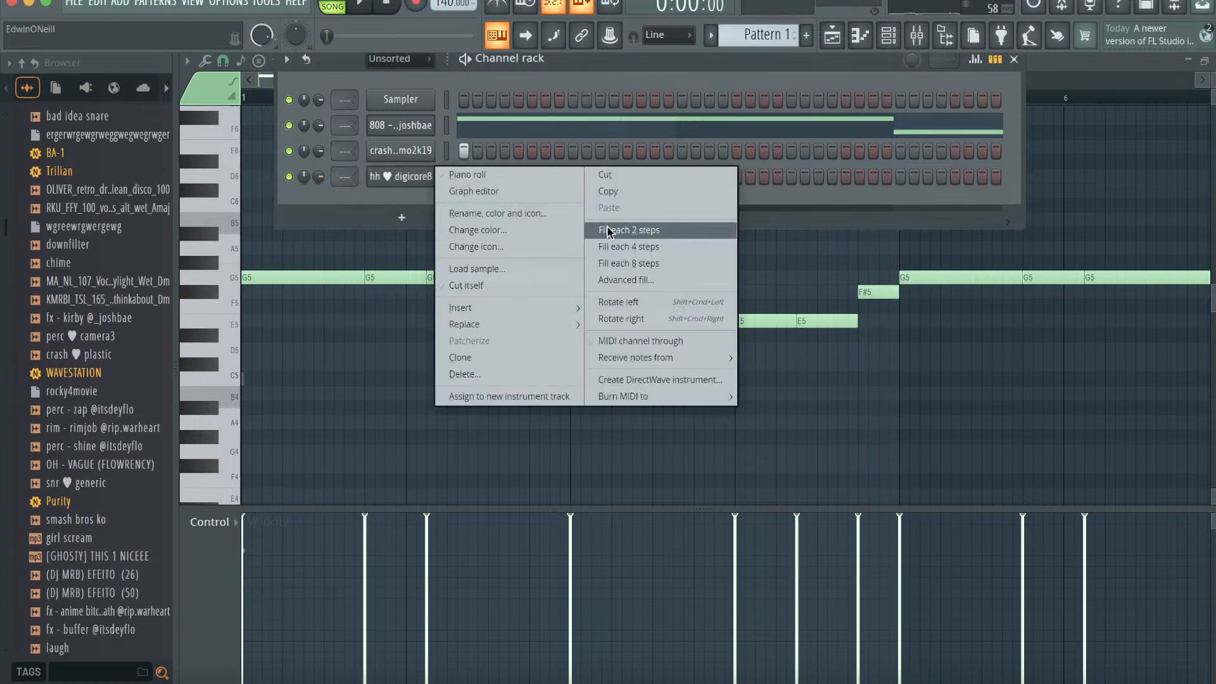
pyautogui.click(646, 229)
pyautogui.press('space')
# - Add the Chor Clap sample as a new channel and import a Rio clap MIDI pattern into it with all tracks
pyautogui.scroll(5, 76, 319)
pyautogui.press('space')
pyautogui.click(88, 341)
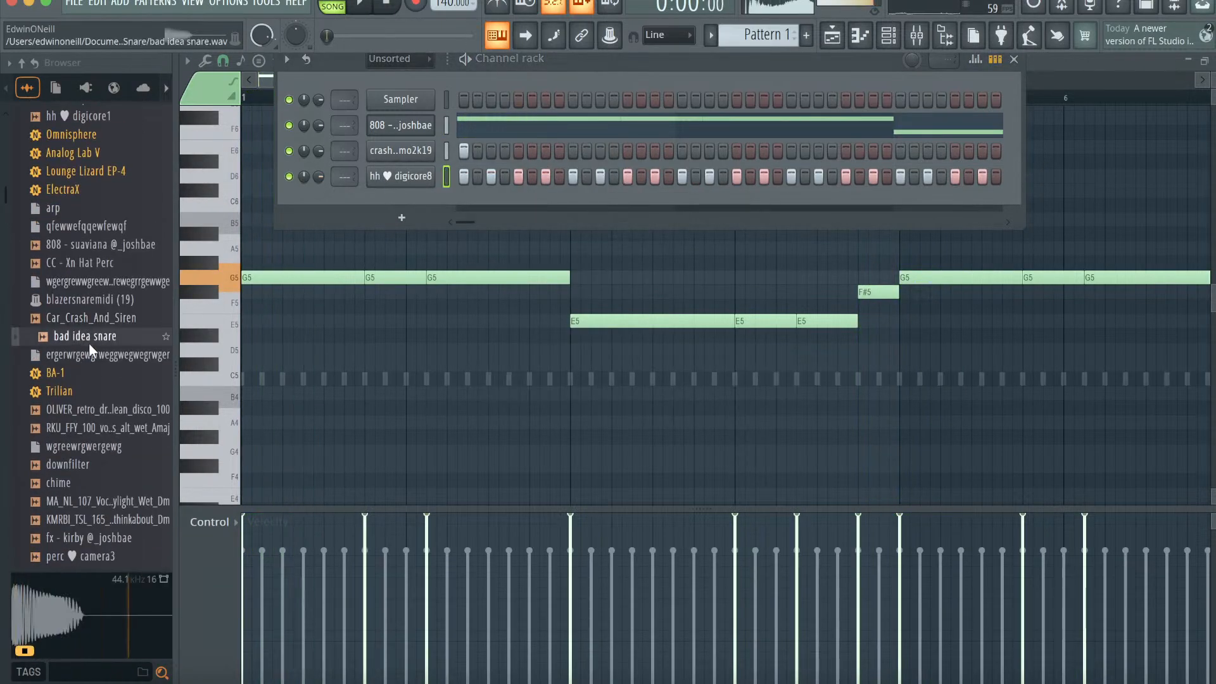
pyautogui.scroll(10, 86, 340)
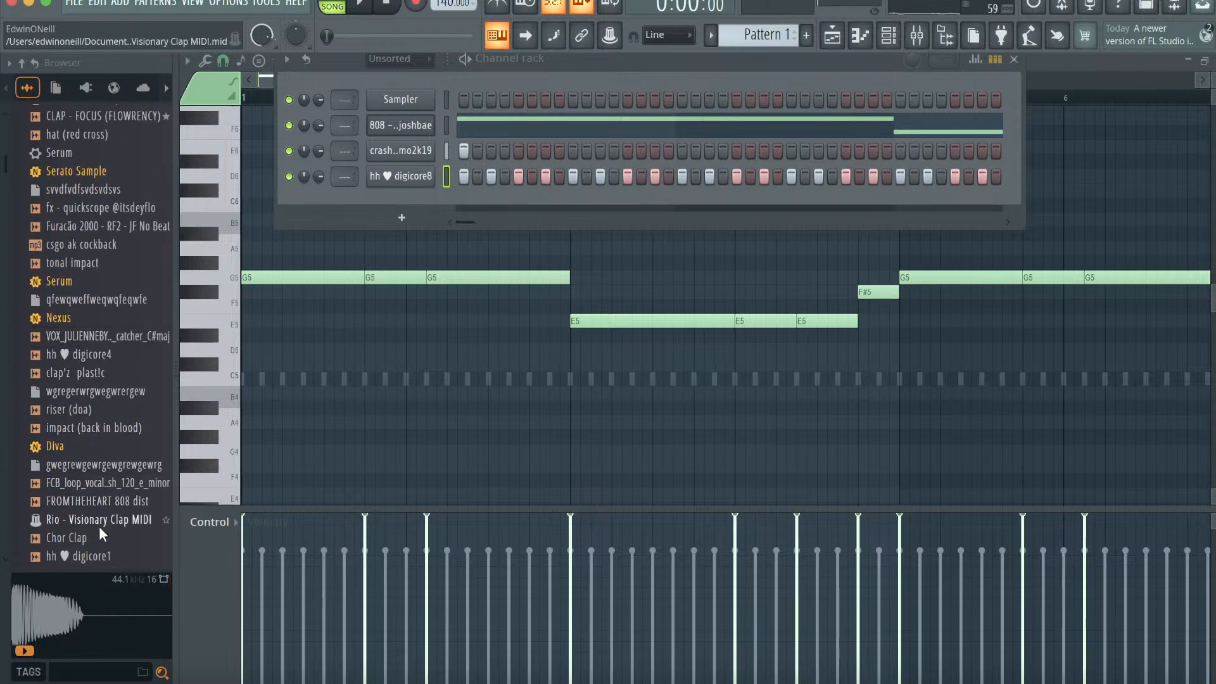
pyautogui.click(100, 537)
pyautogui.moveTo(100, 537); pyautogui.dragTo(415, 202)
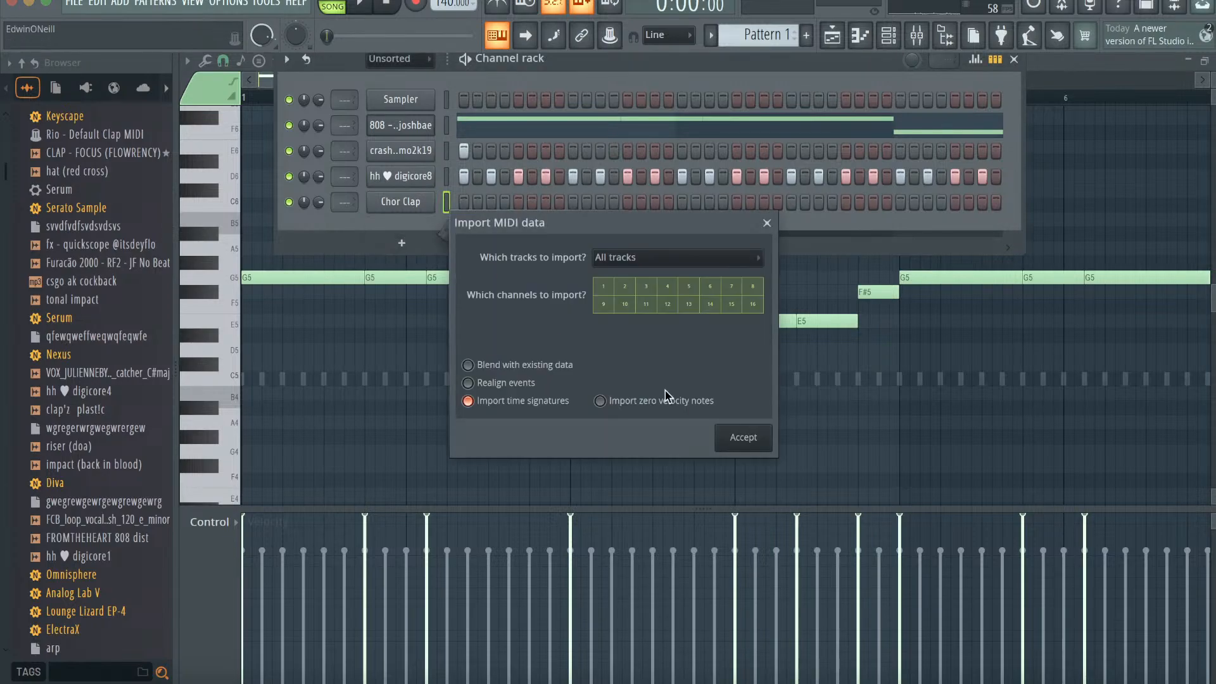
pyautogui.click(738, 436)
# - Lower the project tempo to 132 BPM
pyautogui.press('F5')
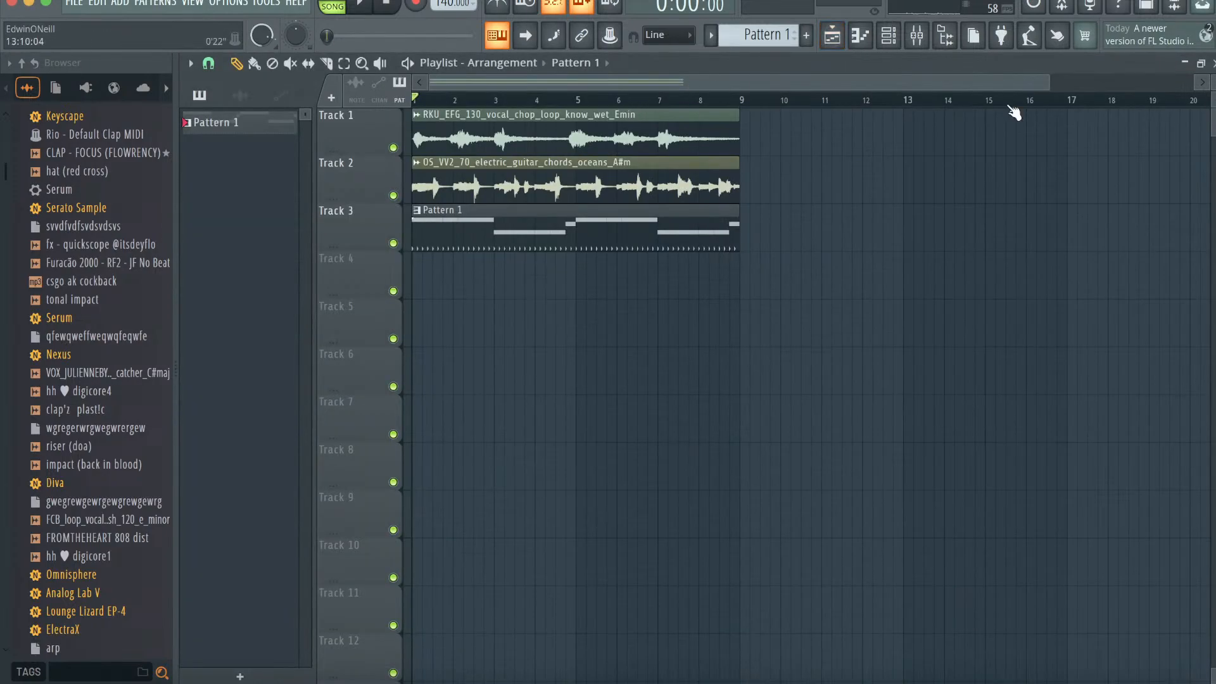
pyautogui.moveTo(1046, 85); pyautogui.dragTo(1176, 85)
pyautogui.click(889, 36)
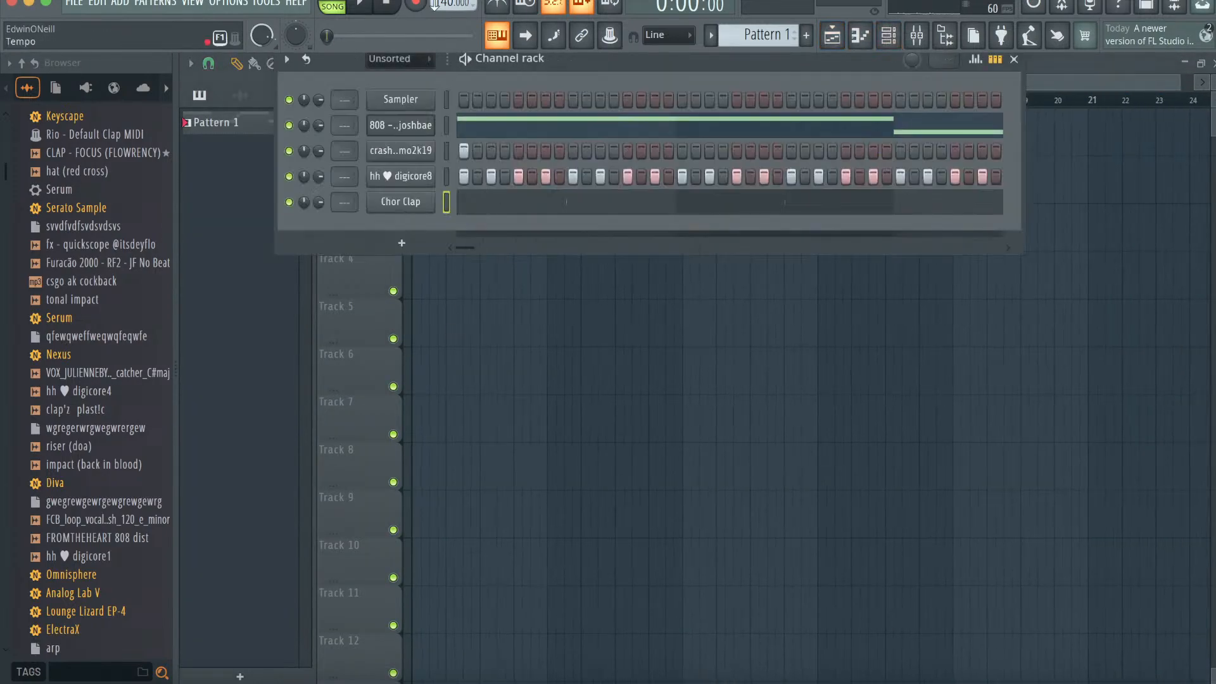
pyautogui.moveTo(452, 4); pyautogui.dragTo(446, 35)
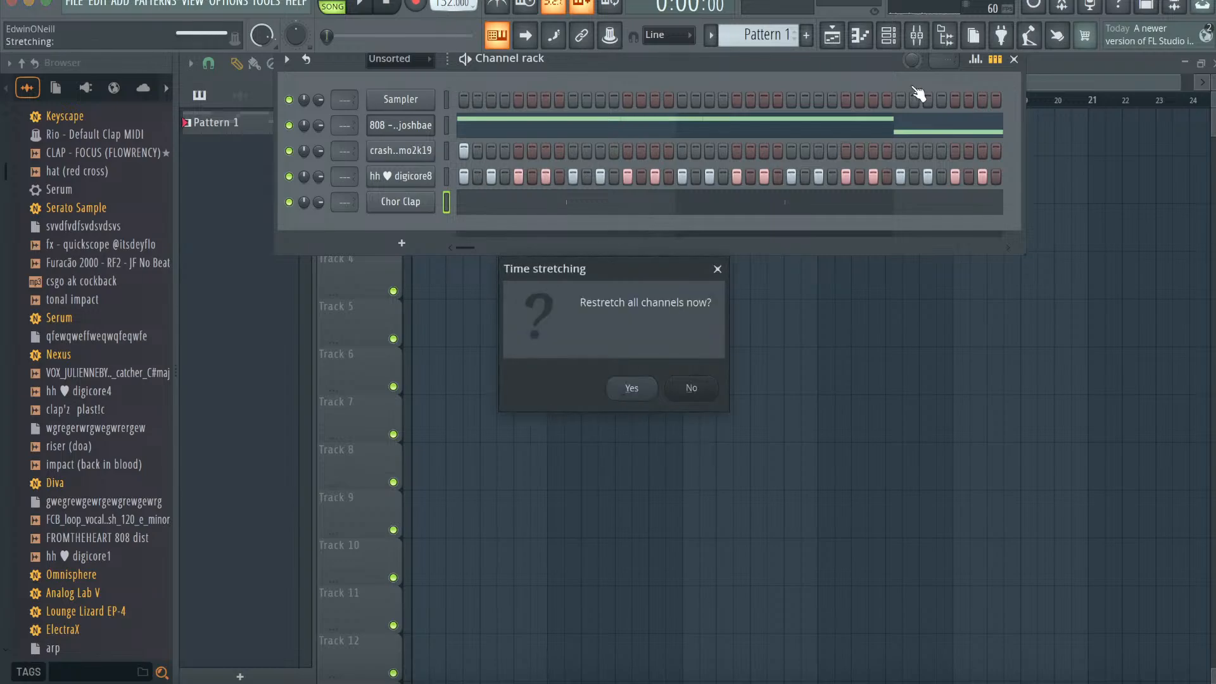
# - Adjust the guitar chords clip's time stretching in the playlist so it ends at bar 9, level with the vocal chop and Pattern 1
pyautogui.click(832, 37)
pyautogui.click(575, 129)
pyautogui.click(589, 172)
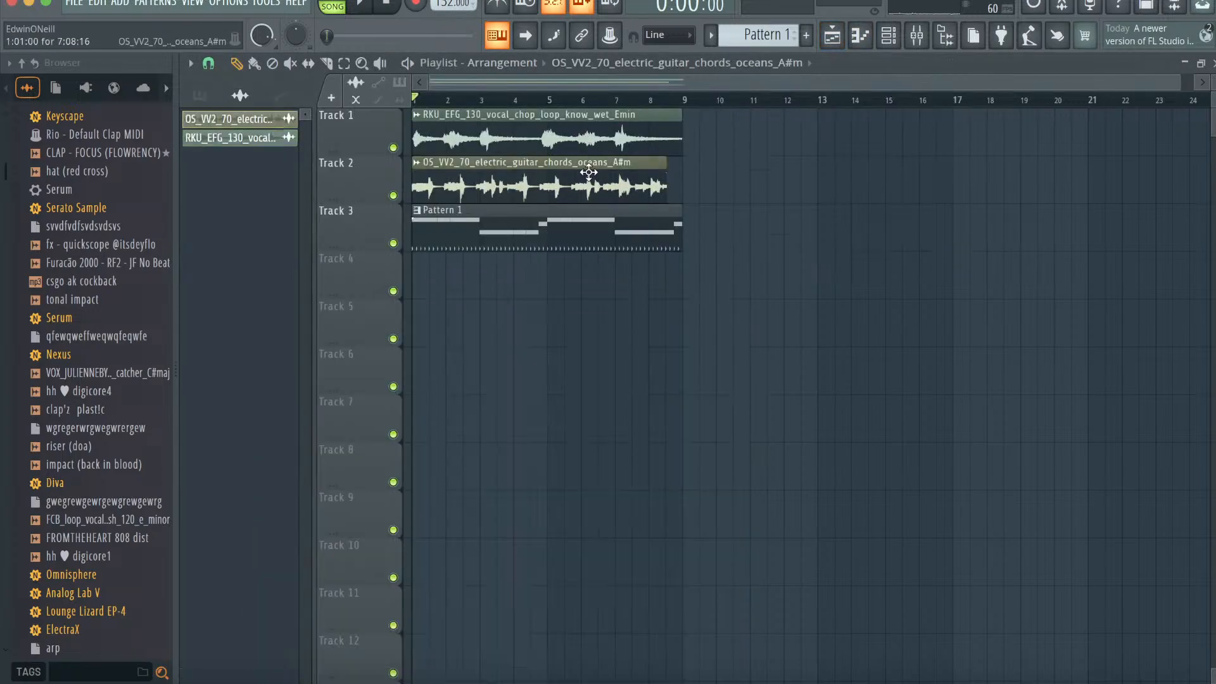
pyautogui.doubleClick(589, 172)
pyautogui.moveTo(537, 399); pyautogui.dragTo(537, 362)
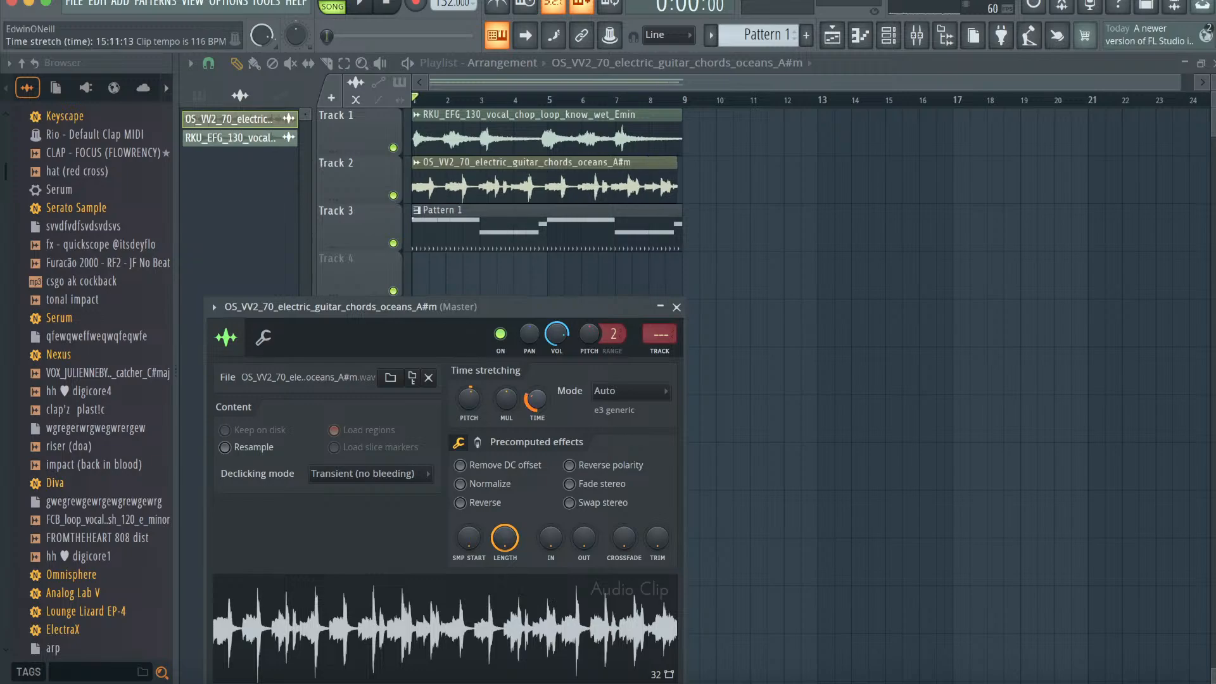
# - Show all channels in the channel rack and refill the hh ♥ digicore8 channel every 4 steps
pyautogui.click(898, 38)
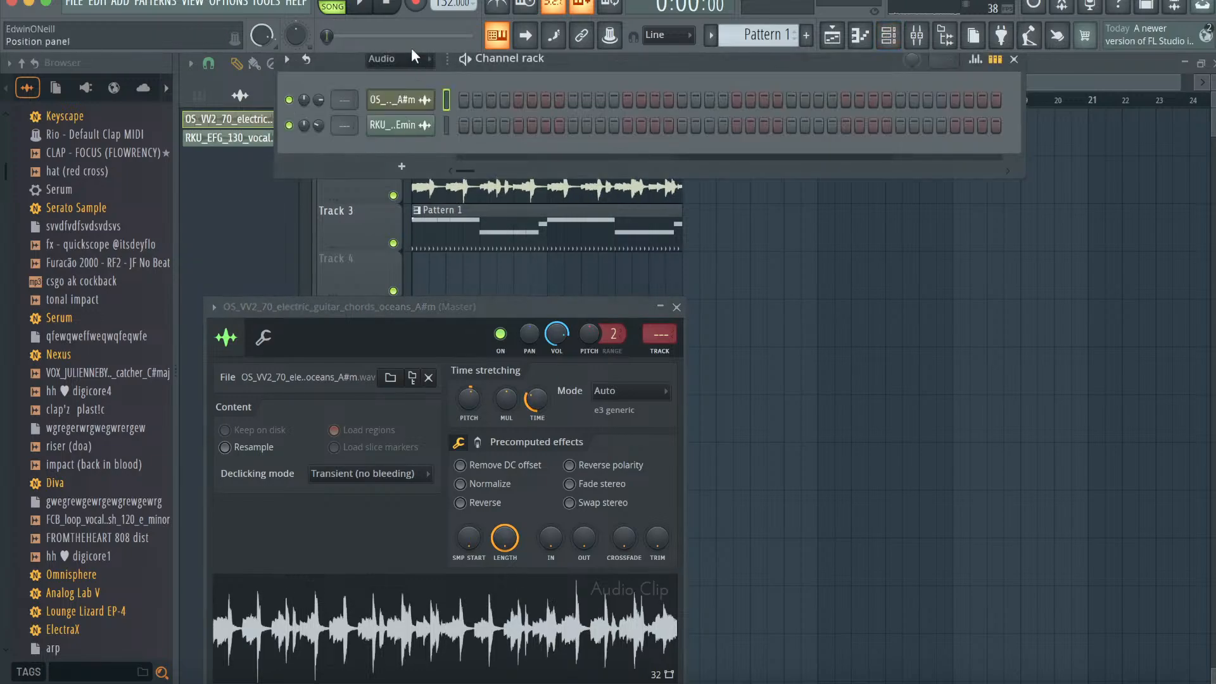
pyautogui.click(396, 57)
pyautogui.click(386, 71)
pyautogui.rightClick(430, 223)
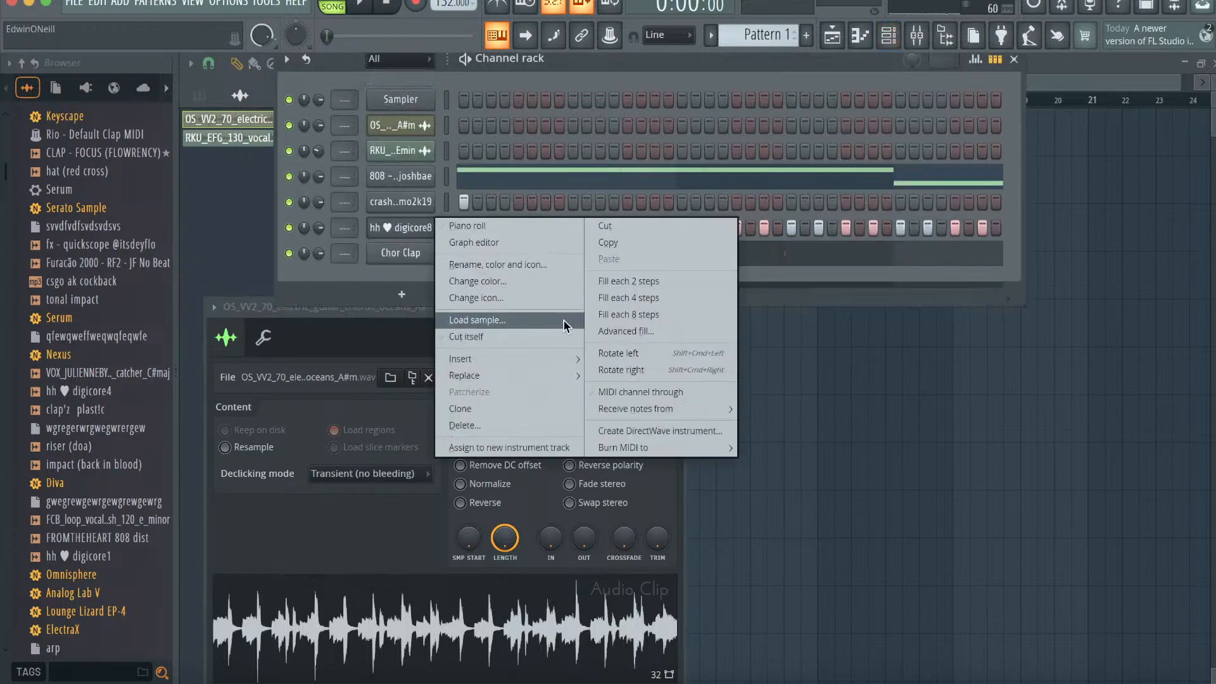
pyautogui.click(671, 298)
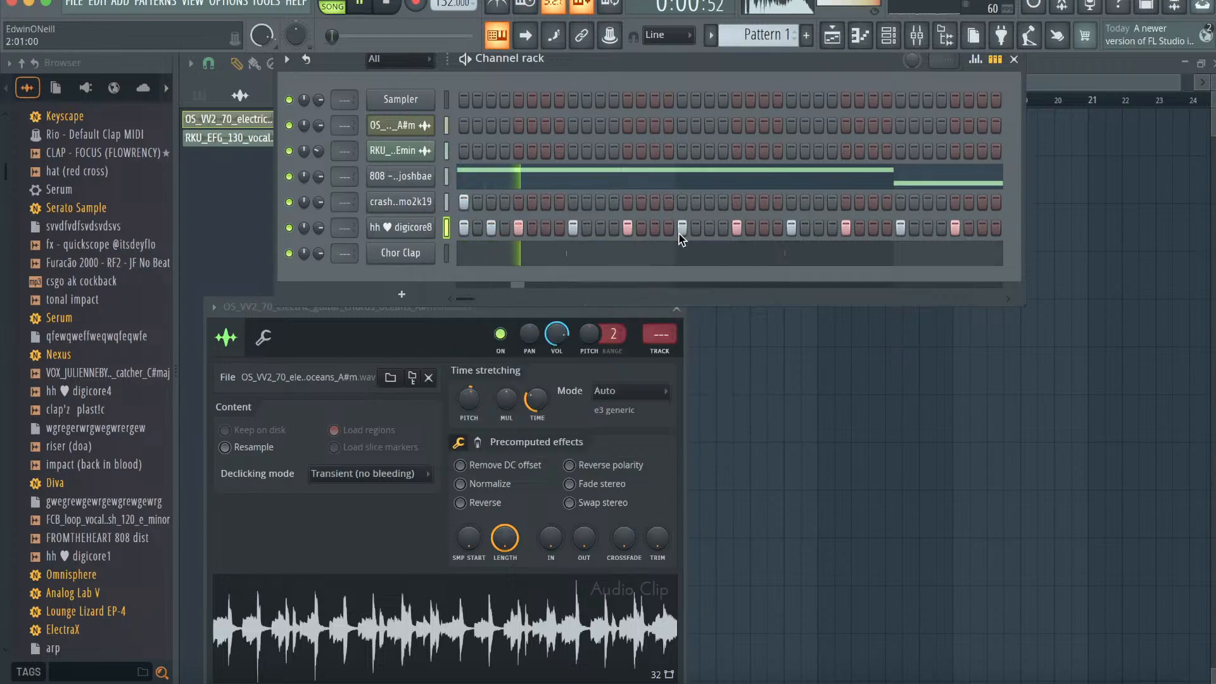
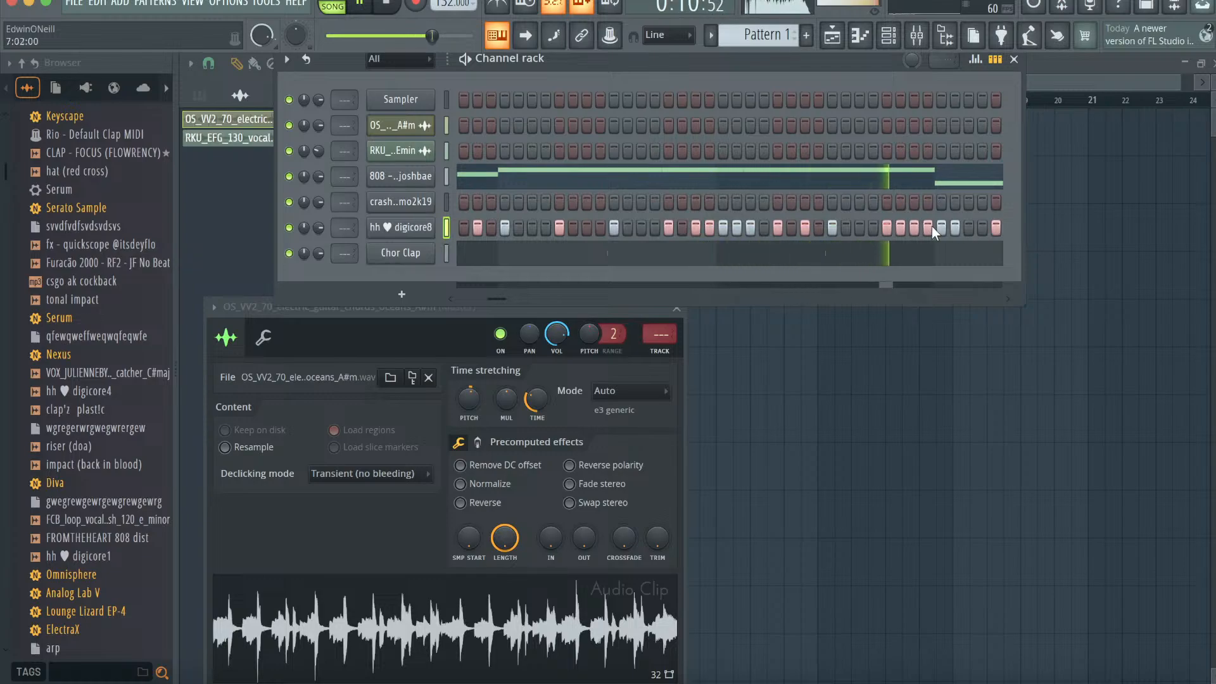
# - Add extra hh ♥ digicore8 hits between the regular ones across the eight-bar pattern for hi-hat variation
pyautogui.moveTo(498, 298); pyautogui.dragTo(514, 297)
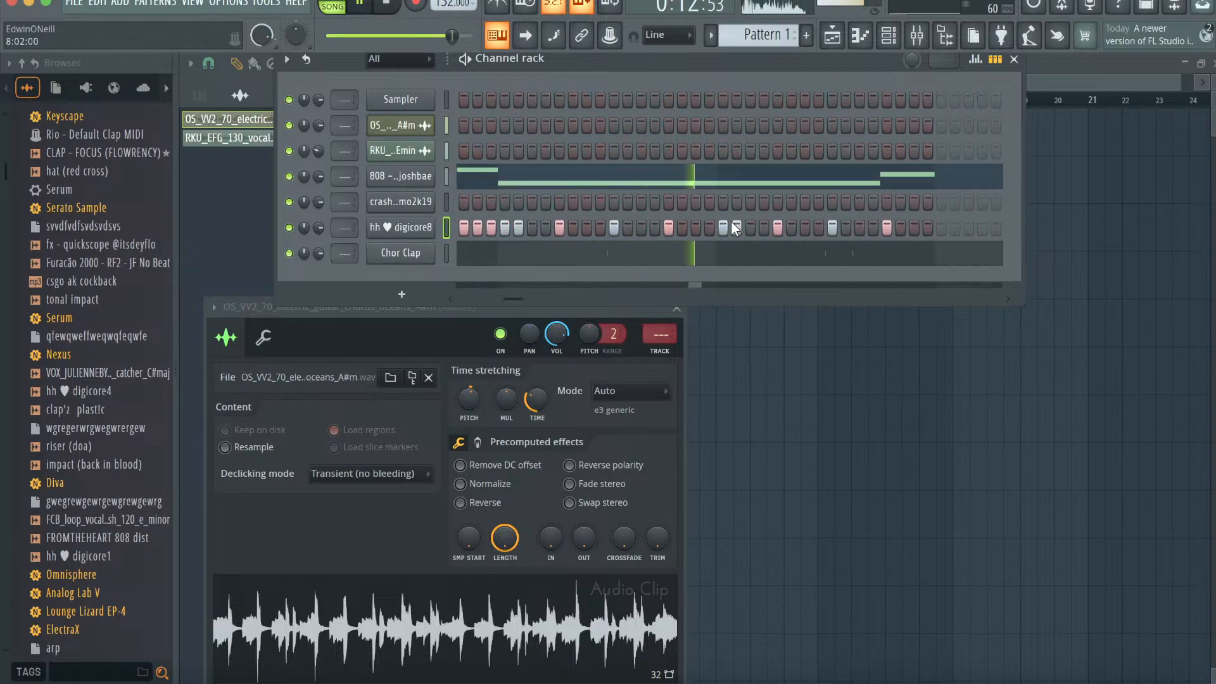
pyautogui.click(914, 228)
pyautogui.click(901, 228)
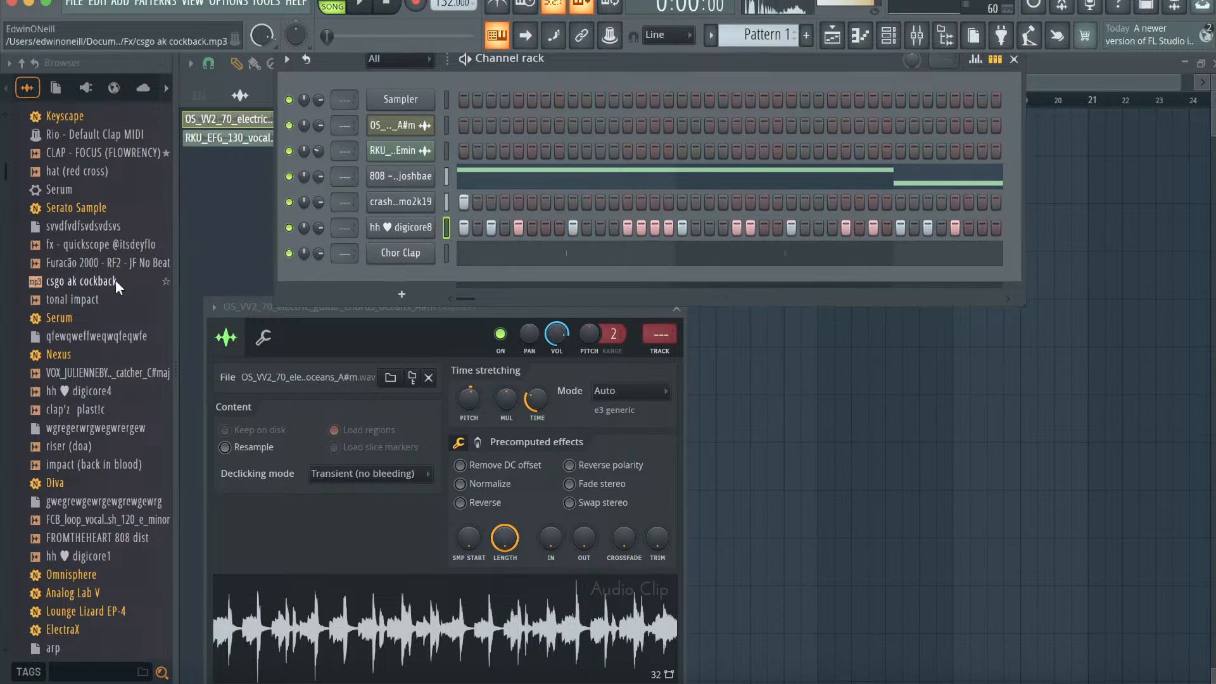
# - Replace the 808 channel's sample with the "808 - forever" sample from the browser
pyautogui.scroll(-10, 115, 280)
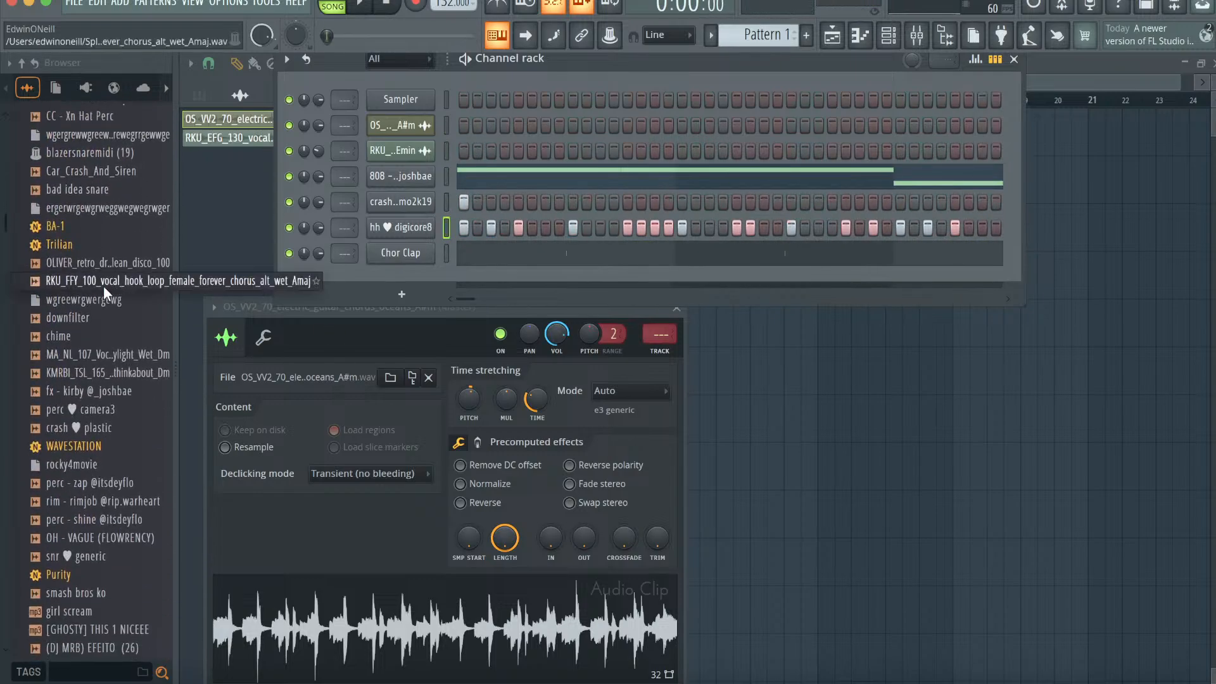
pyautogui.scroll(-8, 115, 434)
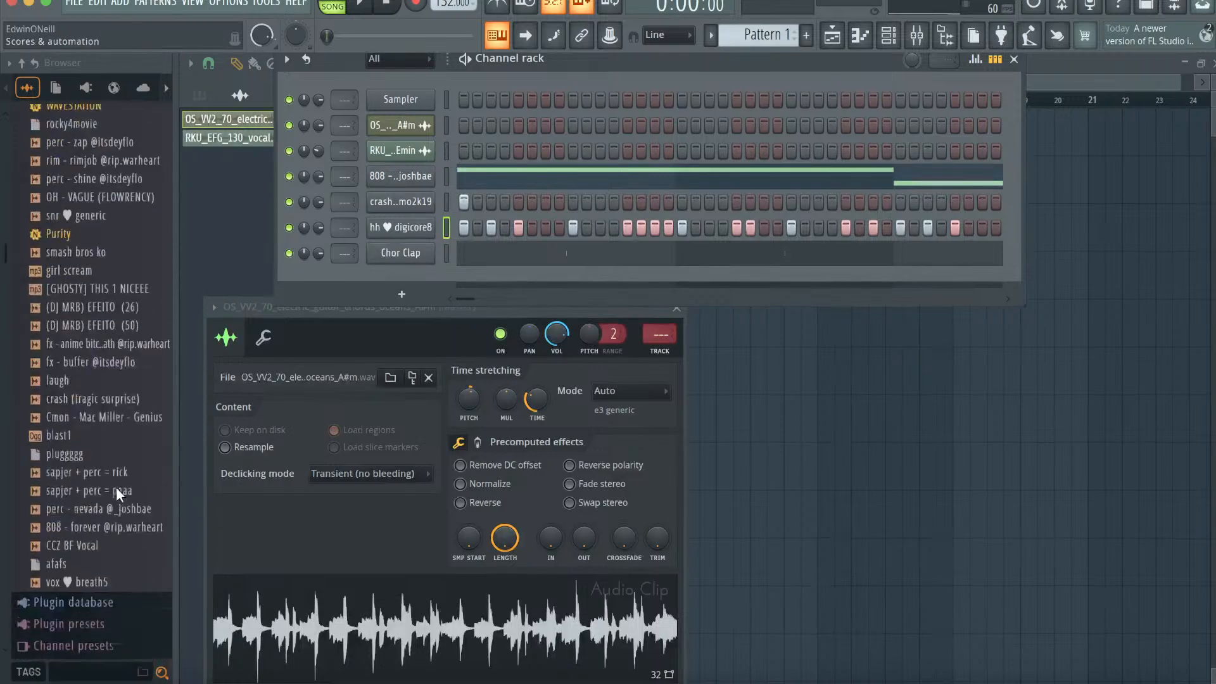
pyautogui.scroll(-1, 116, 490)
pyautogui.moveTo(111, 500); pyautogui.dragTo(401, 176)
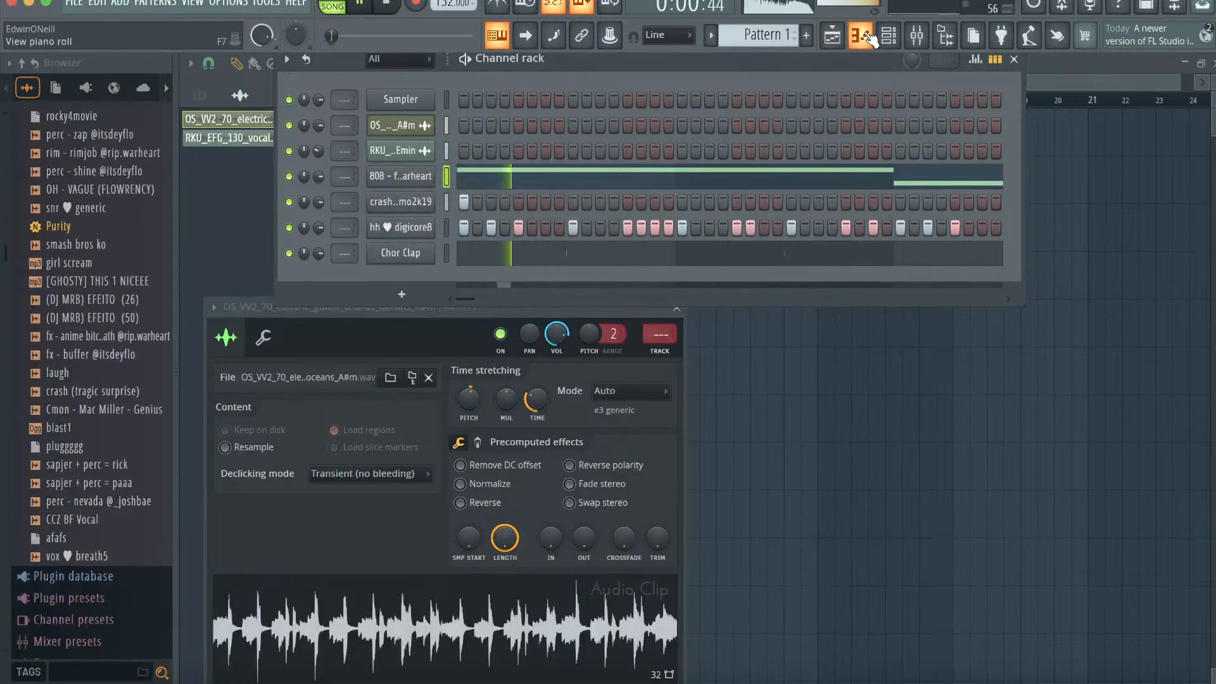
# - Lower the 808 bassline three semitones in the piano roll and delete its short note just before bar 2
pyautogui.click(871, 39)
pyautogui.press('space')
pyautogui.scroll(-10, 608, 263)
pyautogui.scroll(4, 608, 263)
pyautogui.scroll(-4, 608, 263)
pyautogui.scroll(5, 608, 263)
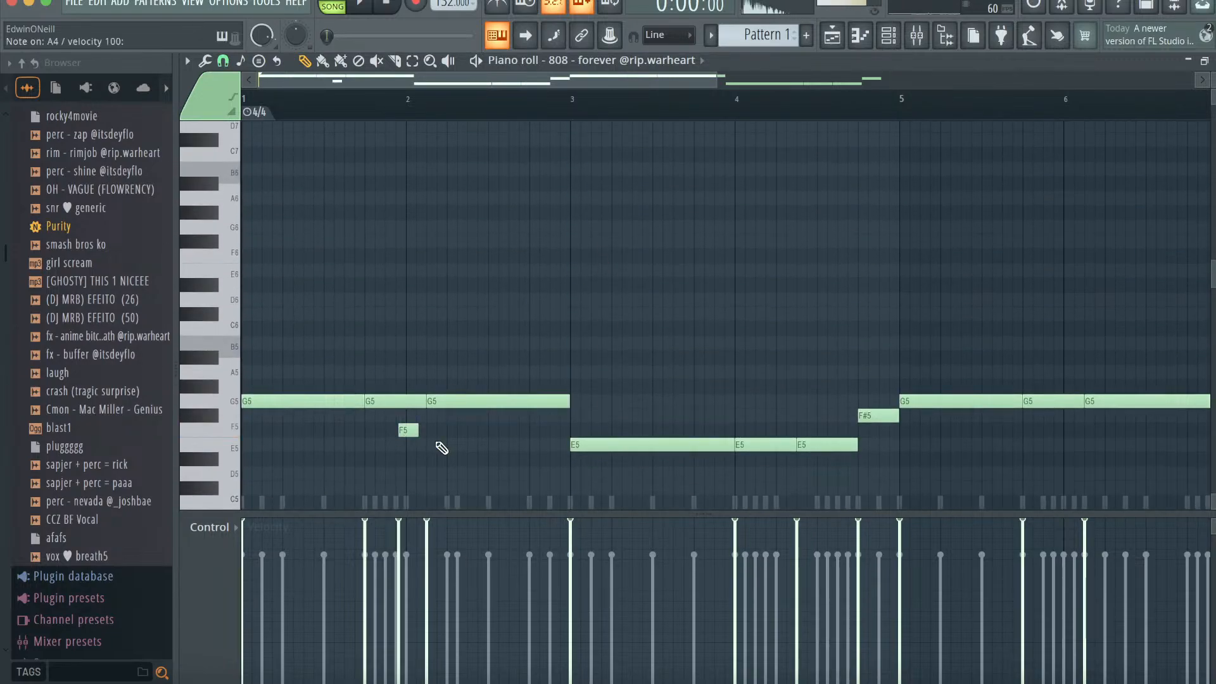
pyautogui.press('Down')
pyautogui.press('Down')
pyautogui.press('Down')
pyautogui.press('space')
pyautogui.rightClick(409, 467)
# - Clear all the existing 808 bassline notes from Pattern 1
pyautogui.press('space')
pyautogui.scroll(-1, 581, 465)
pyautogui.press('super+x')
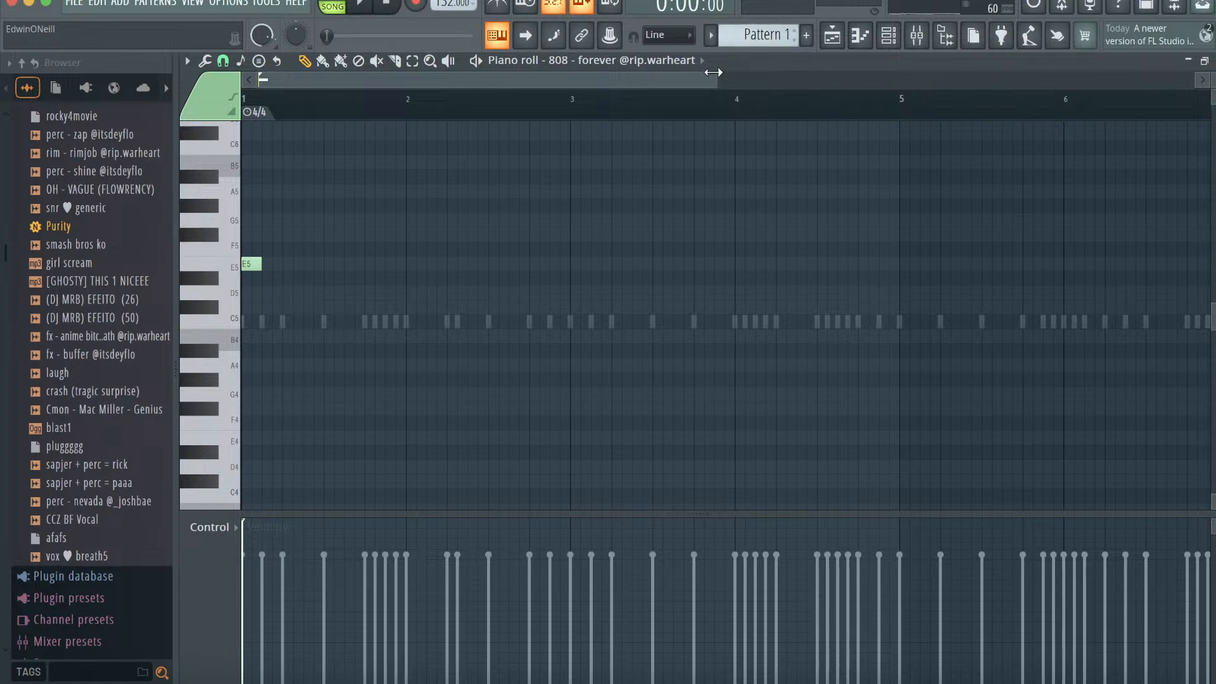
# - Draw short E5 notes across bar 1 of the 808 pattern and play them back
pyautogui.moveTo(713, 71); pyautogui.dragTo(551, 72)
pyautogui.press('space')
pyautogui.click(345, 264)
pyautogui.click(437, 264)
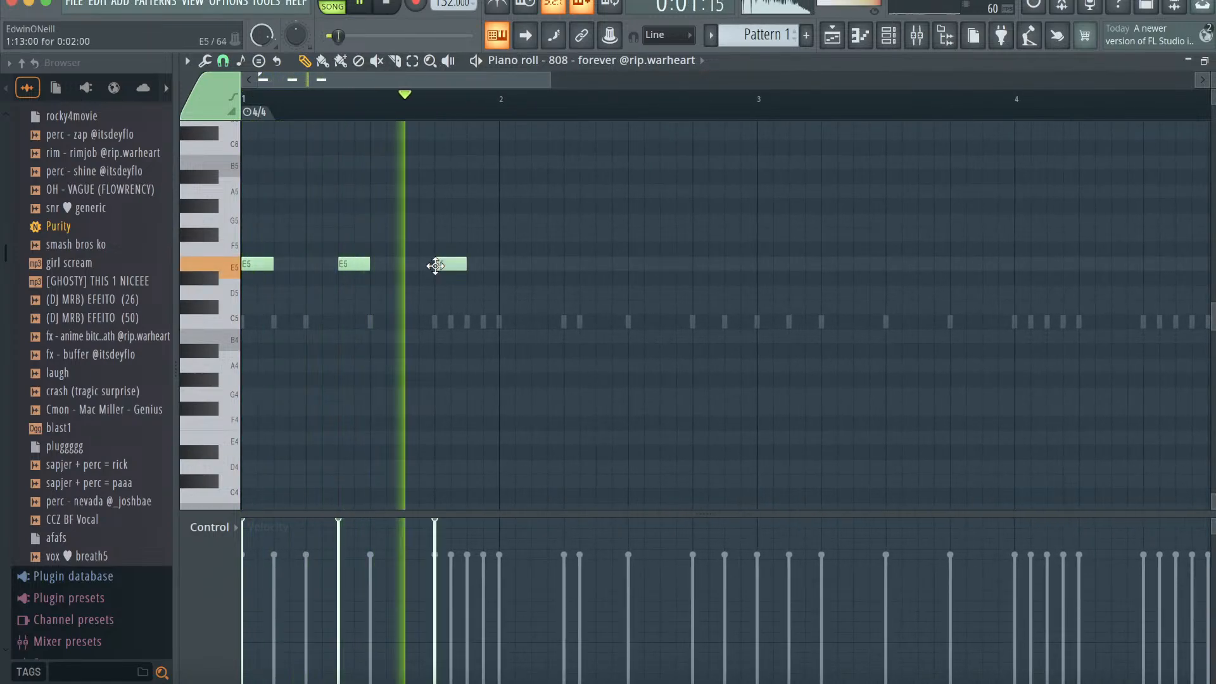
pyautogui.press('space')
# - Swap the 808 channel's sample for FROMTHEHEART 808 dist and play it with the pattern
pyautogui.click(889, 35)
pyautogui.scroll(3, 89, 236)
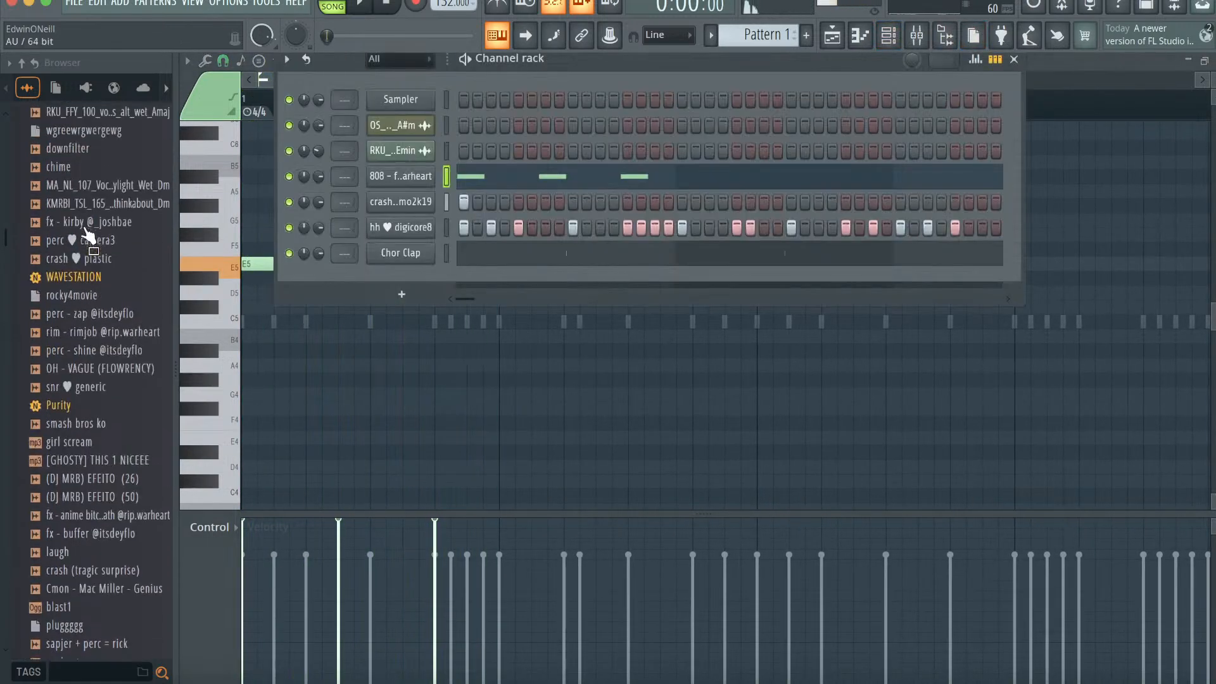
pyautogui.scroll(10, 88, 237)
pyautogui.moveTo(105, 345); pyautogui.dragTo(400, 177)
pyautogui.press('space')
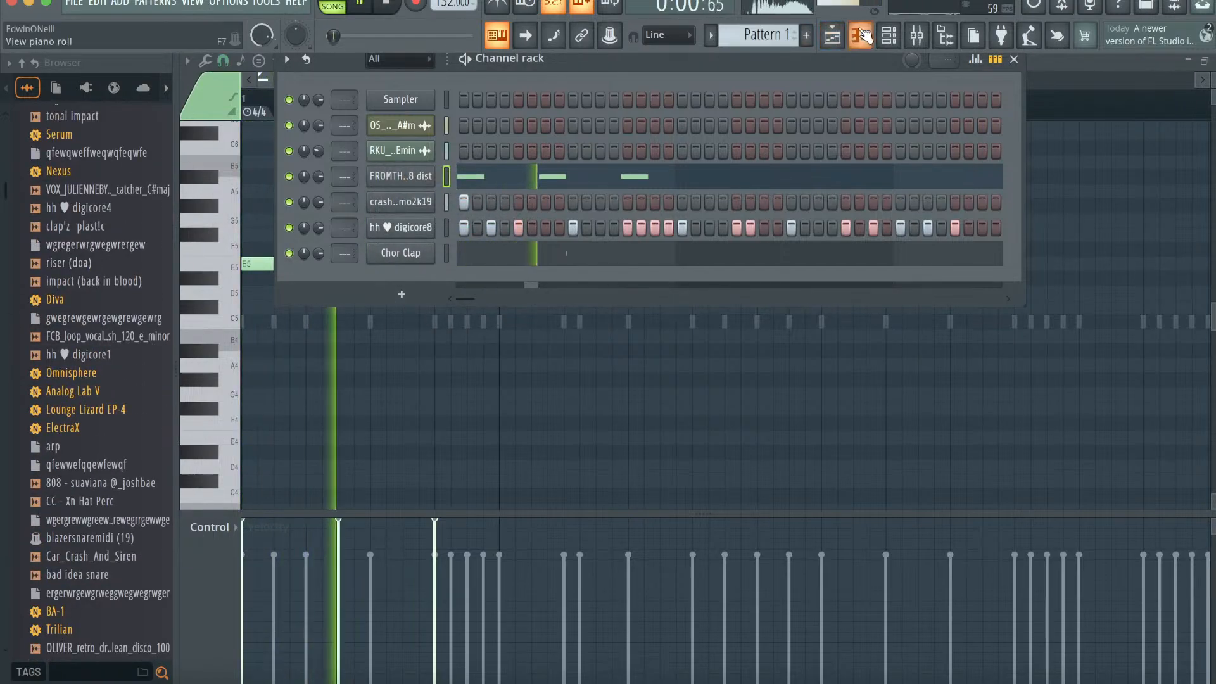
# - Try a longer G5 note at the start of bar 2, then replace it with a B4 note
pyautogui.click(865, 36)
pyautogui.click(507, 220)
pyautogui.moveTo(532, 221); pyautogui.dragTo(599, 220)
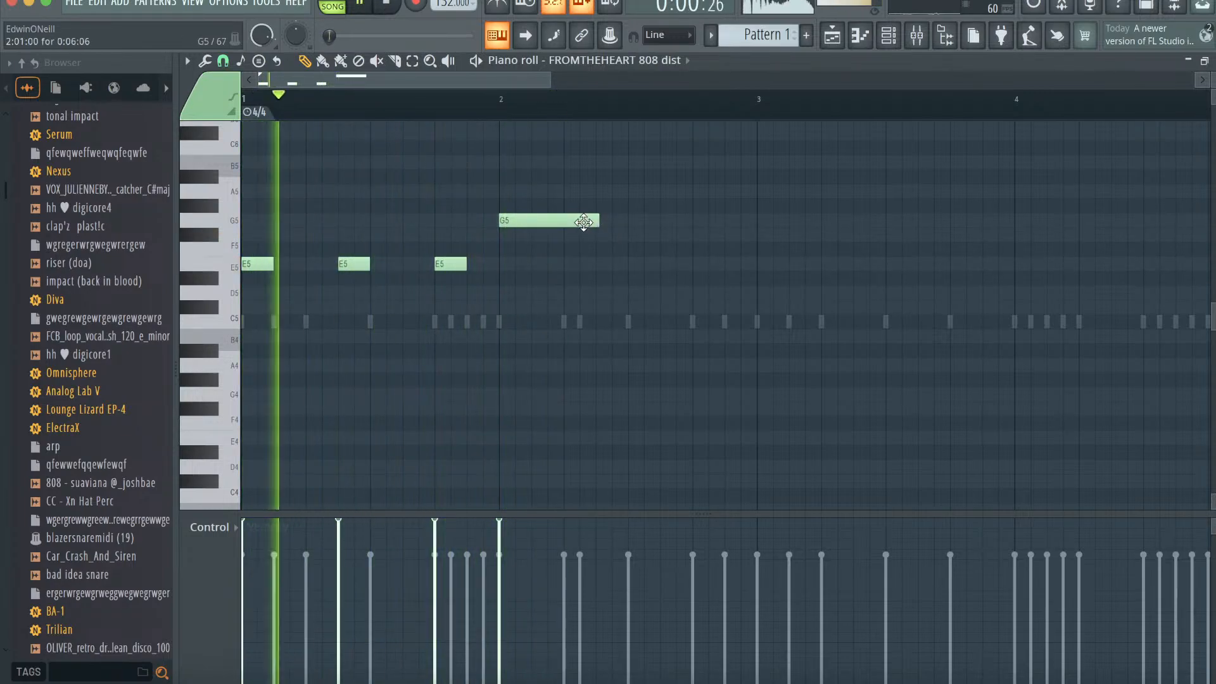
pyautogui.rightClick(585, 221)
pyautogui.click(500, 336)
pyautogui.press('space')
# - Replace the 808 channel's sample with 808 - DOGS (FLOWRENCY) and play it with the pattern
pyautogui.click(888, 42)
pyautogui.scroll(6, 158, 322)
pyautogui.scroll(1, 158, 322)
pyautogui.moveTo(389, 211); pyautogui.dragTo(391, 179)
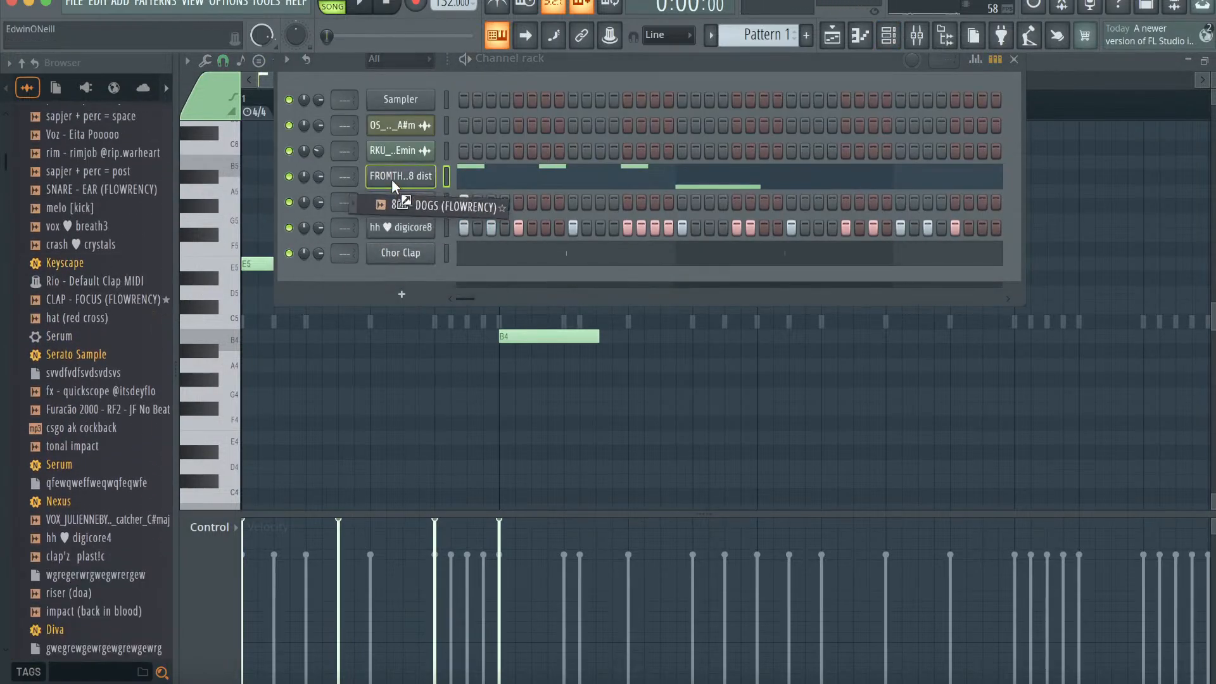
pyautogui.press('space')
pyautogui.scroll(8, 81, 271)
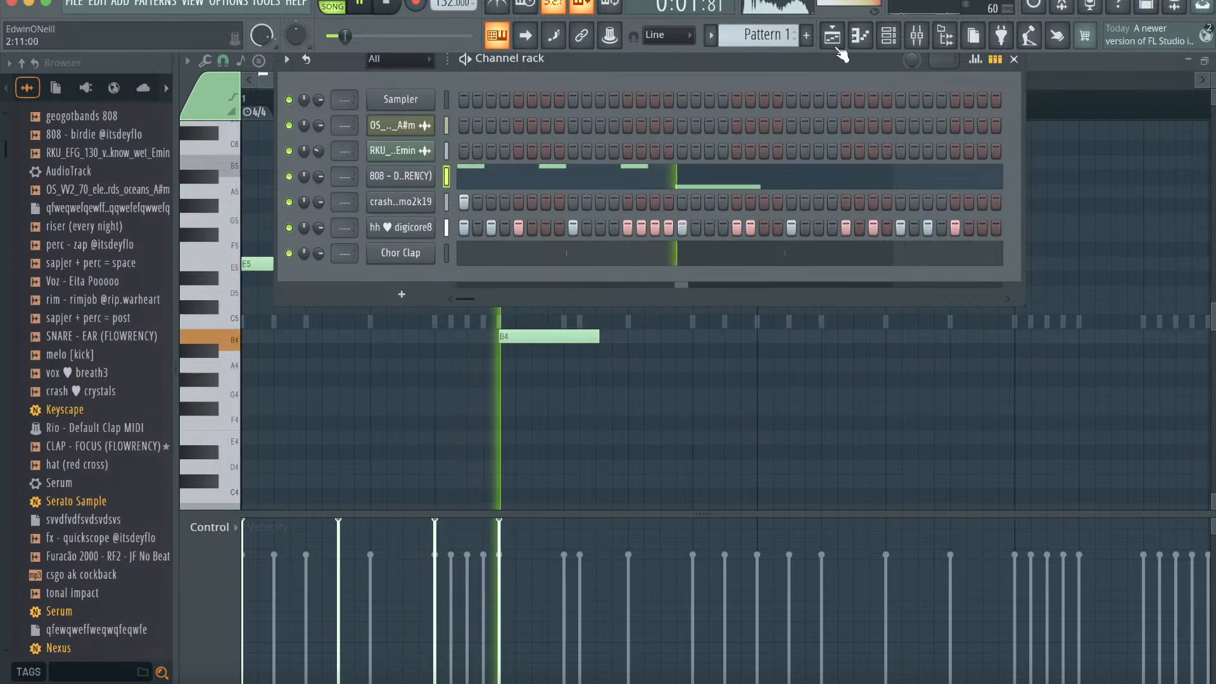
# - Delete the B4 note and try a D5 note on beat 2 of bar 2
pyautogui.click(888, 37)
pyautogui.rightClick(573, 334)
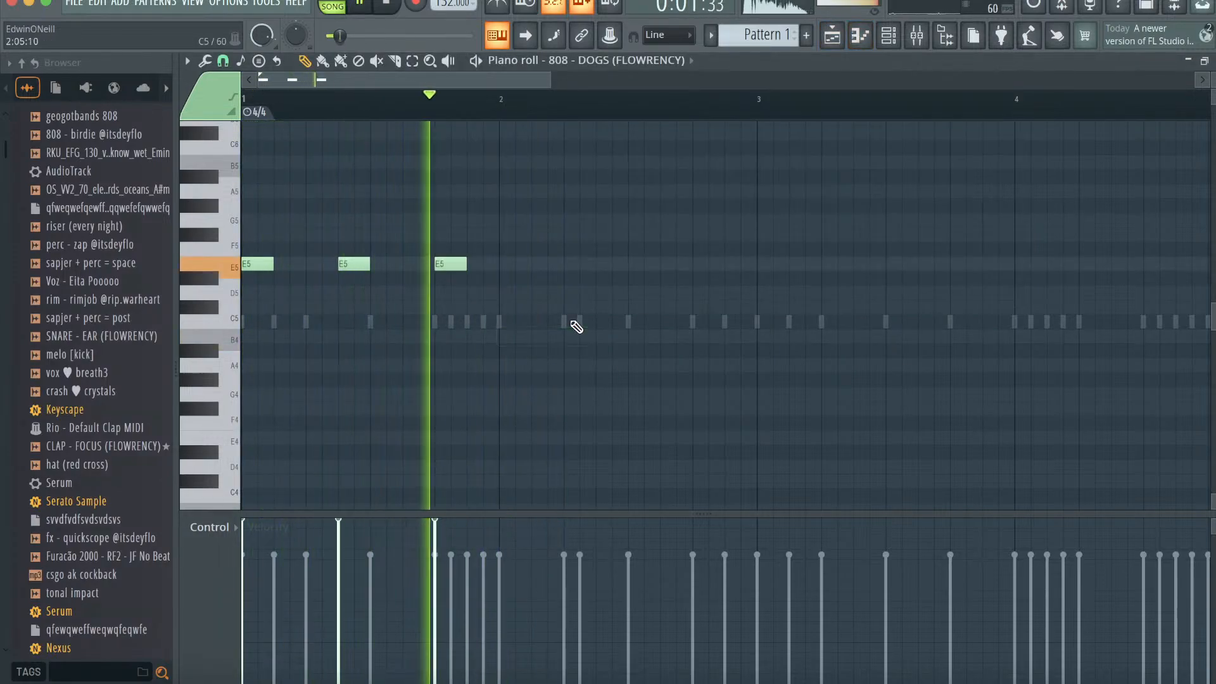
pyautogui.click(567, 294)
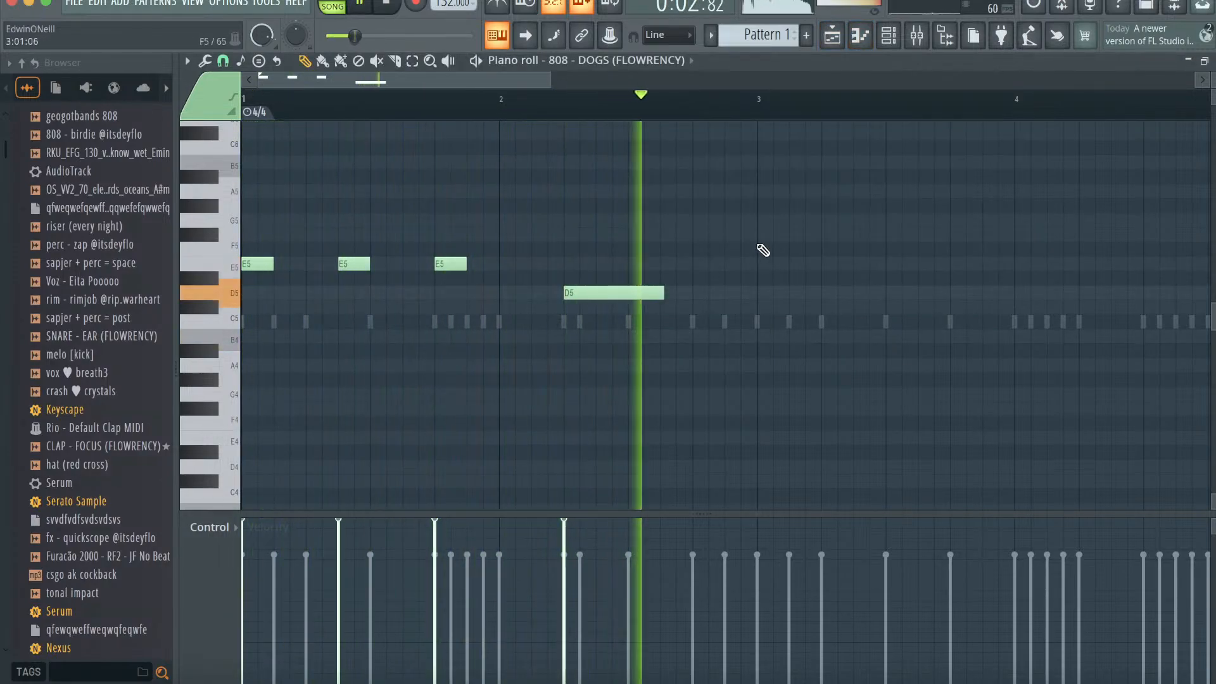
pyautogui.rightClick(630, 291)
# - Draw a B5 note in bar 2 and a G5 note at bar 3, then play back the bassline
pyautogui.scroll(2, 625, 306)
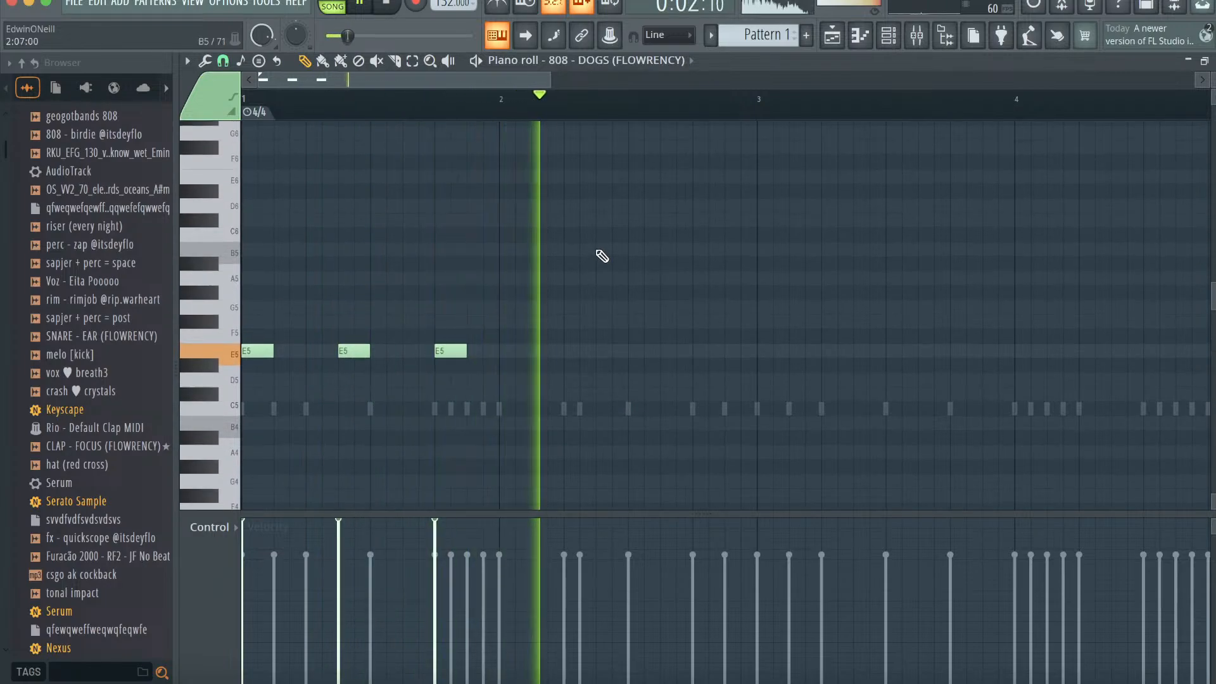
pyautogui.click(598, 250)
pyautogui.click(760, 322)
pyautogui.hscroll(3, 905, 347)
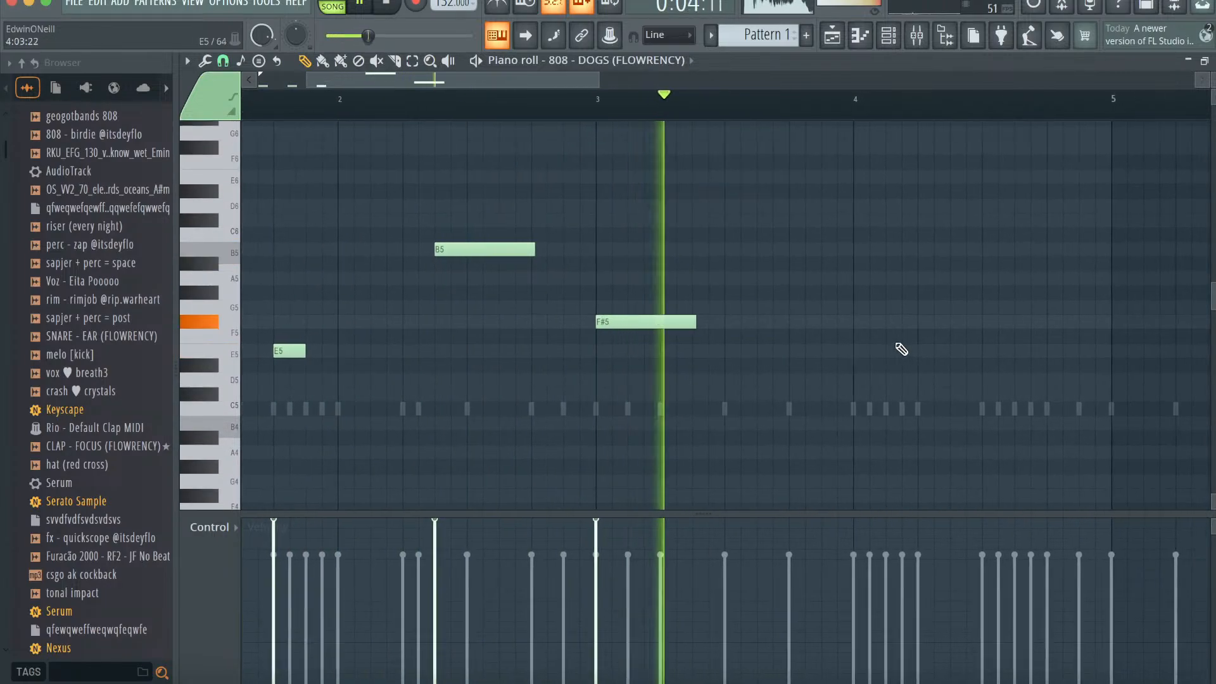
pyautogui.press('space')
pyautogui.press('space')
pyautogui.hscroll(-3, 681, 307)
pyautogui.scroll(-1, 680, 307)
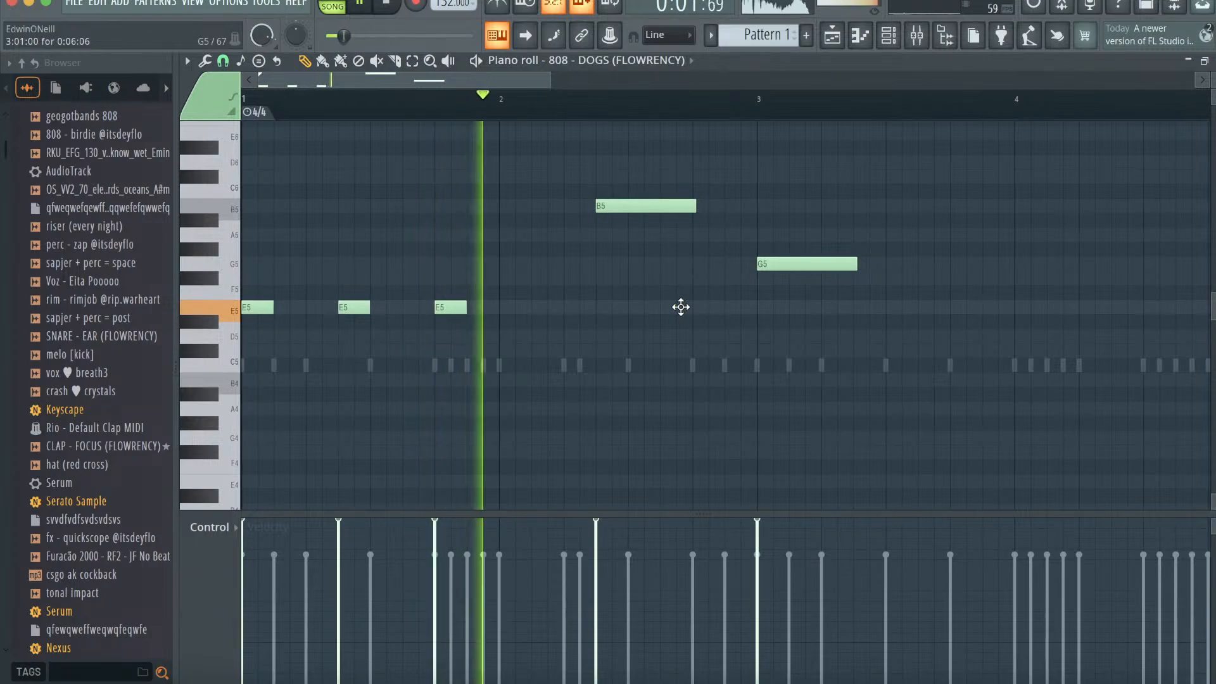
pyautogui.hscroll(3, 760, 336)
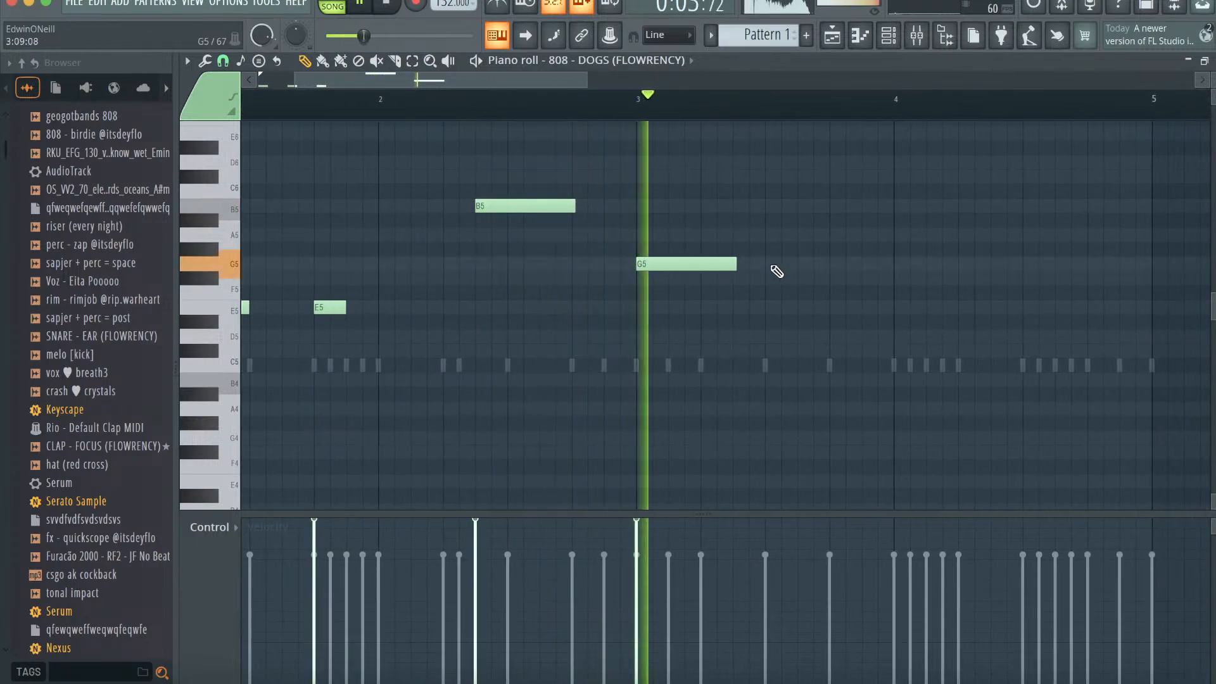
pyautogui.press('space')
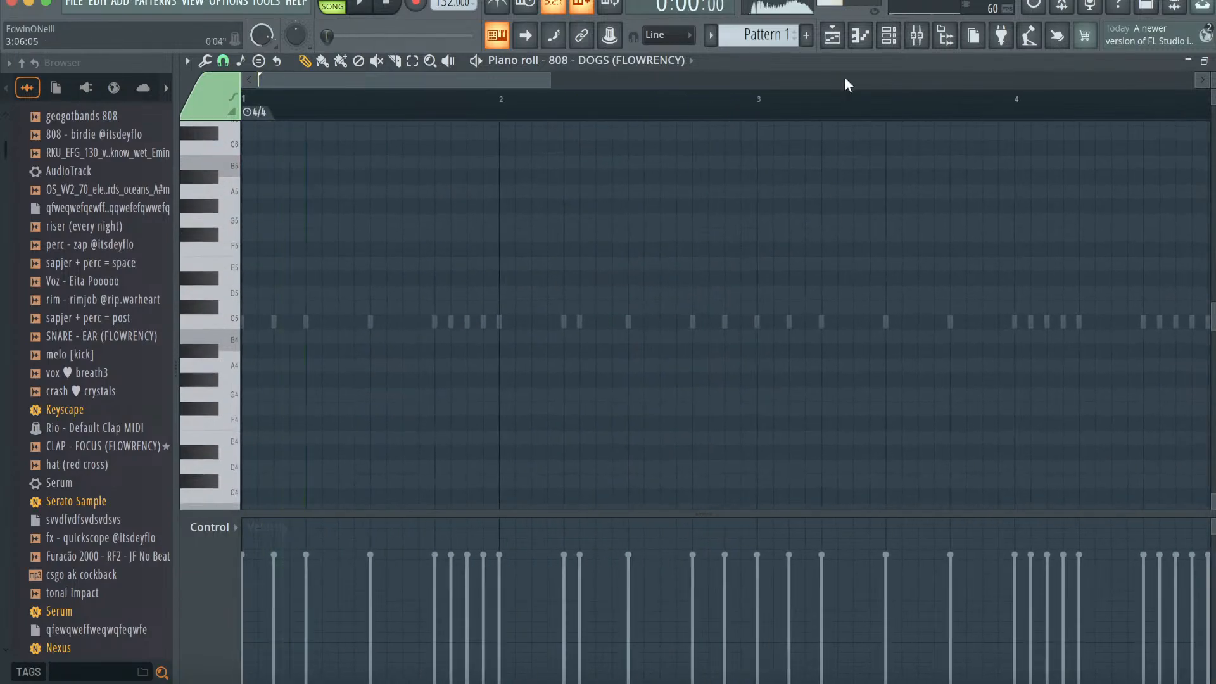
# - Delete the vocal chop and the oceans guitar chords clips from the playlist
pyautogui.click(832, 36)
pyautogui.rightClick(569, 195)
pyautogui.rightClick(484, 114)
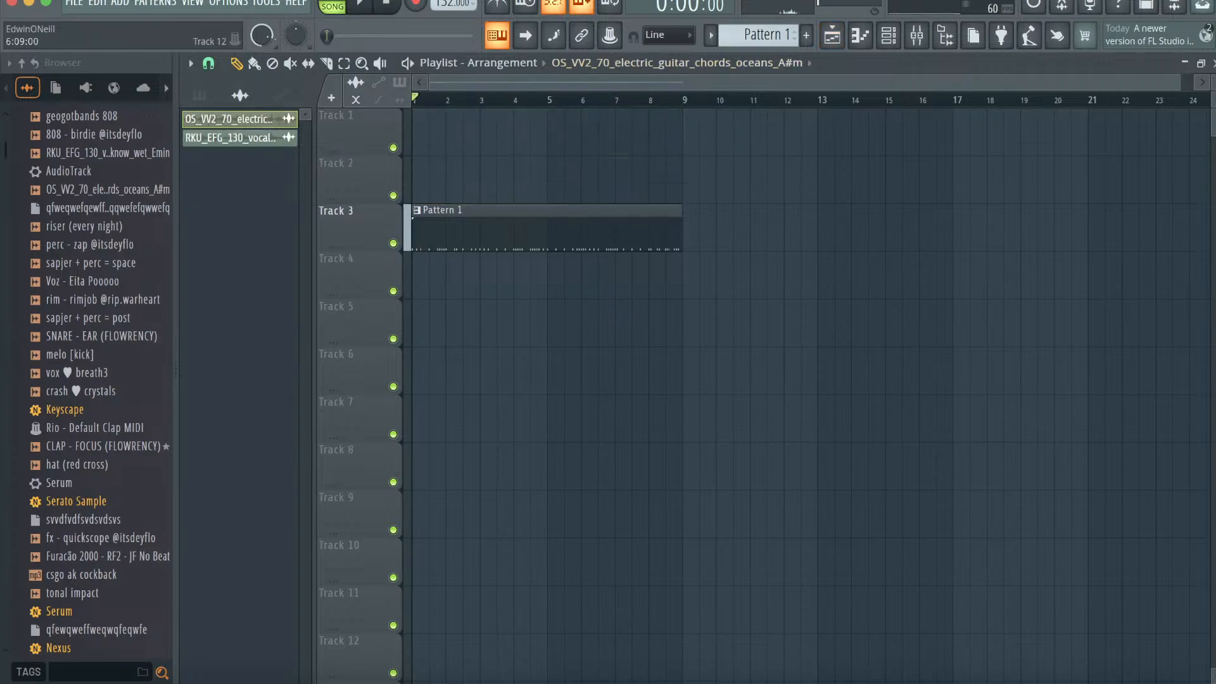
# - Switch to Splice and search the samples for "ocean guitar"
pyautogui.click(723, 680)
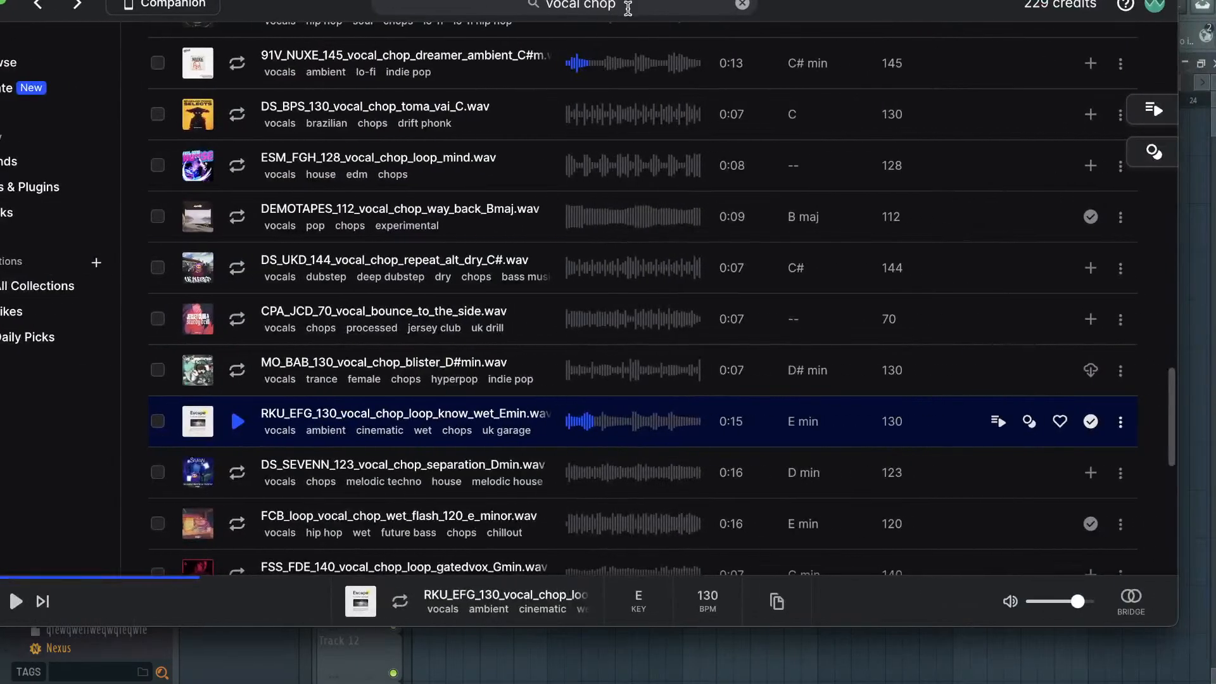
pyautogui.click(627, 7)
pyautogui.write('ocean guitar')
pyautogui.press('Return')
pyautogui.scroll(-10, 348, 412)
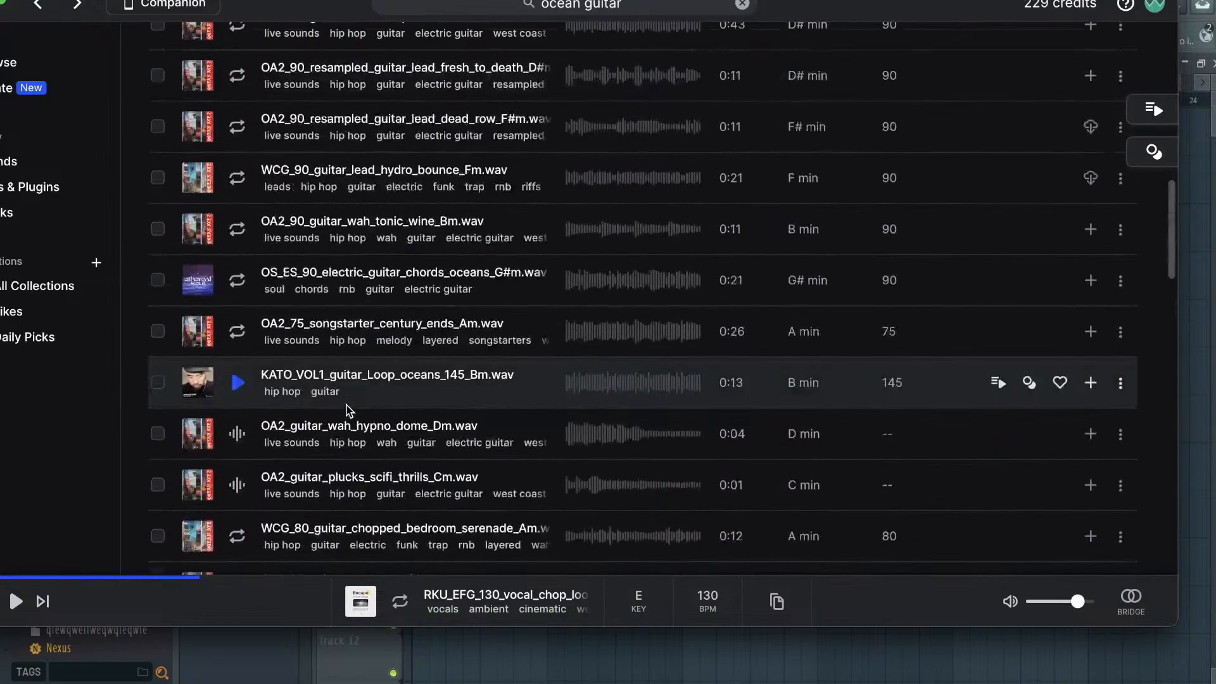
pyautogui.click(540, 533)
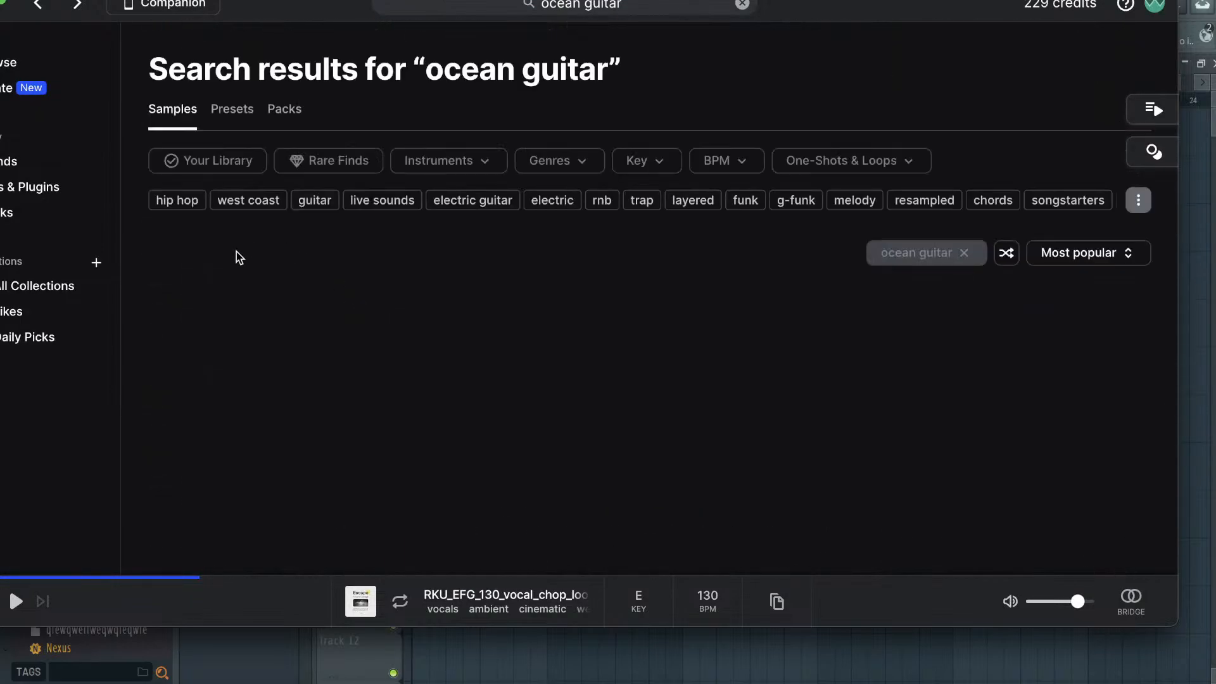
# - Preview several guitar loops in the search results, including WCG_90_guitar_lead_long_grain_Am, OA2_80_resampled_guitar_blood_lust_Dm and the OA2_83 songstarter
pyautogui.click(238, 326)
pyautogui.scroll(-1, 238, 328)
pyautogui.click(239, 348)
pyautogui.scroll(-2, 239, 347)
pyautogui.click(239, 312)
pyautogui.scroll(-3, 239, 329)
pyautogui.click(239, 339)
pyautogui.click(240, 393)
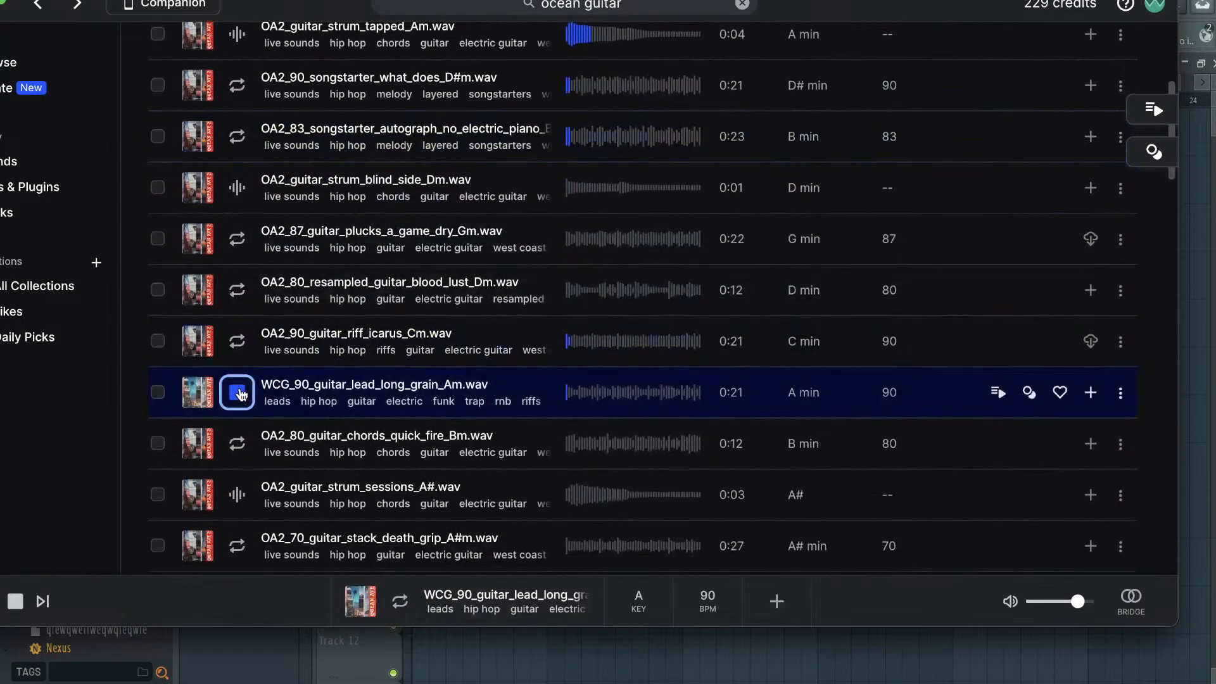
pyautogui.click(249, 296)
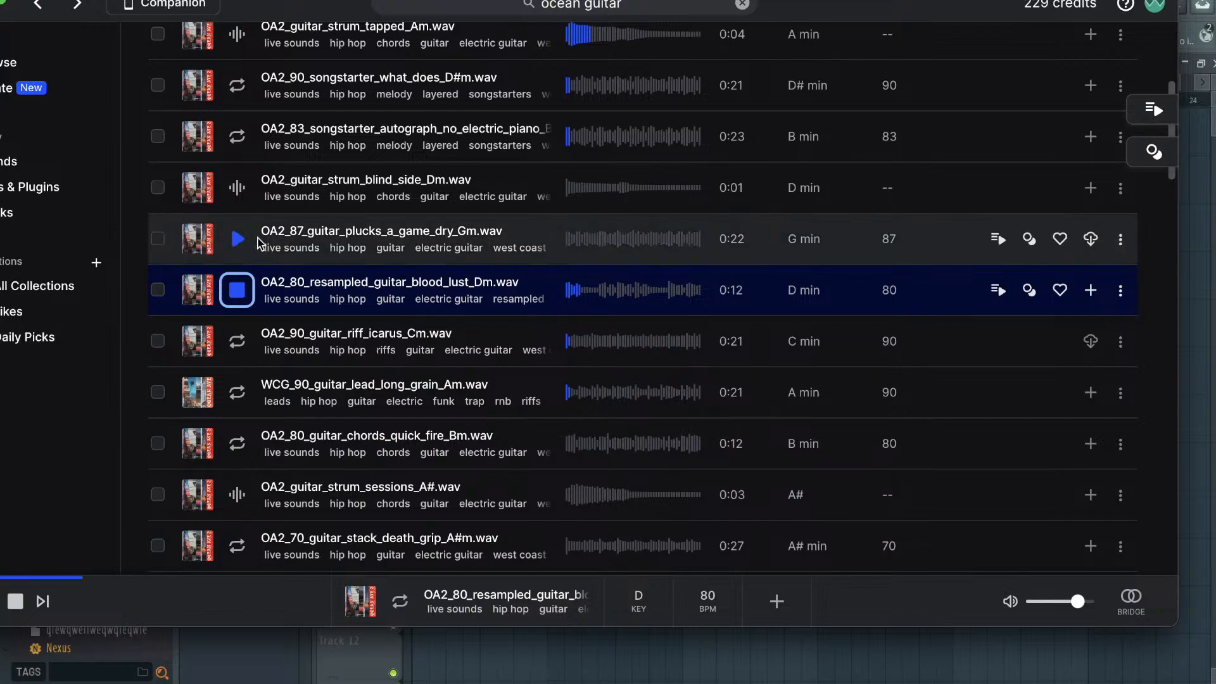
pyautogui.click(236, 136)
pyautogui.scroll(-1, 272, 355)
pyautogui.scroll(1, 531, 159)
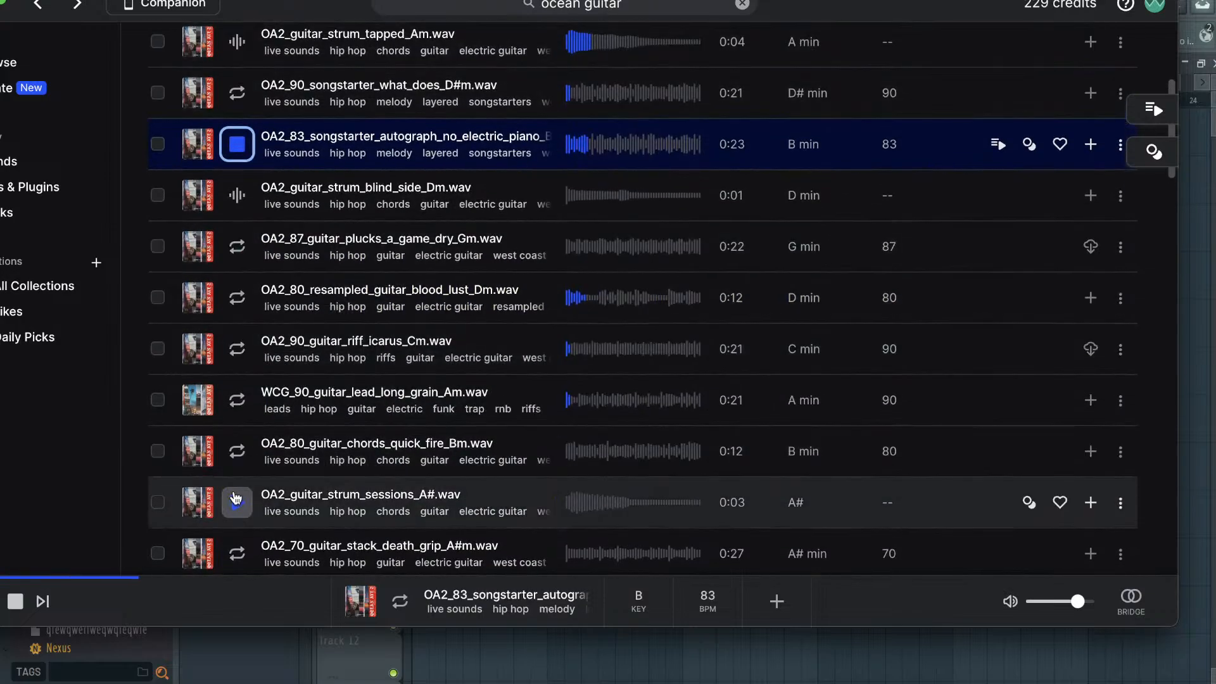
# - Get OA2_80_guitar_chords_quick_fire_Bm.wav from Splice and place it at bar 1 on Track 1 of the FL Studio playlist
pyautogui.click(236, 451)
pyautogui.scroll(-1, 233, 459)
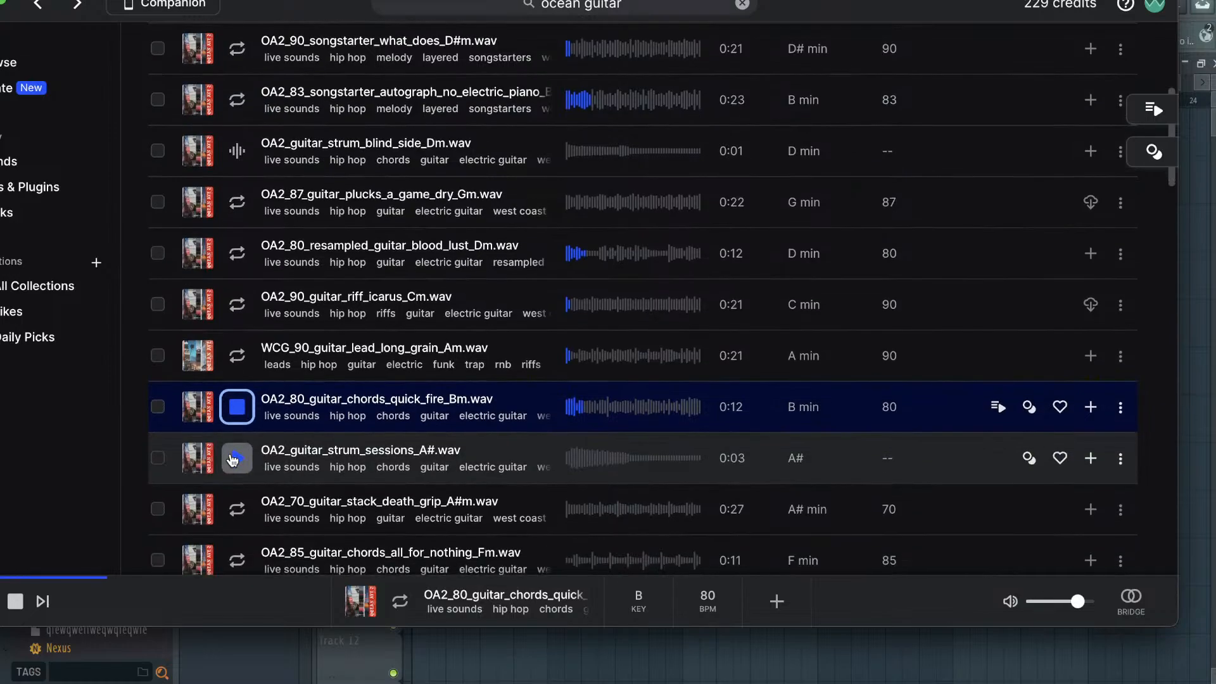
pyautogui.click(1091, 408)
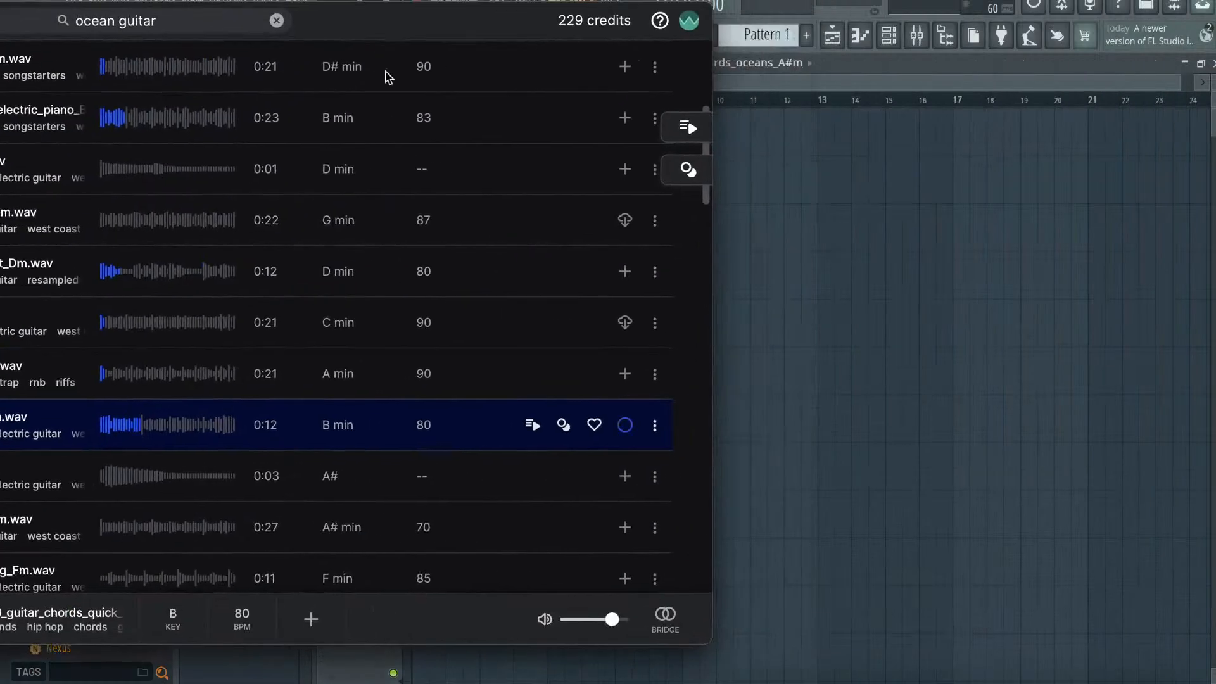
pyautogui.moveTo(929, 272); pyautogui.dragTo(369, 97)
# - Raise the project tempo to 160 BPM and restretch all channels to match
pyautogui.doubleClick(506, 137)
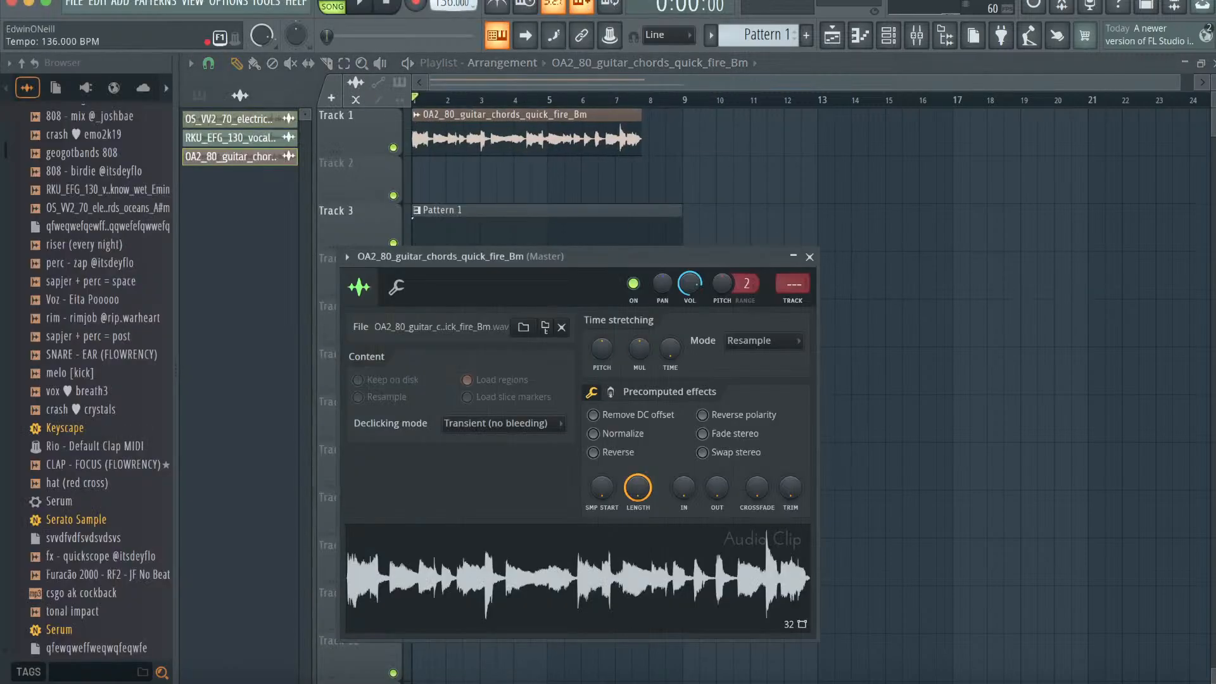
pyautogui.moveTo(446, 5); pyautogui.dragTo(446, 5)
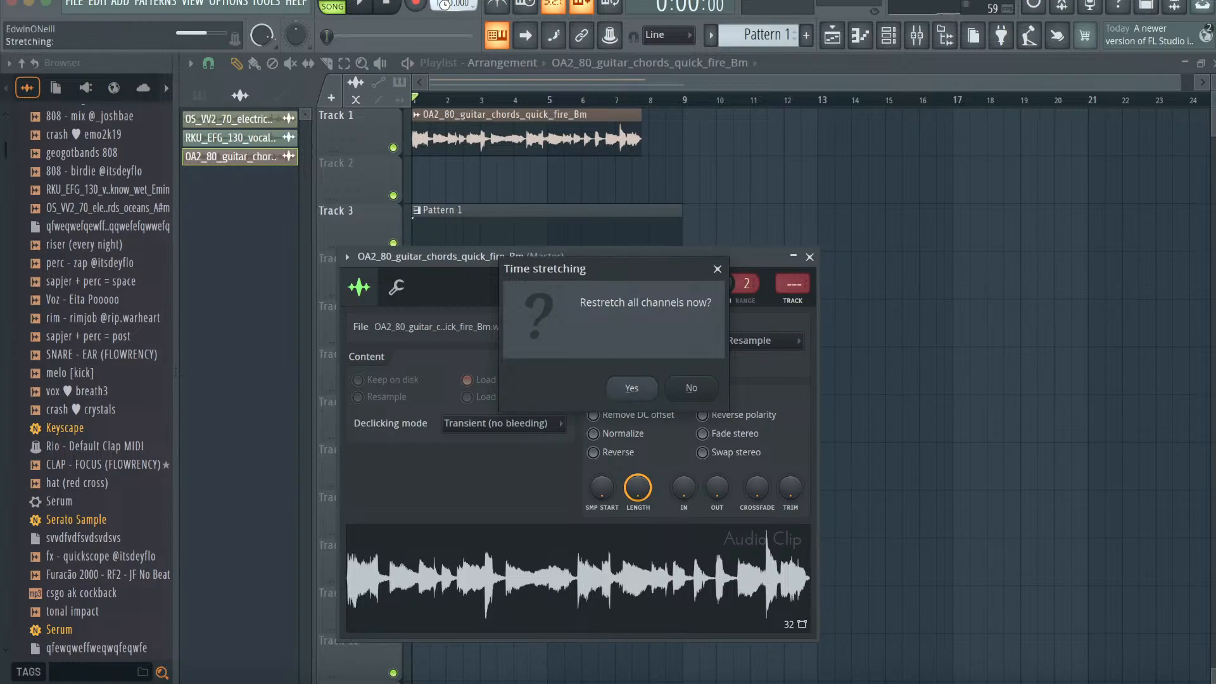
pyautogui.press('Return')
pyautogui.moveTo(446, 5); pyautogui.dragTo(446, 5)
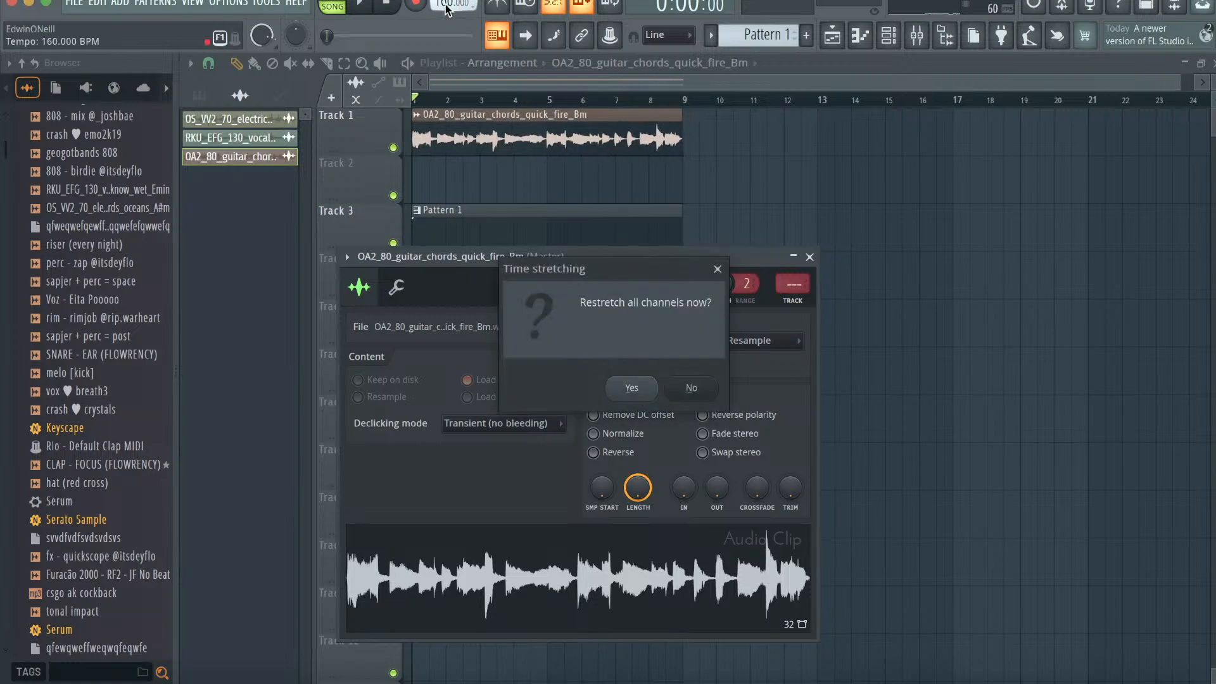
pyautogui.press('Return')
# - Play the new guitar chords clip together with Pattern 1 at the new tempo
pyautogui.click(531, 66)
pyautogui.press('space')
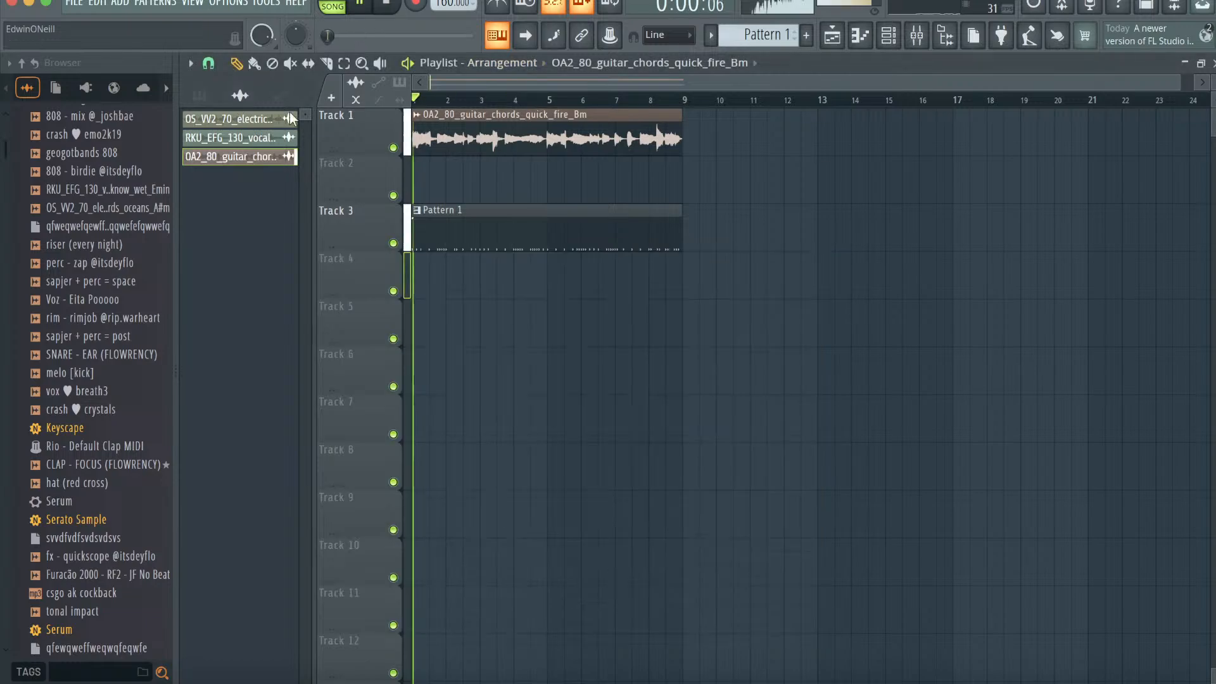
pyautogui.click(858, 34)
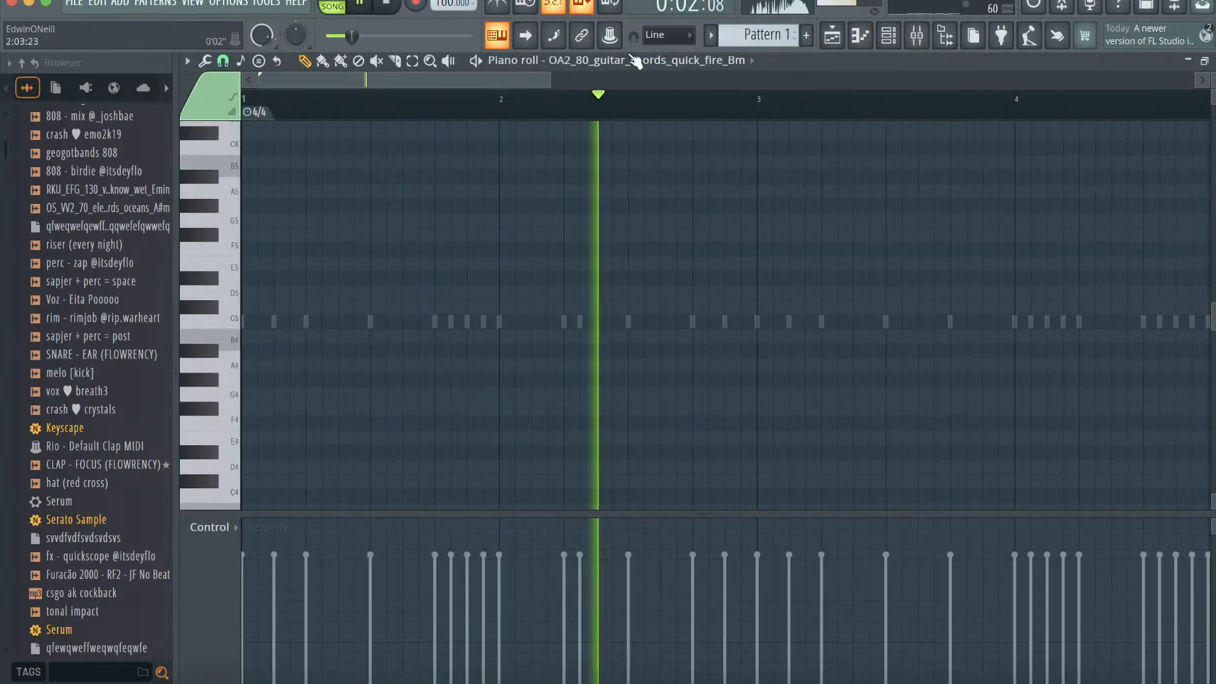
# - Change the time stretching mode of the OA2_80_guitar_chords_quick_fire_Bm clip
pyautogui.press('F5')
pyautogui.doubleClick(533, 116)
pyautogui.click(790, 342)
pyautogui.click(799, 360)
# - Switch the piano roll to the 808 - DOGS (FLOWRENCY) channel and place a B4 note at the start of bar 1
pyautogui.click(859, 34)
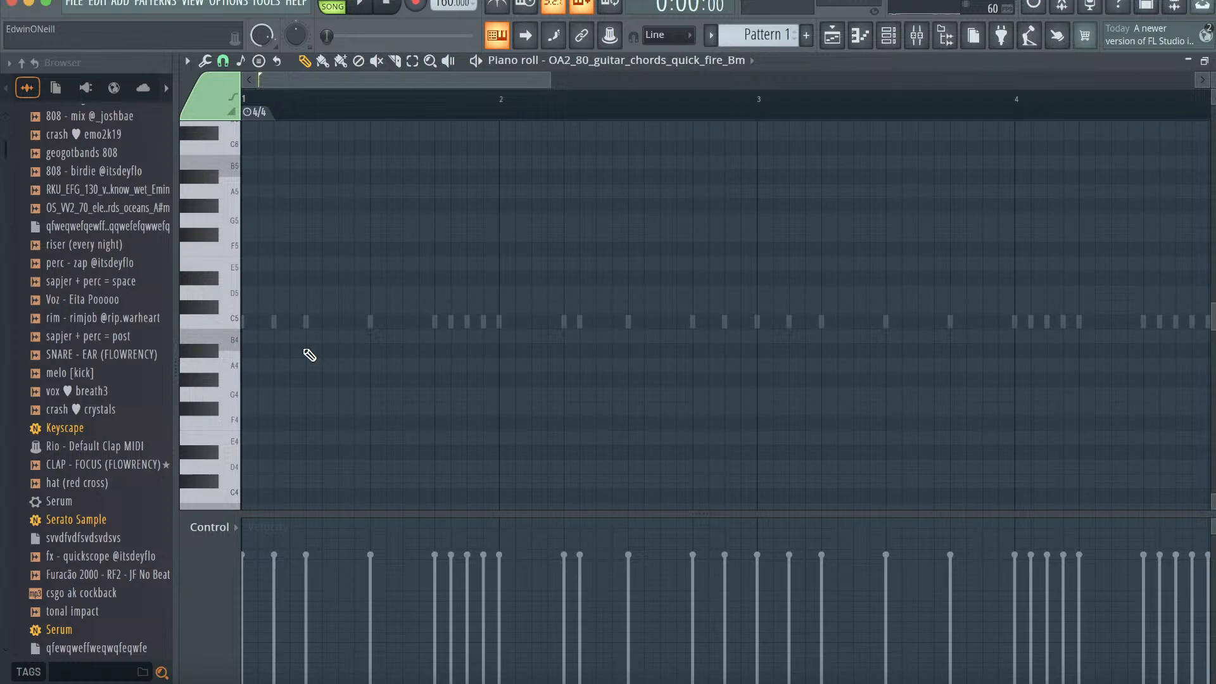
pyautogui.press('super+z')
pyautogui.press('space')
pyautogui.press('space')
pyautogui.click(589, 64)
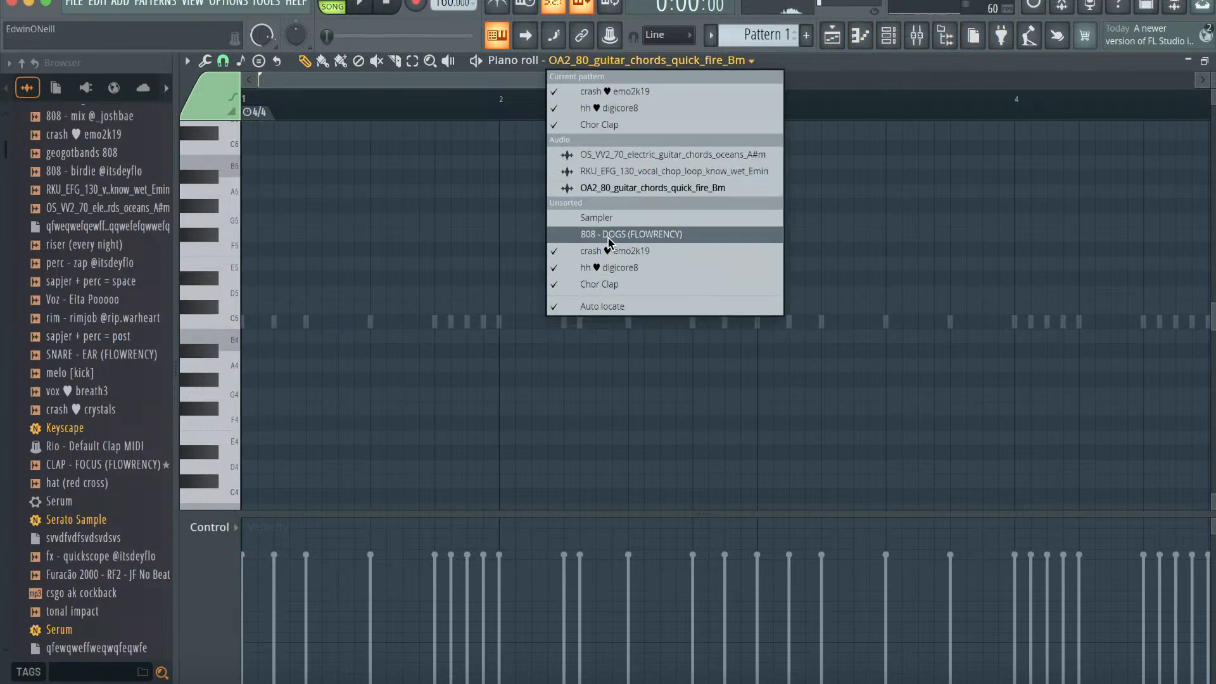
pyautogui.click(634, 234)
pyautogui.click(890, 36)
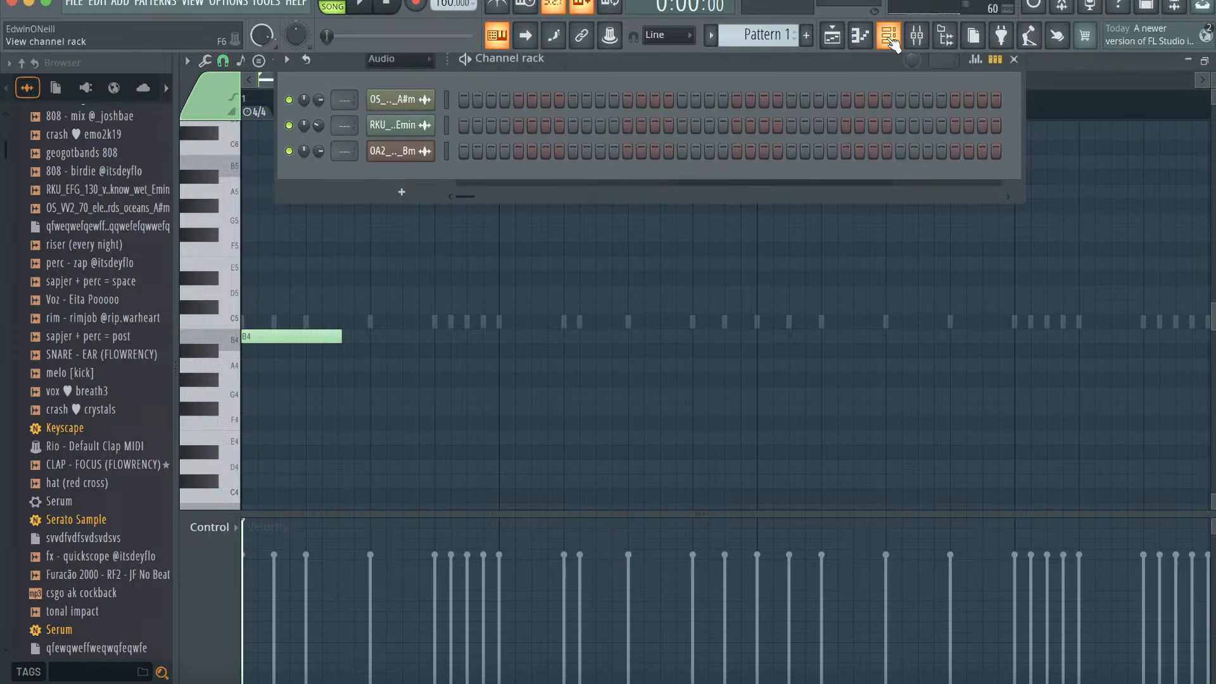
pyautogui.click(84, 173)
pyautogui.click(397, 78)
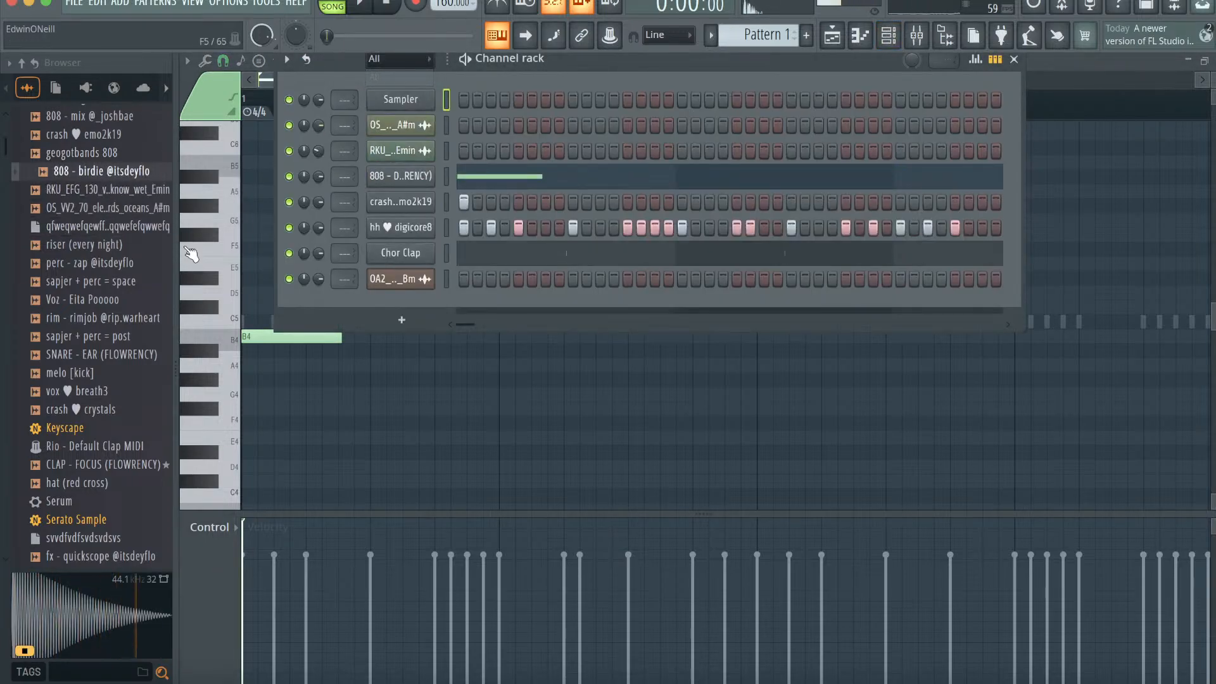
pyautogui.moveTo(128, 177); pyautogui.dragTo(406, 246)
pyautogui.moveTo(411, 177); pyautogui.dragTo(409, 178)
pyautogui.press('space')
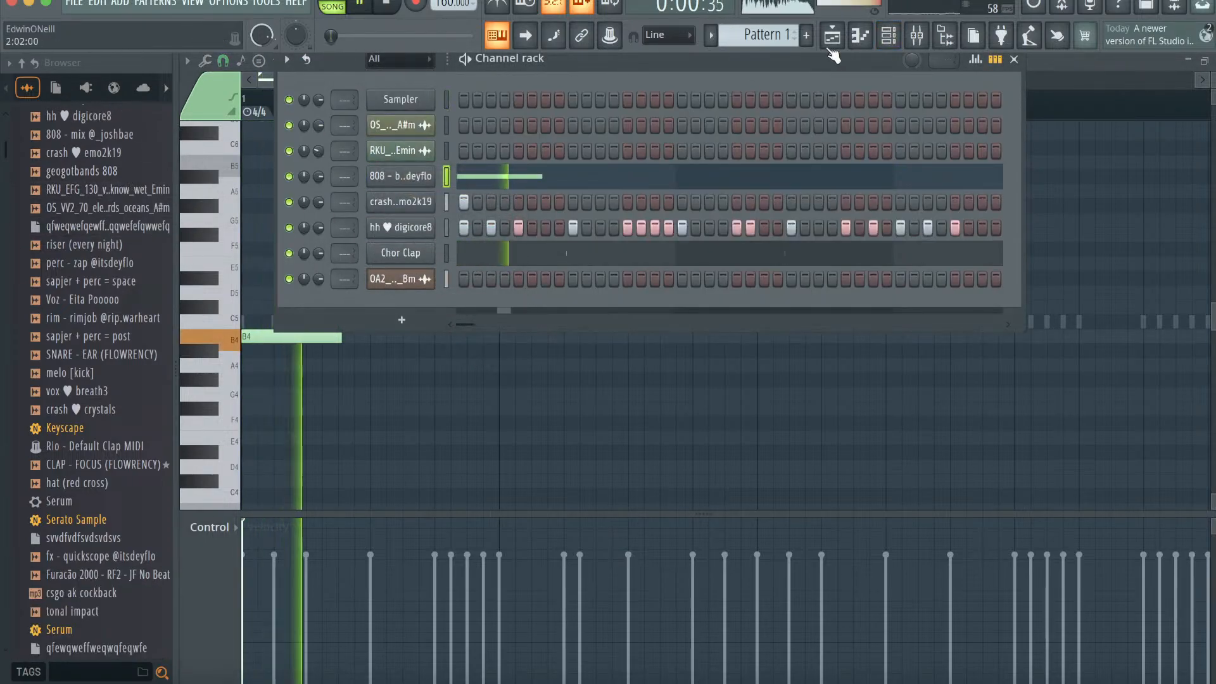
# - Retune the opening 808 note to E5 by ear and add a second E5 note at step 13 of bar 1
pyautogui.click(859, 37)
pyautogui.press('space')
pyautogui.press('space')
pyautogui.press('space')
pyautogui.press('space')
pyautogui.press('space')
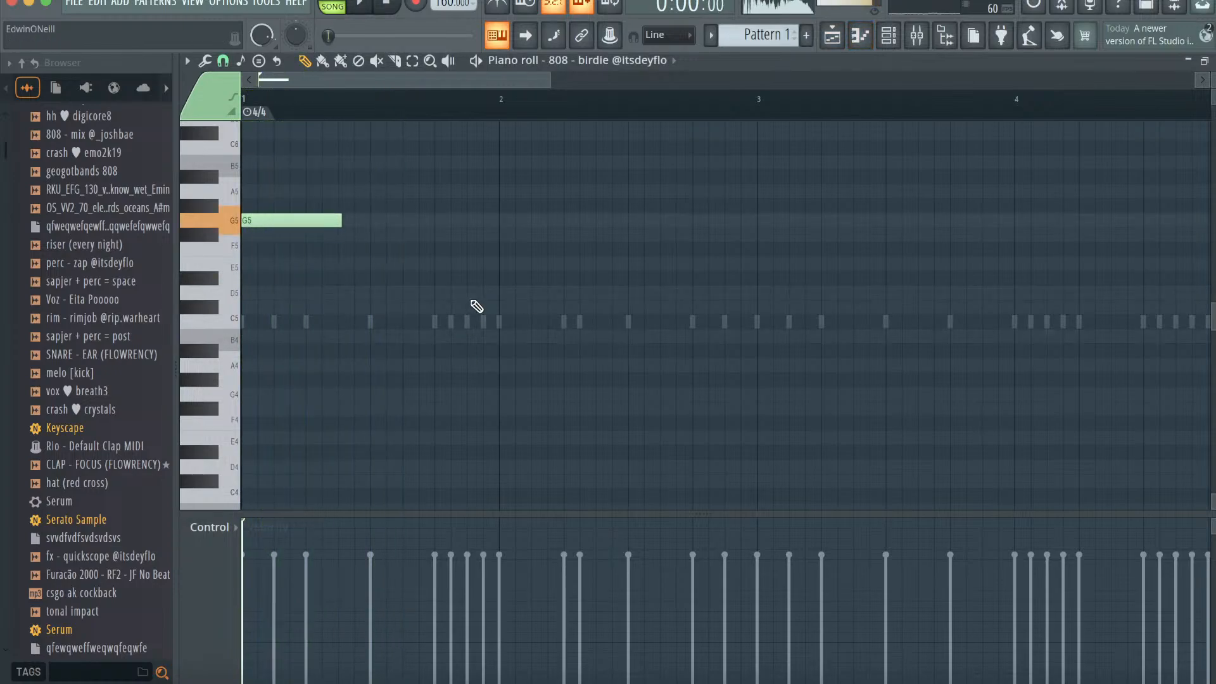
pyautogui.press('space')
pyautogui.click(446, 264)
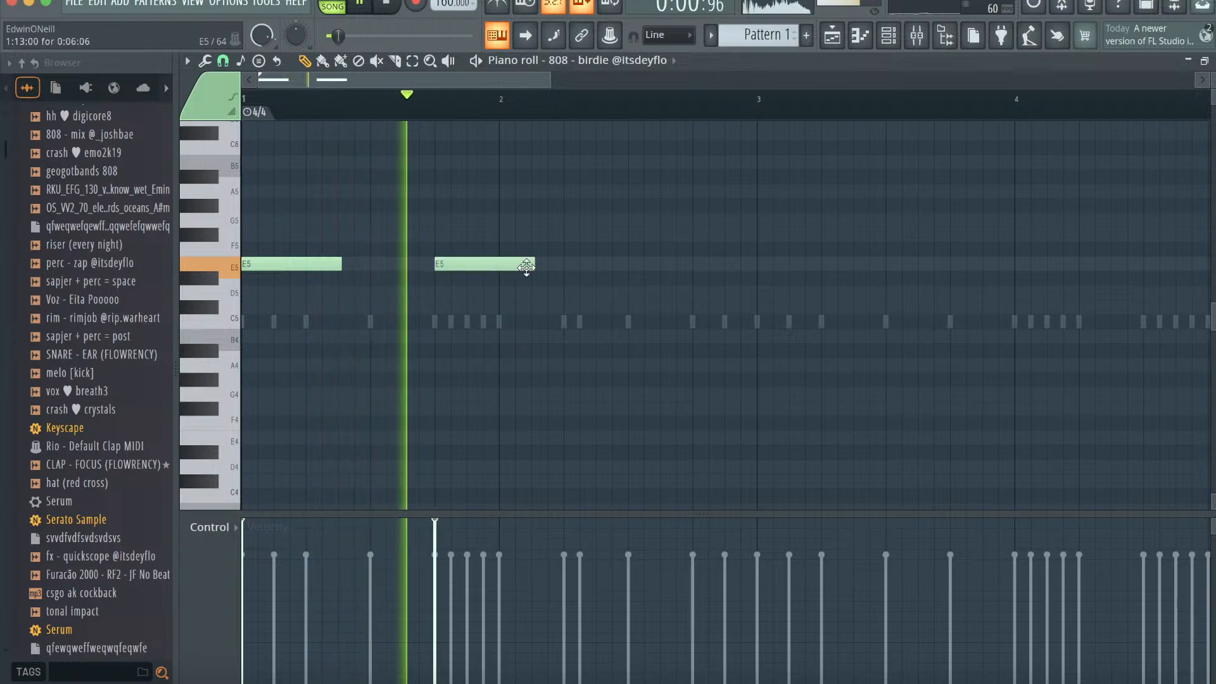
# - Add short F#5 notes to the 808 at steps 1, 3, 7 and 13 of bar 3
pyautogui.scroll(3, 692, 384)
pyautogui.click(689, 367)
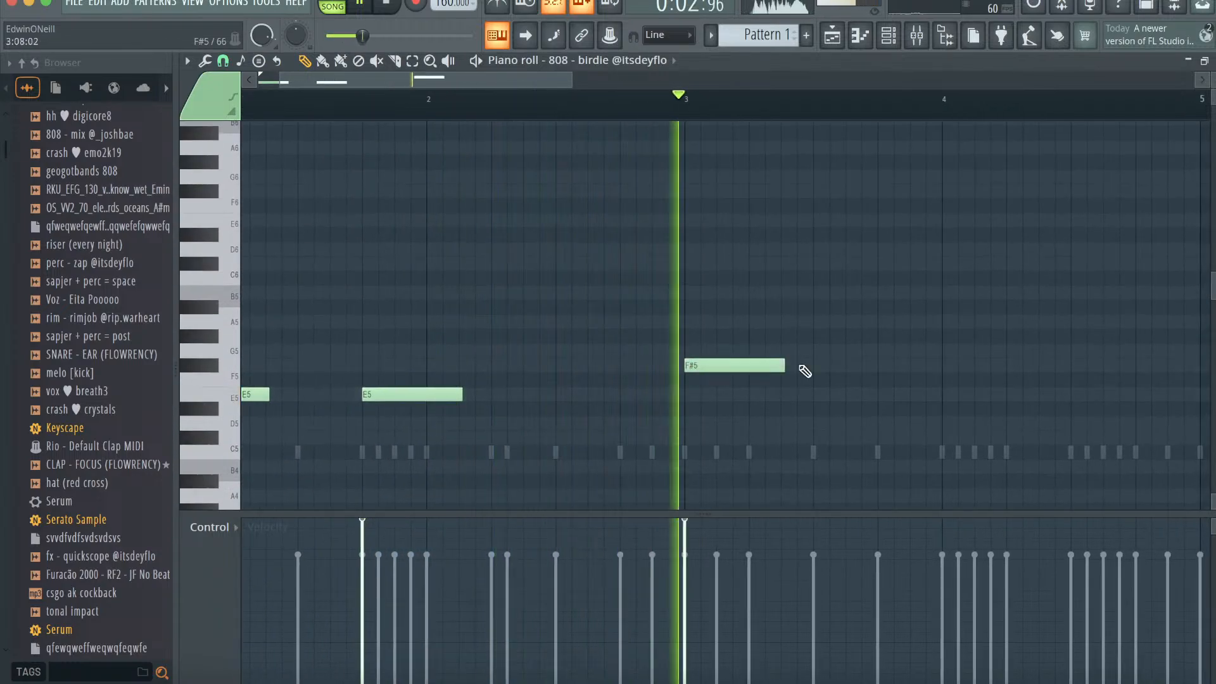
pyautogui.moveTo(779, 367); pyautogui.dragTo(705, 367)
pyautogui.click(722, 367)
pyautogui.hscroll(2, 738, 364)
pyautogui.scroll(-2, 697, 364)
pyautogui.click(684, 369)
pyautogui.click(791, 369)
pyautogui.press('space')
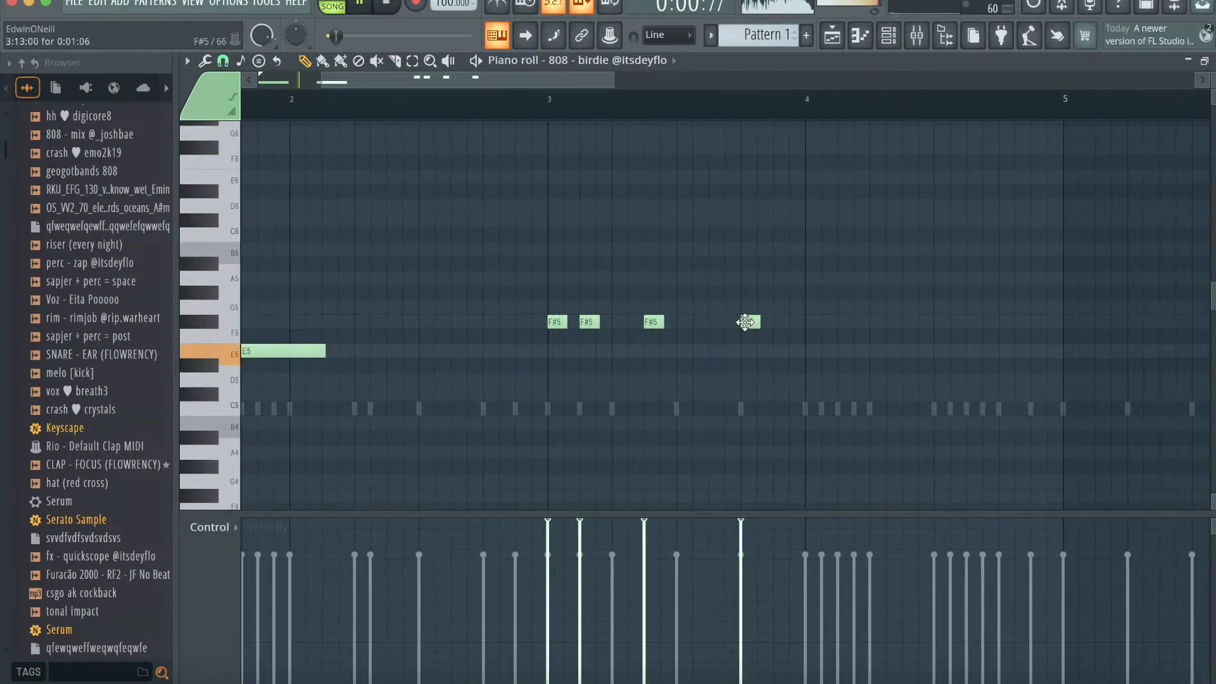
pyautogui.press('space')
# - Raise the last bar 3 note to B5, add B5 notes at steps 3, 9 and 11 of bar 4, and quantize with default settings
pyautogui.moveTo(748, 322); pyautogui.dragTo(749, 248)
pyautogui.click(848, 250)
pyautogui.click(967, 250)
pyautogui.hotkey('alt', 'q')
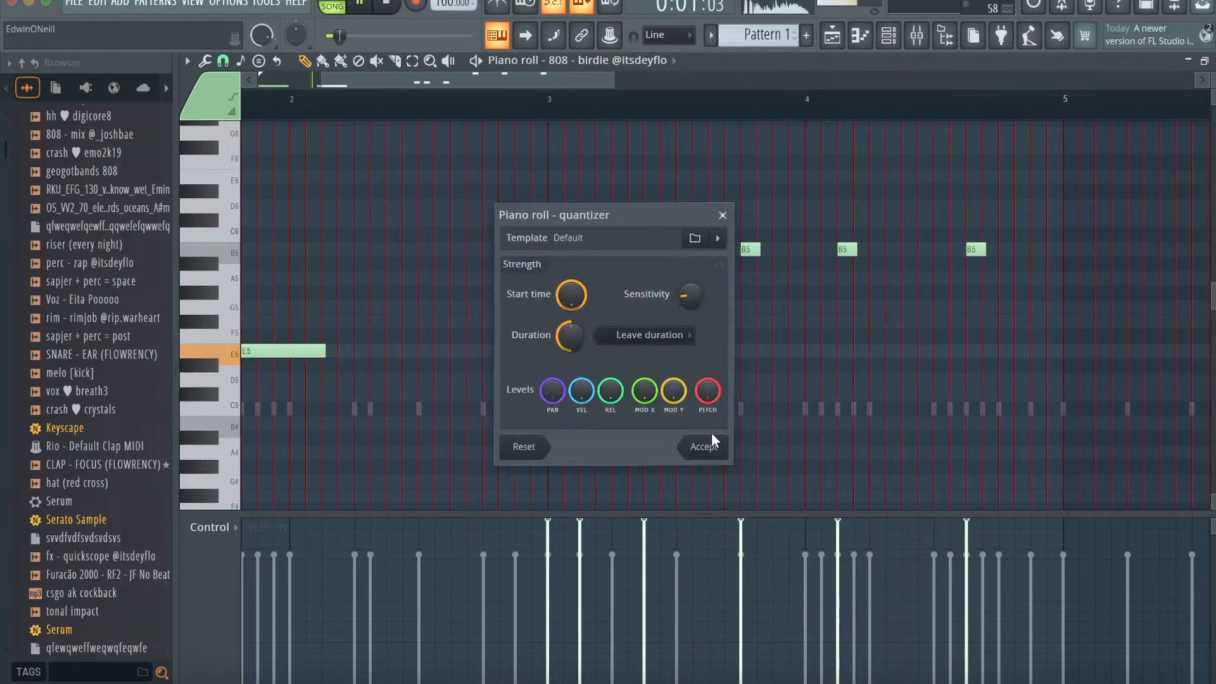
pyautogui.click(703, 447)
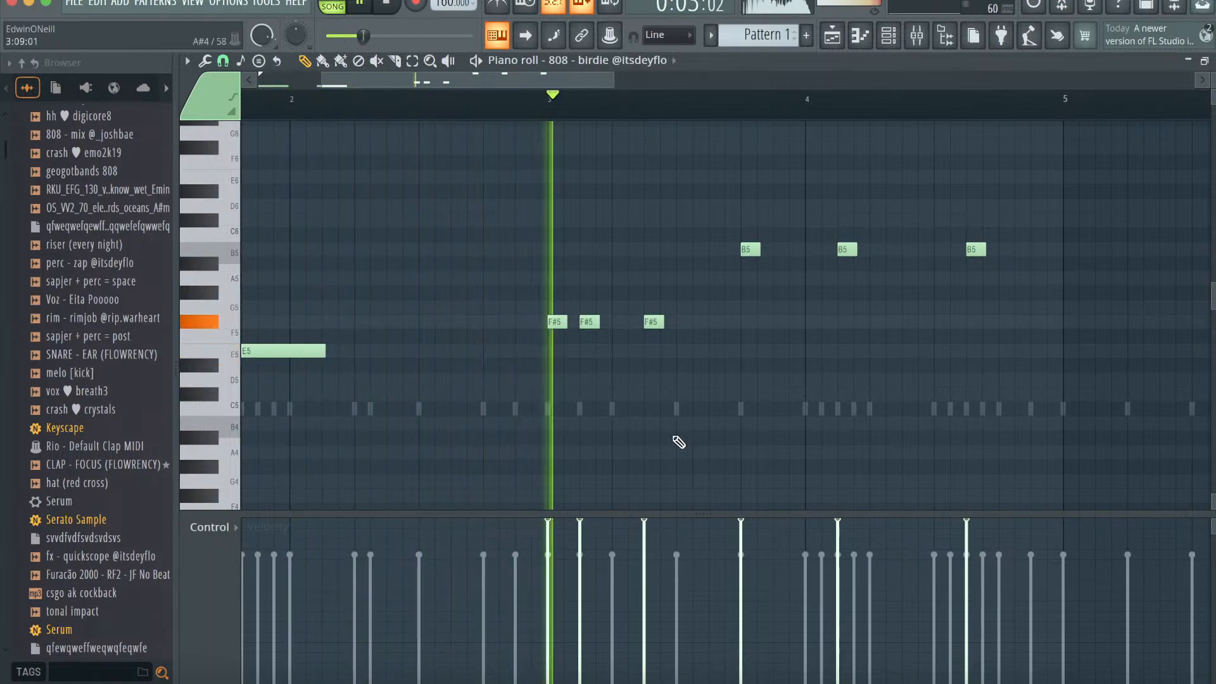
pyautogui.click(932, 250)
# - Extend the 808 notes into a gapless legato line and duplicate the four-bar phrase into bars 5 to 8
pyautogui.press('super+l')
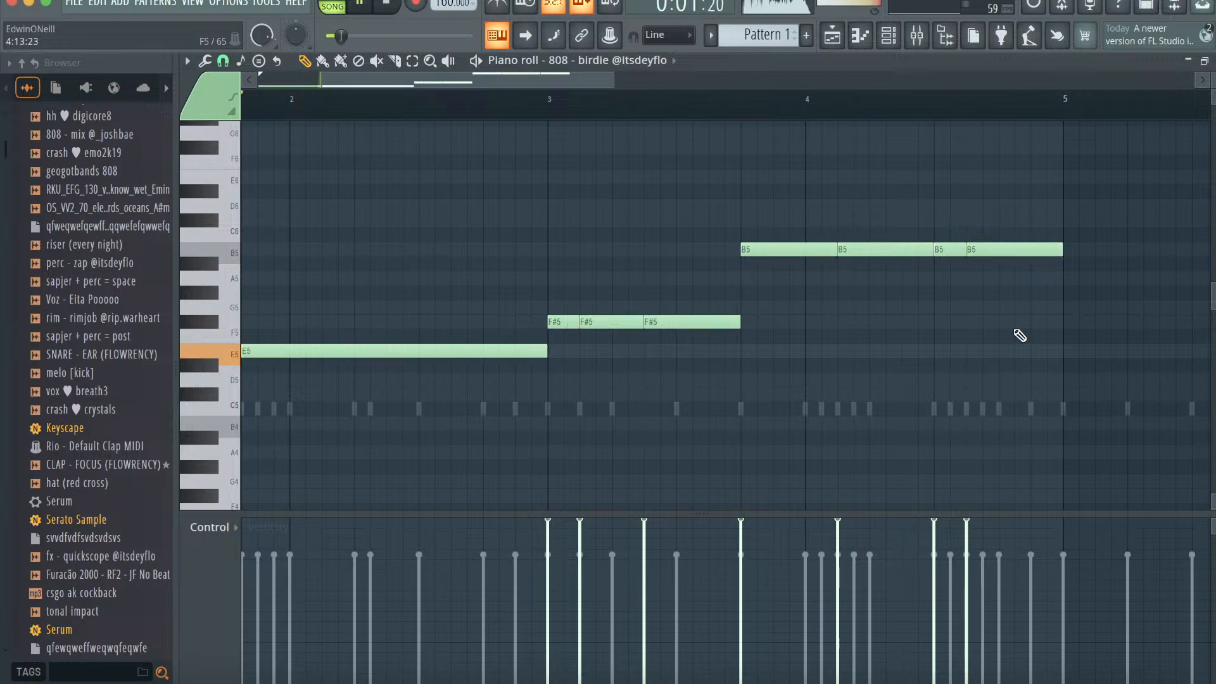
pyautogui.press('super+b')
pyautogui.press('super+d')
pyautogui.hscroll(-8, 821, 405)
pyautogui.hscroll(-3, 821, 405)
pyautogui.scroll(1, 822, 405)
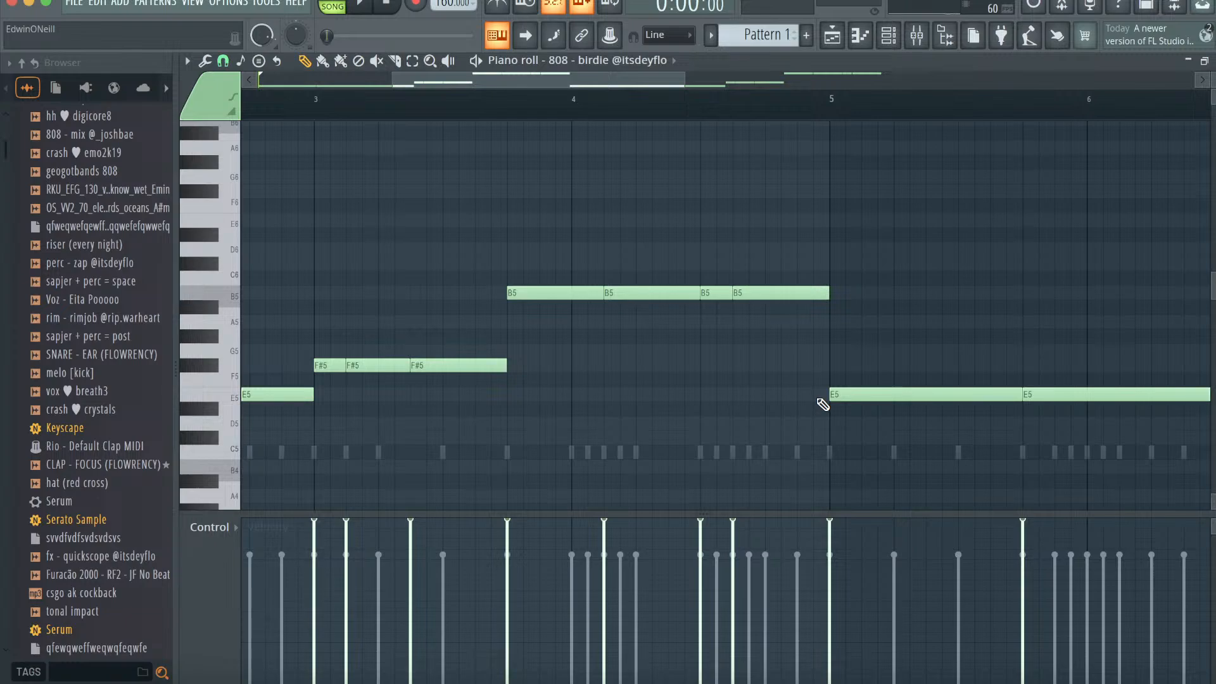
pyautogui.moveTo(684, 93); pyautogui.dragTo(1017, 93)
pyautogui.hscroll(-5, 733, 294)
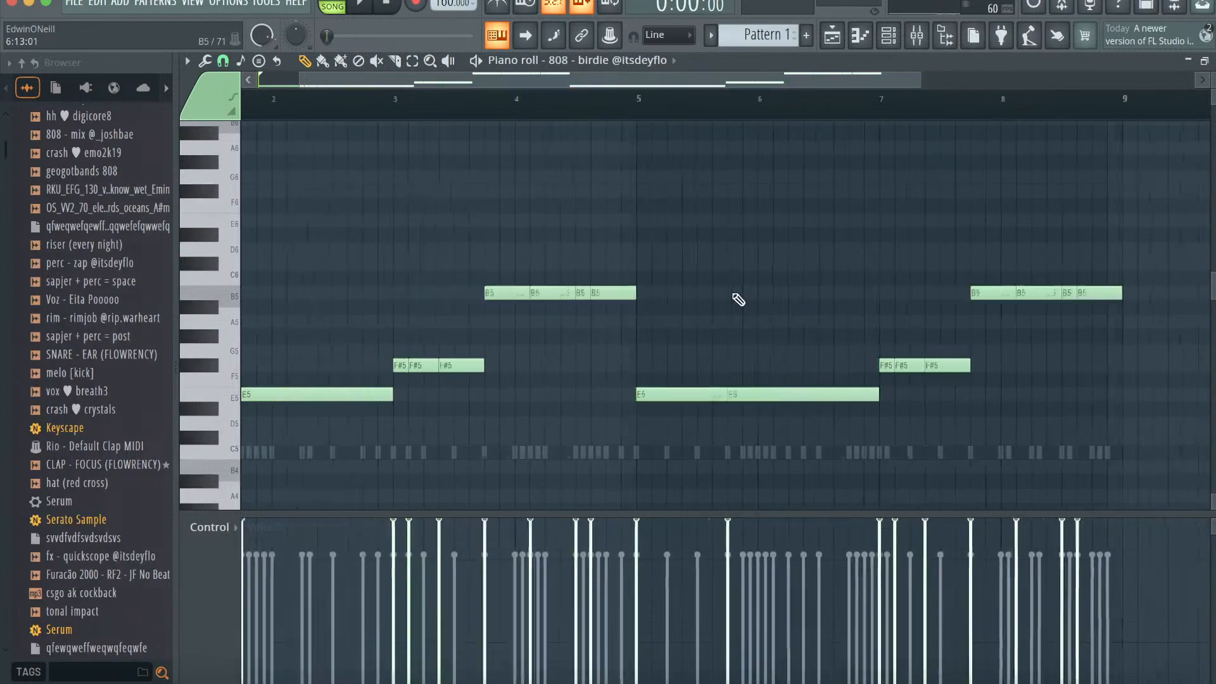
pyautogui.scroll(-2, 732, 293)
pyautogui.scroll(2, 780, 264)
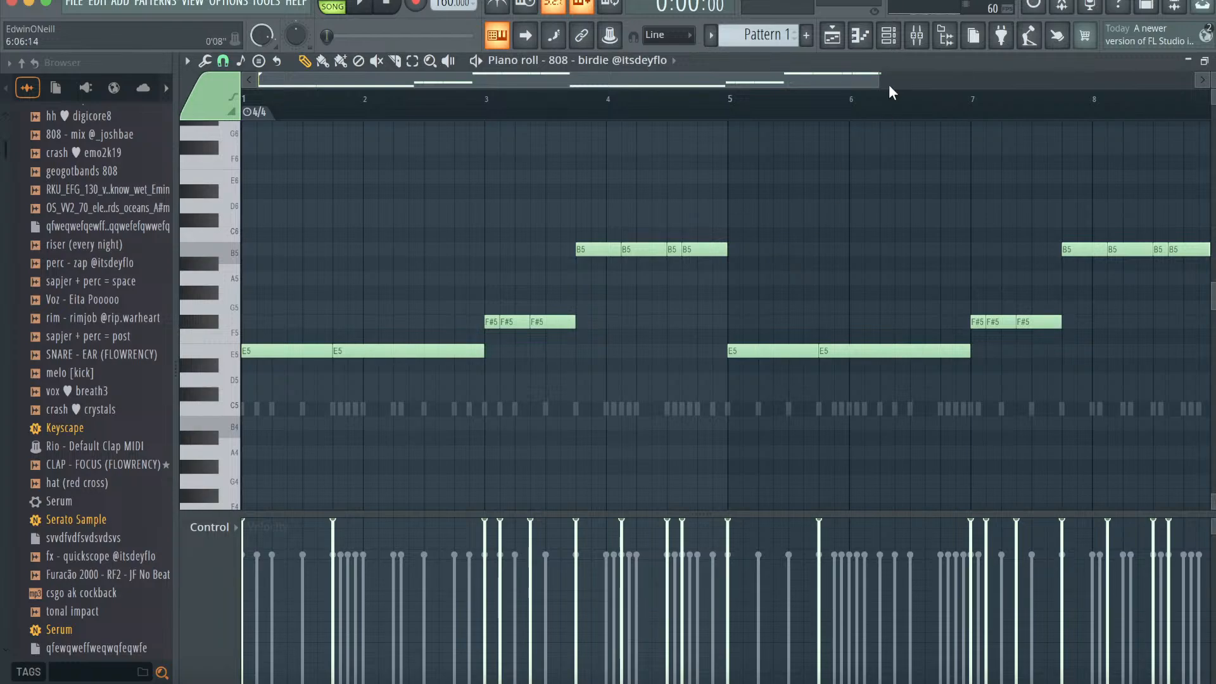
pyautogui.moveTo(893, 93); pyautogui.dragTo(961, 124)
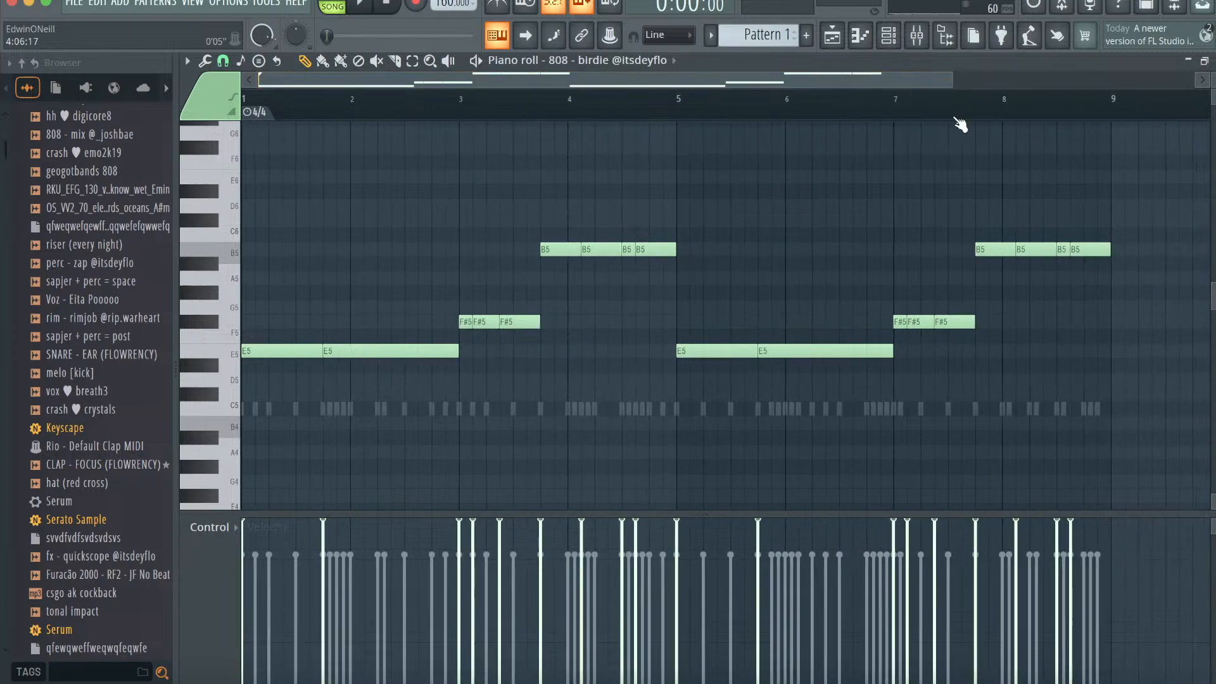
pyautogui.moveTo(953, 80); pyautogui.dragTo(663, 83)
pyautogui.press('space')
pyautogui.press('F6')
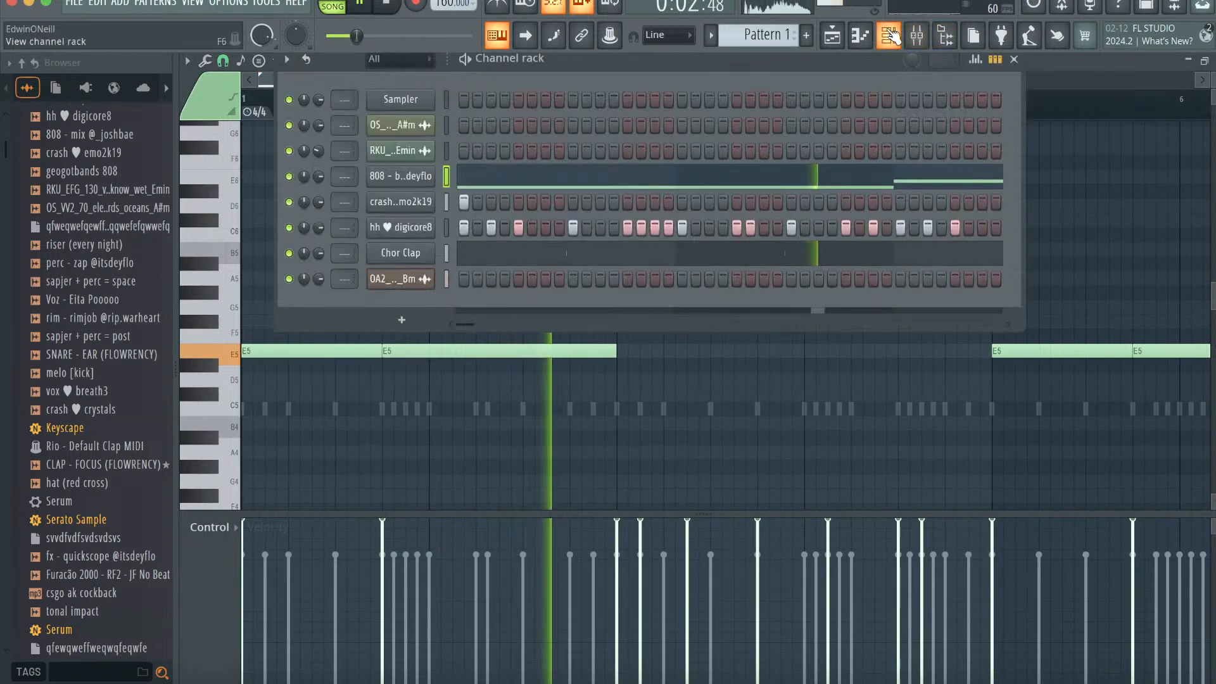
pyautogui.click(129, 273)
pyautogui.moveTo(130, 276); pyautogui.dragTo(491, 342)
pyautogui.press('space')
pyautogui.click(491, 304)
pyautogui.click(627, 305)
pyautogui.click(641, 305)
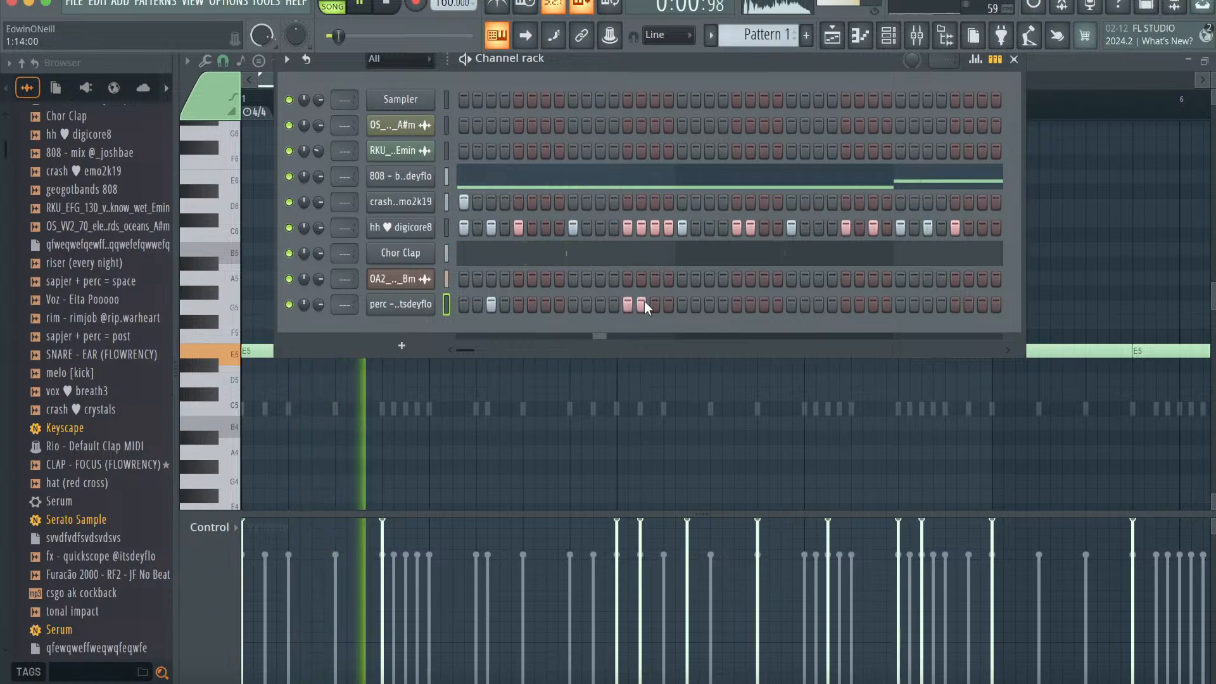
# - Continue the perc - zap pattern through the later bars, including hits on steps 47, 55, 69 and 71
pyautogui.moveTo(464, 348); pyautogui.dragTo(483, 345)
pyautogui.click(599, 305)
pyautogui.click(709, 304)
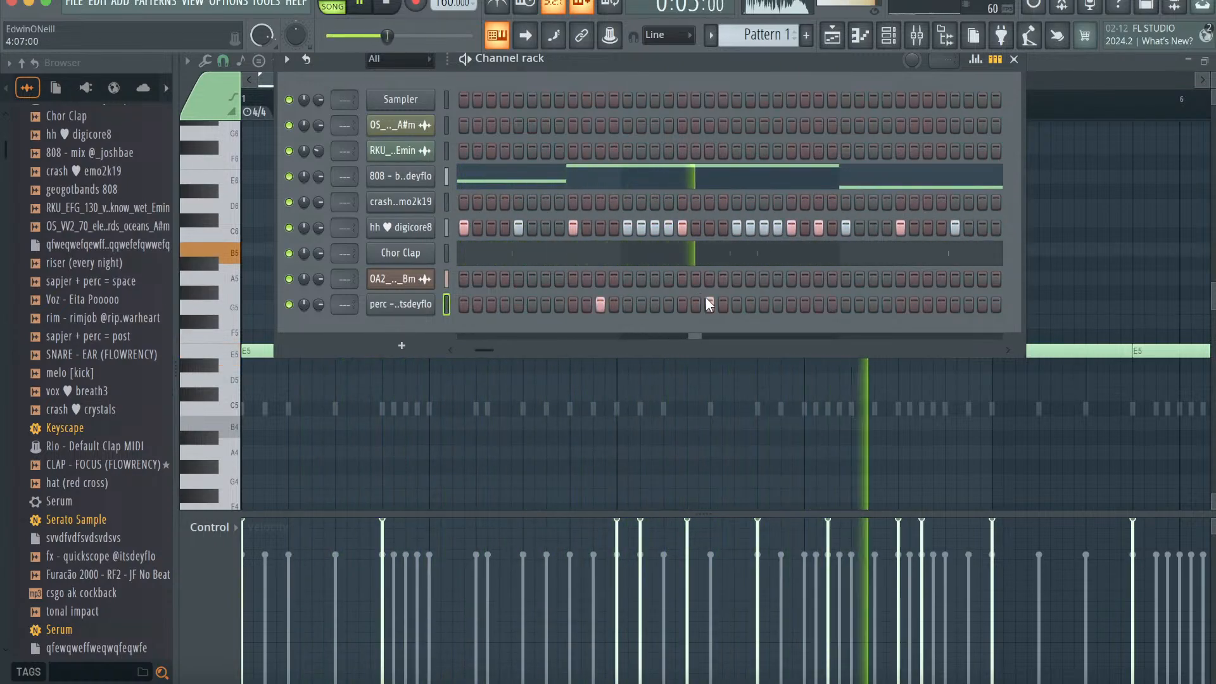
pyautogui.click(900, 304)
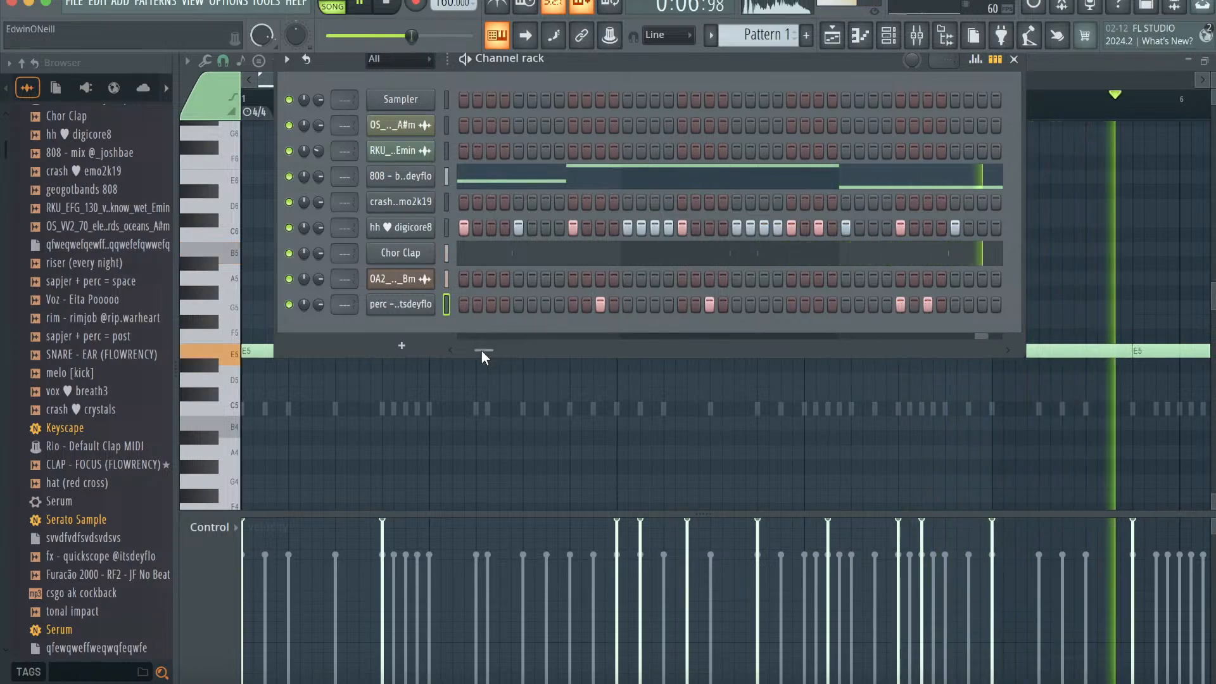
pyautogui.moveTo(483, 350); pyautogui.dragTo(502, 349)
pyautogui.click(709, 305)
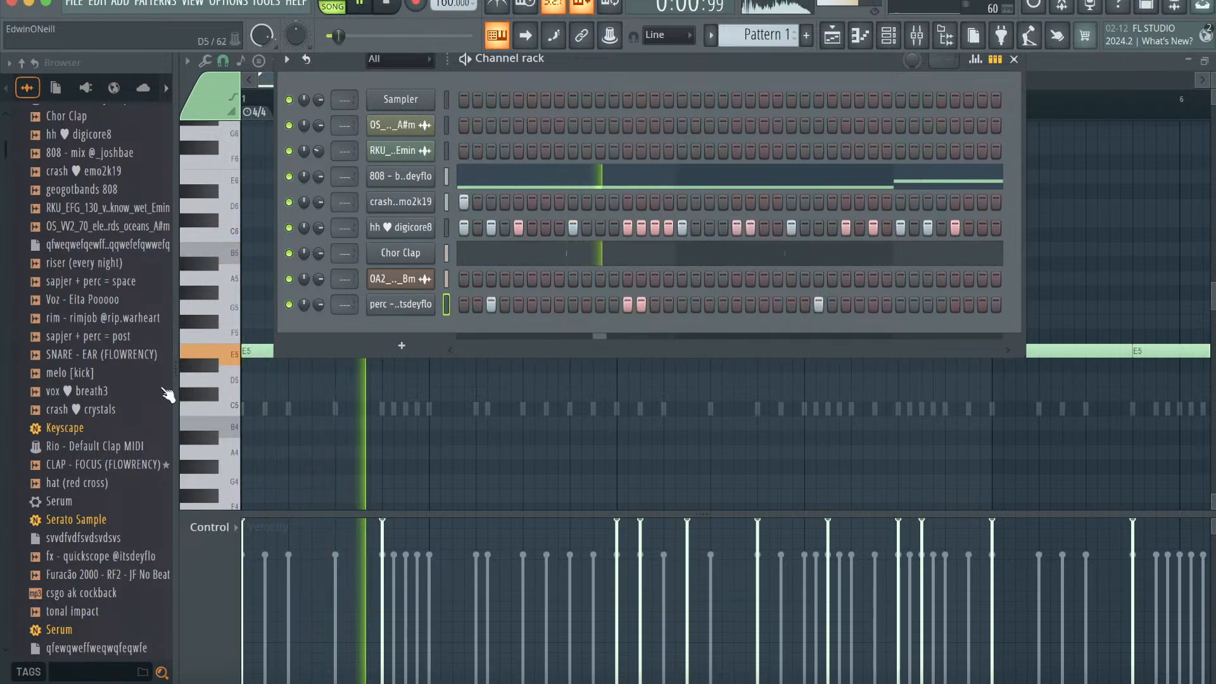
# - Add the crash ♥ crystals sample as a new channel with a hit on step 1 and play the beat
pyautogui.moveTo(164, 409); pyautogui.dragTo(462, 331)
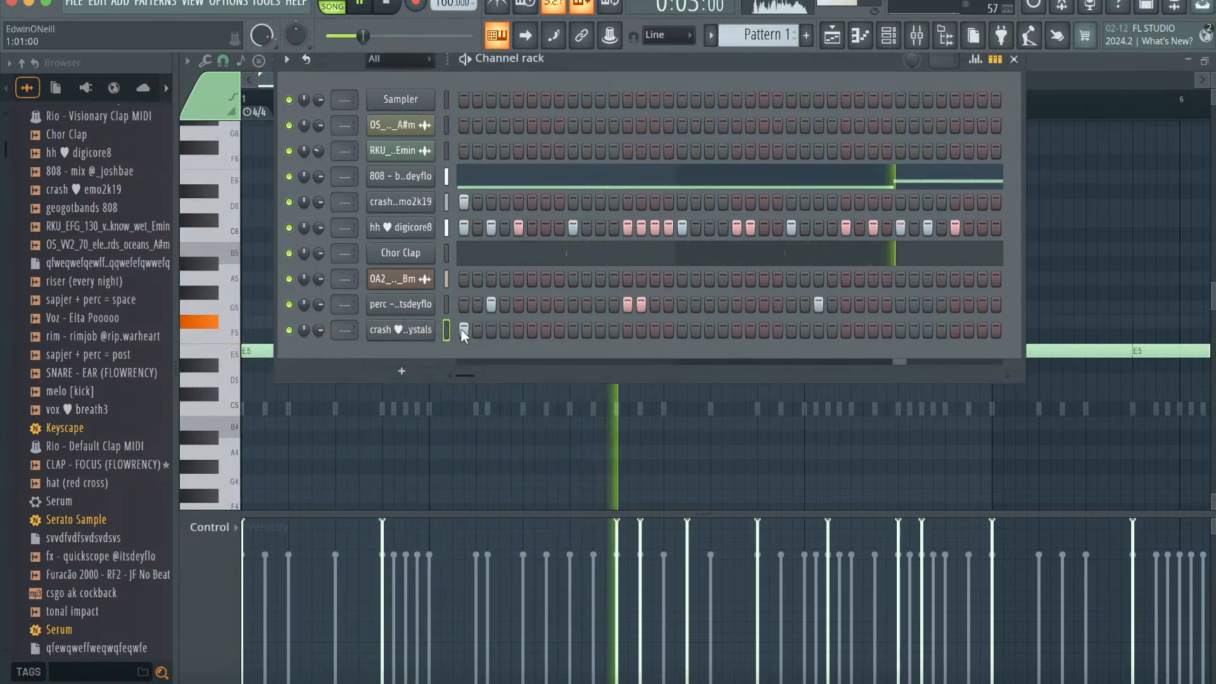
pyautogui.click(906, 40)
pyautogui.press('F6')
pyautogui.click(401, 372)
pyautogui.click(445, 20)
pyautogui.click(795, 1)
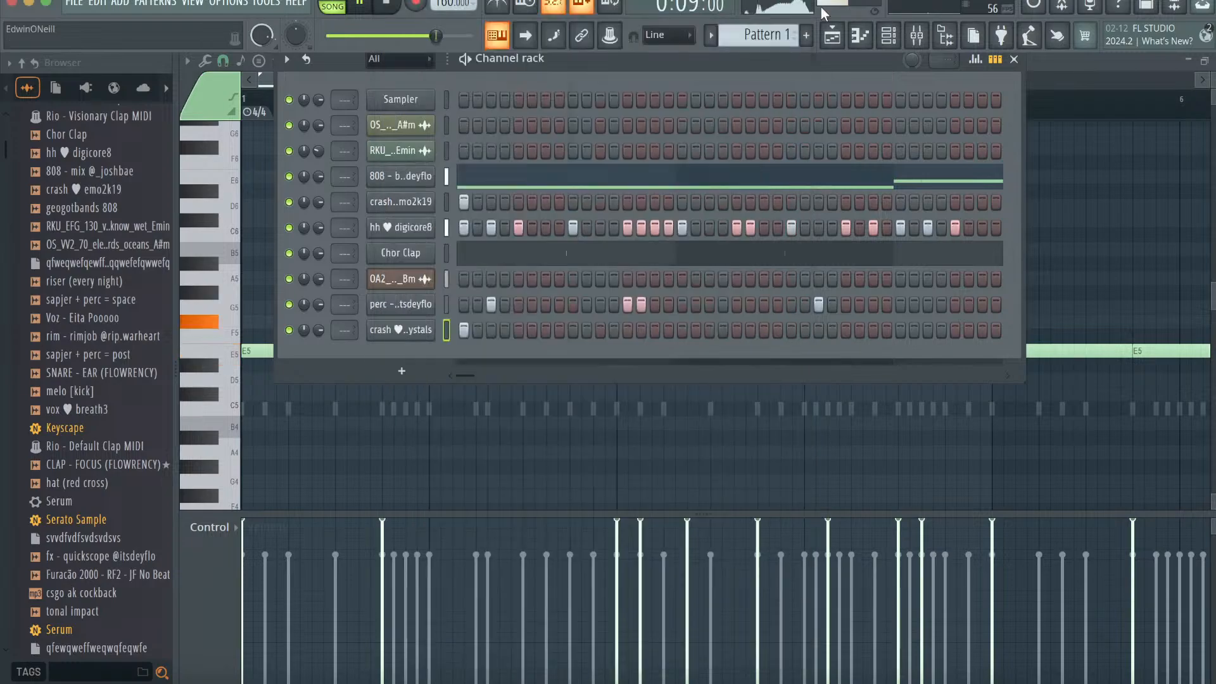
# - Return to the 808 - birdie notes and raise the two E5 notes in bars 5 and 6 to G5
pyautogui.click(859, 39)
pyautogui.click(613, 60)
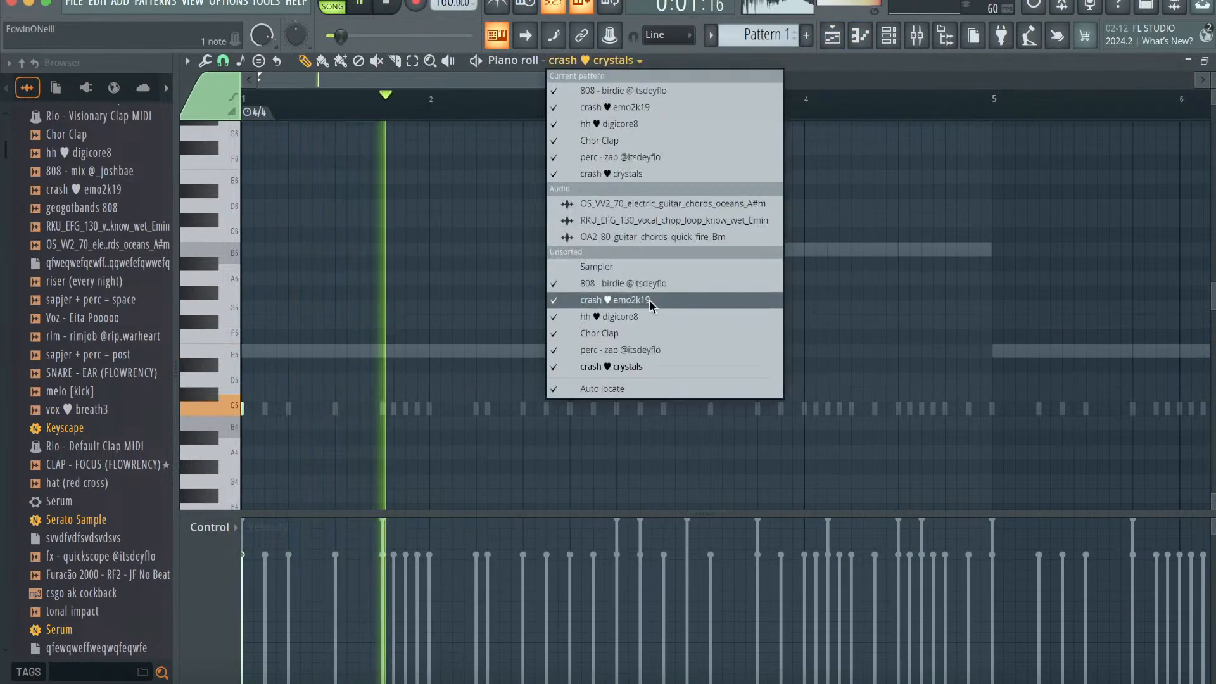
pyautogui.click(623, 283)
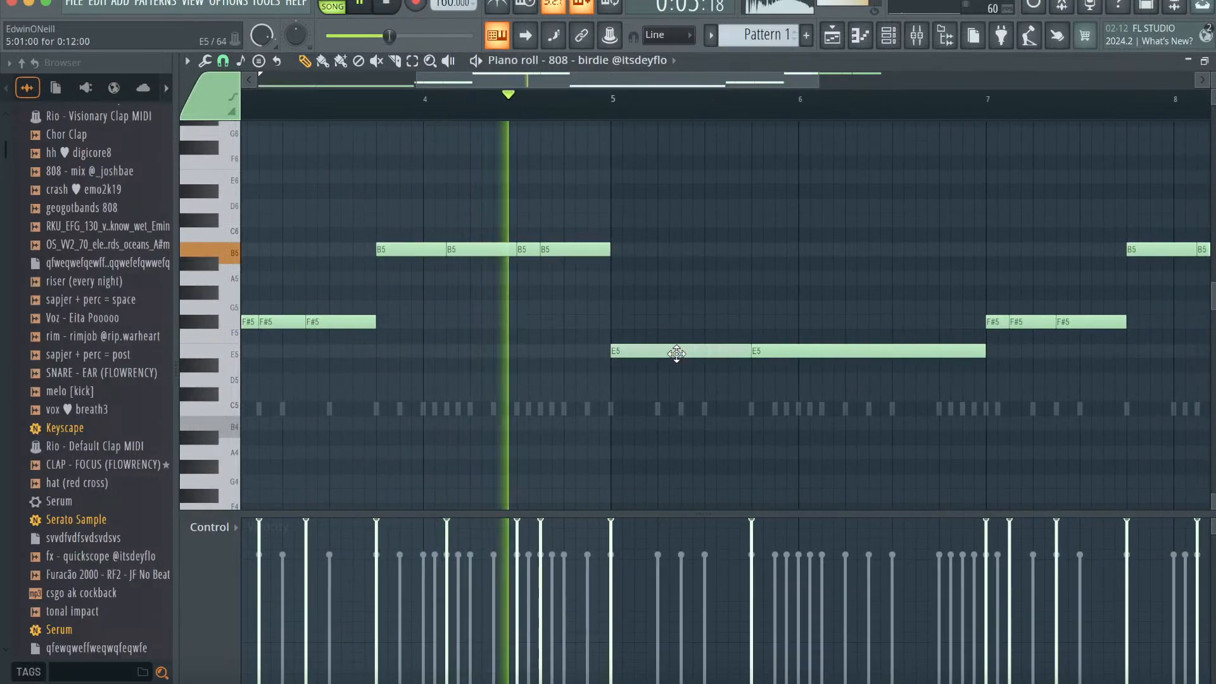
pyautogui.moveTo(678, 351); pyautogui.dragTo(676, 323)
pyautogui.press('space')
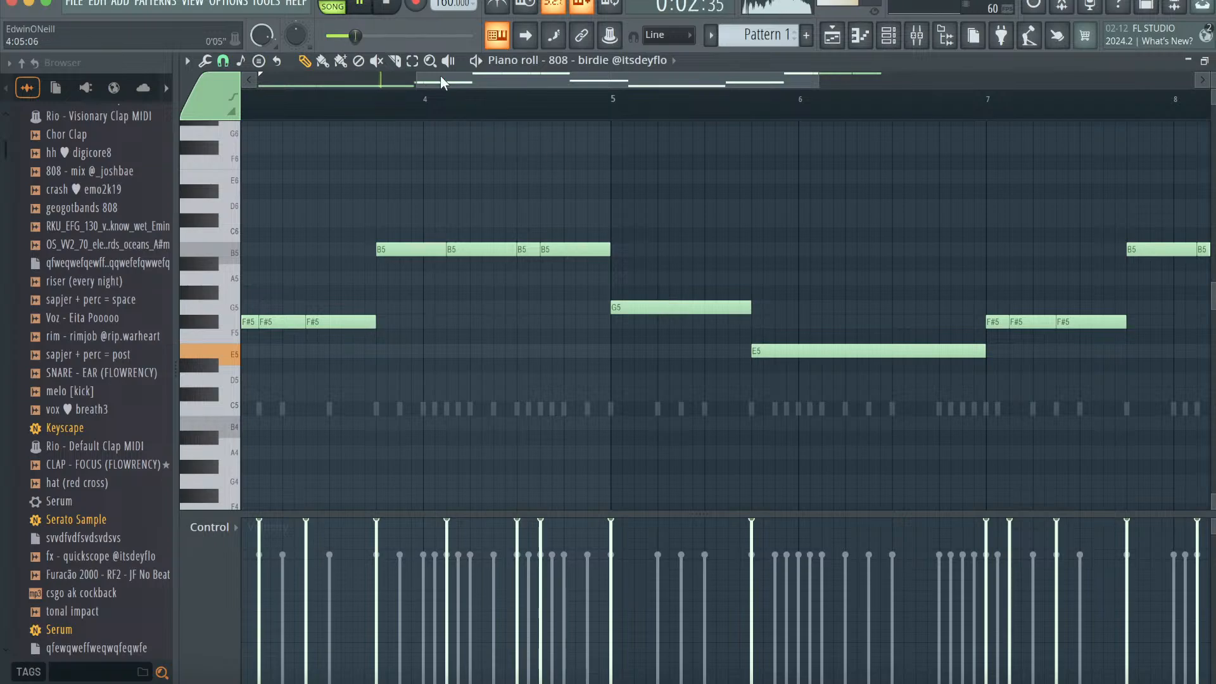
pyautogui.click(496, 101)
pyautogui.scroll(-3, 703, 221)
pyautogui.hscroll(1, 702, 222)
pyautogui.moveTo(742, 307); pyautogui.dragTo(739, 258)
# - Try lower pitches such as D#5 and an overlapping second note for the 808 at the start of bar 5
pyautogui.moveTo(614, 264); pyautogui.dragTo(619, 325)
pyautogui.hotkey('ctrl', 'z')
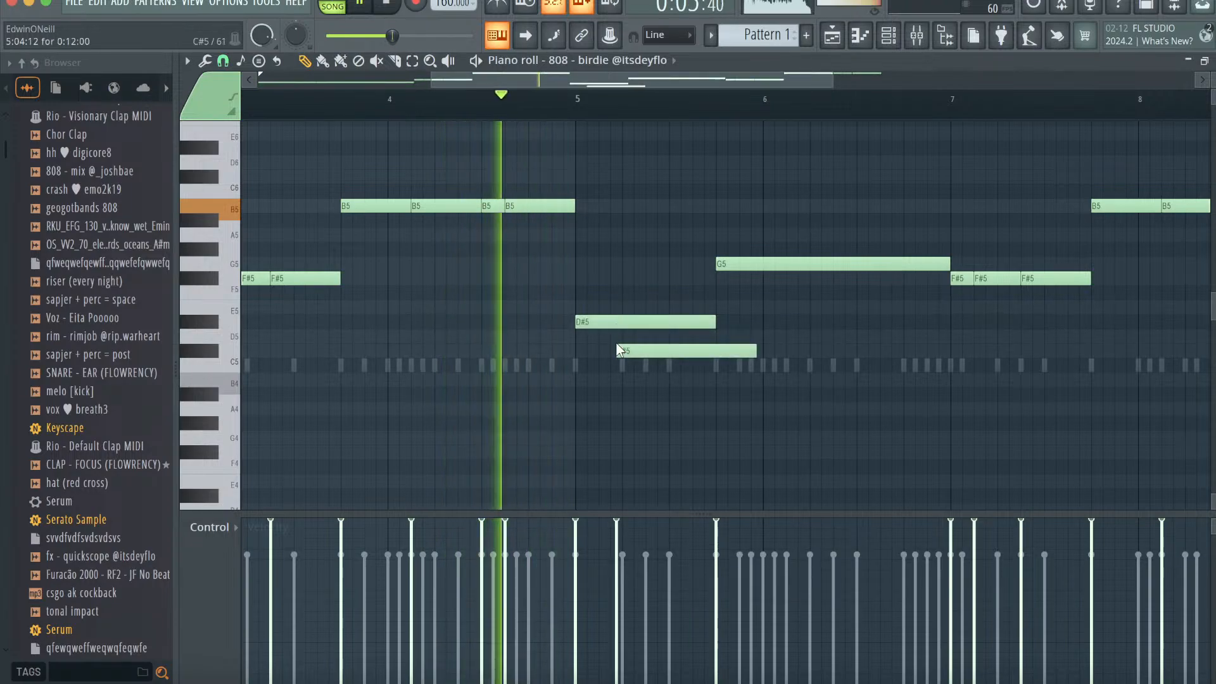
pyautogui.hotkey('ctrl', 'z')
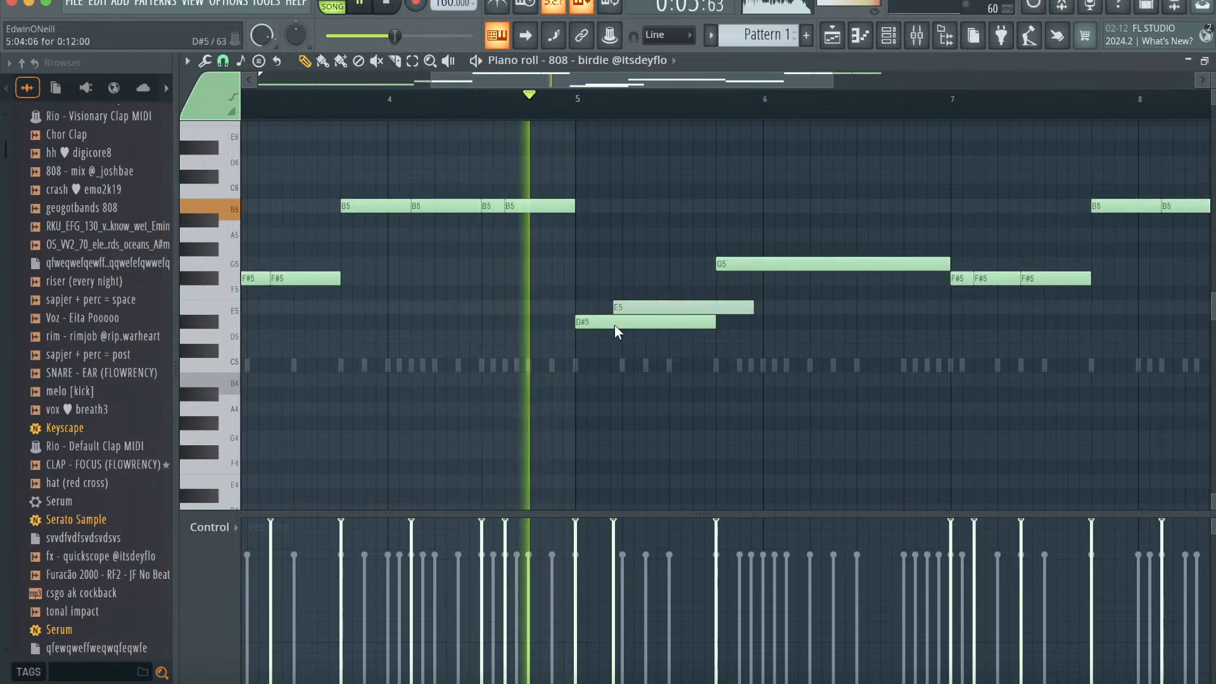
pyautogui.hotkey('alt', 'space')
pyautogui.click(611, 274)
pyautogui.press('space')
pyautogui.moveTo(598, 319); pyautogui.dragTo(664, 278)
pyautogui.press('space')
pyautogui.press('space')
pyautogui.press('space')
pyautogui.moveTo(763, 266)
pyautogui.mouseDown()
pyautogui.moveTo(754, 282)
pyautogui.moveTo(753, 265)
pyautogui.mouseUp()
pyautogui.press('space')
pyautogui.press('space')
# - Rework the 808 in bar 5 into two short G5 notes followed by a long F#5 note leading to bar 7
pyautogui.moveTo(684, 283); pyautogui.dragTo(627, 265)
pyautogui.click(652, 267)
pyautogui.hscroll(2, 733, 263)
pyautogui.scroll(-1, 733, 264)
pyautogui.moveTo(836, 222); pyautogui.dragTo(835, 240)
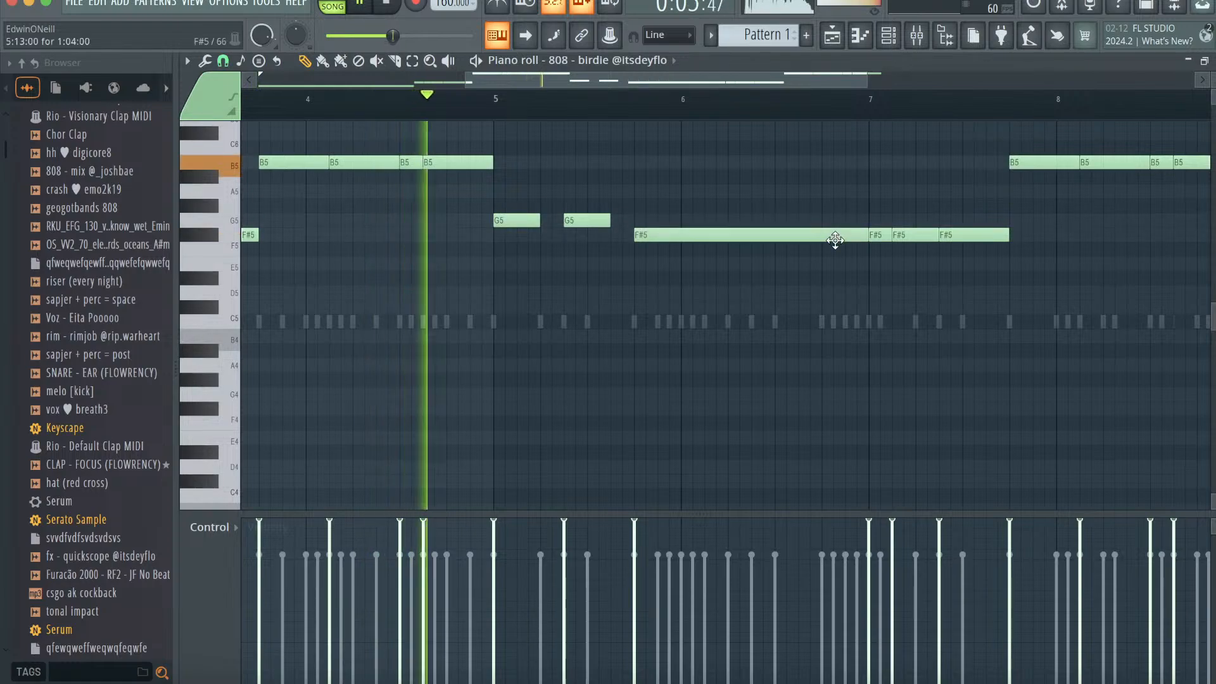
pyautogui.hscroll(1, 835, 240)
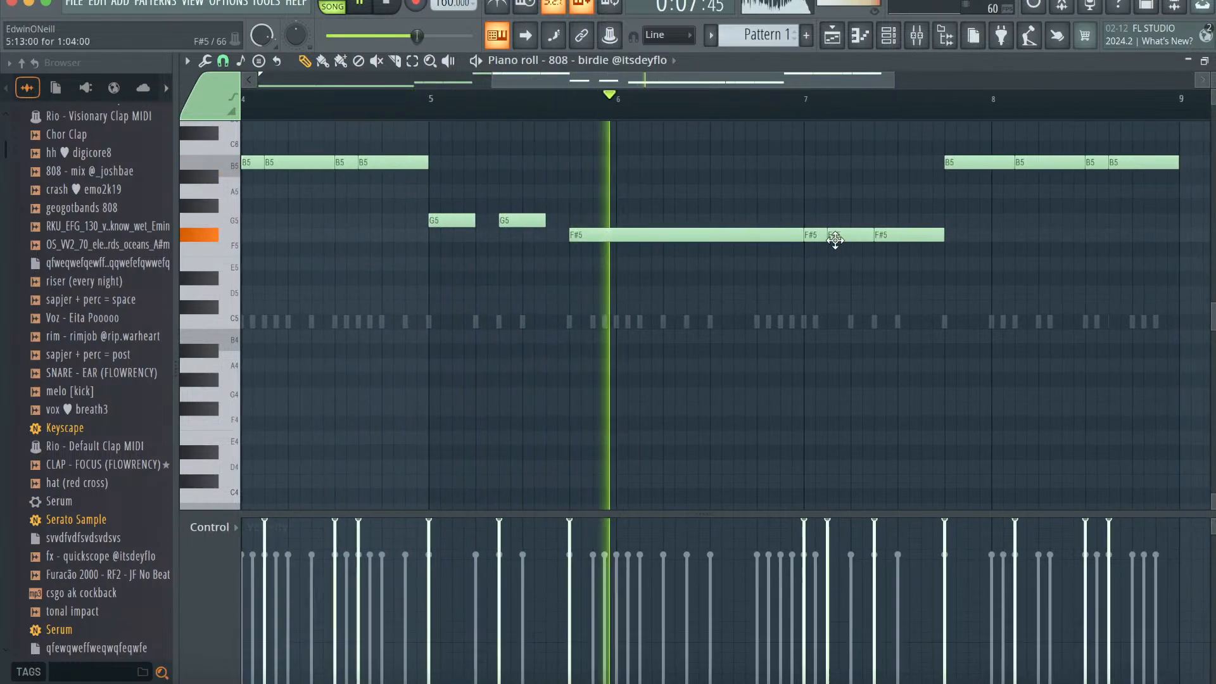
pyautogui.scroll(2, 835, 240)
pyautogui.hscroll(3, 836, 240)
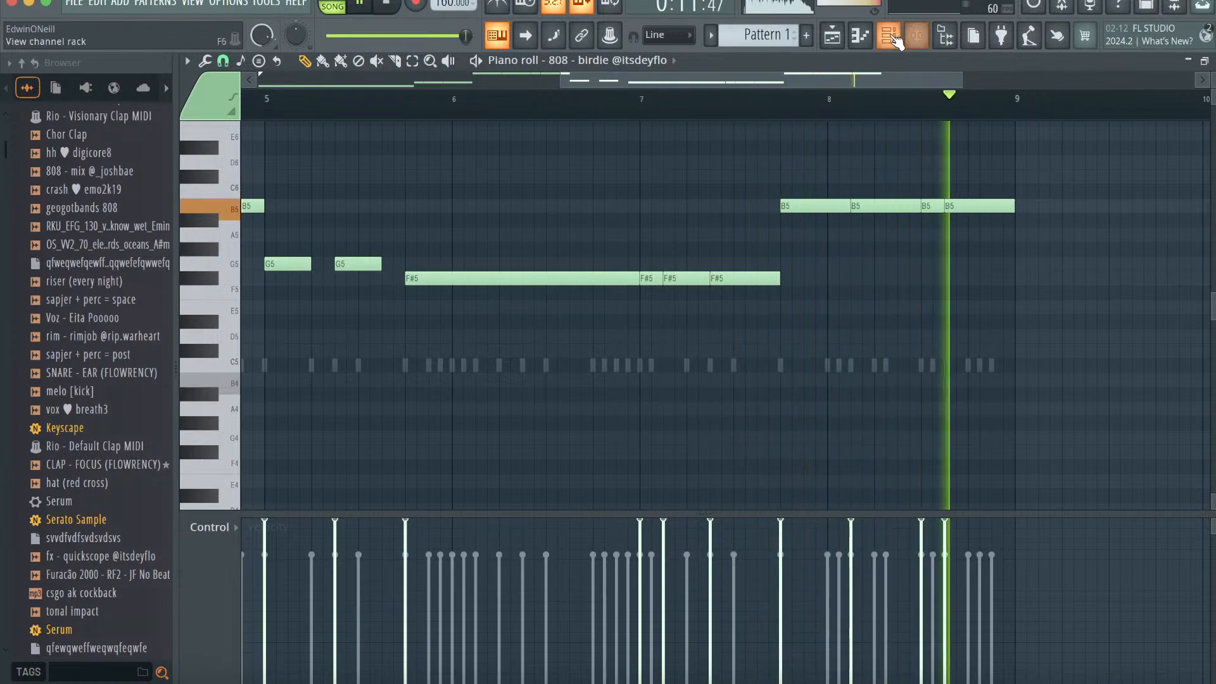
# - Shift the guitar chords clip's pitch by -200 cents and transpose all 808 notes down two semitones to match
pyautogui.click(894, 38)
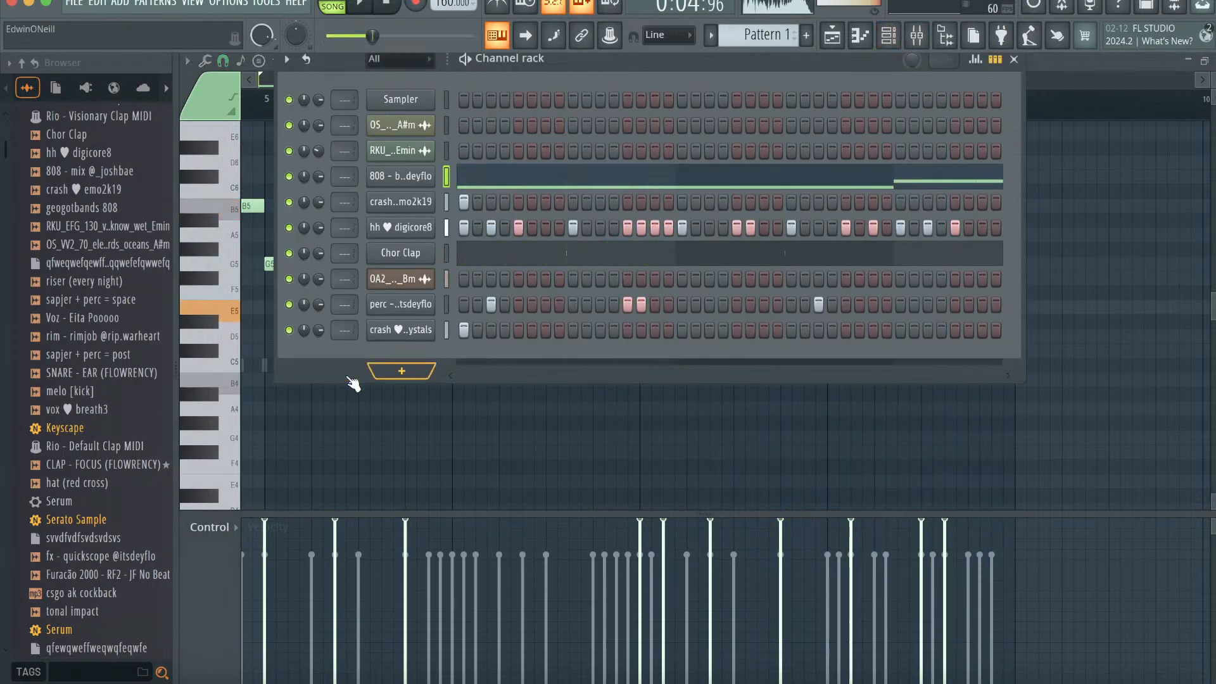
pyautogui.click(850, 36)
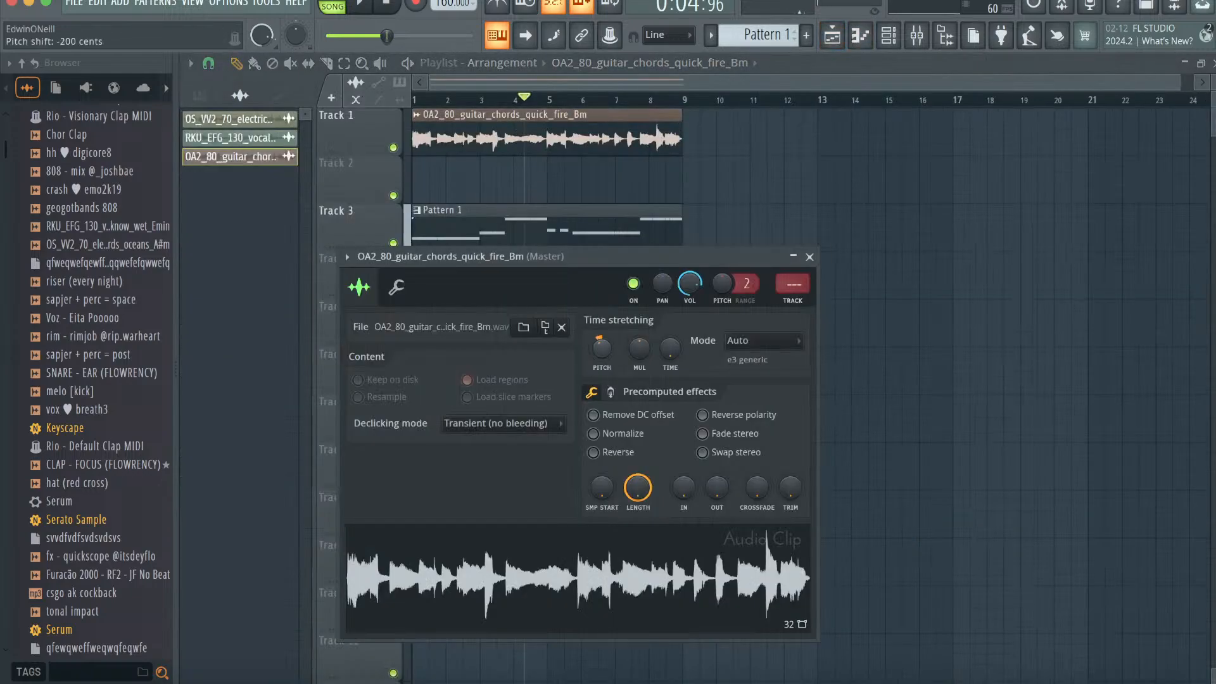
pyautogui.click(860, 36)
pyautogui.click(689, 63)
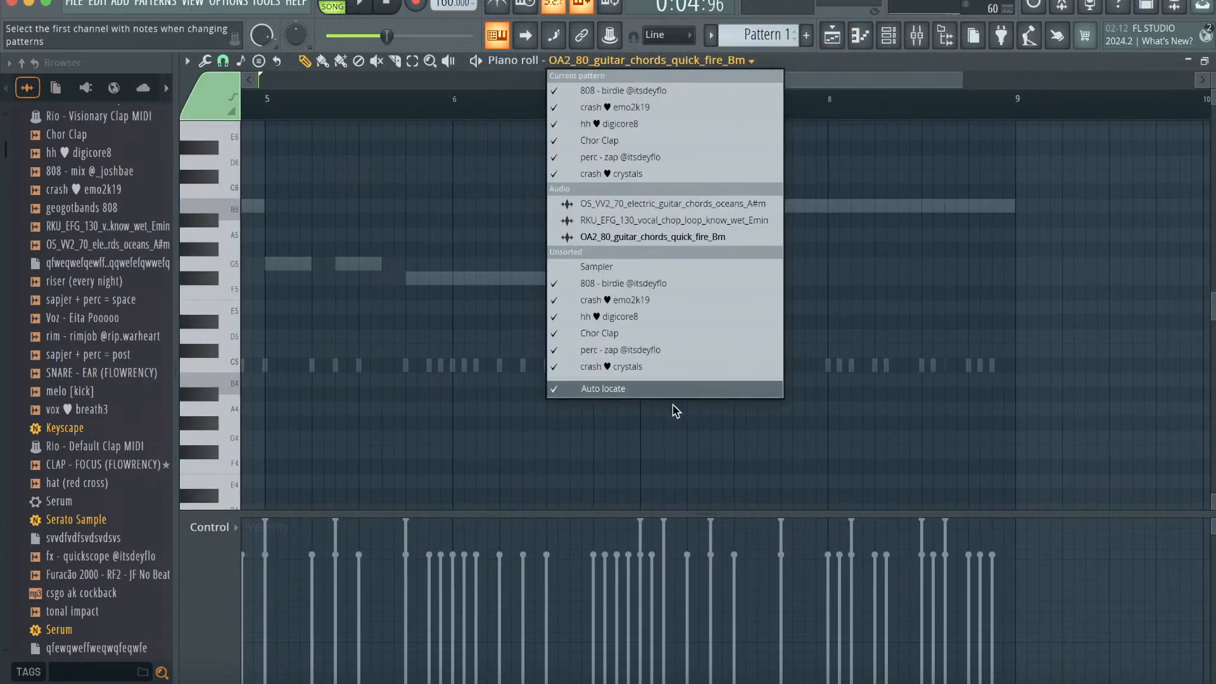
pyautogui.click(644, 285)
pyautogui.moveTo(624, 80); pyautogui.dragTo(320, 79)
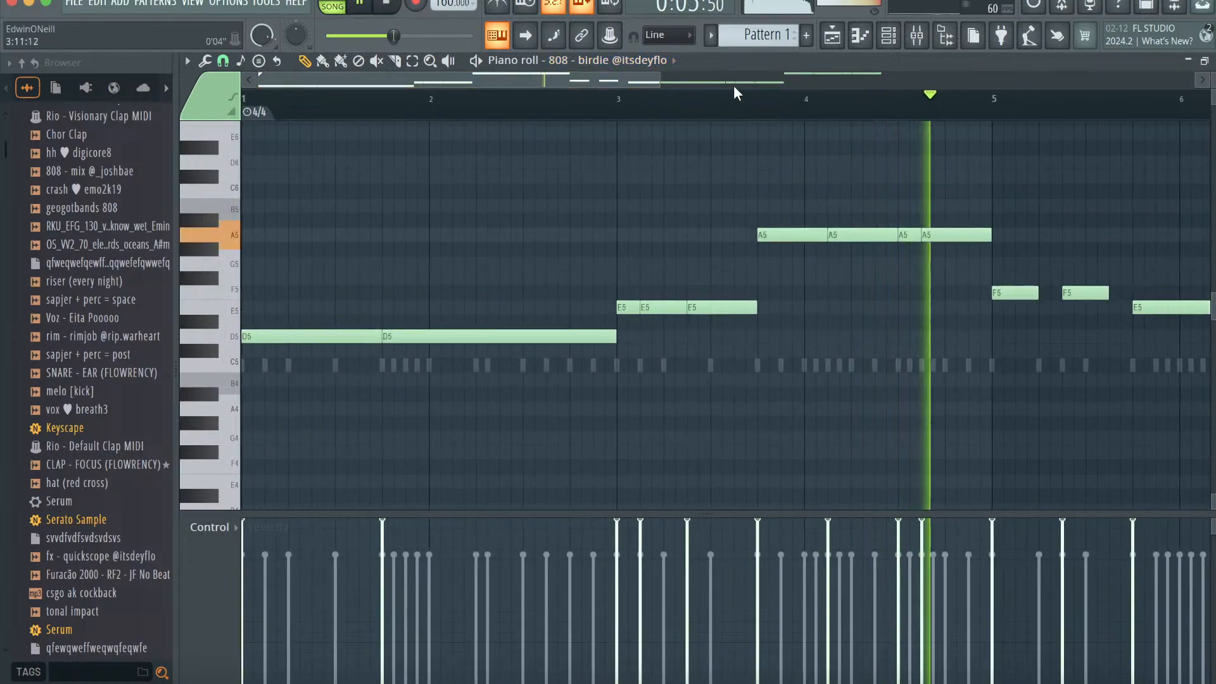
pyautogui.press('space')
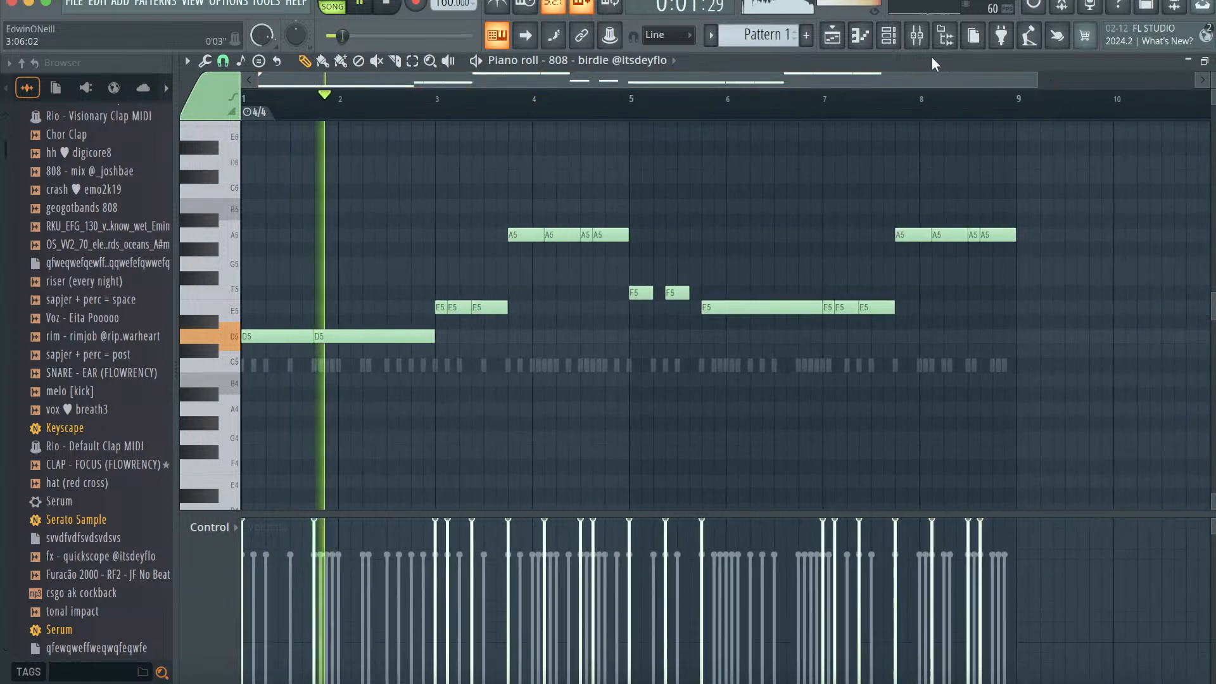
# - Route the OA2_80 guitar chords clip to mixer Insert 10 and roll off its lows with the equalizer, -18 around 220 Hz
pyautogui.click(889, 37)
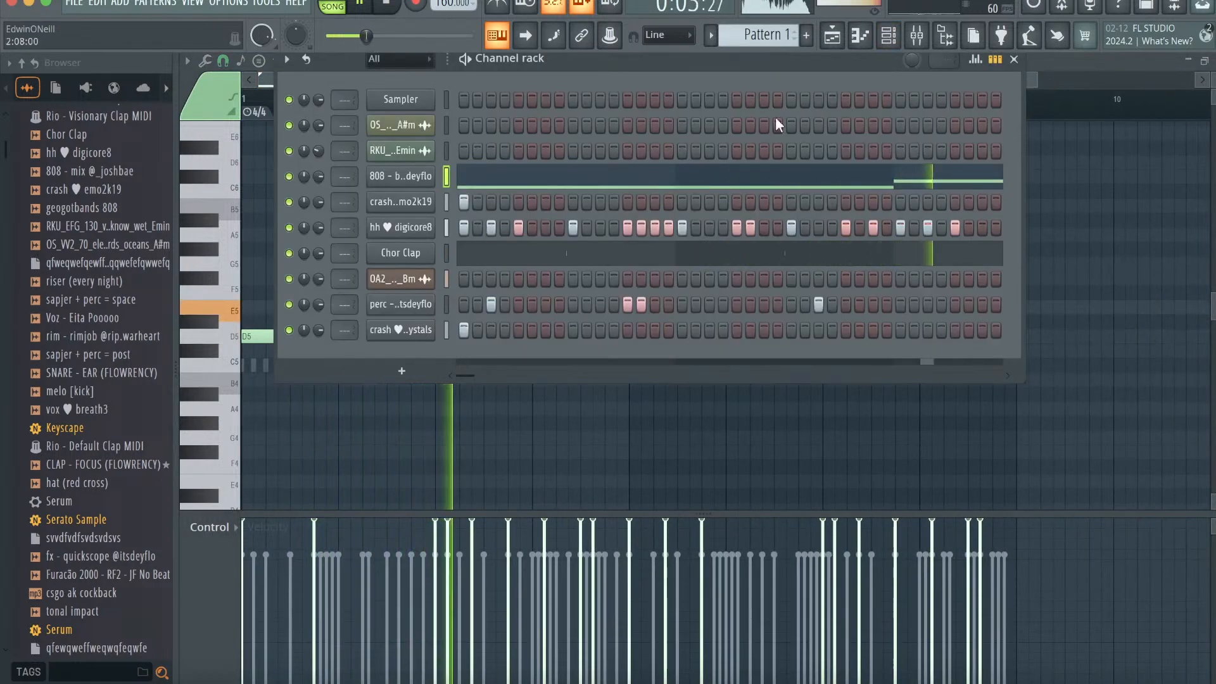
pyautogui.click(833, 36)
pyautogui.doubleClick(547, 147)
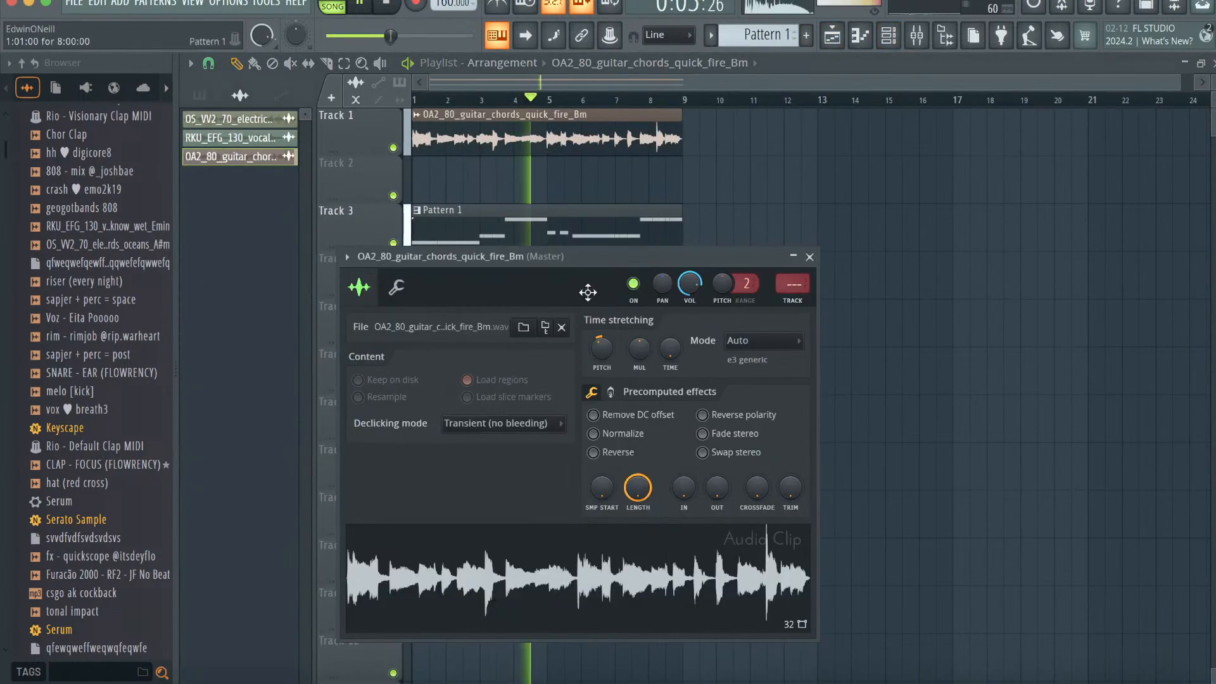
pyautogui.click(916, 36)
pyautogui.rightClick(637, 81)
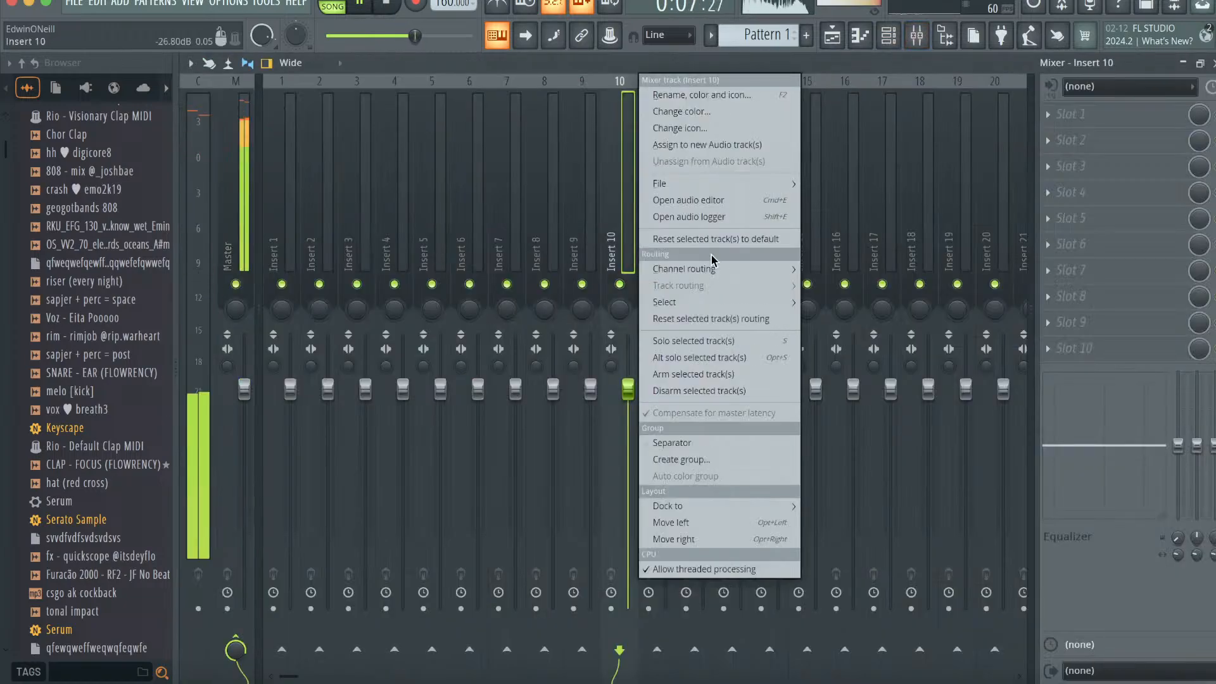
pyautogui.moveTo(696, 267)
pyautogui.click(849, 269)
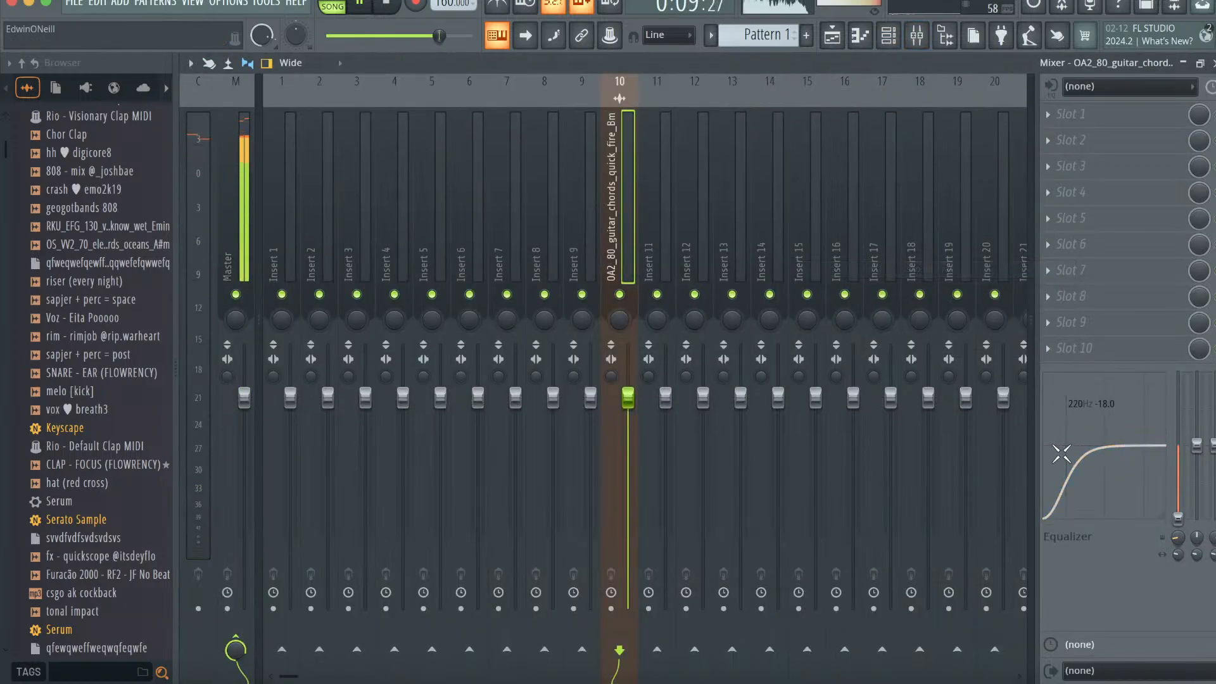
# - Try the RKU_EFG_130 vocal chop loop on playlist Track 2 from bar 1 and remove it
pyautogui.click(890, 36)
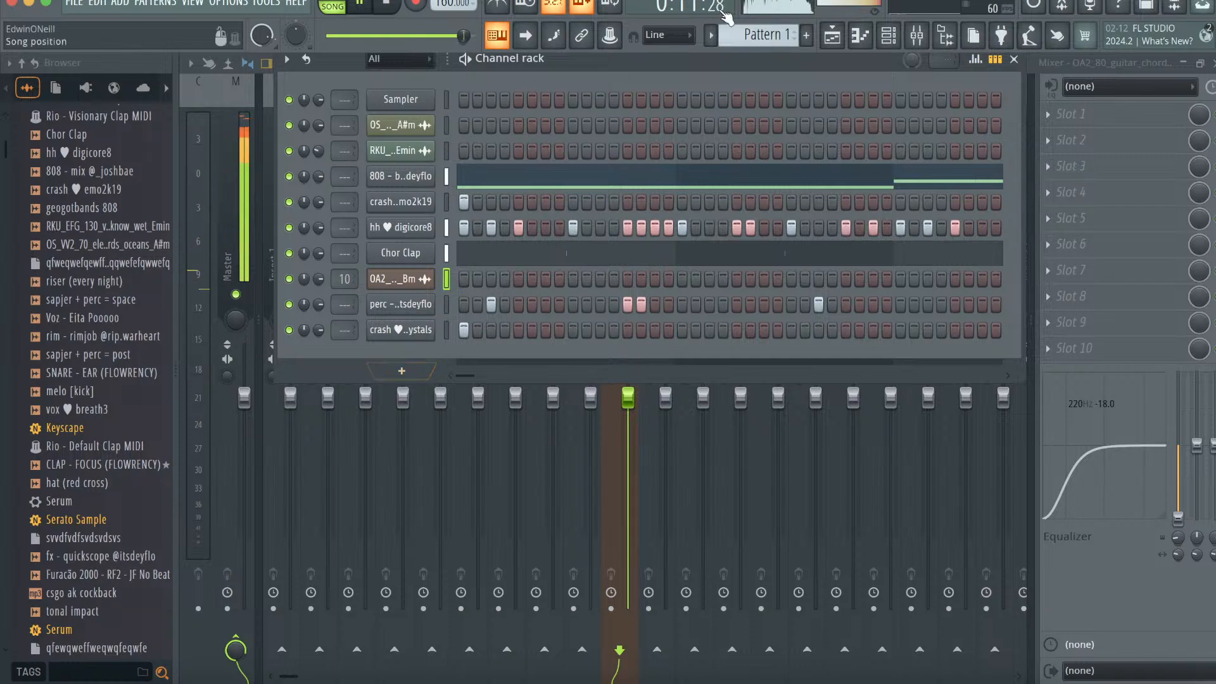
pyautogui.click(833, 37)
pyautogui.moveTo(206, 138); pyautogui.dragTo(417, 178)
pyautogui.doubleClick(493, 177)
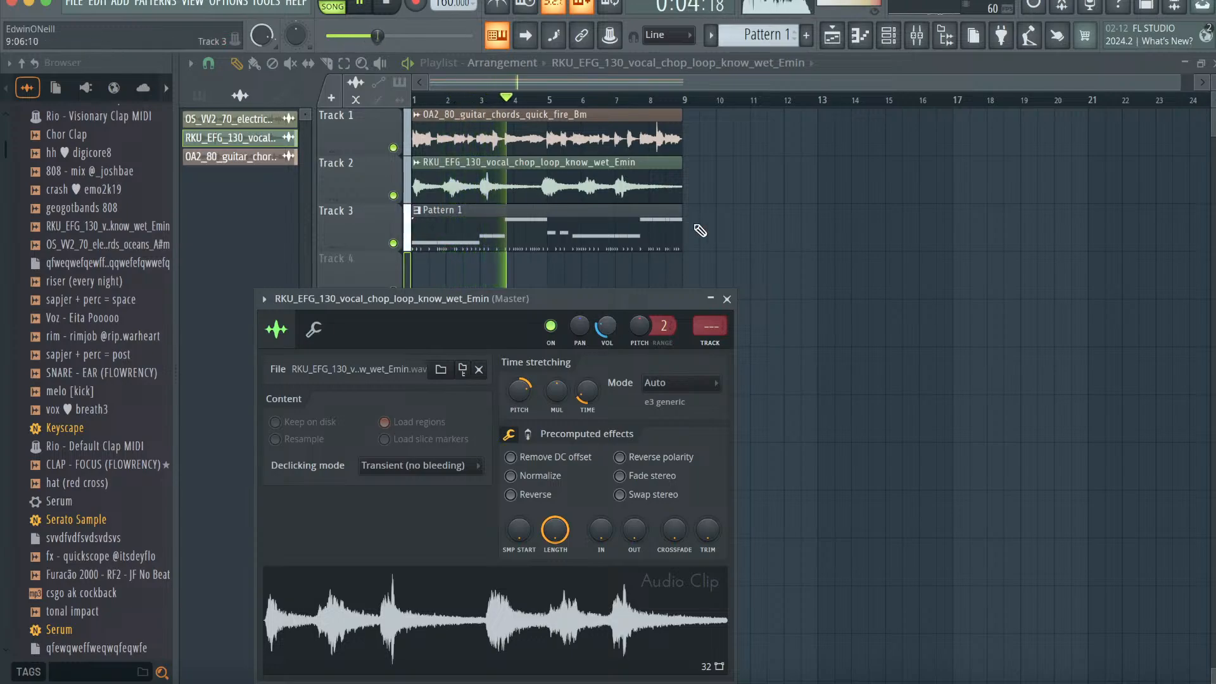
pyautogui.rightClick(663, 179)
# - Switch to Splice and search the samples for "west coast vocal chop"
pyautogui.click(723, 683)
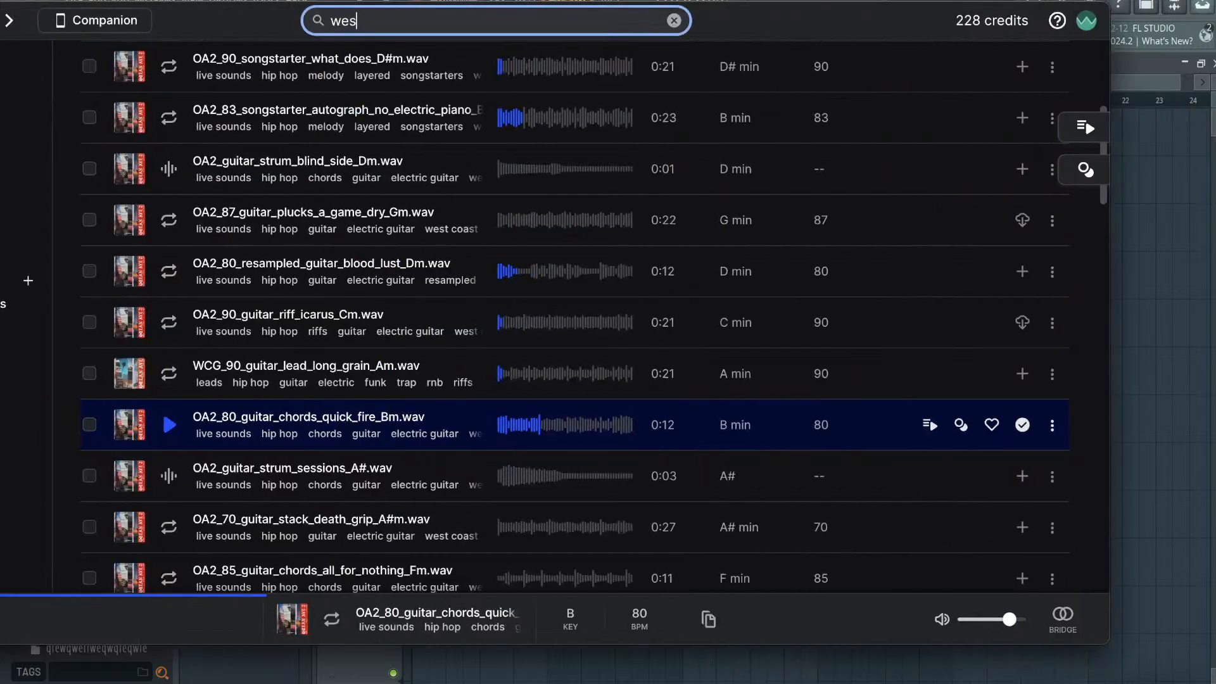
pyautogui.write('west coast vocal chop')
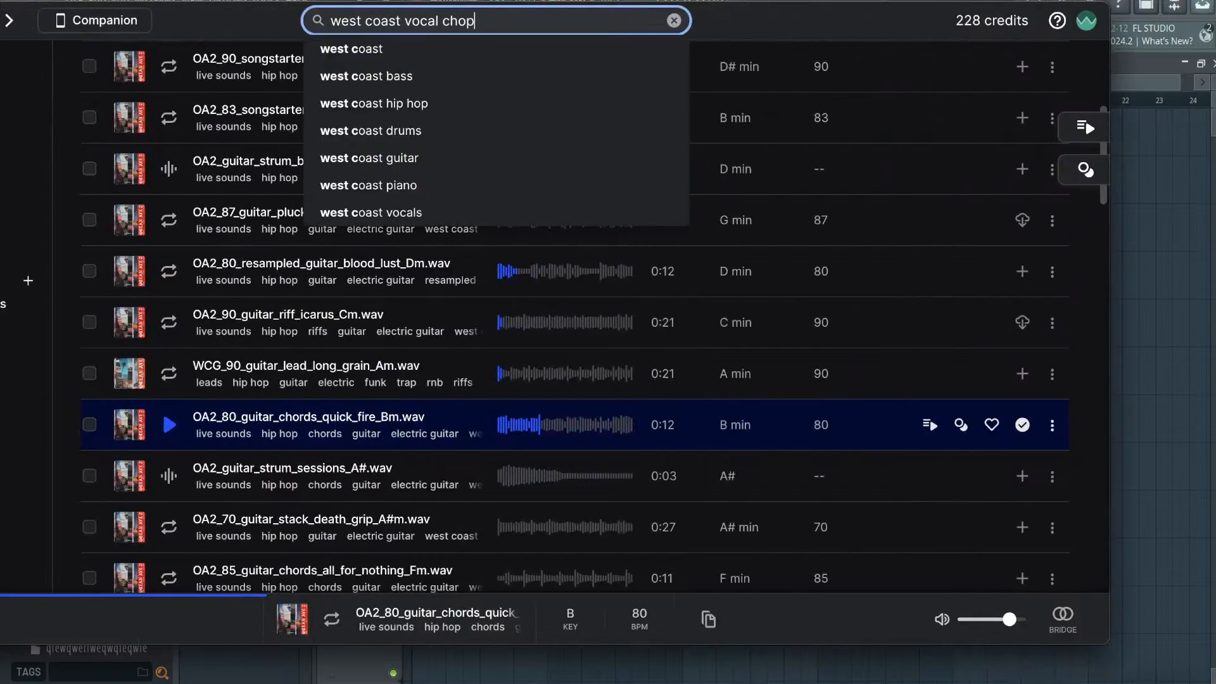
pyautogui.press('Return')
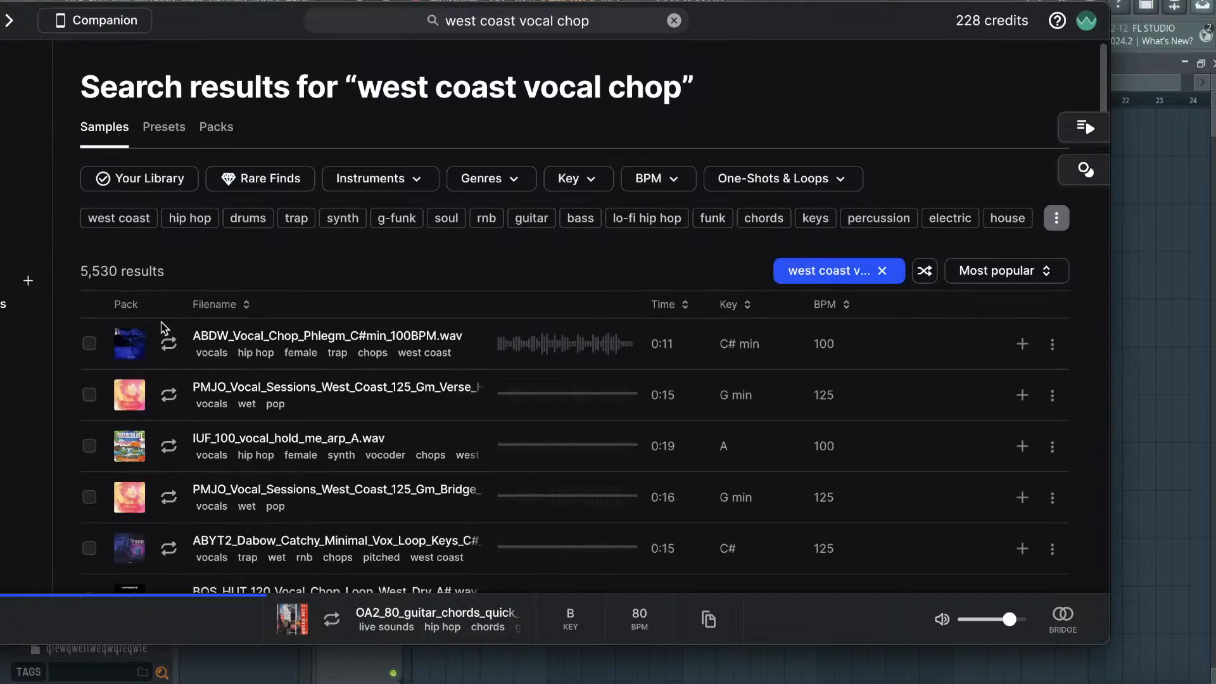
# - Audition the vocal loops in the results down to FCB_loop_vocal_chop_wet_coast_02_140_d#_minor
pyautogui.click(169, 344)
pyautogui.click(165, 397)
pyautogui.scroll(-1, 163, 403)
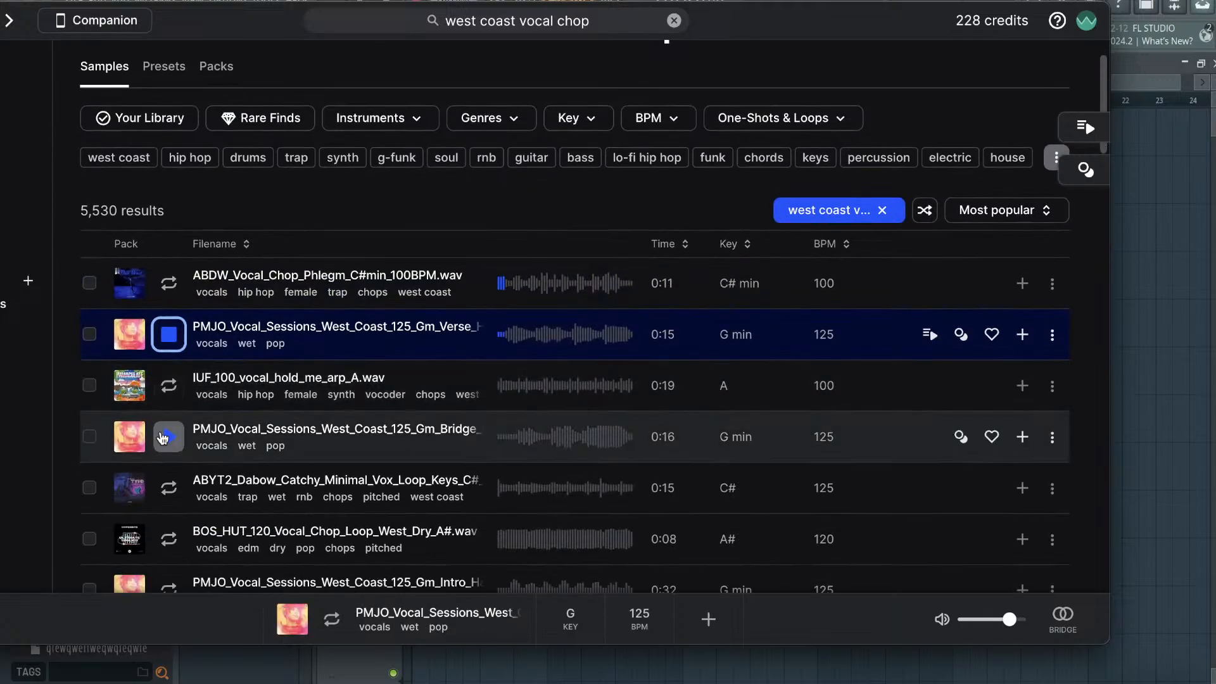
pyautogui.click(167, 435)
pyautogui.scroll(-1, 167, 431)
pyautogui.click(167, 485)
pyautogui.scroll(-1, 165, 475)
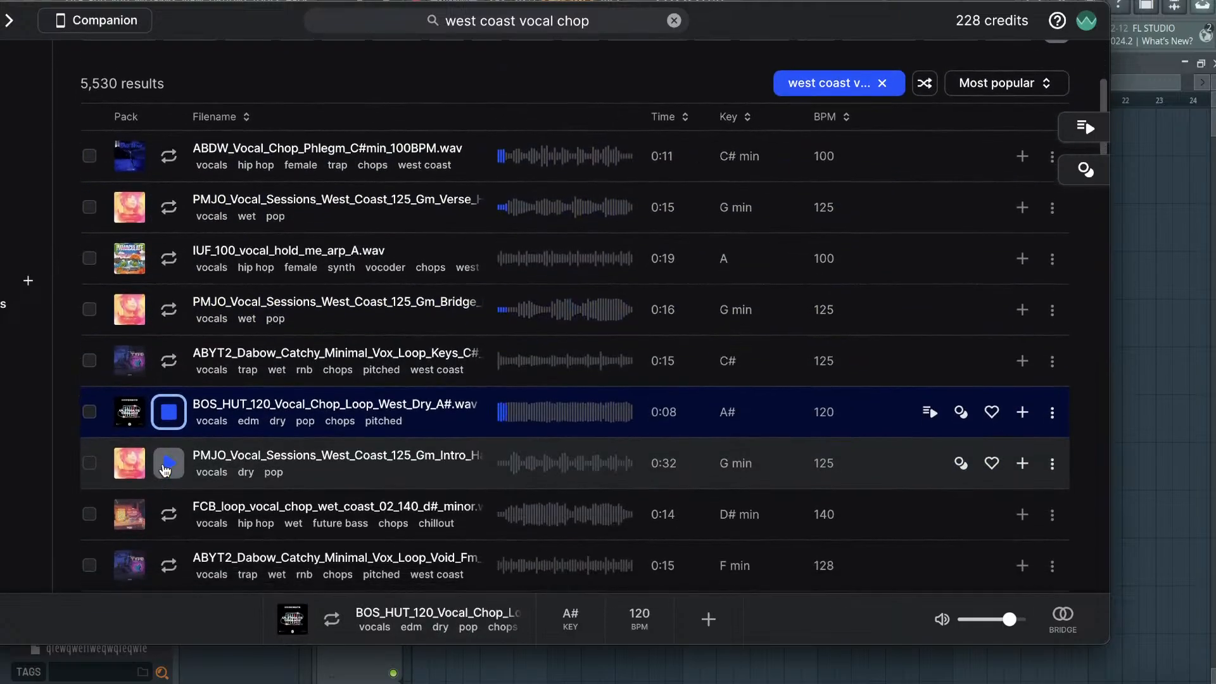
pyautogui.click(166, 465)
pyautogui.scroll(-1, 165, 469)
pyautogui.click(164, 469)
pyautogui.scroll(-1, 165, 469)
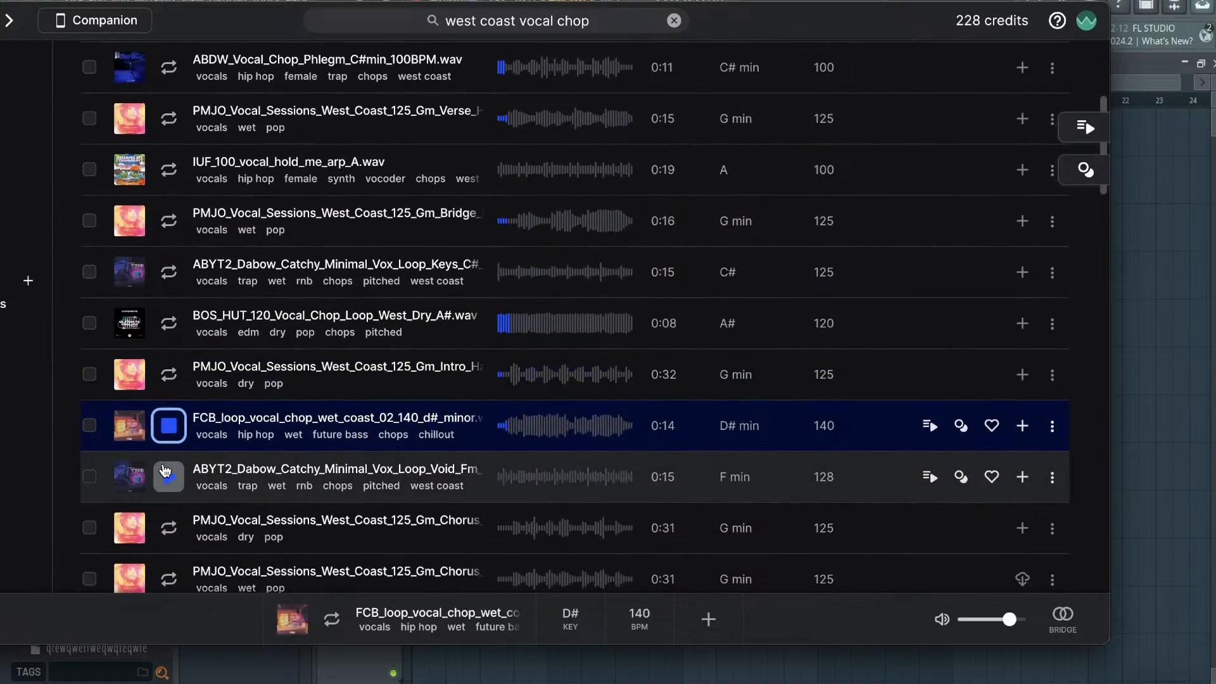
pyautogui.scroll(-1, 462, 494)
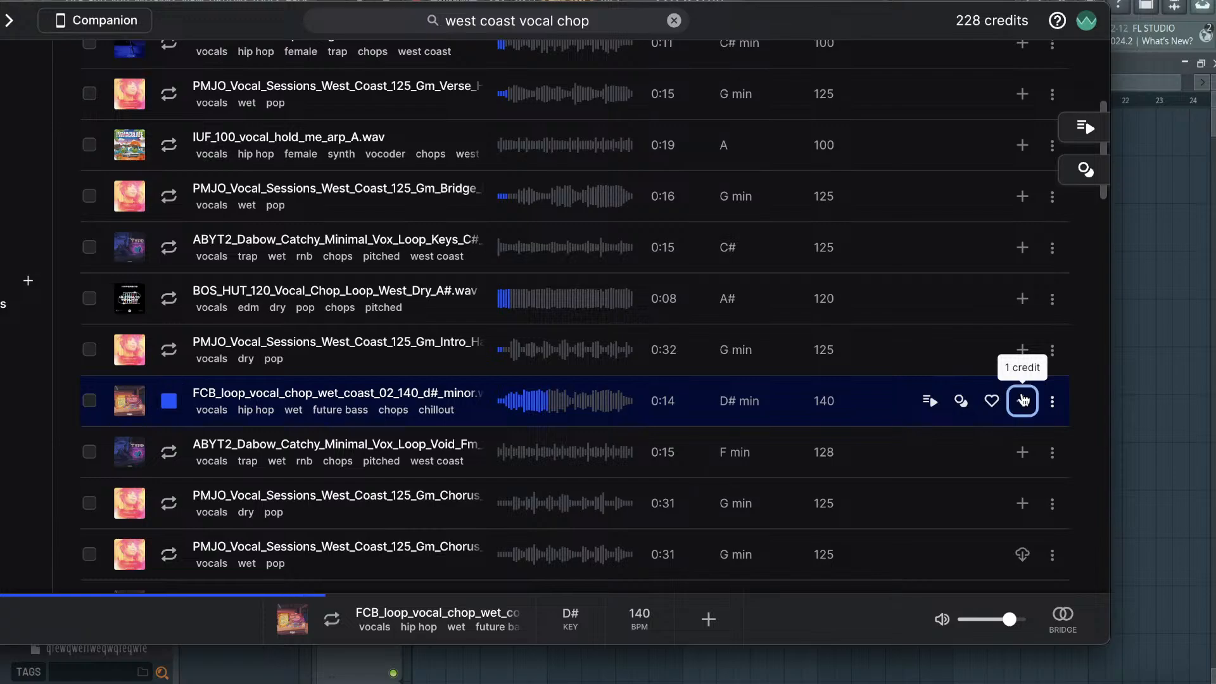
# - Get the FCB_loop_vocal_chop_wet_coast_02_140_d#_minor sample and place it on FL Studio's playlist Track 4 at bar 1
pyautogui.click(1023, 400)
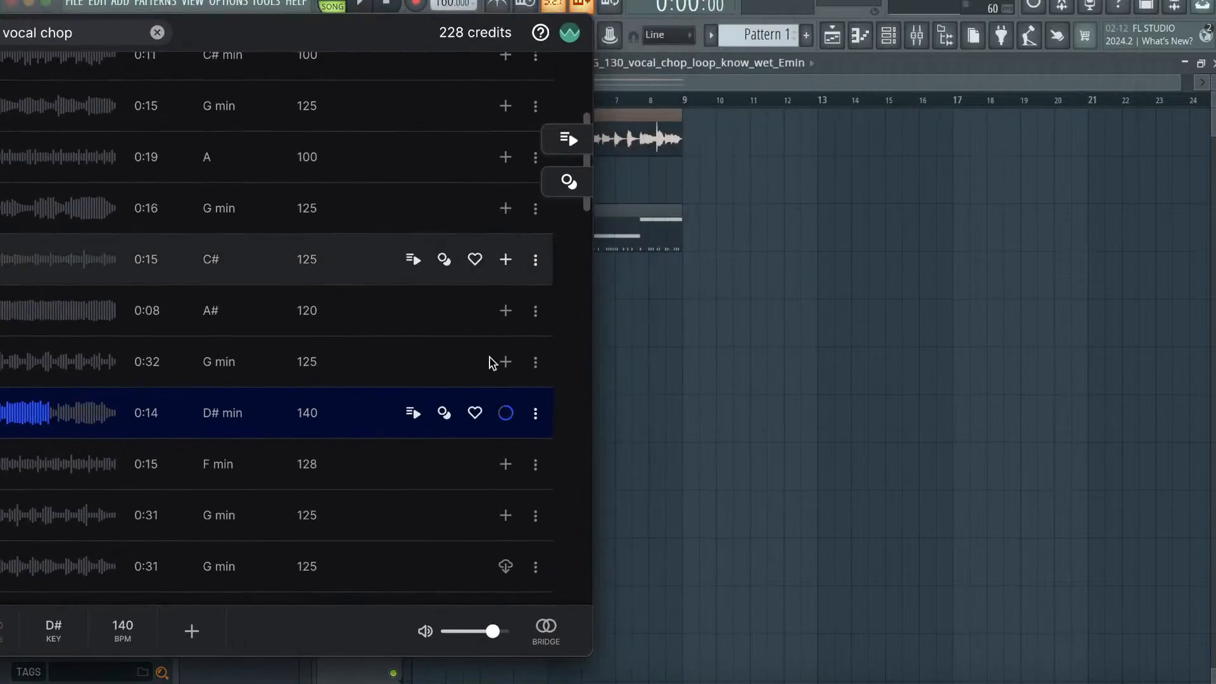
pyautogui.moveTo(380, 402); pyautogui.dragTo(668, 310)
pyautogui.moveTo(803, 340); pyautogui.dragTo(383, 260)
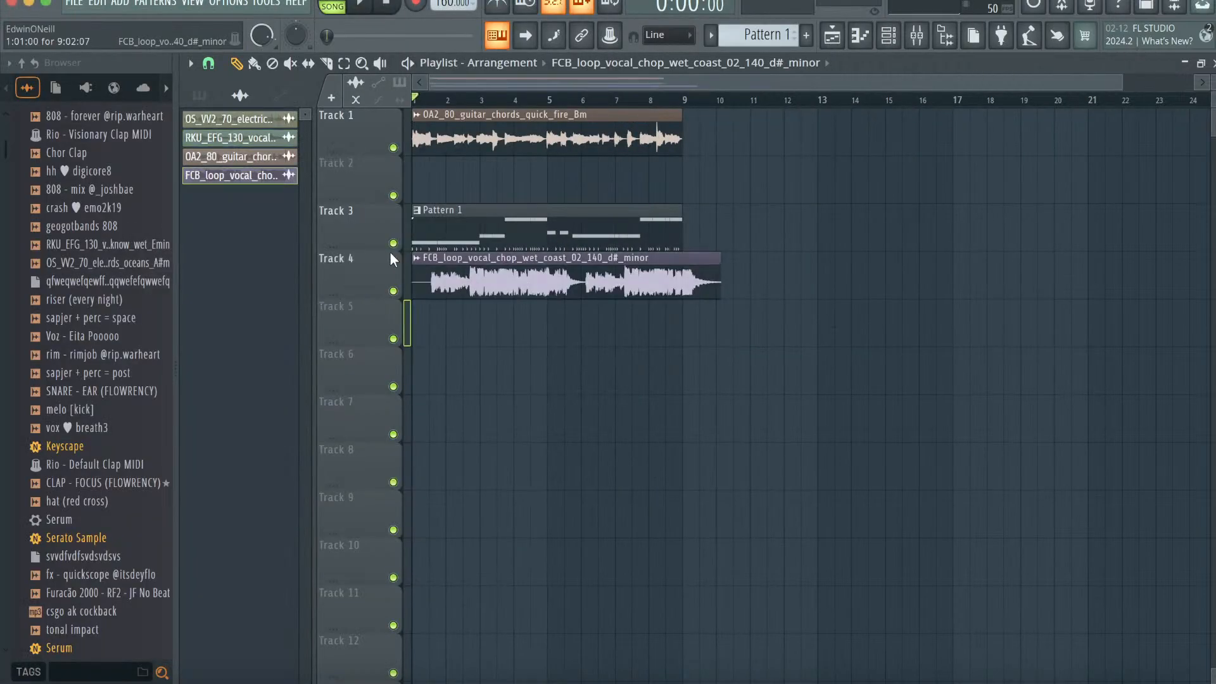
# - Time-stretch the FCB vocal chop clip to exactly eight bars and lower its pitch to suit the guitar chords
pyautogui.doubleClick(580, 278)
pyautogui.moveTo(580, 145); pyautogui.dragTo(589, 421)
pyautogui.moveTo(568, 514); pyautogui.dragTo(567, 506)
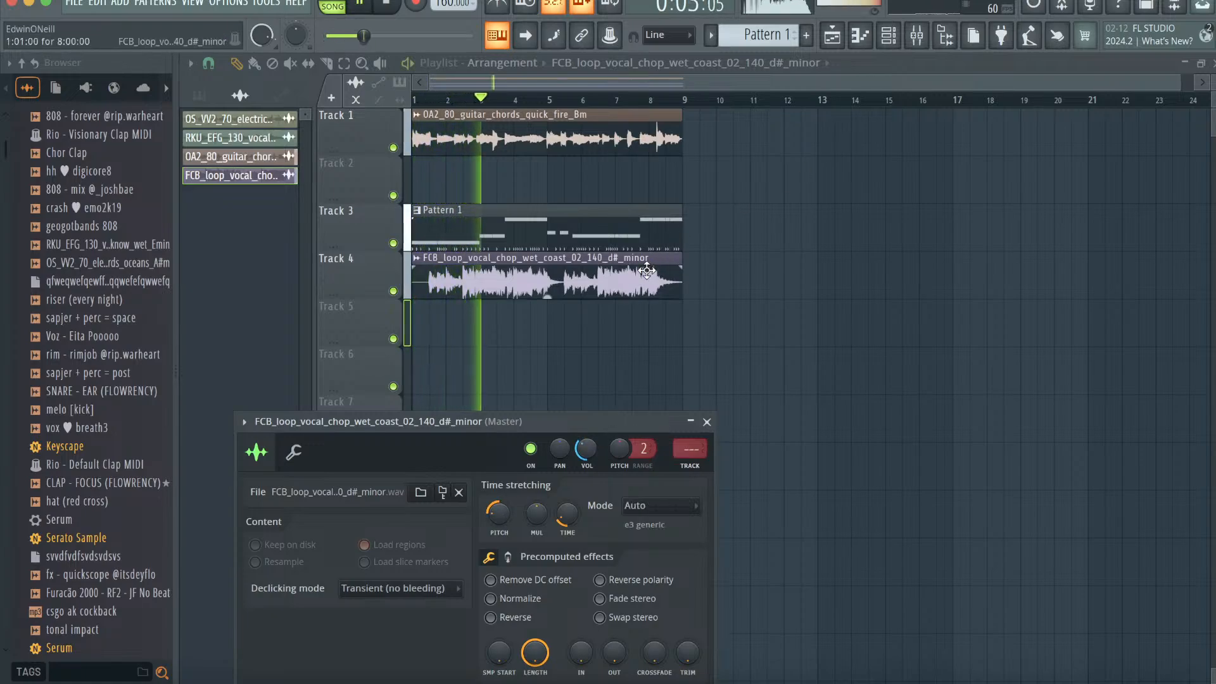
pyautogui.press('Escape')
# - Route the vocal chop to mixer Insert 13 and load Gross Beat in that track's Slot 6
pyautogui.click(921, 38)
pyautogui.rightClick(742, 240)
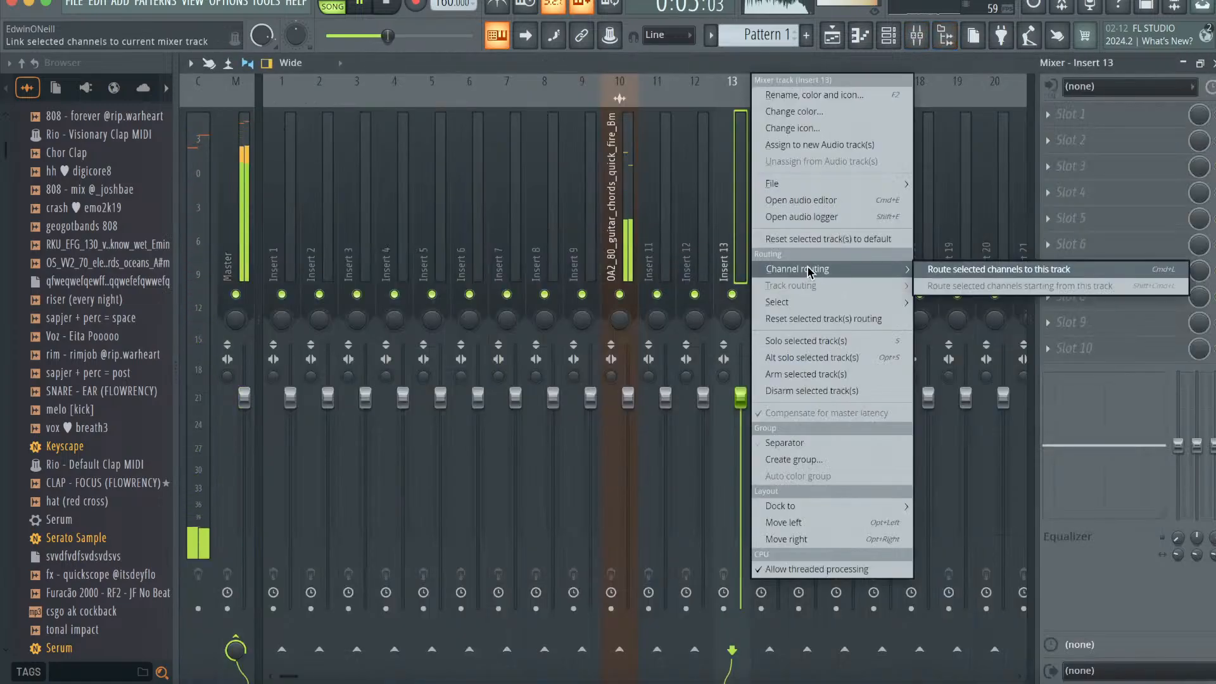
pyautogui.click(963, 272)
pyautogui.click(1072, 244)
pyautogui.click(888, 286)
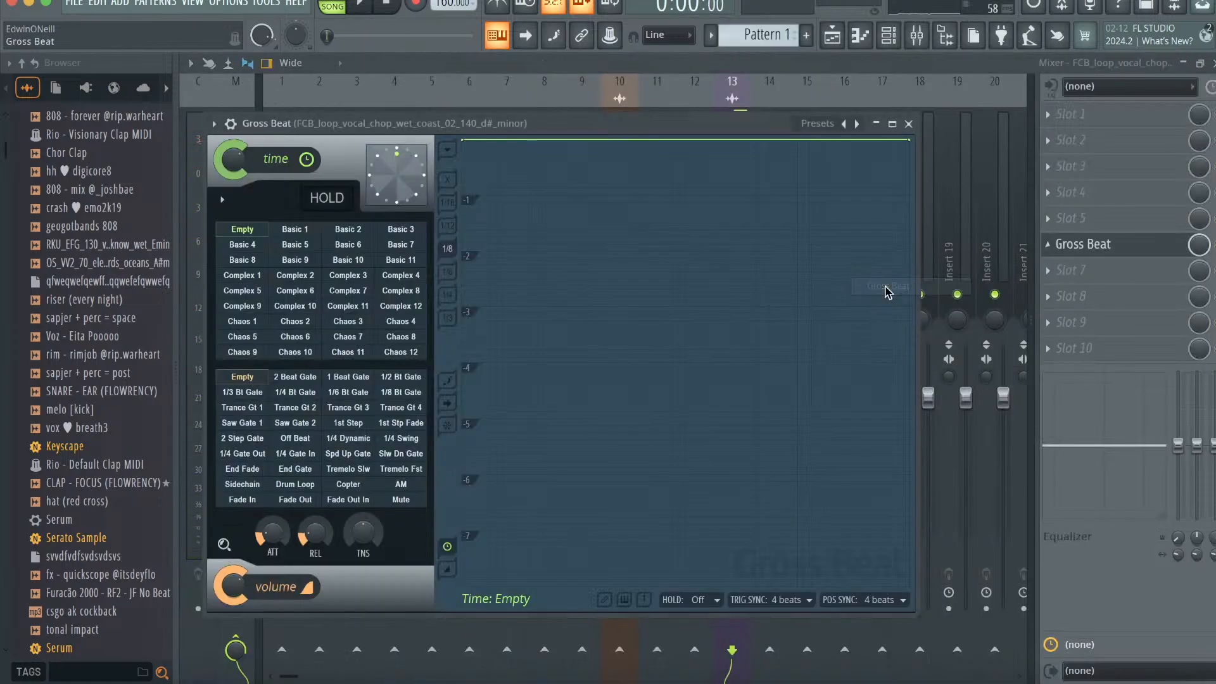
# - Try Gross Beat's volume gates on the vocal chop, settle on 1 Beat Gate, and lower Insert 13's level
pyautogui.click(401, 376)
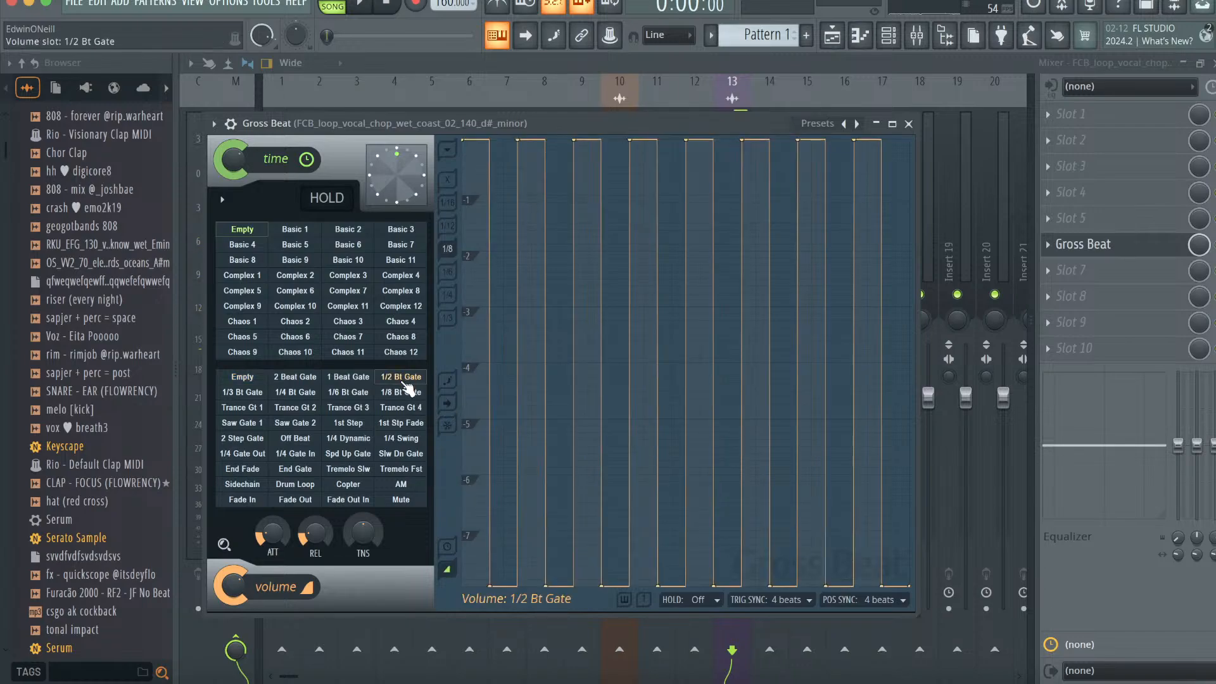
pyautogui.click(401, 407)
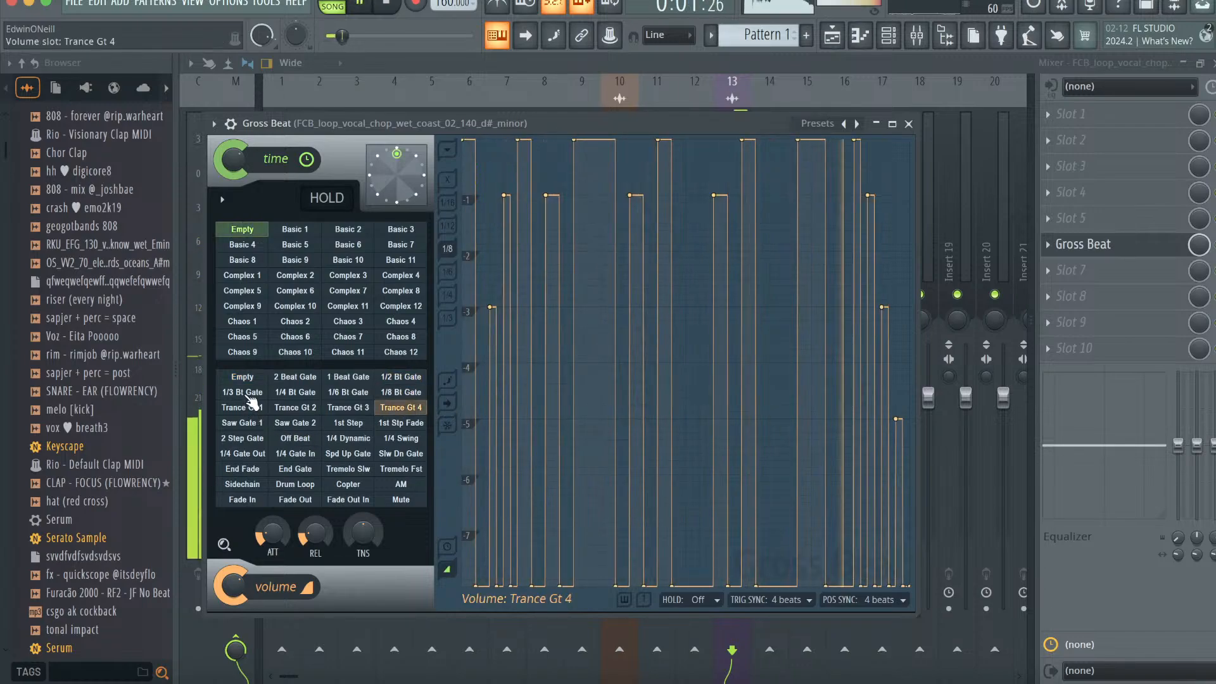
pyautogui.click(332, 380)
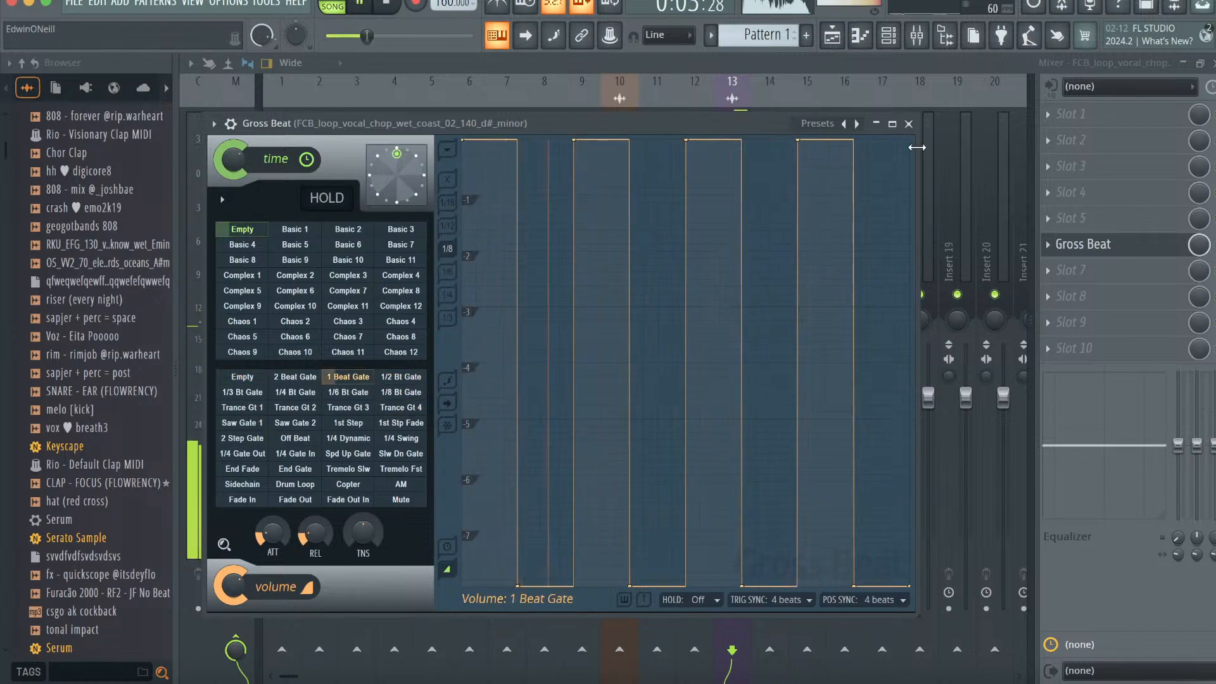
pyautogui.click(908, 124)
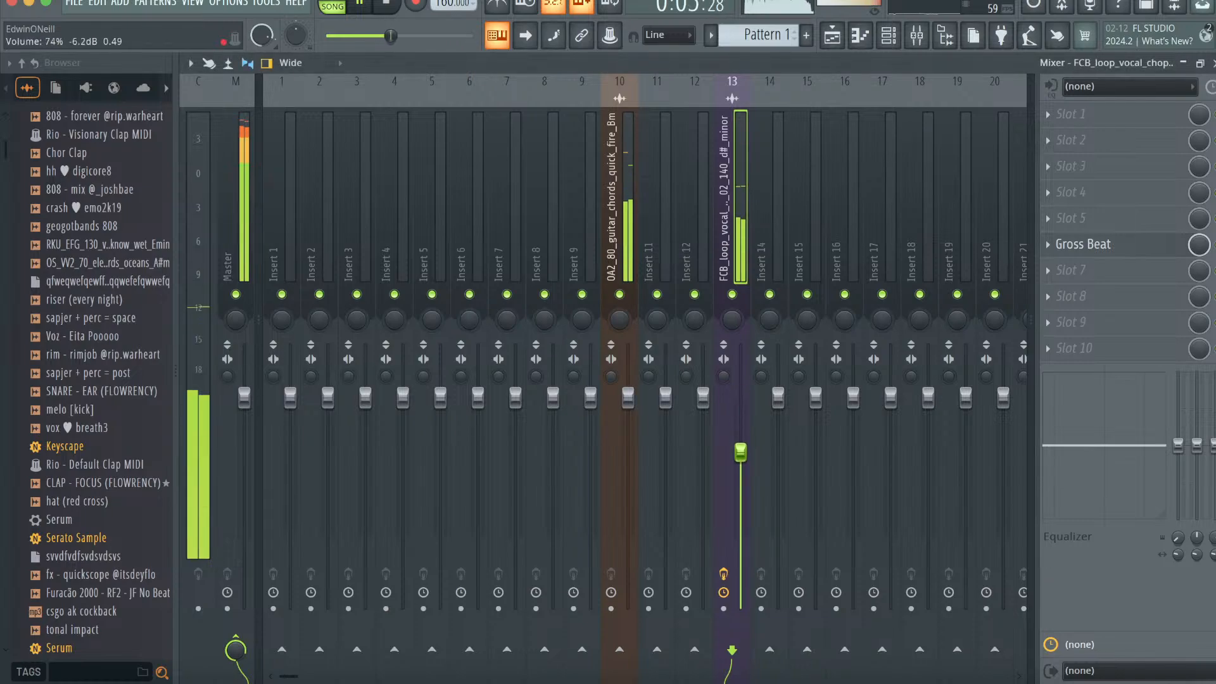
pyautogui.click(890, 42)
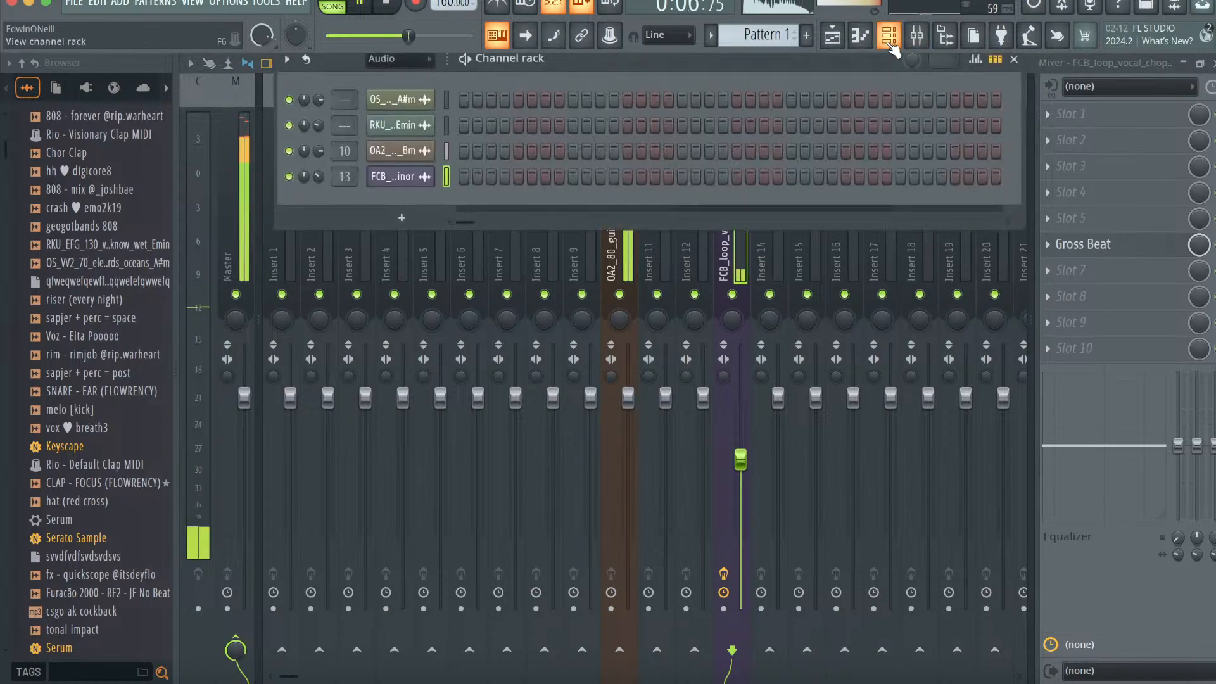
pyautogui.click(858, 41)
pyautogui.click(831, 37)
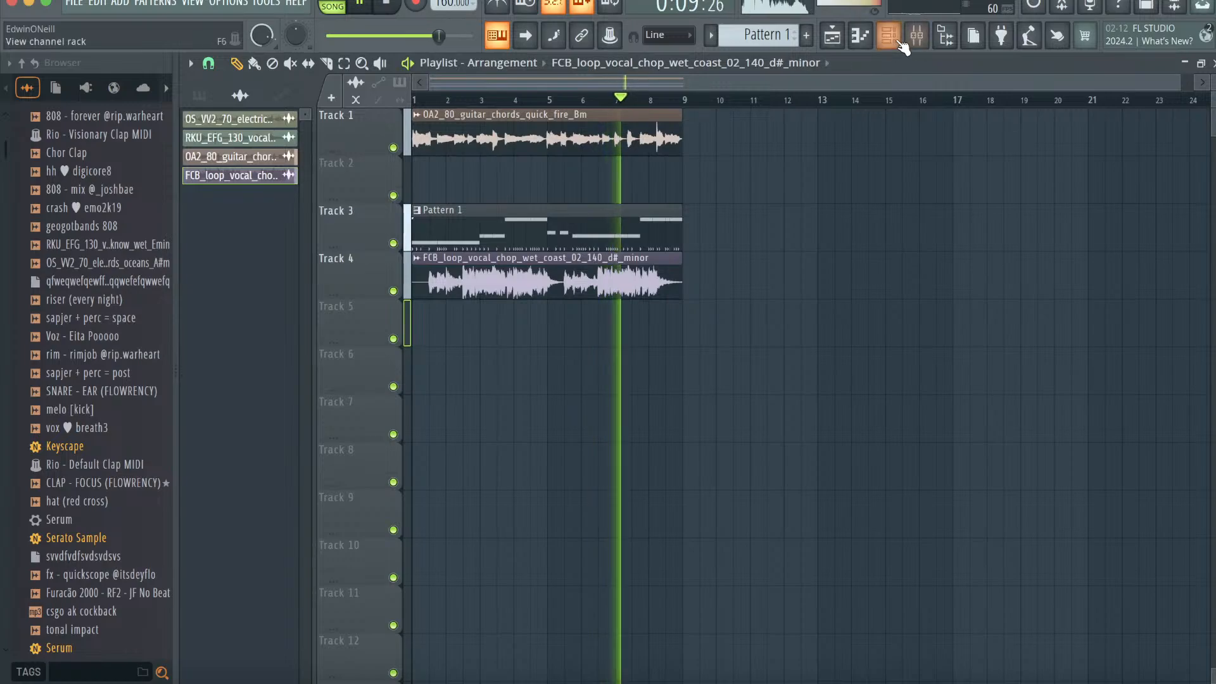
pyautogui.press('F6')
pyautogui.click(106, 336)
pyautogui.click(110, 354)
pyautogui.moveTo(111, 356); pyautogui.dragTo(371, 202)
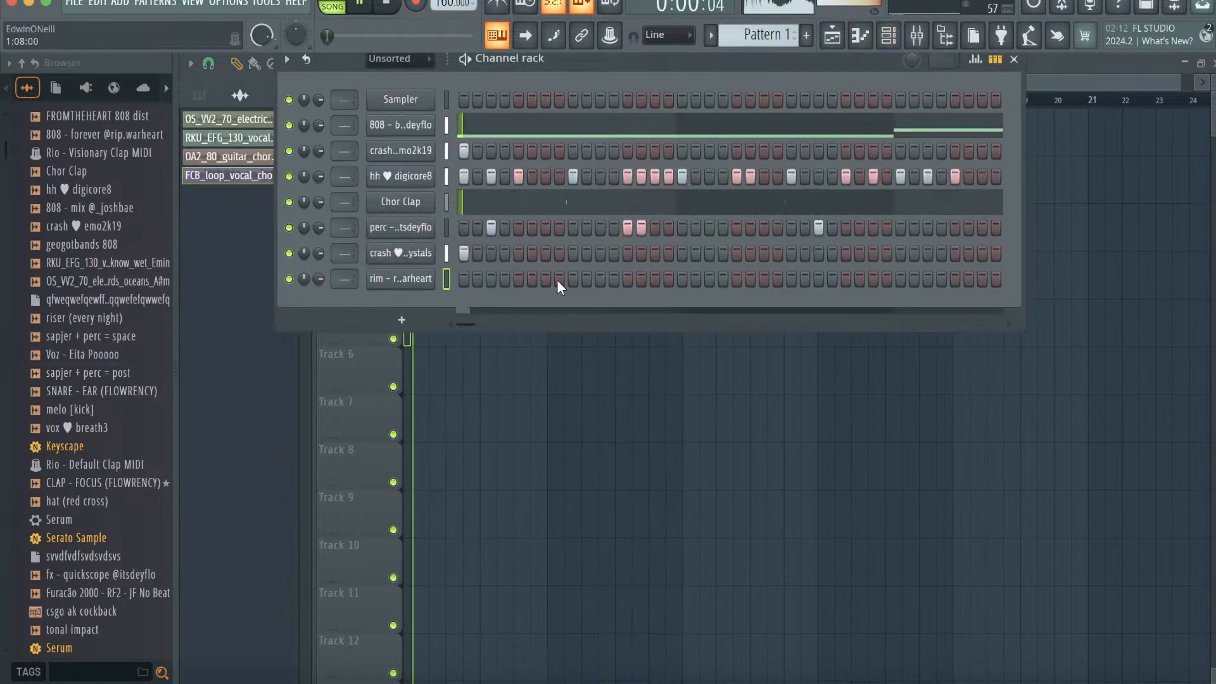
# - Program sparse rim hits across Pattern 1, including steps 7, 19, 37 and 39 and four hits in bars 7 and 8
pyautogui.click(710, 279)
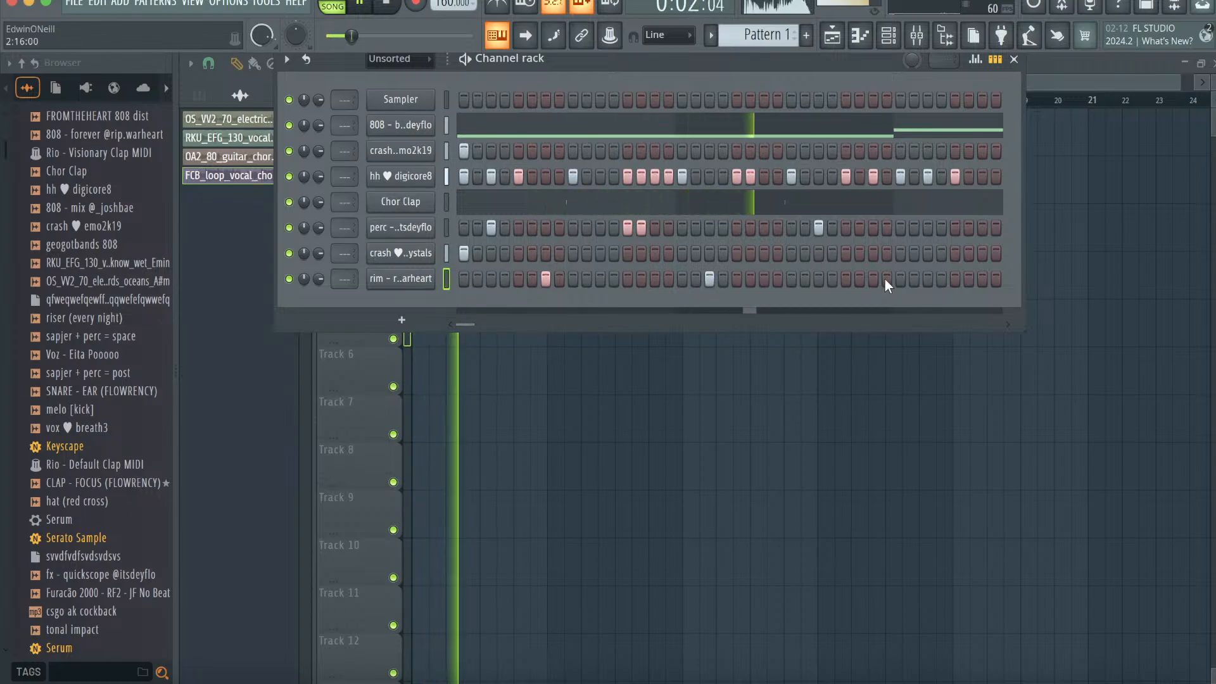
pyautogui.moveTo(465, 324); pyautogui.dragTo(488, 323)
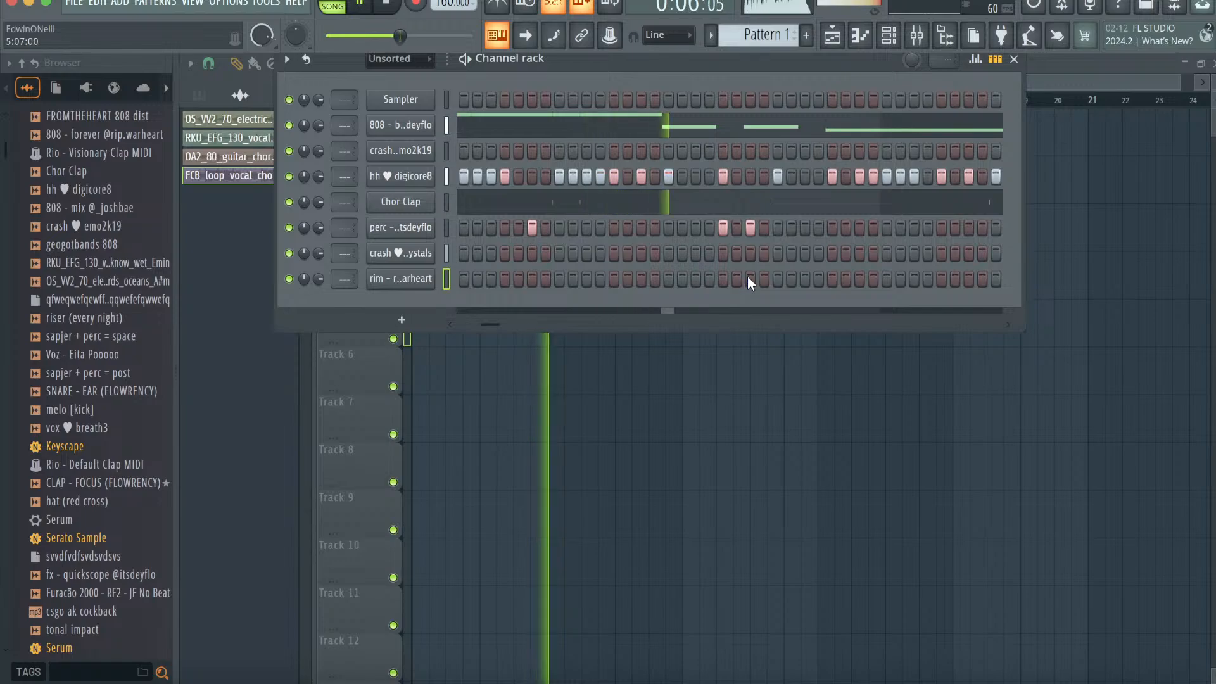
pyautogui.moveTo(940, 277); pyautogui.dragTo(969, 276)
pyautogui.moveTo(486, 323); pyautogui.dragTo(510, 324)
pyautogui.click(765, 278)
pyautogui.click(847, 280)
pyautogui.click(955, 279)
pyautogui.click(982, 278)
pyautogui.press('space')
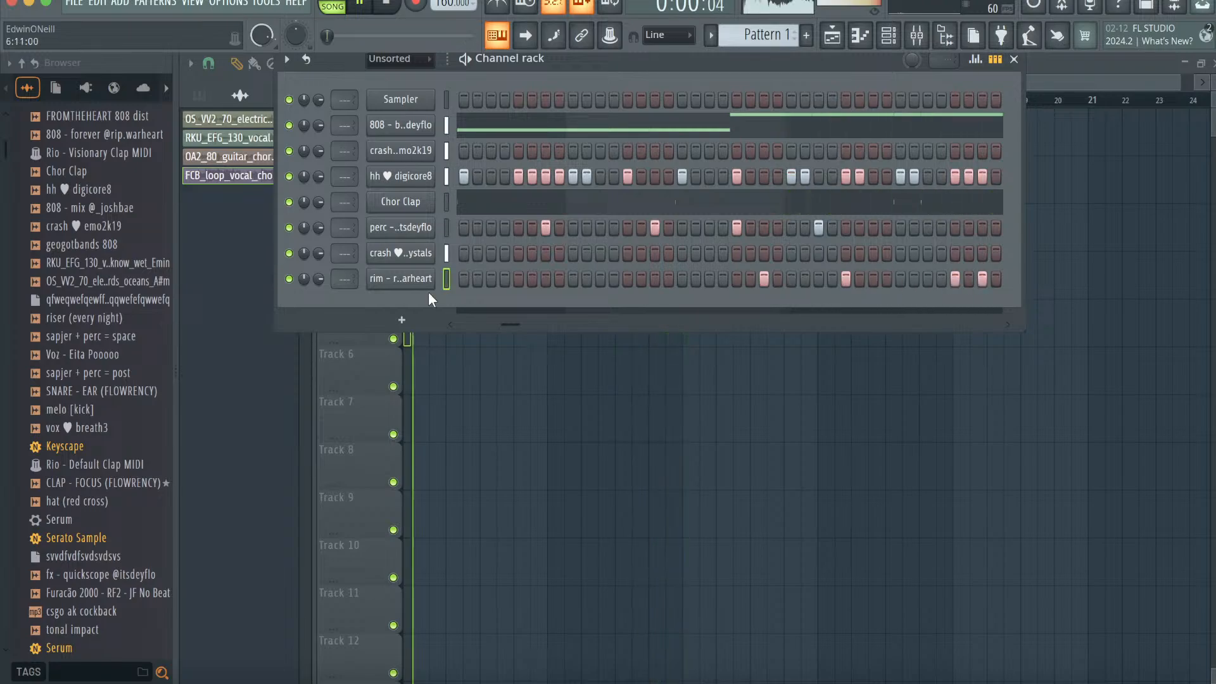
pyautogui.moveTo(505, 321); pyautogui.dragTo(459, 325)
# - Add the csgo ak cockback sample as a channel with a hit on step 1 and its volume at 43%
pyautogui.click(89, 611)
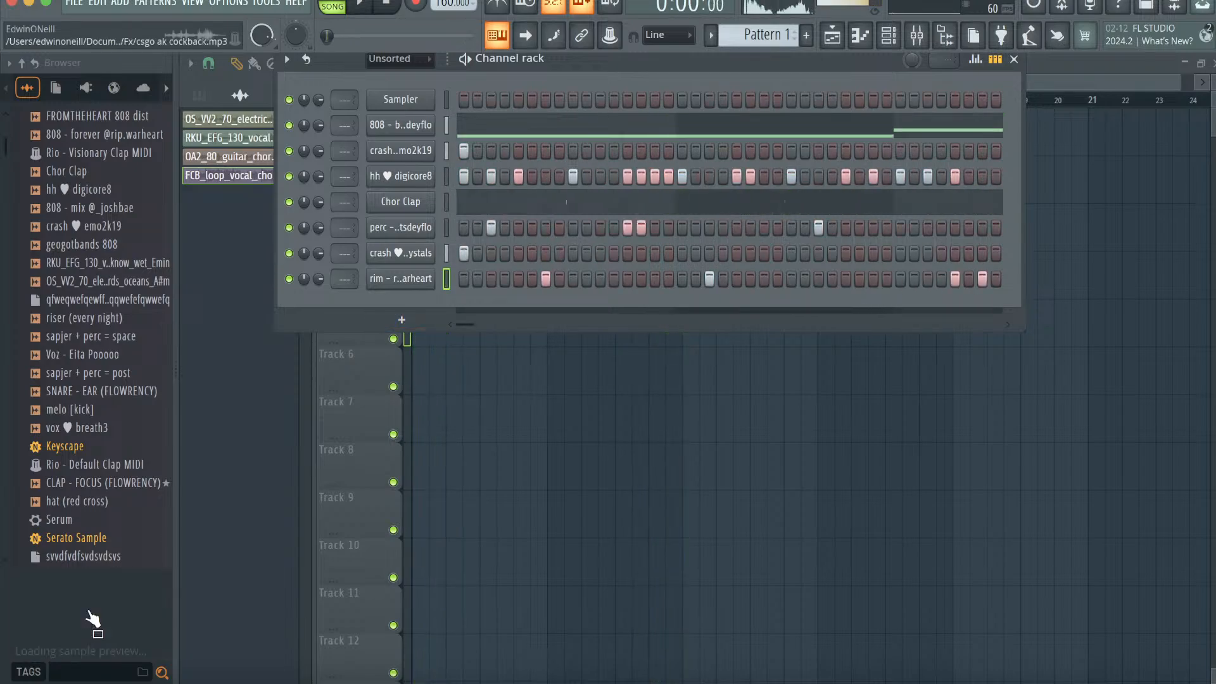
pyautogui.scroll(-4, 98, 524)
pyautogui.moveTo(95, 394); pyautogui.dragTo(466, 311)
pyautogui.click(70, 411)
pyautogui.click(91, 501)
pyautogui.scroll(-2, 130, 374)
pyautogui.click(106, 465)
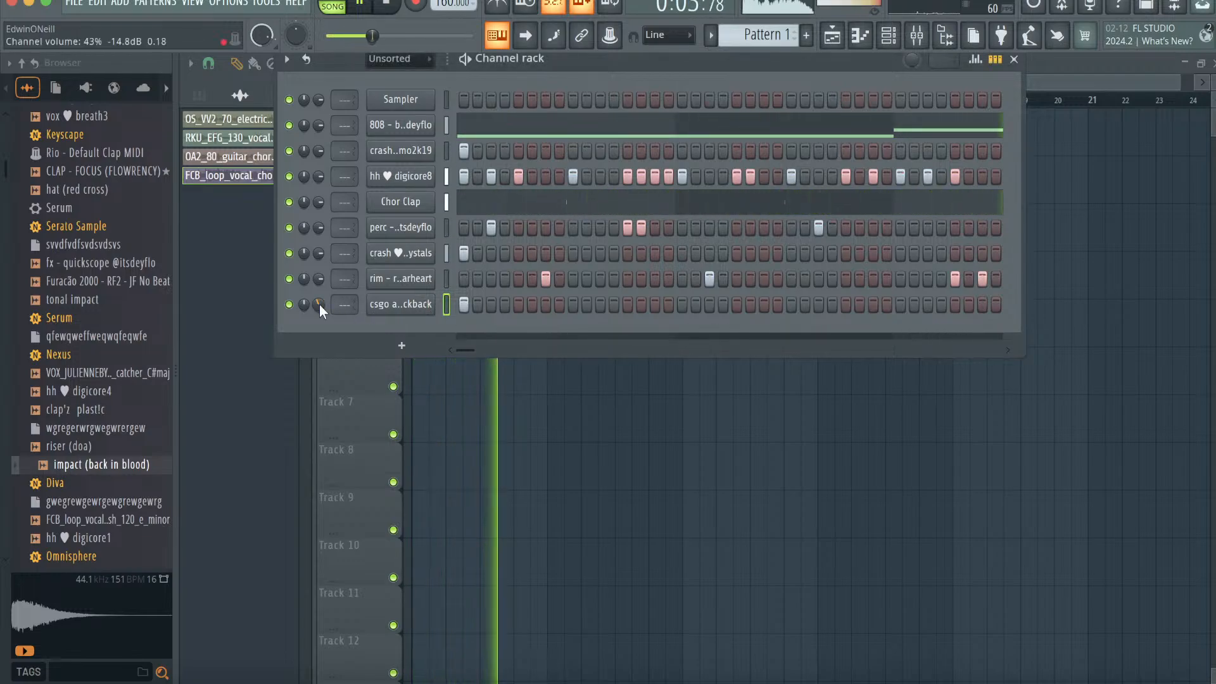
# - Clear all clips from the playlist and undo the clearing
pyautogui.click(834, 39)
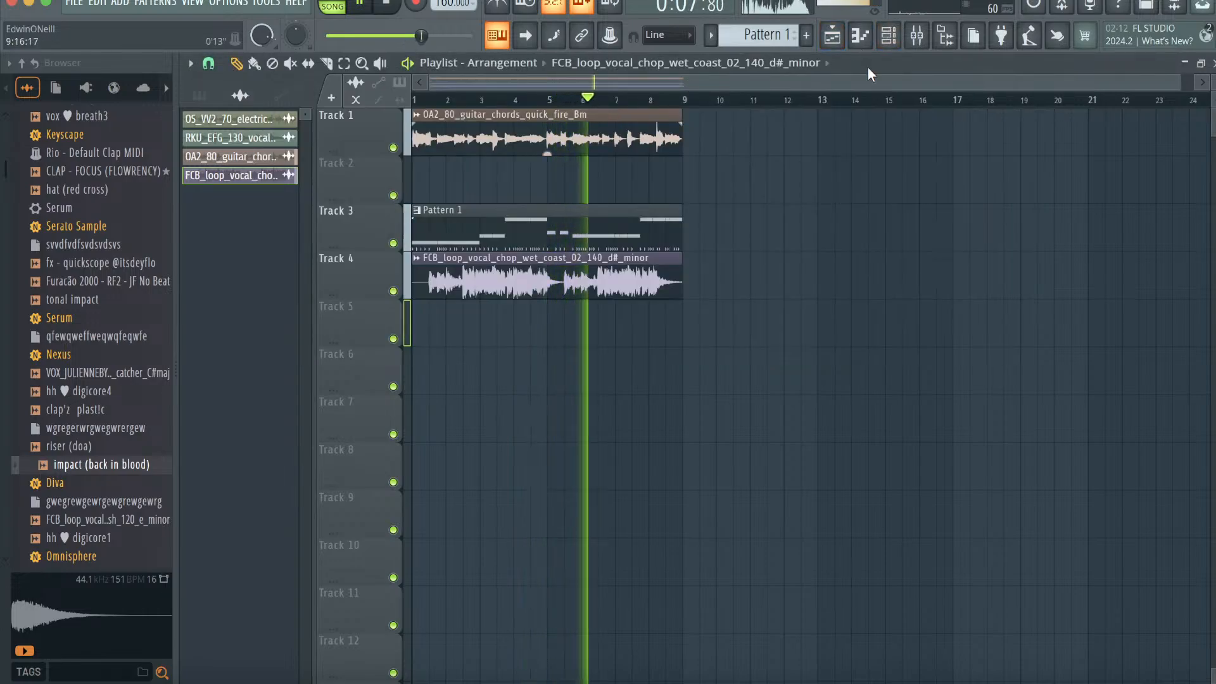
pyautogui.press('space')
pyautogui.press('Delete')
pyautogui.rightClick(548, 138)
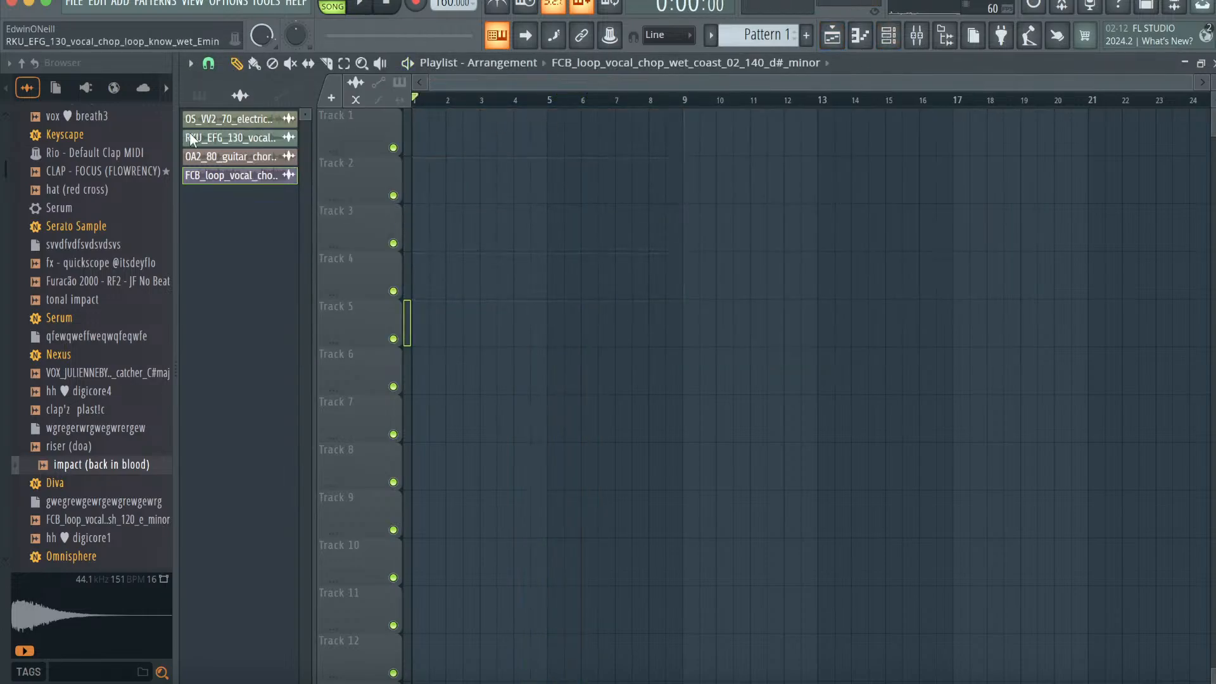
pyautogui.hotkey('ctrl', 'z')
# - Split Pattern 1 by channel and remove the Pattern 1 and vocal chop clips from the playlist, leaving the guitar chords
pyautogui.rightClick(623, 226)
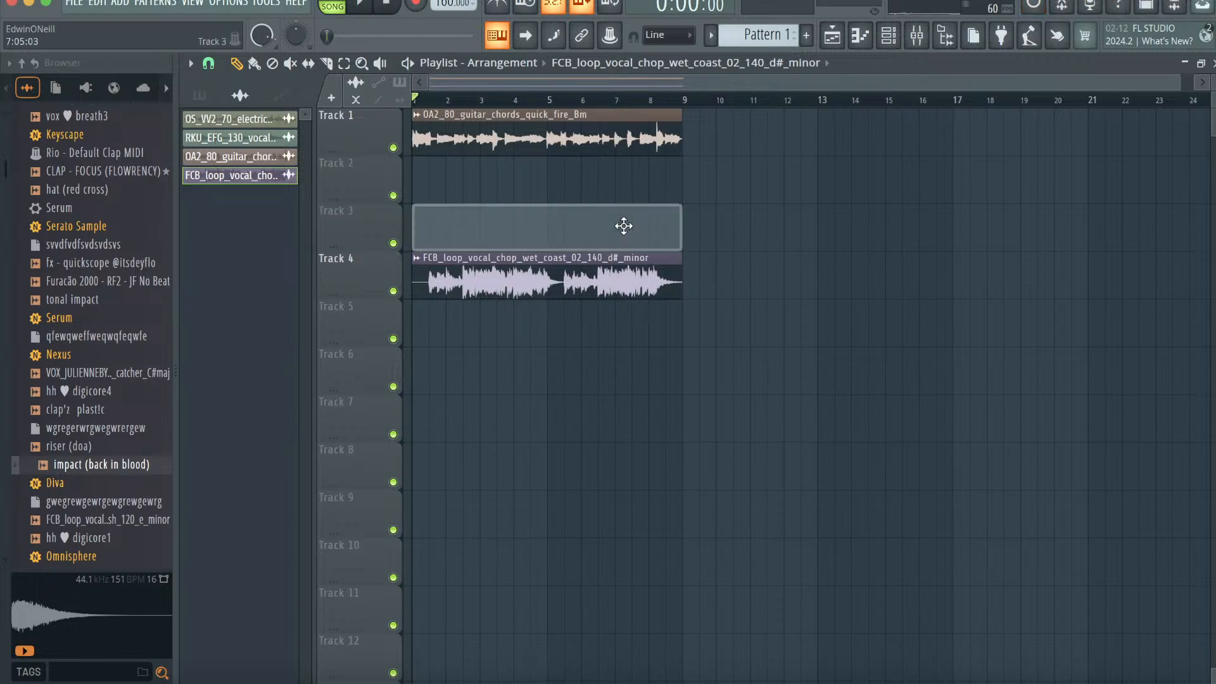
pyautogui.click(199, 95)
pyautogui.rightClick(209, 122)
pyautogui.click(254, 394)
pyautogui.click(253, 394)
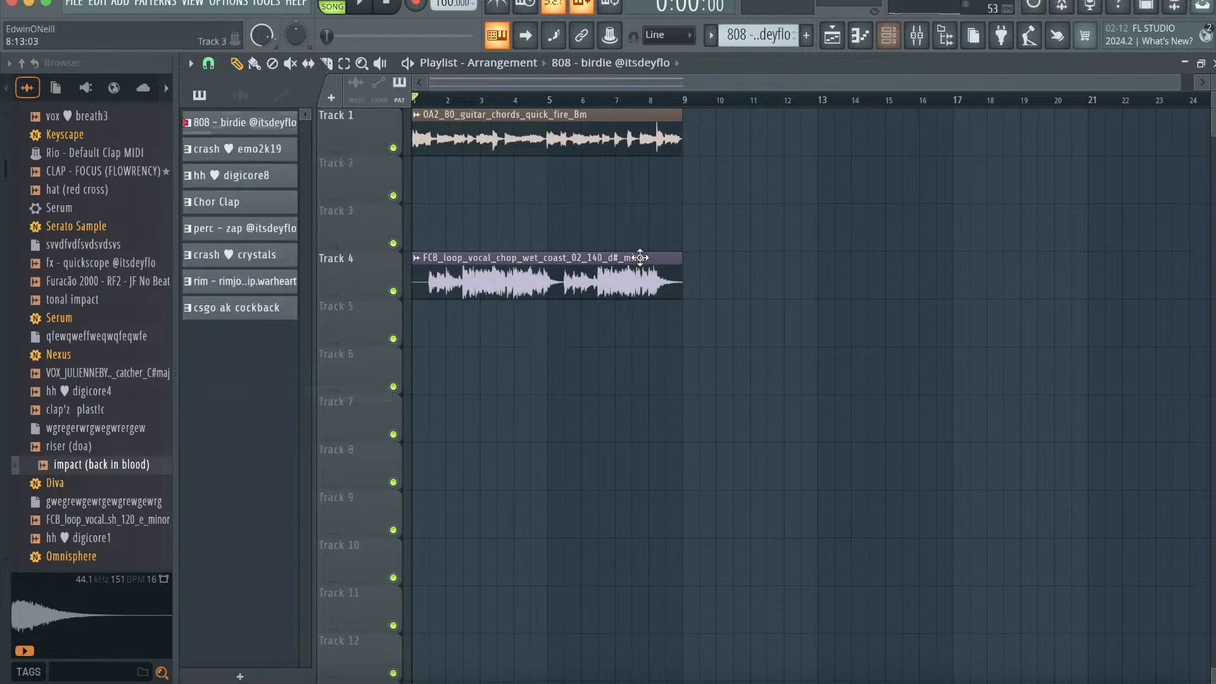
pyautogui.rightClick(554, 257)
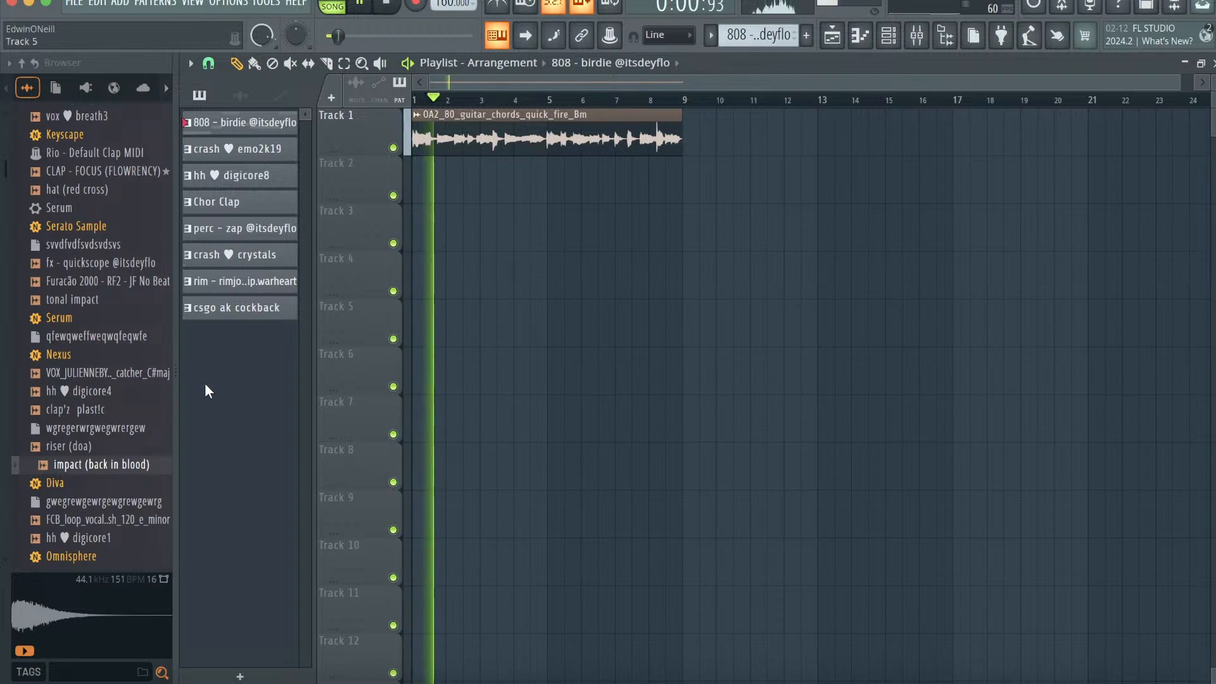
# - Place the riser (doa) sample on Track 2 at bar 5, setting its volume to 40% and stretching its time in Auto mode to peak at bar 9
pyautogui.moveTo(81, 444); pyautogui.dragTo(656, 190)
pyautogui.doubleClick(656, 198)
pyautogui.moveTo(625, 304); pyautogui.dragTo(626, 292)
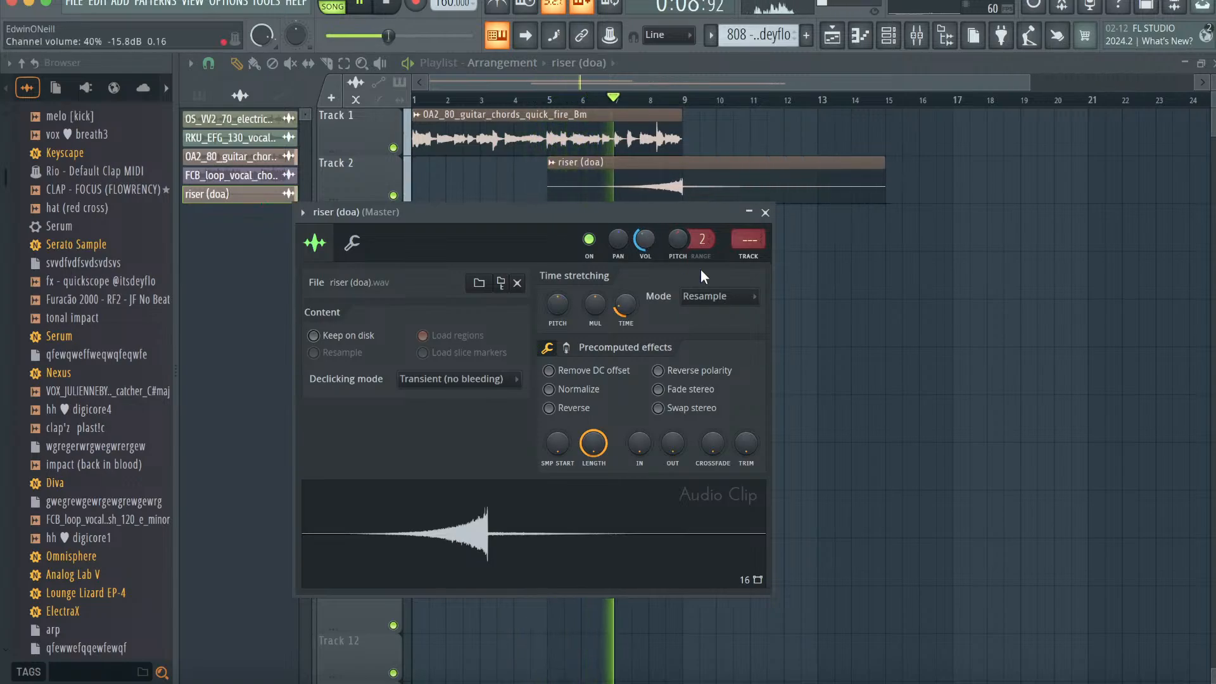
pyautogui.click(721, 295)
pyautogui.click(769, 314)
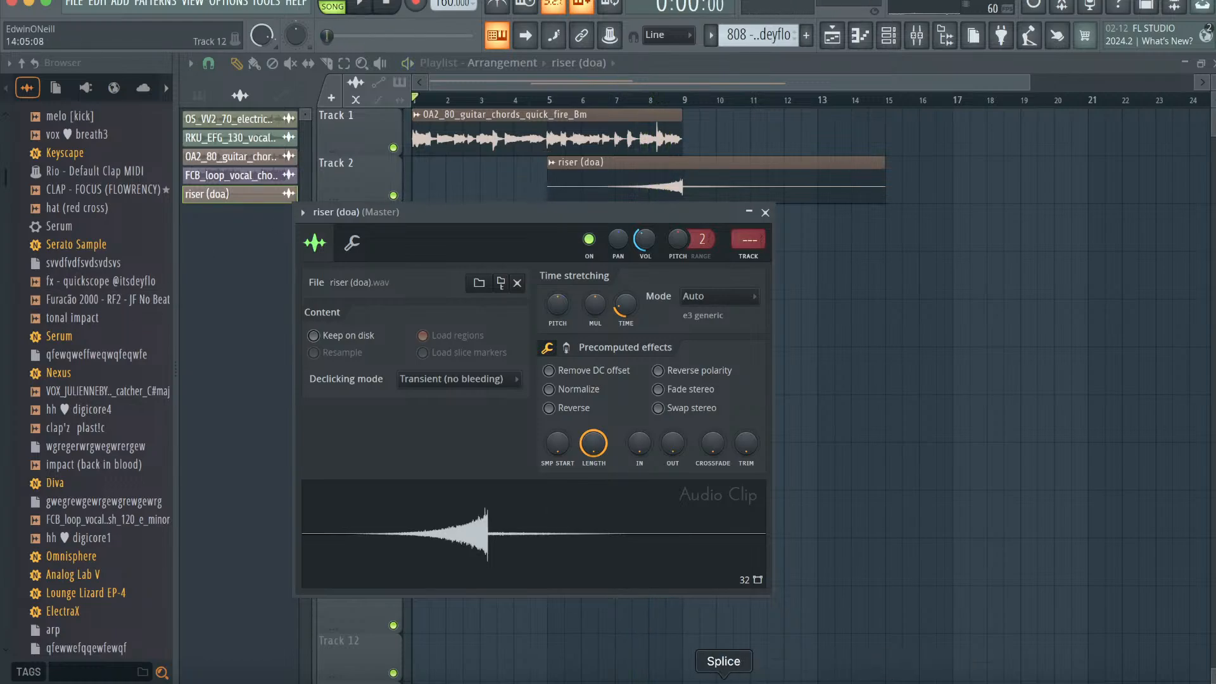
# - Switch to Splice and search for "percussion loop", limiting the results to samples in Your Library
pyautogui.click(724, 681)
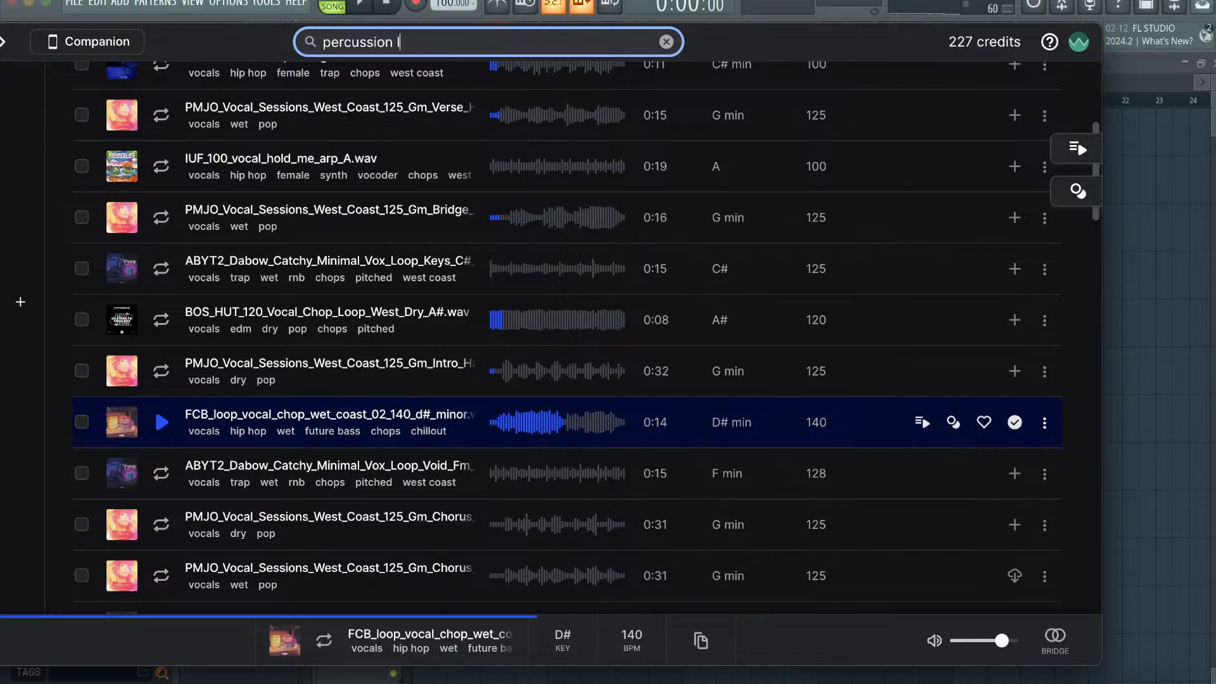
pyautogui.press('Return')
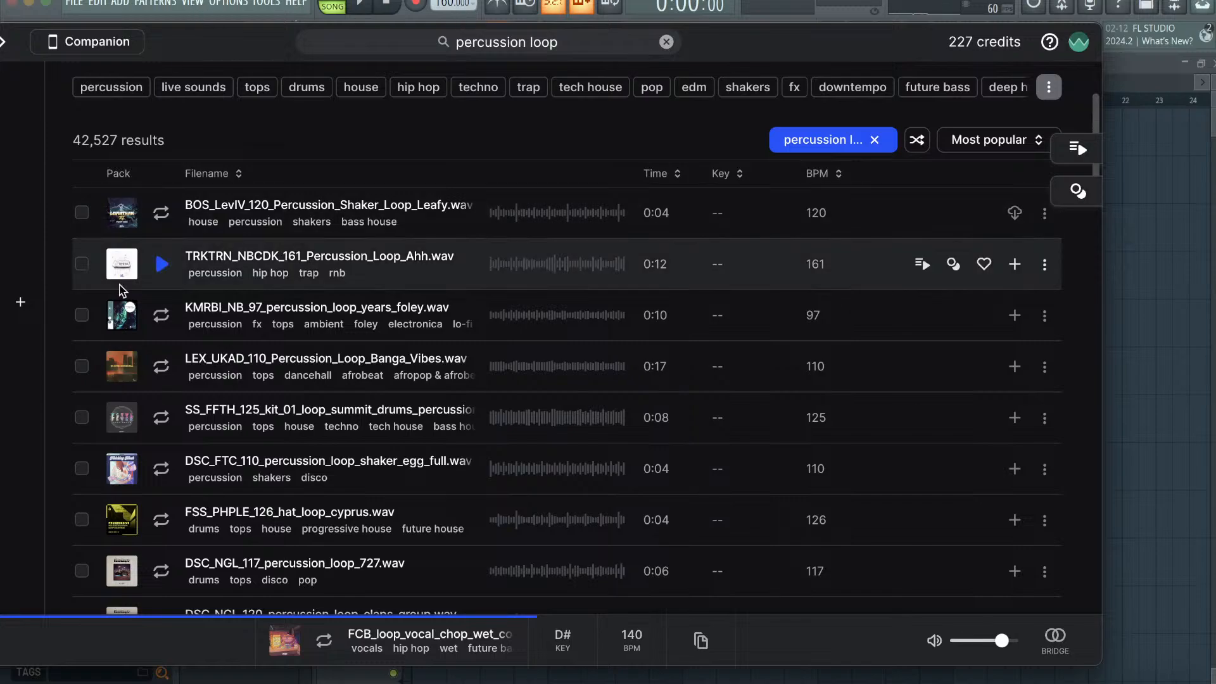
pyautogui.scroll(1, 163, 139)
pyautogui.click(143, 67)
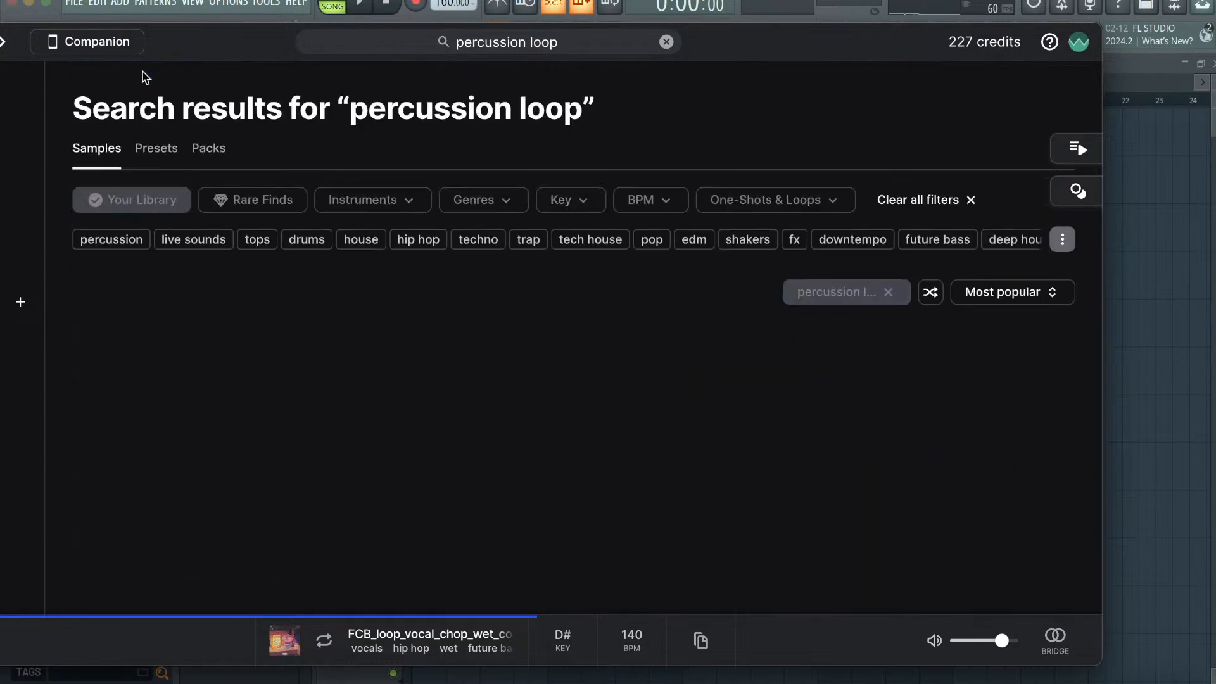
pyautogui.scroll(-3, 203, 347)
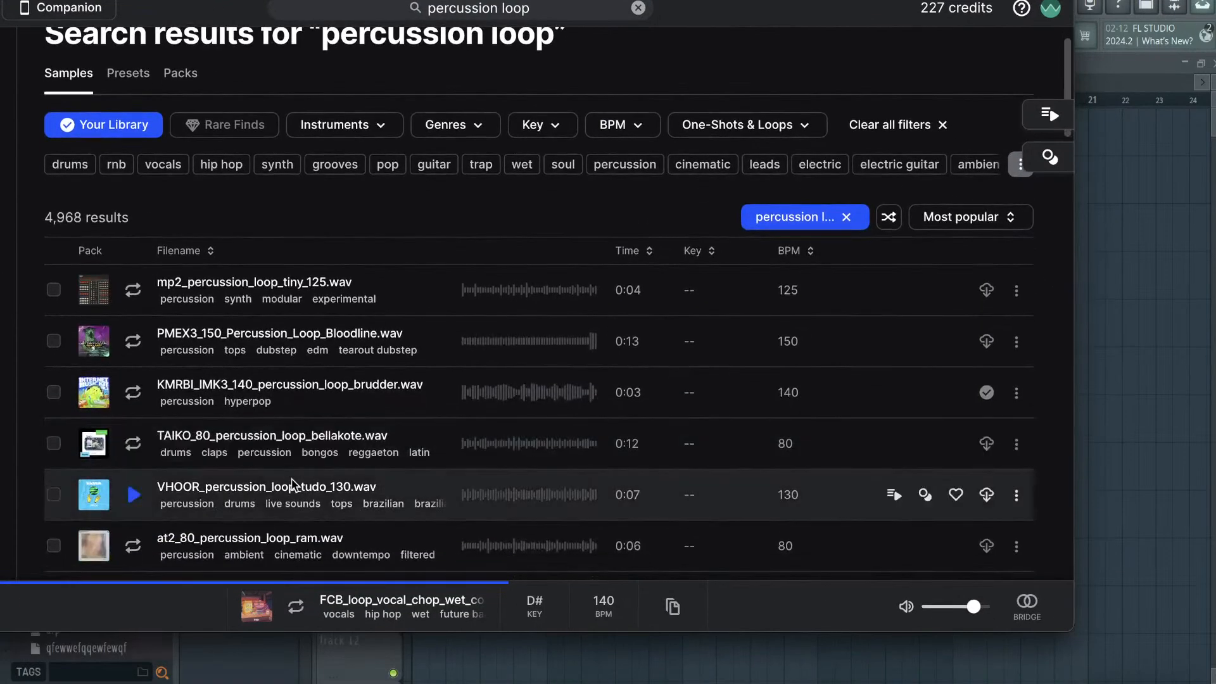
# - Audition several percussion loops and place at2_80_percussion_loop_ram on Track 3 in FL Studio at bars 1 and 5
pyautogui.click(133, 341)
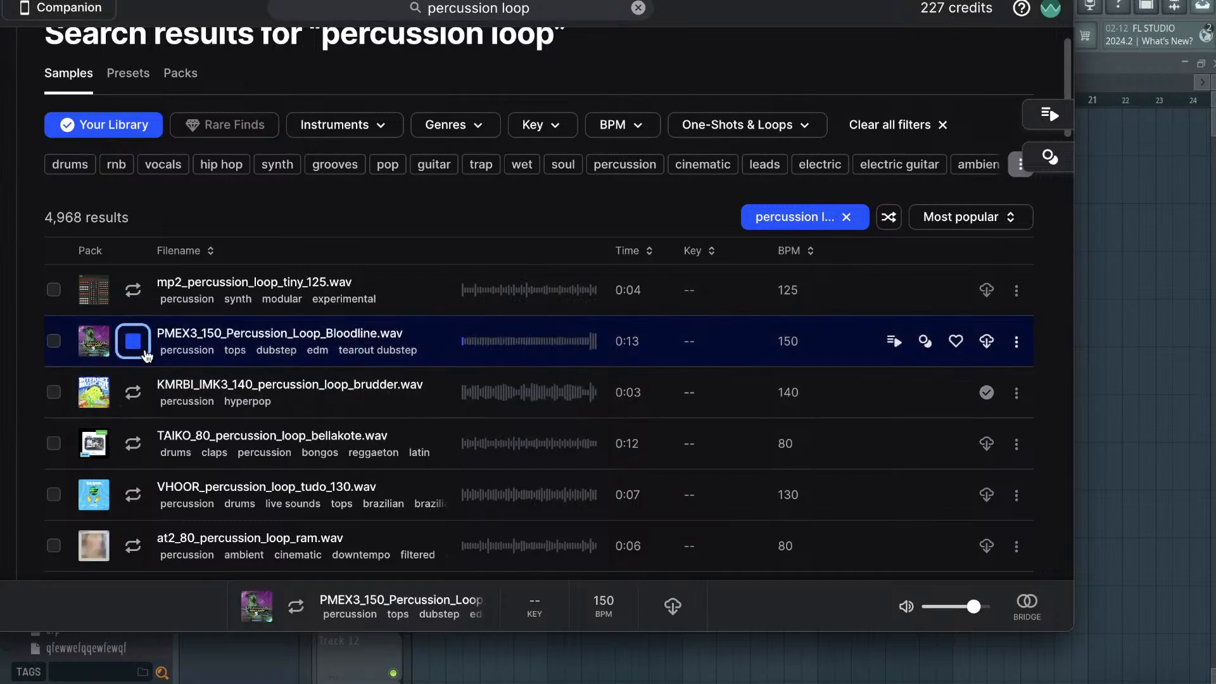
pyautogui.click(136, 445)
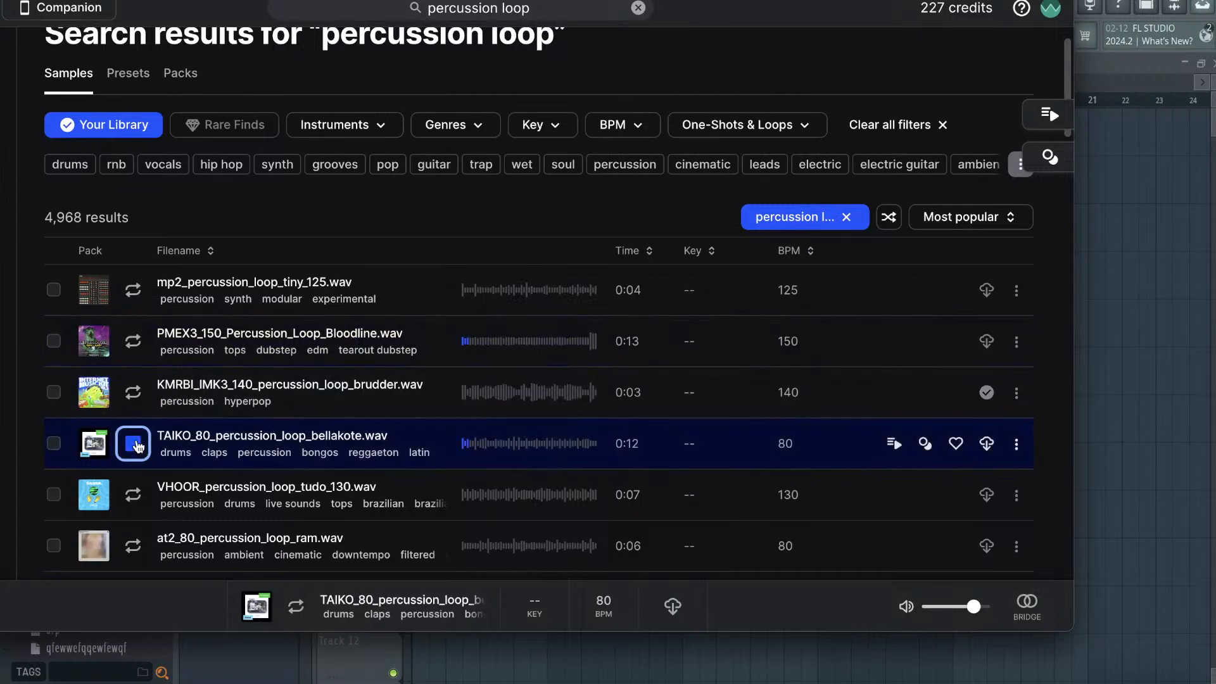
pyautogui.click(133, 493)
pyautogui.scroll(-2, 133, 482)
pyautogui.click(133, 481)
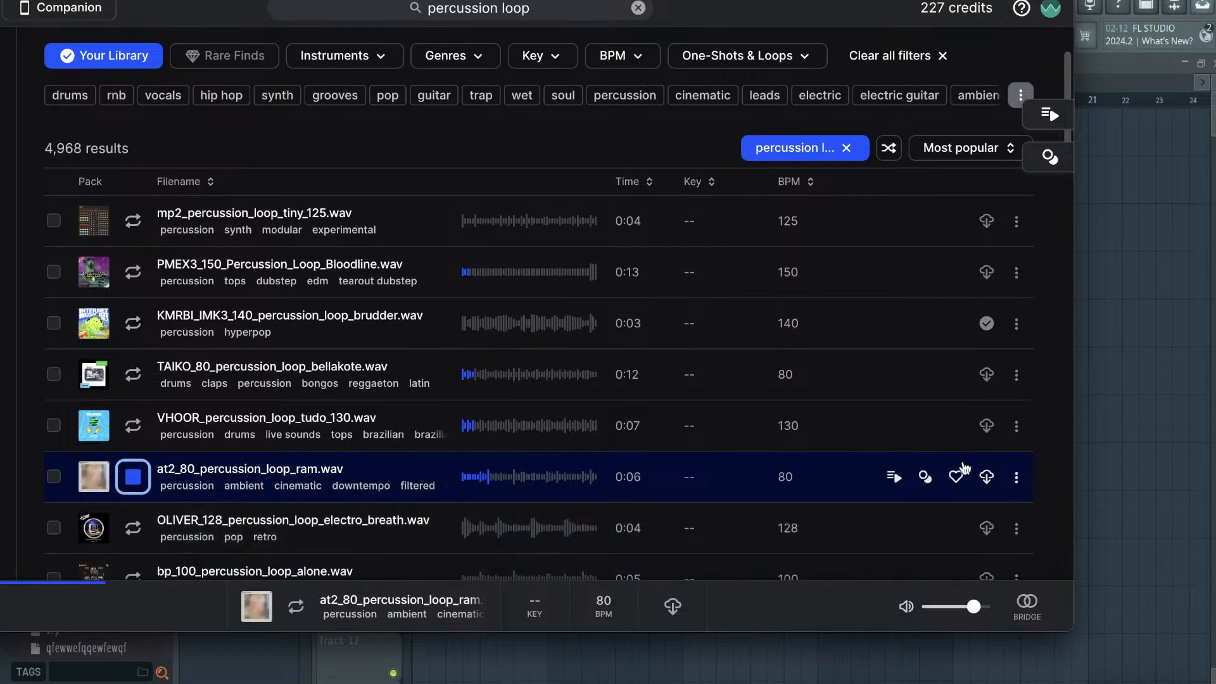
pyautogui.moveTo(745, 14); pyautogui.dragTo(304, 9)
pyautogui.moveTo(371, 486); pyautogui.dragTo(427, 233)
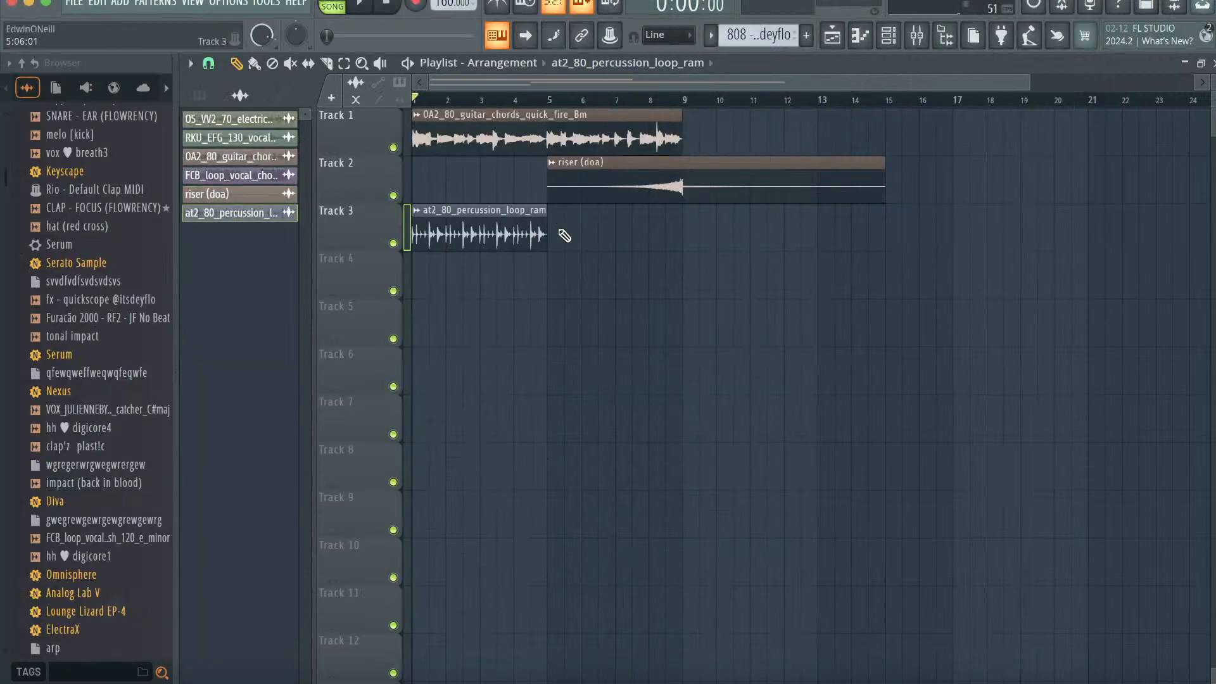
pyautogui.doubleClick(599, 229)
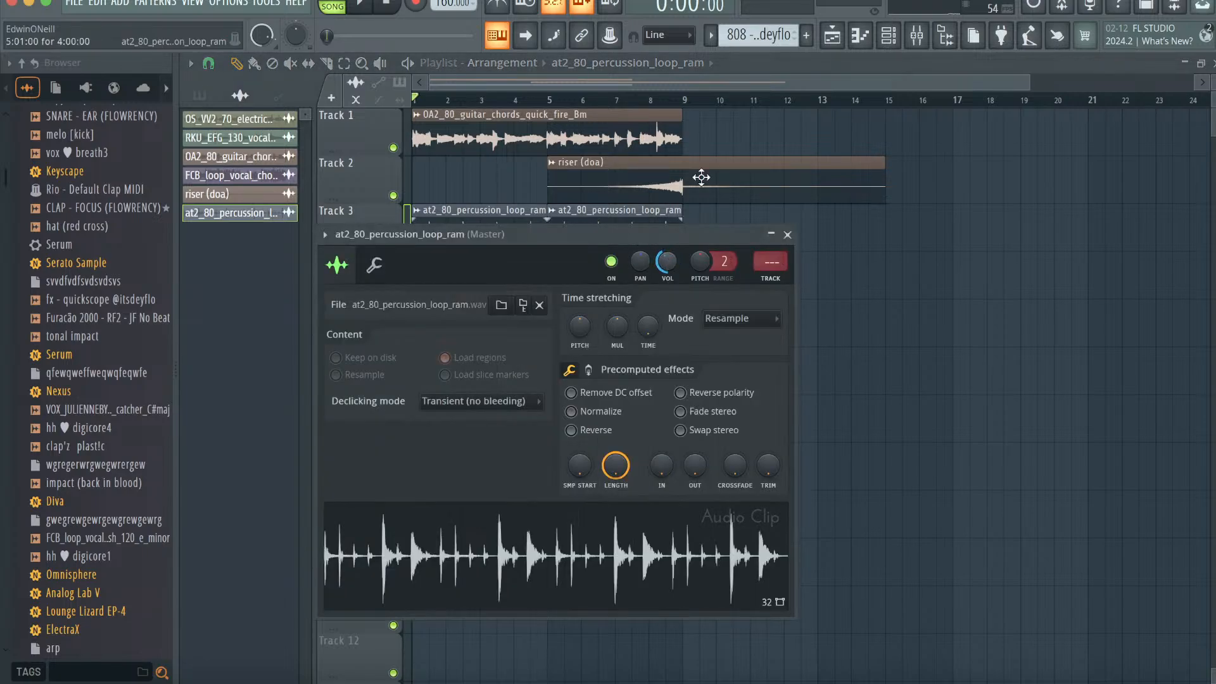
# - Find the AU version of Serum among the generator plugins and add it as a new channel
pyautogui.click(199, 96)
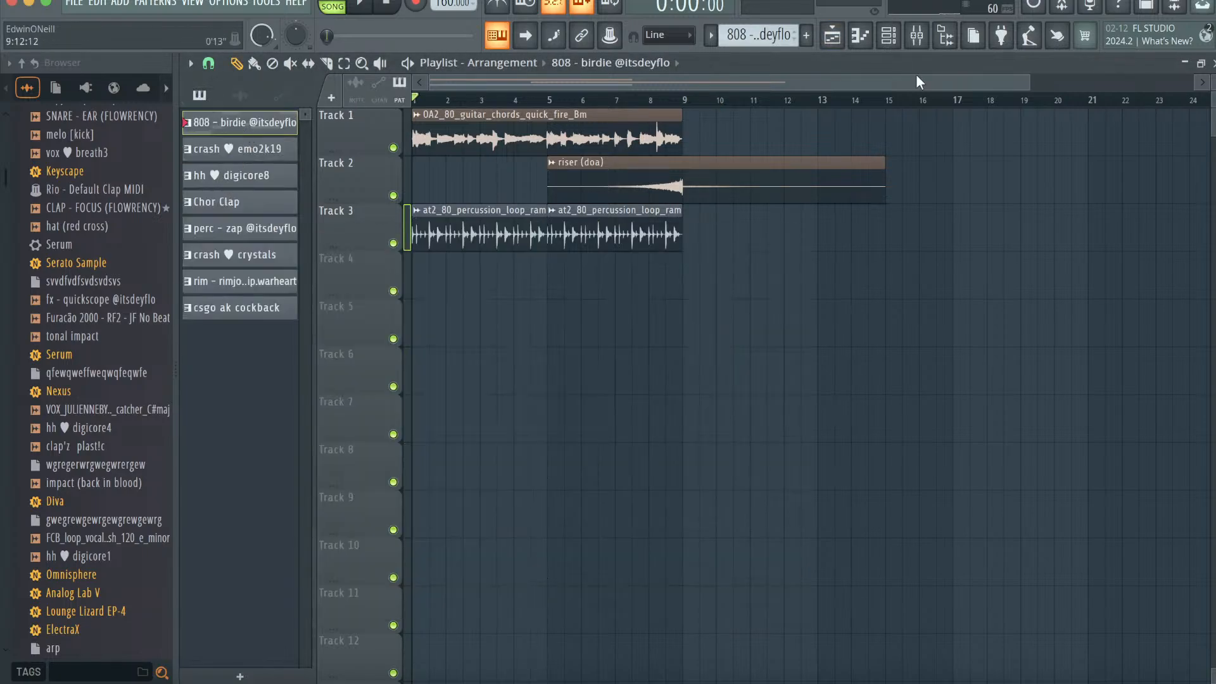
pyautogui.click(888, 37)
pyautogui.click(402, 345)
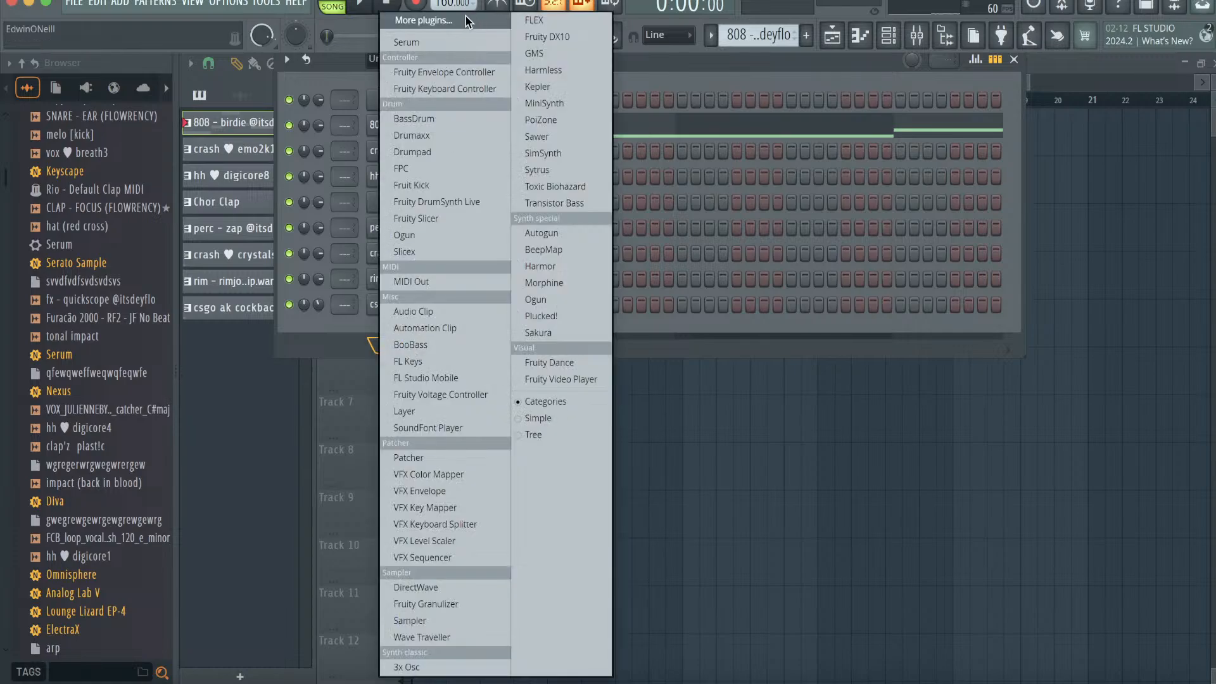
pyautogui.click(412, 21)
pyautogui.click(579, 628)
pyautogui.write('ser')
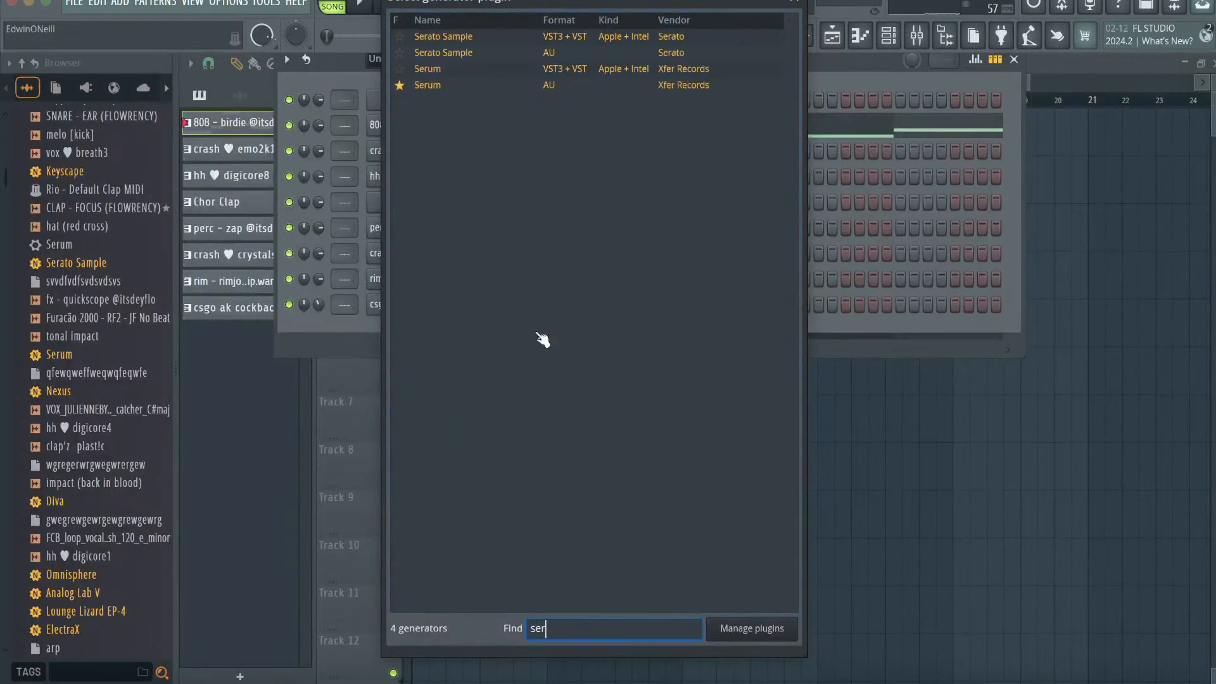
pyautogui.doubleClick(466, 86)
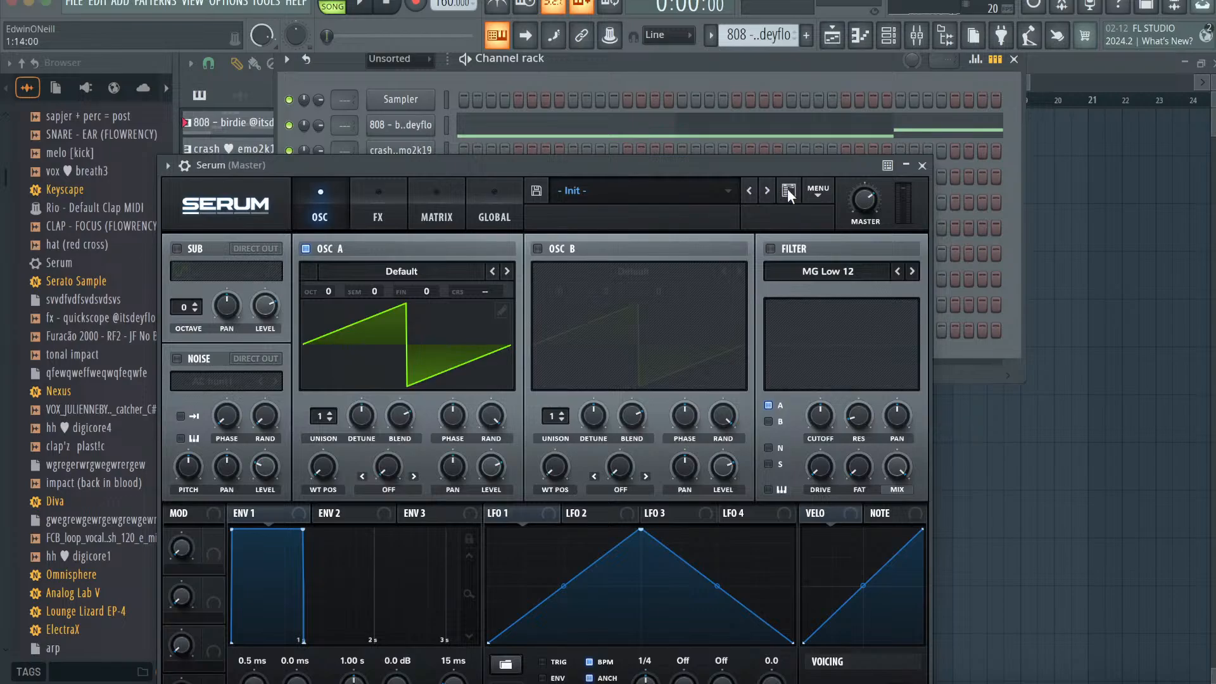
# - Search Serum's preset browser for "reese" and load the BA - Reese 2 preset
pyautogui.click(788, 192)
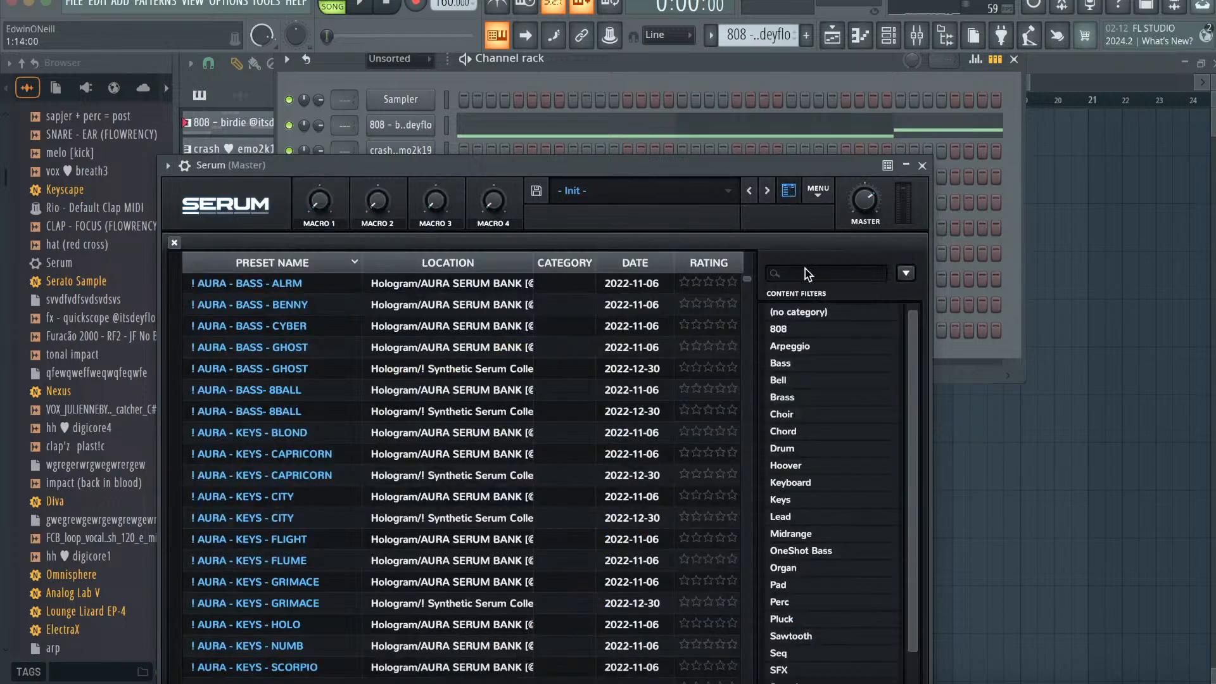
pyautogui.press('Return')
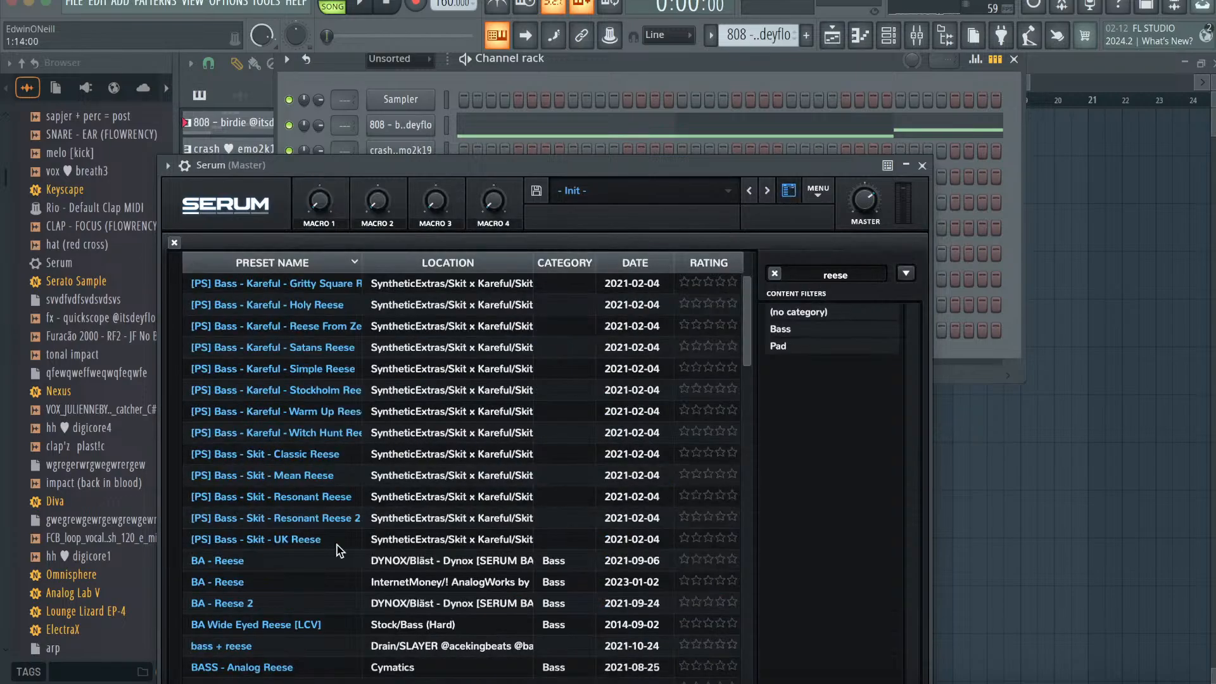
pyautogui.click(332, 598)
pyautogui.click(922, 165)
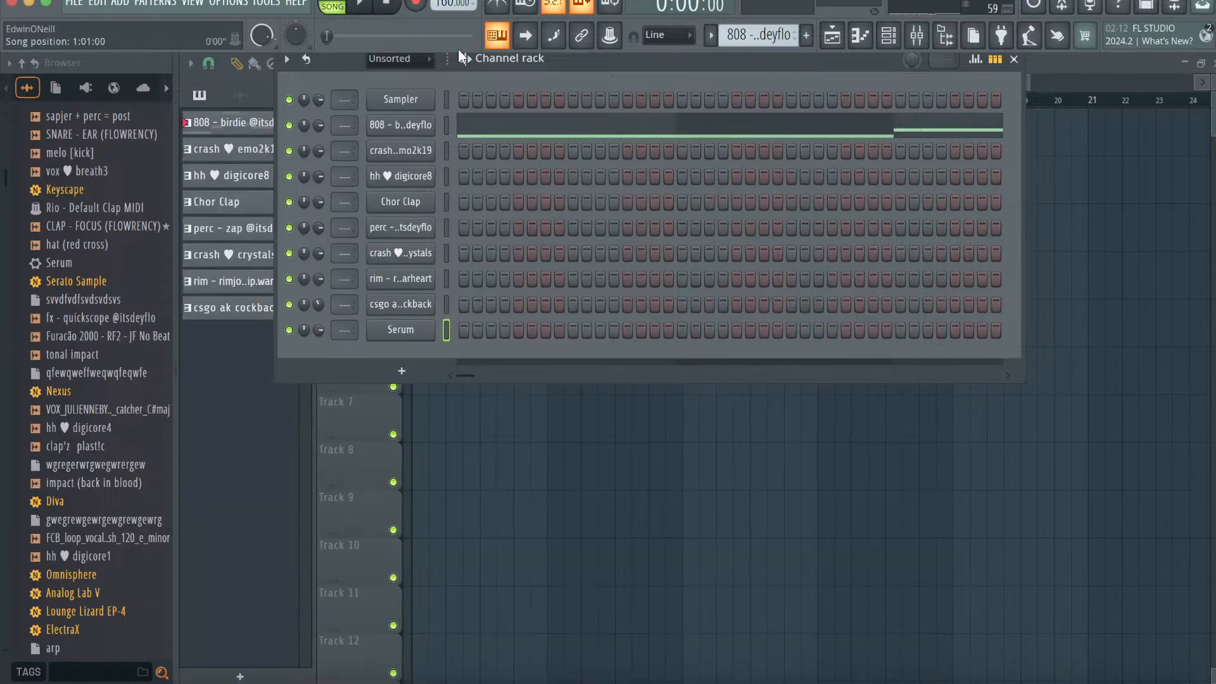
# - Create a new pattern, paste the copied 808 notes into the Serum channel and transpose them down an octave
pyautogui.press('F4')
pyautogui.click(446, 332)
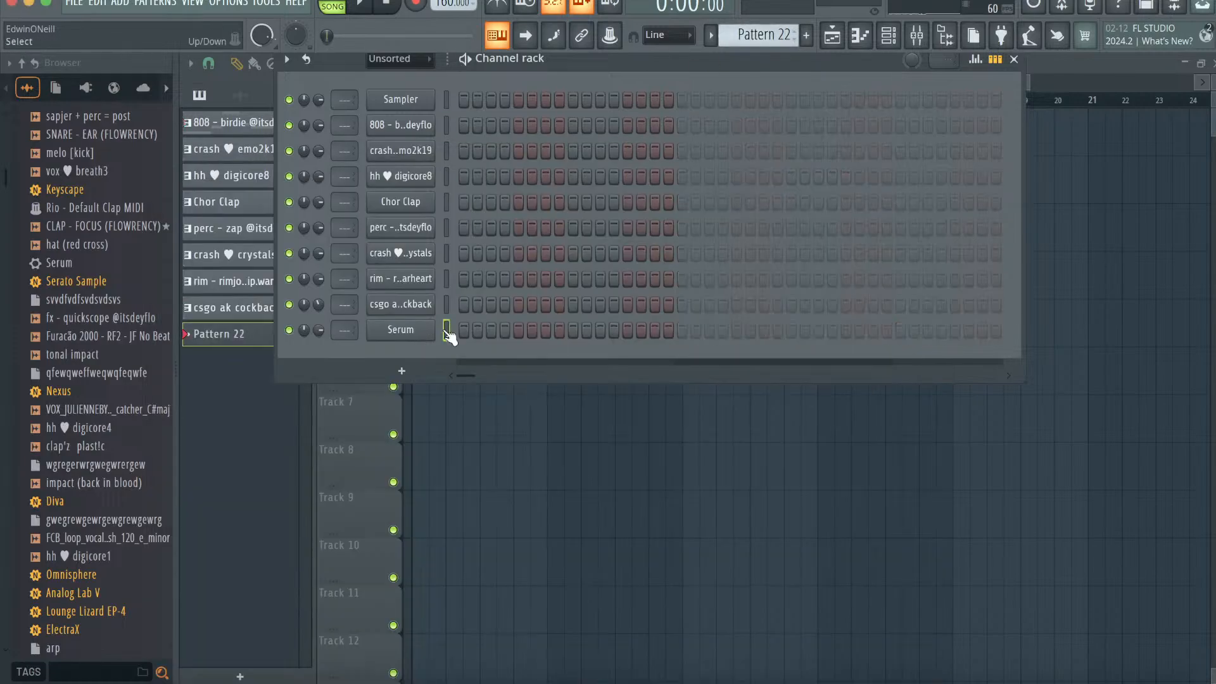
pyautogui.press('super+v')
pyautogui.click(863, 37)
pyautogui.press('super+Down')
# - Place Pattern 22 on Track 4 at bar 1 and set the Serum channel's volume to 64%
pyautogui.click(836, 36)
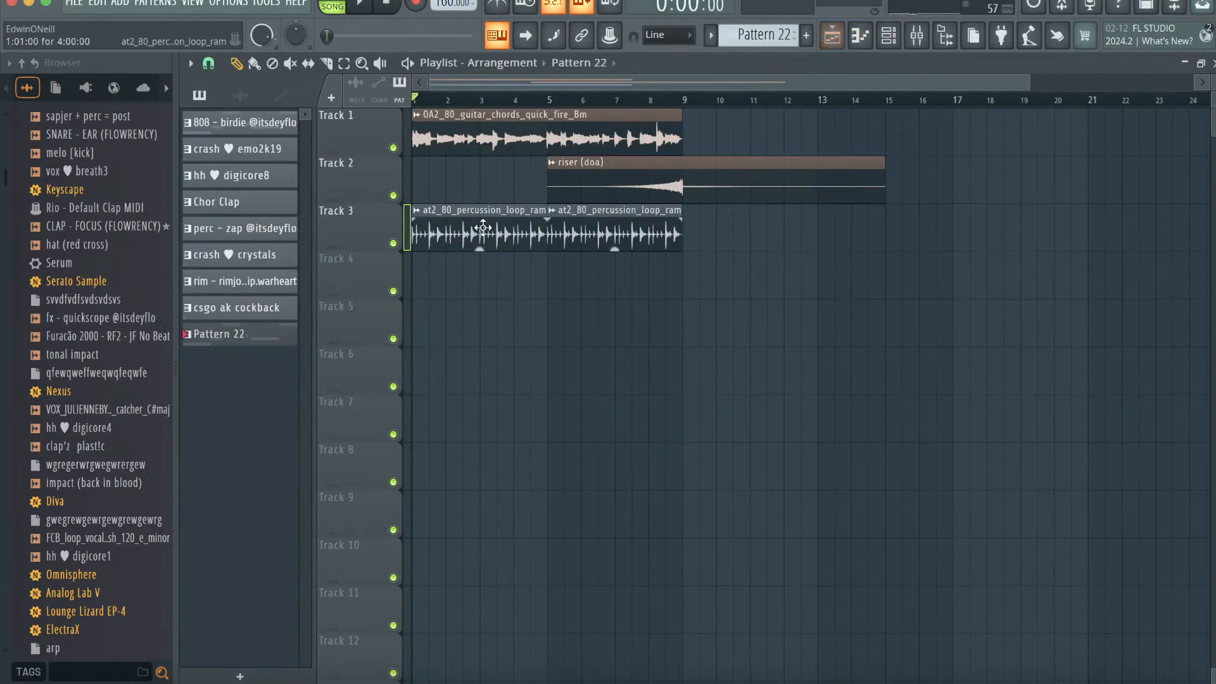
pyautogui.moveTo(484, 264); pyautogui.dragTo(323, 254)
pyautogui.press('space')
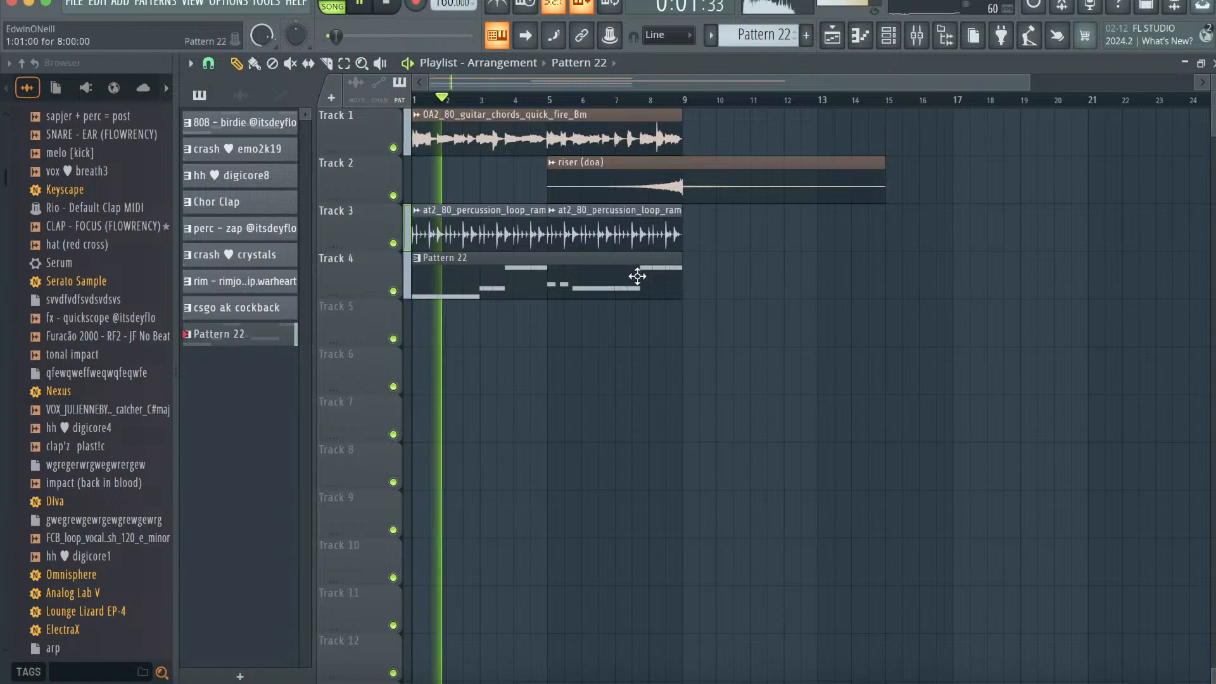
pyautogui.click(888, 36)
pyautogui.moveTo(319, 330); pyautogui.dragTo(319, 343)
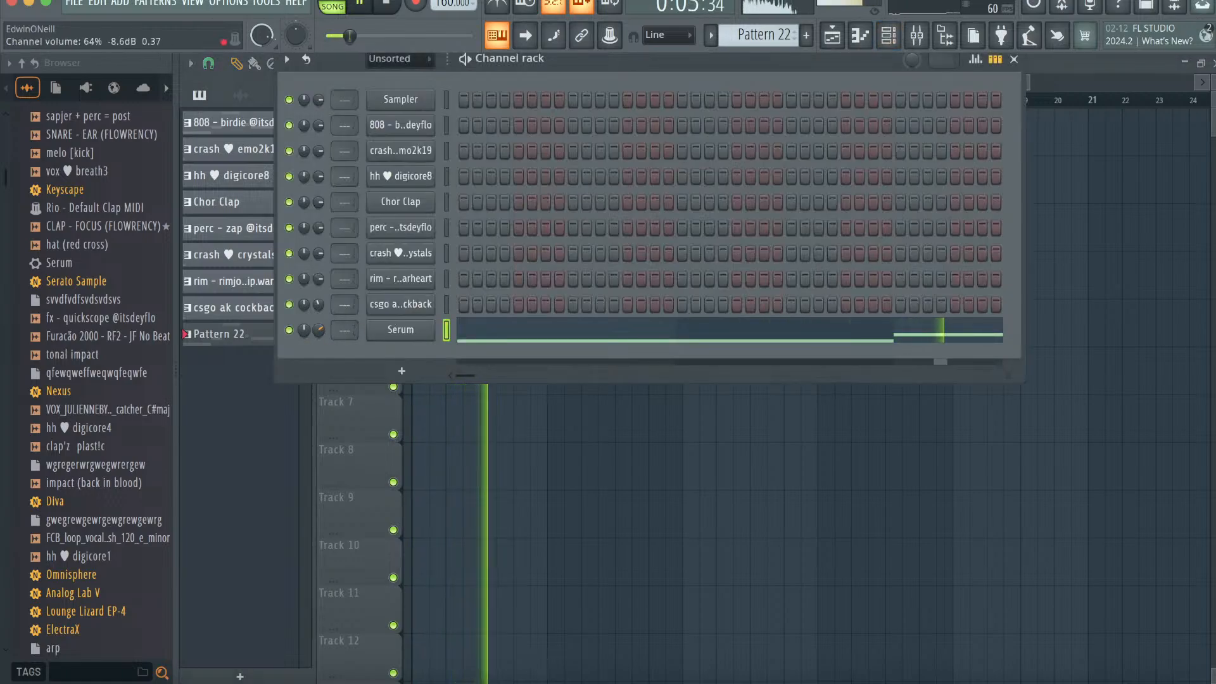
# - Place the eight split patterns, from the 808 to csgo ak cockback, at bar 9 on Tracks 3 to 10
pyautogui.click(831, 36)
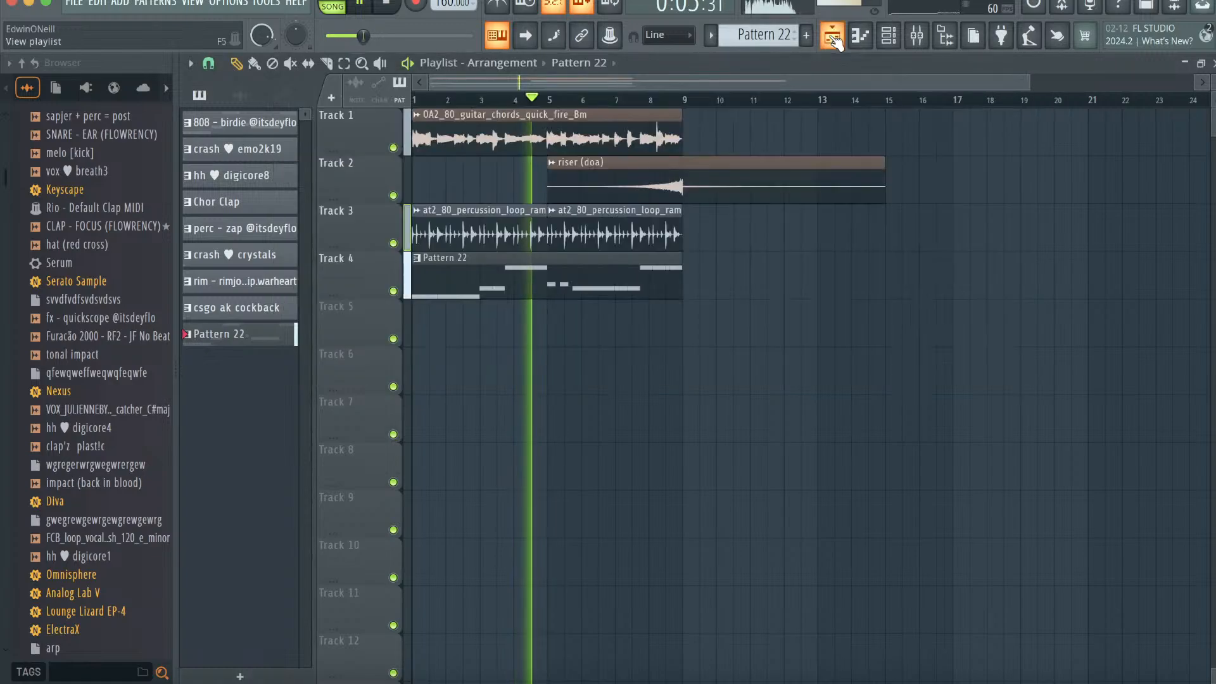
pyautogui.click(210, 116)
pyautogui.moveTo(229, 298); pyautogui.dragTo(689, 236)
pyautogui.press('space')
pyautogui.press('space')
# - Add the guitar chords loop at bar 9 on Track 1 and the FCB vocal chop at bar 9 on Track 11
pyautogui.click(641, 130)
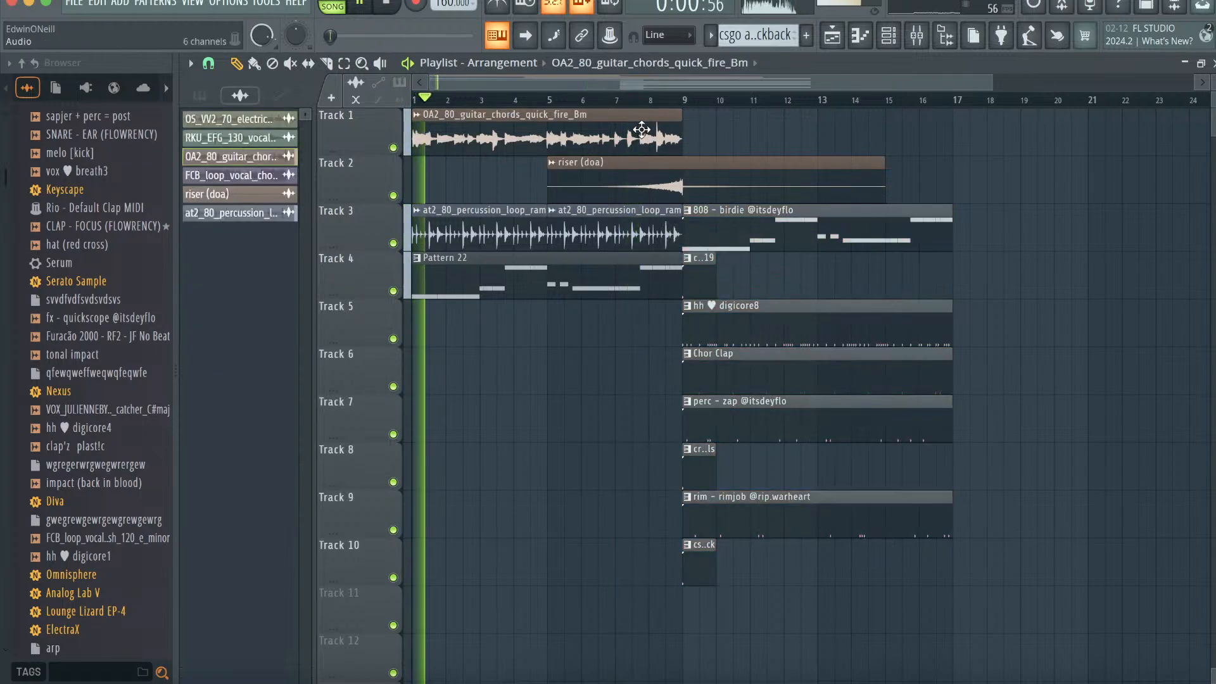
pyautogui.click(700, 136)
pyautogui.click(232, 178)
pyautogui.click(684, 601)
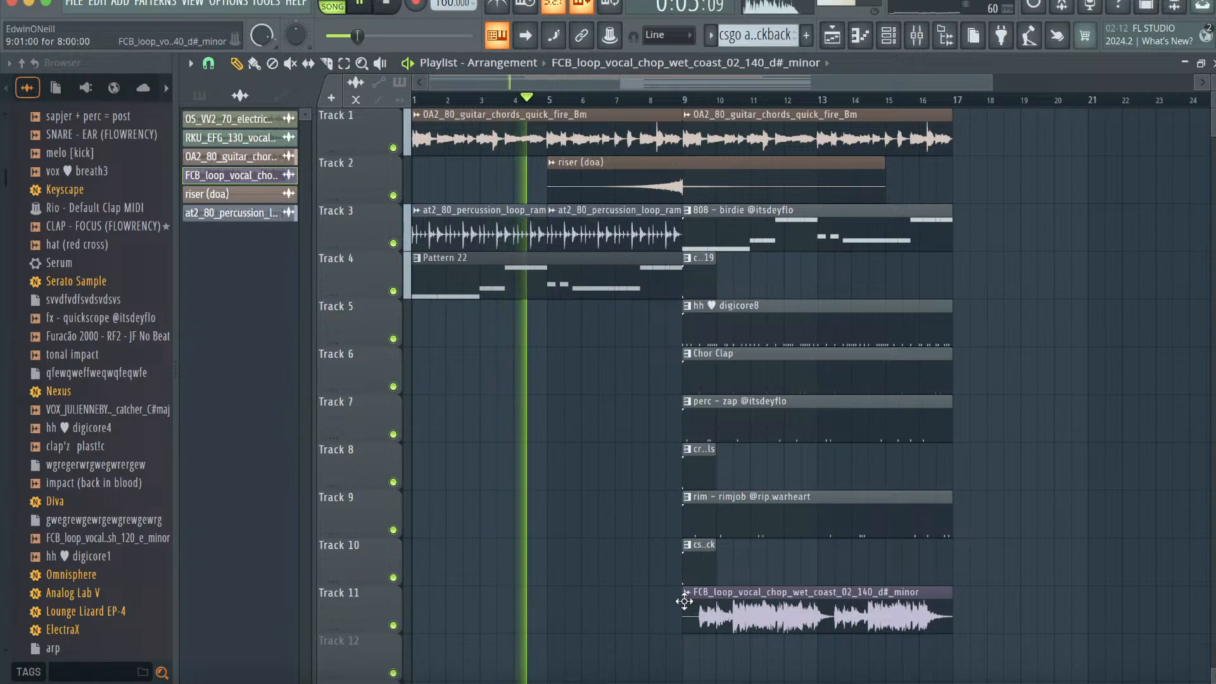
# - Find the Car_Crash_And_Siren sample in the browser and place it on Track 12 at bar 9
pyautogui.scroll(-3, 128, 523)
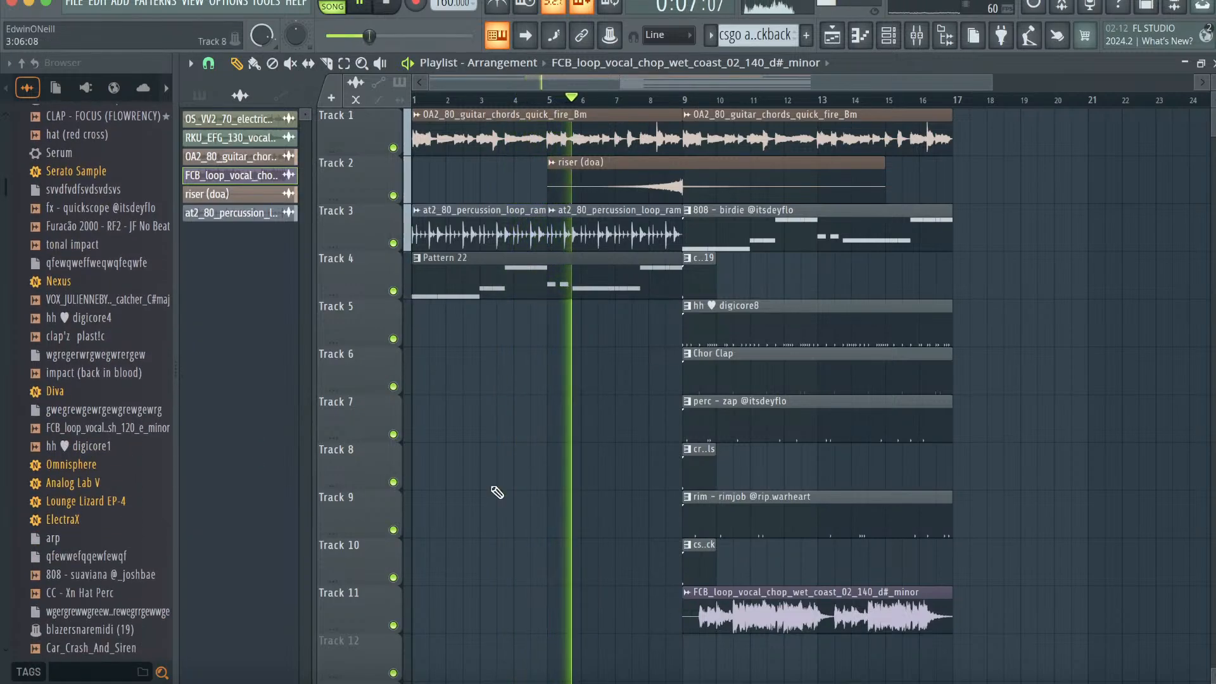
pyautogui.scroll(-3, 494, 490)
pyautogui.hscroll(1, 494, 490)
pyautogui.scroll(-2, 166, 564)
pyautogui.moveTo(125, 575); pyautogui.dragTo(662, 519)
pyautogui.doubleClick(705, 533)
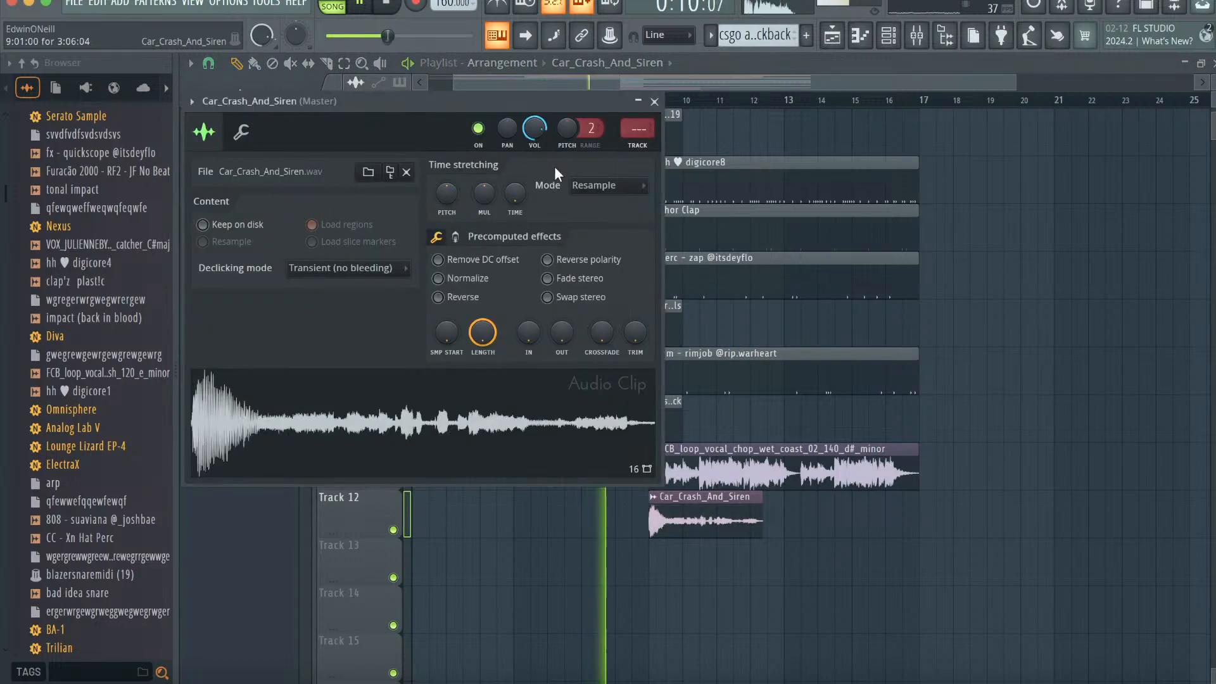
pyautogui.click(654, 101)
# - Duplicate the bar 9 guitar, 808, drum and vocal chop clips to bar 17, leaving out the Track 4 crash and the Track 12 siren
pyautogui.scroll(3, 633, 253)
pyautogui.click(344, 63)
pyautogui.moveTo(882, 614); pyautogui.dragTo(861, 120)
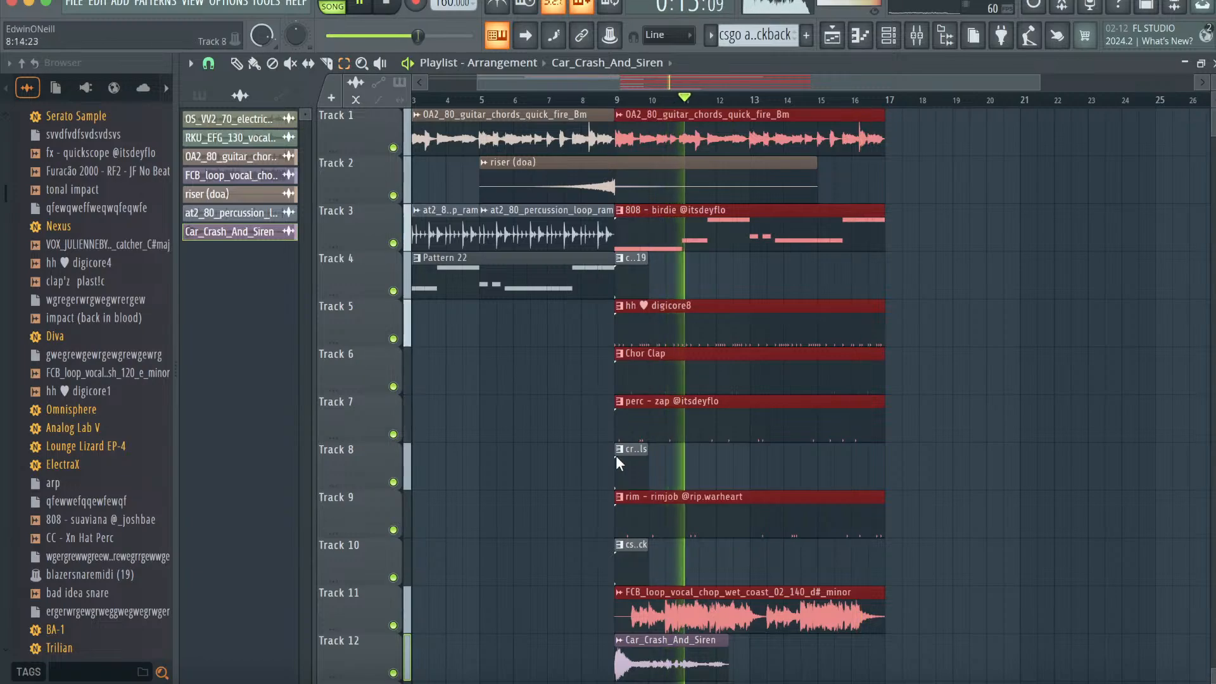
pyautogui.hotkey('ctrl', 'b')
pyautogui.scroll(-1, 807, 575)
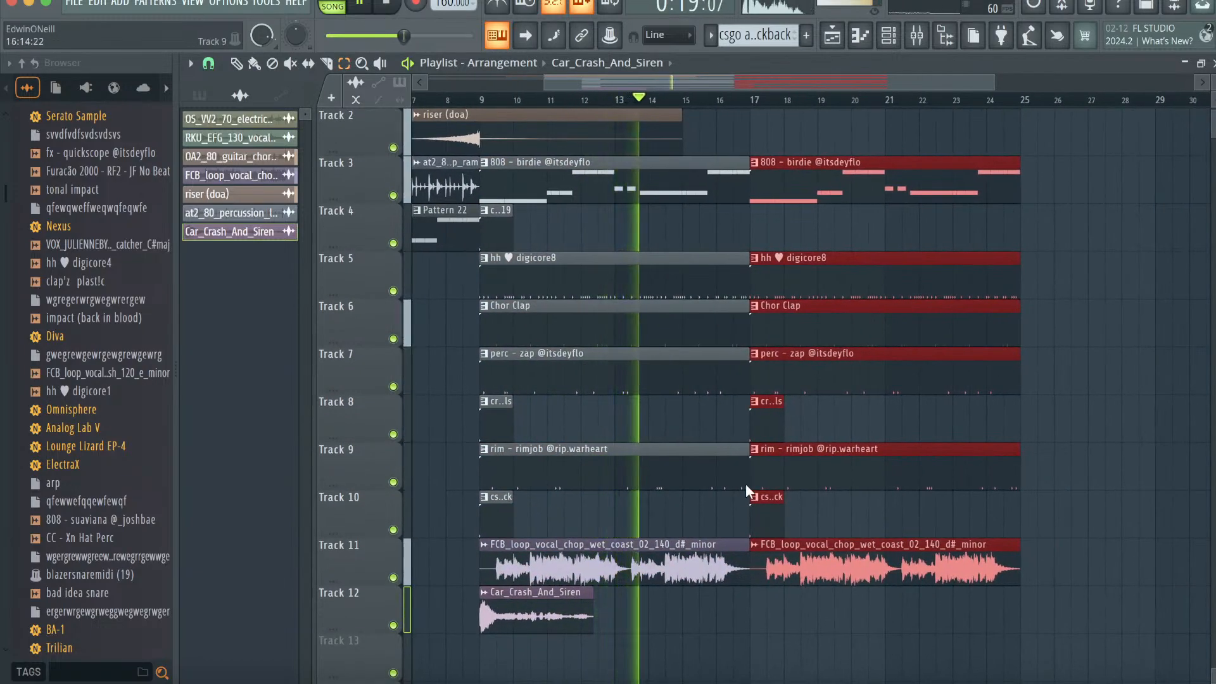
pyautogui.scroll(1, 746, 484)
pyautogui.hscroll(2, 746, 484)
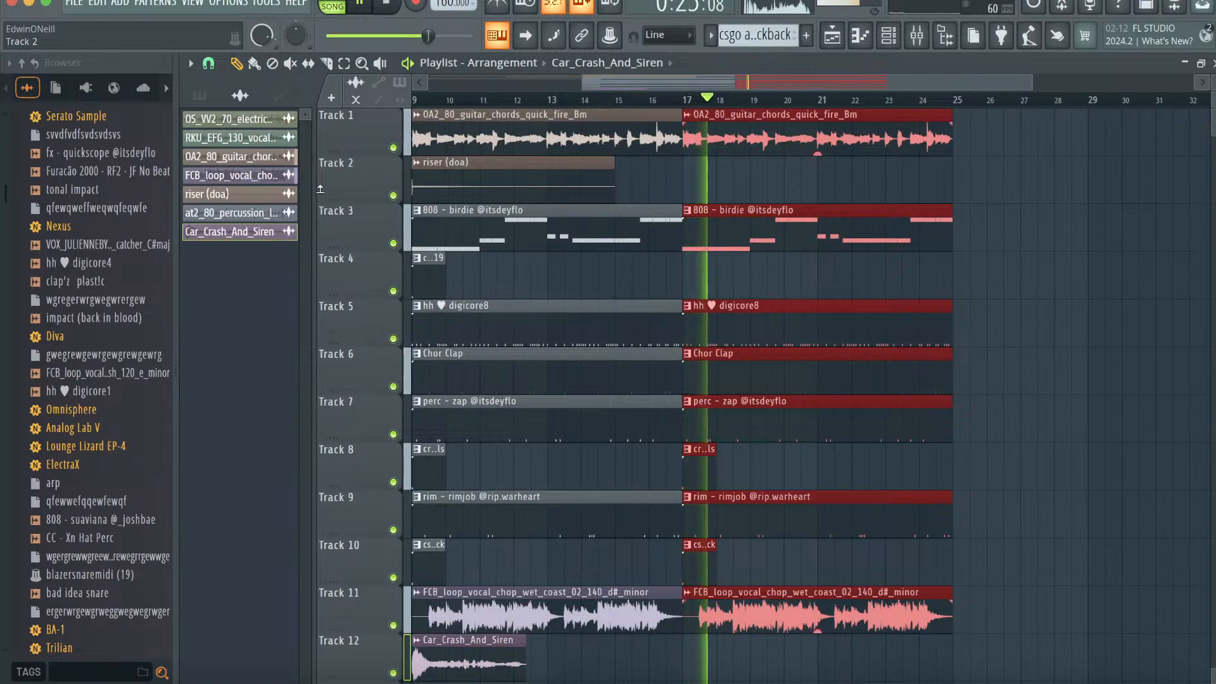
# - Clone the guitar chords audio clip, place the clone on Track 1 at bar 25 and raise its pitch
pyautogui.rightClick(254, 156)
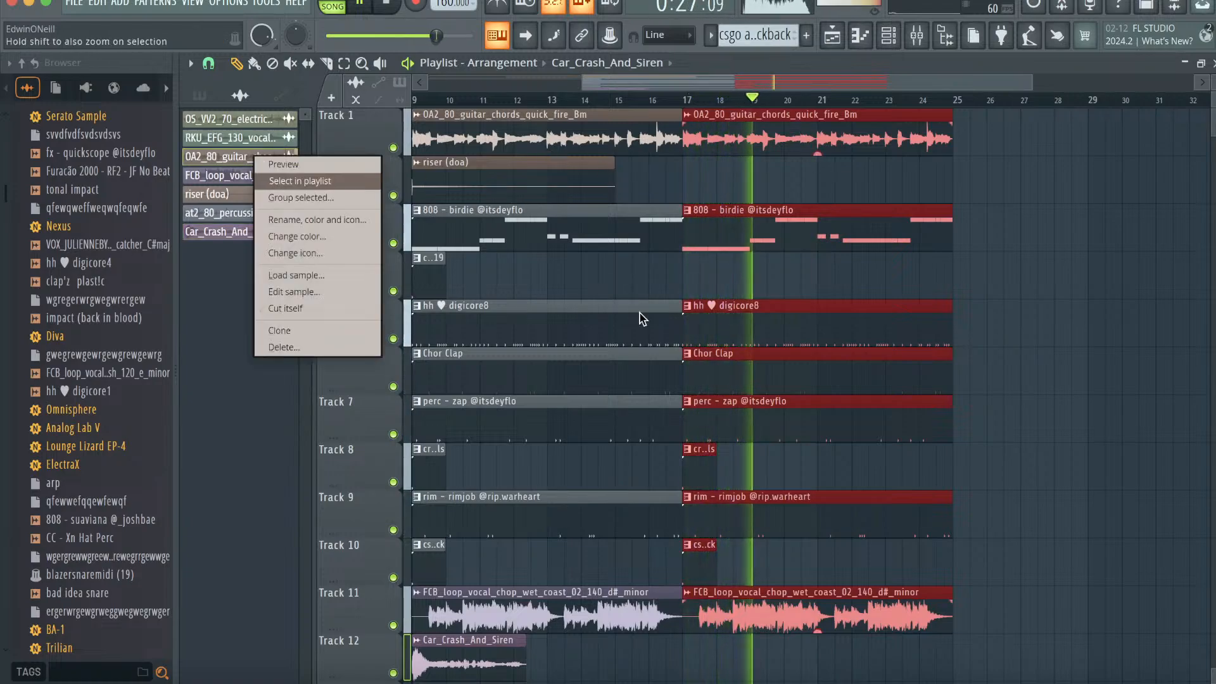
pyautogui.click(297, 330)
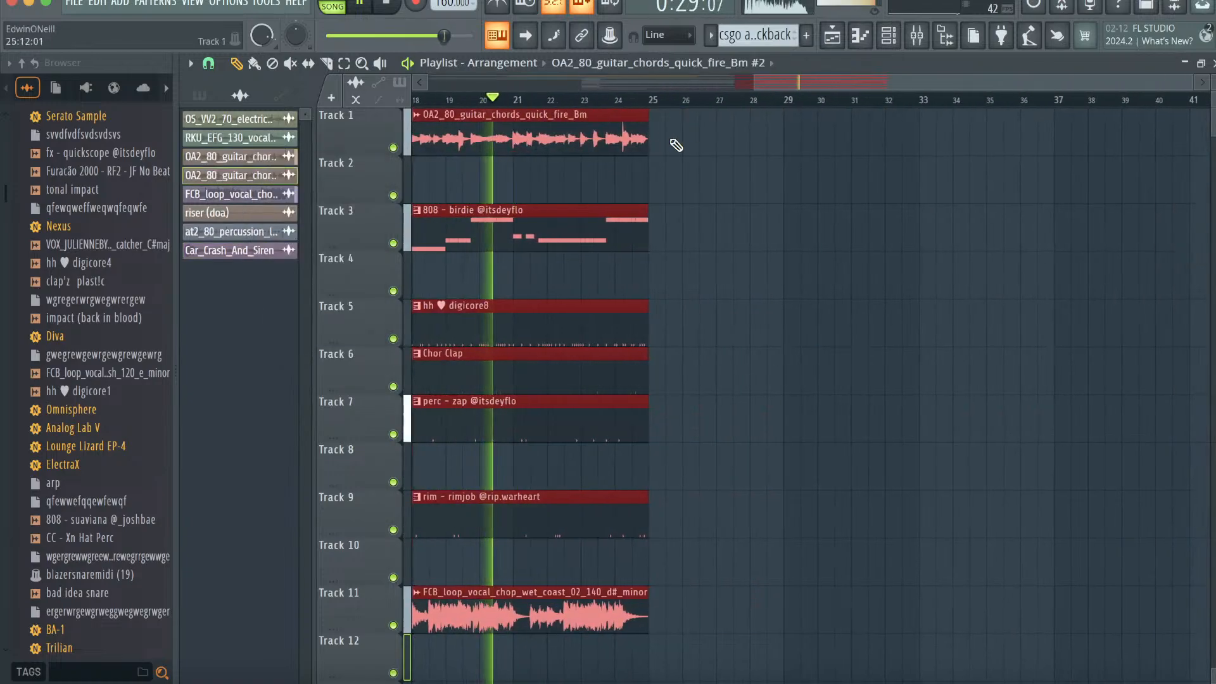
pyautogui.click(679, 144)
pyautogui.doubleClick(782, 150)
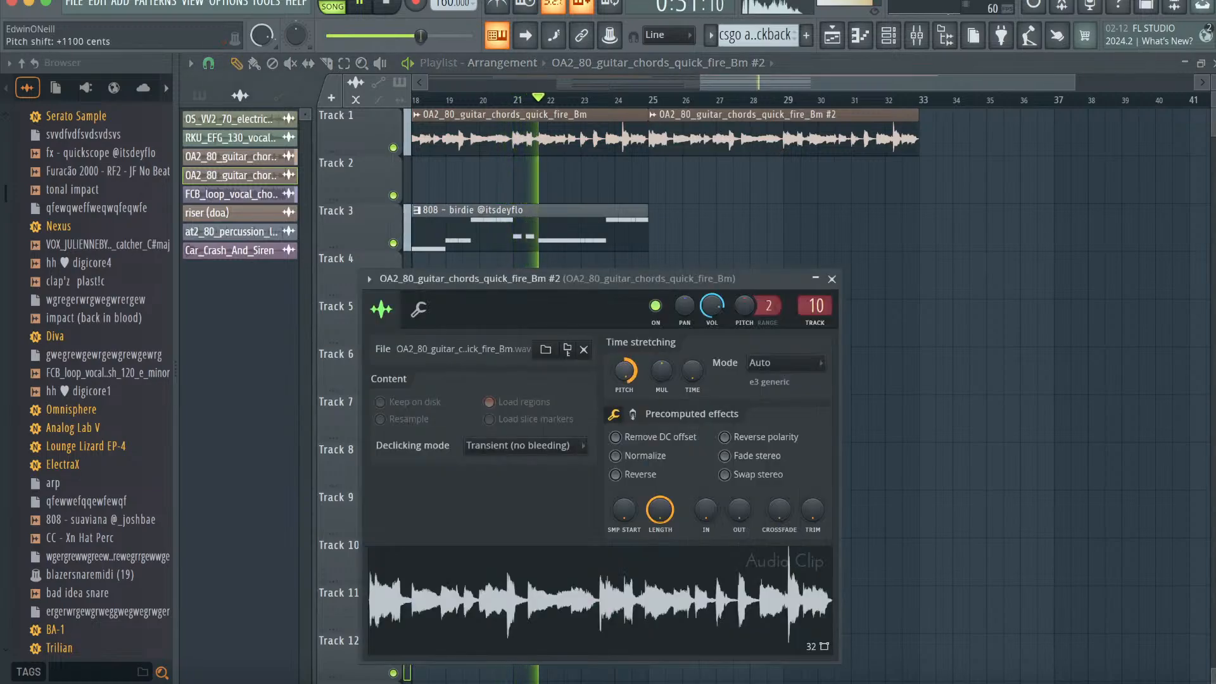
# - Route the cloned guitar chords to mixer insert 6 and load Gross Beat in slot 5 with the DRILL GROSS preset
pyautogui.click(918, 37)
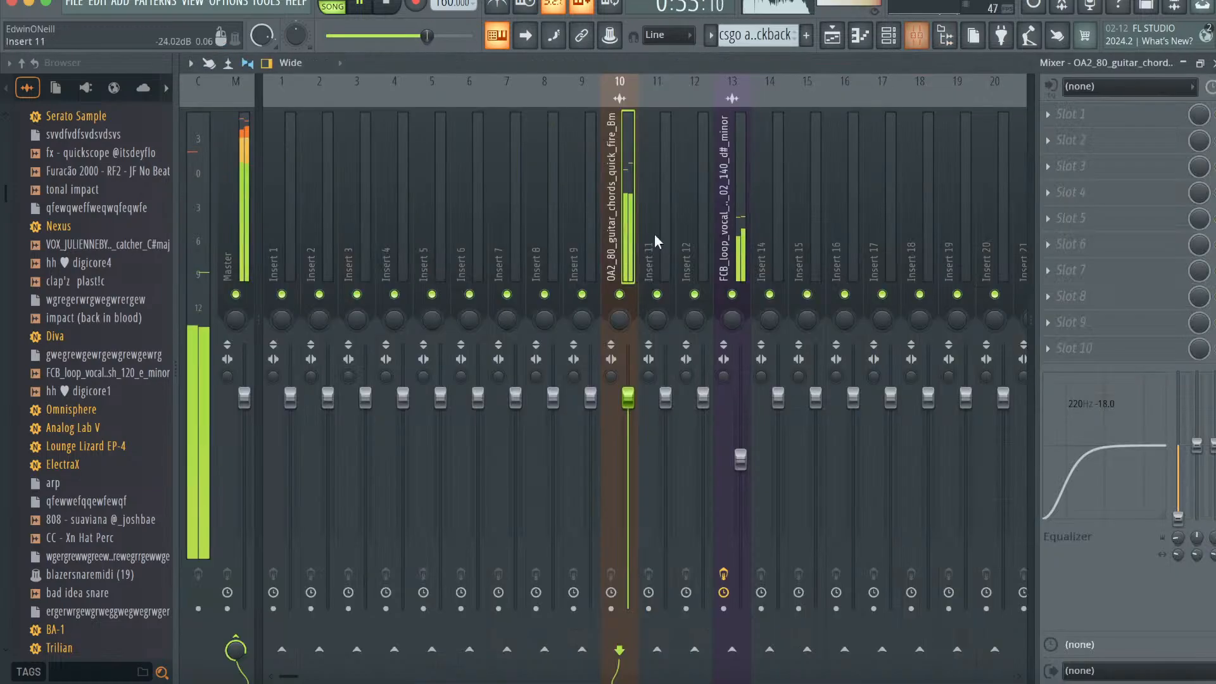
pyautogui.rightClick(470, 244)
pyautogui.moveTo(568, 269)
pyautogui.click(760, 269)
pyautogui.click(1077, 218)
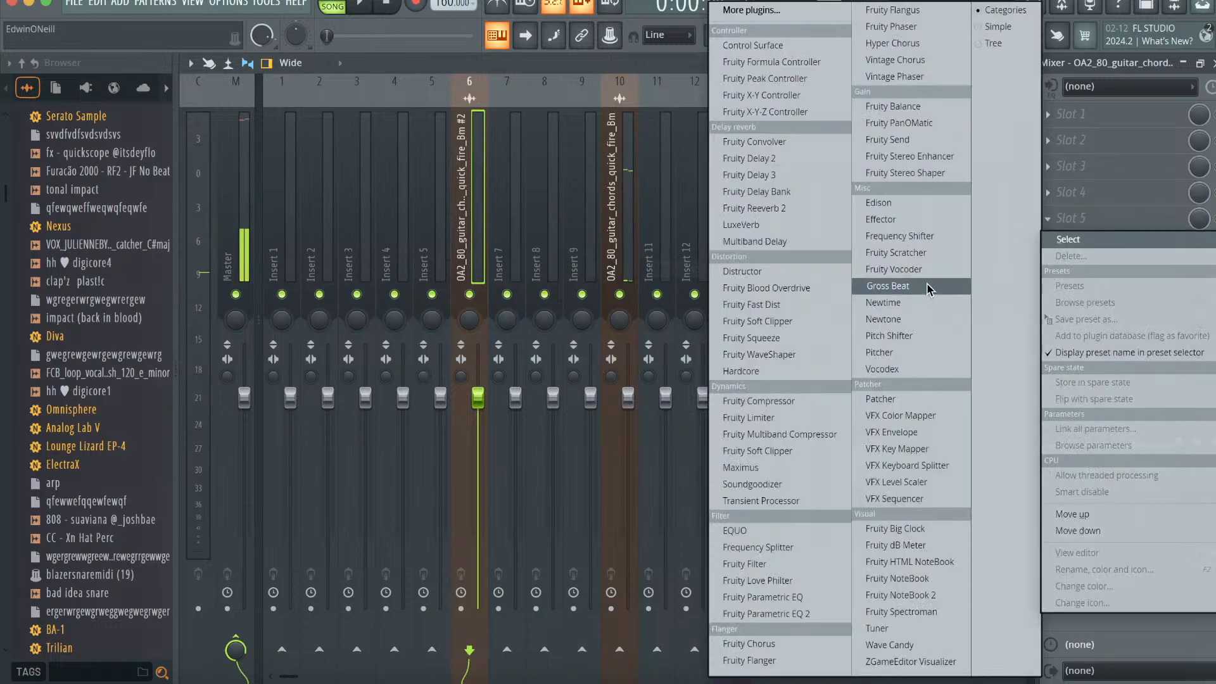
pyautogui.click(911, 287)
pyautogui.click(841, 149)
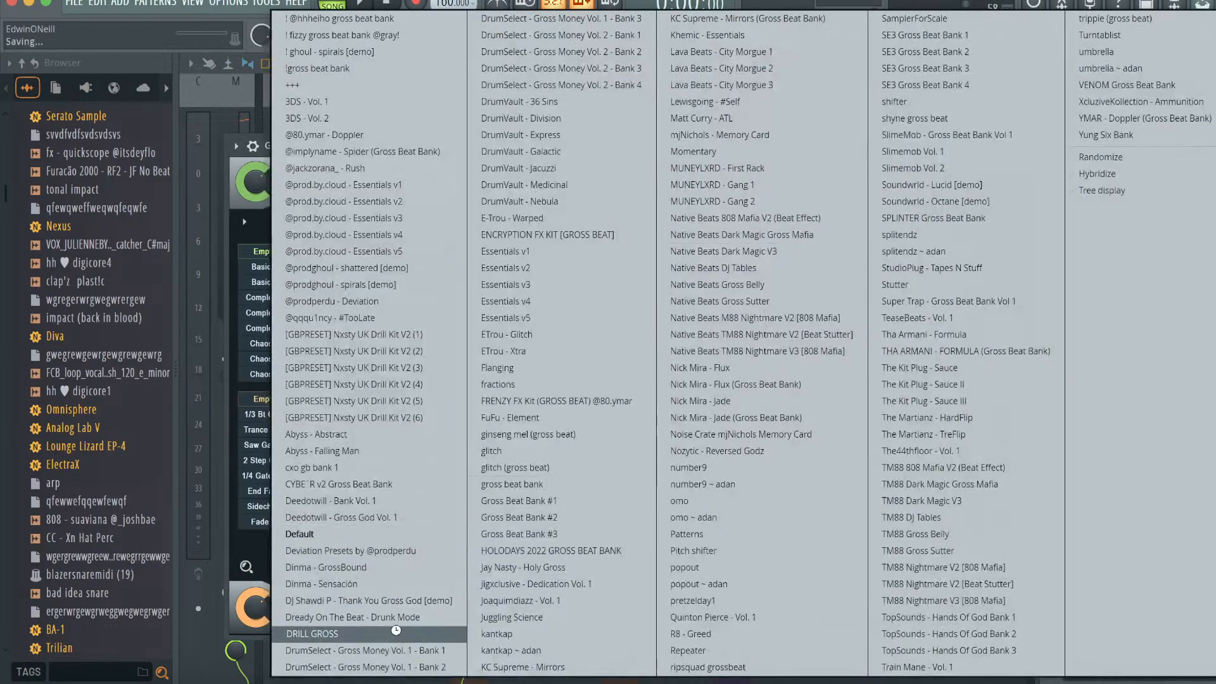
pyautogui.click(397, 634)
# - Add the AU version of RC-20 Retro Color in slot 7 of the cloned guitar's insert and choose a preset
pyautogui.click(1101, 270)
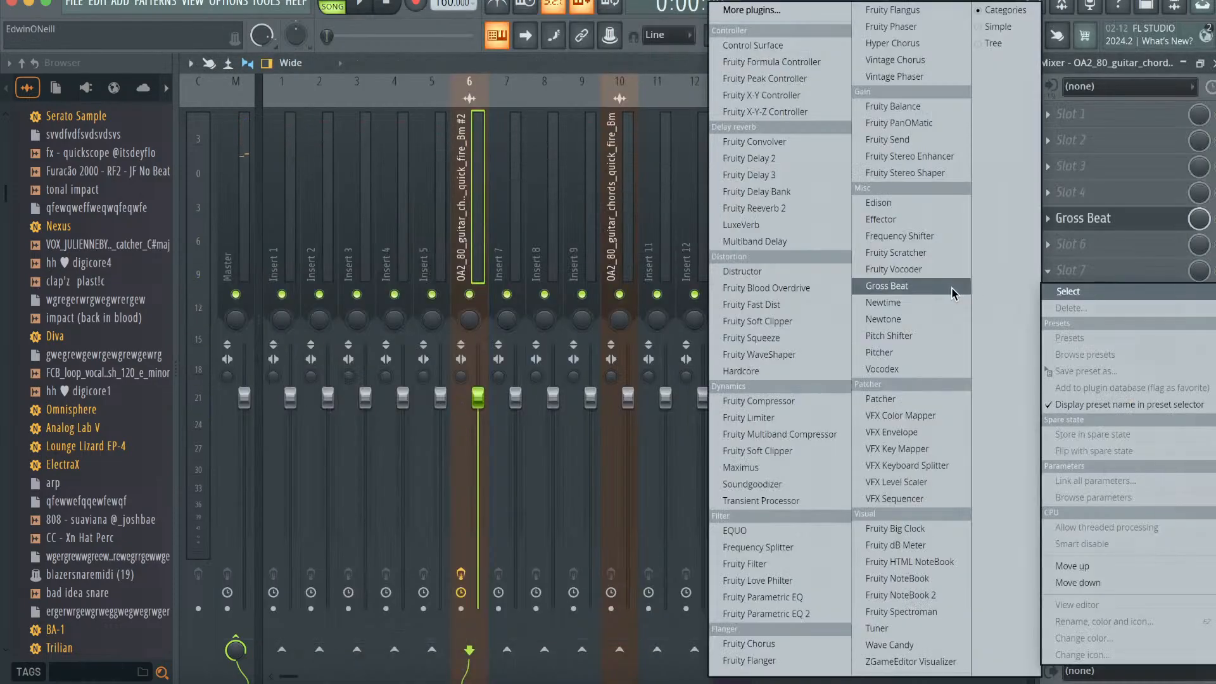
pyautogui.click(790, 13)
pyautogui.write('rc')
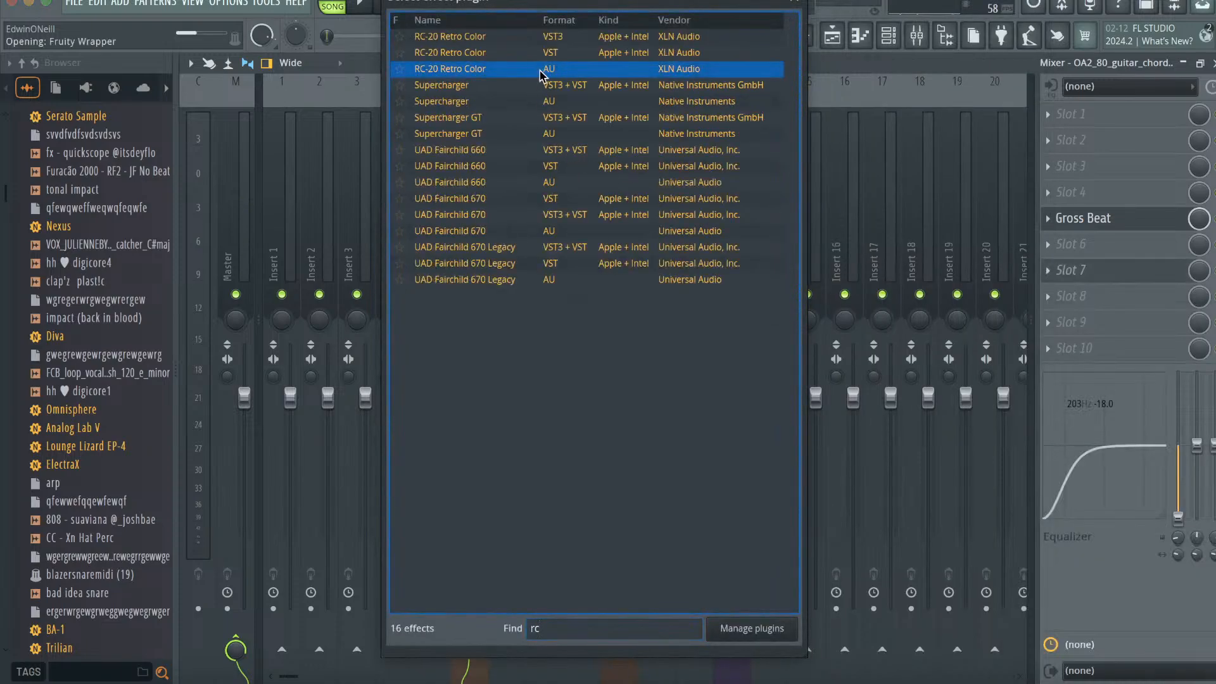
pyautogui.doubleClick(540, 75)
pyautogui.click(400, 148)
pyautogui.scroll(4, 327, 284)
pyautogui.scroll(4, 327, 284)
pyautogui.click(319, 297)
pyautogui.click(769, 98)
# - Play the arrangement from around bar 21 and from bar 25 to check the cloned guitar
pyautogui.press('space')
pyautogui.click(832, 35)
pyautogui.click(531, 99)
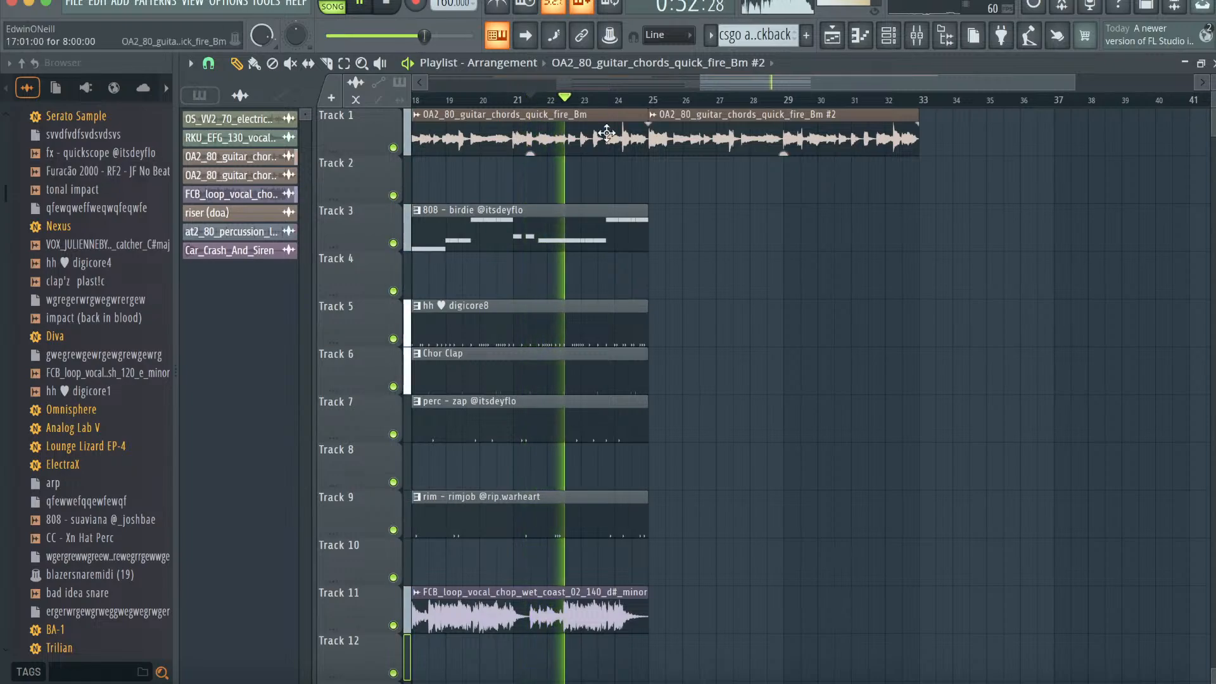
pyautogui.click(647, 100)
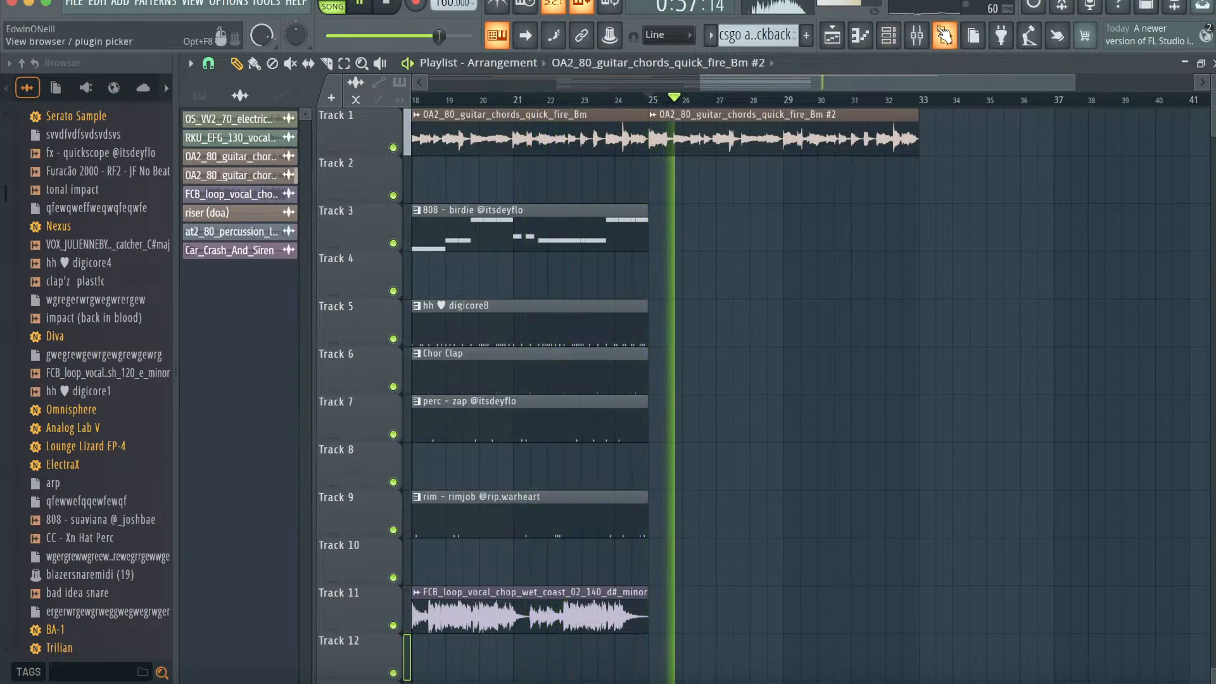
# - Change the Gross Beat preset on the cloned guitar's insert to ripsquad grossbeat
pyautogui.click(917, 35)
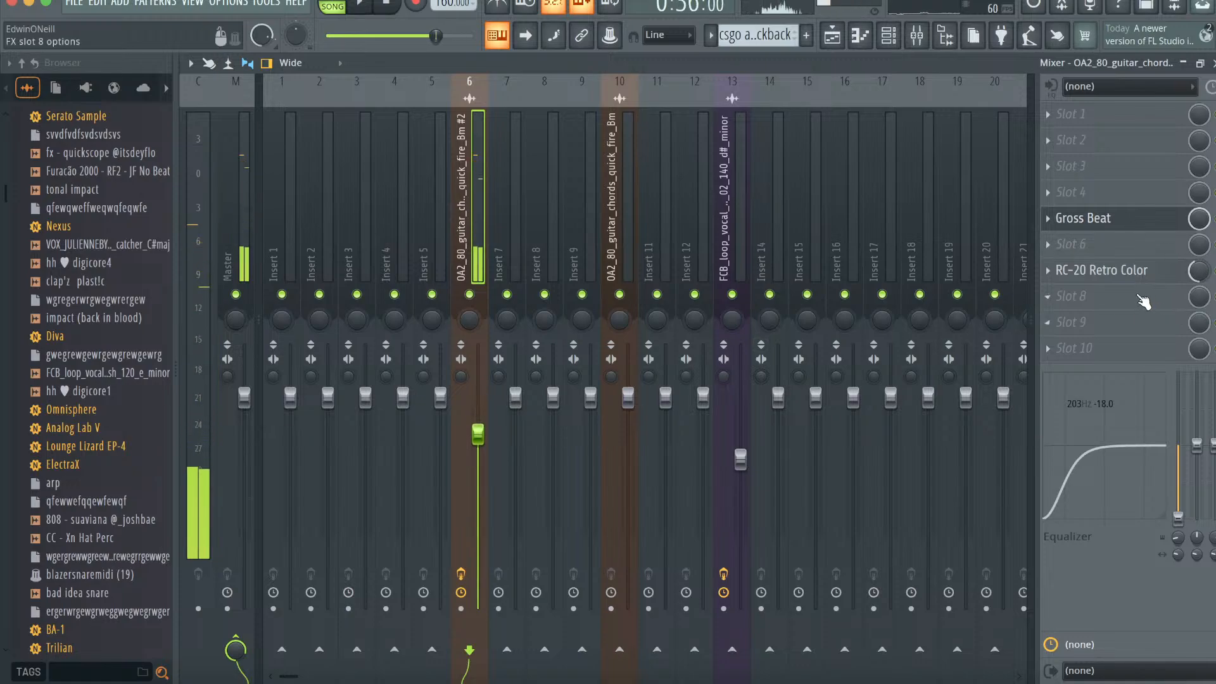
pyautogui.click(1103, 223)
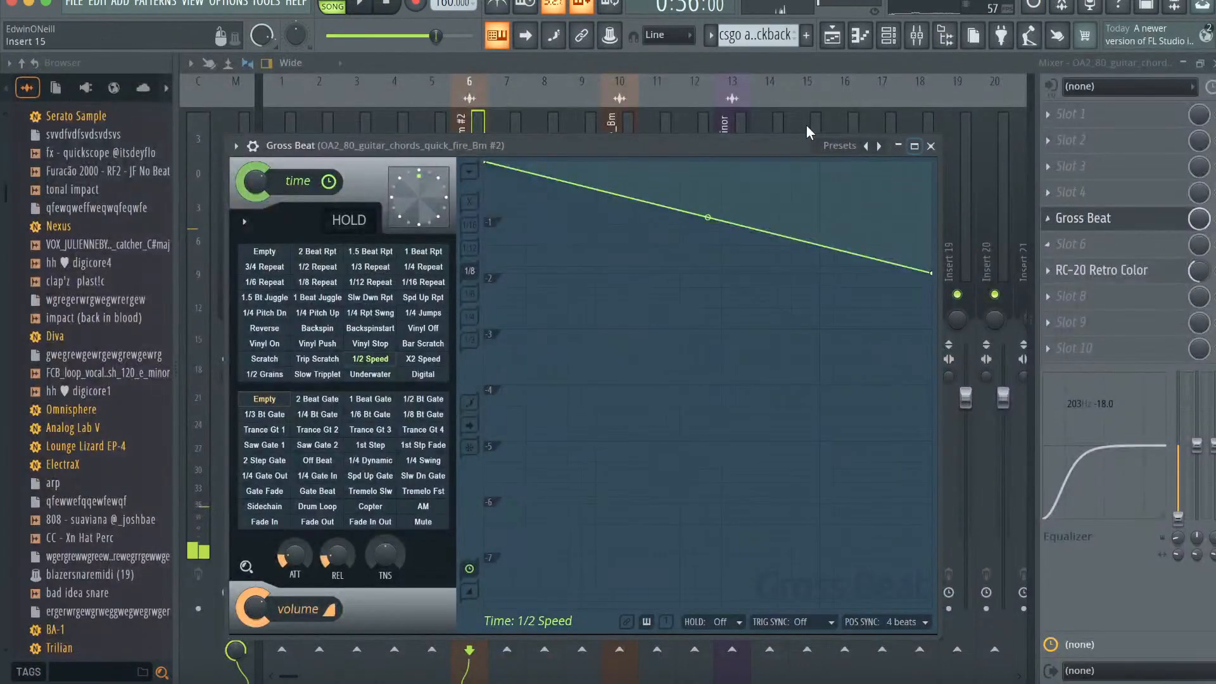
pyautogui.click(840, 146)
pyautogui.click(768, 339)
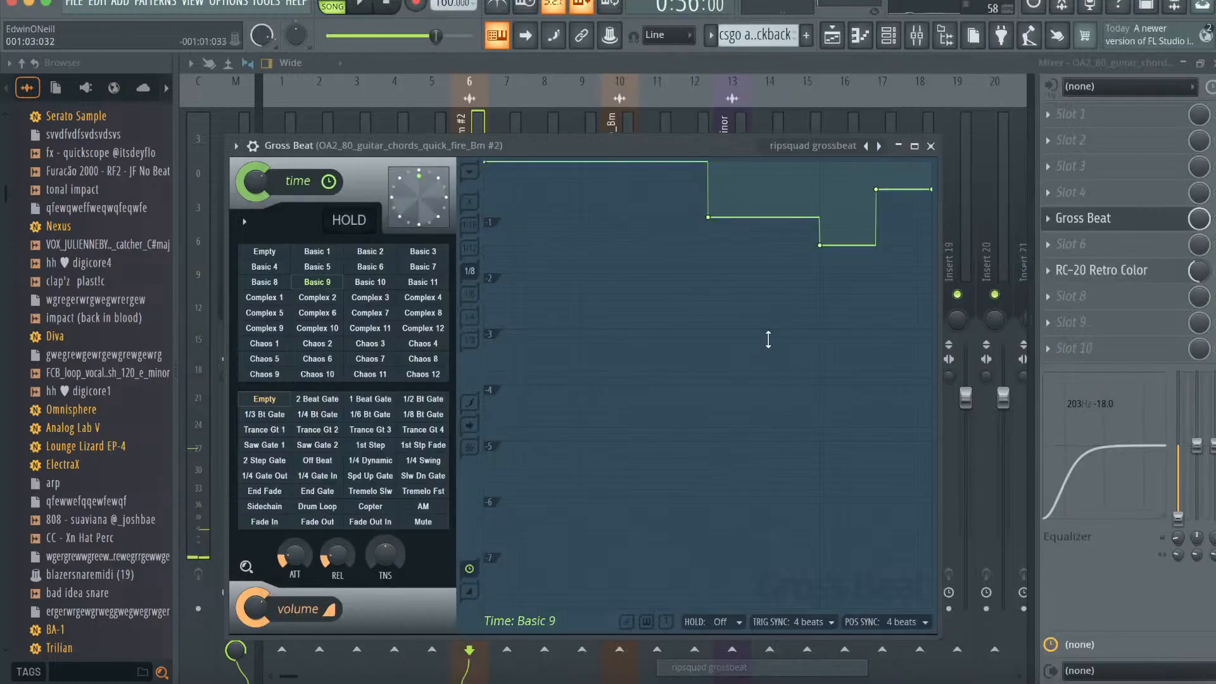
# - Try a different pitch shift on the cloned guitar chords clip at bar 25 and play it
pyautogui.click(832, 37)
pyautogui.doubleClick(708, 136)
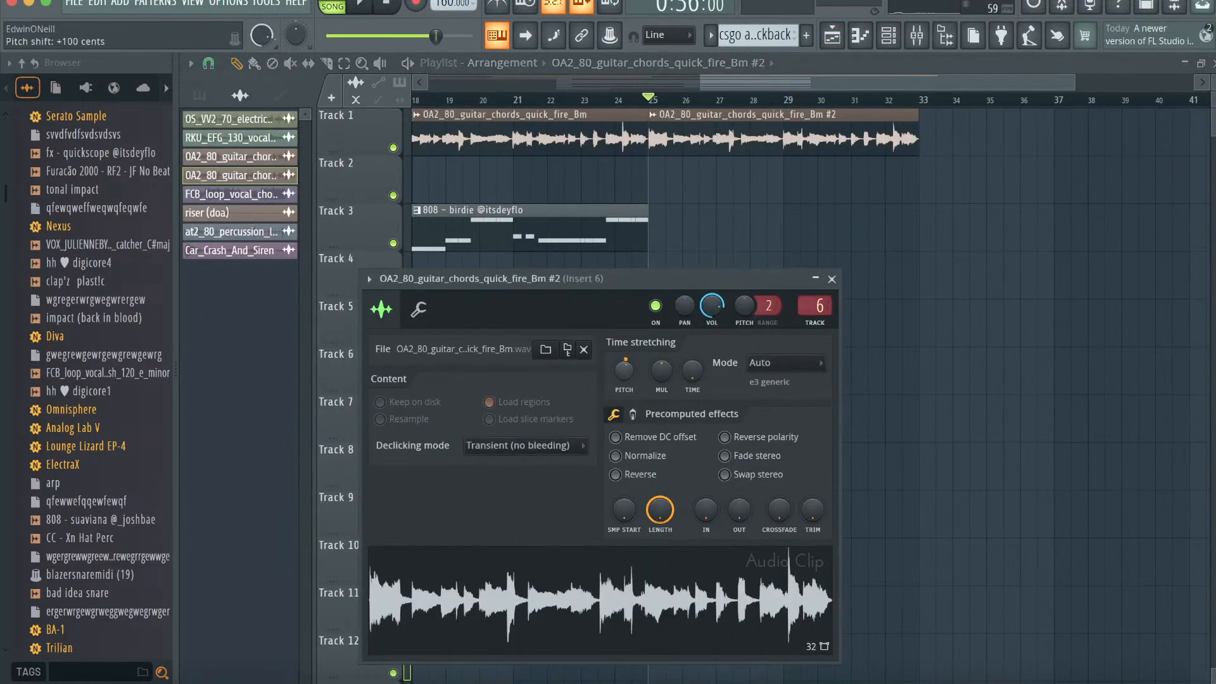
pyautogui.press('space')
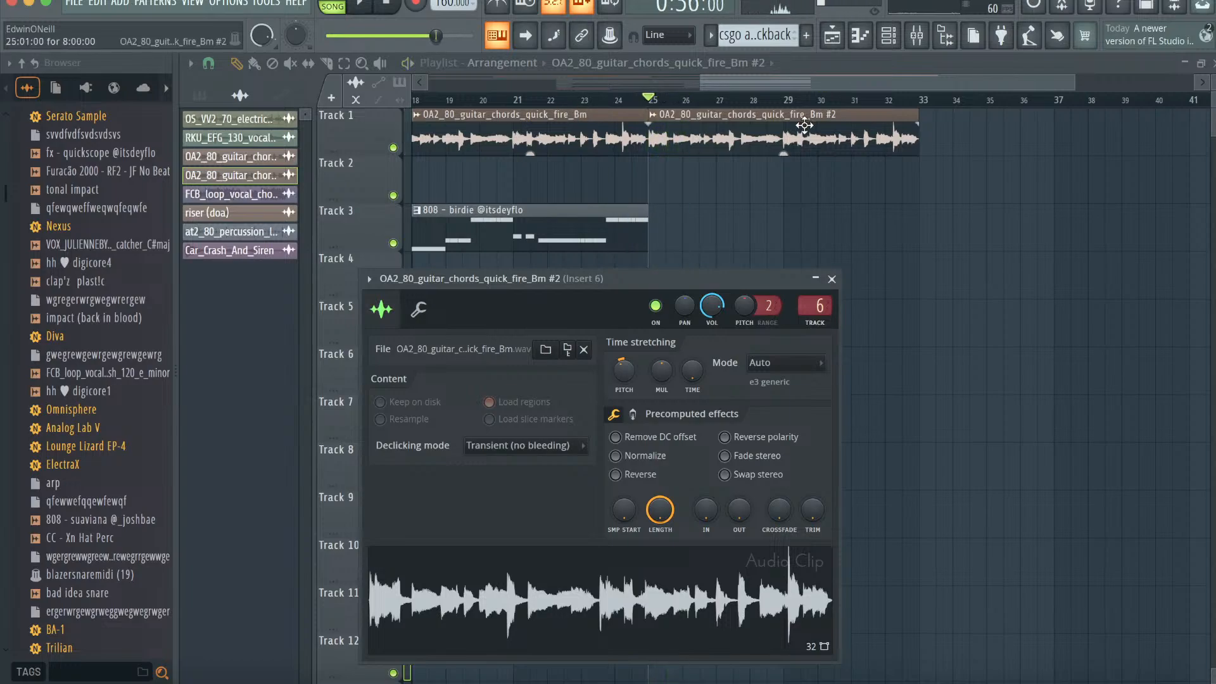
# - Delete the cloned guitar clip from Track 1 at bar 25 and play the arrangement from around bar 21
pyautogui.rightClick(804, 125)
pyautogui.click(534, 101)
pyautogui.press('space')
# - Place the 808 pattern on Track 3 and the FCB vocal chop on Track 10, both at bar 25
pyautogui.click(637, 230)
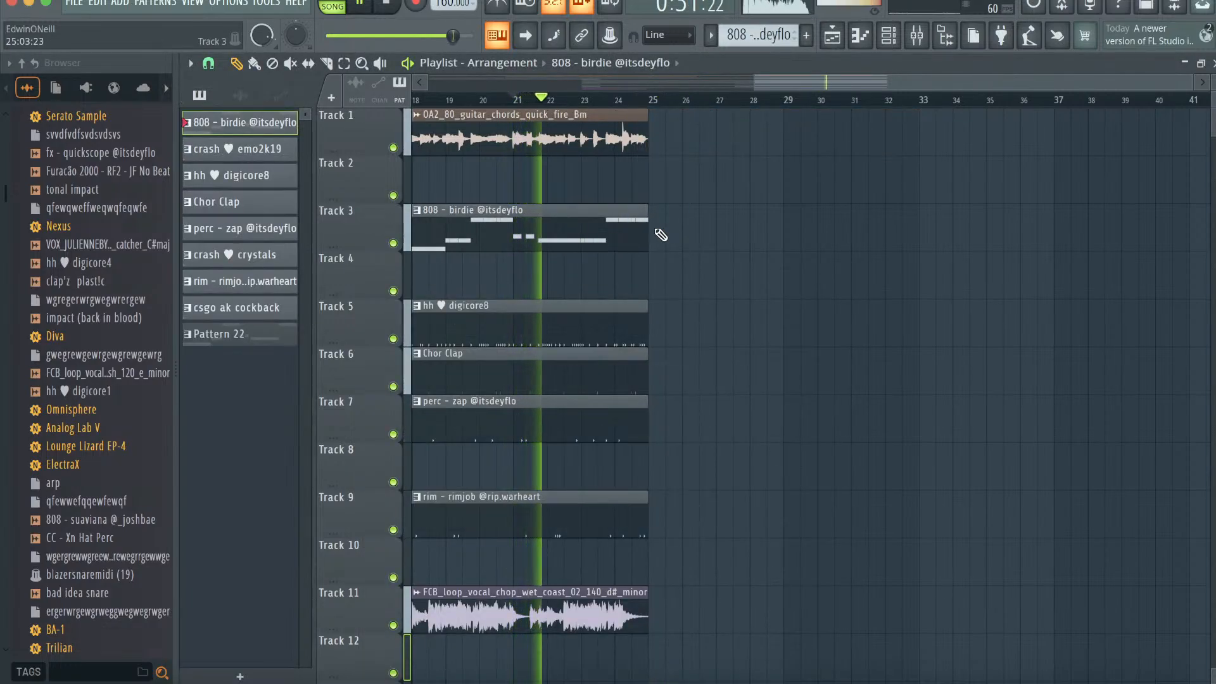
pyautogui.click(656, 229)
pyautogui.click(623, 602)
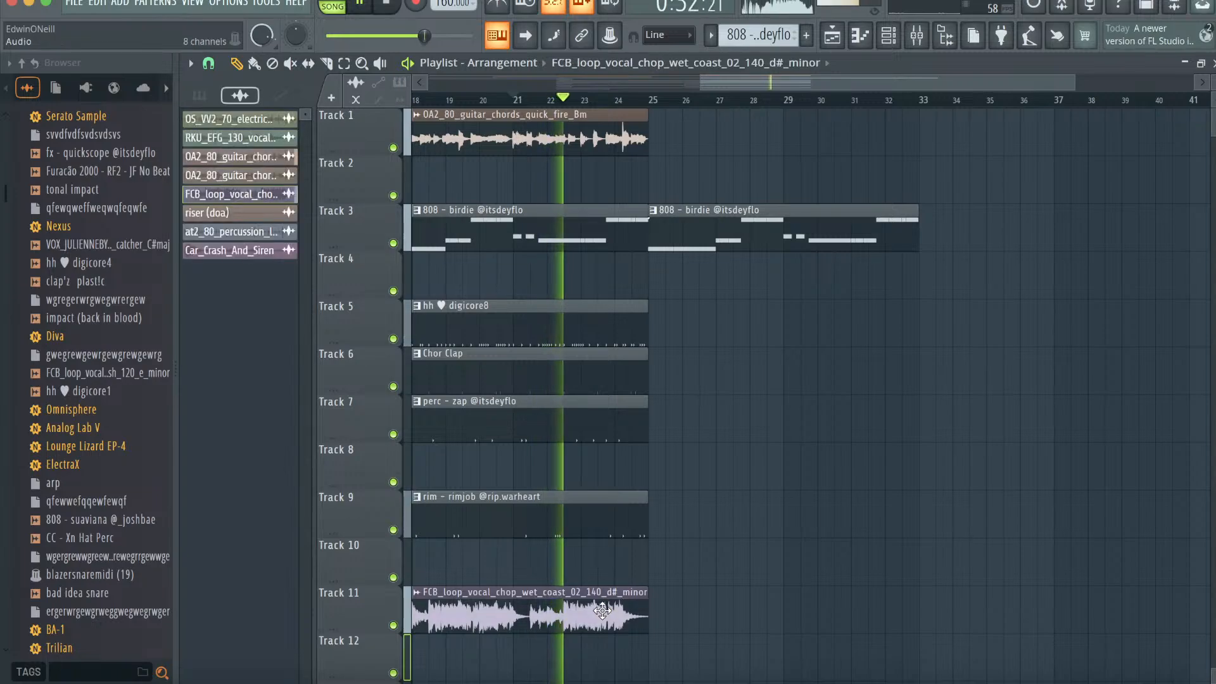
pyautogui.click(656, 549)
# - Duplicate the Chor Clap clip on Track 6 to bar 25
pyautogui.click(344, 63)
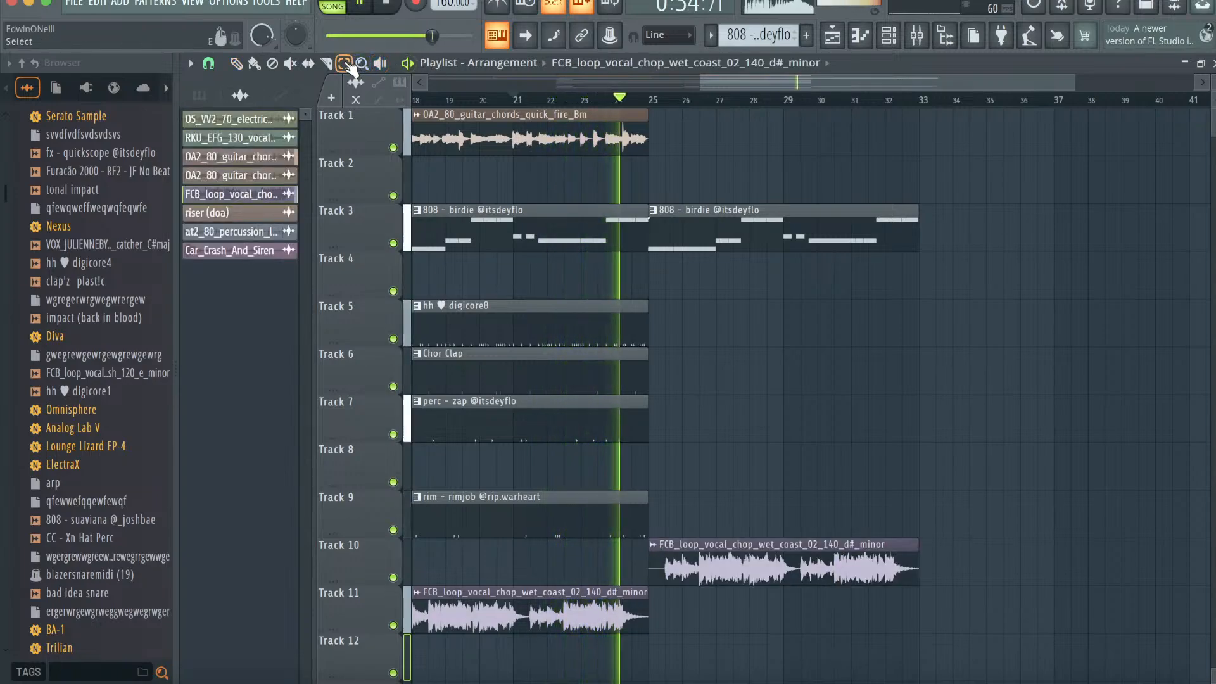
pyautogui.click(565, 367)
pyautogui.hotkey('ctrl', 'b')
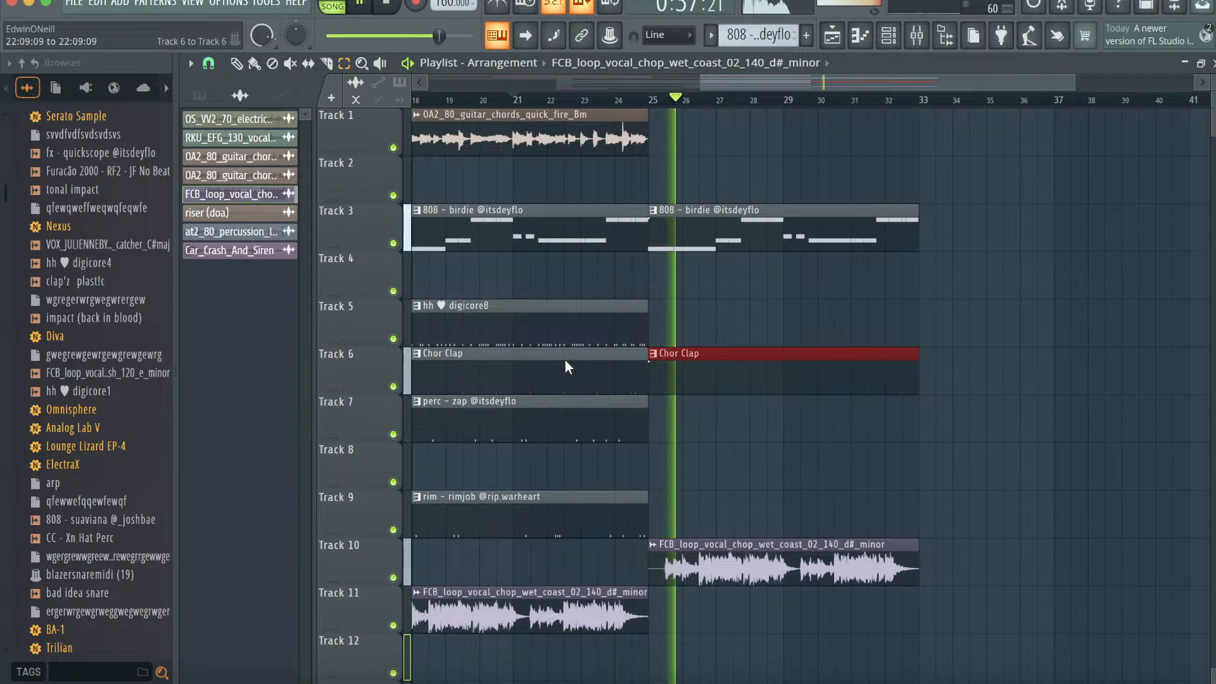
# - Duplicate the bar 25 808, Chor Clap and vocal chop clips to bar 33
pyautogui.moveTo(857, 544); pyautogui.dragTo(762, 188)
pyautogui.hotkey('ctrl', 'b')
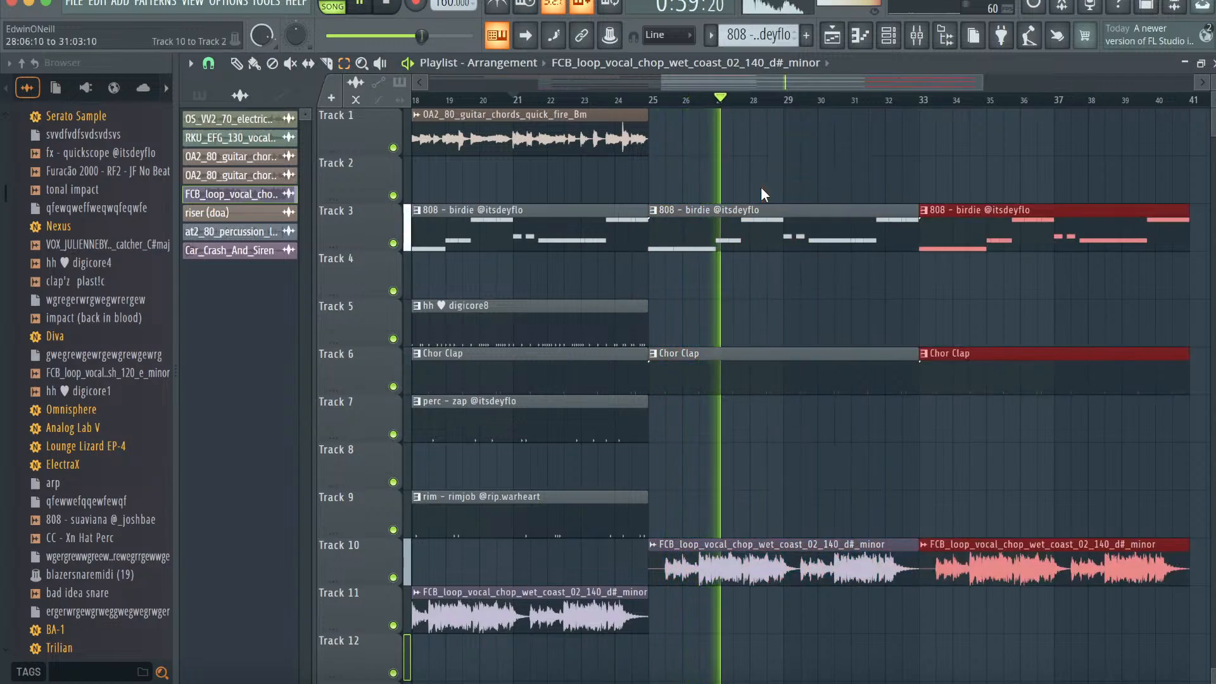
pyautogui.hscroll(4, 761, 188)
# - Duplicate the 808, Chor Clap and vocal chop clips to bar 41 and delete those extra copies
pyautogui.hotkey('ctrl', 'b')
pyautogui.click(236, 65)
pyautogui.rightClick(935, 563)
pyautogui.rightClick(936, 373)
pyautogui.rightClick(934, 230)
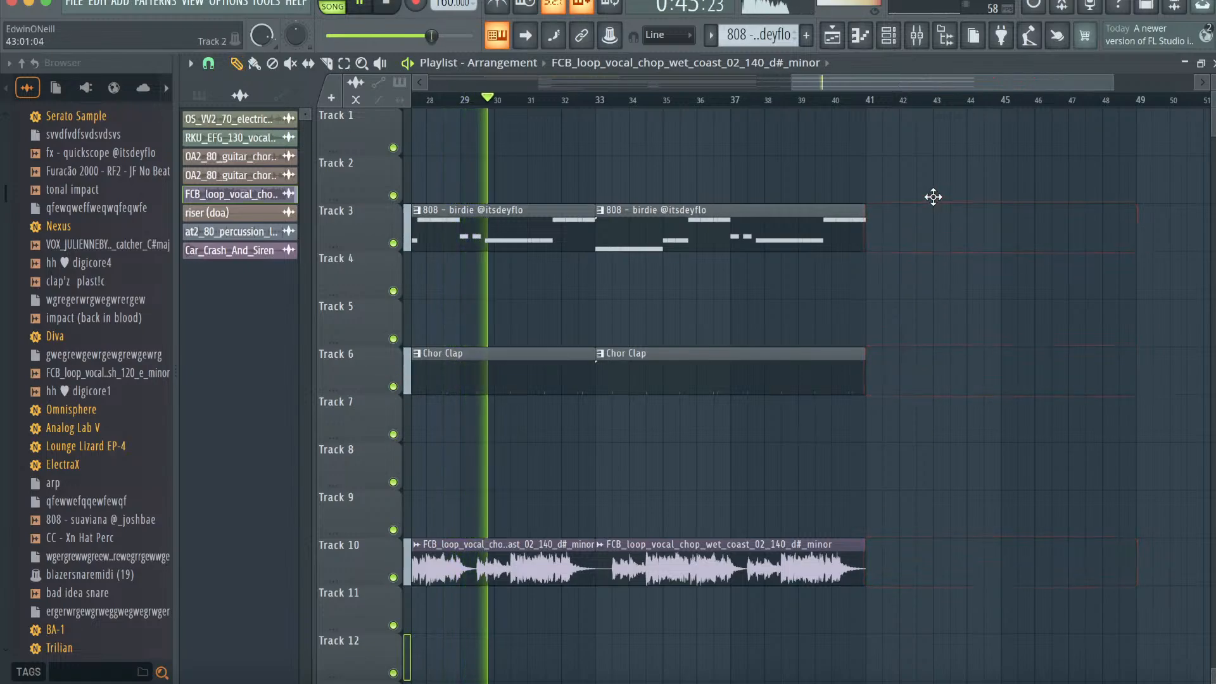
# - Switch to Splice and search the library for "west coast guitar lead"
pyautogui.hscroll(-4, 637, 304)
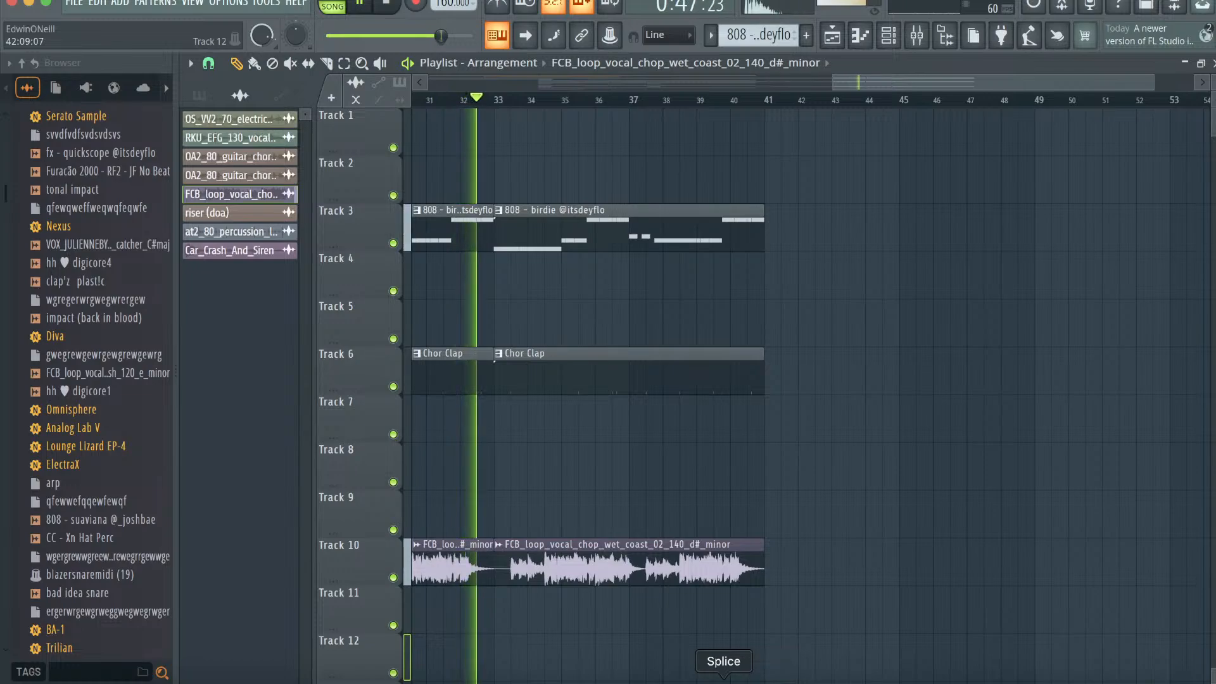
pyautogui.click(723, 680)
pyautogui.moveTo(458, 9); pyautogui.dragTo(1089, 7)
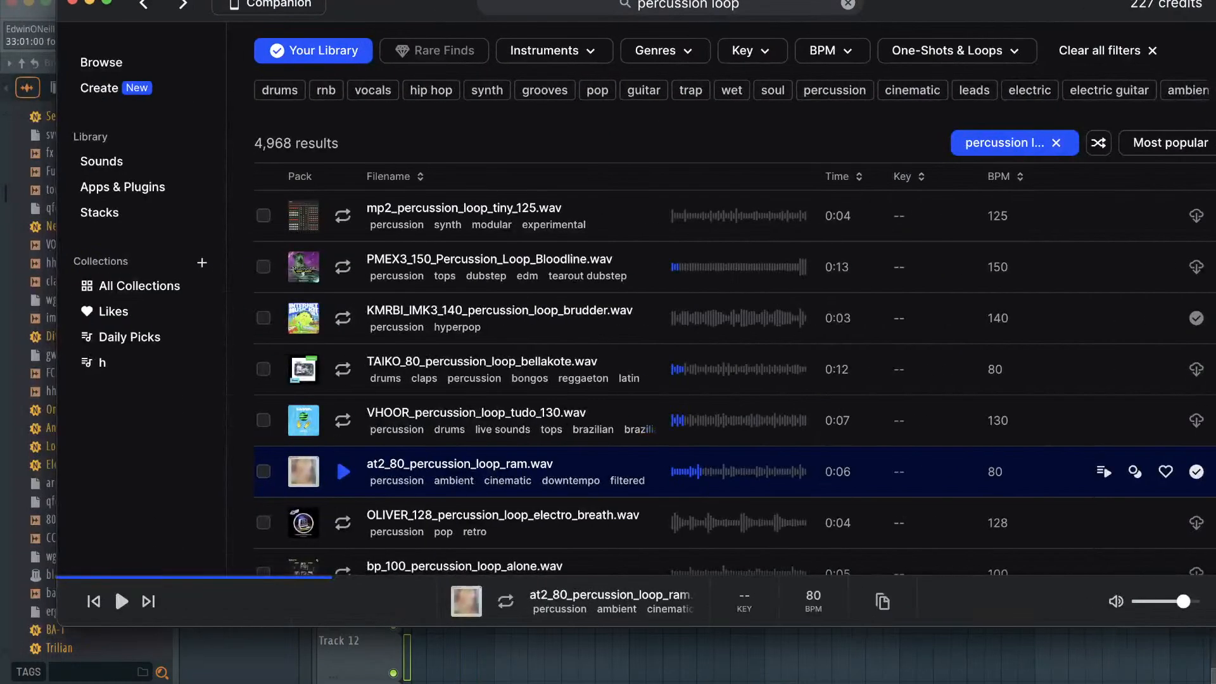
pyautogui.click(607, 3)
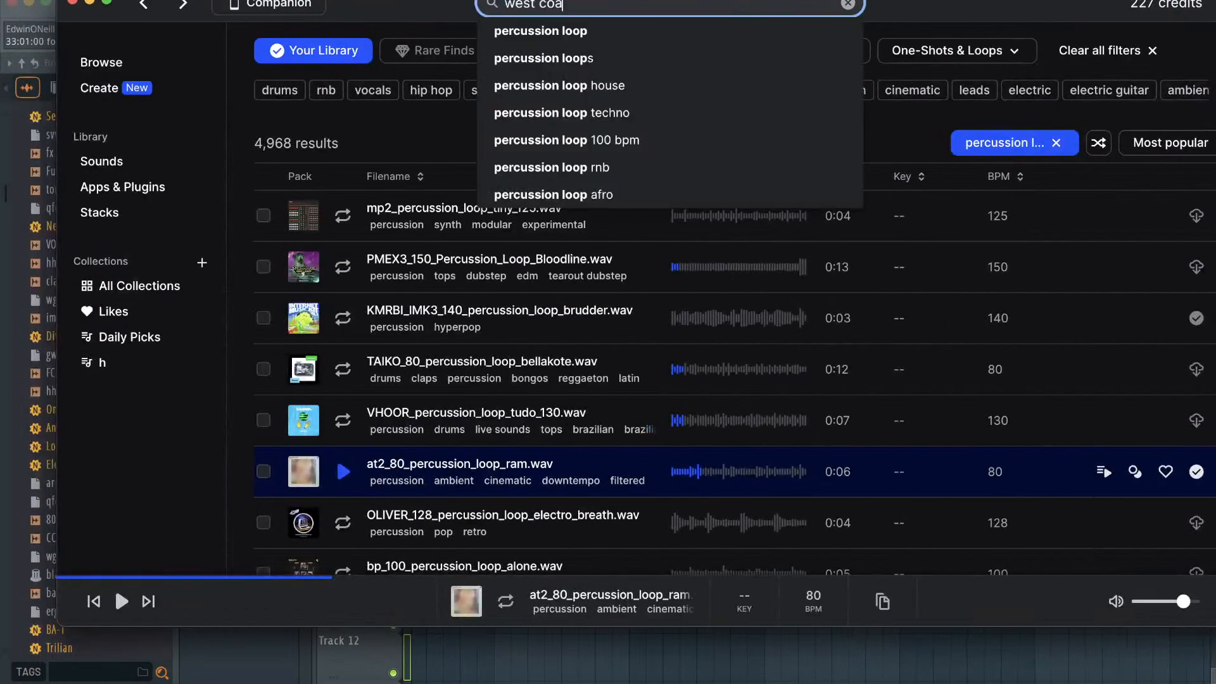
pyautogui.write('west coast guiu')
pyautogui.press('BackSpace')
pyautogui.write('tar lead')
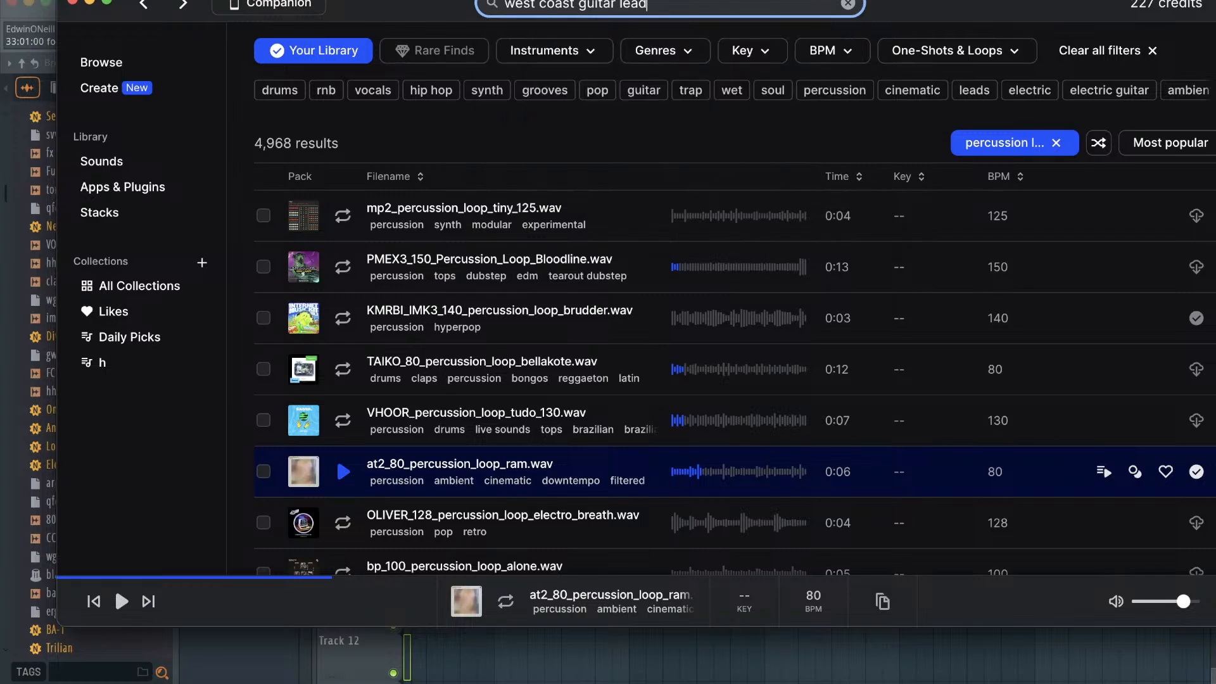
pyautogui.press('Return')
# - Bring the OA2_75_guitar_lead_century_ends_Am sample from Splice into the FL Studio playlist on Track 1 at bar 33
pyautogui.click(187, 326)
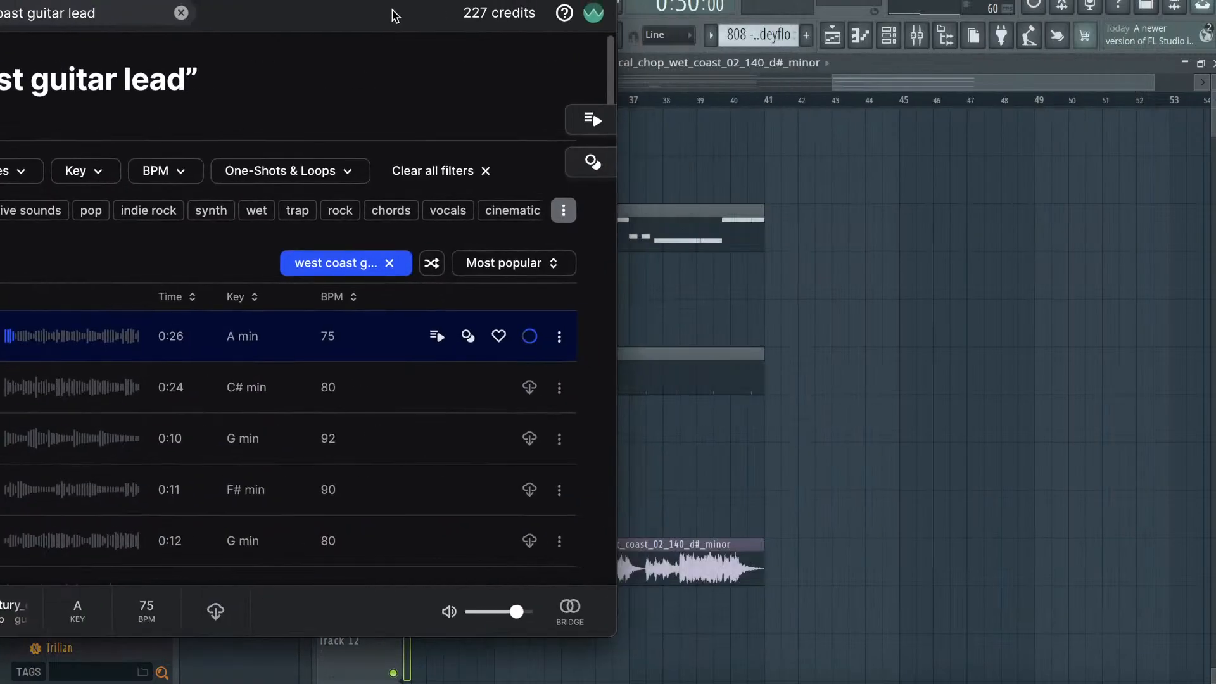
pyautogui.moveTo(954, 325); pyautogui.dragTo(543, 146)
pyautogui.hscroll(-3, 551, 146)
pyautogui.hscroll(3, 563, 145)
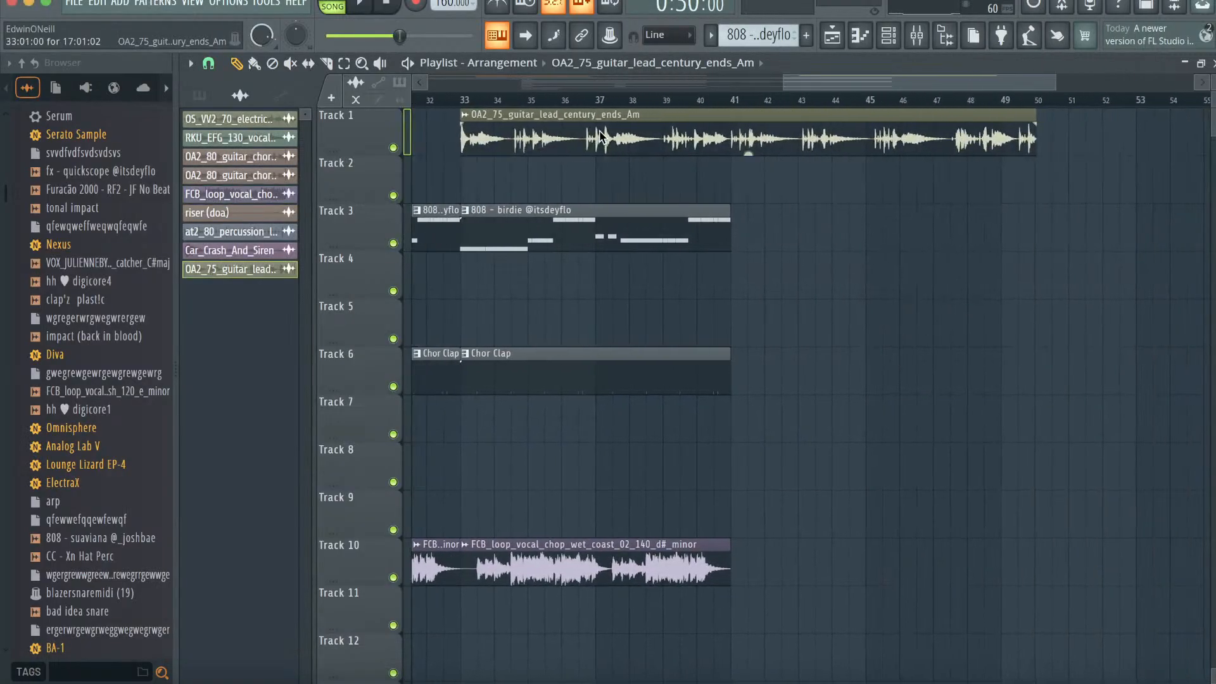
# - Stretch the guitar lead clip to 16 bars in Auto mode, raise its pitch slightly and briefly play the section
pyautogui.doubleClick(602, 139)
pyautogui.moveTo(557, 238); pyautogui.dragTo(557, 219)
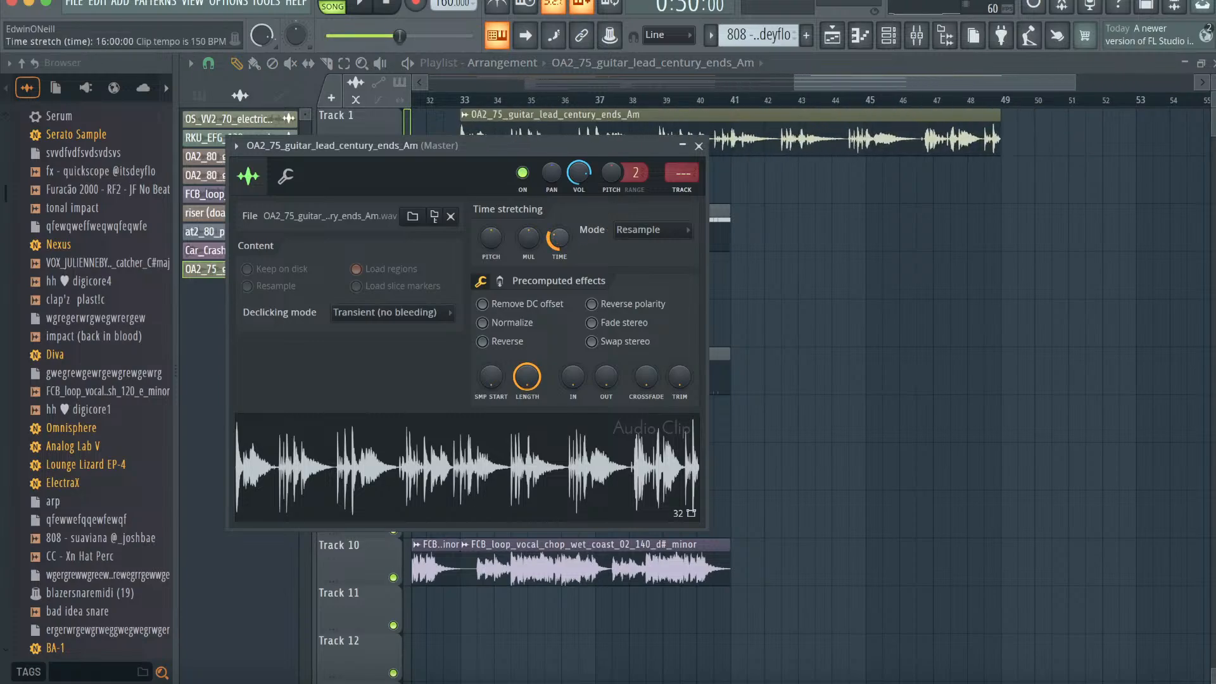
pyautogui.moveTo(536, 147); pyautogui.dragTo(547, 506)
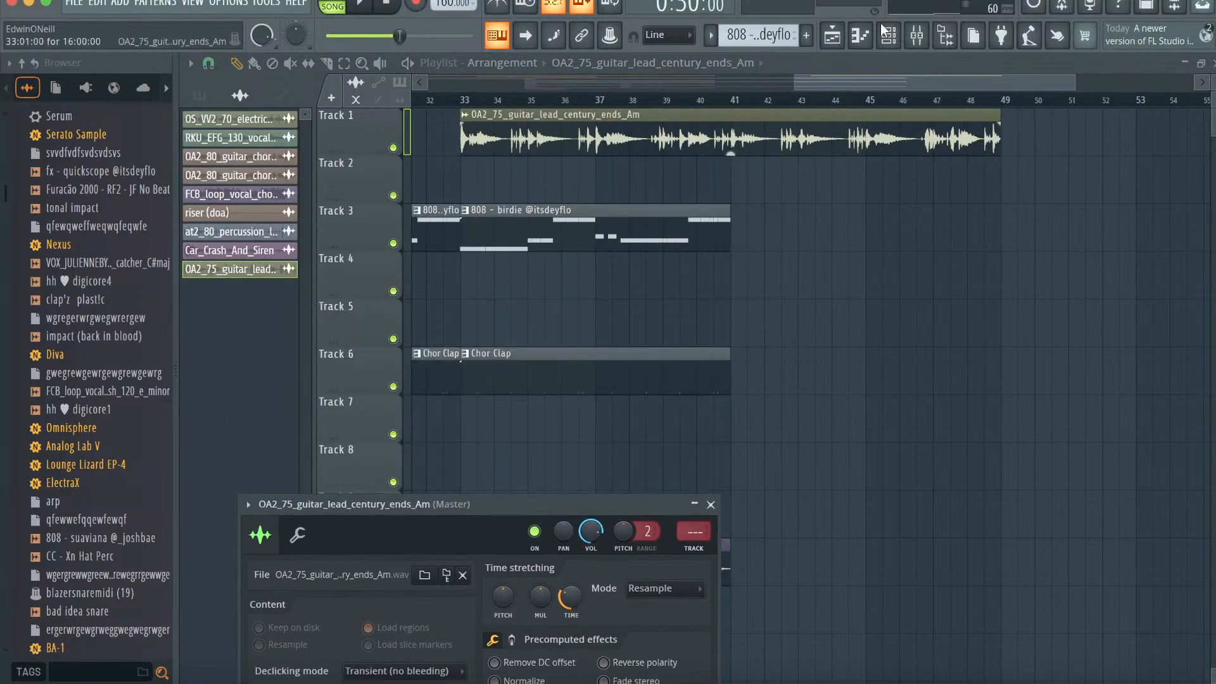
pyautogui.click(861, 36)
pyautogui.click(861, 37)
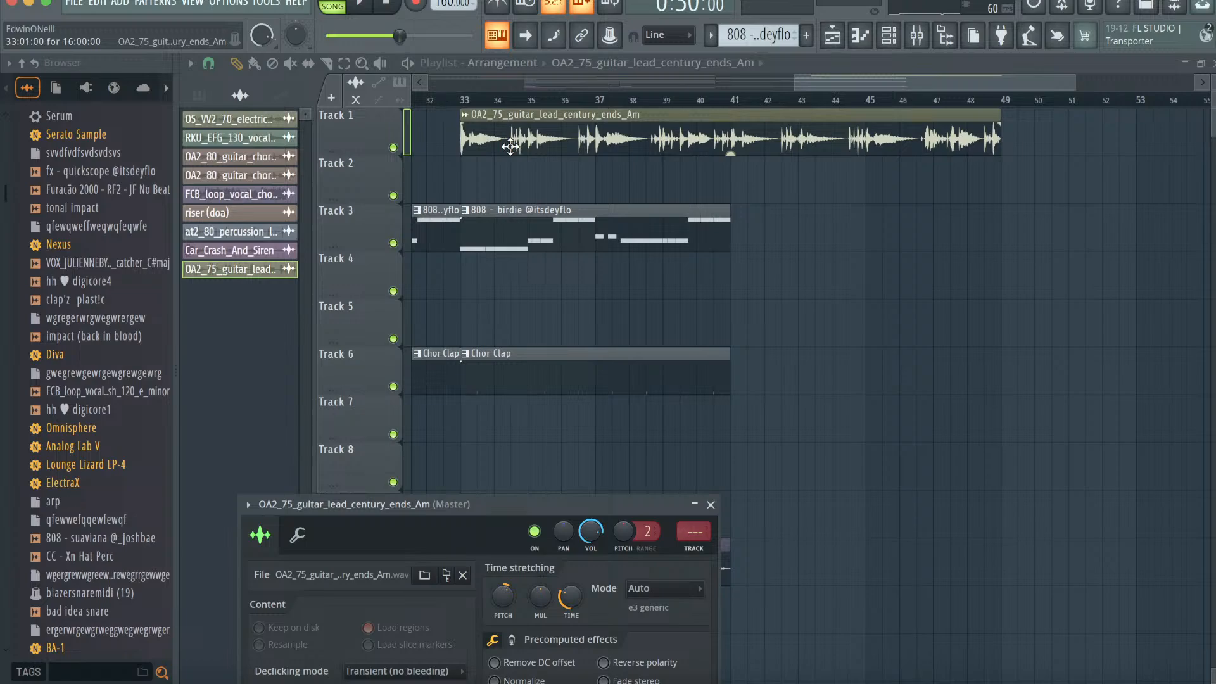
pyautogui.press('Escape')
pyautogui.press('space')
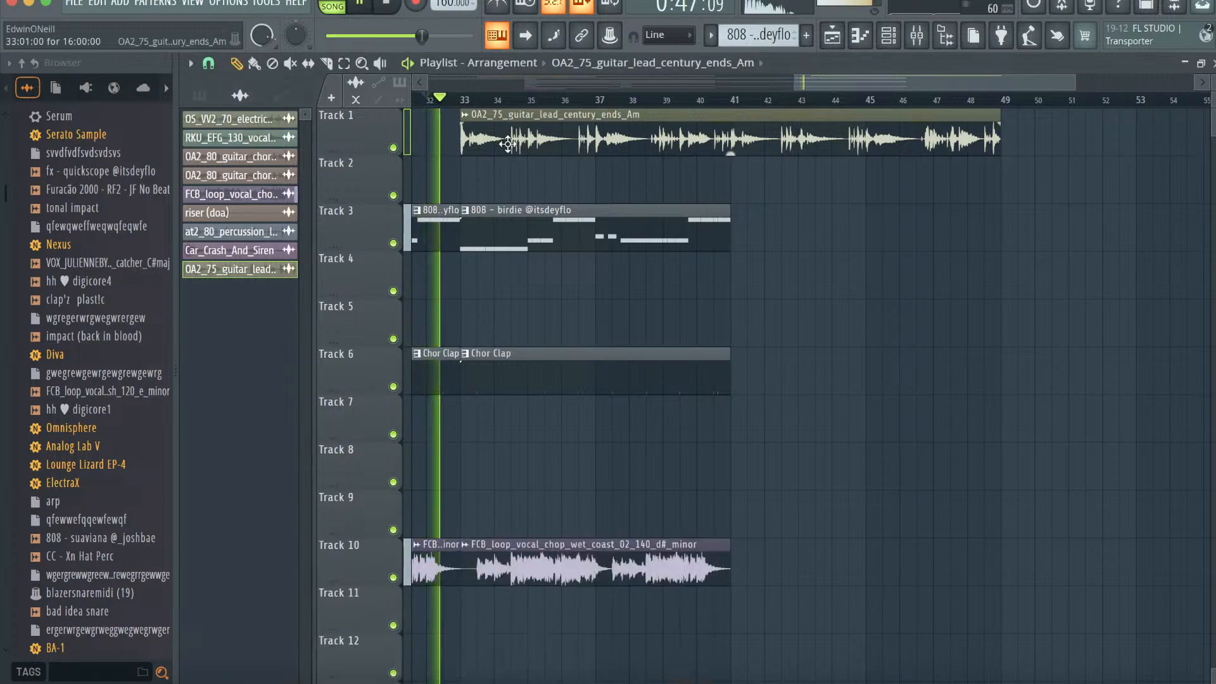
pyautogui.press('space')
# - Route the guitar lead to mixer insert 11 and load Gross Beat in slot 5 with the DRILL GROSS preset
pyautogui.doubleClick(541, 118)
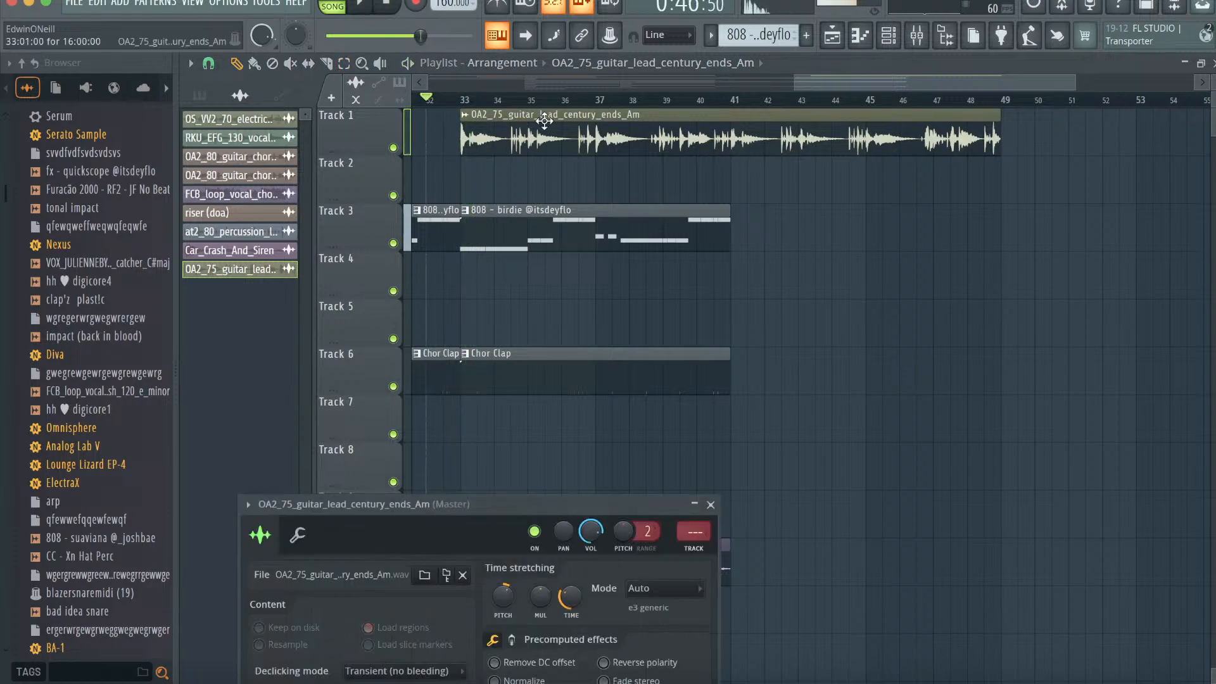
pyautogui.click(922, 36)
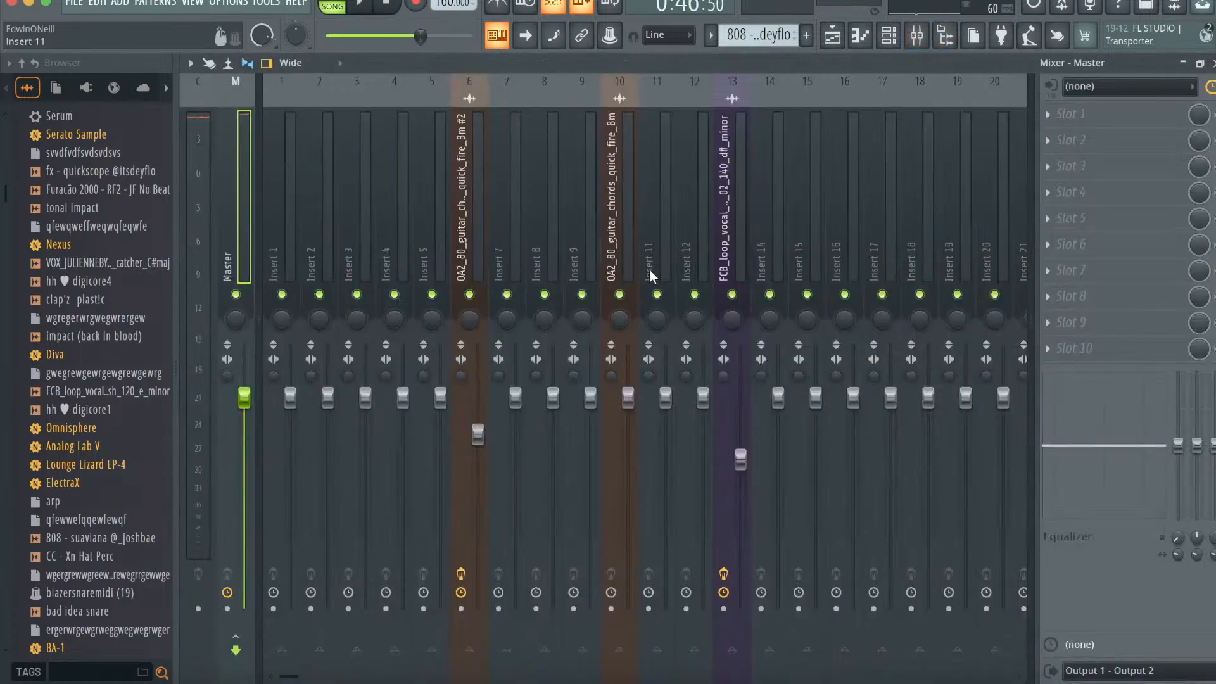
pyautogui.rightClick(648, 279)
pyautogui.moveTo(754, 271)
pyautogui.click(899, 269)
pyautogui.click(1102, 218)
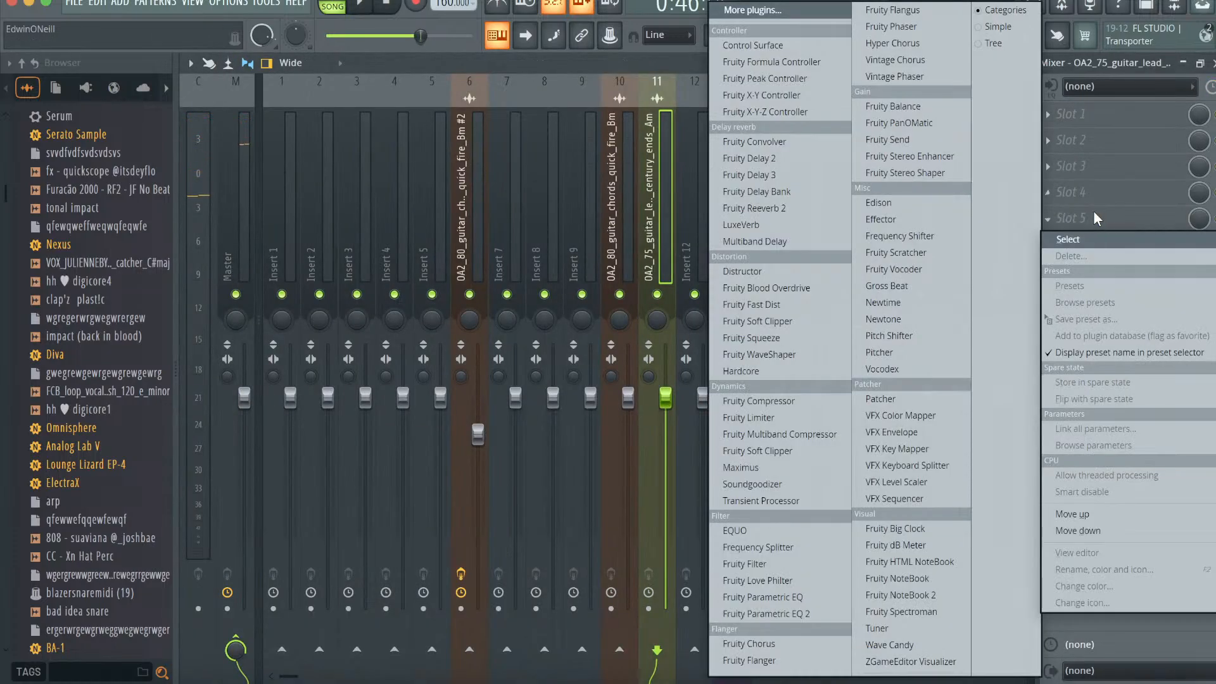
pyautogui.click(894, 287)
pyautogui.click(870, 190)
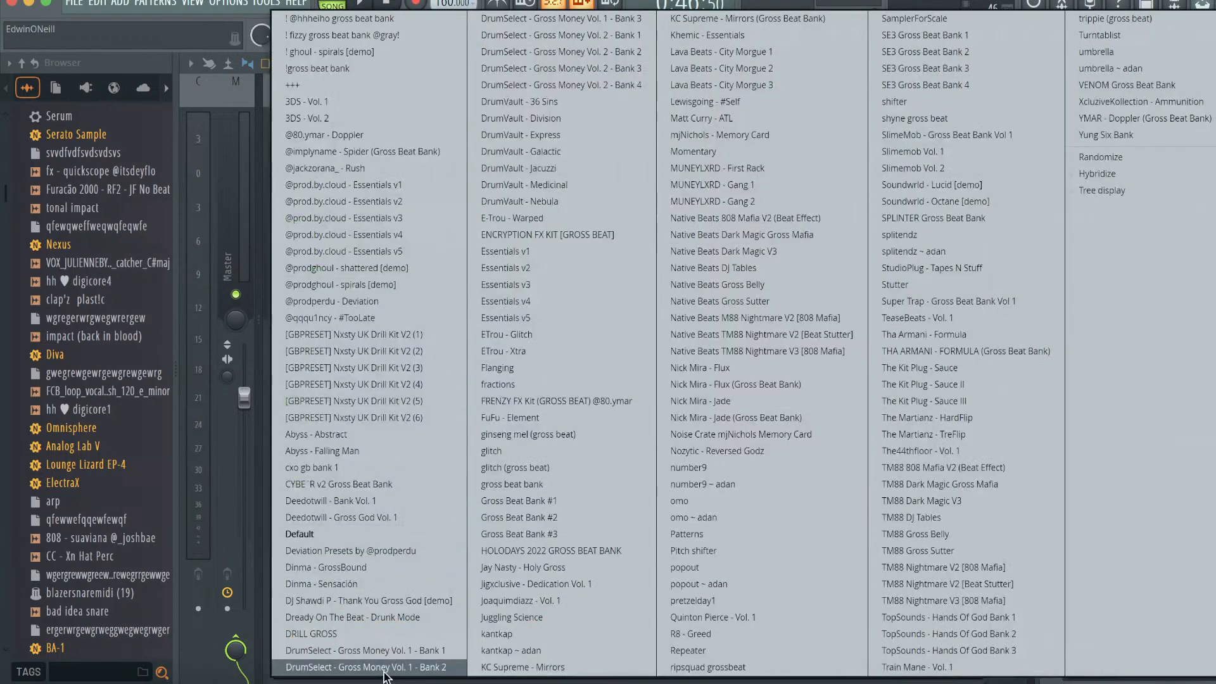
pyautogui.click(355, 634)
# - Cut the guitar lead's lows on insert 11 with the EQ at about 127 Hz and trim its clip to end at bar 41
pyautogui.moveTo(1061, 431); pyautogui.dragTo(1058, 518)
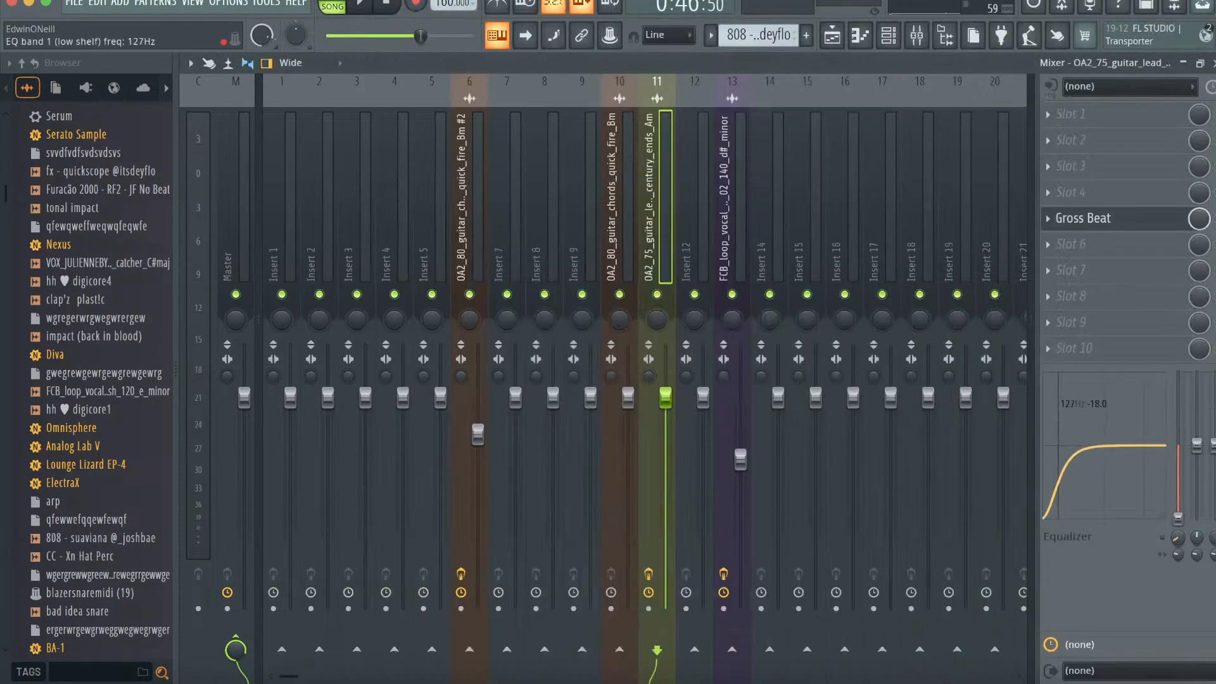
pyautogui.click(832, 35)
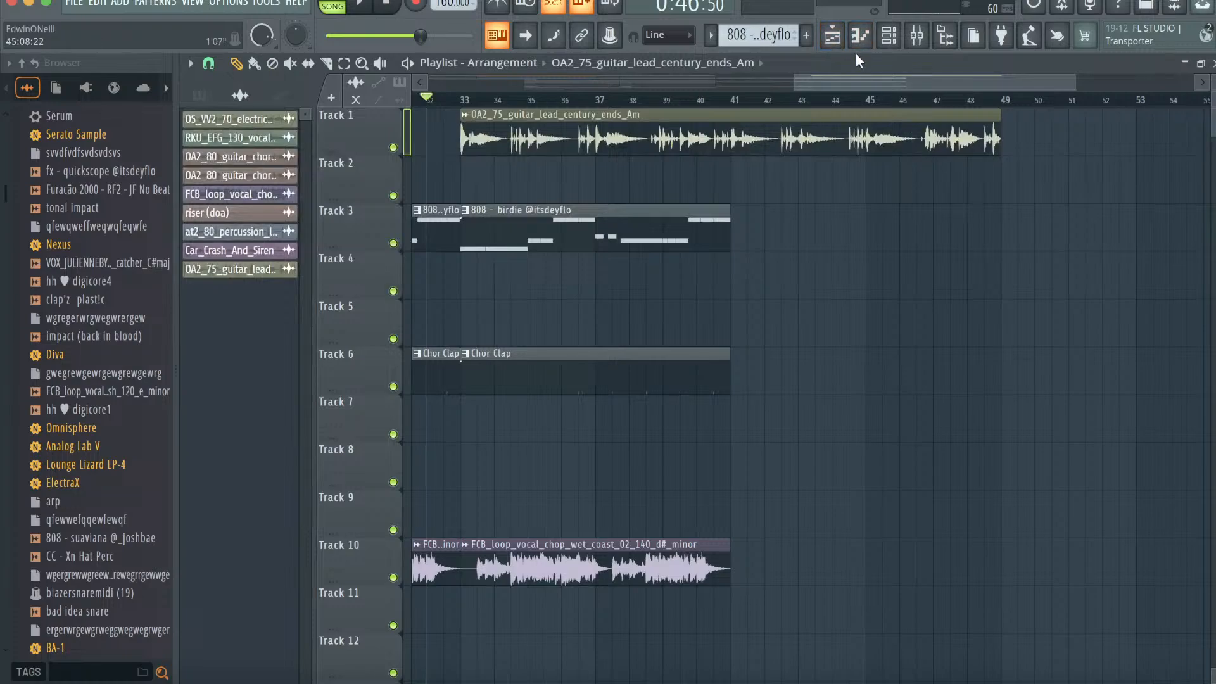
pyautogui.moveTo(1001, 120); pyautogui.dragTo(707, 120)
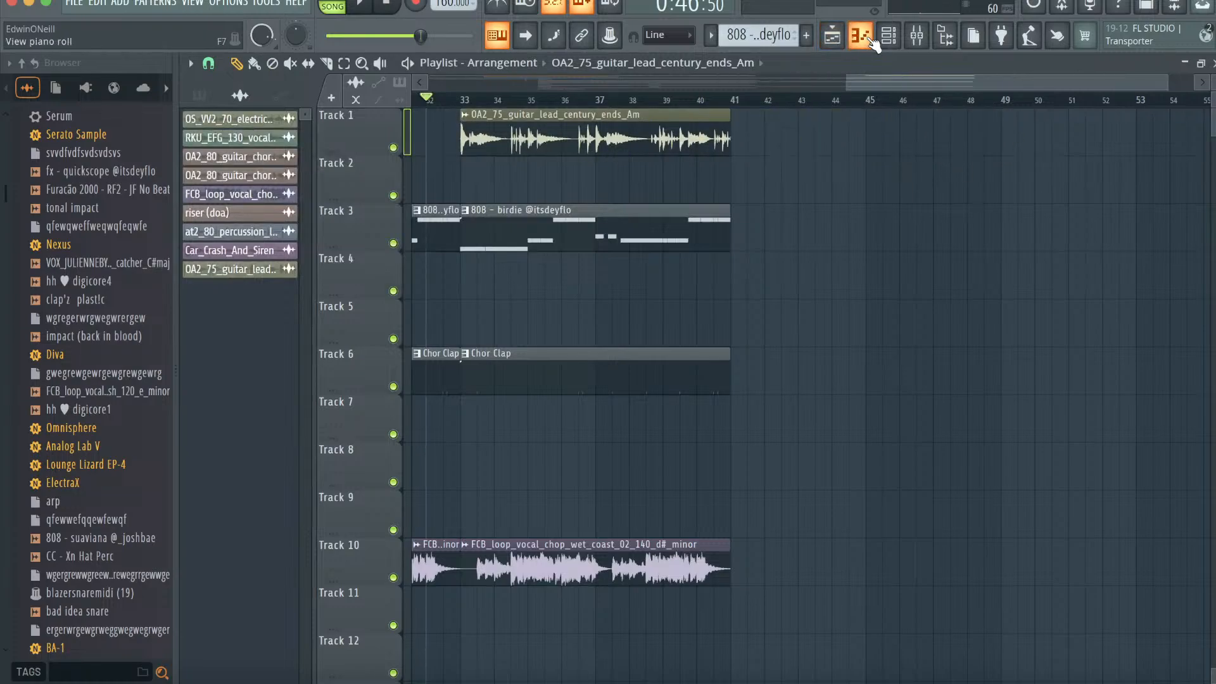
# - Place the hh digicore8 pattern on Track 2 at bar 33 and play the section with the guitar lead
pyautogui.press('space')
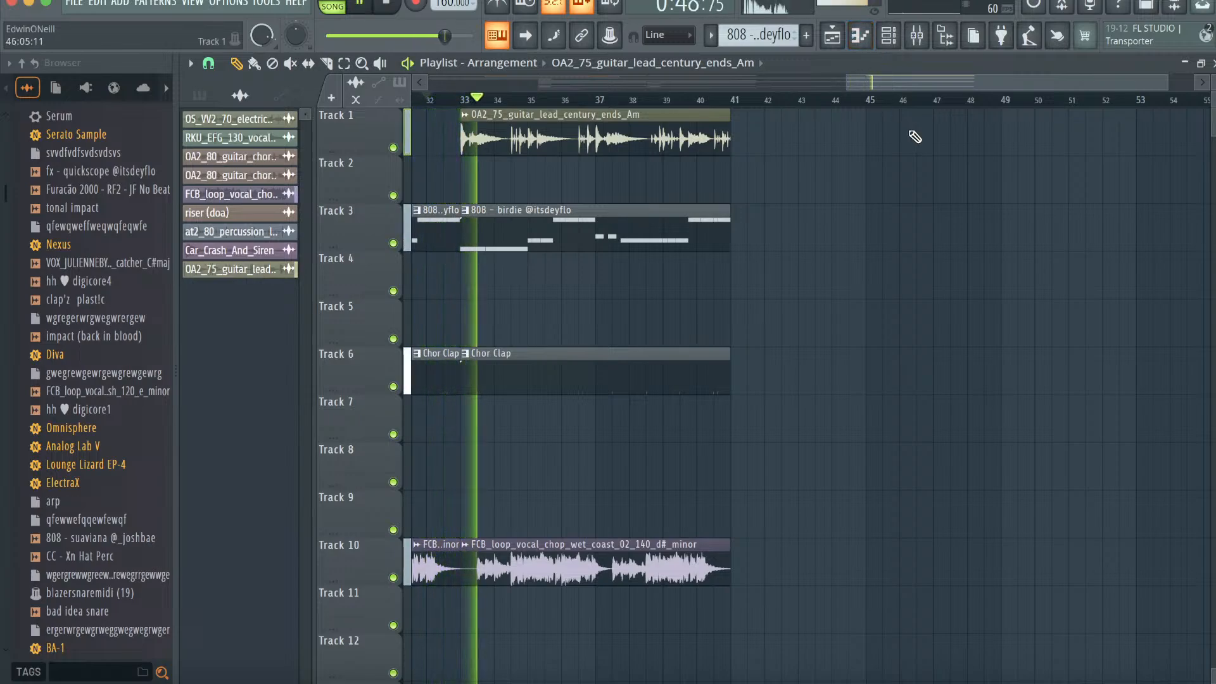
pyautogui.press('space')
pyautogui.press('space')
pyautogui.click(198, 95)
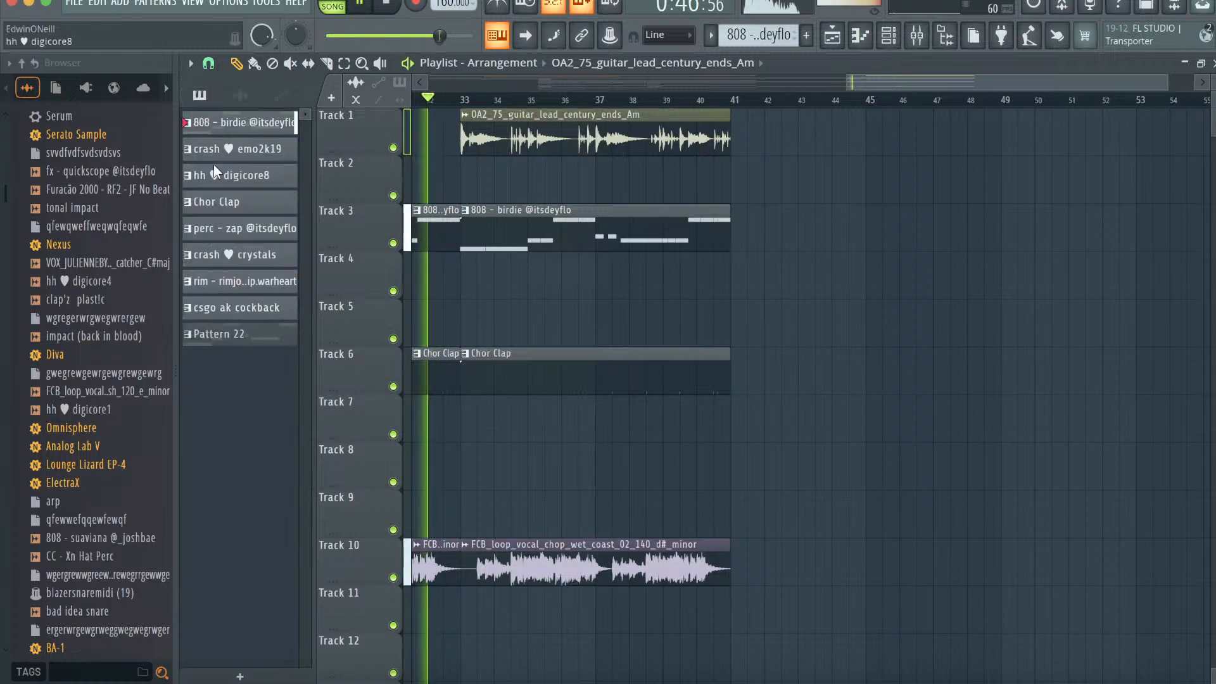
pyautogui.click(235, 174)
pyautogui.click(462, 172)
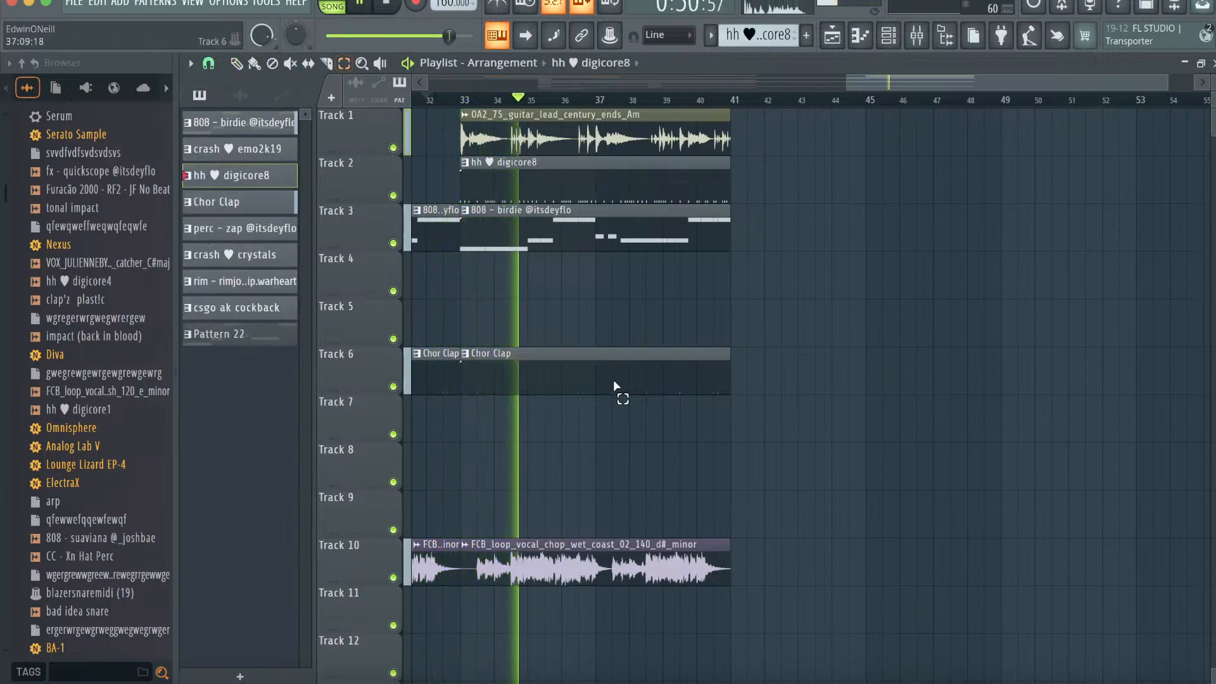
pyautogui.moveTo(700, 603); pyautogui.dragTo(525, 156)
pyautogui.press('space')
pyautogui.press('space')
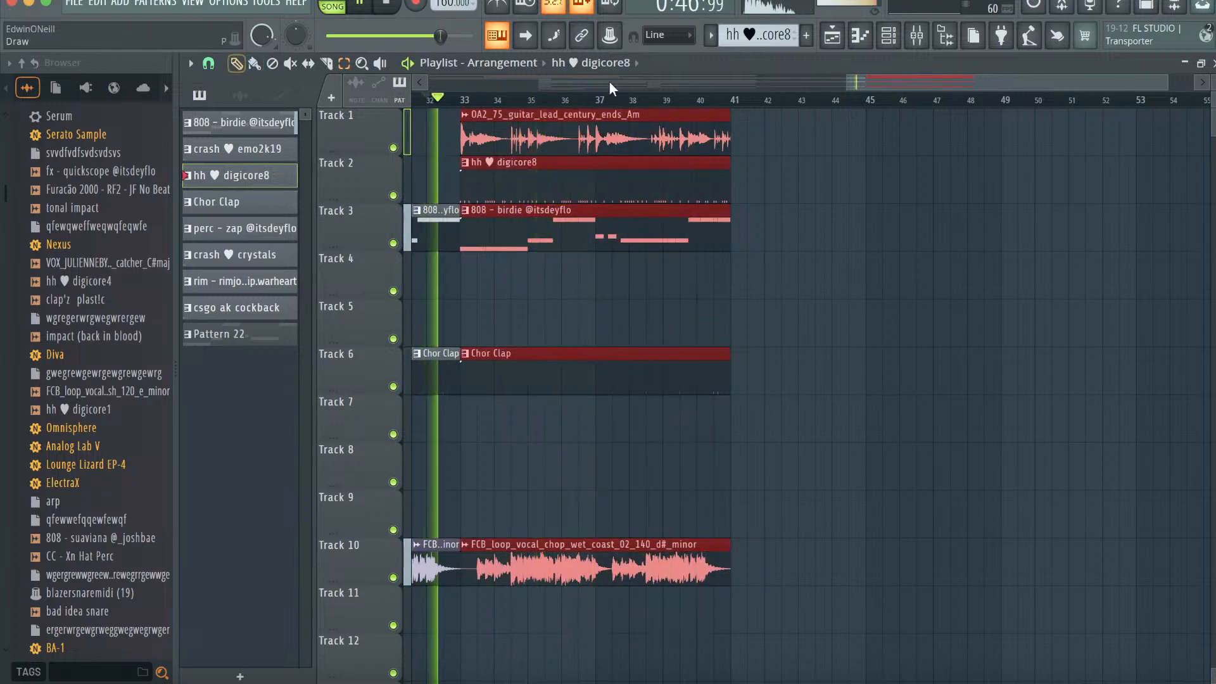
# - Trim the guitar lead clip on Track 1 to one bar at bar 33 and place a copy at bar 37
pyautogui.click(766, 131)
pyautogui.click(237, 64)
pyautogui.moveTo(728, 129); pyautogui.dragTo(498, 129)
pyautogui.click(479, 128)
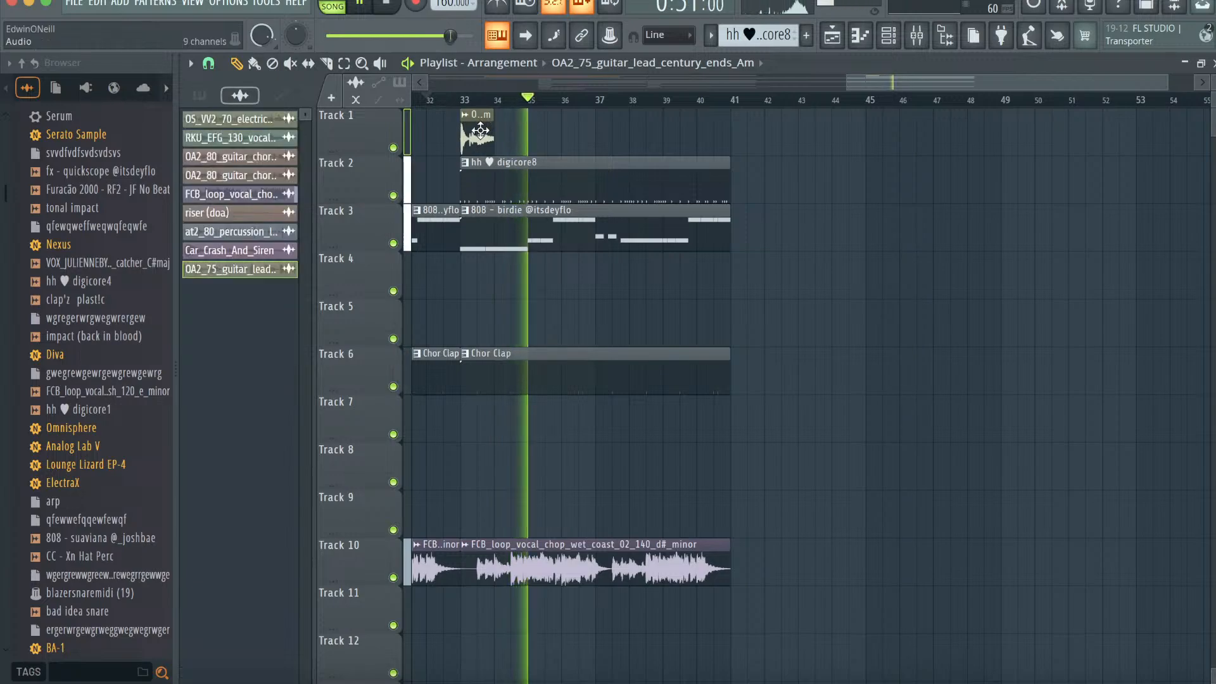
pyautogui.click(599, 132)
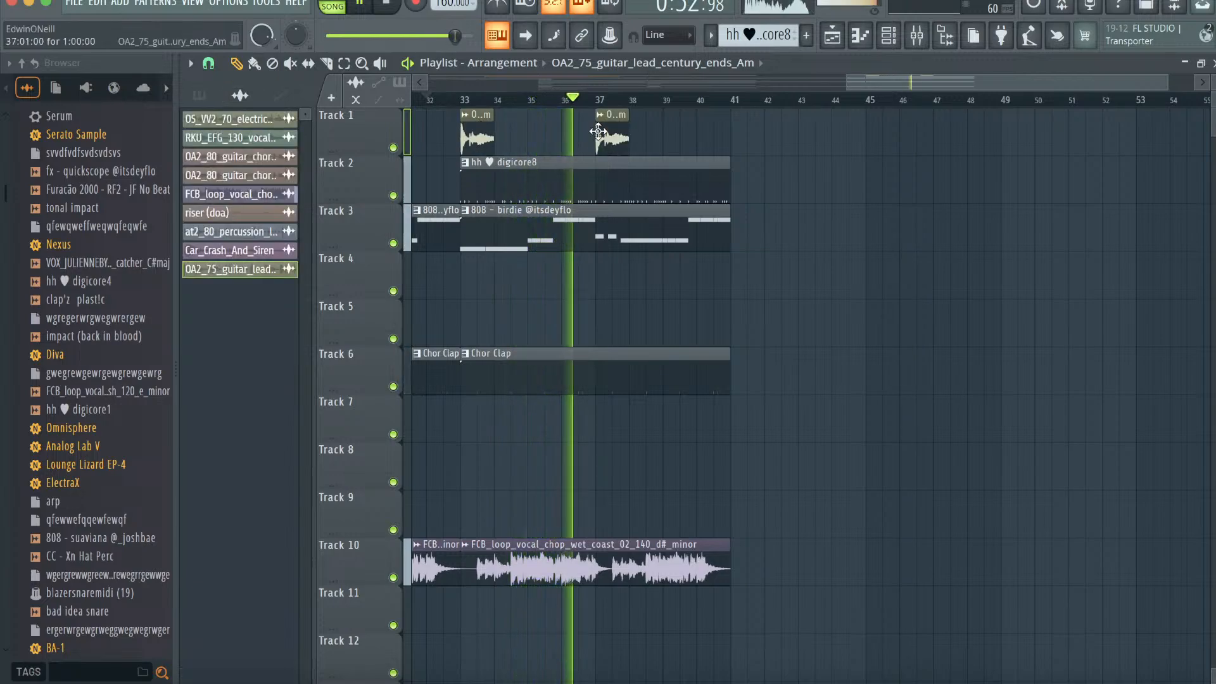
# - Duplicate all clips of the bar 33 to 41 section so the copy starts at bar 41
pyautogui.click(347, 66)
pyautogui.moveTo(678, 584); pyautogui.dragTo(474, 141)
pyautogui.press('super+b')
pyautogui.click(237, 64)
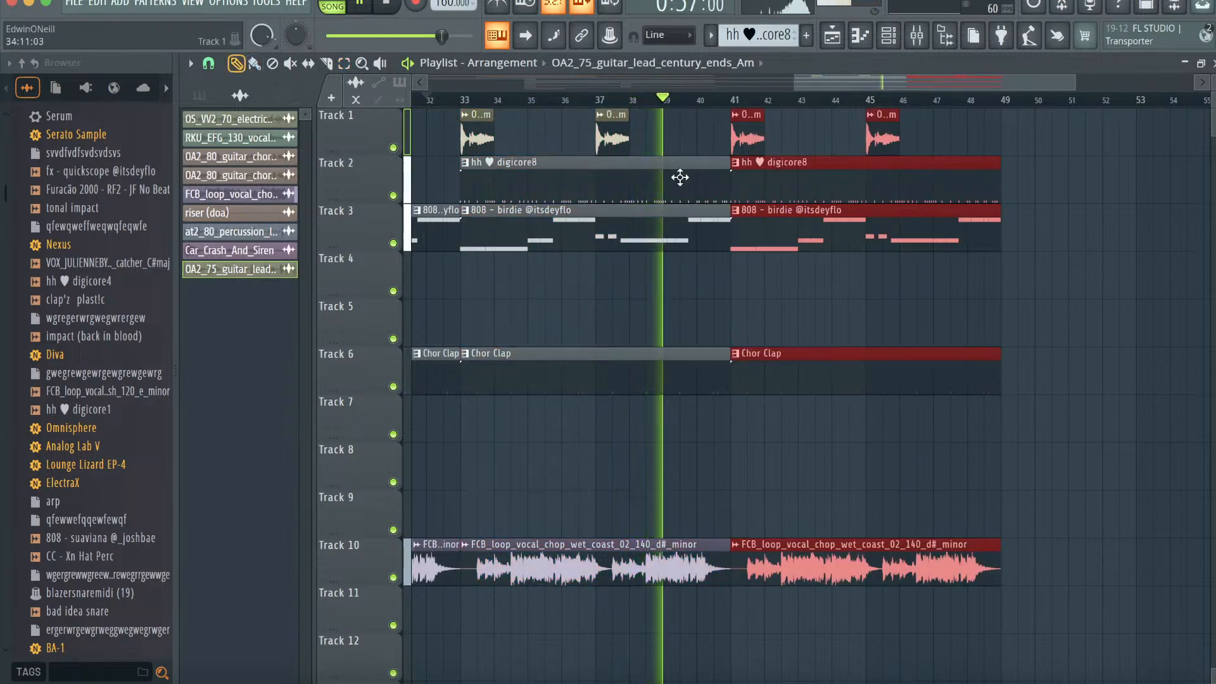
pyautogui.keyDown('super'); pyautogui.click(890, 305); pyautogui.keyUp('super')
# - Replace the guitar lead clip at bar 45 with a half-bar slice at bar 43 and play it back
pyautogui.moveTo(897, 114); pyautogui.dragTo(997, 111)
pyautogui.moveTo(867, 133); pyautogui.dragTo(831, 137)
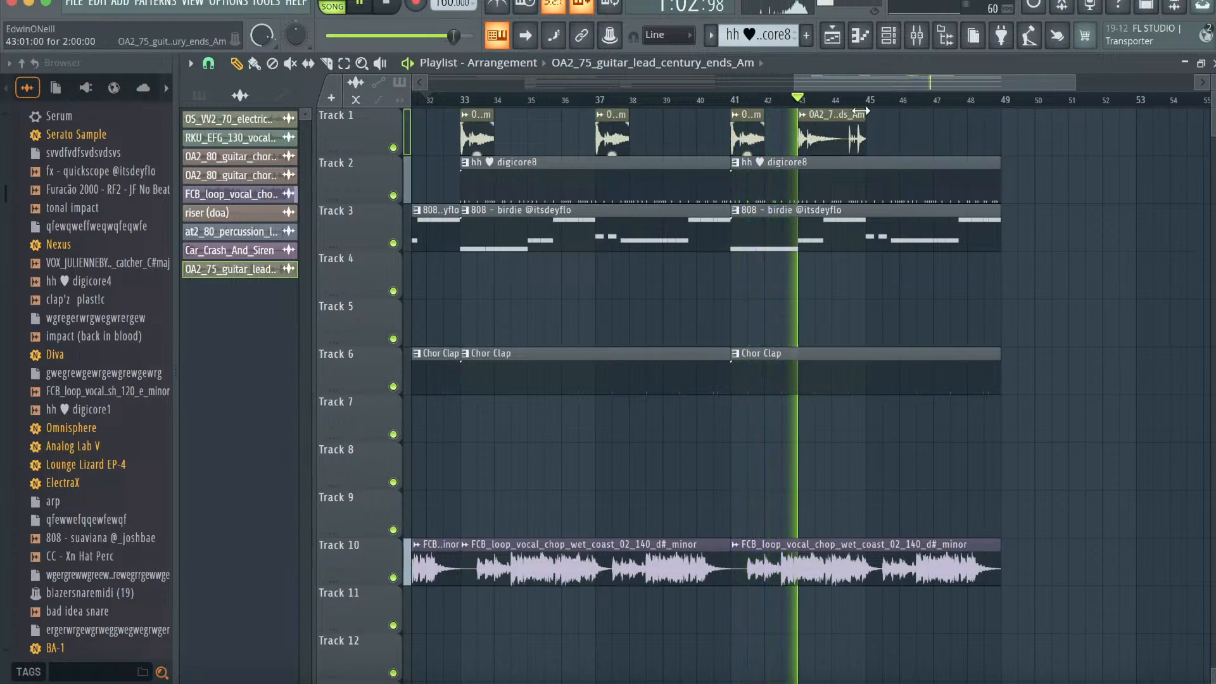
pyautogui.moveTo(809, 138); pyautogui.dragTo(852, 139)
pyautogui.hotkey('ctrl', 'z')
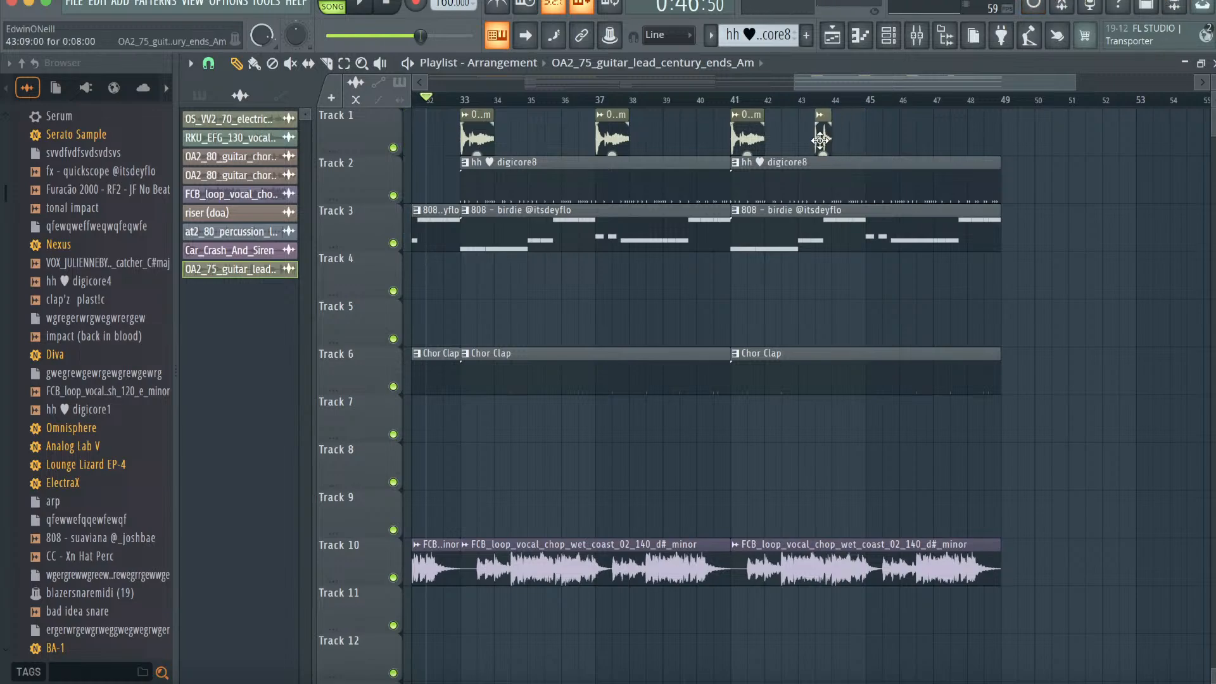
pyautogui.click(768, 100)
pyautogui.press('space')
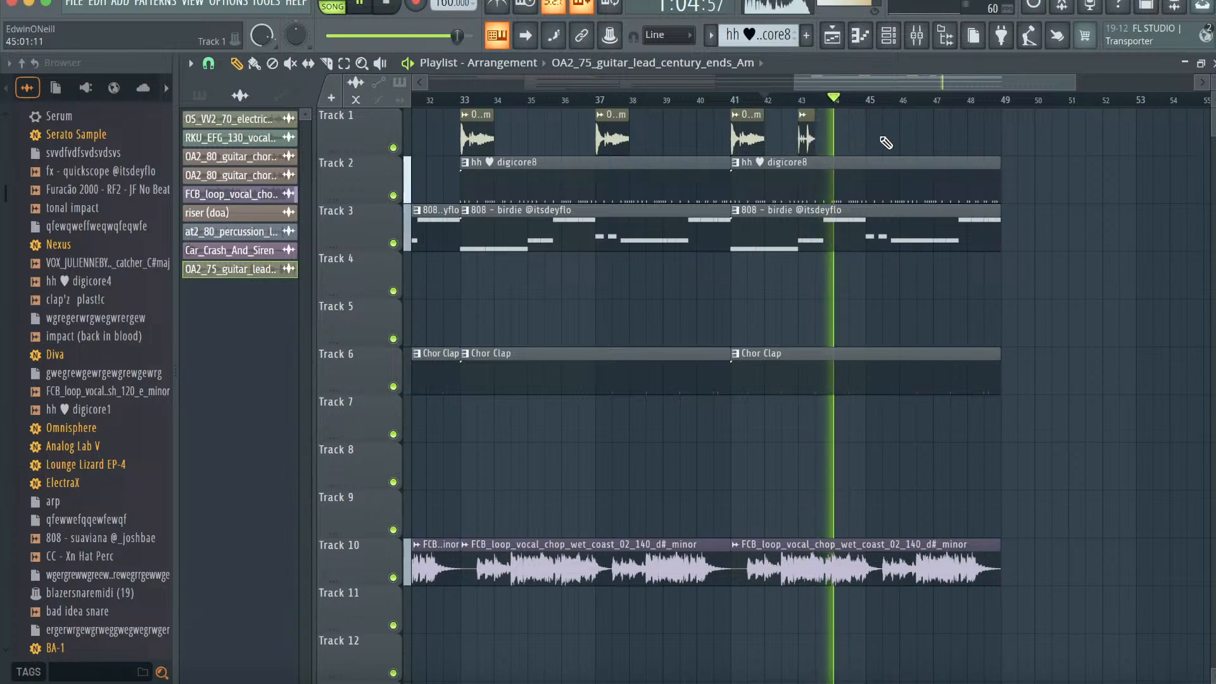
# - Place a one-bar guitar lead clip at bar 45 and copy the half-bar slice to bar 47
pyautogui.click(740, 124)
pyautogui.click(871, 134)
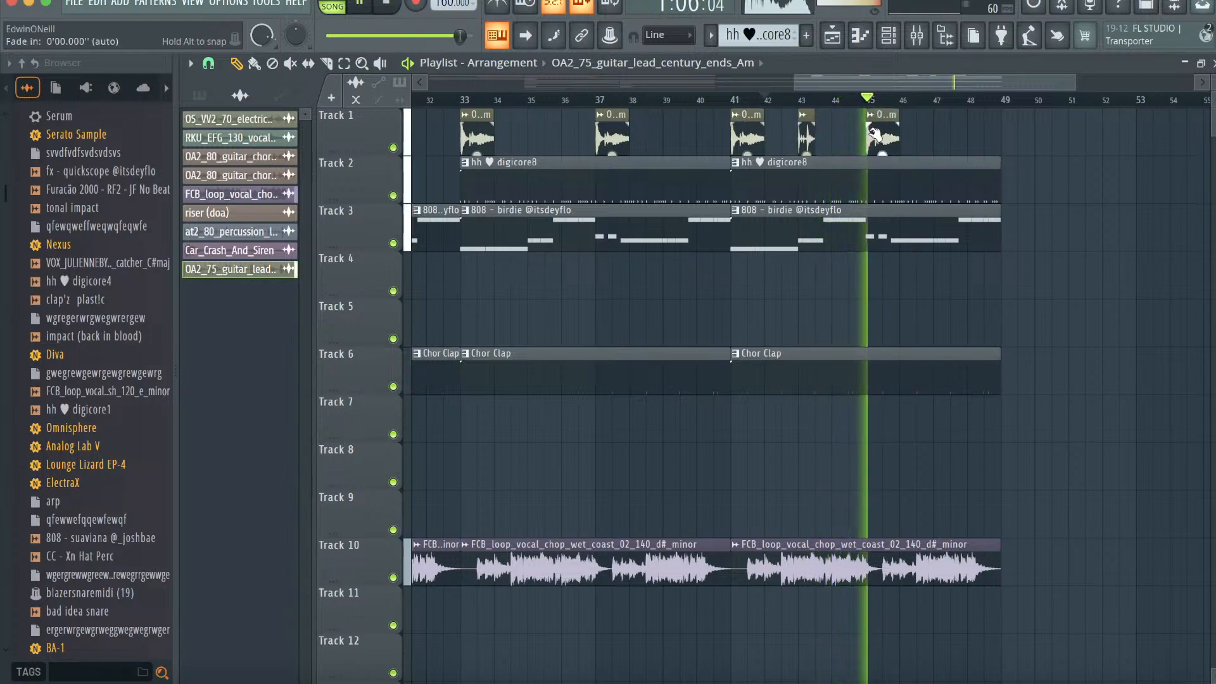
pyautogui.click(802, 143)
pyautogui.click(940, 139)
pyautogui.press('space')
pyautogui.press('space')
# - Play the section and trim the second hh digicore8 clip on Track 2 to end at bar 48
pyautogui.hscroll(2, 959, 236)
pyautogui.press('space')
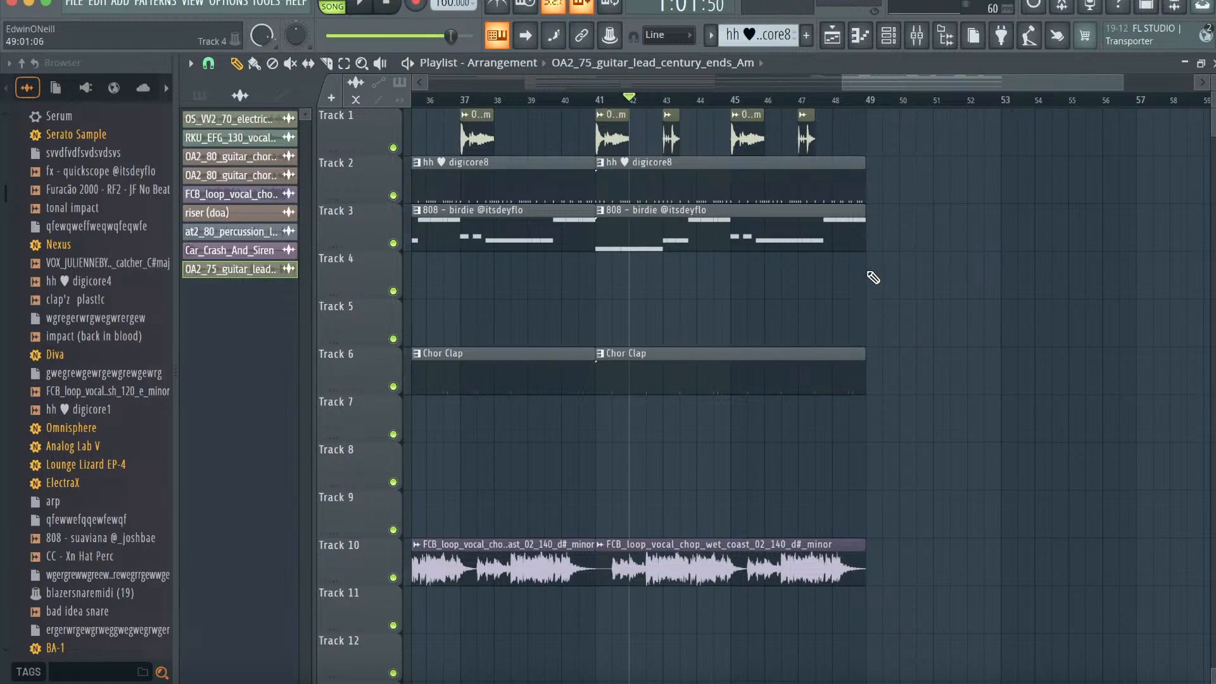
pyautogui.press('space')
pyautogui.moveTo(862, 176); pyautogui.dragTo(827, 174)
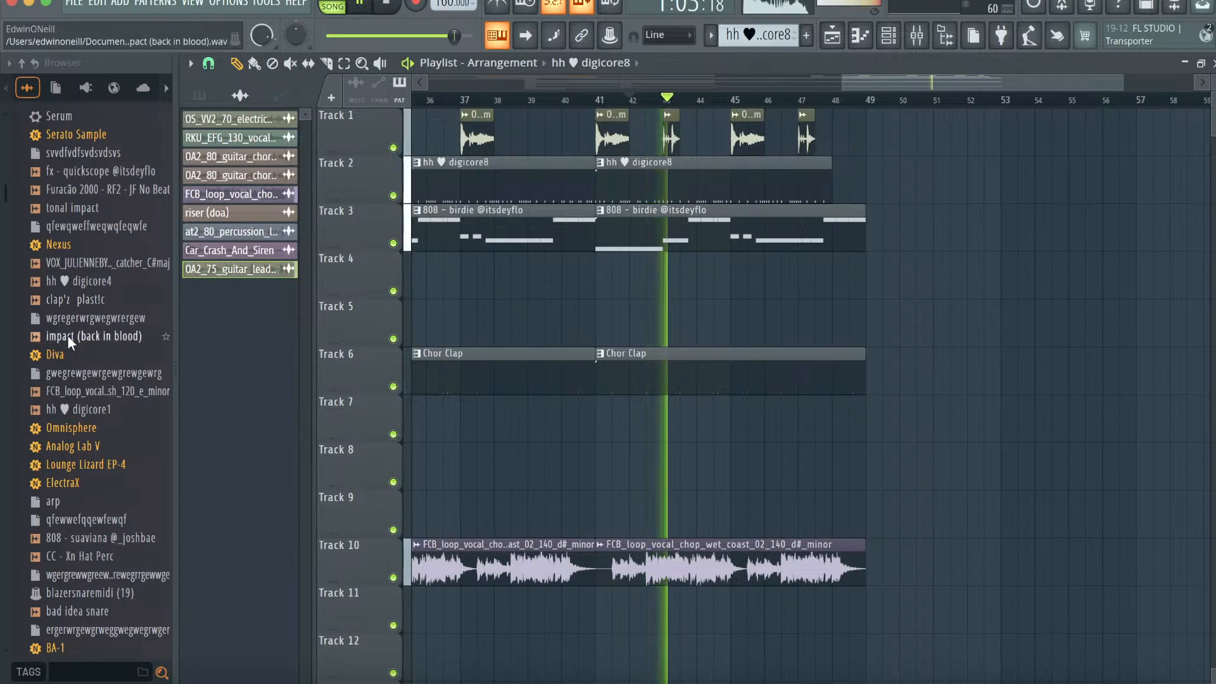
pyautogui.moveTo(70, 342); pyautogui.dragTo(872, 279)
pyautogui.moveTo(95, 192); pyautogui.dragTo(869, 320)
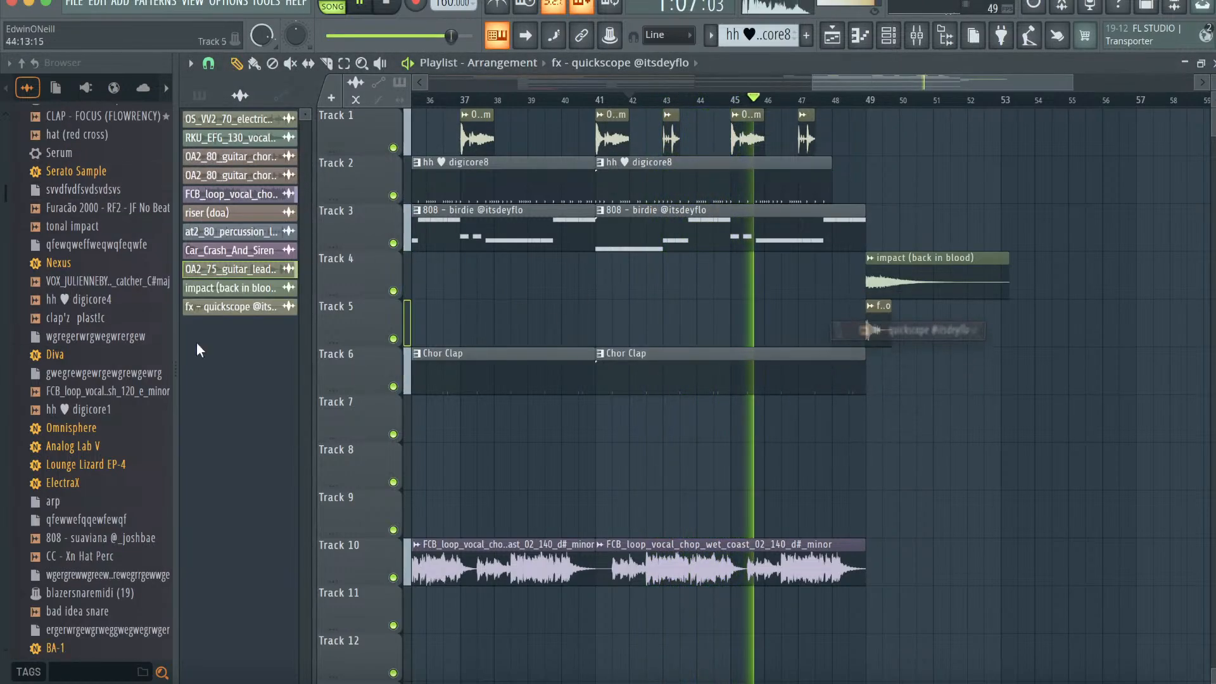
# - Add the riser (every night) sample on Track 8 from bar 47, check its channel settings and play the transition
pyautogui.scroll(4, 89, 316)
pyautogui.scroll(2, 93, 199)
pyautogui.moveTo(83, 208); pyautogui.dragTo(868, 466)
pyautogui.press('space')
pyautogui.doubleClick(877, 469)
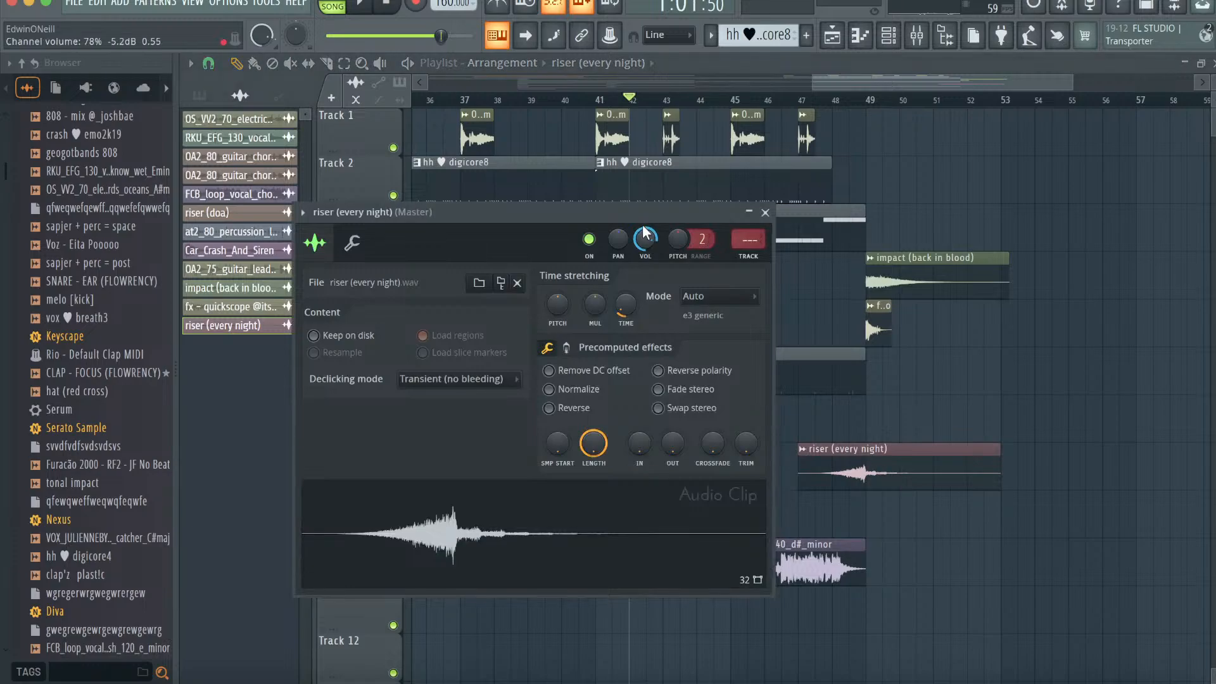
pyautogui.click(882, 464)
pyautogui.press('space')
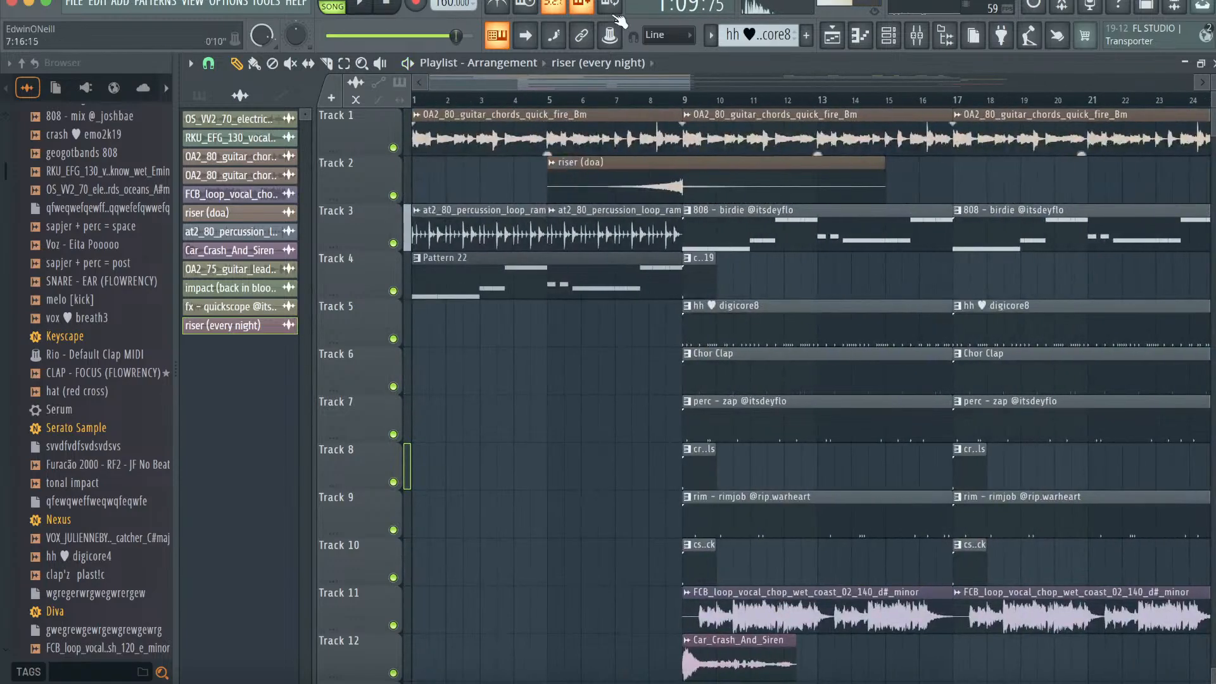
# - Copy the drop section of bars 9 to 25 to bar 49 and trim the preceding 808 clip to end at bar 48
pyautogui.moveTo(689, 85); pyautogui.dragTo(1182, 95)
pyautogui.scroll(-3, 938, 412)
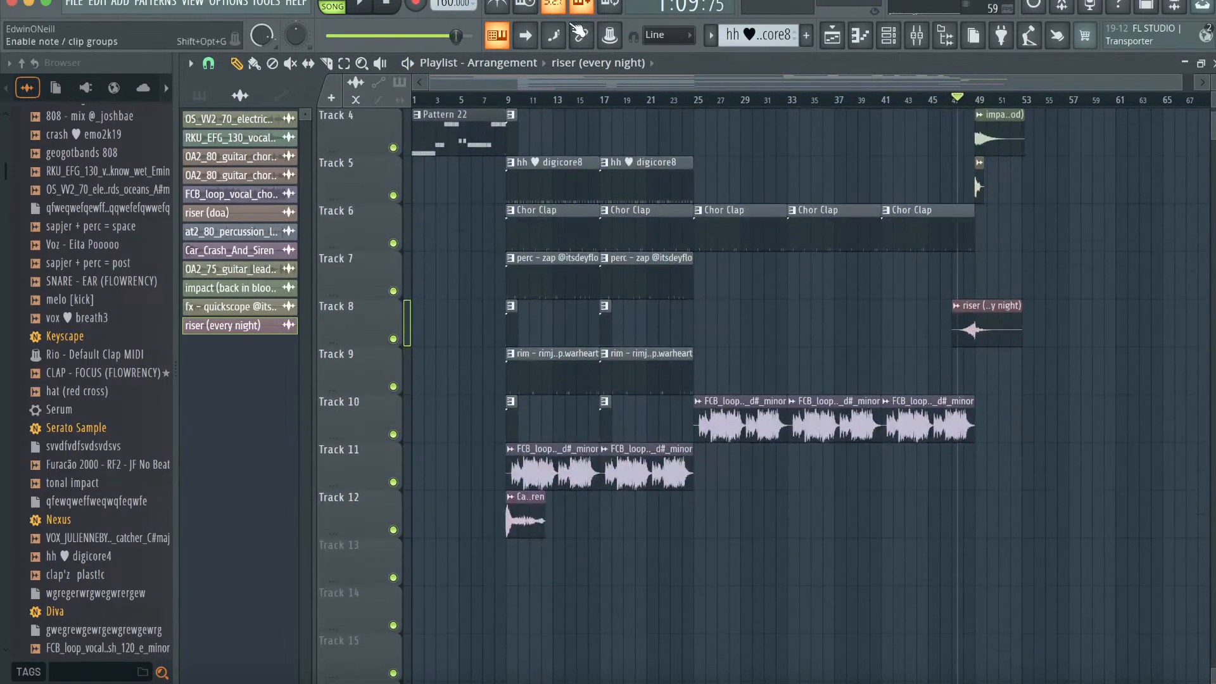
pyautogui.click(343, 62)
pyautogui.moveTo(675, 472); pyautogui.dragTo(1057, 109)
pyautogui.press('space')
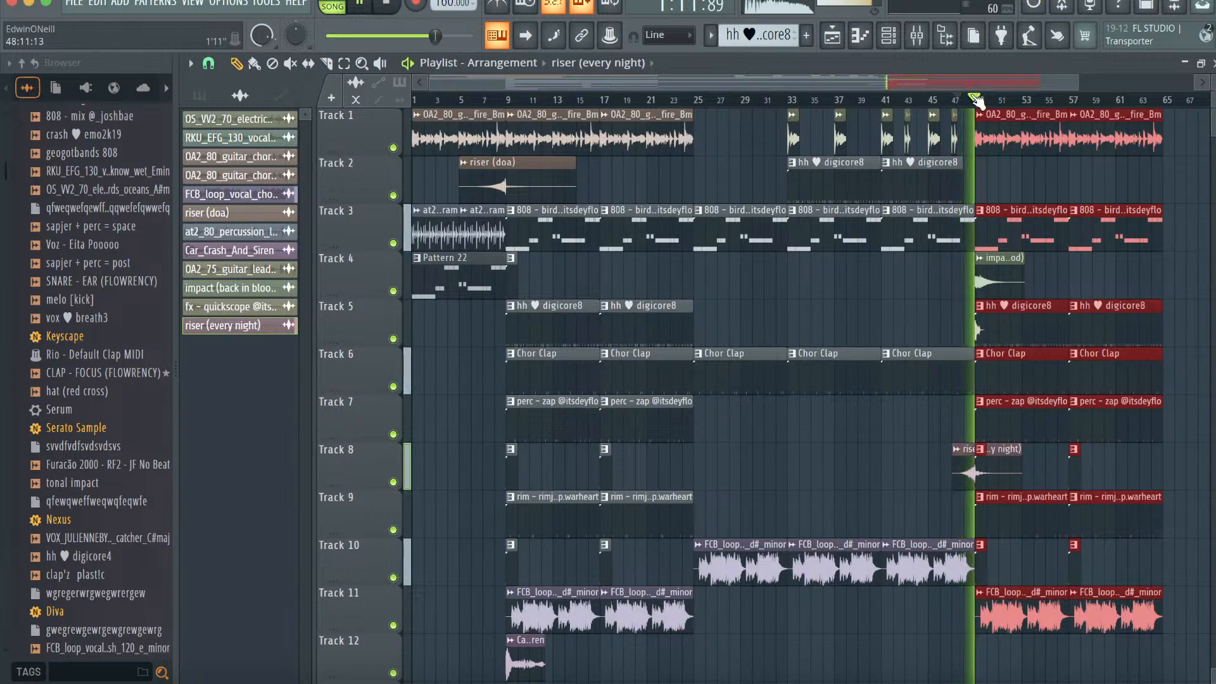
pyautogui.hscroll(3, 1047, 285)
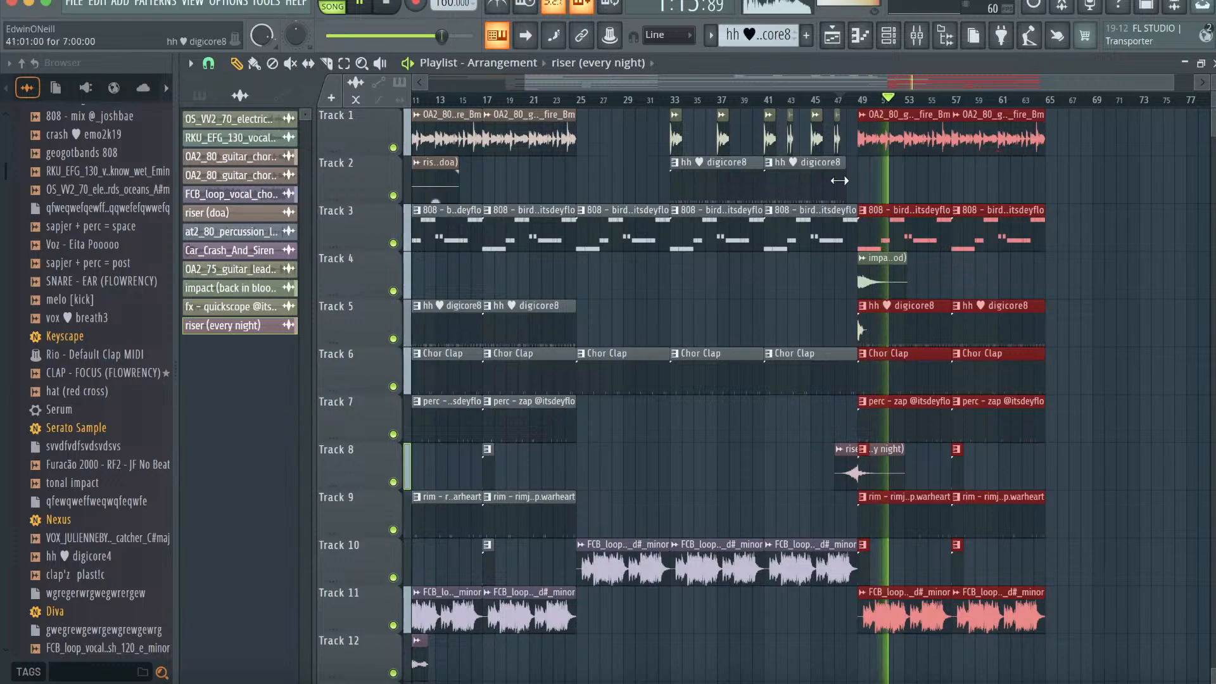
pyautogui.click(772, 96)
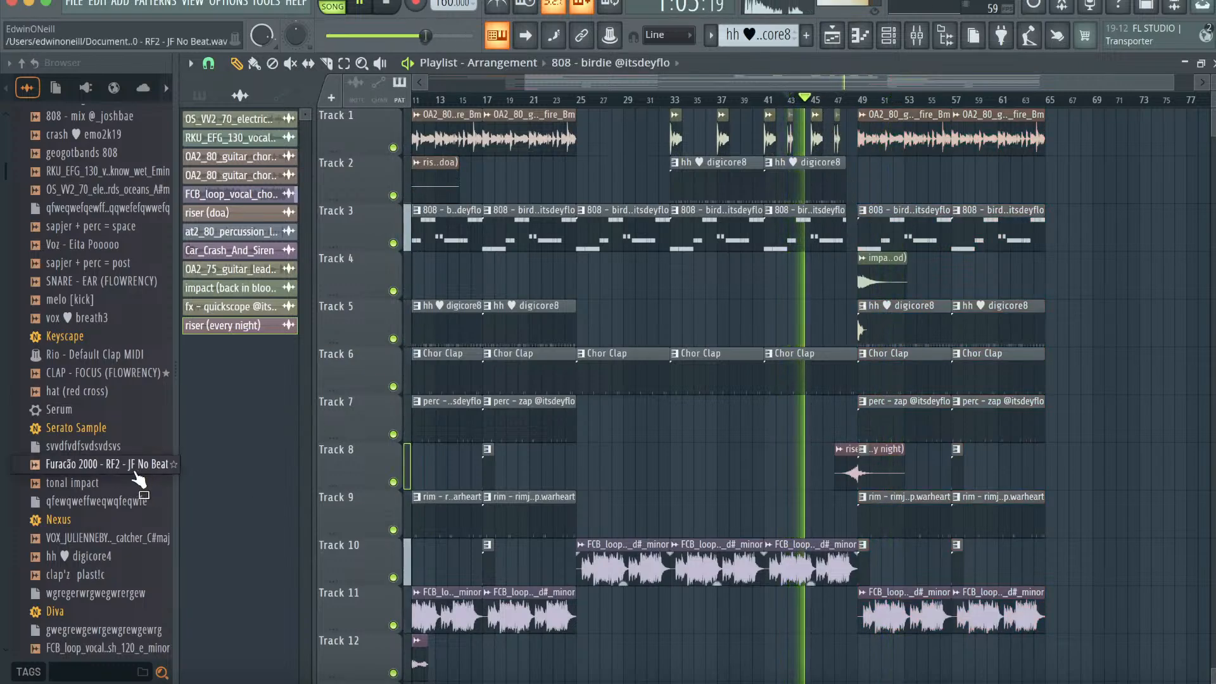
# - Place the Furacão 2000 - RF2 - JF No Beat sample on Track 6 at bar 48 and lower its channel volume
pyautogui.moveTo(95, 464); pyautogui.dragTo(849, 327)
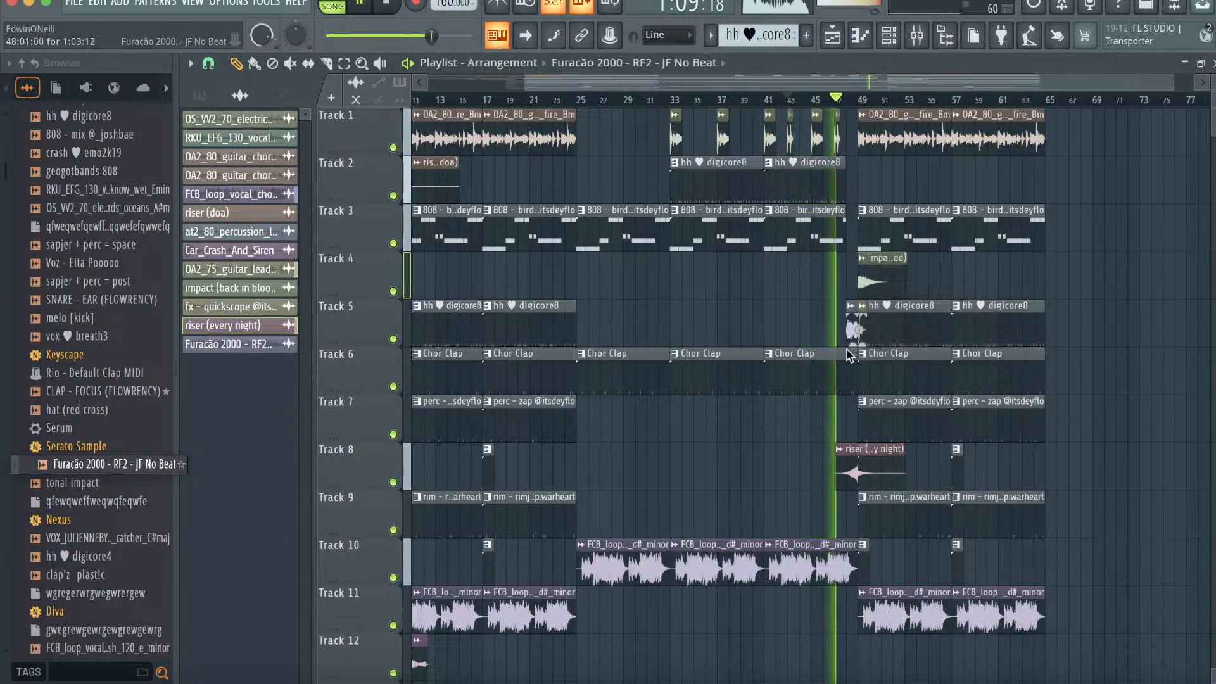
pyautogui.moveTo(849, 334); pyautogui.dragTo(850, 421)
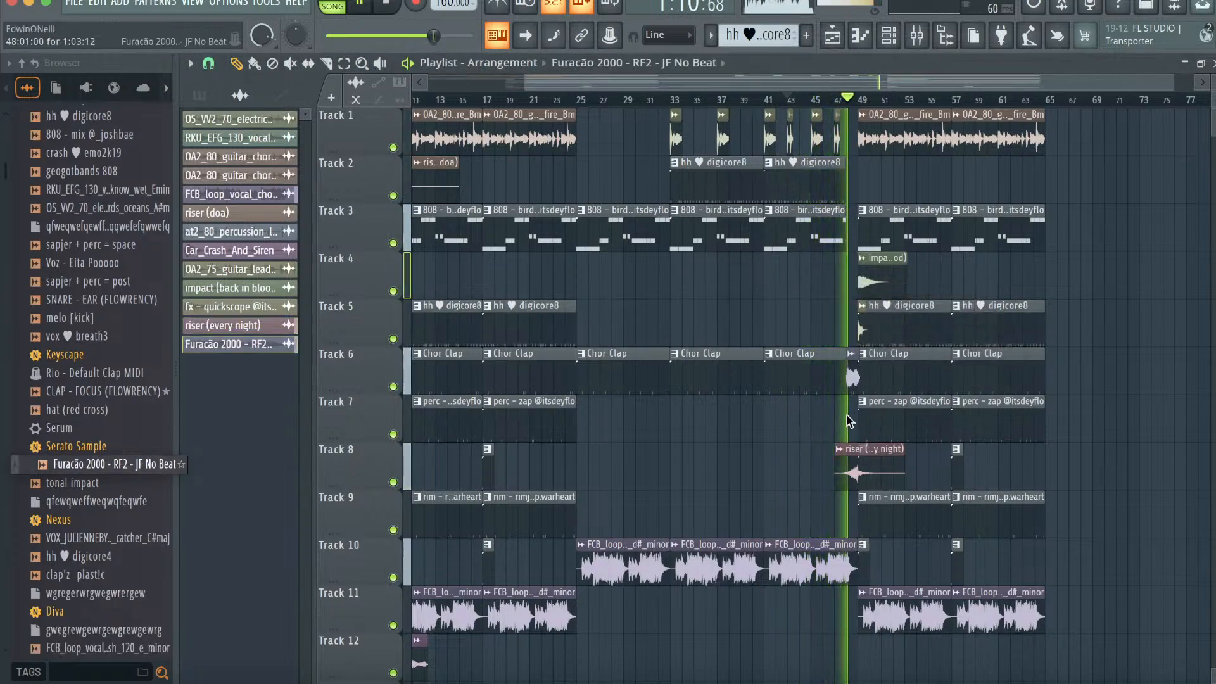
pyautogui.doubleClick(853, 380)
pyautogui.moveTo(666, 261); pyautogui.dragTo(666, 281)
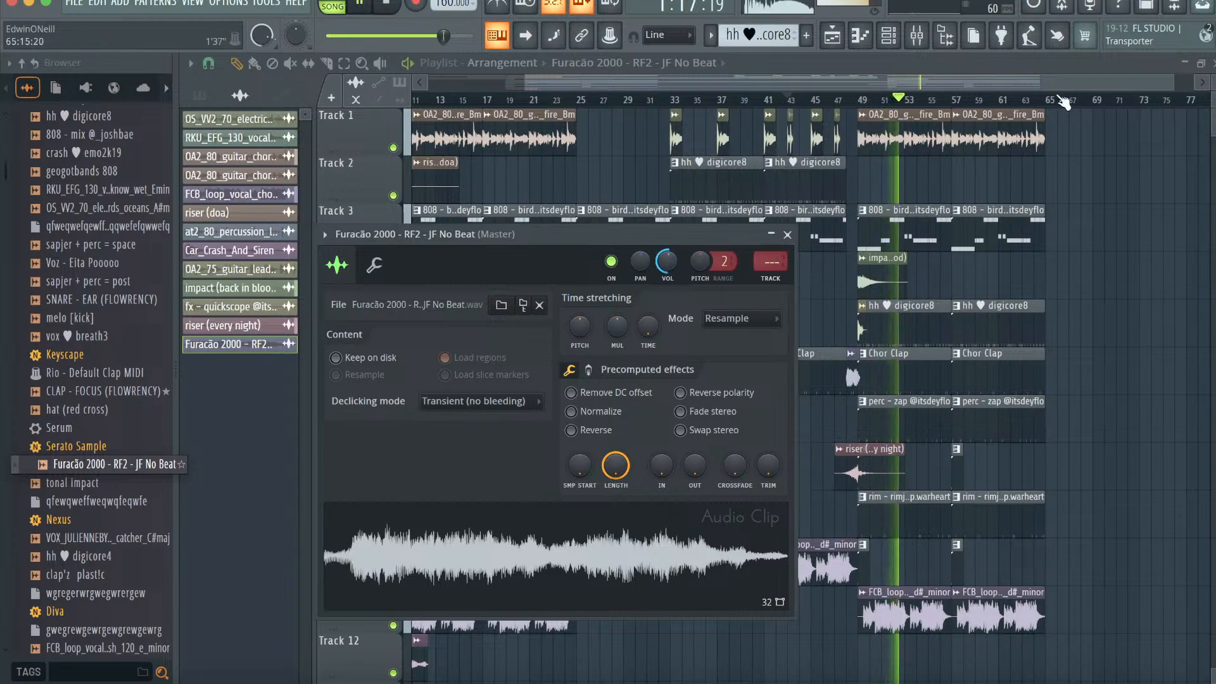
# - Play the end of the second drop and place the fx - quickscope sample on Track 2 at bar 65
pyautogui.click(1005, 101)
pyautogui.click(1008, 124)
pyautogui.hscroll(4, 1007, 127)
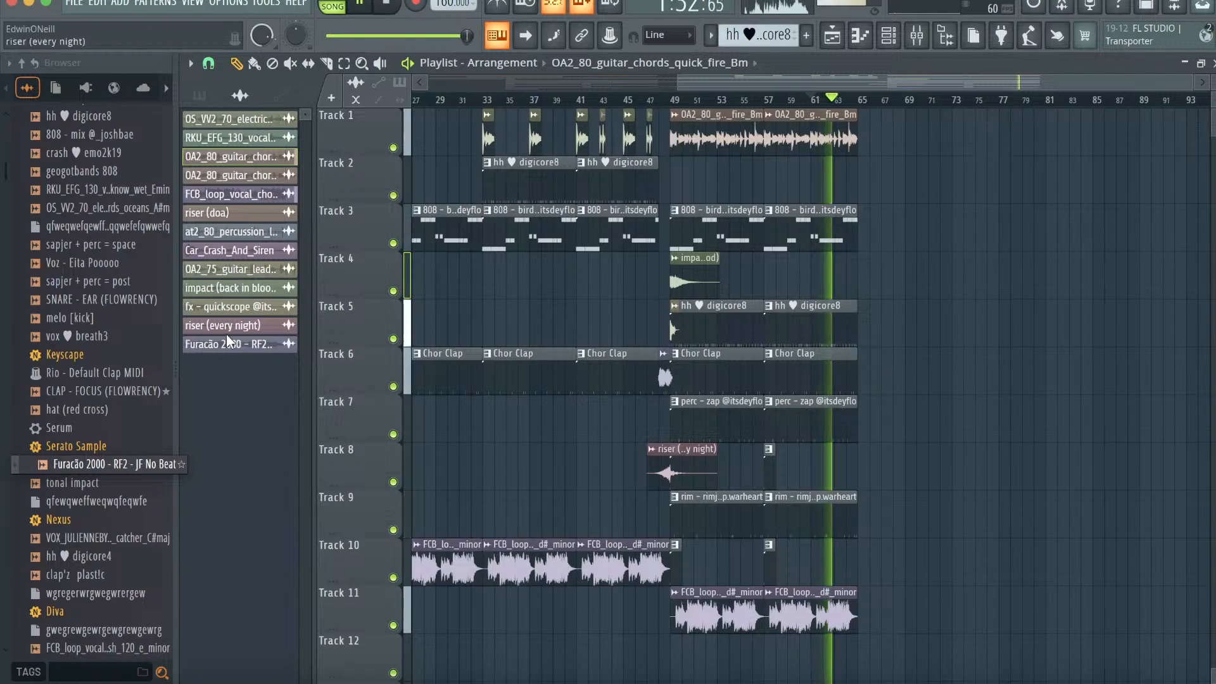
pyautogui.click(223, 308)
pyautogui.click(865, 190)
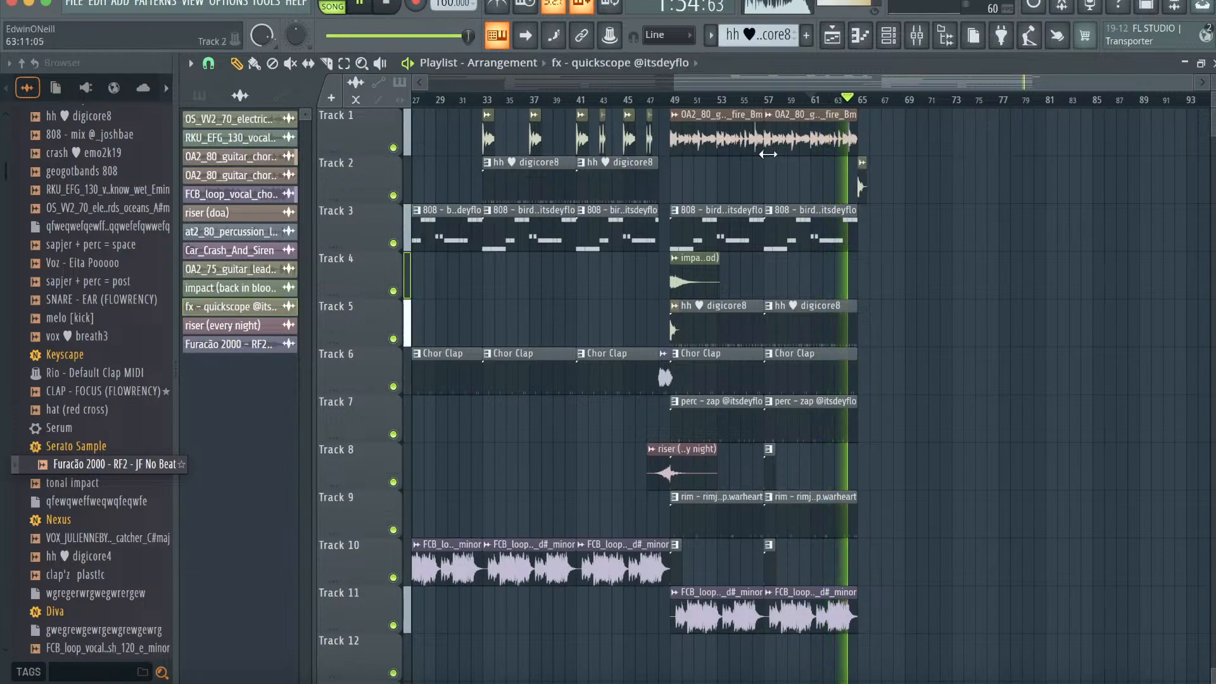
# - Export the beat as an MP3 named 160patience2 in the Downloads folder
pyautogui.click(81, 4)
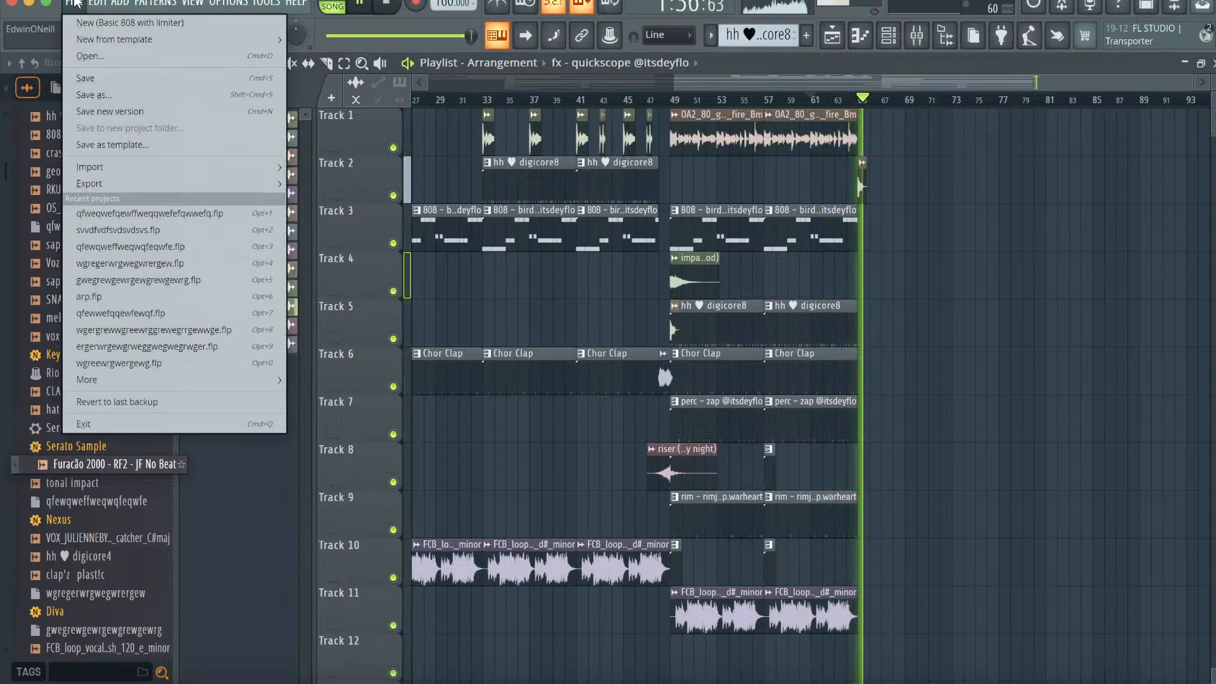
pyautogui.moveTo(163, 185)
pyautogui.click(327, 214)
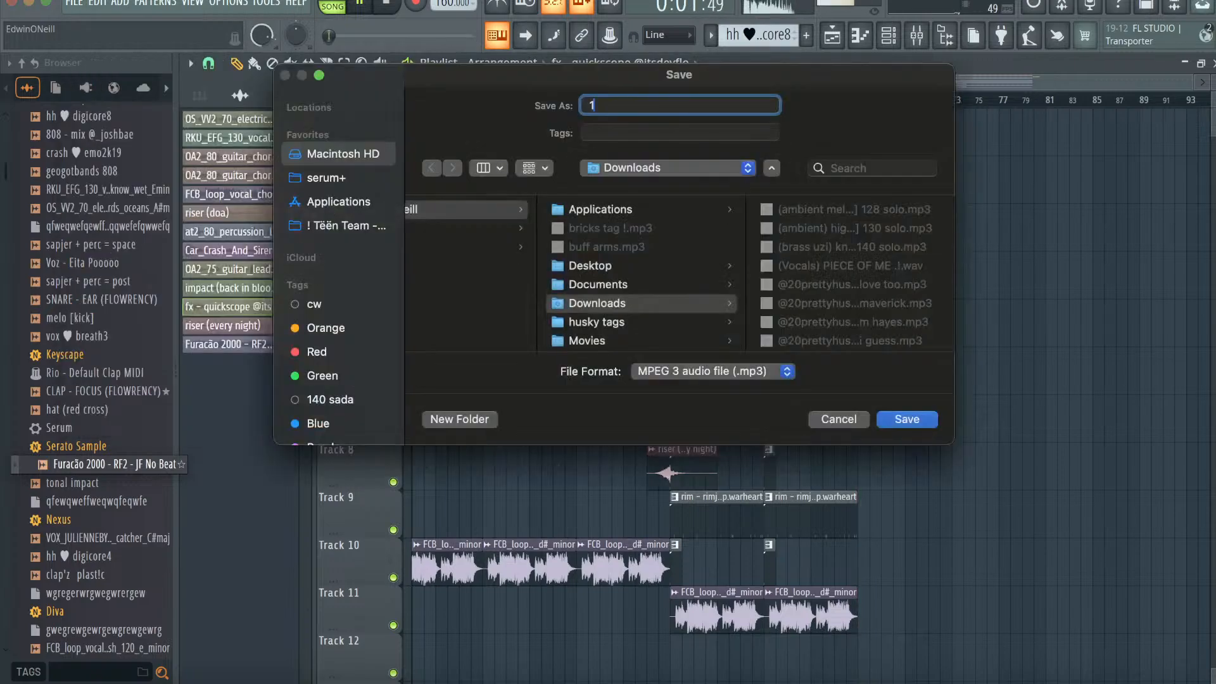
pyautogui.write('160patience2')
pyautogui.press('Return')
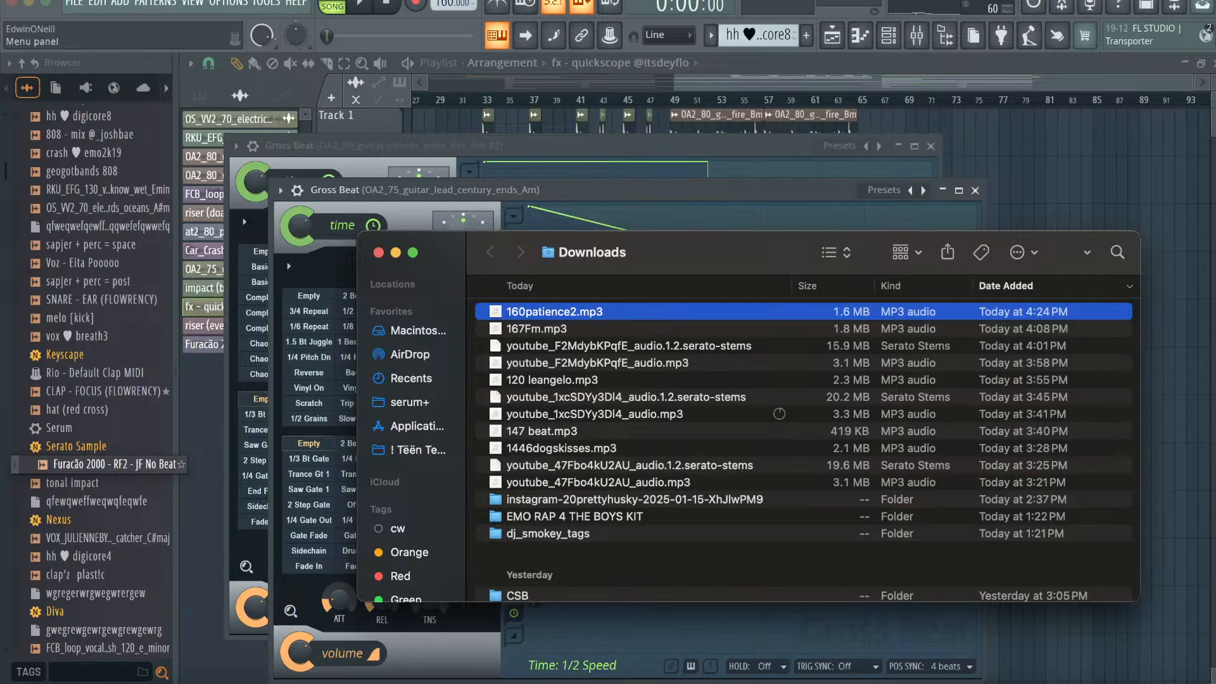
# - Start a new project from the Empty template, saving the current one as ewfqfweqfewqfeqwfewq in a new project folder
pyautogui.click(96, 12)
pyautogui.click(75, 3)
pyautogui.moveTo(126, 39)
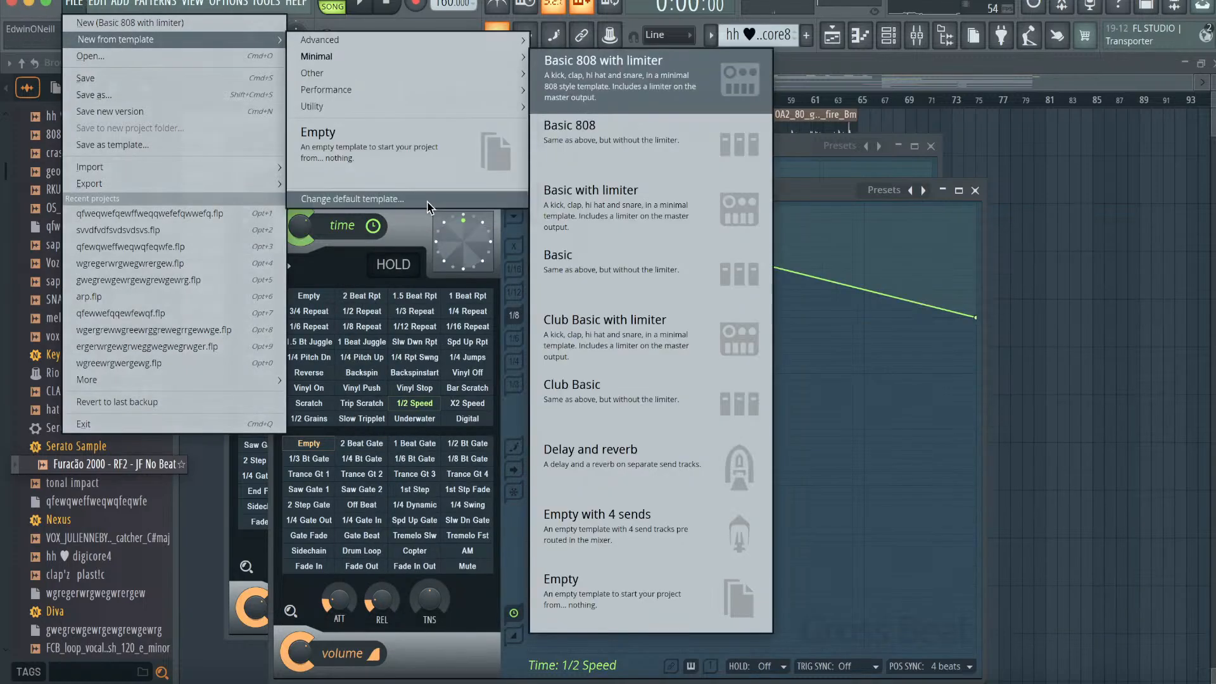
pyautogui.click(420, 185)
pyautogui.click(575, 389)
pyautogui.write('ewfq')
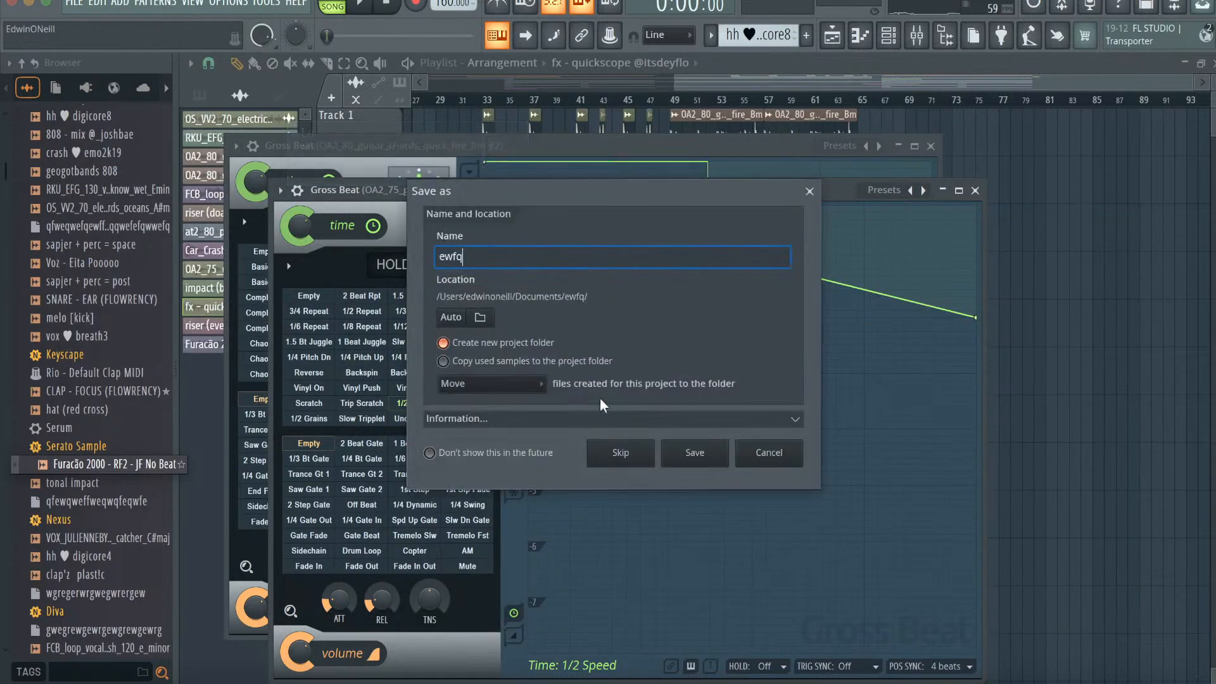
pyautogui.write('fweqfewqfeqwfewq')
pyautogui.click(702, 456)
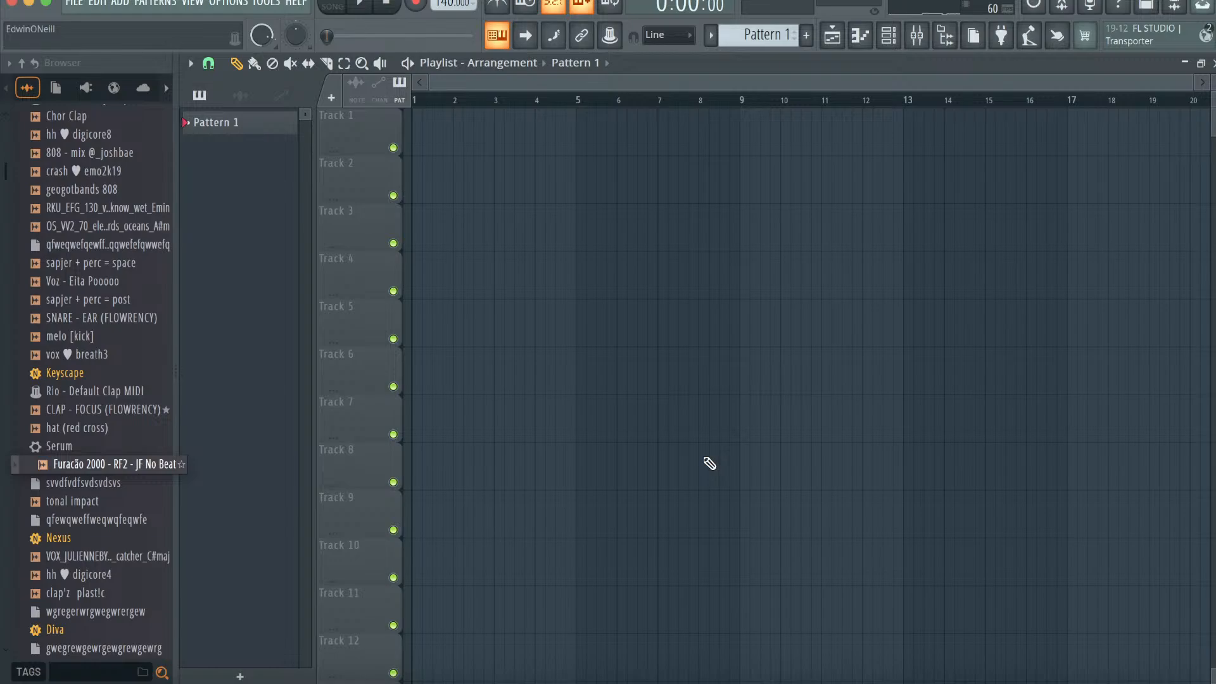
# - Show the channel rack and look through the list of instruments that can be added
pyautogui.click(905, 39)
pyautogui.click(402, 142)
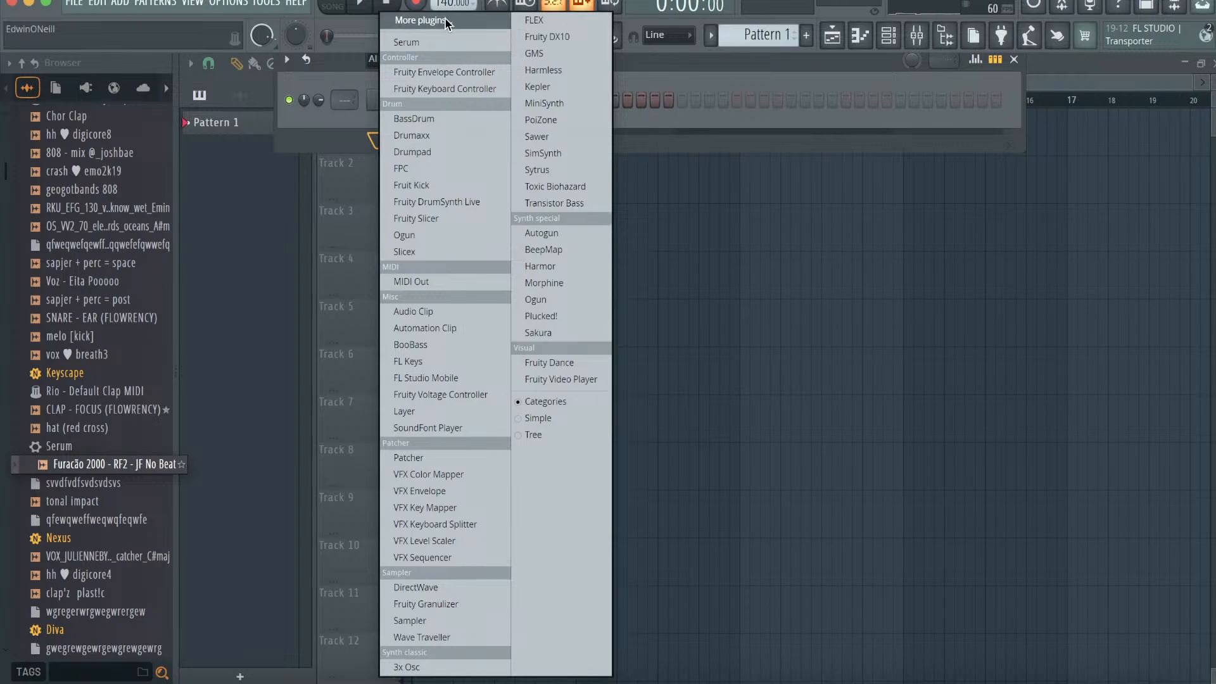
pyautogui.click(713, 126)
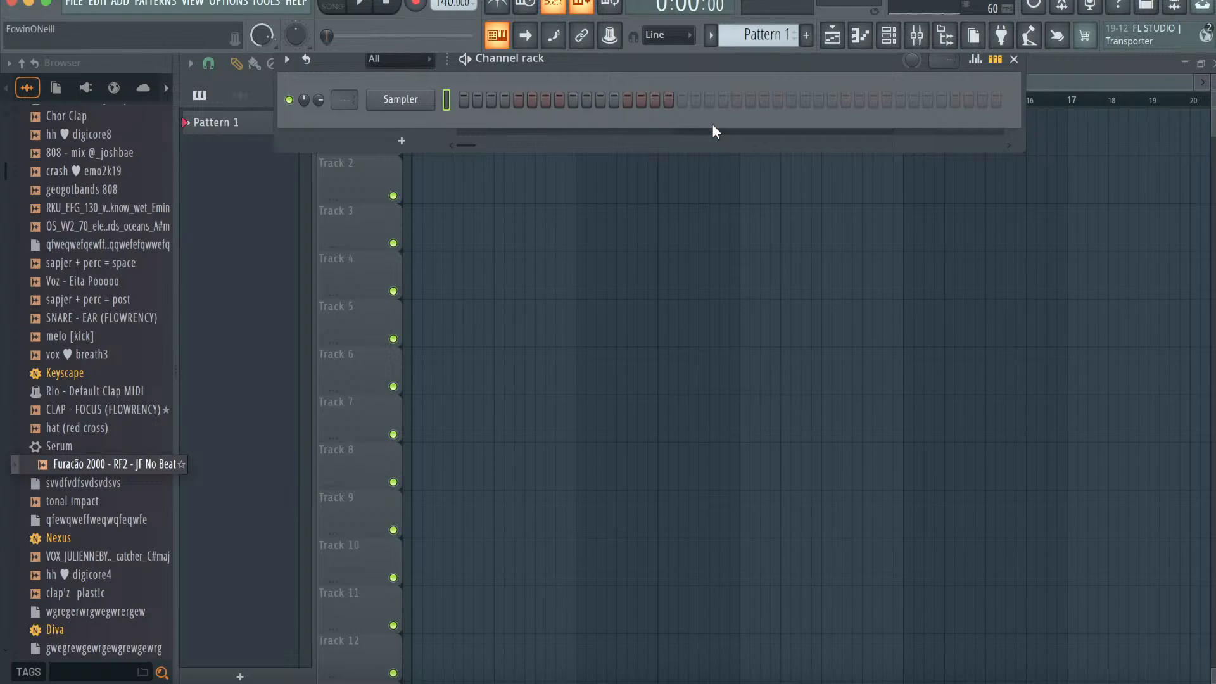
pyautogui.scroll(10, 36, 230)
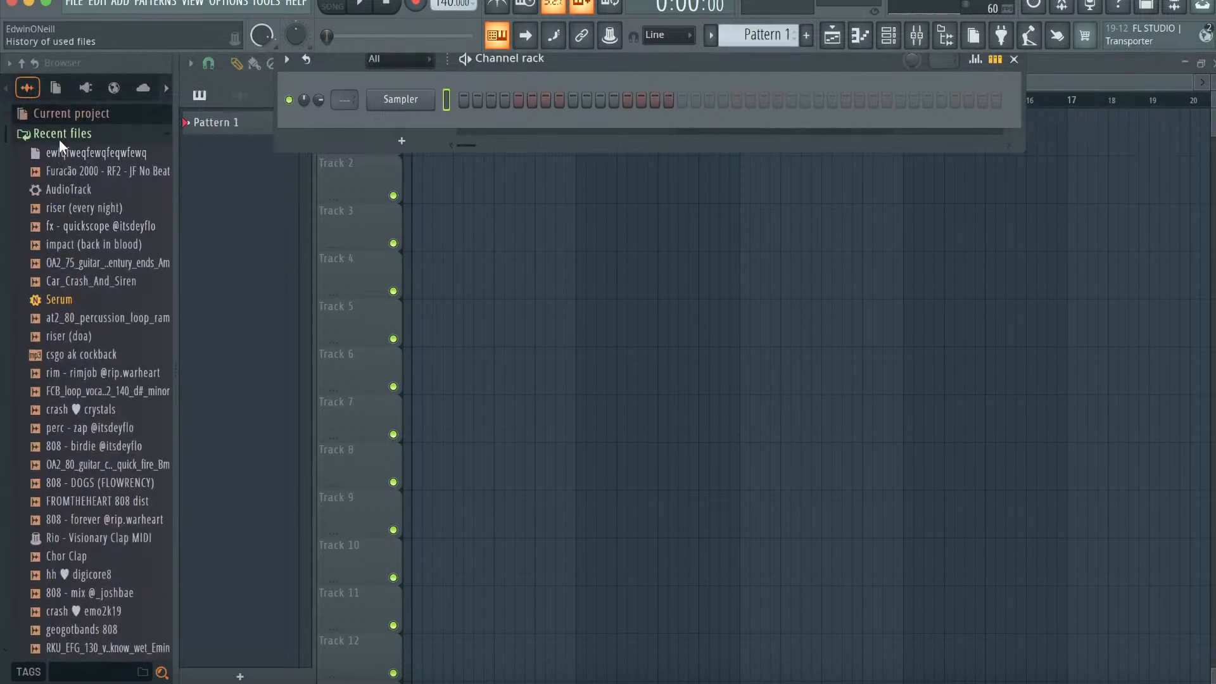
pyautogui.click(59, 135)
pyautogui.scroll(-15, 74, 310)
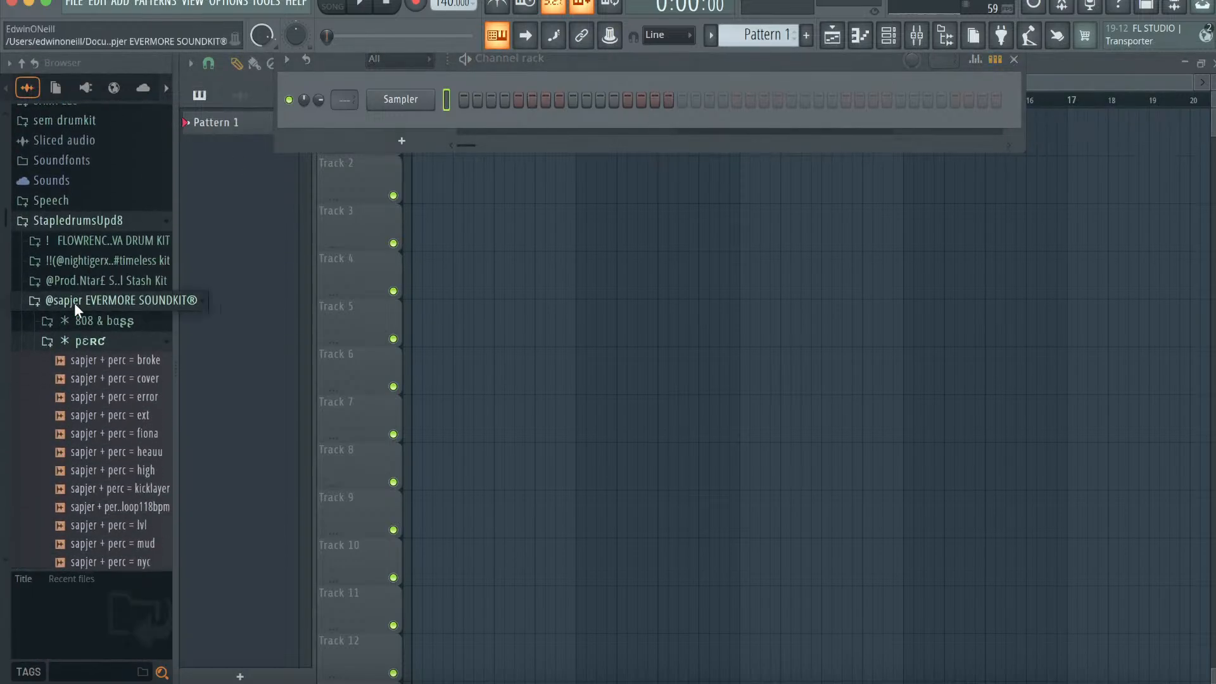
# - Look through the Cold Visions, Ripple and Snow Strippers drum kits and the other kits inside StapledrumsUpd8
pyautogui.click(76, 342)
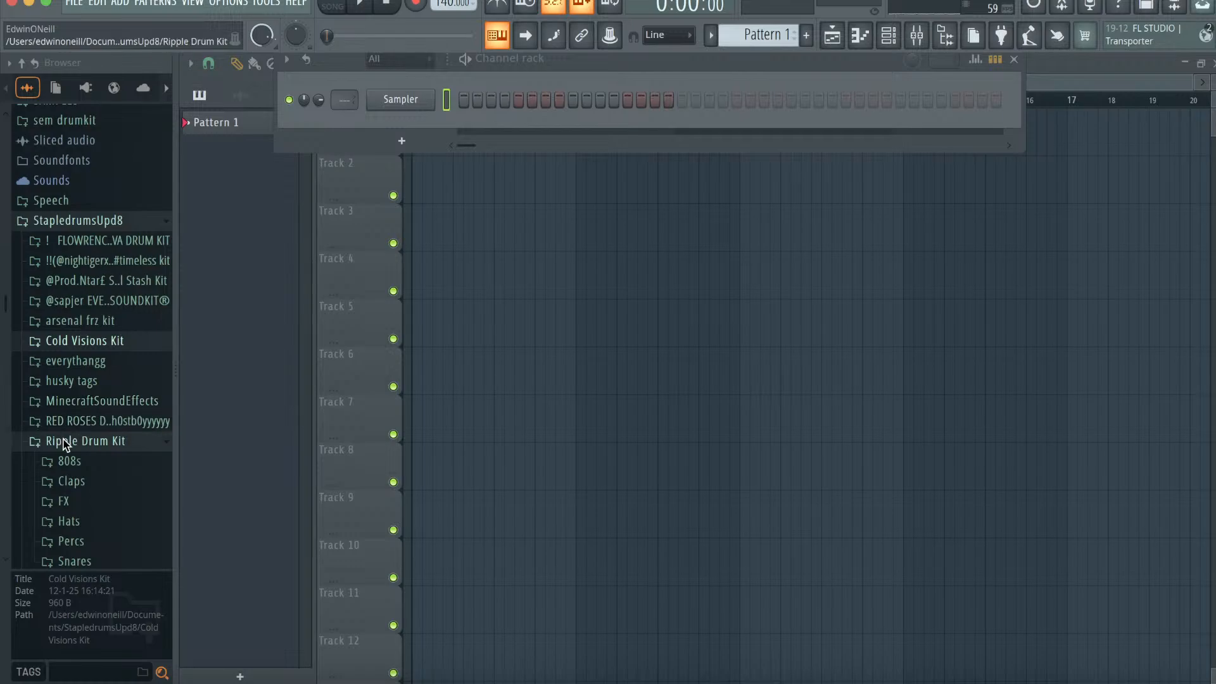
pyautogui.click(70, 442)
pyautogui.click(64, 461)
pyautogui.scroll(-3, 64, 453)
pyautogui.click(92, 335)
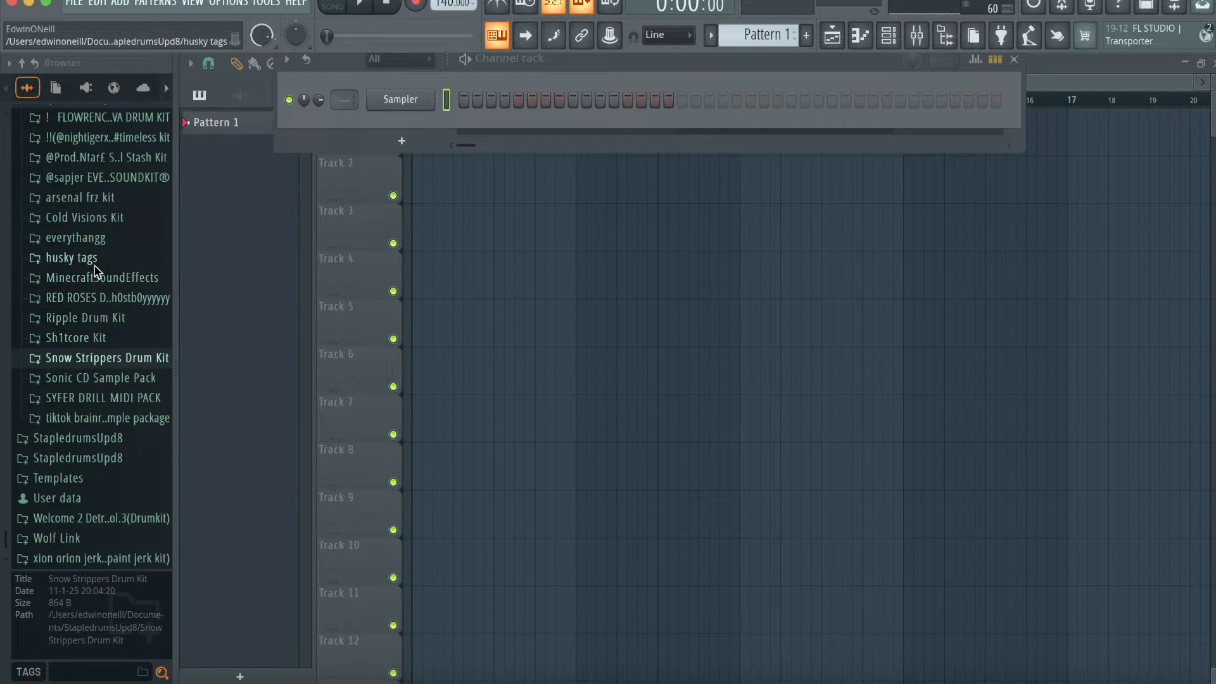
pyautogui.scroll(3, 95, 271)
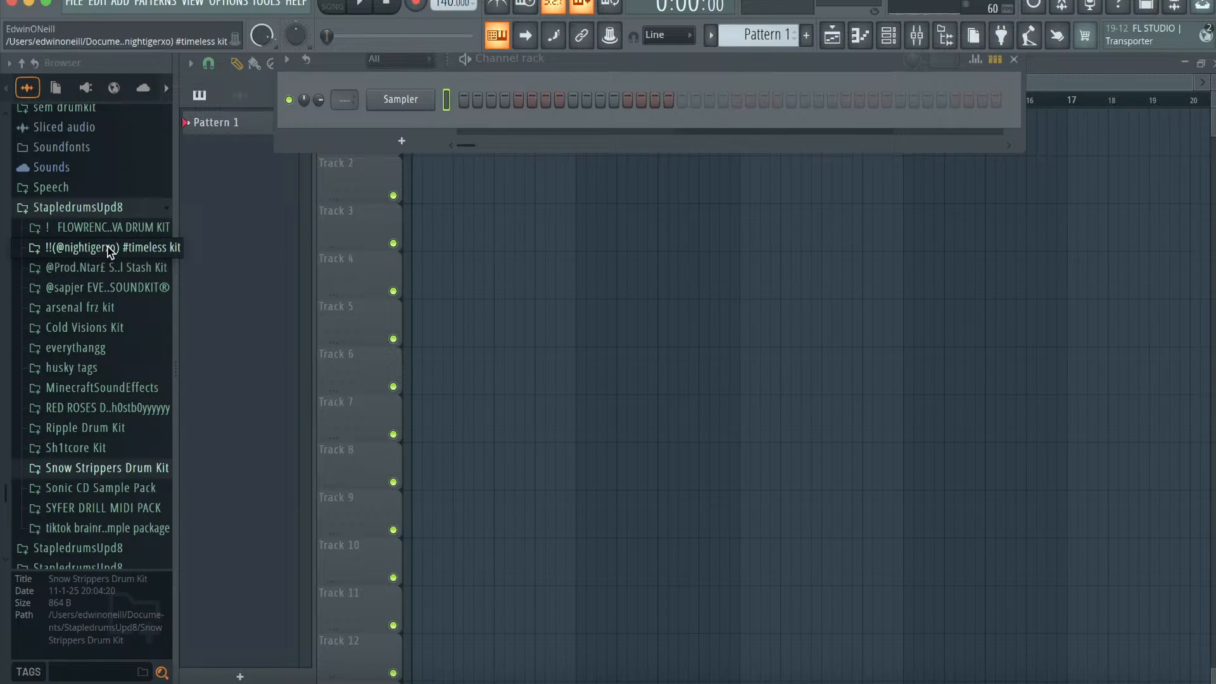
# - Find Lounge Lizard EP-4 in the full generator plugin list and add it as a new channel
pyautogui.click(393, 141)
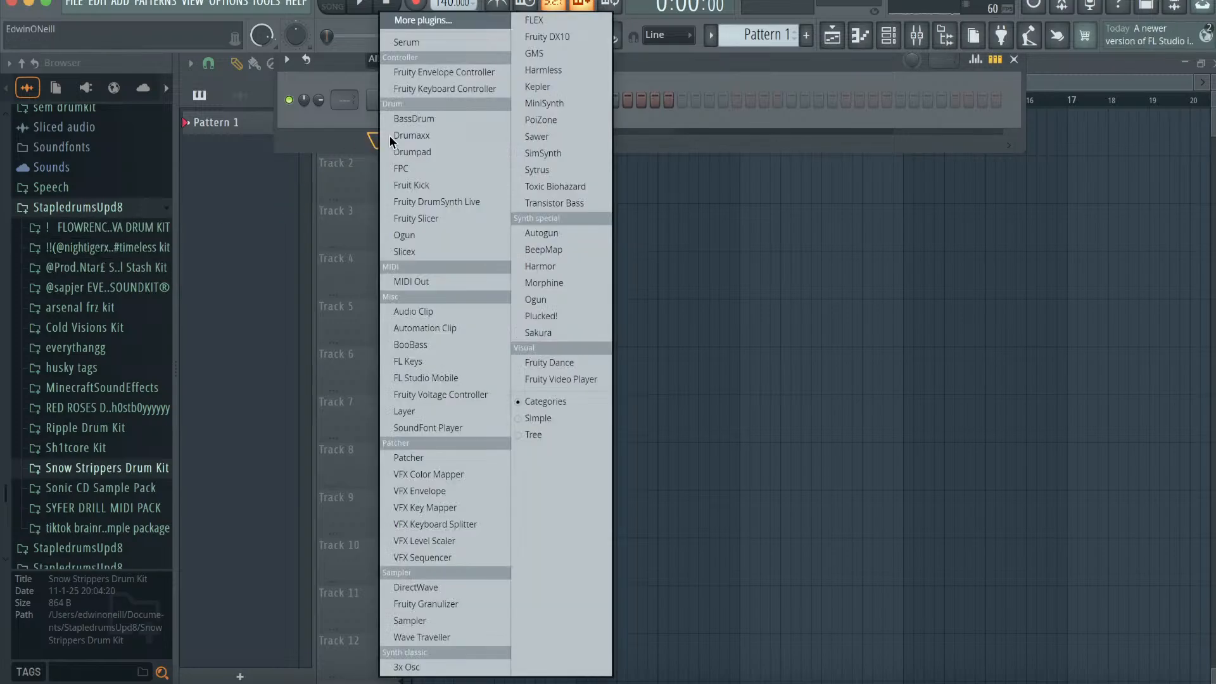
pyautogui.click(432, 20)
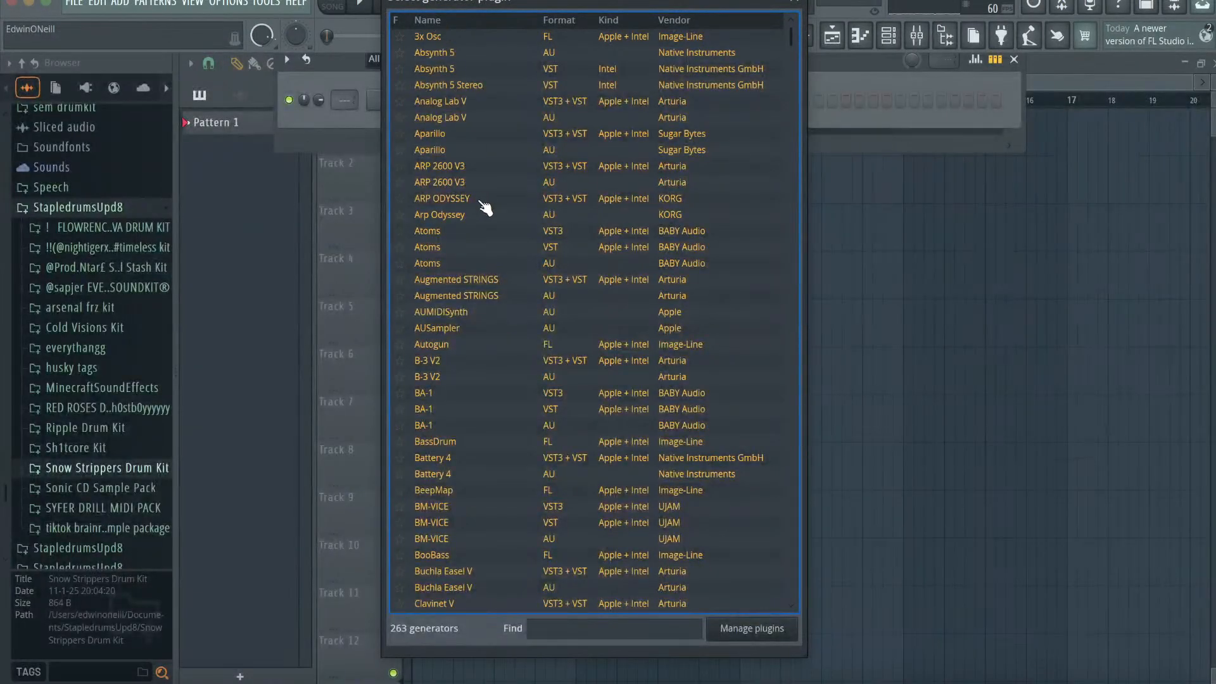
pyautogui.scroll(-5, 485, 208)
pyautogui.scroll(-1, 496, 271)
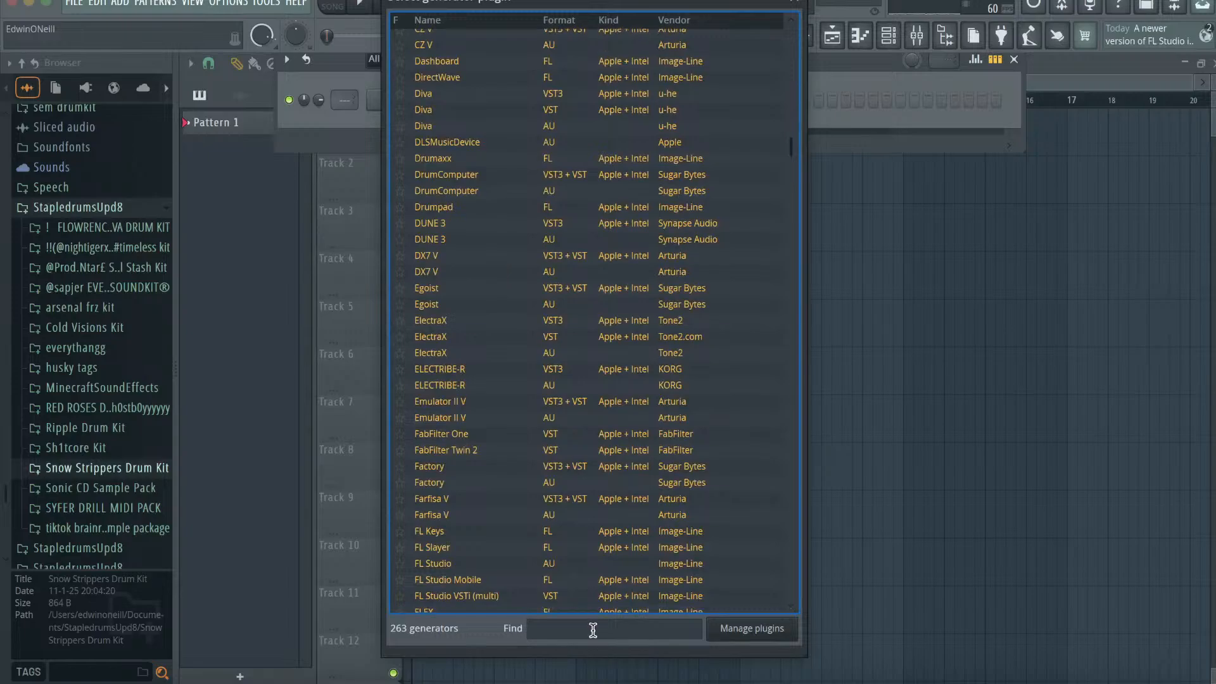
pyautogui.write('loun')
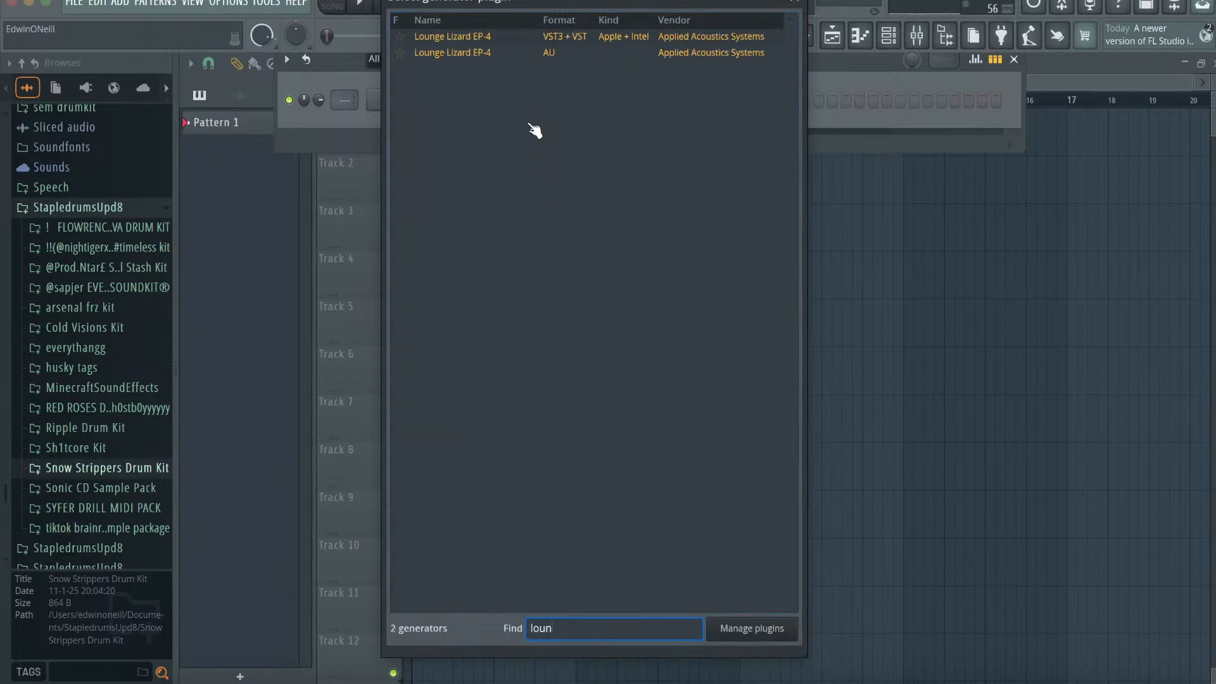
pyautogui.doubleClick(515, 54)
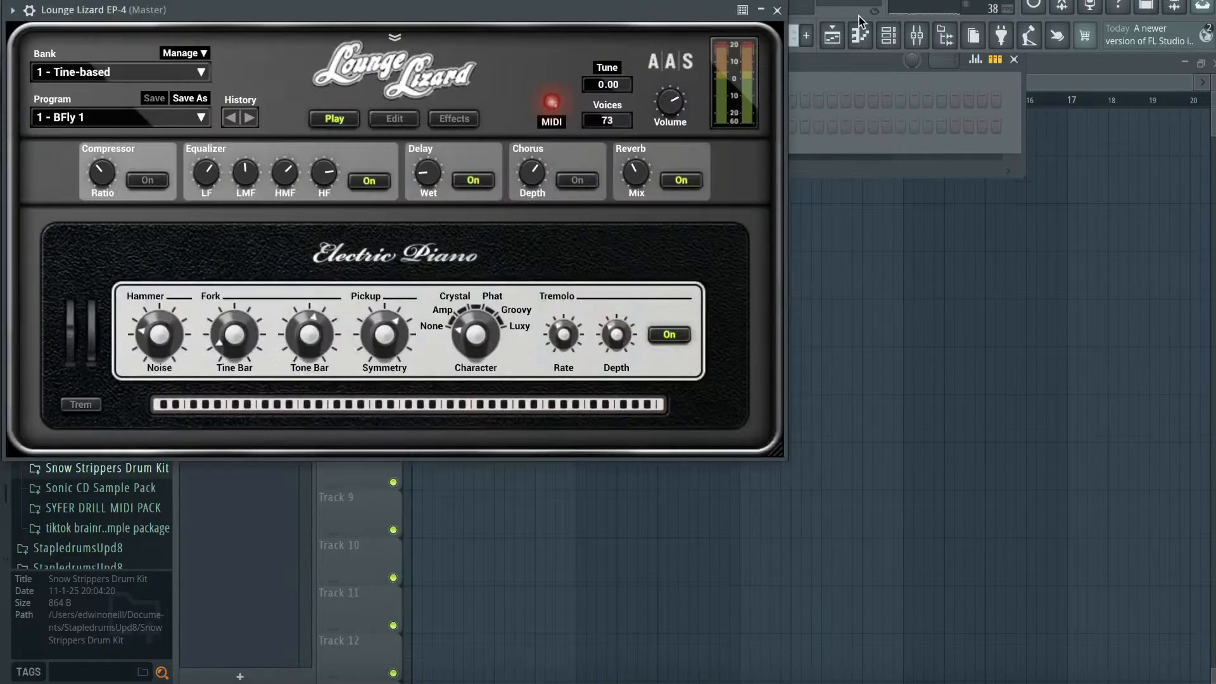
# - Open the piano roll for Lounge Lizard EP-4 and set the project tempo to 144 BPM
pyautogui.click(777, 10)
pyautogui.click(871, 38)
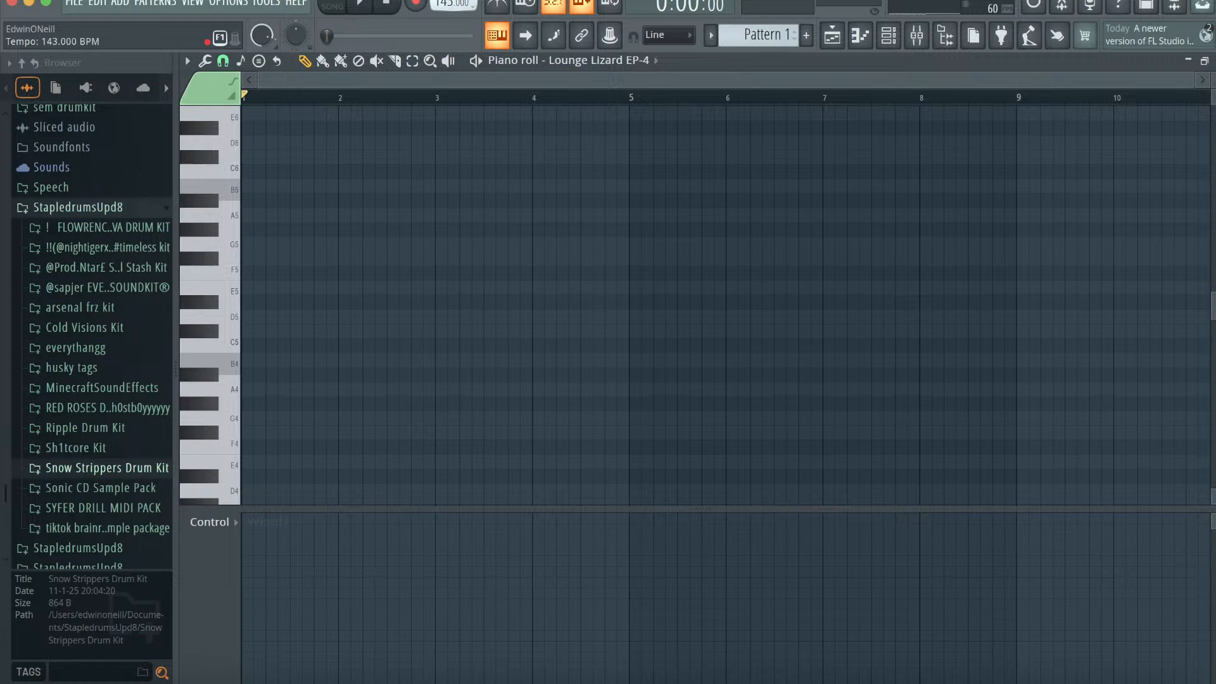
# - Set the piano roll's scale highlighting to B Minor Natural (Aeolian), keeping note grid highlights switched on
pyautogui.click(187, 60)
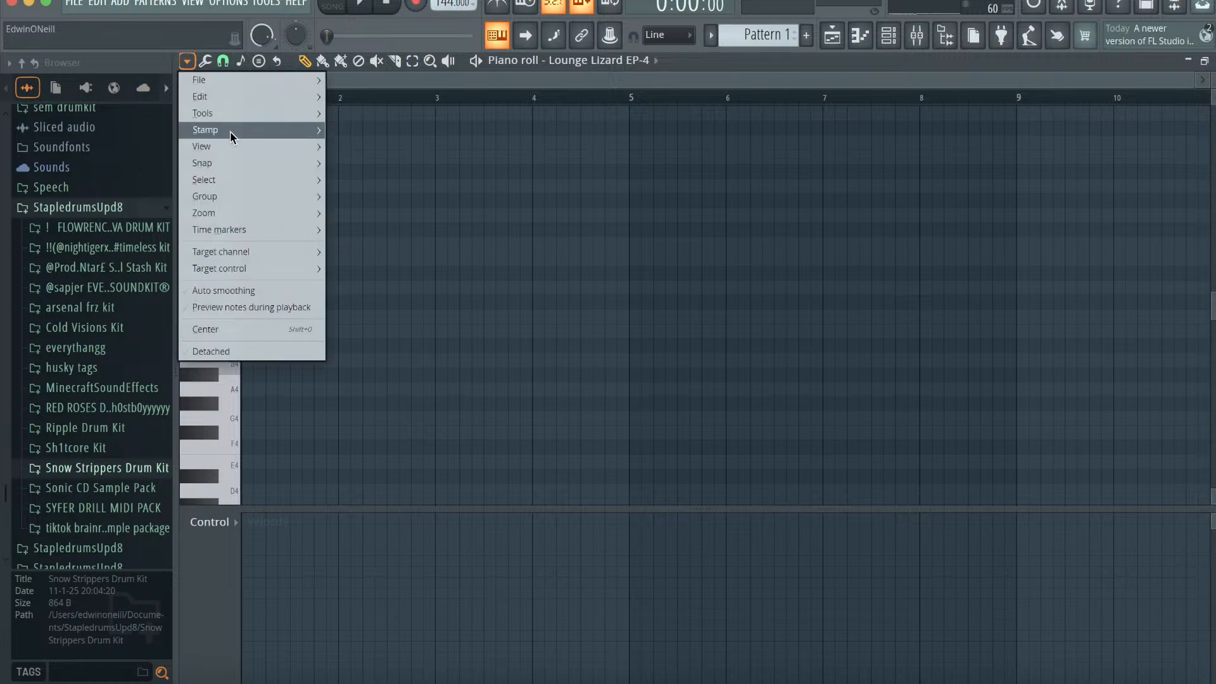
pyautogui.moveTo(233, 147)
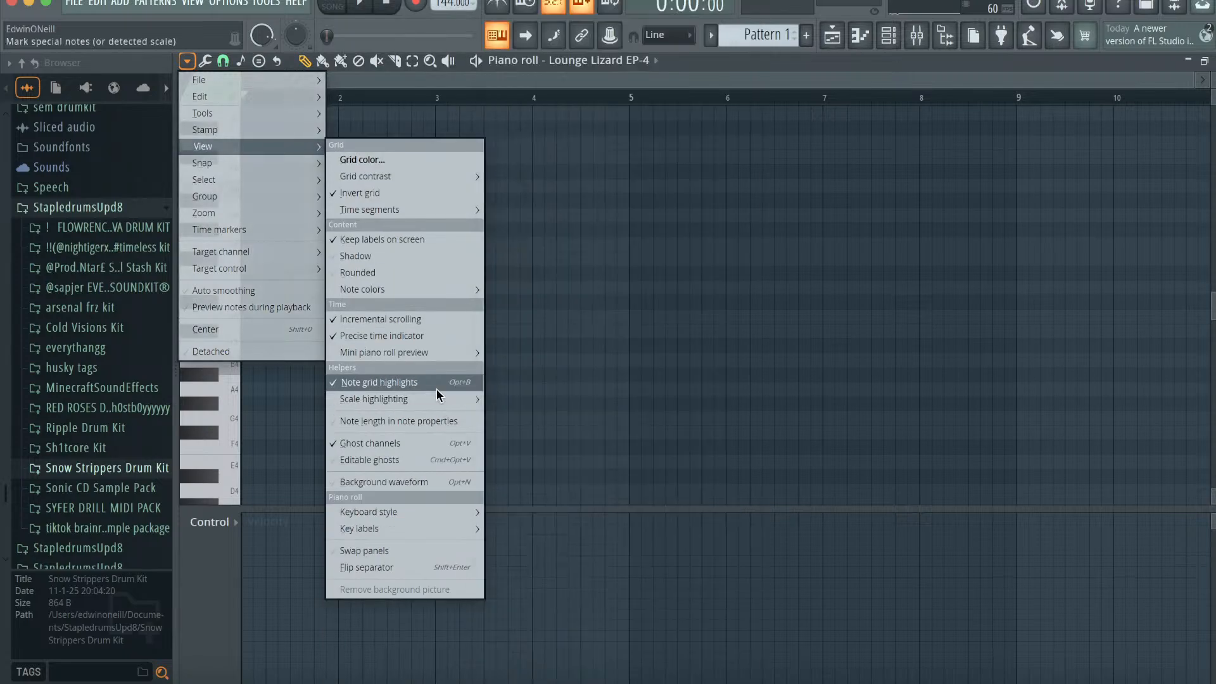
pyautogui.click(435, 389)
pyautogui.click(187, 61)
pyautogui.moveTo(206, 147)
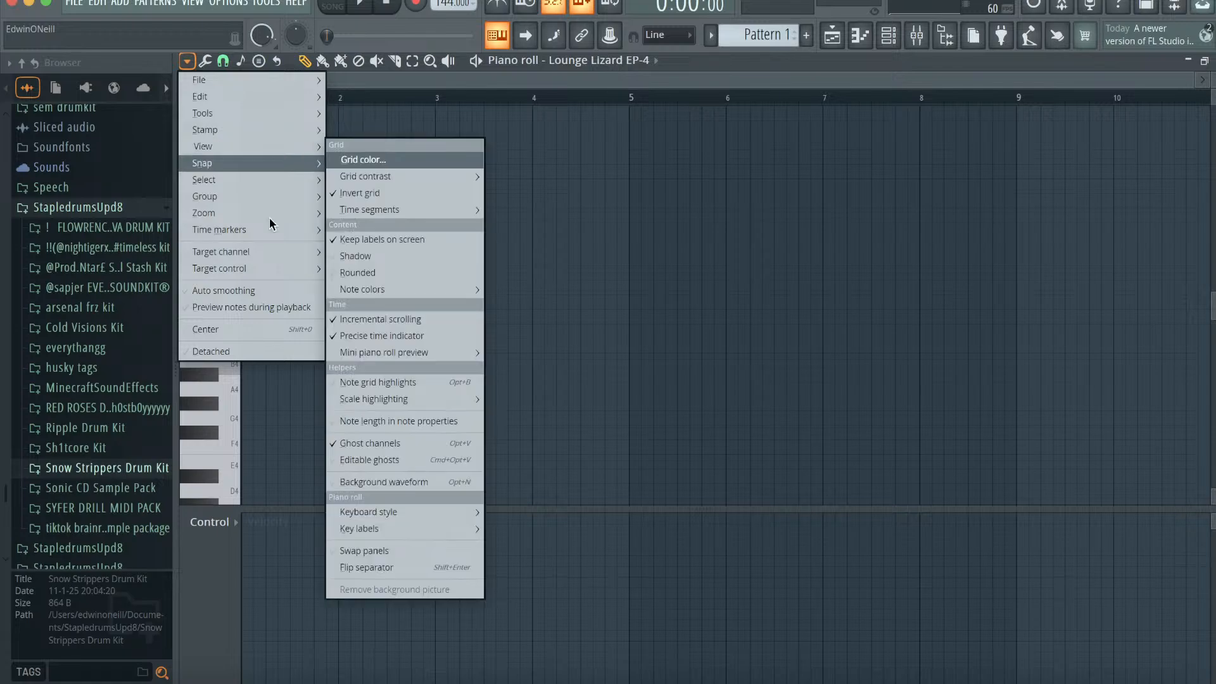
pyautogui.click(414, 383)
pyautogui.click(186, 61)
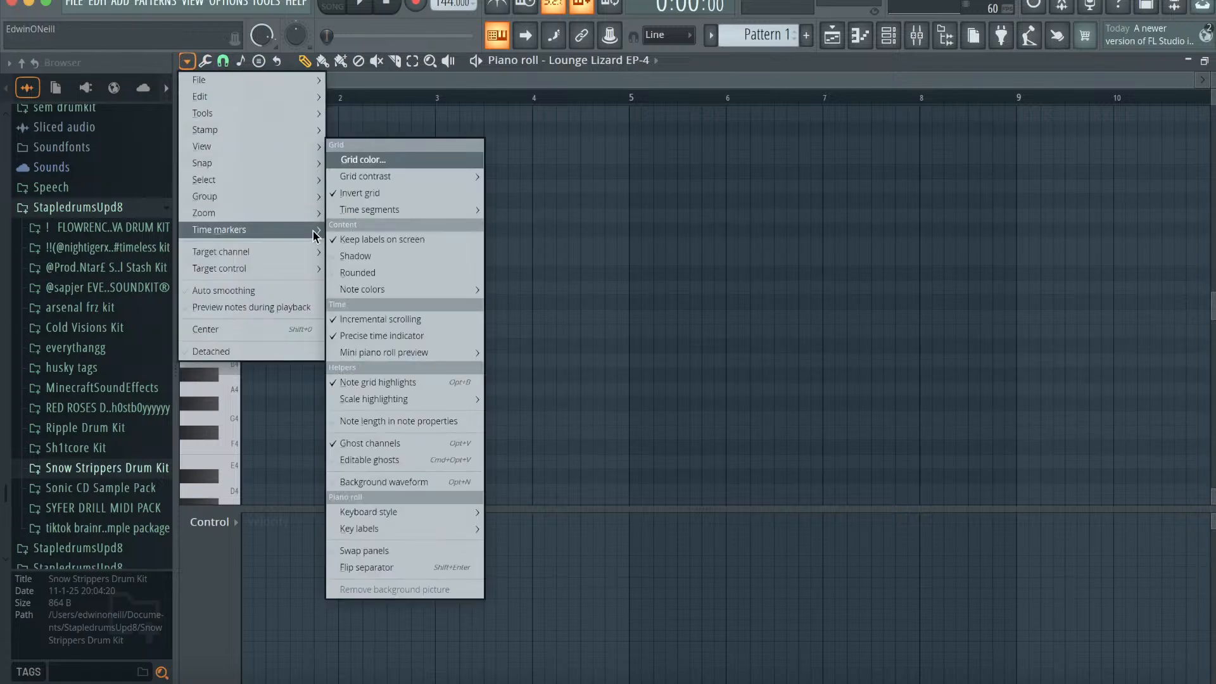
pyautogui.moveTo(393, 399)
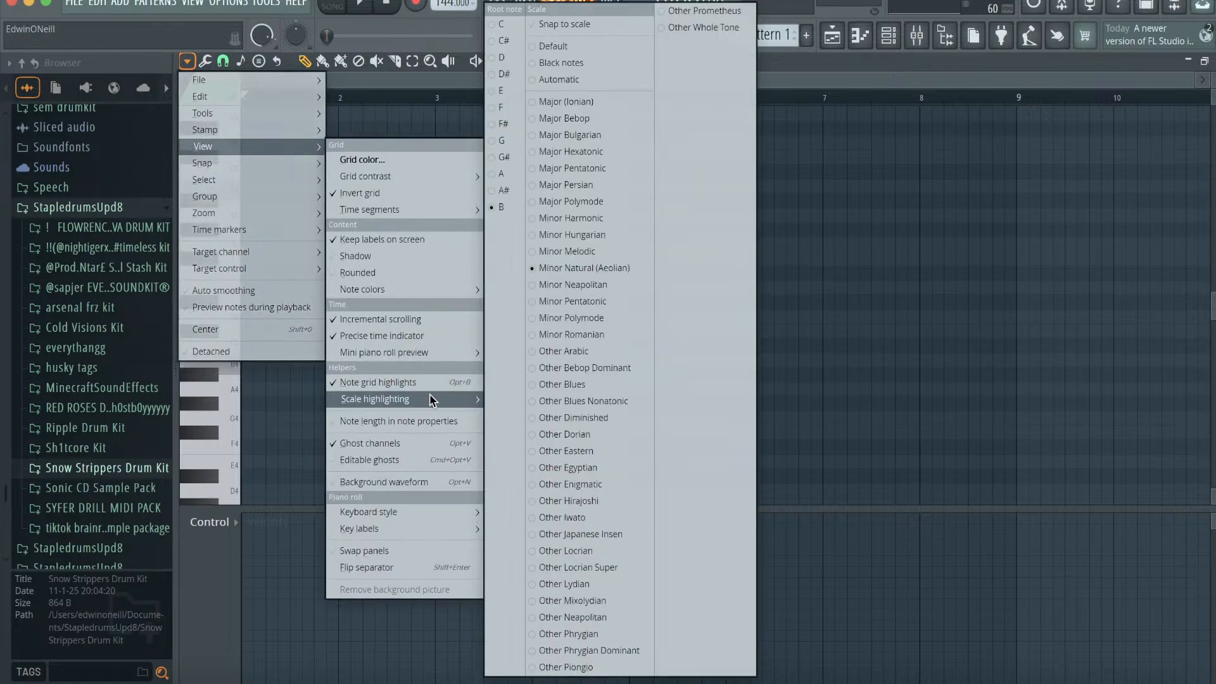
pyautogui.click(602, 267)
# - Place a six-step B4 note at the start of bar 1
pyautogui.moveTo(1193, 82)
pyautogui.mouseDown()
pyautogui.moveTo(1034, 82)
pyautogui.moveTo(1195, 76)
pyautogui.mouseUp()
pyautogui.click(261, 361)
pyautogui.moveTo(292, 354); pyautogui.dragTo(320, 354)
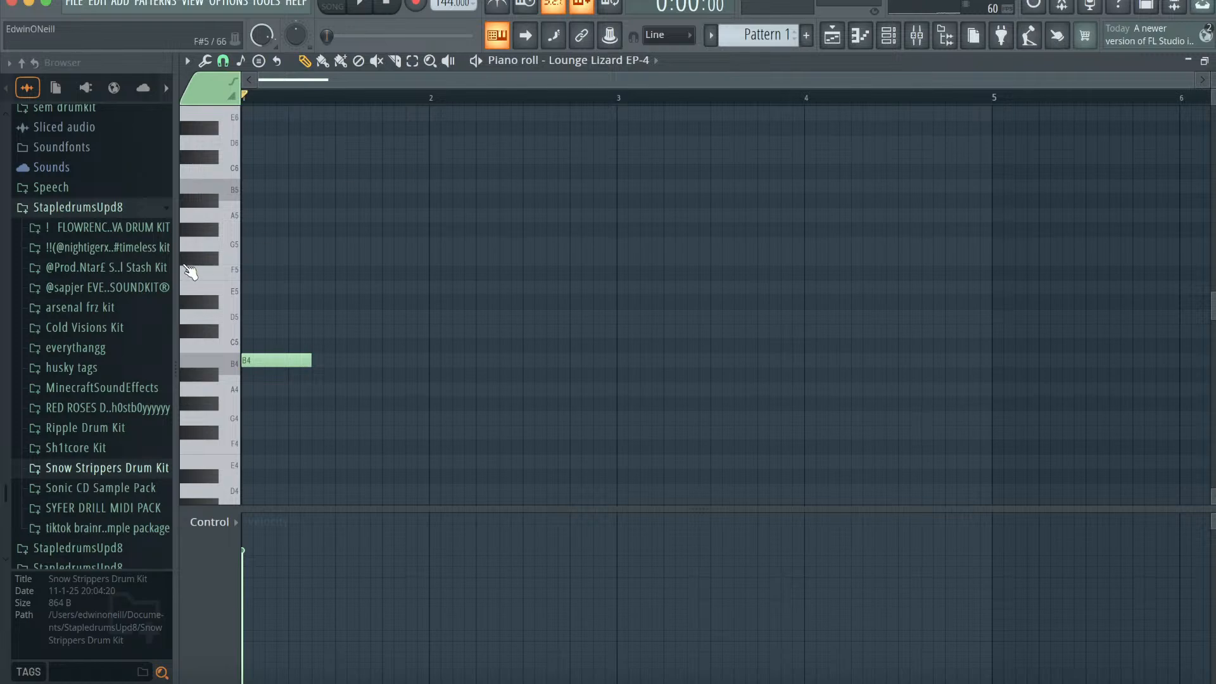
pyautogui.click(272, 259)
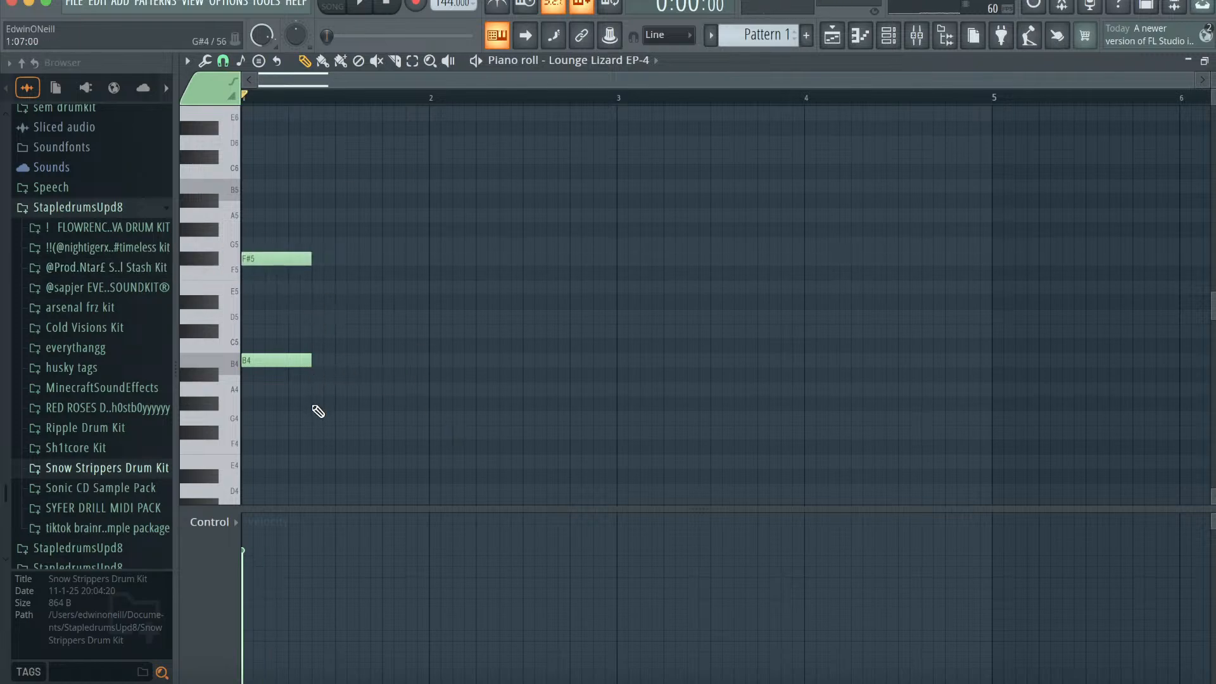
pyautogui.click(313, 318)
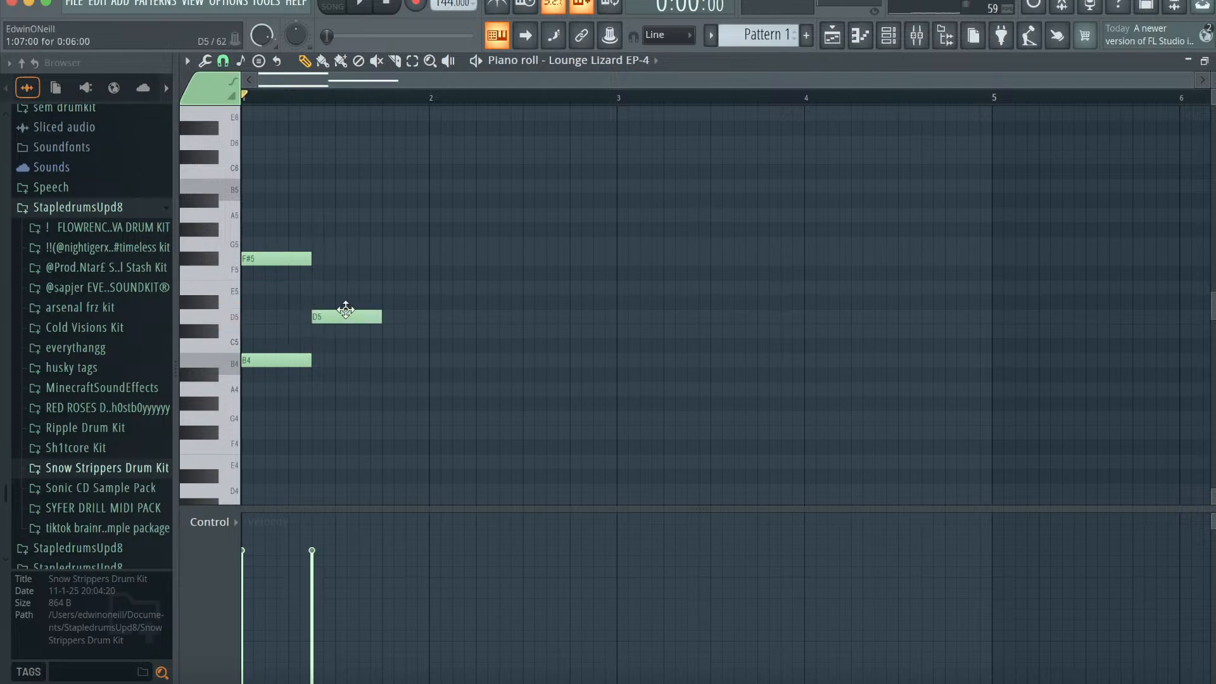
pyautogui.rightClick(345, 318)
pyautogui.rightClick(297, 260)
# - Continue the melody after B4 with consecutive six-step notes E5, G5, F#5 and D5
pyautogui.click(313, 316)
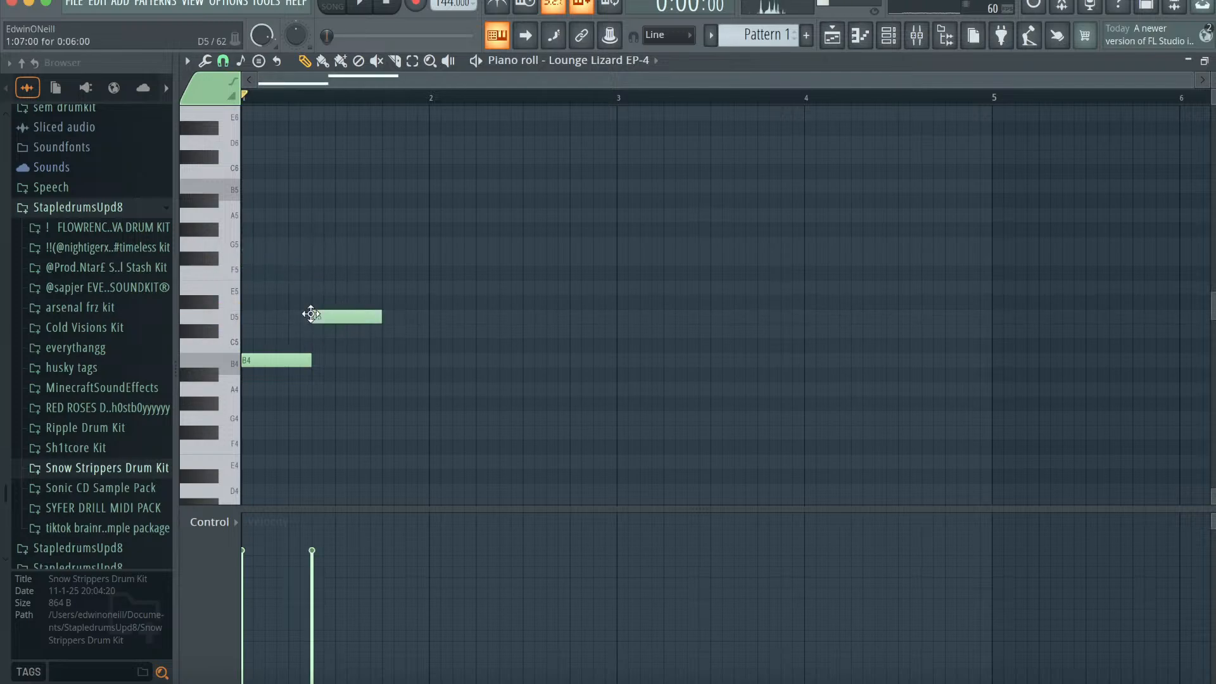
pyautogui.click(385, 246)
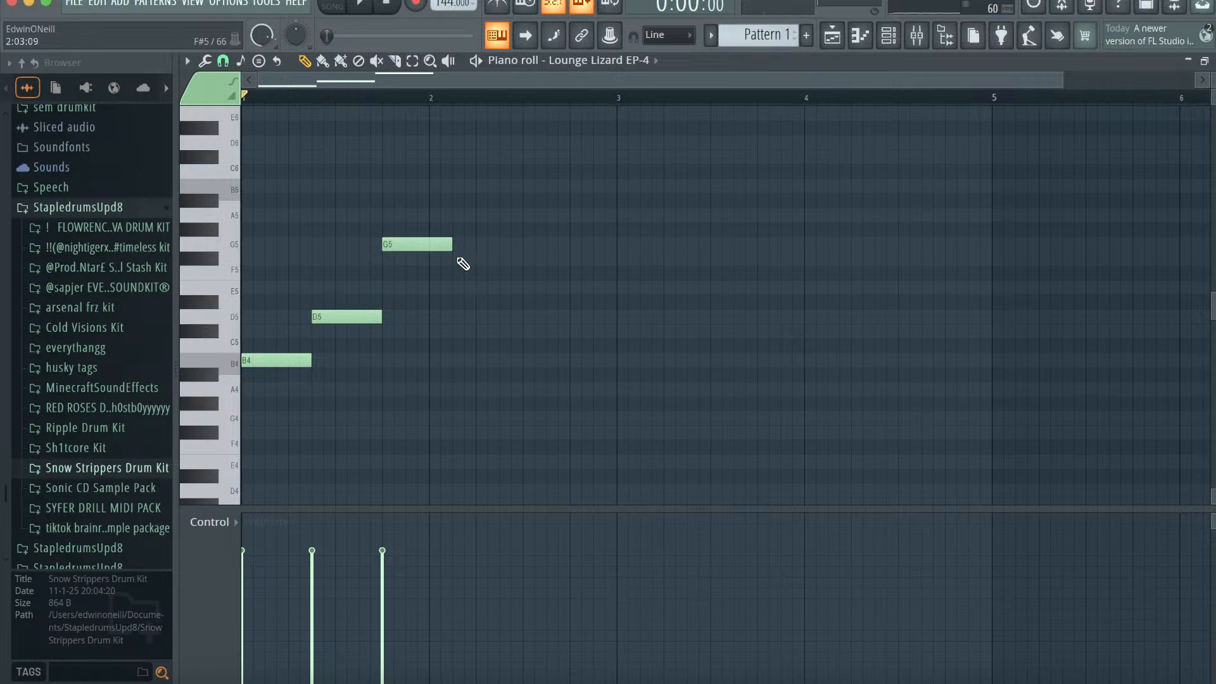
pyautogui.click(455, 257)
pyautogui.moveTo(333, 318); pyautogui.dragTo(331, 288)
pyautogui.press('space')
pyautogui.press('space')
pyautogui.moveTo(497, 263); pyautogui.dragTo(495, 264)
pyautogui.click(524, 314)
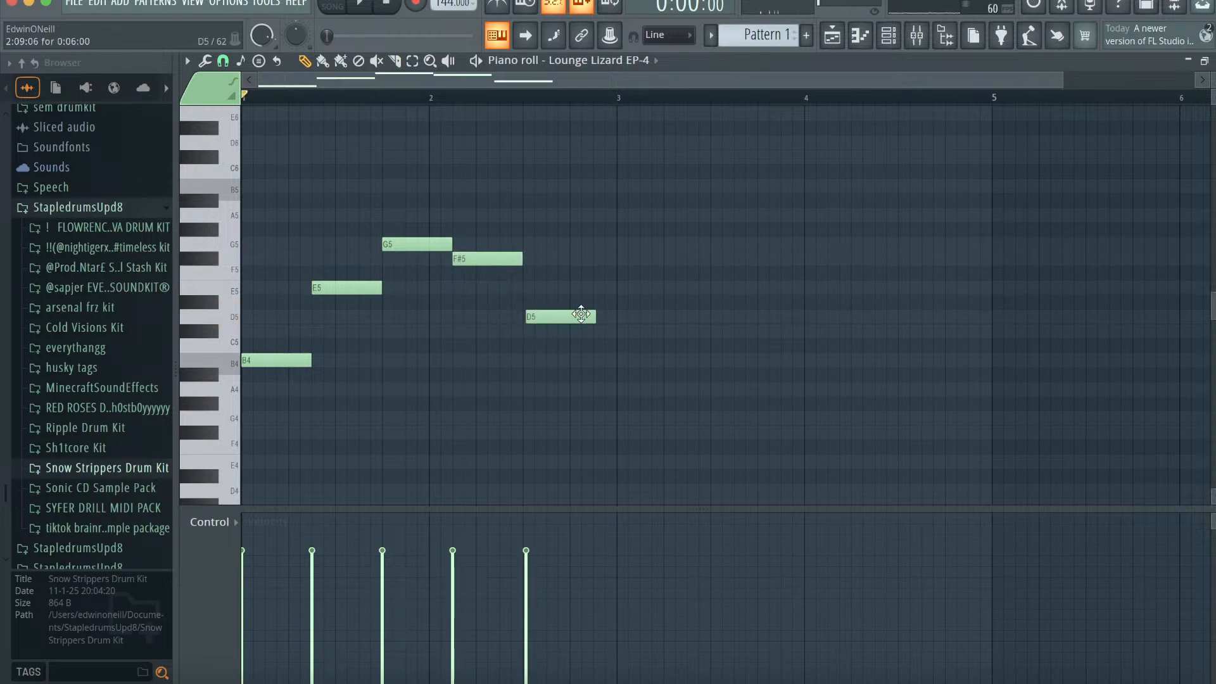
# - Quantize the melody and duplicate it into bars 3 and 4, with lower, slightly varied note velocities
pyautogui.hotkey('alt', 'q')
pyautogui.click(690, 442)
pyautogui.hotkey('ctrl', 'b')
pyautogui.hotkey('ctrl', 'd')
pyautogui.moveTo(935, 599); pyautogui.dragTo(343, 599)
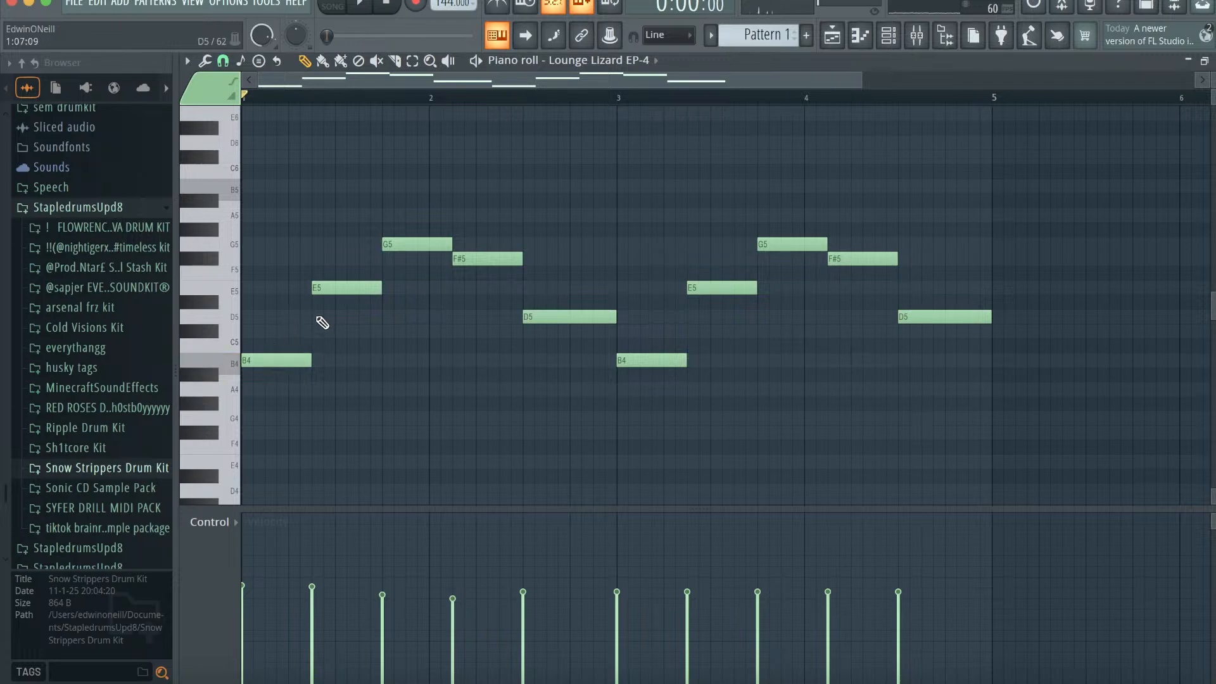
pyautogui.click(307, 316)
pyautogui.click(282, 258)
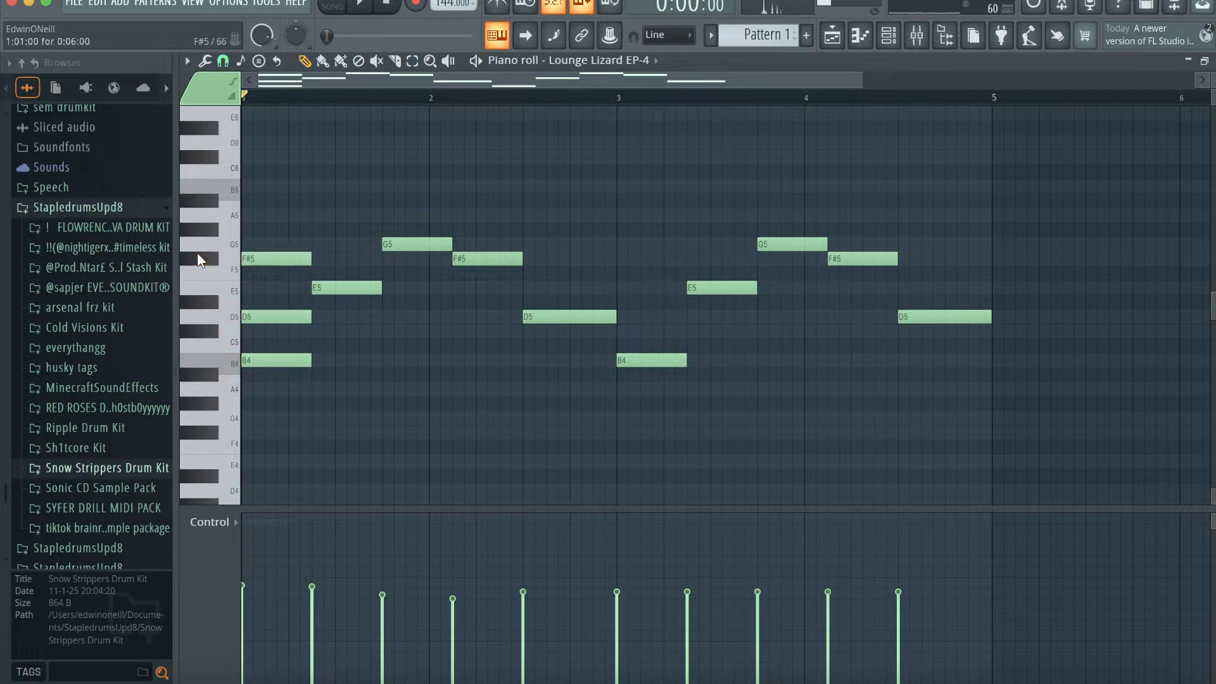
pyautogui.rightClick(266, 316)
pyautogui.rightClick(266, 258)
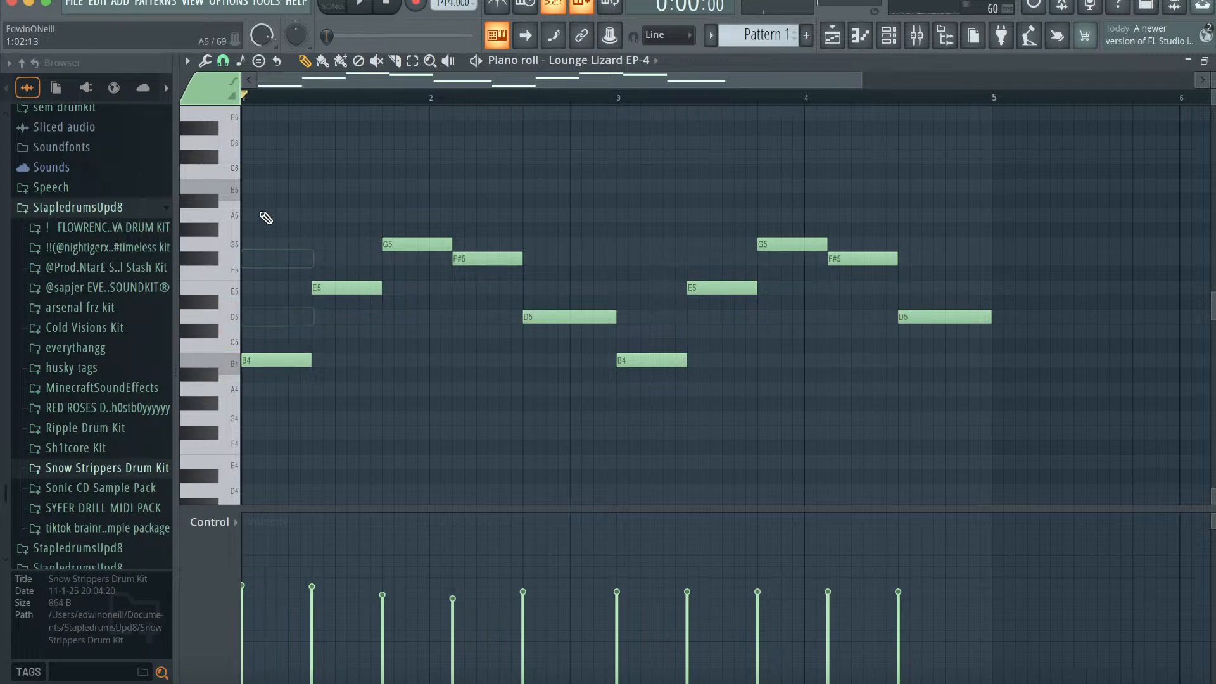
# - Build the first two chords by adding D5, F#5 and A5 over B4, and G5, B5 and D6 over E5
pyautogui.click(269, 318)
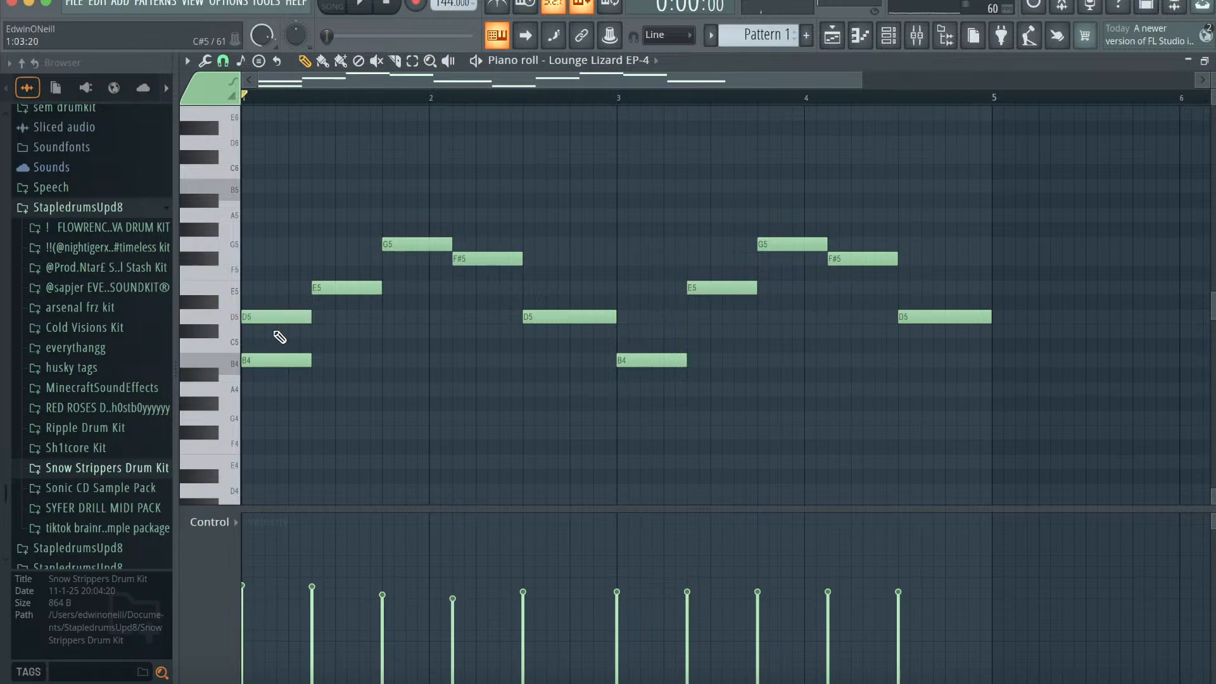
pyautogui.click(262, 260)
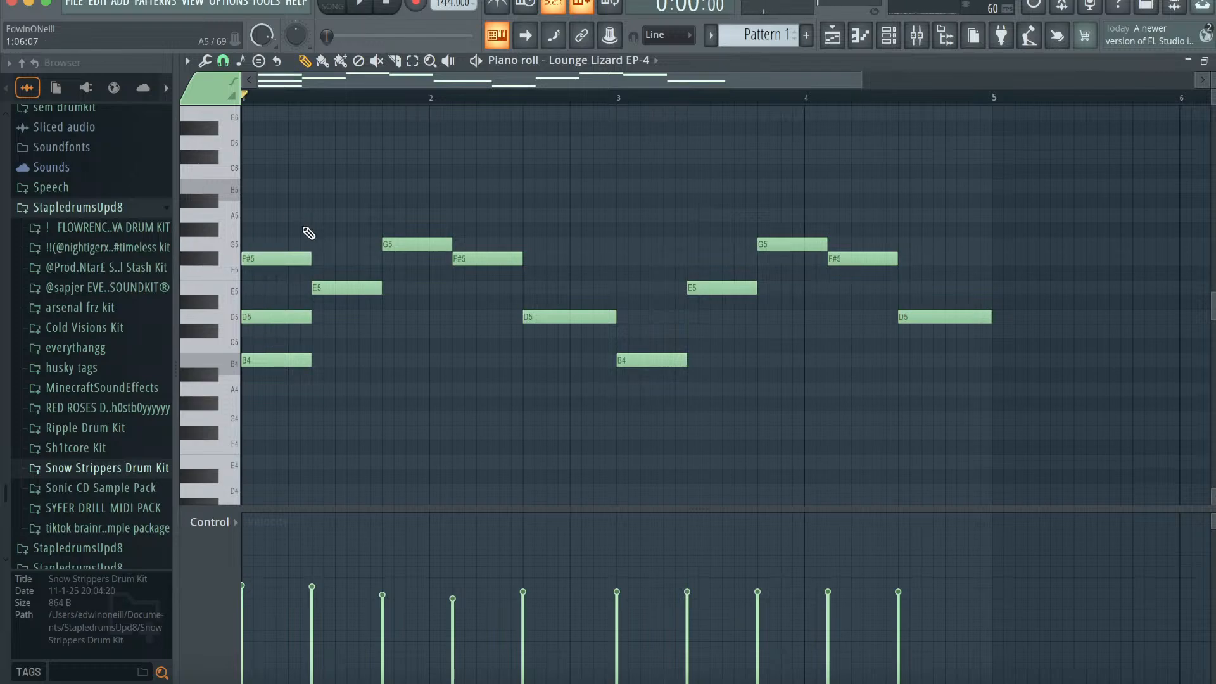
pyautogui.click(272, 217)
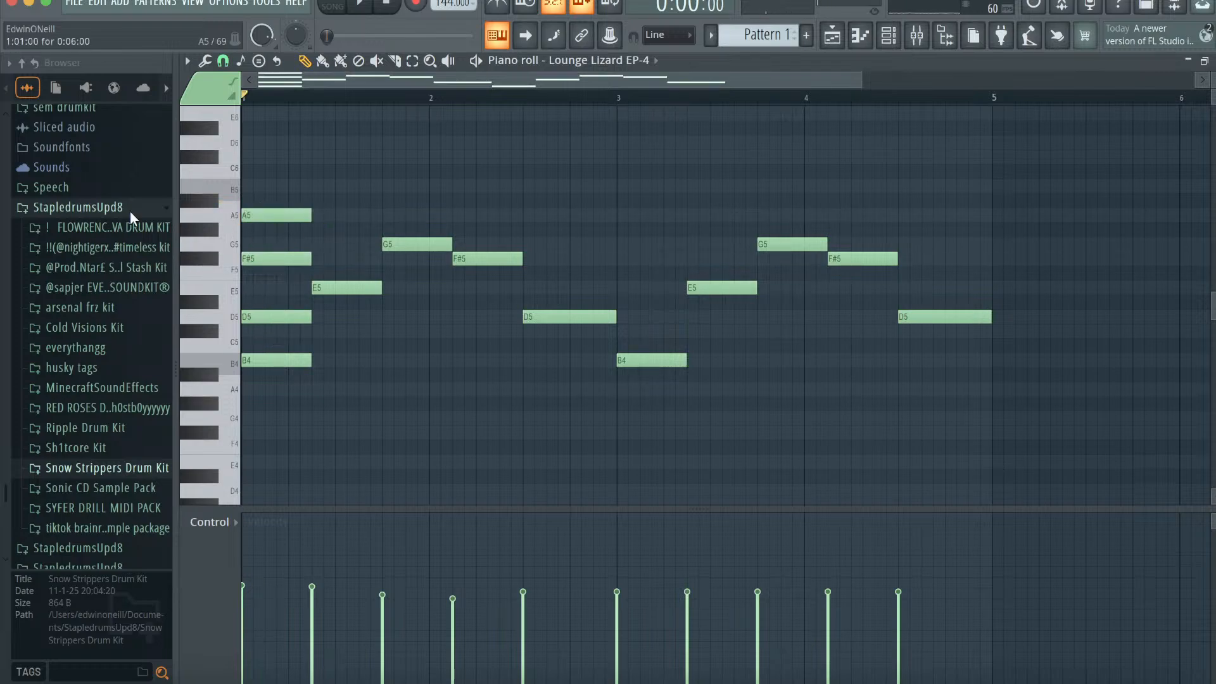
pyautogui.click(318, 245)
pyautogui.click(328, 187)
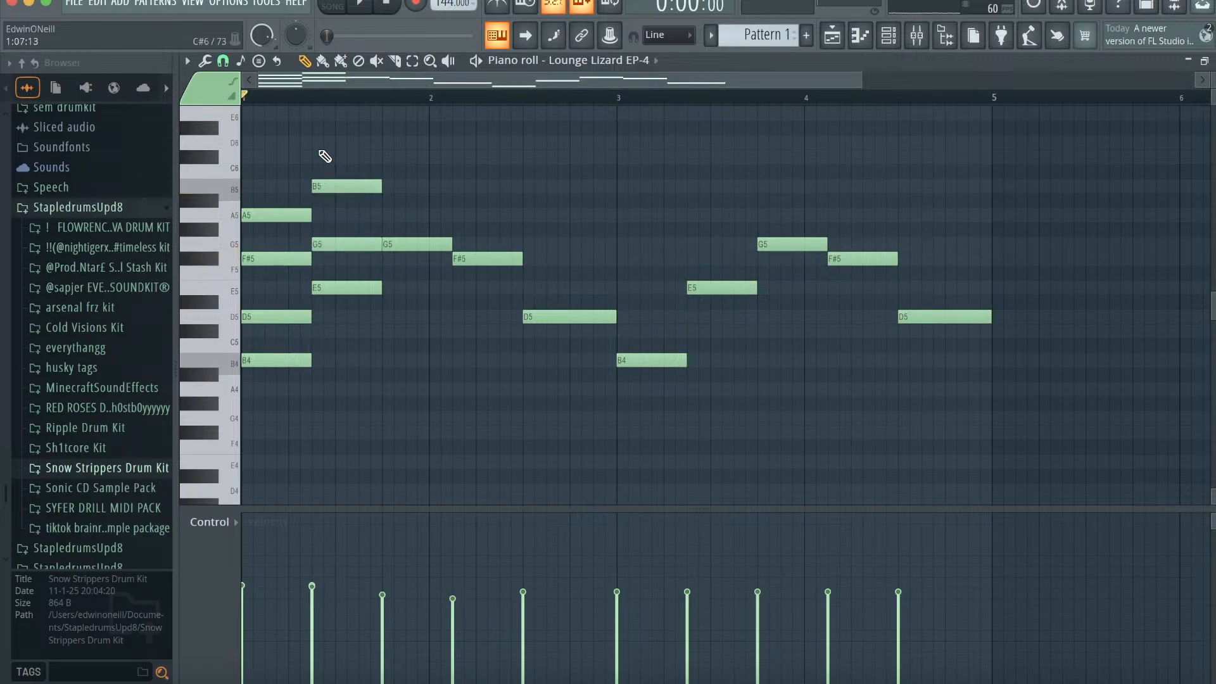
pyautogui.click(315, 142)
# - Stack B5, D6 and F#6 over the first G5 note to form the third chord
pyautogui.click(391, 186)
pyautogui.moveTo(412, 190); pyautogui.dragTo(403, 190)
pyautogui.click(385, 147)
pyautogui.moveTo(386, 146); pyautogui.dragTo(381, 145)
pyautogui.scroll(3, 380, 159)
pyautogui.click(382, 170)
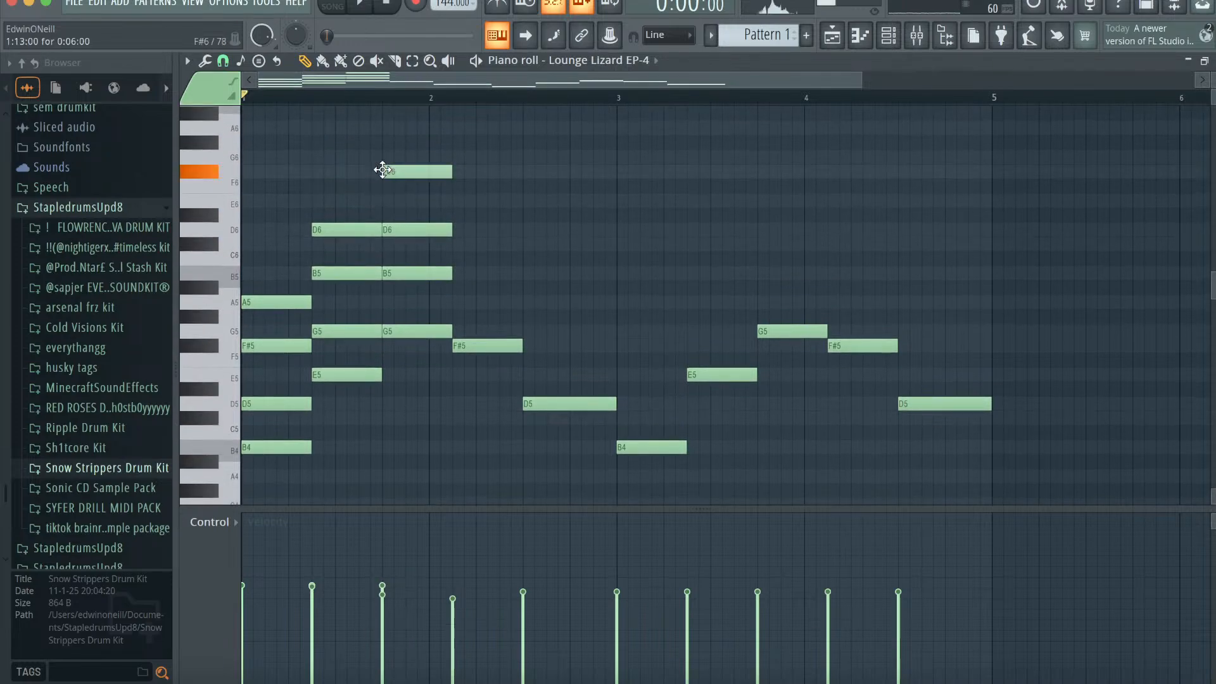
# - Add A5, C#6 and E6 over the first F#5 melody note, and F#5, A5 and C#6 over the D5 ending bar 2
pyautogui.click(456, 302)
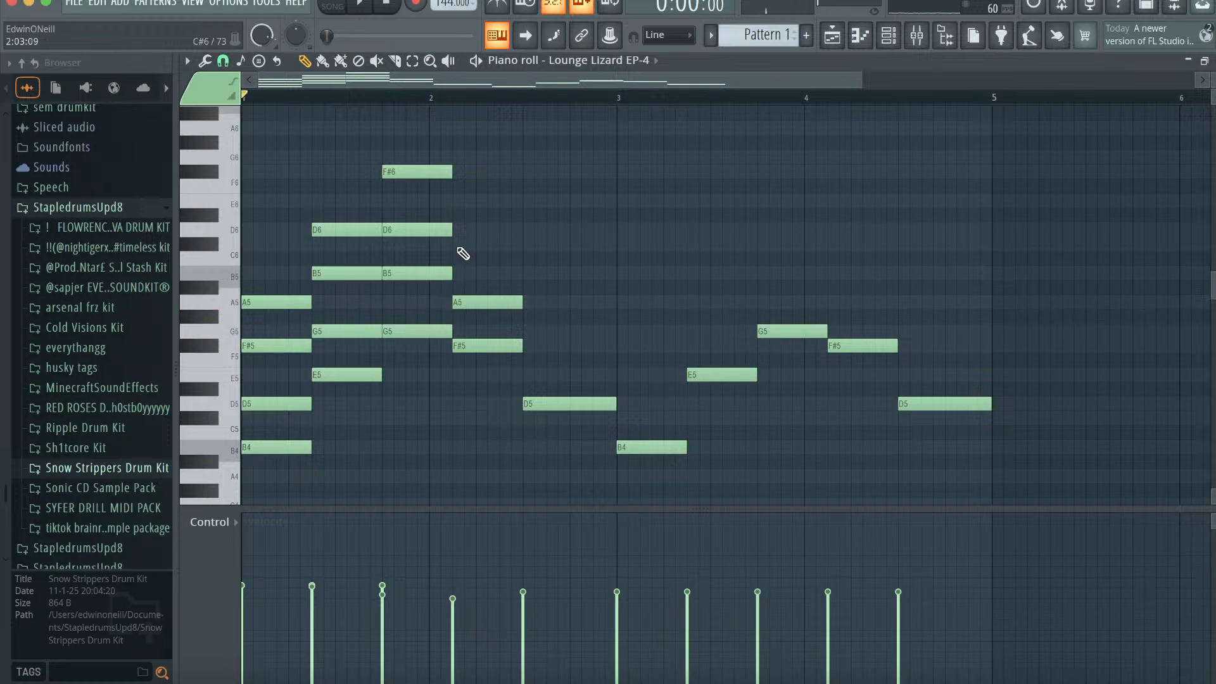
pyautogui.click(453, 244)
pyautogui.click(458, 201)
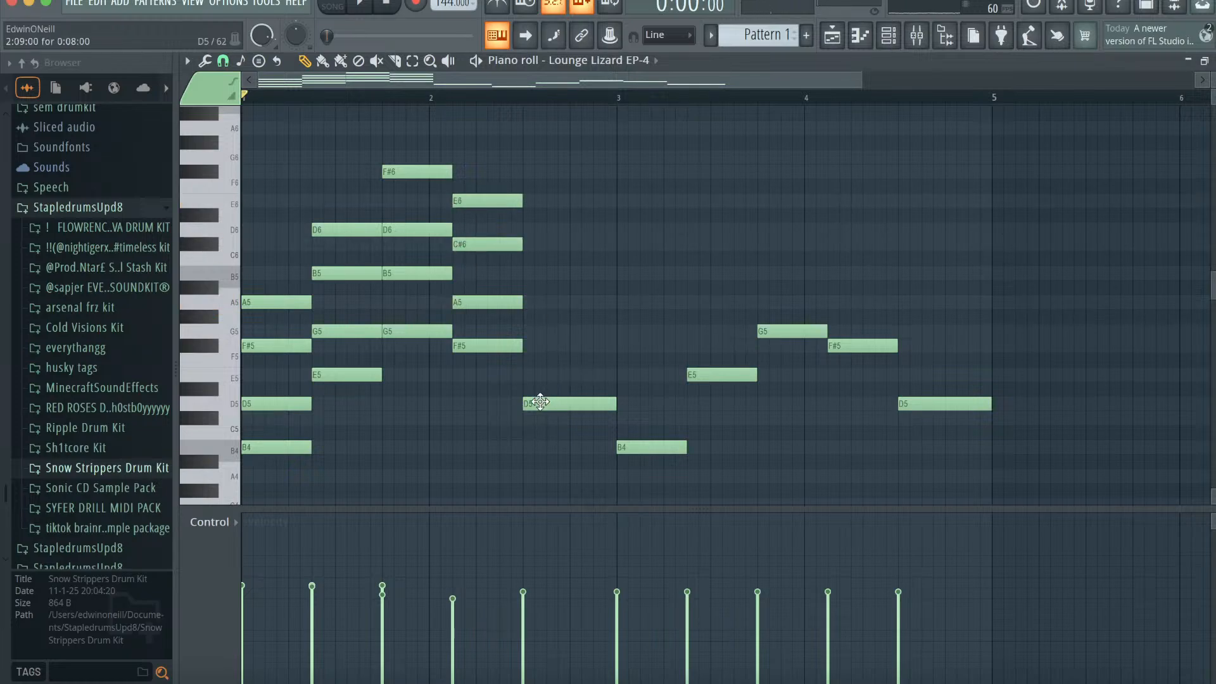
pyautogui.click(541, 345)
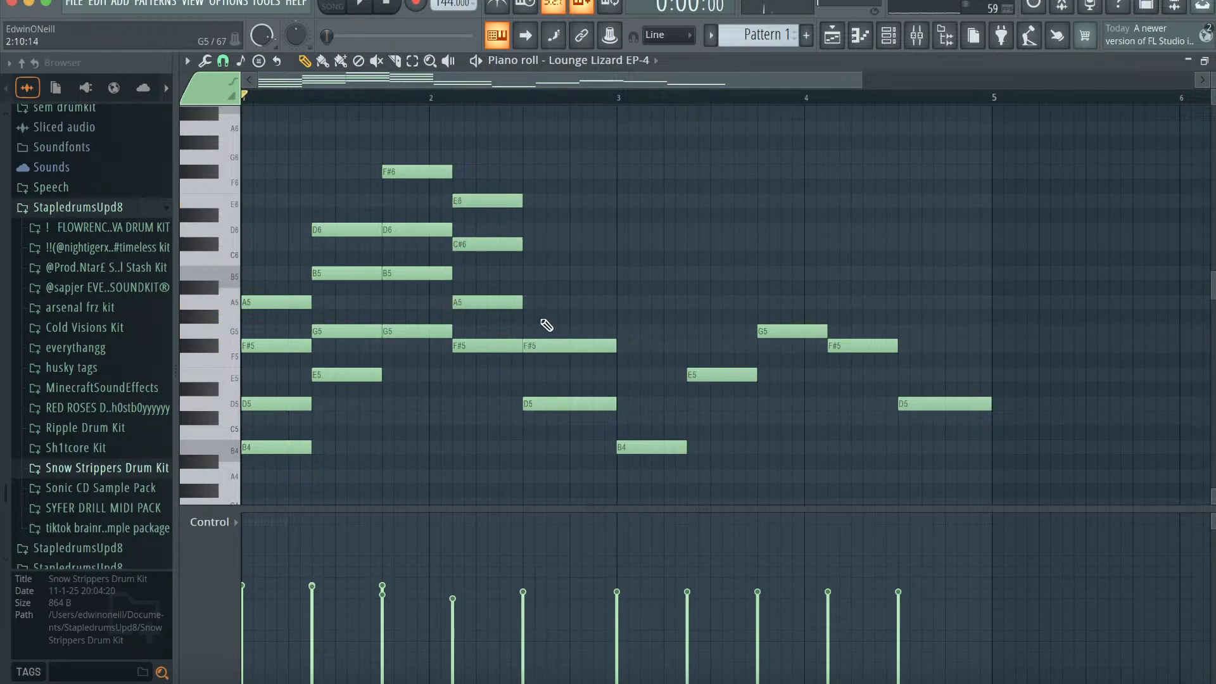
pyautogui.click(529, 302)
pyautogui.moveTo(546, 304); pyautogui.dragTo(542, 303)
pyautogui.moveTo(547, 245); pyautogui.dragTo(524, 243)
# - Replace the single-note melody in bars 3 and 4 with a duplicate of the two-bar chord progression
pyautogui.rightClick(663, 452)
pyautogui.rightClick(722, 375)
pyautogui.rightClick(791, 332)
pyautogui.rightClick(861, 346)
pyautogui.rightClick(940, 404)
pyautogui.press('super+b')
pyautogui.keyDown('super'); pyautogui.click(751, 427); pyautogui.keyUp('super')
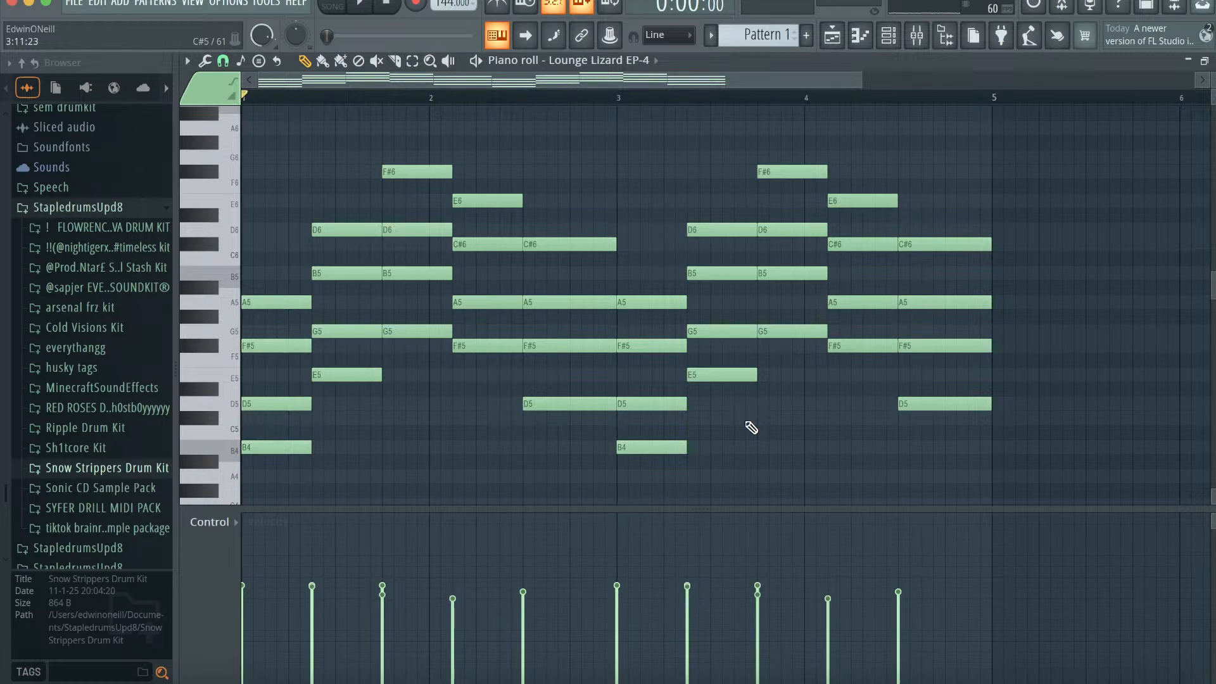
# - Play the chord pattern and redraw its note velocities slightly lower across all four bars
pyautogui.press('space')
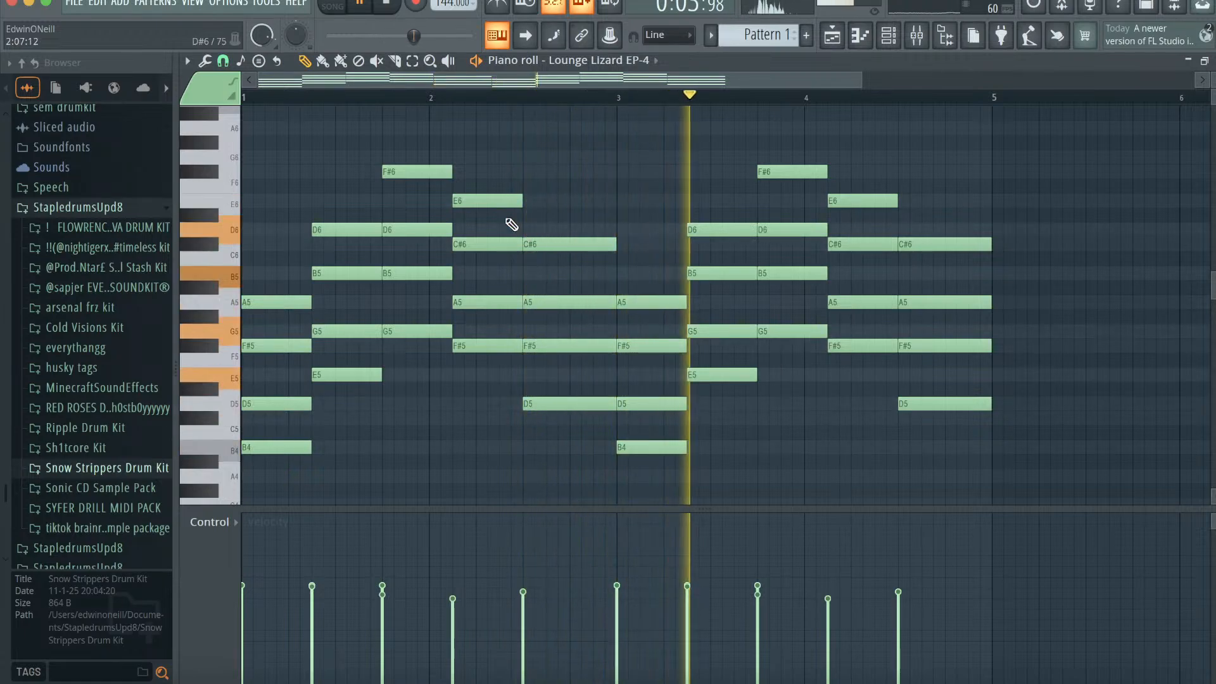
pyautogui.moveTo(936, 613)
pyautogui.mouseDown()
pyautogui.moveTo(451, 619)
pyautogui.moveTo(382, 605)
pyautogui.moveTo(238, 619)
pyautogui.mouseUp()
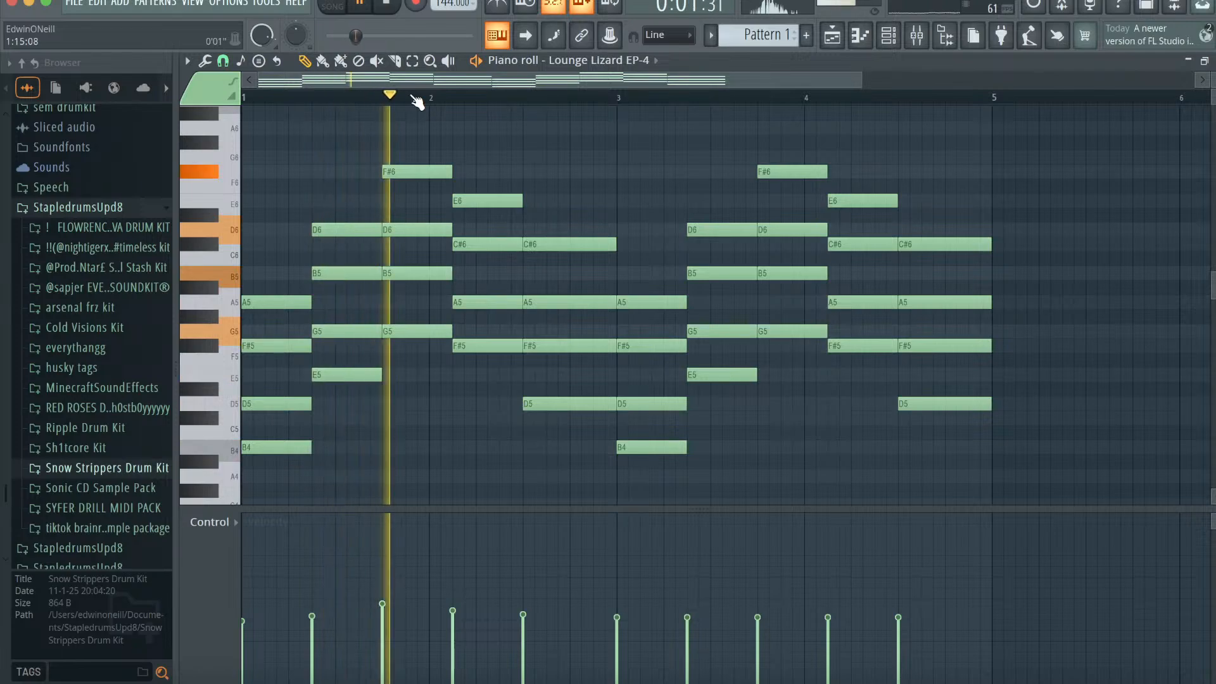
pyautogui.scroll(-3, 507, 211)
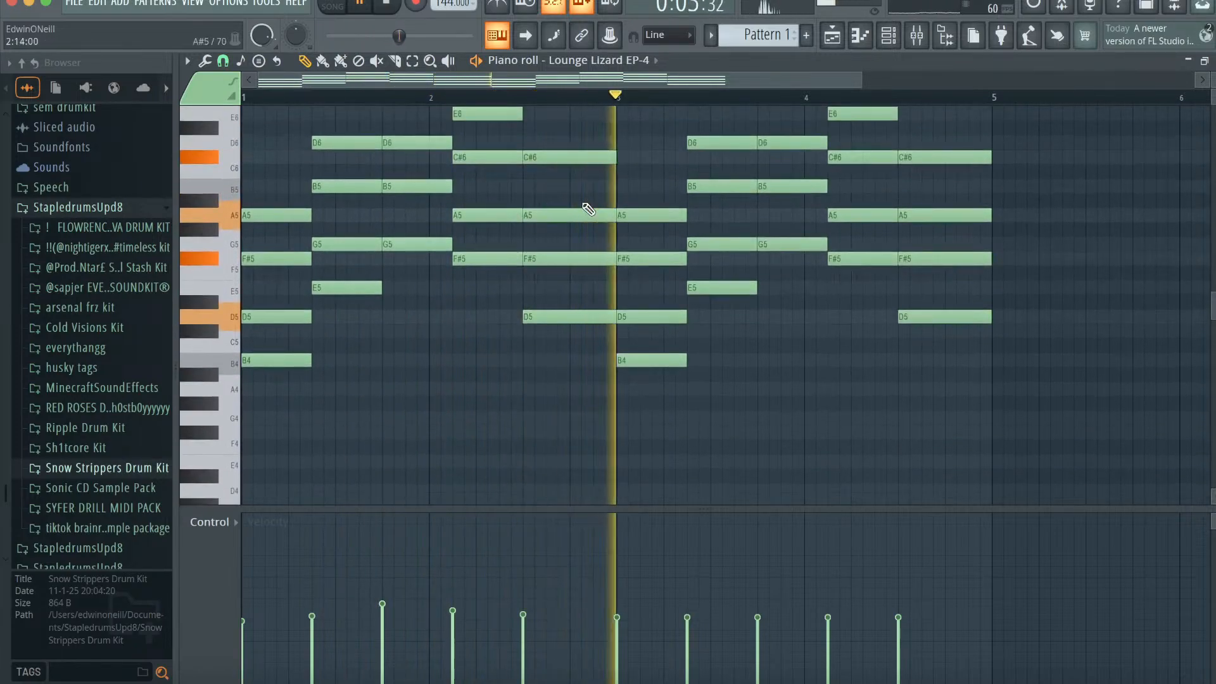
# - Duplicate the four-bar chord progression into bars 5 to 8
pyautogui.scroll(3, 588, 209)
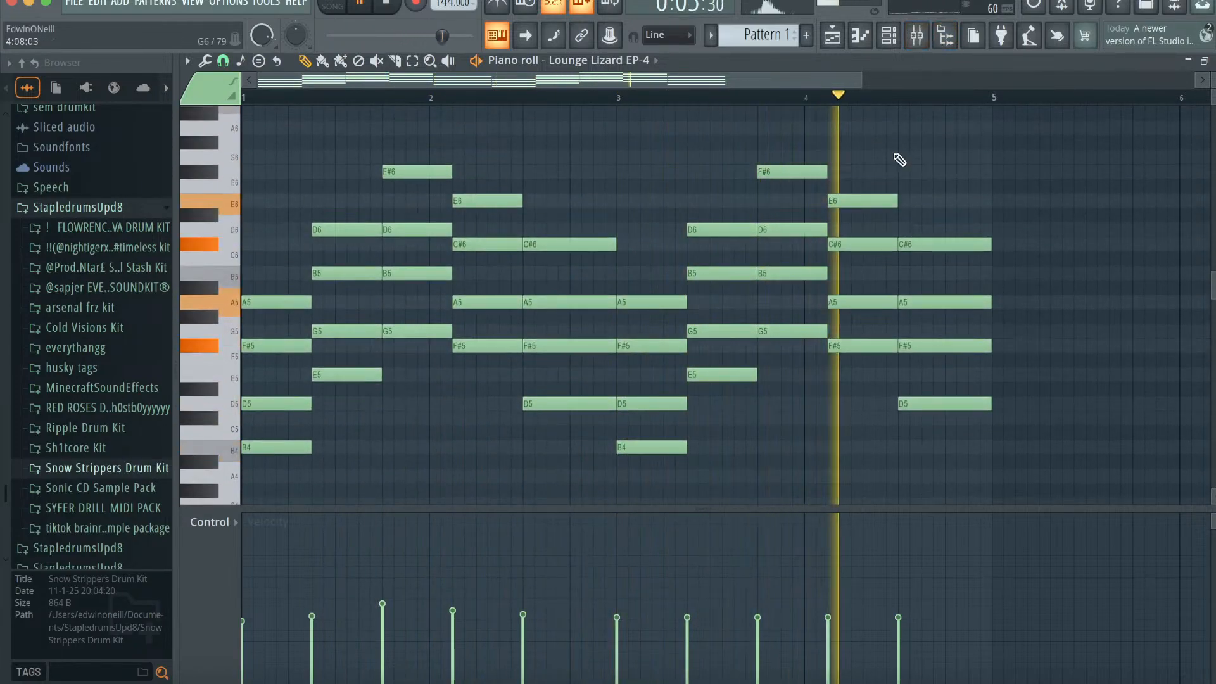
pyautogui.press('space')
pyautogui.moveTo(864, 78); pyautogui.dragTo(1165, 80)
pyautogui.hotkey('ctrl', 'b')
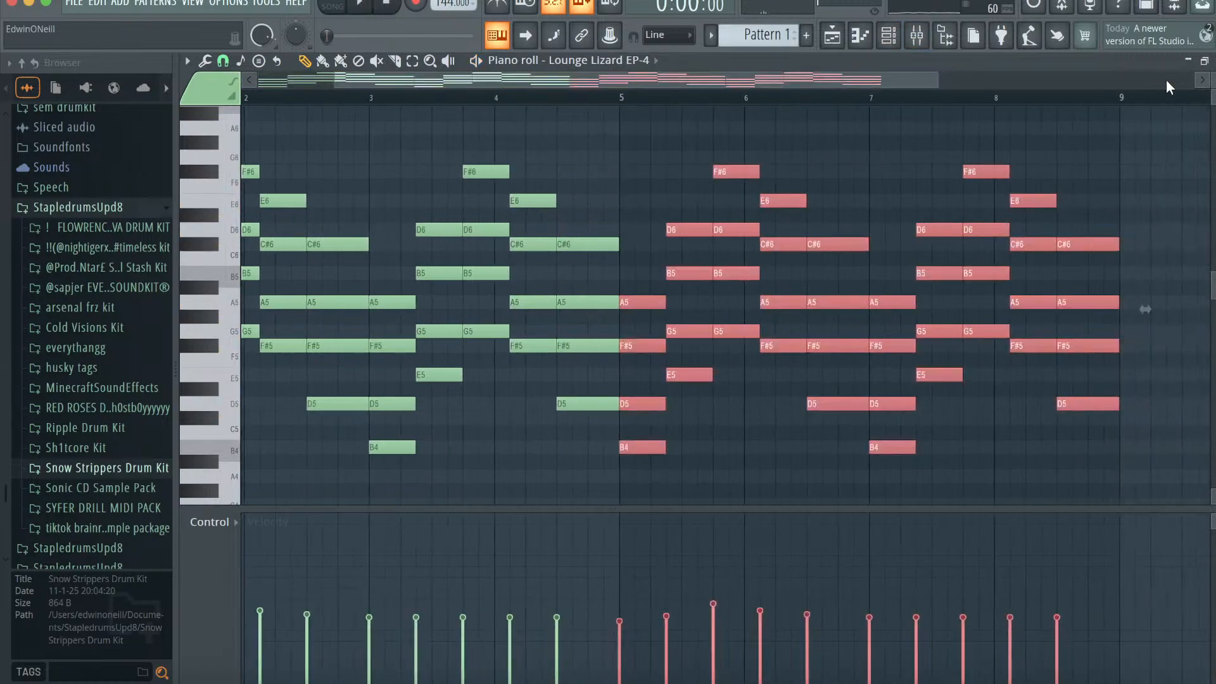
pyautogui.moveTo(877, 77); pyautogui.dragTo(377, 82)
pyautogui.moveTo(866, 77); pyautogui.dragTo(1097, 76)
# - Clone the Lounge Lizard EP-4 channel with program 7 - NE3 1 and open the copy's piano roll
pyautogui.click(889, 37)
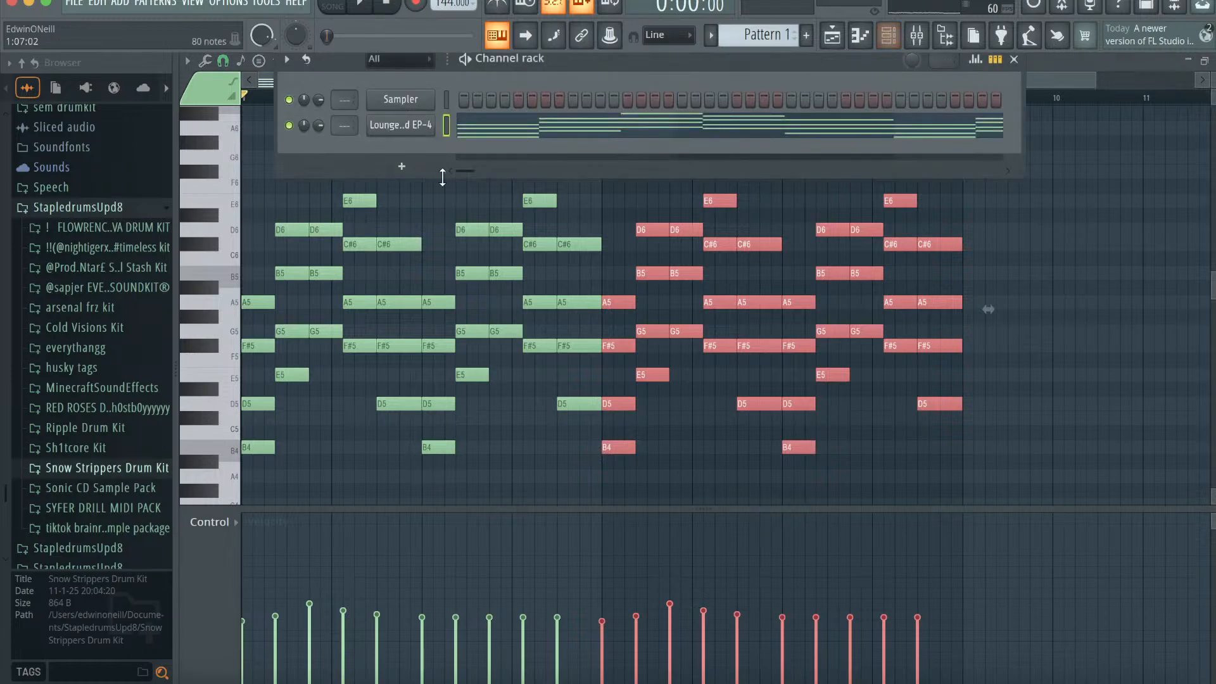
pyautogui.press('space')
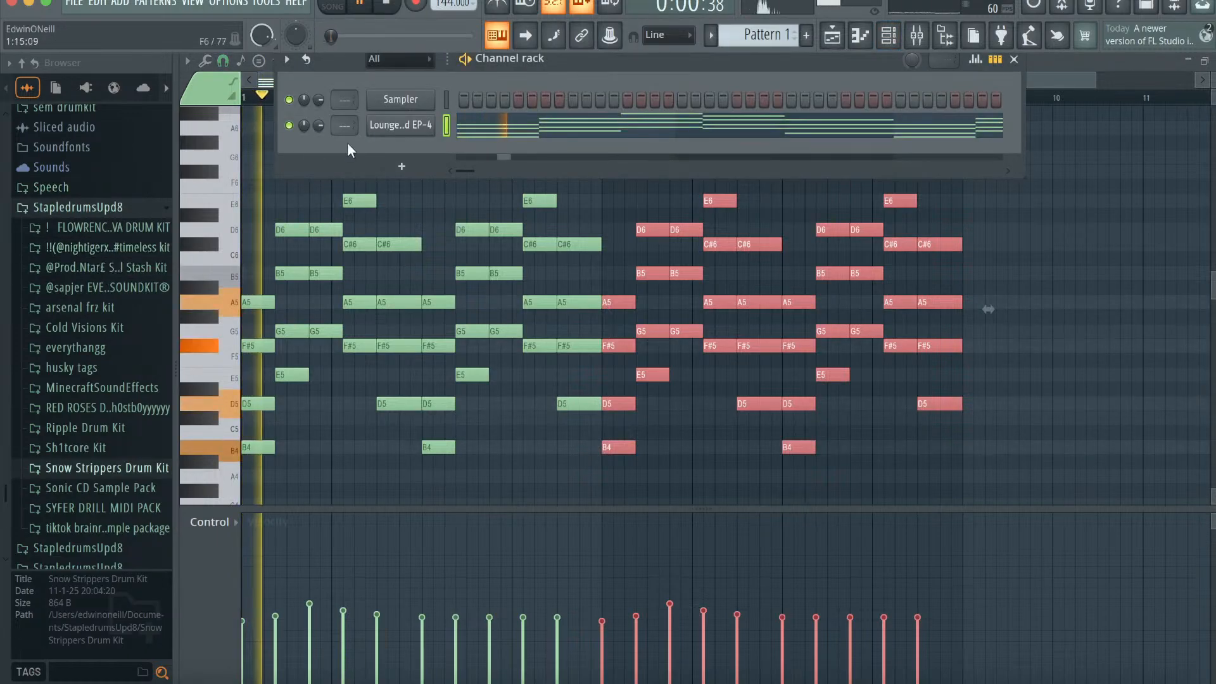
pyautogui.rightClick(431, 124)
pyautogui.click(461, 290)
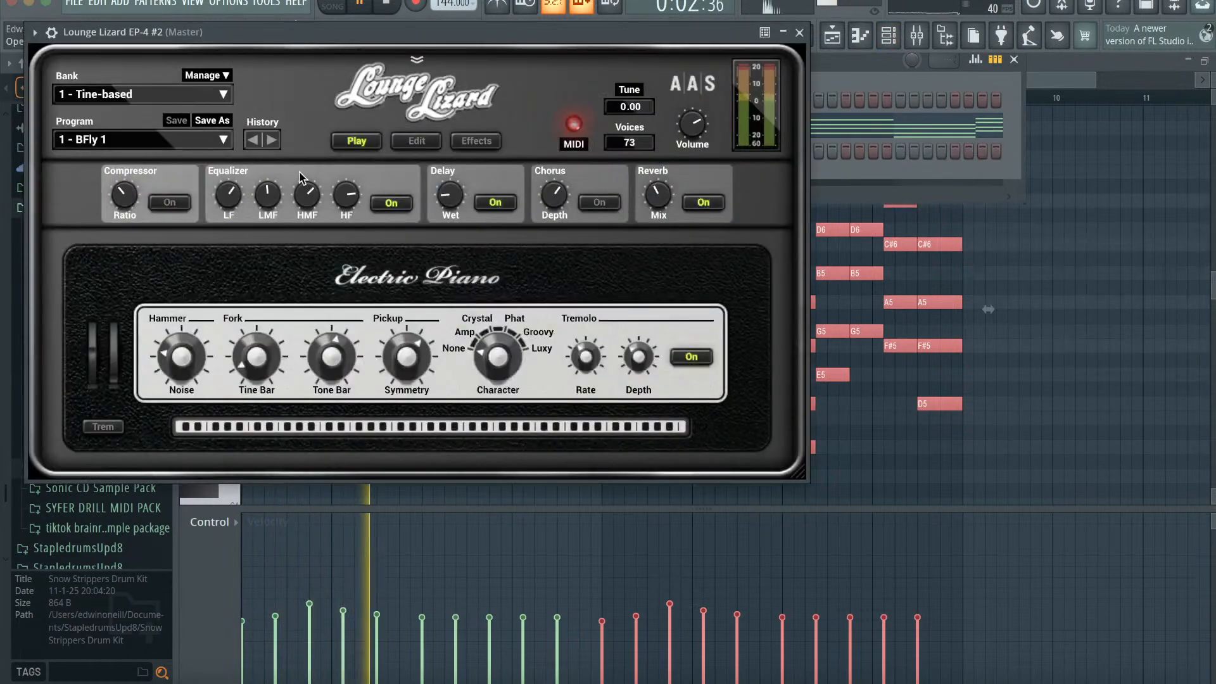
pyautogui.click(146, 140)
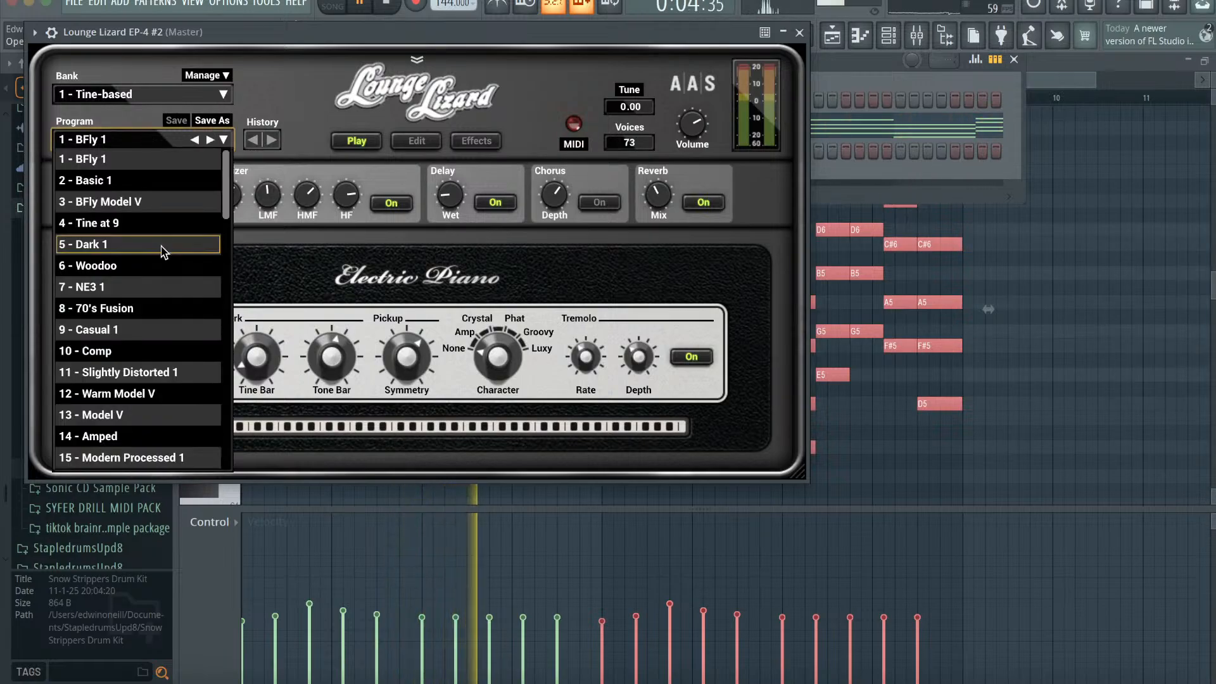
pyautogui.click(146, 288)
pyautogui.click(799, 33)
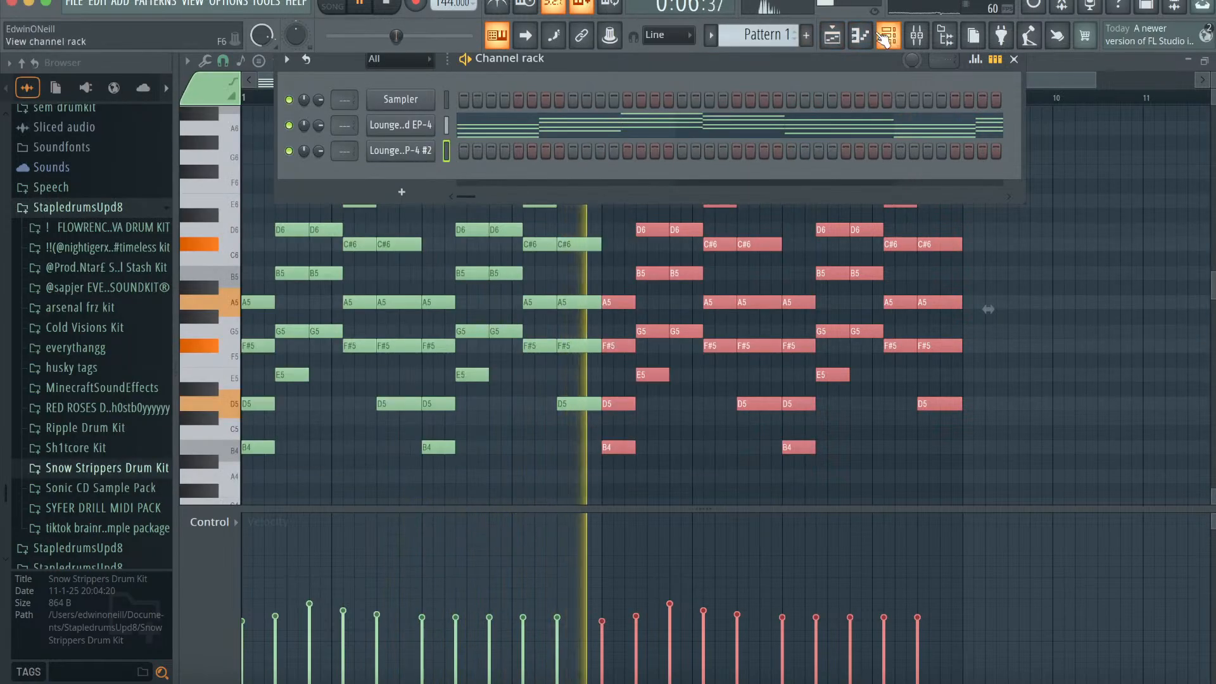
pyautogui.press('F7')
pyautogui.press('space')
# - Try a short melody of B5, C#6, D6, B5 and G5 in bar 1 and clear it
pyautogui.click(273, 274)
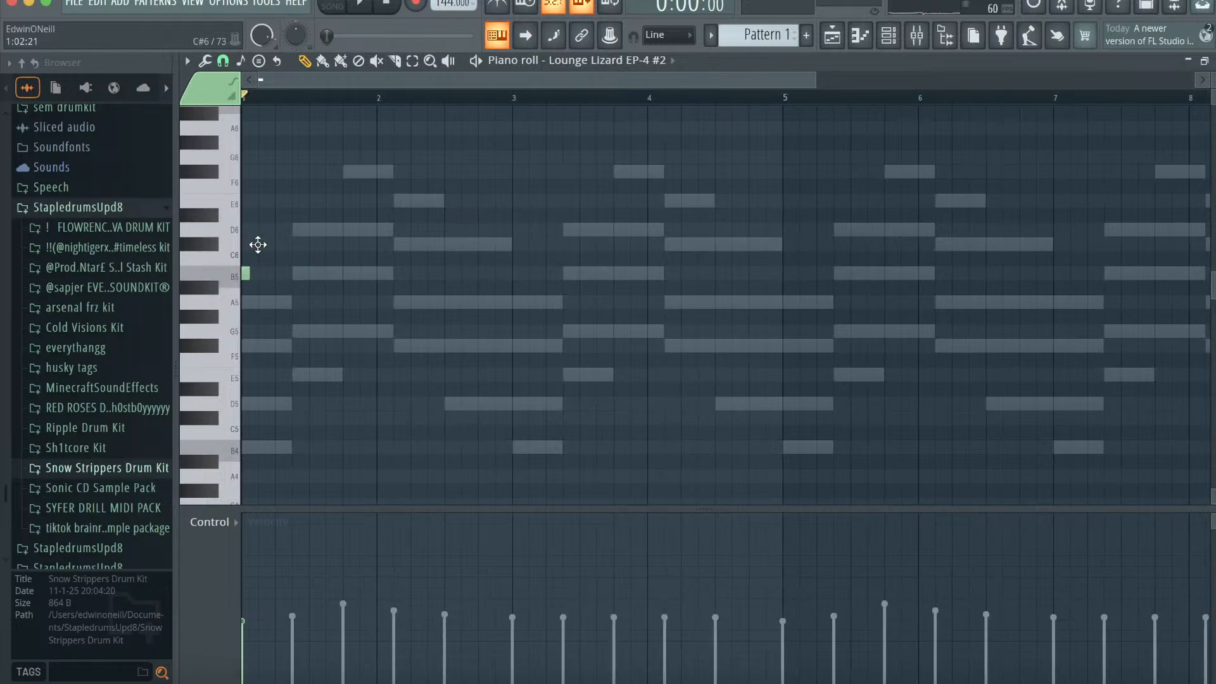
pyautogui.scroll(5, 461, 97)
pyautogui.click(389, 231)
pyautogui.click(439, 274)
pyautogui.press('space')
pyautogui.click(532, 331)
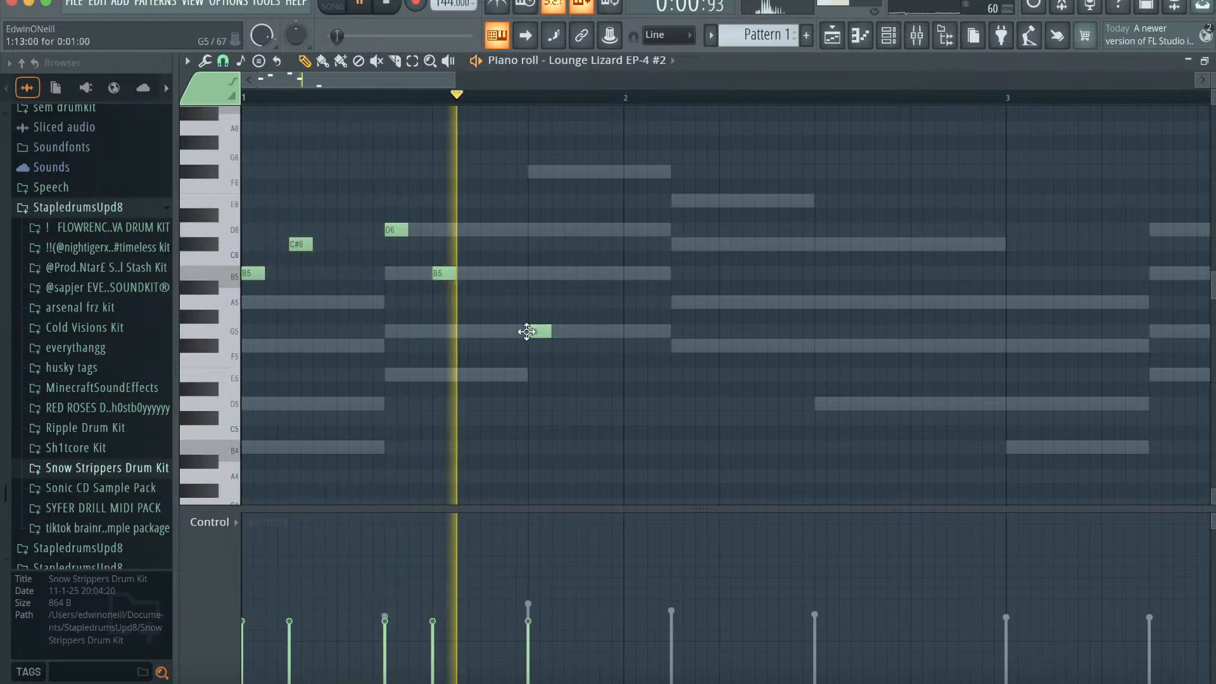
pyautogui.press('space')
pyautogui.press('super+a')
pyautogui.press('Delete')
# - Place F#5 notes at the start of bars 1, 3, 5 and 7 and on the chord change early in bar 8
pyautogui.click(260, 346)
pyautogui.press('space')
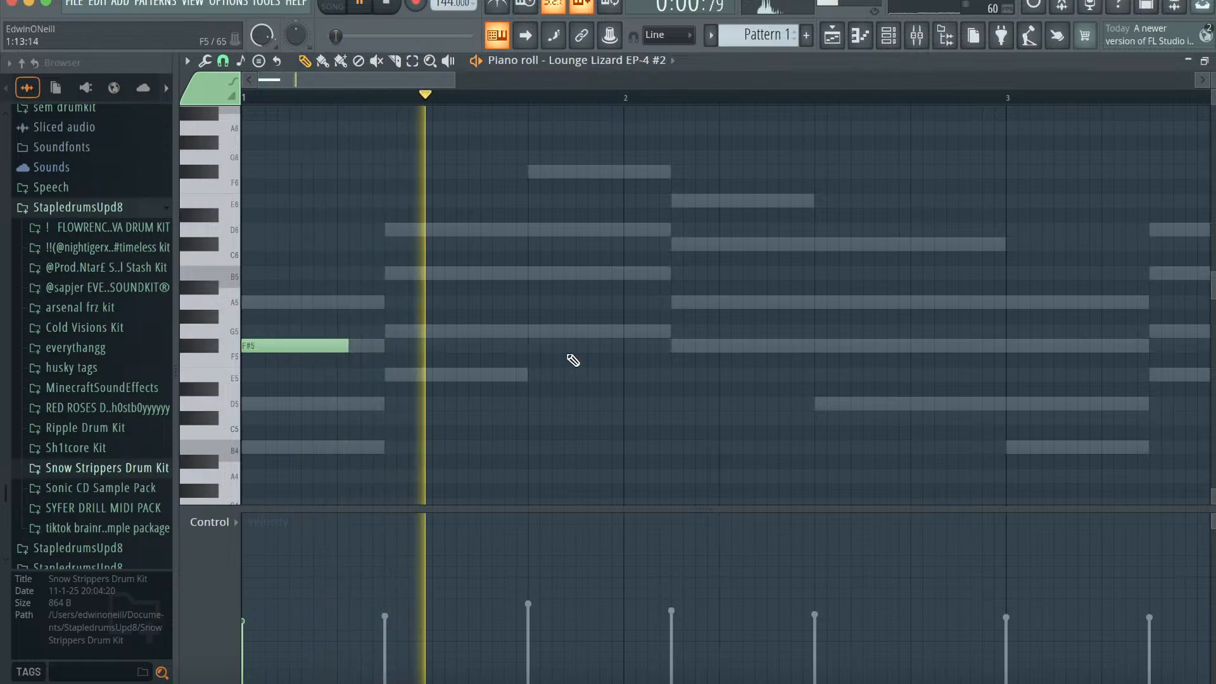
pyautogui.click(814, 304)
pyautogui.click(771, 258)
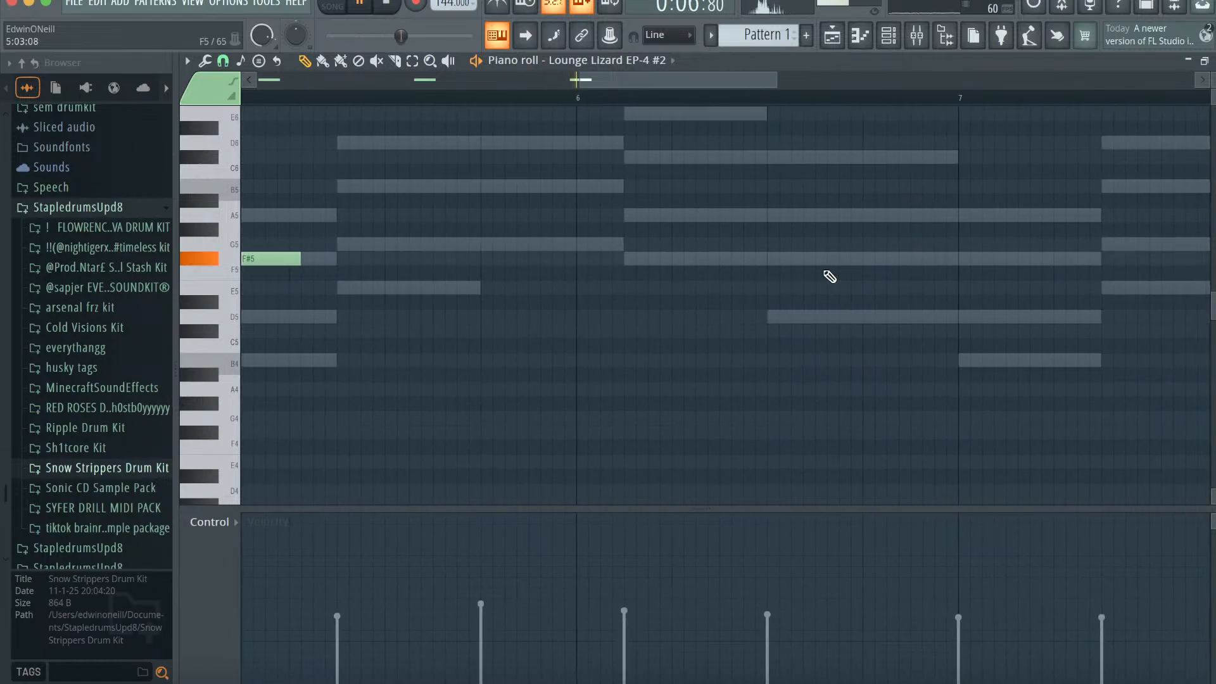
pyautogui.scroll(-1, 830, 272)
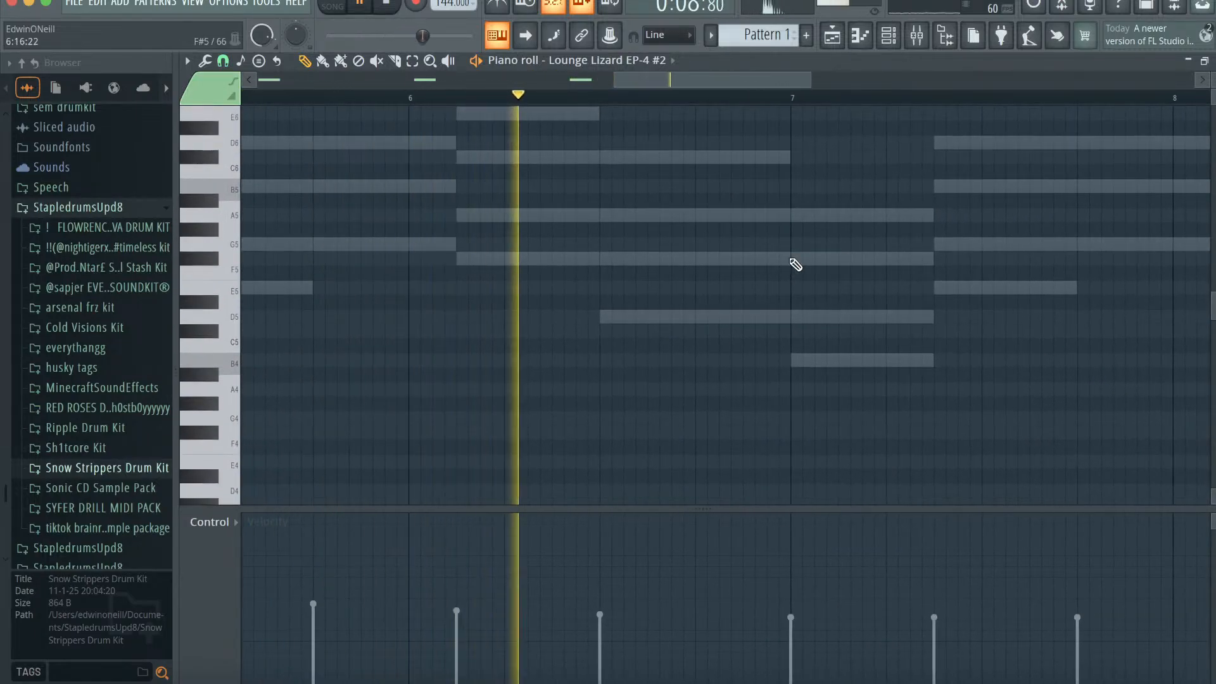
pyautogui.click(791, 259)
pyautogui.click(792, 215)
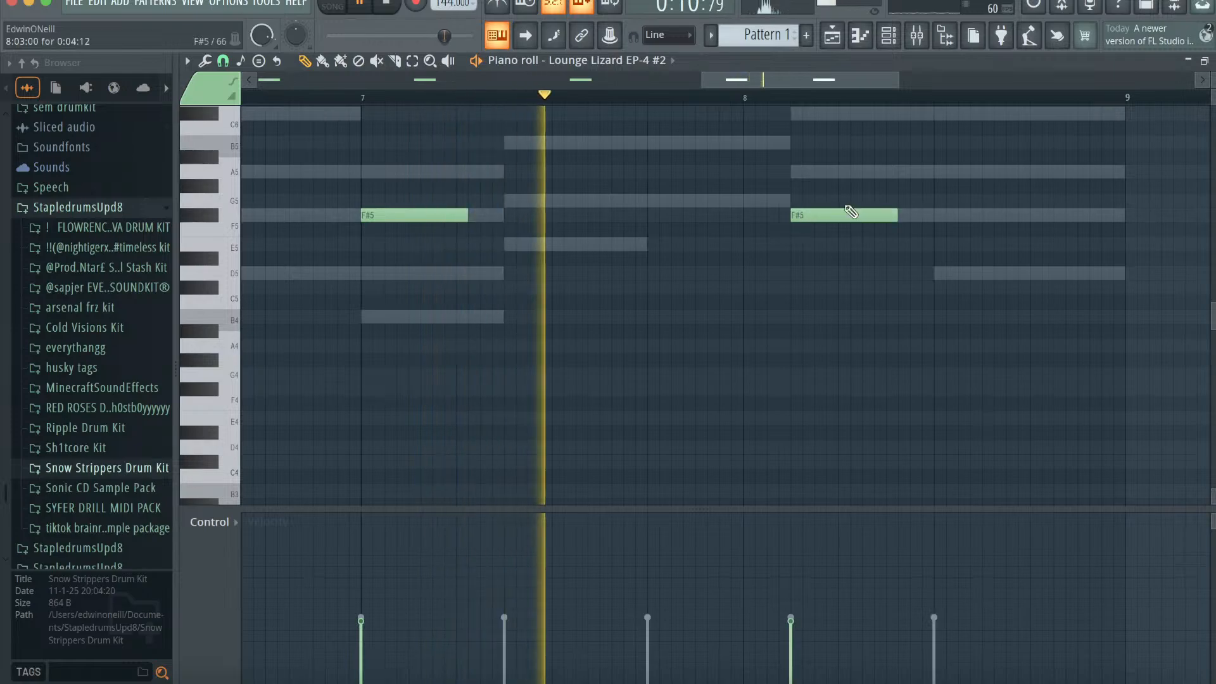
# - Finish bar 8's melody with back-to-back C#6 and A5 notes, each trimmed to one beat
pyautogui.click(935, 199)
pyautogui.click(1033, 172)
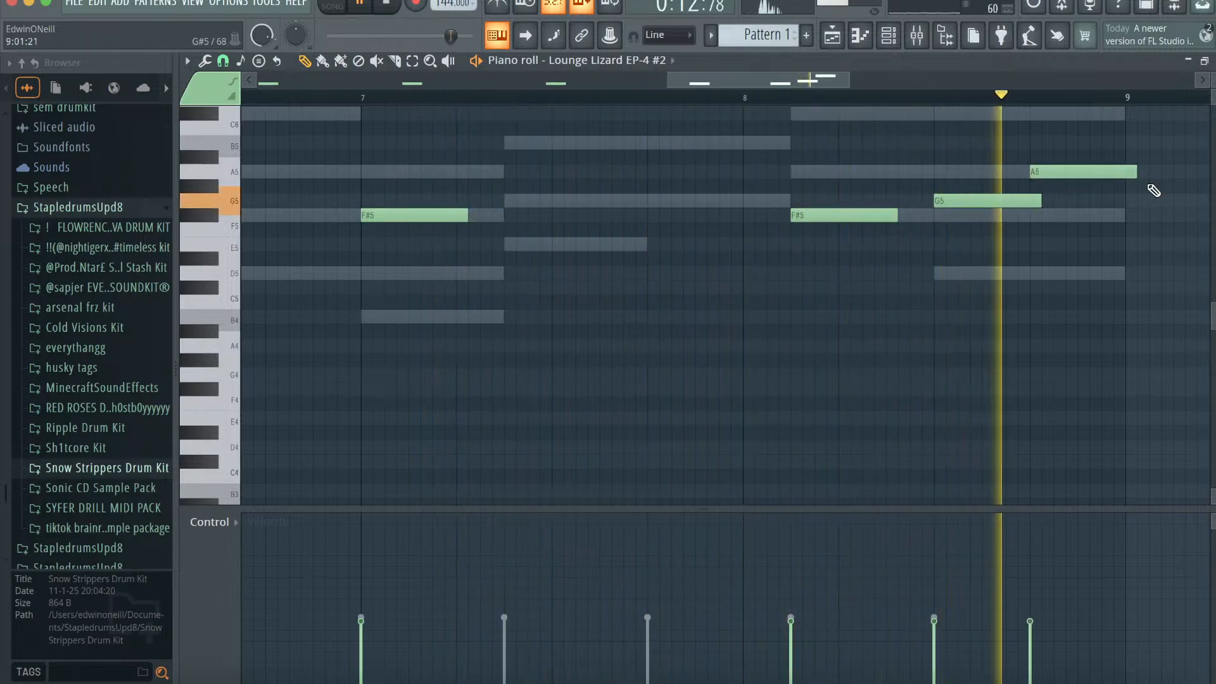
pyautogui.press('space')
pyautogui.moveTo(1028, 202); pyautogui.dragTo(1025, 202)
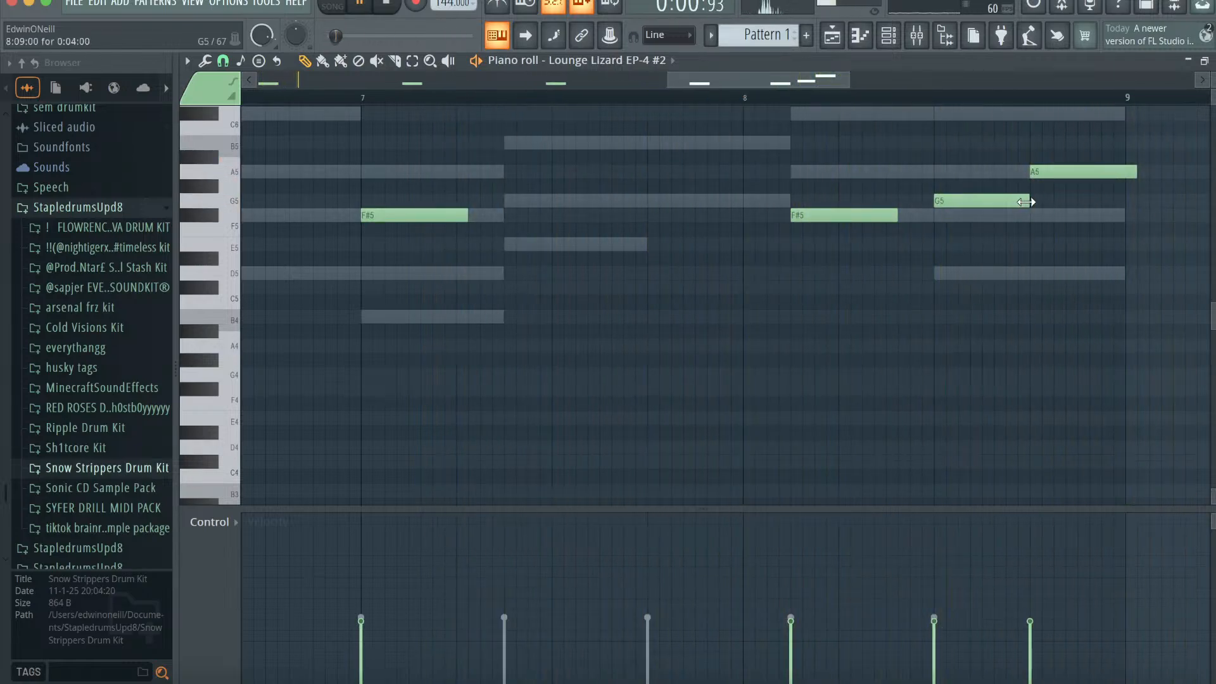
pyautogui.scroll(3, 1013, 272)
pyautogui.moveTo(991, 288); pyautogui.dragTo(996, 199)
# - Play the sparse eight-bar melody over the chords and review its notes across all bars
pyautogui.scroll(4, 990, 215)
pyautogui.hscroll(-10, 990, 215)
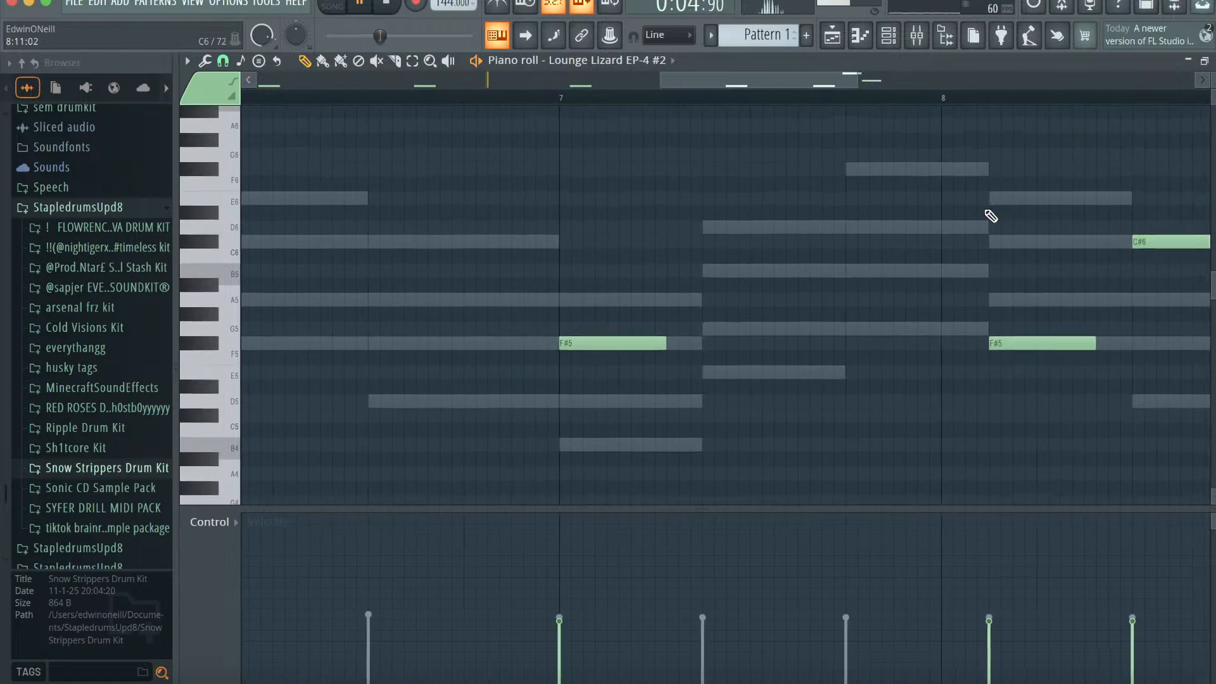
pyautogui.moveTo(642, 85); pyautogui.dragTo(807, 83)
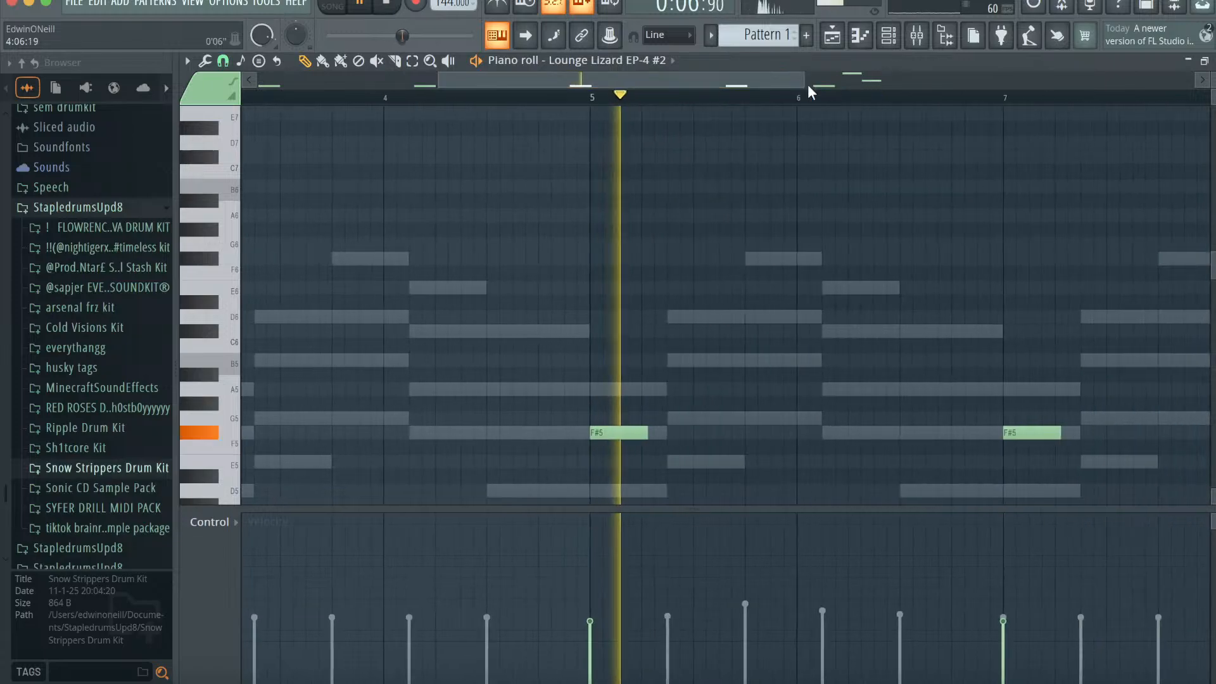
pyautogui.scroll(-2, 883, 247)
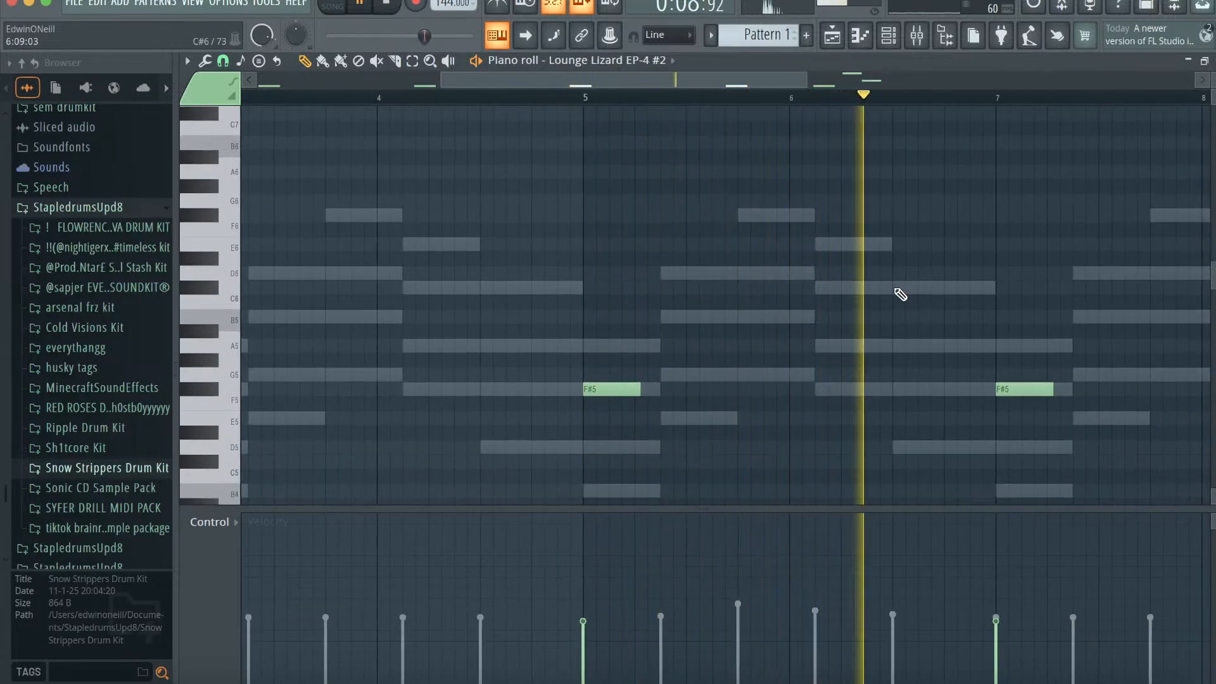
pyautogui.scroll(-3, 895, 290)
pyautogui.hscroll(2, 896, 291)
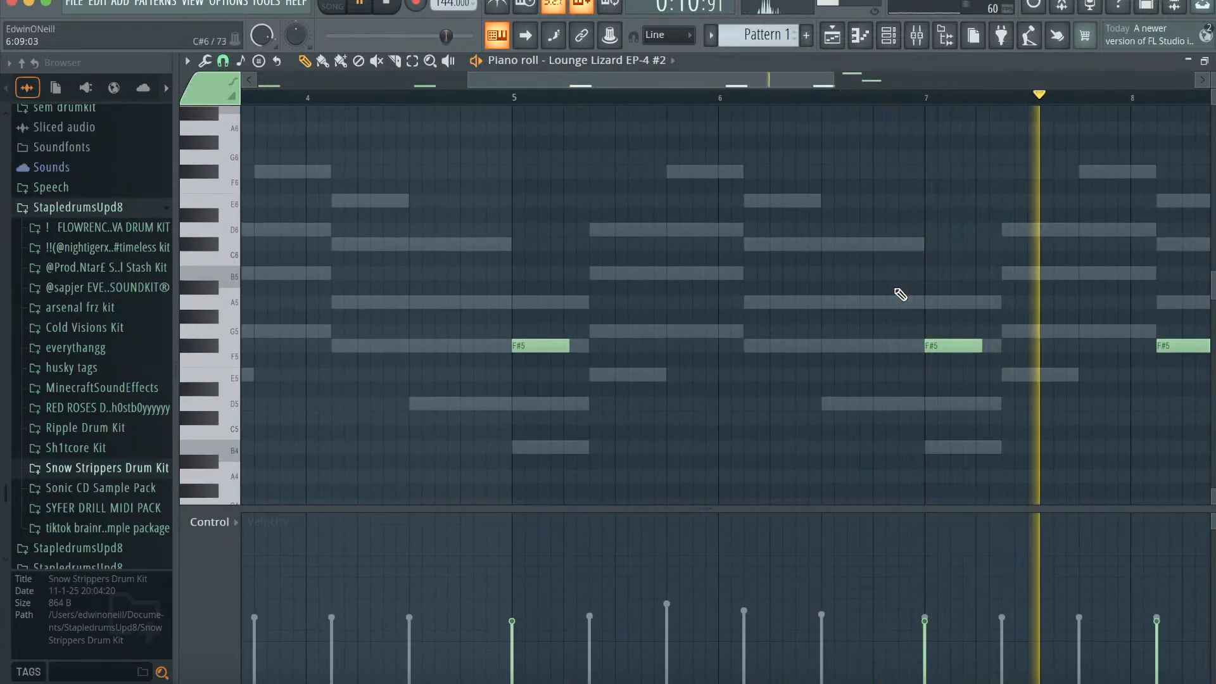
pyautogui.scroll(6, 782, 331)
pyautogui.scroll(-3, 783, 334)
pyautogui.hscroll(2, 783, 334)
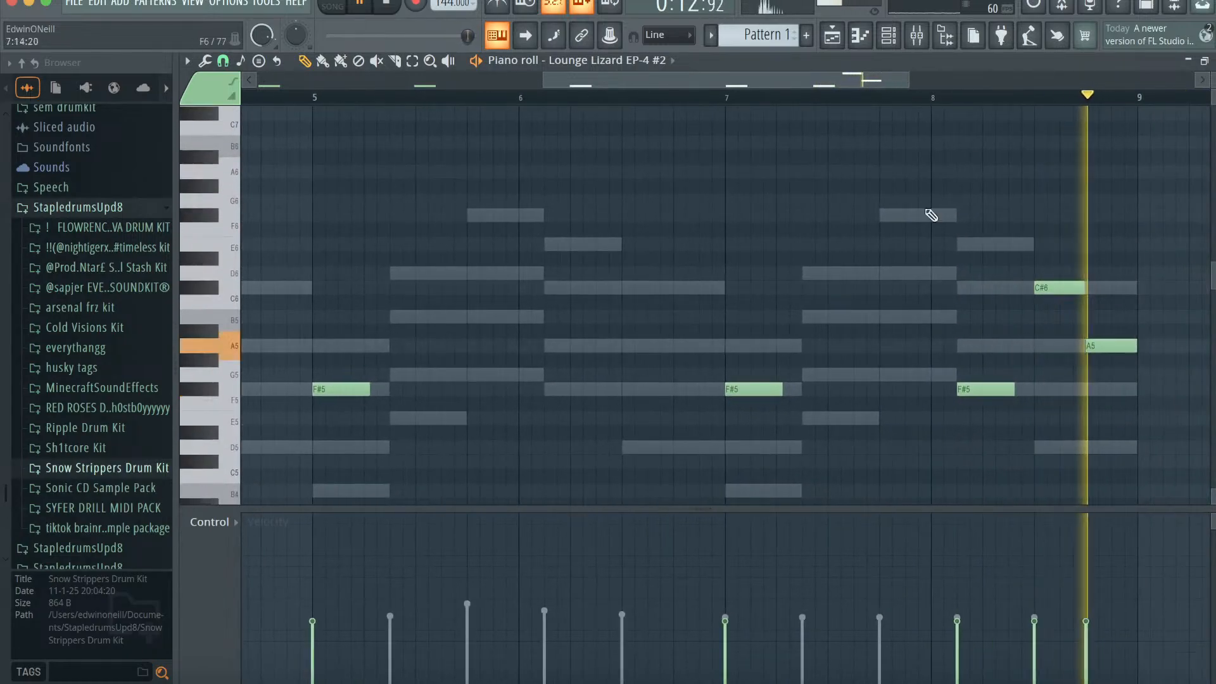
pyautogui.scroll(2, 852, 255)
pyautogui.hscroll(-8, 852, 255)
# - Route both Lounge Lizard channels to mixer insert 9
pyautogui.click(892, 36)
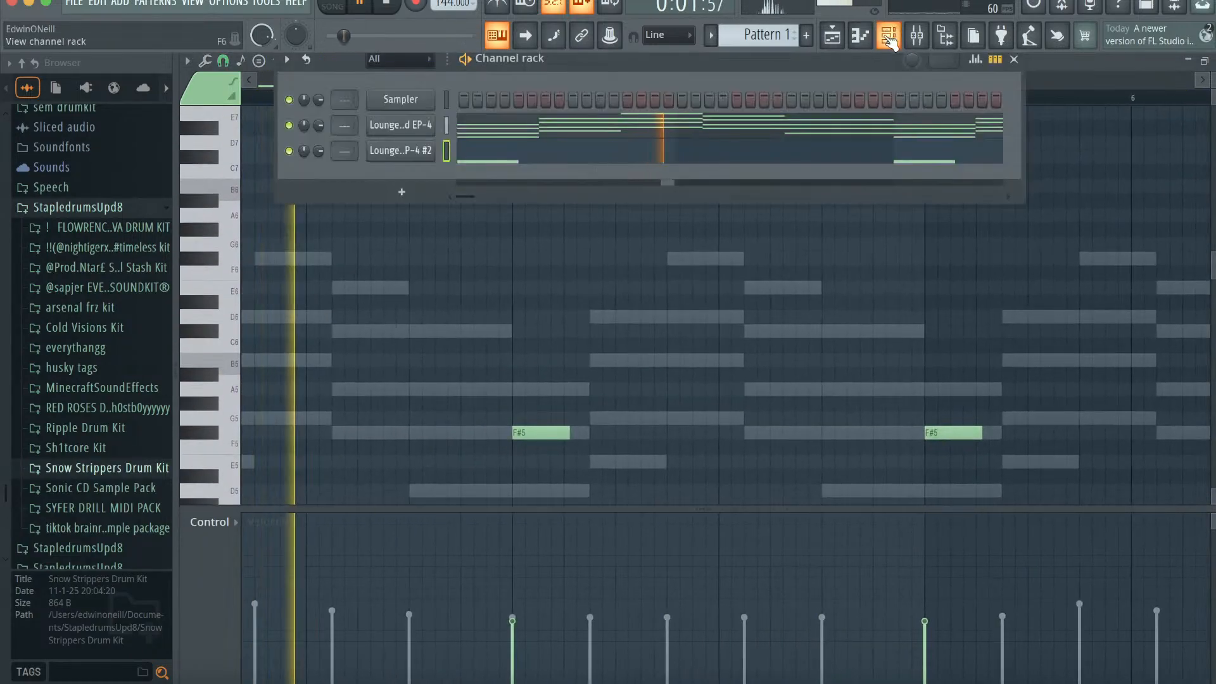
pyautogui.press('space')
pyautogui.click(917, 43)
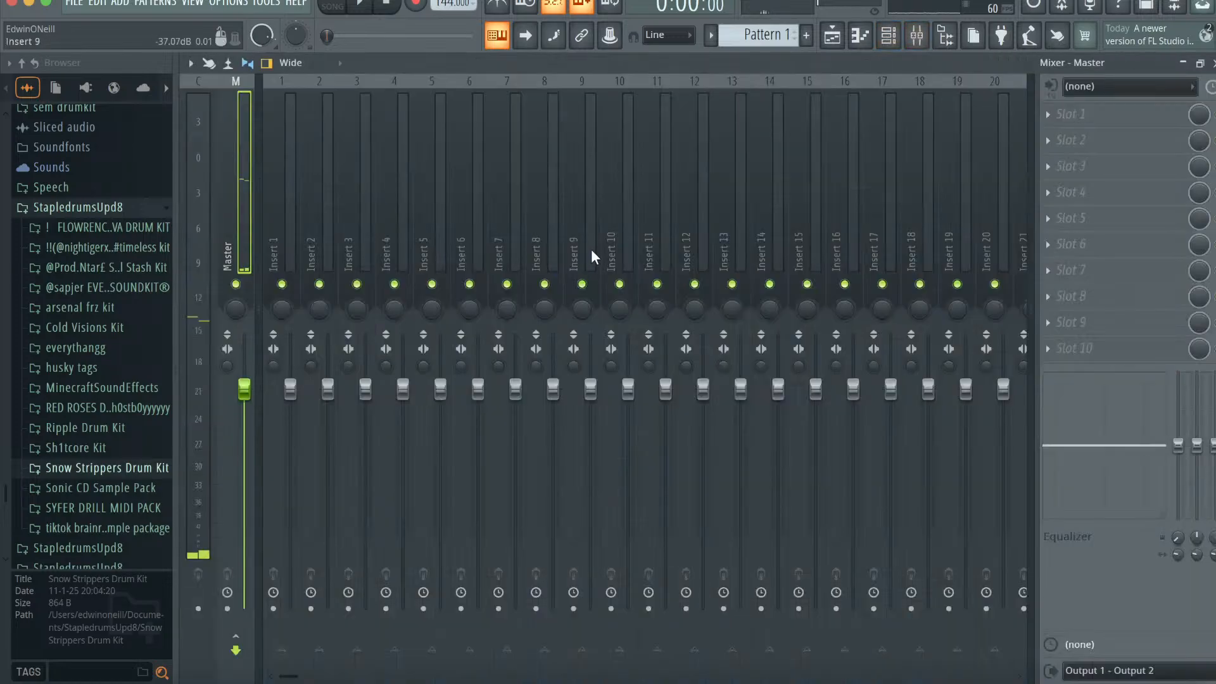
pyautogui.rightClick(590, 252)
pyautogui.moveTo(720, 272)
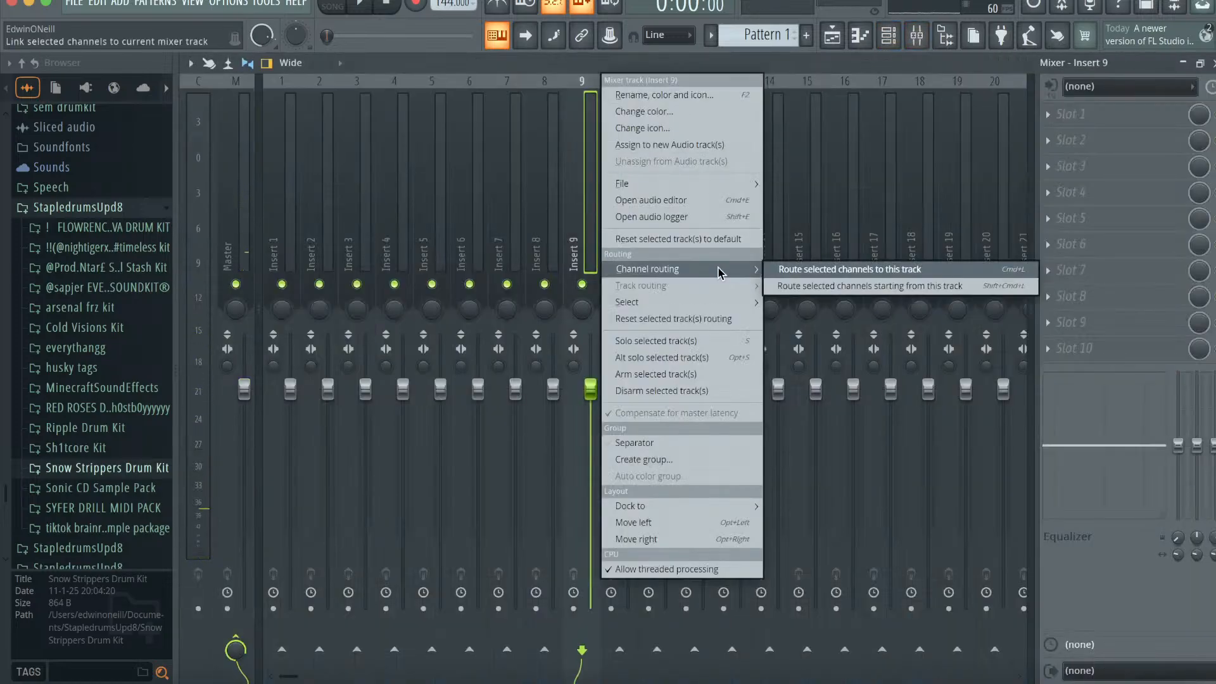
pyautogui.click(824, 269)
# - Load Fruity Delay 2 in effect slot 3 of the Lounge Lizard mixer track and lower its mix level
pyautogui.click(1077, 170)
pyautogui.click(807, 14)
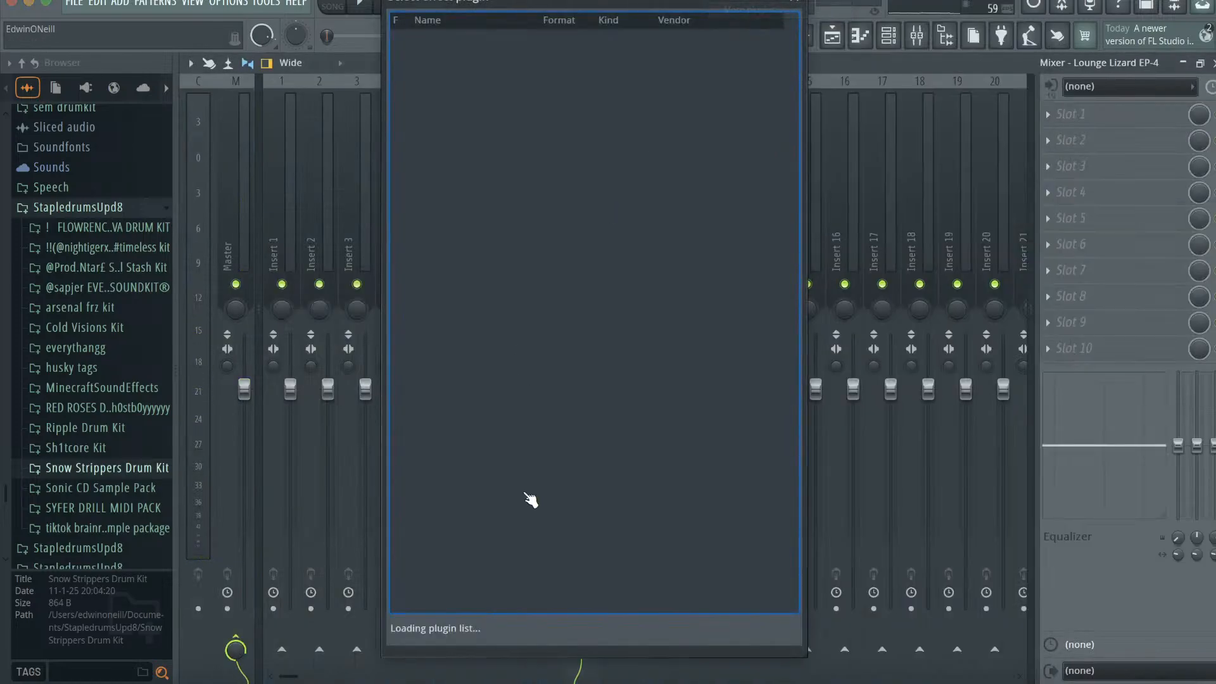
pyautogui.write('fruit')
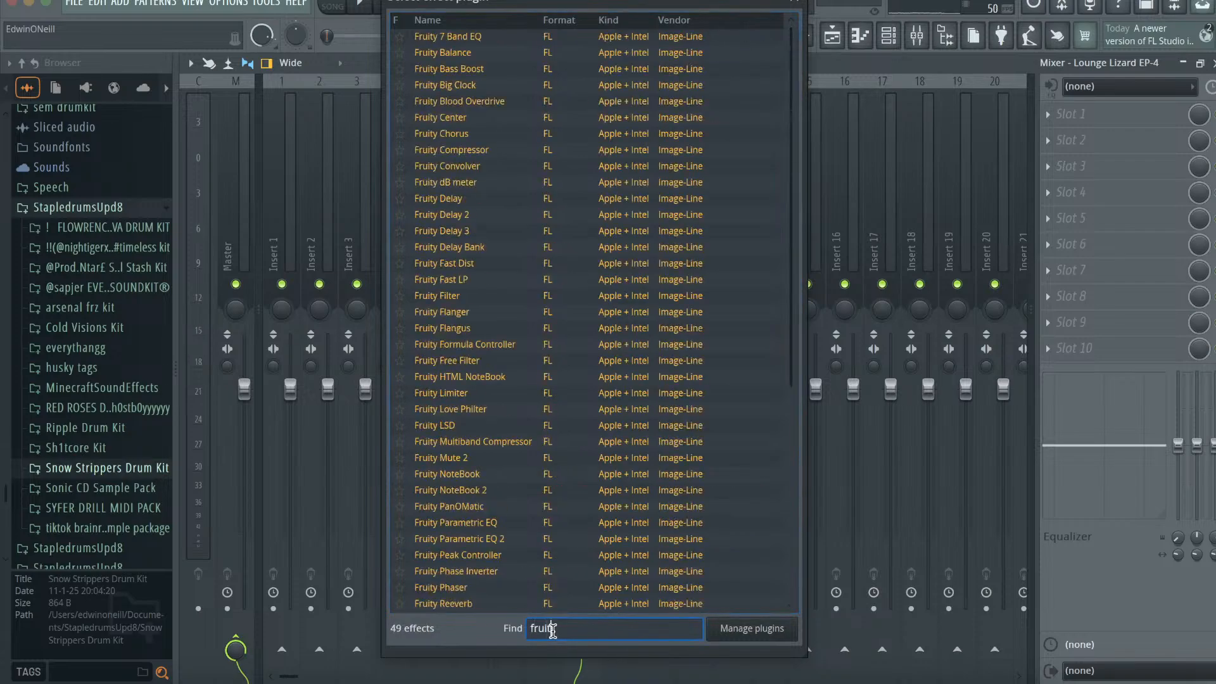
pyautogui.scroll(-4, 523, 402)
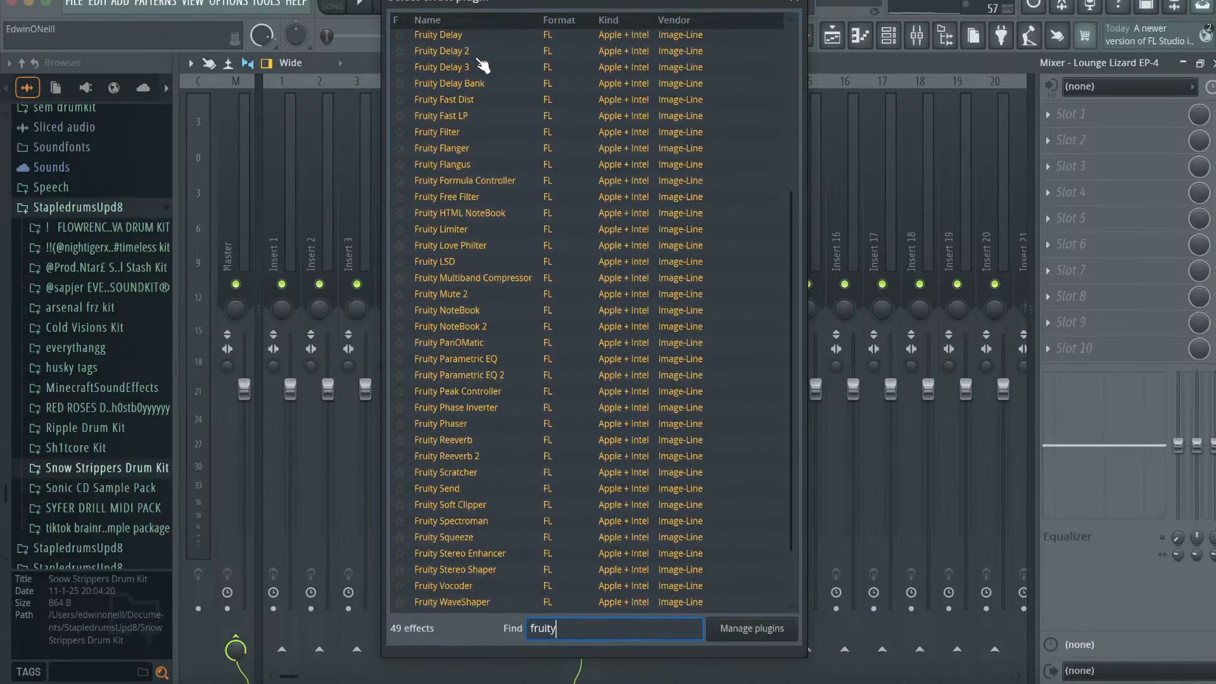
pyautogui.doubleClick(488, 51)
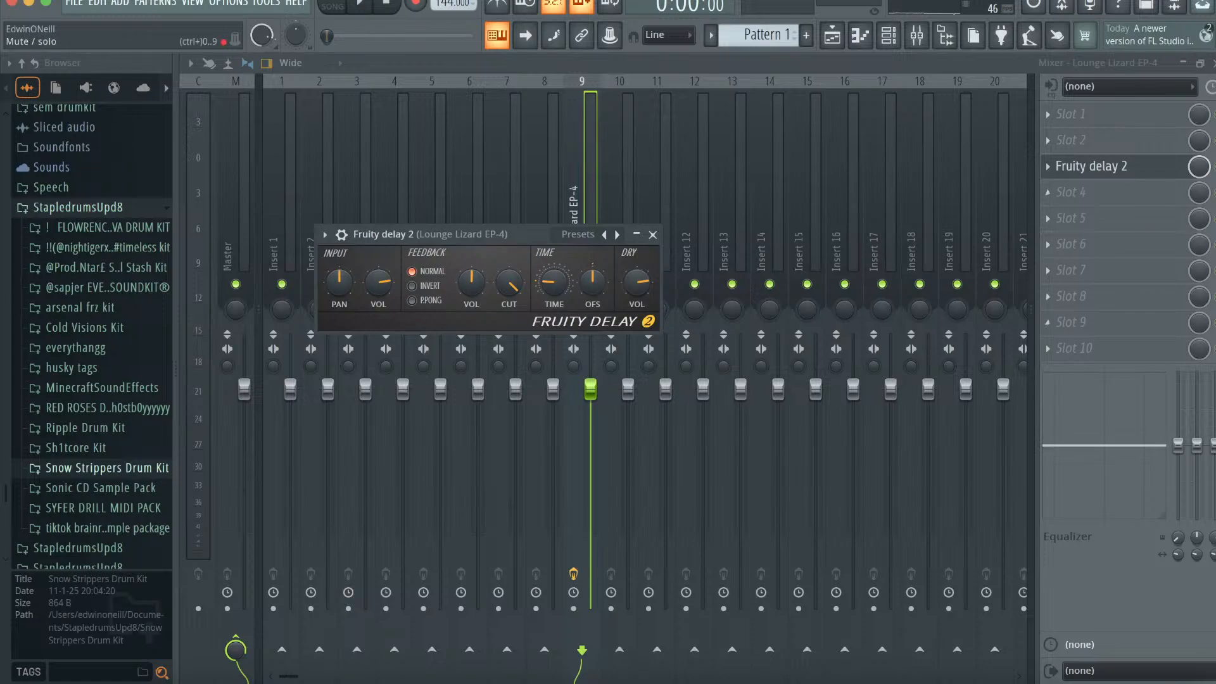
pyautogui.moveTo(1198, 167); pyautogui.dragTo(1199, 197)
# - Load Fruity Reeverb 2 in effect slot 2 of the Lounge Lizard mixer track and lower its mix level
pyautogui.click(1127, 149)
pyautogui.click(757, 11)
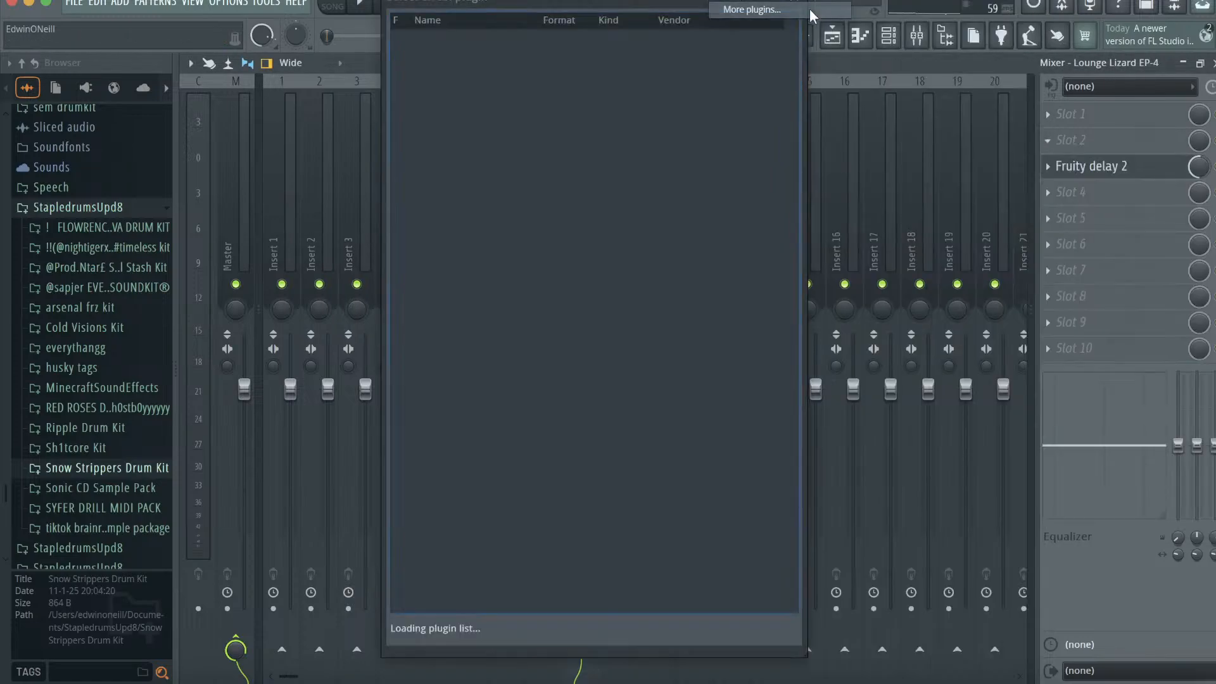
pyautogui.write('verb')
pyautogui.doubleClick(461, 86)
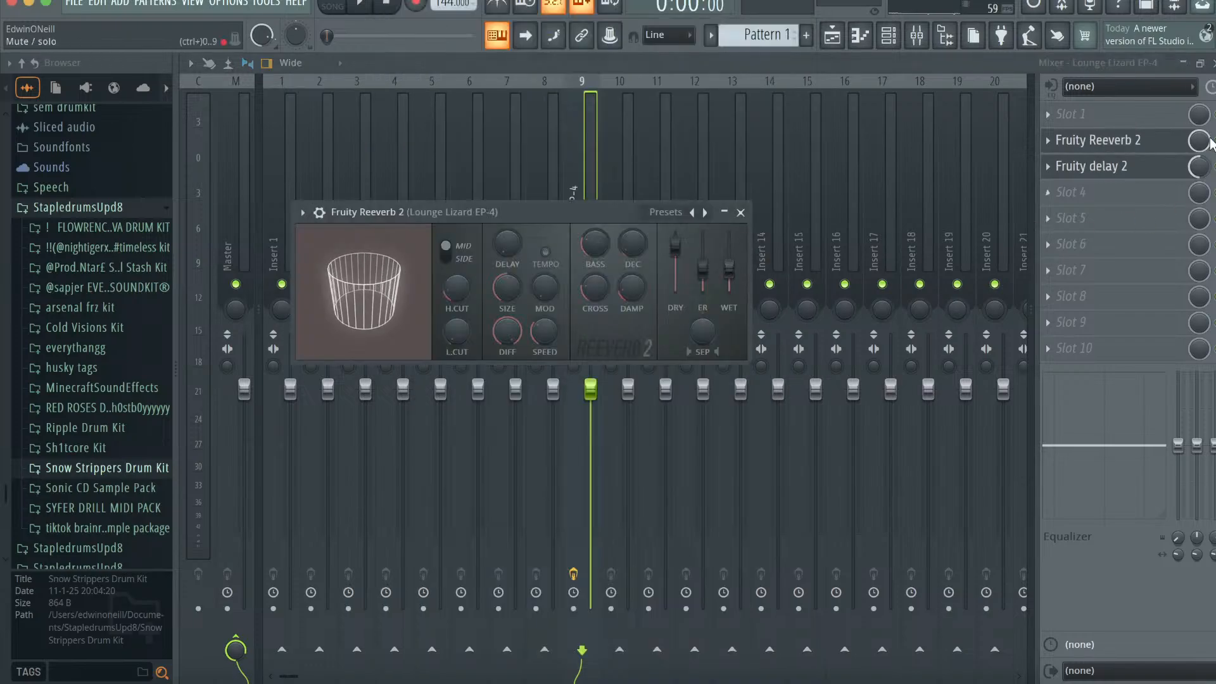
pyautogui.click(1212, 142)
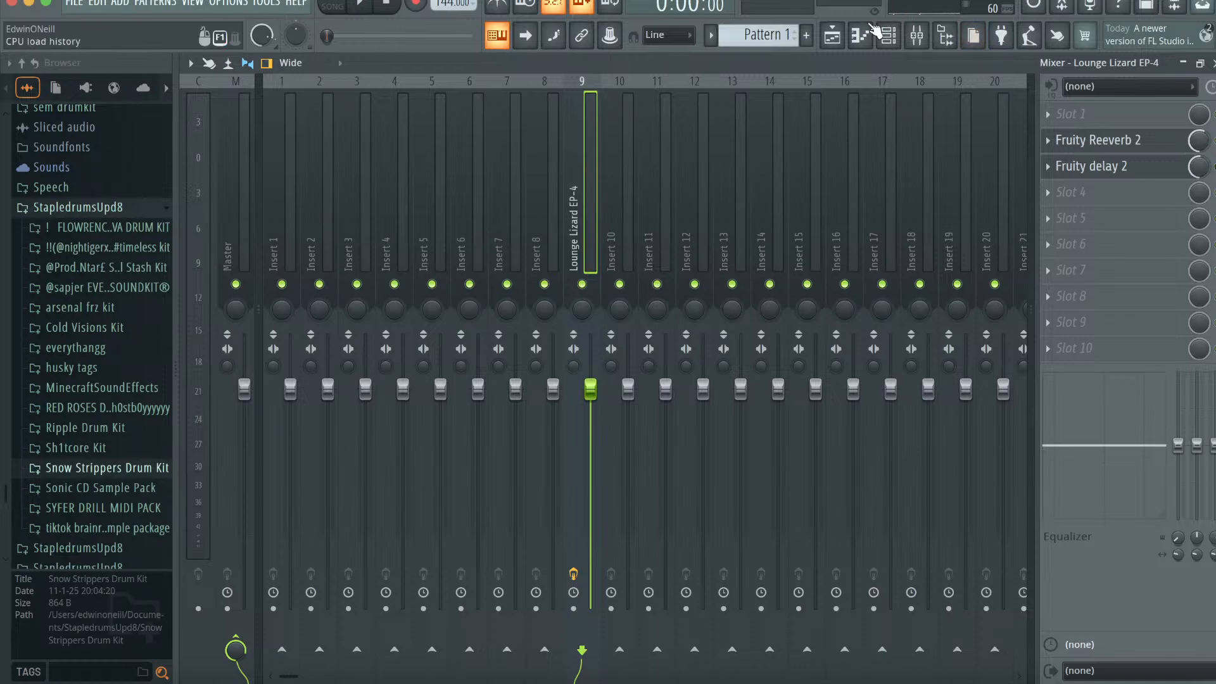
# - Place Pattern 1 in the playlist and play it in song mode
pyautogui.click(832, 35)
pyautogui.moveTo(209, 122); pyautogui.dragTo(426, 122)
pyautogui.press('space')
pyautogui.press('space')
pyautogui.click(729, 100)
# - Cut the Lounge Lizard mixer track's low band to -18.0 at 229 Hz and lower its fader slightly during playback
pyautogui.click(931, 37)
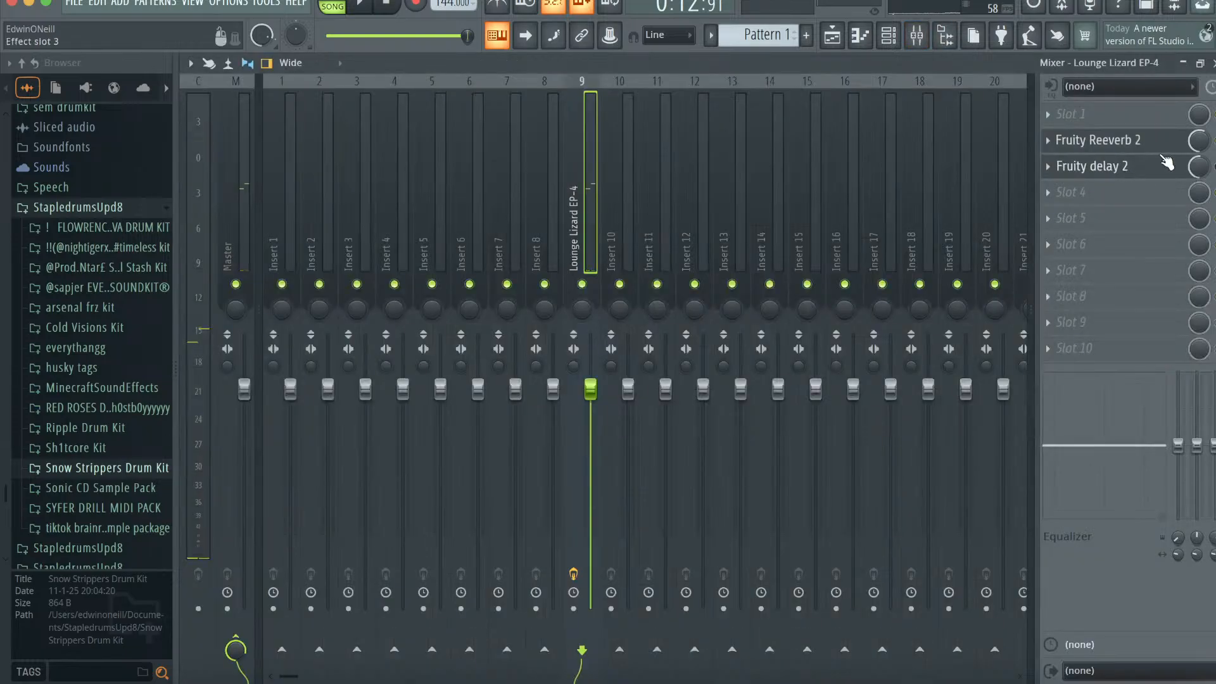
pyautogui.press('space')
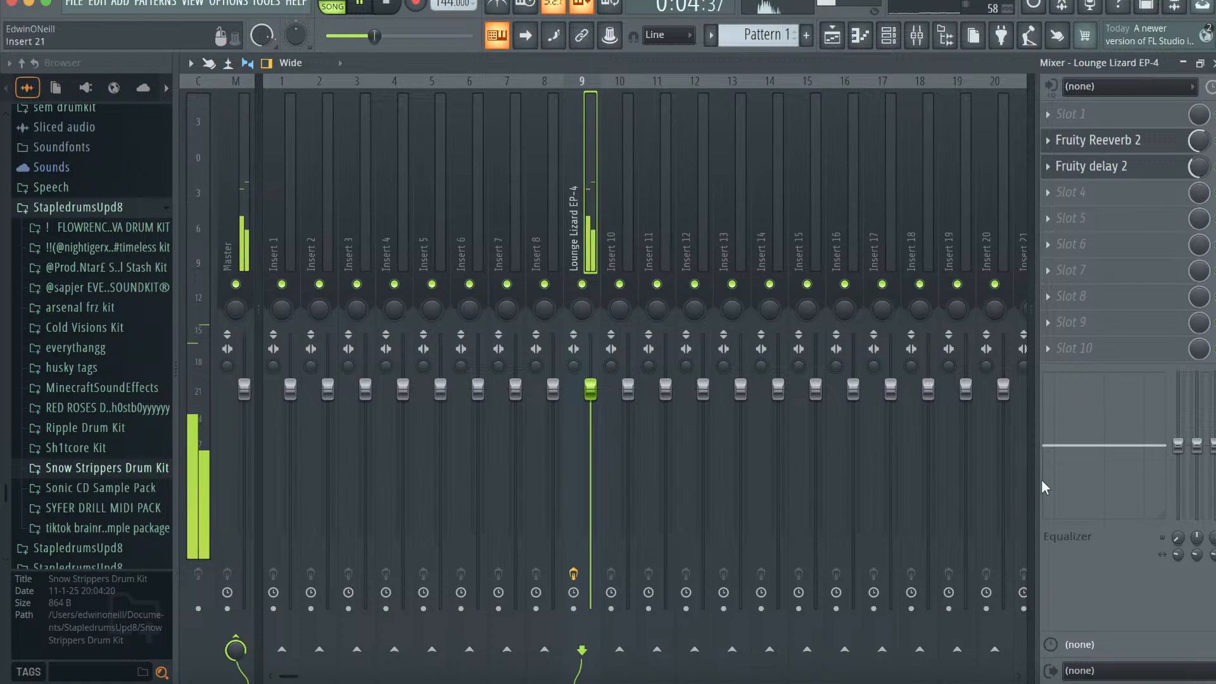
pyautogui.moveTo(1051, 445); pyautogui.dragTo(1076, 518)
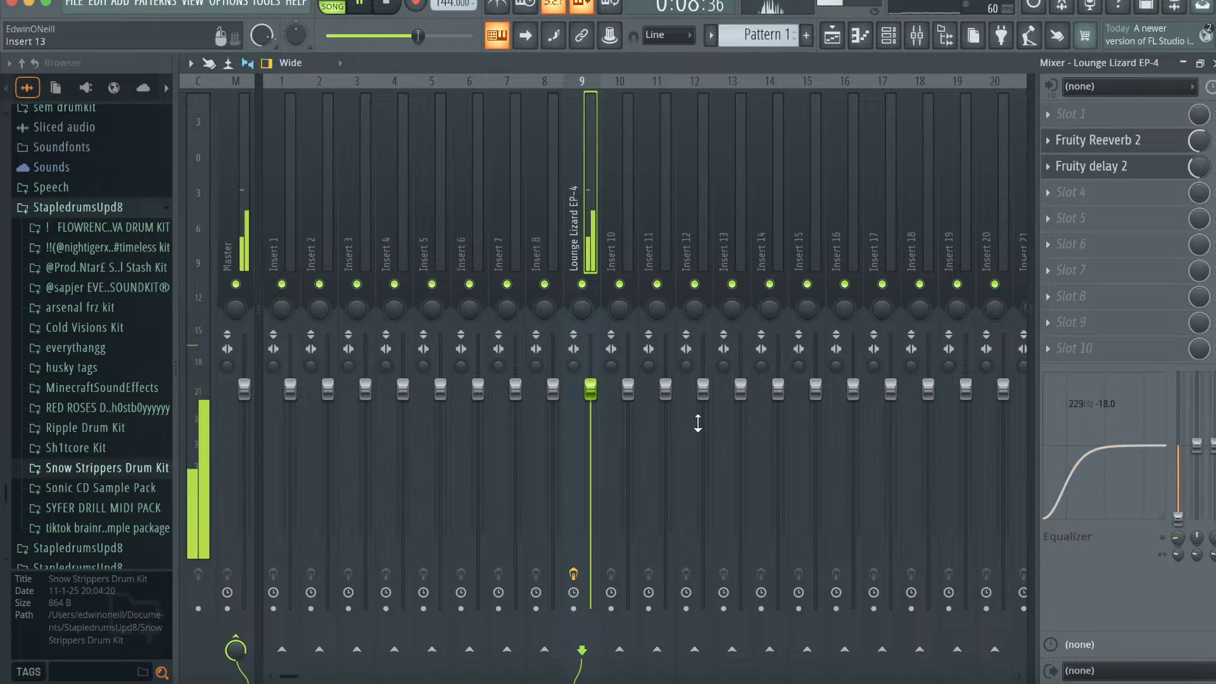
pyautogui.moveTo(590, 389); pyautogui.dragTo(590, 399)
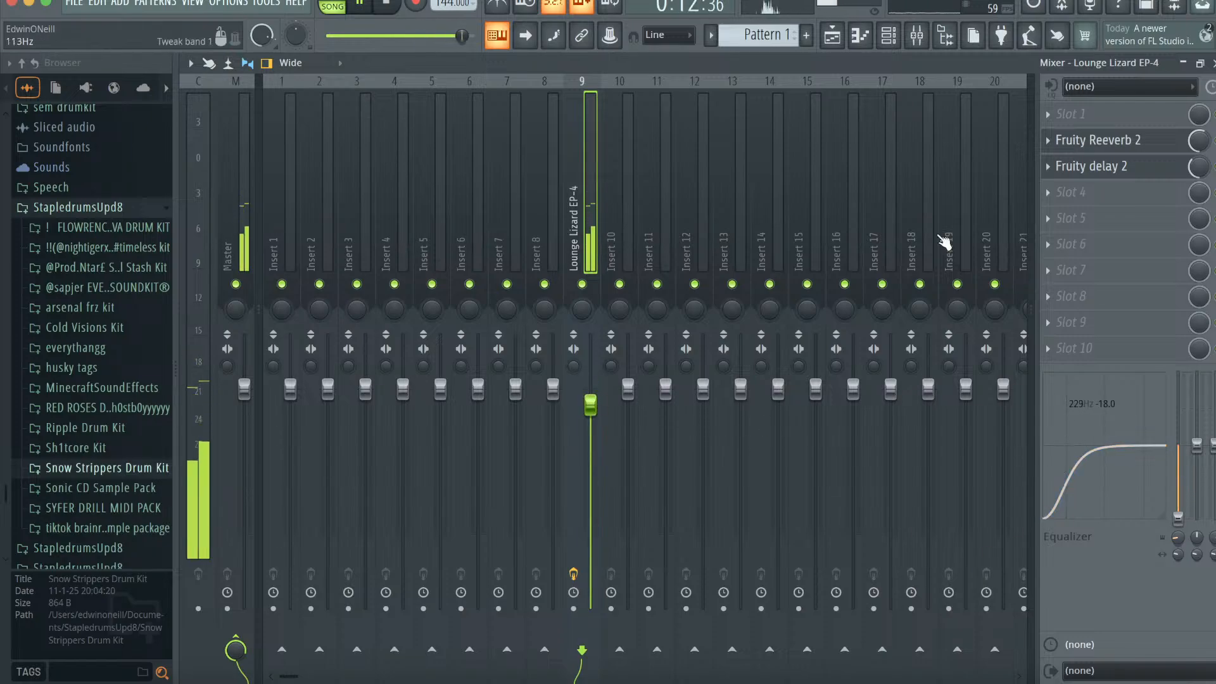
pyautogui.click(889, 35)
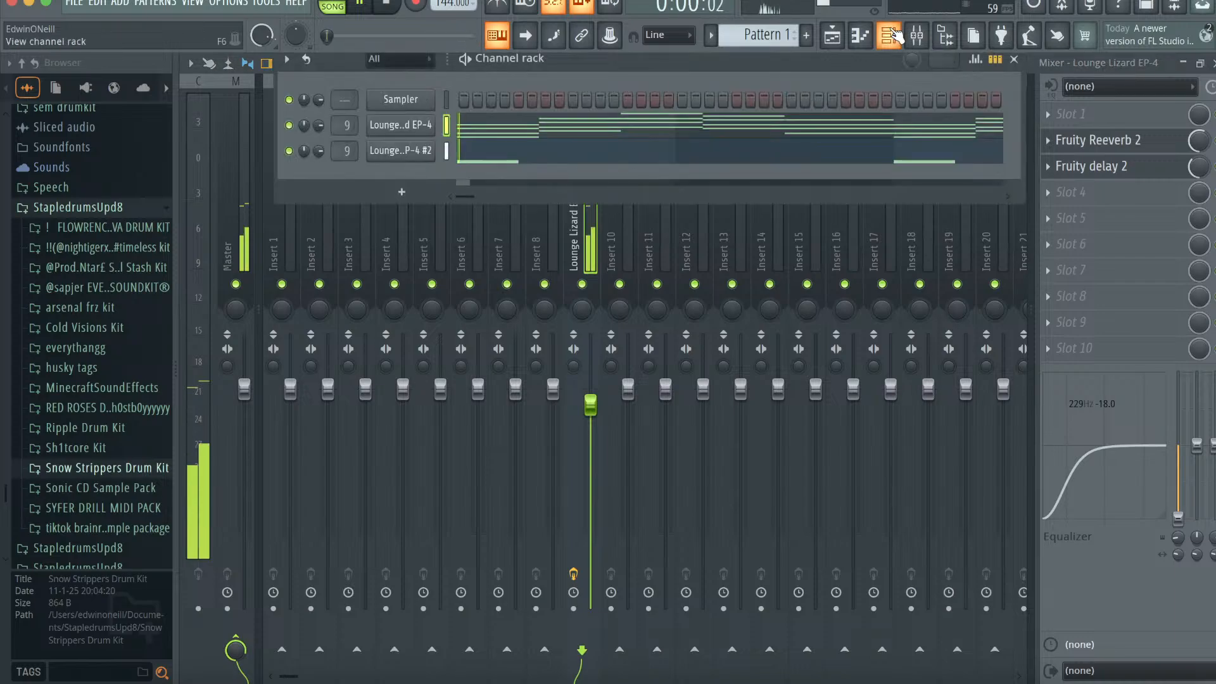
# - Clone a Lounge Lizard channel and set the clone to the 5 - Experimental bank, program 7 - Beaten Bars
pyautogui.rightClick(436, 144)
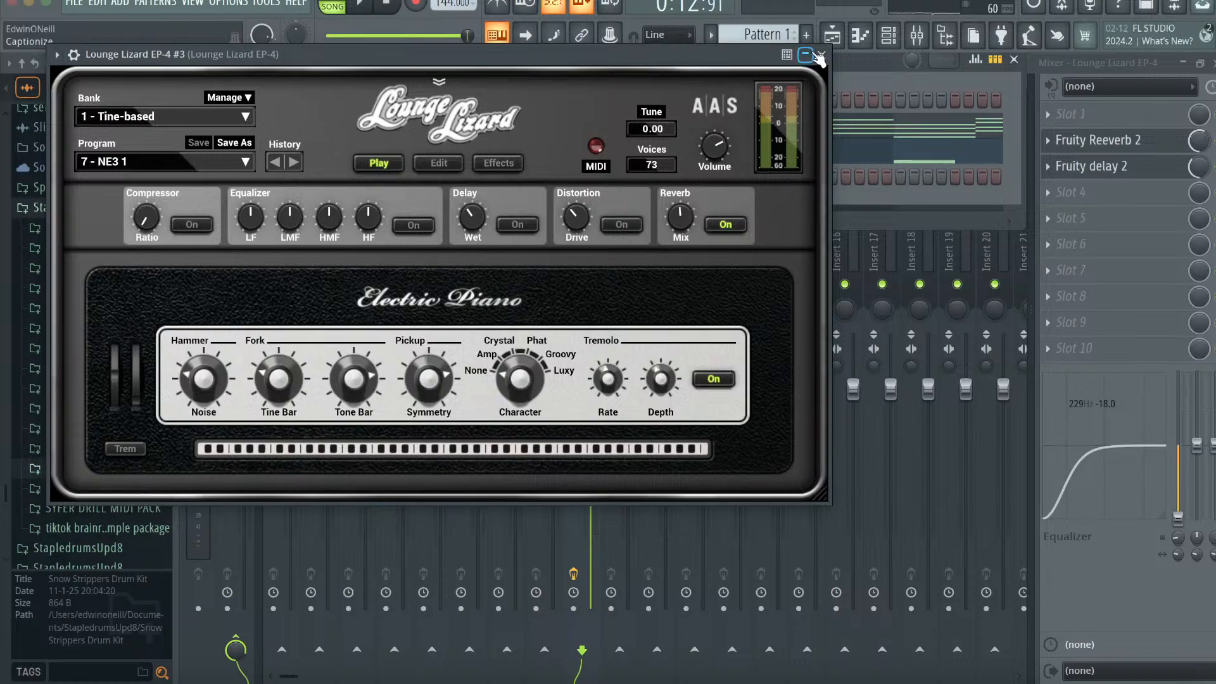
pyautogui.click(185, 122)
pyautogui.click(158, 218)
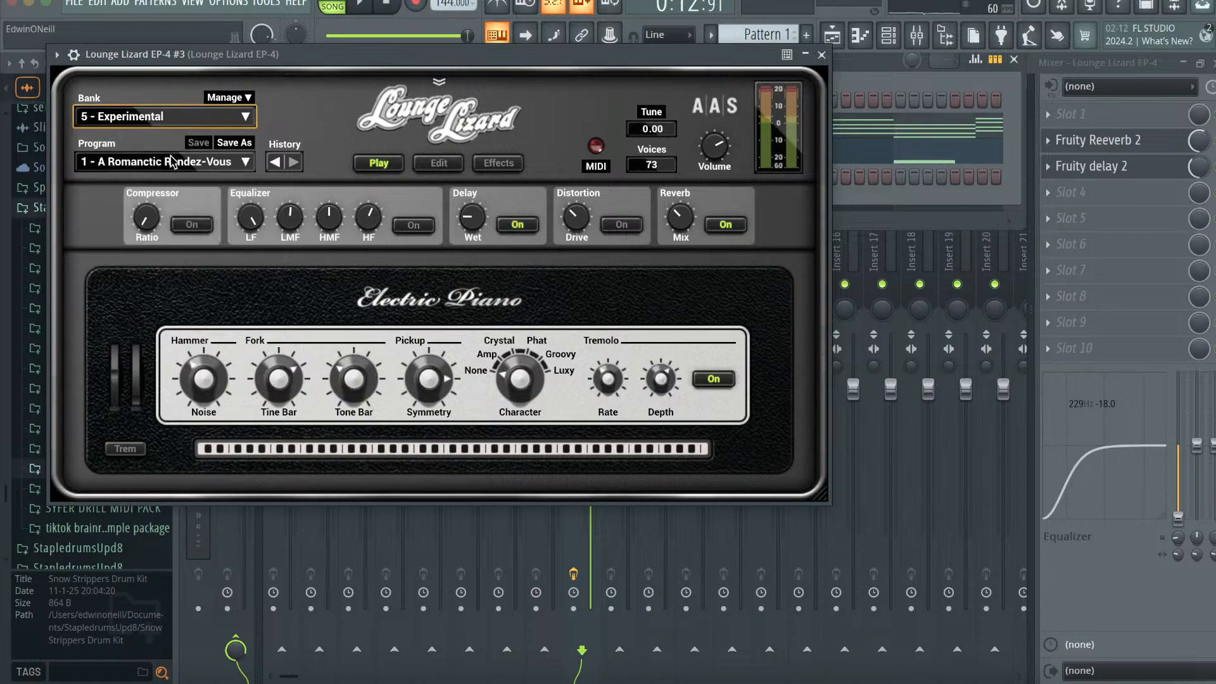
pyautogui.click(164, 160)
pyautogui.click(154, 309)
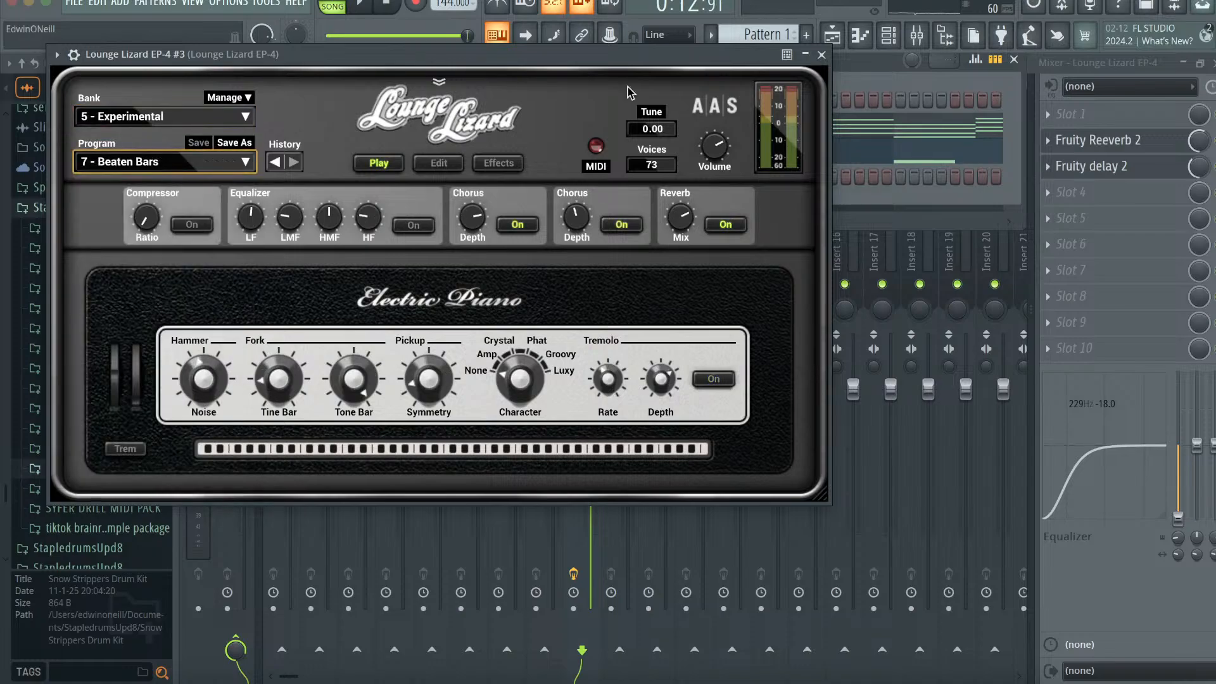
pyautogui.click(822, 56)
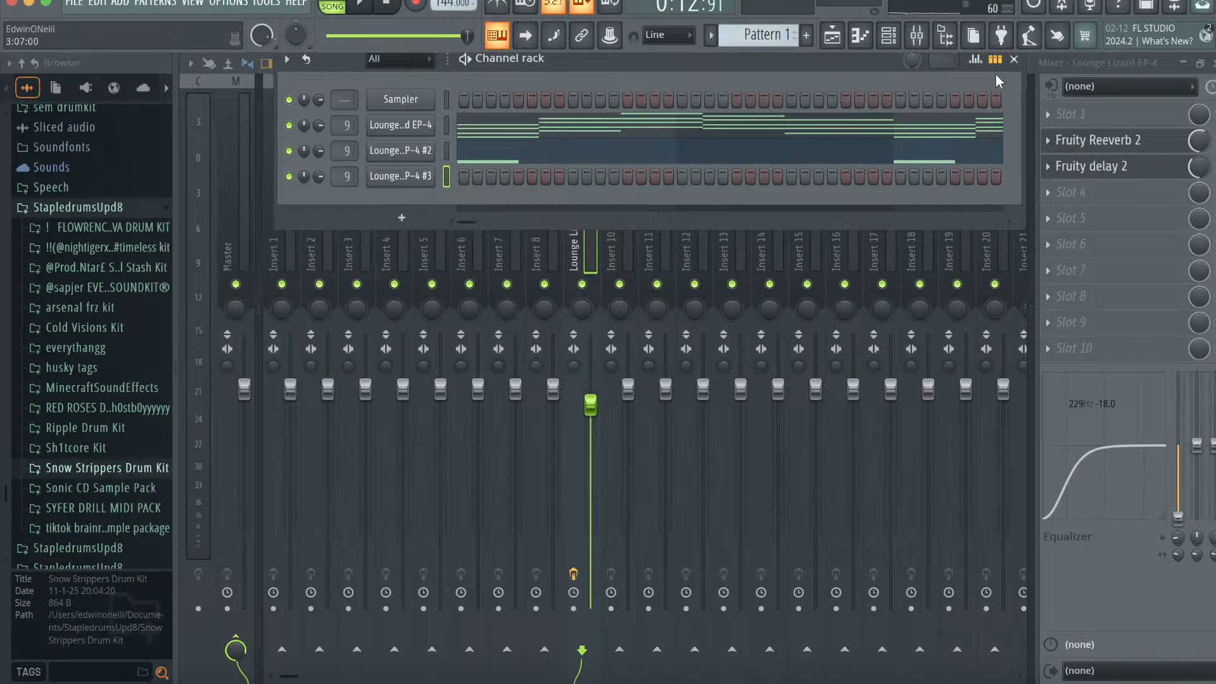
# - In the cloned channel's piano roll, draw consecutive one-beat notes A5, B5, D6, E6 and F#6 starting at bar 1
pyautogui.click(1014, 58)
pyautogui.click(869, 37)
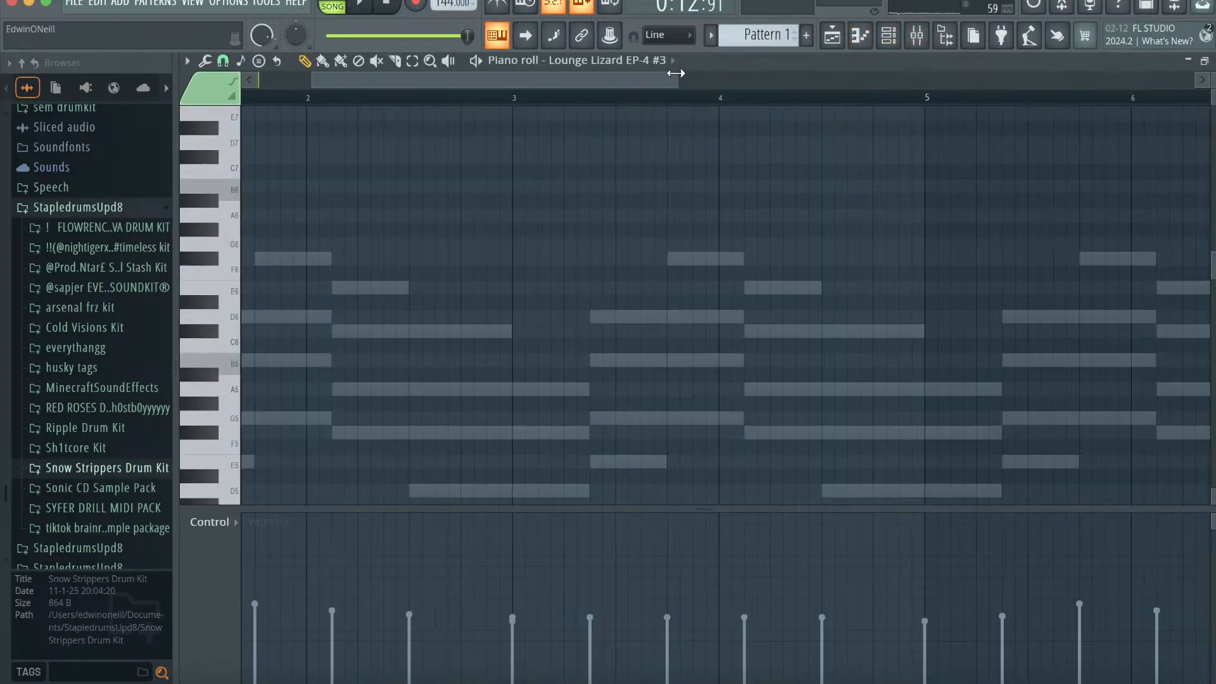
pyautogui.moveTo(675, 74); pyautogui.dragTo(471, 76)
pyautogui.hscroll(-5, 358, 232)
pyautogui.scroll(-3, 359, 231)
pyautogui.scroll(1, 358, 232)
pyautogui.click(254, 349)
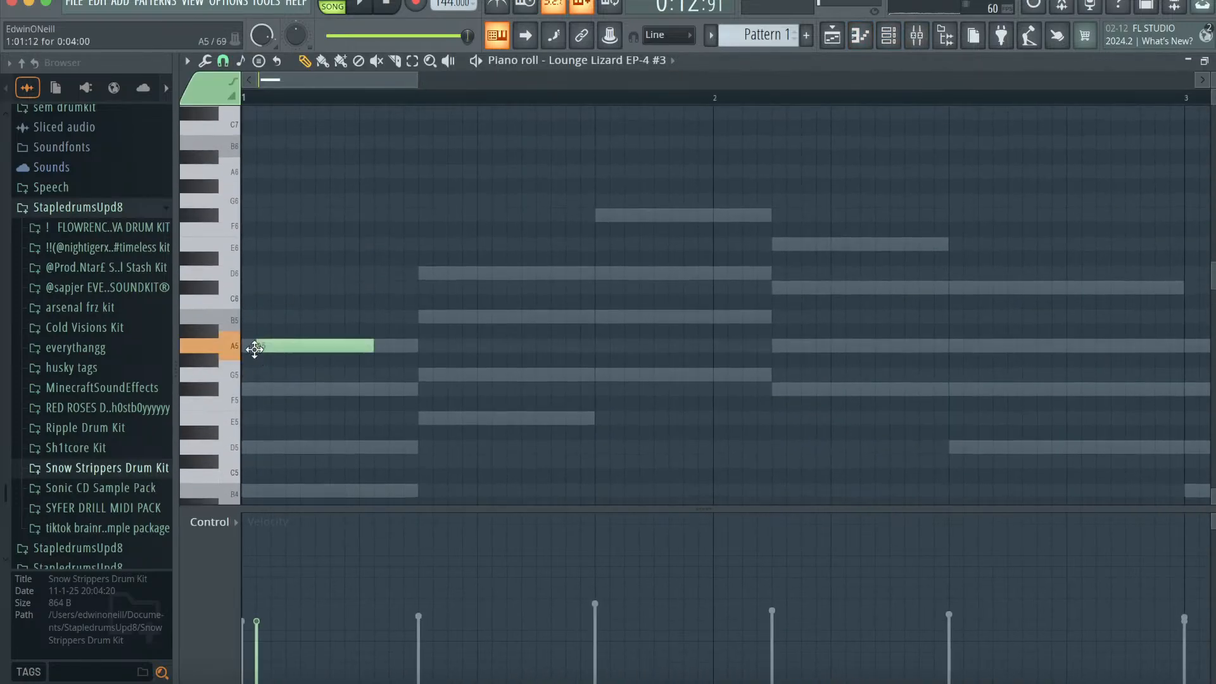
pyautogui.click(359, 317)
pyautogui.click(478, 272)
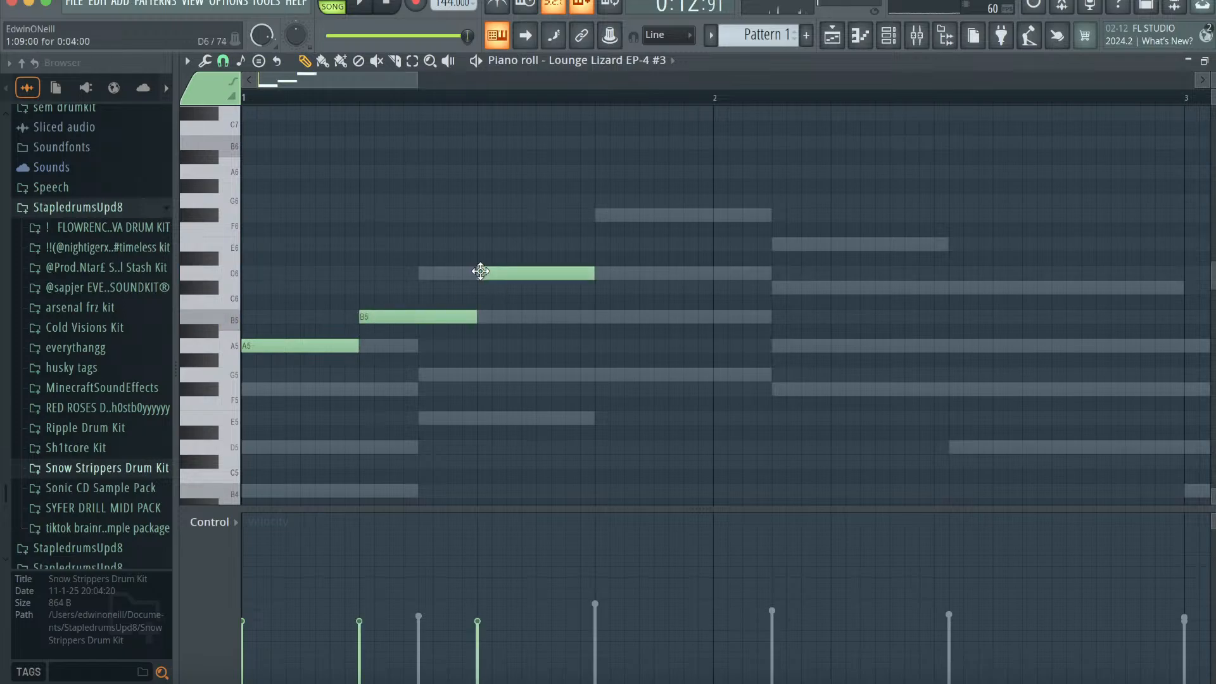
pyautogui.click(607, 244)
pyautogui.click(714, 214)
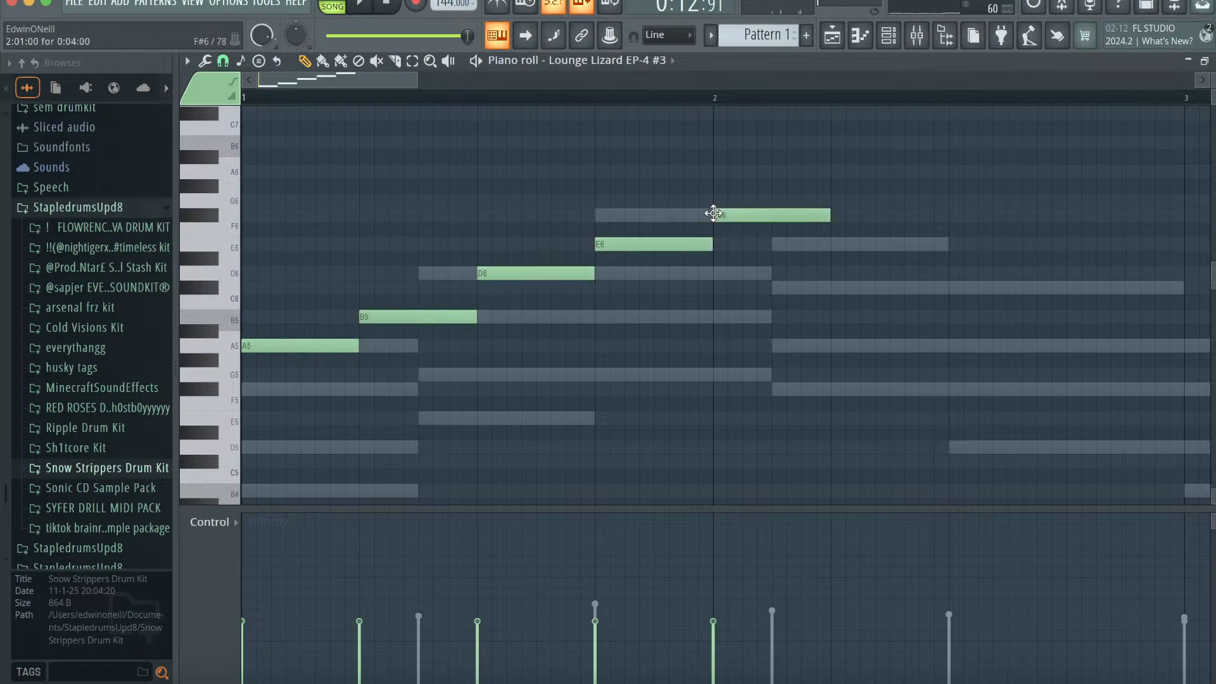
# - Lengthen the F#6 note to fill bar 2, duplicate the two-bar phrase into bars 3 and 4, and start playback
pyautogui.hotkey('ctrl', 'l')
pyautogui.moveTo(423, 79); pyautogui.dragTo(823, 90)
pyautogui.hotkey('ctrl', 'b')
pyautogui.press('space')
pyautogui.press('space')
pyautogui.press('space')
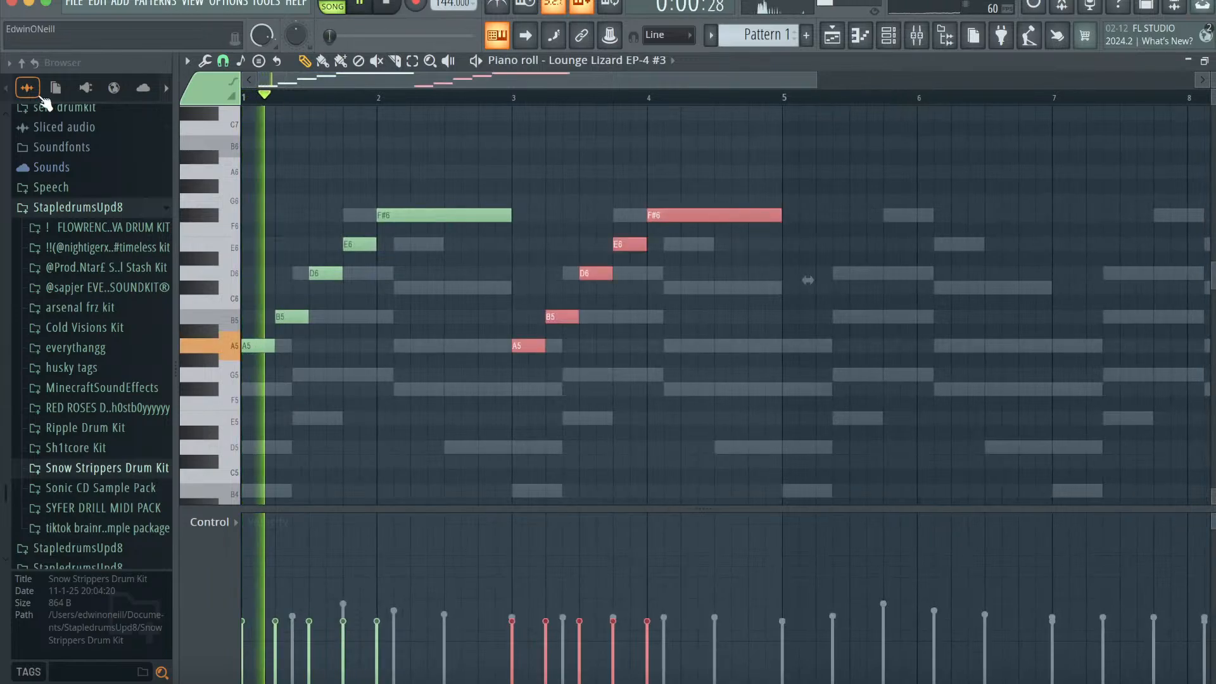
# - Raise the second phrase's B5 to E6, lower its F#6 to C#6, and duplicate the four-bar melody into bars 5 to 8
pyautogui.moveTo(556, 317); pyautogui.dragTo(556, 244)
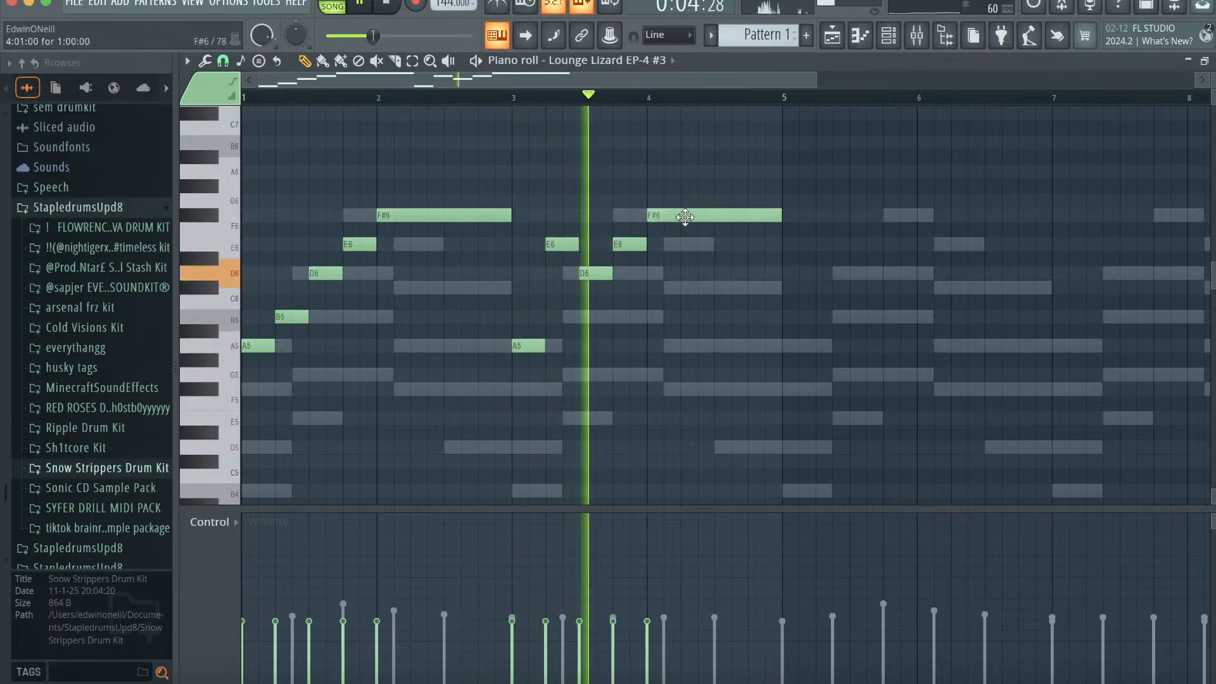
pyautogui.moveTo(684, 221); pyautogui.dragTo(684, 292)
pyautogui.press('super+b')
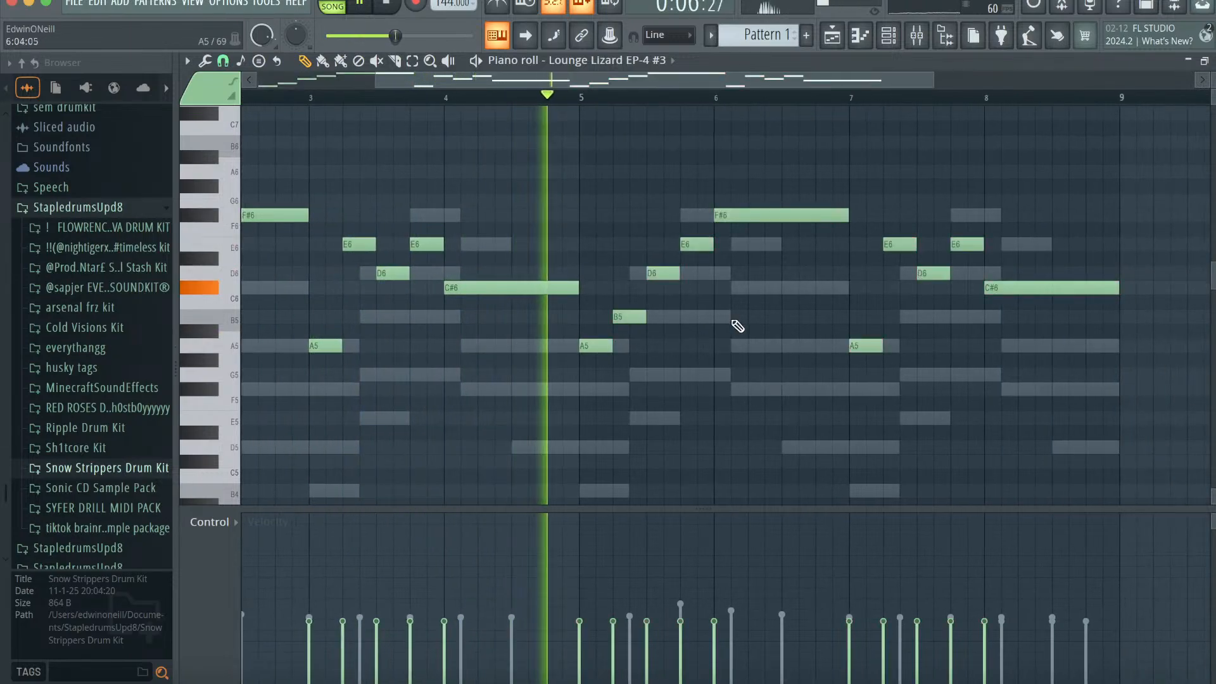
# - Lower the E6 at the end of bar 5 to B5 and add a one-beat C#6 in bar 6 during playback
pyautogui.click(701, 316)
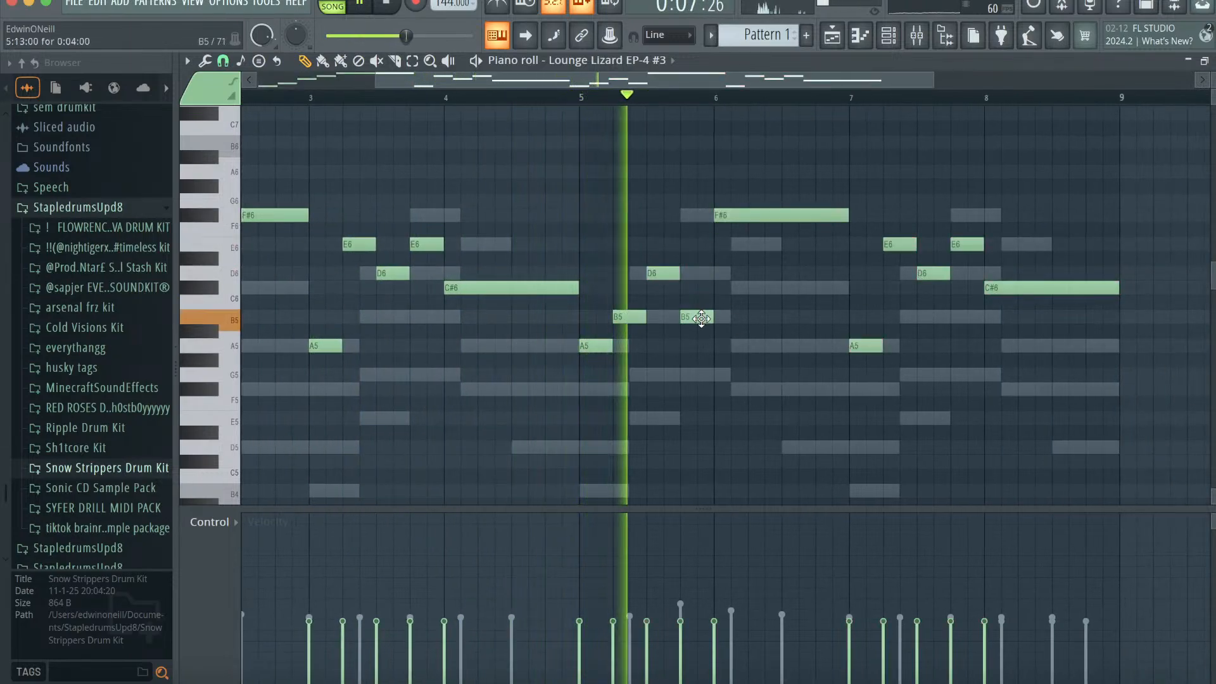
pyautogui.click(773, 288)
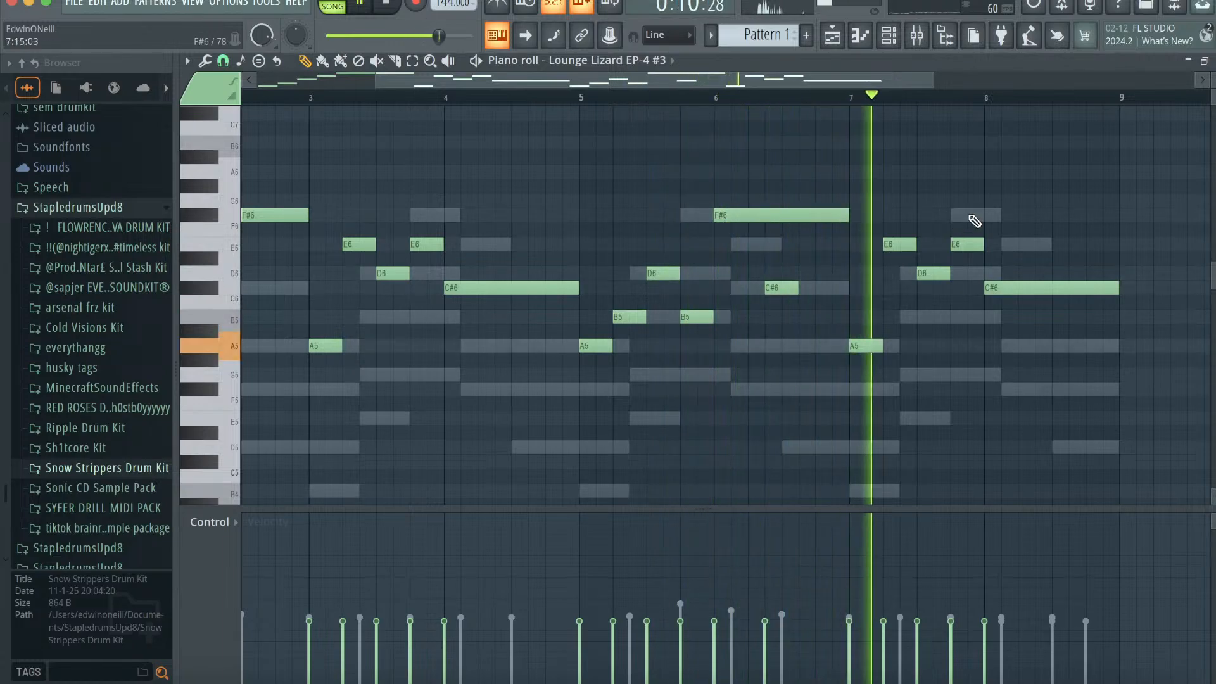
pyautogui.hotkey('alt', 'q')
pyautogui.click(694, 442)
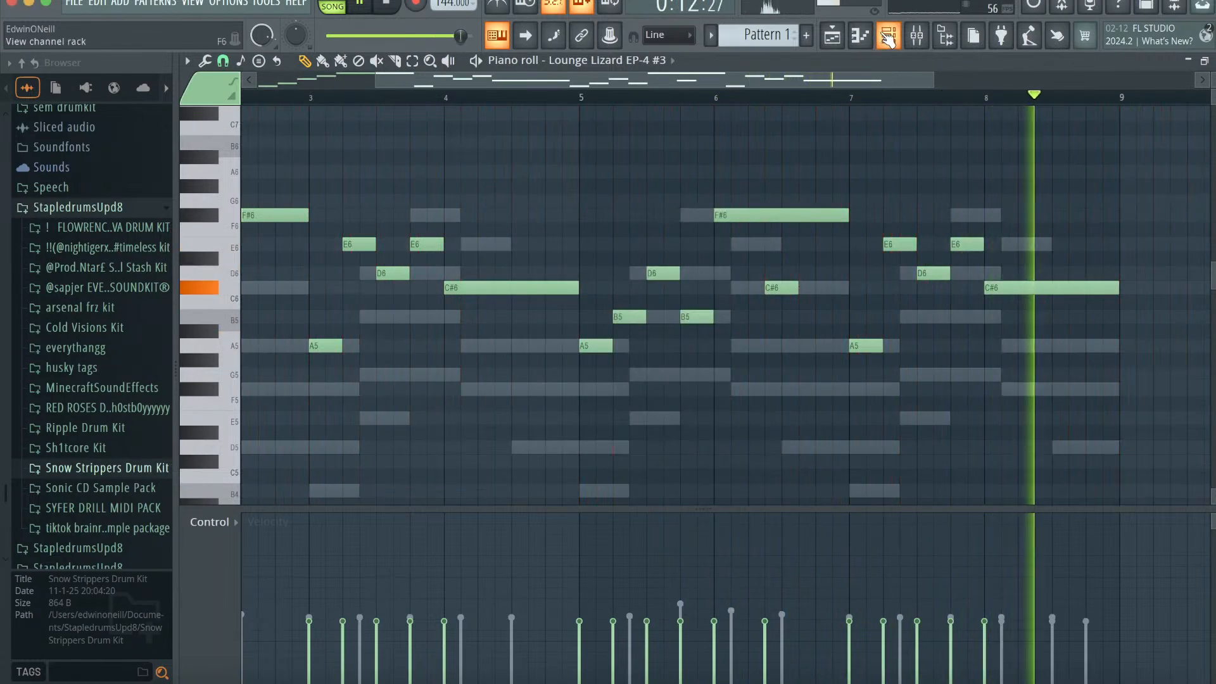
# - Stop playback, clone the first Lounge Lizard channel and set the clone to the 4 - Classic Tracks bank, program 7 - No Quarter
pyautogui.press('F6')
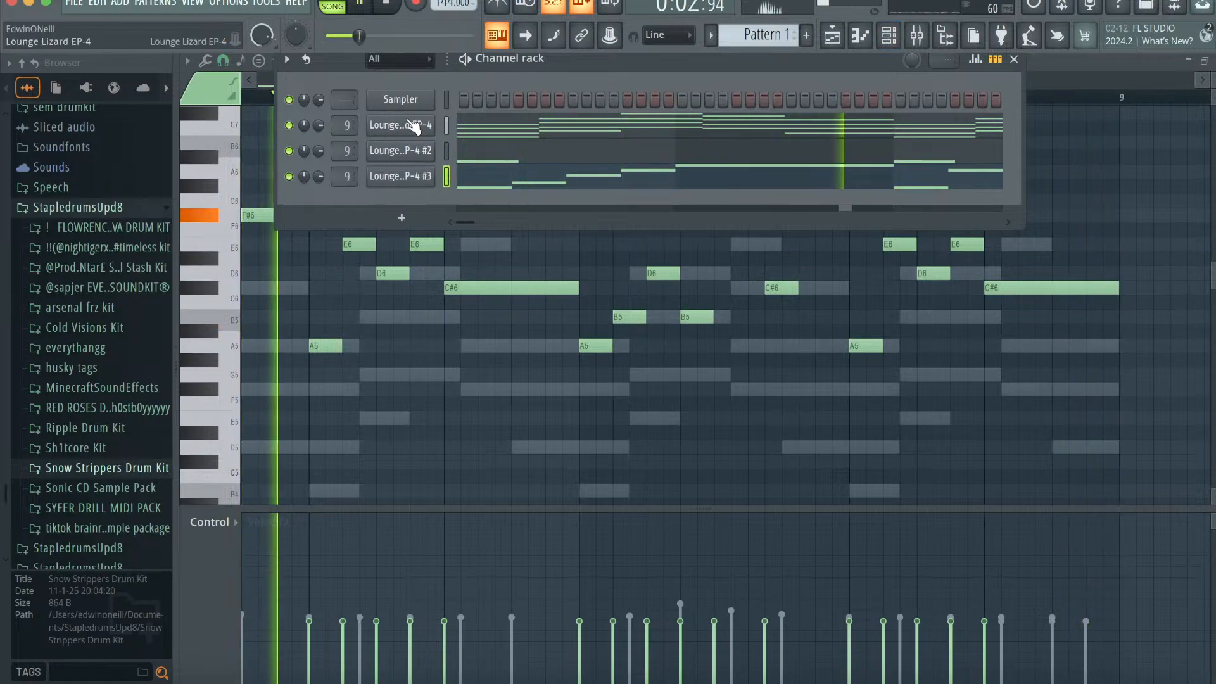
pyautogui.press('space')
pyautogui.rightClick(415, 125)
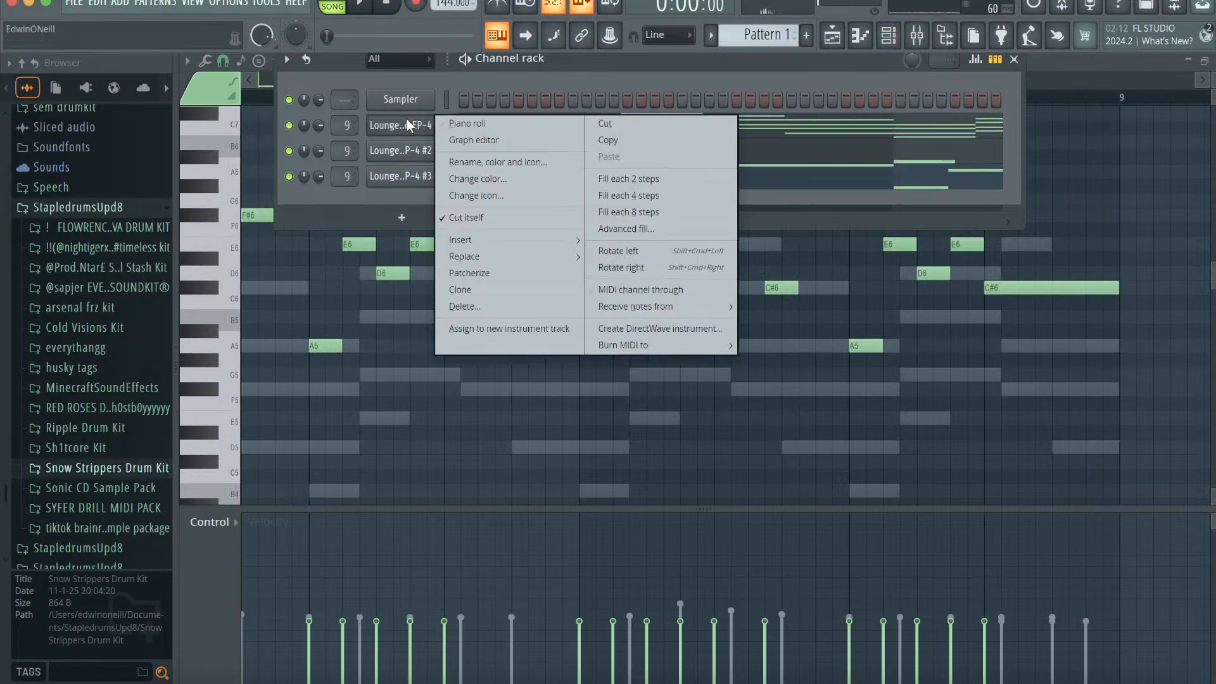
pyautogui.click(470, 291)
pyautogui.click(145, 94)
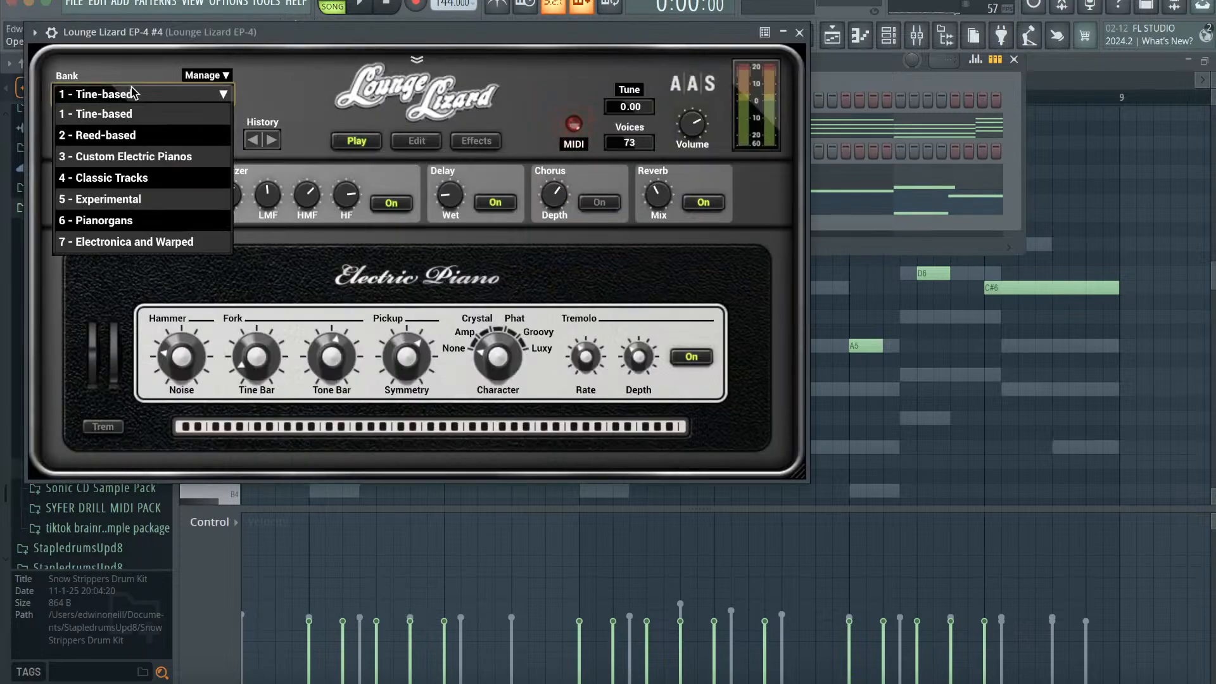
pyautogui.click(127, 174)
pyautogui.click(157, 144)
pyautogui.click(158, 288)
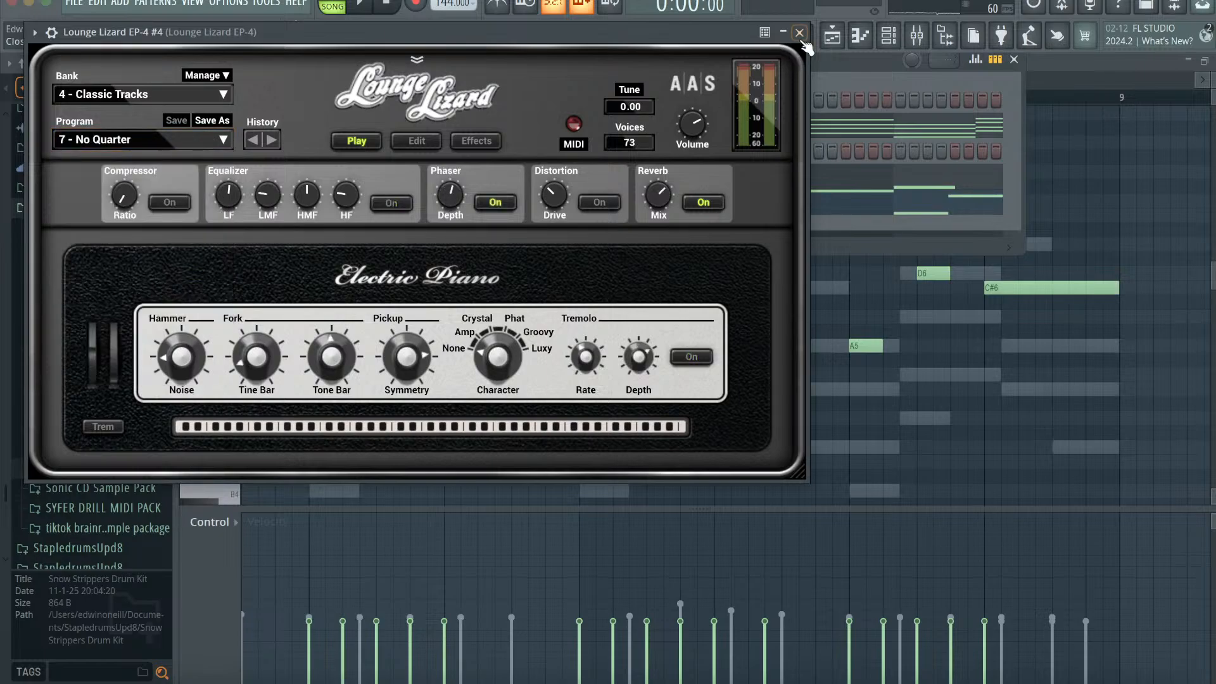
pyautogui.click(799, 32)
# - In the new clone's piano roll, draw an ascending A5, B5 and D6 in bar 1, with B5 starting at step 7
pyautogui.click(1011, 60)
pyautogui.moveTo(1004, 81); pyautogui.dragTo(555, 80)
pyautogui.click(251, 345)
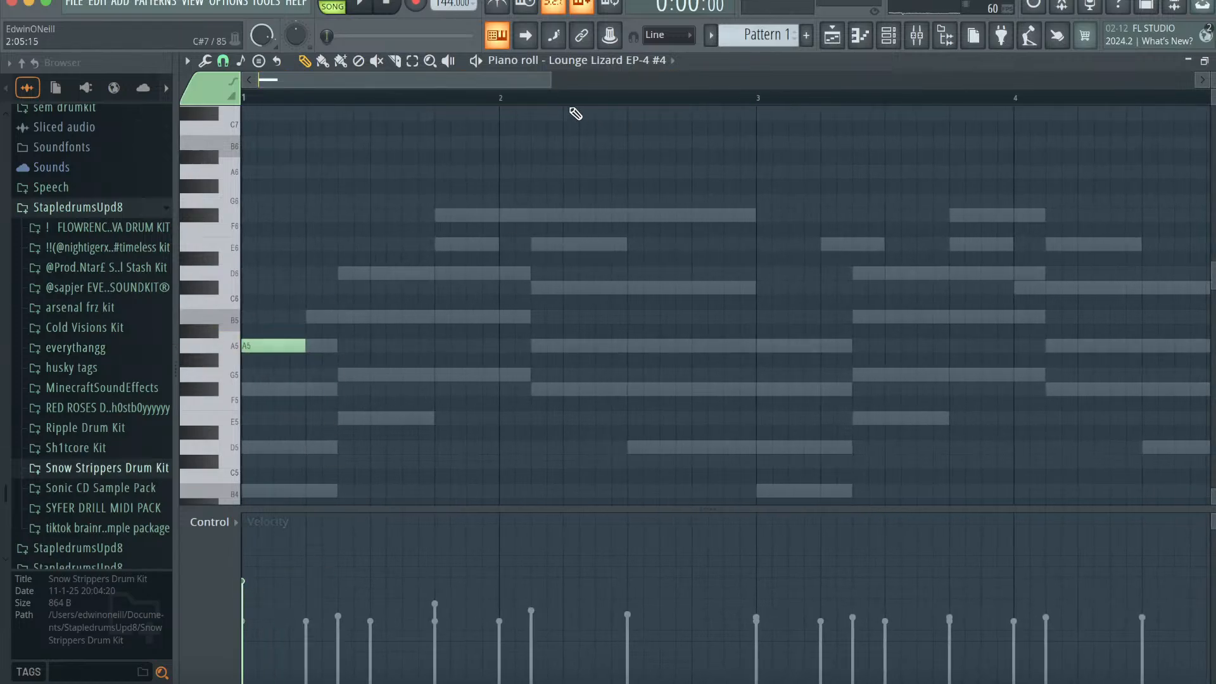
pyautogui.moveTo(551, 84); pyautogui.dragTo(557, 119)
pyautogui.click(326, 317)
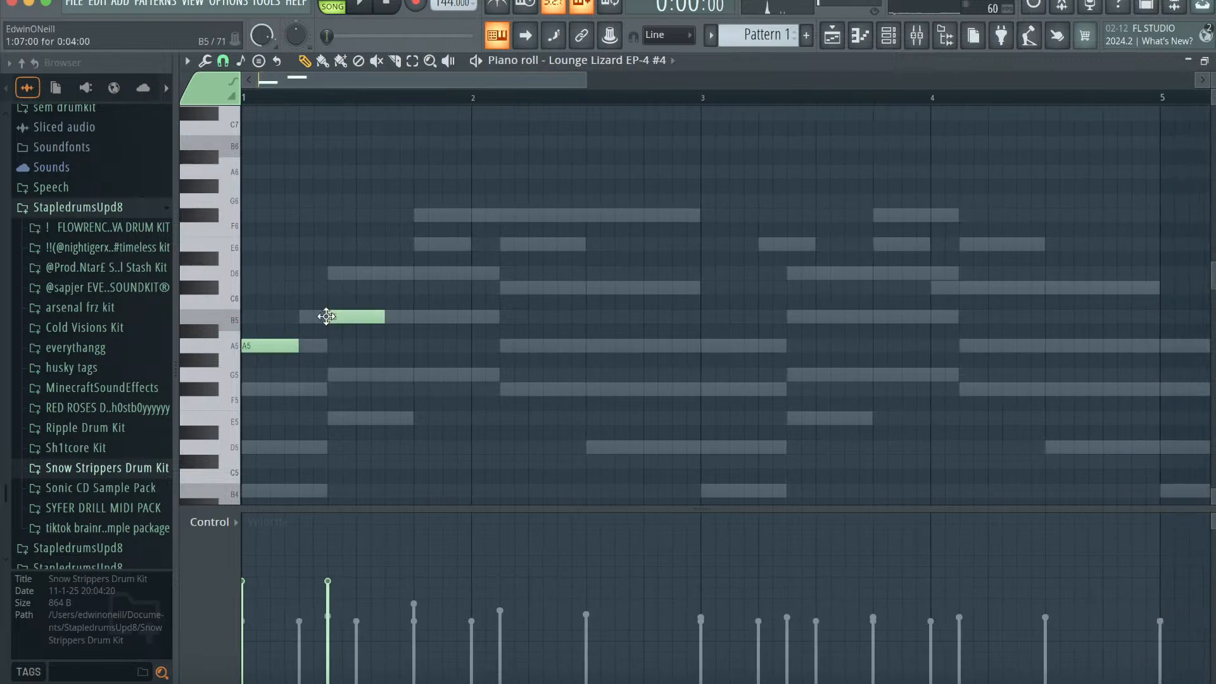
pyautogui.click(387, 273)
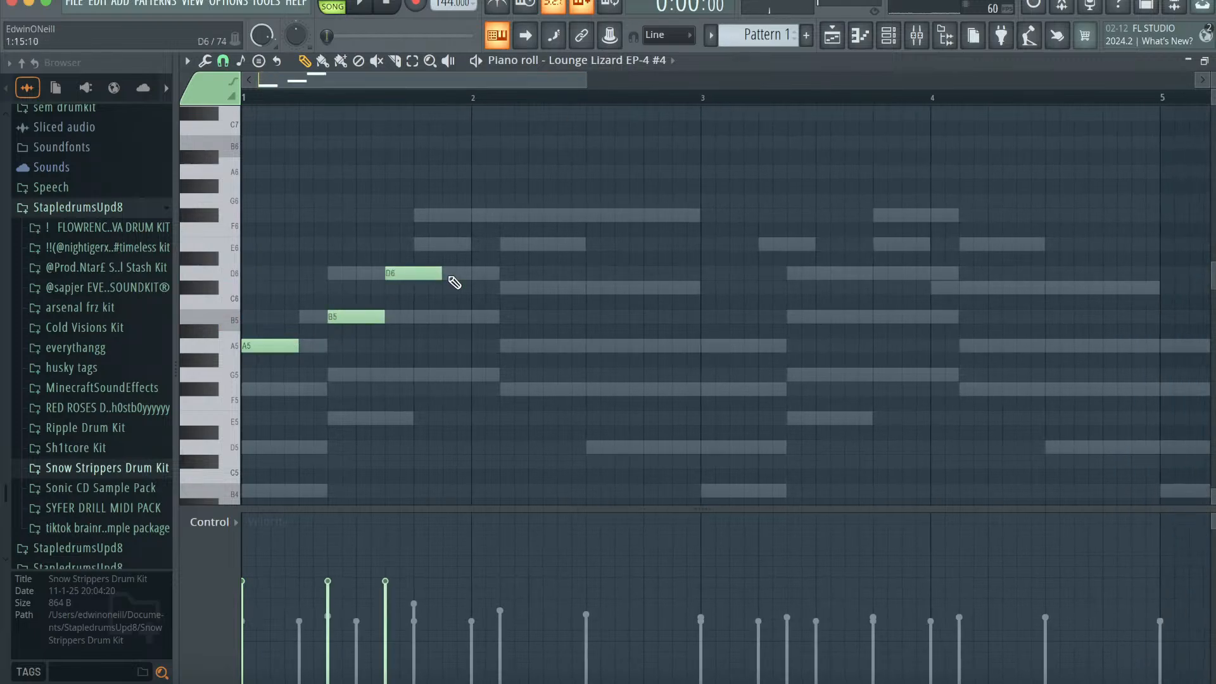
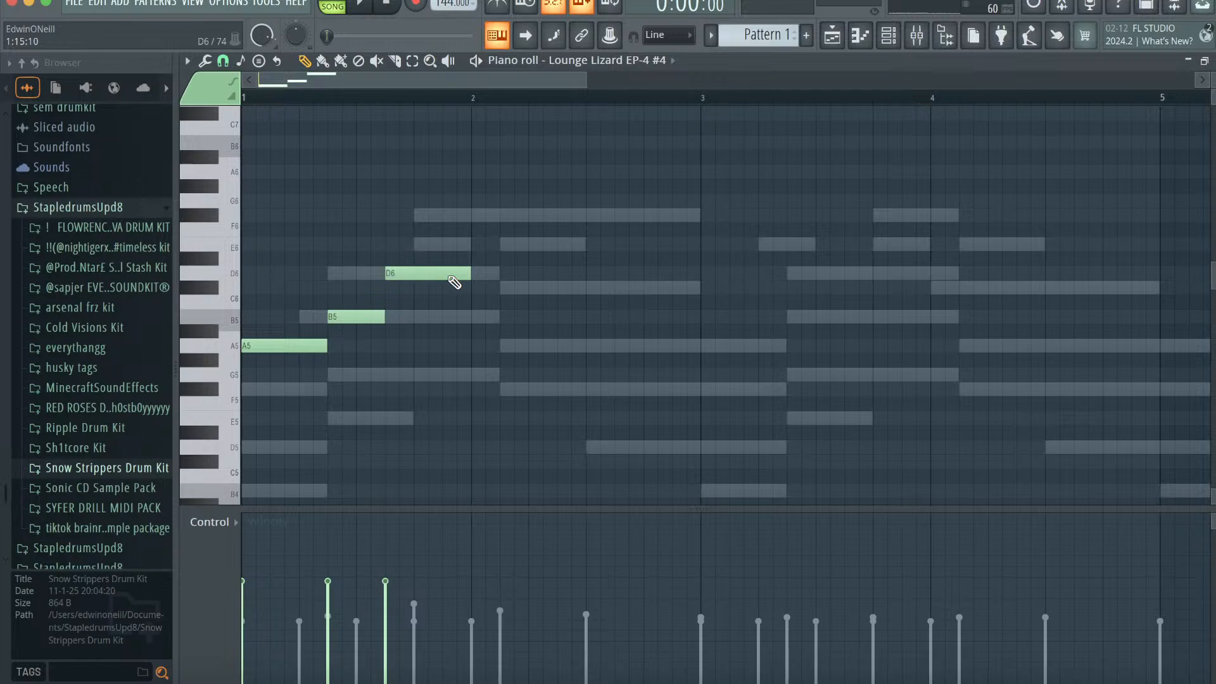
# - Add an F#6 note at bar 2 followed by an E6 to the melody, and quantize the notes
pyautogui.click(471, 214)
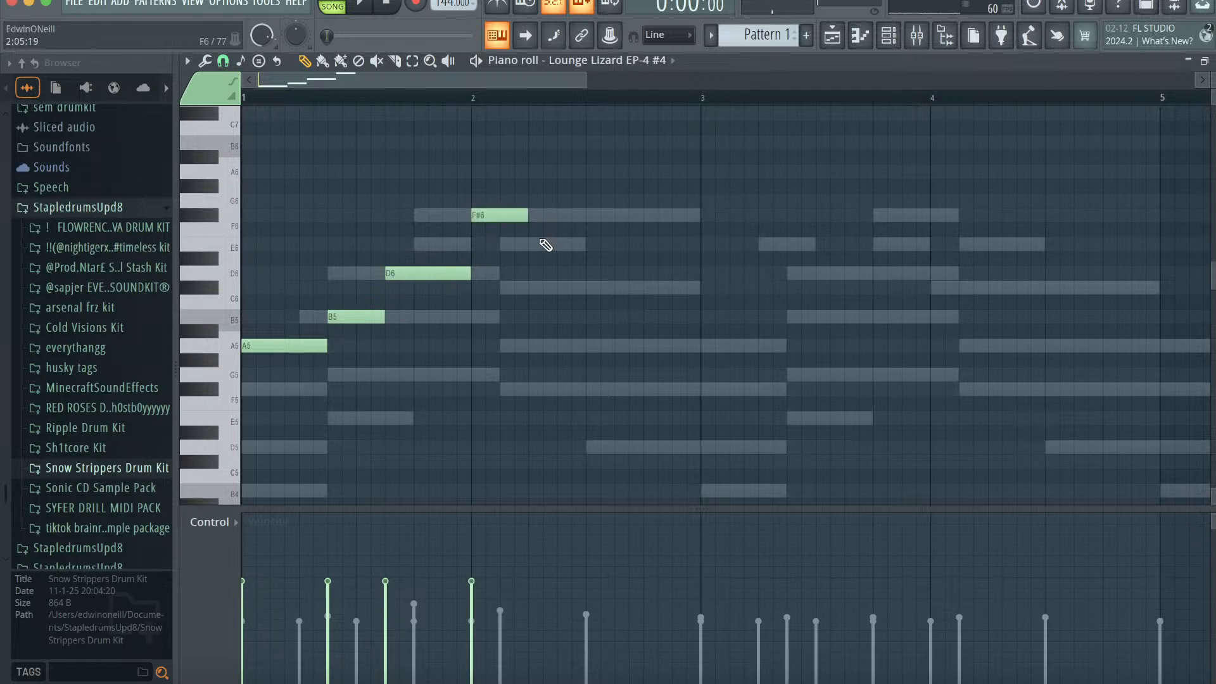
pyautogui.click(526, 244)
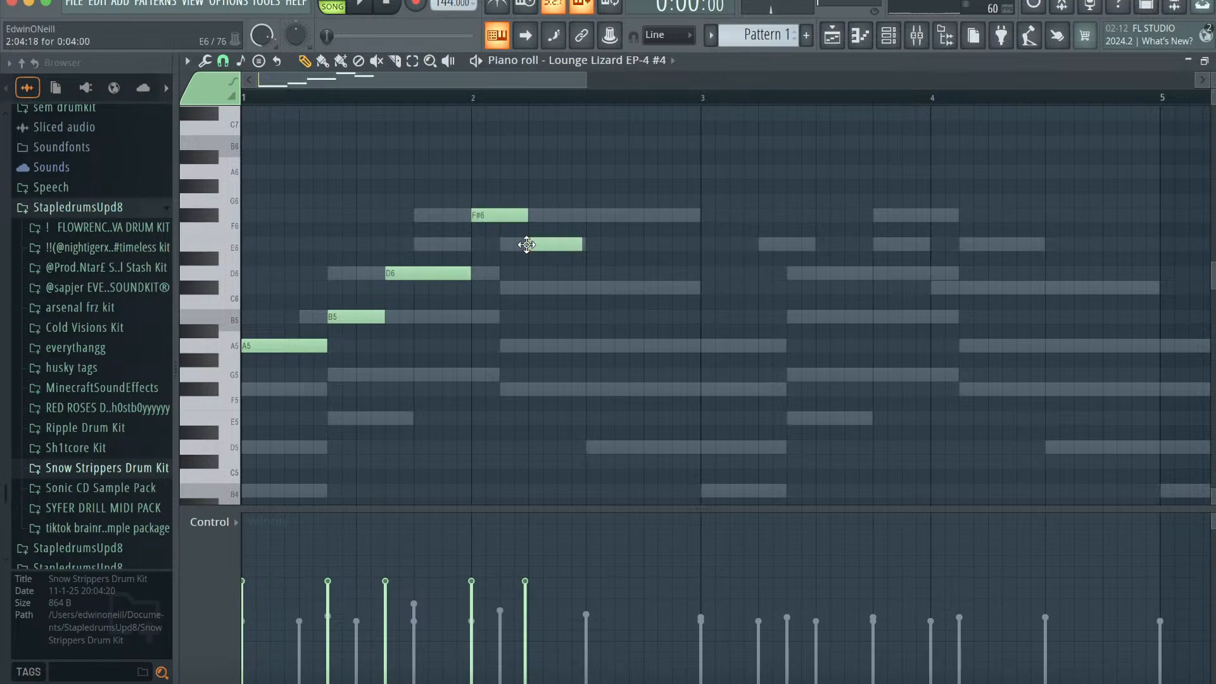
pyautogui.press('space')
pyautogui.press('space')
pyautogui.hotkey('alt', 'q')
pyautogui.click(701, 445)
pyautogui.press('space')
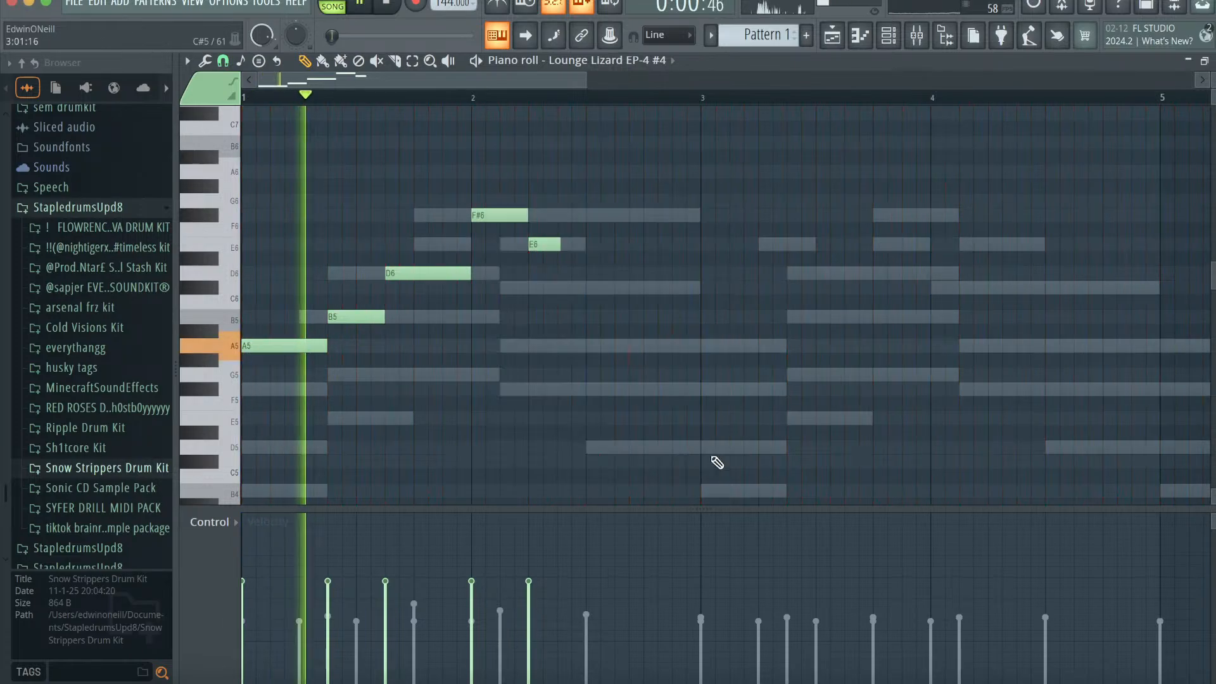
# - Finish the melody phrase with short F#6, C#6 and A5 notes before bar 3
pyautogui.click(592, 216)
pyautogui.click(620, 288)
pyautogui.click(674, 345)
# - Duplicate the whole melody phrase so the copy starts at bar 5
pyautogui.hotkey('ctrl', 'a')
pyautogui.moveTo(309, 345); pyautogui.dragTo(1060, 345)
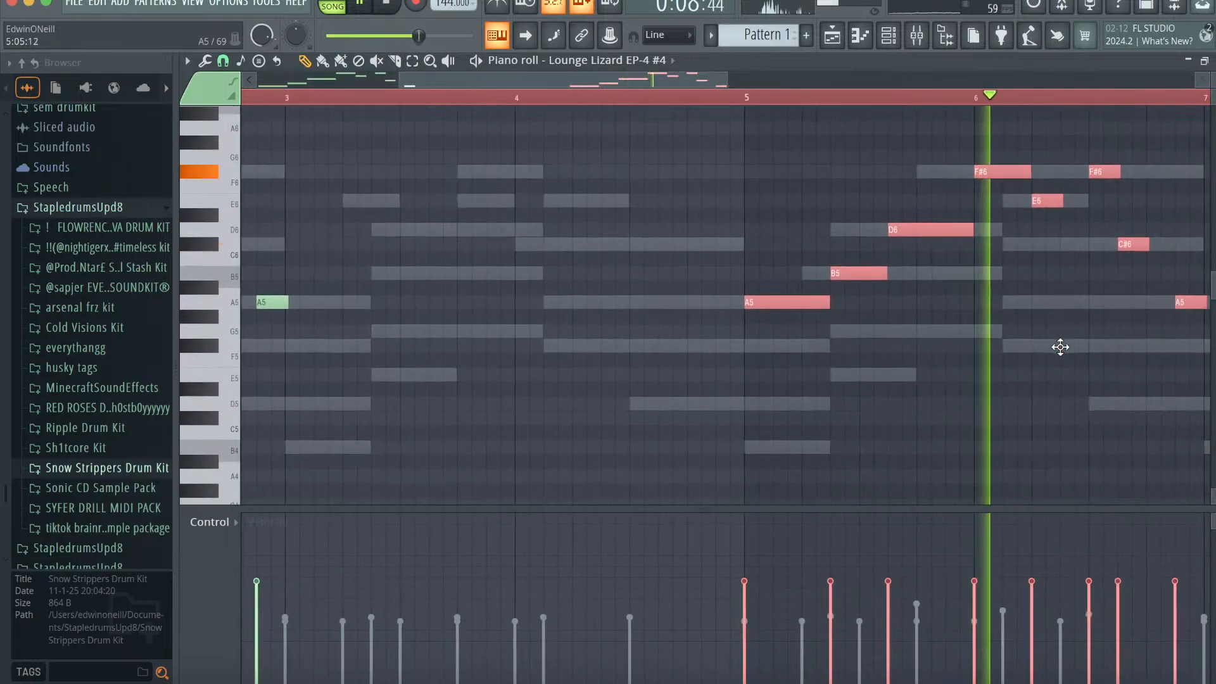
pyautogui.moveTo(805, 80); pyautogui.dragTo(1193, 82)
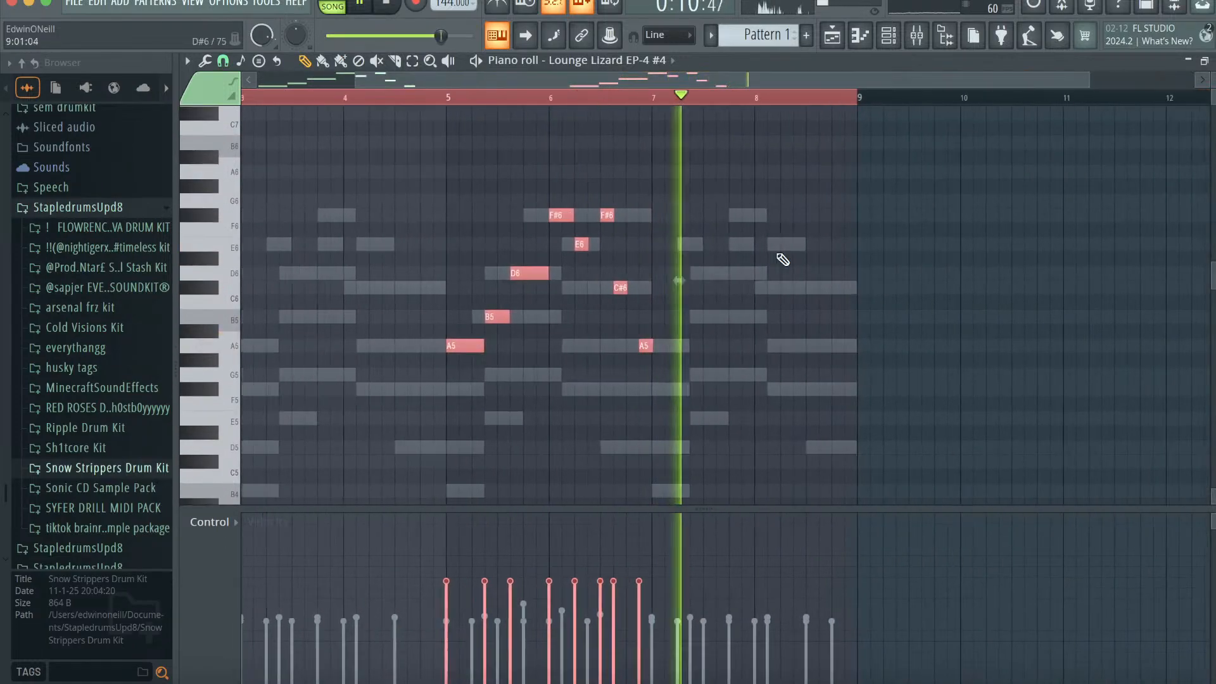
pyautogui.hscroll(-5, 784, 260)
pyautogui.scroll(-3, 784, 260)
# - Stop playback and load Gross Beat into slot 5 of the Lounge Lizard EP-4 mixer track
pyautogui.click(890, 38)
pyautogui.press('space')
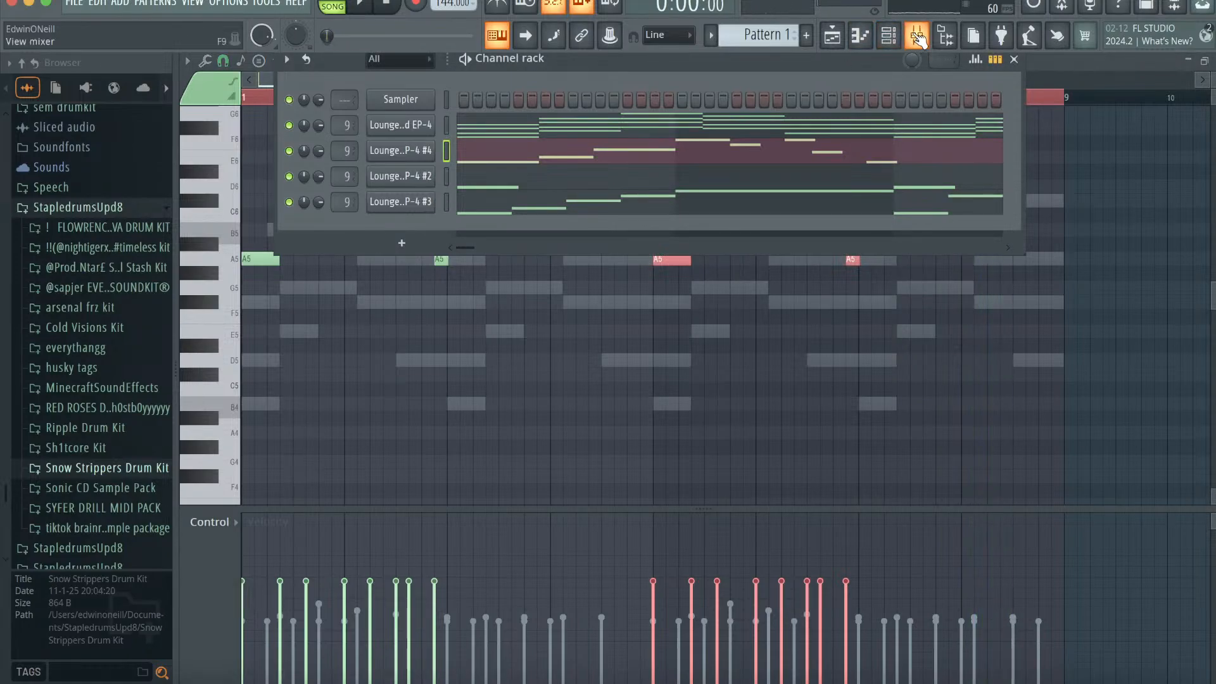
pyautogui.click(918, 39)
pyautogui.click(1083, 218)
pyautogui.click(913, 286)
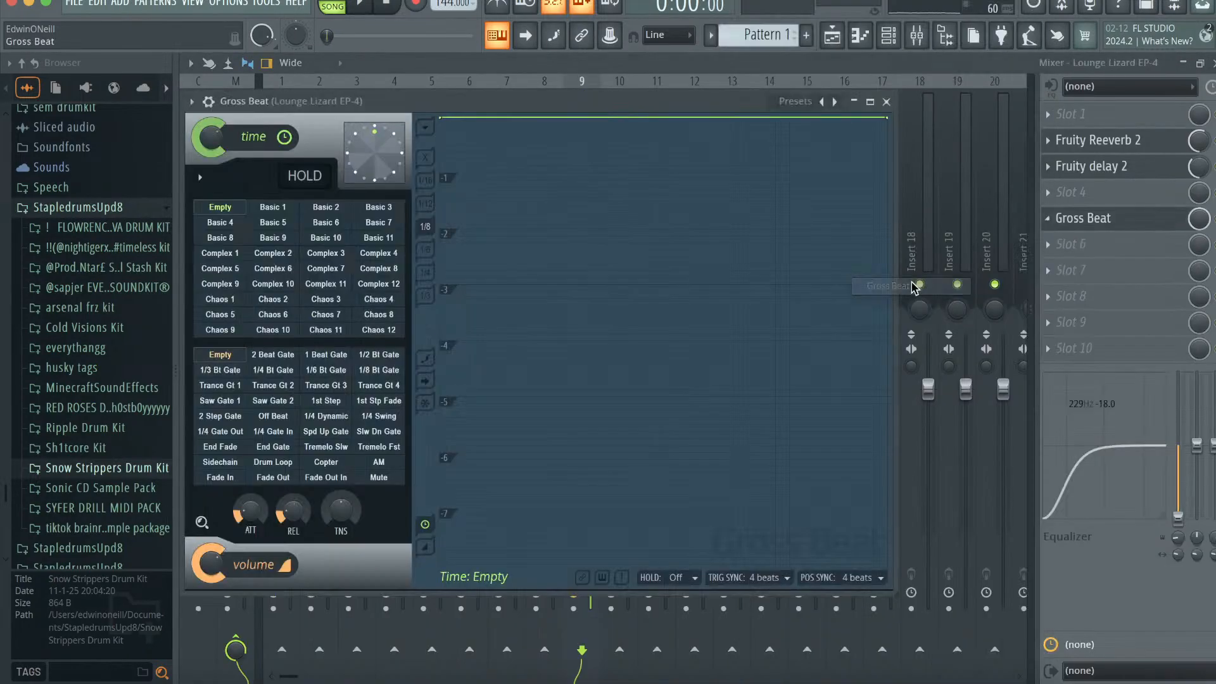
# - Load the Momentary preset in Gross Beat, choose the 1/2 Speed time effect, and play the result
pyautogui.click(795, 102)
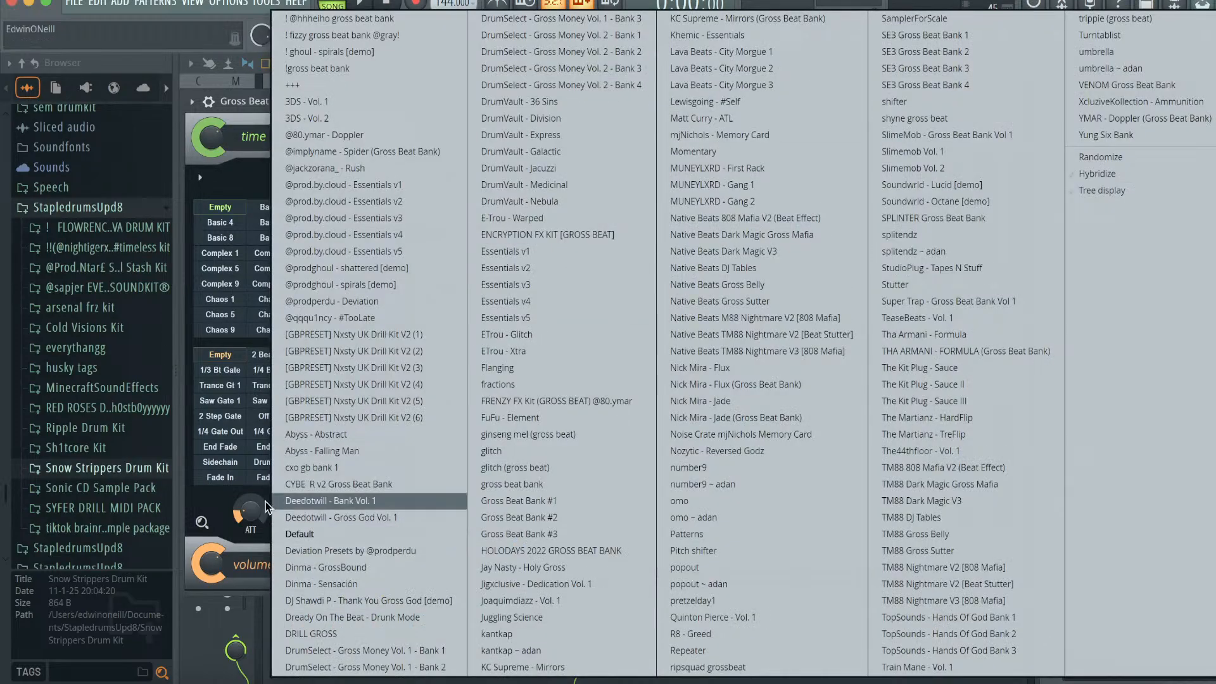
pyautogui.click(291, 636)
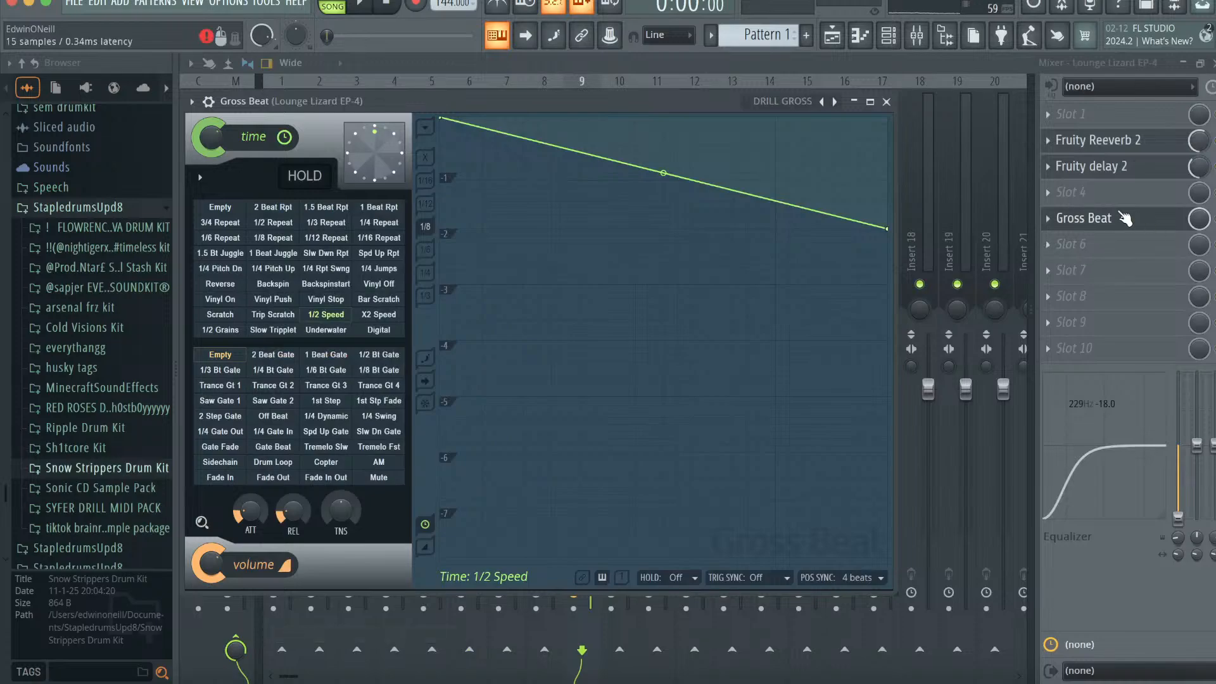
pyautogui.click(795, 101)
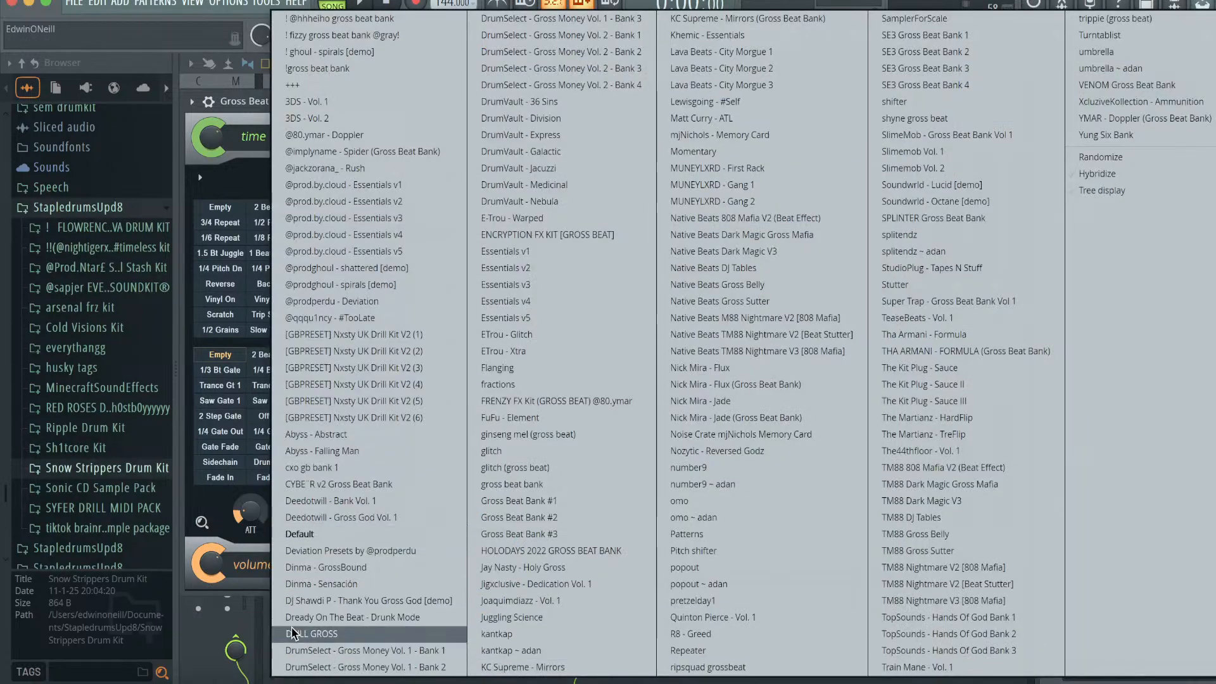
pyautogui.click(730, 154)
pyautogui.click(326, 315)
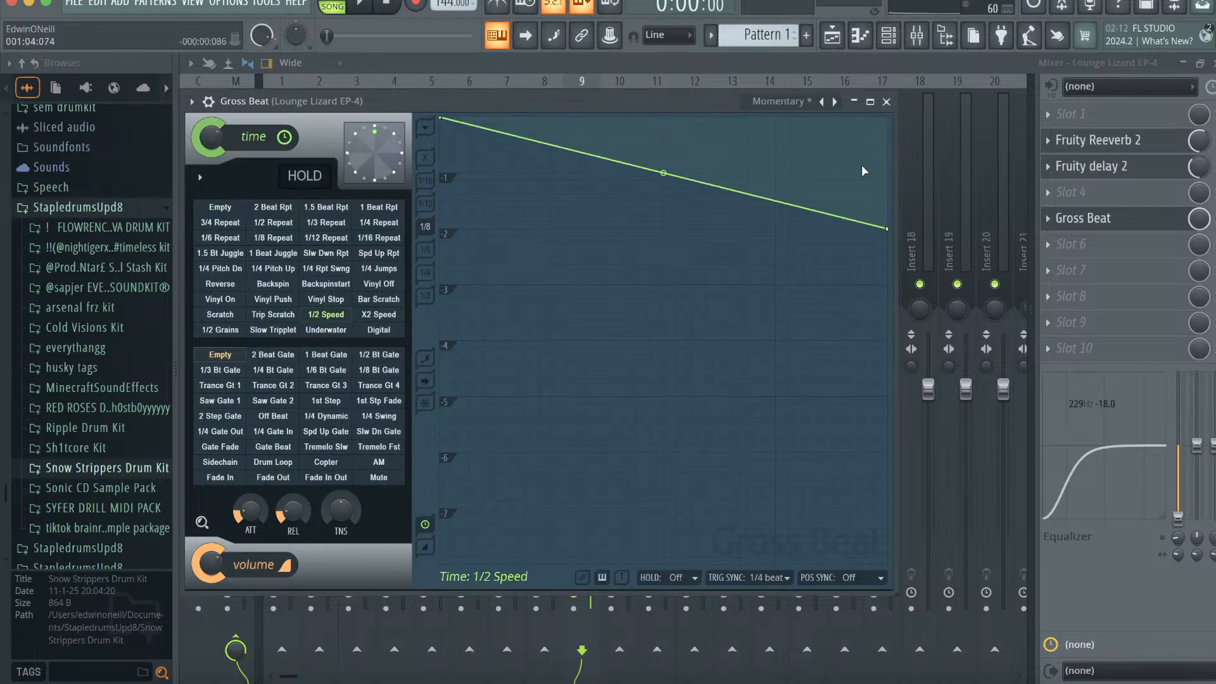
pyautogui.click(886, 101)
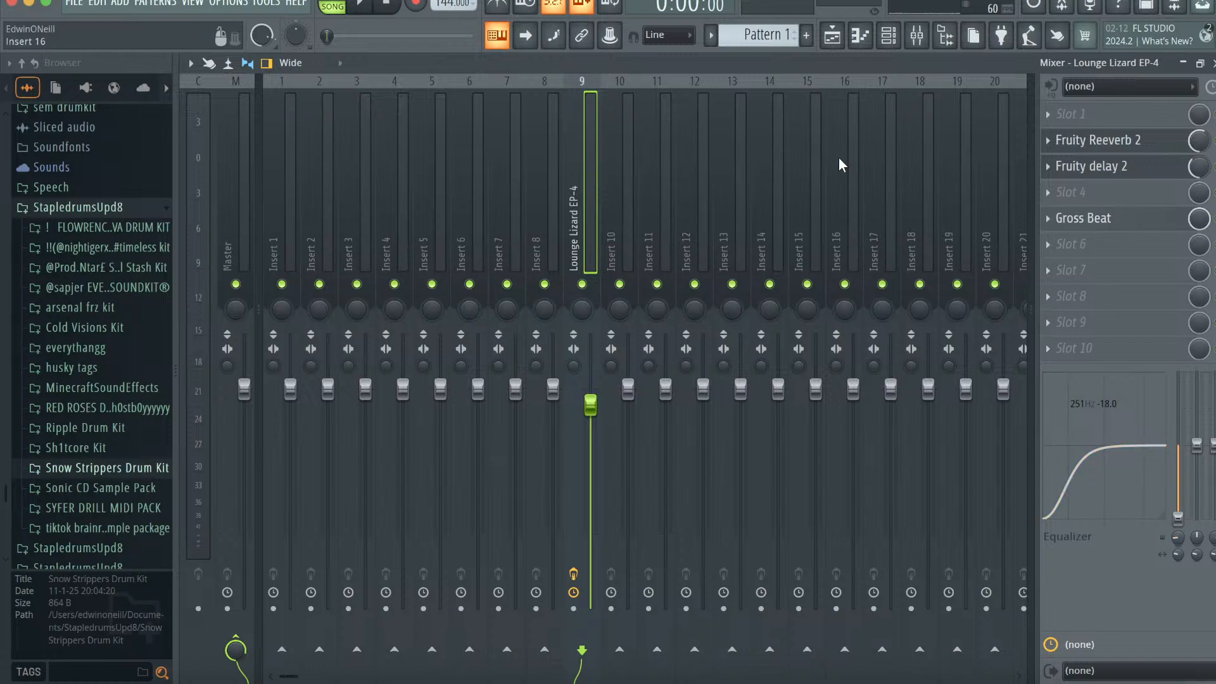
pyautogui.press('space')
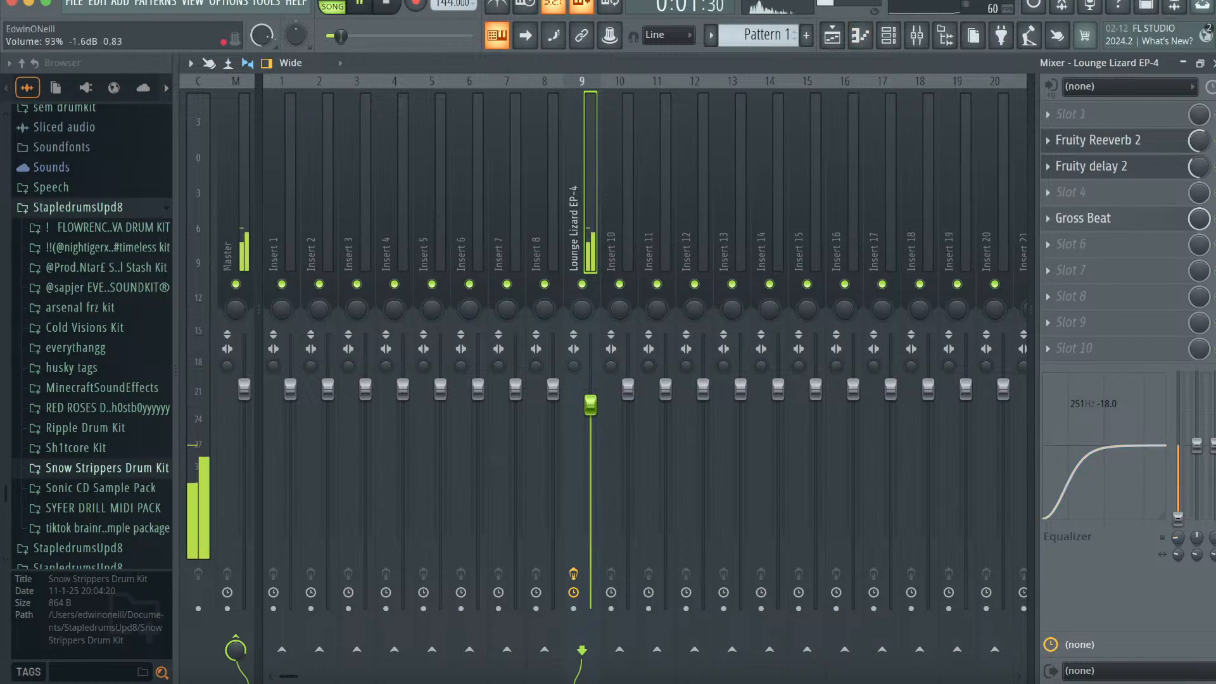
# - Add the AU version of Analog Lab V as a new instrument channel and stop playback
pyautogui.click(888, 36)
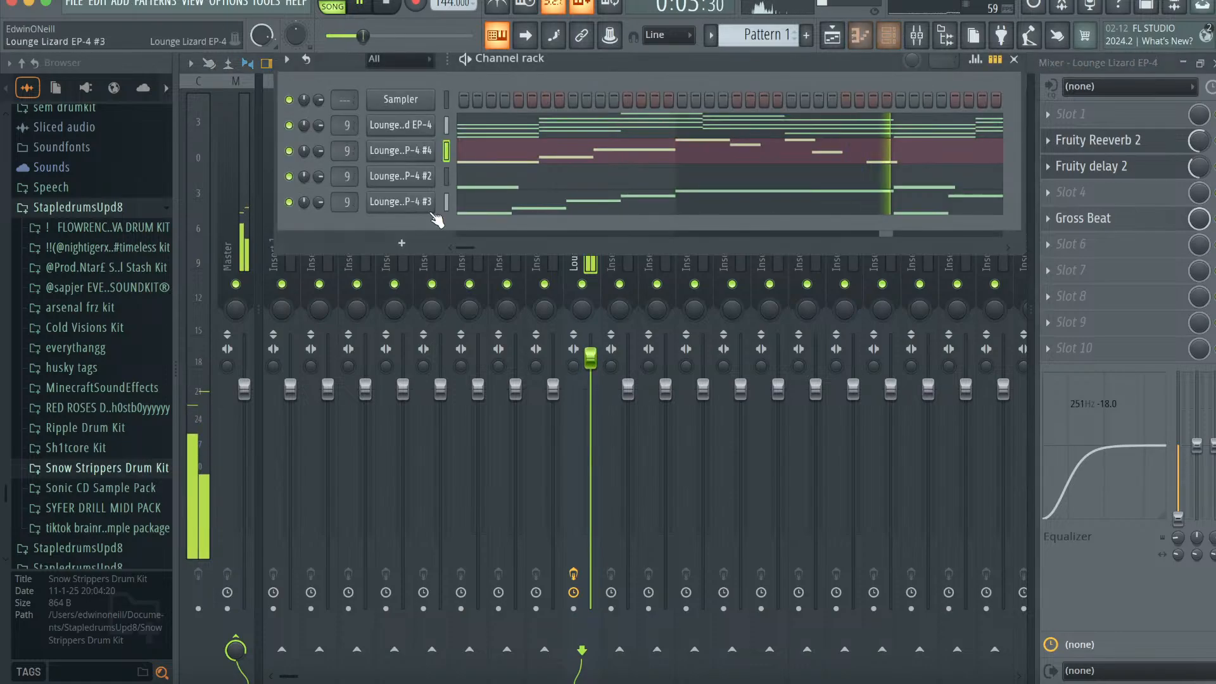
pyautogui.click(401, 244)
pyautogui.click(418, 19)
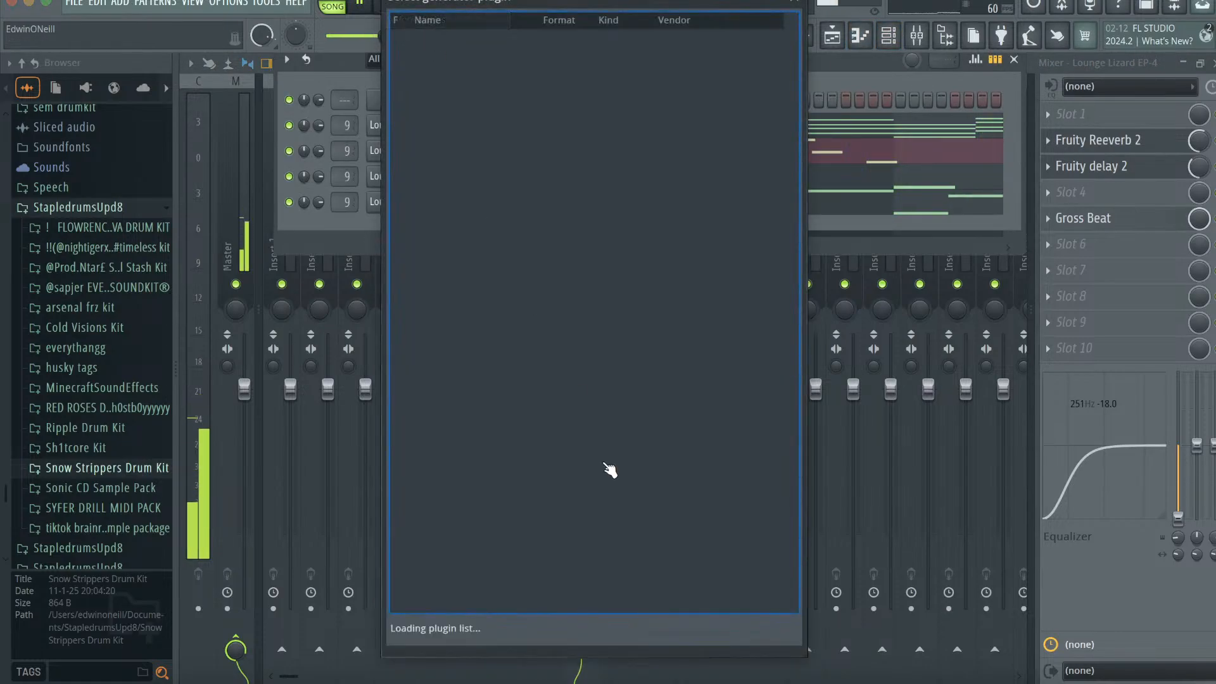
pyautogui.click(484, 122)
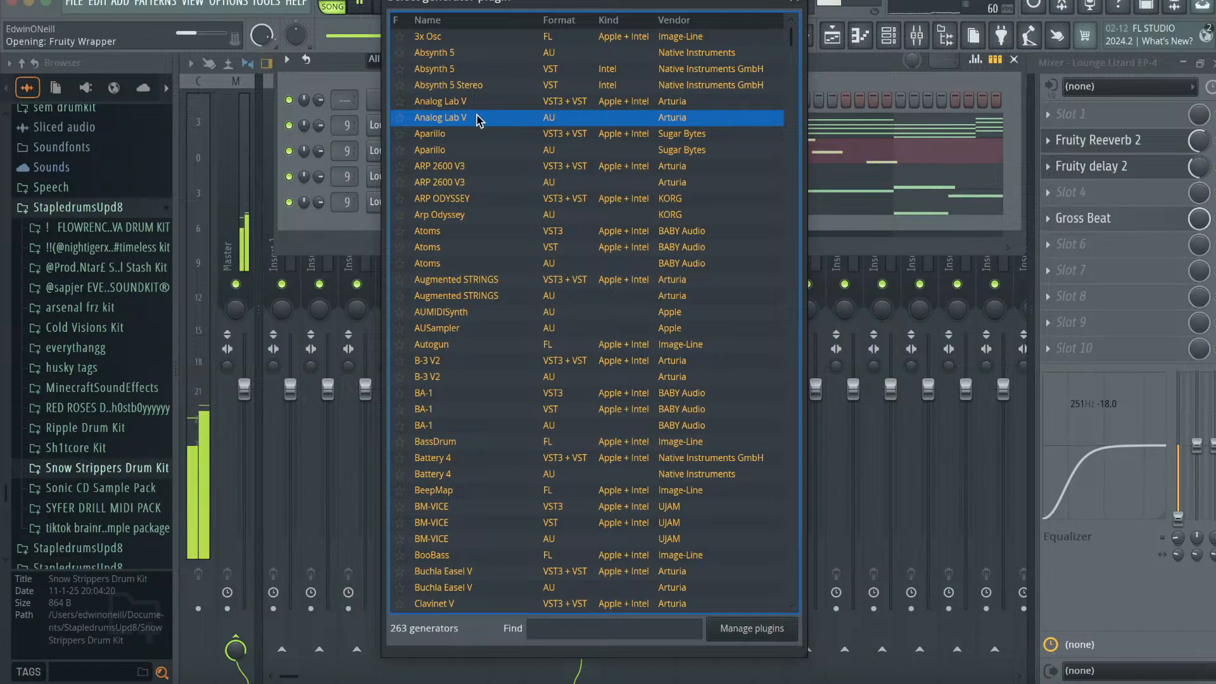
pyautogui.press('space')
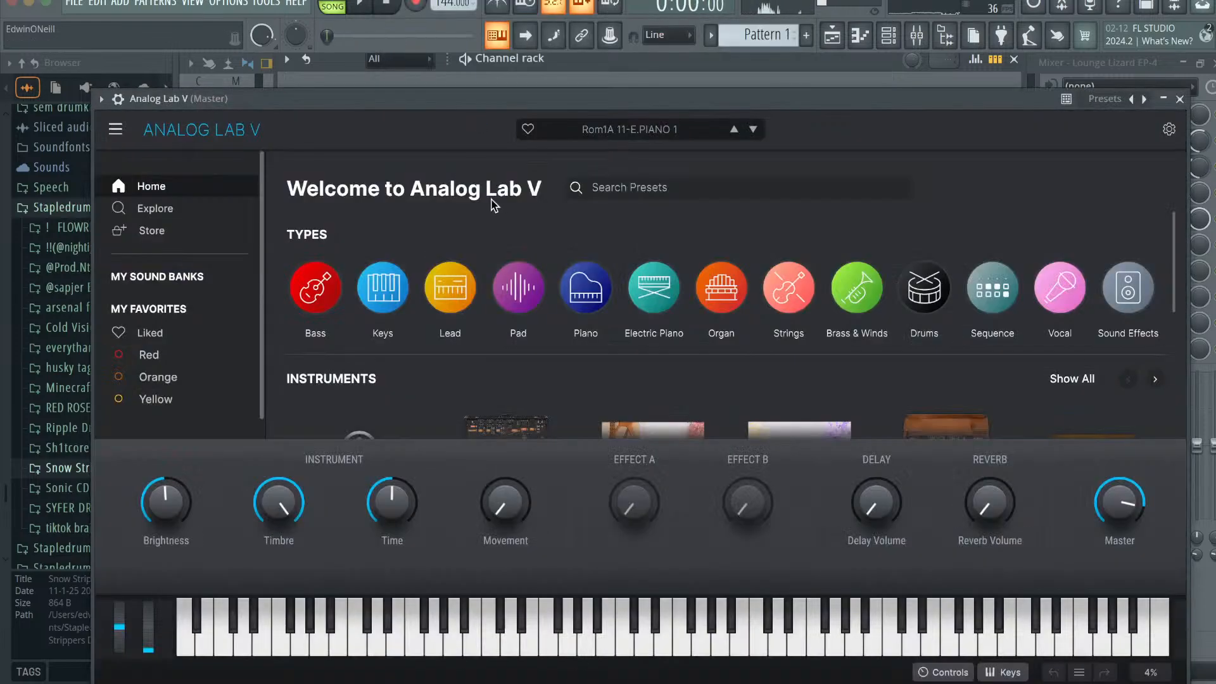
# - Audition Analog Lab V's Pad presets from Horizony onward and load HPF Pad
pyautogui.click(534, 310)
pyautogui.moveTo(915, 284); pyautogui.dragTo(917, 337)
pyautogui.click(786, 339)
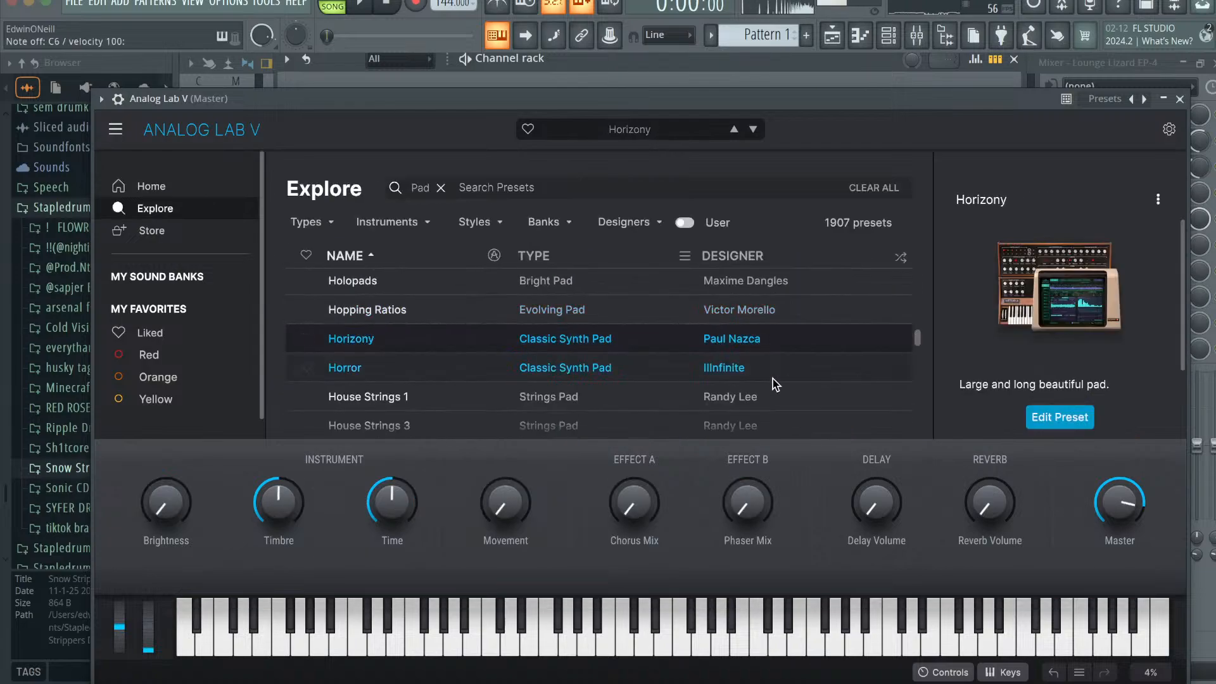
pyautogui.press('Down')
pyautogui.press('Down')
pyautogui.press('Down')
pyautogui.press('Down')
pyautogui.press('Down')
pyautogui.press('Down')
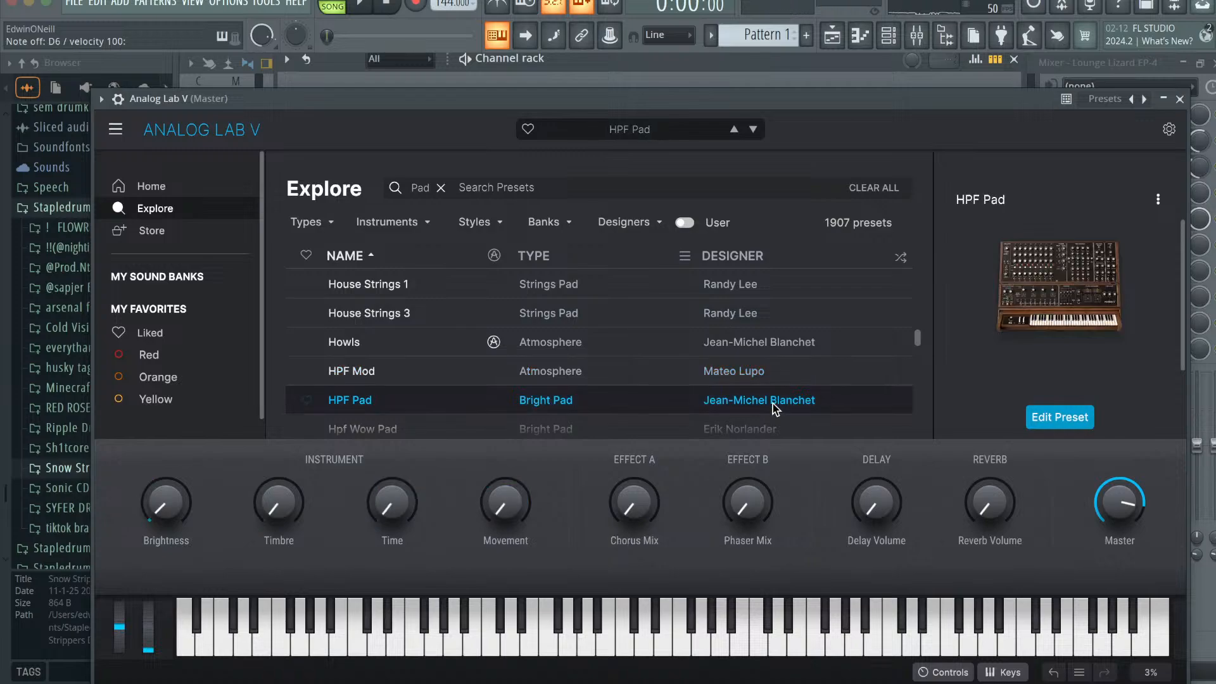
pyautogui.click(1179, 99)
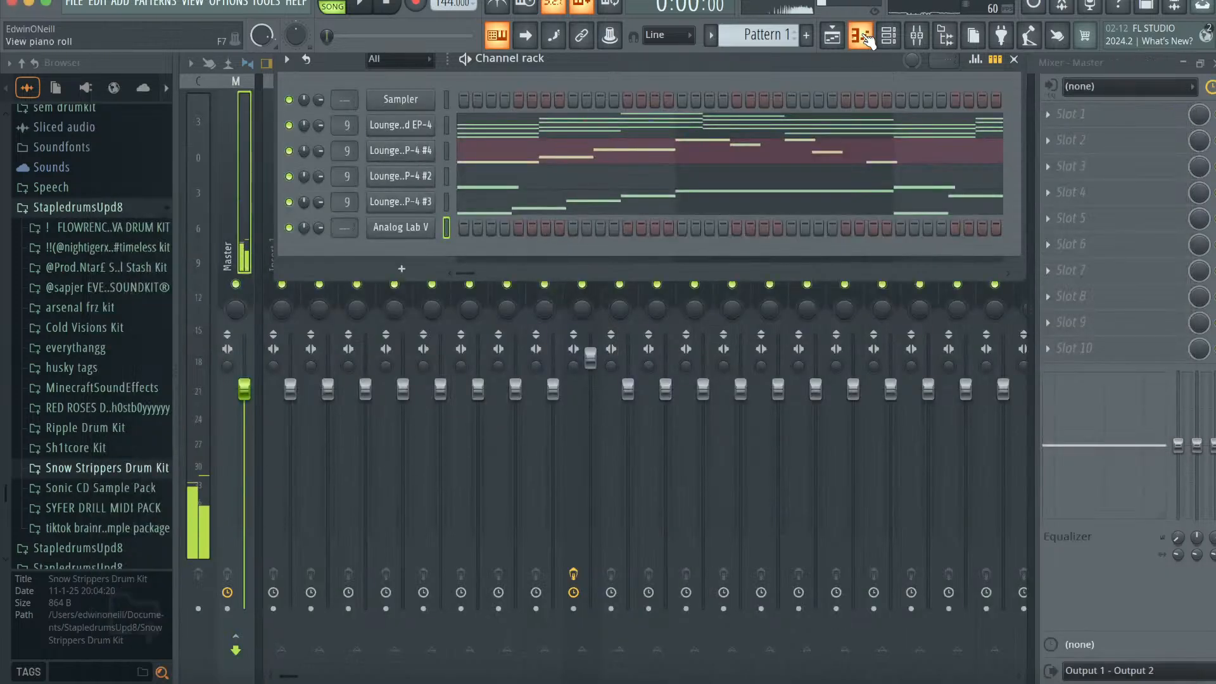
# - Write an F#5, B5, A5 line in Analog Lab V's piano roll and extend the notes legato up to bar 3
pyautogui.click(863, 37)
pyautogui.moveTo(992, 82); pyautogui.dragTo(635, 83)
pyautogui.press('space')
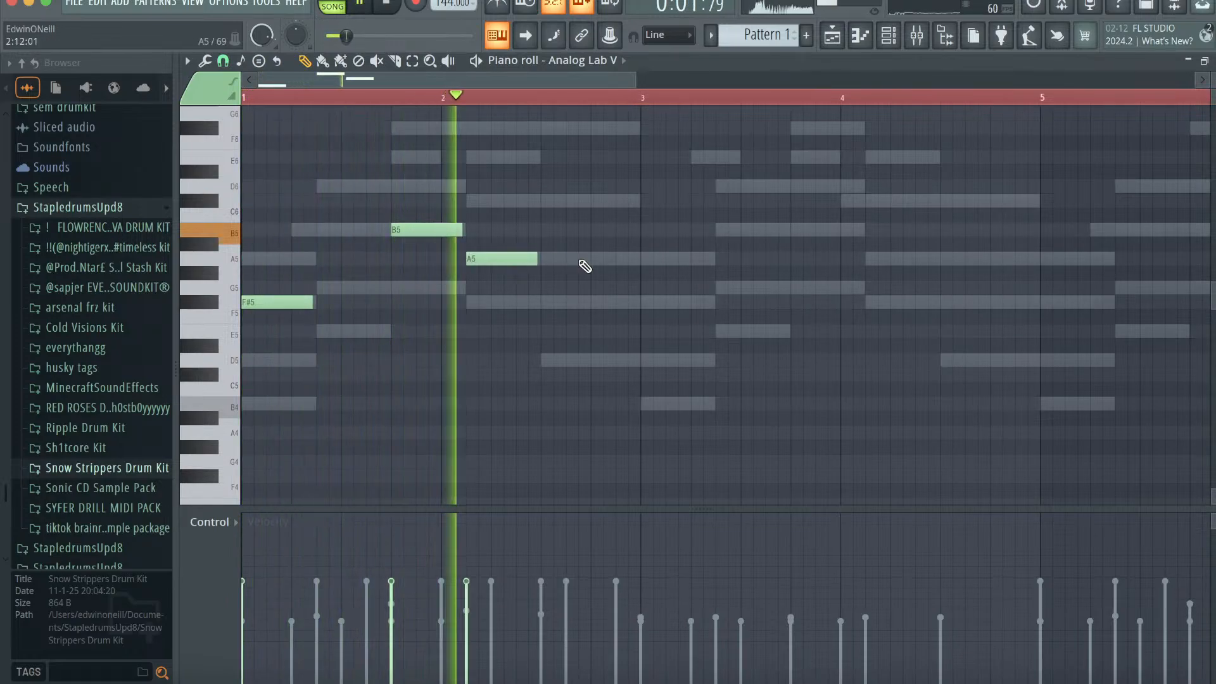
pyautogui.press('super+l')
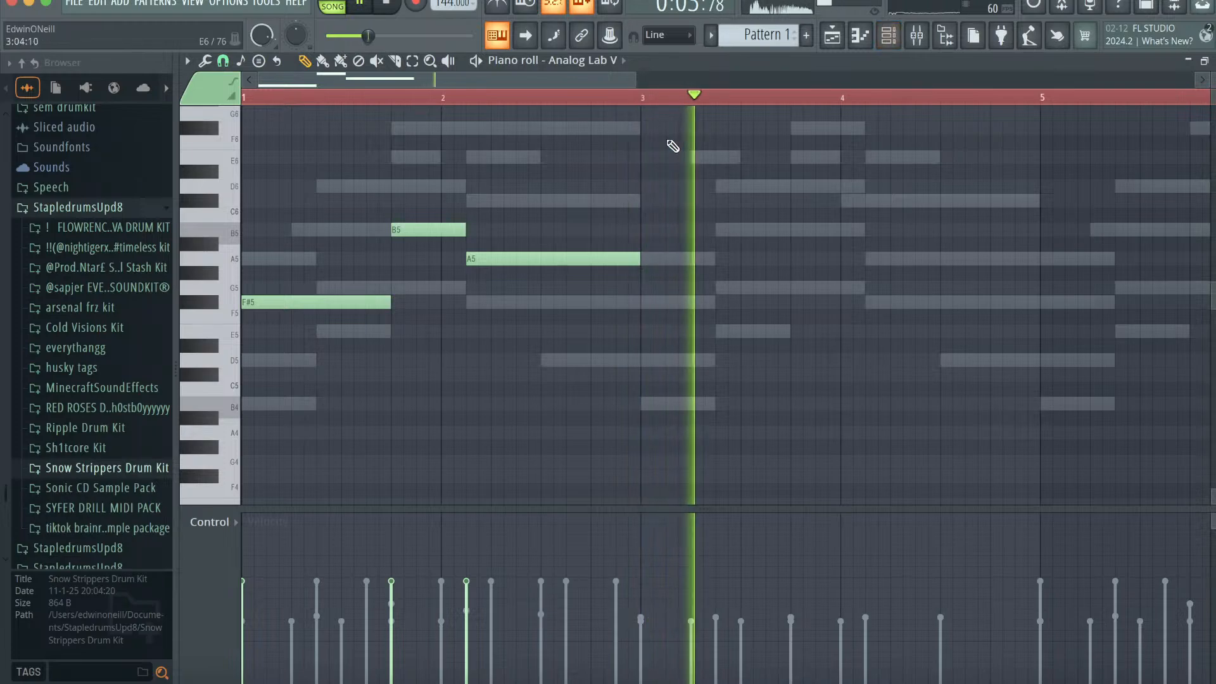
# - Duplicate the three pad notes so the copy starts at bar 5, and quantize them
pyautogui.moveTo(634, 81); pyautogui.dragTo(878, 82)
pyautogui.press('super+a')
pyautogui.moveTo(314, 296); pyautogui.dragTo(807, 299)
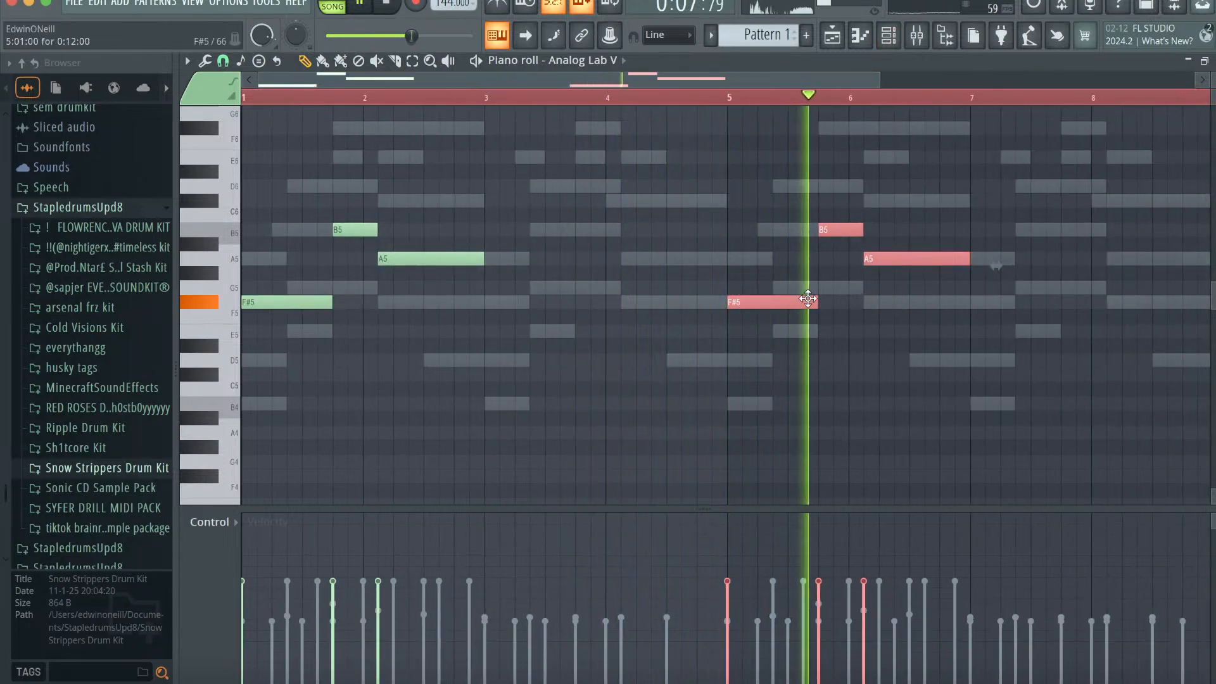
pyautogui.hotkey('alt', 'q')
pyautogui.click(700, 445)
# - Clone the Analog Lab V channel in the channel rack
pyautogui.click(889, 37)
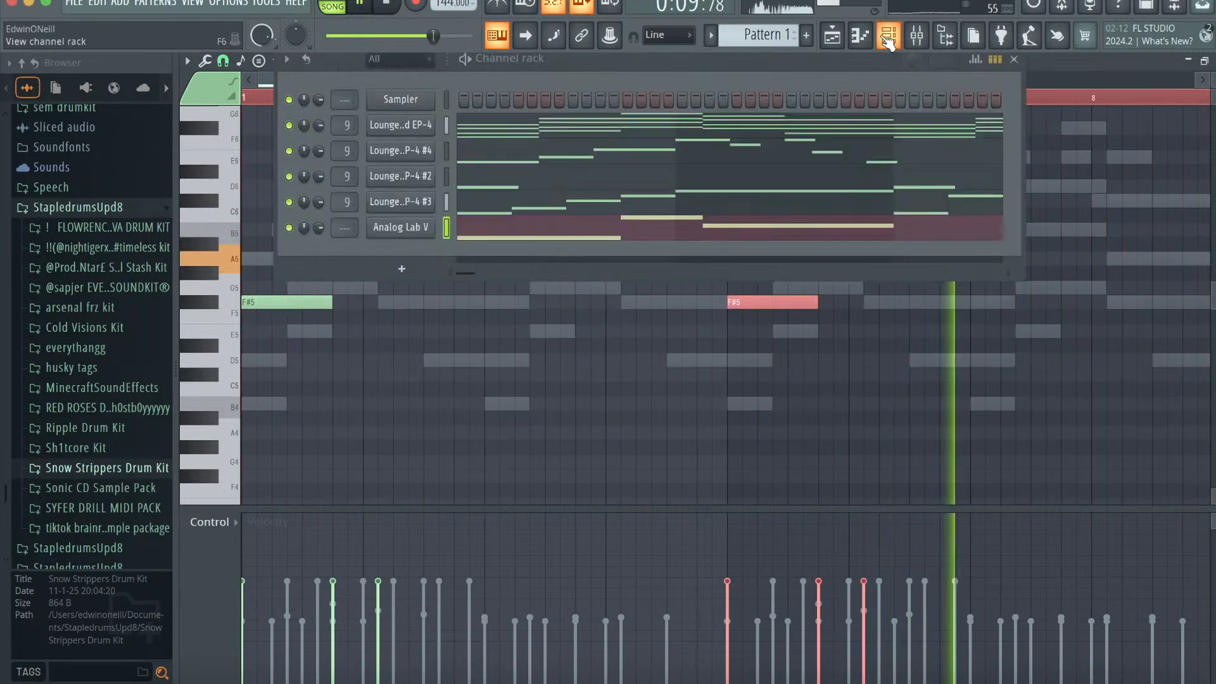
pyautogui.rightClick(433, 227)
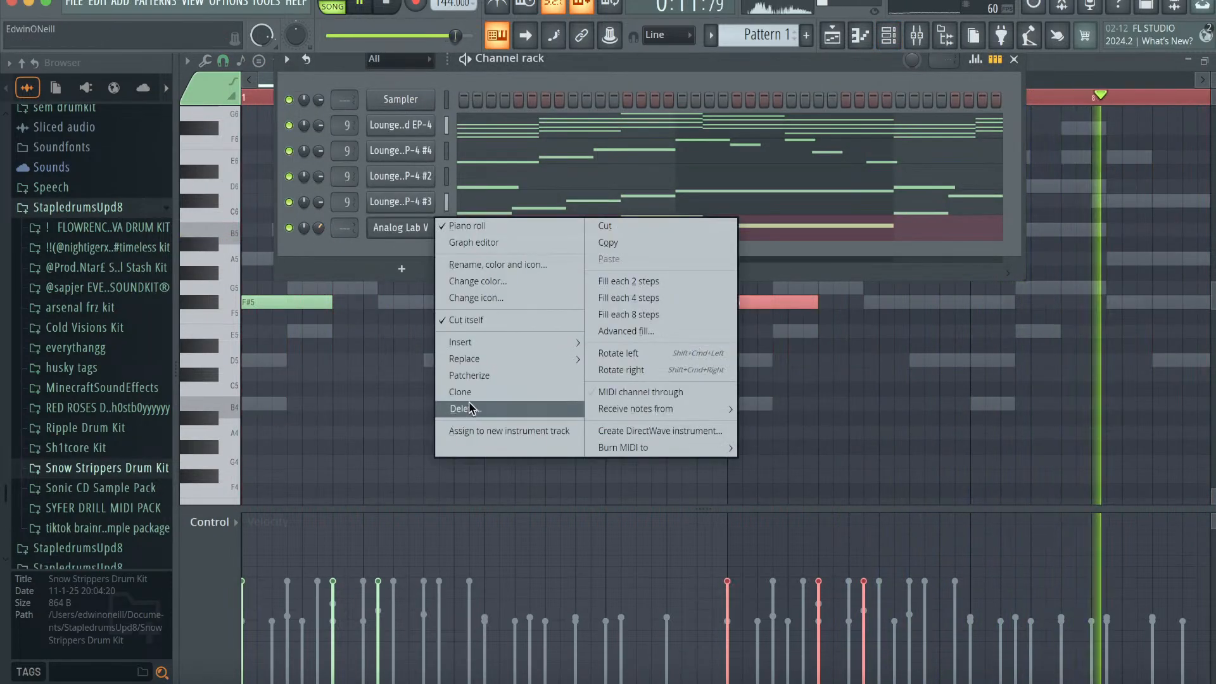
pyautogui.click(470, 393)
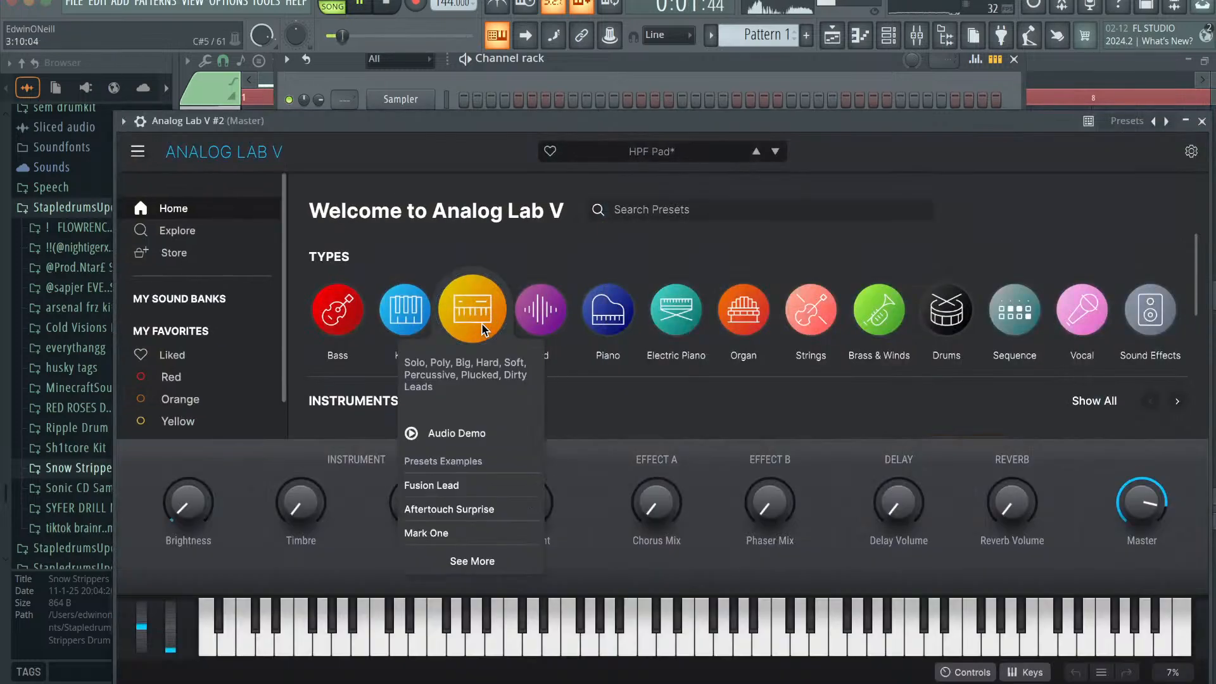
# - Audition the Lead presets from Not FM At All through Old Lead in the cloned Analog Lab V
pyautogui.click(470, 307)
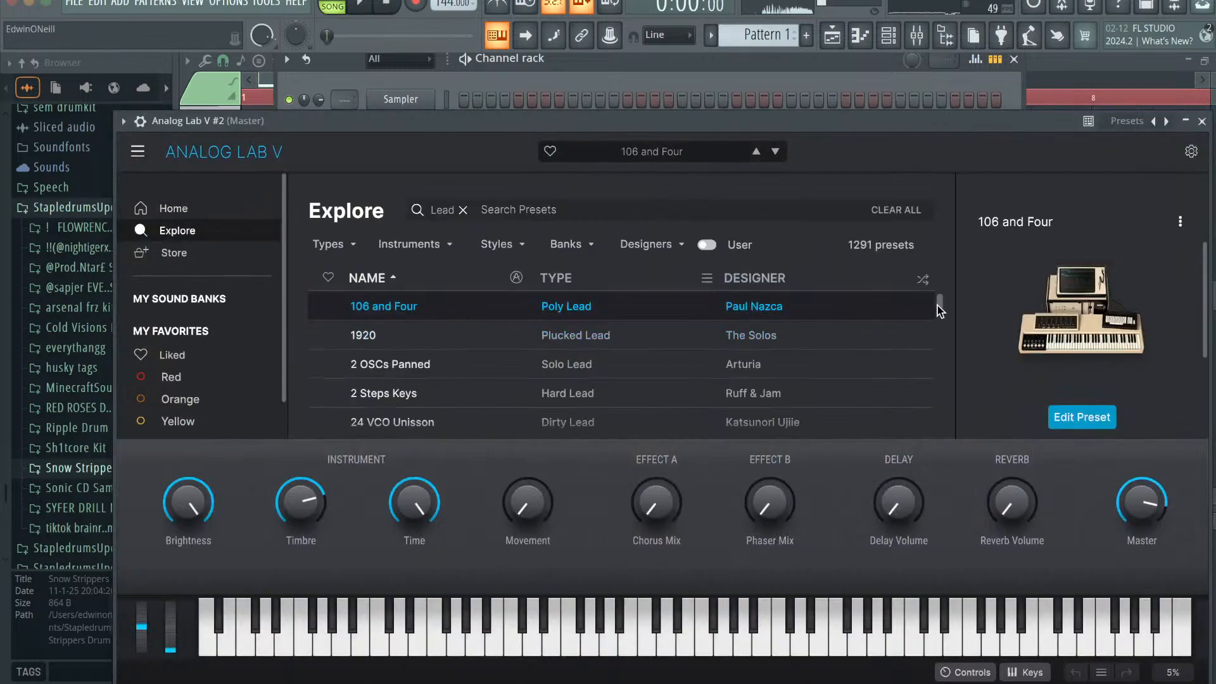
pyautogui.moveTo(940, 302); pyautogui.dragTo(939, 379)
pyautogui.click(789, 348)
pyautogui.click(750, 372)
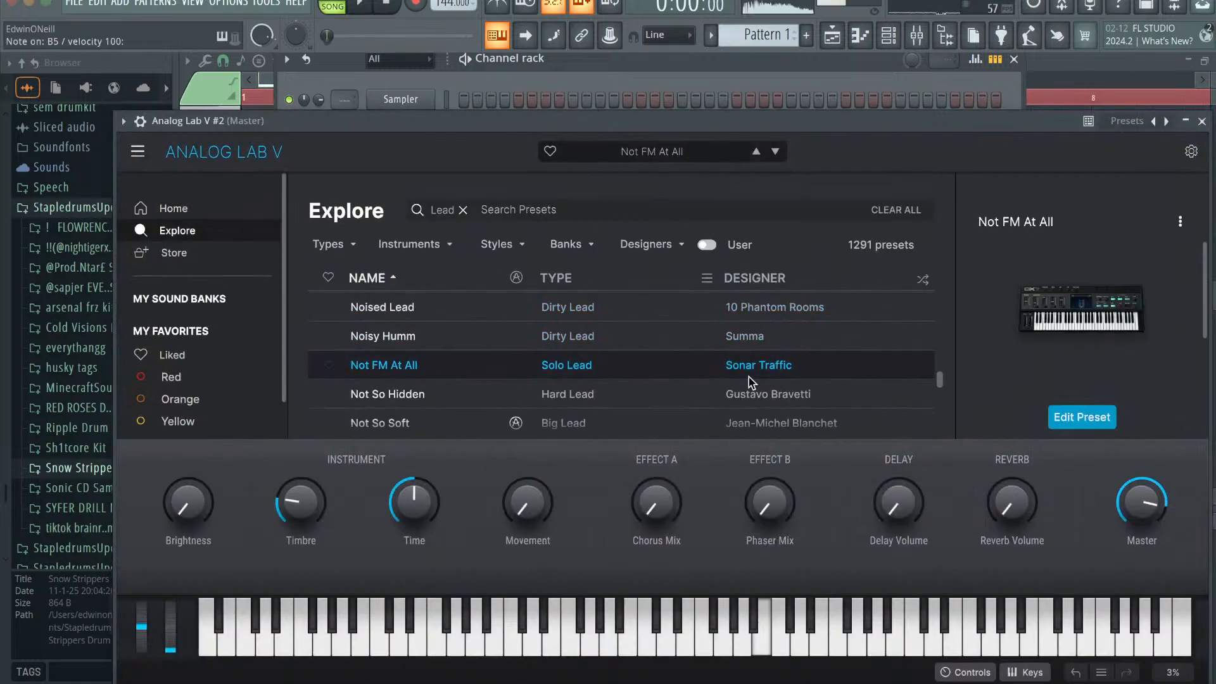
pyautogui.scroll(-1, 743, 382)
pyautogui.click(743, 382)
pyautogui.scroll(-1, 742, 382)
pyautogui.click(743, 382)
pyautogui.scroll(-1, 743, 382)
pyautogui.scroll(-1, 743, 385)
pyautogui.click(743, 385)
pyautogui.scroll(-1, 743, 385)
pyautogui.click(743, 385)
pyautogui.scroll(-2, 743, 385)
pyautogui.click(742, 385)
pyautogui.scroll(-1, 742, 385)
pyautogui.scroll(-1, 741, 385)
pyautogui.click(741, 385)
pyautogui.scroll(-1, 741, 385)
pyautogui.click(741, 385)
pyautogui.scroll(-1, 741, 384)
pyautogui.click(733, 311)
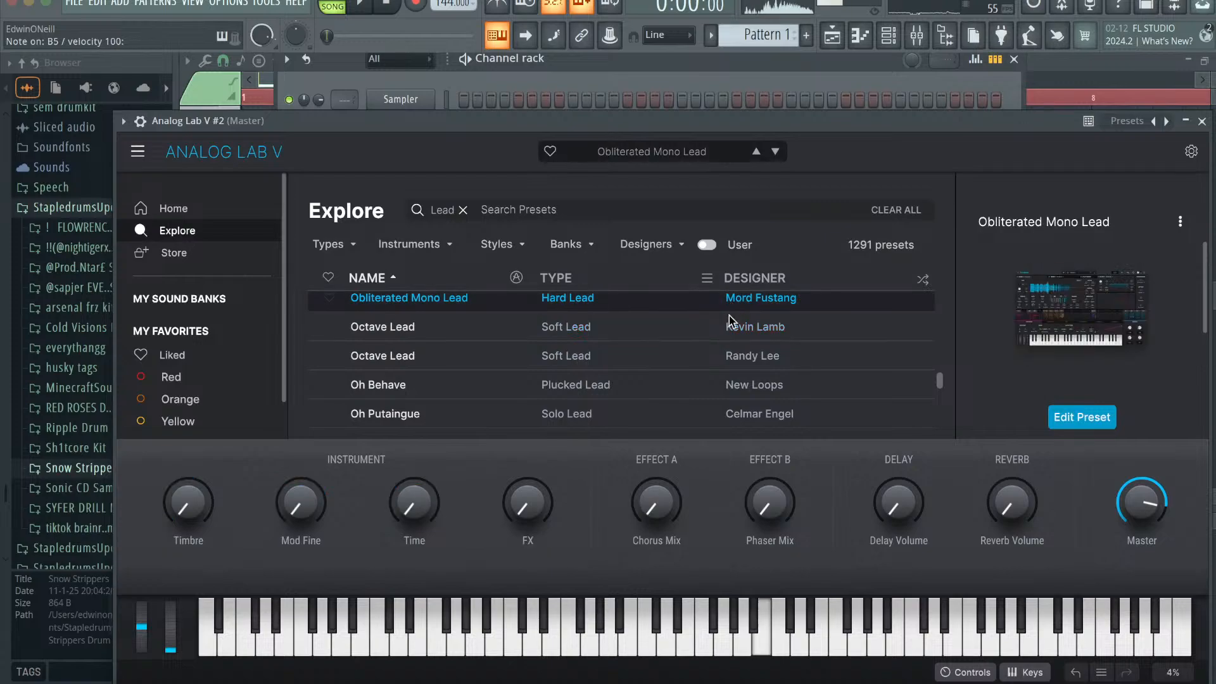
pyautogui.click(712, 384)
pyautogui.scroll(-1, 711, 385)
pyautogui.click(711, 384)
pyautogui.scroll(-2, 711, 382)
pyautogui.click(714, 382)
pyautogui.scroll(-1, 714, 382)
pyautogui.click(713, 381)
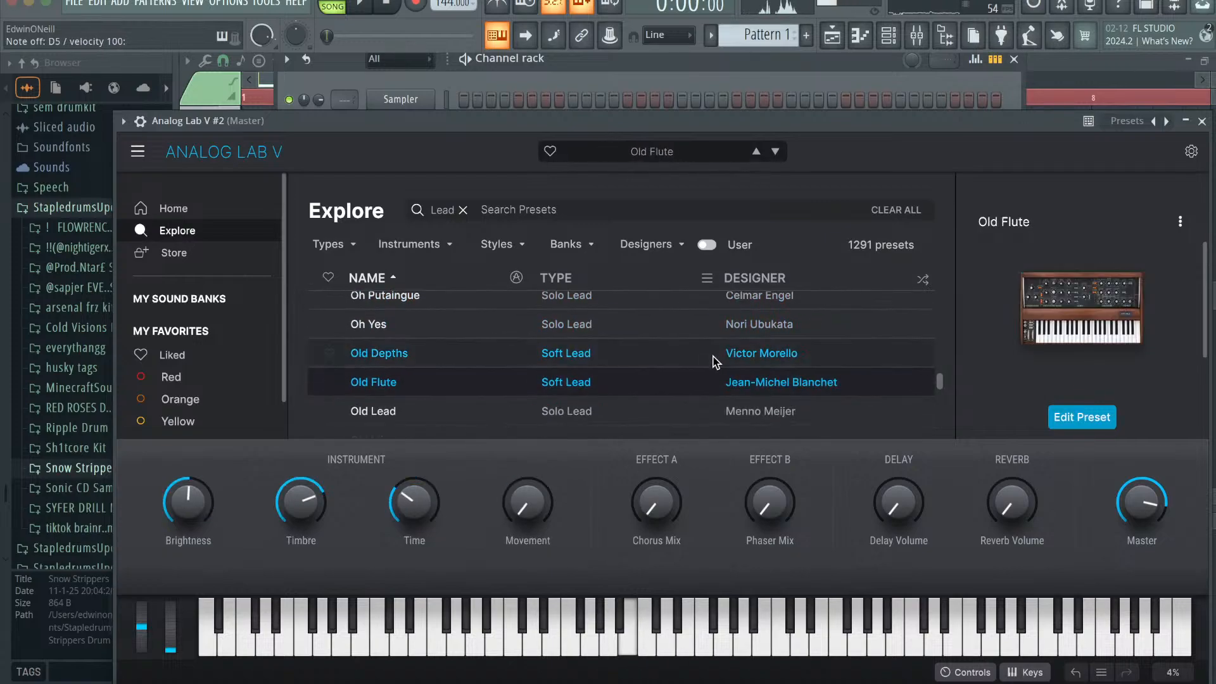
pyautogui.click(651, 409)
pyautogui.scroll(-2, 651, 407)
# - Replace the Lead filter with a preset search for "jrpg", compare Angel Valley and Split Snes, and keep Angel Valley
pyautogui.click(556, 209)
pyautogui.click(465, 206)
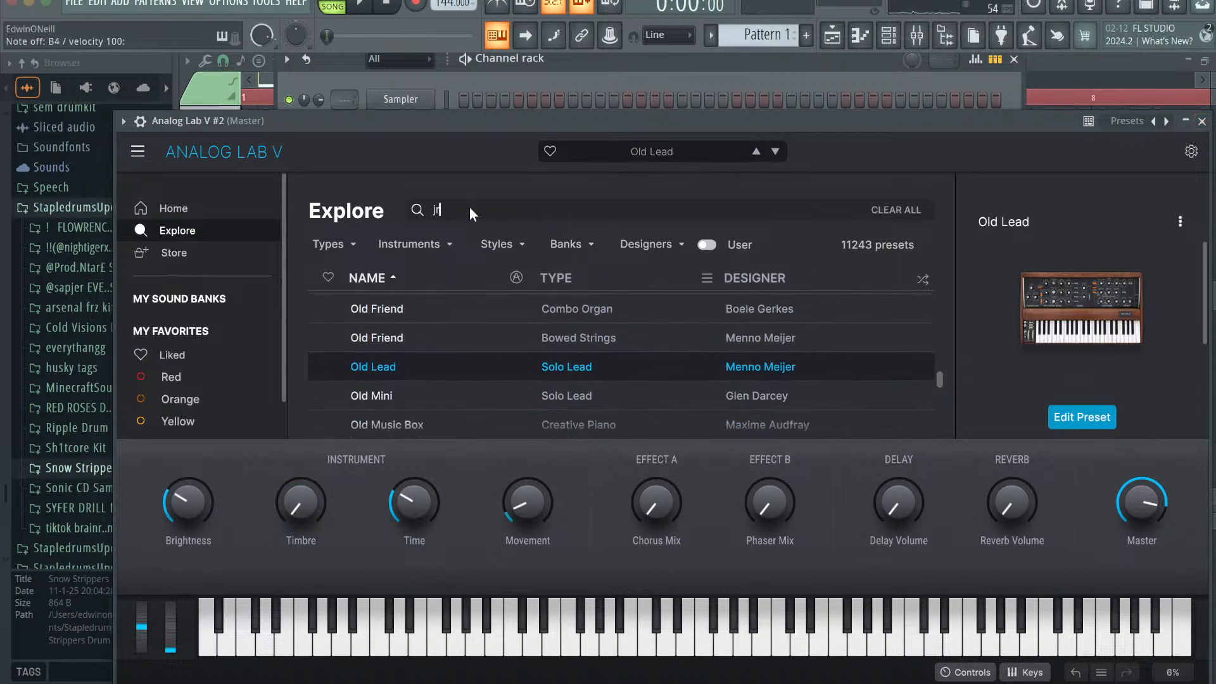
pyautogui.write('jrpg')
pyautogui.press('Return')
pyautogui.click(447, 306)
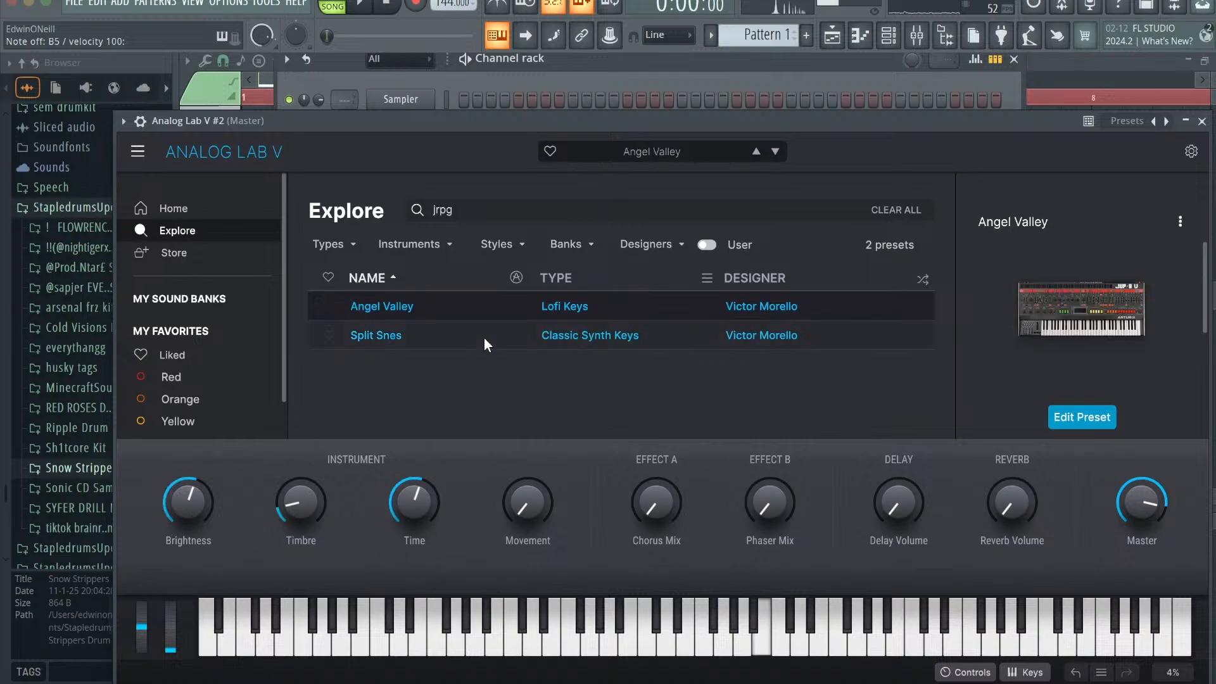
pyautogui.click(483, 333)
pyautogui.press('Up')
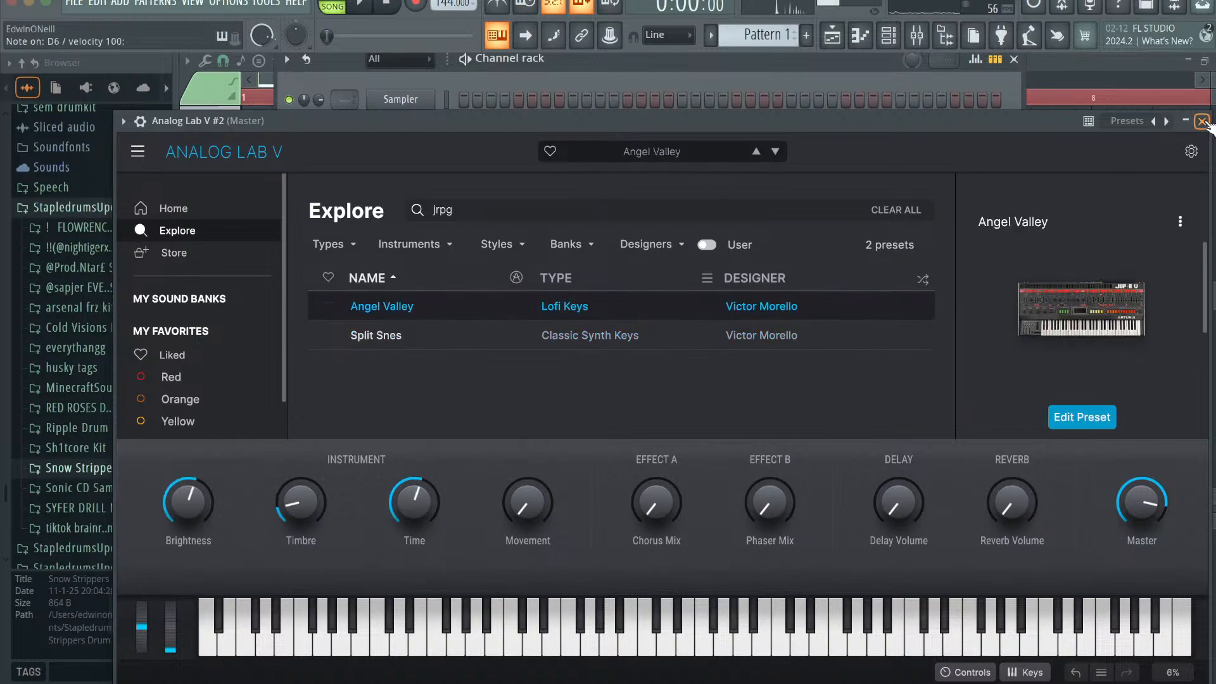
pyautogui.click(1202, 121)
# - Draw the eight-note run D6, E6, F#6, D6, C#6, B5, A5, F#5 across bar 1 of the Analog Lab V #2 part and play it
pyautogui.click(863, 37)
pyautogui.press('space')
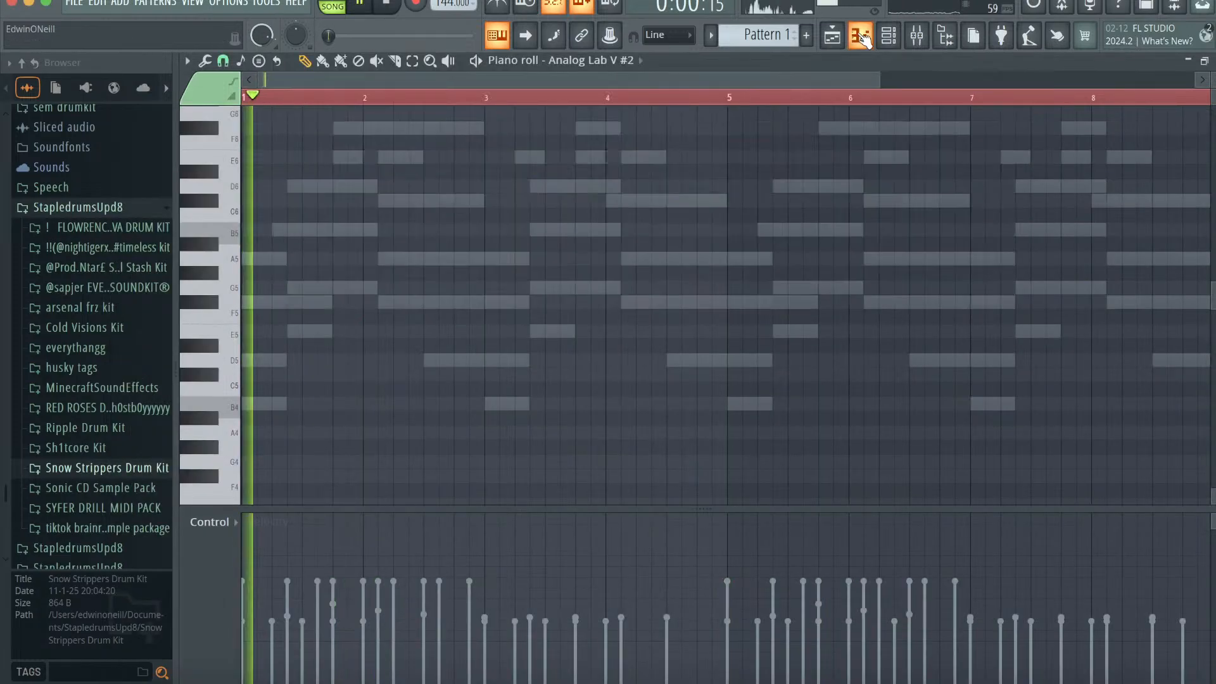
pyautogui.moveTo(878, 76); pyautogui.dragTo(533, 77)
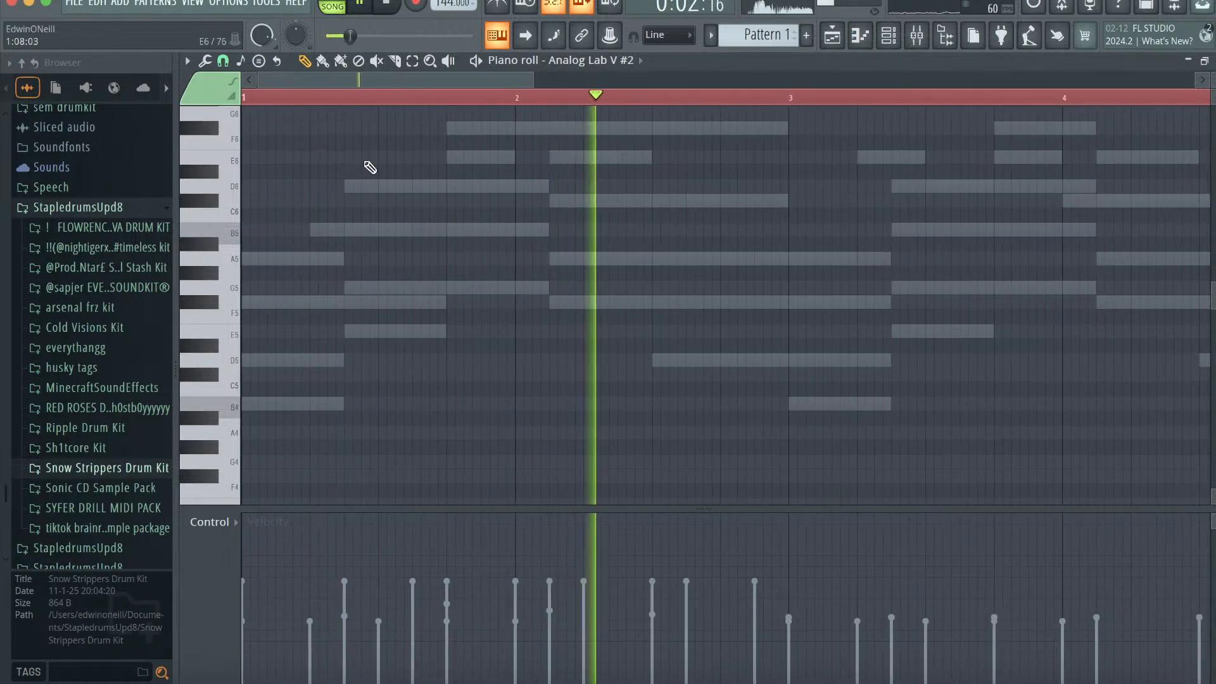
pyautogui.press('space')
pyautogui.scroll(3, 316, 241)
pyautogui.moveTo(270, 316); pyautogui.dragTo(198, 316)
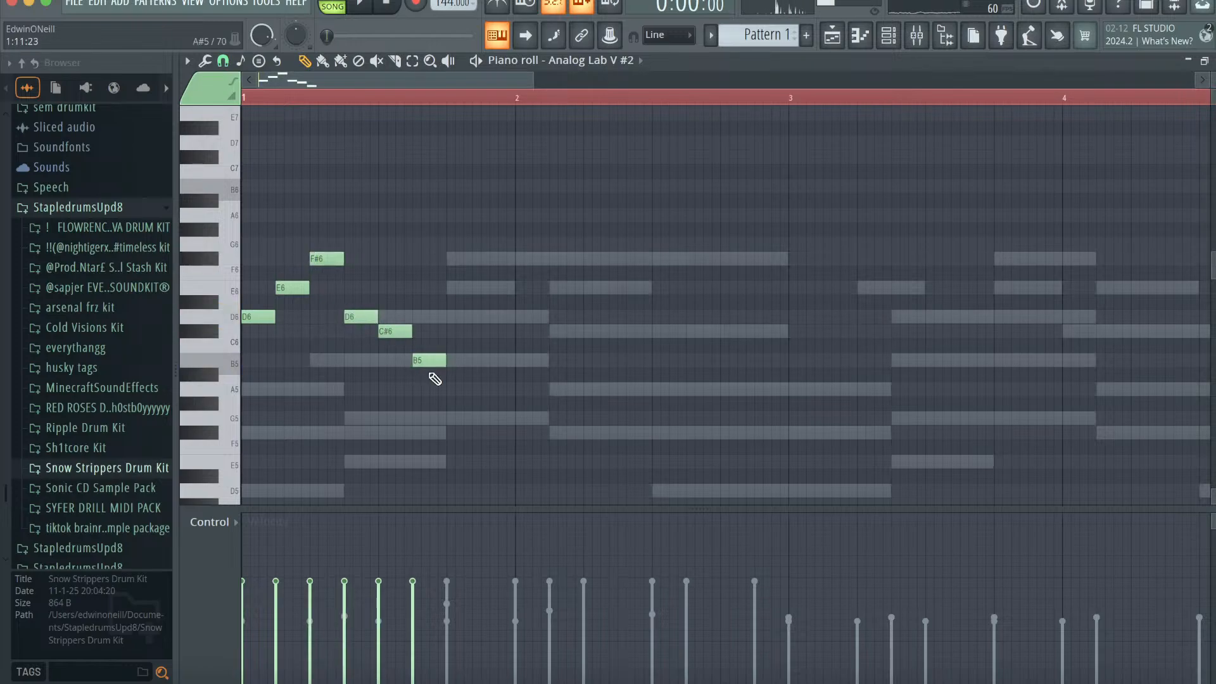
pyautogui.moveTo(506, 431); pyautogui.dragTo(494, 439)
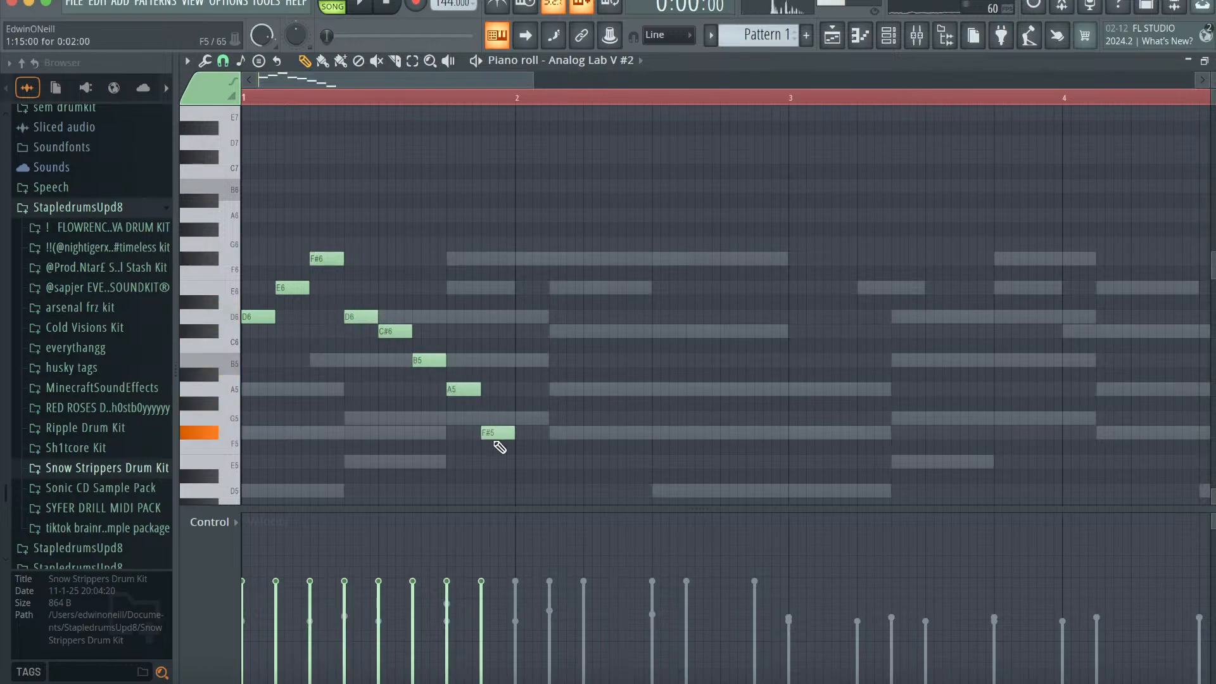
pyautogui.click(539, 93)
pyautogui.scroll(3, 691, 302)
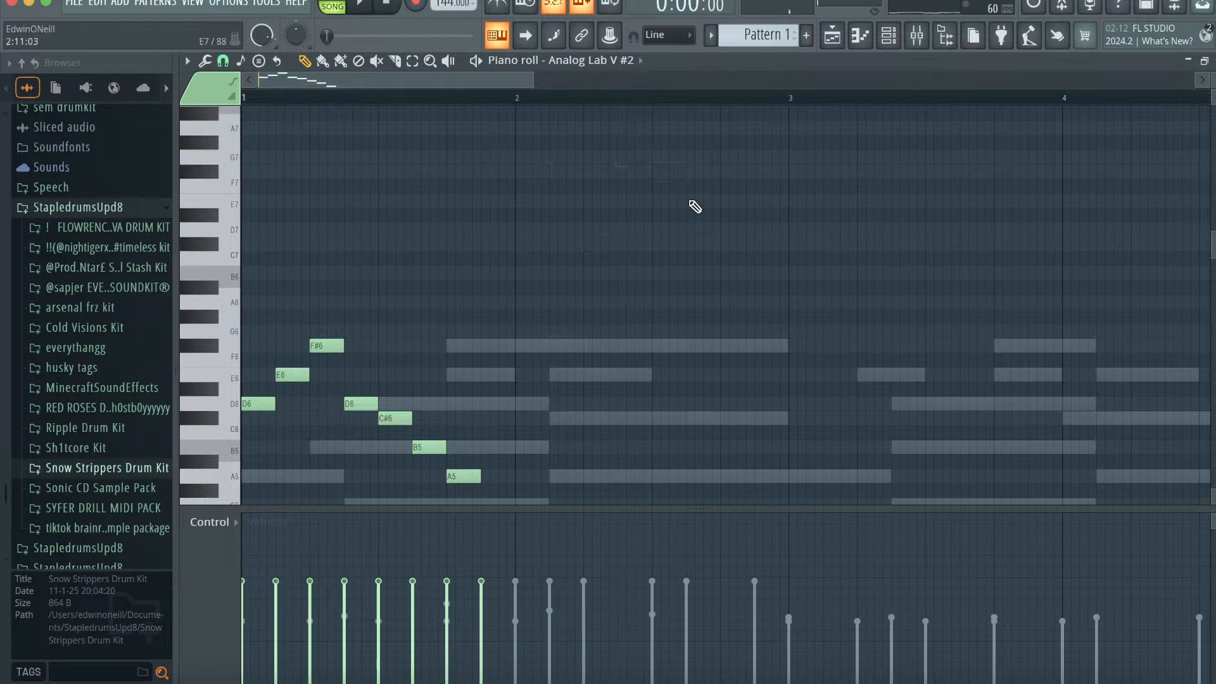
pyautogui.scroll(-3, 655, 395)
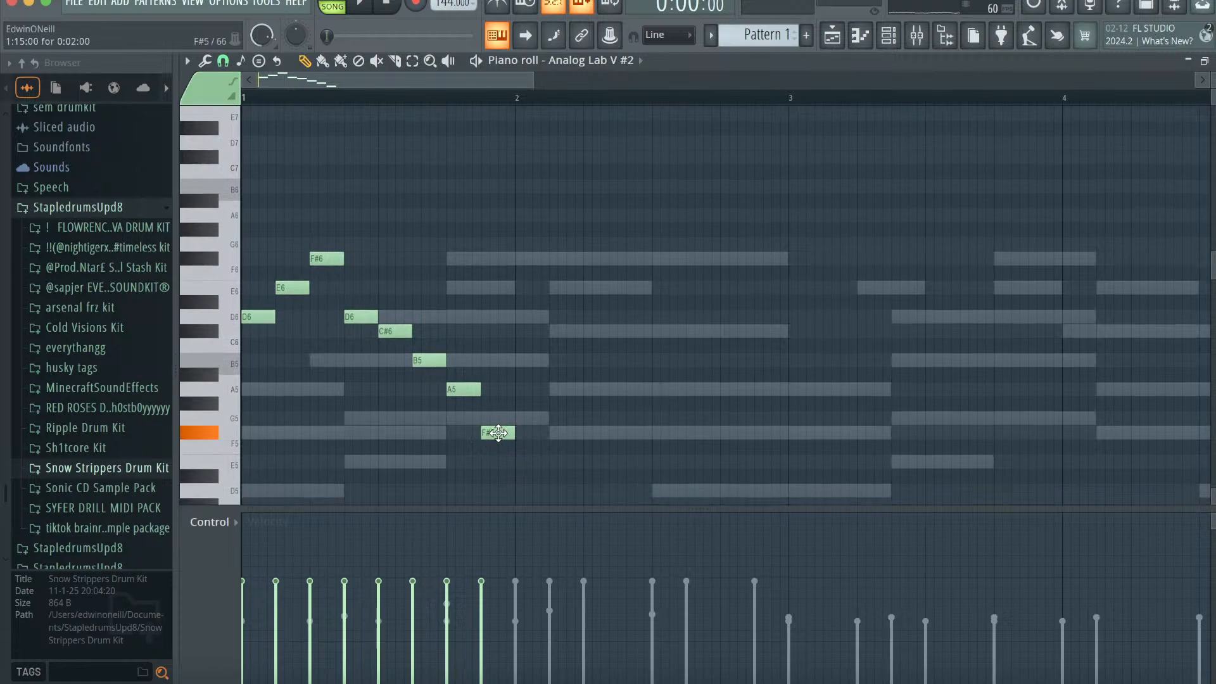
pyautogui.scroll(-3, 571, 440)
pyautogui.press('space')
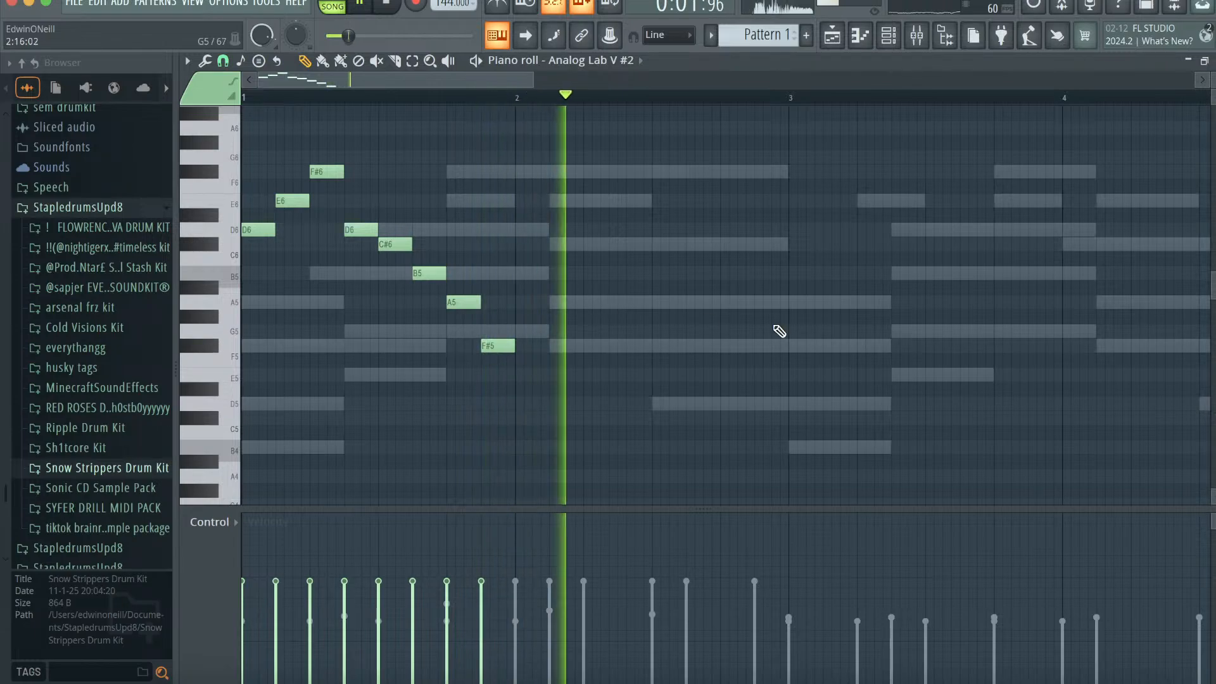
# - Duplicate the eight-note run to start at bar 5, transposing the copy so it begins on D6
pyautogui.press('super+a')
pyautogui.moveTo(421, 274); pyautogui.dragTo(1141, 312)
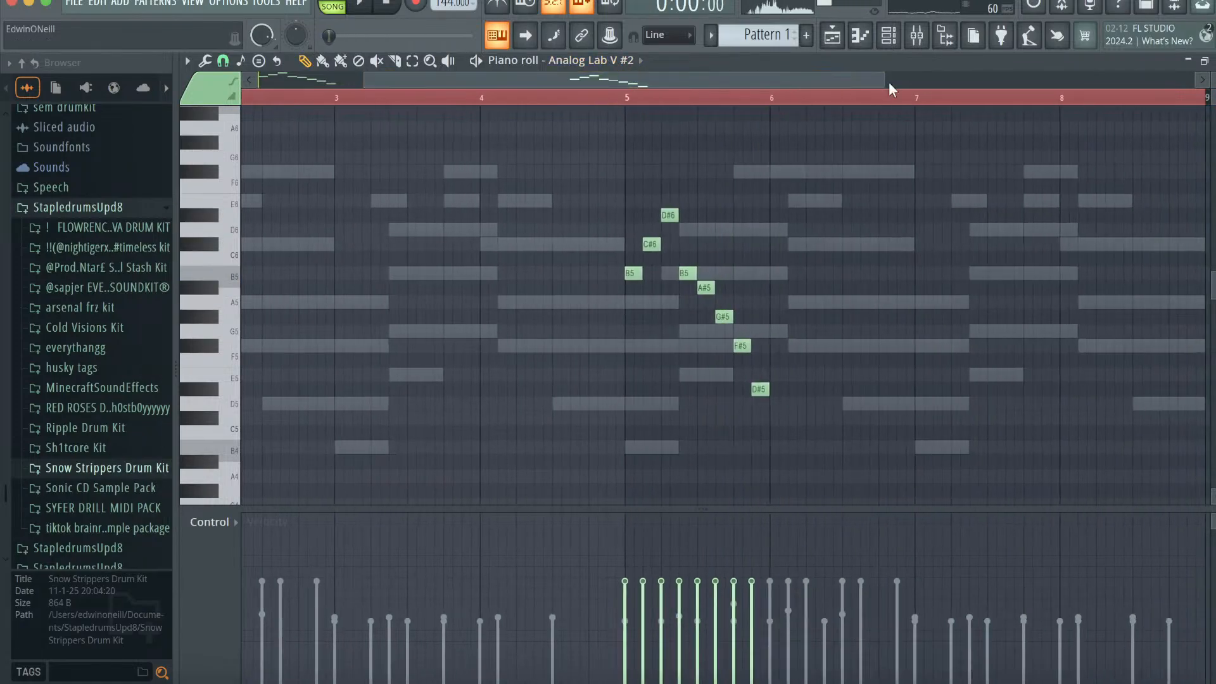
pyautogui.press('super+a')
pyautogui.press('space')
pyautogui.hotkey('shift', 'Up')
pyautogui.hotkey('shift', 'Up')
pyautogui.hotkey('shift', 'Up')
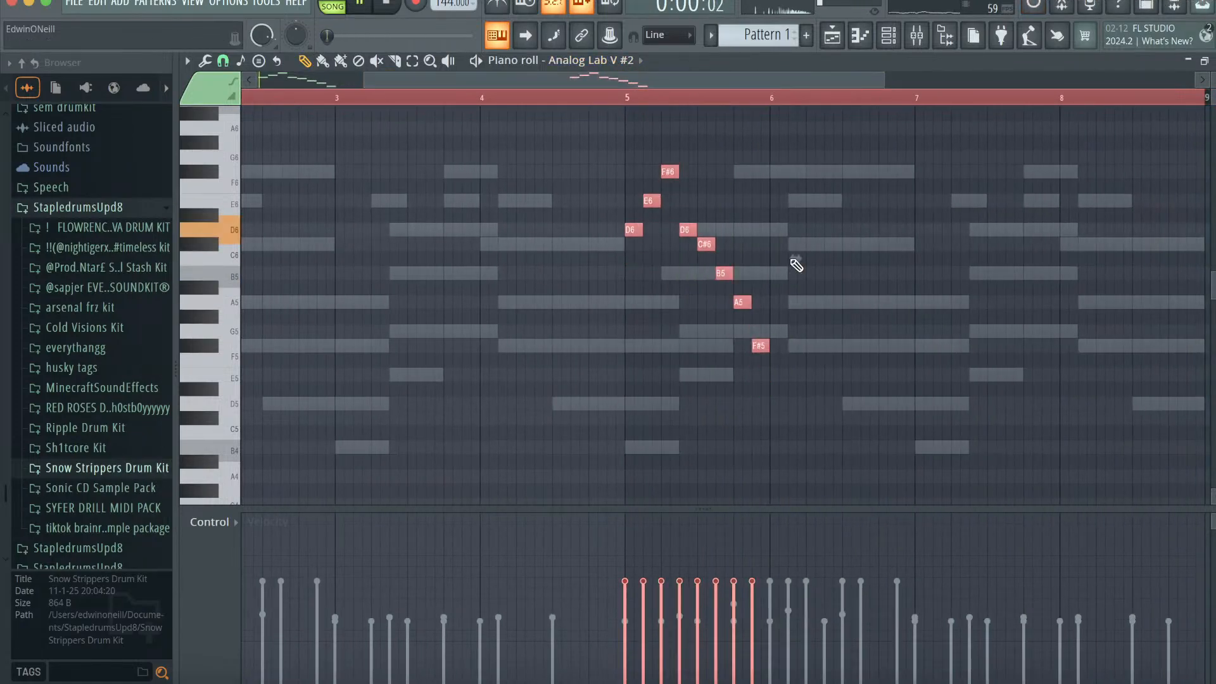
# - Add single notes A5 late in bar 2, E5 in bar 3 and F#5 early in bar 4
pyautogui.click(498, 349)
pyautogui.click(497, 347)
pyautogui.click(592, 419)
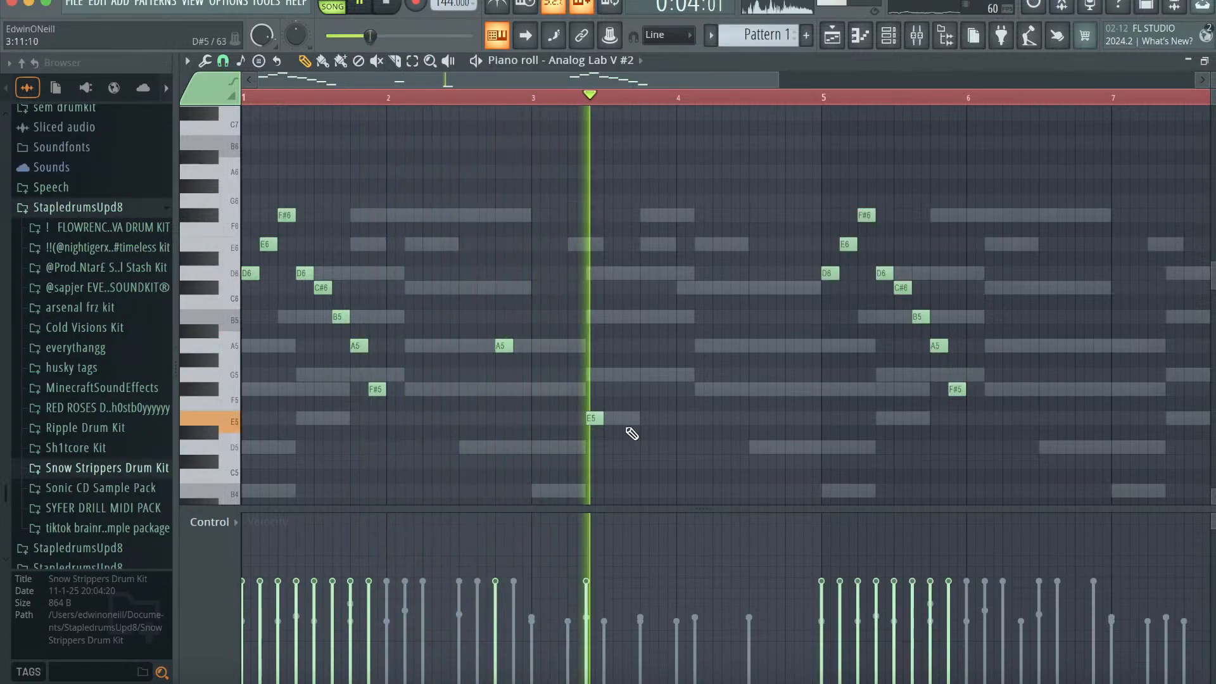
pyautogui.click(700, 388)
# - Add D5 in bar 6, E5 and F#5 in bar 7, and F#5 early in bar 8
pyautogui.hscroll(3, 879, 386)
pyautogui.scroll(-3, 878, 387)
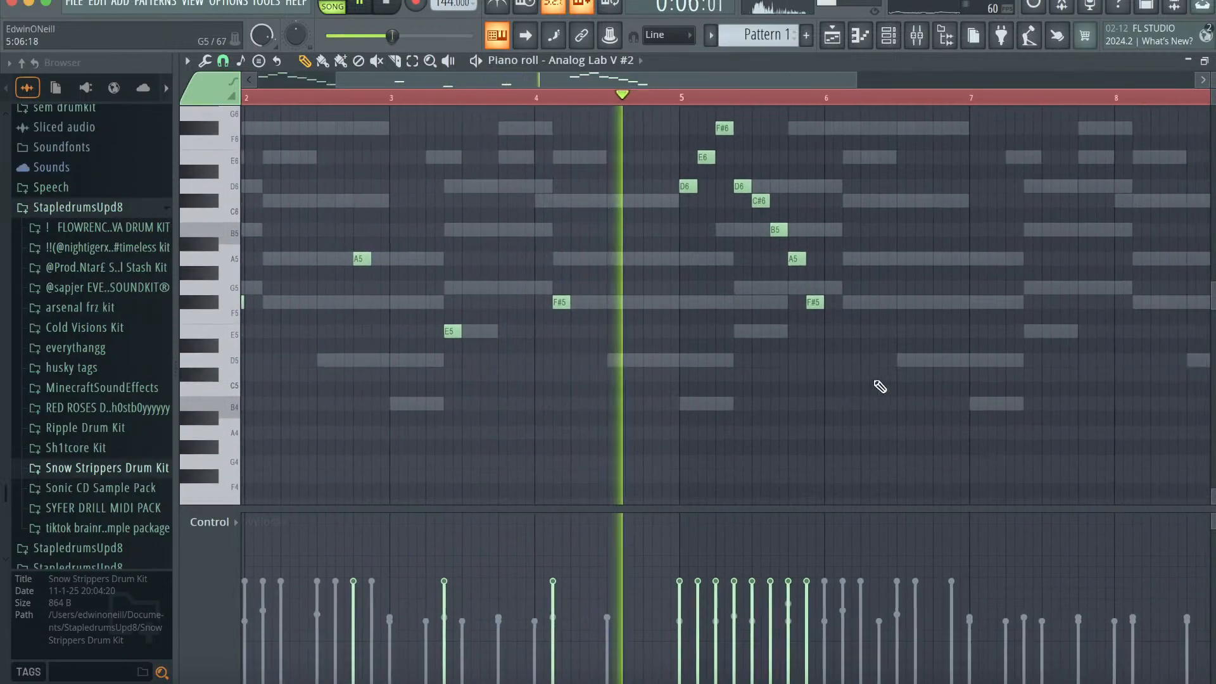
pyautogui.click(904, 360)
pyautogui.hscroll(1, 950, 383)
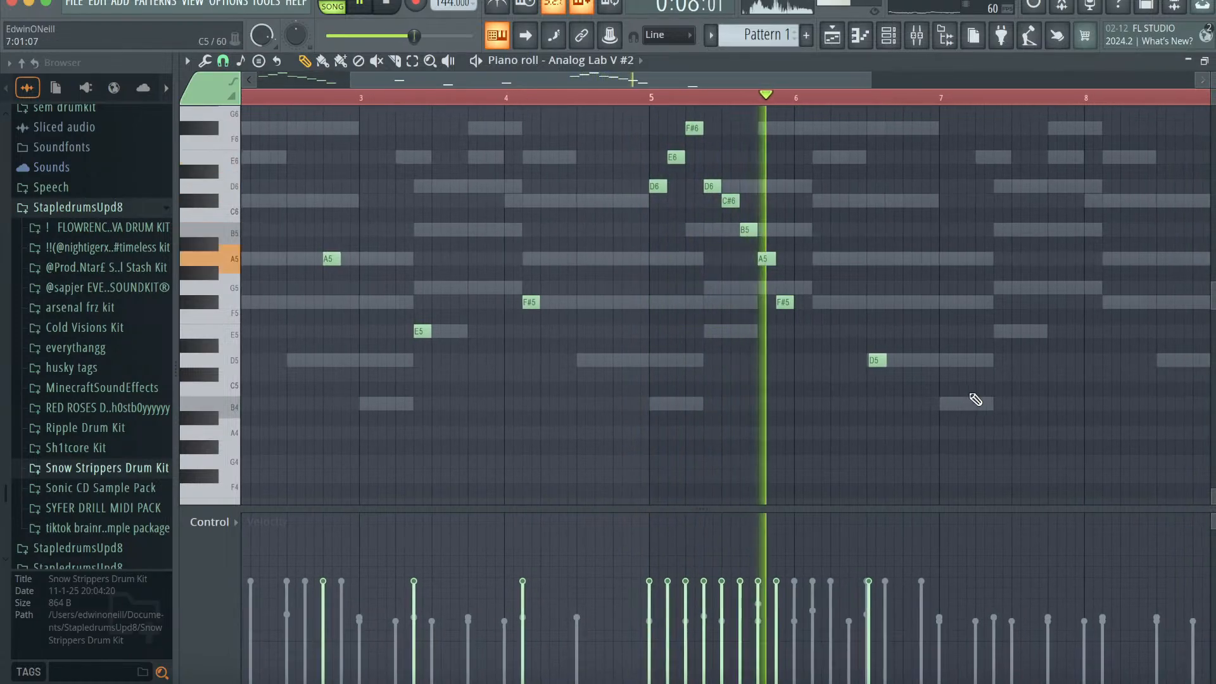
pyautogui.hscroll(1, 972, 386)
pyautogui.click(937, 332)
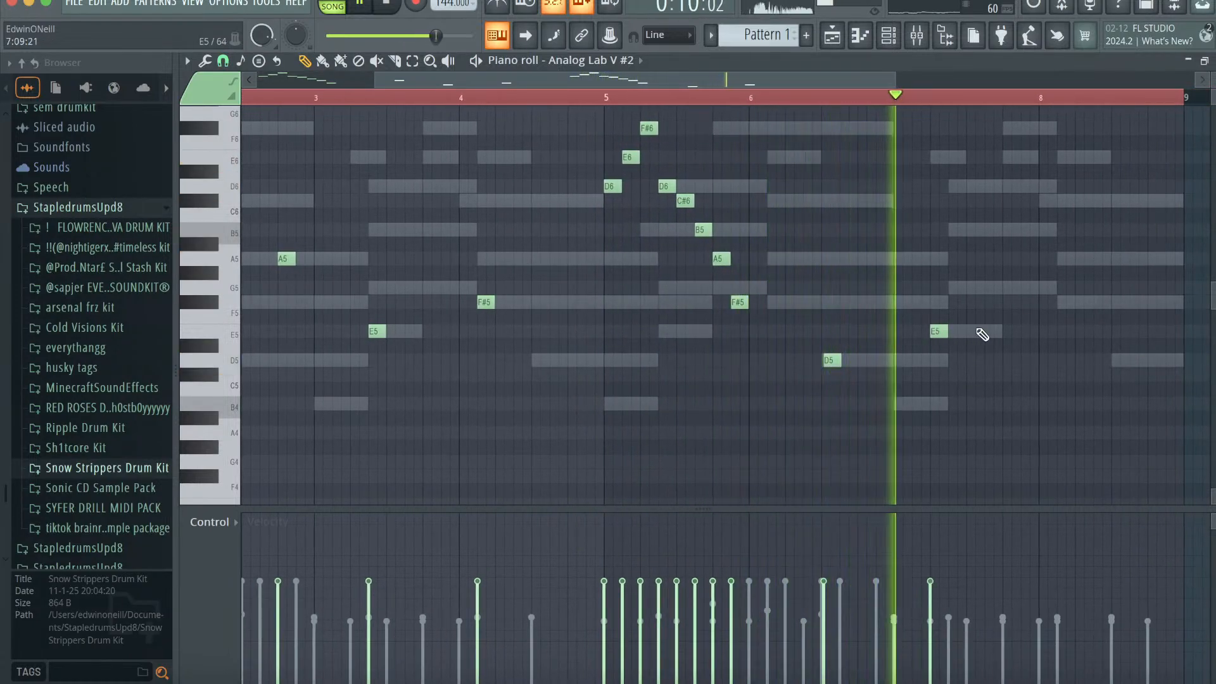
pyautogui.click(989, 303)
pyautogui.click(1064, 302)
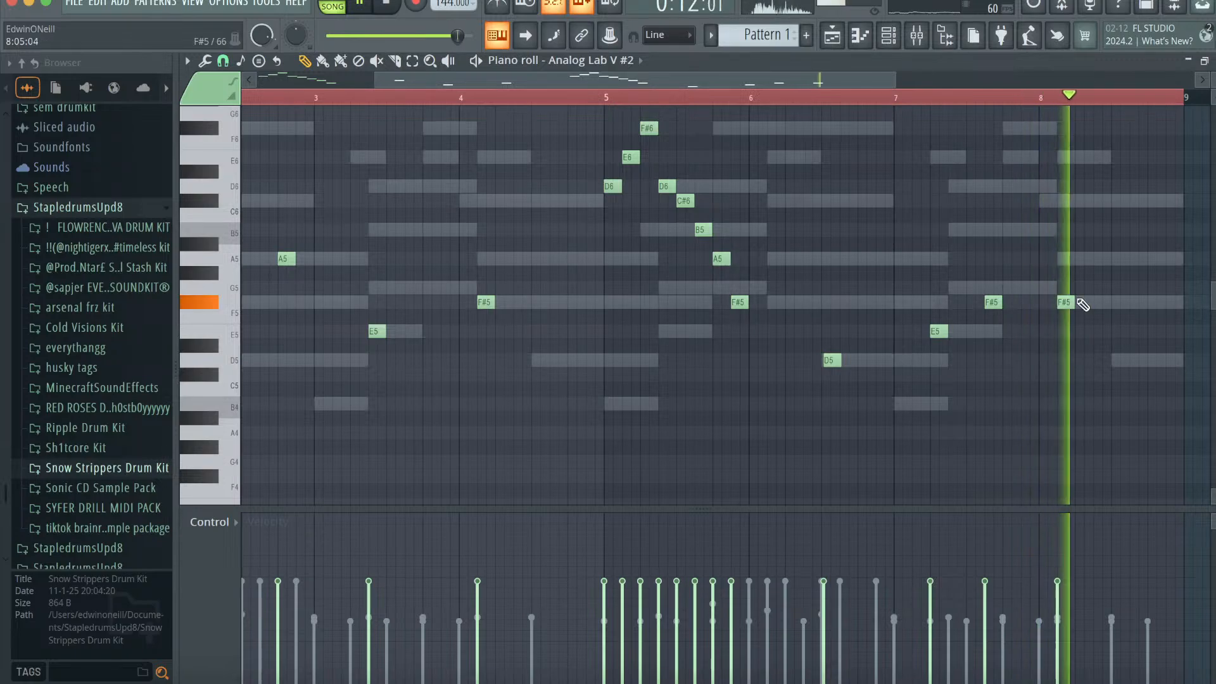
# - Quantize the Analog Lab V #2 melody notes and stop playback
pyautogui.hotkey('alt', 'q')
pyautogui.click(704, 447)
pyautogui.scroll(5, 677, 380)
pyautogui.press('space')
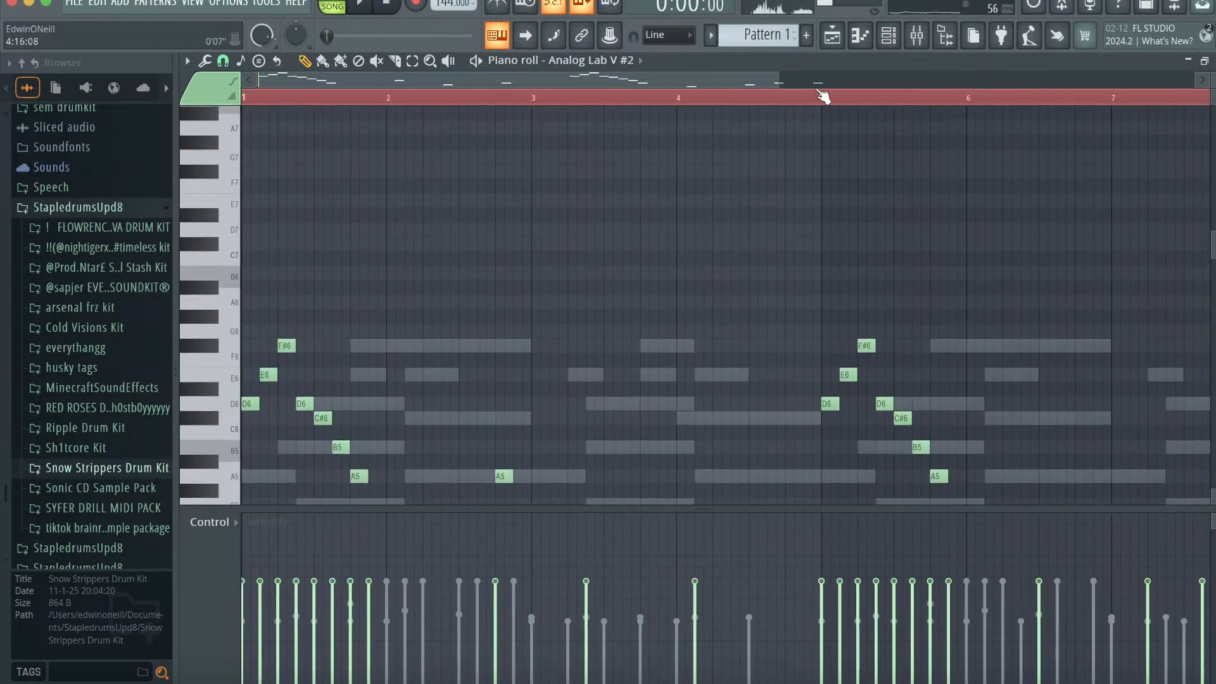
# - Route the Analog Lab V #2 channel to mixer insert 8
pyautogui.click(915, 34)
pyautogui.rightClick(560, 240)
pyautogui.moveTo(658, 269)
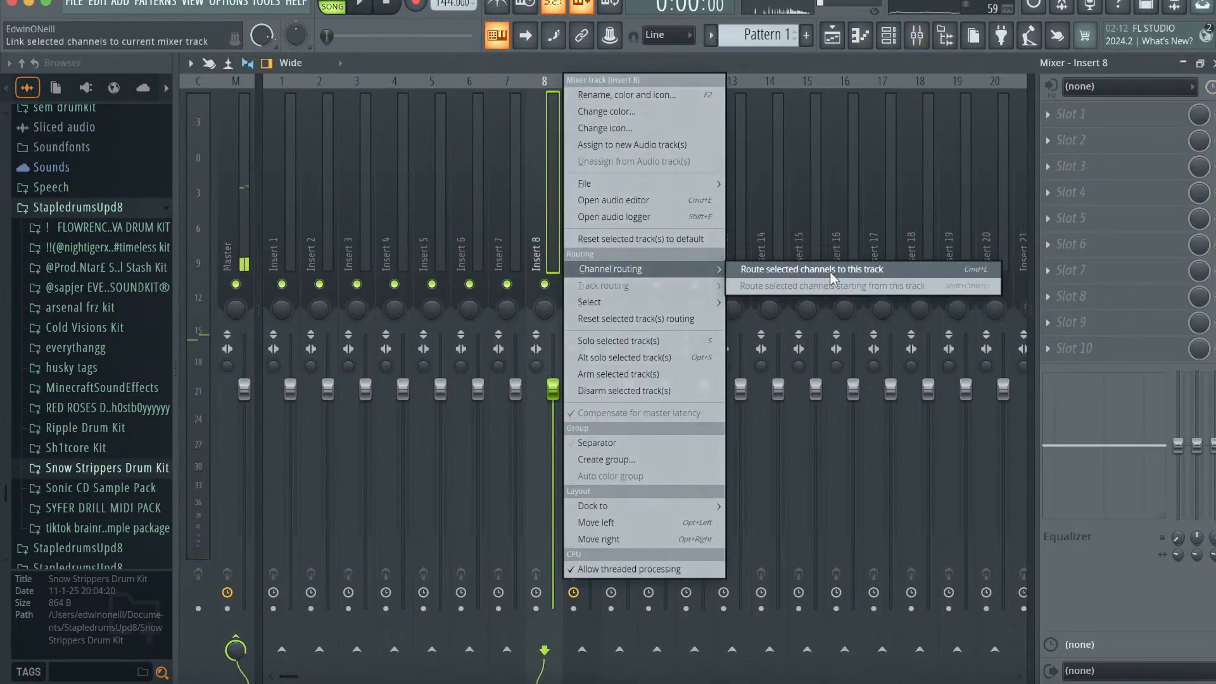
pyautogui.click(834, 270)
# - Load Fruity Delay 3 in slot 6 of insert 8, reduce its mix, and lower the track's volume fader during playback
pyautogui.click(1107, 252)
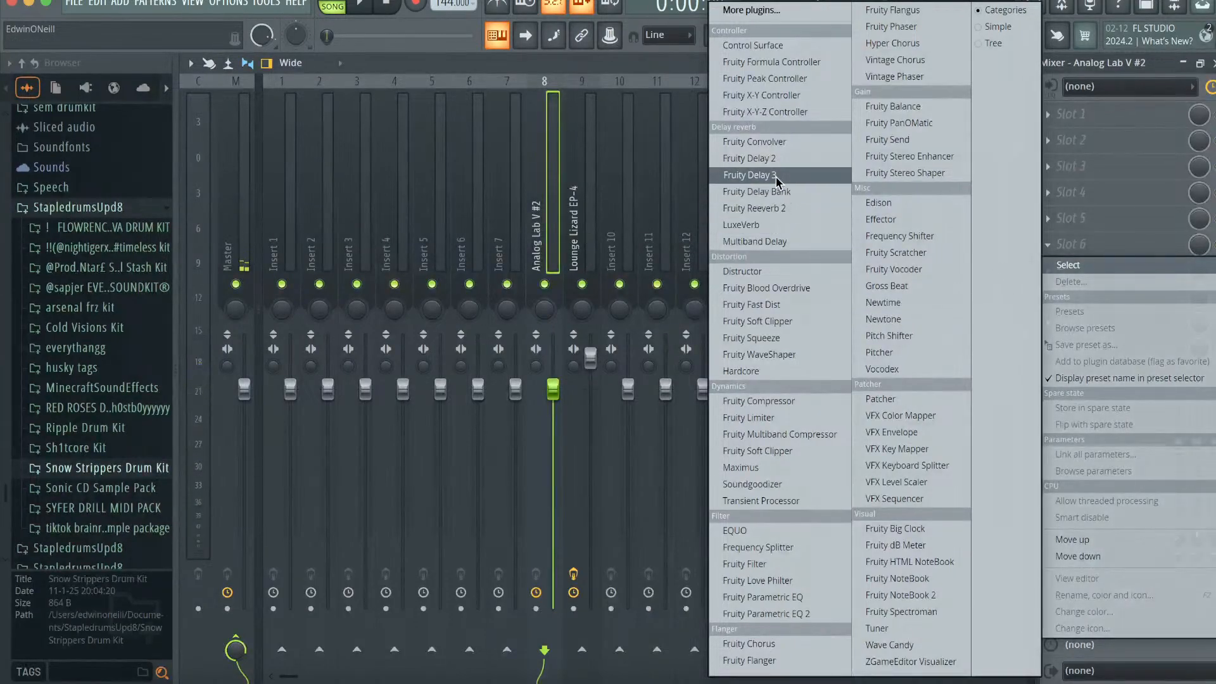
pyautogui.click(754, 175)
pyautogui.moveTo(1195, 248); pyautogui.dragTo(1195, 276)
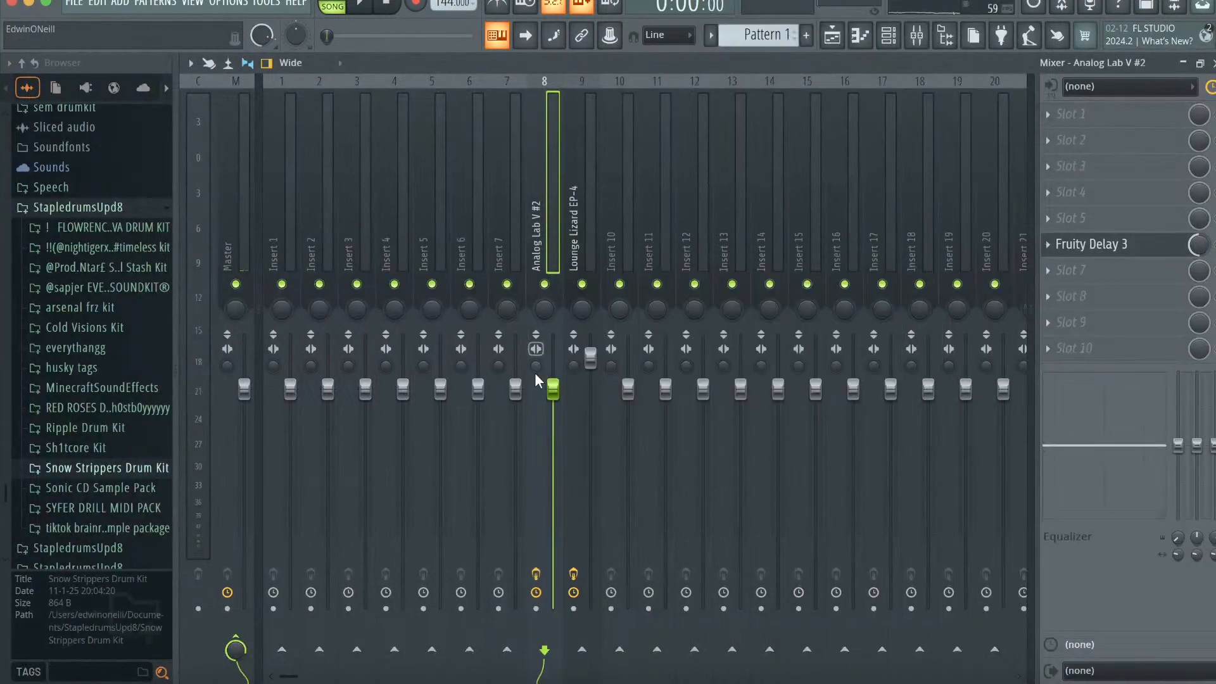
pyautogui.press('space')
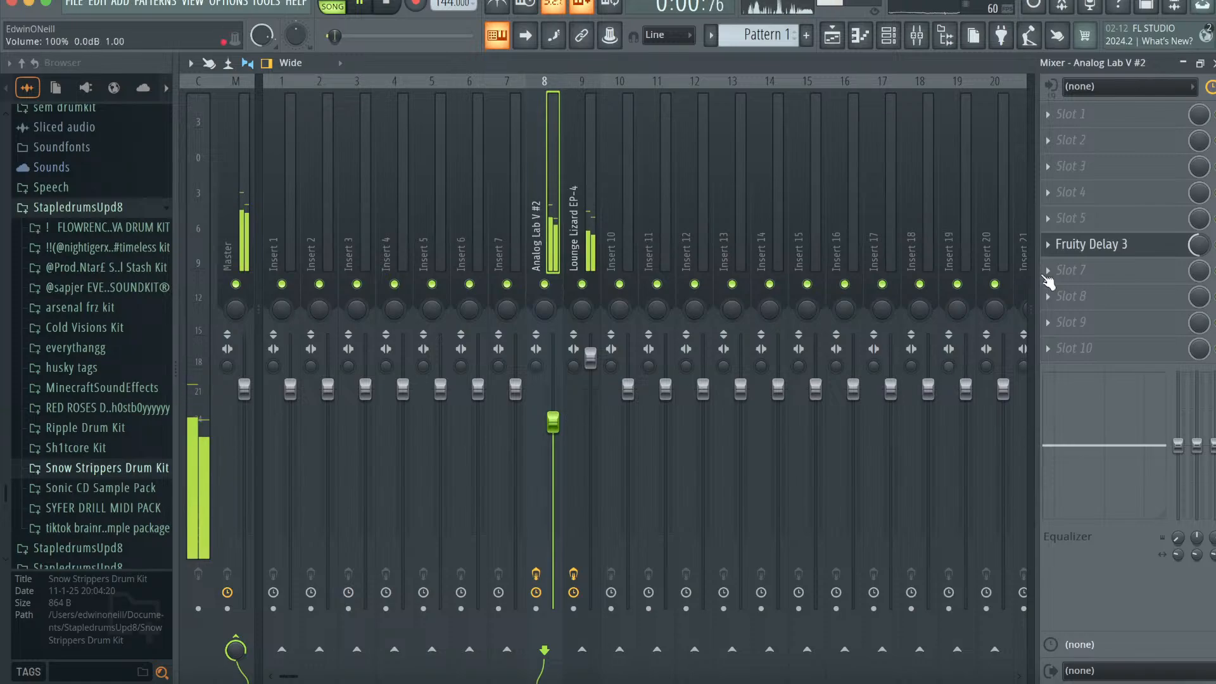
pyautogui.press('space')
# - Add a Nexus instrument channel by searching the generator plugins for "nex"
pyautogui.click(888, 35)
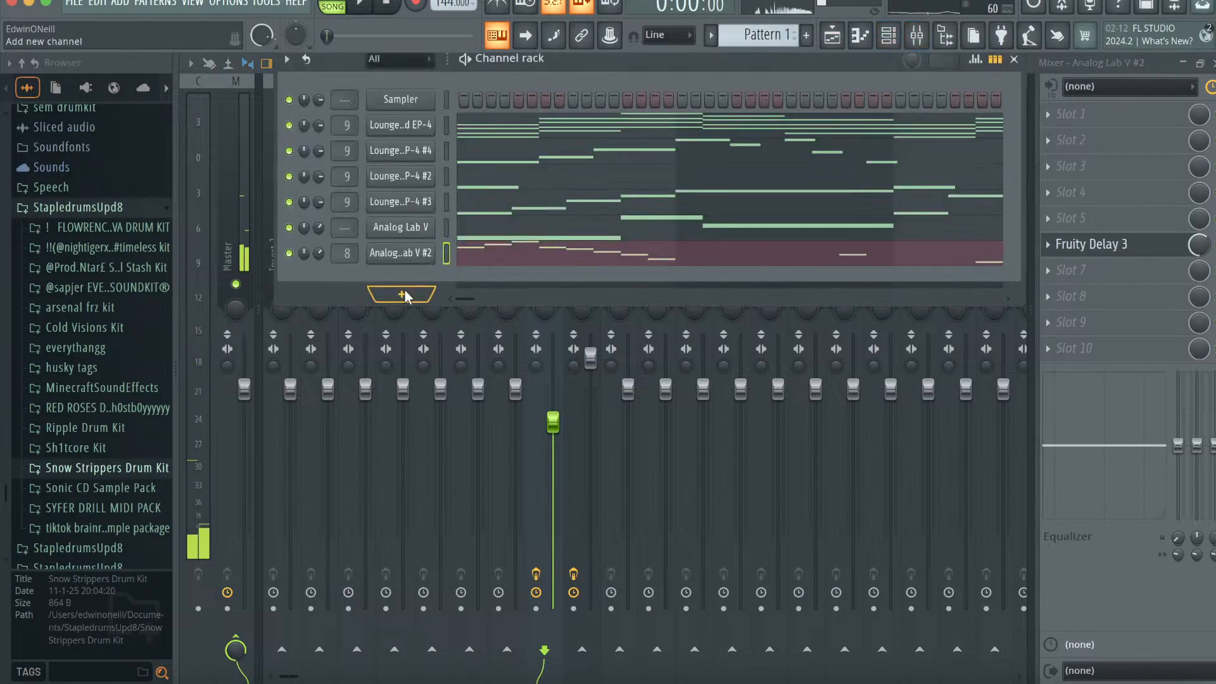
pyautogui.click(404, 295)
pyautogui.click(411, 22)
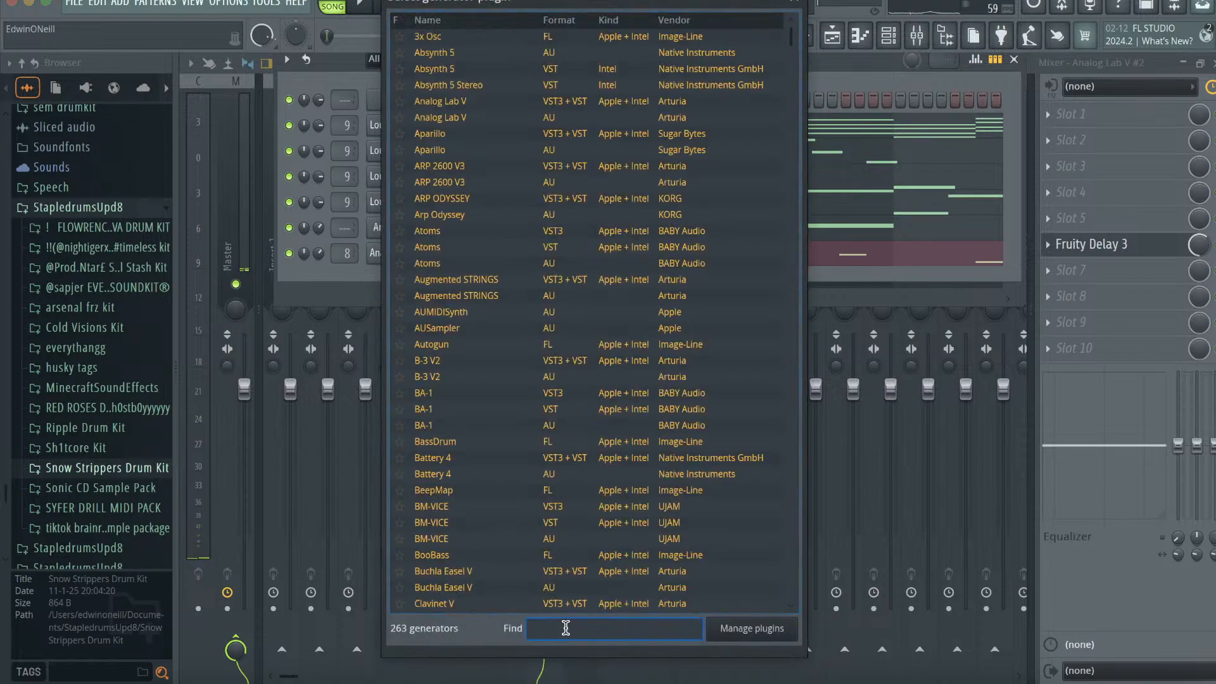
pyautogui.write('nex')
pyautogui.click(452, 69)
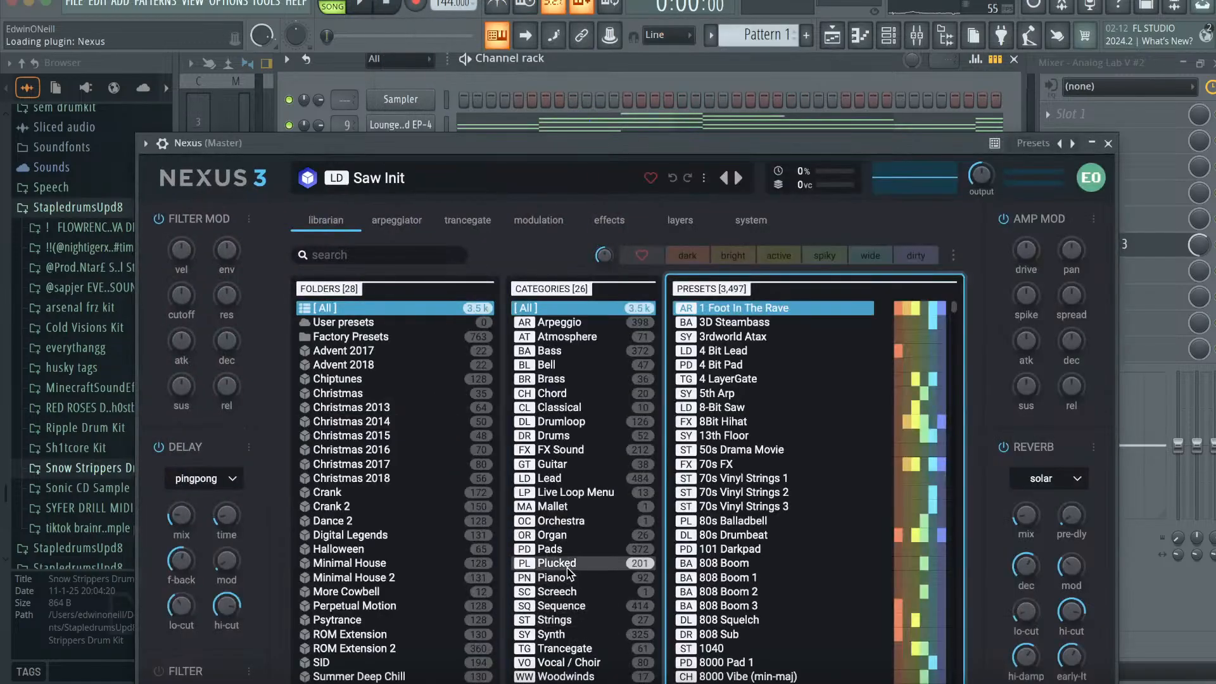
# - Load the Arena Ambience preset from the Nexus Piano category and close the plugin window
pyautogui.click(570, 578)
pyautogui.click(823, 308)
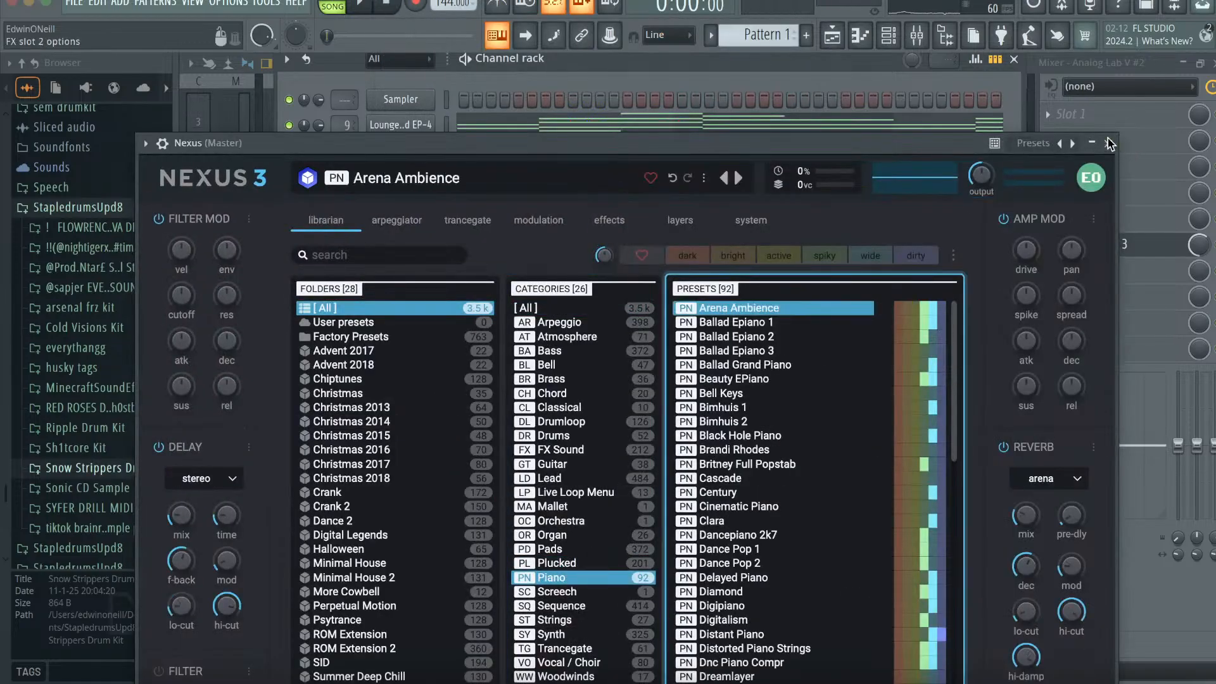
pyautogui.click(1108, 143)
# - Place a C#6 note on beat 3 of bar 2 in the Nexus piano roll
pyautogui.click(860, 37)
pyautogui.press('space')
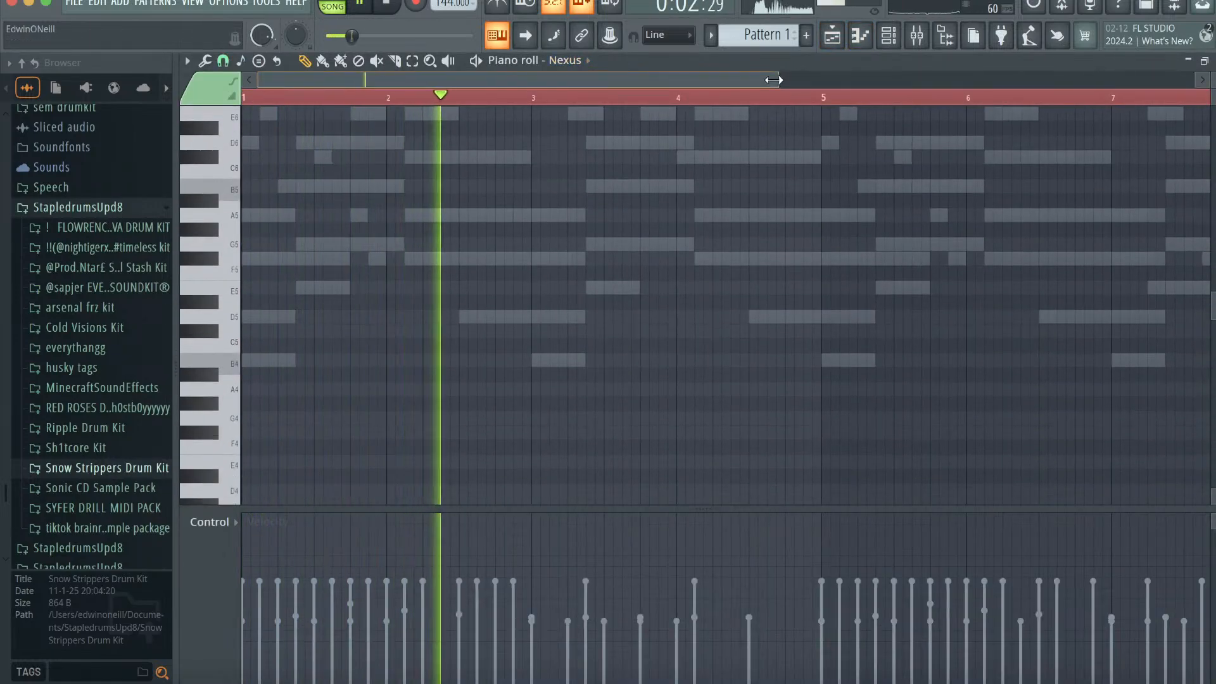
pyautogui.moveTo(775, 80); pyautogui.dragTo(650, 81)
pyautogui.press('space')
pyautogui.scroll(1, 615, 152)
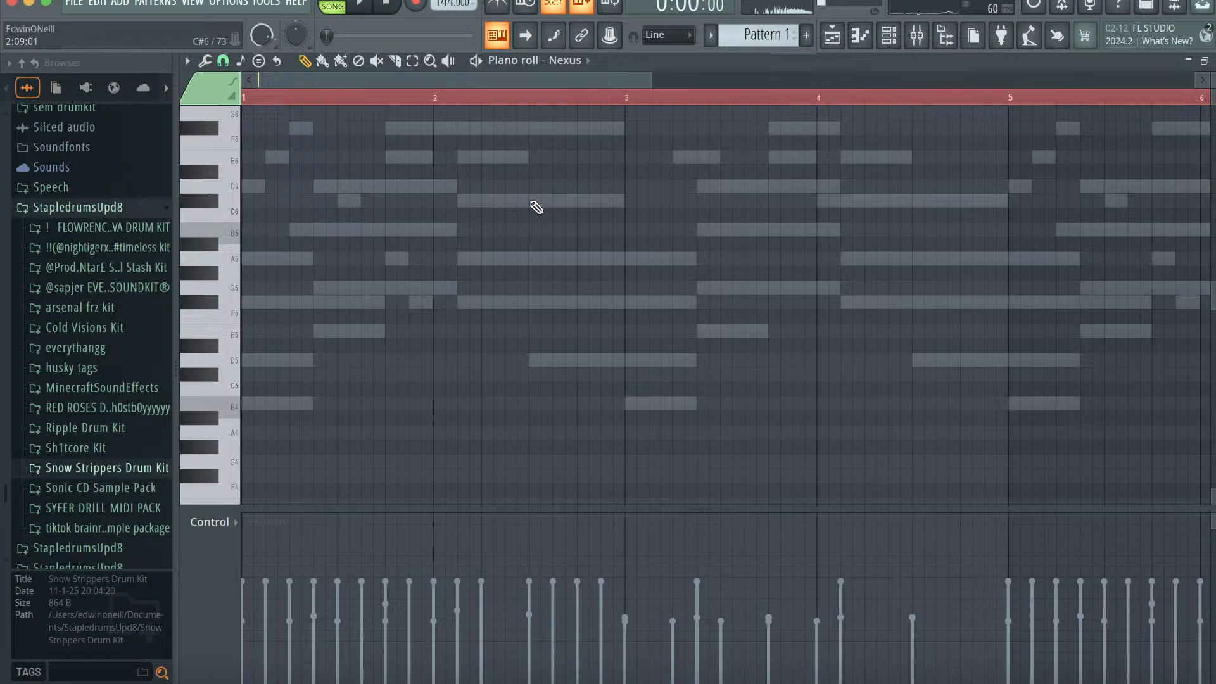
pyautogui.scroll(1, 579, 265)
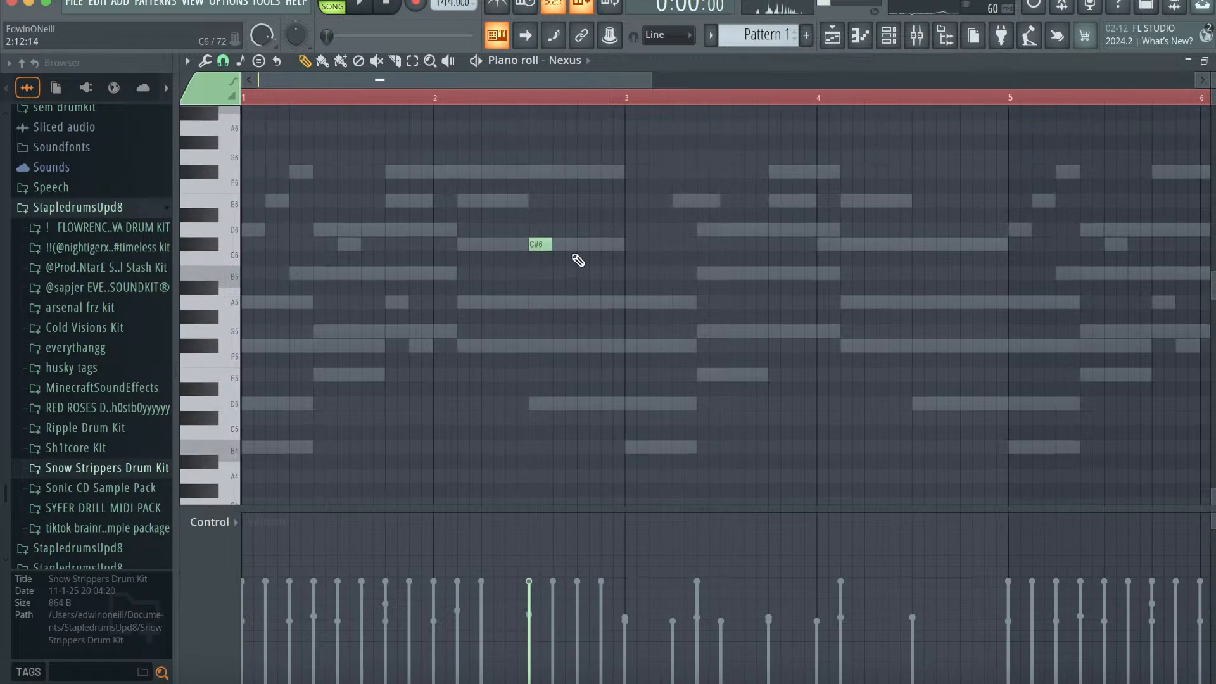
pyautogui.click(649, 95)
pyautogui.moveTo(656, 110); pyautogui.dragTo(136, 84)
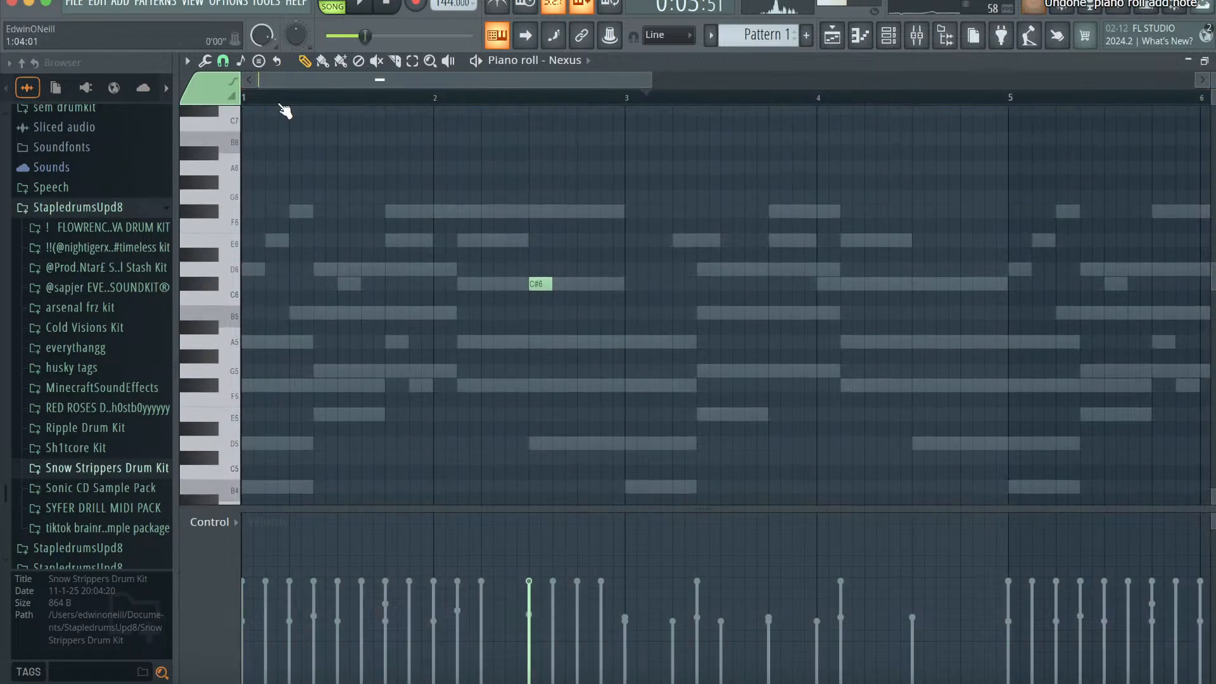
pyautogui.moveTo(650, 79); pyautogui.dragTo(524, 80)
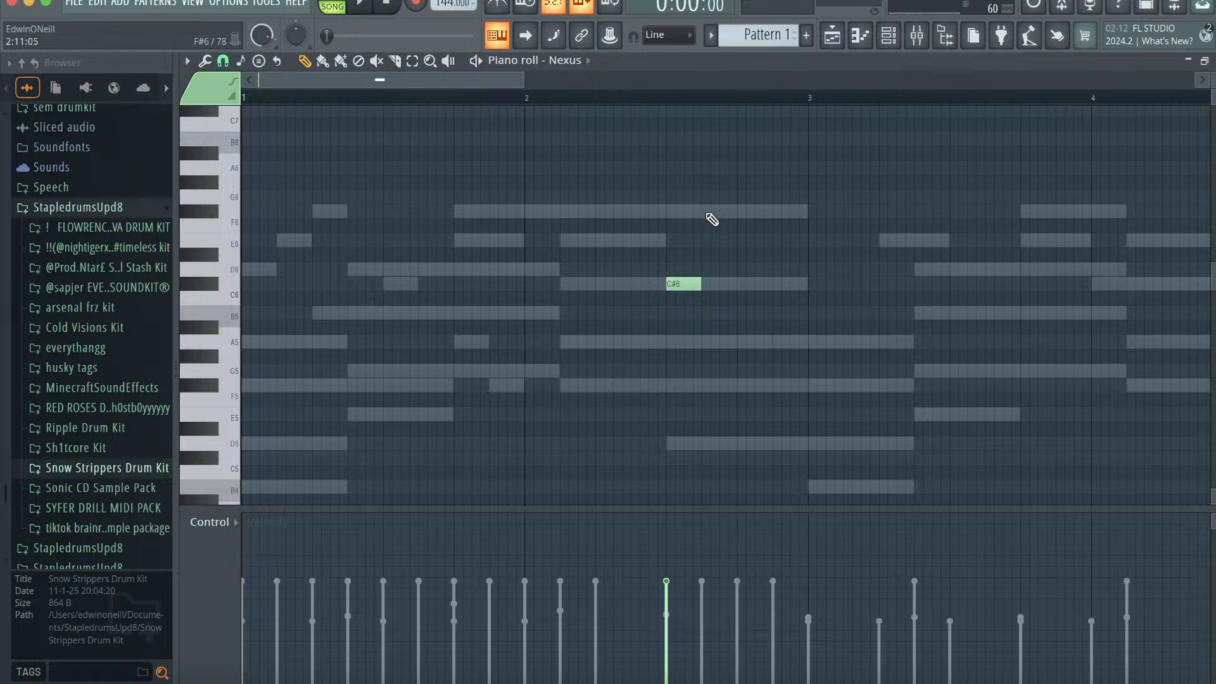
# - Add F#6 and A5 in bar 2, and F#5, G5 and F#5 in bar 3 of the Nexus part during playback
pyautogui.press('space')
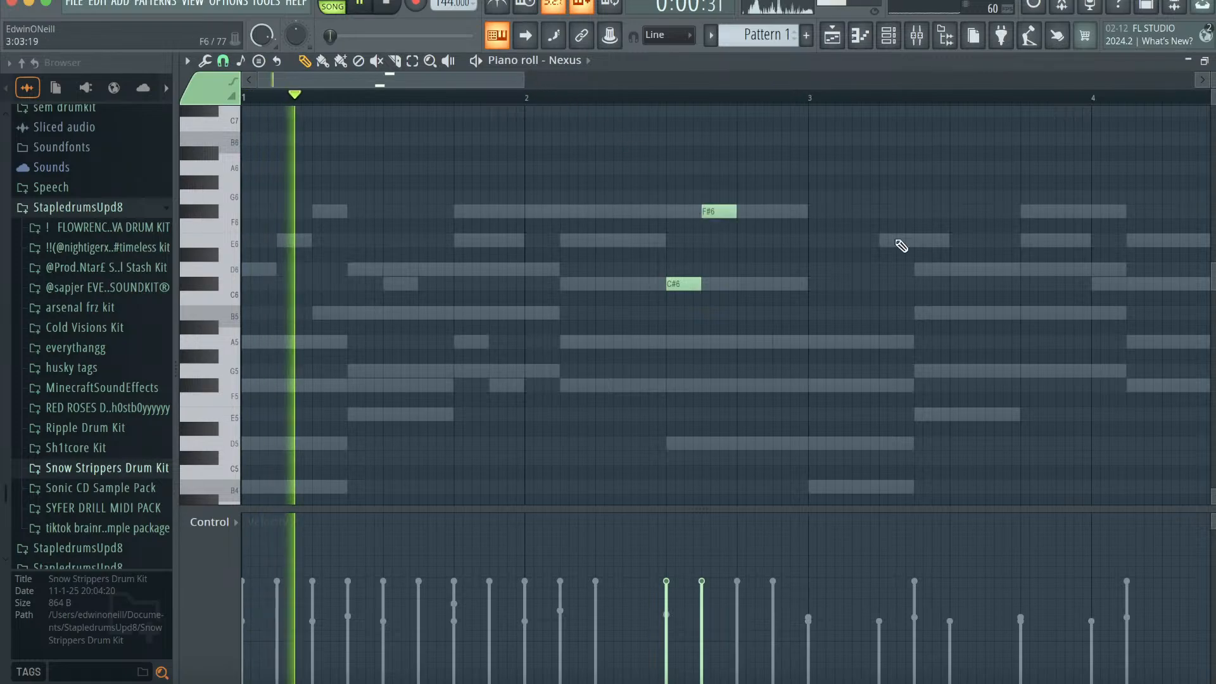
pyautogui.click(624, 342)
pyautogui.click(656, 385)
pyautogui.click(762, 374)
pyautogui.click(884, 383)
# - Add F#6 on beat 4 of bar 6, and F#6 and E6 on the first two beats of bar 7
pyautogui.hscroll(10, 892, 387)
pyautogui.scroll(-3, 892, 388)
pyautogui.hscroll(5, 891, 388)
pyautogui.scroll(1, 892, 387)
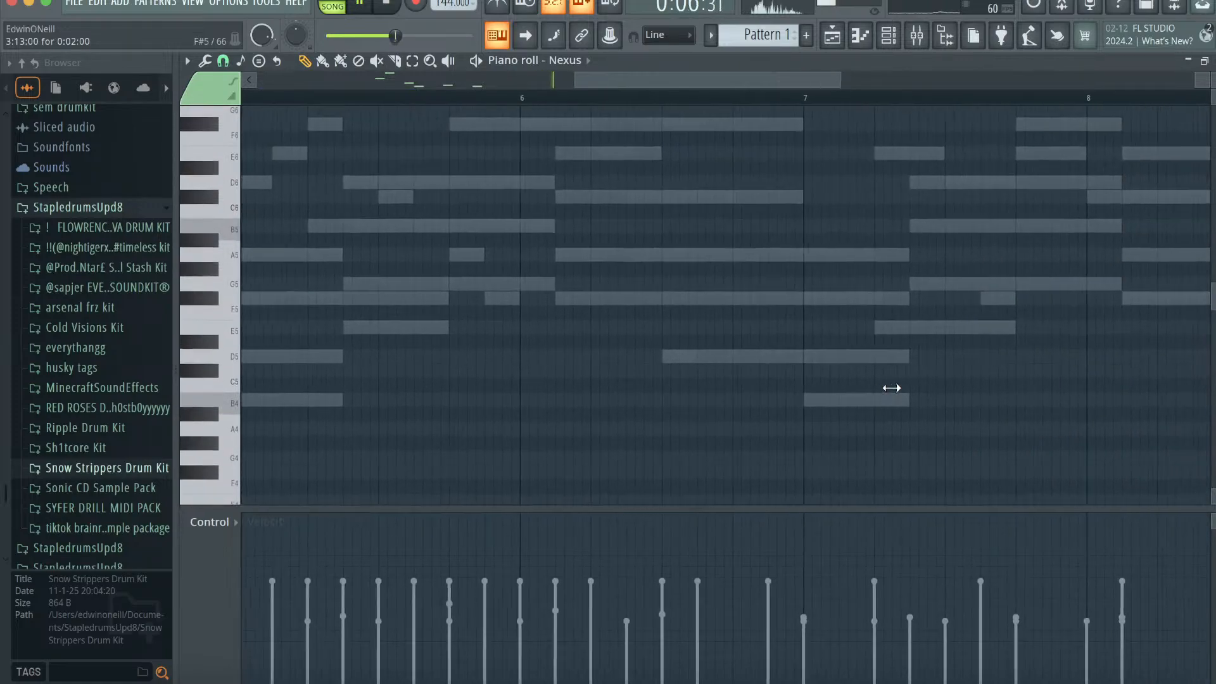
pyautogui.scroll(2, 766, 219)
pyautogui.hscroll(1, 766, 218)
pyautogui.click(623, 213)
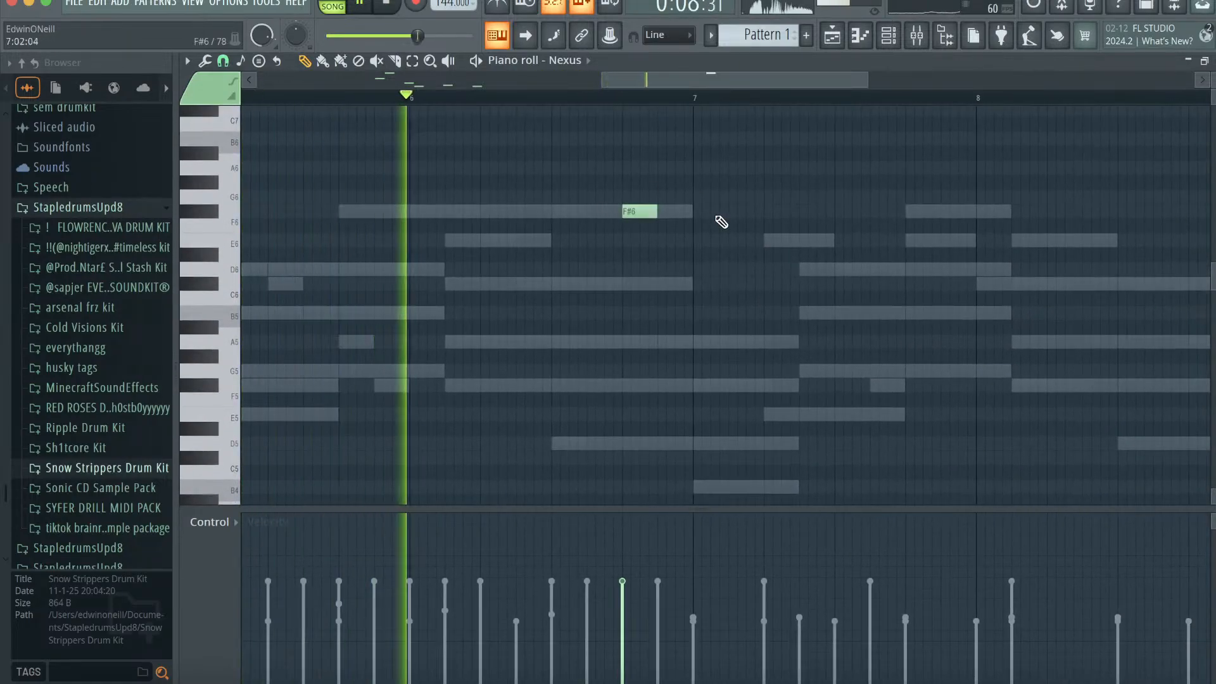
pyautogui.click(697, 214)
pyautogui.click(767, 241)
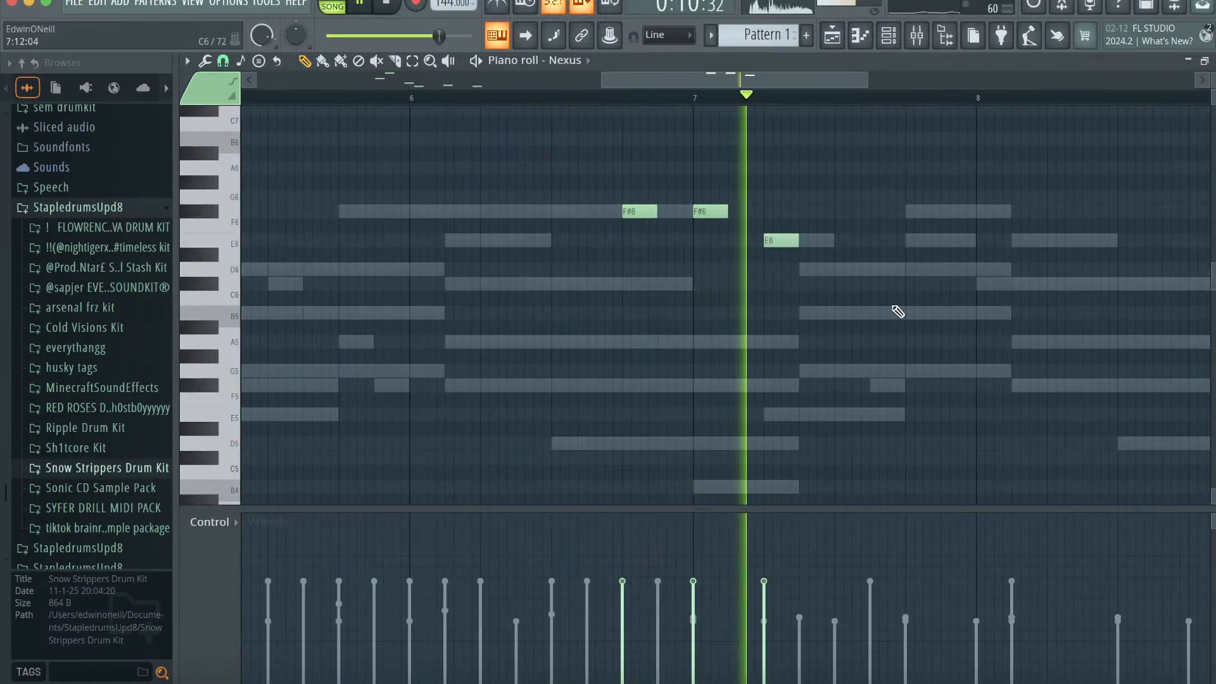
# - Add B5 on beat 4 of bar 7 and a note at the start of bar 8, raising the latter to D6
pyautogui.click(909, 313)
pyautogui.click(977, 283)
pyautogui.hscroll(5, 976, 283)
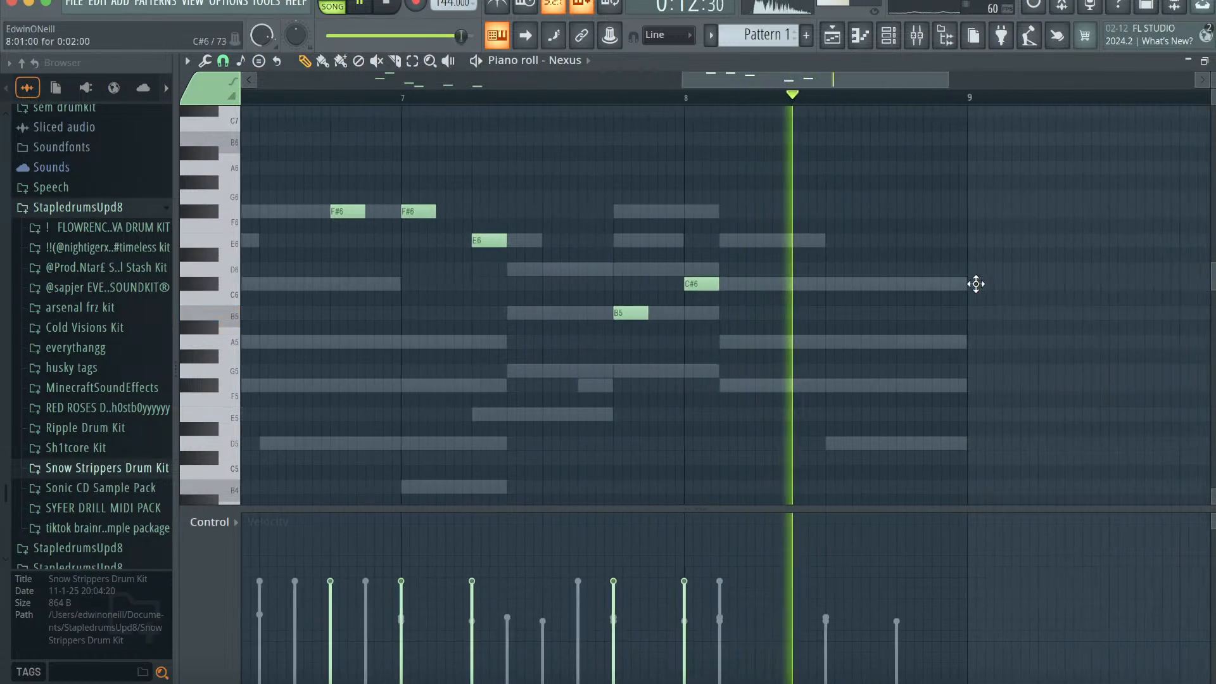
pyautogui.moveTo(699, 280); pyautogui.dragTo(697, 266)
# - Add an Omnisphere channel to the channel rack, finding the AU version with the search "omn"
pyautogui.hscroll(-5, 696, 266)
pyautogui.scroll(1, 697, 266)
pyautogui.scroll(4, 697, 266)
pyautogui.hscroll(-10, 697, 266)
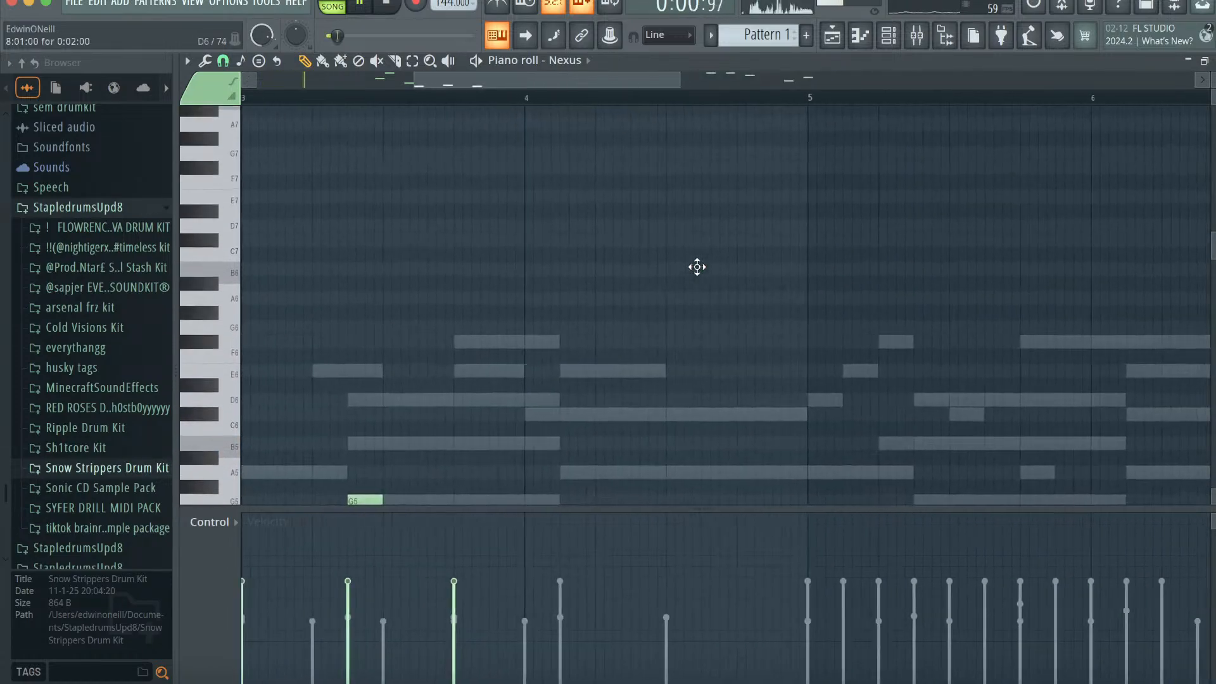
pyautogui.scroll(-7, 697, 267)
pyautogui.click(892, 39)
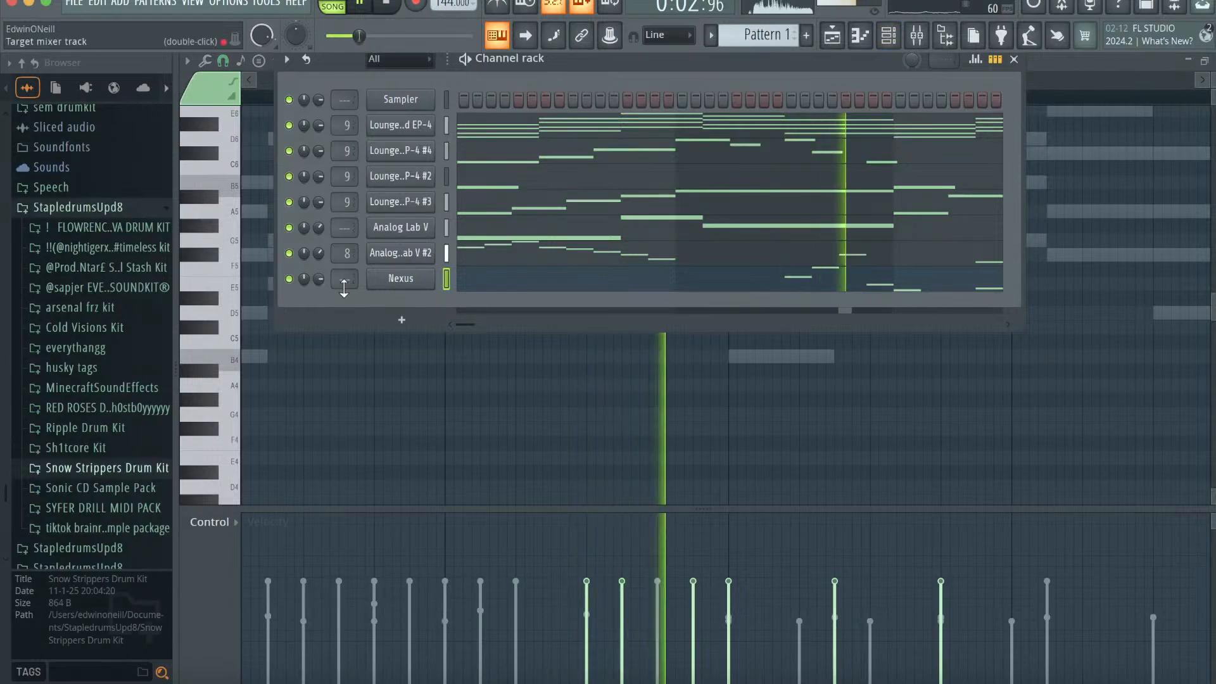
pyautogui.press('space')
pyautogui.click(407, 323)
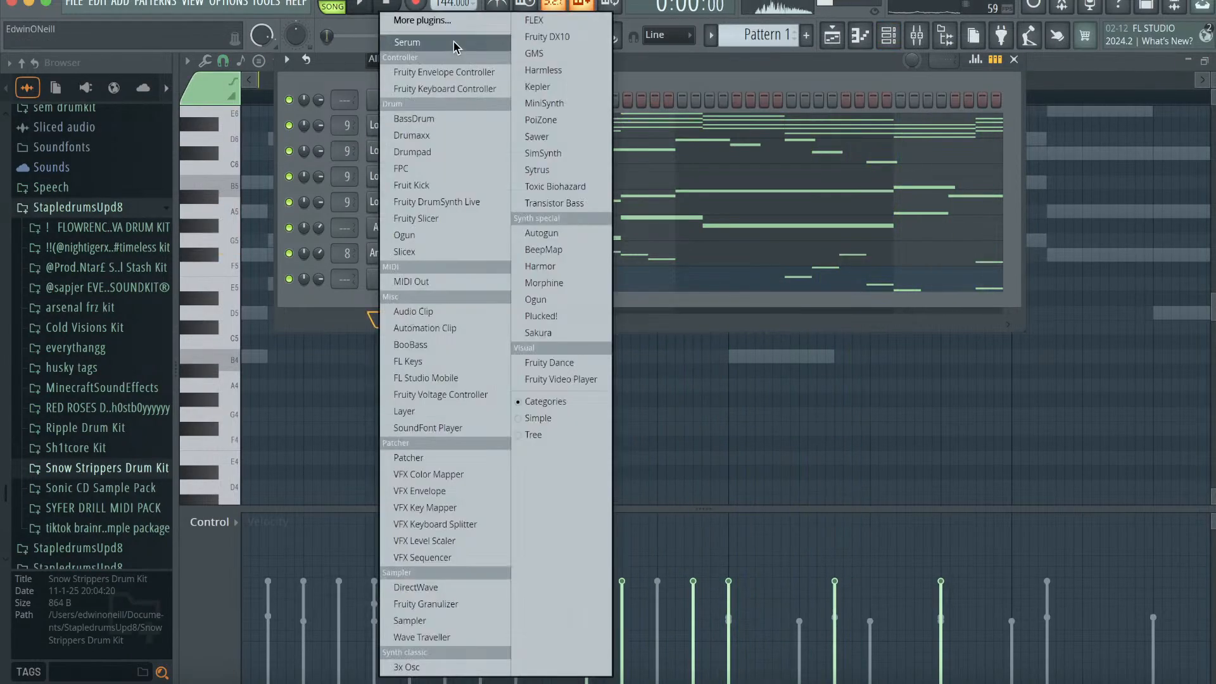
pyautogui.click(448, 28)
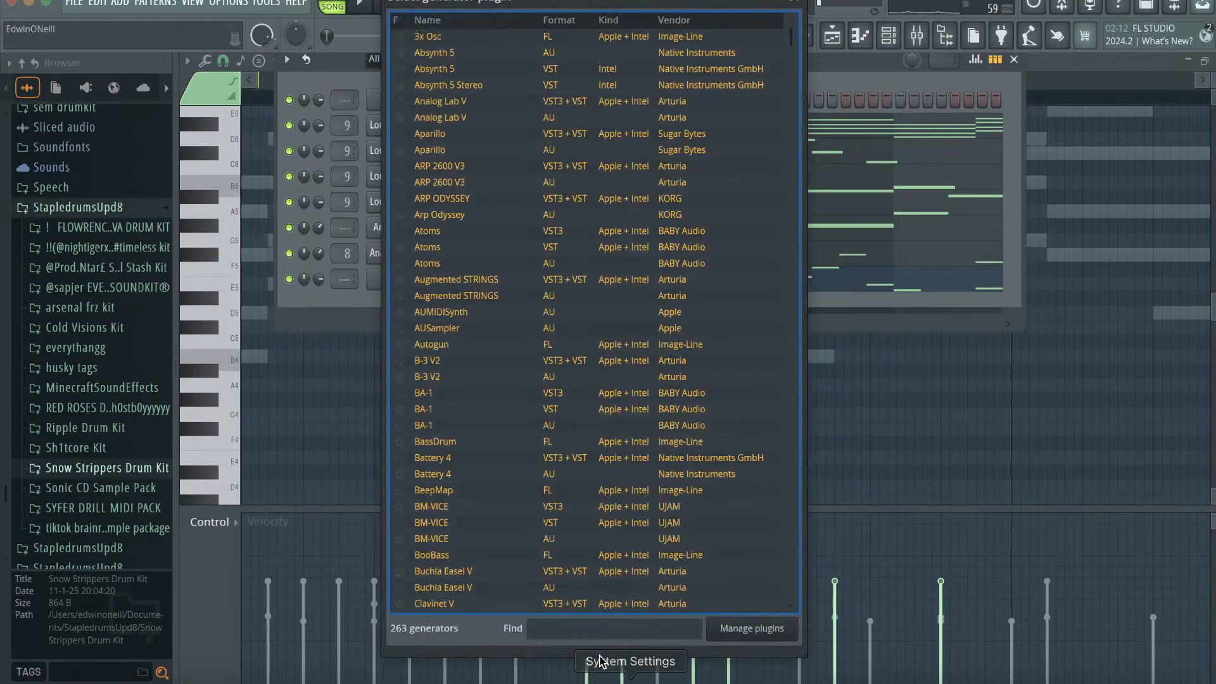
pyautogui.write('omn')
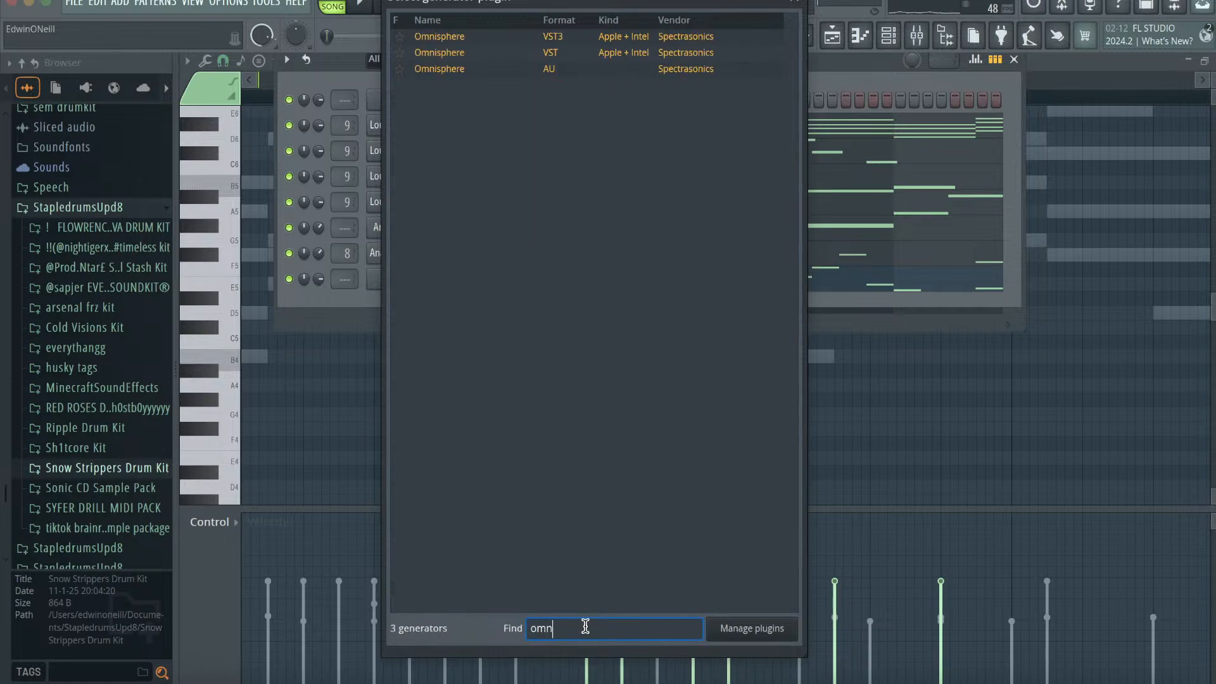
pyautogui.click(431, 70)
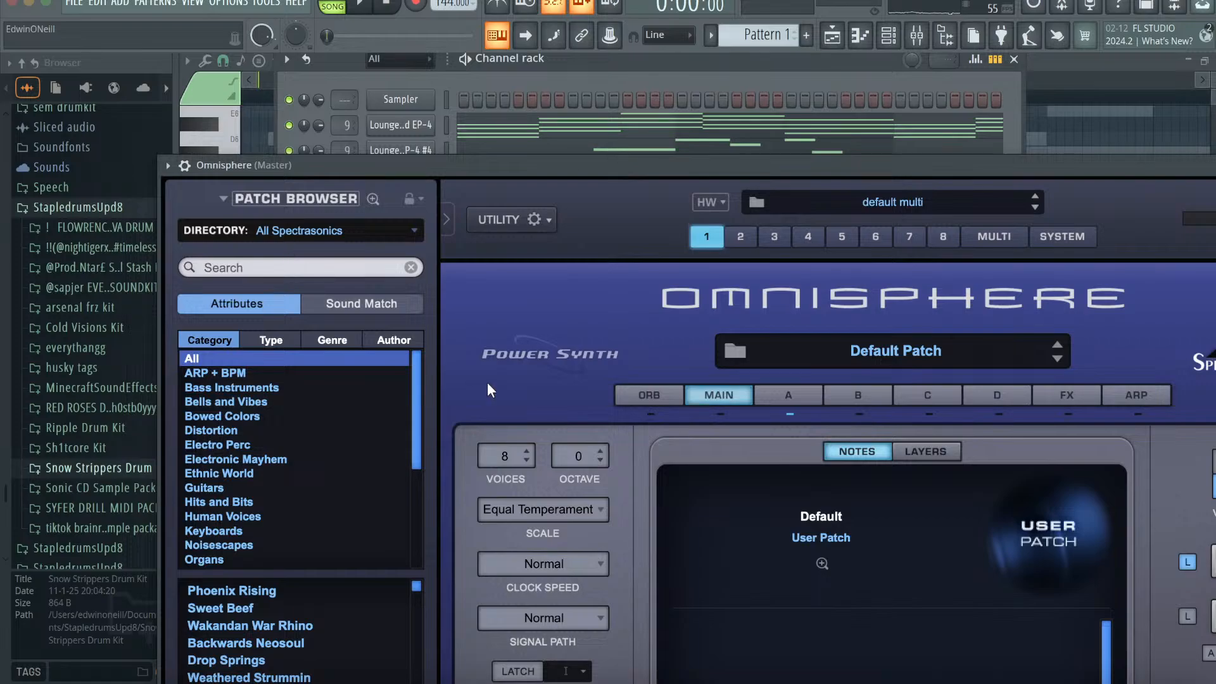
# - Switch Omnisphere's patch browser to the User directory and load the arp - handle patch
pyautogui.moveTo(479, 162); pyautogui.dragTo(415, 0)
pyautogui.click(252, 56)
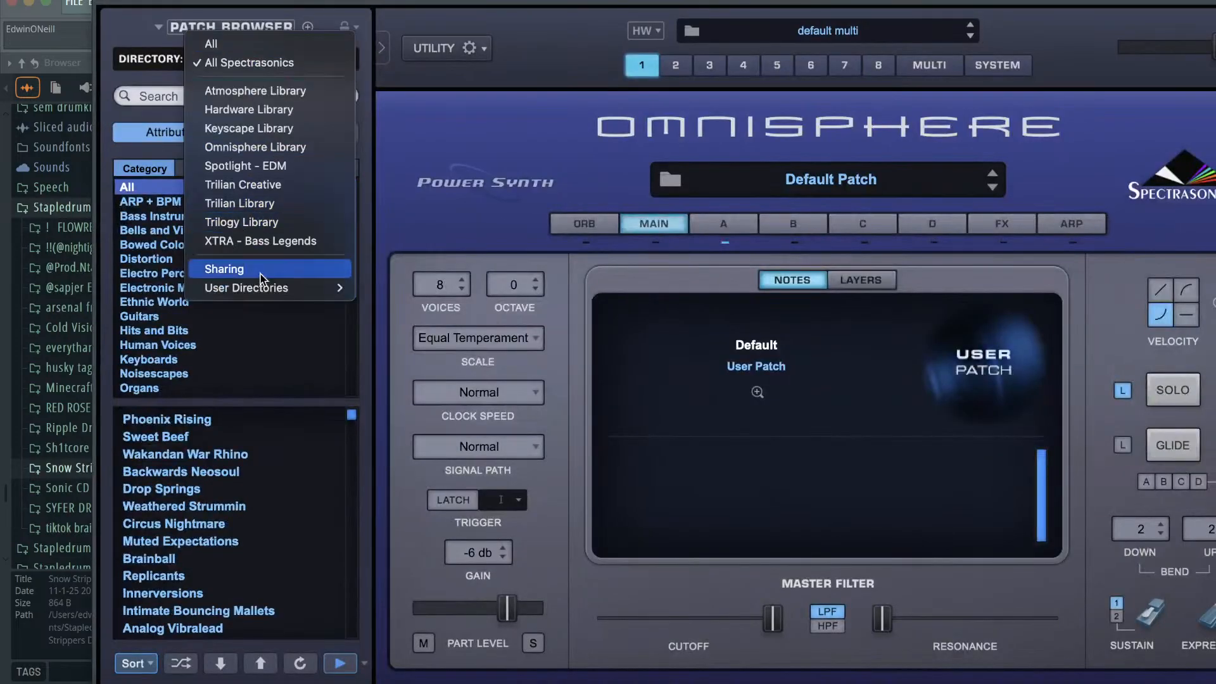
pyautogui.moveTo(325, 285)
pyautogui.click(377, 286)
pyautogui.moveTo(357, 426)
pyautogui.mouseDown()
pyautogui.moveTo(367, 543)
pyautogui.moveTo(365, 424)
pyautogui.mouseUp()
pyautogui.click(296, 592)
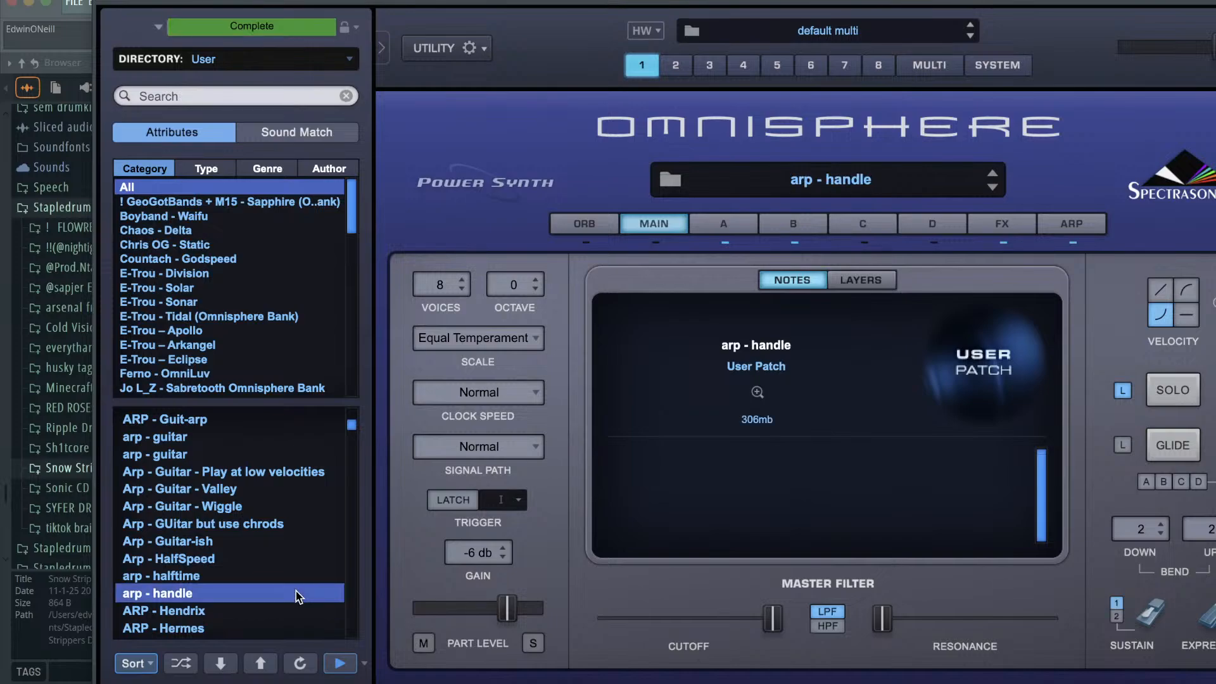
# - Audition the user arp patches Arp - Limit, Arp - Launch, Arp - Klipse and Arp - Mars
pyautogui.scroll(-7, 296, 591)
pyautogui.click(283, 560)
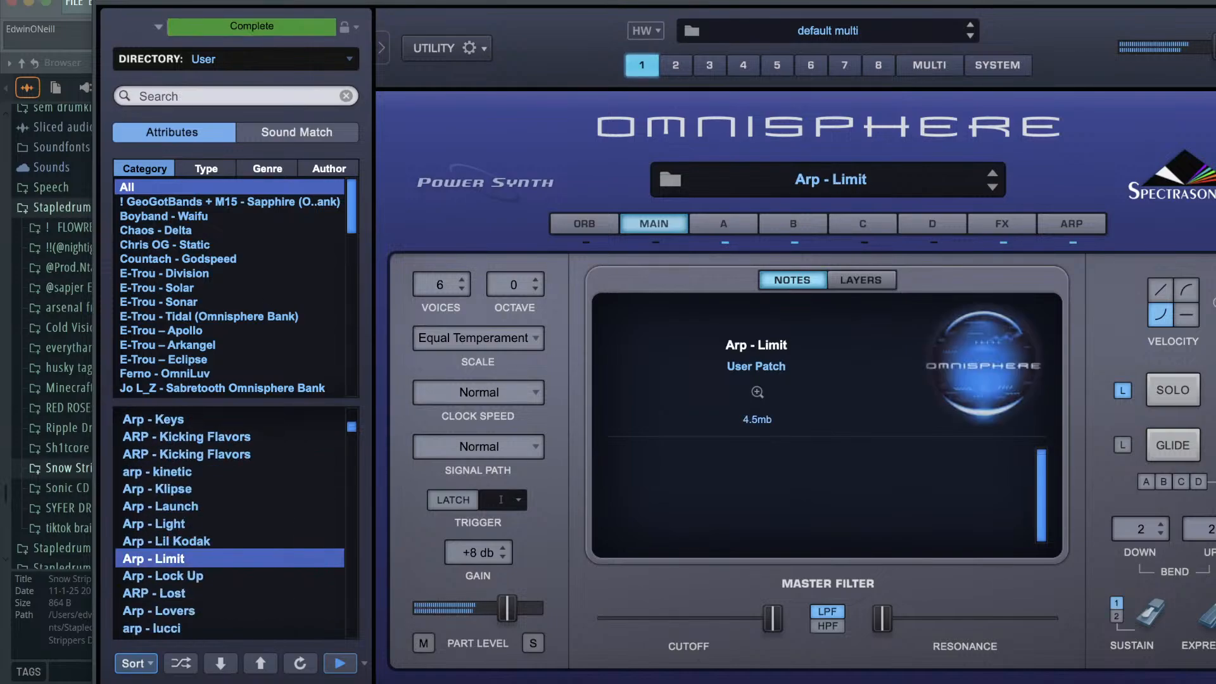
pyautogui.click(229, 500)
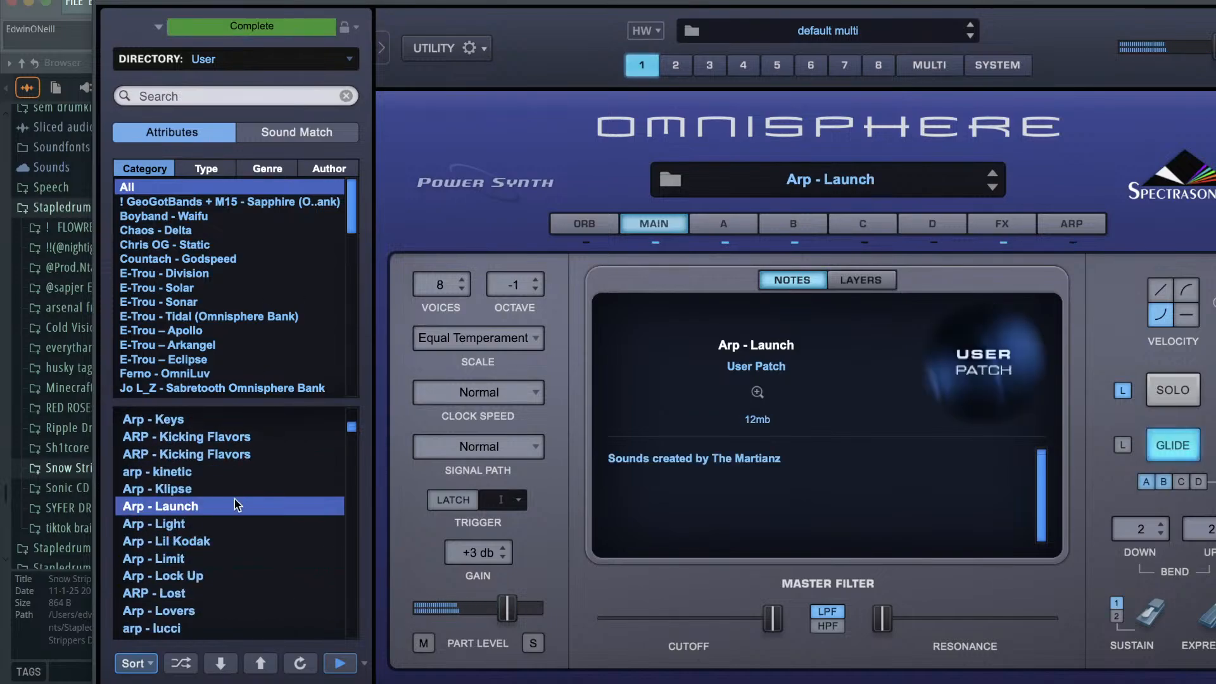
pyautogui.click(221, 487)
pyautogui.scroll(-3, 222, 489)
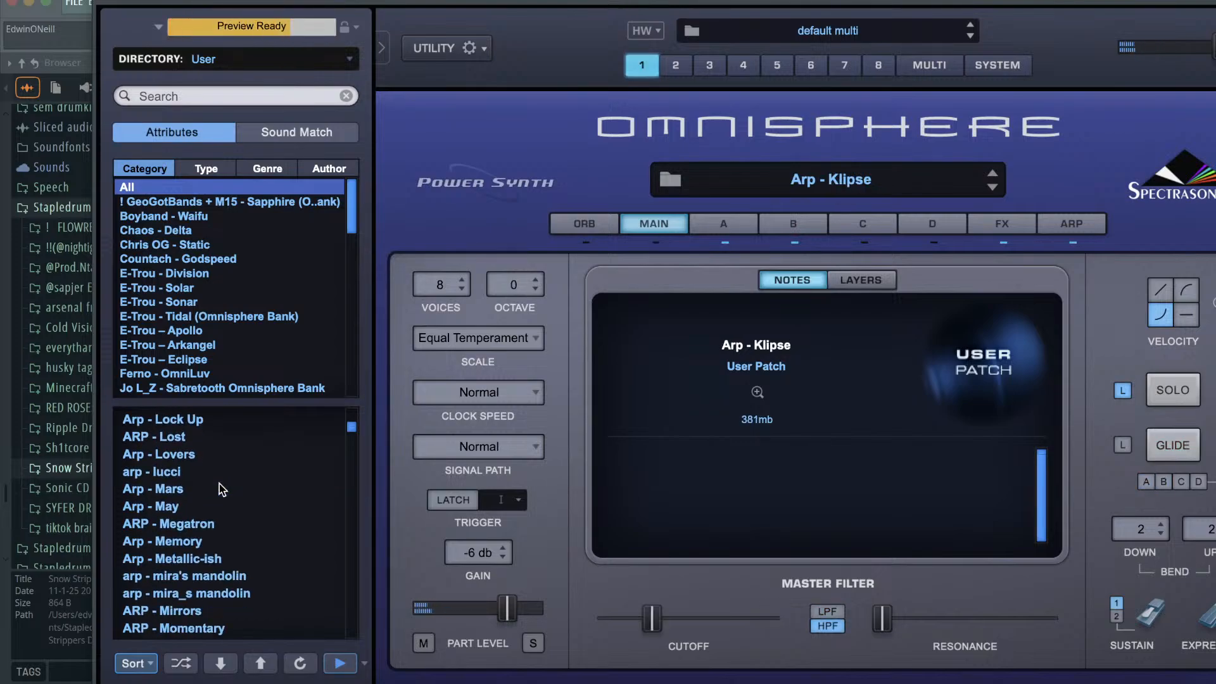
pyautogui.click(222, 488)
pyautogui.scroll(-4, 221, 489)
# - Paste the Lounge Lizard EP-4 chords into the Omnisphere channel and raise them an octave during playback
pyautogui.moveTo(1093, 1); pyautogui.dragTo(728, 242)
pyautogui.click(905, 237)
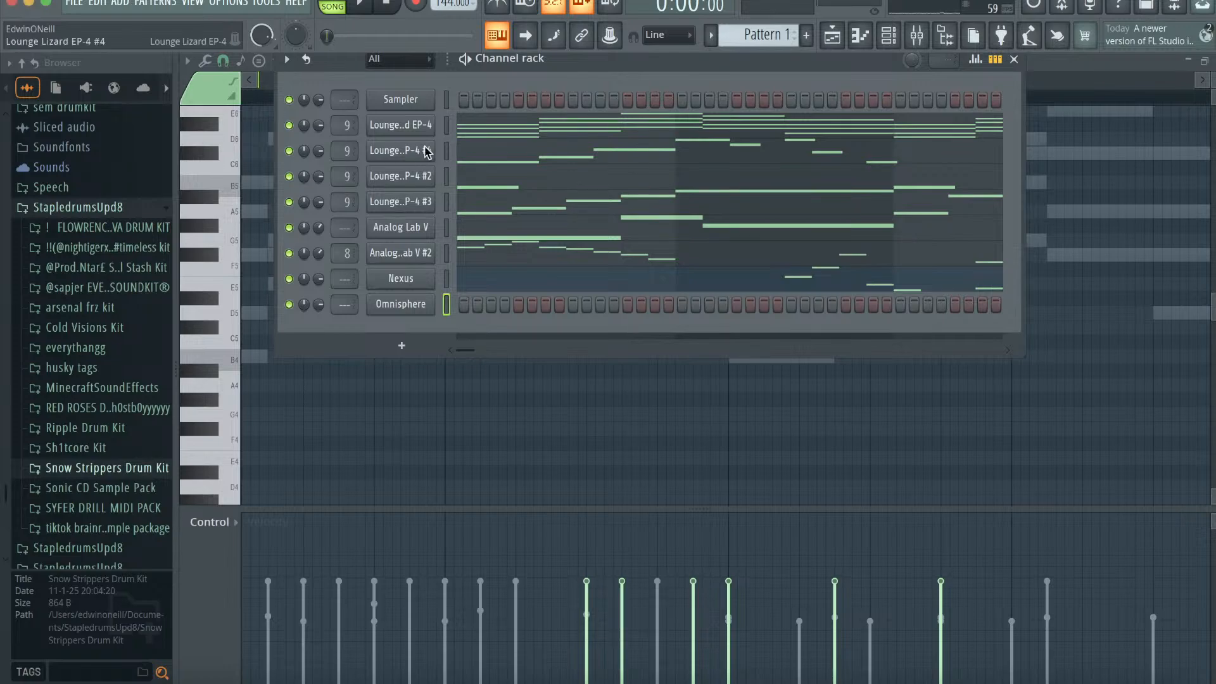
pyautogui.hotkey('ctrl', 'v')
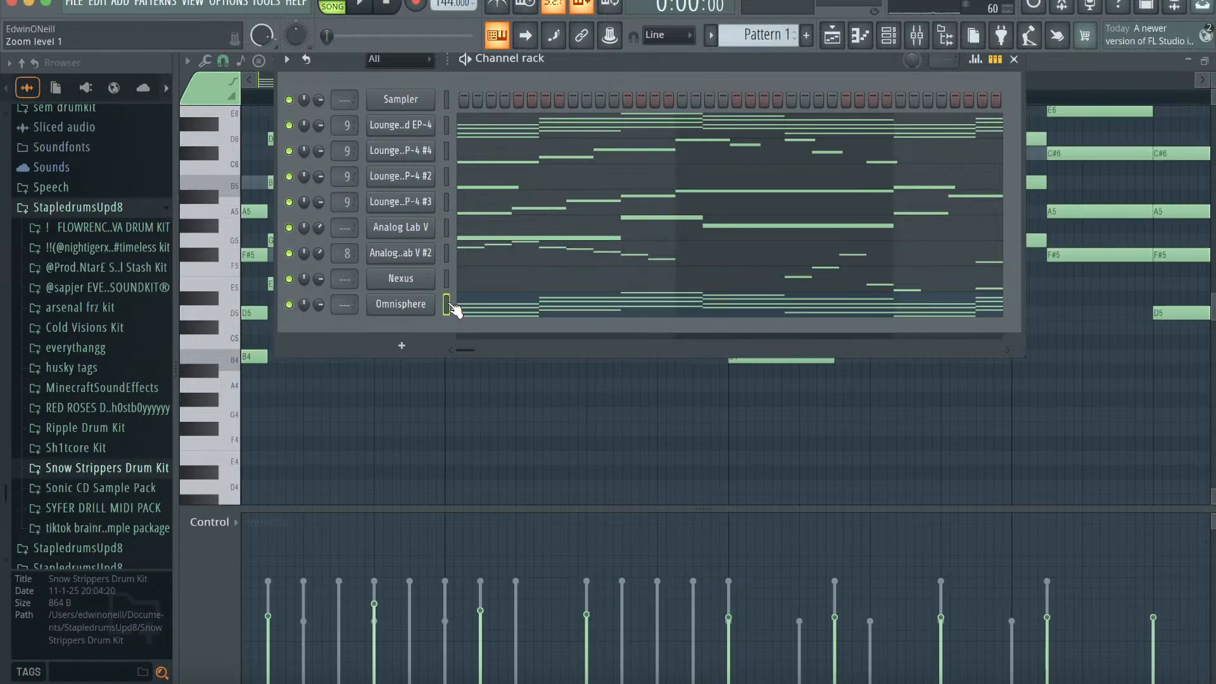
pyautogui.click(890, 37)
pyautogui.press('space')
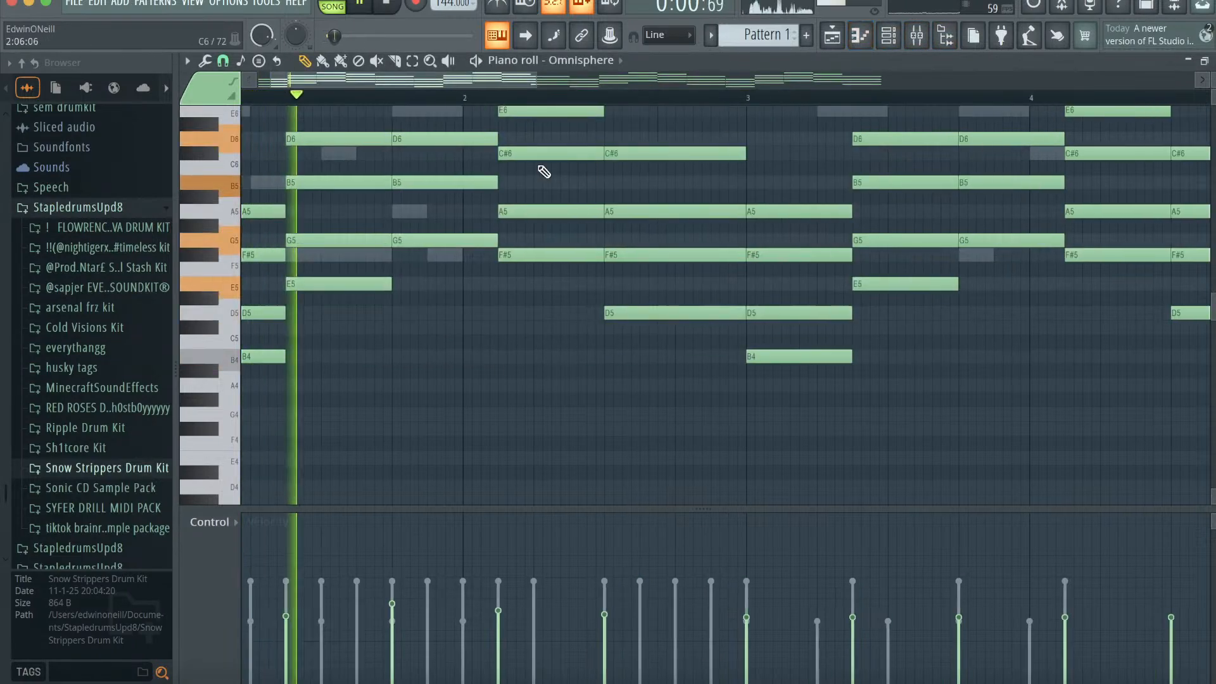
pyautogui.scroll(3, 543, 170)
# - Route the Omnisphere channel to mixer track 7
pyautogui.click(917, 35)
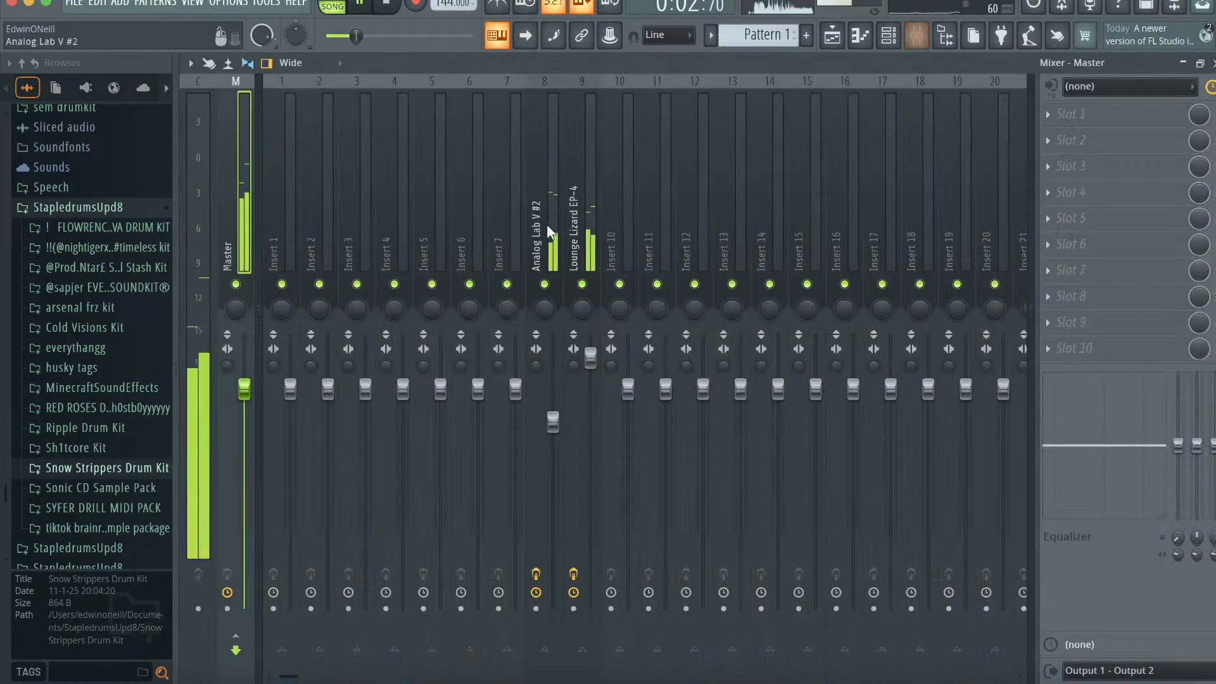
pyautogui.rightClick(491, 243)
pyautogui.moveTo(578, 264)
pyautogui.click(747, 265)
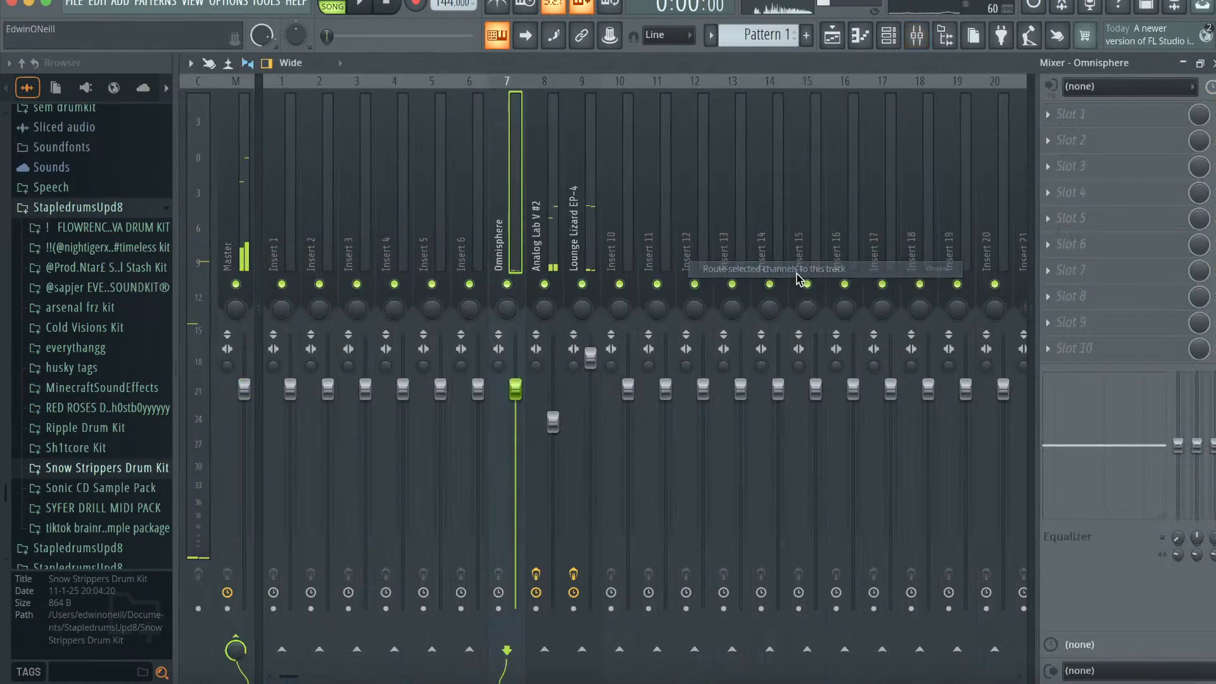
# - Reopen Omnisphere and audition further arp patches, including Arp - Northside and ARP - Momentary
pyautogui.click(889, 36)
pyautogui.click(404, 304)
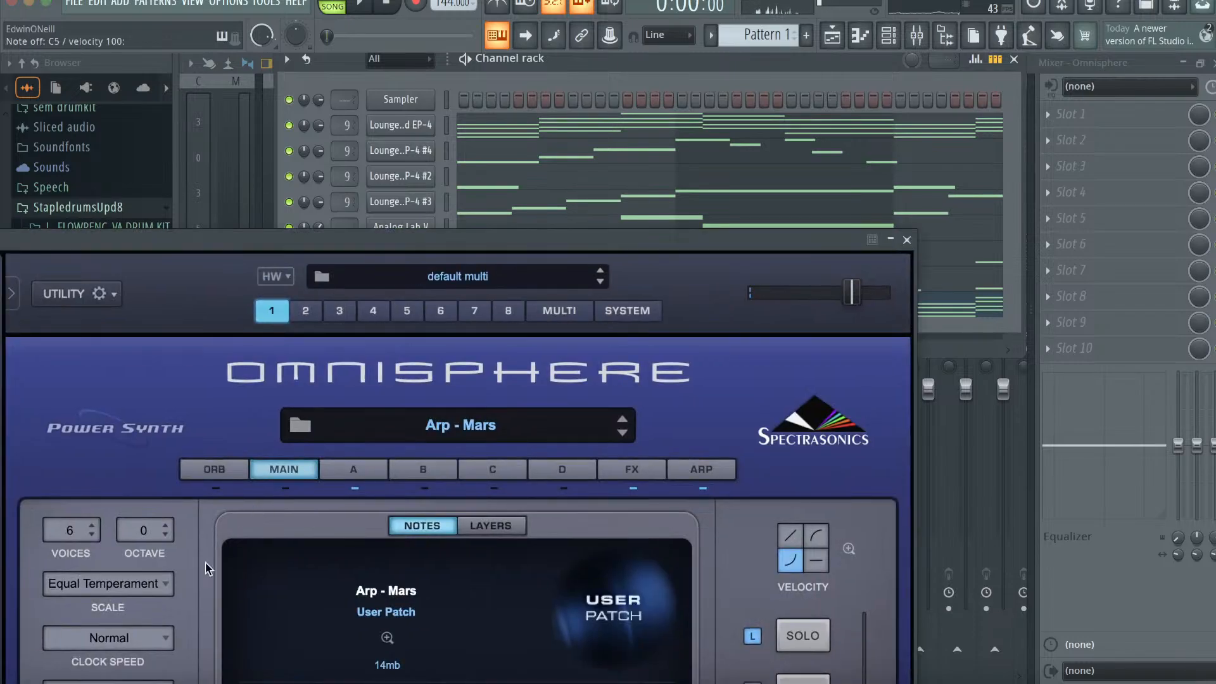
pyautogui.click(11, 293)
pyautogui.click(448, 504)
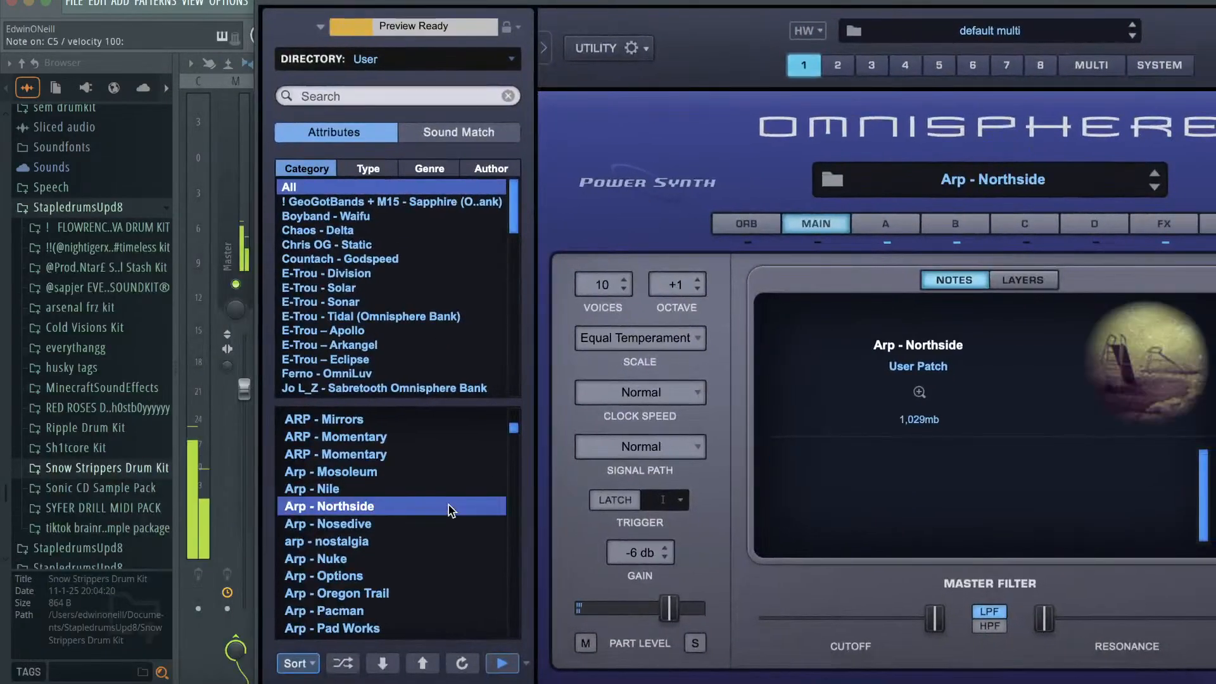
pyautogui.click(429, 471)
pyautogui.click(419, 506)
pyautogui.moveTo(819, 3); pyautogui.dragTo(768, 3)
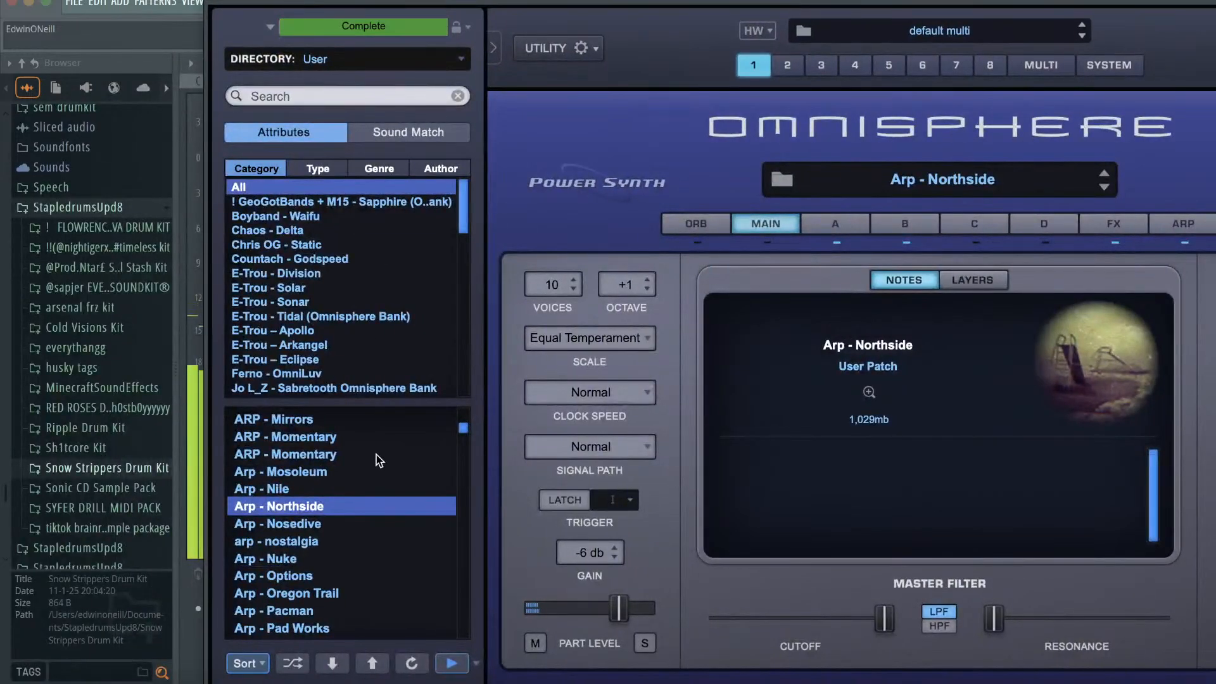
pyautogui.click(347, 438)
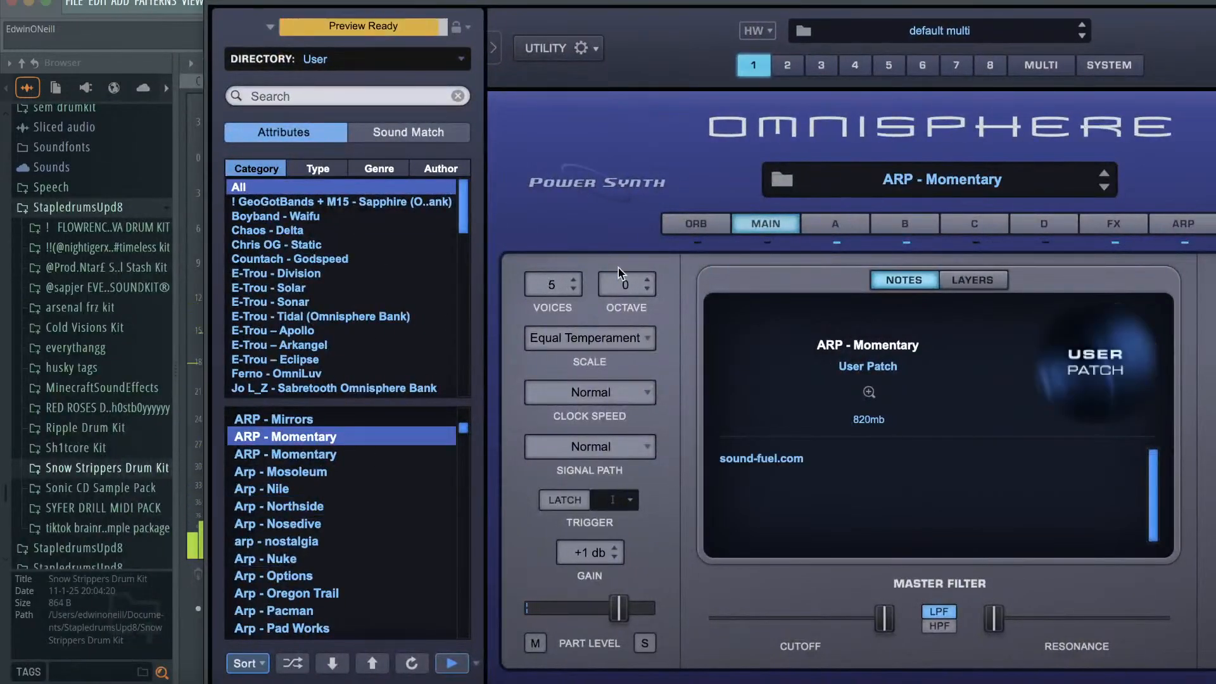
# - Search the patches for "starboy", load Arp - Starboy, and close Omnisphere and the channel rack
pyautogui.click(301, 96)
pyautogui.write('starboy')
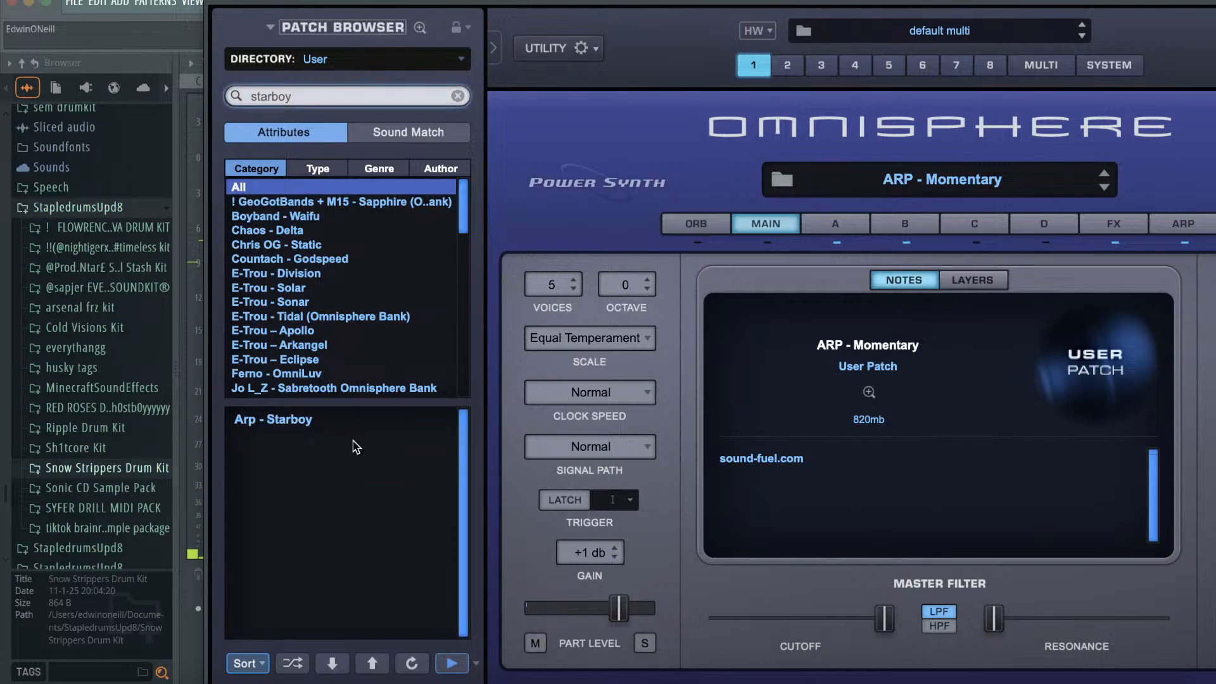
pyautogui.click(336, 421)
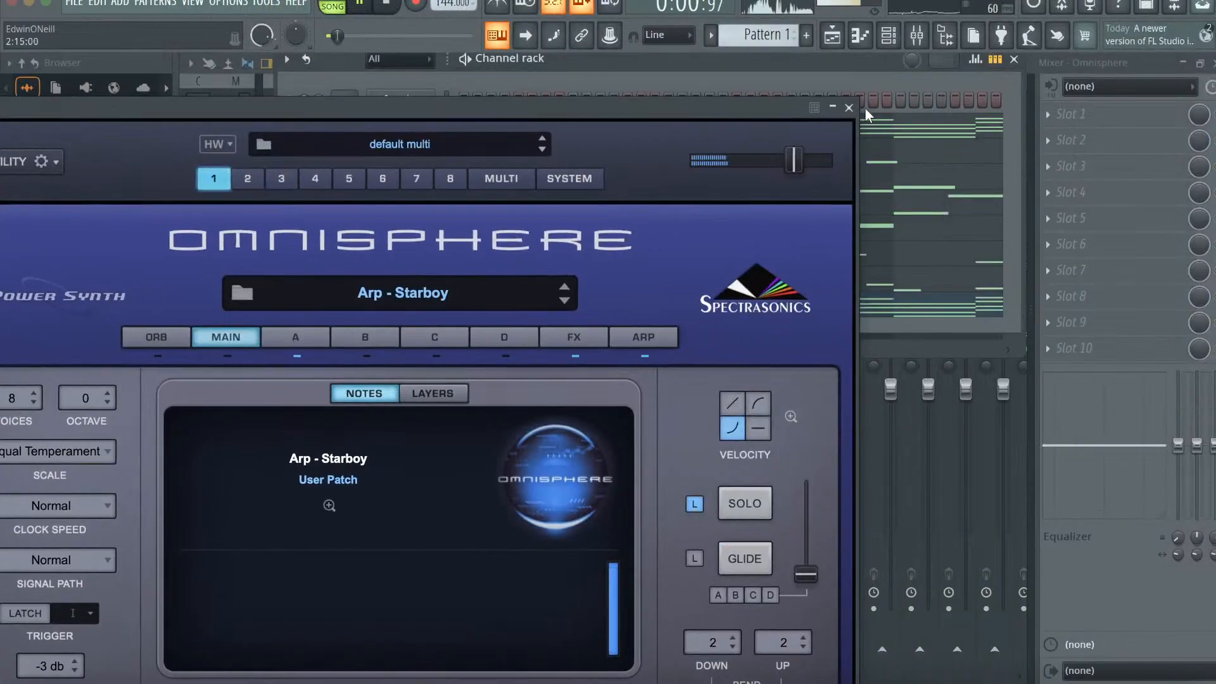
pyautogui.click(850, 107)
pyautogui.click(1013, 59)
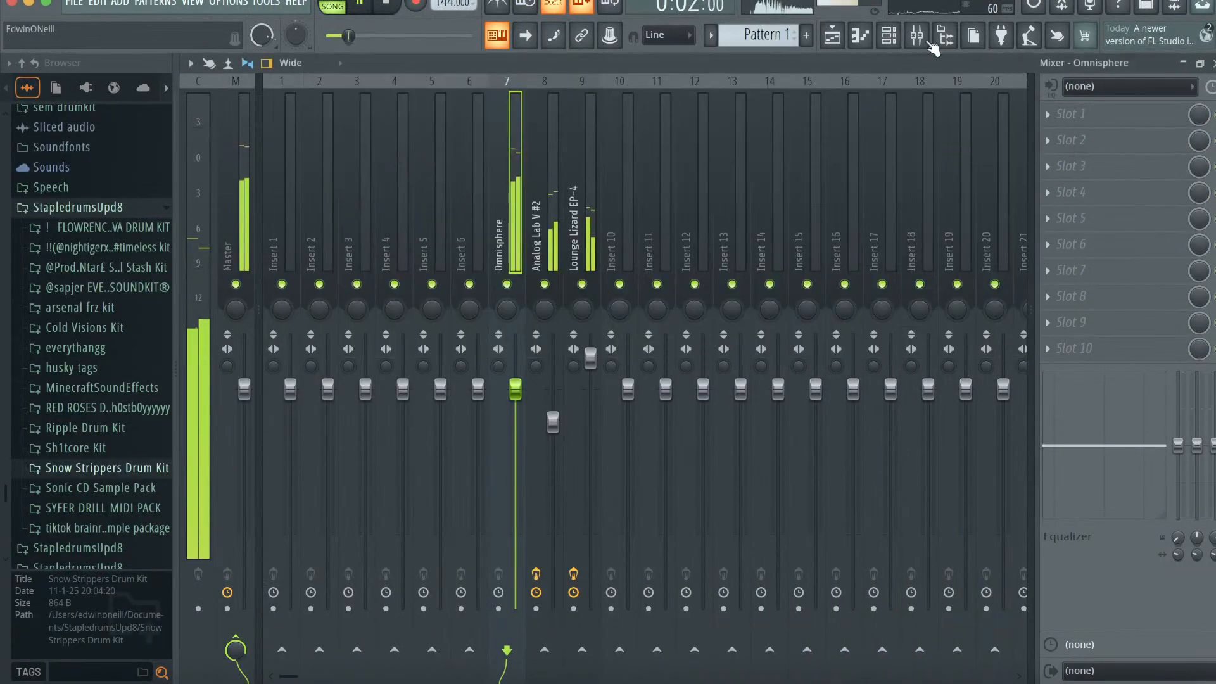
# - Lower the Omnisphere mixer track's volume to 78% and insert Gross Beat in effect slot 3
pyautogui.rightClick(656, 229)
pyautogui.click(509, 202)
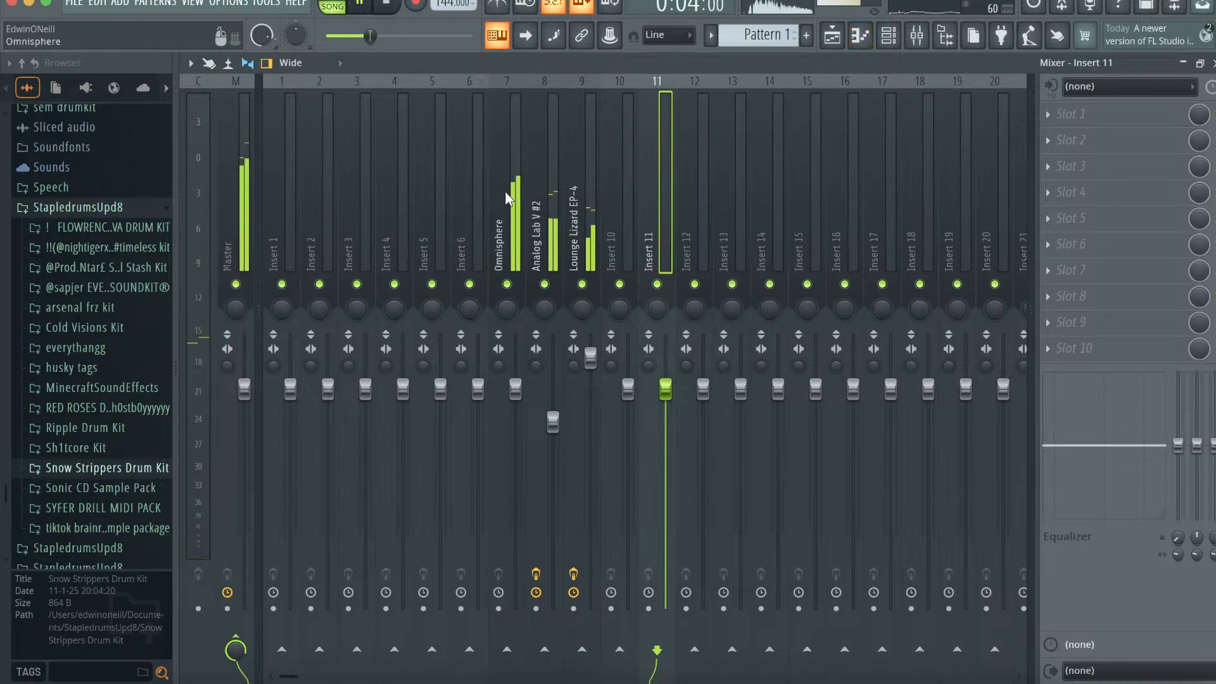
pyautogui.click(507, 202)
pyautogui.click(1070, 166)
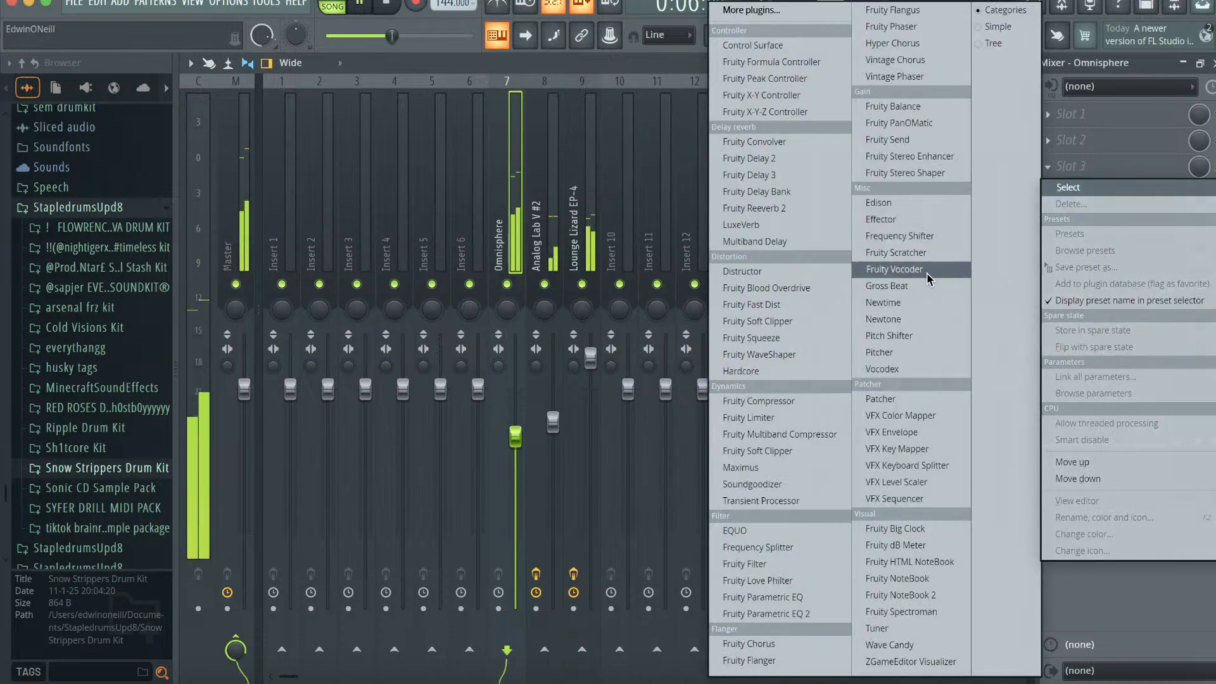
pyautogui.click(926, 286)
pyautogui.press('space')
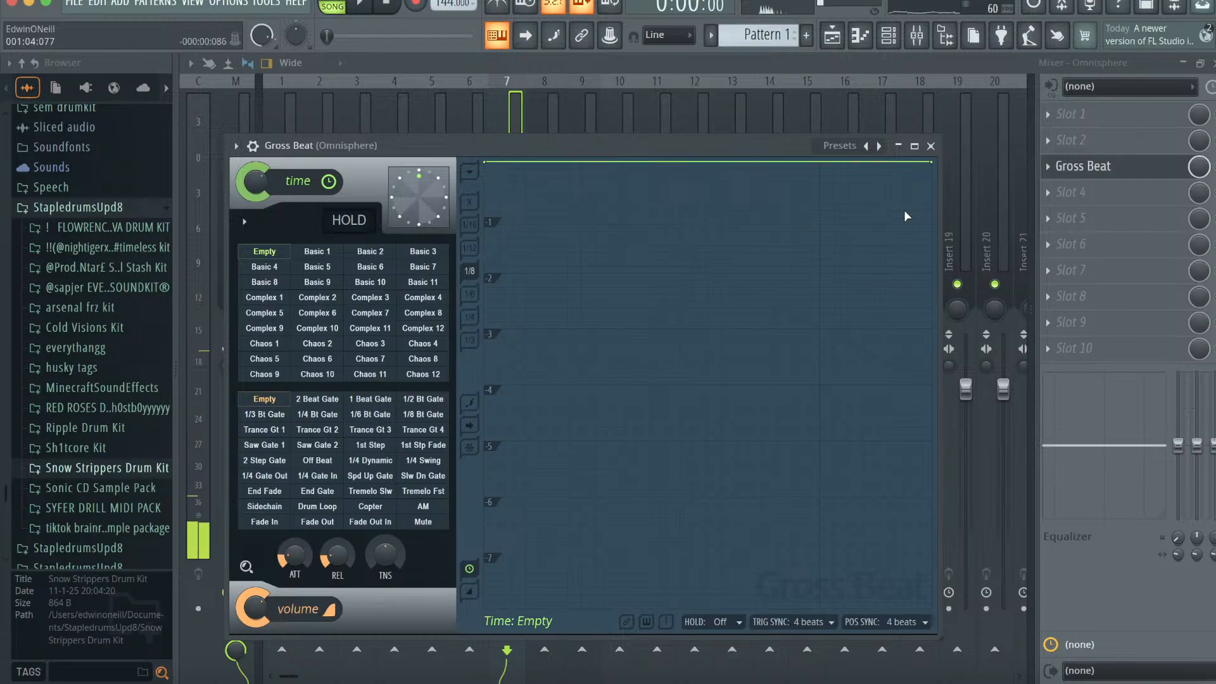
# - Choose a Gross Beat preset and rebalance the Omnisphere track with an 18 dB low EQ cut at 263 Hz and a fader adjustment
pyautogui.click(829, 144)
pyautogui.click(320, 617)
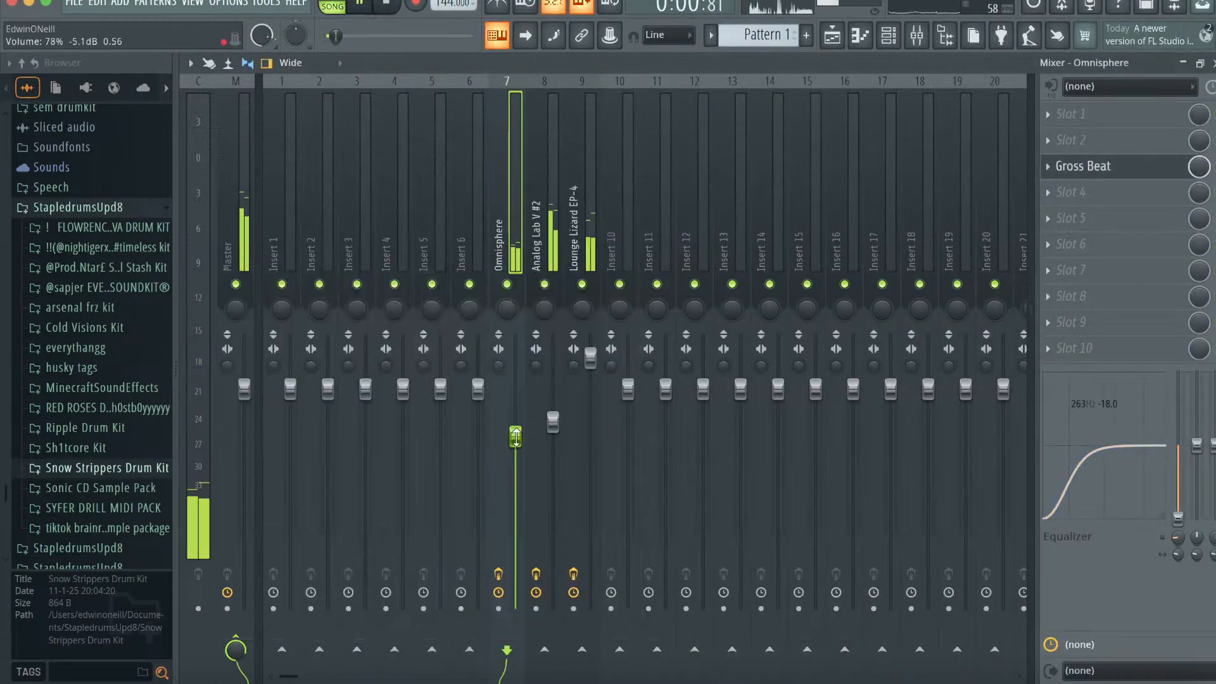
pyautogui.moveTo(516, 437); pyautogui.dragTo(515, 388)
pyautogui.press('space')
# - Play back the pattern and review the full Omnisphere part in the piano roll
pyautogui.click(861, 36)
pyautogui.scroll(-3, 671, 174)
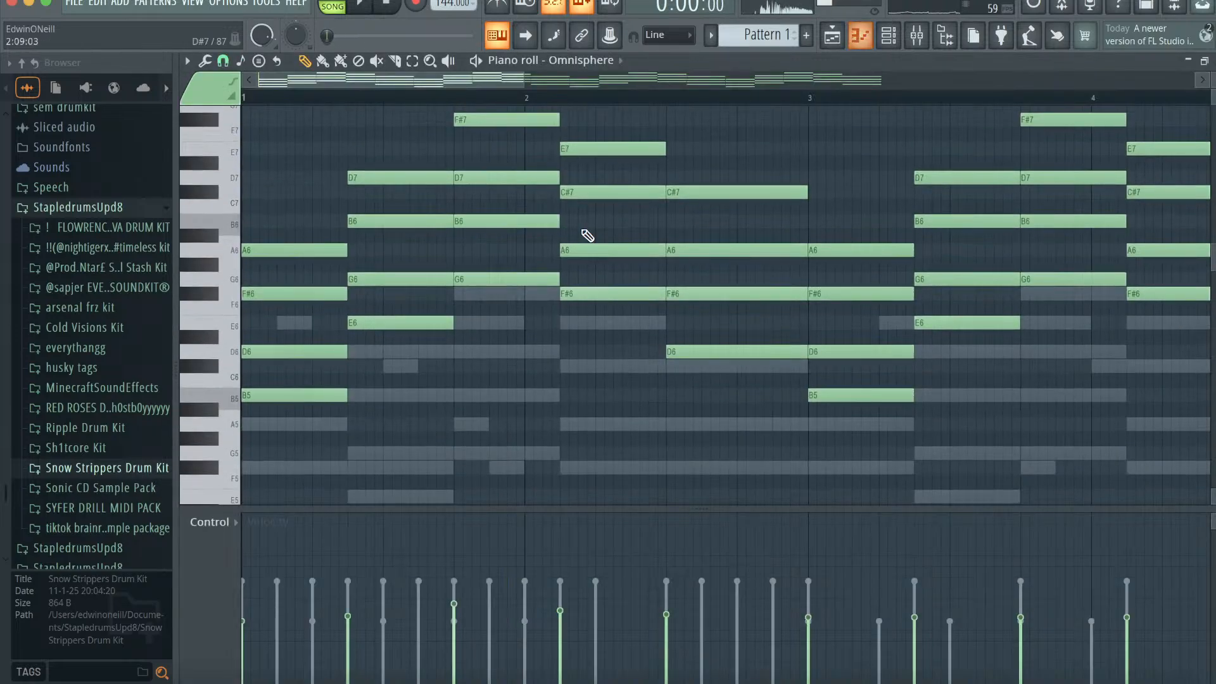
pyautogui.moveTo(528, 76); pyautogui.dragTo(772, 76)
pyautogui.press('space')
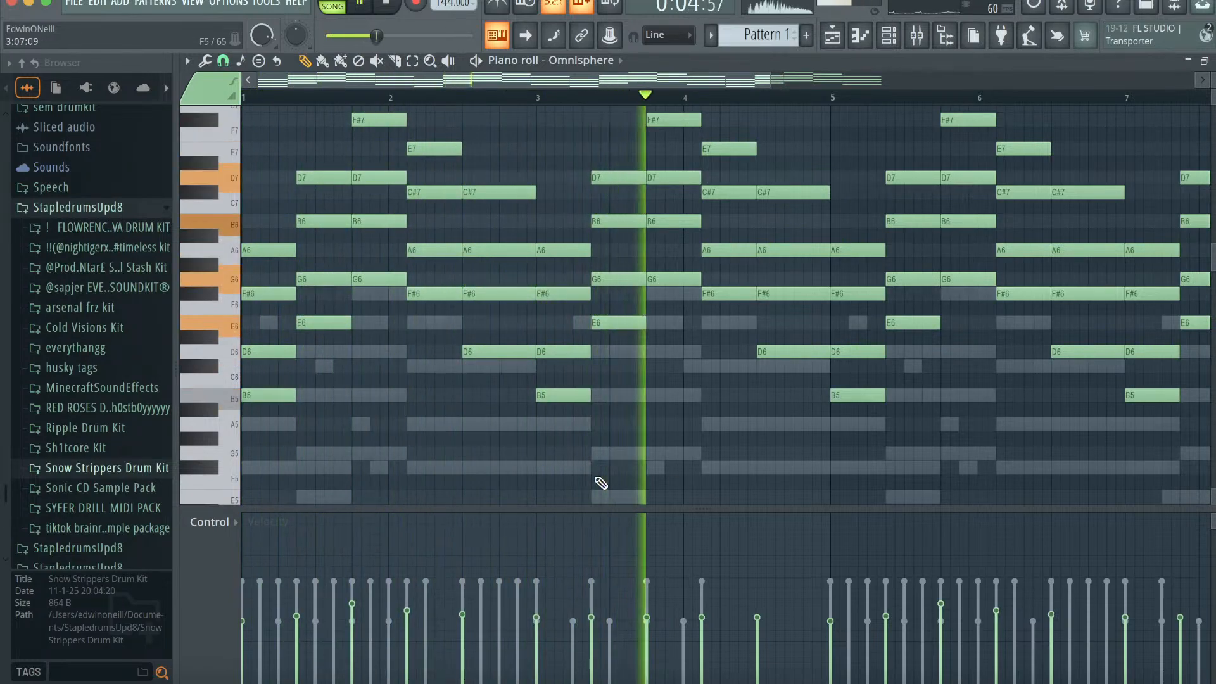
pyautogui.scroll(-2, 603, 483)
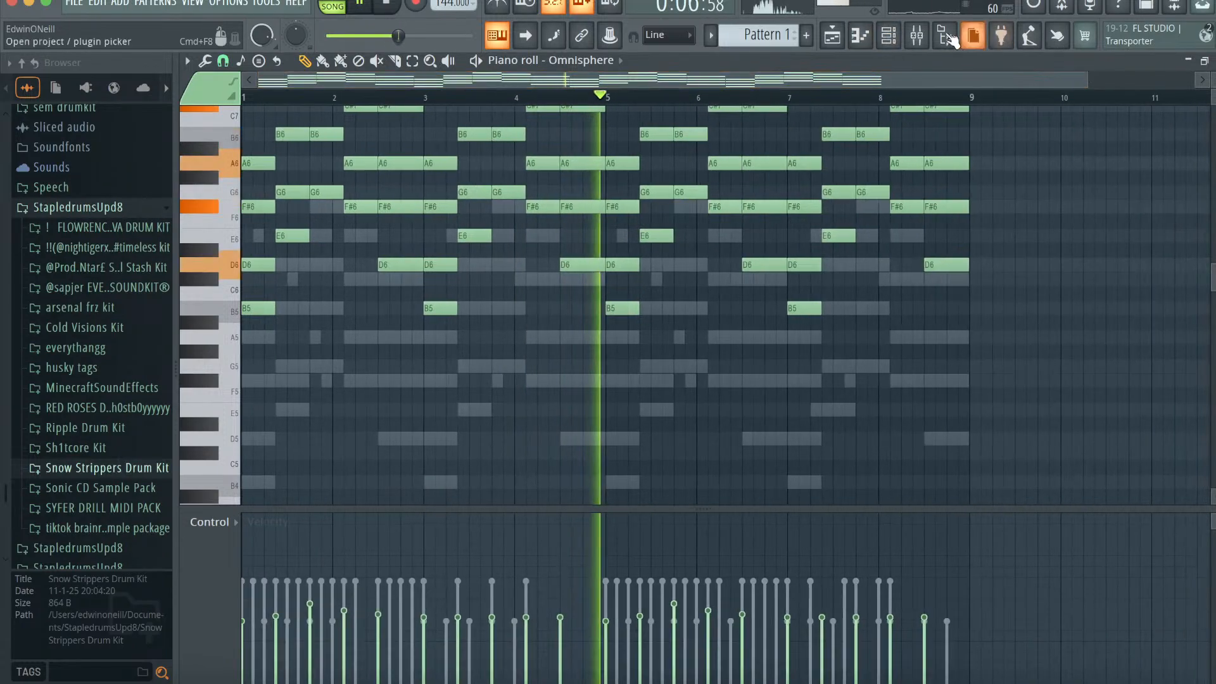
# - Add a channel with the AU version of BA-1, then close its window and stop playback
pyautogui.click(888, 36)
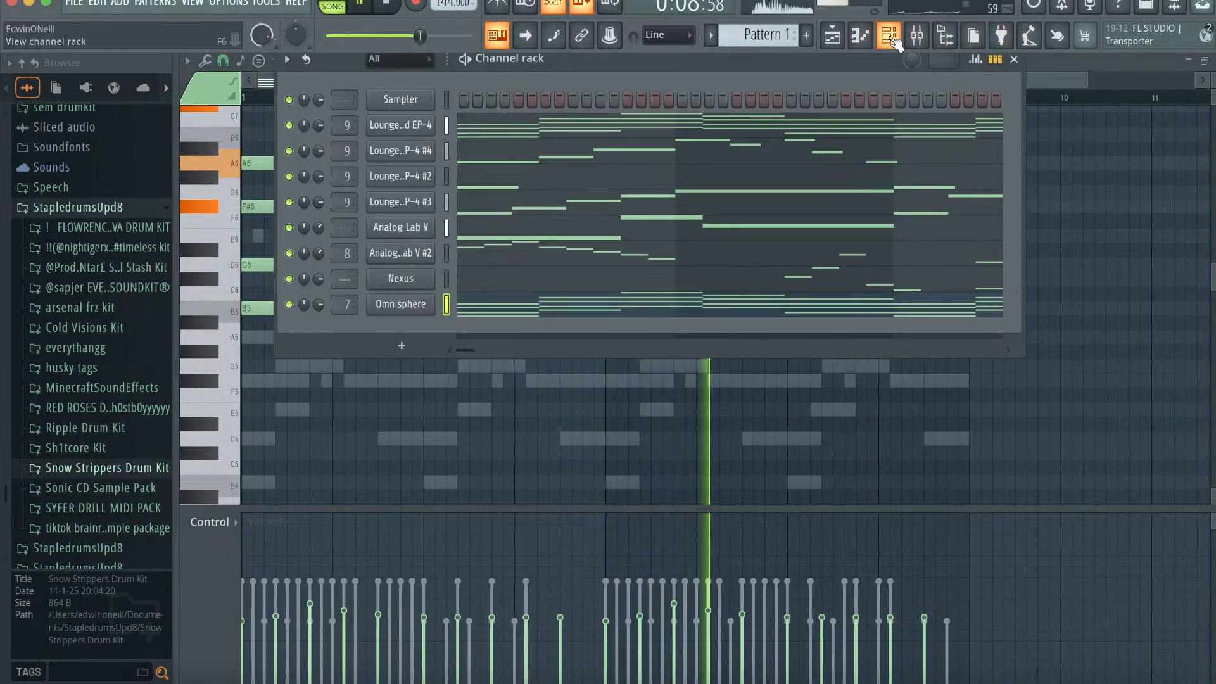
pyautogui.click(888, 36)
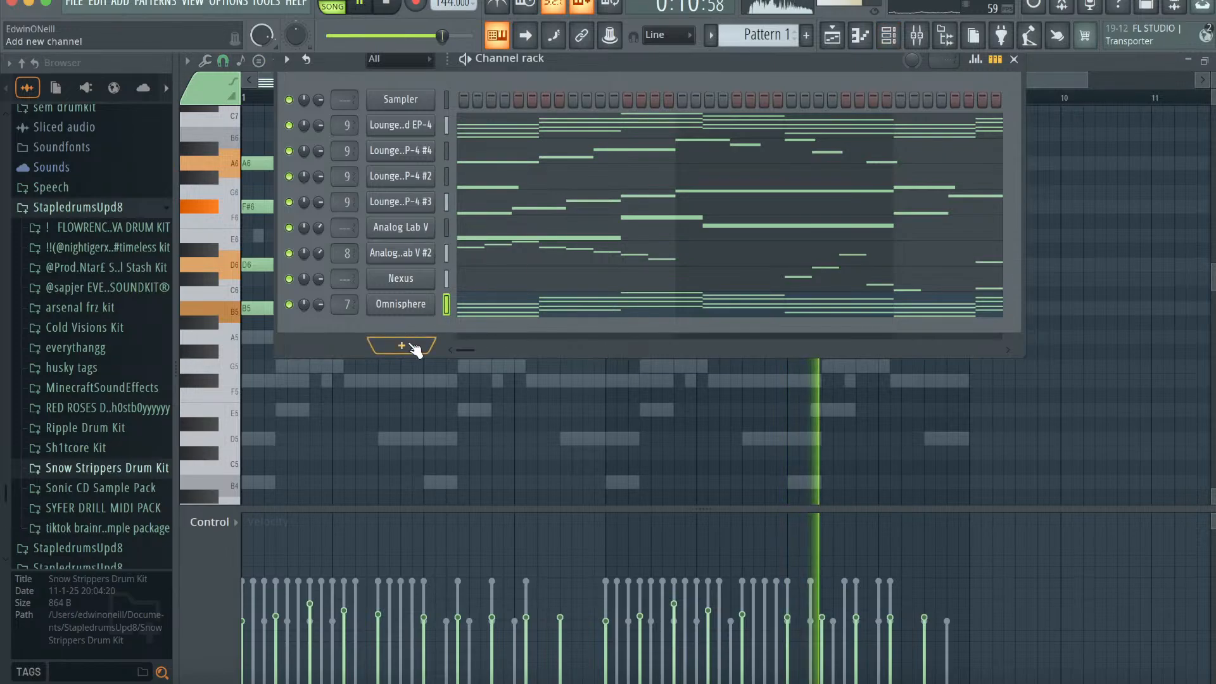
pyautogui.click(401, 345)
pyautogui.click(425, 19)
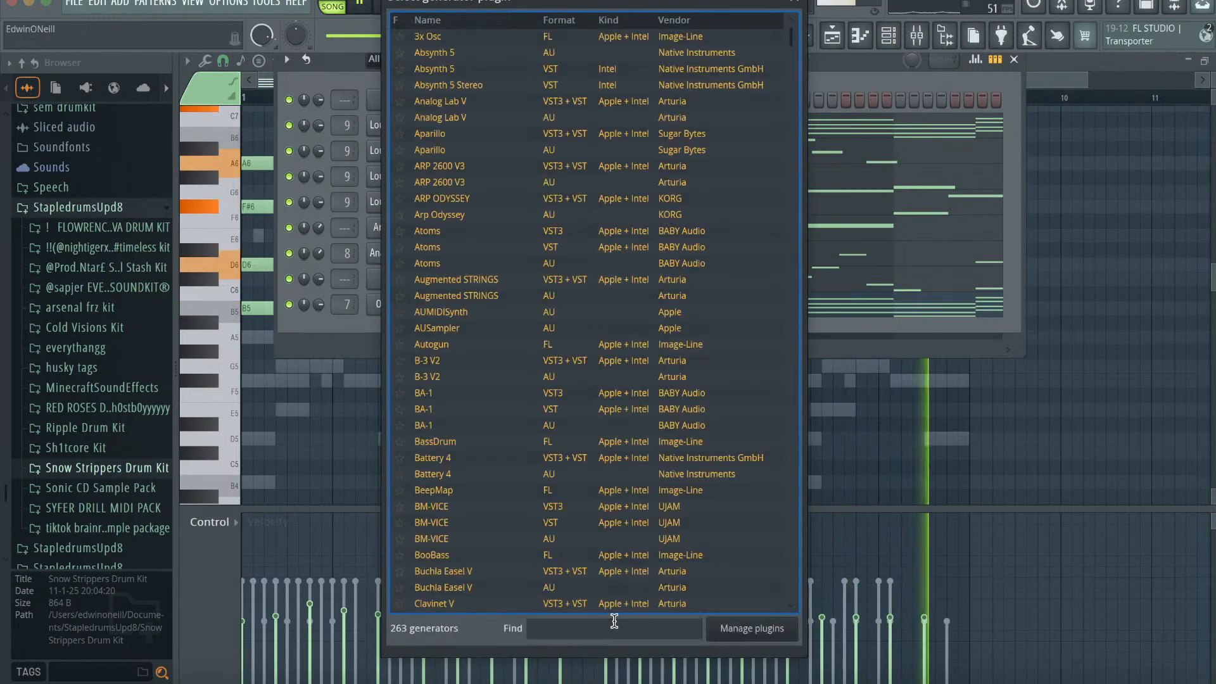
pyautogui.doubleClick(602, 425)
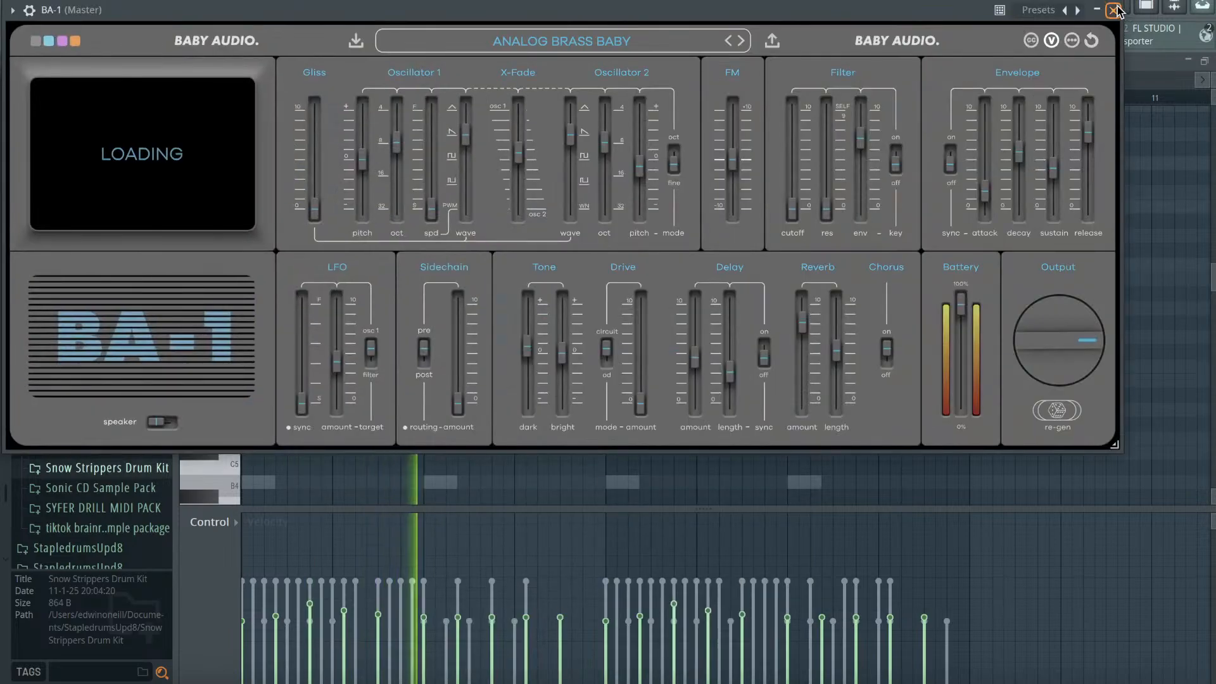
pyautogui.click(1113, 9)
pyautogui.press('space')
# - Open the BA-1 part in the piano roll and enter the opening notes D6, E6, A5 and a longer F#5
pyautogui.click(1014, 59)
pyautogui.moveTo(1090, 80); pyautogui.dragTo(809, 79)
pyautogui.click(580, 60)
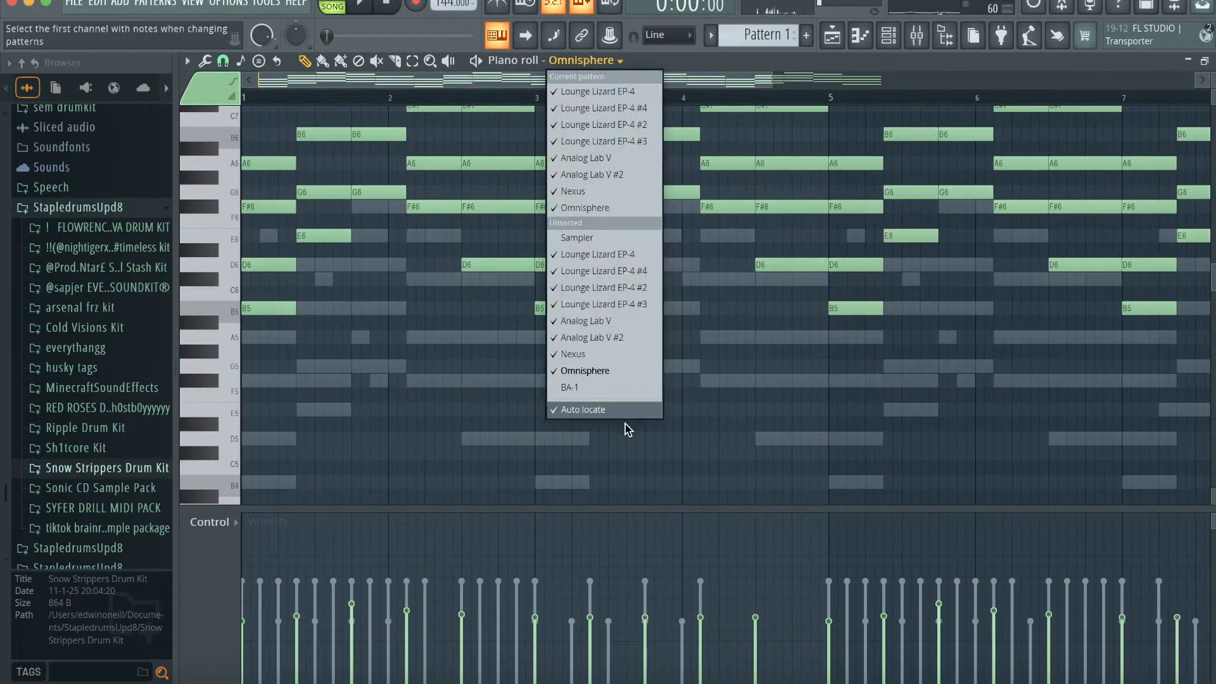
pyautogui.click(612, 390)
pyautogui.moveTo(751, 79); pyautogui.dragTo(534, 80)
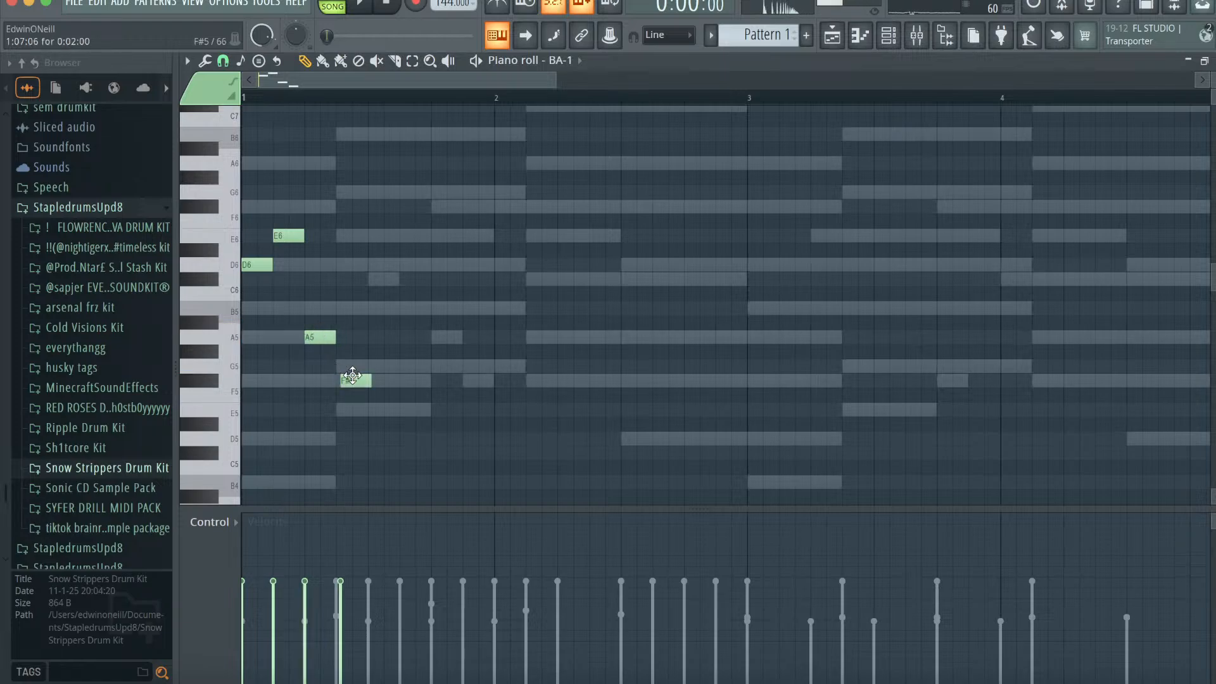
pyautogui.press('space')
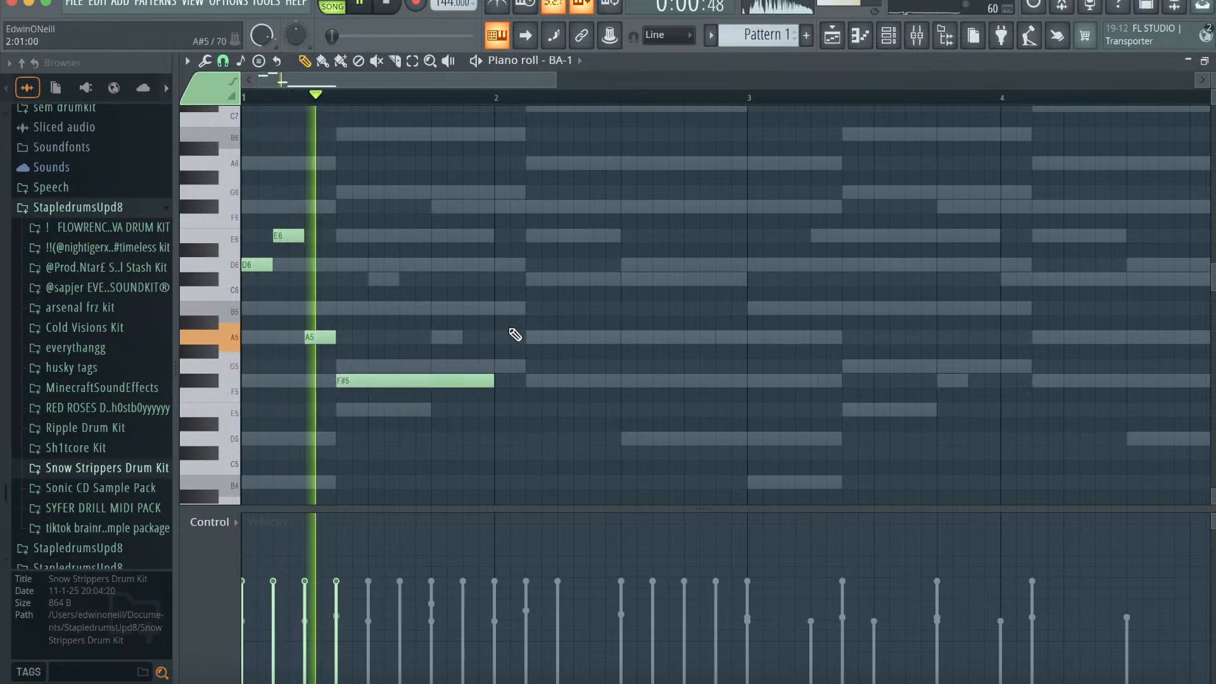
# - Continue the BA-1 melody across bars 2 and 3 with the notes F#5, F#5, C#5, G5 and F#5
pyautogui.click(535, 380)
pyautogui.click(625, 383)
pyautogui.click(760, 453)
pyautogui.scroll(-3, 765, 456)
pyautogui.hscroll(2, 765, 456)
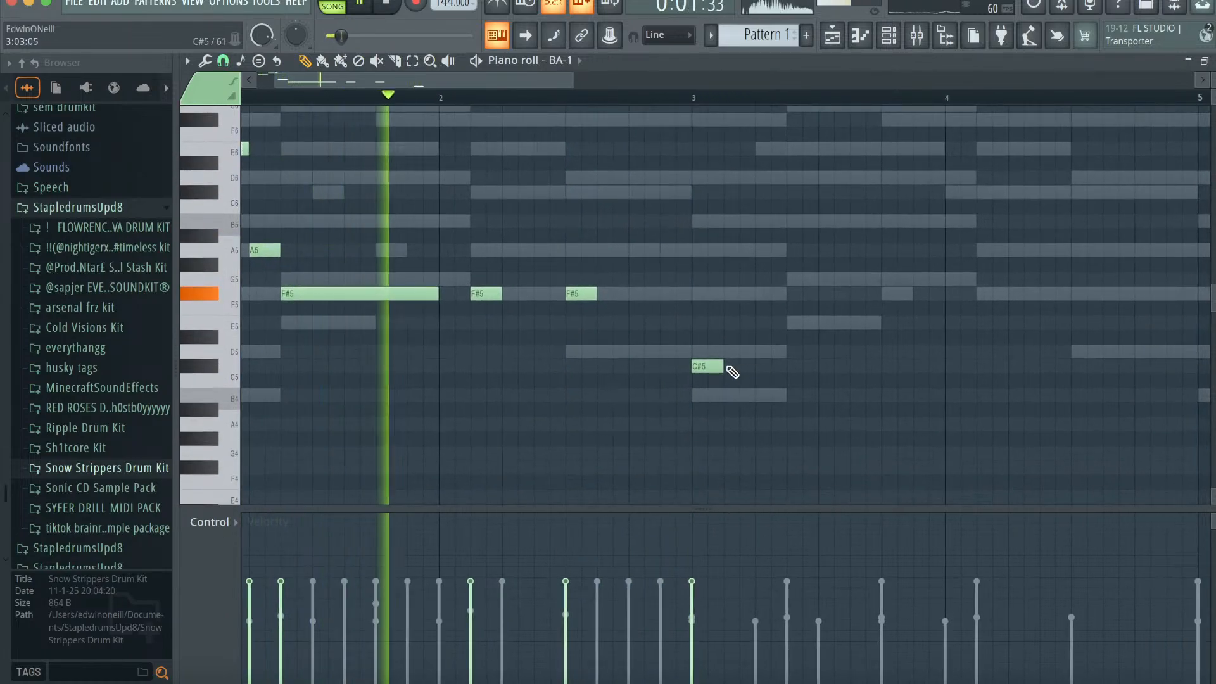
pyautogui.moveTo(722, 365); pyautogui.dragTo(749, 365)
pyautogui.click(768, 323)
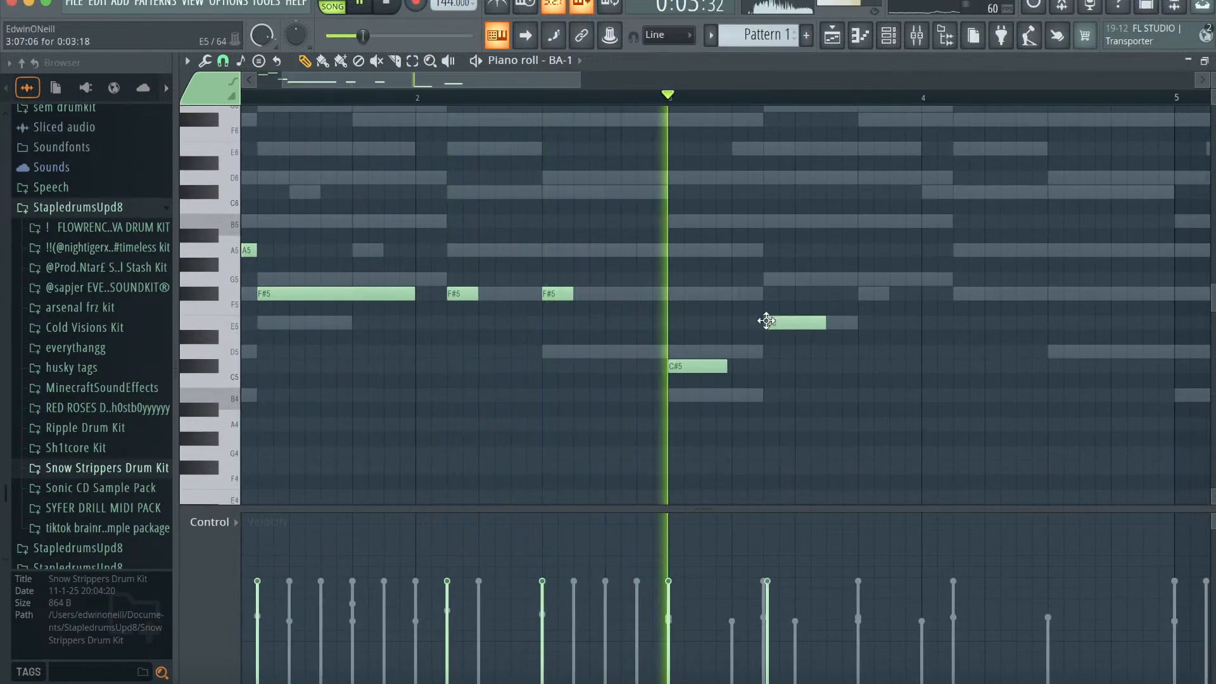
pyautogui.click(857, 291)
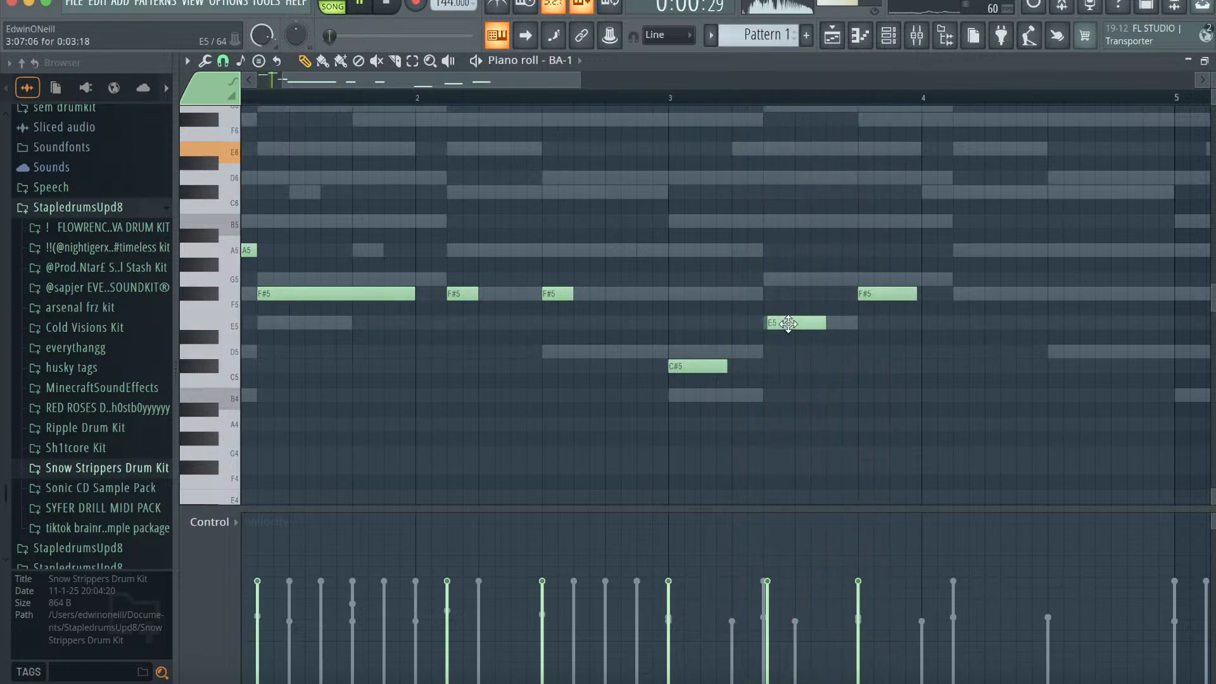
pyautogui.moveTo(787, 323); pyautogui.dragTo(785, 279)
# - Quantize the BA-1 notes and repeat the melody from bar 5
pyautogui.hotkey('alt', 'q')
pyautogui.click(701, 445)
pyautogui.moveTo(395, 178); pyautogui.dragTo(654, 177)
pyautogui.keyDown('super'); pyautogui.click(667, 217); pyautogui.keyUp('super')
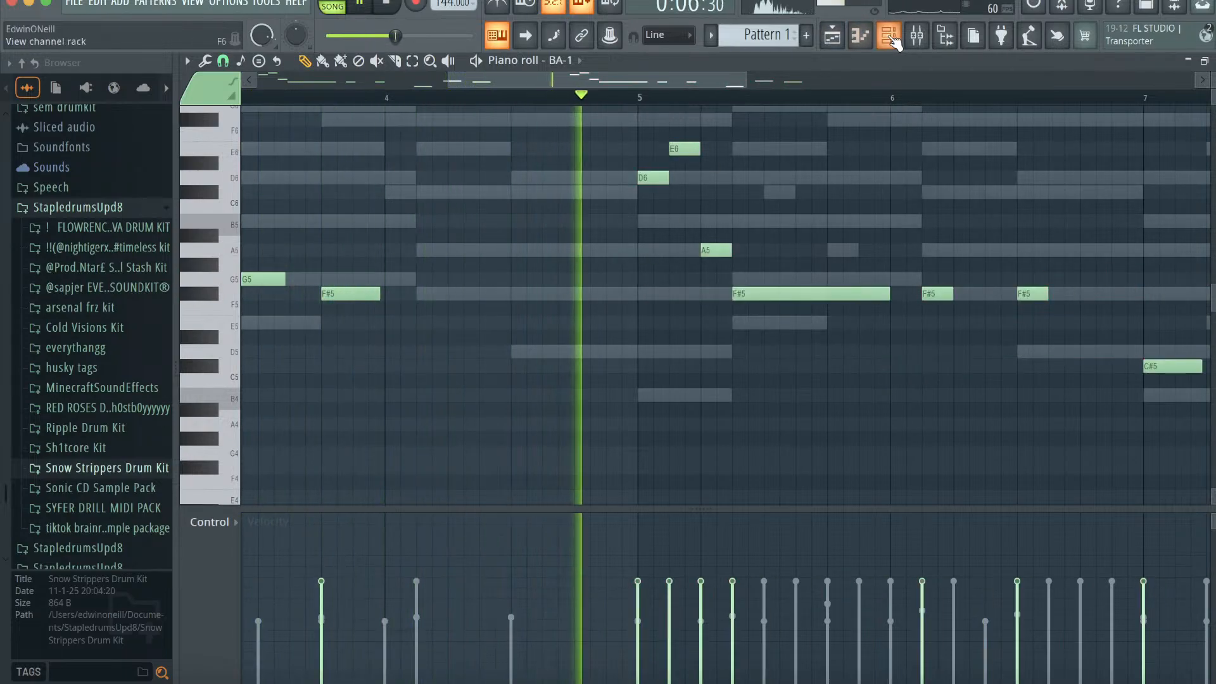
# - Finish the repeated BA-1 phrase with D5 and C#5 at bar 8 and quantize the notes
pyautogui.moveTo(745, 74); pyautogui.dragTo(1106, 74)
pyautogui.scroll(1, 814, 393)
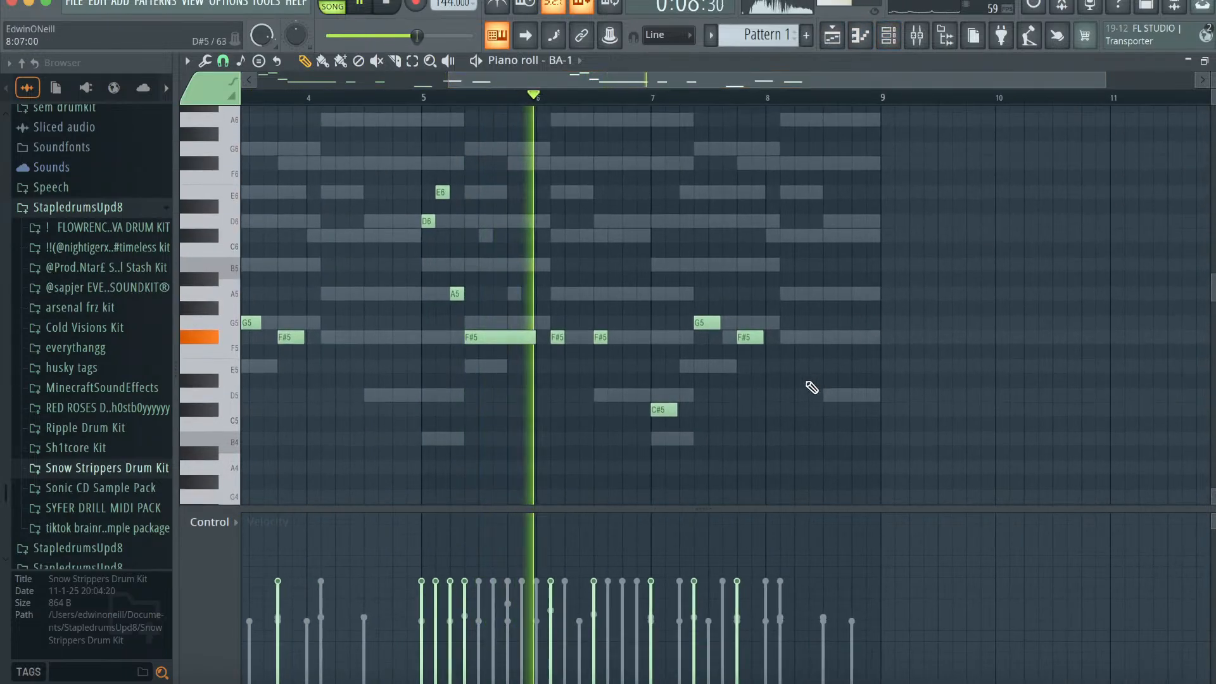
pyautogui.click(799, 410)
pyautogui.hotkey('alt', 'q')
pyautogui.click(700, 452)
pyautogui.press('space')
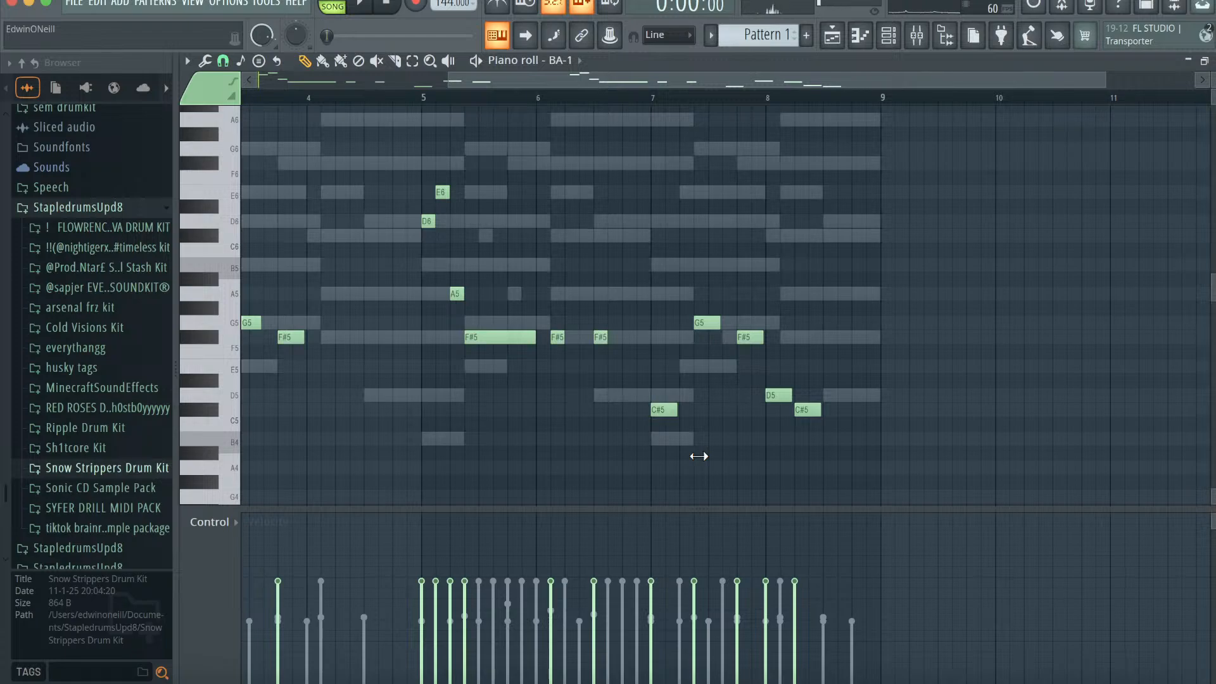
# - Load the 808 - CEO (FLOWRENCY) sample from the FLOWRENCY - NOVA DRUM KIT as a new channel and set it to cut itself
pyautogui.click(833, 39)
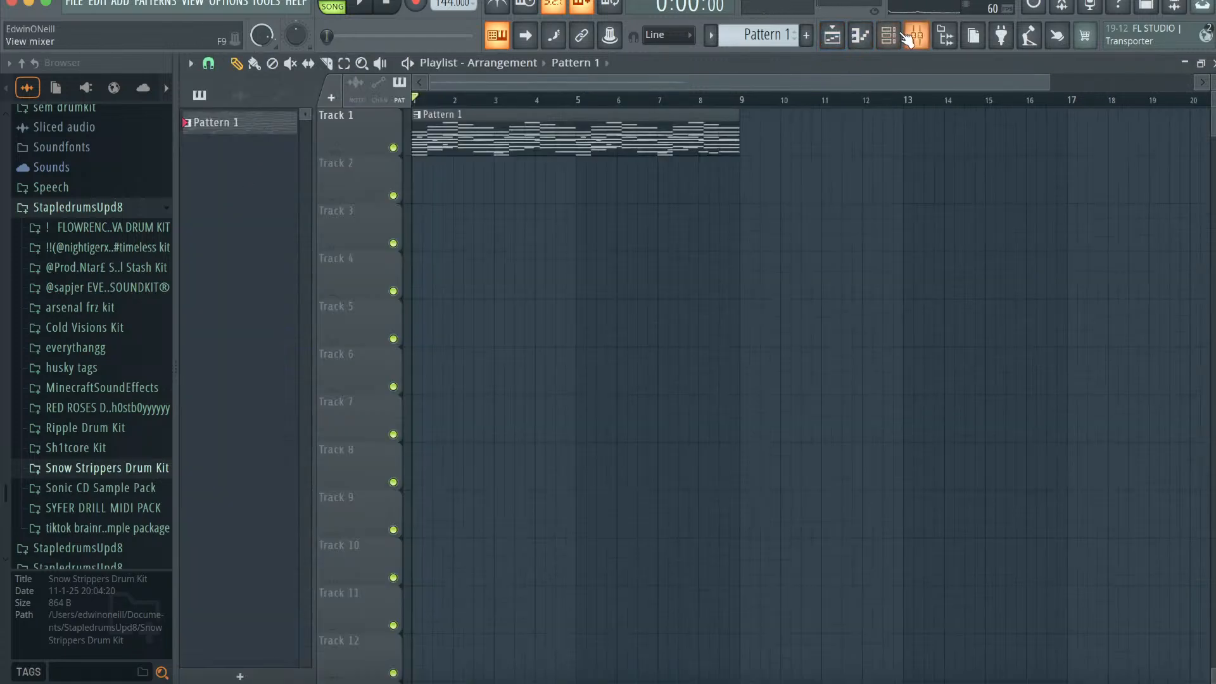
pyautogui.click(889, 36)
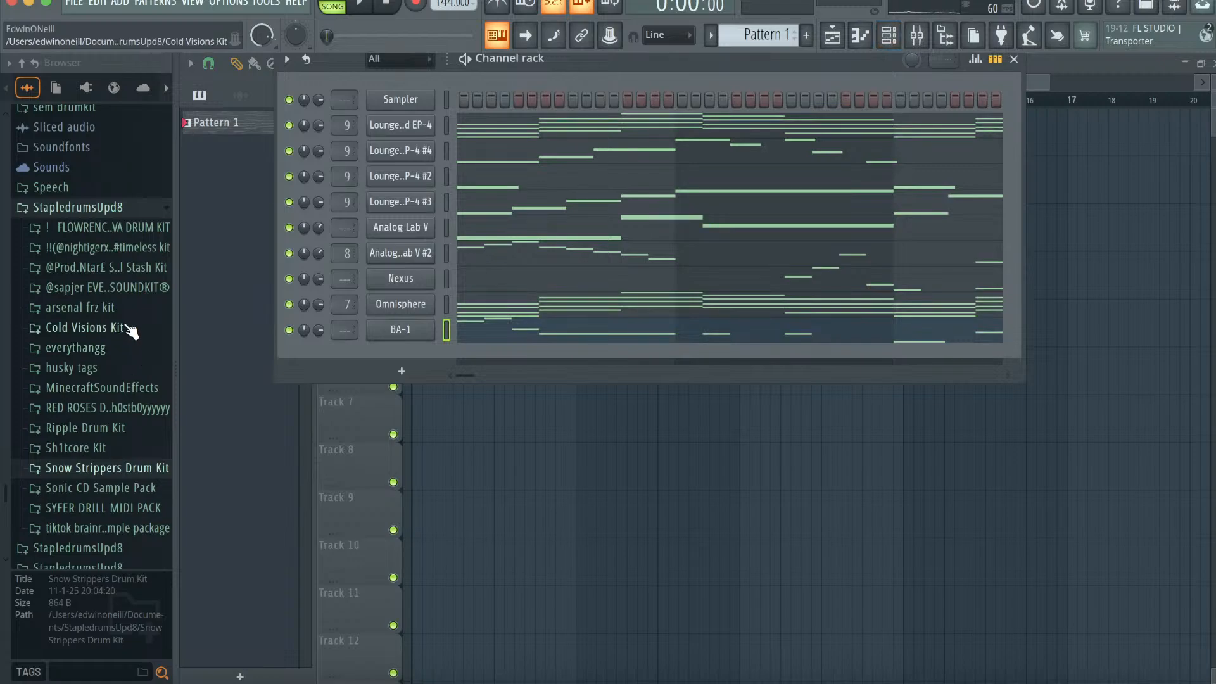
pyautogui.click(111, 309)
pyautogui.click(101, 228)
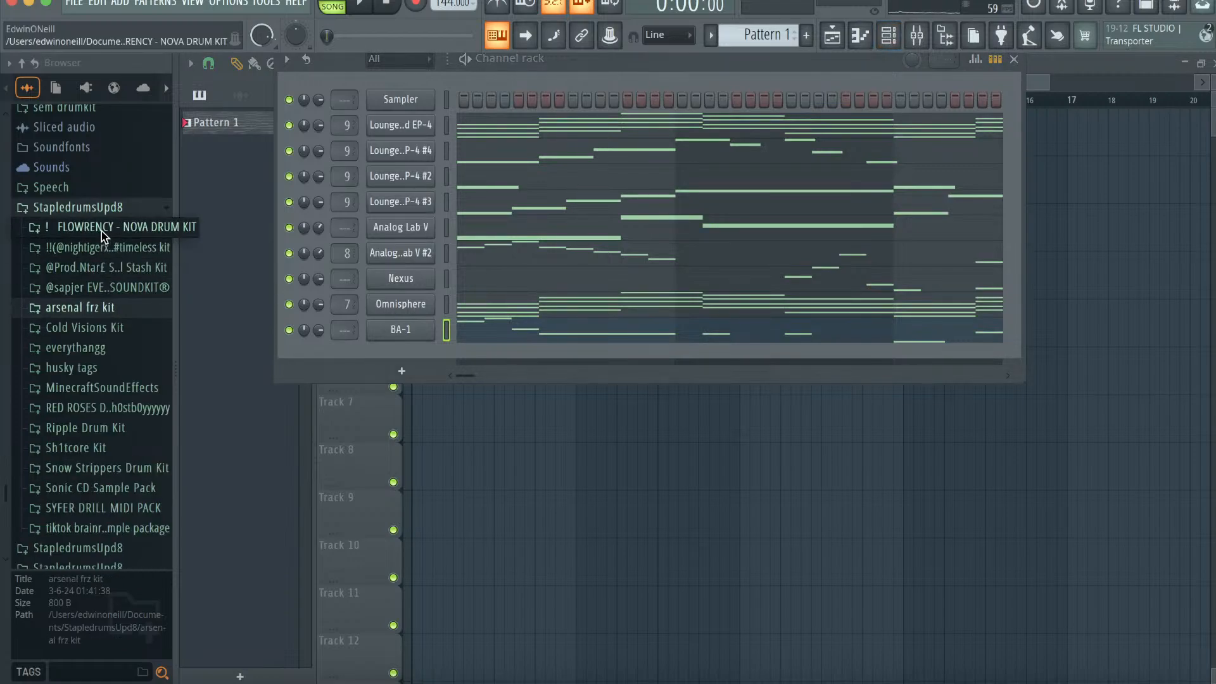
pyautogui.click(101, 246)
pyautogui.click(89, 266)
pyautogui.click(109, 282)
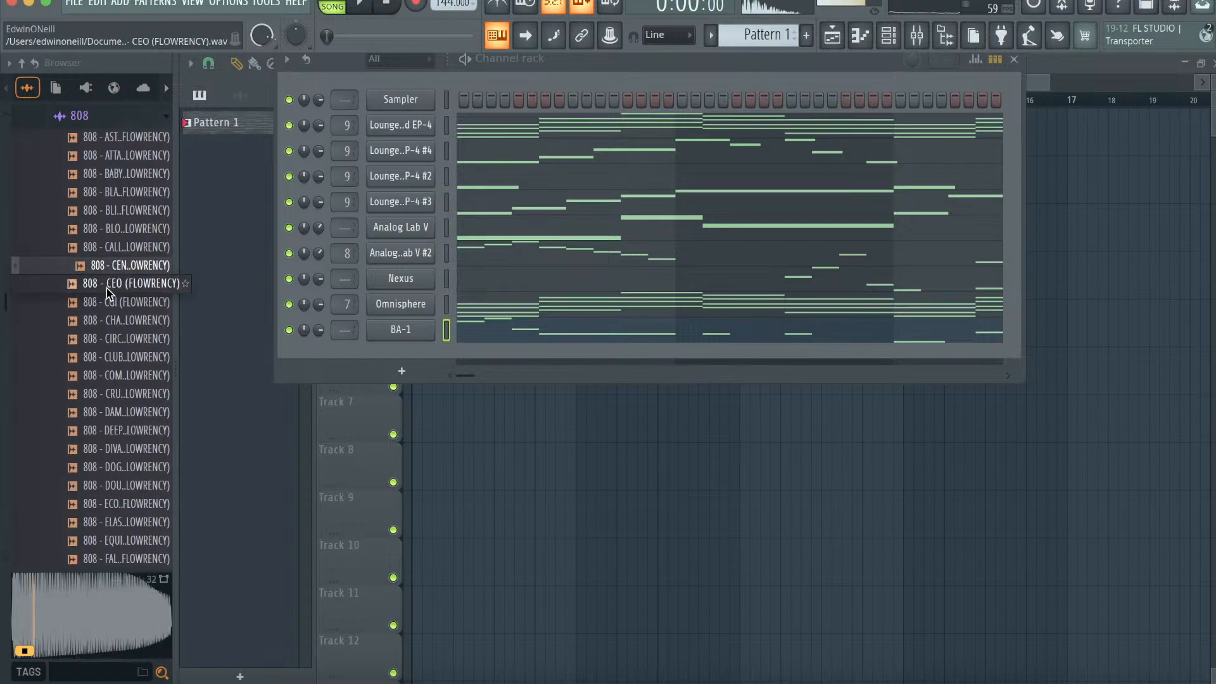
pyautogui.moveTo(114, 300); pyautogui.dragTo(377, 358)
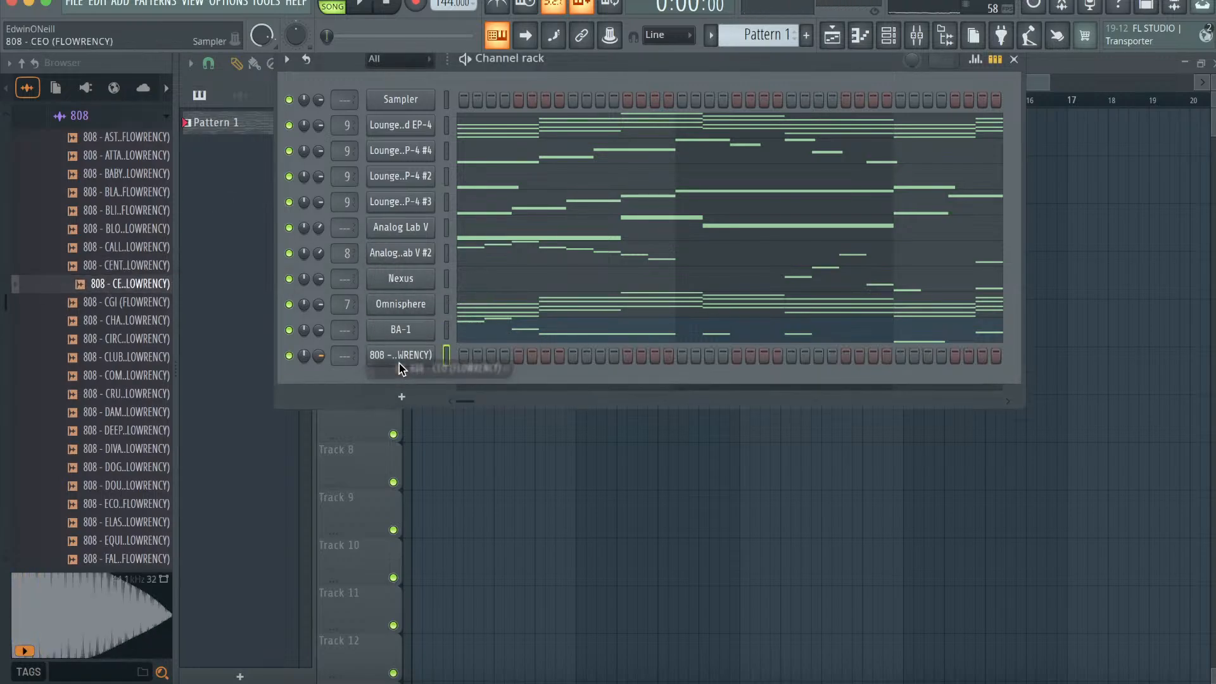
pyautogui.click(301, 154)
pyautogui.click(676, 124)
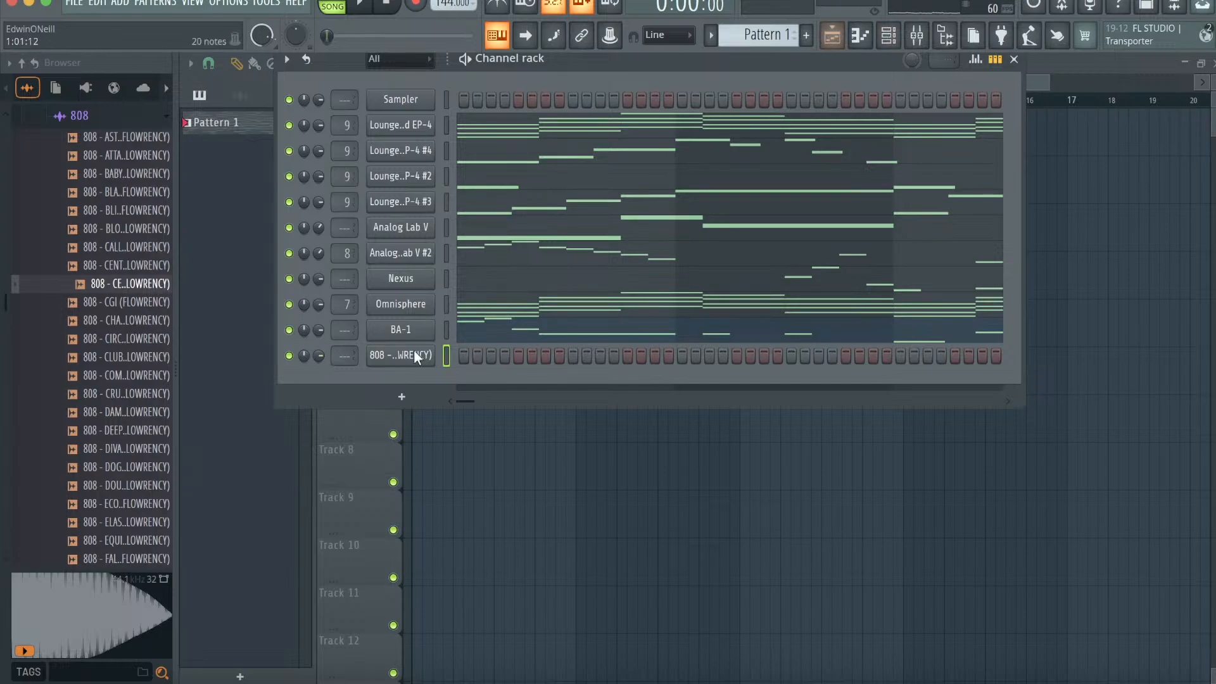
# - Mute the Analog Lab V, Analog Lab V #2, Nexus, Omnisphere and BA-1 channels while the pattern plays
pyautogui.press('space')
pyautogui.click(288, 227)
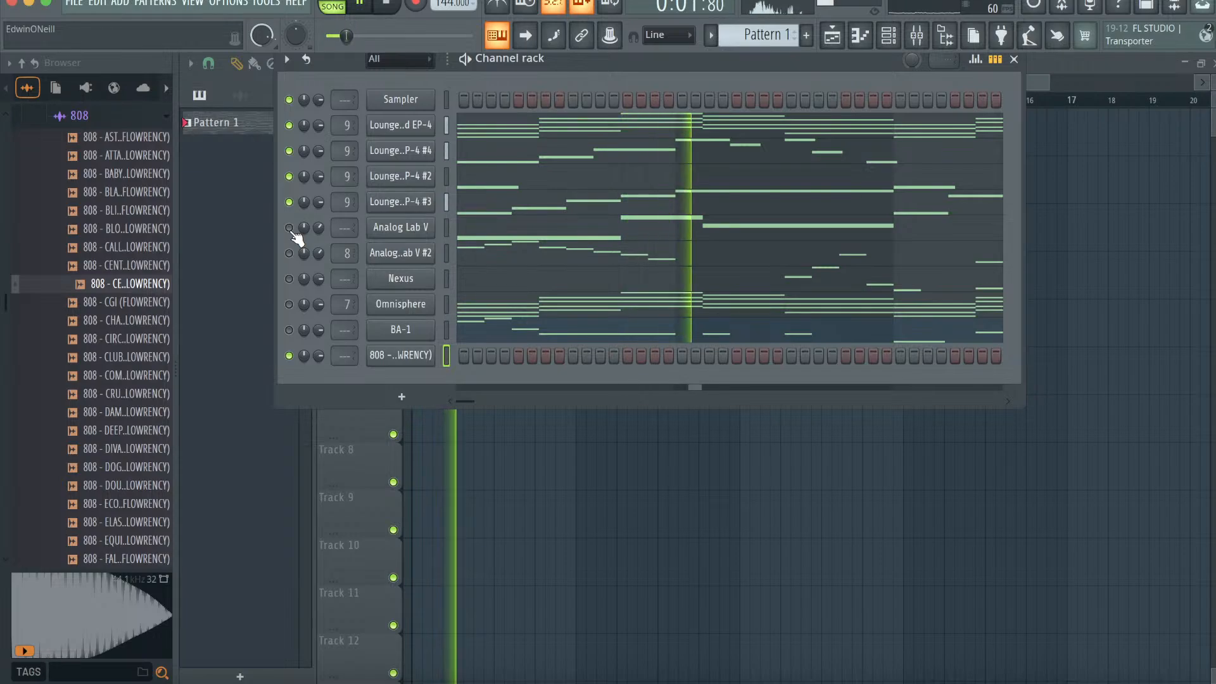
pyautogui.press('space')
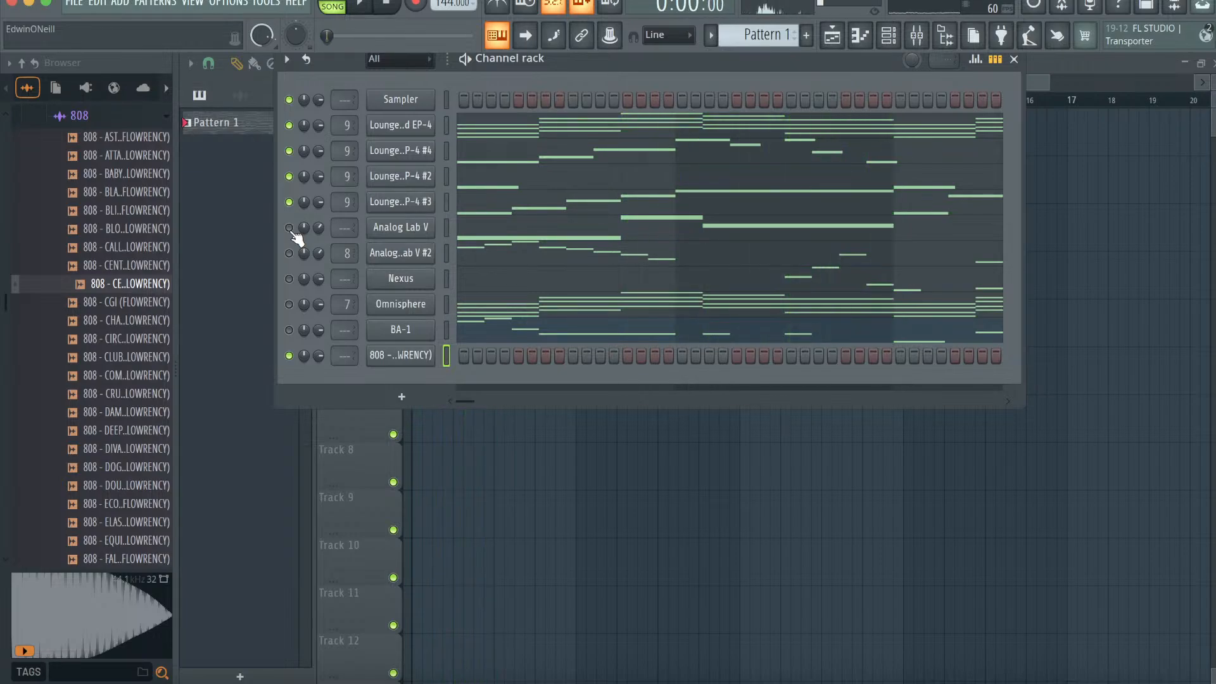
# - Transpose all notes of Pattern 1 down two semitones
pyautogui.click(832, 37)
pyautogui.rightClick(257, 130)
pyautogui.click(327, 301)
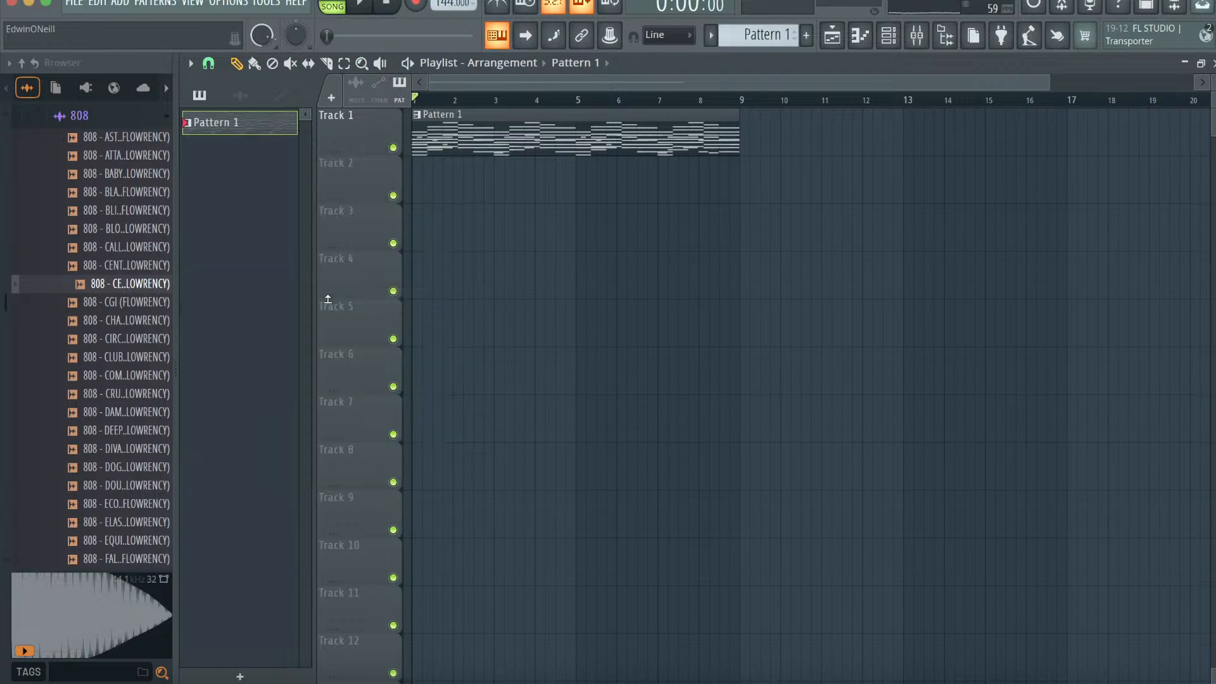
# - Try a first 808 bass line in the piano roll with an A note at bar 1 followed by D5
pyautogui.click(860, 37)
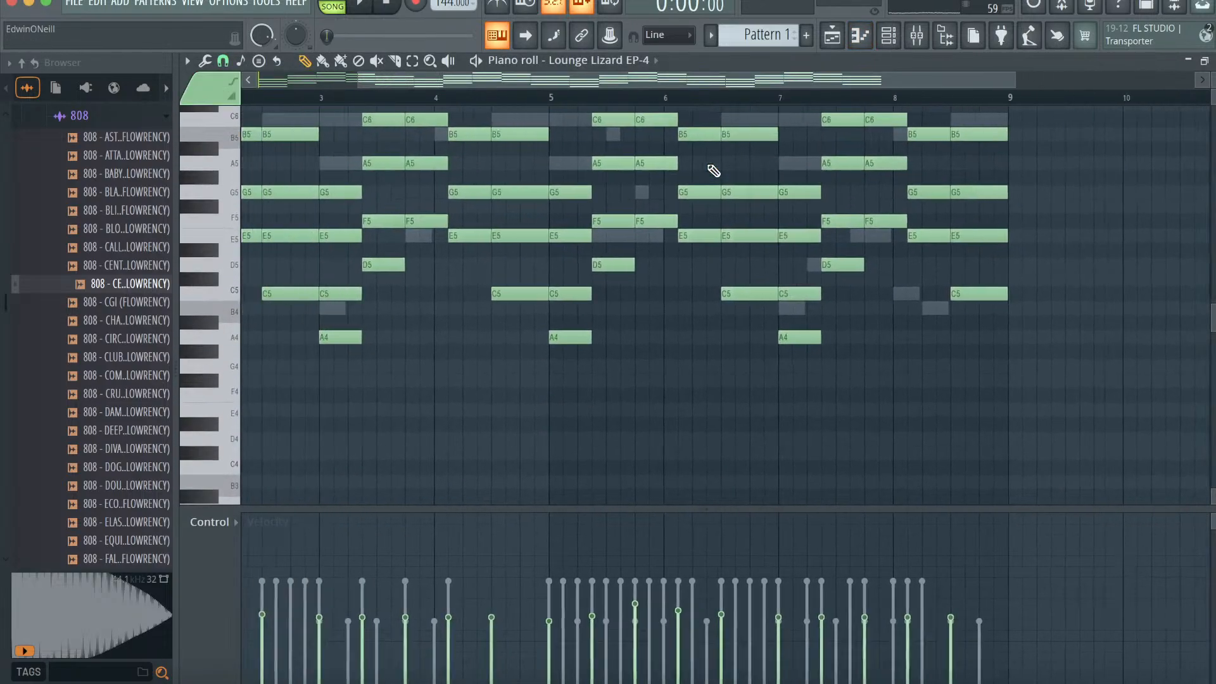
pyautogui.click(638, 66)
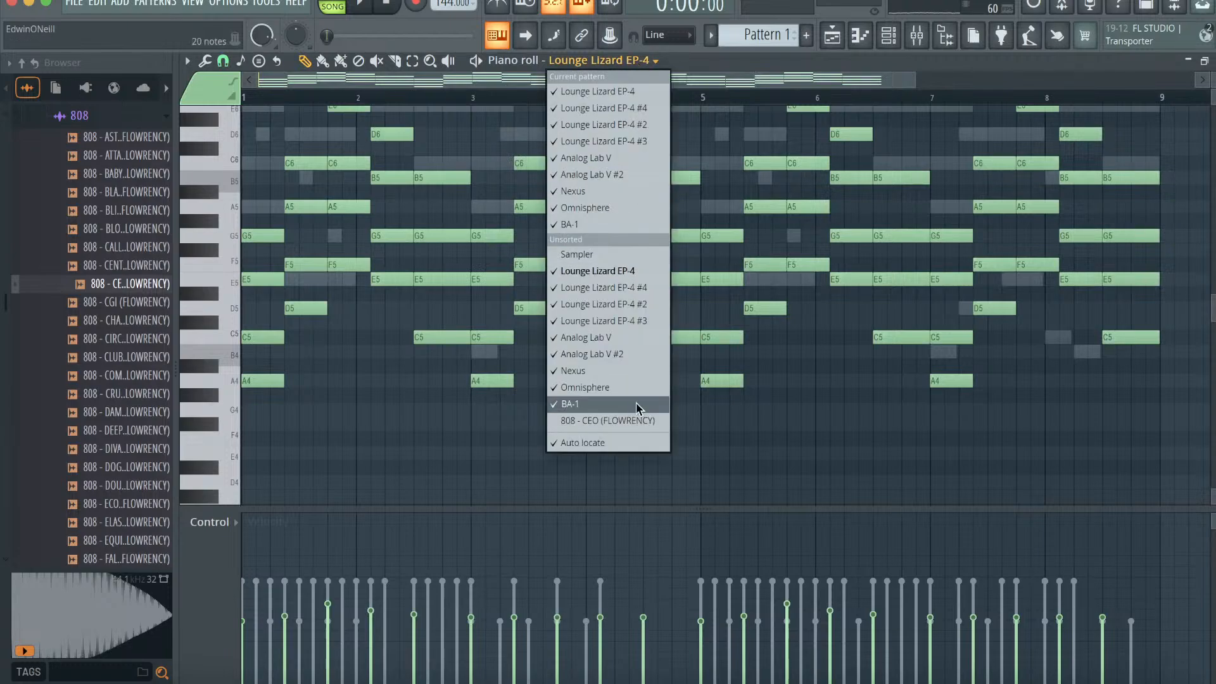
pyautogui.click(638, 406)
pyautogui.moveTo(912, 83); pyautogui.dragTo(668, 83)
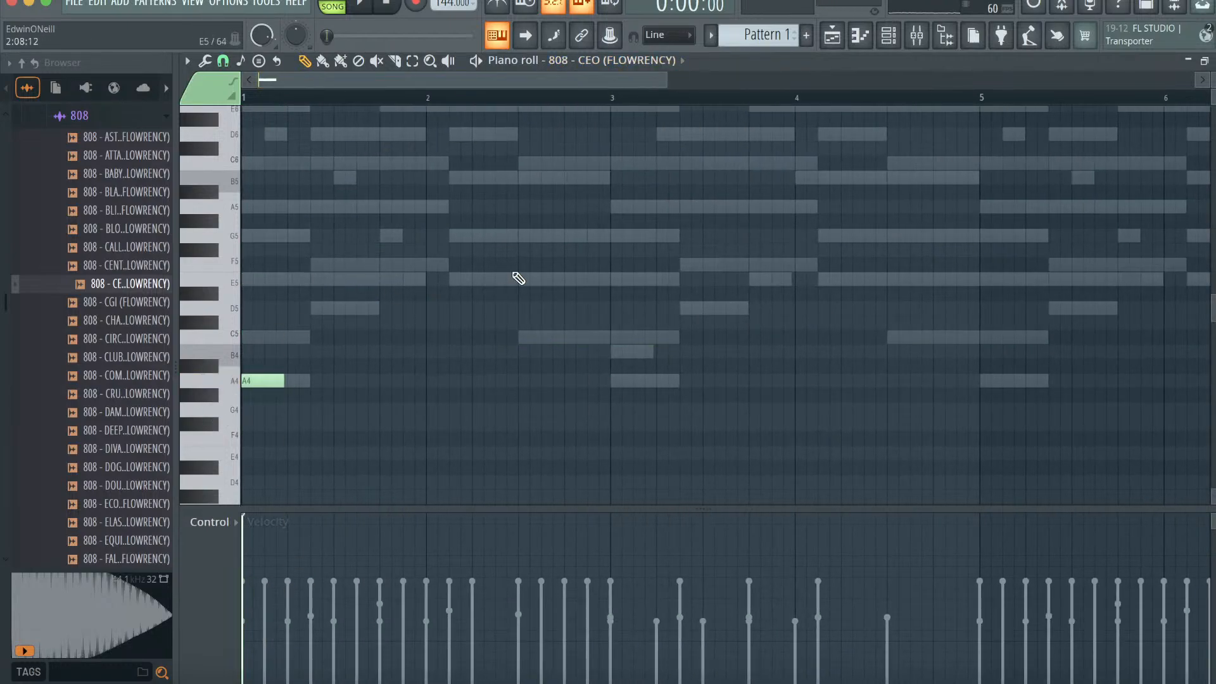
pyautogui.press('space')
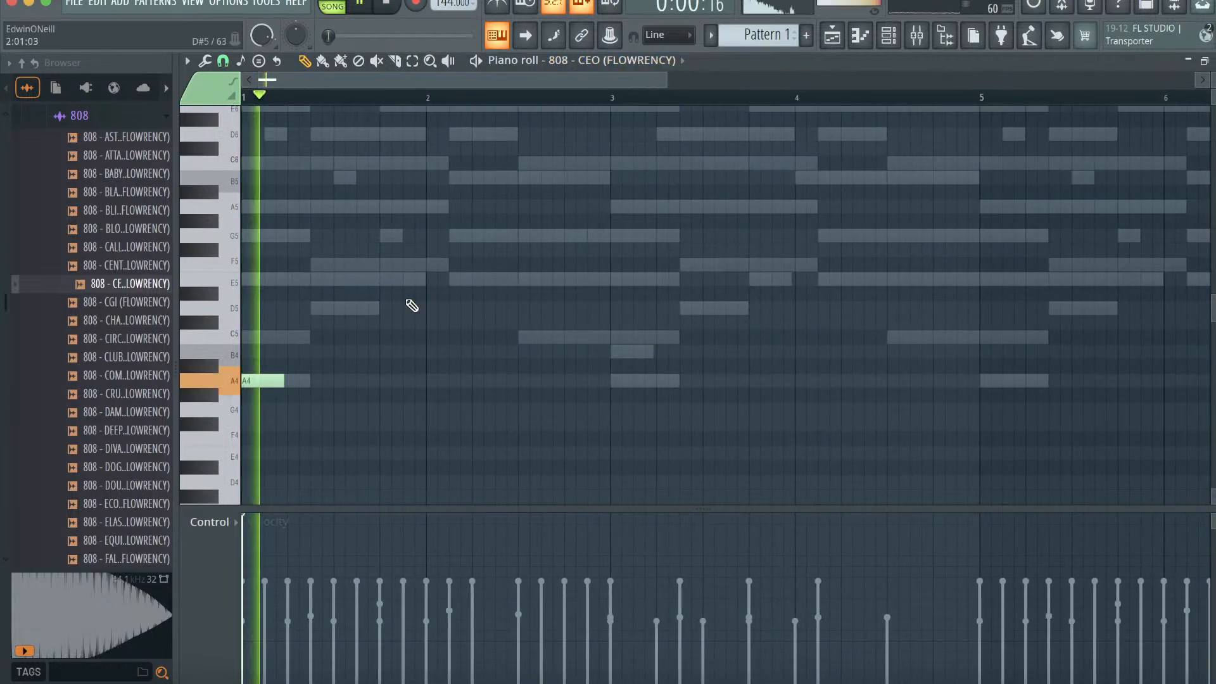
pyautogui.click(314, 310)
# - Review the 808 channel's sampler settings during playback and close its window and the channel rack
pyautogui.click(886, 35)
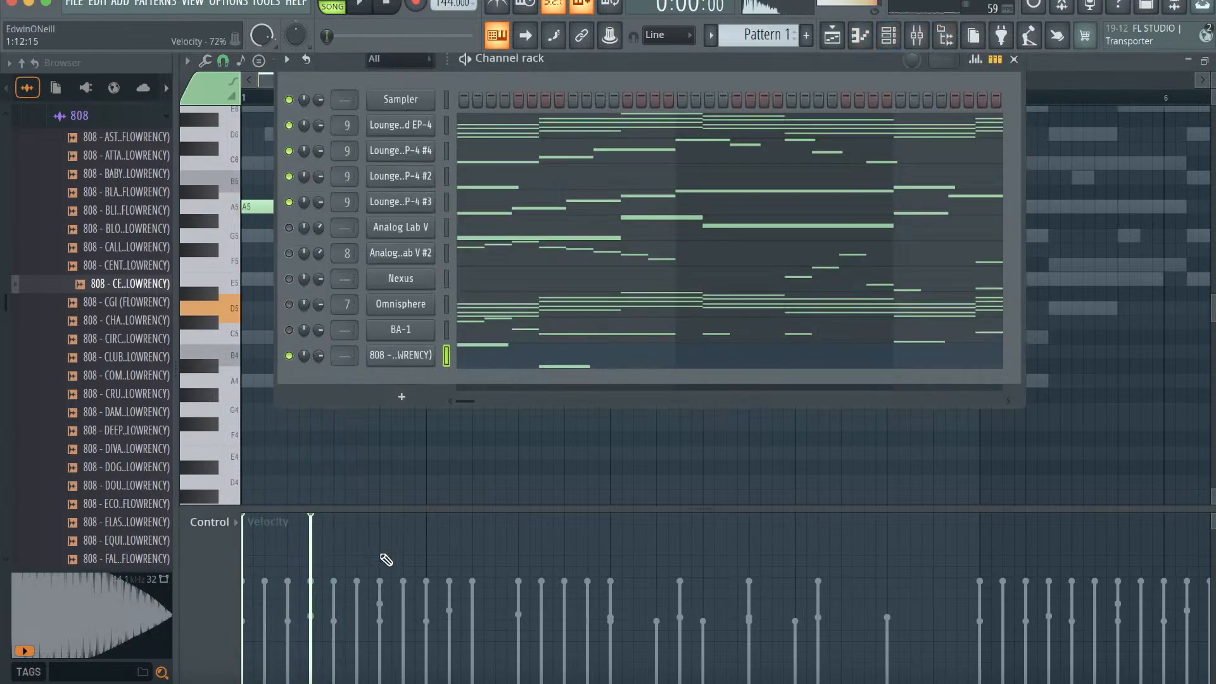
pyautogui.click(406, 353)
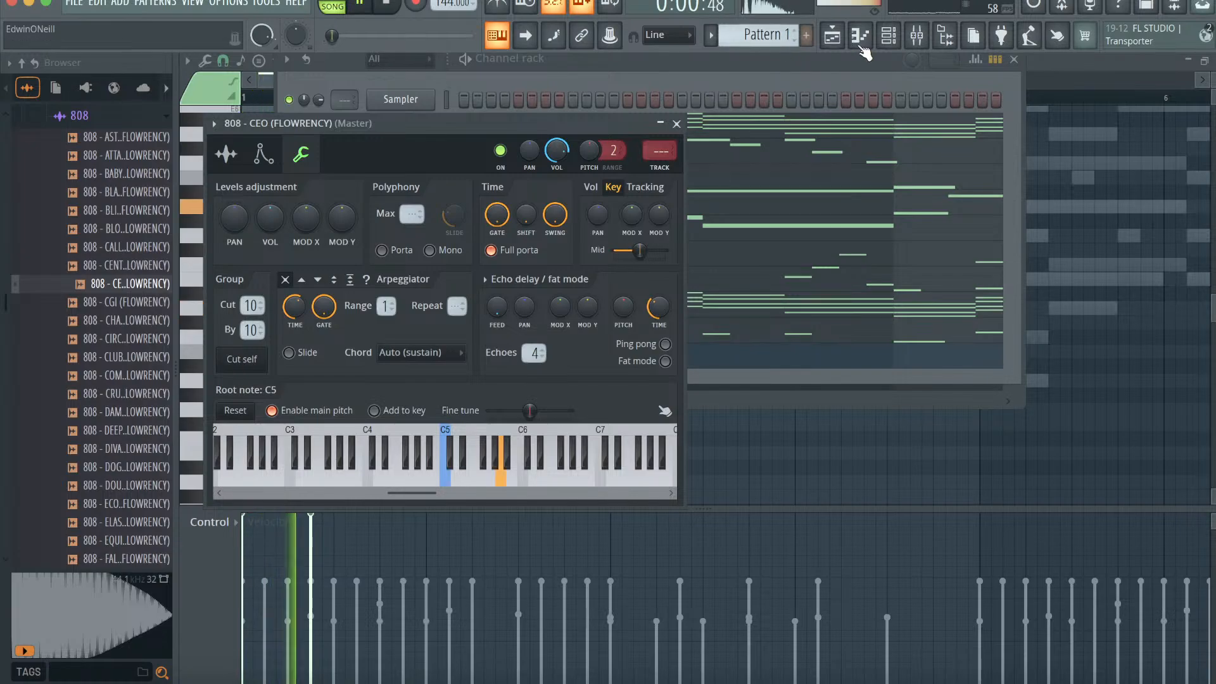
pyautogui.click(860, 39)
pyautogui.press('space')
pyautogui.click(886, 36)
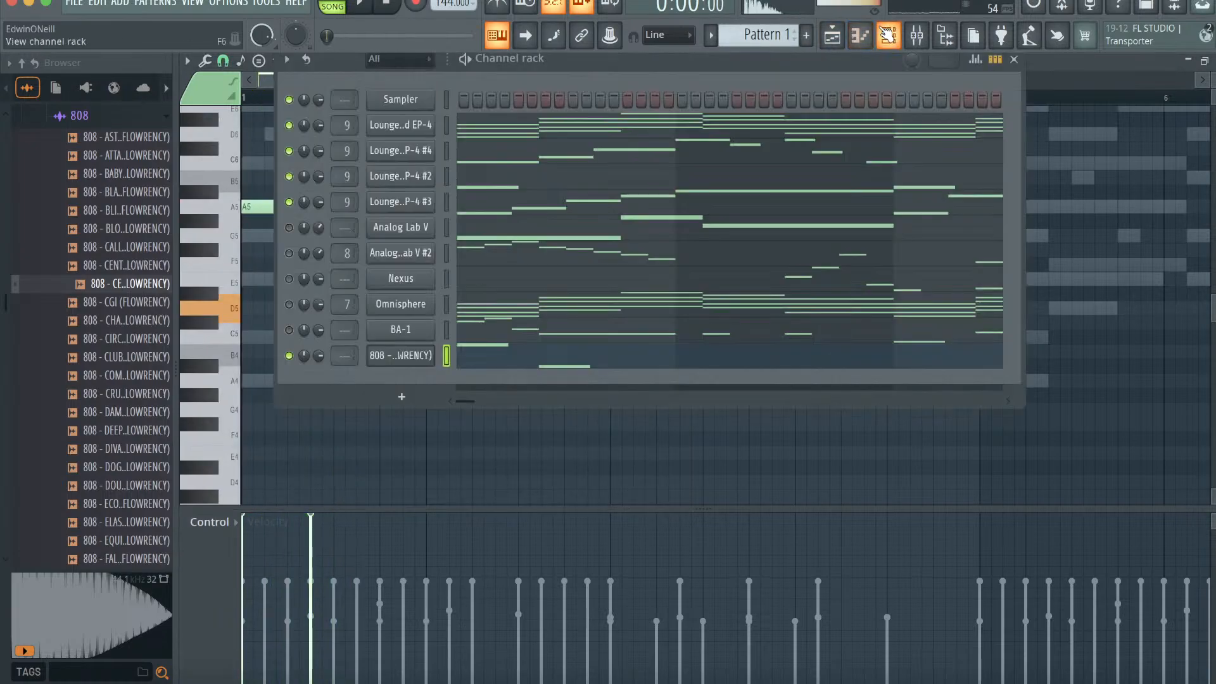
pyautogui.click(418, 357)
pyautogui.click(677, 124)
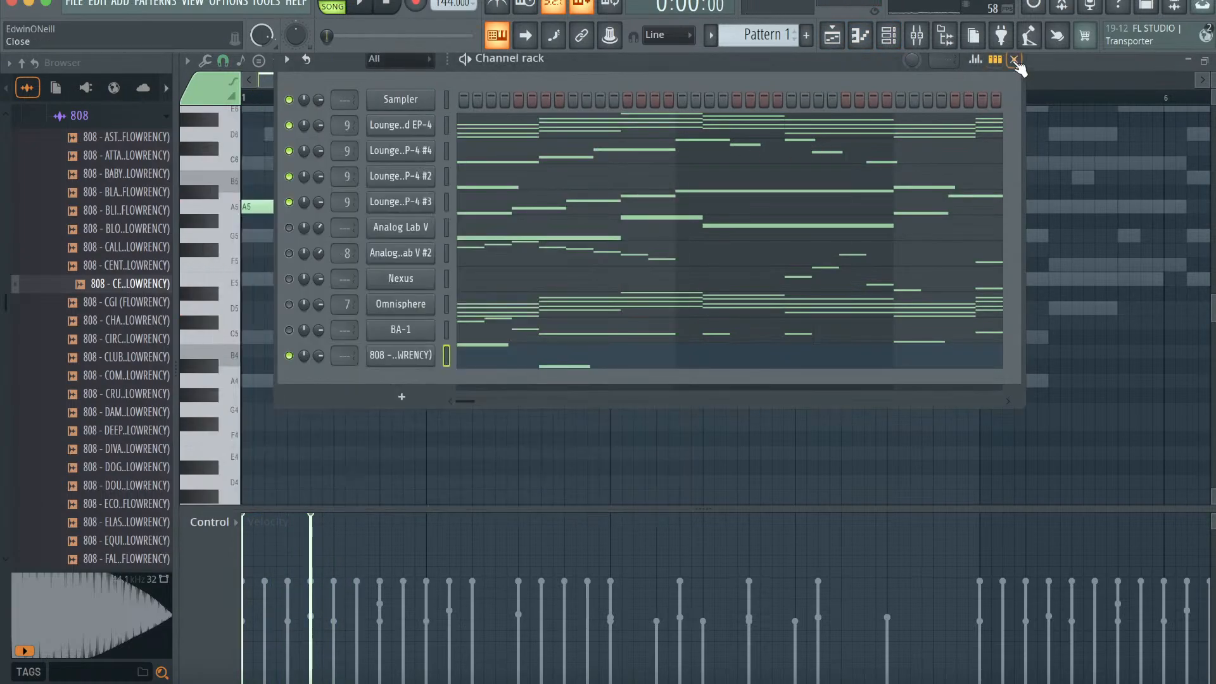
pyautogui.click(1014, 59)
# - Select and copy the lowest notes A4, D5, F5, E5 and C5 from the first two bars of Lounge Lizard EP-4
pyautogui.moveTo(667, 81); pyautogui.dragTo(539, 82)
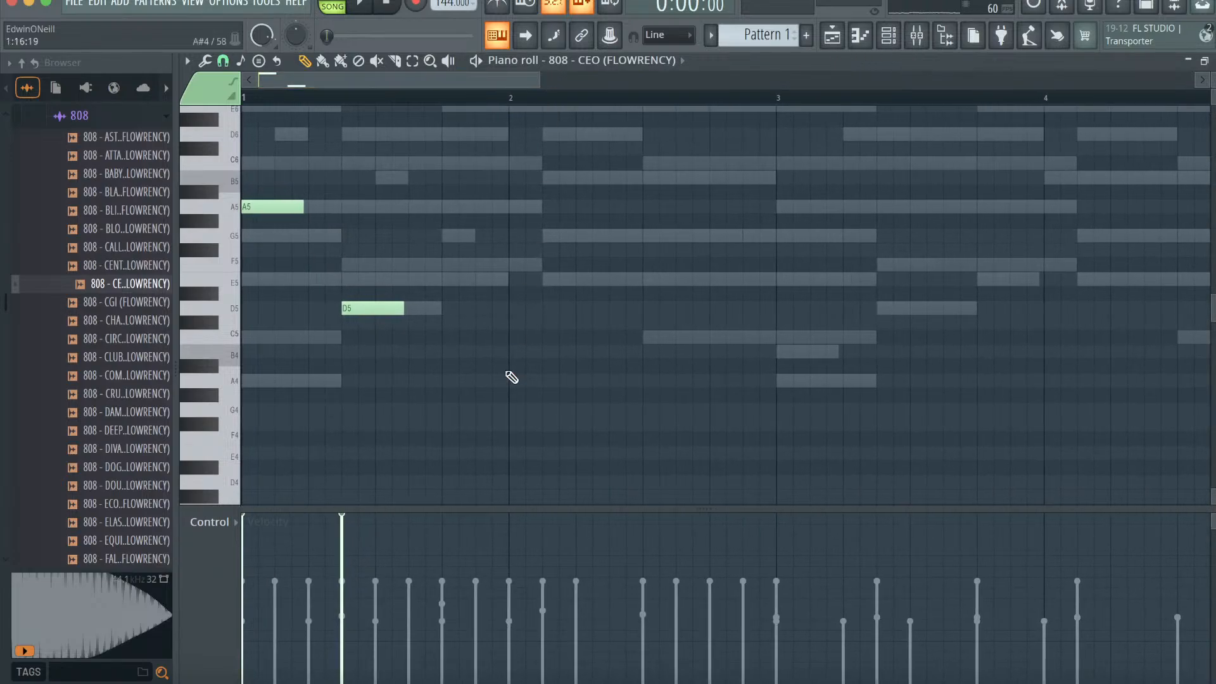
pyautogui.click(596, 61)
pyautogui.click(622, 288)
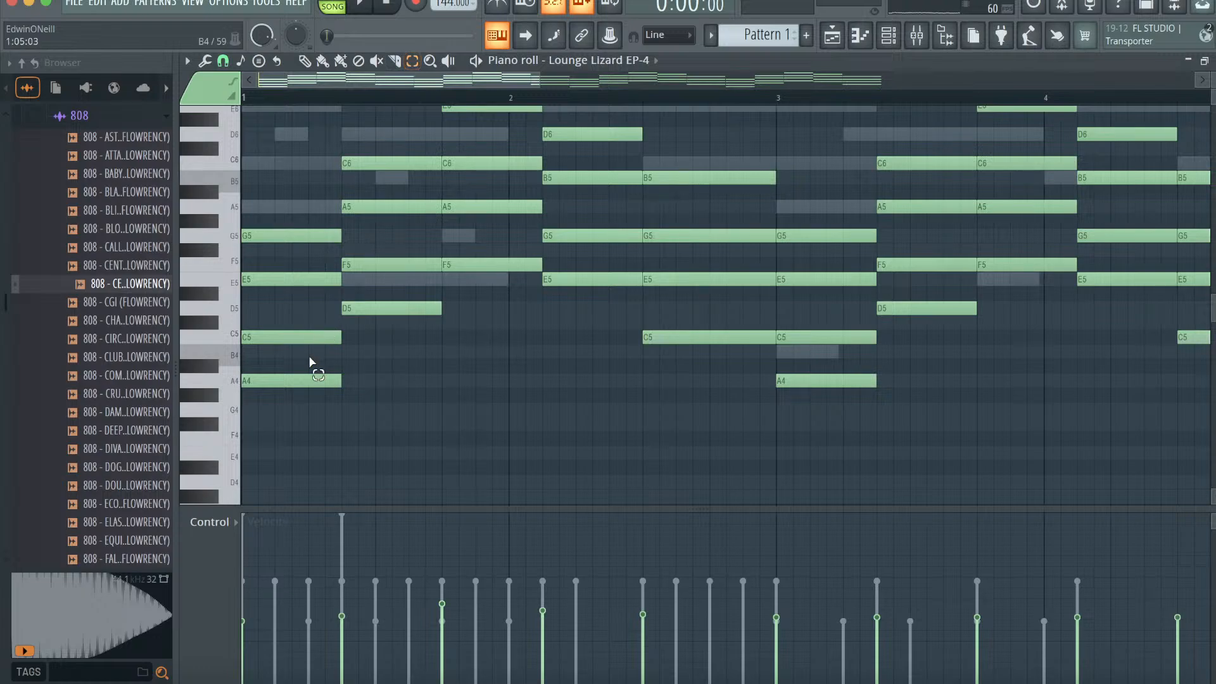
pyautogui.keyDown('ctrl'); pyautogui.click(577, 279); pyautogui.keyUp('ctrl')
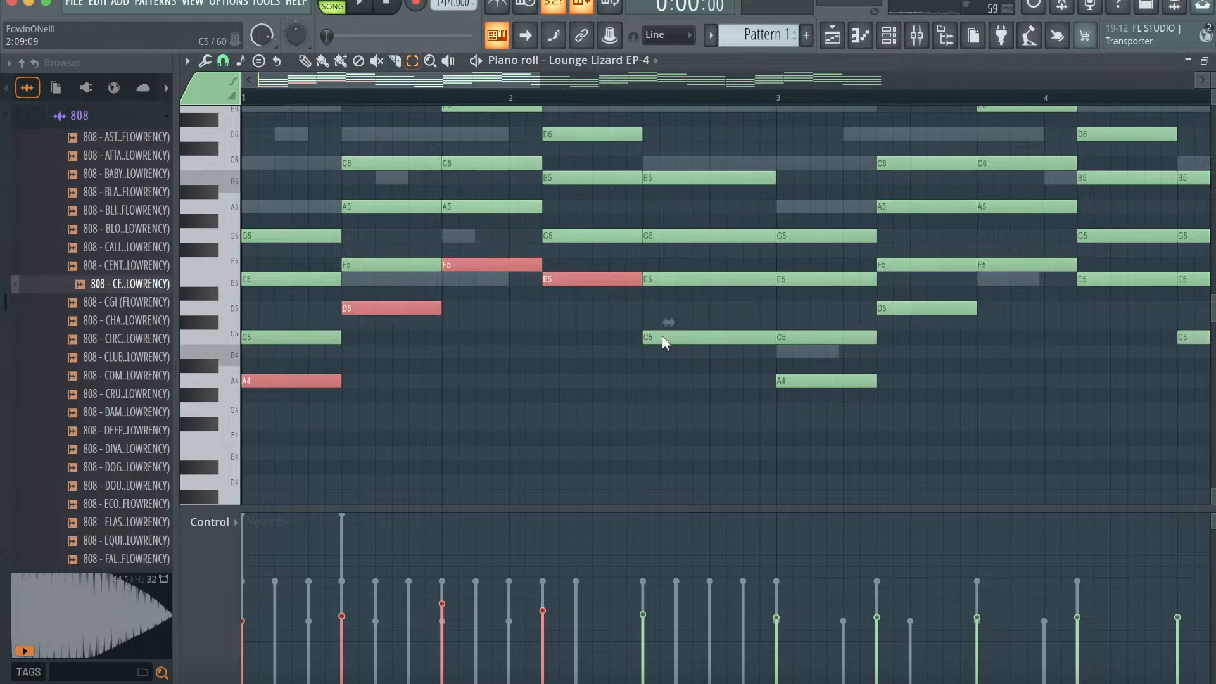
pyautogui.keyDown('ctrl'); pyautogui.click(659, 337); pyautogui.keyUp('ctrl')
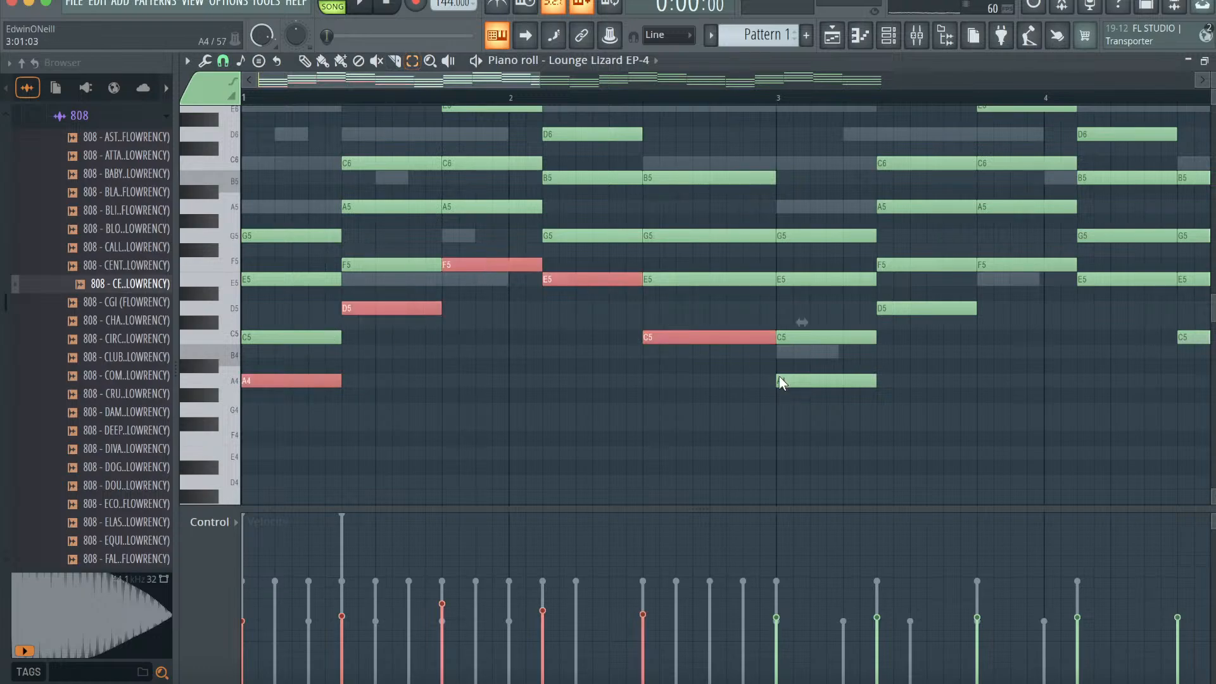
# - Replace the 808 part's notes with the copied bass notes and turn the opening A4 into a short A5
pyautogui.click(608, 61)
pyautogui.click(640, 437)
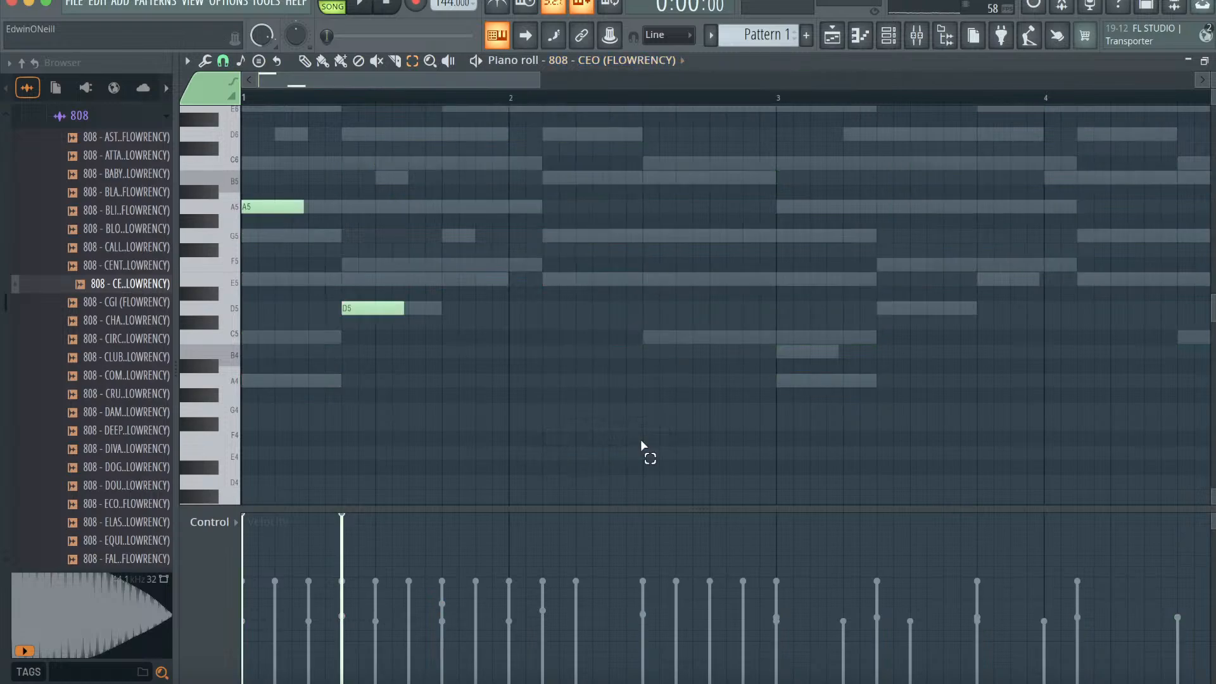
pyautogui.hotkey('ctrl', 'a')
pyautogui.press('Delete')
pyautogui.hotkey('ctrl', 'v')
pyautogui.click(317, 380)
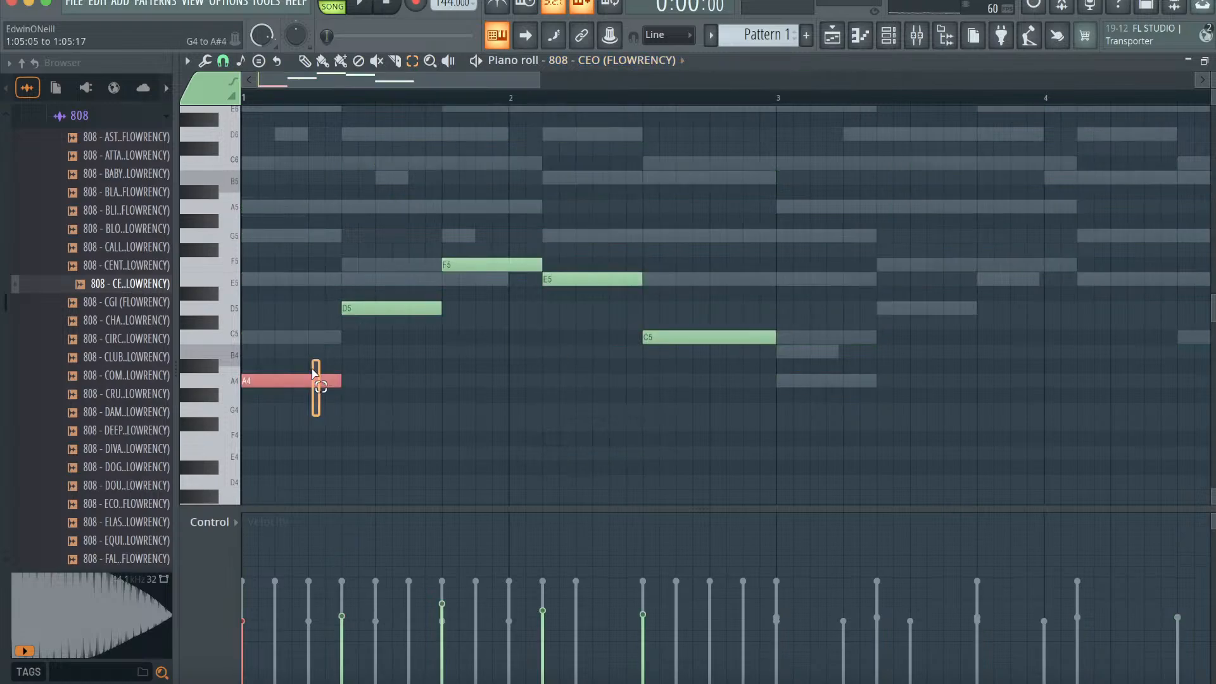
pyautogui.hotkey('ctrl', 'Up')
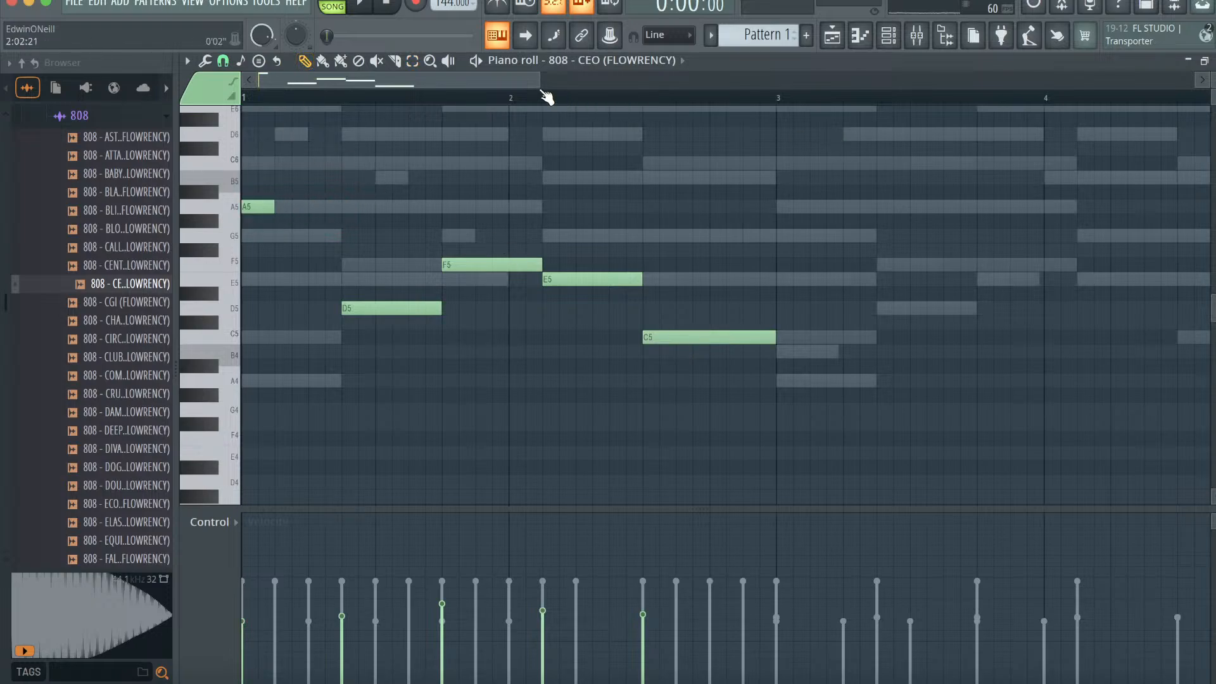
# - Duplicate the two-bar 808 line to fill the pattern through bar 8
pyautogui.moveTo(544, 82); pyautogui.dragTo(787, 82)
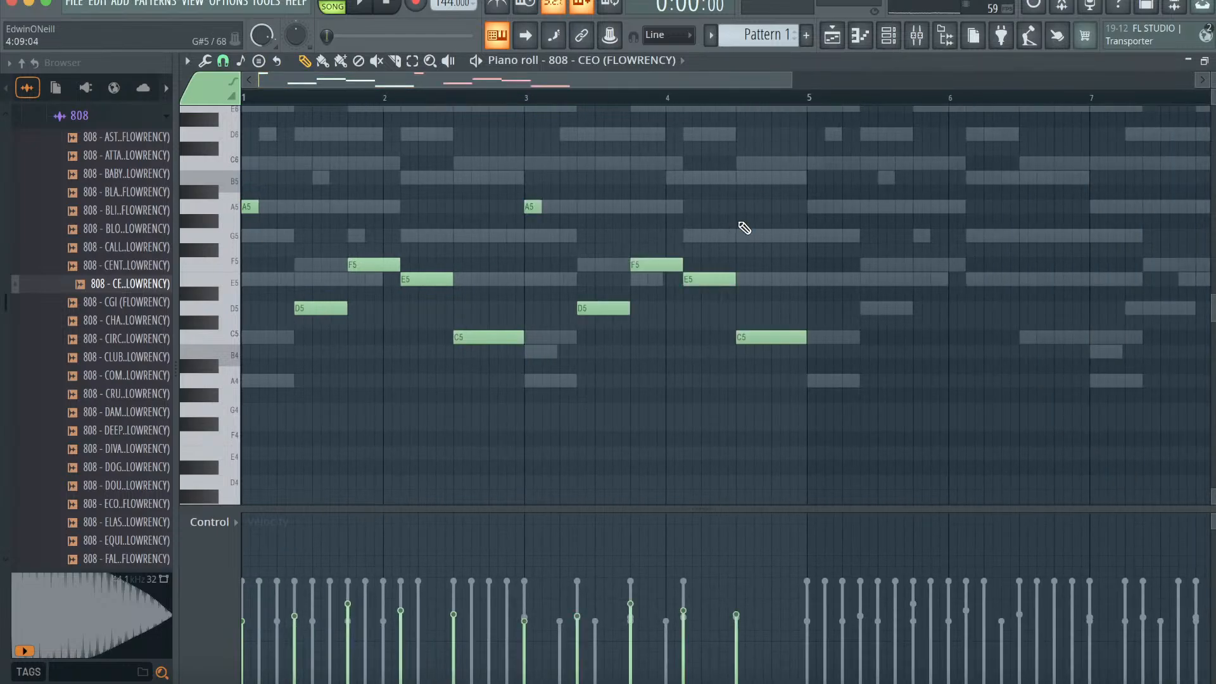
pyautogui.hotkey('ctrl', 'd')
pyautogui.scroll(-2, 739, 223)
pyautogui.hotkey('ctrl', 'b')
pyautogui.hotkey('ctrl', 'd')
pyautogui.hscroll(-4, 786, 221)
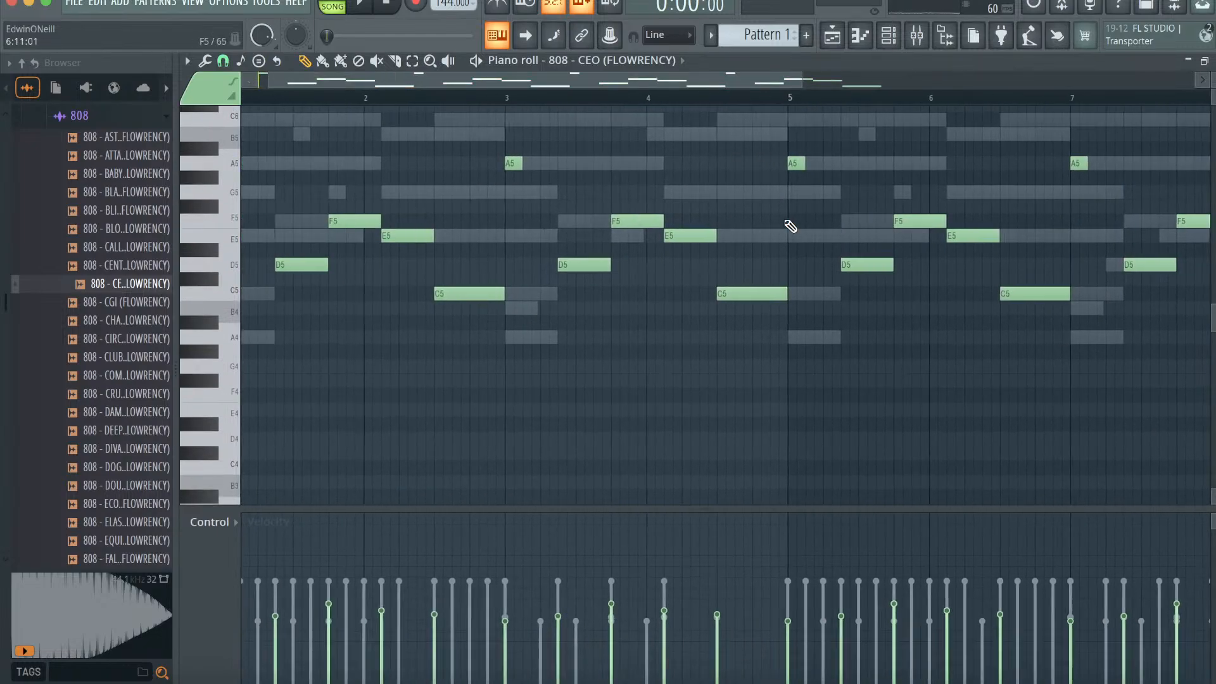
# - Raise the velocities of all the 808 notes to maximum and move the C5 at the end of bar 6 up to C6
pyautogui.hscroll(-1, 790, 226)
pyautogui.moveTo(789, 83); pyautogui.dragTo(590, 83)
pyautogui.press('space')
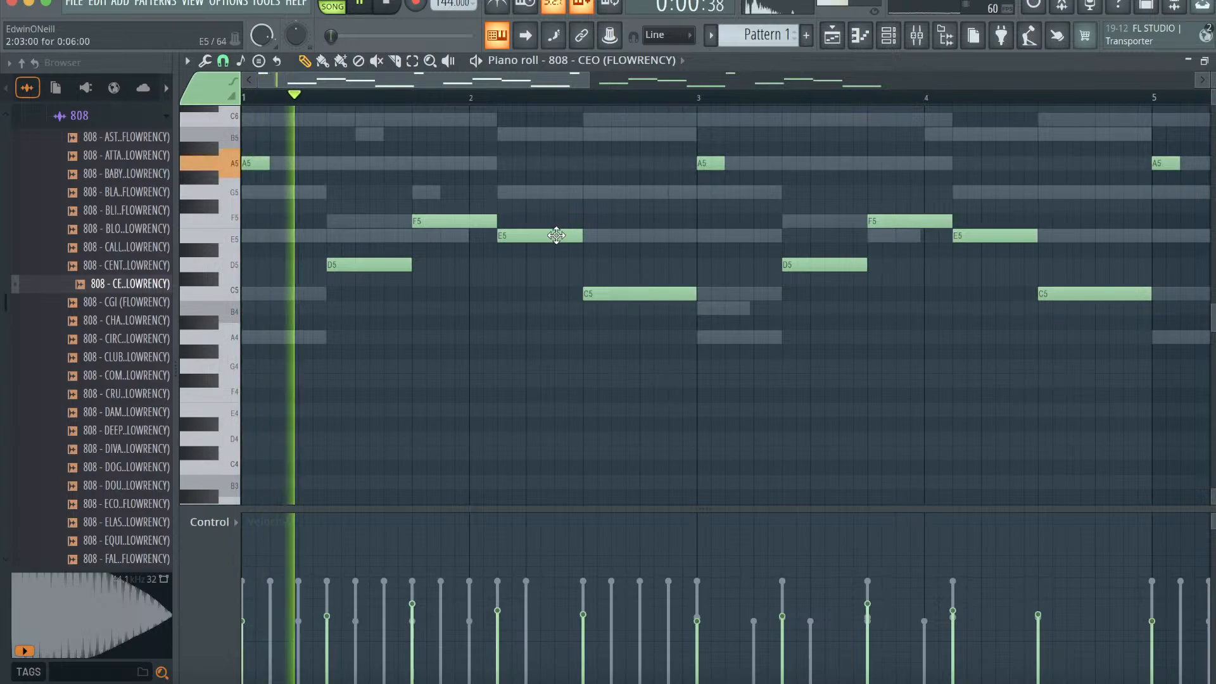
pyautogui.scroll(3, 557, 236)
pyautogui.press('space')
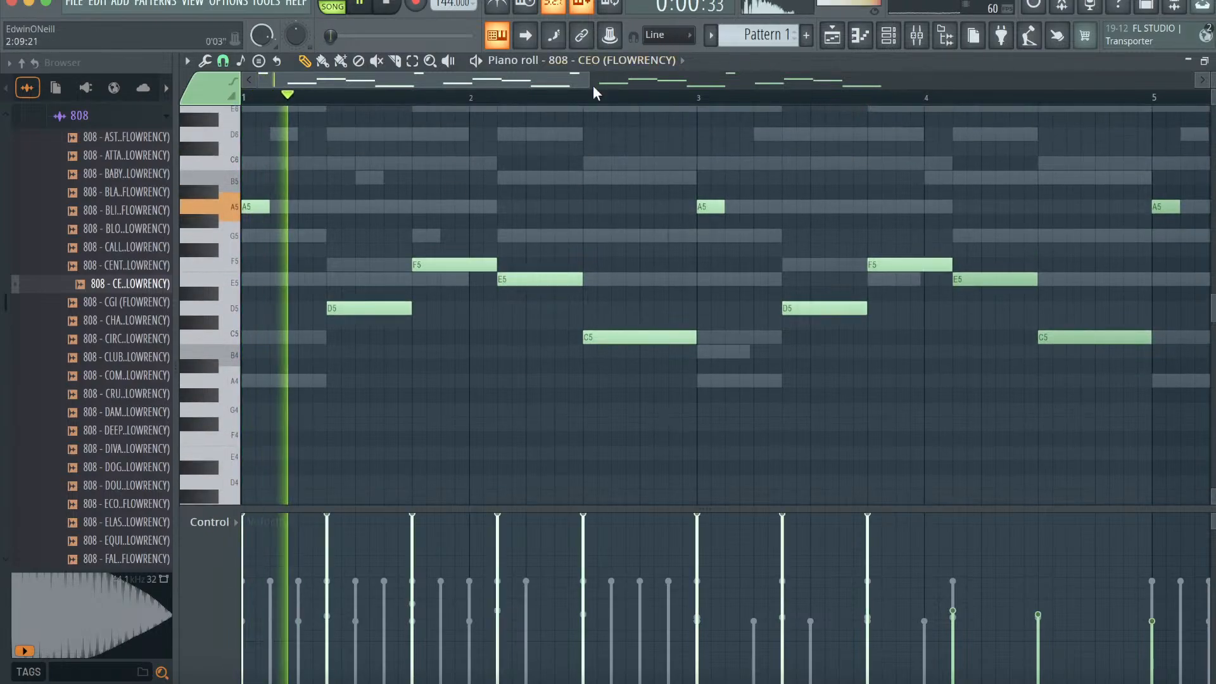
pyautogui.moveTo(589, 80); pyautogui.dragTo(943, 81)
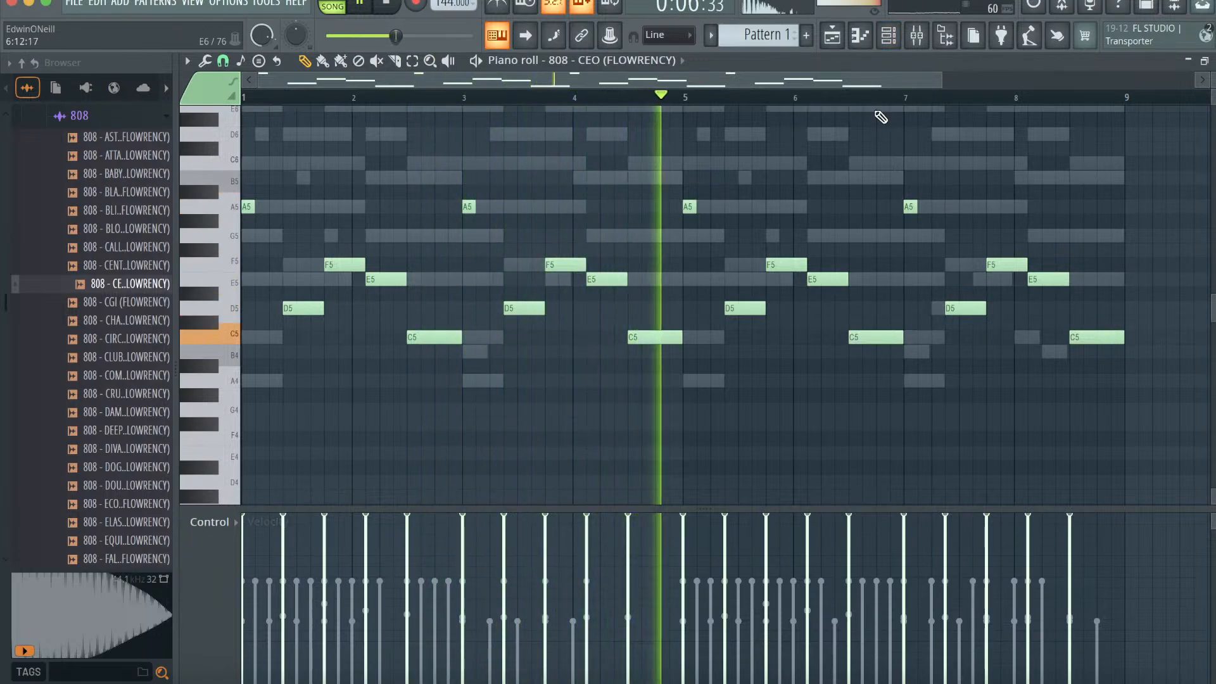
pyautogui.moveTo(876, 336); pyautogui.dragTo(882, 160)
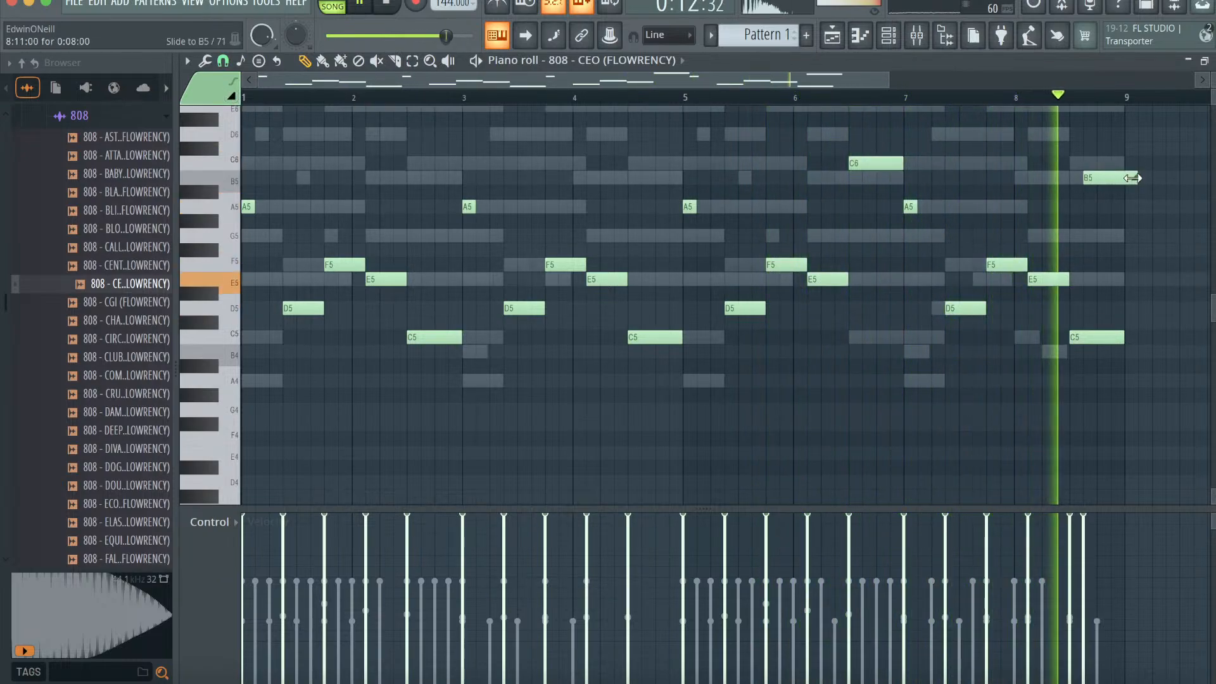
# - Add short slide notes at B5, G6 and B6 over the last C5 in bar 8 and play the 808 line back
pyautogui.click(1086, 178)
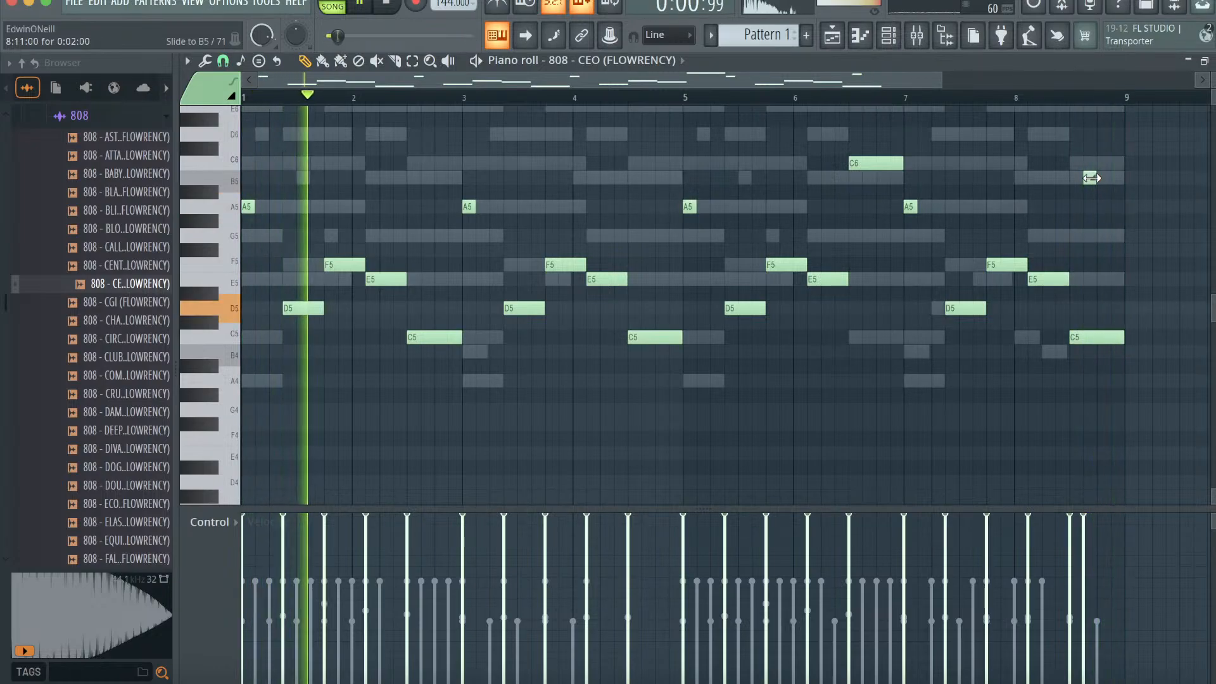
pyautogui.moveTo(941, 80); pyautogui.dragTo(767, 95)
pyautogui.scroll(3, 987, 225)
pyautogui.hscroll(7, 986, 223)
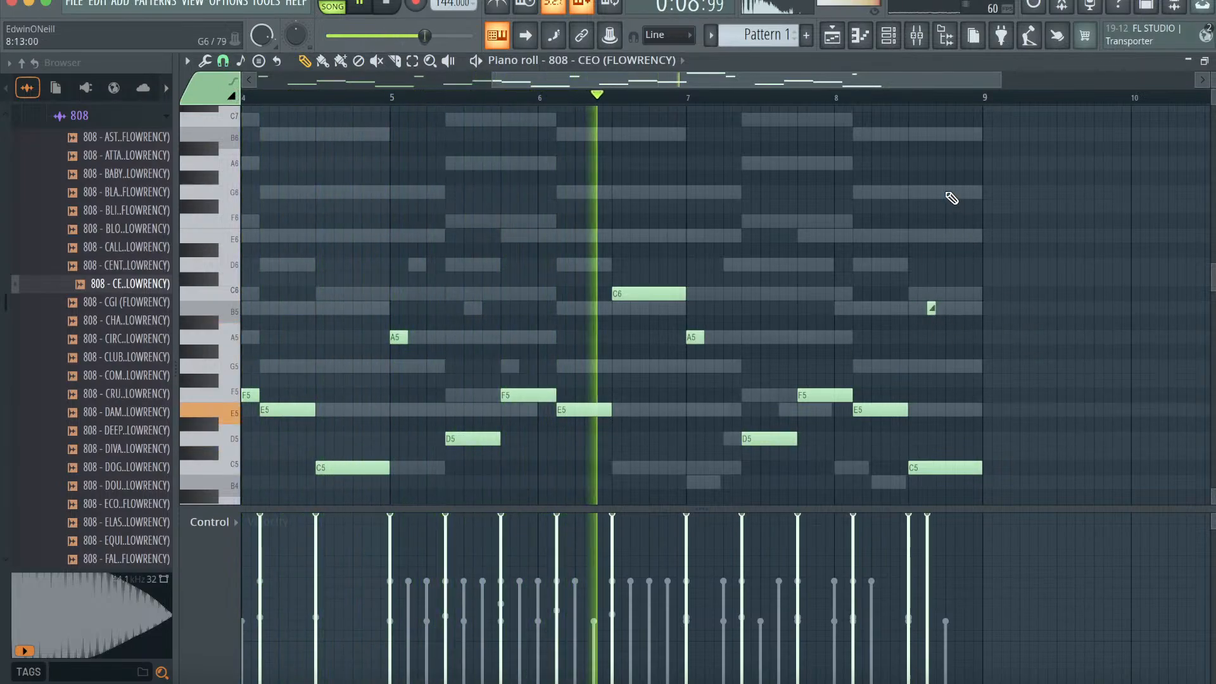
pyautogui.click(949, 191)
pyautogui.click(963, 133)
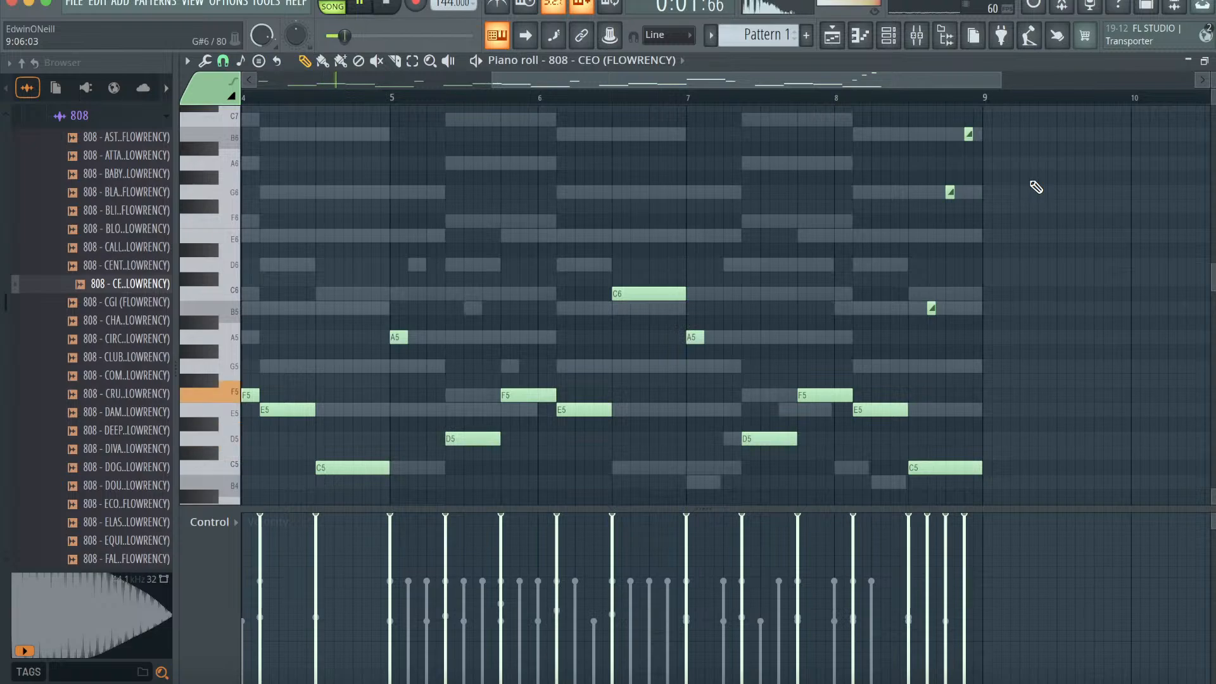
pyautogui.moveTo(999, 79); pyautogui.dragTo(796, 80)
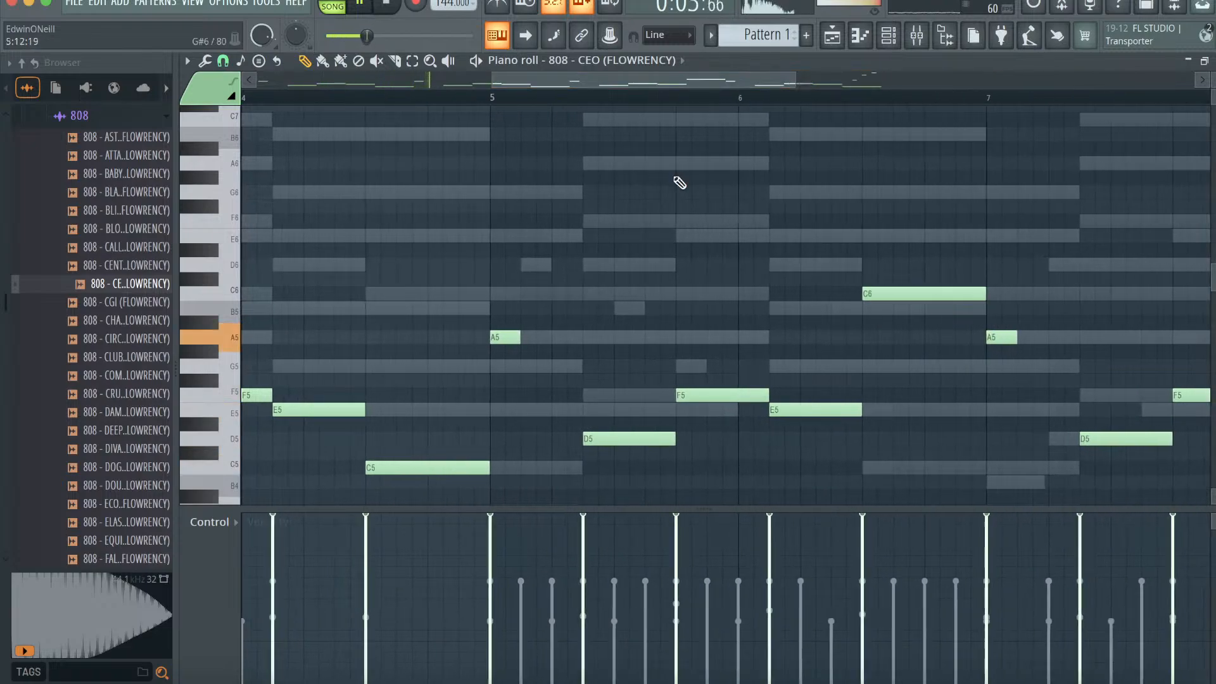
pyautogui.scroll(-1, 681, 183)
pyautogui.hscroll(-10, 681, 184)
pyautogui.press('space')
pyautogui.moveTo(557, 75); pyautogui.dragTo(858, 75)
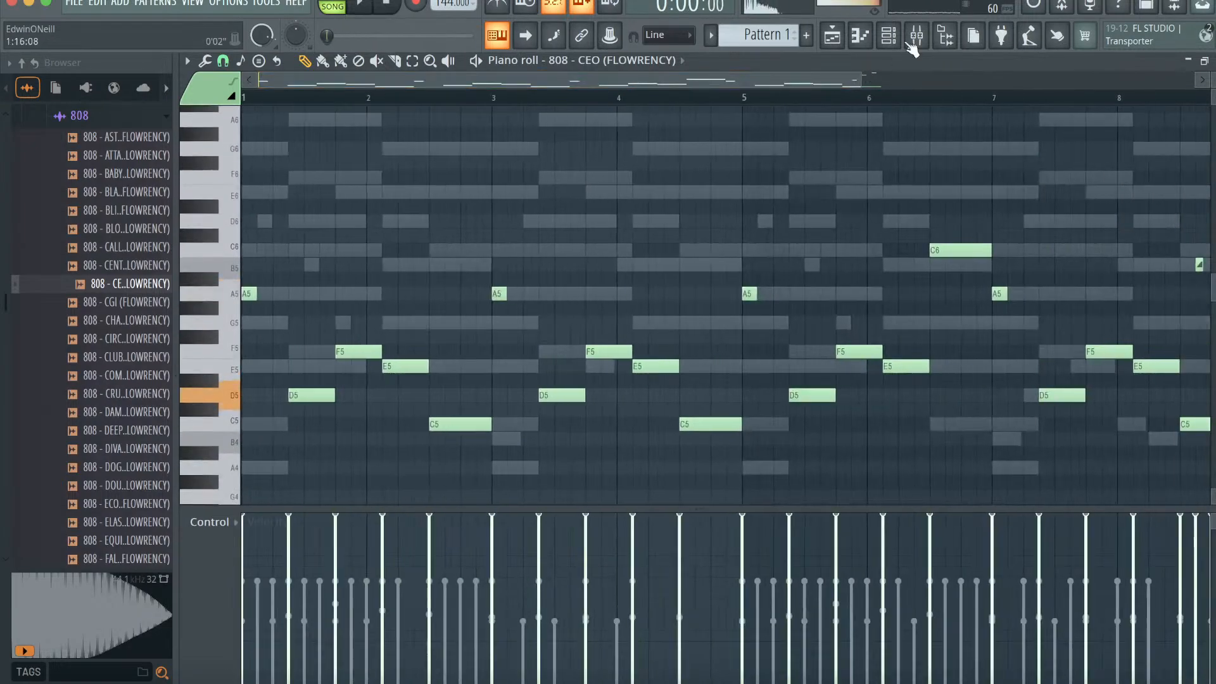
# - Add the HH - OUTSIDE (FLOWRENCY) hi-hat as a new channel and fill its pattern every 2 steps
pyautogui.click(888, 35)
pyautogui.scroll(3, 67, 292)
pyautogui.click(98, 225)
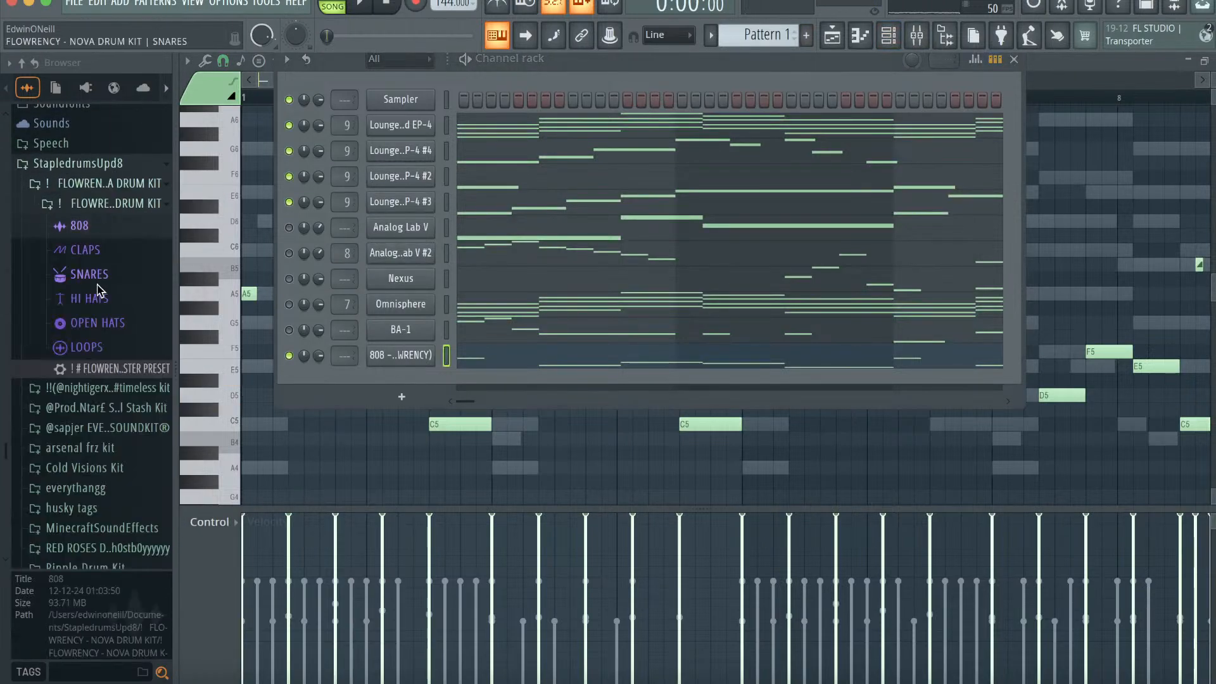
pyautogui.click(97, 295)
pyautogui.click(127, 379)
pyautogui.click(127, 400)
pyautogui.click(128, 448)
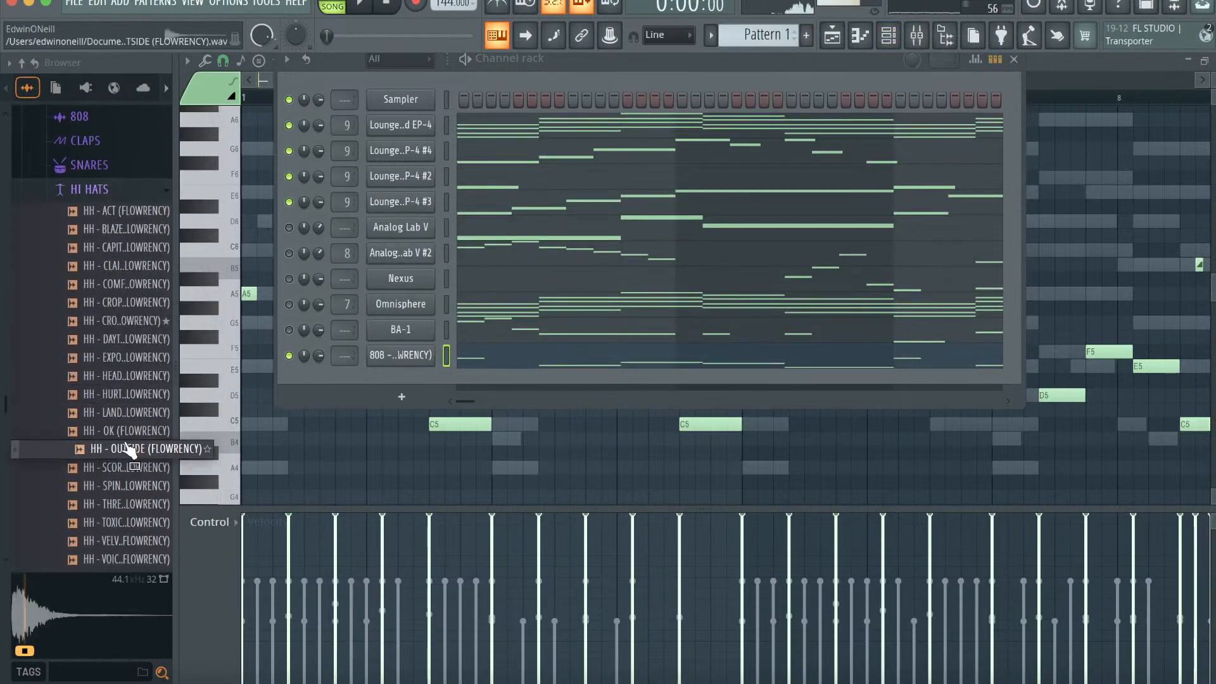
pyautogui.moveTo(247, 440); pyautogui.dragTo(394, 408)
pyautogui.rightClick(434, 375)
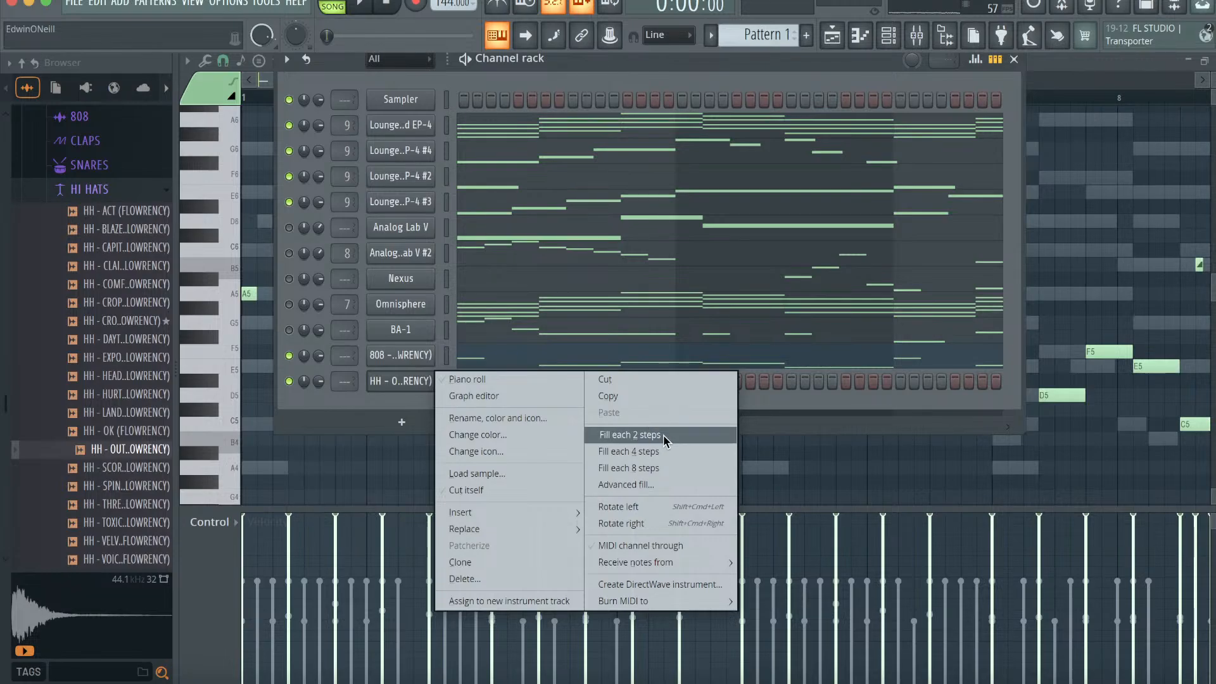
pyautogui.click(633, 435)
# - Audition clap samples and add CLAP - FOCUS (FLOWRENCY) as a new channel
pyautogui.click(85, 141)
pyautogui.click(124, 254)
pyautogui.click(143, 275)
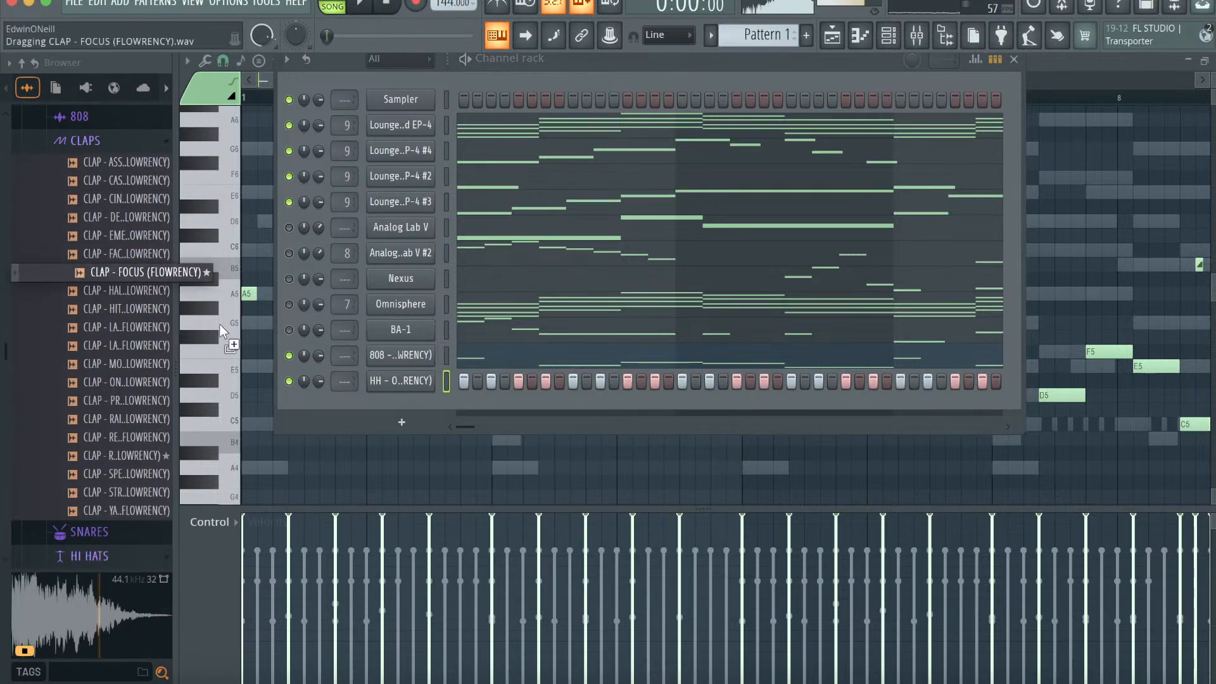
pyautogui.moveTo(401, 419); pyautogui.dragTo(401, 422)
# - Load the Rio - Default Clap MIDI from the recent files onto the clap channel and close the channel rack
pyautogui.scroll(15, 95, 271)
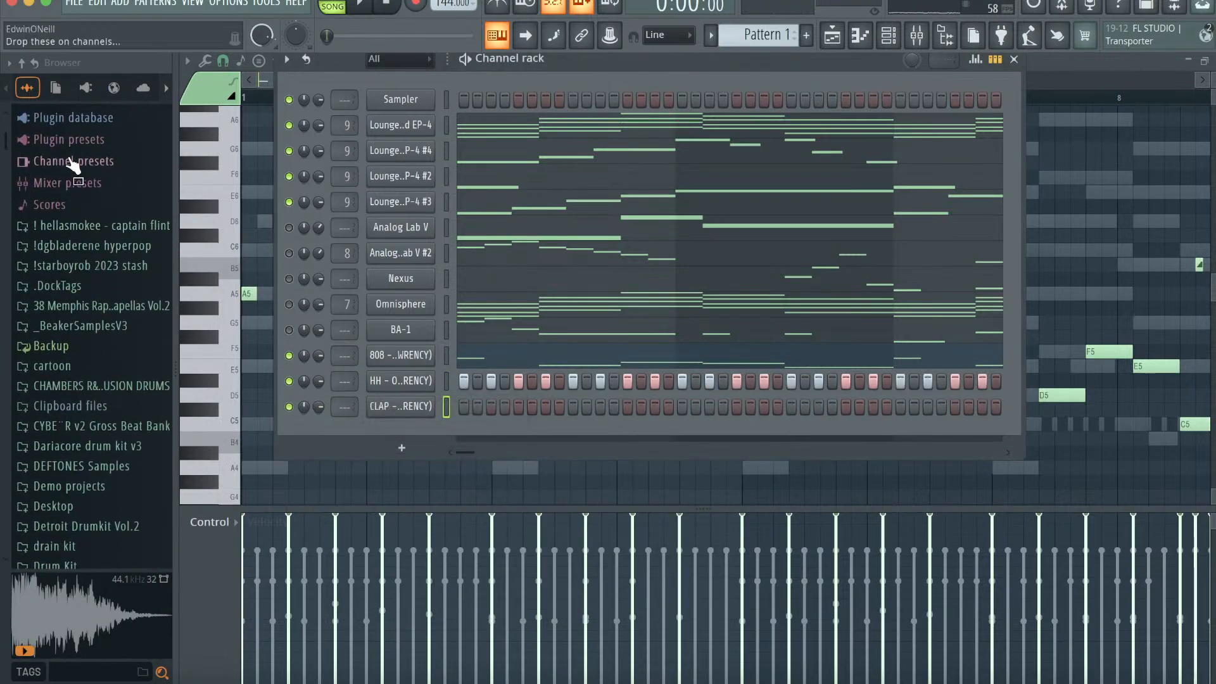
pyautogui.click(66, 138)
pyautogui.scroll(-10, 120, 354)
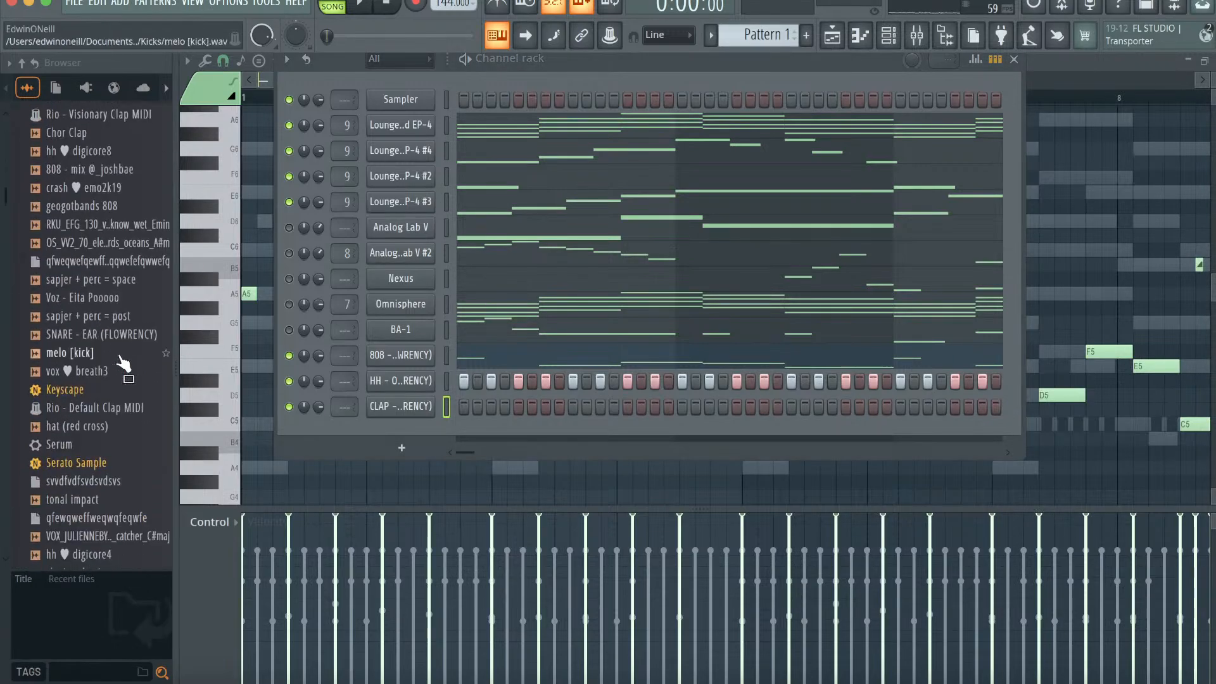
pyautogui.scroll(-5, 115, 347)
pyautogui.moveTo(95, 316); pyautogui.dragTo(472, 413)
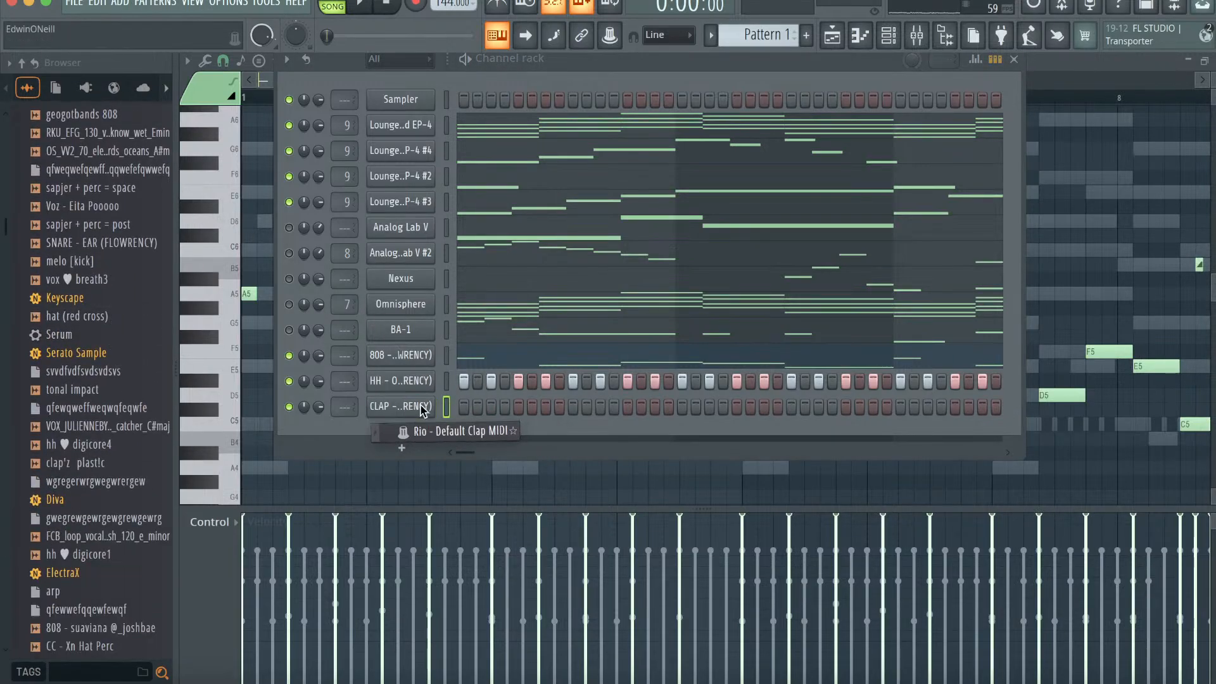
pyautogui.click(751, 437)
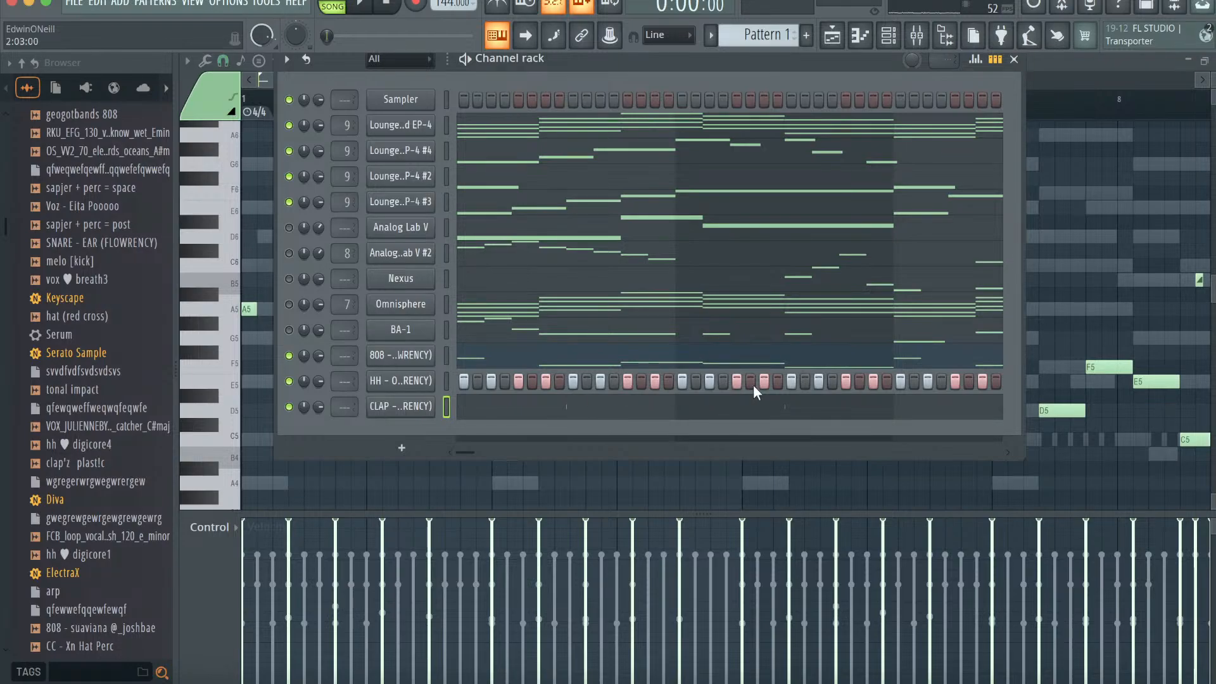
pyautogui.click(1014, 60)
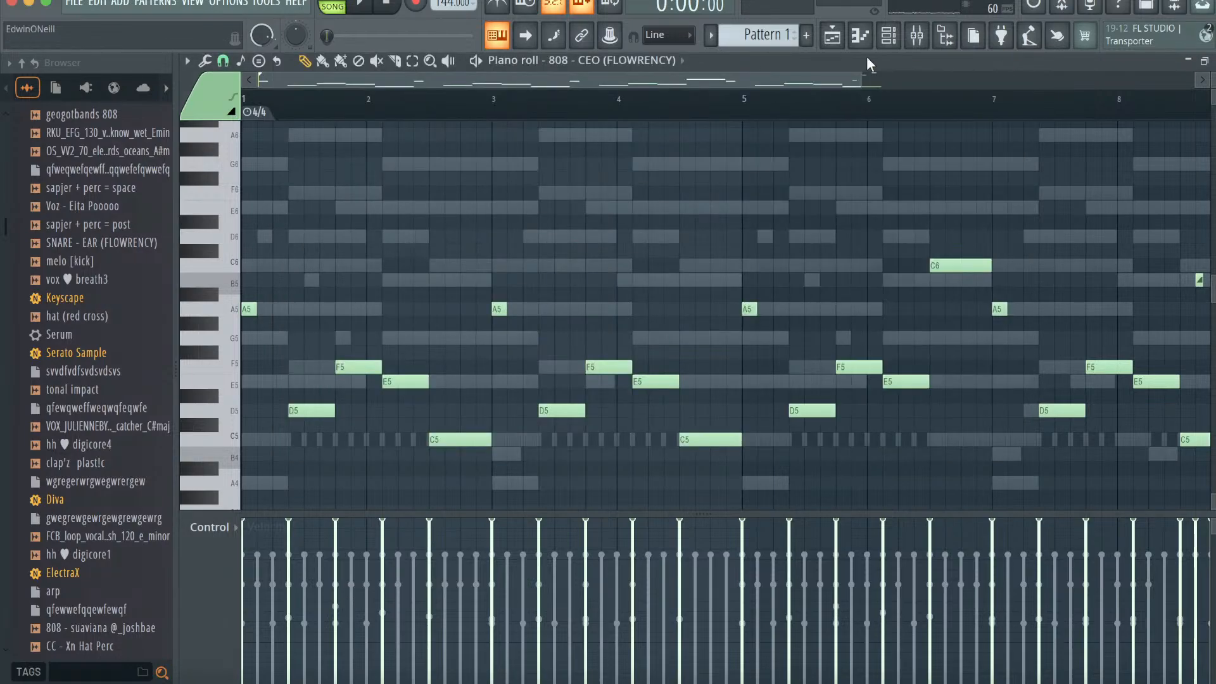
# - Play the beat and unmute the BA-1, Analog Lab V, Analog Lab V #2, Nexus and Omnisphere channels
pyautogui.scroll(-3, 825, 252)
pyautogui.press('space')
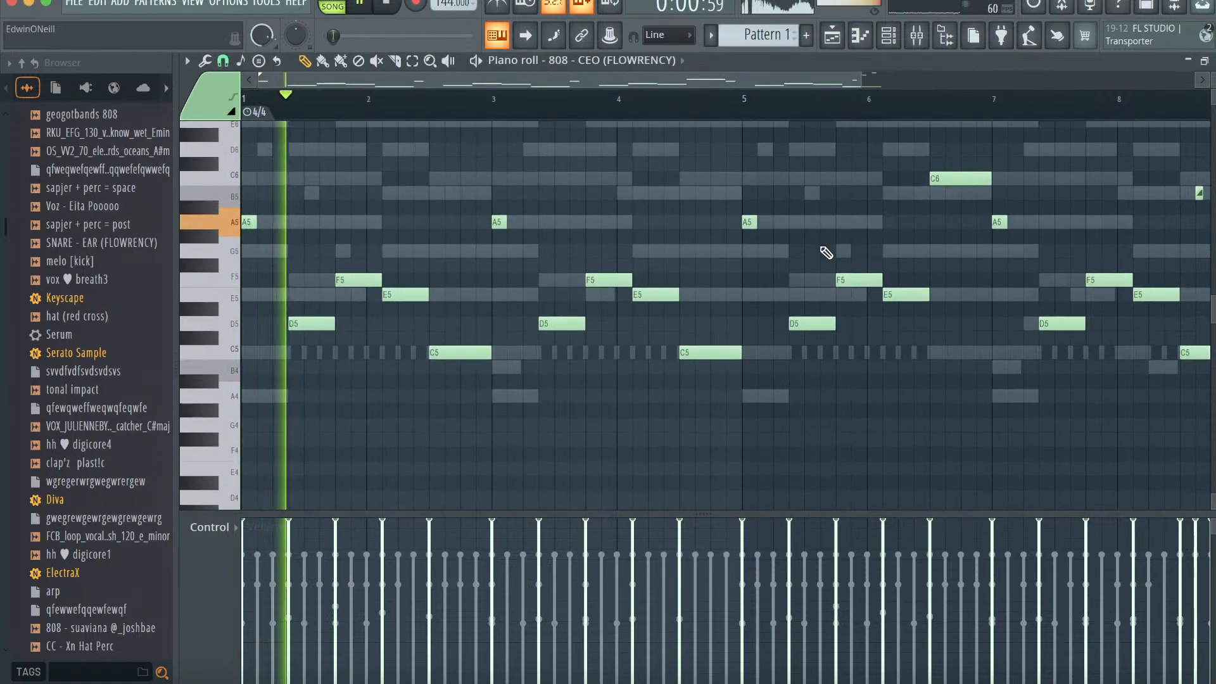
pyautogui.click(888, 35)
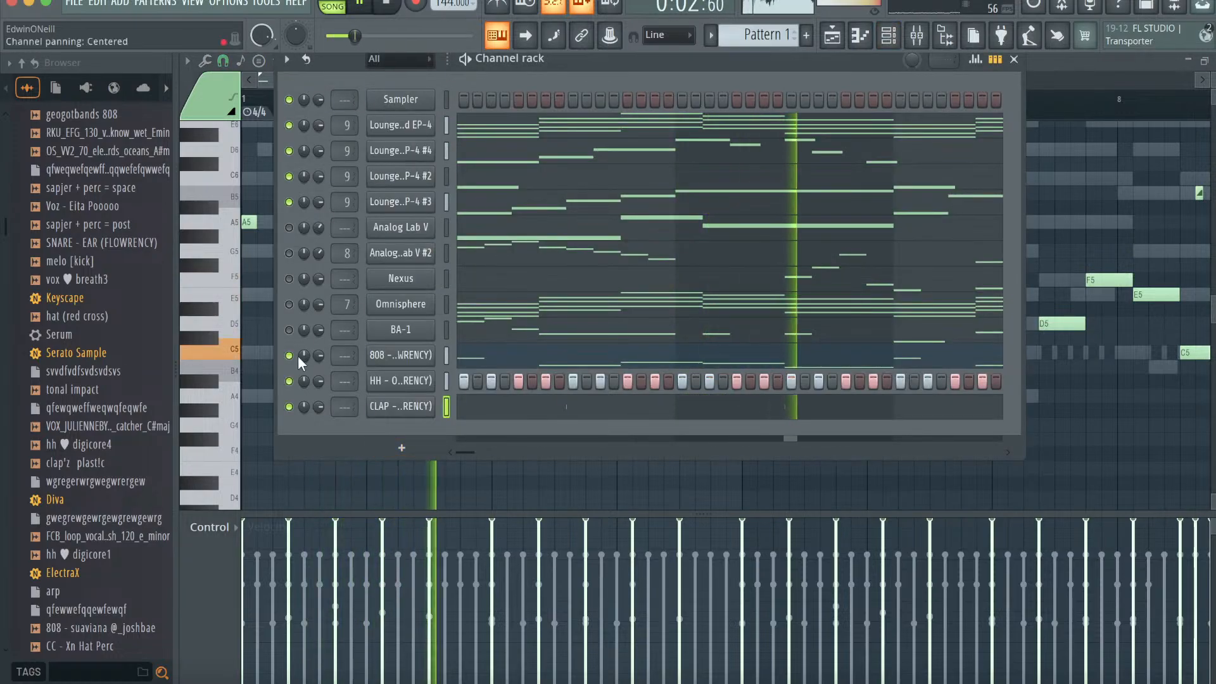
pyautogui.click(289, 329)
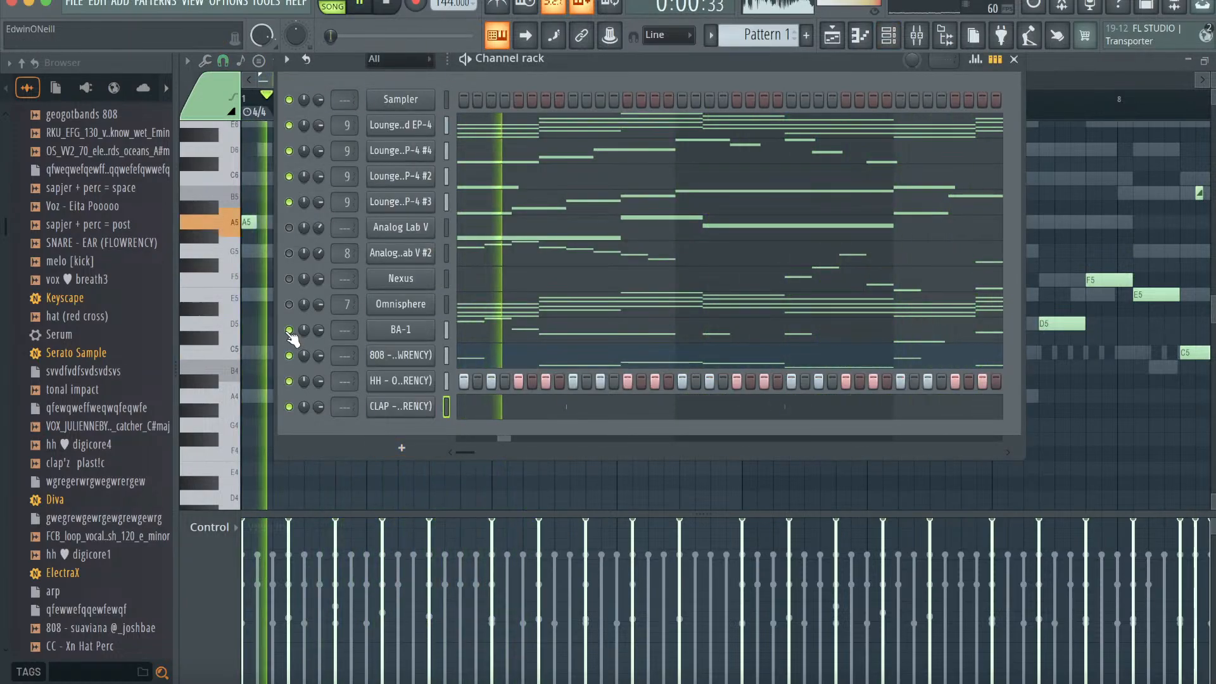
pyautogui.click(289, 227)
pyautogui.click(289, 253)
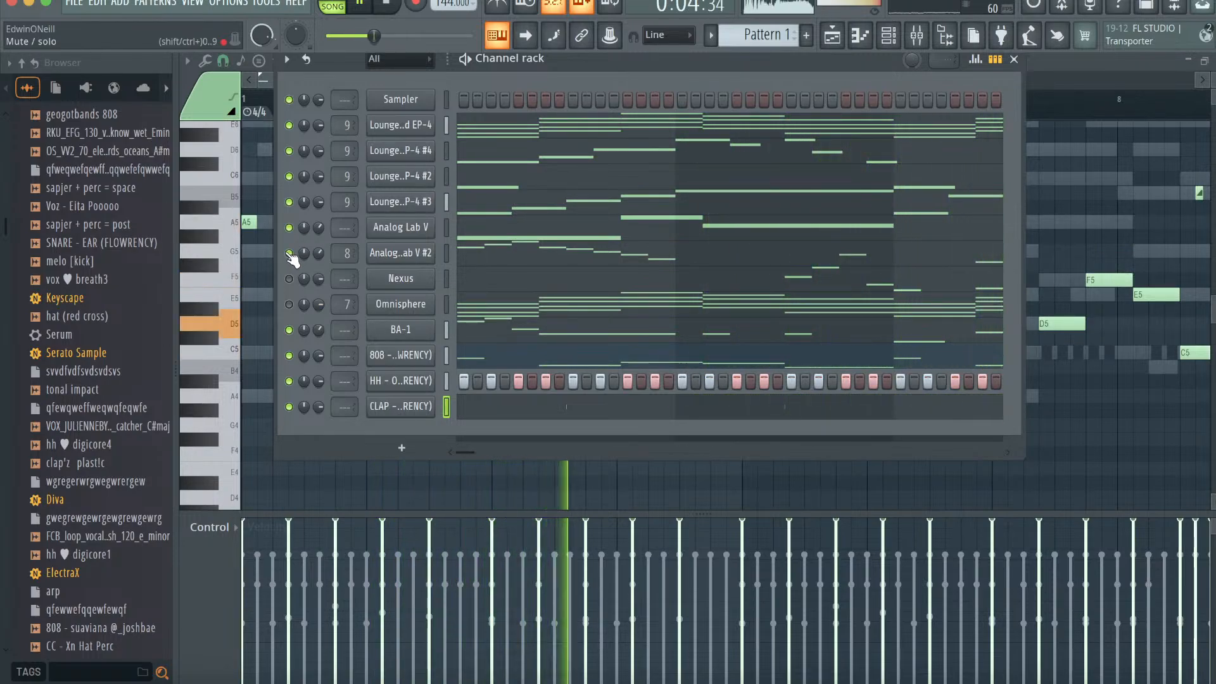
pyautogui.click(289, 278)
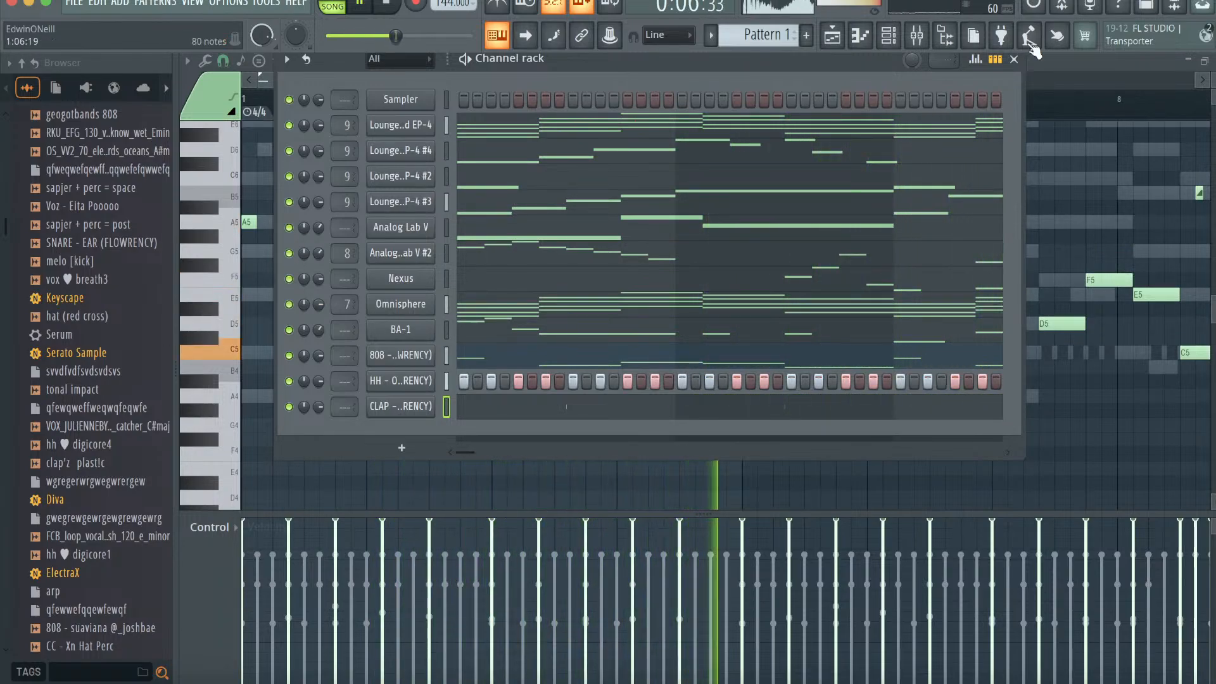
# - Split Pattern 1 in the playlist into separate patterns by channel
pyautogui.click(834, 35)
pyautogui.rightClick(235, 123)
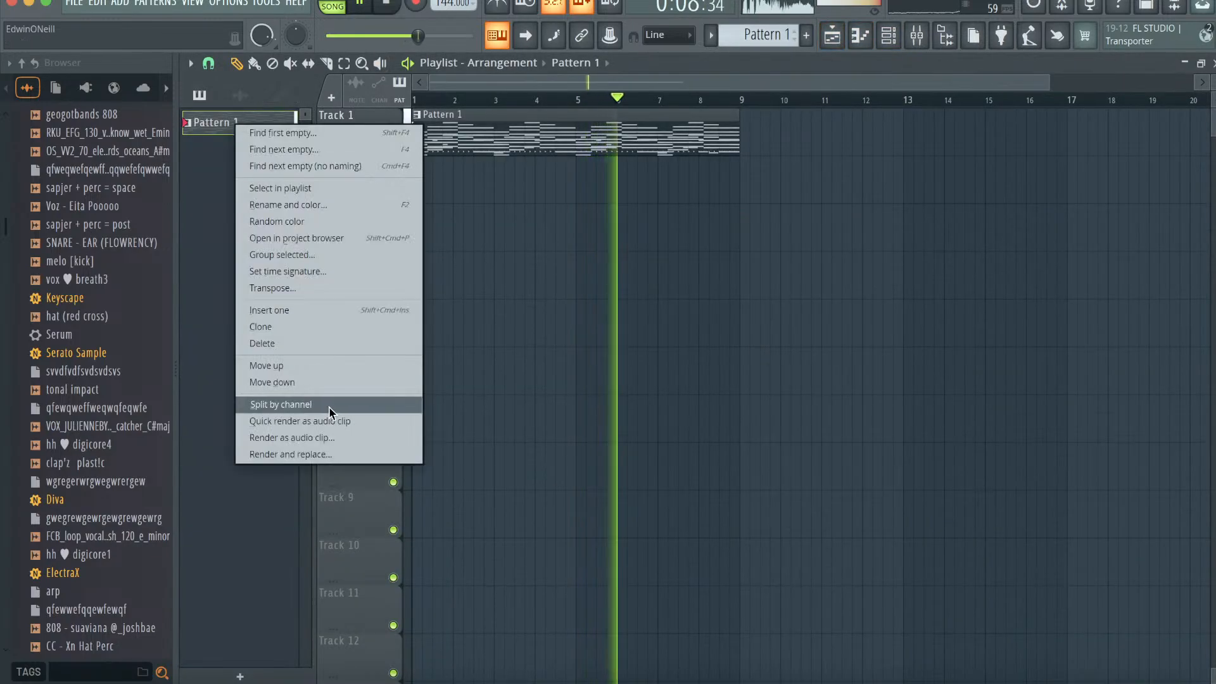
pyautogui.click(328, 404)
# - Open the 808 - CEO (FLOWRENCY) pattern and transpose all its notes down one semitone
pyautogui.click(250, 120)
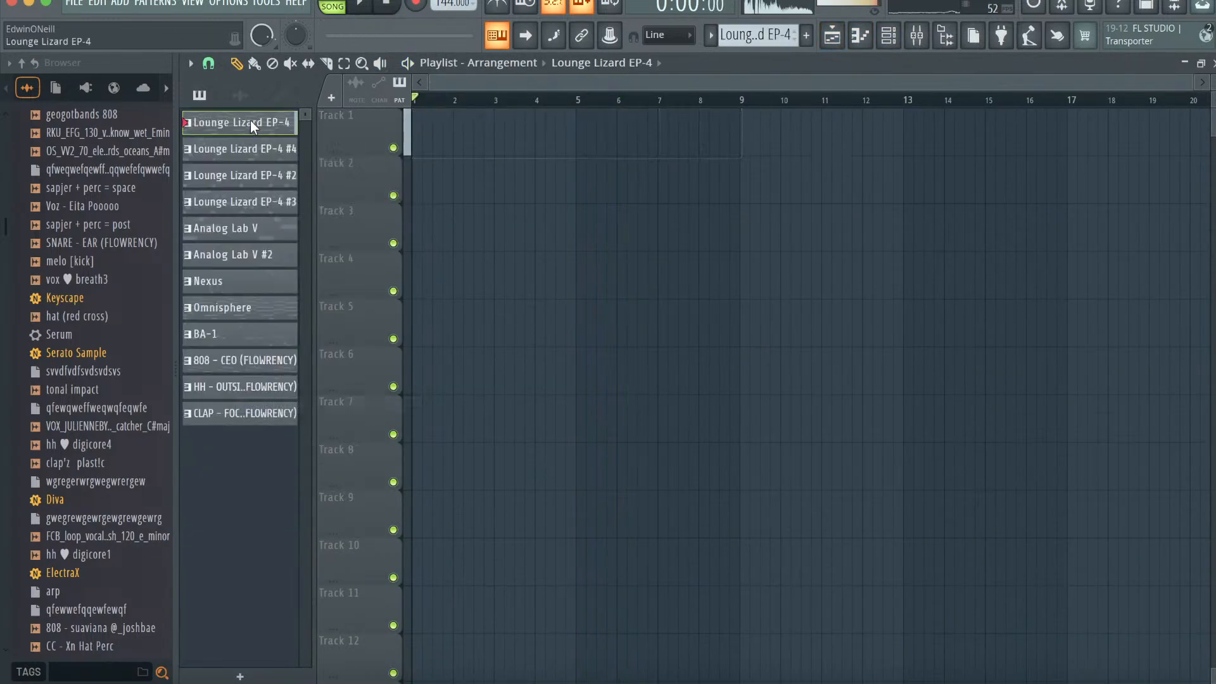
pyautogui.doubleClick(236, 358)
pyautogui.hotkey('shift', 'Down')
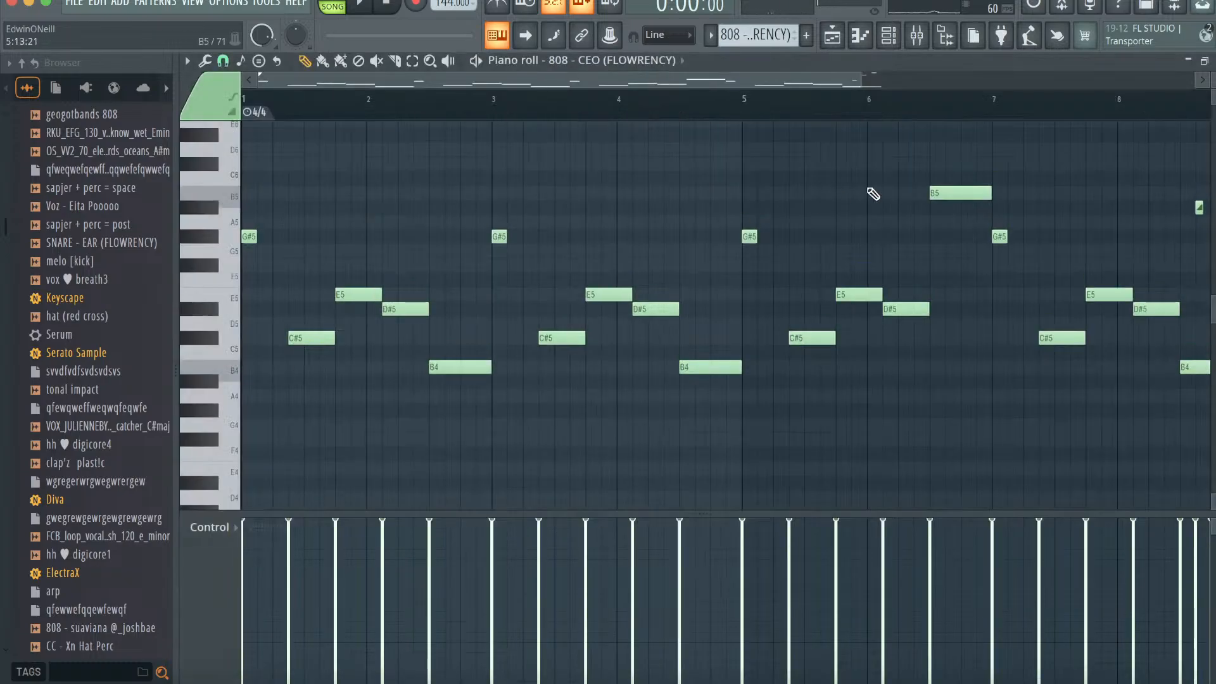
# - Transpose the patterns from Lounge Lizard EP-4 through BA-1 down one semitone and open the BA-1 piano roll
pyautogui.click(842, 43)
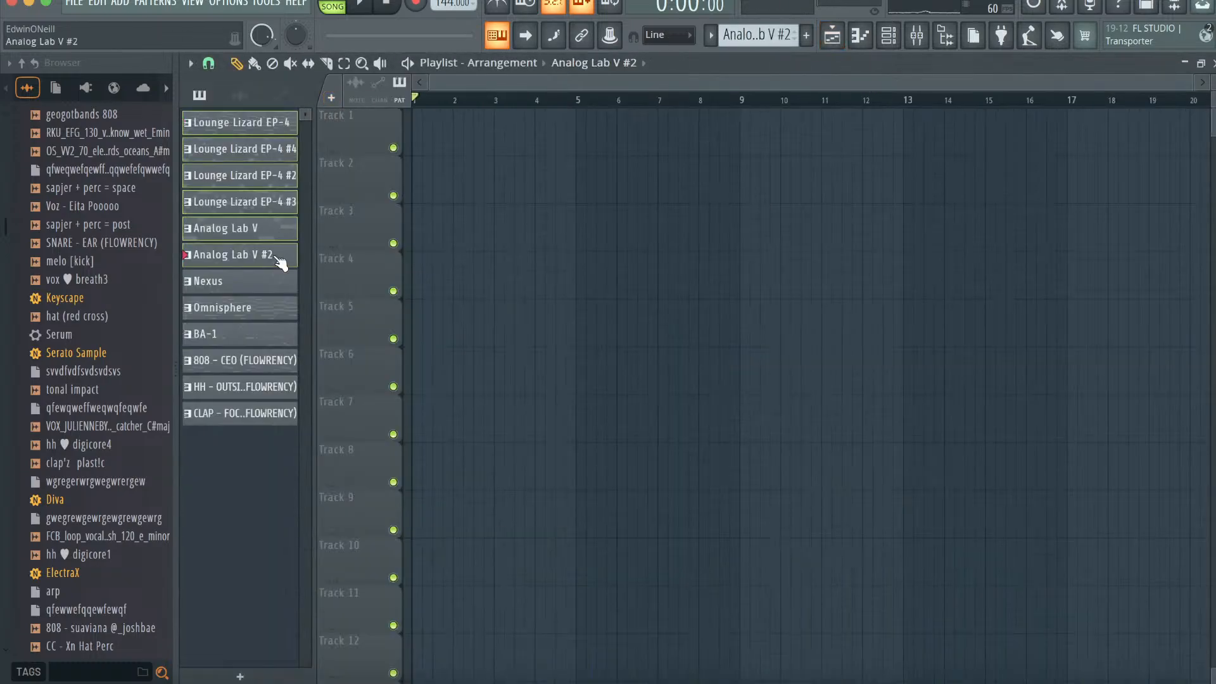
pyautogui.rightClick(280, 336)
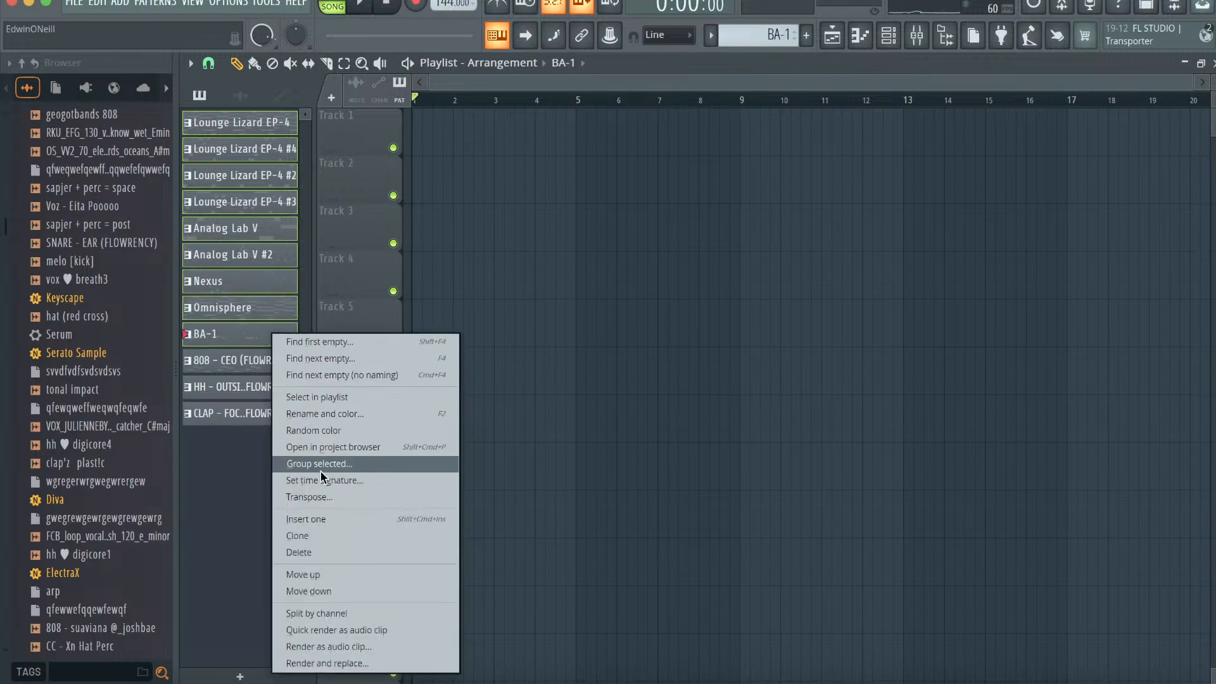
pyautogui.click(322, 499)
pyautogui.press('Return')
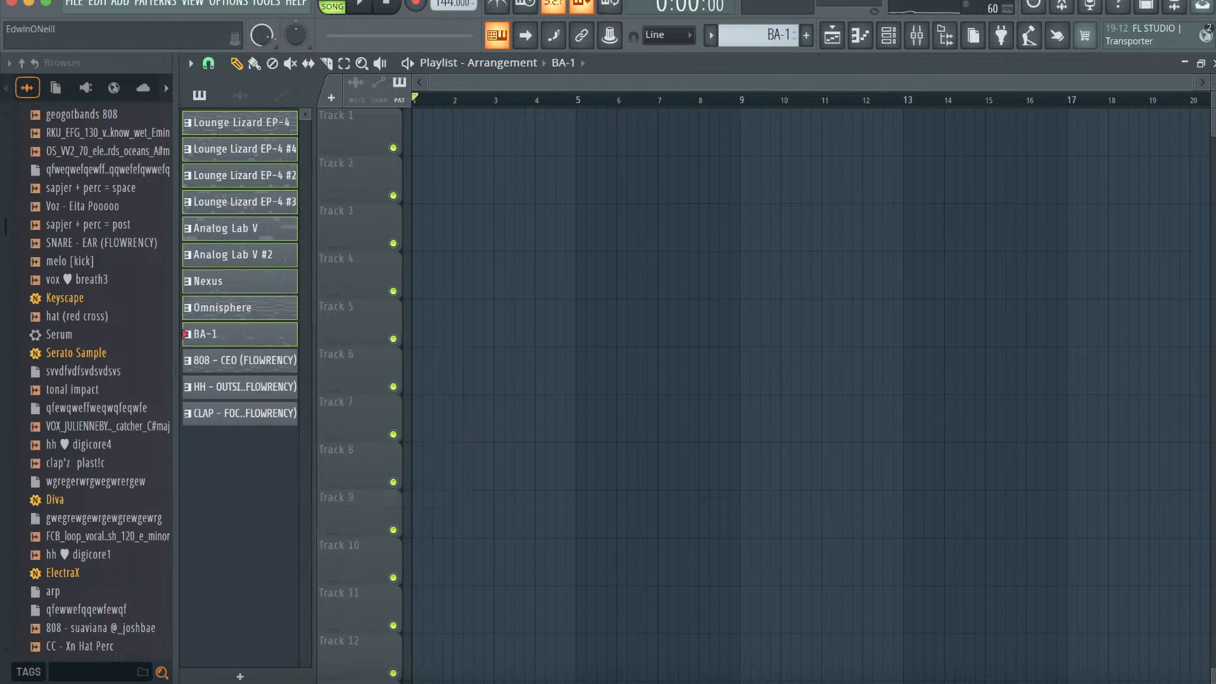
pyautogui.click(837, 47)
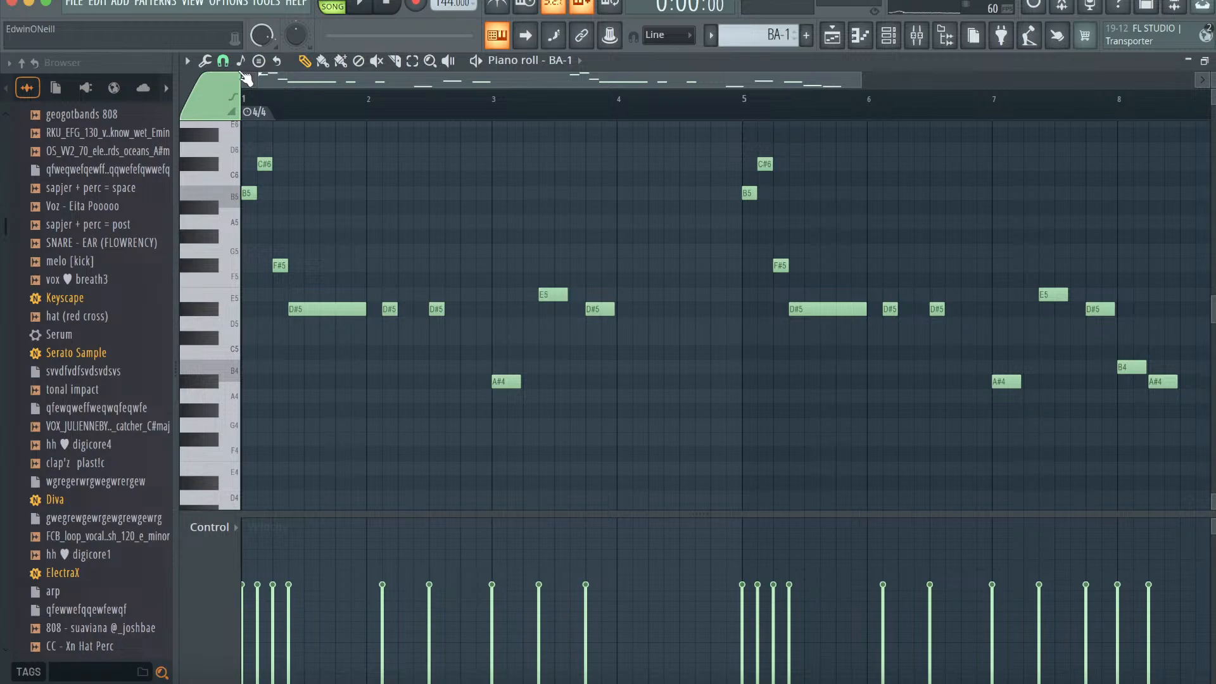
# - Set the root note of the piano roll's scale highlighting to A#
pyautogui.click(187, 61)
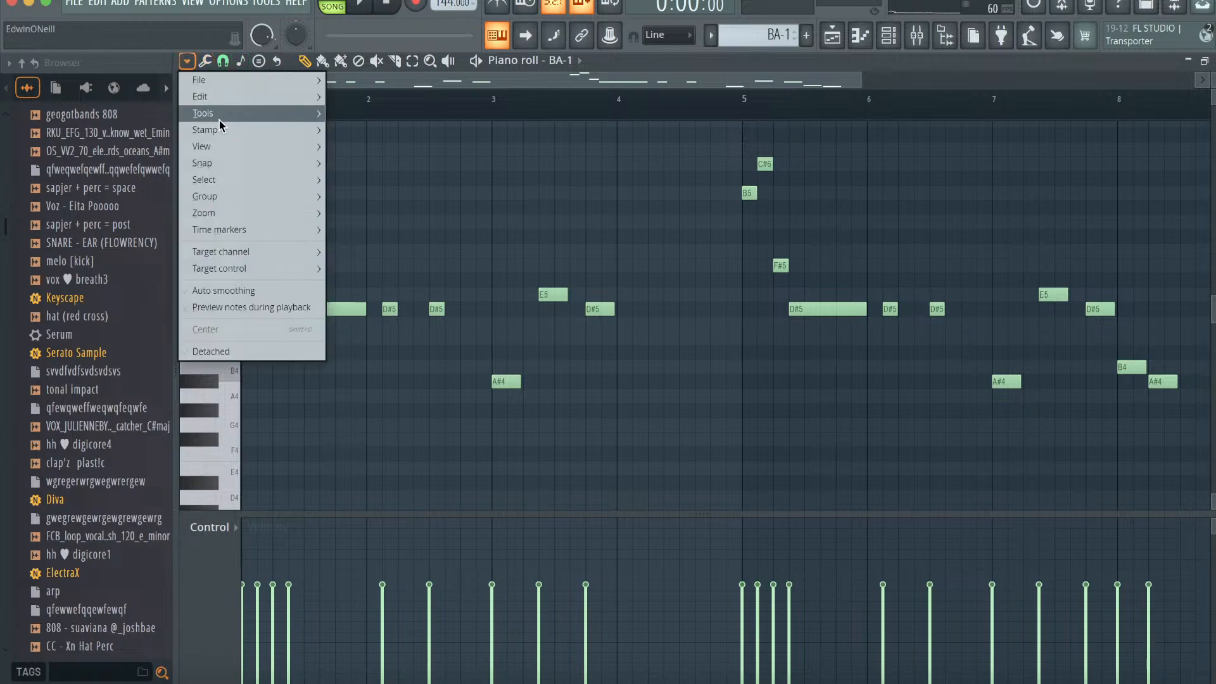
pyautogui.moveTo(218, 147)
pyautogui.moveTo(436, 399)
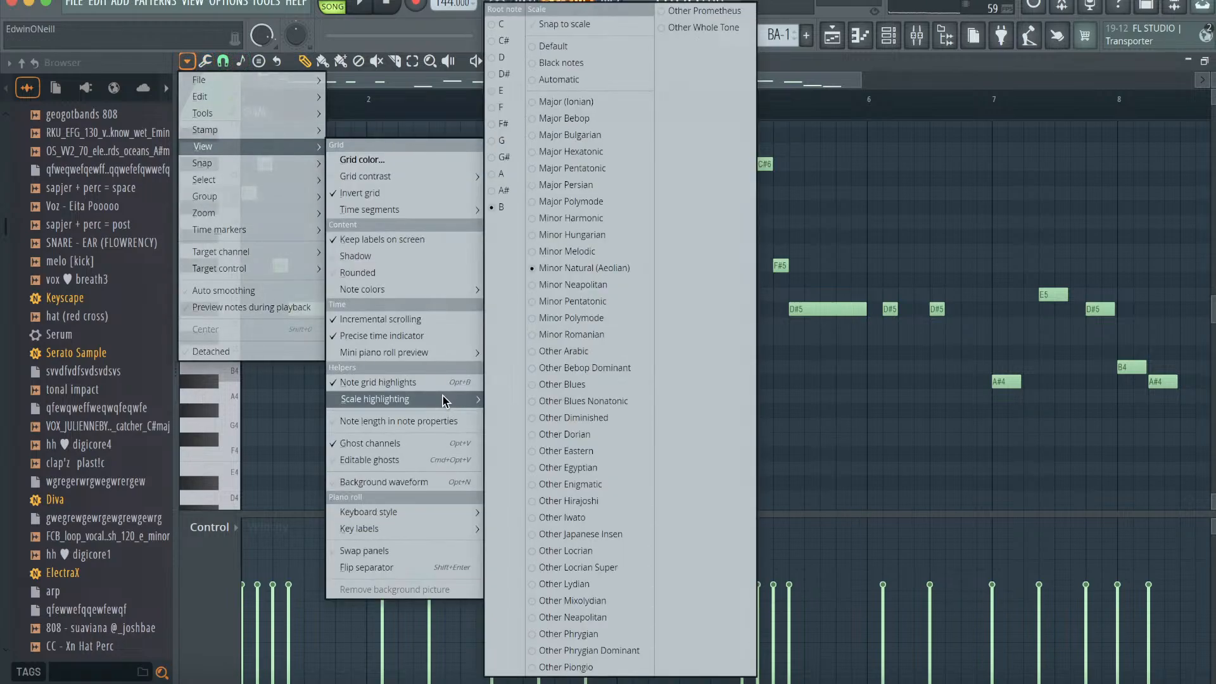
pyautogui.click(520, 194)
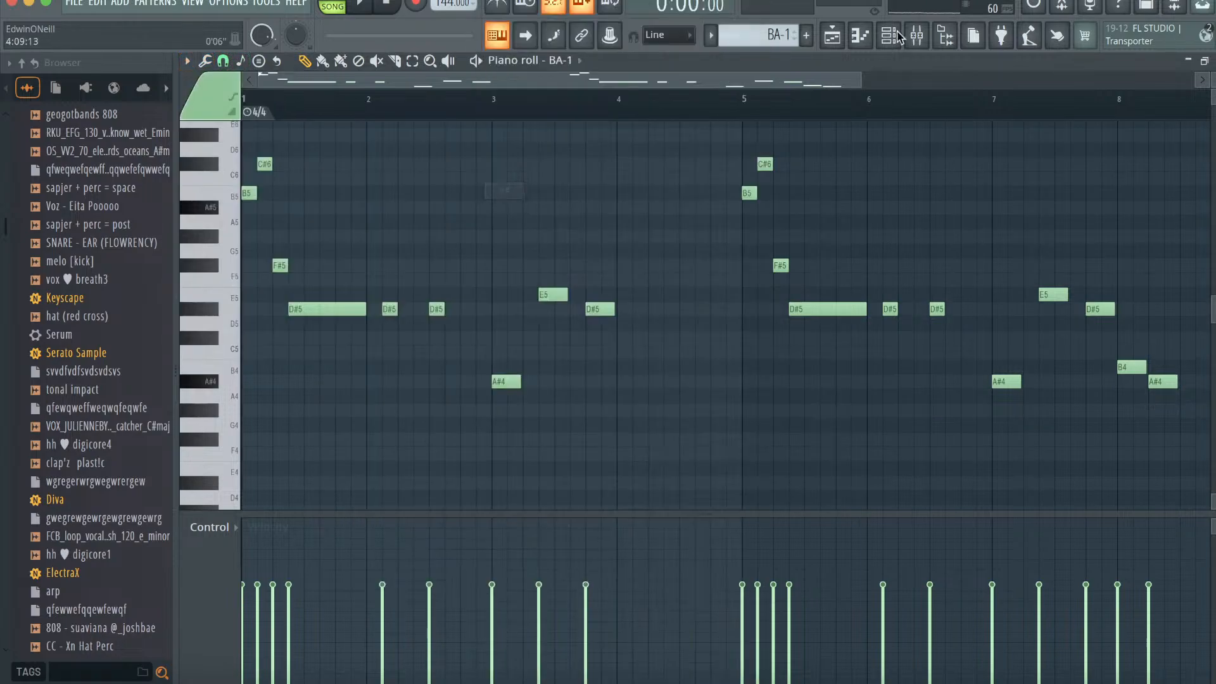
# - Change the scale highlighting root note to A
pyautogui.click(189, 61)
pyautogui.moveTo(222, 146)
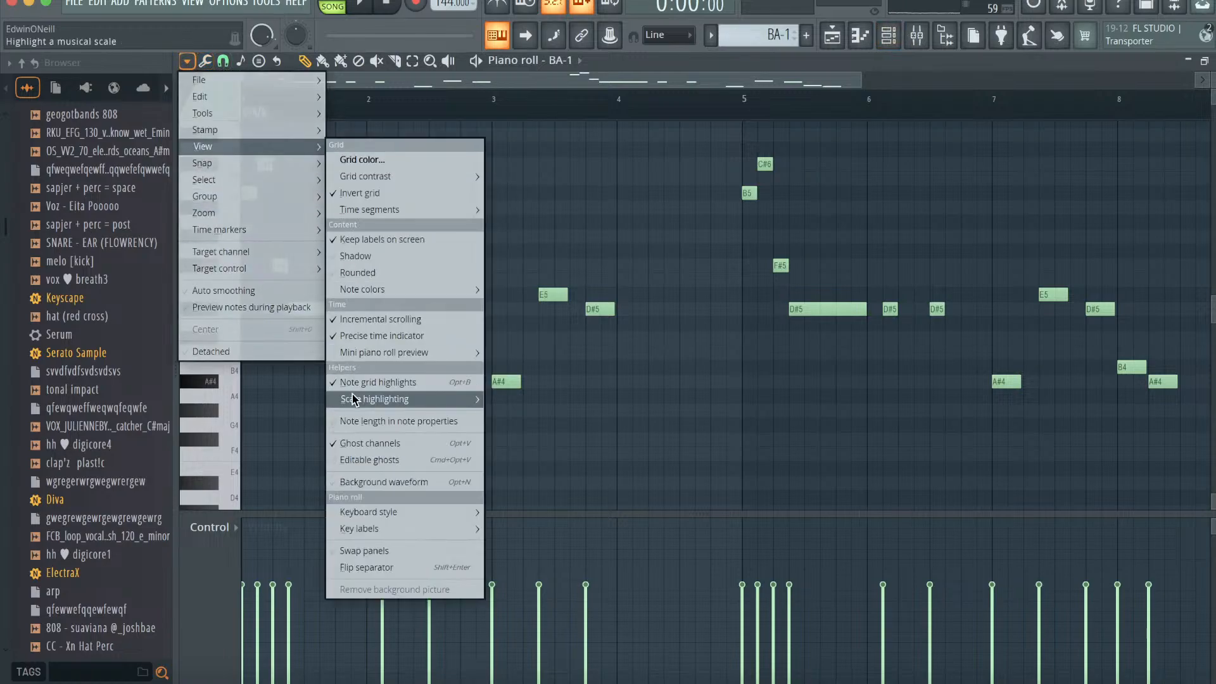
pyautogui.moveTo(353, 399)
pyautogui.click(513, 173)
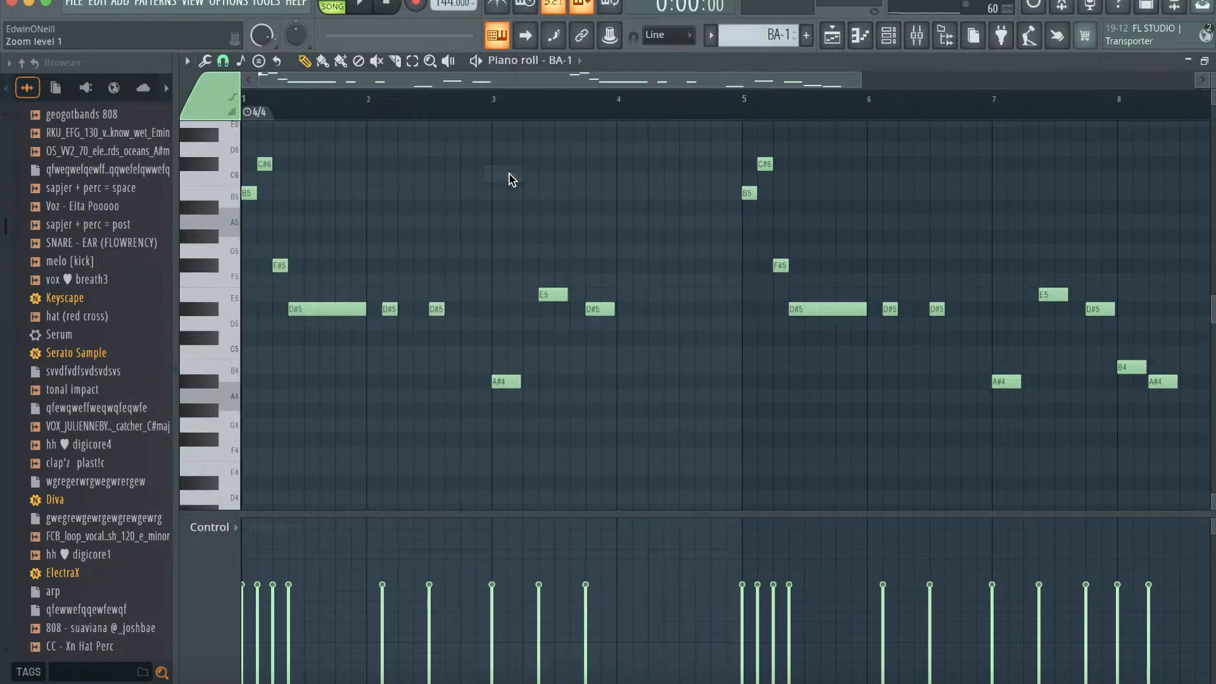
# - Set the root note of the BA-1 piano roll's scale highlighting to G#
pyautogui.click(187, 60)
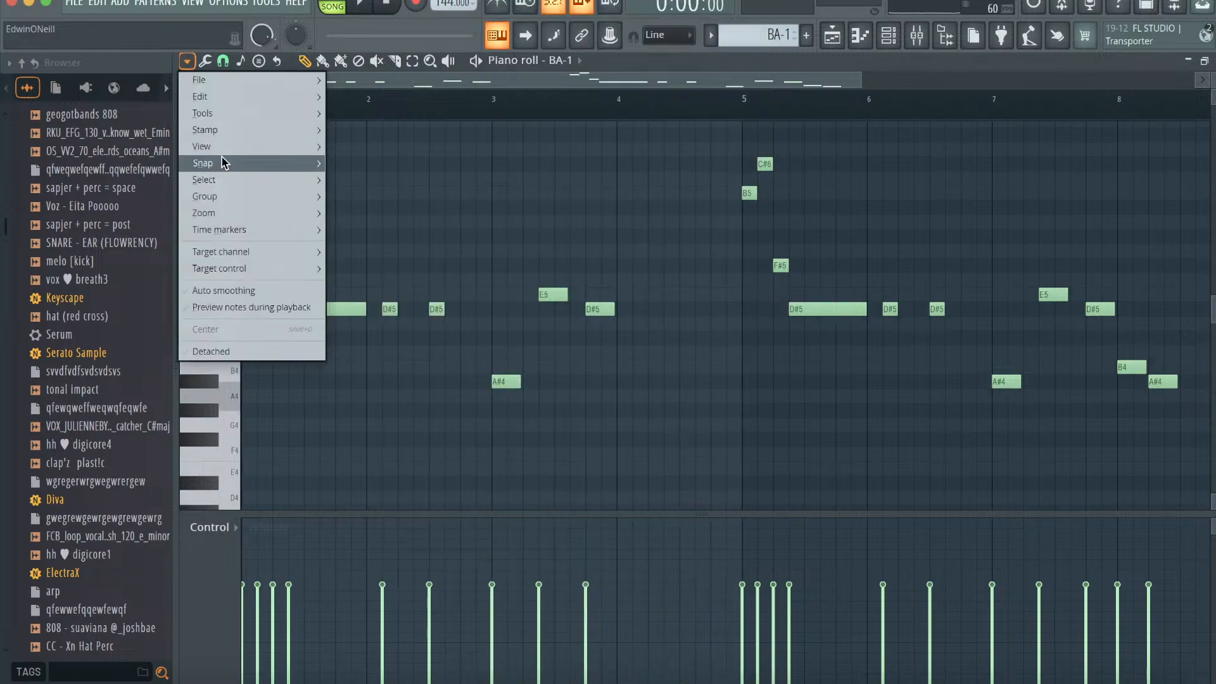
pyautogui.moveTo(209, 146)
pyautogui.moveTo(359, 401)
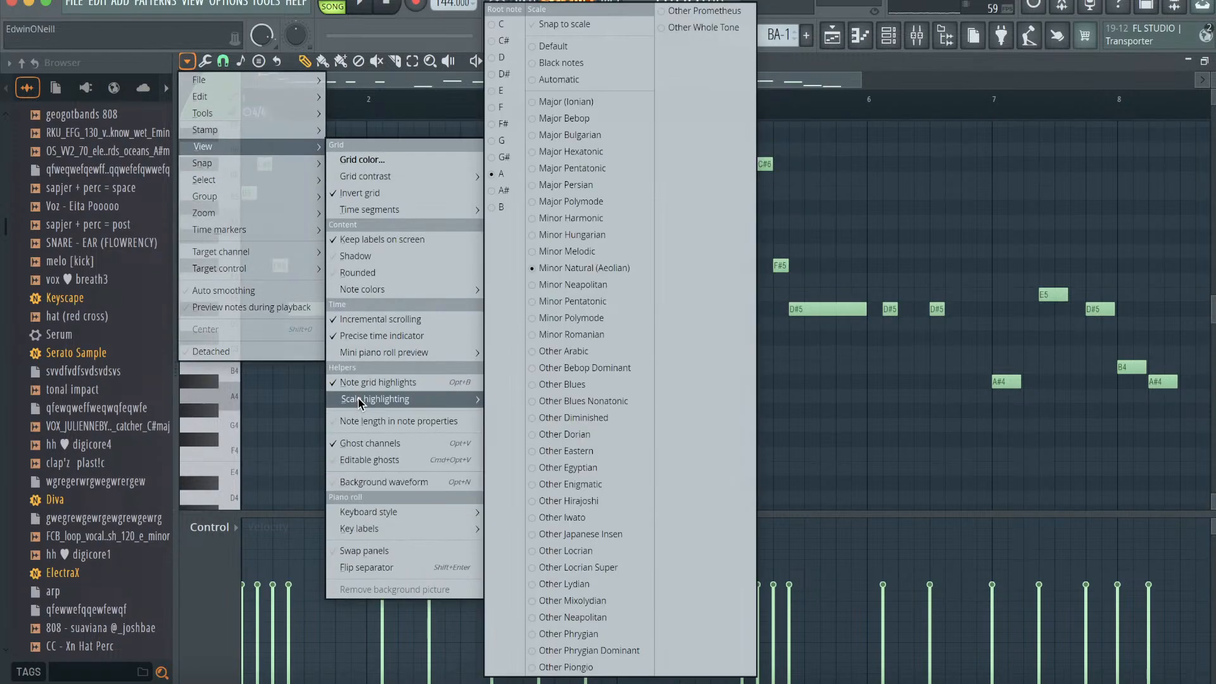
pyautogui.click(504, 157)
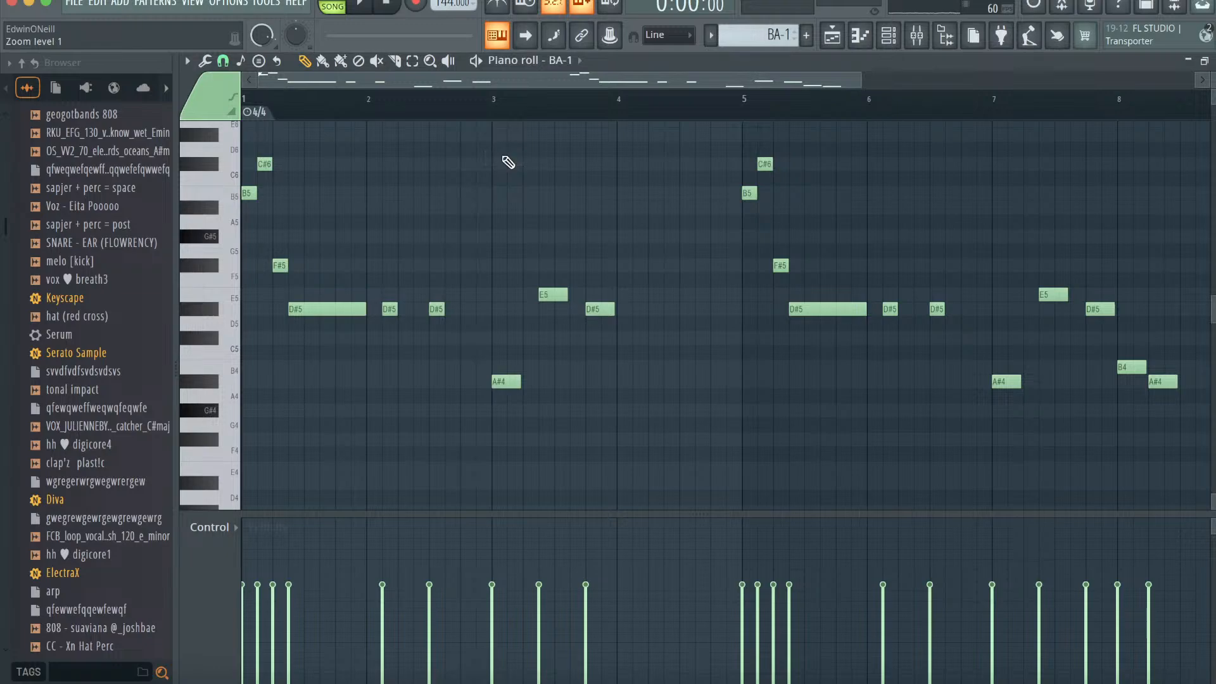
# - Show the playlist and bring up the Splice sample browser, moved down so the upper playlist tracks stay uncovered
pyautogui.click(831, 35)
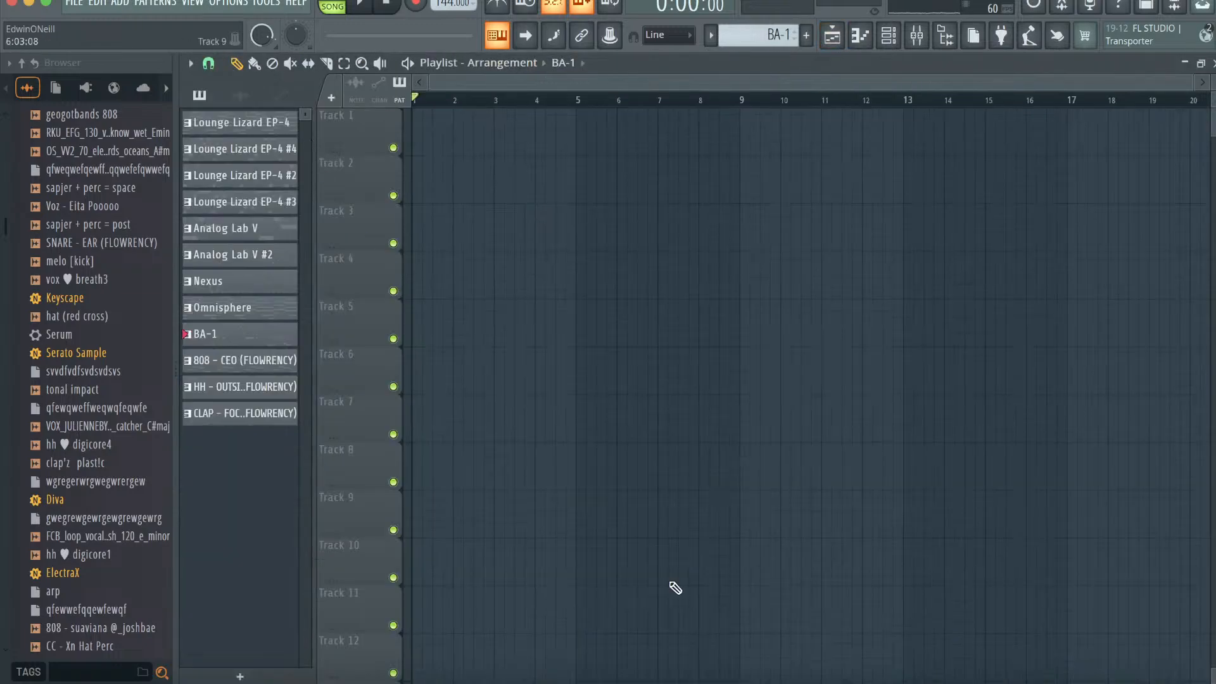
pyautogui.click(725, 662)
pyautogui.click(833, 36)
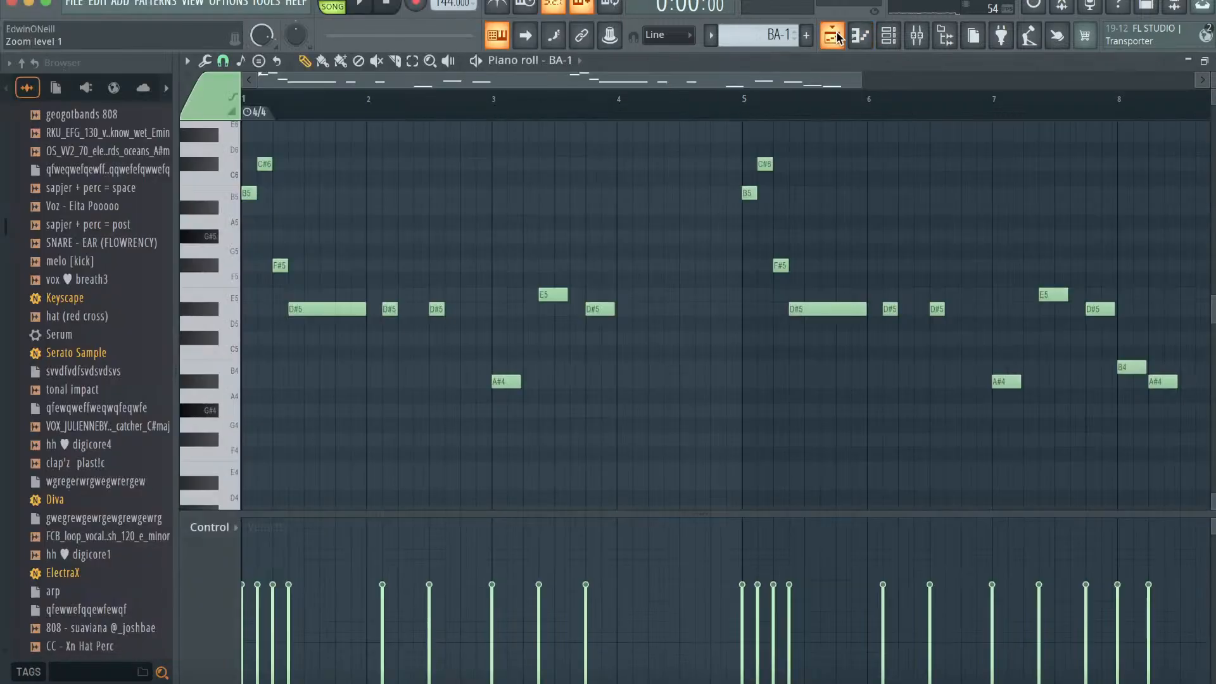
pyautogui.click(833, 36)
pyautogui.click(725, 662)
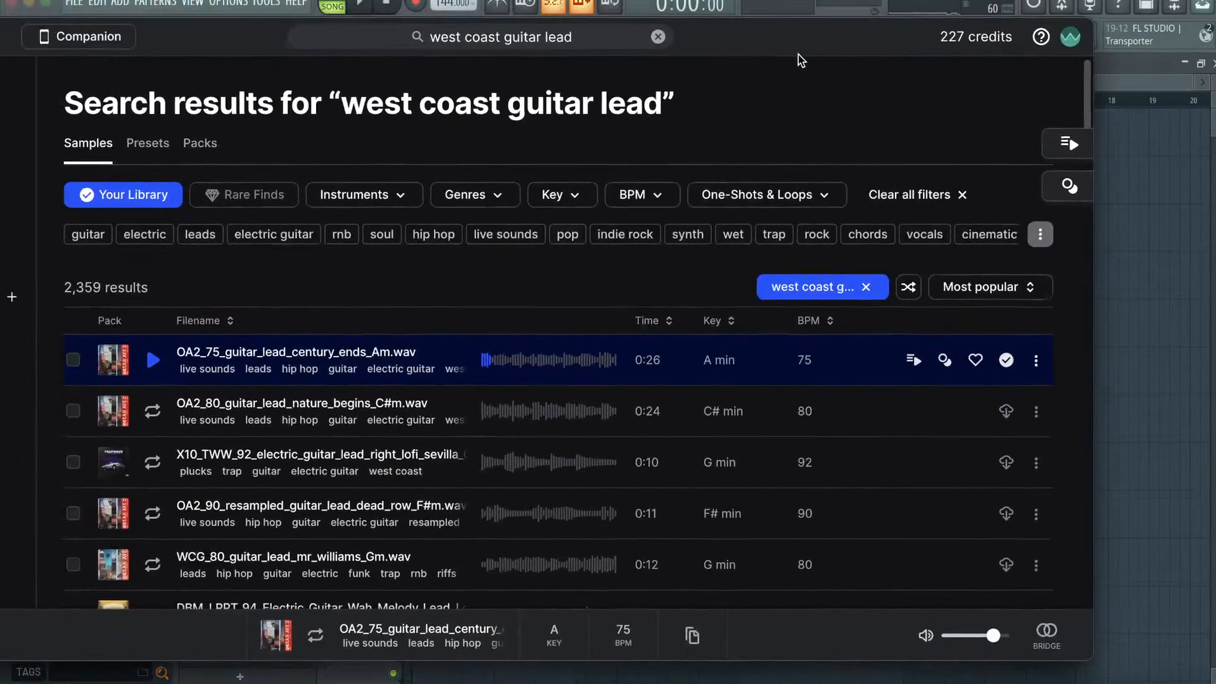
pyautogui.moveTo(729, 36); pyautogui.dragTo(775, 423)
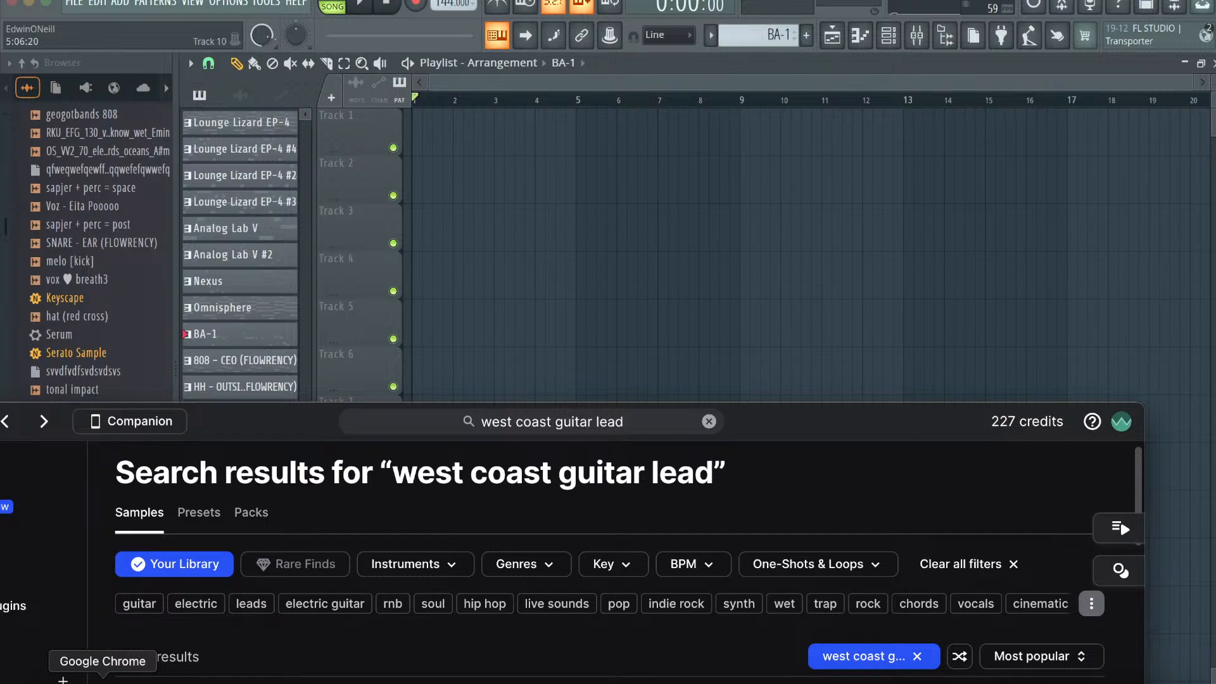
# - Switch to the Safari browser and open YouTube in a new tab beside the cobalt page
pyautogui.click(103, 681)
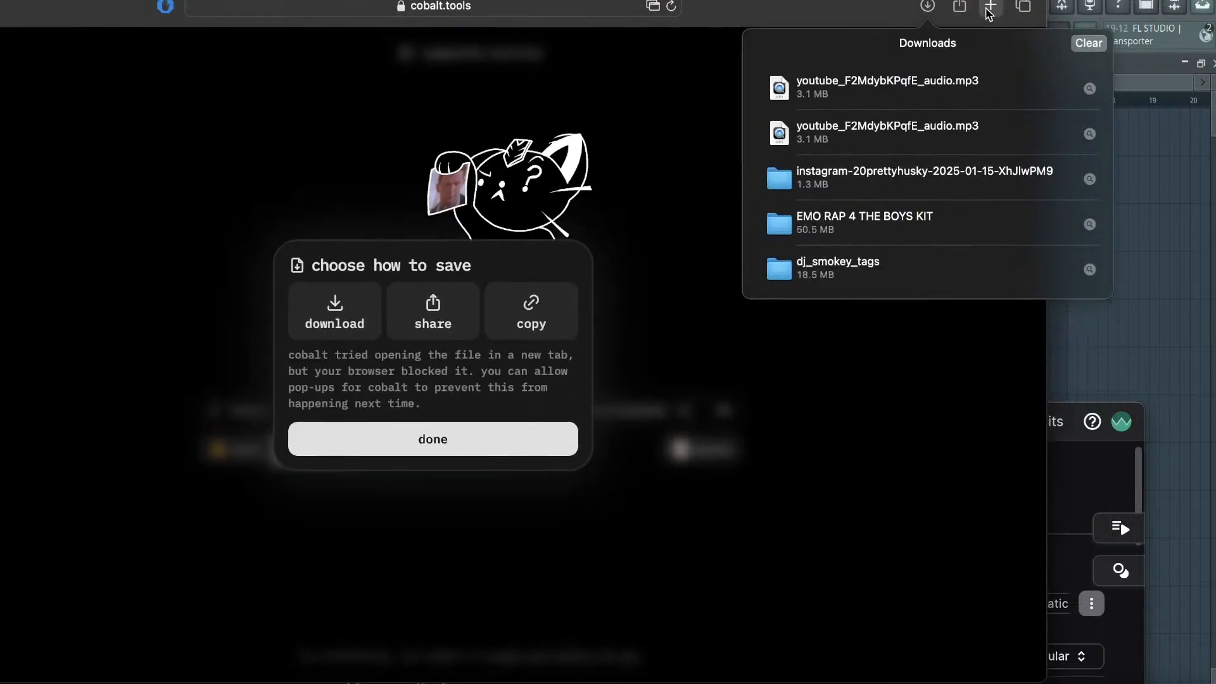
pyautogui.click(991, 6)
pyautogui.write('y')
pyautogui.press('Return')
pyautogui.doubleClick(985, 28)
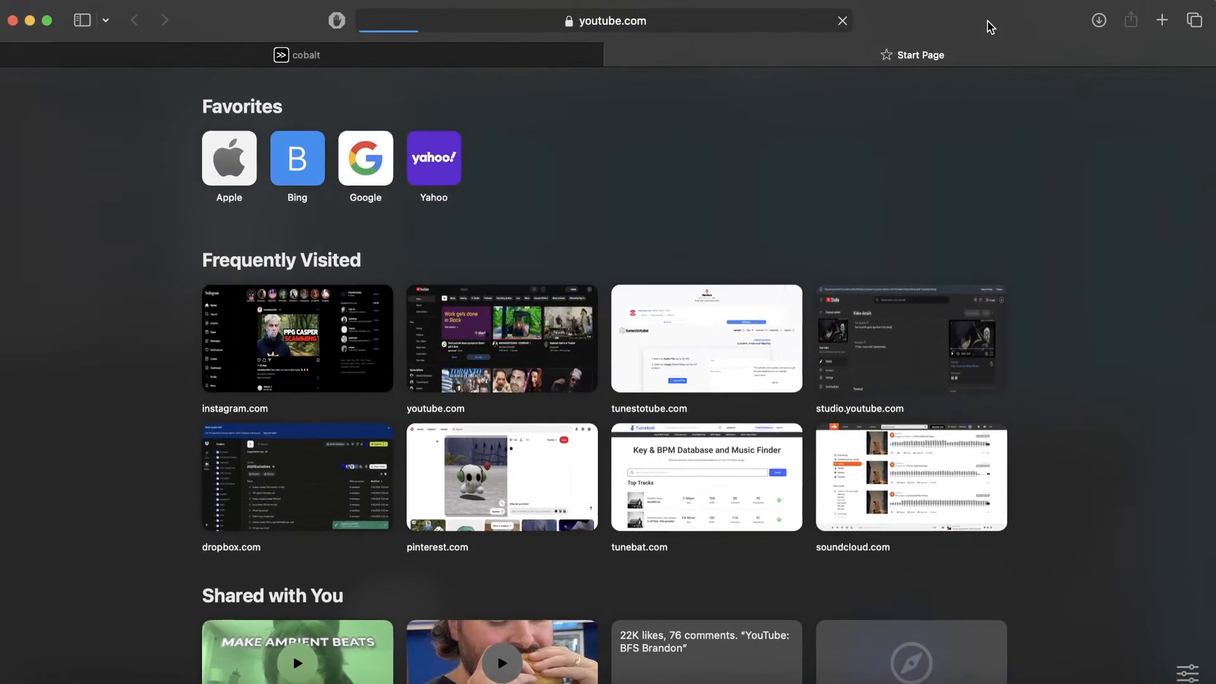
pyautogui.scroll(-5, 823, 330)
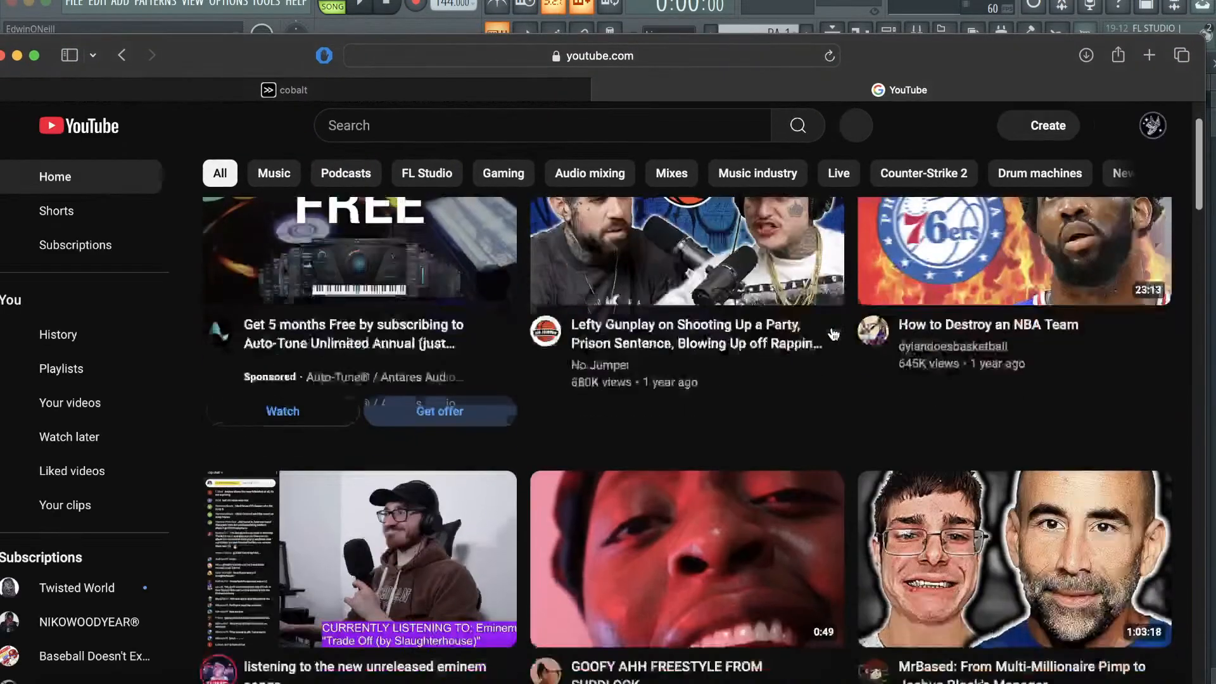
# - Search YouTube for "surrender your lil bo weep" and look through the results
pyautogui.doubleClick(433, 89)
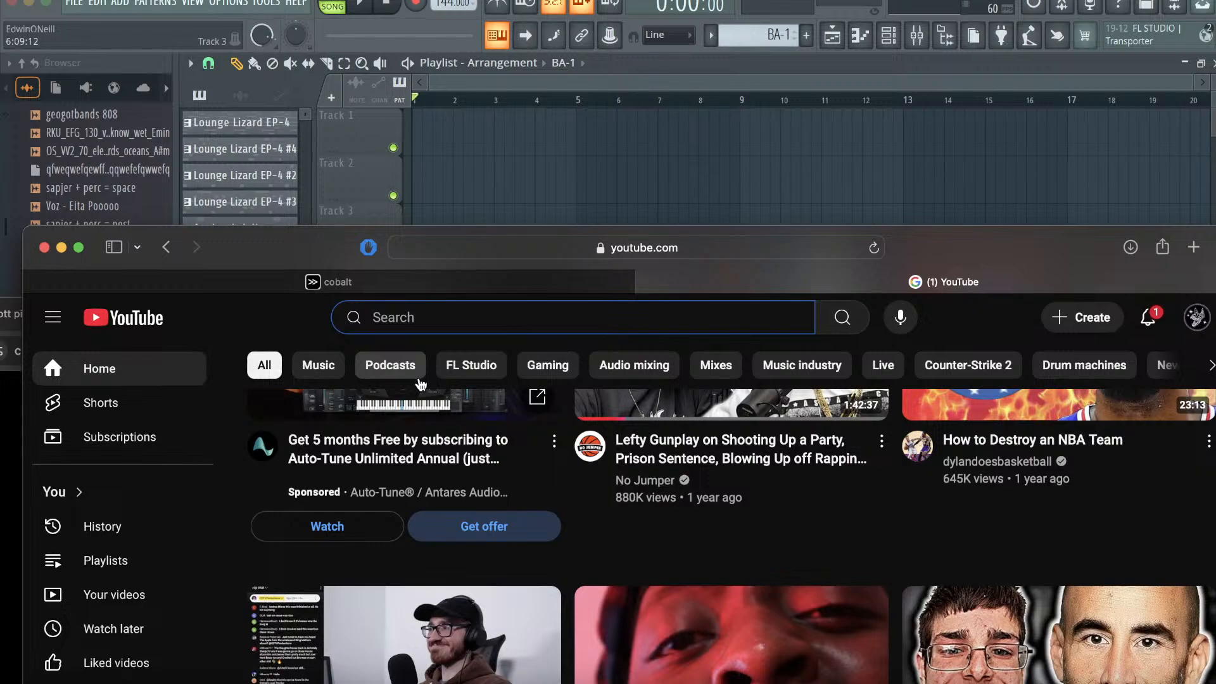
pyautogui.write('su')
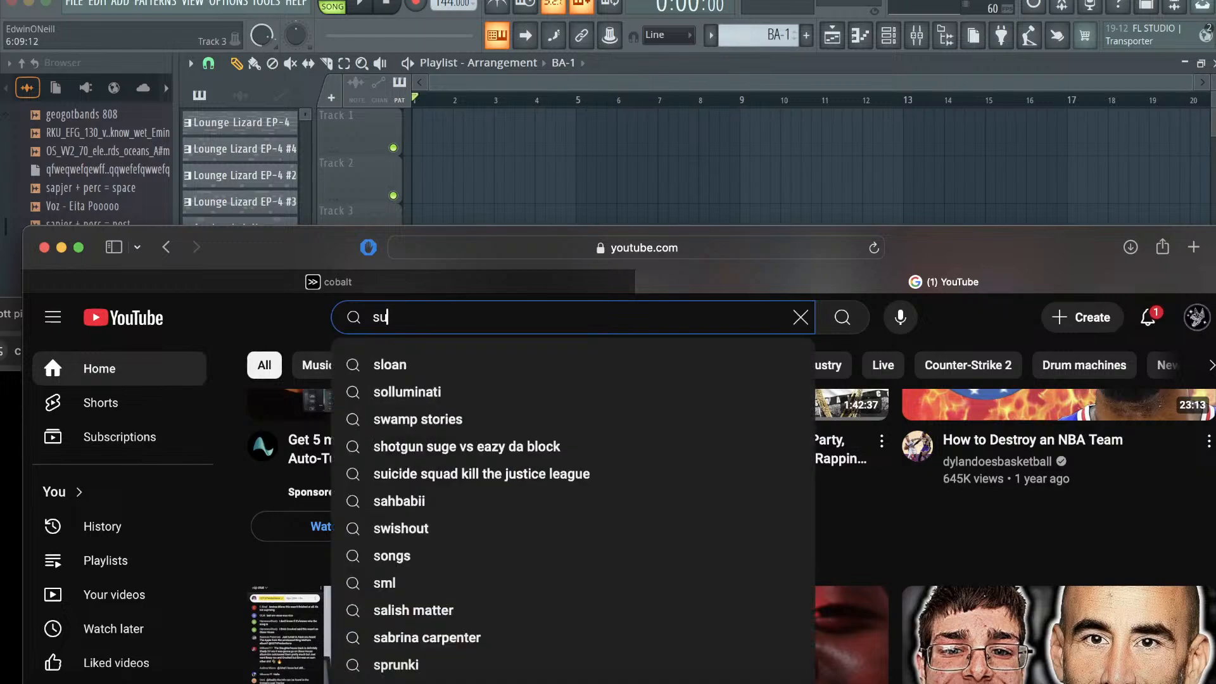
pyautogui.write('rrender your lil bo weep')
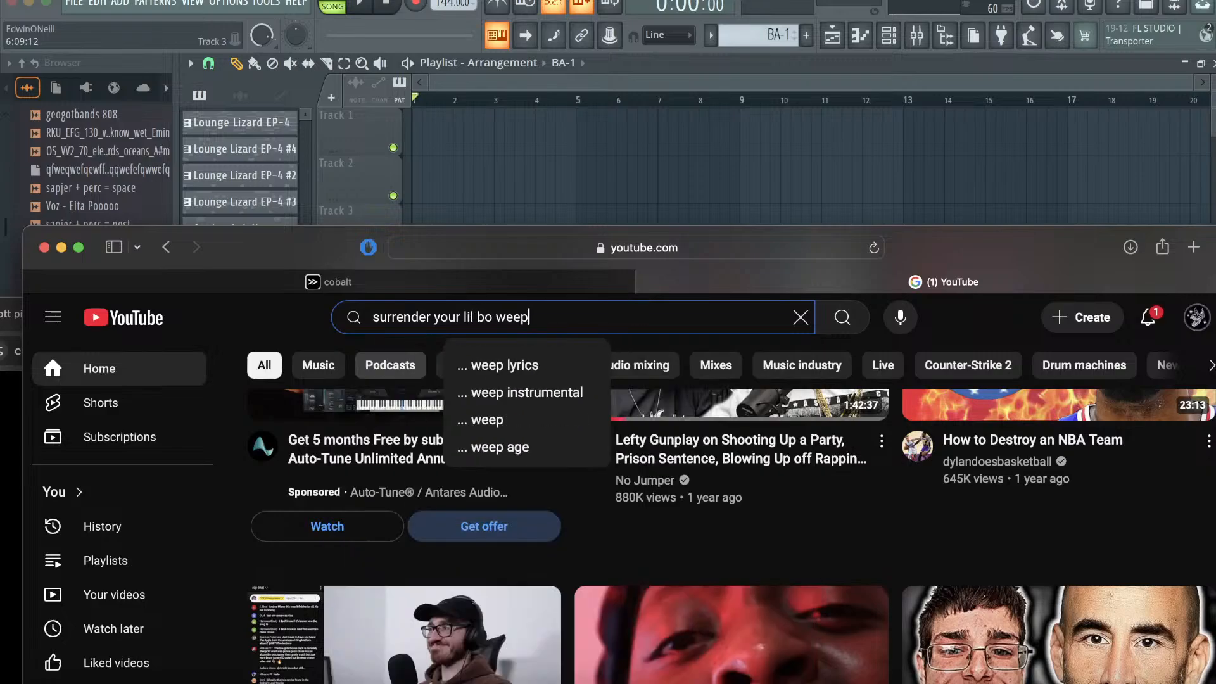
pyautogui.press('Return')
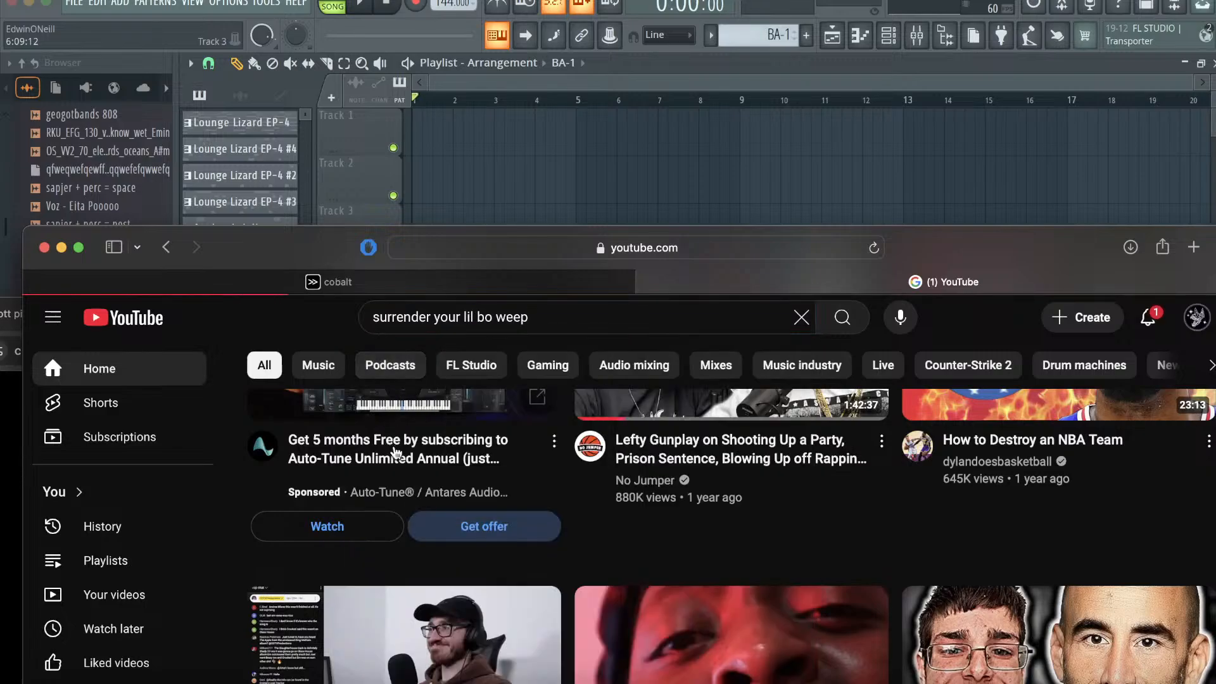
pyautogui.scroll(-6, 407, 458)
pyautogui.scroll(-4, 407, 458)
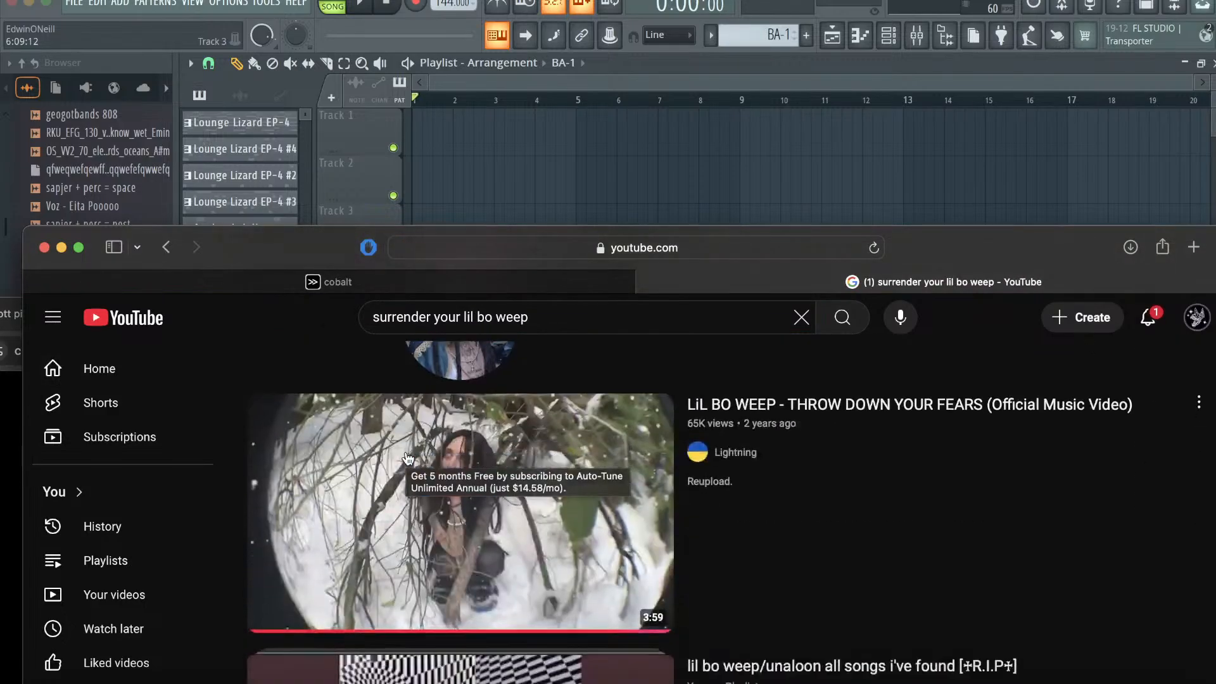
# - Copy the link of the "LiL BO WEEP - THROW DOWN YOUR FEARS (Official Music Video)" result
pyautogui.rightClick(431, 458)
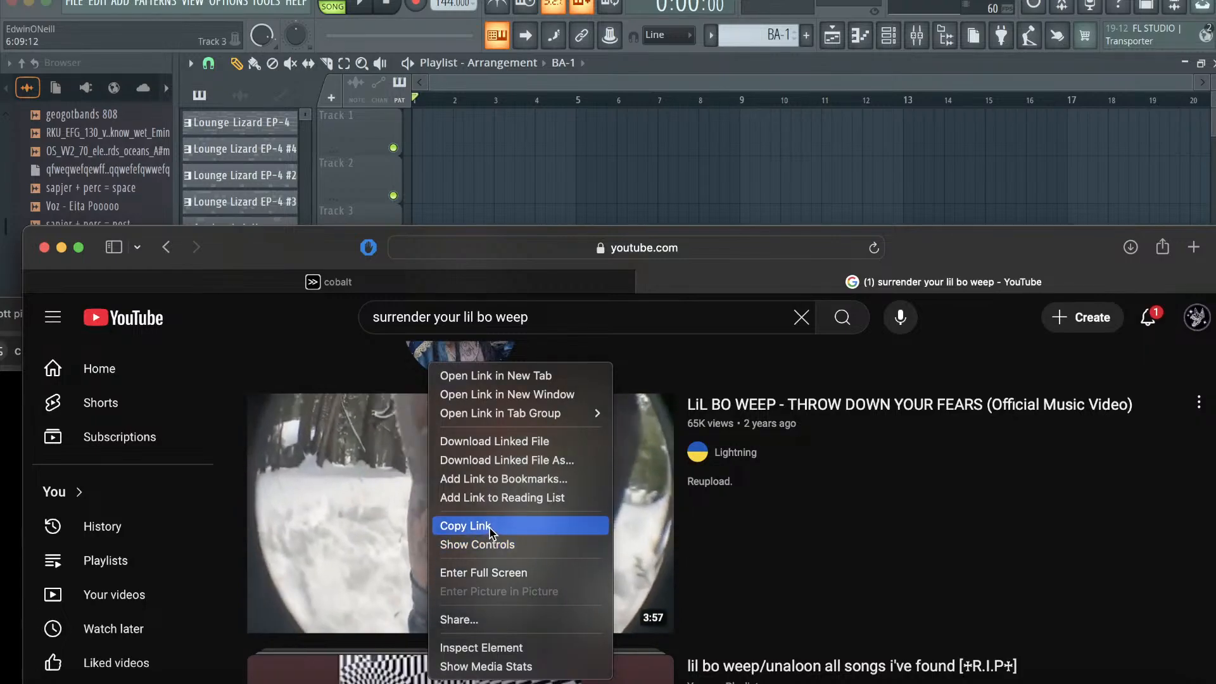
pyautogui.click(651, 561)
pyautogui.rightClick(540, 548)
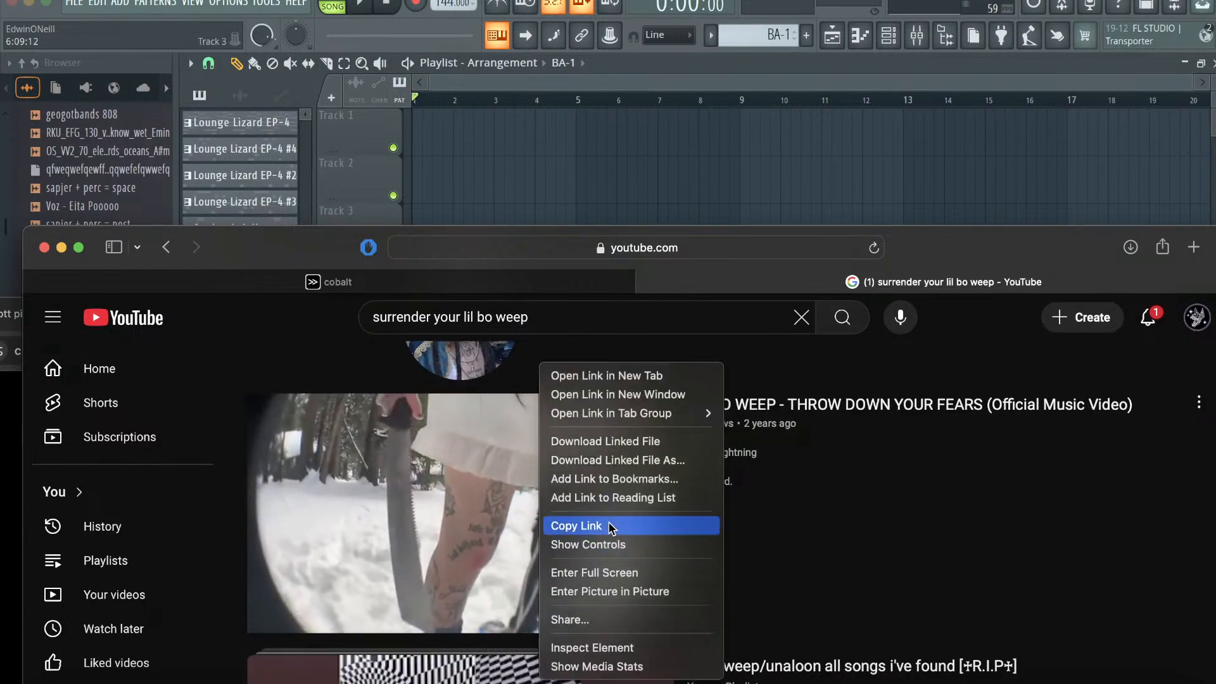
pyautogui.click(602, 525)
# - Replace the link in cobalt with the copied YouTube link, download its audio and show the download list
pyautogui.click(526, 285)
pyautogui.click(906, 428)
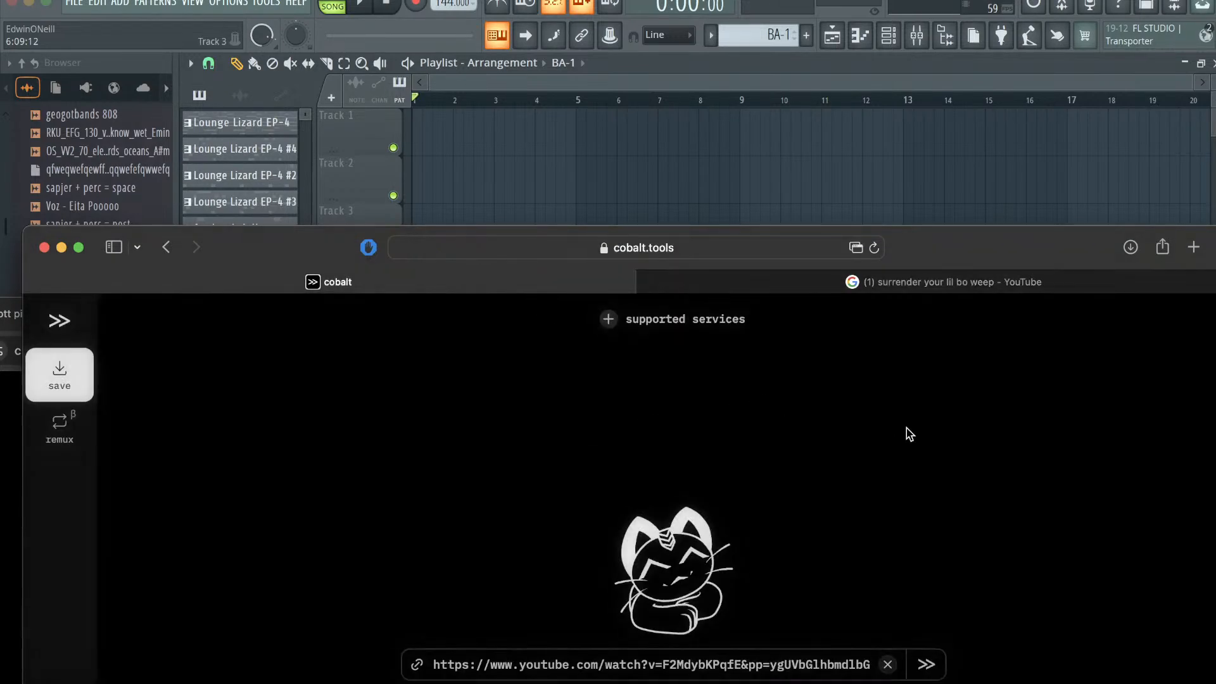
pyautogui.doubleClick(958, 264)
pyautogui.click(774, 511)
pyautogui.press('super+a')
pyautogui.press('super+v')
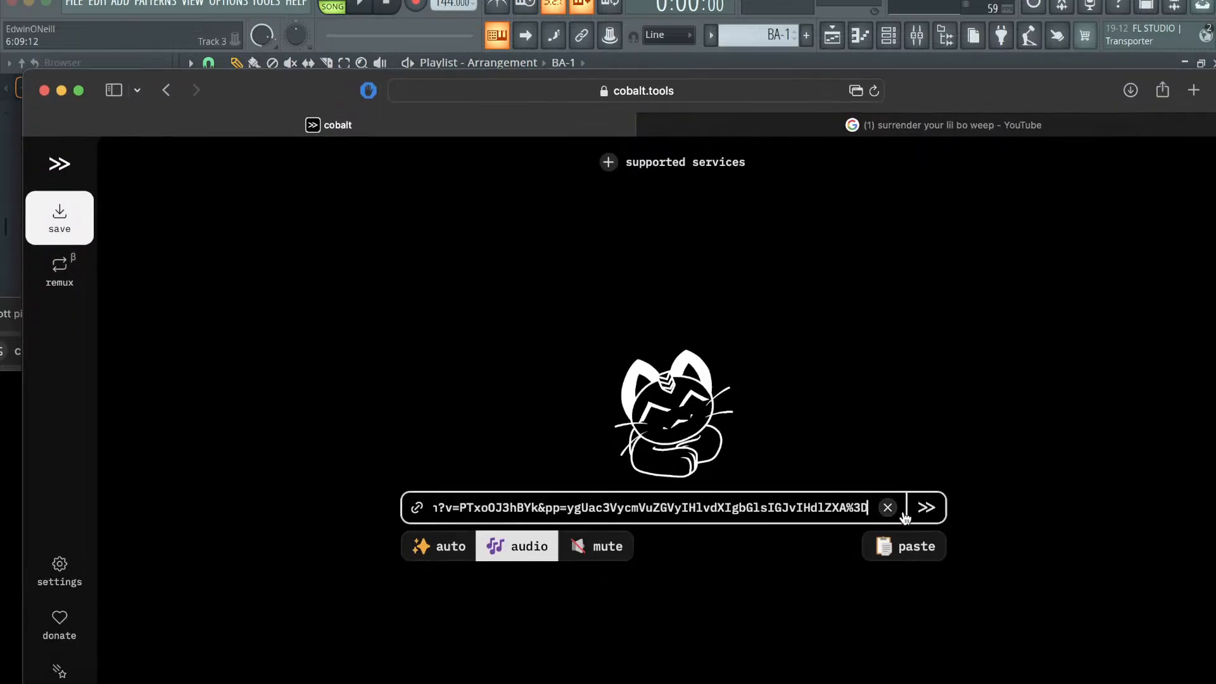
pyautogui.click(926, 507)
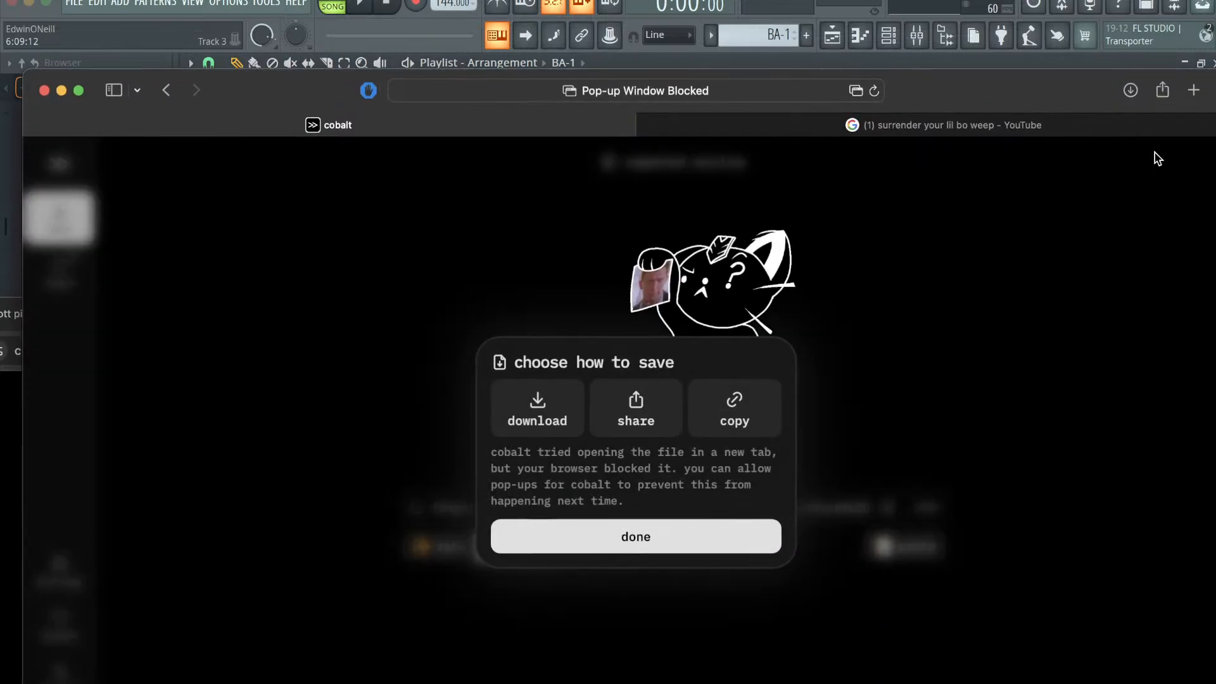
pyautogui.moveTo(1057, 80); pyautogui.dragTo(909, 218)
pyautogui.click(409, 542)
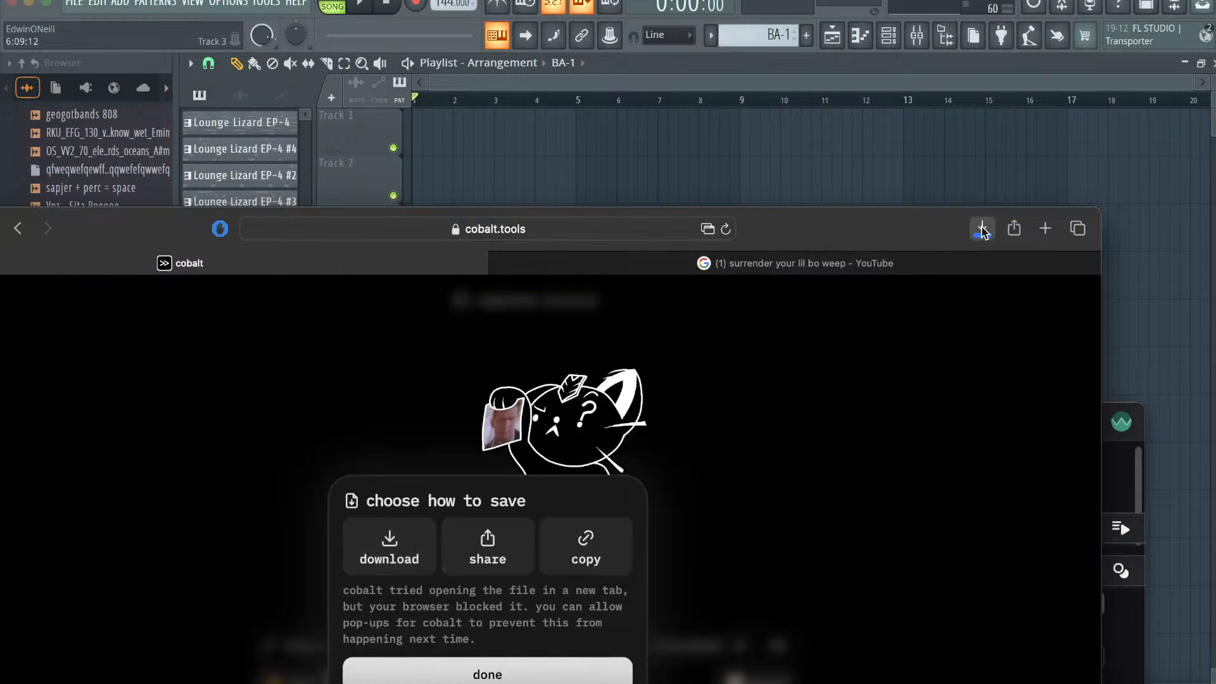
pyautogui.click(981, 230)
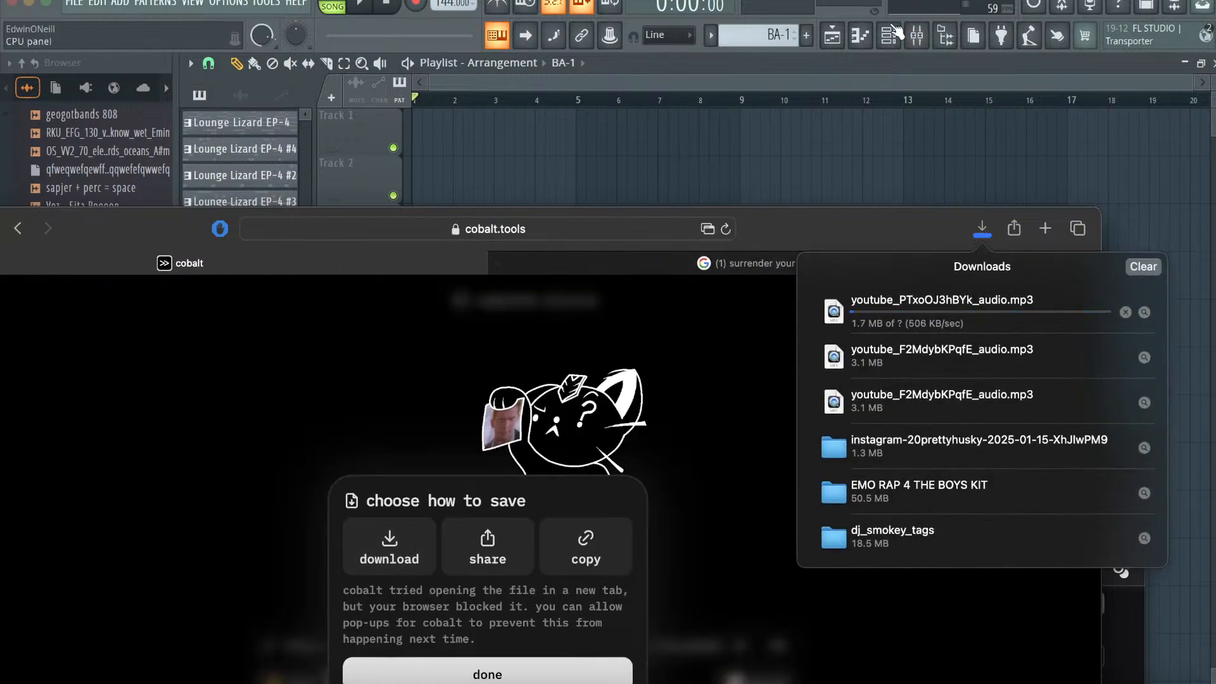
pyautogui.click(859, 34)
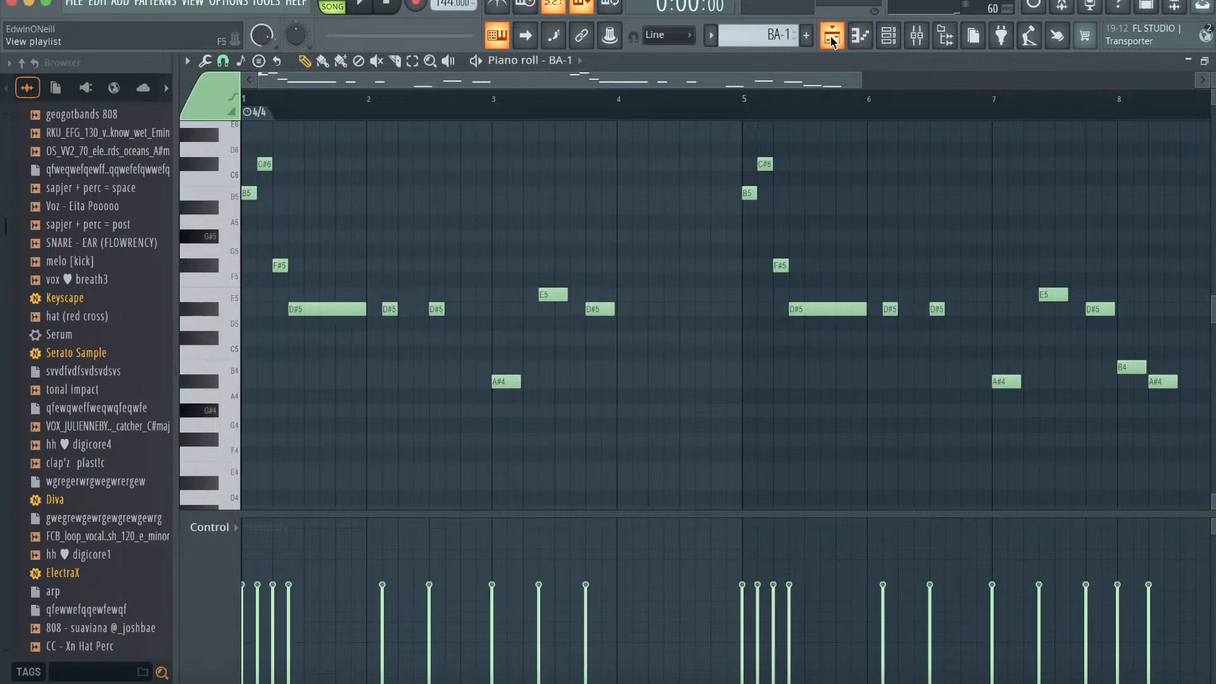
pyautogui.click(832, 37)
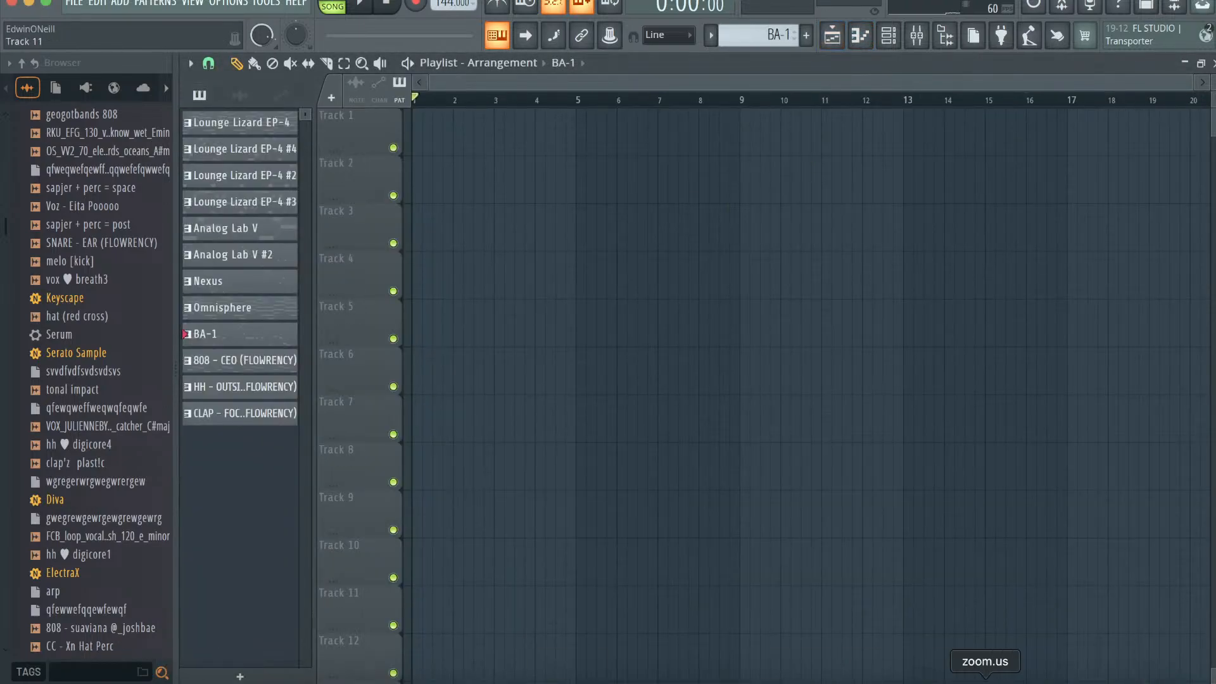
# - Return to Safari and open Tunebat's Key & BPM Finder in the tab with the YouTube results
pyautogui.click(953, 682)
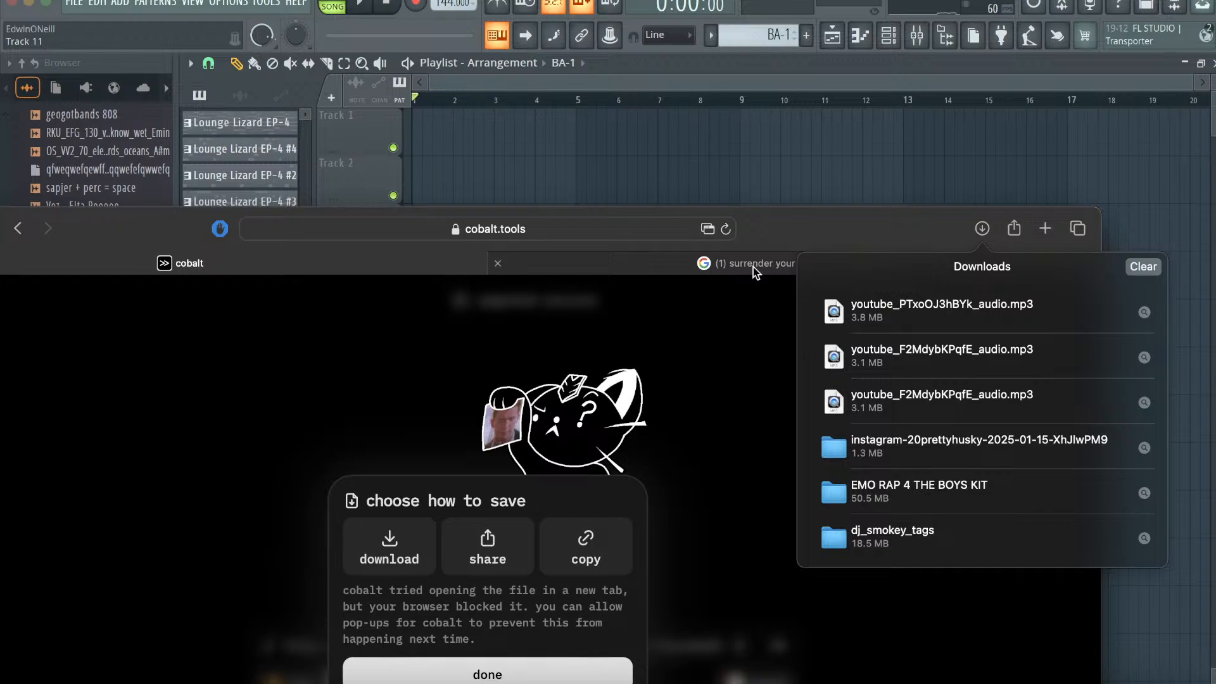
pyautogui.click(709, 263)
pyautogui.click(619, 229)
pyautogui.write('tunebat')
pyautogui.press('Return')
pyautogui.scroll(-10, 737, 420)
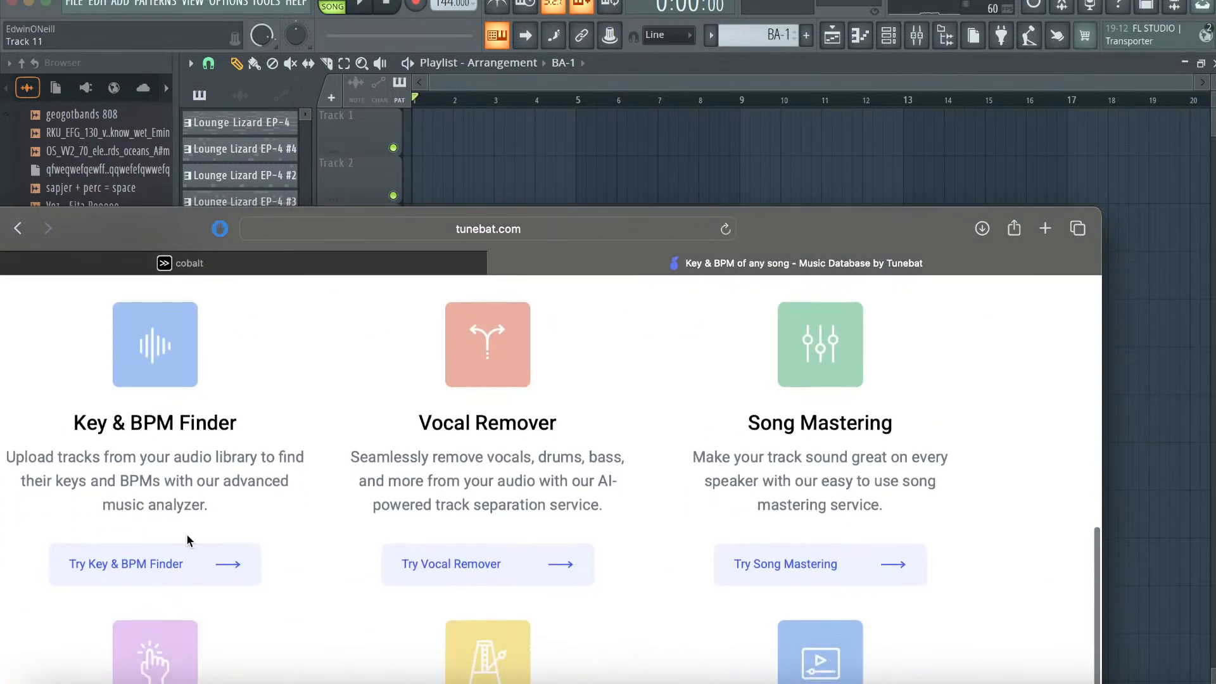
pyautogui.click(180, 563)
# - Upload the downloaded youtube_PTxoOJ3hBYk_audio.mp3 to Tunebat's Key & BPM Finder for analysis
pyautogui.moveTo(888, 244); pyautogui.dragTo(887, 146)
pyautogui.scroll(-4, 838, 400)
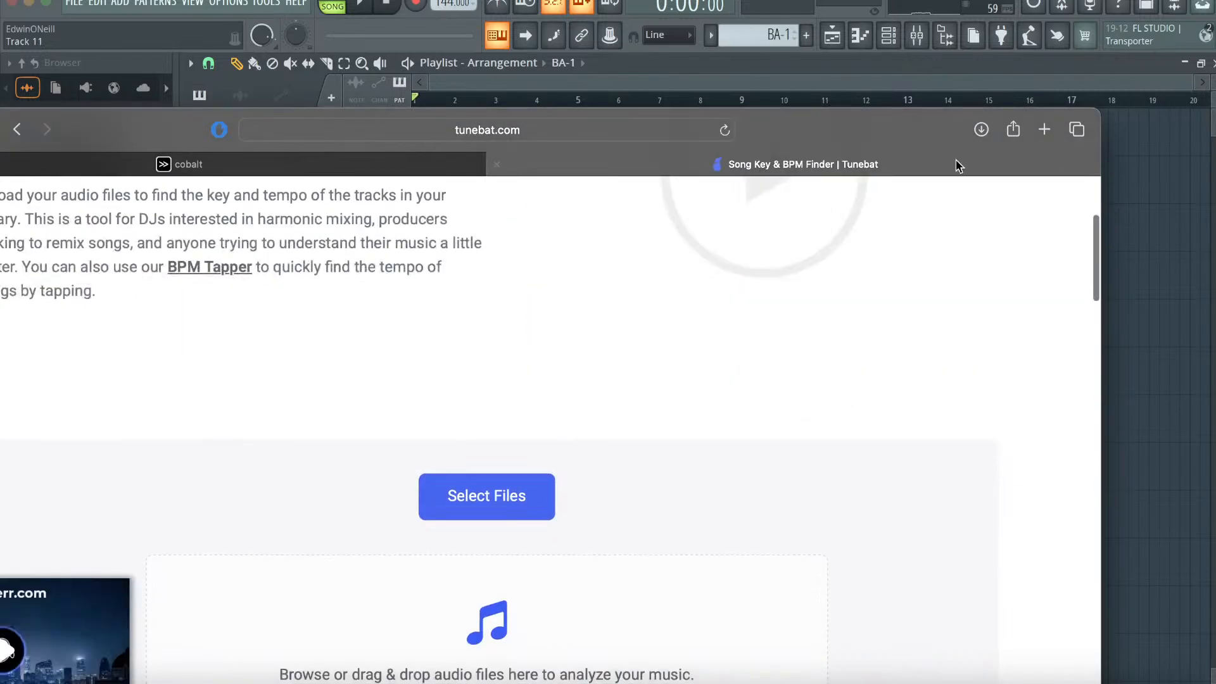
pyautogui.click(990, 128)
pyautogui.moveTo(887, 212); pyautogui.dragTo(589, 519)
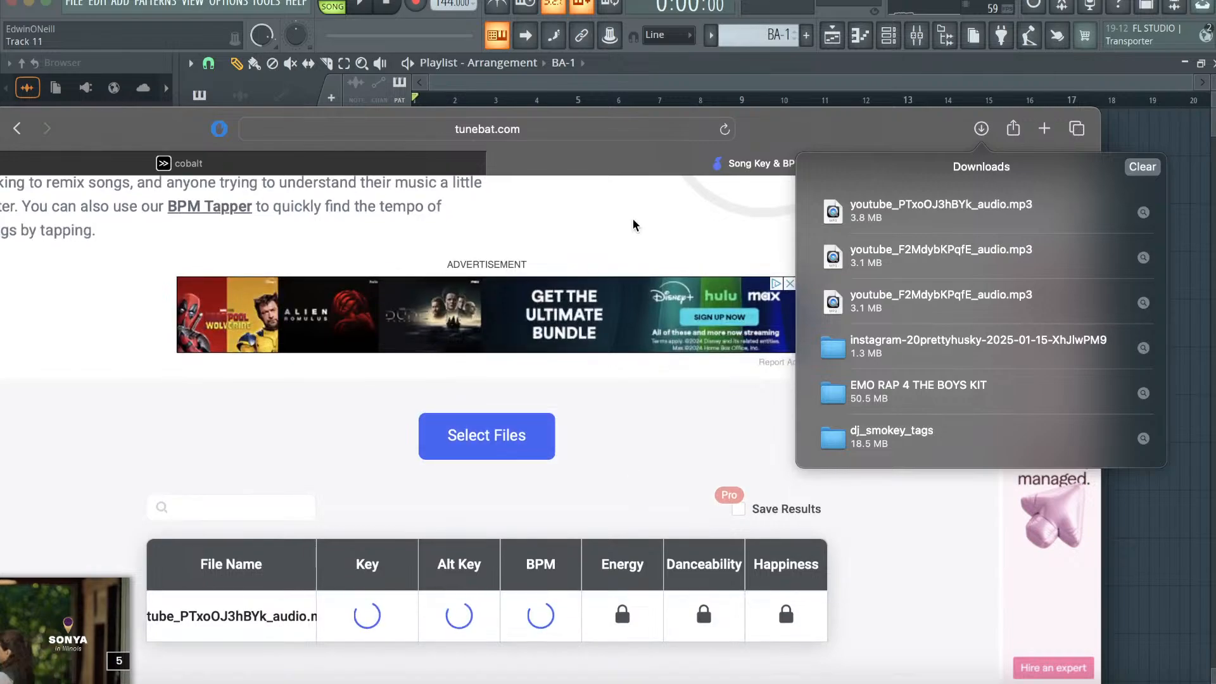
# - Import the downloaded youtube_PTxoOJ3hBYk_audio.mp3 into the FL Studio playlist at the start of Track 1
pyautogui.moveTo(820, 126); pyautogui.dragTo(732, 383)
pyautogui.moveTo(853, 468); pyautogui.dragTo(482, 184)
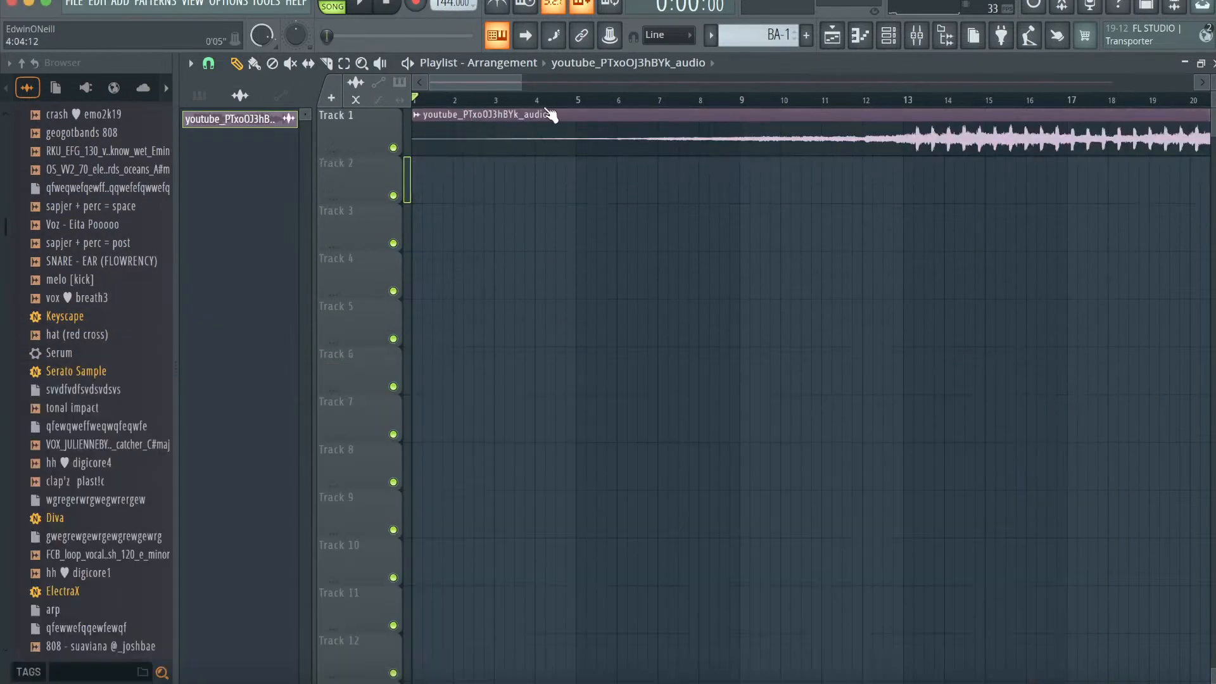
pyautogui.moveTo(520, 83); pyautogui.dragTo(556, 83)
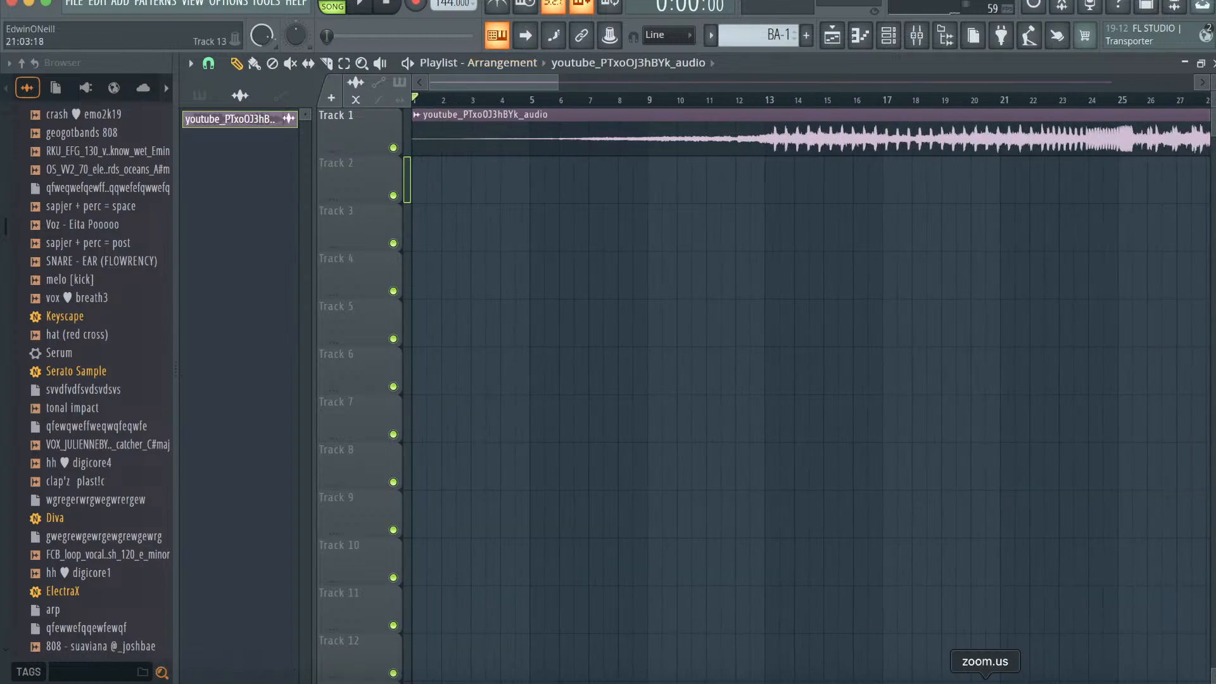
# - Check the Tunebat analysis page in Safari and set the FL Studio project tempo to 95 BPM
pyautogui.click(977, 673)
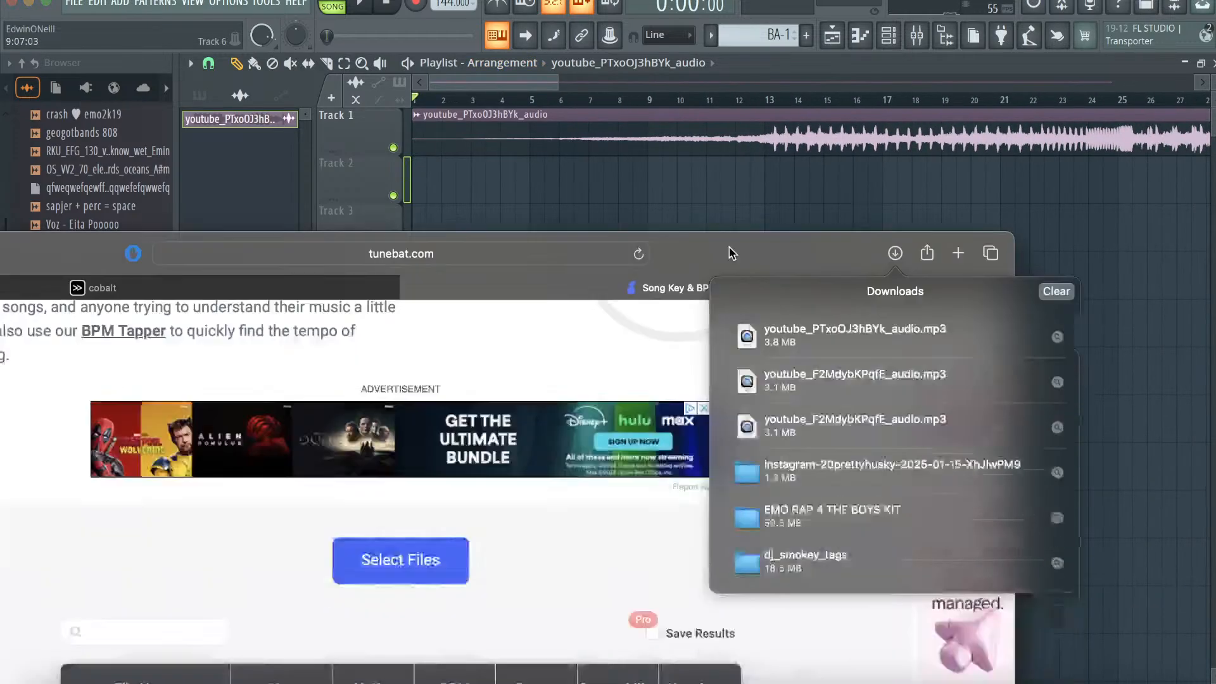
pyautogui.moveTo(731, 253); pyautogui.dragTo(754, 399)
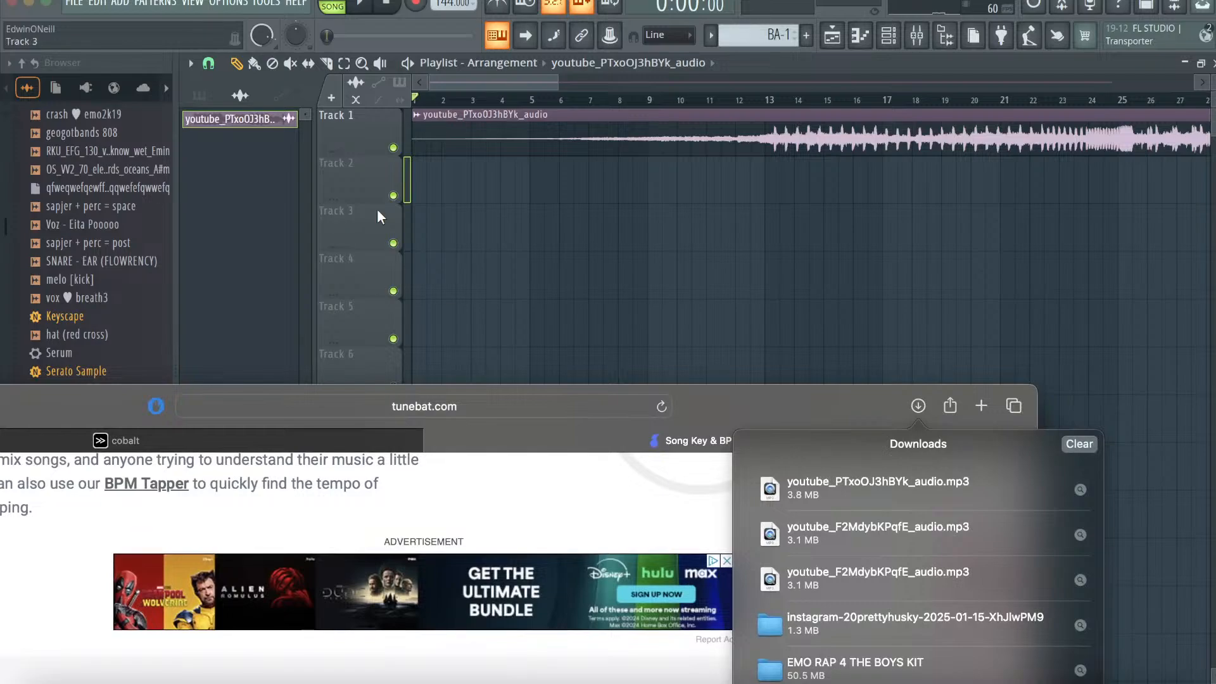
pyautogui.moveTo(557, 82); pyautogui.dragTo(765, 99)
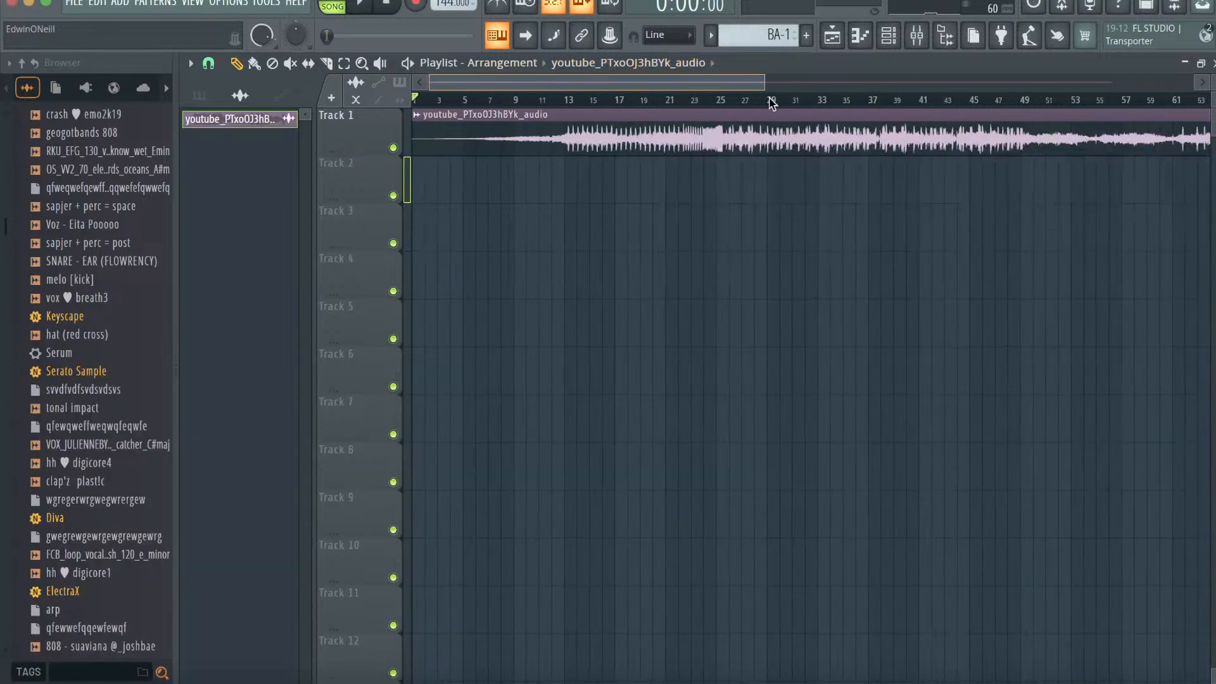
pyautogui.moveTo(453, 4); pyautogui.dragTo(453, 35)
# - Try to cut the quiet intro from the start of the youtube_PTxoOJ3hBYk_audio clip on Track 1
pyautogui.moveTo(412, 149); pyautogui.dragTo(431, 116)
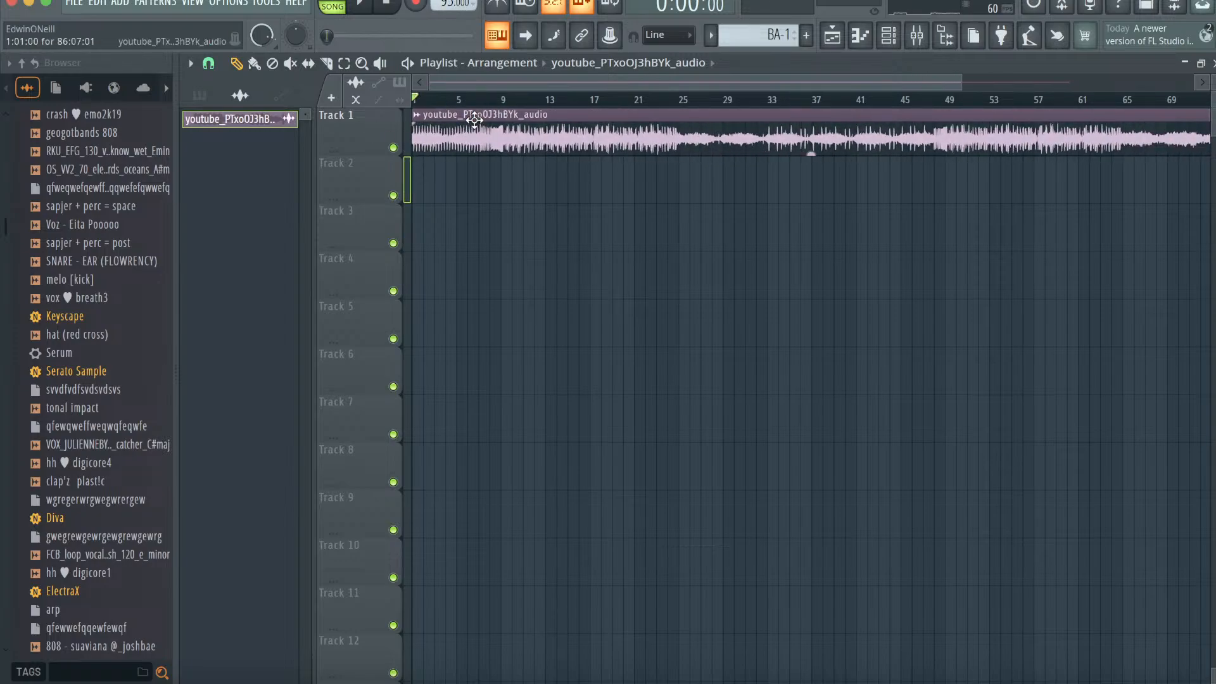
pyautogui.hotkey('ctrl', 'z')
pyautogui.hotkey('ctrl', 'z')
# - Extract only the vocals stem from the youtube_PTxoOJ3hBYk_audio clip on Track 1
pyautogui.rightClick(422, 122)
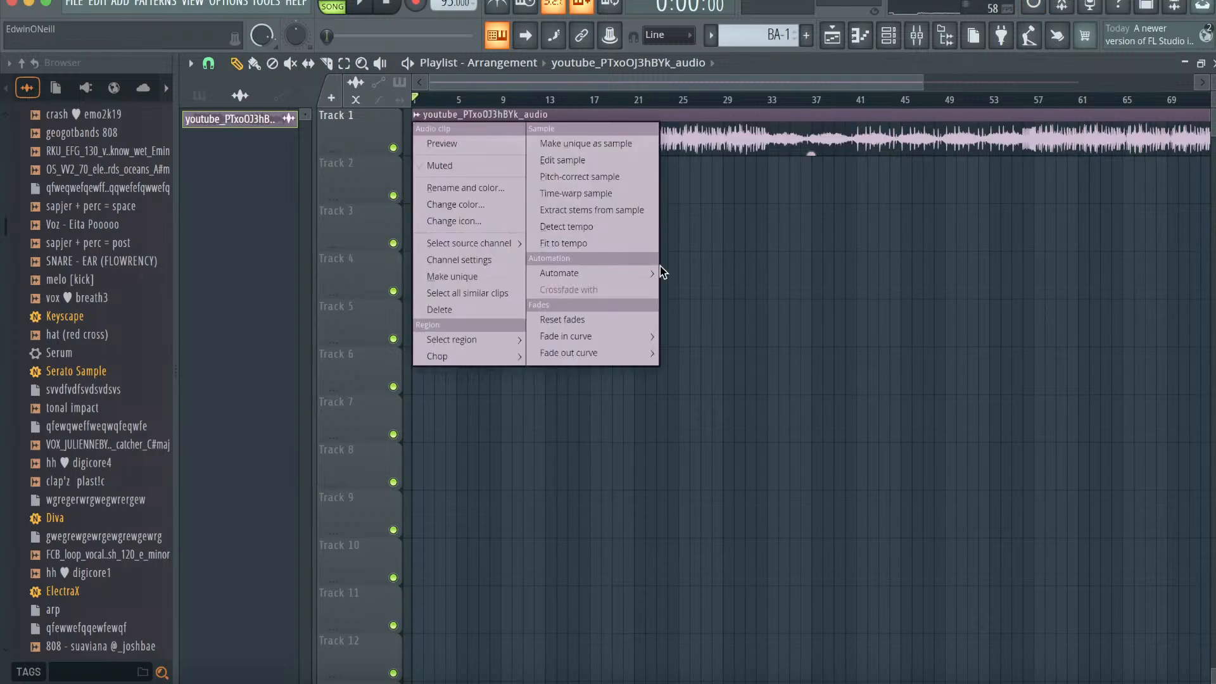
pyautogui.click(466, 89)
pyautogui.rightClick(421, 114)
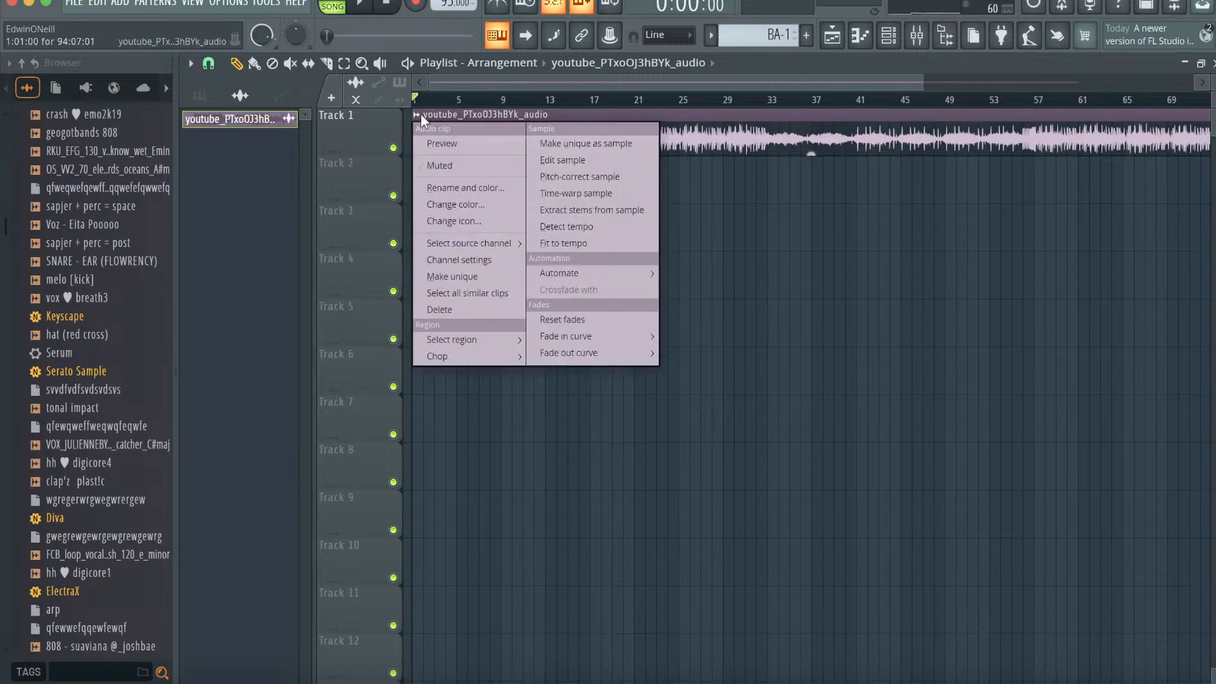
pyautogui.click(565, 210)
pyautogui.click(640, 294)
pyautogui.click(545, 294)
pyautogui.click(725, 418)
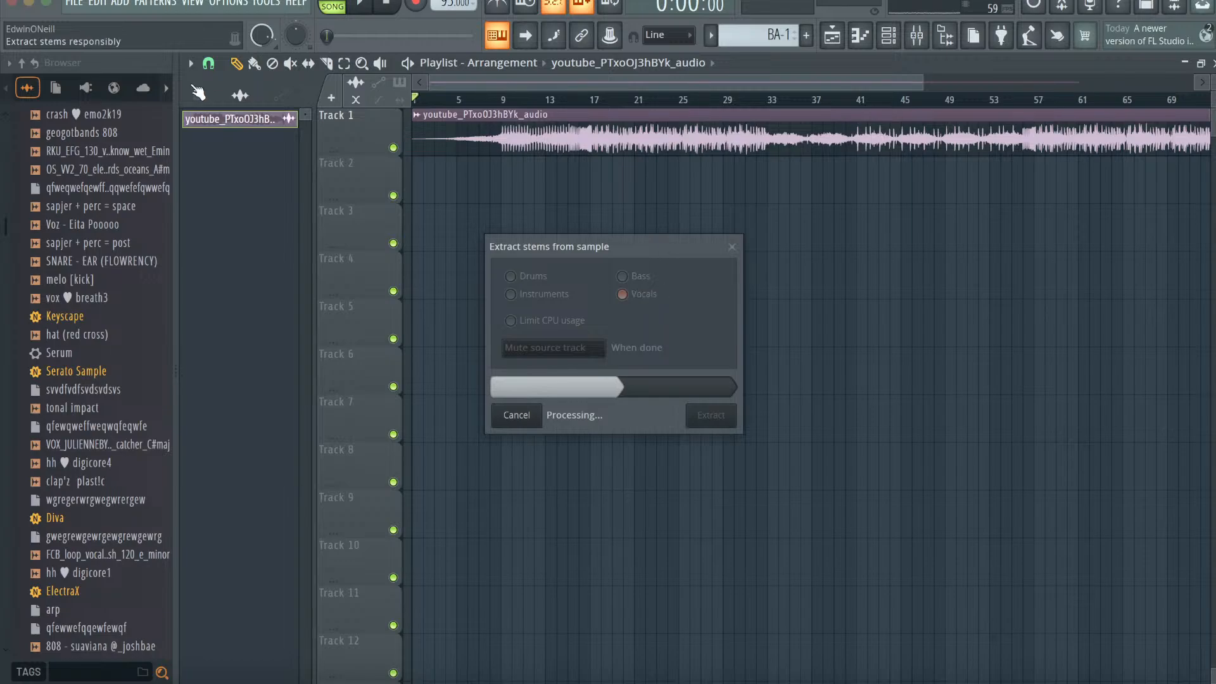
pyautogui.moveTo(637, 254); pyautogui.dragTo(590, 163)
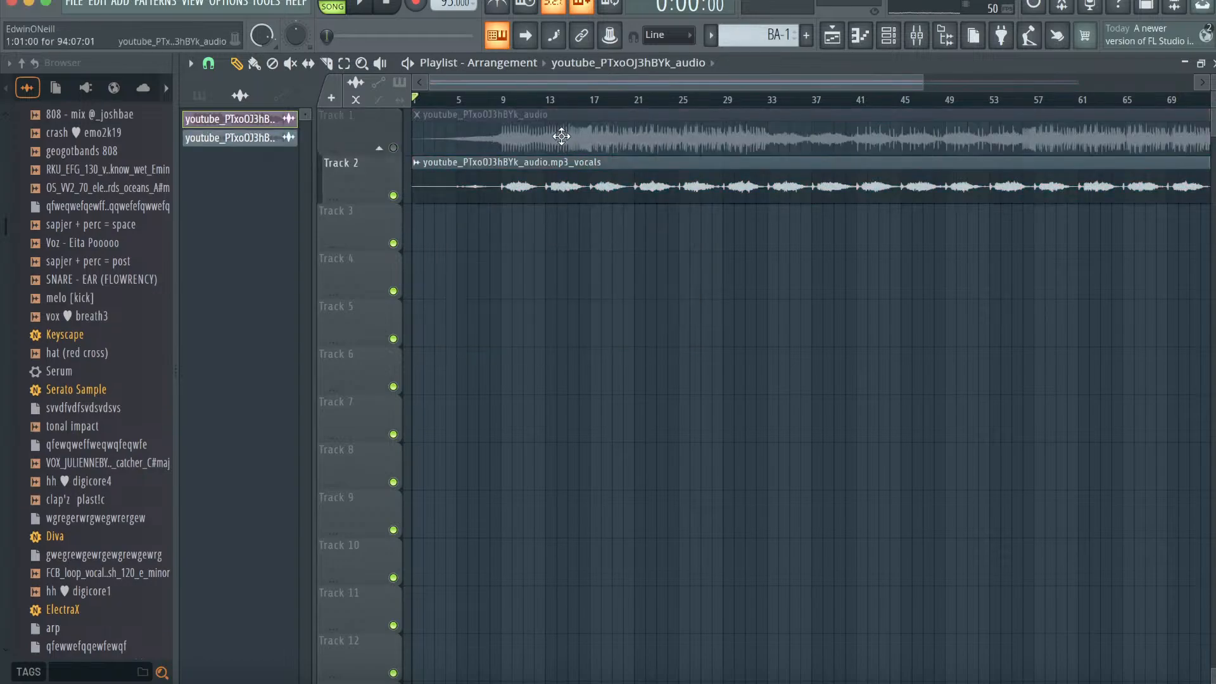
# - Delete the muted original song clip from Track 1 and play the extracted vocals clip on Track 2
pyautogui.rightClick(709, 122)
pyautogui.press('space')
pyautogui.moveTo(922, 83); pyautogui.dragTo(1034, 83)
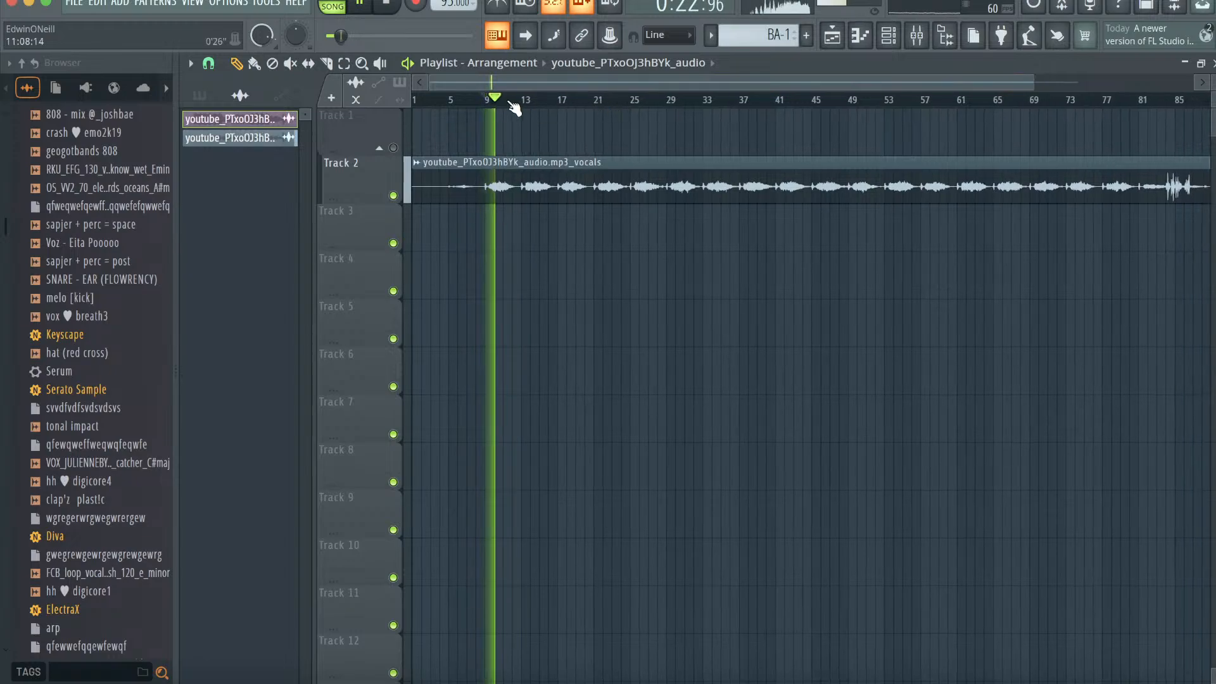
pyautogui.press('space')
# - Trim the vocals clip on Track 2 to start at bar 9 and end at bar 25, deleting the rest
pyautogui.moveTo(412, 187); pyautogui.dragTo(487, 187)
pyautogui.press('c')
pyautogui.moveTo(640, 225); pyautogui.dragTo(639, 182)
pyautogui.rightClick(783, 183)
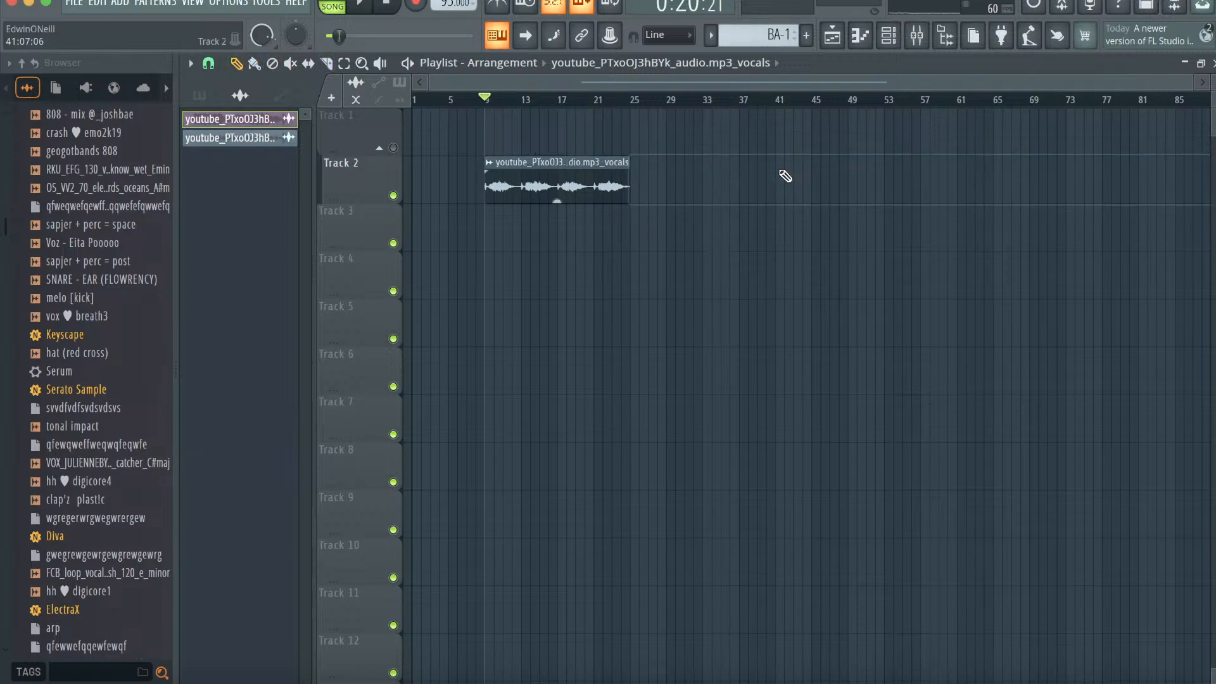
# - Move the trimmed vocals clip to bar 1 of Track 1 and unmute Track 1
pyautogui.moveTo(536, 163); pyautogui.dragTo(461, 163)
pyautogui.moveTo(1194, 82); pyautogui.dragTo(1006, 81)
pyautogui.moveTo(895, 167); pyautogui.dragTo(854, 122)
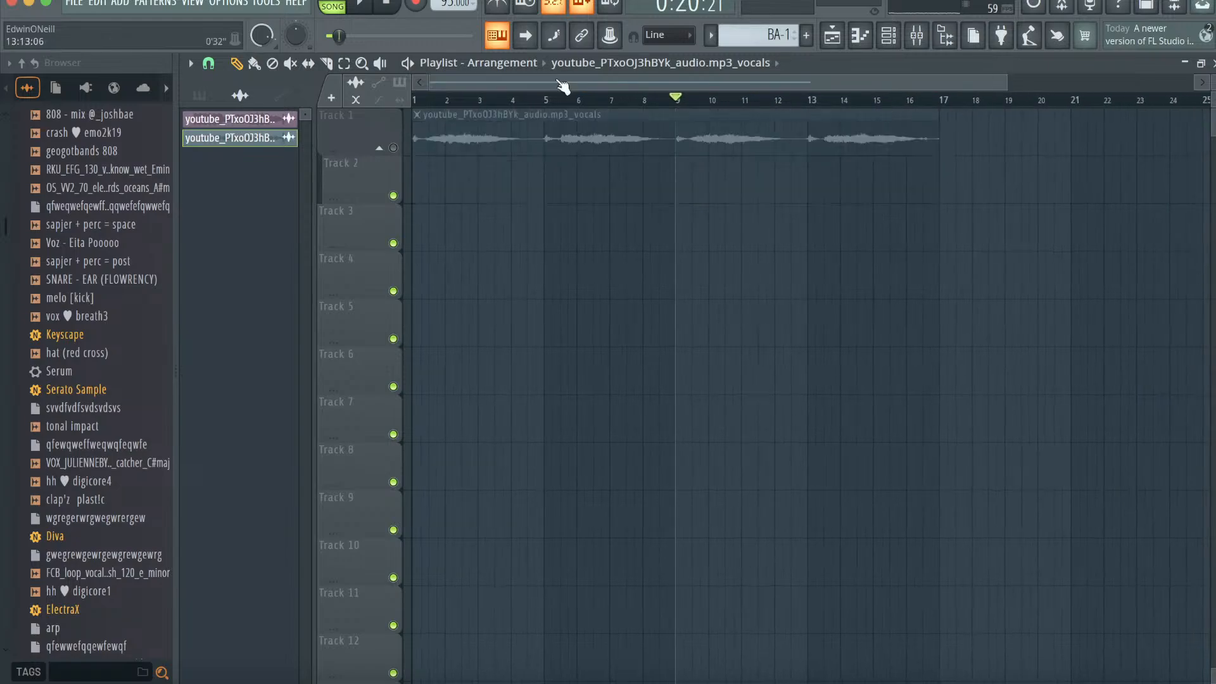
pyautogui.click(394, 148)
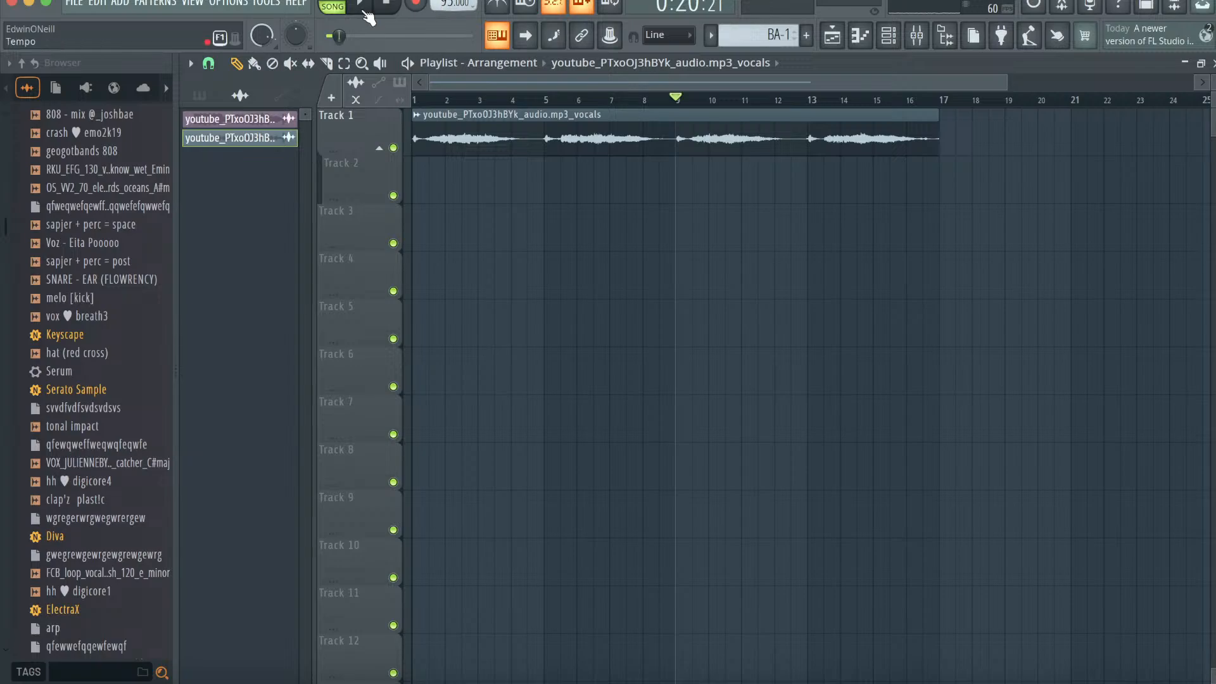
# - Export the vocals section as a wave file named "sample !" in the Downloads folder
pyautogui.click(81, 9)
pyautogui.moveTo(163, 180)
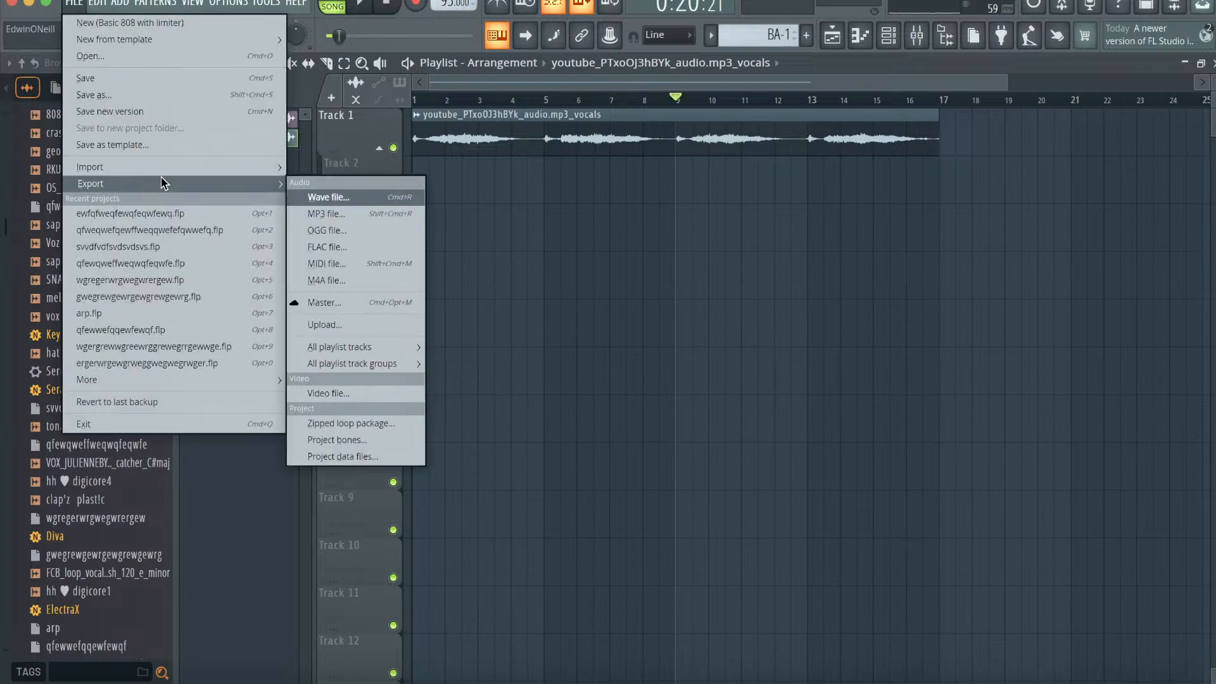
pyautogui.click(314, 196)
pyautogui.write('sample ')
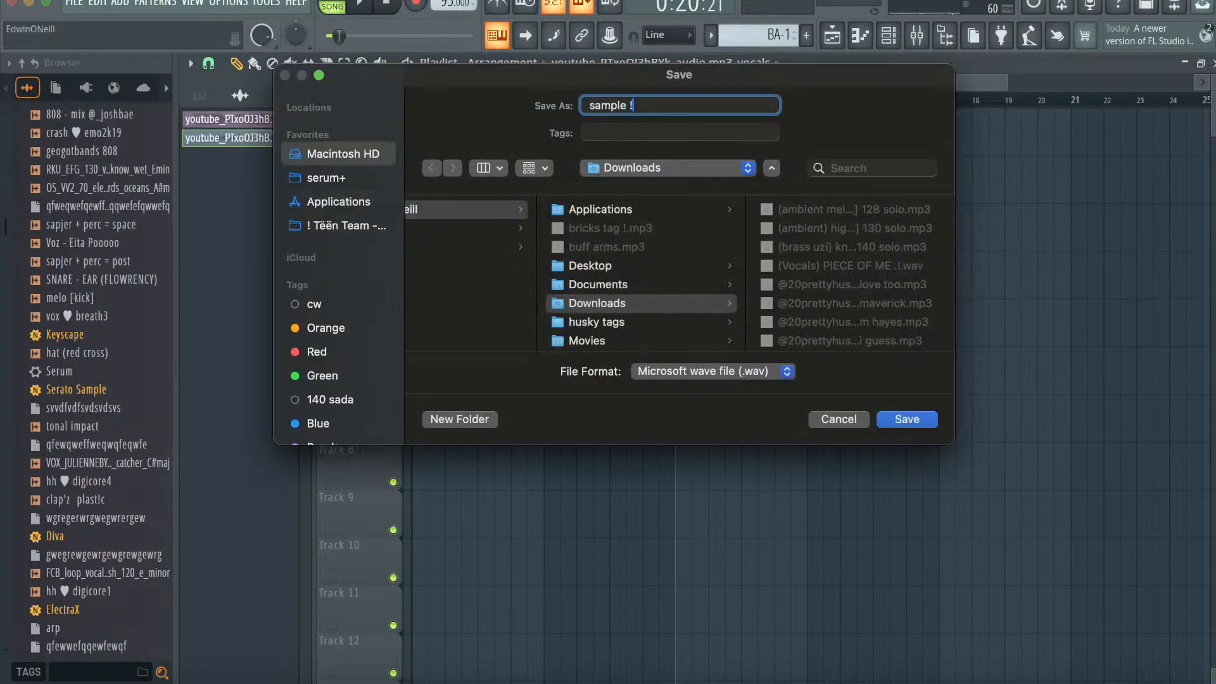
pyautogui.write('!')
pyautogui.press('Return')
pyautogui.click(763, 573)
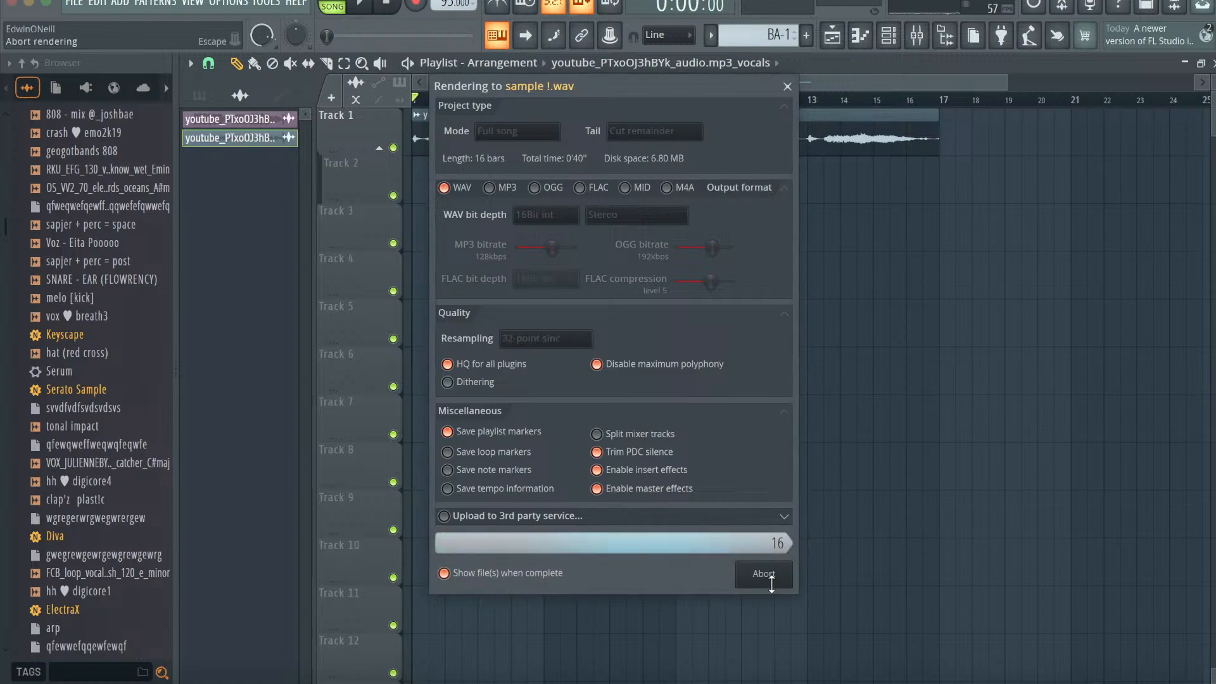
# - Import the rendered sample !.wav at the start of Track 2 and delete the vocals clip from Track 1
pyautogui.press('super+Tab')
pyautogui.moveTo(766, 313); pyautogui.dragTo(411, 174)
pyautogui.rightClick(459, 132)
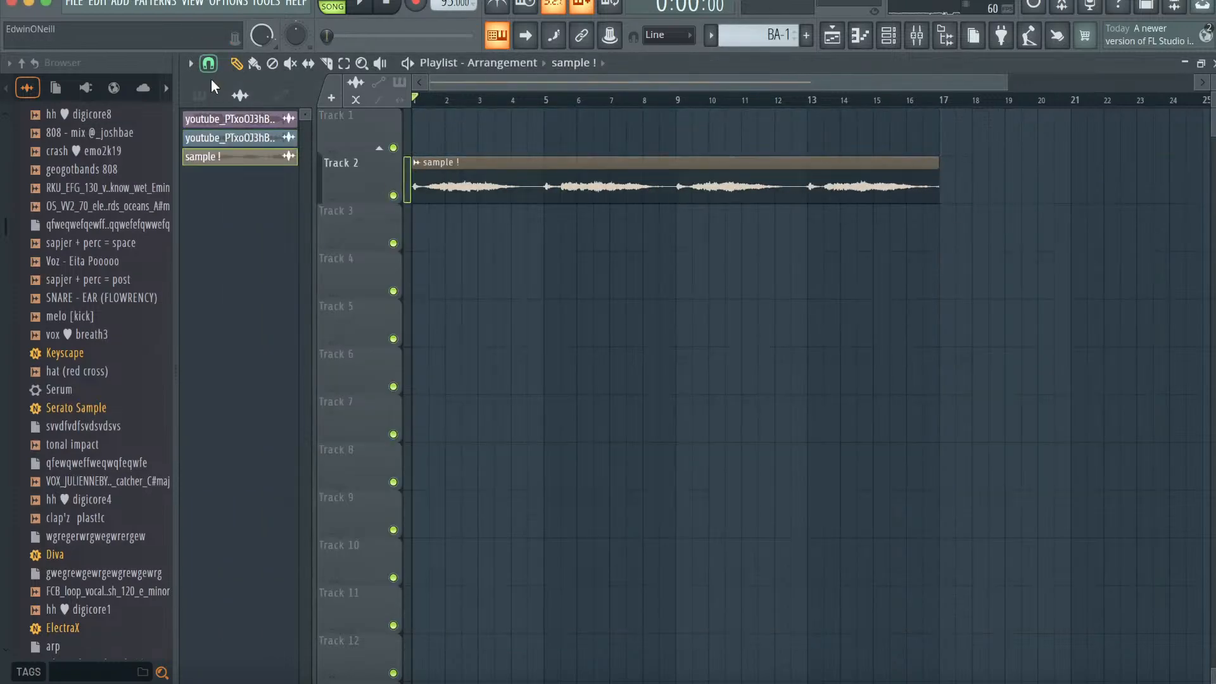
# - Place all patterns from Lounge Lizard EP-4 to CLAP at bar 1 from Track 3 downward and set the tempo to 146 BPM
pyautogui.click(199, 95)
pyautogui.click(216, 122)
pyautogui.click(230, 413)
pyautogui.moveTo(234, 122); pyautogui.dragTo(418, 217)
pyautogui.moveTo(454, 5); pyautogui.dragTo(454, 1)
pyautogui.moveTo(876, 75); pyautogui.dragTo(974, 74)
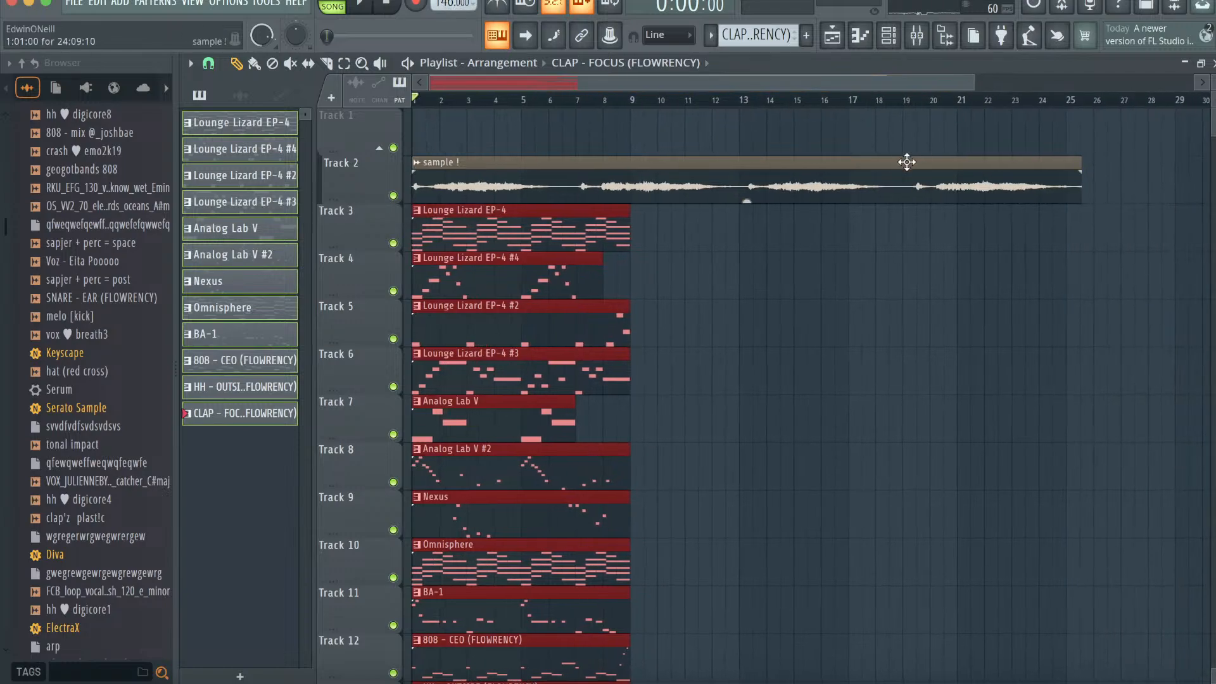
# - Time-stretch the sample ! clip to 16 bars using the Auto stretch mode
pyautogui.doubleClick(896, 179)
pyautogui.moveTo(647, 327); pyautogui.dragTo(647, 297)
pyautogui.click(737, 327)
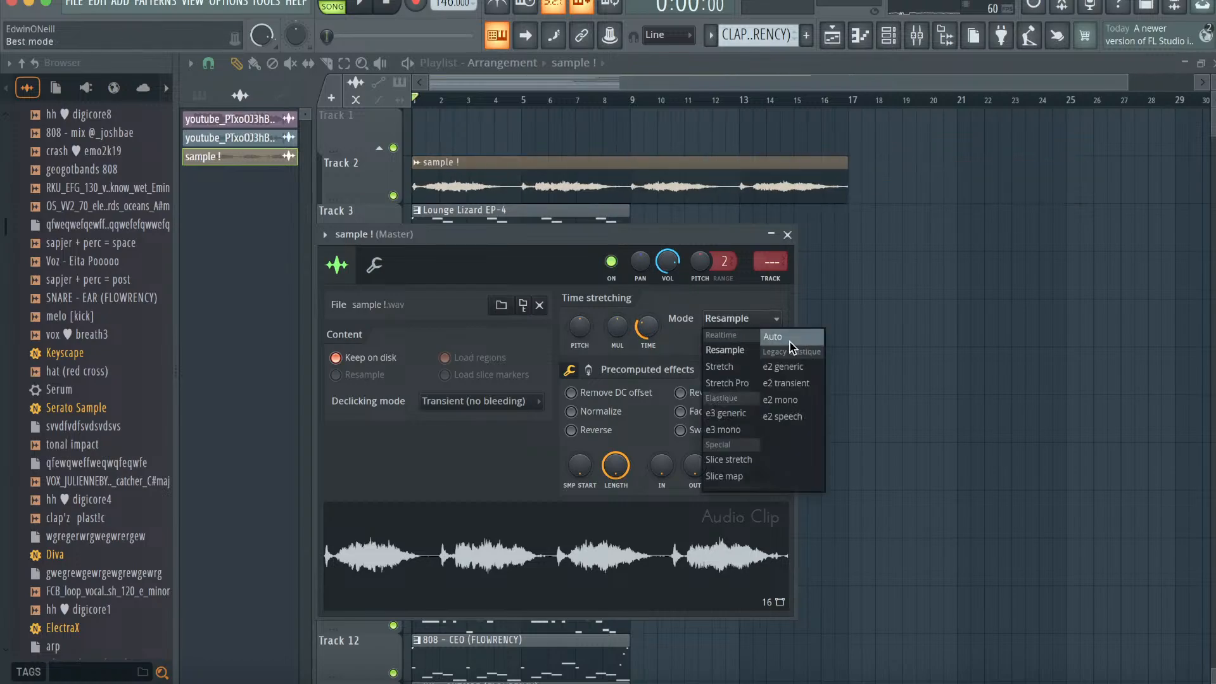
pyautogui.click(778, 330)
pyautogui.click(787, 234)
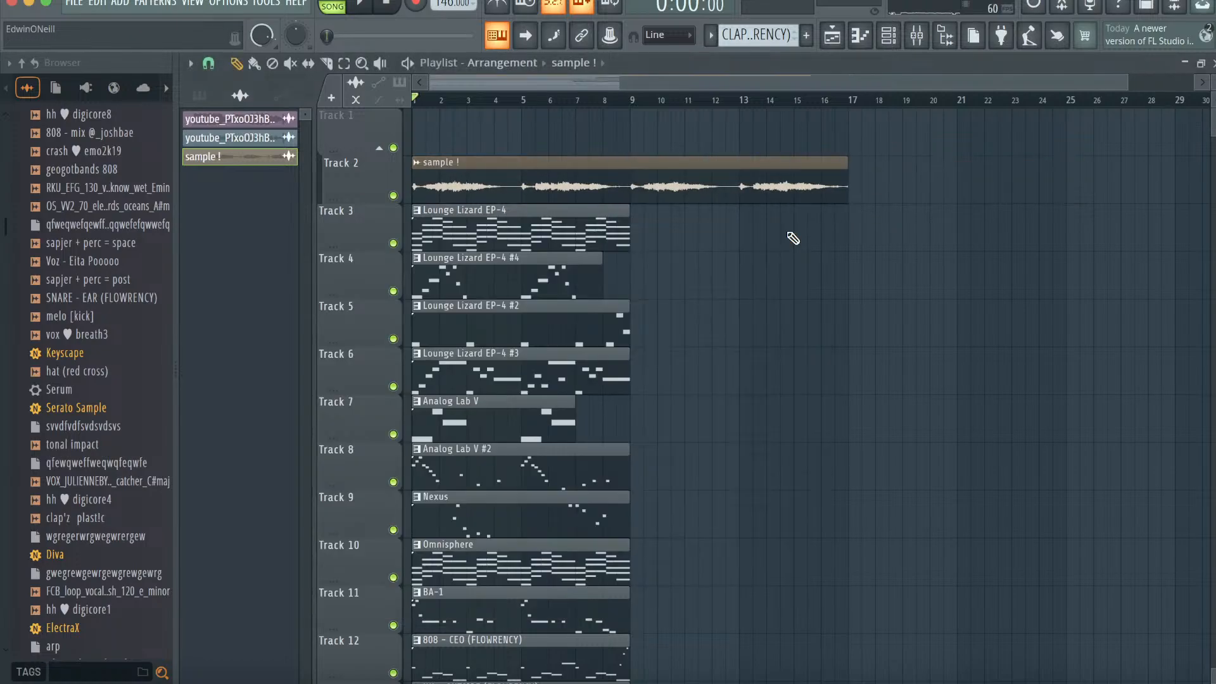
# - Check the Tunebat page in Safari, close the Gross Beat window in FL Studio and return to the playlist
pyautogui.click(114, 671)
pyautogui.click(955, 682)
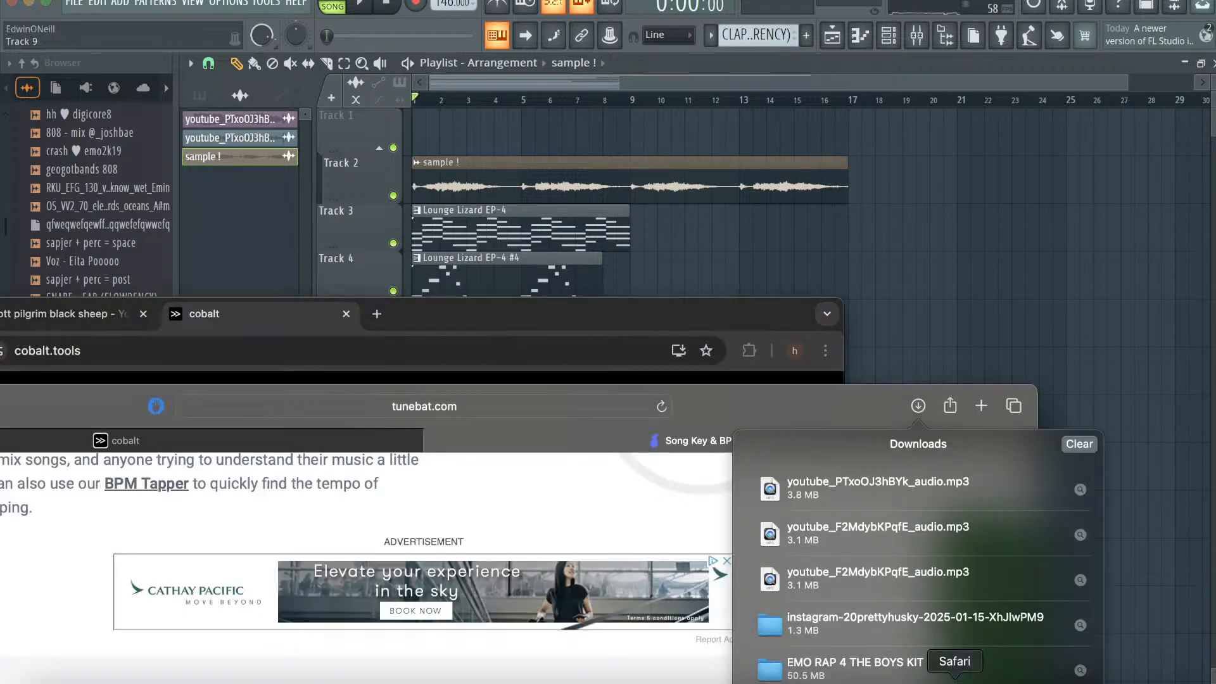
pyautogui.moveTo(756, 408); pyautogui.dragTo(727, 341)
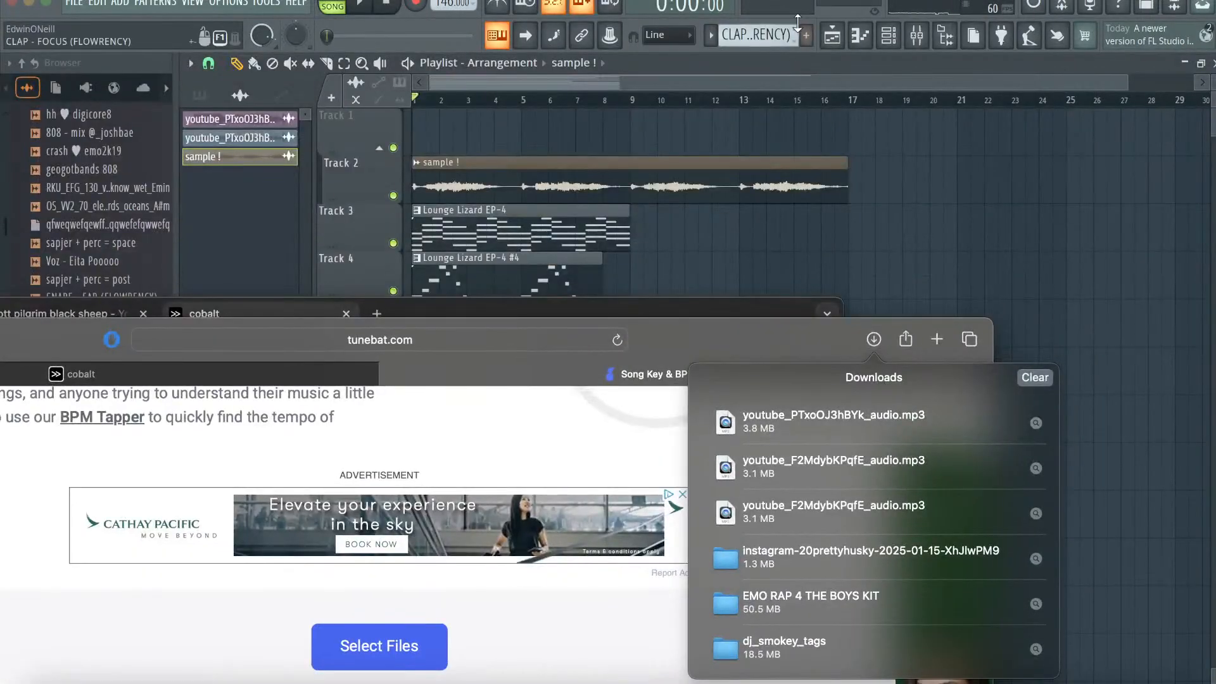
pyautogui.click(769, 76)
pyautogui.click(839, 42)
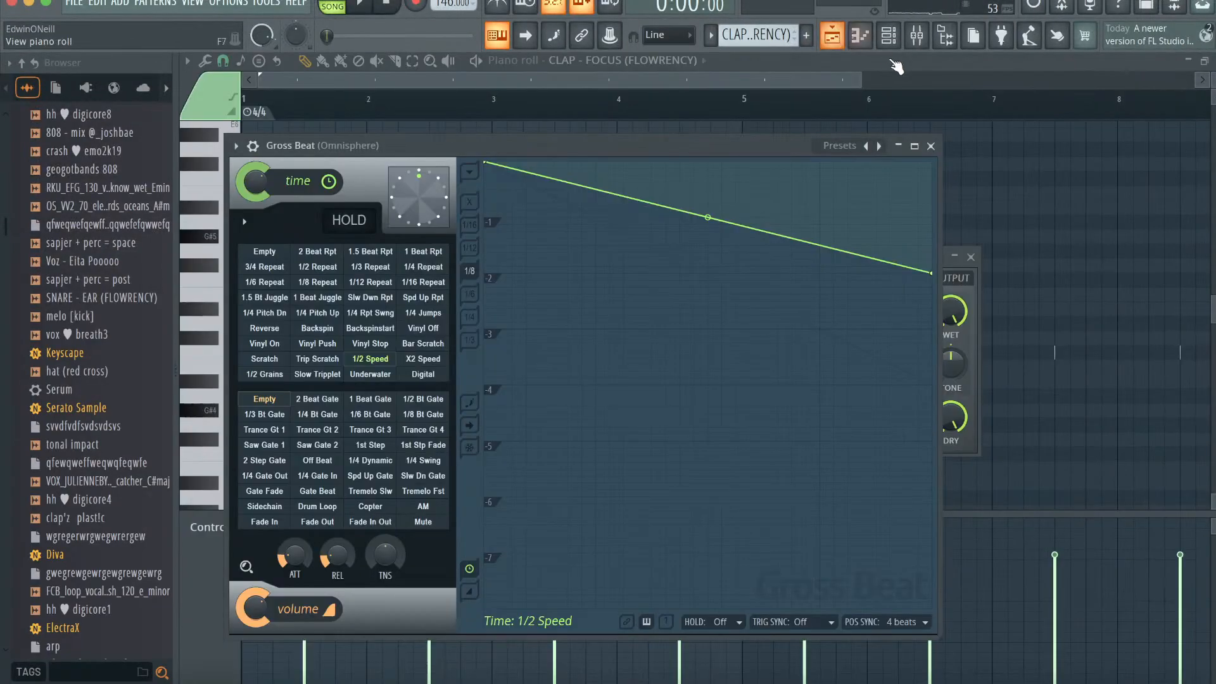
pyautogui.click(929, 144)
pyautogui.click(833, 38)
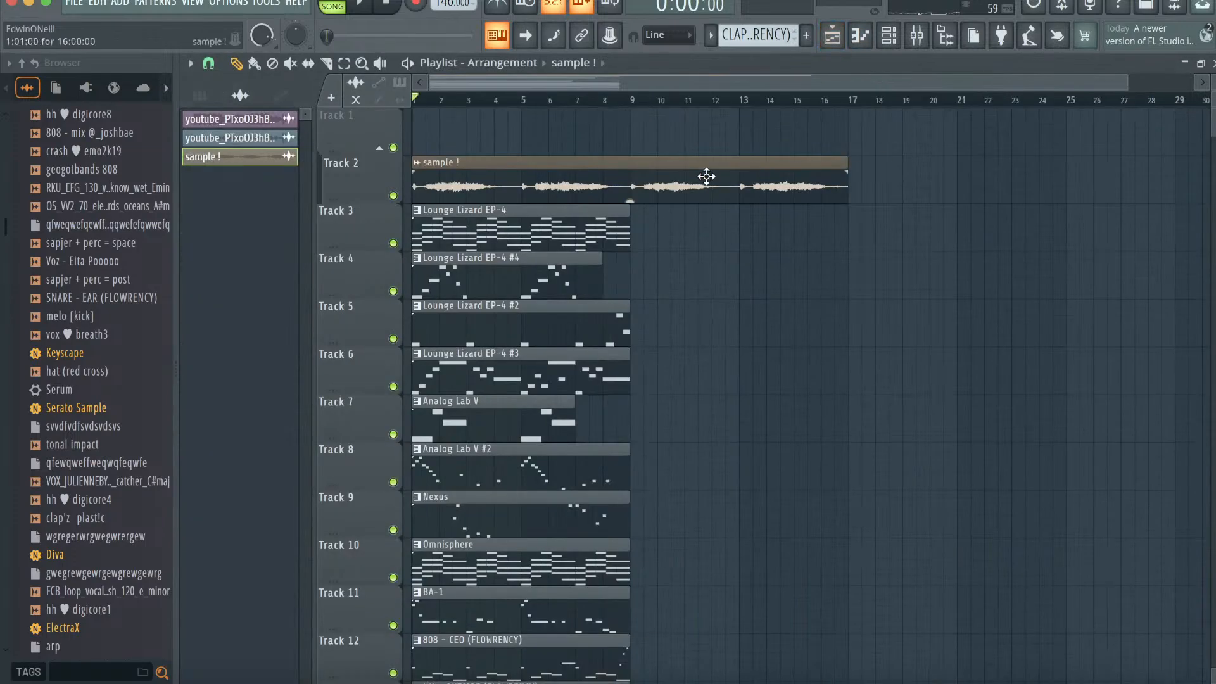
# - Set the pitch shift of the sample ! clip to +100 cents
pyautogui.doubleClick(708, 177)
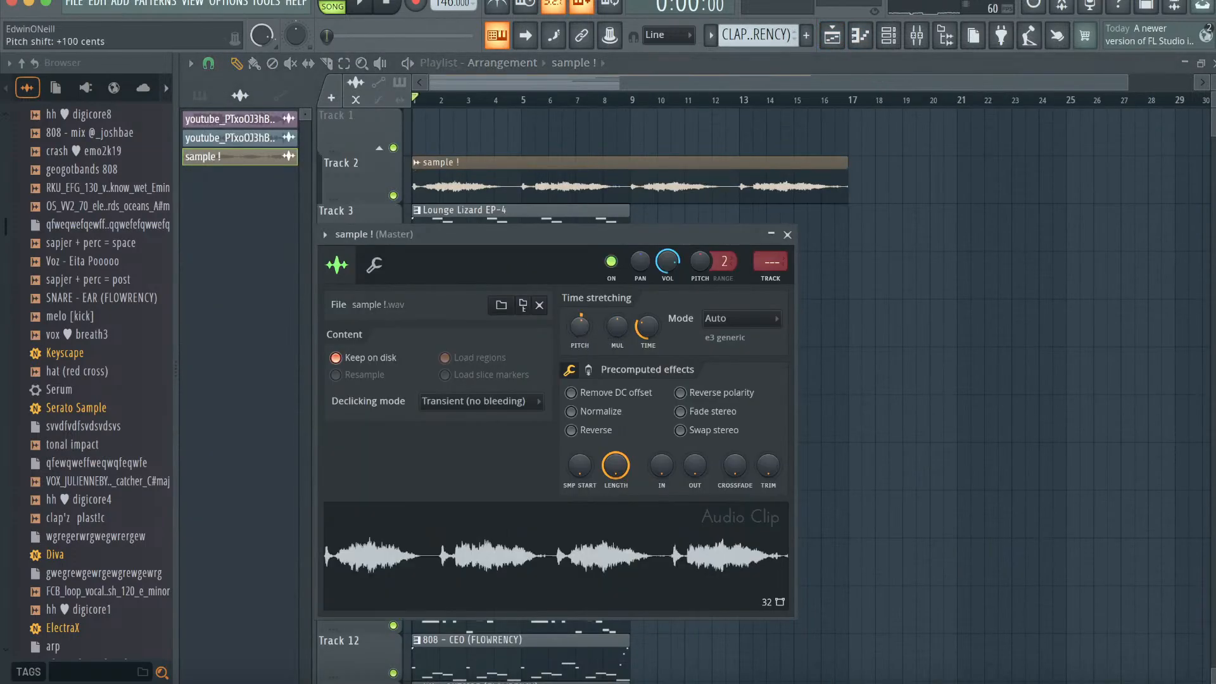
pyautogui.moveTo(1128, 84); pyautogui.dragTo(908, 84)
pyautogui.click(201, 96)
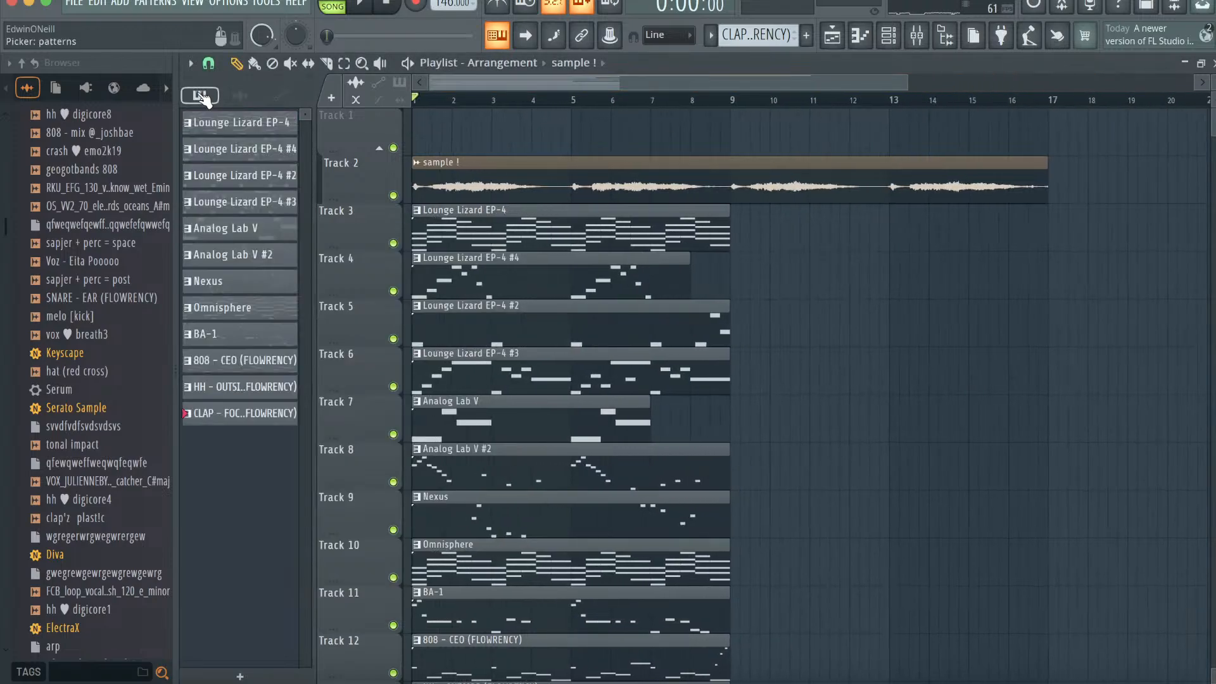
pyautogui.click(863, 32)
pyautogui.click(836, 39)
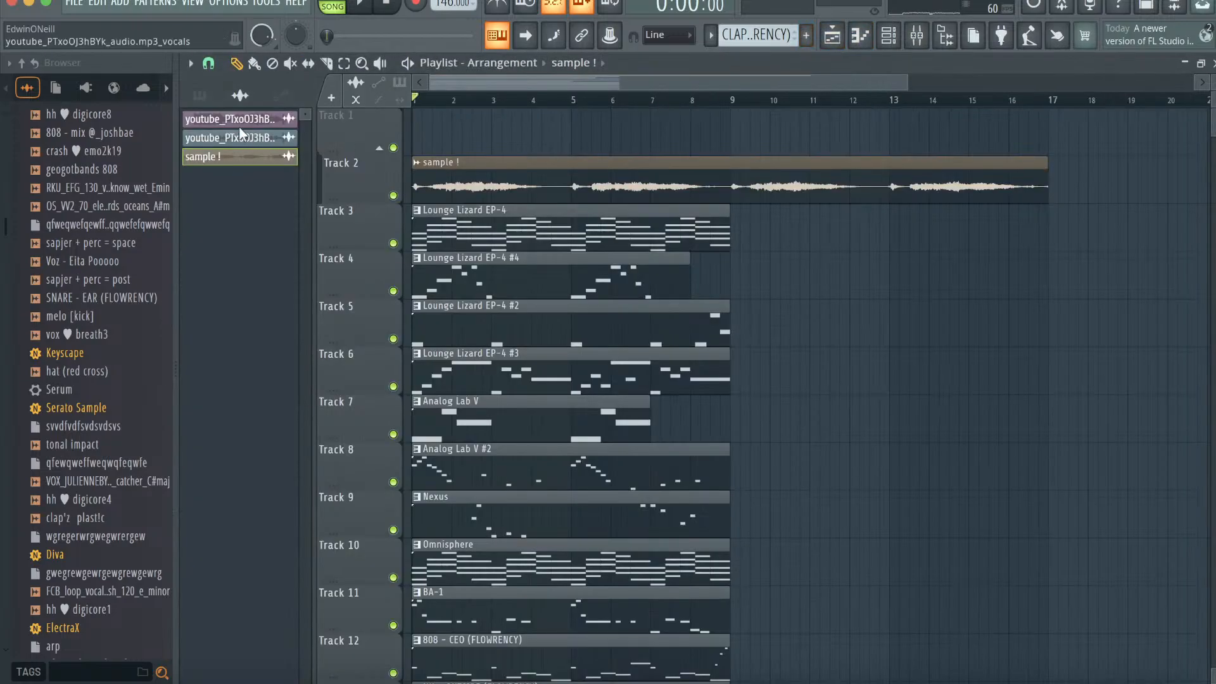
# - Transpose the 808 - CEO (FLOWRENCY) pattern by -3
pyautogui.click(203, 96)
pyautogui.click(220, 125)
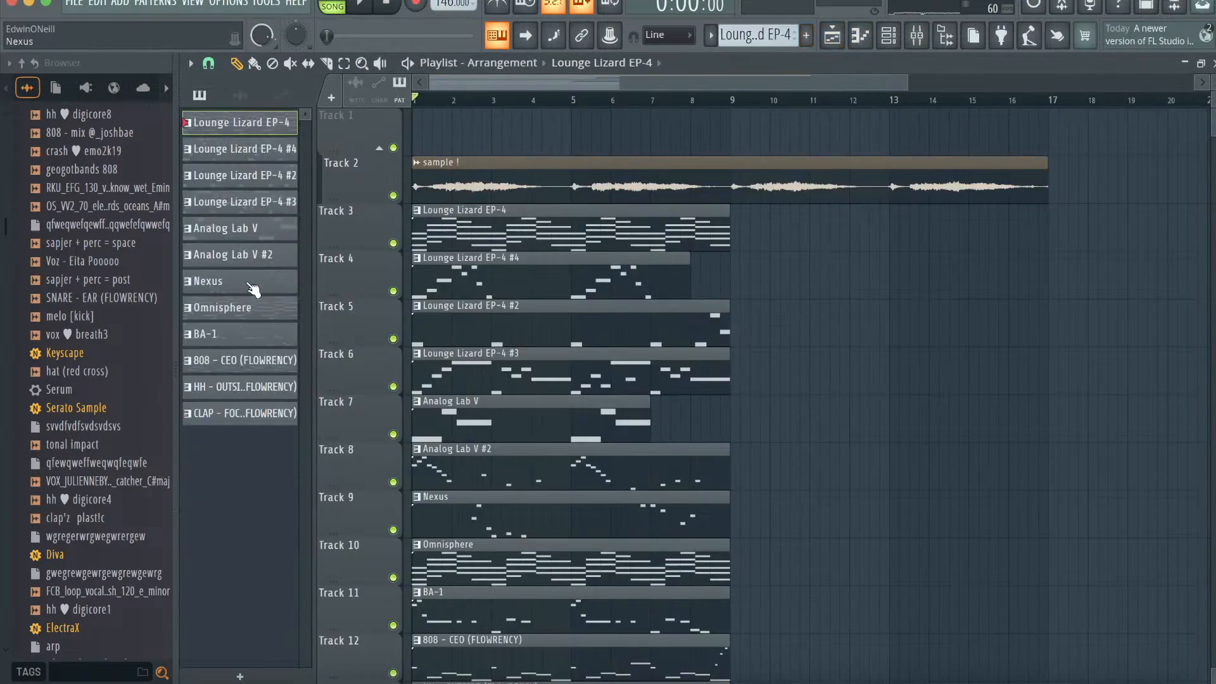
pyautogui.rightClick(250, 365)
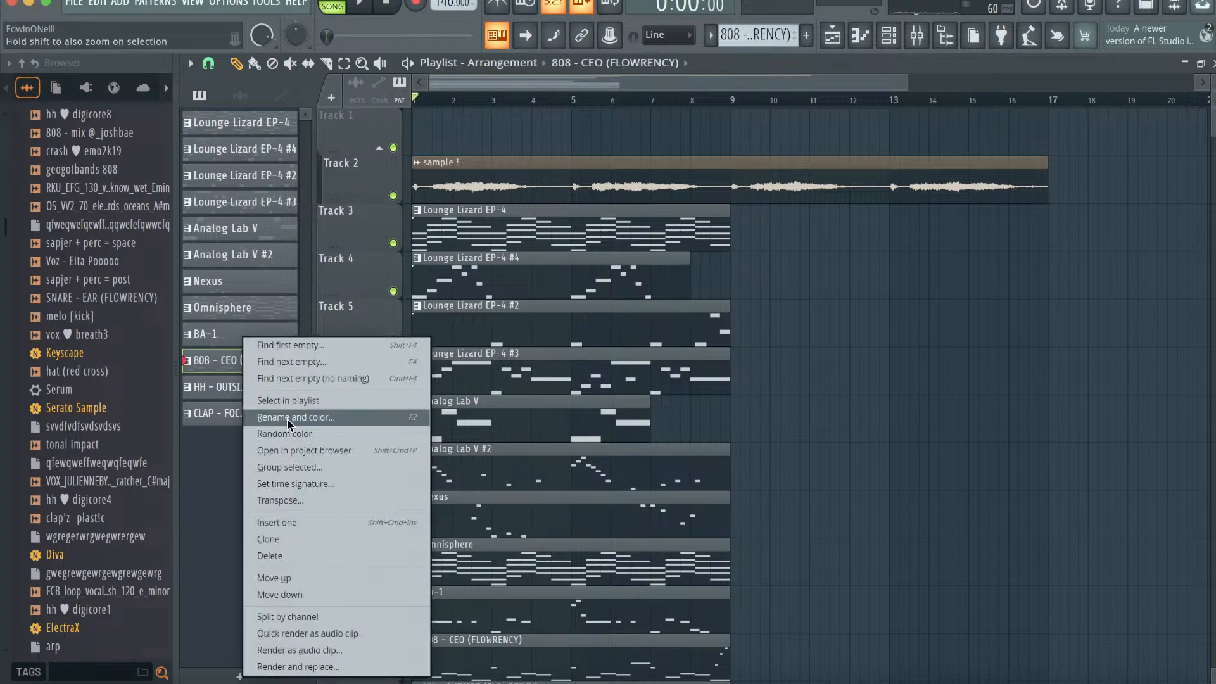
pyautogui.click(294, 505)
pyautogui.write('-3')
pyautogui.press('Return')
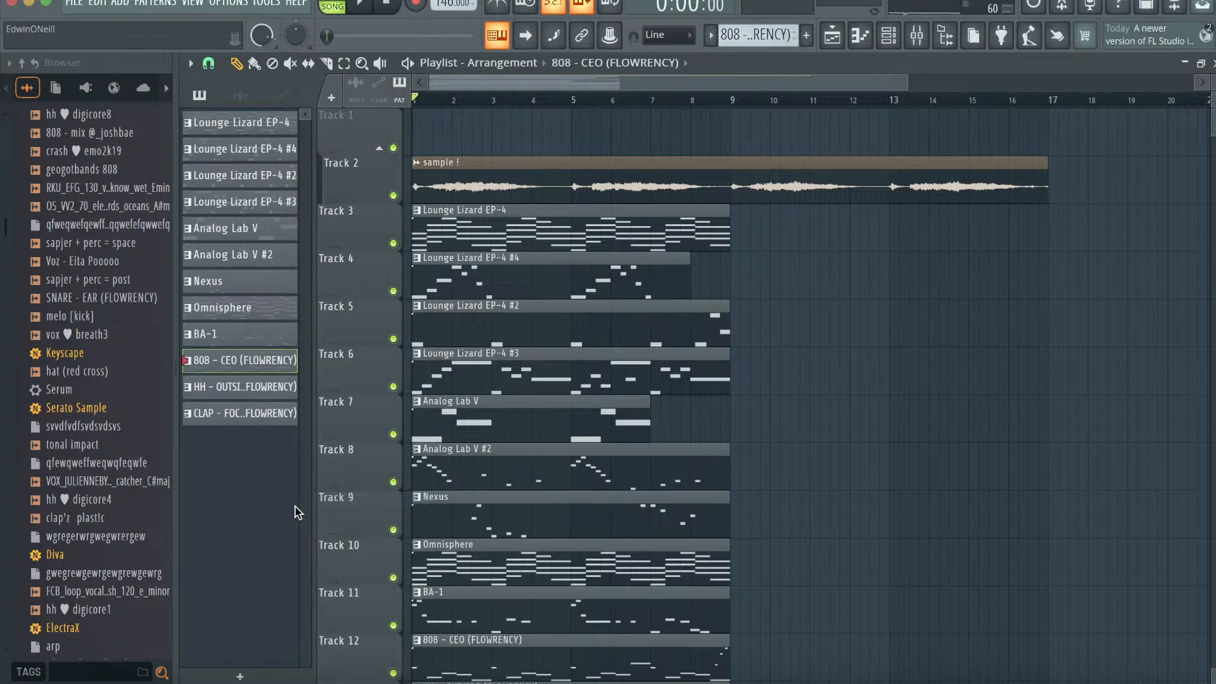
# - Raise the three low G#4 notes of the 808 - CEO (FLOWRENCY) pattern by one octave
pyautogui.doubleClick(219, 371)
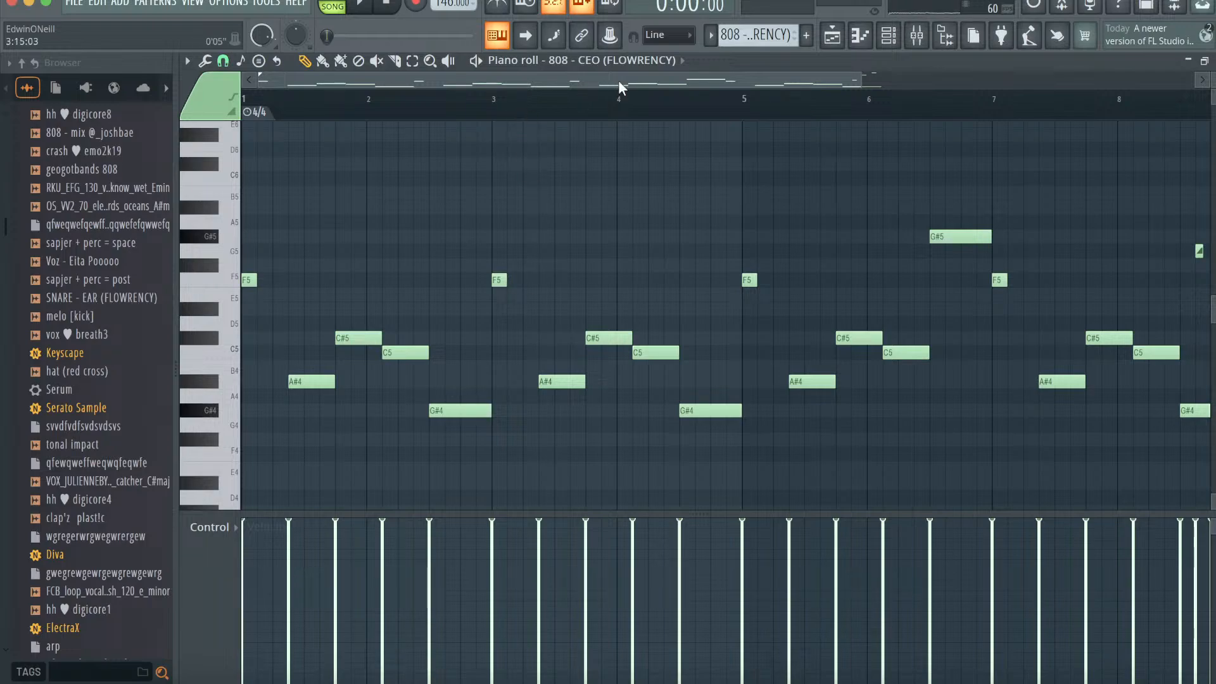
pyautogui.moveTo(863, 79); pyautogui.dragTo(1196, 80)
pyautogui.click(412, 62)
pyautogui.moveTo(366, 413); pyautogui.dragTo(962, 428)
pyautogui.hotkey('ctrl', 'Up')
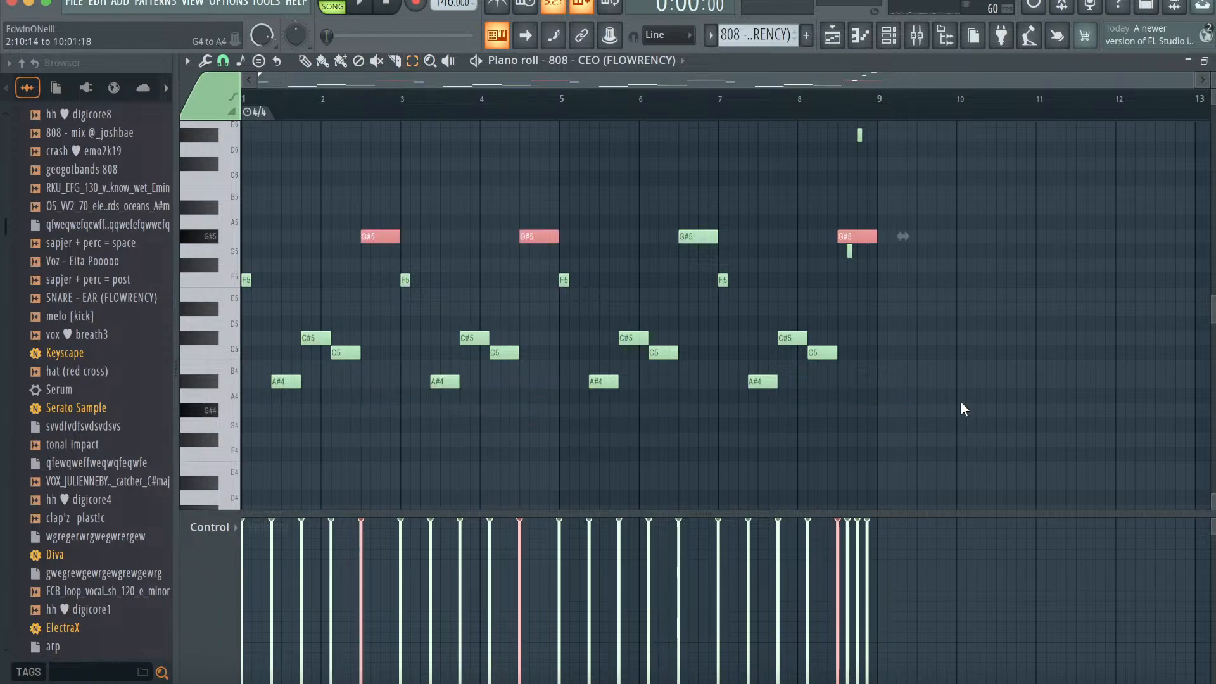
pyautogui.click(831, 35)
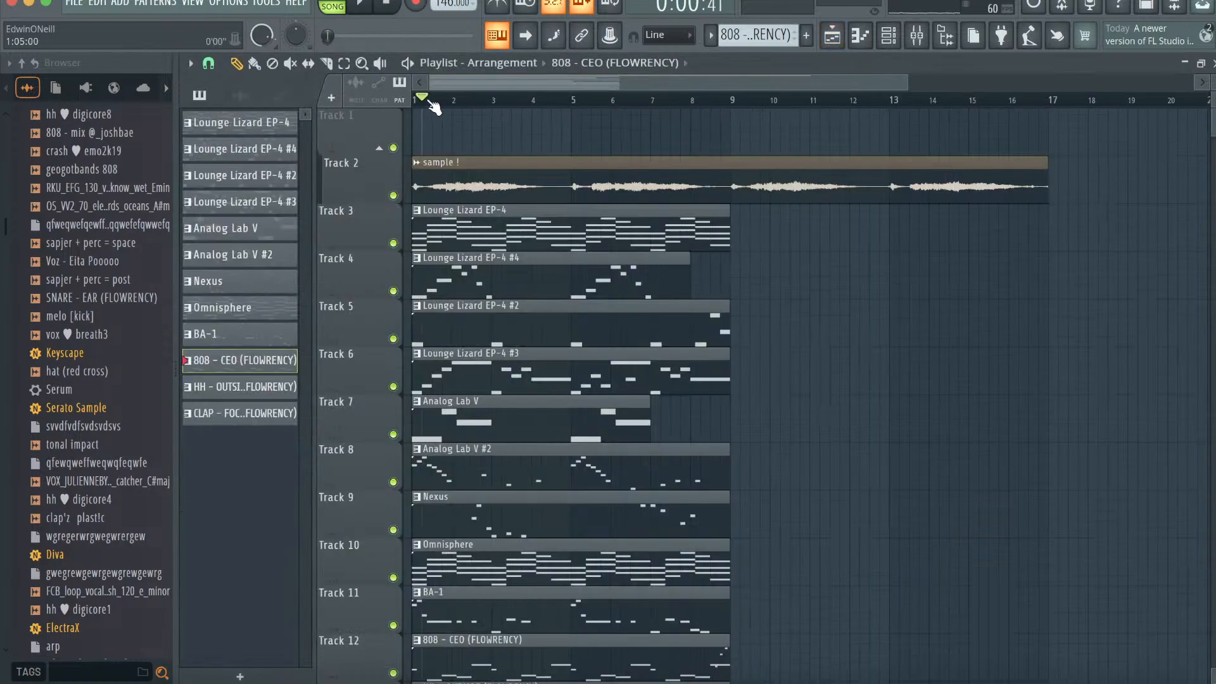
# - Play the arrangement with the vocal sample and set the sample ! clip's pitch shift to +200 cents
pyautogui.press('space')
pyautogui.scroll(-2, 538, 194)
pyautogui.scroll(2, 539, 195)
pyautogui.scroll(-1, 539, 194)
pyautogui.press('space')
pyautogui.scroll(1, 531, 141)
pyautogui.doubleClick(524, 183)
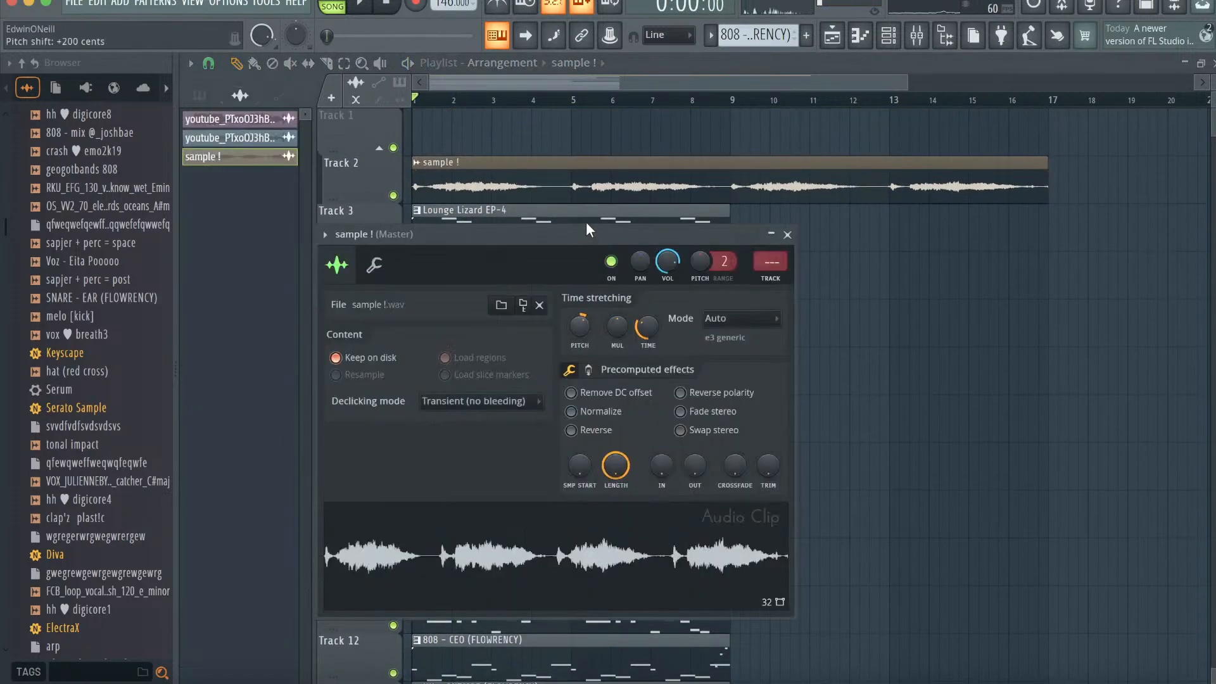
pyautogui.click(787, 235)
# - Mute Tracks 3 to 12 so only the sample, hi-hat and clap tracks stay active
pyautogui.click(393, 244)
pyautogui.click(393, 291)
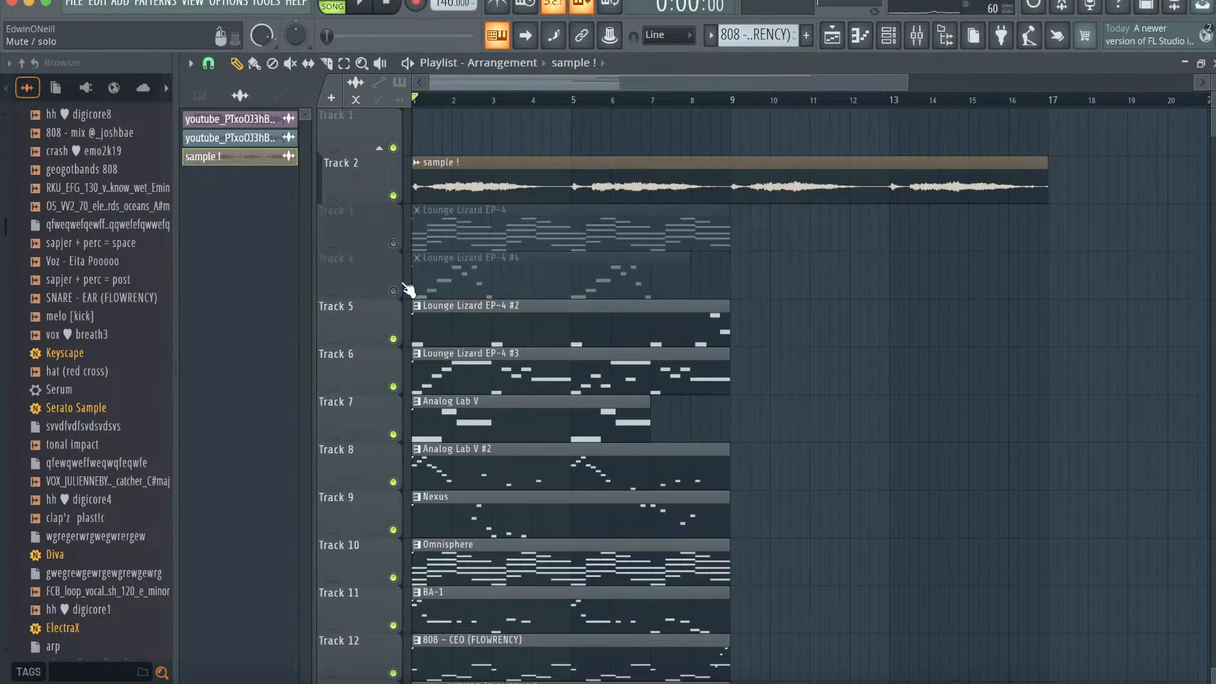
pyautogui.click(393, 339)
pyautogui.click(394, 386)
pyautogui.scroll(-3, 398, 390)
pyautogui.click(393, 291)
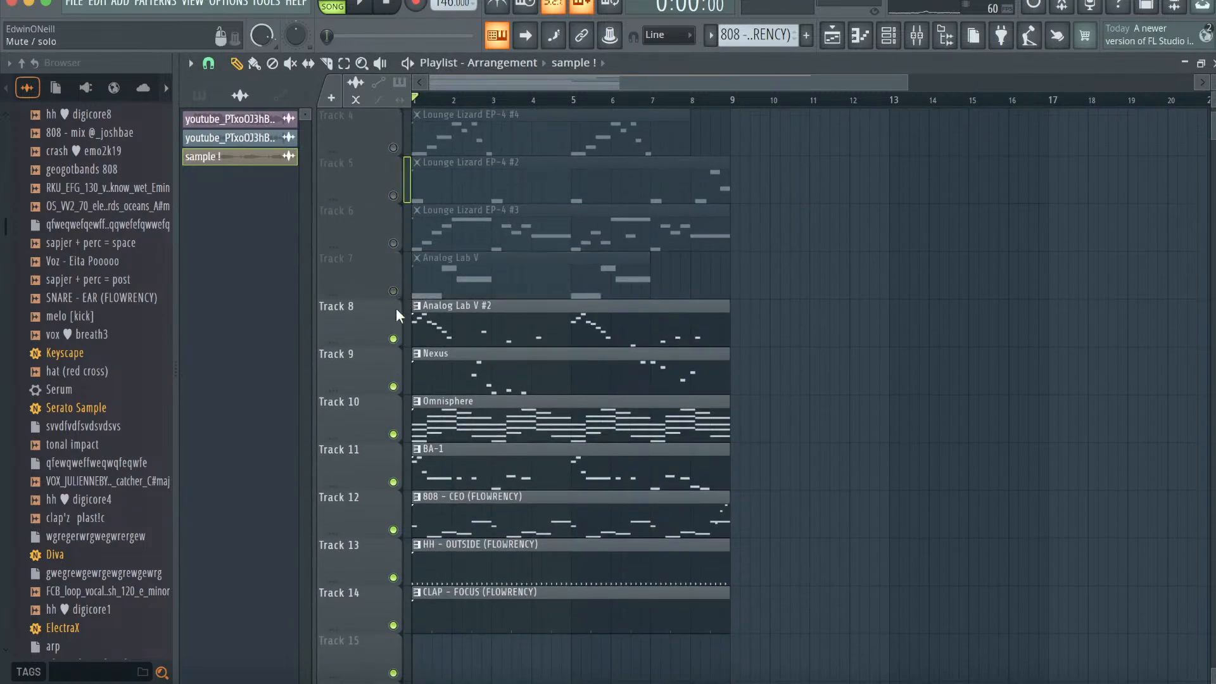
pyautogui.click(393, 338)
pyautogui.click(393, 387)
pyautogui.click(393, 435)
pyautogui.click(394, 482)
pyautogui.click(393, 530)
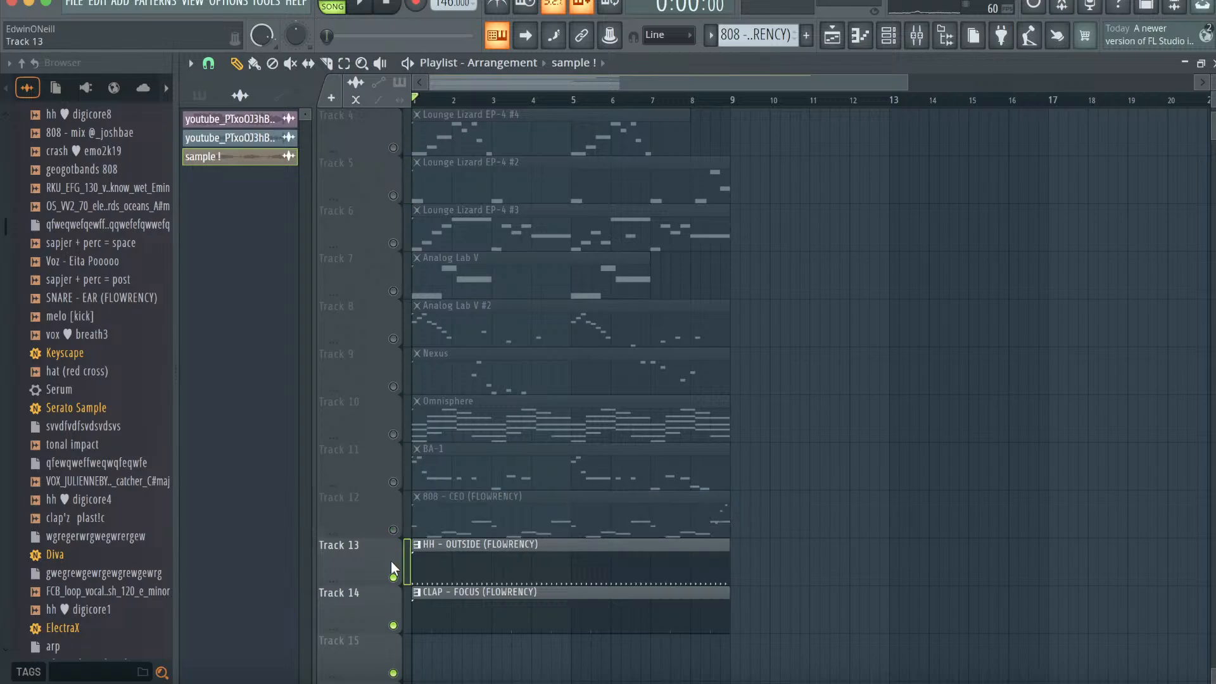
# - Play the start of the sample ! clip with the melodic and 808 tracks muted
pyautogui.scroll(3, 564, 388)
pyautogui.press('space')
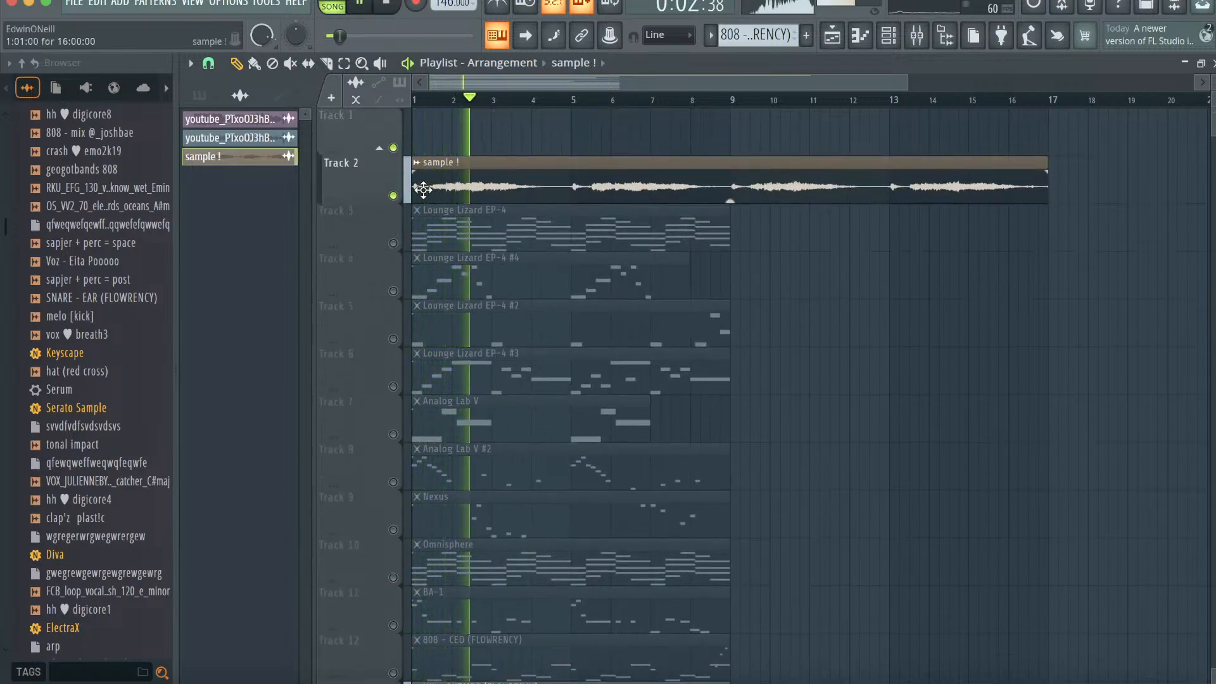
pyautogui.press('space')
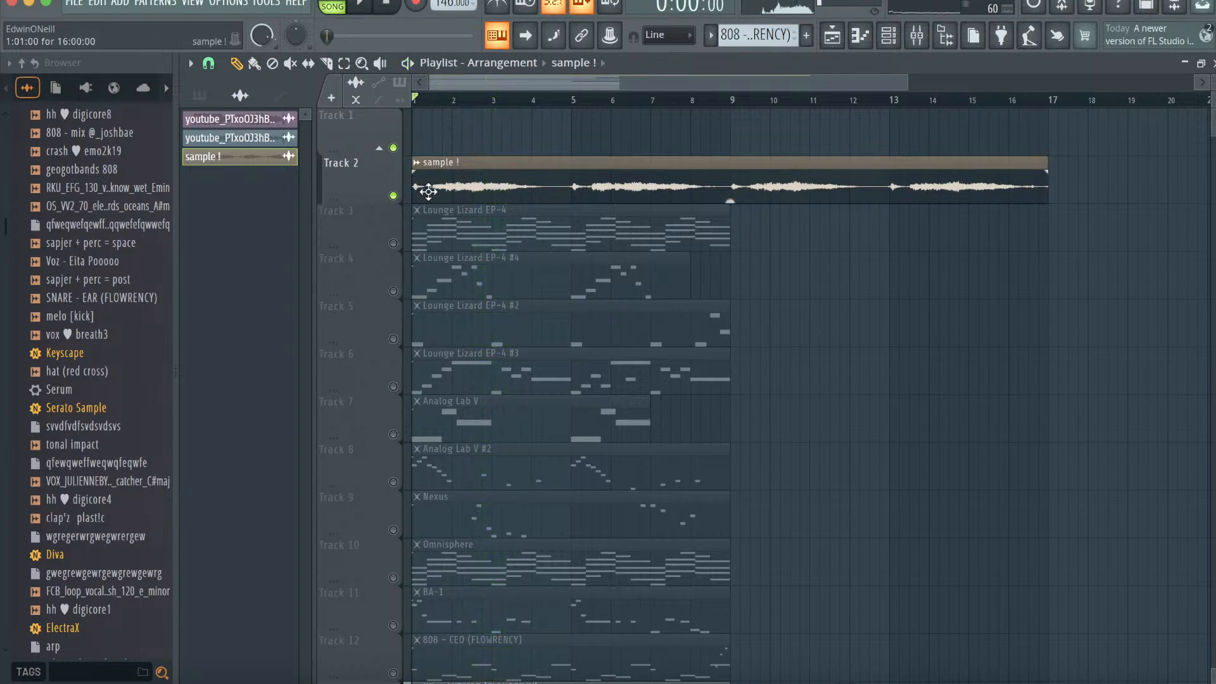
# - Route the sample ! channel to mixer Insert 11 and load Gross Beat into slot 5 of that track
pyautogui.click(916, 36)
pyautogui.rightClick(661, 209)
pyautogui.moveTo(760, 269)
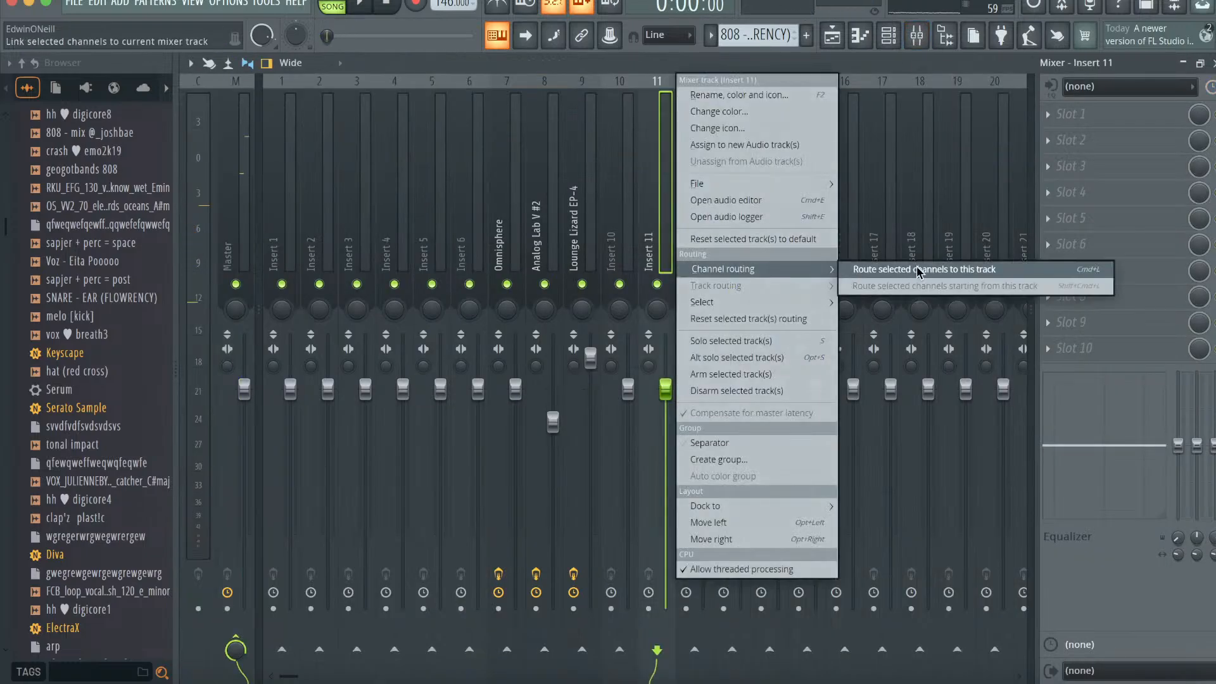
pyautogui.click(923, 266)
pyautogui.click(1089, 218)
pyautogui.click(880, 286)
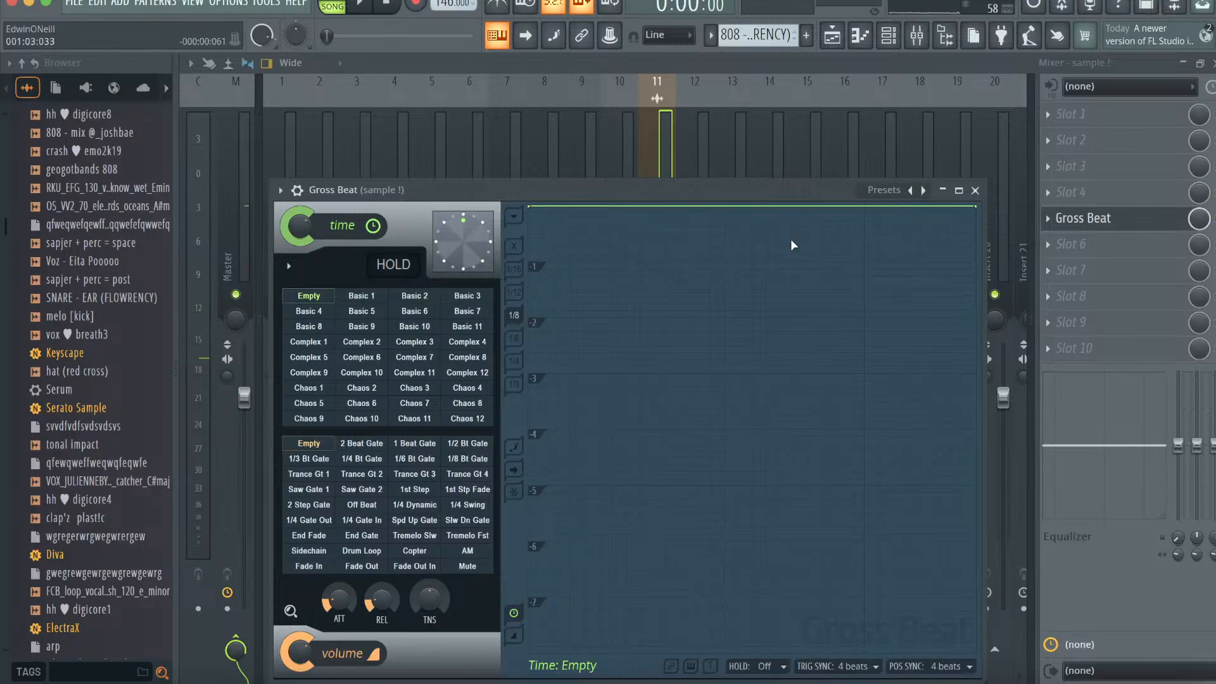
# - Load the ripsquad grossbeat preset into Gross Beat on the sample ! track and return to the playlist
pyautogui.click(893, 198)
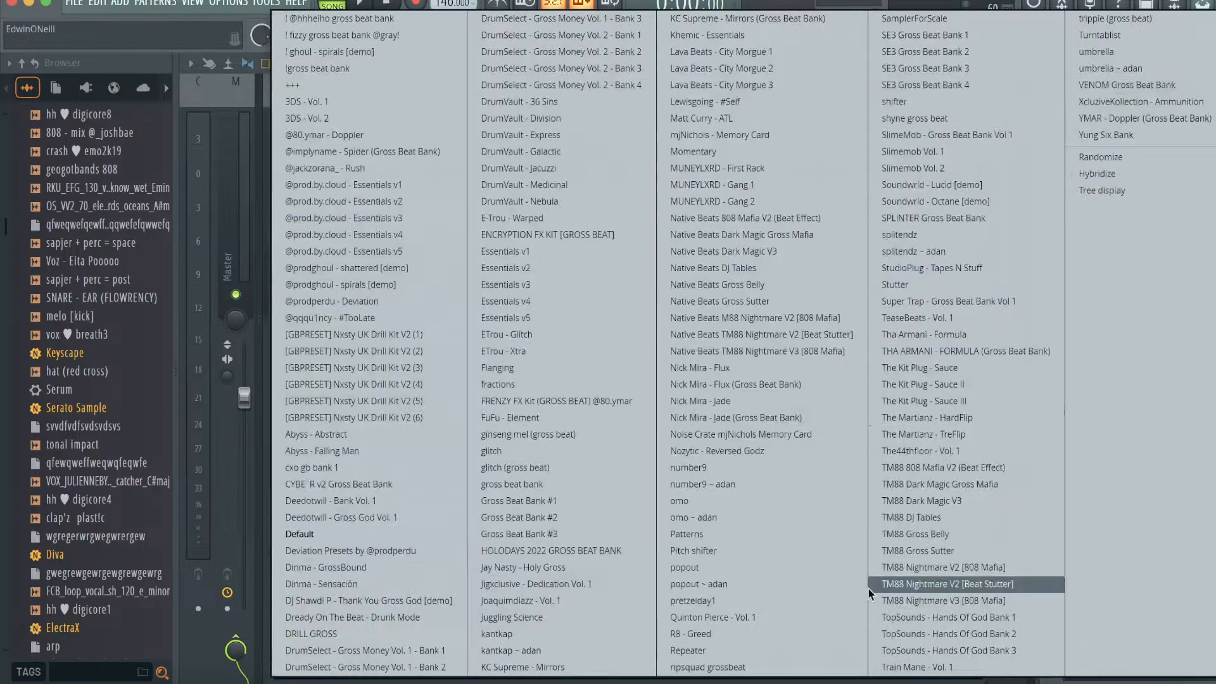
pyautogui.click(750, 663)
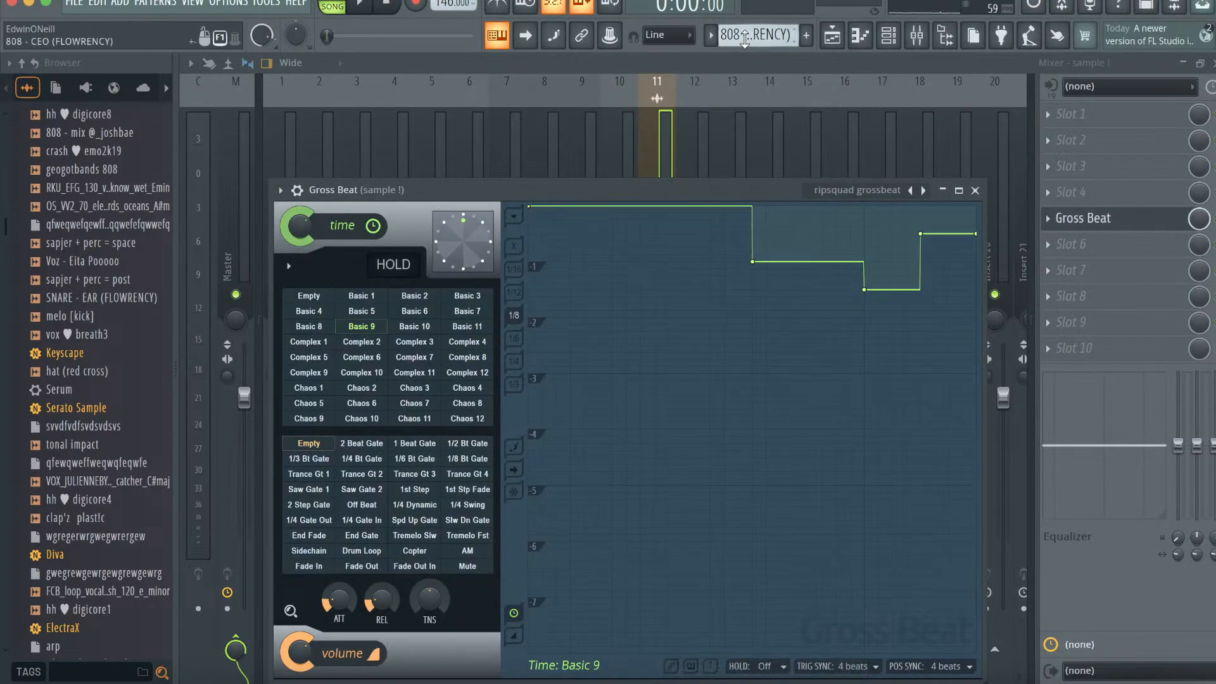
pyautogui.click(831, 35)
pyautogui.moveTo(412, 188)
pyautogui.mouseDown()
pyautogui.moveTo(578, 189)
pyautogui.moveTo(412, 188)
pyautogui.mouseUp()
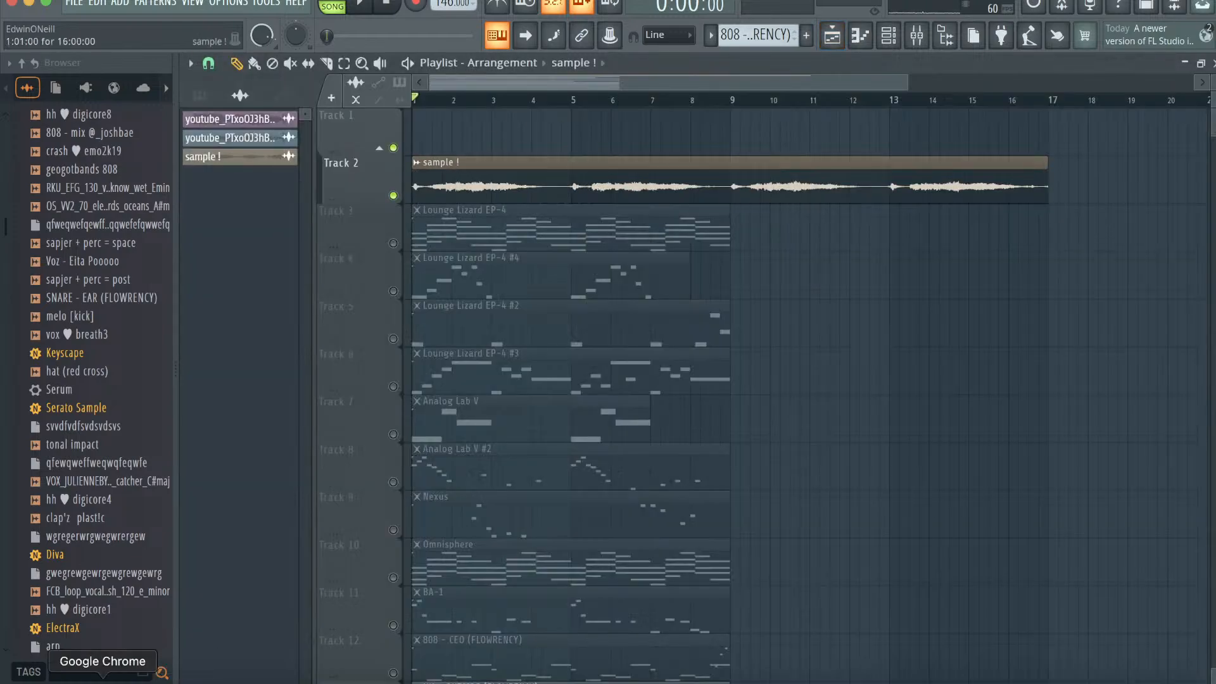
# - Switch to Safari, analyze sample !.wav for key and tempo on Tunebat, and move the windows clear of the playlist
pyautogui.click(66, 674)
pyautogui.click(954, 682)
pyautogui.moveTo(683, 342); pyautogui.dragTo(738, 7)
pyautogui.click(600, 7)
pyautogui.press('Return')
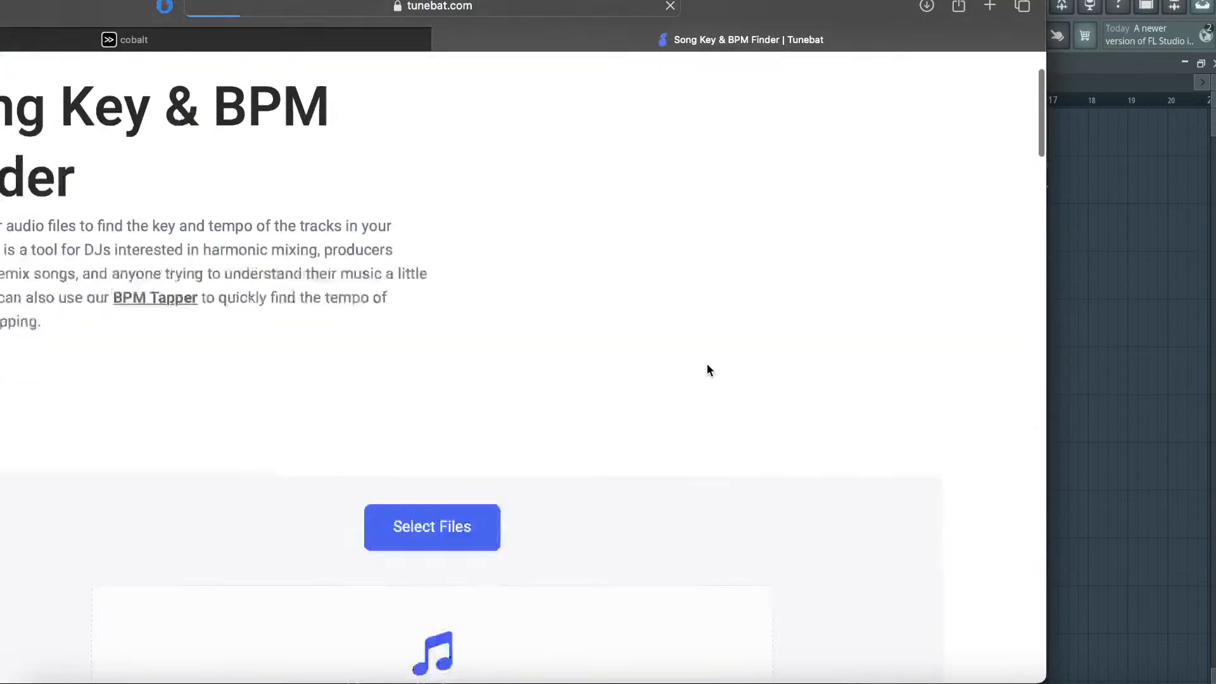
pyautogui.click(39, 680)
pyautogui.moveTo(516, 312); pyautogui.dragTo(309, 158)
pyautogui.click(849, 14)
pyautogui.moveTo(852, 14); pyautogui.dragTo(852, 345)
pyautogui.moveTo(960, 80); pyautogui.dragTo(954, 423)
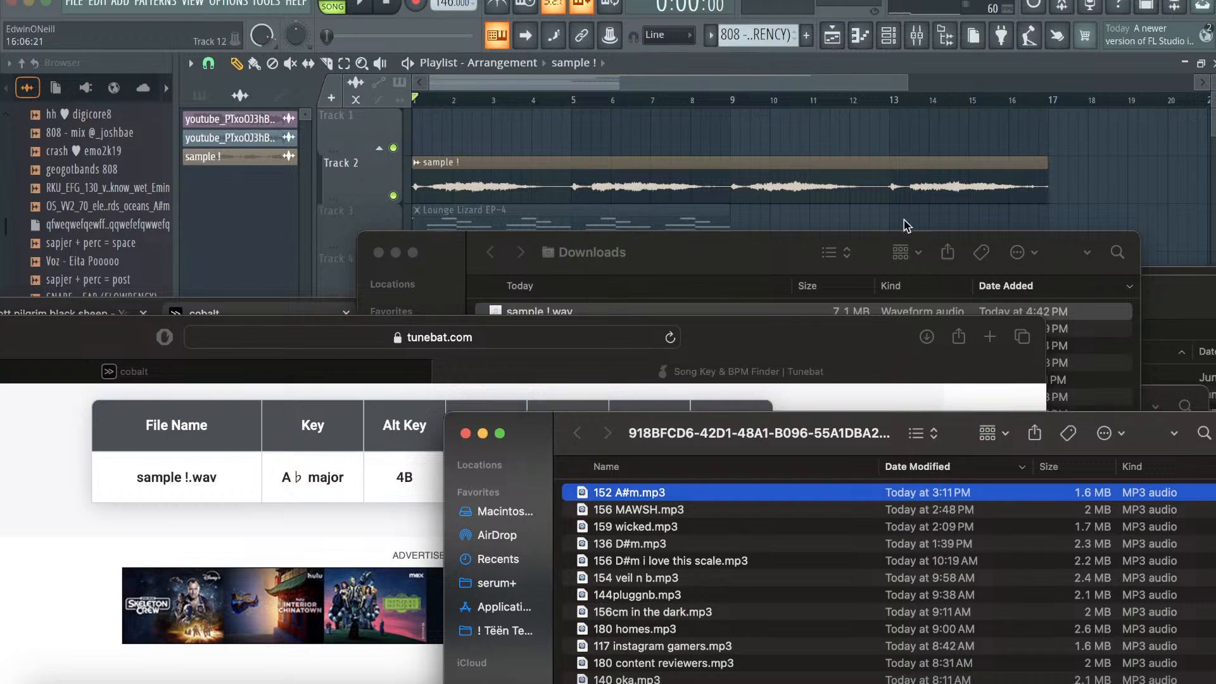
# - Unmute Track 3 and check the notes of the Lounge Lizard EP-4 pattern in the piano roll
pyautogui.doubleClick(822, 172)
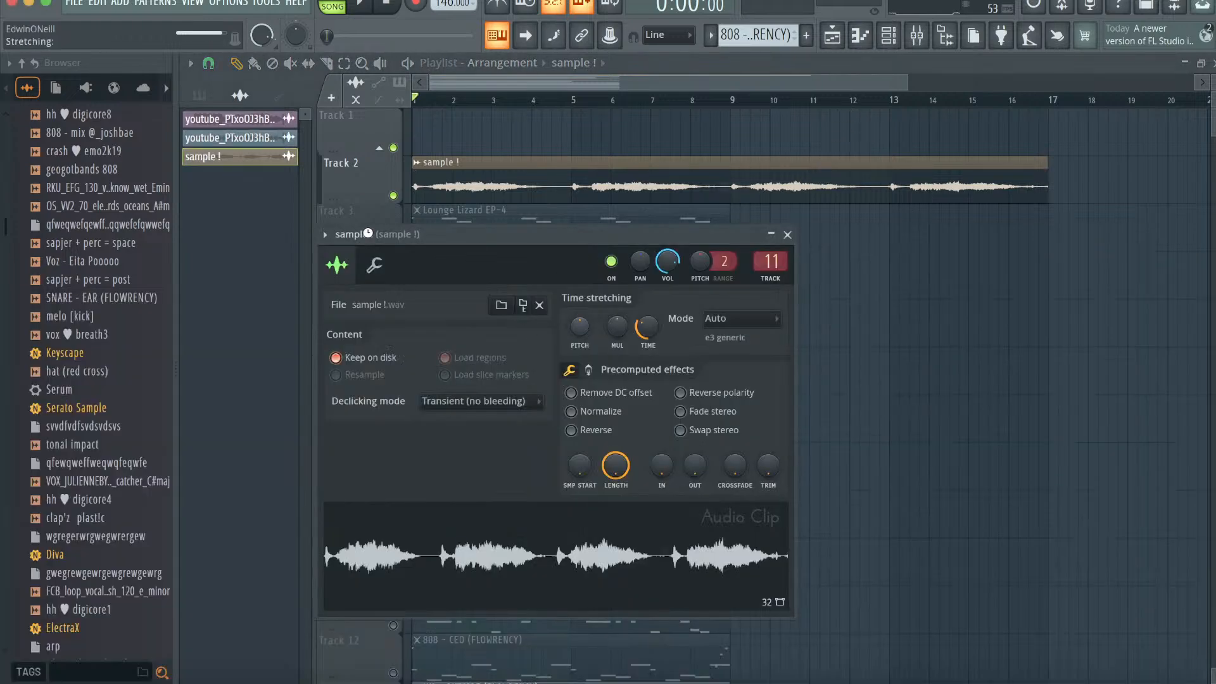
pyautogui.click(379, 214)
pyautogui.click(393, 243)
pyautogui.doubleClick(447, 214)
pyautogui.scroll(-1, 441, 235)
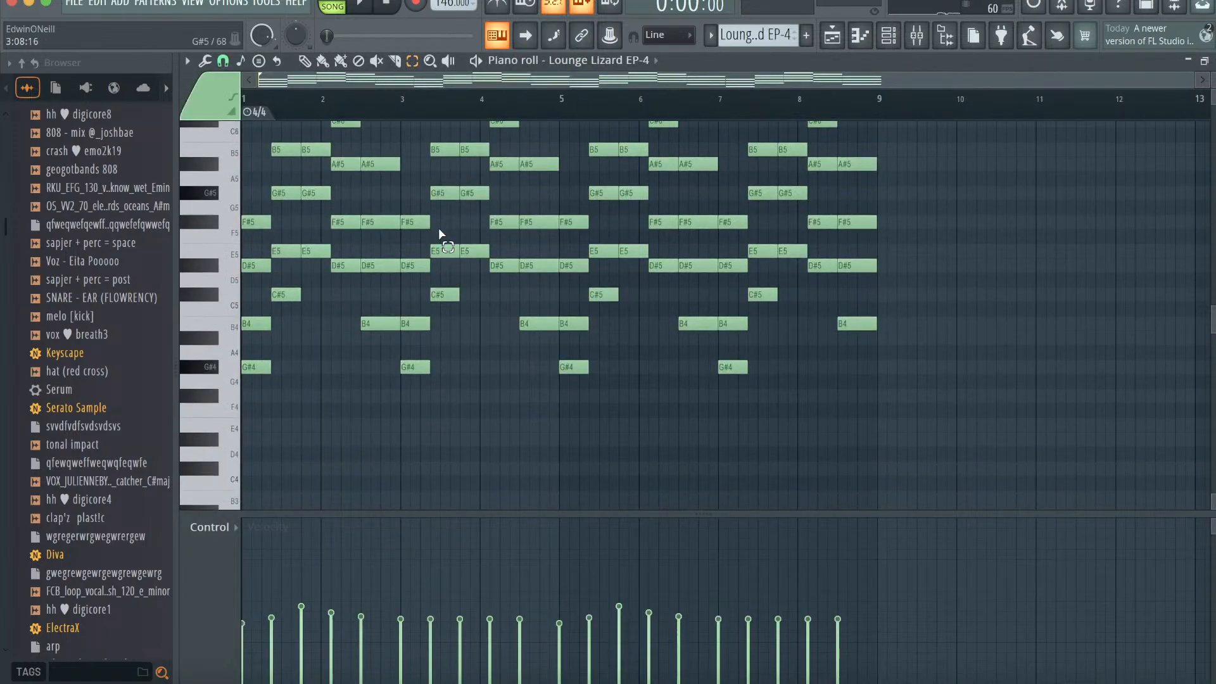
pyautogui.click(841, 40)
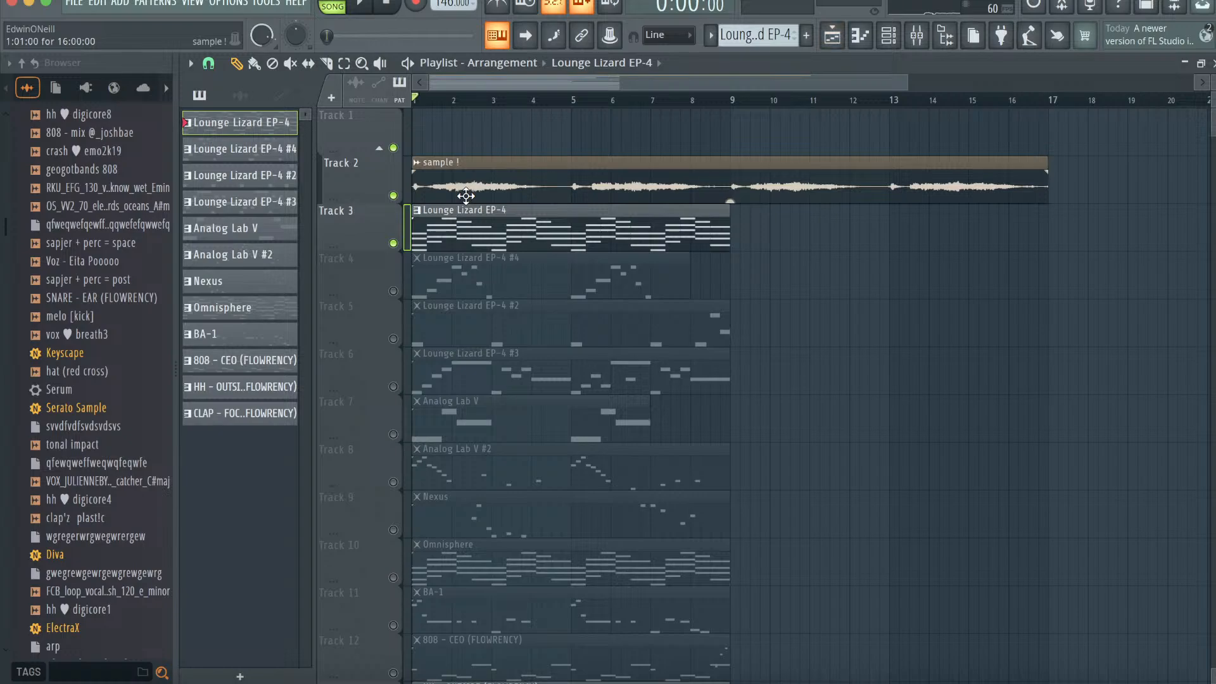
pyautogui.scroll(-1, 466, 195)
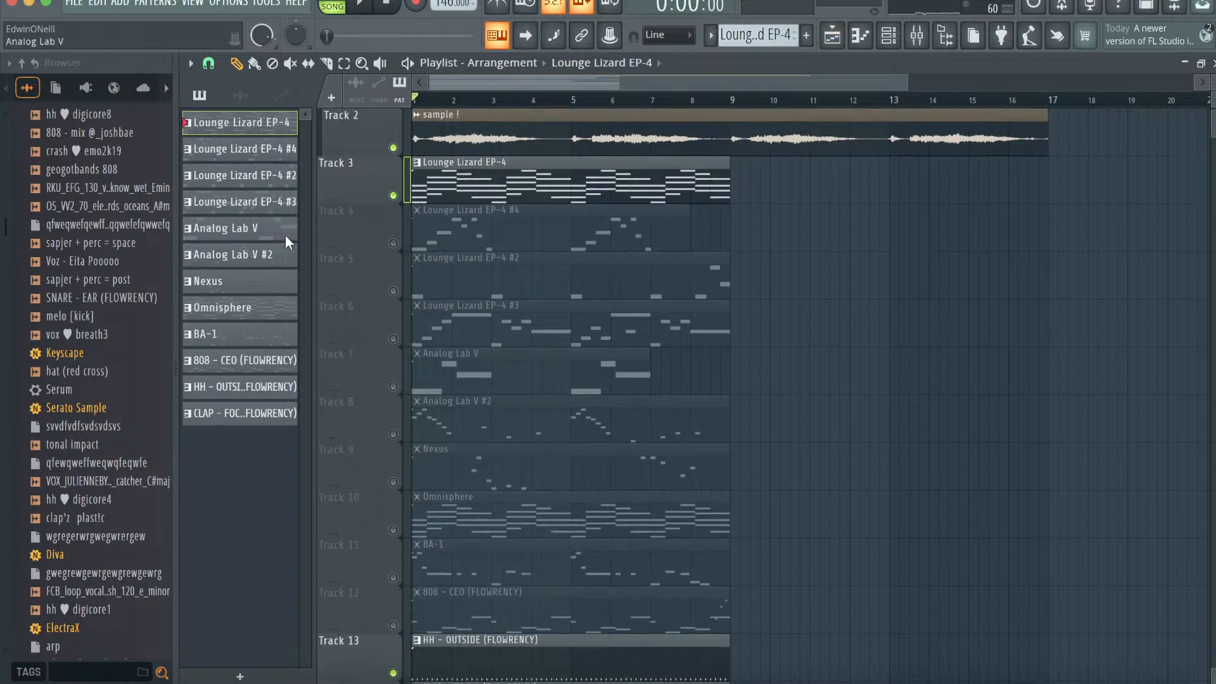
pyautogui.keyDown('shift'); pyautogui.click(266, 335); pyautogui.keyUp('shift')
pyautogui.keyDown('shift'); pyautogui.click(265, 356); pyautogui.keyUp('shift')
pyautogui.rightClick(263, 356)
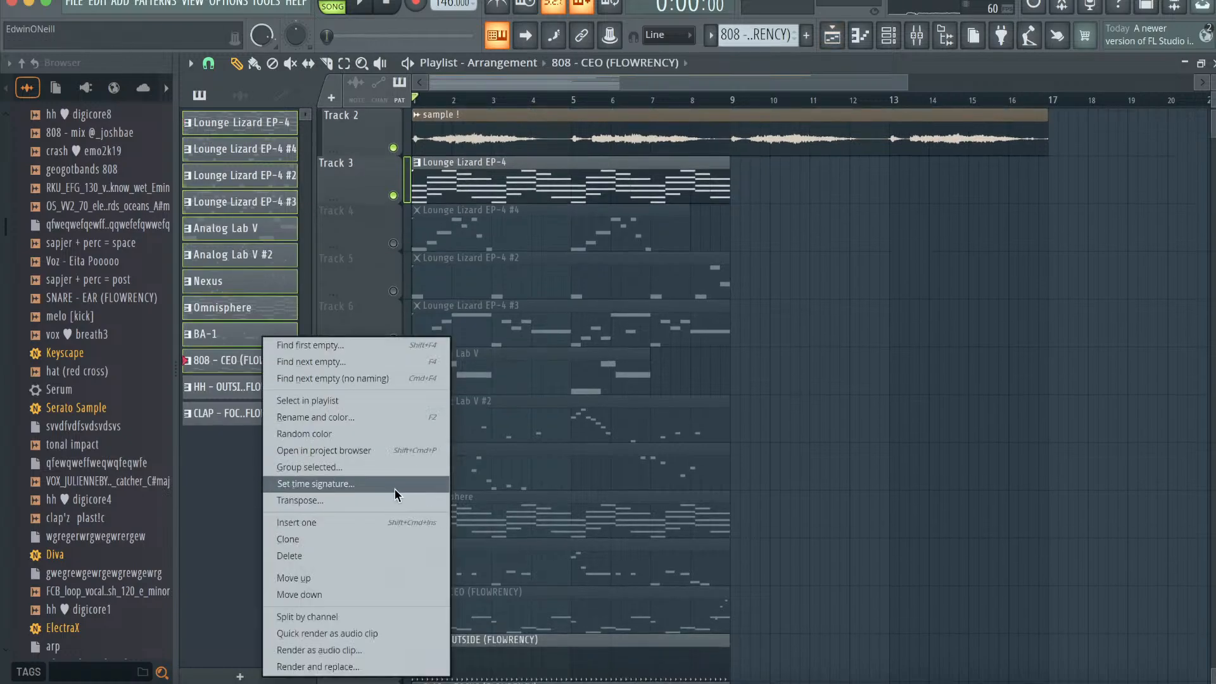
# - Open the 808 - CEO (FLOWRENCY) pattern in the piano roll and set the scale highlighting root note to F
pyautogui.doubleClick(250, 360)
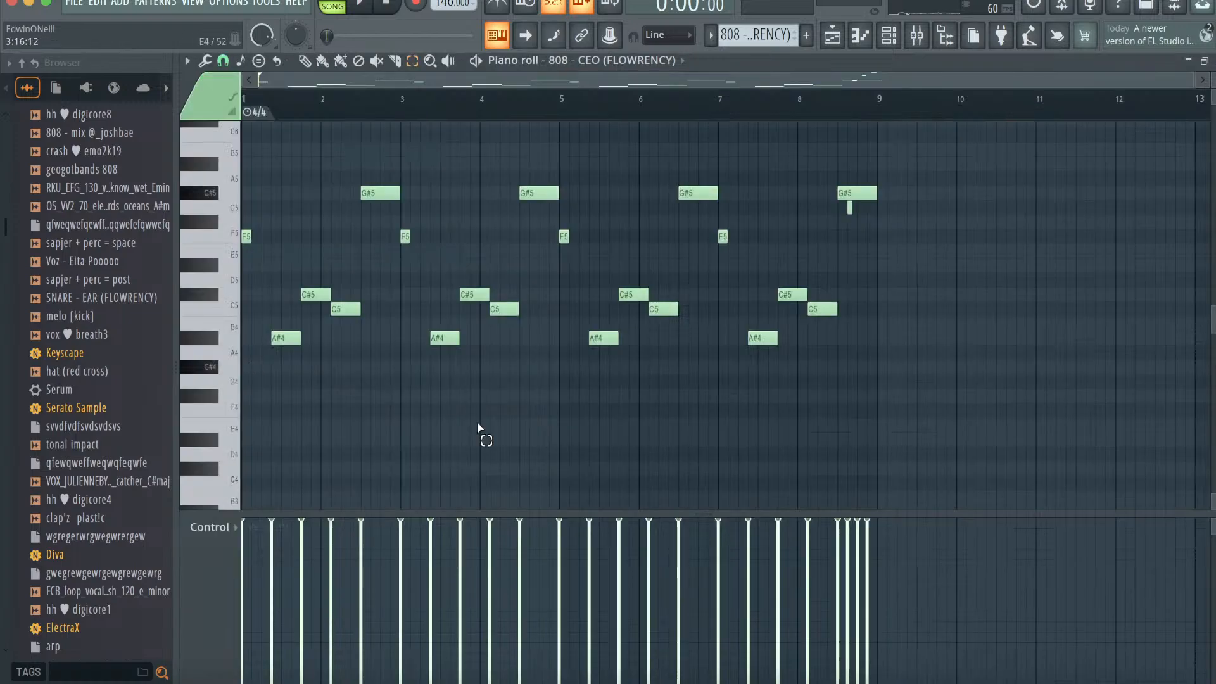
pyautogui.click(186, 61)
pyautogui.moveTo(267, 180)
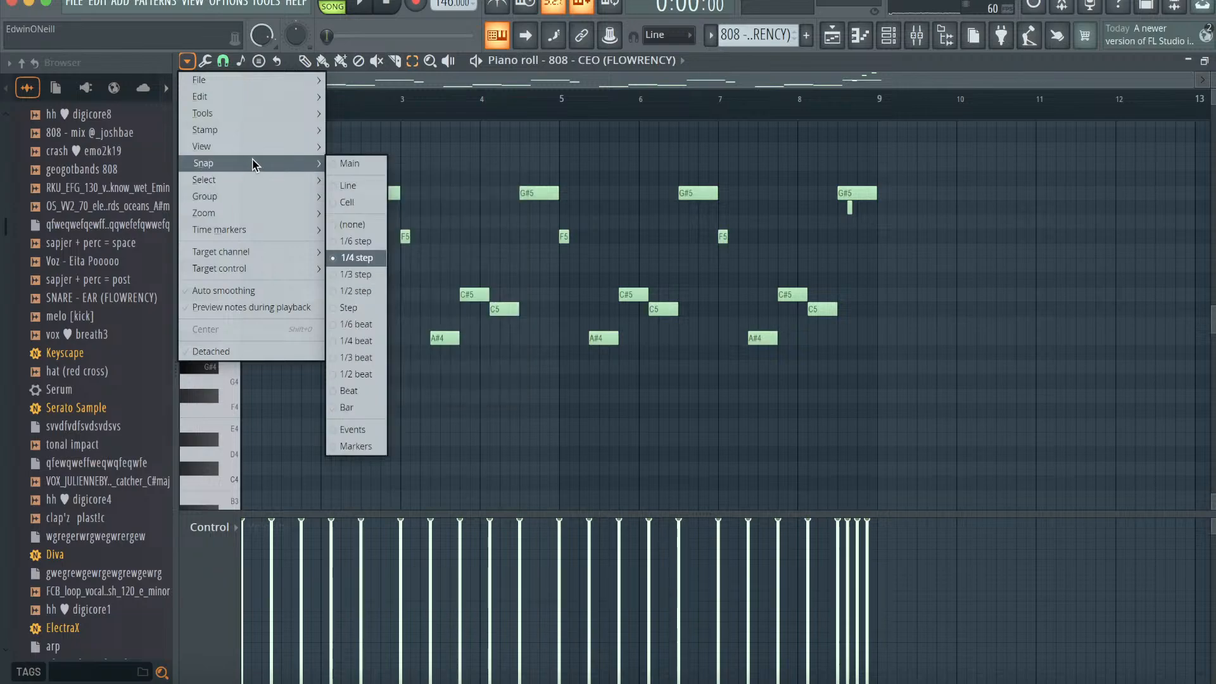
pyautogui.moveTo(209, 146)
pyautogui.moveTo(380, 399)
pyautogui.click(491, 124)
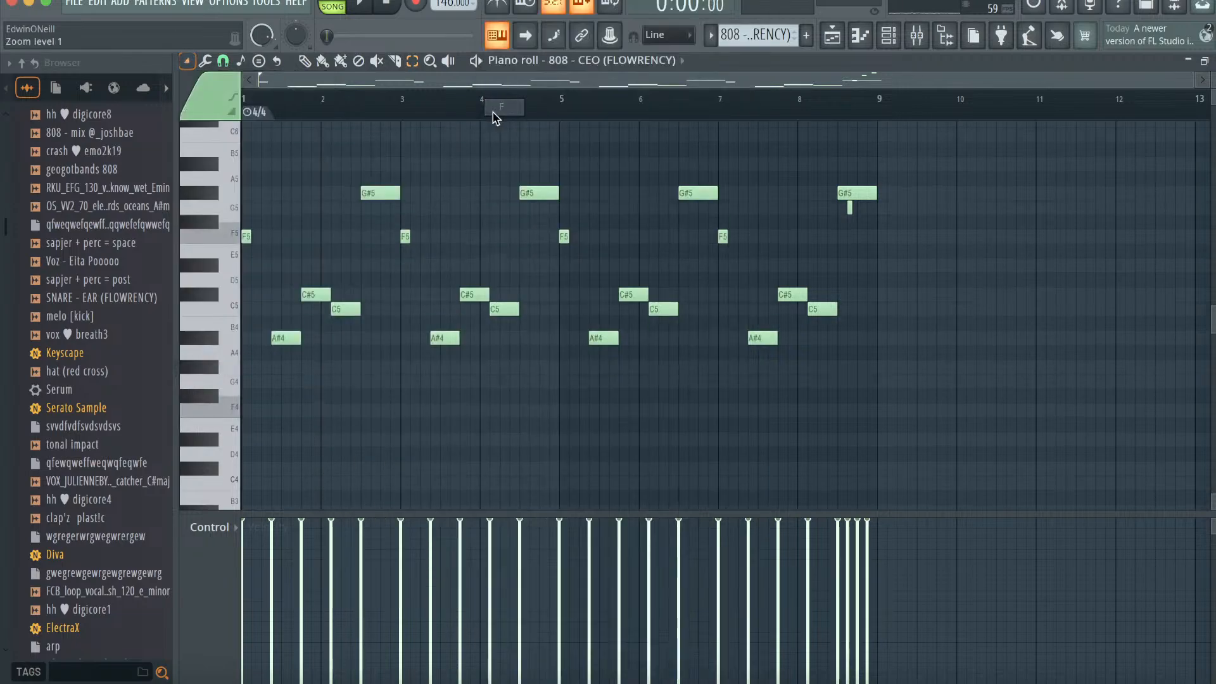
pyautogui.click(833, 36)
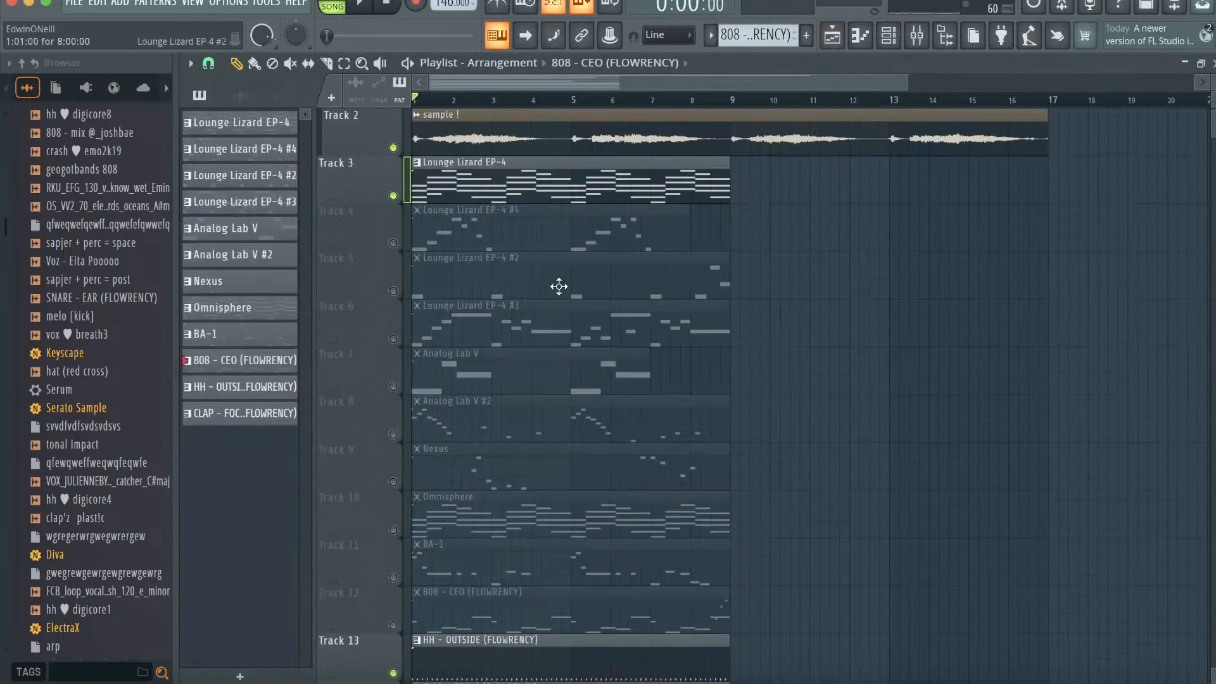
# - Compare the Lounge Lizard EP-4 notes with the highlighted key, and transpose the patterns from Lounge Lizard EP-4 through BA-1 together
pyautogui.doubleClick(499, 190)
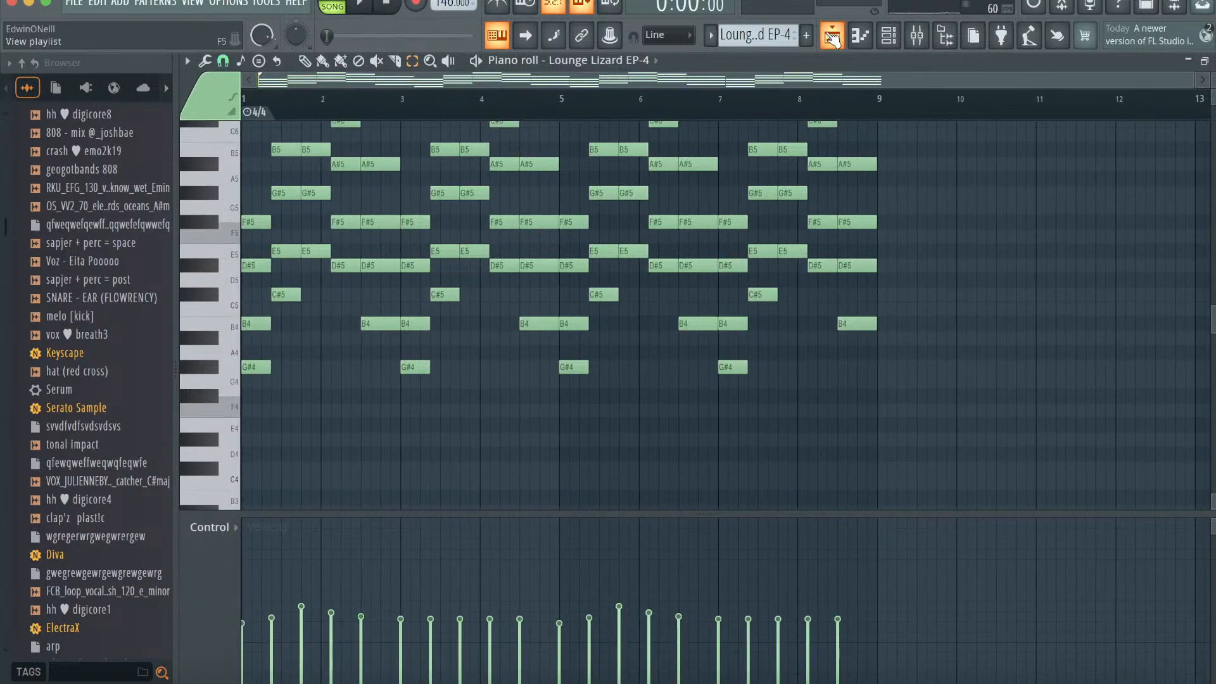
pyautogui.click(832, 37)
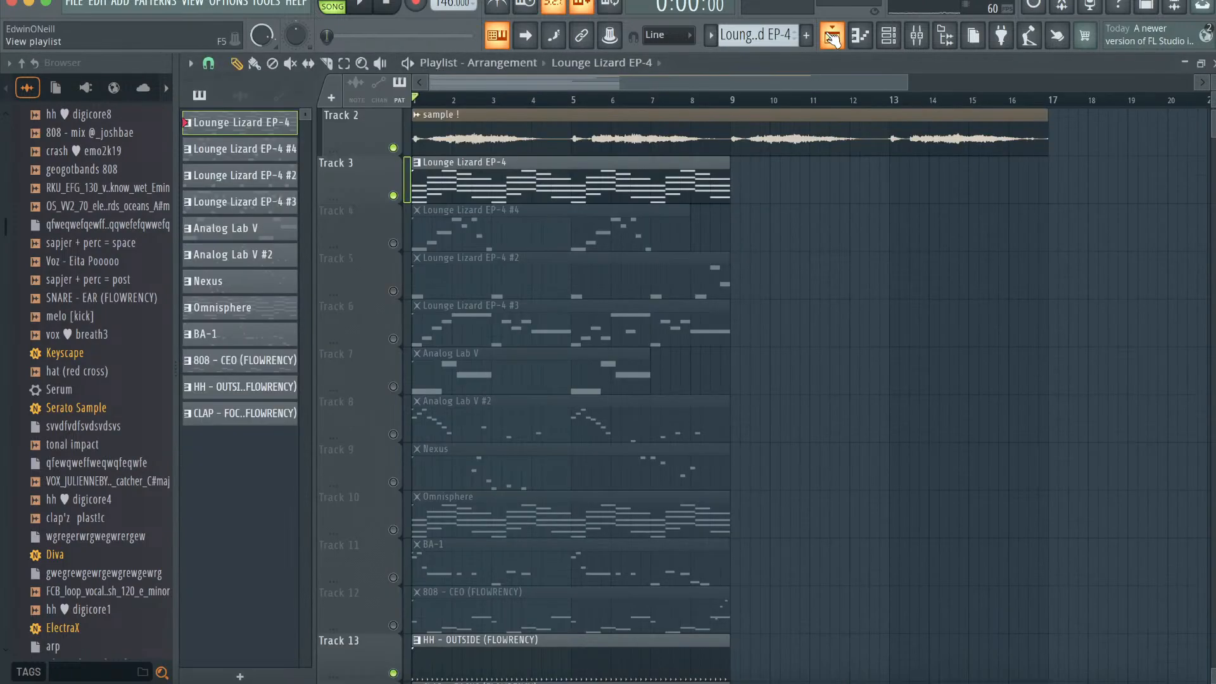
pyautogui.rightClick(235, 330)
pyautogui.click(287, 487)
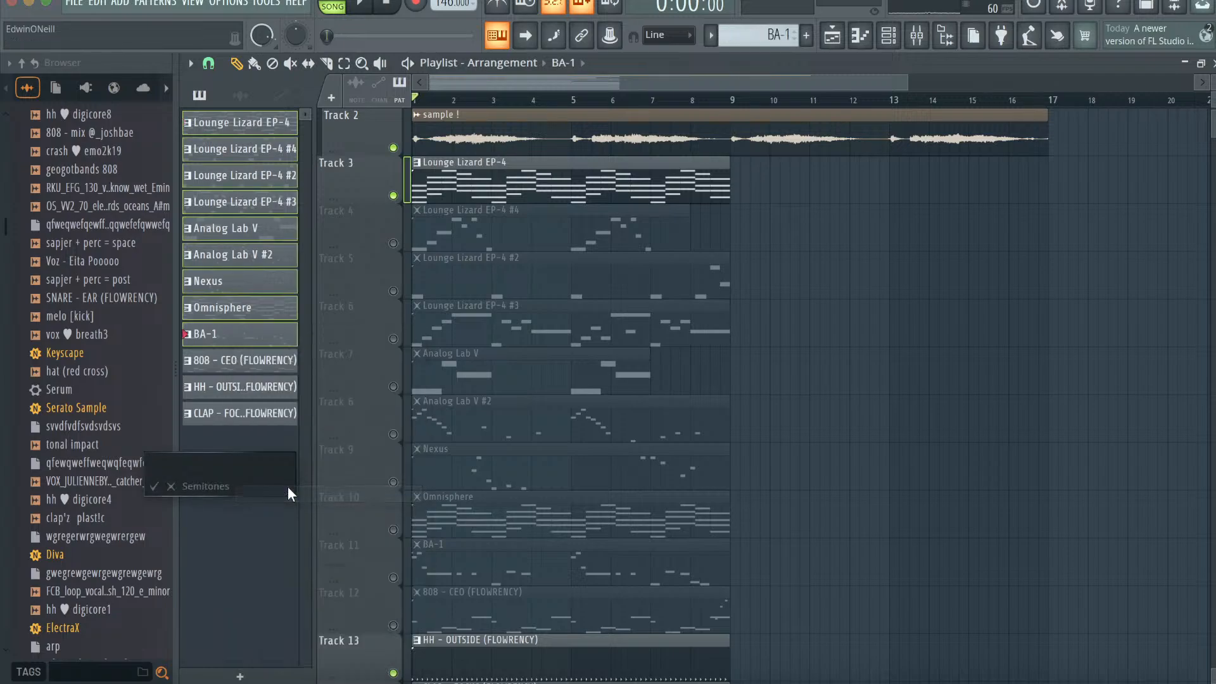
# - Play the start of the arrangement to hear the Lounge Lizard EP-4 pattern against the vocal sample
pyautogui.press('space')
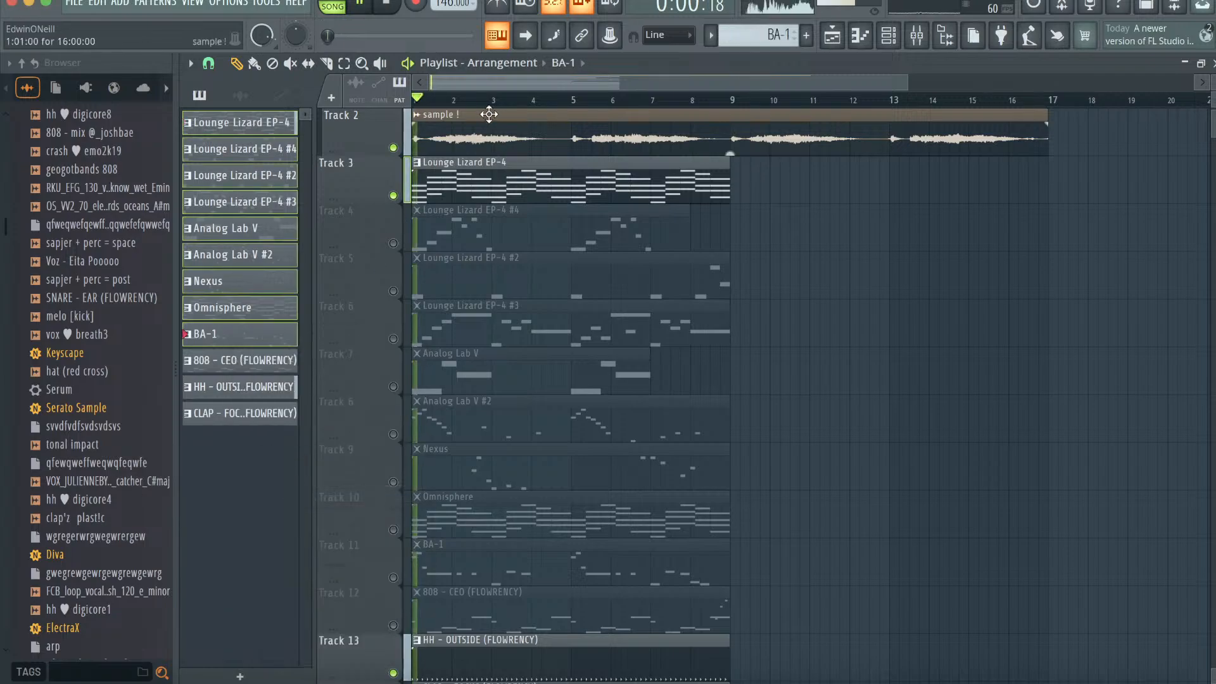
pyautogui.doubleClick(486, 186)
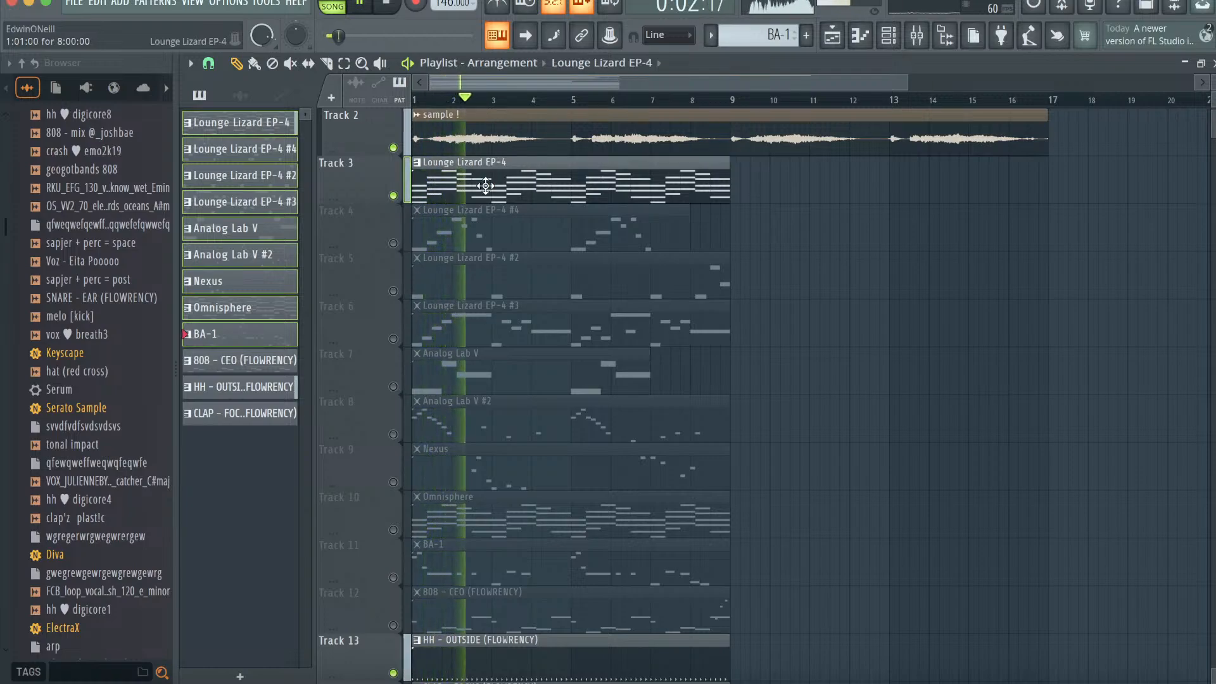
pyautogui.click(859, 37)
pyautogui.press('space')
# - Add the Waves Tune Real-Time Stereo effect to slot 4 of the sample ! mixer track, ahead of Gross Beat
pyautogui.click(633, 141)
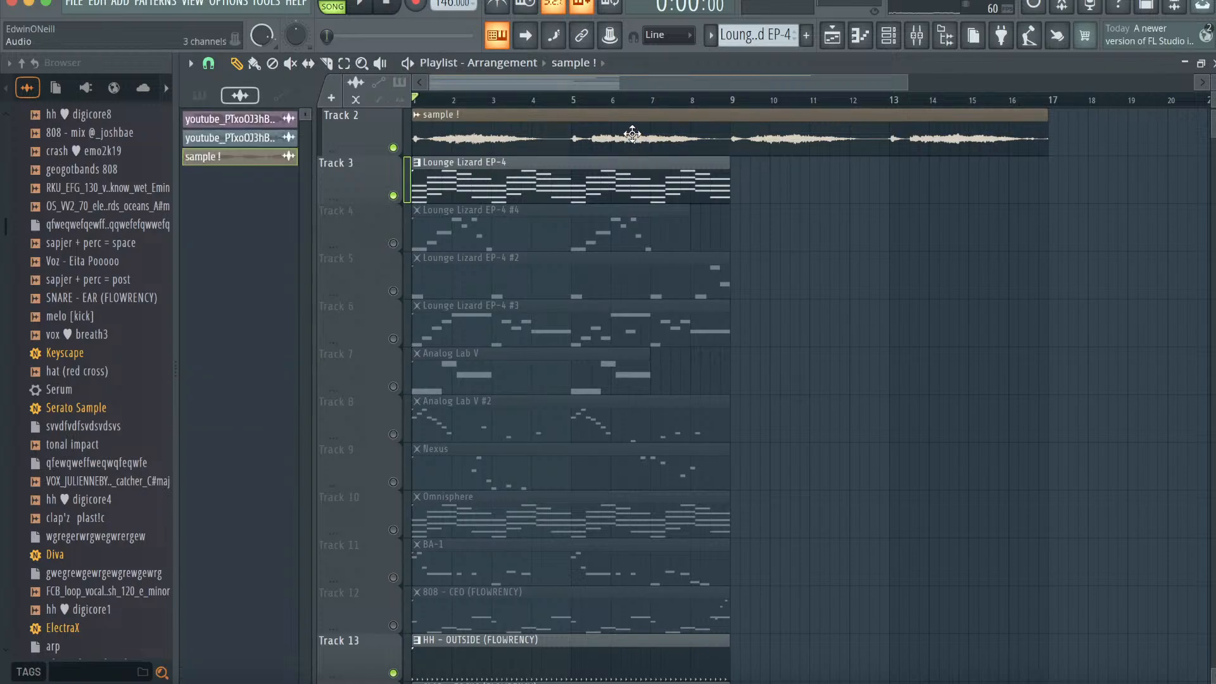
pyautogui.press('F9')
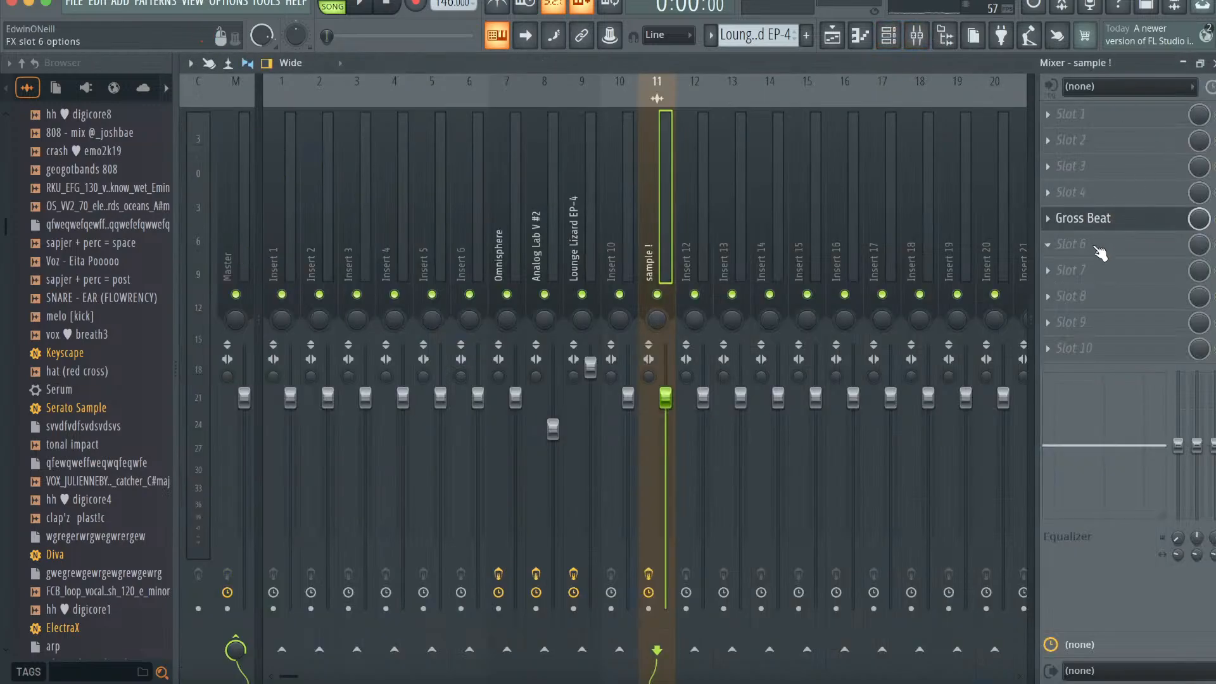
pyautogui.rightClick(1101, 221)
pyautogui.click(783, 11)
pyautogui.click(578, 624)
pyautogui.write('waes')
pyautogui.press('BackSpace')
pyautogui.write('ves')
pyautogui.doubleClick(541, 70)
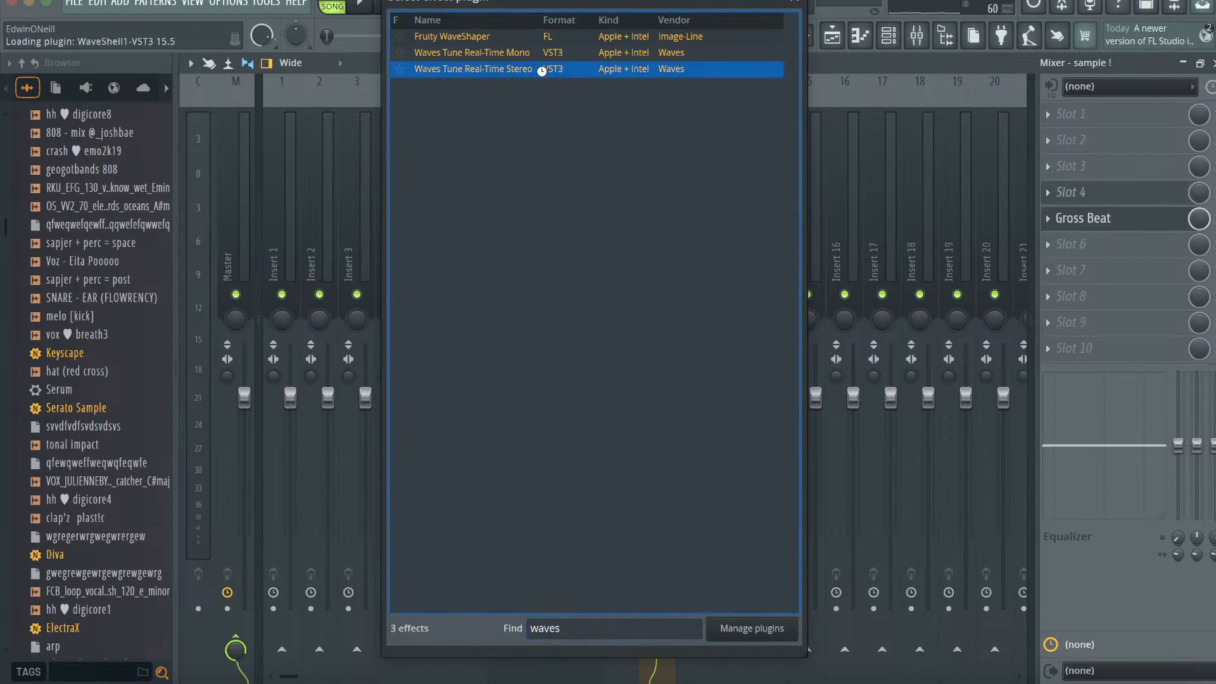
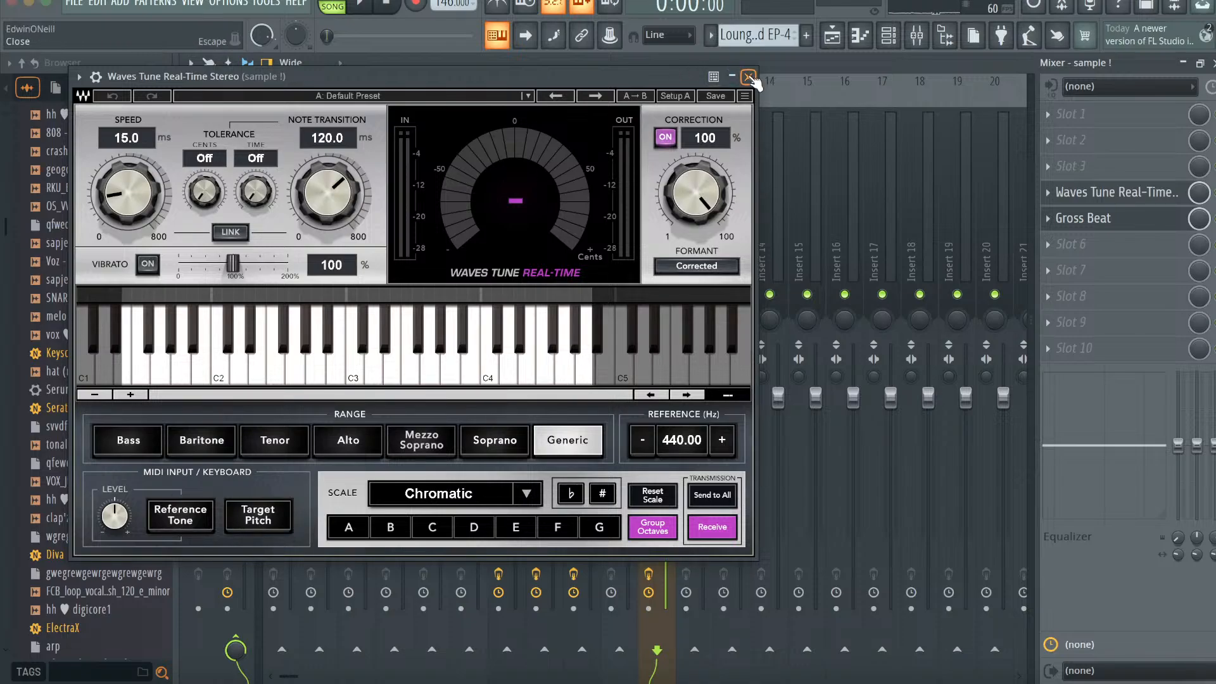
# - Set the Waves Tune Real-Time scale to Melodic Minor (Ascending & Descending) and close the plugin
pyautogui.click(537, 501)
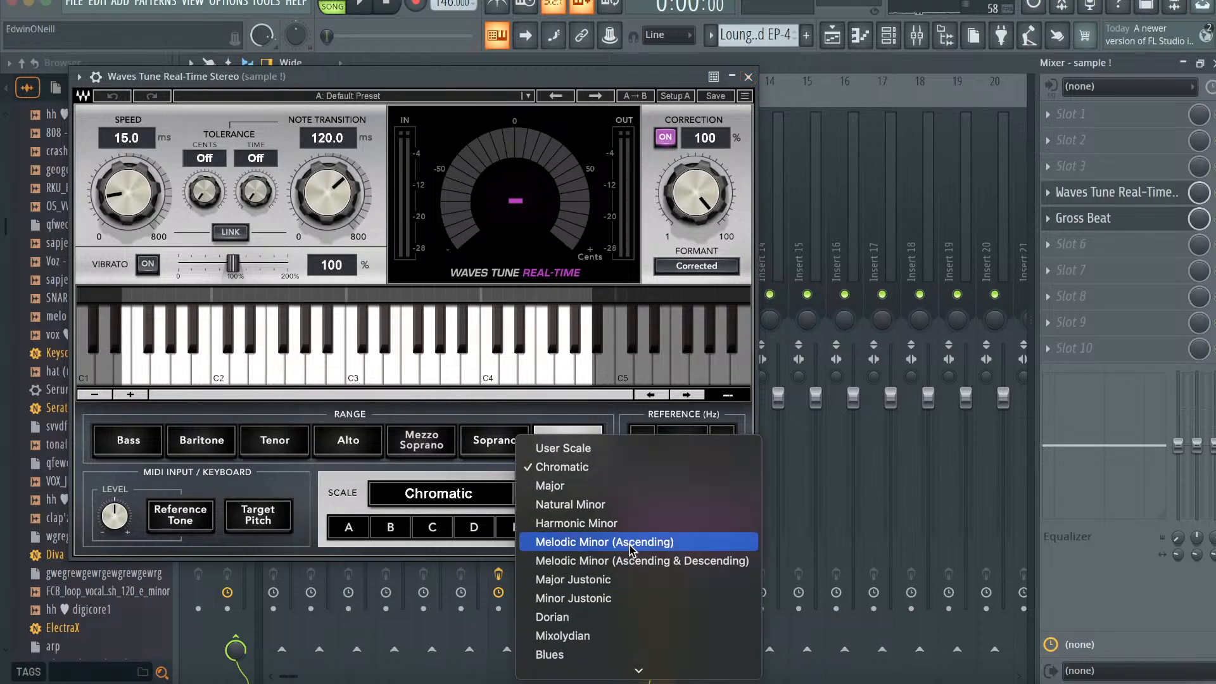
pyautogui.click(634, 563)
pyautogui.click(748, 76)
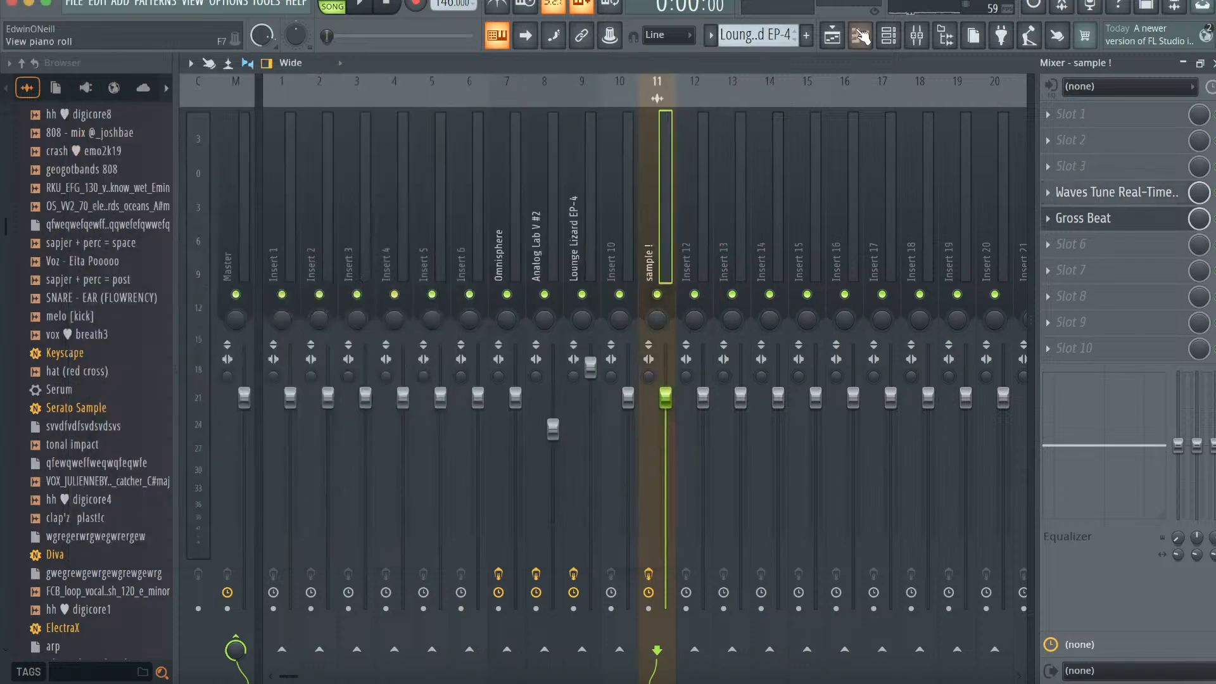
# - Unmute Tracks 4 to 12 in the playlist so all melodic and 808 patterns are active
pyautogui.click(832, 35)
pyautogui.rightClick(861, 121)
pyautogui.moveTo(392, 244); pyautogui.dragTo(397, 340)
pyautogui.scroll(-3, 388, 389)
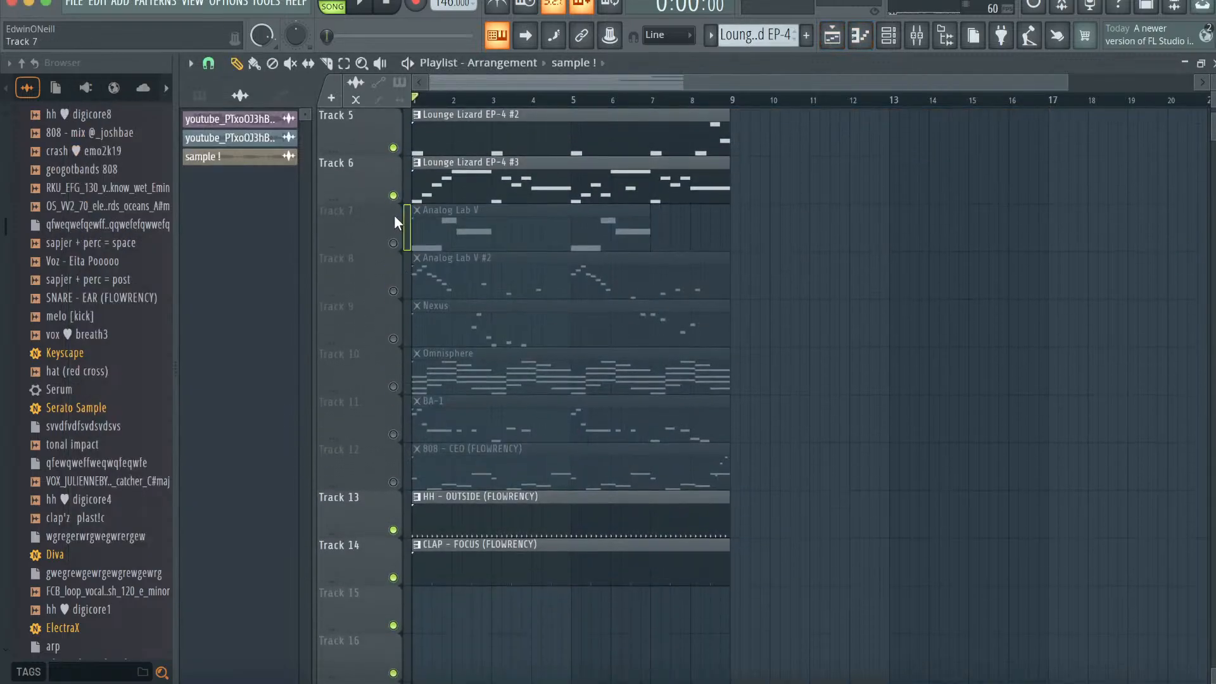
pyautogui.click(393, 243)
pyautogui.moveTo(393, 299); pyautogui.dragTo(395, 479)
pyautogui.click(394, 480)
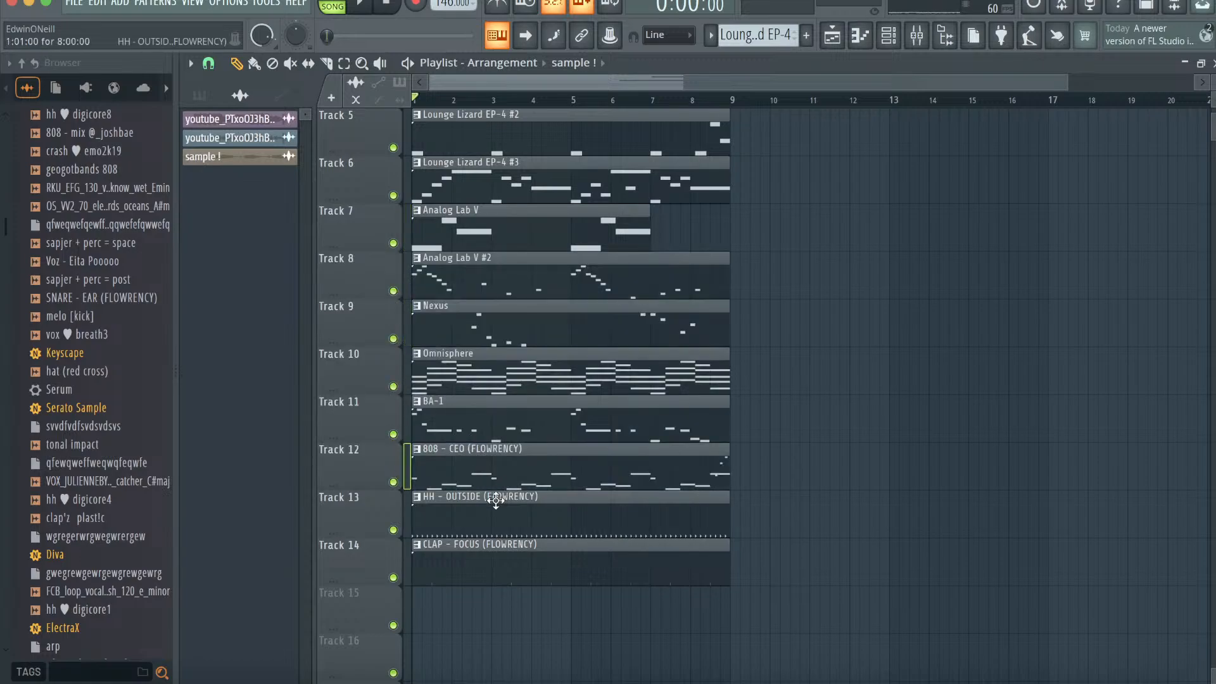
pyautogui.scroll(4, 496, 501)
# - Add a Serato Sample generator to the channel rack
pyautogui.click(915, 40)
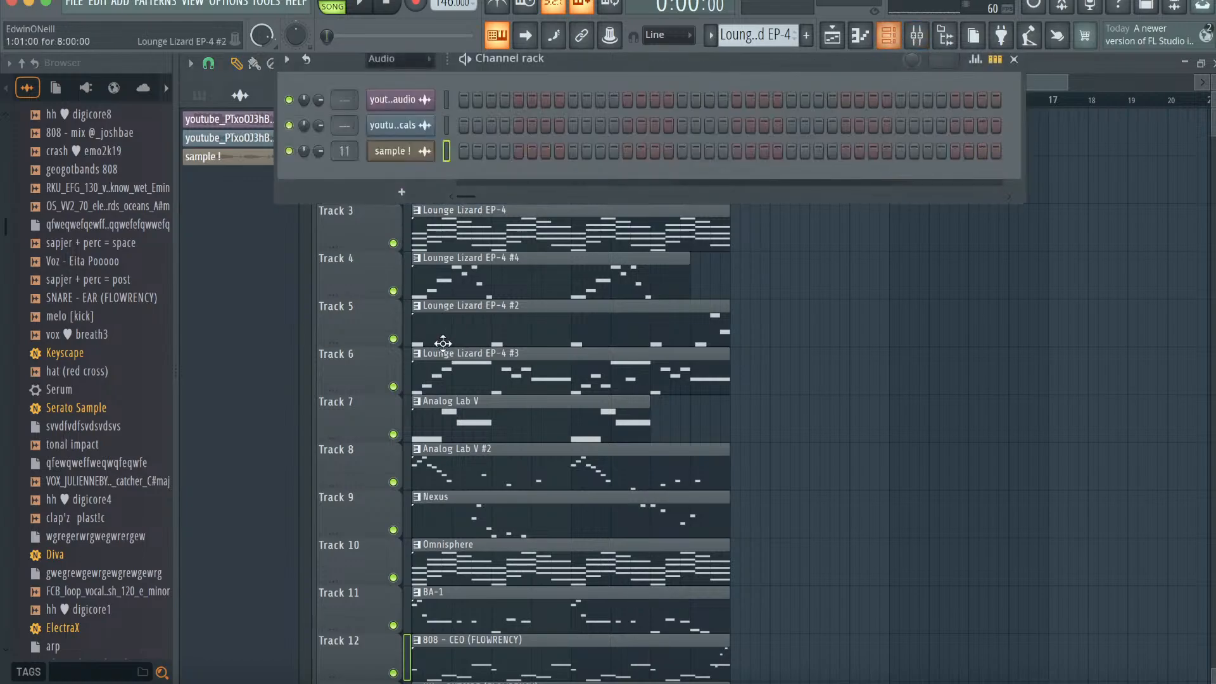
pyautogui.click(405, 182)
pyautogui.click(430, 23)
pyautogui.click(602, 626)
pyautogui.write('se')
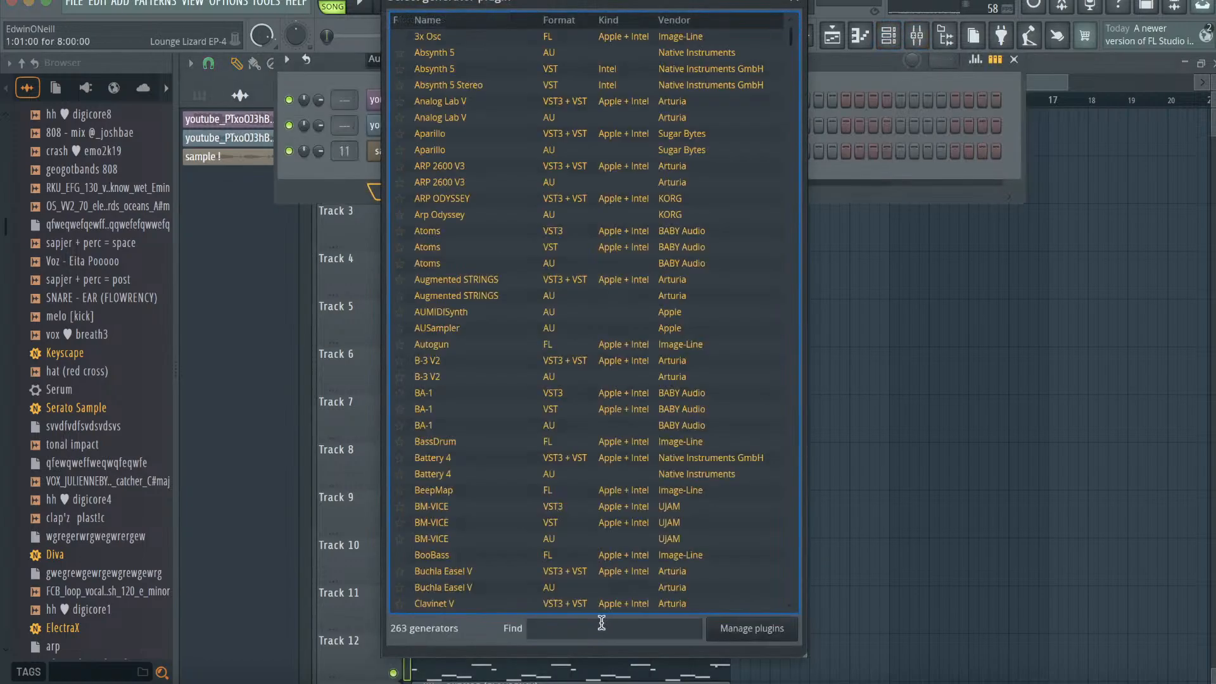
pyautogui.write('ra')
pyautogui.doubleClick(533, 54)
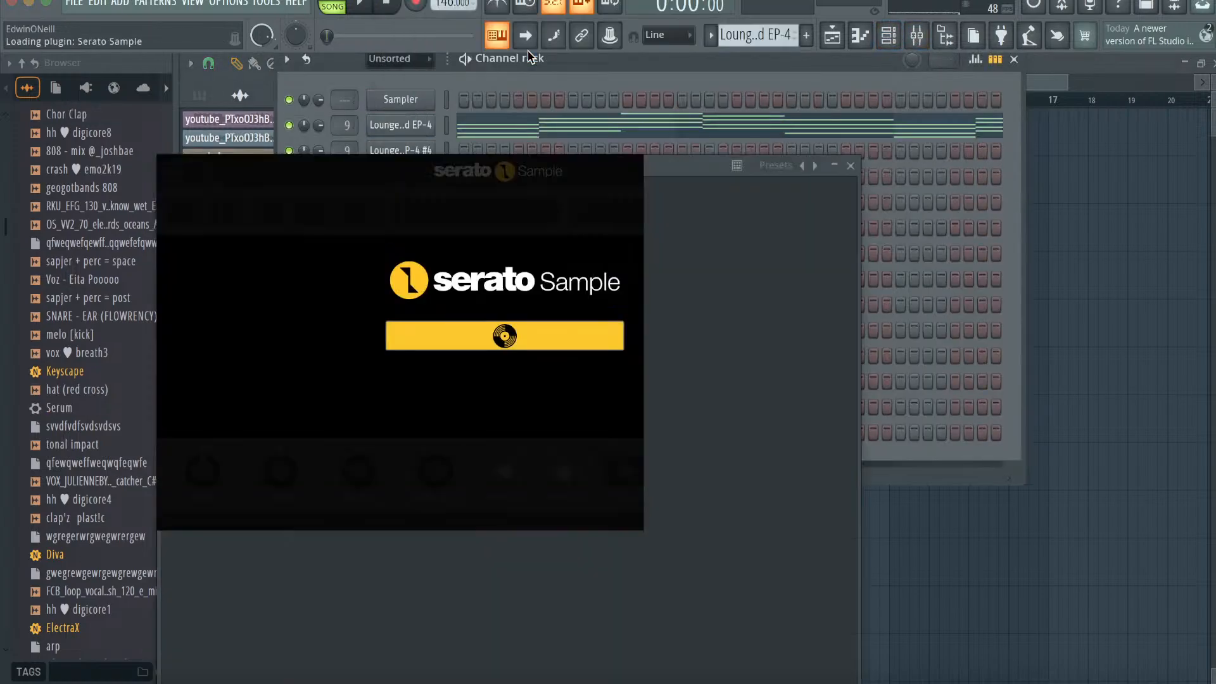
# - Switch to Safari and load the downloaded youtube_F2MdybKPqfE_audio.mp3 into Serato Sample
pyautogui.click(102, 675)
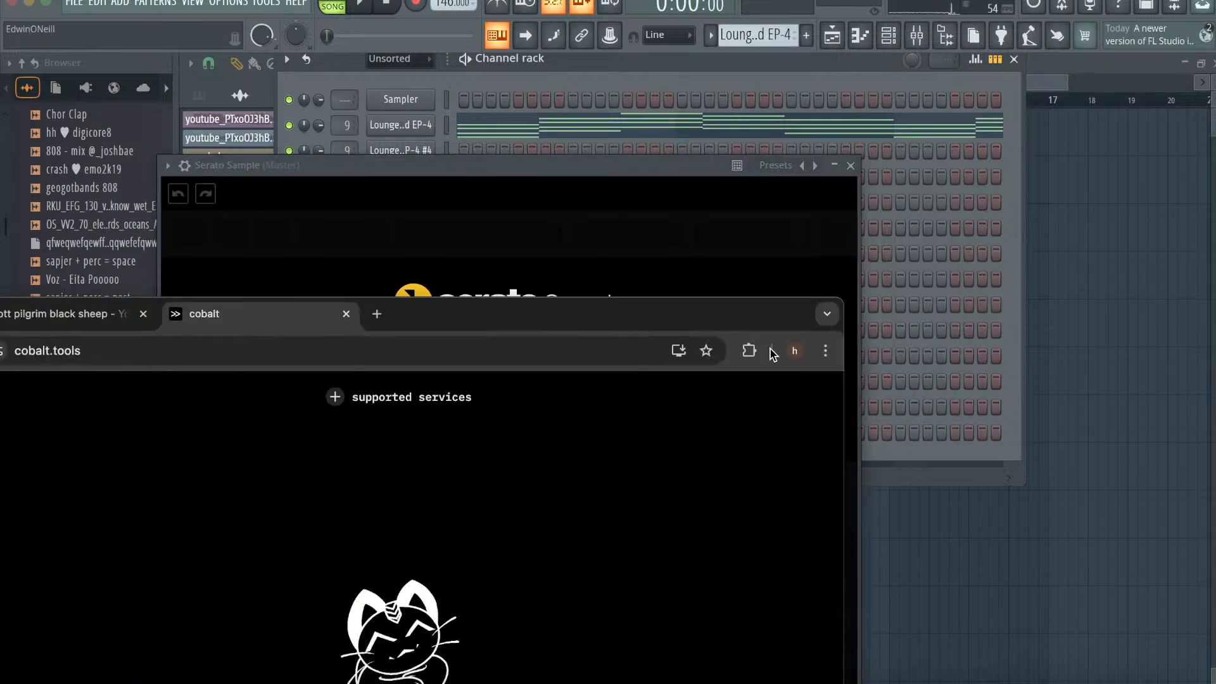
pyautogui.moveTo(651, 314); pyautogui.dragTo(536, 477)
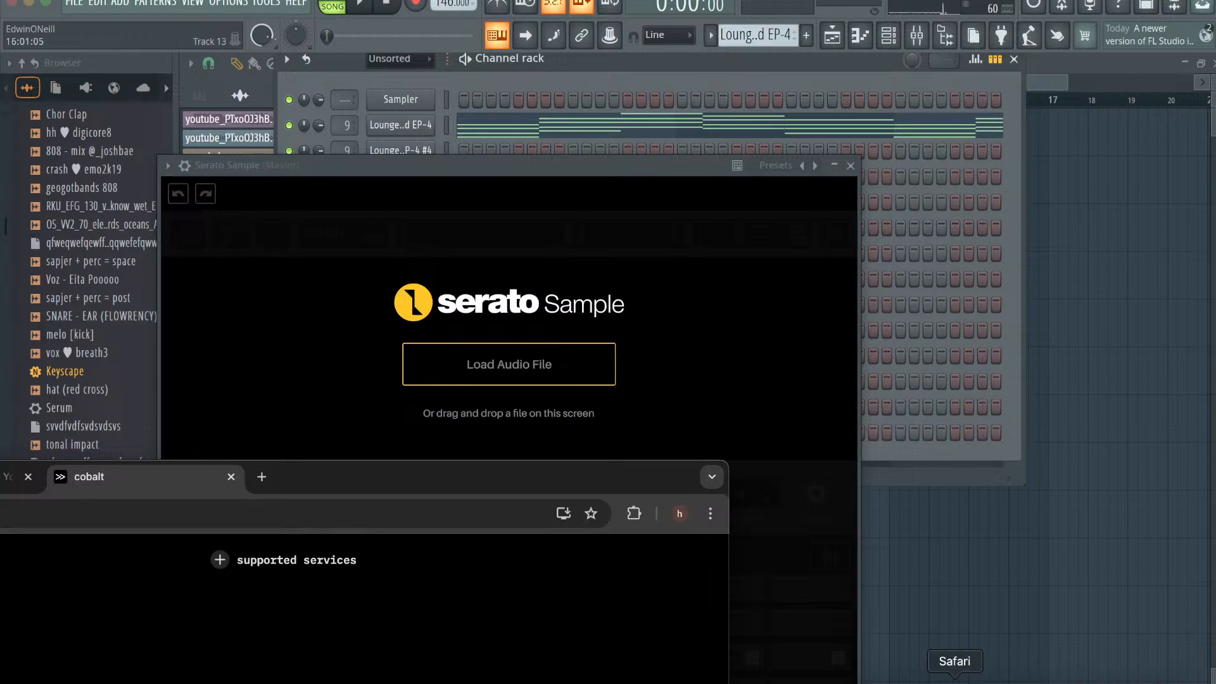
pyautogui.click(955, 678)
pyautogui.click(927, 336)
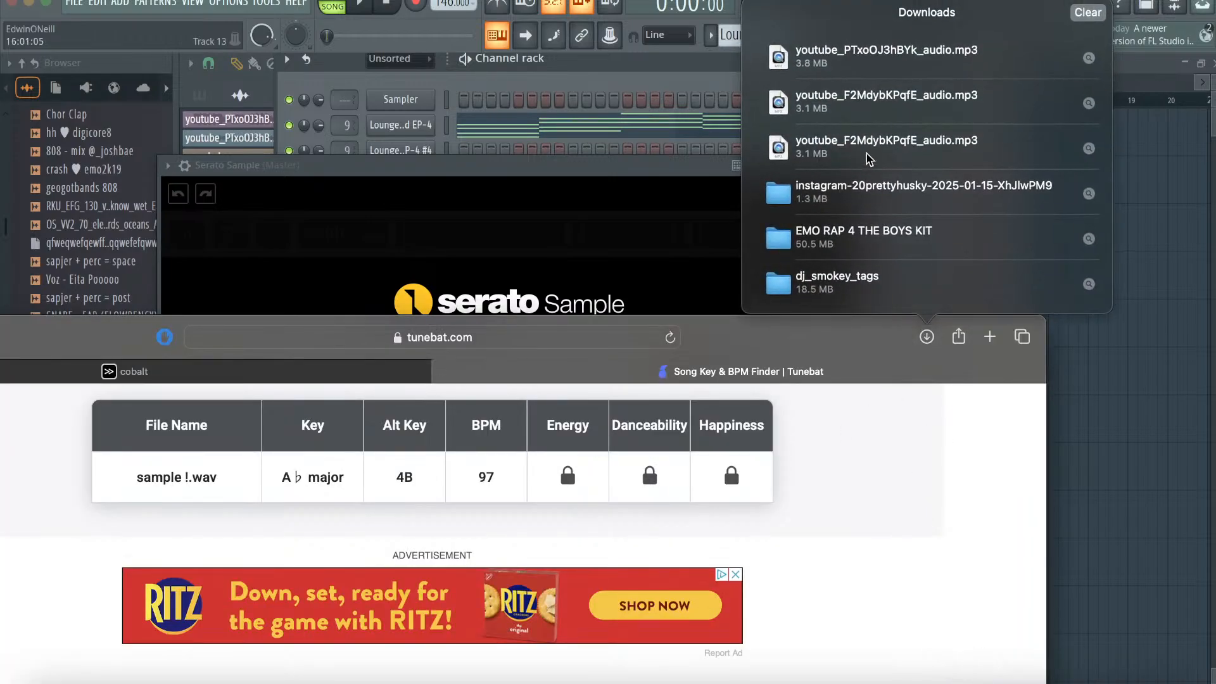
pyautogui.moveTo(869, 158); pyautogui.dragTo(518, 204)
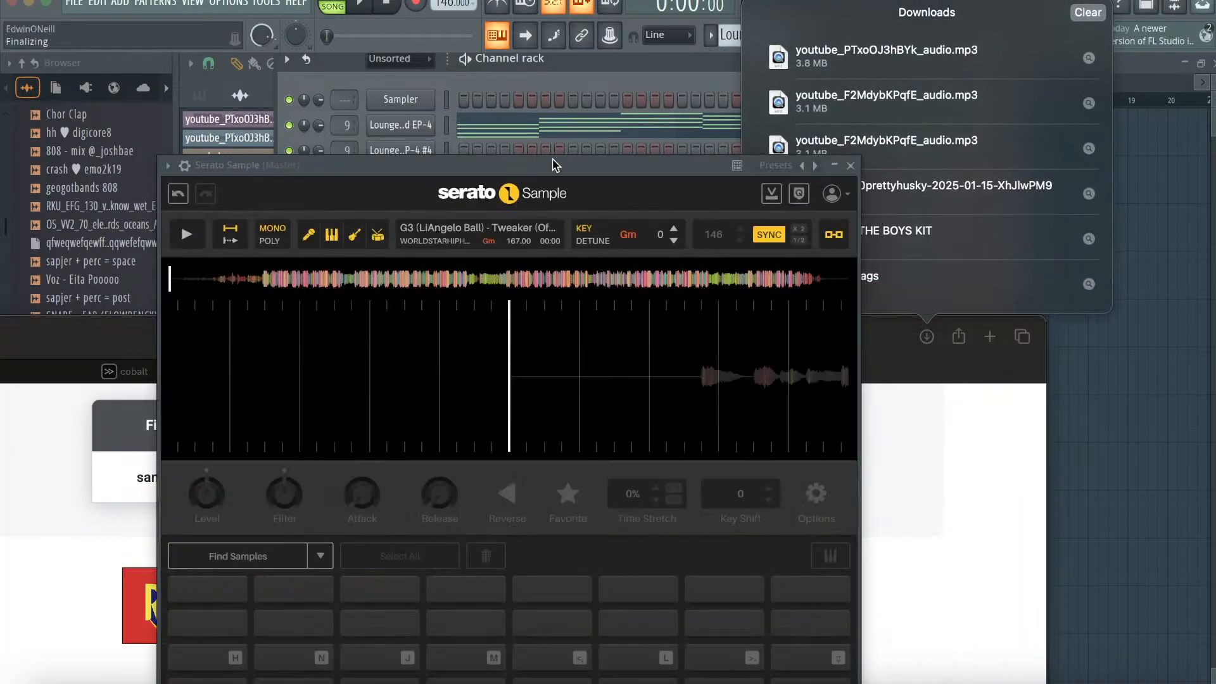
# - Shift the Serato Sample key by -2 to Fm, isolate the vocals, and open the piano roll with the plugin closed
pyautogui.click(722, 64)
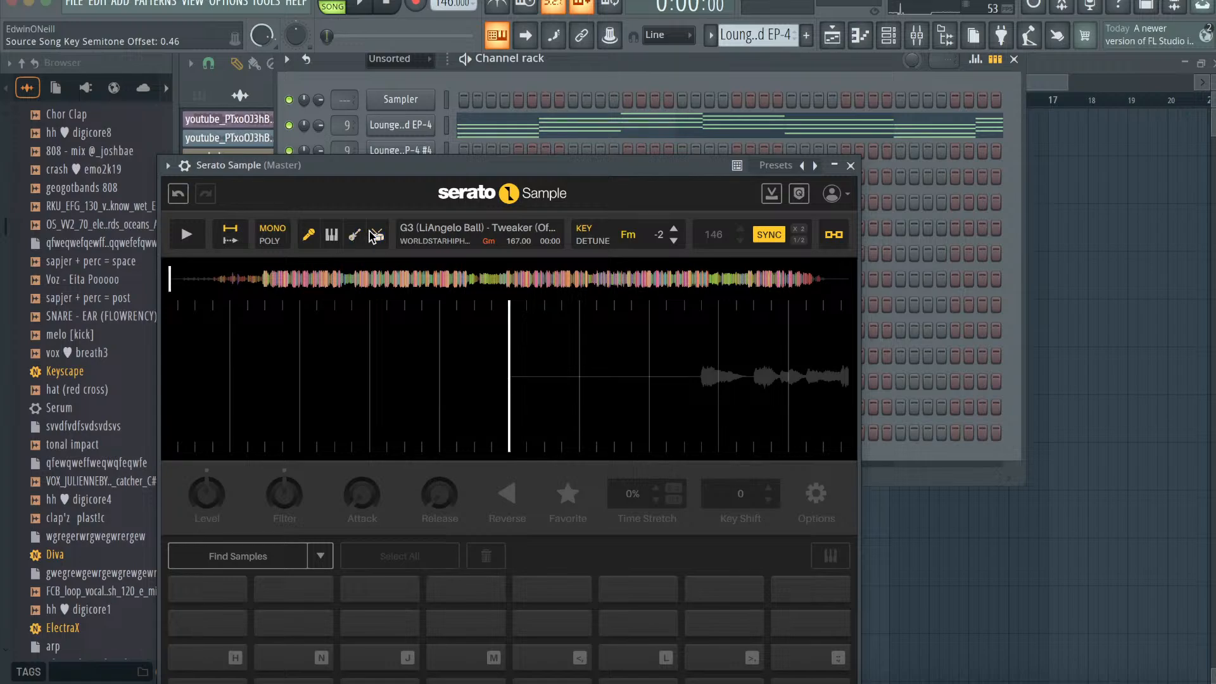
pyautogui.click(834, 37)
pyautogui.click(859, 36)
pyautogui.click(850, 165)
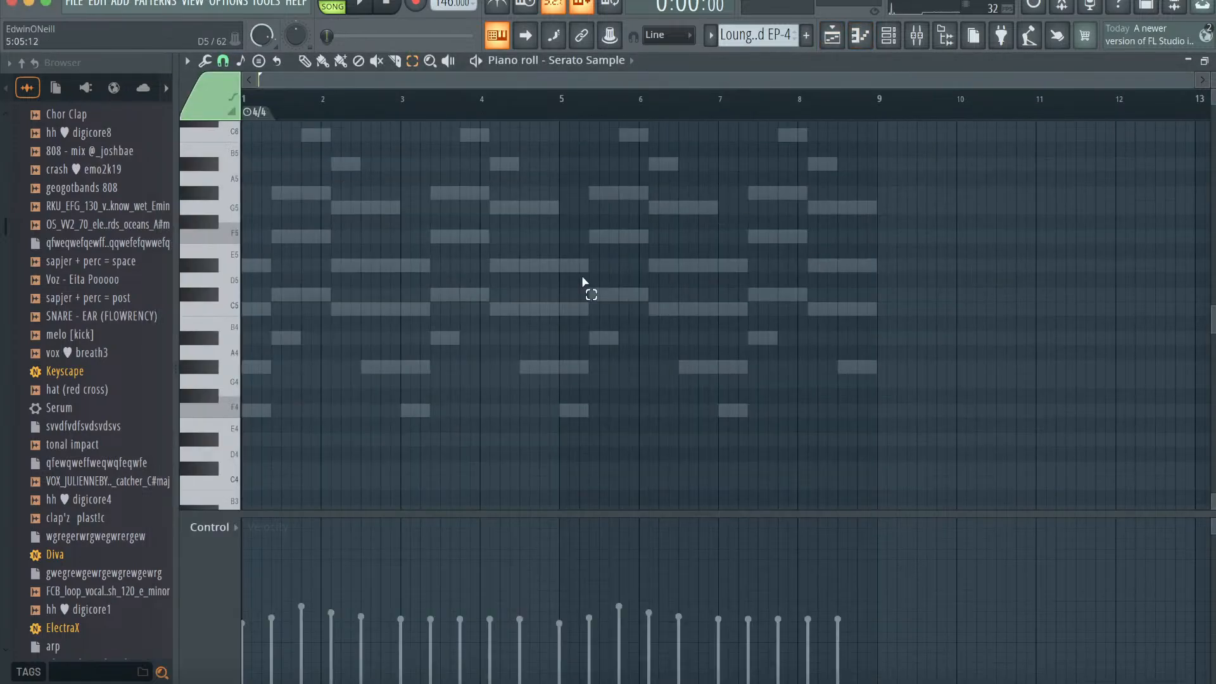
# - Play the arrangement and examine the notes of the Lounge Lizard EP-4 and Omnisphere patterns in the piano roll
pyautogui.scroll(2, 557, 228)
pyautogui.click(480, 68)
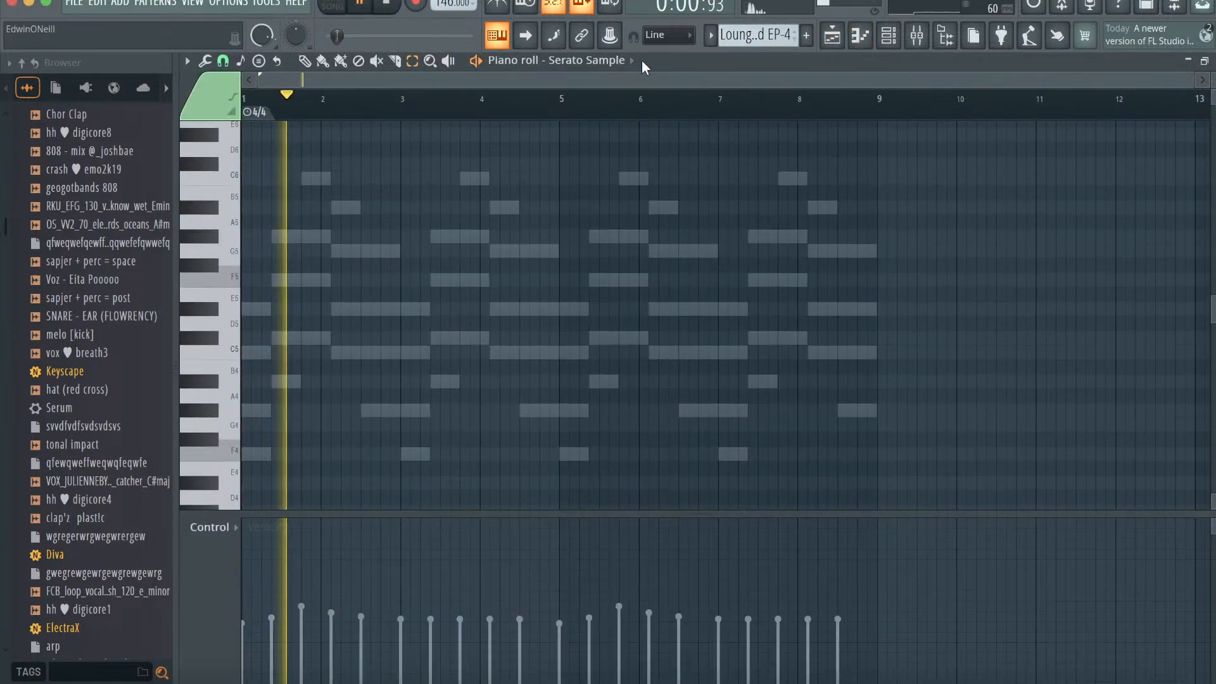
pyautogui.click(632, 60)
pyautogui.click(659, 217)
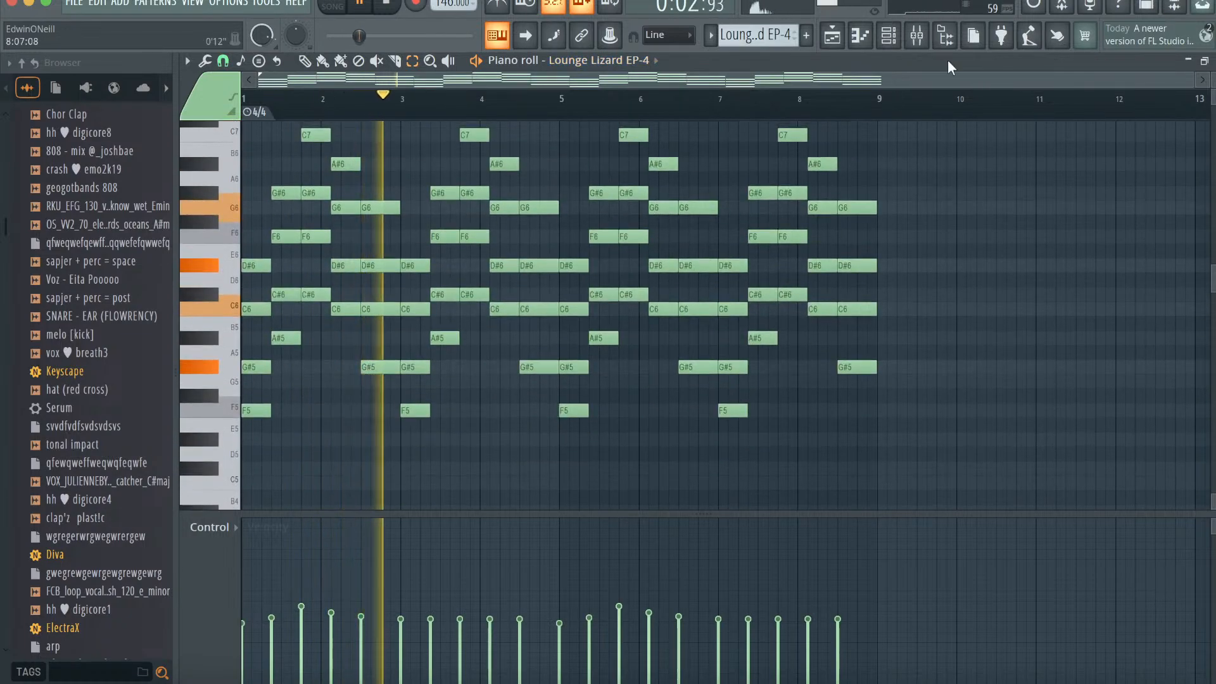
pyautogui.click(846, 36)
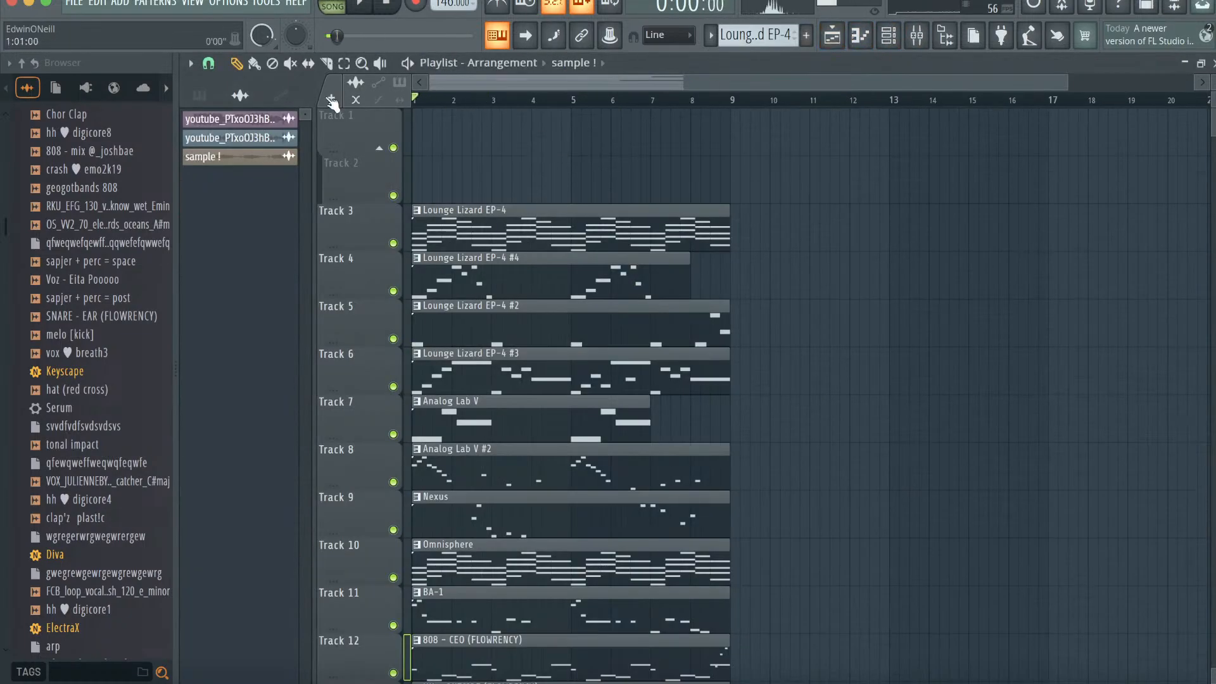
pyautogui.press('space')
pyautogui.scroll(-2, 556, 312)
pyautogui.click(597, 468)
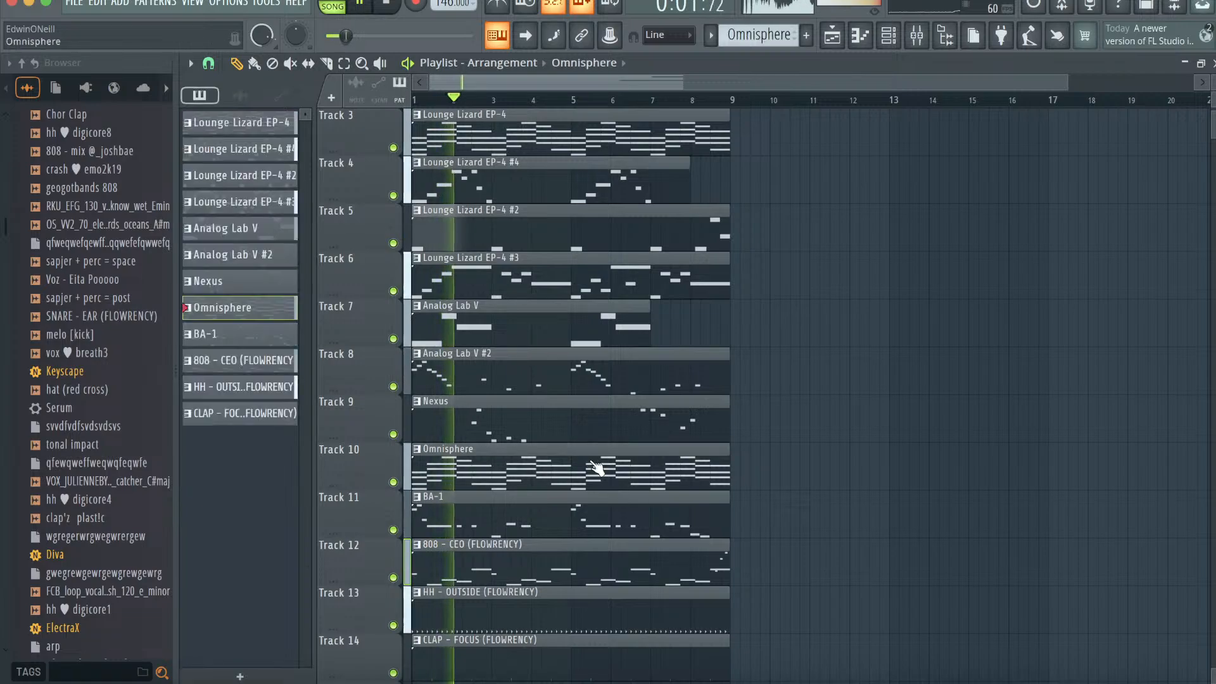
pyautogui.click(861, 37)
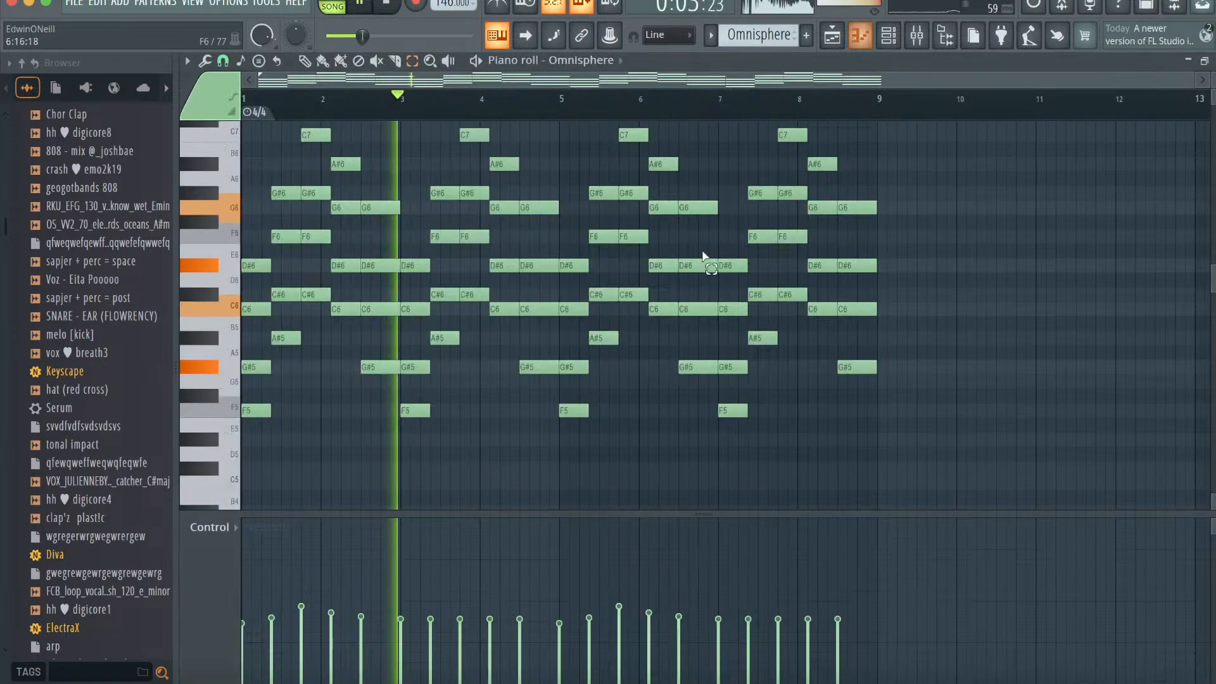
pyautogui.click(871, 41)
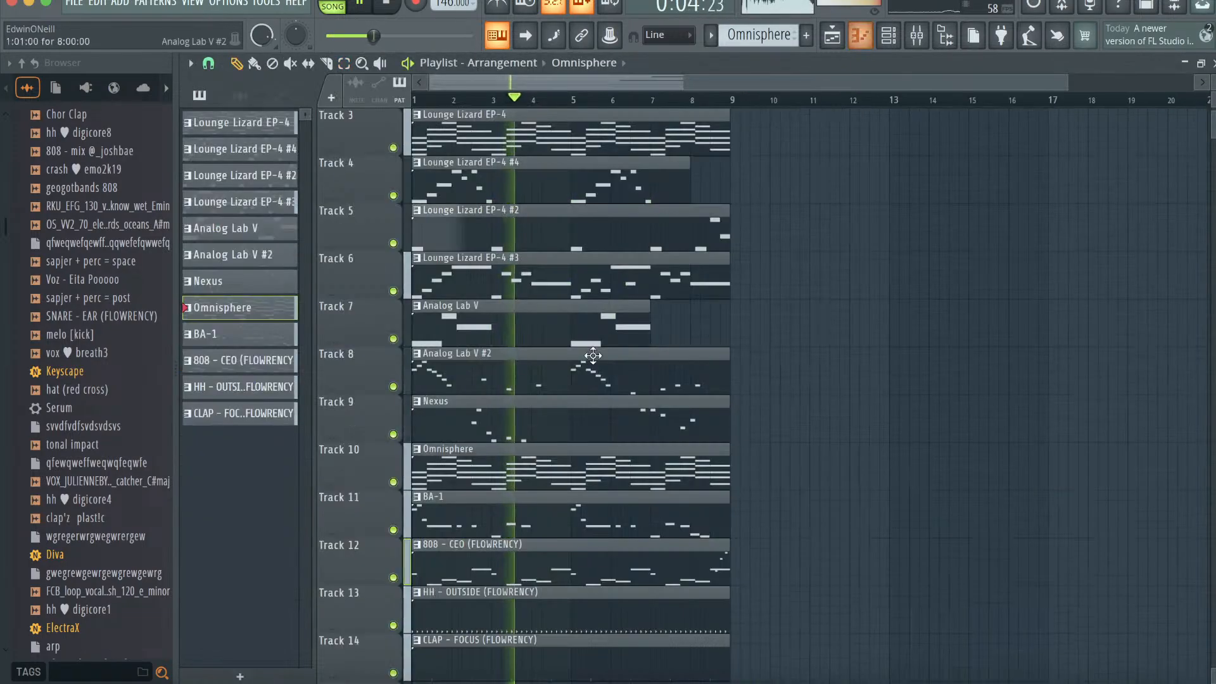
# - Open the Nexus pattern and place a one-bar F6 note at bar 1 for the Serato Sample channel
pyautogui.doubleClick(613, 397)
pyautogui.scroll(2, 633, 415)
pyautogui.hscroll(-5, 634, 415)
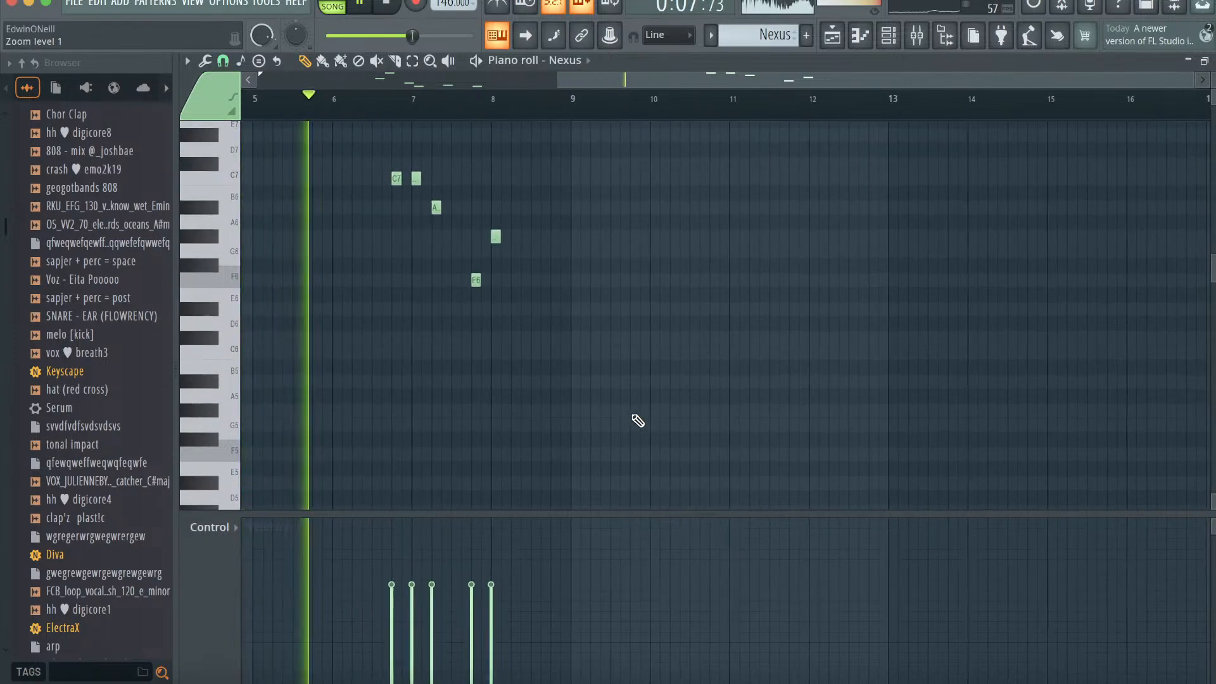
pyautogui.scroll(-4, 633, 416)
pyautogui.click(870, 33)
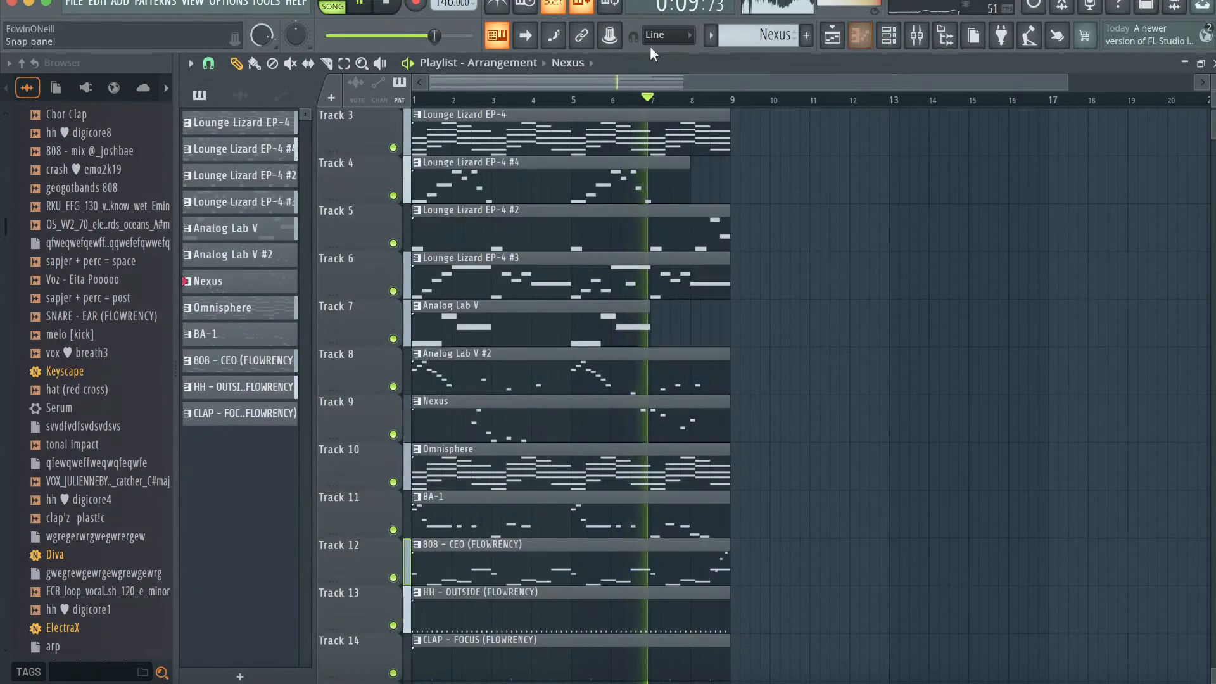
pyautogui.click(871, 33)
pyautogui.scroll(3, 721, 254)
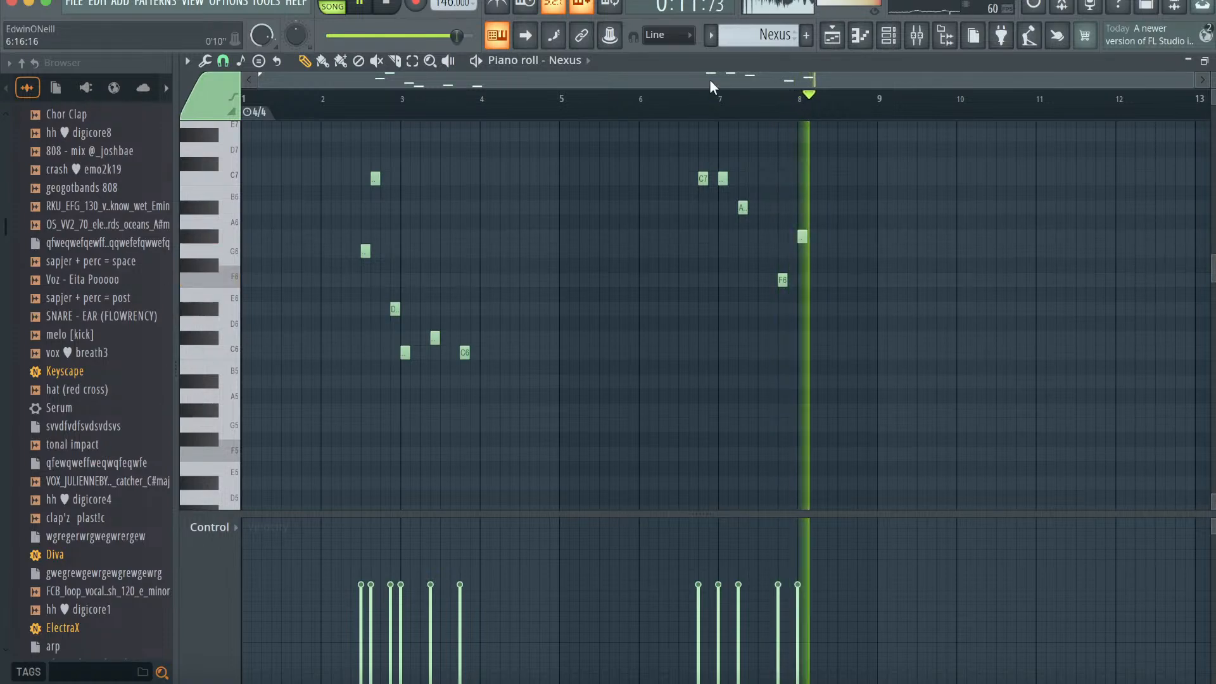
pyautogui.press('space')
pyautogui.click(589, 59)
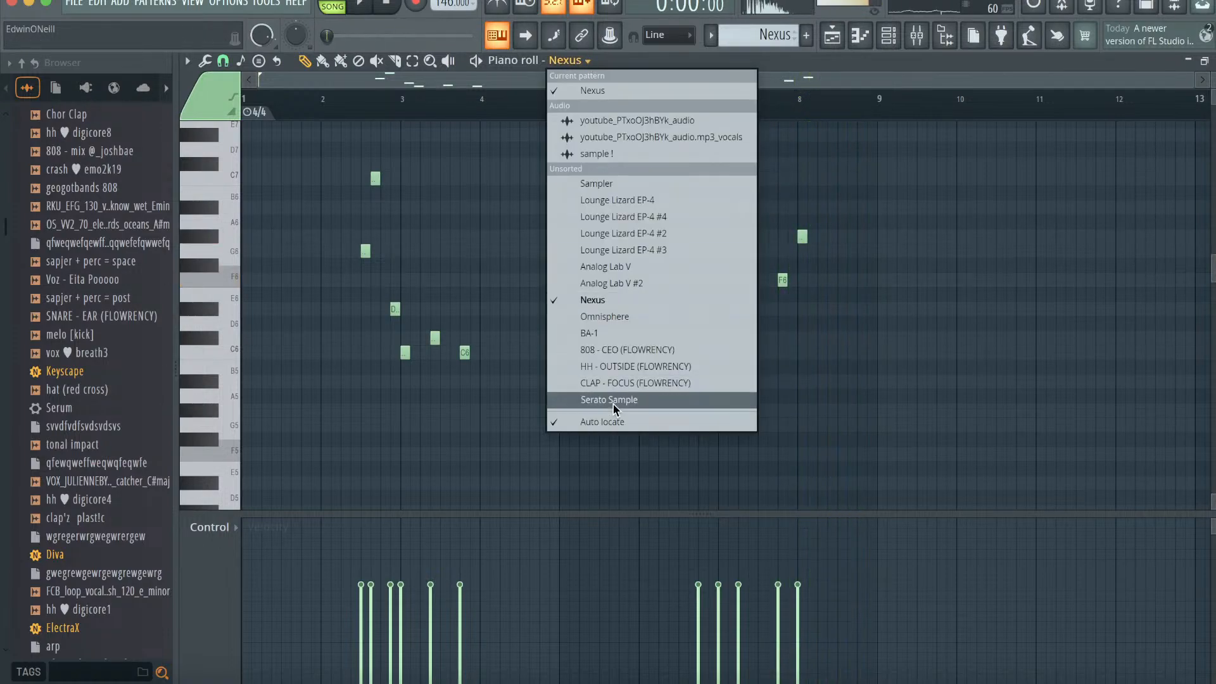
pyautogui.click(594, 399)
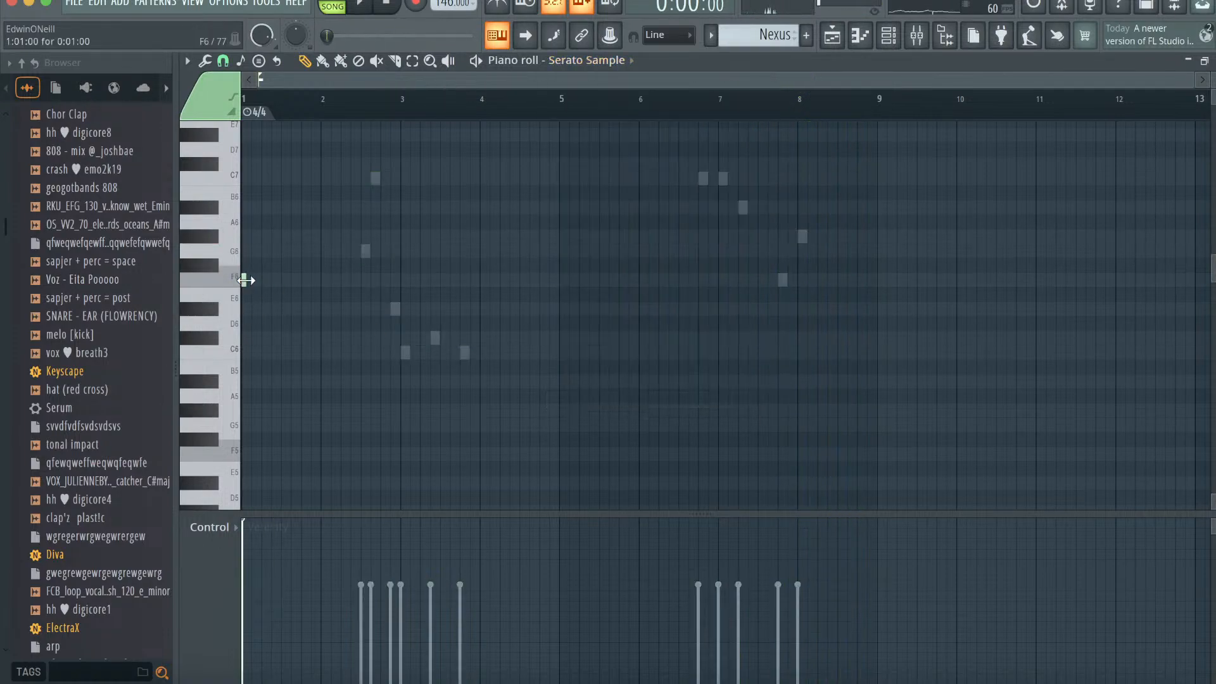
# - Fill the Serato Sample pads with random cue points using Set Random, and close the plugin
pyautogui.click(889, 37)
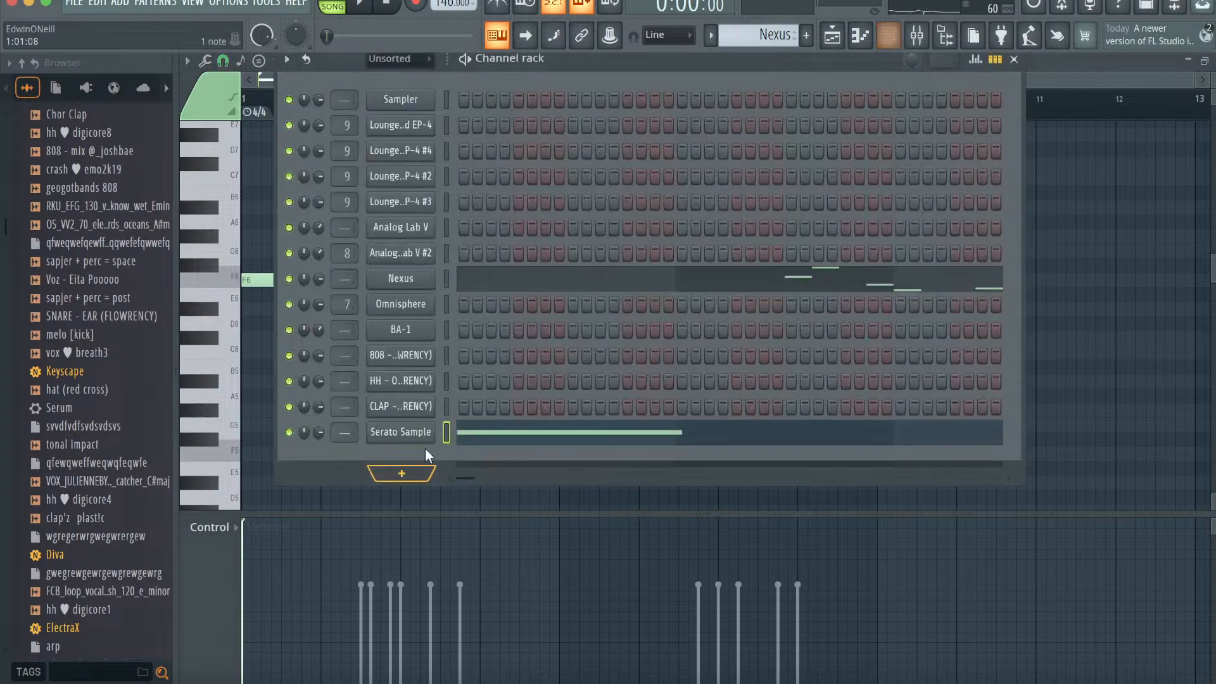
pyautogui.click(409, 441)
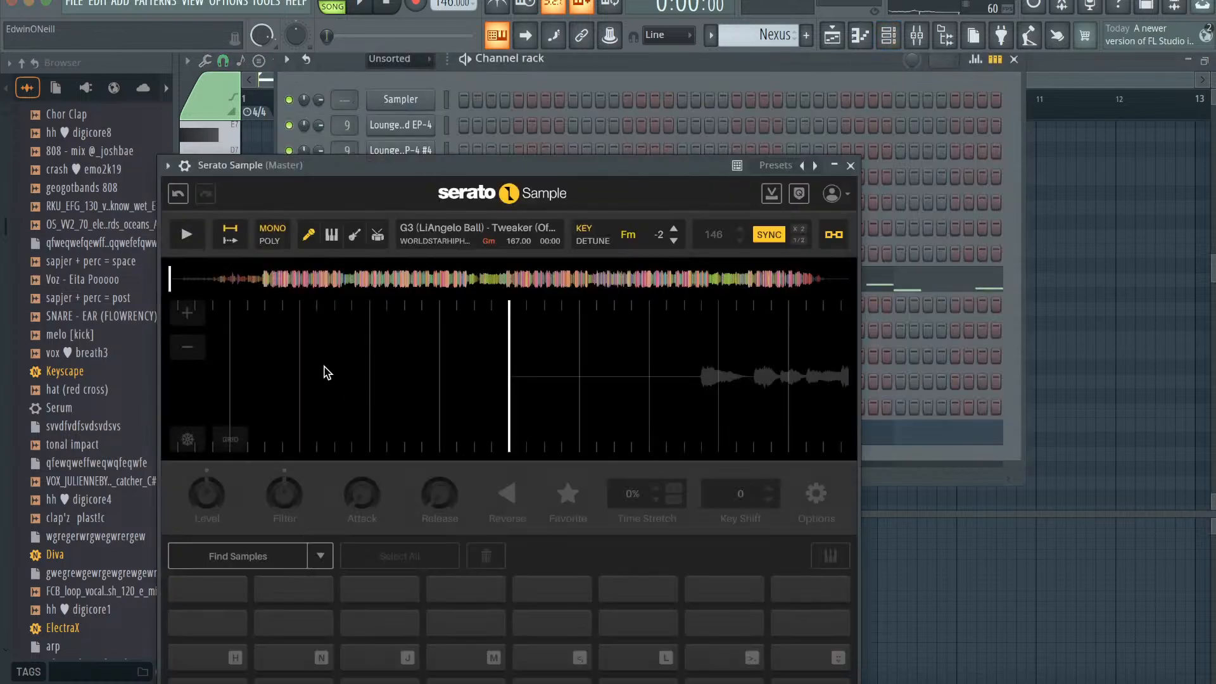
pyautogui.click(293, 564)
pyautogui.click(320, 556)
pyautogui.click(254, 602)
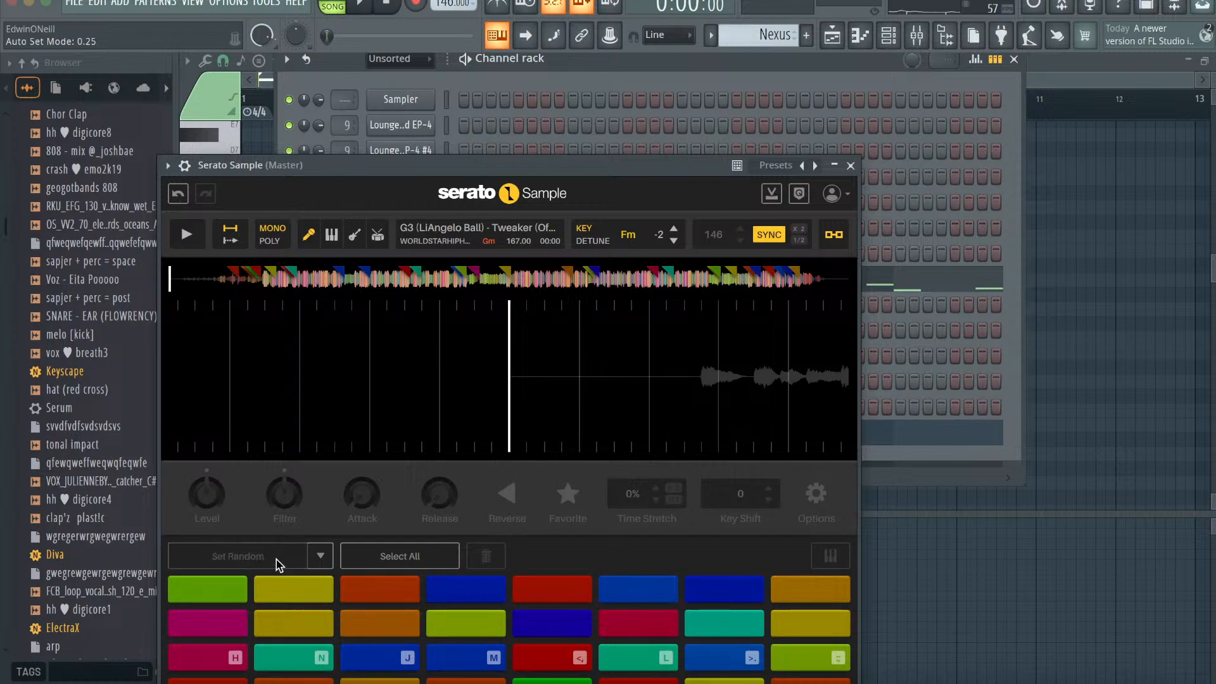
pyautogui.click(851, 166)
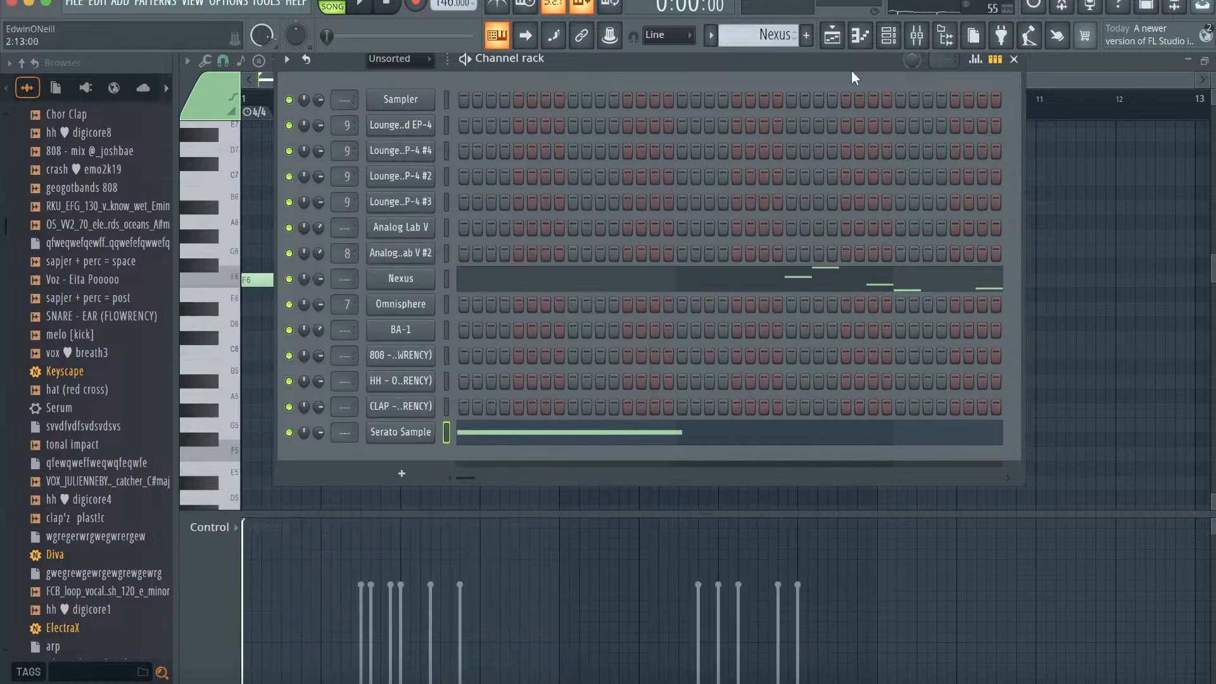
# - Move the Serato Sample note at bar 1 down to F#5 and play the arrangement to audition that slice
pyautogui.click(859, 36)
pyautogui.scroll(-3, 426, 293)
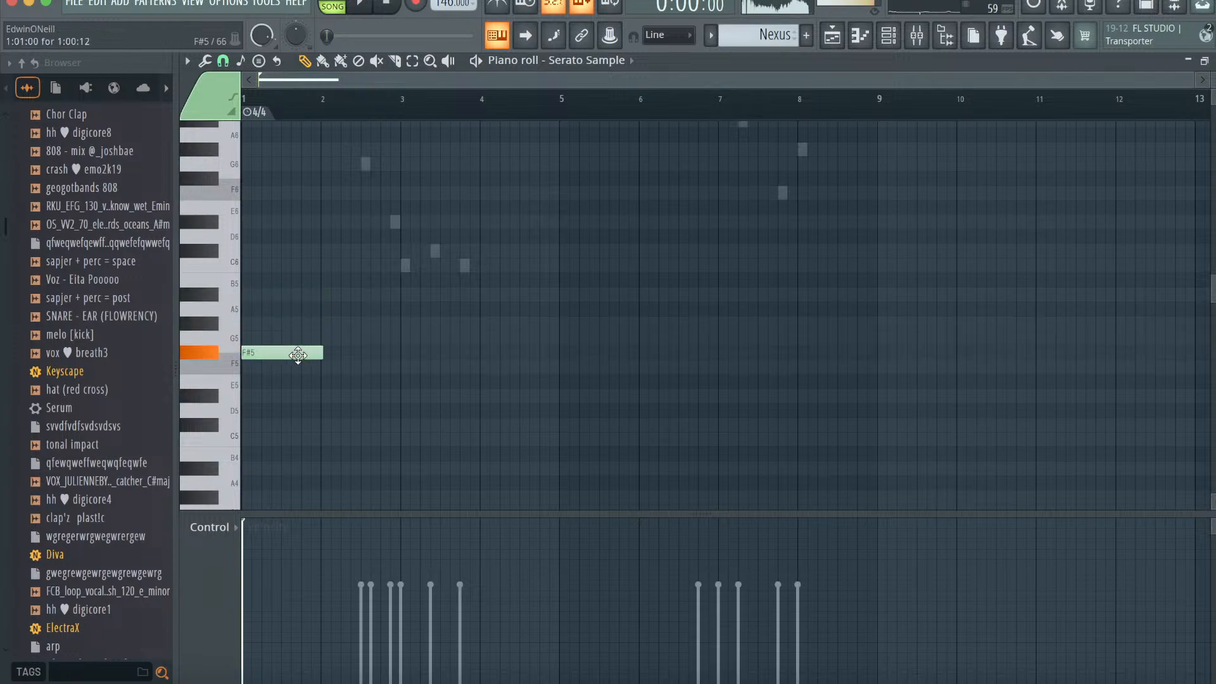
pyautogui.click(888, 39)
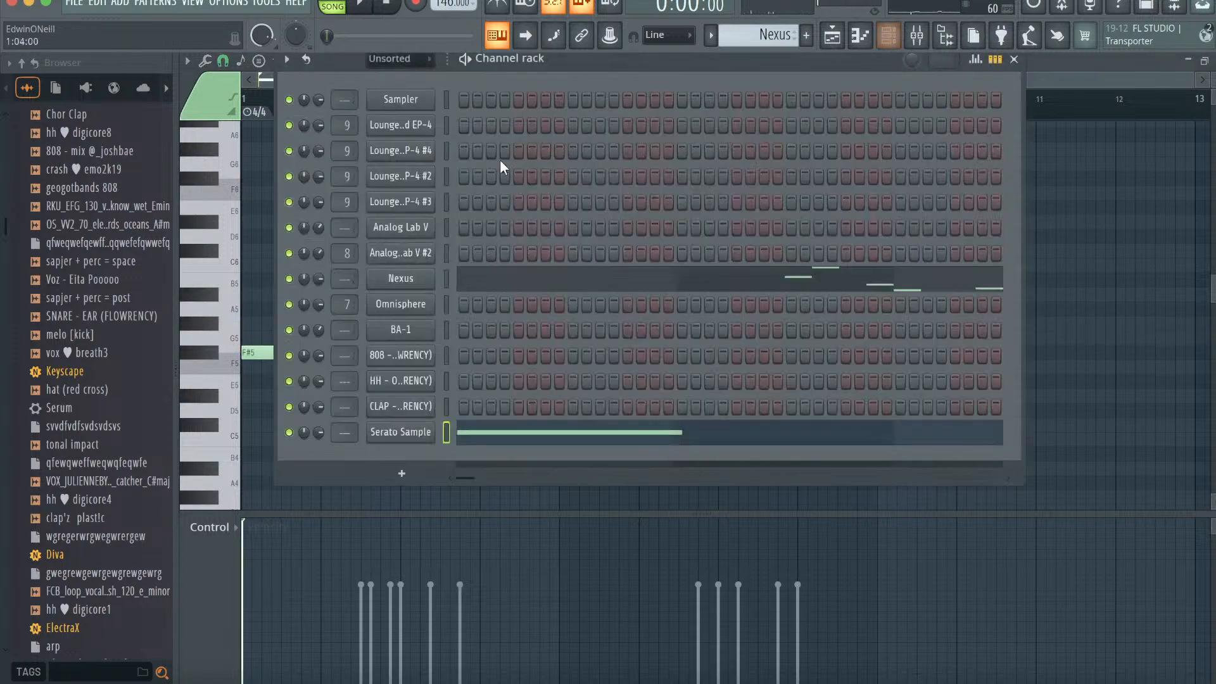
pyautogui.click(399, 431)
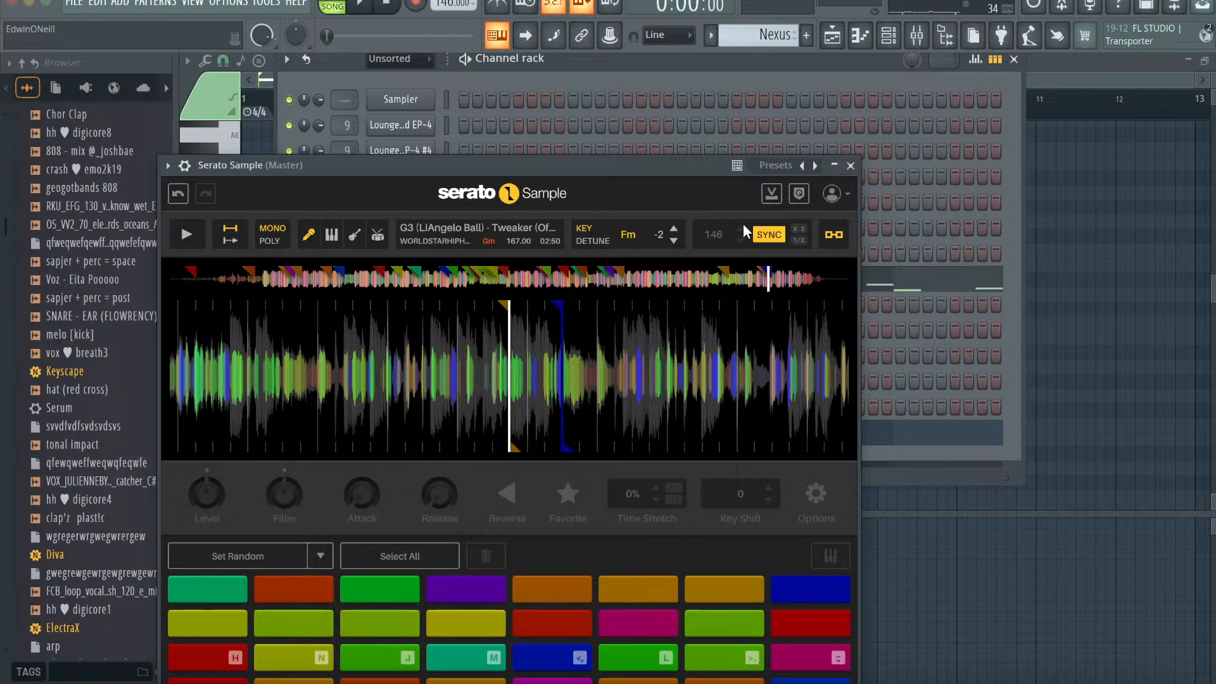
pyautogui.press('space')
pyautogui.click(851, 166)
pyautogui.click(861, 37)
pyautogui.scroll(-2, 638, 360)
pyautogui.press('space')
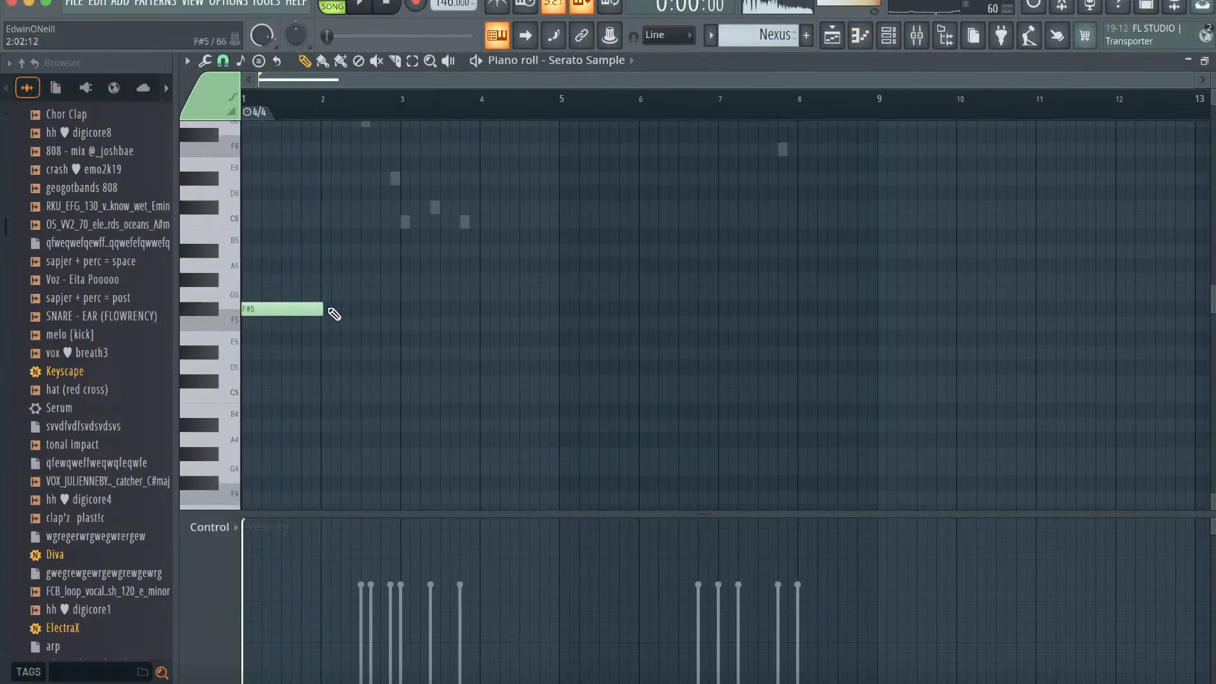
# - Trim the Serato Sample note to end at bar 2 and move it to B4, auditioning the slice with the arrangement
pyautogui.click(889, 37)
pyautogui.click(399, 433)
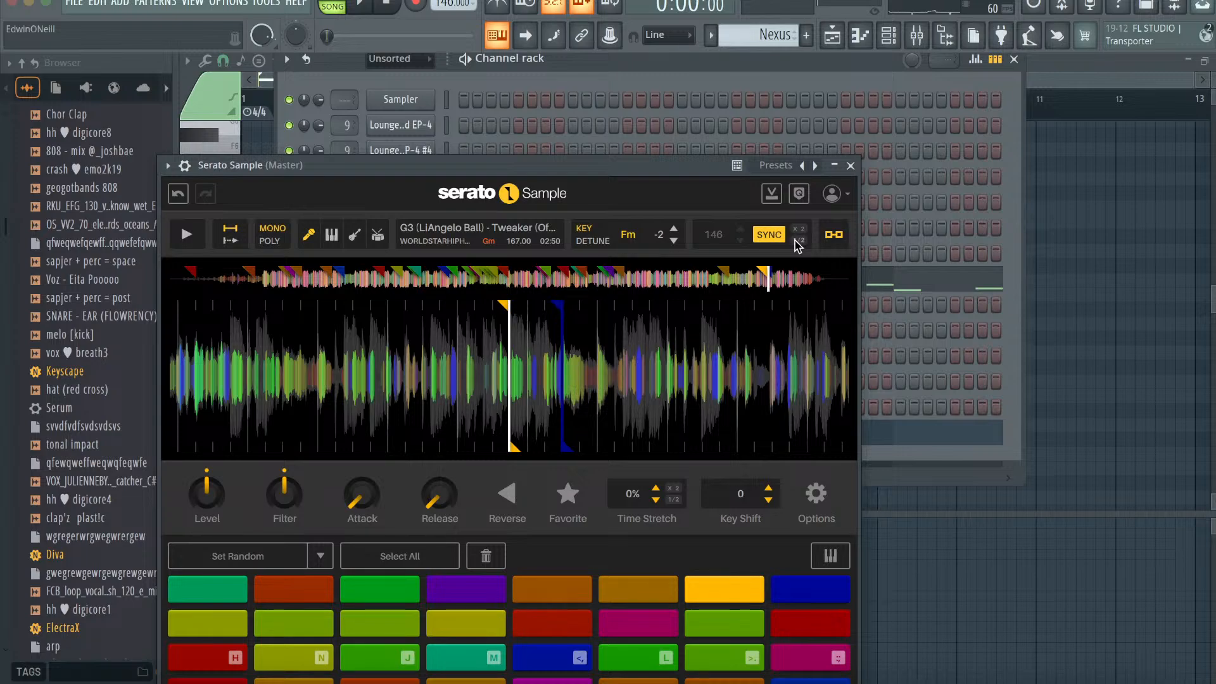
pyautogui.press('space')
pyautogui.click(850, 166)
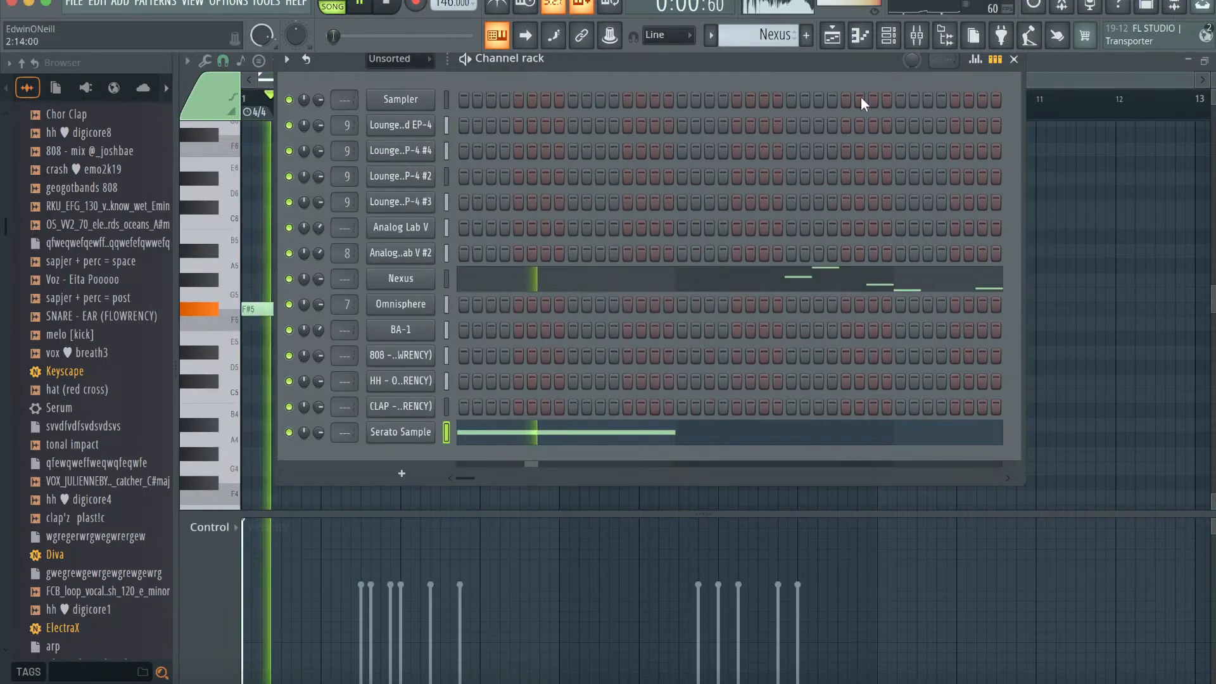
pyautogui.click(861, 39)
pyautogui.press('space')
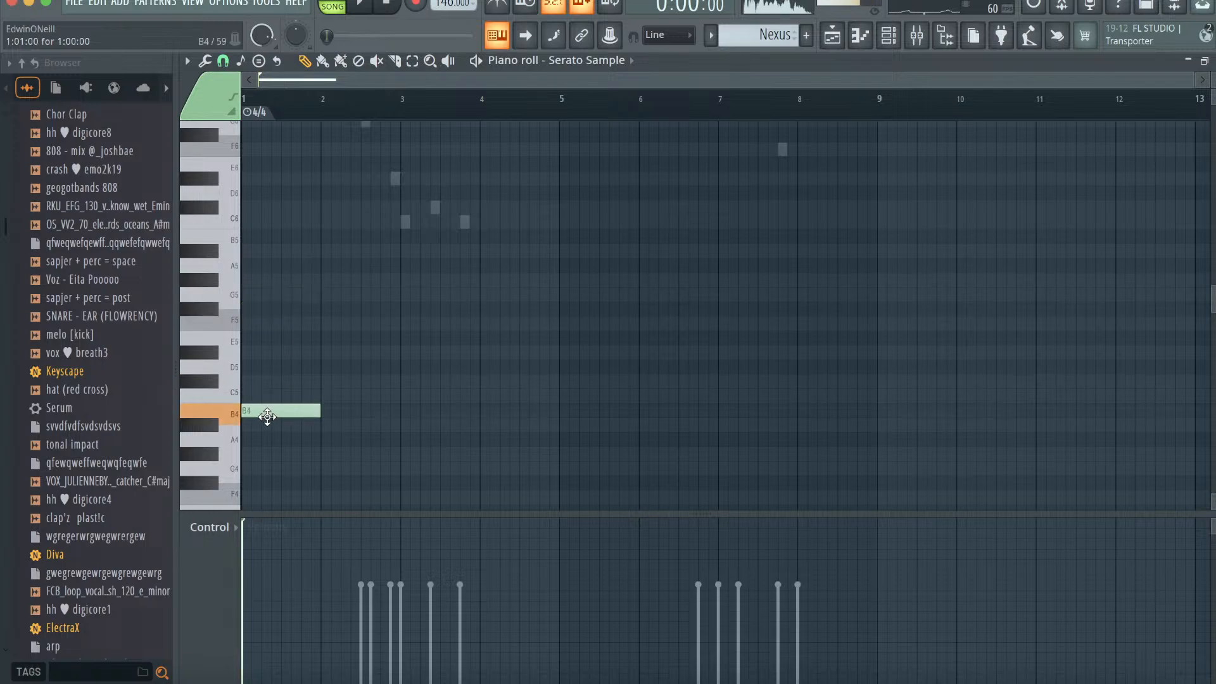
pyautogui.scroll(-6, 380, 250)
pyautogui.scroll(2, 380, 250)
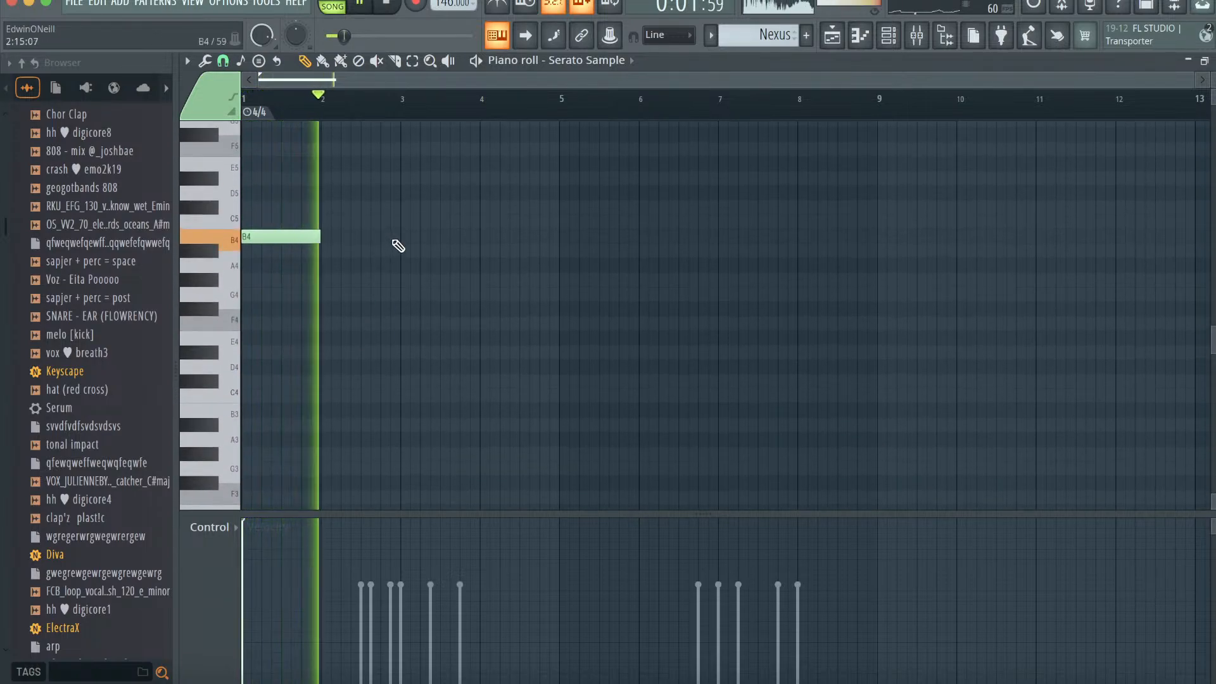
# - Add one-bar Serato Sample notes at B4 on bar 3, G#4 on bar 5 and G4 on bar 7
pyautogui.click(405, 237)
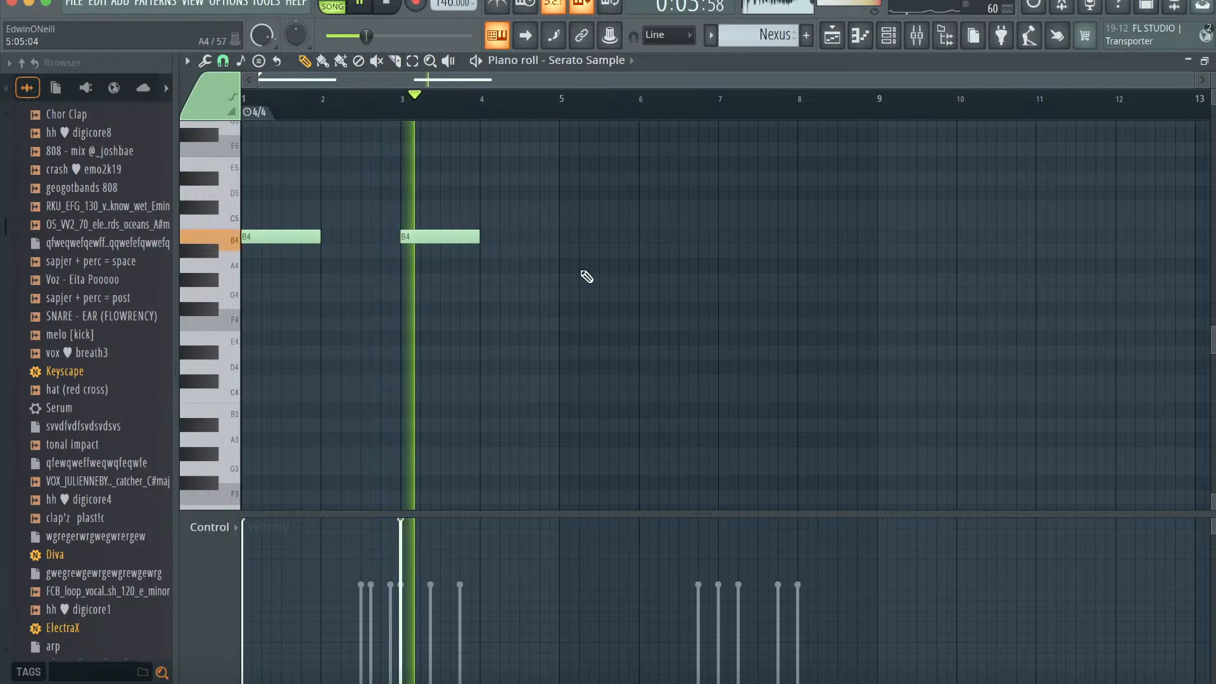
pyautogui.scroll(5, 585, 276)
pyautogui.scroll(-1, 583, 275)
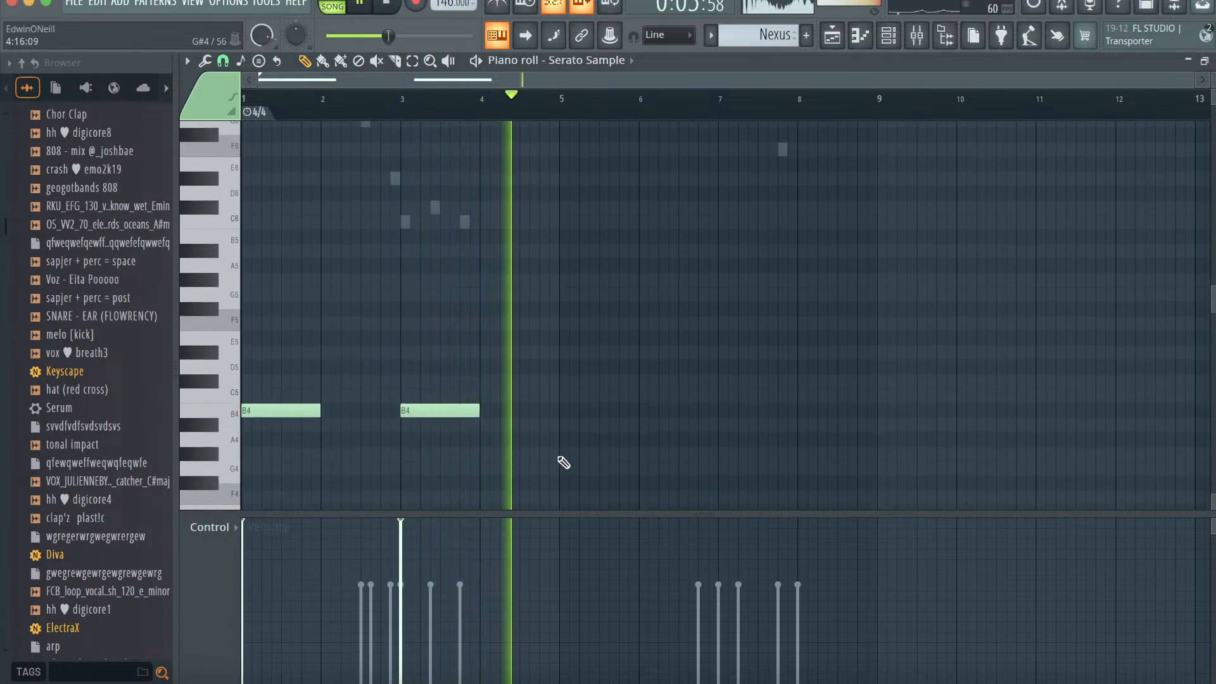
pyautogui.click(560, 454)
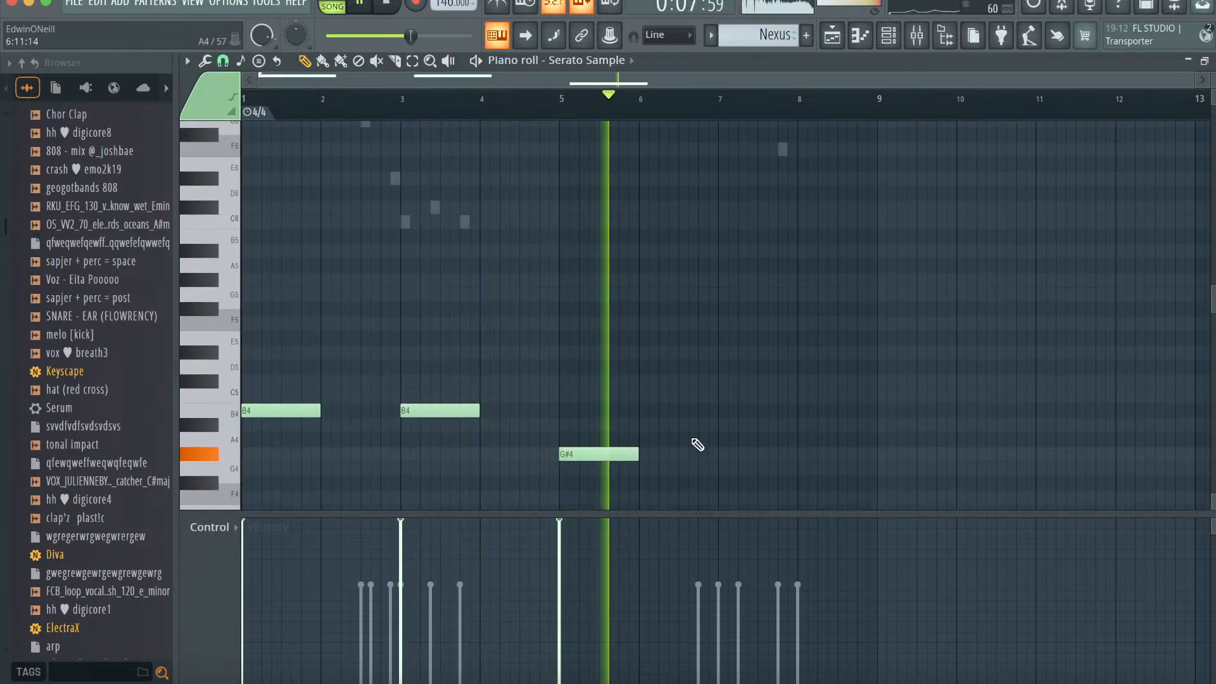
pyautogui.scroll(-1, 721, 445)
pyautogui.click(720, 426)
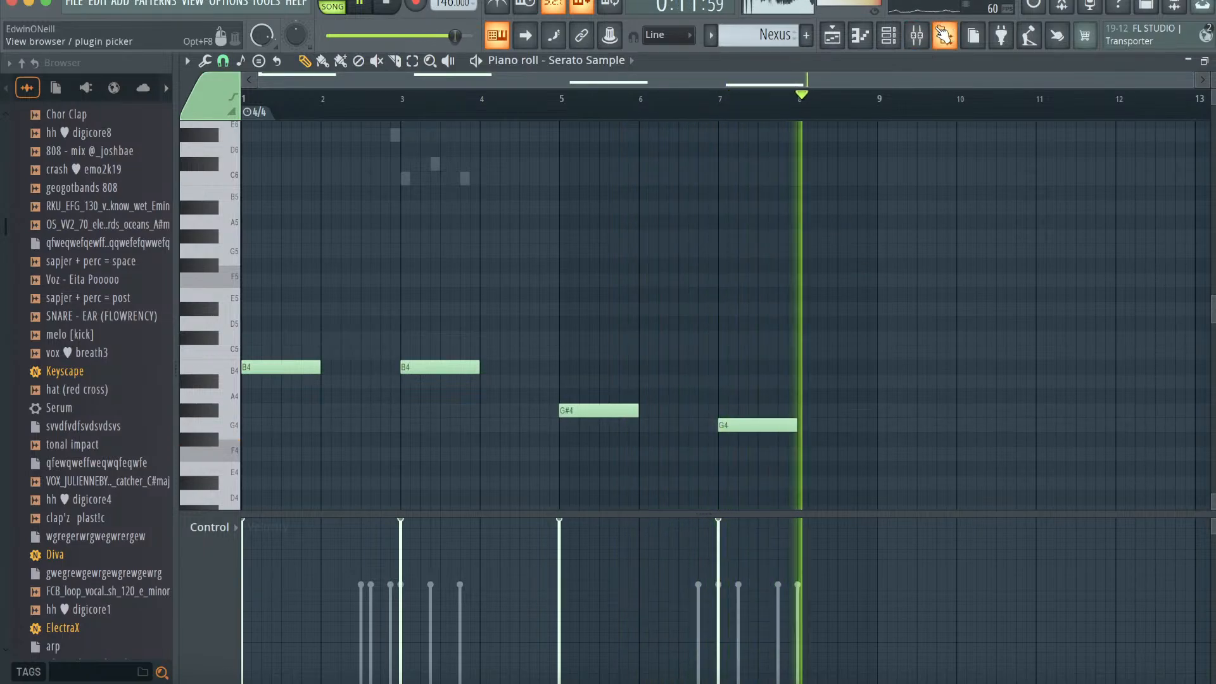
# - Route the Serato Sample channel to mixer track 10
pyautogui.click(931, 38)
pyautogui.rightClick(621, 241)
pyautogui.moveTo(684, 269)
pyautogui.click(886, 271)
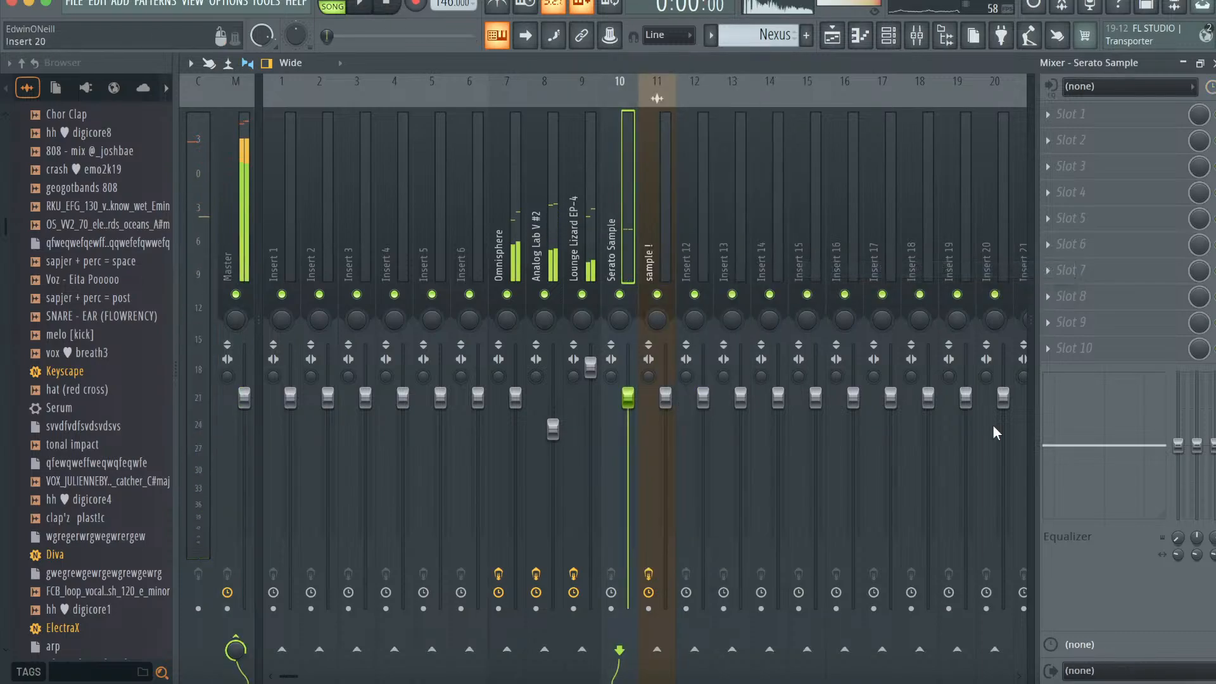
# - Load the AU Spaced Out effect at a reduced mix level in slot 5 of the Serato Sample mixer track and lower the track to about 57%
pyautogui.click(1071, 217)
pyautogui.click(753, 10)
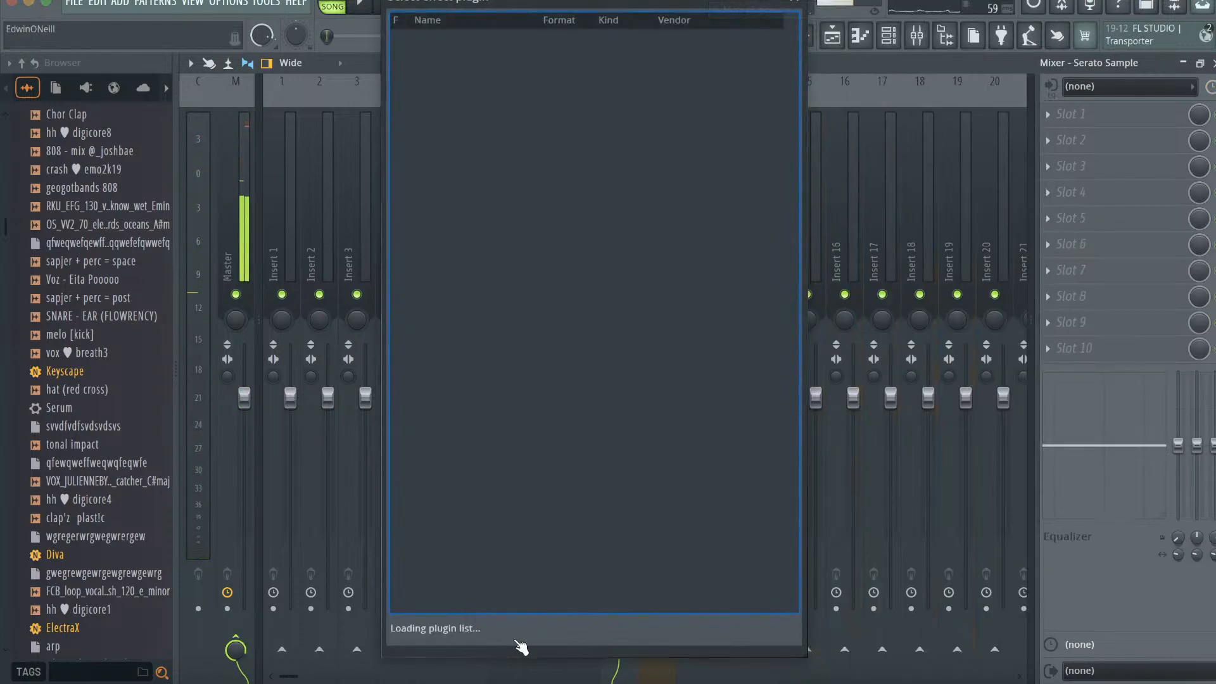
pyautogui.write('s[ac')
pyautogui.press('BackSpace')
pyautogui.write('pac')
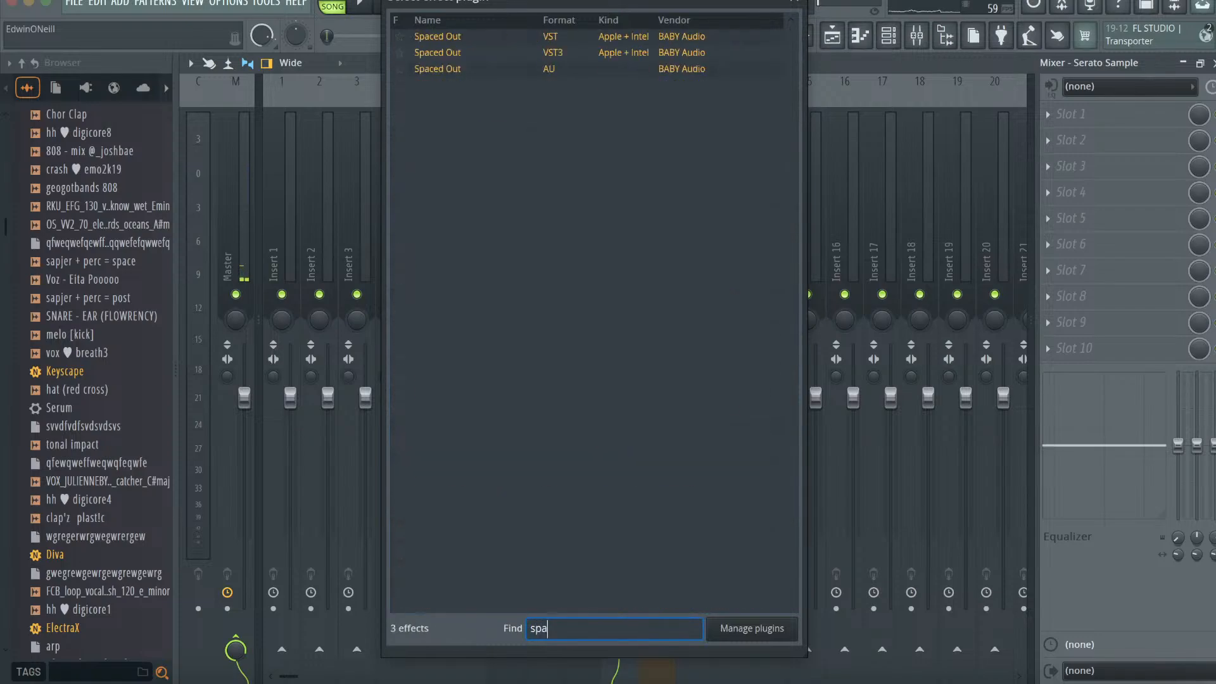
pyautogui.doubleClick(459, 69)
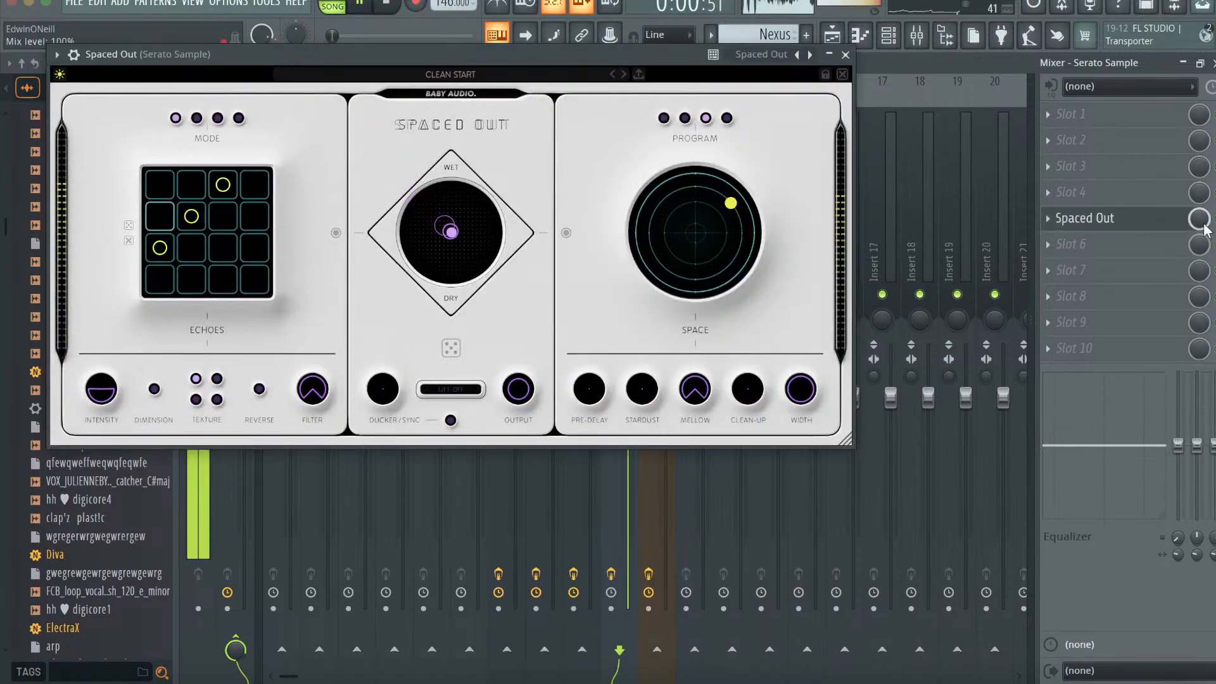
pyautogui.click(845, 55)
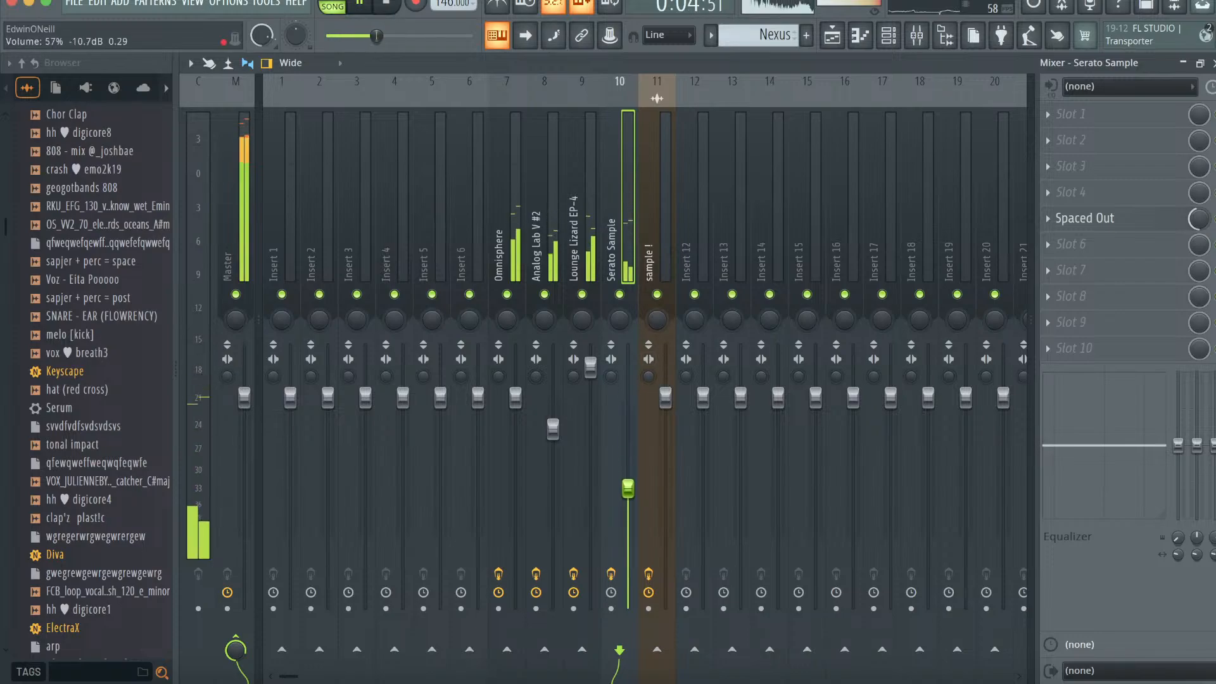
# - Clear all the existing clips from the playlist arrangement
pyautogui.click(832, 35)
pyautogui.moveTo(466, 136)
pyautogui.mouseDown()
pyautogui.moveTo(467, 567)
pyautogui.moveTo(473, 510)
pyautogui.mouseUp()
pyautogui.scroll(-2, 467, 567)
pyautogui.scroll(4, 480, 426)
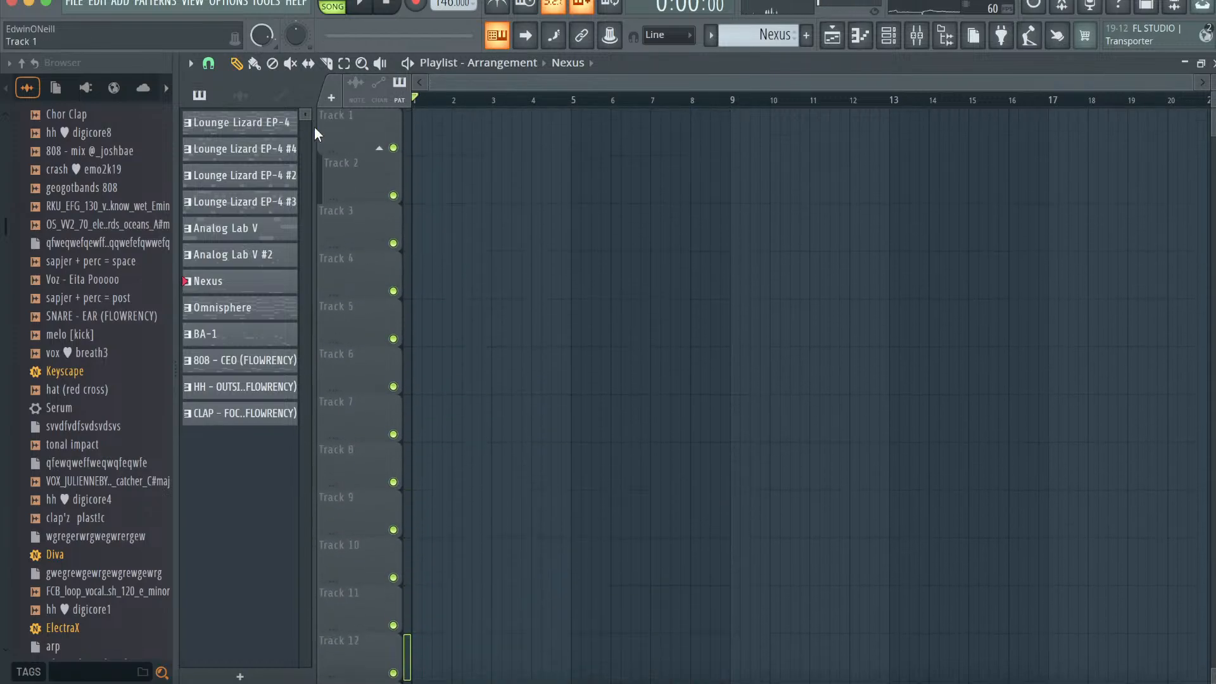
# - Place the Lounge Lizard EP-4, EP-4 #4 and EP-4 #2 patterns at bar 1 on Tracks 1 to 3
pyautogui.keyDown('ctrl'); pyautogui.click(276, 152); pyautogui.keyUp('ctrl')
pyautogui.keyDown('ctrl'); pyautogui.click(271, 174); pyautogui.keyUp('ctrl')
pyautogui.moveTo(266, 184); pyautogui.dragTo(437, 107)
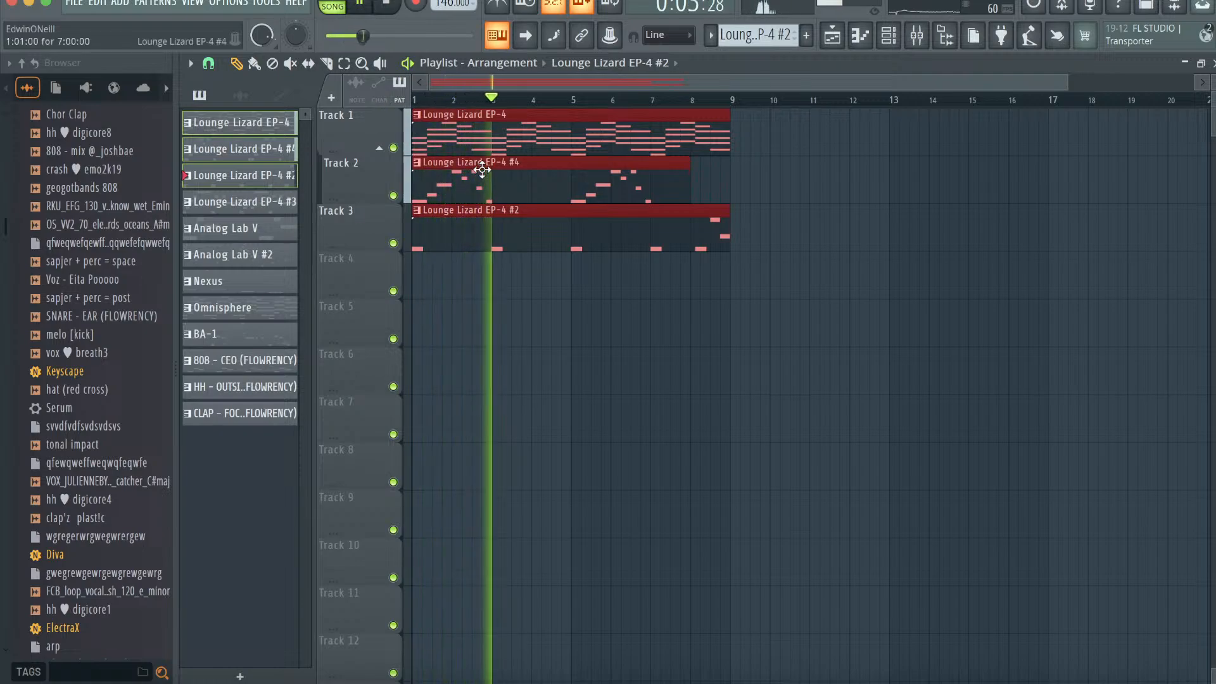
# - Place the BA-1, 808, HH and CLAP patterns at bar 9 on Tracks 4 to 7
pyautogui.click(274, 342)
pyautogui.keyDown('shift'); pyautogui.click(258, 413); pyautogui.keyUp('shift')
pyautogui.moveTo(258, 413); pyautogui.dragTo(738, 268)
pyautogui.press('space')
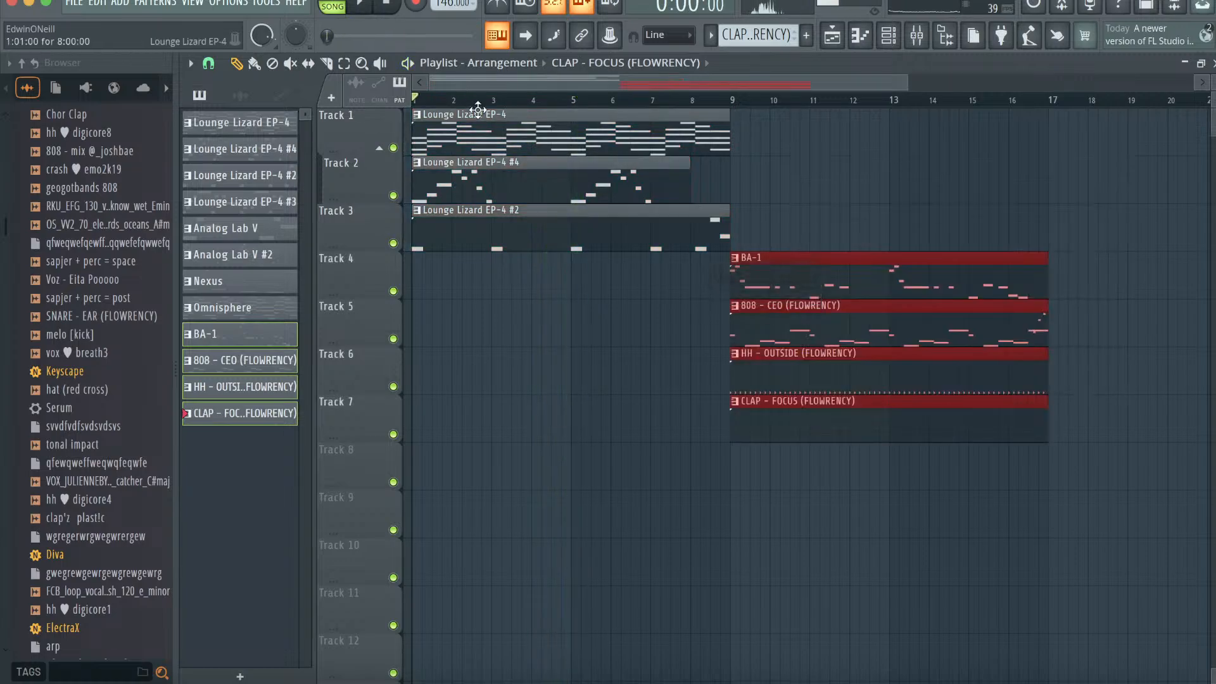
# - Place all four Lounge Lizard EP-4 patterns at bar 9 on Tracks 8 to 11
pyautogui.press('space')
pyautogui.click(263, 115)
pyautogui.keyDown('shift'); pyautogui.click(260, 196); pyautogui.keyUp('shift')
pyautogui.moveTo(260, 196); pyautogui.dragTo(734, 452)
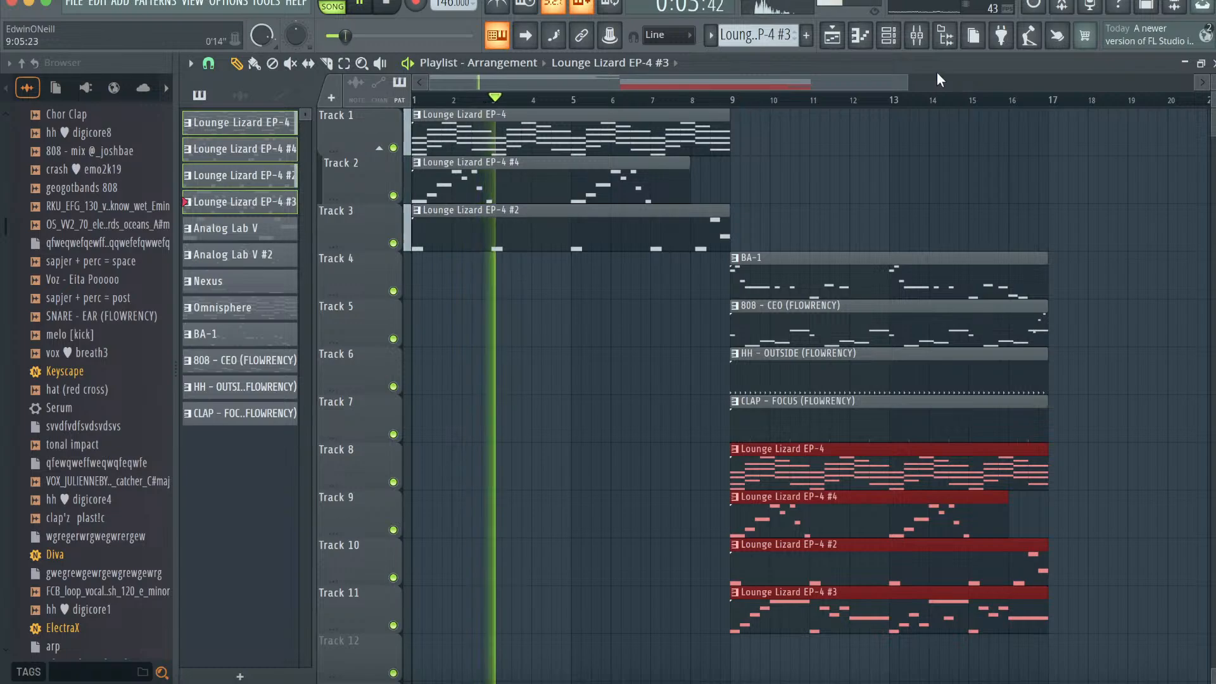
# - Audition the arrangement's opening section and play the section that starts at bar 9
pyautogui.moveTo(908, 80); pyautogui.dragTo(1116, 80)
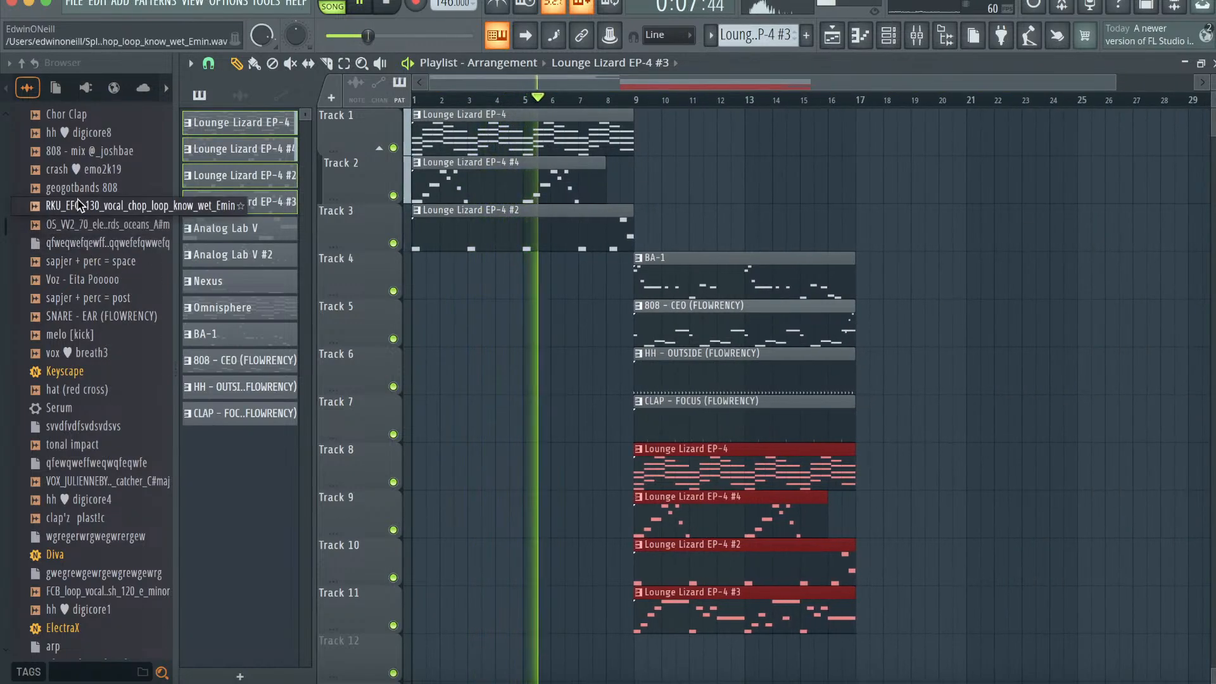
pyautogui.scroll(-2, 79, 367)
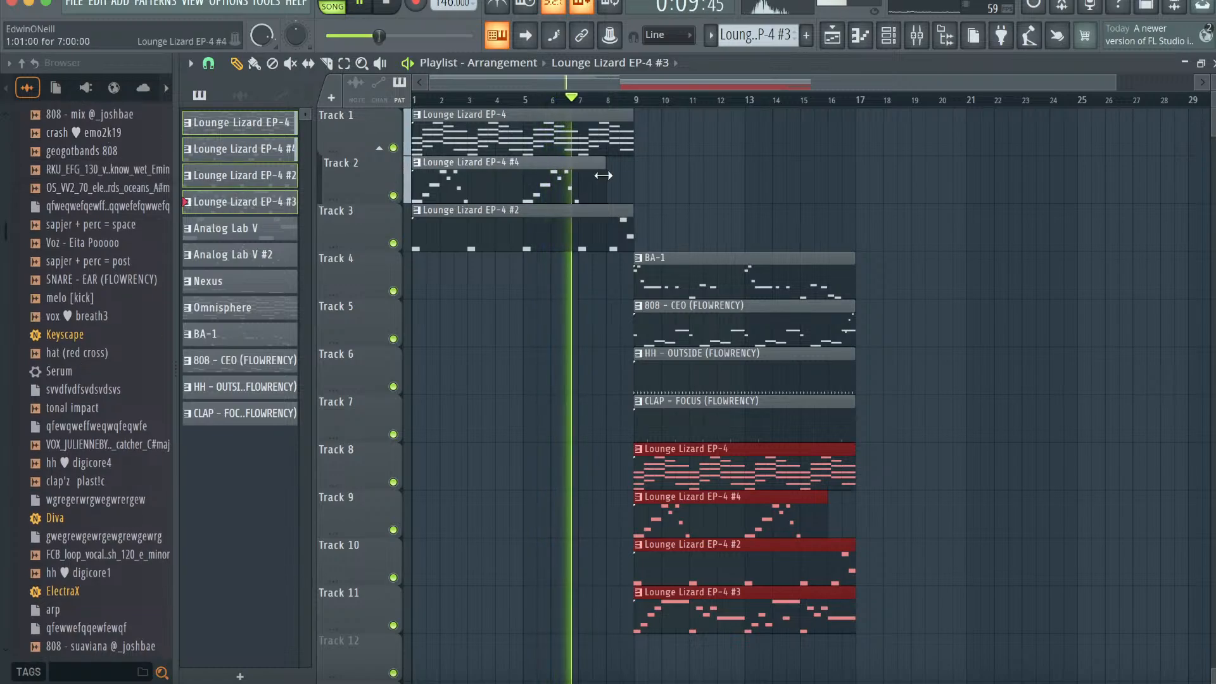
pyautogui.press('space')
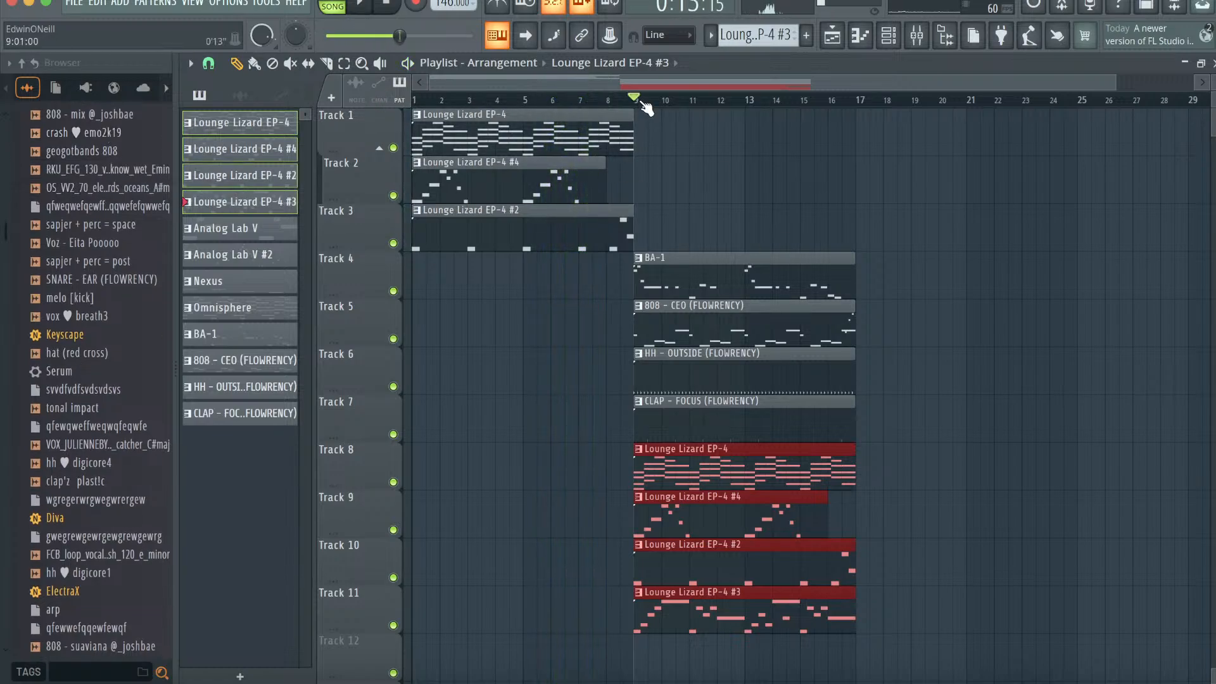
pyautogui.press('space')
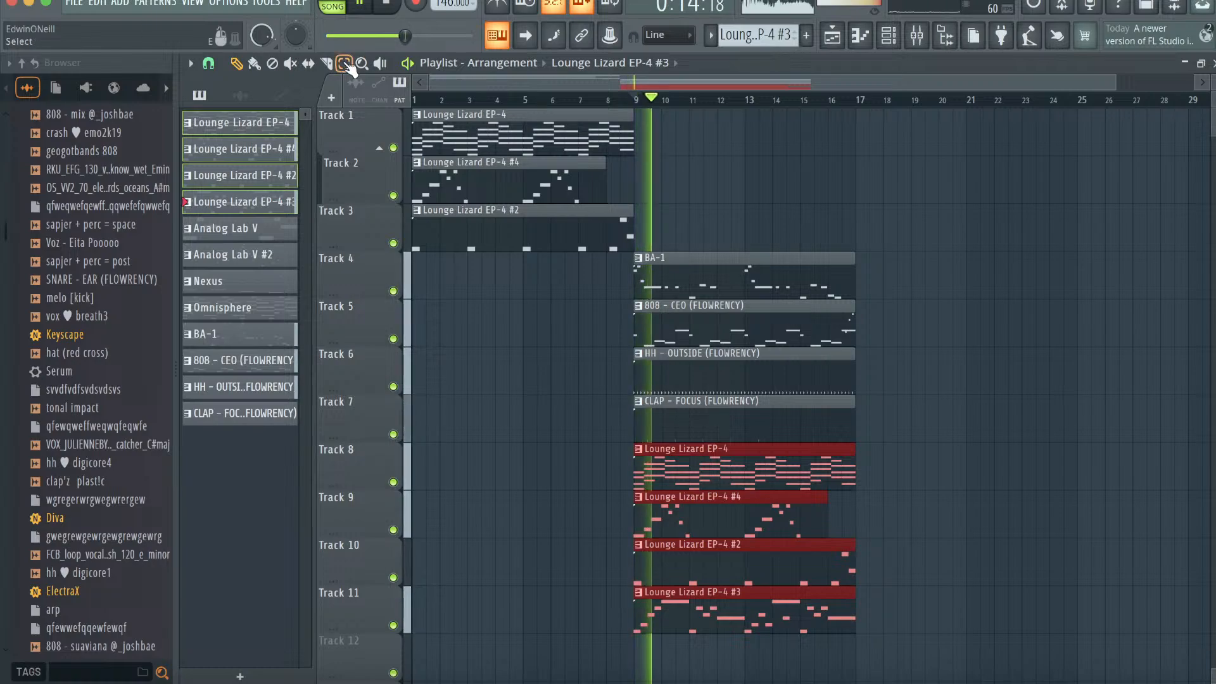
# - Duplicate all the clips of the bar 9 section on Tracks 4 to 11 so the copies start at bar 17
pyautogui.scroll(-1, 823, 456)
pyautogui.moveTo(775, 582)
pyautogui.mouseDown()
pyautogui.moveTo(751, 304)
pyautogui.moveTo(716, 218)
pyautogui.mouseUp()
pyautogui.press('super+b')
pyautogui.hscroll(5, 716, 218)
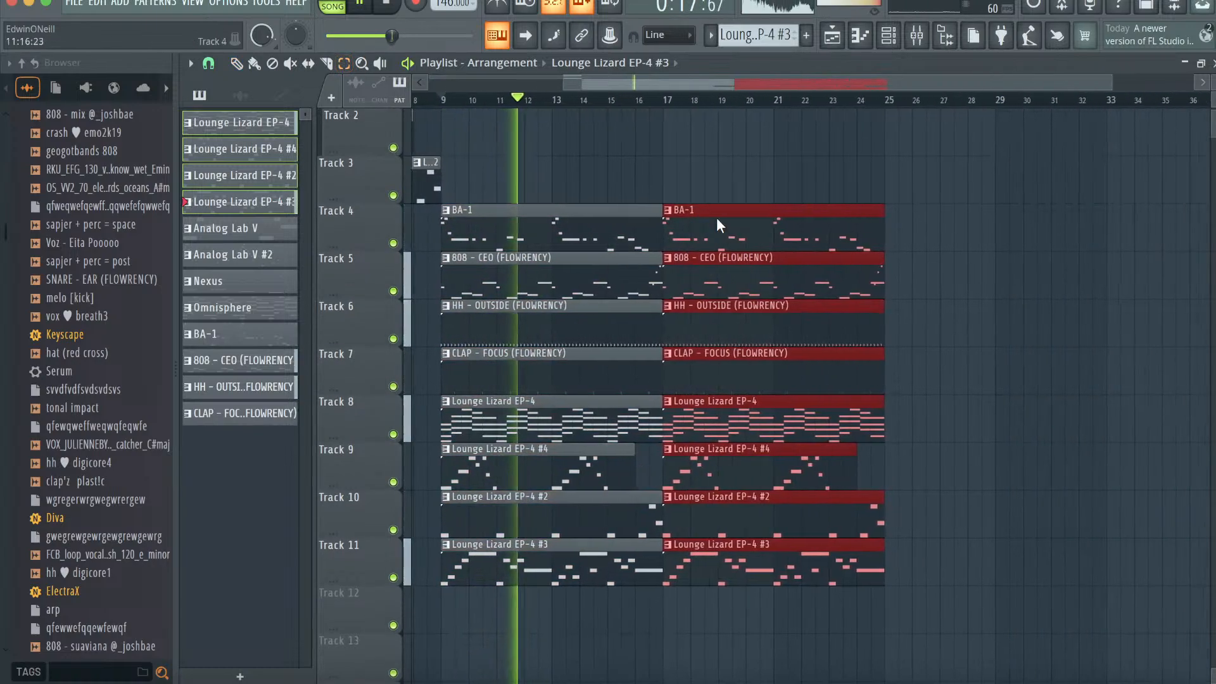
pyautogui.click(238, 64)
# - Add the Nexus pattern at bar 17 on Track 3
pyautogui.scroll(1, 460, 234)
pyautogui.hscroll(2, 460, 233)
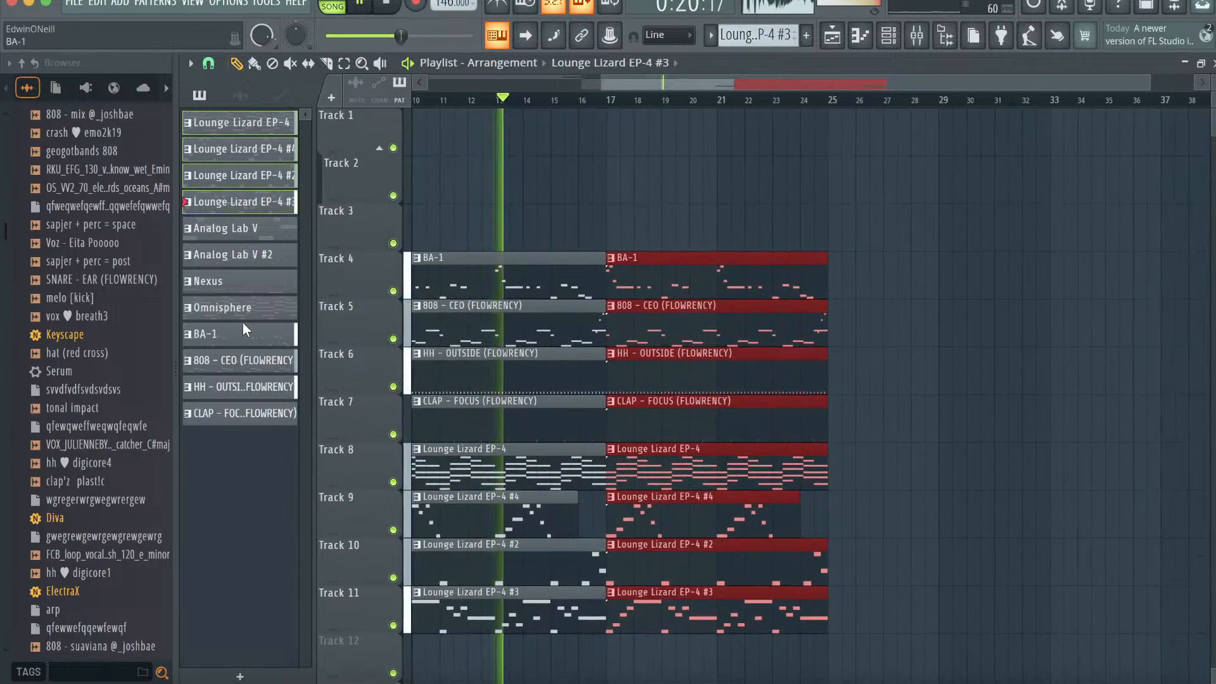
pyautogui.click(236, 287)
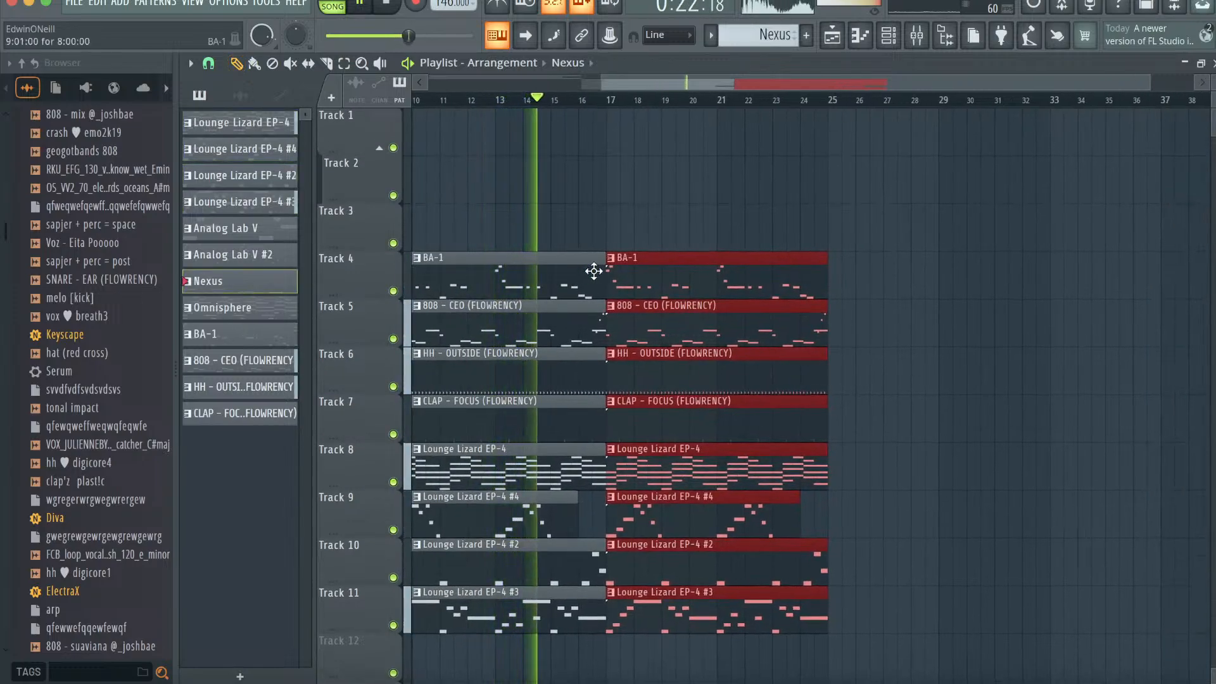
pyautogui.click(610, 227)
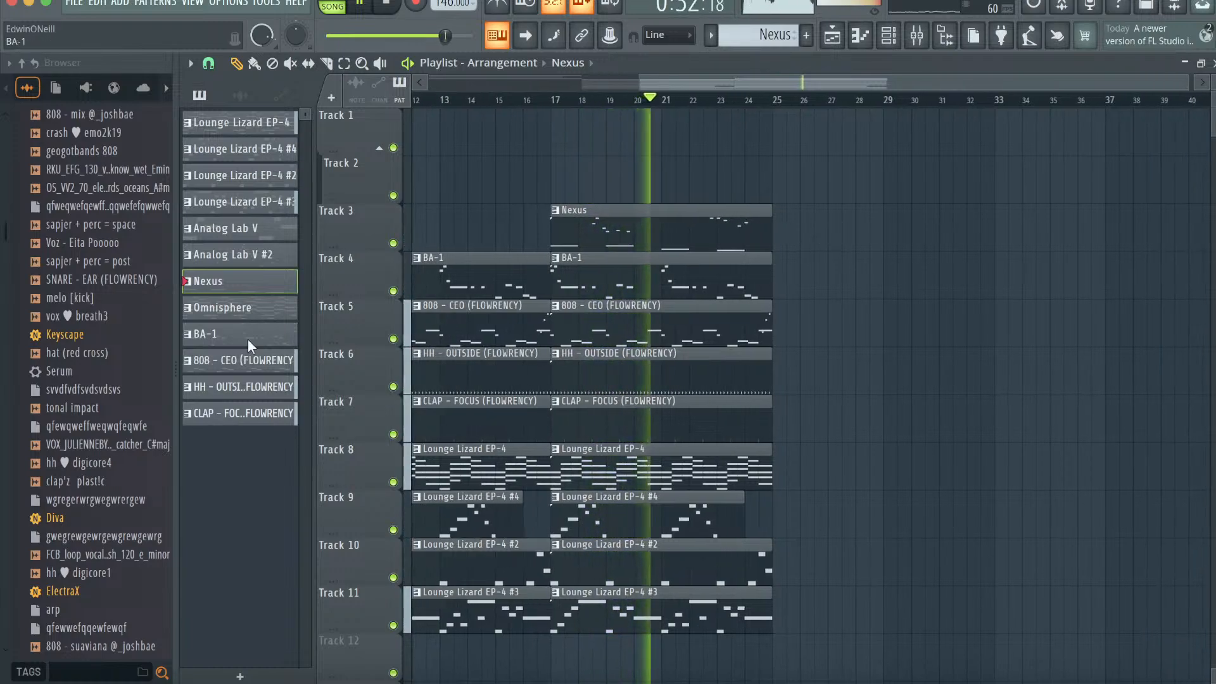
# - Place the Lounge Lizard EP-4, Omnisphere, 808, HH and CLAP patterns at bar 25 on Tracks 1 to 5
pyautogui.click(240, 309)
pyautogui.keyDown('ctrl'); pyautogui.click(244, 360); pyautogui.keyUp('ctrl')
pyautogui.keyDown('ctrl'); pyautogui.click(244, 386); pyautogui.keyUp('ctrl')
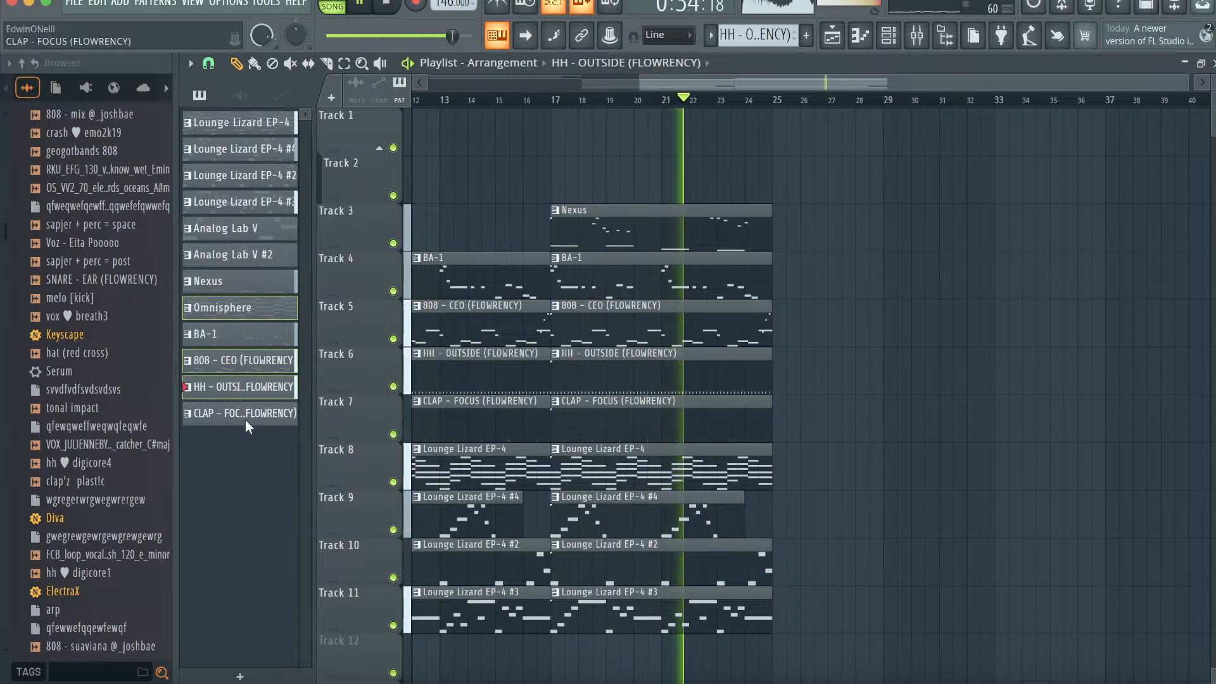
pyautogui.keyDown('ctrl'); pyautogui.click(245, 413); pyautogui.keyUp('ctrl')
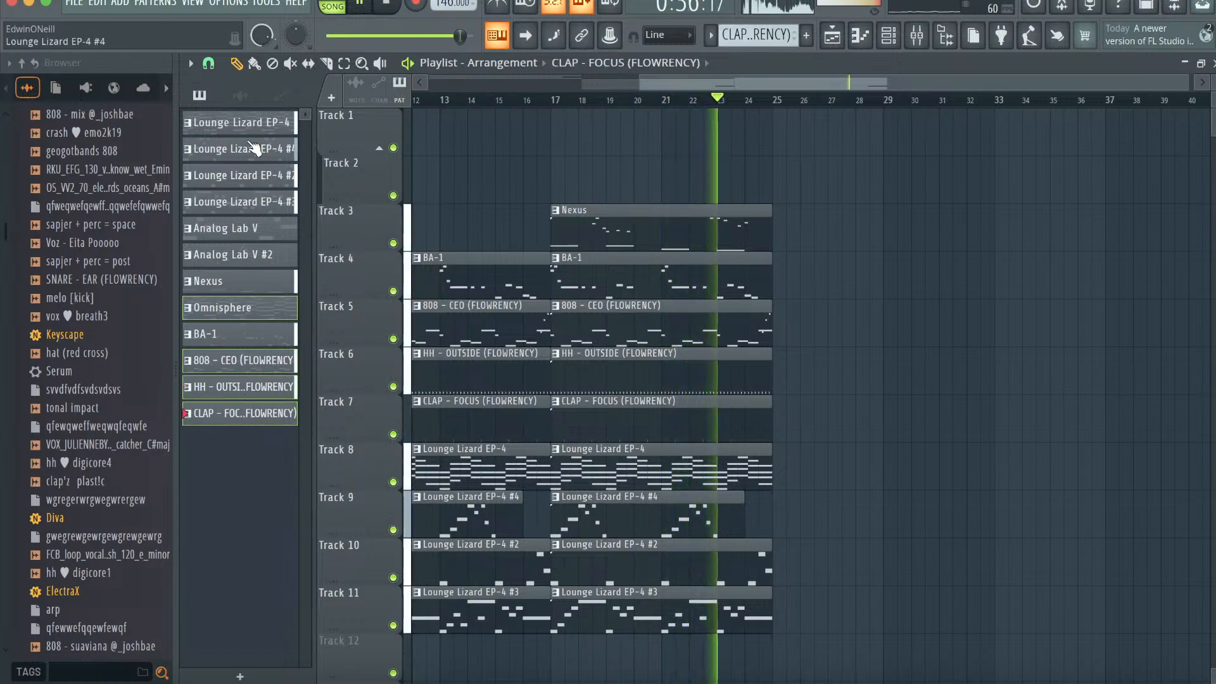
pyautogui.moveTo(225, 122); pyautogui.dragTo(776, 120)
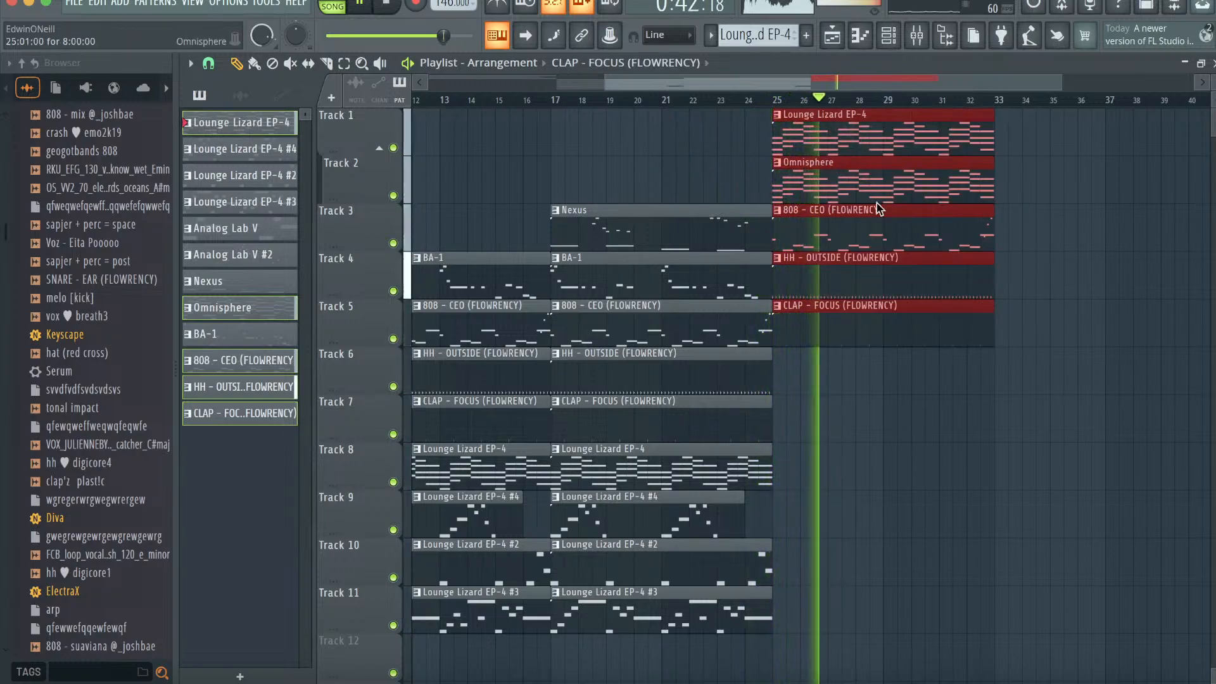
# - Duplicate the bar 25 clips to bar 33 and add the Analog Lab V pattern there on Track 6
pyautogui.hotkey('ctrl', 'b')
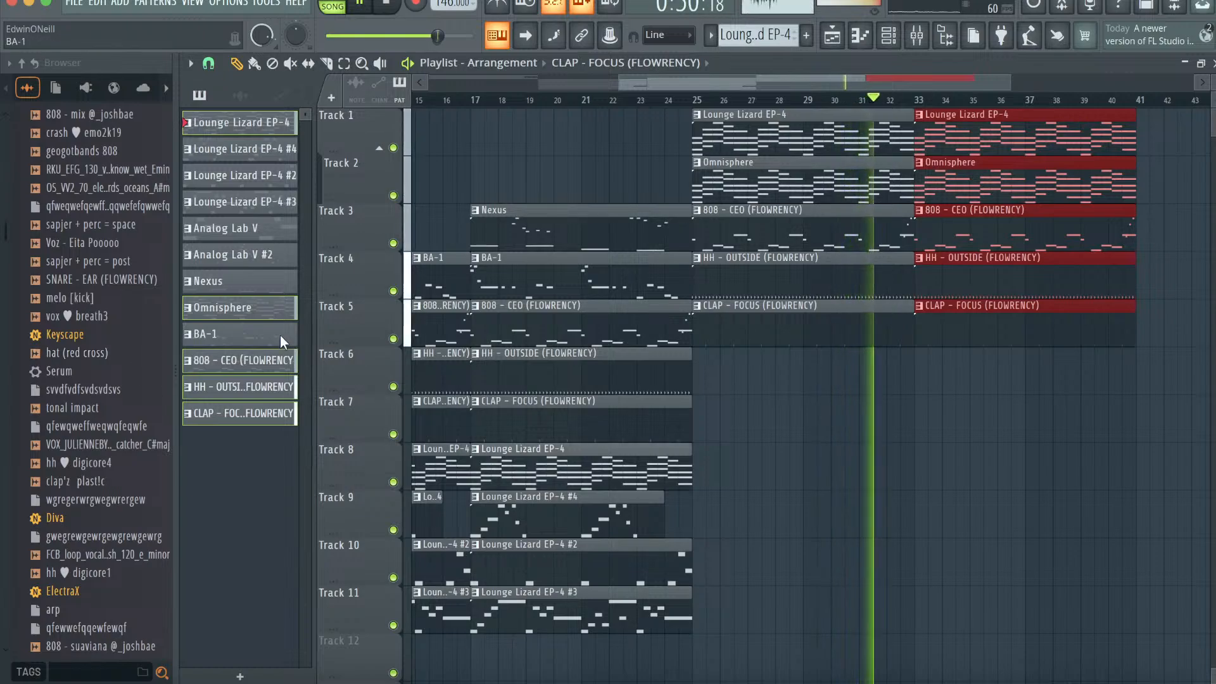
pyautogui.click(241, 228)
pyautogui.click(924, 383)
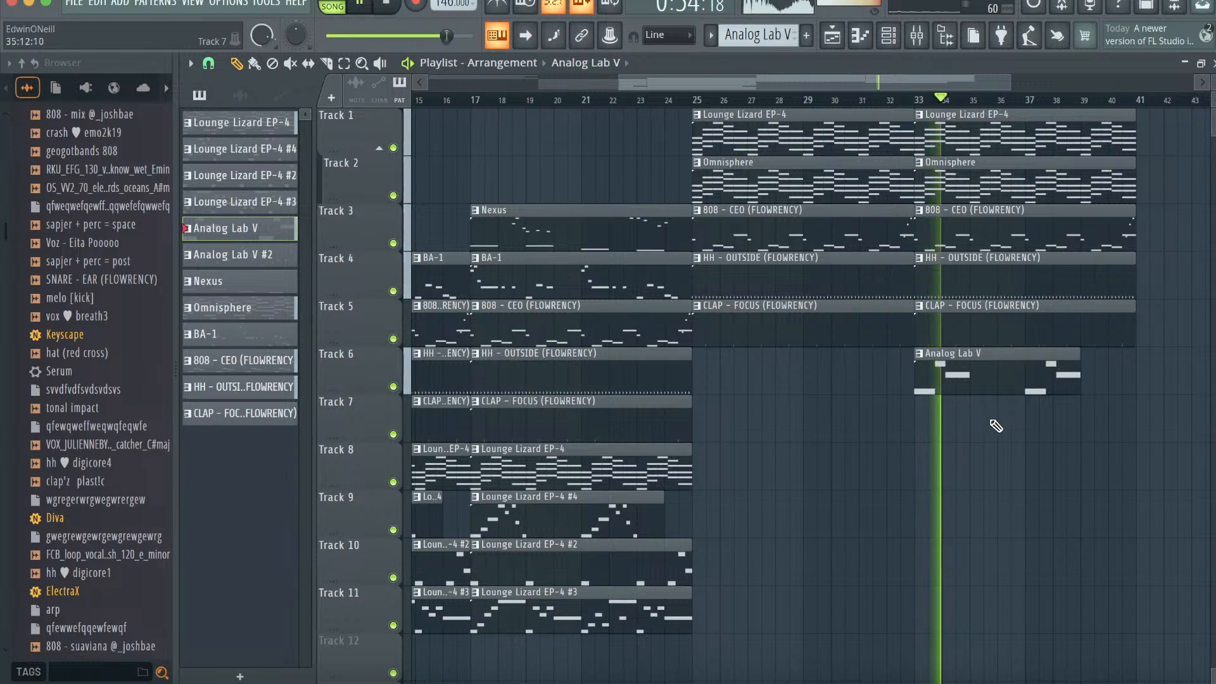
# - Duplicate the bar 33 section to bar 41, delete the HH clip from the copy and stop playback
pyautogui.hscroll(5, 996, 426)
pyautogui.click(346, 64)
pyautogui.moveTo(894, 442); pyautogui.dragTo(822, 114)
pyautogui.hotkey('ctrl', 'b')
pyautogui.click(238, 64)
pyautogui.hscroll(5, 847, 383)
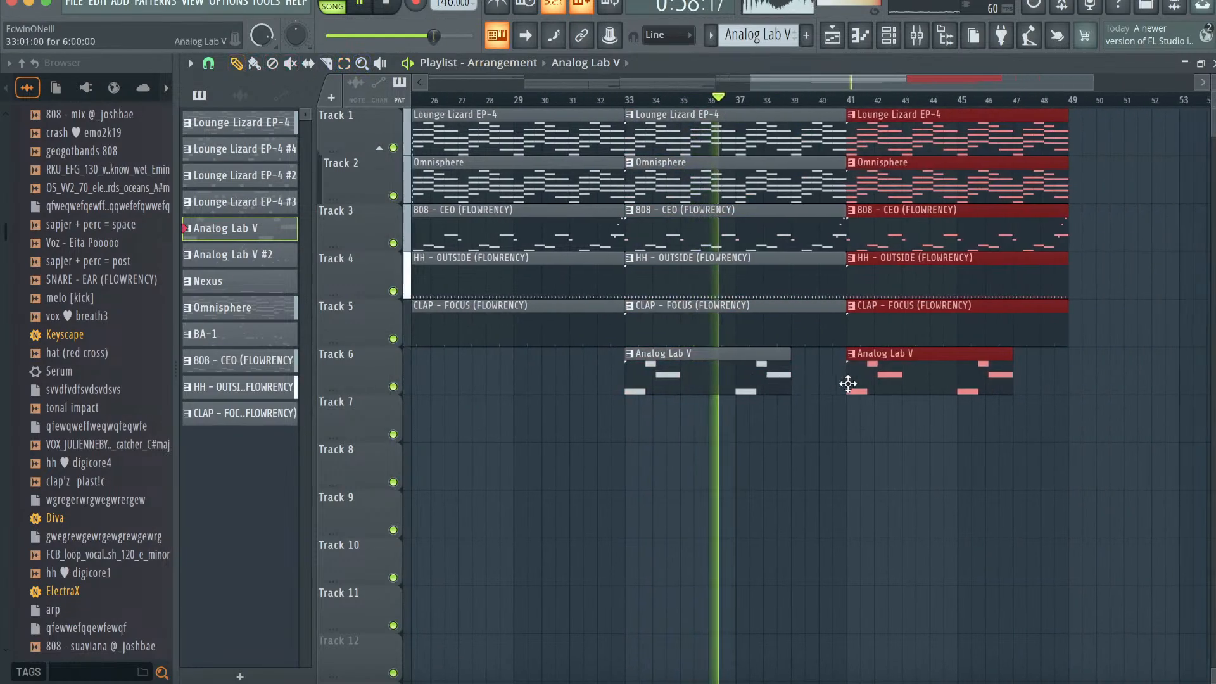
pyautogui.rightClick(846, 282)
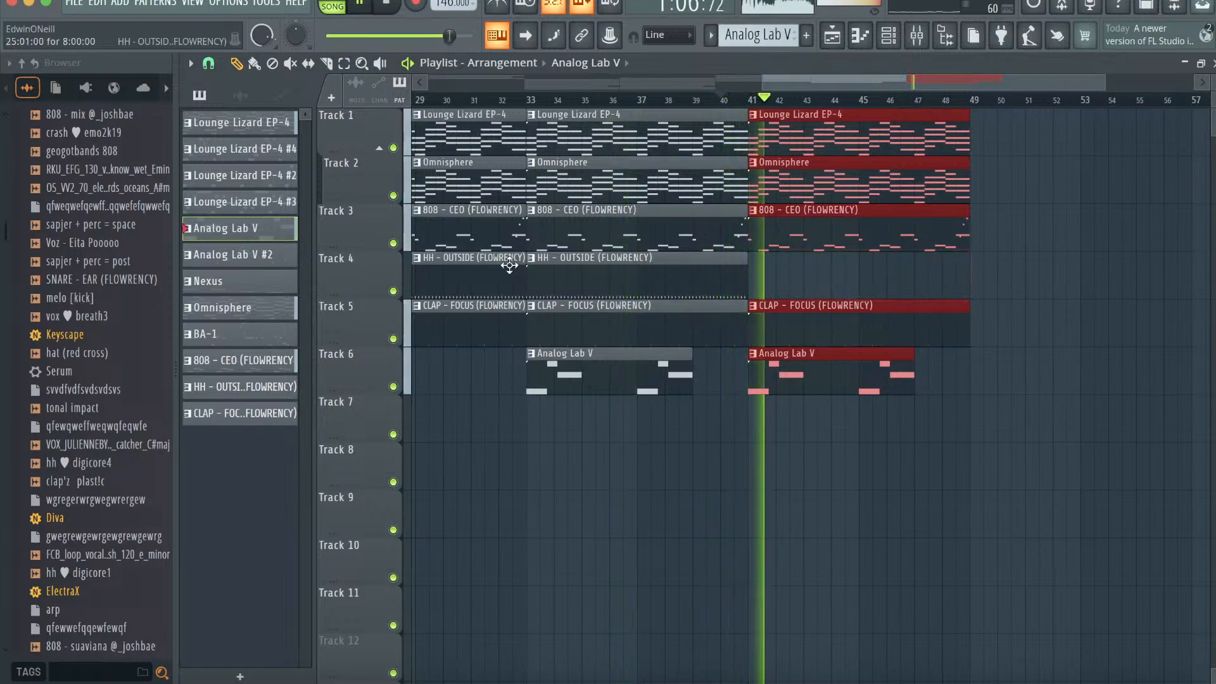
pyautogui.press('space')
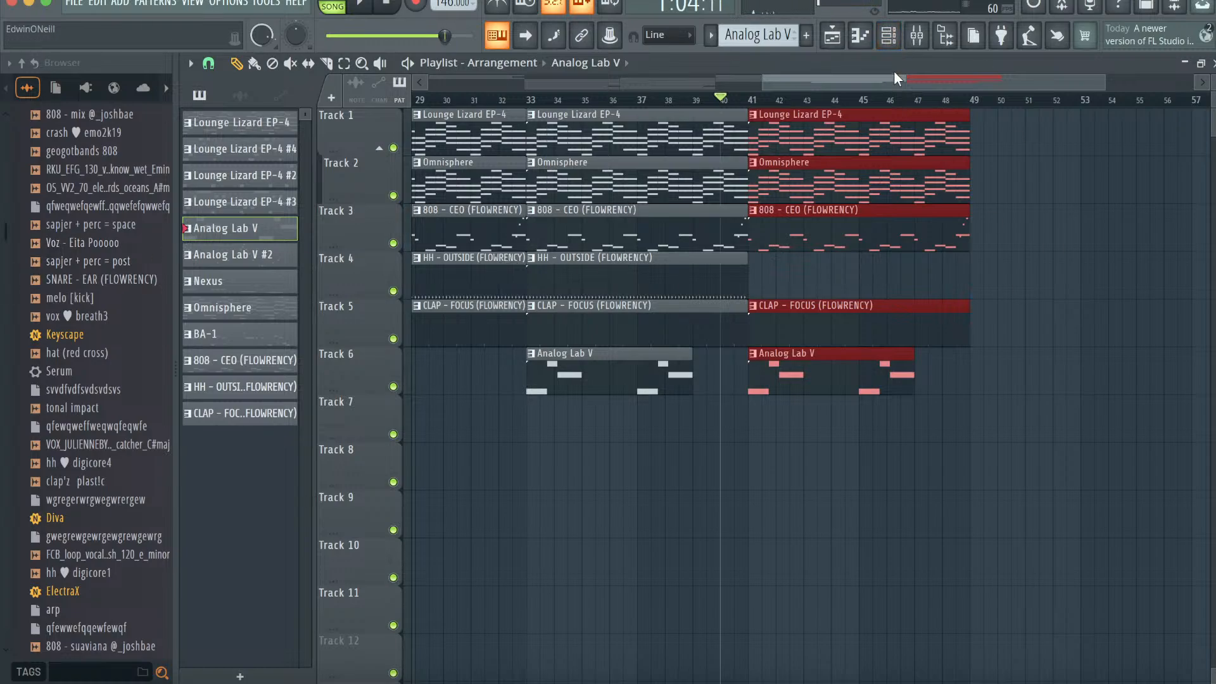
# - Start a new empty project, discarding the changes to the current one and deleting its unused vocals sample file
pyautogui.click(92, 8)
pyautogui.click(469, 155)
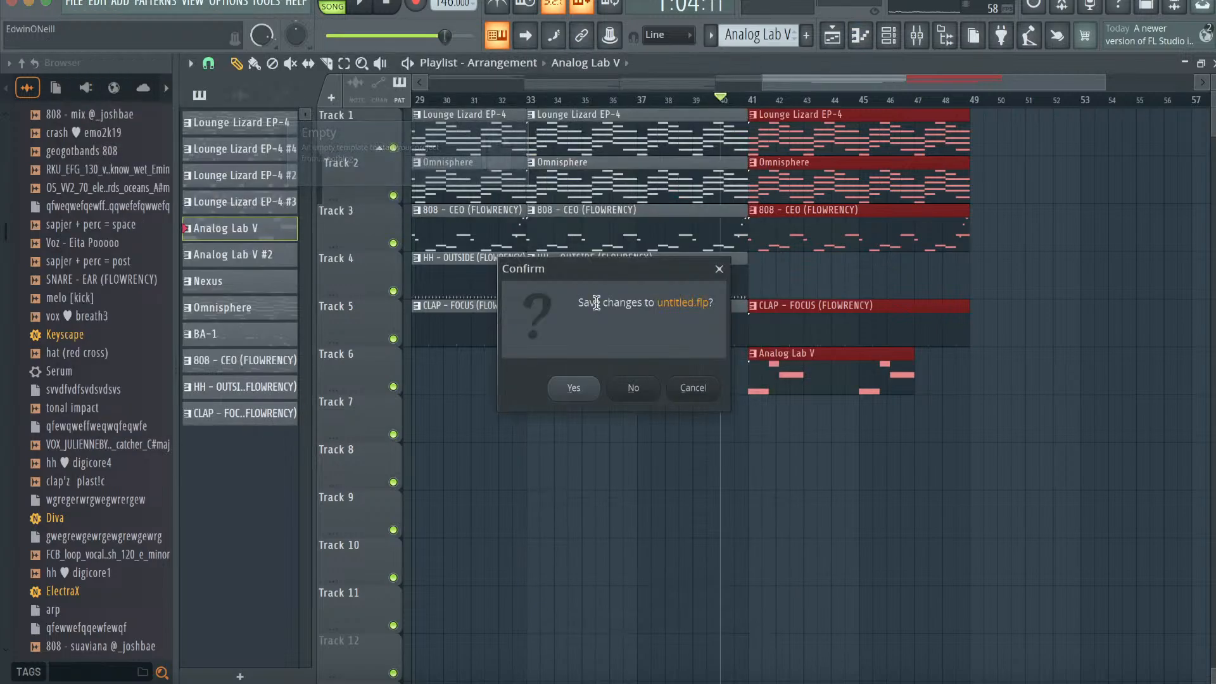
pyautogui.click(626, 390)
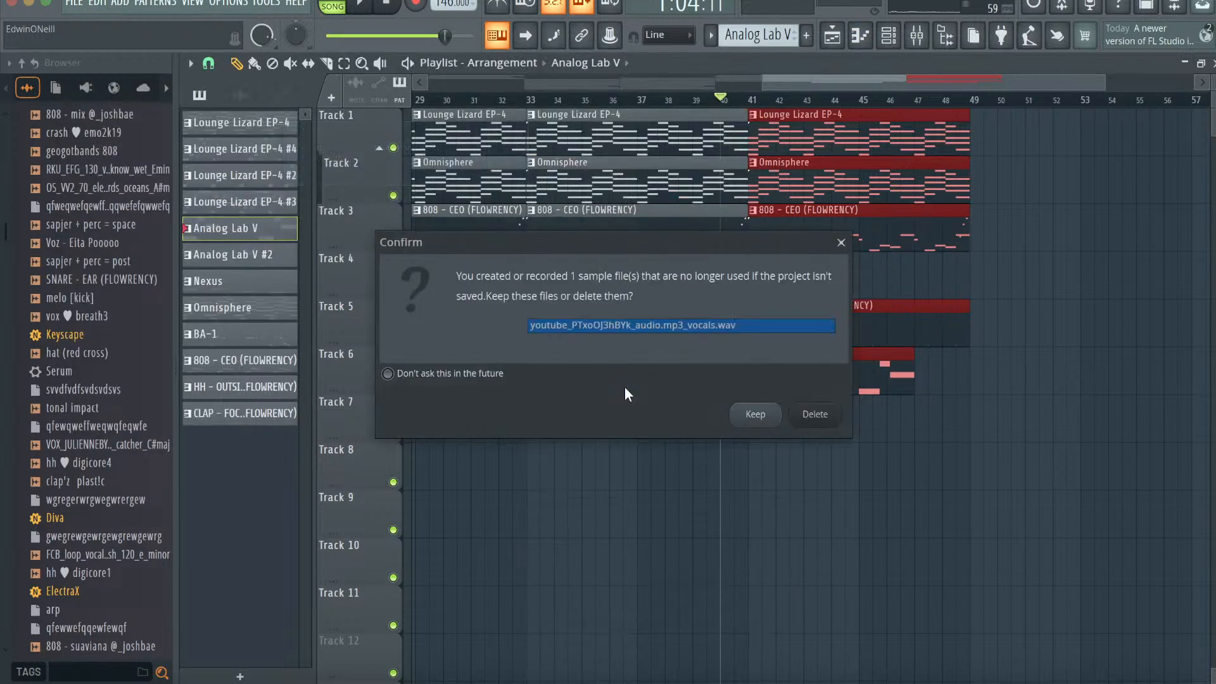
pyautogui.click(809, 417)
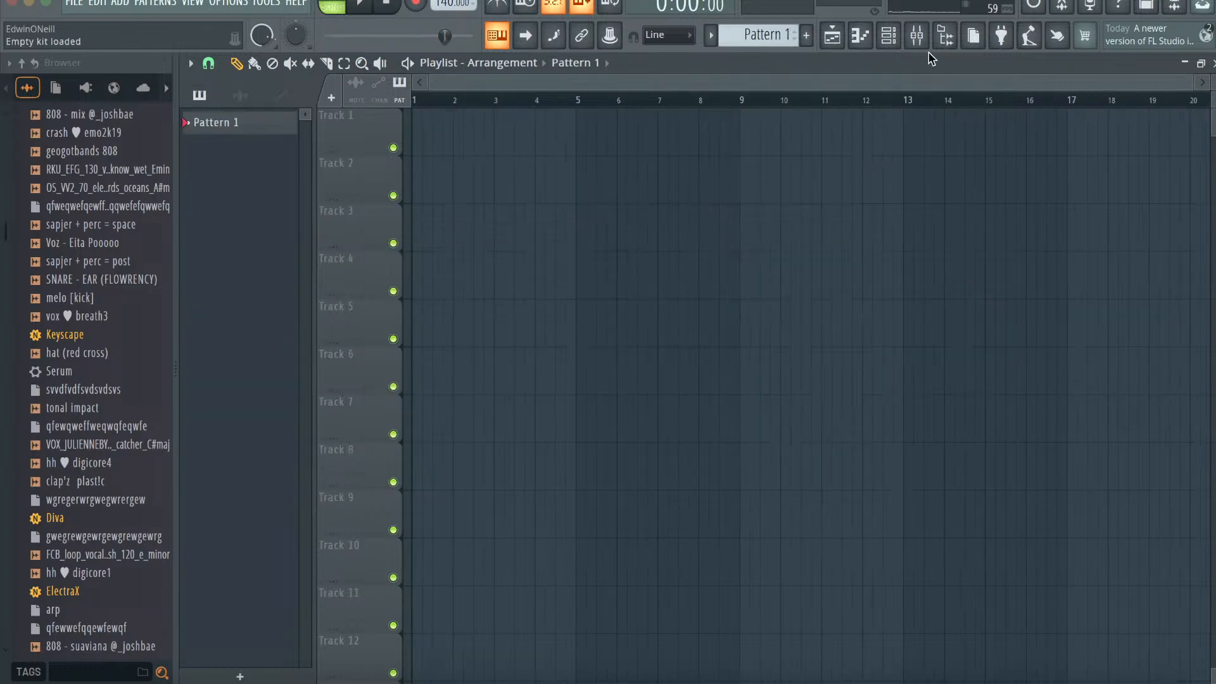
# - Add the AU version of BA-1 to the channel rack and view its preset list
pyautogui.click(888, 37)
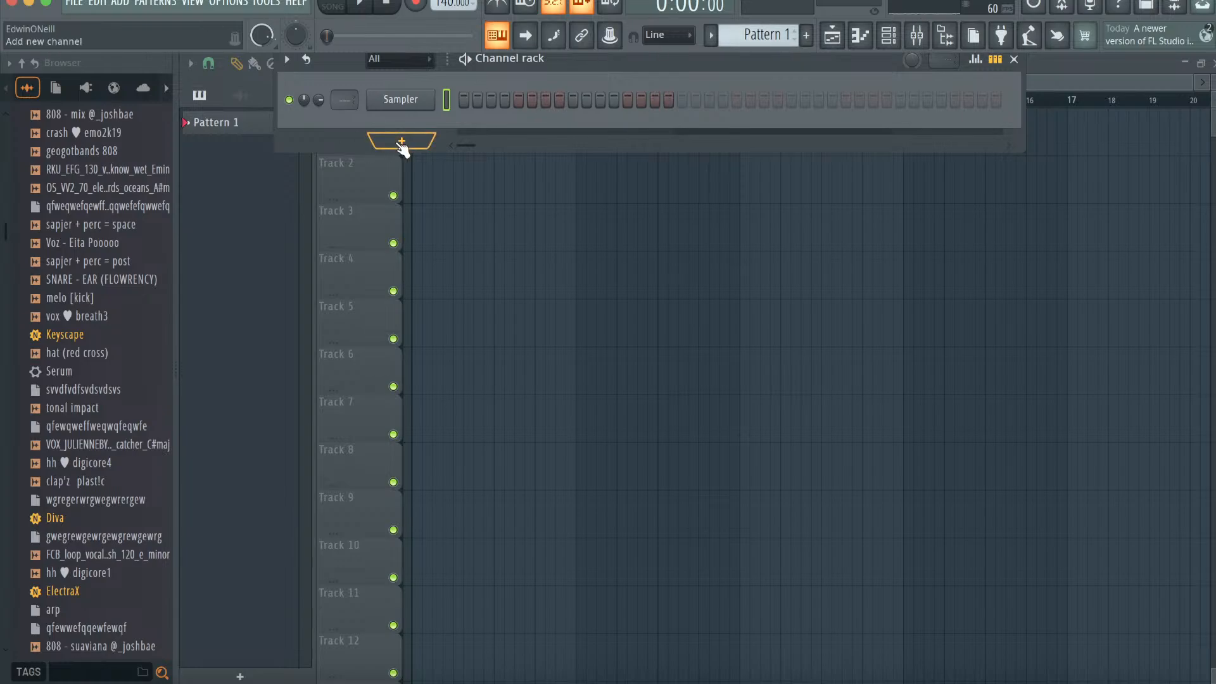
pyautogui.click(403, 142)
pyautogui.click(406, 23)
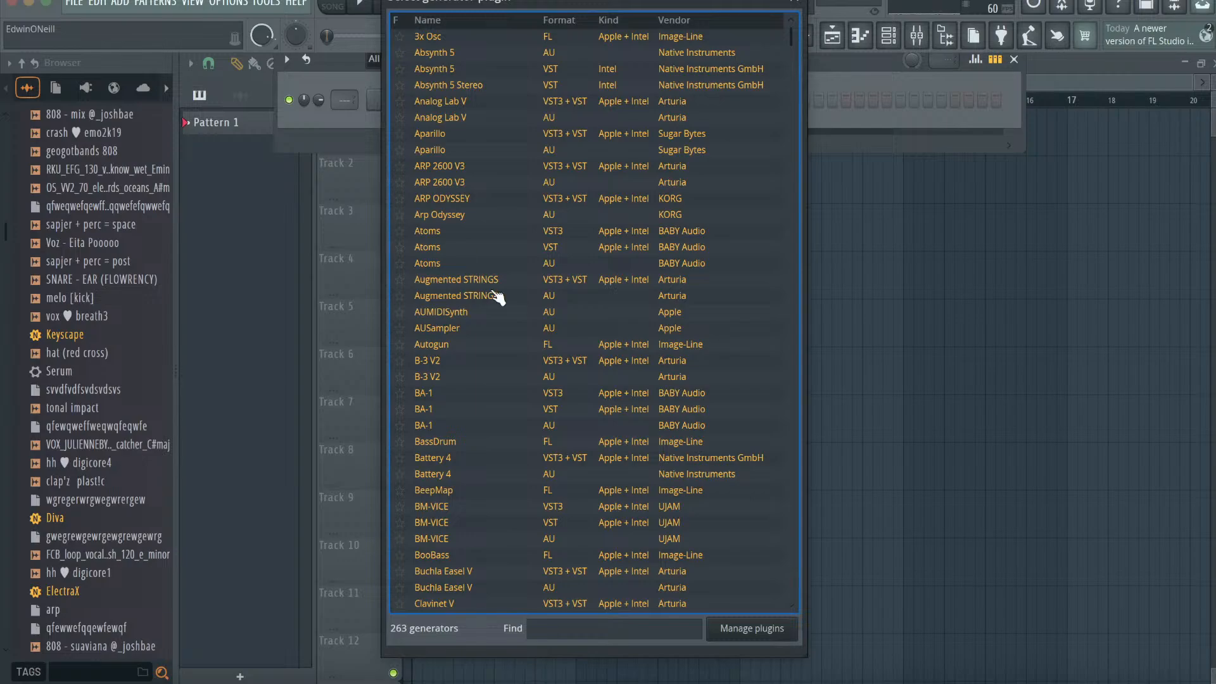
pyautogui.scroll(-3, 462, 434)
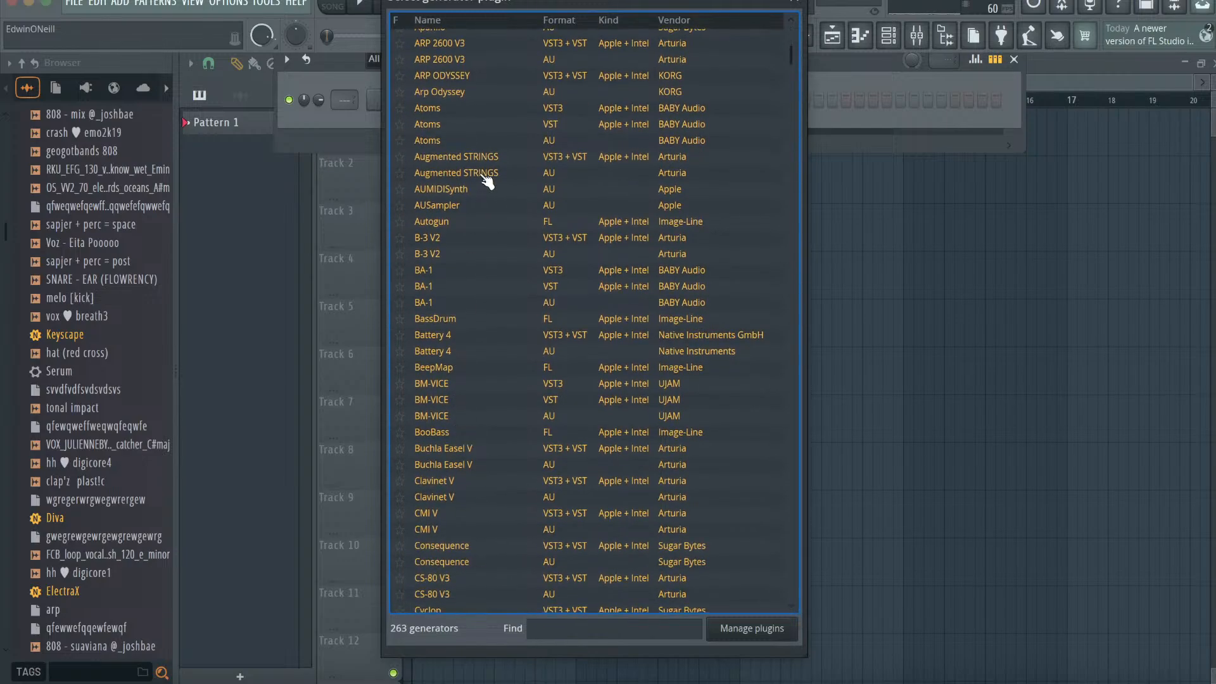
pyautogui.click(462, 305)
pyautogui.doubleClick(460, 303)
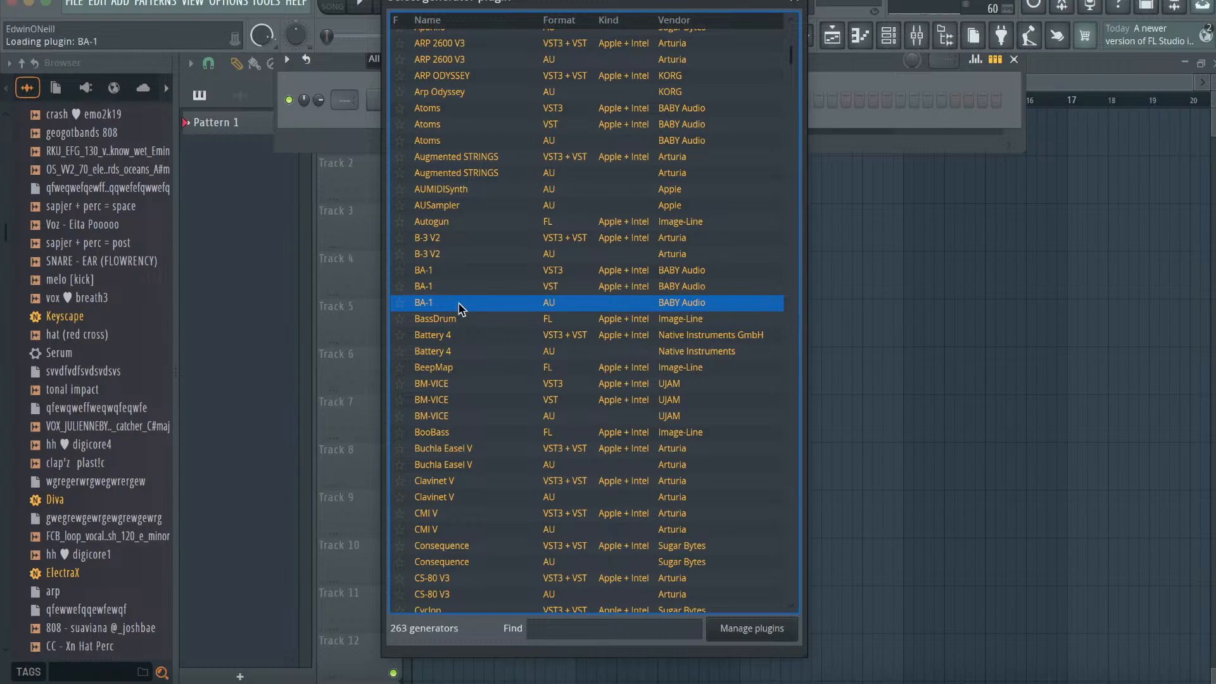
pyautogui.click(584, 68)
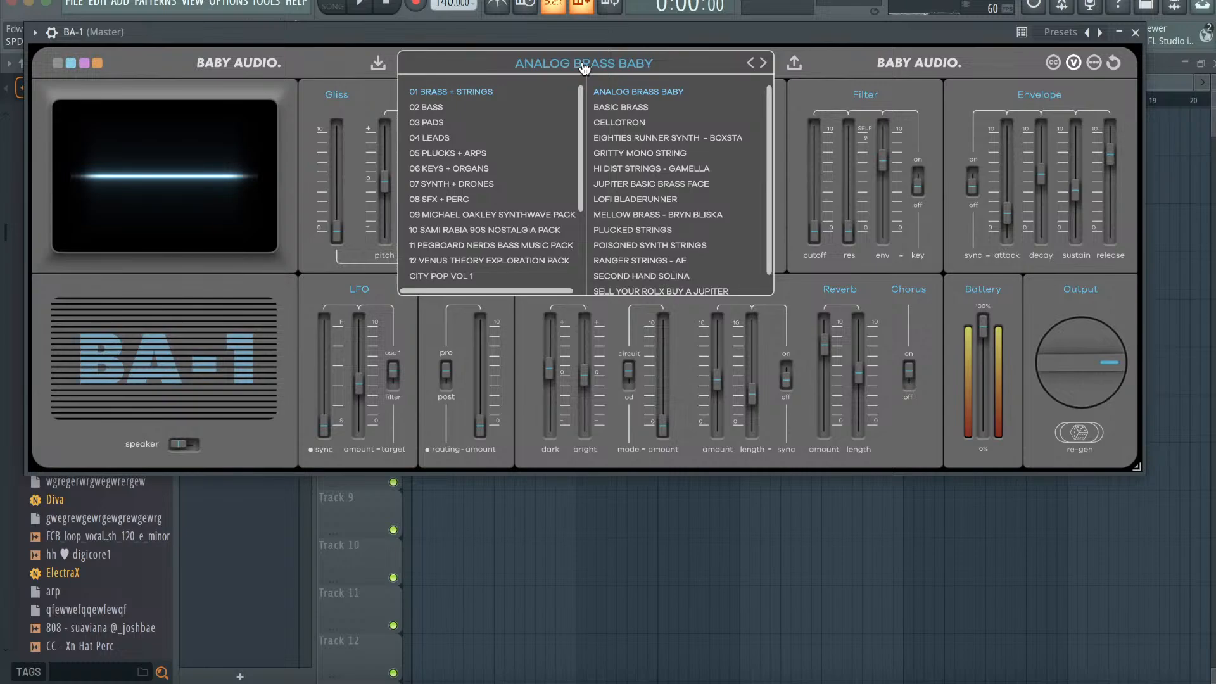
pyautogui.click(1134, 31)
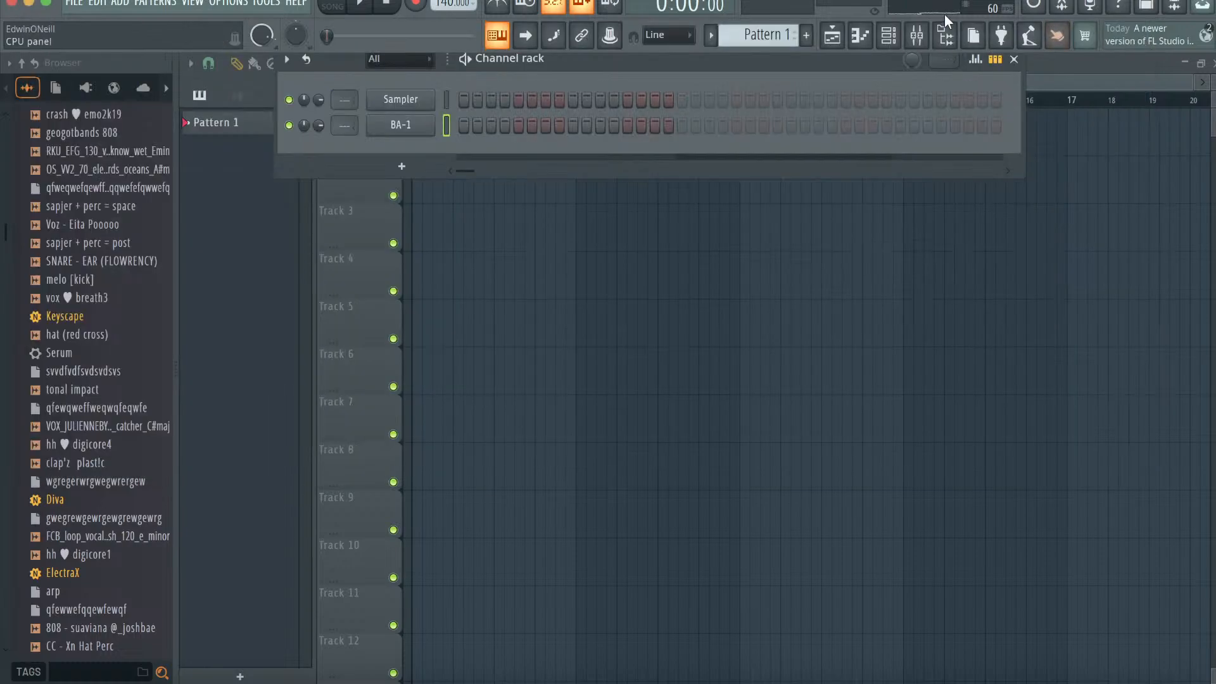
# - Stack short notes at F4, G#4, C5 and D#5 at the start of bar 1 in the BA-1 piano roll
pyautogui.click(860, 39)
pyautogui.click(246, 439)
pyautogui.click(246, 394)
pyautogui.click(246, 336)
pyautogui.click(247, 293)
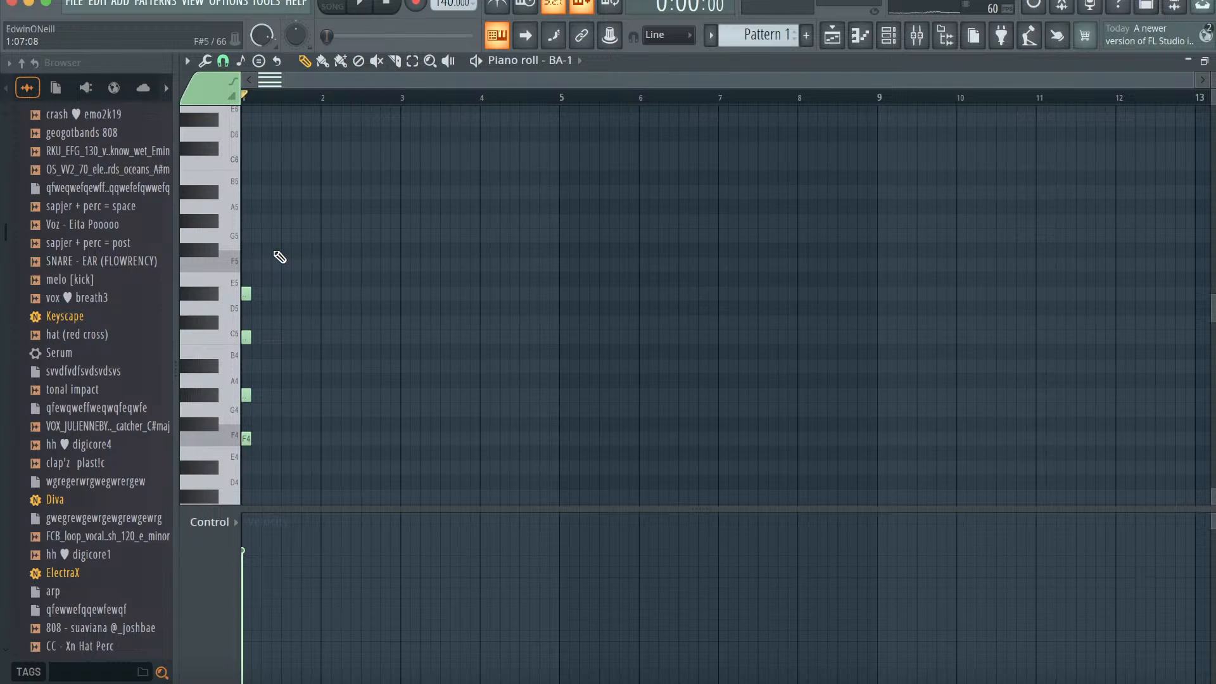
# - Extend the chord at bar 1 upward with short notes at G5, A#5, C#6, F6, G6 and G#6
pyautogui.moveTo(267, 233); pyautogui.dragTo(195, 238)
pyautogui.moveTo(259, 192); pyautogui.dragTo(215, 192)
pyautogui.scroll(2, 214, 203)
pyautogui.moveTo(253, 235); pyautogui.dragTo(181, 234)
pyautogui.moveTo(253, 177); pyautogui.dragTo(190, 175)
pyautogui.moveTo(269, 149); pyautogui.dragTo(196, 136)
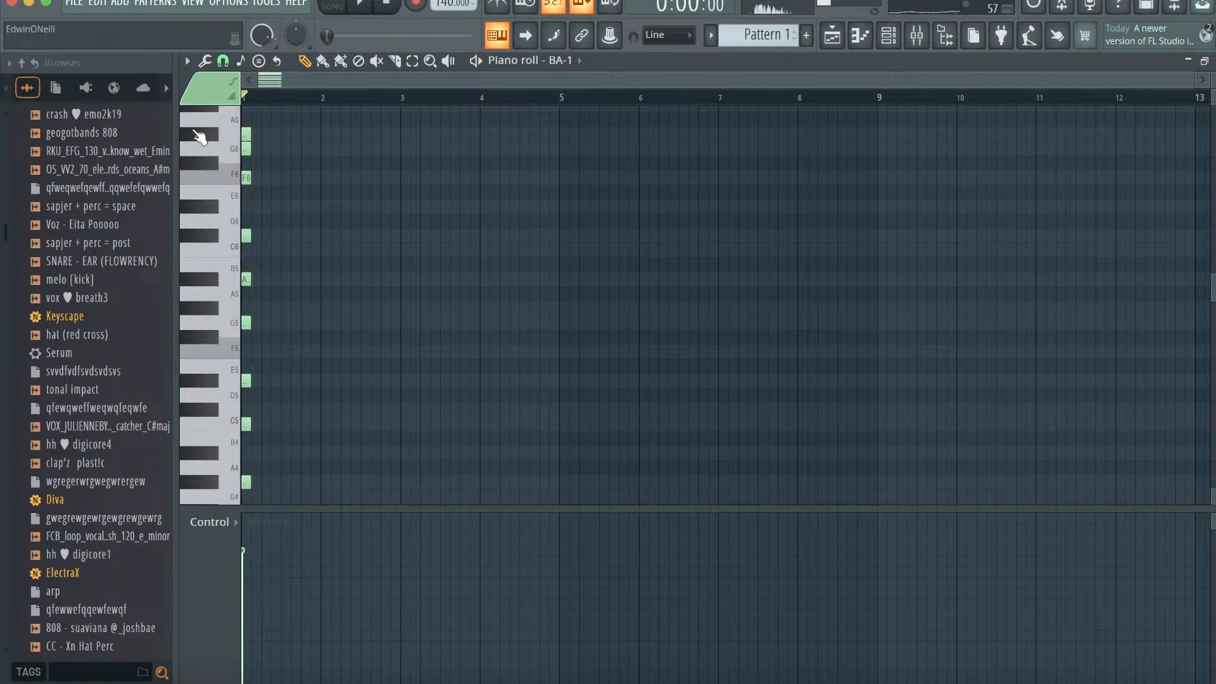
# - Delete the notes stacked at bar 1 and draw an F5 note three beats long at the start of the bar
pyautogui.press('Delete')
pyautogui.moveTo(1189, 75); pyautogui.dragTo(709, 247)
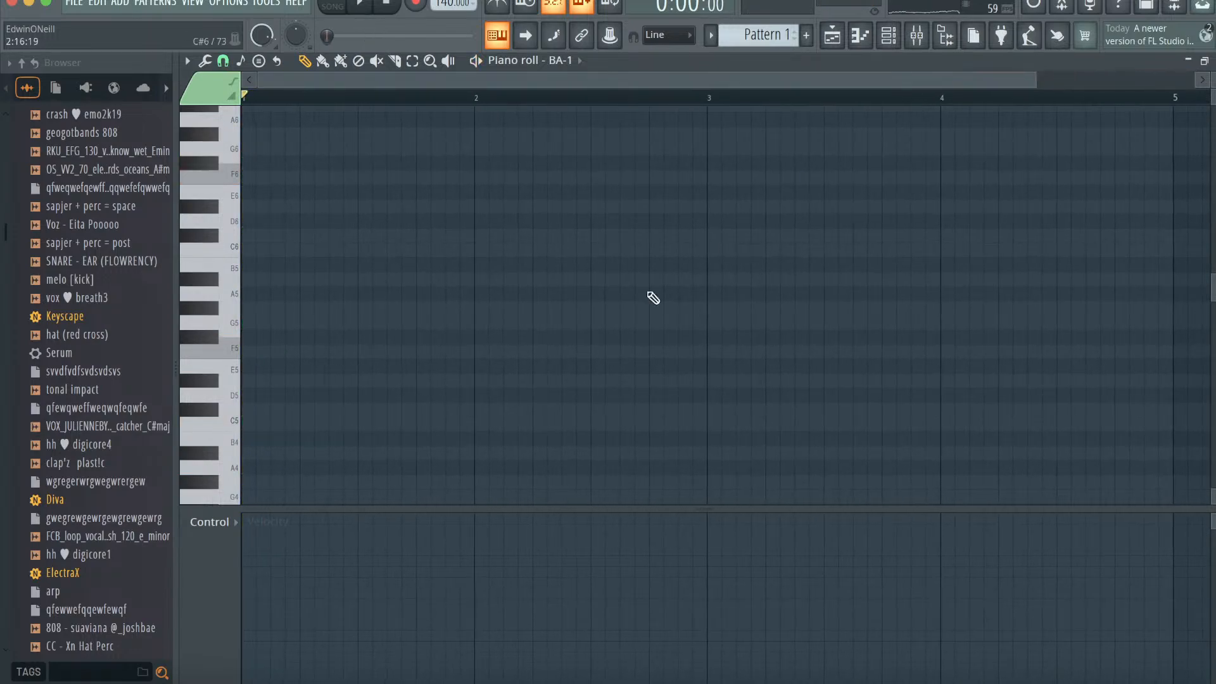
pyautogui.scroll(-1, 626, 330)
pyautogui.scroll(1, 626, 330)
pyautogui.moveTo(248, 352); pyautogui.dragTo(416, 347)
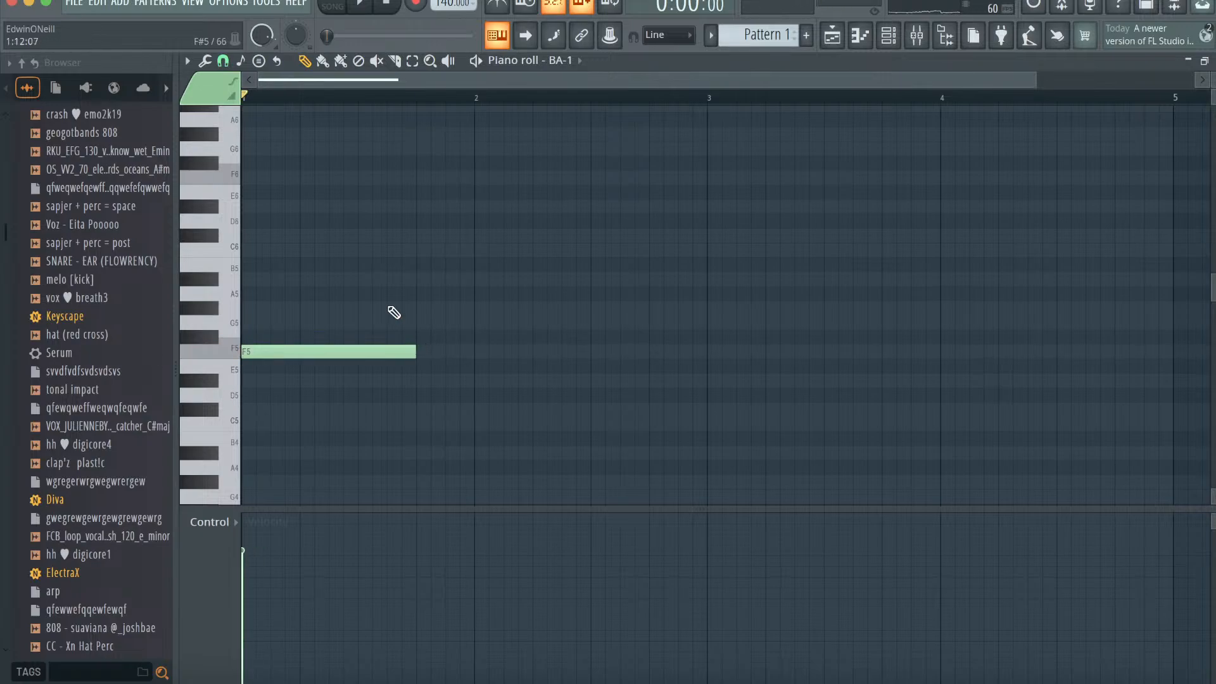
# - Choose a scale highlighting option for the piano roll
pyautogui.click(187, 60)
pyautogui.moveTo(215, 148)
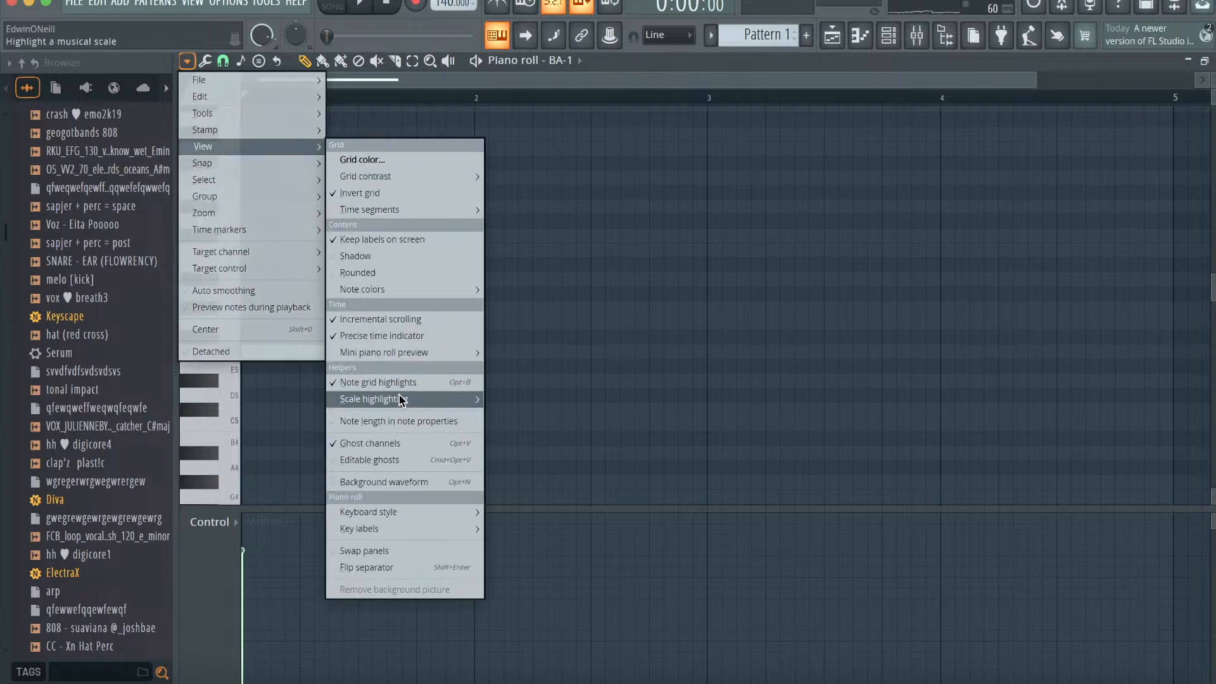
pyautogui.moveTo(400, 399)
pyautogui.click(591, 100)
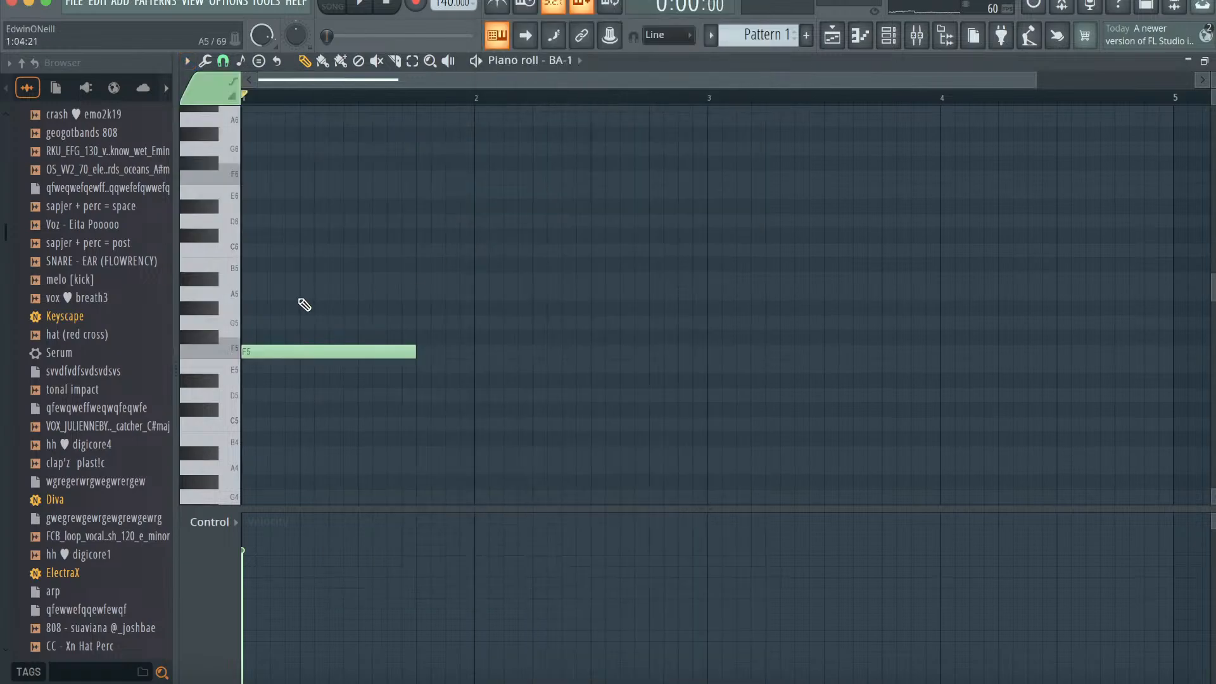
# - Stack A5, C6 and E6 above the F5 note and lower the whole chord one octave
pyautogui.click(250, 294)
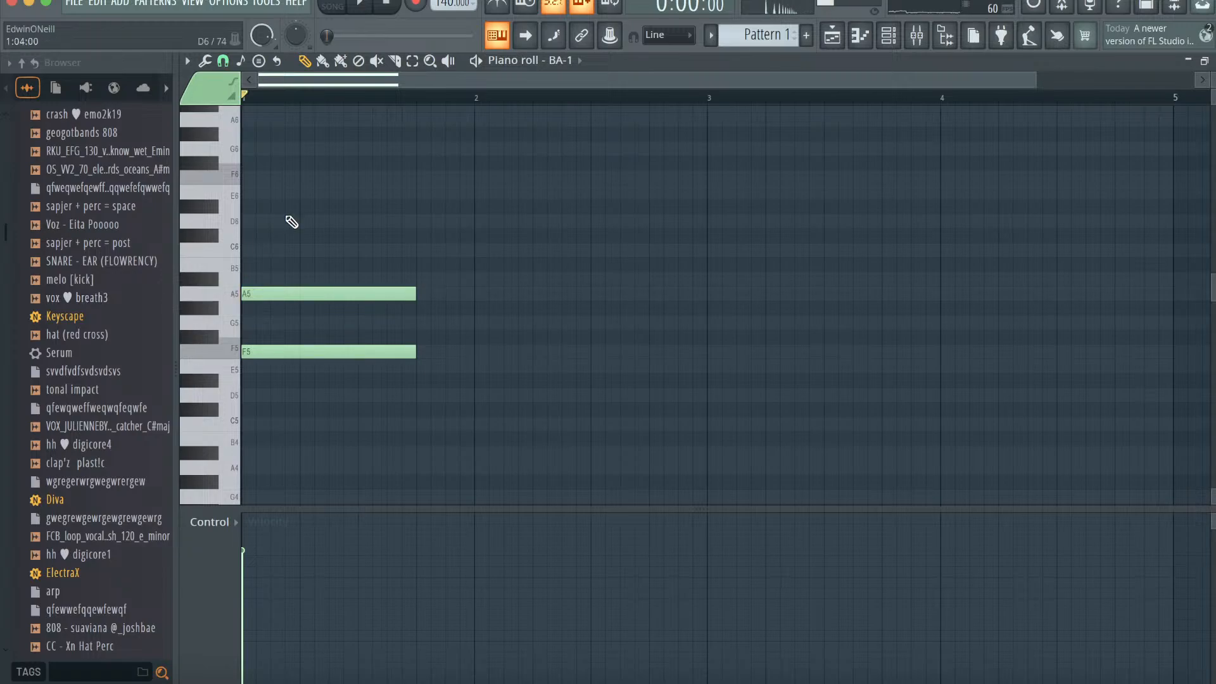
pyautogui.click(261, 249)
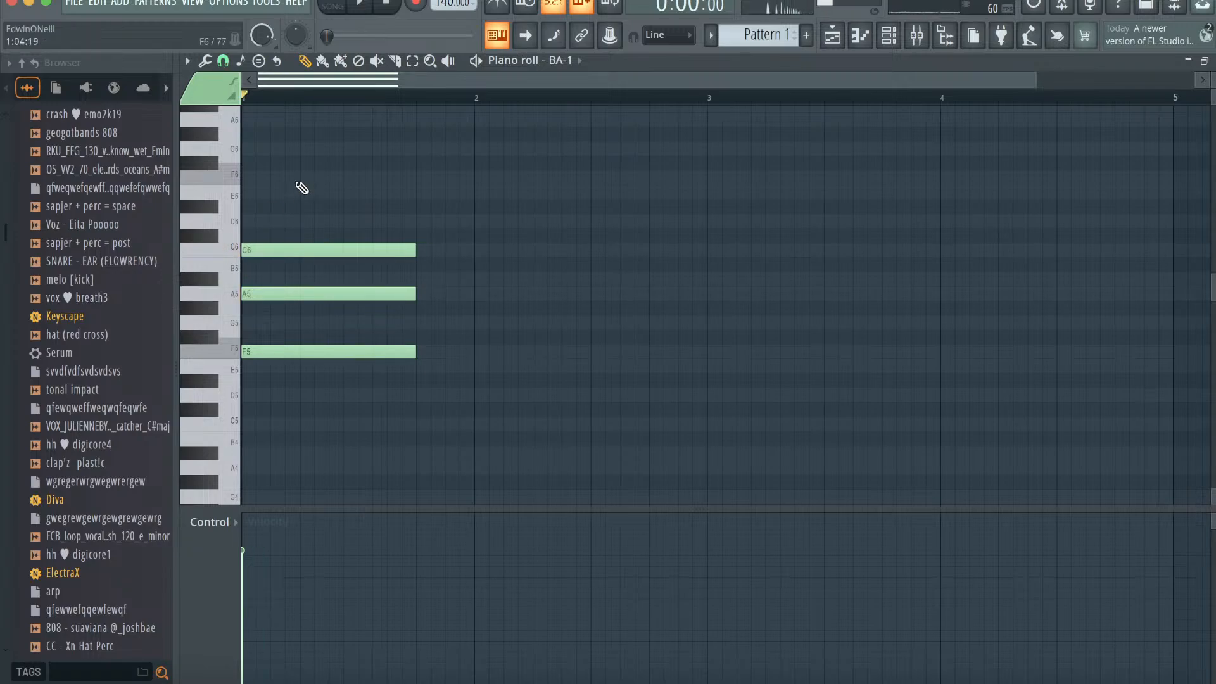
pyautogui.click(274, 192)
pyautogui.hotkey('ctrl', 'Down')
pyautogui.scroll(-3, 448, 323)
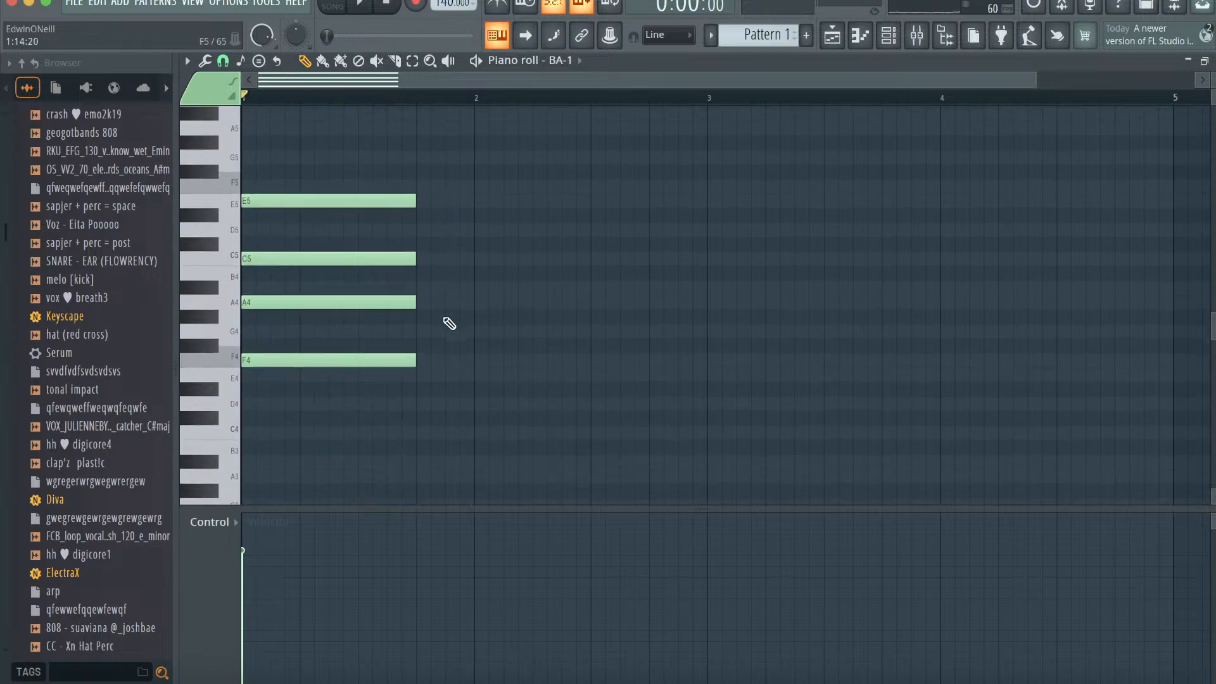
# - Duplicate the chord directly after itself three semitones lower and adjust the copy to D4, F4, A4 and C5
pyautogui.hotkey('ctrl', 'b')
pyautogui.hotkey('shift', 'Down')
pyautogui.hotkey('shift', 'Down')
pyautogui.hotkey('shift', 'Down')
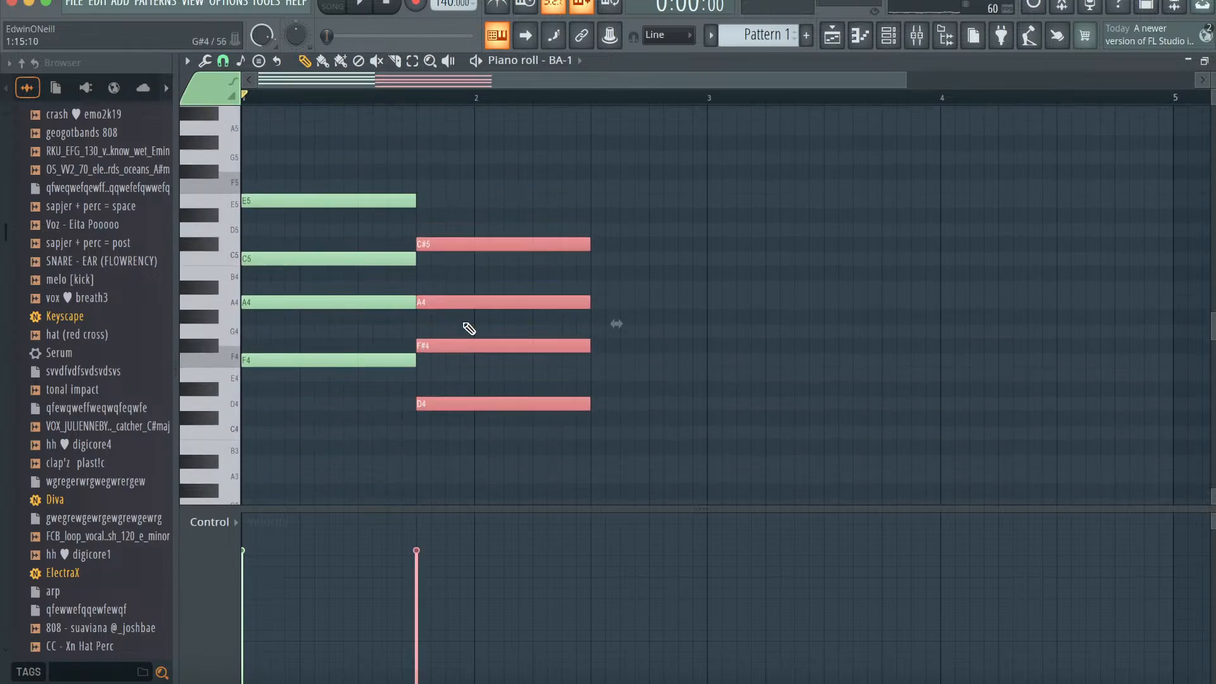
pyautogui.click(511, 372)
pyautogui.moveTo(498, 342); pyautogui.dragTo(499, 364)
pyautogui.moveTo(514, 260); pyautogui.dragTo(527, 371)
pyautogui.rightClick(512, 276)
# - Duplicate the second chord after itself, transpose the copy down four semitones and shorten it to end at bar 3
pyautogui.click(412, 61)
pyautogui.click(527, 376)
pyautogui.moveTo(532, 444); pyautogui.dragTo(519, 251)
pyautogui.hotkey('ctrl', 'b')
pyautogui.hotkey('shift', 'Down')
pyautogui.hotkey('shift', 'Down')
pyautogui.hotkey('shift', 'Down')
pyautogui.hotkey('shift', 'Down')
pyautogui.scroll(-3, 519, 250)
pyautogui.click(304, 60)
pyautogui.moveTo(764, 286); pyautogui.dragTo(705, 280)
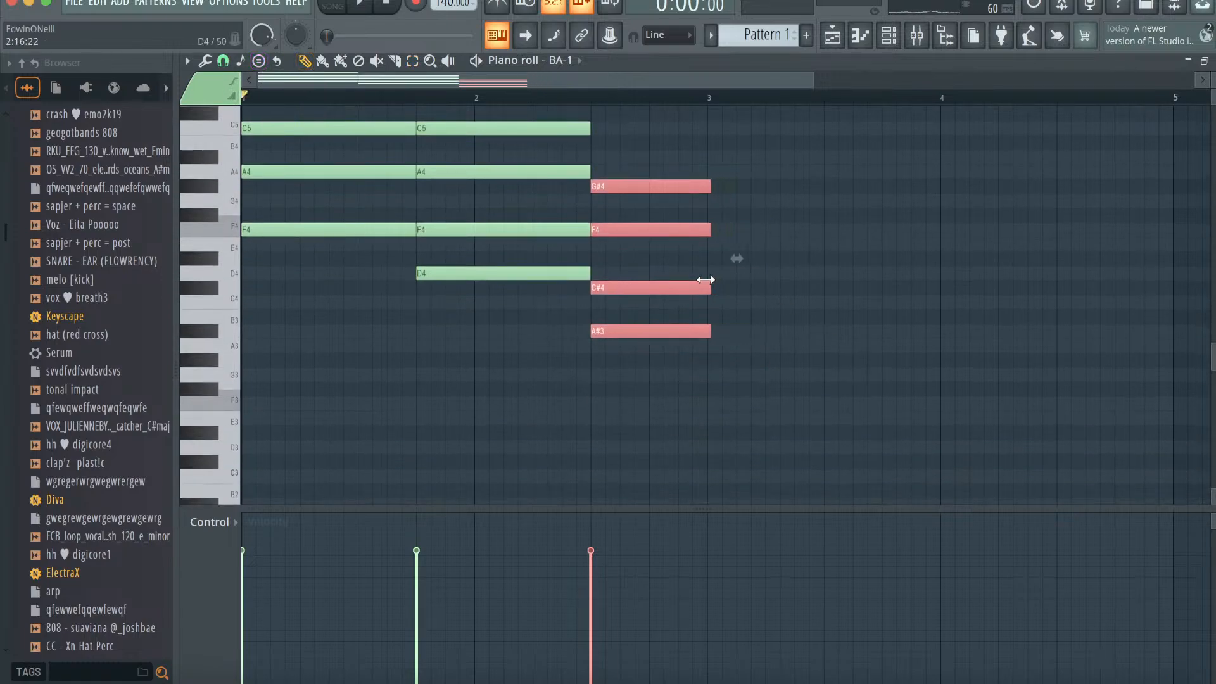
pyautogui.hotkey('ctrl', 'd')
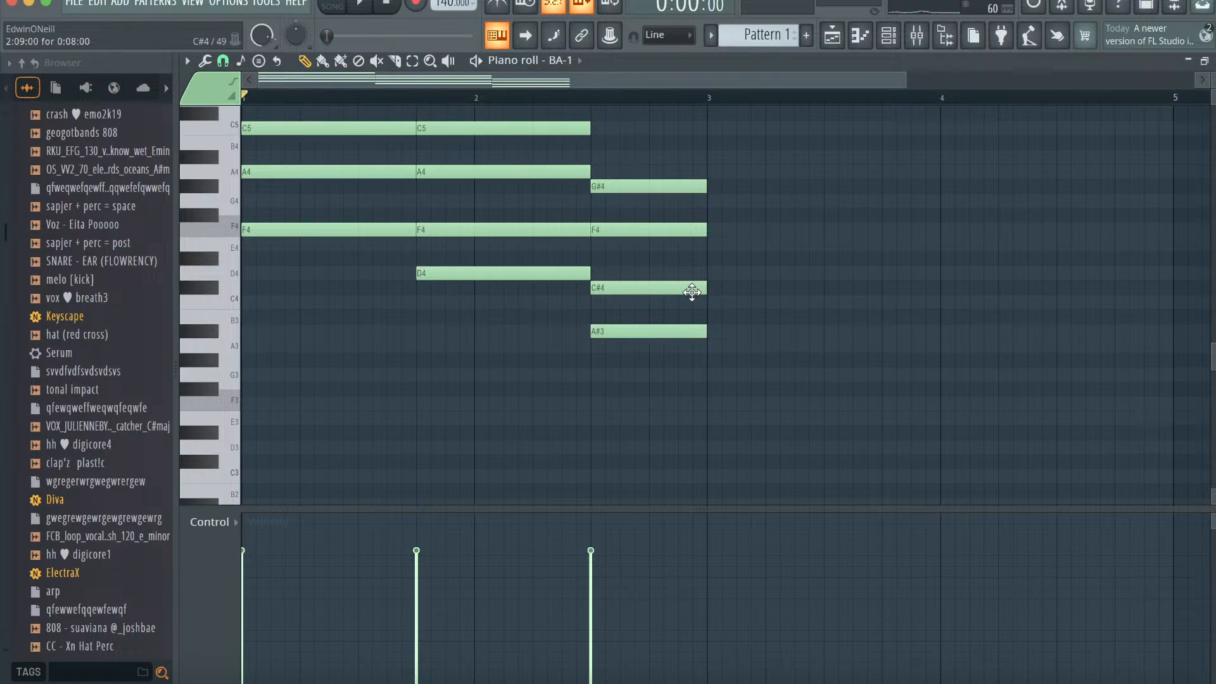
# - Raise the third chord's C#4 to D4 and its G#4 to A4, and play the pattern
pyautogui.moveTo(692, 280); pyautogui.dragTo(692, 269)
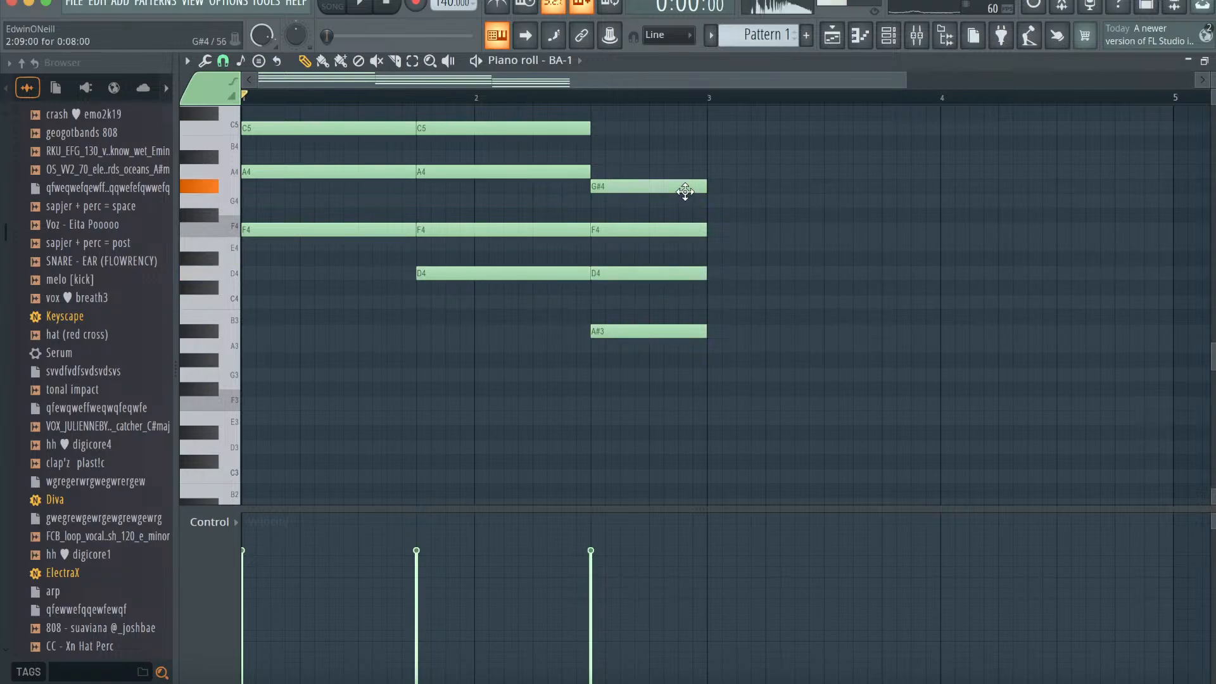
pyautogui.moveTo(685, 188); pyautogui.dragTo(685, 172)
pyautogui.press('space')
pyautogui.scroll(3, 679, 149)
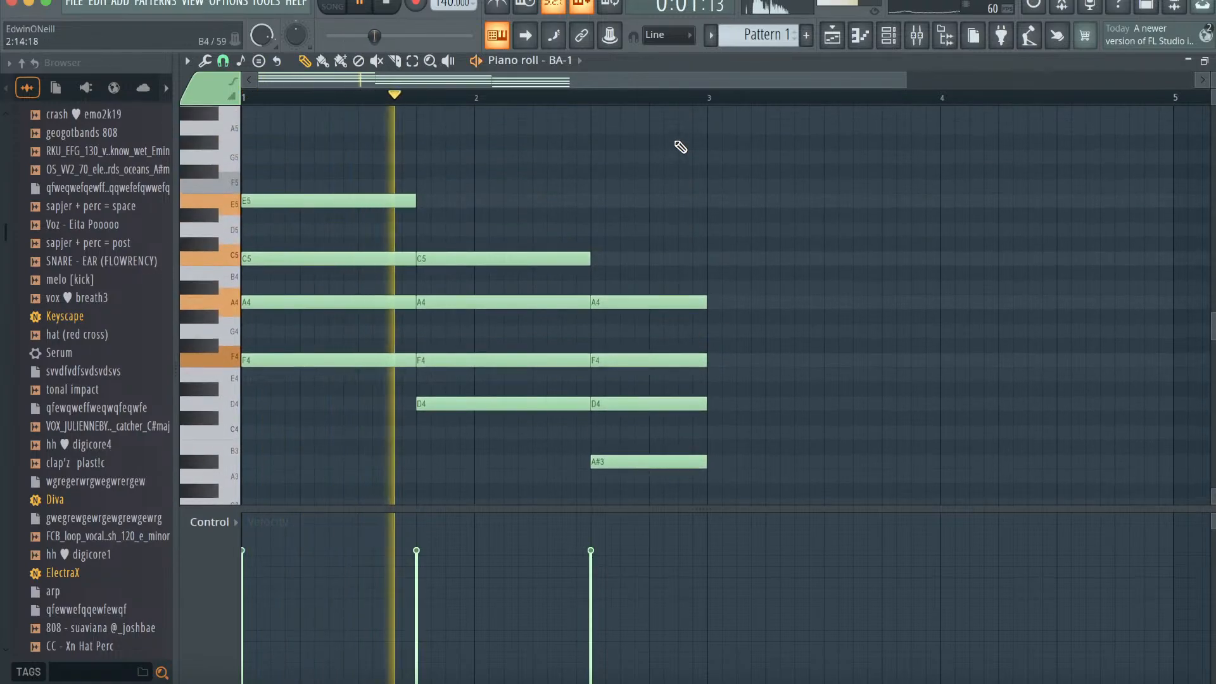
# - Duplicate the two-bar chord progression until it fills eight bars
pyautogui.hotkey('ctrl', 'b')
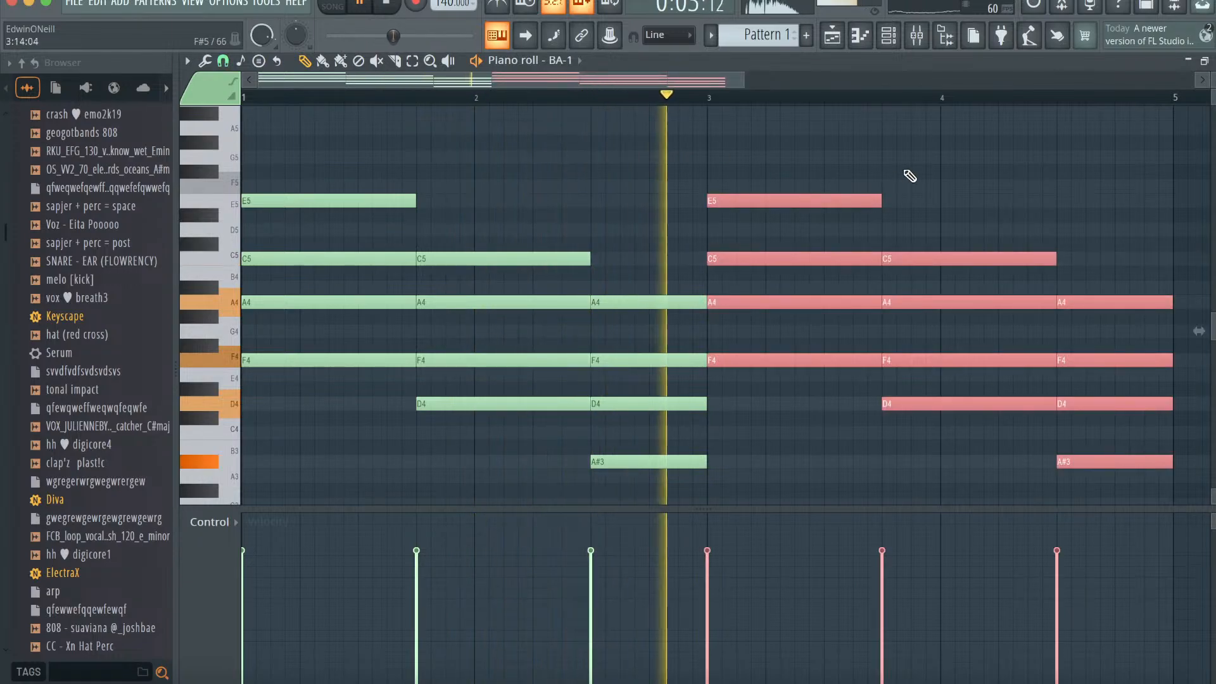
pyautogui.hotkey('ctrl', 'd')
pyautogui.hotkey('ctrl', 'b')
pyautogui.hotkey('ctrl', 'd')
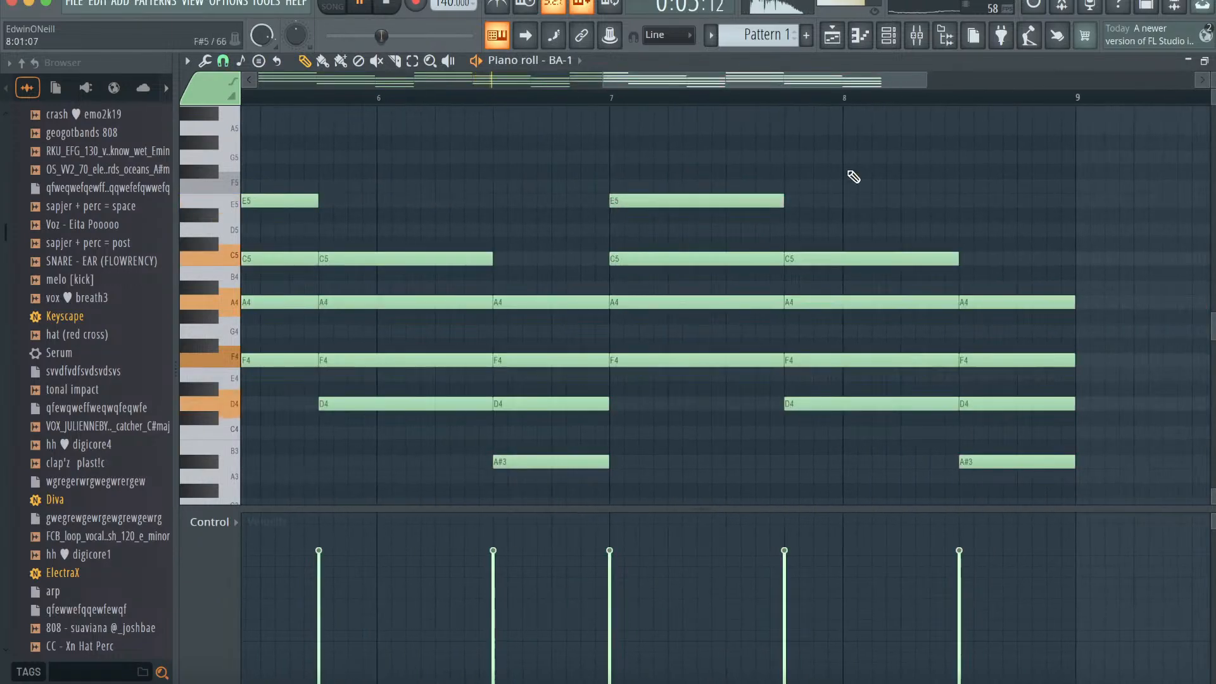
# - Vary the last chords: F4 to E5 halfway through bar 6, A4 to D5 late in bar 7, and F4 to C5 in the final chord
pyautogui.moveTo(640, 361); pyautogui.dragTo(644, 201)
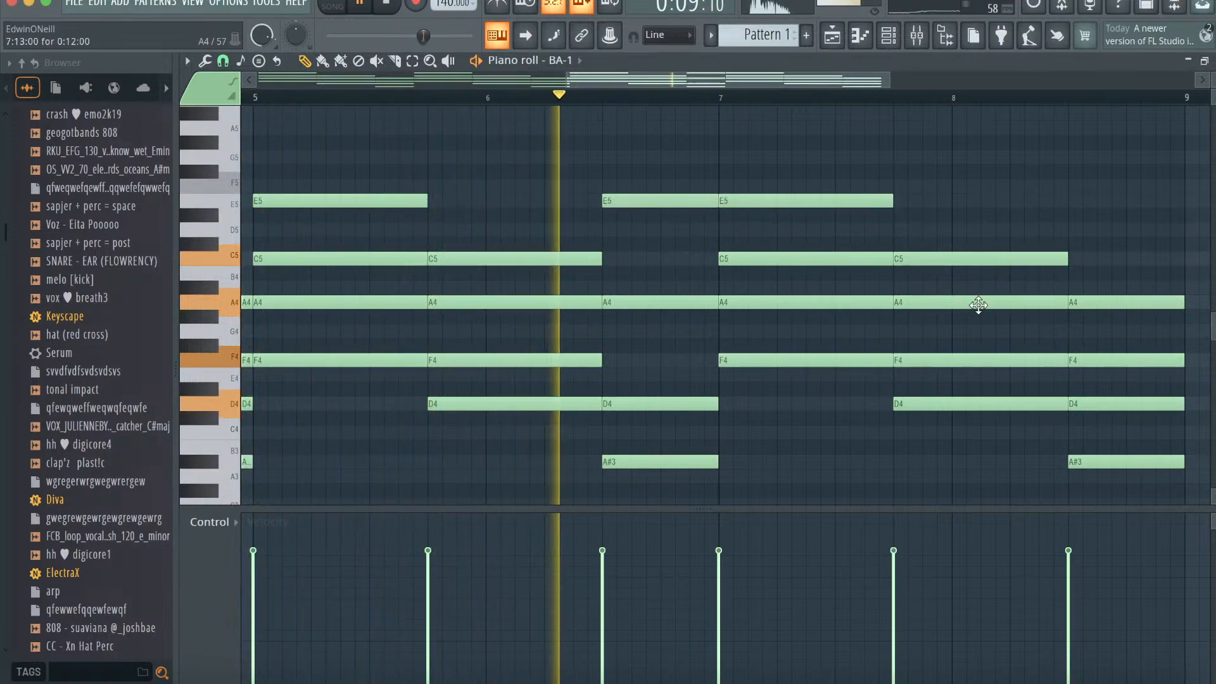
pyautogui.moveTo(978, 303); pyautogui.dragTo(969, 232)
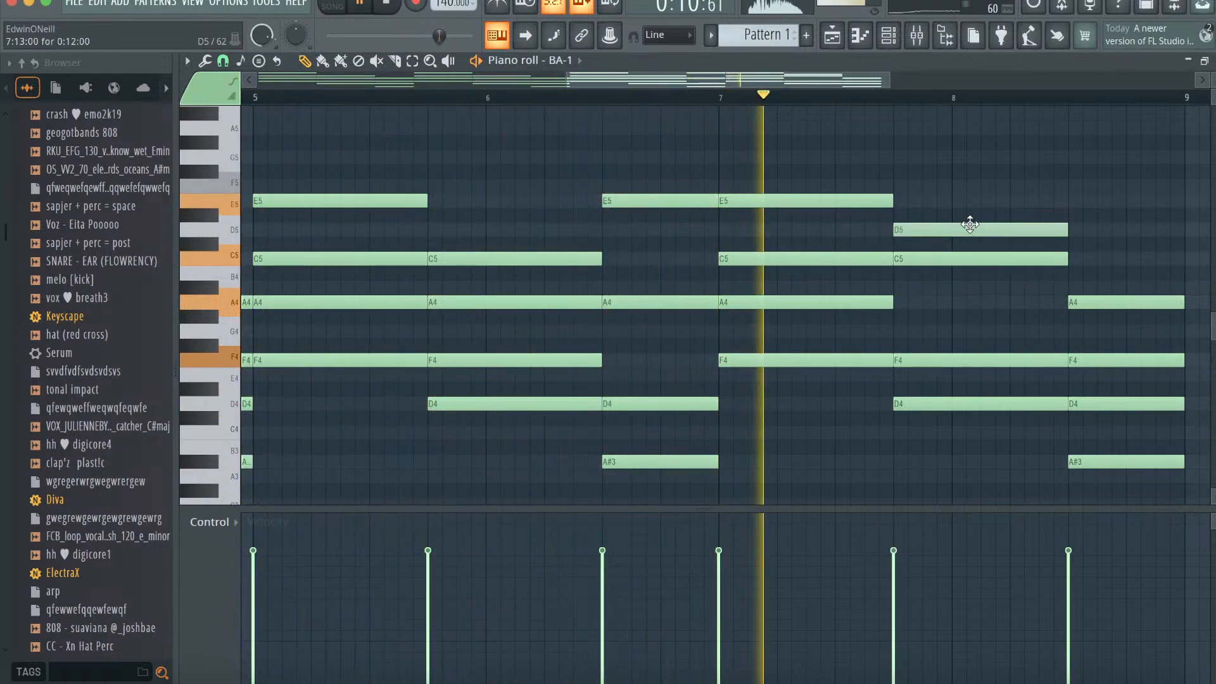
pyautogui.rightClick(1081, 360)
pyautogui.moveTo(1083, 287); pyautogui.dragTo(1083, 254)
pyautogui.scroll(-2, 1082, 253)
pyautogui.hscroll(3, 1083, 254)
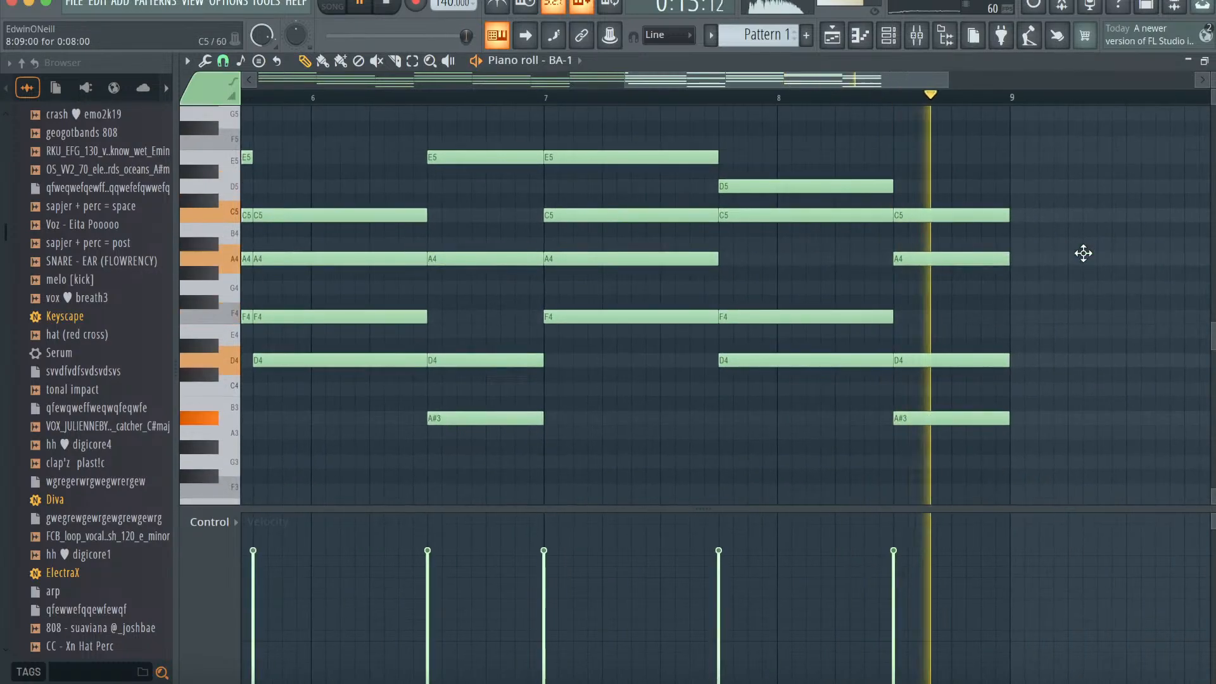
pyautogui.hscroll(-5, 1083, 254)
pyautogui.scroll(2, 1083, 252)
pyautogui.hscroll(-8, 1083, 252)
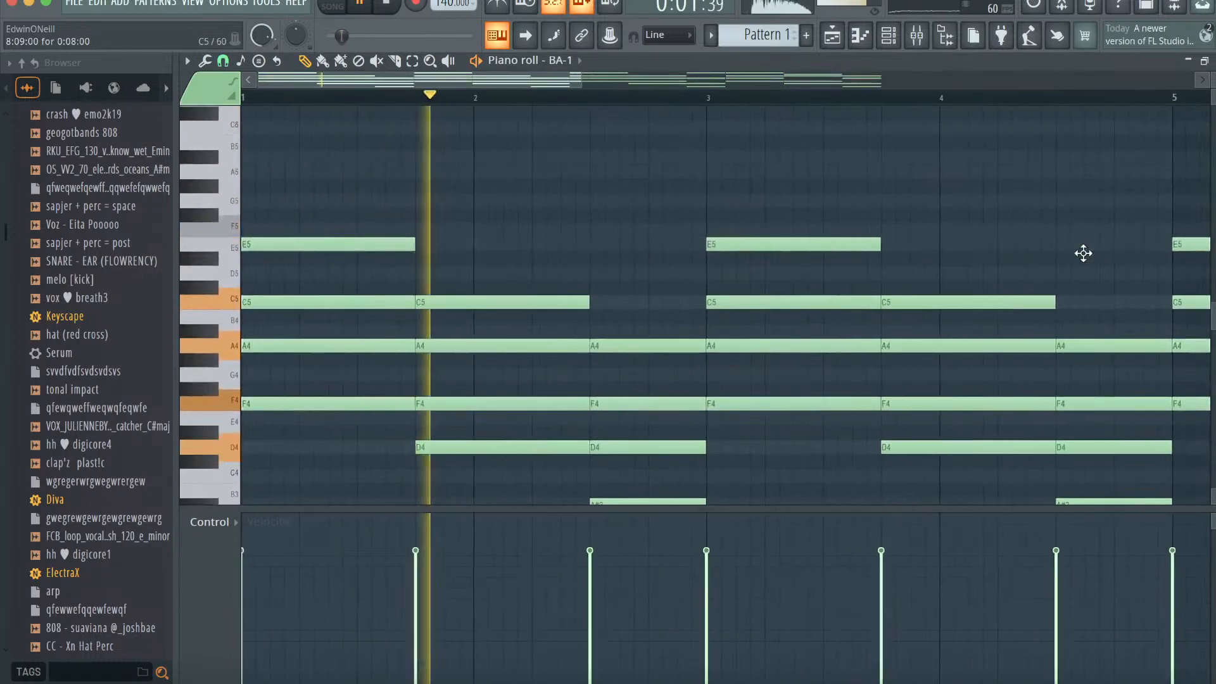
pyautogui.moveTo(583, 78); pyautogui.dragTo(902, 63)
# - Route the BA-1 channel to mixer insert 9 and set the project tempo to 128 BPM
pyautogui.click(916, 36)
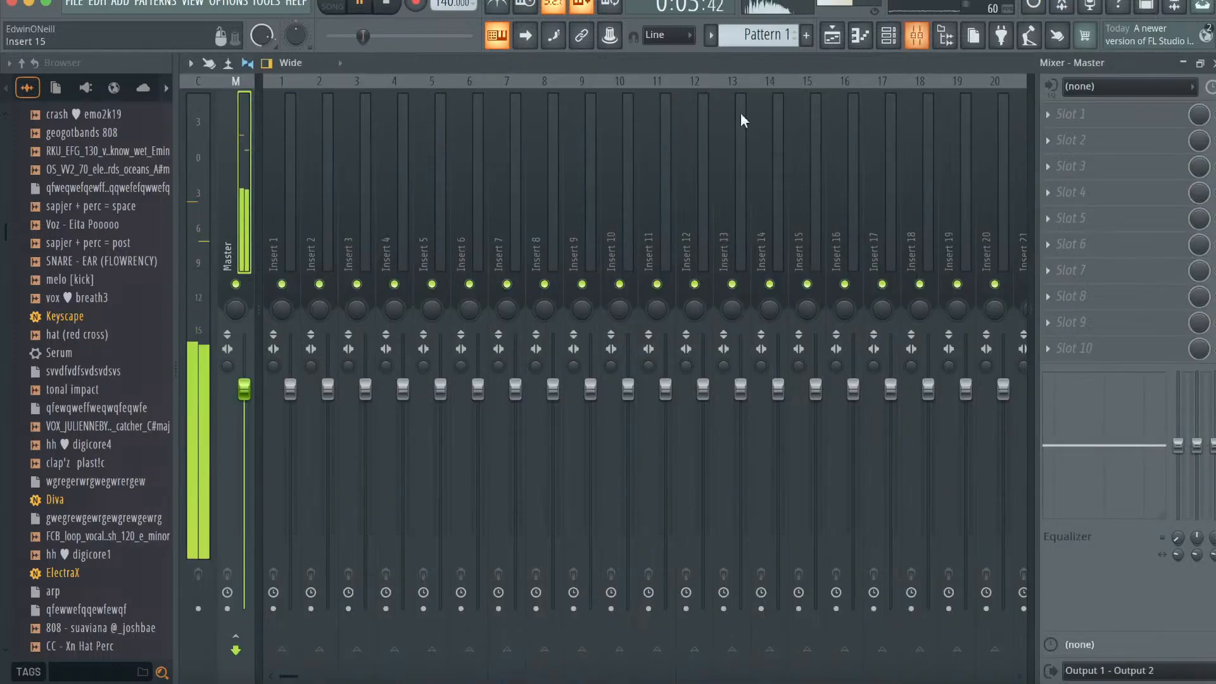
pyautogui.rightClick(584, 184)
pyautogui.moveTo(671, 271)
pyautogui.click(813, 272)
pyautogui.moveTo(453, 4)
pyautogui.mouseDown()
pyautogui.moveTo(453, 34)
pyautogui.moveTo(453, 24)
pyautogui.mouseUp()
# - Stop playback and add the Beatmaker Vice plugin to the channel rack
pyautogui.click(891, 36)
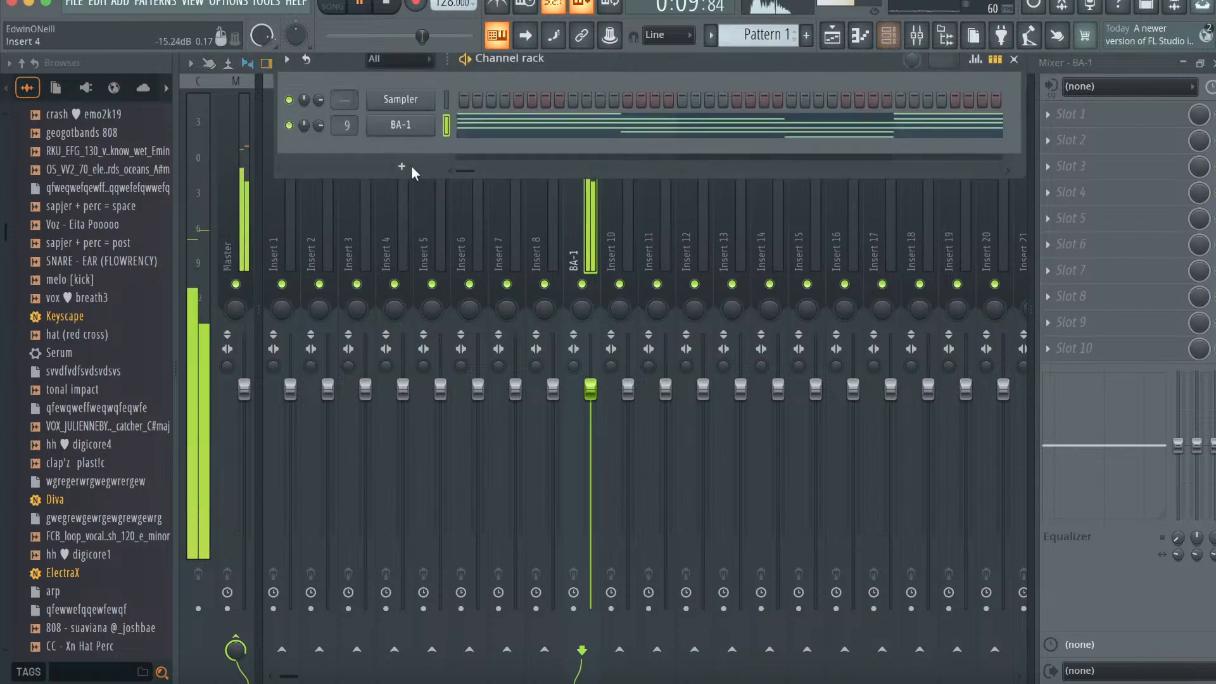
pyautogui.press('space')
pyautogui.click(423, 166)
pyautogui.click(411, 38)
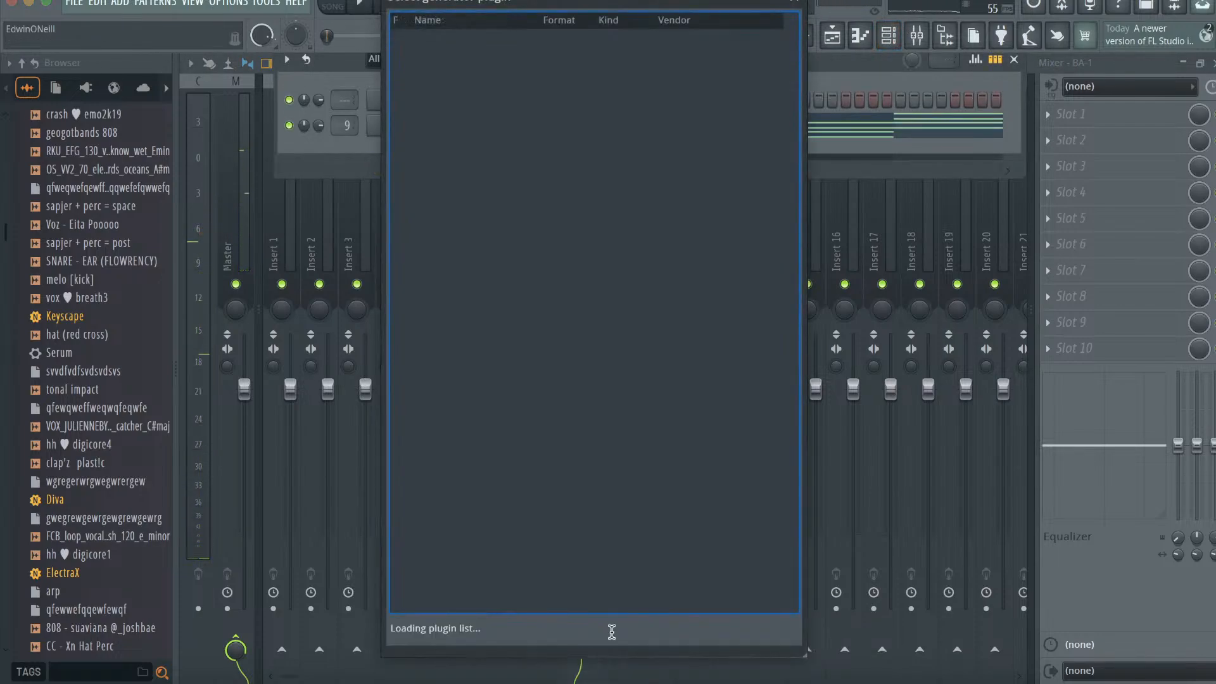
pyautogui.click(612, 629)
pyautogui.write('Vice')
pyautogui.doubleClick(478, 68)
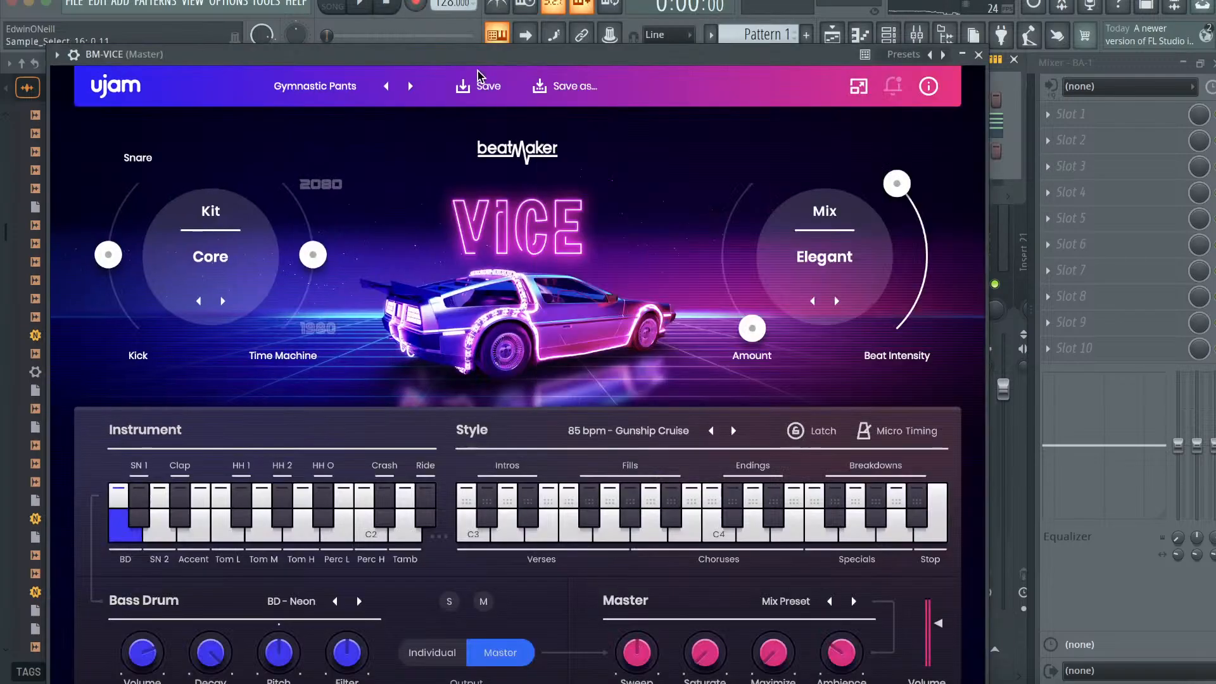
# - Step through the Vice styles to 127 bpm - When Birds Cry
pyautogui.click(733, 431)
pyautogui.click(733, 430)
pyautogui.click(733, 430)
pyautogui.click(733, 431)
pyautogui.click(733, 430)
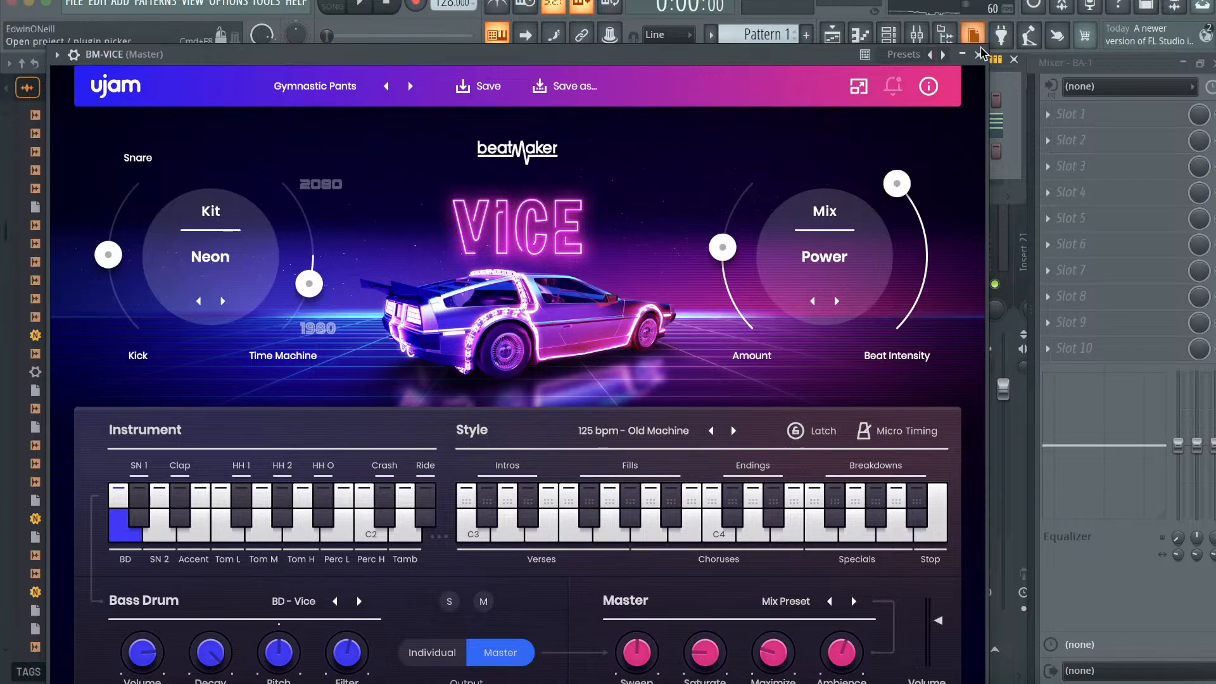
pyautogui.click(732, 430)
pyautogui.click(732, 430)
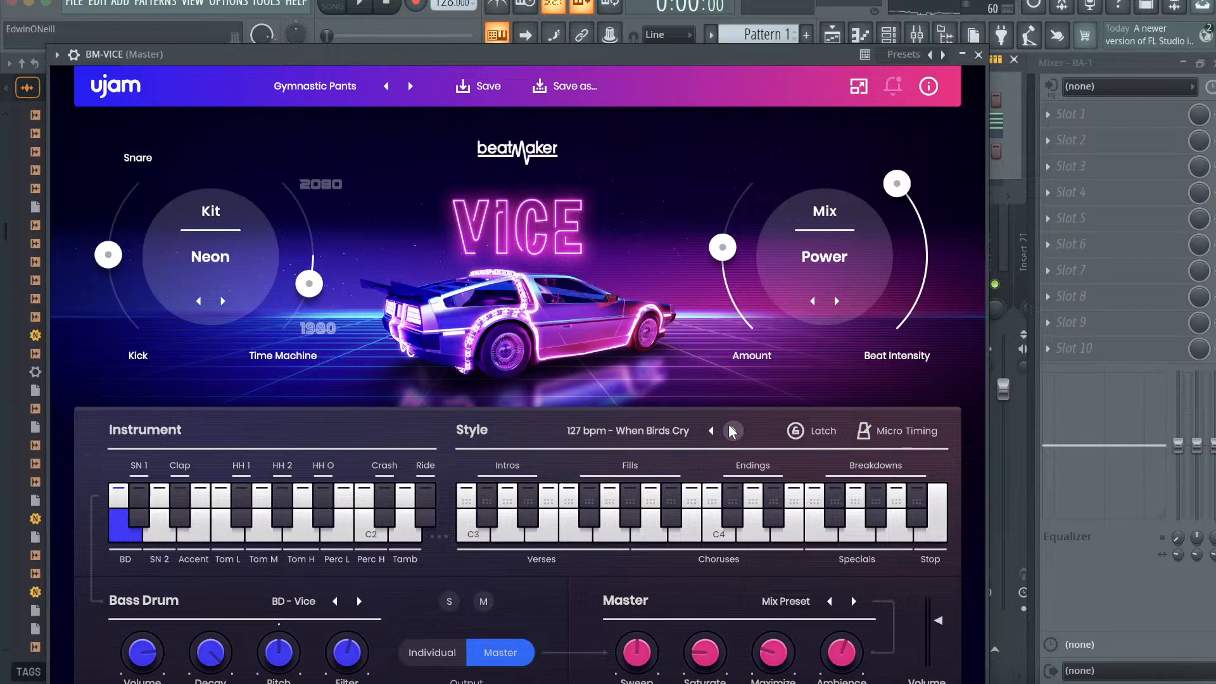
# - Close the Vice window, audition its sounds on the BM-VICE piano roll keys and display the channel rack
pyautogui.click(980, 55)
pyautogui.click(859, 35)
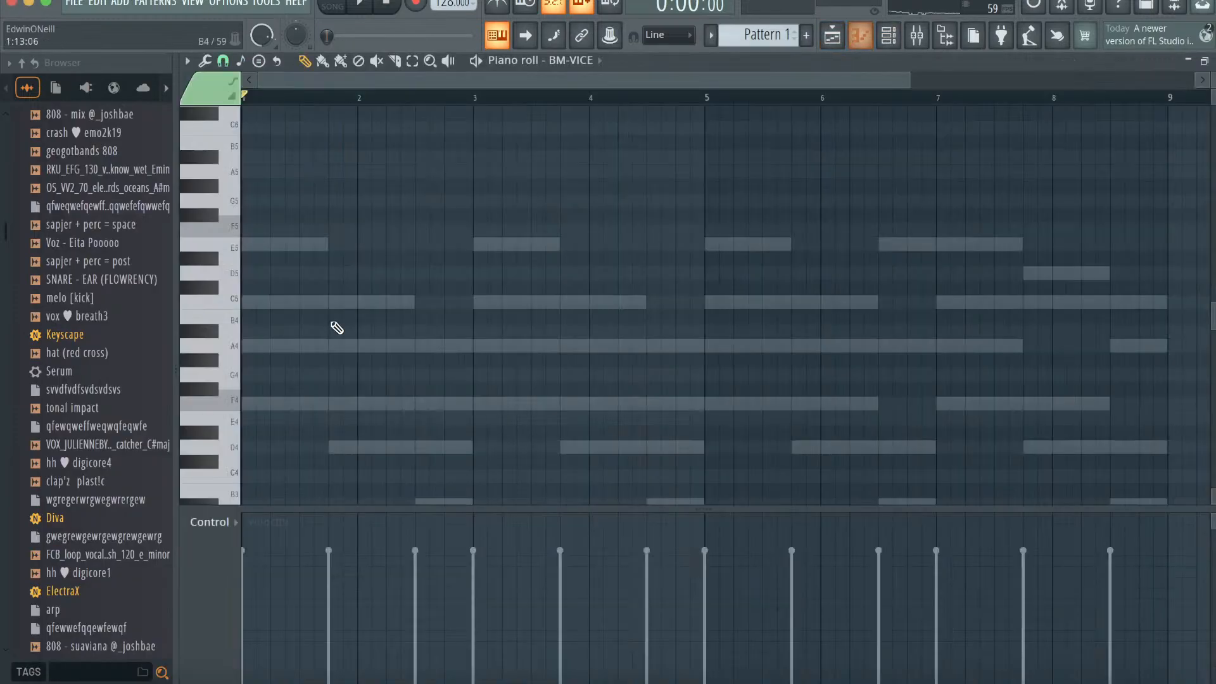
pyautogui.moveTo(176, 376); pyautogui.dragTo(215, 202)
pyautogui.click(889, 35)
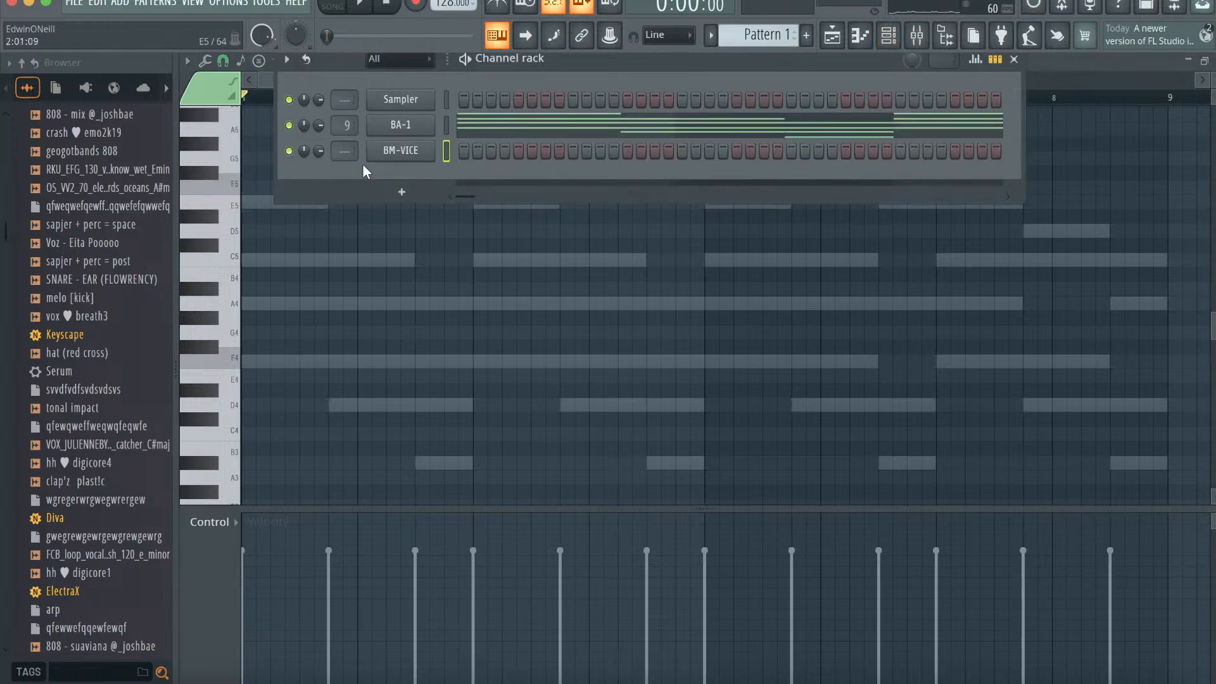
# - Place Pattern 1 at bar 1 of playlist Track 1 and switch to Splice
pyautogui.click(832, 36)
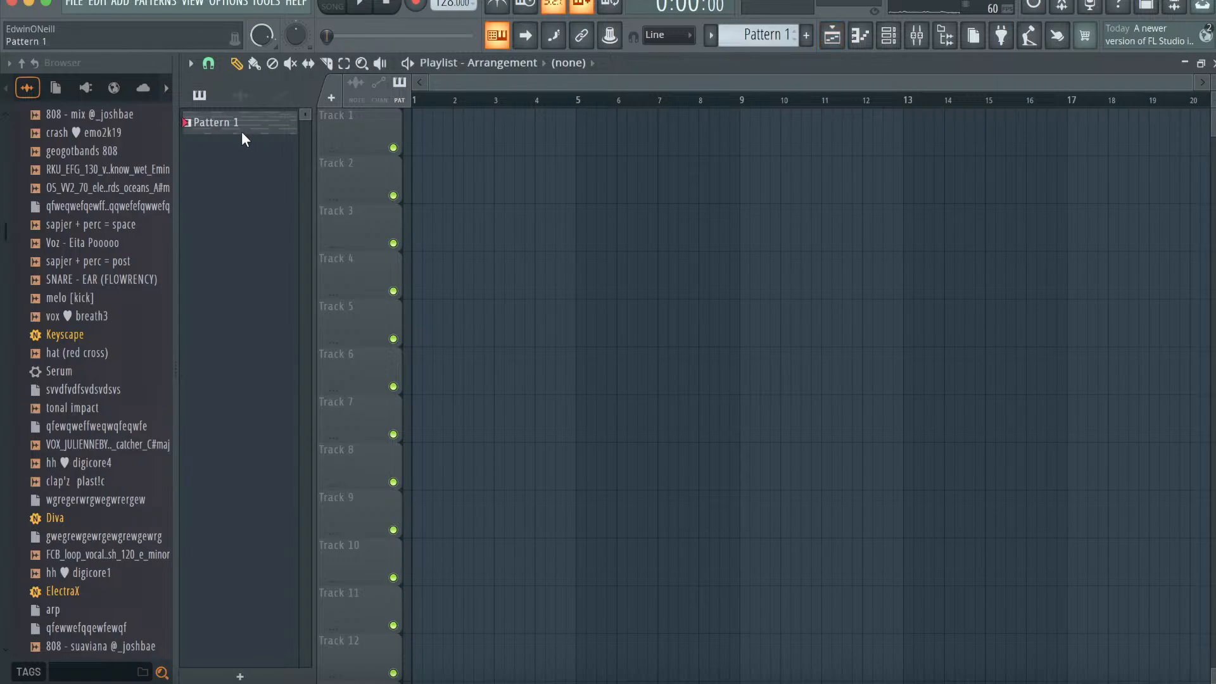
pyautogui.click(722, 673)
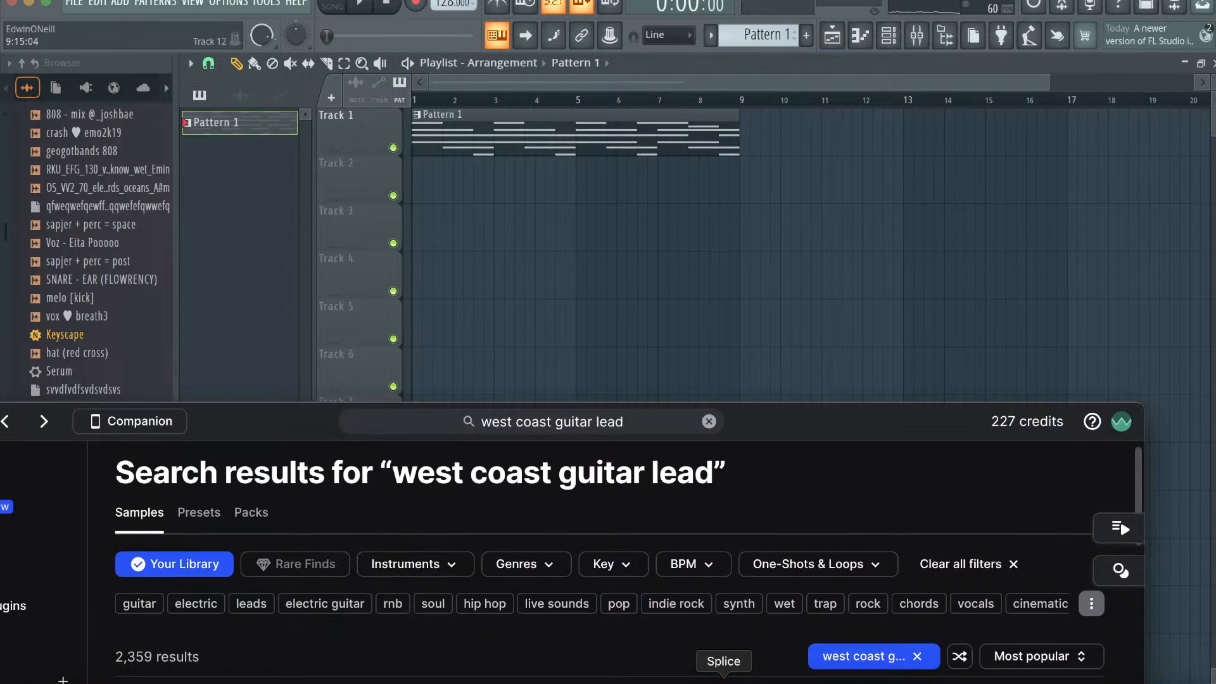
# - Search Splice for "retro drum loop"
pyautogui.click(635, 416)
pyautogui.write('retro d')
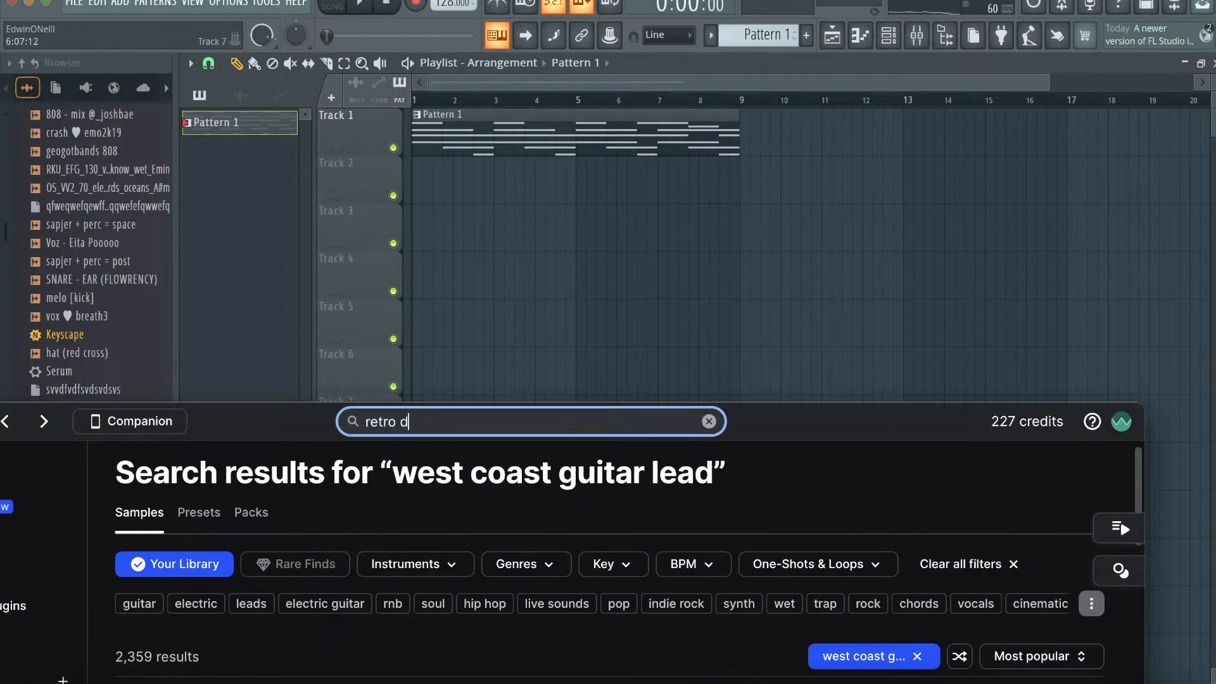
pyautogui.write('rum loop')
pyautogui.press('Return')
pyautogui.moveTo(817, 440); pyautogui.dragTo(817, 208)
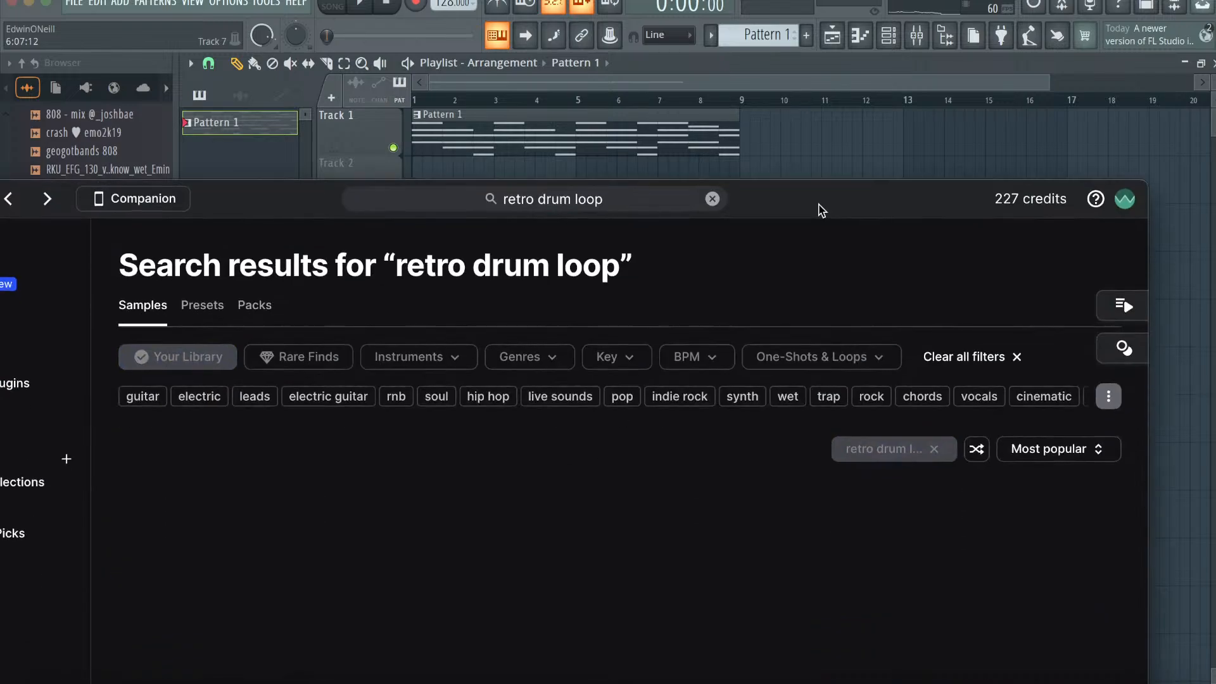
pyautogui.scroll(-1, 333, 544)
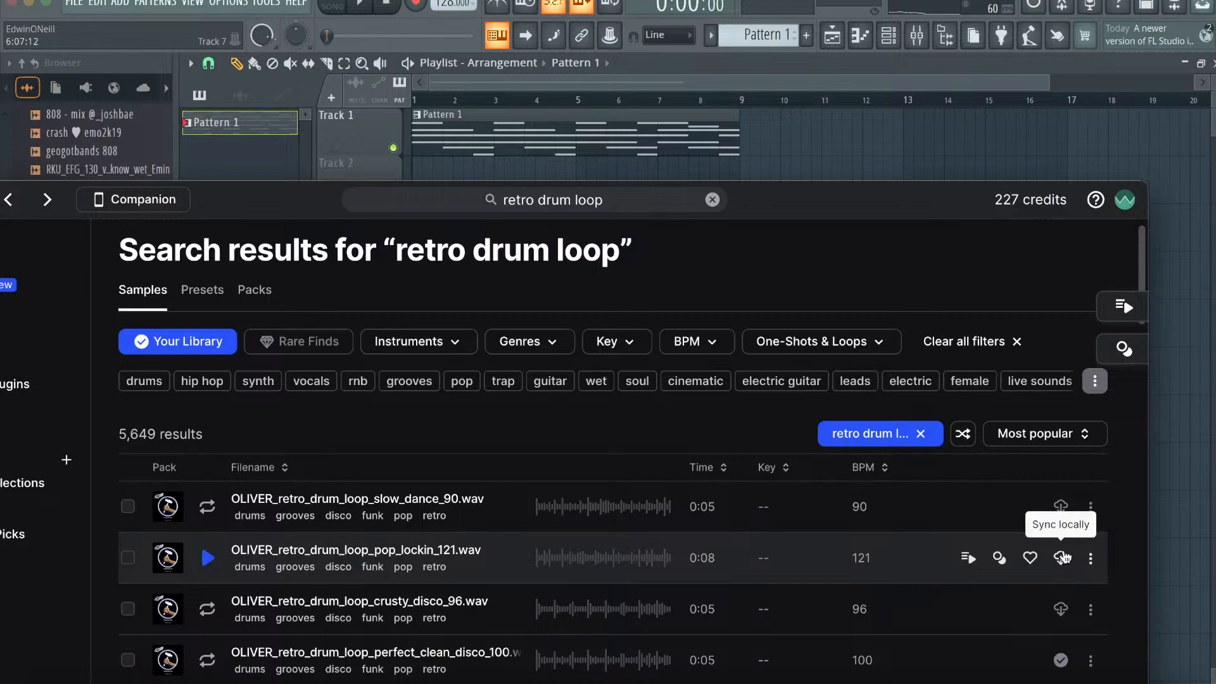
# - Sync OLIVER_retro_drum_loop_pop_lockin_121.wav locally and place it at bar 1 of Track 2 in the FL Studio playlist
pyautogui.click(1060, 558)
pyautogui.moveTo(858, 214); pyautogui.dragTo(868, 258)
pyautogui.moveTo(717, 578); pyautogui.dragTo(359, 192)
# - Time-stretch the drum loop to span four bars and change its stretching mode
pyautogui.doubleClick(558, 166)
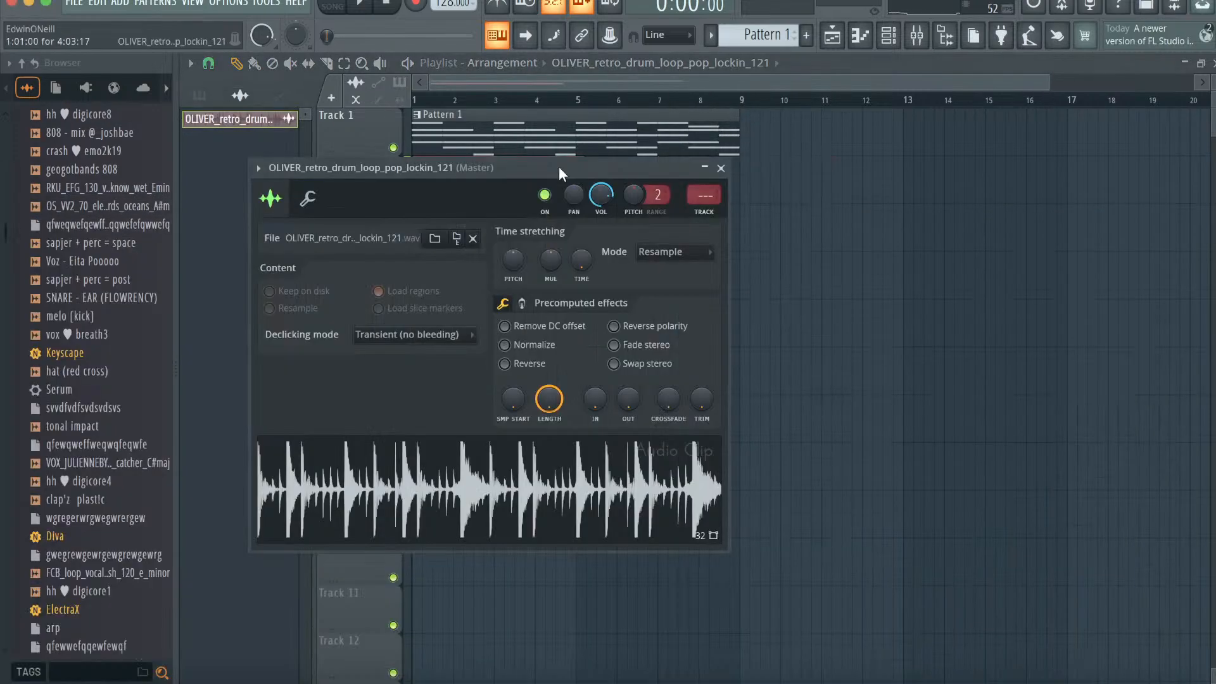
pyautogui.moveTo(586, 184); pyautogui.dragTo(587, 287)
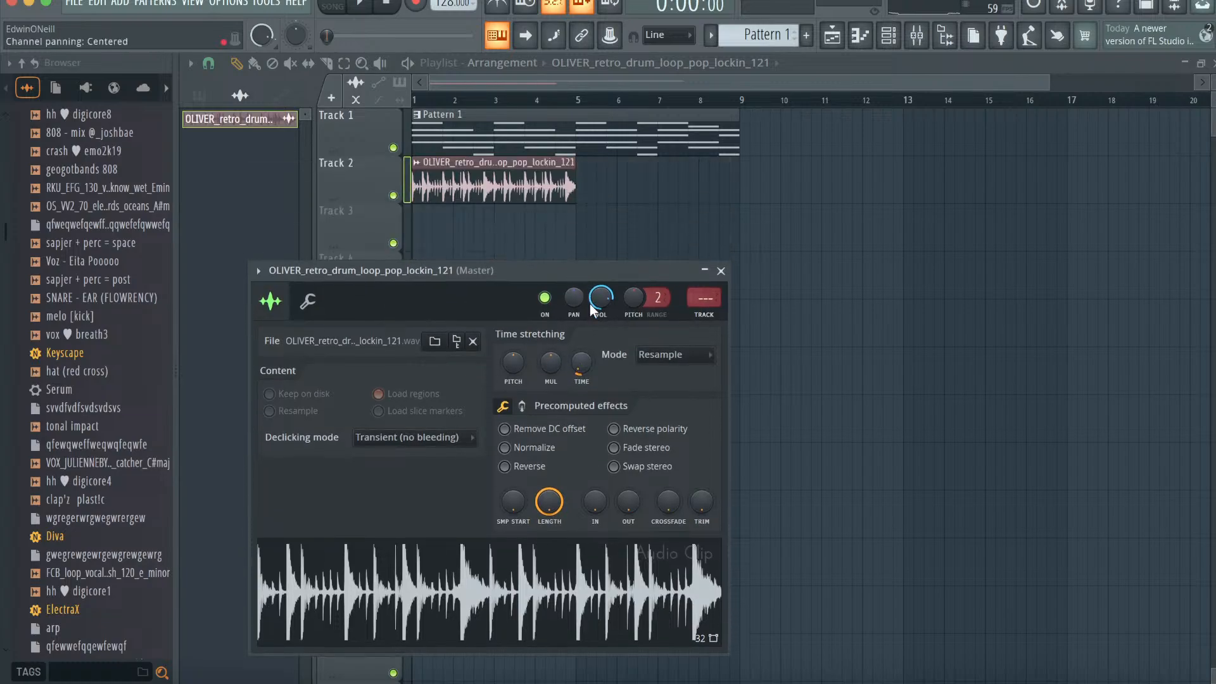
pyautogui.click(681, 356)
pyautogui.click(703, 372)
# - Repeat the drum loop at bar 5 of Track 2 and set the project tempo to 121 BPM, restretching all channels
pyautogui.click(383, 101)
pyautogui.press('space')
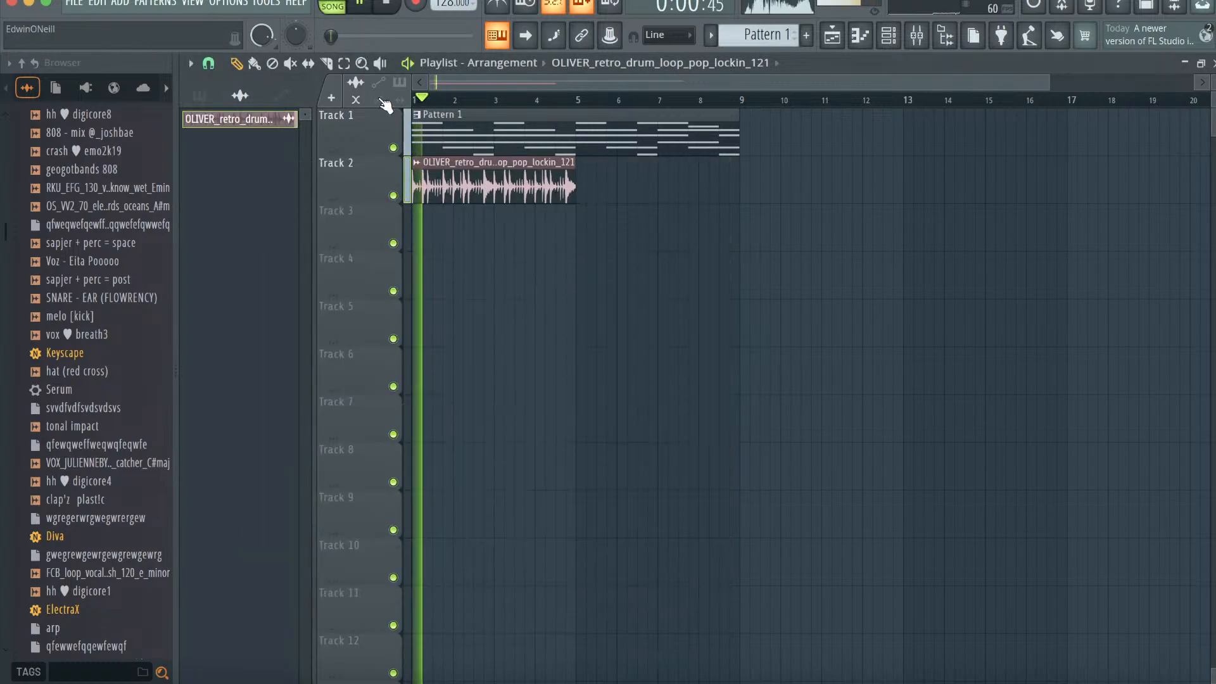
pyautogui.click(618, 193)
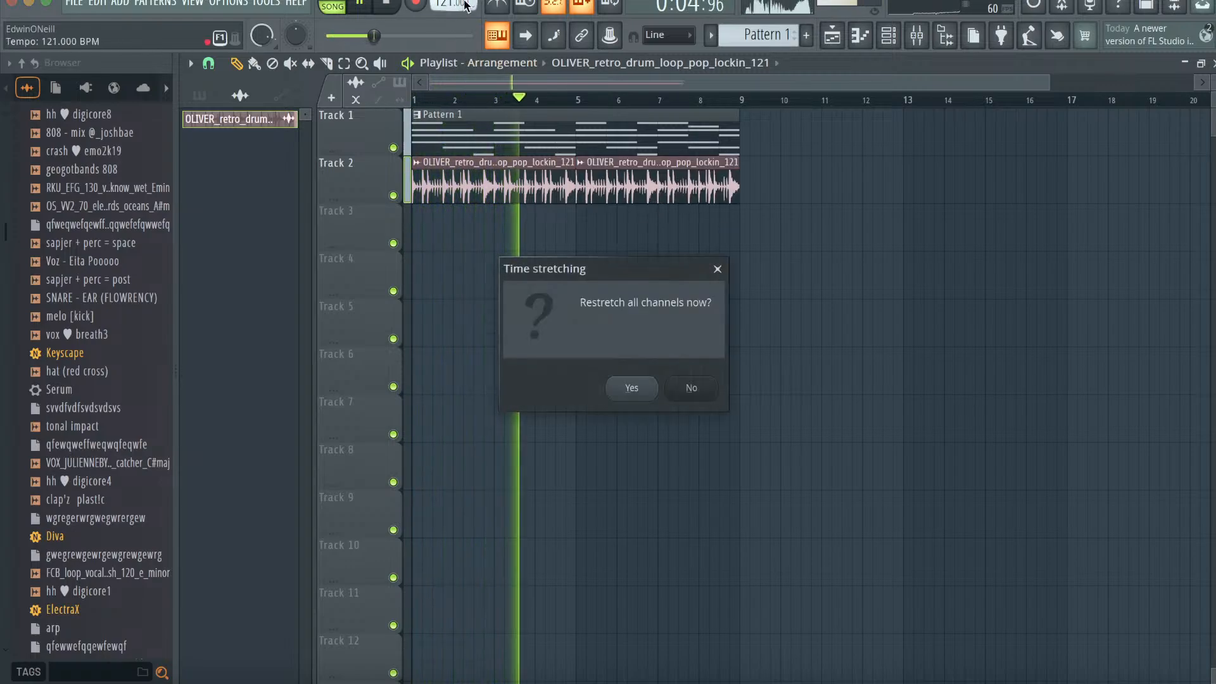
pyautogui.click(631, 388)
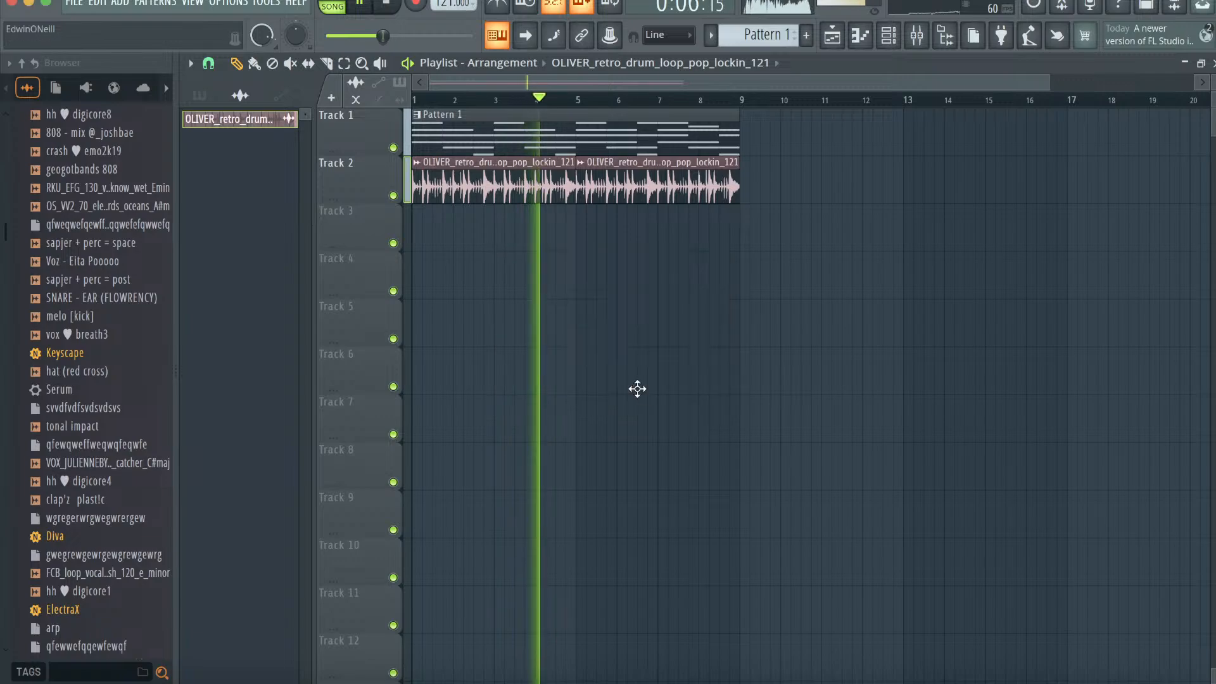
# - Show all channels in the channel rack and clone the BA-1 channel
pyautogui.click(888, 38)
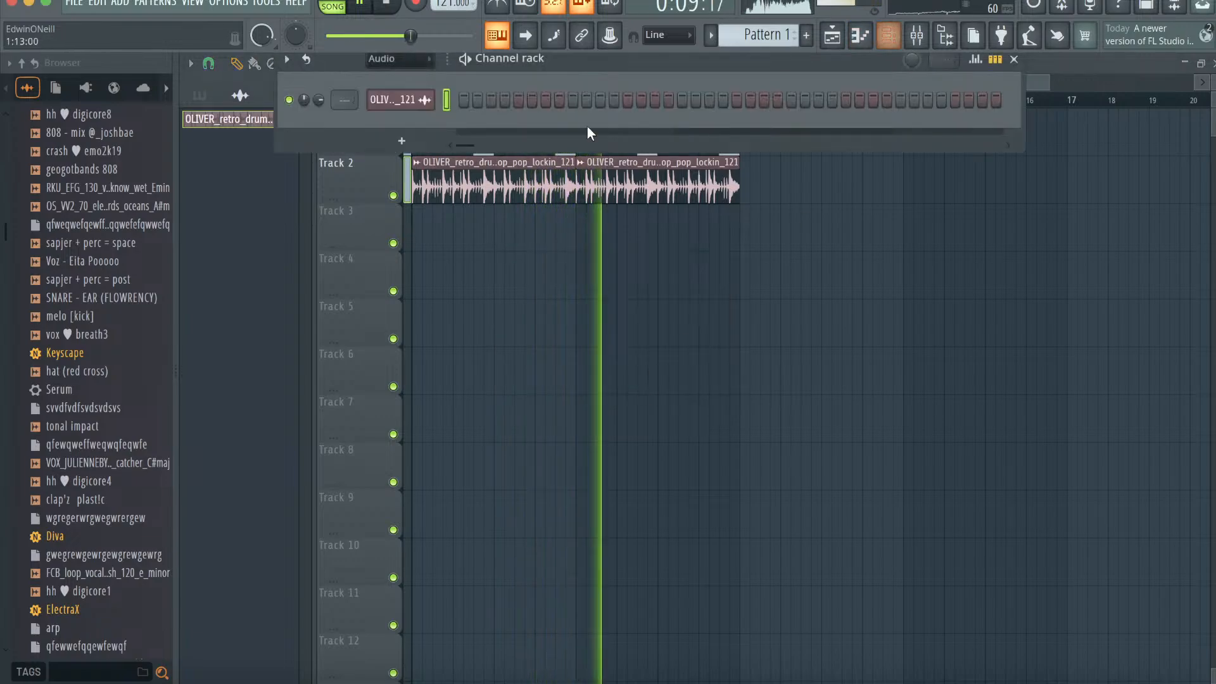
pyautogui.click(399, 59)
pyautogui.click(408, 71)
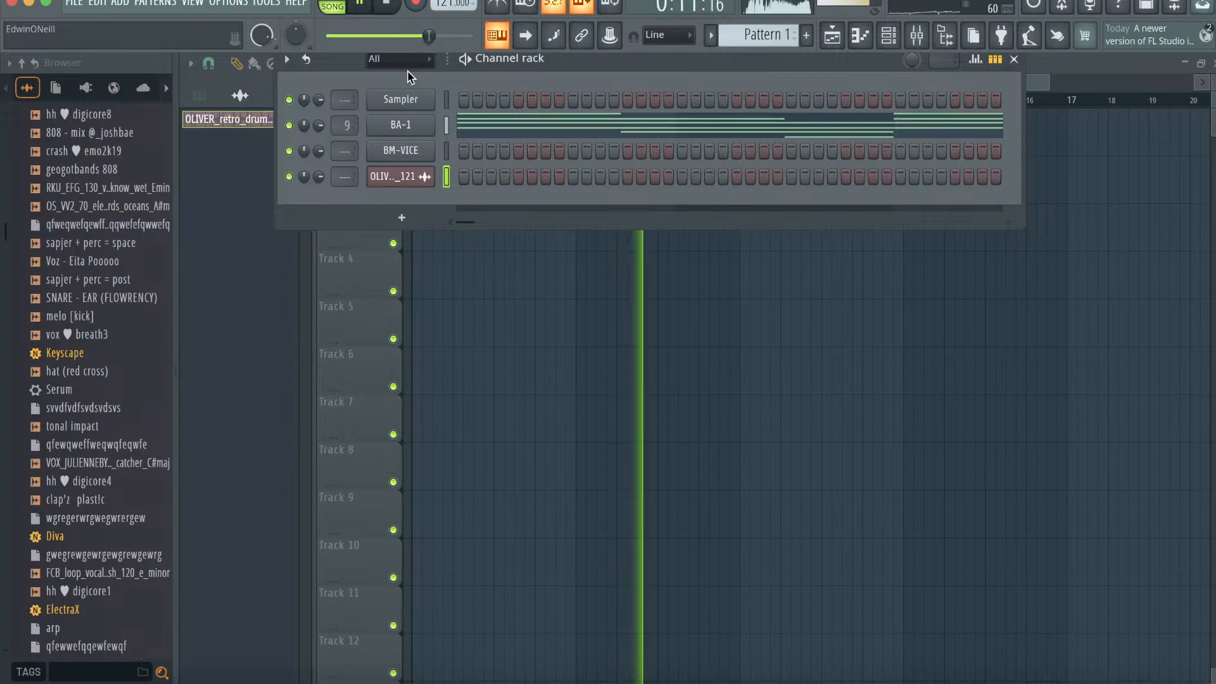
pyautogui.rightClick(429, 122)
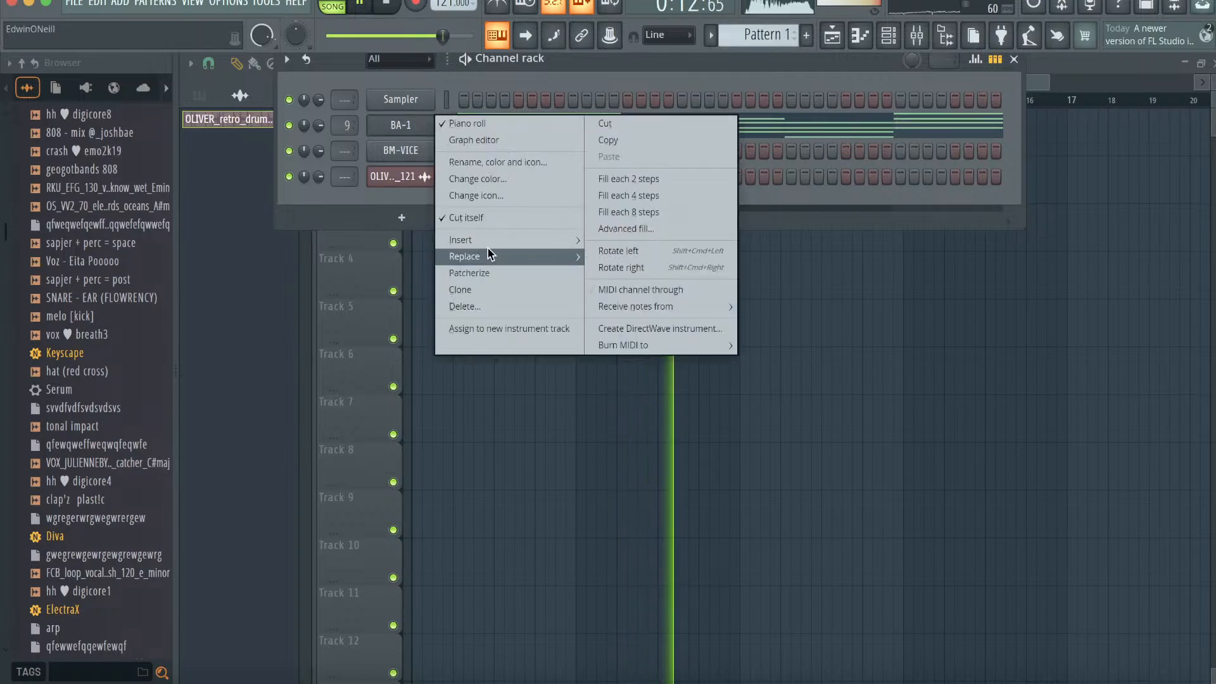
pyautogui.click(475, 289)
# - Load the BIG SYNTHWAVE LEAD - TAPTE preset from the 04 LEADS category into the cloned BA-1
pyautogui.click(617, 89)
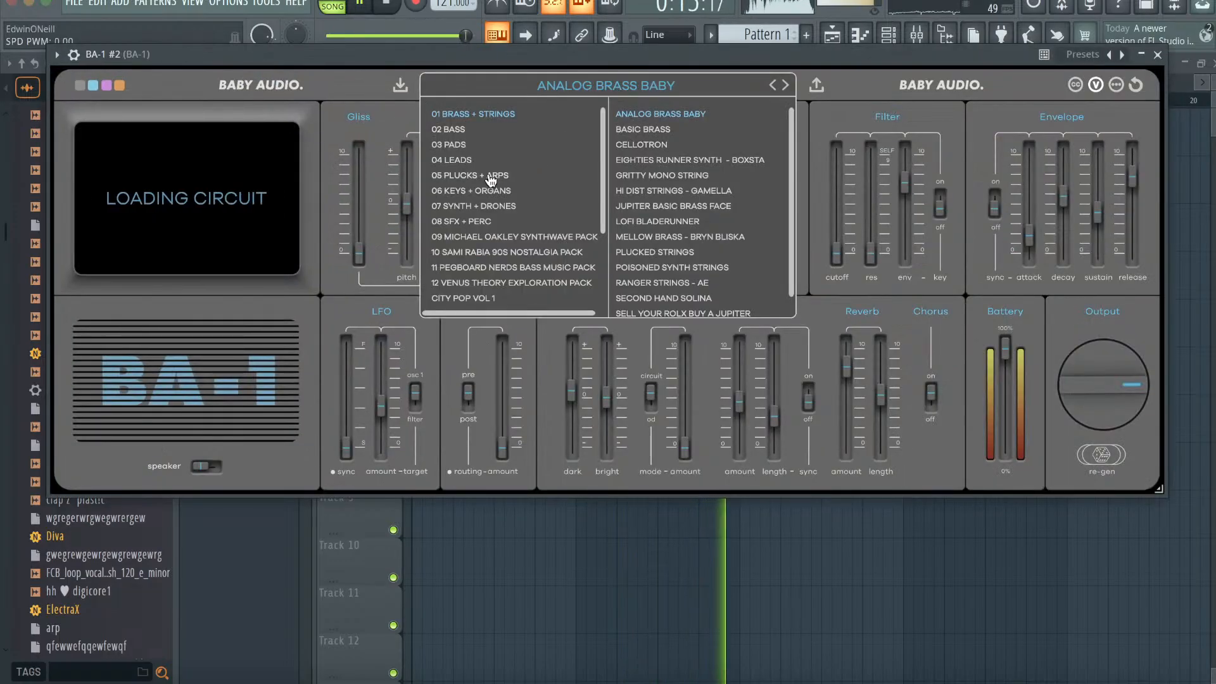
pyautogui.click(485, 159)
pyautogui.click(672, 252)
pyautogui.click(681, 238)
pyautogui.scroll(-3, 680, 240)
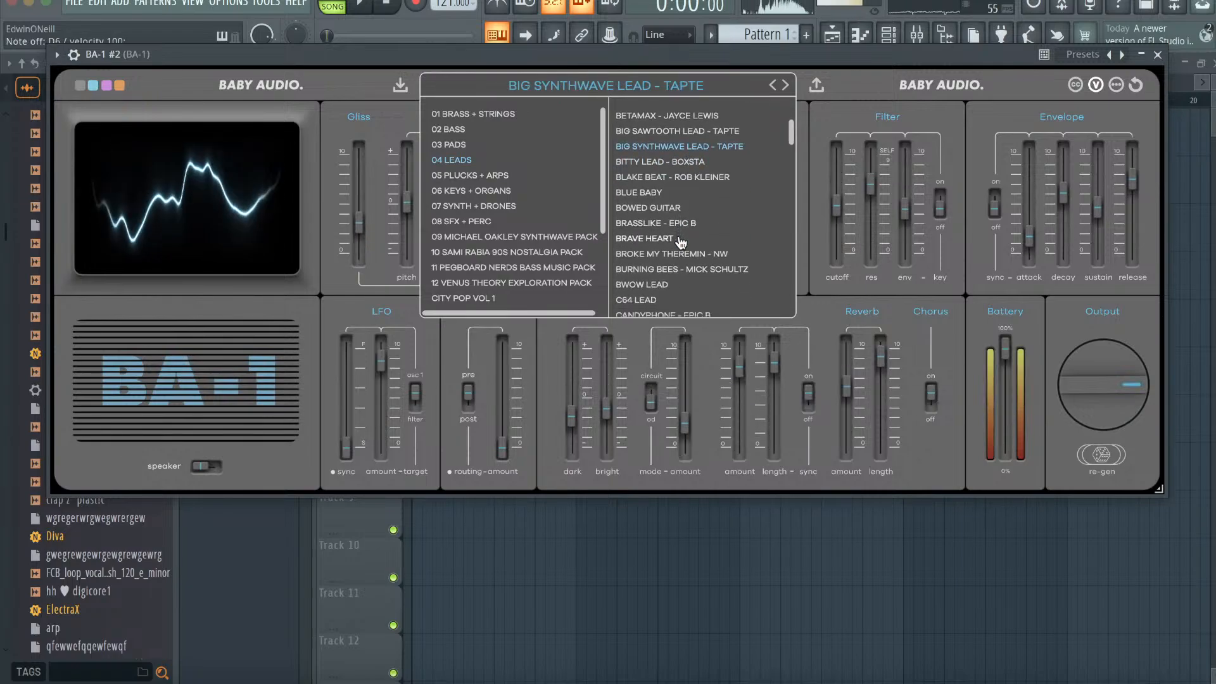
pyautogui.click(1157, 54)
# - Place half-bar E5 and A5 notes in bar 1 of the BA-1 #2 piano roll and raise them one octave
pyautogui.click(860, 35)
pyautogui.scroll(3, 542, 304)
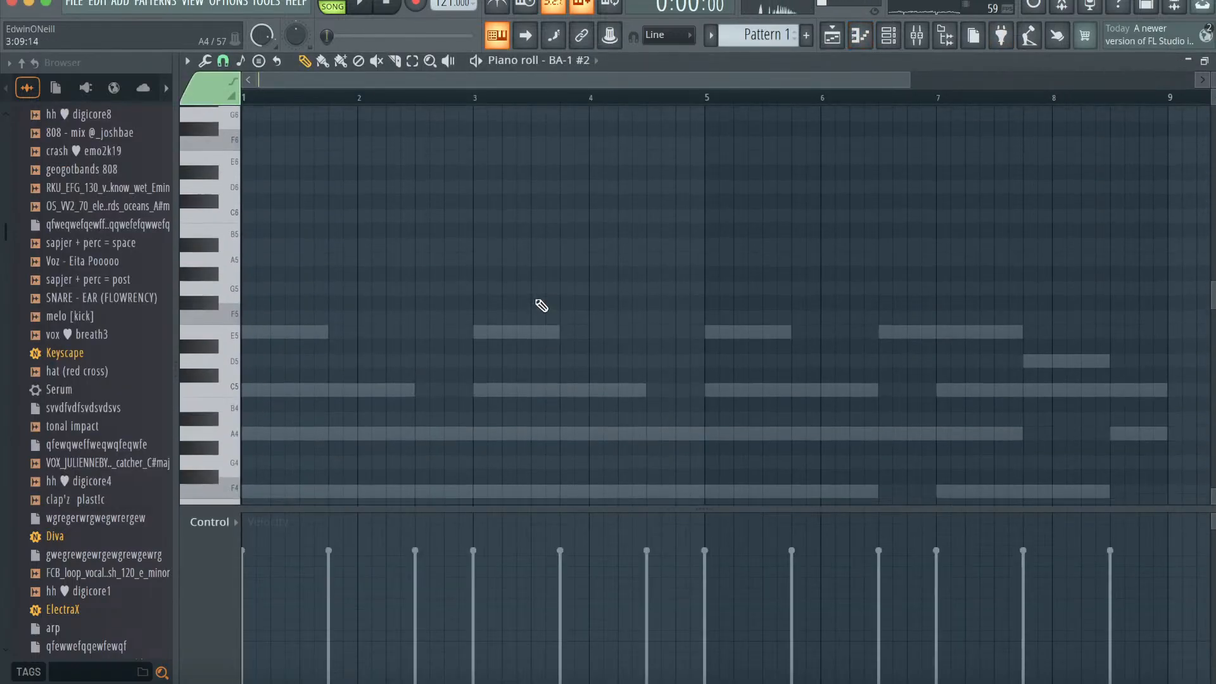
pyautogui.click(212, 335)
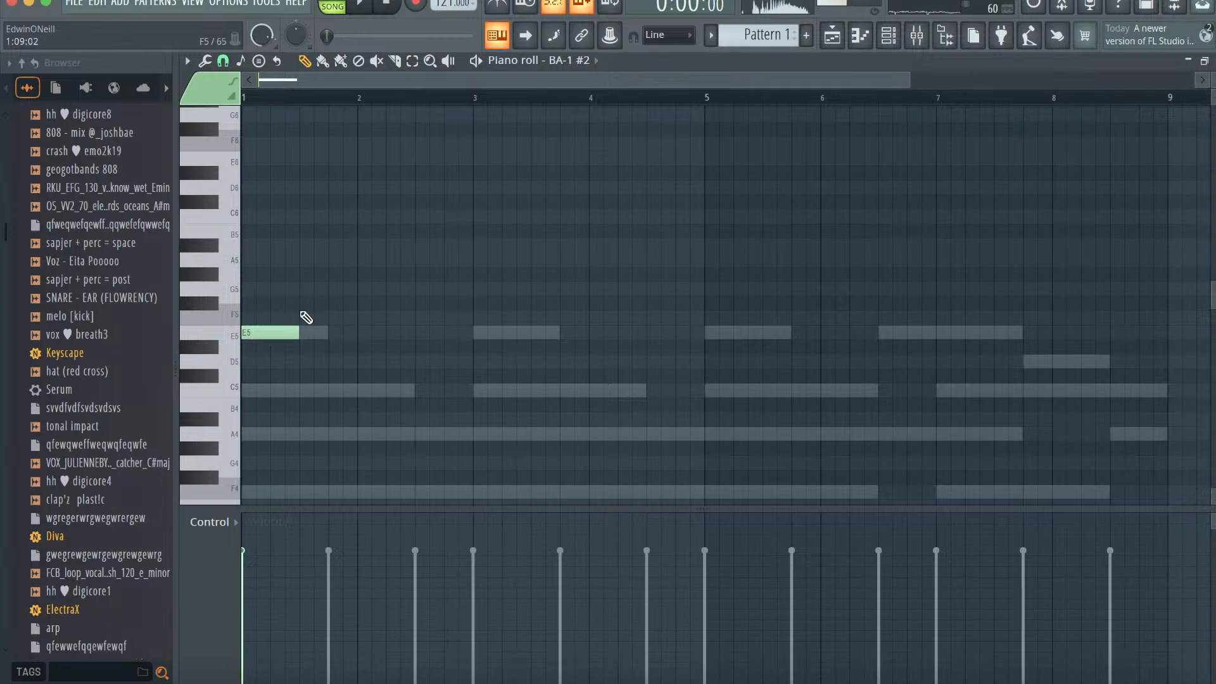
pyautogui.click(304, 262)
pyautogui.hotkey('ctrl', 'Up')
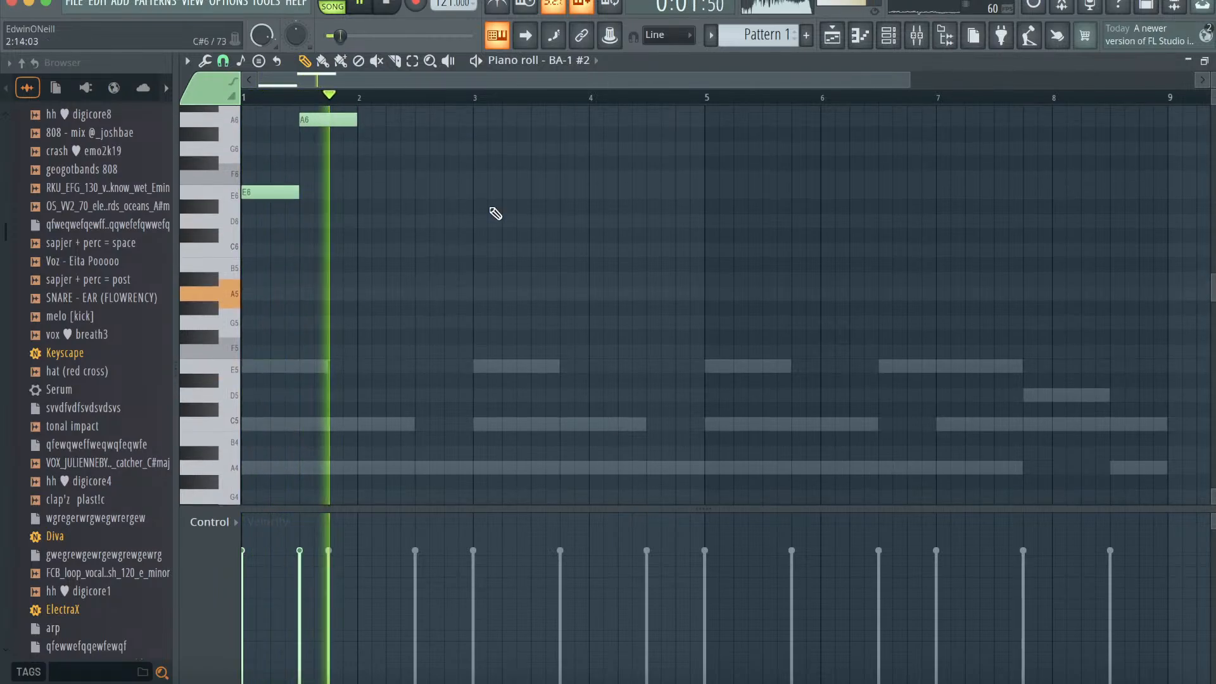
# - Load the LEAD - NASTY BOY preset from the Michael Oakley Synthwave Pack into BA-1 #2
pyautogui.click(889, 36)
pyautogui.click(392, 157)
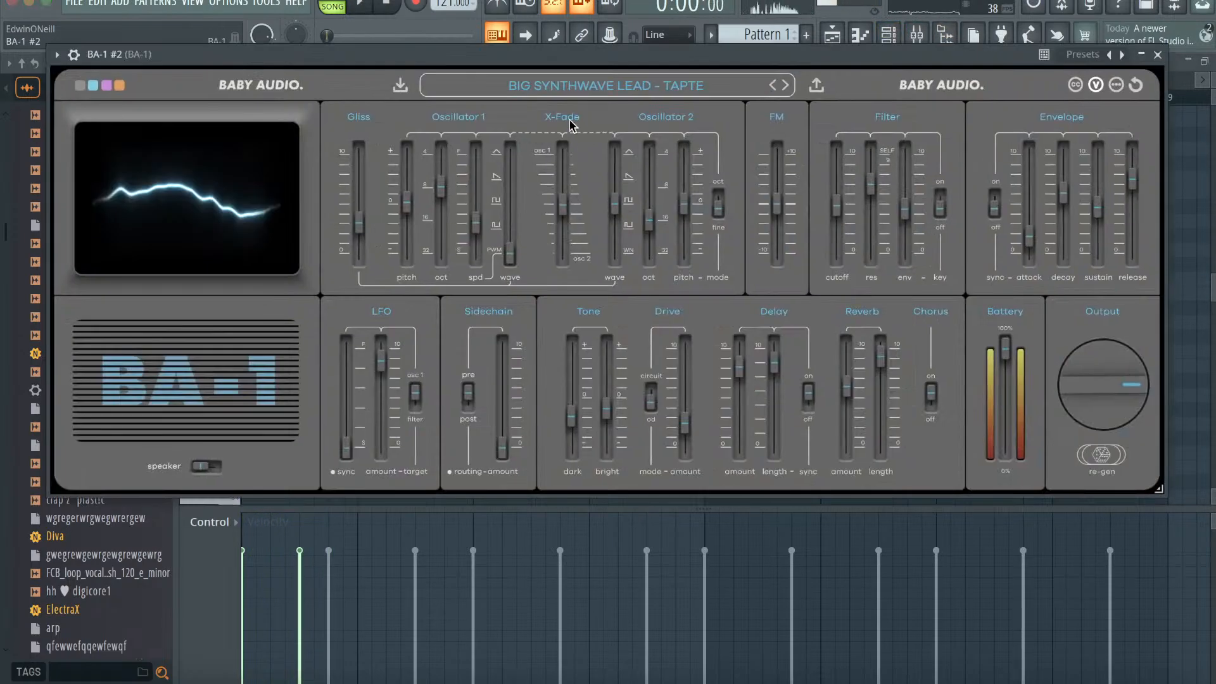
pyautogui.click(568, 87)
pyautogui.scroll(-10, 703, 247)
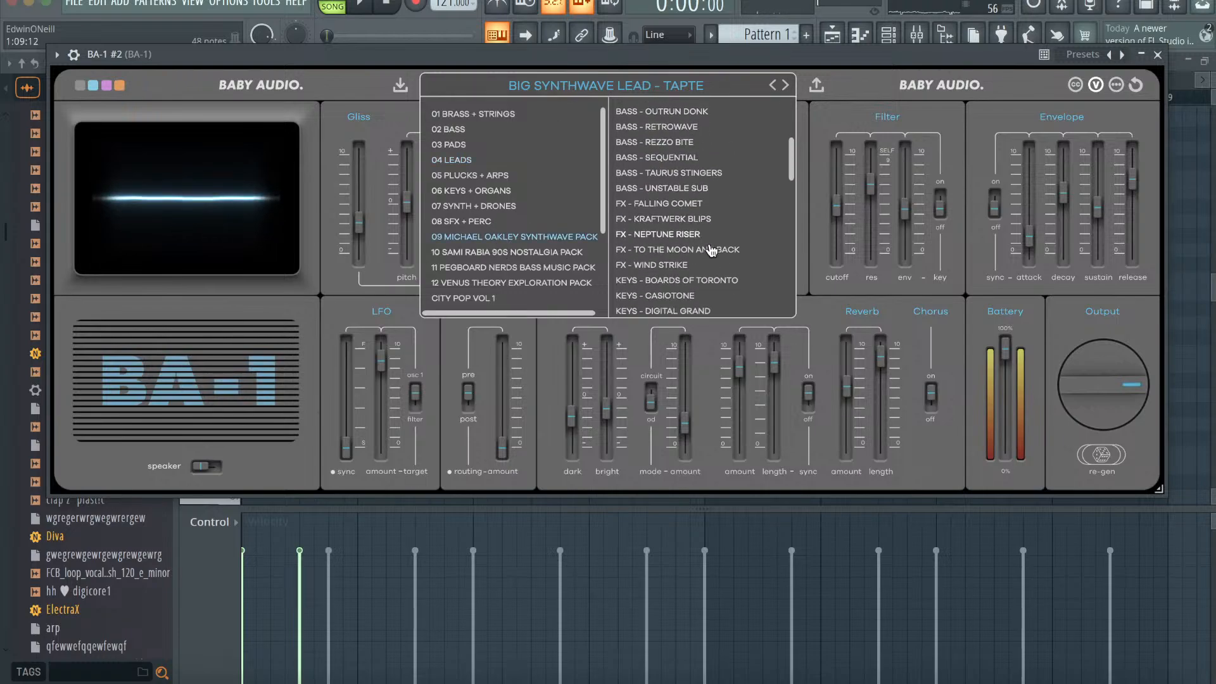
pyautogui.click(705, 246)
pyautogui.click(702, 277)
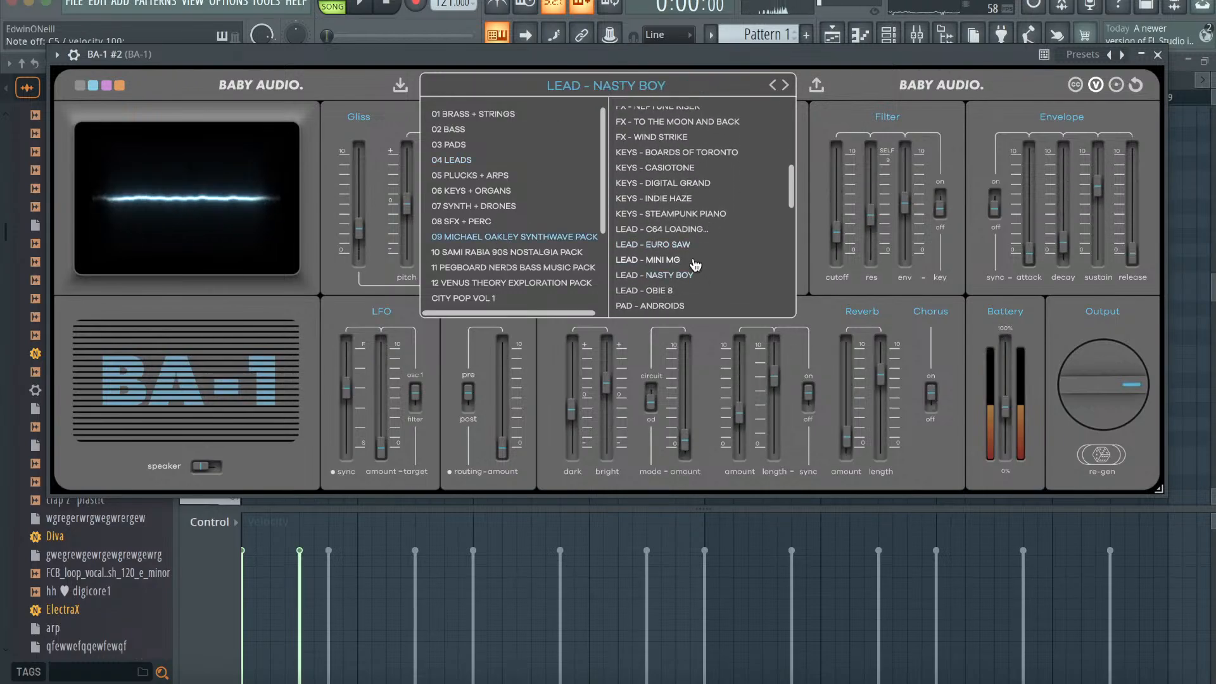
pyautogui.click(1142, 48)
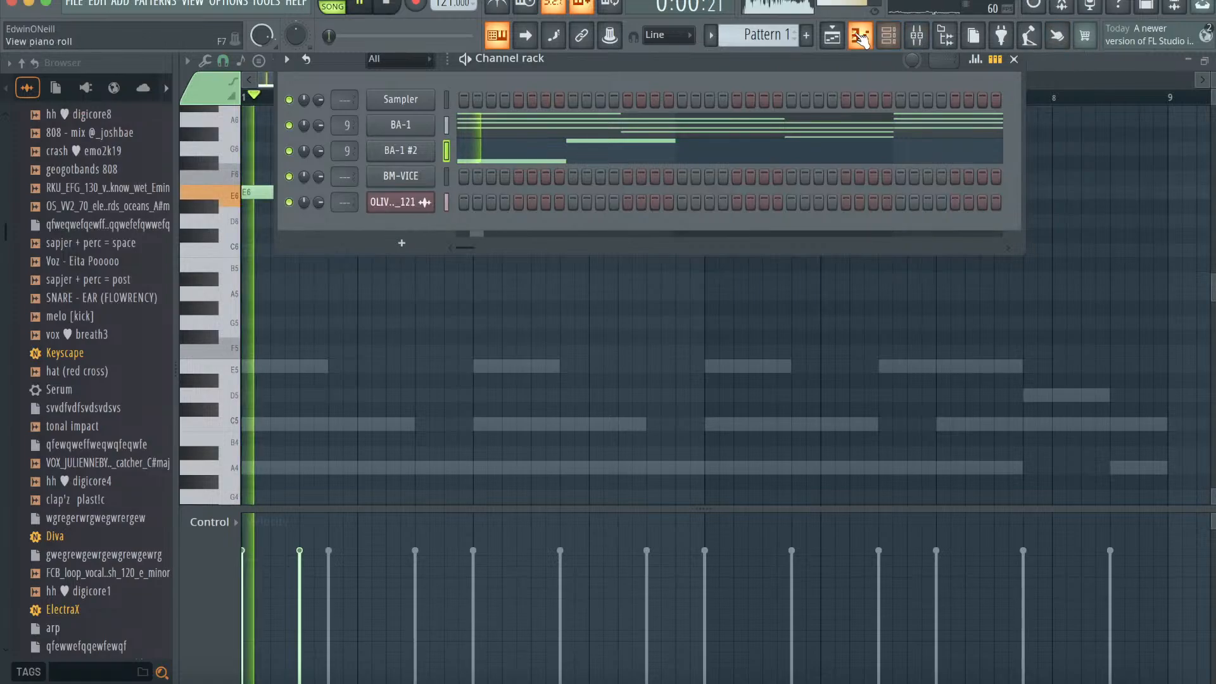
# - Continue the melody with half-bar notes D6, A5, E5, F5, E5 and F5 through bar 4, and duplicate the phrase into bars 5 to 8
pyautogui.click(861, 40)
pyautogui.click(359, 221)
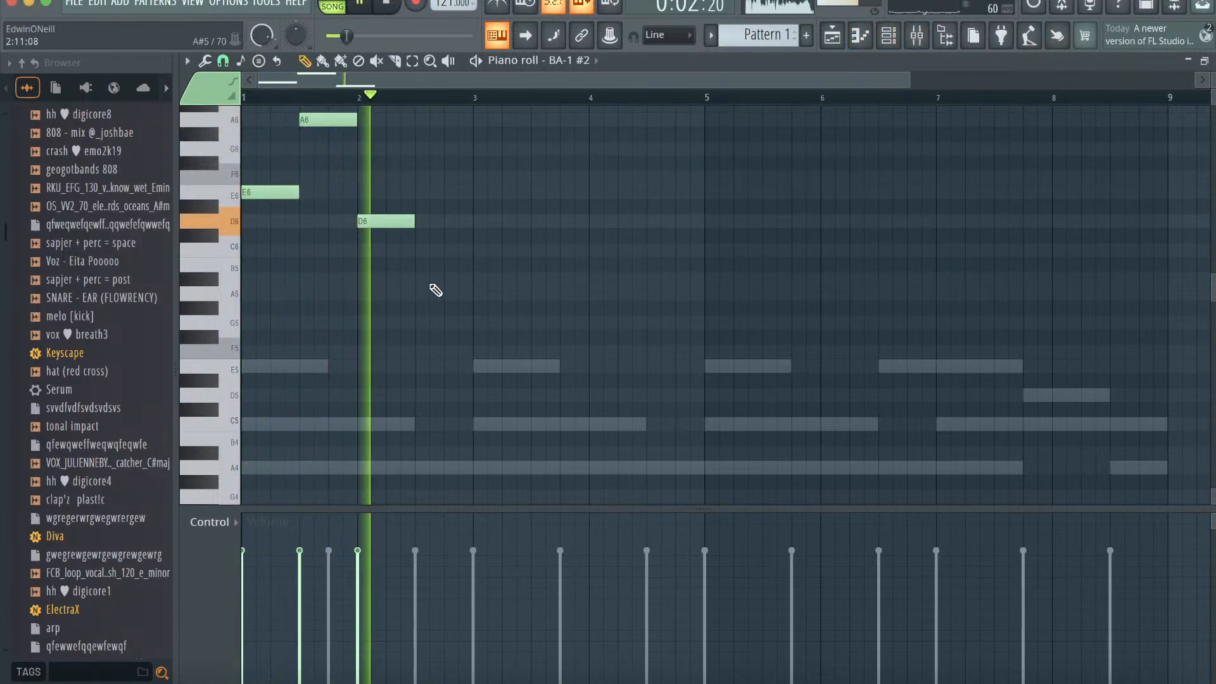
pyautogui.click(437, 294)
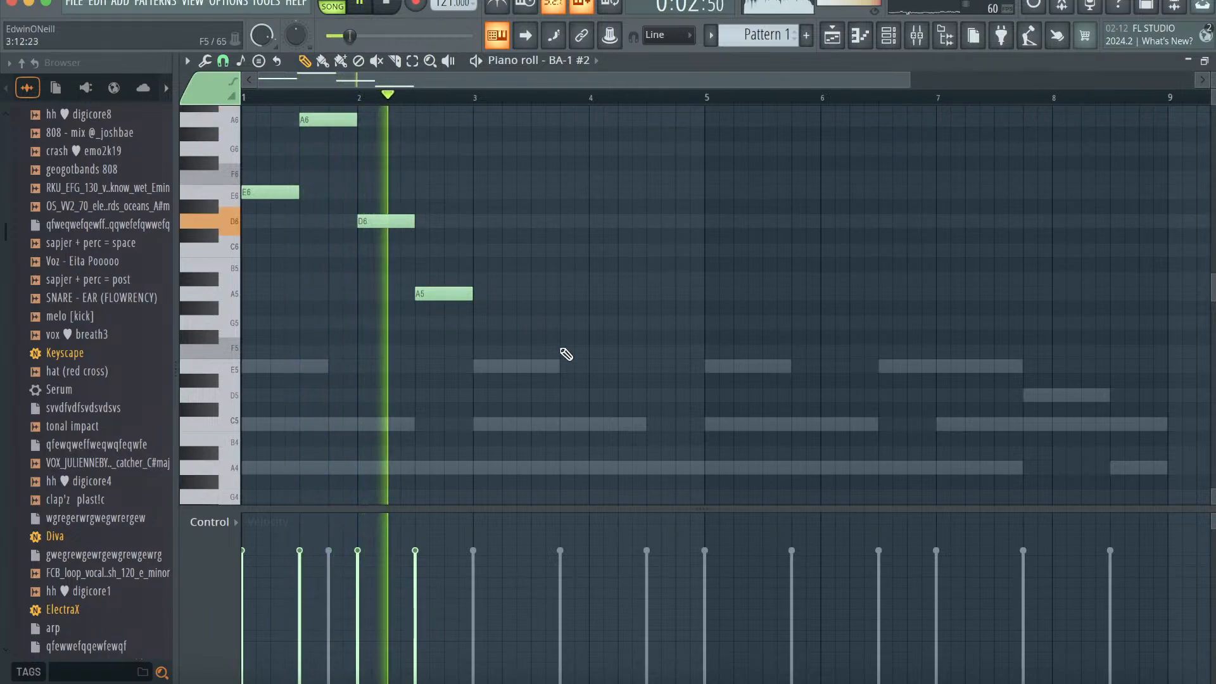
pyautogui.click(478, 366)
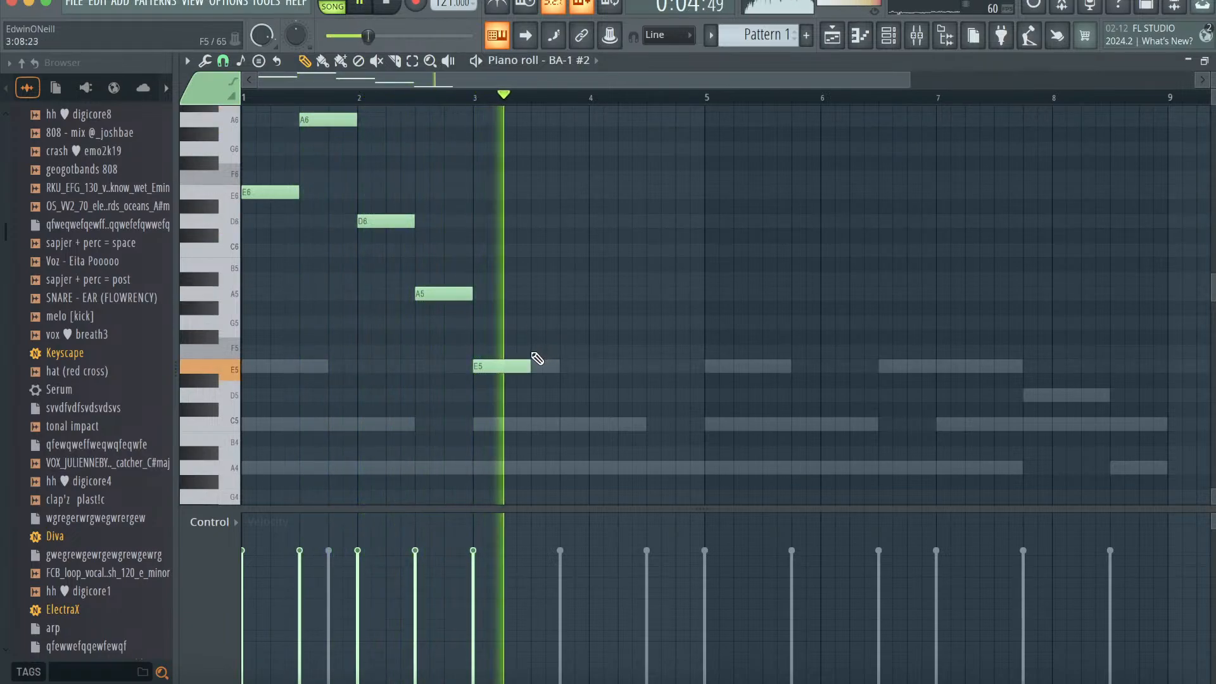
pyautogui.click(535, 352)
pyautogui.click(594, 366)
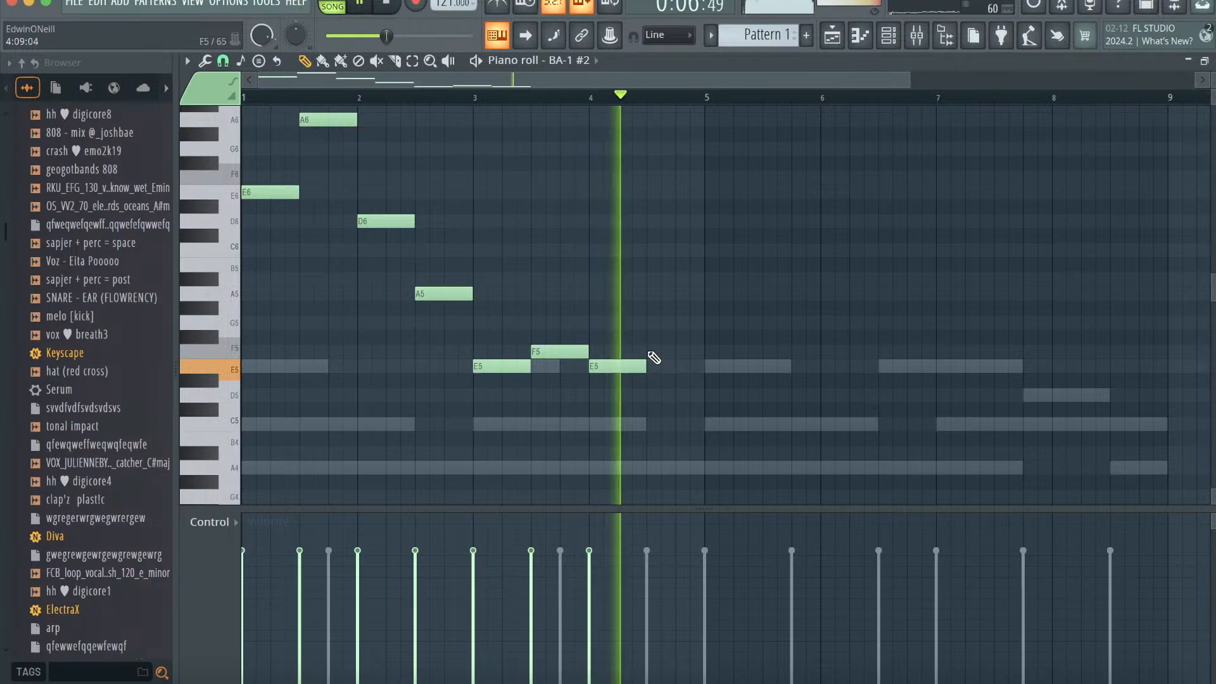
pyautogui.hotkey('ctrl', 'b')
# - Route the BA-1 #2 channel to mixer insert 12
pyautogui.press('F6')
pyautogui.press('F9')
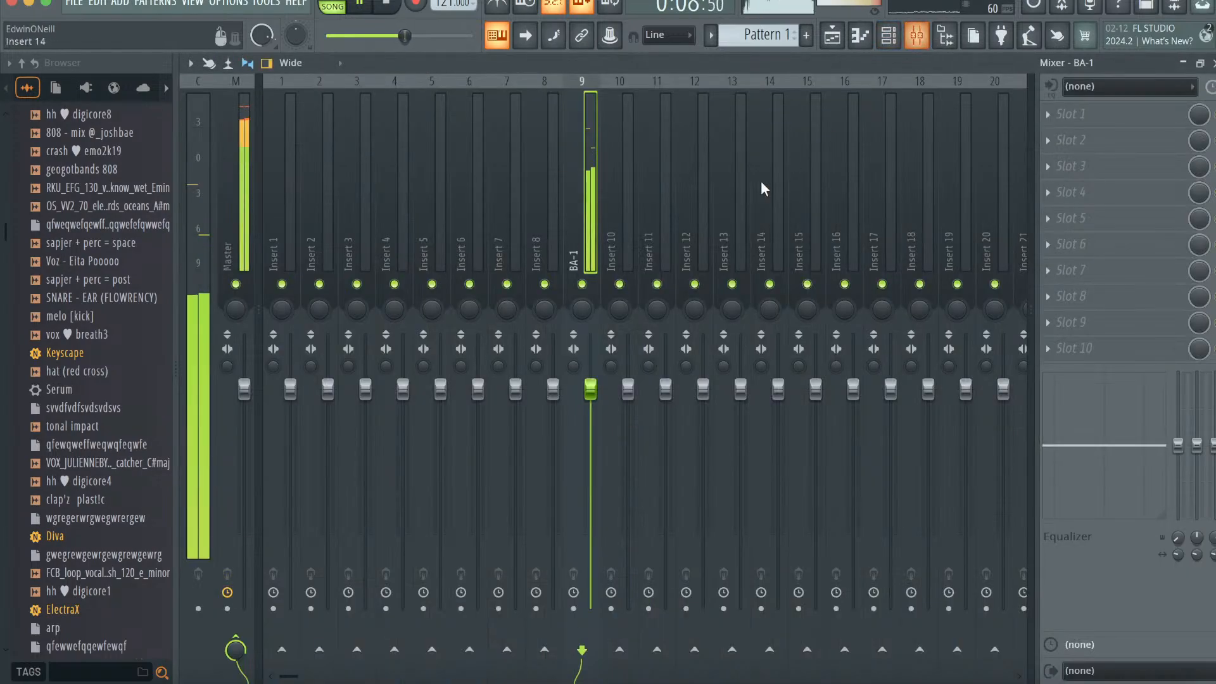
pyautogui.rightClick(702, 184)
pyautogui.click(945, 267)
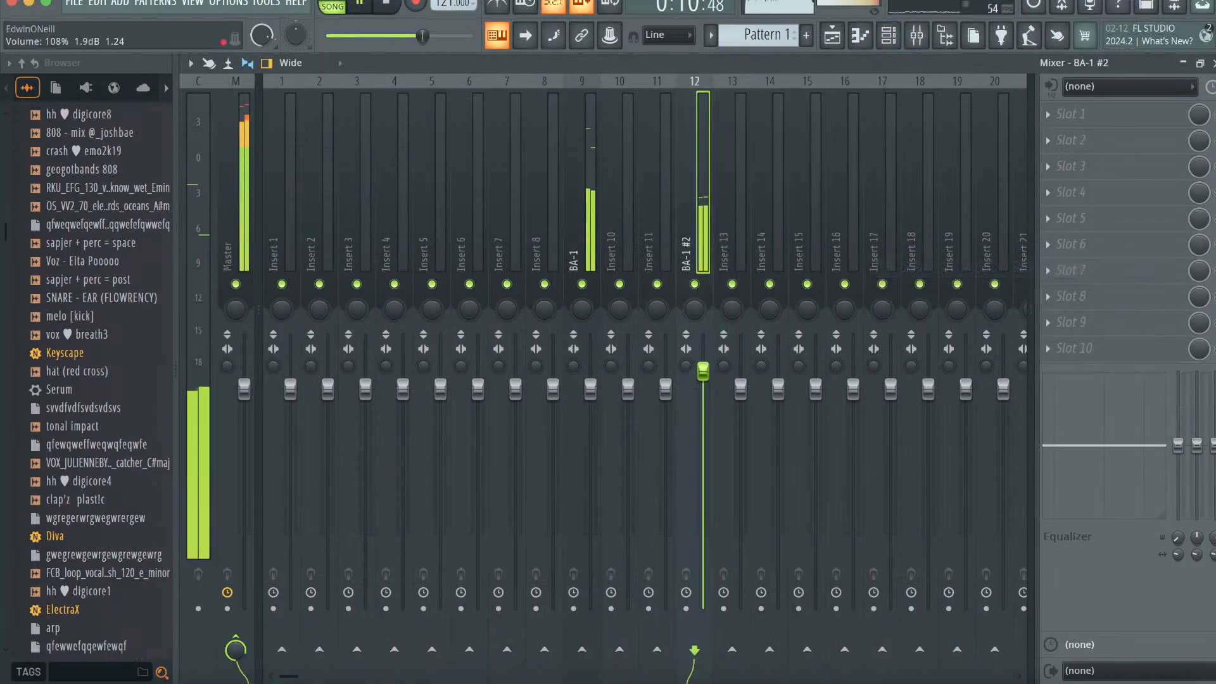
# - Add the OTT compressor to effect slot 6 of the BA-1 #2 mixer track
pyautogui.click(1129, 253)
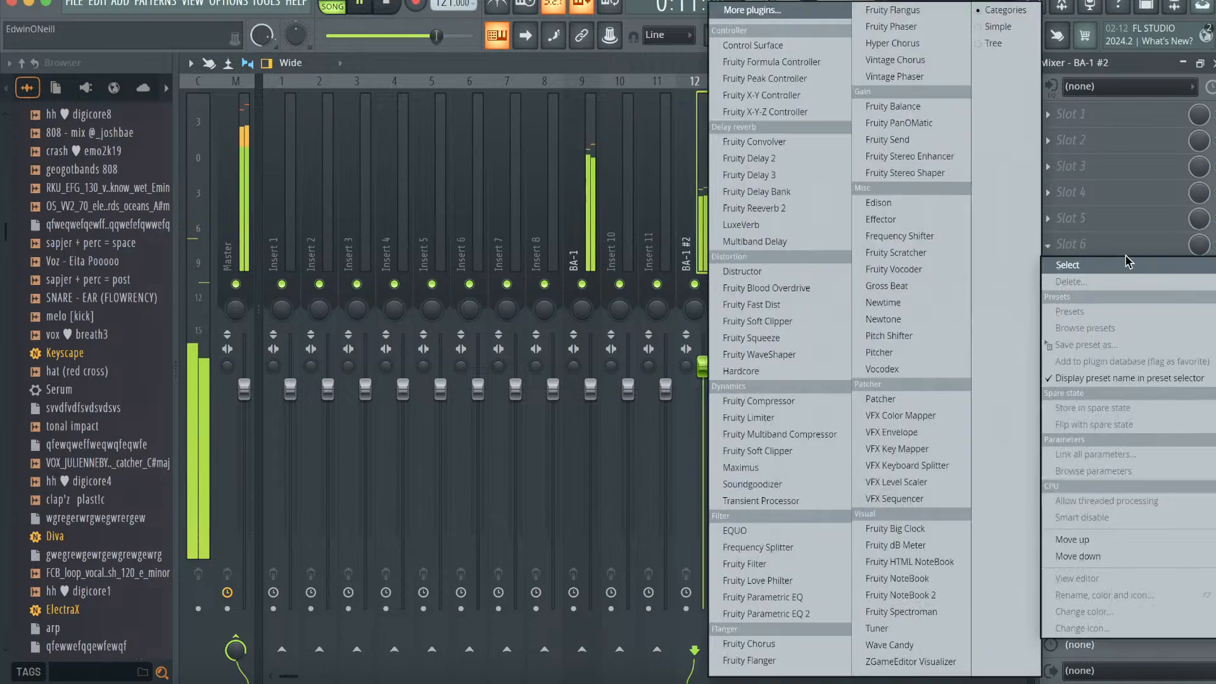
pyautogui.click(750, 10)
pyautogui.write('ott')
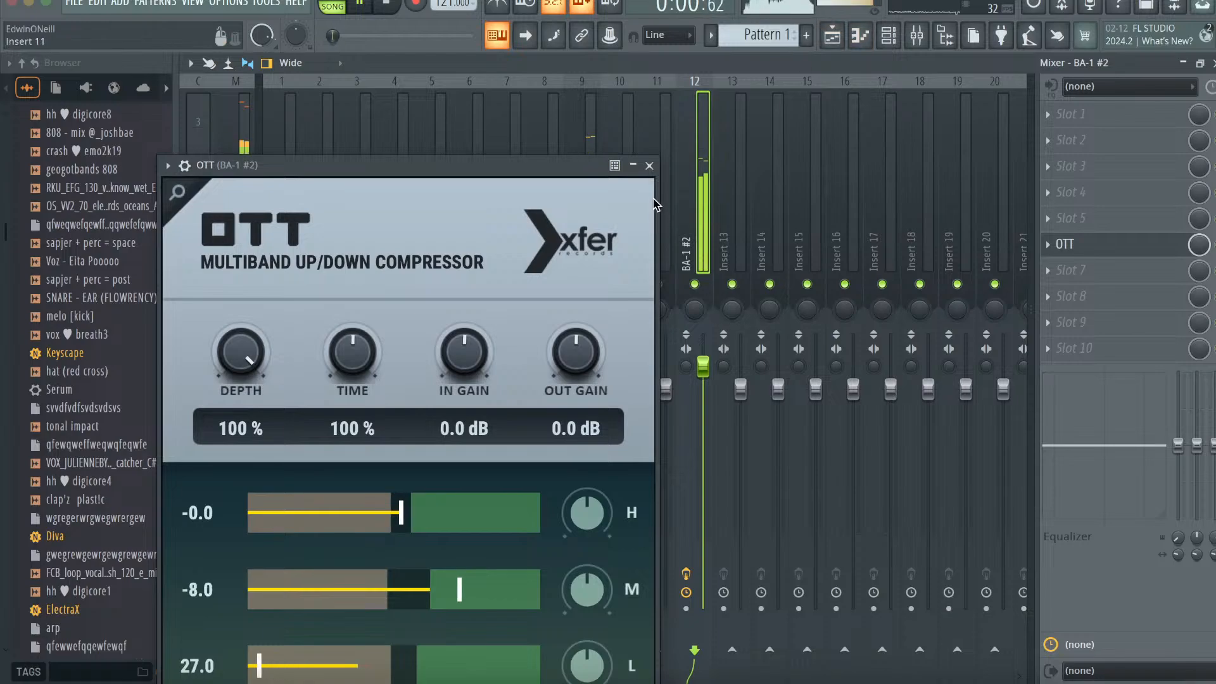
pyautogui.click(650, 167)
# - Replace the F5 notes in bars 3 and 4 of the BA-1 #2 melody with shorter A5 notes and quantize it, leaving durations
pyautogui.click(888, 36)
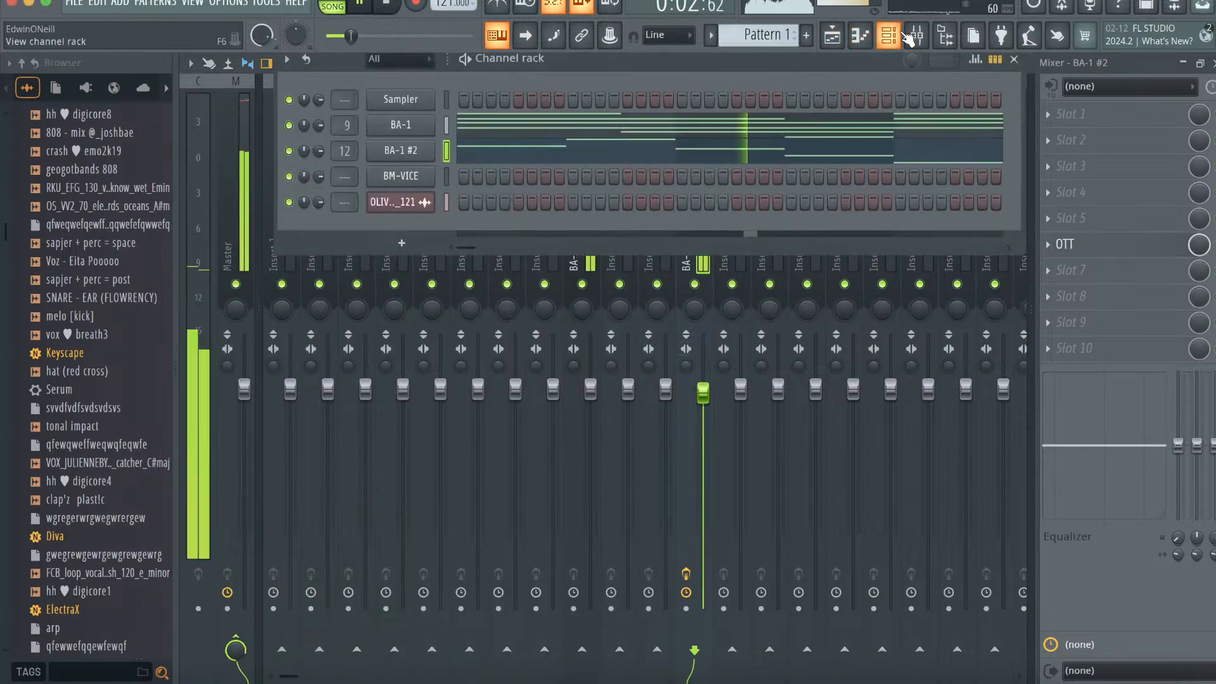
pyautogui.click(863, 39)
pyautogui.moveTo(543, 349); pyautogui.dragTo(589, 292)
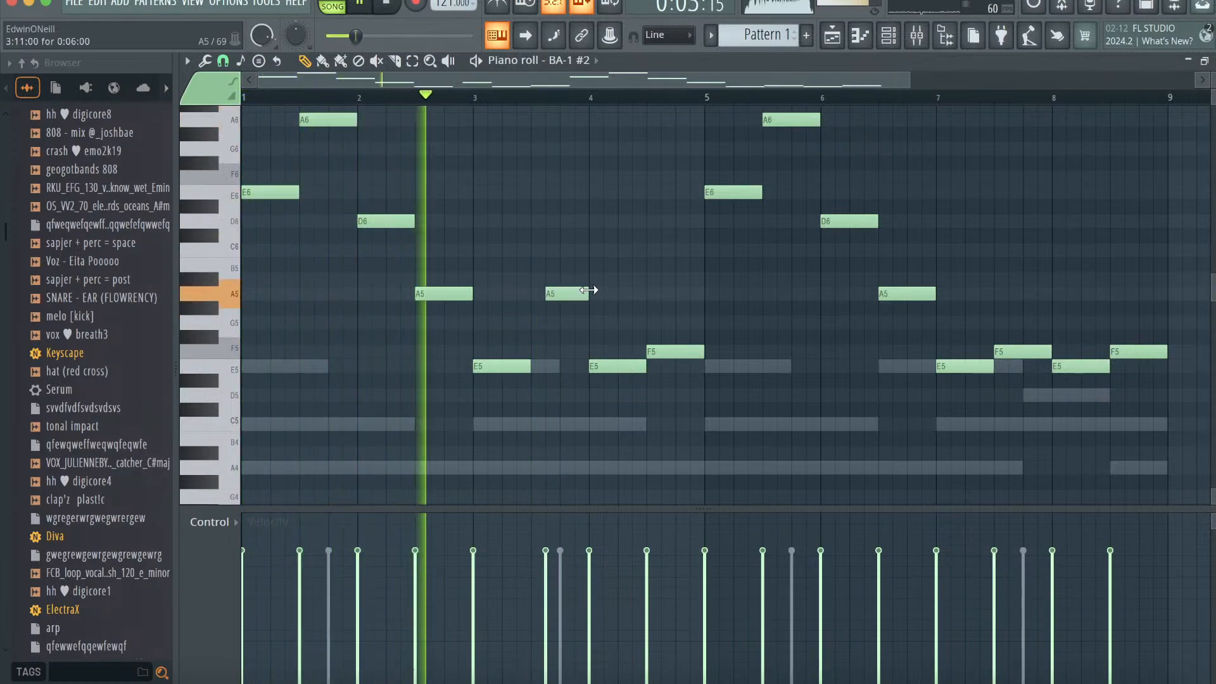
pyautogui.rightClick(692, 350)
pyautogui.click(663, 294)
pyautogui.moveTo(702, 293); pyautogui.dragTo(676, 293)
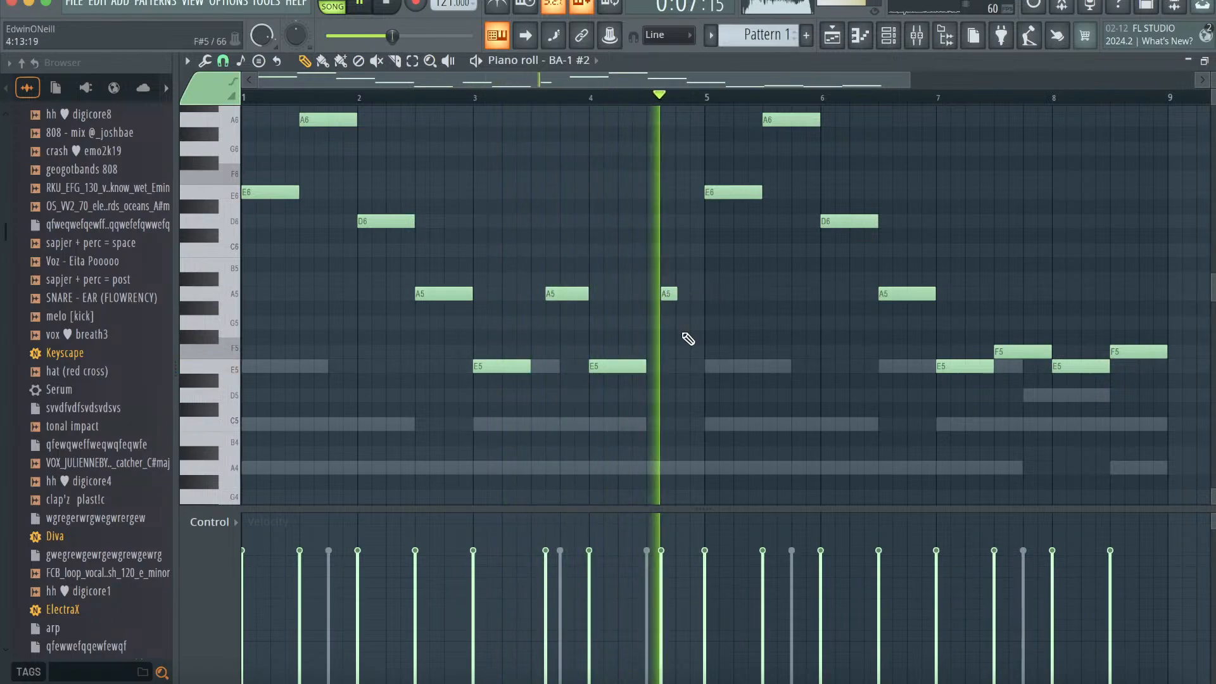
pyautogui.hotkey('alt', 'q')
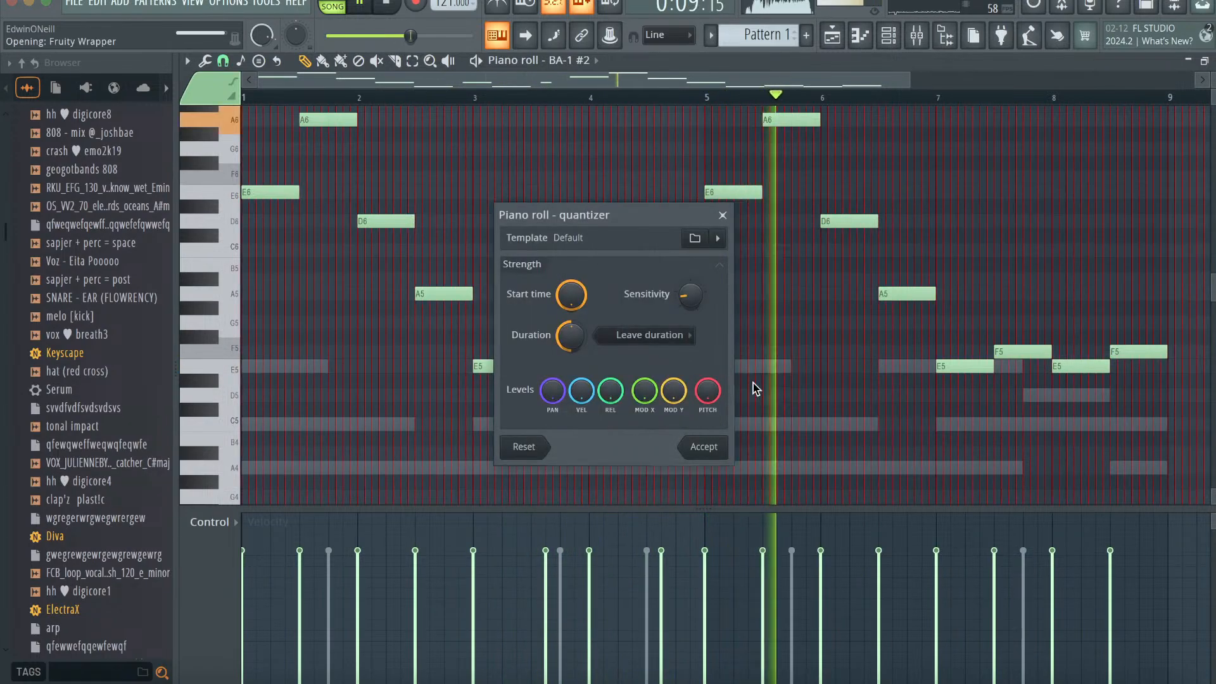
pyautogui.click(709, 454)
# - Add an Analog Lab V instrument channel to the rack, using the AU version of the plugin
pyautogui.click(888, 35)
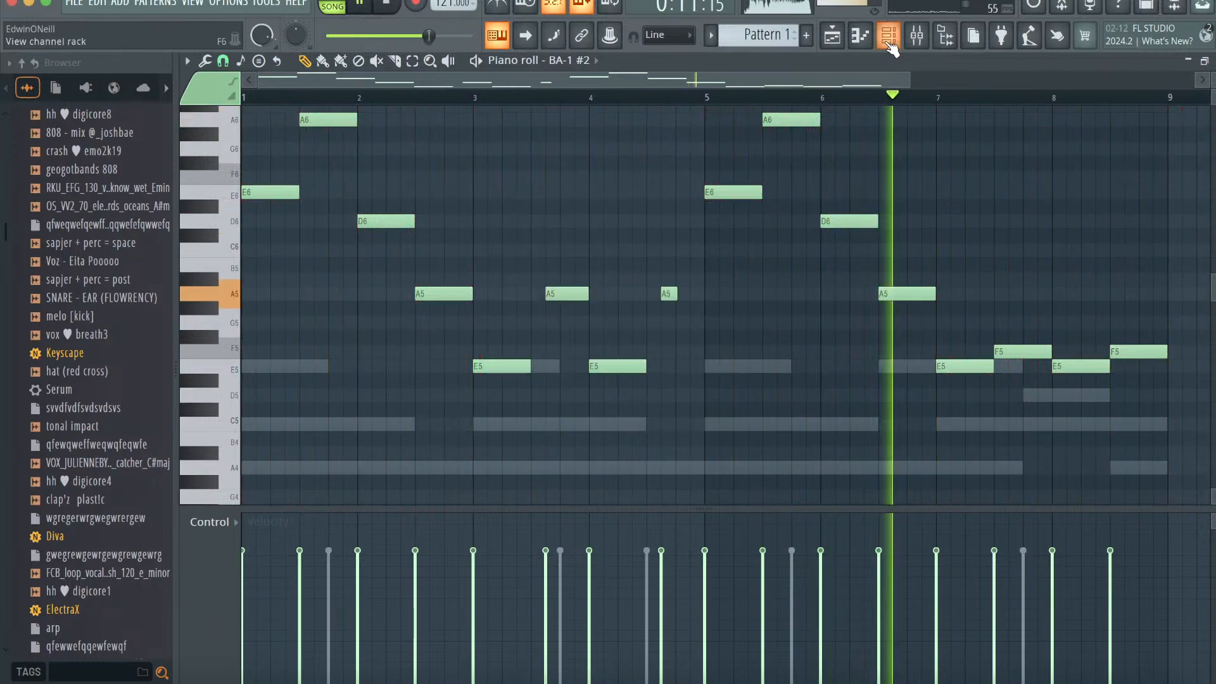
pyautogui.click(401, 244)
pyautogui.click(418, 20)
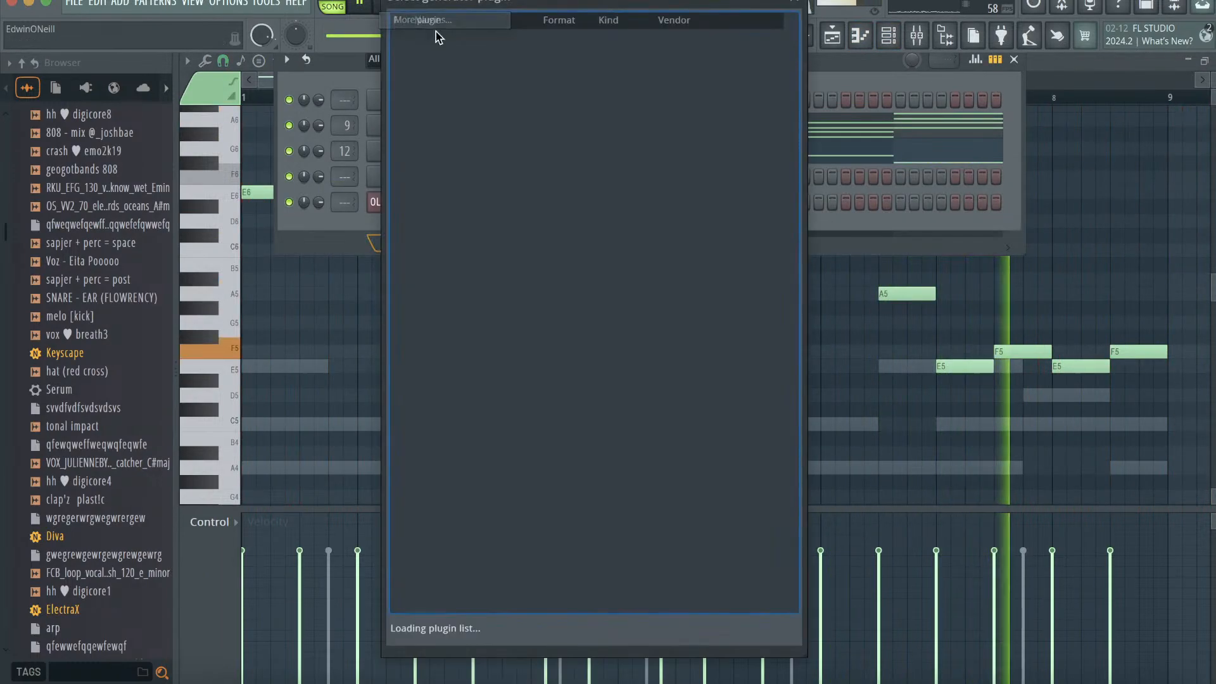
pyautogui.write('trill')
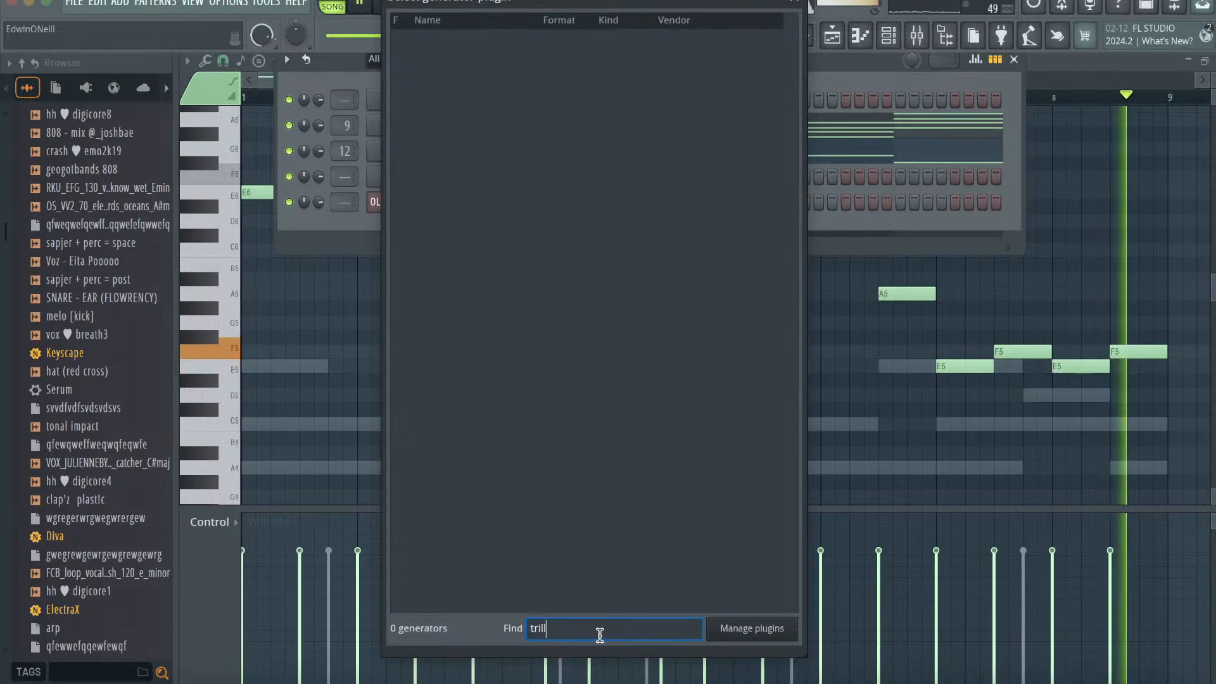
pyautogui.press('BackSpace')
pyautogui.press('BackSpace')
pyautogui.press('BackSpace')
pyautogui.press('BackSpace')
pyautogui.write('analog')
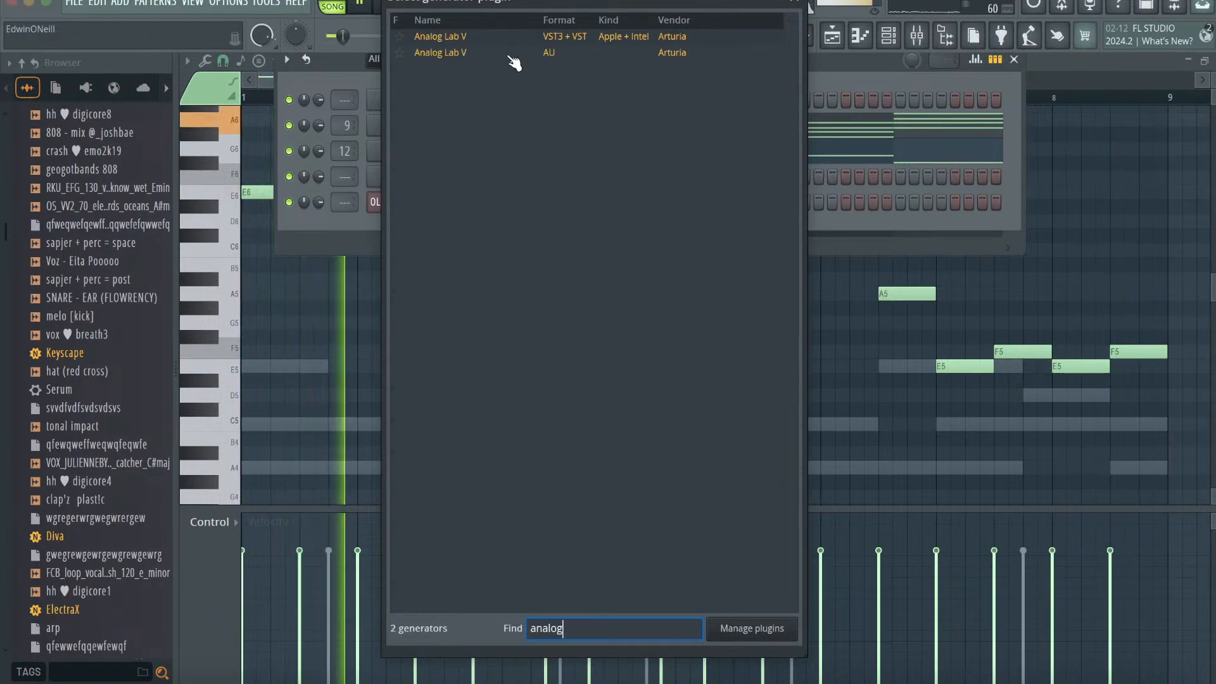
pyautogui.doubleClick(503, 53)
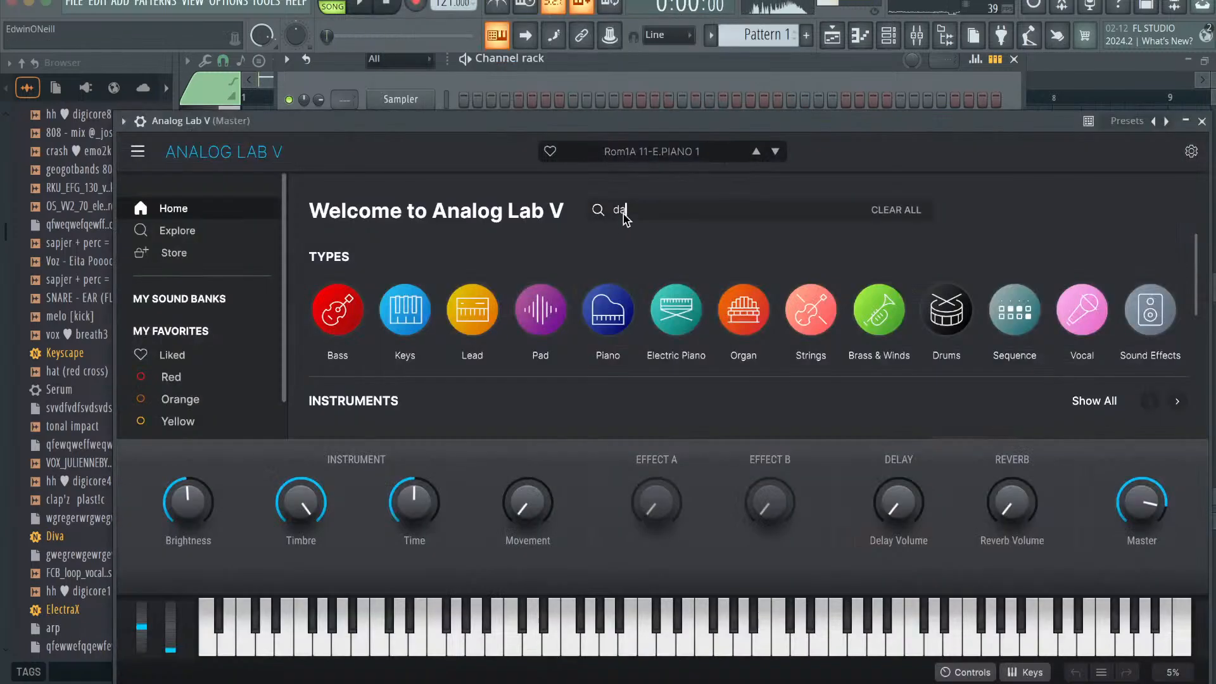
# - Search Analog Lab V's presets for darkwave and load the Dark Wave hard bass preset
pyautogui.press('Return')
pyautogui.click(481, 306)
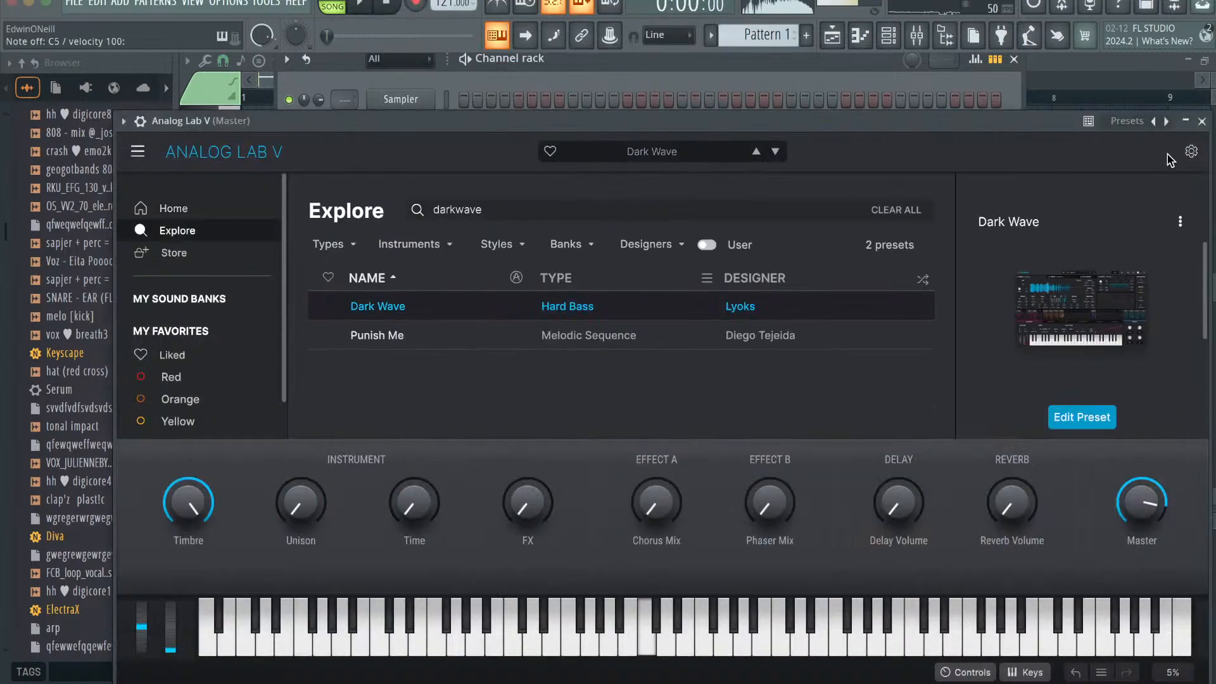
pyautogui.click(1203, 123)
# - Write an F4, D4, A#4 bass phrase across bars 1 and 2 for Analog Lab V and duplicate it through bar 8
pyautogui.click(833, 38)
pyautogui.click(857, 38)
pyautogui.scroll(-6, 361, 319)
pyautogui.scroll(4, 266, 227)
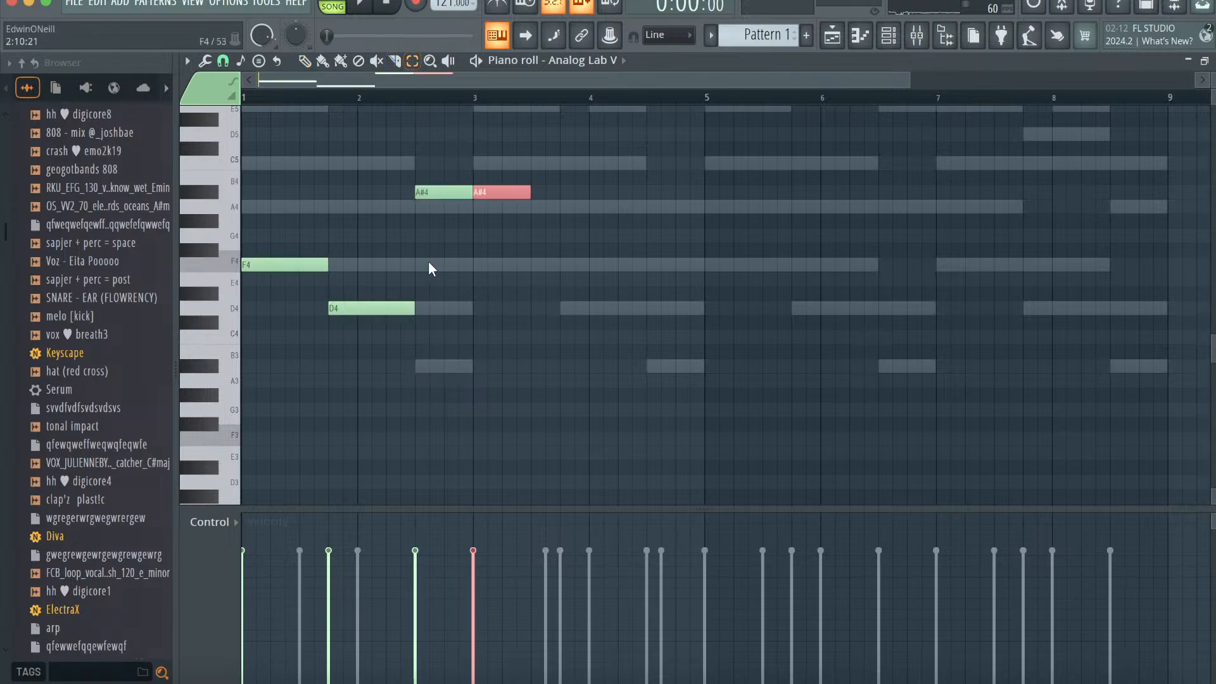
pyautogui.hotkey('ctrl', 'b')
pyautogui.hotkey('ctrl', 'b')
pyautogui.hotkey('ctrl', 'b')
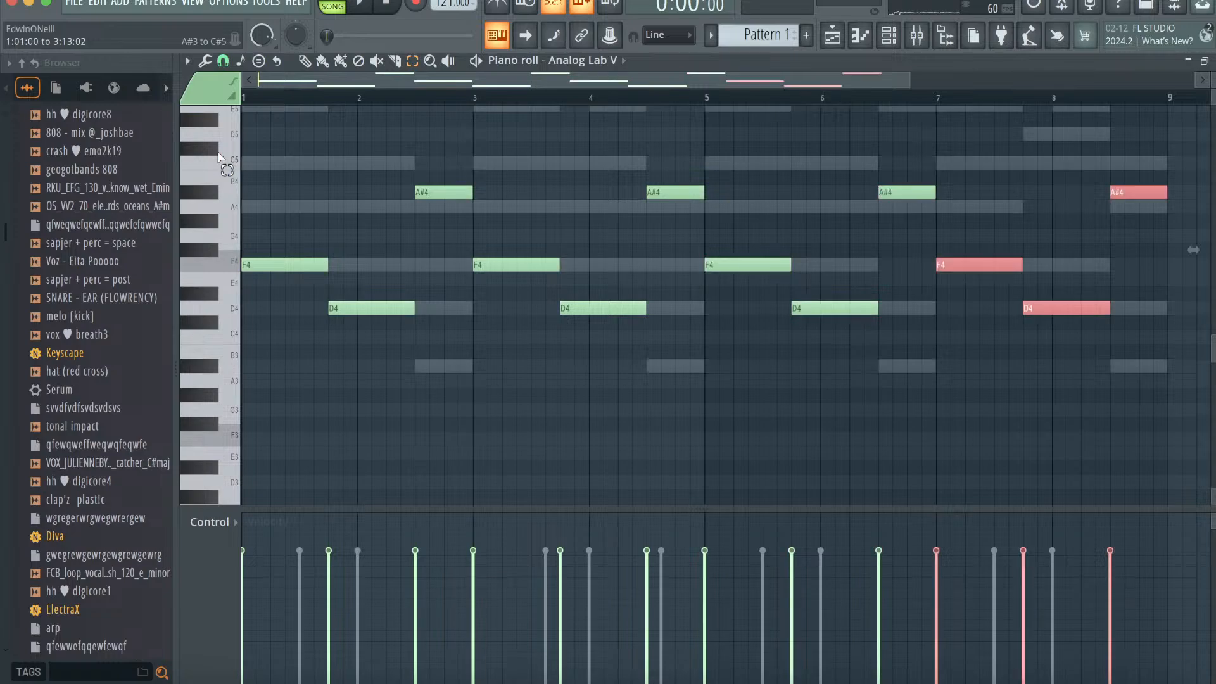
# - Try chopping all the Analog Lab V bass notes with the chopper's default time multiplier
pyautogui.hotkey('ctrl', 'a')
pyautogui.hotkey('alt', 'u')
pyautogui.click(705, 441)
pyautogui.press('space')
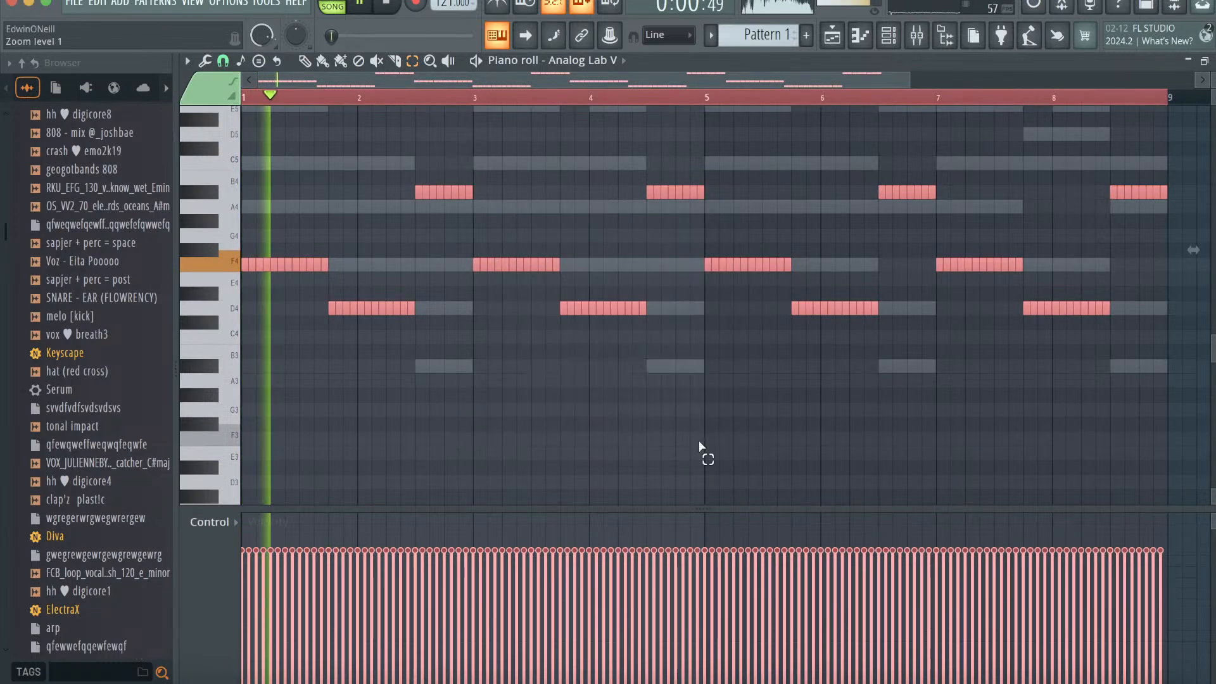
pyautogui.moveTo(910, 82); pyautogui.dragTo(668, 81)
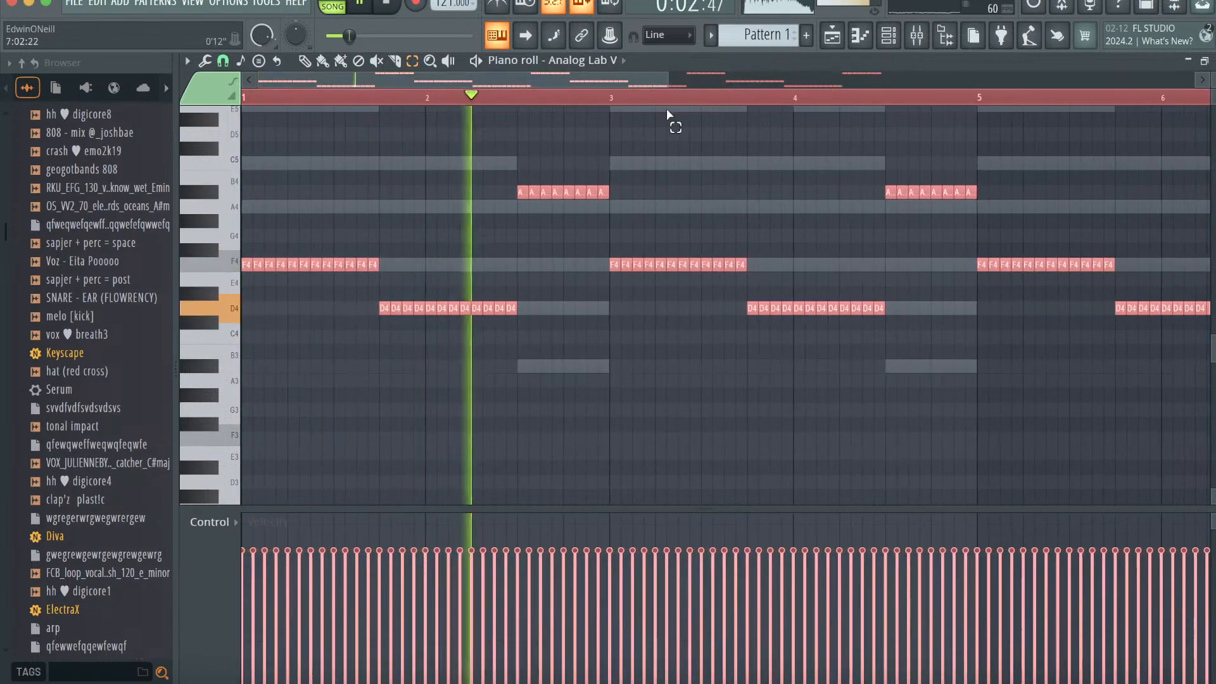
pyautogui.hotkey('ctrl', 'z')
pyautogui.press('space')
# - Chop all the Analog Lab V bass notes into eighth notes by raising the chopper's time multiplier
pyautogui.hotkey('alt', 'u')
pyautogui.moveTo(568, 301); pyautogui.dragTo(568, 285)
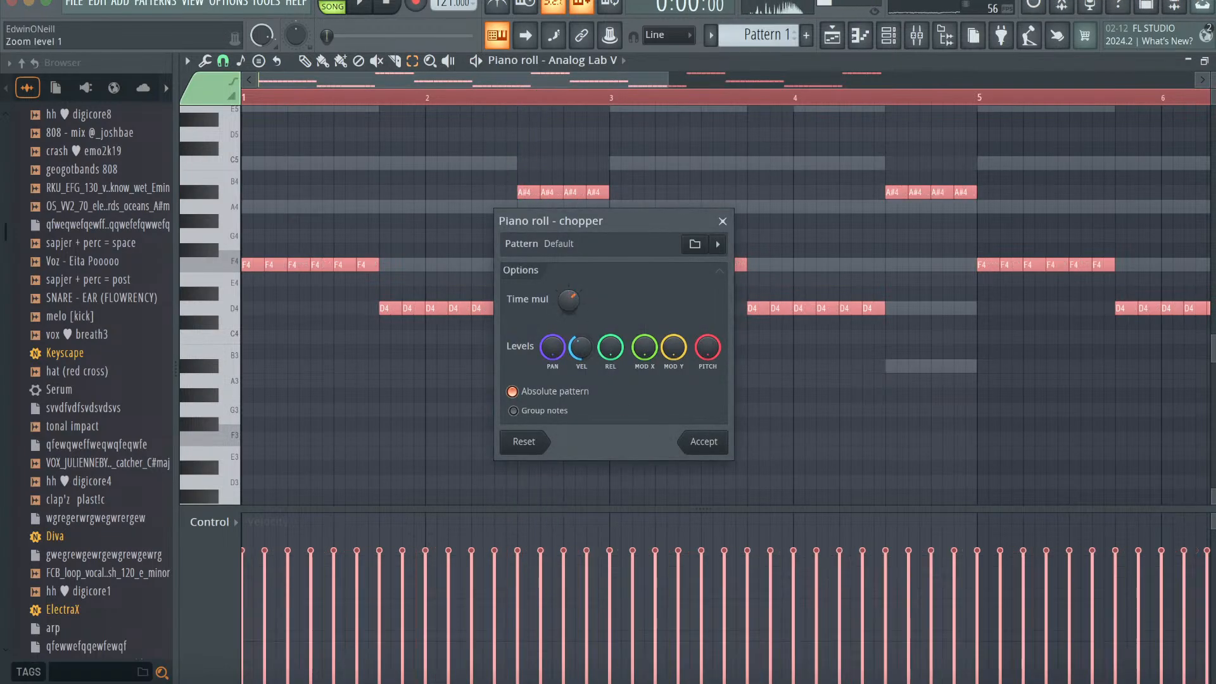
pyautogui.click(704, 441)
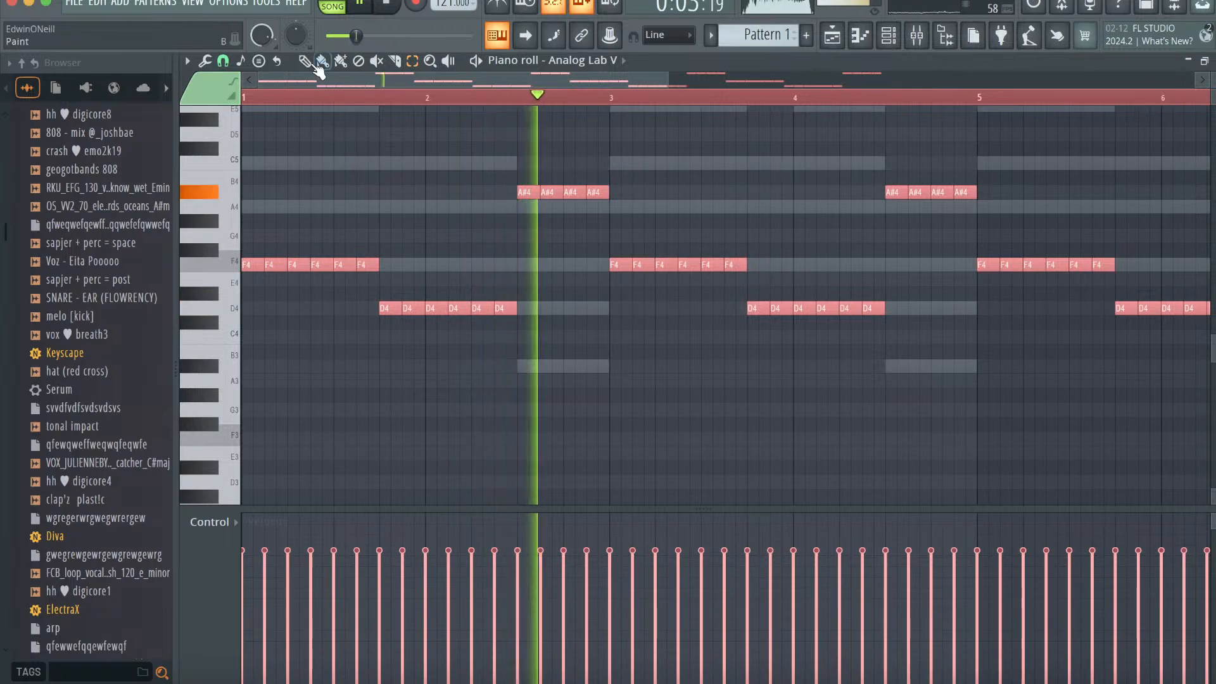
# - Route the Analog Lab V channel to mixer insert 11
pyautogui.click(916, 36)
pyautogui.rightClick(662, 250)
pyautogui.moveTo(719, 269)
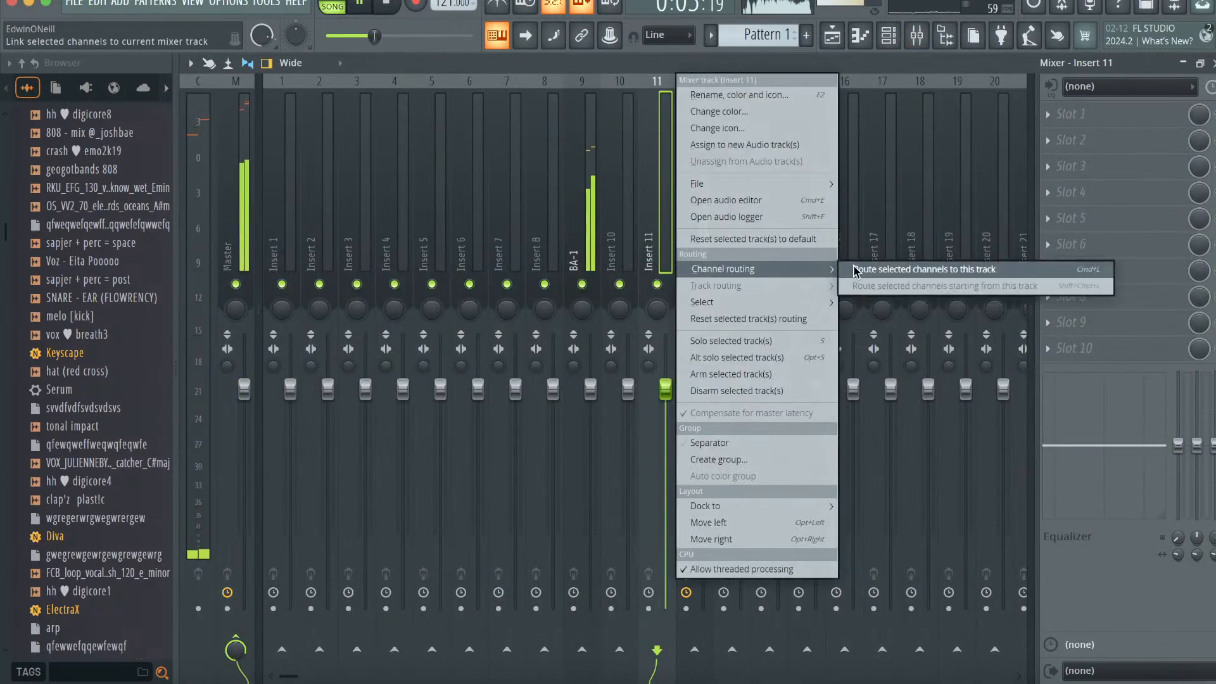
pyautogui.click(874, 268)
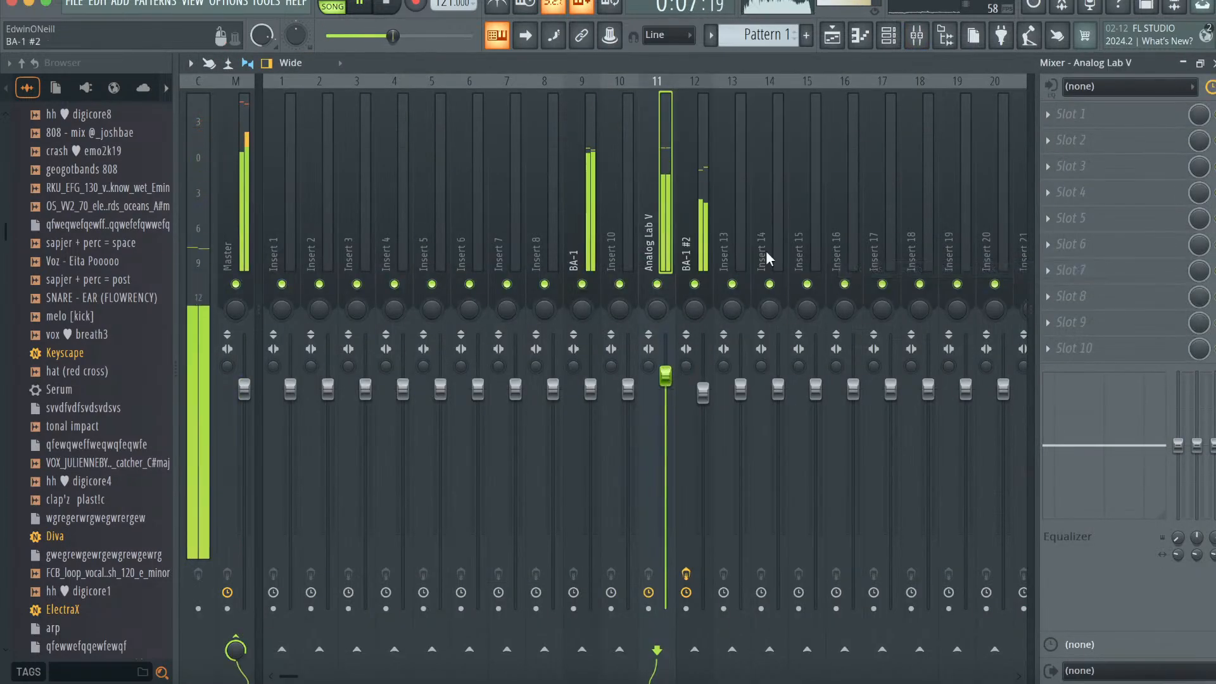
# - Search Analog Lab V's presets for synthwave and load the Spikey Necklace hard bass preset
pyautogui.click(859, 38)
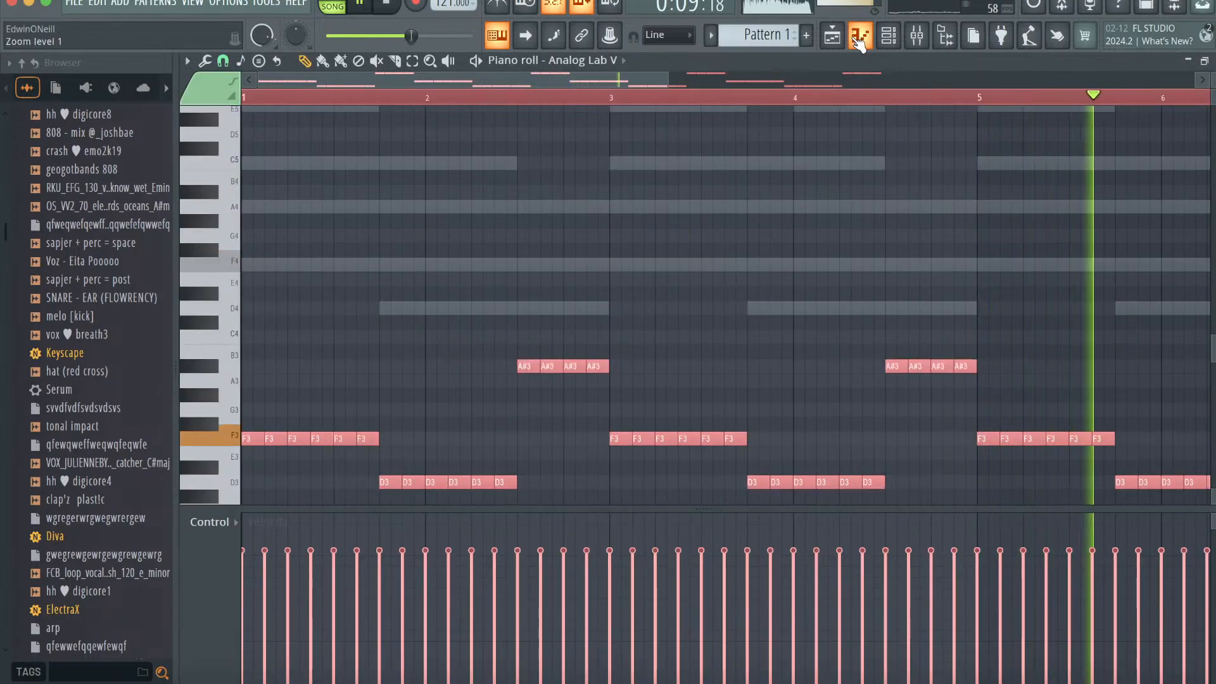
pyautogui.press('F6')
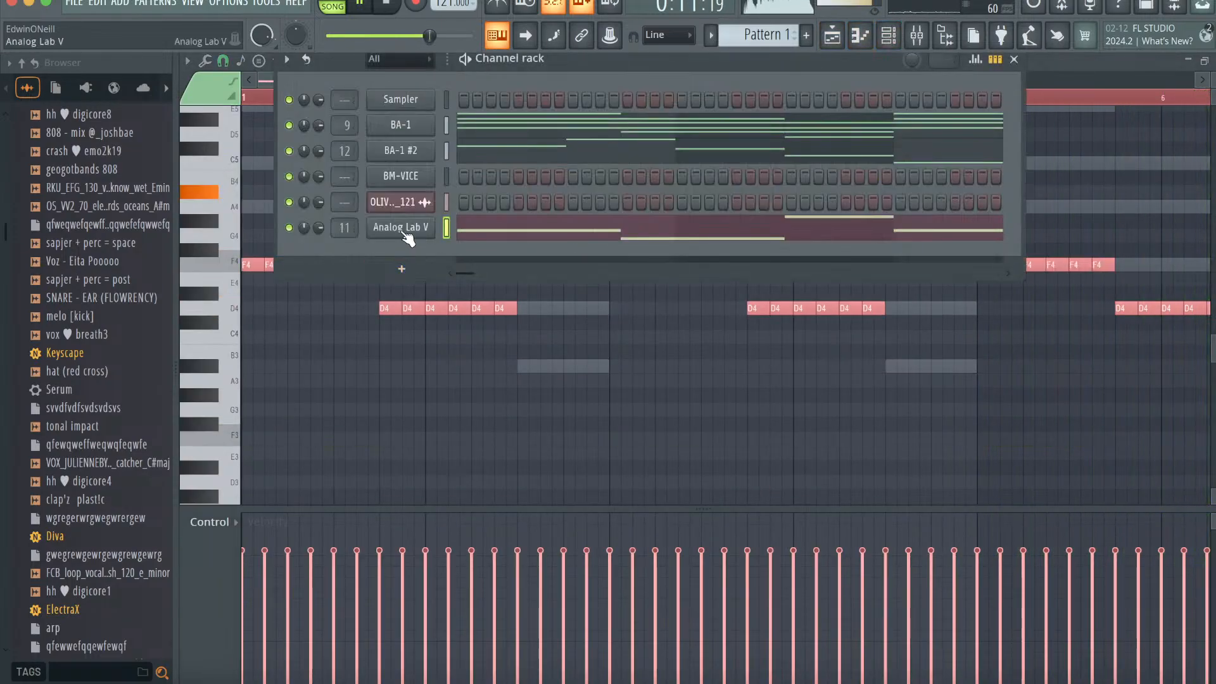
pyautogui.click(401, 228)
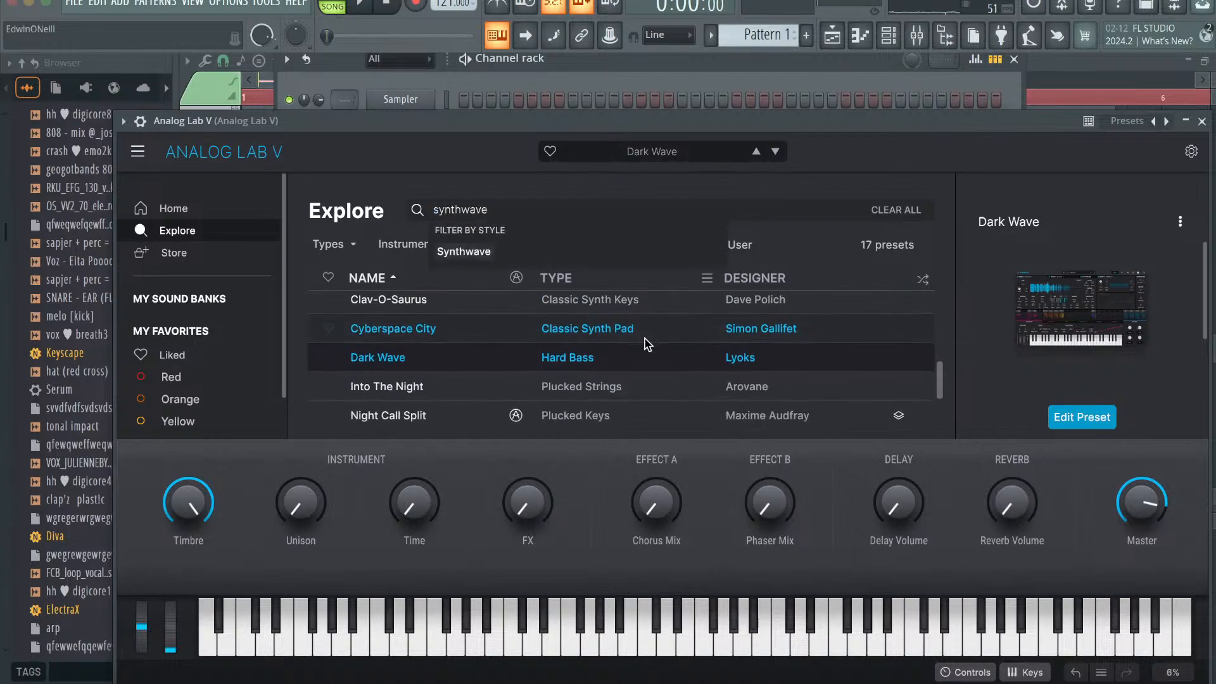
pyautogui.scroll(-3, 641, 355)
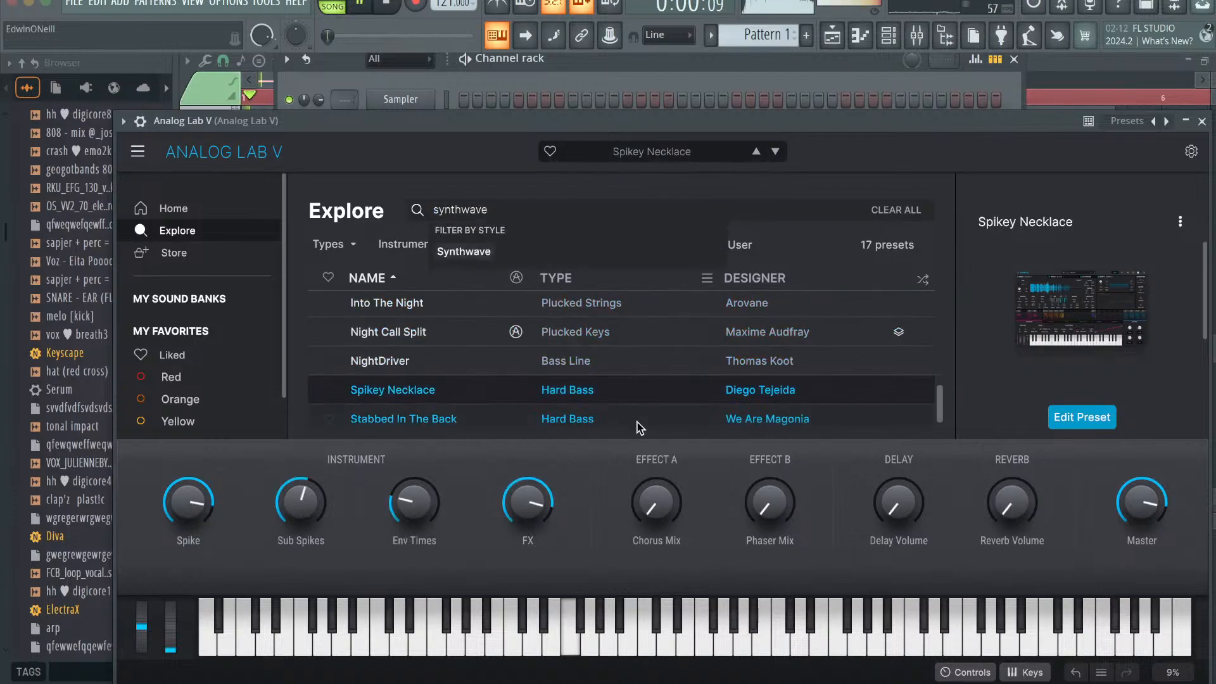
pyautogui.scroll(-1, 640, 426)
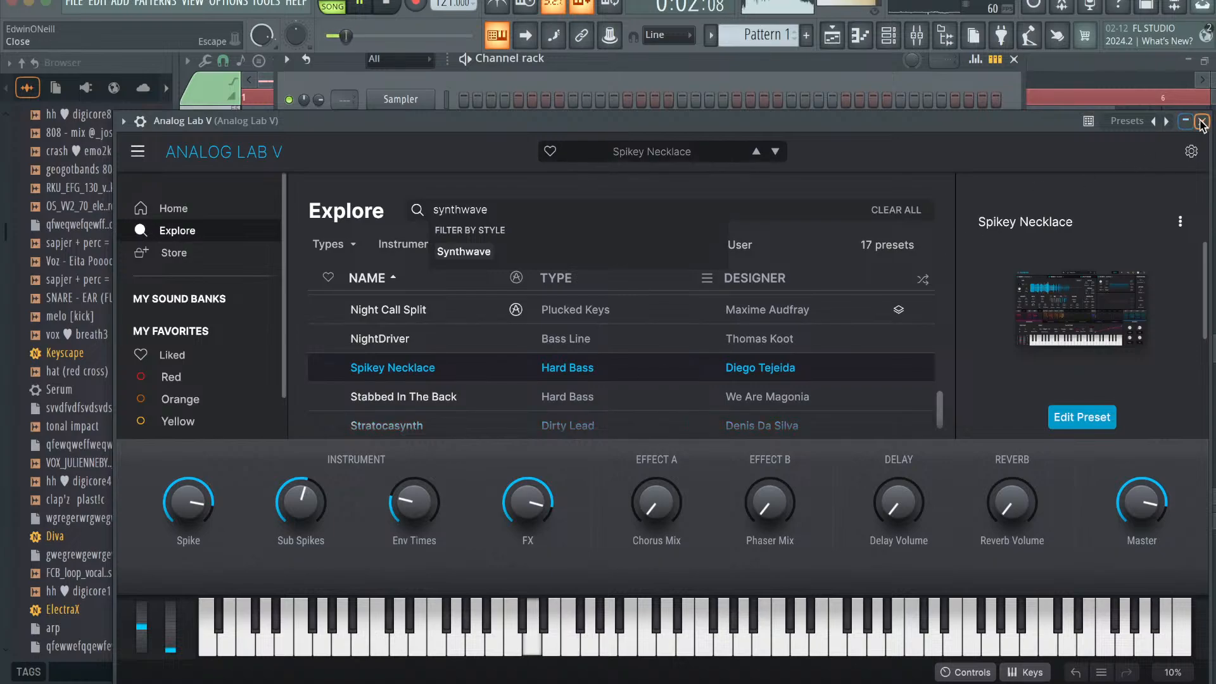
pyautogui.click(1201, 122)
pyautogui.click(1016, 58)
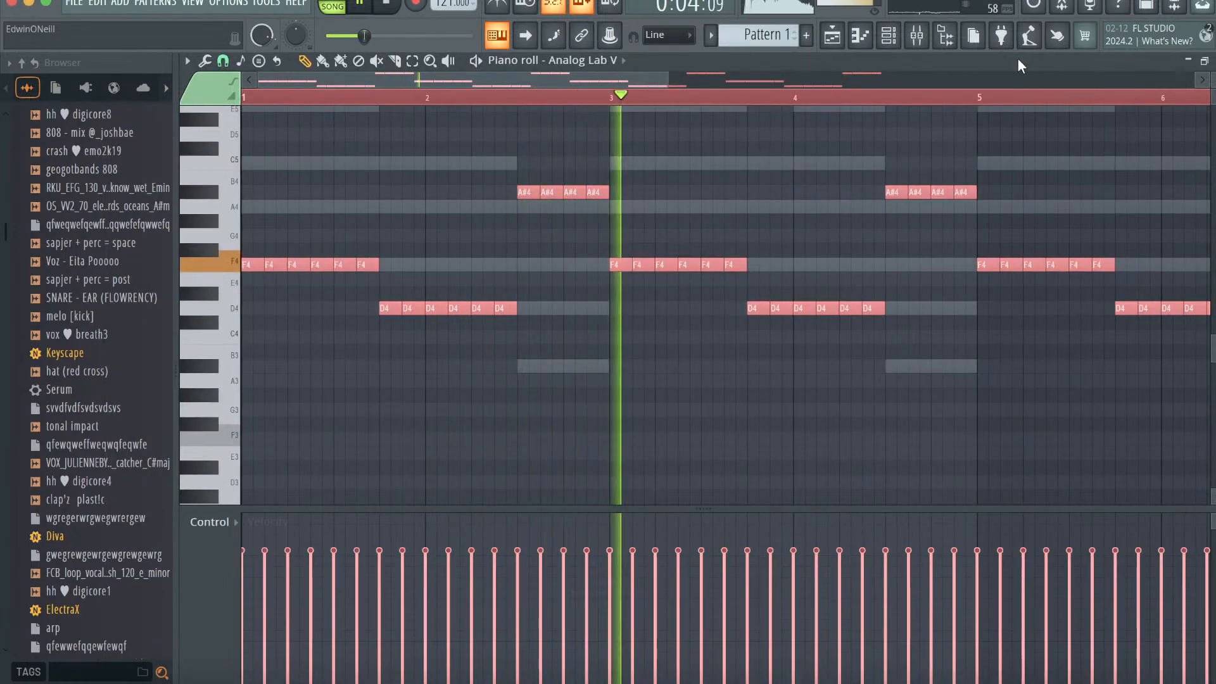
# - Raise the Analog Lab V channel volume to about 83% and add the Thermal effect to slot 4 of its mixer track
pyautogui.click(903, 38)
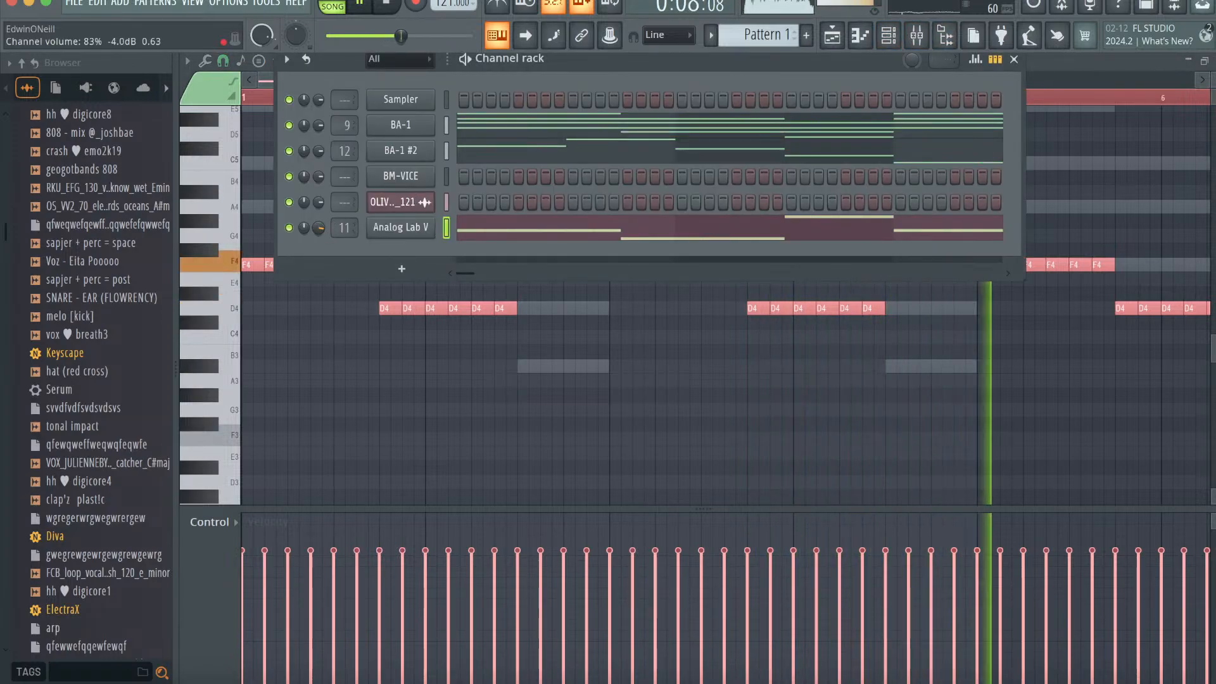
pyautogui.press('F9')
pyautogui.click(1104, 235)
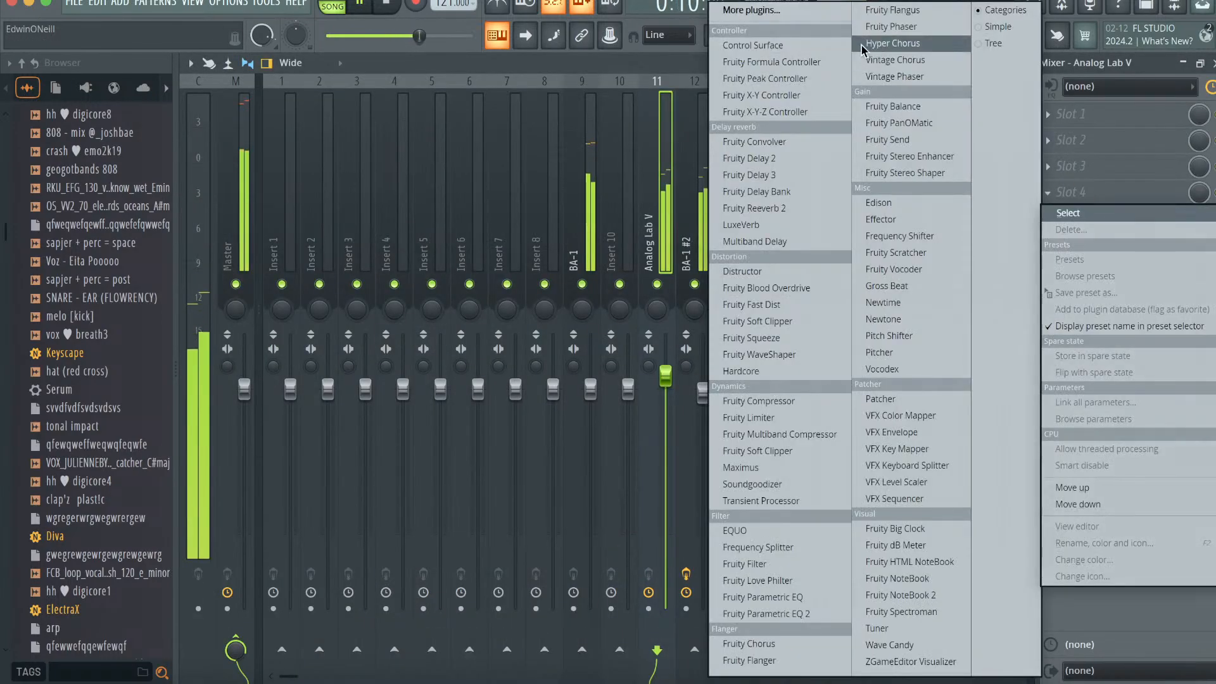
pyautogui.click(751, 9)
pyautogui.write('ther')
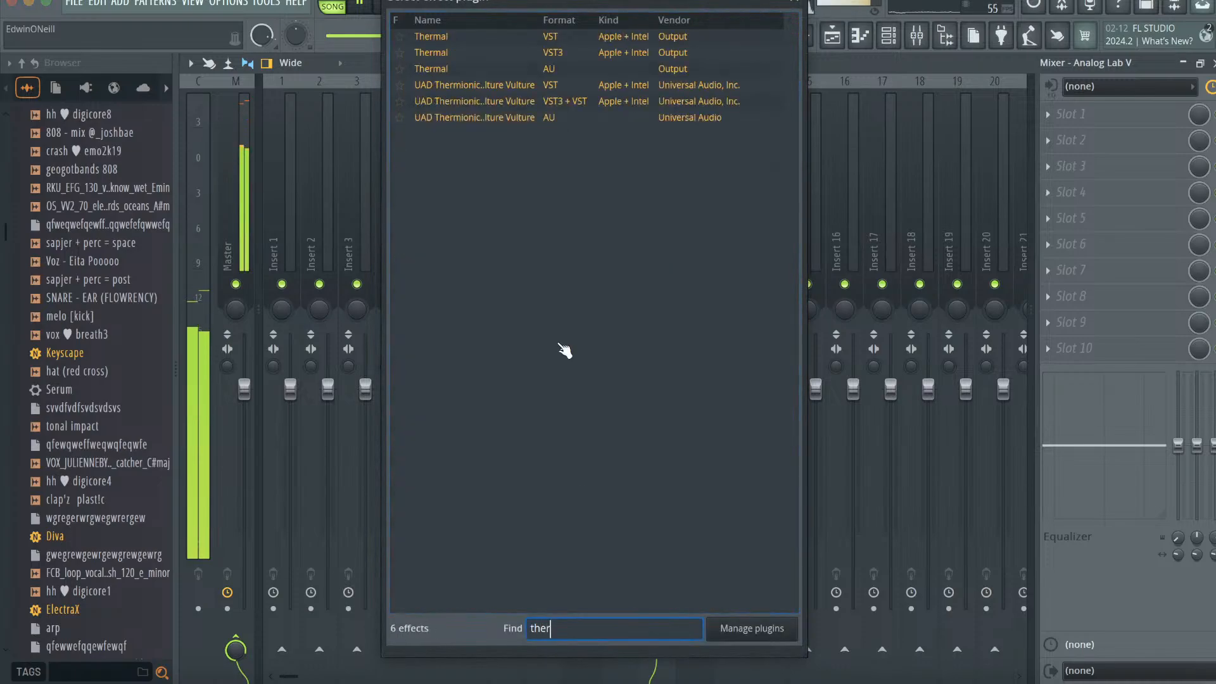
pyautogui.doubleClick(498, 71)
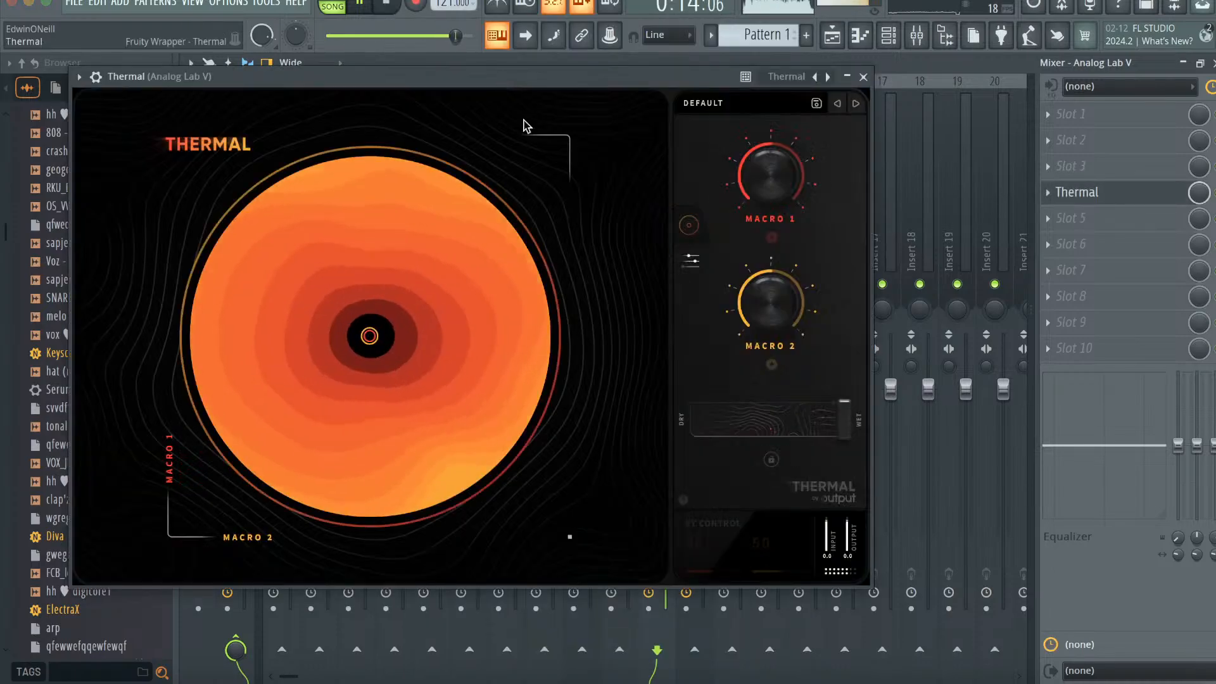
# - Browse Thermal's Bass presets and lower the mixer level of the Analog Lab V track
pyautogui.click(706, 105)
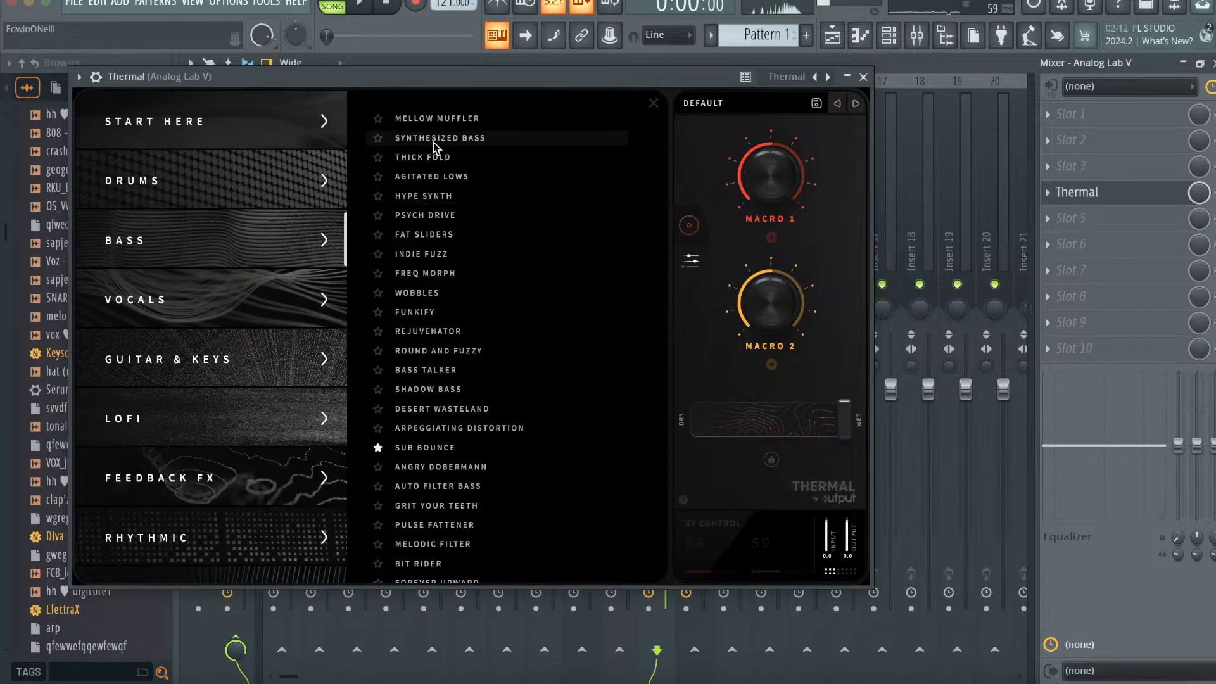
pyautogui.click(890, 37)
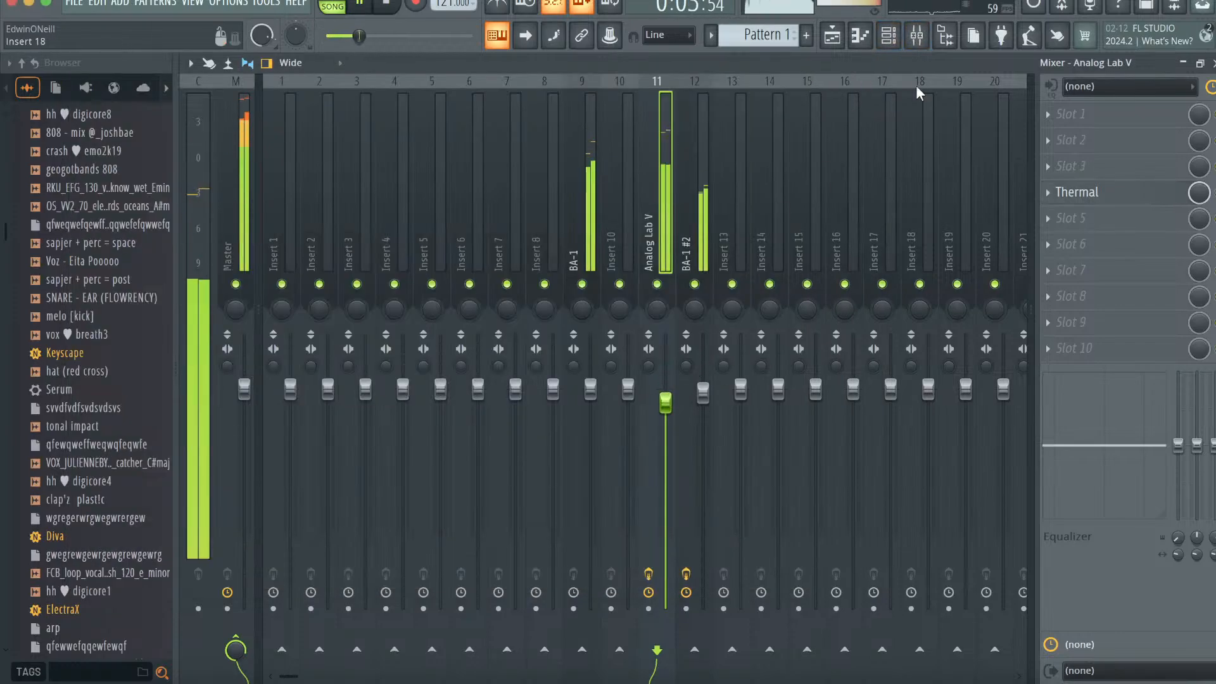
pyautogui.press('space')
# - Clone the BA-1 channel in the channel rack
pyautogui.click(889, 36)
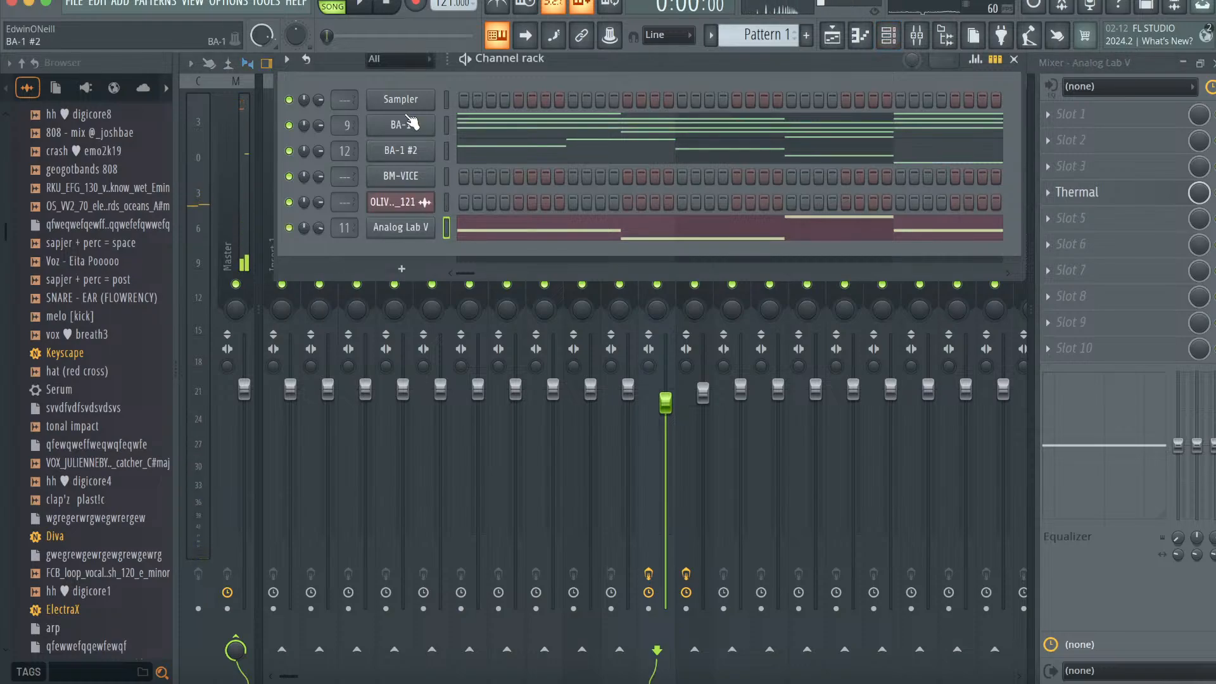
pyautogui.rightClick(404, 125)
pyautogui.click(462, 291)
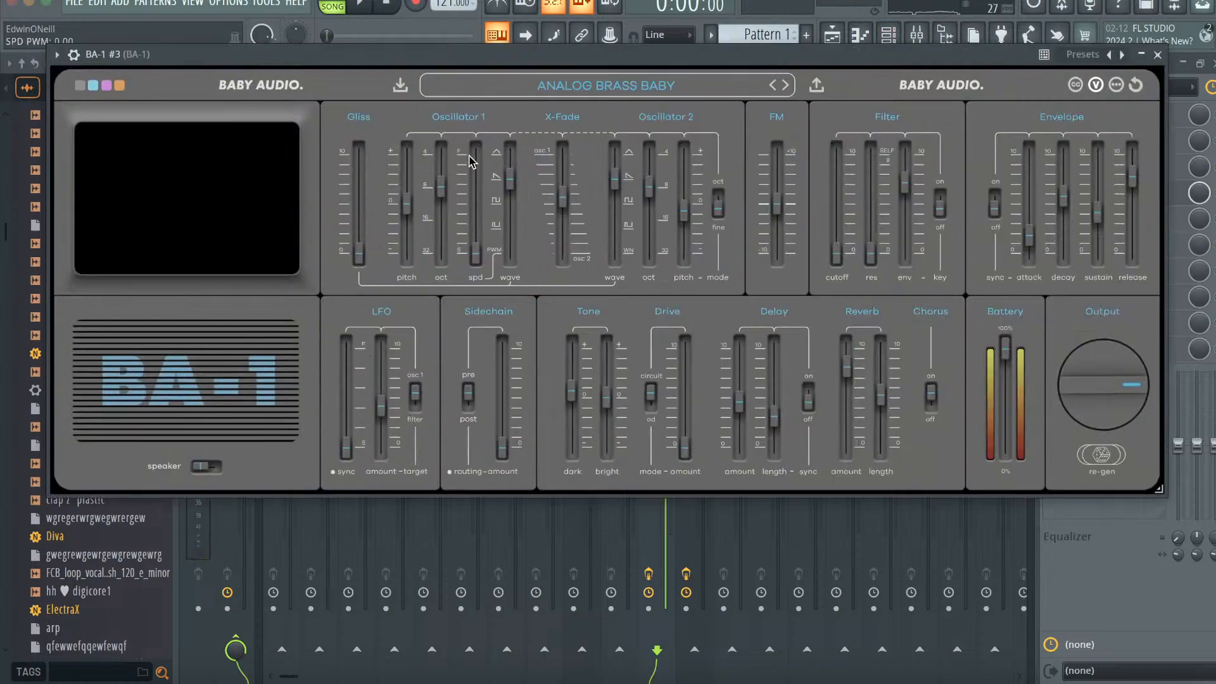
# - Audition presets for the cloned BA-1, including Dark Lights, Darkstar - Epic B and synthwave pack sounds such as Synth - Cheap Organ
pyautogui.click(592, 85)
pyautogui.click(677, 253)
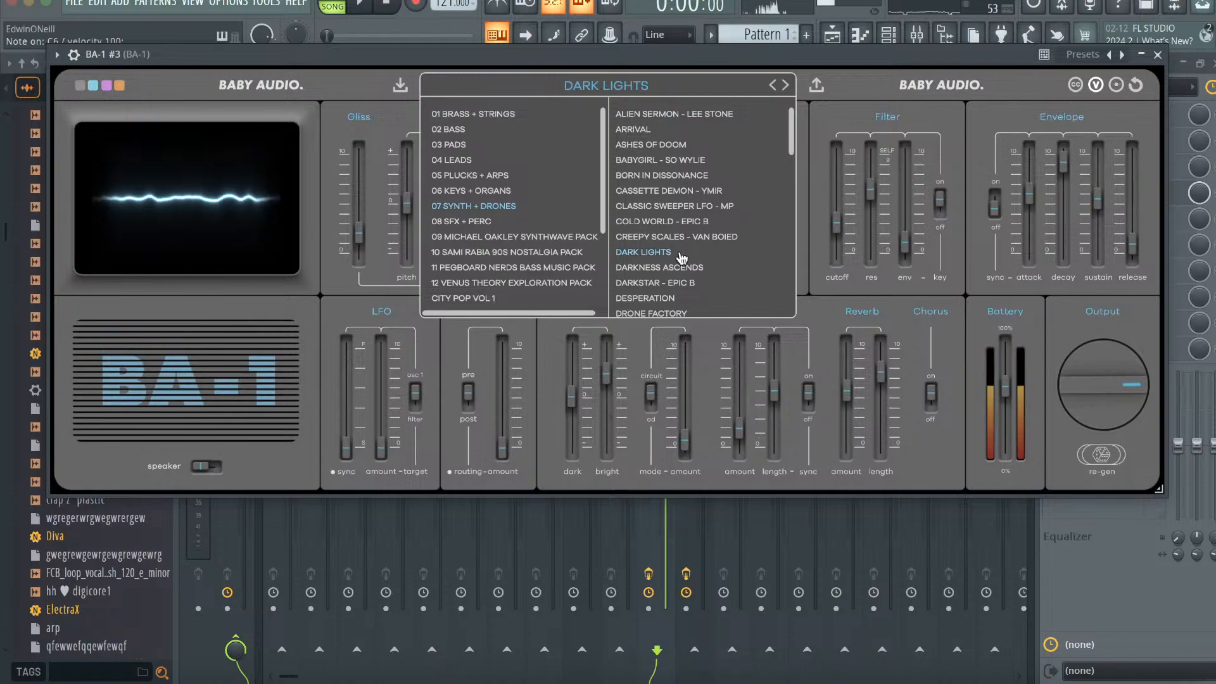
pyautogui.click(668, 283)
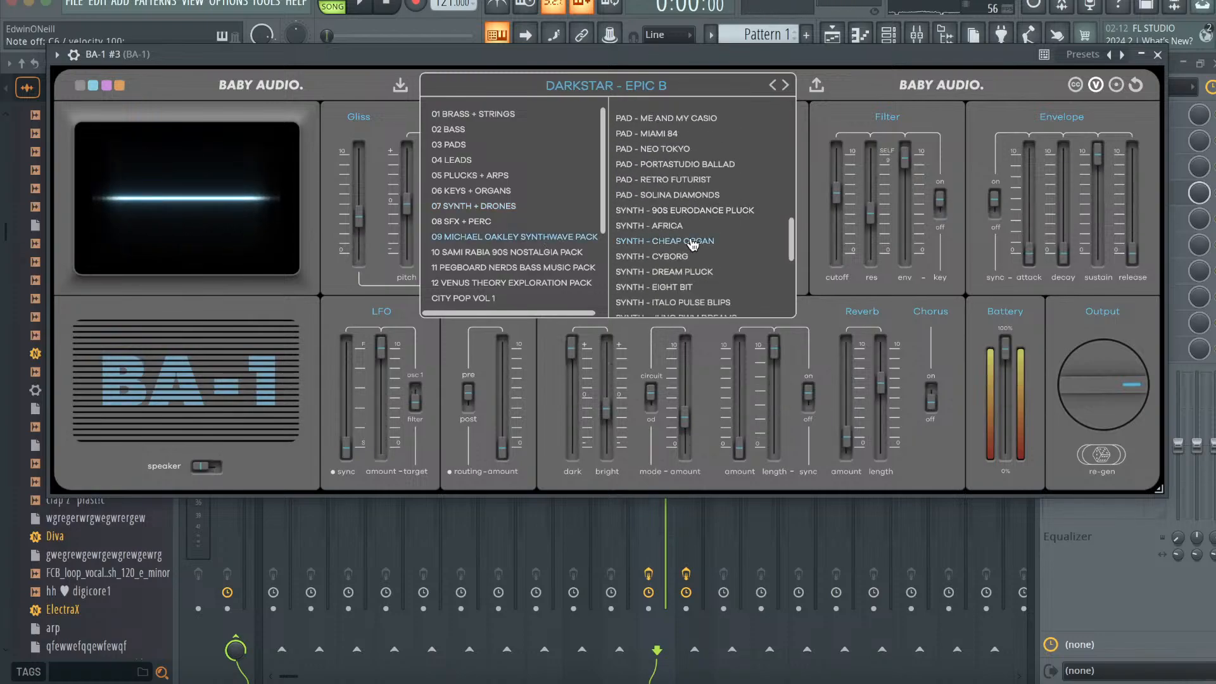
pyautogui.click(693, 243)
pyautogui.click(689, 290)
pyautogui.click(721, 150)
pyautogui.click(1158, 55)
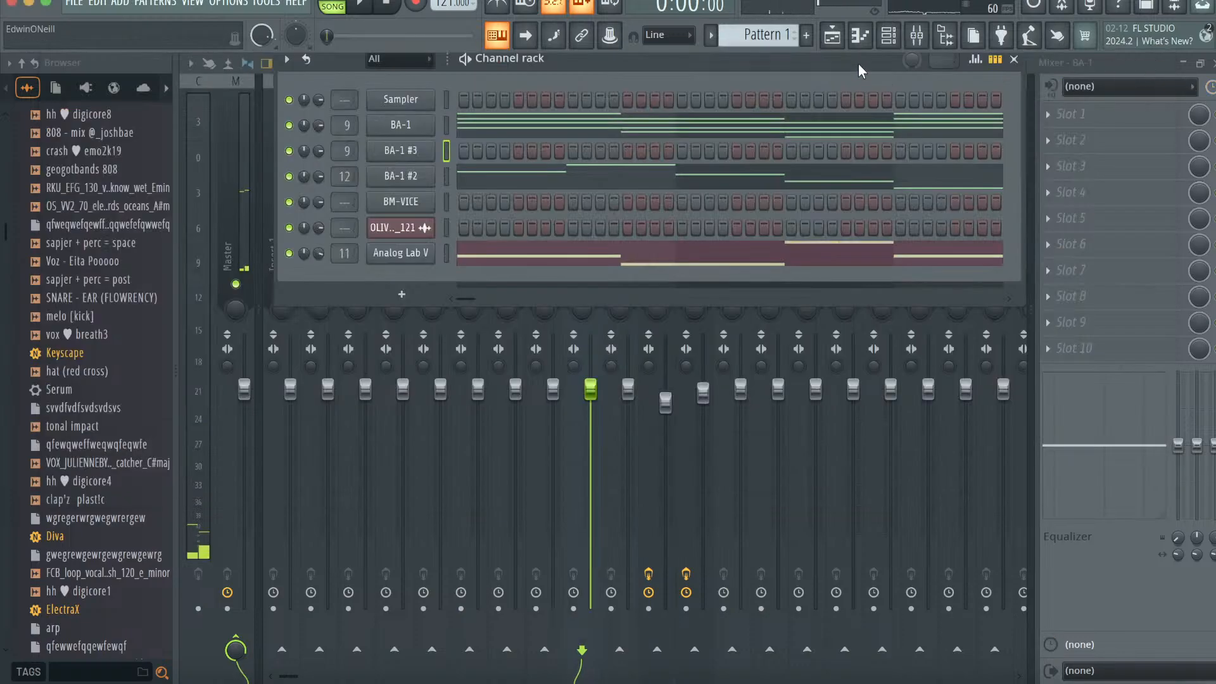
# - Place short C5, E5 and F5 notes at the start of bar 1 for BA-1 #3 and quantize them, leaving durations
pyautogui.click(858, 42)
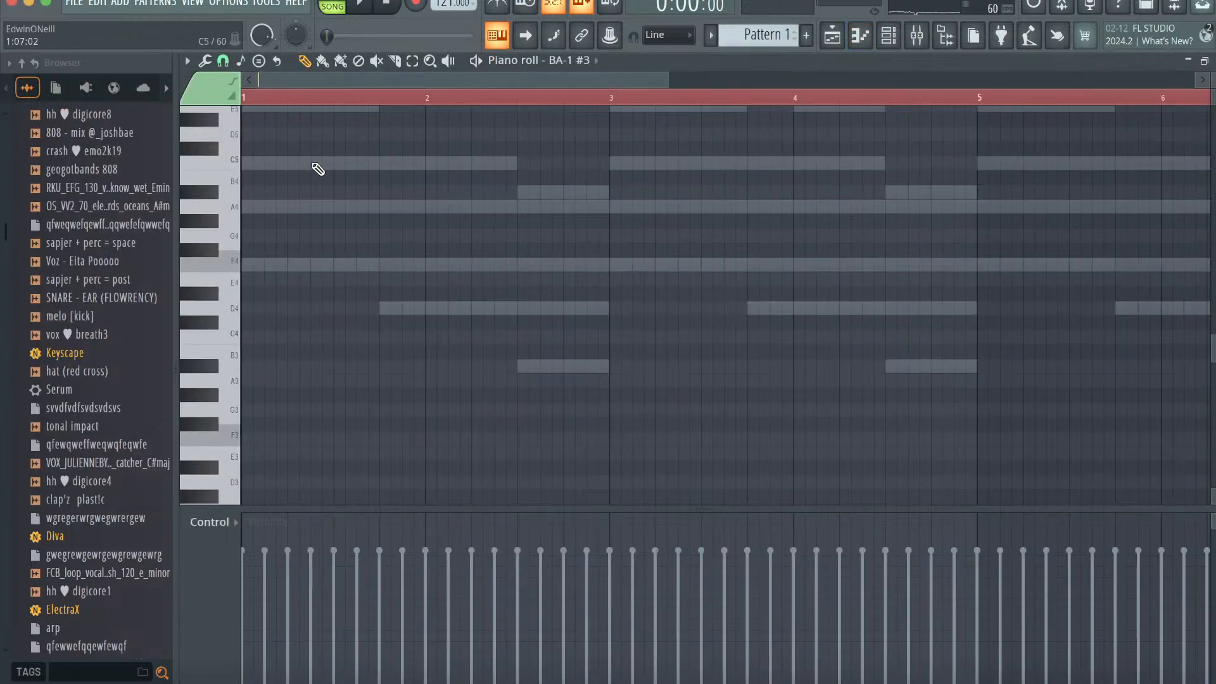
pyautogui.scroll(3, 318, 169)
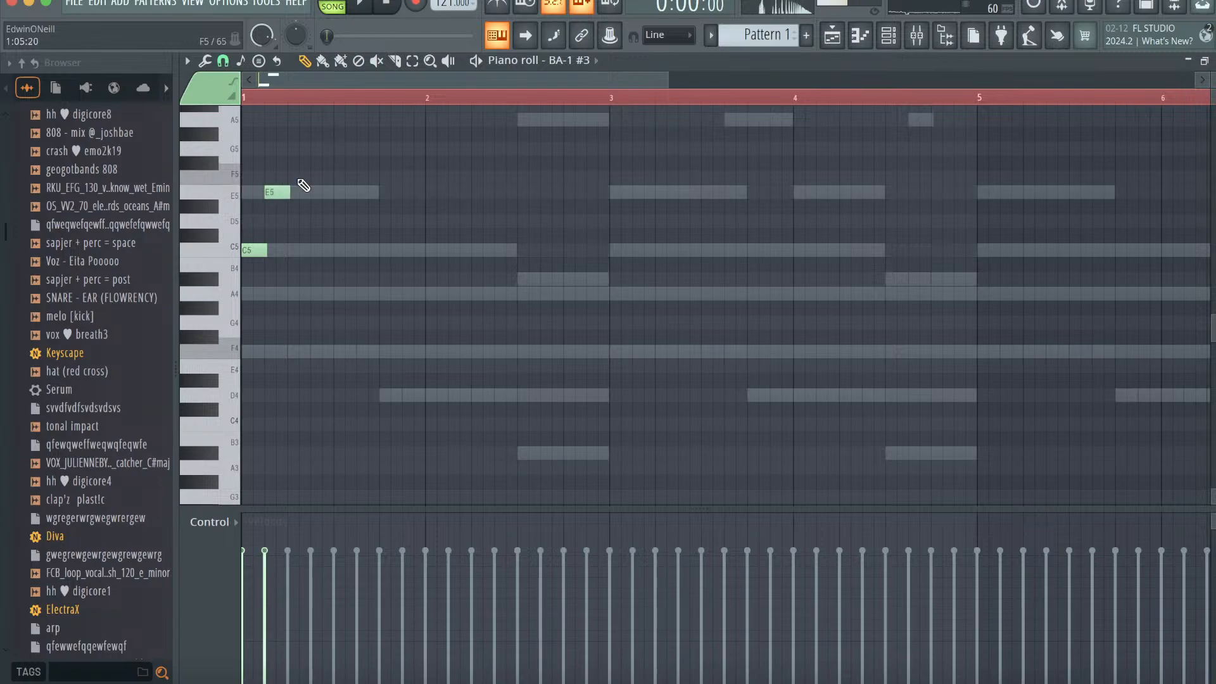
pyautogui.scroll(2, 289, 176)
pyautogui.hotkey('alt', 'q')
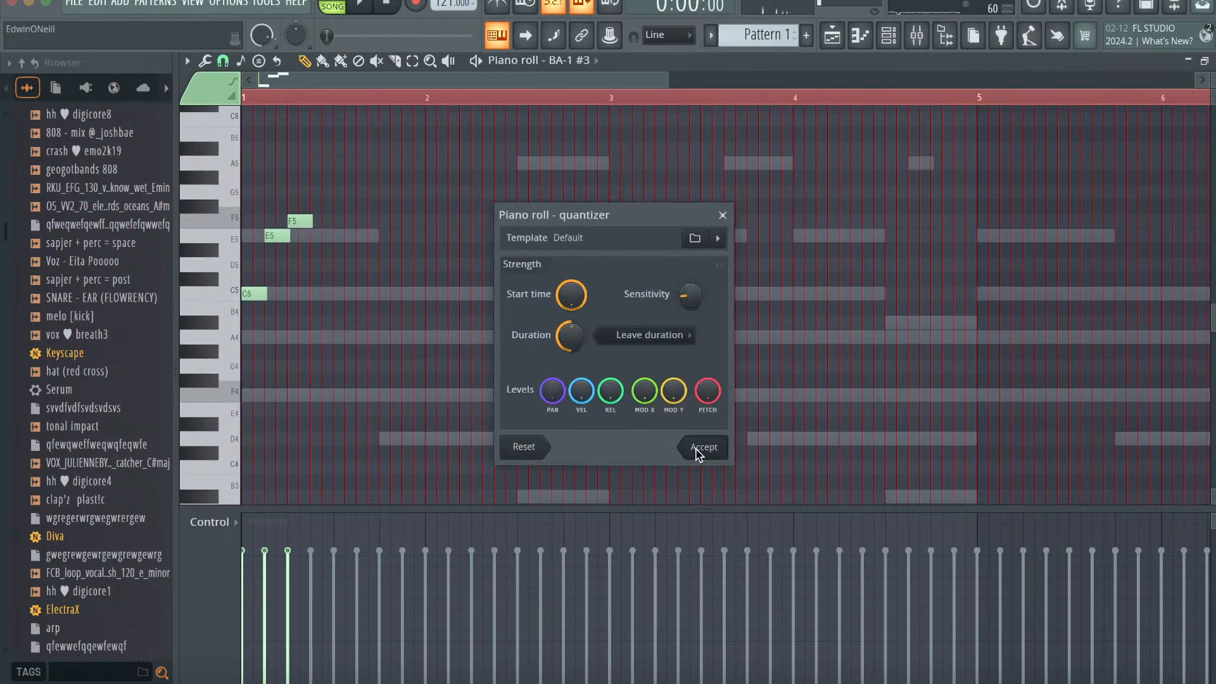
pyautogui.click(703, 447)
# - Extend the BA-1 #3 melody through bar 3 with short A5, G5, A5, E5, A5, D5 and E5 notes
pyautogui.press('space')
pyautogui.click(384, 163)
pyautogui.click(448, 191)
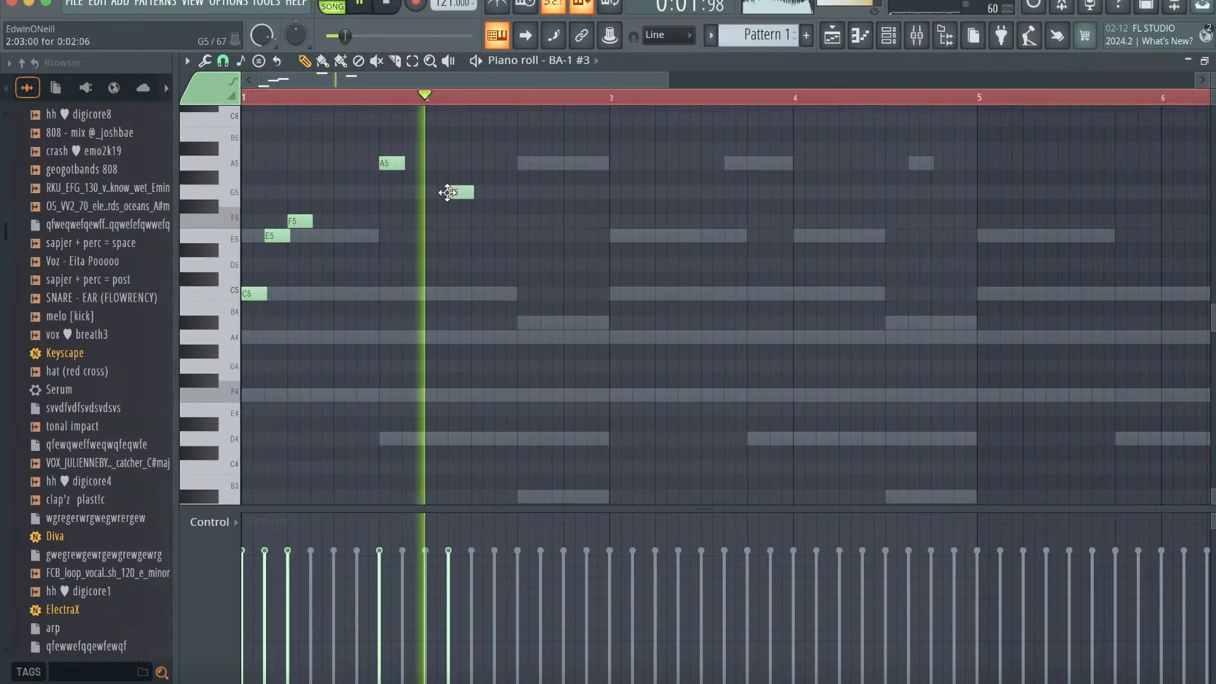
pyautogui.click(525, 163)
pyautogui.click(613, 151)
pyautogui.scroll(2, 609, 149)
pyautogui.scroll(3, 610, 149)
pyautogui.moveTo(611, 277); pyautogui.dragTo(611, 293)
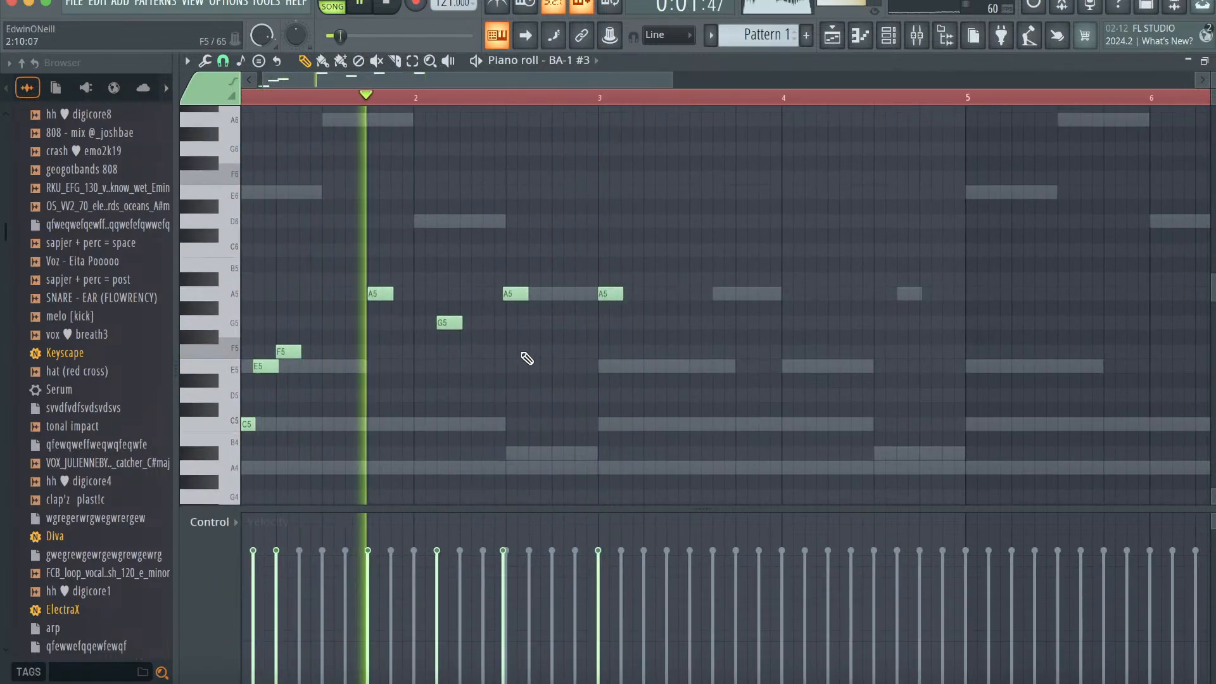
pyautogui.click(558, 366)
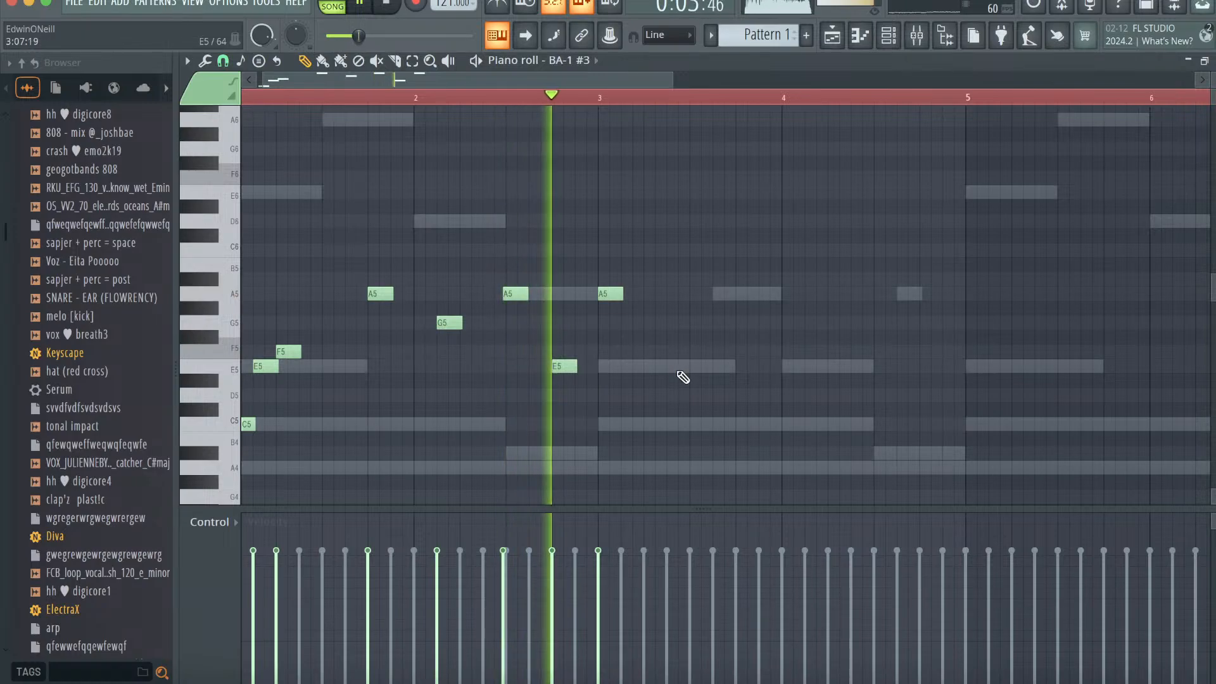
pyautogui.click(672, 395)
pyautogui.click(738, 365)
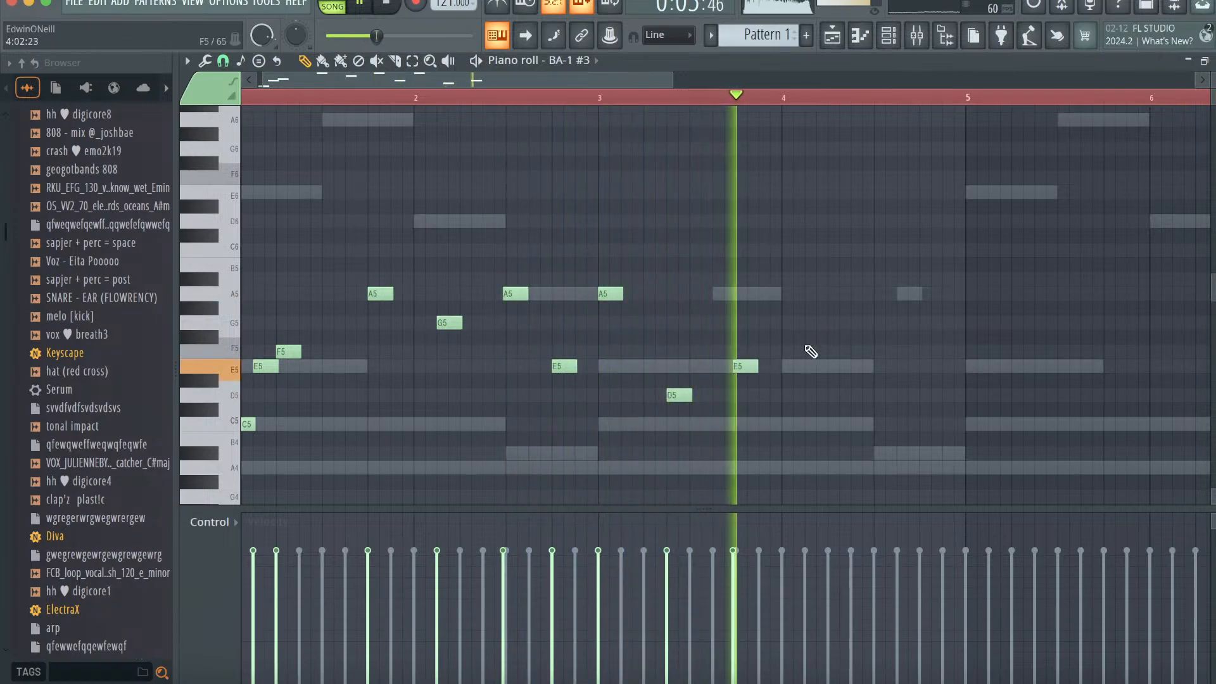
# - Quantize the BA-1 #3 melody notes and raise them by one octave
pyautogui.hotkey('alt', 'q')
pyautogui.click(704, 447)
pyautogui.hotkey('ctrl', 'Up')
pyautogui.scroll(1, 796, 274)
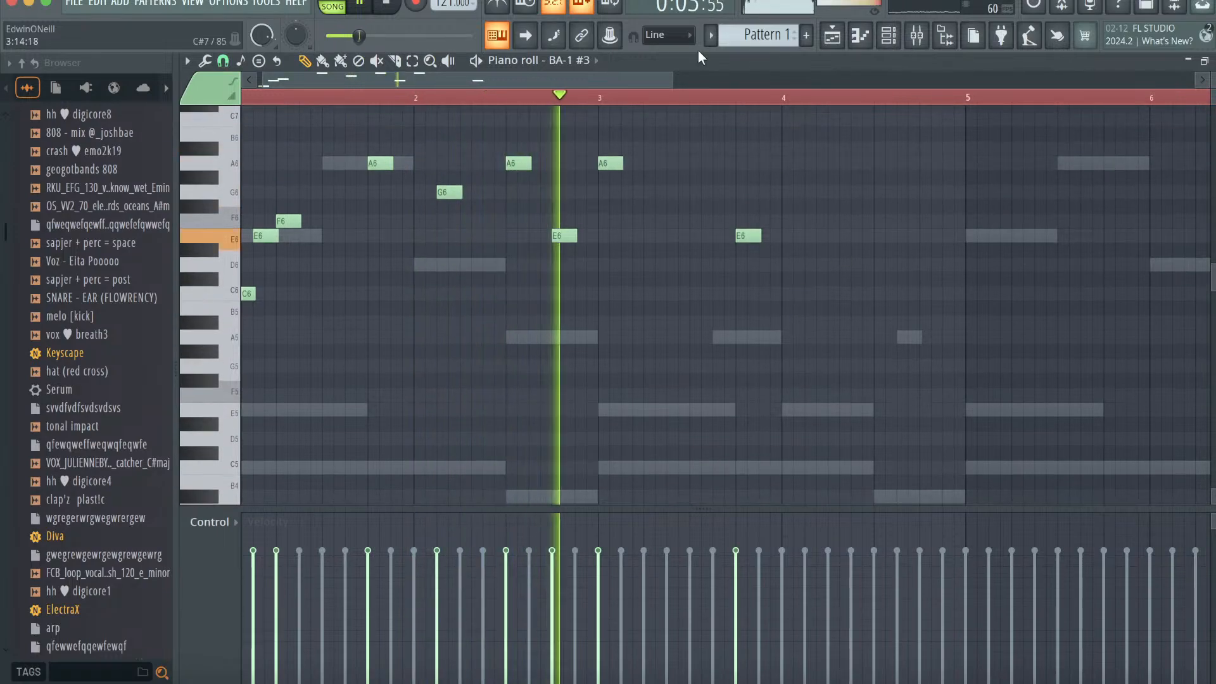
# - Duplicate the whole BA-1 #3 phrase and align the copy to start at bar 5
pyautogui.moveTo(673, 78); pyautogui.dragTo(1017, 78)
pyautogui.hotkey('ctrl', 'b')
pyautogui.hotkey('ctrl', 'z')
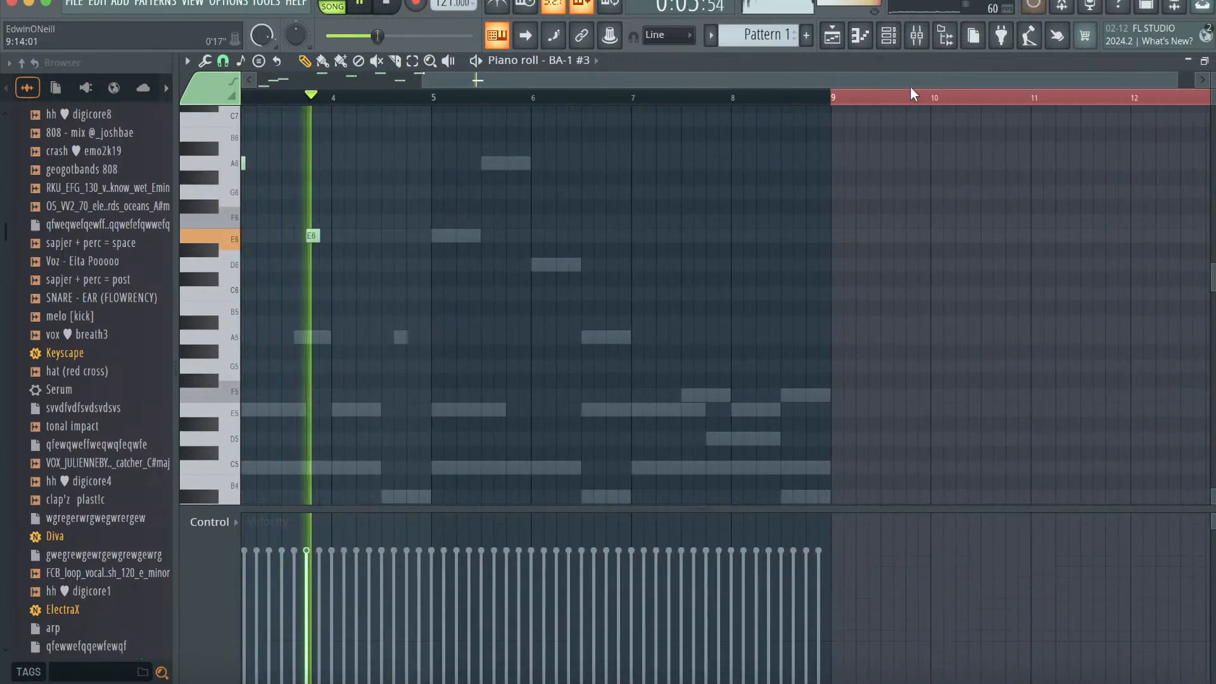
pyautogui.click(912, 94)
pyautogui.moveTo(925, 82); pyautogui.dragTo(384, 118)
pyautogui.hotkey('ctrl', 'b')
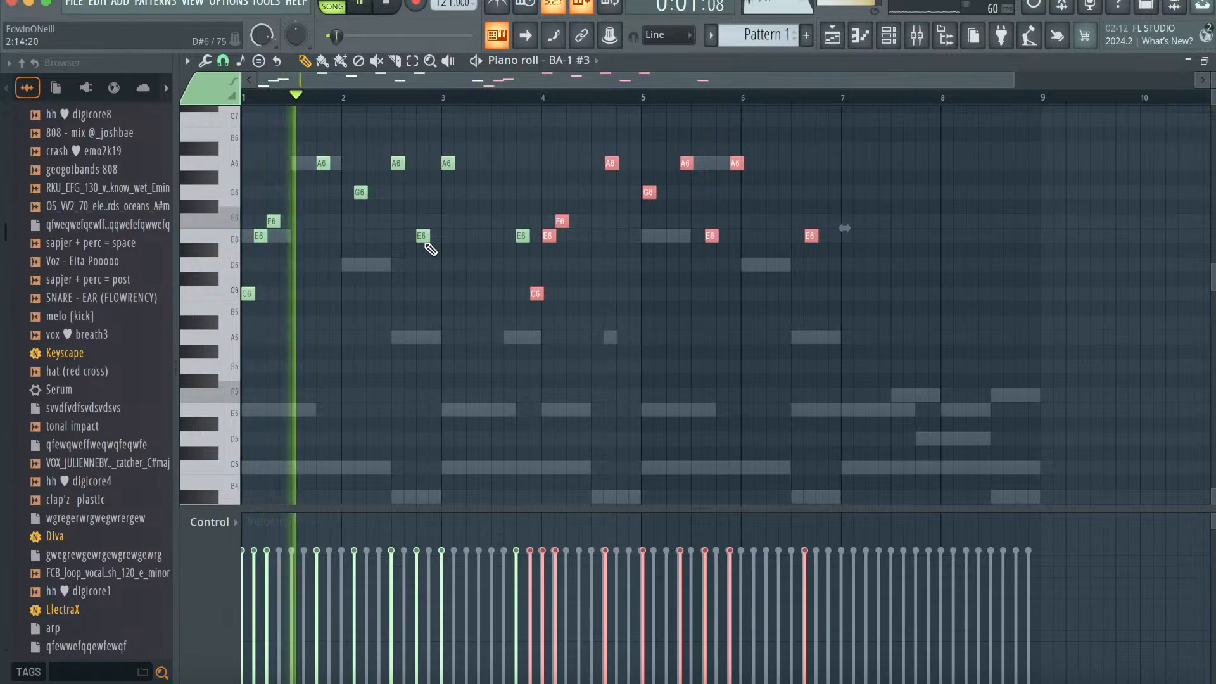
pyautogui.moveTo(536, 293); pyautogui.dragTo(648, 297)
pyautogui.hotkey('ctrl', 'd')
pyautogui.click(889, 38)
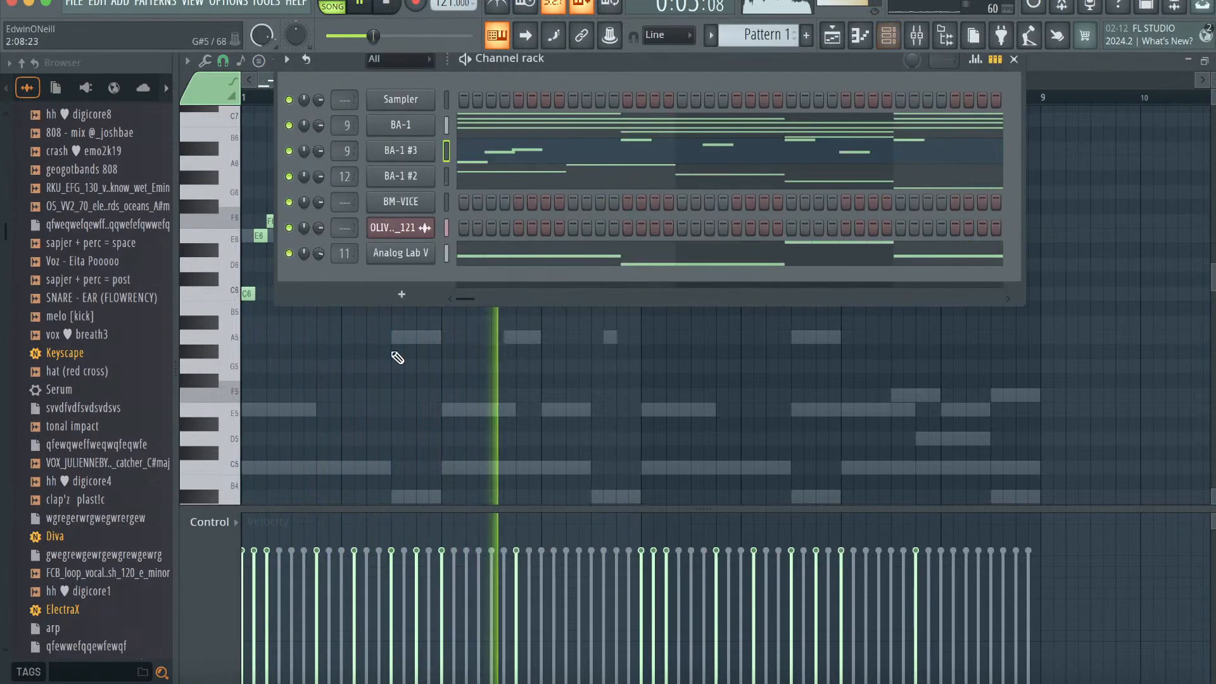
pyautogui.click(402, 293)
pyautogui.click(354, 76)
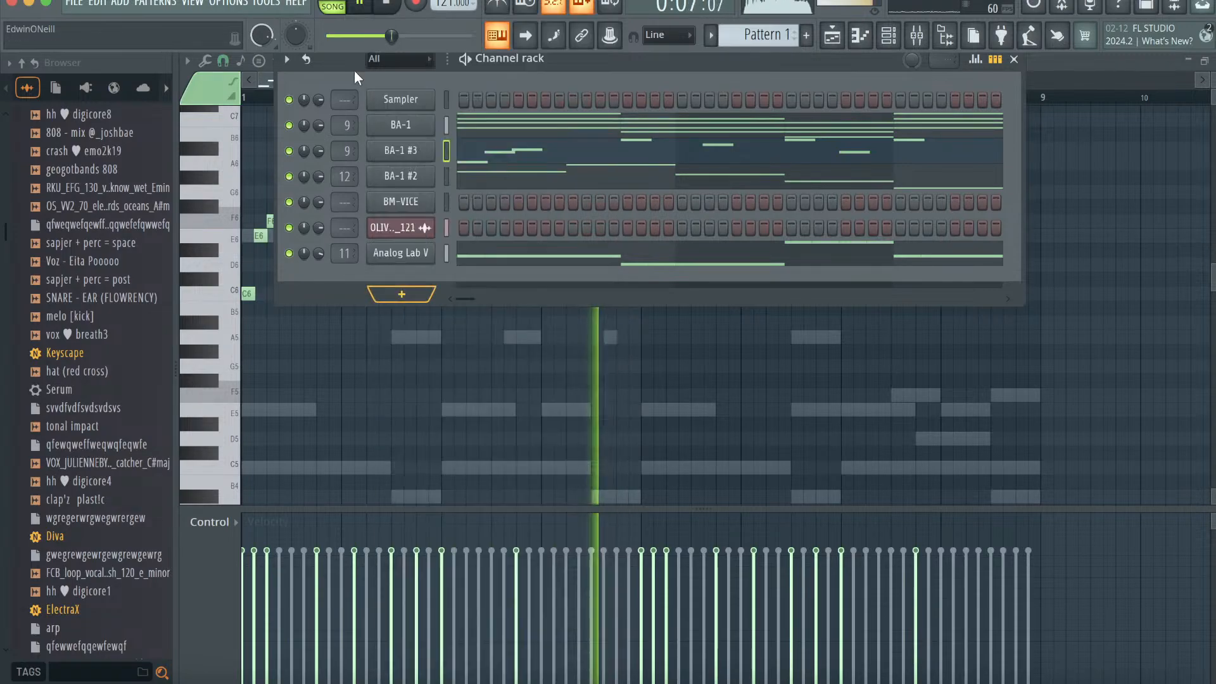
# - Load SuperVHS into slot 4 of the BA-1 mixer track and lower that track's level to about -5.2 dB
pyautogui.press('F9')
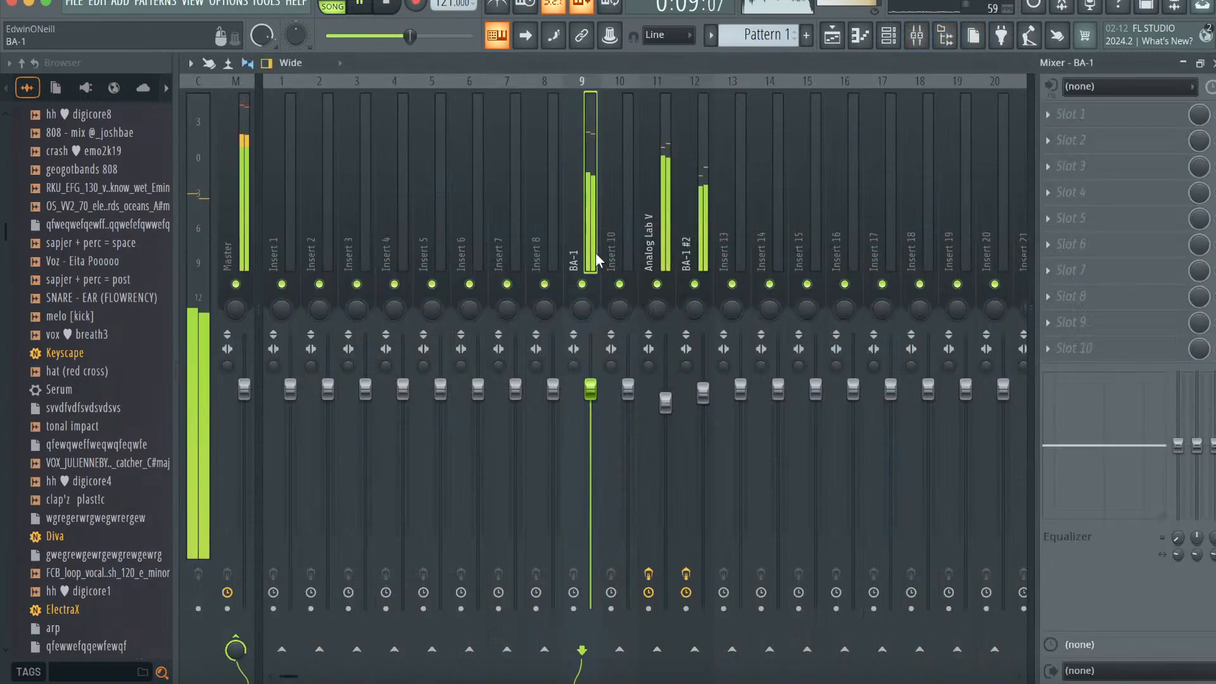
pyautogui.click(1131, 191)
pyautogui.click(754, 13)
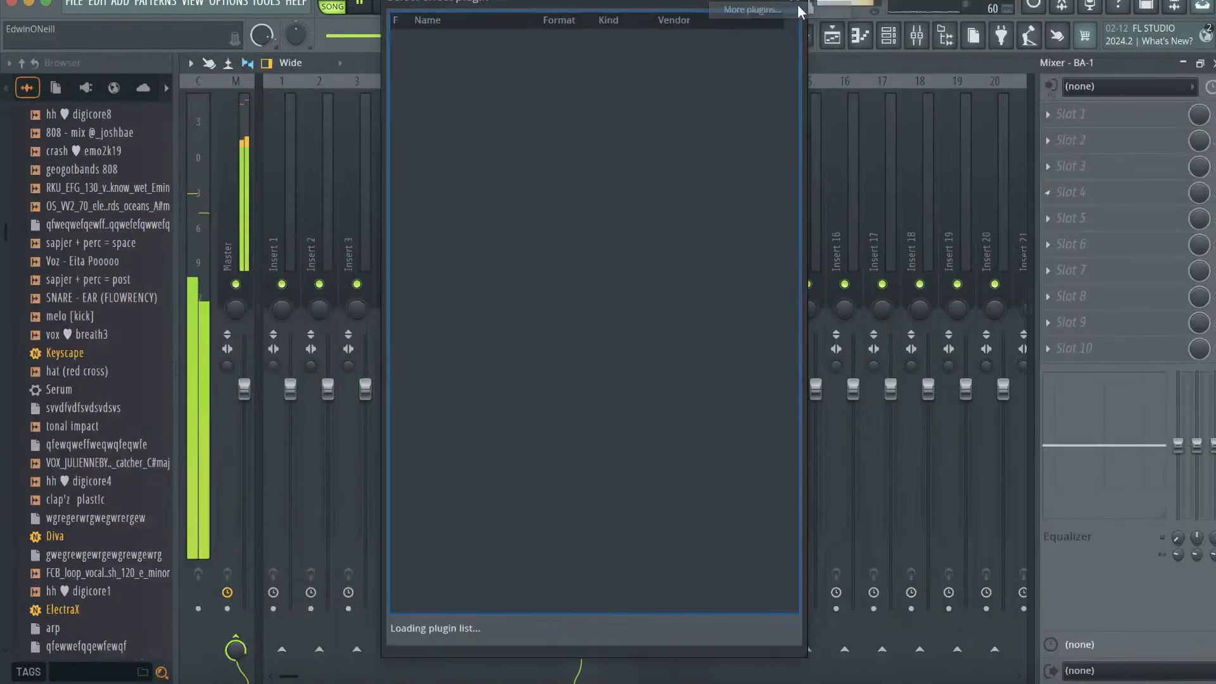
pyautogui.click(588, 628)
pyautogui.write('vhs')
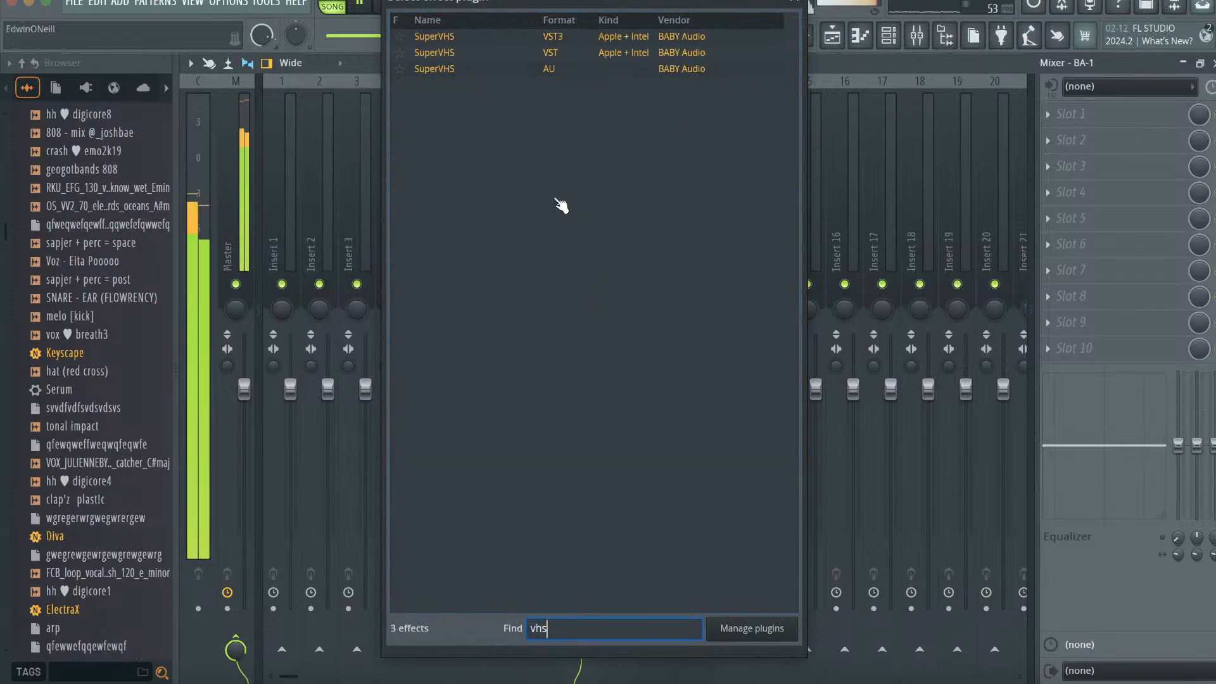
pyautogui.doubleClick(529, 70)
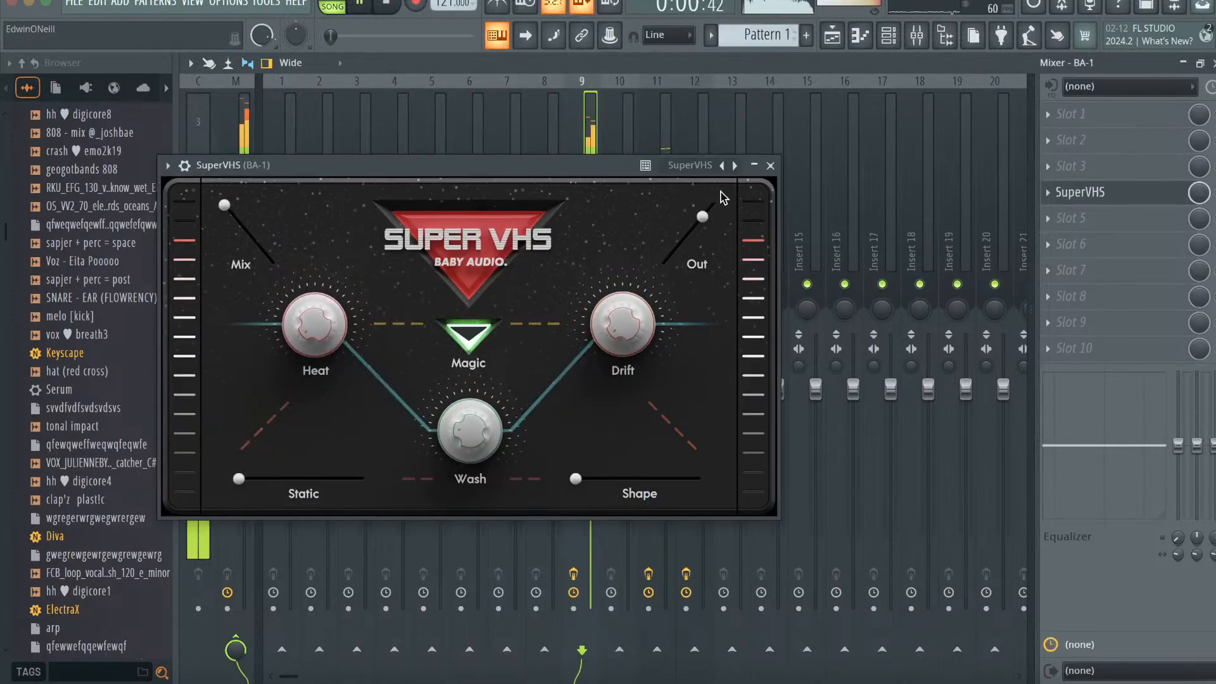
pyautogui.click(770, 167)
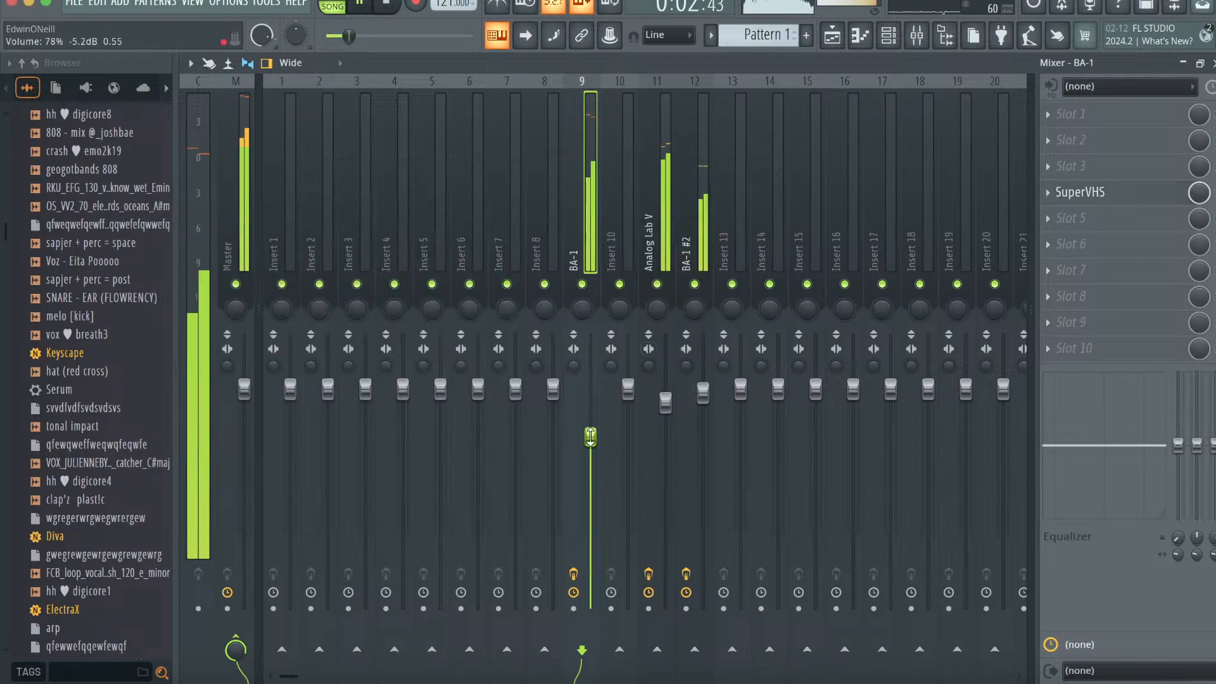
# - Add another Analog Lab V channel and choose the Overdrive Mono Lead preset from its Lead sounds
pyautogui.click(895, 38)
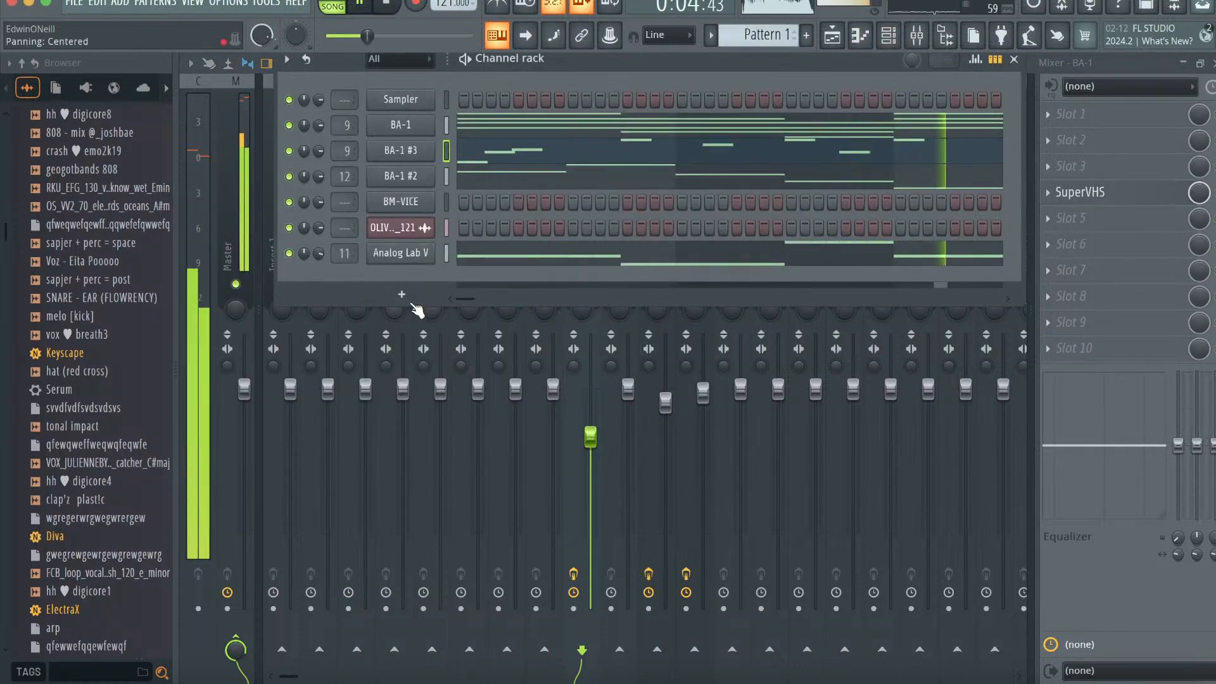
pyautogui.click(402, 295)
pyautogui.click(419, 21)
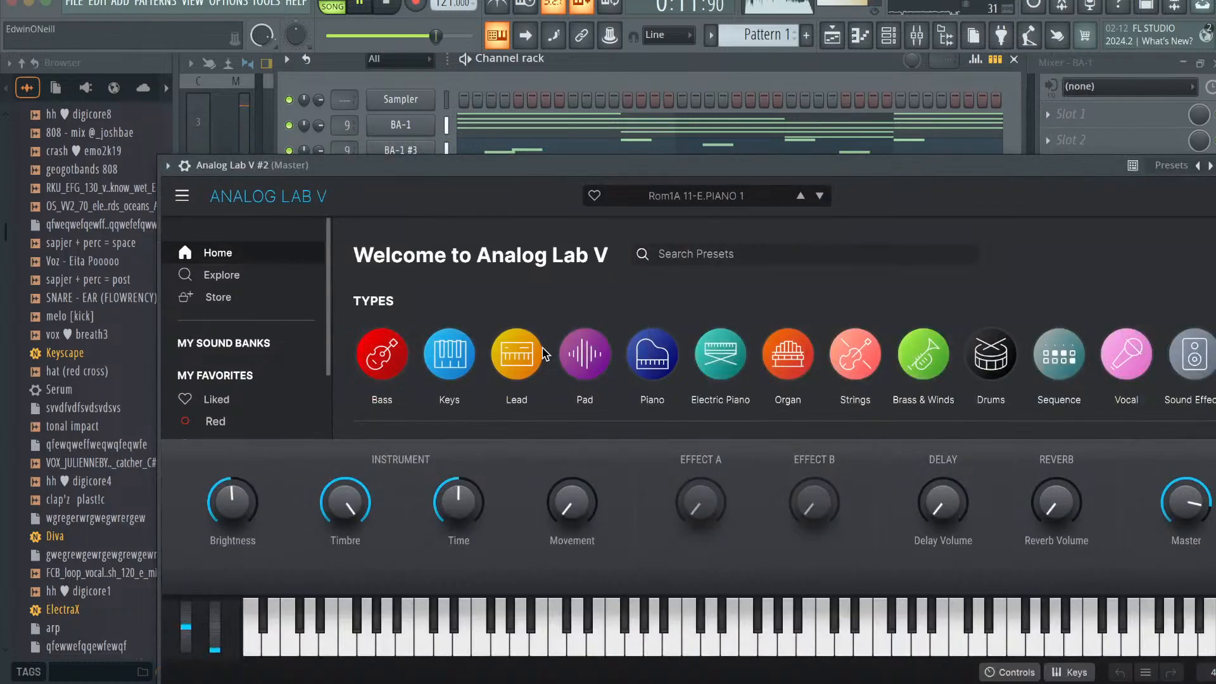
pyautogui.click(540, 353)
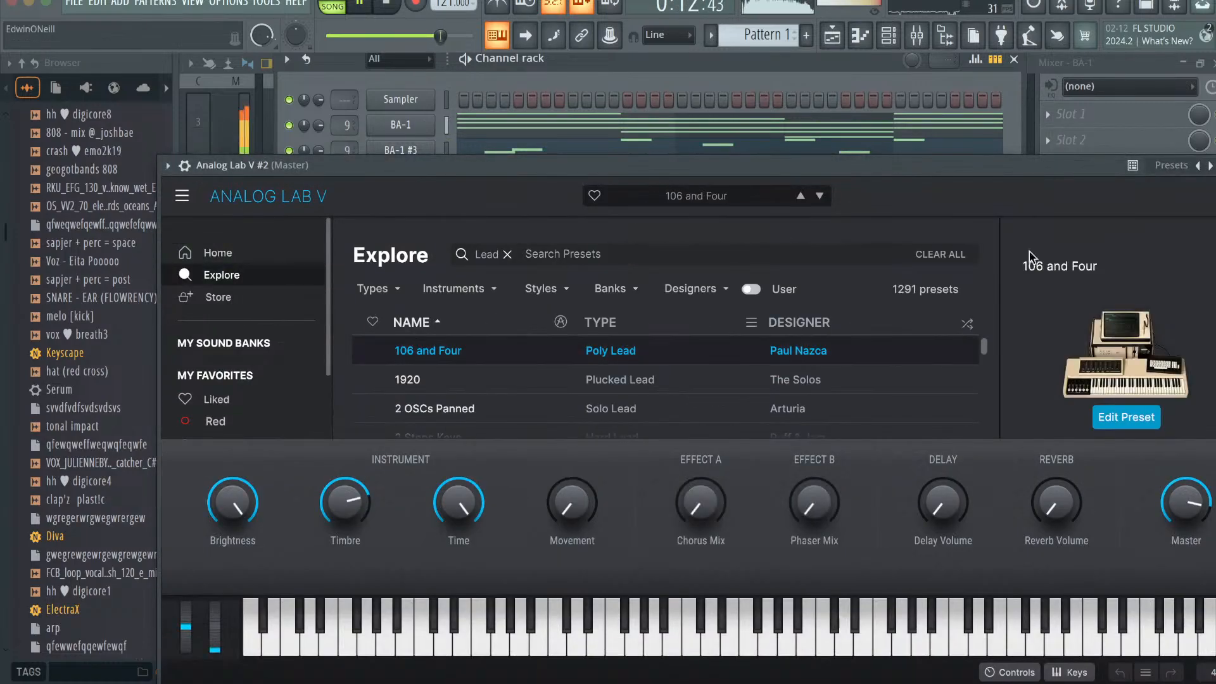
pyautogui.moveTo(984, 349); pyautogui.dragTo(989, 402)
pyautogui.click(846, 369)
pyautogui.click(830, 391)
pyautogui.scroll(-1, 832, 400)
pyautogui.moveTo(1115, 171); pyautogui.dragTo(893, 206)
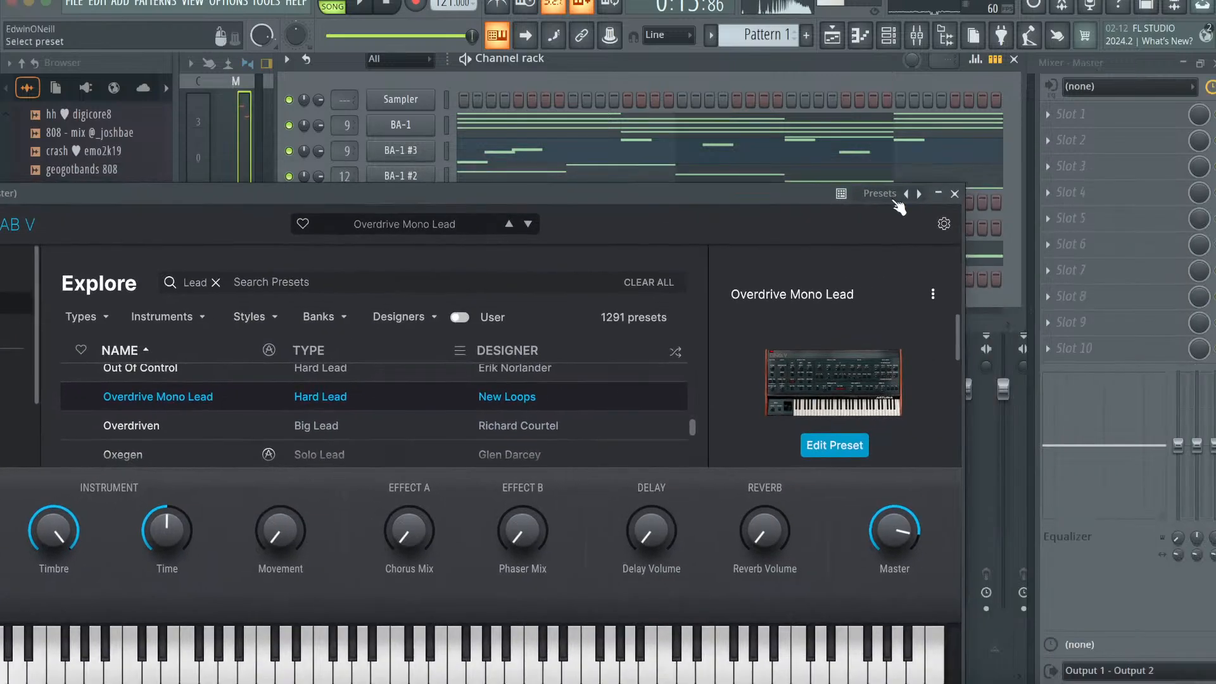
pyautogui.click(952, 193)
# - Place a short E5 and a long F5 in bar 1 for Analog Lab V #2, duplicating them through bar 4 with bars 2 and 4 an octave higher
pyautogui.press('F7')
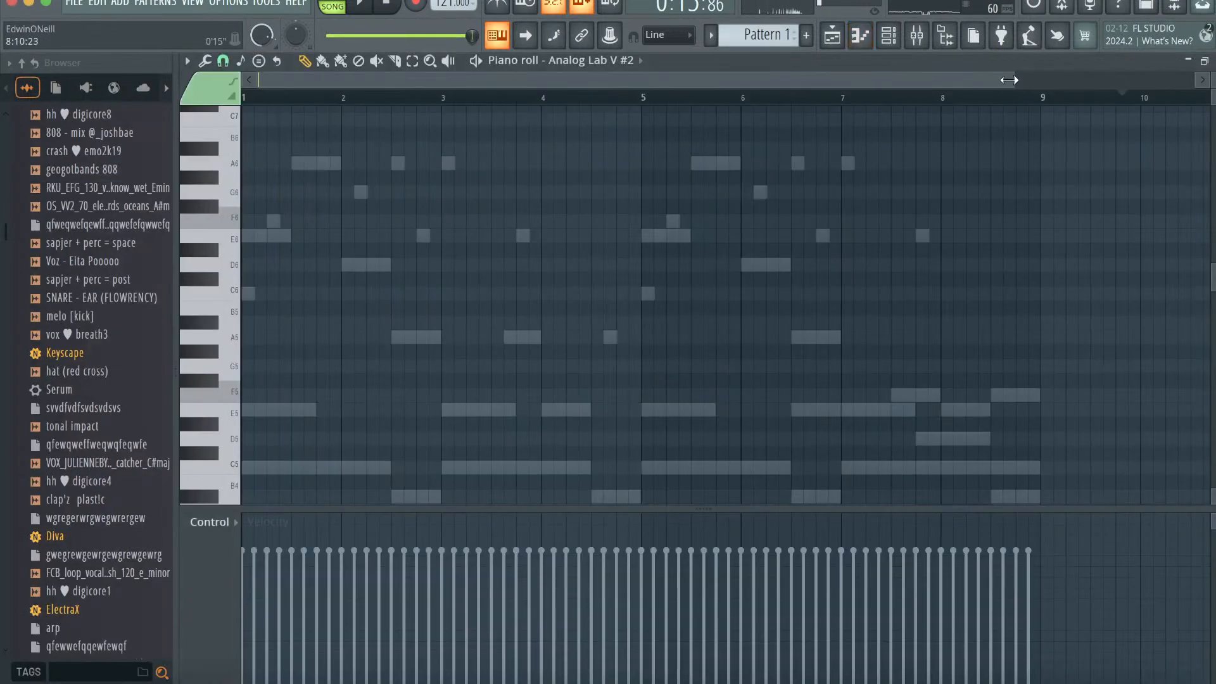
pyautogui.moveTo(1008, 80); pyautogui.dragTo(587, 80)
pyautogui.scroll(-3, 249, 309)
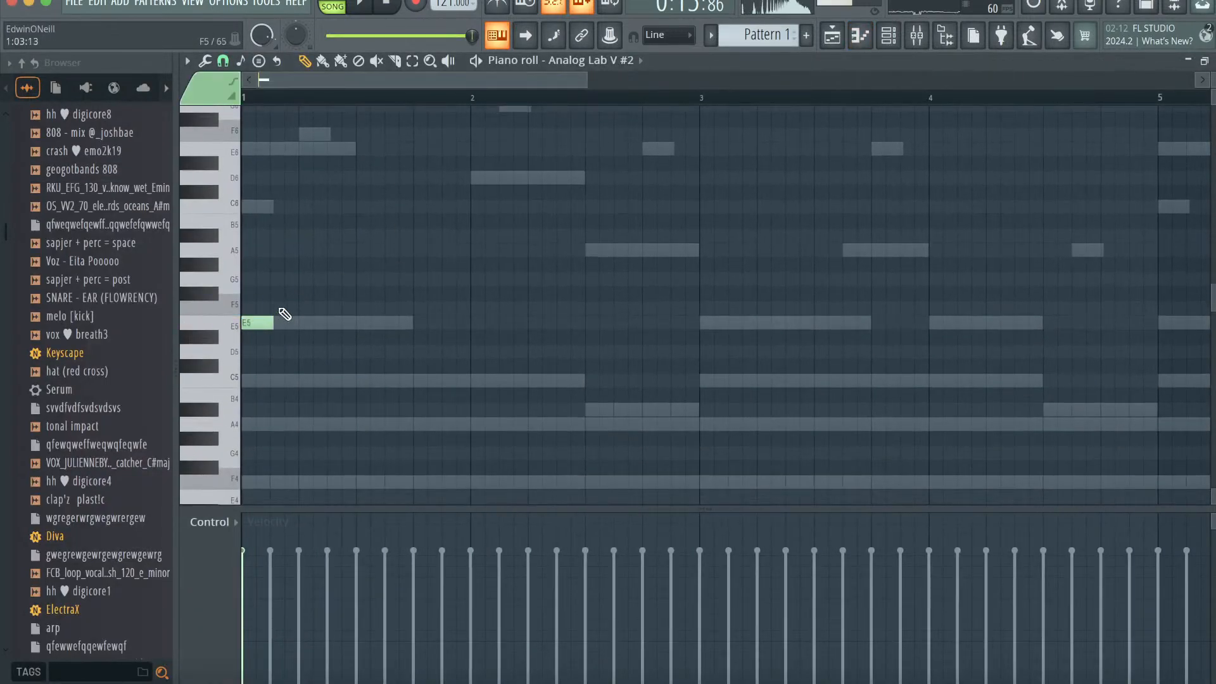
pyautogui.press('super+b')
pyautogui.press('super+Up')
pyautogui.keyDown('super'); pyautogui.click(655, 252); pyautogui.keyUp('super')
pyautogui.scroll(3, 655, 252)
pyautogui.press('super+b')
pyautogui.keyDown('super'); pyautogui.click(806, 342); pyautogui.keyUp('super')
# - Raise bar 3's short note to A6 and its long note to C7, and bar 4's long note to A6
pyautogui.moveTo(714, 409); pyautogui.dragTo(714, 163)
pyautogui.moveTo(787, 398); pyautogui.dragTo(787, 150)
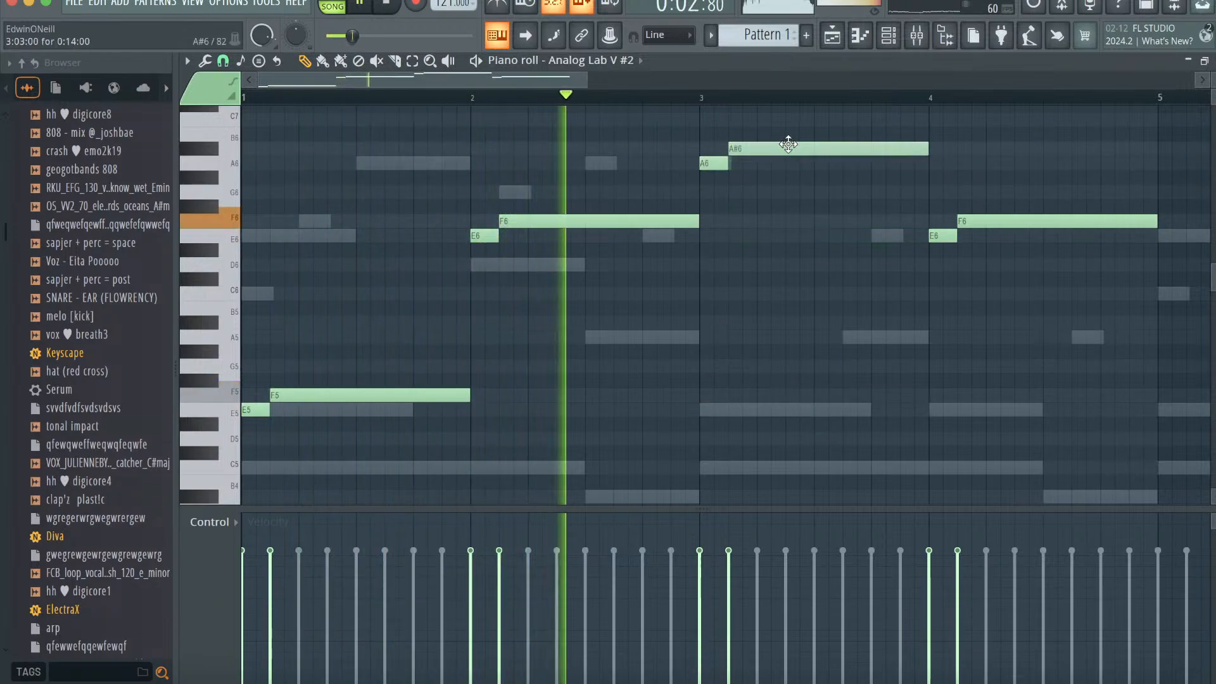
pyautogui.click(850, 134)
pyautogui.press('super+z')
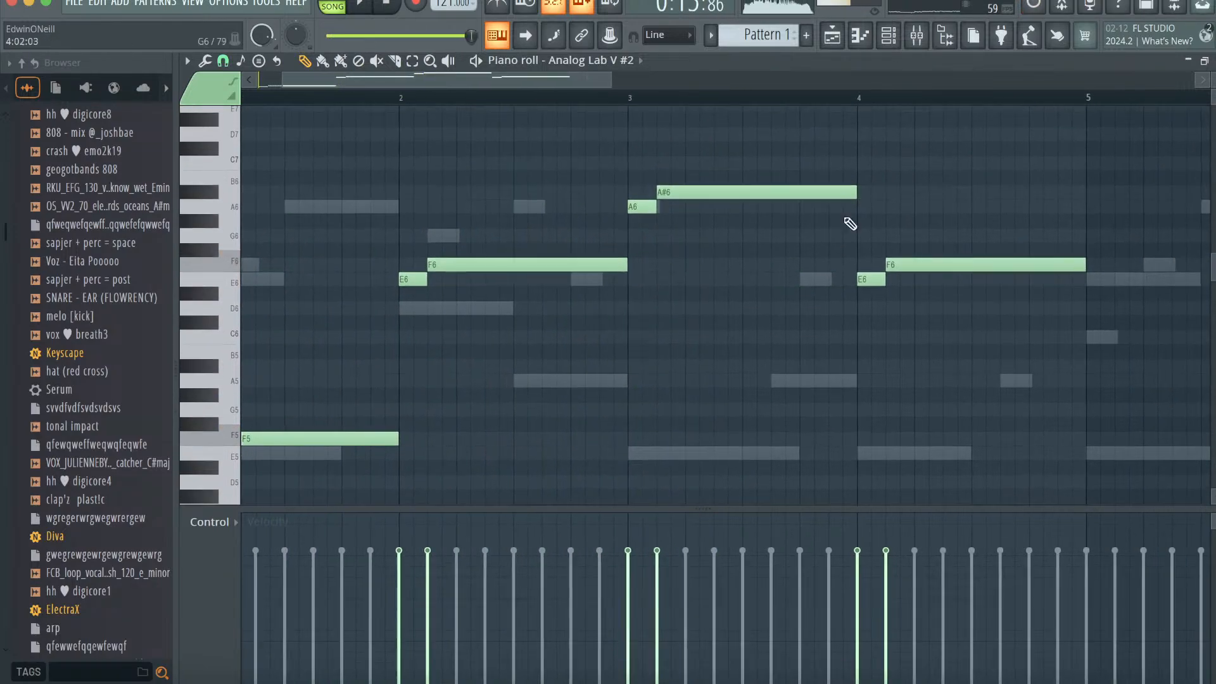
pyautogui.moveTo(775, 193); pyautogui.dragTo(775, 167)
pyautogui.hscroll(4, 817, 236)
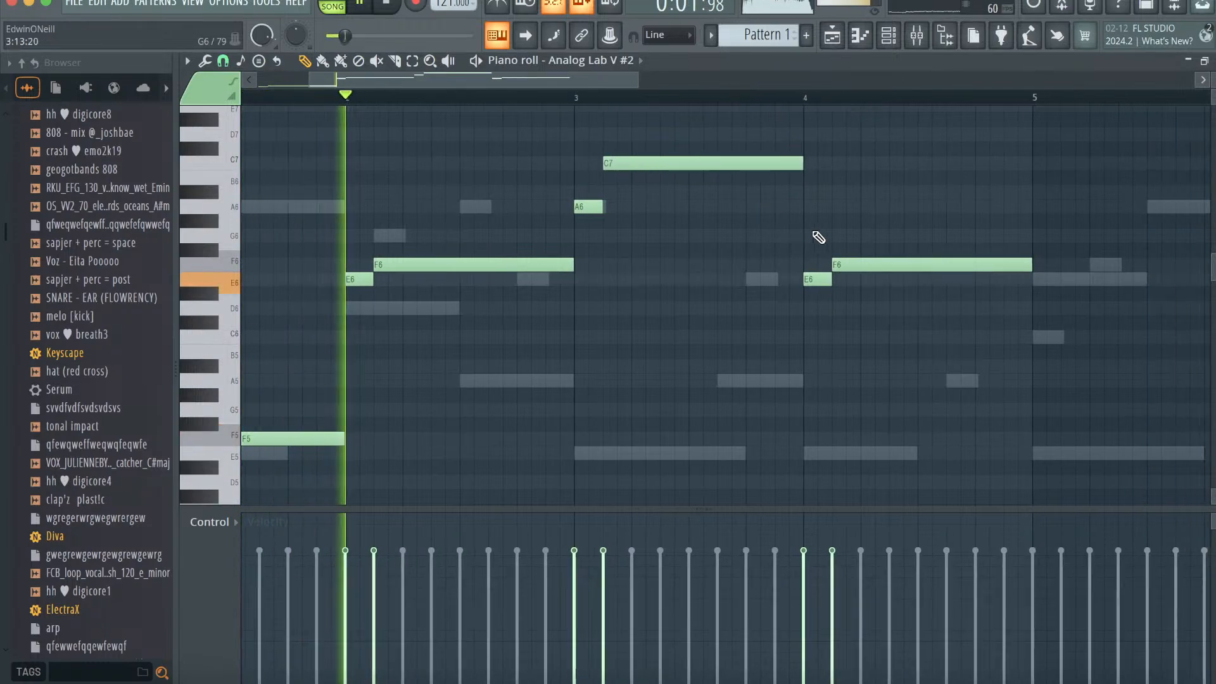
pyautogui.scroll(2, 817, 236)
pyautogui.moveTo(805, 307); pyautogui.dragTo(804, 273)
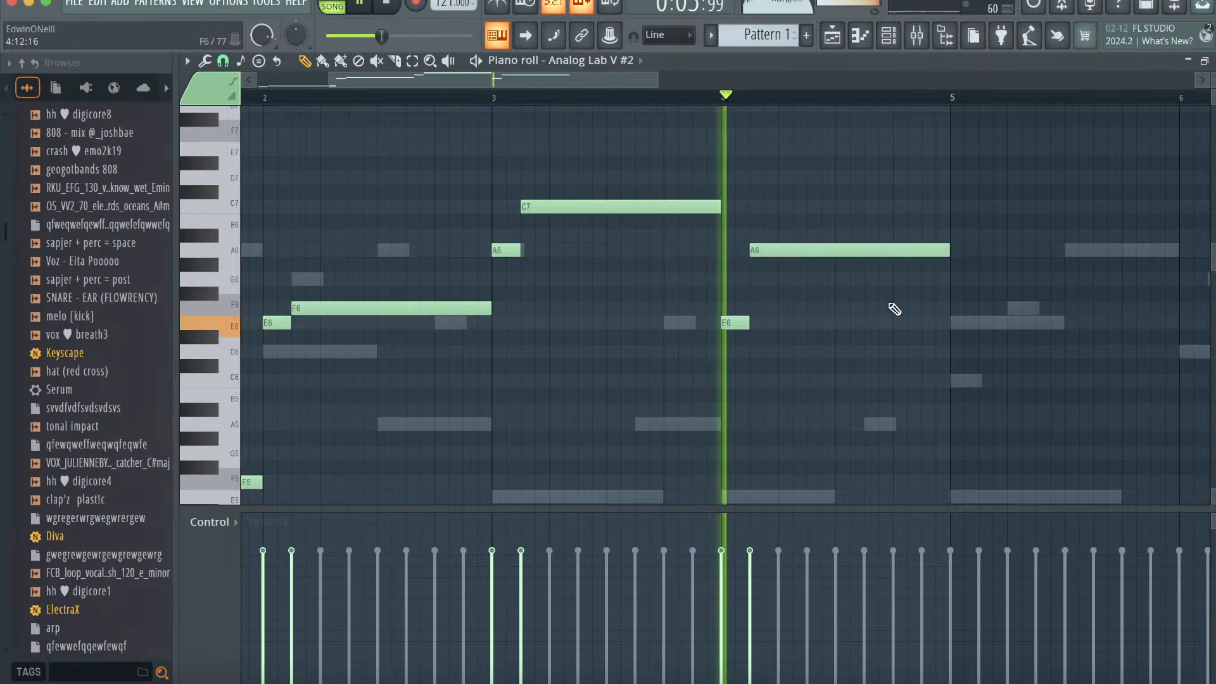
# - Duplicate the four-bar Analog Lab V #2 phrase into bars 5 to 8
pyautogui.scroll(1, 893, 342)
pyautogui.hotkey('ctrl', 'a')
pyautogui.hotkey('ctrl', 'b')
pyautogui.hotkey('ctrl', 'd')
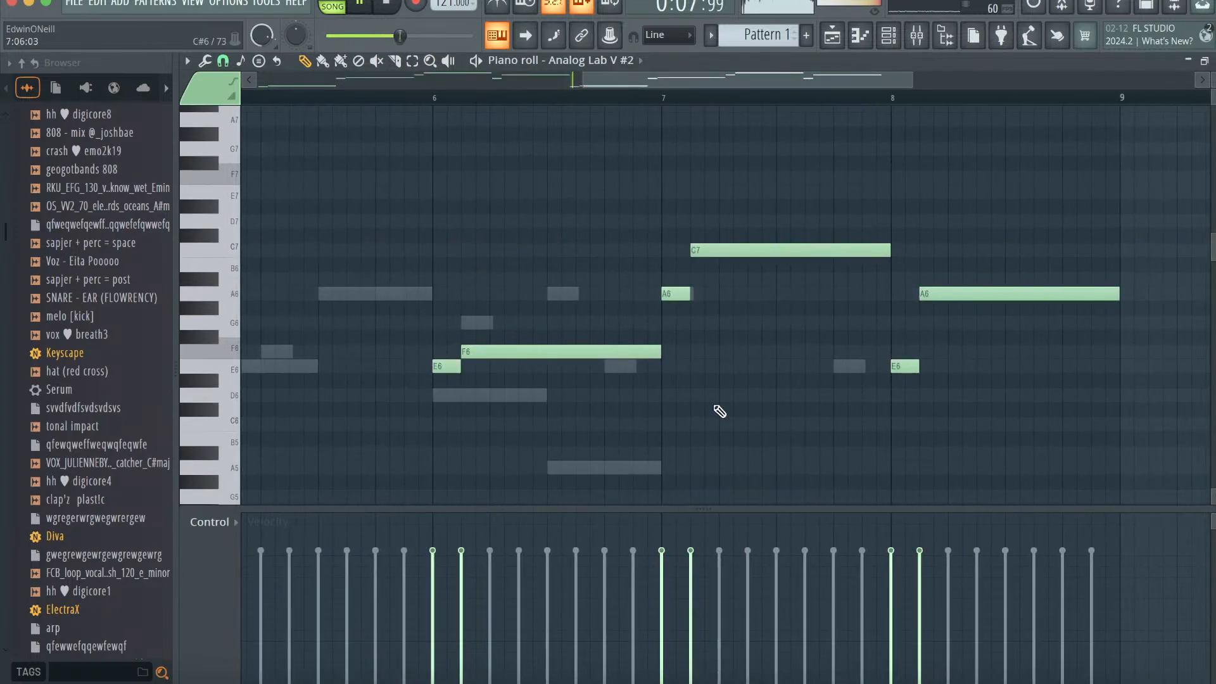
# - Lower bar 6's long note to D6 and add an E7 note filling the last quarter of that bar
pyautogui.moveTo(583, 354); pyautogui.dragTo(583, 398)
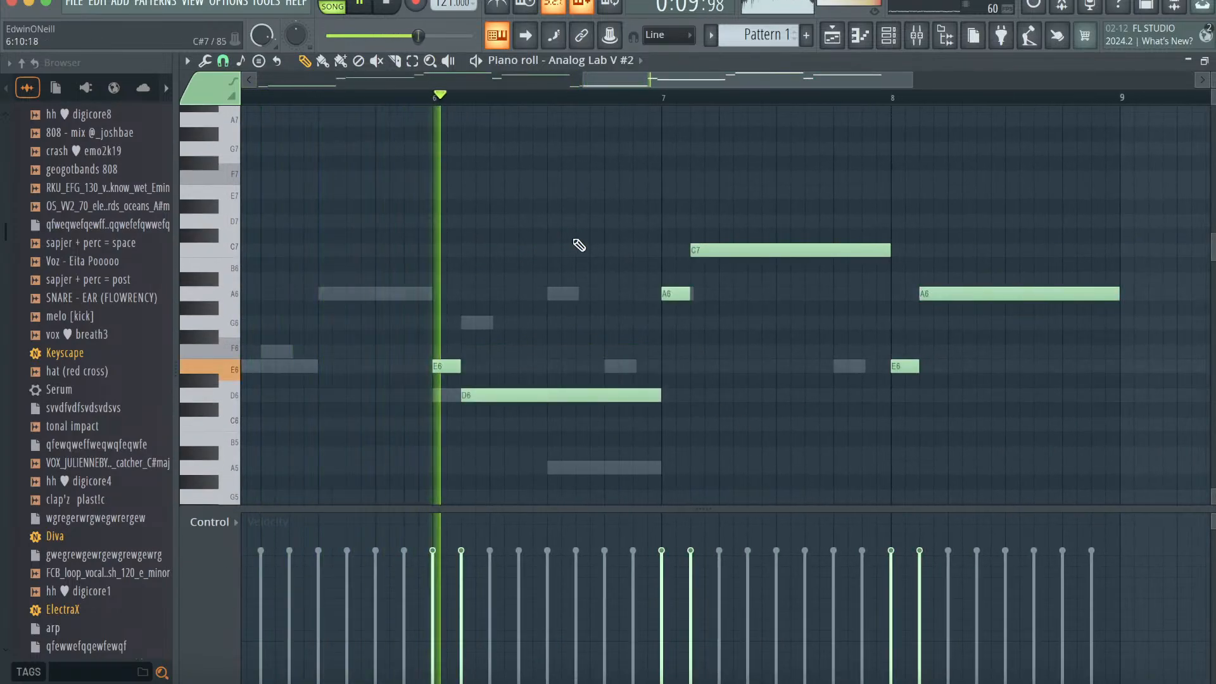
pyautogui.click(611, 191)
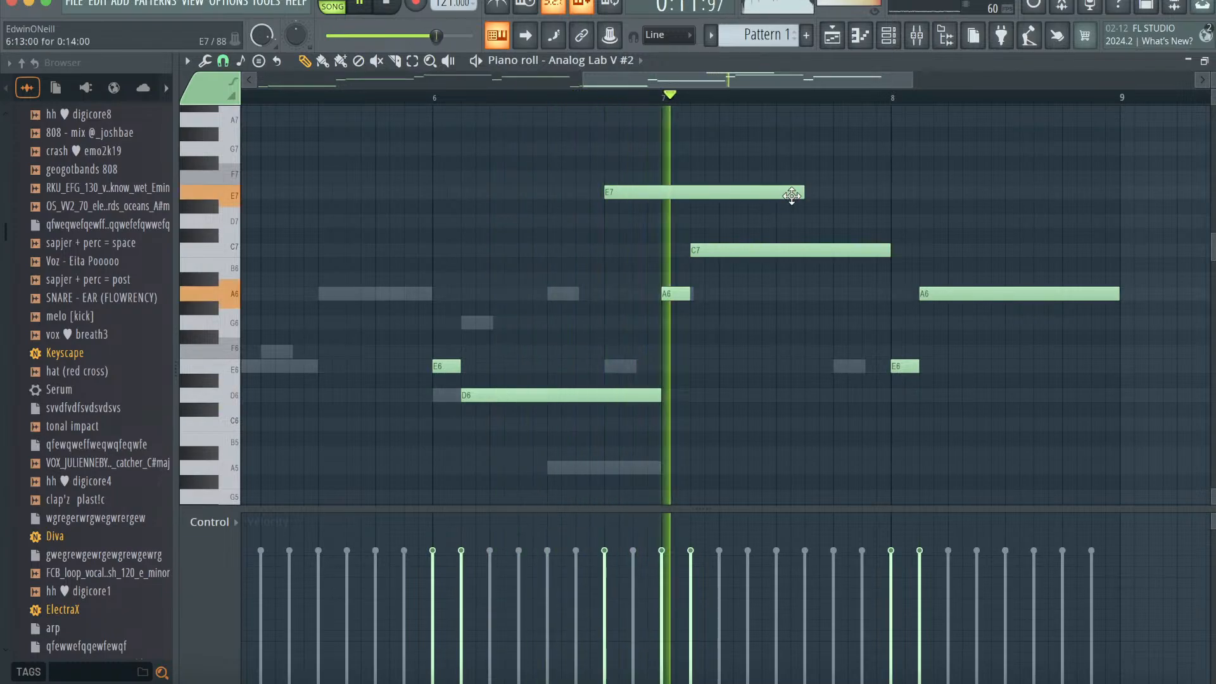
pyautogui.moveTo(801, 192); pyautogui.dragTo(661, 193)
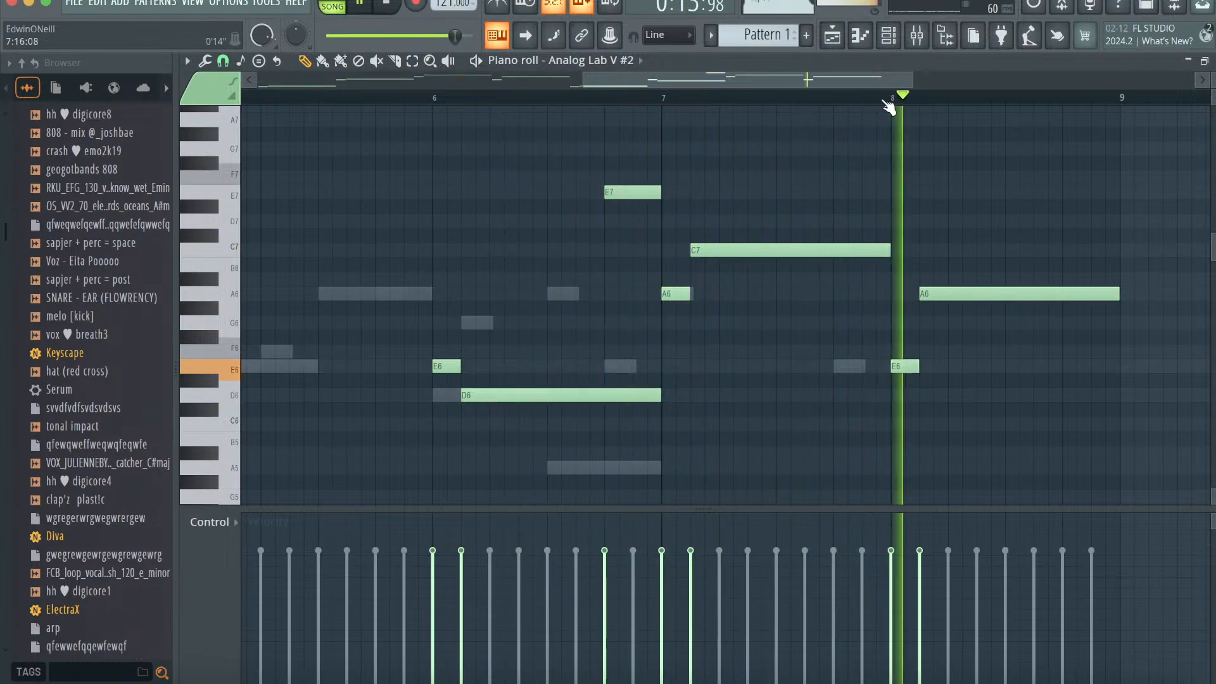
# - Route Analog Lab V #2 to mixer track 7 and cut its low EQ band by 18 dB at 114 Hz
pyautogui.click(916, 35)
pyautogui.rightClick(512, 260)
pyautogui.click(831, 271)
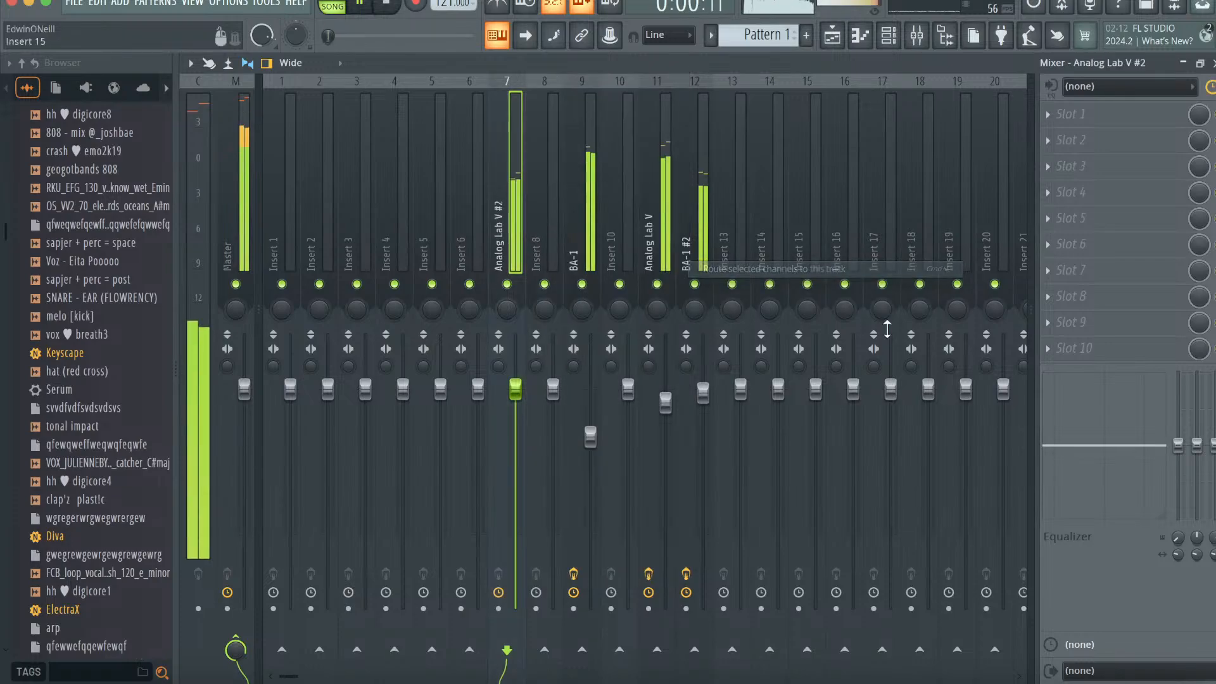
# - Clone the Analog Lab V #2 channel, search its presets for "guitar lead" and load Electric Guitar Solo
pyautogui.click(890, 37)
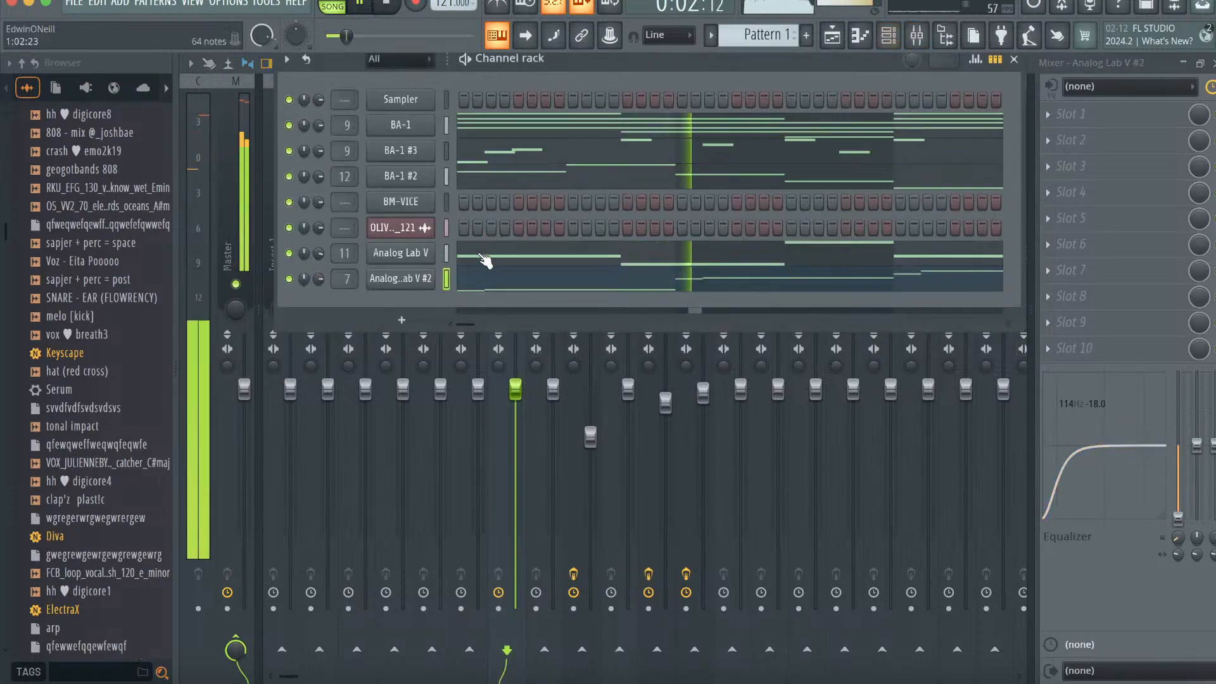
pyautogui.rightClick(400, 279)
pyautogui.moveTo(471, 417)
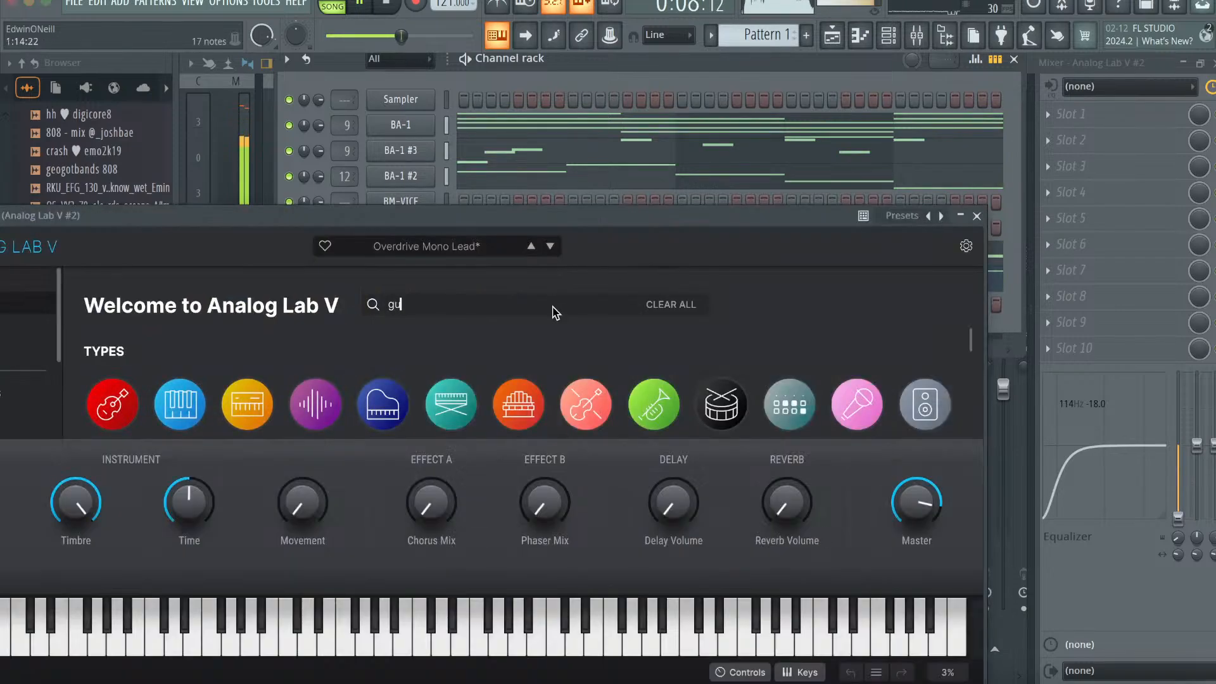
pyautogui.press('Return')
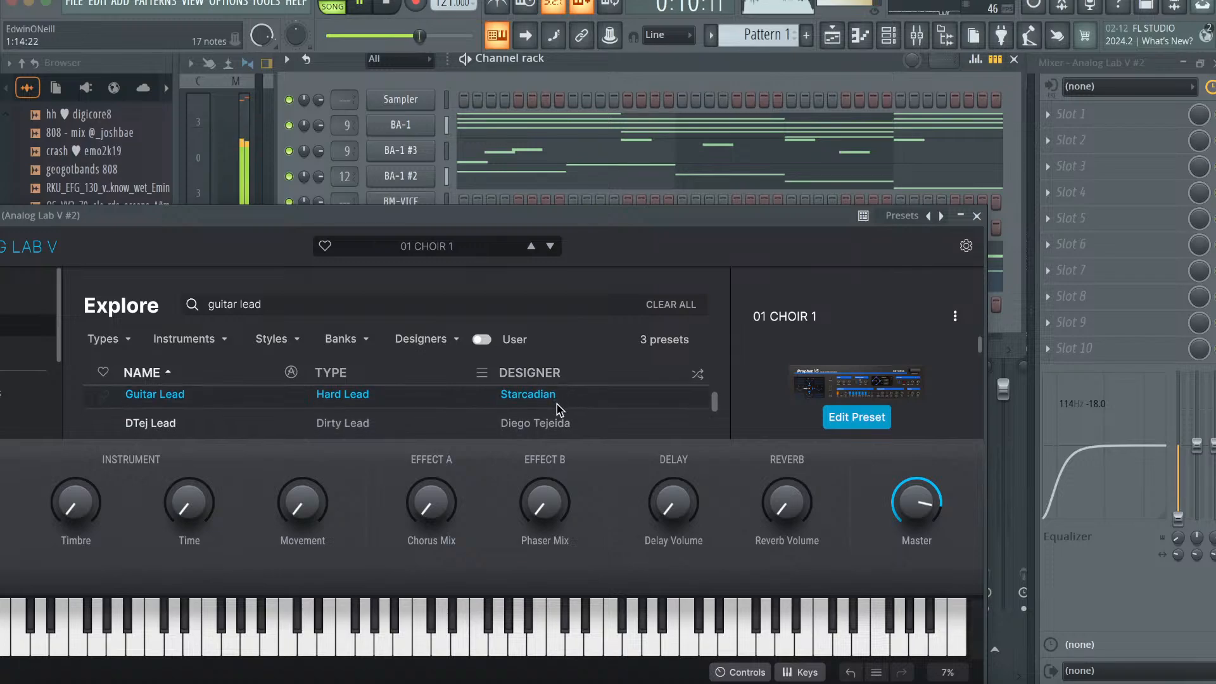
pyautogui.click(557, 401)
pyautogui.scroll(-1, 560, 418)
pyautogui.click(560, 410)
# - Place a quarter-bar E5 note at the start of bar 1 for Analog Lab V #3 and try an F5 note in the bar's last quarter
pyautogui.click(860, 36)
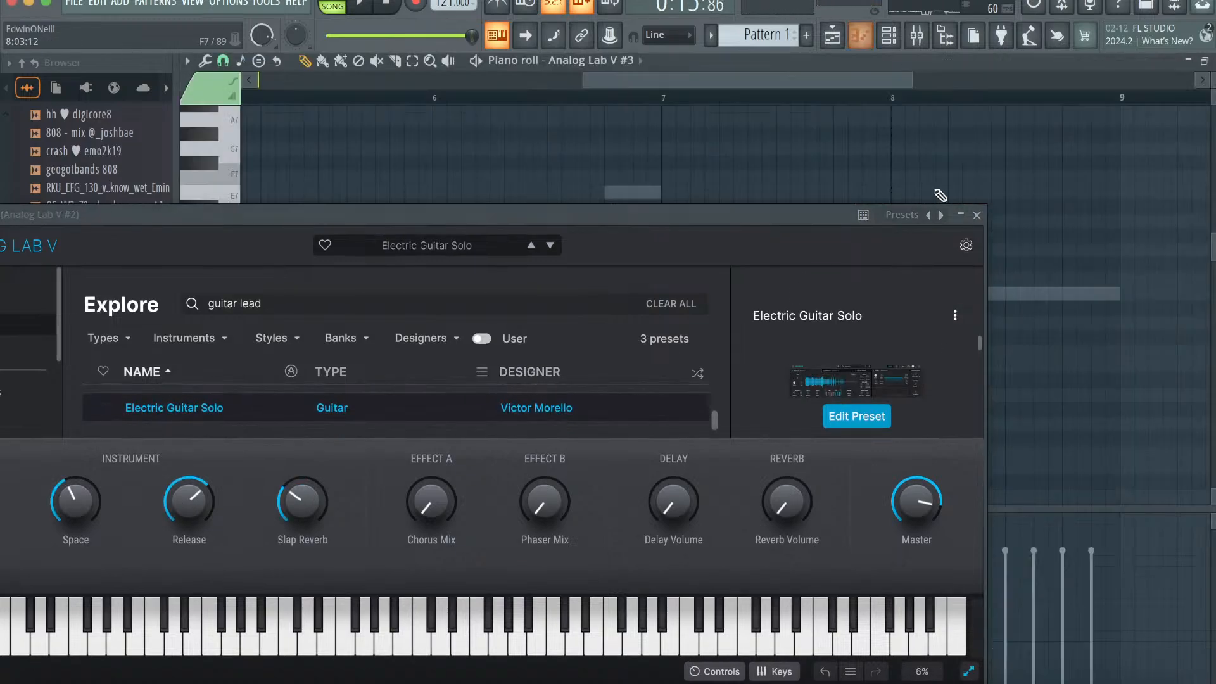
pyautogui.click(977, 215)
pyautogui.hscroll(-5, 382, 229)
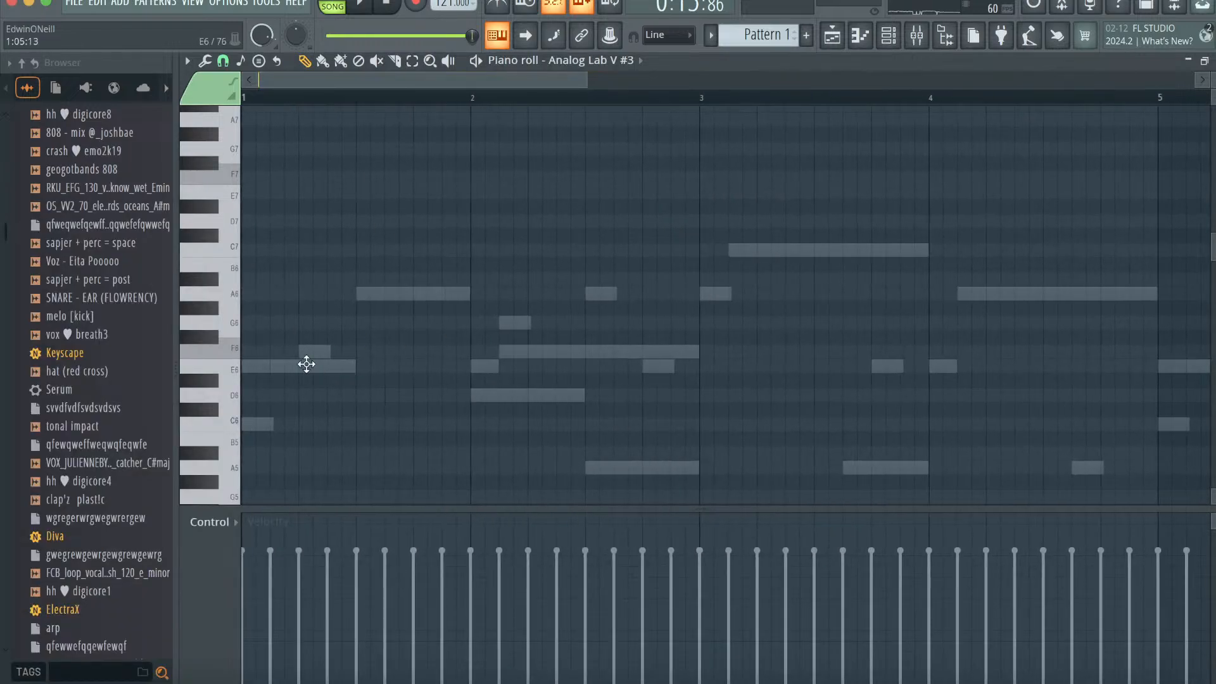
pyautogui.scroll(-3, 263, 482)
pyautogui.scroll(-2, 408, 467)
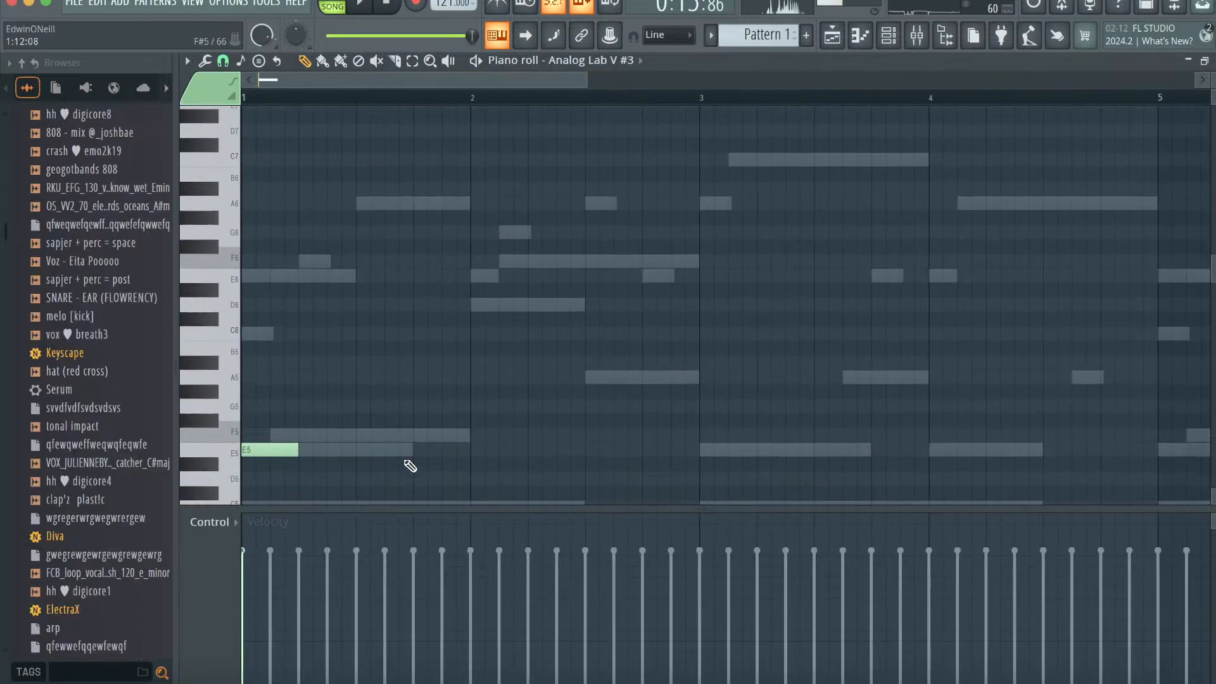
pyautogui.scroll(-2, 495, 437)
pyautogui.press('space')
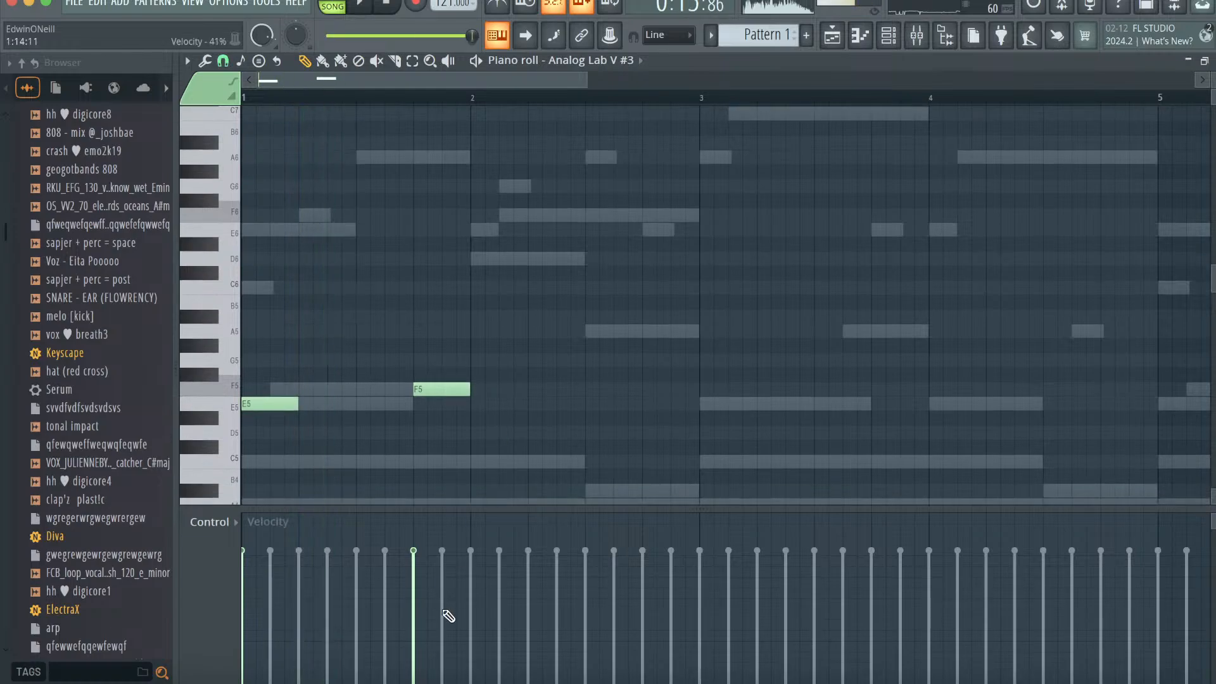
# - Route Analog Lab V #3 to mixer track 15 and load Guitar Rig 6 MFX in effect slot 4
pyautogui.click(916, 36)
pyautogui.rightClick(820, 243)
pyautogui.moveTo(849, 269)
pyautogui.click(633, 269)
pyautogui.click(1063, 199)
pyautogui.click(785, 10)
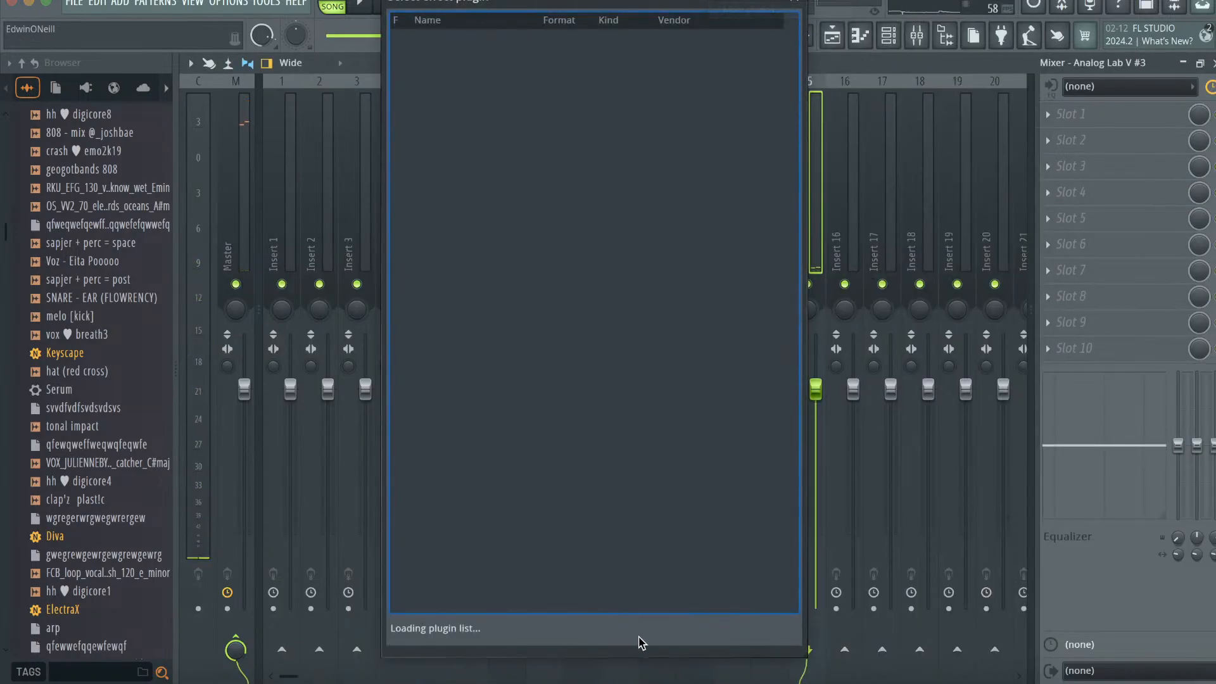
pyautogui.write('guit')
pyautogui.click(600, 69)
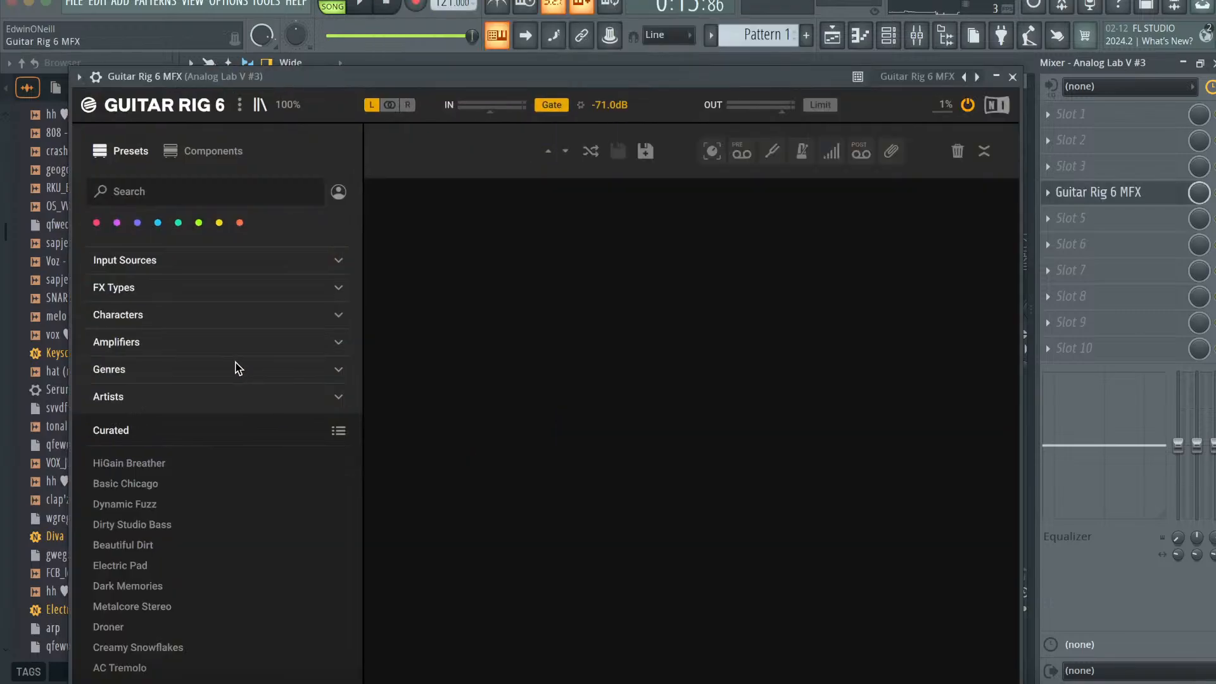
# - Filter the Guitar Rig 6 presets to the Alternative genre, try Delay Temple and Dirt Gater, and choose Doppel Filter Bass
pyautogui.click(234, 368)
pyautogui.click(134, 397)
pyautogui.scroll(-8, 195, 591)
pyautogui.click(196, 597)
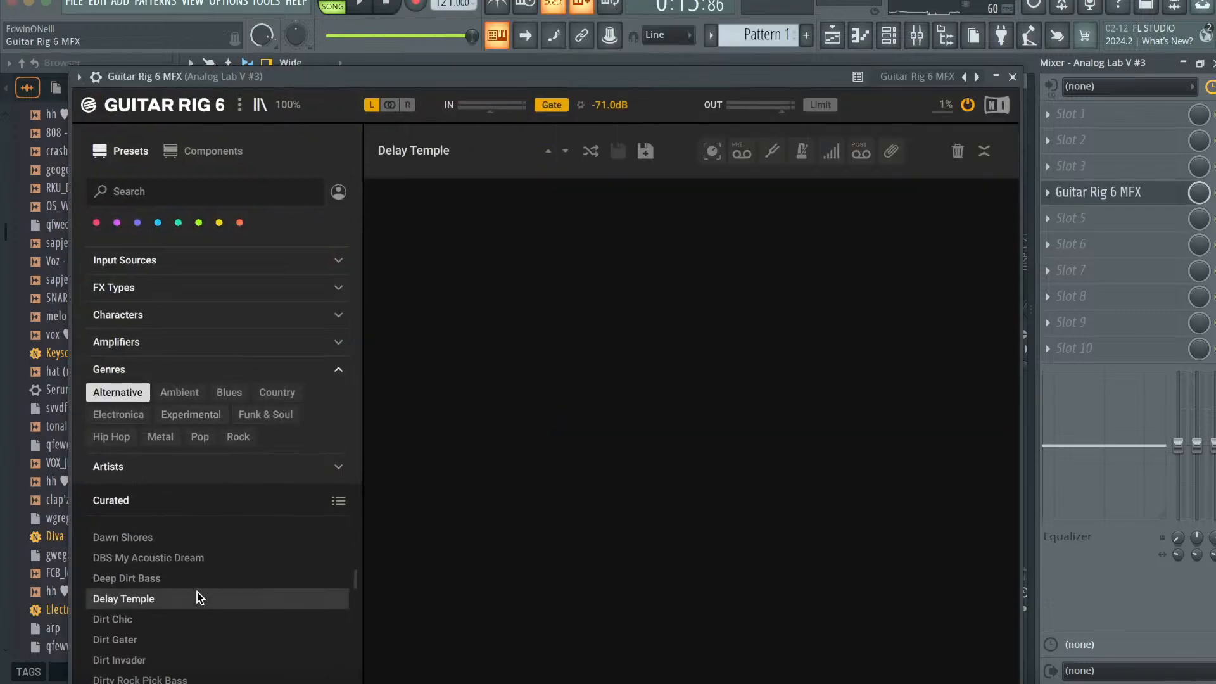
pyautogui.click(206, 641)
pyautogui.scroll(-2, 206, 645)
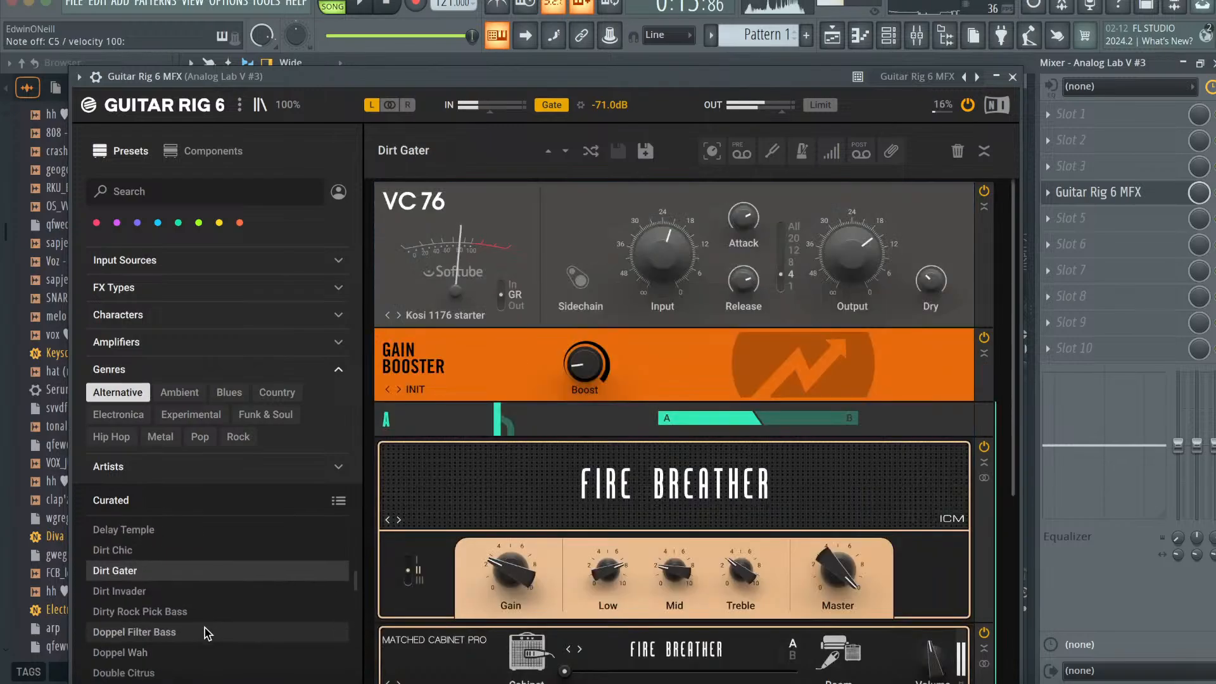
pyautogui.click(203, 631)
pyautogui.click(1012, 79)
pyautogui.press('space')
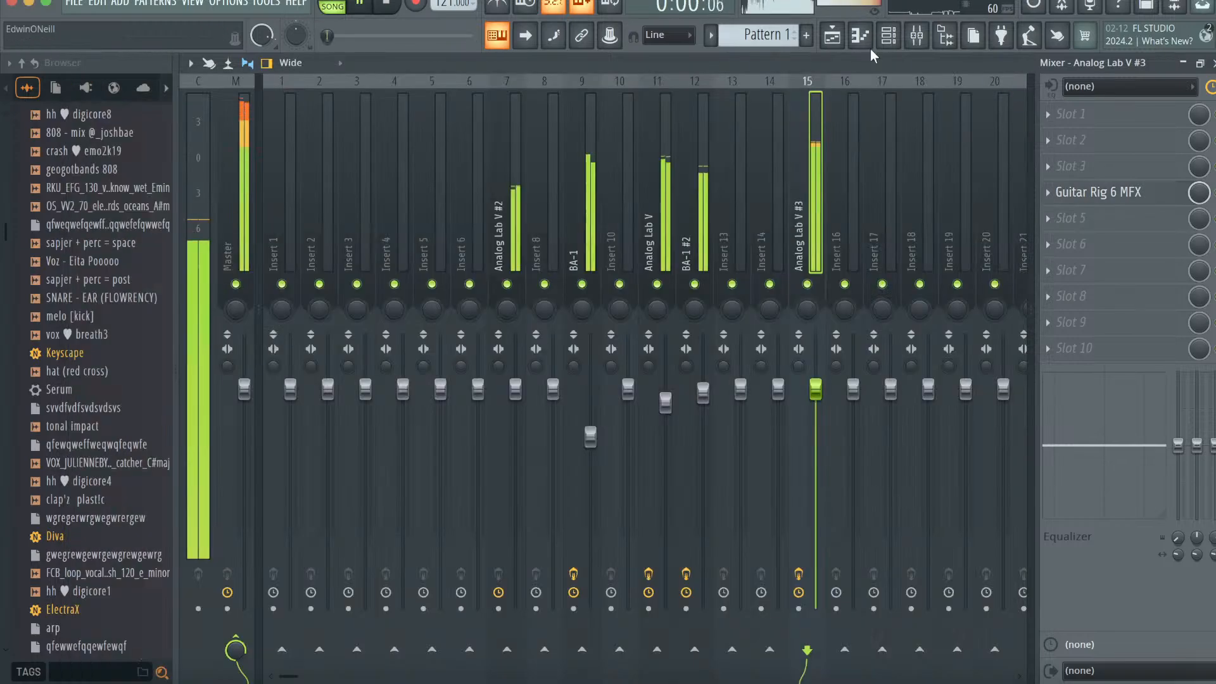
# - Add C5 and F4 notes in bar 1, G4 in bar 2's last quarter and A4 at the start of bar 3, and quantize them
pyautogui.click(860, 37)
pyautogui.scroll(-3, 597, 313)
pyautogui.press('space')
pyautogui.press('space')
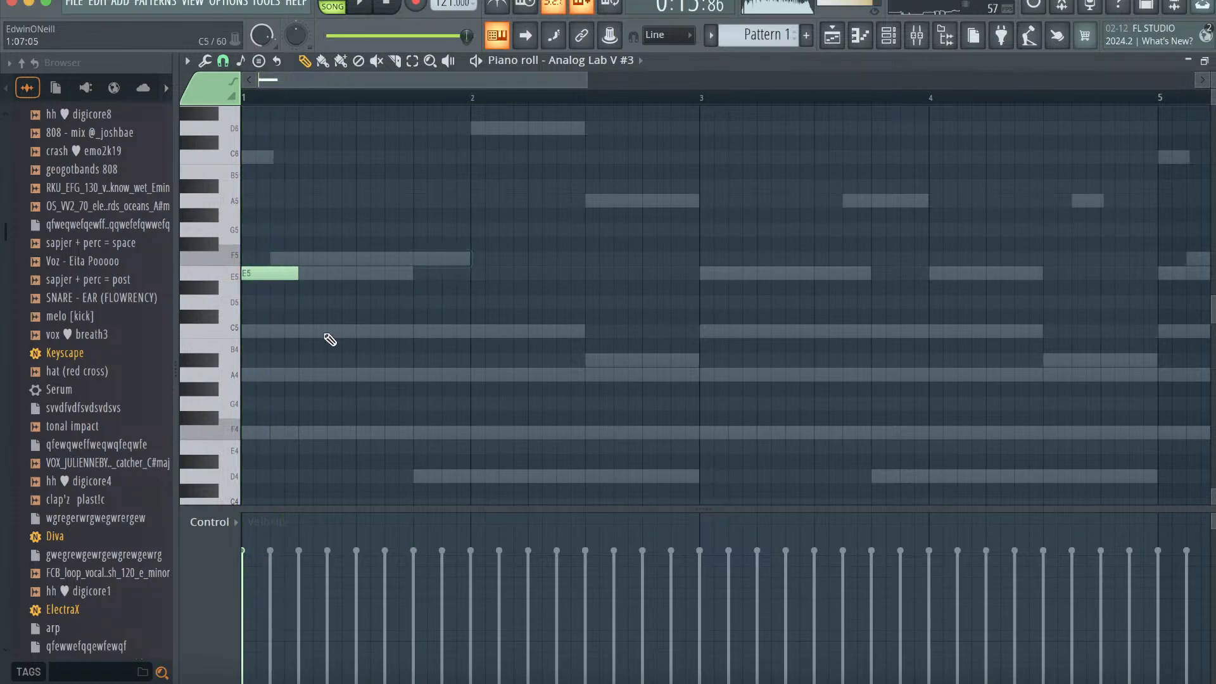
pyautogui.click(329, 333)
pyautogui.click(414, 433)
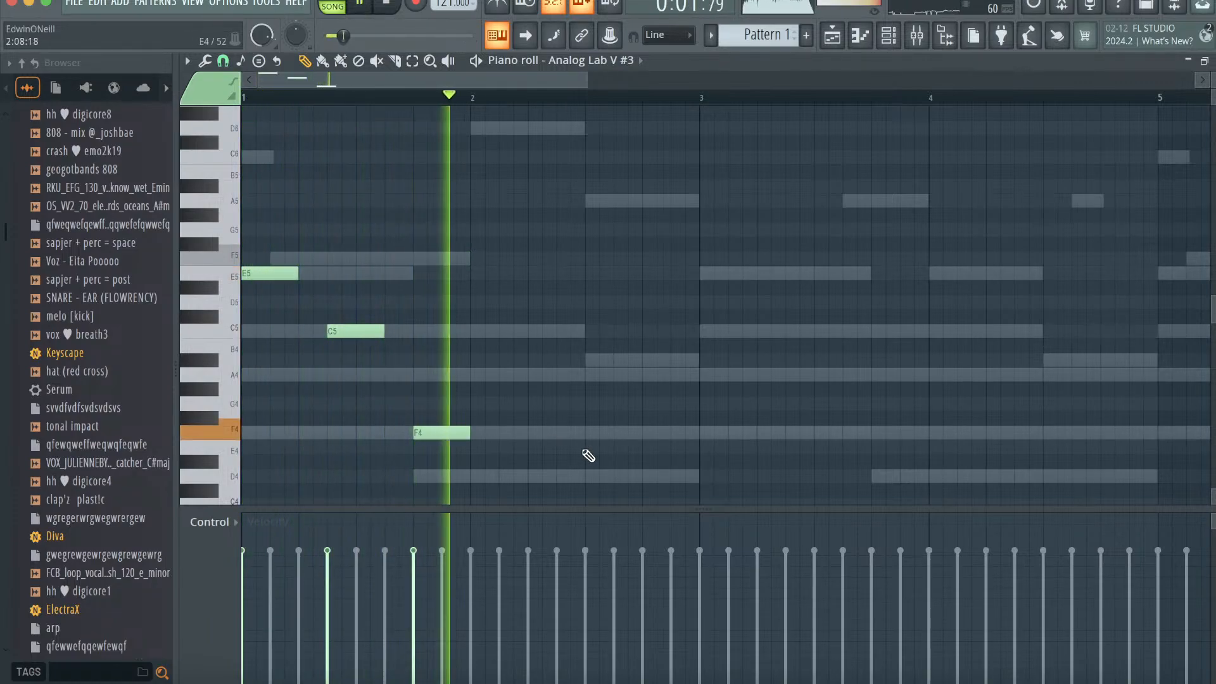
pyautogui.click(651, 404)
pyautogui.click(708, 374)
pyautogui.hotkey('alt', 'q')
pyautogui.click(700, 447)
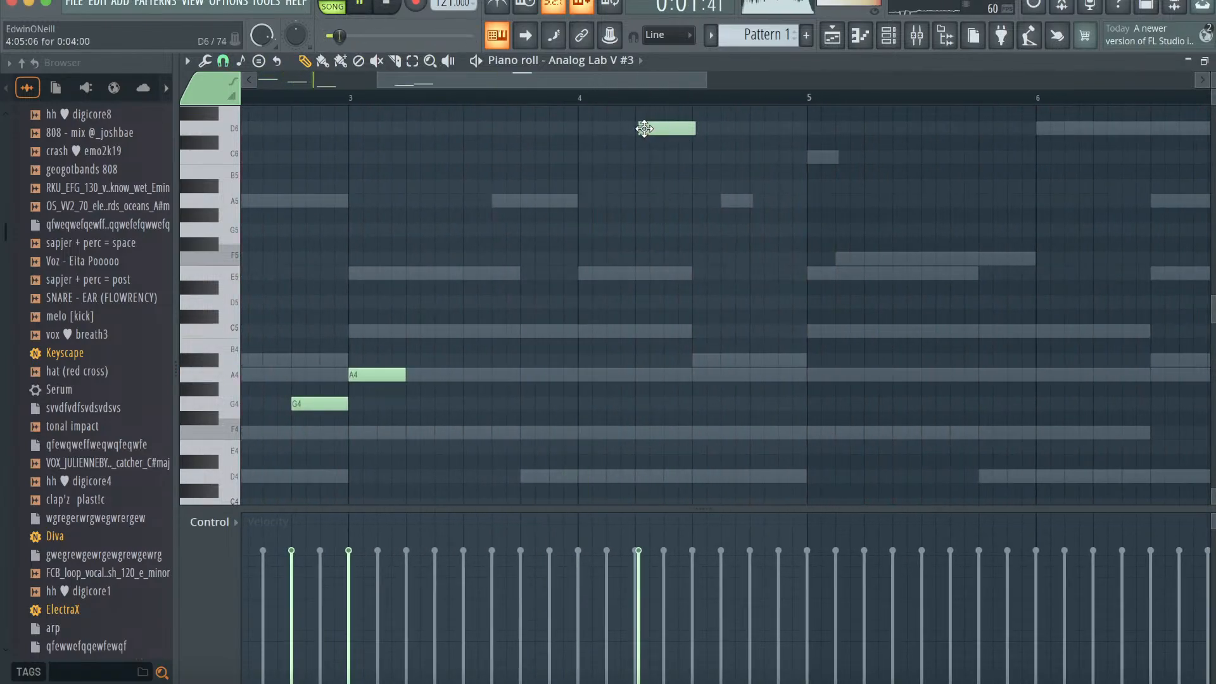
# - Shorten bar 4's D6 note to about two steps, add short G5 and A5 notes following it, and quantize the notes
pyautogui.moveTo(691, 128); pyautogui.dragTo(660, 129)
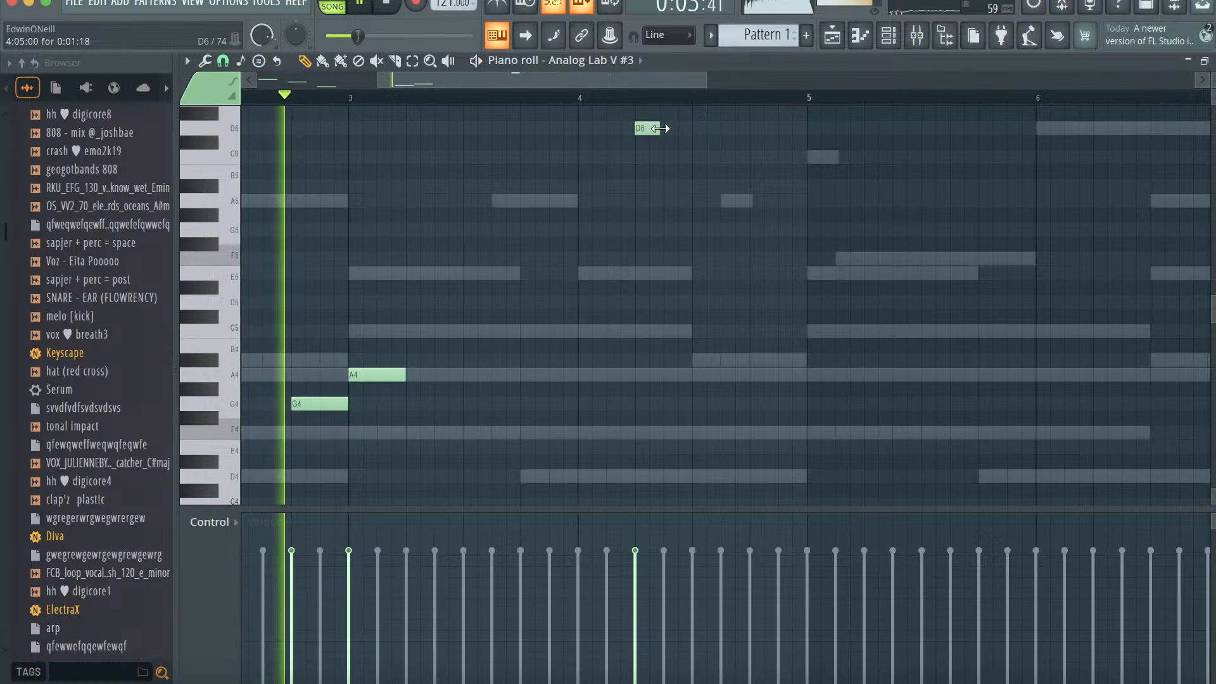
pyautogui.click(668, 230)
pyautogui.hotkey('alt', 'q')
pyautogui.click(700, 445)
pyautogui.click(720, 199)
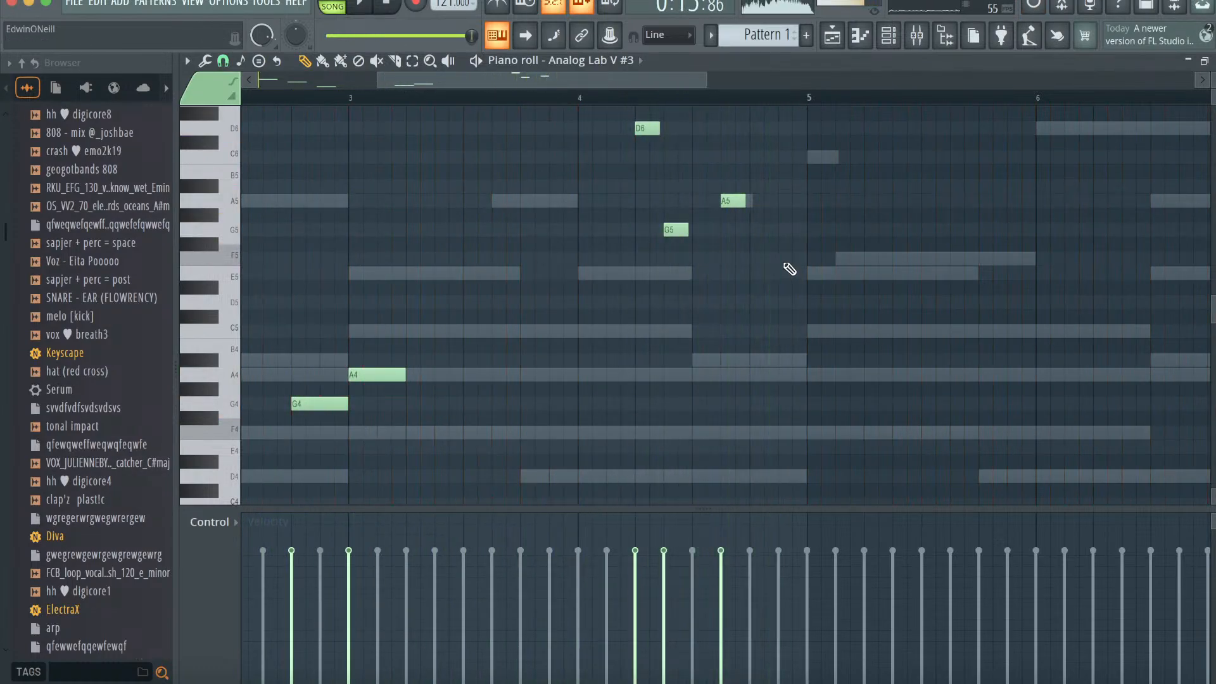
# - Duplicate the four-bar Analog Lab V #3 phrase into bars 5 to 8
pyautogui.hotkey('ctrl', 'b')
pyautogui.moveTo(308, 273); pyautogui.dragTo(373, 268)
pyautogui.hotkey('ctrl', 'd')
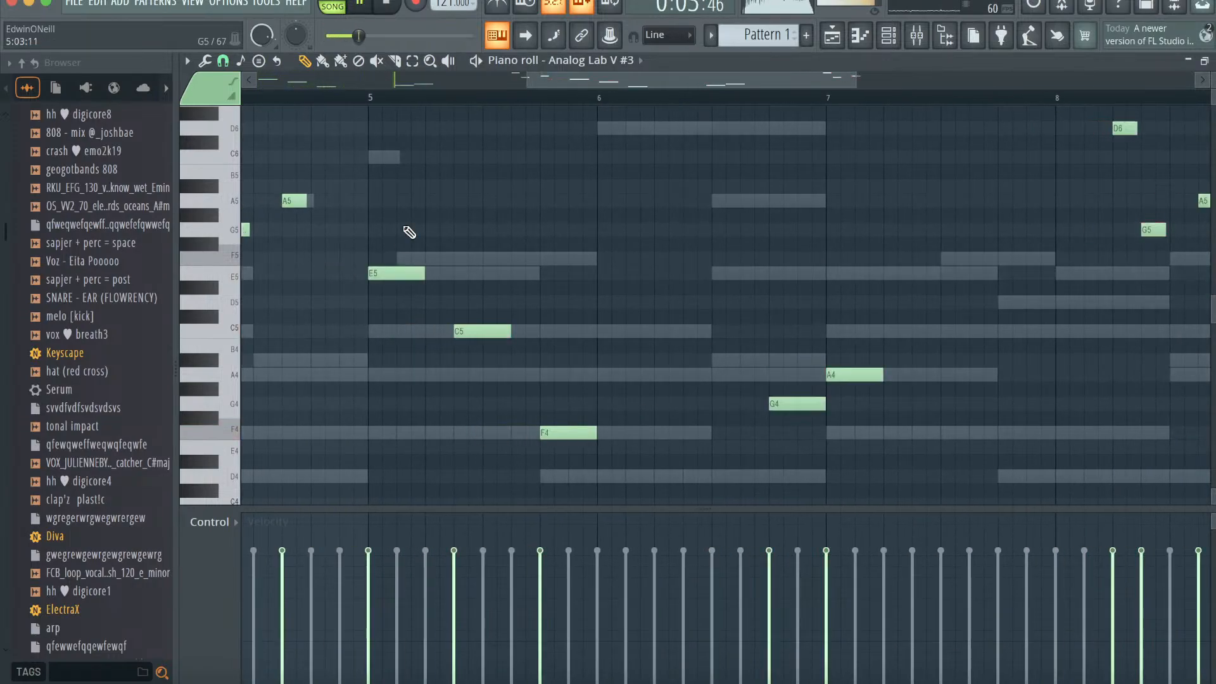
# - Replace bar 5's C5 note with a short F5 and add a short C5 note just before the middle of bar 6
pyautogui.moveTo(488, 268); pyautogui.dragTo(481, 257)
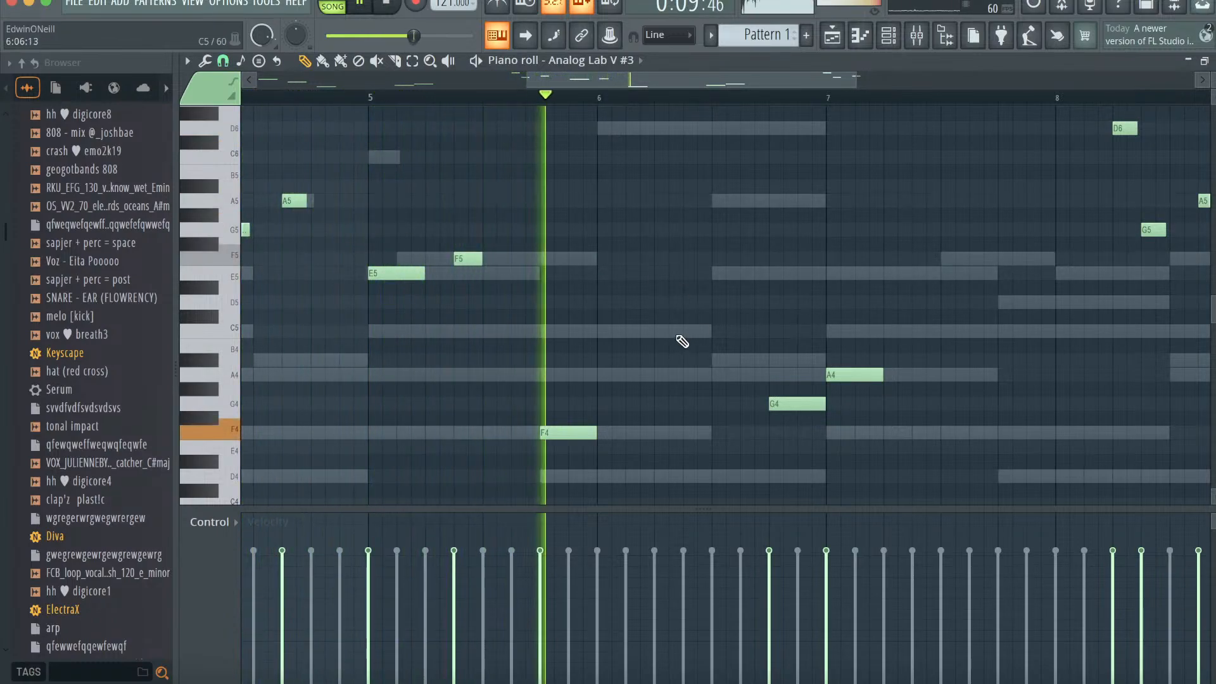
pyautogui.click(685, 332)
pyautogui.hscroll(3, 827, 337)
pyautogui.scroll(-1, 817, 341)
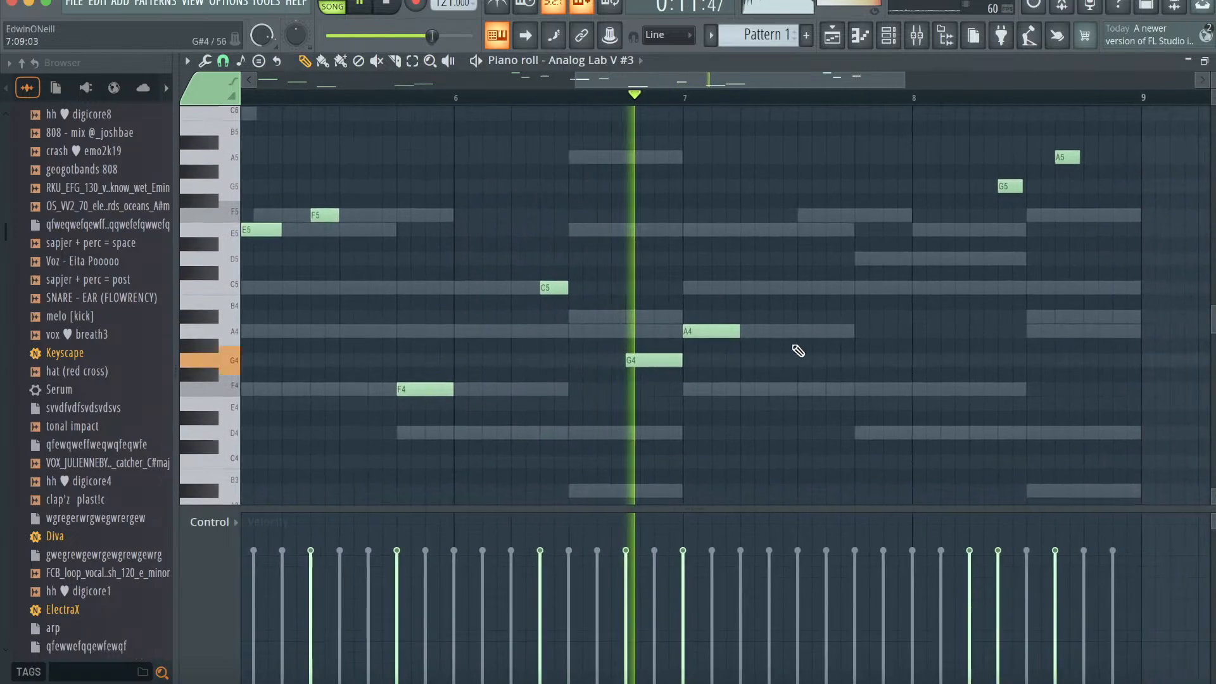
# - Load Gross Beat in effect slot 5 of mixer track 15 and apply the "ginseng mel" preset
pyautogui.press('F9')
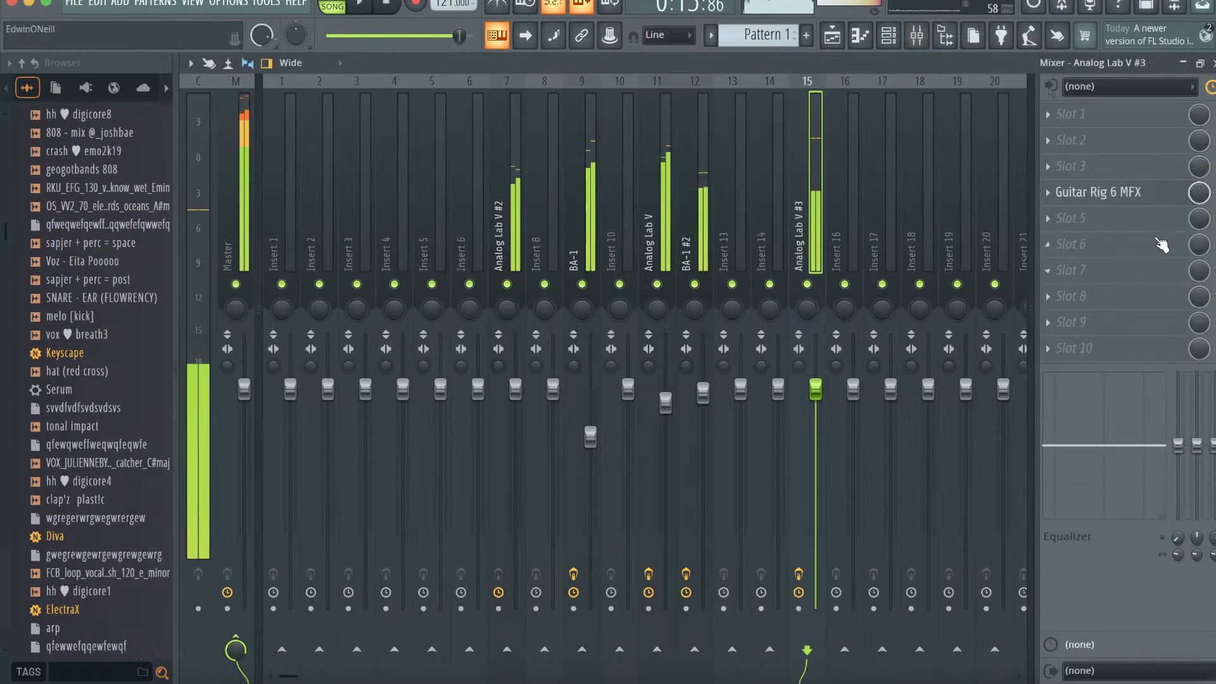
pyautogui.click(1115, 218)
pyautogui.click(906, 281)
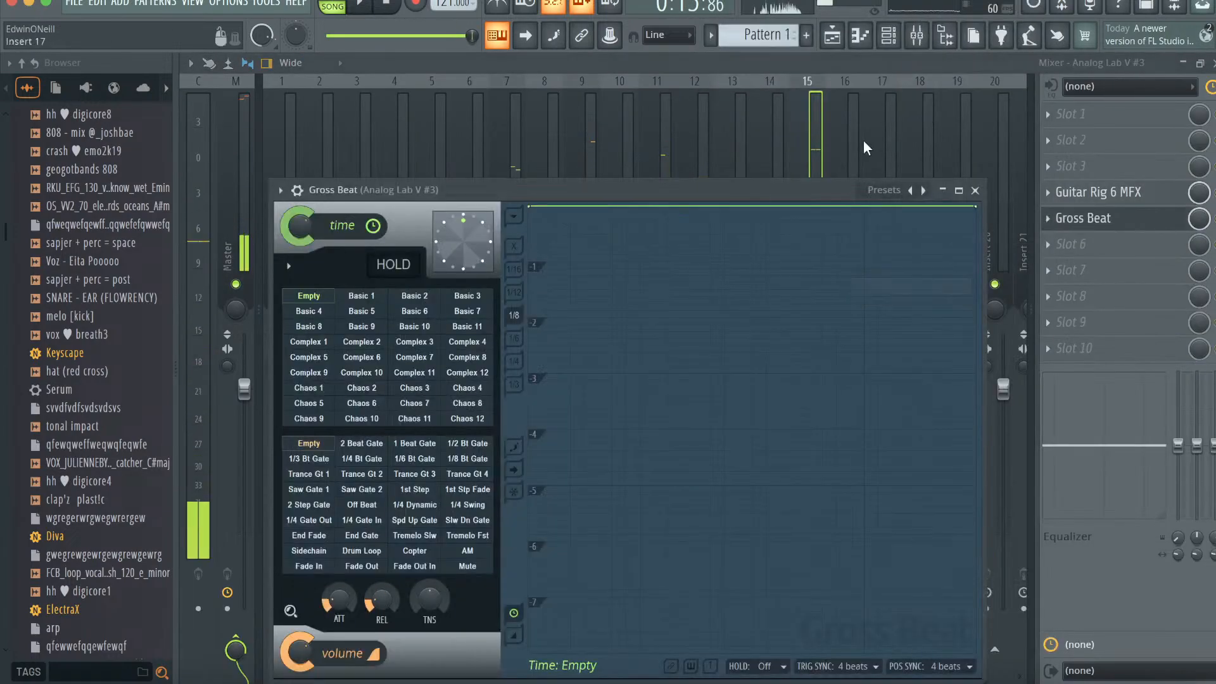
pyautogui.click(883, 190)
pyautogui.click(567, 435)
pyautogui.press('space')
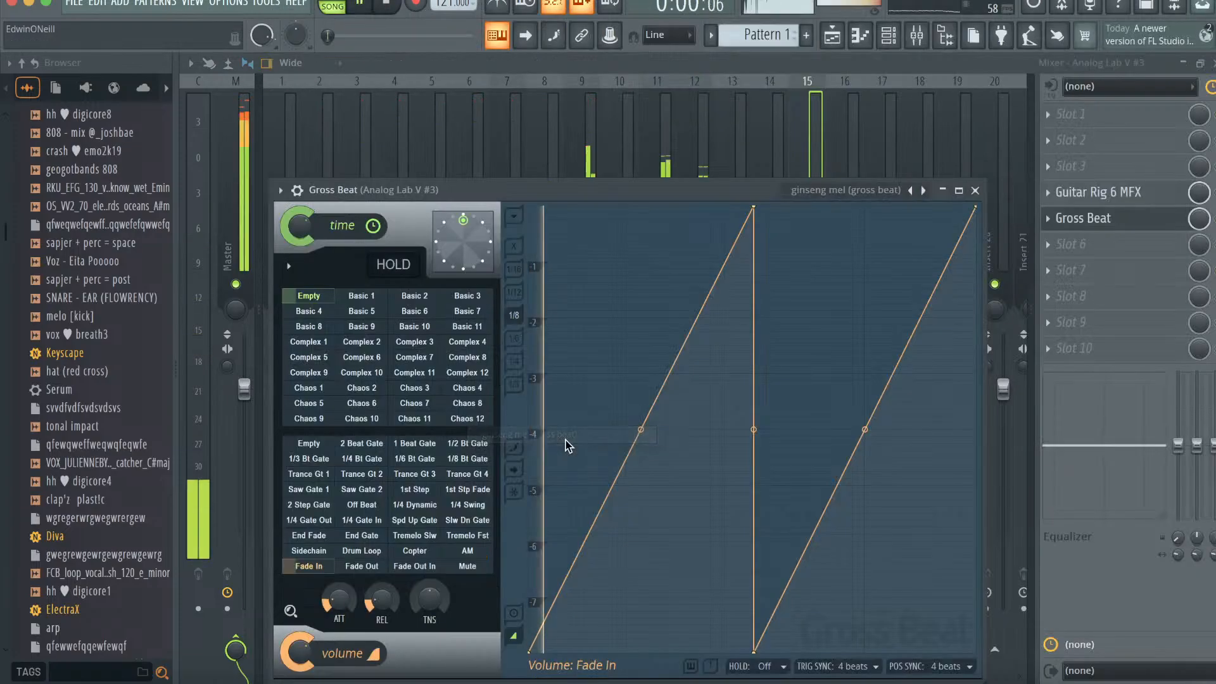
pyautogui.click(974, 190)
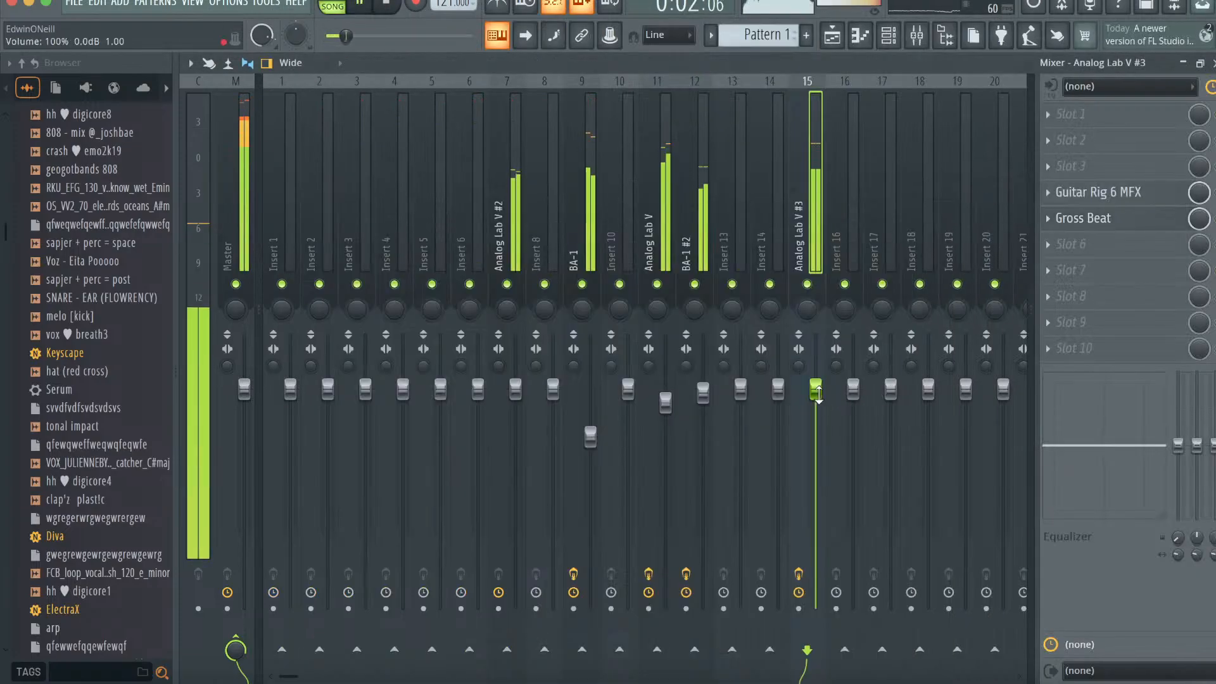
# - Add another Analog Lab V channel to the channel rack, finding the plugin with "ana"
pyautogui.click(888, 35)
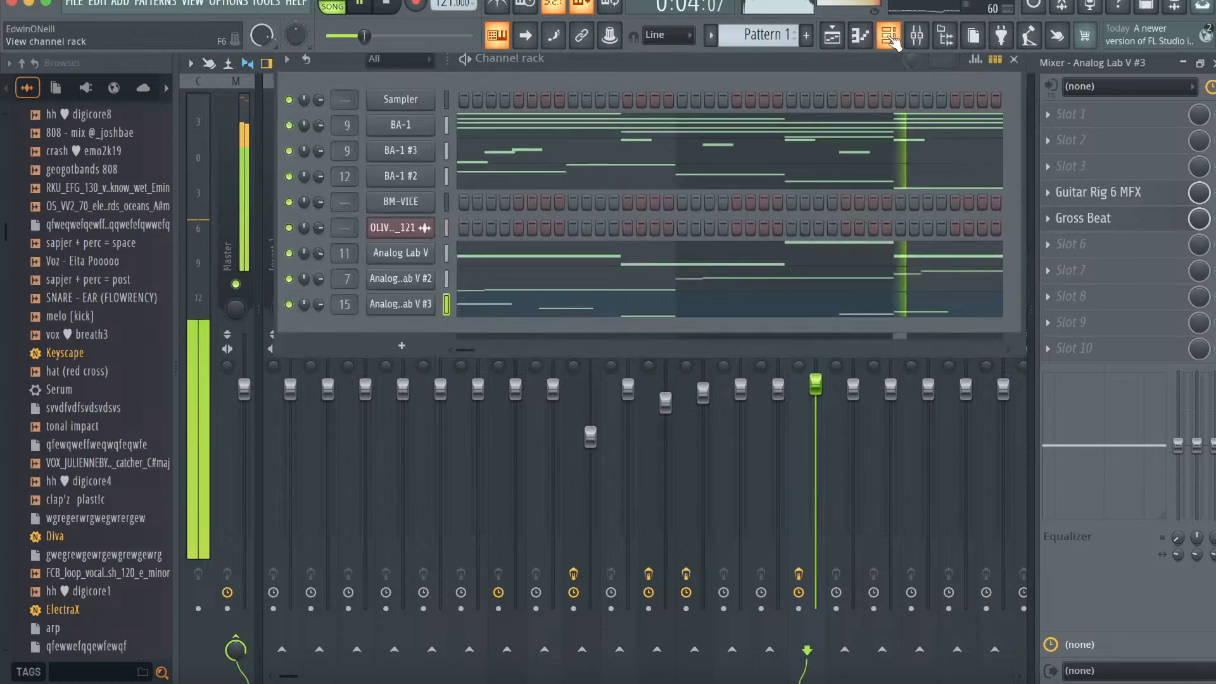
pyautogui.click(410, 342)
pyautogui.click(437, 19)
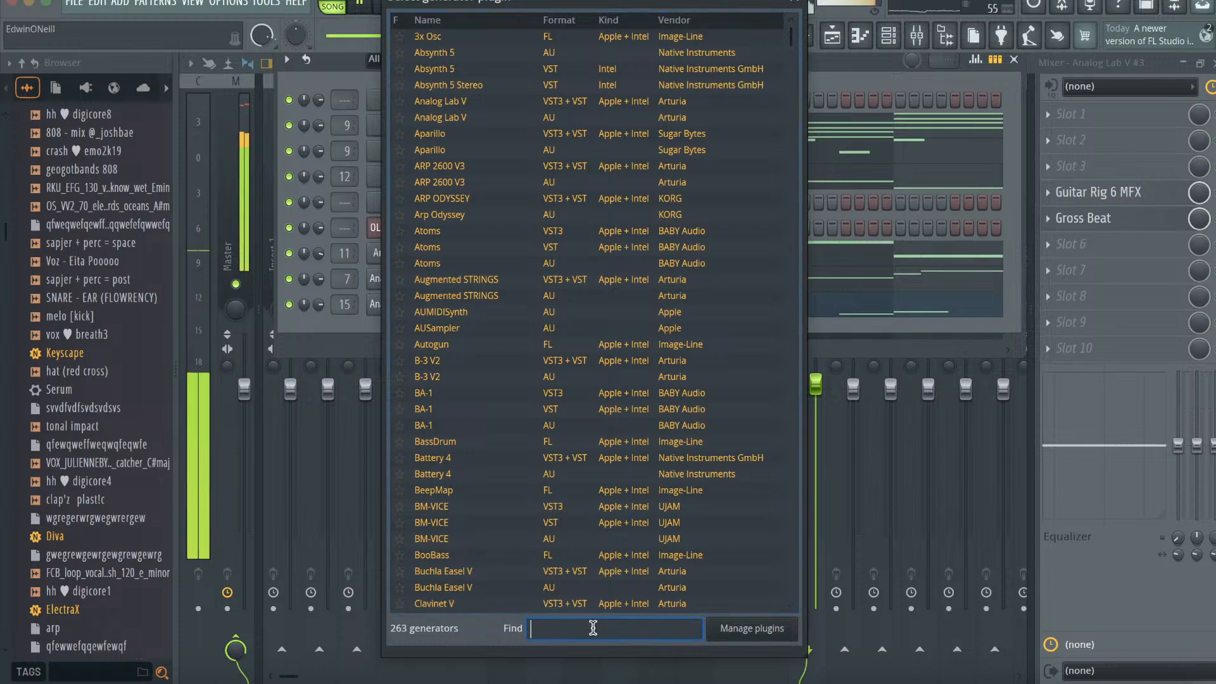
pyautogui.write('ana')
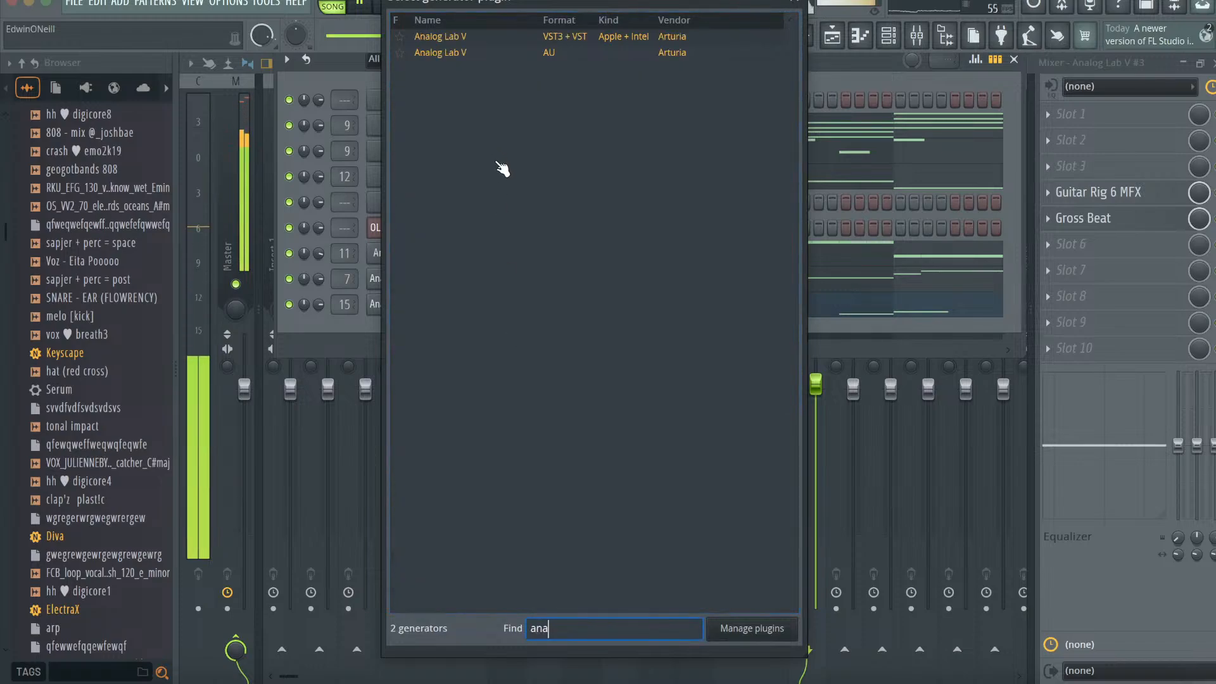
pyautogui.doubleClick(480, 57)
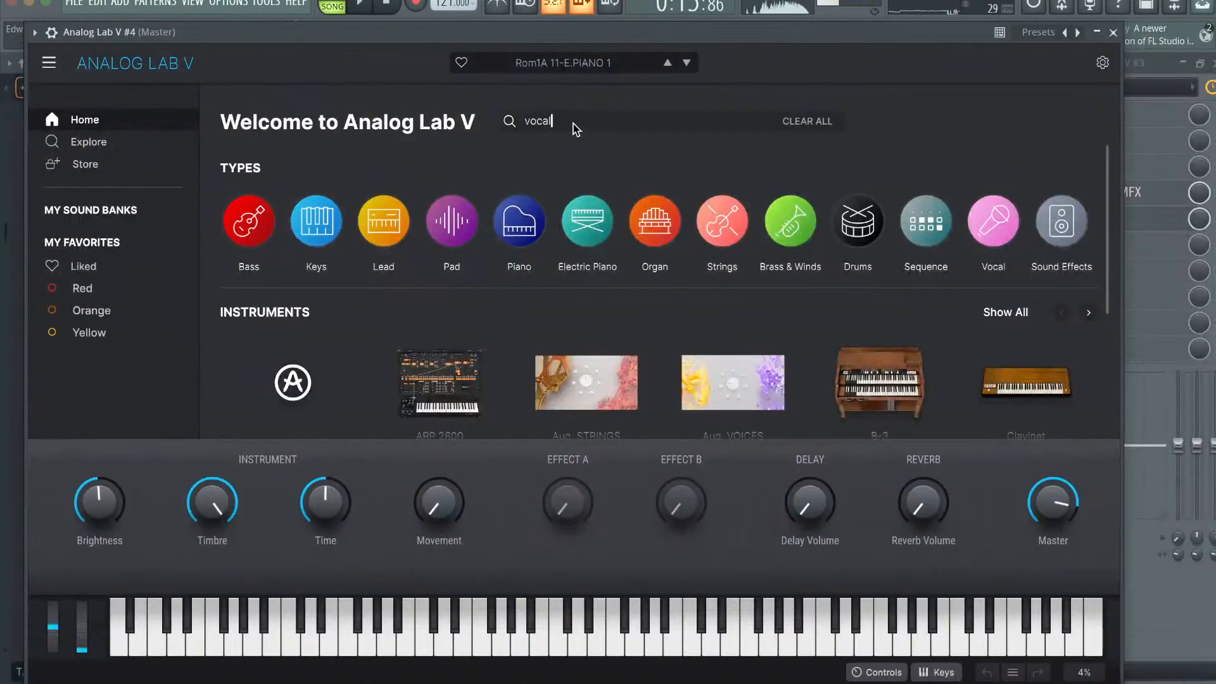
# - Search the new Analog Lab V's presets for "vocal", "vocaloid" and finally "vocoder"
pyautogui.press('Return')
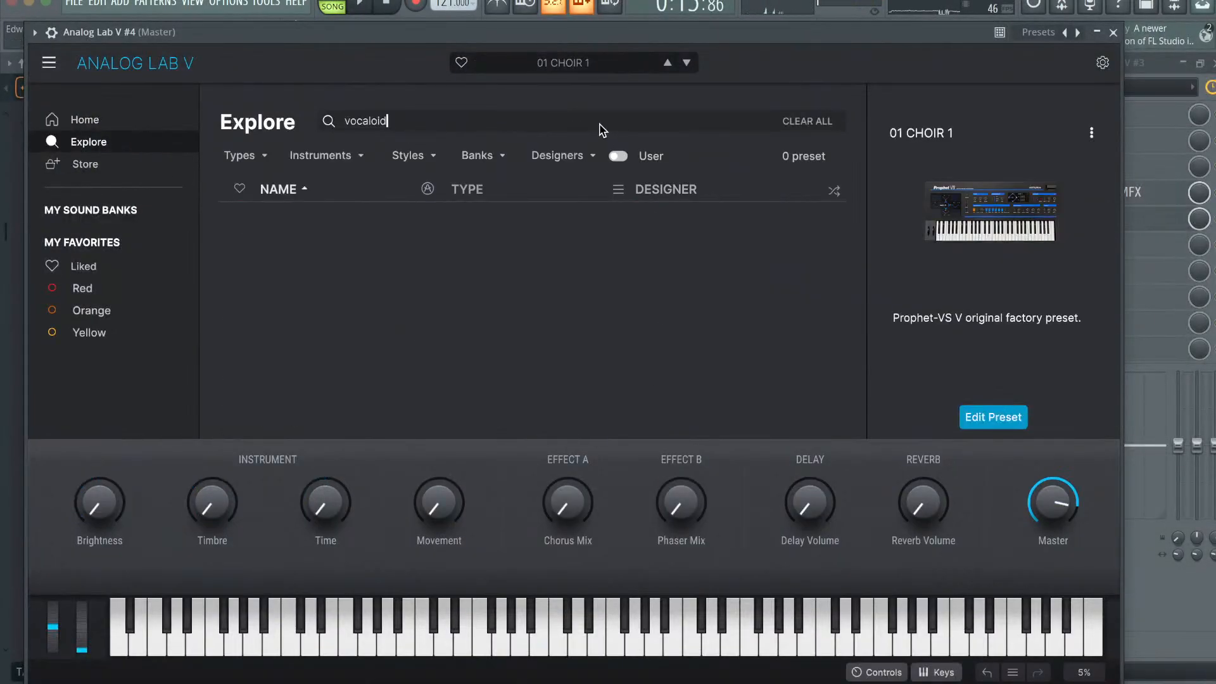
pyautogui.write('val')
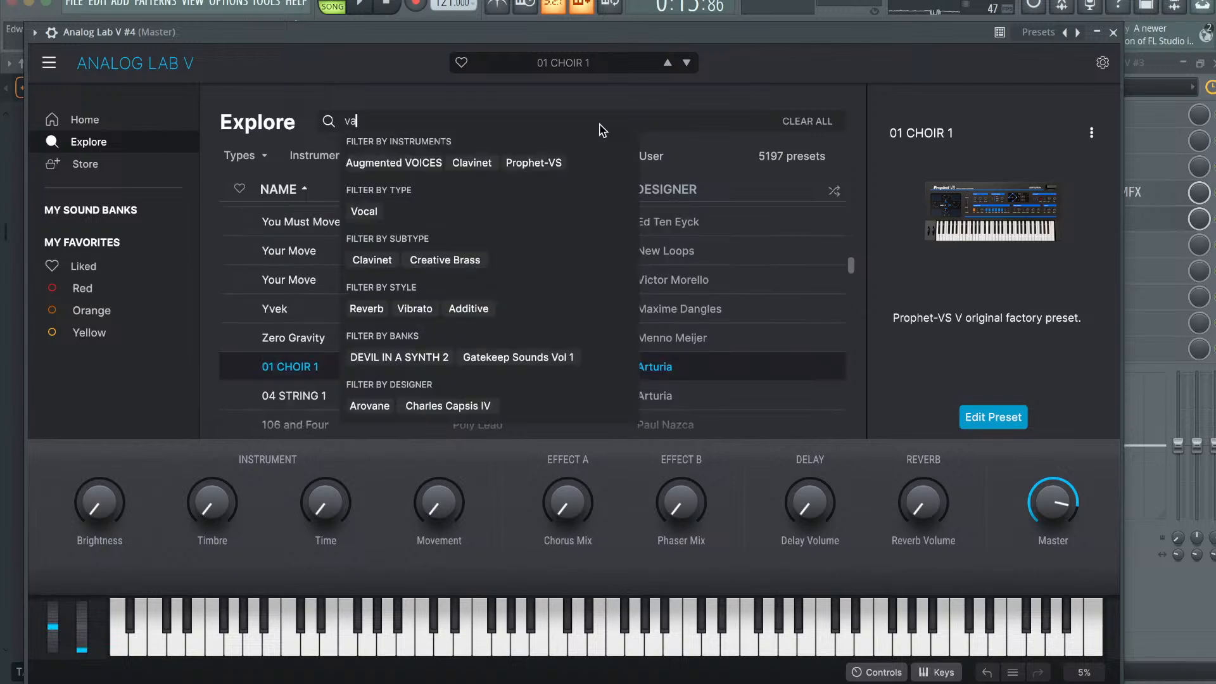
pyautogui.press('BackSpace')
pyautogui.write('oder')
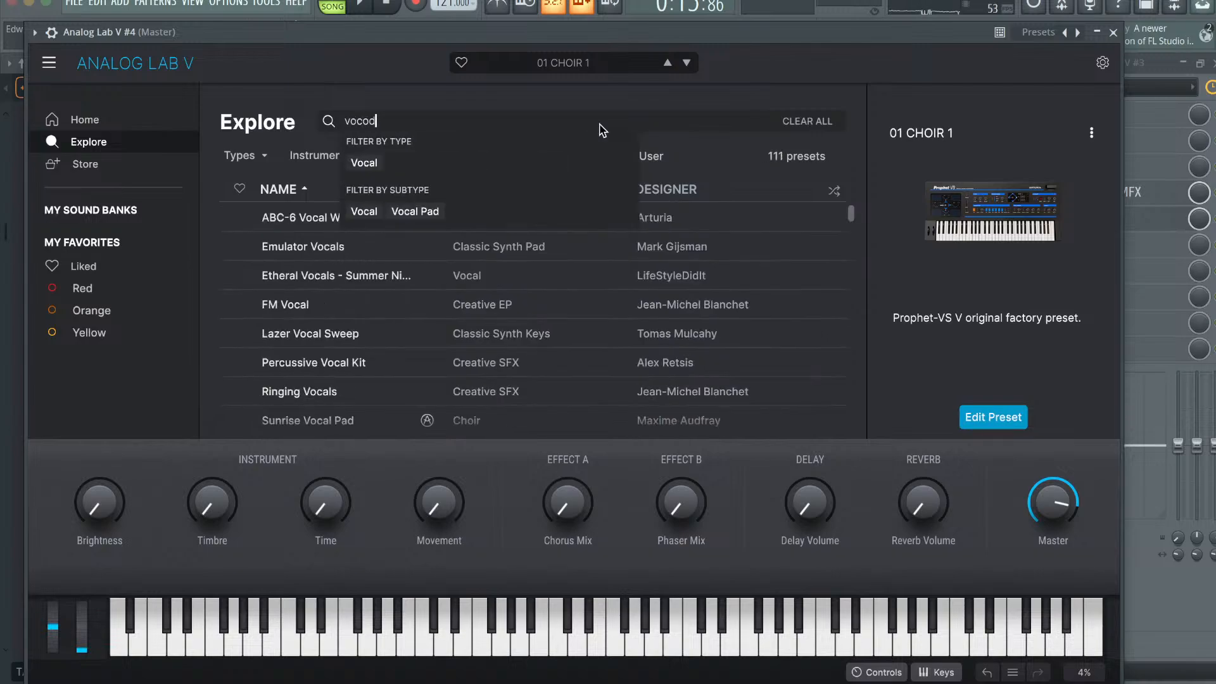
# - Audition vocoder presets such as 16 Channels and Vocoder, and load All I Ever Wanted
pyautogui.click(519, 305)
pyautogui.click(679, 276)
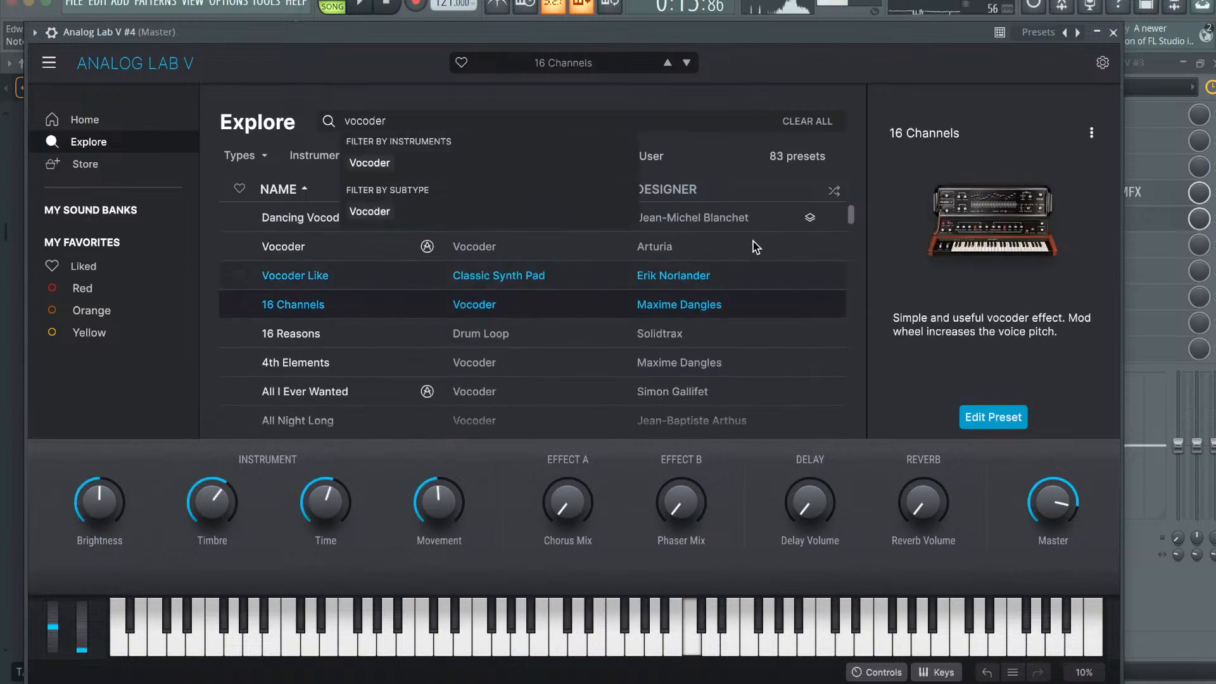
pyautogui.click(706, 228)
pyautogui.click(703, 252)
pyautogui.scroll(-2, 705, 260)
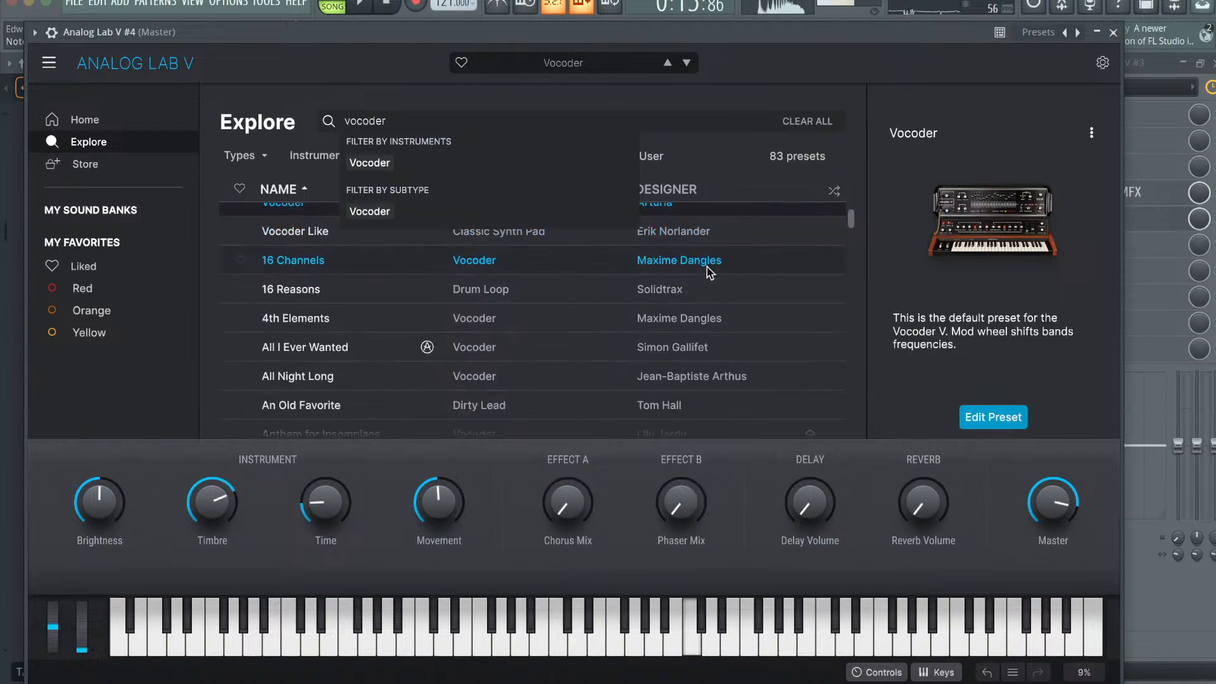
pyautogui.click(726, 327)
pyautogui.click(727, 223)
pyautogui.click(725, 326)
pyautogui.scroll(-1, 726, 326)
pyautogui.click(726, 326)
pyautogui.scroll(-1, 728, 326)
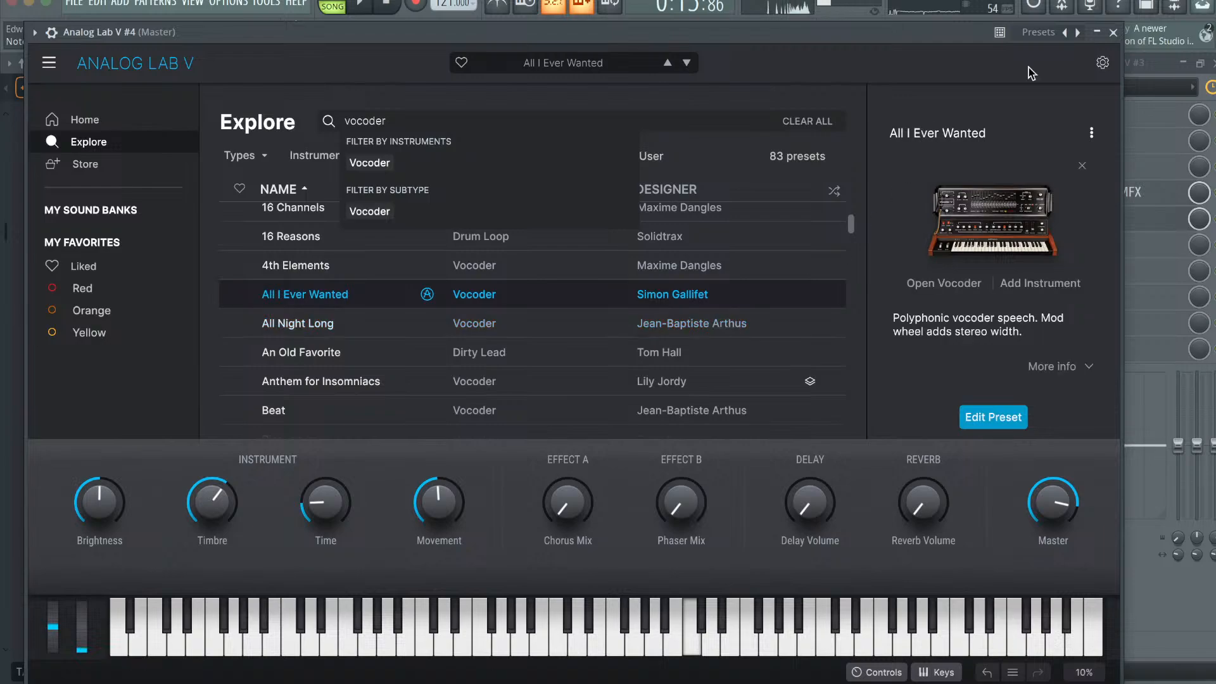
pyautogui.click(1114, 32)
# - Draw an F4 note about 14 steps long at the start of bar 1 for Analog Lab V #4 and raise it to F5
pyautogui.click(859, 39)
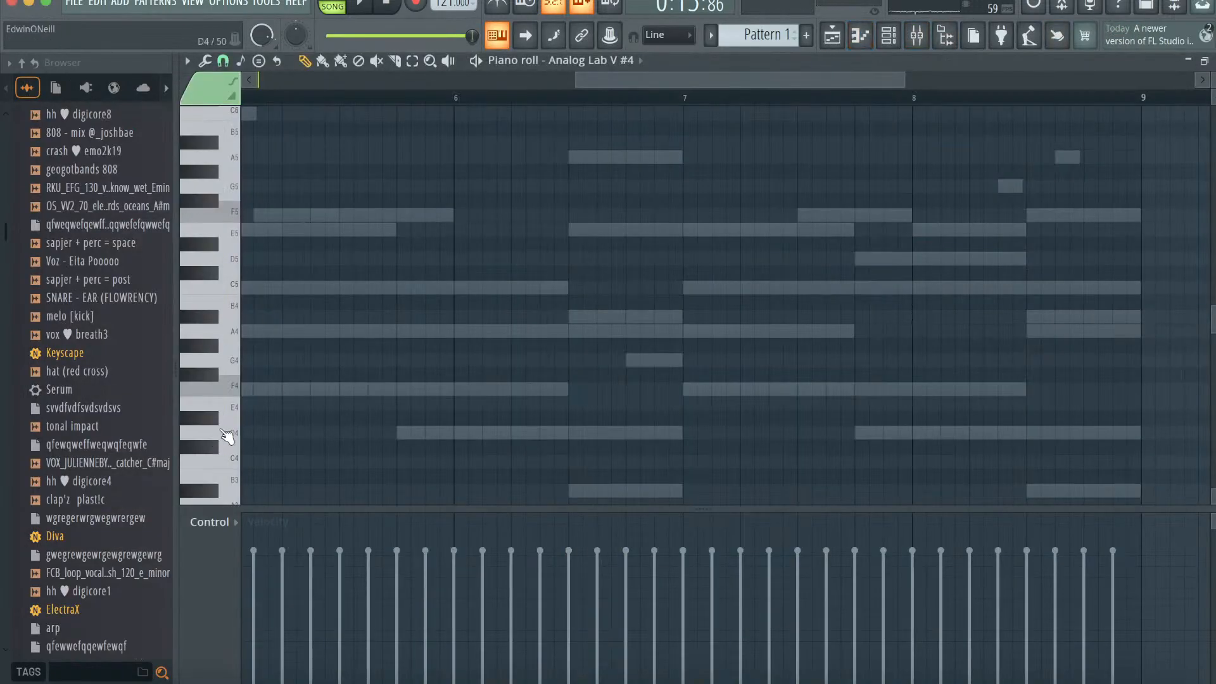
pyautogui.moveTo(515, 386); pyautogui.dragTo(3, 396)
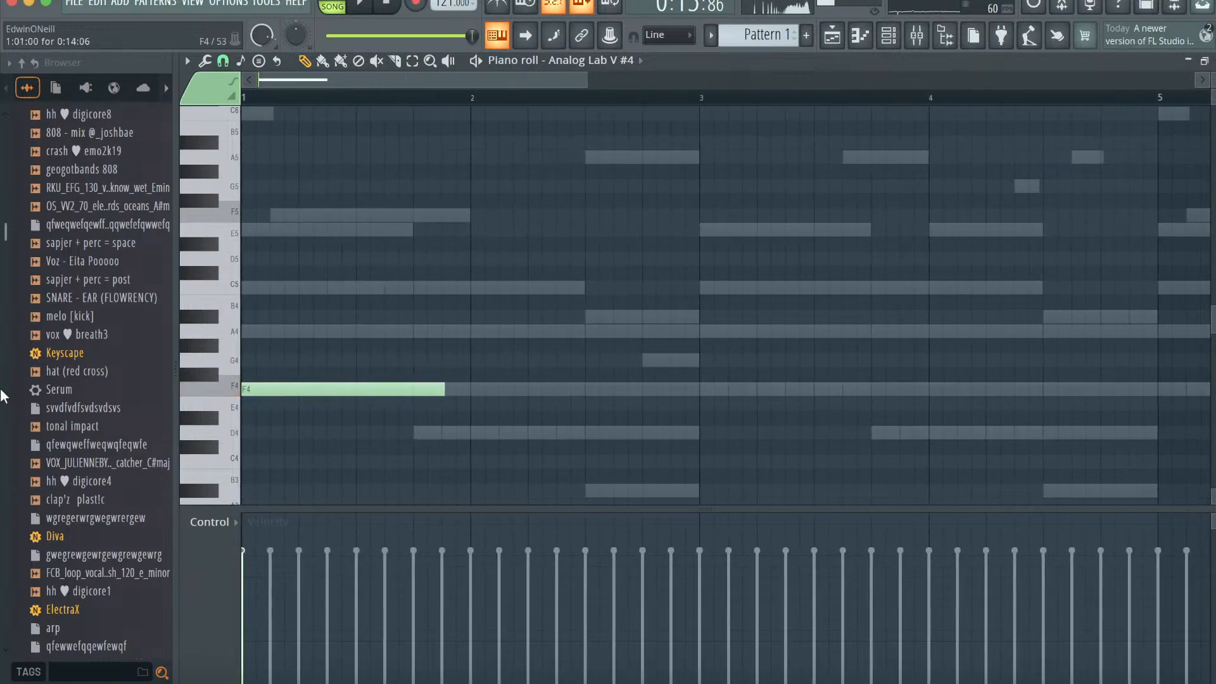
pyautogui.press('space')
pyautogui.moveTo(431, 392); pyautogui.dragTo(415, 213)
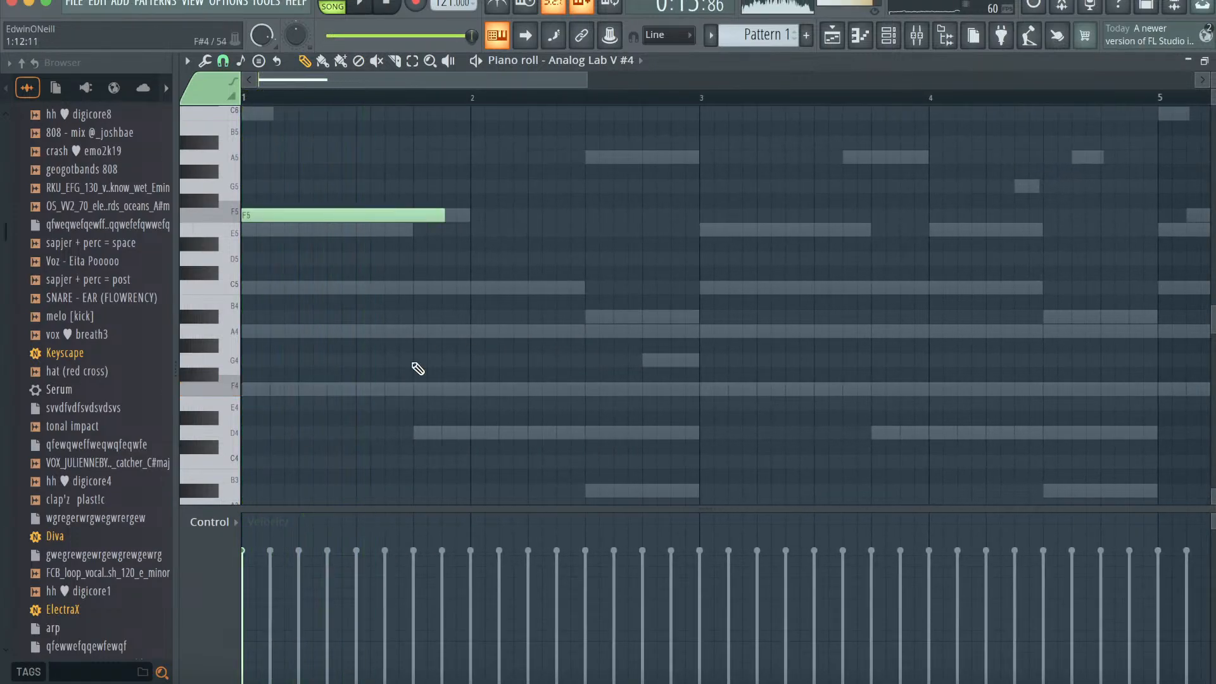
pyautogui.scroll(3, 681, 204)
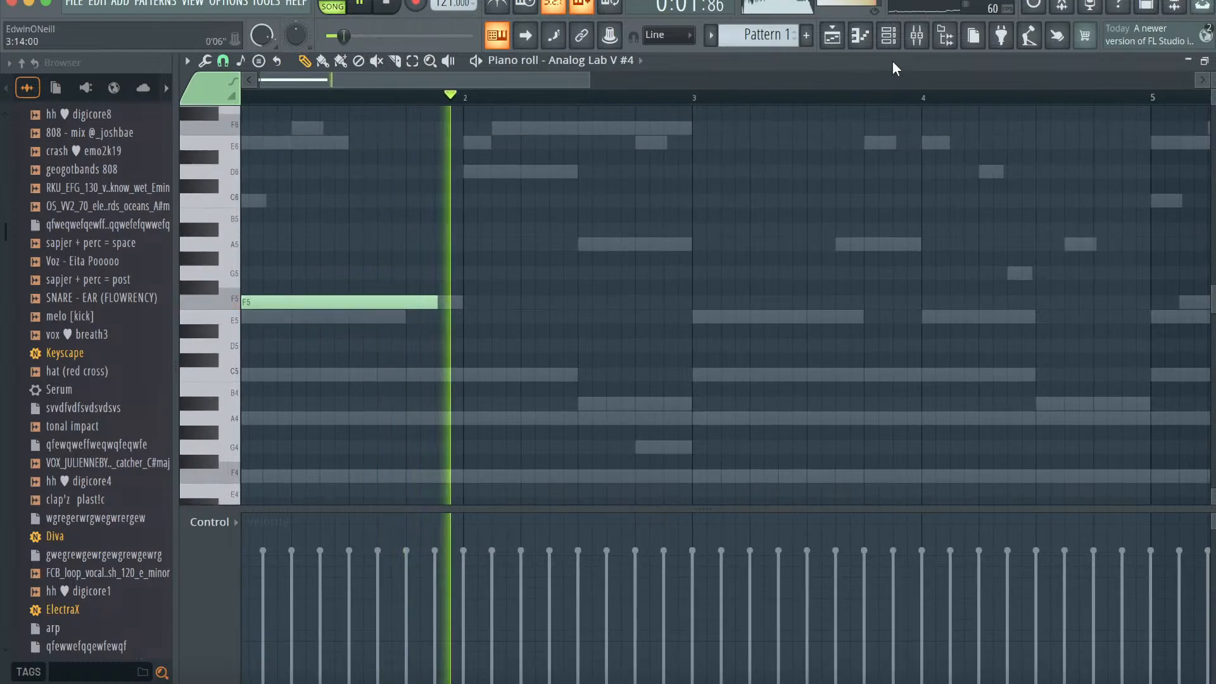
# - Set the Analog Lab V #4 channel volume to about 92% and play the song with the mixer open
pyautogui.press('space')
pyautogui.click(888, 34)
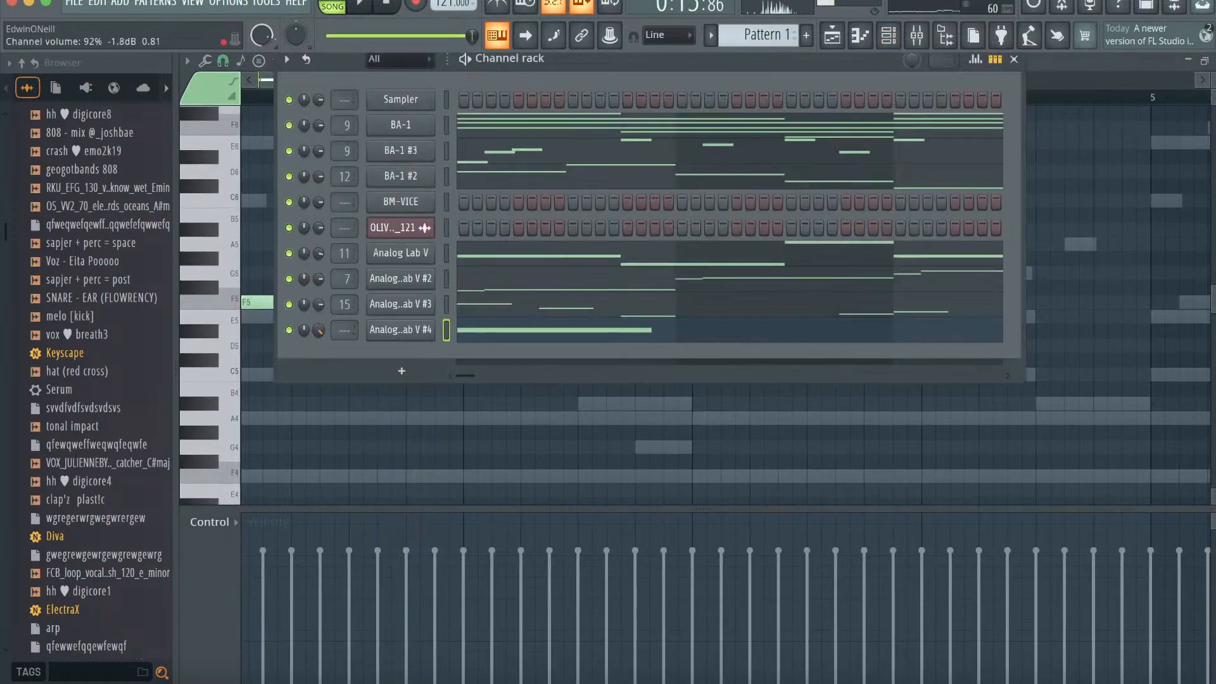
pyautogui.press('space')
pyautogui.press('F9')
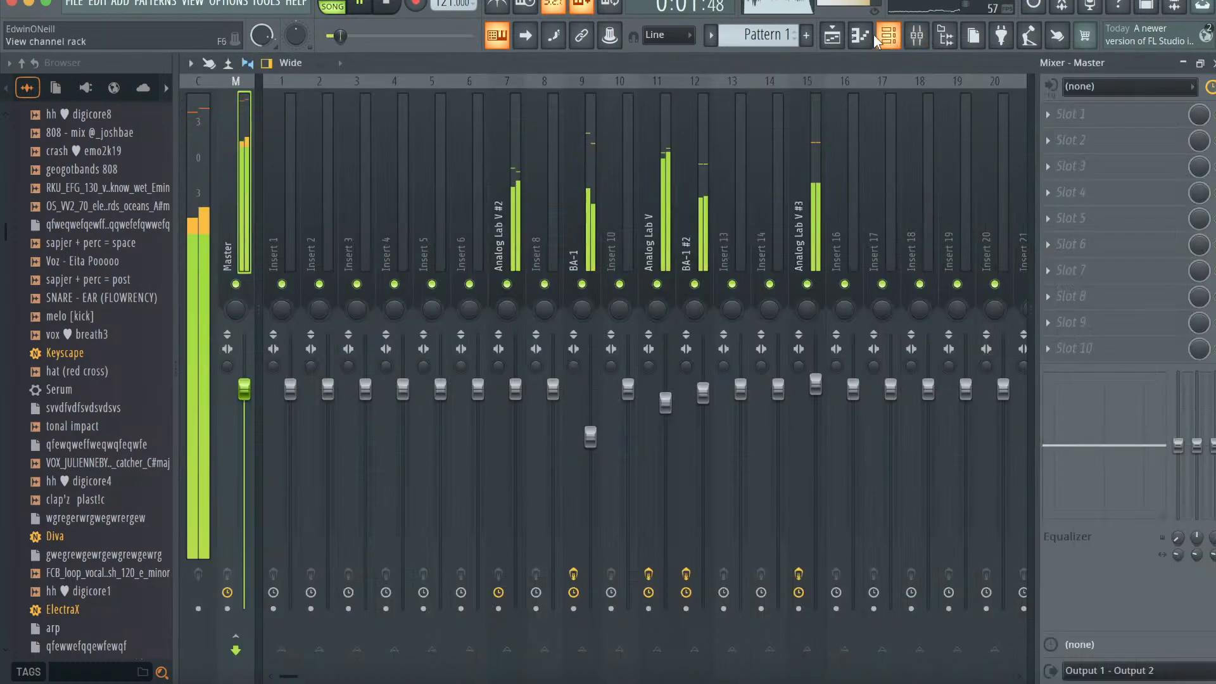
# - Add three 14-step notes to Analog Lab V #4: E6 at bar 3, A5 at bar 5 and A5 midway through bar 6
pyautogui.click(861, 36)
pyautogui.scroll(3, 823, 235)
pyautogui.click(667, 230)
pyautogui.hscroll(2, 803, 253)
pyautogui.scroll(2, 803, 254)
pyautogui.hscroll(1, 812, 339)
pyautogui.scroll(-1, 812, 339)
pyautogui.hscroll(1, 917, 334)
pyautogui.scroll(-1, 918, 334)
pyautogui.click(928, 330)
pyautogui.hscroll(4, 926, 329)
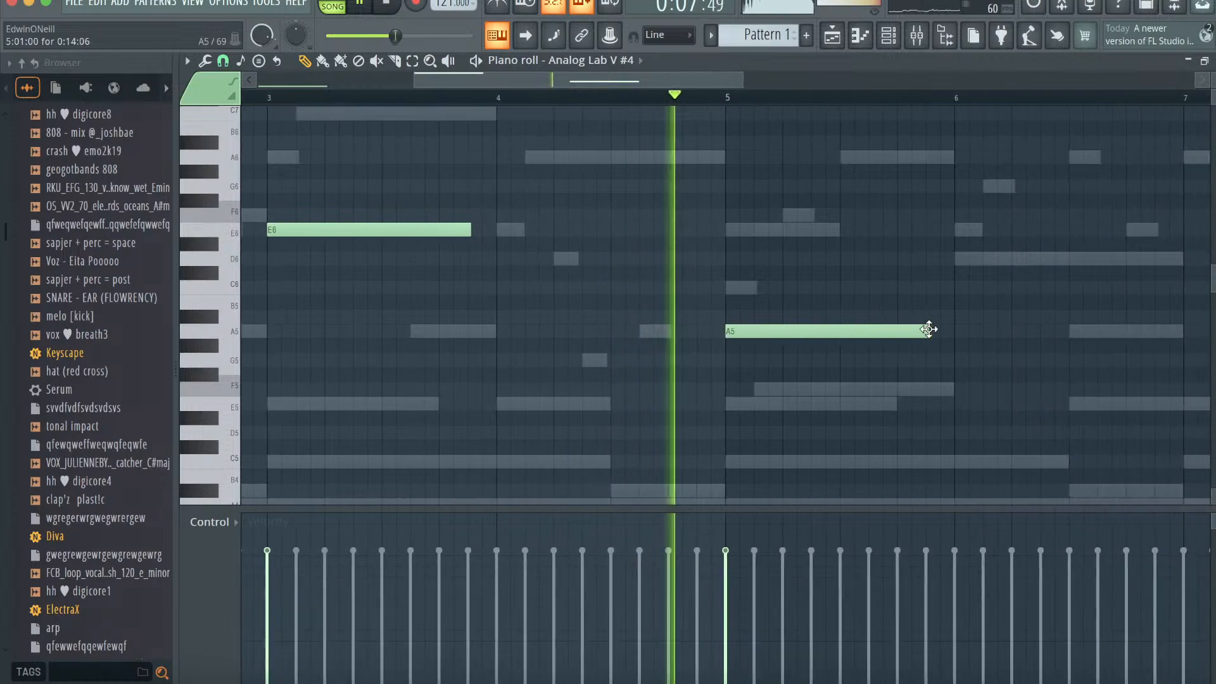
pyautogui.hscroll(5, 929, 329)
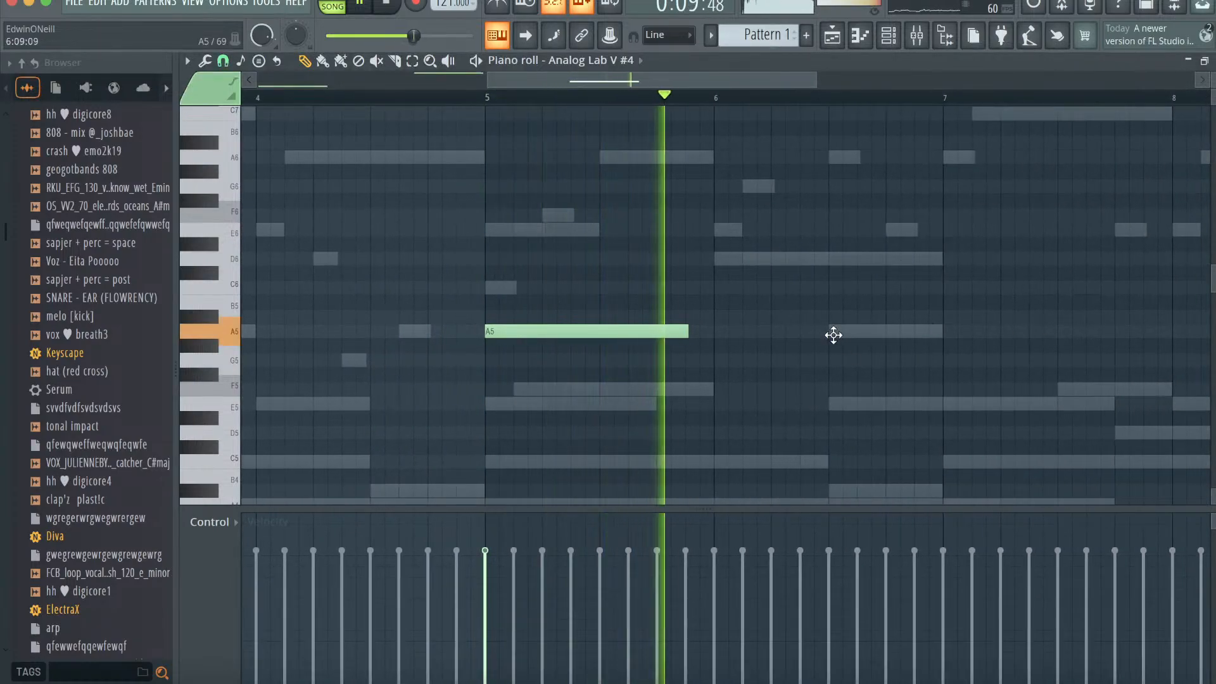
pyautogui.click(829, 331)
# - Add a Serum channel to the channel rack
pyautogui.click(887, 43)
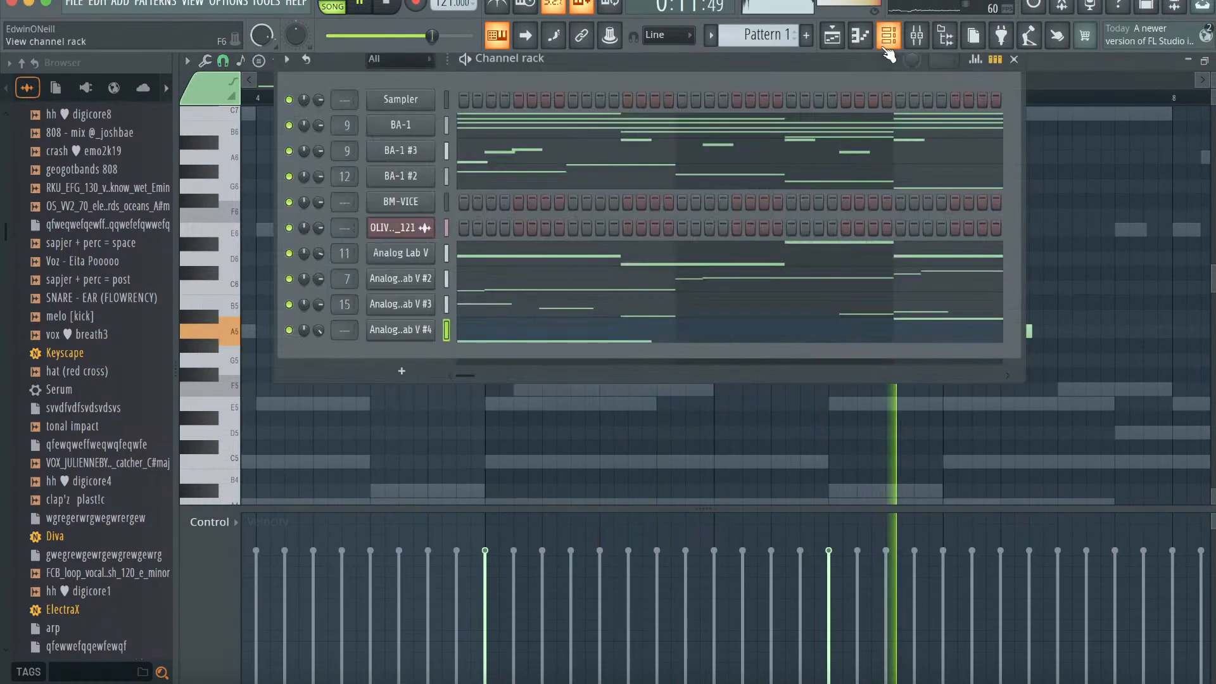
pyautogui.click(401, 371)
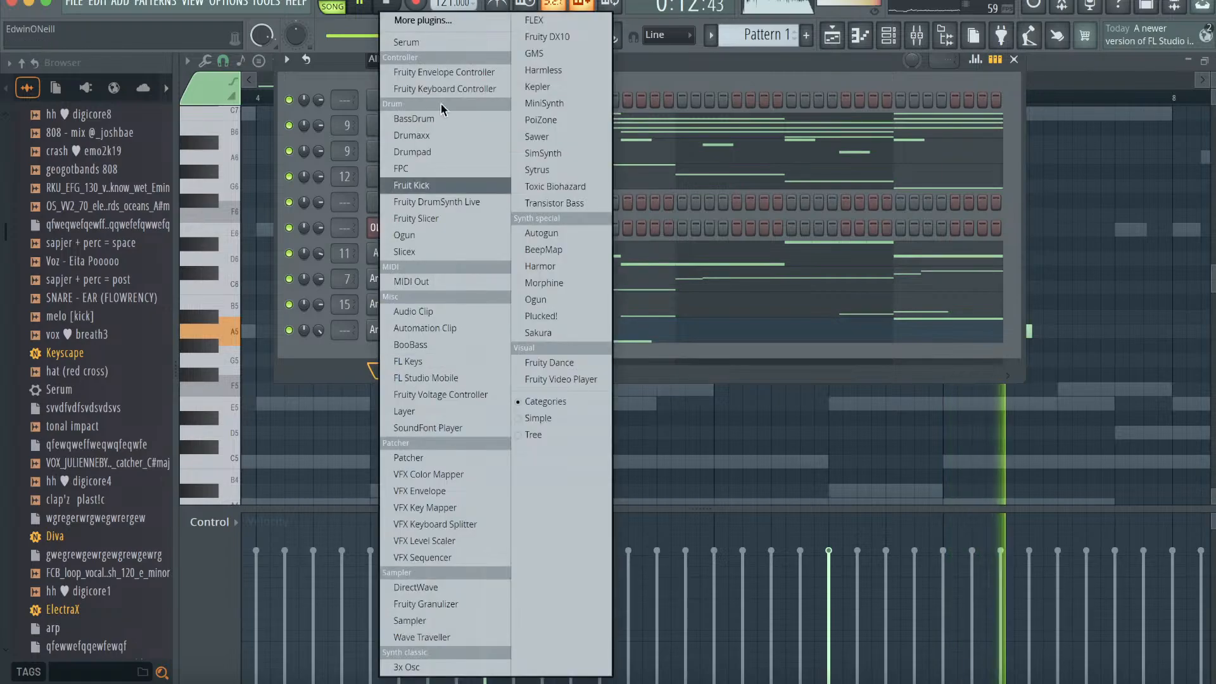
pyautogui.click(430, 44)
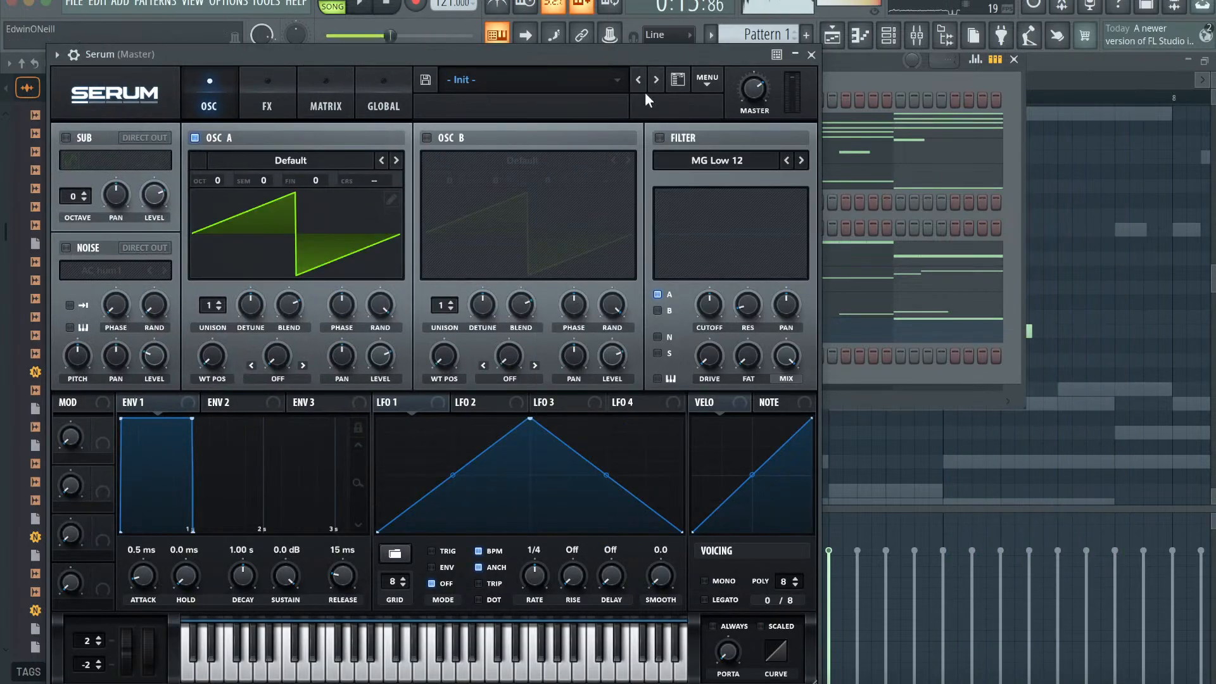
# - Search Serum's presets for "haunted", audition LEAD - HAUNTED and Lead - Suicide Haunted, and load Pluck - Haunted
pyautogui.click(680, 75)
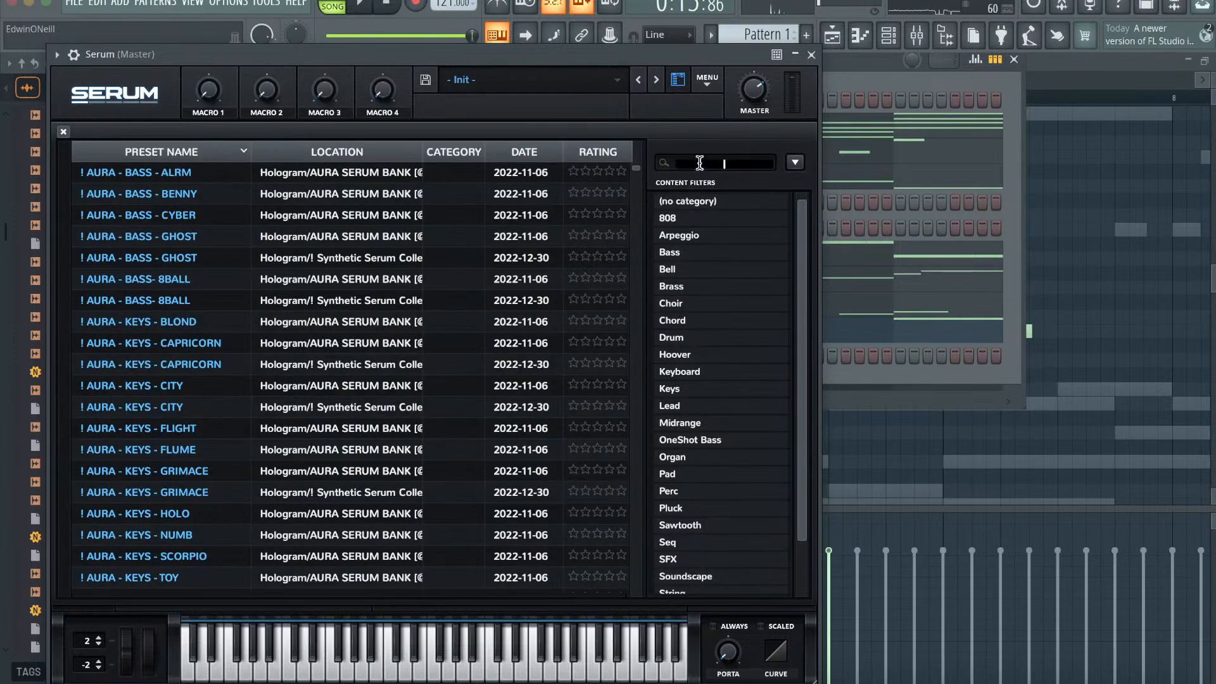
pyautogui.press('Return')
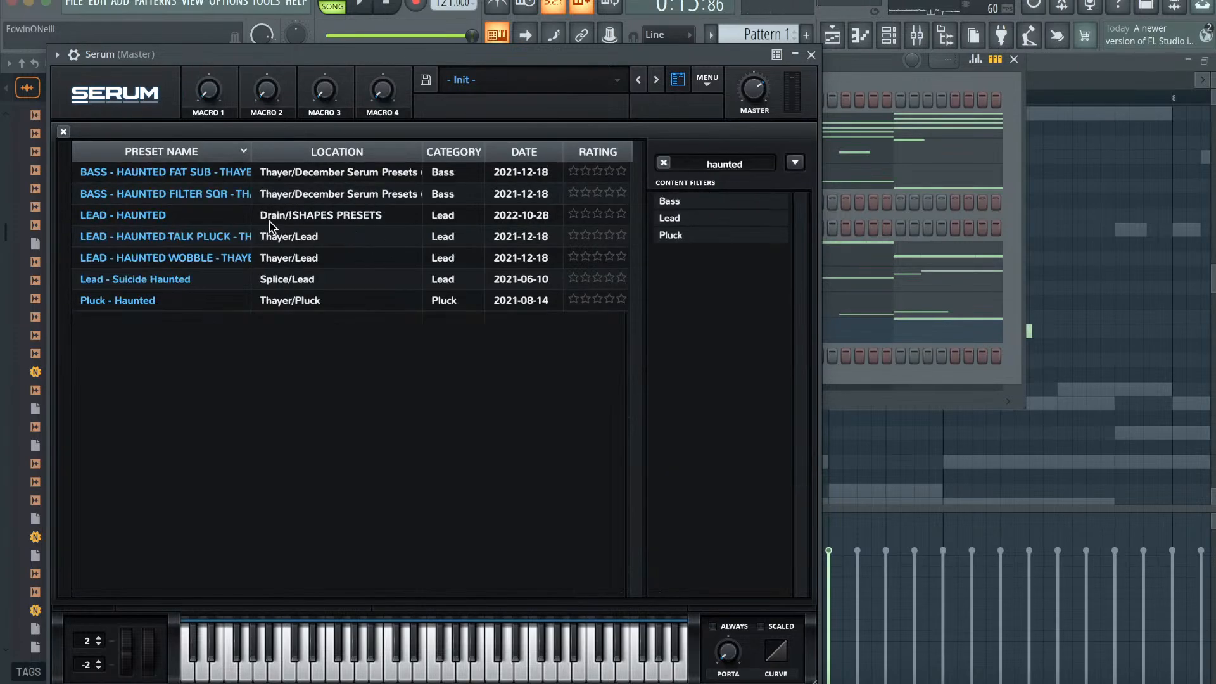
pyautogui.click(264, 217)
pyautogui.click(265, 281)
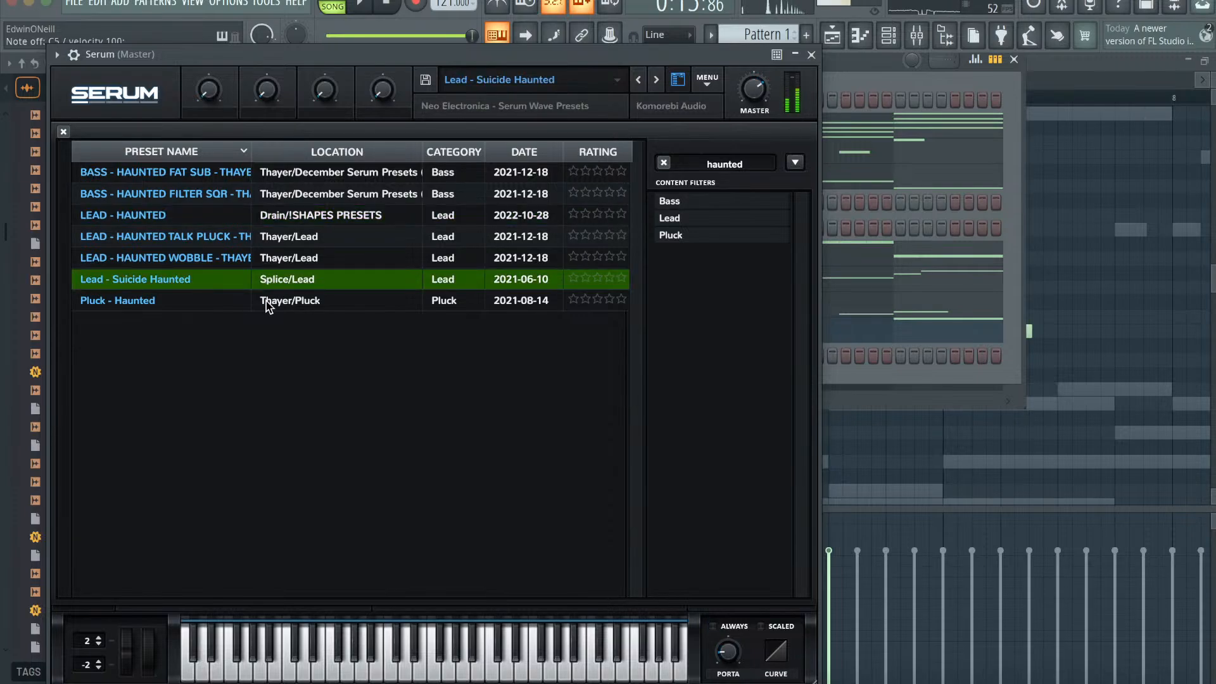
pyautogui.click(265, 301)
pyautogui.press('Escape')
# - Draw a Serum melody: short C6 and E5 and a held F5 in bar 1, E5 and D6 in bar 2, A5 at bar 3
pyautogui.click(860, 36)
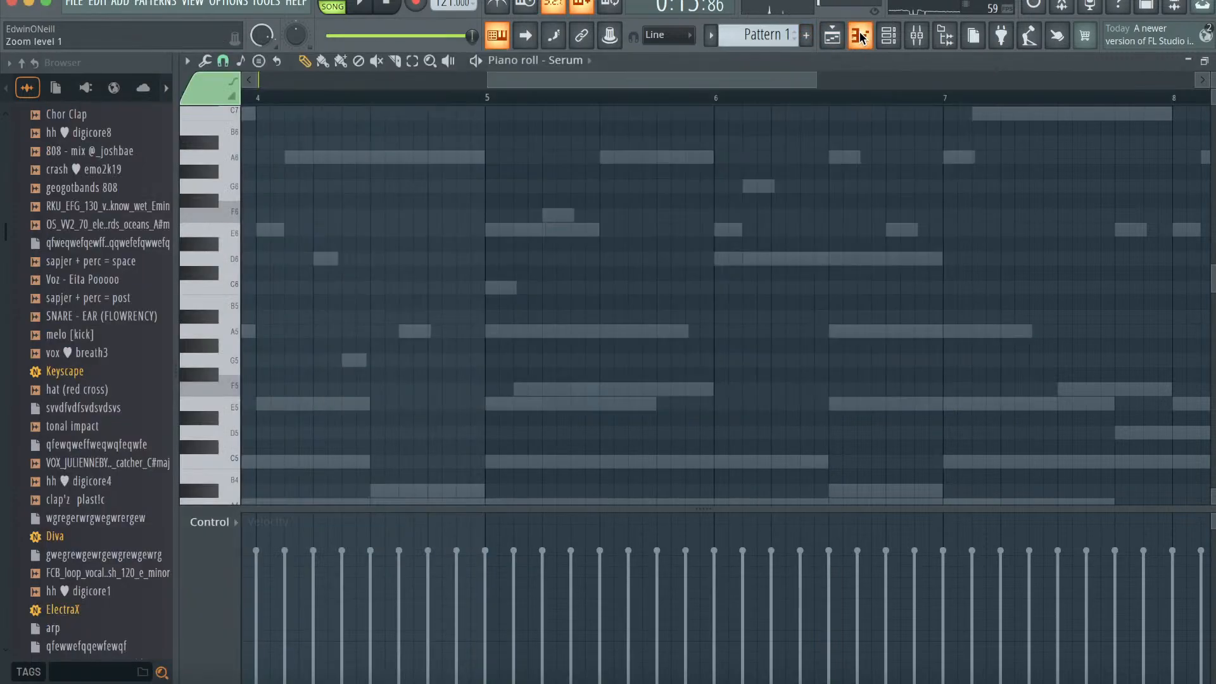
pyautogui.moveTo(816, 78); pyautogui.dragTo(497, 104)
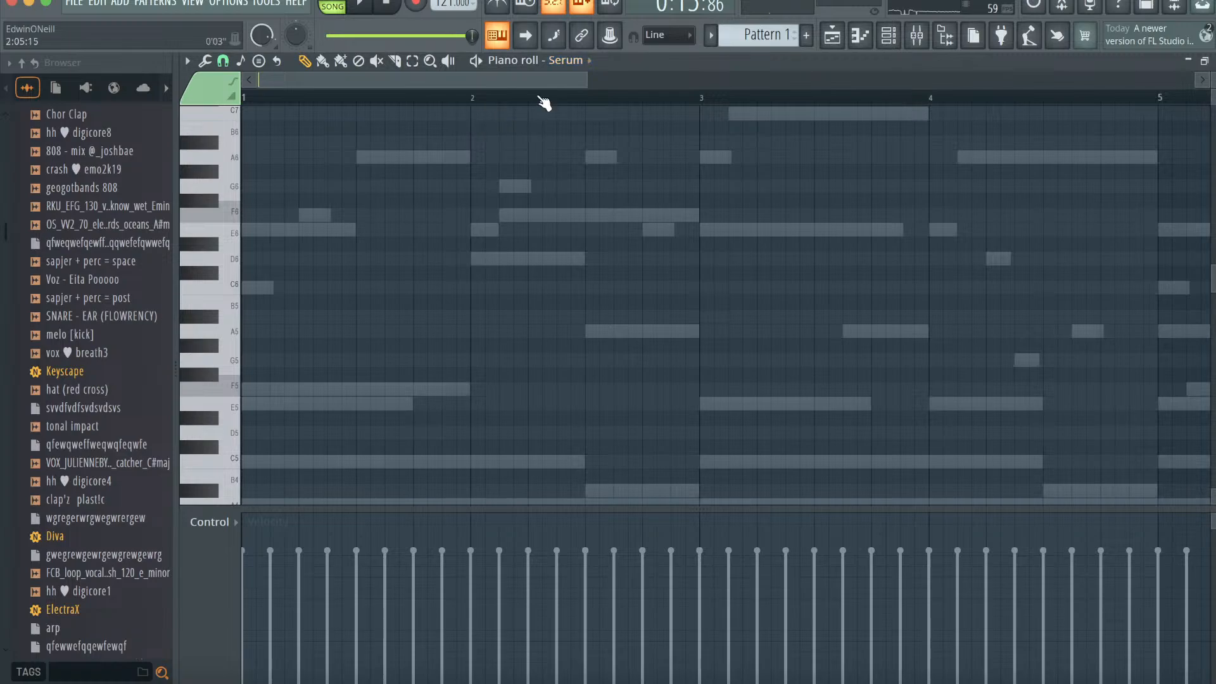
pyautogui.moveTo(585, 78); pyautogui.dragTo(436, 78)
pyautogui.click(283, 290)
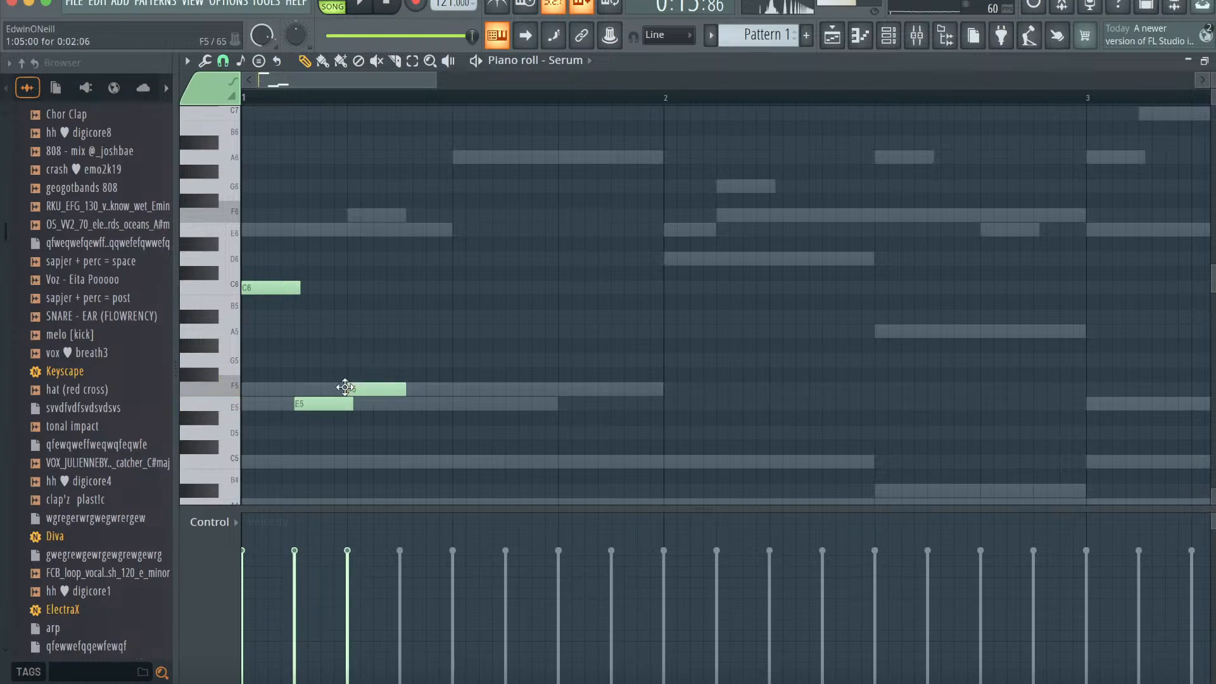
pyautogui.press('space')
pyautogui.click(667, 404)
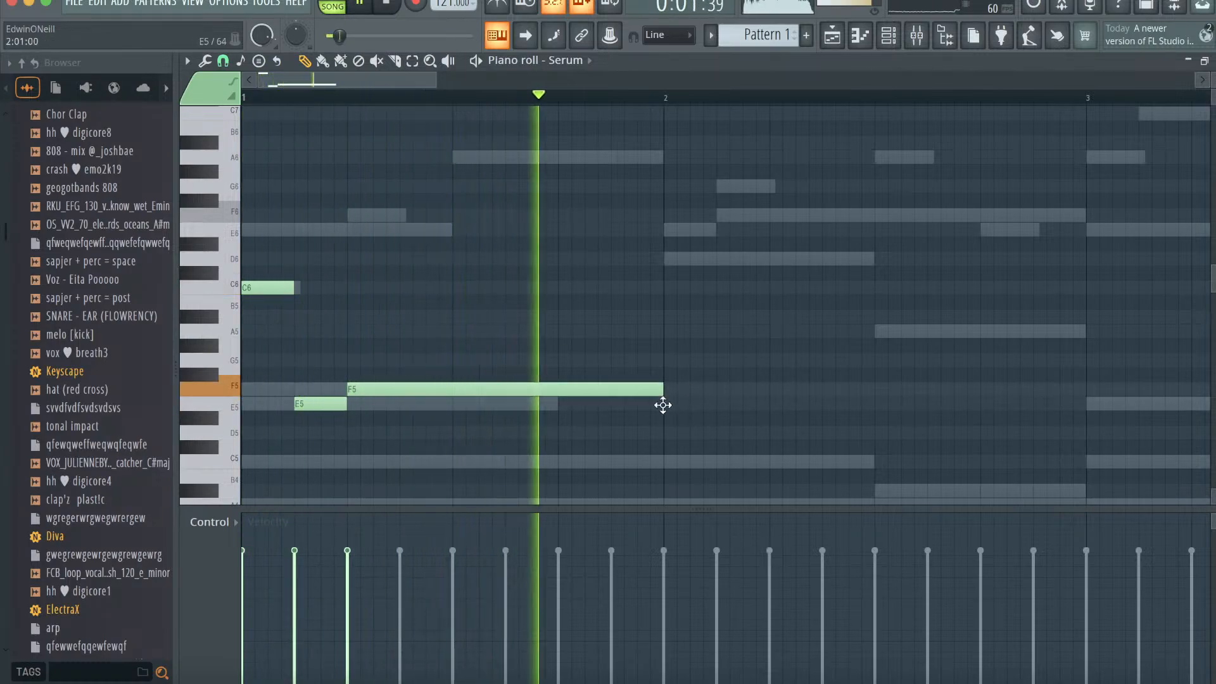
pyautogui.click(829, 259)
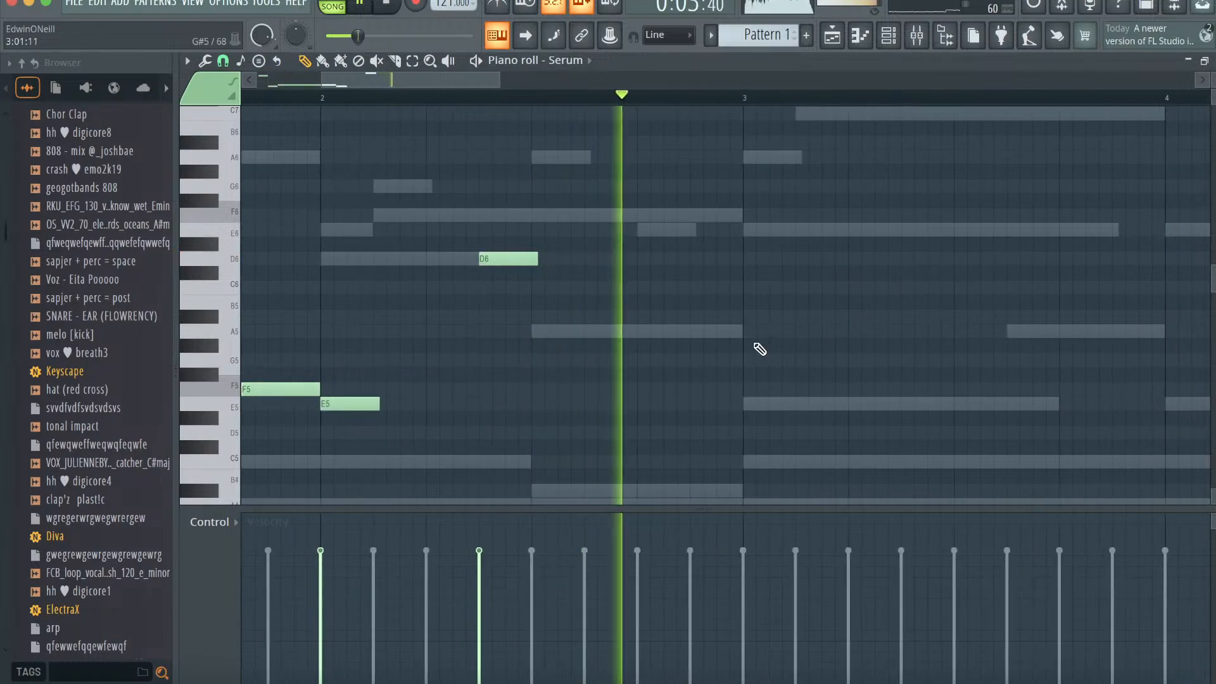
pyautogui.click(766, 331)
# - Duplicate the Serum melody to start at bar 5, lower all its notes one octave, and play it back
pyautogui.moveTo(498, 83); pyautogui.dragTo(813, 83)
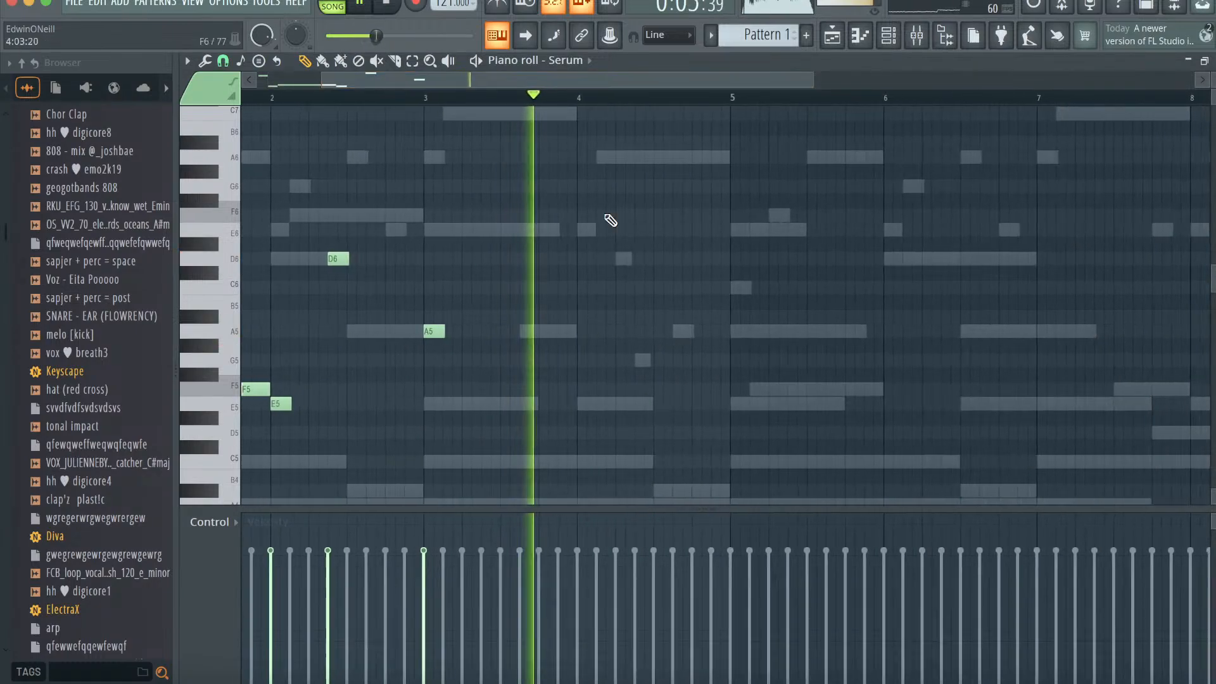
pyautogui.hscroll(-3, 446, 342)
pyautogui.hotkey('ctrl', 'a')
pyautogui.moveTo(346, 390); pyautogui.dragTo(957, 388)
pyautogui.press('space')
pyautogui.press('space')
# - Route the Serum channel to mixer insert 8
pyautogui.press('F9')
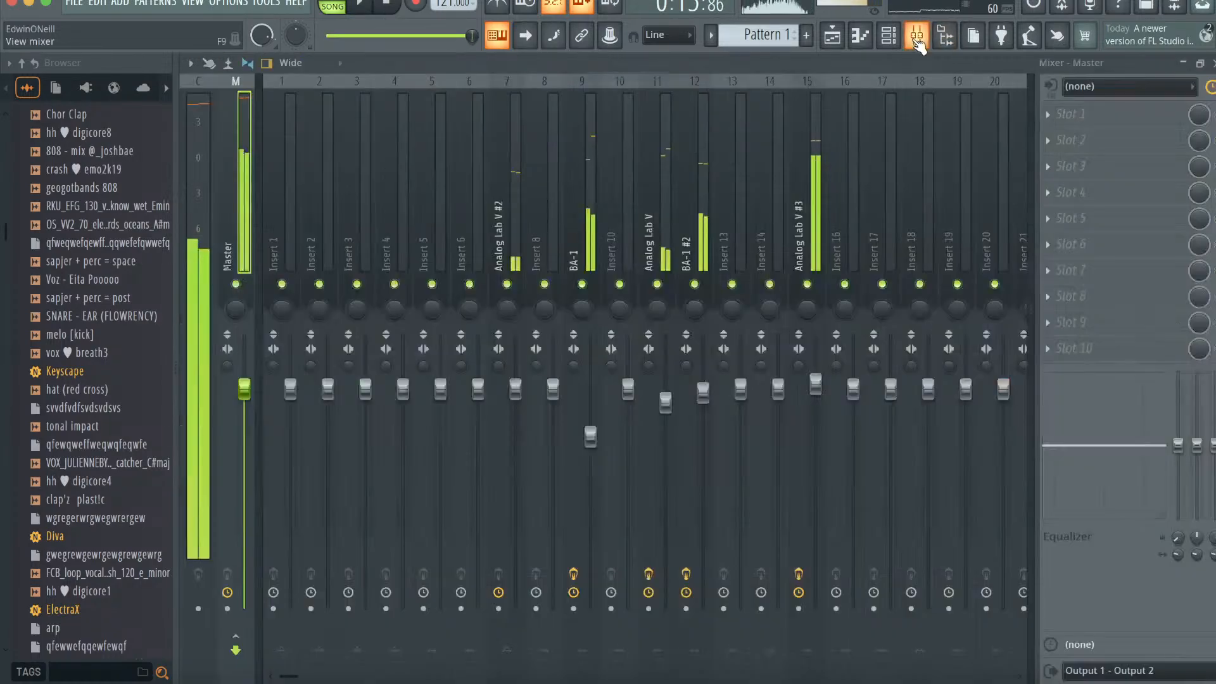
pyautogui.rightClick(536, 238)
pyautogui.click(804, 269)
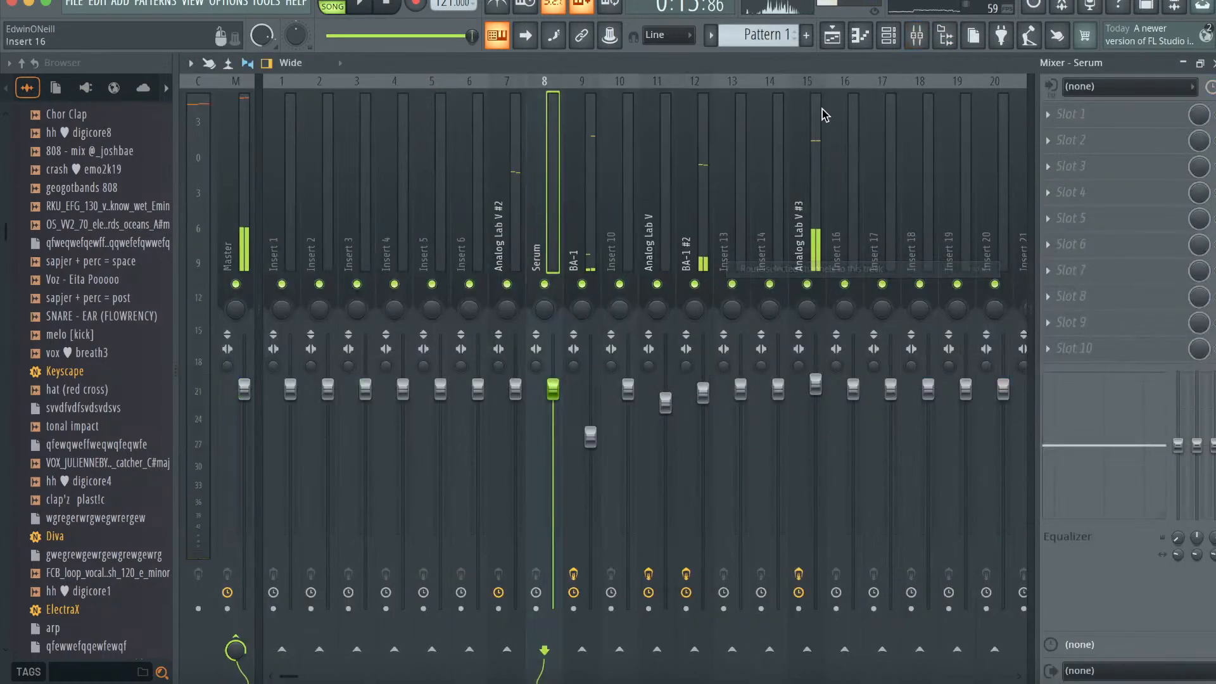
# - Play the song and raise the Serum mixer insert's volume slightly
pyautogui.click(860, 37)
pyautogui.press('space')
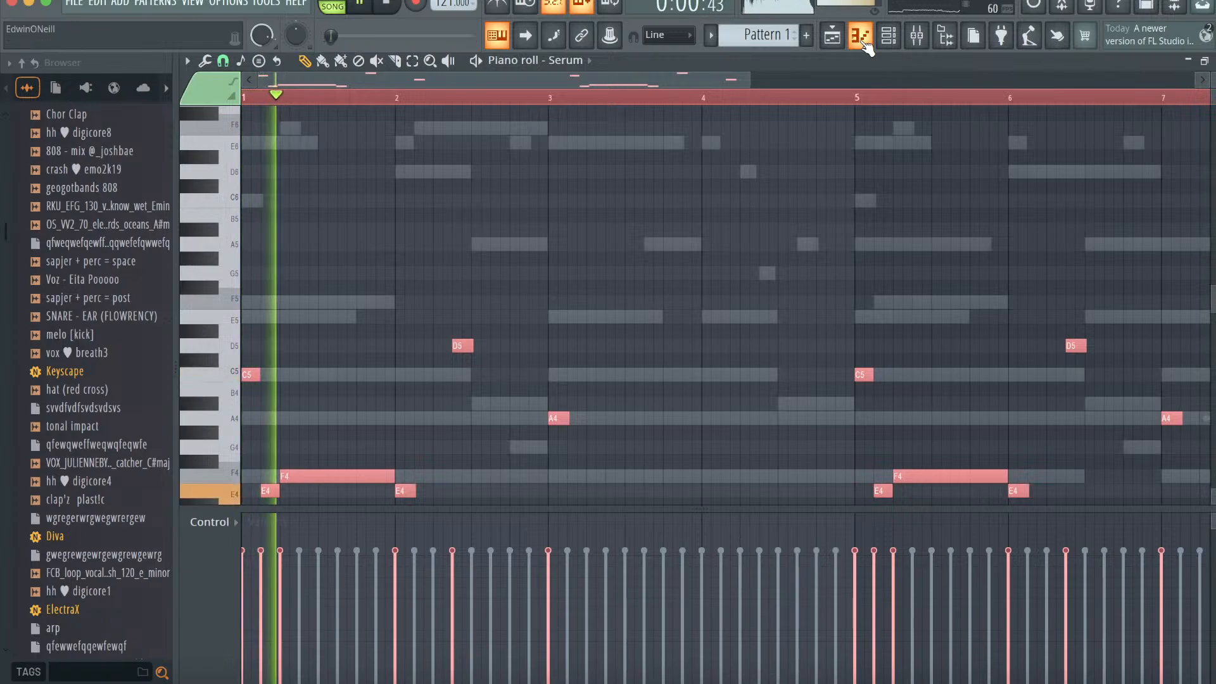
pyautogui.press('F9')
pyautogui.moveTo(553, 389); pyautogui.dragTo(553, 387)
# - Switch to Splice, browse the library's most recent sounds, and place the RKU_FFY_100 female vocal hook loop at bar 1 of Track 3
pyautogui.click(890, 38)
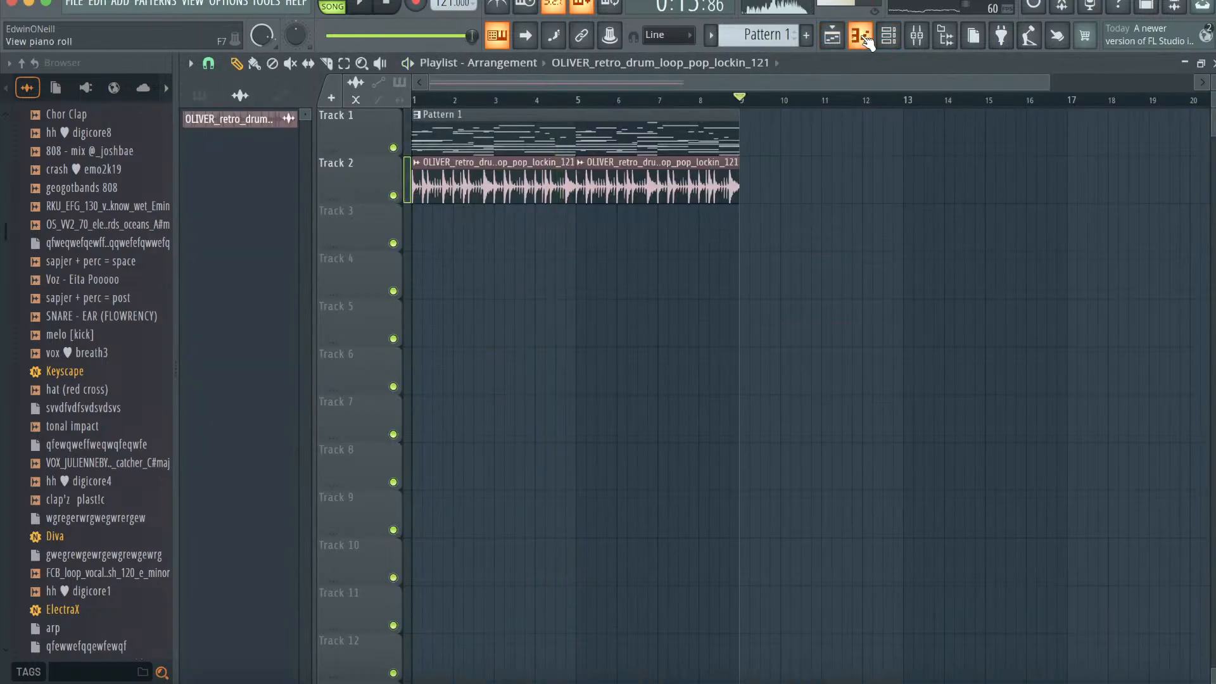
pyautogui.click(724, 680)
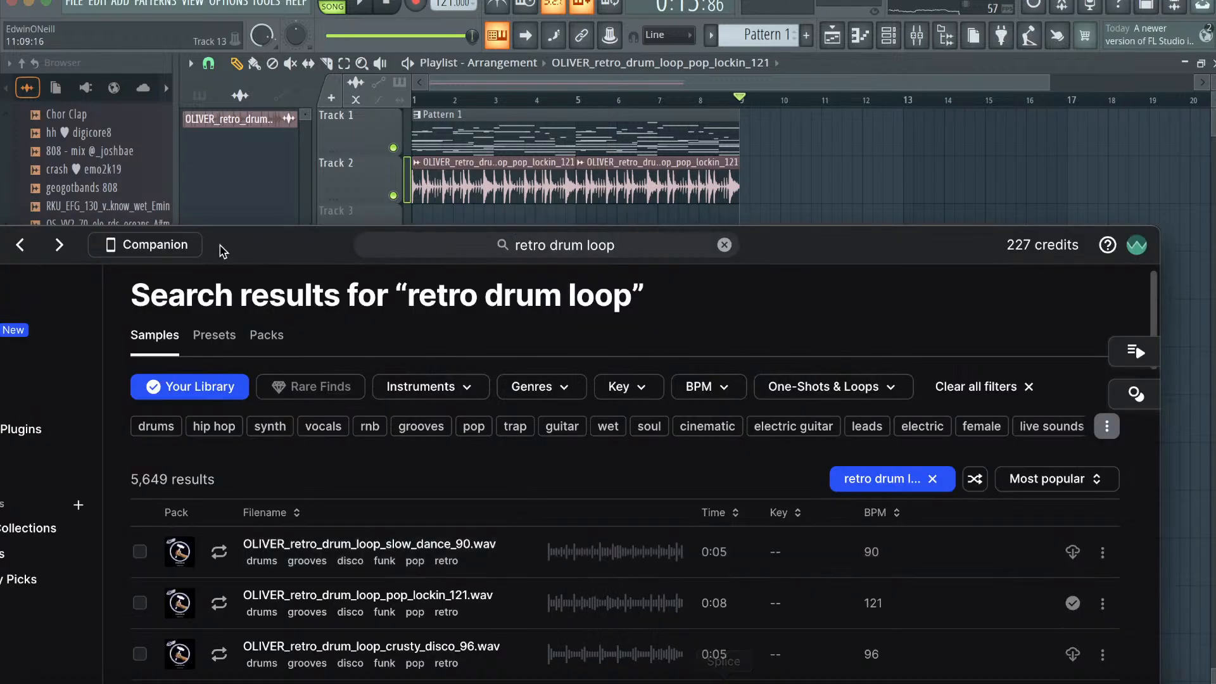
pyautogui.click(296, 361)
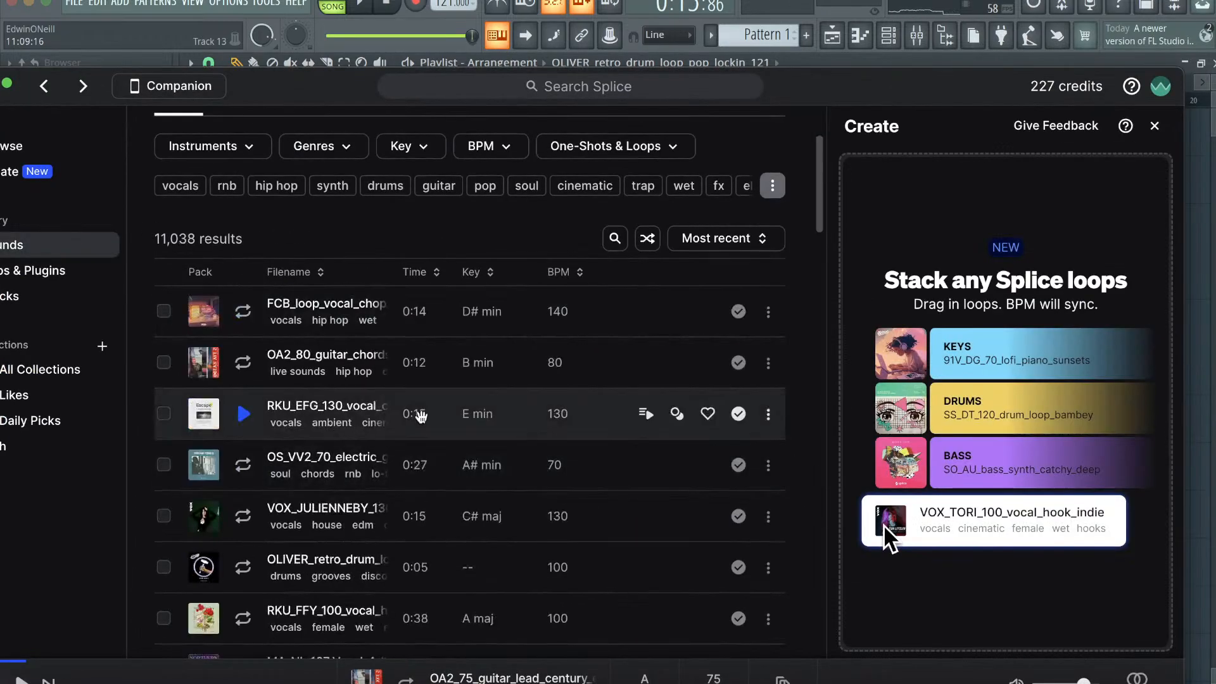
pyautogui.scroll(1, 418, 416)
pyautogui.scroll(-4, 506, 468)
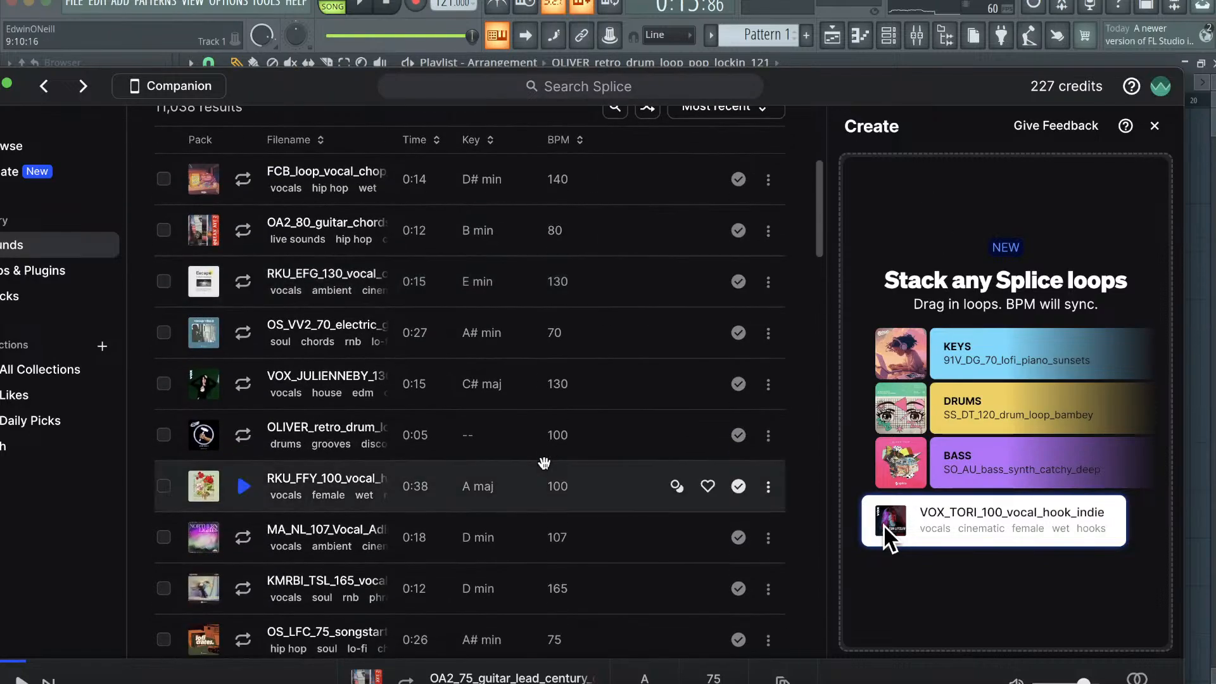
pyautogui.moveTo(854, 83); pyautogui.dragTo(621, 12)
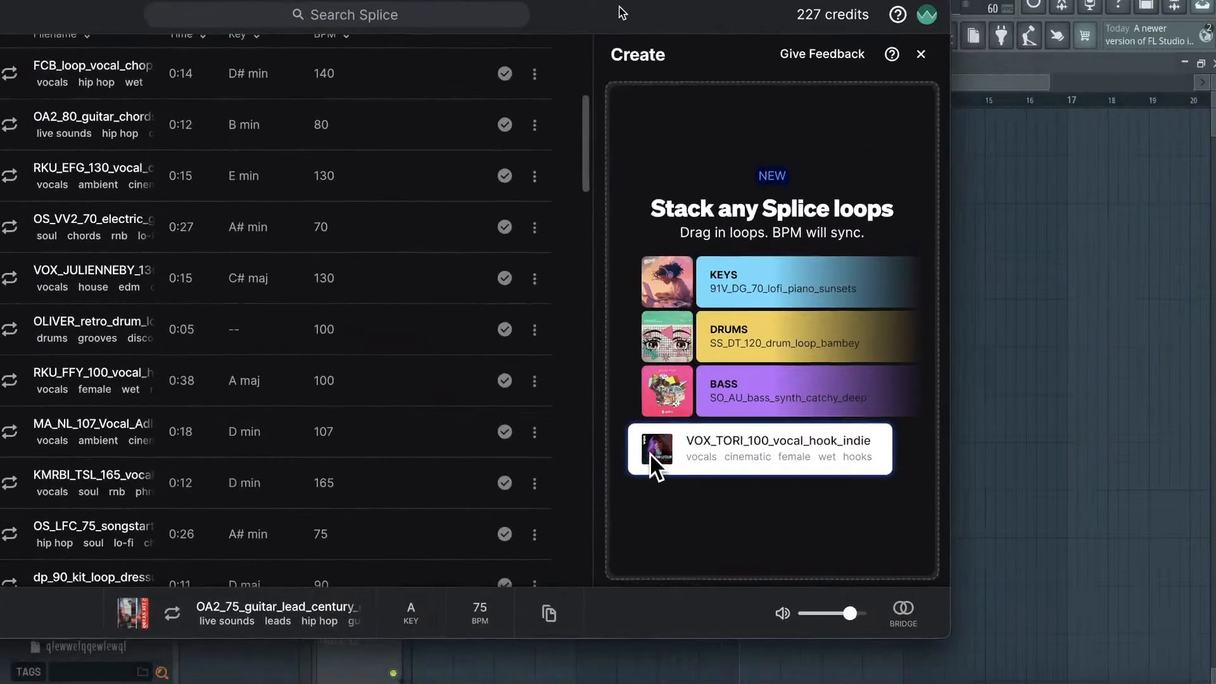
pyautogui.moveTo(285, 400); pyautogui.dragTo(416, 229)
pyautogui.moveTo(831, 77); pyautogui.dragTo(888, 79)
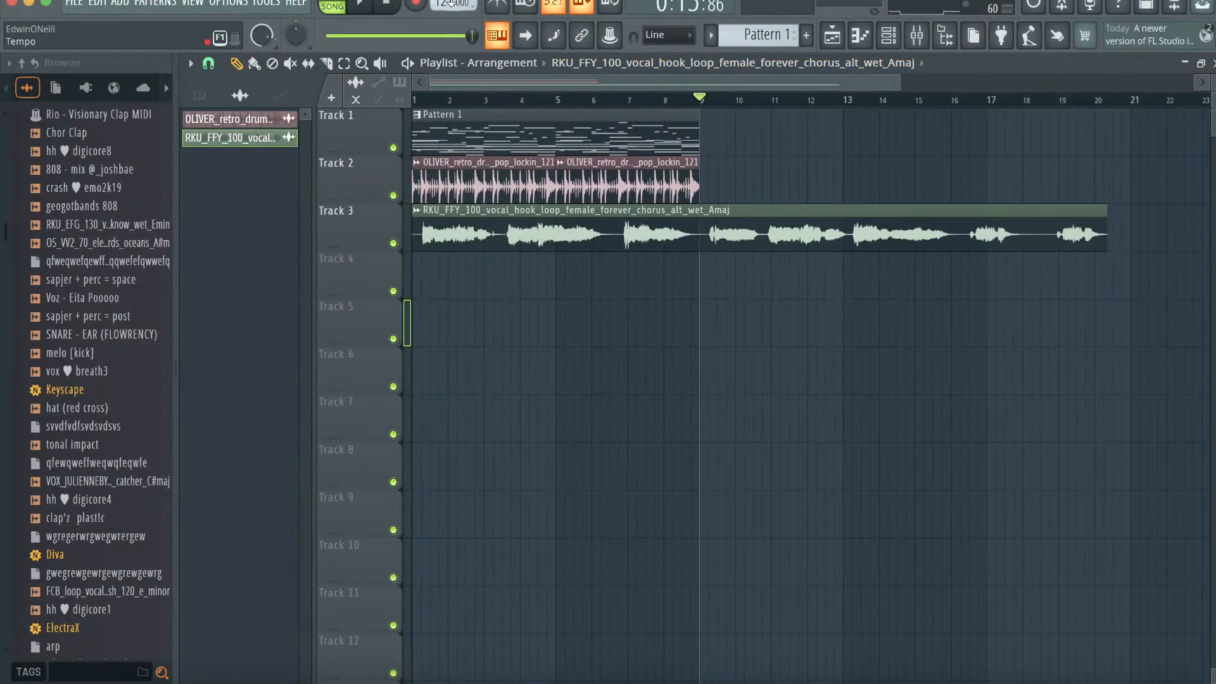
# - Set the project tempo to 121 BPM and time-stretch the Track 3 vocal clip to 16 bars
pyautogui.moveTo(449, 3)
pyautogui.mouseDown()
pyautogui.moveTo(448, 44)
pyautogui.moveTo(448, 0)
pyautogui.mouseUp()
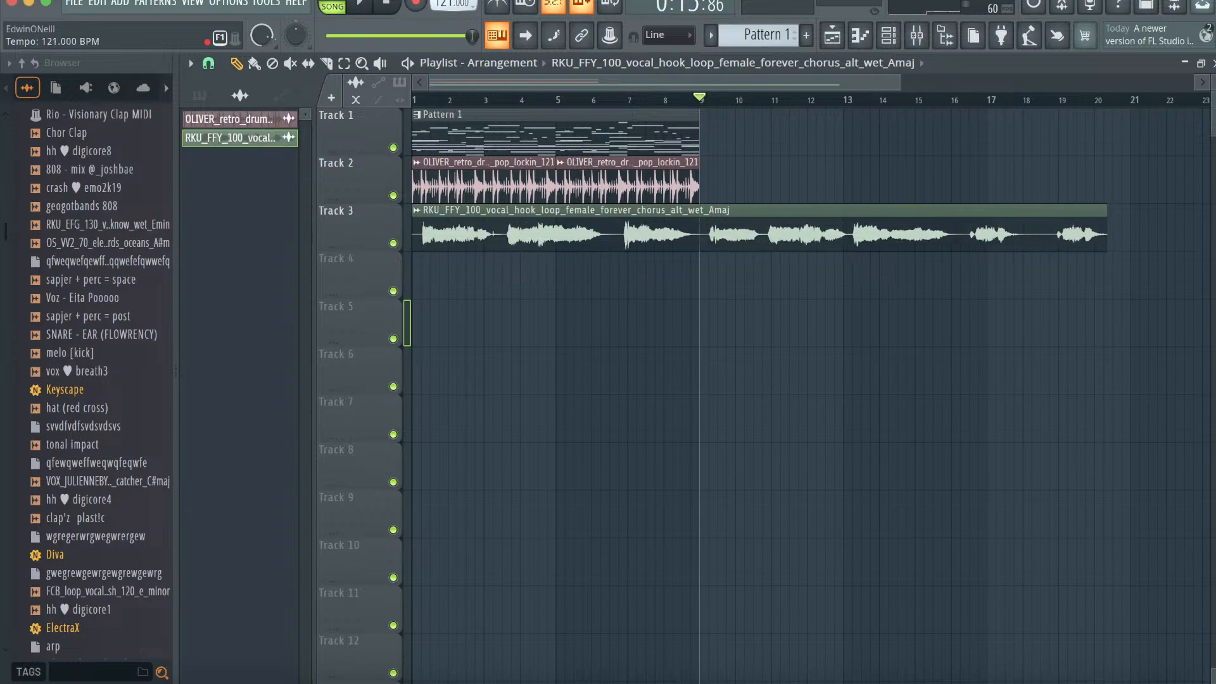
pyautogui.moveTo(581, 259); pyautogui.dragTo(582, 298)
pyautogui.click(859, 36)
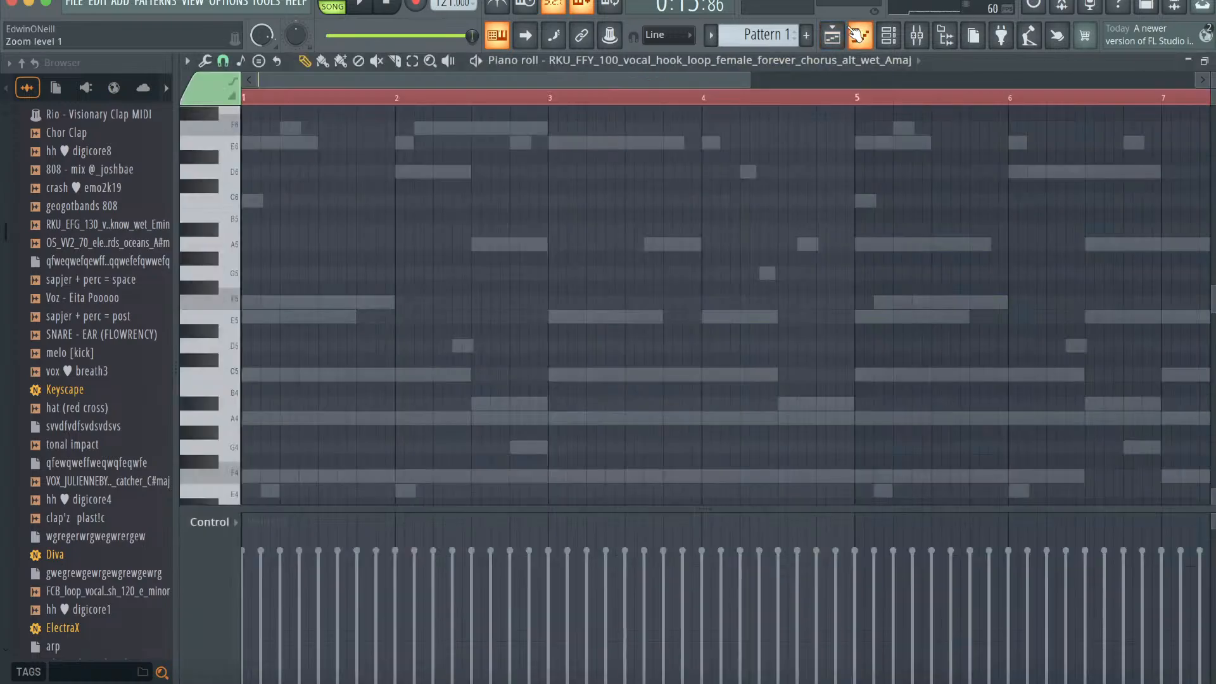
pyautogui.click(839, 43)
# - Shift the vocal clip's pitch up 800 cents and set its time-stretching mode to Auto
pyautogui.doubleClick(751, 232)
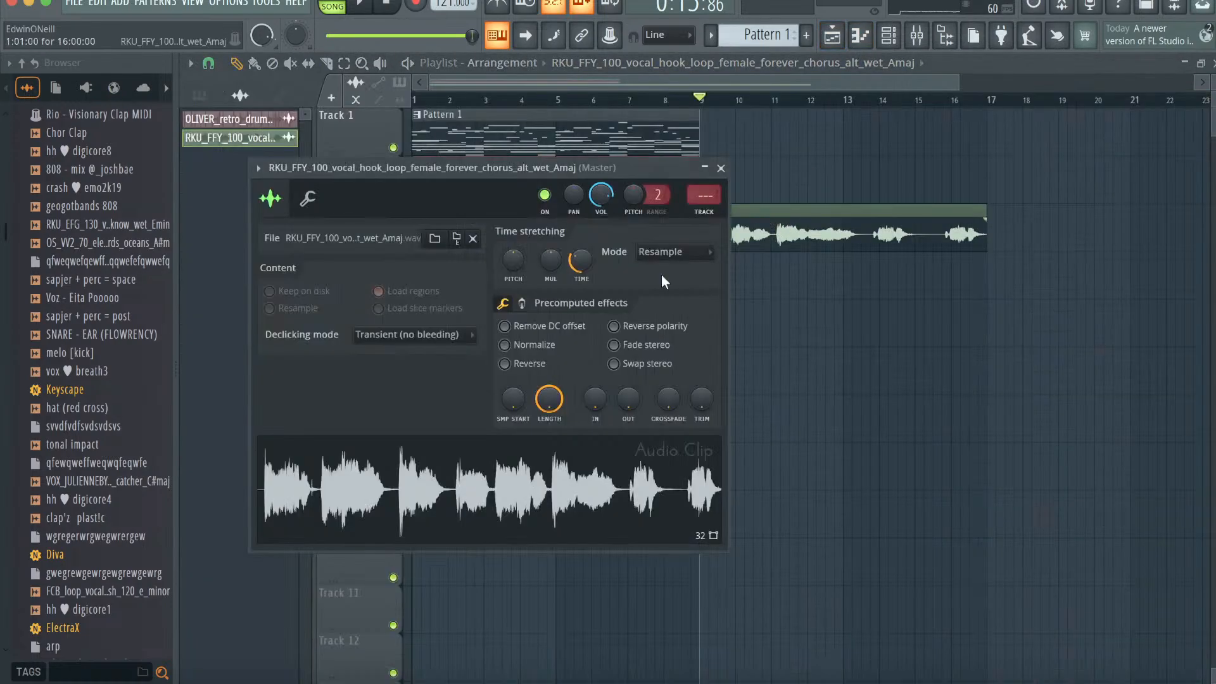
pyautogui.moveTo(506, 260); pyautogui.dragTo(507, 234)
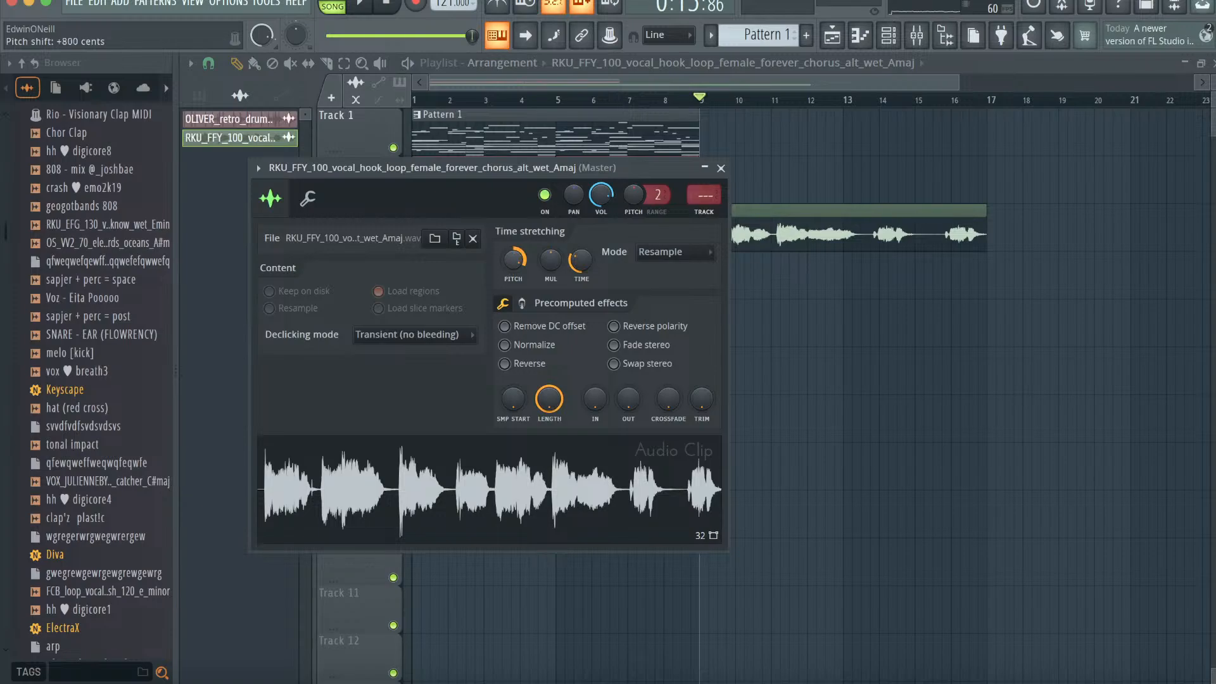
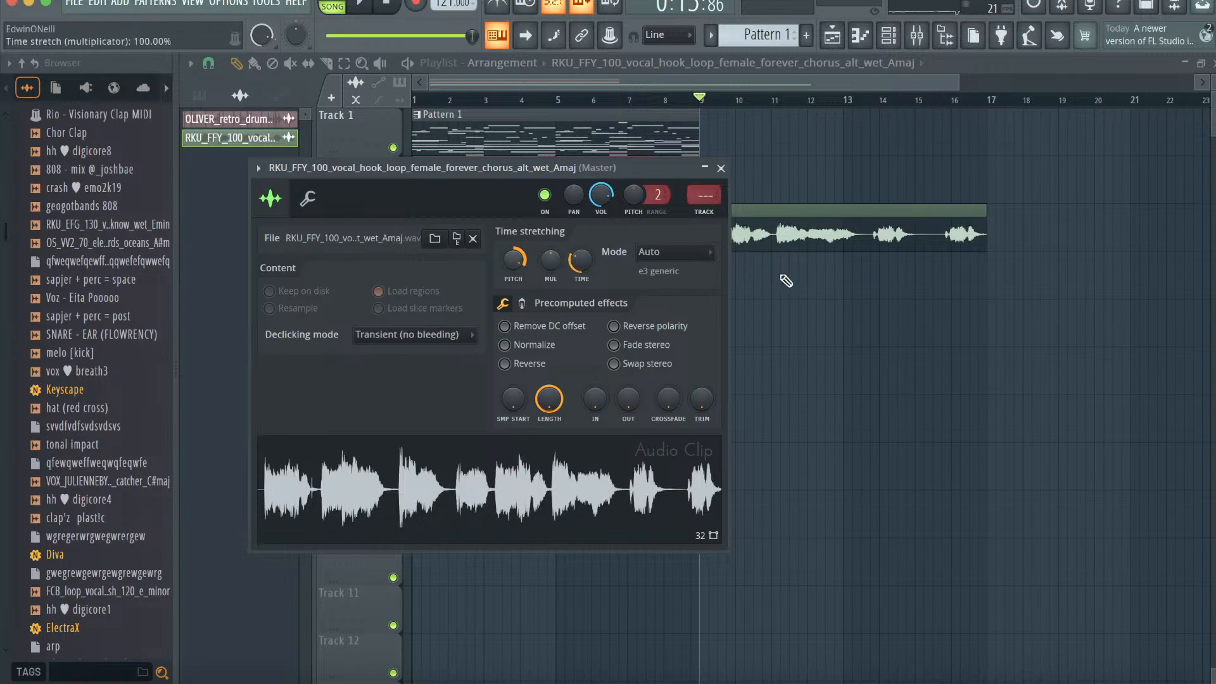
pyautogui.click(721, 167)
# - Route the vocal clip to mixer insert 10
pyautogui.press('F9')
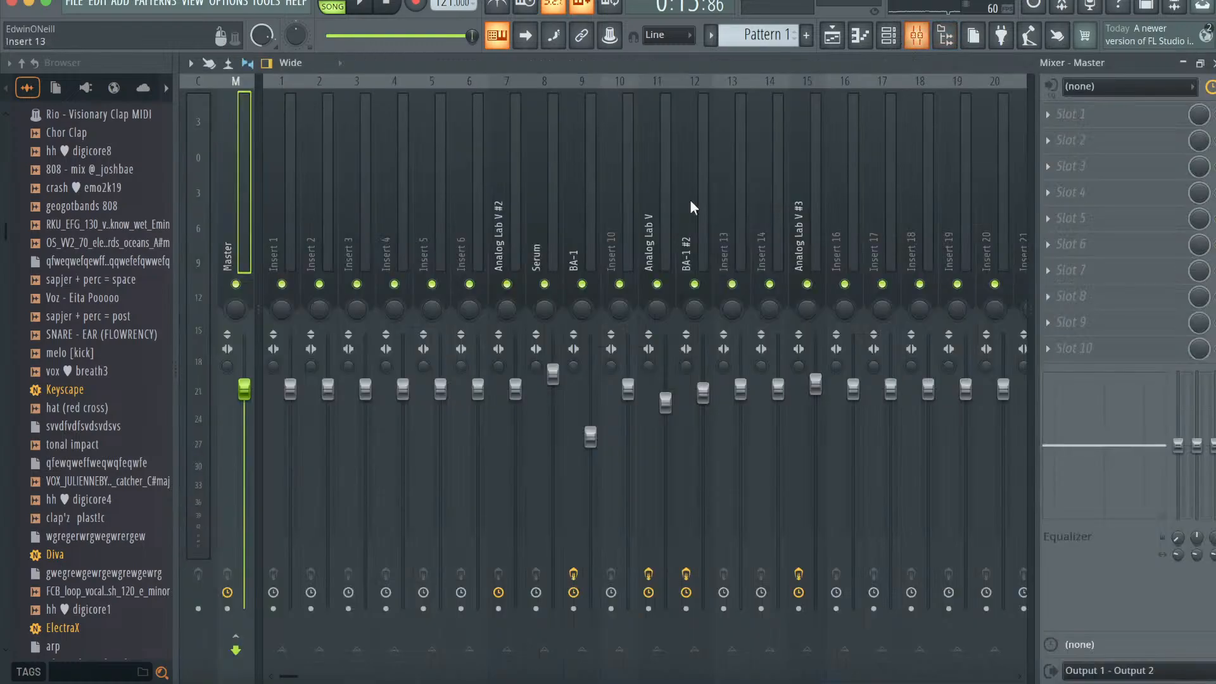
pyautogui.rightClick(611, 238)
pyautogui.click(919, 272)
pyautogui.click(1076, 192)
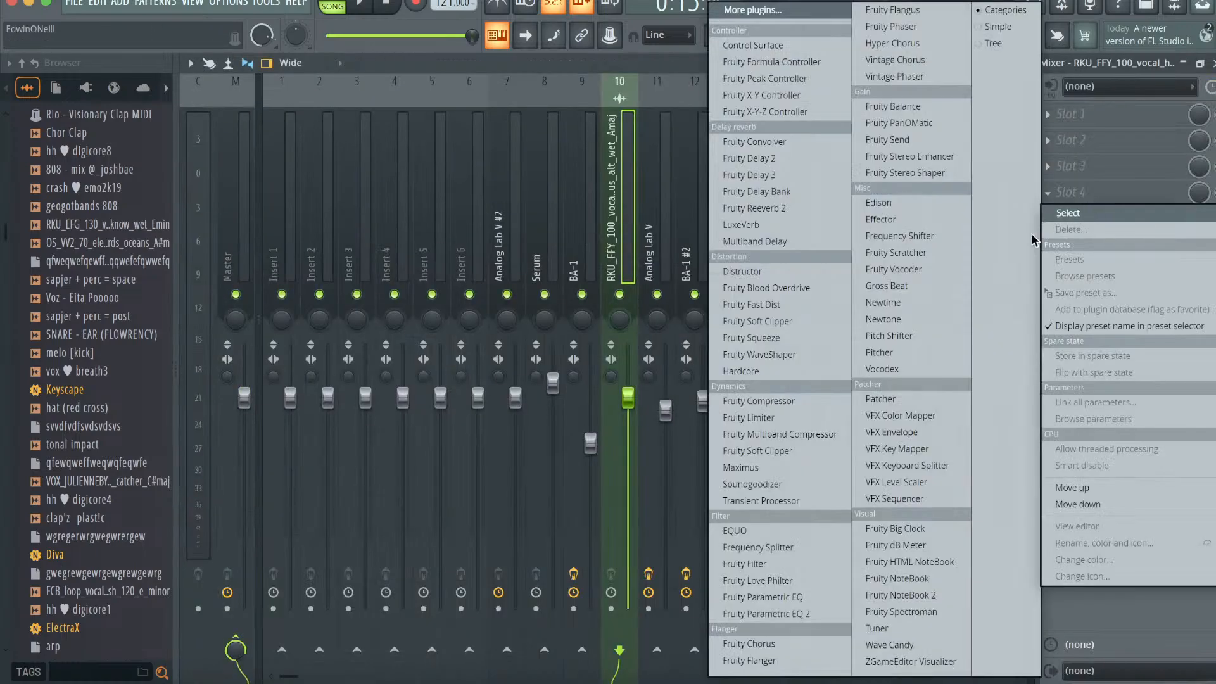
pyautogui.press('Escape')
# - Play the arrangement and raise the vocal's mixer insert to about 3.1 dB
pyautogui.click(845, 34)
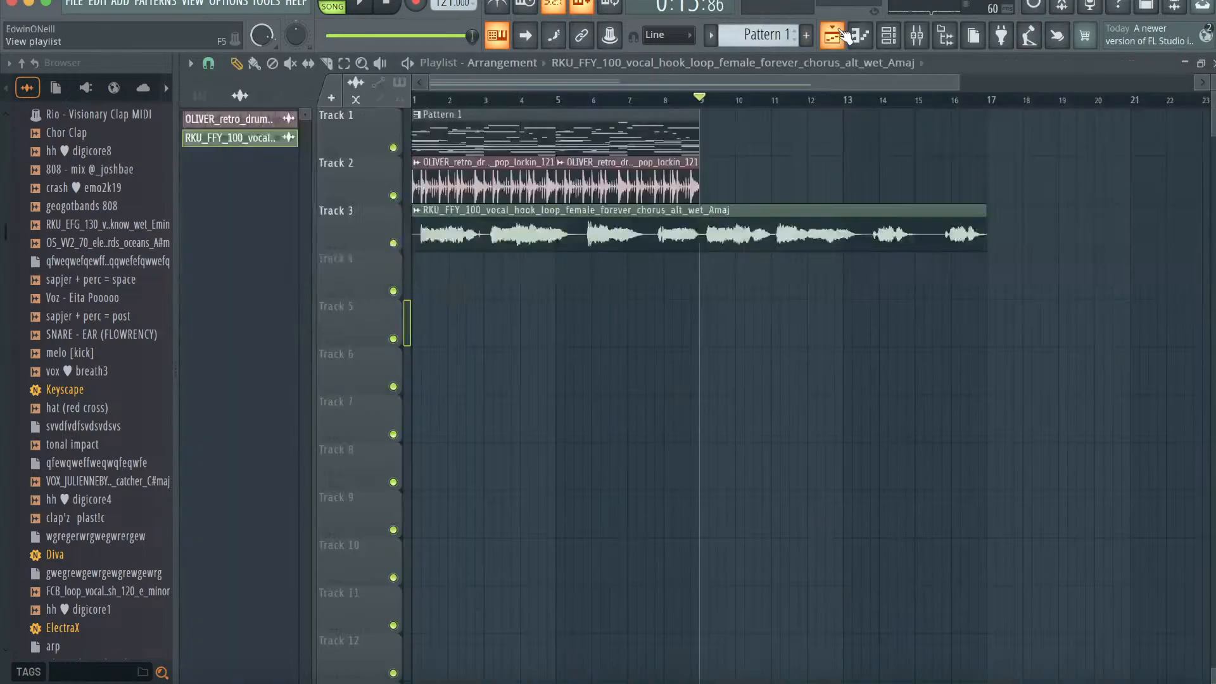
pyautogui.press('space')
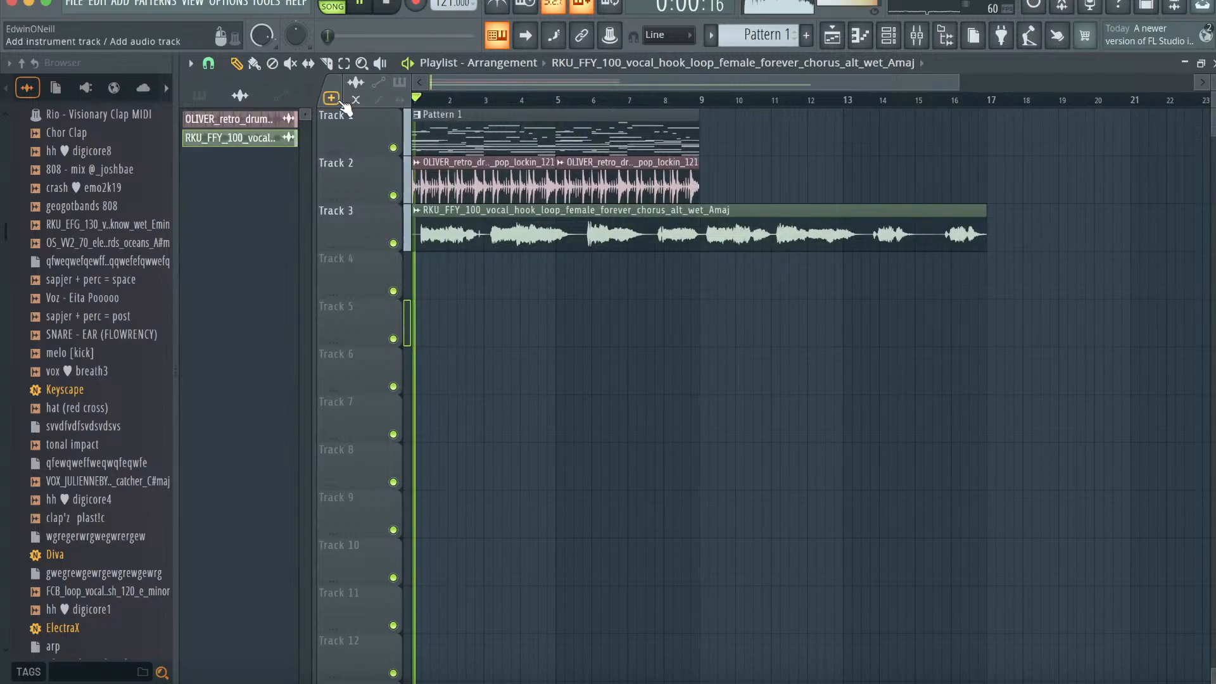
pyautogui.click(919, 35)
pyautogui.moveTo(635, 382); pyautogui.dragTo(635, 361)
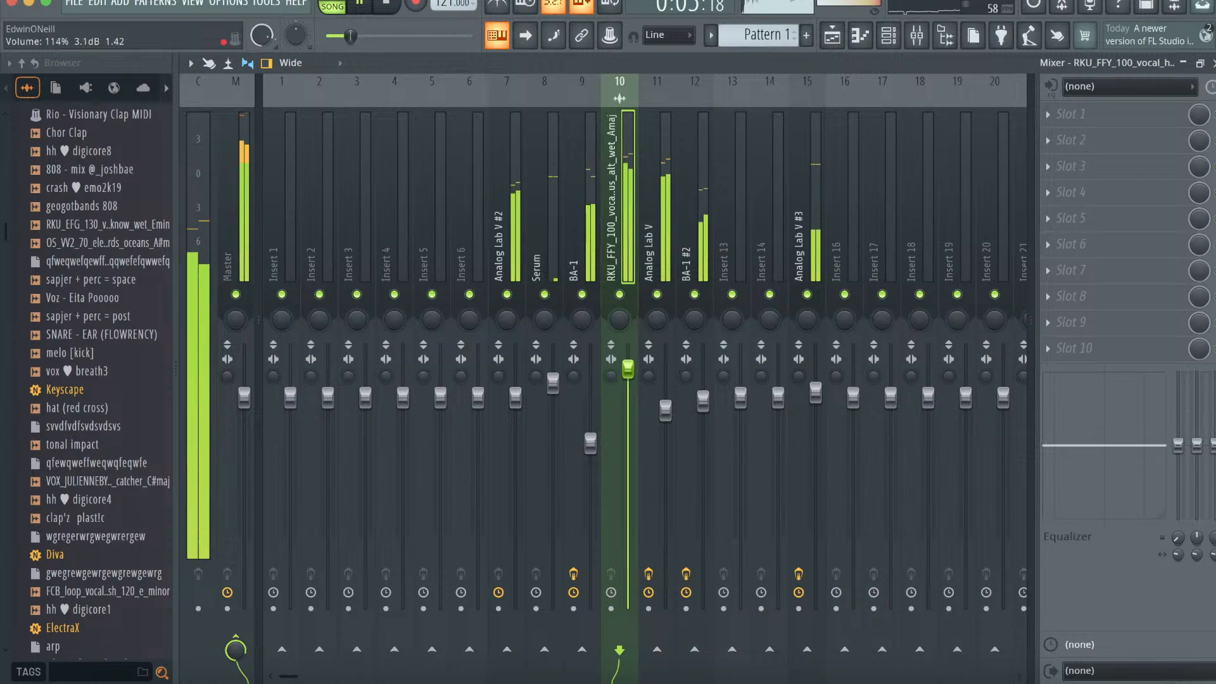
# - Shorten the Track 3 vocal clip to end at bar 9, matching the pattern and drum loop
pyautogui.press('F9')
pyautogui.moveTo(968, 211); pyautogui.dragTo(695, 210)
pyautogui.press('space')
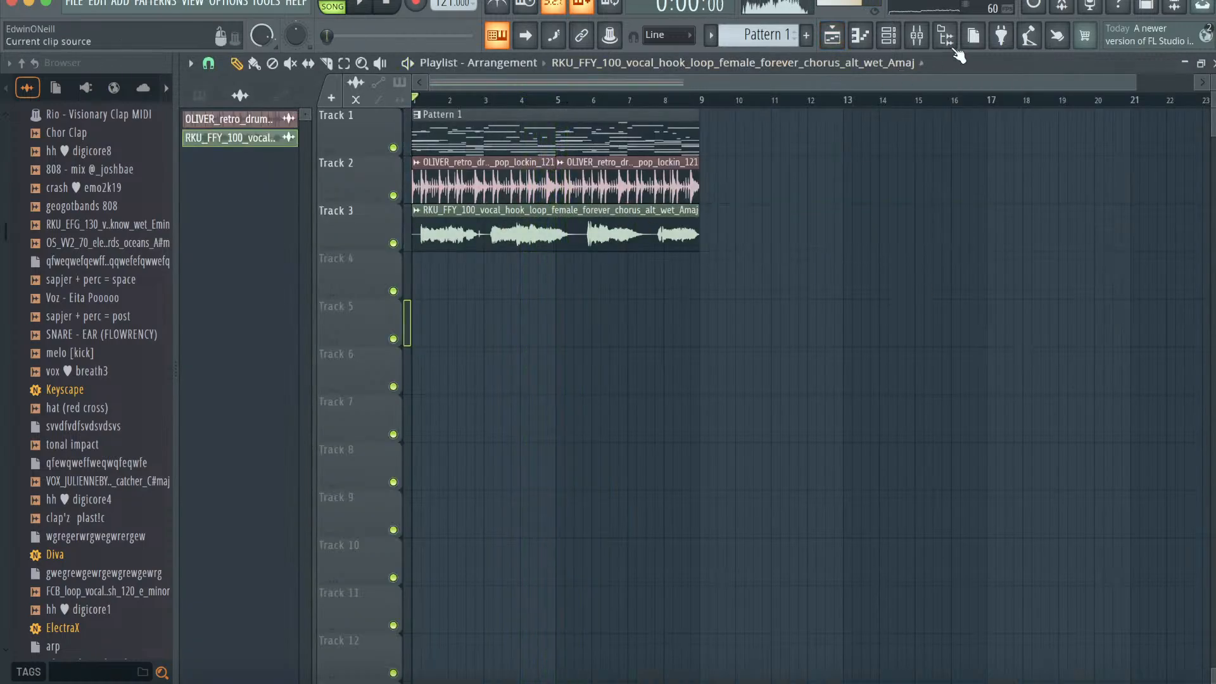
# - Add Gross Beat with the DRILL GROSS preset to slot 4 of the vocal insert and cut its low EQ band by 18 dB around 102 Hz
pyautogui.click(916, 35)
pyautogui.click(1077, 193)
pyautogui.click(887, 286)
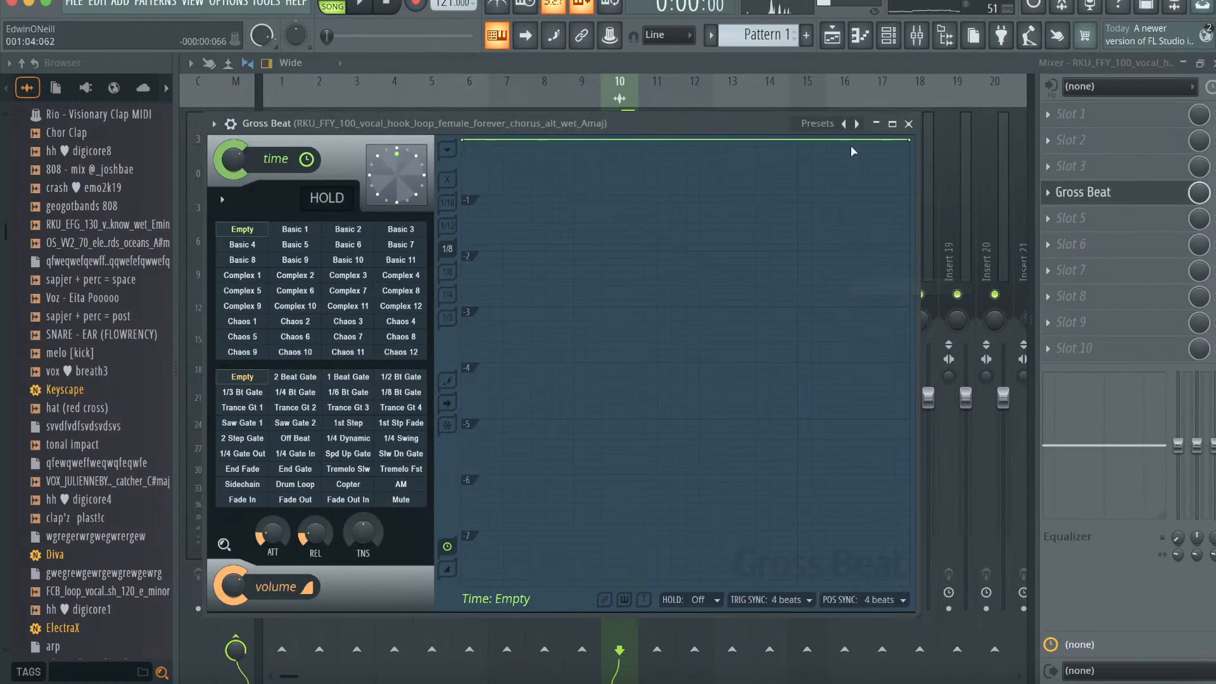
pyautogui.click(820, 129)
pyautogui.click(345, 635)
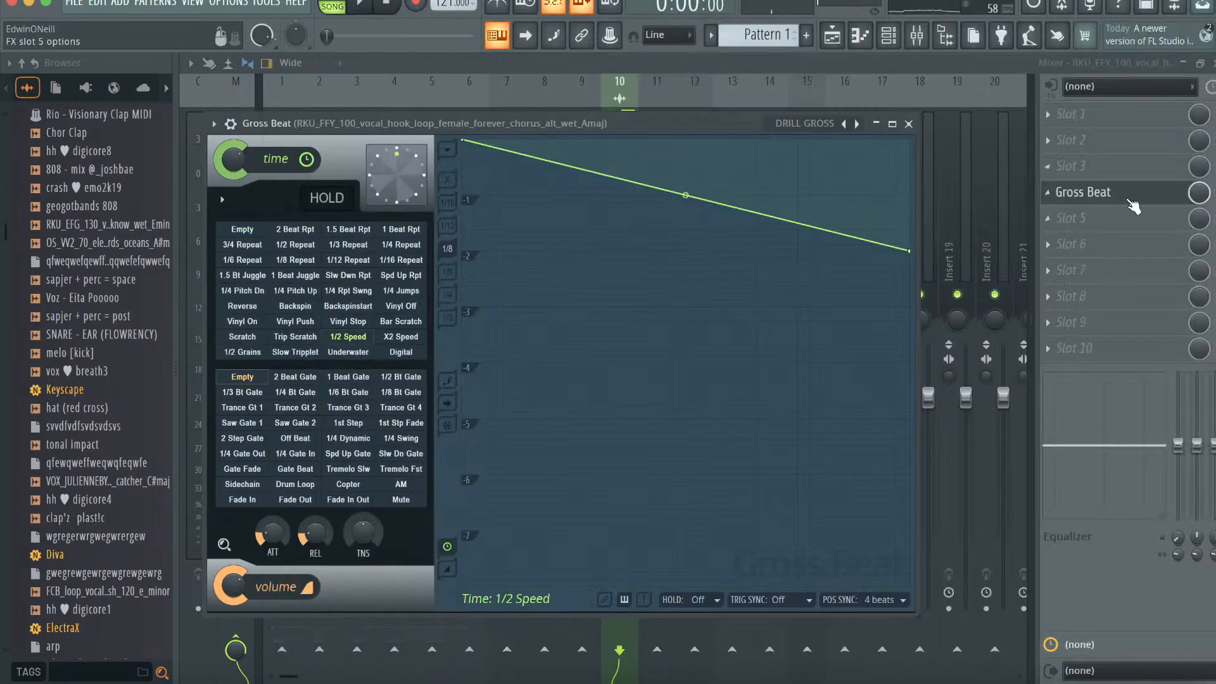
pyautogui.click(1069, 524)
# - Add Thermal to slot 7 of the vocal insert and load the Saturated Spread preset from the Vocals category
pyautogui.click(1082, 272)
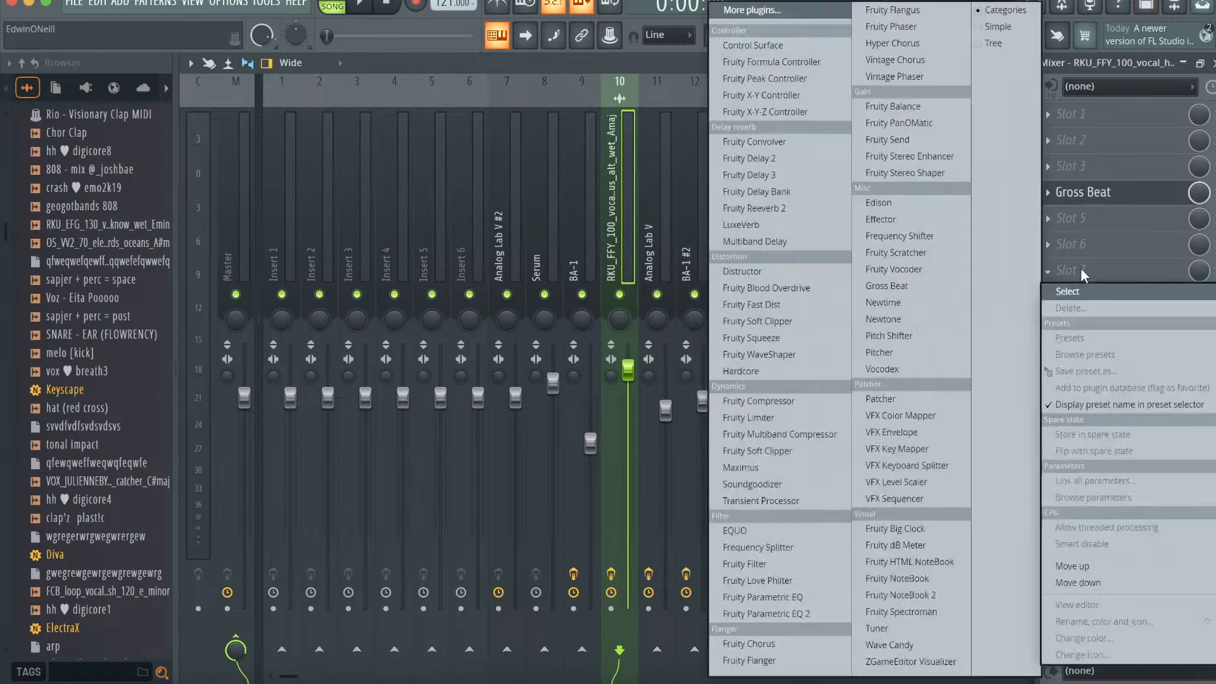
pyautogui.click(752, 10)
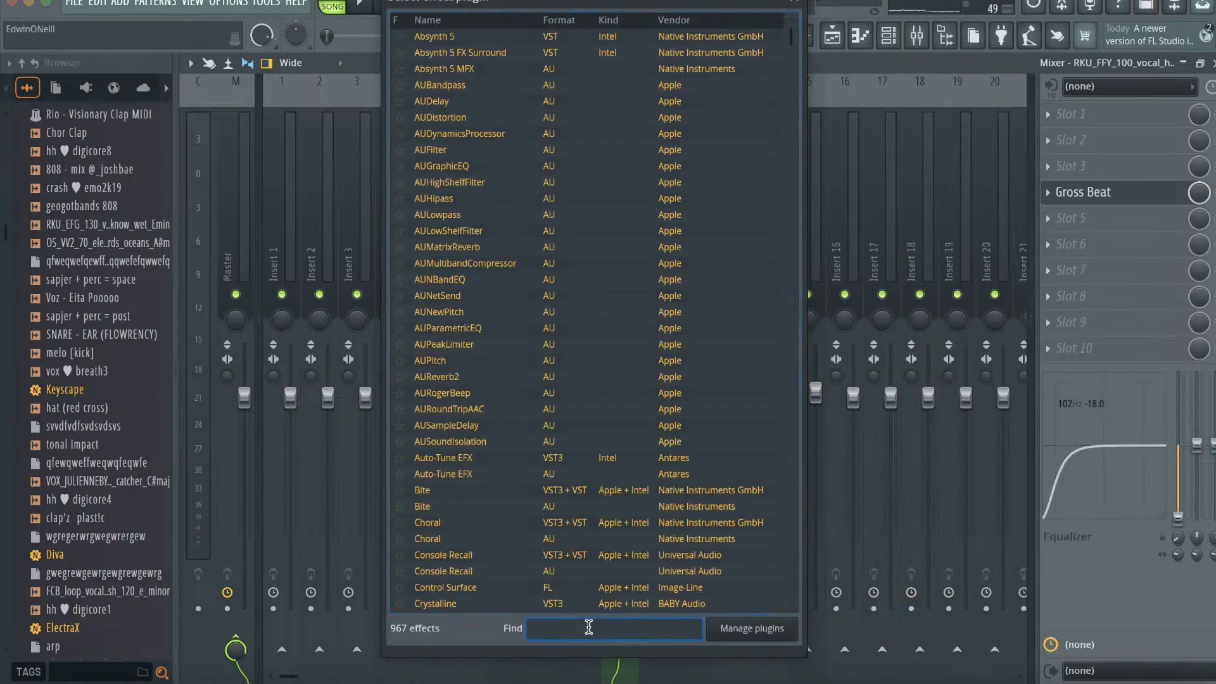
pyautogui.write('therm')
pyautogui.click(555, 74)
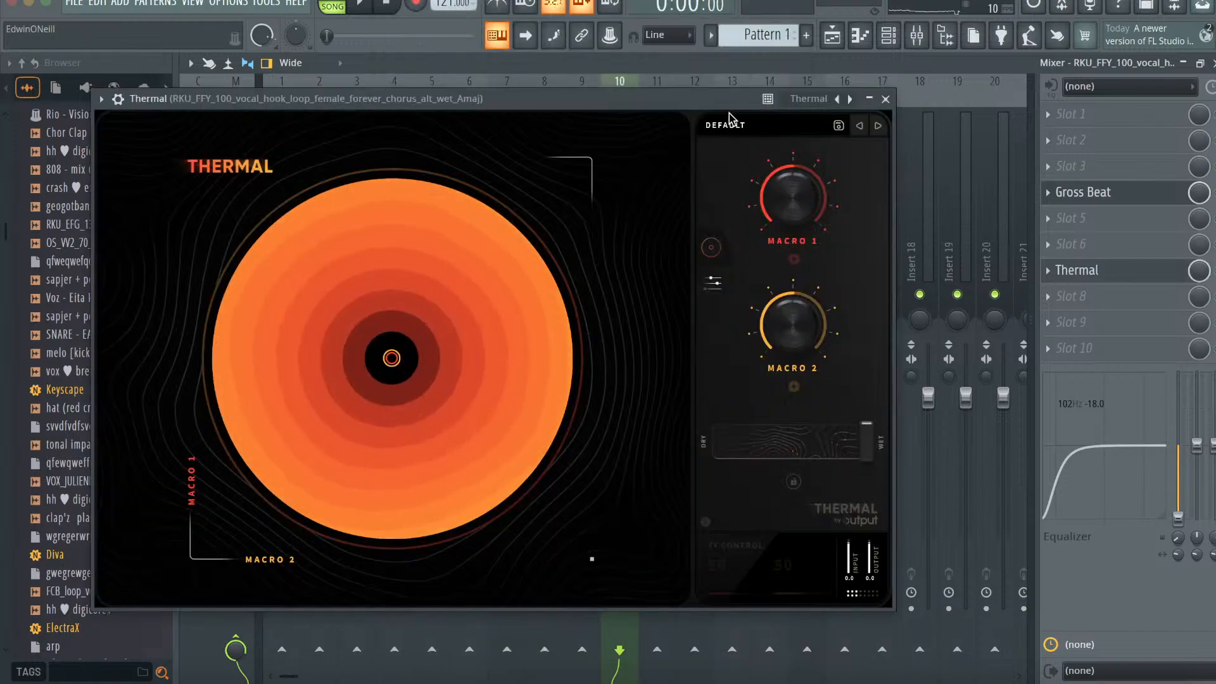
pyautogui.click(727, 122)
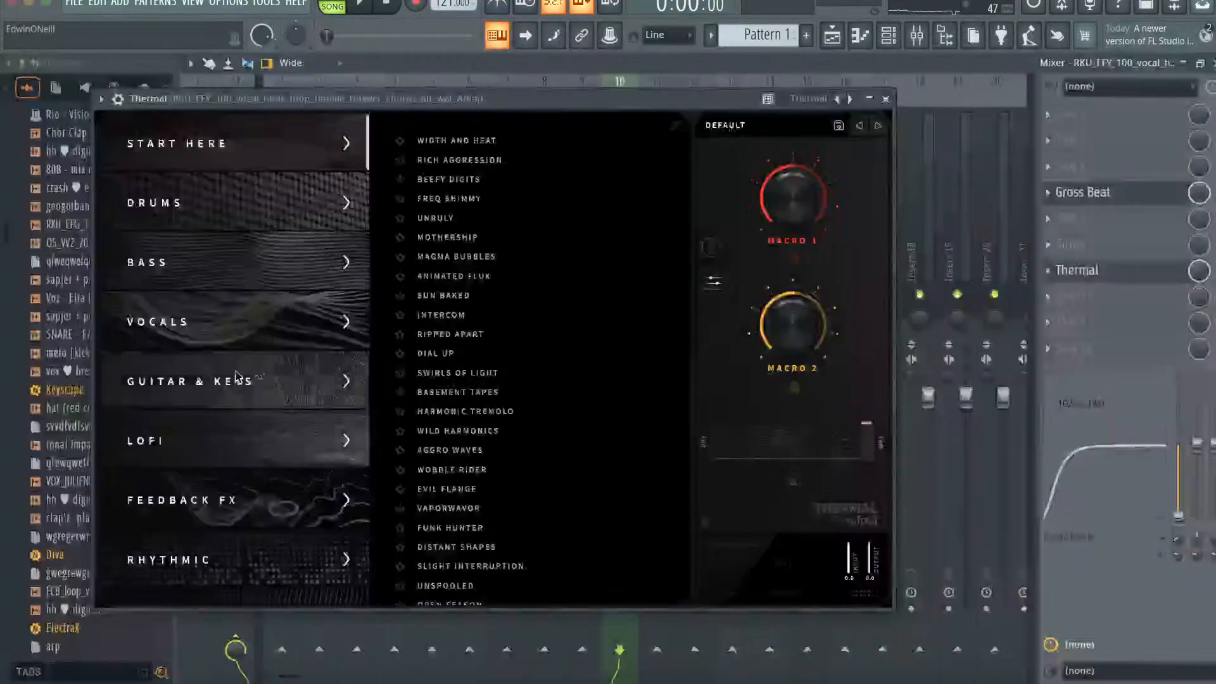
pyautogui.click(265, 335)
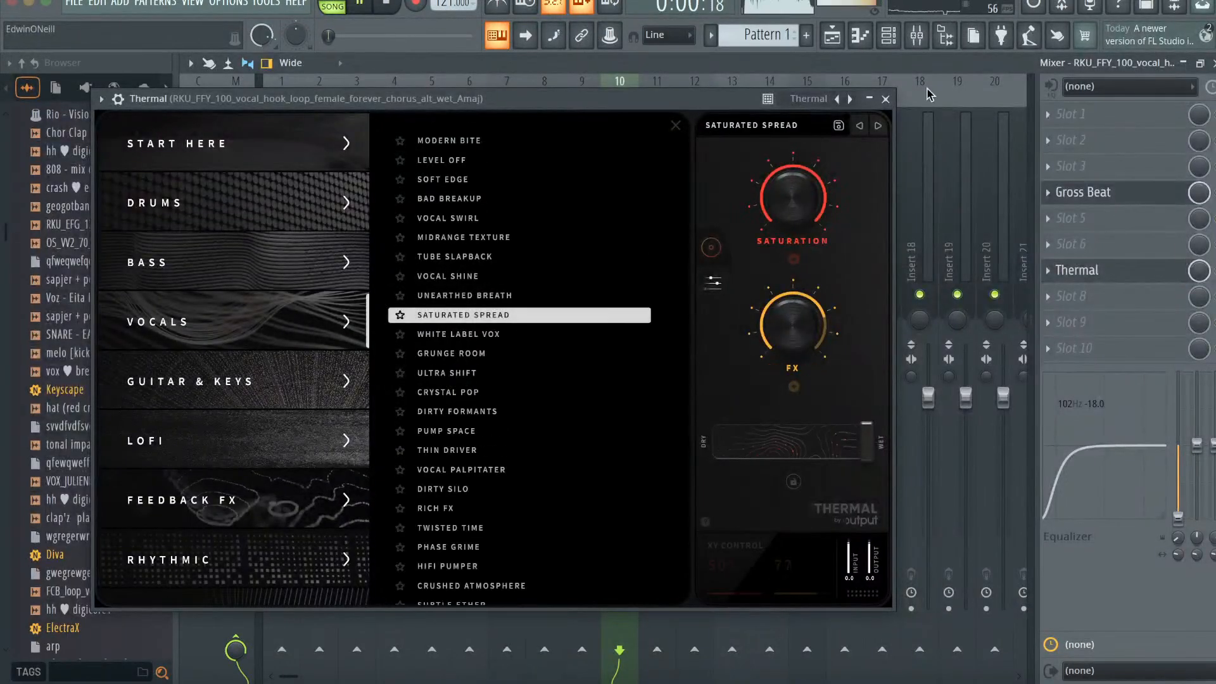
pyautogui.click(885, 99)
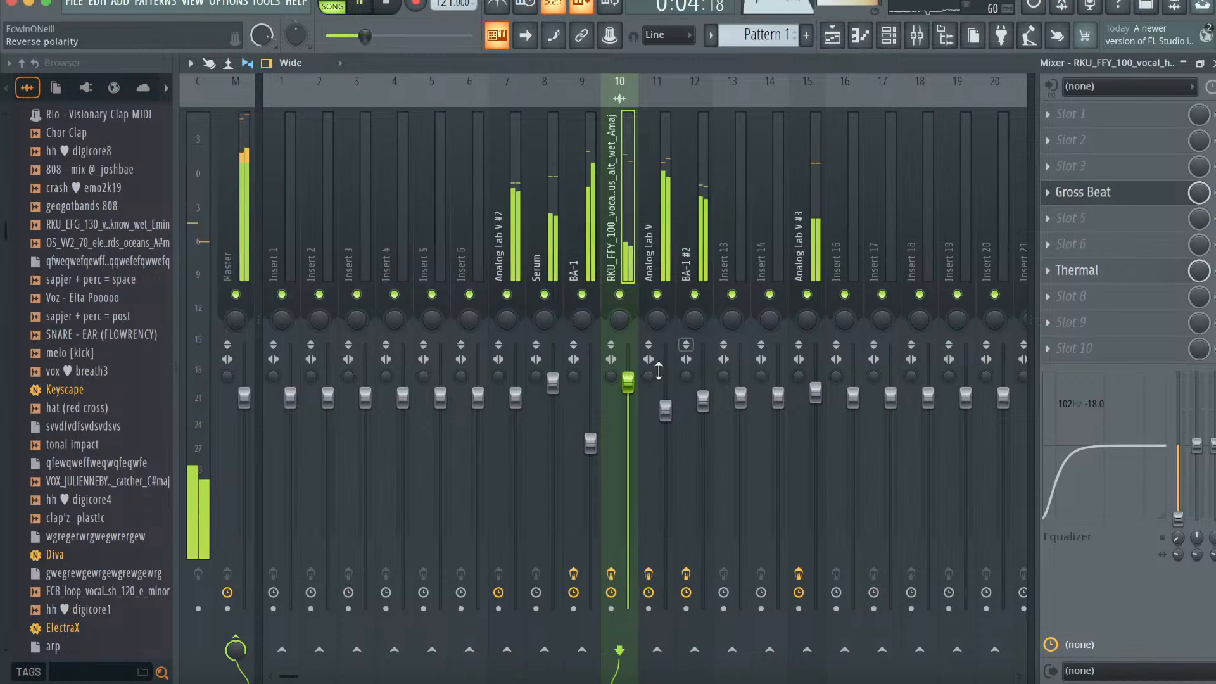
# - Raise the vocal insert to about 4.2 dB and add a second Gross Beat in slot 8 with the "ginseng mel (gross beat)" preset
pyautogui.moveTo(628, 382); pyautogui.dragTo(628, 356)
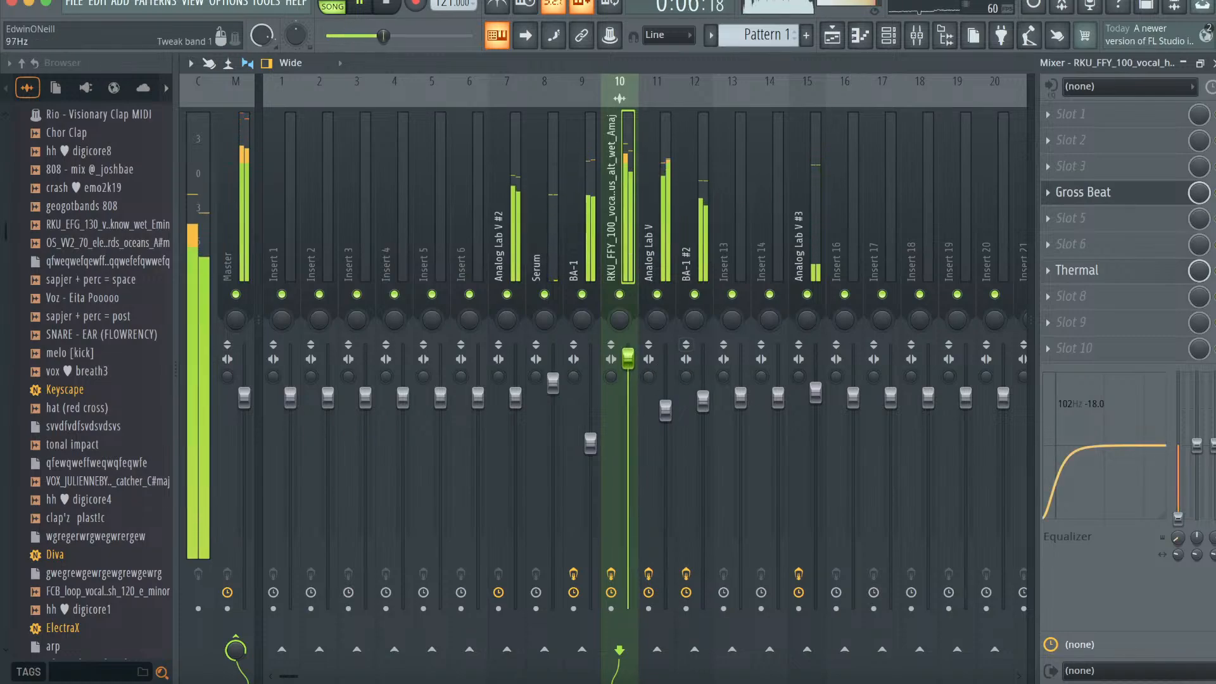
pyautogui.click(1076, 296)
pyautogui.click(896, 278)
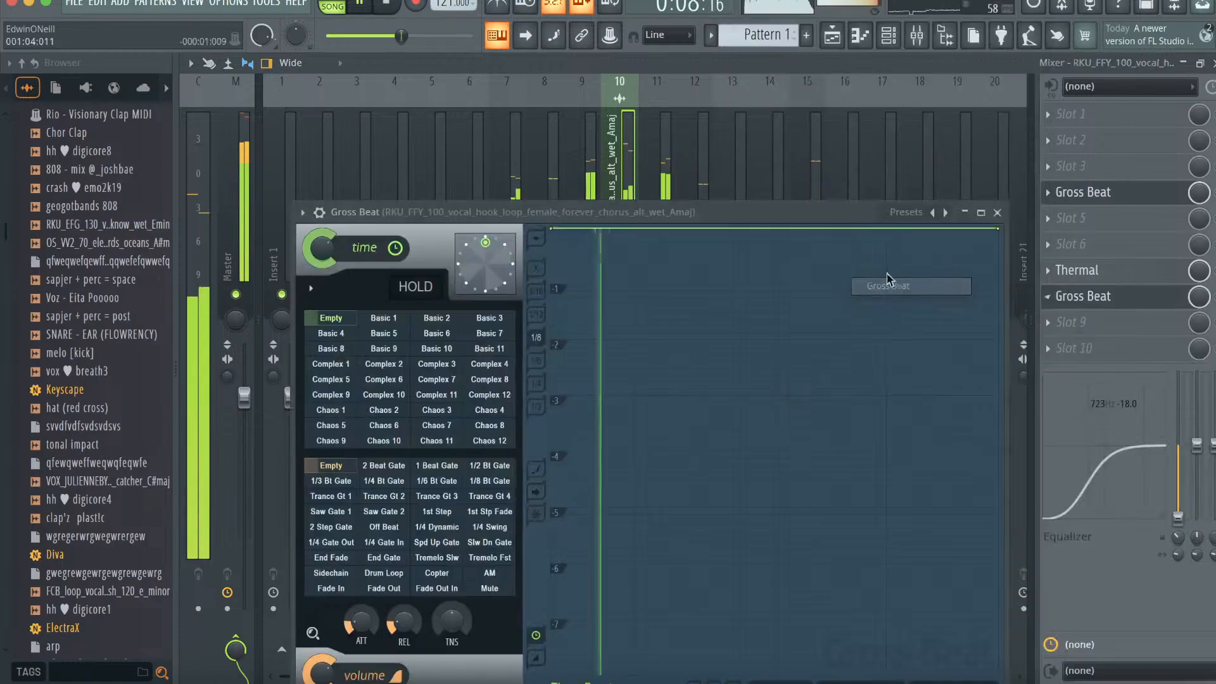
pyautogui.click(889, 211)
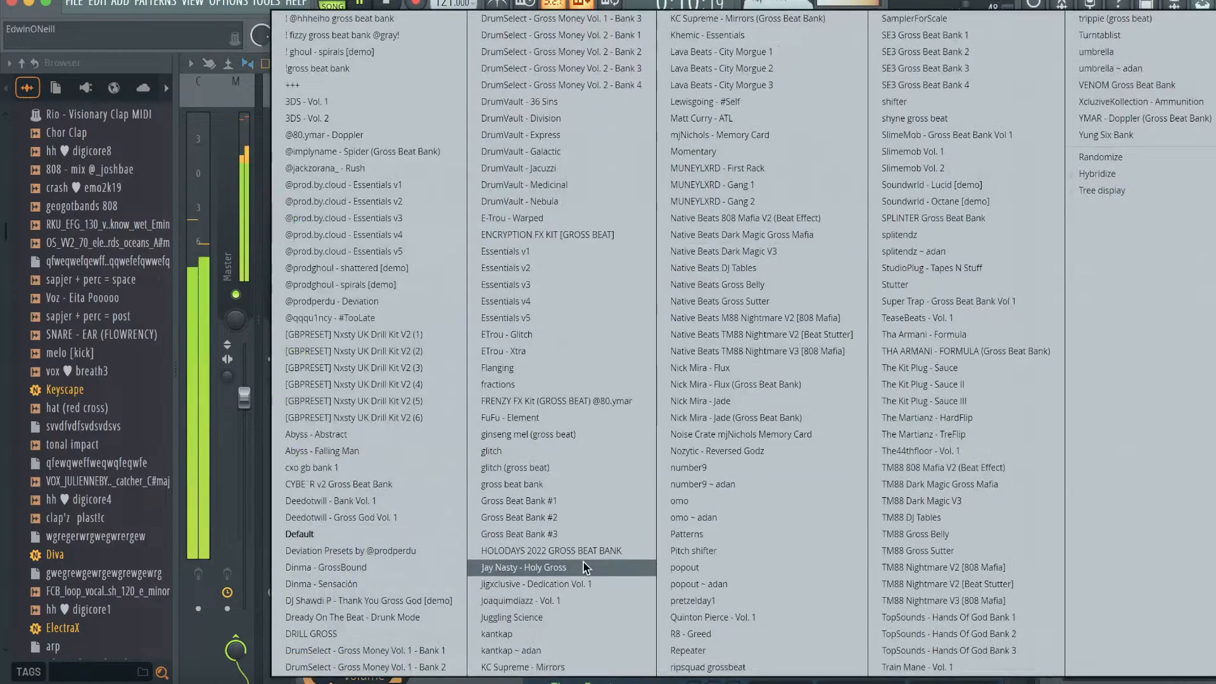
pyautogui.click(571, 435)
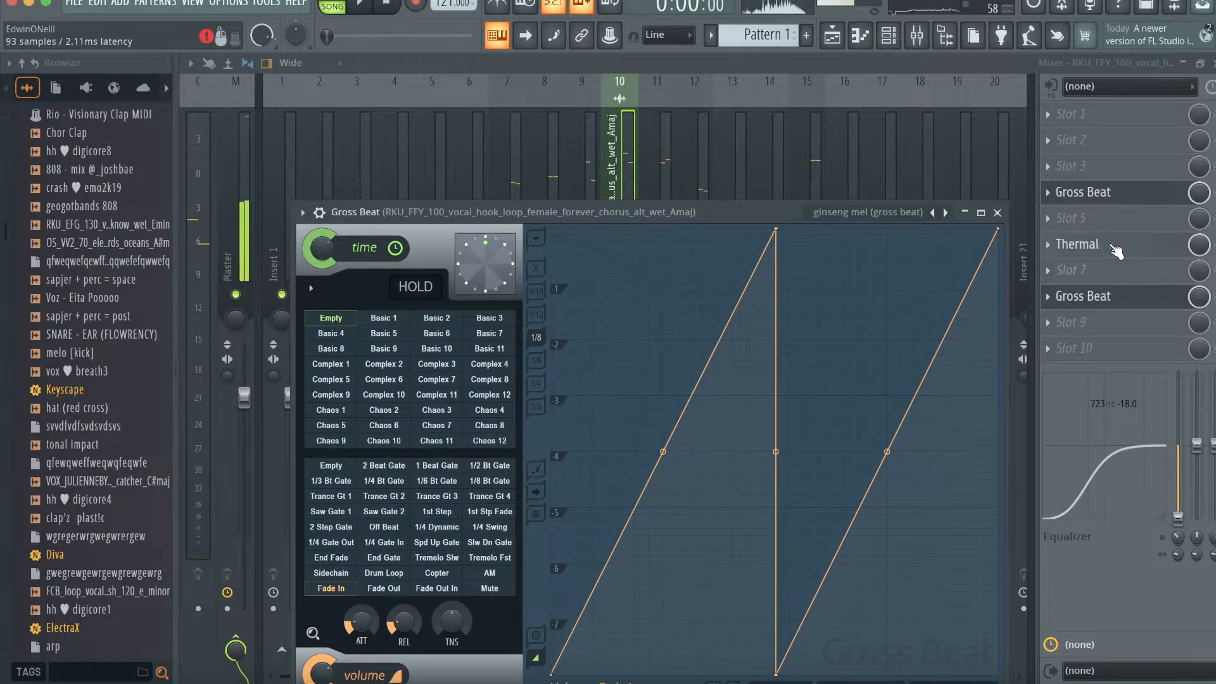
# - Add the OTT multiband compressor to slot 5 of the vocal insert, between Gross Beat and Thermal
pyautogui.click(1104, 219)
pyautogui.click(753, 10)
pyautogui.click(578, 628)
pyautogui.write('ott')
pyautogui.doubleClick(503, 55)
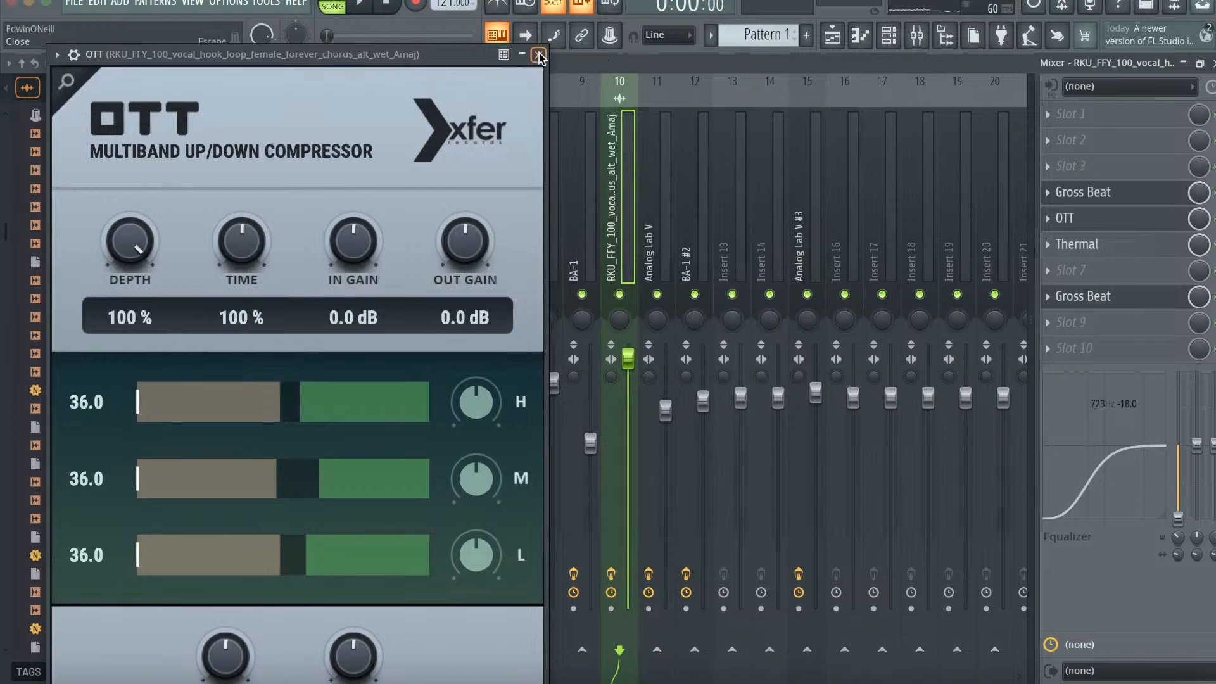
pyautogui.click(539, 55)
# - Add Crystalline to slot 7 with the 62 BS AMBIENCE 03 preset and set the vocal insert's low EQ cut to about 312 Hz
pyautogui.click(1140, 270)
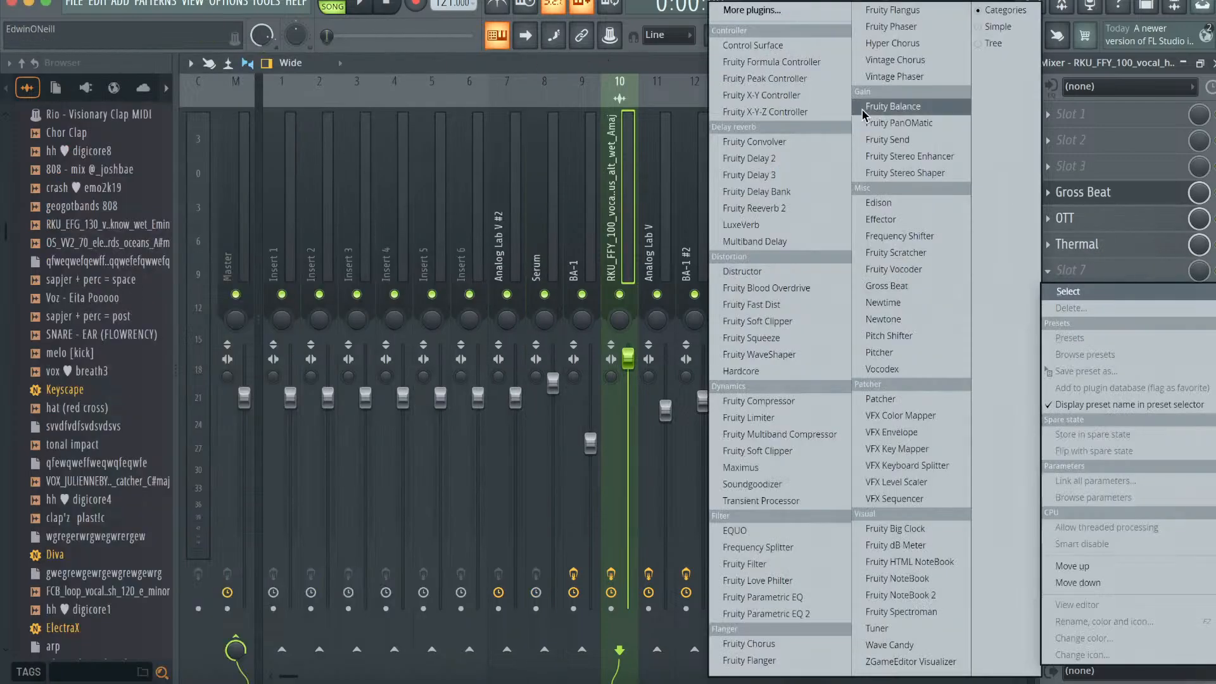
pyautogui.click(760, 19)
pyautogui.click(579, 629)
pyautogui.write('cryst')
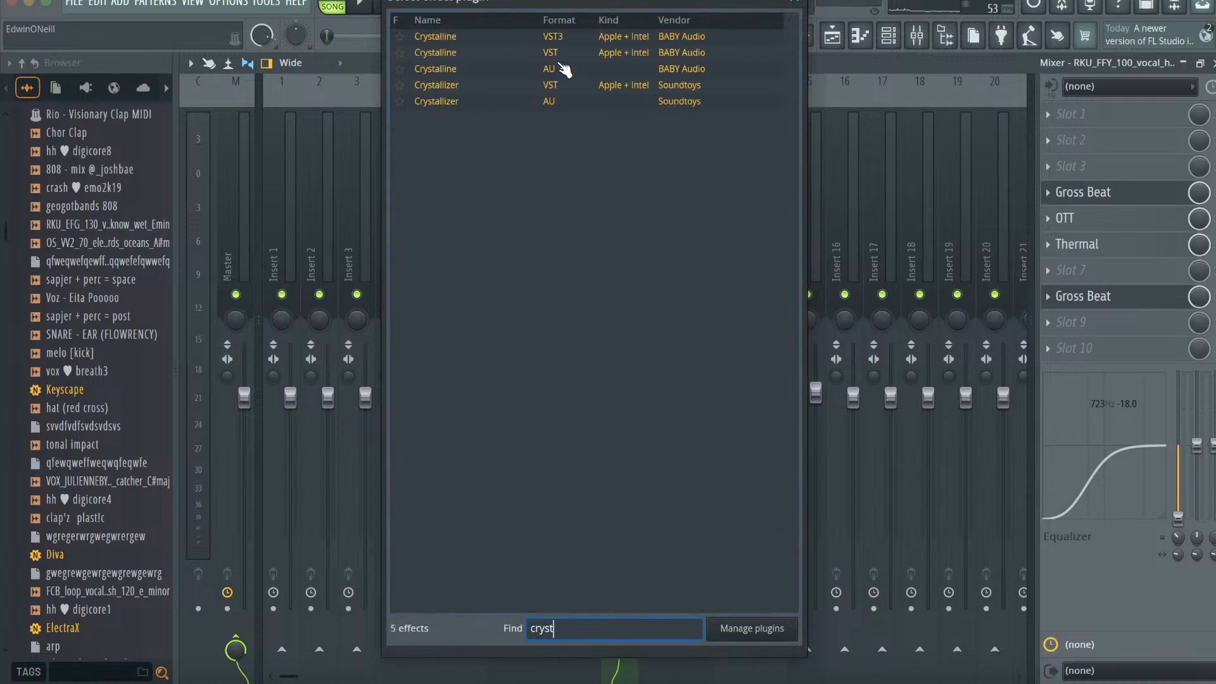
pyautogui.click(561, 68)
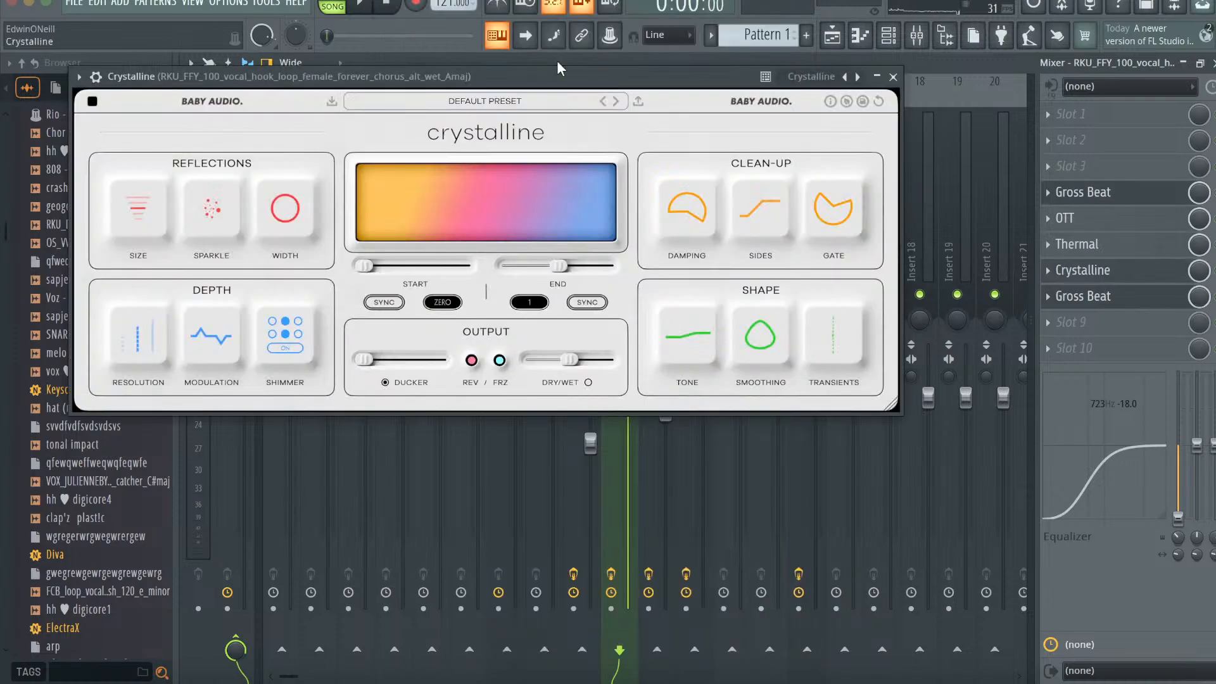
pyautogui.click(507, 103)
pyautogui.scroll(-8, 500, 164)
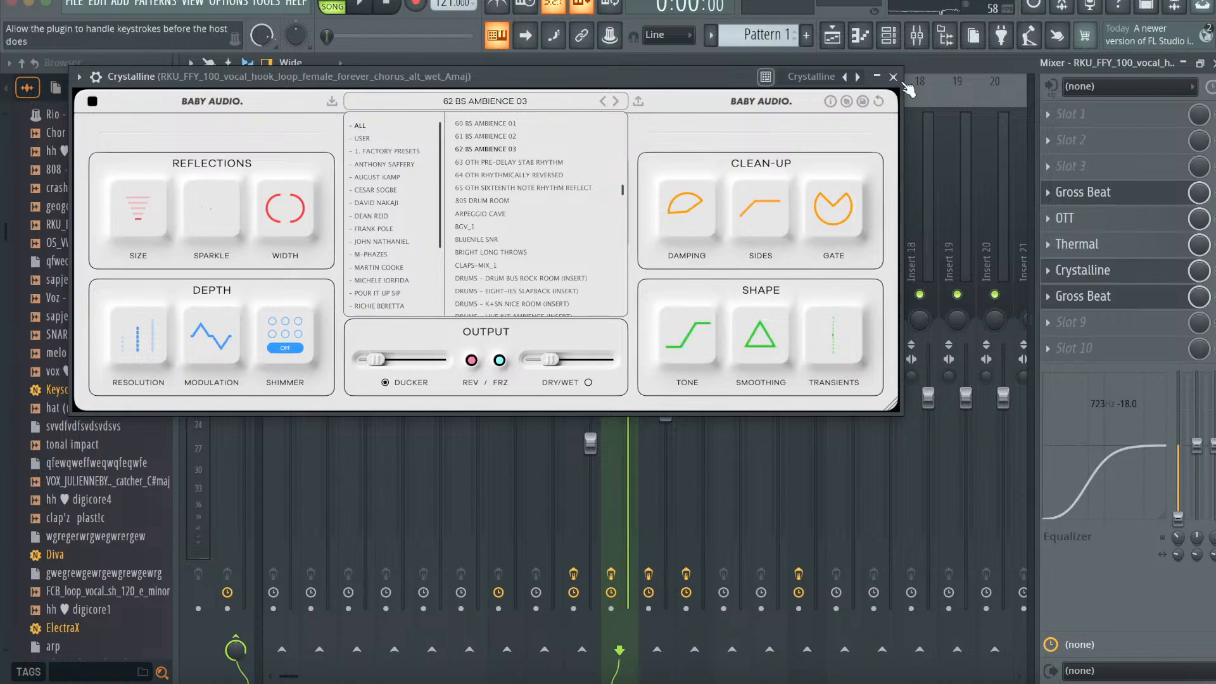
pyautogui.click(894, 78)
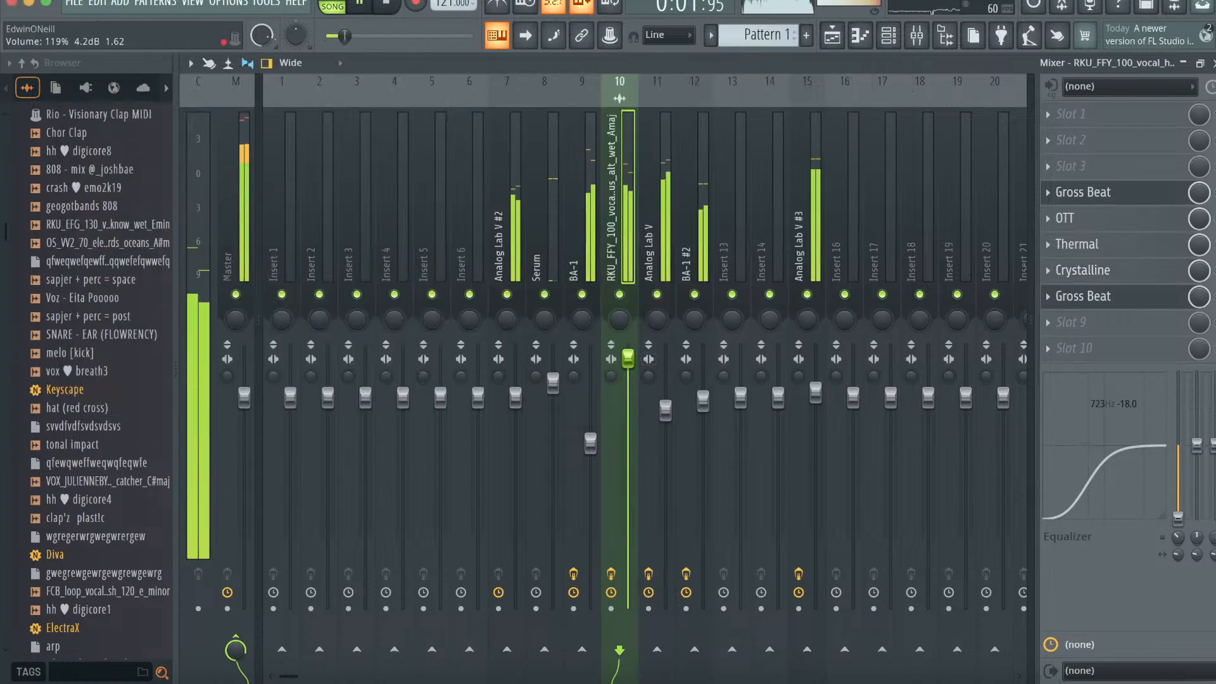
pyautogui.moveTo(1114, 459); pyautogui.dragTo(1079, 473)
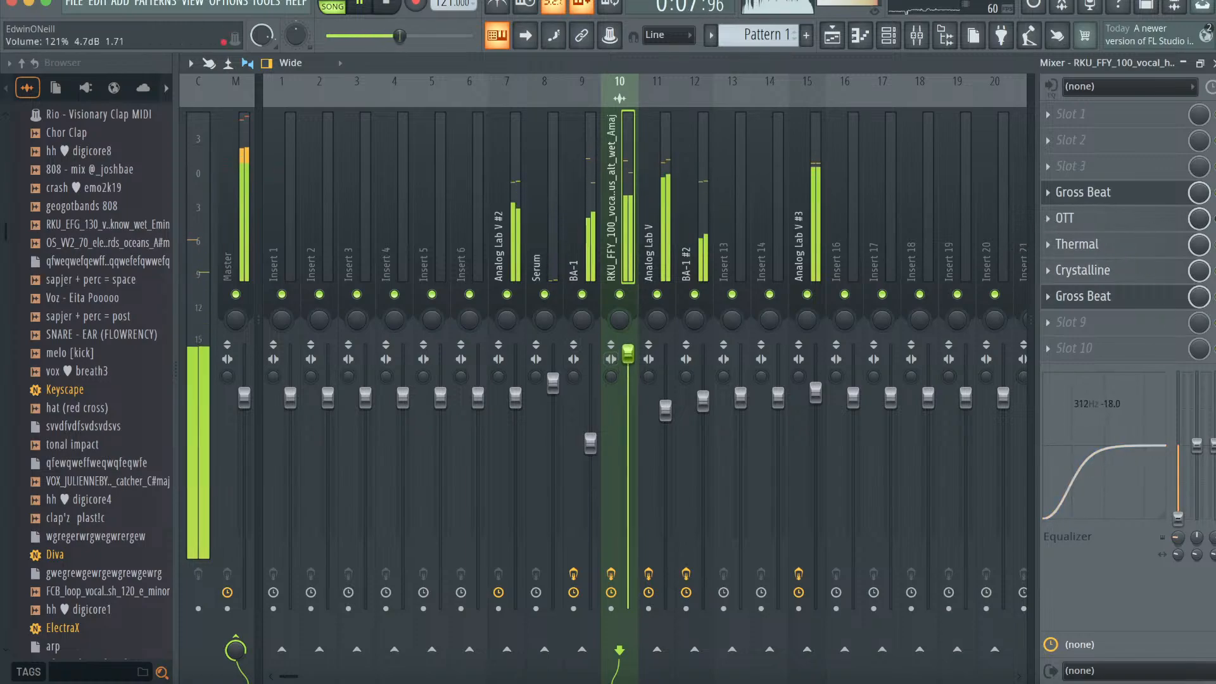
# - Stop playback and review the vocal clip's channel settings from the playlist
pyautogui.click(832, 36)
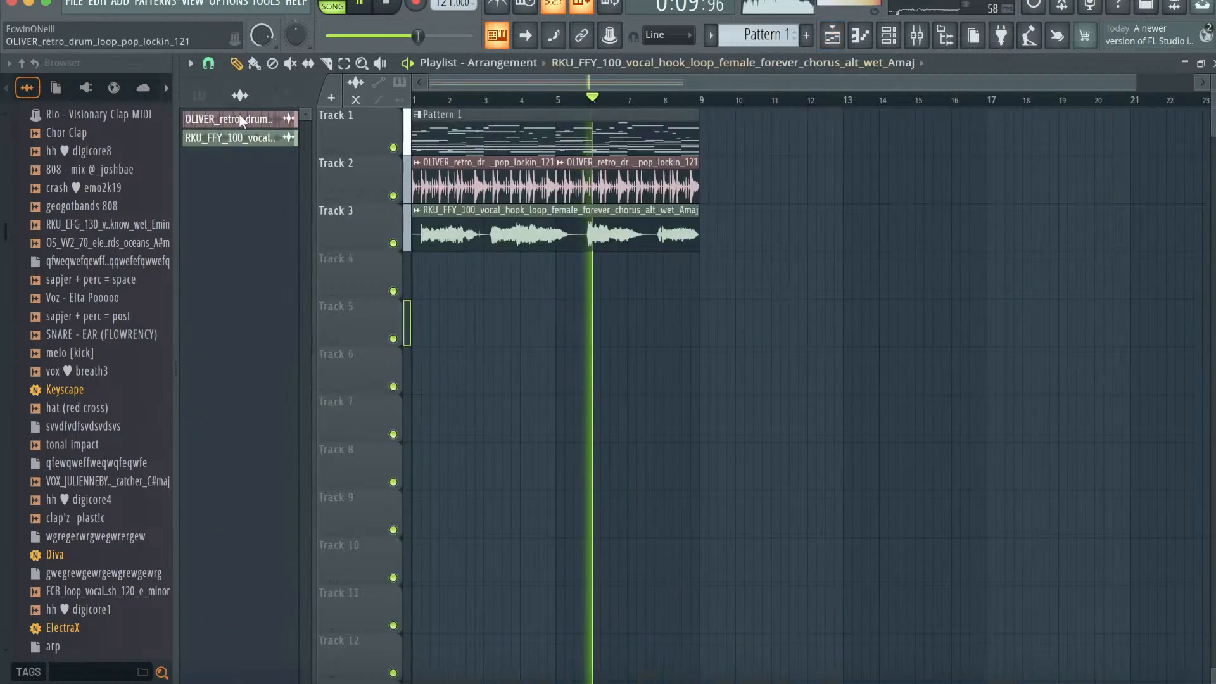
pyautogui.press('space')
pyautogui.click(208, 96)
pyautogui.rightClick(233, 128)
pyautogui.click(290, 295)
pyautogui.press('Escape')
pyautogui.doubleClick(487, 243)
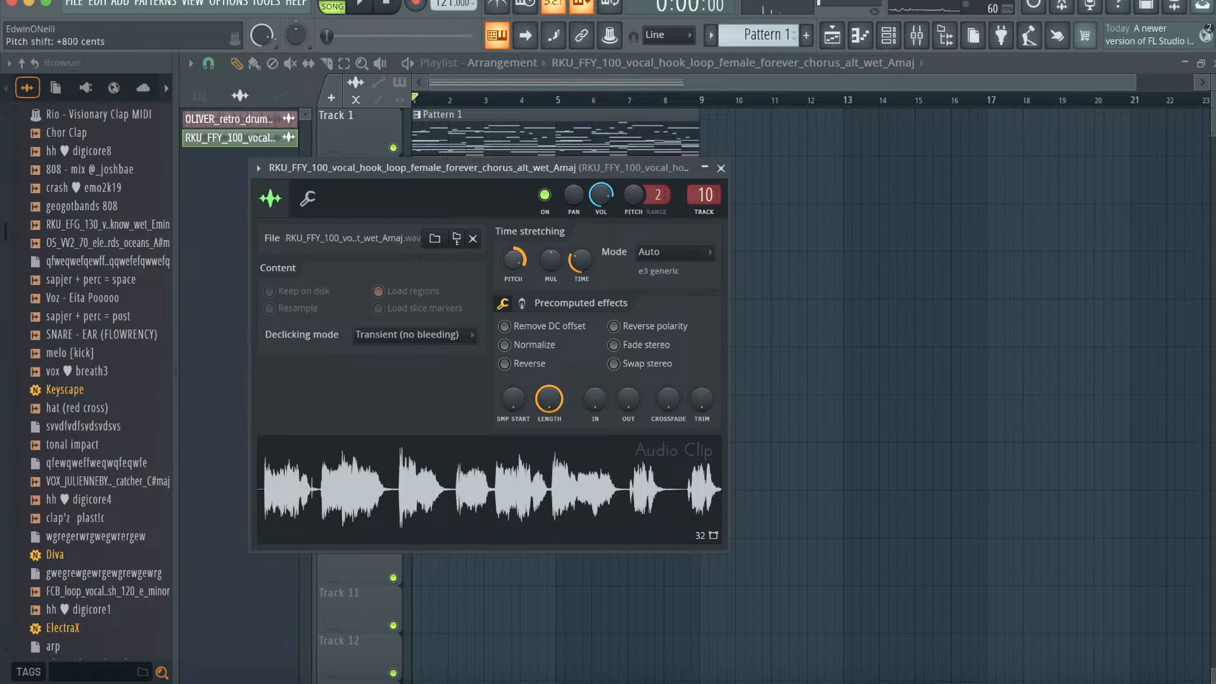
pyautogui.click(721, 169)
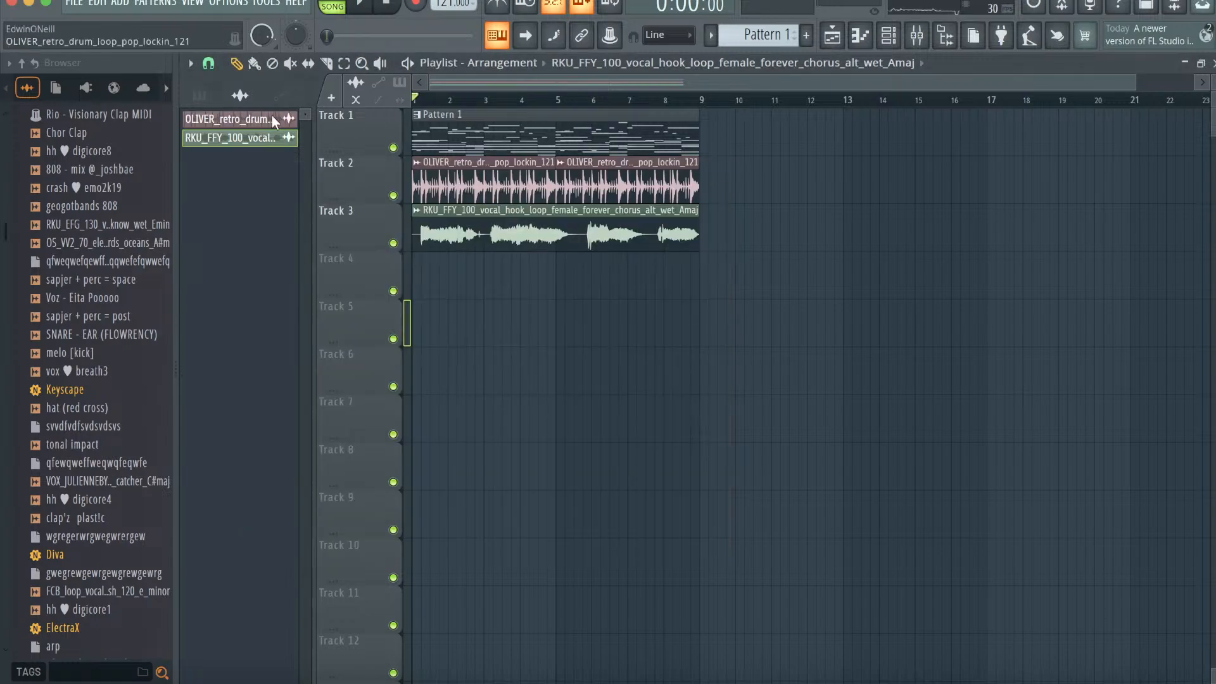
# - Split Pattern 1 by channel into separate patterns for each instrument
pyautogui.click(199, 95)
pyautogui.rightClick(215, 123)
pyautogui.click(275, 398)
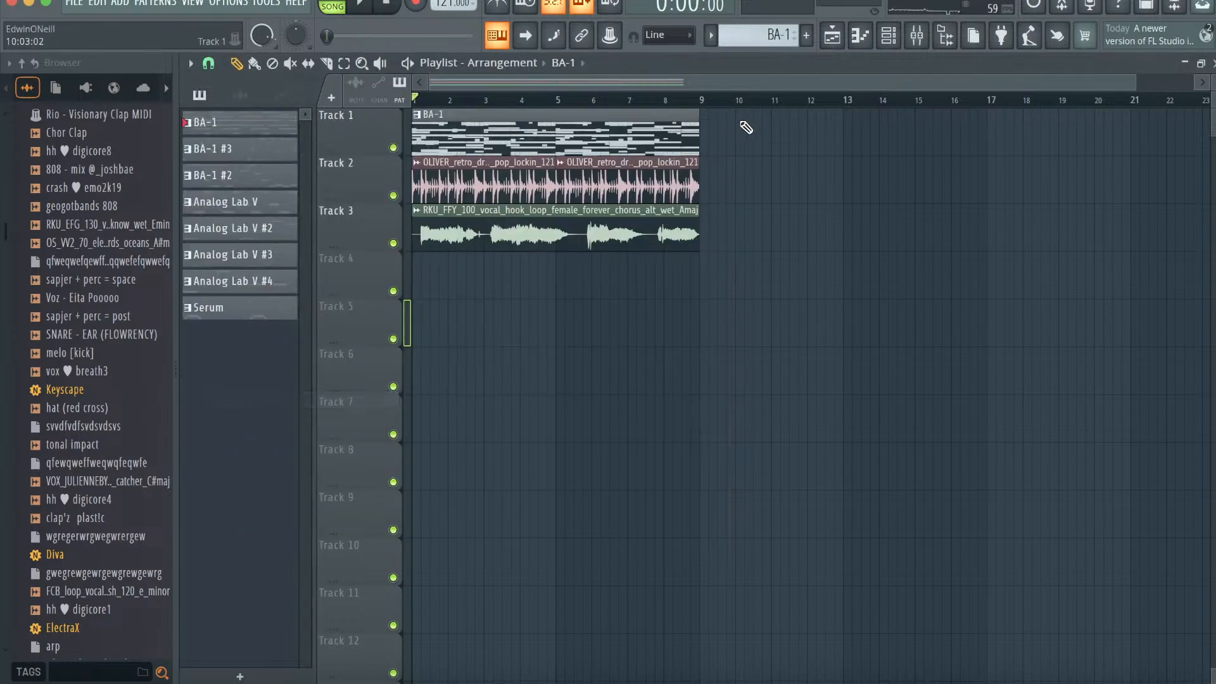
# - Add the AU version of the Trilian bass instrument as a new channel
pyautogui.click(889, 37)
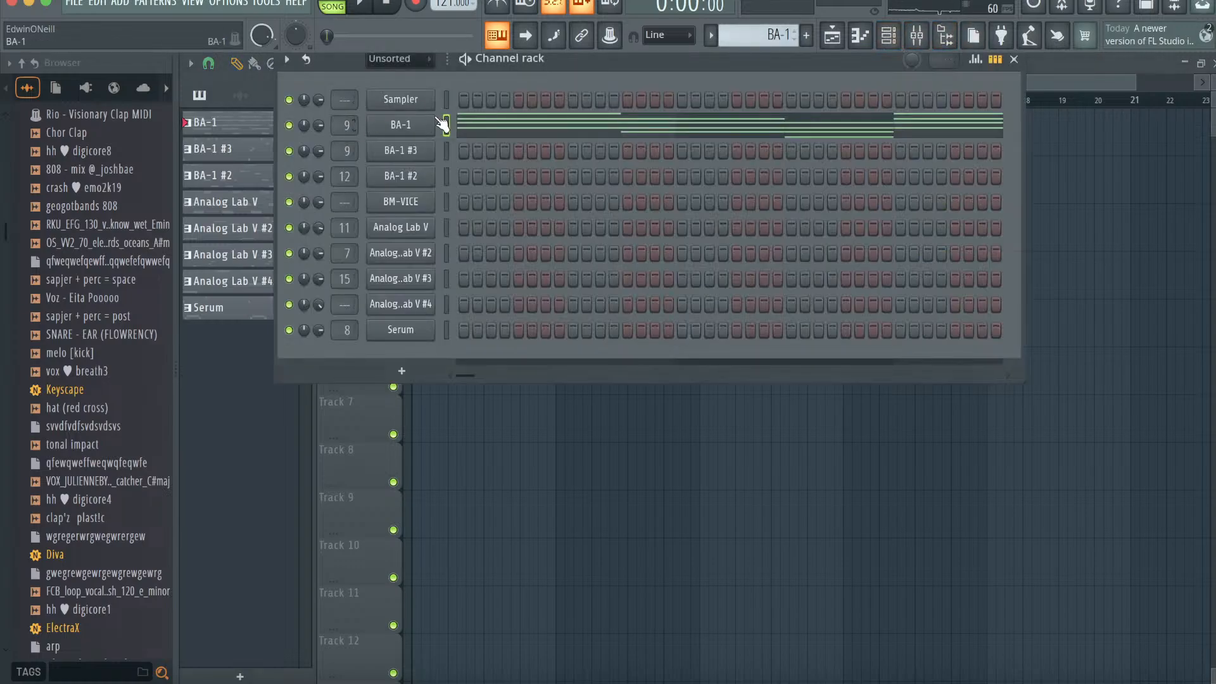
pyautogui.click(401, 371)
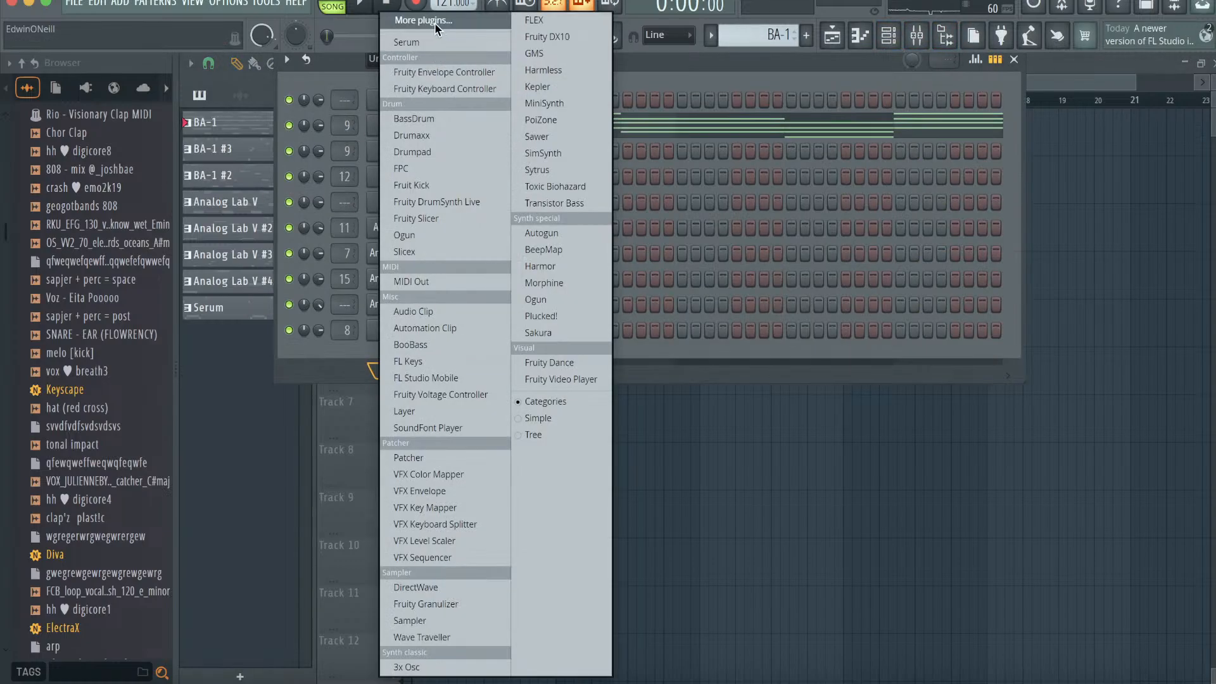
pyautogui.click(433, 21)
pyautogui.write('tril')
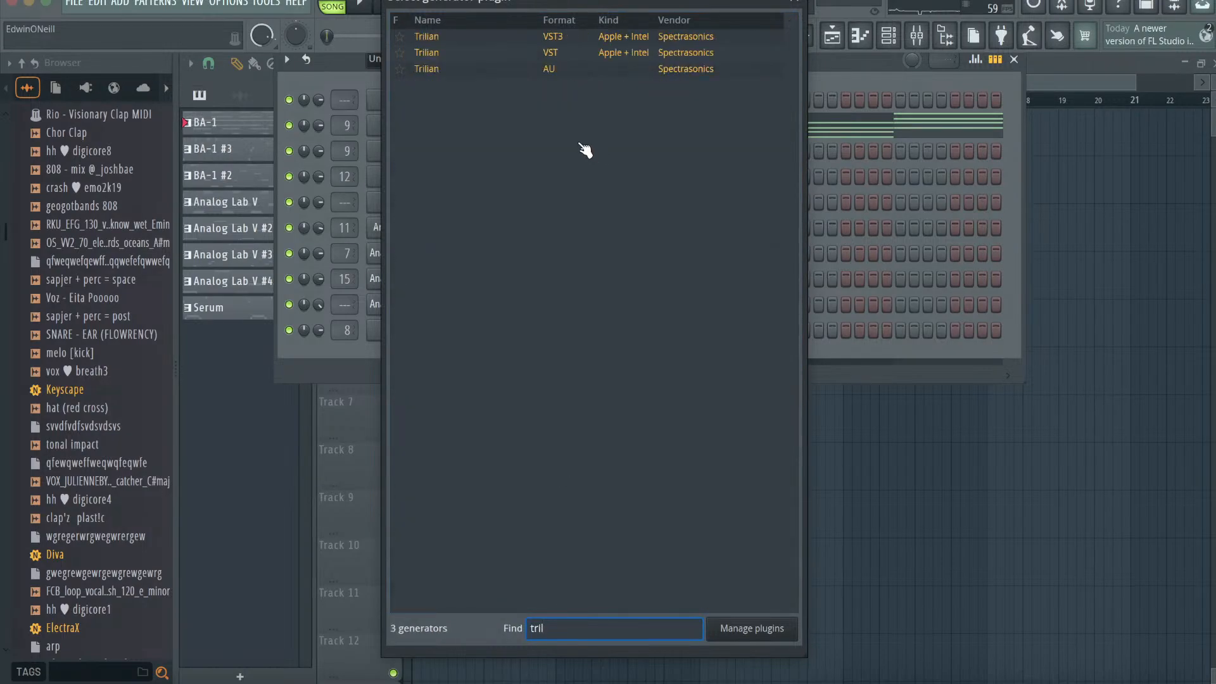
pyautogui.doubleClick(551, 69)
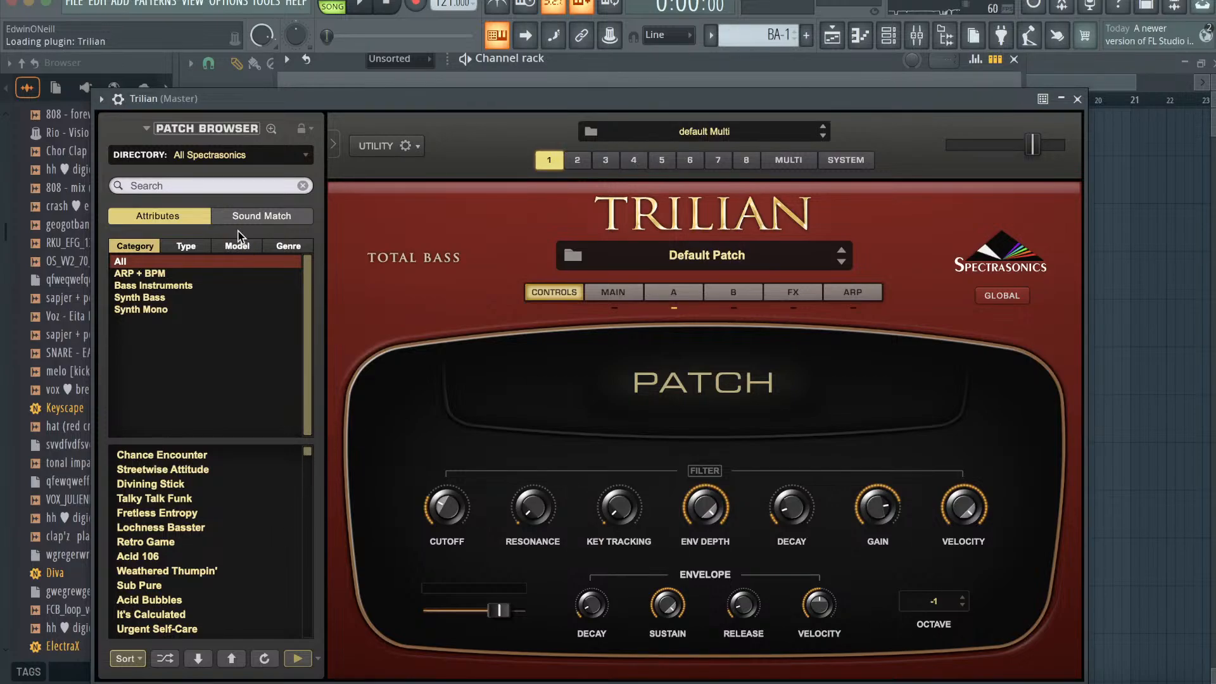
# - Search Trilian's patches for "doctor" and load the first match
pyautogui.write('docto')
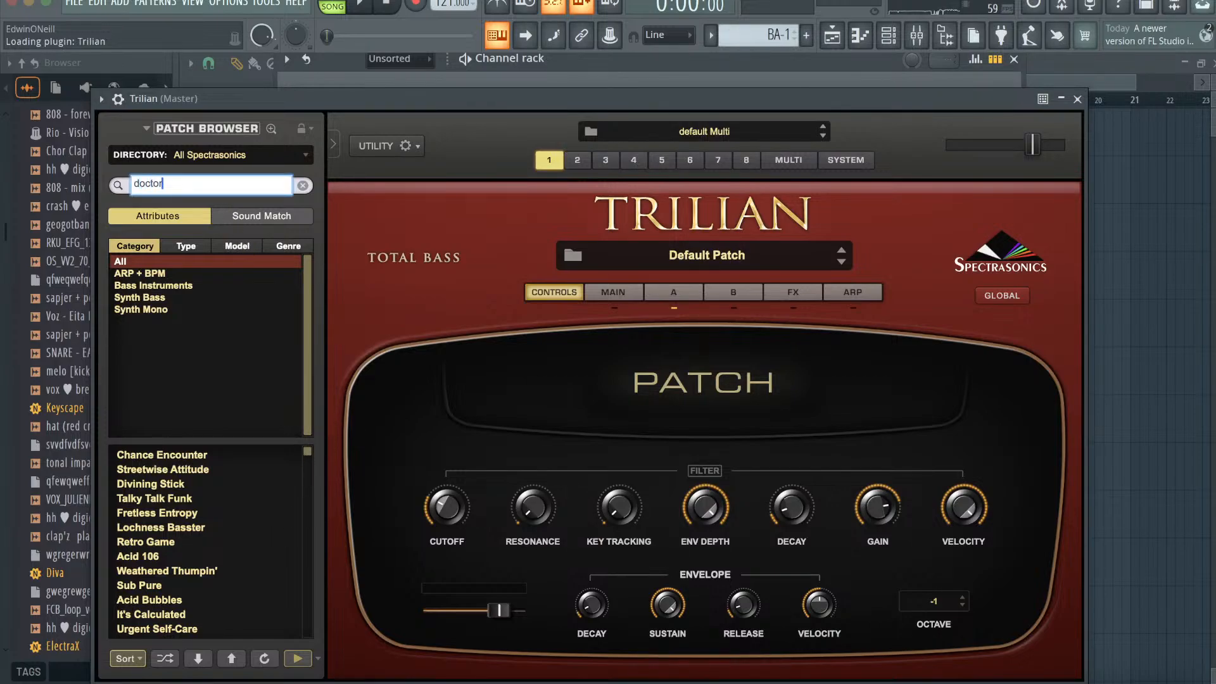
pyautogui.write('r')
pyautogui.click(158, 456)
pyautogui.click(1077, 99)
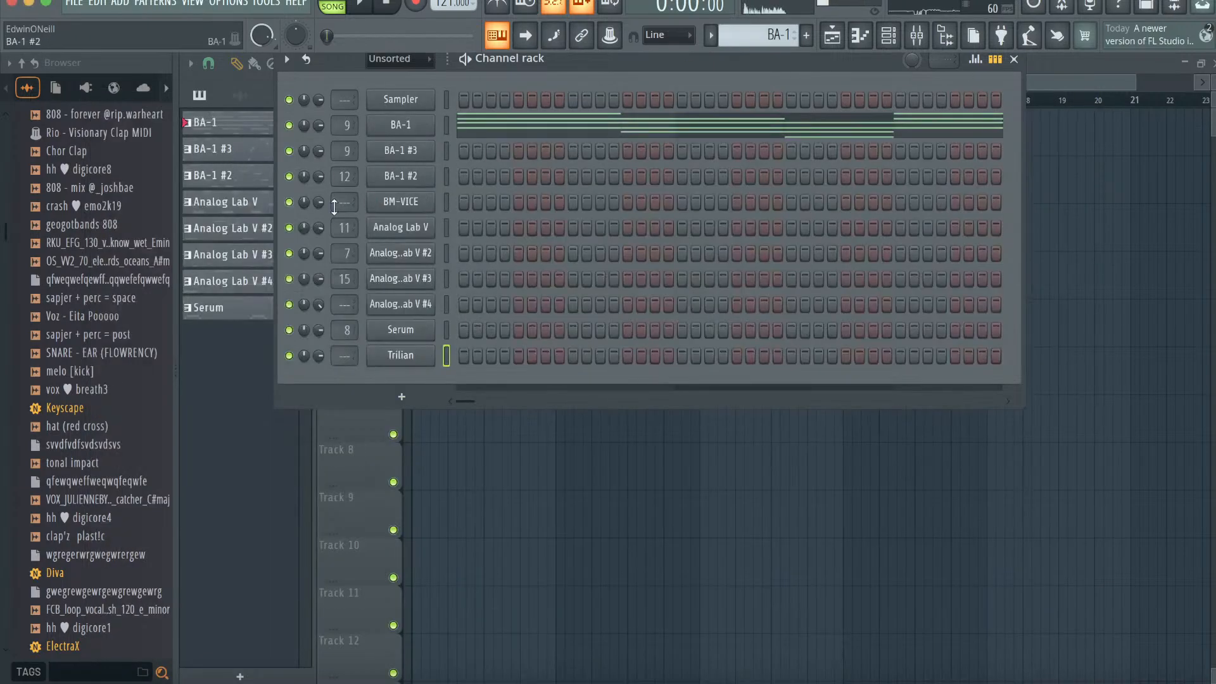
# - Open the Analog Lab V pattern in the piano roll and switch to the Trilian channel
pyautogui.click(249, 175)
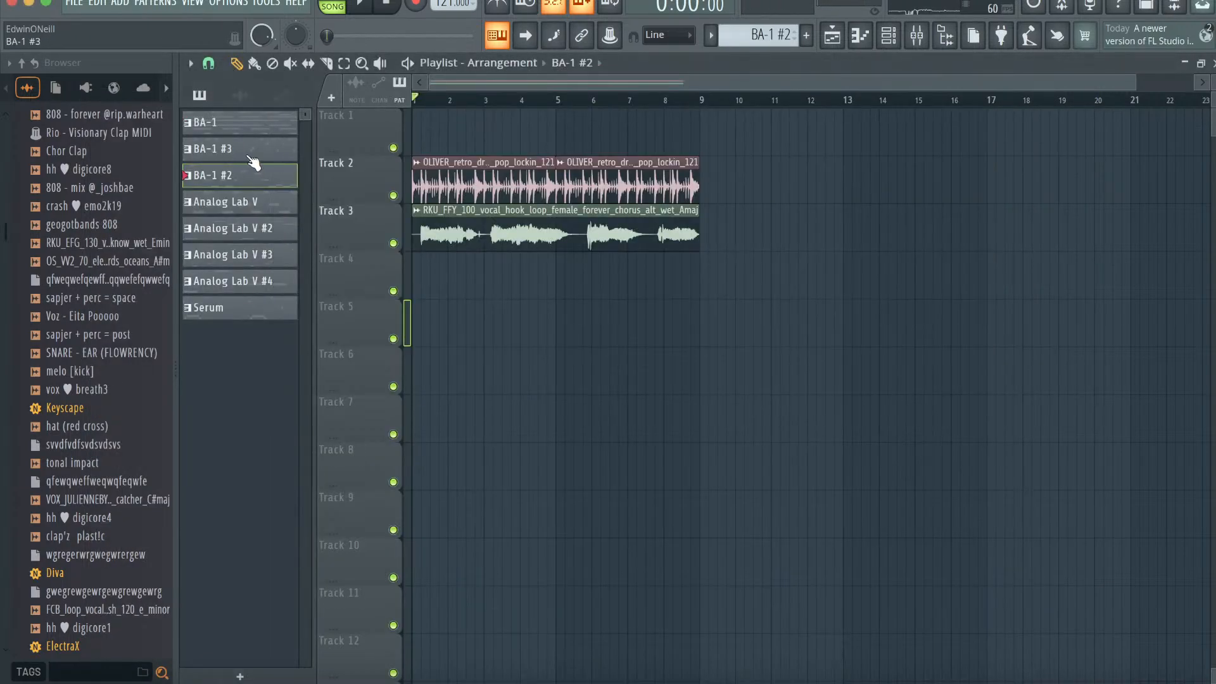
pyautogui.doubleClick(253, 203)
pyautogui.scroll(-3, 732, 162)
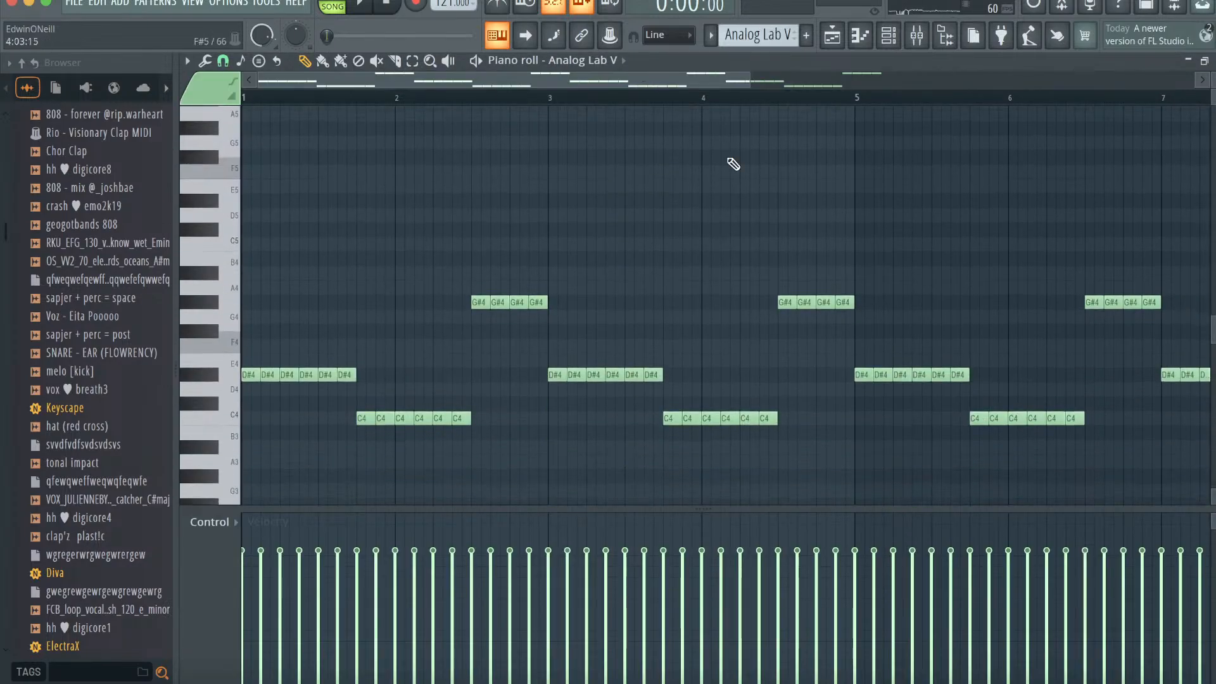
pyautogui.click(617, 62)
pyautogui.click(649, 333)
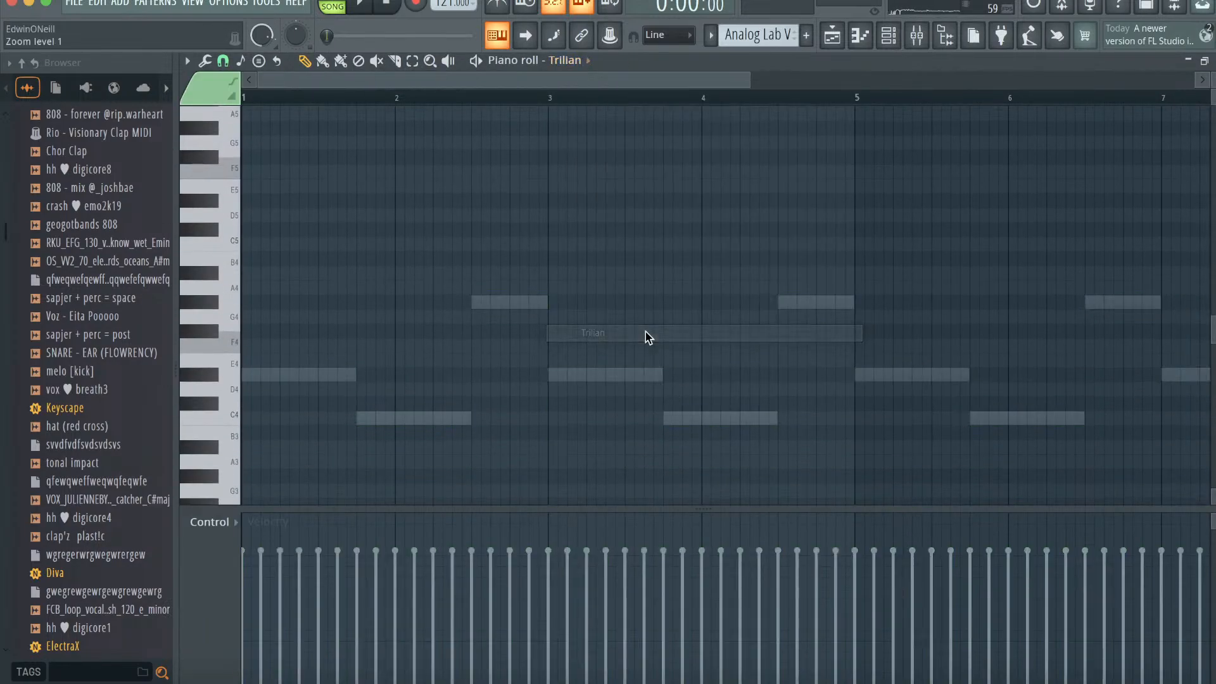
# - Write a Trilian bass line of D#4, C4 and G#4 twice over bars 1 to 4, following the ghost notes, and make it legato
pyautogui.click(361, 418)
pyautogui.click(478, 304)
pyautogui.click(551, 375)
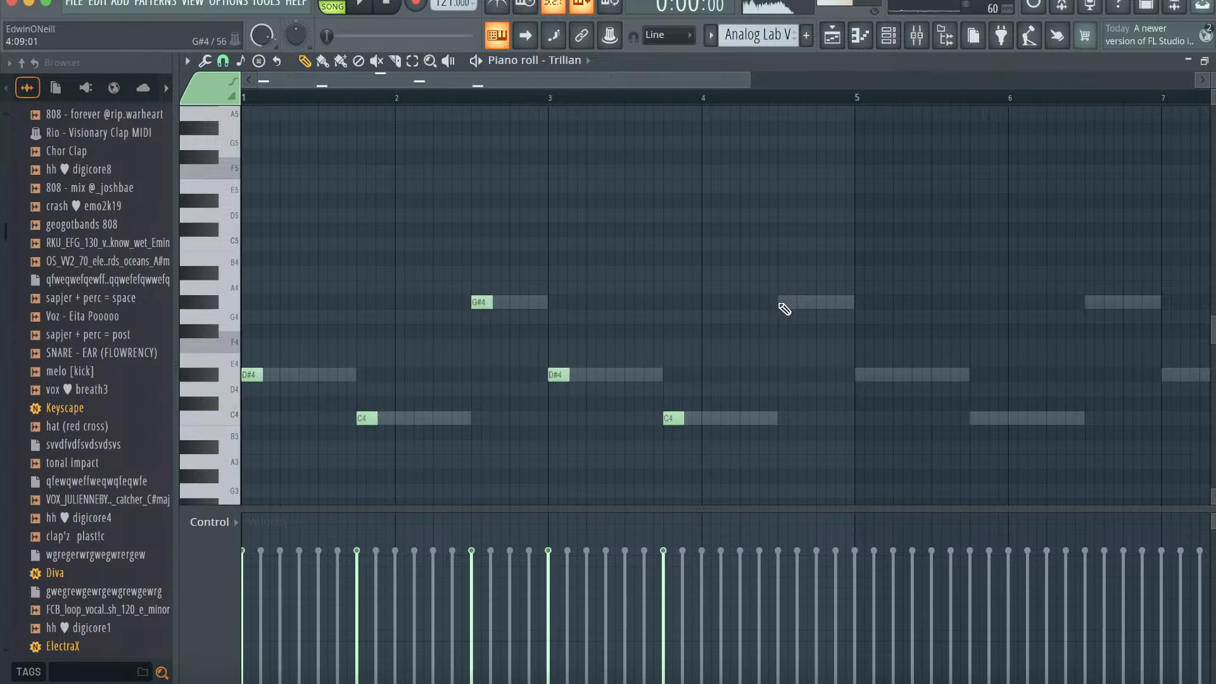
pyautogui.hotkey('ctrl', 'l')
pyautogui.hotkey('ctrl', 'a')
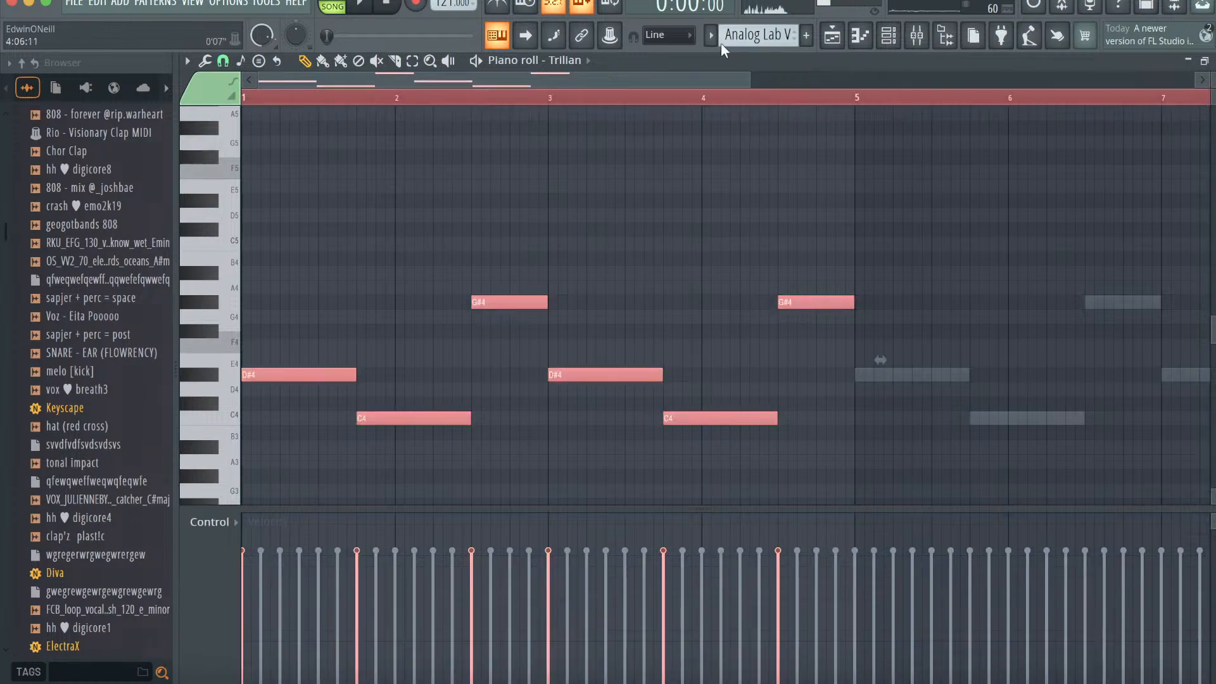
# - Move the bass line into a new pattern, Pattern 17, on the Trilian channel
pyautogui.hotkey('ctrl', 'x')
pyautogui.scroll(-1, 751, 34)
pyautogui.click(632, 61)
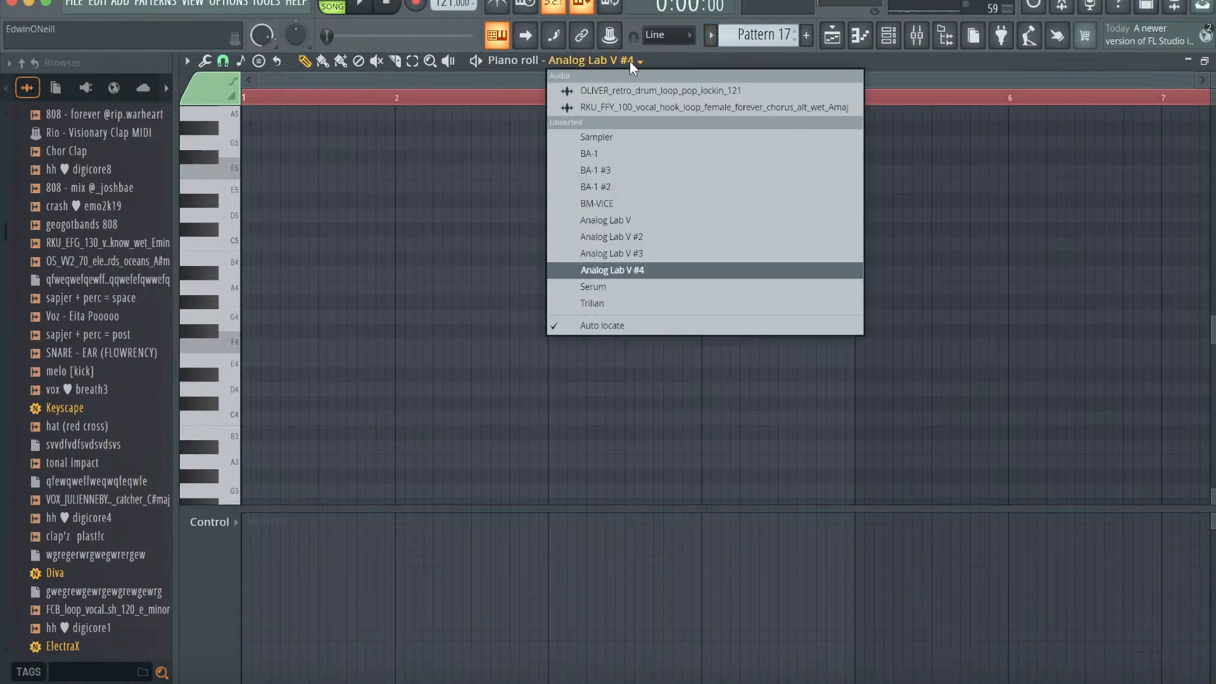
pyautogui.click(603, 305)
pyautogui.hotkey('ctrl', 'v')
# - Repeat the Trilian bass line once over bars 5 to 8, removing the stray copy from bar 9 onward
pyautogui.hotkey('ctrl', 'b')
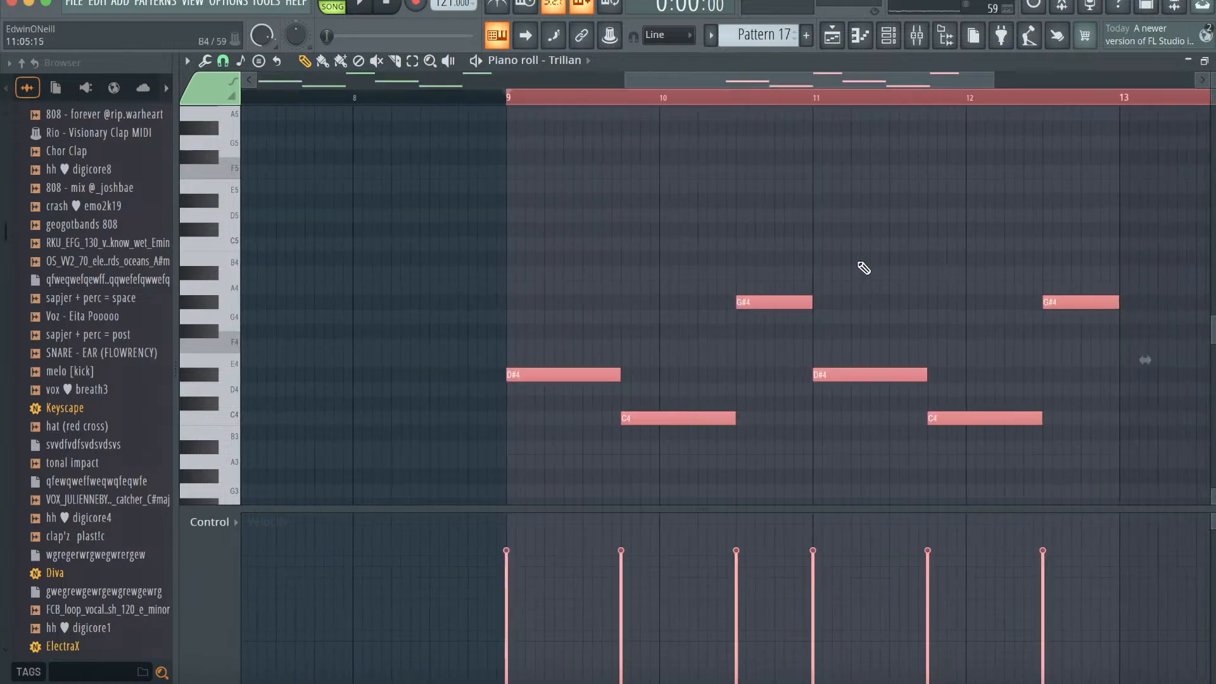
pyautogui.press('Delete')
pyautogui.hotkey('ctrl', 'd')
pyautogui.moveTo(1001, 86); pyautogui.dragTo(318, 155)
pyautogui.hotkey('ctrl', 'b')
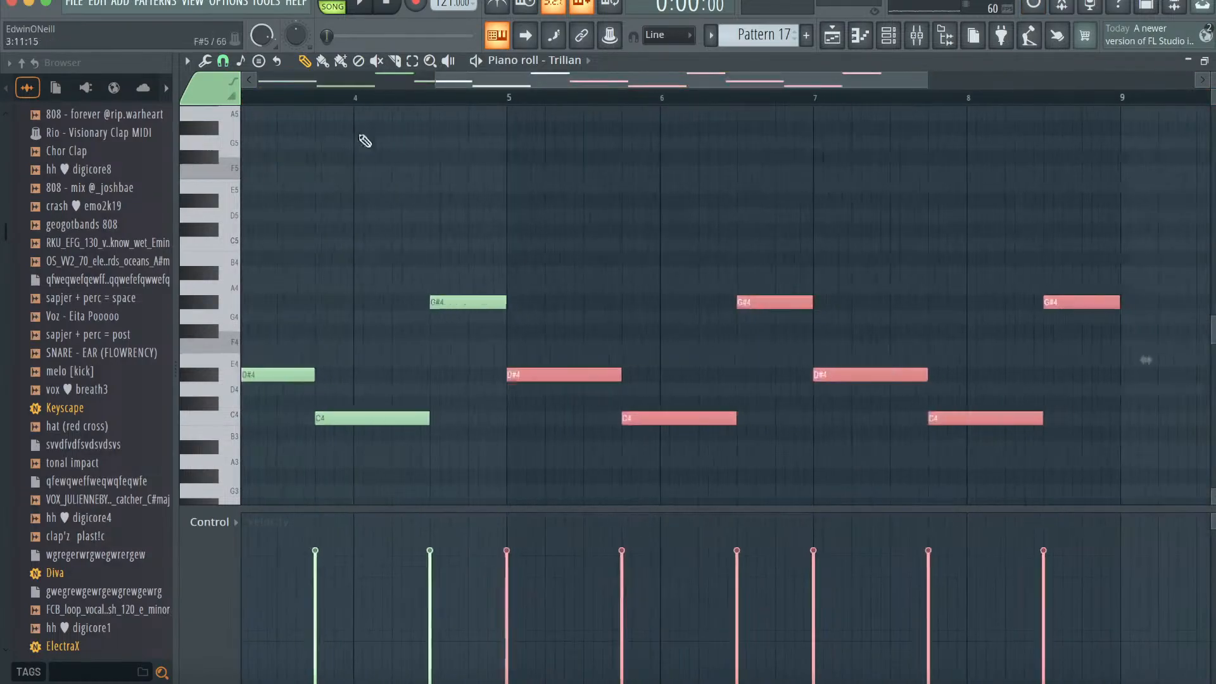
# - Place Pattern 17 at bar 1 of playlist Track 1 and remove both drum loop clips from Track 2 during playback
pyautogui.click(832, 38)
pyautogui.moveTo(469, 138); pyautogui.dragTo(414, 139)
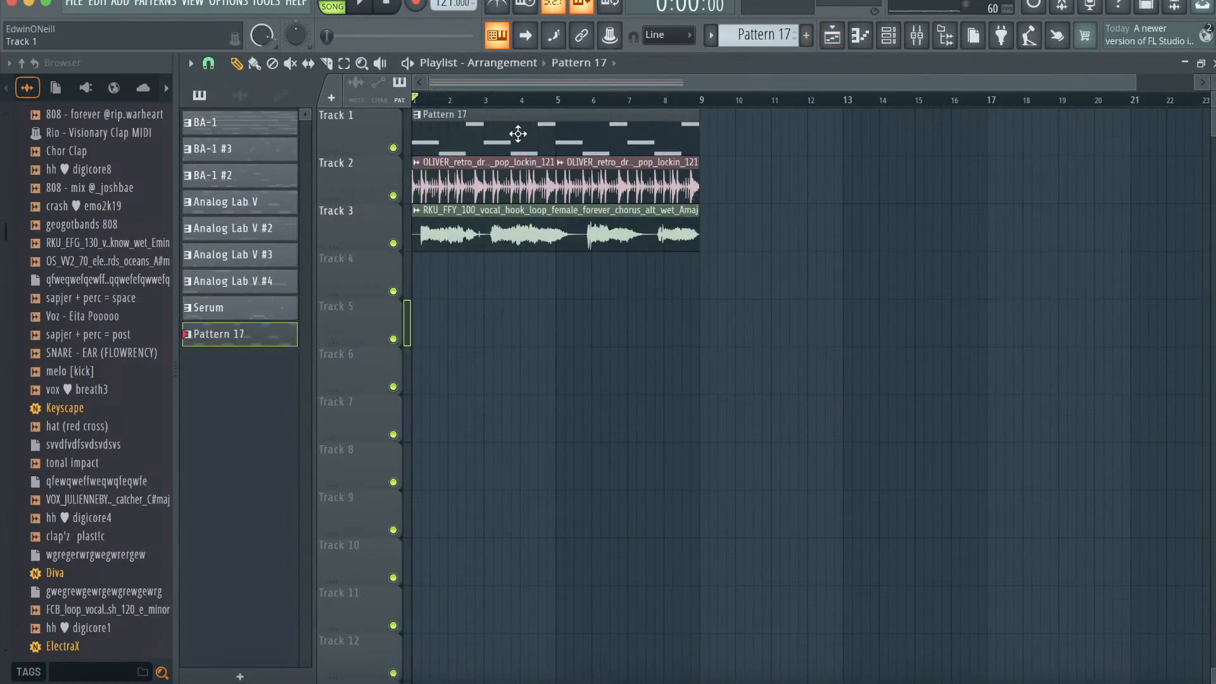
pyautogui.rightClick(517, 188)
pyautogui.press('space')
pyautogui.rightClick(624, 182)
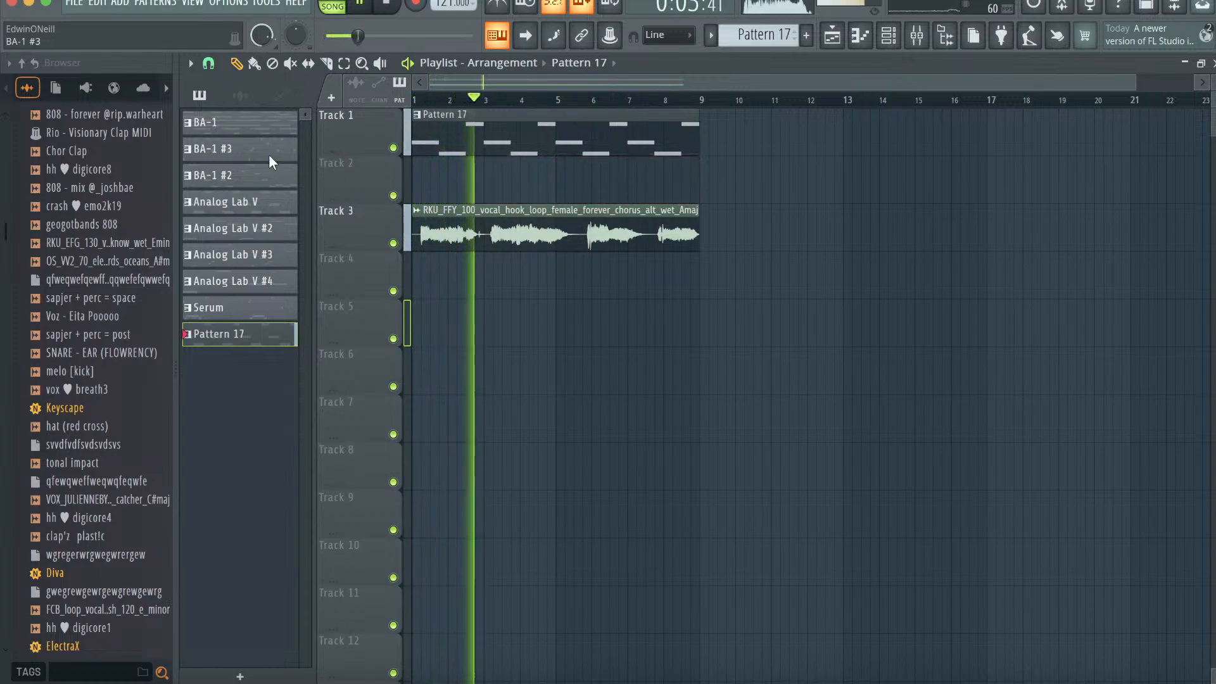
# - Place the BA-1, BA-1 #2 and Analog Lab V patterns at bar 9, deleting the BA-1 #3 clip that comes with them
pyautogui.click(254, 124)
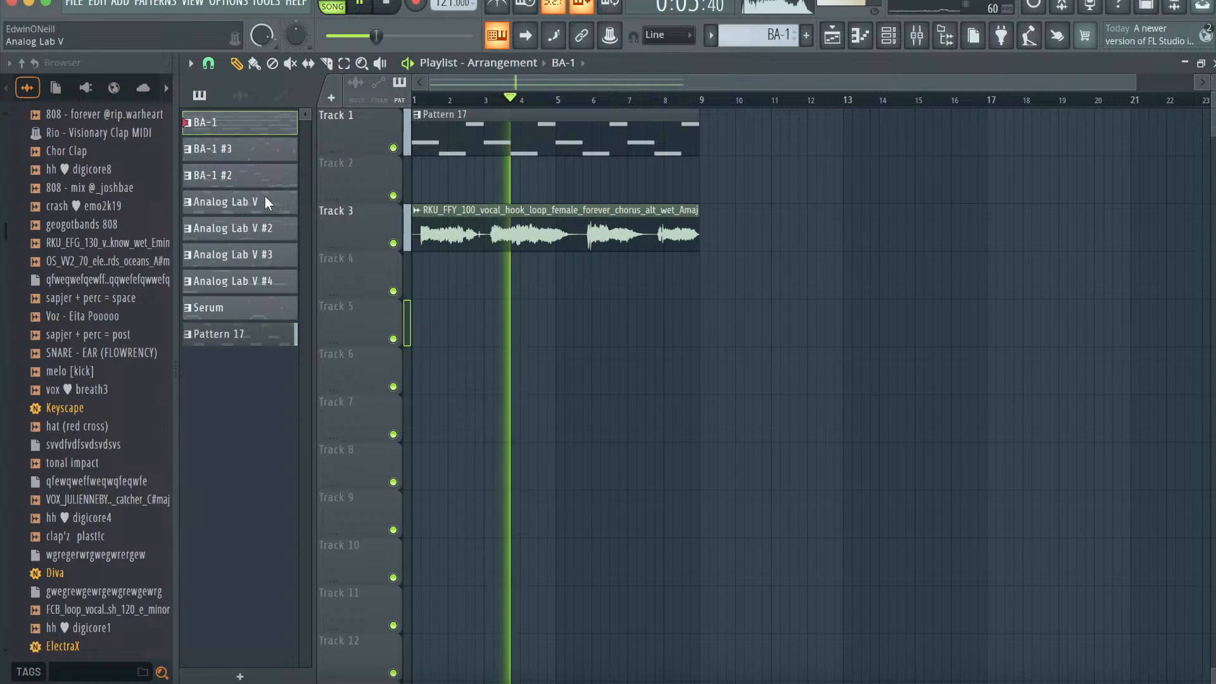
pyautogui.keyDown('shift'); pyautogui.click(253, 201); pyautogui.keyUp('shift')
pyautogui.moveTo(253, 202); pyautogui.dragTo(706, 134)
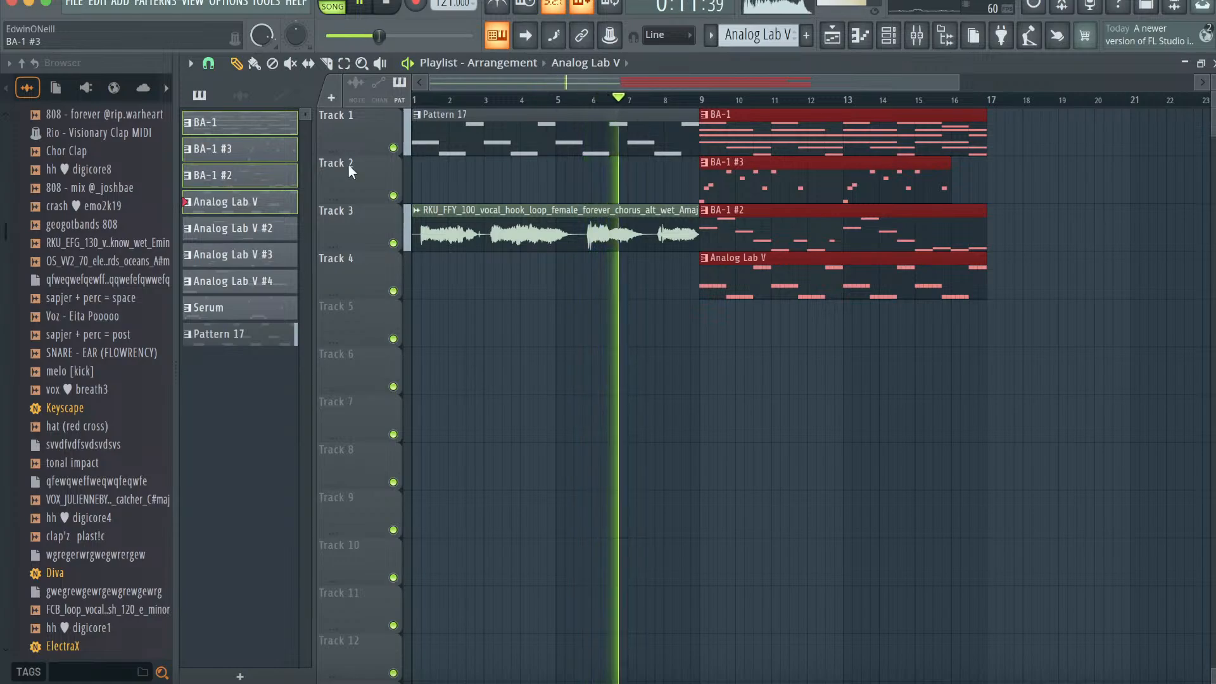
pyautogui.rightClick(806, 179)
# - Extend the vocal hook clip on Track 3 to bar 17 and move it down to Track 6
pyautogui.click(696, 209)
pyautogui.moveTo(697, 209); pyautogui.dragTo(986, 209)
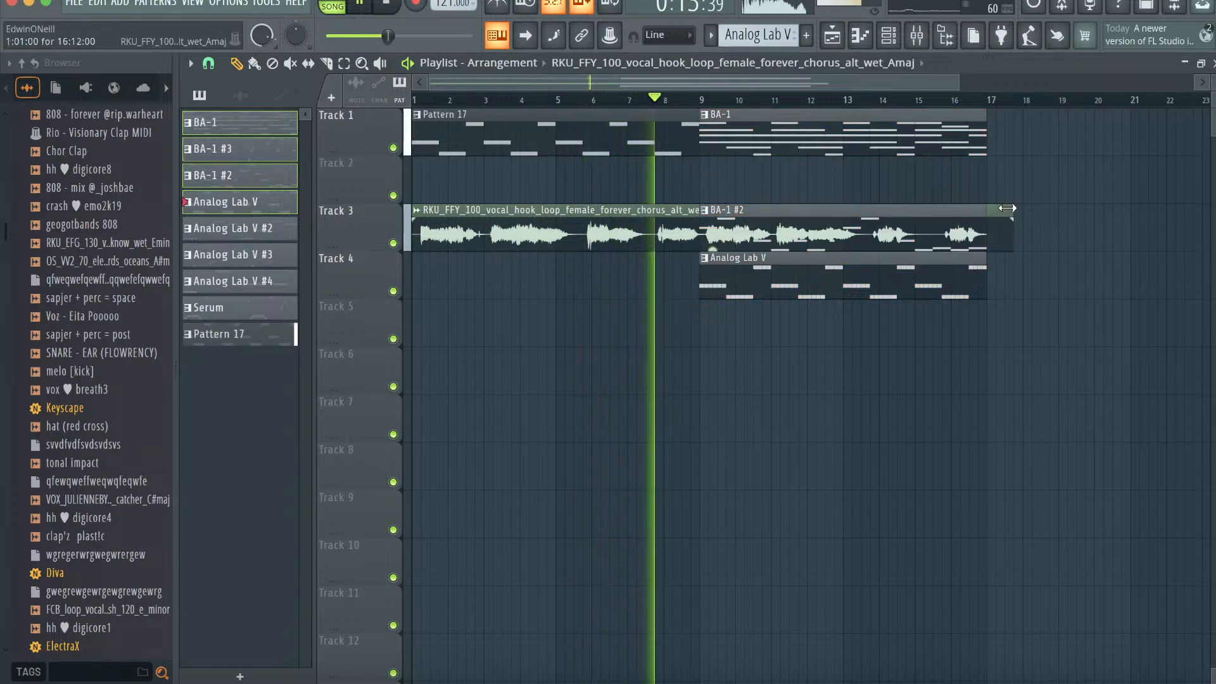
pyautogui.moveTo(605, 247); pyautogui.dragTo(605, 378)
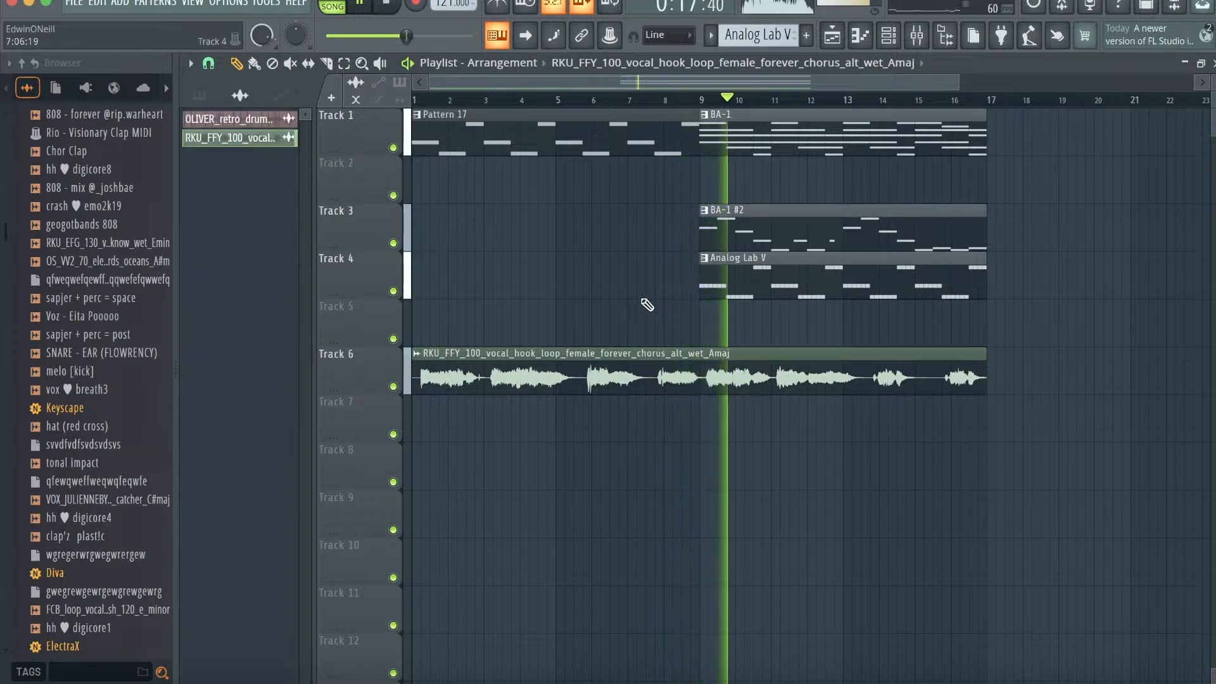
# - Inspect the notes of the Analog Lab V clip in the piano roll and return to the playlist
pyautogui.doubleClick(711, 279)
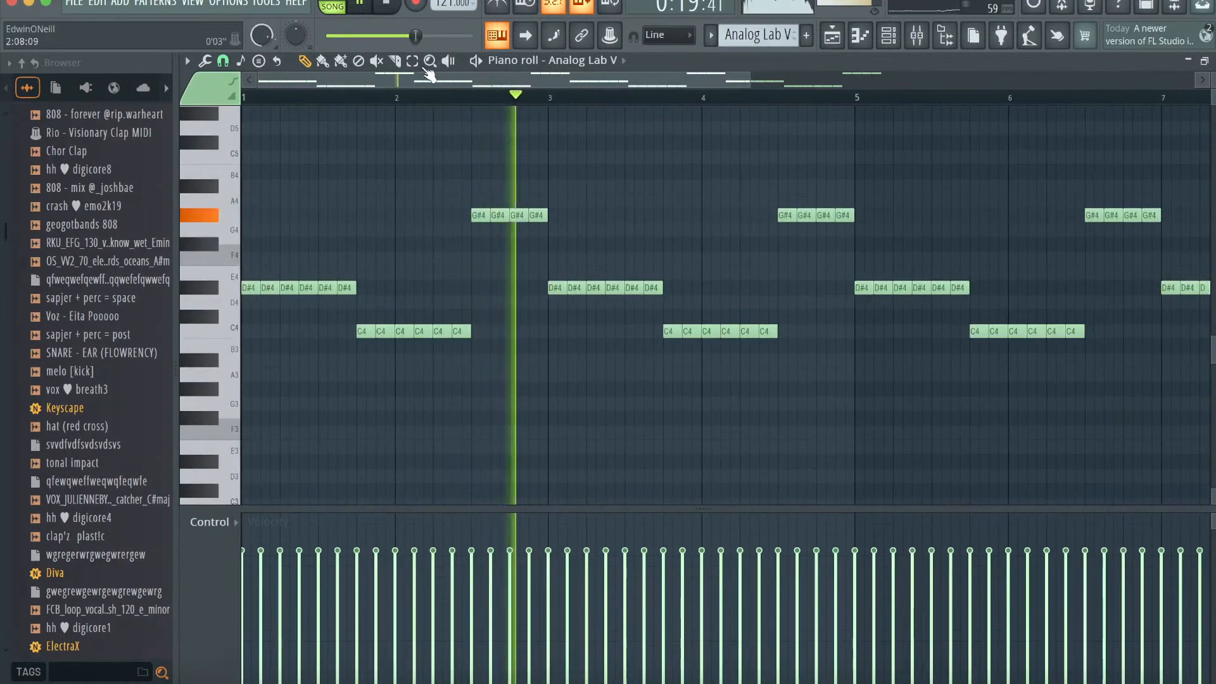
pyautogui.click(835, 36)
pyautogui.hscroll(2, 859, 314)
pyautogui.hscroll(1, 886, 332)
pyautogui.hscroll(-3, 920, 352)
# - Place the patterns BA-1 through Analog Lab V #2 together at bar 17 on Tracks 1 to 5
pyautogui.click(243, 121)
pyautogui.keyDown('shift'); pyautogui.click(241, 226); pyautogui.keyUp('shift')
pyautogui.hscroll(3, 557, 265)
pyautogui.moveTo(238, 234); pyautogui.dragTo(777, 121)
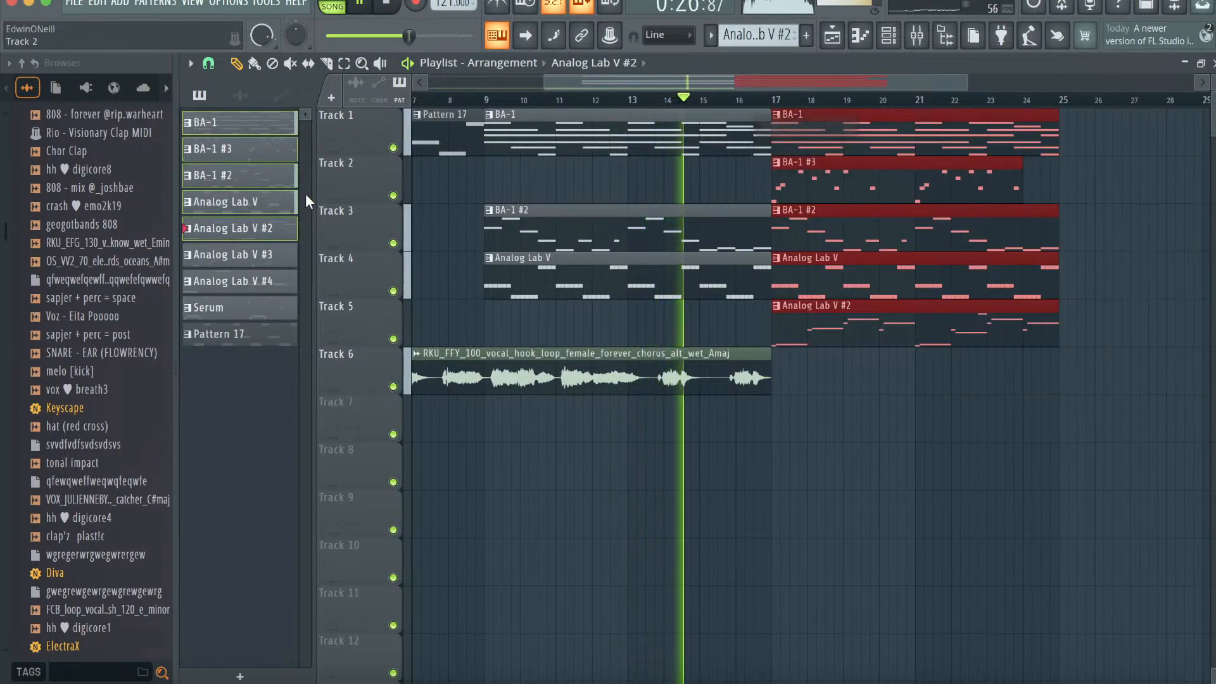
# - Place the OLIVER_retro_drum_loop_pop_lockin_121 loop on Track 6 near bar 17 and play the arrangement from about bar 13
pyautogui.click(240, 95)
pyautogui.moveTo(228, 119); pyautogui.dragTo(782, 369)
pyautogui.press('space')
pyautogui.click(636, 99)
pyautogui.press('space')
# - Shorten the BA-1, BA-1 #2 and Analog Lab V clips starting at bar 9 so they end shortly before bar 17
pyautogui.click(344, 64)
pyautogui.press('space')
pyautogui.press('space')
pyautogui.moveTo(726, 306); pyautogui.dragTo(747, 116)
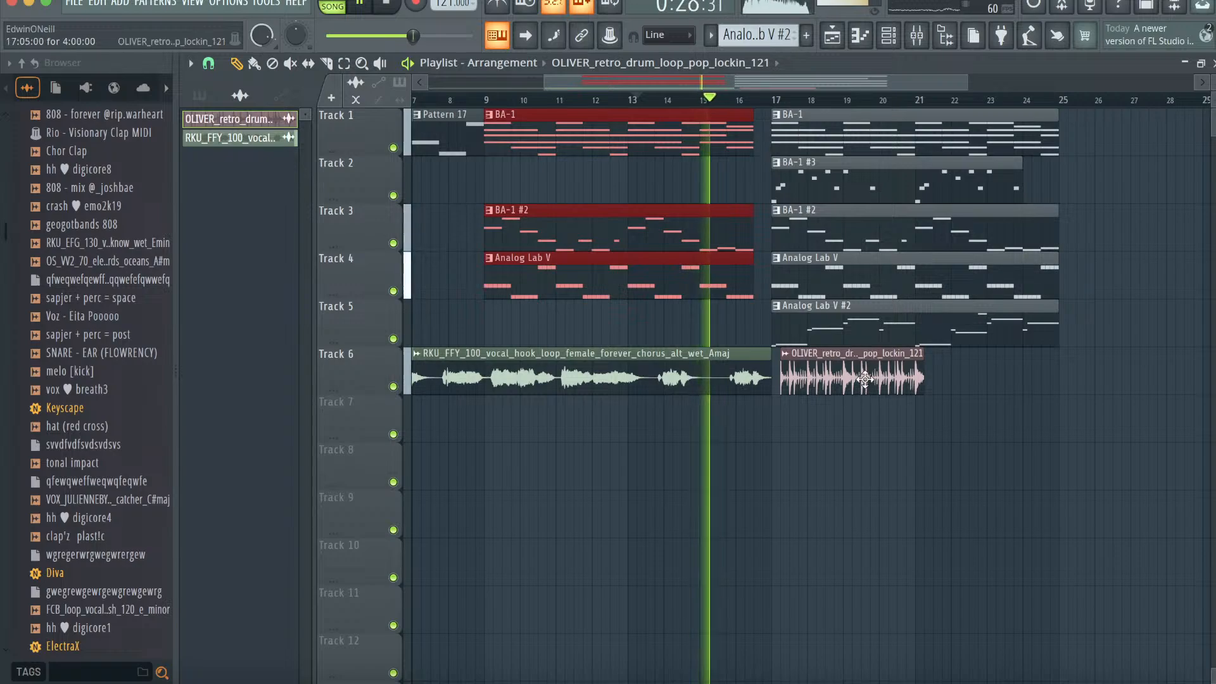
# - Align the Track 6 drum loop with bar 17 and add a second copy at bar 21
pyautogui.moveTo(853, 379); pyautogui.dragTo(845, 380)
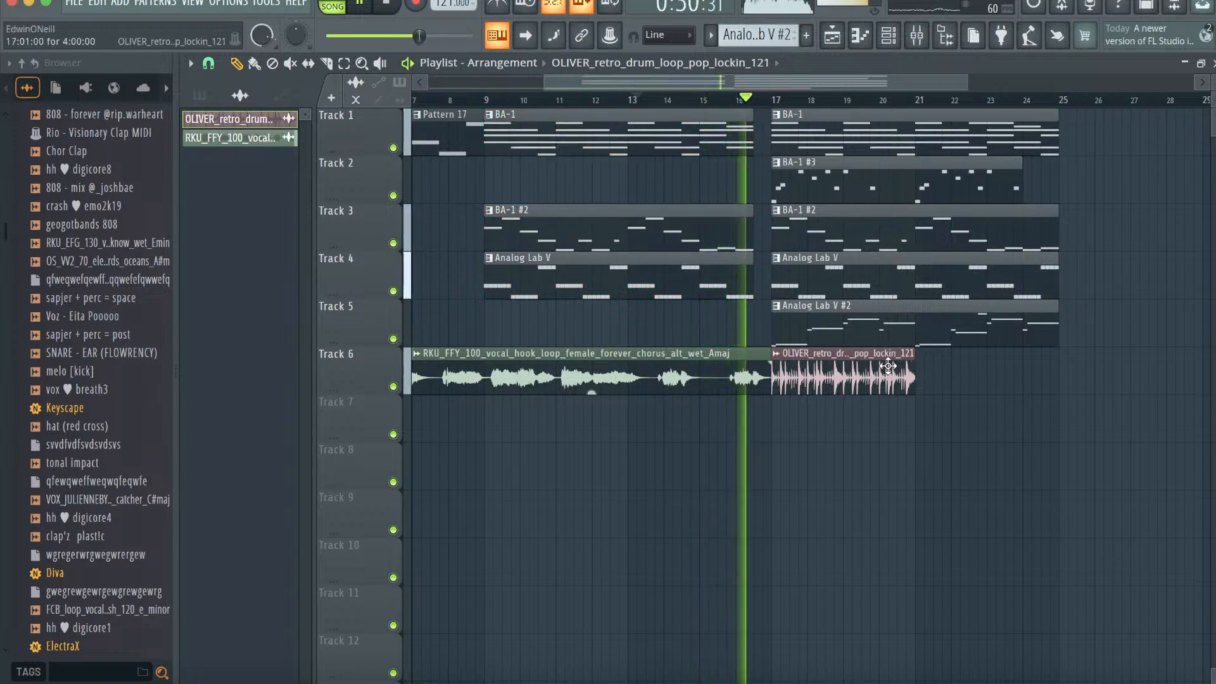
pyautogui.click(935, 377)
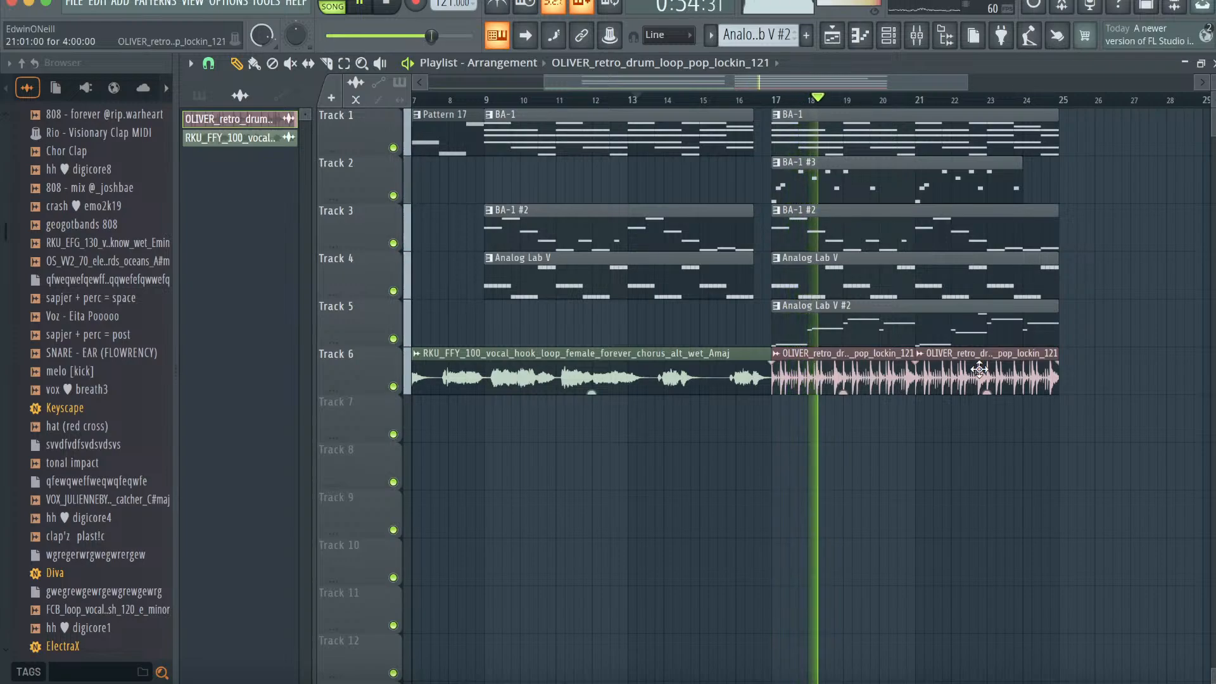
# - Duplicate the whole bar 17 to 24 section to bar 25 and delete the copied Analog Lab V #2 clip
pyautogui.click(344, 63)
pyautogui.moveTo(1100, 440); pyautogui.dragTo(896, 167)
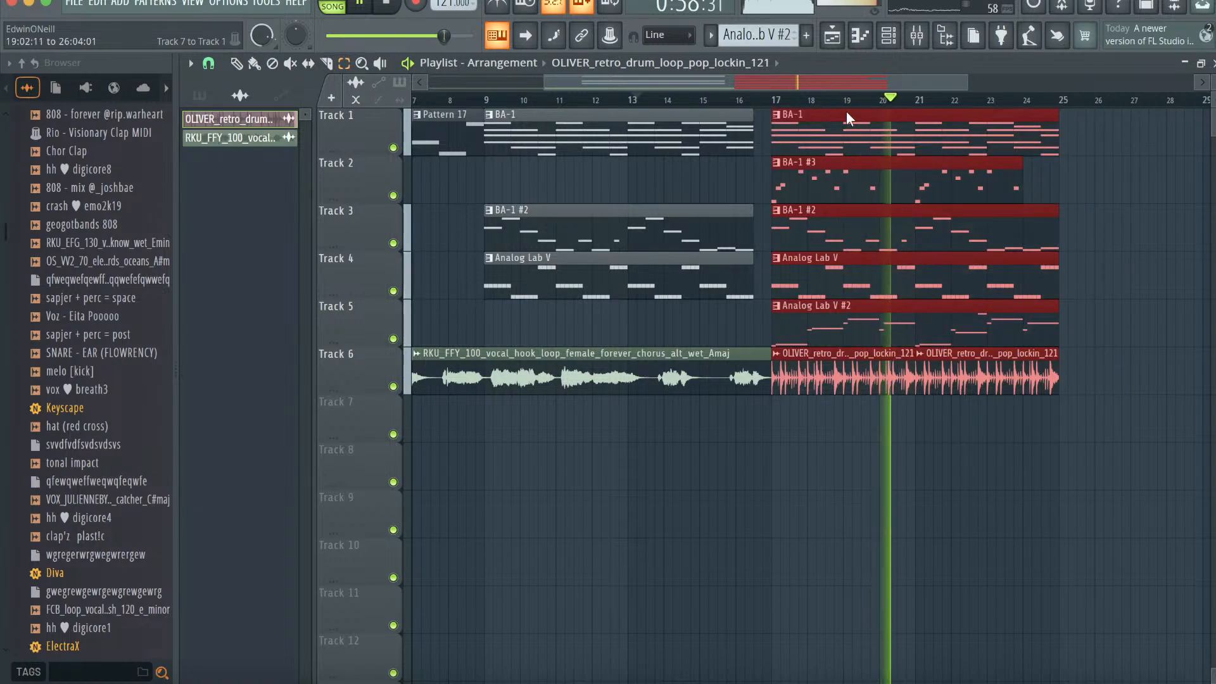
pyautogui.hotkey('ctrl', 'b')
pyautogui.click(236, 63)
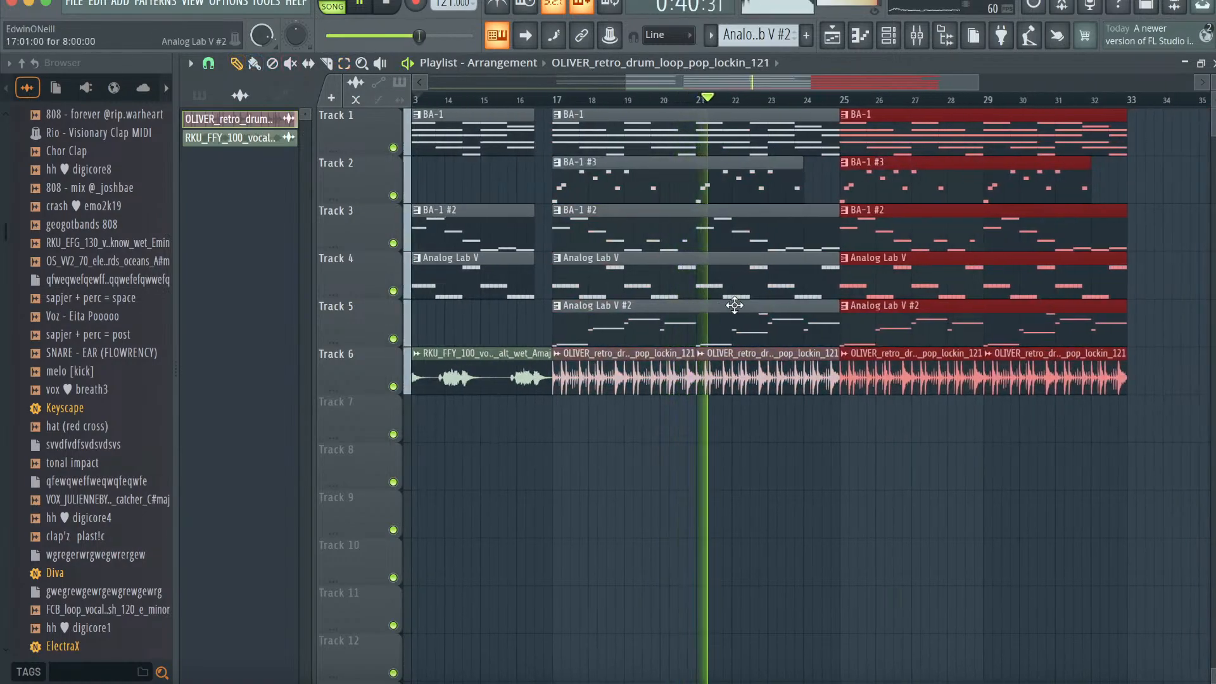
pyautogui.rightClick(861, 325)
# - Place the Analog Lab V #3 and Serum patterns at bar 25 on Tracks 7 and 8
pyautogui.click(200, 95)
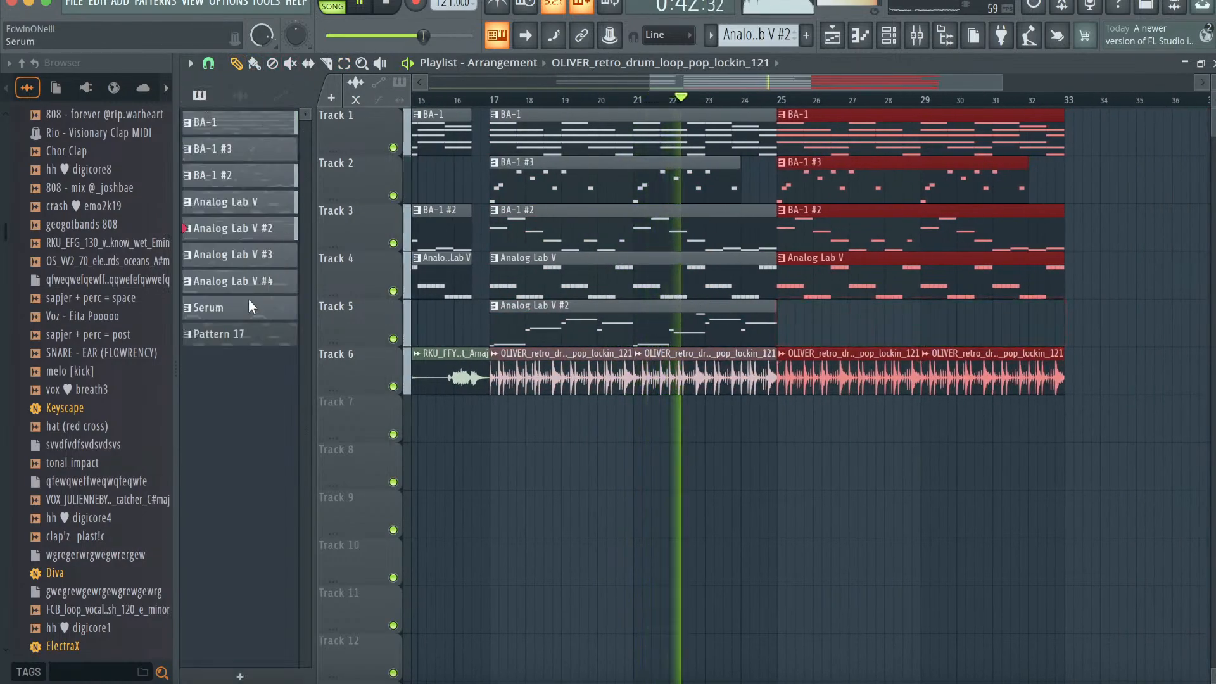
pyautogui.click(269, 310)
pyautogui.moveTo(263, 261); pyautogui.dragTo(786, 427)
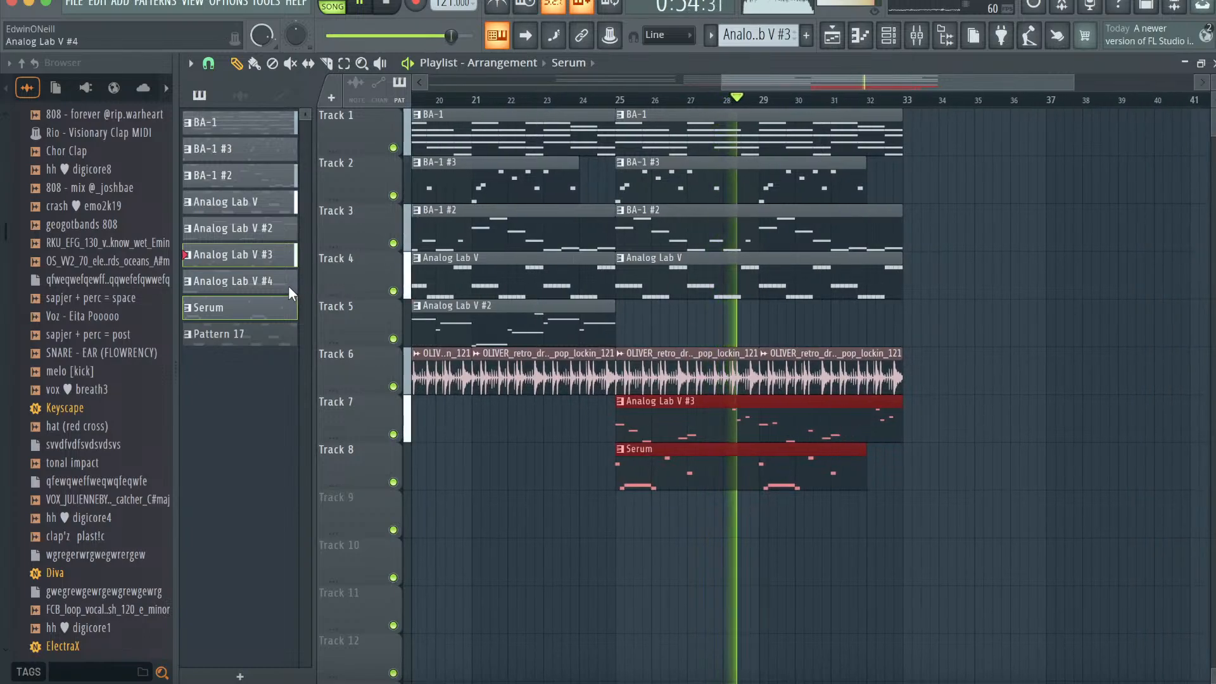
# - Place BA-1 #2, Analog Lab V and Analog Lab V #2 at bar 33 on Tracks 2 to 4, with the vocal hook on Track 1
pyautogui.click(270, 230)
pyautogui.moveTo(242, 171); pyautogui.dragTo(781, 179)
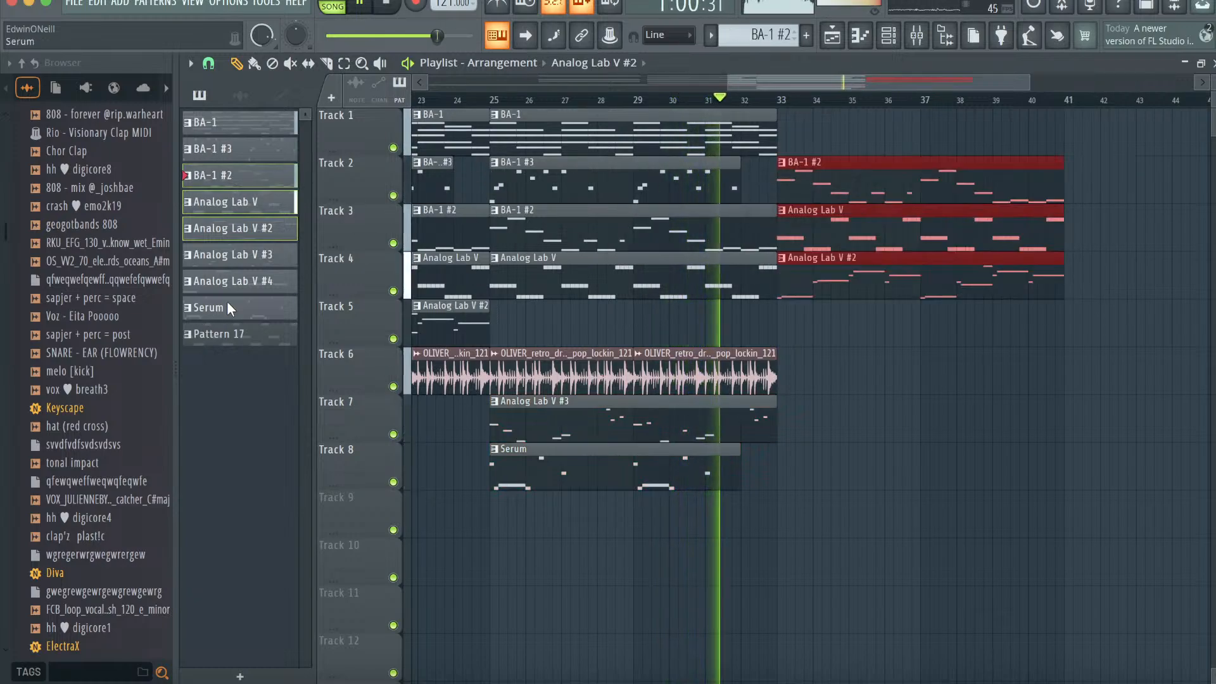
pyautogui.click(239, 96)
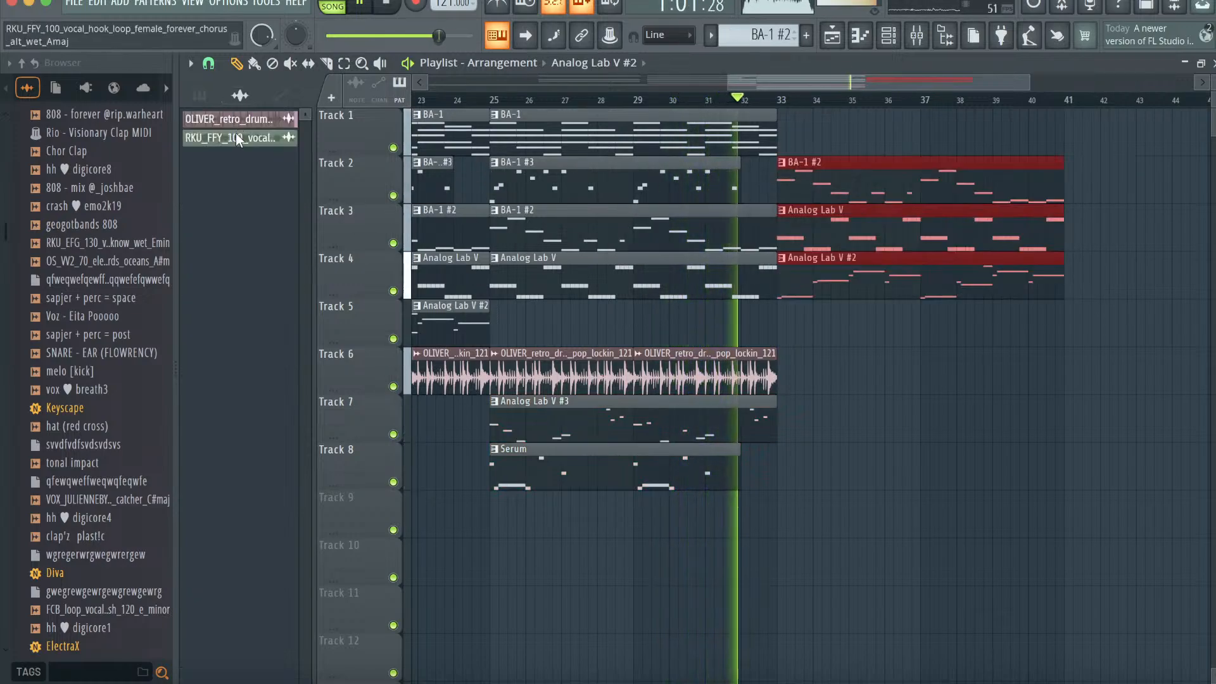
pyautogui.click(785, 135)
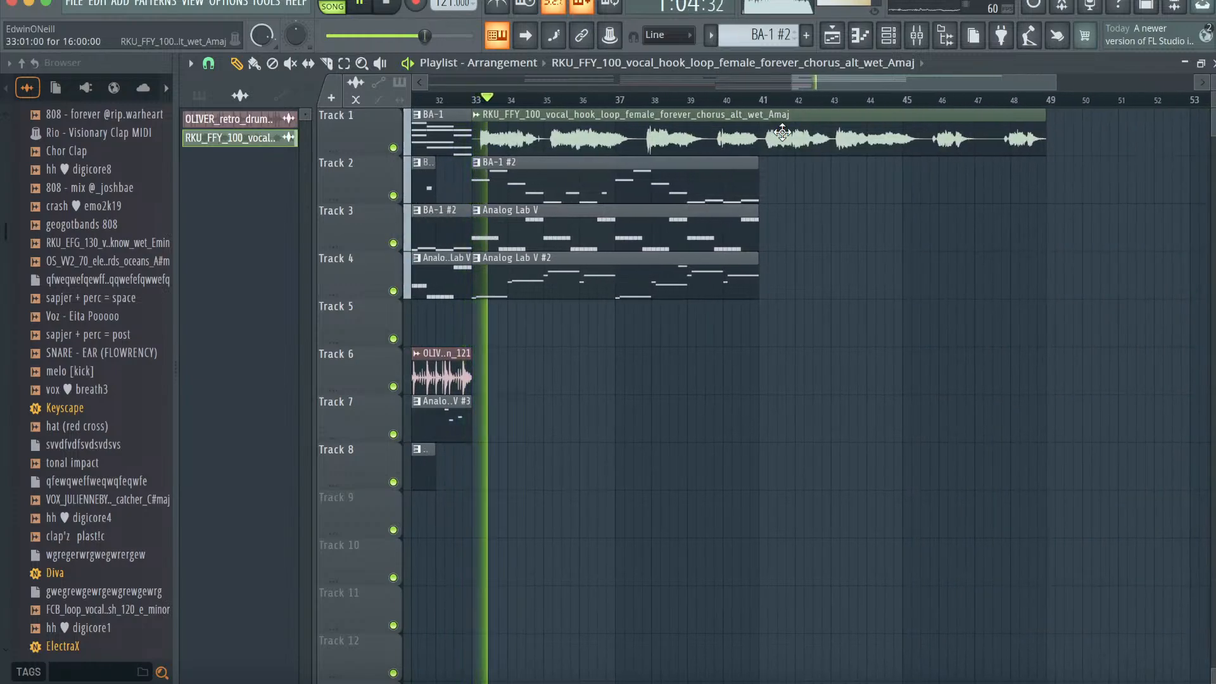
# - Shorten the bar 33 vocal clip to four bars and add a copy at bar 37
pyautogui.hscroll(2, 879, 126)
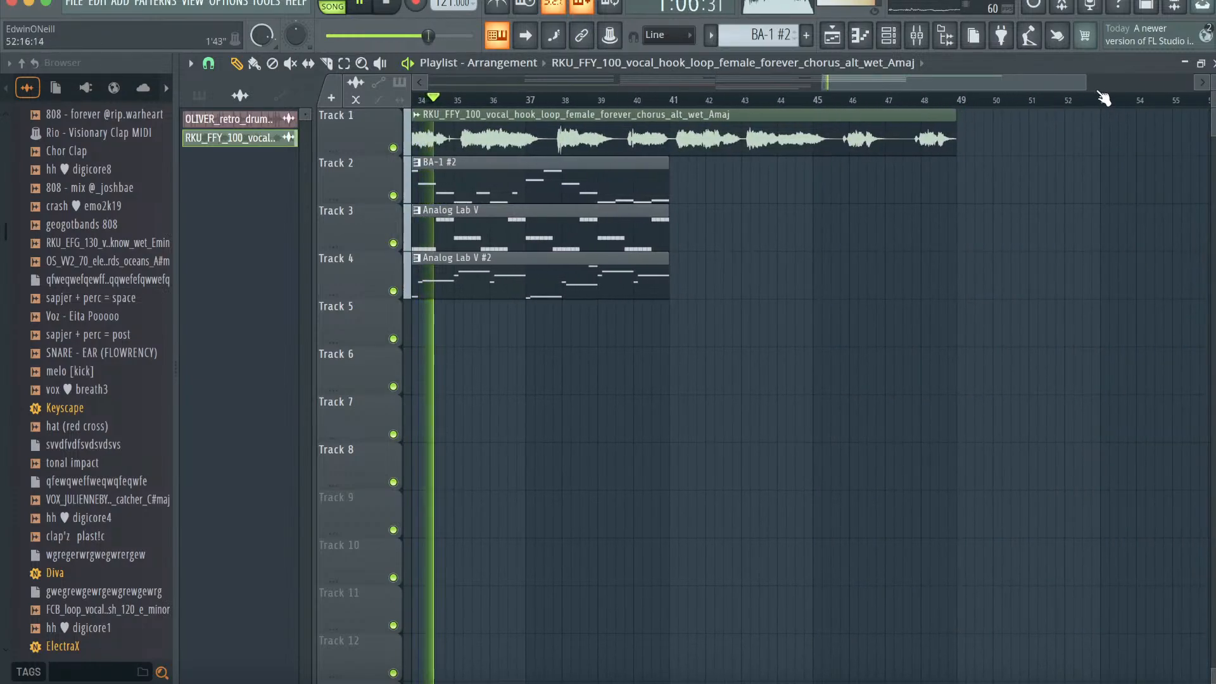
pyautogui.scroll(-2, 1107, 101)
pyautogui.moveTo(1001, 133); pyautogui.dragTo(709, 134)
pyautogui.click(725, 134)
# - Duplicate the vocal and instrument clips of bars 33 to 40 so they repeat from bar 41
pyautogui.click(344, 63)
pyautogui.moveTo(929, 361); pyautogui.dragTo(655, 143)
pyautogui.hotkey('ctrl', 'b')
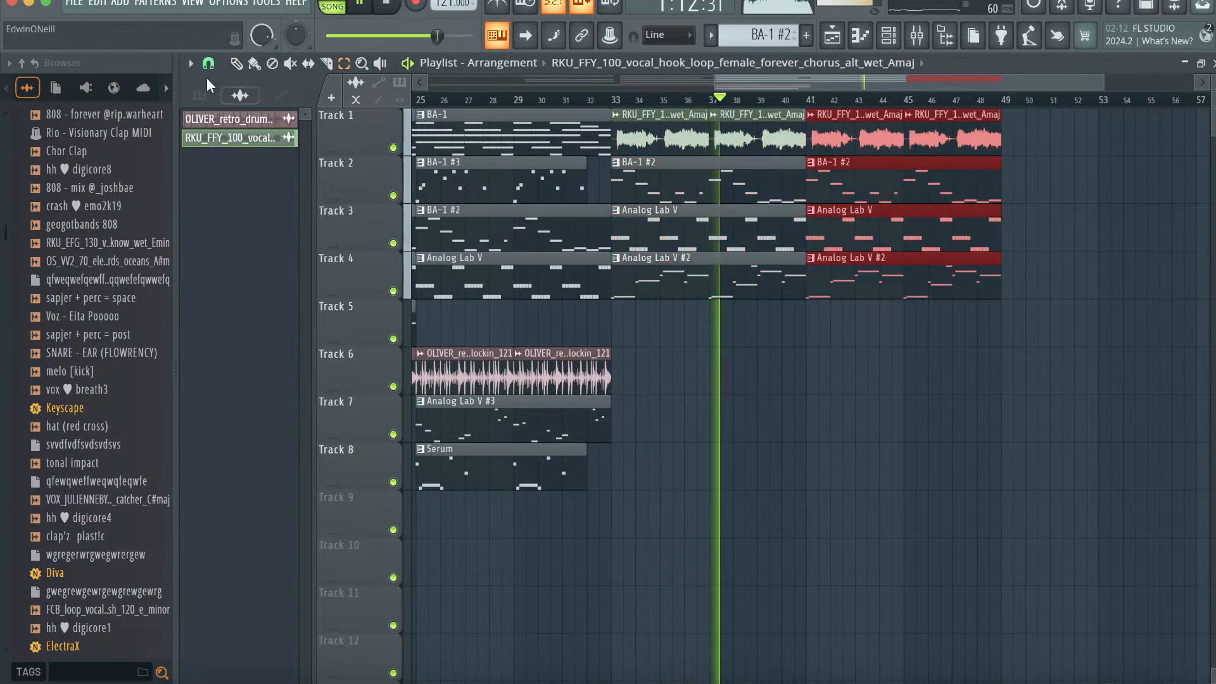
# - Add the retro drum loop to Track 5 at bars 41 and 45
pyautogui.click(592, 384)
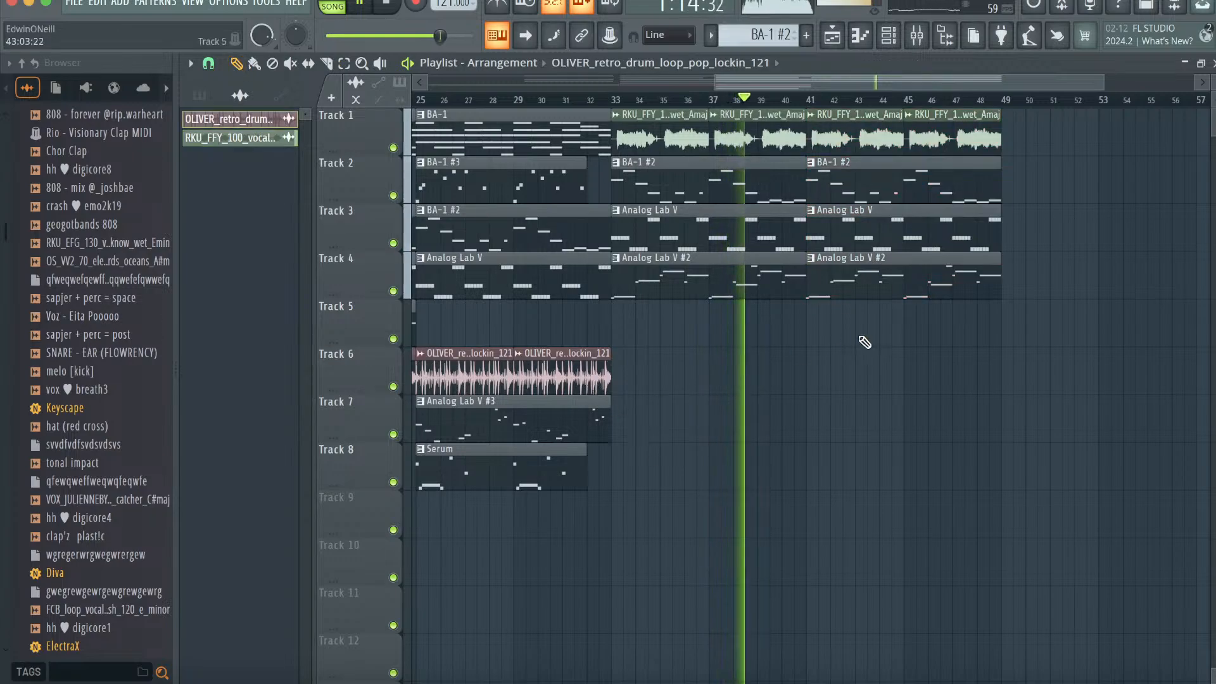
pyautogui.click(810, 316)
pyautogui.click(909, 312)
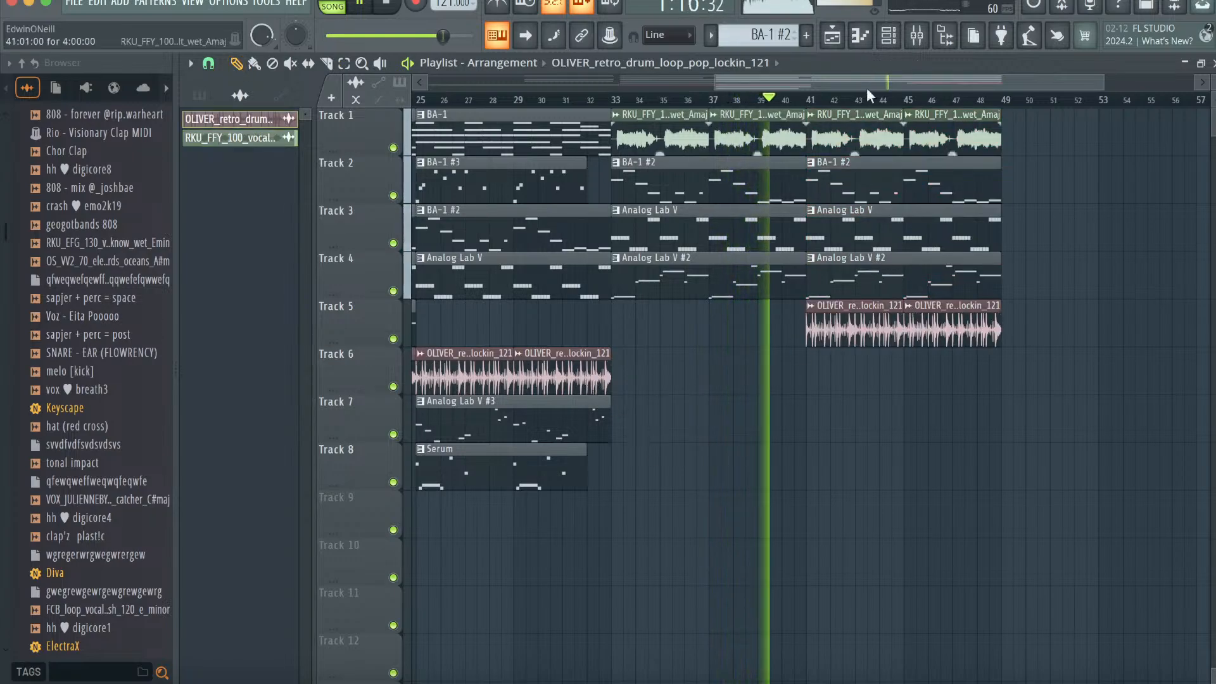
# - Audition the instrument channels in the channel rack and check their mixer tracks
pyautogui.click(860, 36)
pyautogui.click(915, 40)
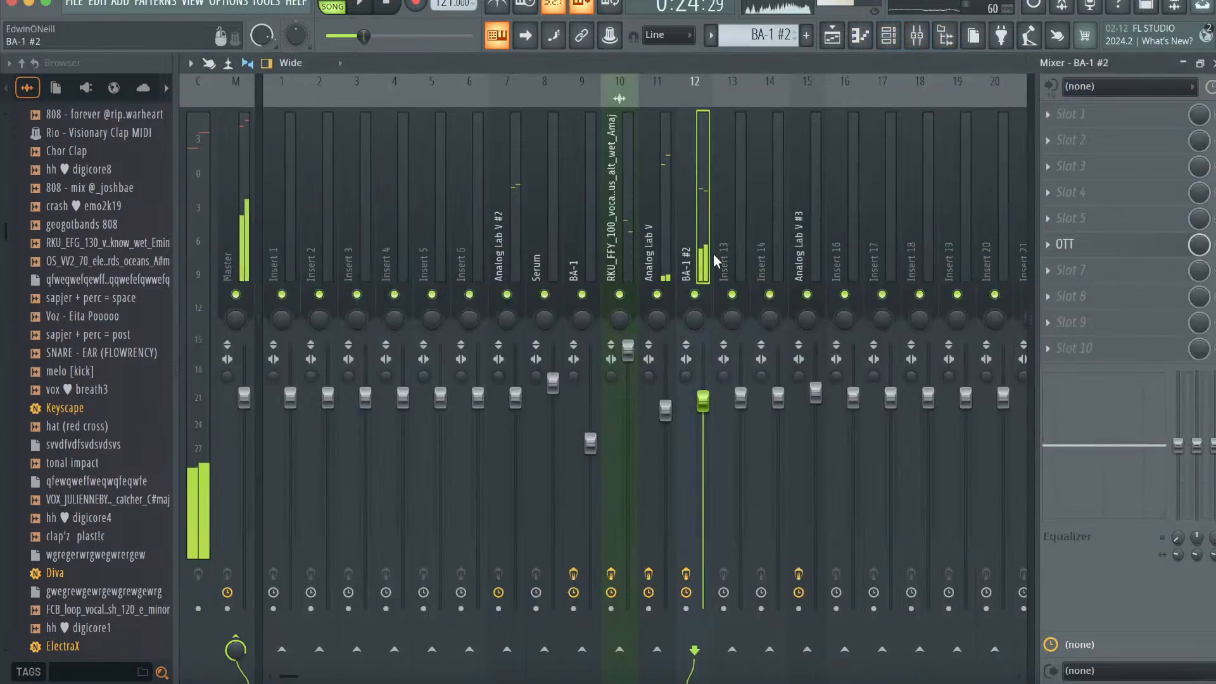
pyautogui.click(859, 36)
pyautogui.click(405, 59)
pyautogui.click(396, 79)
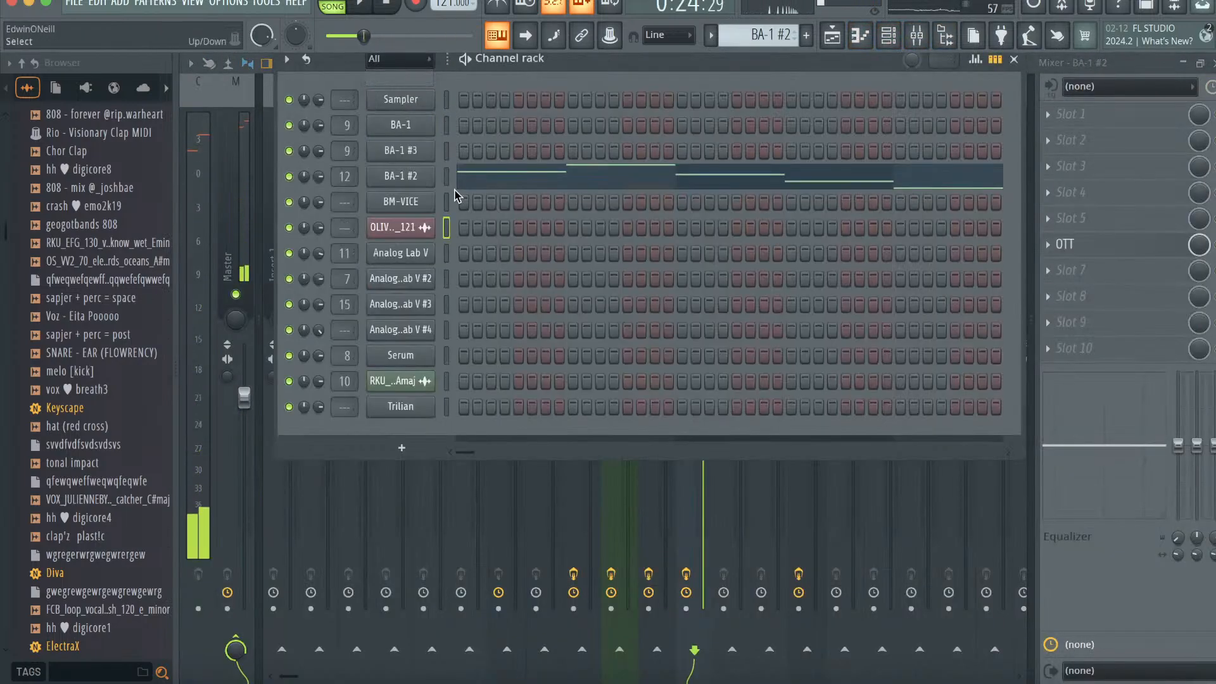
pyautogui.press('space')
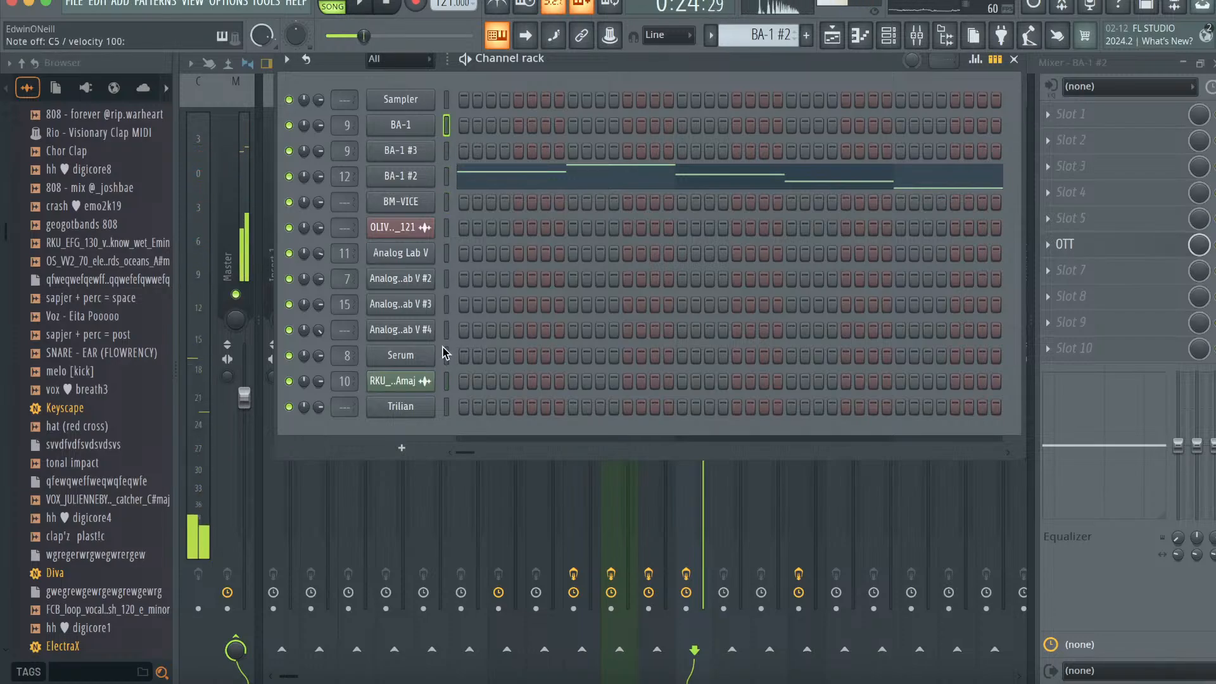
pyautogui.click(1014, 59)
# - Load the AU version of the Duck effect into slot 5 of the Analog Lab V mixer track
pyautogui.click(657, 190)
pyautogui.click(1070, 218)
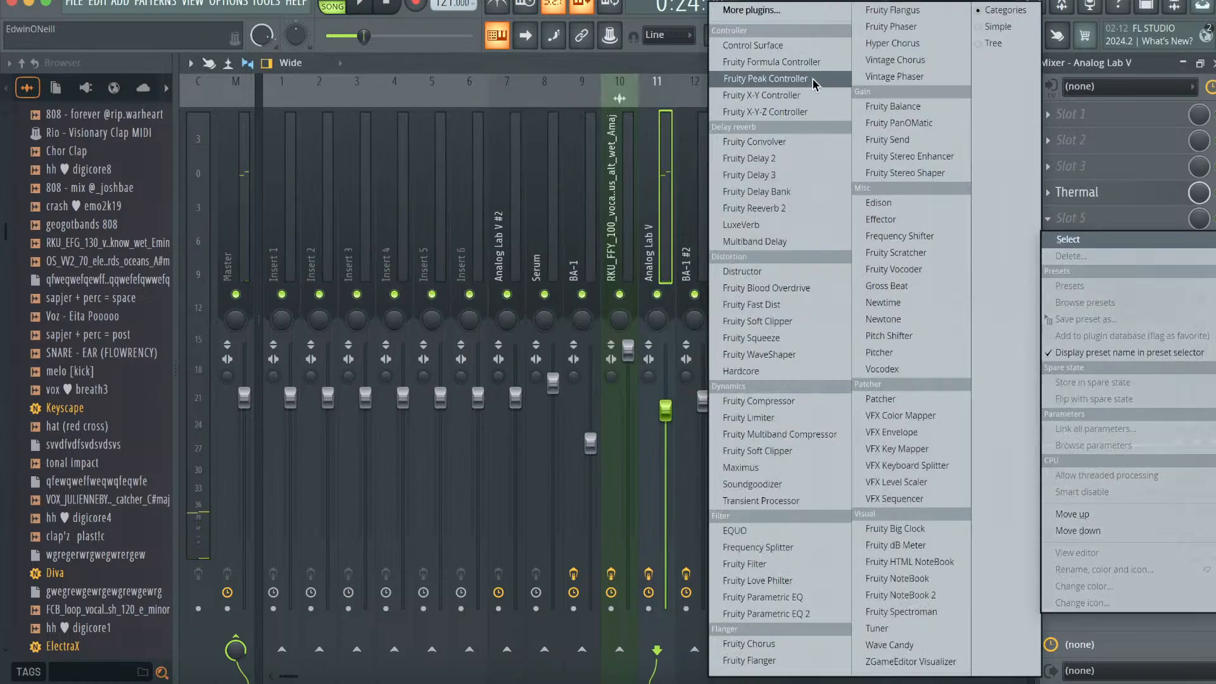
pyautogui.click(752, 10)
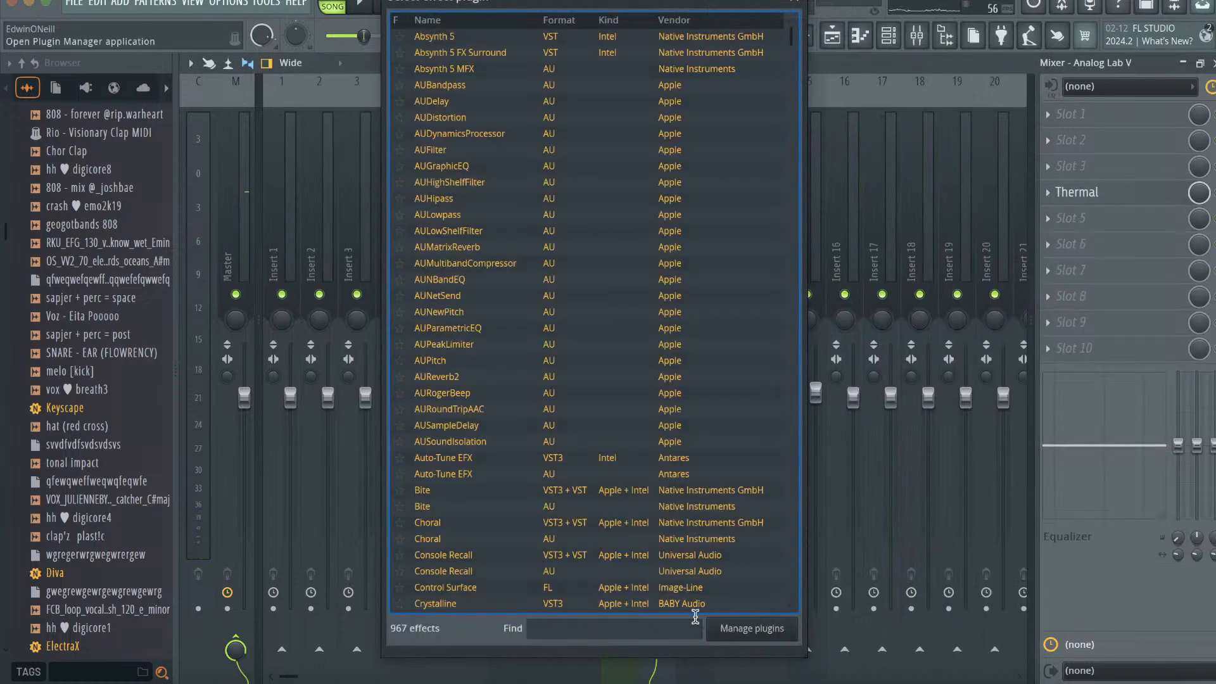
pyautogui.write('duc')
pyautogui.doubleClick(465, 53)
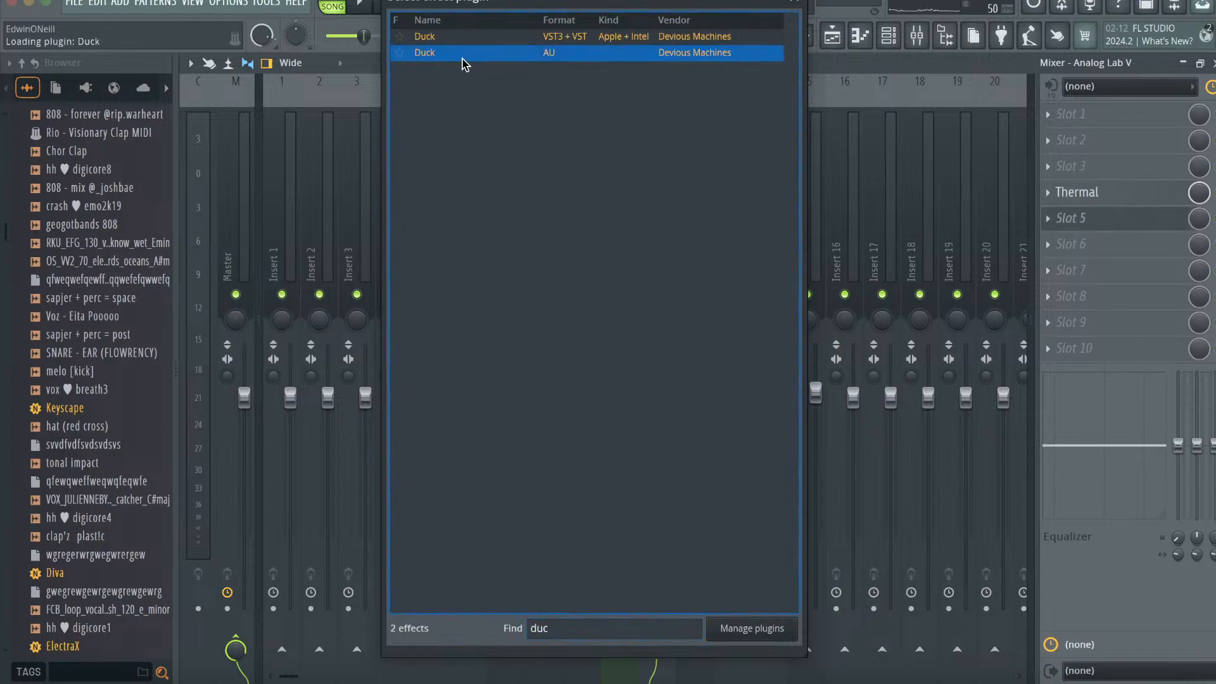
# - Load Duck's factory sidechain preset Bass Duck
pyautogui.click(443, 129)
pyautogui.moveTo(443, 148)
pyautogui.moveTo(582, 190)
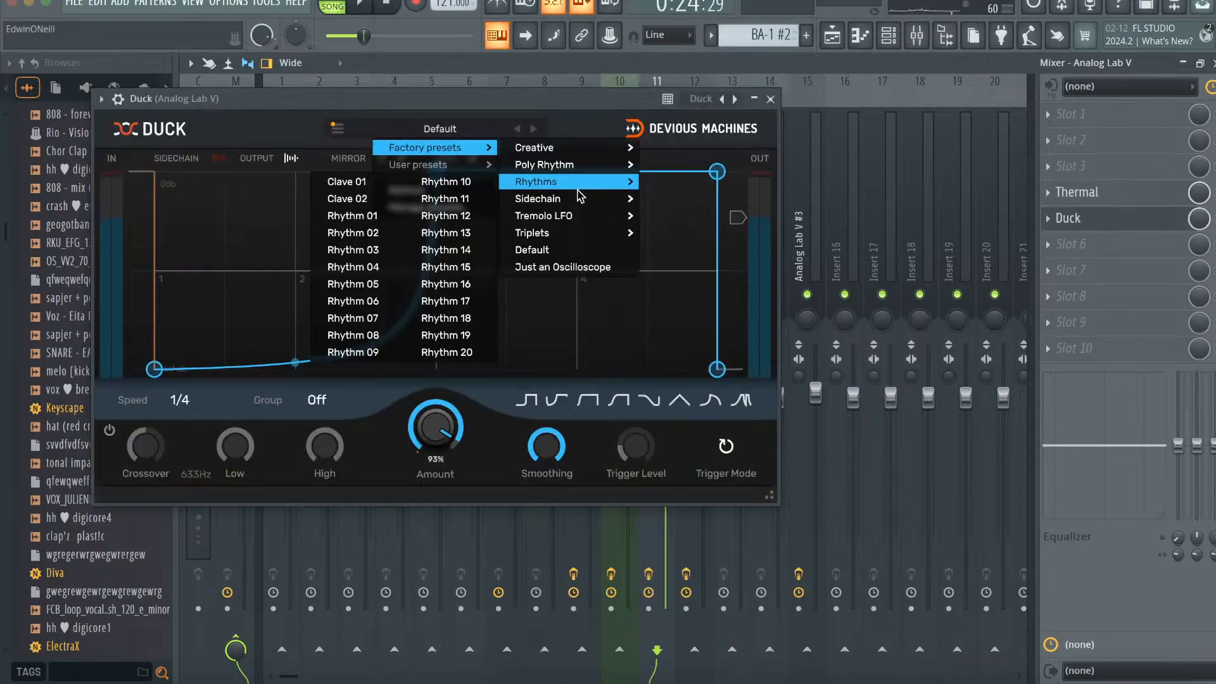
pyautogui.moveTo(619, 200)
pyautogui.click(680, 199)
# - Create an automation clip for Duck's mix level and close the plugin to return to the playlist's opening bars
pyautogui.rightClick(1201, 218)
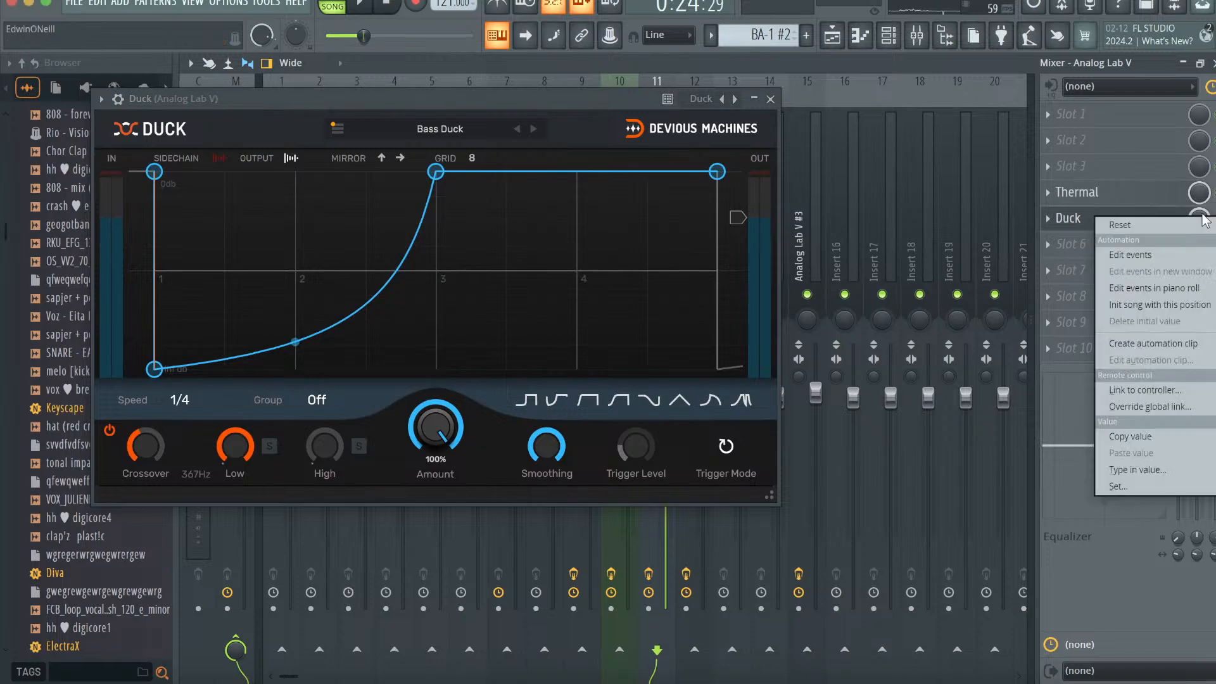
pyautogui.click(1153, 342)
pyautogui.click(835, 37)
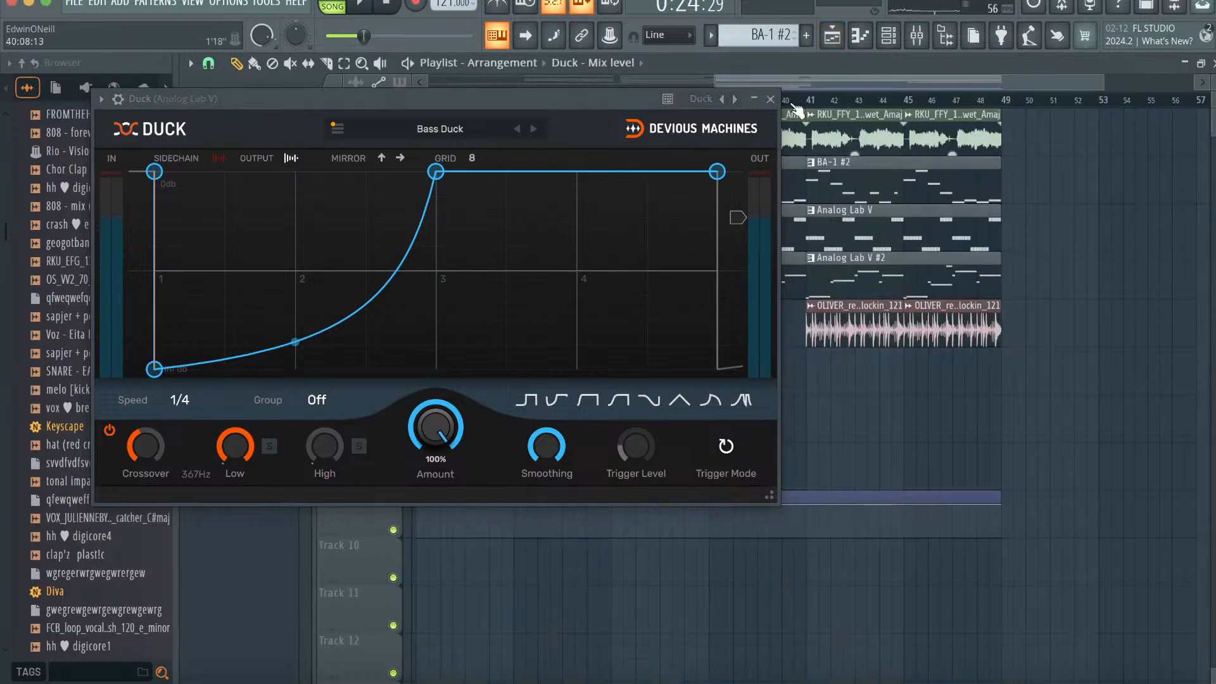
pyautogui.click(770, 99)
pyautogui.hscroll(-10, 771, 336)
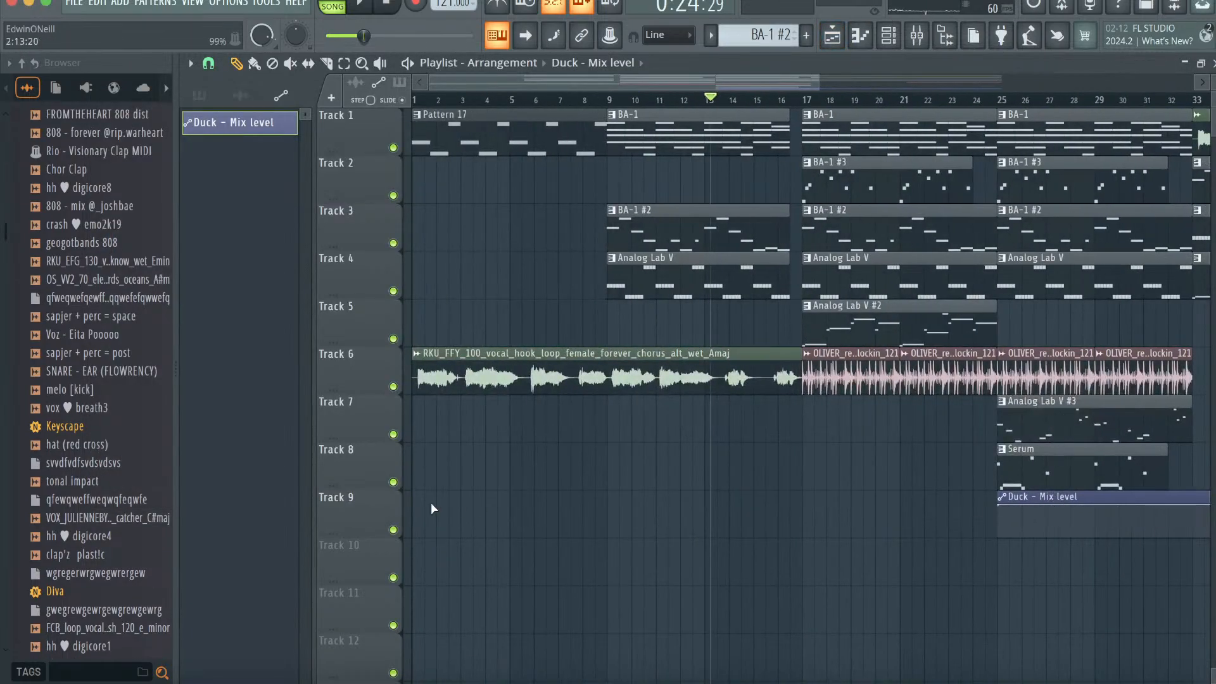
# - Extend the Duck mix level automation clip on Track 9 back to bar 1 and lower its starting point to zero
pyautogui.moveTo(1020, 497); pyautogui.dragTo(436, 497)
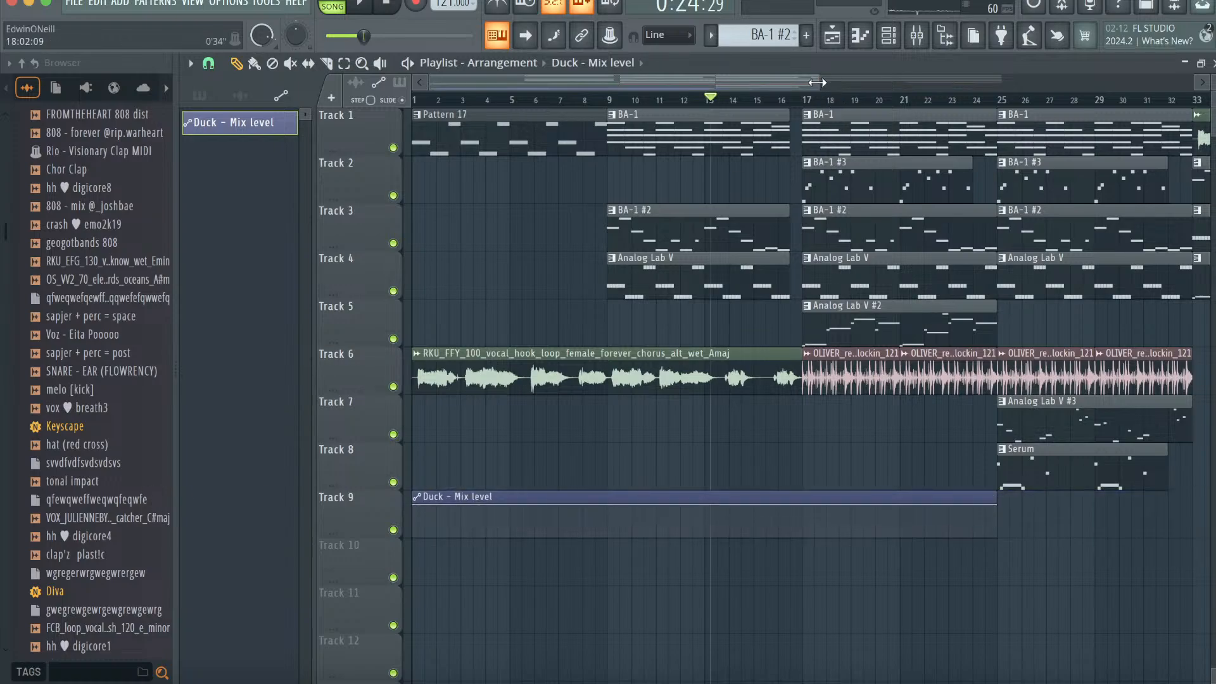
pyautogui.moveTo(817, 82); pyautogui.dragTo(1000, 83)
pyautogui.moveTo(417, 505); pyautogui.dragTo(418, 538)
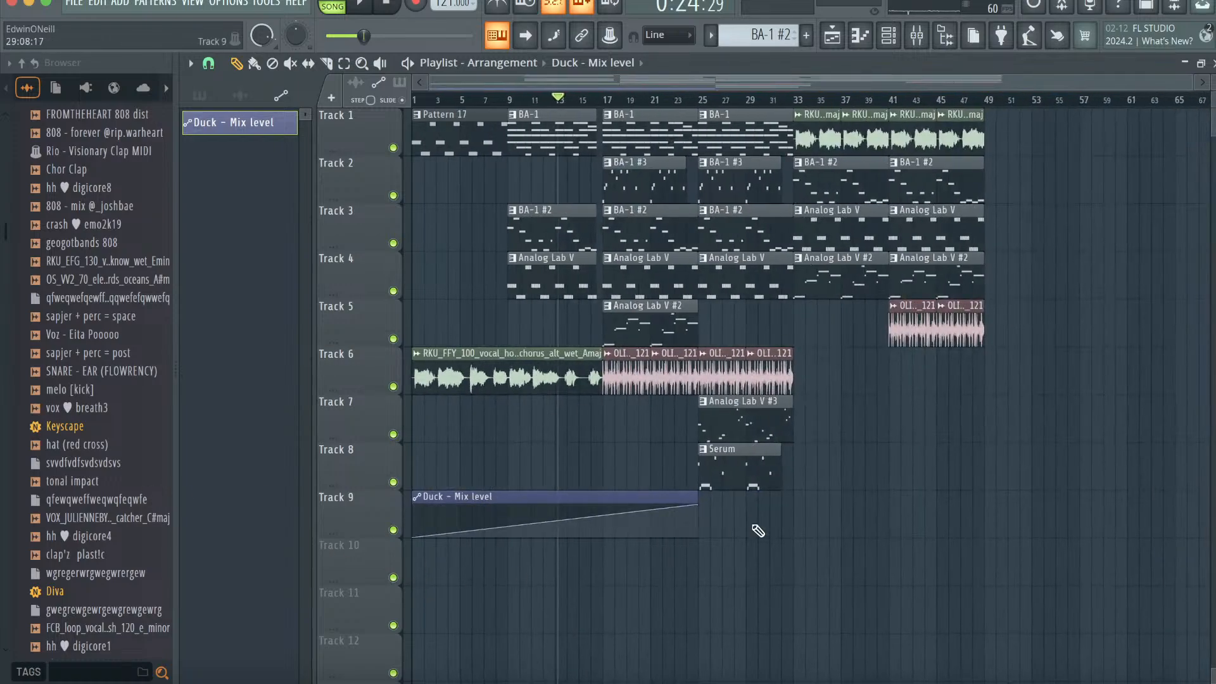
# - Lengthen the Duck automation clip past the last section and shape its curve as an instant jump from zero to 100% at bar 41
pyautogui.moveTo(700, 498); pyautogui.dragTo(913, 499)
pyautogui.moveTo(706, 508); pyautogui.dragTo(860, 551)
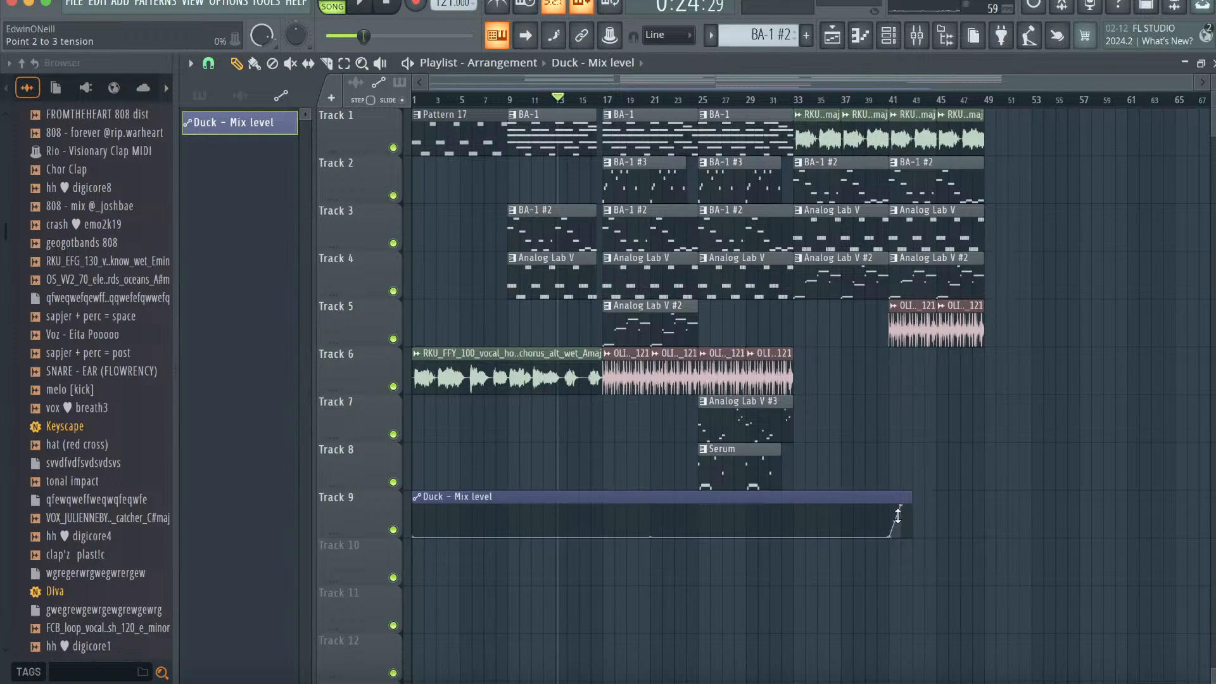
pyautogui.moveTo(917, 499); pyautogui.dragTo(1120, 499)
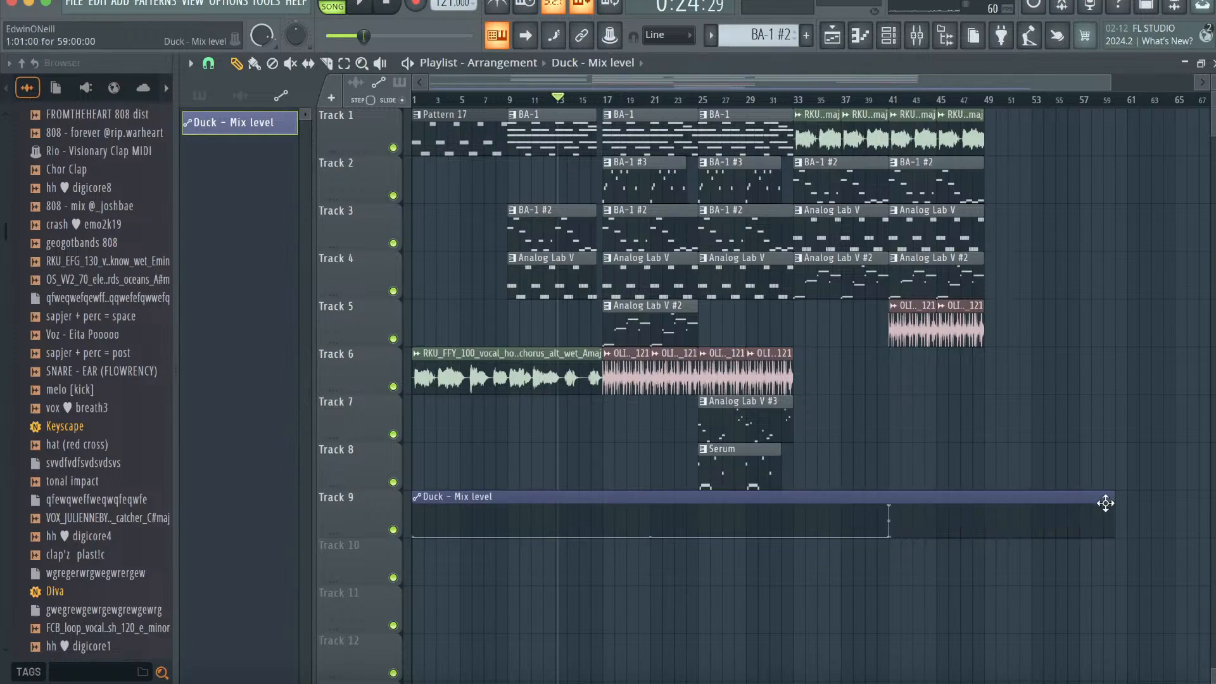
pyautogui.rightClick(1097, 508)
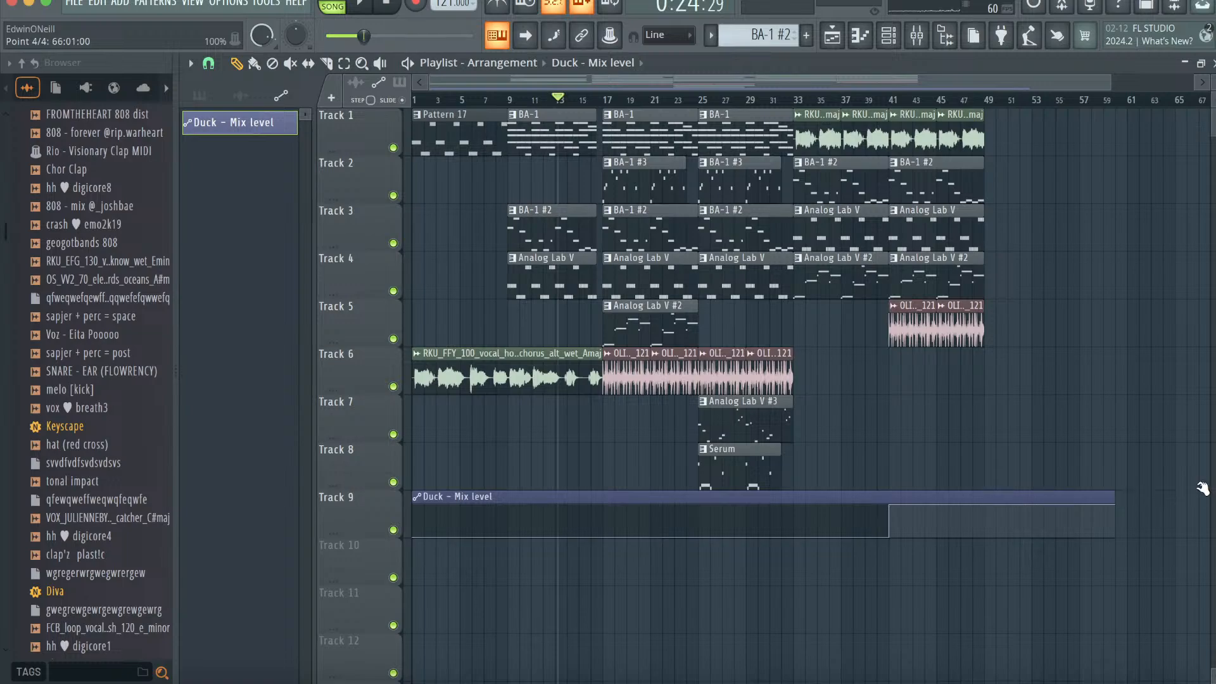
# - Extend the Duck automation clip to about bar 70 with the mix level dropping back to zero at bar 65
pyautogui.hscroll(5, 1202, 488)
pyautogui.moveTo(862, 499); pyautogui.dragTo(917, 486)
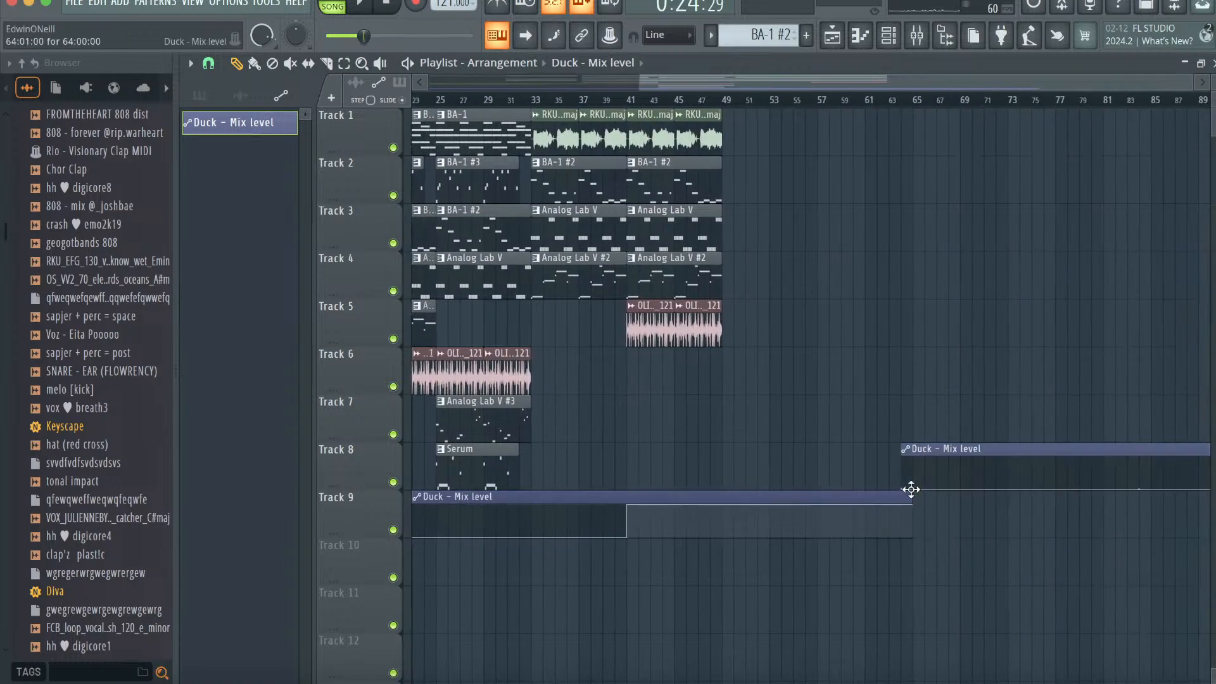
pyautogui.doubleClick(913, 497)
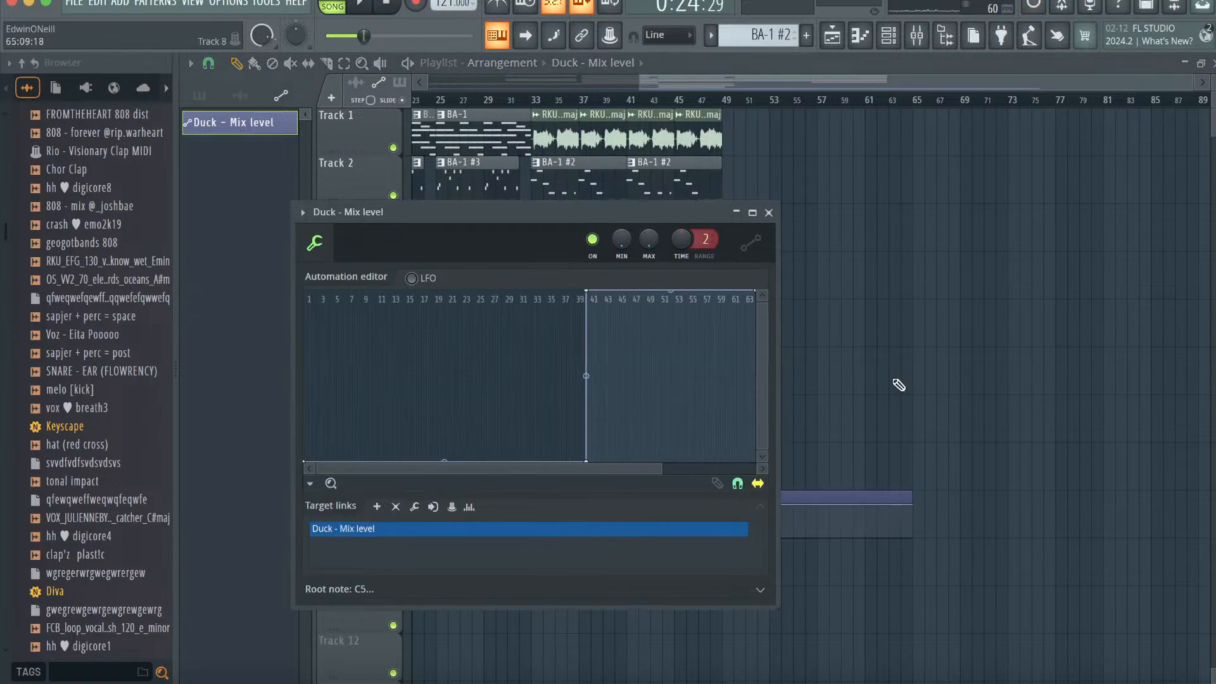
pyautogui.click(769, 214)
pyautogui.moveTo(909, 501); pyautogui.dragTo(959, 518)
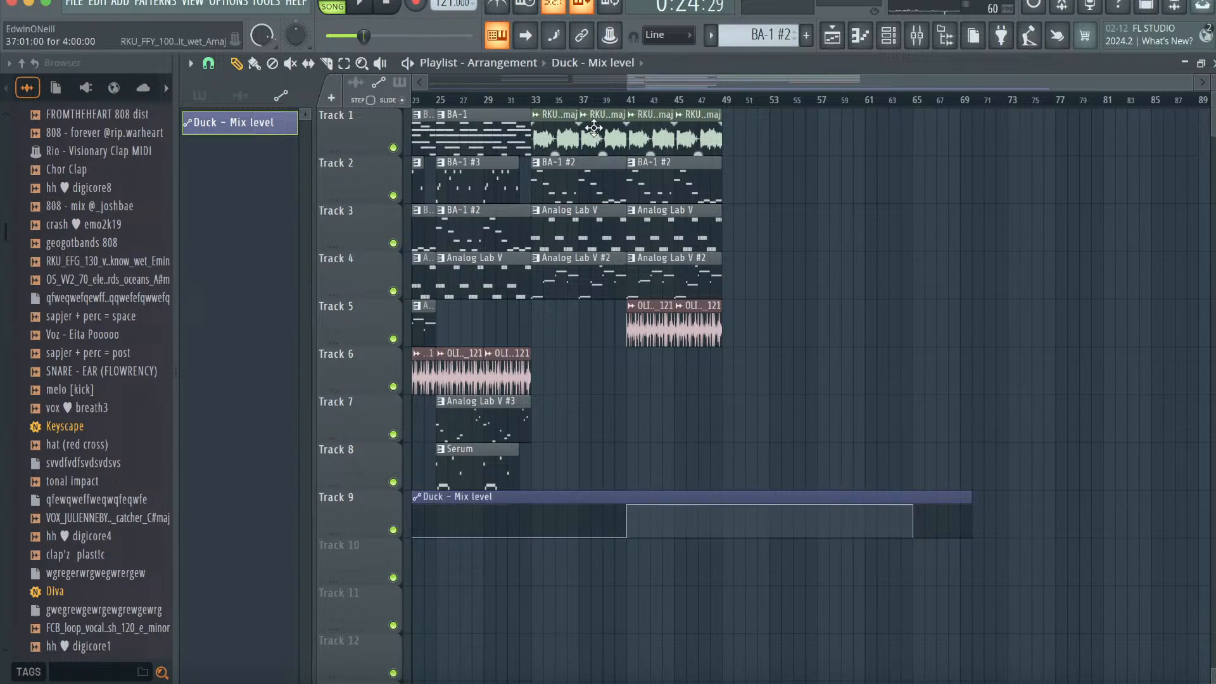
# - Play the arrangement from bar 41 to hear the automated ducking
pyautogui.press('space')
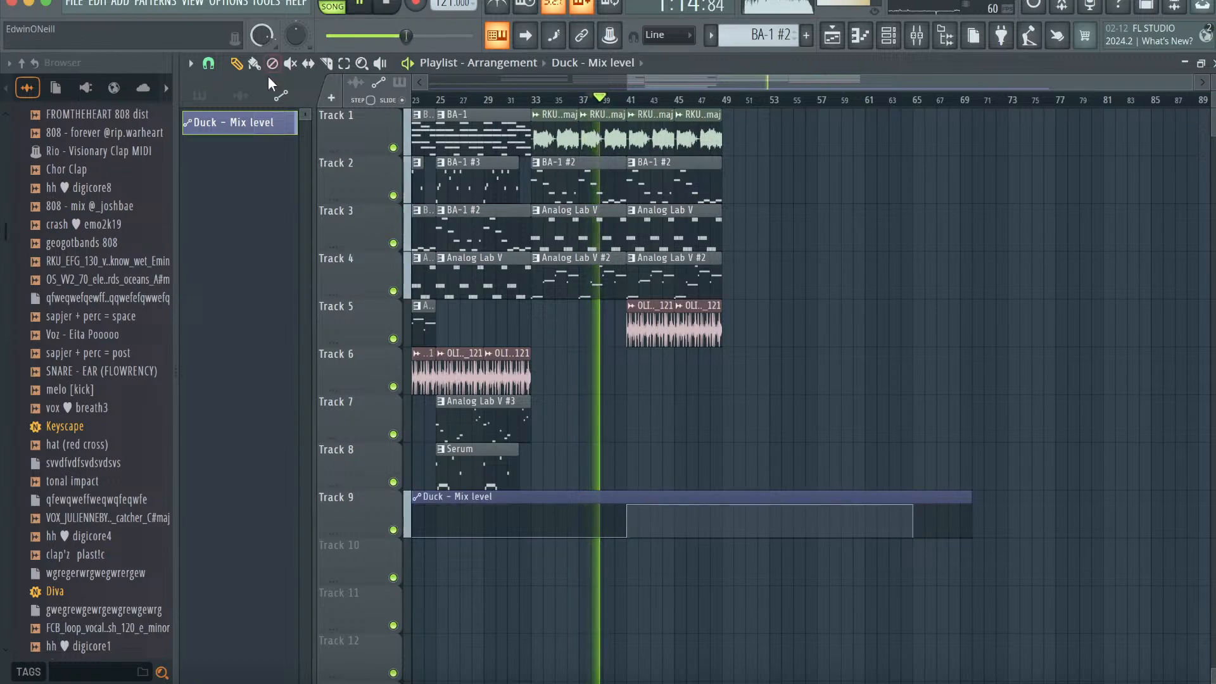
pyautogui.press('space')
pyautogui.click(632, 100)
pyautogui.press('space')
pyautogui.click(345, 63)
# - Load the factory sidechain preset Duck Ess-Shaped in Duck on the Analog Lab V mixer track and close the plugin
pyautogui.press('F9')
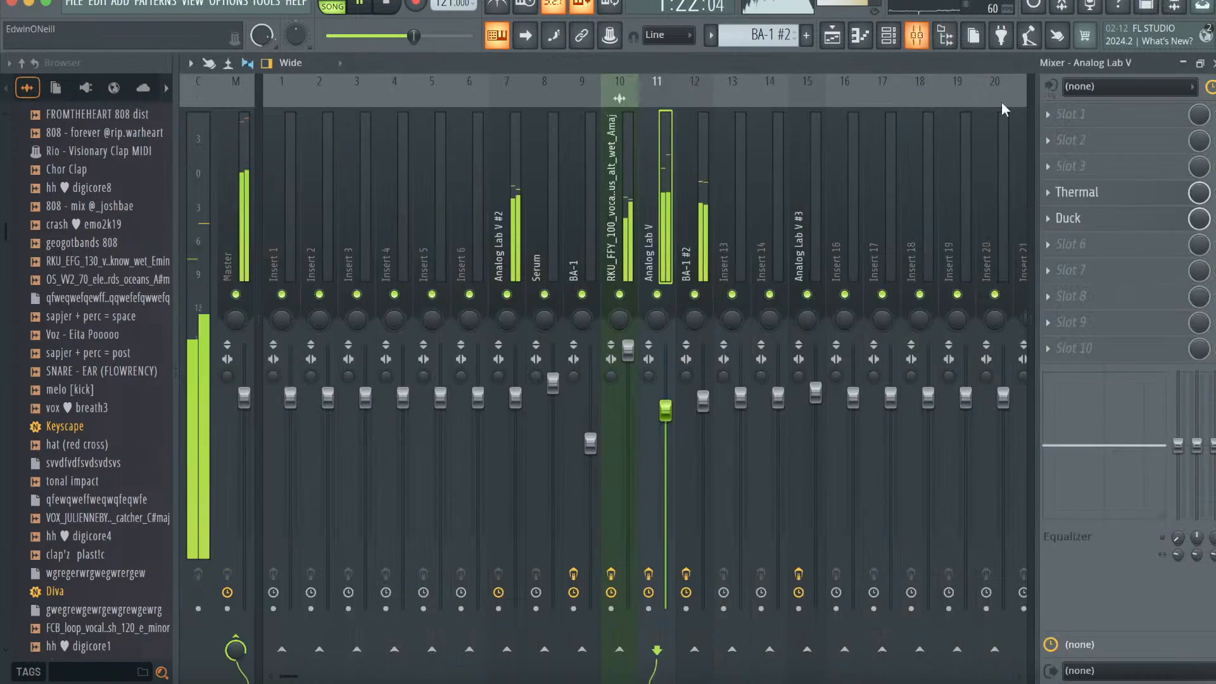
pyautogui.click(1142, 222)
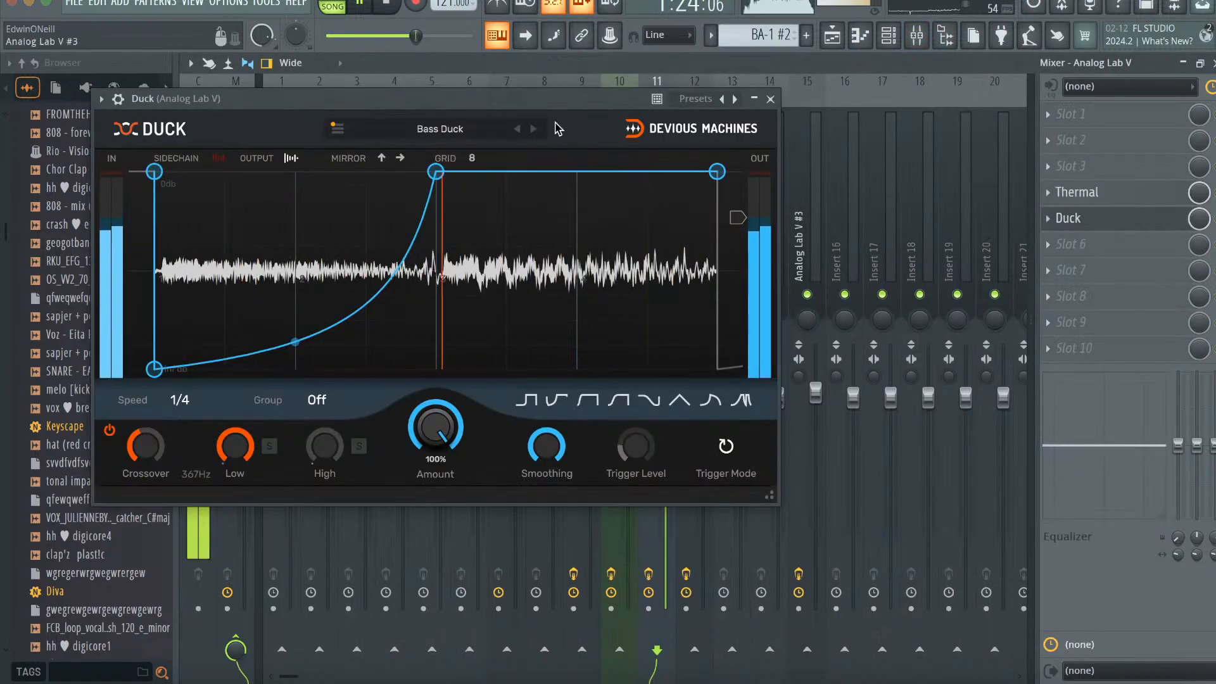
pyautogui.click(464, 133)
pyautogui.moveTo(548, 188)
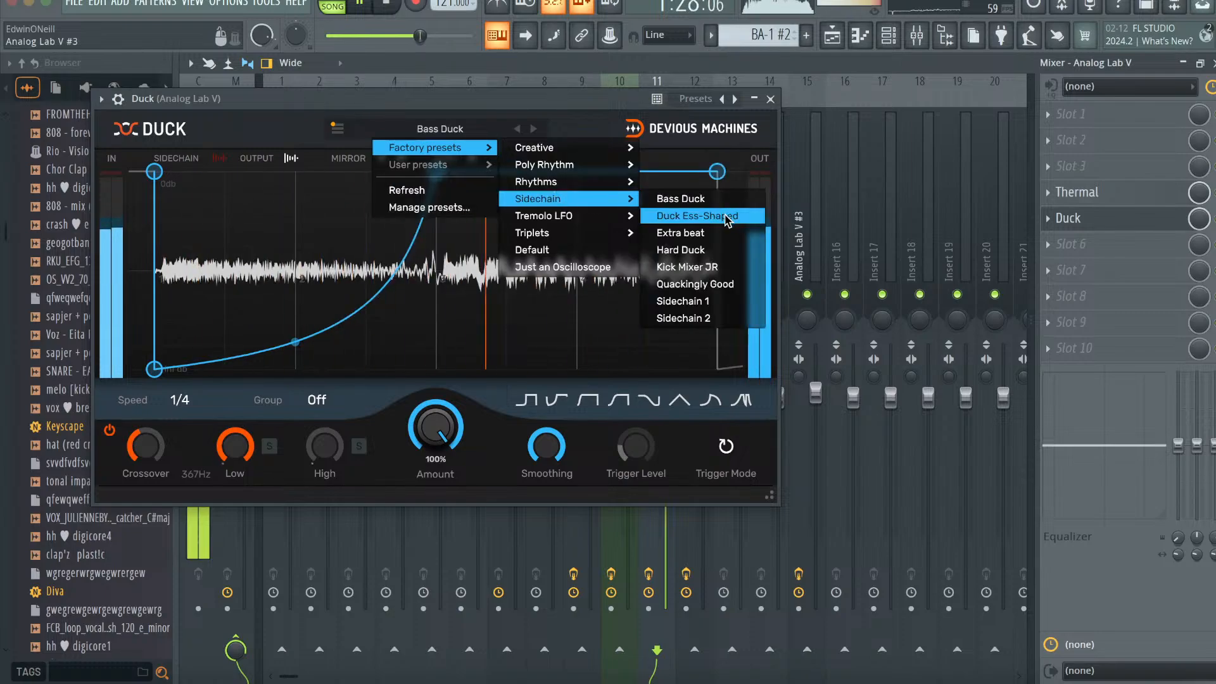
pyautogui.click(727, 219)
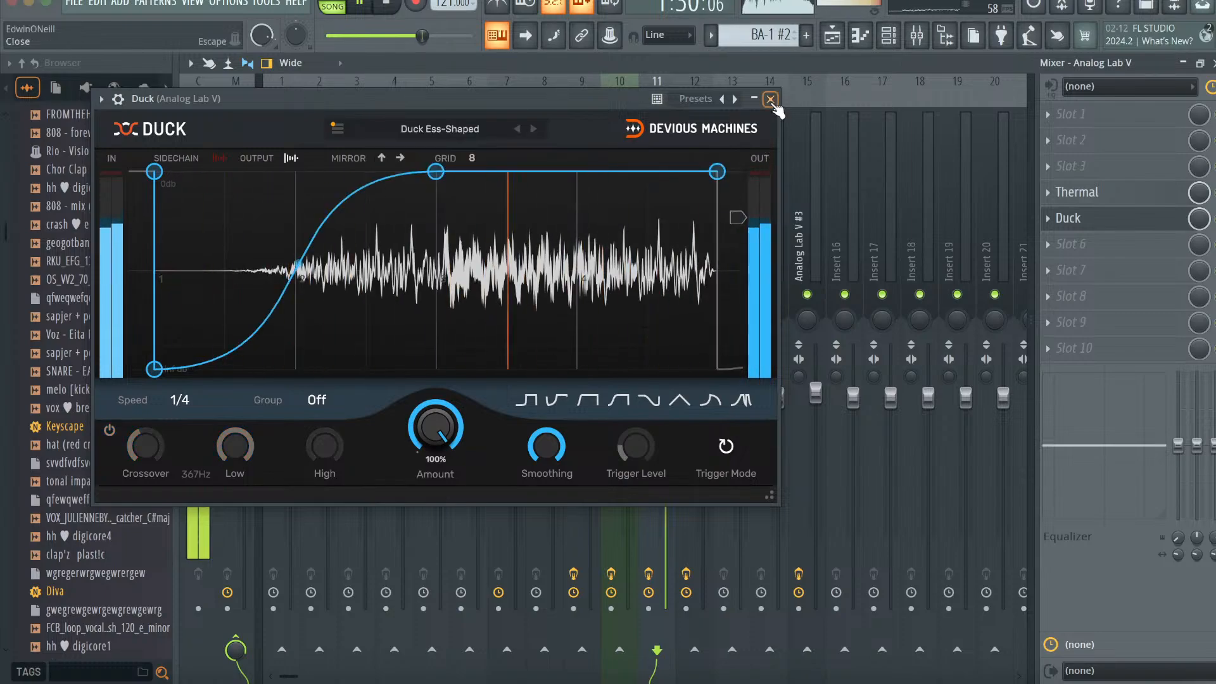
pyautogui.click(533, 129)
pyautogui.click(770, 98)
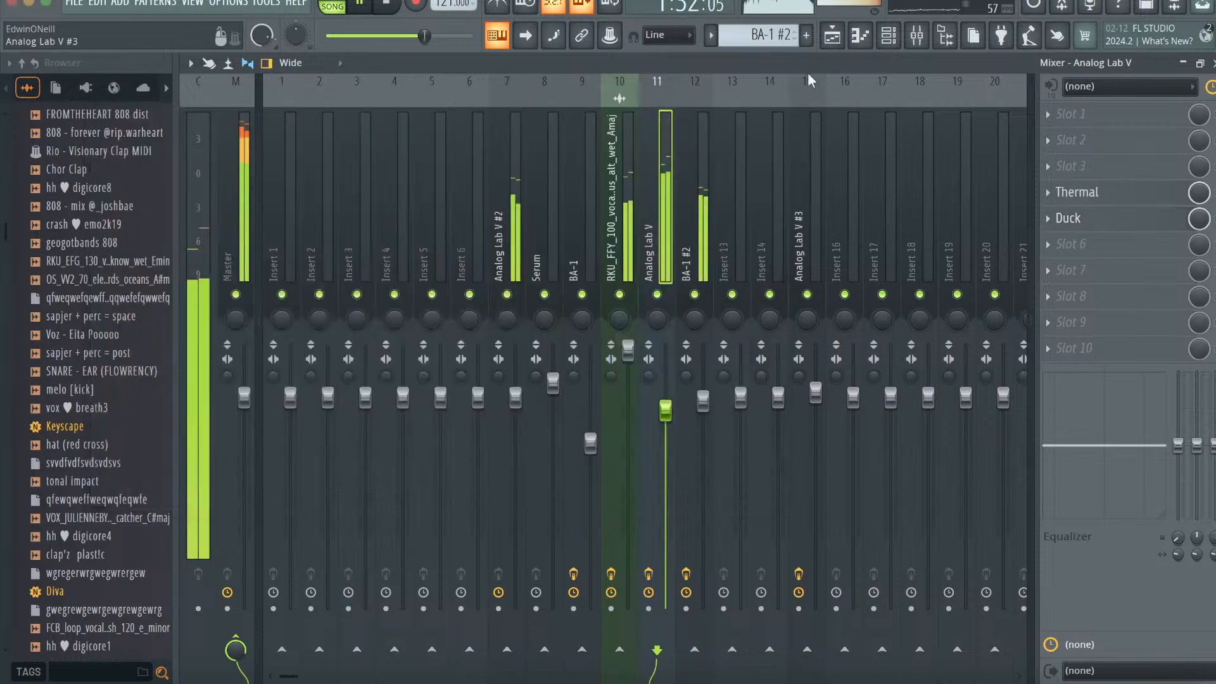
# - Duplicate the bar 41–49 clips on Tracks 1 to 5 so the copies start at bar 49
pyautogui.click(832, 36)
pyautogui.hscroll(1, 785, 298)
pyautogui.moveTo(722, 326); pyautogui.dragTo(619, 97)
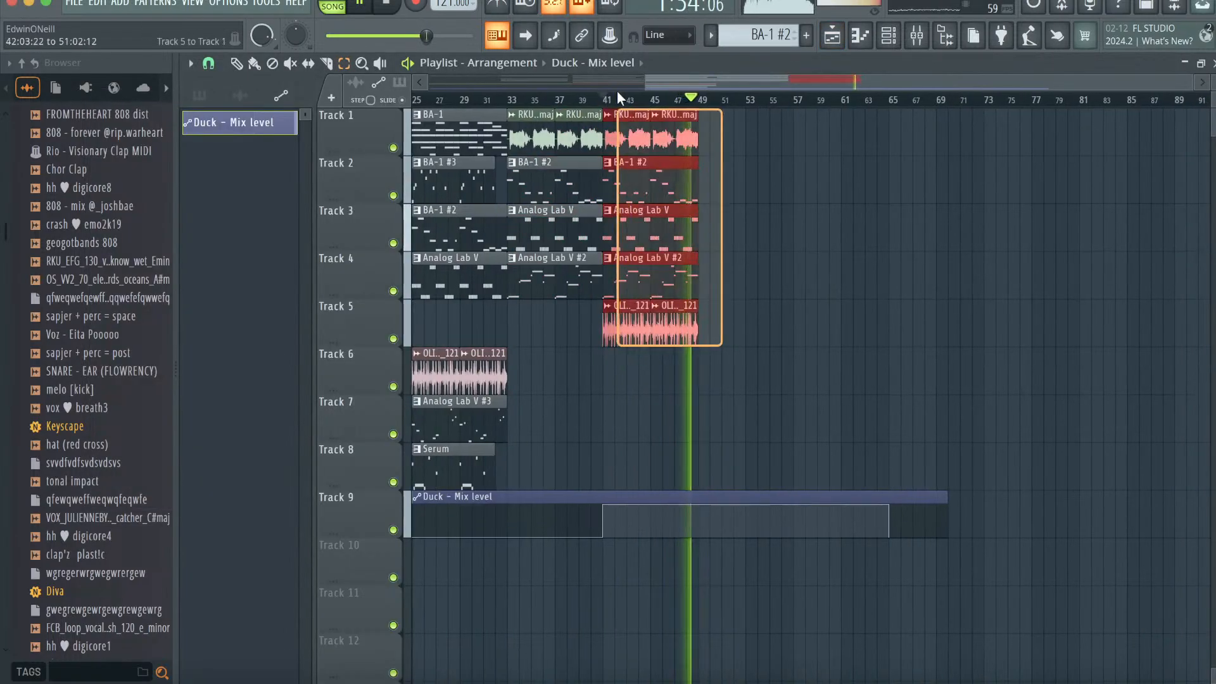
pyautogui.hotkey('ctrl', 'b')
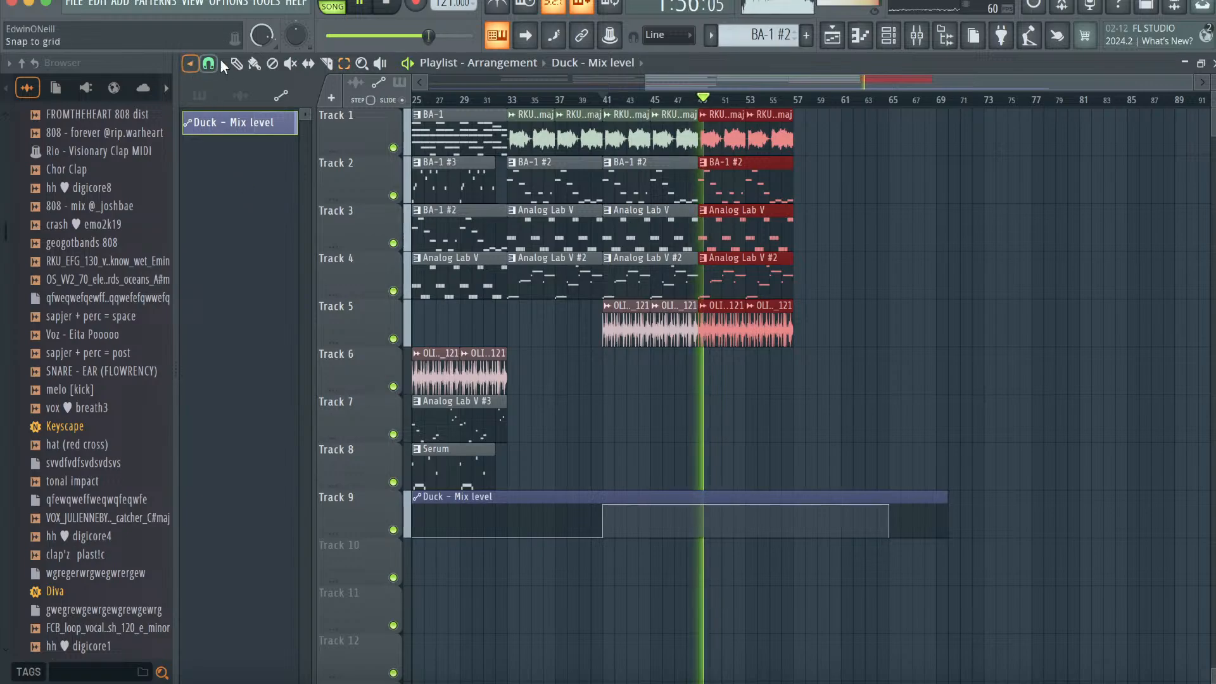
# - Stop playback and clone the BA-1 channel with Pattern 17 selected
pyautogui.click(200, 95)
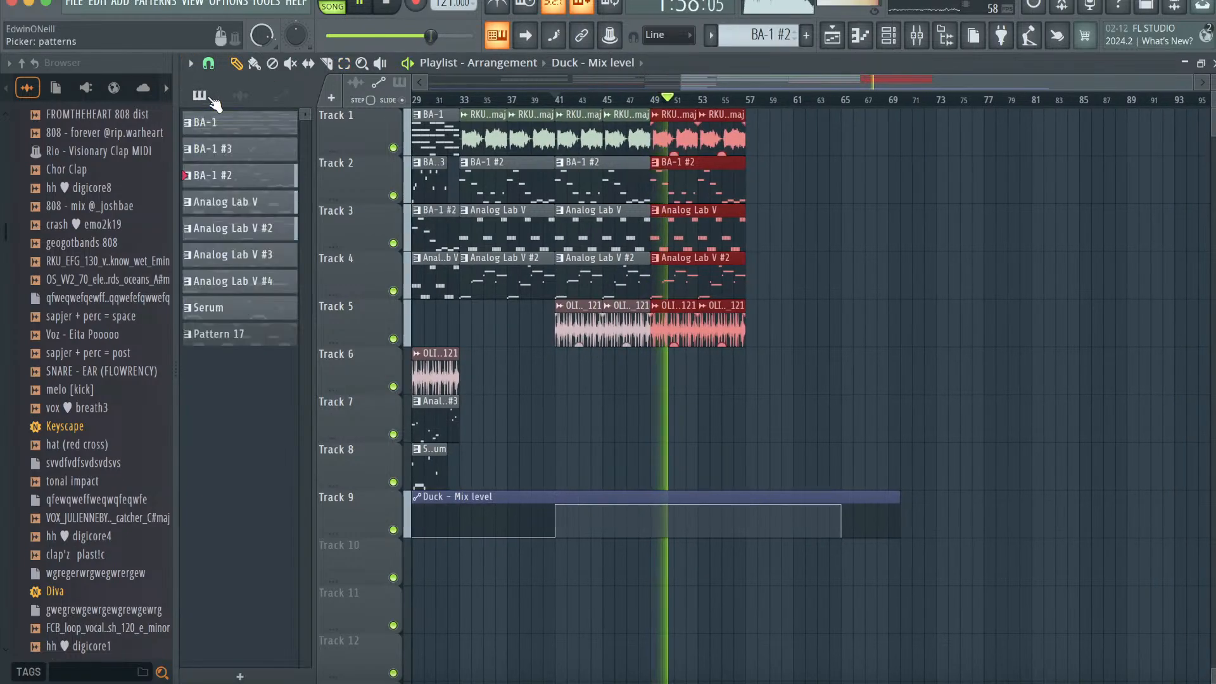
pyautogui.click(268, 329)
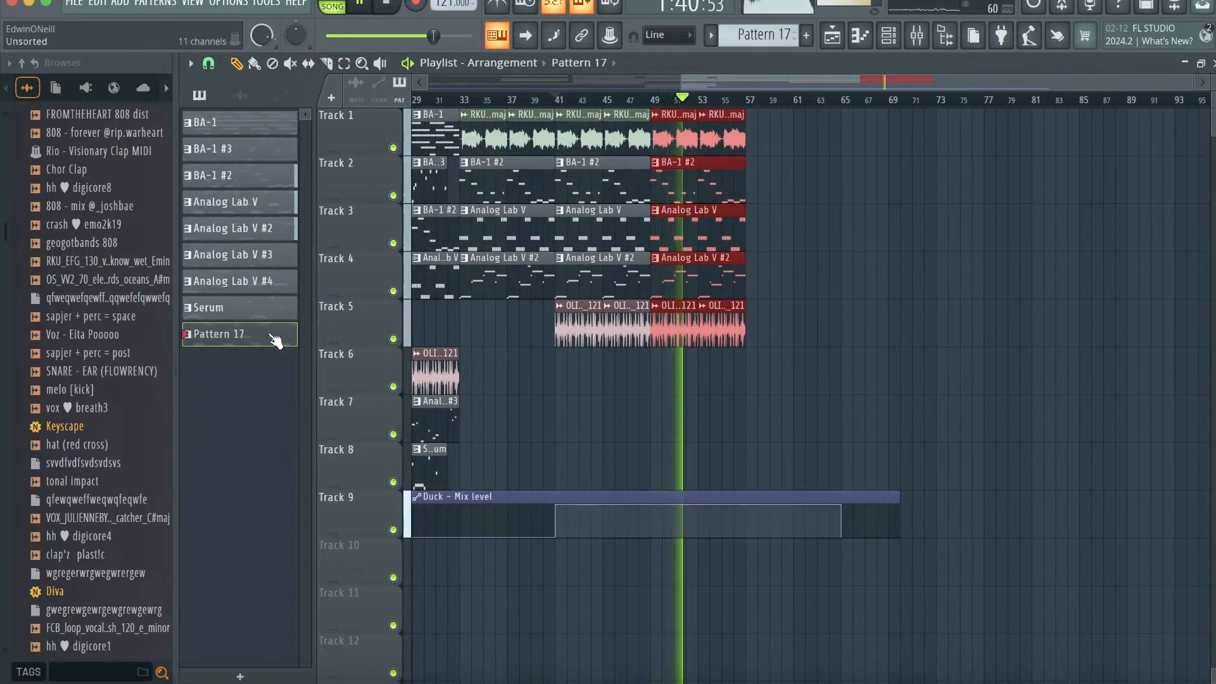
pyautogui.click(888, 37)
pyautogui.press('space')
pyautogui.rightClick(431, 122)
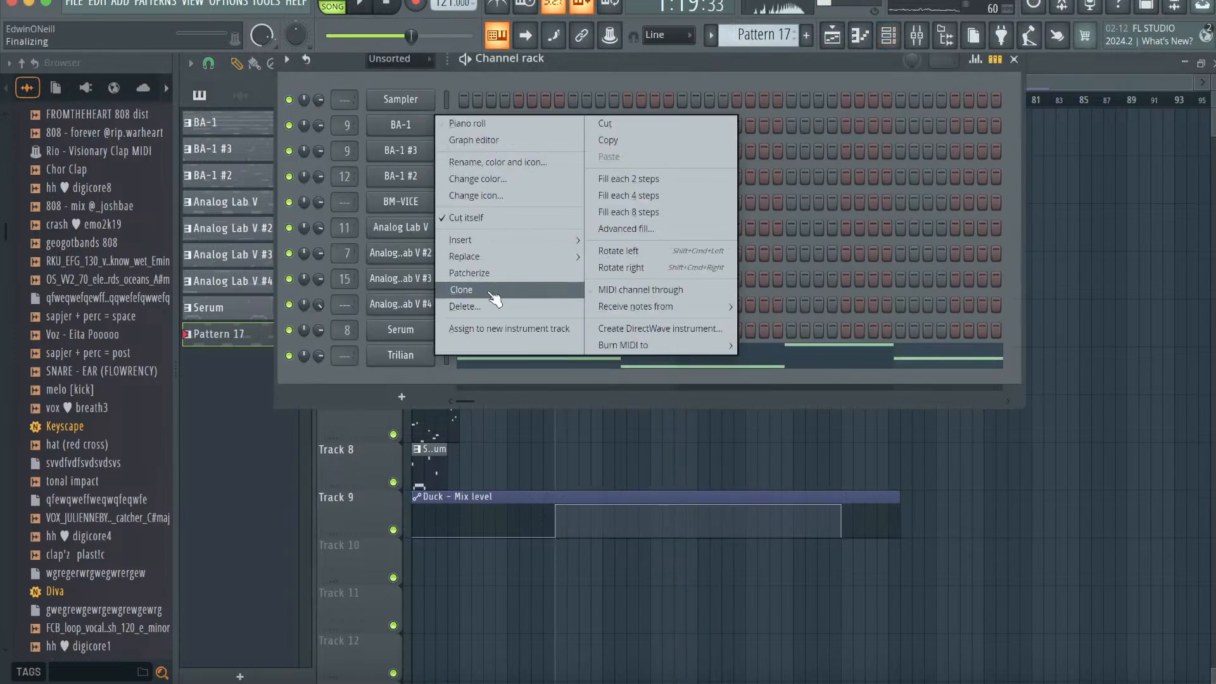
pyautogui.click(488, 290)
# - Audition organ presets from the 06 Keys + Organs category in the cloned BA-1
pyautogui.click(706, 88)
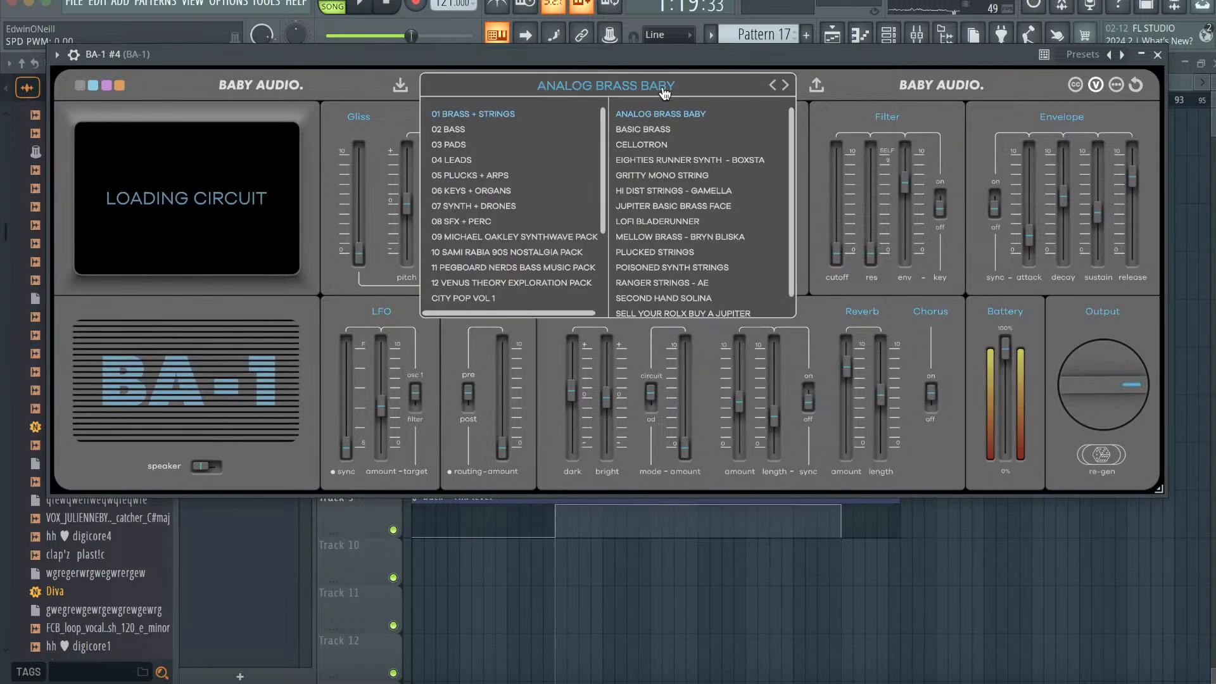
pyautogui.click(495, 192)
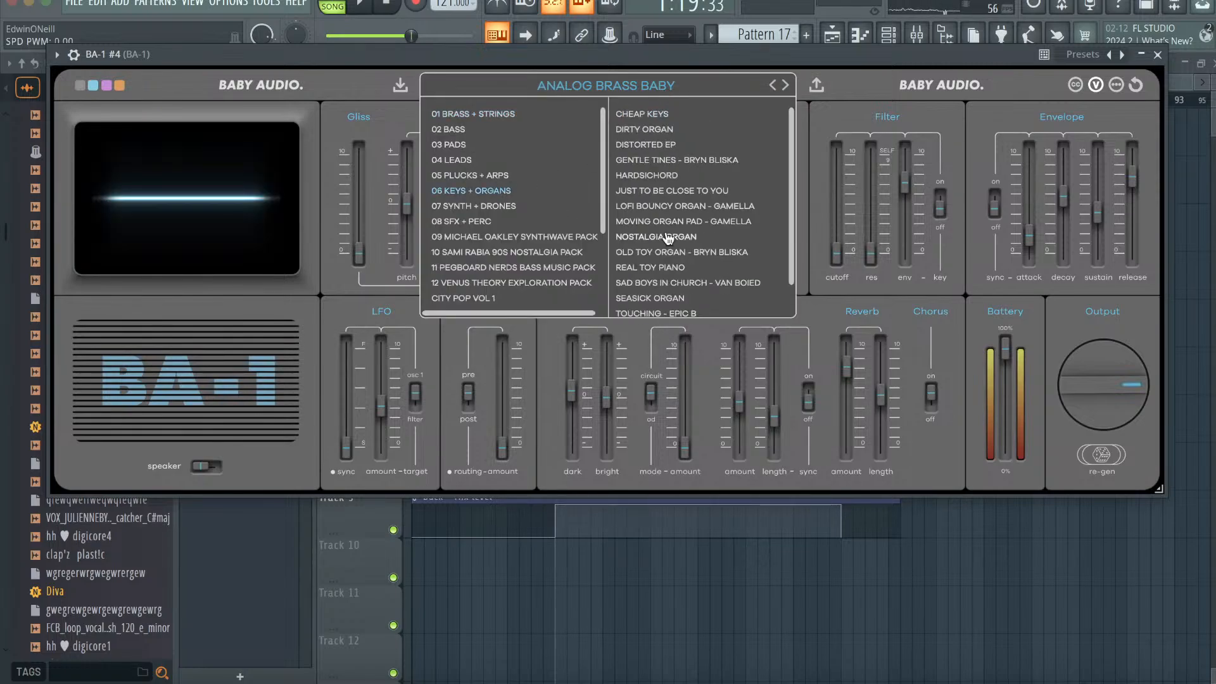
pyautogui.click(661, 207)
pyautogui.click(653, 252)
pyautogui.click(652, 238)
# - Audition Michael Oakley Synthwave Pack presets in the cloned BA-1, load PAD - JUPITER'S GLORY, and return to the playlist
pyautogui.click(516, 237)
pyautogui.scroll(-5, 676, 238)
pyautogui.click(675, 233)
pyautogui.scroll(10, 675, 234)
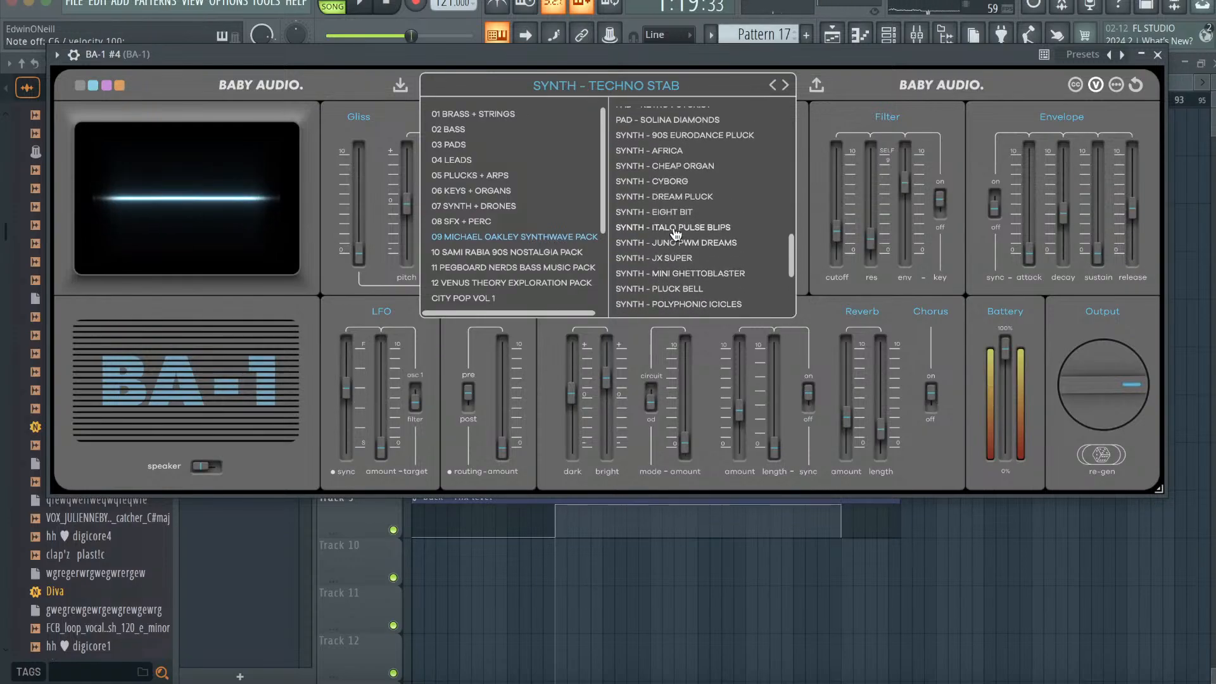
pyautogui.click(677, 226)
pyautogui.click(679, 180)
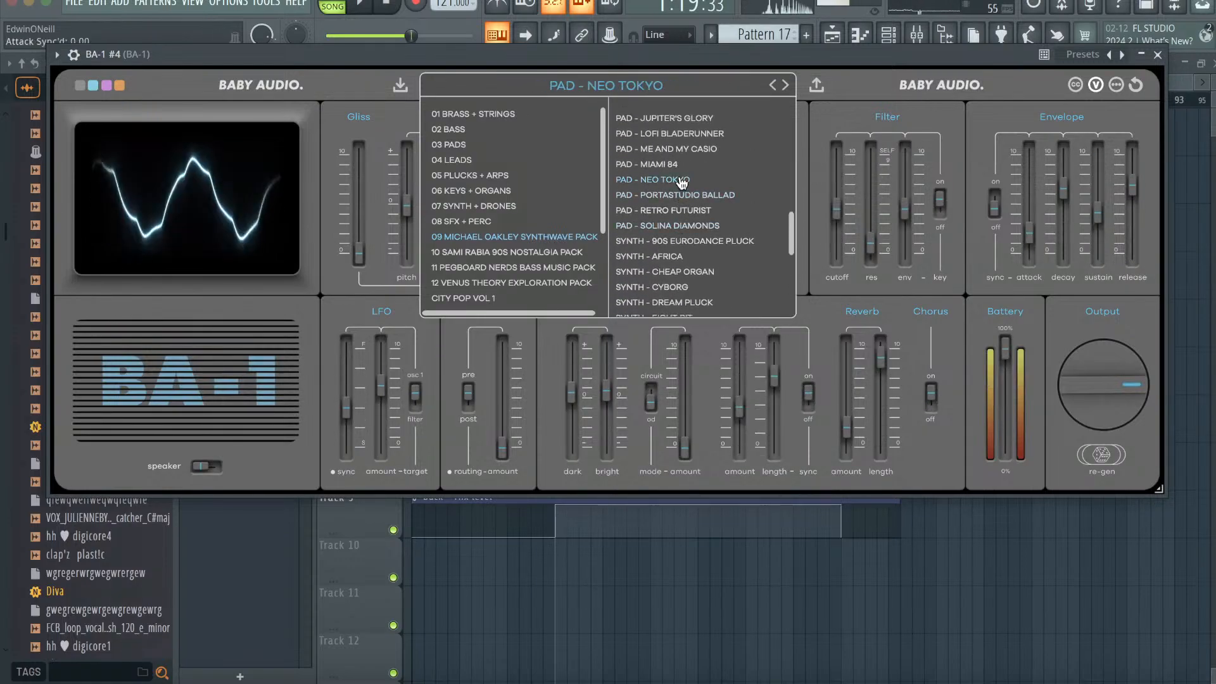
pyautogui.click(688, 134)
pyautogui.click(690, 119)
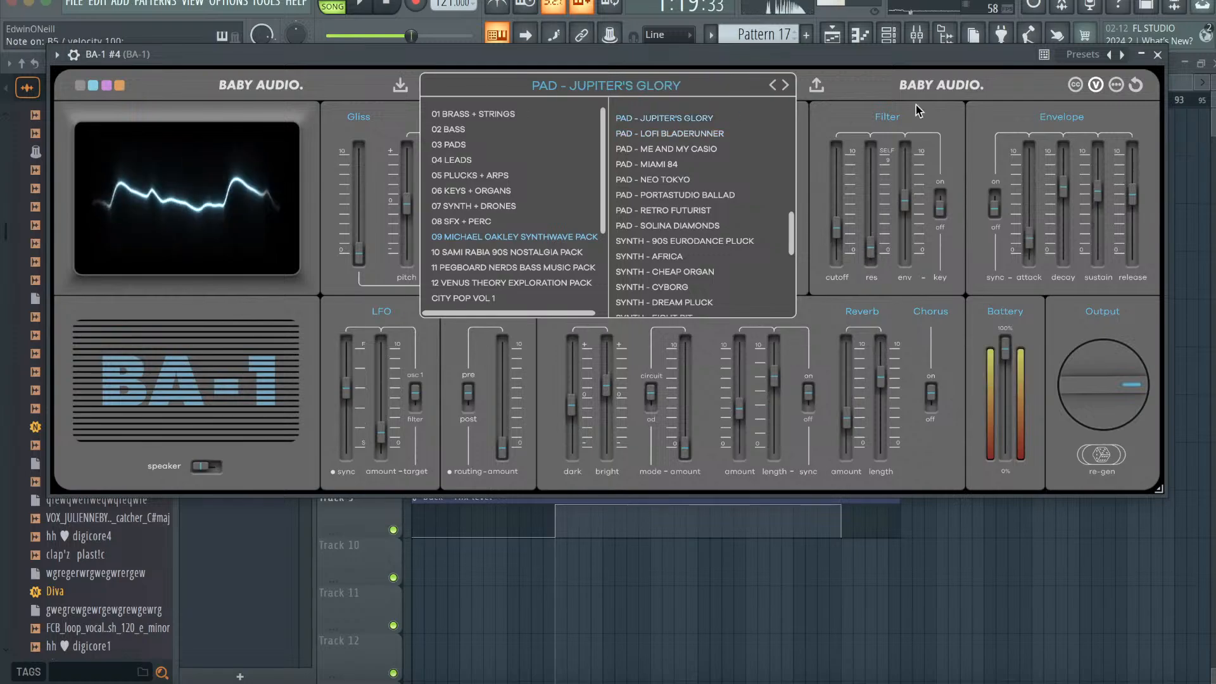
pyautogui.press('Escape')
pyautogui.click(1014, 59)
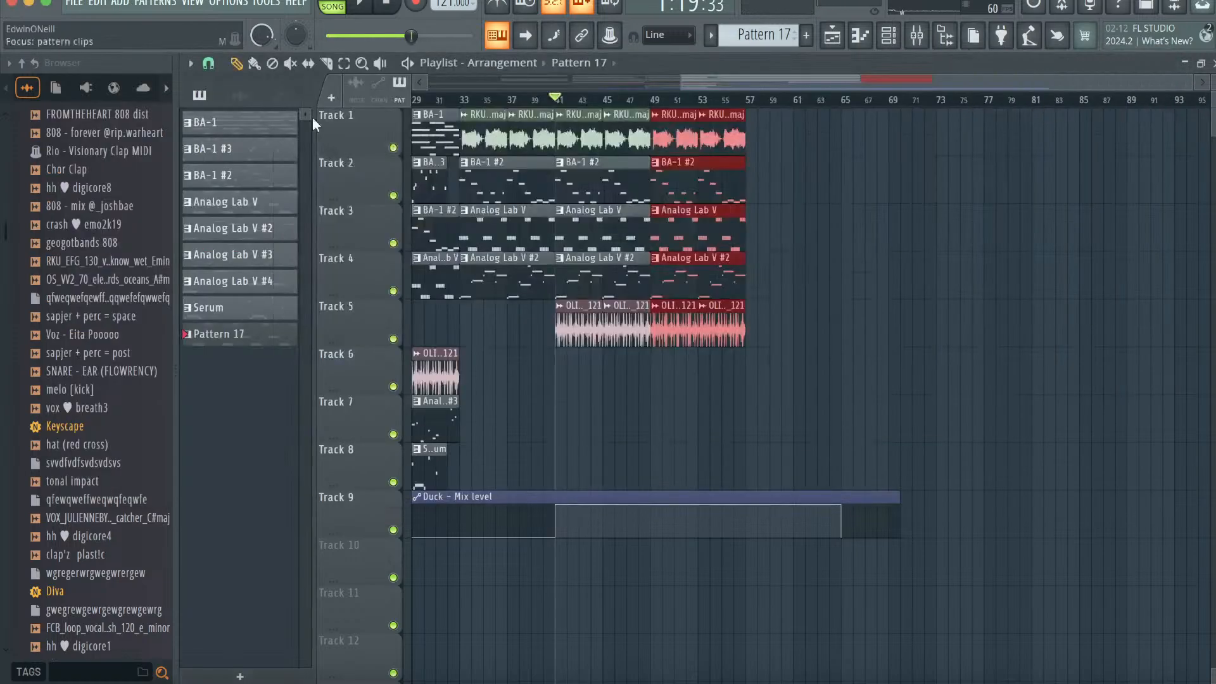
# - Copy the BA-1 chord notes into the BA-1 #4 channel of a new pattern
pyautogui.click(889, 36)
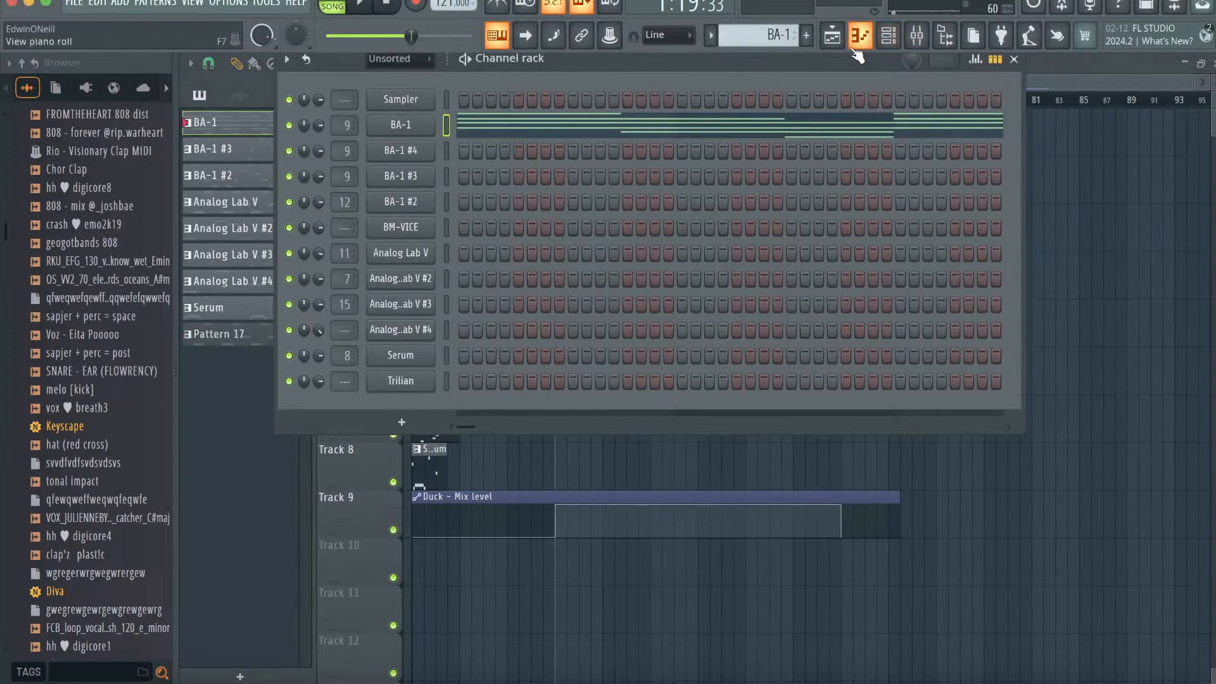
pyautogui.click(805, 36)
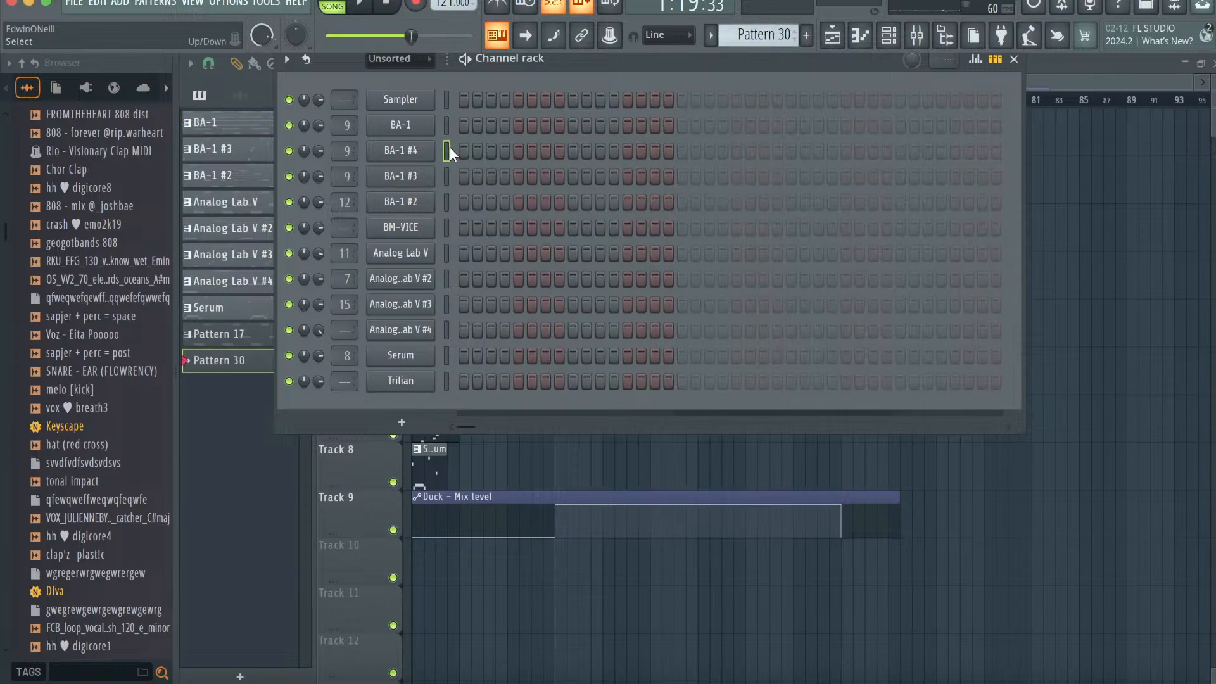
pyautogui.press('super+v')
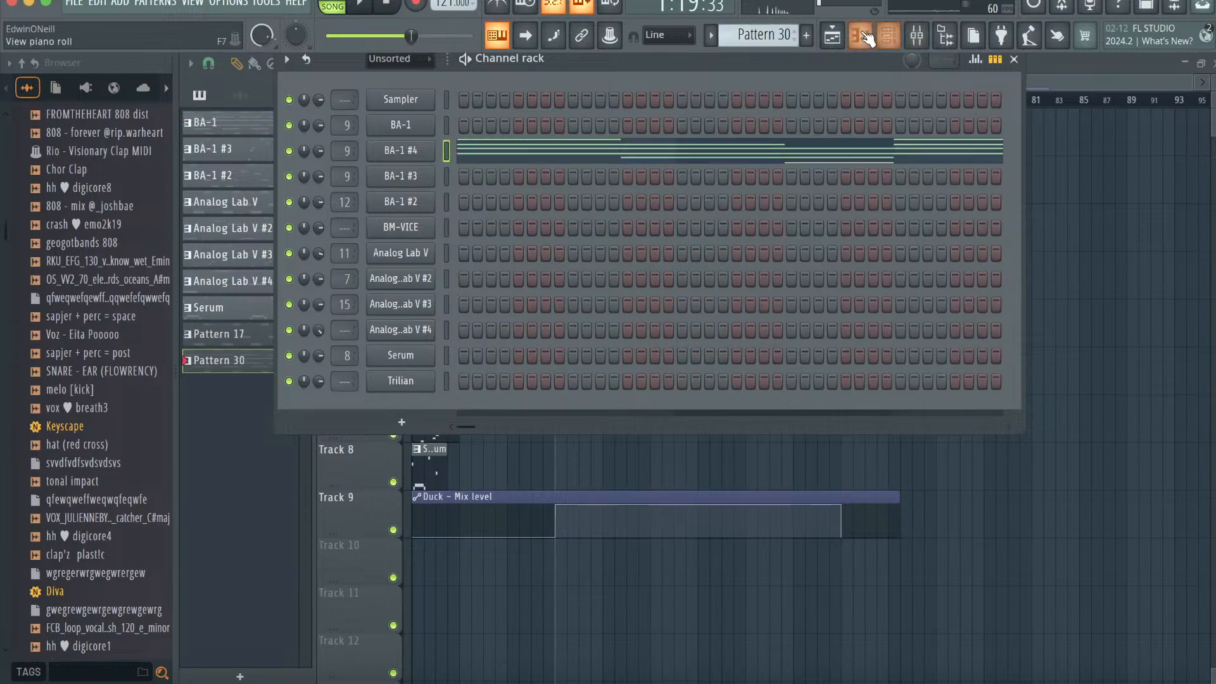
# - Open the BA-1 #4 notes in the piano roll and play the full chord progression
pyautogui.click(863, 36)
pyautogui.press('space')
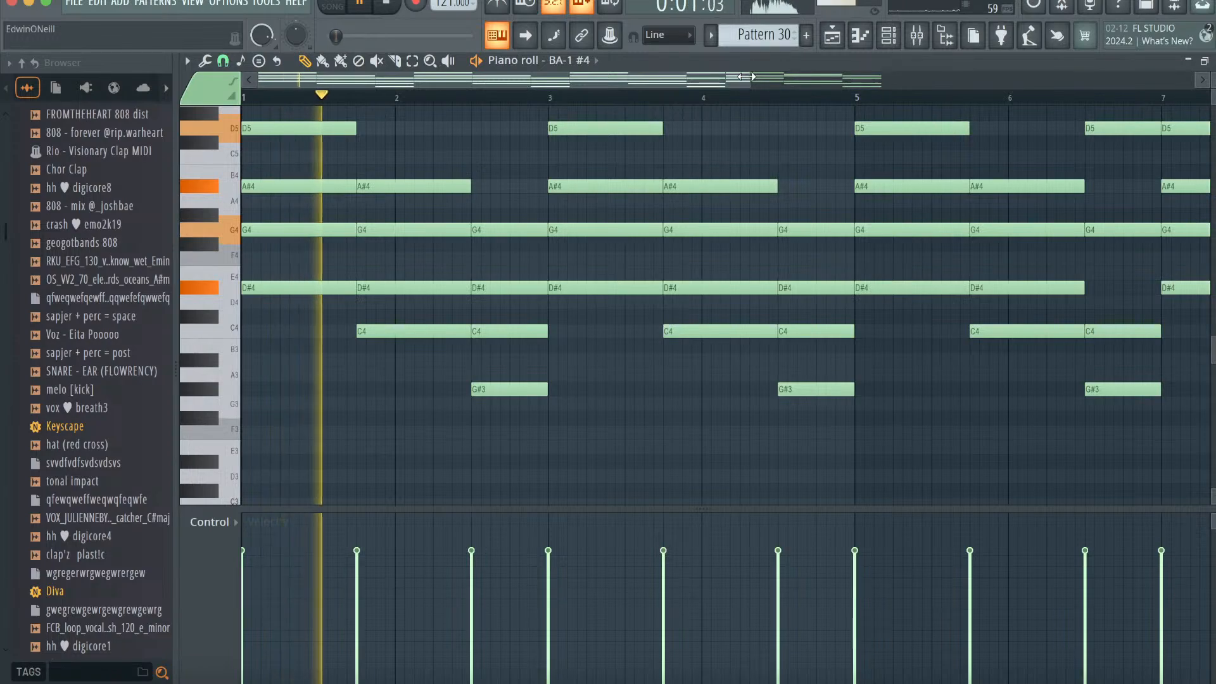
pyautogui.moveTo(746, 77); pyautogui.dragTo(932, 76)
pyautogui.press('space')
pyautogui.scroll(3, 518, 209)
pyautogui.press('space')
# - Raise the D#4 notes of the second, third and fifth chords by one octave to D#5
pyautogui.click(412, 61)
pyautogui.press('space')
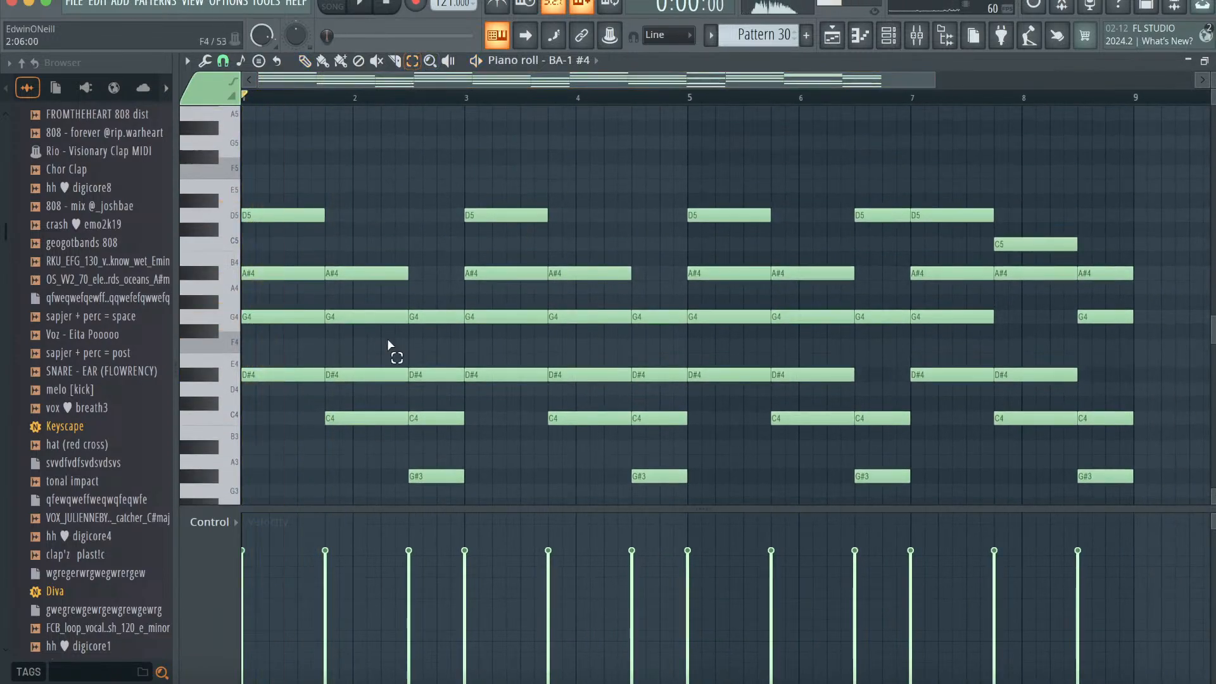
pyautogui.hotkey('ctrl', 'Up')
pyautogui.click(423, 375)
pyautogui.press('space')
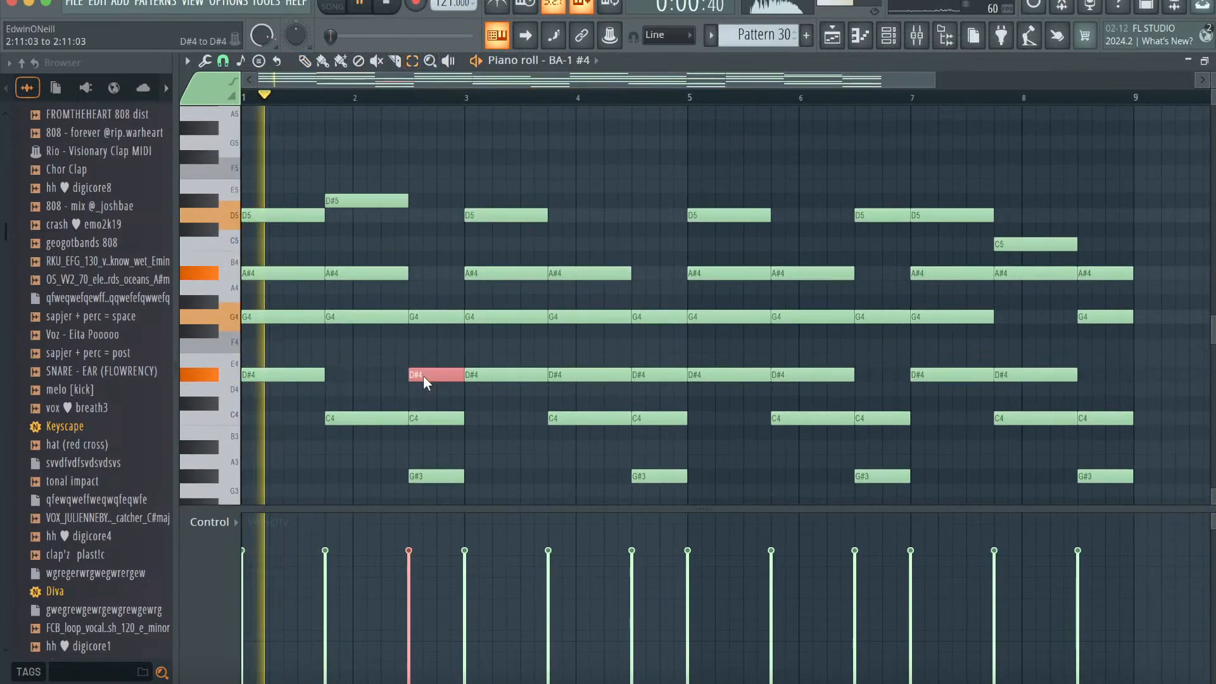
pyautogui.hotkey('ctrl', 'Up')
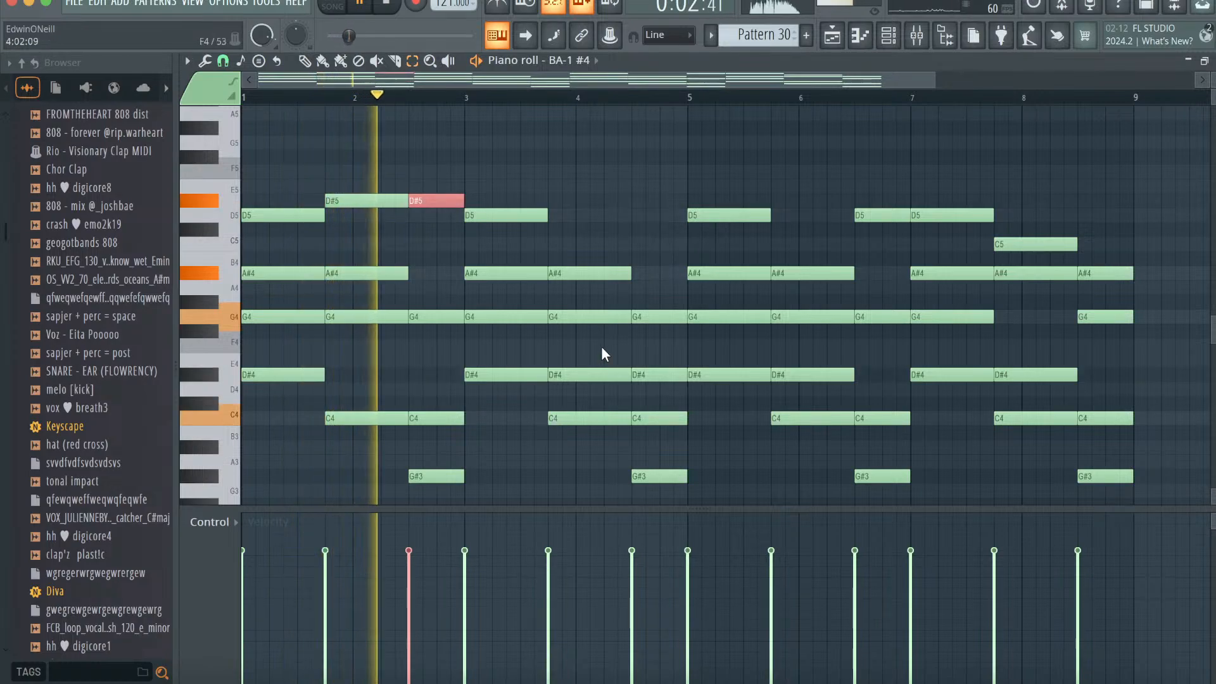
pyautogui.click(571, 375)
pyautogui.hotkey('ctrl', 'Up')
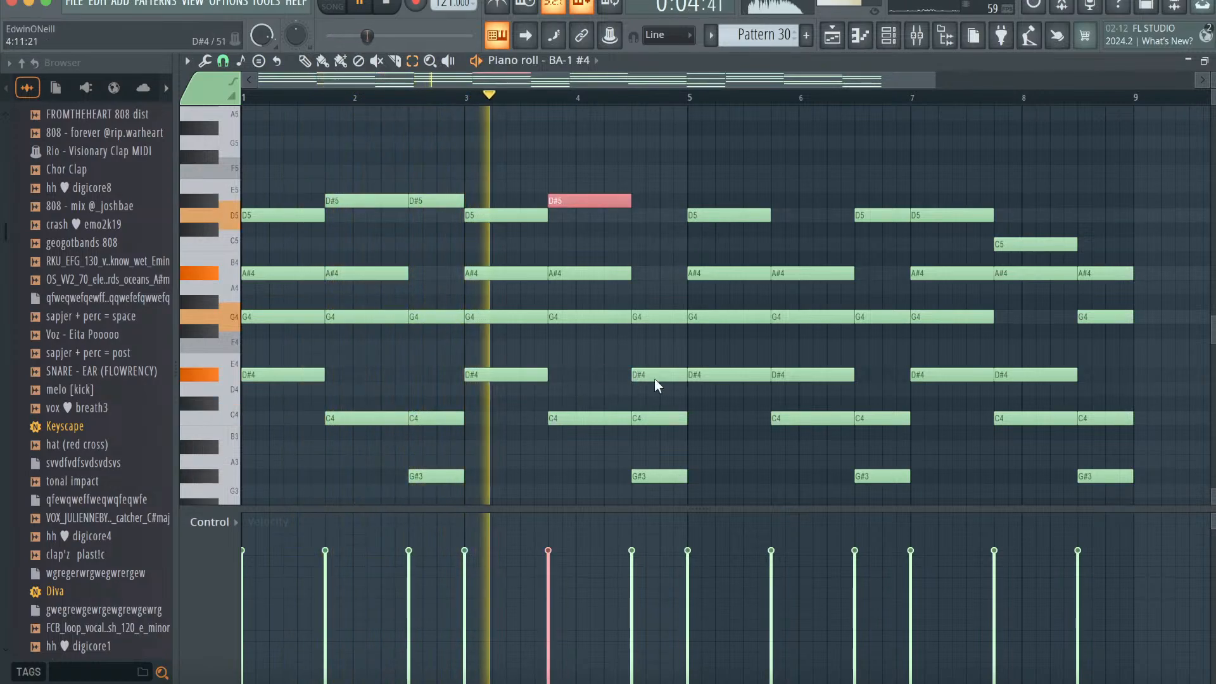
# - Raise the sixth chord's C4 to C5 and the G4 notes of the eighth and ninth chords to G5
pyautogui.click(649, 417)
pyautogui.hotkey('ctrl', 'Up')
pyautogui.click(810, 318)
pyautogui.hotkey('ctrl', 'Up')
pyautogui.click(885, 319)
pyautogui.hotkey('ctrl', 'Up')
# - Raise the A#4 notes of the tenth and eleventh chords by one octave to A#5
pyautogui.moveTo(950, 318); pyautogui.dragTo(955, 288)
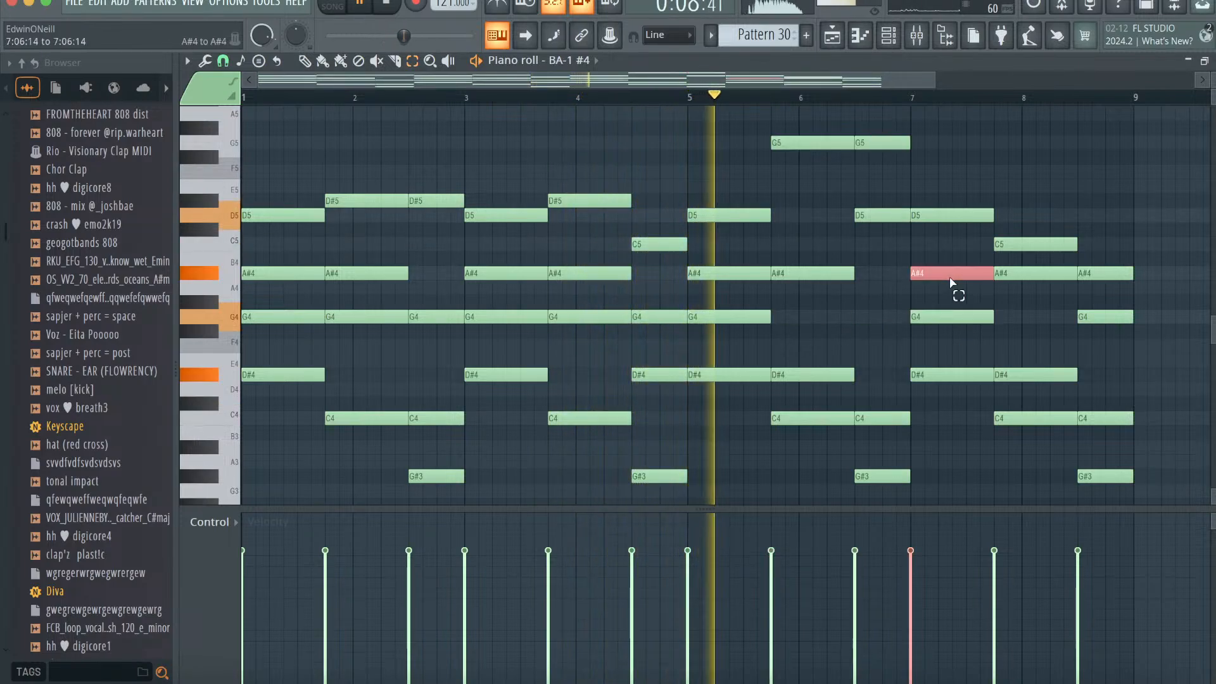
pyautogui.hotkey('ctrl', 'Up')
pyautogui.click(1045, 293)
pyautogui.hotkey('ctrl', 'Up')
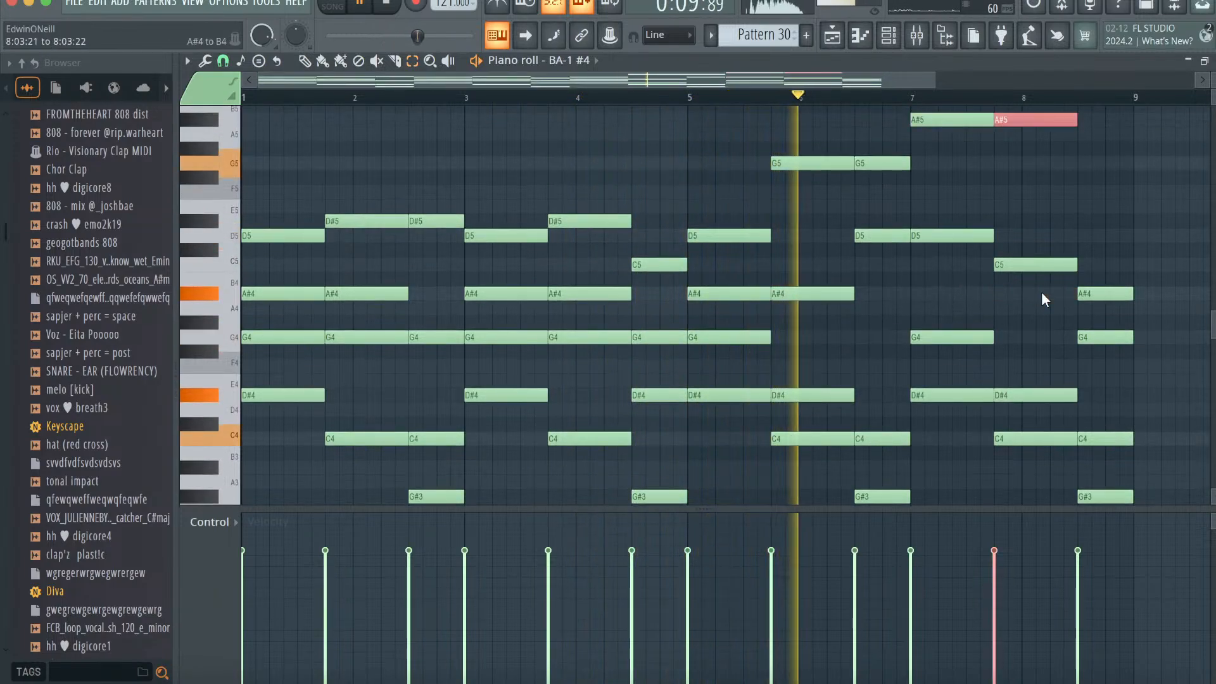
# - Raise the last chord's G4 note by one octave
pyautogui.click(1101, 335)
pyautogui.moveTo(1099, 317); pyautogui.dragTo(1102, 271)
pyautogui.hotkey('ctrl', 'Up')
# - Place Pattern 17 and Pattern 30 at bar 57 on Tracks 4 and 5, and trim the preceding Analog Lab V and drum loop clips to bar 56
pyautogui.click(832, 39)
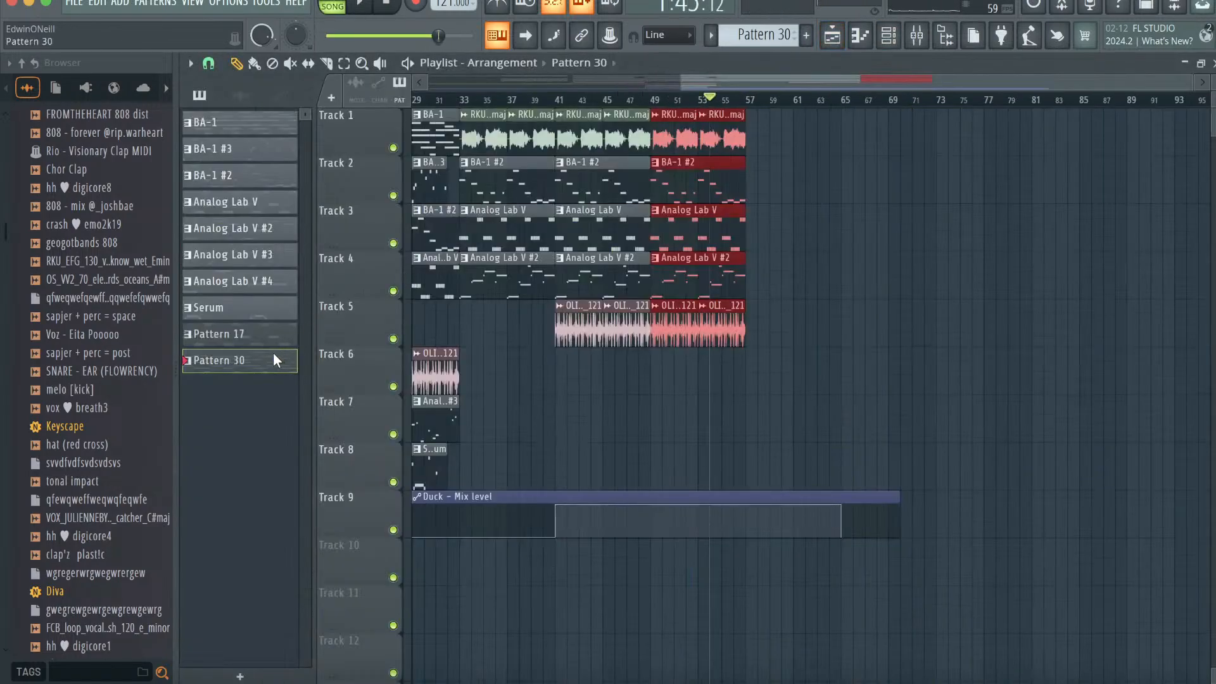
pyautogui.moveTo(272, 340); pyautogui.dragTo(754, 266)
pyautogui.press('space')
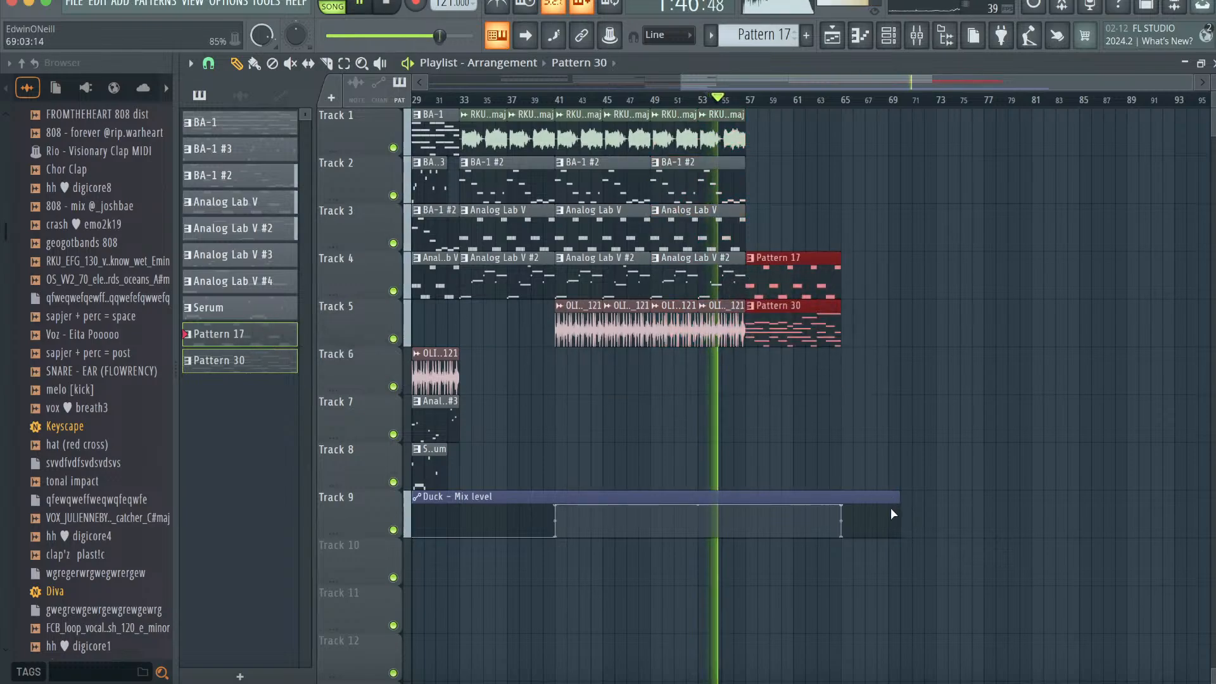
pyautogui.moveTo(741, 219); pyautogui.dragTo(732, 237)
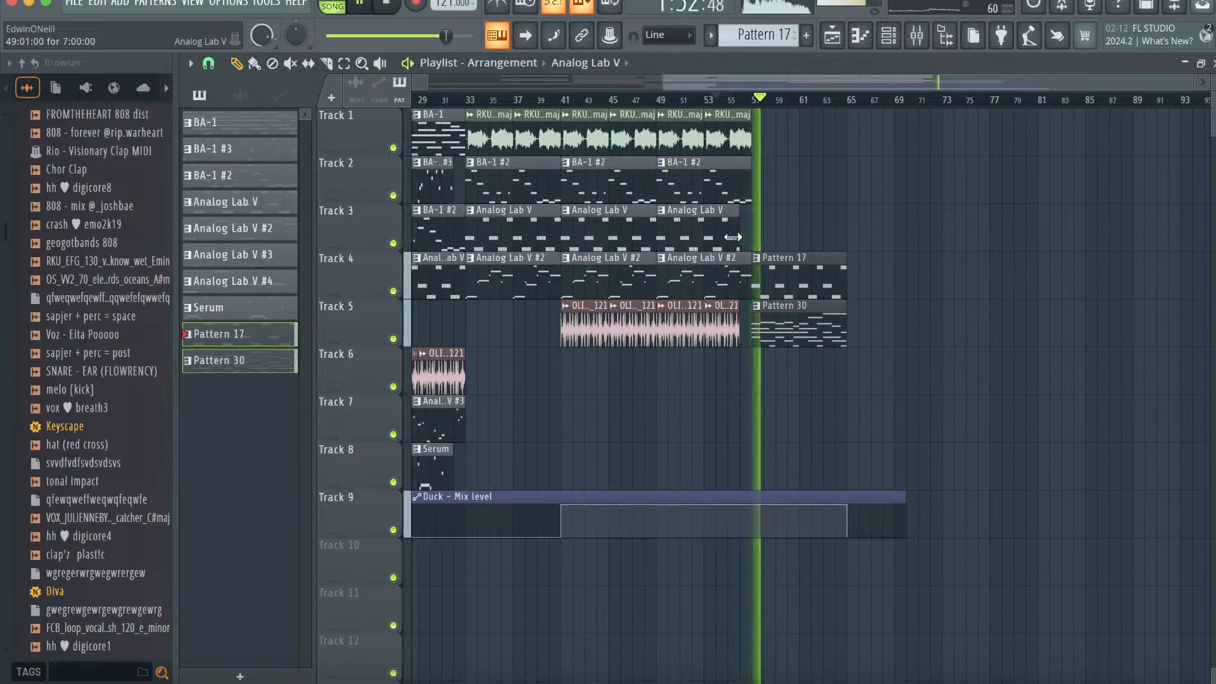
# - Copy all pattern and drum loop clips between bars 17 and 33 on Tracks 1 to 8 to bar 65
pyautogui.hscroll(-5, 732, 237)
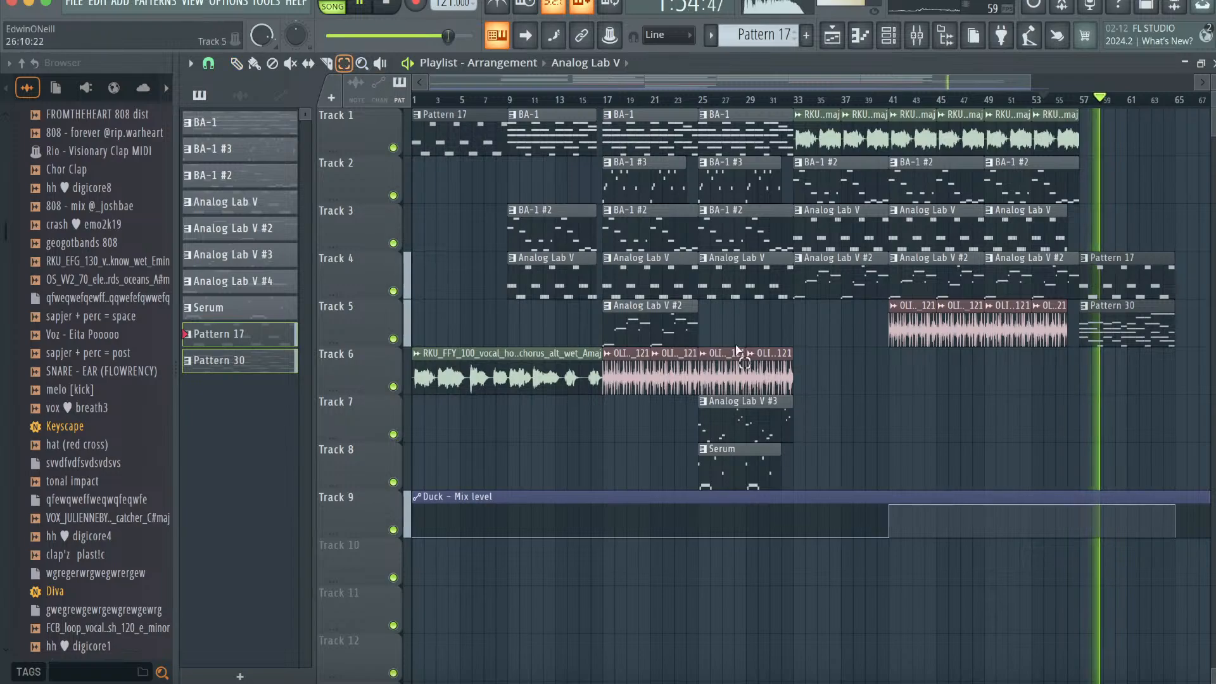
pyautogui.moveTo(775, 489); pyautogui.dragTo(640, 146)
pyautogui.hscroll(2, 689, 234)
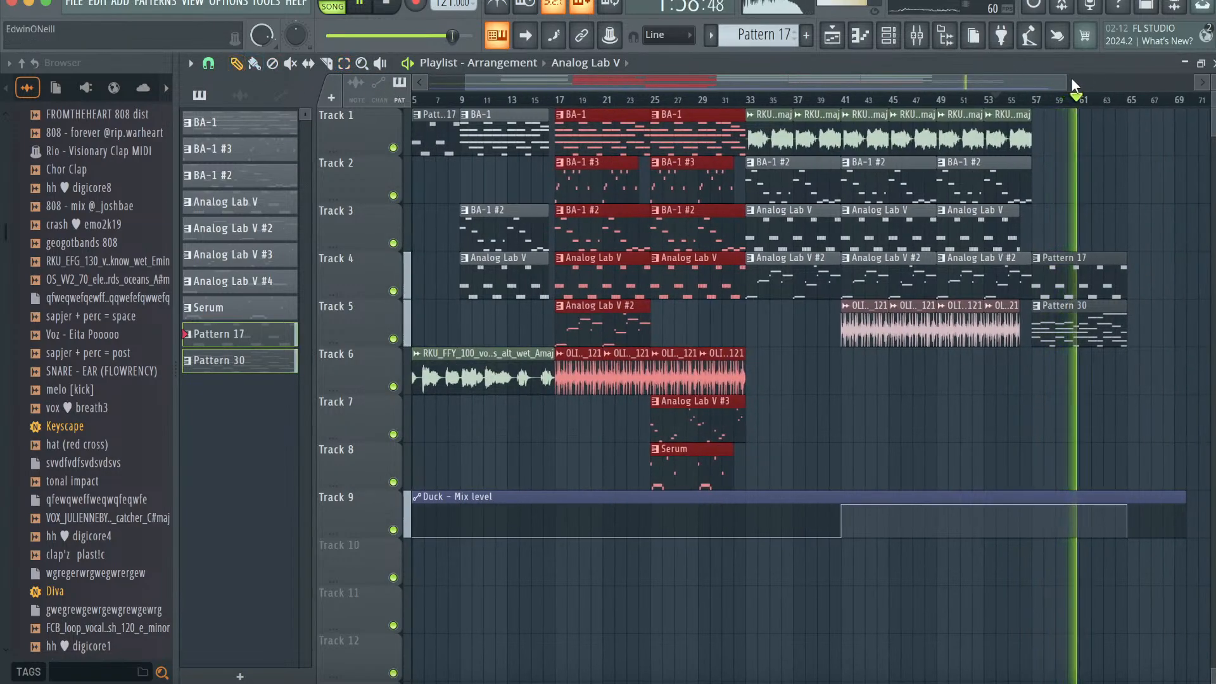
pyautogui.scroll(-2, 1070, 78)
pyautogui.moveTo(551, 141); pyautogui.dragTo(1004, 141)
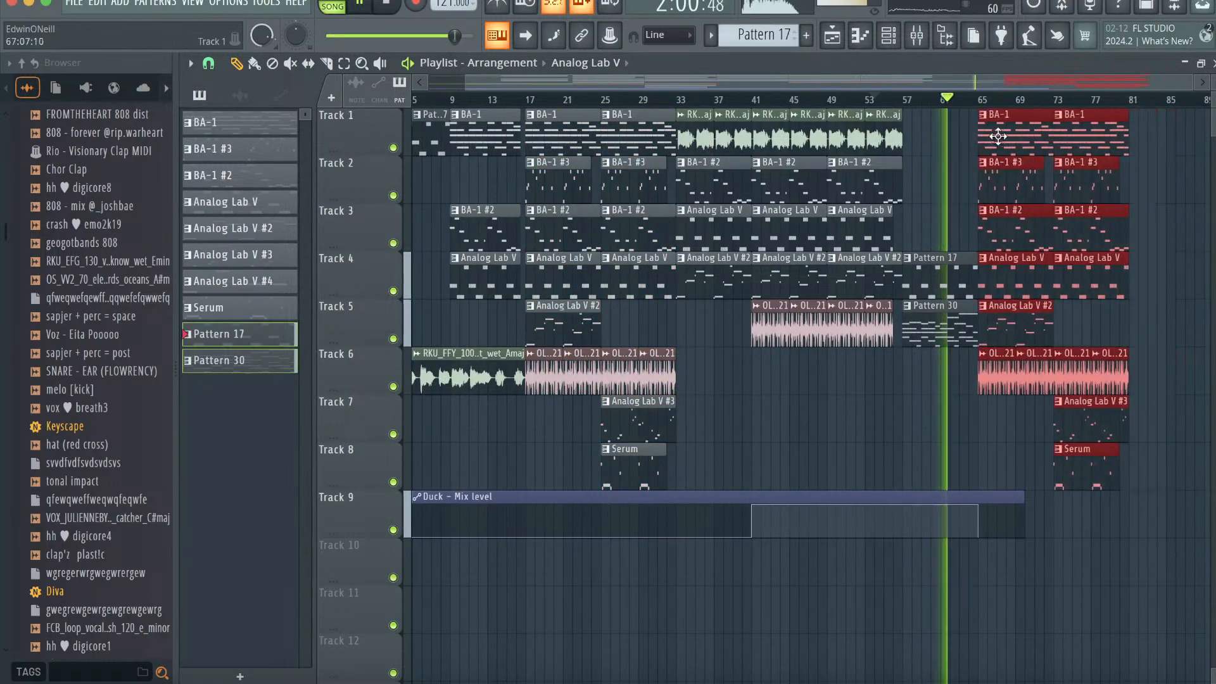
# - Insert Gross Beat in slot 5 of the Master track and choose its Trance Gt 1 volume preset
pyautogui.click(926, 42)
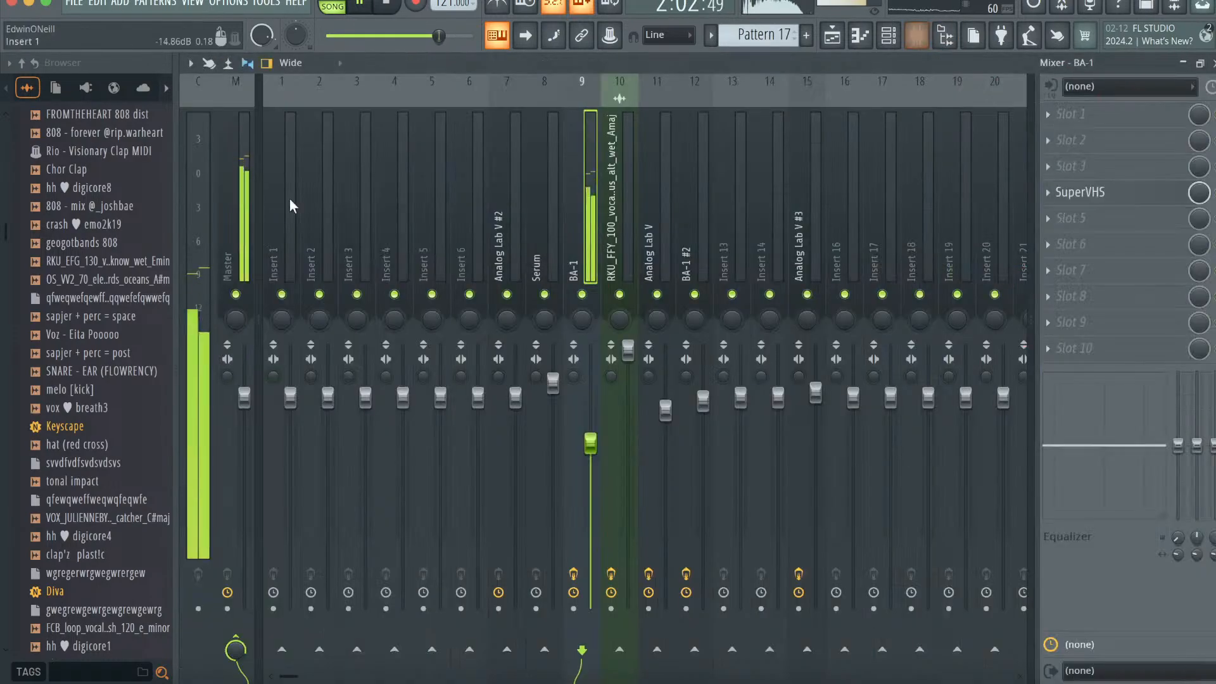
pyautogui.click(1087, 215)
pyautogui.click(899, 286)
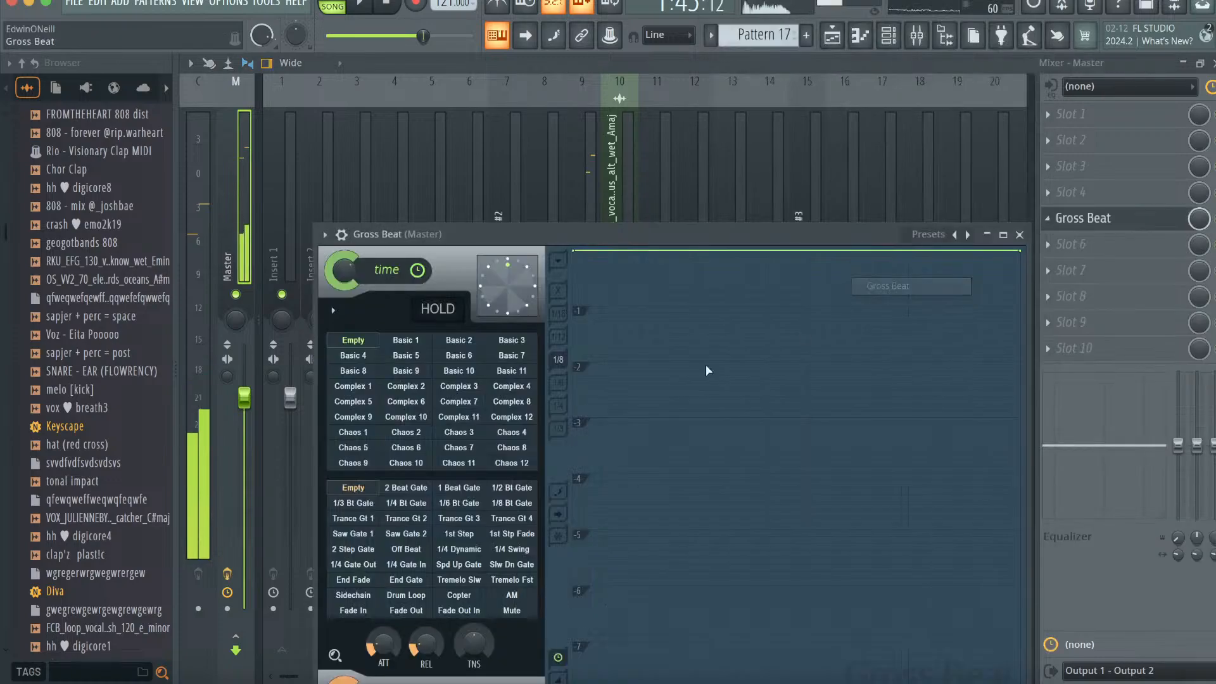
pyautogui.click(524, 518)
pyautogui.click(352, 519)
# - Create an automation clip for Gross Beat's mix level on Track 10, extend it to bar 81 and lower its end point to 0%
pyautogui.rightClick(1199, 222)
pyautogui.click(1185, 352)
pyautogui.click(833, 36)
pyautogui.moveTo(966, 583); pyautogui.dragTo(418, 637)
pyautogui.moveTo(654, 549); pyautogui.dragTo(1154, 550)
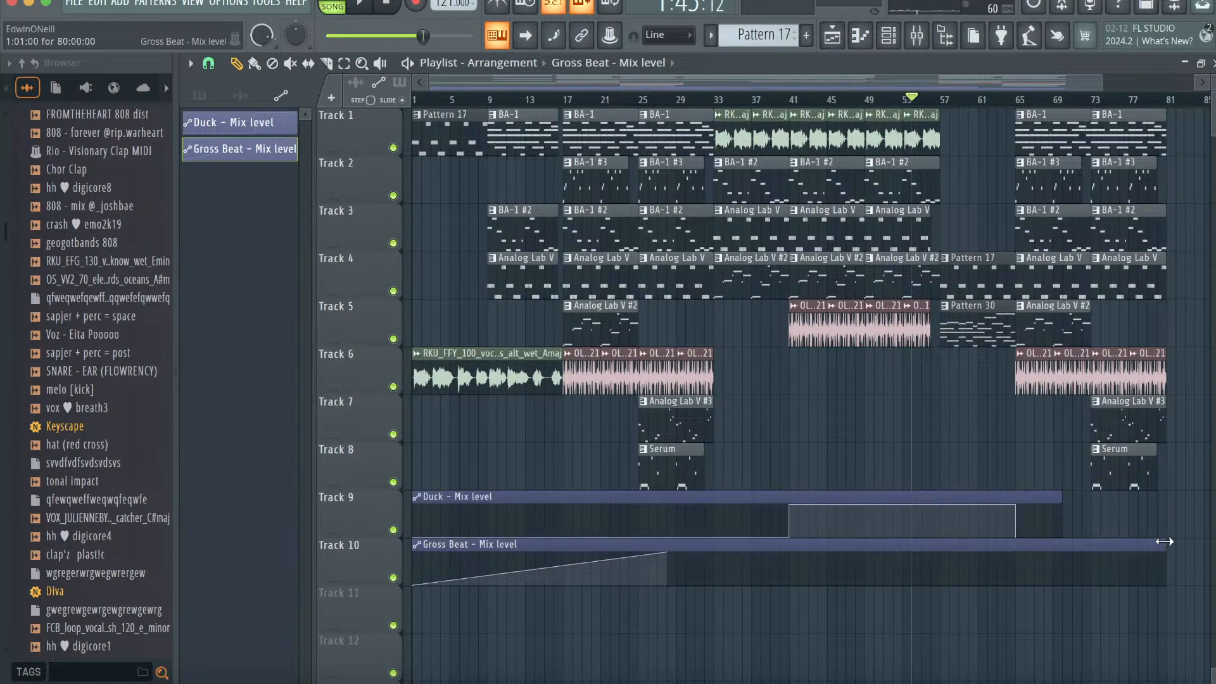
pyautogui.moveTo(721, 557); pyautogui.dragTo(1183, 628)
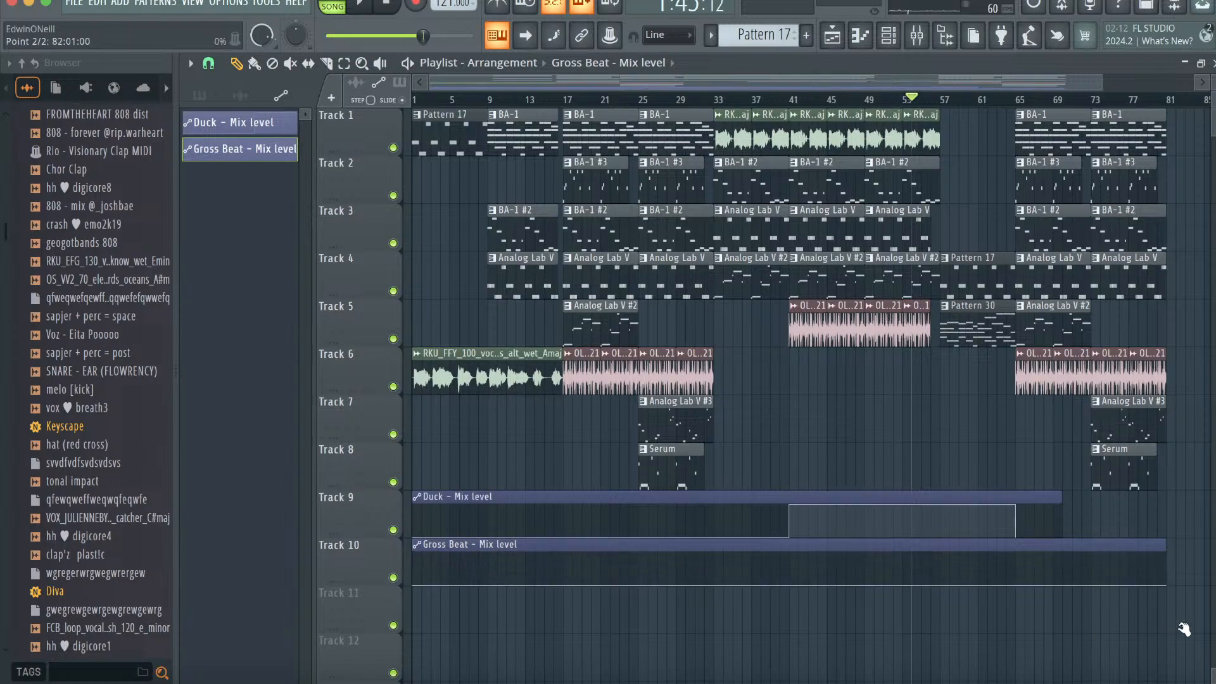
# - Shape the Gross Beat mix automation to jump to 100% from bar 64 to bar 65 only, and play the transition
pyautogui.hscroll(5, 913, 592)
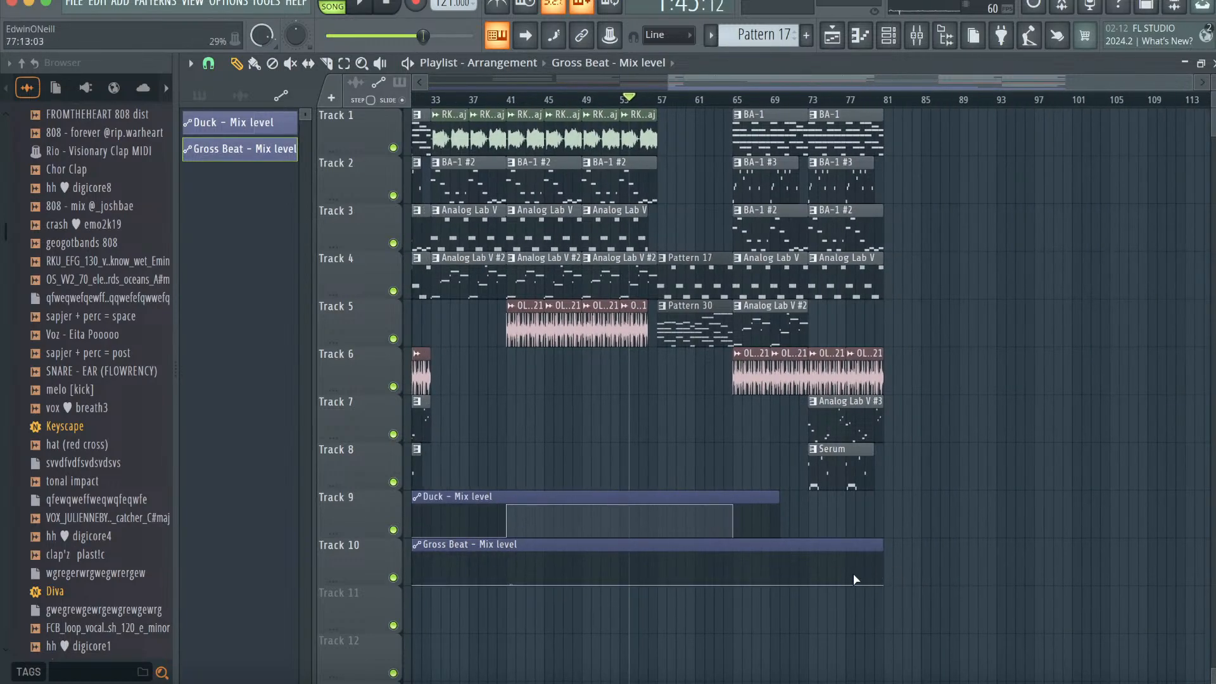
pyautogui.moveTo(732, 583); pyautogui.dragTo(725, 558)
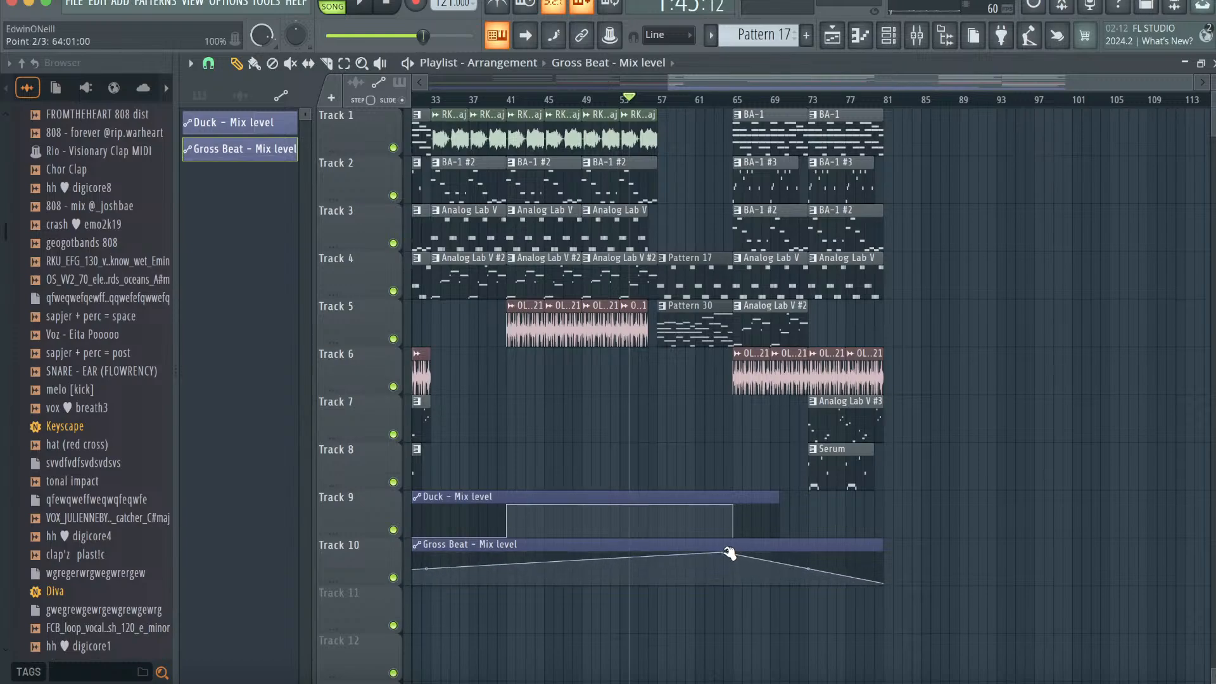
pyautogui.rightClick(730, 553)
pyautogui.click(754, 428)
pyautogui.press('space')
pyautogui.press('space')
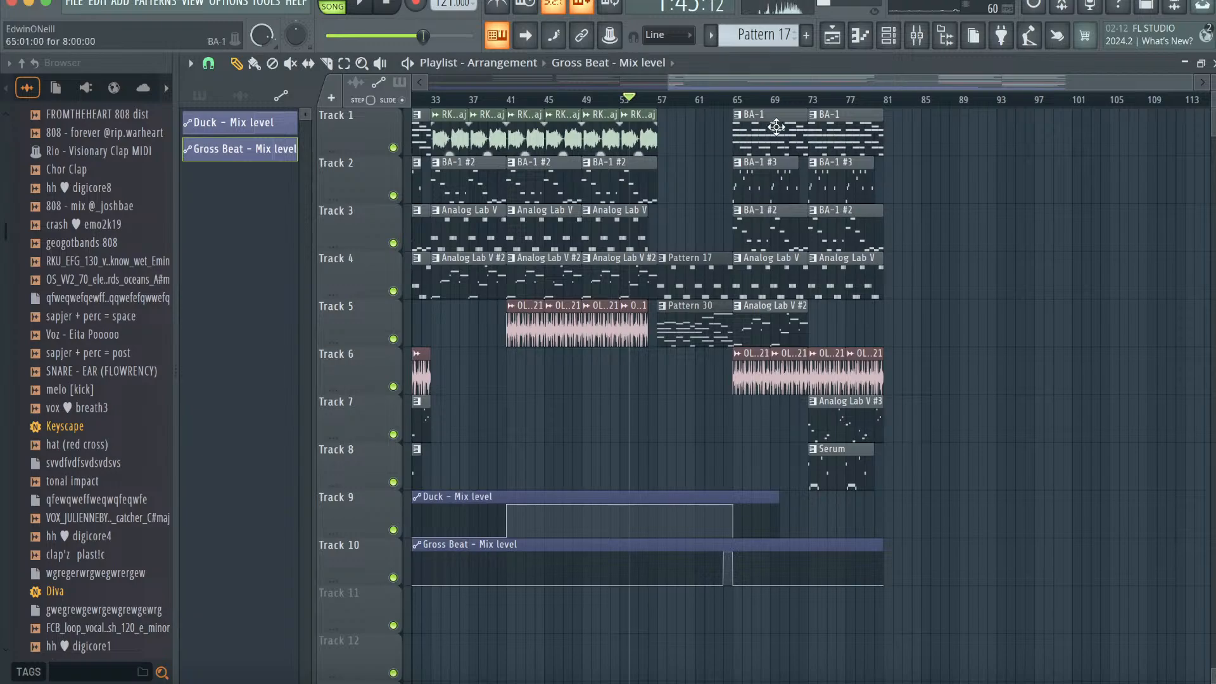
pyautogui.press('space')
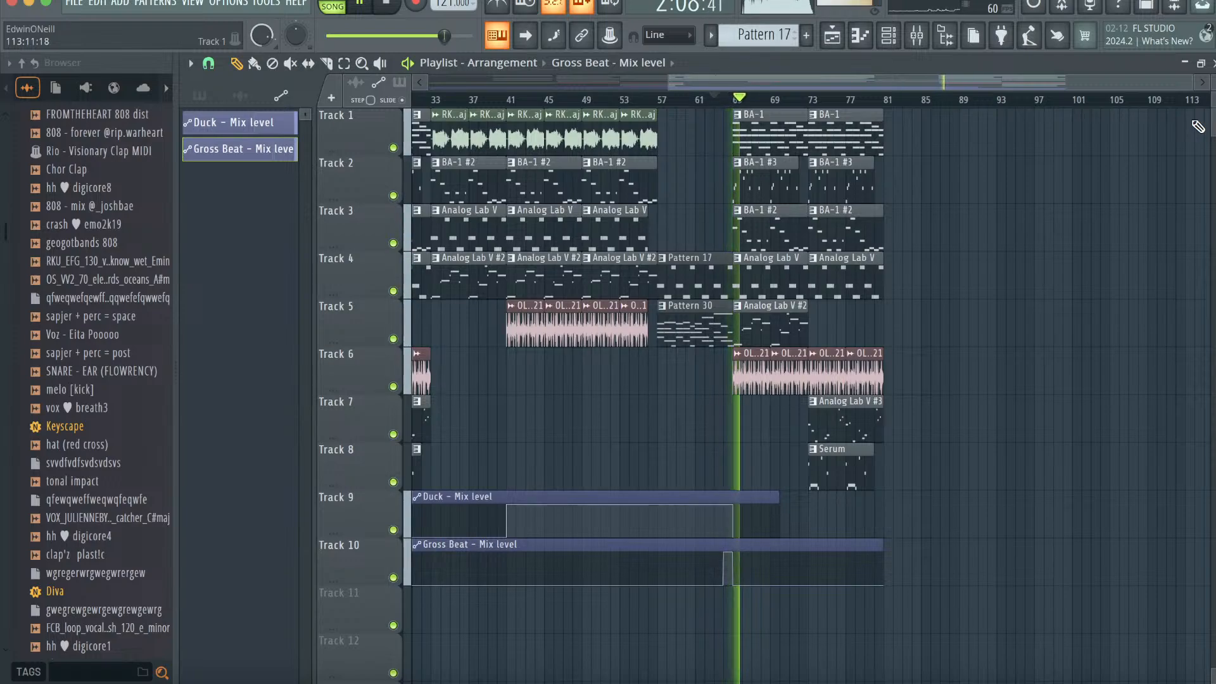
pyautogui.press('space')
# - Add the vox ♥ breath3 sample at bar 65 on Track 7
pyautogui.moveTo(95, 408); pyautogui.dragTo(738, 428)
pyautogui.moveTo(1192, 82); pyautogui.dragTo(991, 82)
pyautogui.hscroll(5, 956, 313)
pyautogui.scroll(-1, 958, 315)
pyautogui.hscroll(3, 958, 314)
pyautogui.scroll(-1, 957, 315)
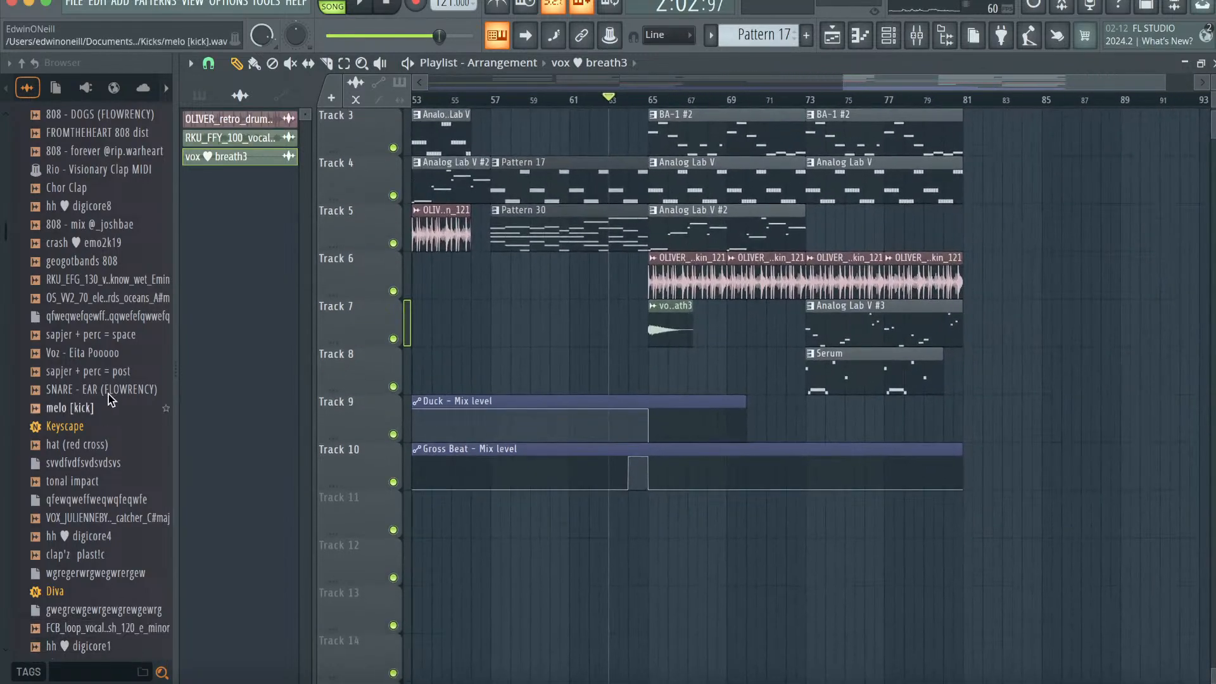
# - Add the crash ♥ crystals sample at bar 65 on Track 11 and riser (doa) at bar 62 on Track 12
pyautogui.click(107, 334)
pyautogui.scroll(3, 105, 334)
pyautogui.scroll(3, 120, 213)
pyautogui.moveTo(108, 298); pyautogui.dragTo(652, 514)
pyautogui.moveTo(69, 242); pyautogui.dragTo(592, 547)
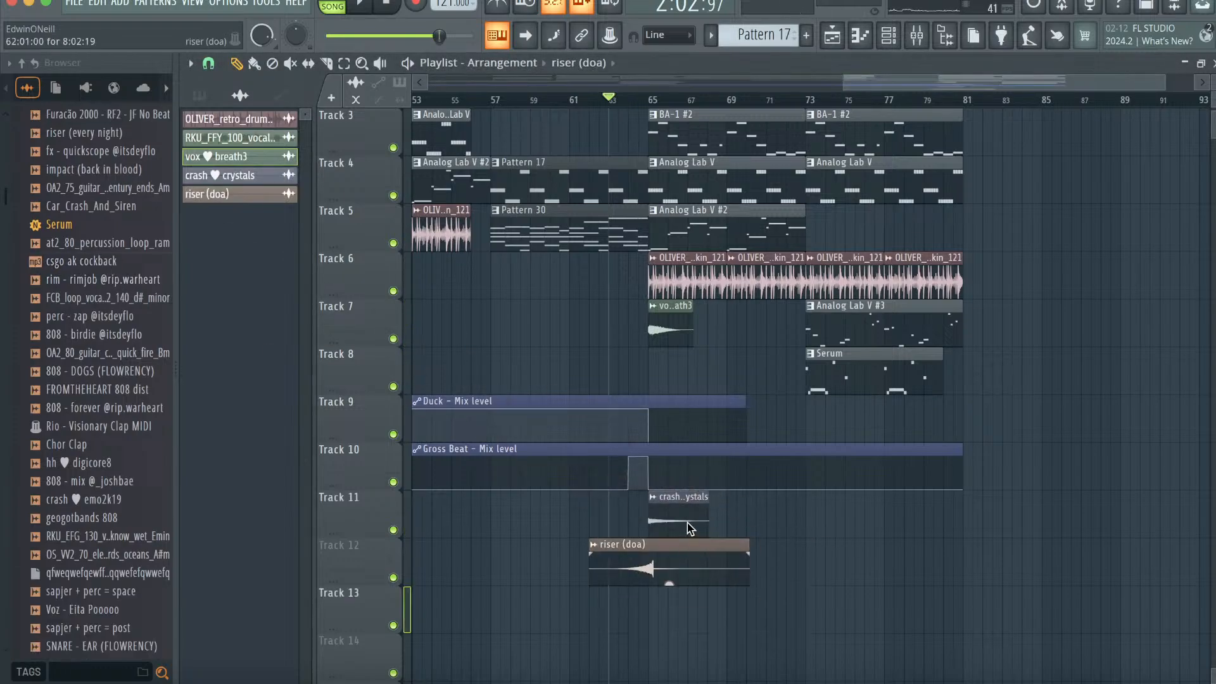
# - Set the riser's time stretch to 8:00:00, move its clip so the peak lands on bar 65, and play the transition
pyautogui.doubleClick(686, 546)
pyautogui.moveTo(558, 238); pyautogui.dragTo(558, 222)
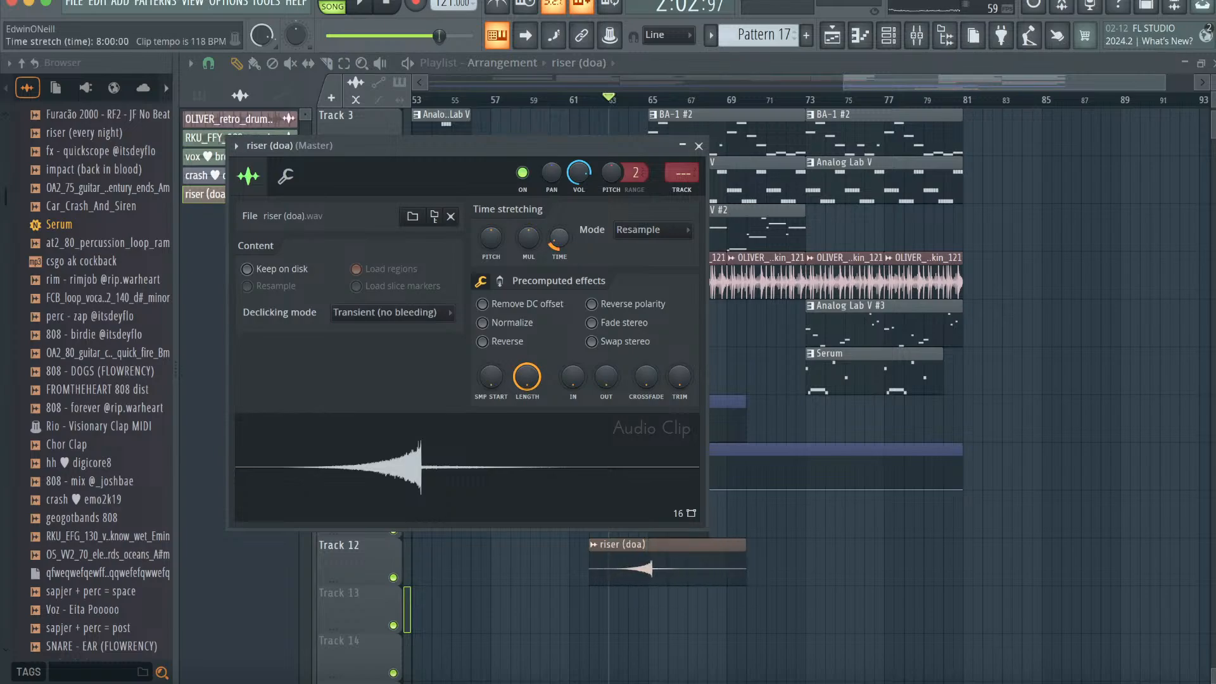
pyautogui.click(656, 569)
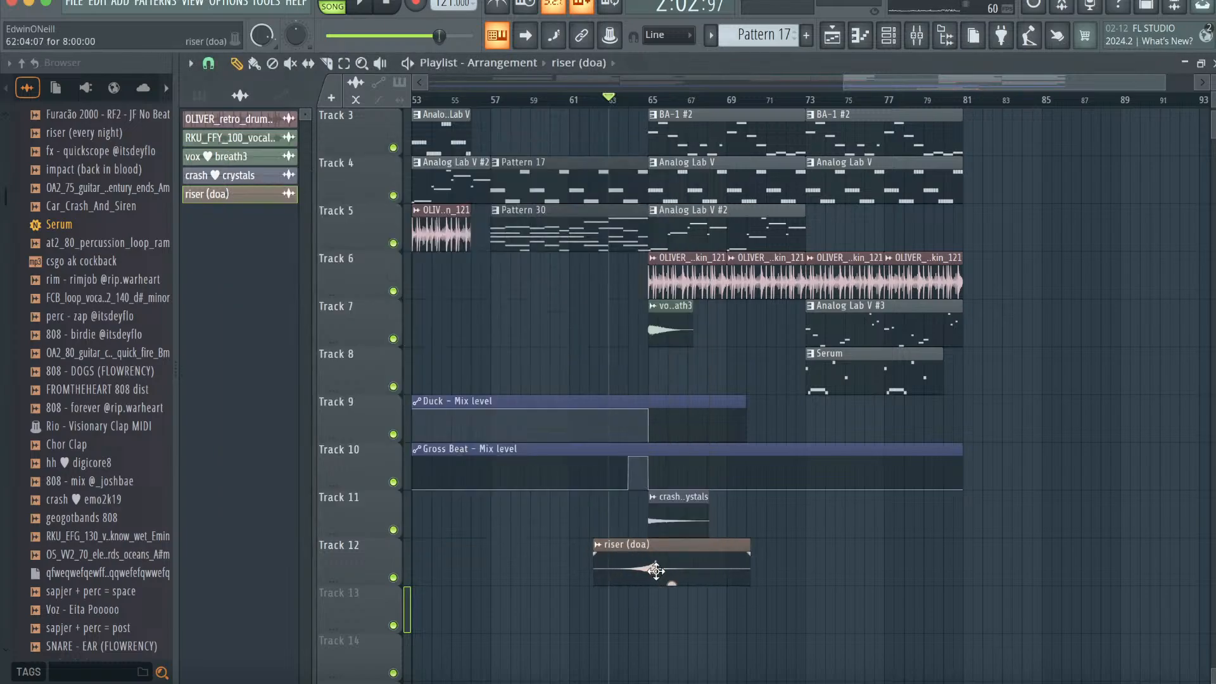
pyautogui.press('space')
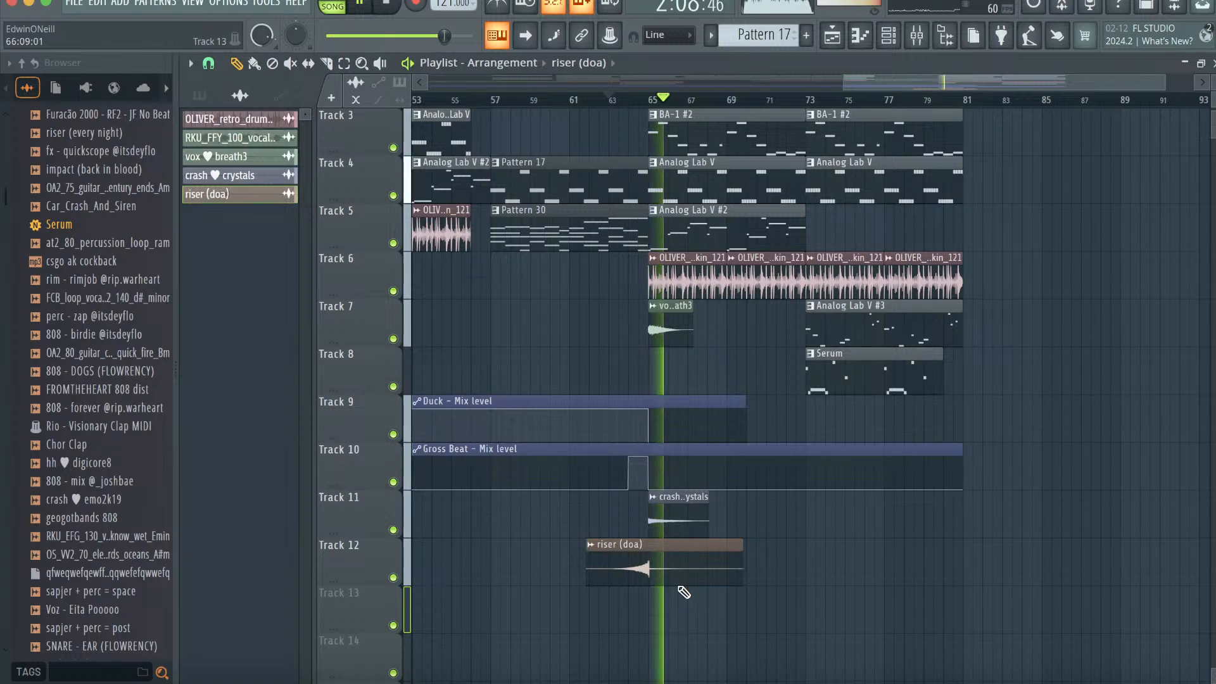
pyautogui.moveTo(1165, 82); pyautogui.dragTo(955, 77)
pyautogui.press('space')
pyautogui.press('space')
# - Switch the Master's Gross Beat volume preset to 1/2 Bt Gate and play back the transition into bar 65
pyautogui.click(1086, 488)
pyautogui.press('F9')
pyautogui.click(1083, 218)
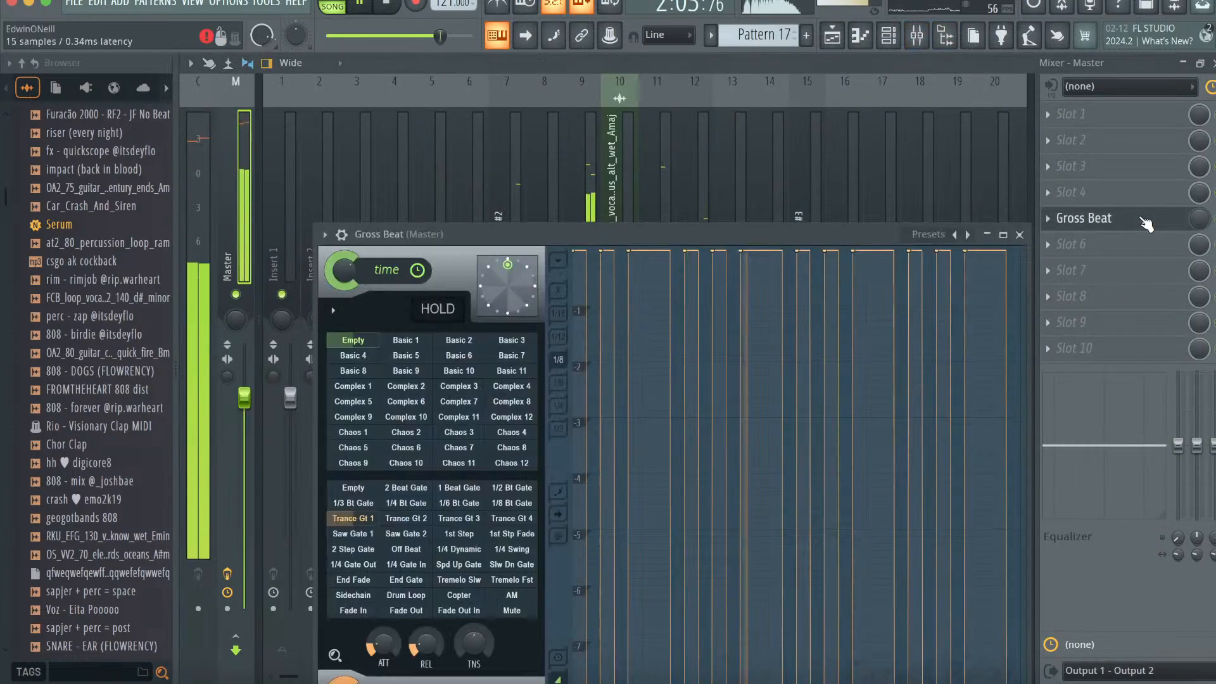
pyautogui.click(533, 487)
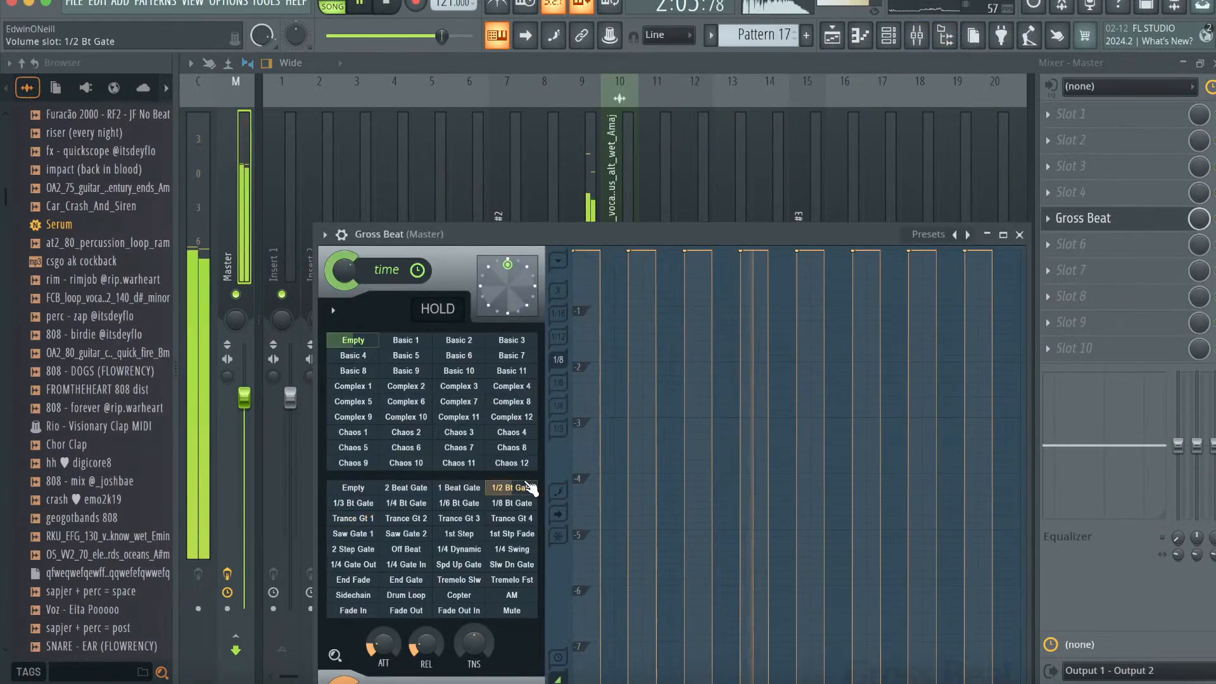
pyautogui.click(832, 35)
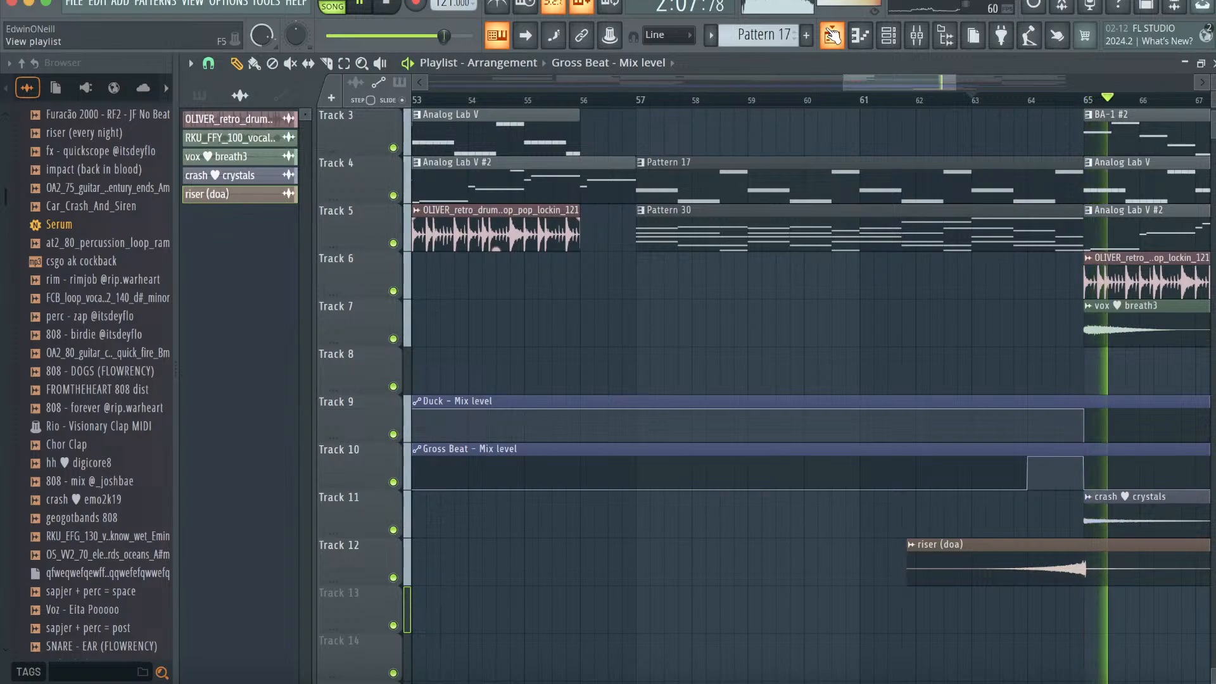
pyautogui.press('space')
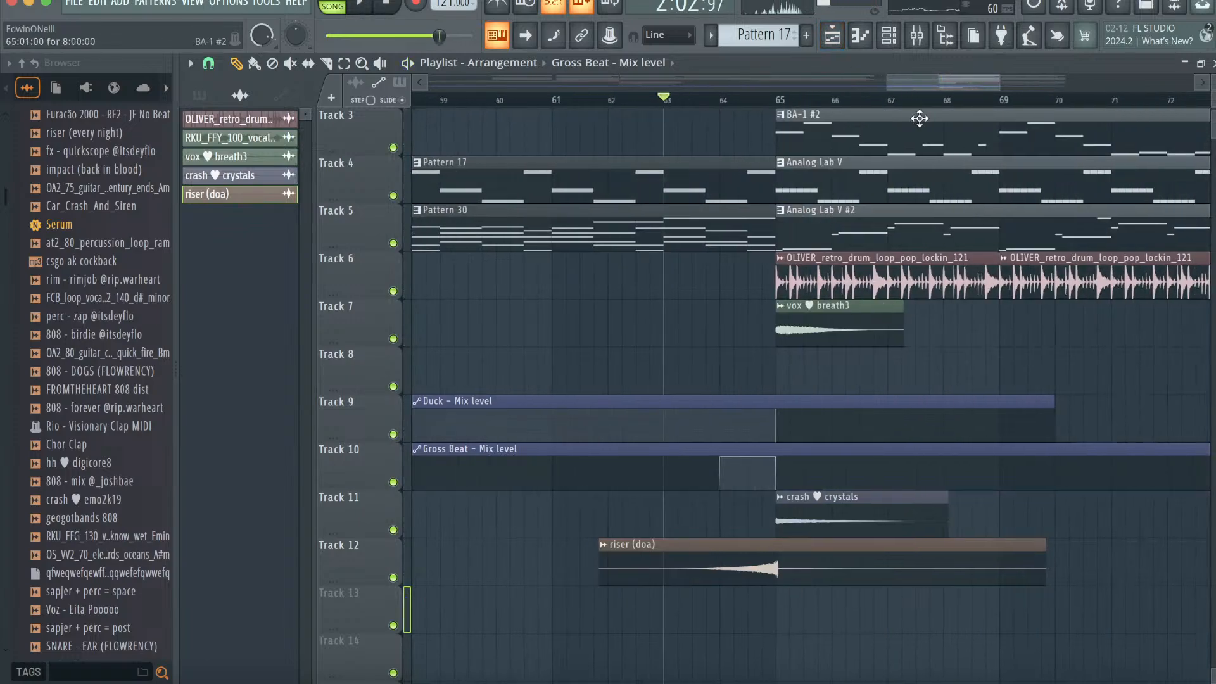
# - Play the end of the arrangement from about bar 80 and return to the song's beginning
pyautogui.moveTo(1000, 83); pyautogui.dragTo(1204, 83)
pyautogui.click(822, 101)
pyautogui.press('space')
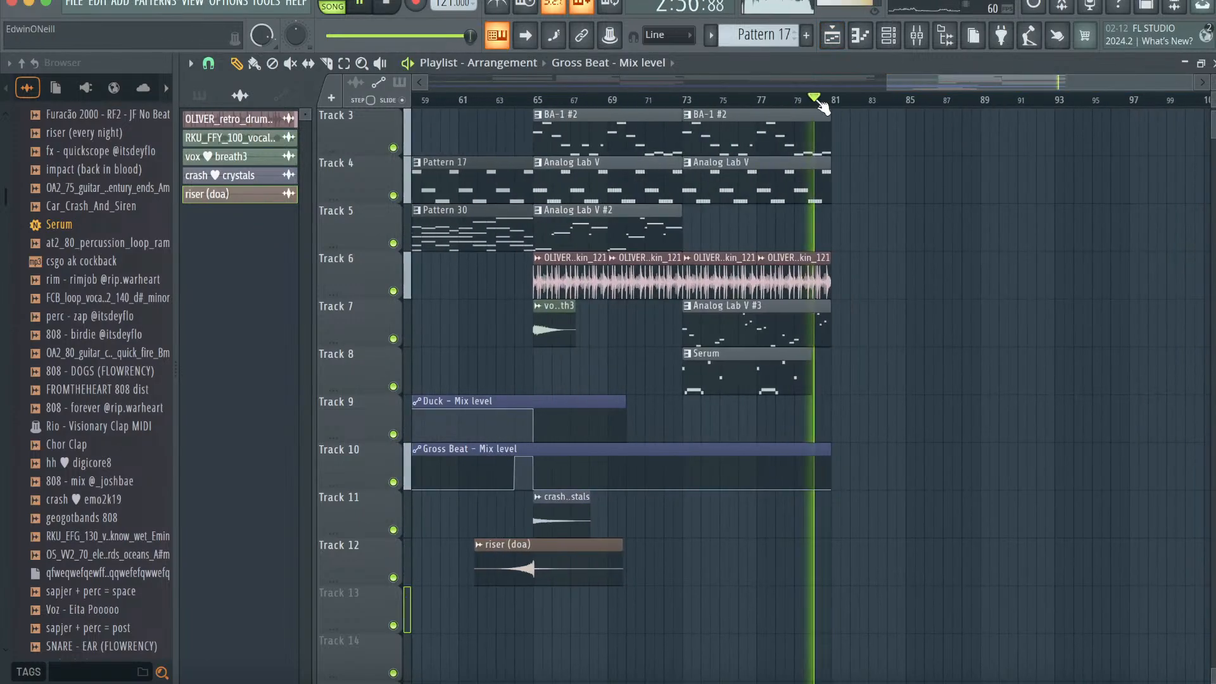
pyautogui.press('space')
pyautogui.hscroll(-15, 709, 338)
pyautogui.scroll(2, 708, 338)
# - Export the full song as an MP3 named 121 synthwave
pyautogui.click(74, 3)
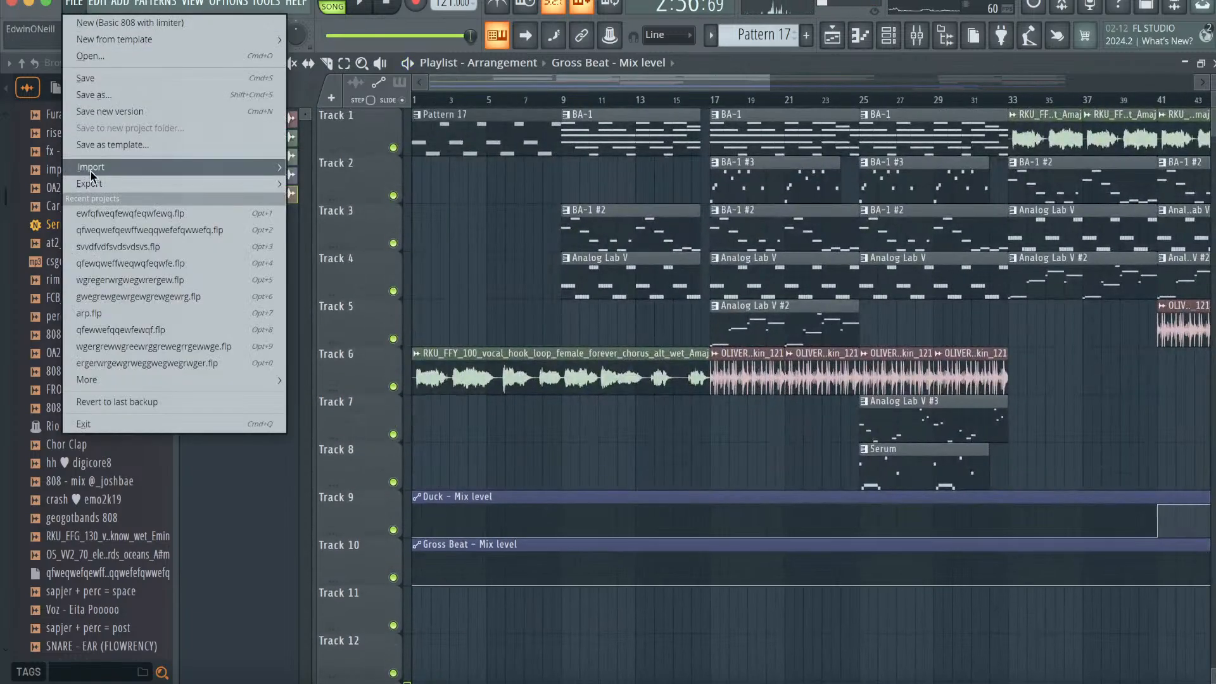
pyautogui.moveTo(95, 183)
pyautogui.click(368, 216)
pyautogui.write('121 synthwave')
pyautogui.press('Return')
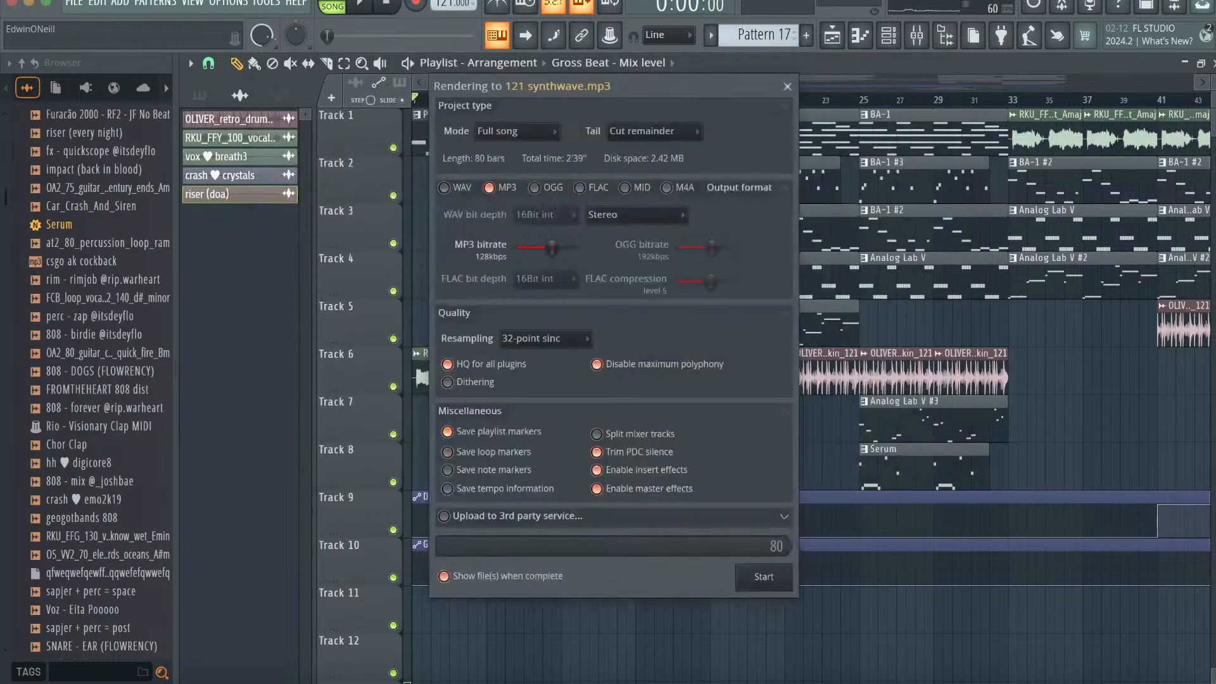
pyautogui.click(776, 575)
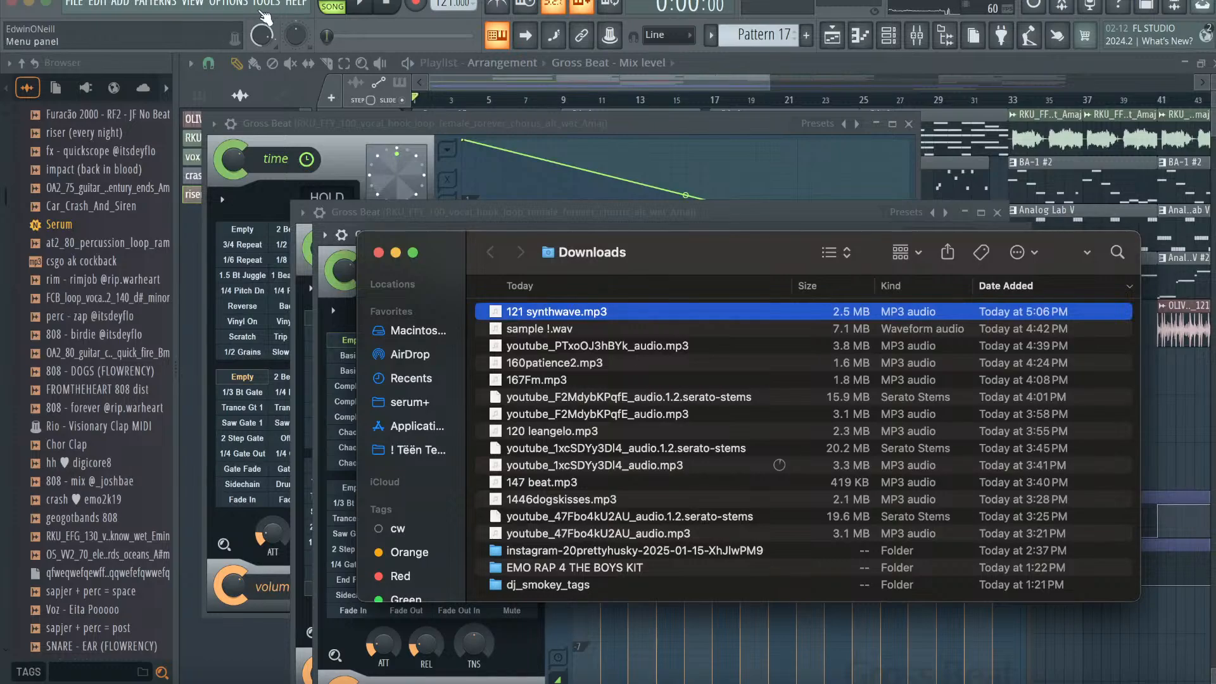
# - Start a new project from the Empty template, saving the current project as qfewfewqefwqefwqweqffwqe in a new project folder
pyautogui.click(81, 3)
pyautogui.moveTo(81, 36)
pyautogui.click(345, 134)
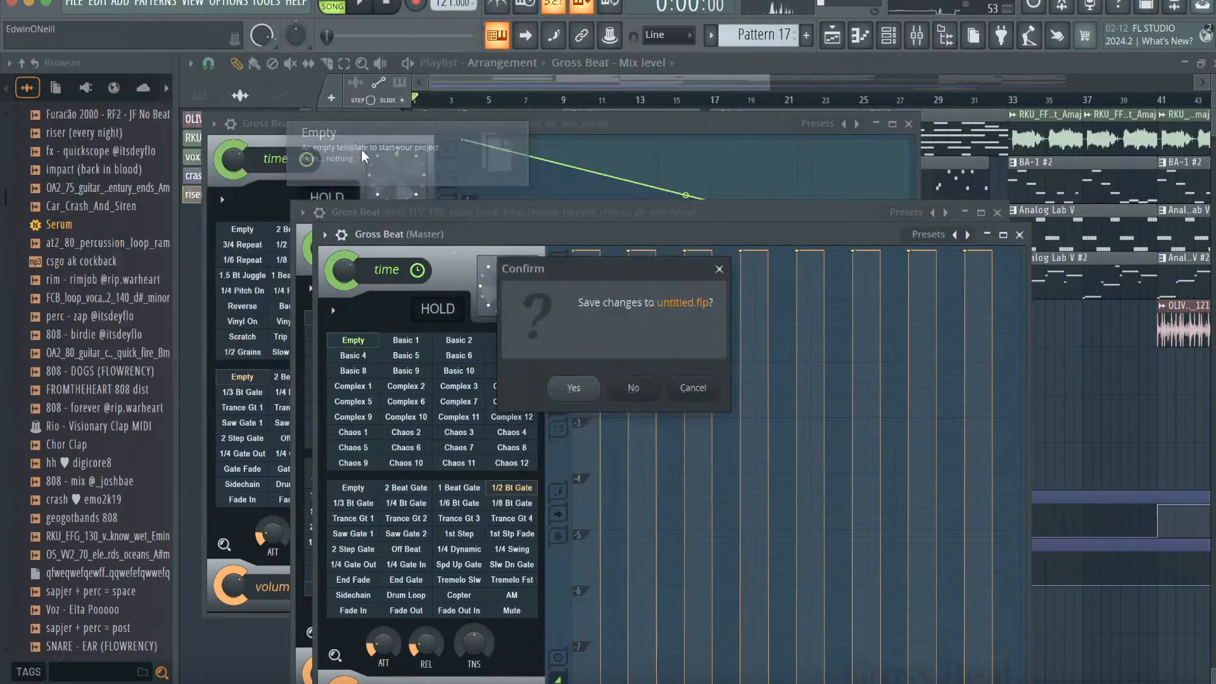
pyautogui.click(573, 388)
pyautogui.write('qfewfewqefwqefwqweqf')
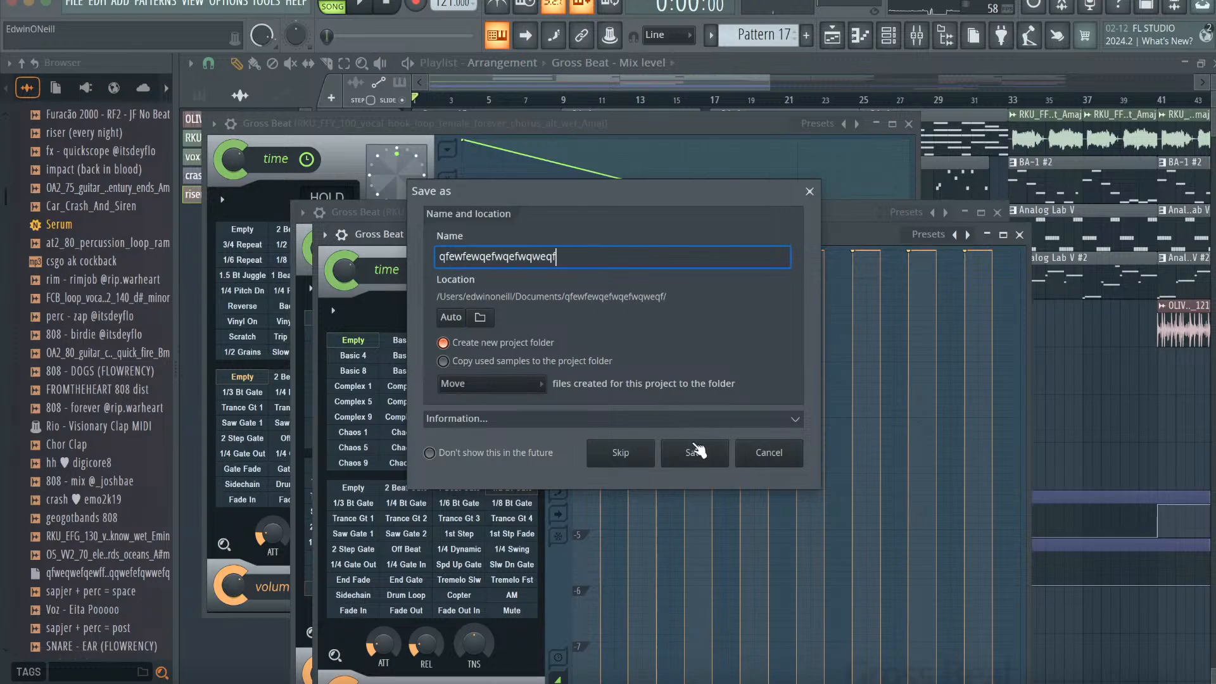
pyautogui.write('fwqe')
pyautogui.click(695, 451)
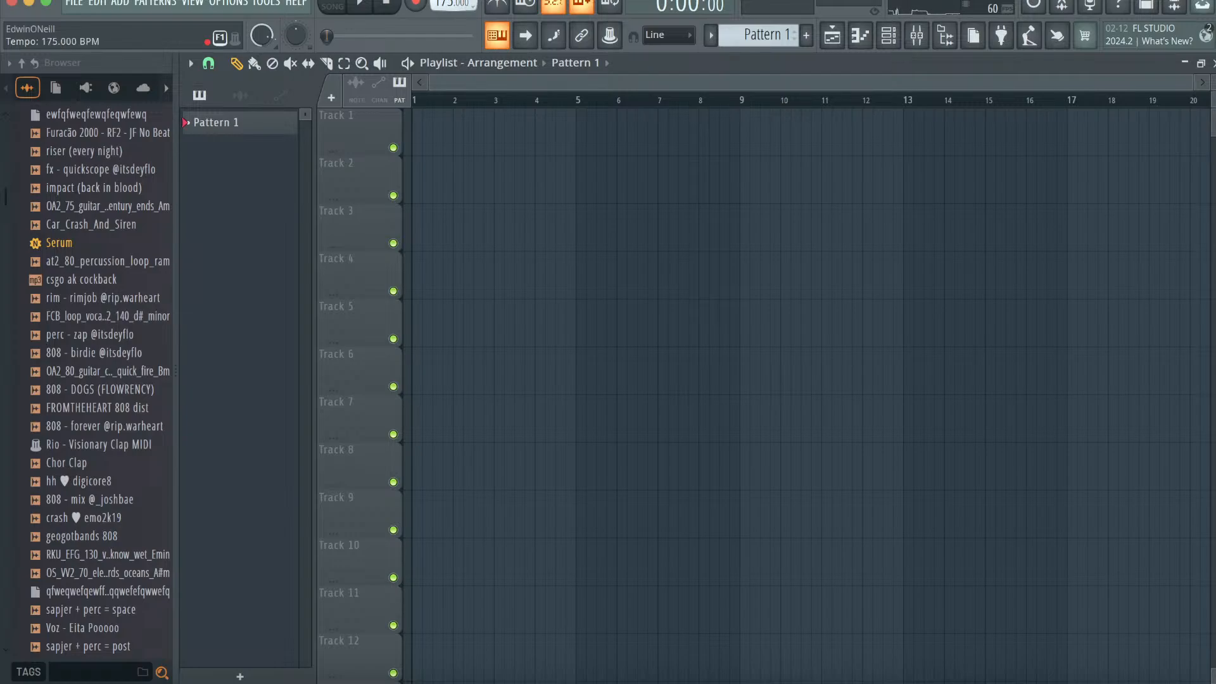
# - Open the channel rack and browse StapledrumsUpd8 to the Snares folder of the Sexy Drill Stash Kit
pyautogui.click(888, 36)
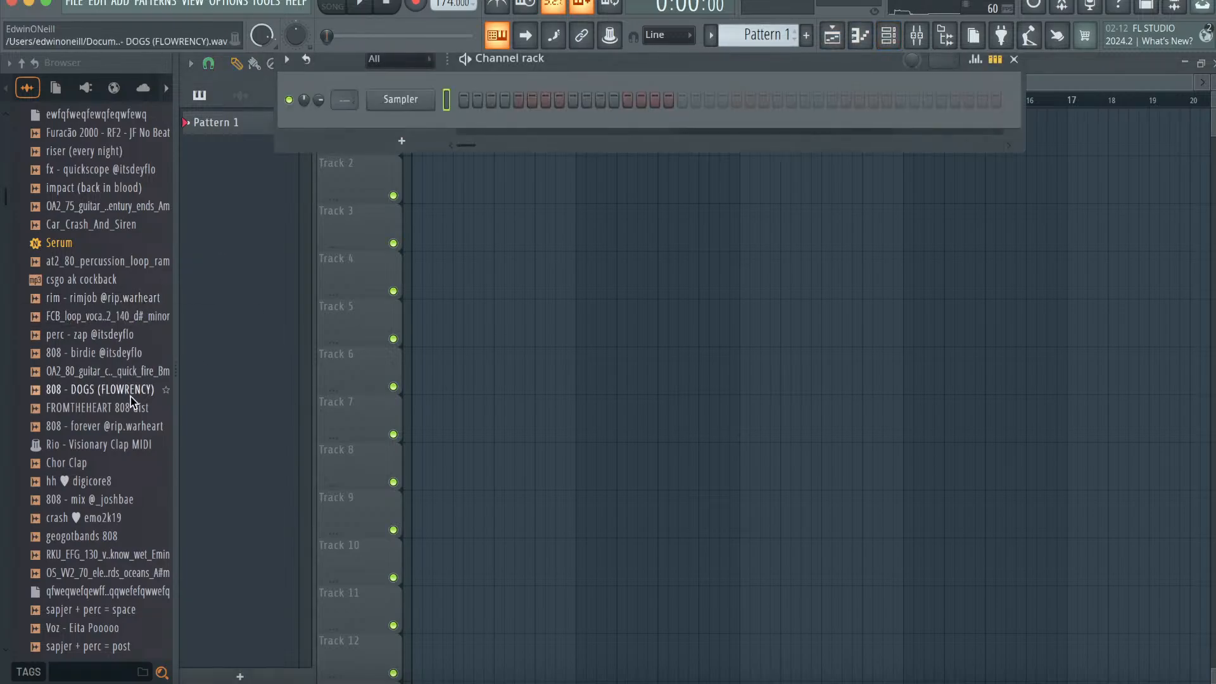
pyautogui.scroll(-15, 131, 396)
pyautogui.scroll(-20, 131, 397)
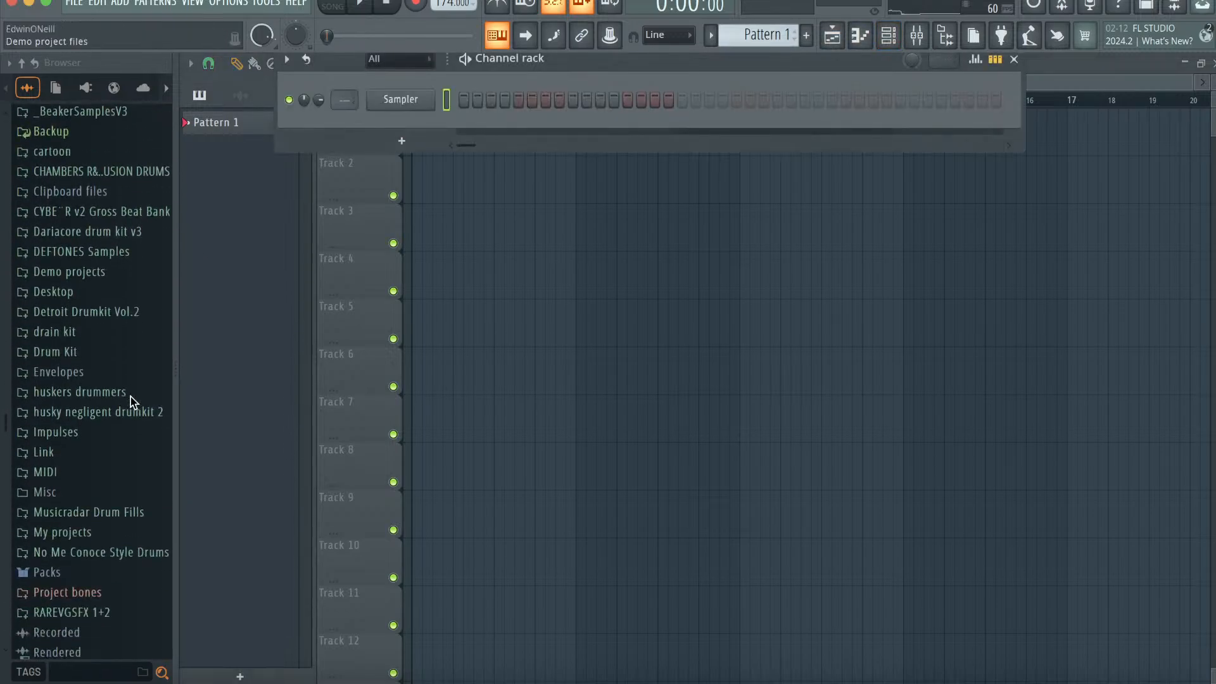
pyautogui.scroll(-5, 130, 396)
pyautogui.click(108, 271)
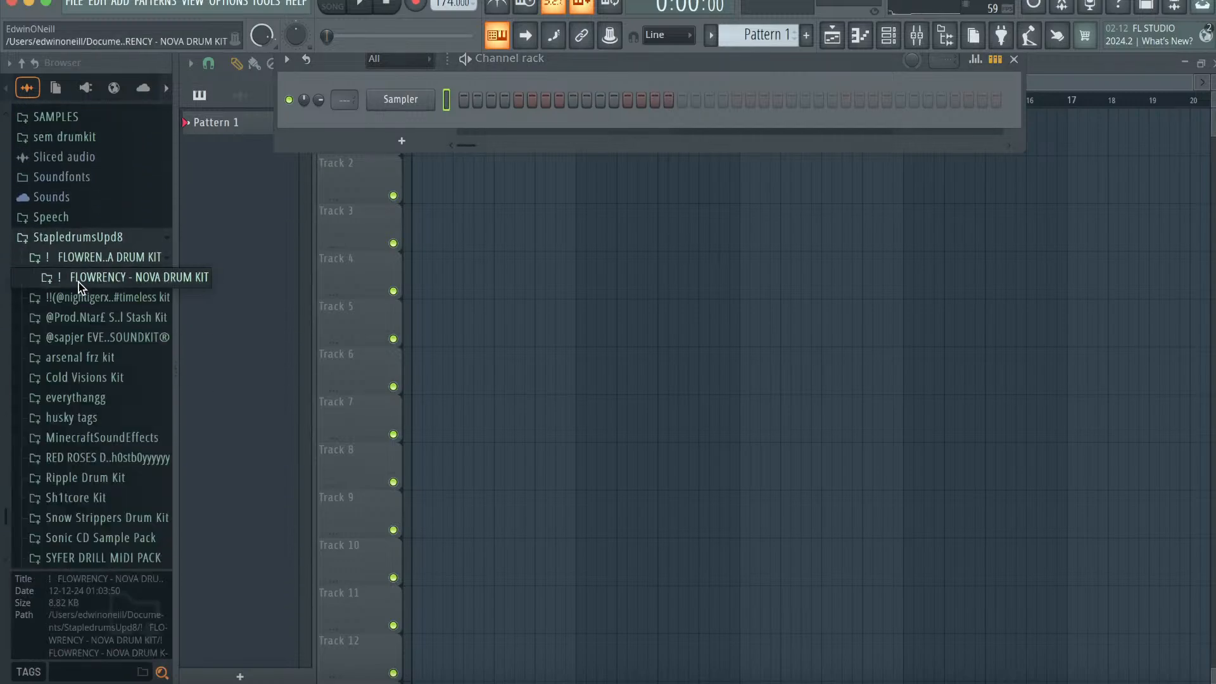
pyautogui.scroll(-4, 102, 320)
pyautogui.scroll(-1, 102, 319)
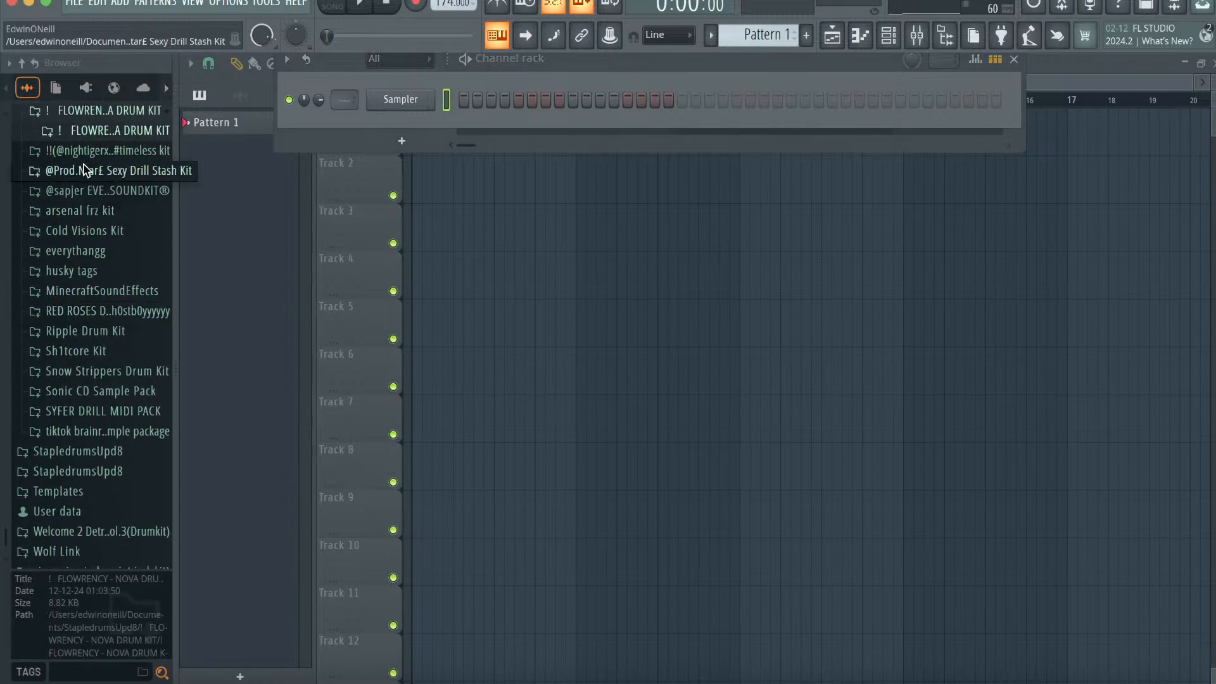
pyautogui.click(85, 170)
pyautogui.click(106, 446)
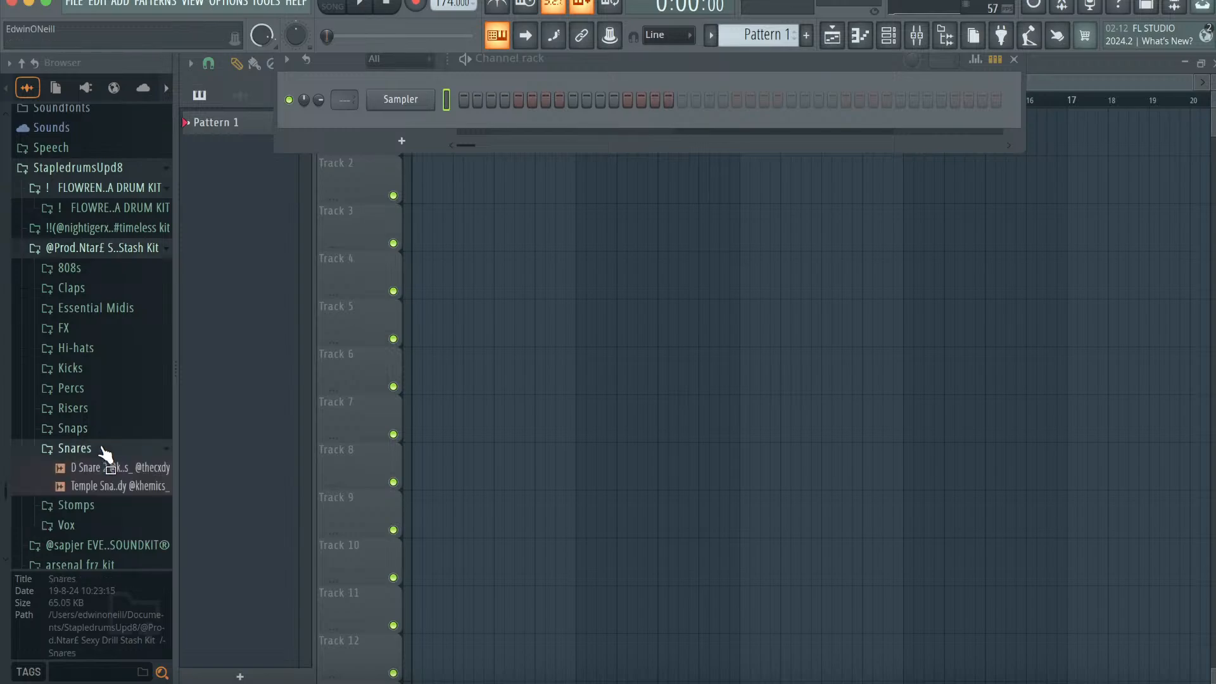
# - Audition the two snare samples in the Sexy Drill Stash Kit's Snares folder
pyautogui.click(111, 467)
pyautogui.click(140, 486)
pyautogui.click(139, 472)
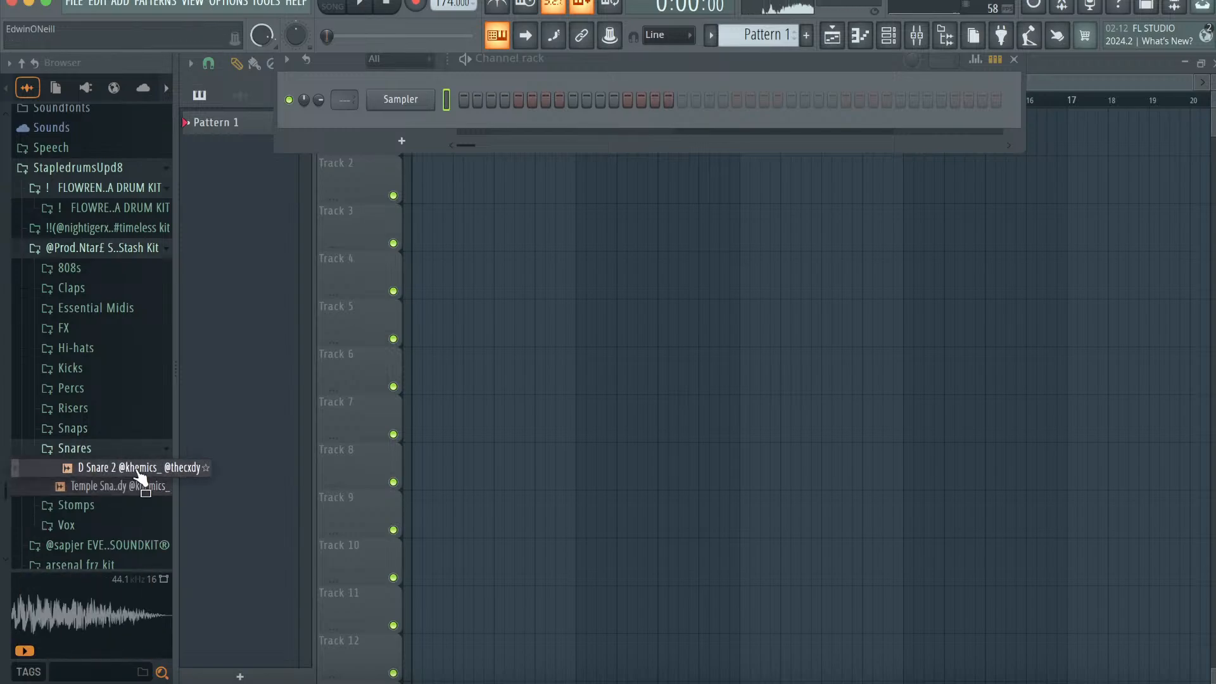
# - Browse the timeless kit's claps&snaress folder to its snare samples
pyautogui.click(102, 227)
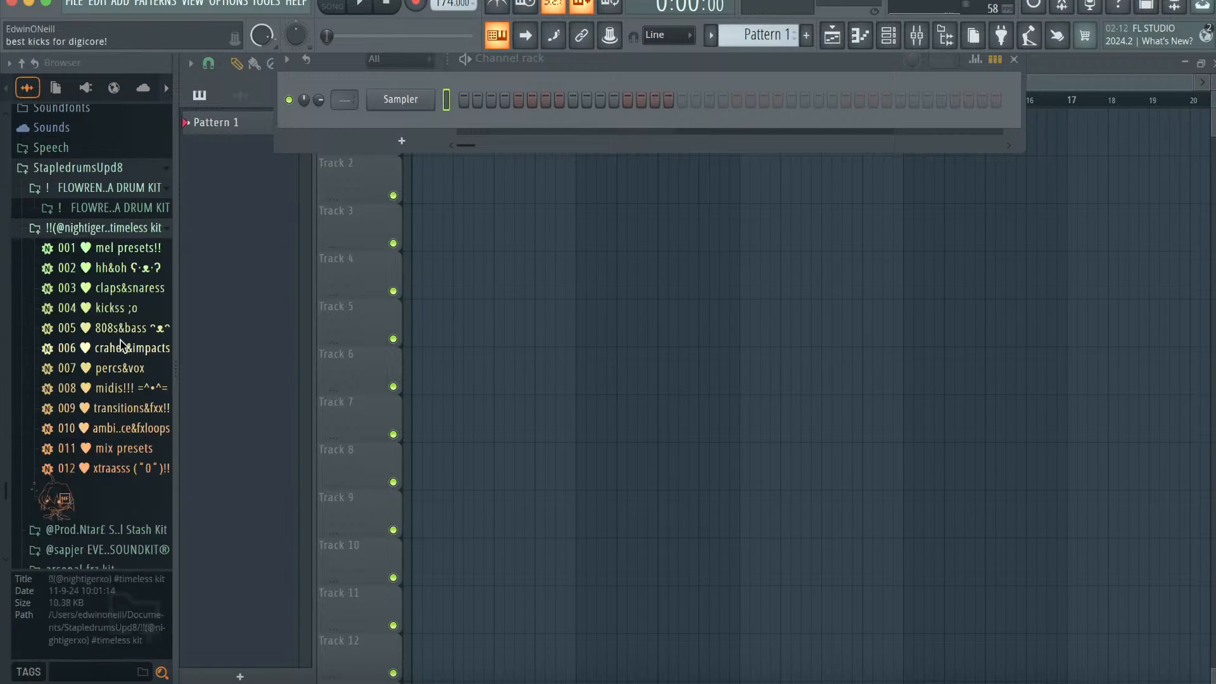
pyautogui.click(114, 288)
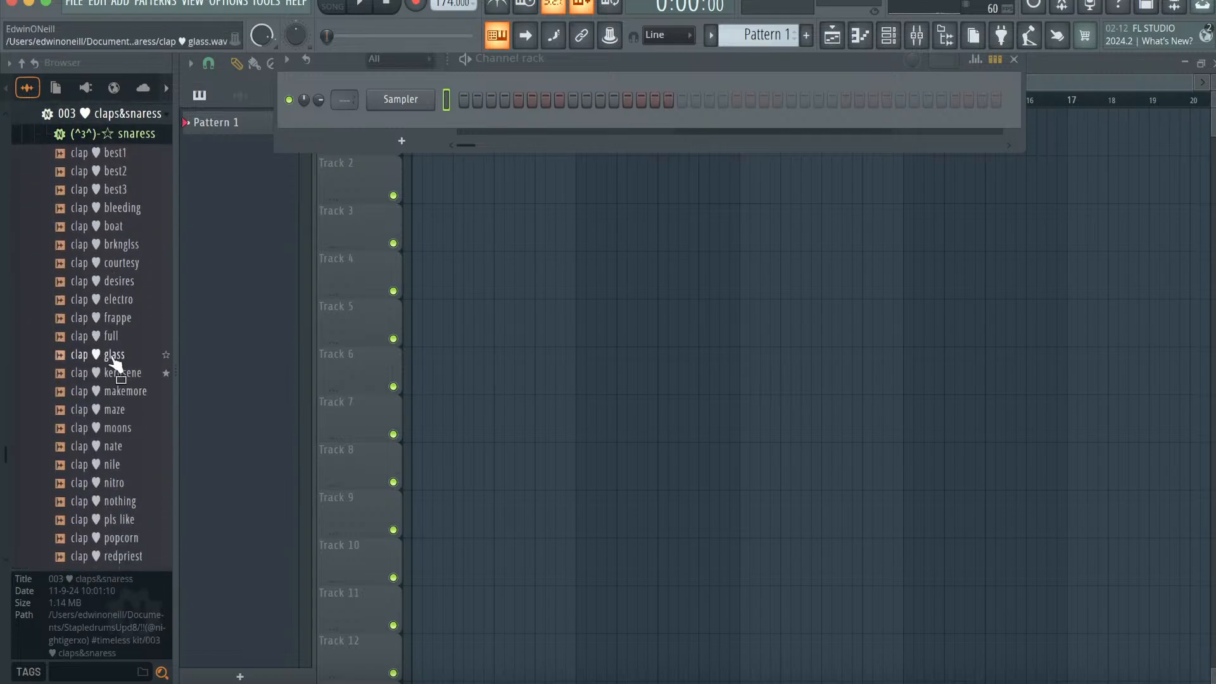
pyautogui.scroll(-6, 127, 466)
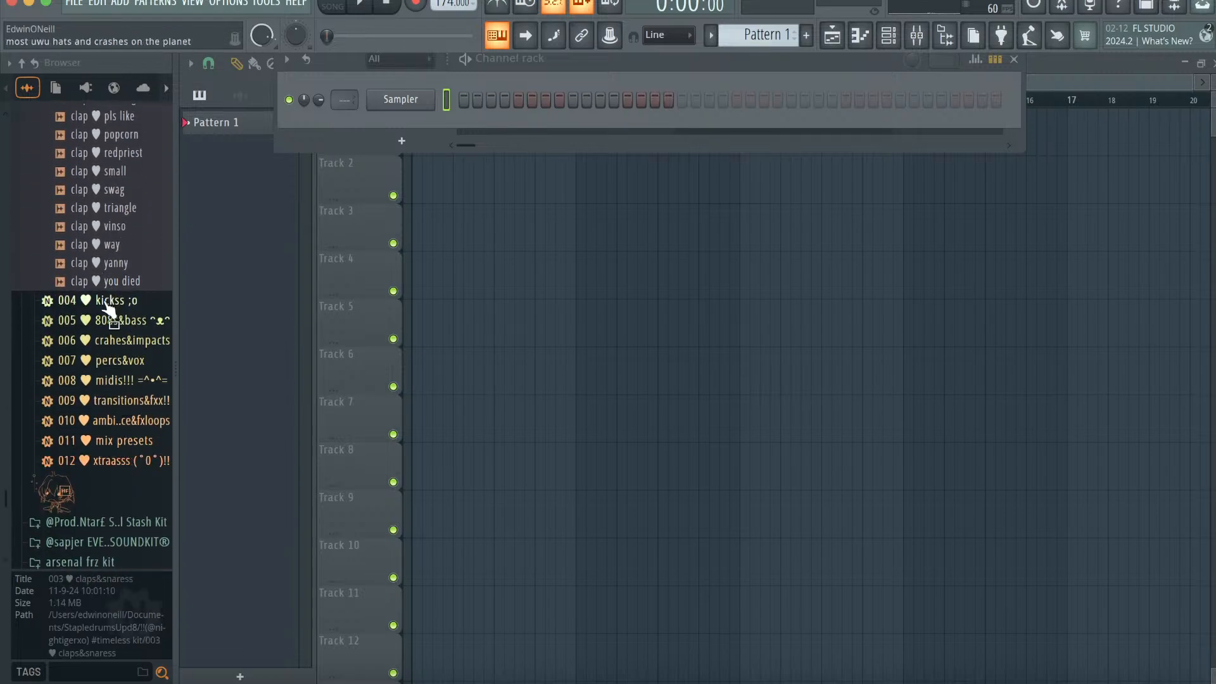
pyautogui.scroll(10, 105, 299)
pyautogui.scroll(-15, 95, 314)
# - Audition several of the timeless kit's snares and add snr generic to the channel rack as a new channel
pyautogui.click(119, 298)
pyautogui.click(121, 281)
pyautogui.click(126, 204)
pyautogui.click(126, 187)
pyautogui.click(127, 170)
pyautogui.click(130, 153)
pyautogui.click(133, 223)
pyautogui.moveTo(133, 242); pyautogui.dragTo(400, 126)
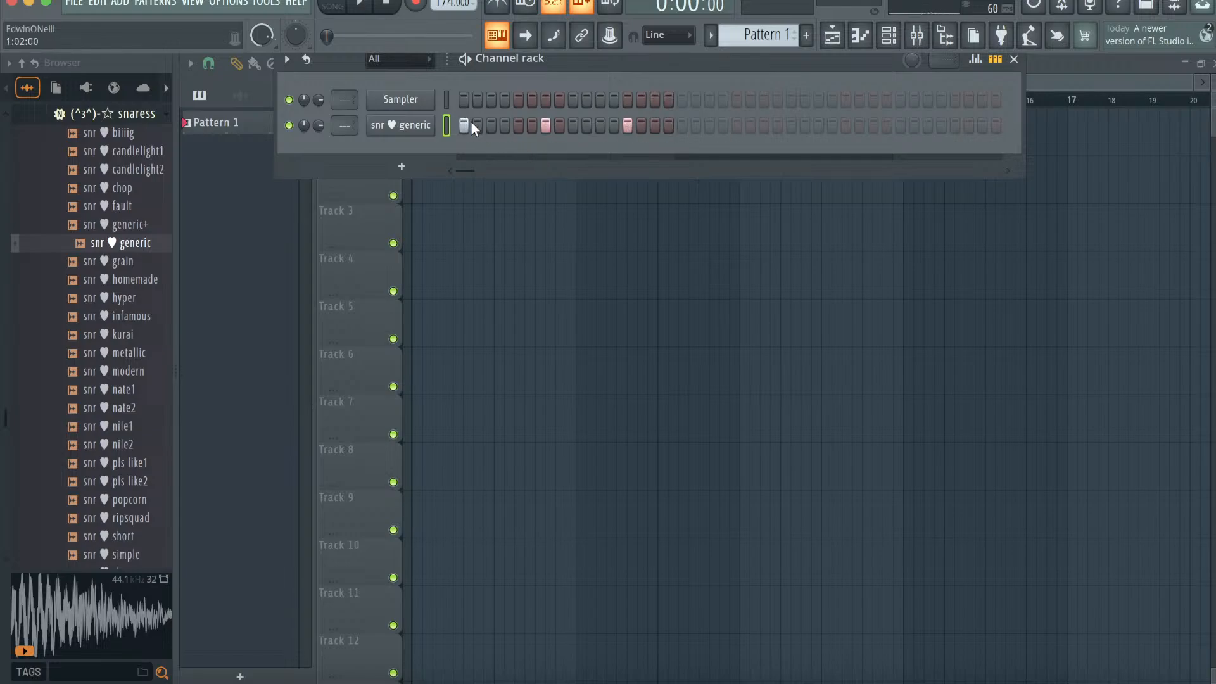
# - Complete the five-hit, two-bar snr generic pattern, extend its notes end to end, and duplicate it to fill eight bars
pyautogui.click(736, 125)
pyautogui.click(861, 36)
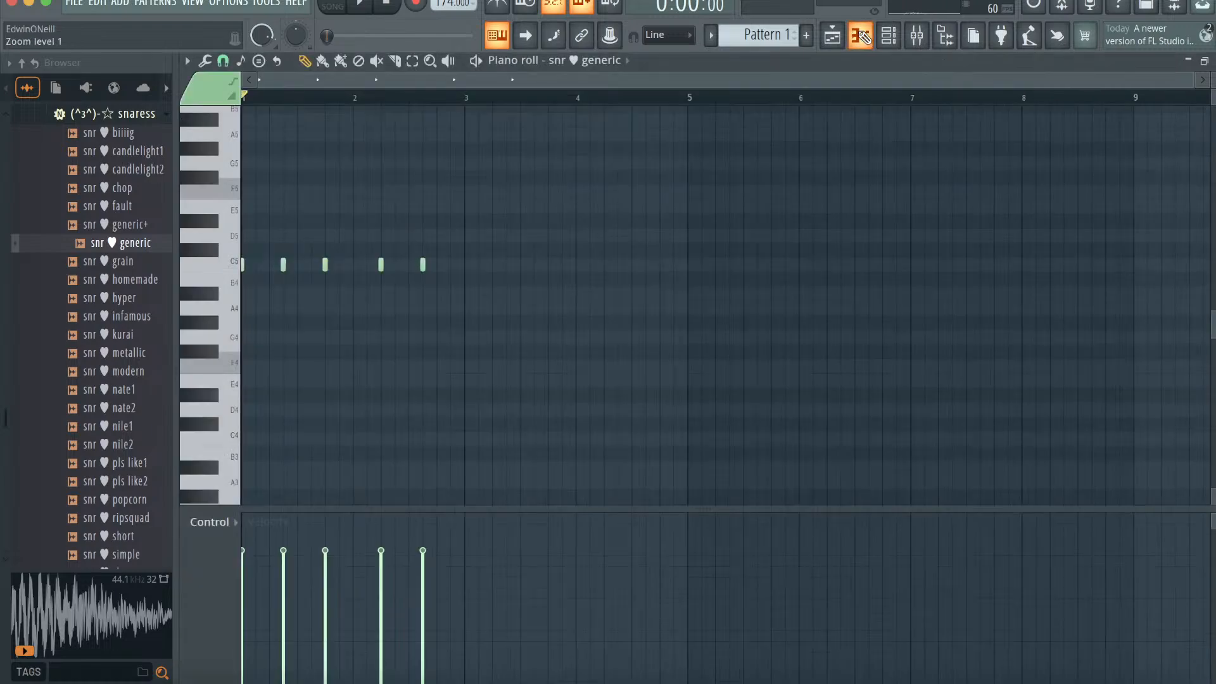
pyautogui.hotkey('ctrl', 'l')
pyautogui.hotkey('ctrl', 'b')
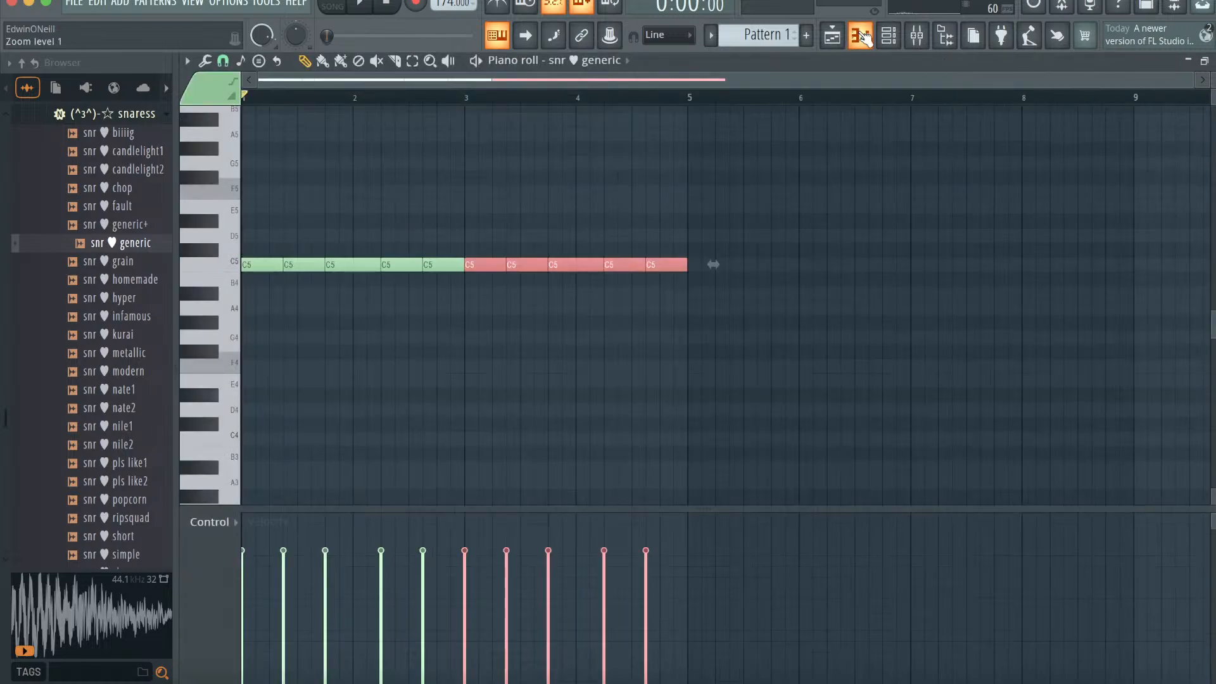
pyautogui.hotkey('ctrl', 'b')
pyautogui.hotkey('ctrl', 'd')
# - Play back the eight-bar snare pattern and return to the channel rack
pyautogui.press('space')
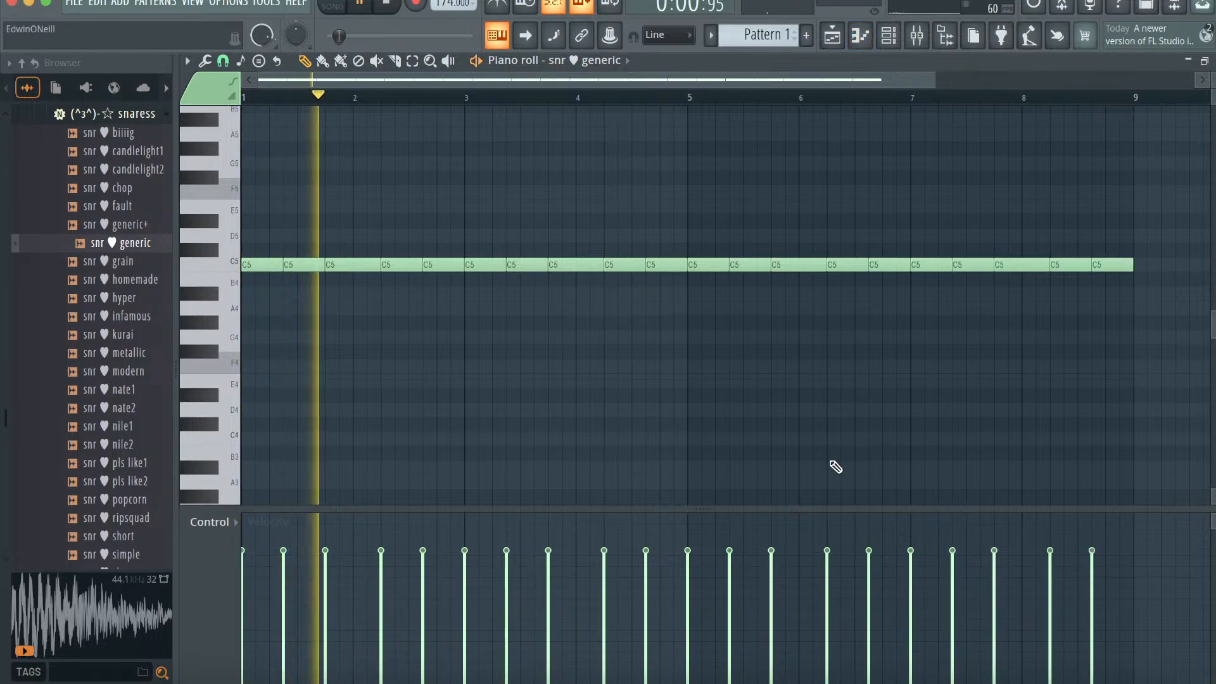
pyautogui.moveTo(938, 78); pyautogui.dragTo(869, 77)
pyautogui.click(888, 37)
pyautogui.scroll(3, 140, 198)
pyautogui.press('space')
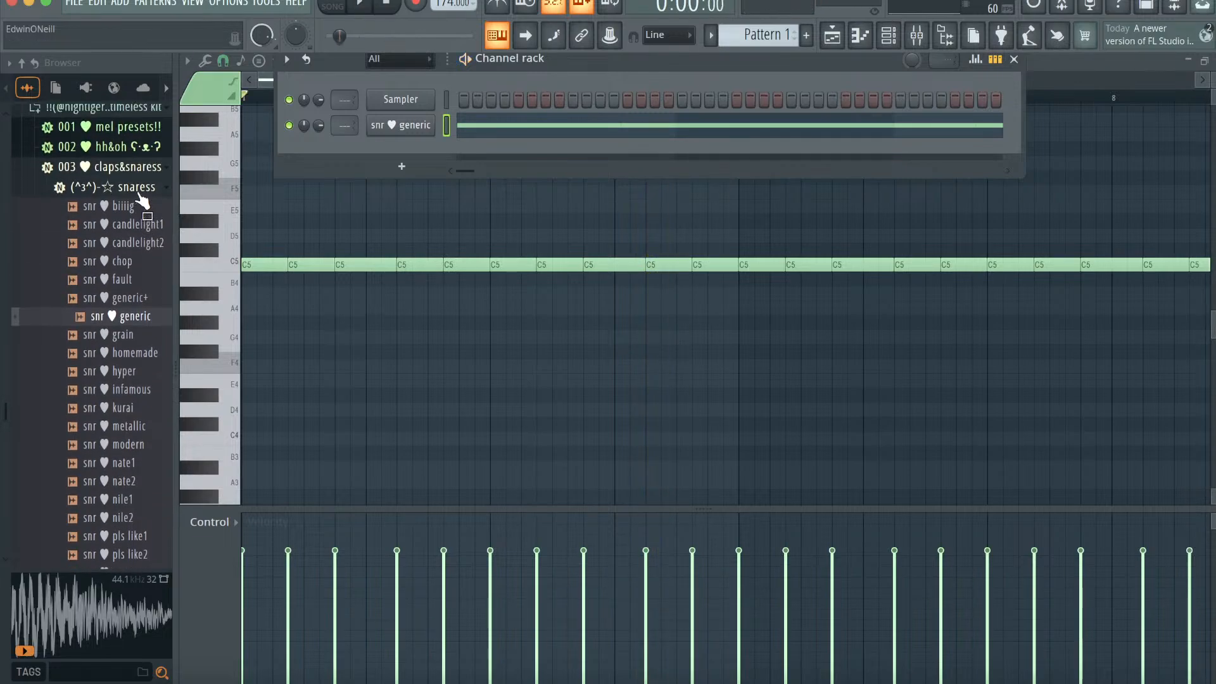
# - Add Serato Sample as a new channel by finding it among the generator plugins
pyautogui.click(407, 166)
pyautogui.click(424, 19)
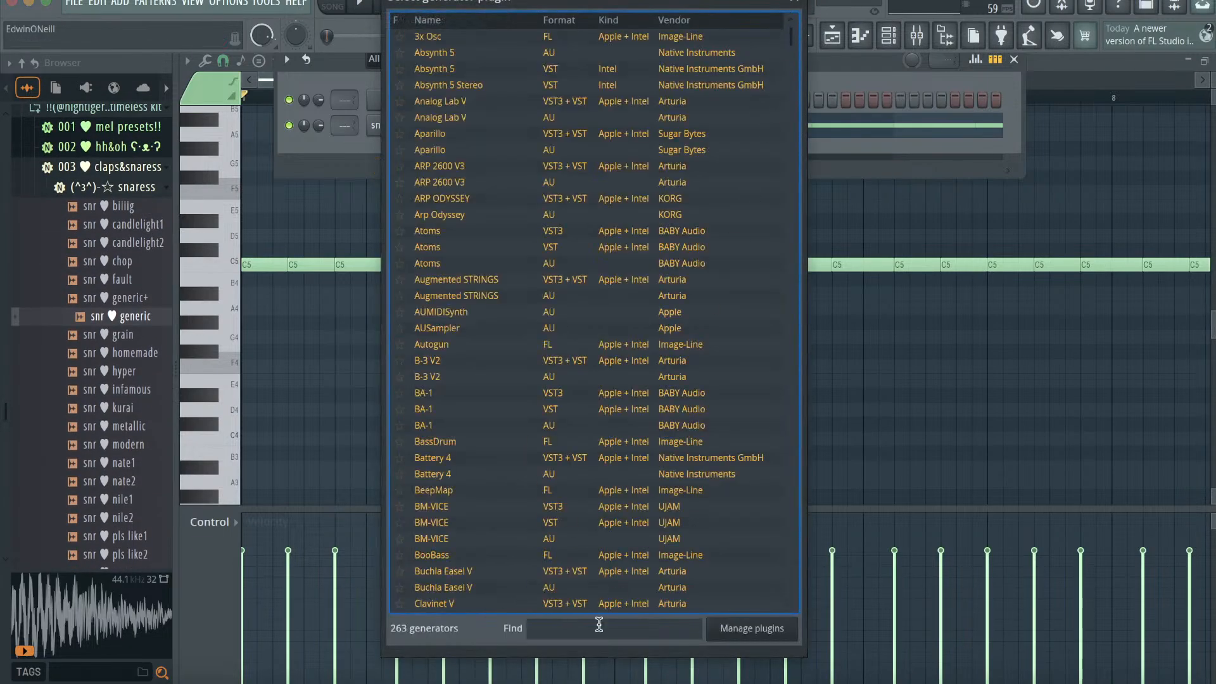
pyautogui.write('serat')
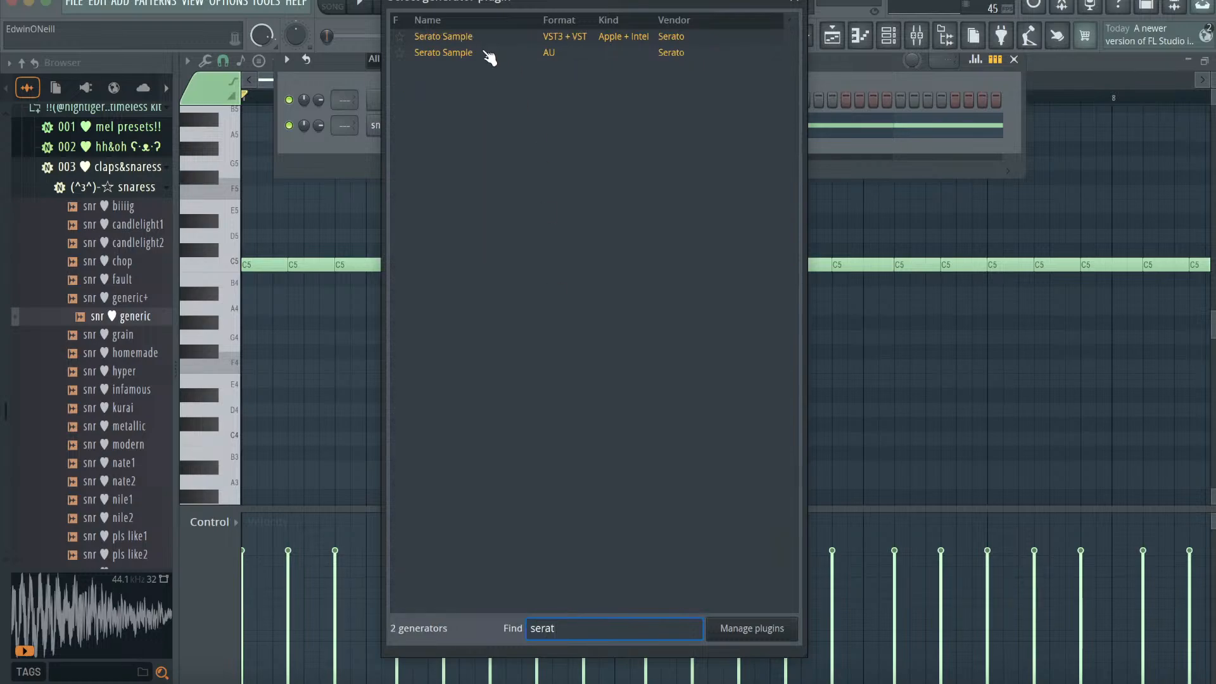
pyautogui.doubleClick(487, 53)
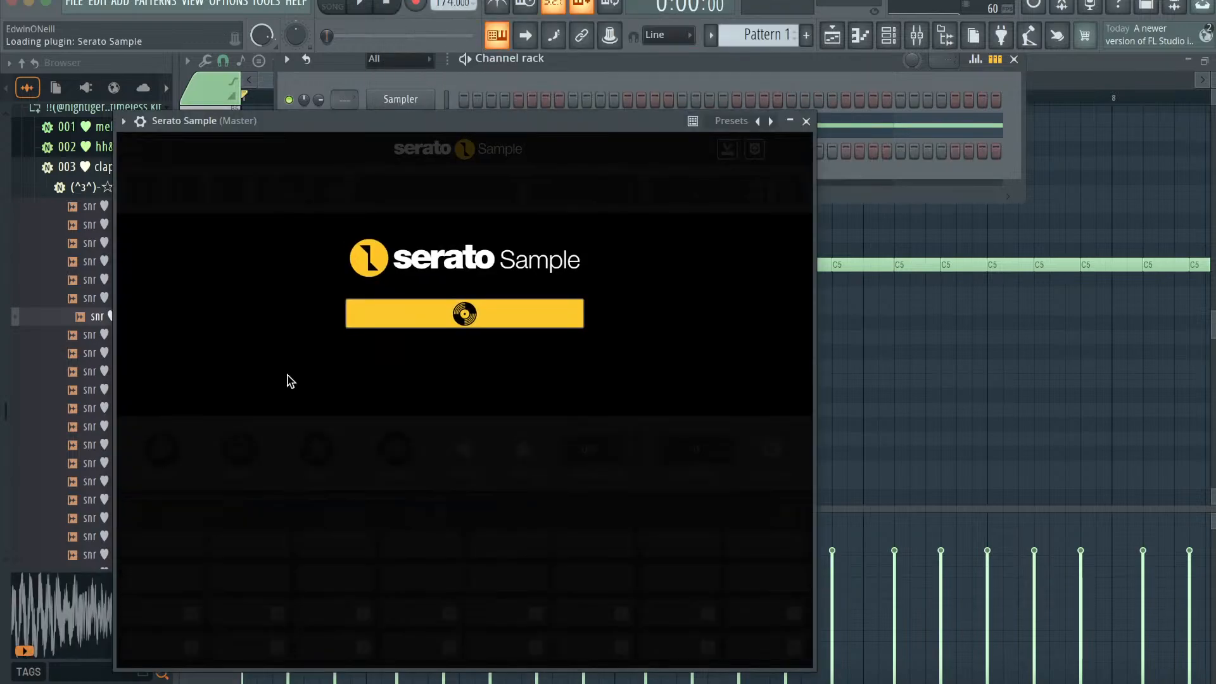
# - Switch to the web browser, load youtube.com in place of Tunebat, and reposition the browser window
pyautogui.click(950, 671)
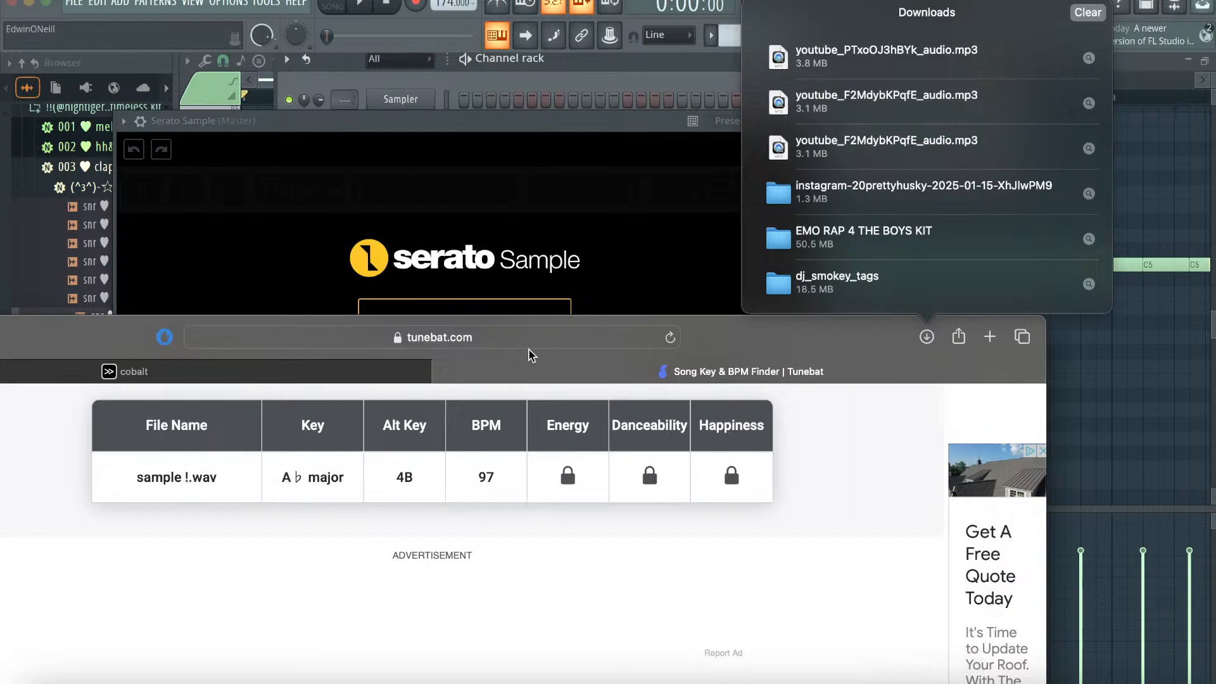
pyautogui.click(345, 337)
pyautogui.write('youtube.com')
pyautogui.press('Return')
pyautogui.moveTo(744, 329); pyautogui.dragTo(957, 255)
# - Search YouTube for trap queen
pyautogui.click(792, 319)
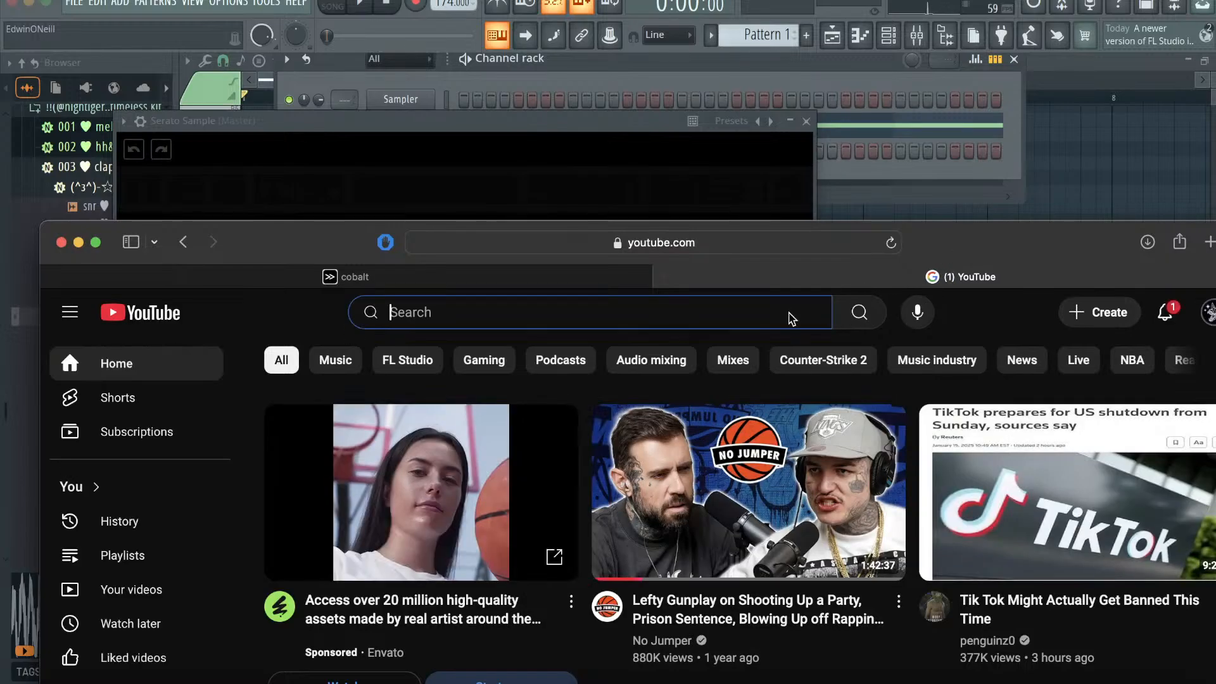
pyautogui.write('679')
pyautogui.press('BackSpace')
pyautogui.press('BackSpace')
pyautogui.press('BackSpace')
pyautogui.write('t')
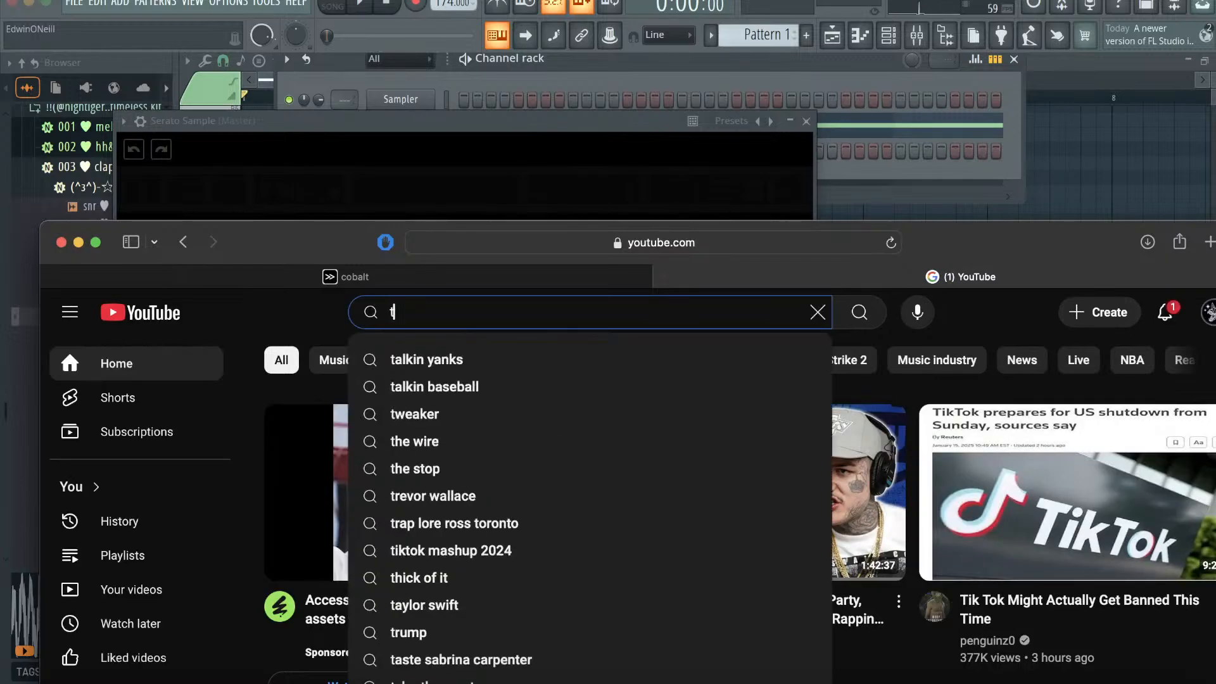
pyautogui.write('rap queen')
pyautogui.press('Return')
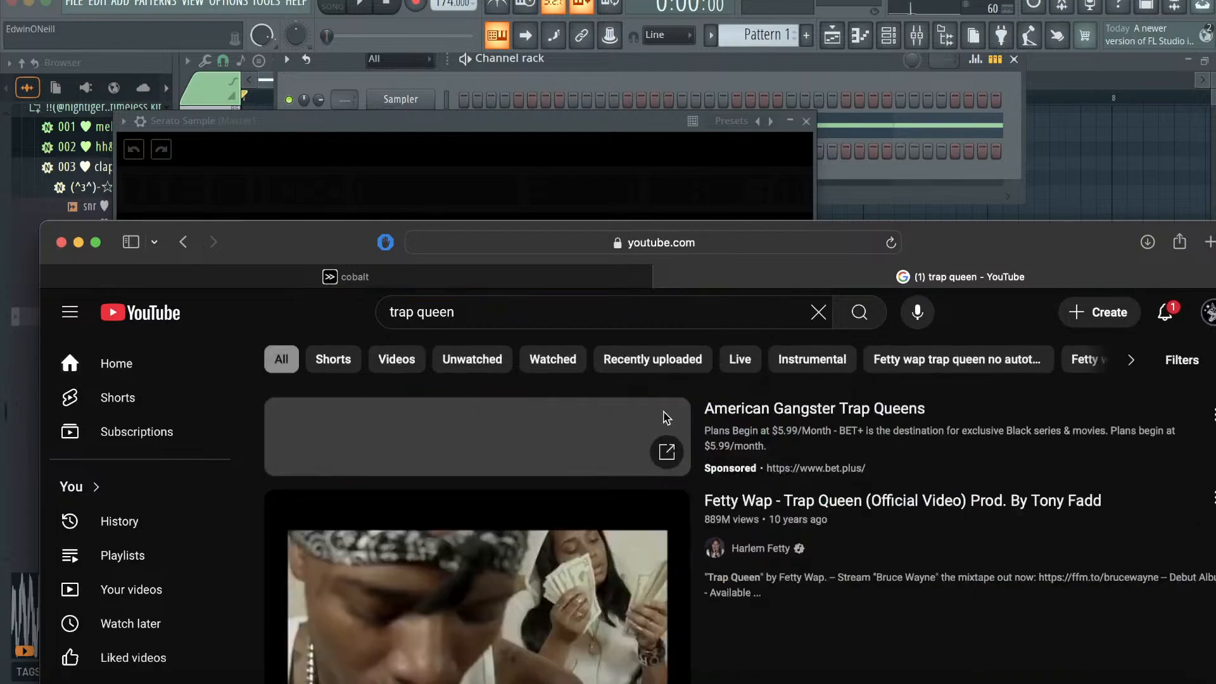
# - Copy the link of the Fetty Wap Trap Queen official video and download its audio through cobalt
pyautogui.rightClick(555, 666)
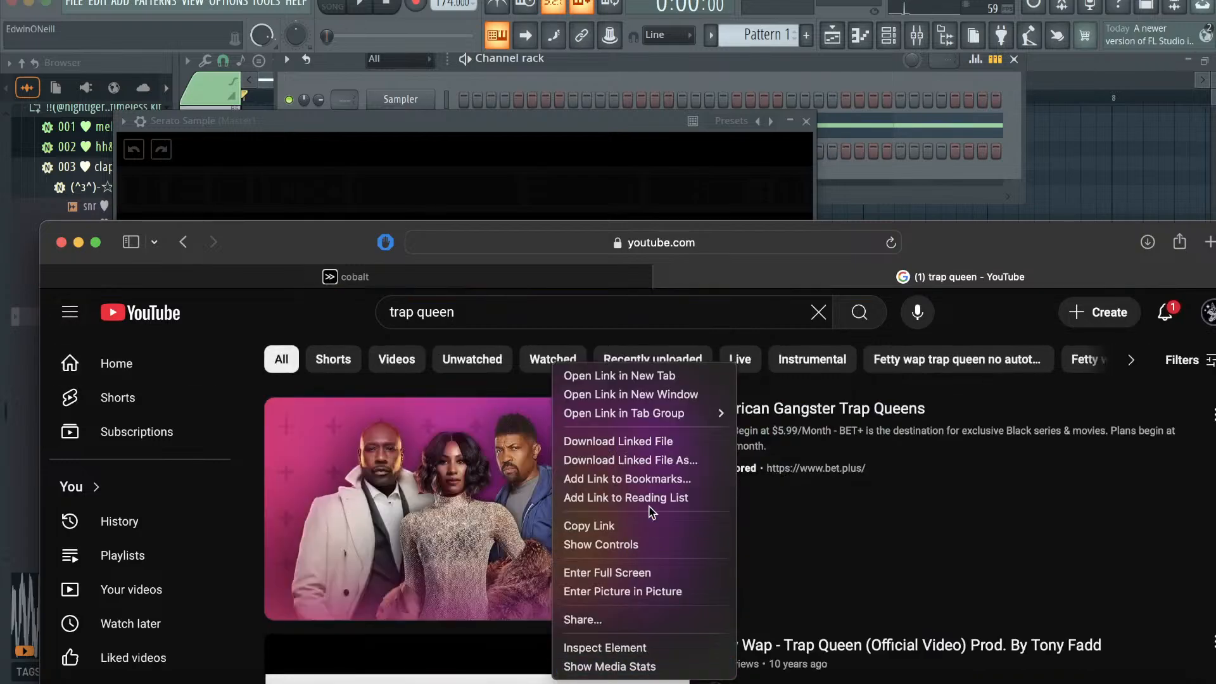
pyautogui.click(628, 526)
pyautogui.click(510, 280)
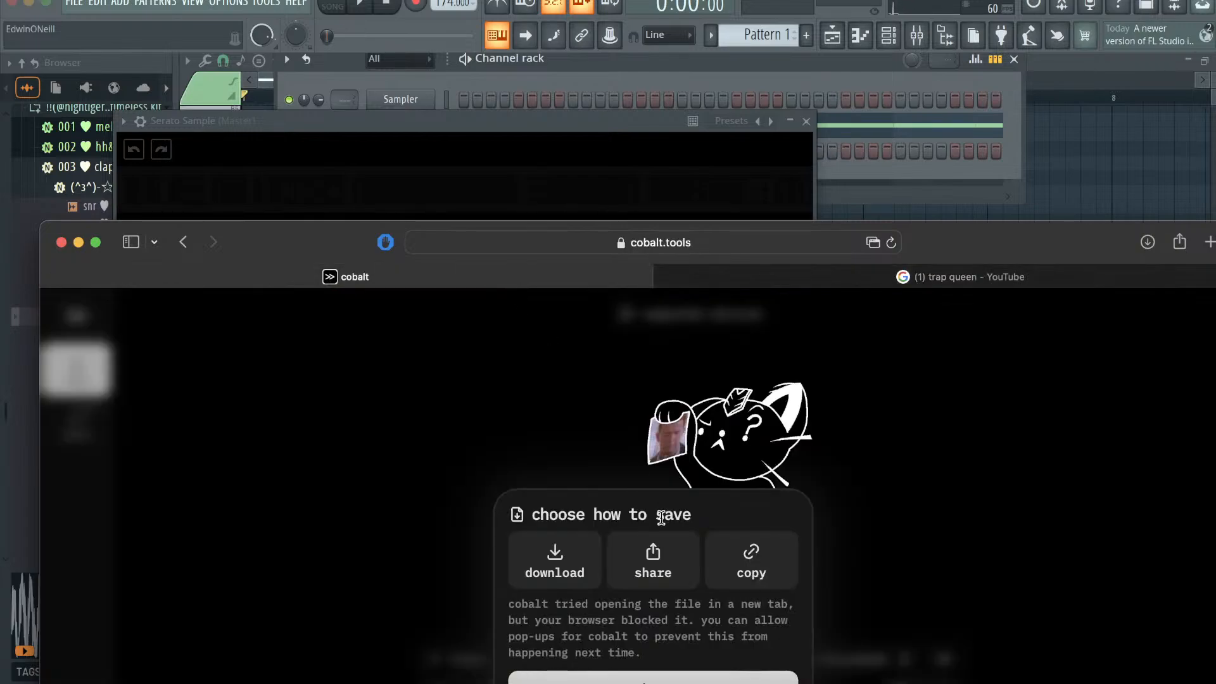
pyautogui.click(840, 489)
pyautogui.tripleClick(807, 660)
pyautogui.press('super+v')
pyautogui.click(942, 659)
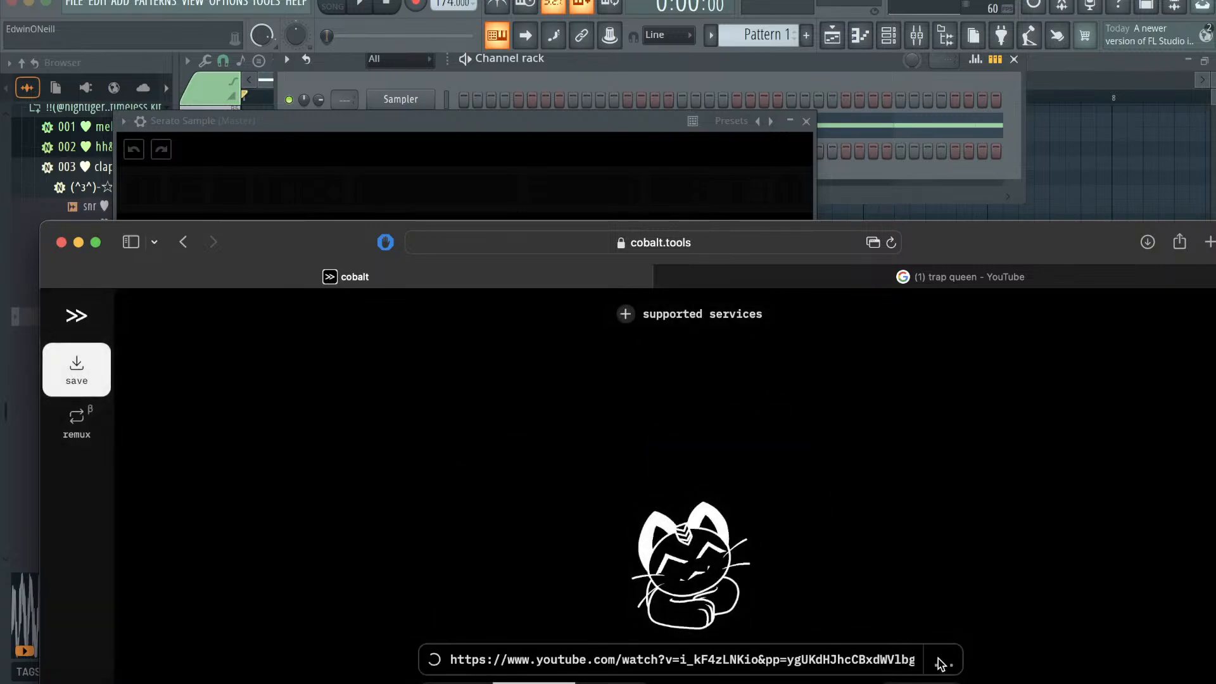
pyautogui.click(555, 560)
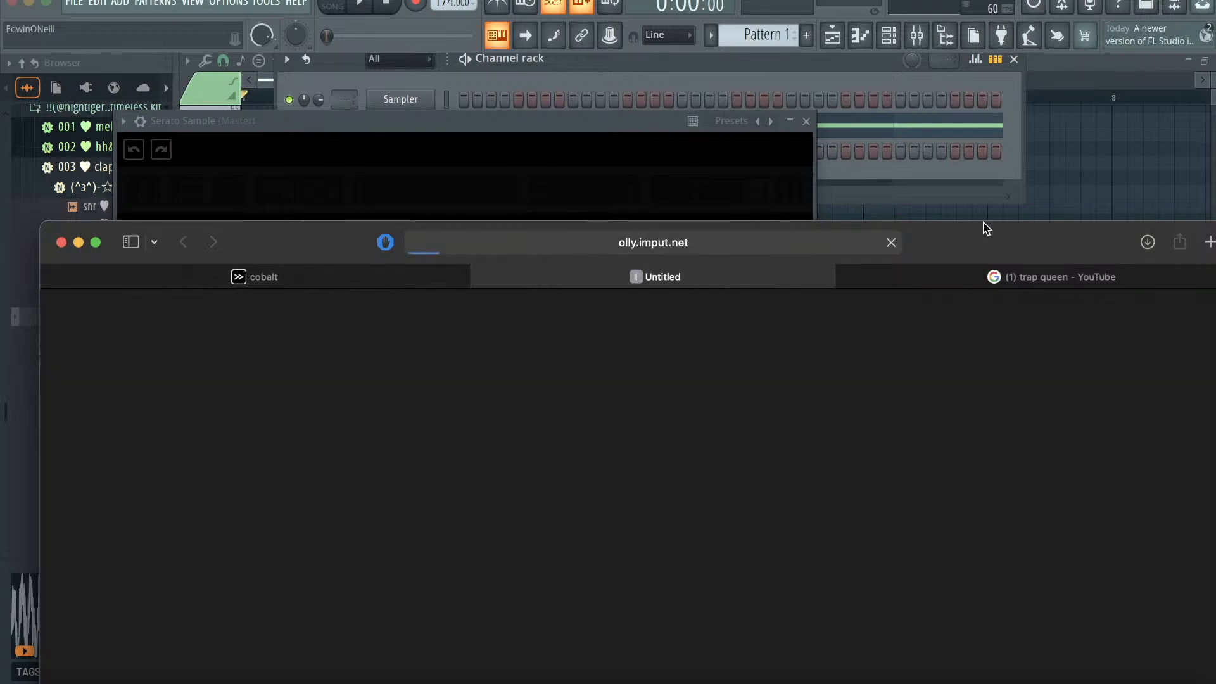
# - Load the downloaded Trap Queen MP3 into Serato Sample
pyautogui.moveTo(1079, 245); pyautogui.dragTo(794, 389)
pyautogui.click(828, 384)
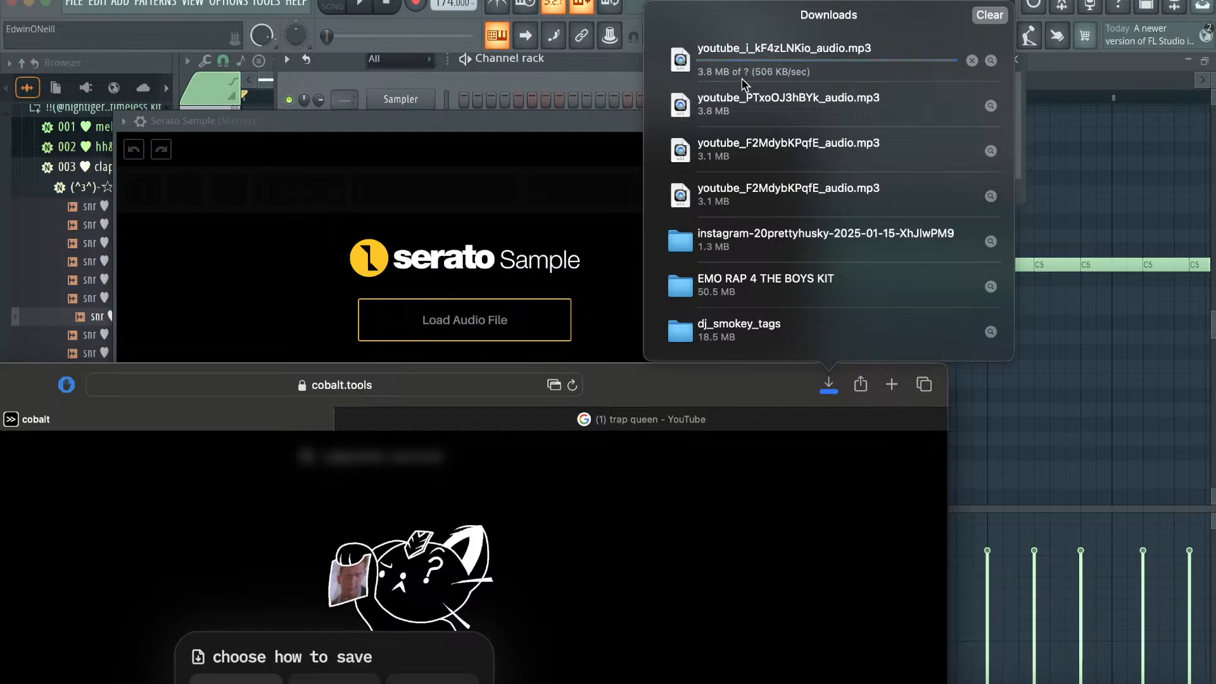
pyautogui.moveTo(743, 80); pyautogui.dragTo(434, 276)
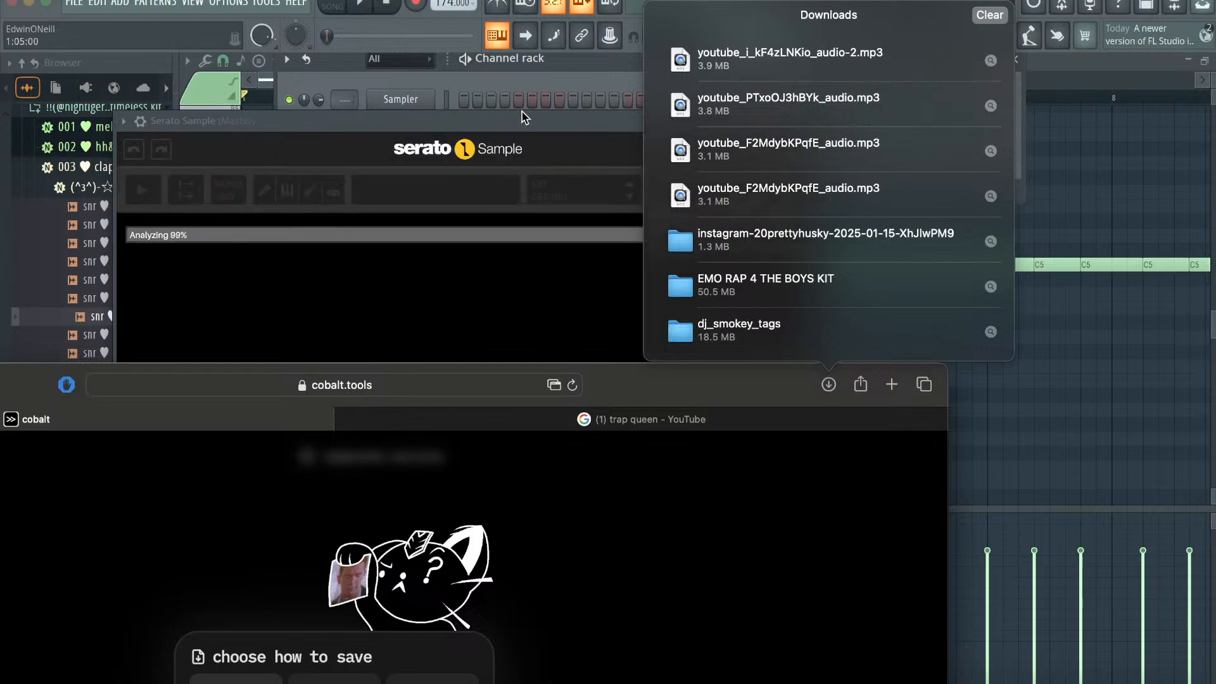
pyautogui.click(521, 120)
# - Lower the sample's key shift to -2, fill the pads using Find Samples, and mute the drum stem
pyautogui.click(630, 196)
pyautogui.click(629, 197)
pyautogui.click(256, 512)
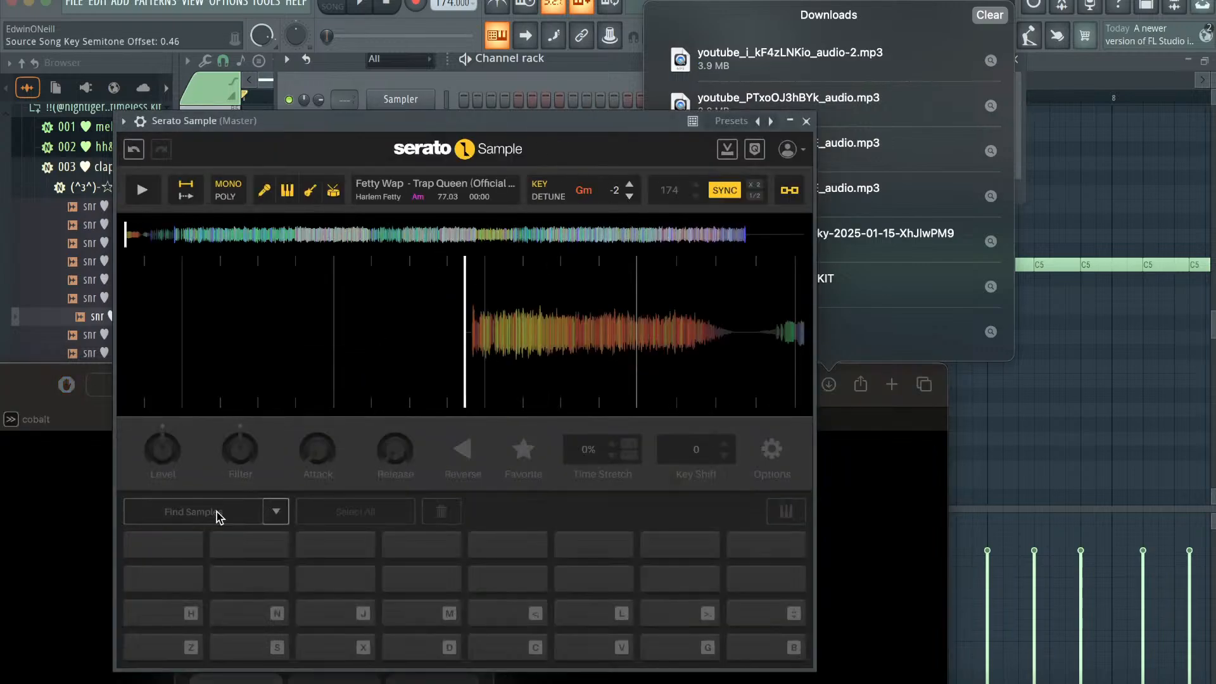
pyautogui.click(334, 191)
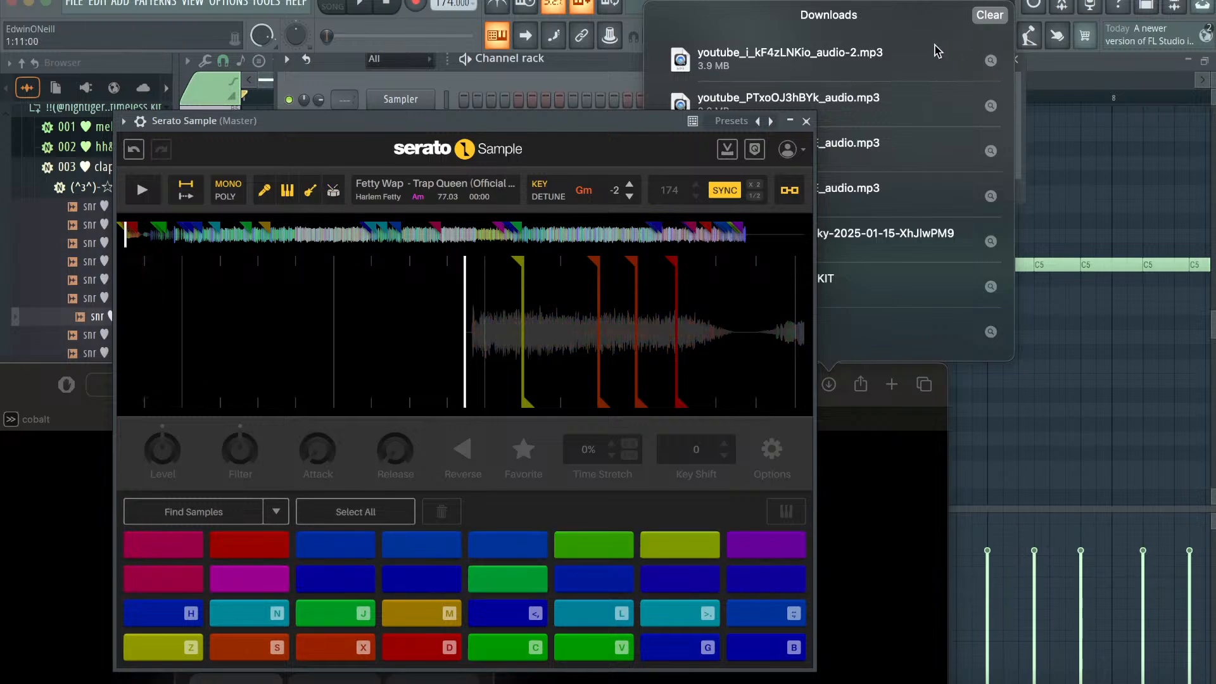
# - Audition a few of the sliced pads in Serato Sample
pyautogui.click(626, 57)
pyautogui.press('m')
pyautogui.press('l')
pyautogui.press('m')
# - Close Serato Sample and open its channel's piano roll
pyautogui.click(806, 121)
pyautogui.press('F7')
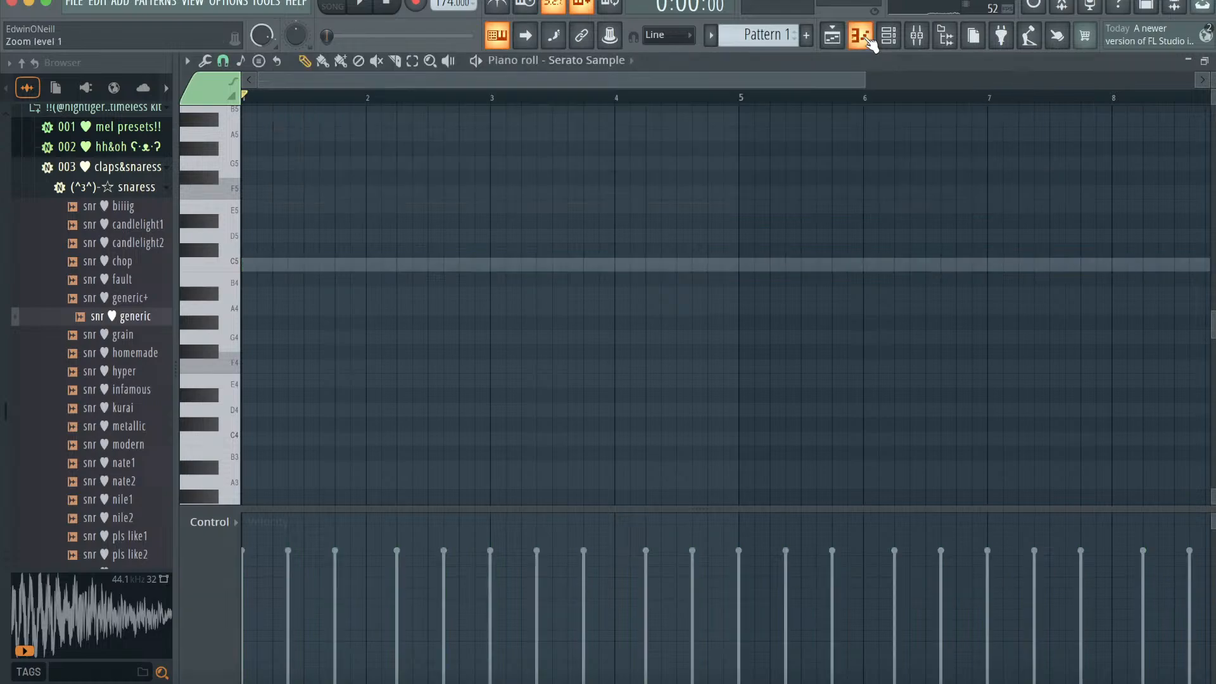
pyautogui.click(888, 35)
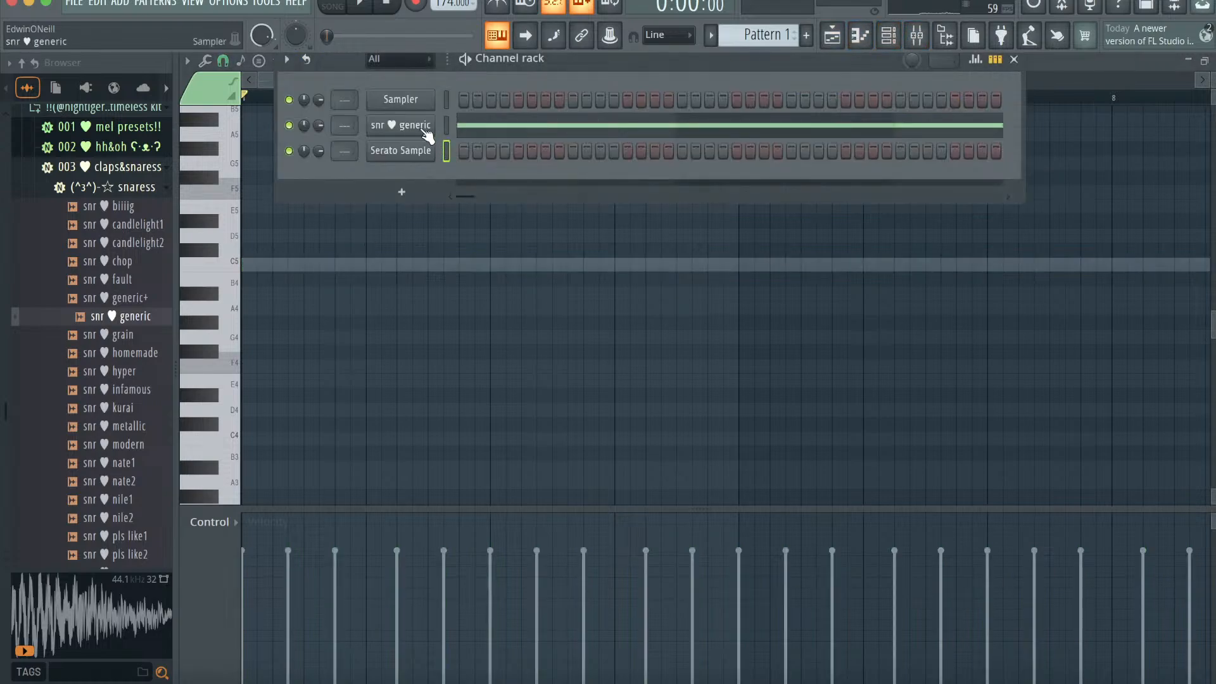
pyautogui.click(411, 151)
pyautogui.click(806, 121)
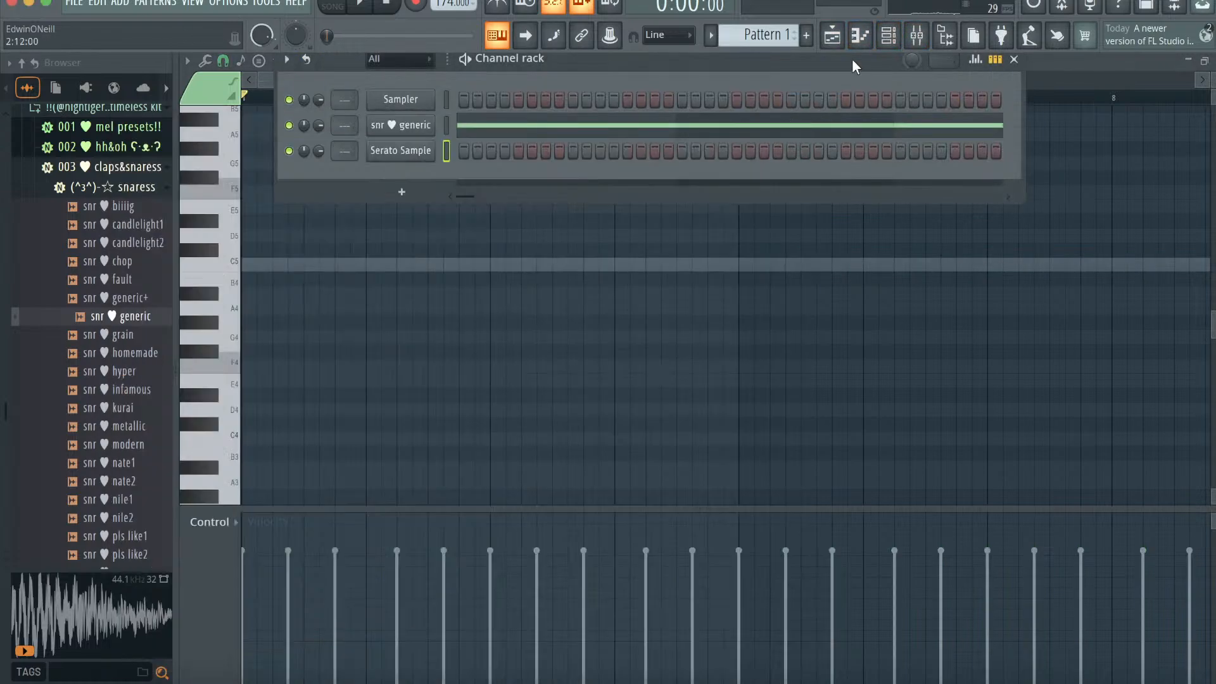
pyautogui.click(859, 35)
# - Set the piano roll's scale highlighting to Minor Natural (Aeolian) and place a one-bar G#4 note at bar 1
pyautogui.click(188, 60)
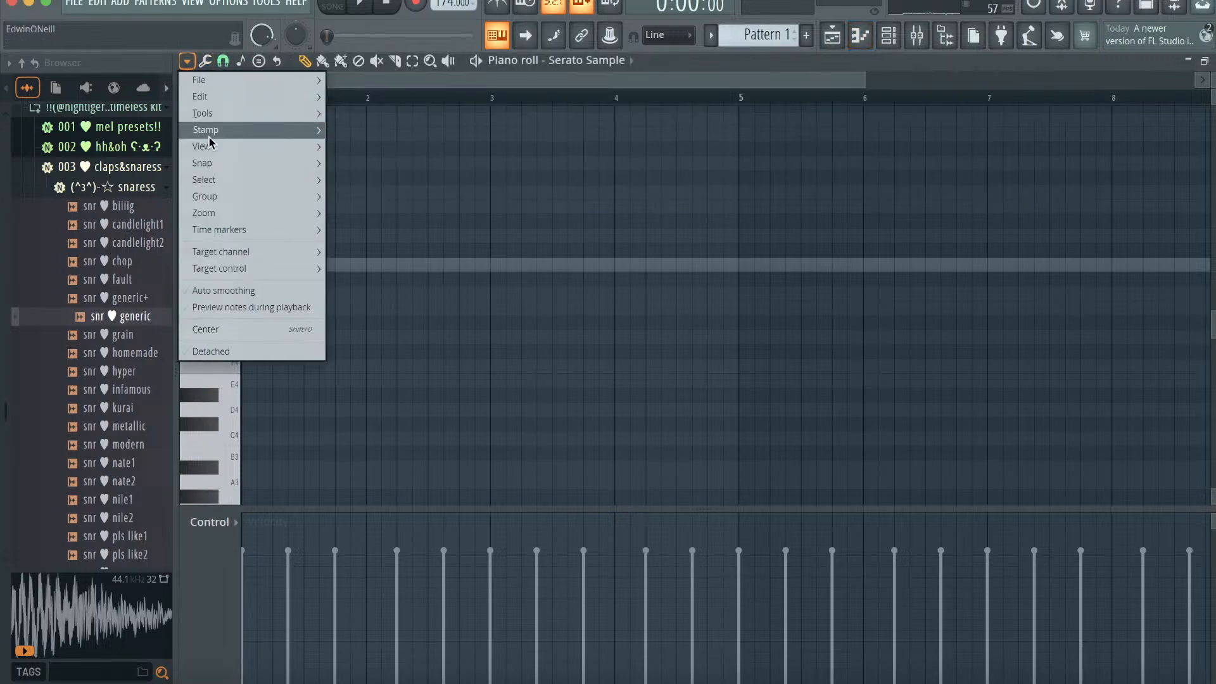
pyautogui.moveTo(239, 148)
pyautogui.moveTo(363, 402)
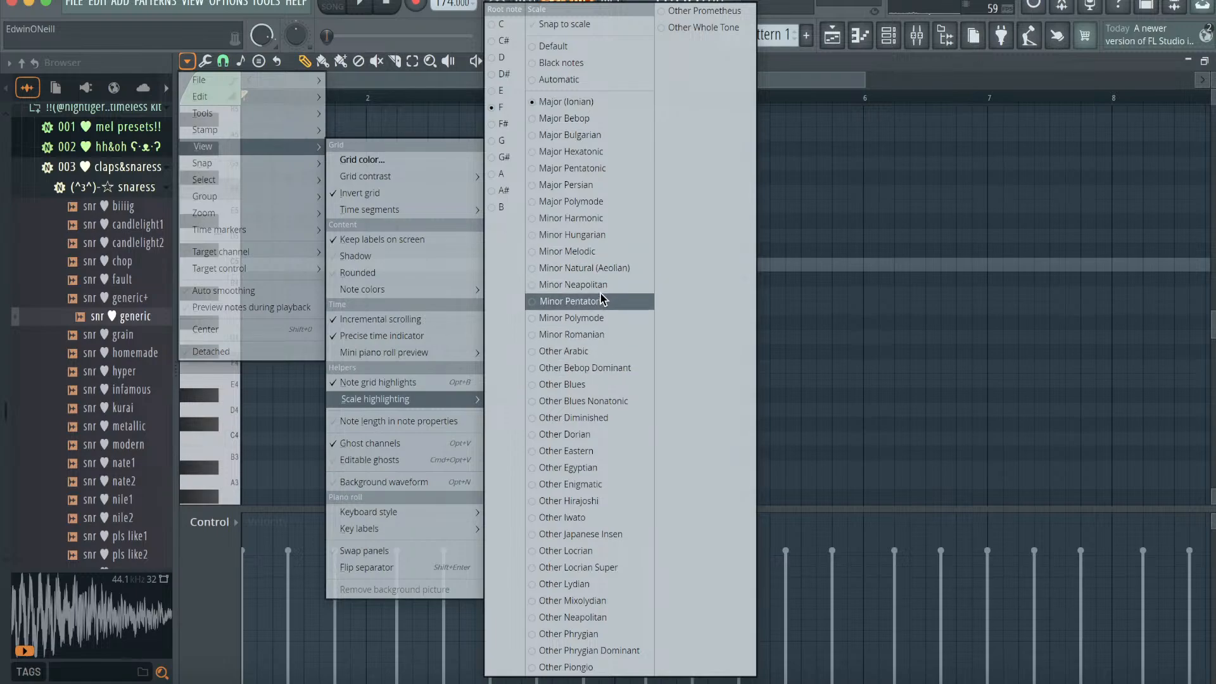
pyautogui.click(601, 268)
pyautogui.click(329, 192)
pyautogui.moveTo(329, 192); pyautogui.dragTo(319, 329)
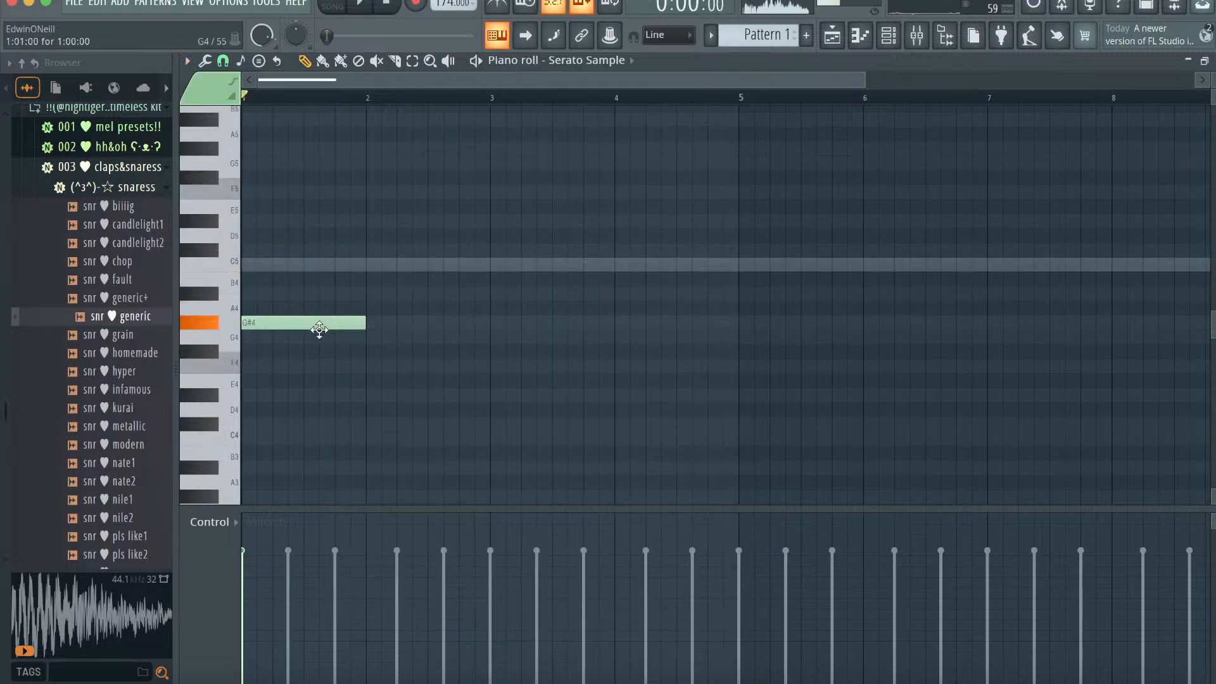
# - Halve Serato Sample's synced tempo to 87 and play the pattern in the channel's piano roll
pyautogui.click(889, 35)
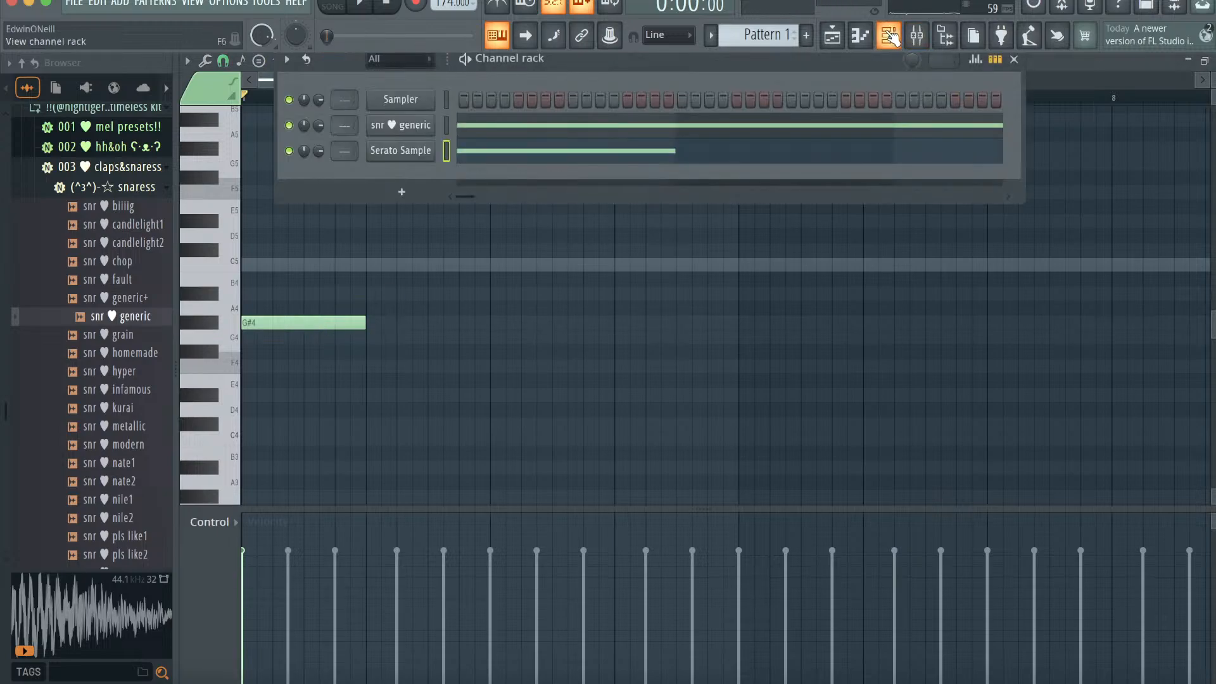
pyautogui.click(416, 150)
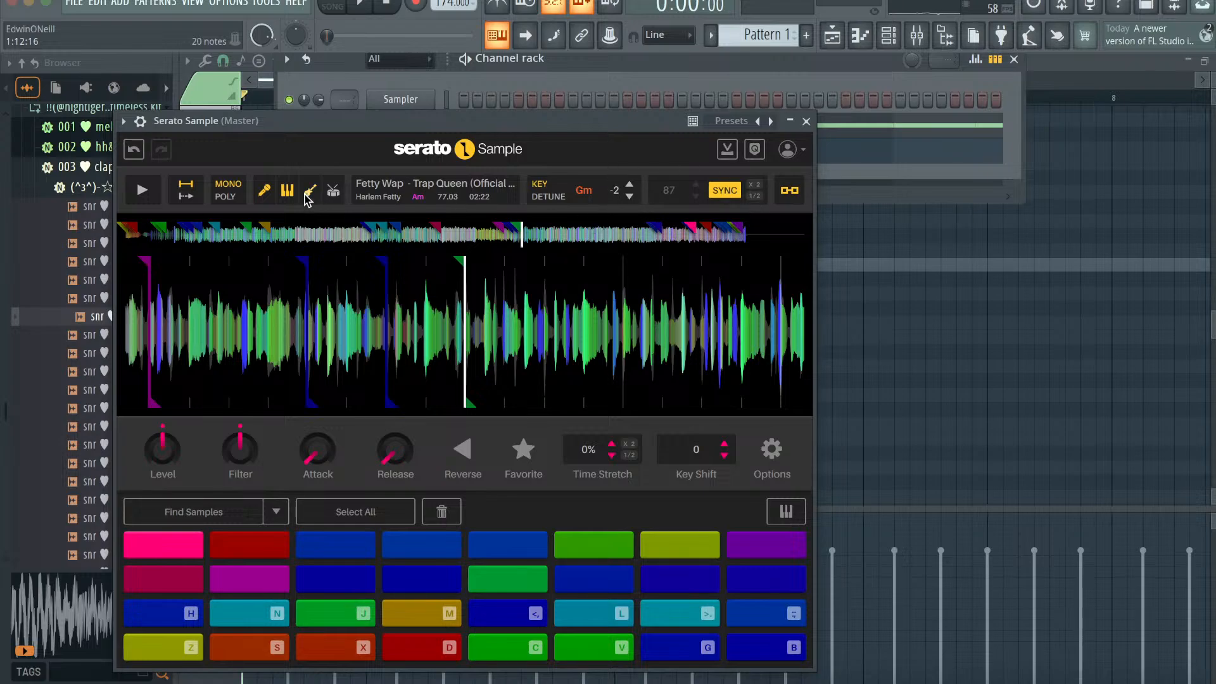
pyautogui.click(806, 121)
pyautogui.press('space')
pyautogui.click(860, 36)
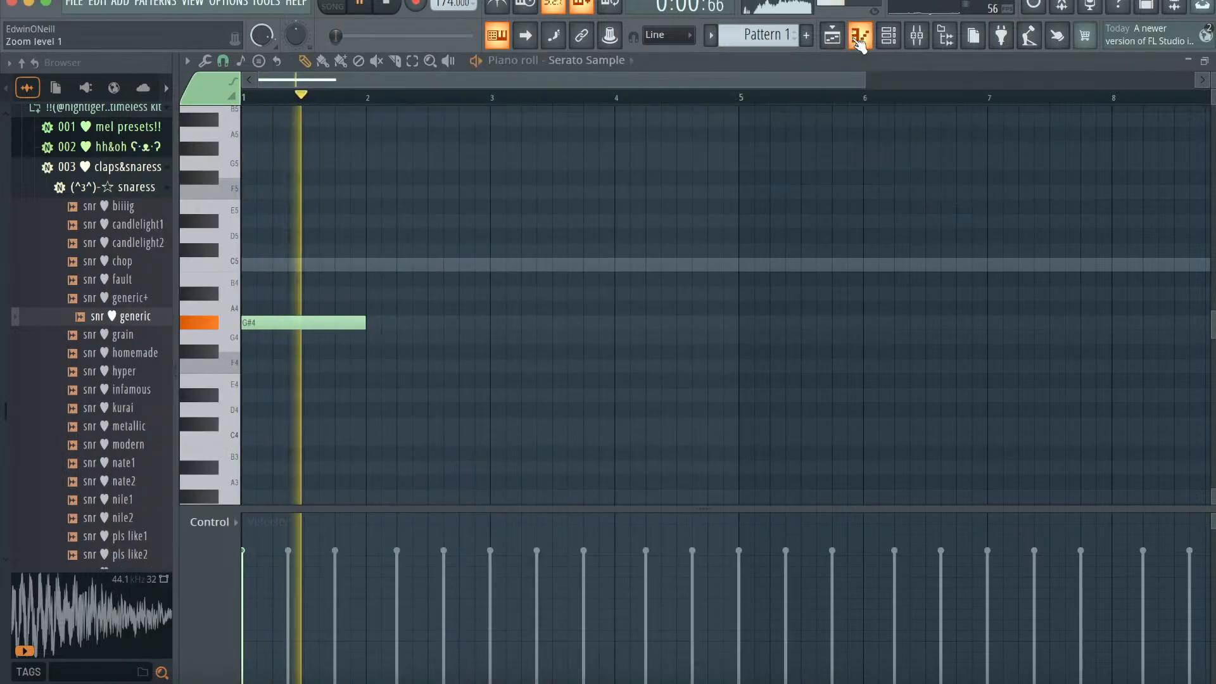
# - Duplicate the G#4 note, delete the copy, restart playback, and trim the first note to just under one bar
pyautogui.press('super+b')
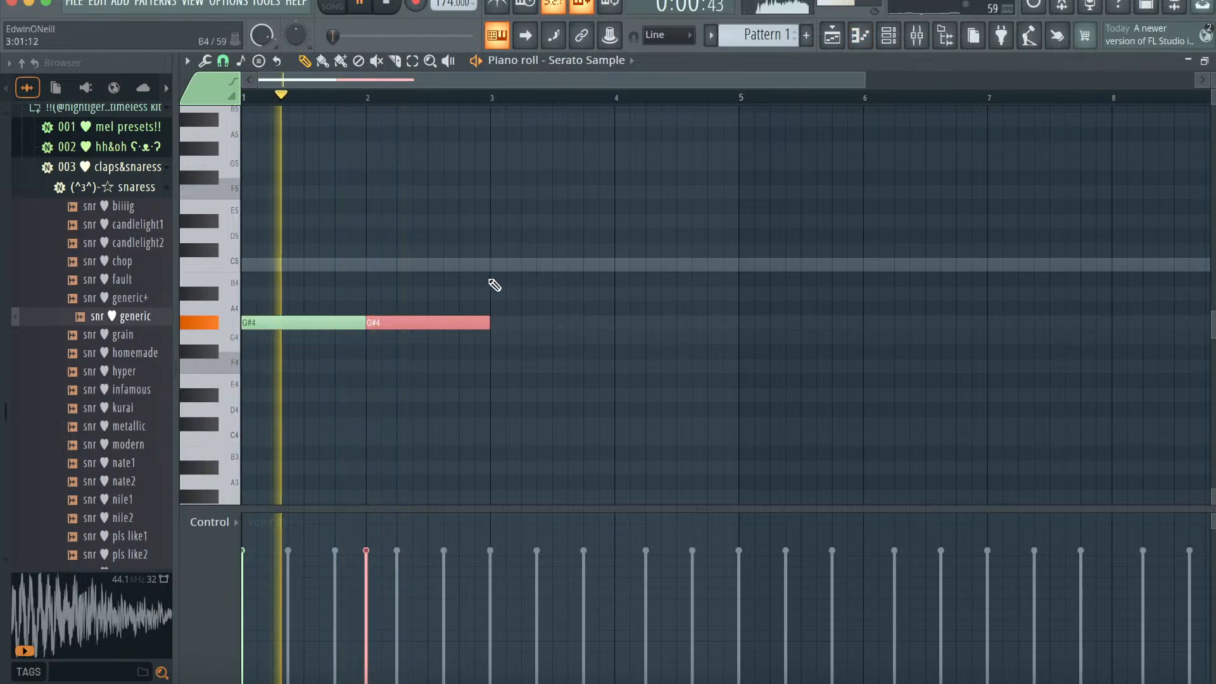
pyautogui.rightClick(449, 322)
pyautogui.press('space')
pyautogui.press('space')
pyautogui.moveTo(396, 320); pyautogui.dragTo(365, 321)
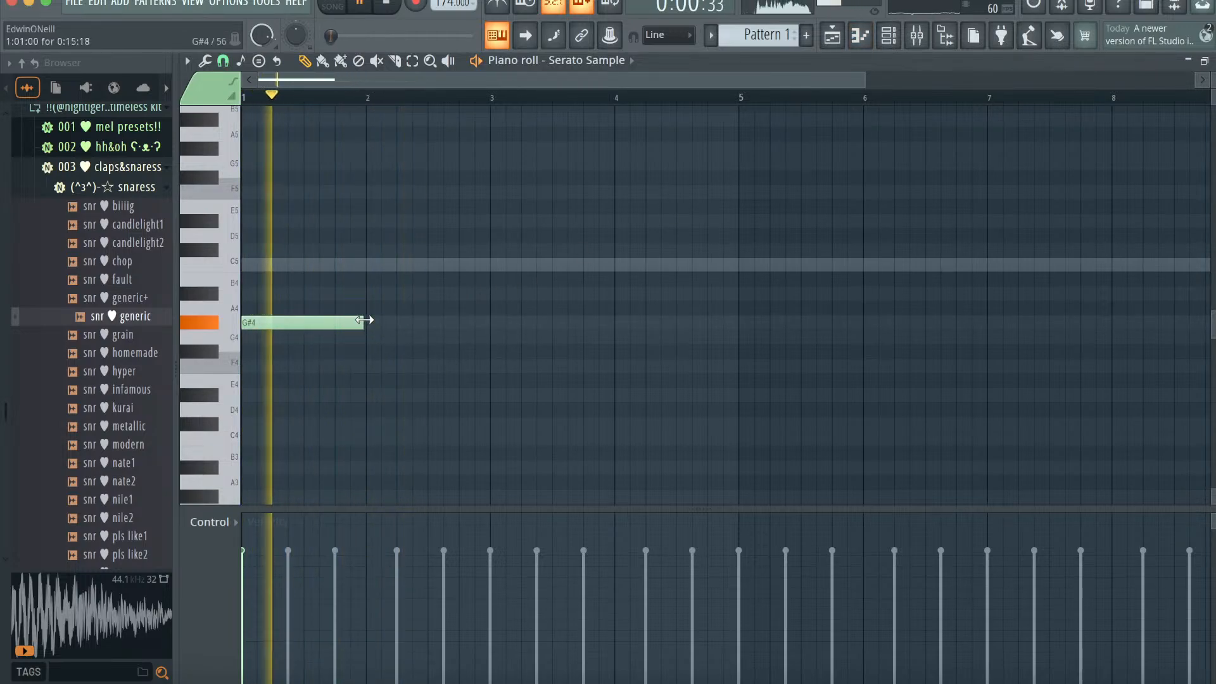
# - Shorten the G#4 note at bar 1 to three quarters of a bar and restart playback
pyautogui.click(372, 337)
pyautogui.press('space')
pyautogui.rightClick(399, 334)
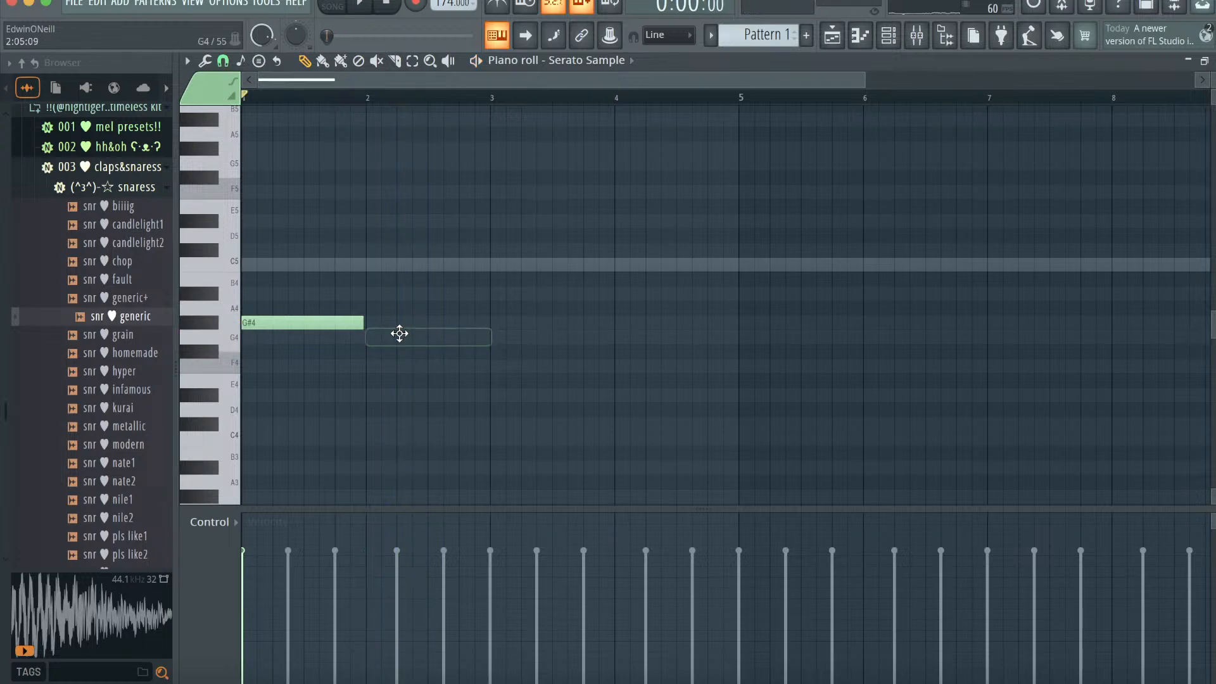
pyautogui.moveTo(362, 324); pyautogui.dragTo(334, 323)
pyautogui.press('space')
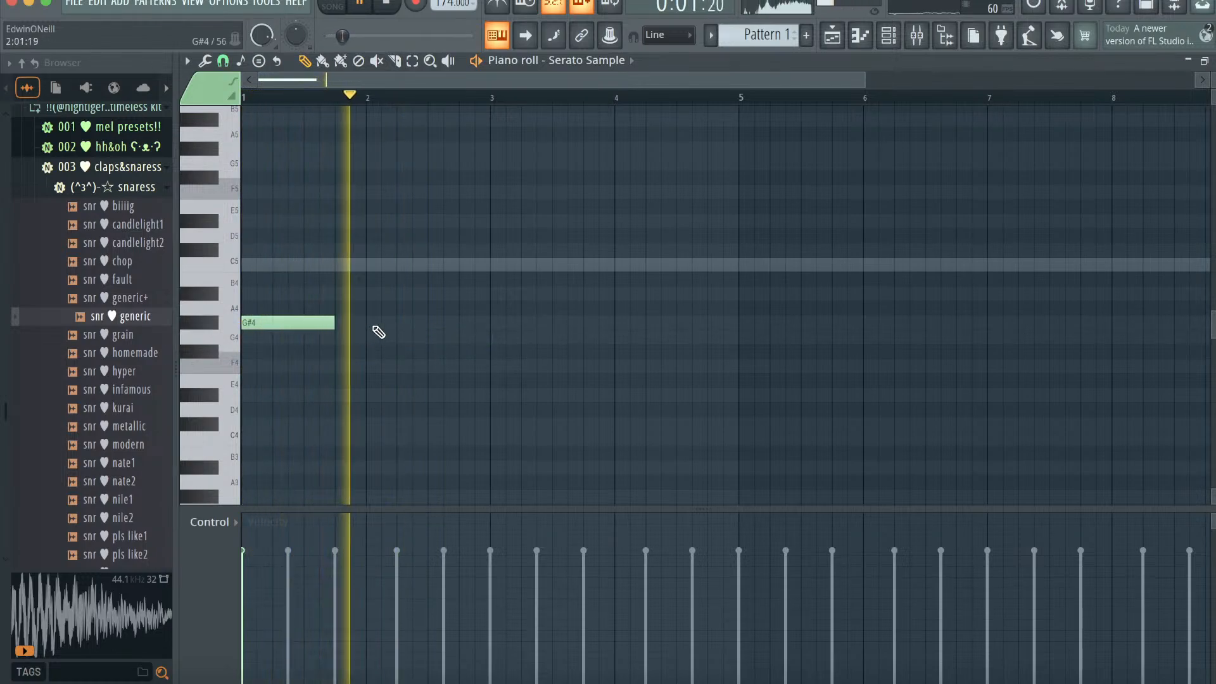
# - Place three-quarter-bar notes on G#4 at bar 3, G4 at bar 5 and F4 at bar 7, and stop playback
pyautogui.click(495, 324)
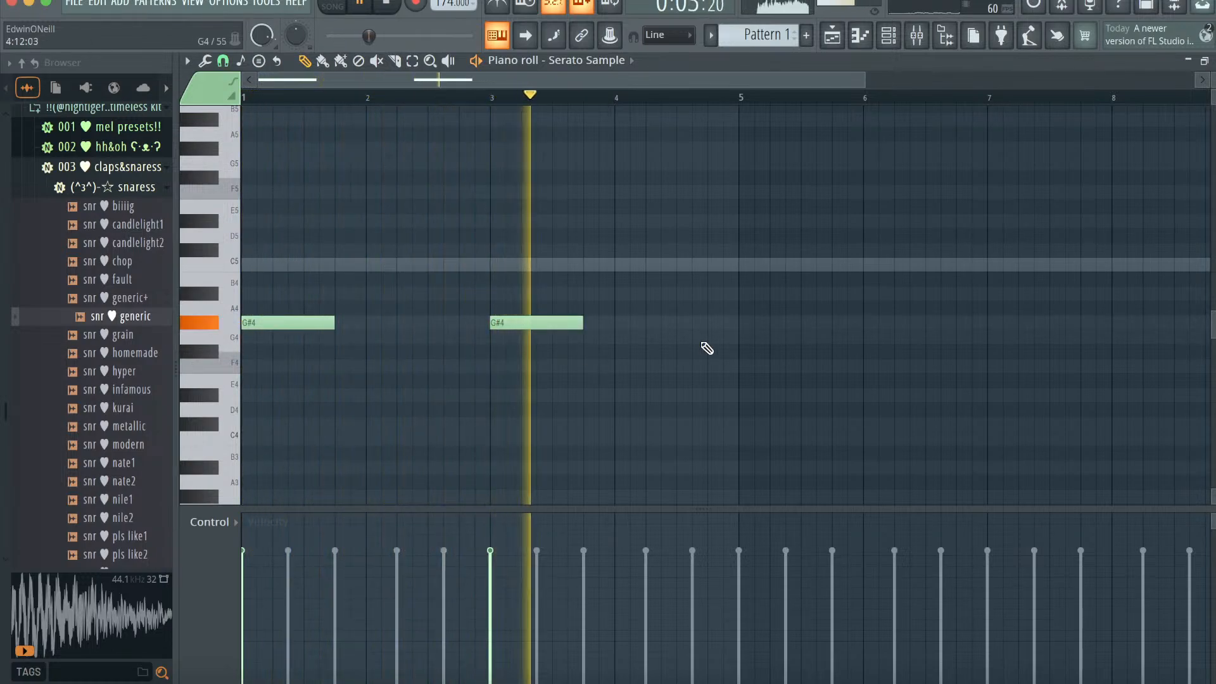
pyautogui.click(746, 338)
pyautogui.scroll(-1, 863, 388)
pyautogui.scroll(3, 863, 388)
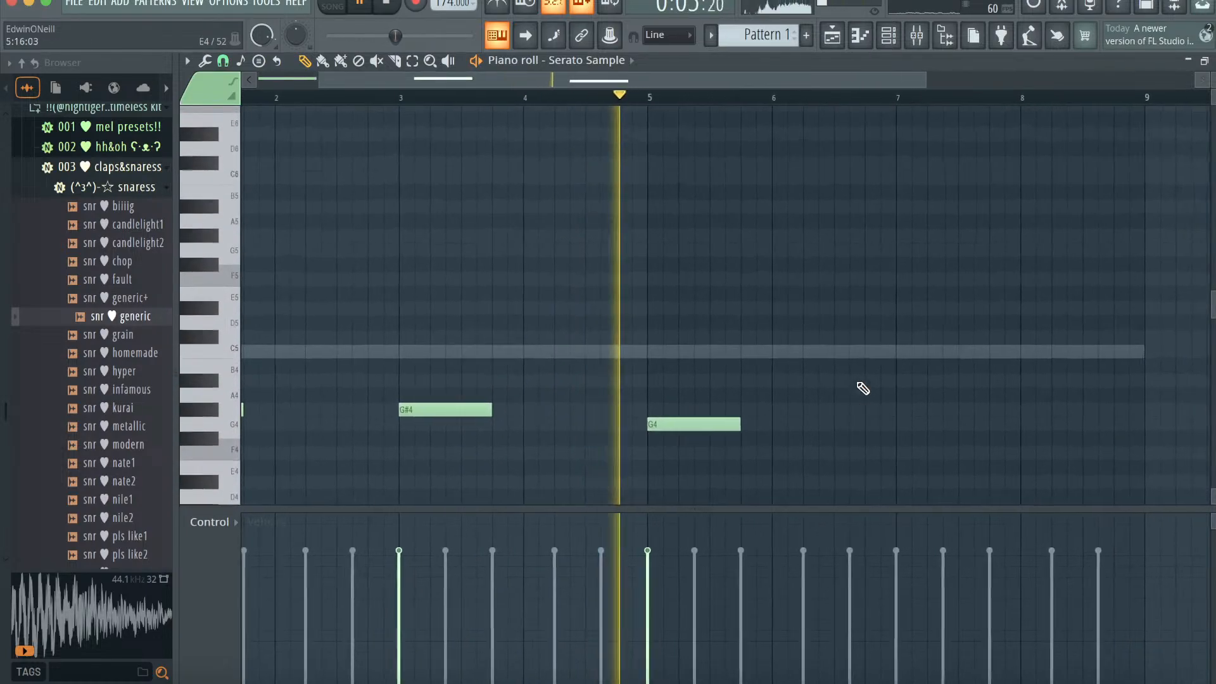
pyautogui.scroll(-1, 866, 392)
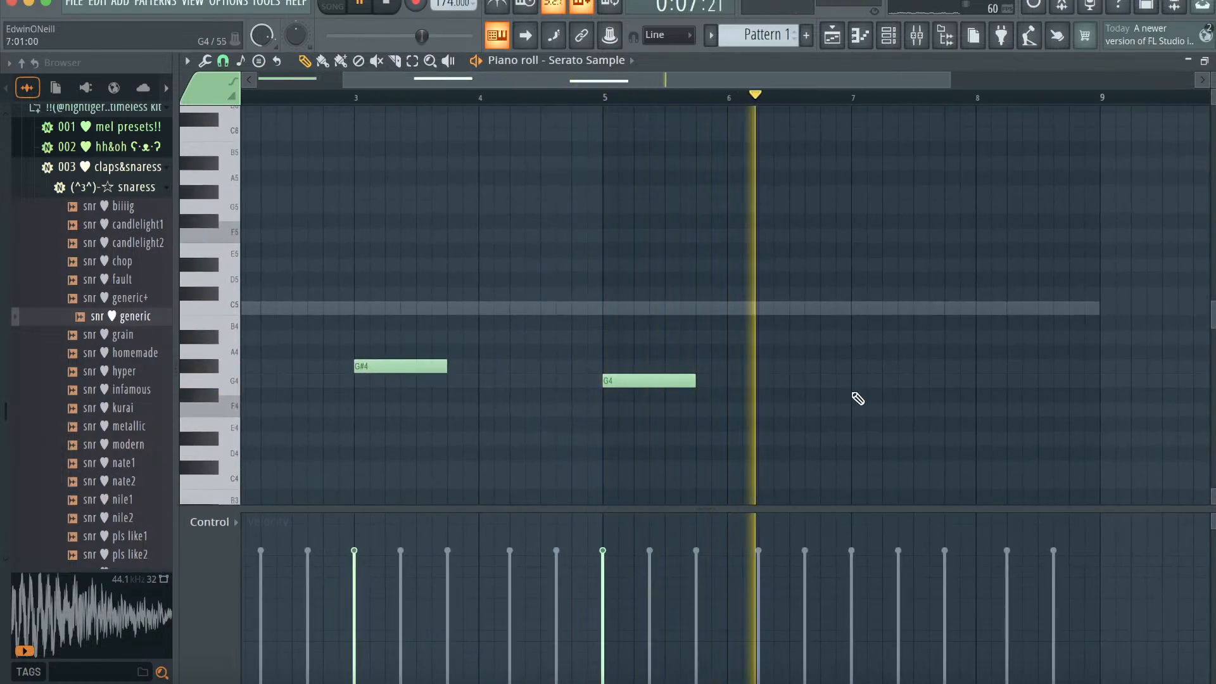
pyautogui.click(856, 411)
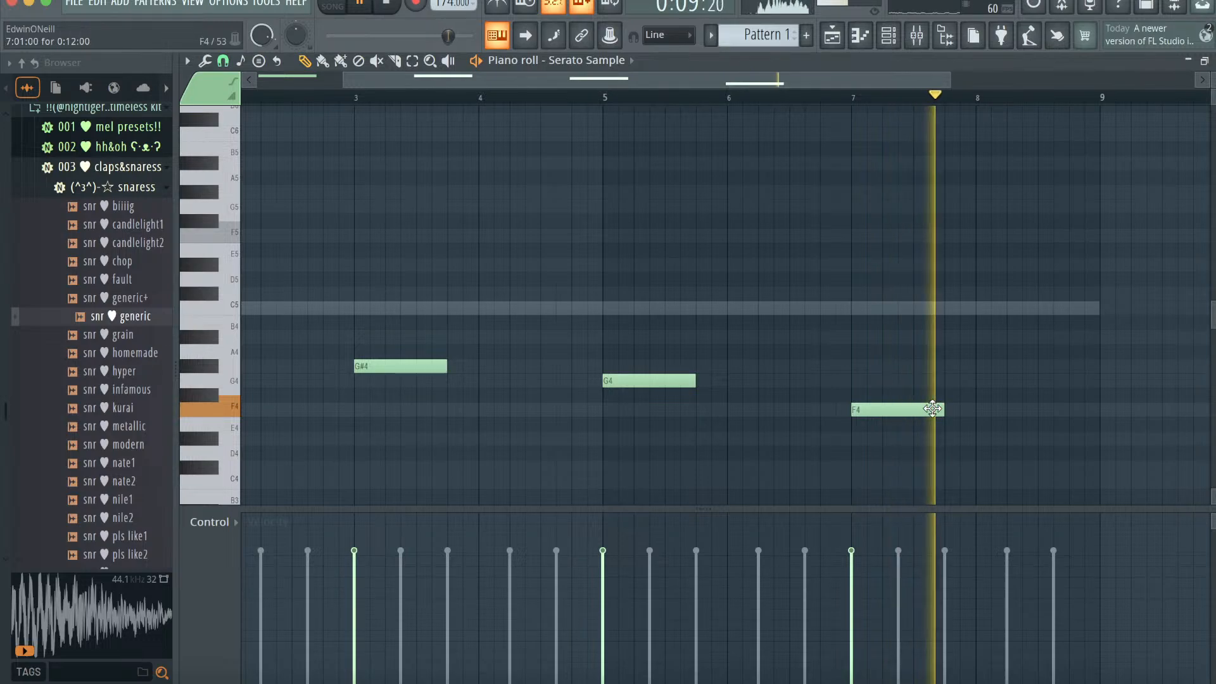
pyautogui.scroll(-1, 853, 413)
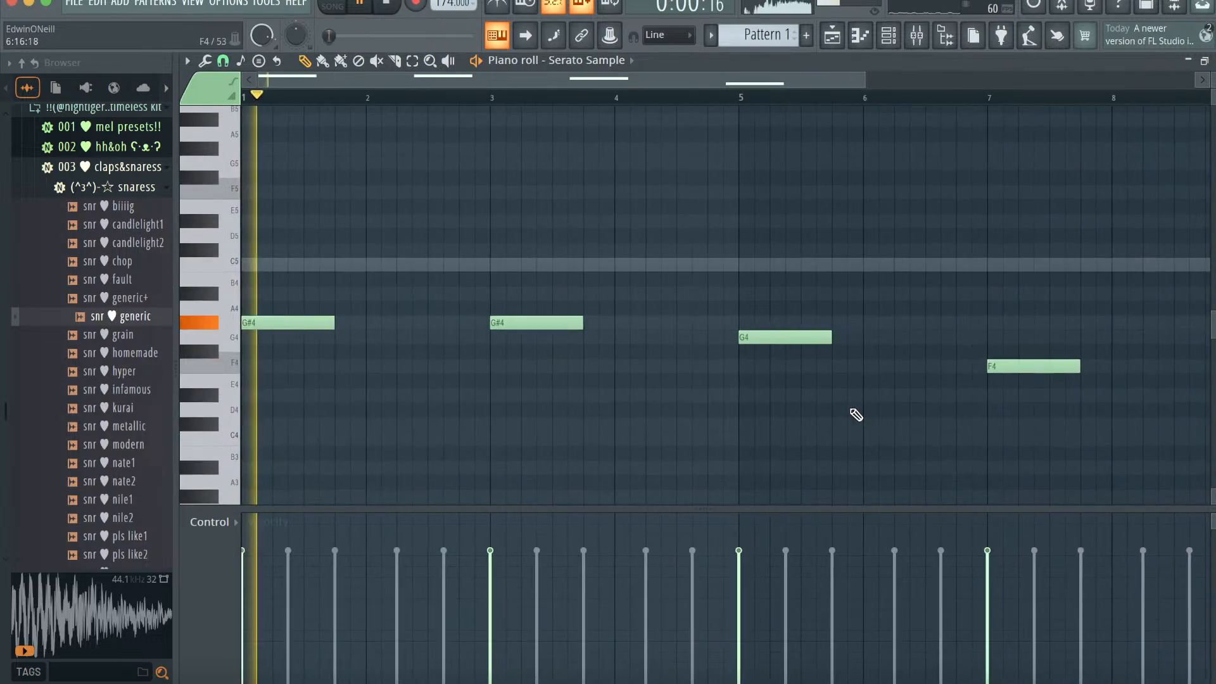
pyautogui.scroll(2, 877, 115)
pyautogui.press('space')
# - Add a Keyscape channel, load the LA Custom C7 - Indie patch and close the plugin window
pyautogui.click(888, 35)
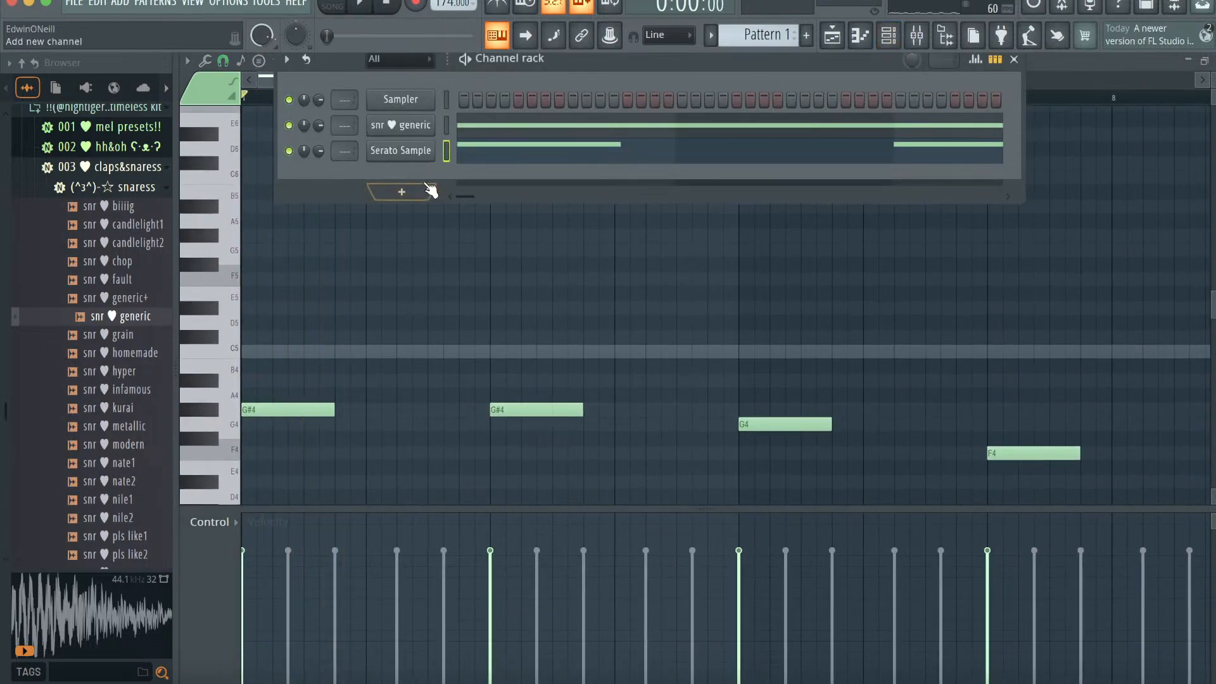
pyautogui.click(401, 192)
pyautogui.click(418, 43)
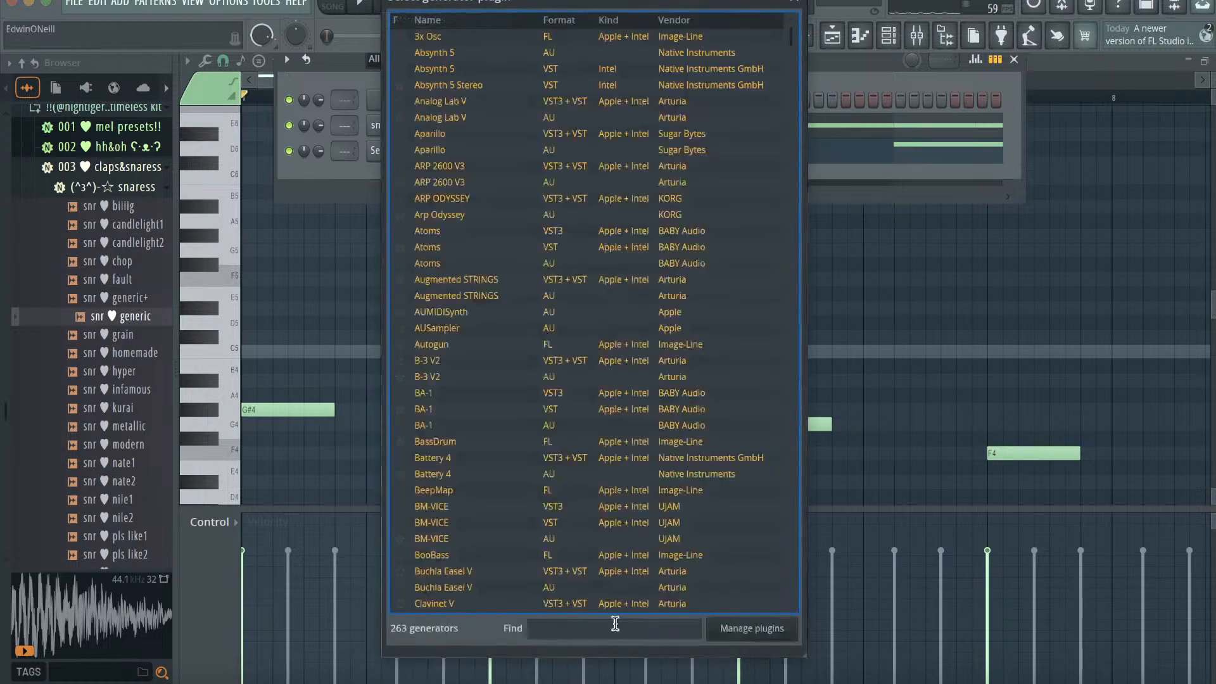
pyautogui.write('key')
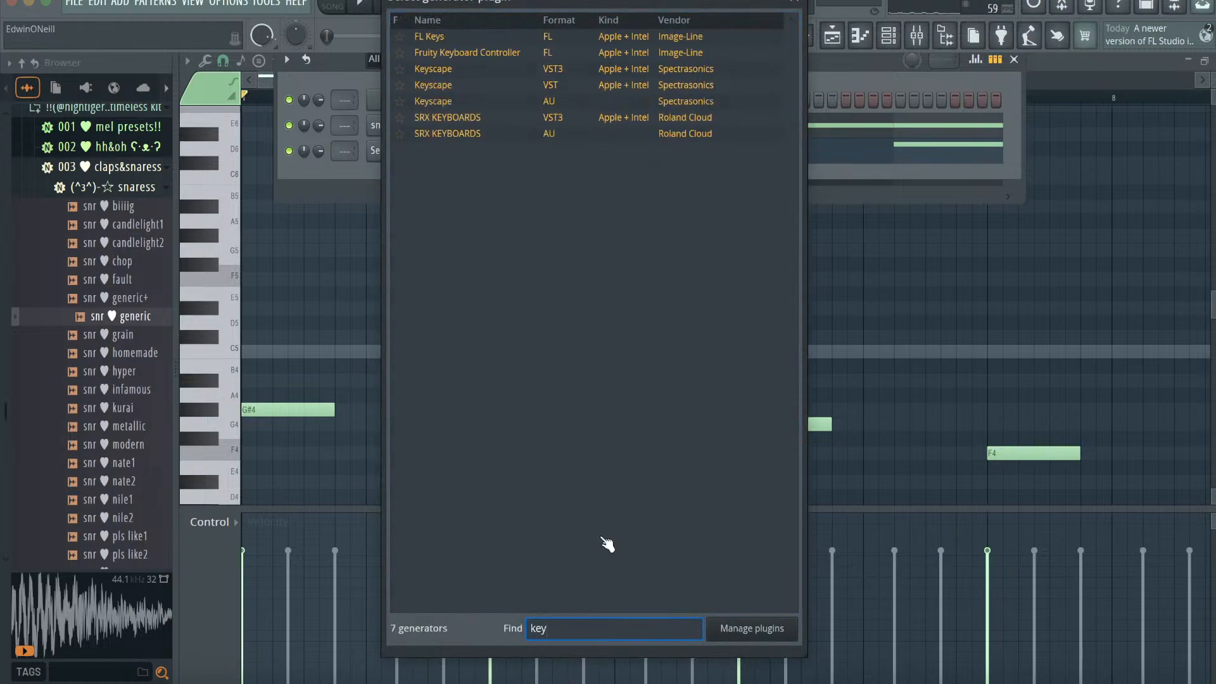
pyautogui.doubleClick(454, 101)
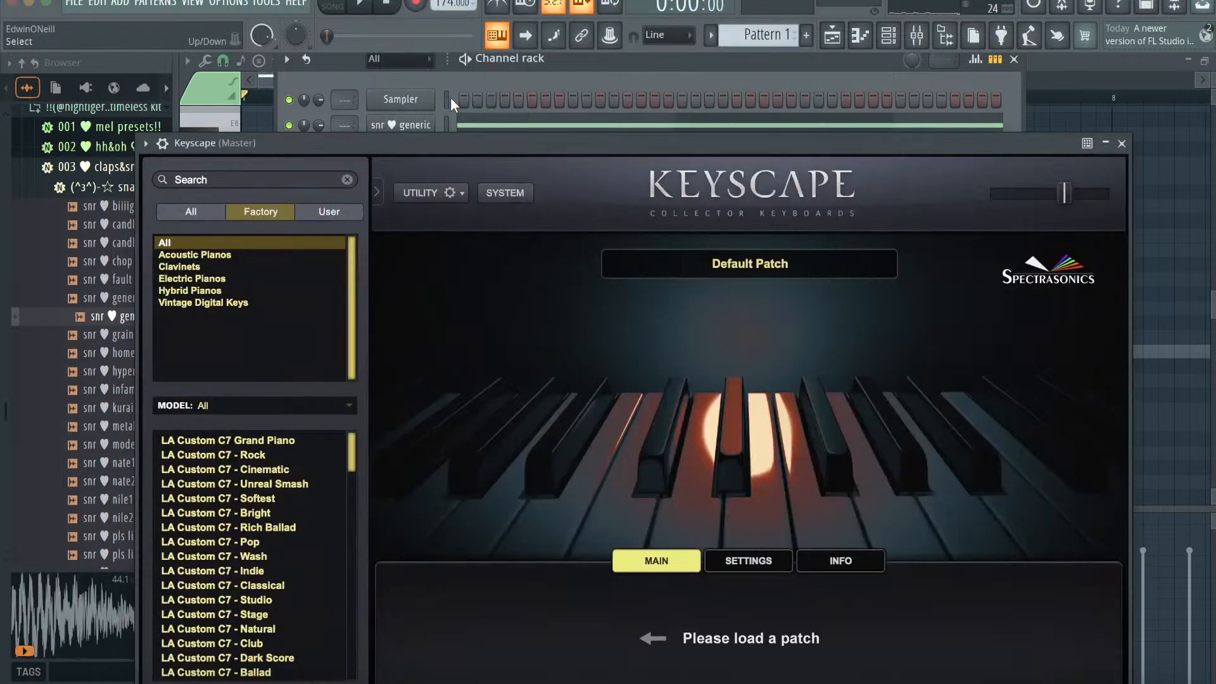
pyautogui.click(282, 572)
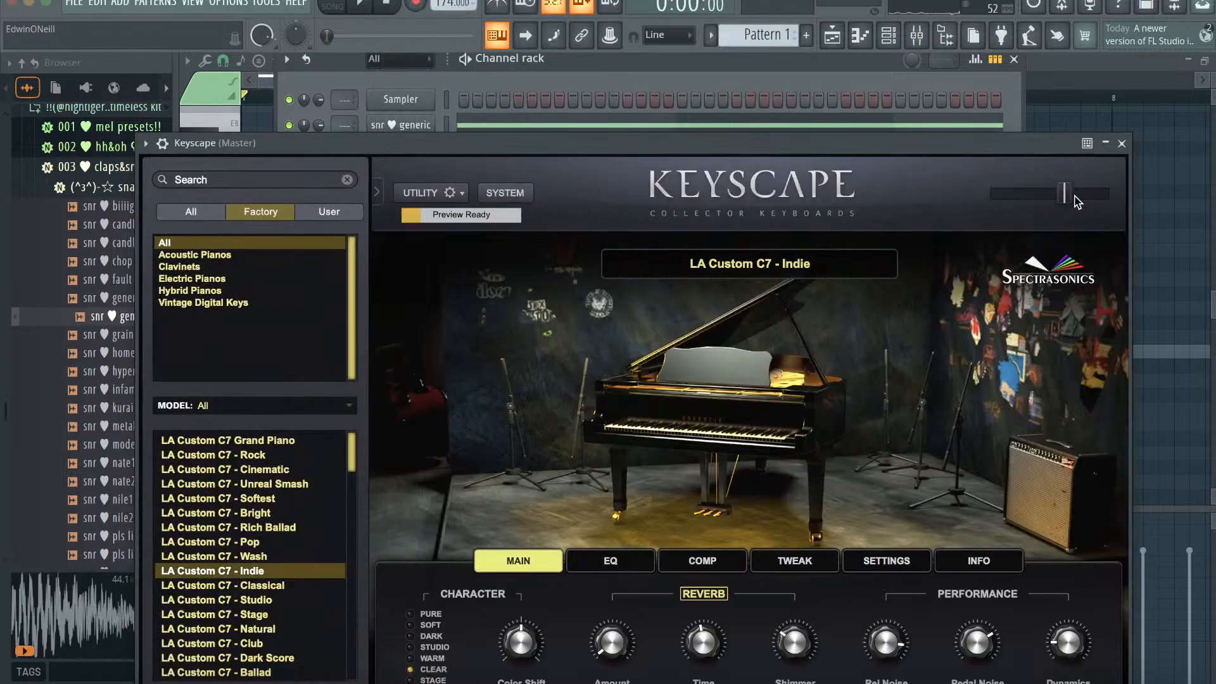
pyautogui.click(1121, 143)
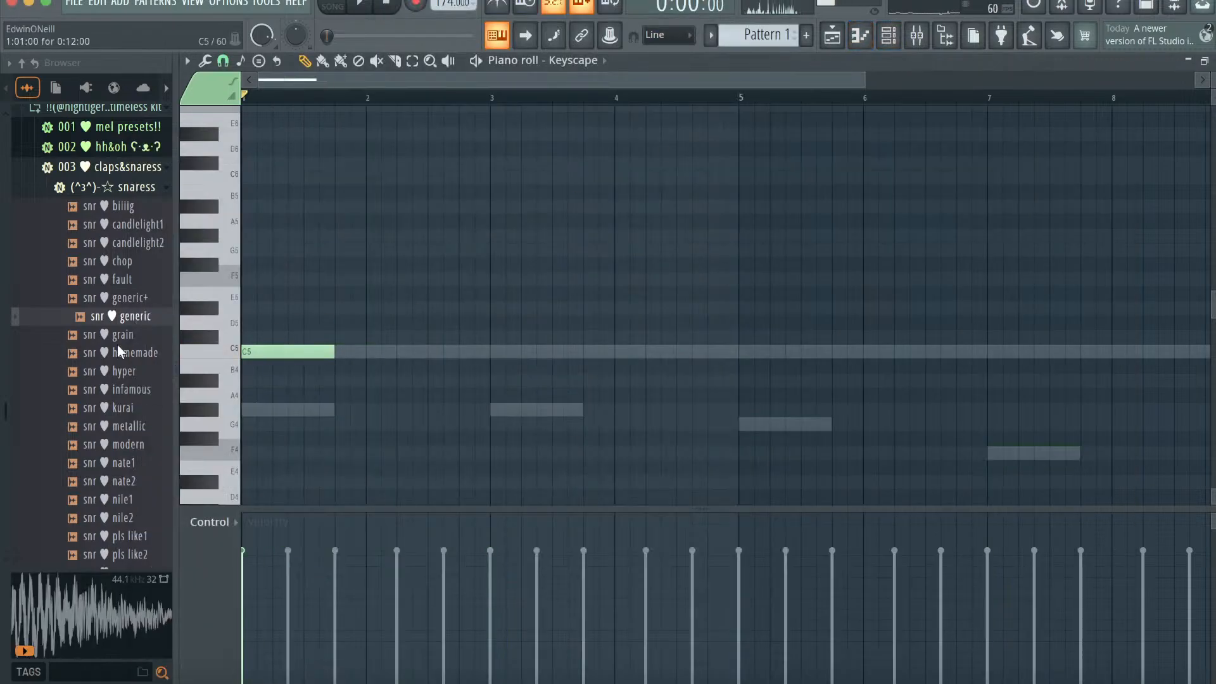
# - Quantize the one-bar Keyscape melody, transpose it up two octaves and play the pattern
pyautogui.scroll(4, 572, 168)
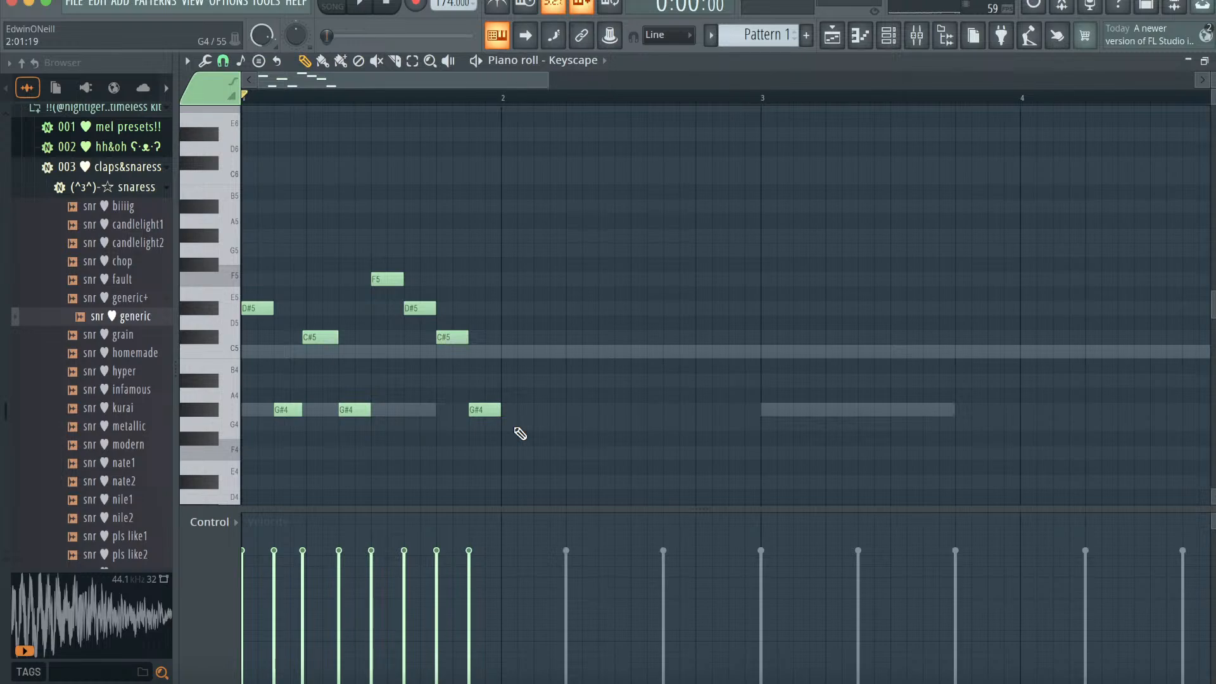
pyautogui.hotkey('alt', 'q')
pyautogui.click(702, 447)
pyautogui.hotkey('ctrl', 'Up')
pyautogui.hotkey('ctrl', 'Up')
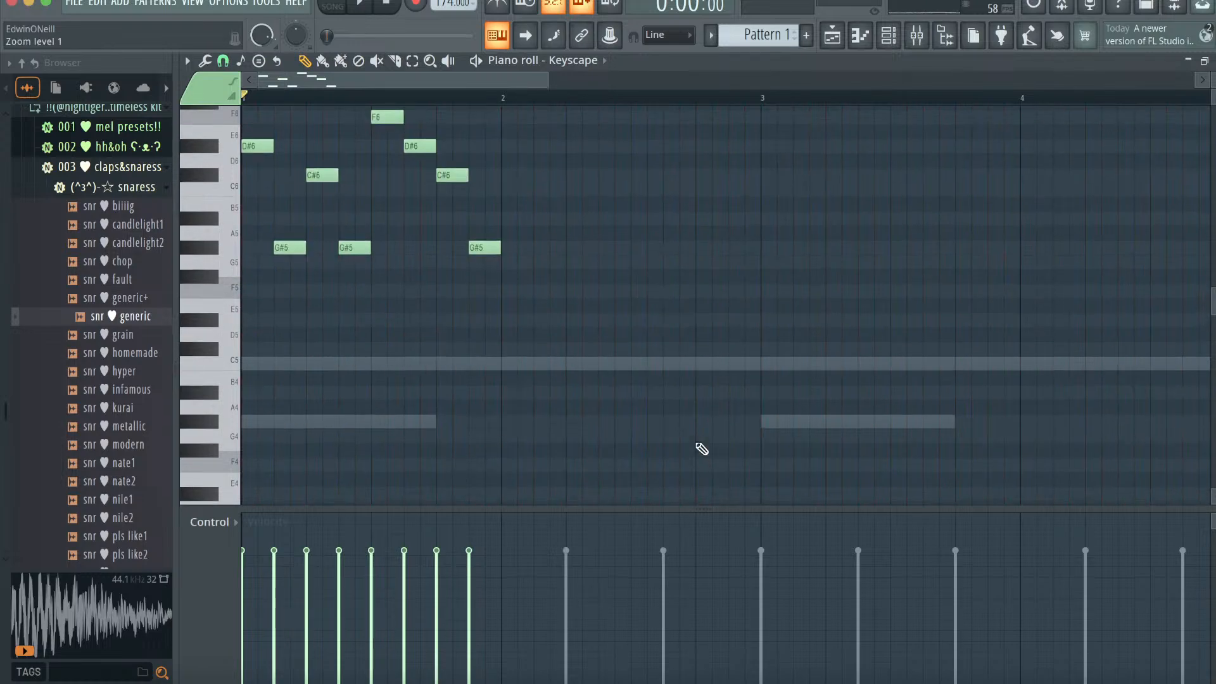
pyautogui.press('space')
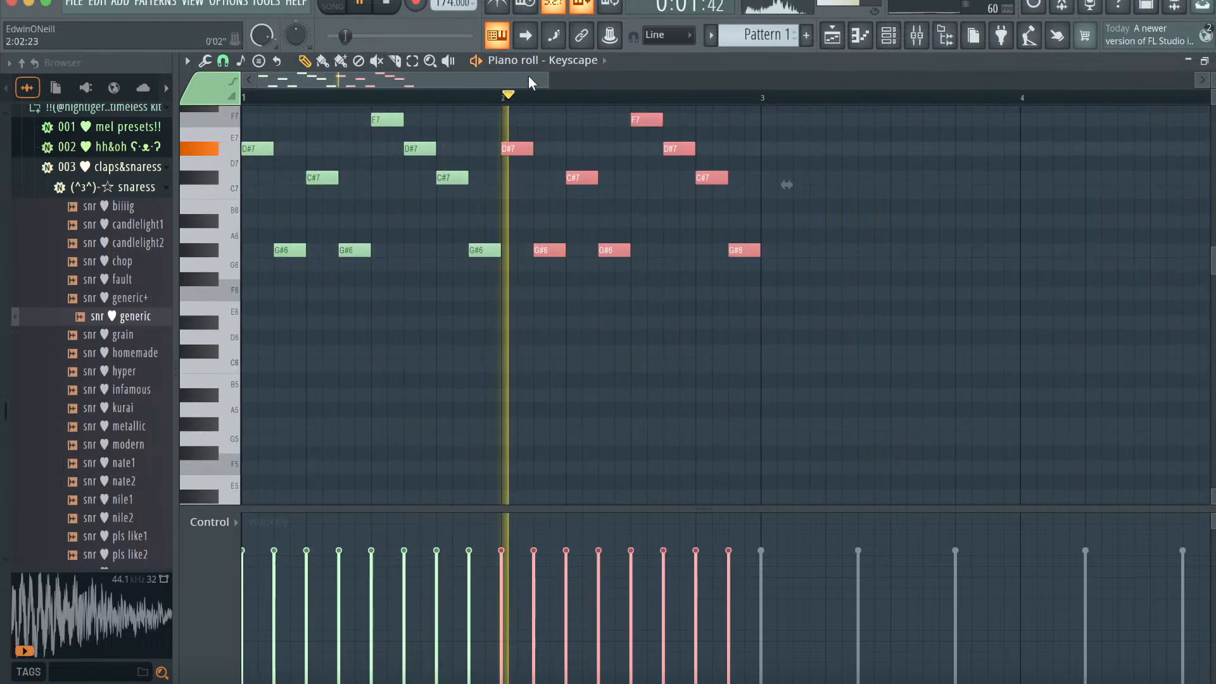
# - Duplicate the Keyscape melody to fill four bars, stop playback and delete all of its notes
pyautogui.keyDown('ctrl'); pyautogui.scroll(-2, 910, 131); pyautogui.keyUp('ctrl')
pyautogui.hotkey('ctrl', 'b')
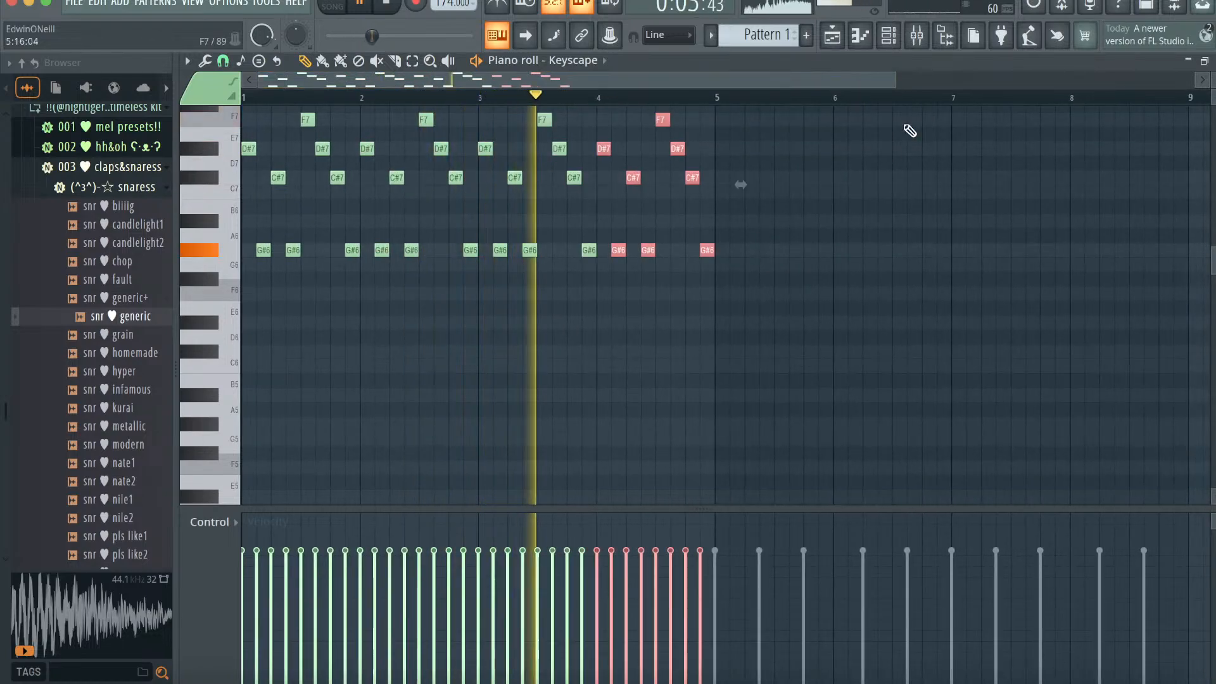
pyautogui.hotkey('ctrl', 'a')
pyautogui.scroll(-2, 910, 131)
pyautogui.press('space')
pyautogui.press('Delete')
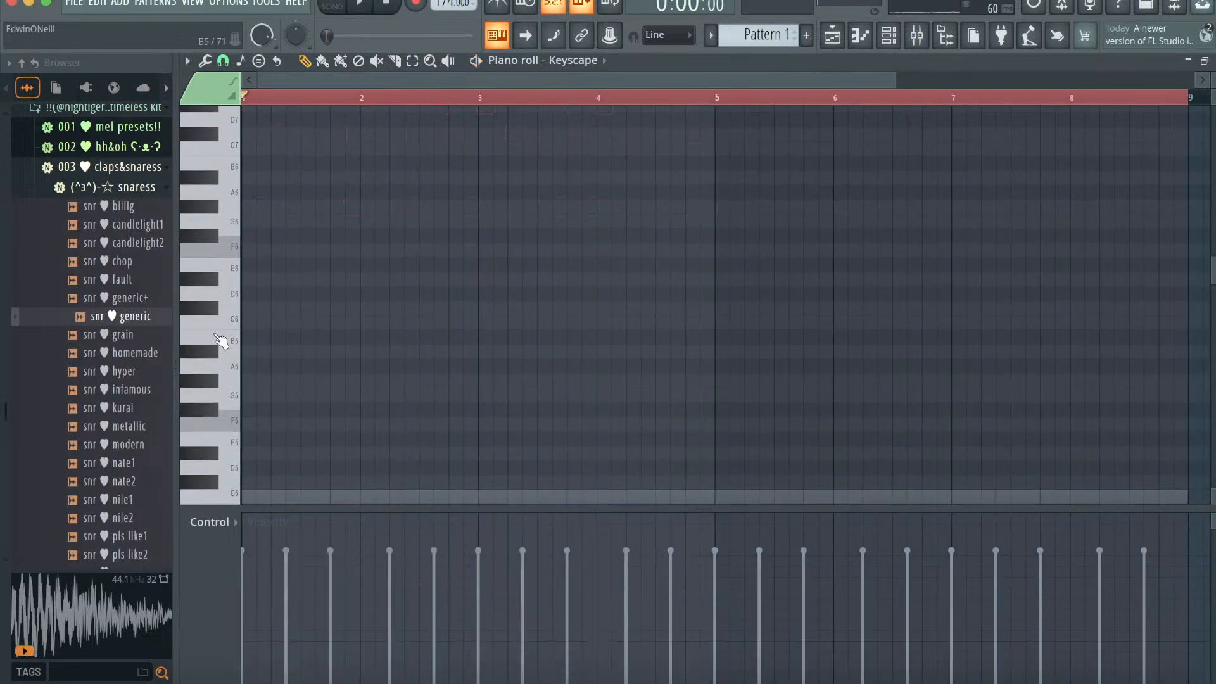
# - Audition the pattern and place a one-bar A#5 note at bar 1 in Keyscape's piano roll
pyautogui.press('space')
pyautogui.press('space')
pyautogui.press('space')
pyautogui.press('space')
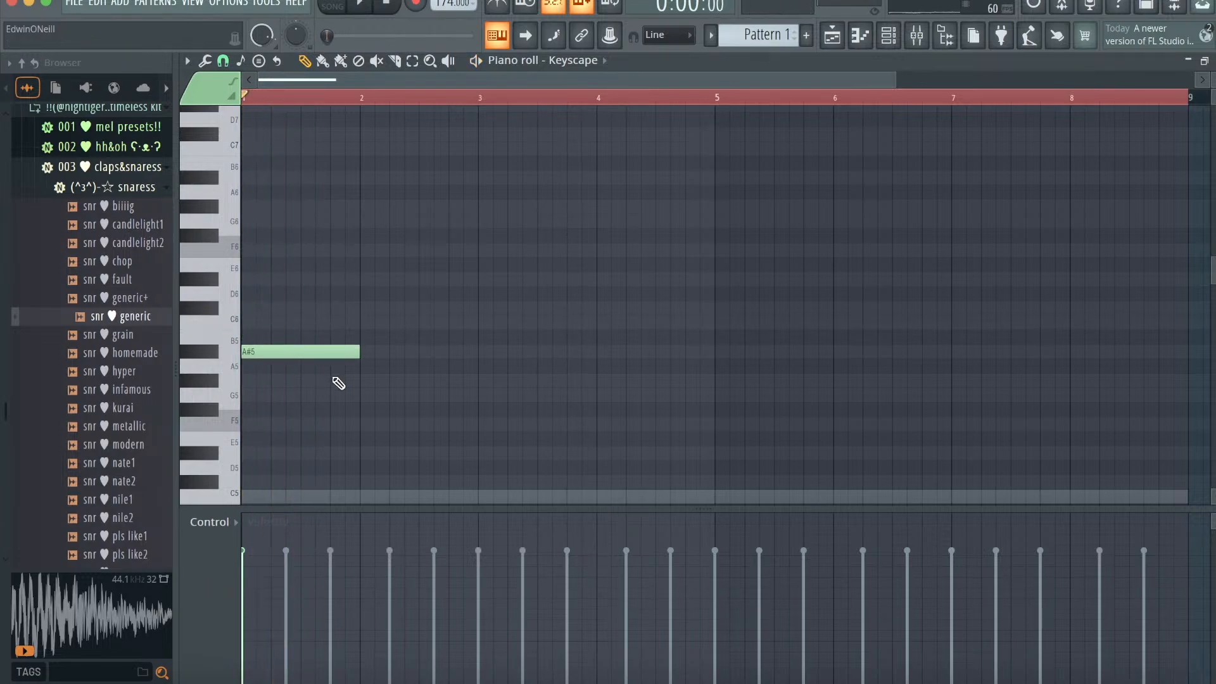
# - Check Serato Sample's plugin window, close it and show that channel's piano roll
pyautogui.click(887, 40)
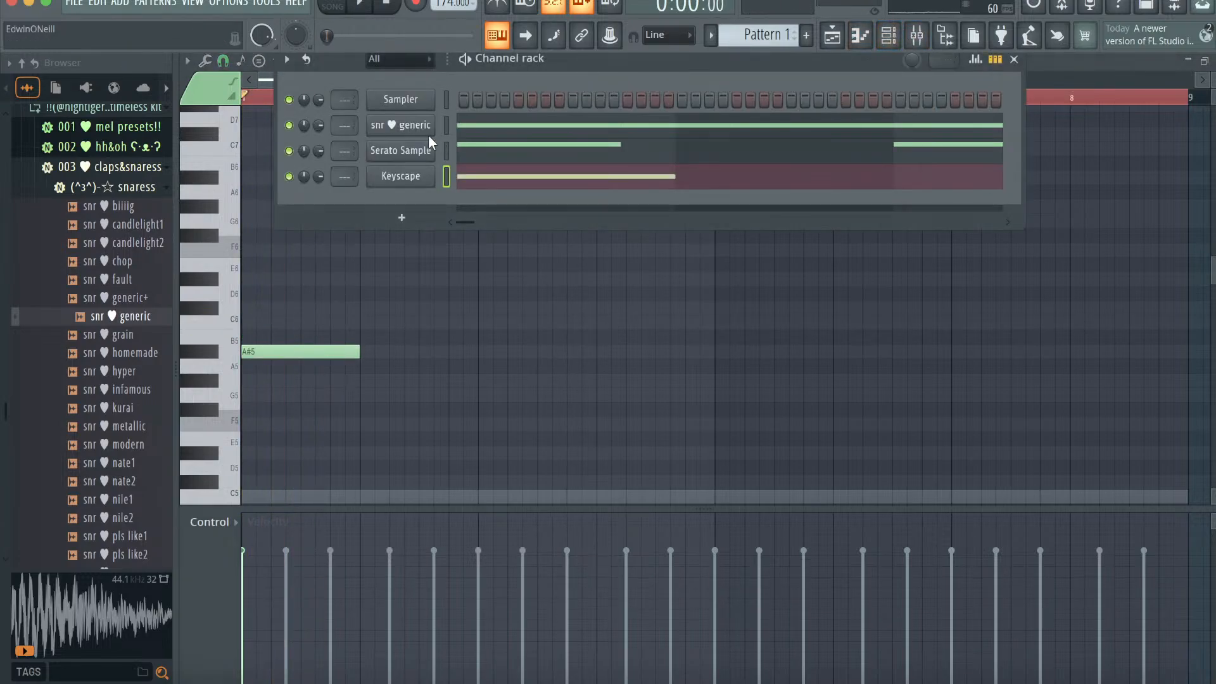
pyautogui.click(401, 152)
pyautogui.click(806, 121)
pyautogui.click(859, 36)
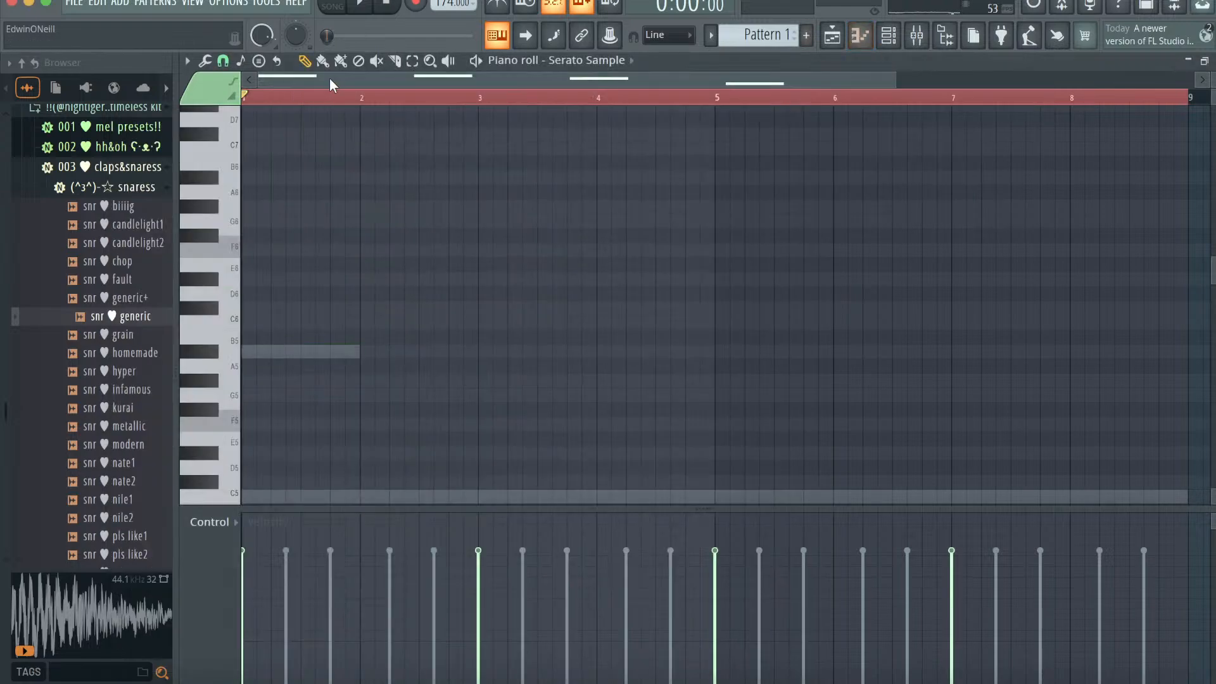
# - Set the piano roll's scale highlighting root to G and switch the piano roll back to Keyscape
pyautogui.click(187, 61)
pyautogui.moveTo(238, 150)
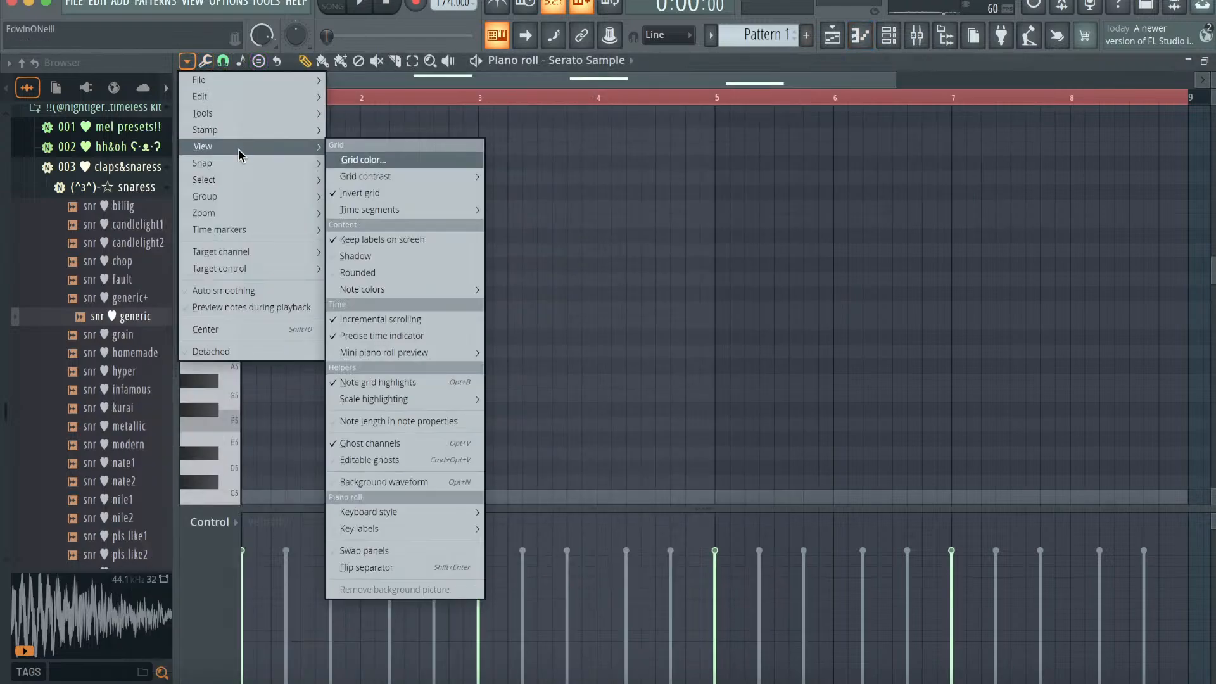
pyautogui.moveTo(358, 407)
pyautogui.click(509, 147)
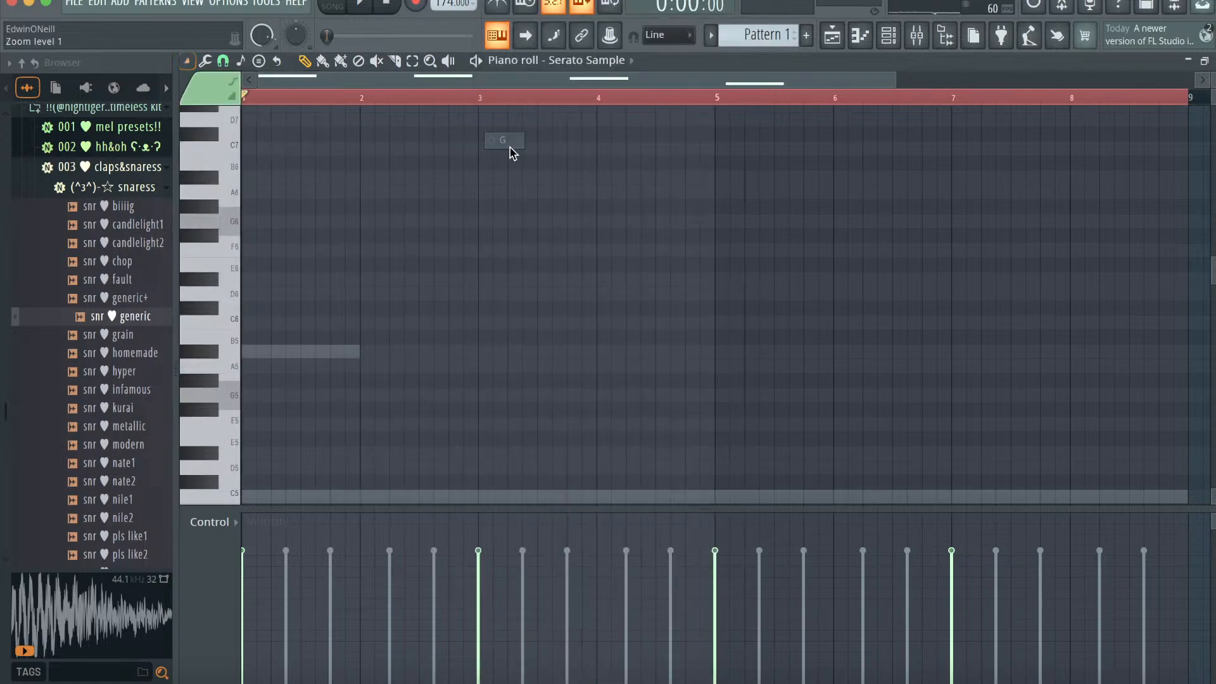
pyautogui.click(589, 61)
pyautogui.click(595, 204)
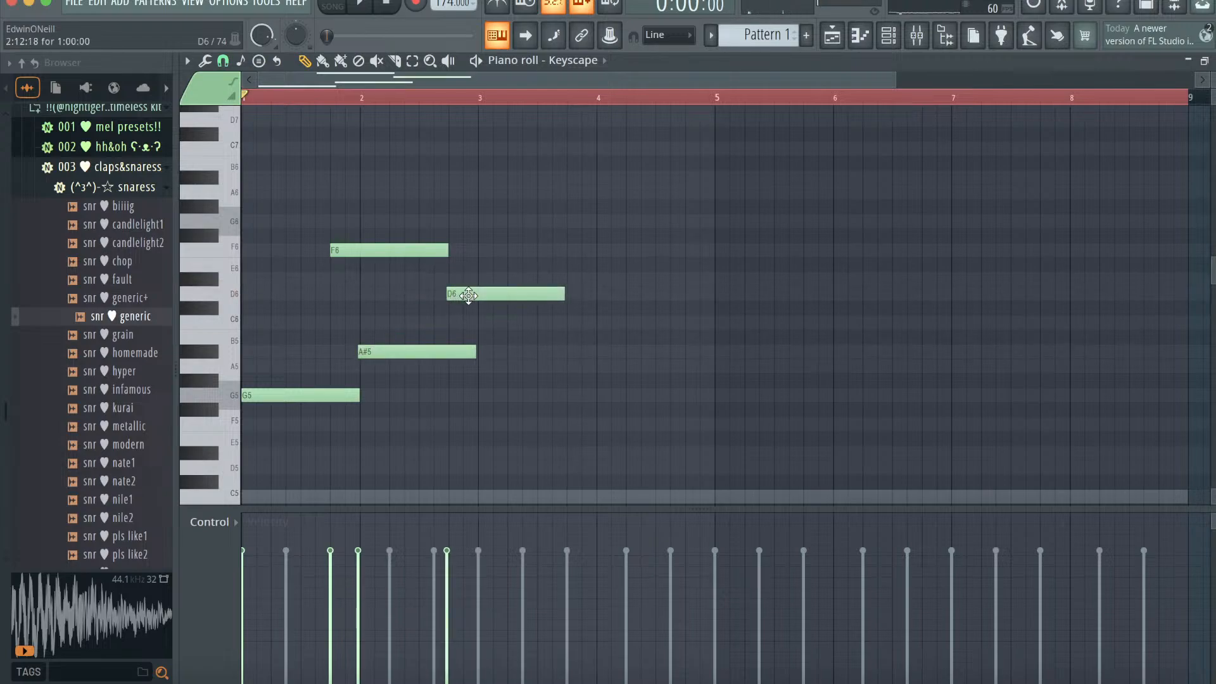
# - Quantize the melody notes and play the phrase back from the start
pyautogui.hotkey('alt', 'q')
pyautogui.press('space')
pyautogui.click(699, 445)
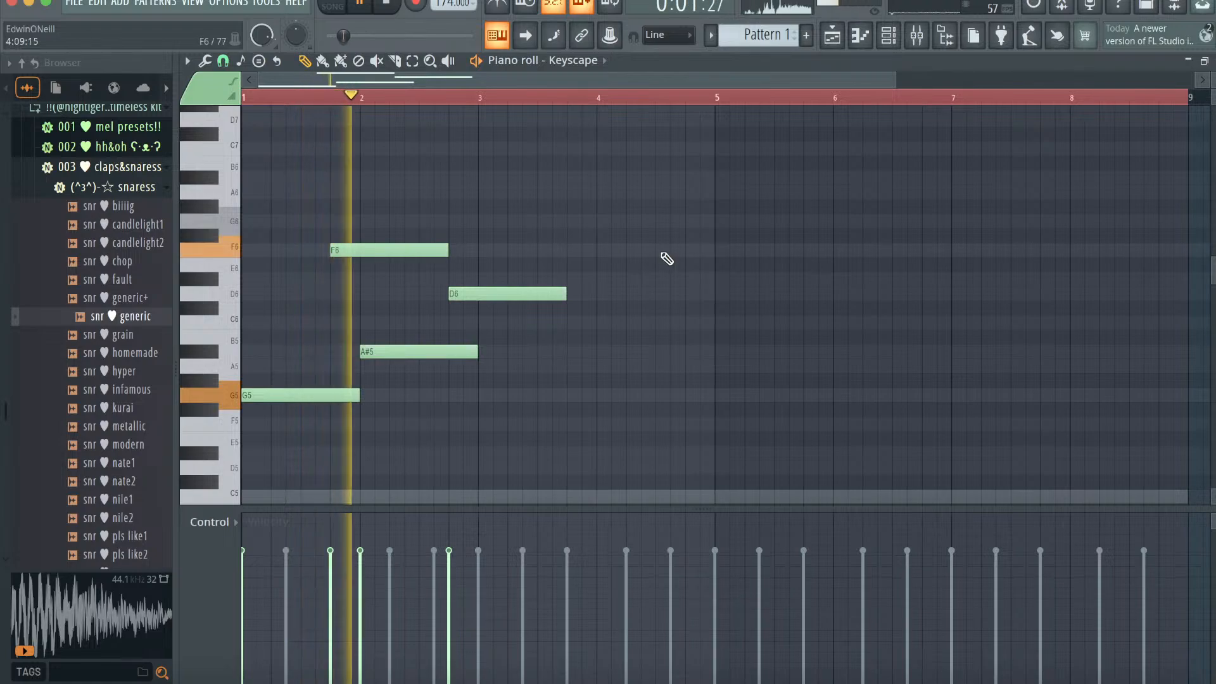
pyautogui.press('space')
# - Move the D6 note earlier so it starts where the F6 ends, and join the melody notes with legato
pyautogui.moveTo(904, 79); pyautogui.dragTo(554, 219)
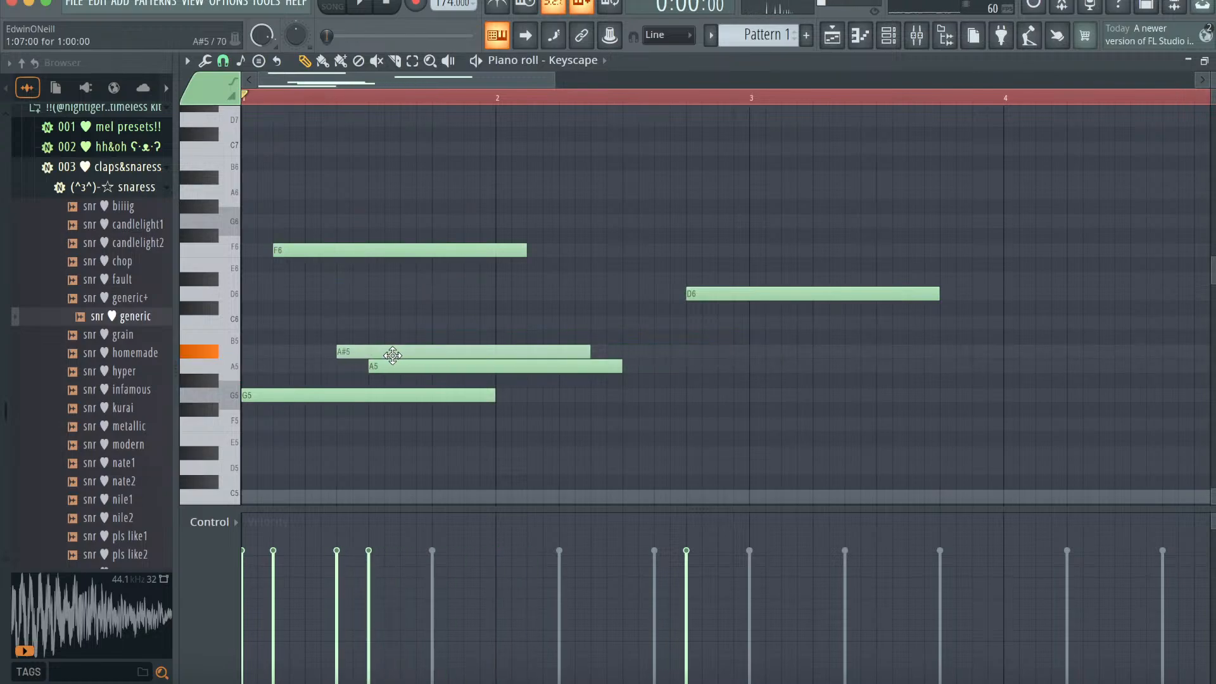
pyautogui.moveTo(688, 296); pyautogui.dragTo(539, 288)
pyautogui.press('space')
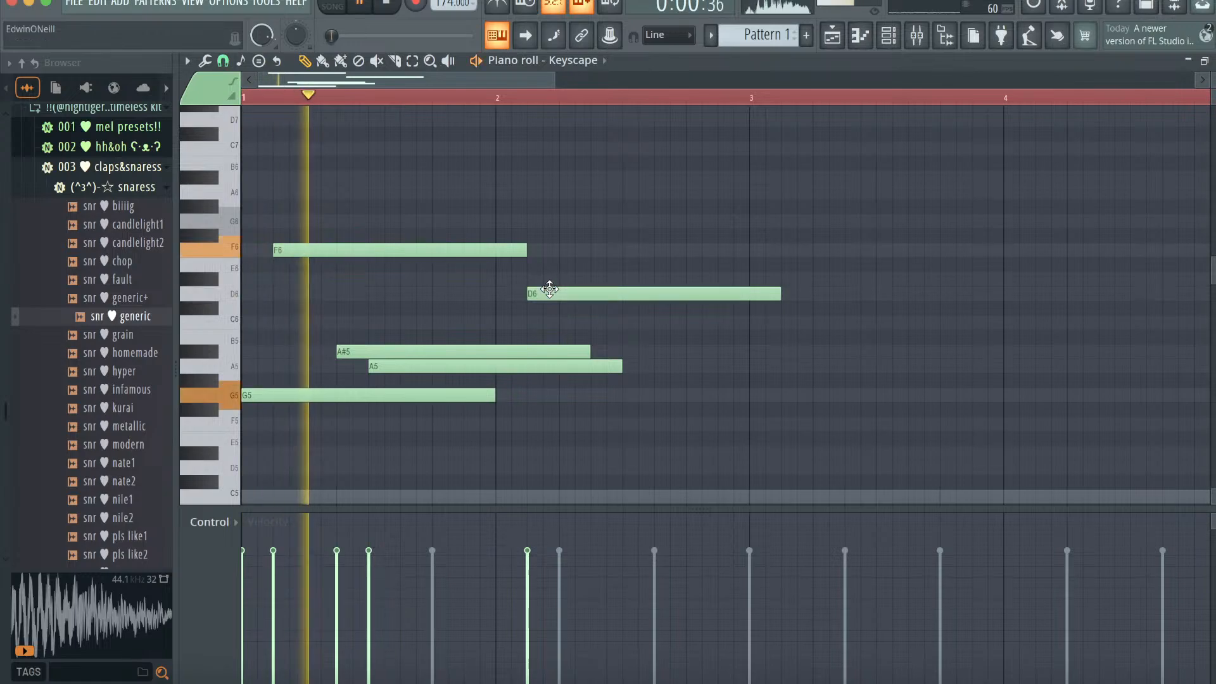
pyautogui.hotkey('ctrl', 'l')
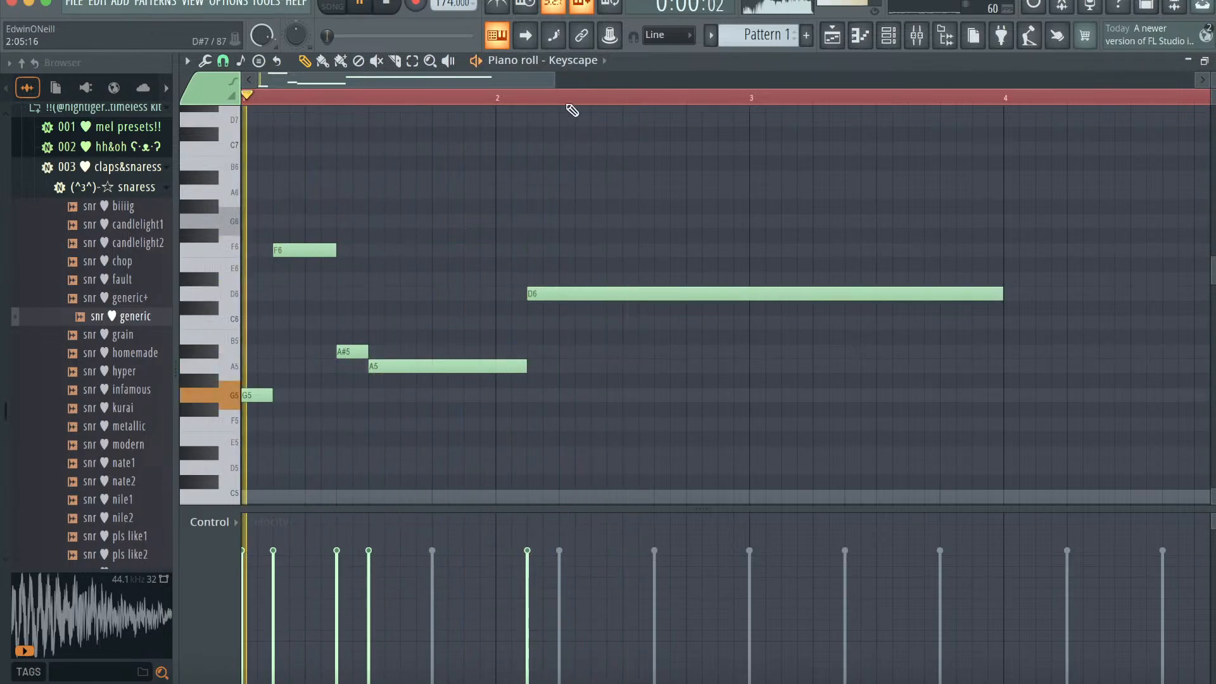
pyautogui.scroll(-2, 836, 100)
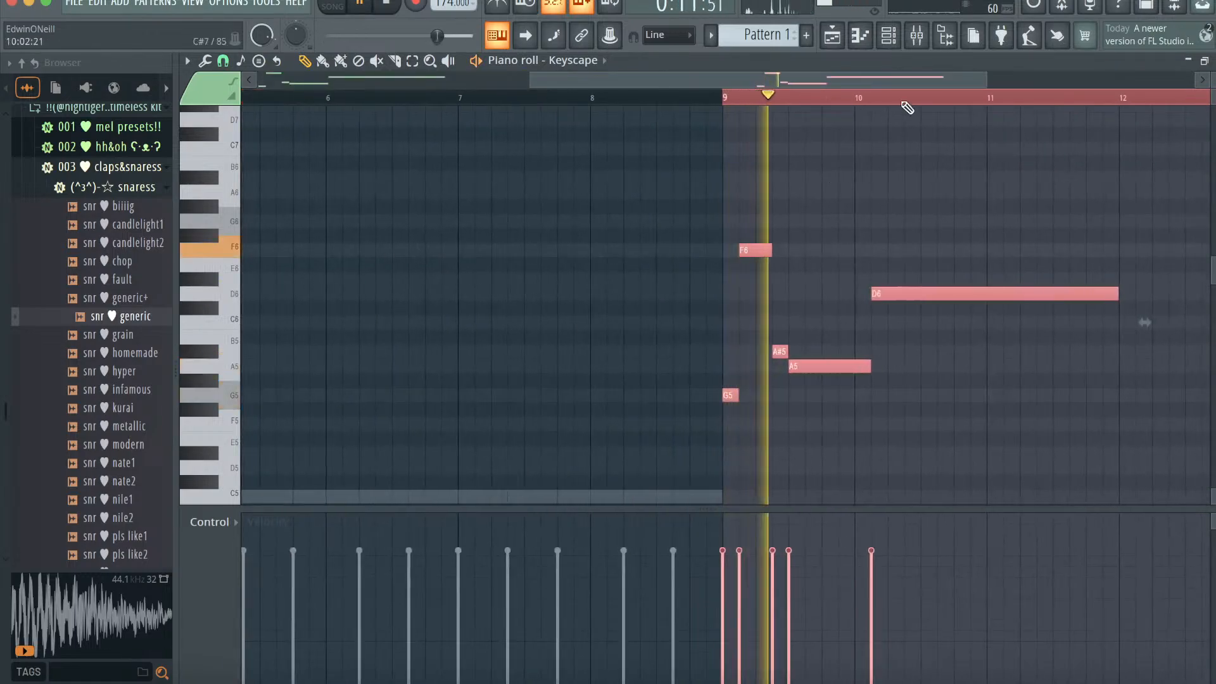
pyautogui.press('space')
pyautogui.click(911, 100)
pyautogui.hotkey('ctrl', 'z')
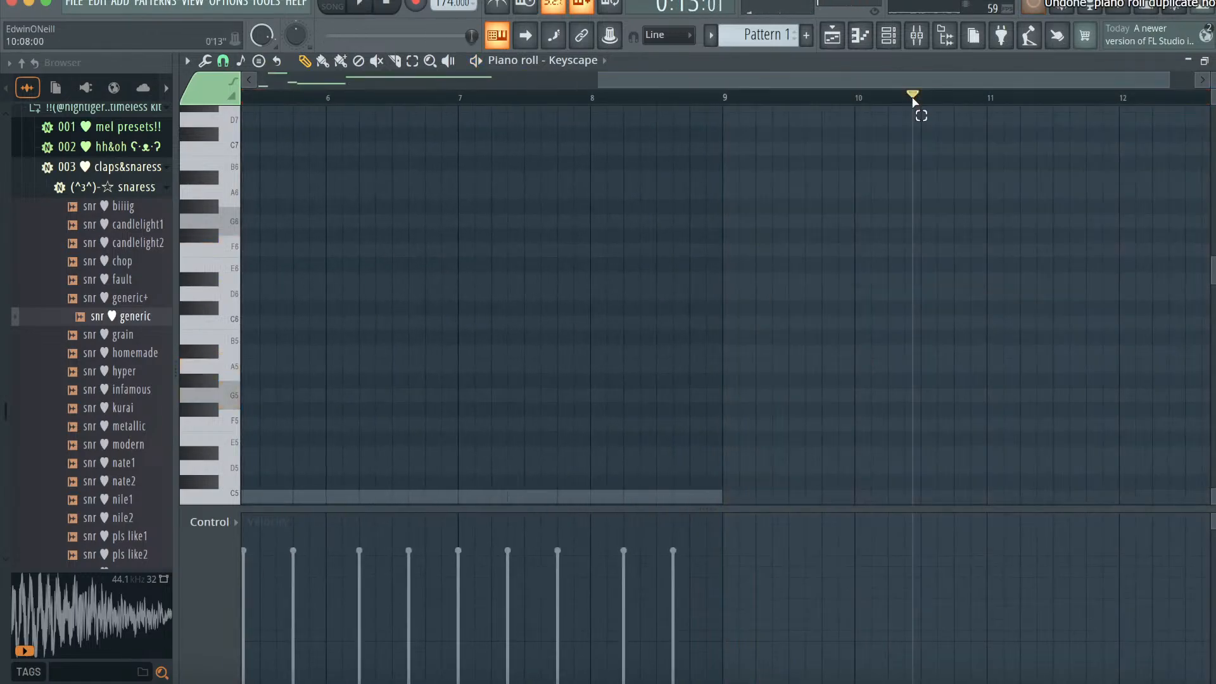
# - Duplicate the three-bar melody phrase so that the copy starts at bar 4
pyautogui.moveTo(747, 80); pyautogui.dragTo(380, 95)
pyautogui.press('space')
pyautogui.hotkey('ctrl', 'b')
pyautogui.hotkey('ctrl', 'd')
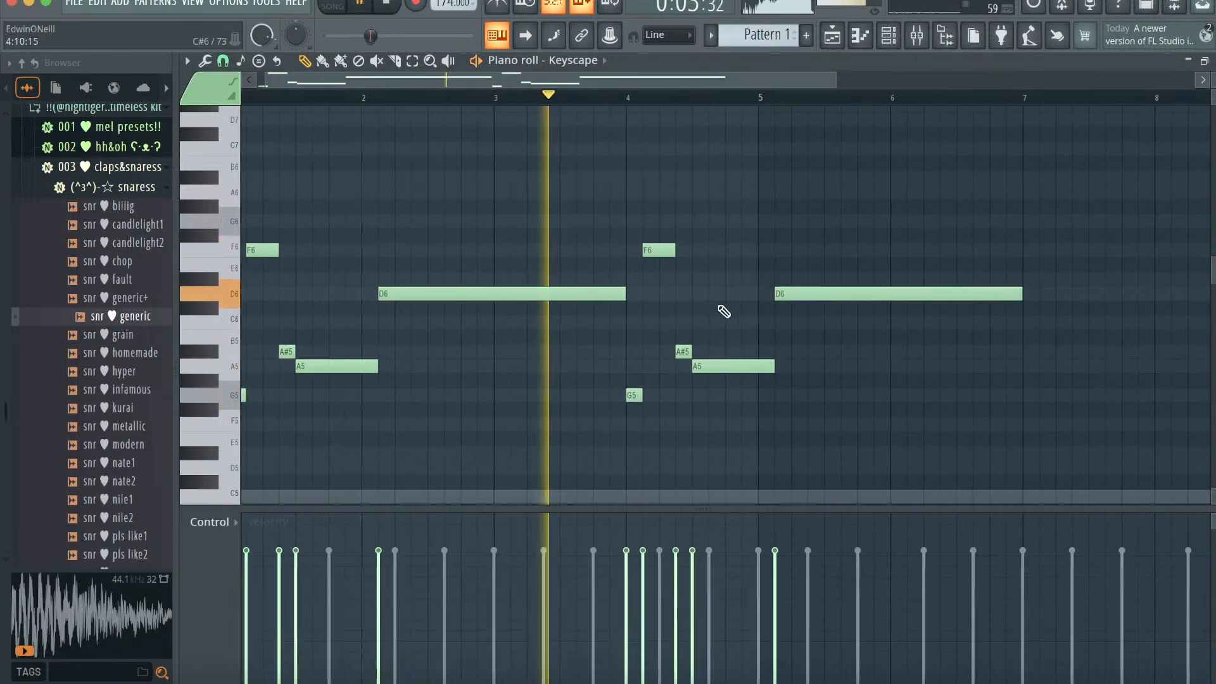
# - Fit the copied phrase into bar 4 by deleting its long D6 and raising its A5 to D6, and duplicate the melody into bars 5–8
pyautogui.moveTo(831, 81); pyautogui.dragTo(1016, 81)
pyautogui.rightClick(753, 293)
pyautogui.press('space')
pyautogui.press('space')
pyautogui.moveTo(644, 368); pyautogui.dragTo(634, 293)
pyautogui.hotkey('ctrl', 'b')
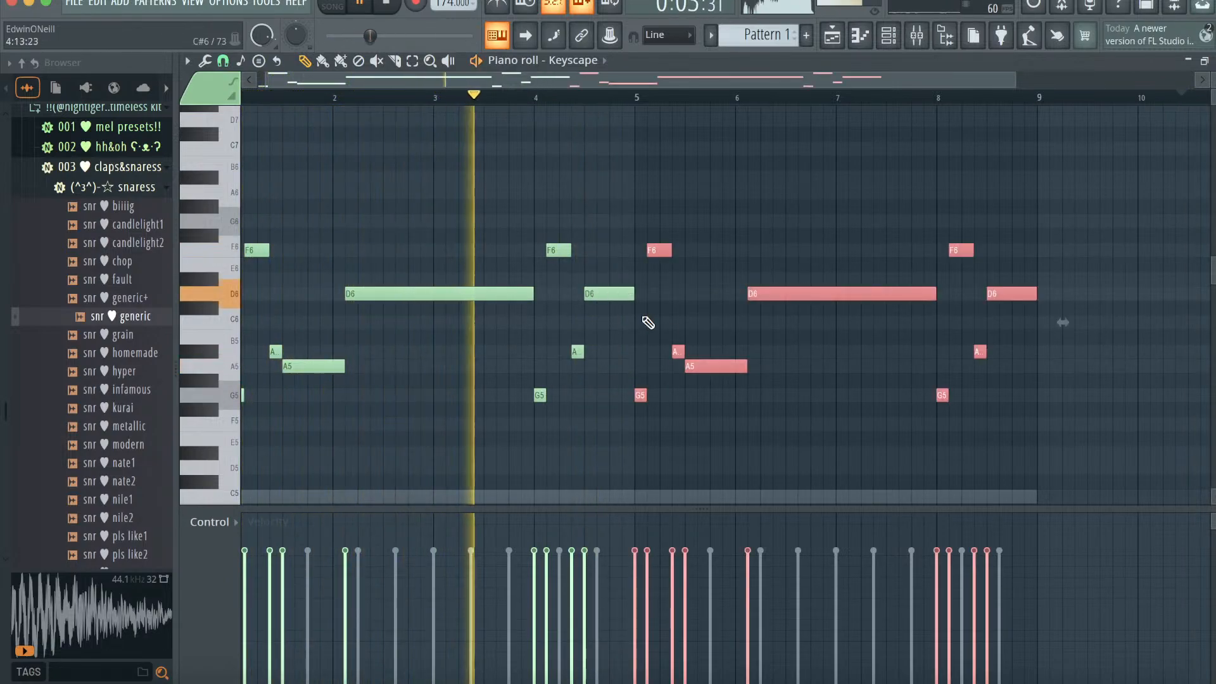
pyautogui.keyDown('ctrl'); pyautogui.click(752, 427); pyautogui.keyUp('ctrl')
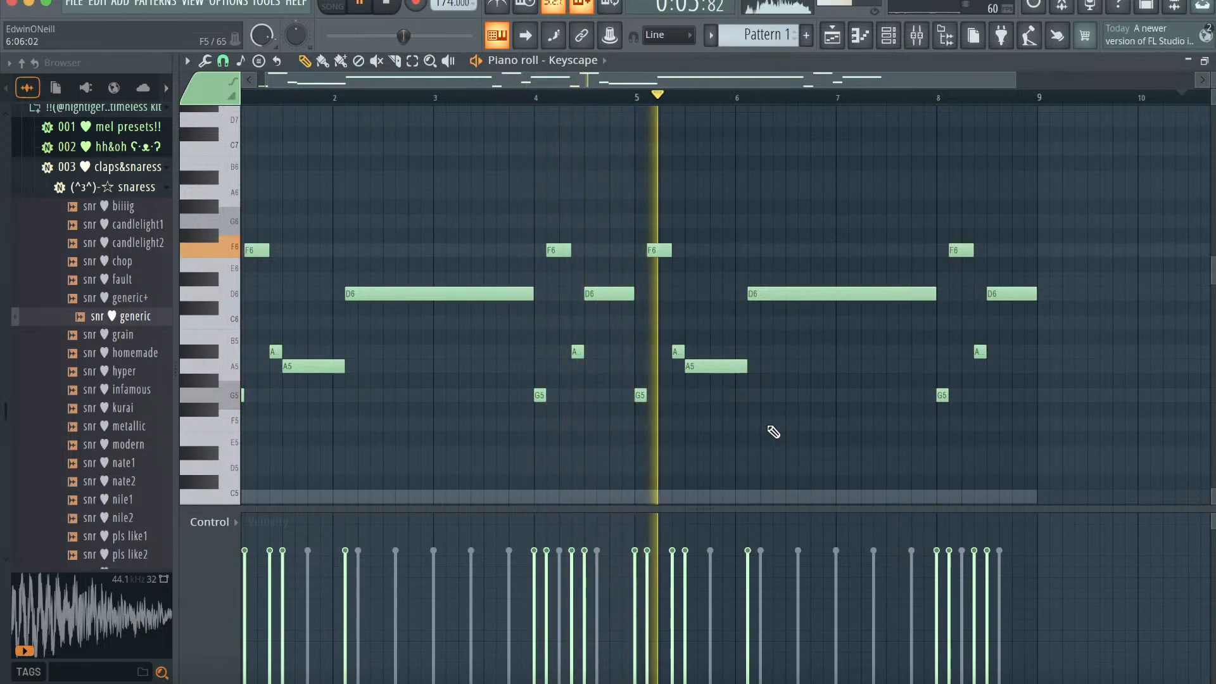
# - Draw a C4, D#4, G4 and A#4 chord from bar 1, about one and a half bars long, and lower its velocity to about 34%
pyautogui.scroll(-3, 758, 432)
pyautogui.scroll(-3, 633, 431)
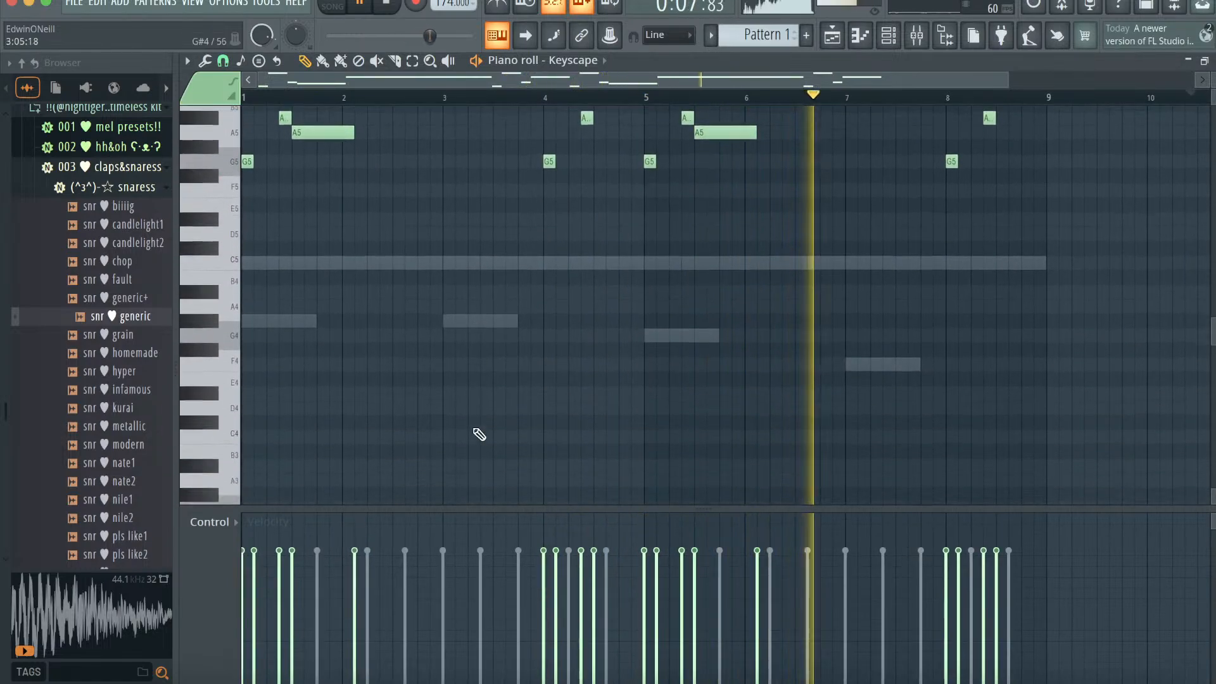
pyautogui.click(254, 408)
pyautogui.moveTo(265, 408); pyautogui.dragTo(387, 408)
pyautogui.click(266, 366)
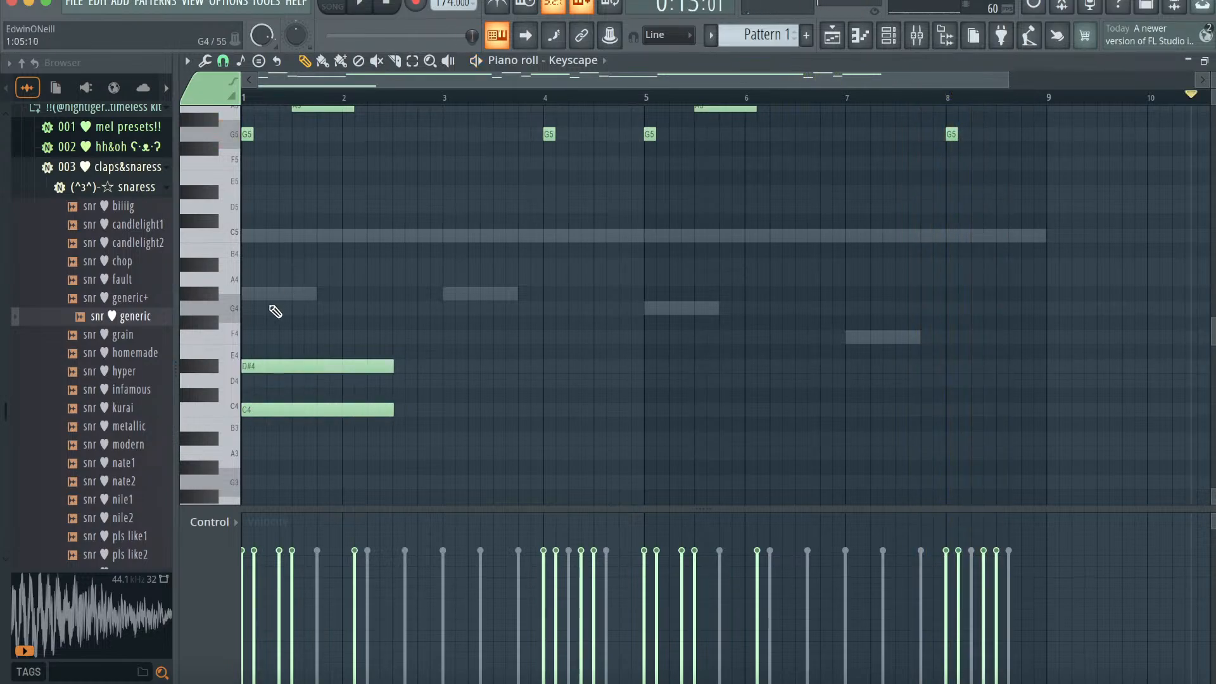
pyautogui.click(274, 308)
pyautogui.click(258, 265)
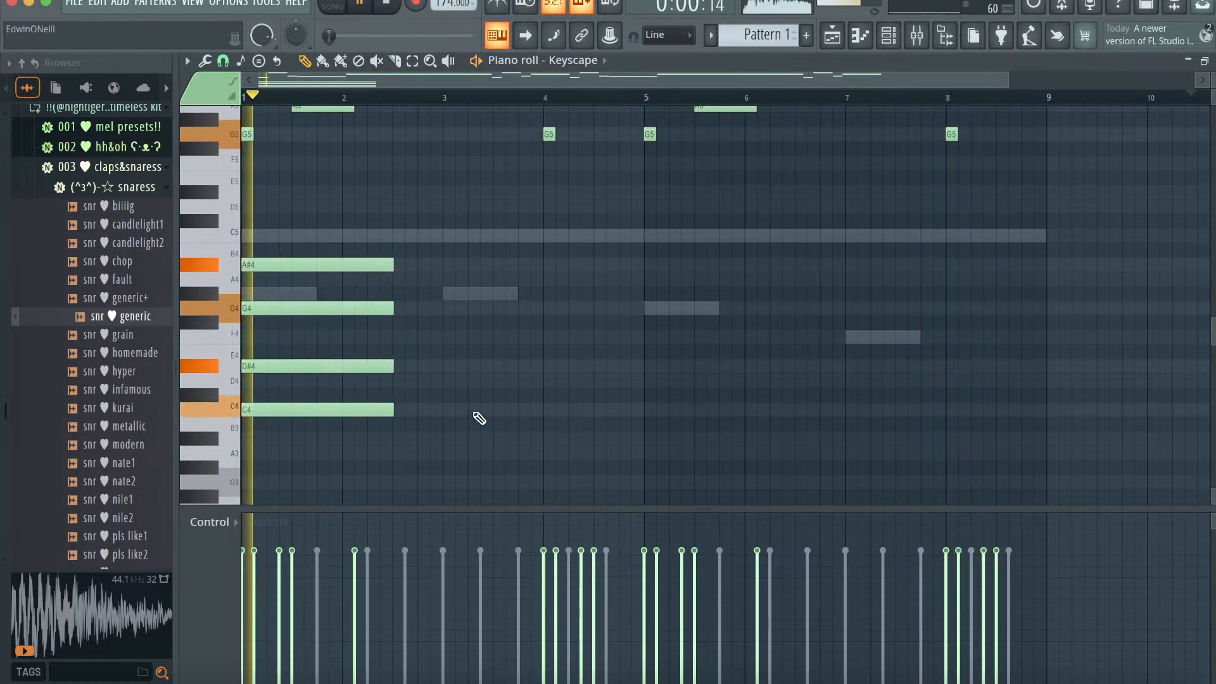
pyautogui.press('e')
pyautogui.moveTo(347, 257); pyautogui.dragTo(347, 481)
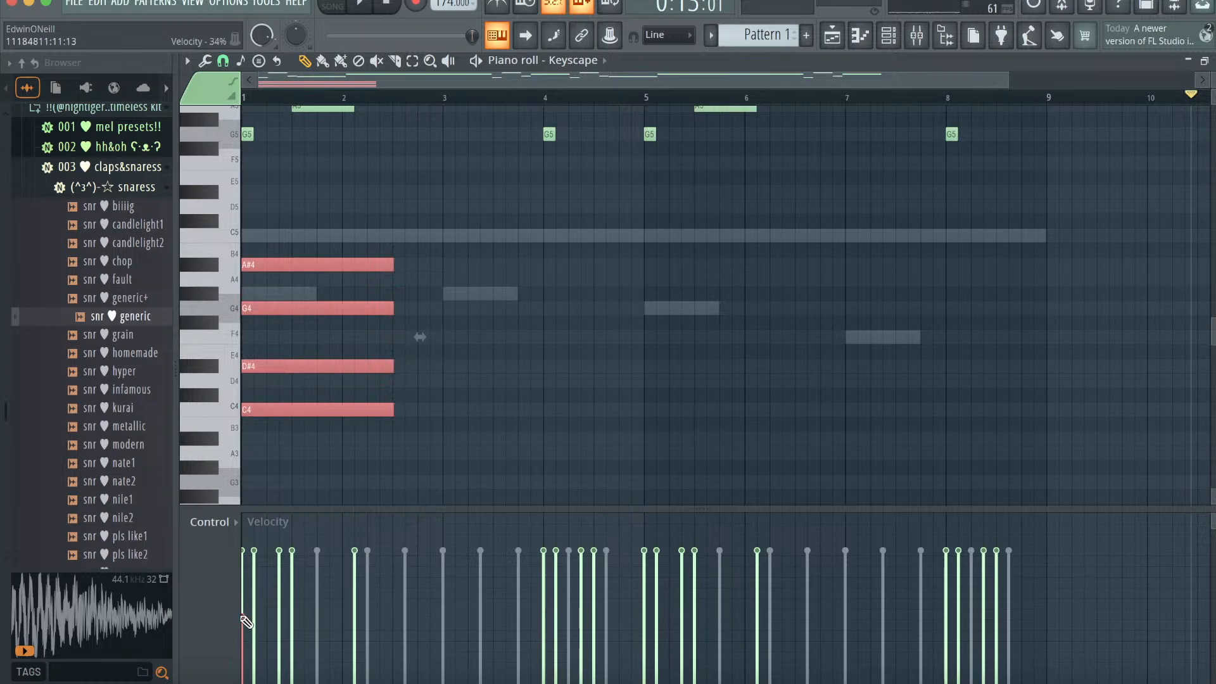
# - Copy the chord directly after the first, raise it three semitones, and adjust its notes to D#4, G4, A#4 and D5
pyautogui.moveTo(370, 367); pyautogui.dragTo(509, 370)
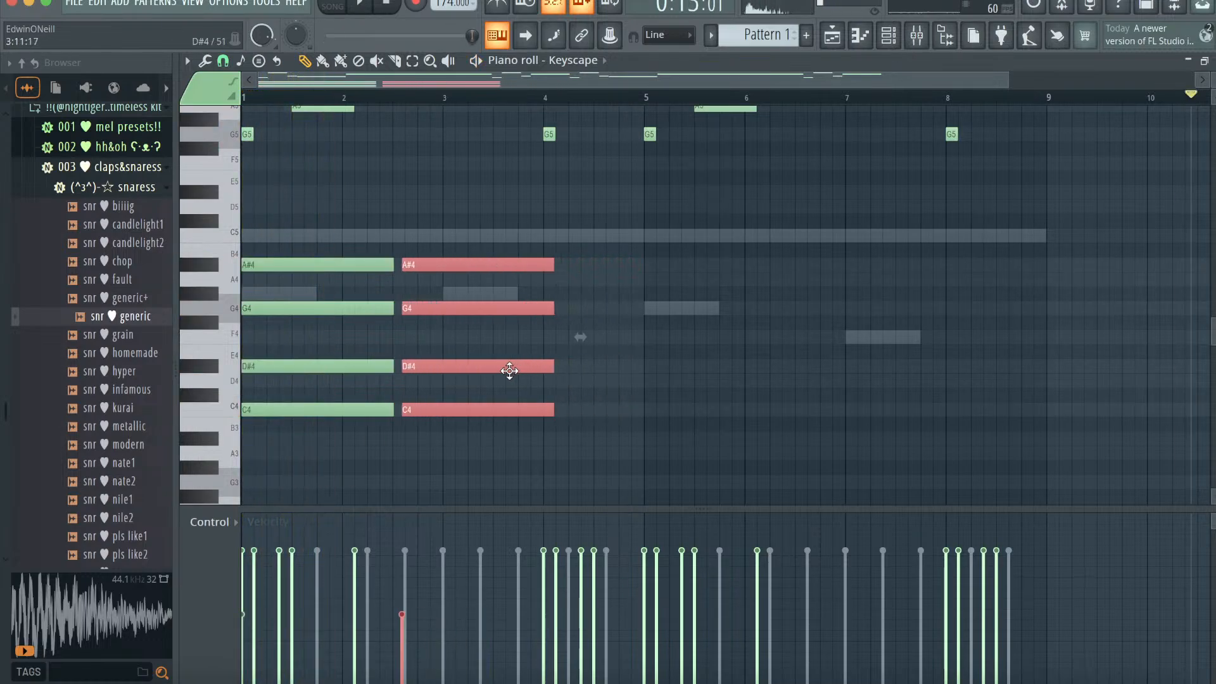
pyautogui.press('Up')
pyautogui.press('Up')
pyautogui.press('Up')
pyautogui.click(557, 353)
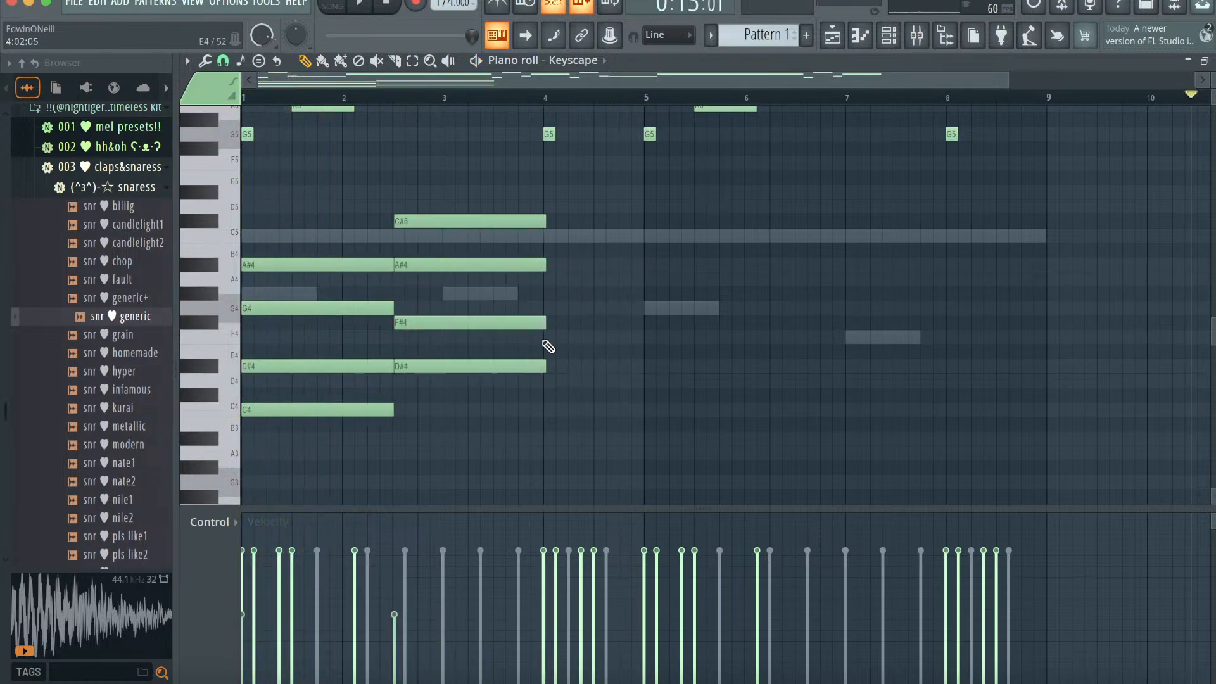
pyautogui.moveTo(516, 221); pyautogui.dragTo(516, 206)
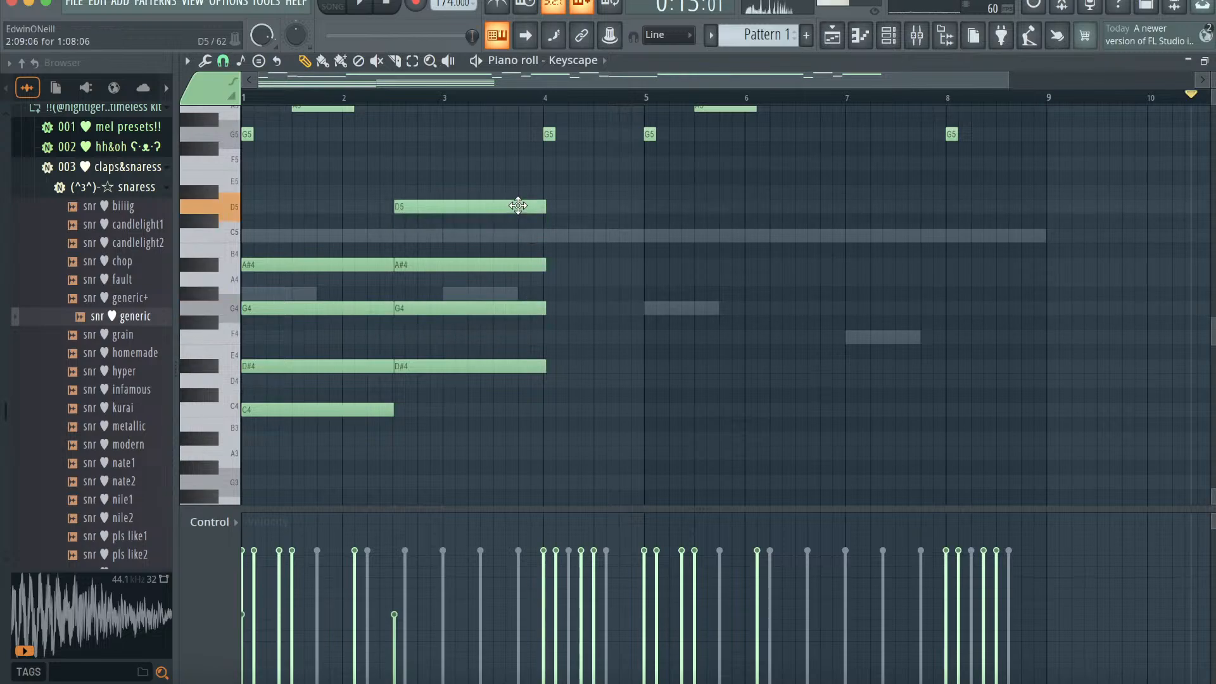
# - Quantize the chord notes and play the pattern from the start
pyautogui.hotkey('alt', 'q')
pyautogui.click(709, 449)
pyautogui.press('space')
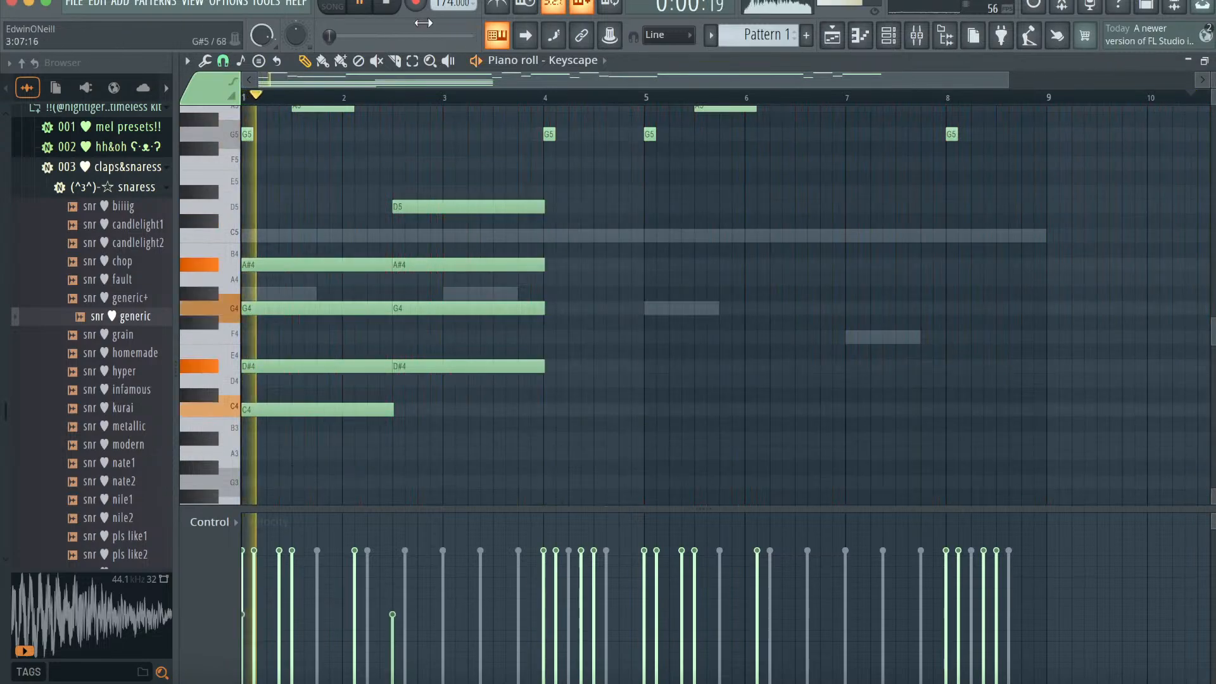
pyautogui.click(418, 65)
pyautogui.moveTo(433, 171); pyautogui.dragTo(477, 377)
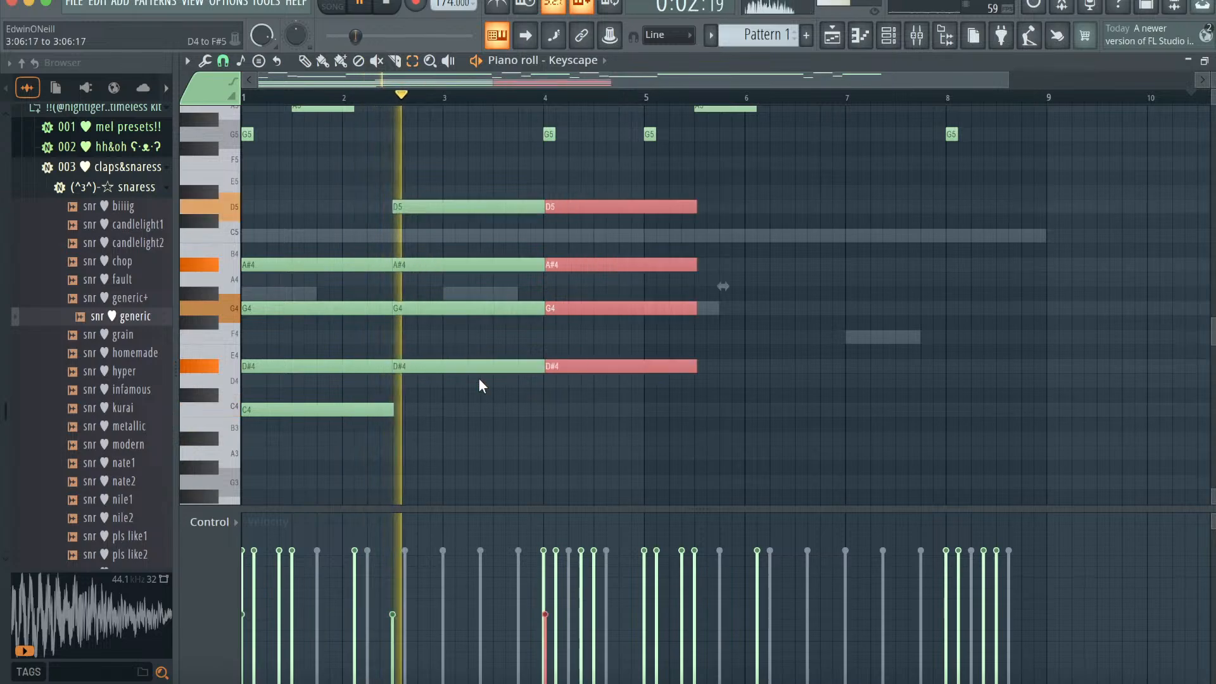
pyautogui.hotkey('ctrl', 'b')
pyautogui.press('space')
pyautogui.hotkey('ctrl', 'z')
# - Quantize the second chord and try to apply legato to all the notes
pyautogui.hotkey('alt', 'q')
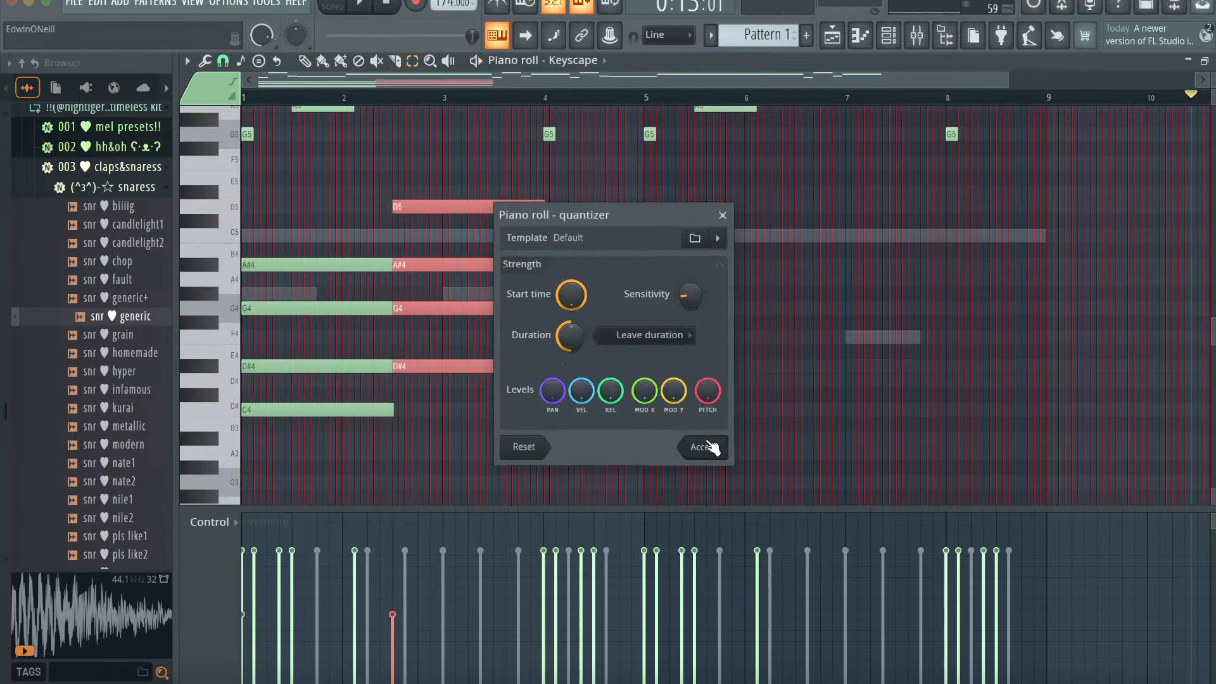
pyautogui.hotkey('ctrl', 'a')
pyautogui.click(703, 446)
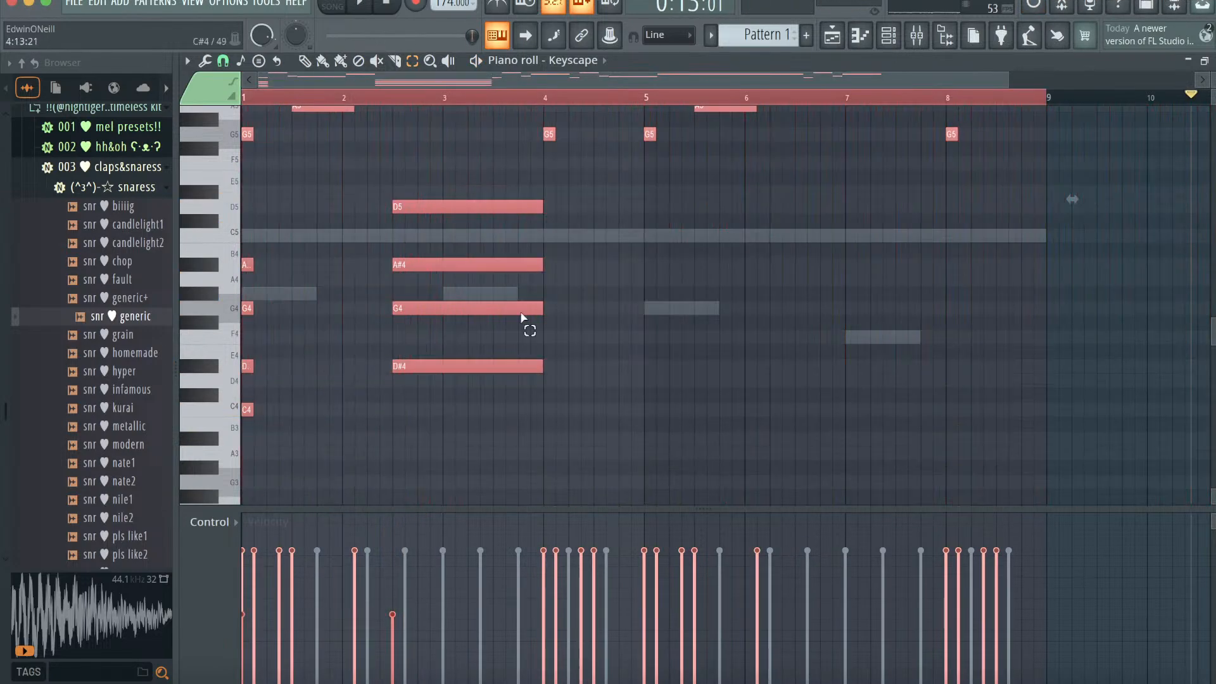
pyautogui.hotkey('ctrl', 'l')
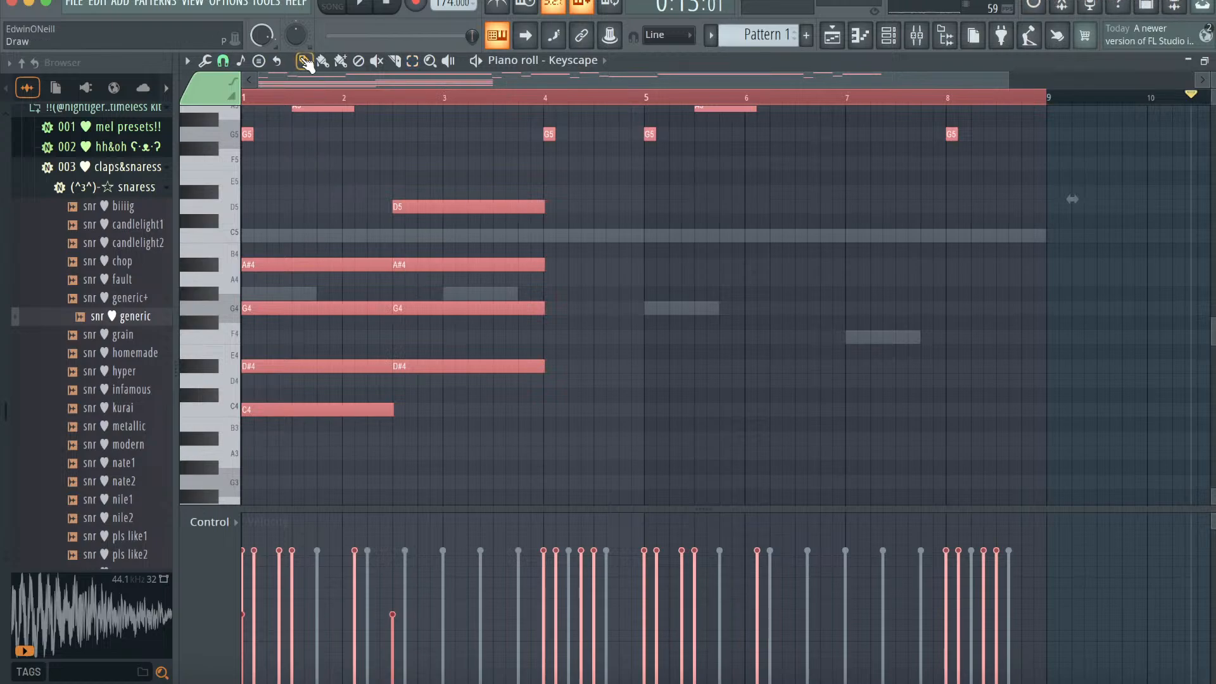
pyautogui.click(417, 271)
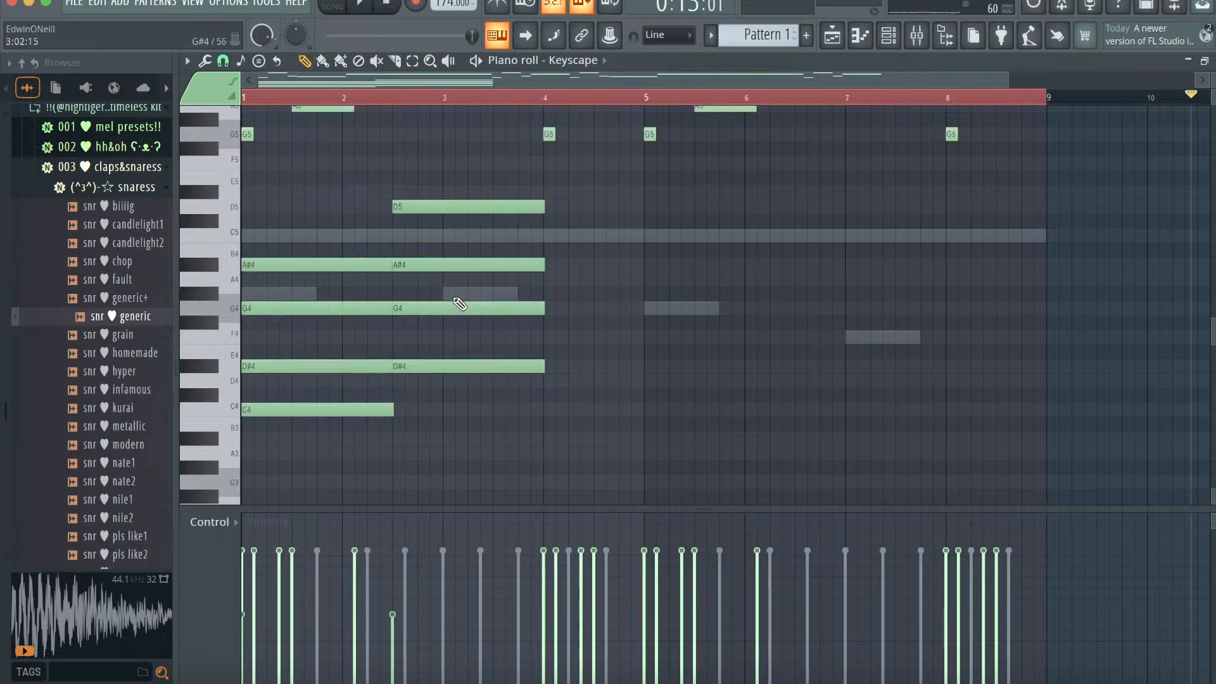
# - Shorten the notes of both chords slightly, leaving a small gap after each chord
pyautogui.click(413, 60)
pyautogui.moveTo(468, 227); pyautogui.dragTo(296, 435)
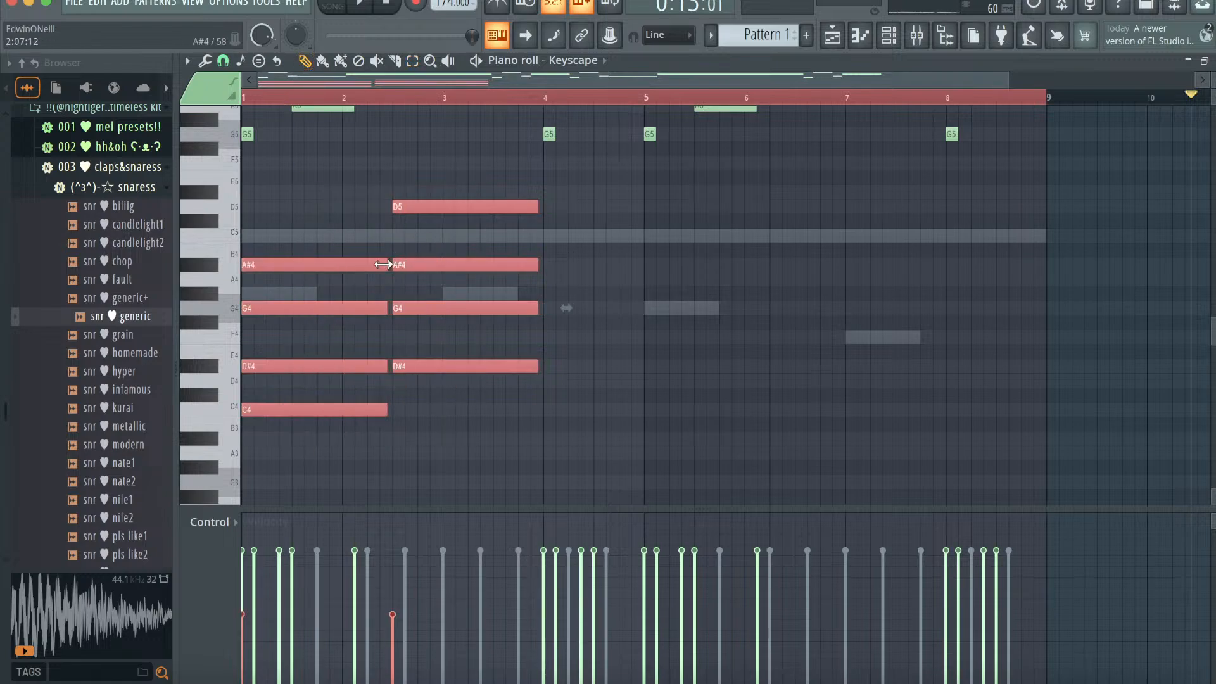
pyautogui.click(463, 98)
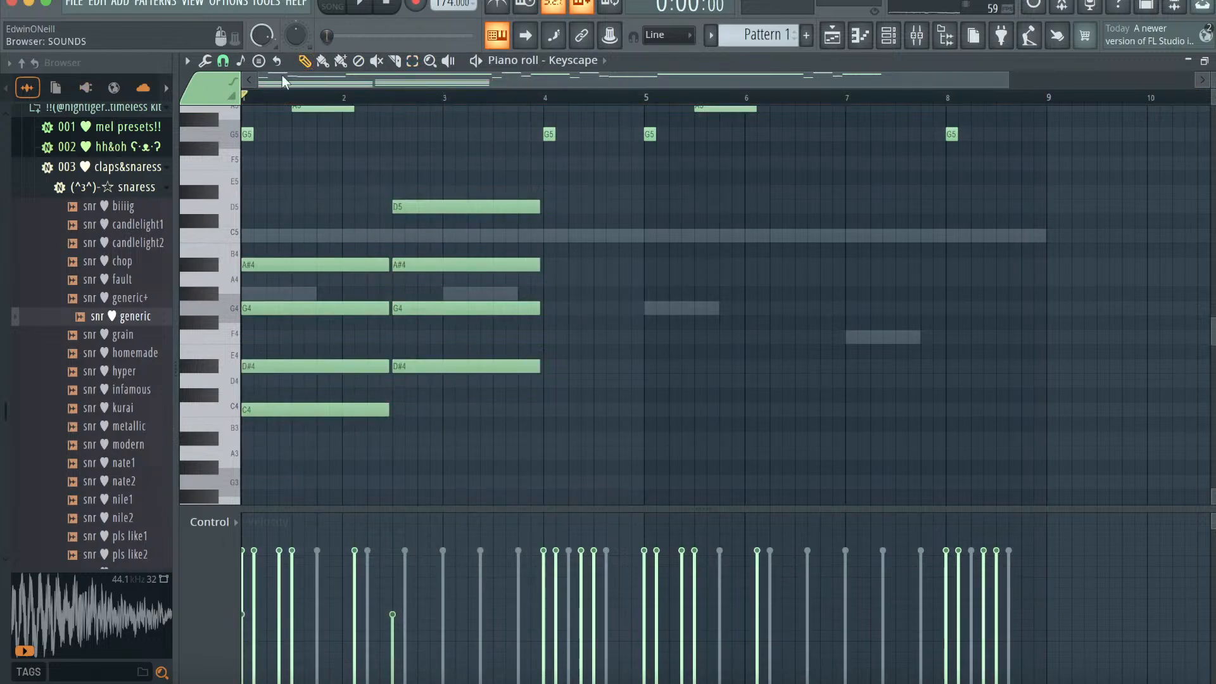
# - Duplicate the second chord directly after itself and transpose the copy down five semitones to A#3, D4, F4 and A4
pyautogui.moveTo(538, 212); pyautogui.dragTo(516, 399)
pyautogui.hotkey('ctrl', 'b')
pyautogui.press('Down')
pyautogui.press('Down')
pyautogui.press('Down')
pyautogui.press('Down')
pyautogui.press('Down')
# - Fit the third chord into bar 4 with a length of one bar, and quantize it for playback
pyautogui.click(689, 439)
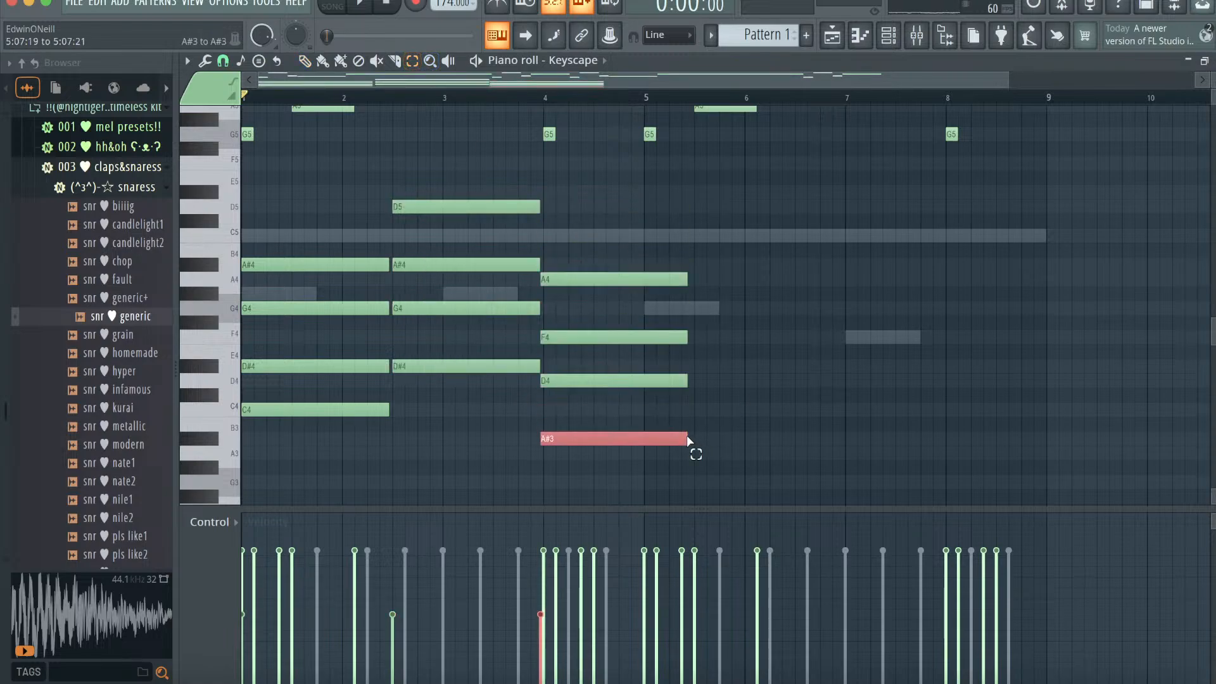
pyautogui.moveTo(623, 453); pyautogui.dragTo(616, 266)
pyautogui.hotkey('shift', 'Right')
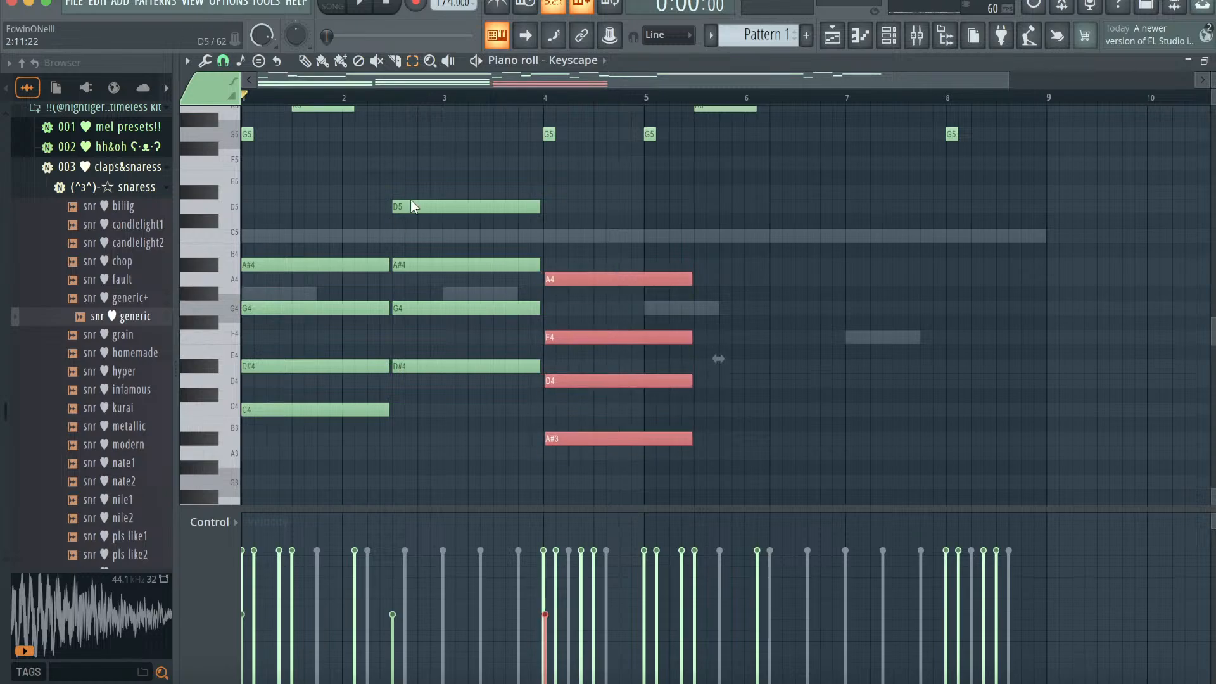
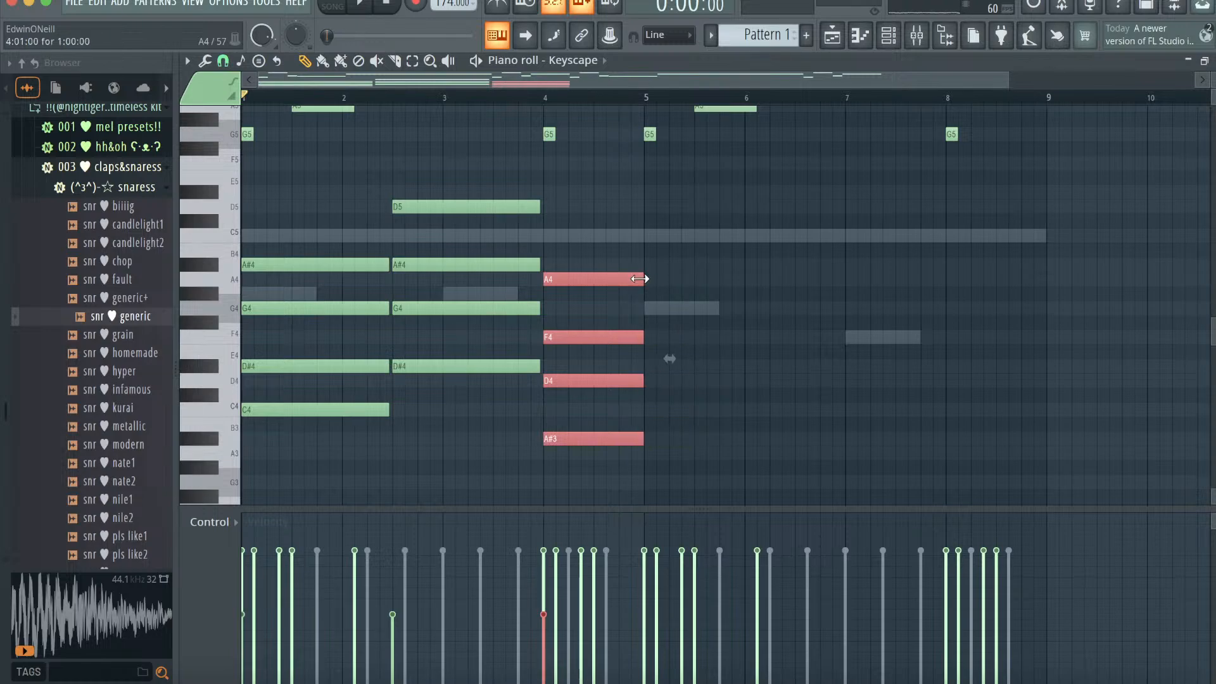
pyautogui.hotkey('alt', 'q')
pyautogui.click(725, 447)
pyautogui.press('space')
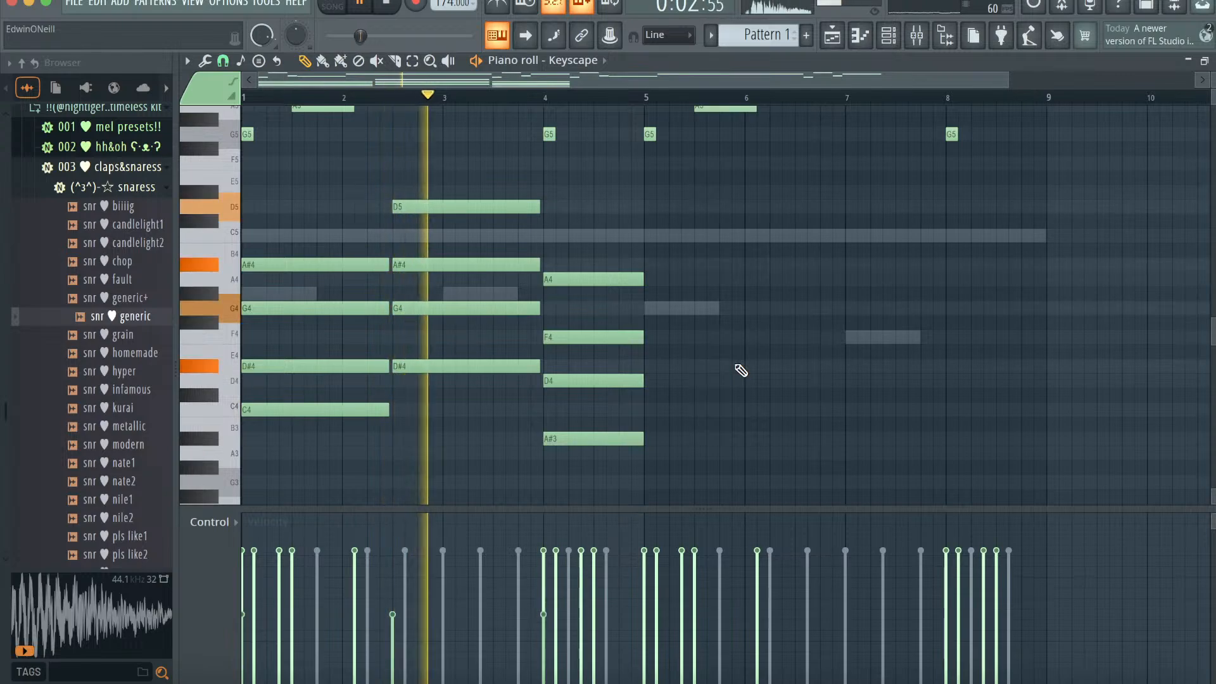
# - Duplicate the three-chord progression so that it repeats across bars 5–8
pyautogui.click(412, 60)
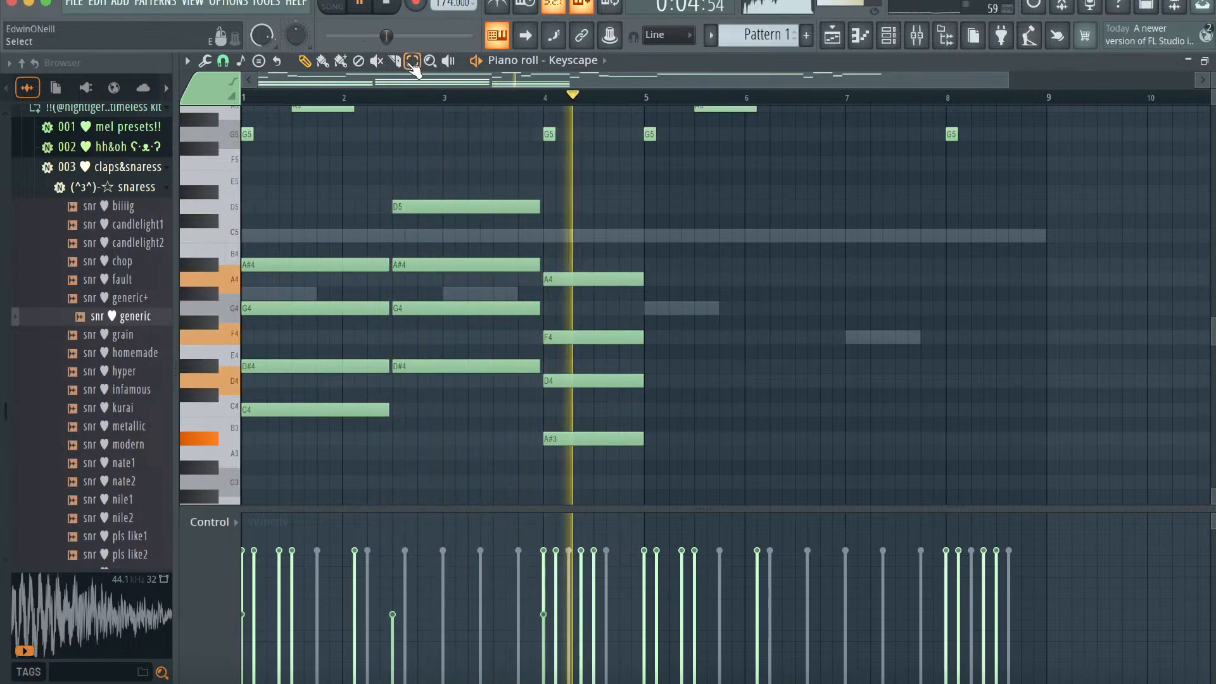
pyautogui.moveTo(613, 443); pyautogui.dragTo(225, 165)
pyautogui.hotkey('ctrl', 'b')
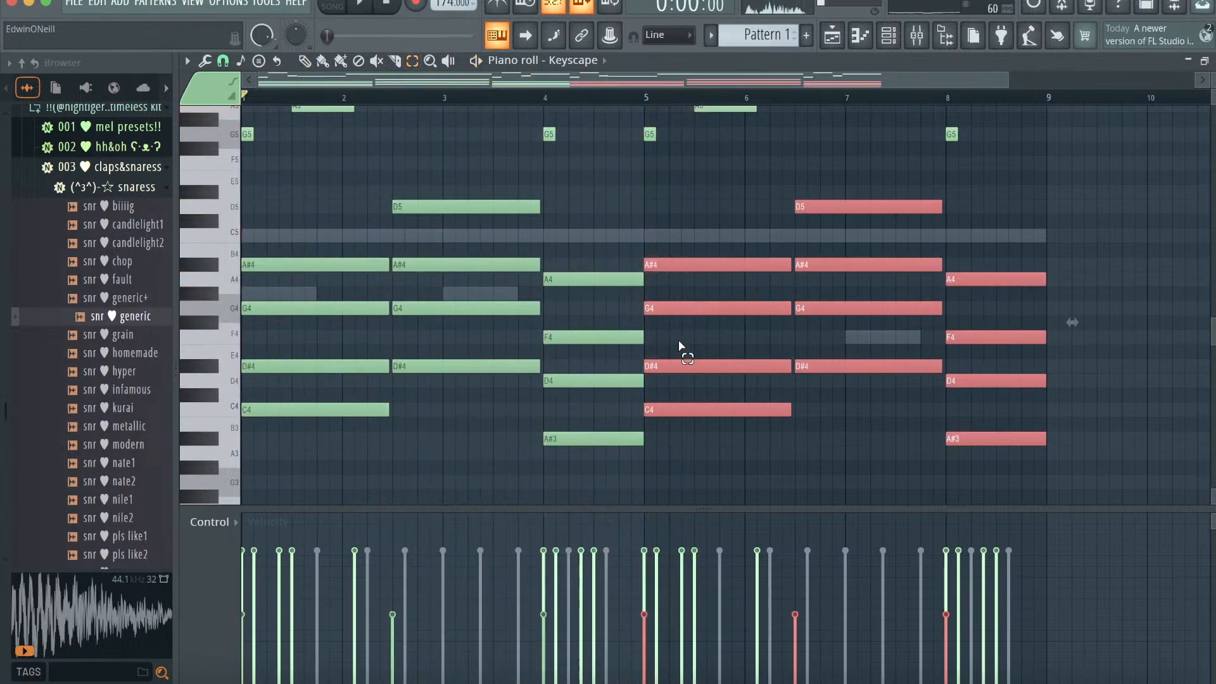
# - Select every chord in the eight-bar progression and quantize the notes
pyautogui.moveTo(1034, 462); pyautogui.dragTo(287, 209)
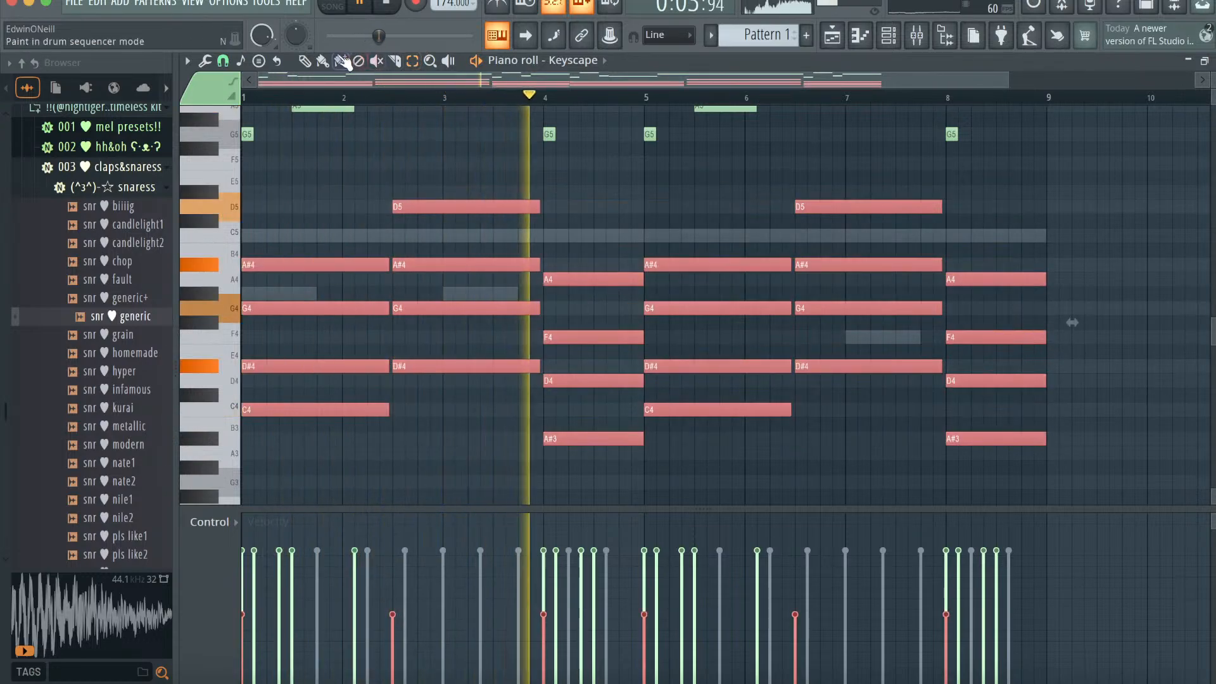
pyautogui.click(306, 61)
pyautogui.scroll(5, 608, 202)
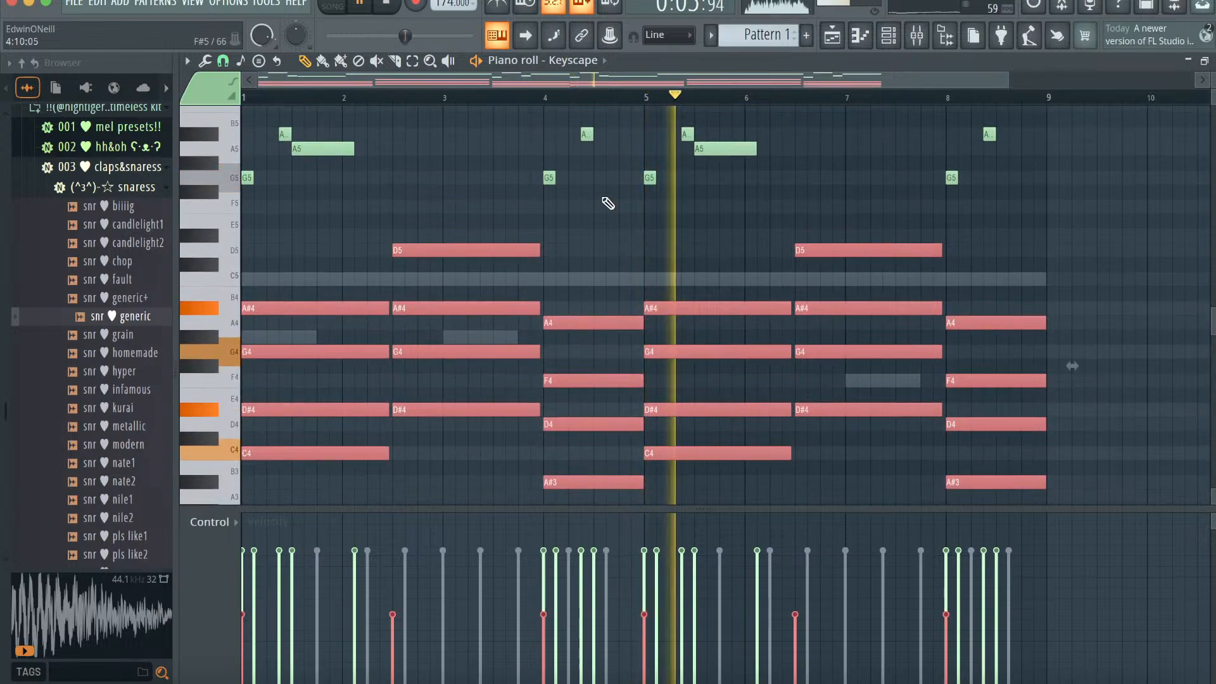
pyautogui.hotkey('alt', 'q')
pyautogui.click(709, 442)
# - Audition claps from the 003 claps&snaress folder and add the best2 clap to the channel rack as a new channel
pyautogui.click(891, 39)
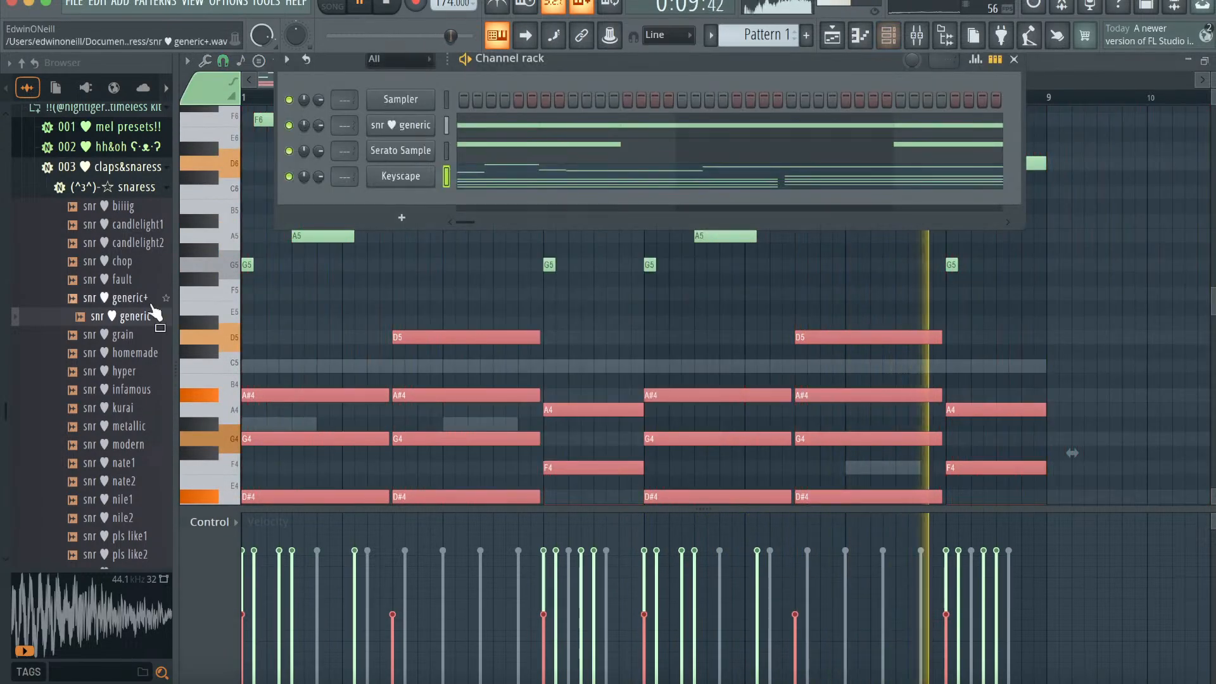
pyautogui.click(120, 185)
pyautogui.click(116, 154)
pyautogui.scroll(3, 123, 158)
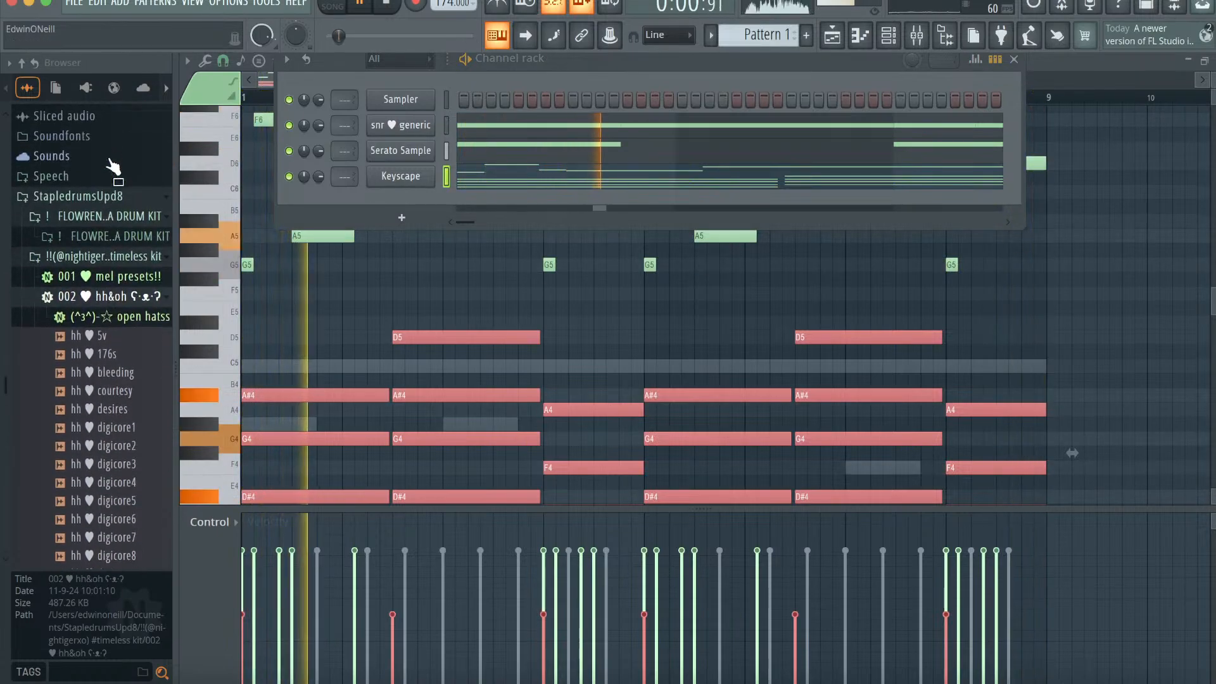
pyautogui.click(130, 295)
pyautogui.click(122, 377)
pyautogui.click(124, 395)
pyautogui.click(117, 375)
pyautogui.moveTo(118, 378); pyautogui.dragTo(380, 209)
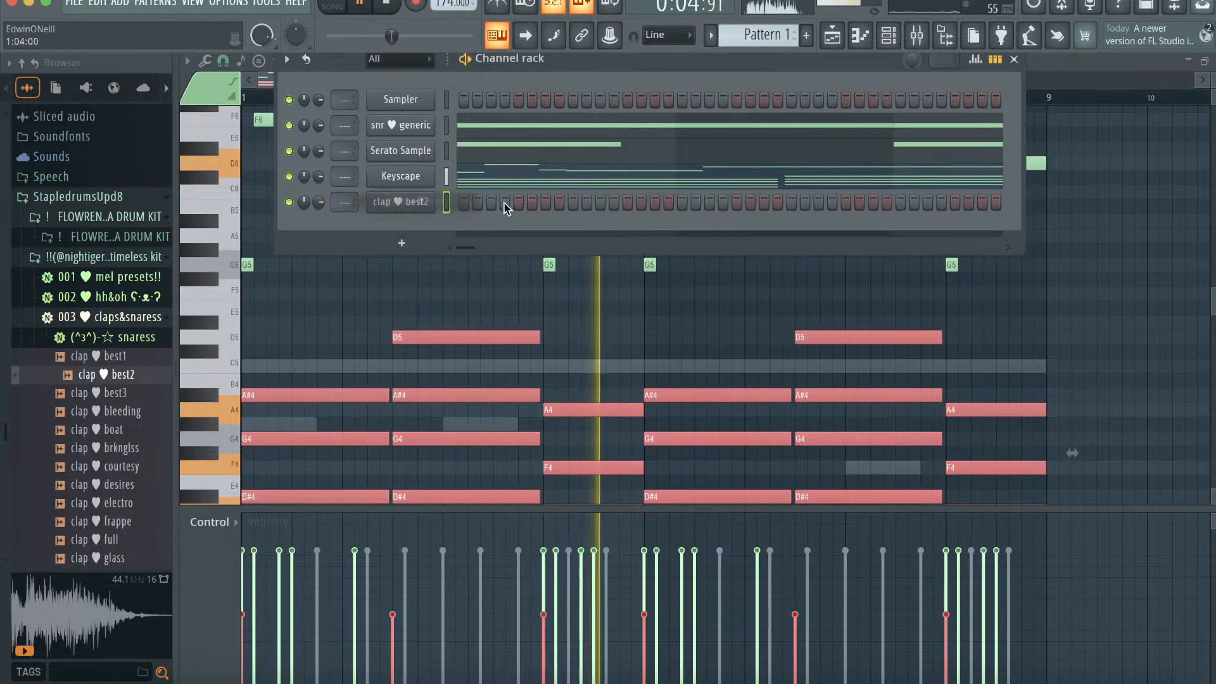
# - Place best2 clap hits on step 9 of bars 1 and 2
pyautogui.press('space')
pyautogui.click(573, 202)
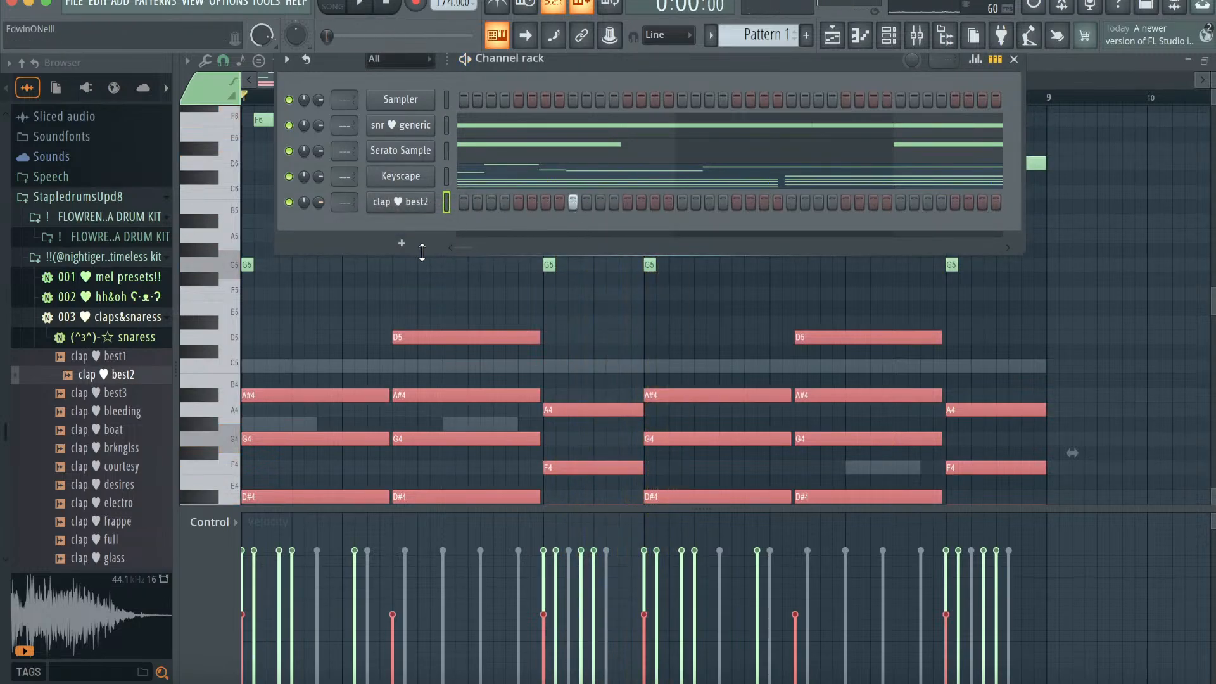
pyautogui.press('space')
pyautogui.click(791, 203)
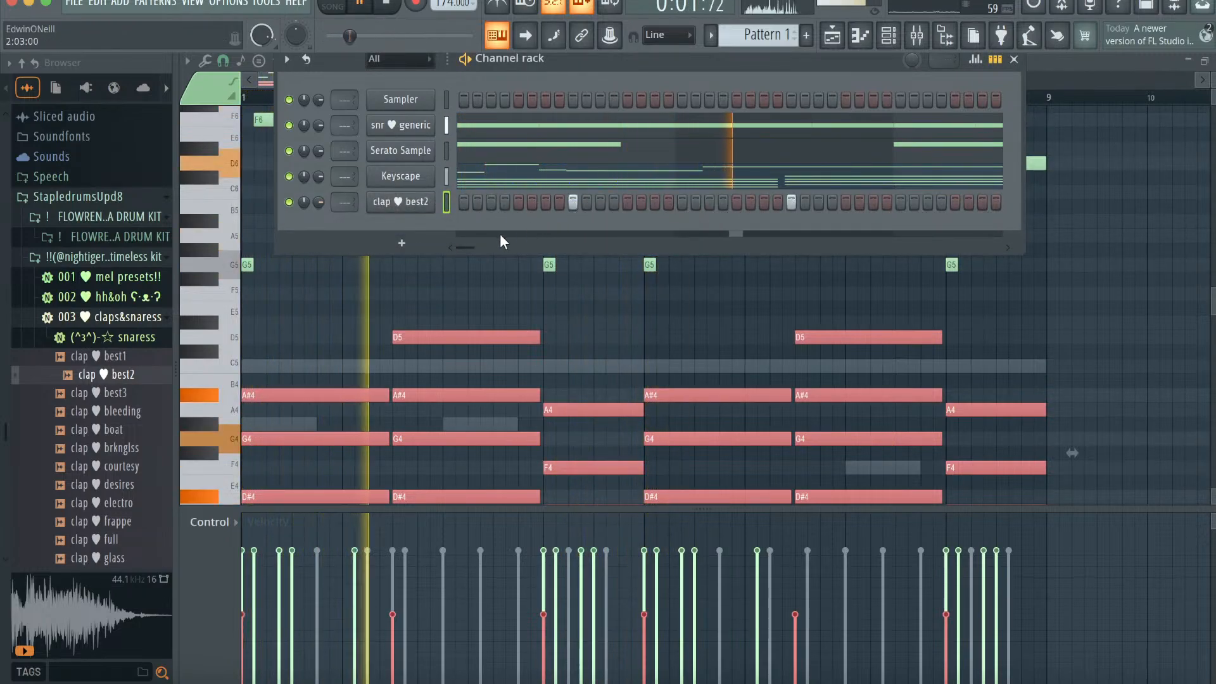
# - Continue the best2 clap pattern with hits on step 9 of bars 3 and 4, correcting the misplaced bar 4 hit
pyautogui.moveTo(472, 247); pyautogui.dragTo(484, 247)
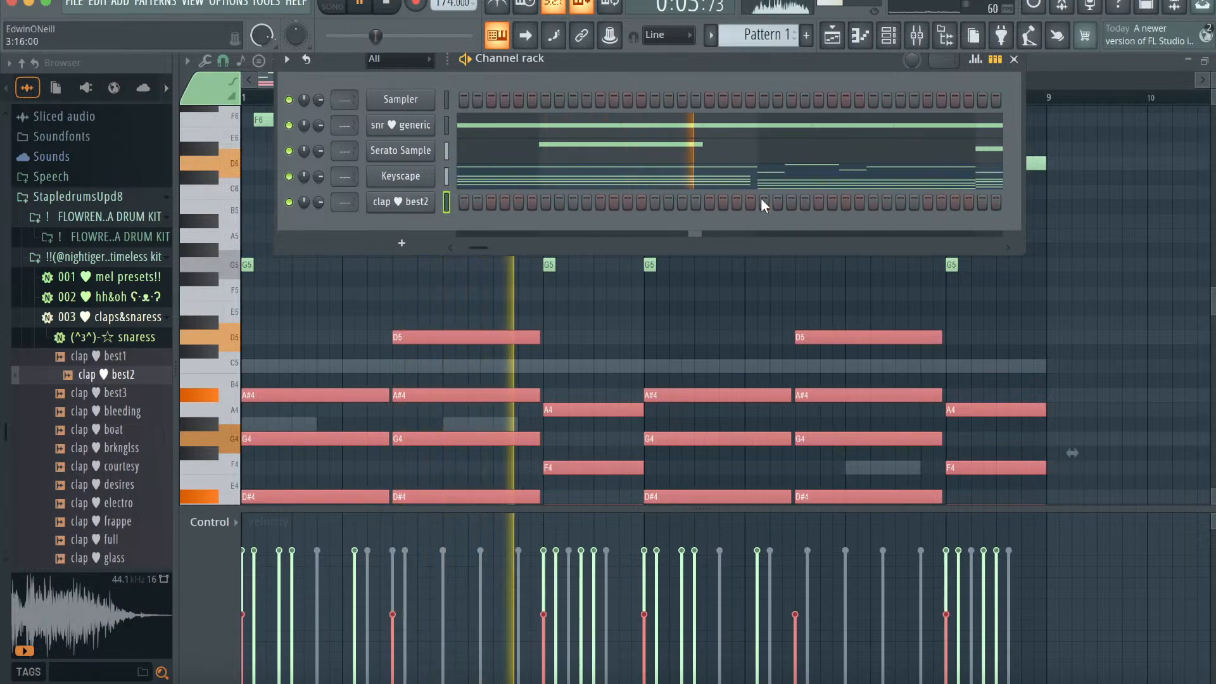
pyautogui.click(654, 200)
pyautogui.moveTo(489, 244); pyautogui.dragTo(499, 245)
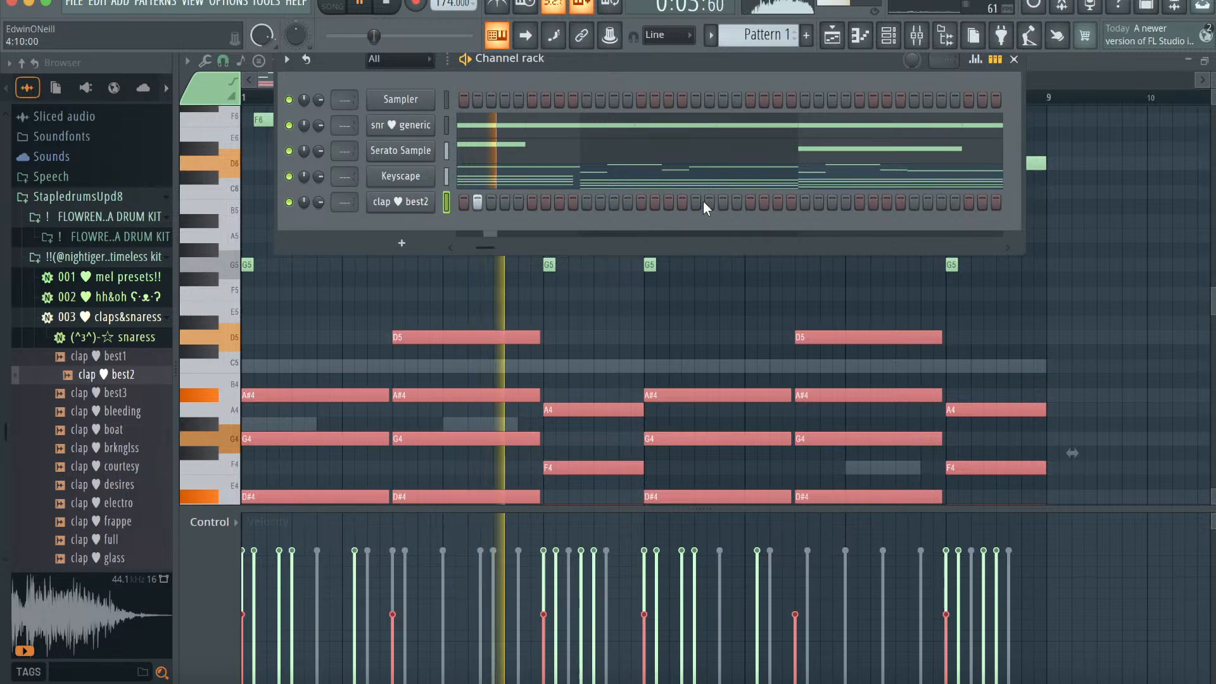
pyautogui.click(683, 202)
pyautogui.press('space')
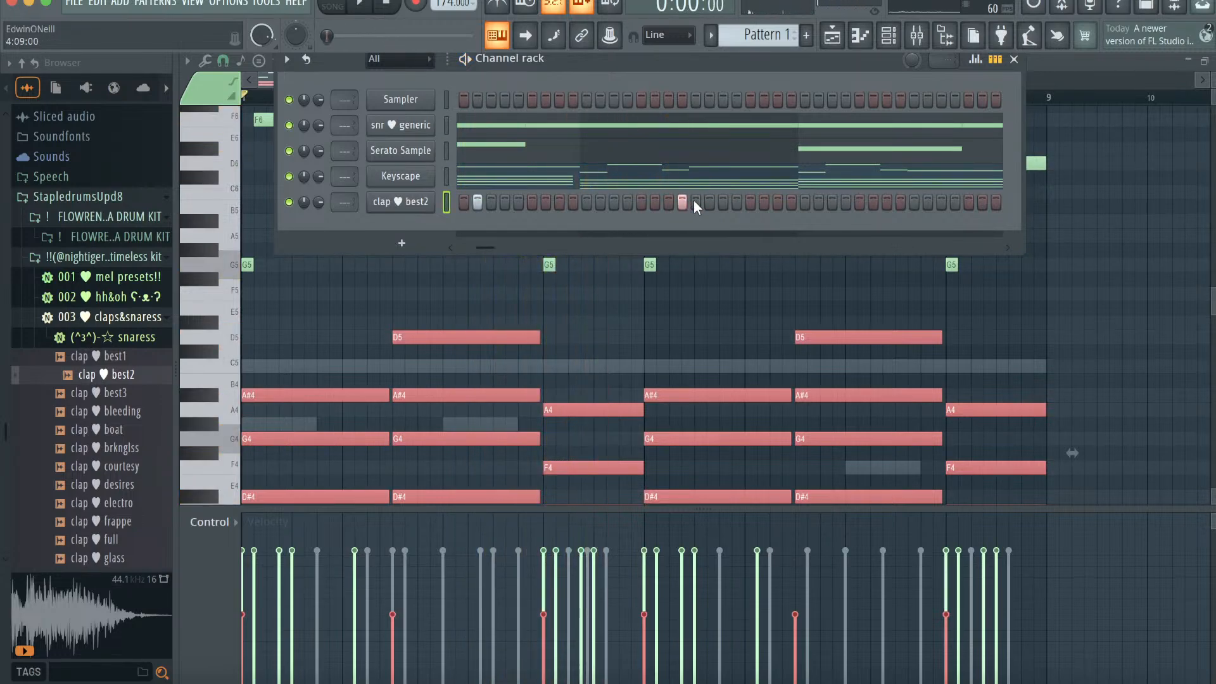
pyautogui.press('space')
pyautogui.rightClick(682, 201)
pyautogui.click(694, 201)
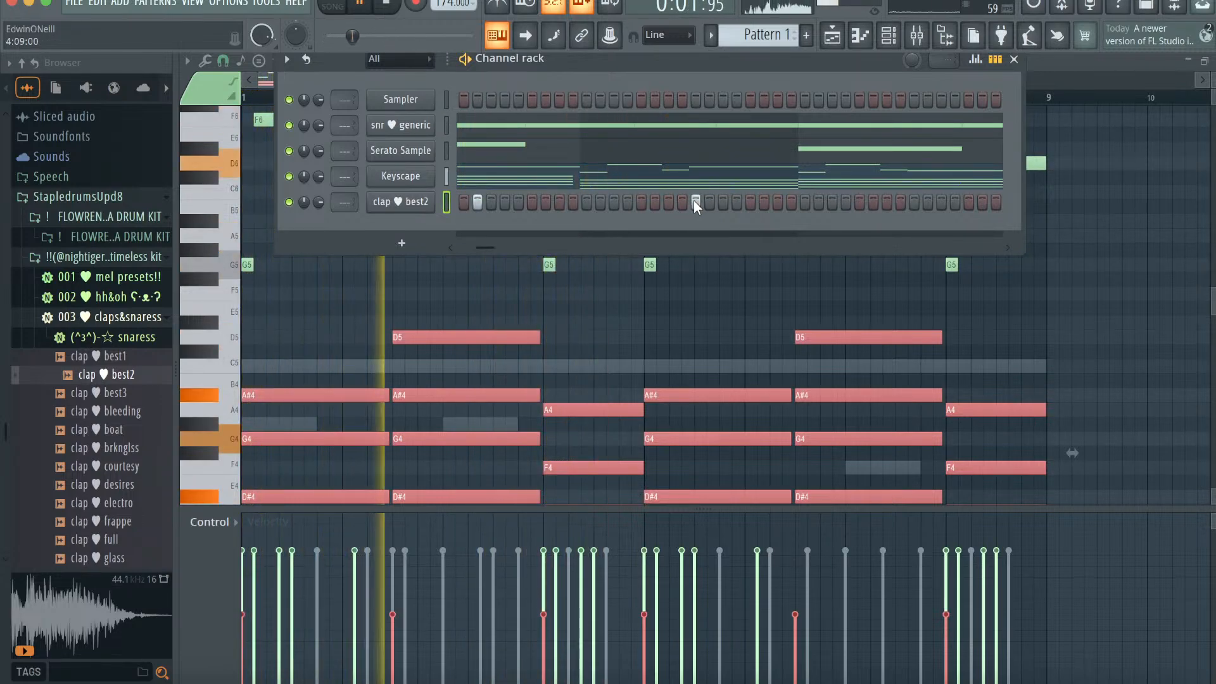
# - Complete the clap pattern with hits on step 9 of bars 5 through 8
pyautogui.moveTo(489, 247); pyautogui.dragTo(507, 247)
pyautogui.click(695, 201)
pyautogui.click(914, 201)
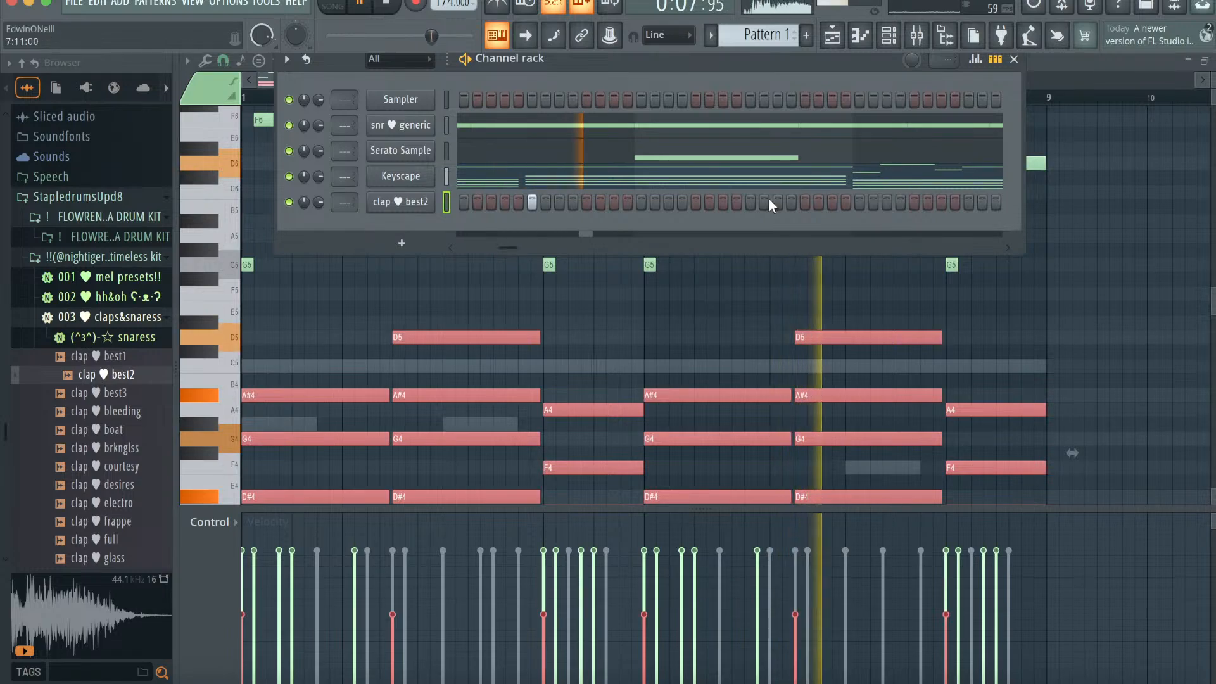
pyautogui.click(750, 201)
pyautogui.click(968, 202)
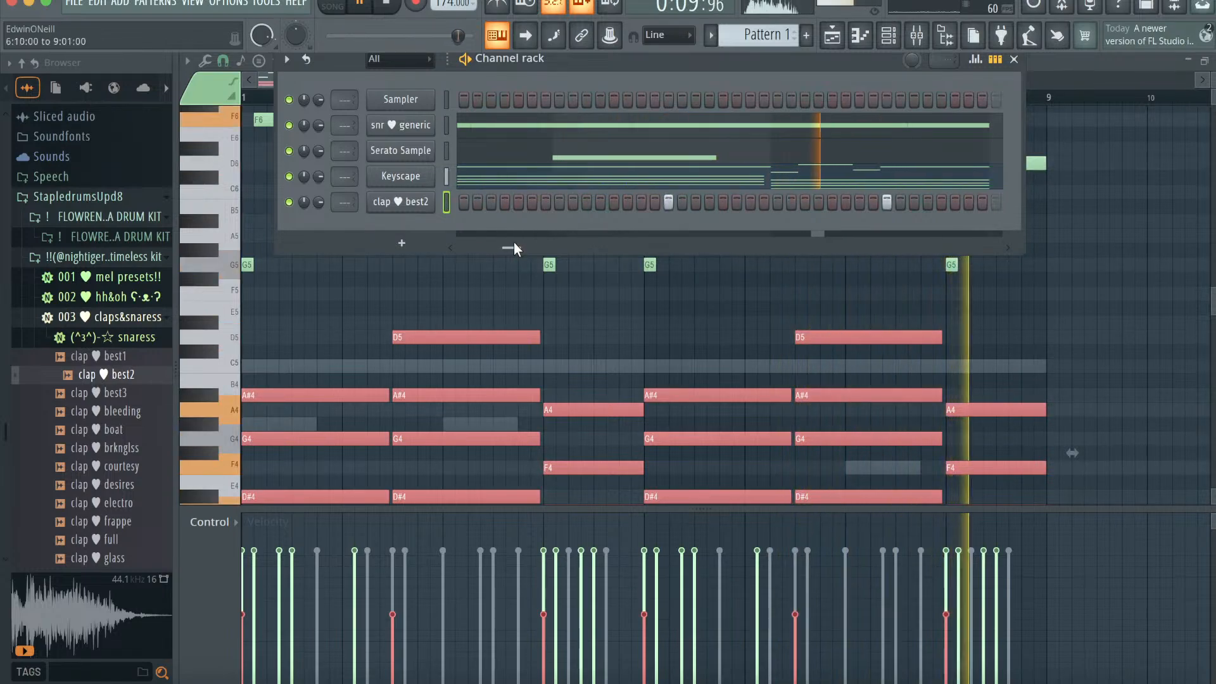
# - Audition hi-hats from the 002 hh&oh folder, including digicore9
pyautogui.click(102, 296)
pyautogui.click(100, 353)
pyautogui.click(105, 391)
pyautogui.scroll(4, 104, 262)
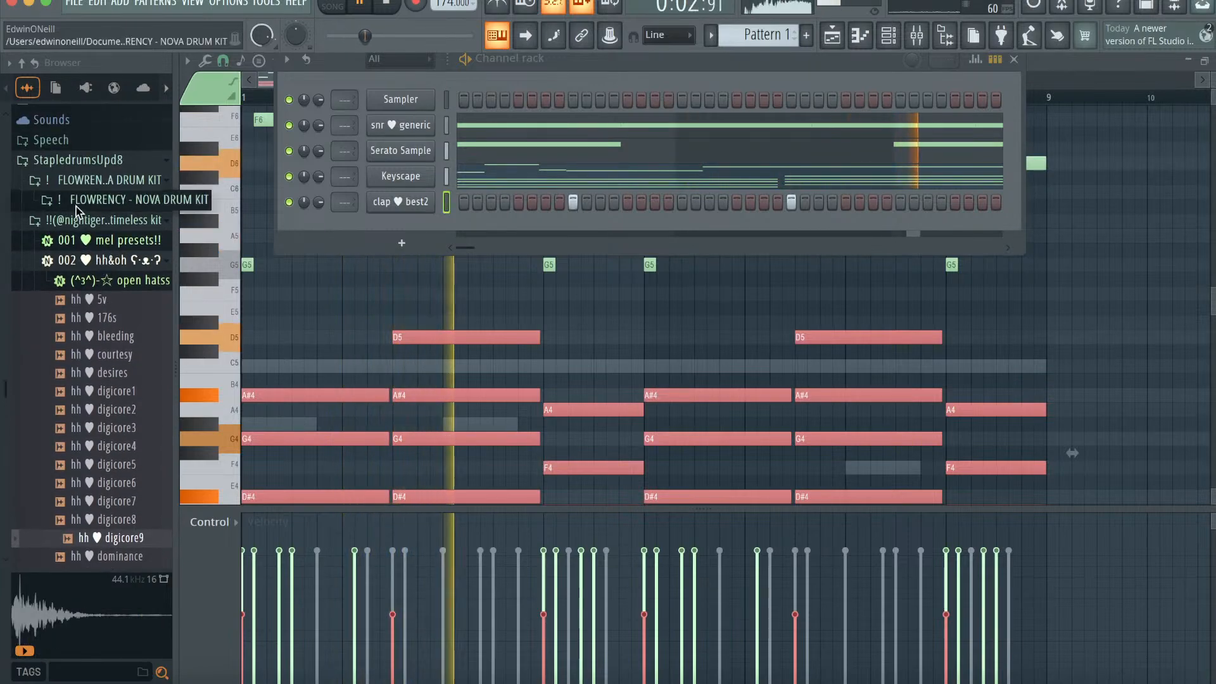
# - Load an 808 from the FLOWRENCY - NOVA DRUM KIT into a new channel and set its sample to 808 - ASTRO
pyautogui.click(102, 196)
pyautogui.click(86, 140)
pyautogui.click(119, 229)
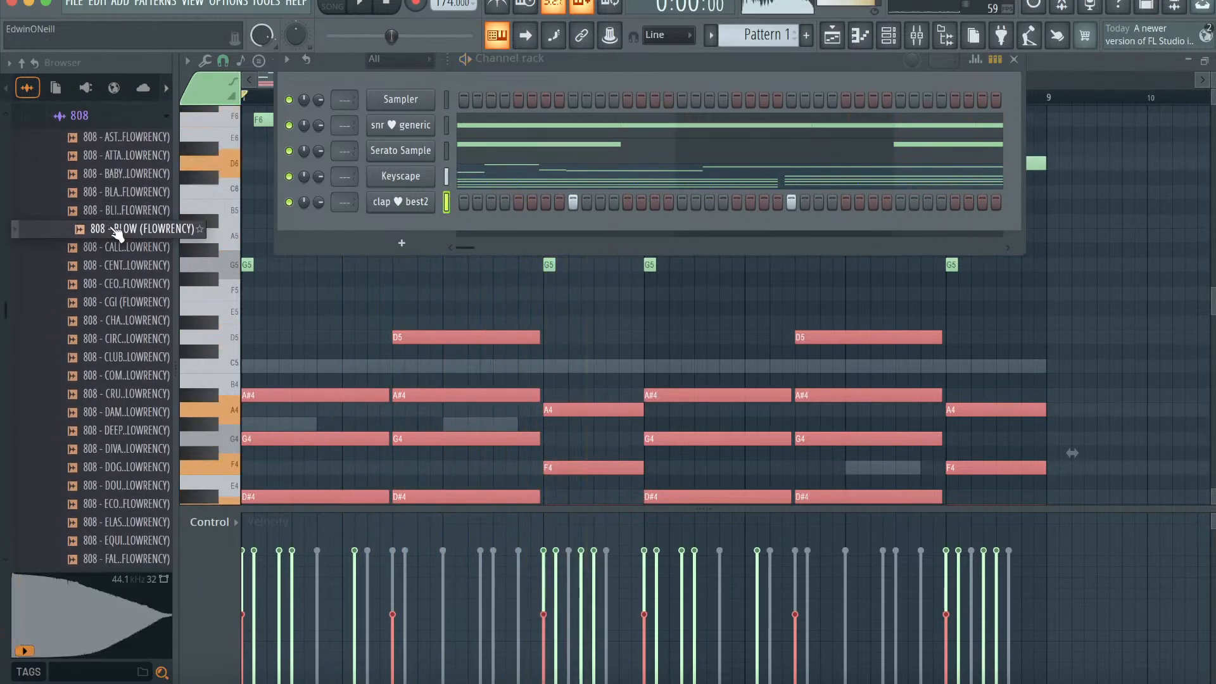
pyautogui.press('space')
pyautogui.moveTo(119, 229); pyautogui.dragTo(415, 223)
pyautogui.press('Up')
pyautogui.press('Up')
pyautogui.press('Up')
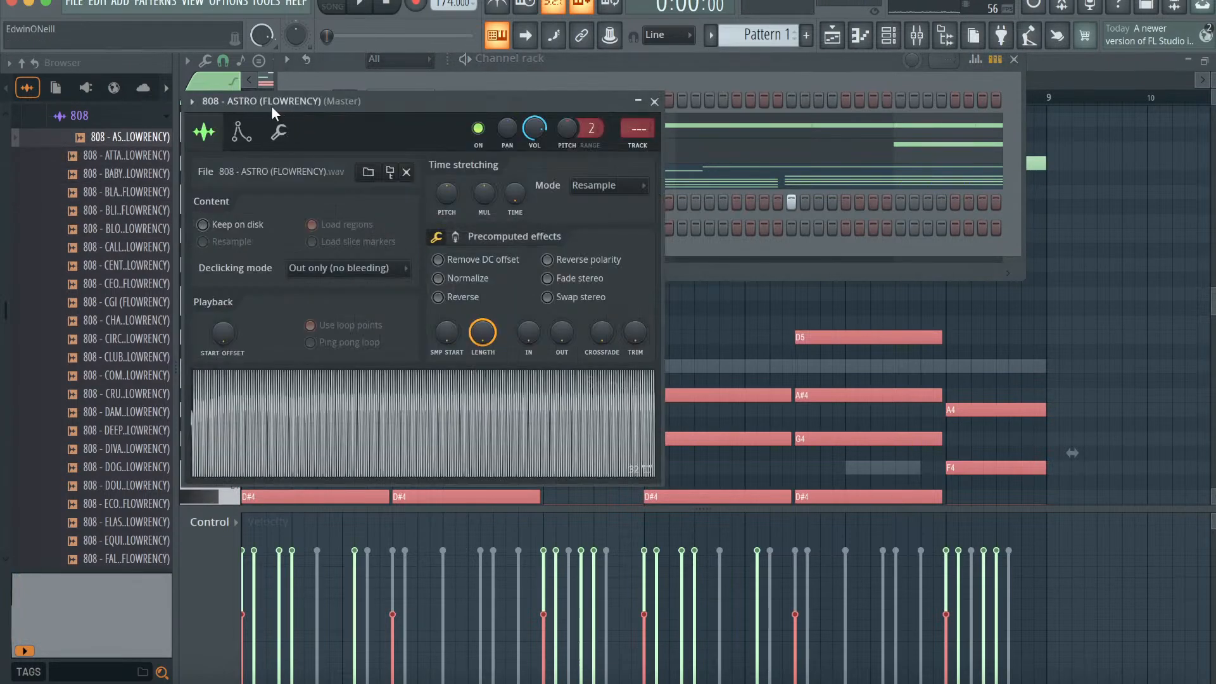
# - Write the 808 notes C5, D#5 and A#4 at full velocity under the three chords of bars 1–4
pyautogui.click(278, 131)
pyautogui.click(860, 38)
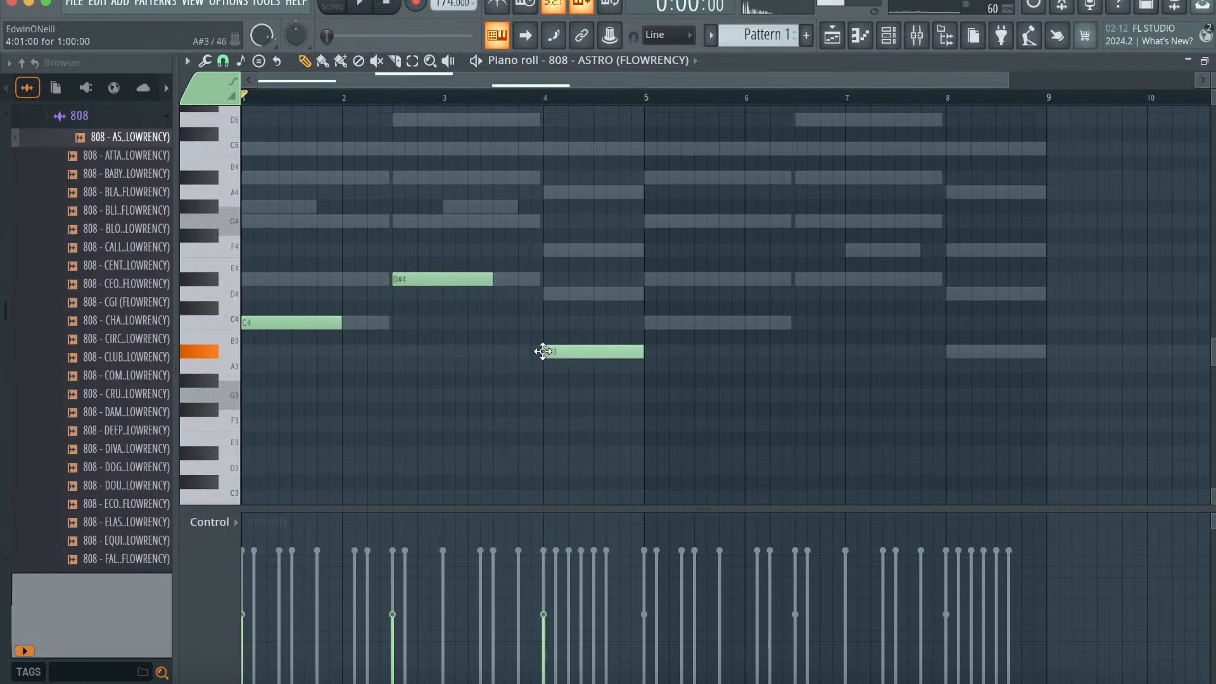
pyautogui.hotkey('ctrl', 'Up')
pyautogui.press('space')
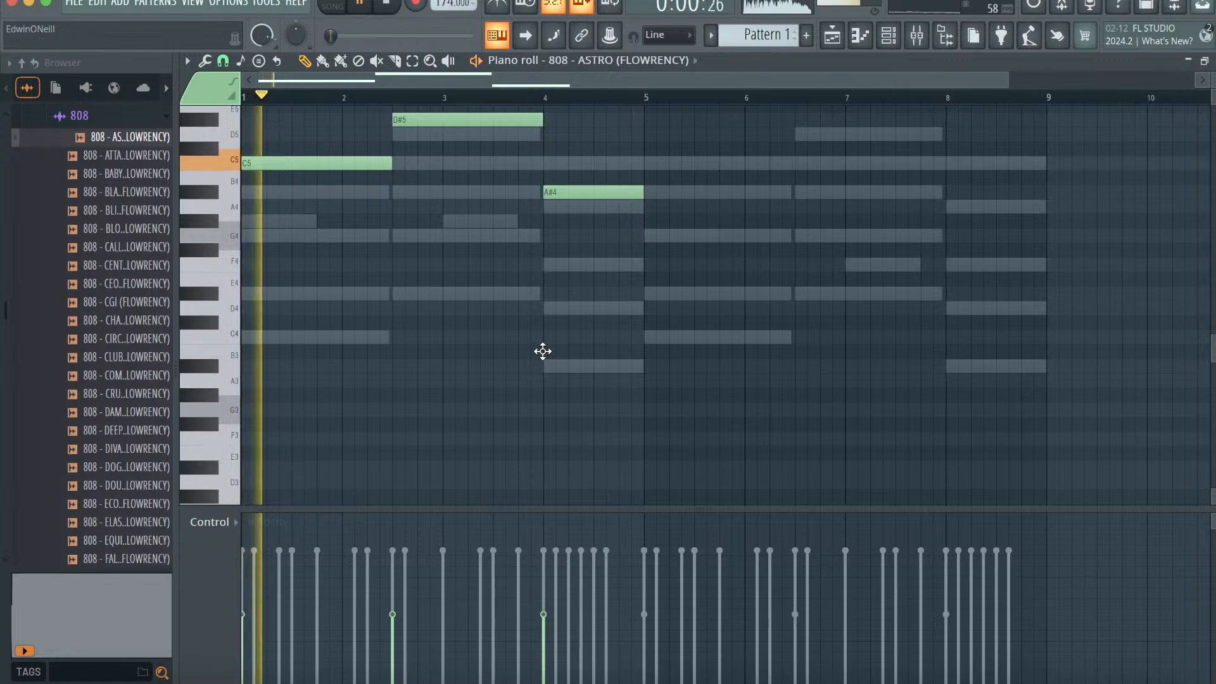
pyautogui.scroll(4, 462, 264)
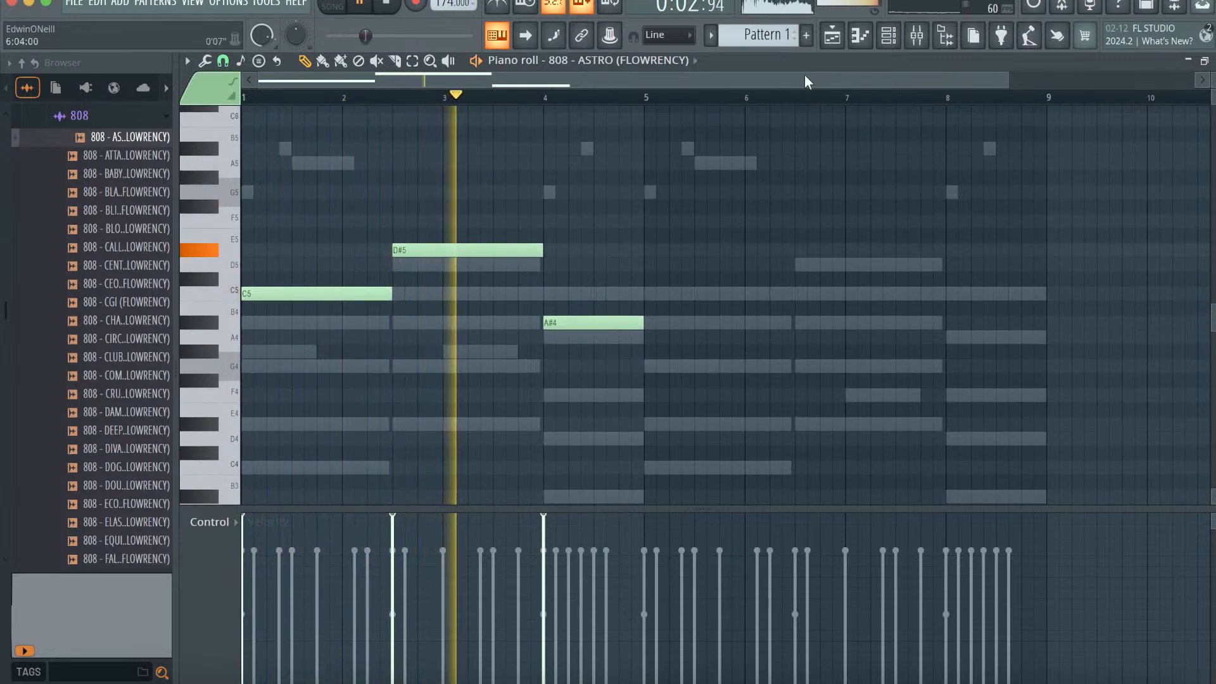
# - Replace the 808 channel's sample with 808 - CEO and reopen its notes for editing
pyautogui.click(860, 36)
pyautogui.press('space')
pyautogui.moveTo(136, 283); pyautogui.dragTo(403, 228)
pyautogui.click(860, 36)
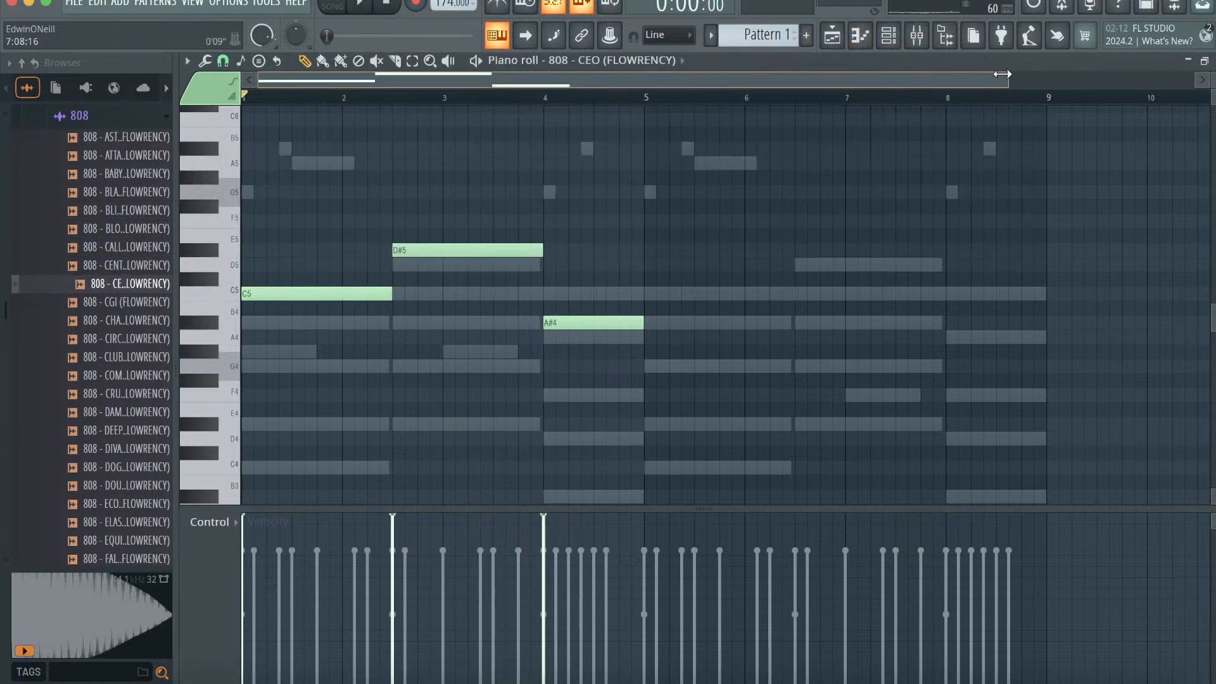
# - Shorten the first C5 bass note to four steps and repeat it on step 7 of bar 1 and the start of bar 2
pyautogui.moveTo(1002, 74); pyautogui.dragTo(618, 76)
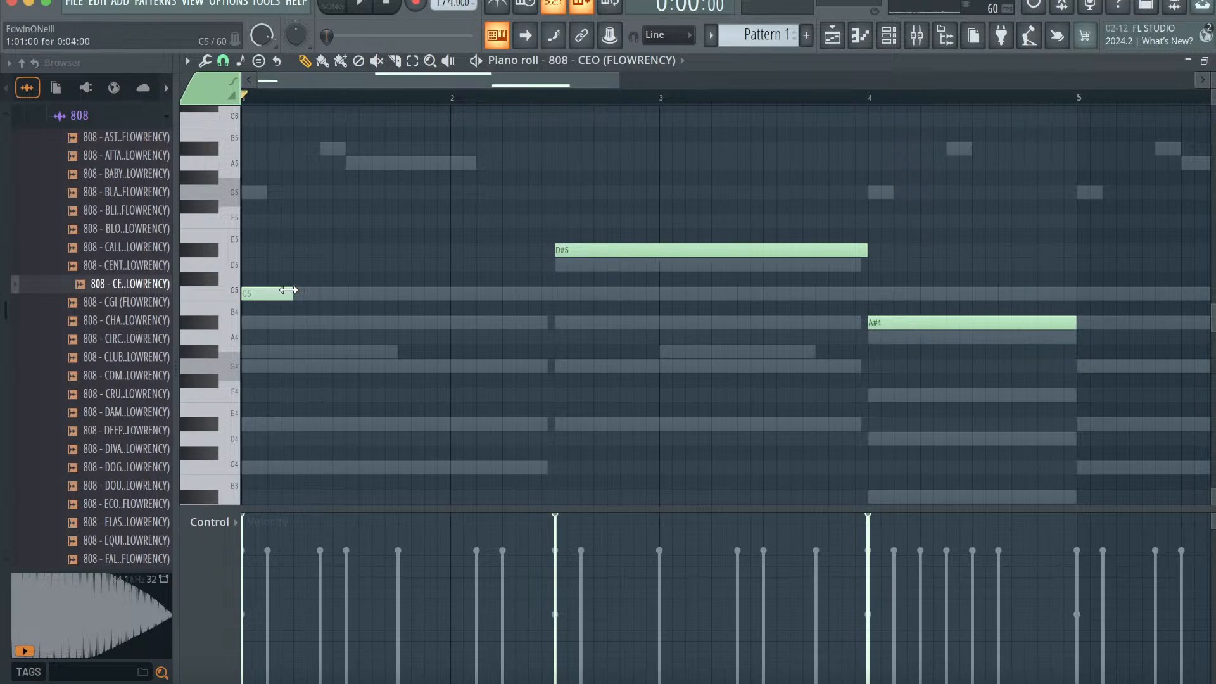
pyautogui.press('space')
pyautogui.click(333, 293)
pyautogui.click(461, 293)
pyautogui.press('space')
pyautogui.press('space')
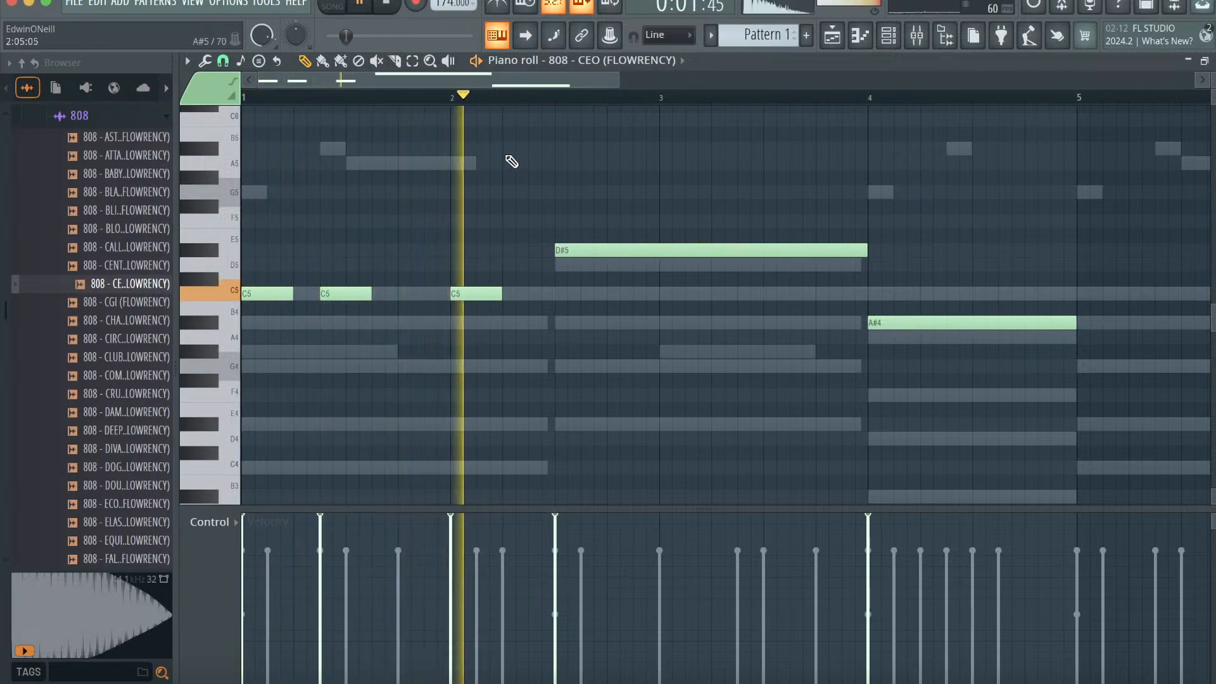
# - Shorten the A#4 bass note at the start of bar 4, repeat it twice within the bar, and quantize the notes
pyautogui.click(511, 149)
pyautogui.hotkey('ctrl', 'z')
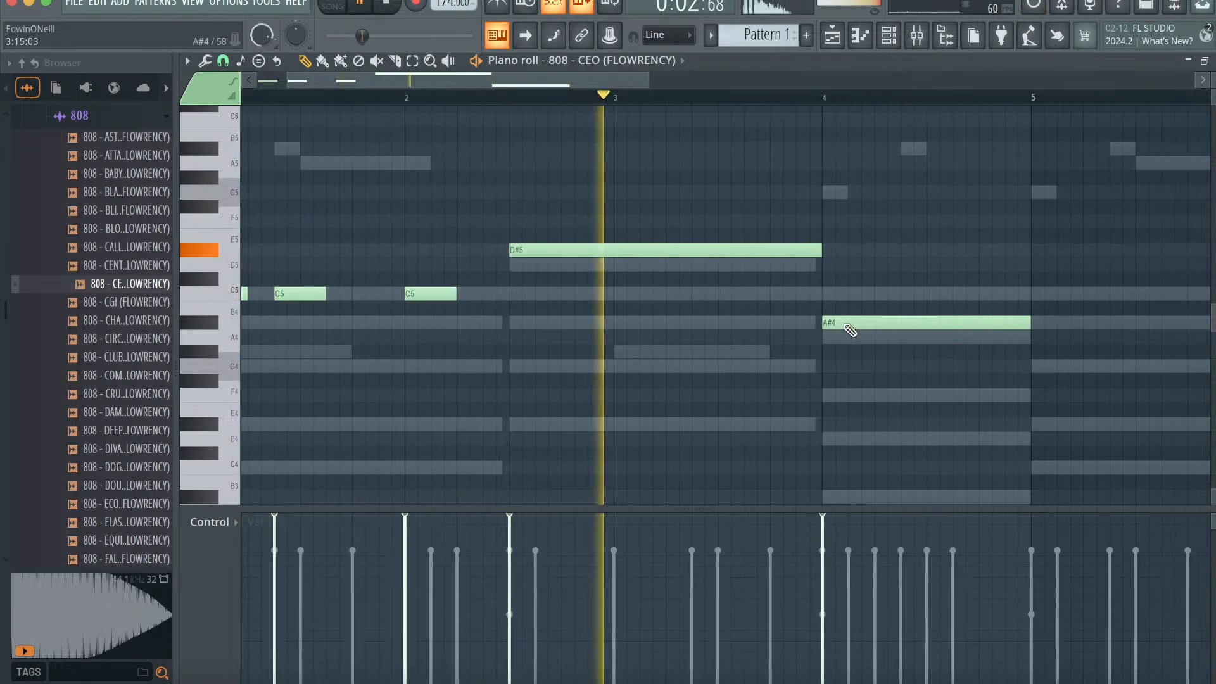
pyautogui.moveTo(982, 324); pyautogui.dragTo(809, 323)
pyautogui.click(860, 324)
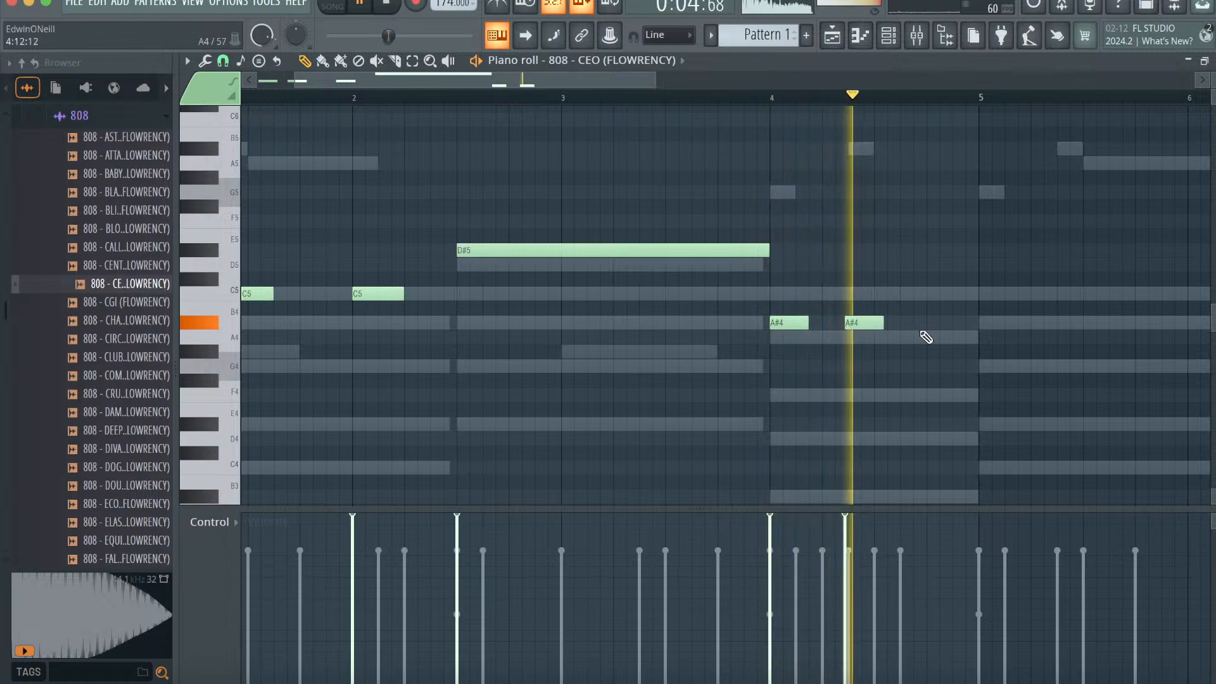
pyautogui.hotkey('alt', 'q')
pyautogui.click(702, 447)
pyautogui.click(927, 324)
# - Extend the 808 notes with legato to close their gaps and duplicate the four-bar bassline into bars 5–8
pyautogui.hotkey('ctrl', 'l')
pyautogui.hotkey('ctrl', 'b')
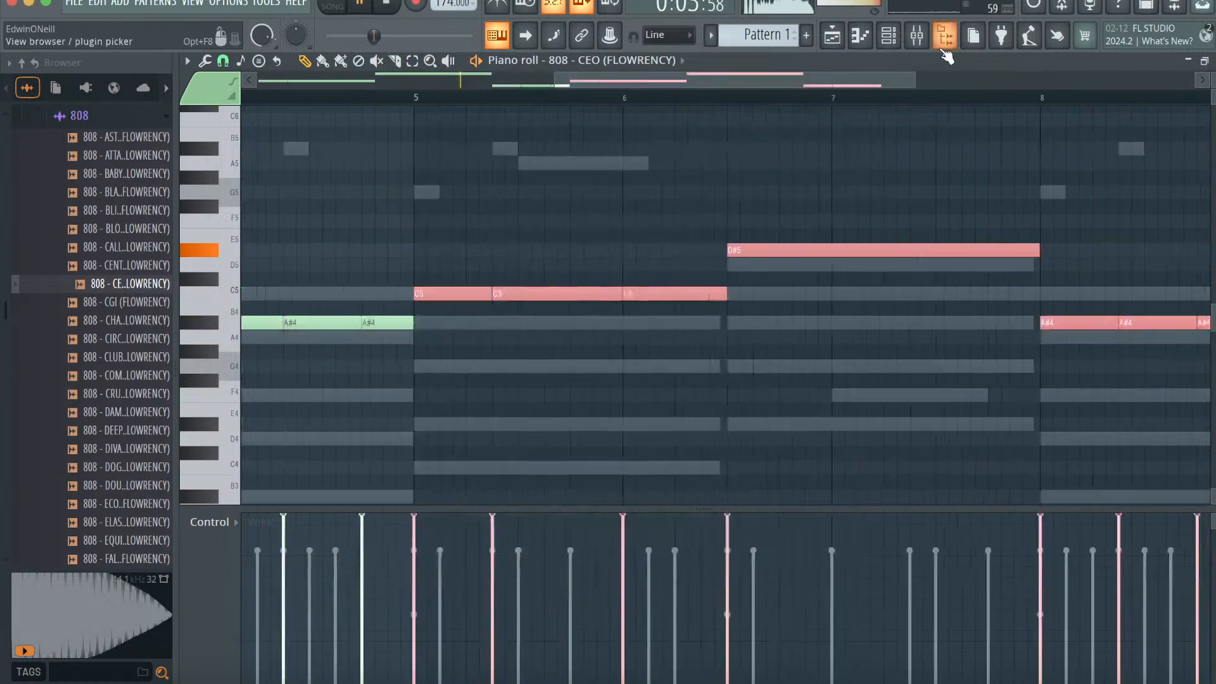
# - Inspect the Serato Sample channel's plugin and play the pattern back with the new bassline
pyautogui.click(888, 38)
pyautogui.press('space')
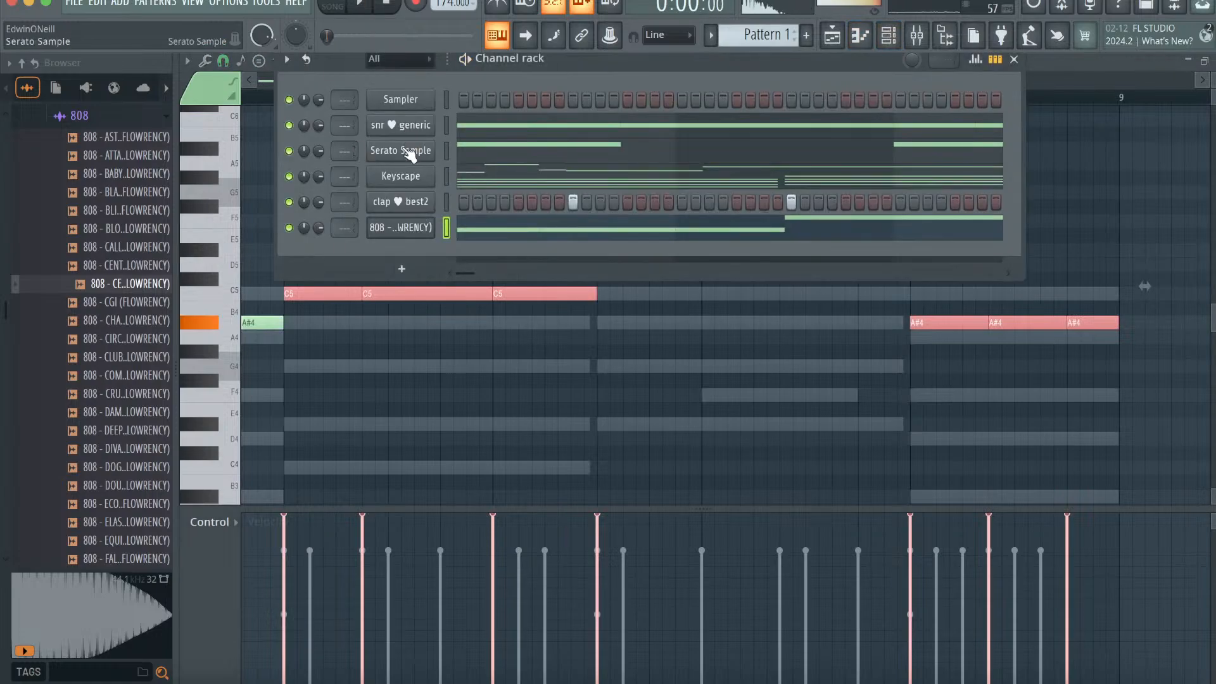
pyautogui.click(408, 151)
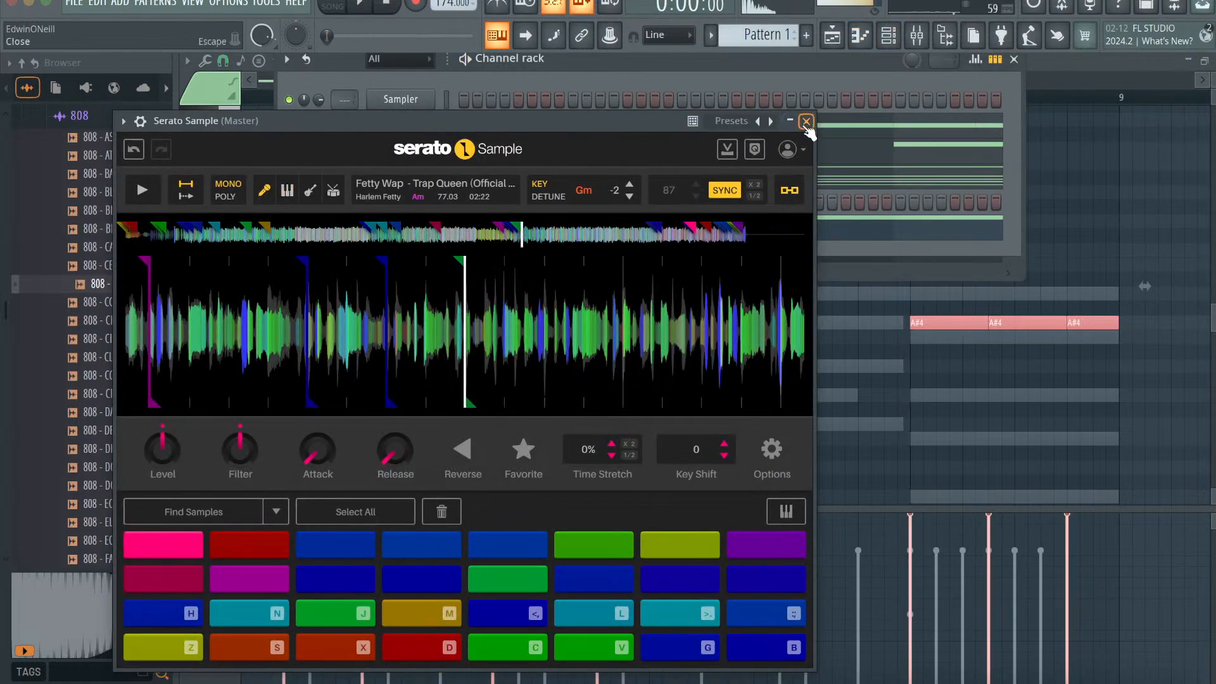
pyautogui.click(806, 121)
pyautogui.press('space')
pyautogui.click(1015, 60)
# - Add a short D6 note to the 808 line on step 13 of bar 3 and quantize the notes
pyautogui.hscroll(-10, 759, 186)
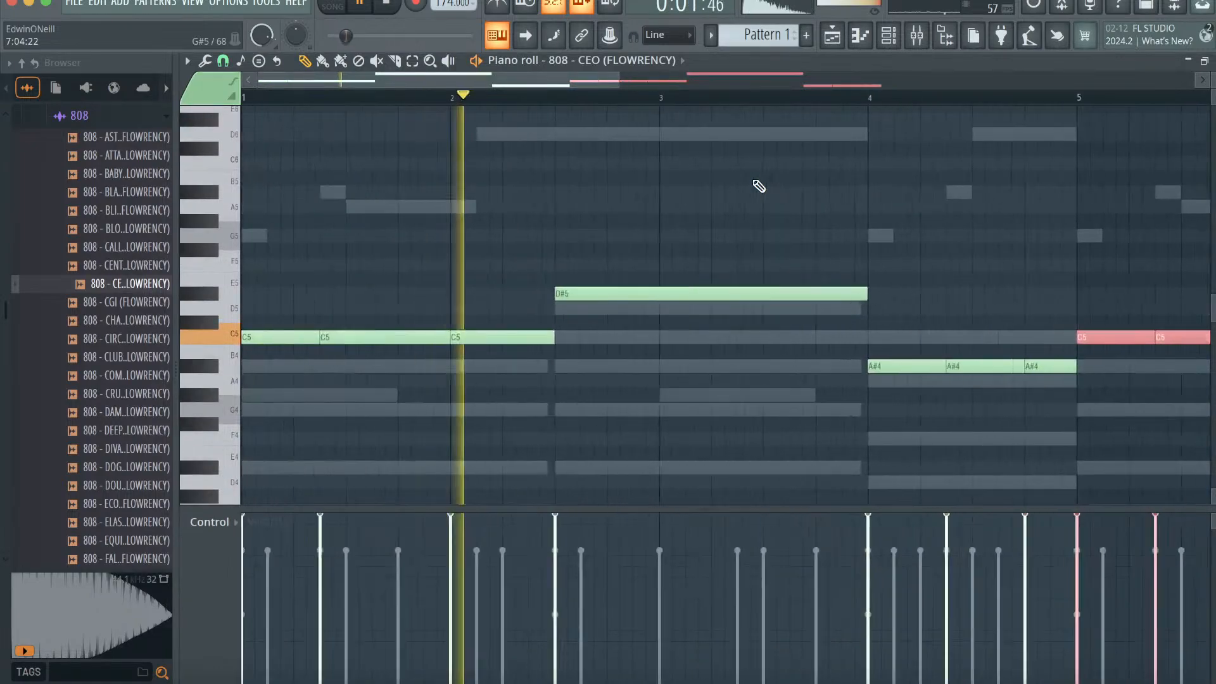
pyautogui.scroll(-3, 622, 149)
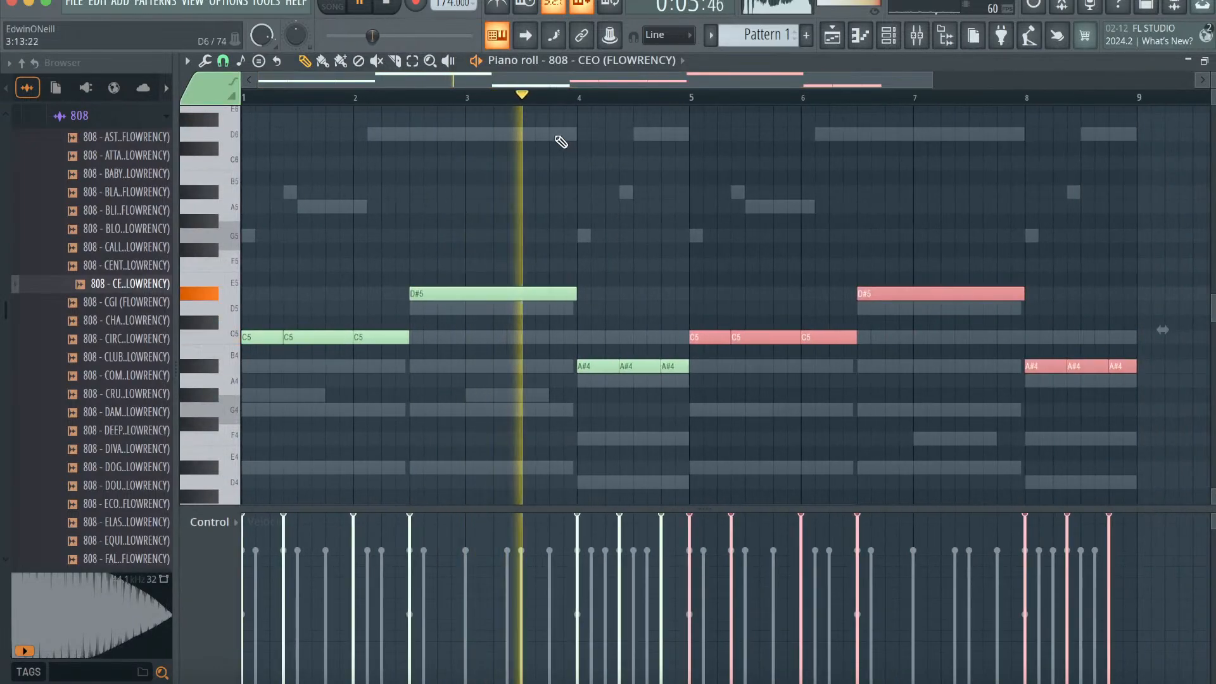
pyautogui.click(560, 136)
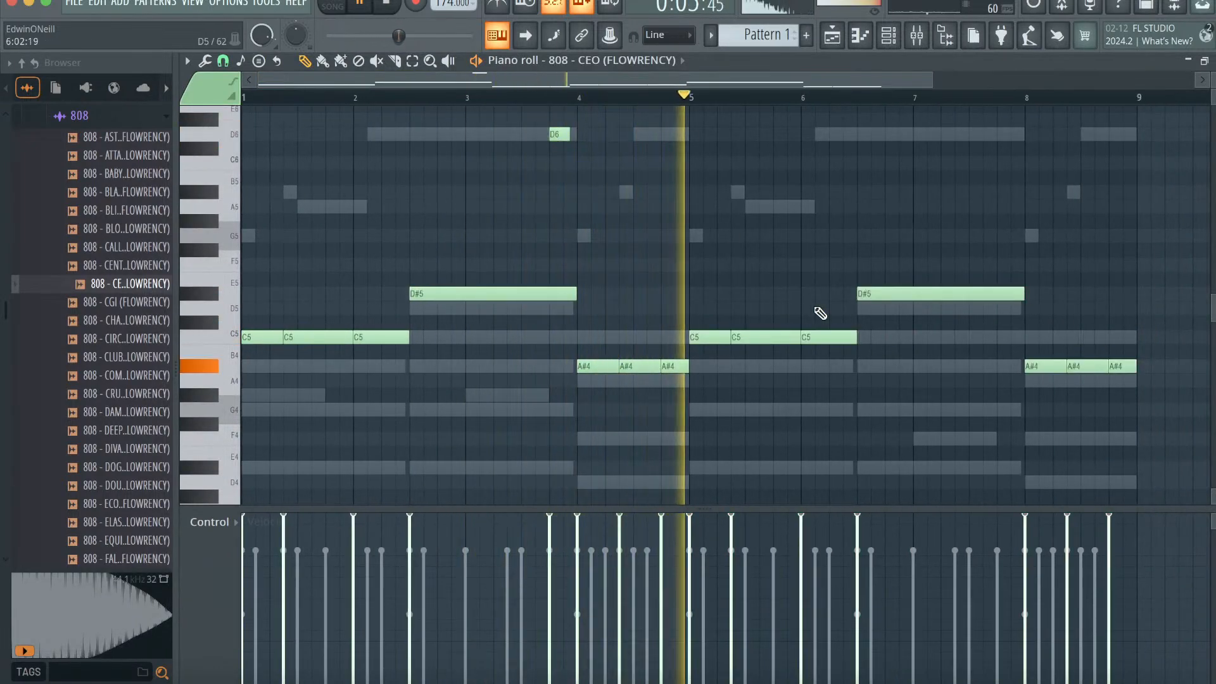
pyautogui.hotkey('alt', 'q')
pyautogui.click(699, 442)
# - Audition the ASSAULT clap from the FLOWRENCY kit's CLAPS folder
pyautogui.click(889, 35)
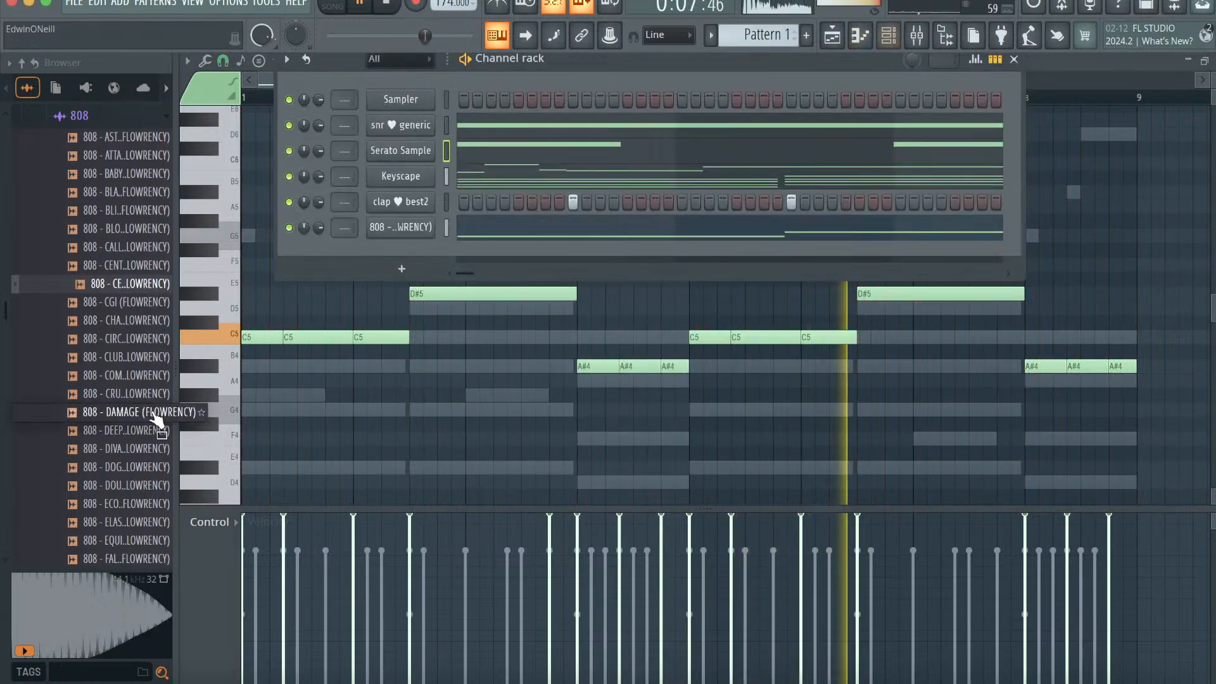
pyautogui.scroll(3, 155, 418)
pyautogui.click(102, 227)
pyautogui.click(113, 271)
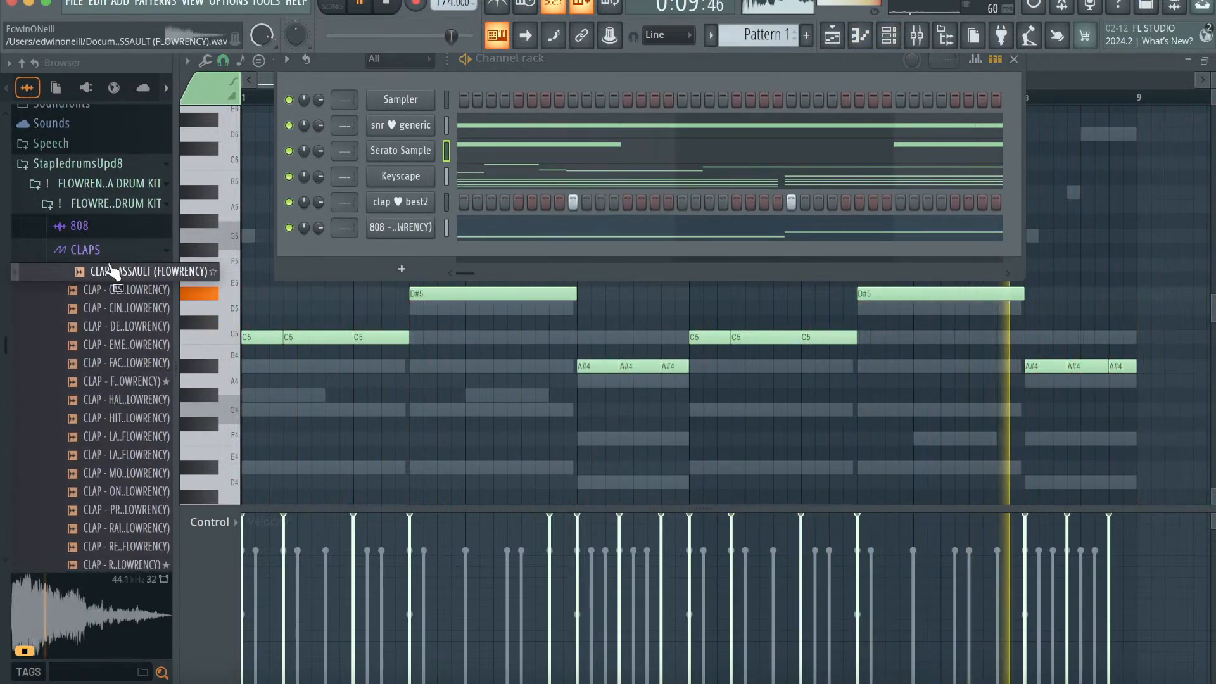
# - Audition samples in the FLOWRENCY kit and add one from the SNARES folder to the channel rack as a new channel
pyautogui.click(102, 252)
pyautogui.click(100, 300)
pyautogui.click(97, 277)
pyautogui.click(114, 378)
pyautogui.click(118, 433)
pyautogui.click(119, 470)
pyautogui.press('space')
pyautogui.click(122, 487)
pyautogui.click(136, 527)
pyautogui.moveTo(139, 535); pyautogui.dragTo(477, 284)
# - Place snare hits on steps 3 and 13 of bar 1, step 15 of bar 2 and step 7 of bar 3
pyautogui.press('space')
pyautogui.click(492, 253)
pyautogui.click(627, 253)
pyautogui.click(872, 253)
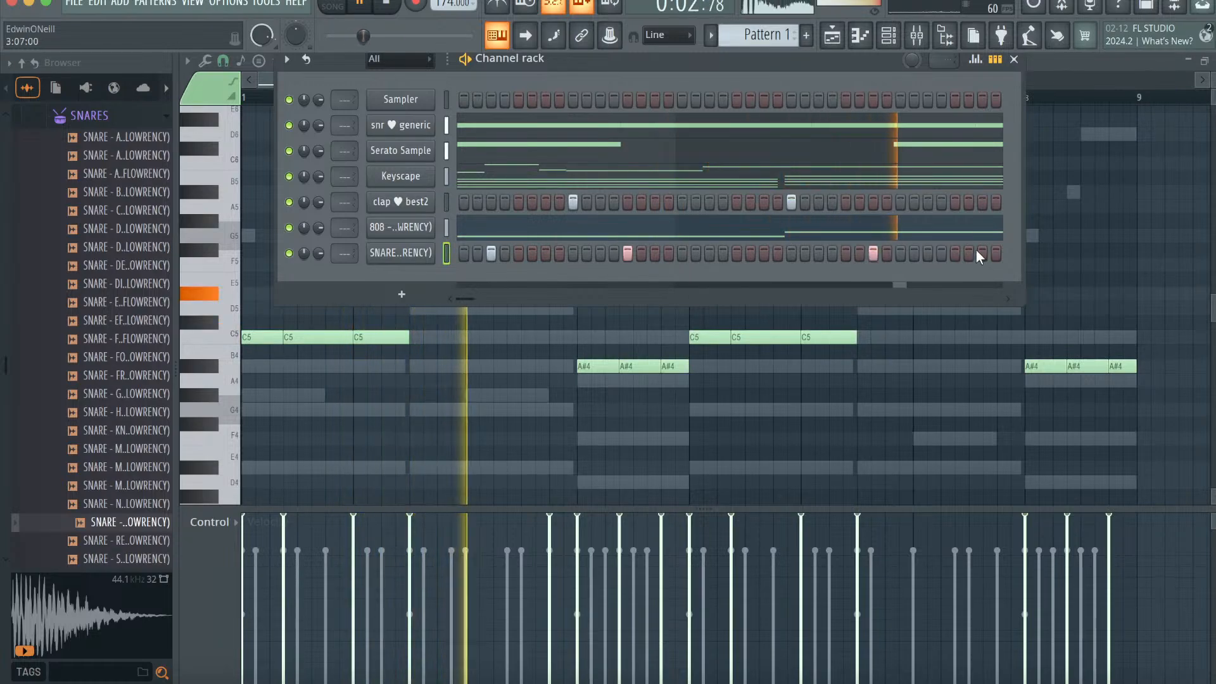
# - Continue the snare pattern on step 15 of bar 4, step 13 of bar 5, and steps 3 and 11 of bar 6
pyautogui.moveTo(477, 299); pyautogui.dragTo(499, 298)
pyautogui.click(614, 252)
pyautogui.click(805, 252)
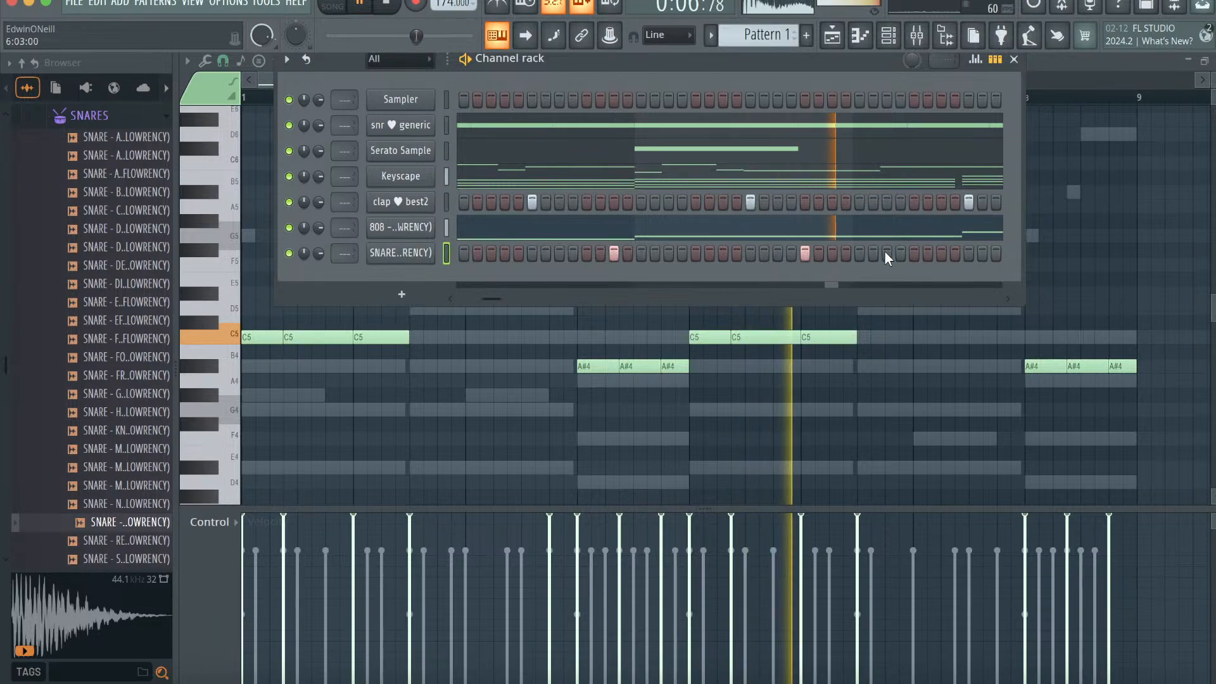
# - Finish the snare pattern with hits on steps 5 and 13 of bar 8
pyautogui.moveTo(503, 298); pyautogui.dragTo(529, 298)
pyautogui.click(778, 253)
pyautogui.click(791, 253)
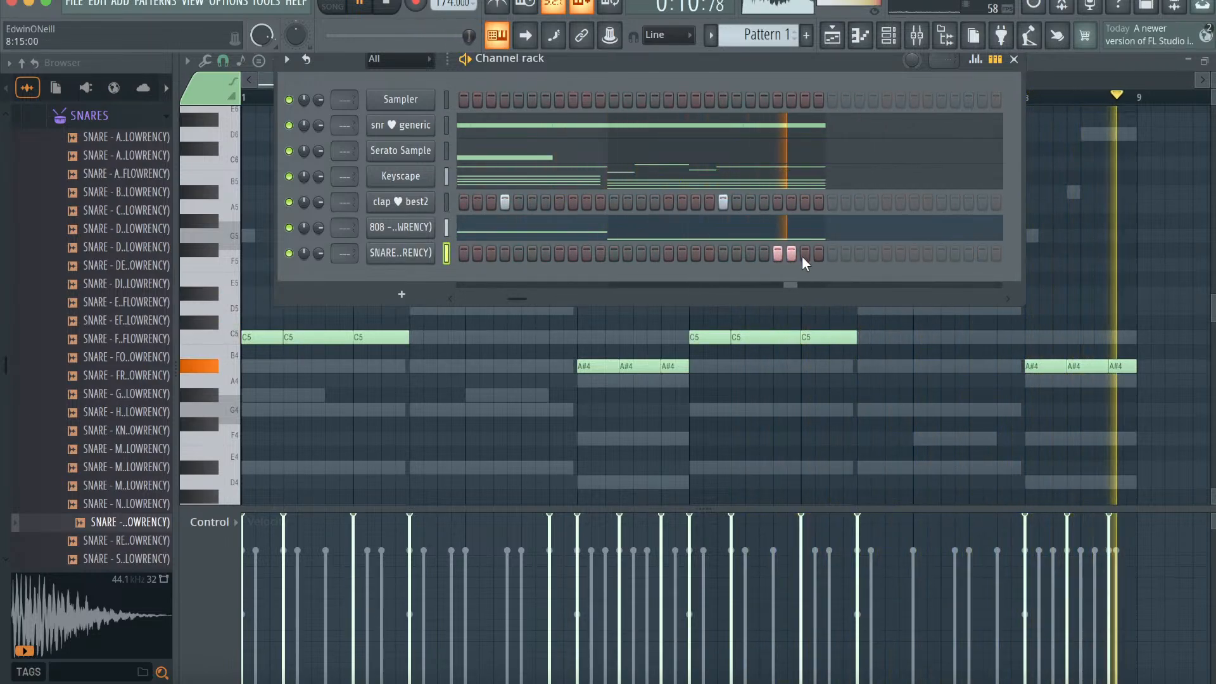
pyautogui.click(792, 252)
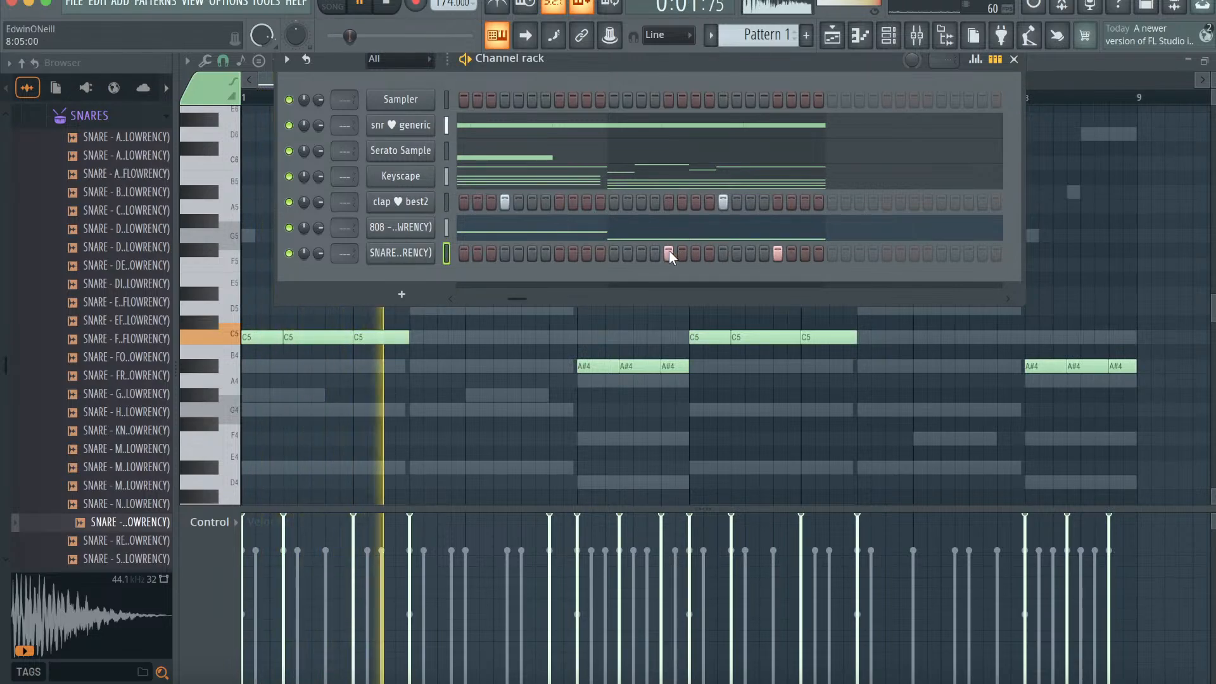
# - Audition more snares and add the first one in the SNARES folder as a second snare channel
pyautogui.moveTo(518, 298); pyautogui.dragTo(467, 298)
pyautogui.click(119, 326)
pyautogui.click(120, 307)
pyautogui.click(121, 269)
pyautogui.click(121, 232)
pyautogui.moveTo(121, 155); pyautogui.dragTo(405, 282)
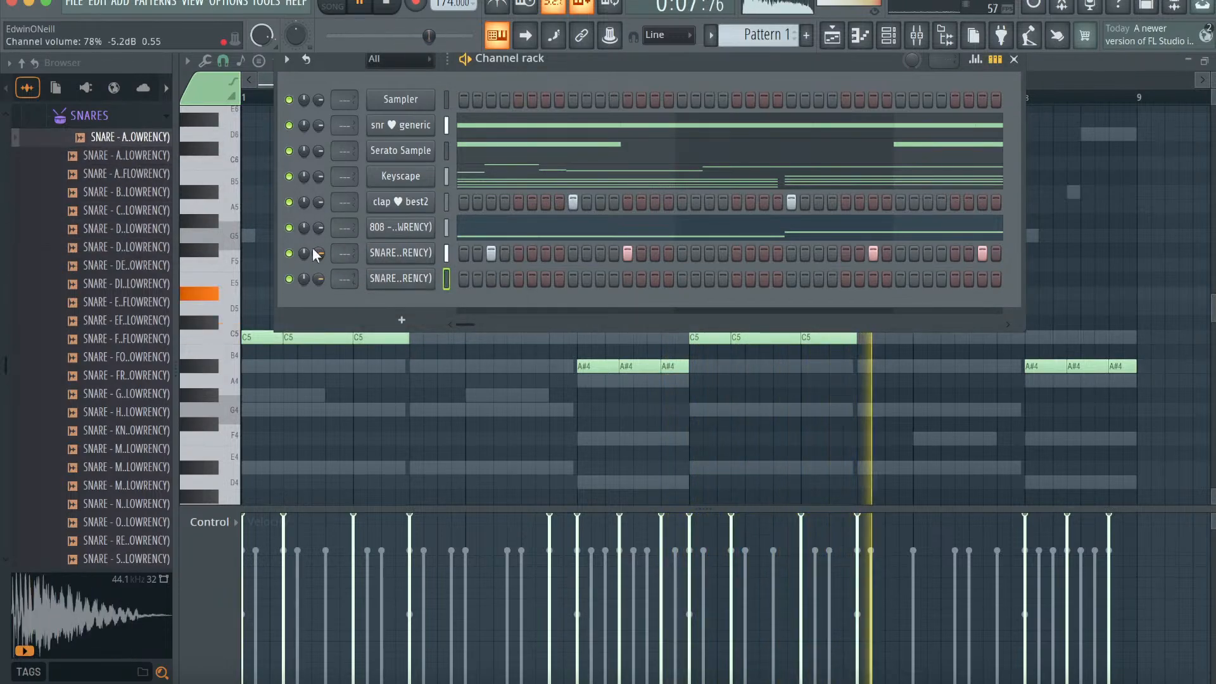
# - Program the second snare with hits on step 1 of bar 1, step 3 of bar 2, step 5 of bar 4 and step 3 of bar 7
pyautogui.click(463, 279)
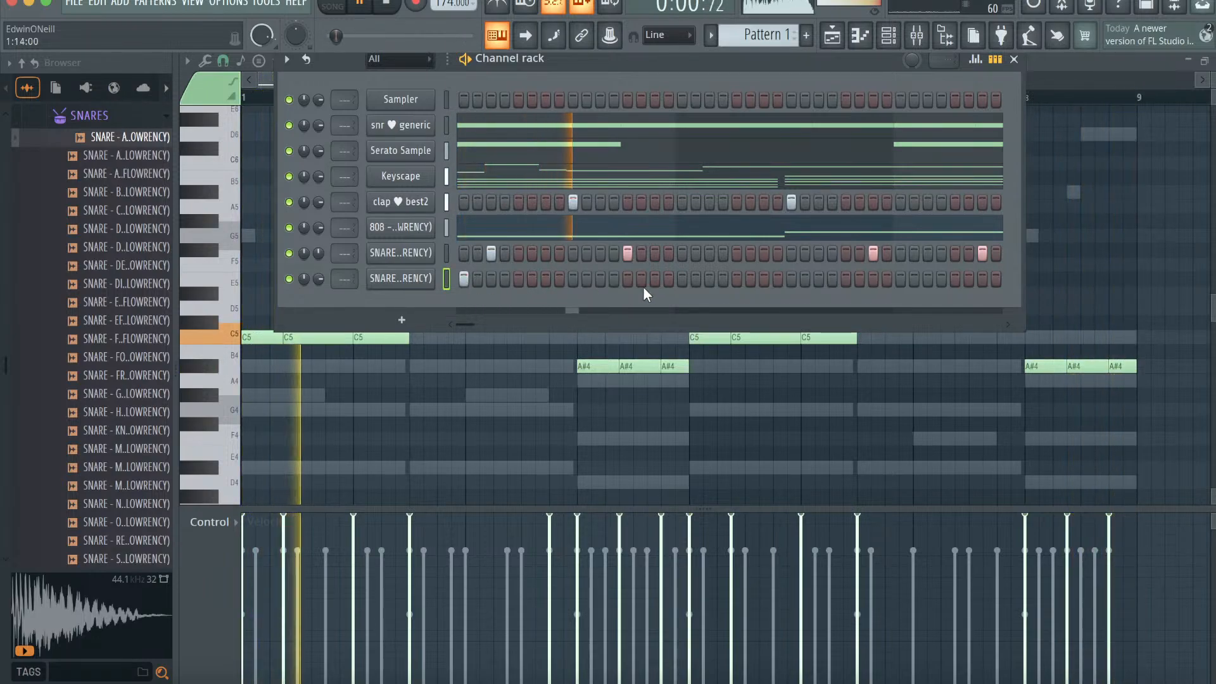
pyautogui.moveTo(480, 325); pyautogui.dragTo(500, 323)
pyautogui.click(792, 280)
pyautogui.click(874, 280)
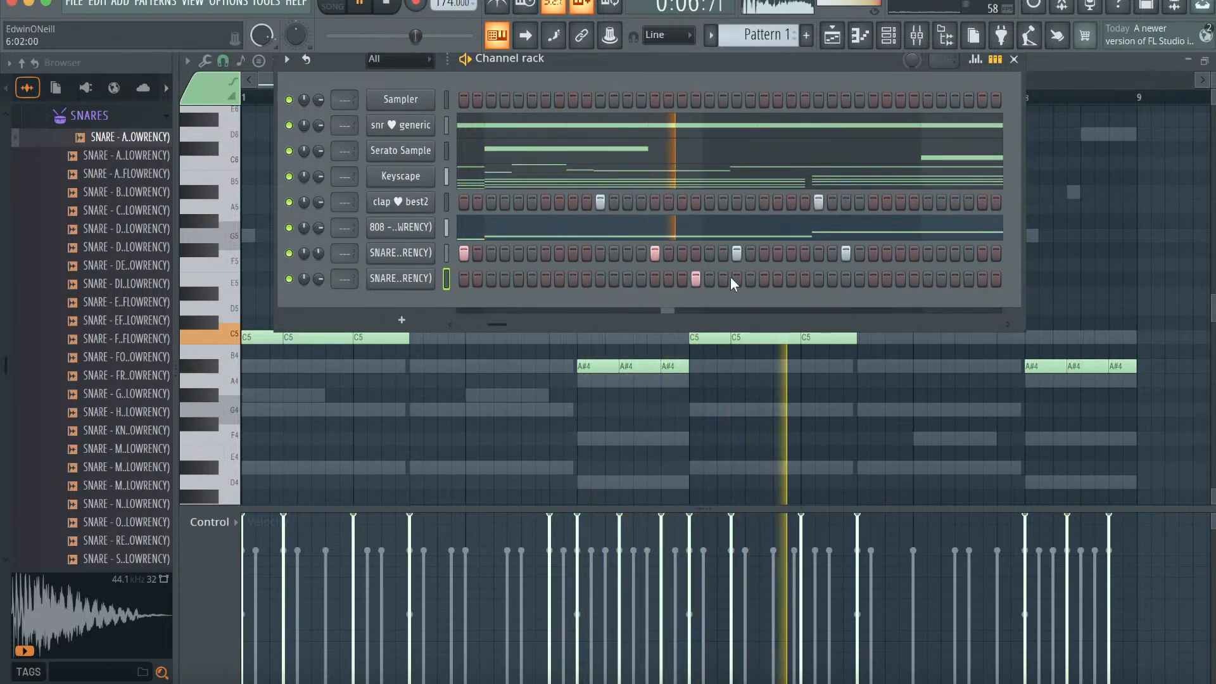
pyautogui.click(955, 279)
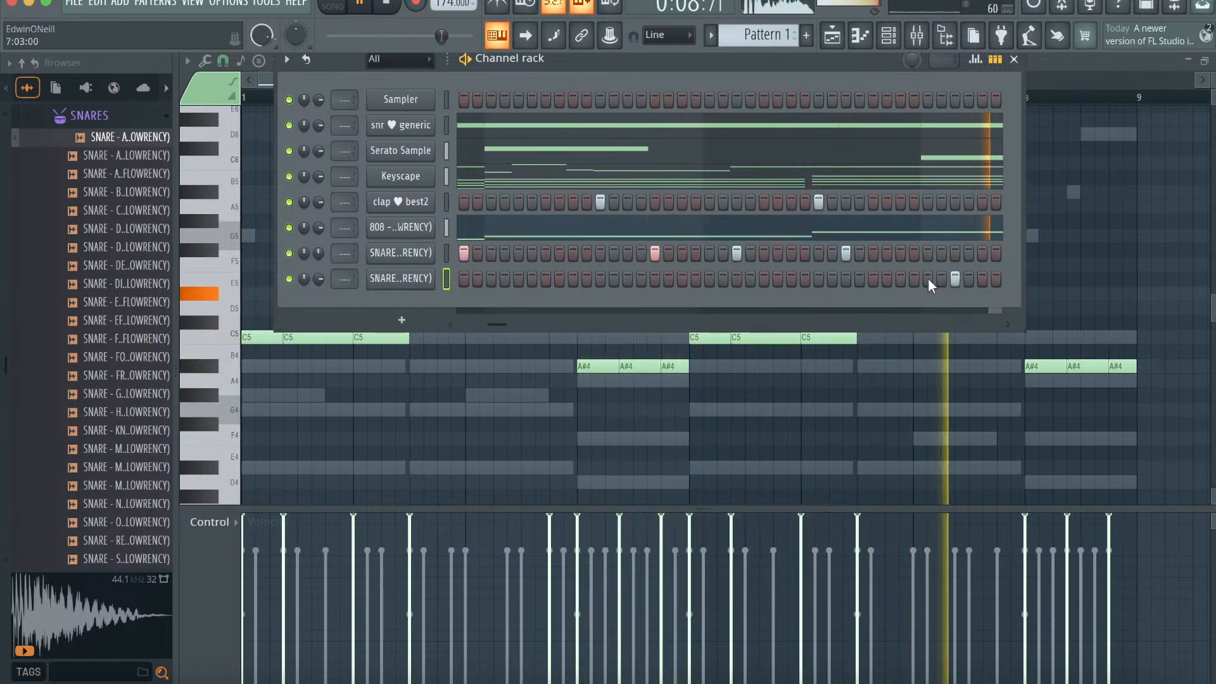
# - Add the NOBLE open hat from the OPEN HATS folder as a new channel
pyautogui.moveTo(499, 324); pyautogui.dragTo(397, 324)
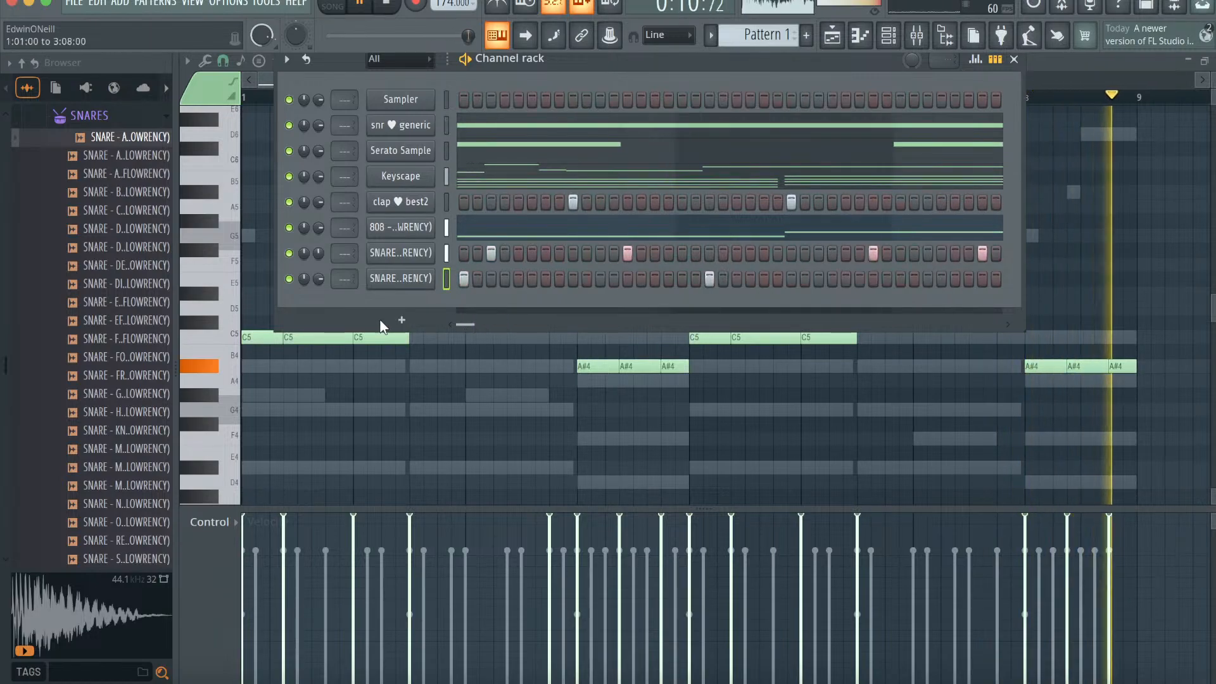
pyautogui.scroll(3, 122, 212)
pyautogui.click(108, 225)
pyautogui.click(119, 275)
pyautogui.moveTo(141, 369); pyautogui.dragTo(380, 305)
# - Fill the open hat channel with a hit every four steps and set its volume to 34%
pyautogui.press('space')
pyautogui.rightClick(461, 301)
pyautogui.click(623, 375)
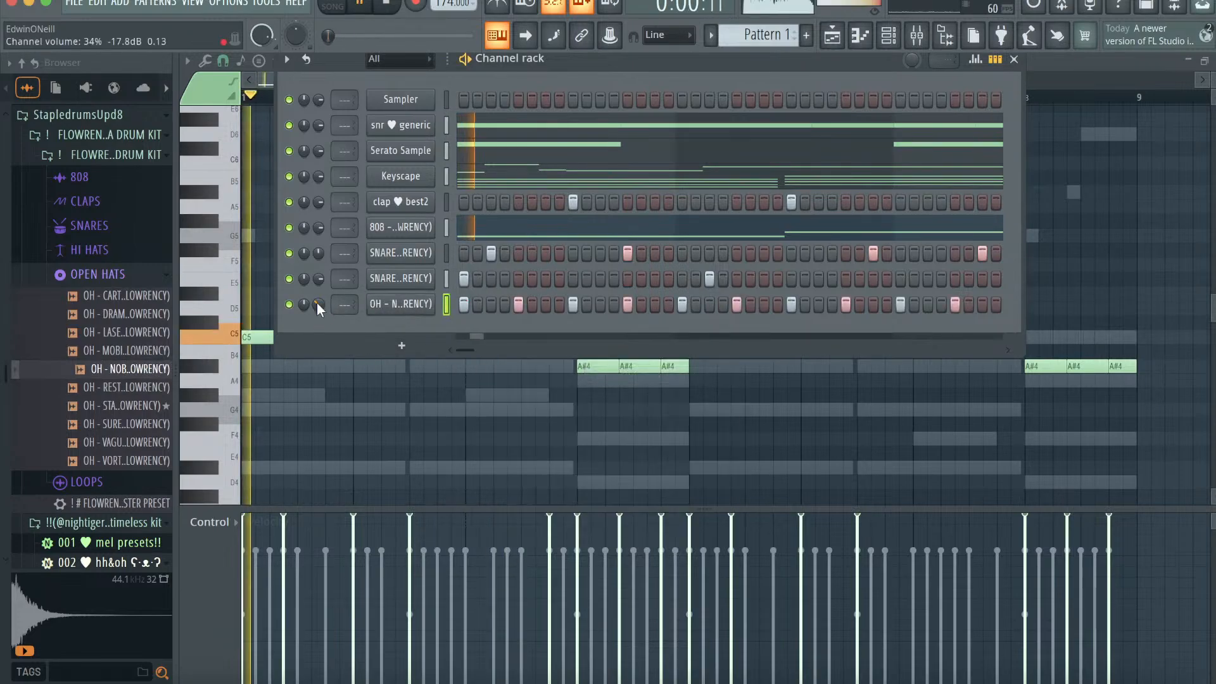
pyautogui.click(123, 276)
pyautogui.scroll(-3, 125, 277)
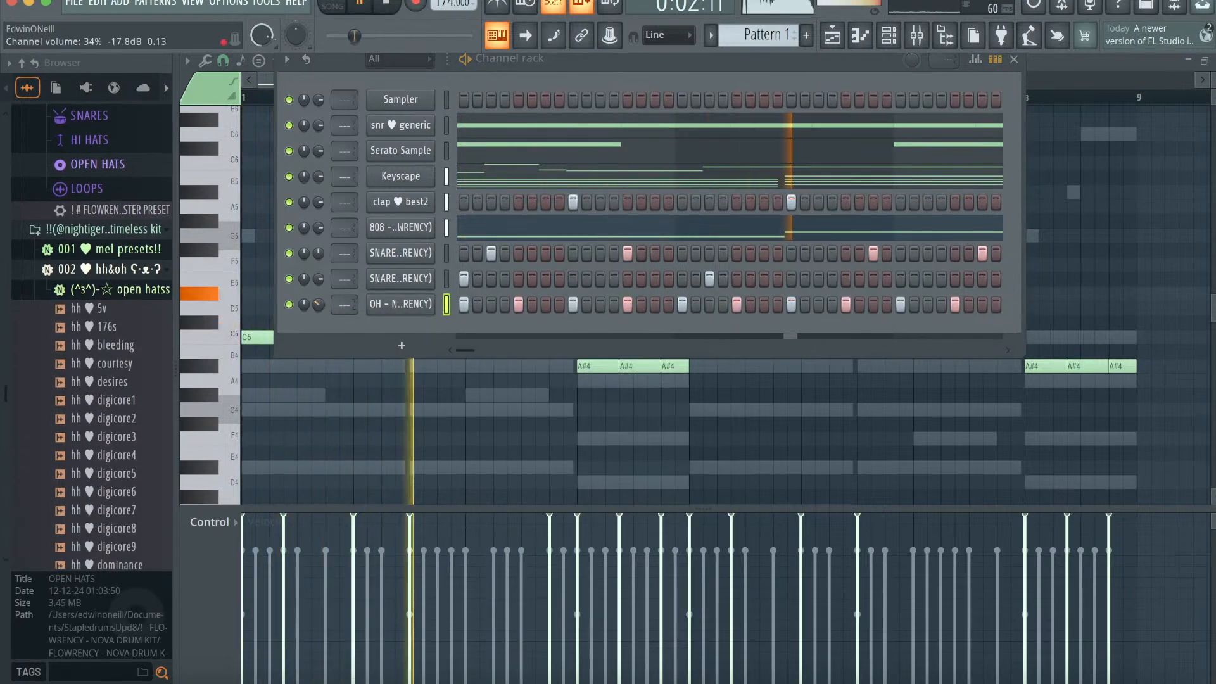
# - Randomize the velocities of all the open hat notes with the piano roll randomizer's bipolar levels
pyautogui.click(860, 35)
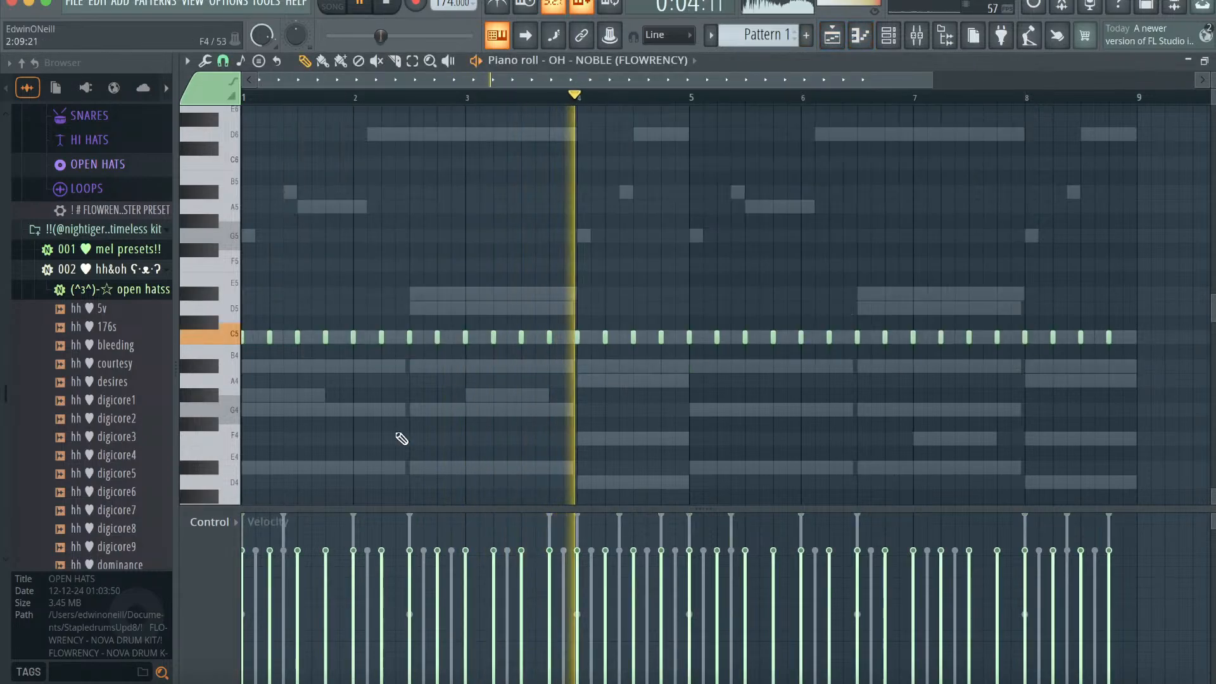
pyautogui.press('space')
pyautogui.hotkey('ctrl', 'a')
pyautogui.hotkey('alt', 'r')
pyautogui.press('space')
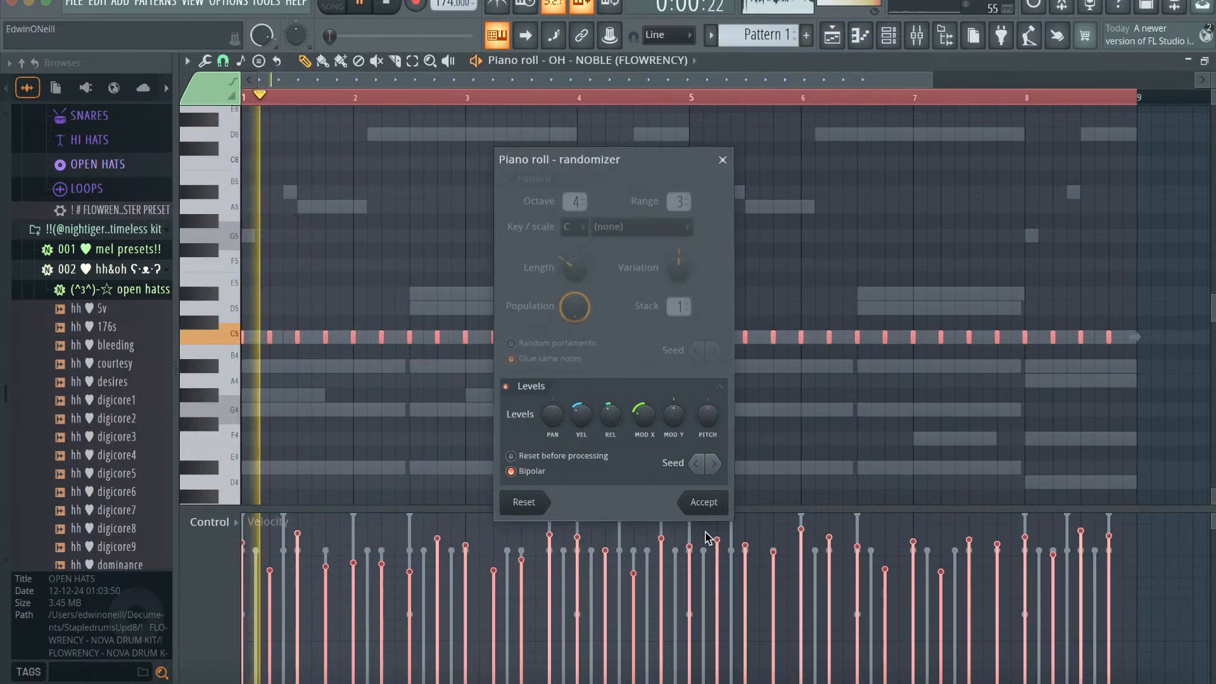
pyautogui.click(704, 502)
# - Add perc shaker1 and perc rim doki from the 007 percs&vox folder as two new channels
pyautogui.click(889, 35)
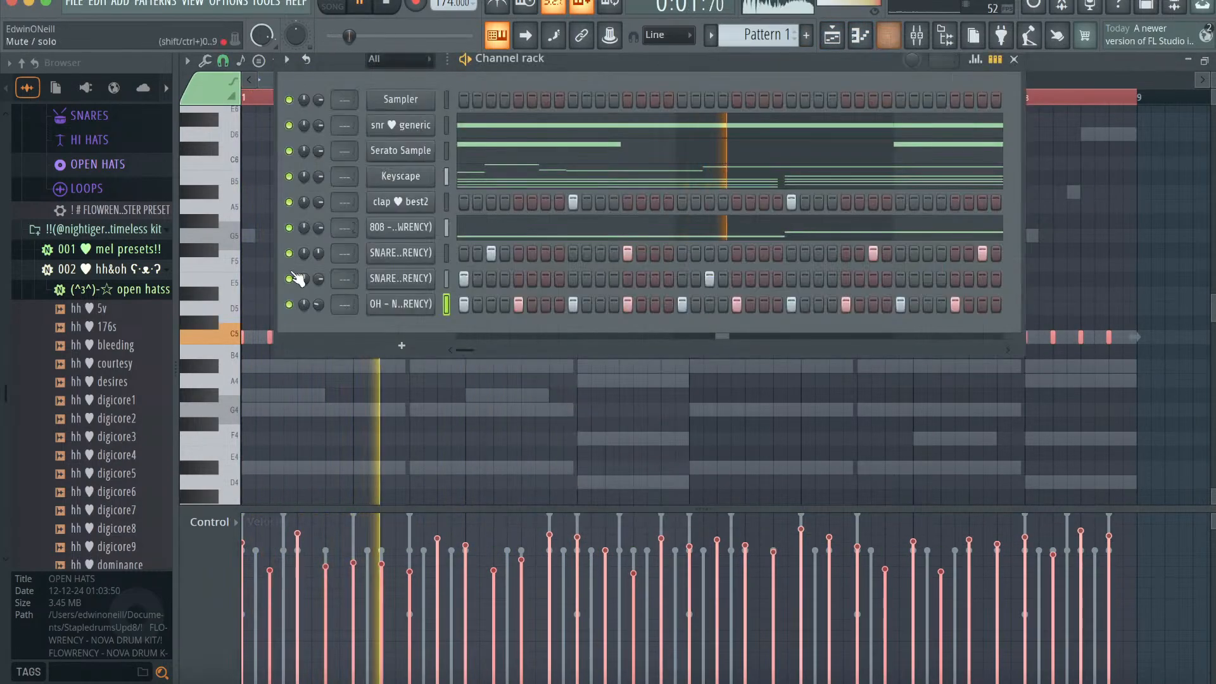
pyautogui.click(155, 271)
pyautogui.click(101, 367)
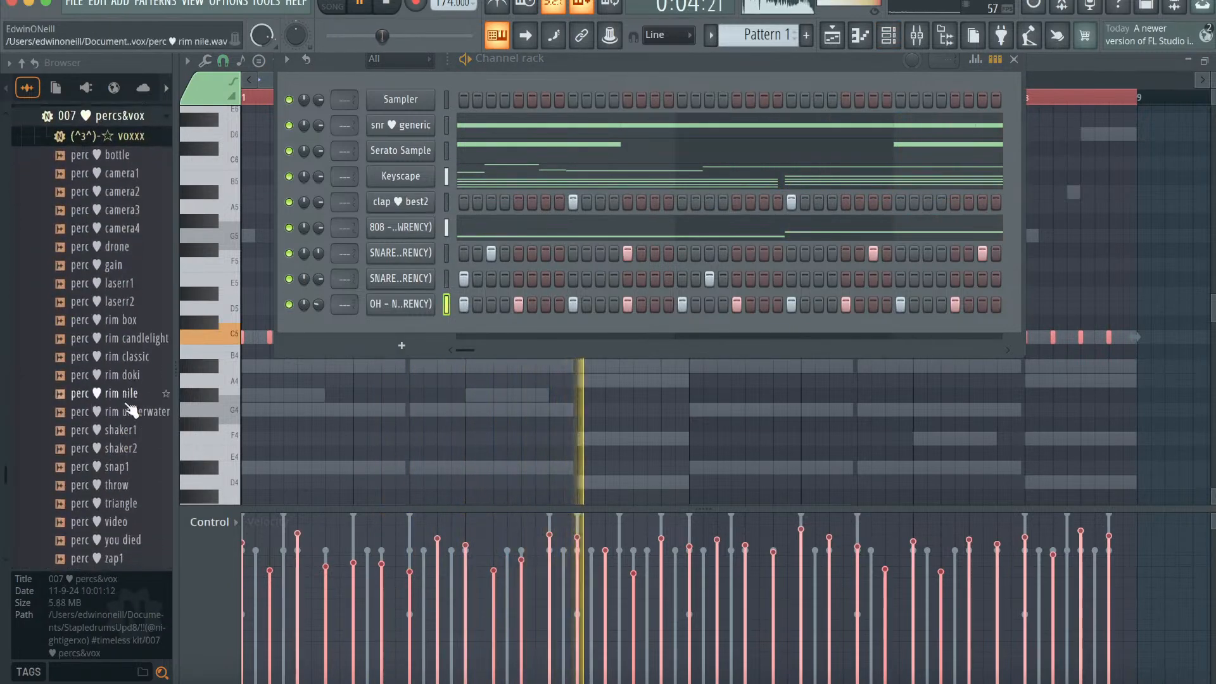
pyautogui.click(127, 432)
pyautogui.moveTo(129, 439); pyautogui.dragTo(355, 339)
pyautogui.moveTo(120, 372); pyautogui.dragTo(402, 354)
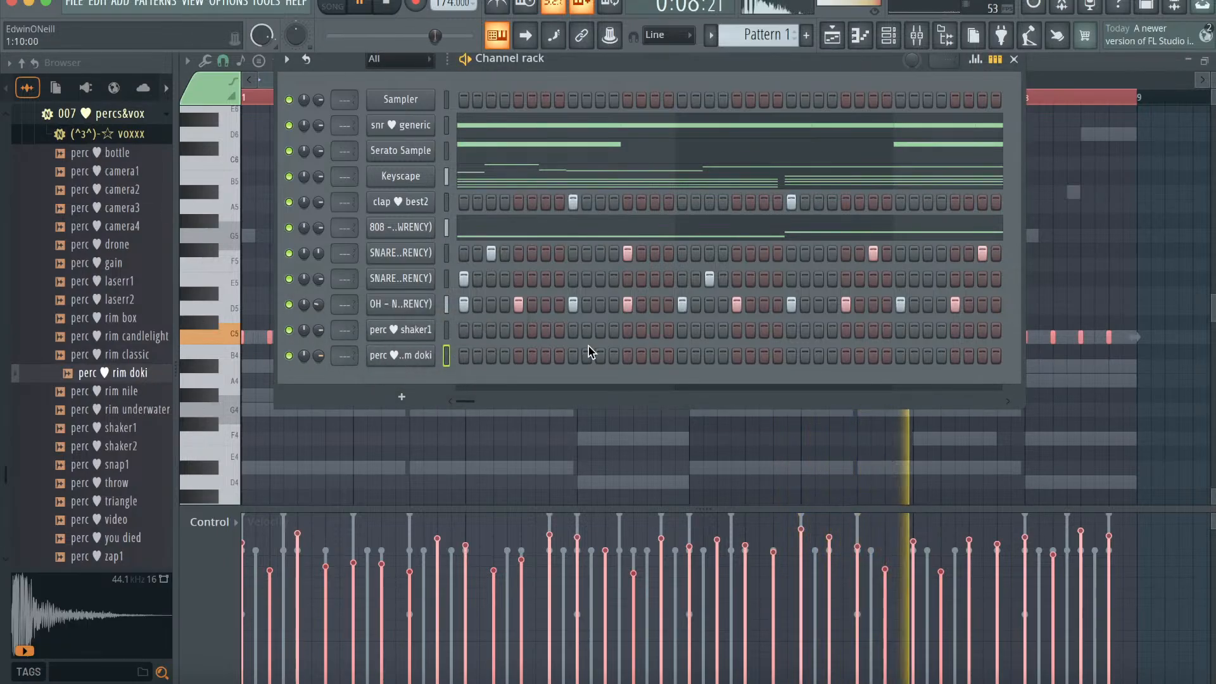
# - Program shaker hits at bar:step 1:07, 3:07 and 5:11, and rim doki hits at 2:07 and 5:03
pyautogui.press('space')
pyautogui.click(546, 330)
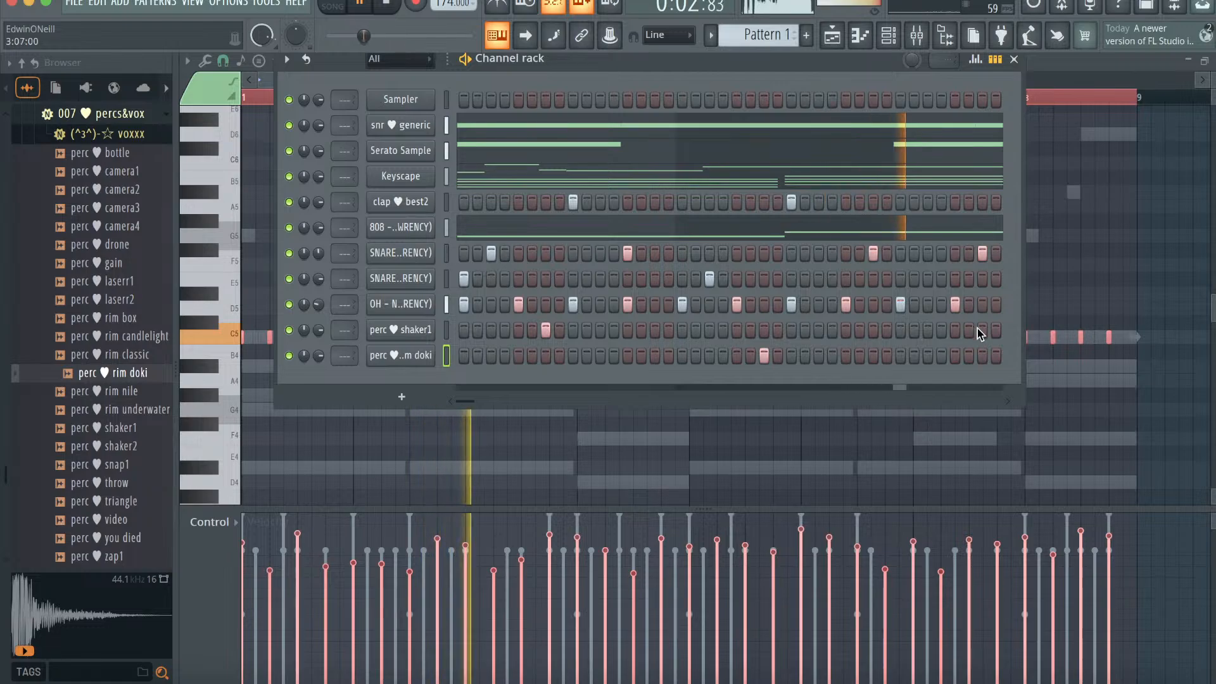
pyautogui.moveTo(469, 401); pyautogui.dragTo(492, 401)
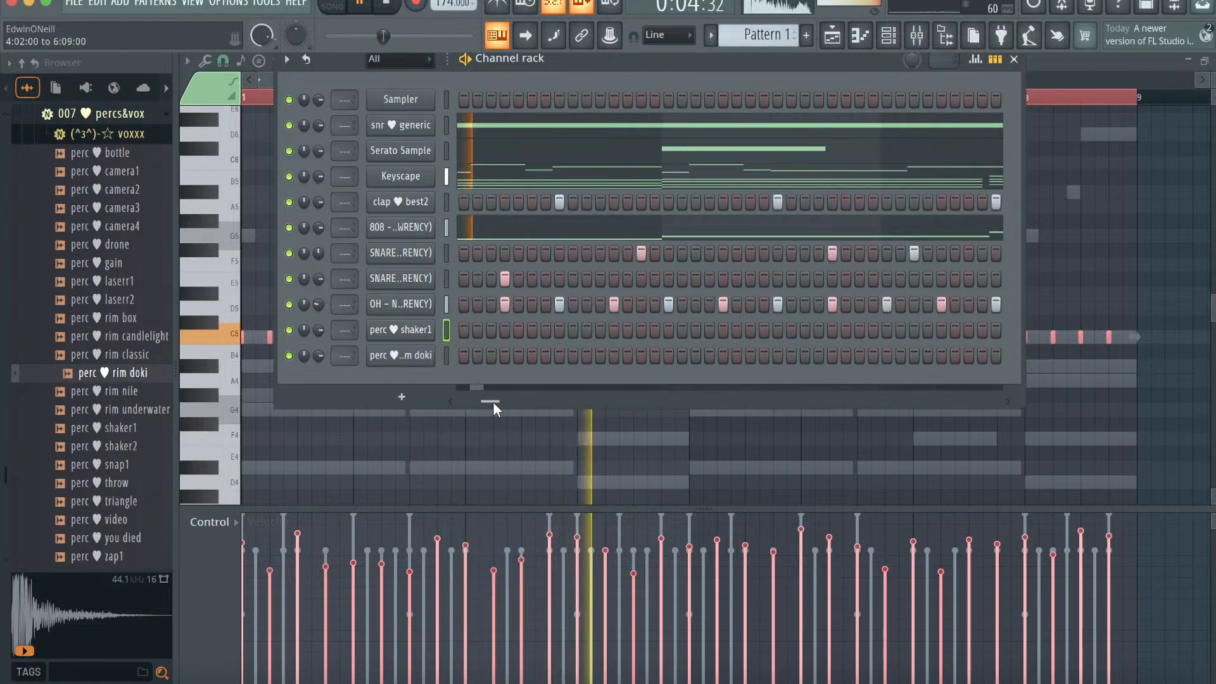
pyautogui.click(694, 356)
pyautogui.click(804, 330)
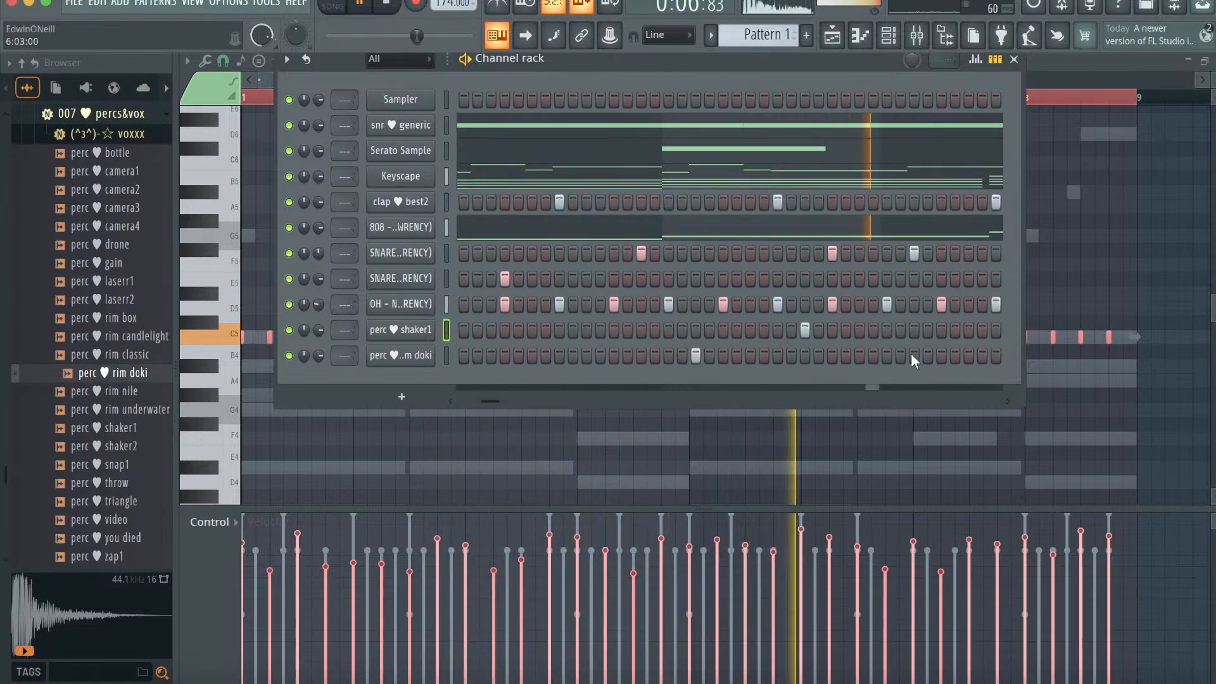
# - Finish the percussion with shaker hits at 7:15 and 8:07 and rim doki hits at 8:13, 8:14 and 8:15
pyautogui.moveTo(499, 401); pyautogui.dragTo(521, 401)
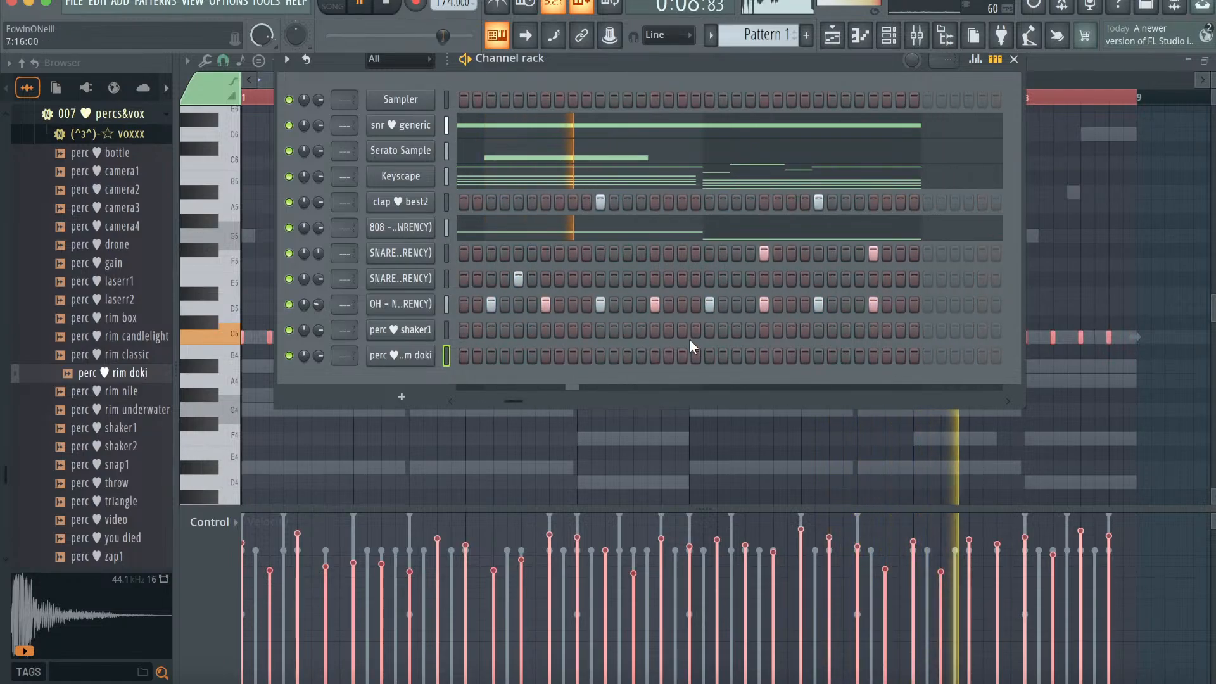
pyautogui.click(791, 330)
pyautogui.click(873, 355)
pyautogui.click(886, 355)
pyautogui.click(900, 355)
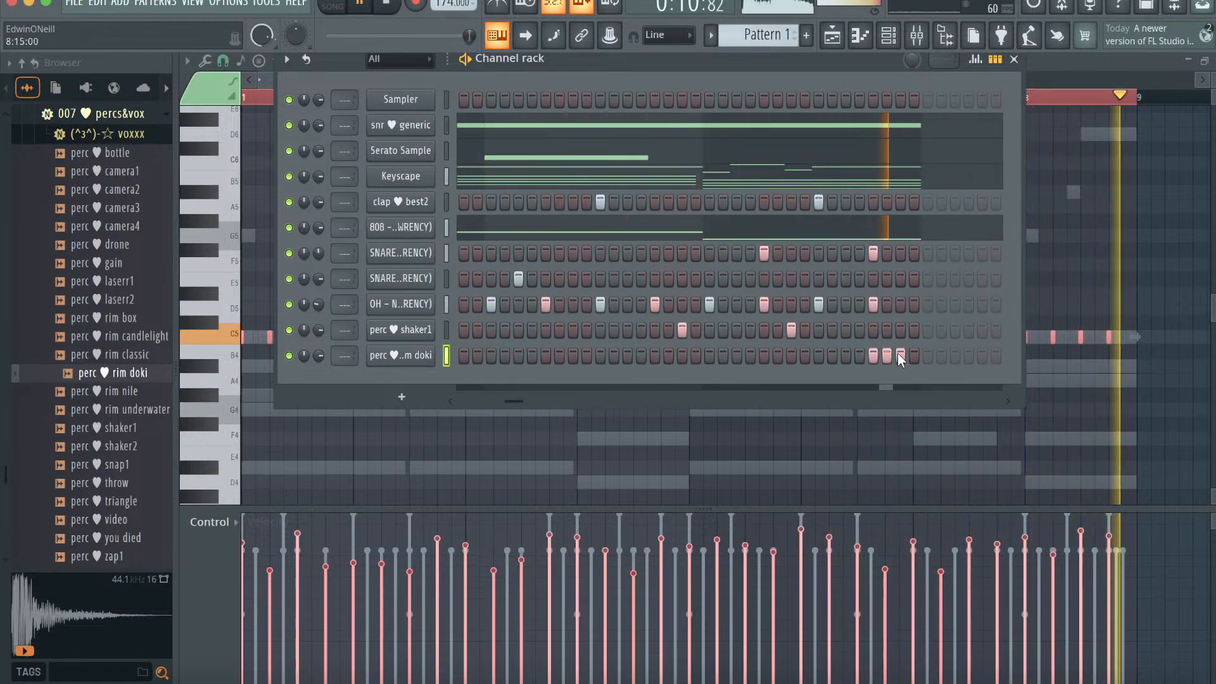
# - Audition kicks in the 004 kickss ;o folder and add kick hardest as a new channel
pyautogui.moveTo(513, 400); pyautogui.dragTo(322, 396)
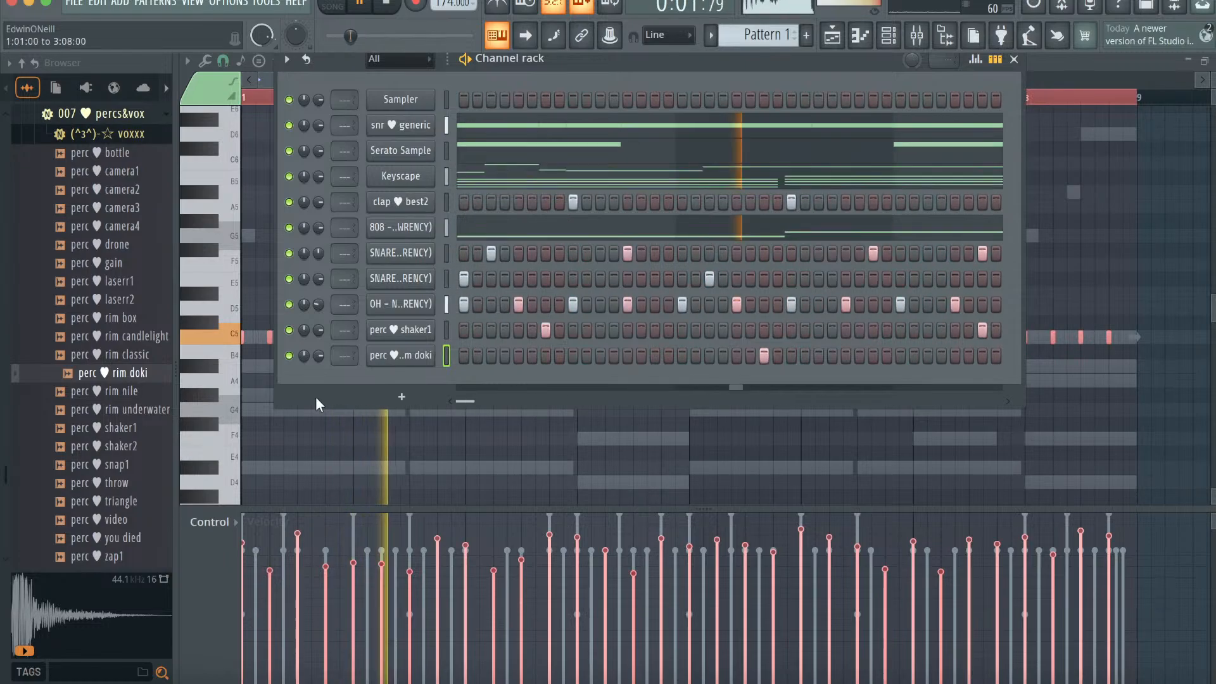
pyautogui.scroll(3, 93, 227)
pyautogui.click(99, 200)
pyautogui.click(117, 245)
pyautogui.click(128, 293)
pyautogui.click(136, 411)
pyautogui.click(121, 389)
pyautogui.moveTo(121, 371); pyautogui.dragTo(415, 418)
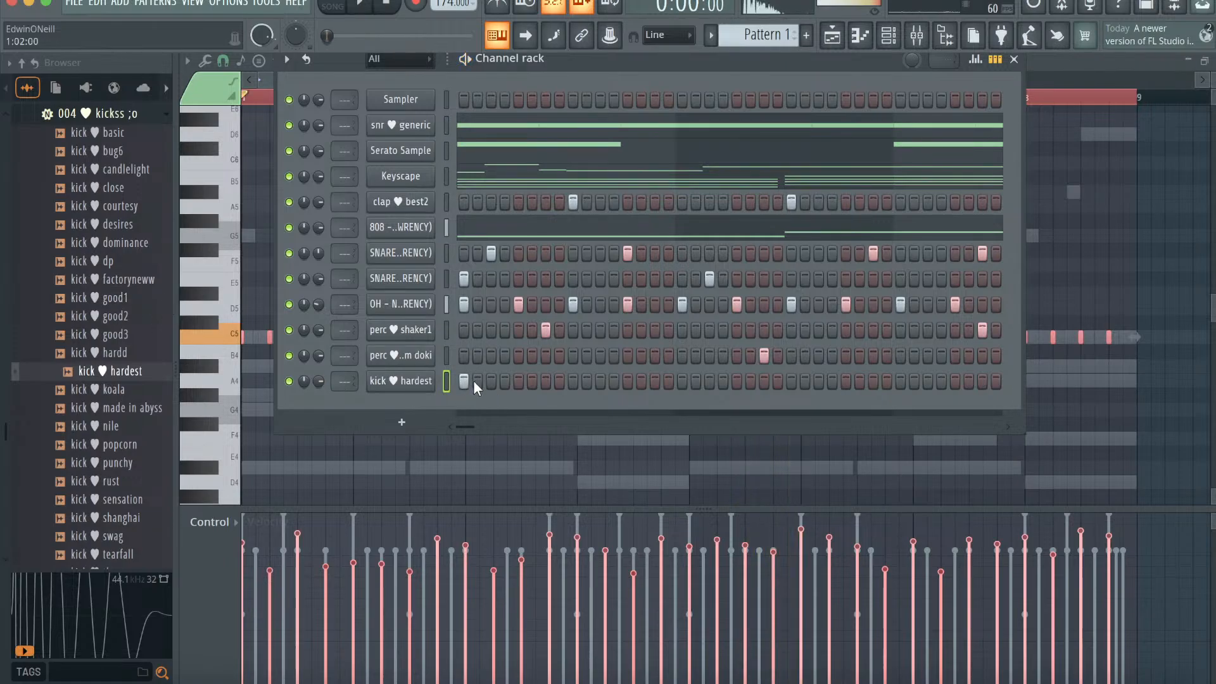
# - Start the kick pattern with hits at bar:step 1:01, 1:13, 2:05, 3:01 and 3:03
pyautogui.click(627, 380)
pyautogui.click(733, 380)
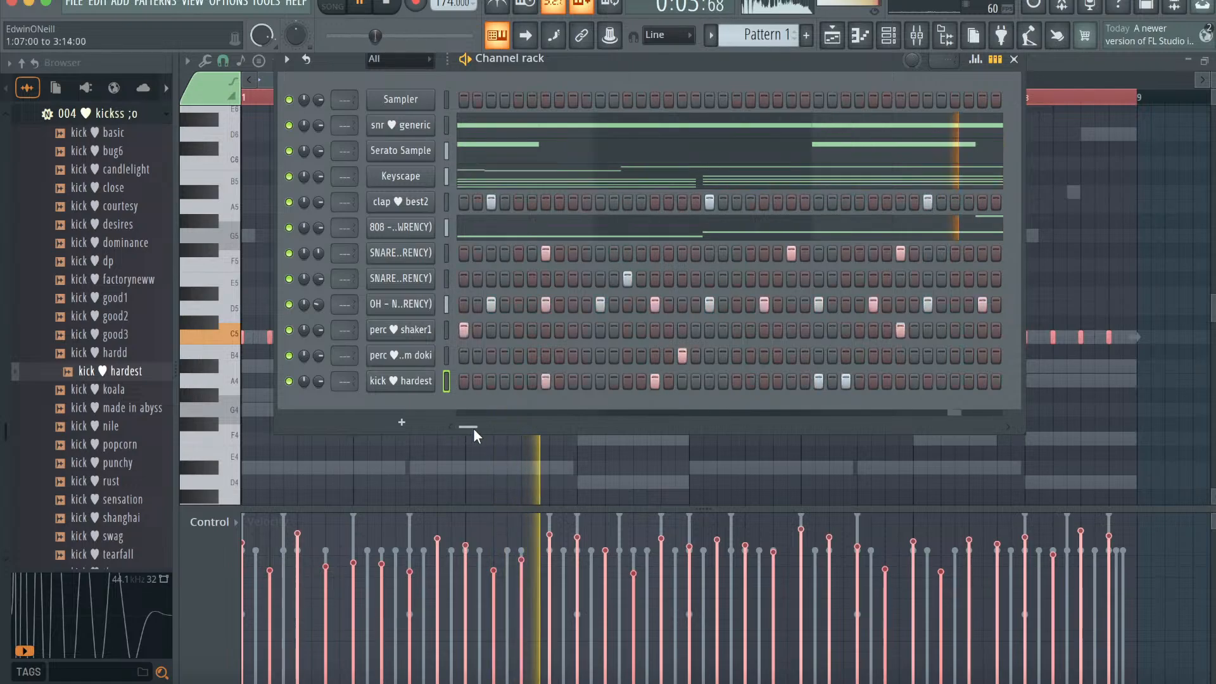
pyautogui.click(819, 381)
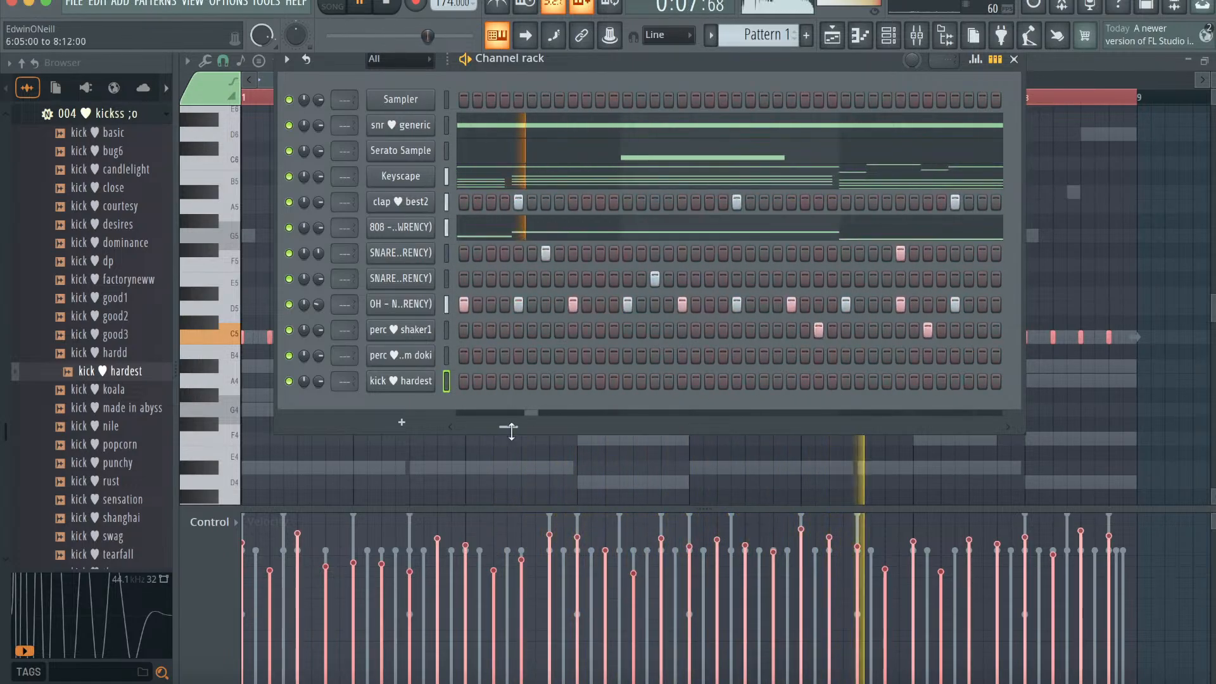
# - Finish the kick pattern with hits on steps 5 and 11 of bar 7 and steps 9 to 11 of bar 8
pyautogui.click(682, 380)
pyautogui.click(765, 380)
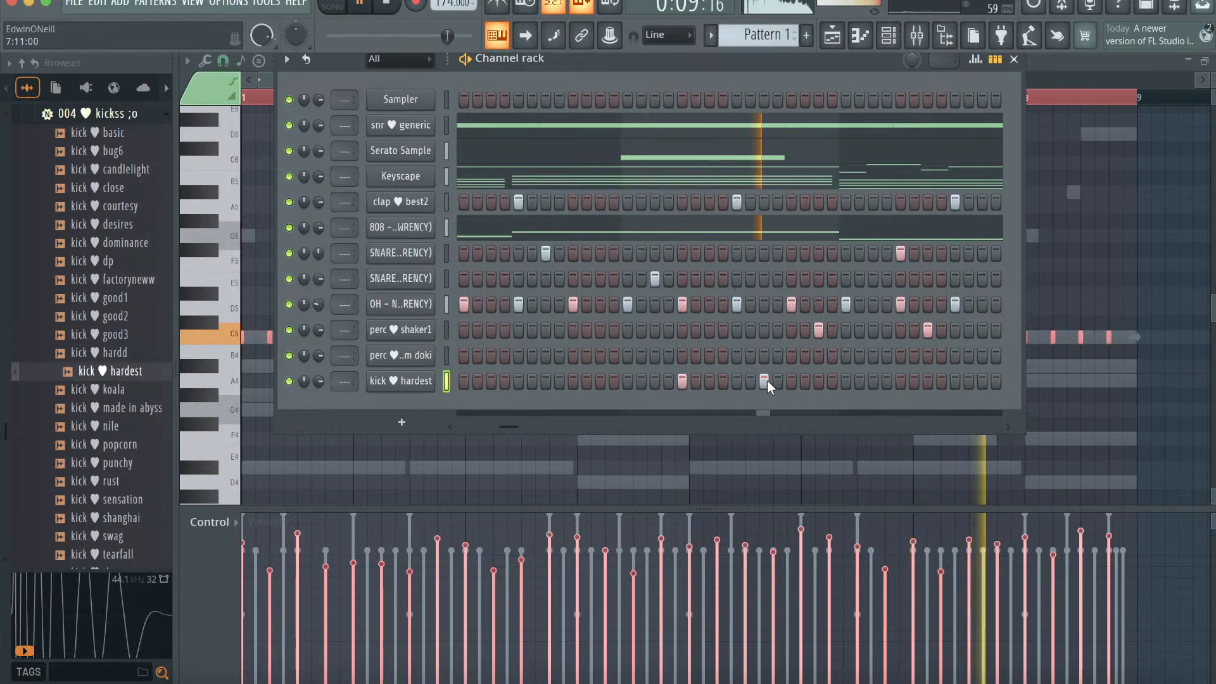
pyautogui.click(965, 382)
pyautogui.click(980, 382)
pyautogui.click(954, 381)
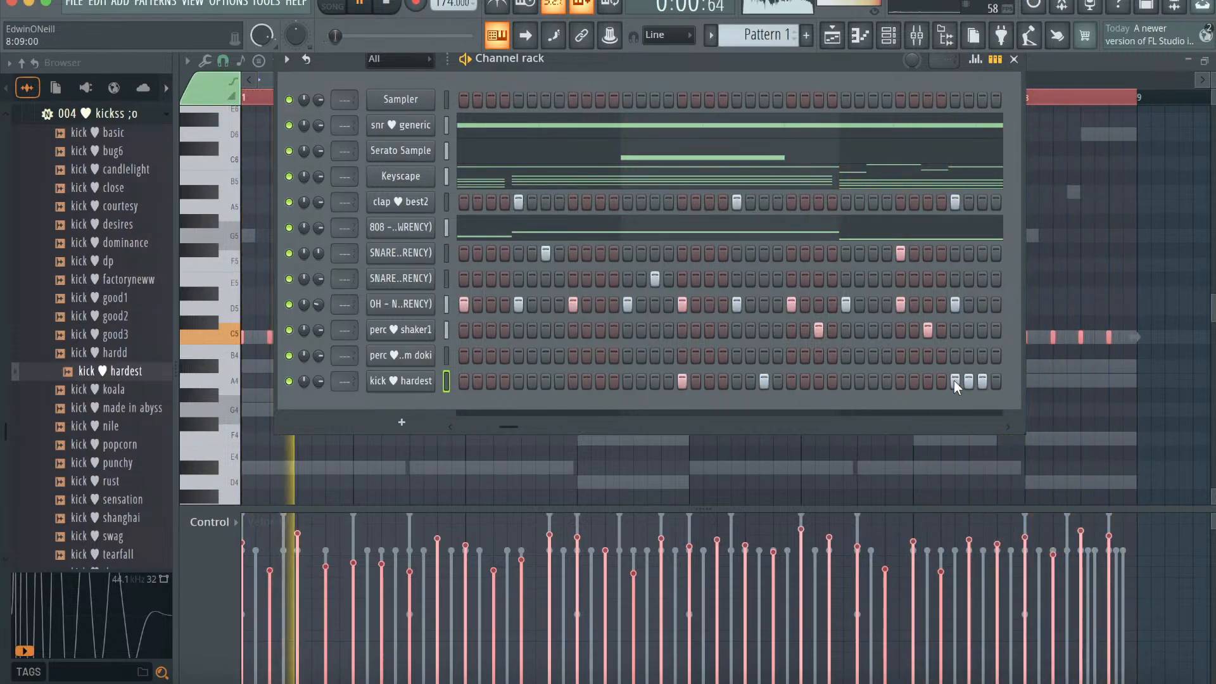
# - Transpose all the Keyscape notes down two semitones in the piano roll
pyautogui.click(1013, 60)
pyautogui.click(607, 57)
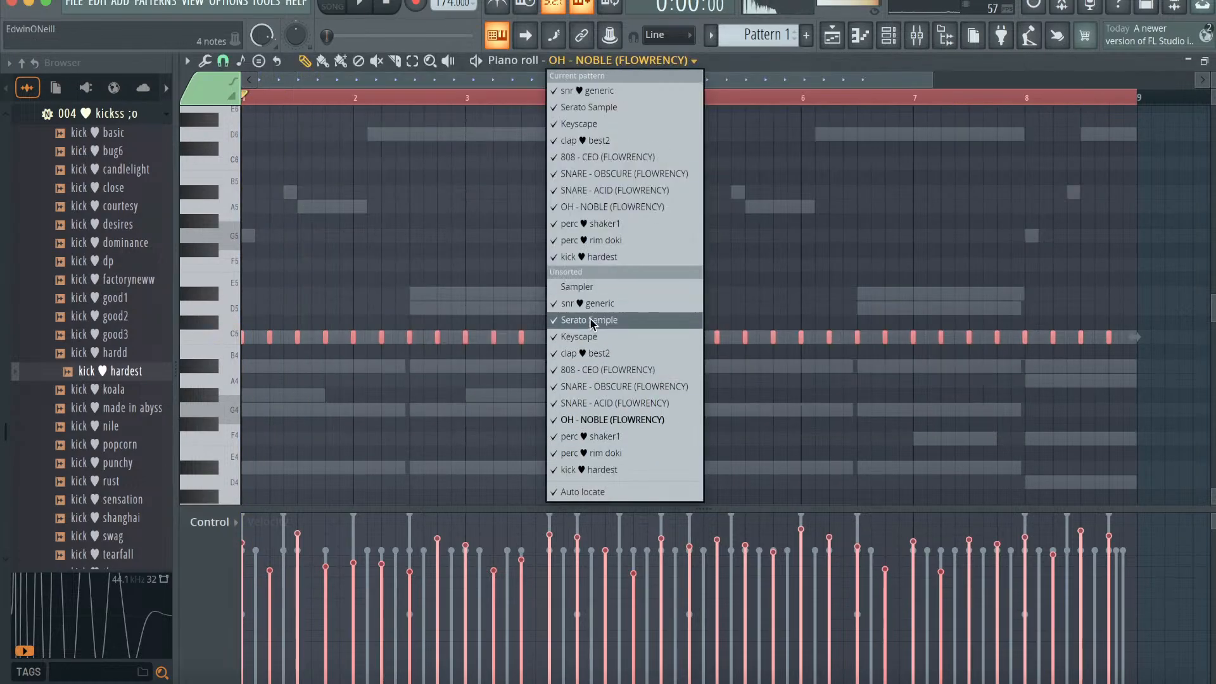
pyautogui.click(584, 340)
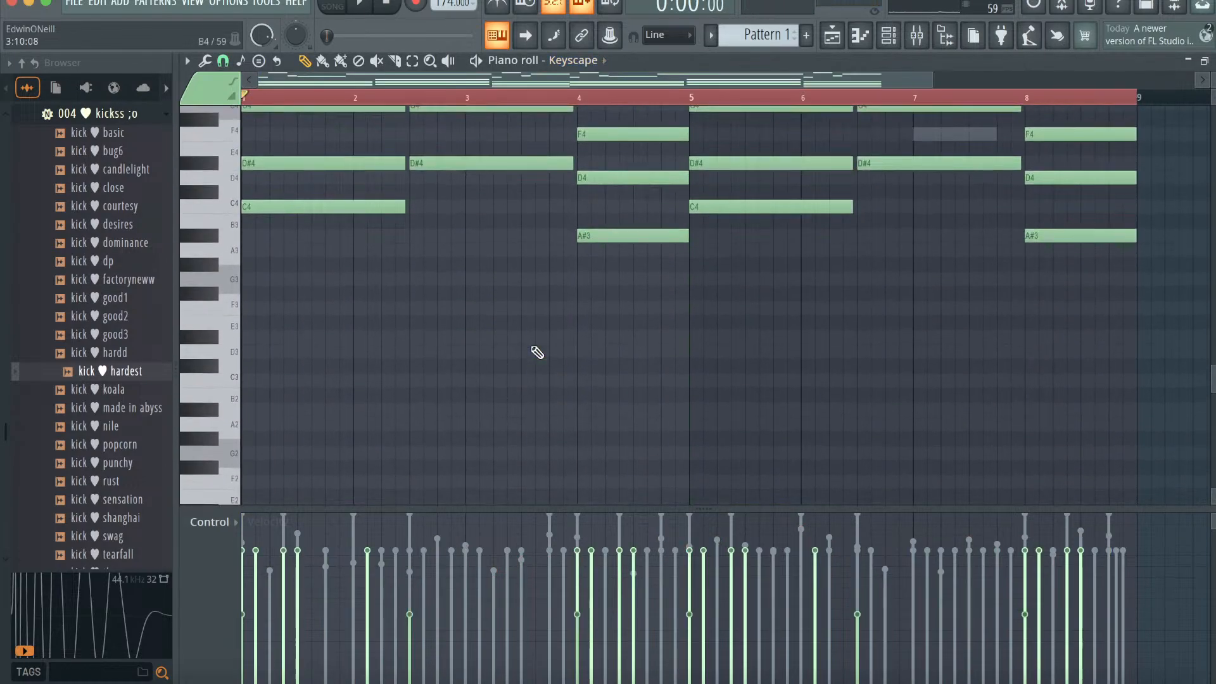
# - Set the key in Serato Sample to Gm (-2) to match the transposed chords
pyautogui.click(581, 64)
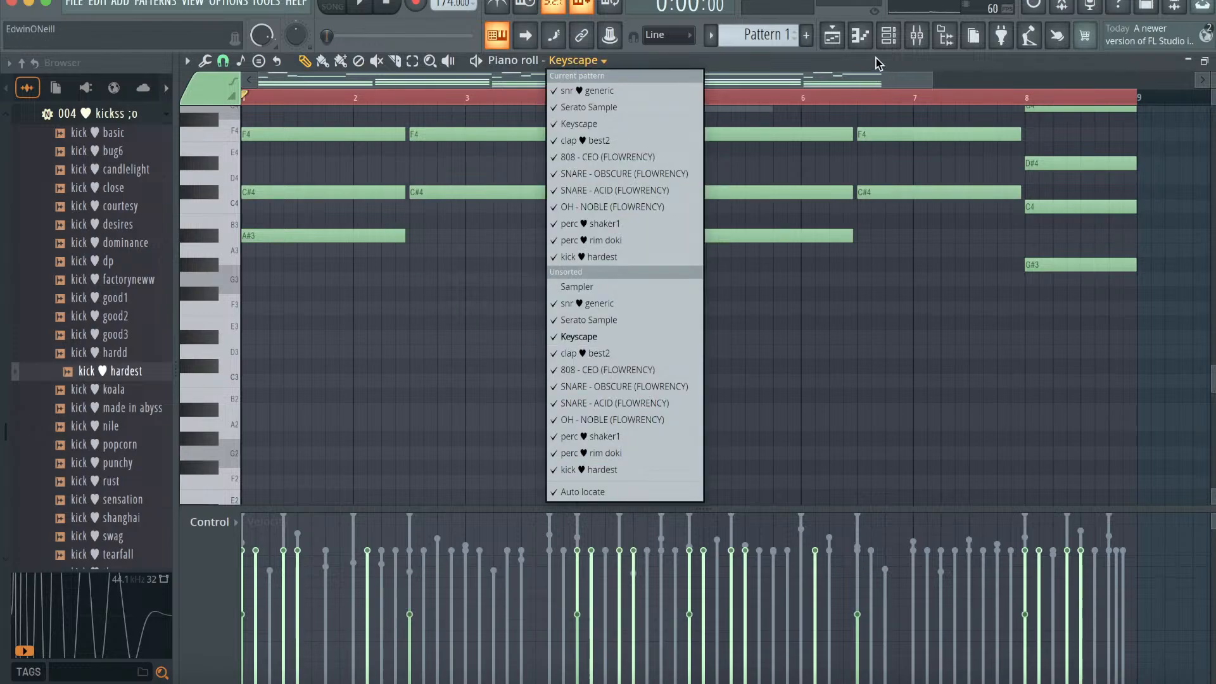
pyautogui.click(887, 36)
pyautogui.click(410, 149)
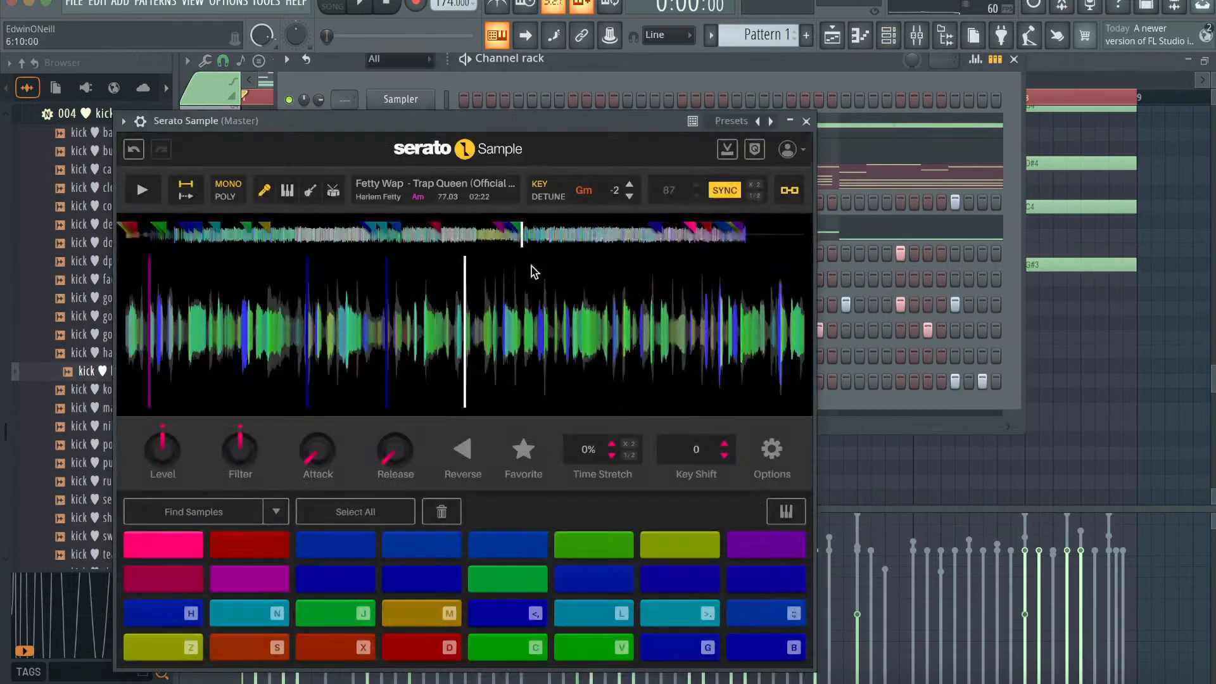
pyautogui.click(807, 121)
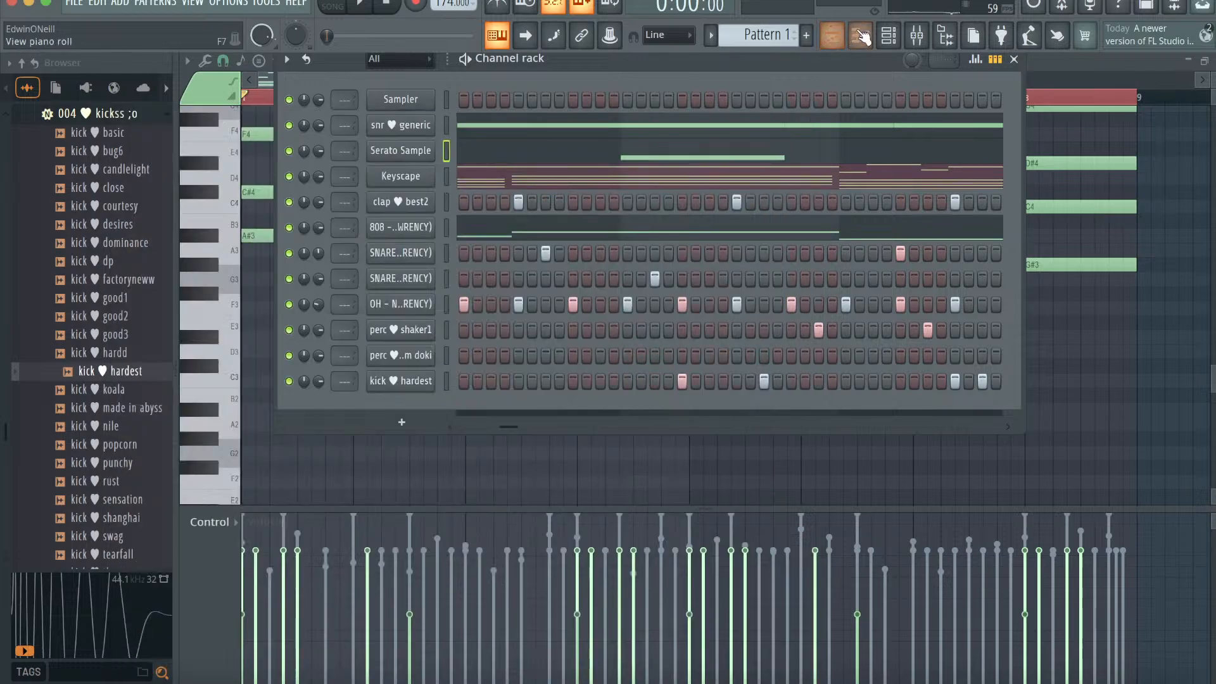
# - Transpose all the 808 - CEO bass notes down two semitones in the piano roll
pyautogui.click(860, 37)
pyautogui.click(585, 60)
pyautogui.click(624, 371)
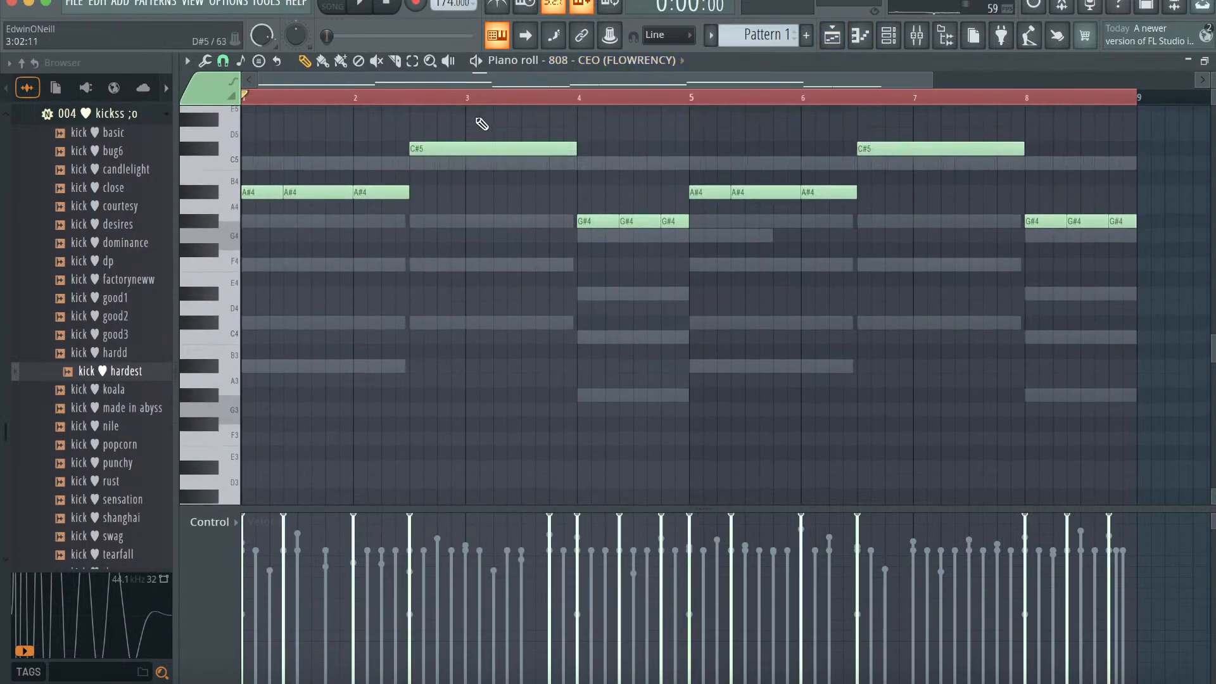
# - Raise the three G#4 notes in bar 4 and the three in bar 8 of the 808 bassline by one octave
pyautogui.moveTo(705, 250); pyautogui.dragTo(575, 217)
pyautogui.hotkey('ctrl', 'Up')
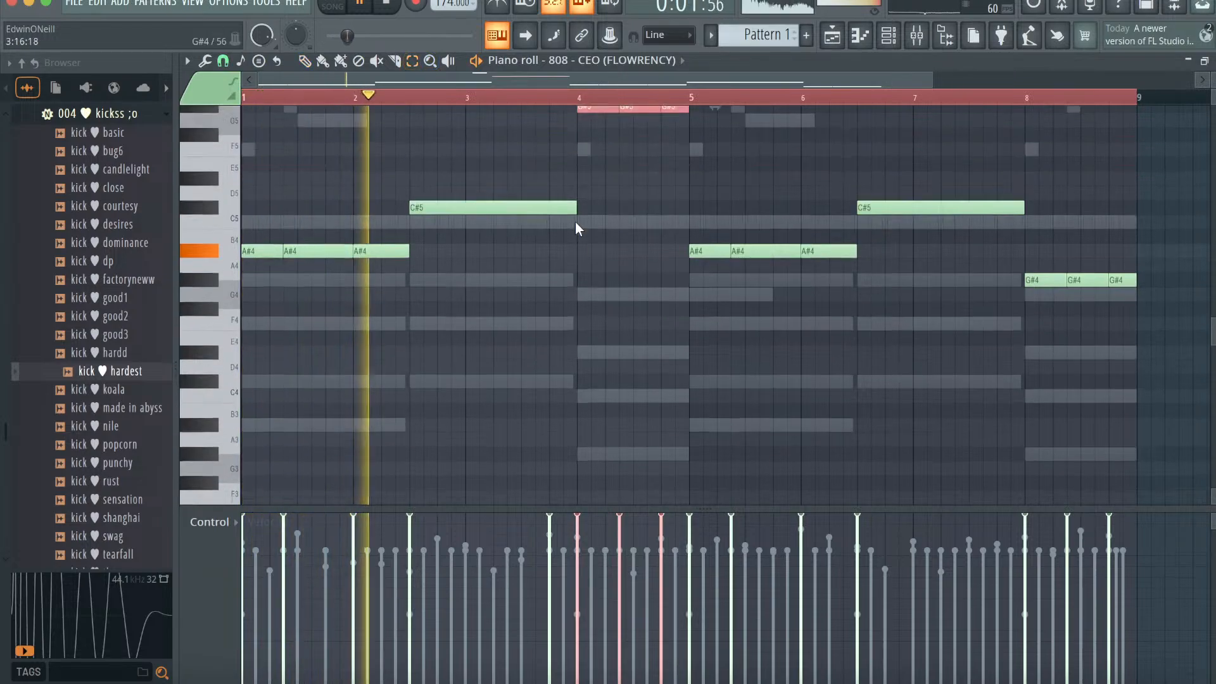
pyautogui.moveTo(1111, 284); pyautogui.dragTo(1016, 305)
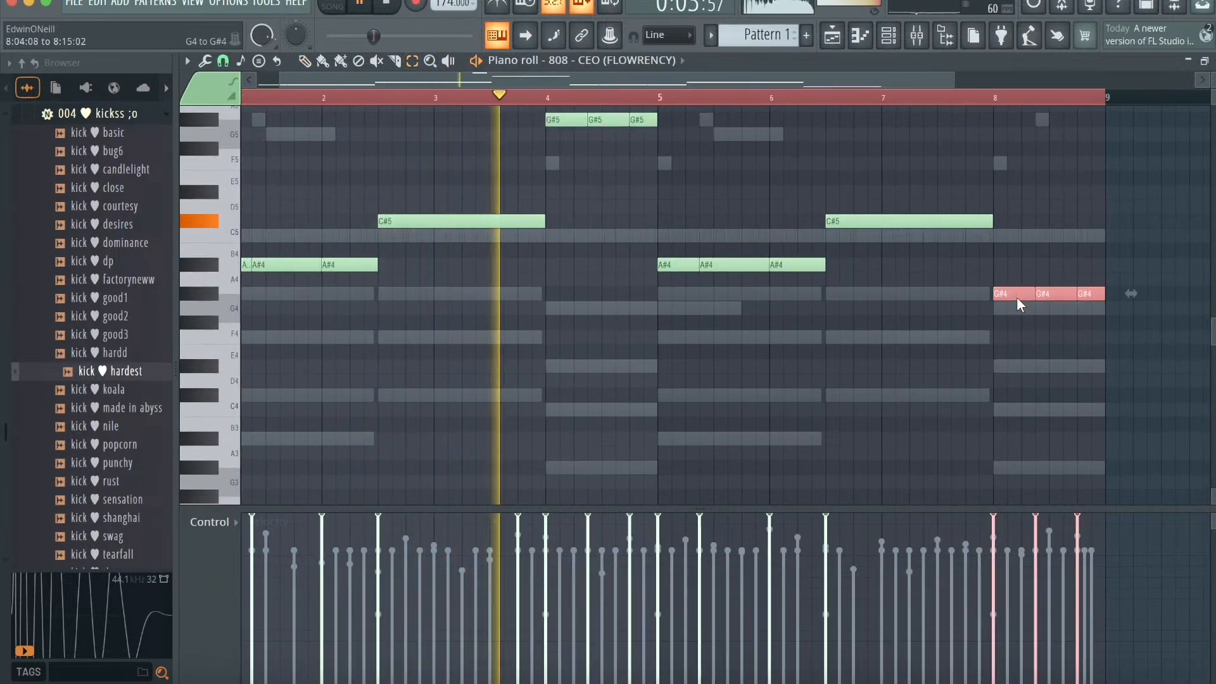
pyautogui.hotkey('ctrl', 'Up')
# - Add a Nexus instrument channel and load the Ambient Pad 4 preset from its Pads category
pyautogui.press('F6')
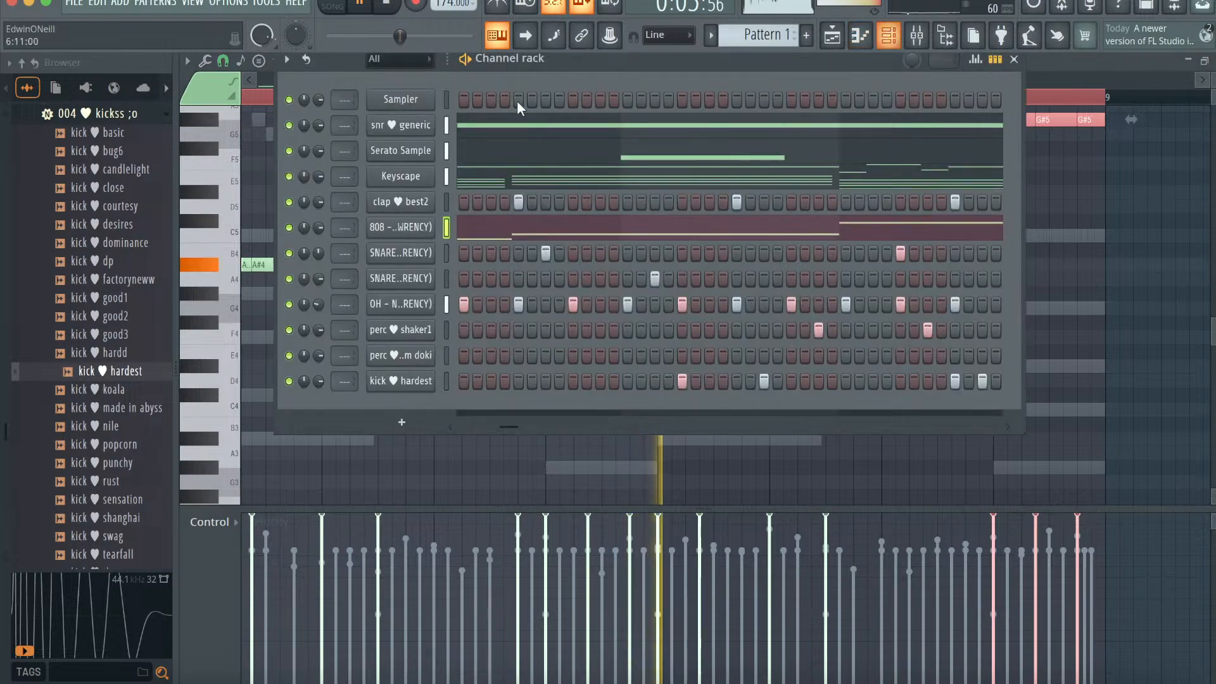
pyautogui.click(400, 423)
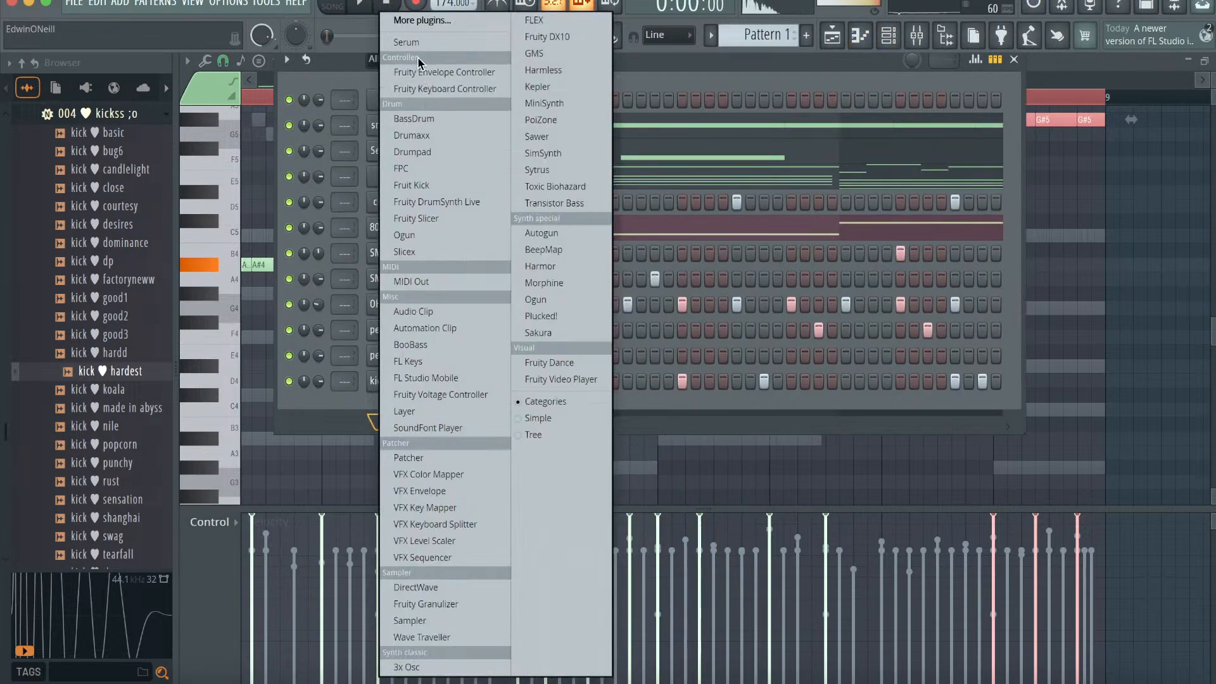
pyautogui.click(419, 21)
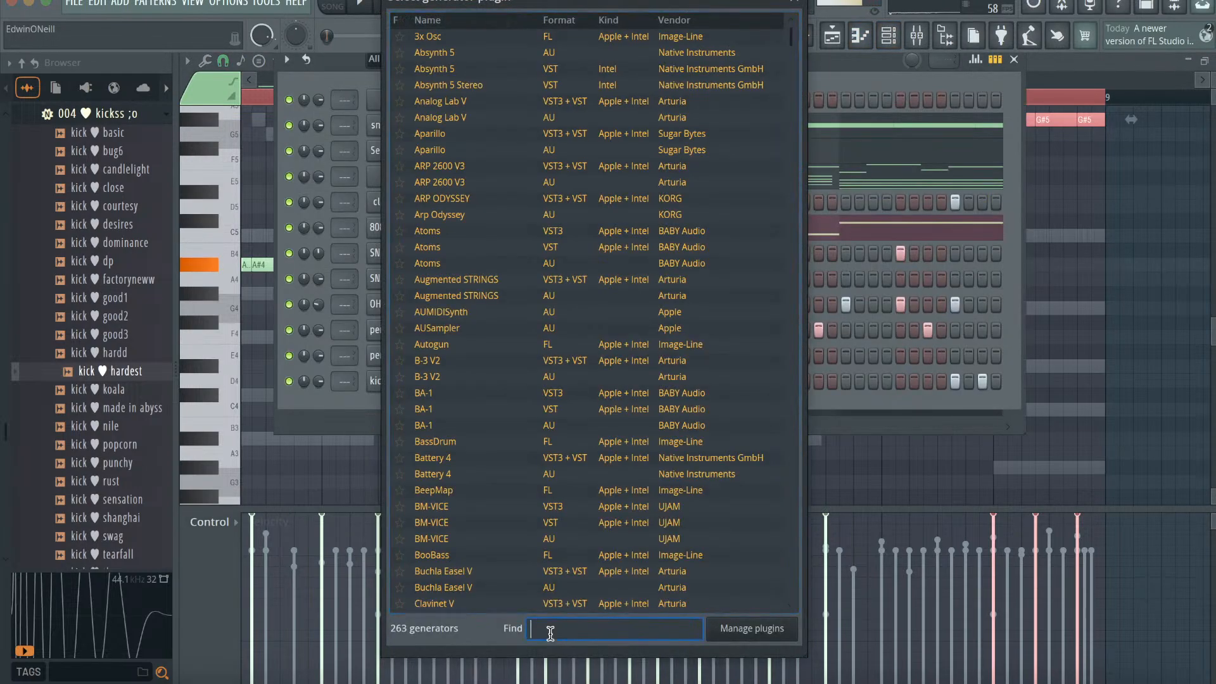
pyautogui.write('nex')
pyautogui.doubleClick(488, 74)
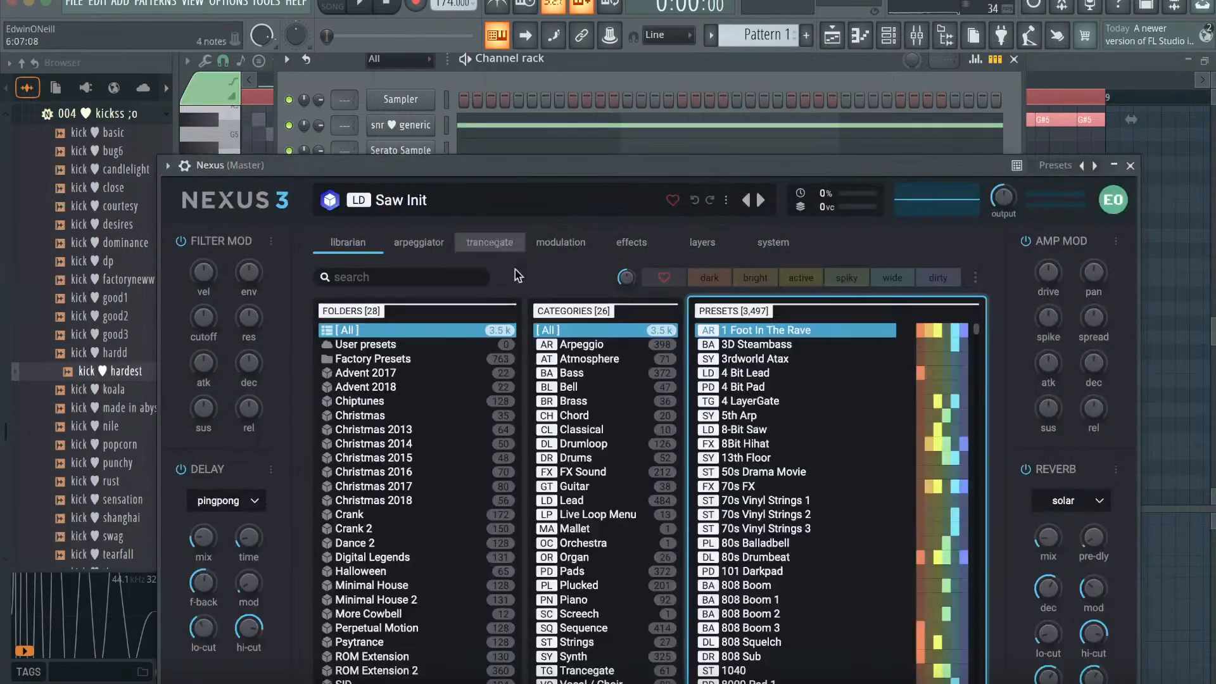
pyautogui.click(570, 570)
pyautogui.click(754, 500)
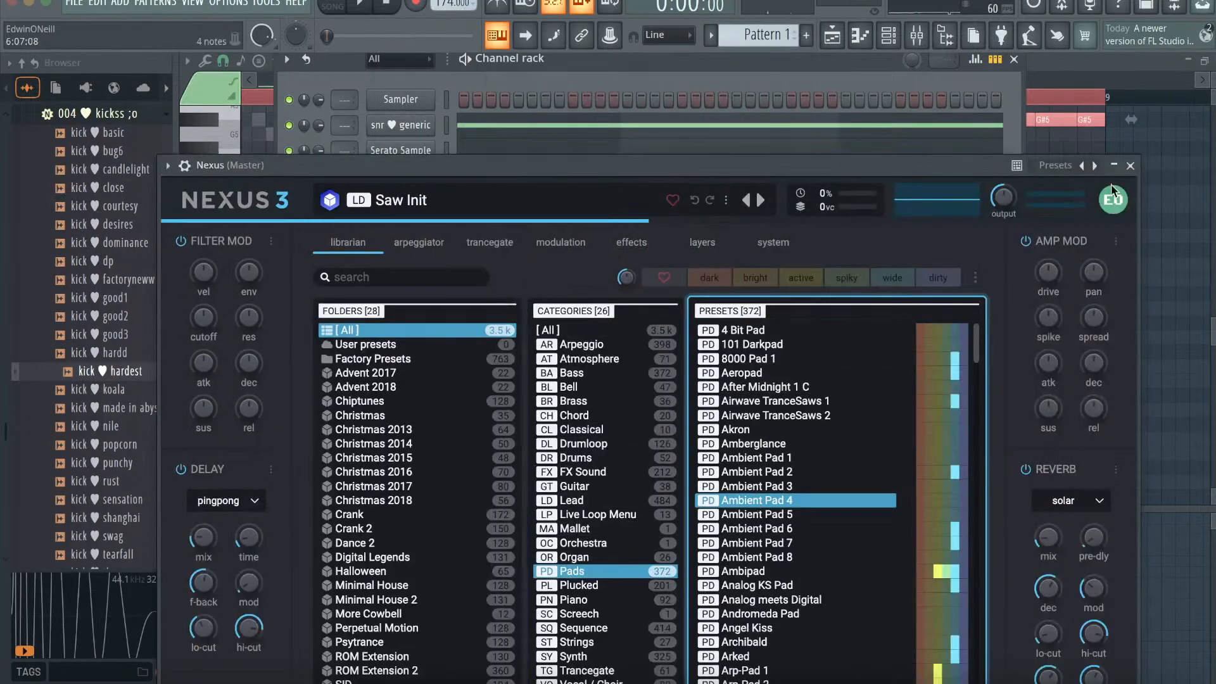
# - Copy the Keyscape notes into the Nexus channel, keeping only the sustained chords, and raise them one octave
pyautogui.click(1131, 166)
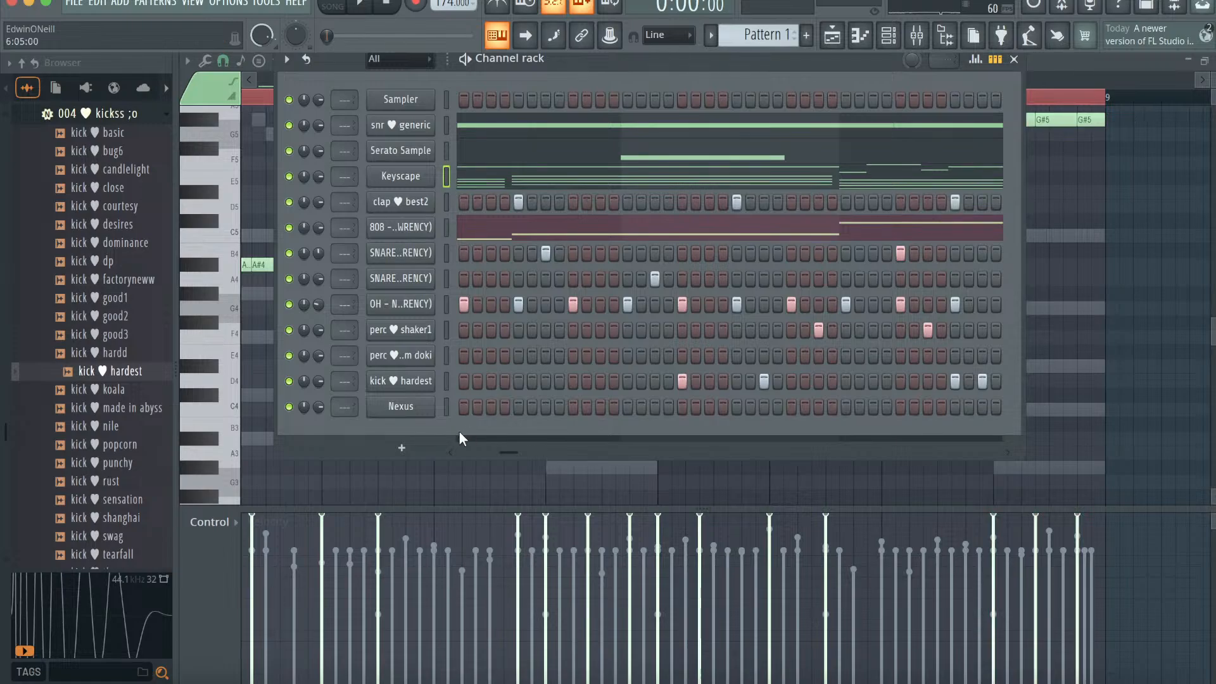
pyautogui.click(447, 413)
pyautogui.press('super+v')
pyautogui.click(860, 37)
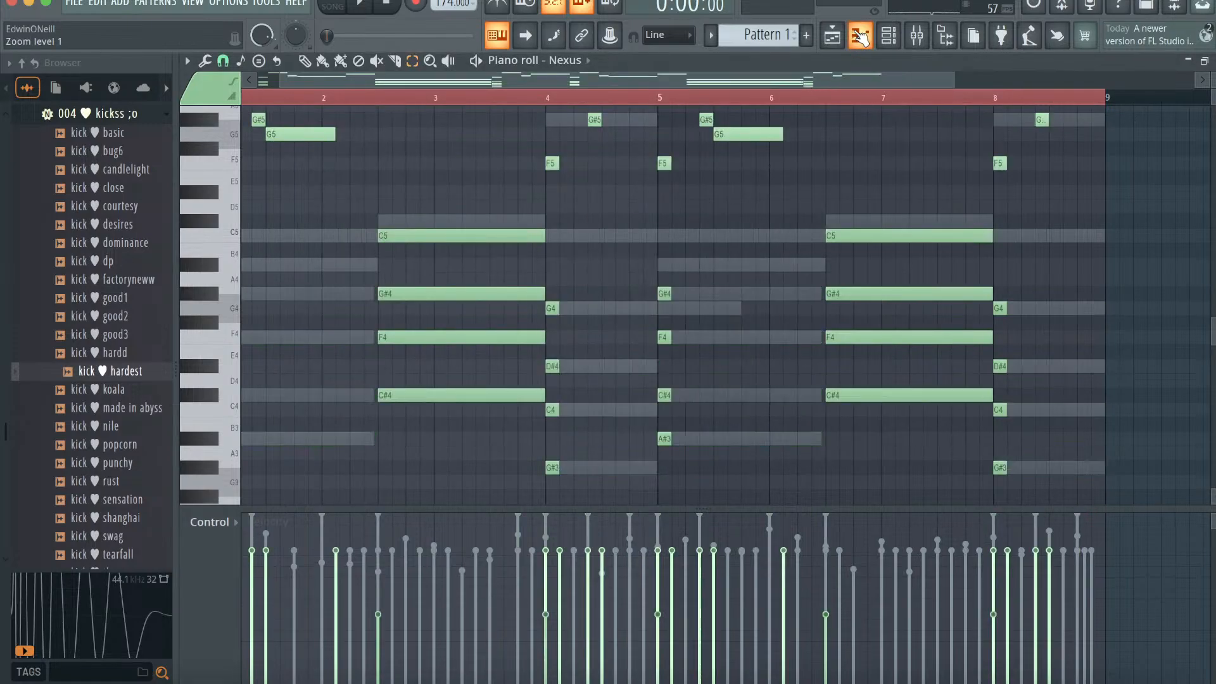
pyautogui.moveTo(1104, 367); pyautogui.dragTo(123, 168)
pyautogui.press('Delete')
pyautogui.press('super+Up')
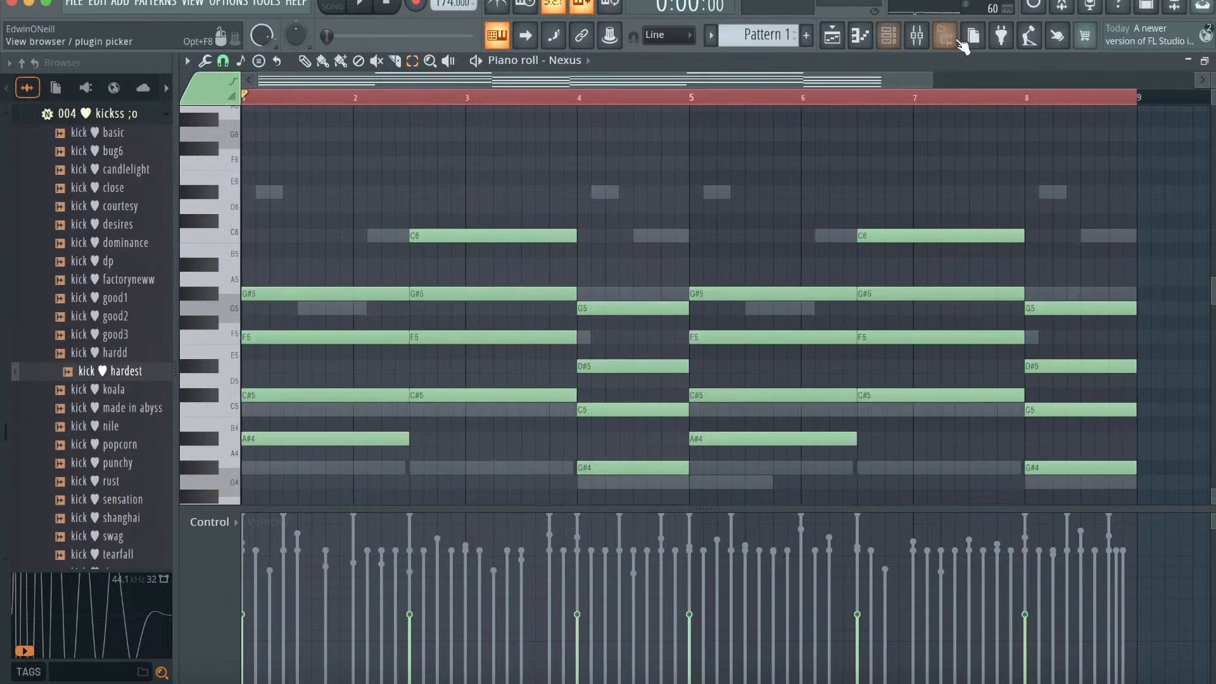
# - Route Nexus to mixer track 12 and add Gross Beat in slot 5 with the DRILL GROSS preset set to 1/2 Speed
pyautogui.click(919, 36)
pyautogui.rightClick(680, 225)
pyautogui.moveTo(753, 272)
pyautogui.click(975, 266)
pyautogui.click(1047, 219)
pyautogui.click(886, 285)
pyautogui.click(925, 234)
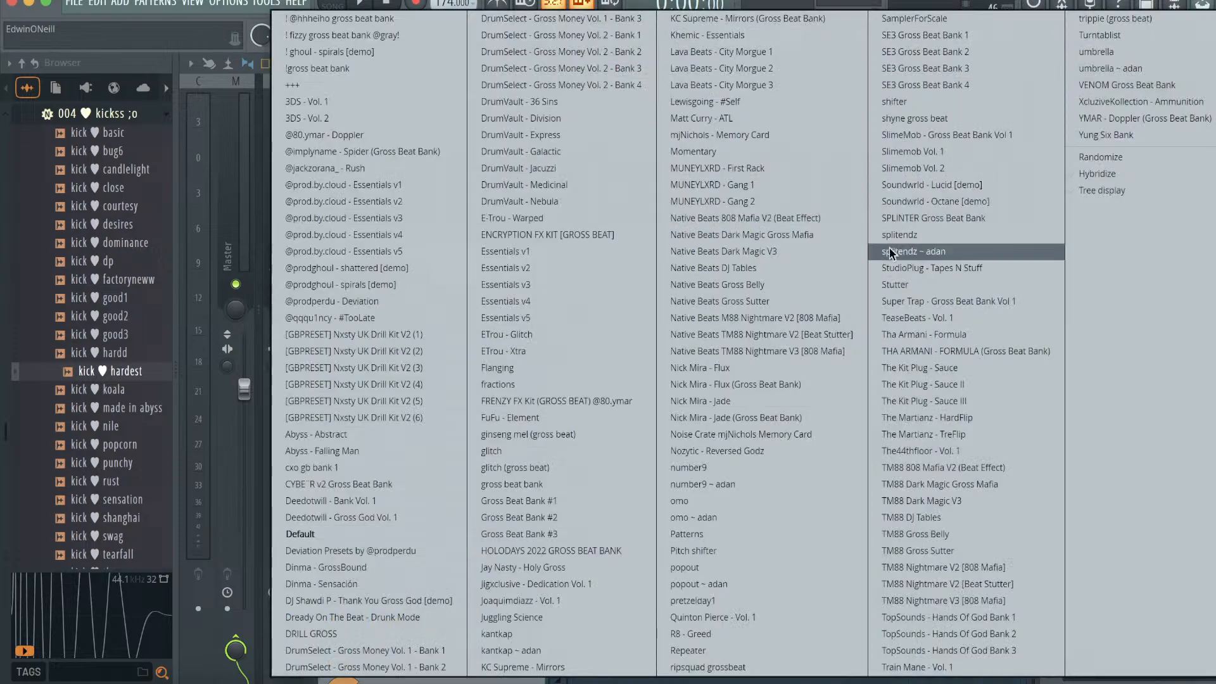
pyautogui.click(370, 634)
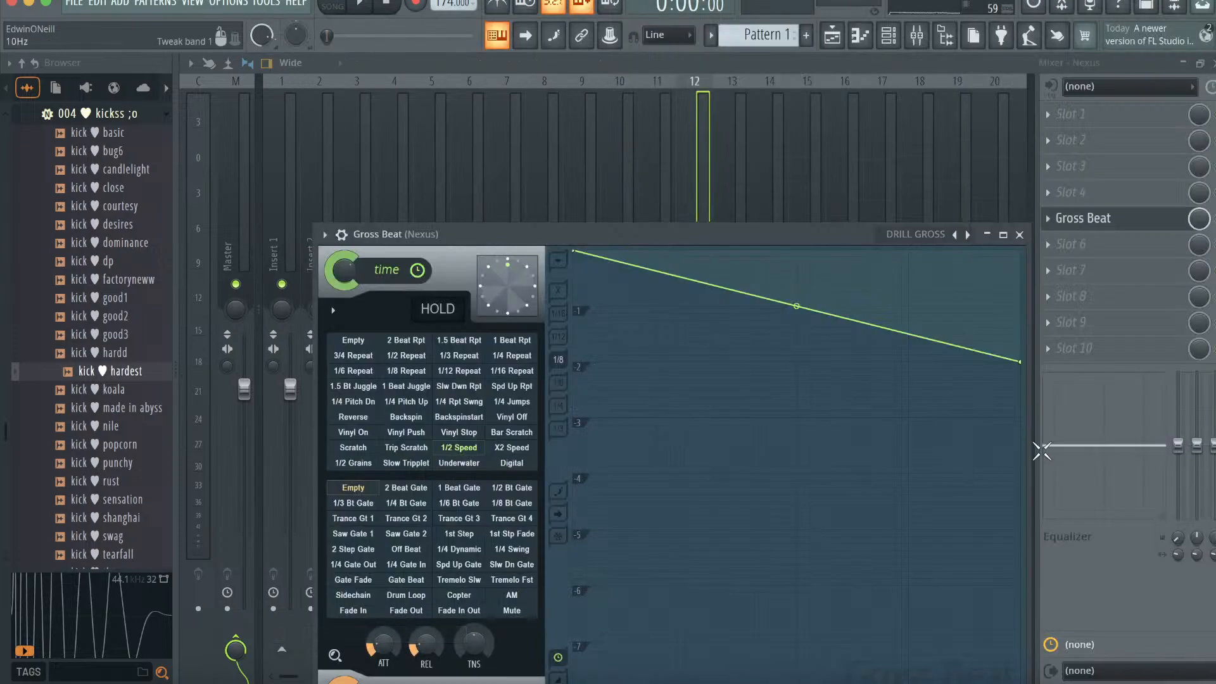
# - Cut the lows on the Nexus mixer track at 297 Hz by 18 dB and raise its fader to 125%
pyautogui.moveTo(1045, 459); pyautogui.dragTo(1068, 516)
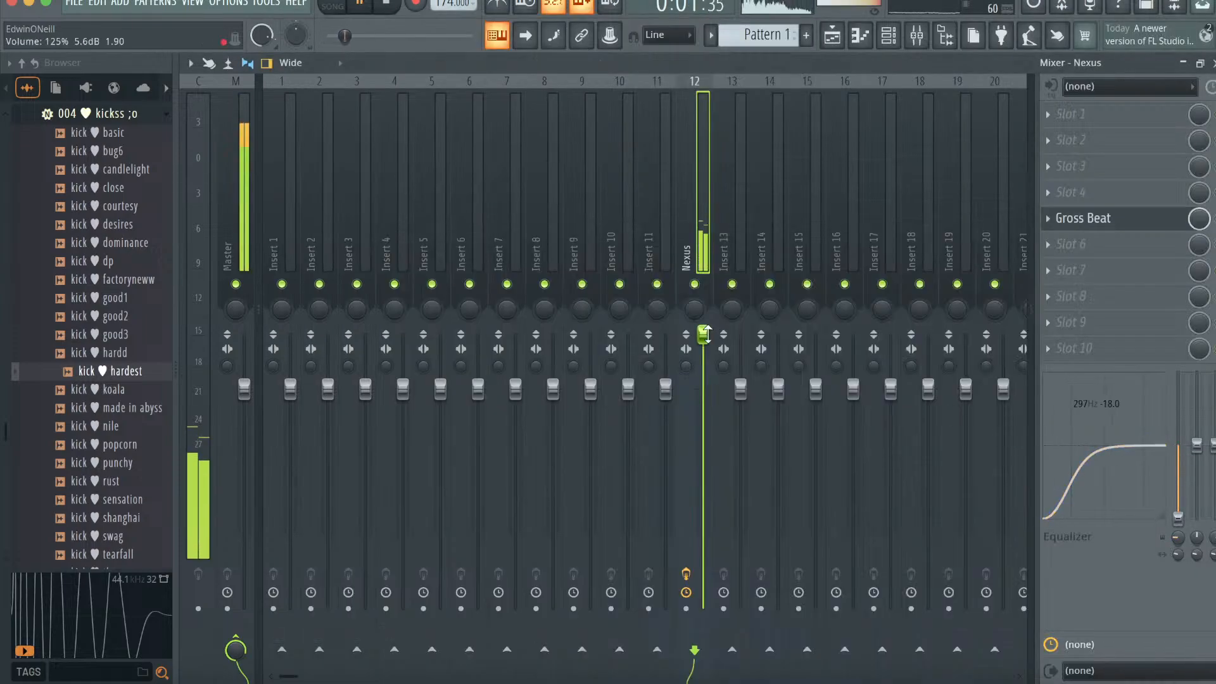
pyautogui.click(859, 36)
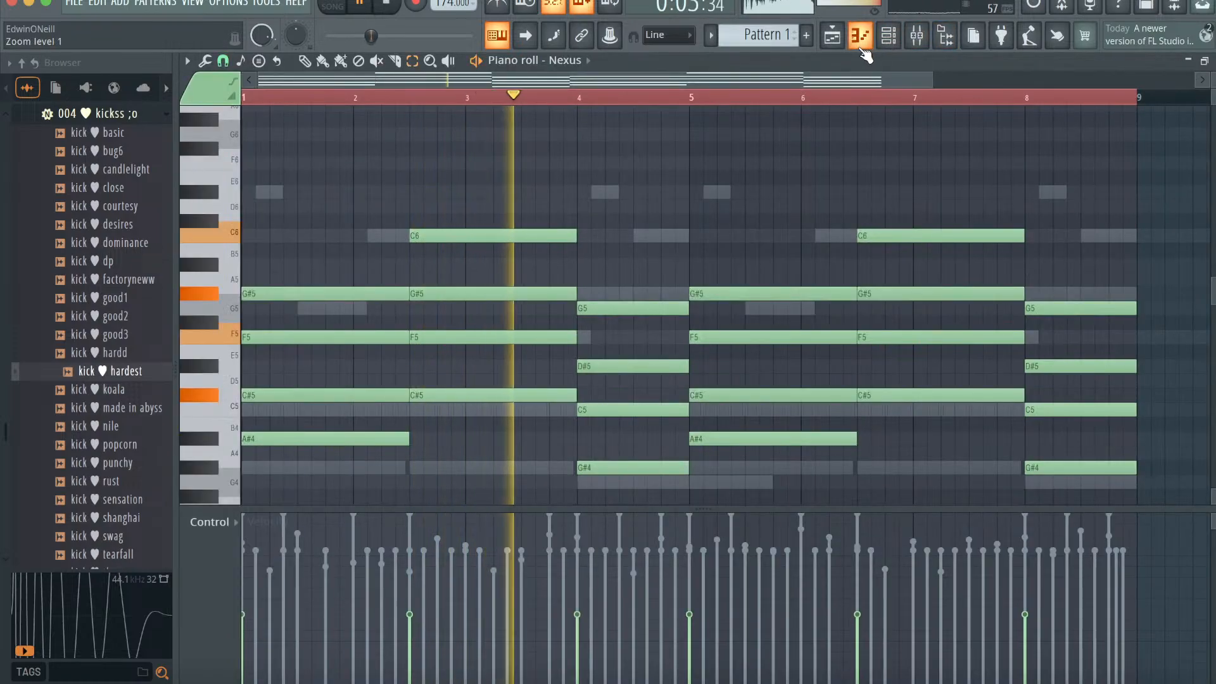
# - Clone the Nexus channel and load the Ambient Pad 6 preset in the copy
pyautogui.press('F6')
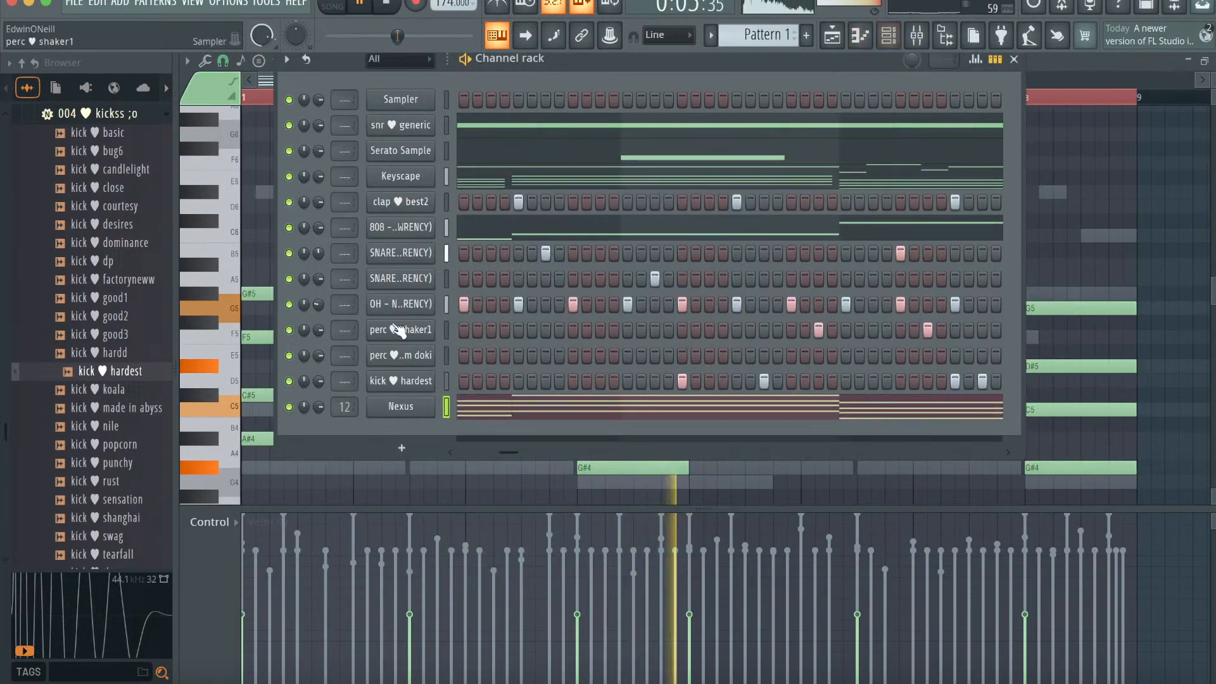
pyautogui.rightClick(407, 404)
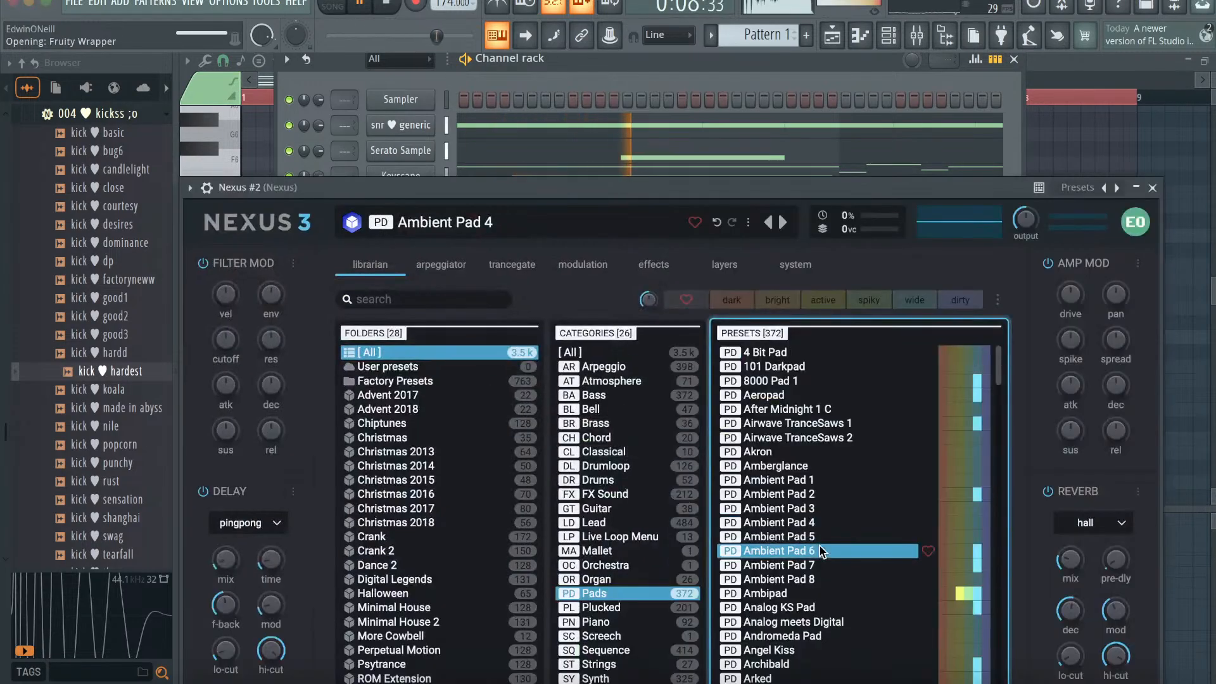
pyautogui.click(1152, 188)
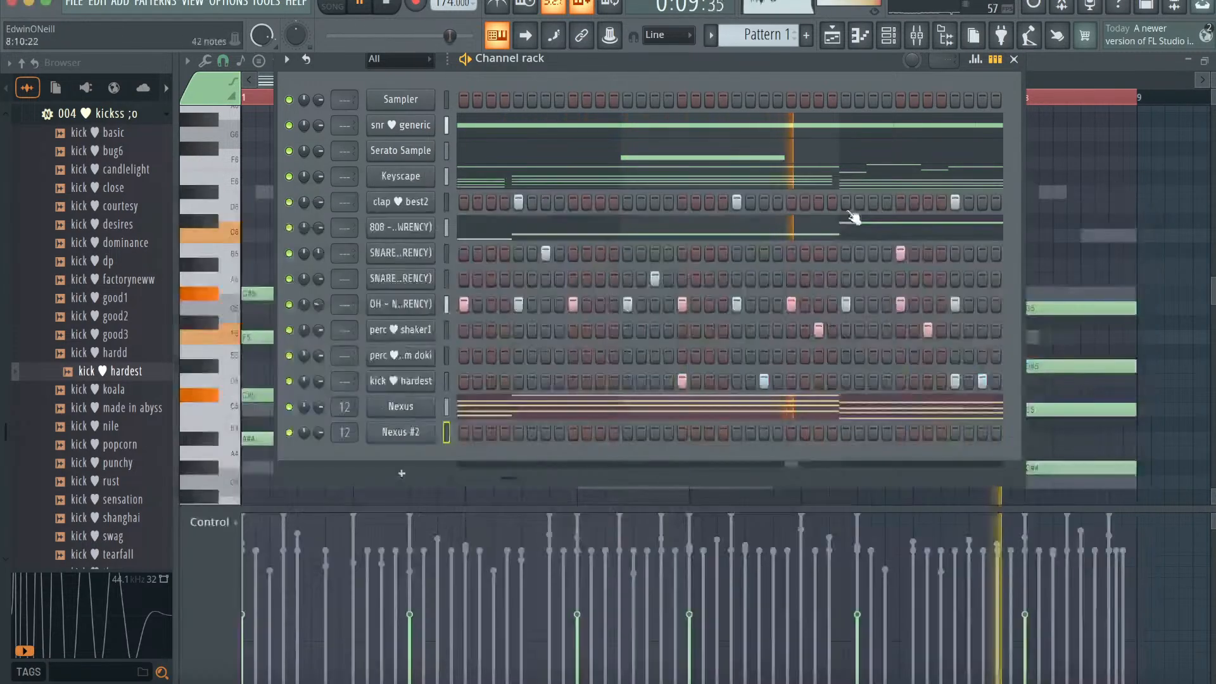
# - Copy the Nexus chords into Nexus #2 one octave higher and set its channel volume to 54%
pyautogui.click(447, 409)
pyautogui.click(447, 432)
pyautogui.hotkey('ctrl', 'v')
pyautogui.click(888, 35)
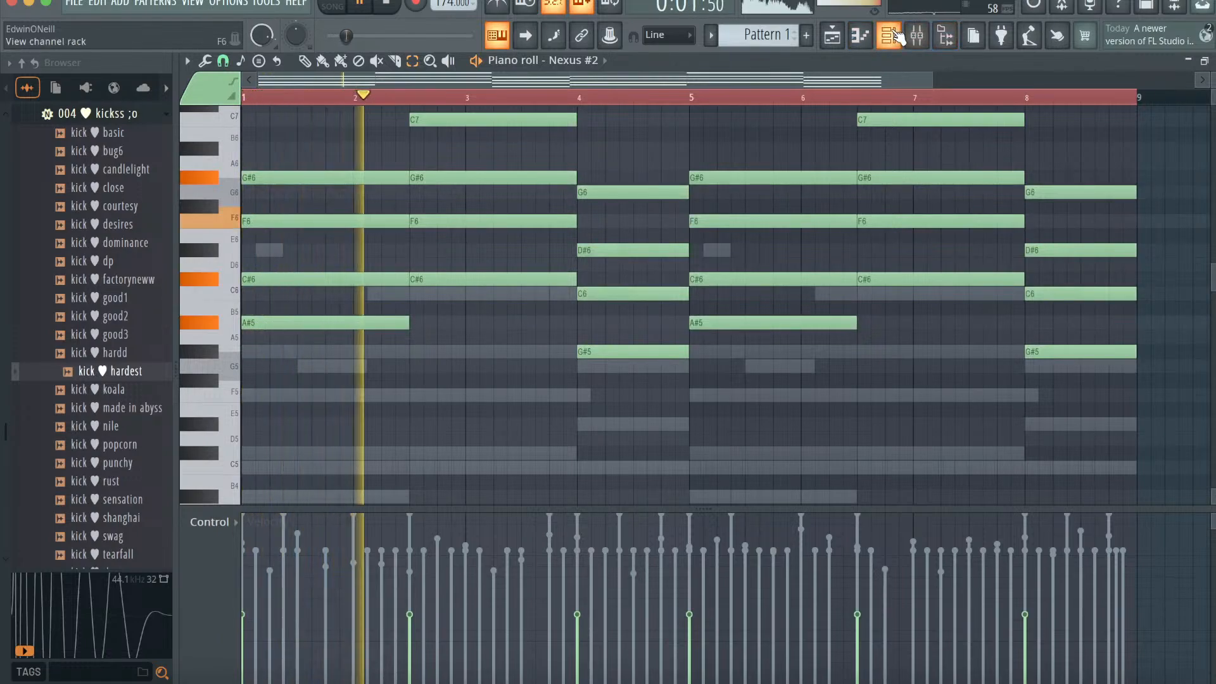
pyautogui.click(896, 39)
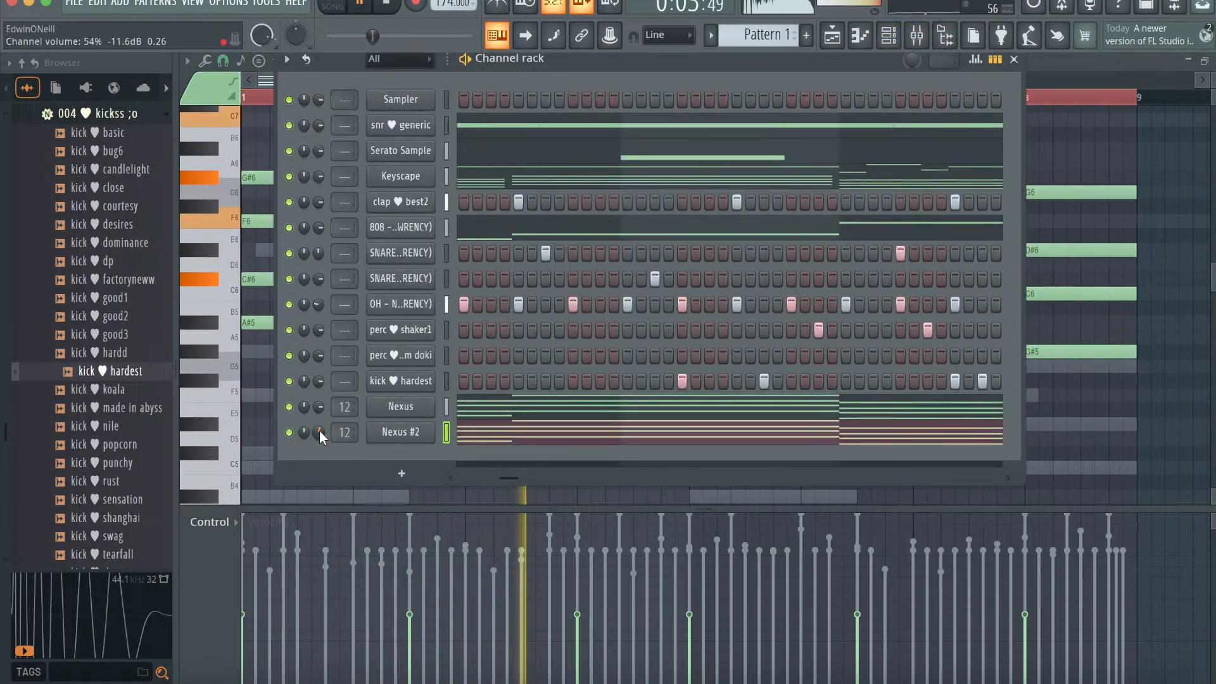
# - Clone the Nexus #2 channel, search the pads for "dark" and load the Dark Pad 2 preset
pyautogui.rightClick(442, 440)
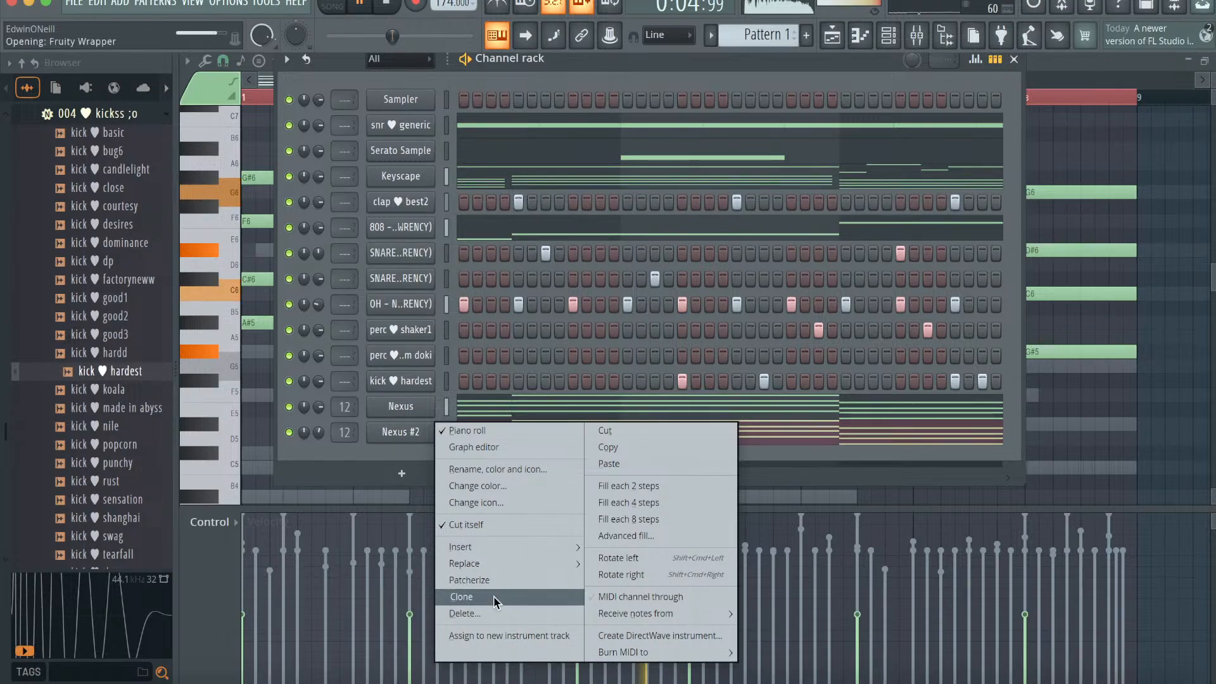
pyautogui.click(493, 595)
pyautogui.click(453, 321)
pyautogui.write('dark')
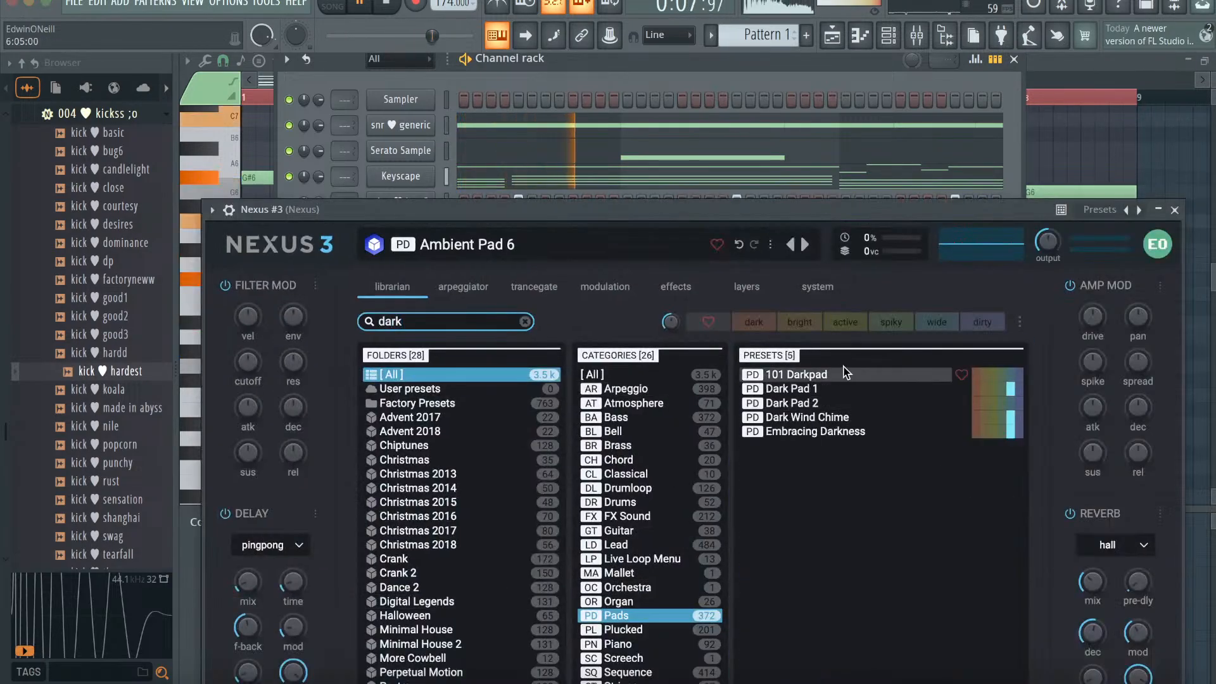
pyautogui.click(830, 404)
# - Copy the Nexus chords into the Nexus #3 channel and raise them one octave
pyautogui.click(1174, 210)
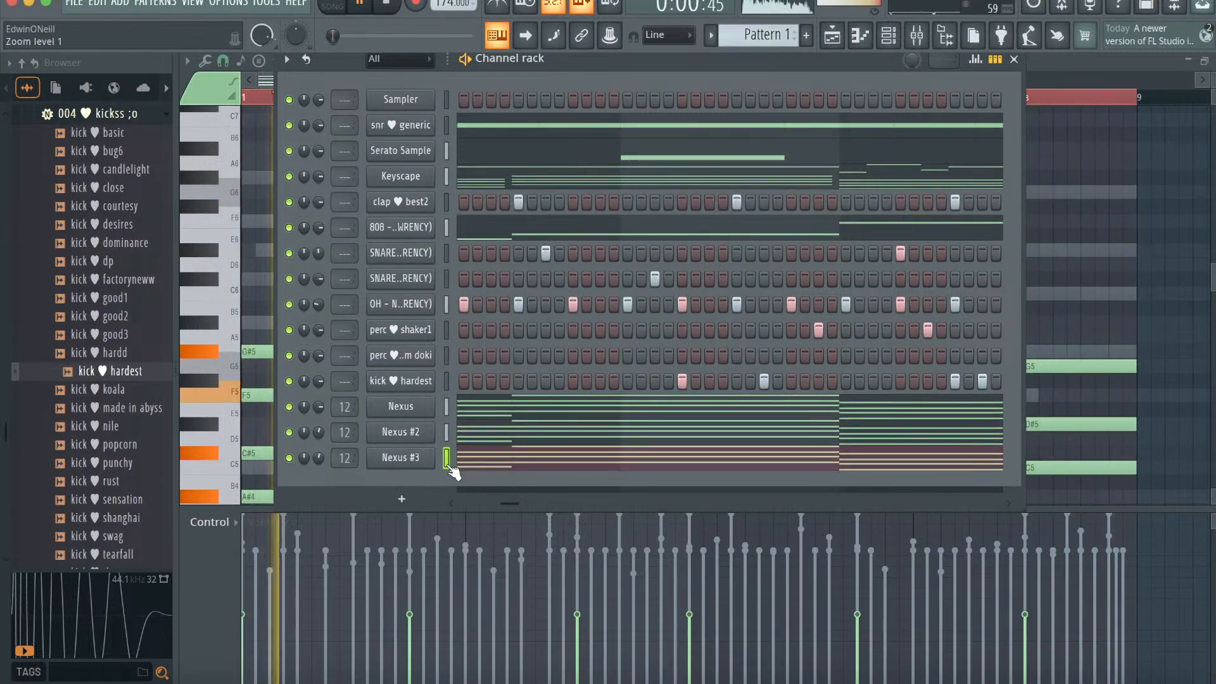
pyautogui.click(864, 40)
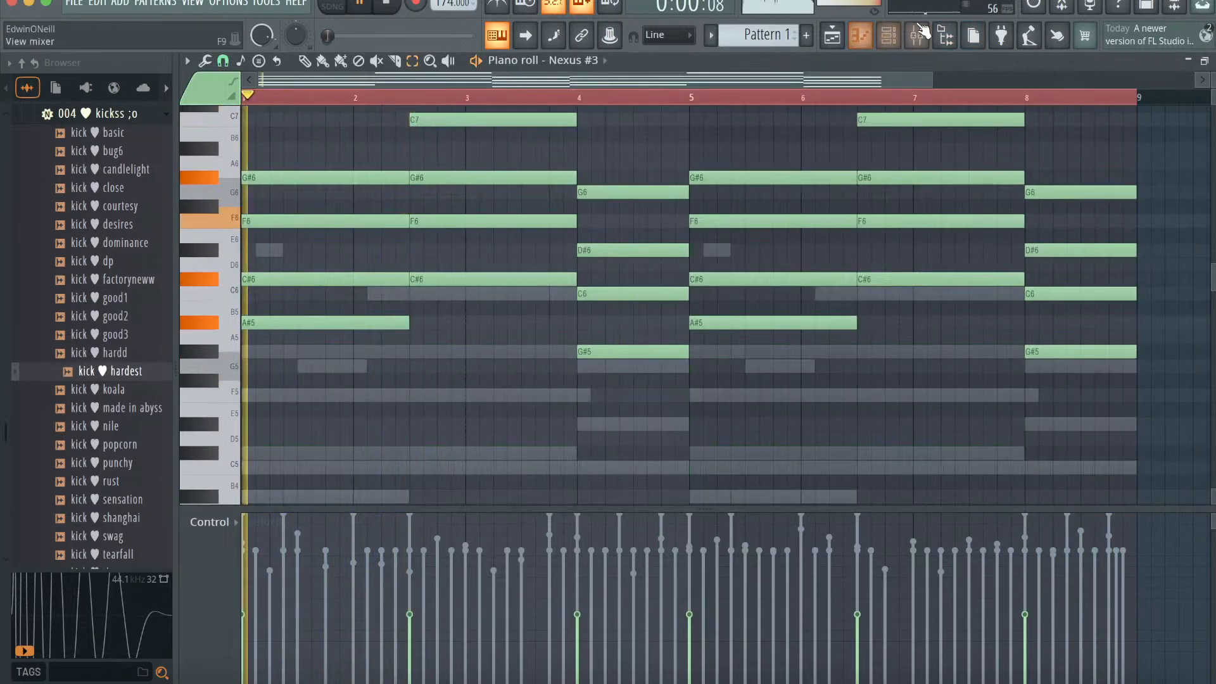
pyautogui.press('F6')
# - Clone the Nexus #3 channel and load the Dark Pad 1 preset in the copy
pyautogui.rightClick(392, 467)
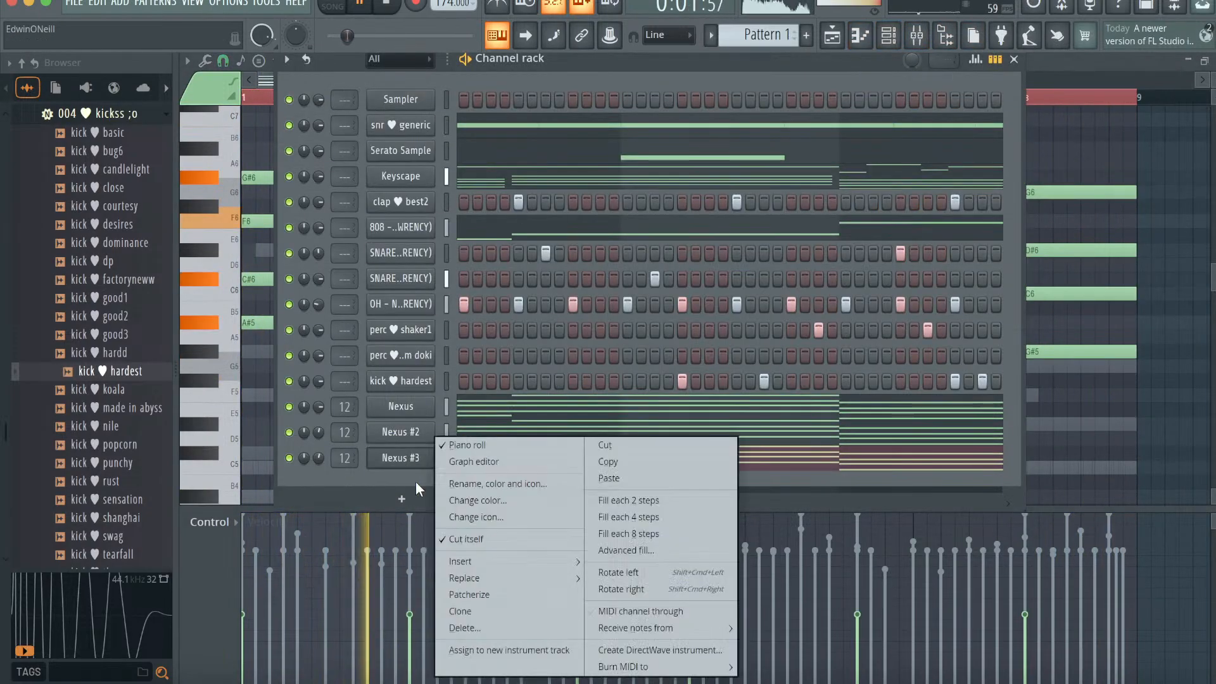
pyautogui.click(483, 617)
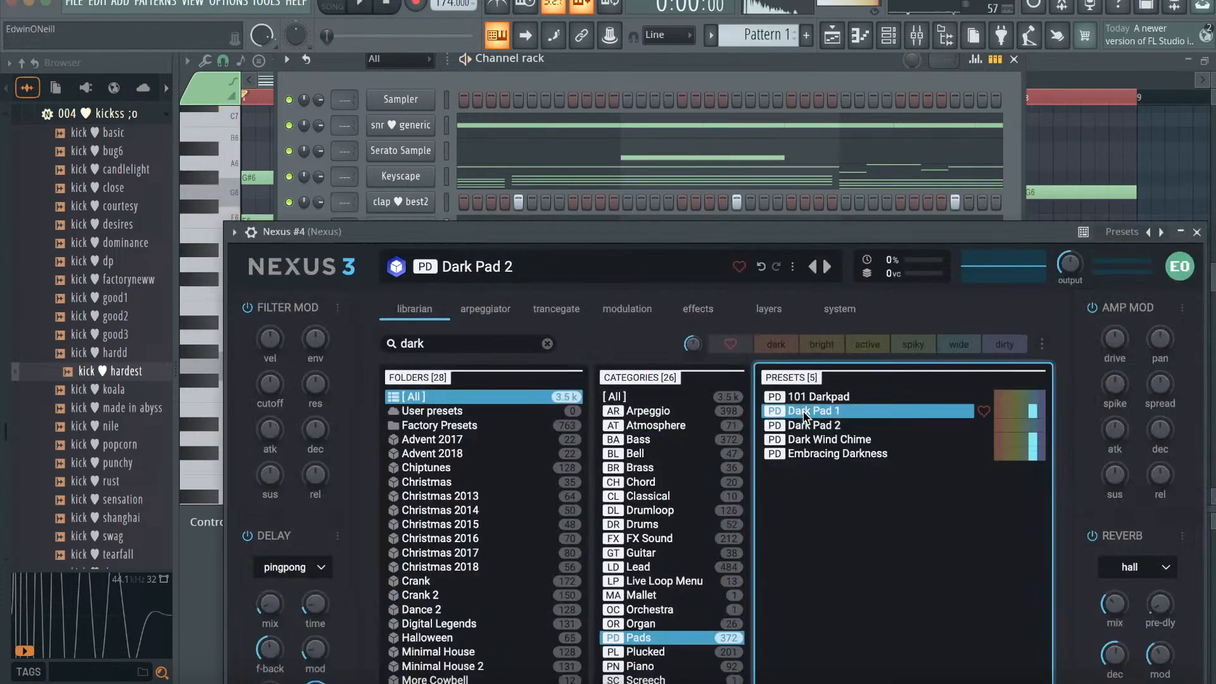
pyautogui.click(1196, 231)
# - Draw four two-bar notes for Nexus #4: C7 at bars 1 and 5, G#6 at bars 3 and 7
pyautogui.click(861, 36)
pyautogui.scroll(3, 751, 220)
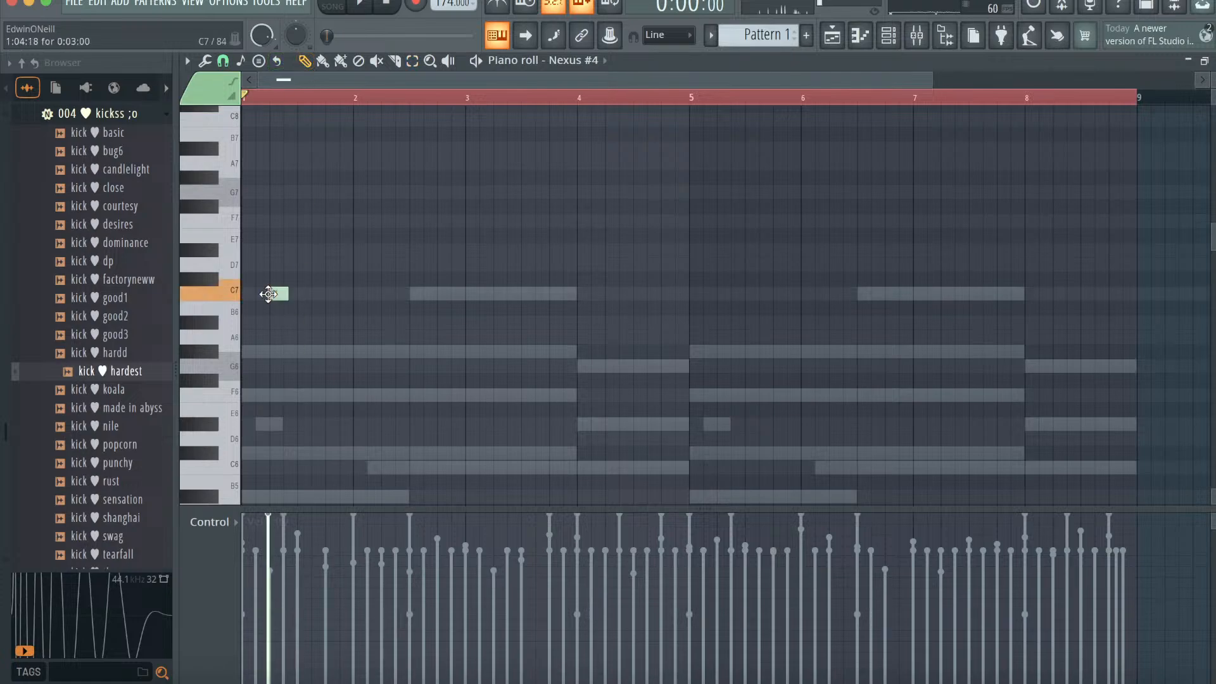
pyautogui.moveTo(261, 293); pyautogui.dragTo(353, 292)
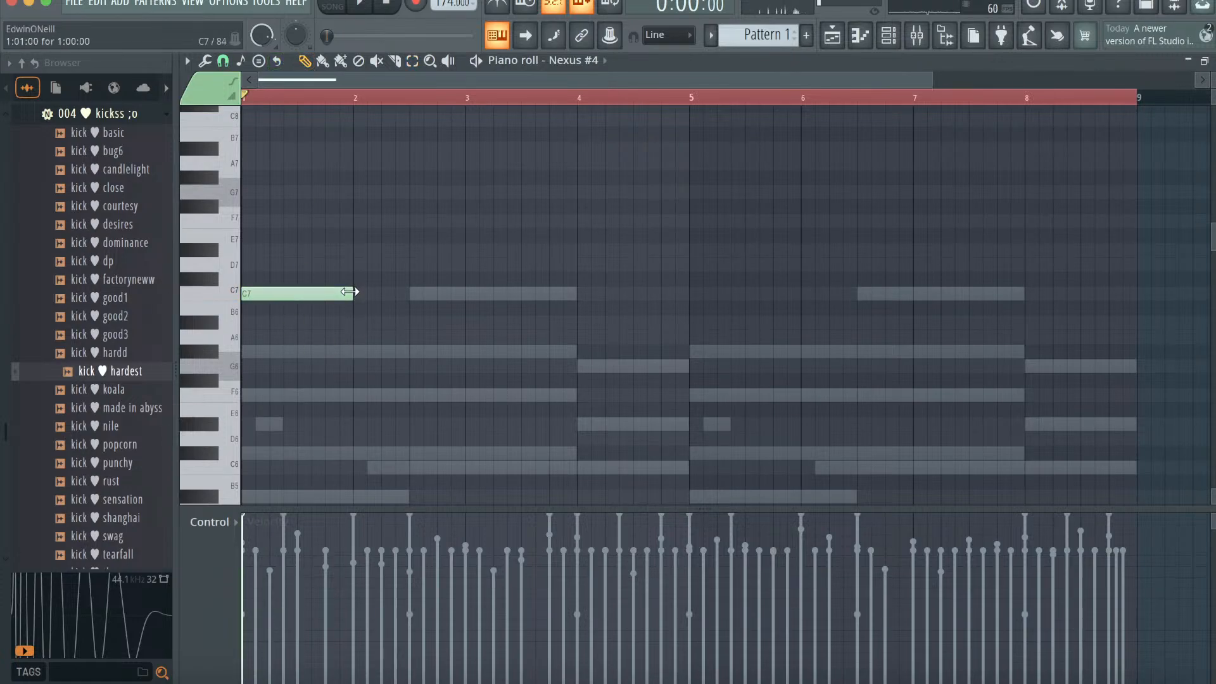
pyautogui.press('space')
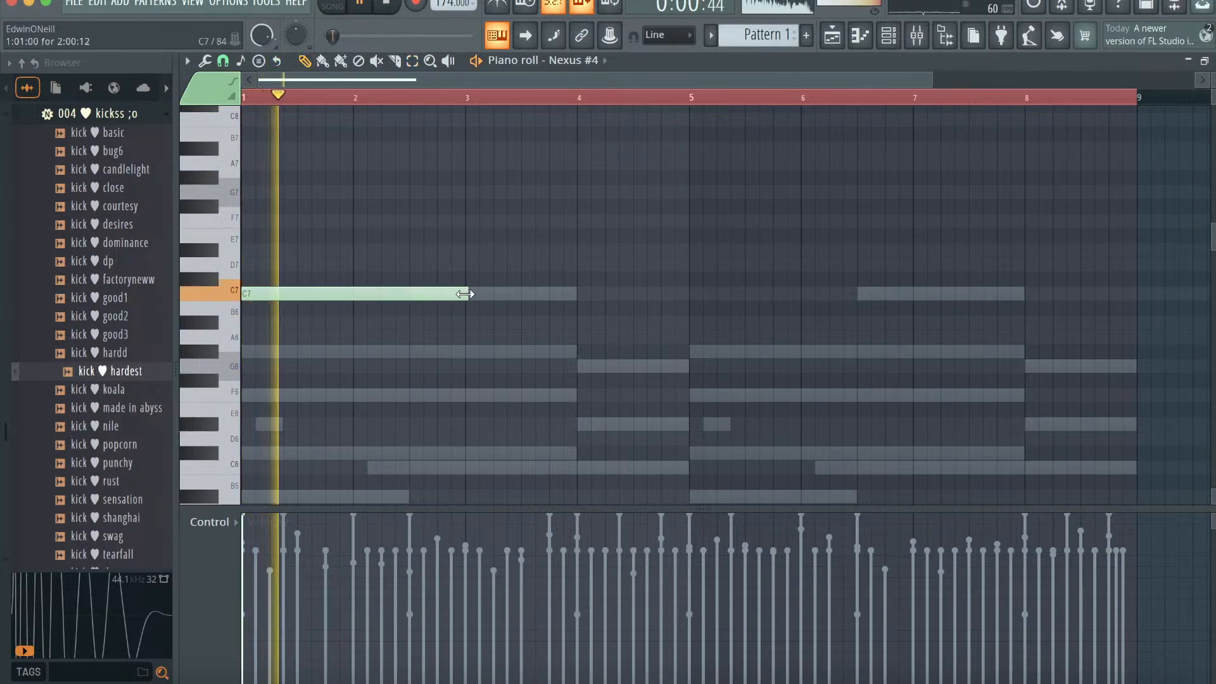
pyautogui.click(470, 350)
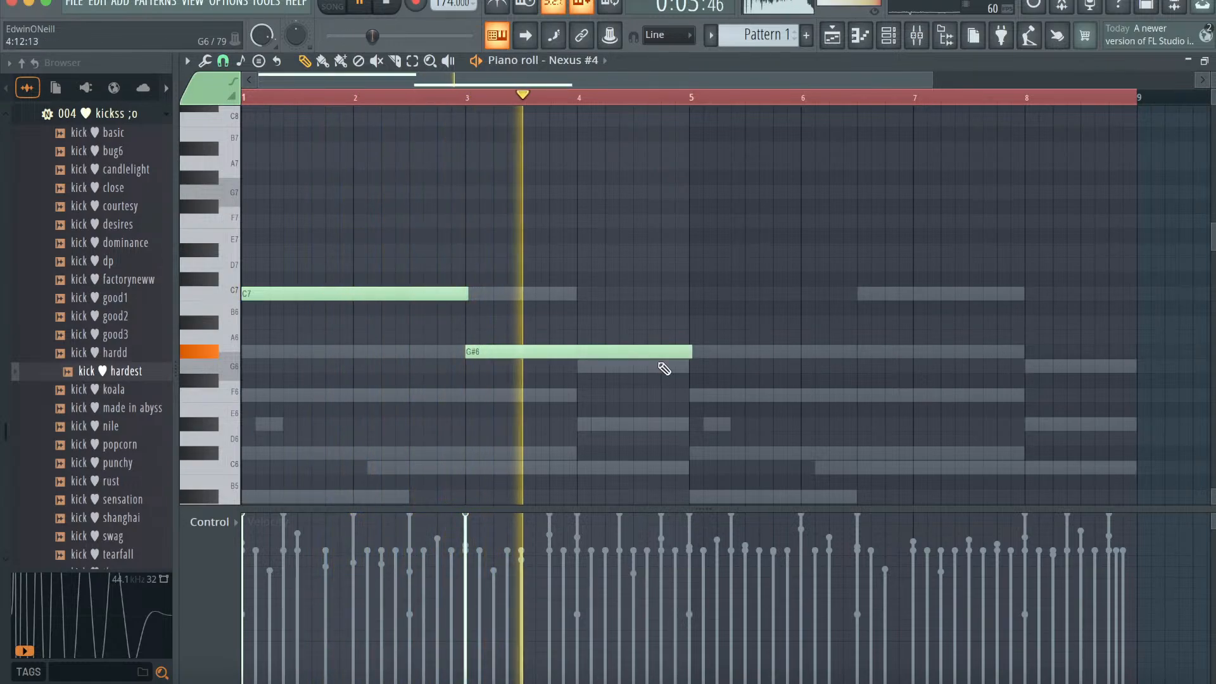
pyautogui.click(690, 294)
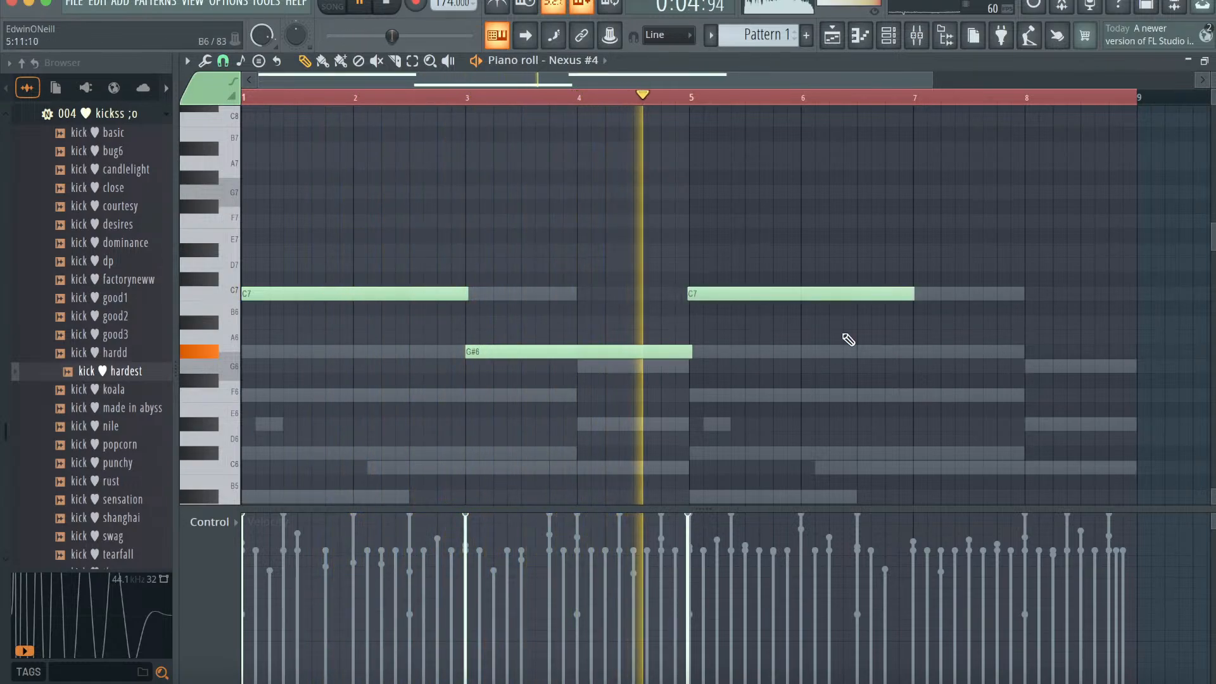
pyautogui.click(912, 350)
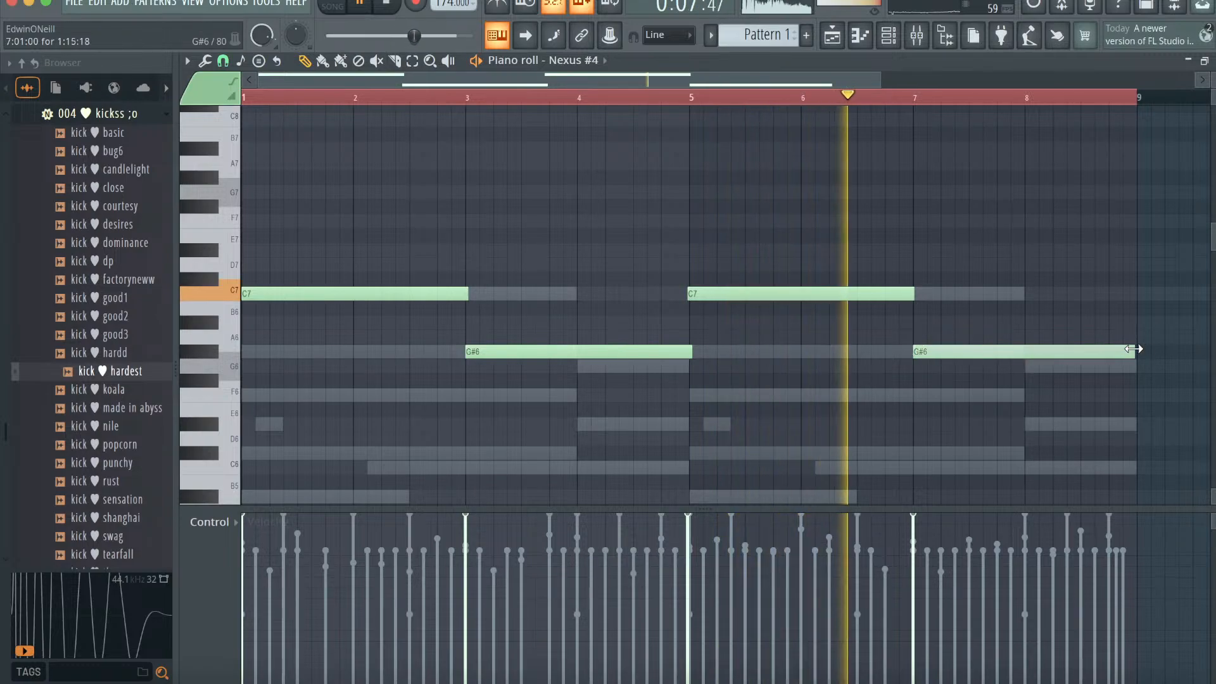
# - Quantize all four Nexus #4 notes to the grid
pyautogui.hotkey('ctrl', 'a')
pyautogui.hotkey('alt', 'q')
pyautogui.click(705, 446)
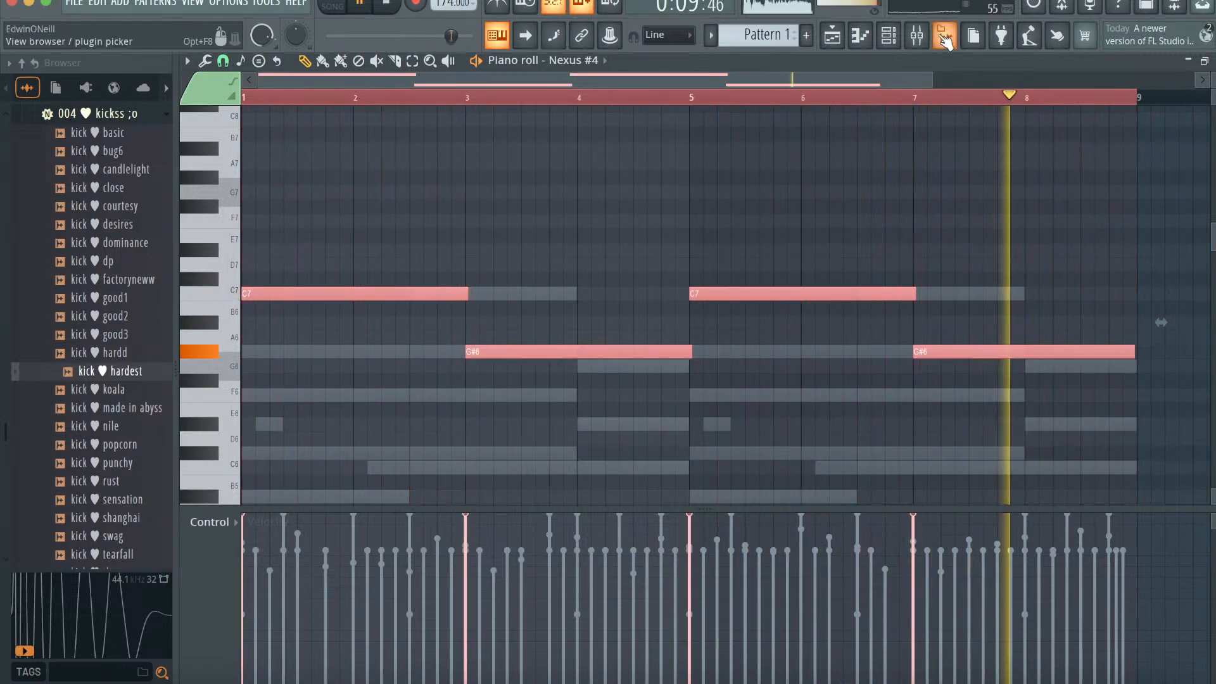
# - Clone the Nexus #4 channel and load the 8-Bit Saw preset from the Lead category
pyautogui.click(888, 37)
pyautogui.rightClick(430, 483)
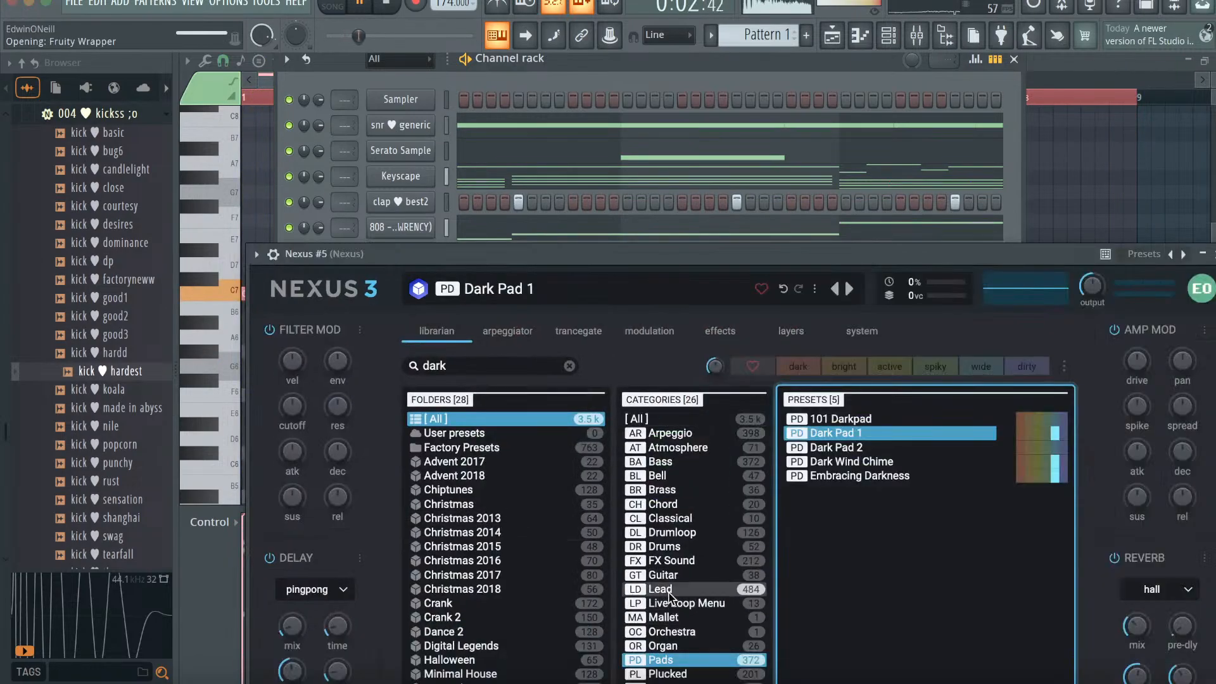
pyautogui.click(660, 589)
pyautogui.click(570, 366)
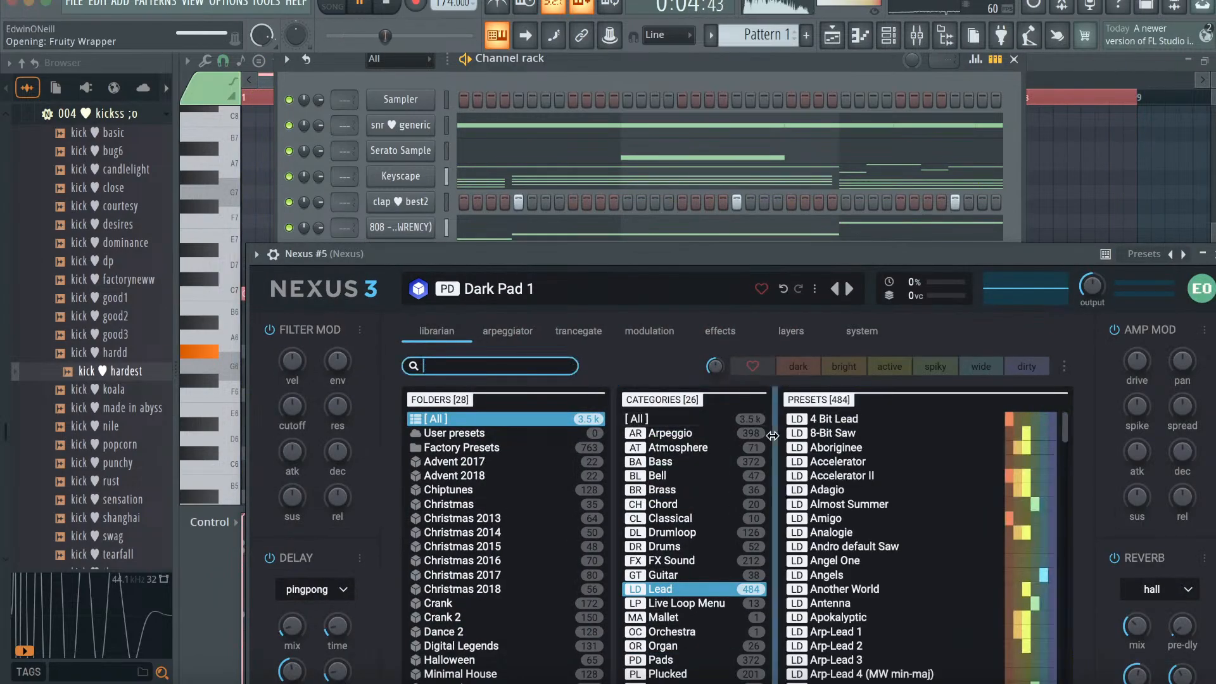
pyautogui.click(836, 433)
pyautogui.click(1214, 254)
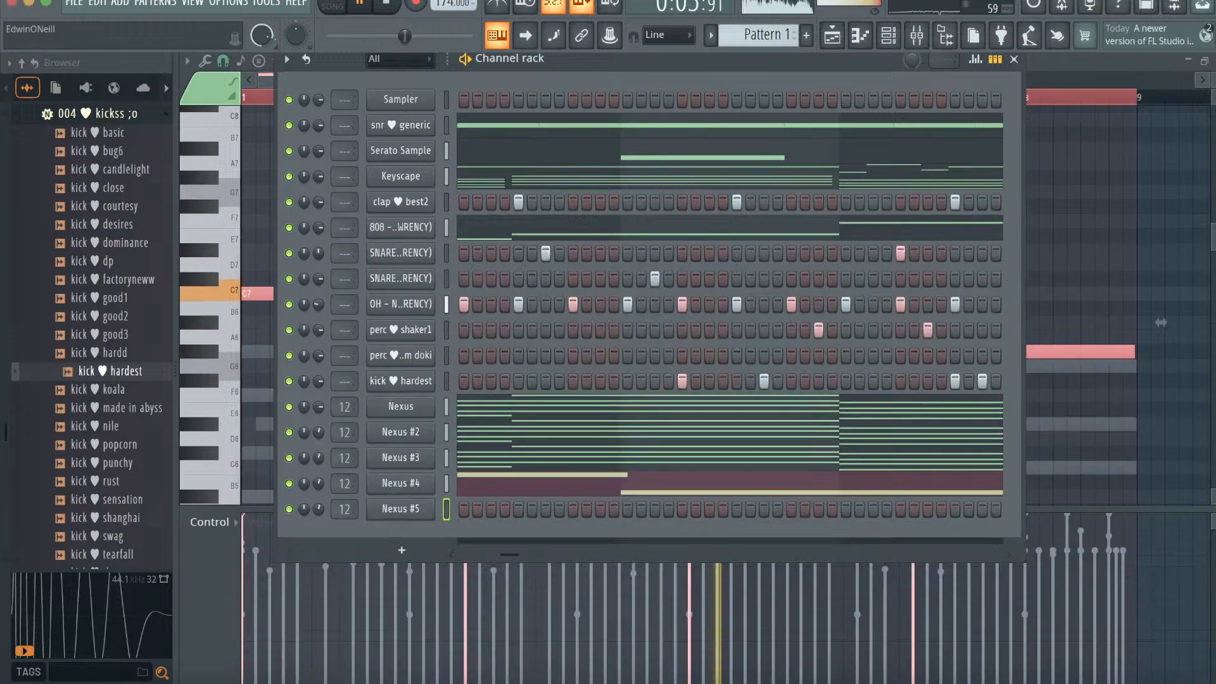
# - Route the Nexus #5 channel to its own mixer track, insert 9
pyautogui.click(922, 41)
pyautogui.rightClick(590, 263)
pyautogui.moveTo(639, 266)
pyautogui.click(823, 271)
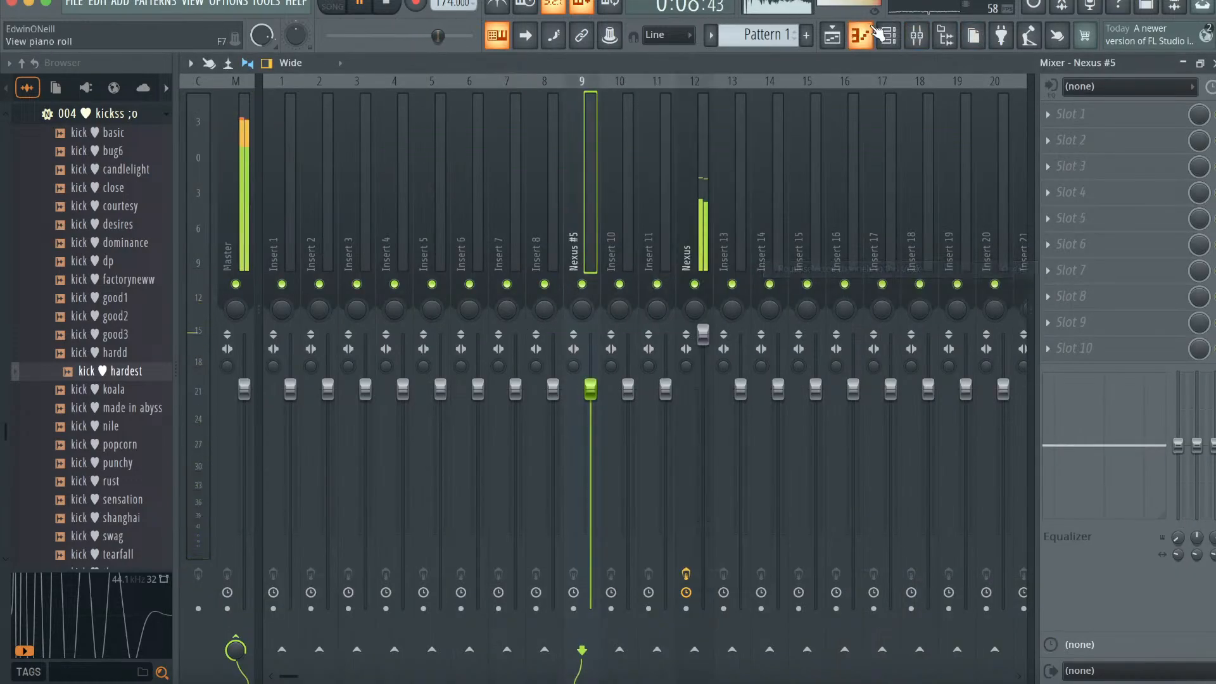
# - Start the Nexus #5 melody in bar 1 with short C6, C#6 and C6 notes, each 3:12 long
pyautogui.click(872, 29)
pyautogui.click(247, 293)
pyautogui.moveTo(463, 292); pyautogui.dragTo(266, 291)
pyautogui.press('space')
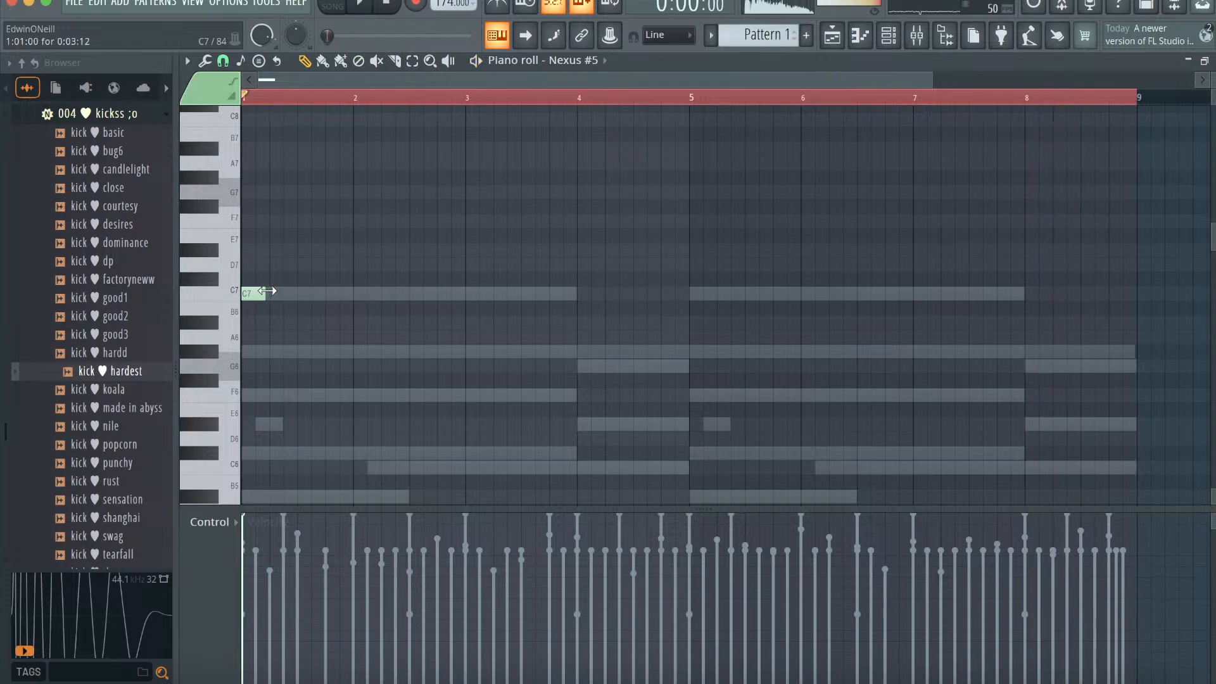
pyautogui.scroll(3, 931, 95)
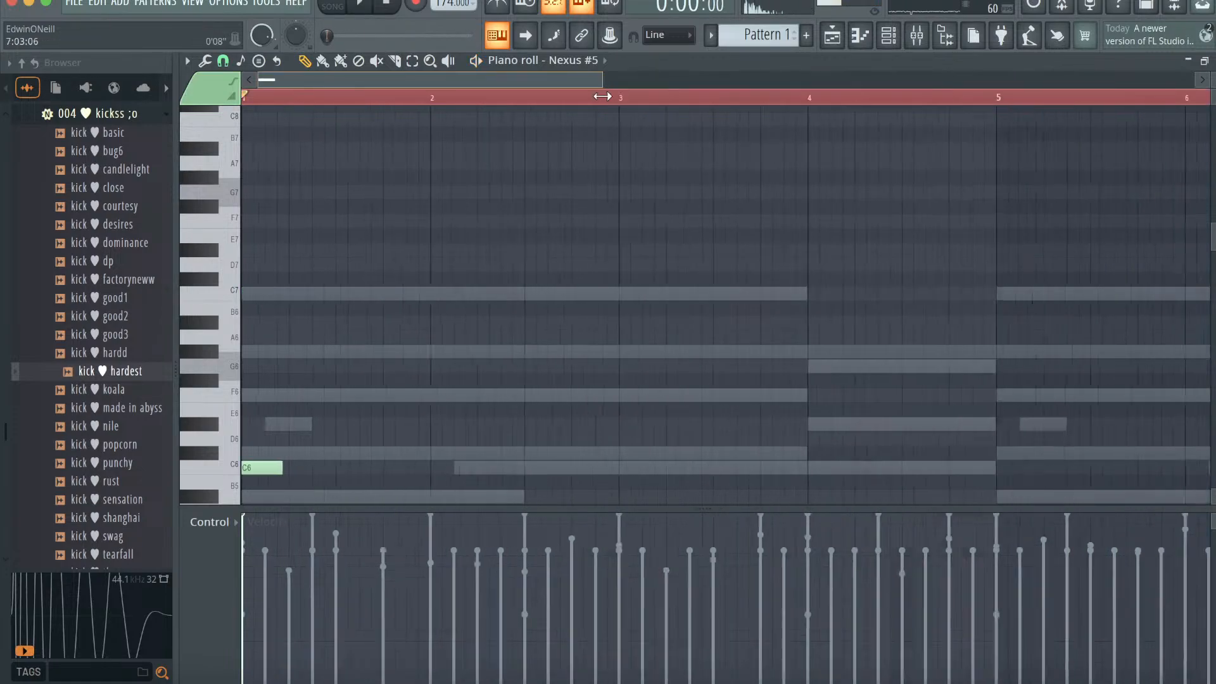
pyautogui.scroll(-4, 480, 388)
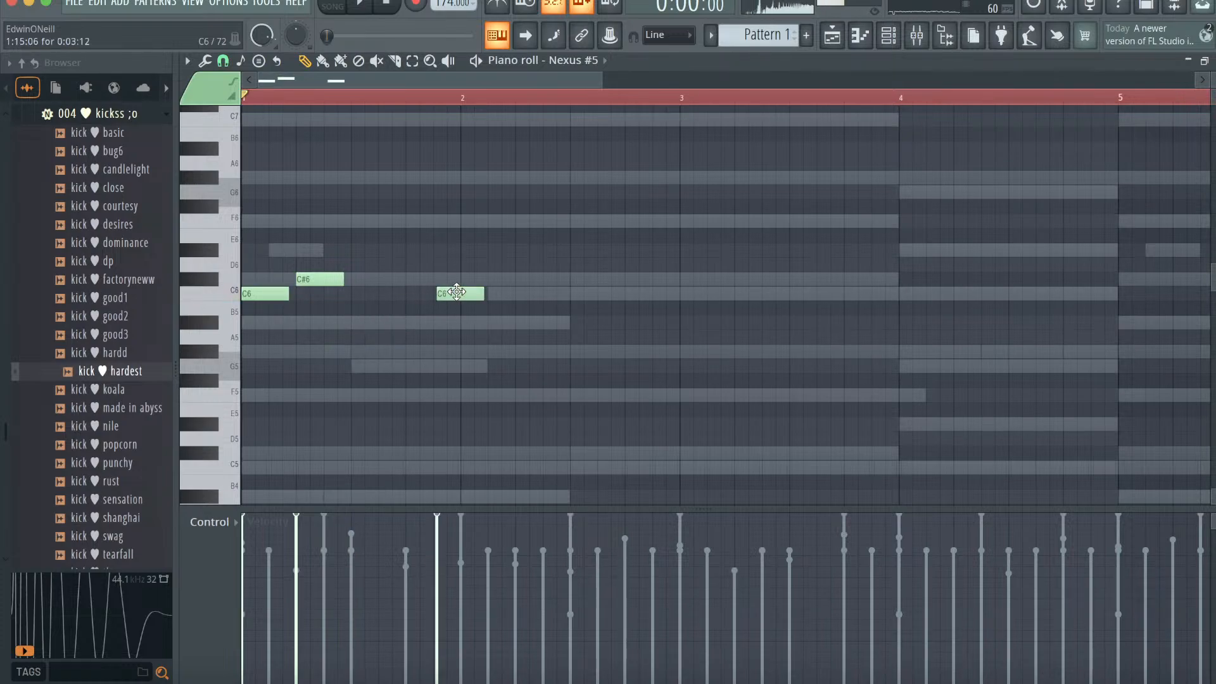
# - Continue the Nexus #5 melody with F6 and G#6 in bar 2, F6 late in bar 3 and D#6 at the start of bar 4
pyautogui.click(551, 221)
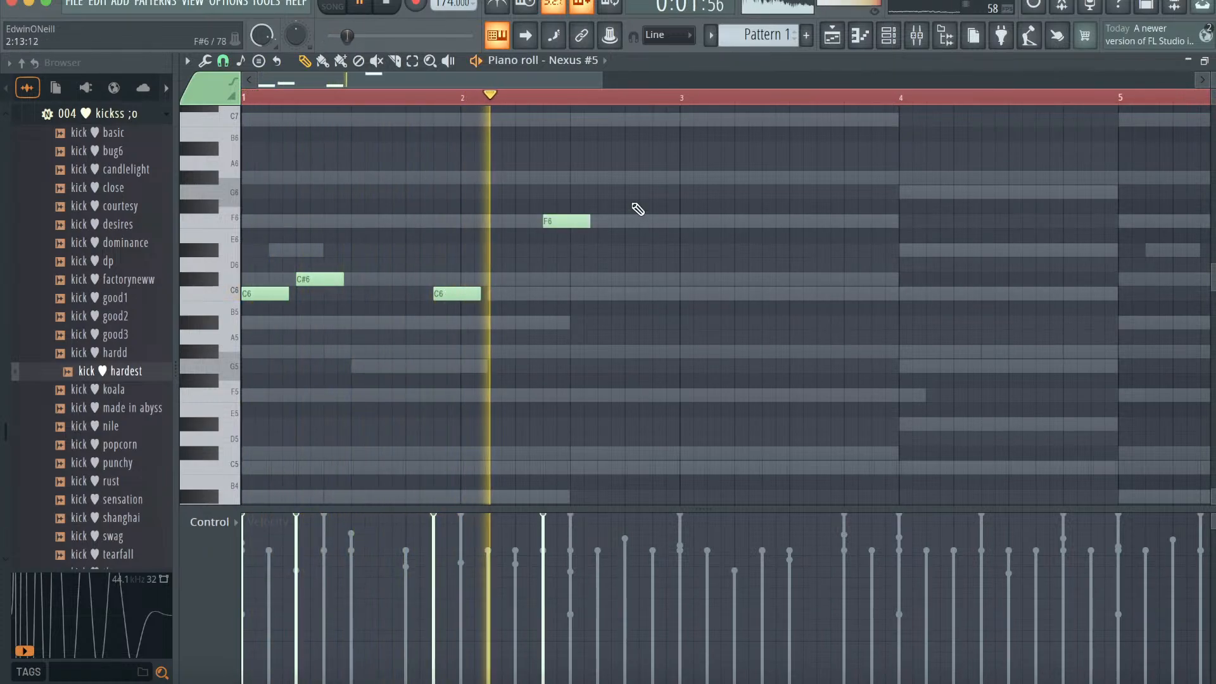
pyautogui.click(658, 177)
pyautogui.hscroll(1, 823, 202)
pyautogui.click(776, 221)
pyautogui.click(823, 250)
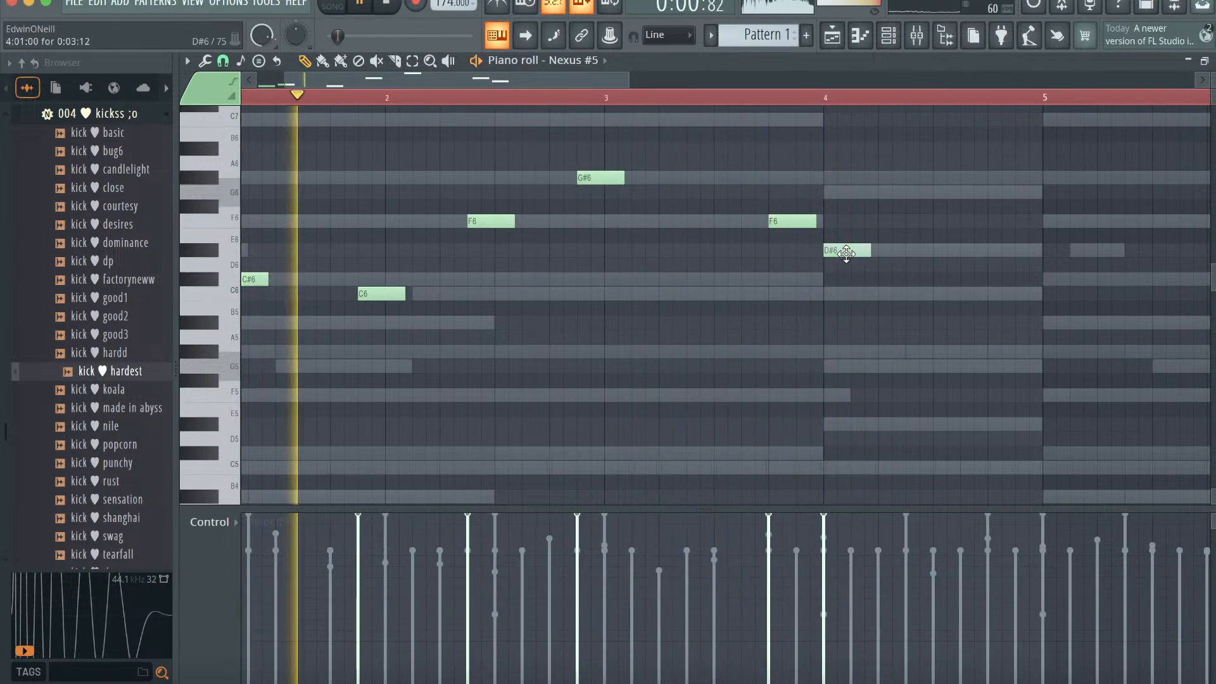
# - Delete the D#6 note at the start of bar 4 and add a G6 note at 4:07
pyautogui.hscroll(1, 846, 254)
pyautogui.hscroll(2, 846, 253)
pyautogui.scroll(2, 846, 253)
pyautogui.rightClick(641, 337)
pyautogui.click(692, 279)
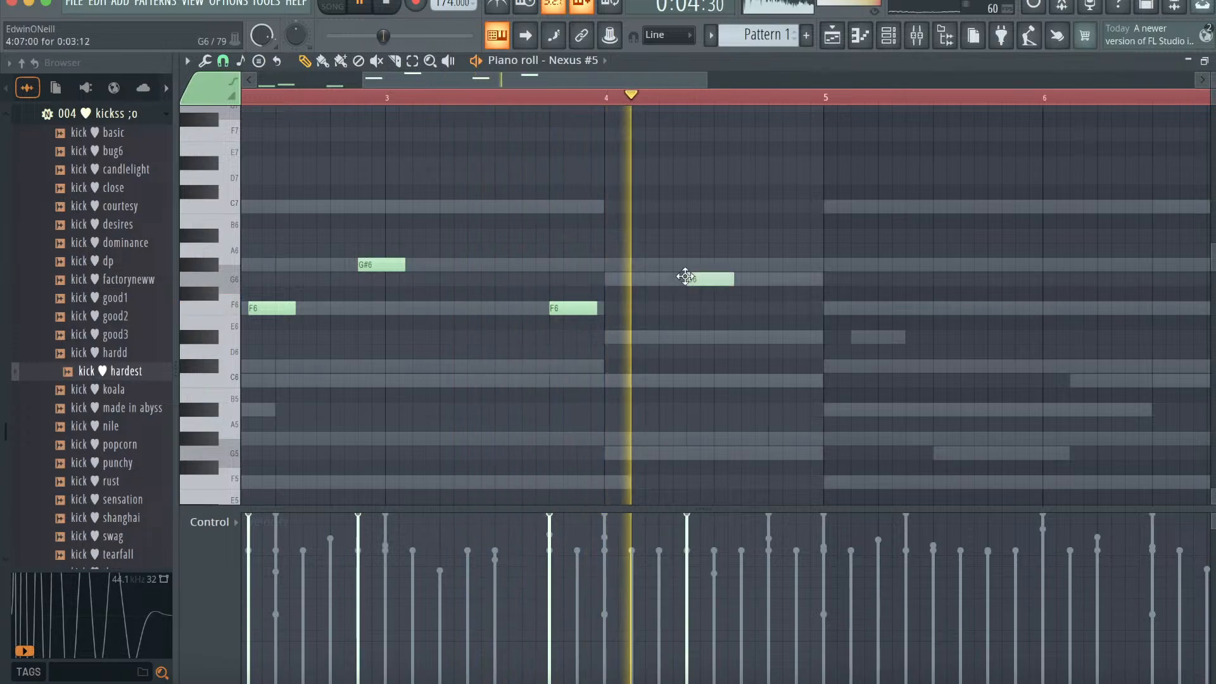
# - Continue the Nexus #5 melody with a G#6 note at 4:13 and a C7 note at 5:13
pyautogui.click(773, 264)
pyautogui.click(991, 204)
pyautogui.hscroll(6, 988, 200)
pyautogui.scroll(2, 988, 201)
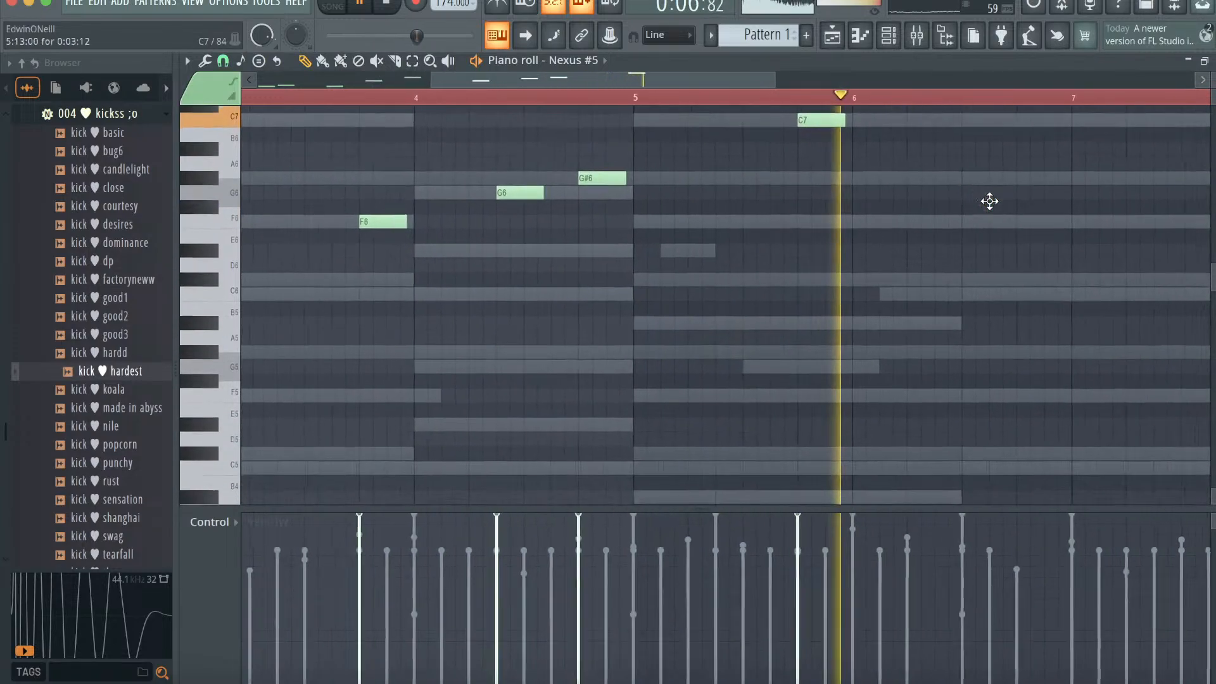
# - Finish the Nexus #5 melody with C7 notes at 7:01 and 7:07, G#6 at the start of bar 8 and G6 late in bar 8
pyautogui.click(855, 337)
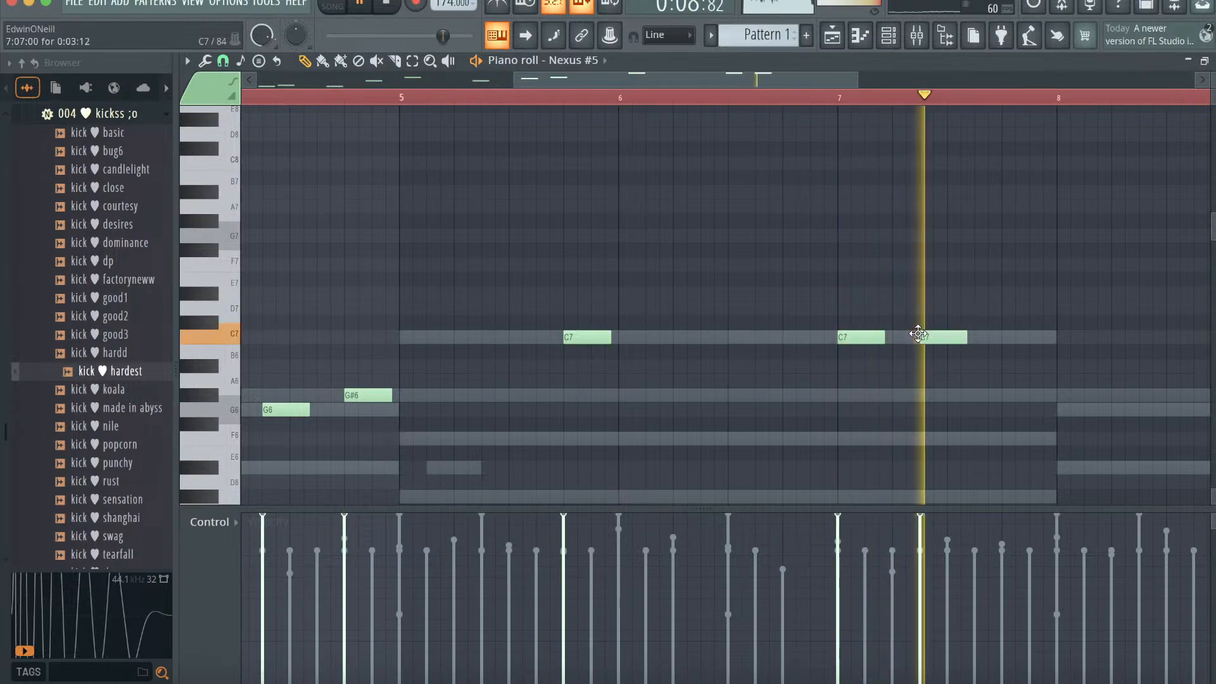
pyautogui.click(931, 337)
pyautogui.click(1056, 396)
pyautogui.hscroll(3, 1045, 386)
pyautogui.scroll(-1, 1045, 386)
pyautogui.click(1044, 366)
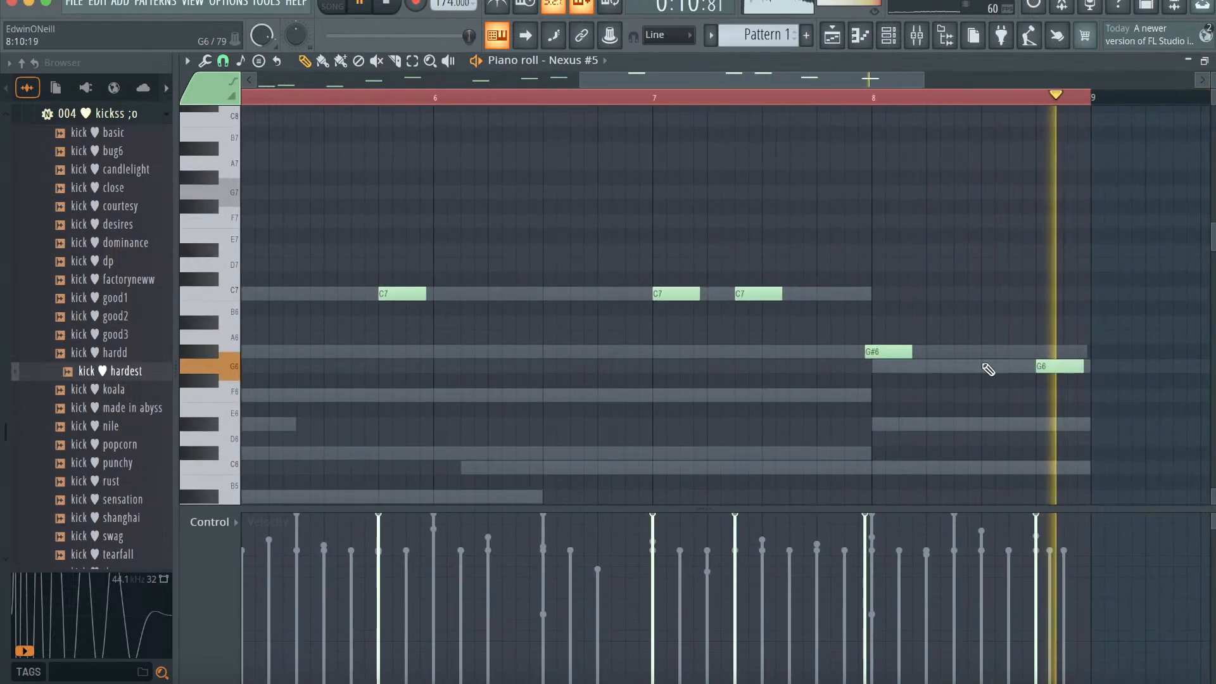
# - Quantize the start times of the Nexus #5 notes with the default template and transpose the melody up one octave
pyautogui.hotkey('alt', 'q')
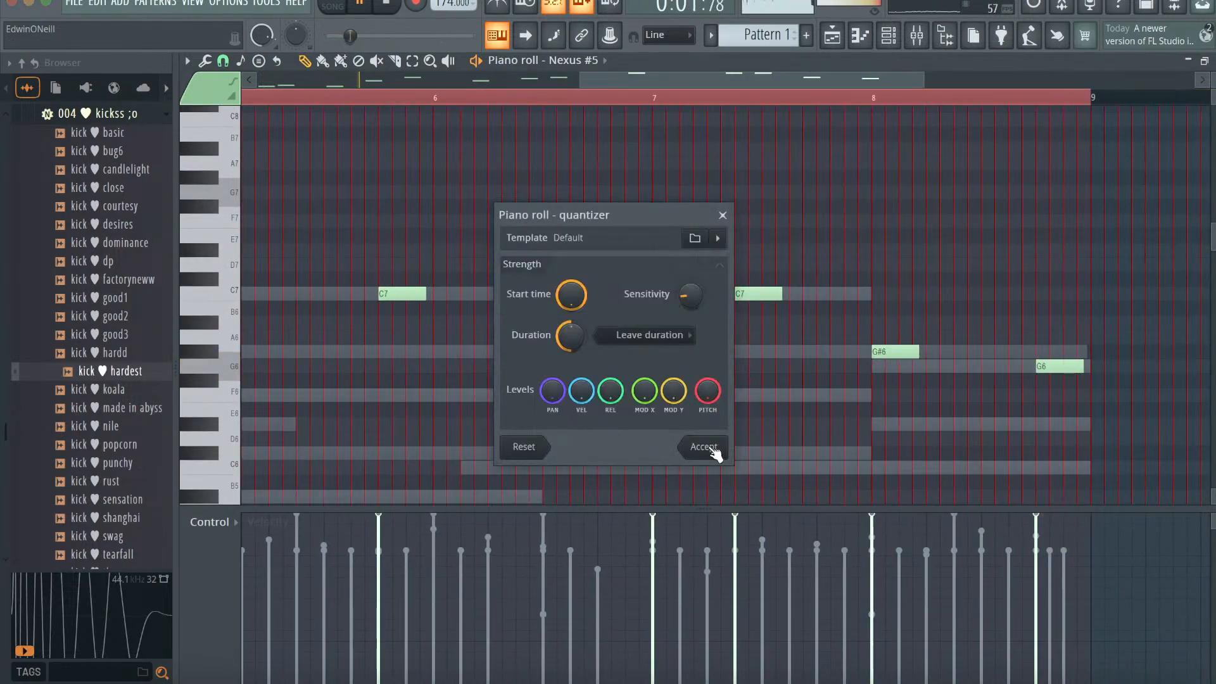
pyautogui.click(703, 447)
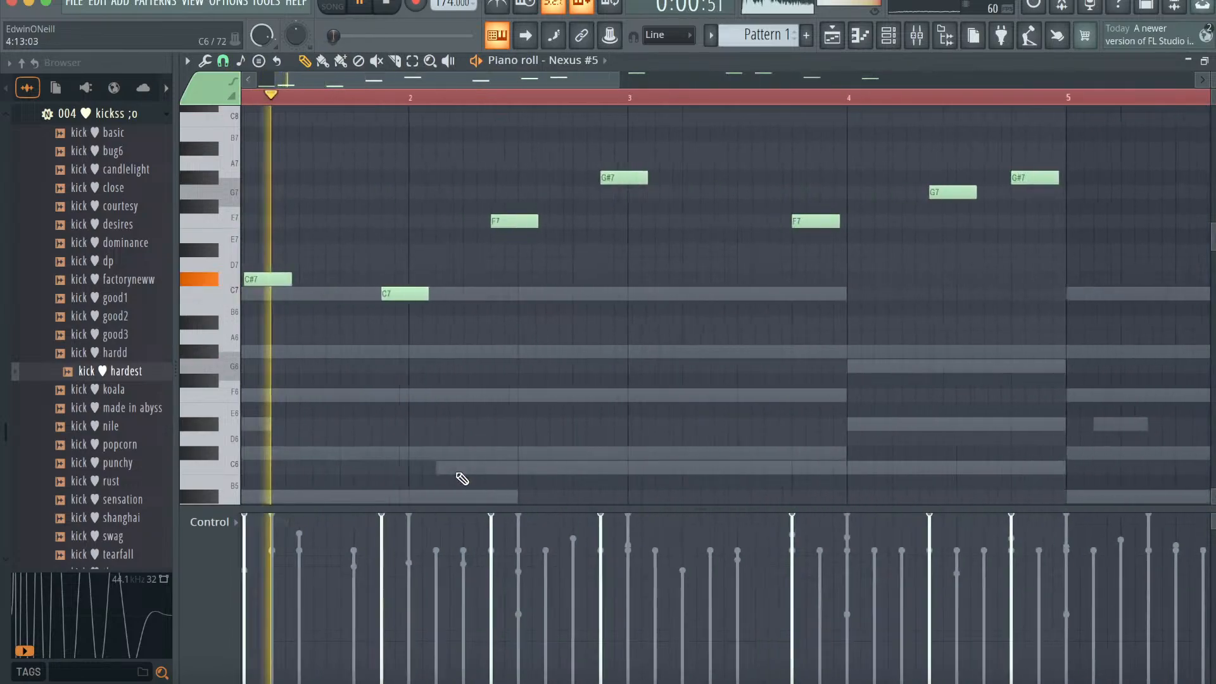
pyautogui.moveTo(617, 79); pyautogui.dragTo(948, 88)
# - Clone the Nexus #5 channel and load the VZ Bells 2 preset in the new Nexus #6 instance
pyautogui.click(888, 40)
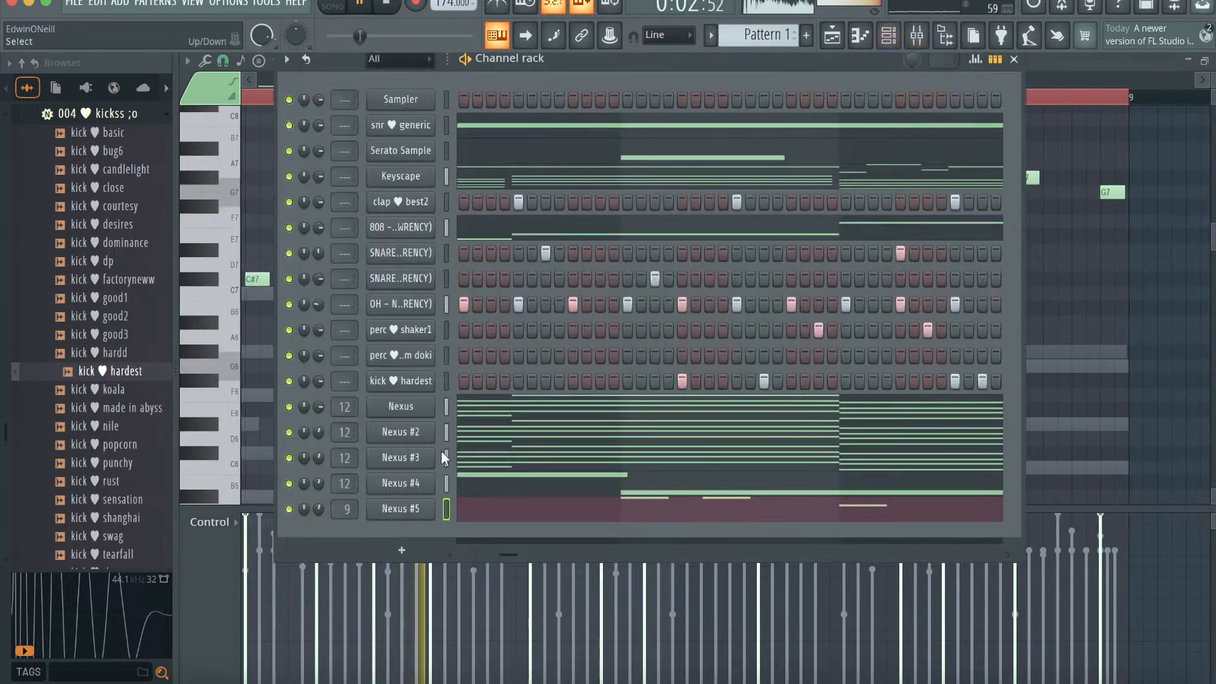
pyautogui.rightClick(416, 514)
pyautogui.click(478, 613)
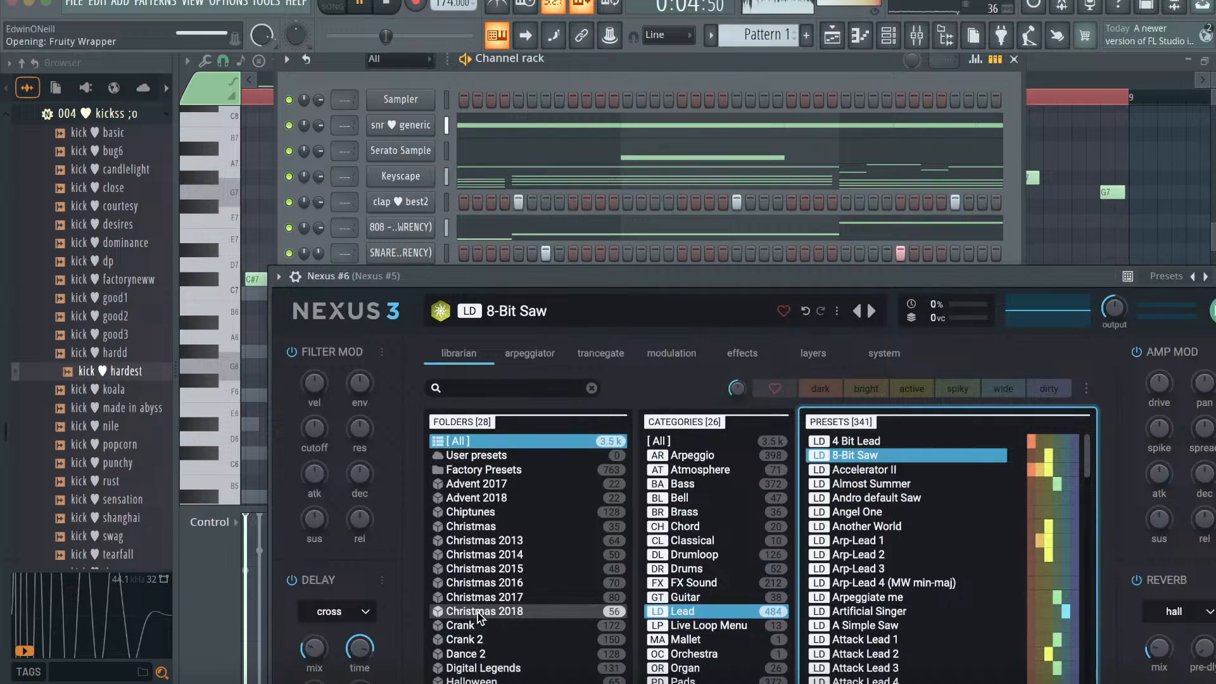
pyautogui.click(526, 388)
pyautogui.write('vz')
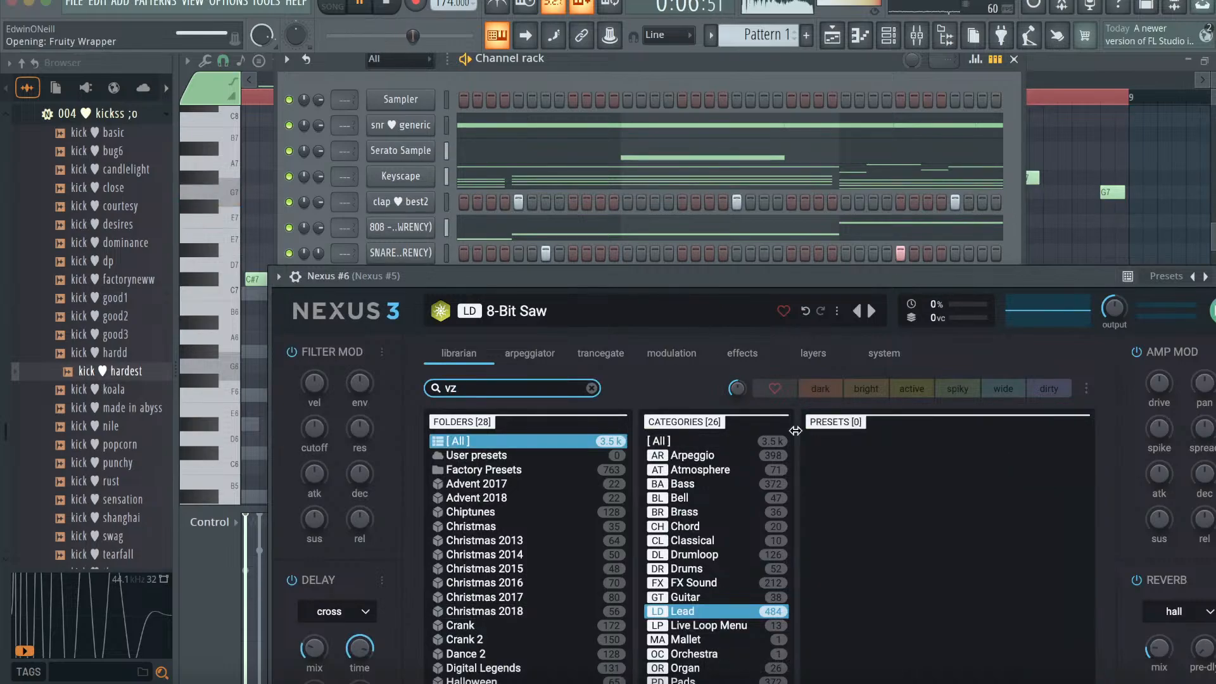
pyautogui.click(861, 458)
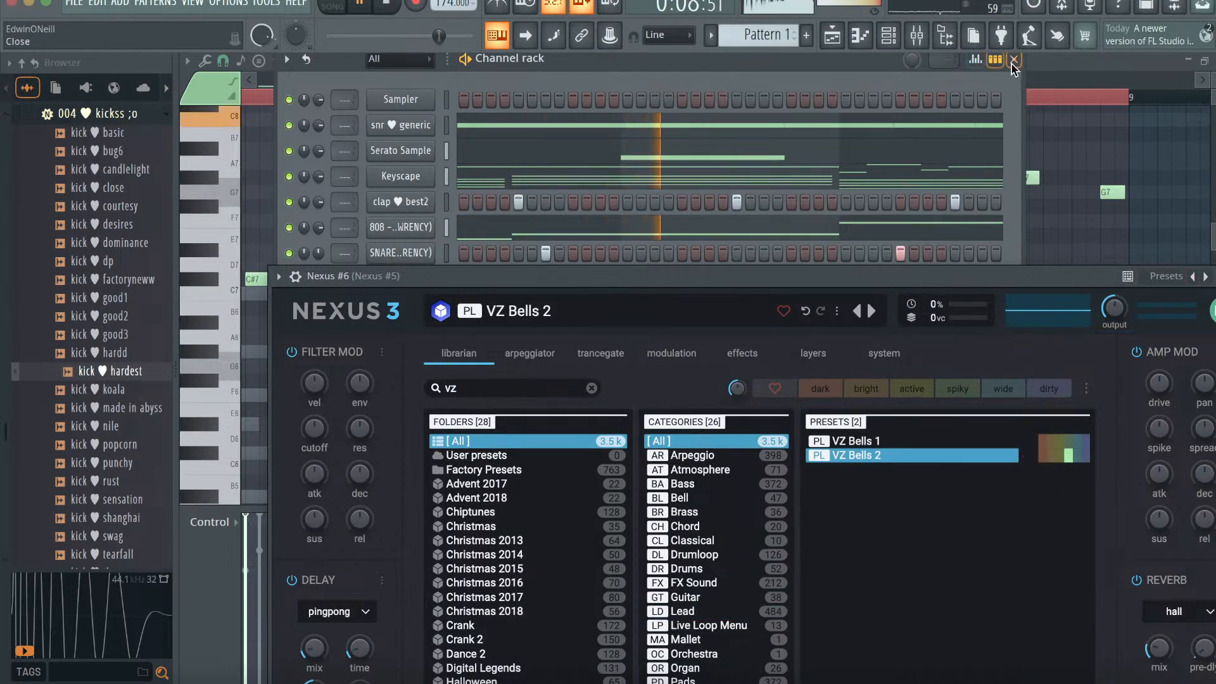
# - Write a sparse descending Nexus #6 melody over bars 1 to 8 using D#7, C7, F6, G6, D#6, C#6 and three C6 notes
pyautogui.click(1014, 60)
pyautogui.click(860, 36)
pyautogui.moveTo(259, 246); pyautogui.dragTo(142, 247)
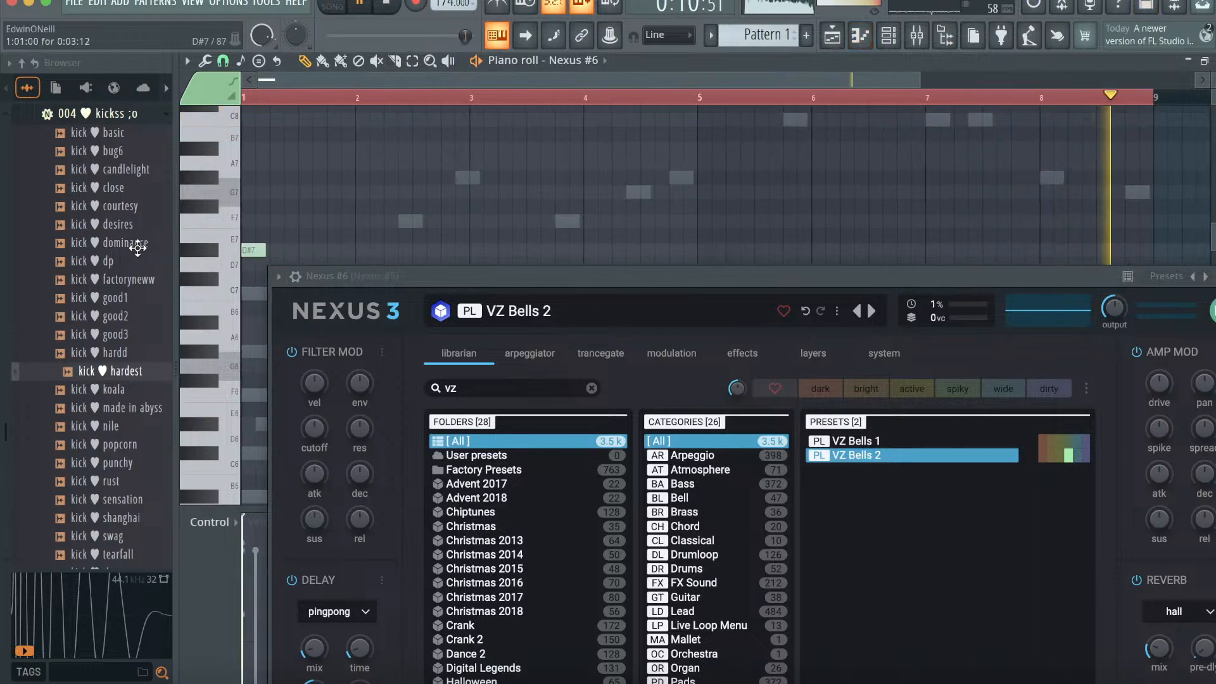
pyautogui.scroll(-3, 361, 203)
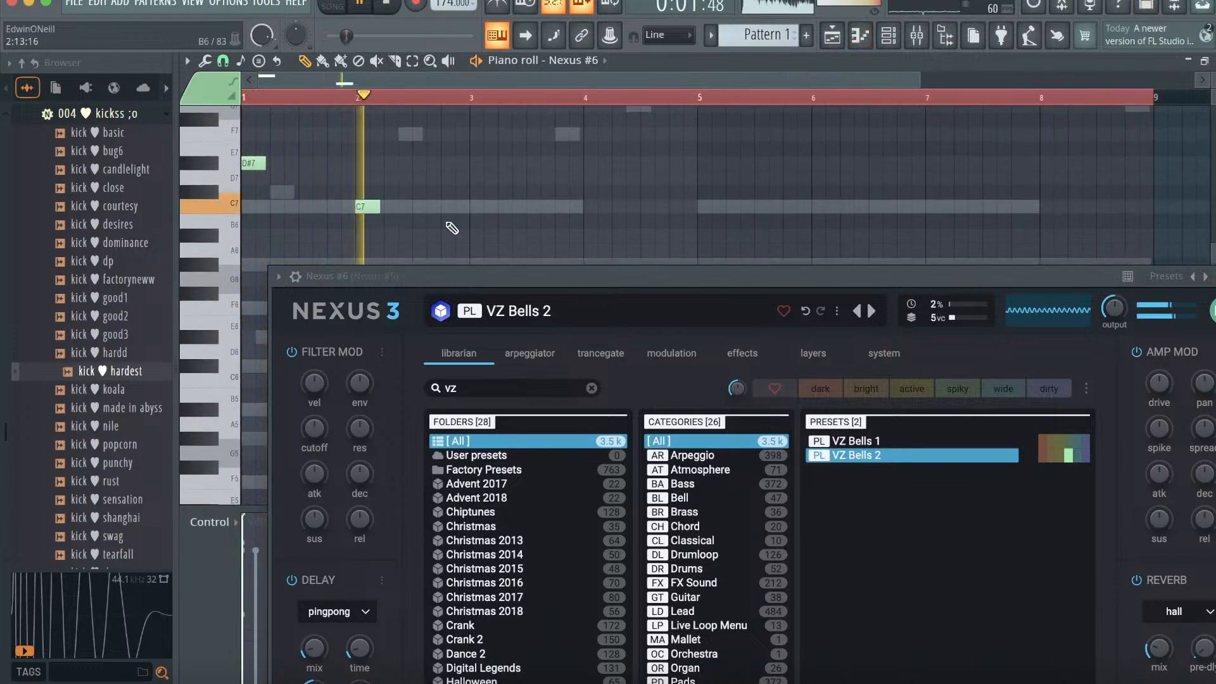
pyautogui.scroll(-3, 452, 228)
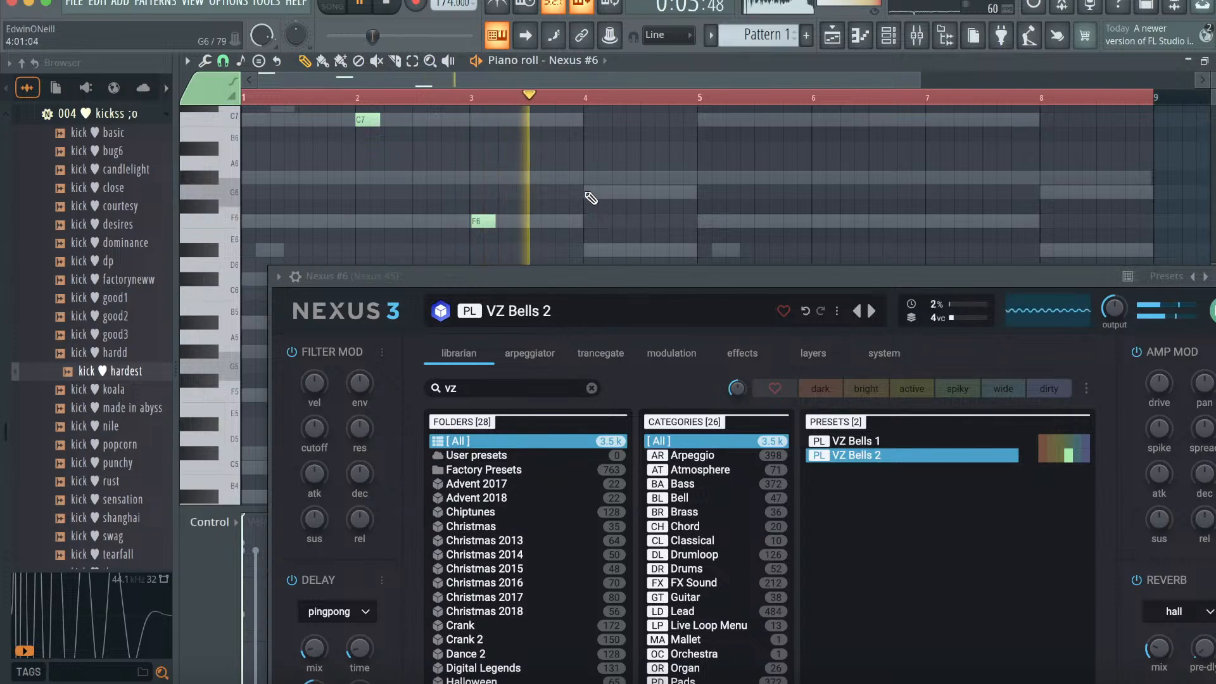
pyautogui.scroll(-2, 714, 203)
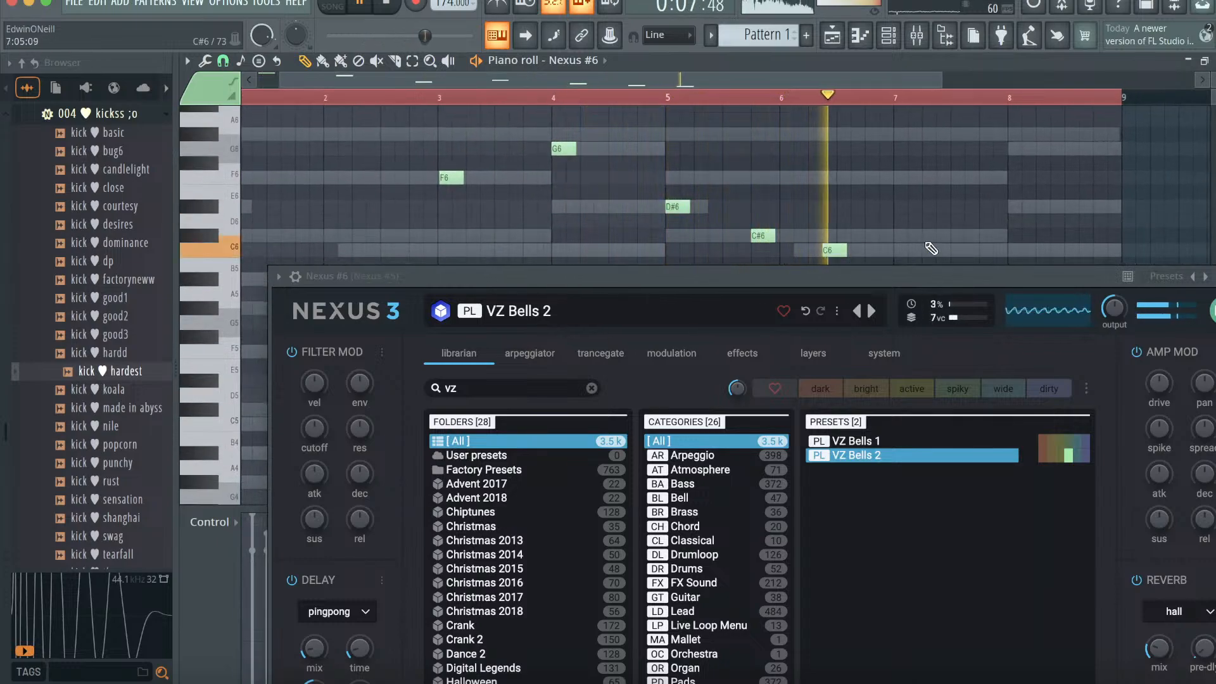
pyautogui.scroll(-3, 931, 248)
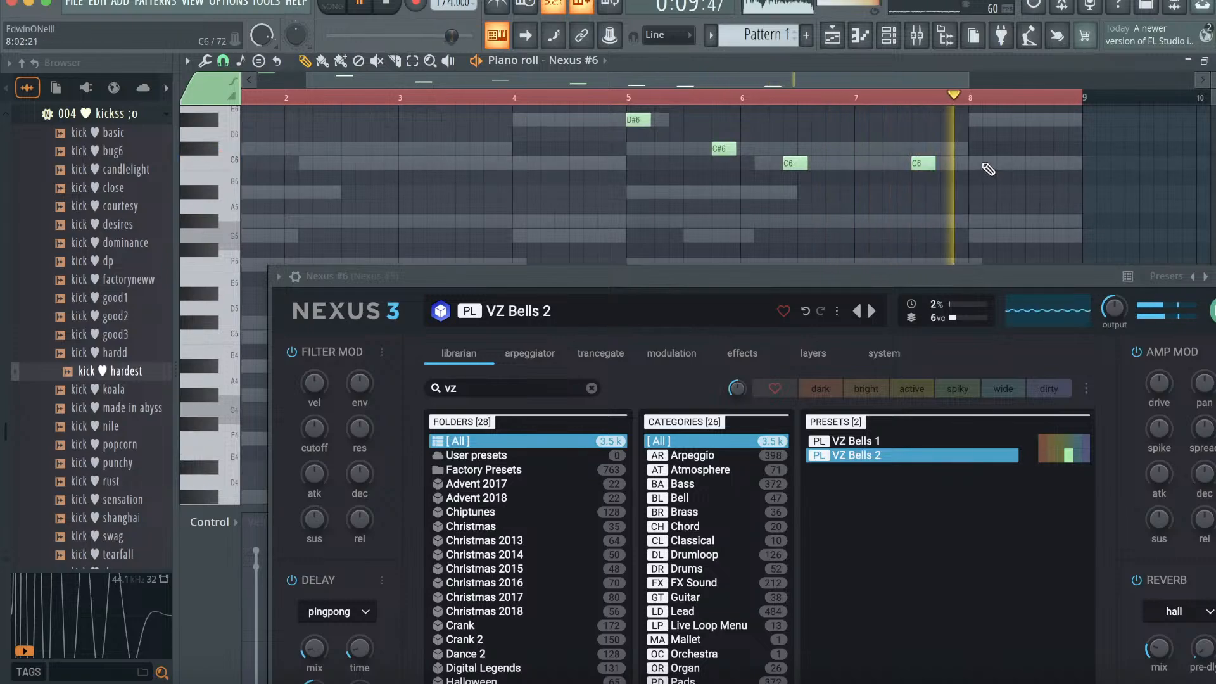
# - Quantize the Nexus #6 melody with the default settings and close the Nexus #6 plugin window
pyautogui.hotkey('alt', 'q')
pyautogui.click(703, 447)
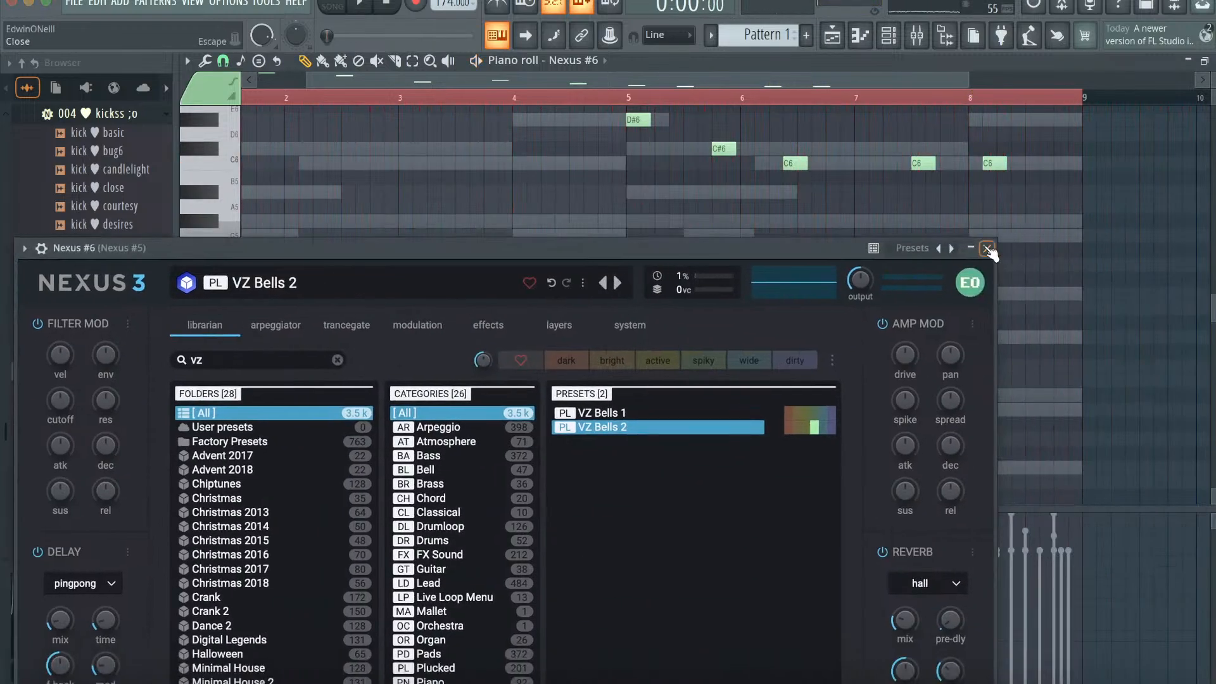
pyautogui.click(988, 249)
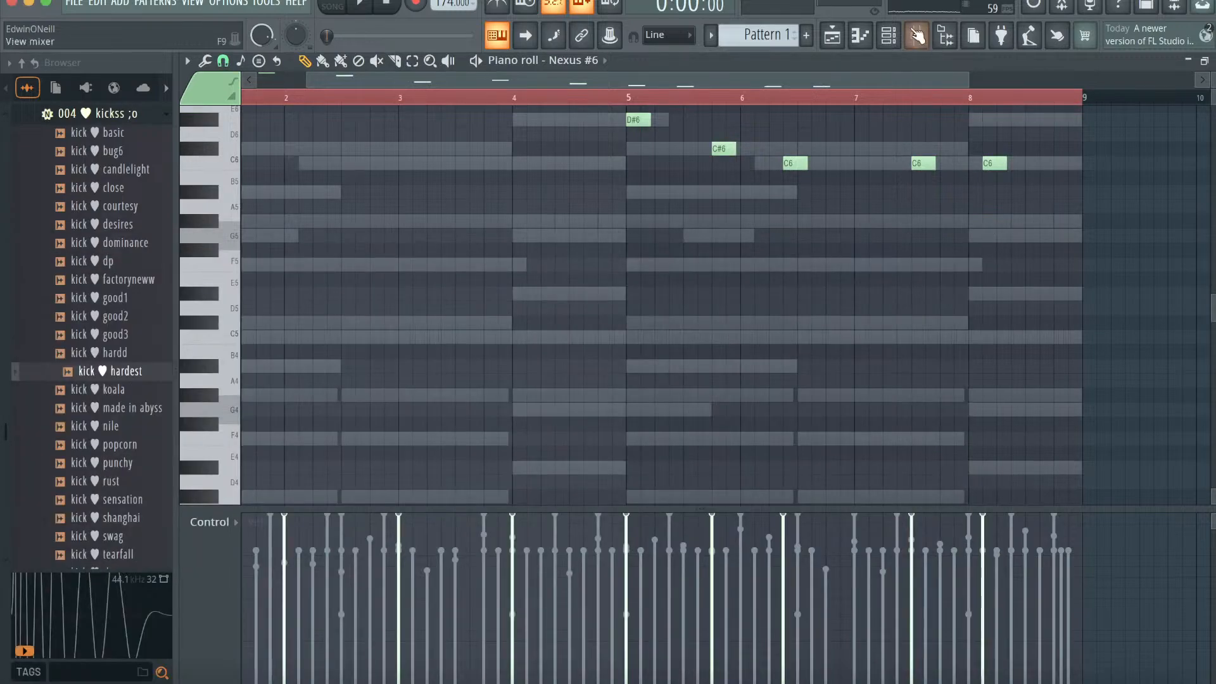
# - Clone the Nexus #6 channel as Nexus #7 and show all presets of its Synth category without a search filter
pyautogui.click(892, 35)
pyautogui.rightClick(426, 543)
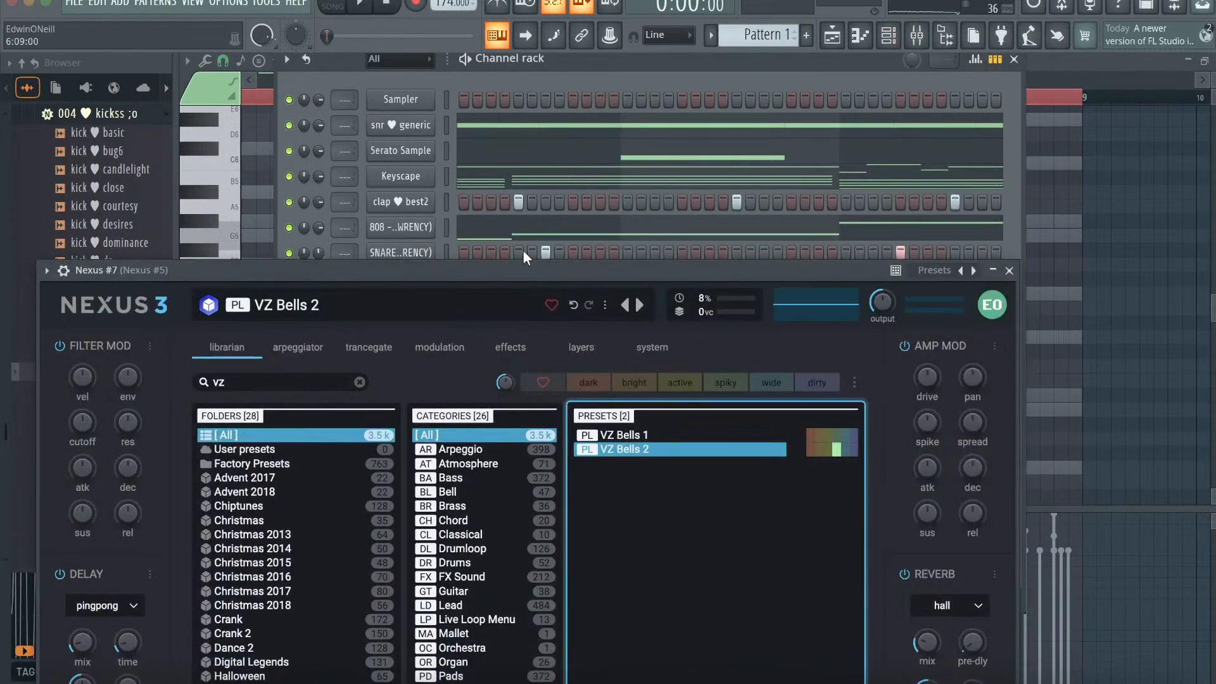
pyautogui.moveTo(523, 267); pyautogui.dragTo(523, 0)
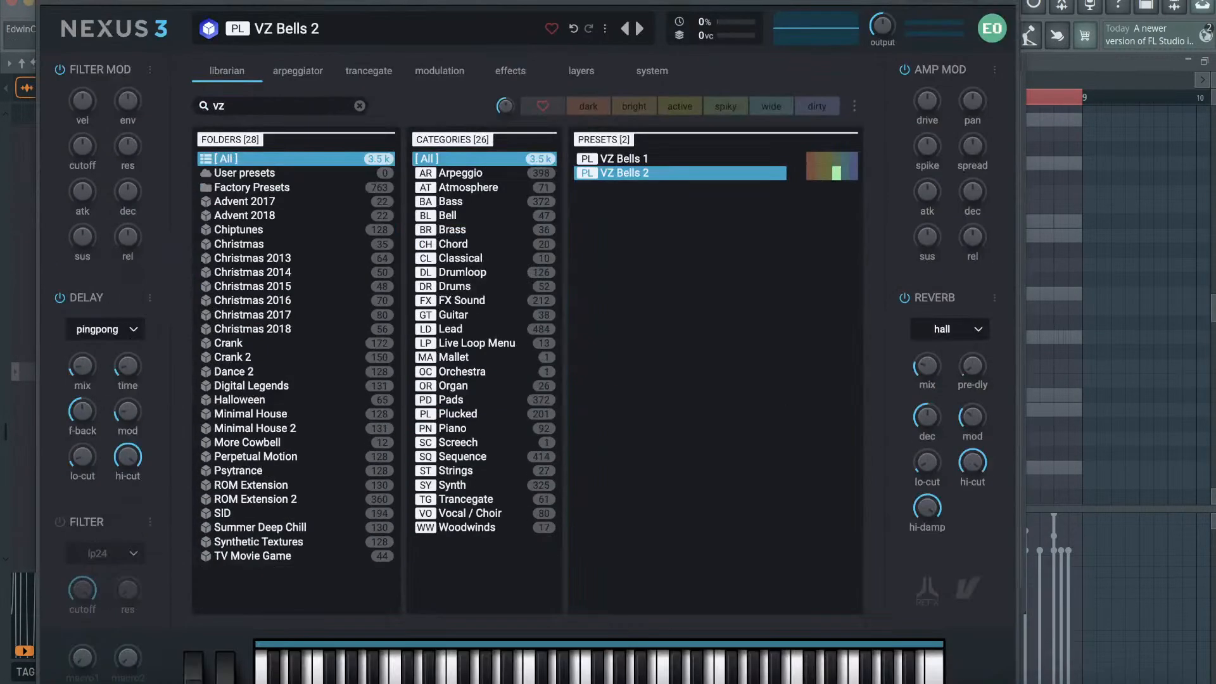
pyautogui.click(497, 485)
pyautogui.click(360, 105)
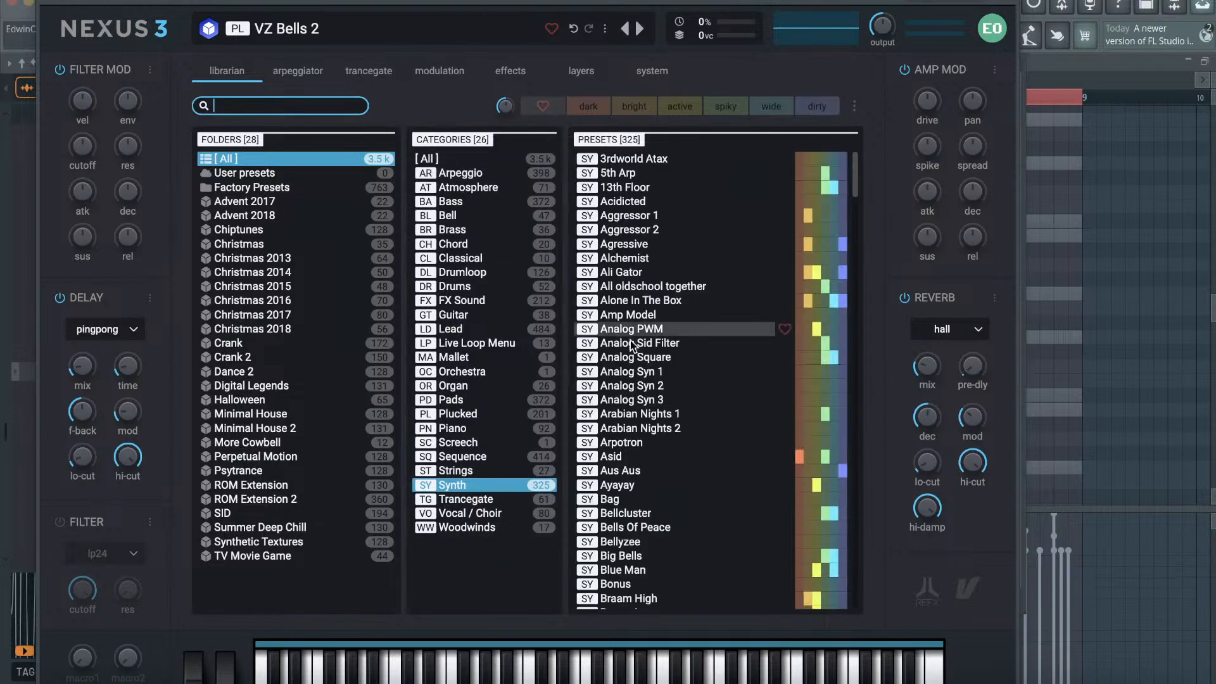
# - Try the synth presets Chainsmoker 1, Cinematic Organ and Digital Orch in Nexus #7, and settle on Digitalisk I
pyautogui.scroll(-4, 668, 485)
pyautogui.click(668, 485)
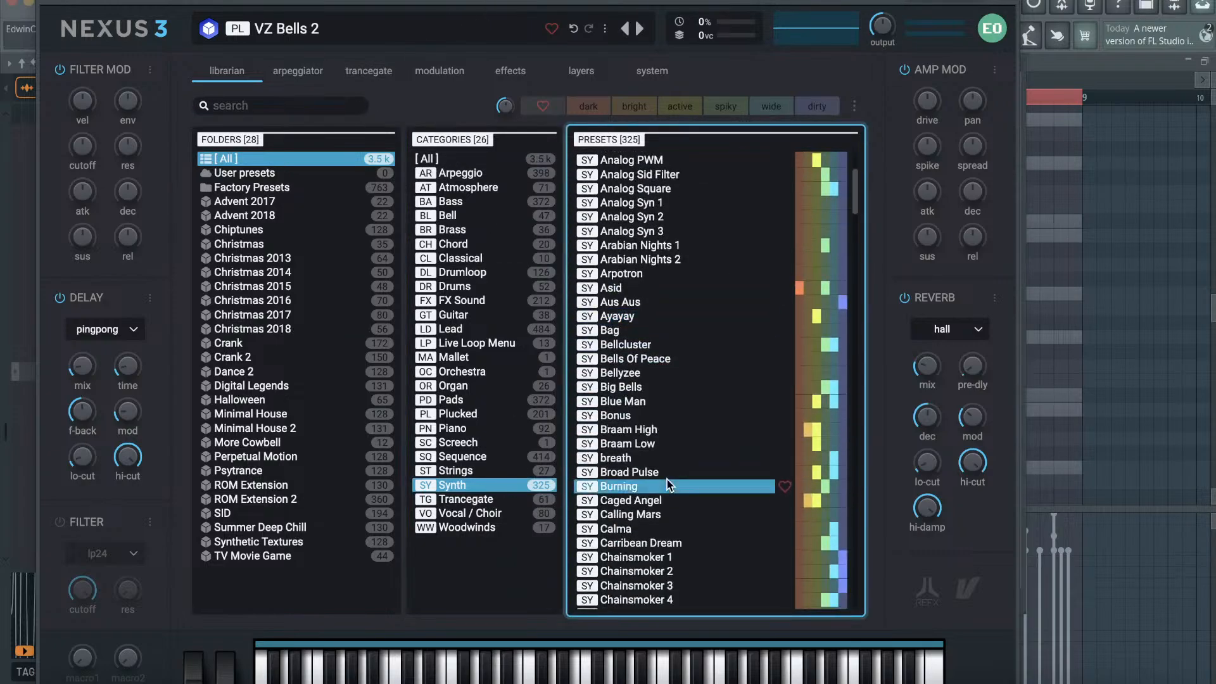
pyautogui.click(678, 559)
pyautogui.scroll(-5, 678, 557)
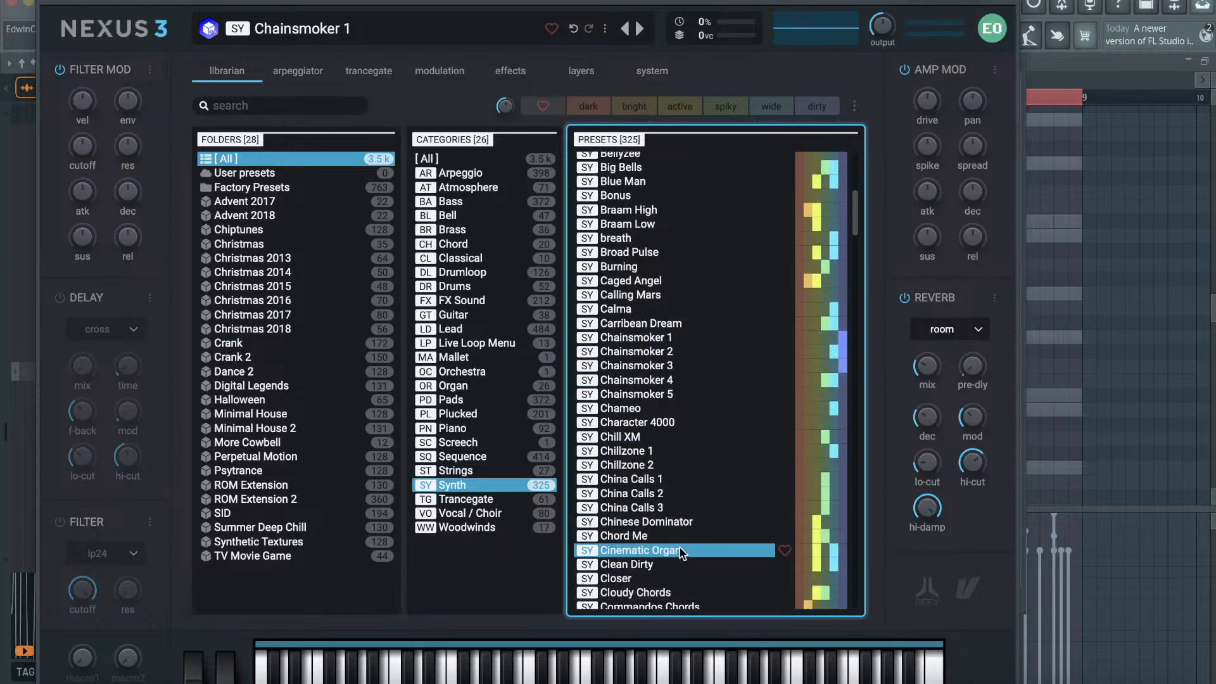
pyautogui.click(673, 550)
pyautogui.scroll(-10, 670, 493)
pyautogui.click(670, 490)
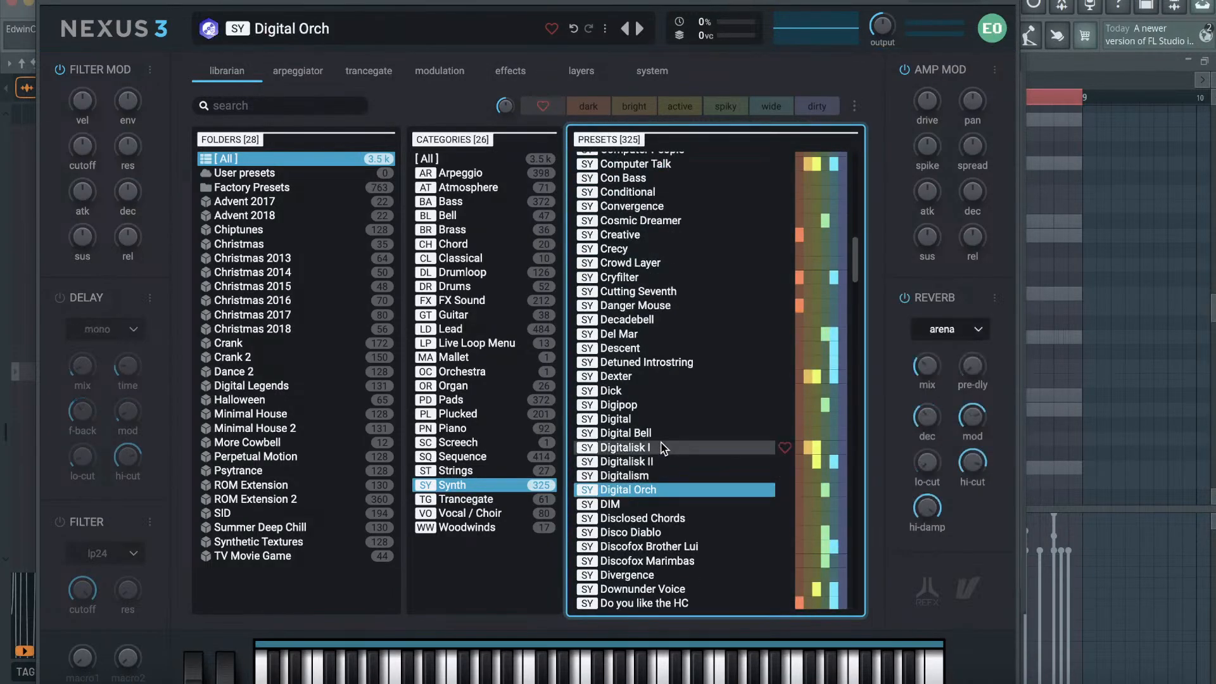
pyautogui.click(690, 447)
pyautogui.click(1009, 3)
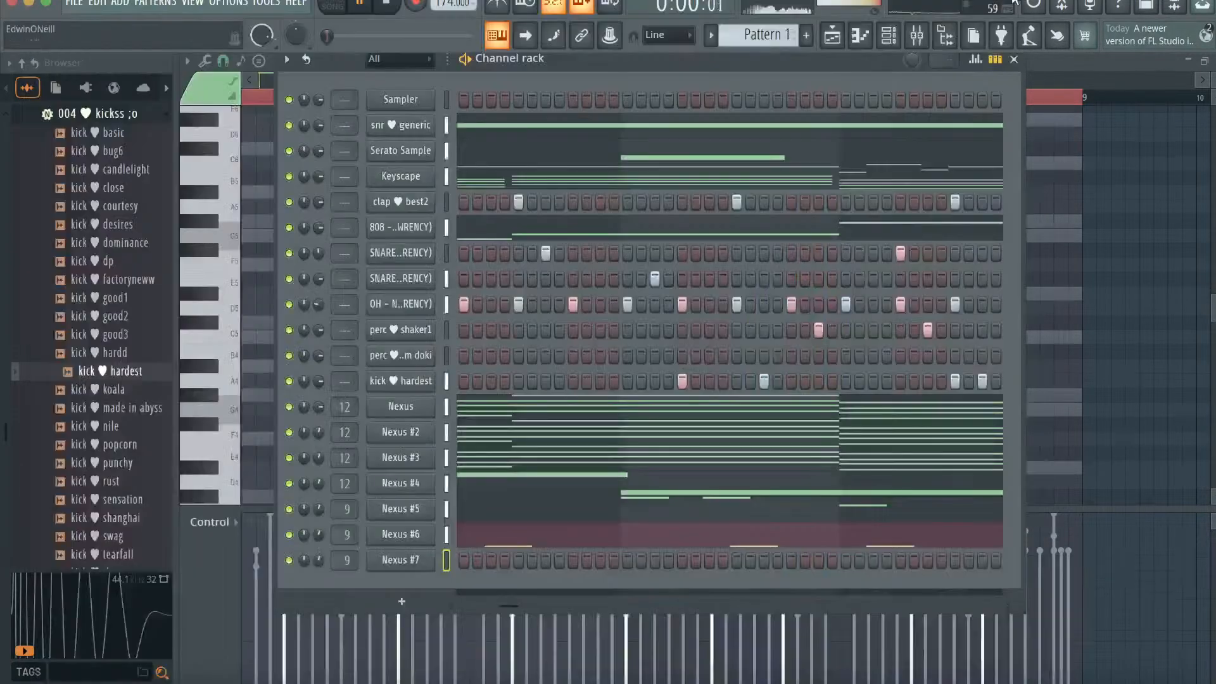
# - Place a rising run of F5, G#5, A#5 and C#6, each 2:00 long, from the start of Nexus #7's bar 1 and duplicate it
pyautogui.click(862, 36)
pyautogui.moveTo(971, 81); pyautogui.dragTo(654, 107)
pyautogui.hscroll(-3, 316, 308)
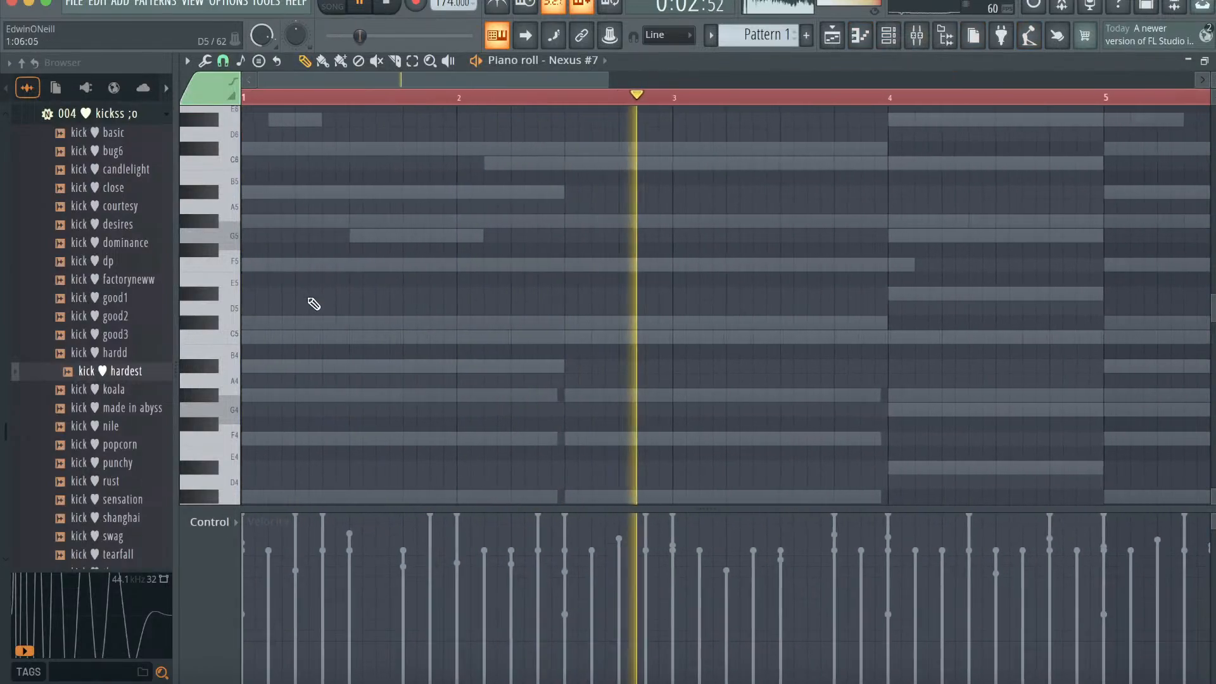
pyautogui.click(253, 264)
pyautogui.moveTo(270, 261); pyautogui.dragTo(268, 262)
pyautogui.click(268, 219)
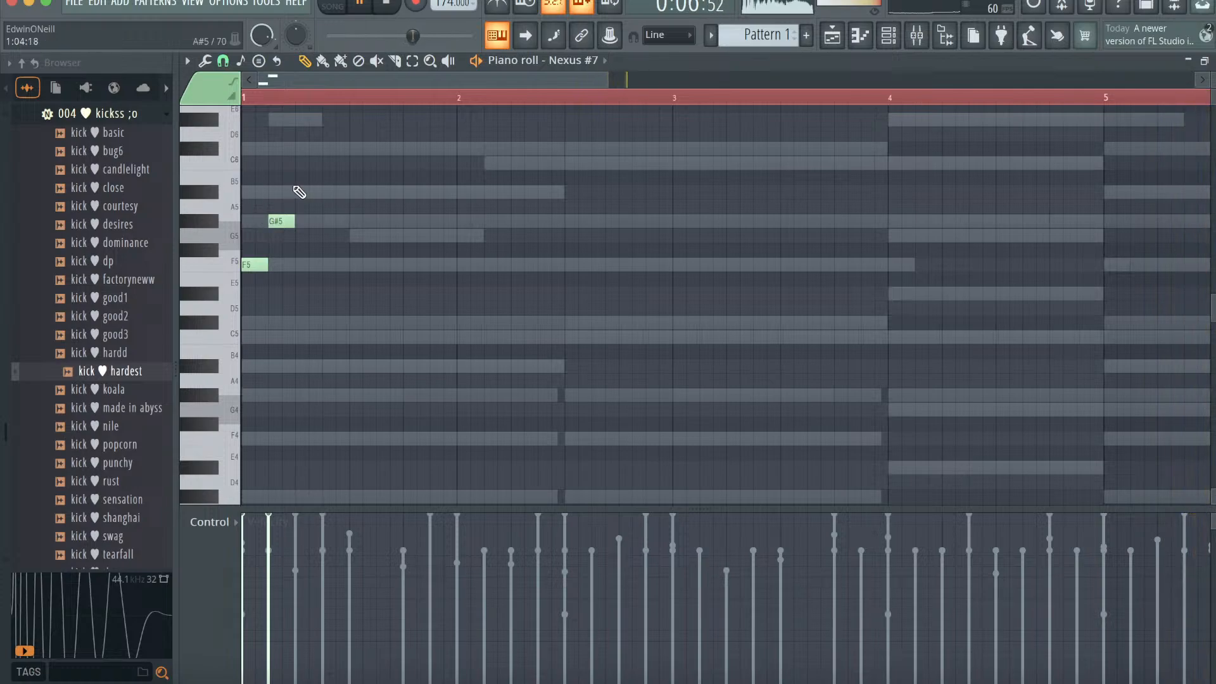
pyautogui.click(314, 96)
pyautogui.press('space')
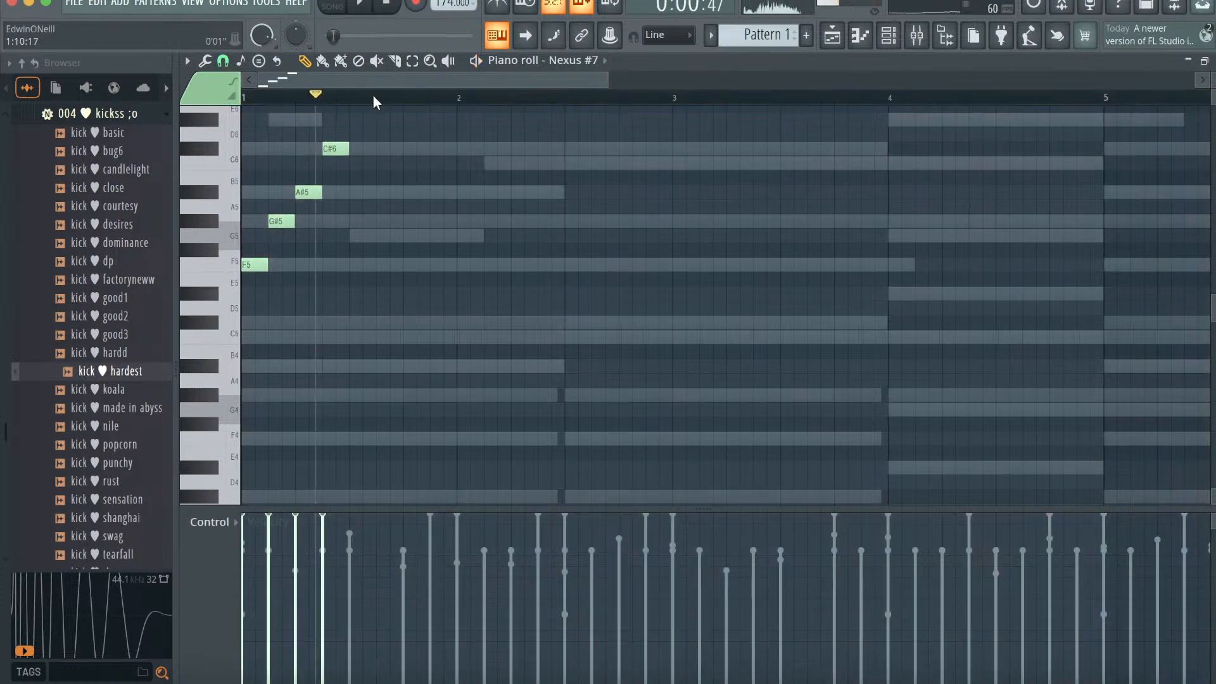
pyautogui.hotkey('ctrl', 'b')
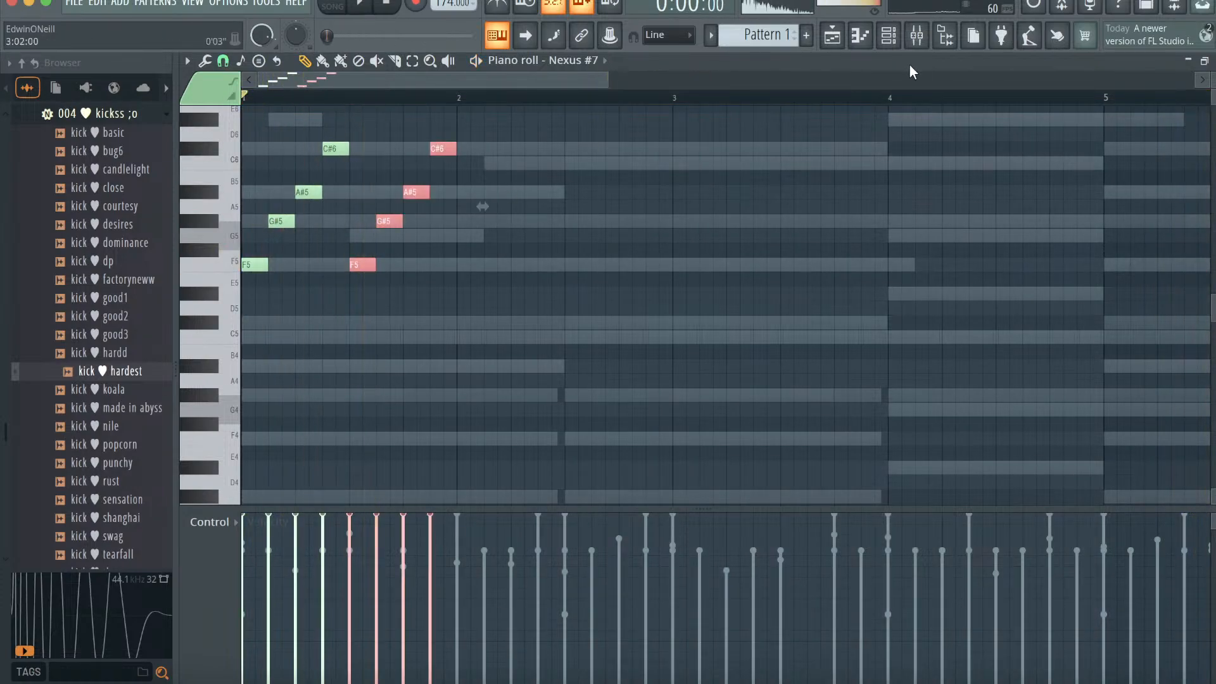
# - Load the Digitalism synth preset in Nexus #7 and close its plugin window
pyautogui.click(903, 36)
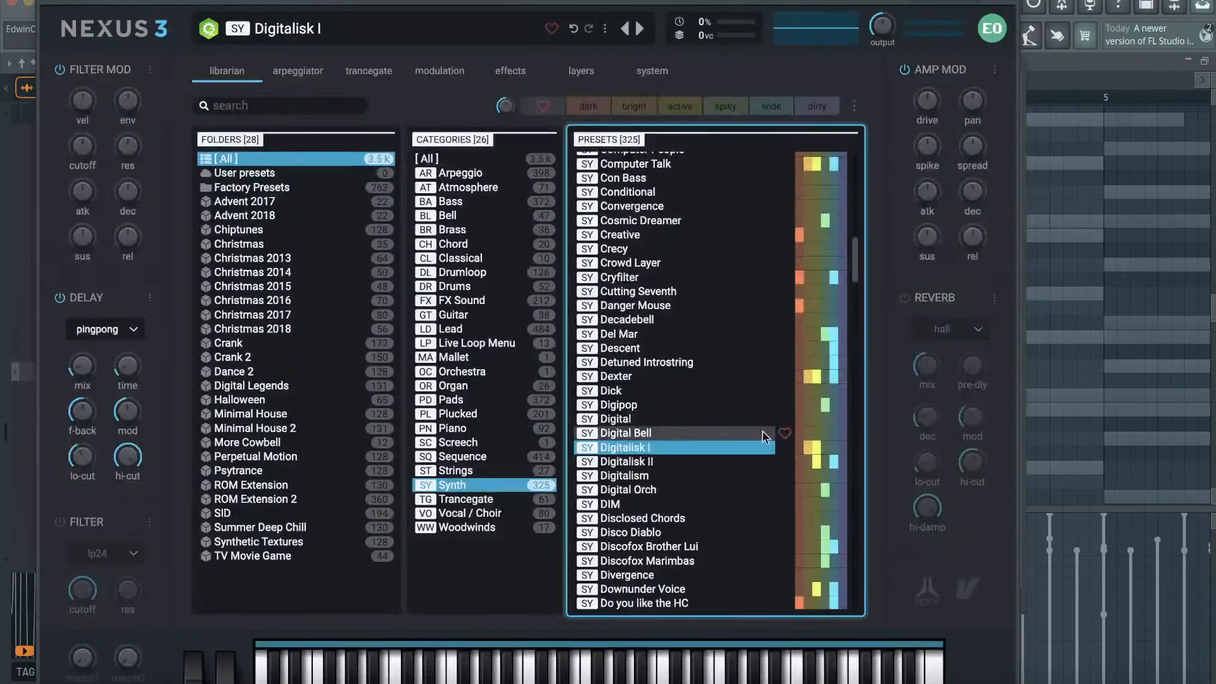
pyautogui.click(722, 476)
pyautogui.click(1007, 2)
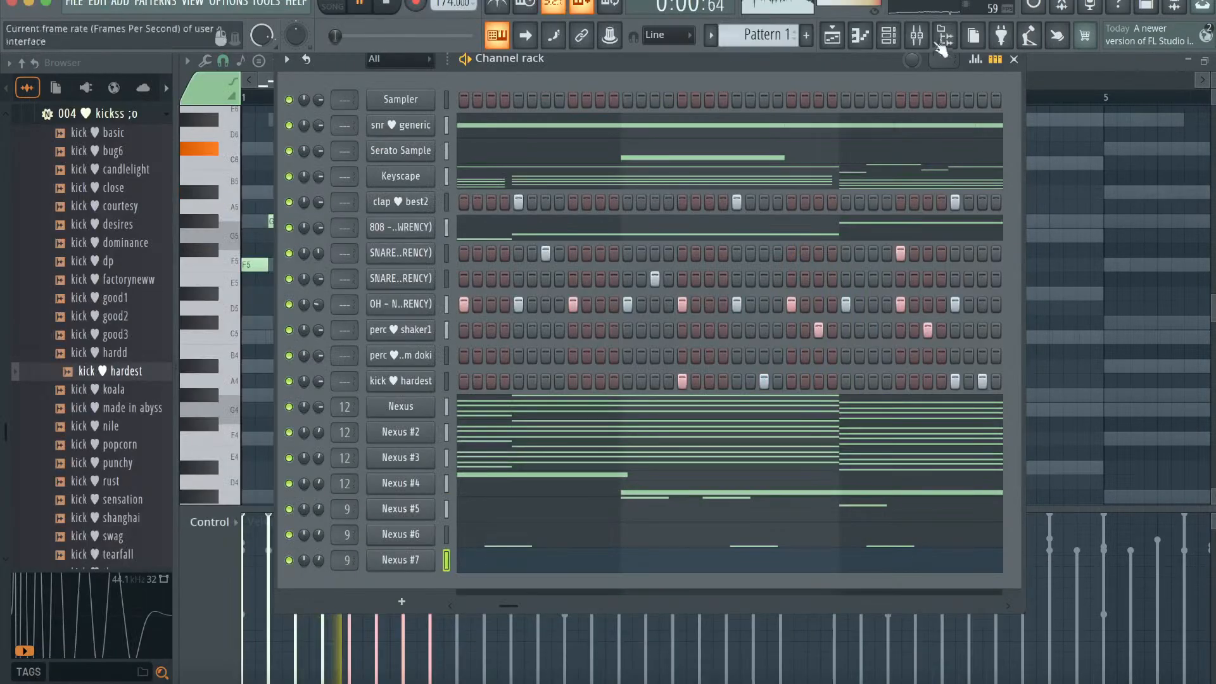
# - Replace the last two notes of Nexus #7's bar 1 with G#6 and G6, and add a C6 note at 2:03
pyautogui.click(865, 37)
pyautogui.scroll(3, 570, 285)
pyautogui.rightClick(444, 280)
pyautogui.rightClick(391, 353)
pyautogui.rightClick(413, 324)
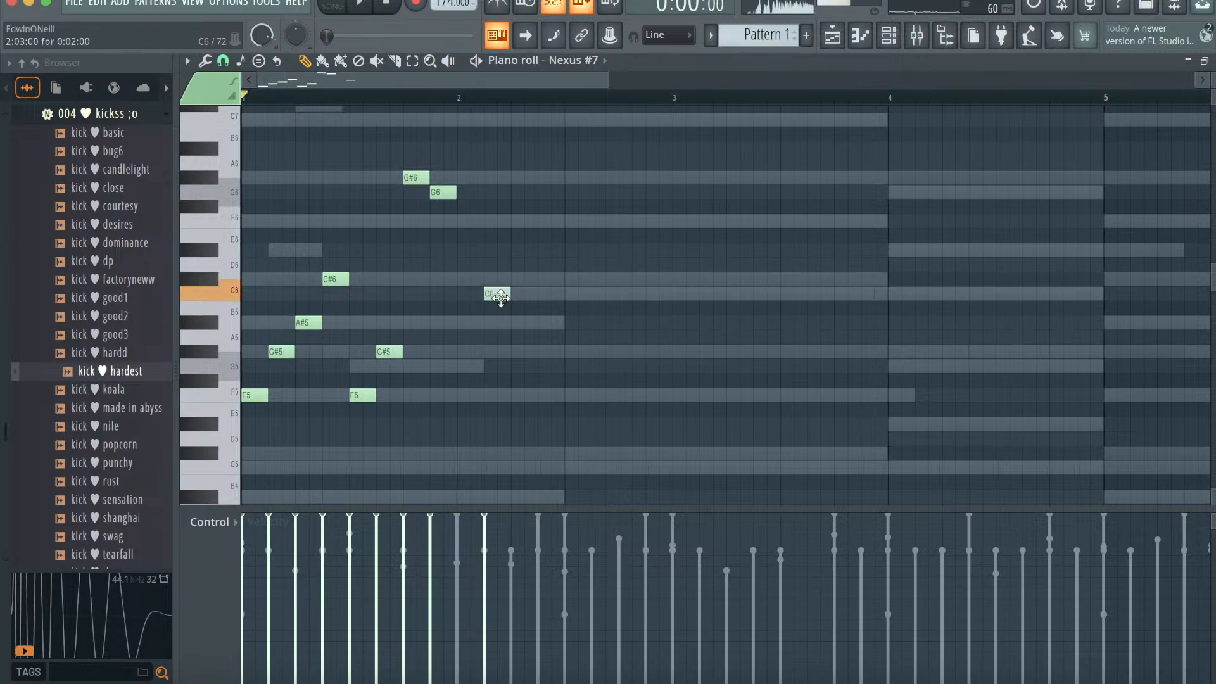
# - Extend the Nexus #7 melody with C7 at 3:05, F7 at 3:13, G7 near 4:05 and C7 at the start of bar 5
pyautogui.press('space')
pyautogui.scroll(-1, 747, 327)
pyautogui.scroll(4, 747, 327)
pyautogui.hscroll(1, 747, 327)
pyautogui.press('space')
pyautogui.hscroll(4, 747, 328)
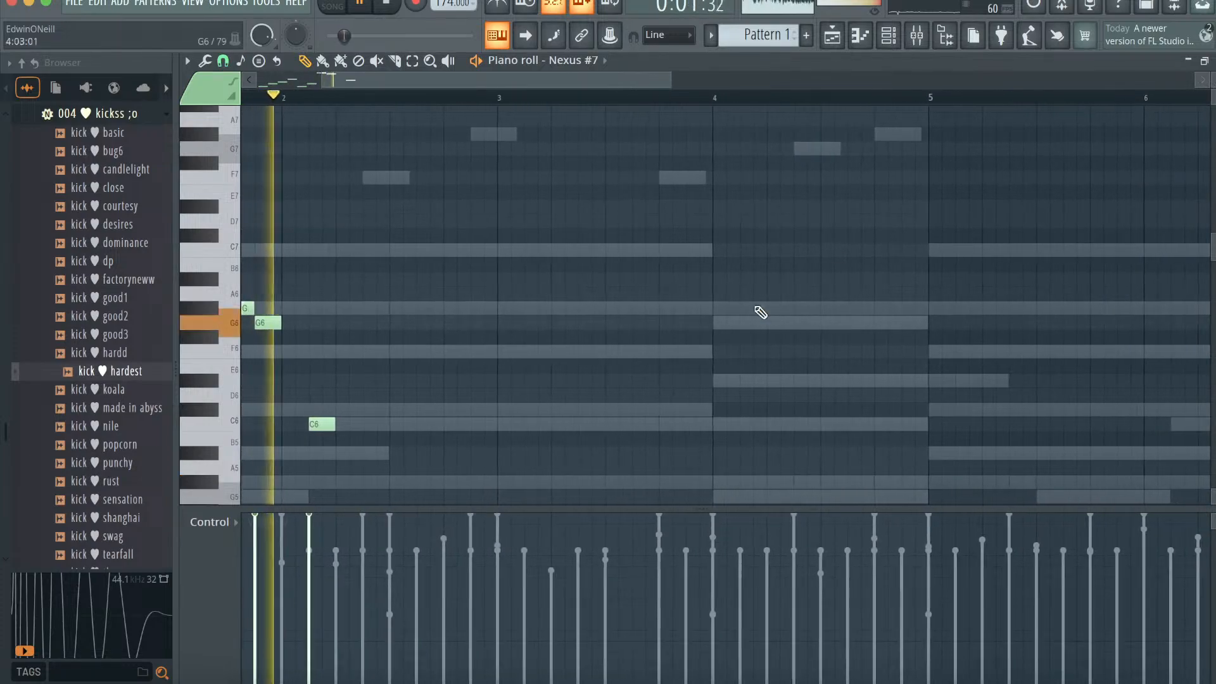
pyautogui.click(556, 249)
pyautogui.click(661, 178)
pyautogui.click(779, 150)
pyautogui.click(929, 249)
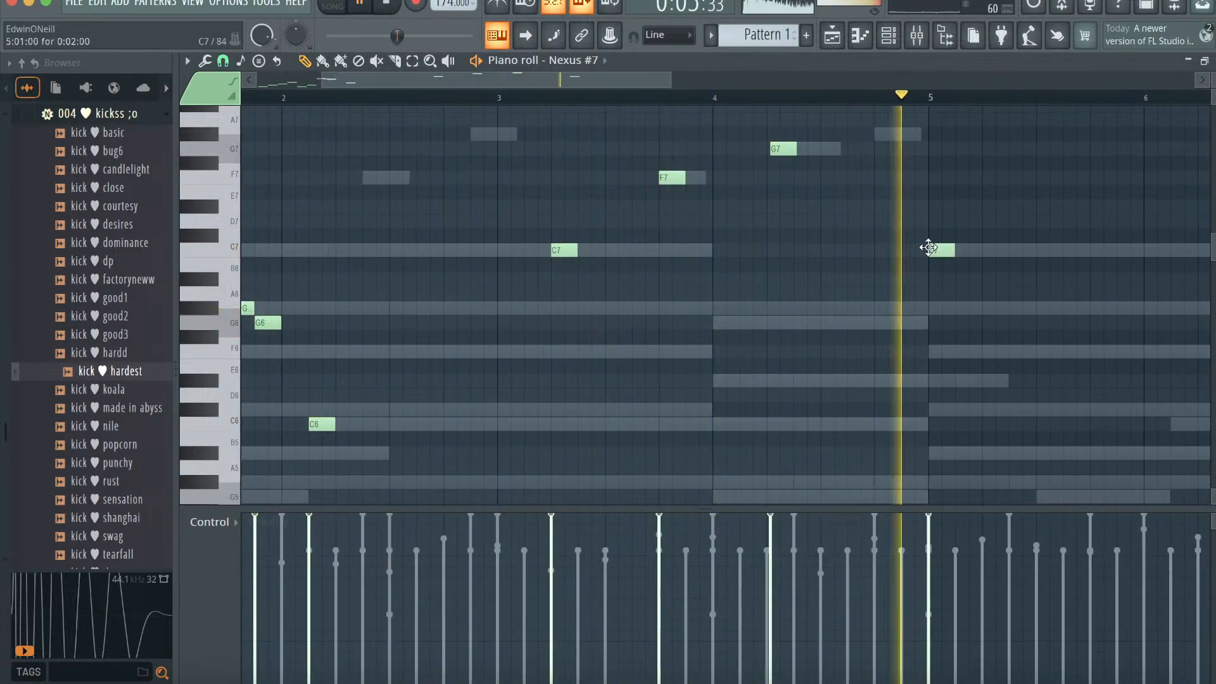
# - Complete the Nexus #7 melody with G#6 at the start of bar 6, G6 at 6:11, D#6 at the start of bar 8 and C6 at 8:09
pyautogui.scroll(-3, 925, 247)
pyautogui.hscroll(8, 925, 247)
pyautogui.click(873, 223)
pyautogui.hscroll(4, 873, 223)
pyautogui.click(865, 234)
pyautogui.hscroll(6, 1052, 267)
pyautogui.click(946, 293)
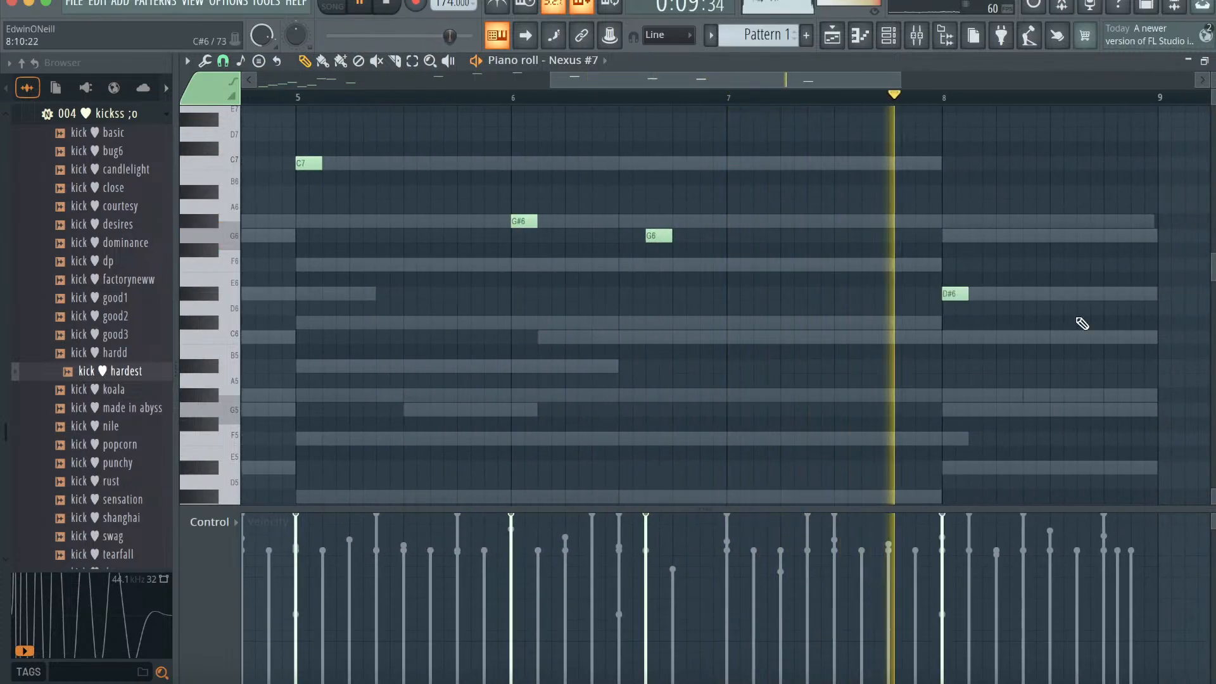
pyautogui.click(1059, 337)
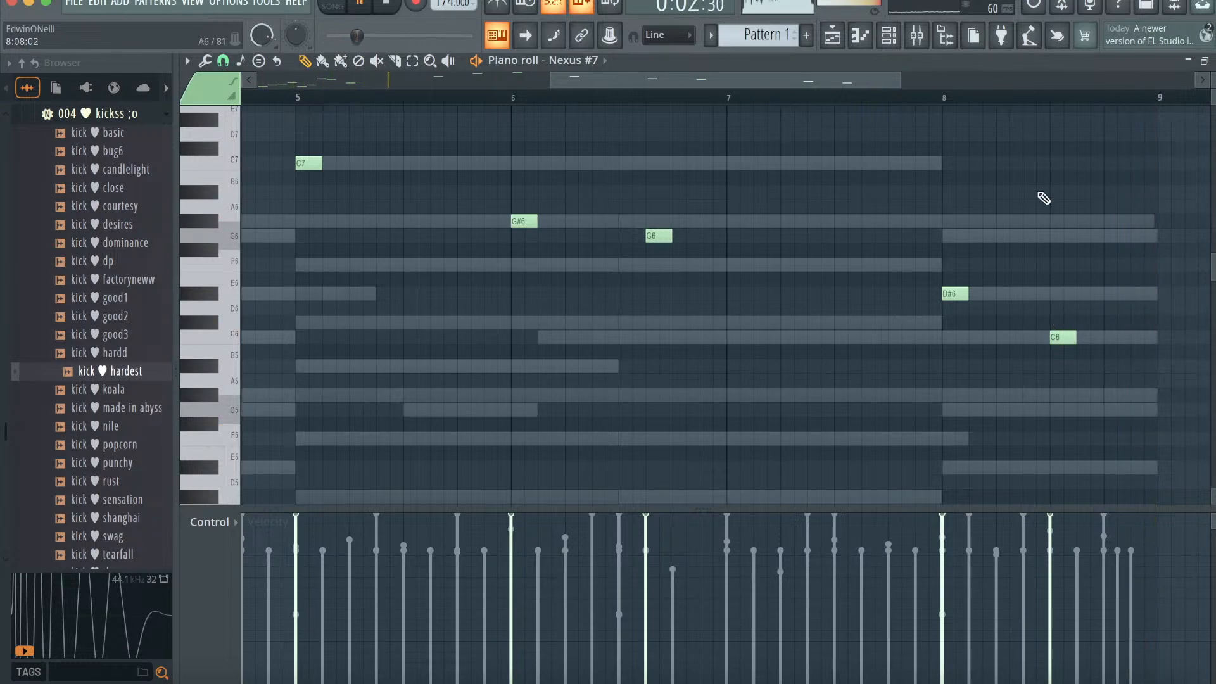
# - Clone the Nexus #7 channel and try out Trancegate presets on the copy
pyautogui.click(895, 38)
pyautogui.rightClick(413, 568)
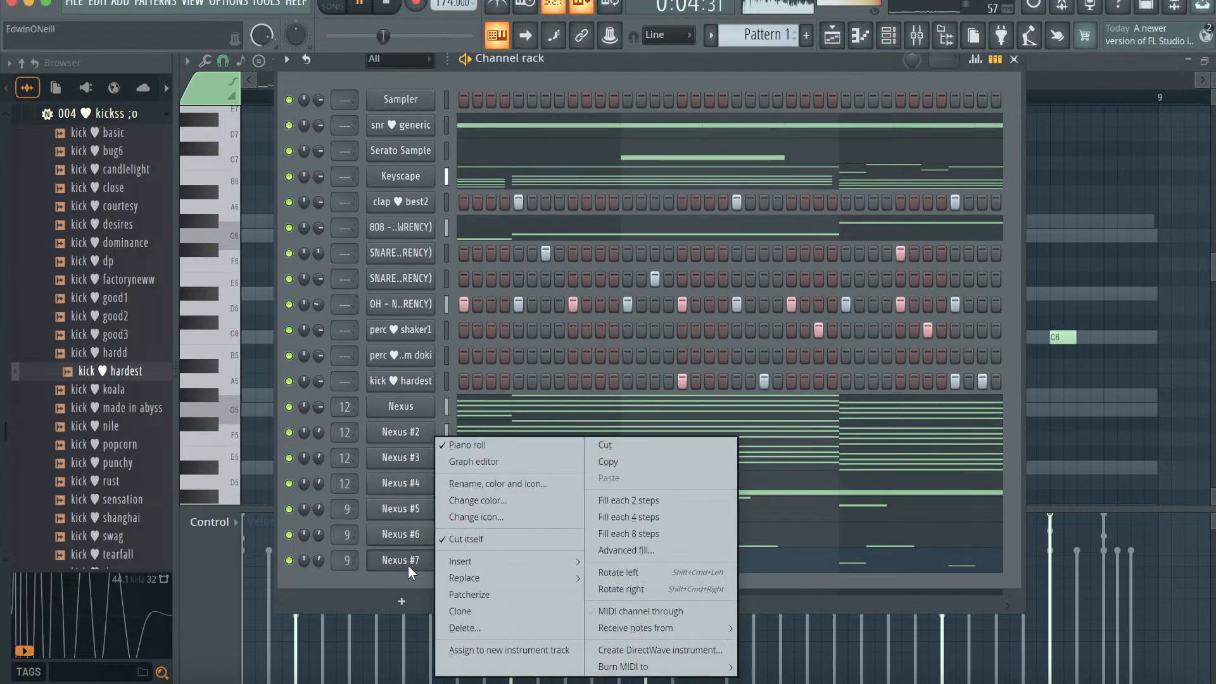
pyautogui.moveTo(557, 576)
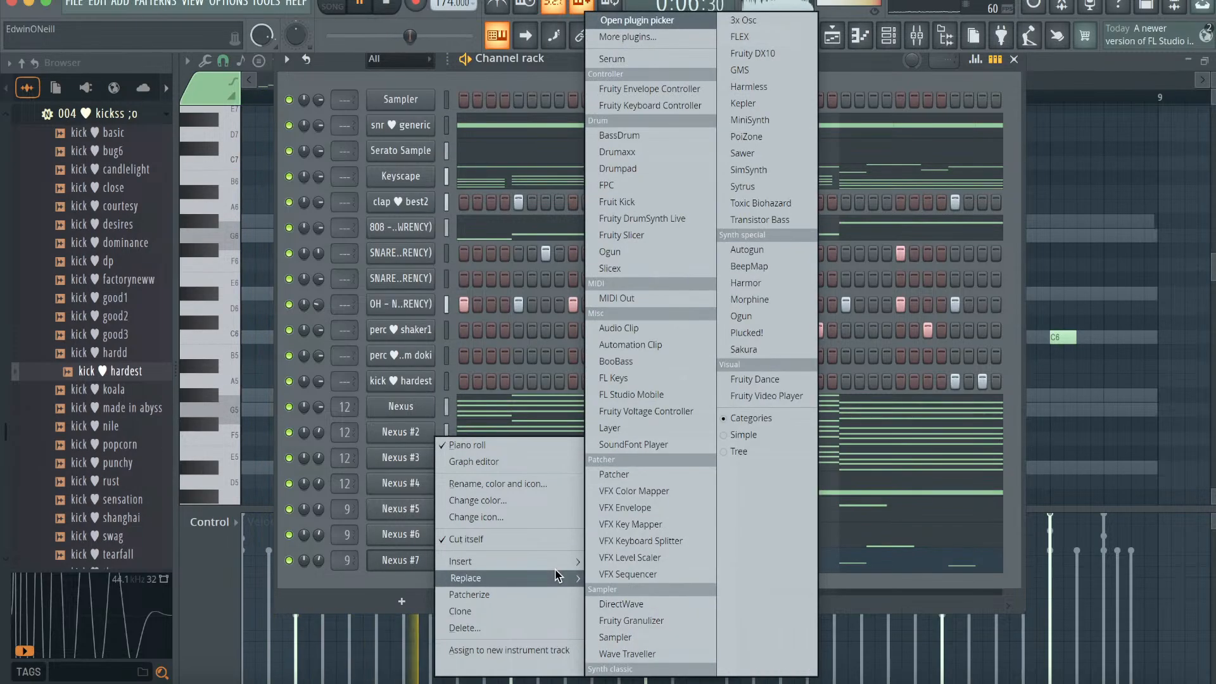
pyautogui.click(514, 612)
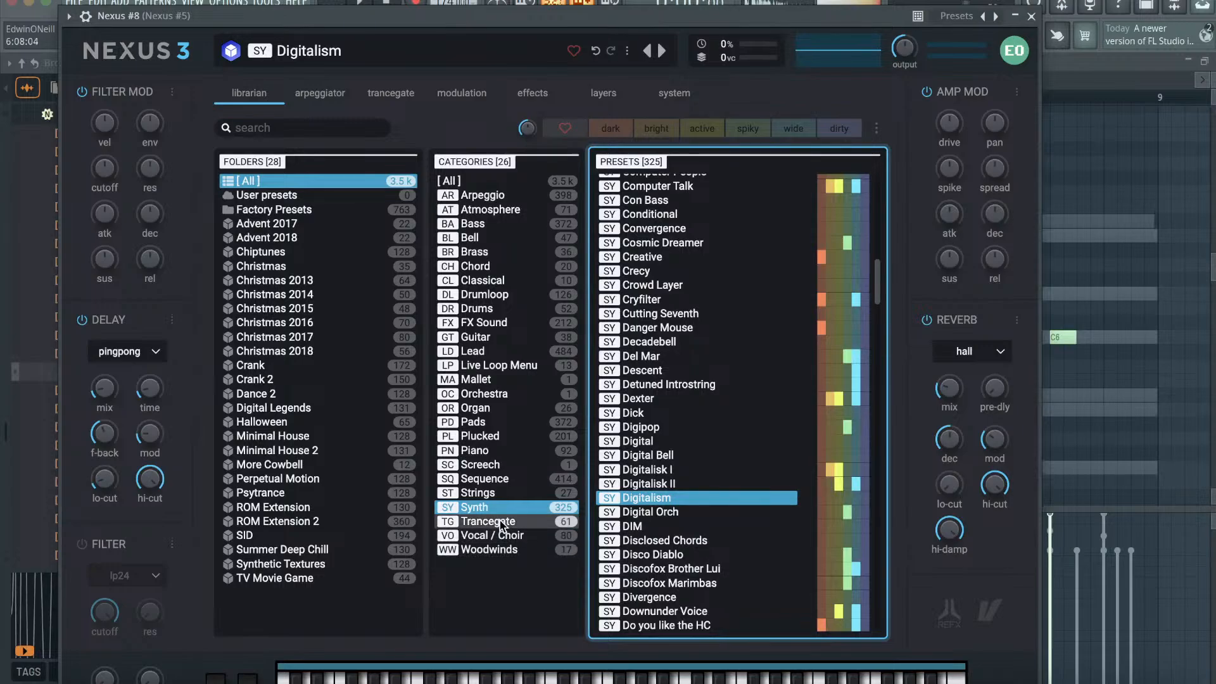
pyautogui.click(502, 521)
pyautogui.click(672, 336)
pyautogui.click(700, 310)
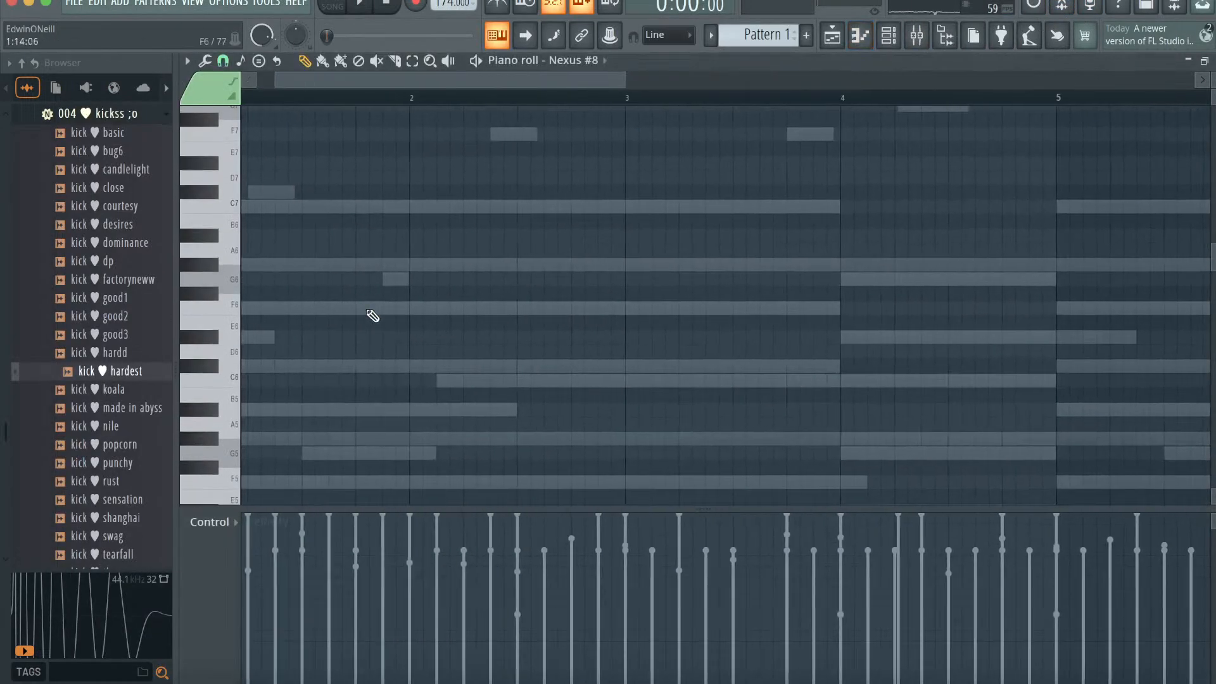
# - Draw bar-long notes in Nexus #8: G#6 in bar 1 and F6 in bar 2
pyautogui.moveTo(287, 264); pyautogui.dragTo(3, 260)
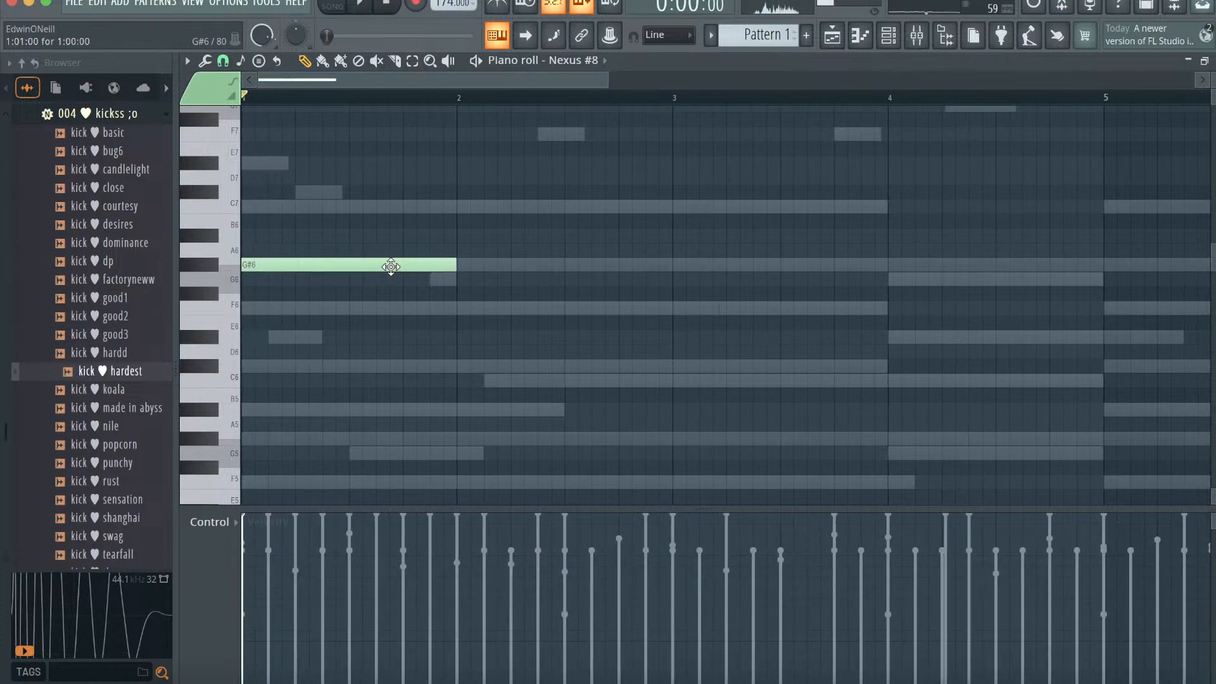
pyautogui.click(467, 310)
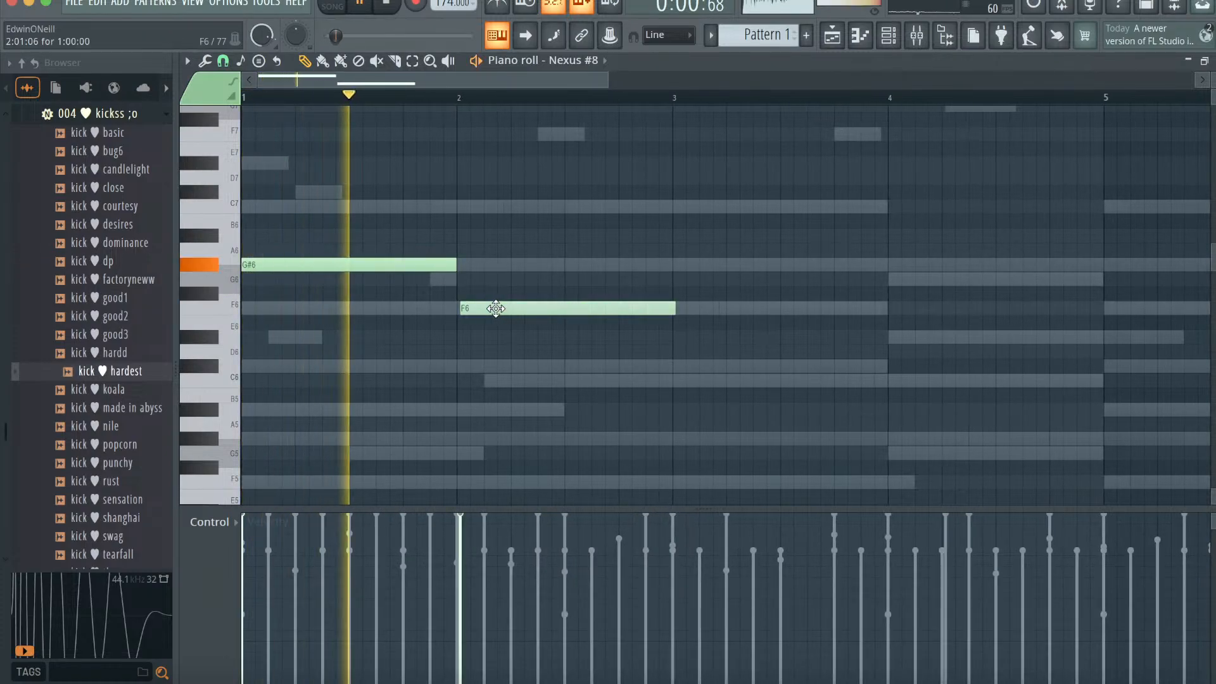
# - Load the Trancegate preset Interrogate in Nexus #8 and return to its piano roll
pyautogui.click(883, 27)
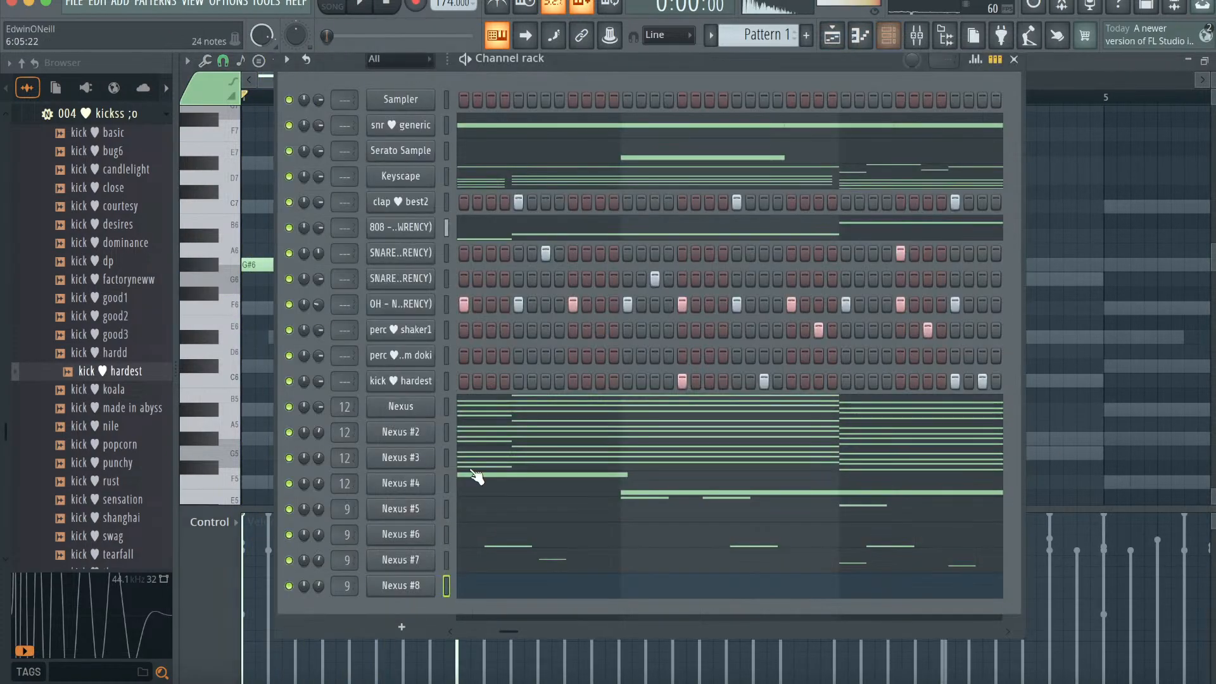
pyautogui.click(402, 585)
pyautogui.click(768, 465)
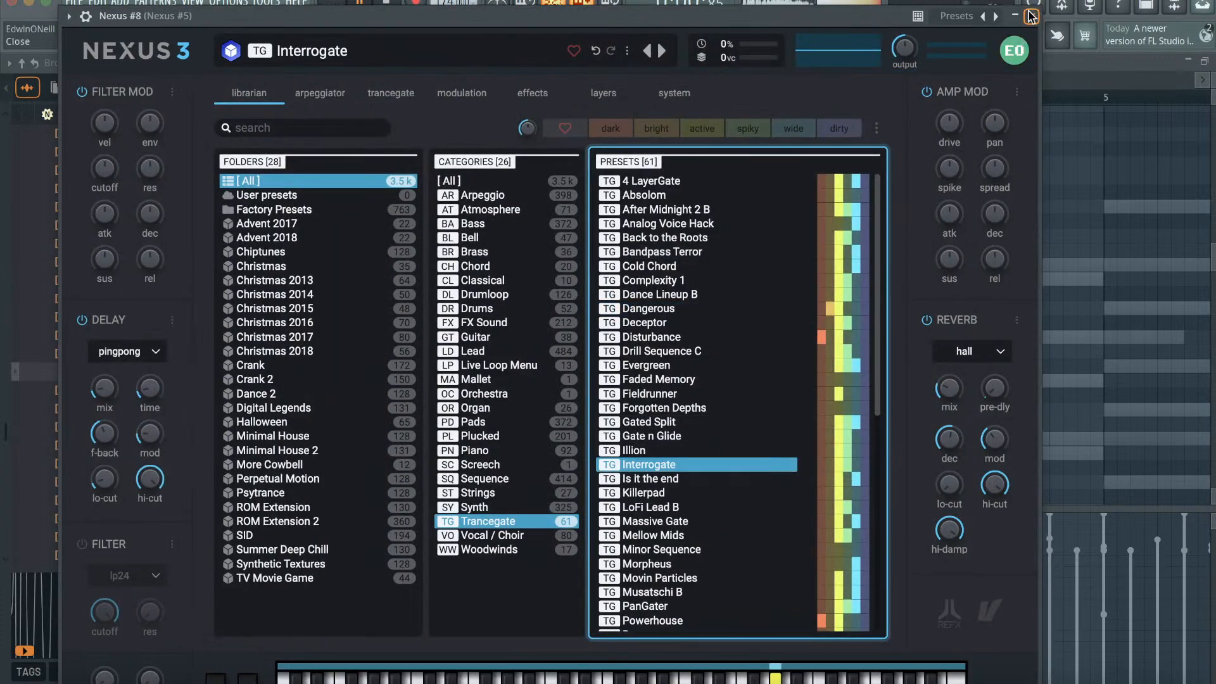
pyautogui.click(1031, 15)
pyautogui.click(888, 36)
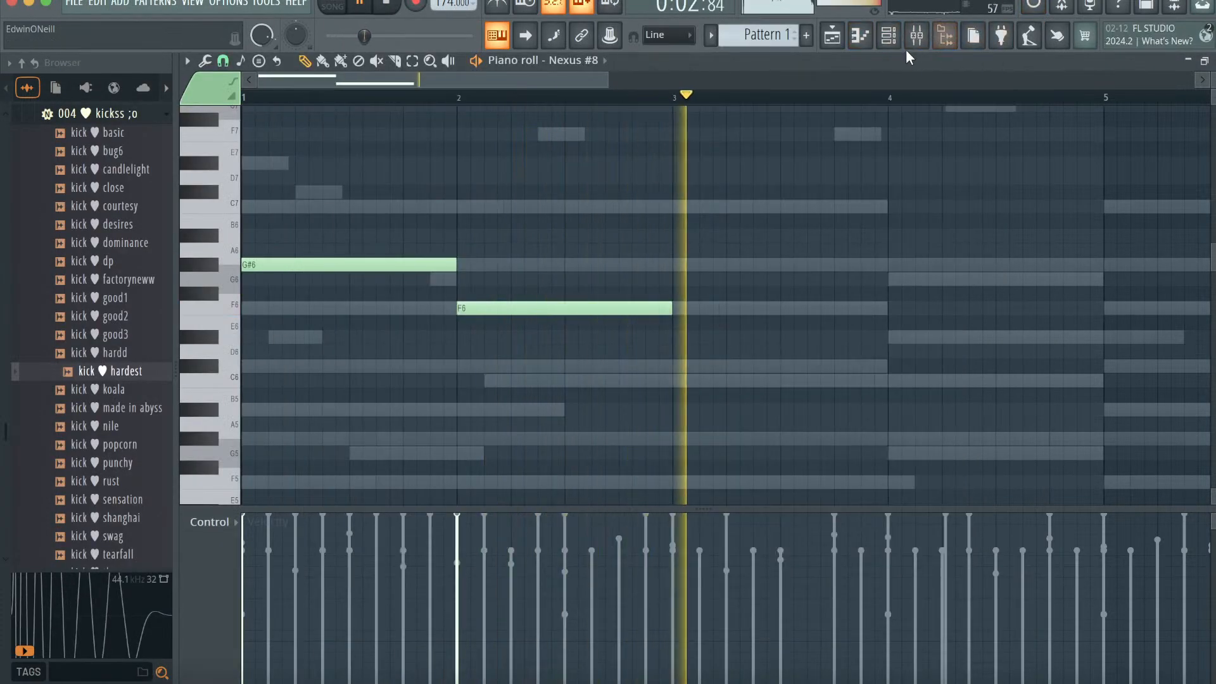
# - Delete the F6 note in bar 2 and add bar-long notes G#6 in bar 3, D#6 in bar 5 and C6 in bar 7
pyautogui.rightClick(608, 309)
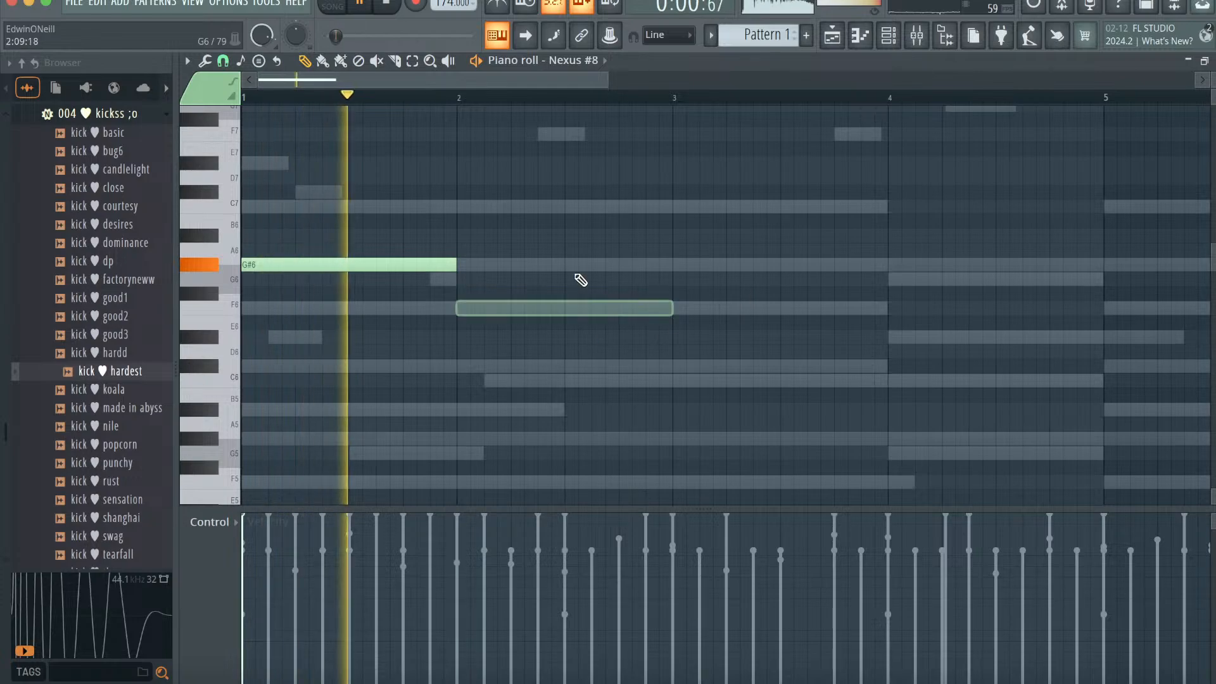
pyautogui.click(683, 269)
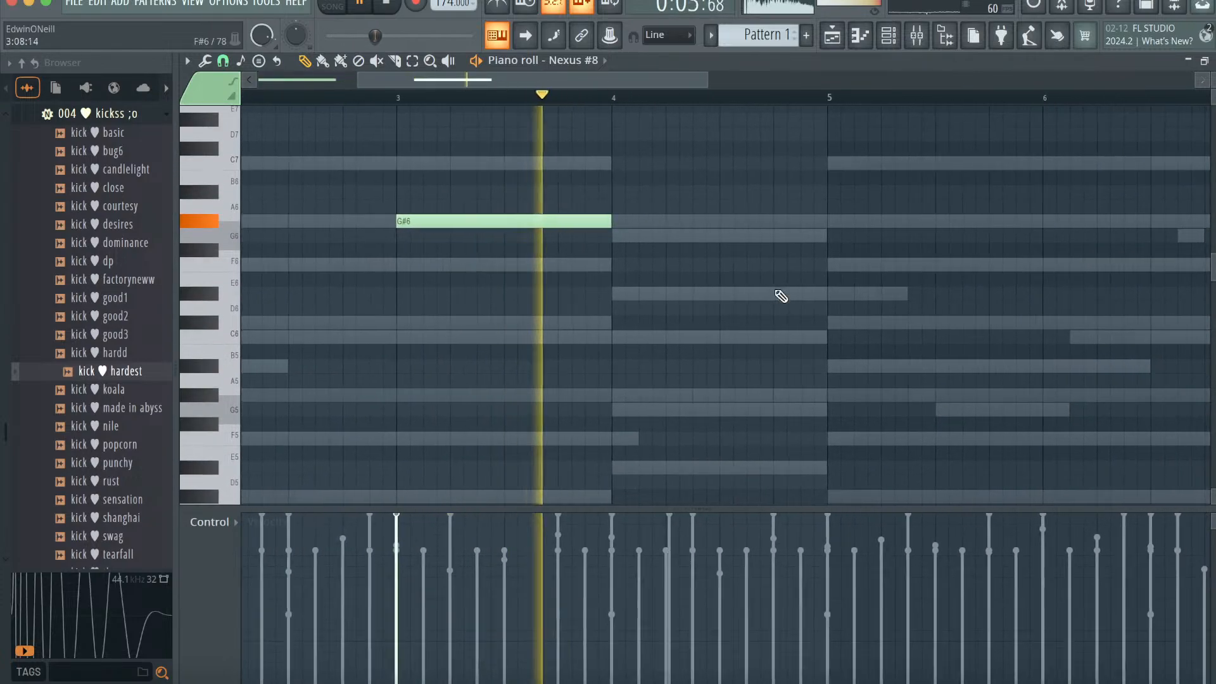
pyautogui.click(729, 335)
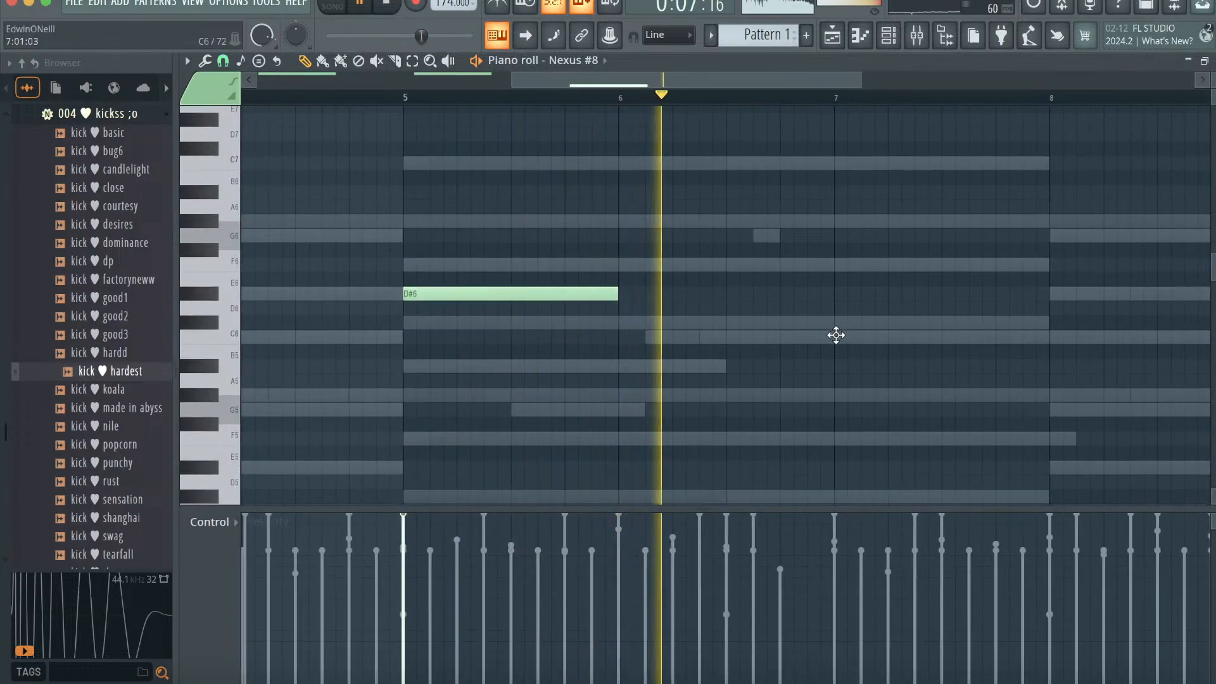
pyautogui.click(835, 335)
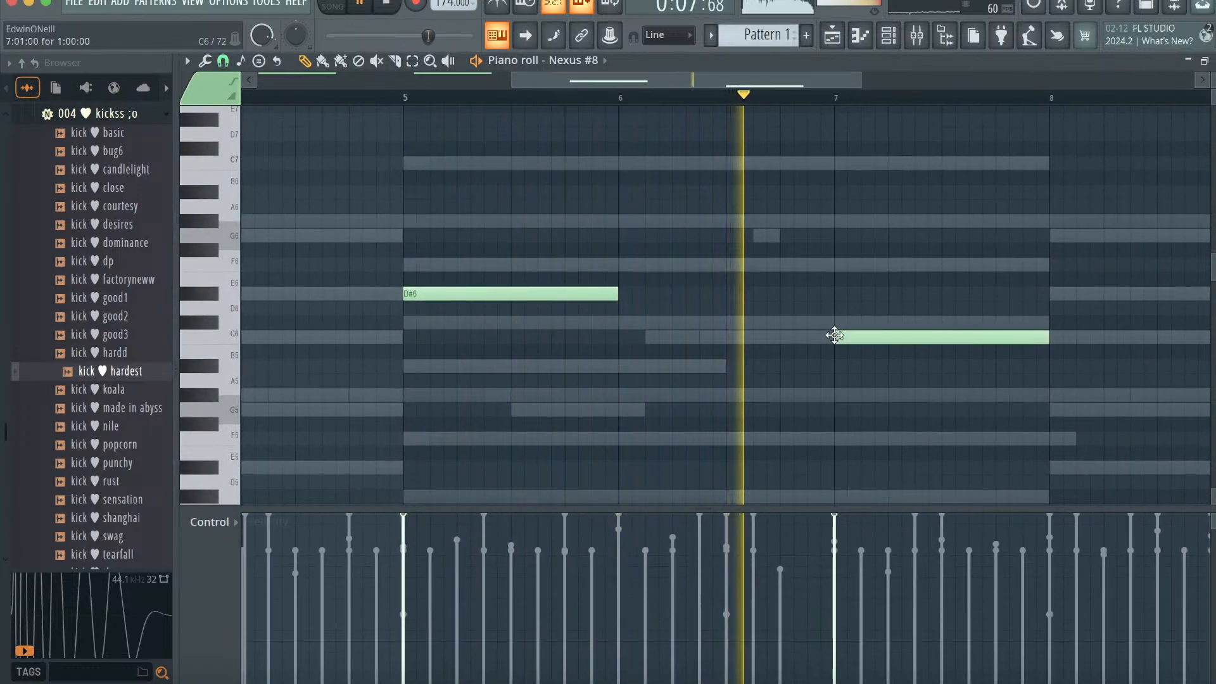
# - Clone the Nexus #8 channel, load a Strings preset in the copy and close its plugin window
pyautogui.click(889, 36)
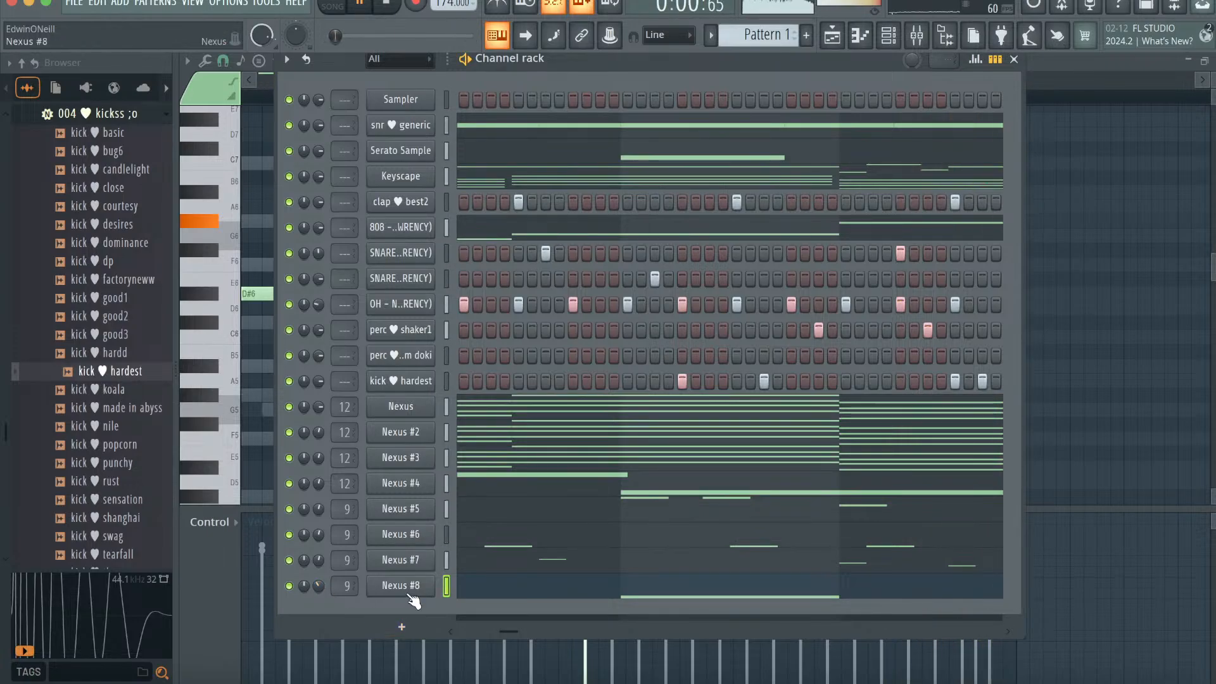
pyautogui.rightClick(430, 589)
pyautogui.click(464, 611)
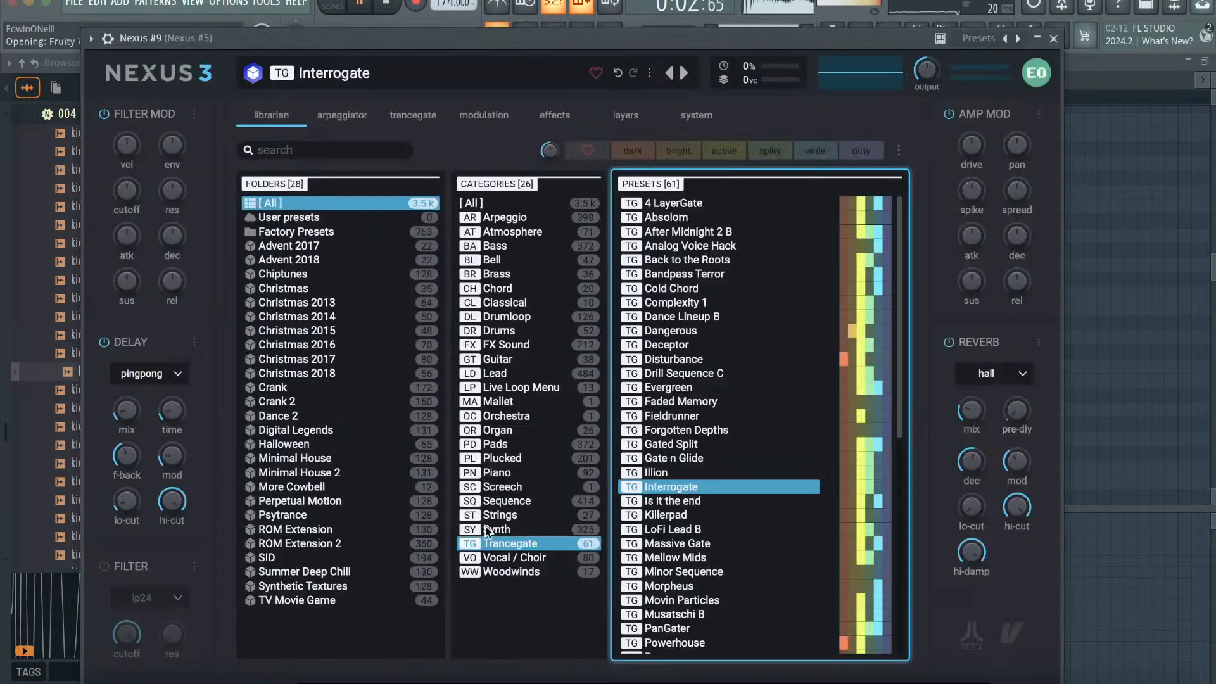
pyautogui.click(528, 518)
pyautogui.click(693, 332)
pyautogui.click(690, 372)
pyautogui.click(1052, 40)
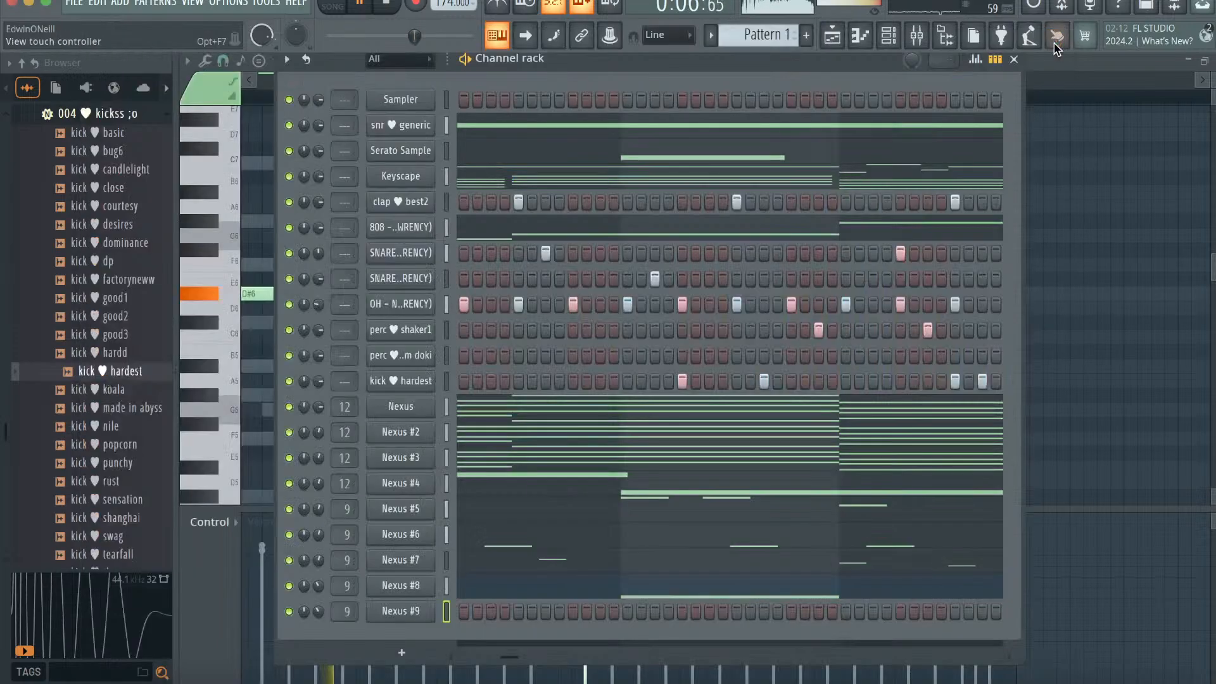
# - Start the Nexus #9 melody with bar-long notes C7 at the start of bar 1 and F6 at 1:13
pyautogui.click(851, 37)
pyautogui.moveTo(287, 307); pyautogui.dragTo(31, 256)
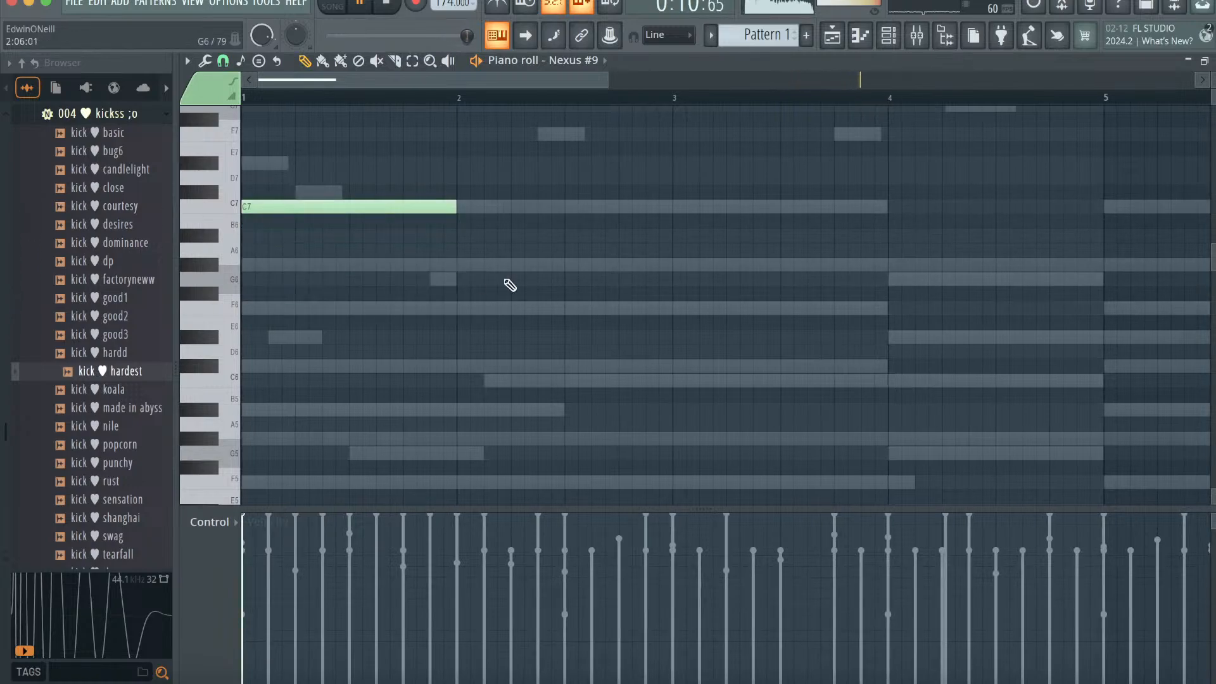
pyautogui.press('space')
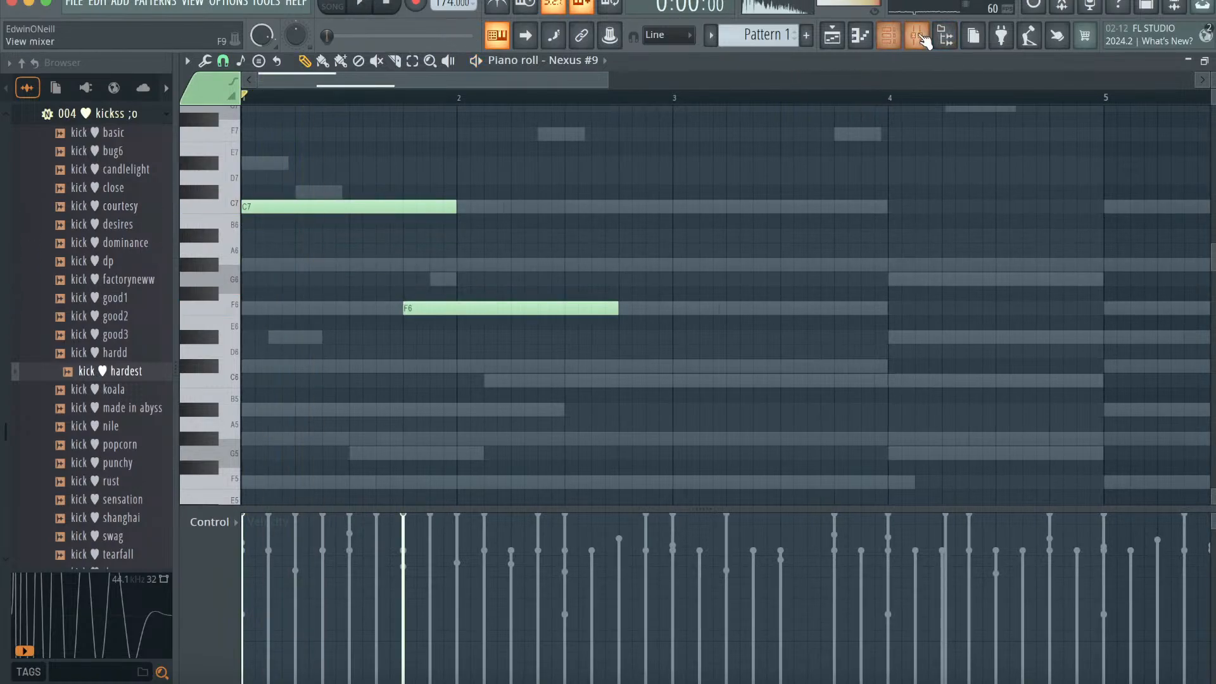
# - Route Nexus #9 to mixer insert 8 and set its channel volume to about 65%
pyautogui.click(919, 38)
pyautogui.rightClick(562, 286)
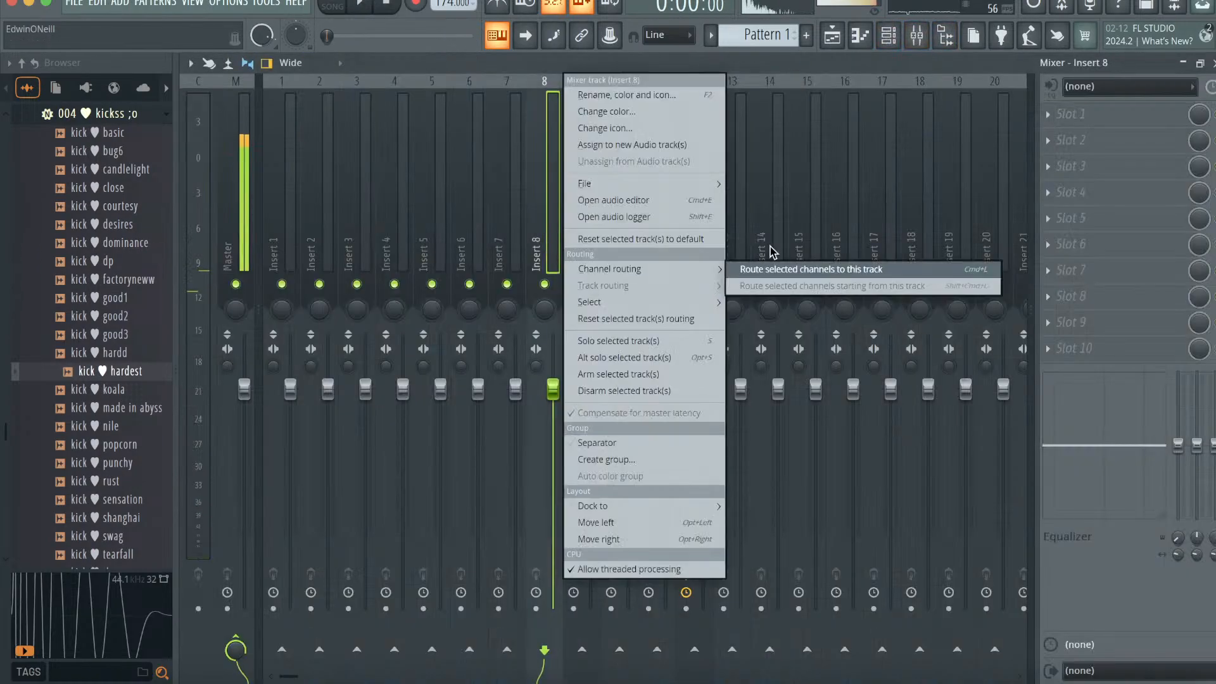
pyautogui.click(810, 269)
pyautogui.click(887, 36)
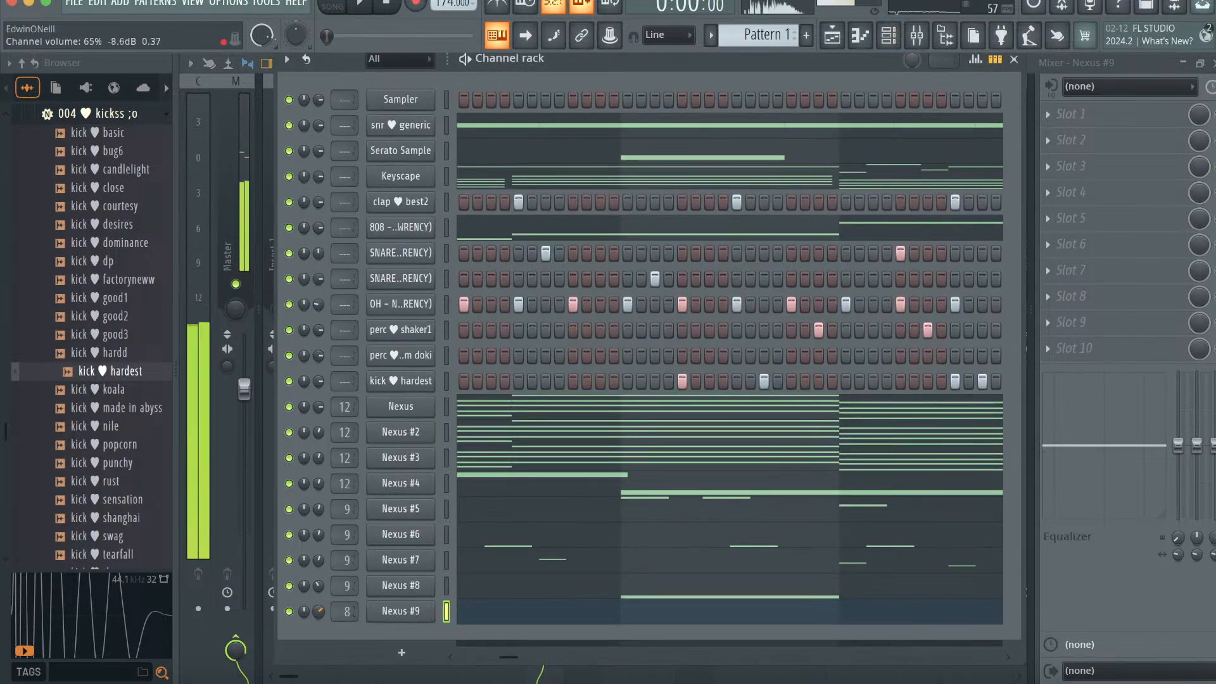
# - Extend the Nexus #9 melody with bar-long notes G#6 at bar 3, G6 at 3:13 and C7 at bar 5
pyautogui.click(859, 35)
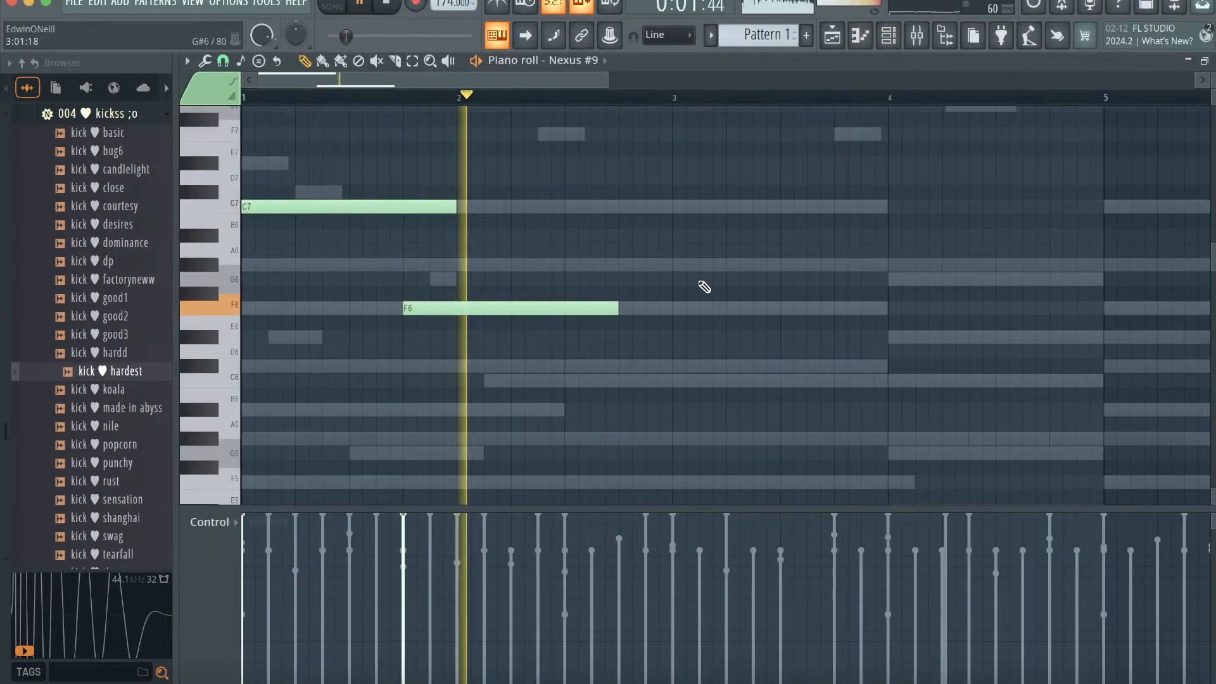
pyautogui.click(675, 265)
pyautogui.click(841, 278)
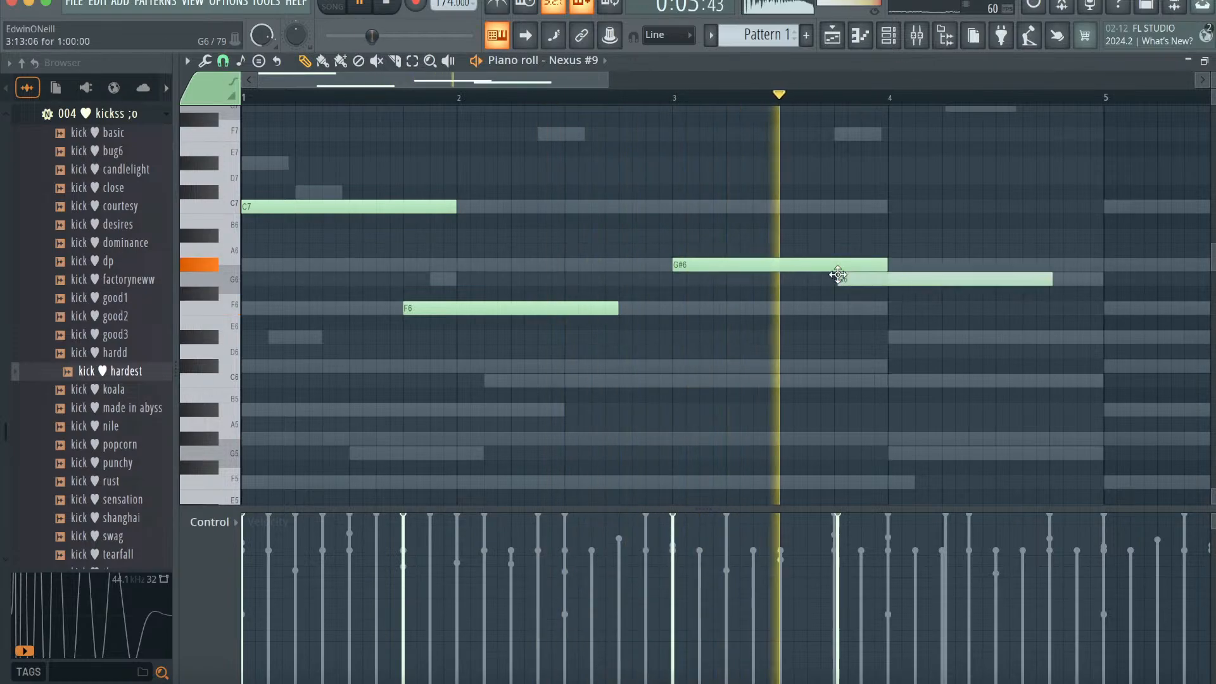
pyautogui.hscroll(5, 1039, 319)
pyautogui.scroll(3, 1038, 320)
pyautogui.click(872, 295)
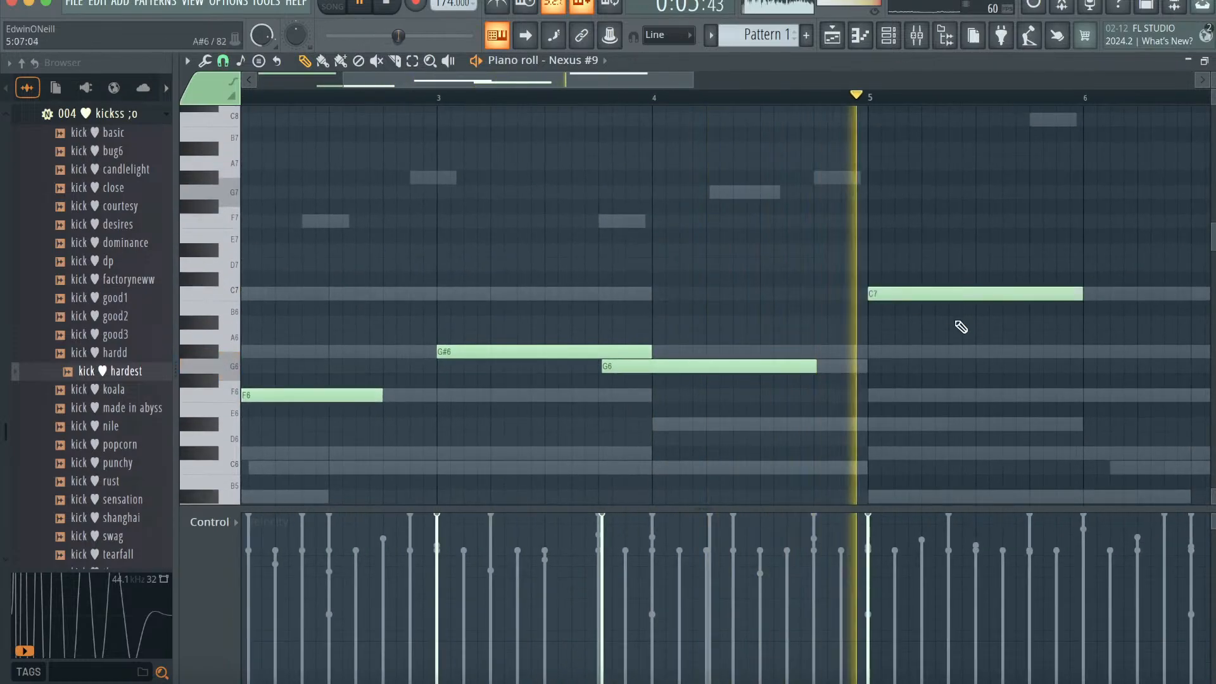
# - Complete the Nexus #9 melody with G6 at 5:13, F6 at 6:13 and C6 from about 7:13 to the end of bar 8
pyautogui.click(1023, 365)
pyautogui.hscroll(4, 1001, 316)
pyautogui.scroll(-3, 1000, 317)
pyautogui.click(1011, 307)
pyautogui.hscroll(4, 1004, 346)
pyautogui.click(952, 380)
pyautogui.hscroll(3, 952, 379)
pyautogui.scroll(-3, 952, 380)
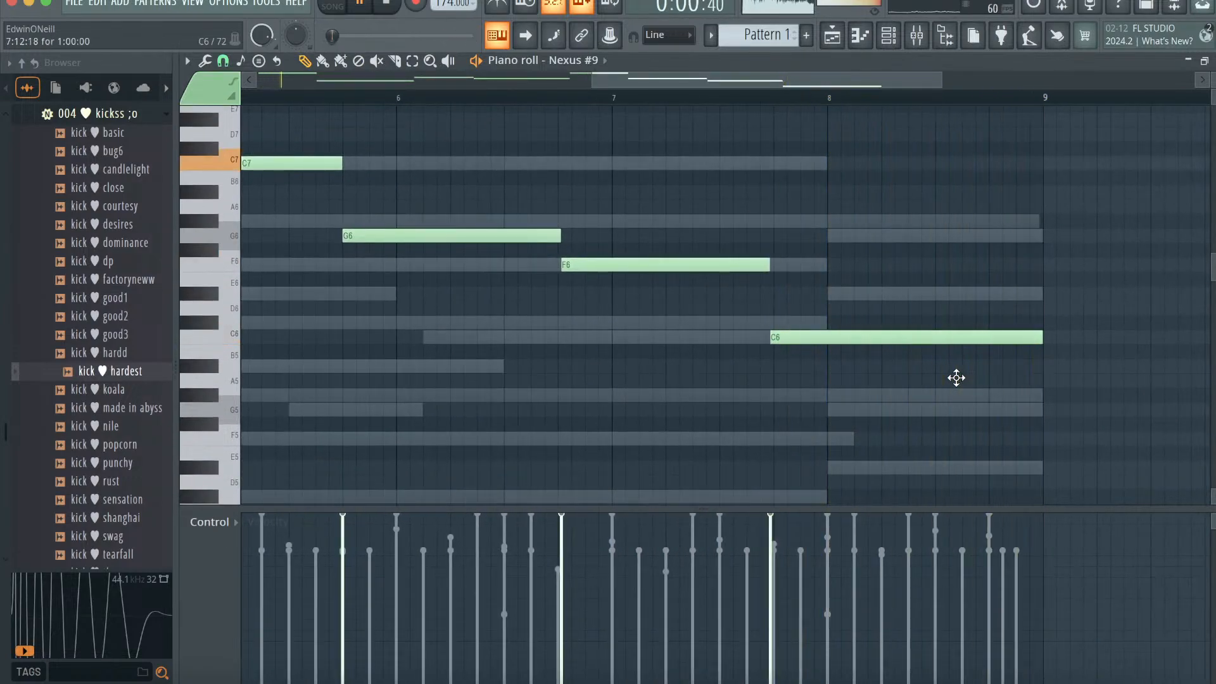
# - Split Pattern 1 by channel in the playlist
pyautogui.click(855, 39)
pyautogui.rightClick(244, 123)
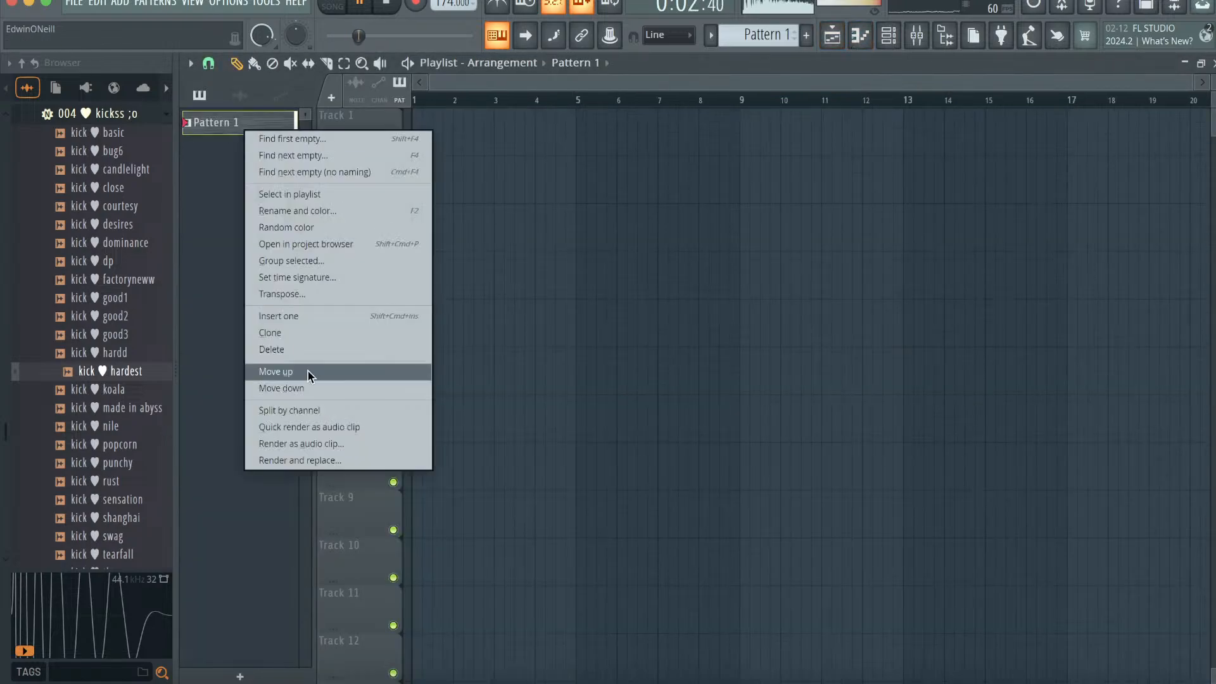
pyautogui.click(293, 411)
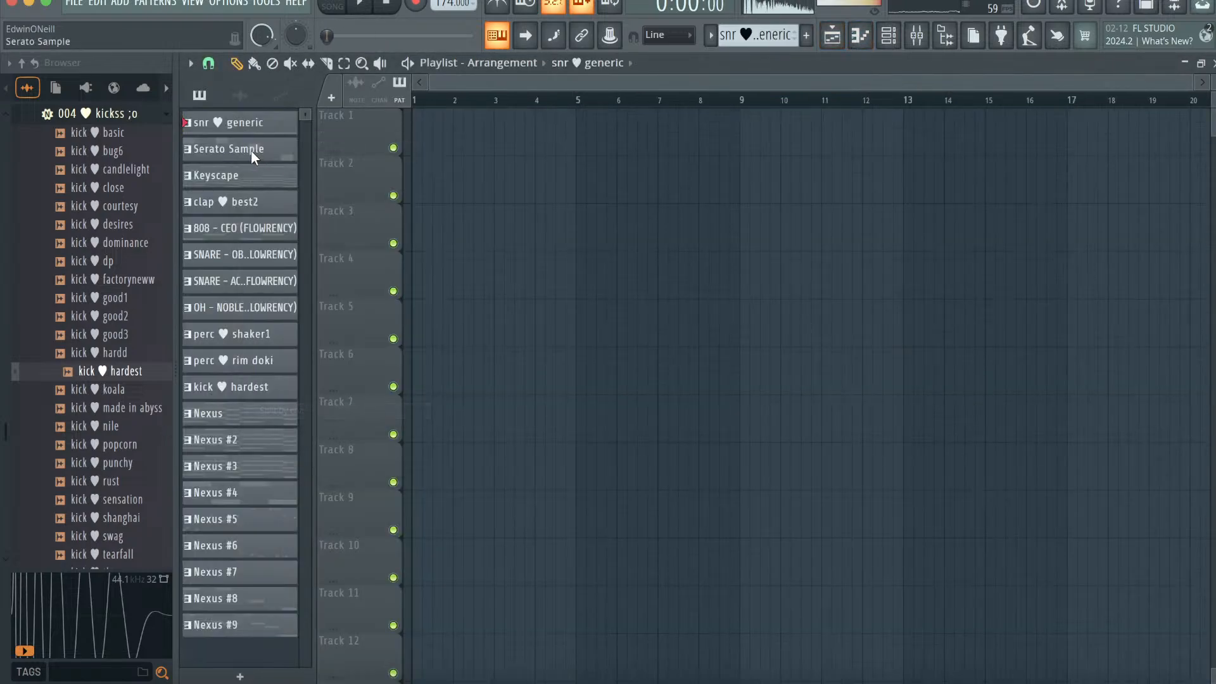
# - Select the Keyscape, 808 and all Nexus patterns and transpose them down together
pyautogui.click(226, 178)
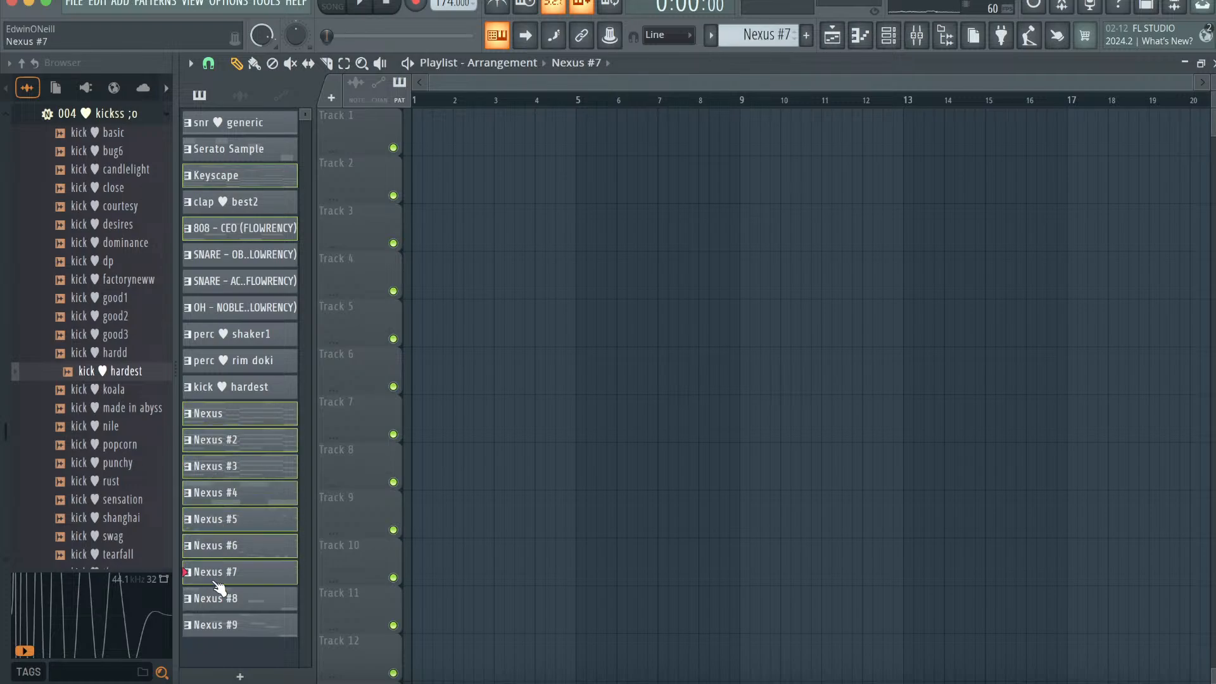
pyautogui.rightClick(226, 630)
pyautogui.click(298, 500)
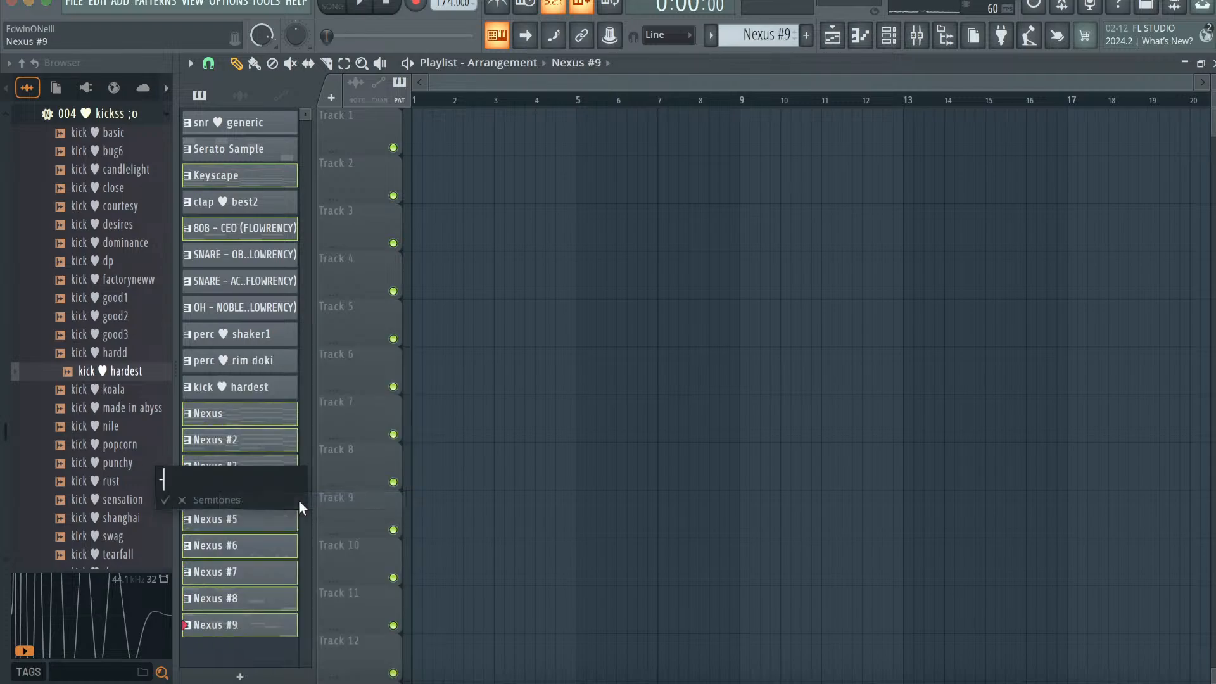
# - Raise all G#4 notes of the 808 pattern by one octave to G#5
pyautogui.click(231, 228)
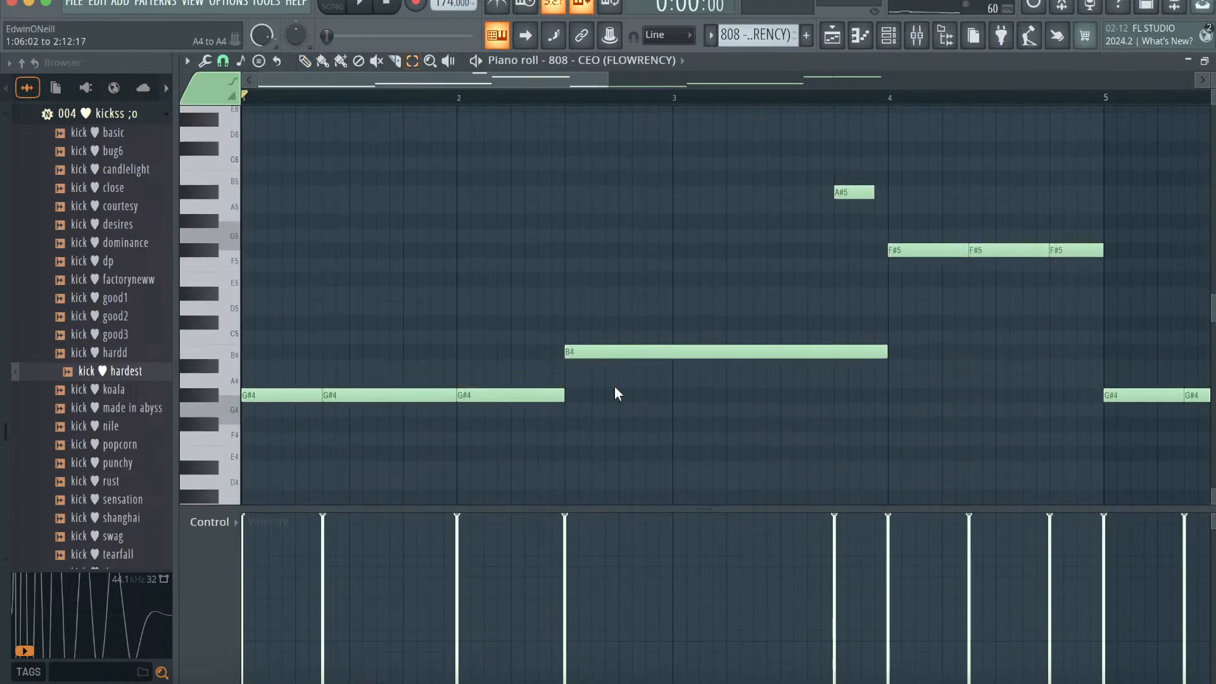
pyautogui.moveTo(609, 76); pyautogui.dragTo(1085, 77)
pyautogui.moveTo(991, 418); pyautogui.dragTo(161, 381)
pyautogui.hotkey('ctrl', 'Up')
pyautogui.hotkey('shift', 'Up')
# - Lower the vocal's key detune in Serato Sample to -6 (Ebm) and return to the playlist
pyautogui.press('F6')
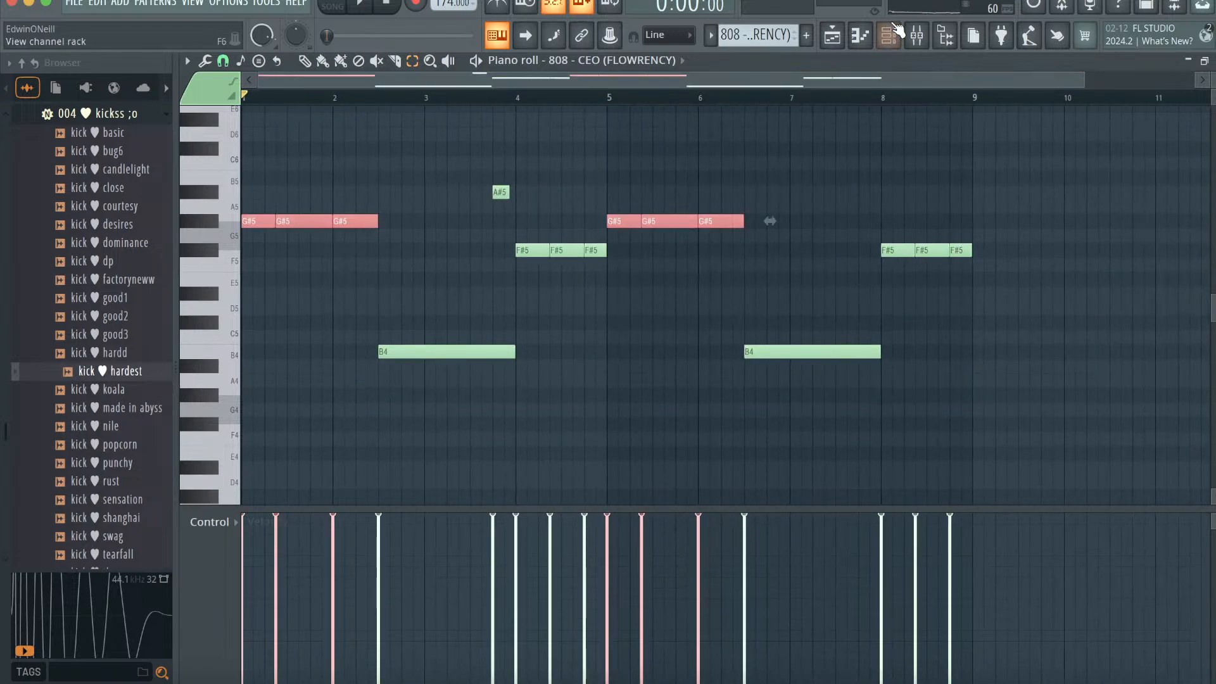
pyautogui.click(418, 151)
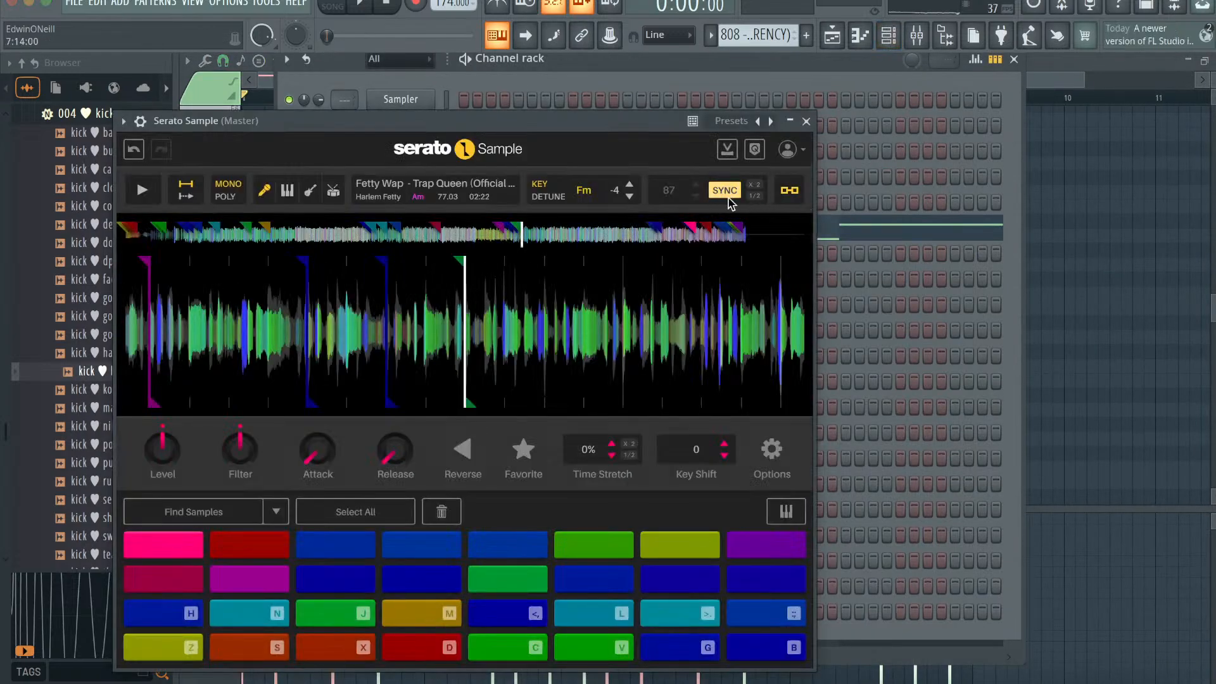
pyautogui.press('F5')
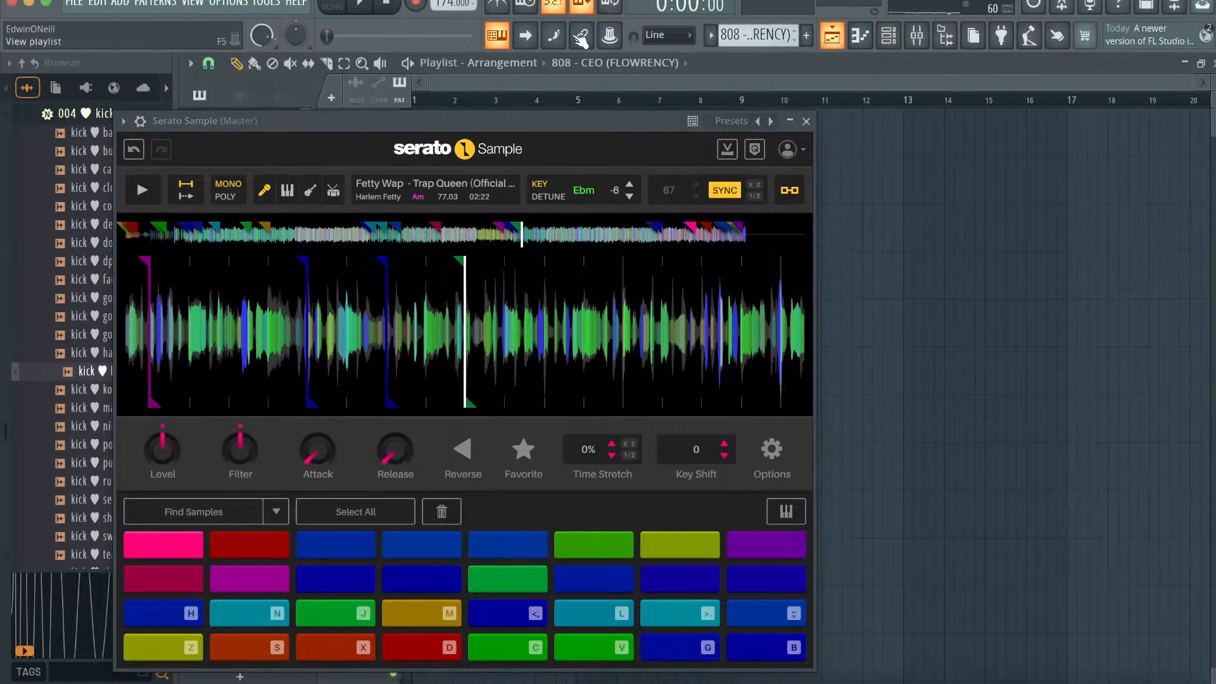
pyautogui.click(806, 122)
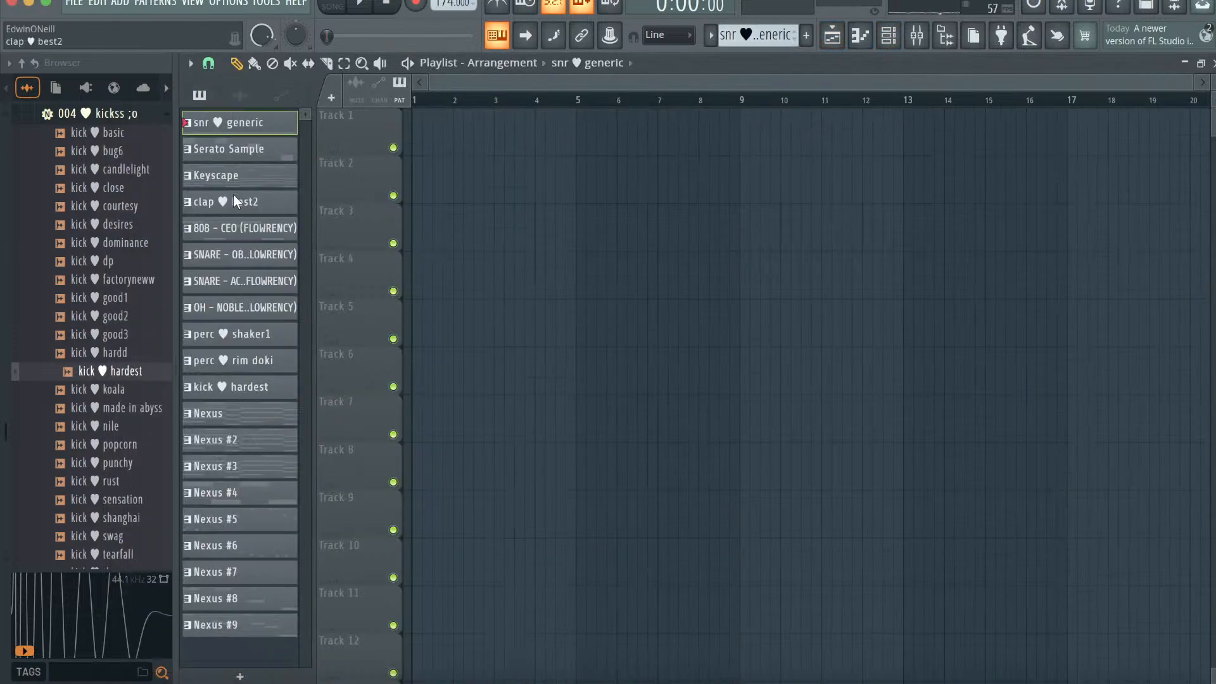
# - Place the snr generic, Serato Sample, Keyscape, clap best2 and 808 patterns on tracks 1–5 from bar 1, and duplicate them at bar 9
pyautogui.moveTo(238, 231); pyautogui.dragTo(433, 119)
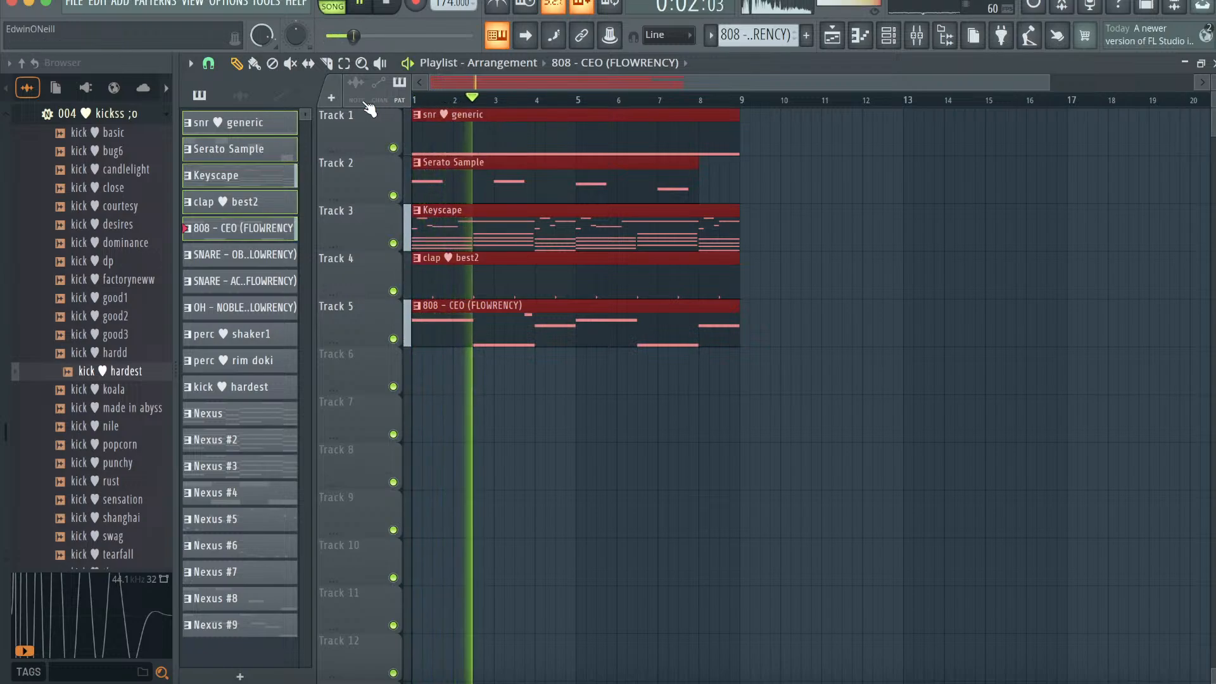
pyautogui.hotkey('ctrl', 'a')
pyautogui.hotkey('ctrl', 'b')
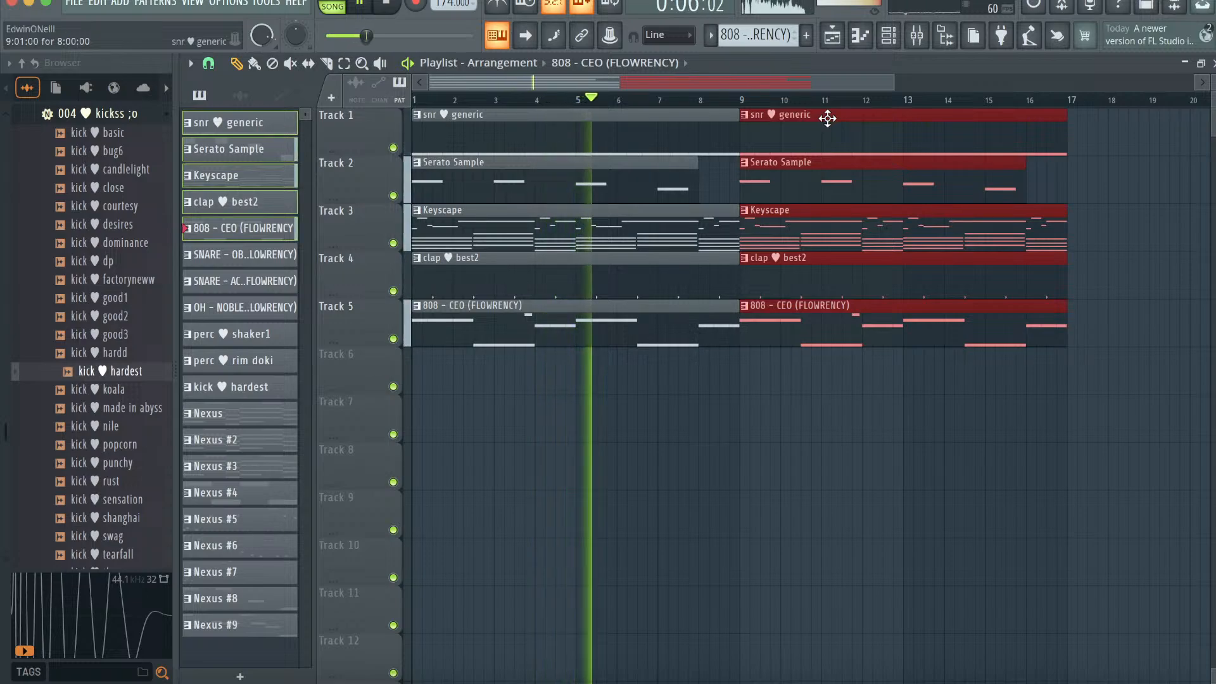
# - Place the SNARE - OBSCURE, SNARE - ACID and OH - NOBLE patterns on tracks 6–8 starting at bar 9
pyautogui.click(273, 255)
pyautogui.keyDown('shift'); pyautogui.click(257, 308); pyautogui.keyUp('shift')
pyautogui.moveTo(257, 308); pyautogui.dragTo(741, 364)
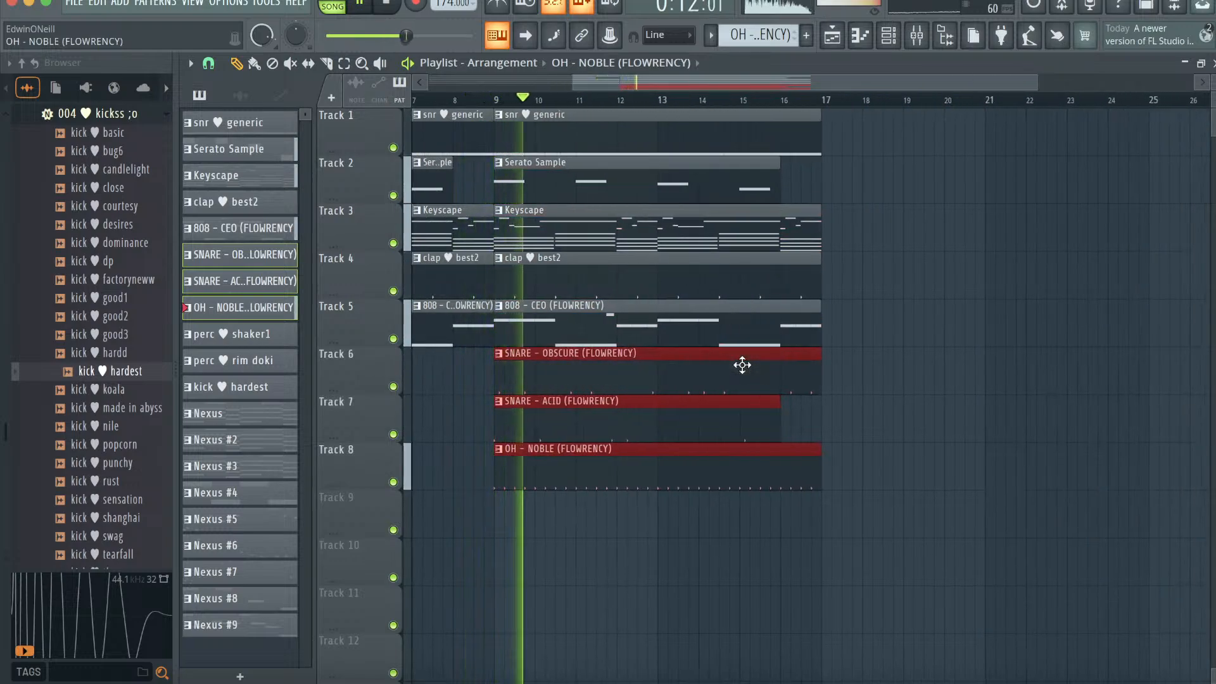
# - Place the patterns Nexus through Nexus #5 on tracks 6–10 from bar 17 and delete the second clap best2 clip on track 4
pyautogui.click(292, 413)
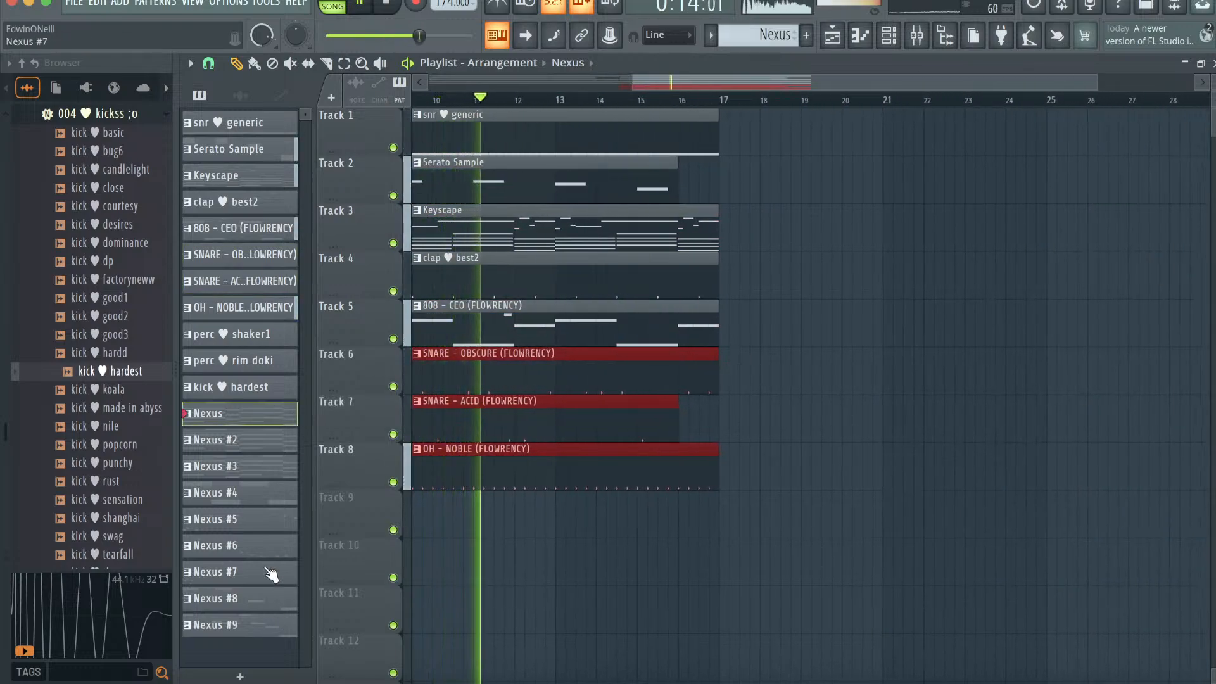
pyautogui.keyDown('shift'); pyautogui.click(259, 531); pyautogui.keyUp('shift')
pyautogui.moveTo(258, 530); pyautogui.dragTo(720, 379)
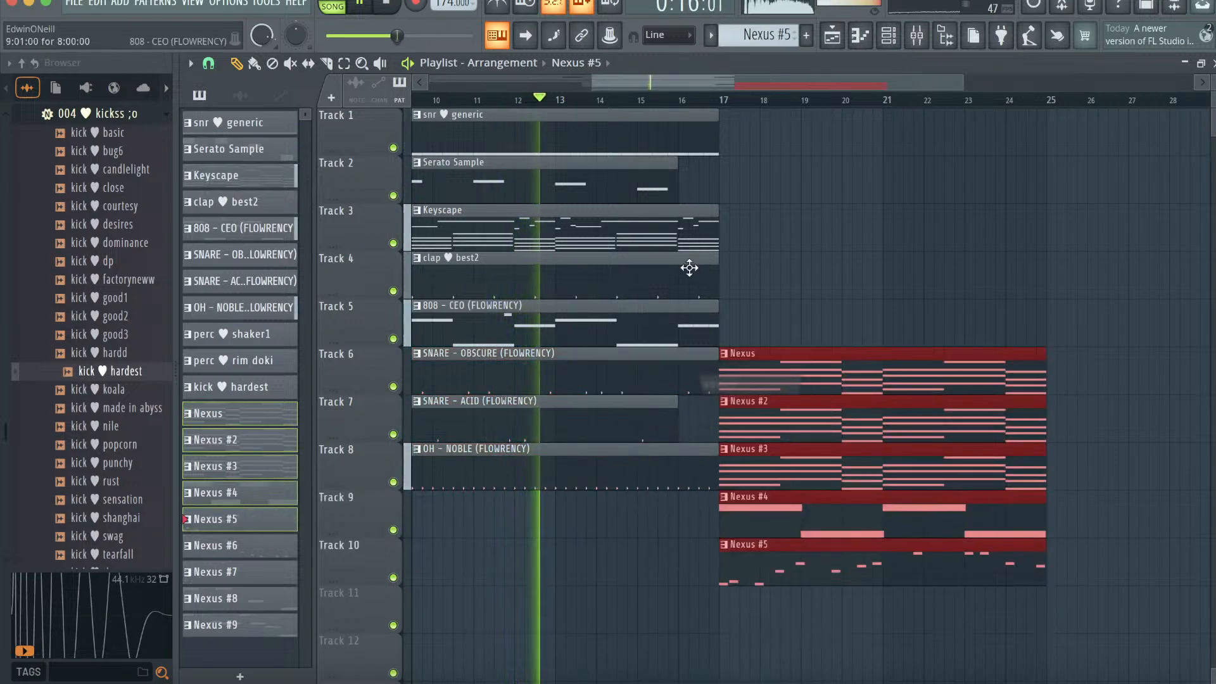
pyautogui.rightClick(595, 280)
# - Place the snr generic, Serato Sample, Keyscape, 808 and kick hardest patterns on tracks 11–15 from bar 17
pyautogui.click(224, 122)
pyautogui.keyDown('shift'); pyautogui.click(230, 177); pyautogui.keyUp('shift')
pyautogui.keyDown('ctrl'); pyautogui.click(241, 228); pyautogui.keyUp('ctrl')
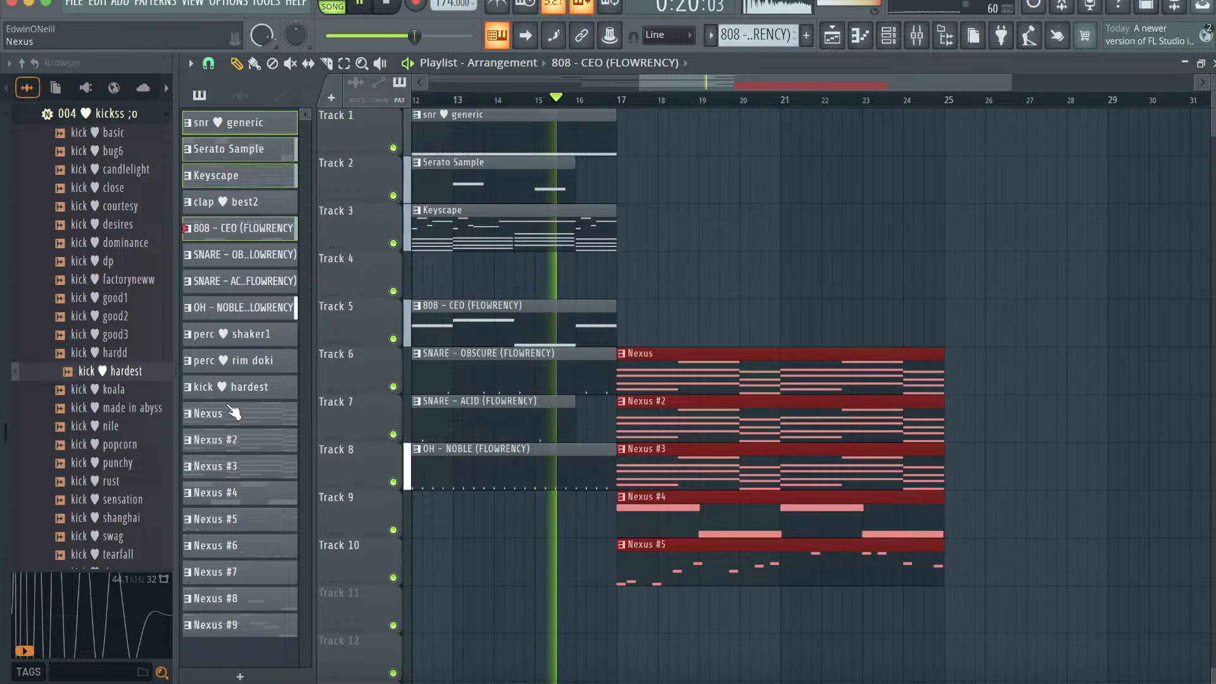
pyautogui.keyDown('ctrl'); pyautogui.click(241, 386); pyautogui.keyUp('ctrl')
pyautogui.scroll(-5, 456, 542)
pyautogui.moveTo(243, 391); pyautogui.dragTo(611, 360)
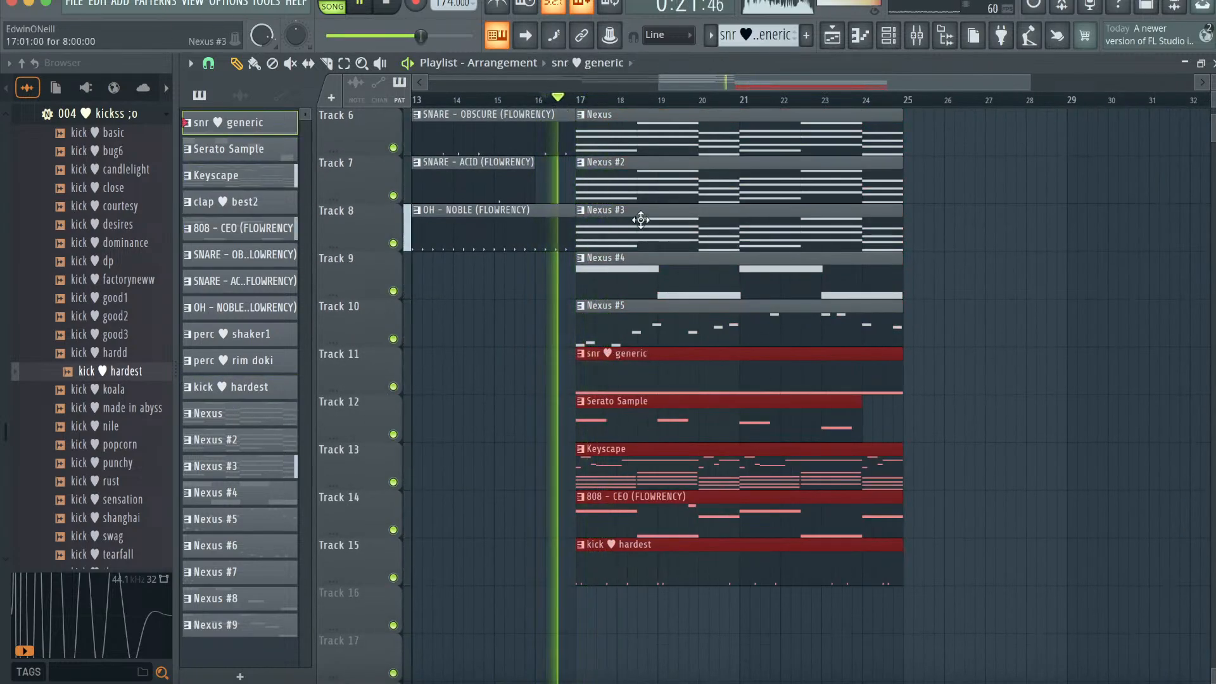
# - Select all the clips starting at bar 17 on tracks 6–15 and duplicate them at bar 25
pyautogui.scroll(1, 641, 219)
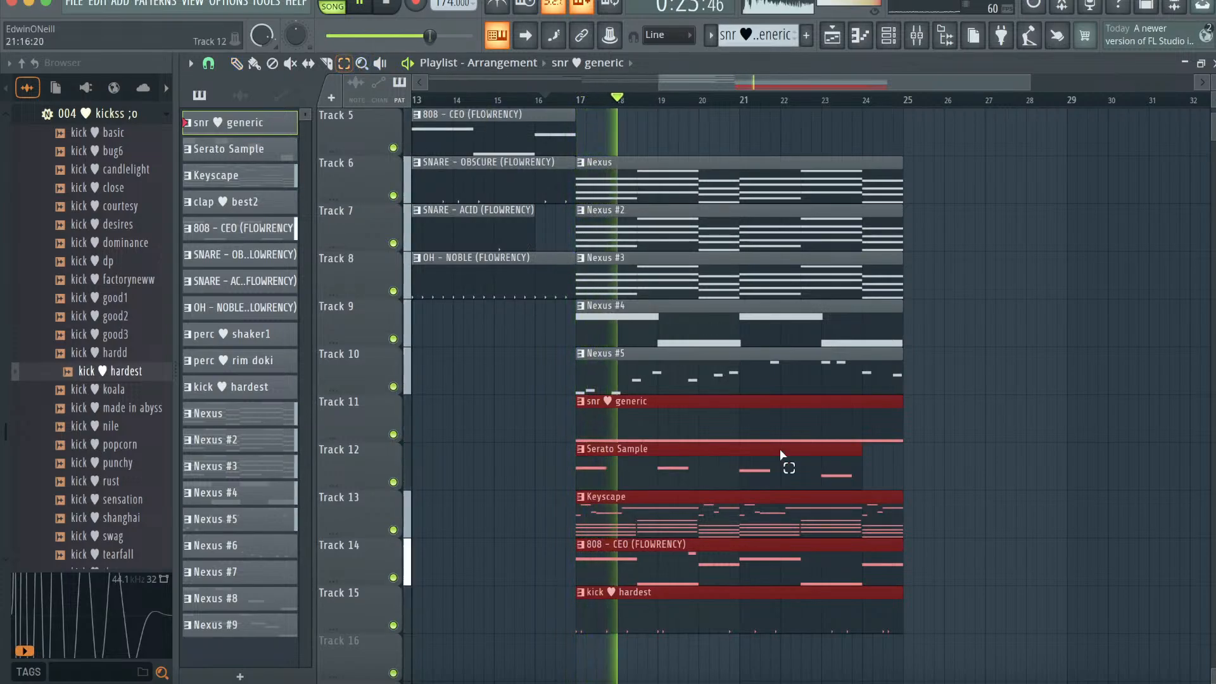
pyautogui.keyDown('ctrl'); pyautogui.click(832, 582); pyautogui.keyUp('ctrl')
pyautogui.moveTo(831, 582); pyautogui.dragTo(667, 203)
pyautogui.hotkey('ctrl', 'b')
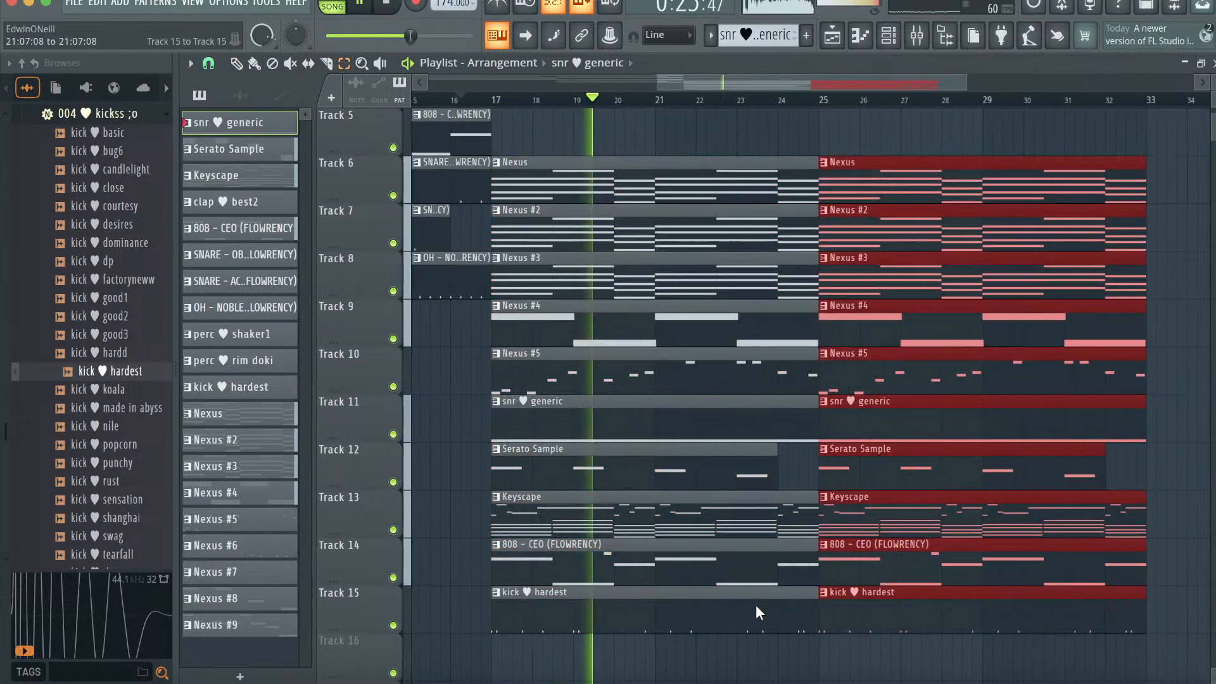
# - Clone the Serato Sample channel and close its plugin window to return to the playlist
pyautogui.click(237, 64)
pyautogui.click(922, 460)
pyautogui.click(889, 37)
pyautogui.rightClick(415, 155)
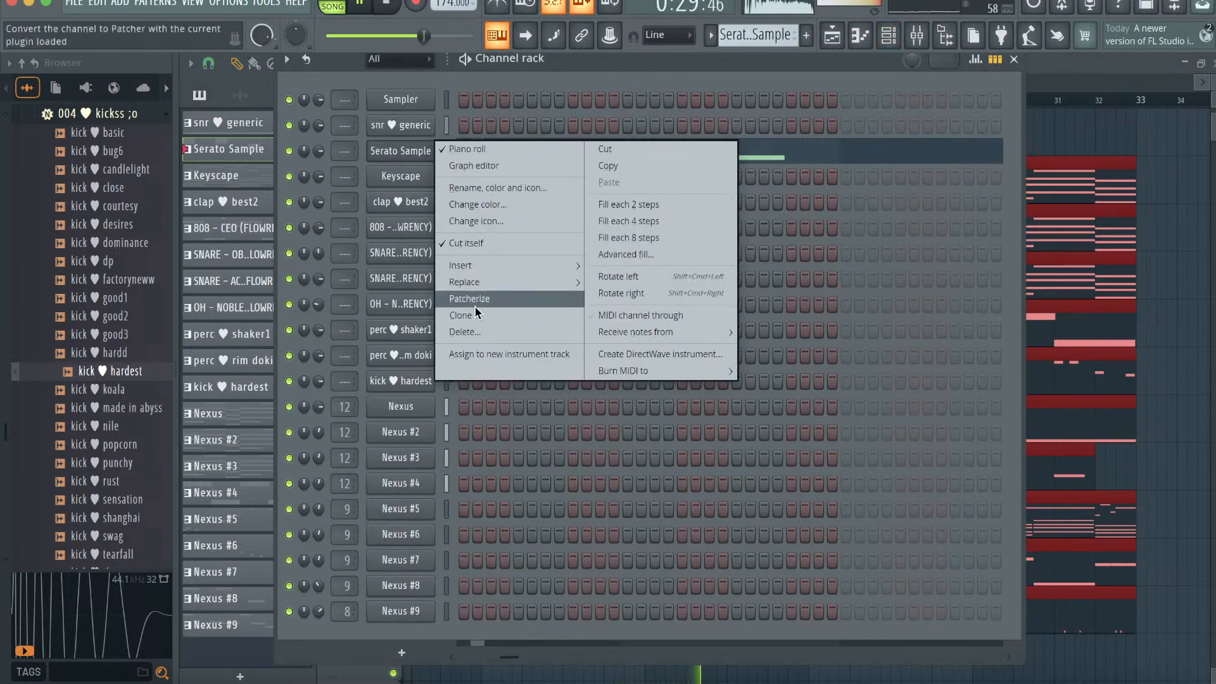
pyautogui.click(475, 322)
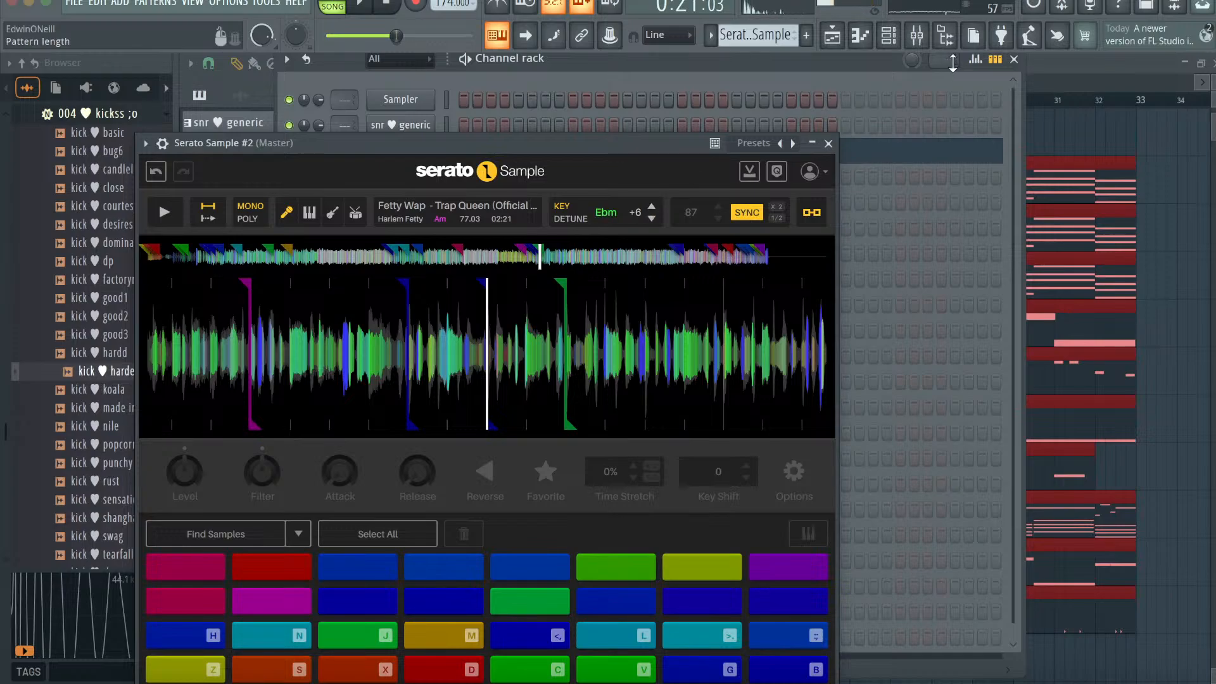
pyautogui.click(1013, 60)
pyautogui.click(828, 145)
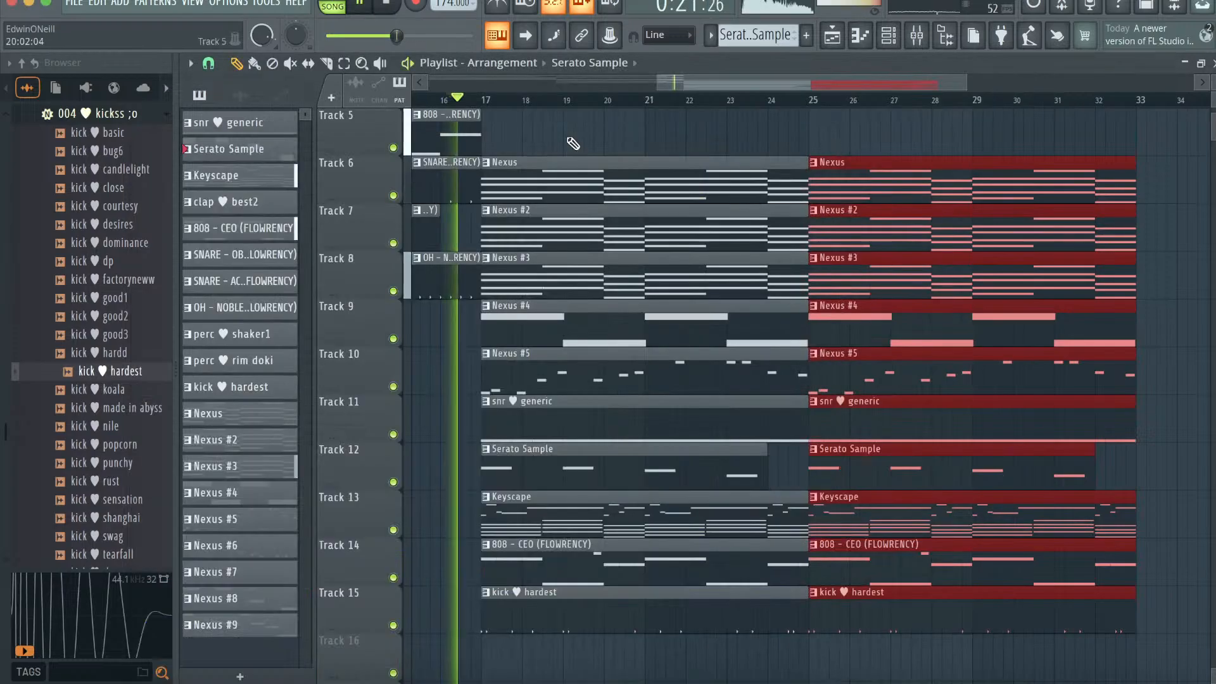
# - Replace the bar 25 Serato Sample clip with a new pattern on track 5 holding the vocal notes on Serato Sample #2
pyautogui.click(889, 35)
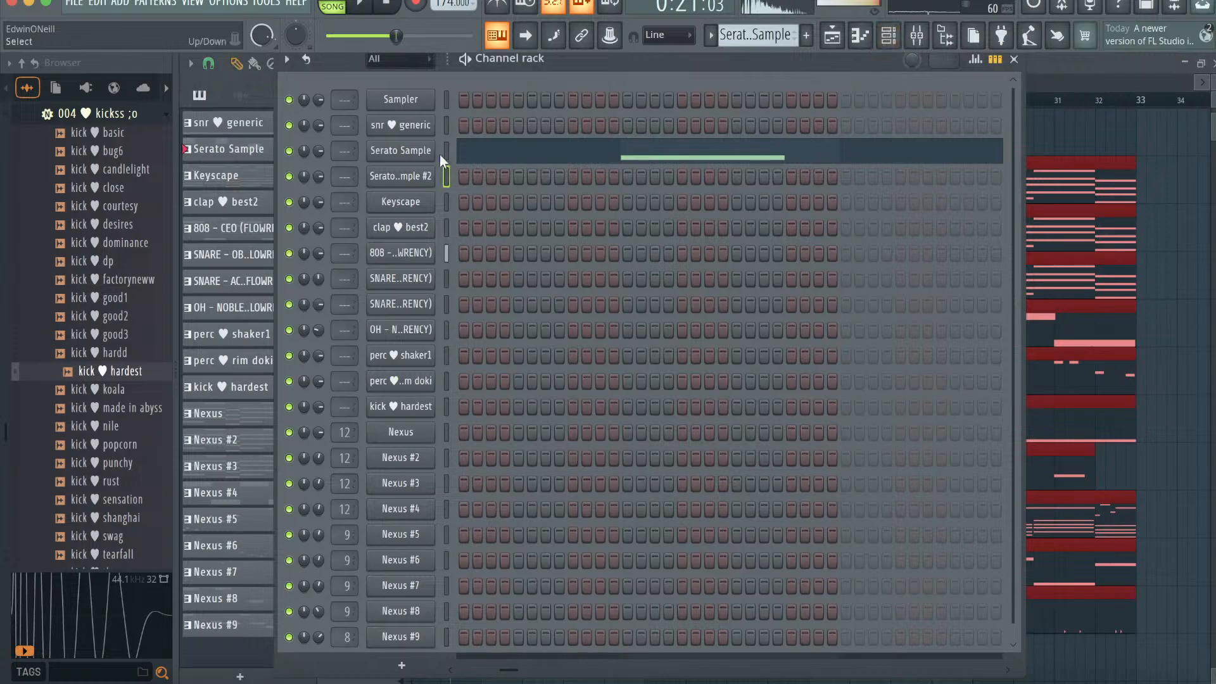
pyautogui.click(834, 38)
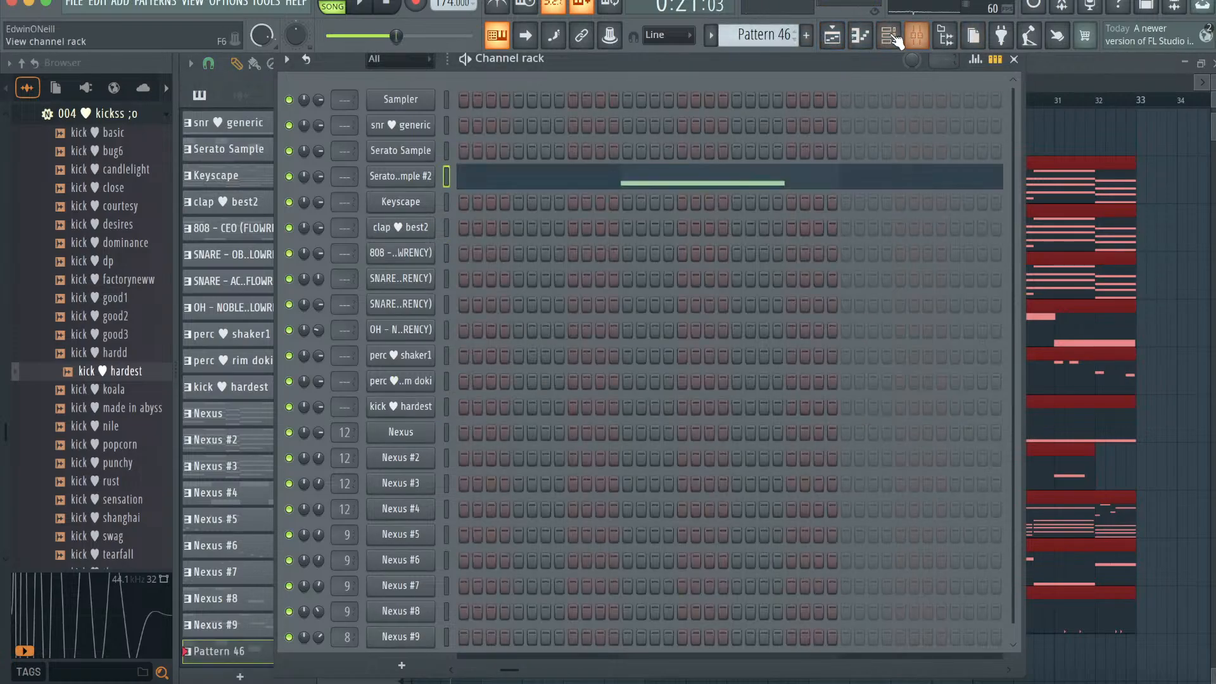
pyautogui.click(894, 38)
pyautogui.press('space')
pyautogui.click(825, 152)
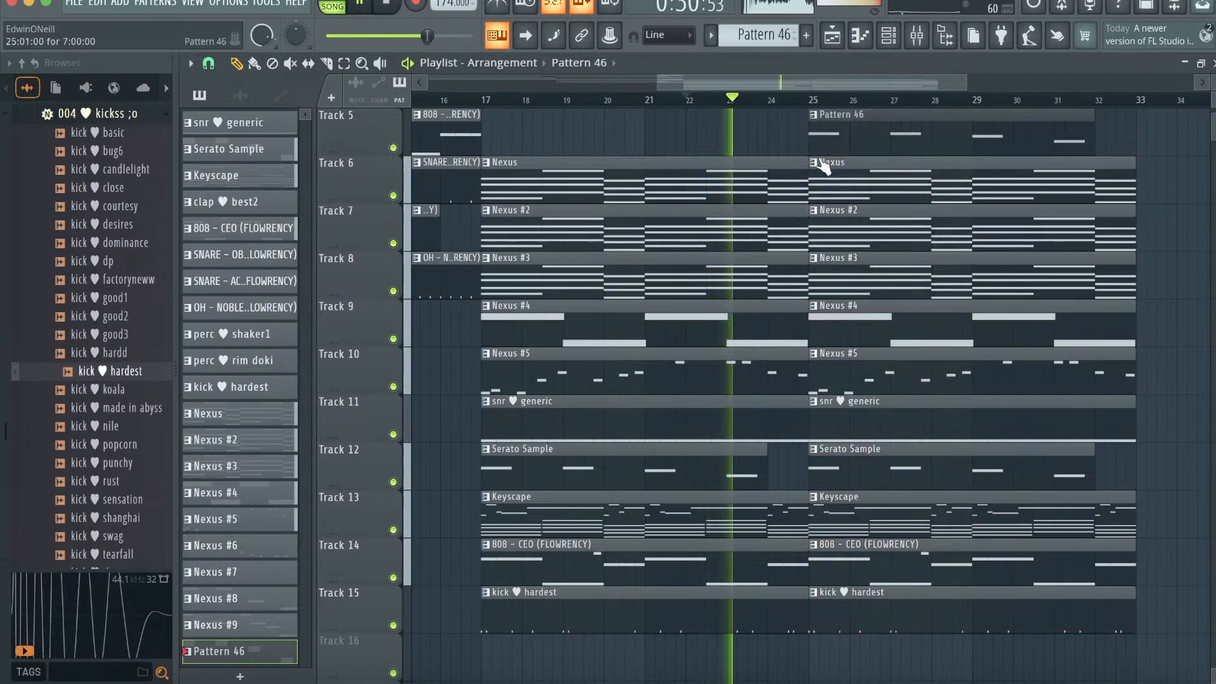
pyautogui.scroll(2, 873, 271)
pyautogui.rightClick(848, 564)
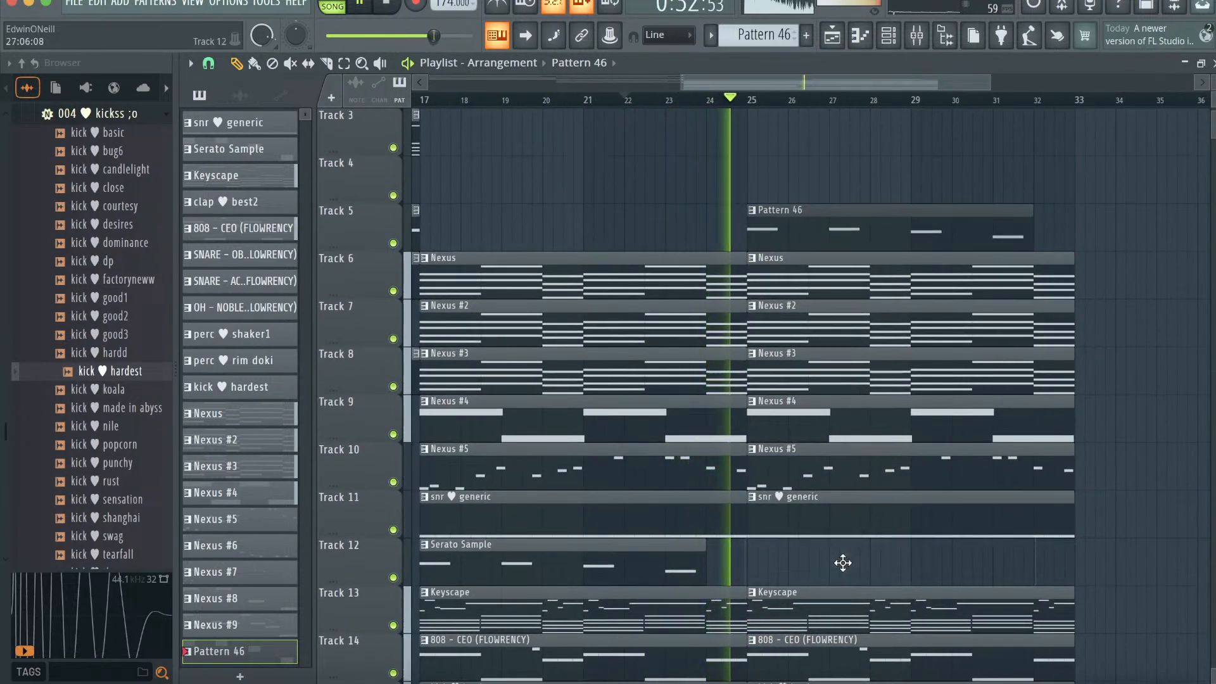
# - Clone the clap best2 pattern
pyautogui.hscroll(2, 841, 562)
pyautogui.click(345, 64)
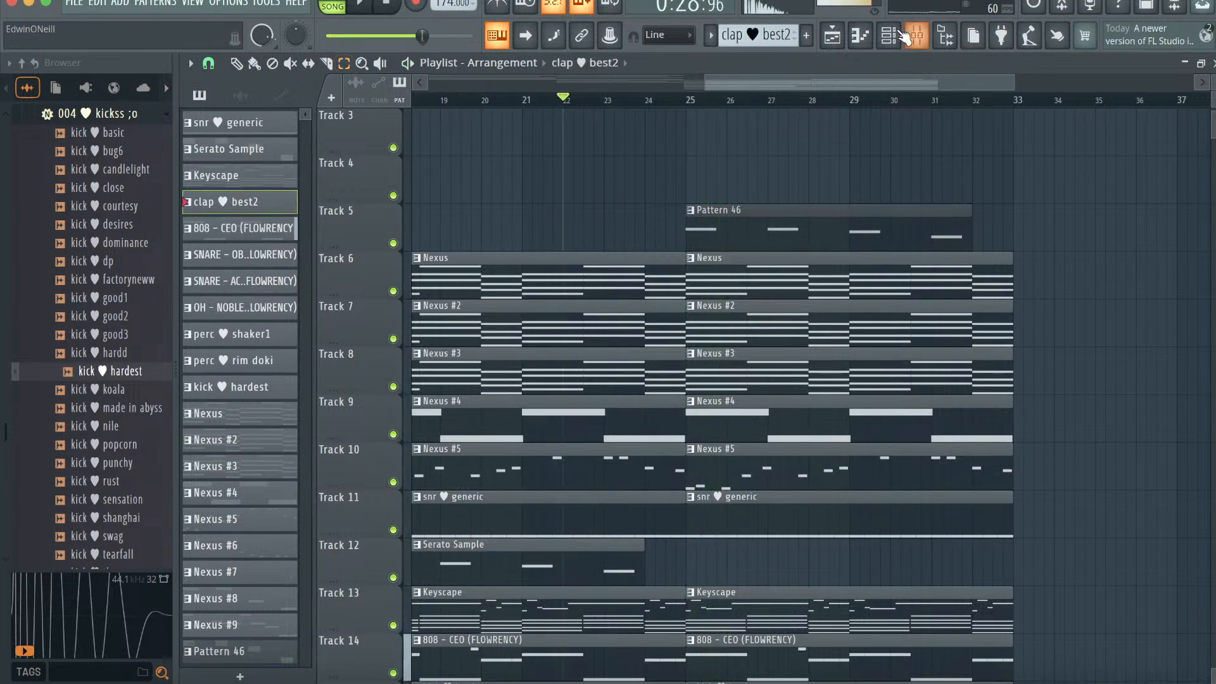
pyautogui.rightClick(403, 239)
pyautogui.click(313, 409)
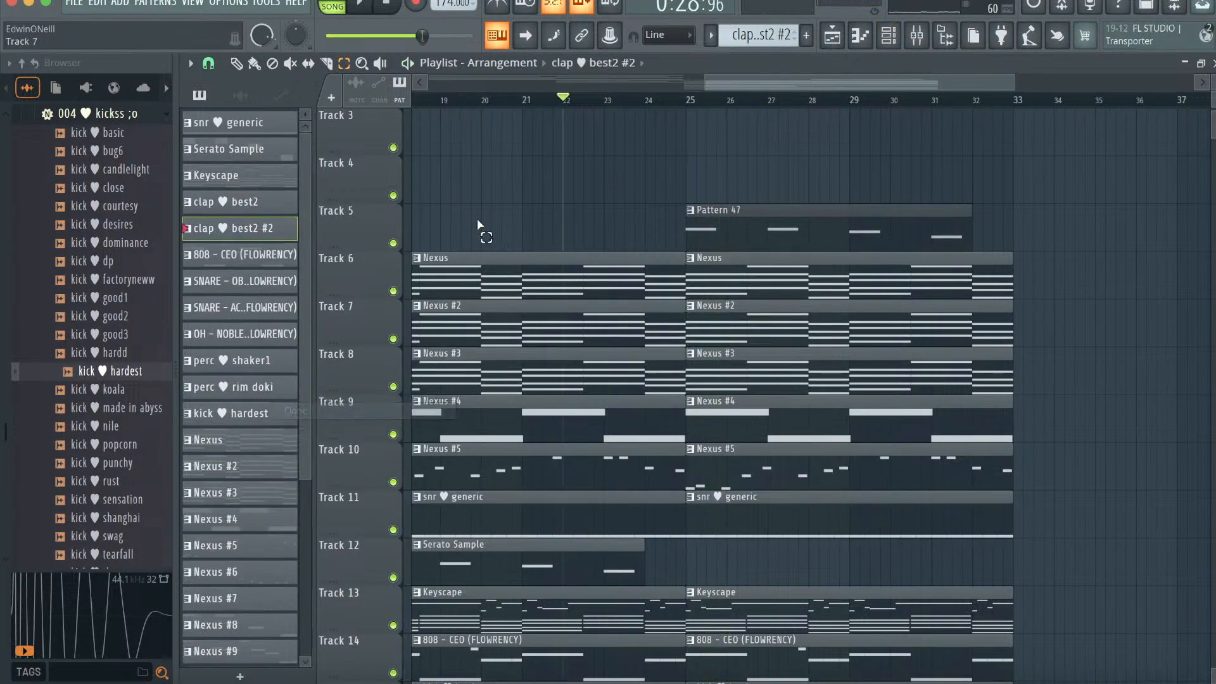
# - Fill the cloned pattern's clap channel with evenly spaced steps and place the pattern on track 4 at bar 25
pyautogui.click(888, 36)
pyautogui.rightClick(447, 217)
pyautogui.click(669, 304)
pyautogui.click(833, 38)
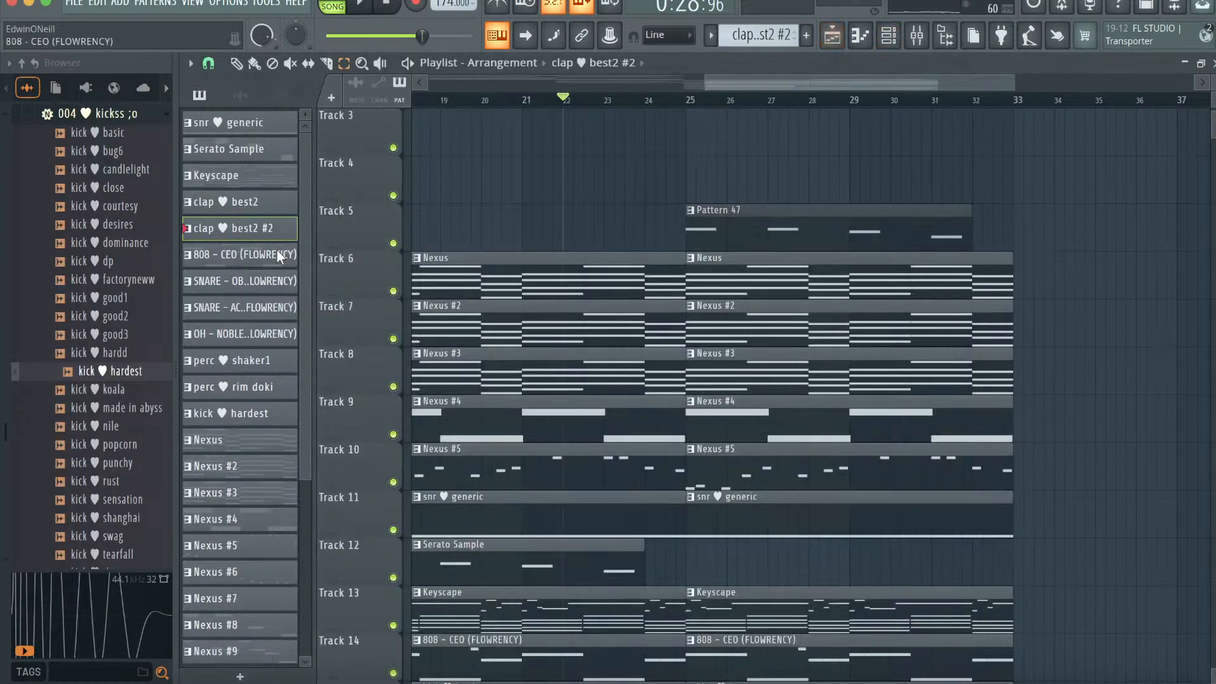
pyautogui.click(696, 179)
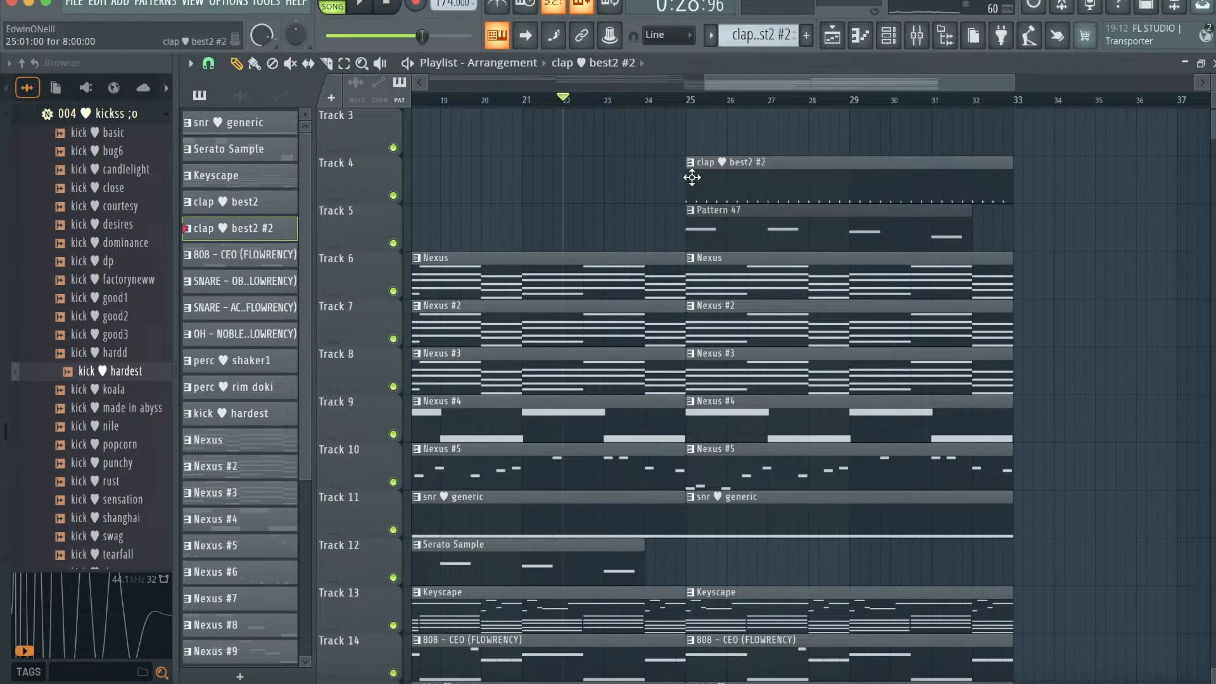
# - Delete the 808 - CEO clip at bar 25 on track 14
pyautogui.scroll(-1, 801, 271)
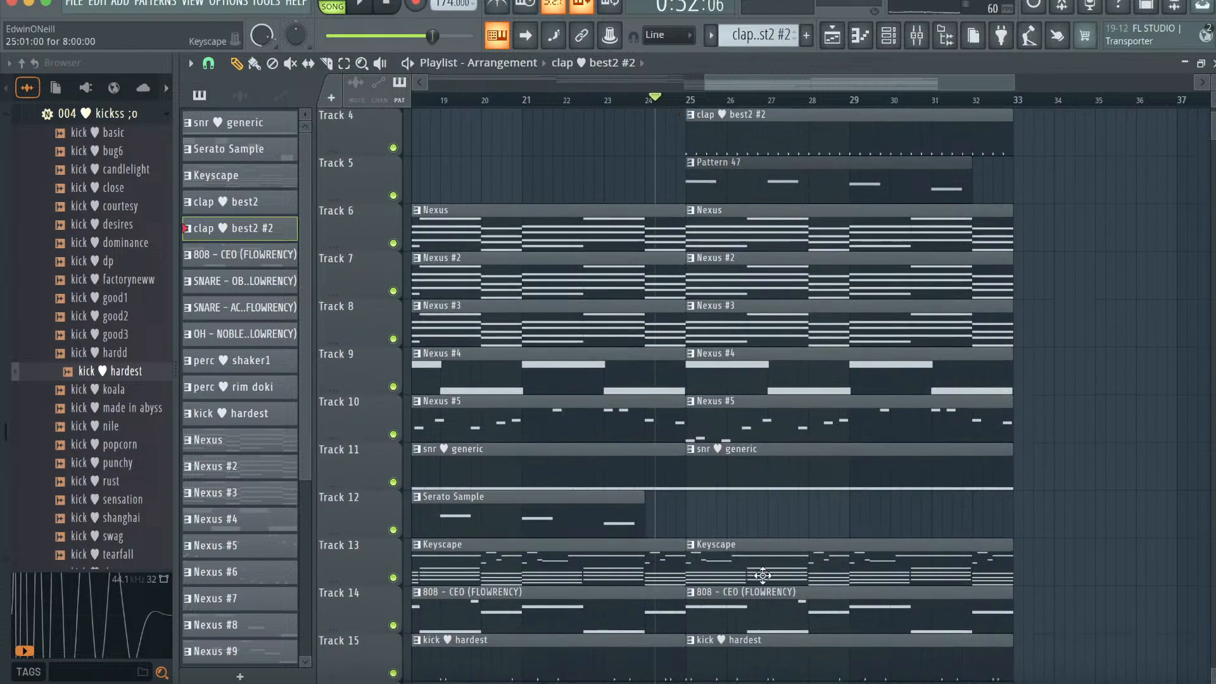
pyautogui.scroll(-7, 776, 456)
pyautogui.scroll(4, 768, 407)
pyautogui.rightClick(757, 456)
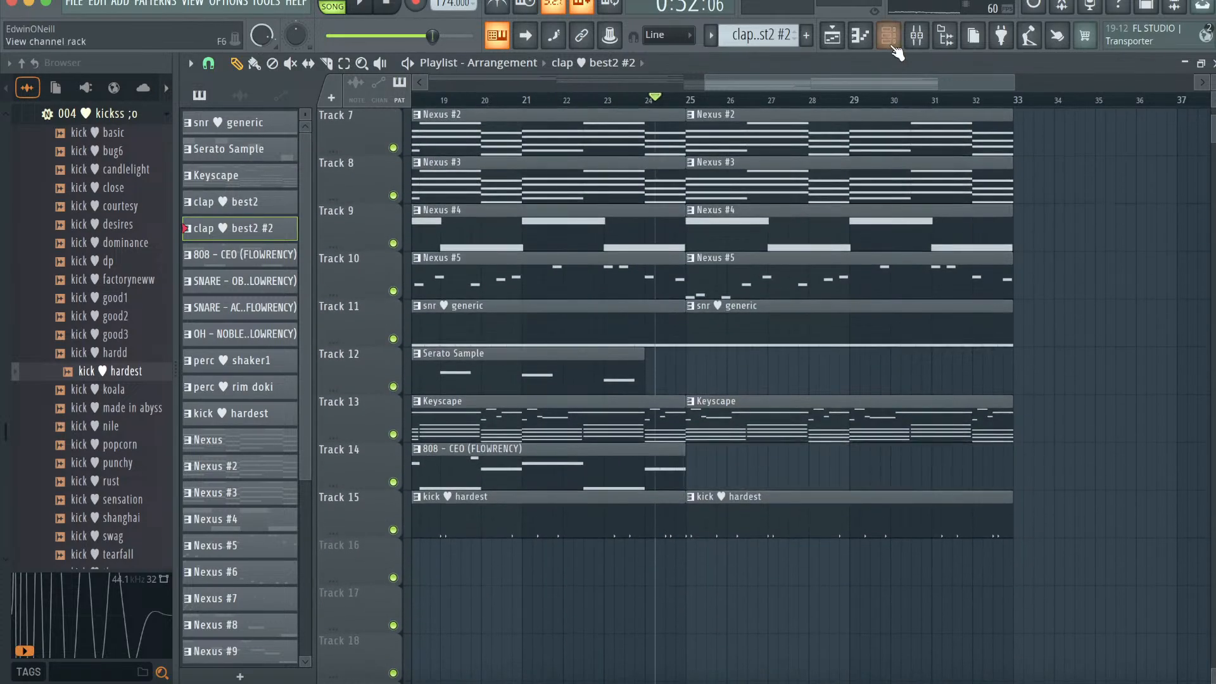
pyautogui.scroll(6, 788, 38)
pyautogui.scroll(4, 770, 153)
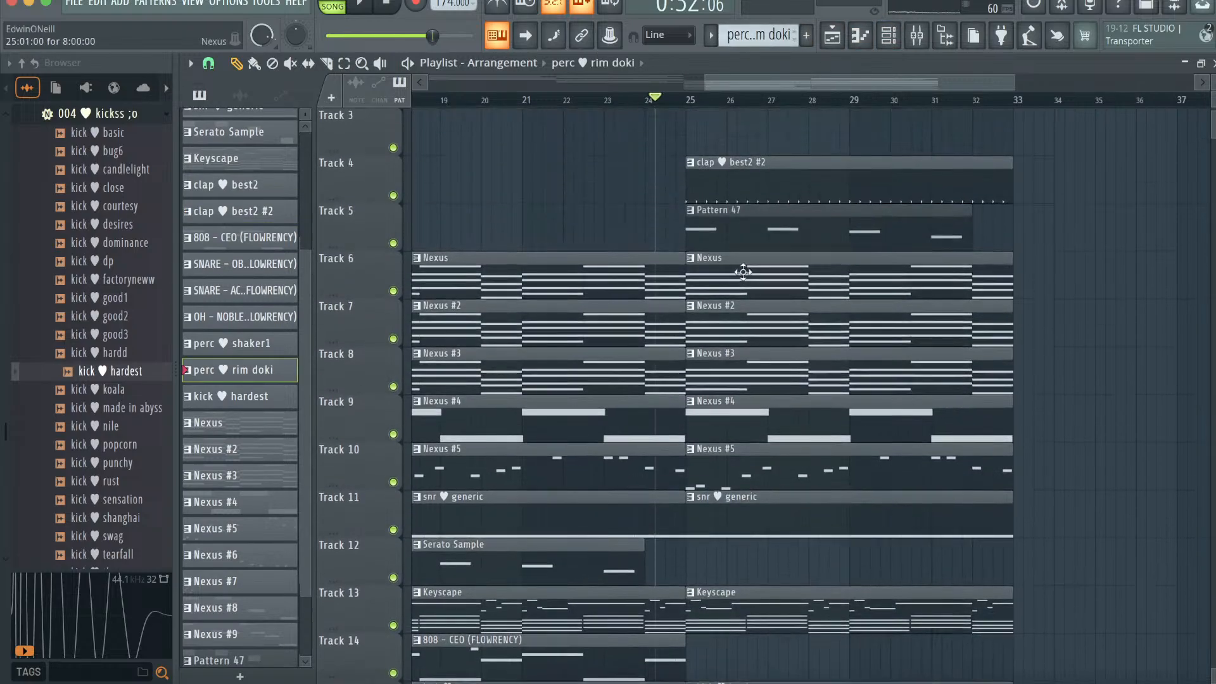
# - Open the Nexus #2 pattern in the piano roll and switch to the 808 - CEO channel with the chords as ghost notes
pyautogui.doubleClick(740, 304)
pyautogui.scroll(-3, 741, 306)
pyautogui.scroll(2, 741, 307)
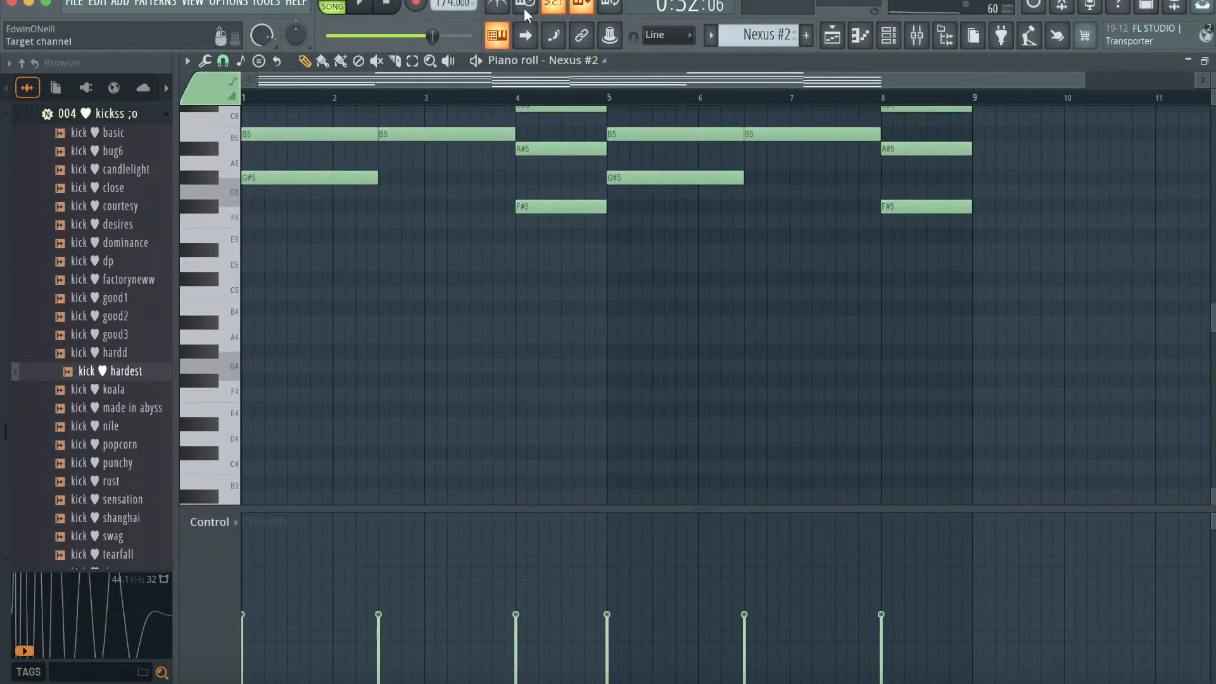
pyautogui.scroll(4, 706, 217)
pyautogui.click(602, 64)
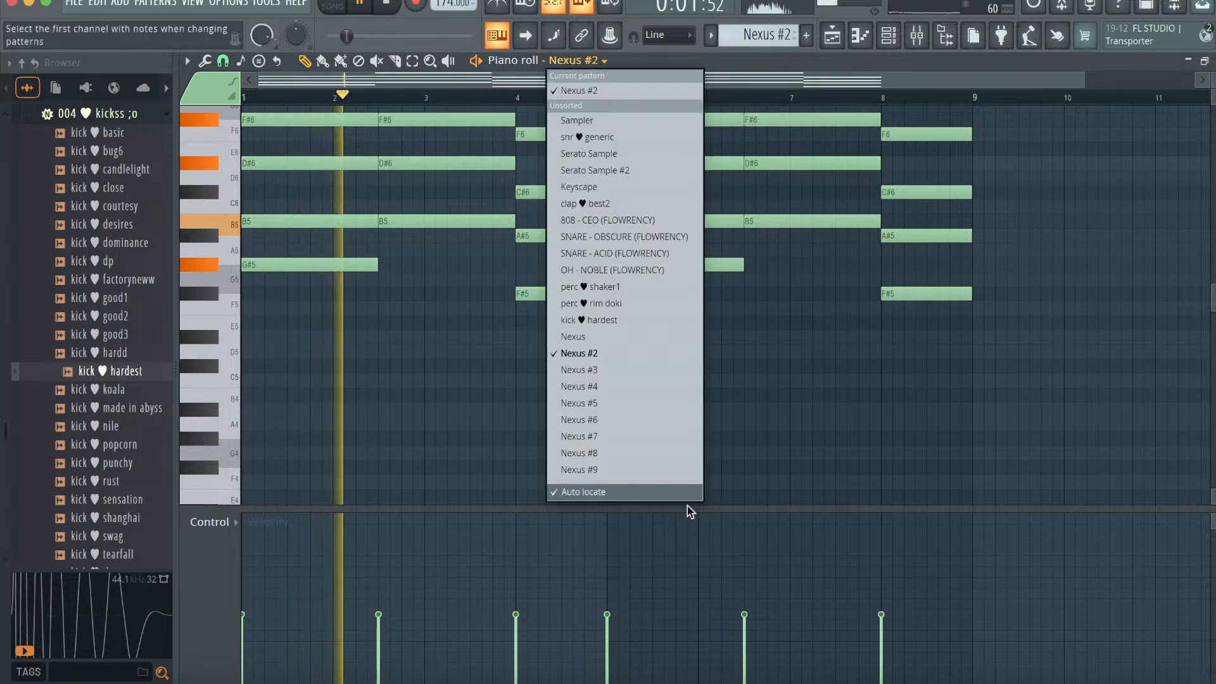
pyautogui.click(623, 219)
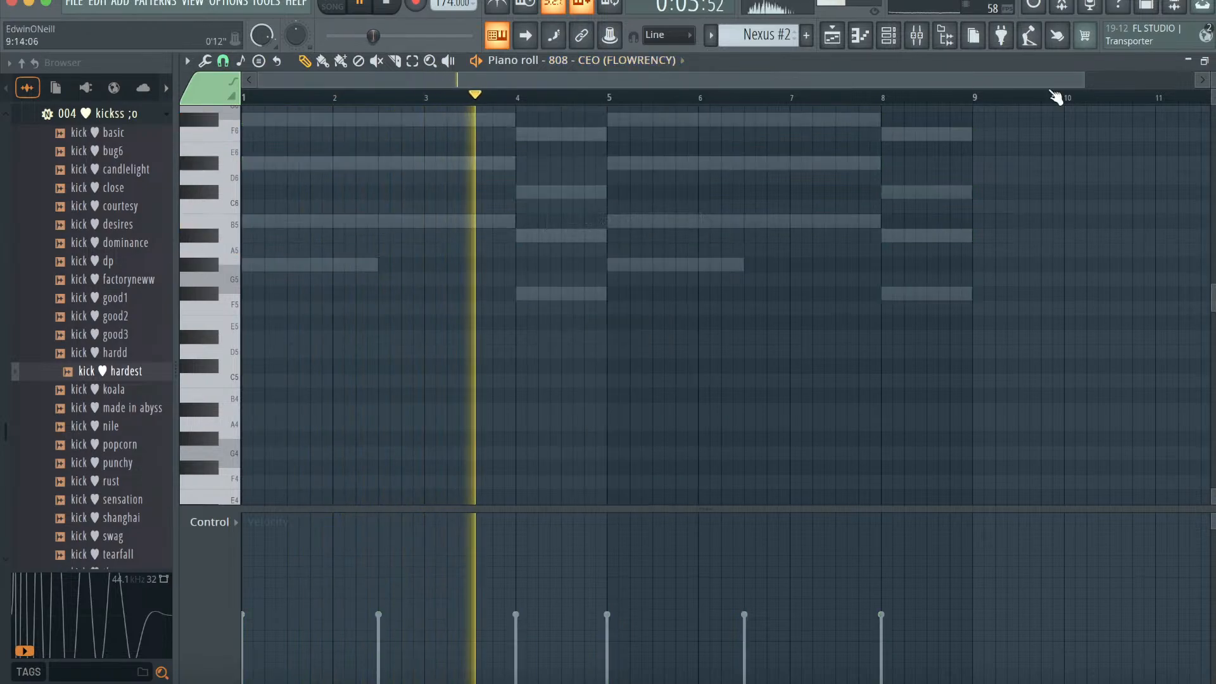
# - Draw three short G#5 notes for the 808: at bar 1, within bar 1 and at bar 2
pyautogui.moveTo(1066, 79); pyautogui.dragTo(645, 81)
pyautogui.press('space')
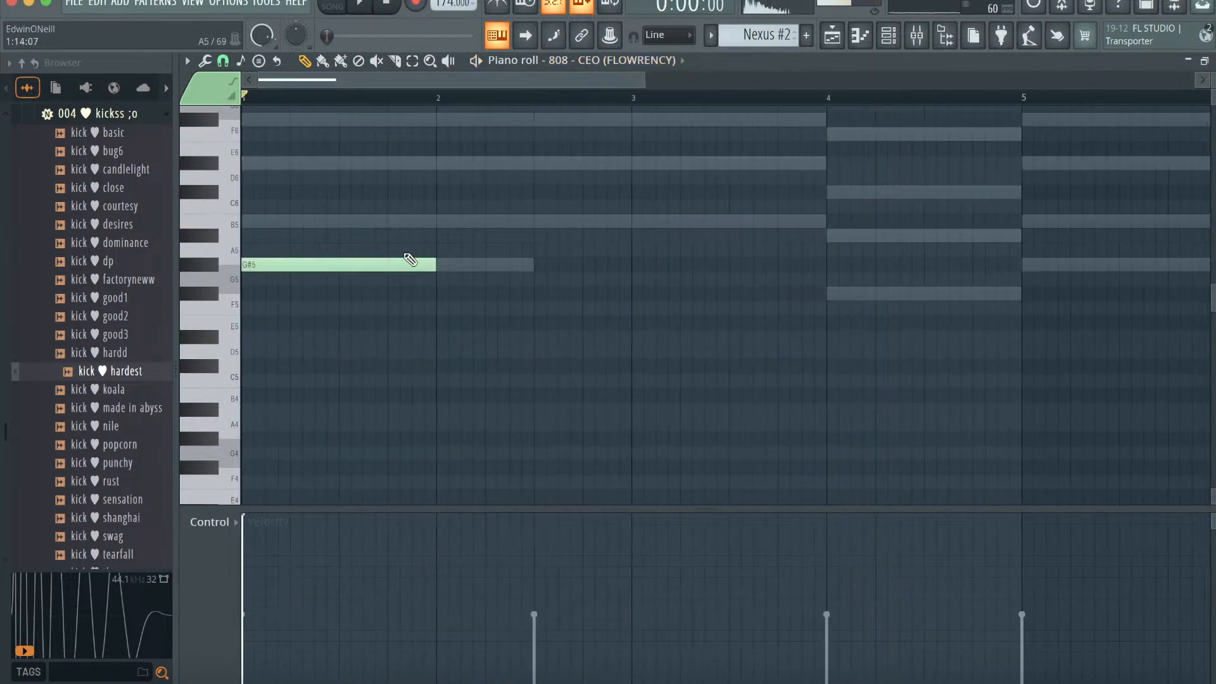
pyautogui.press('space')
pyautogui.click(315, 265)
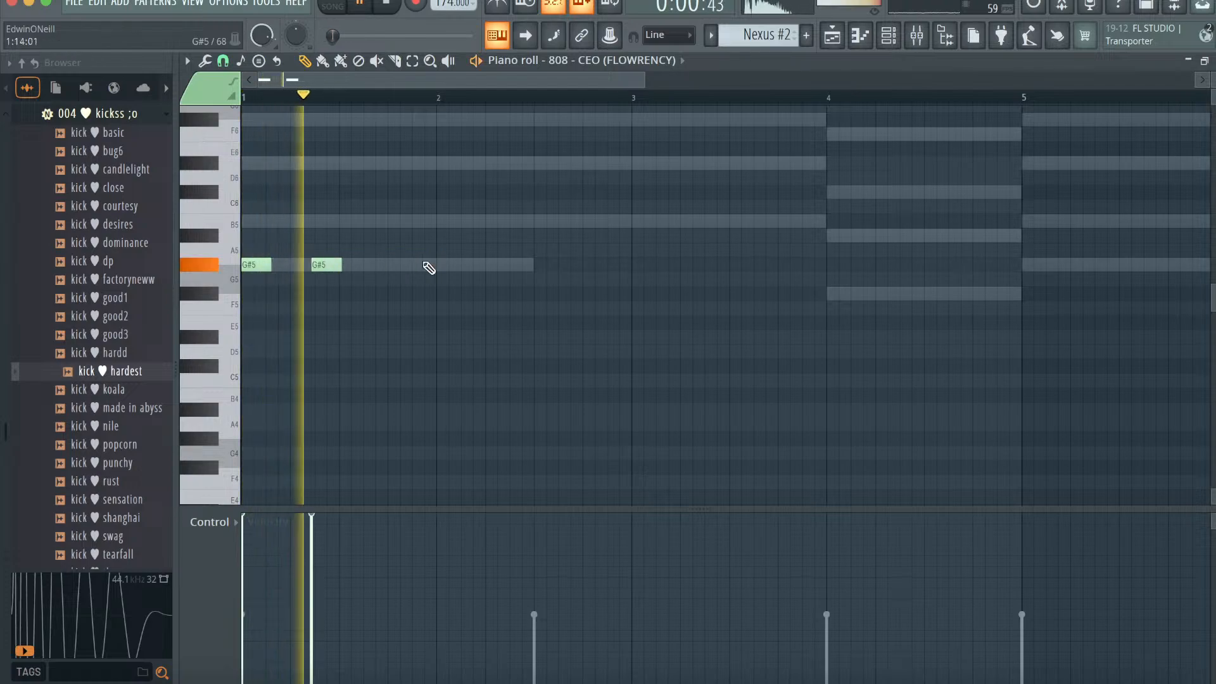
pyautogui.click(437, 265)
pyautogui.click(560, 222)
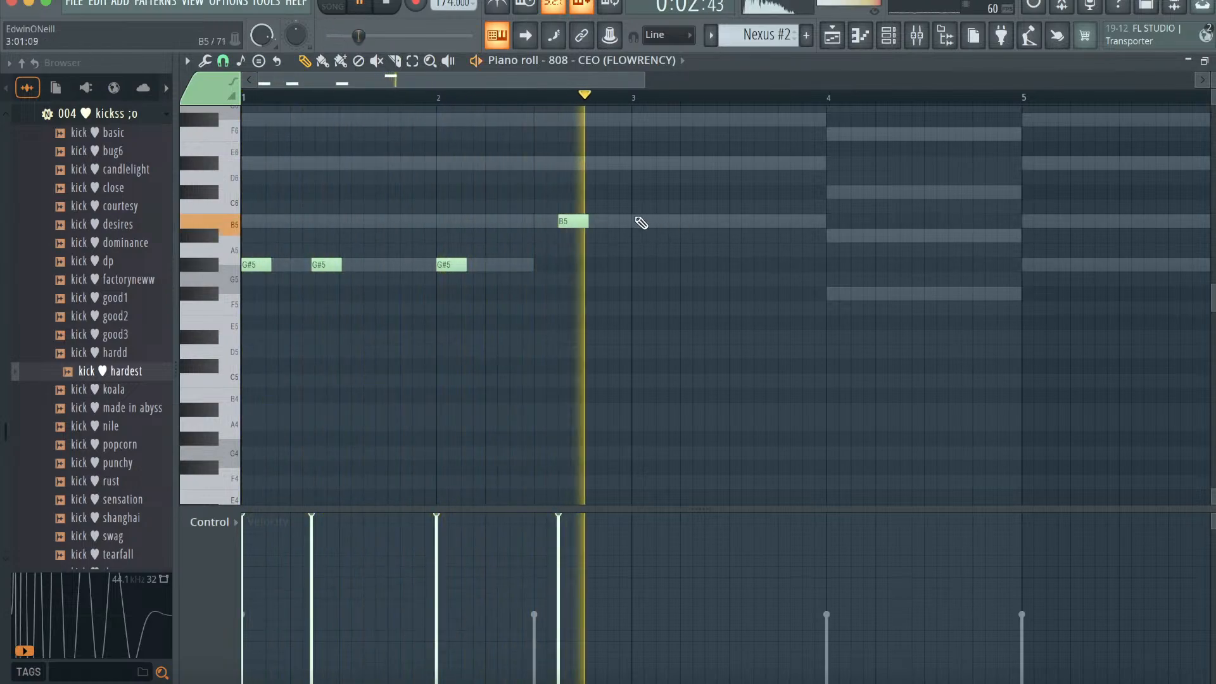
pyautogui.rightClick(571, 221)
pyautogui.click(483, 264)
pyautogui.click(539, 220)
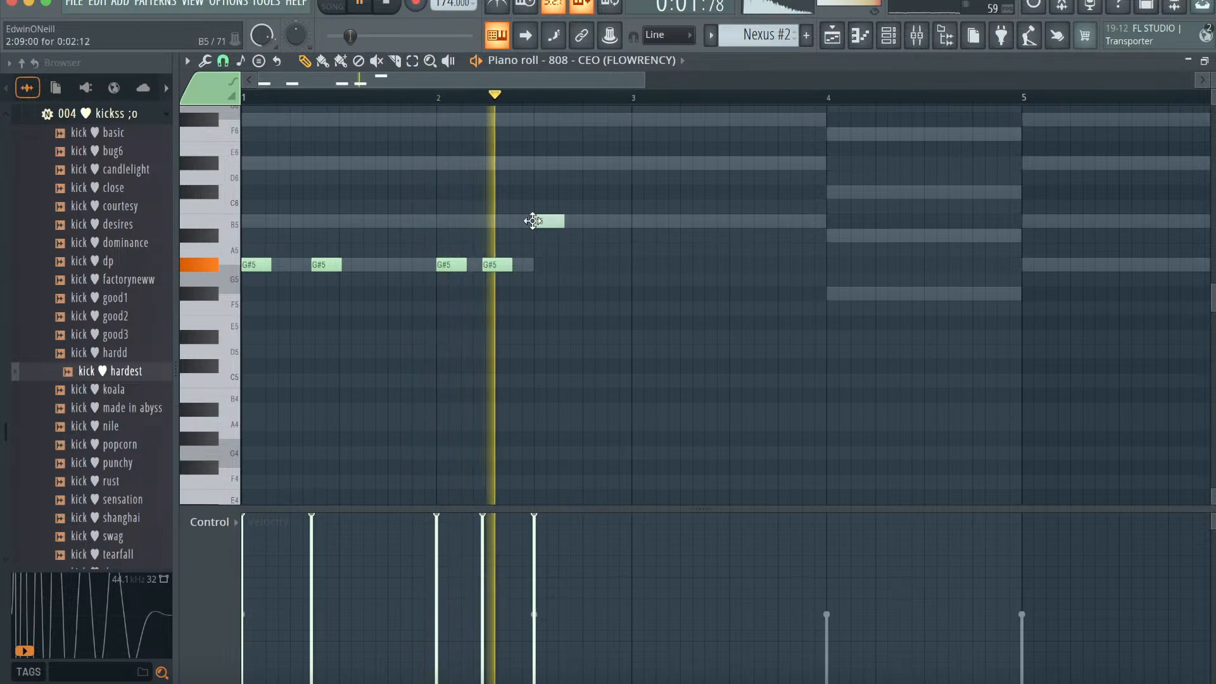
pyautogui.hotkey('alt', 'q')
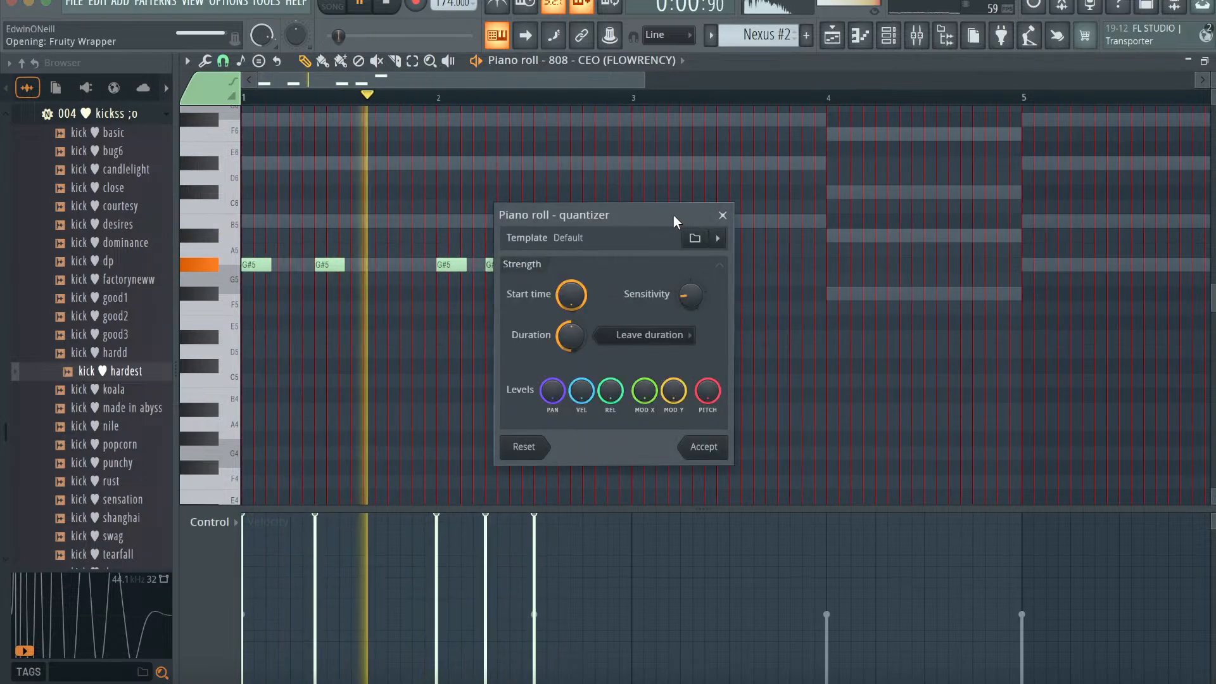
pyautogui.click(722, 215)
pyautogui.rightClick(504, 261)
pyautogui.rightClick(549, 222)
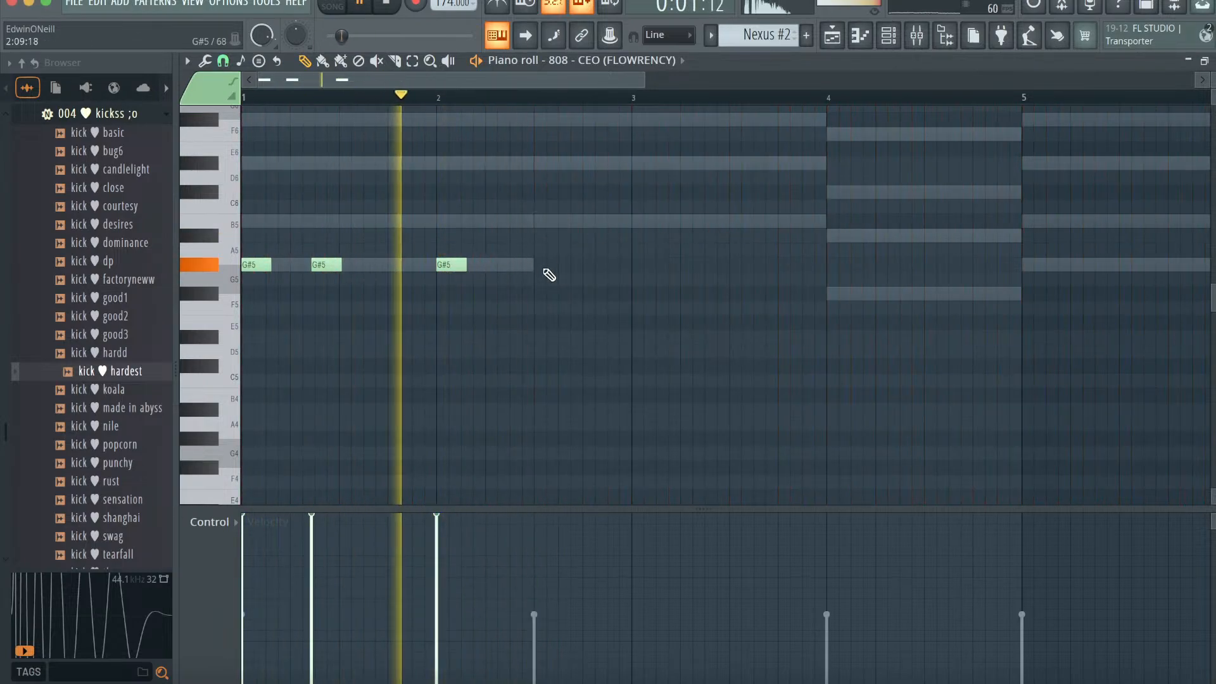
# - Add two short B5 notes in bar 3 and two F#5 notes in bar 4 of the 808, and quantize the notes
pyautogui.click(659, 221)
pyautogui.click(734, 221)
pyautogui.click(830, 293)
pyautogui.click(969, 293)
pyautogui.press('space')
pyautogui.hotkey('alt', 'q')
pyautogui.click(700, 448)
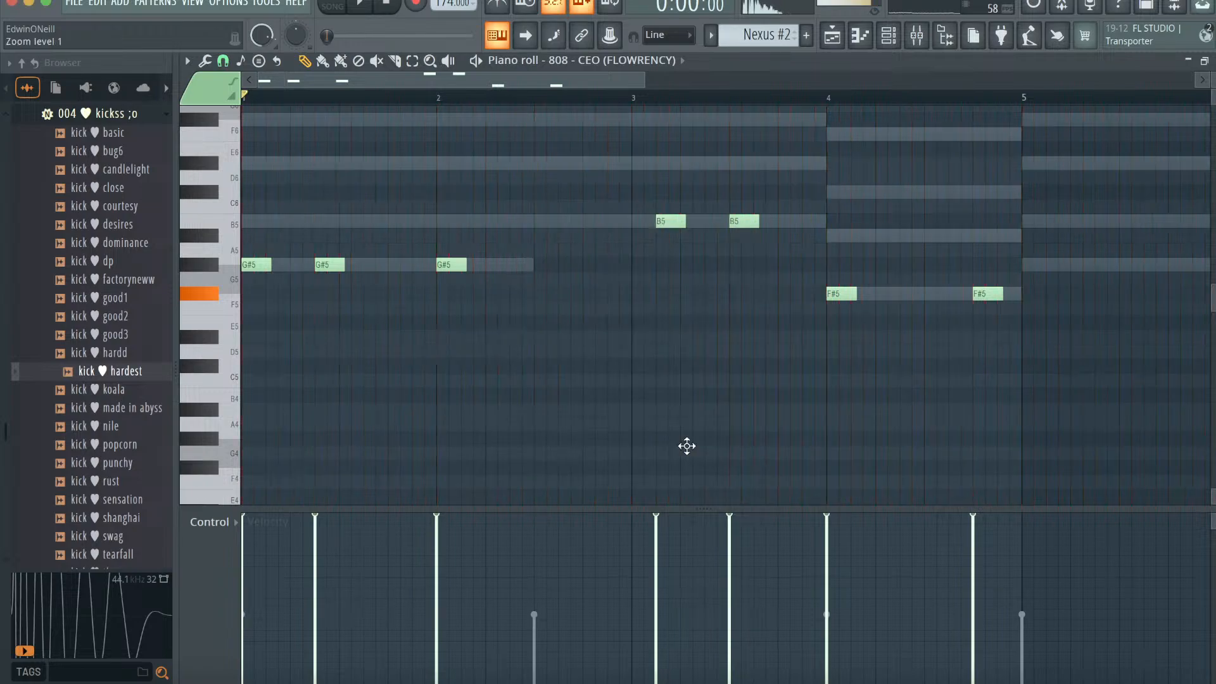
# - Duplicate the four-bar 808 line from bar 5 and move all its notes from Nexus #2 into a new pattern on the 808 - CEO channel
pyautogui.hotkey('ctrl', 'b')
pyautogui.moveTo(393, 267); pyautogui.dragTo(411, 268)
pyautogui.hotkey('ctrl', 'a')
pyautogui.hotkey('ctrl', 'x')
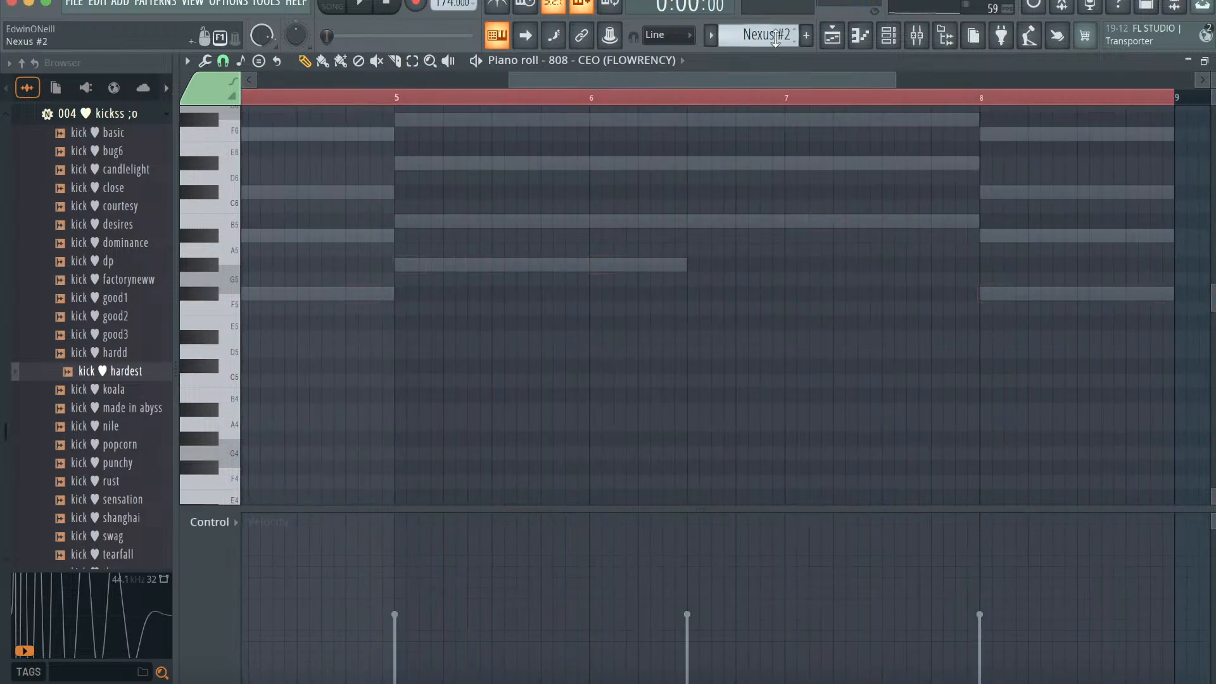
pyautogui.scroll(-1, 769, 38)
pyautogui.click(608, 62)
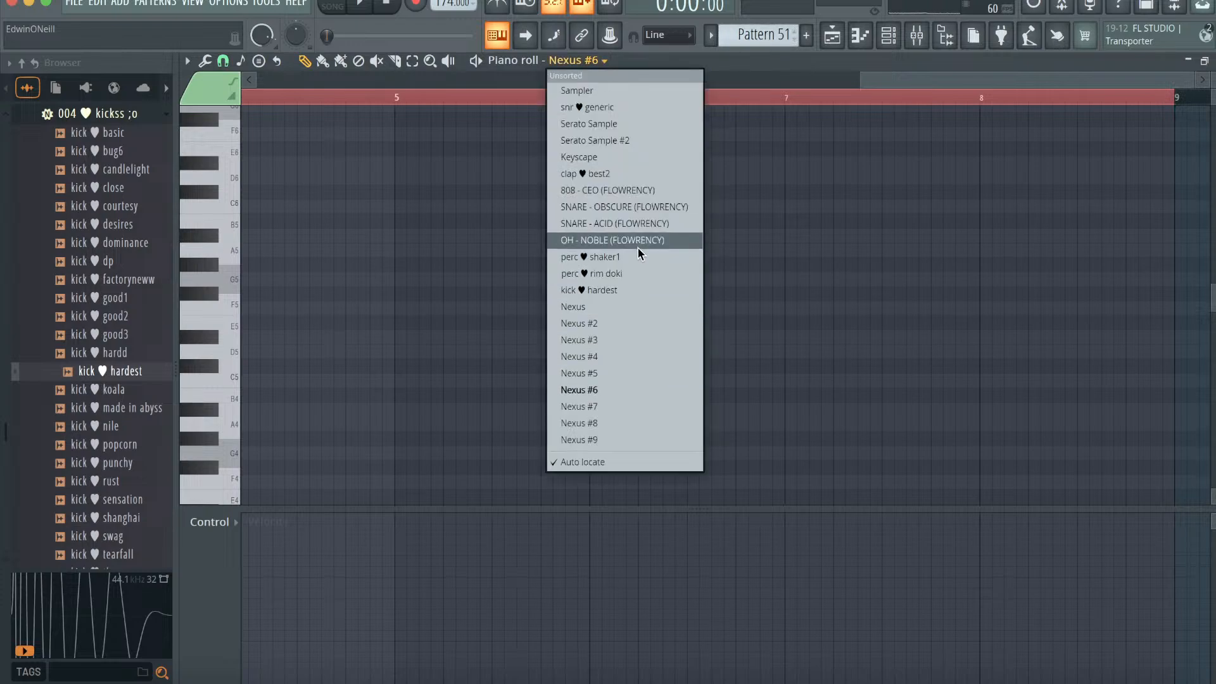
pyautogui.click(631, 191)
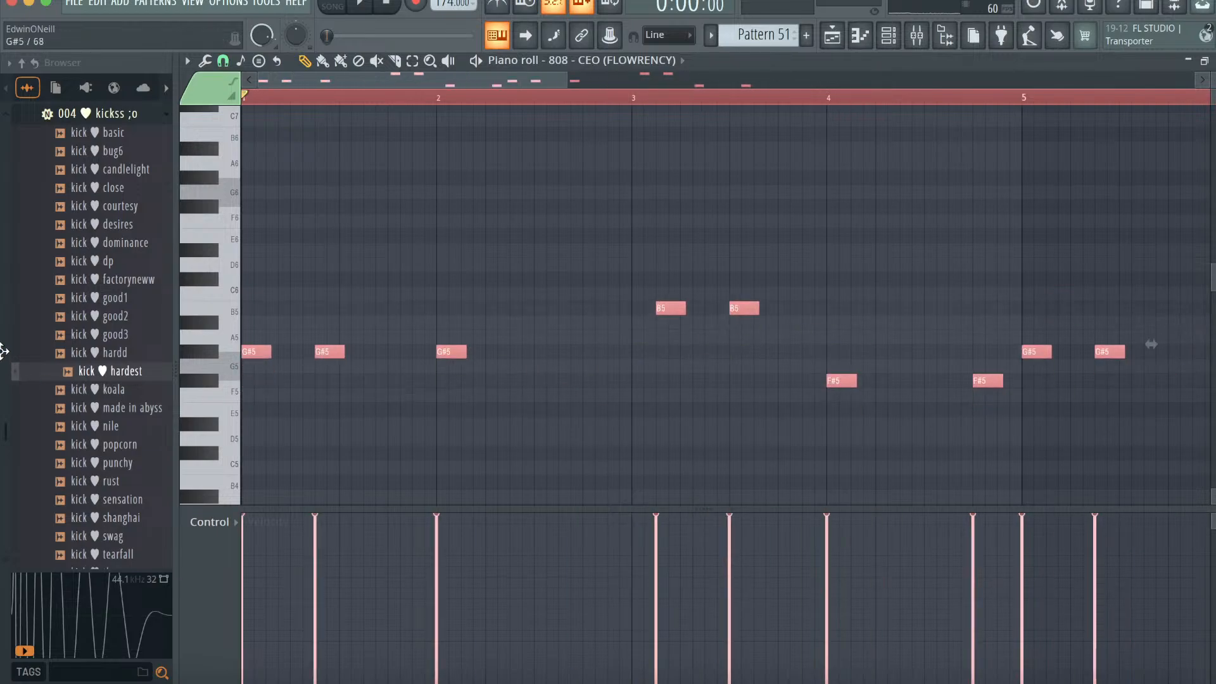
pyautogui.click(608, 96)
pyautogui.click(610, 96)
# - Return to the playlist and place the new 808 pattern on track 3 at bar 25
pyautogui.click(834, 37)
pyautogui.click(585, 98)
pyautogui.press('space')
pyautogui.click(692, 140)
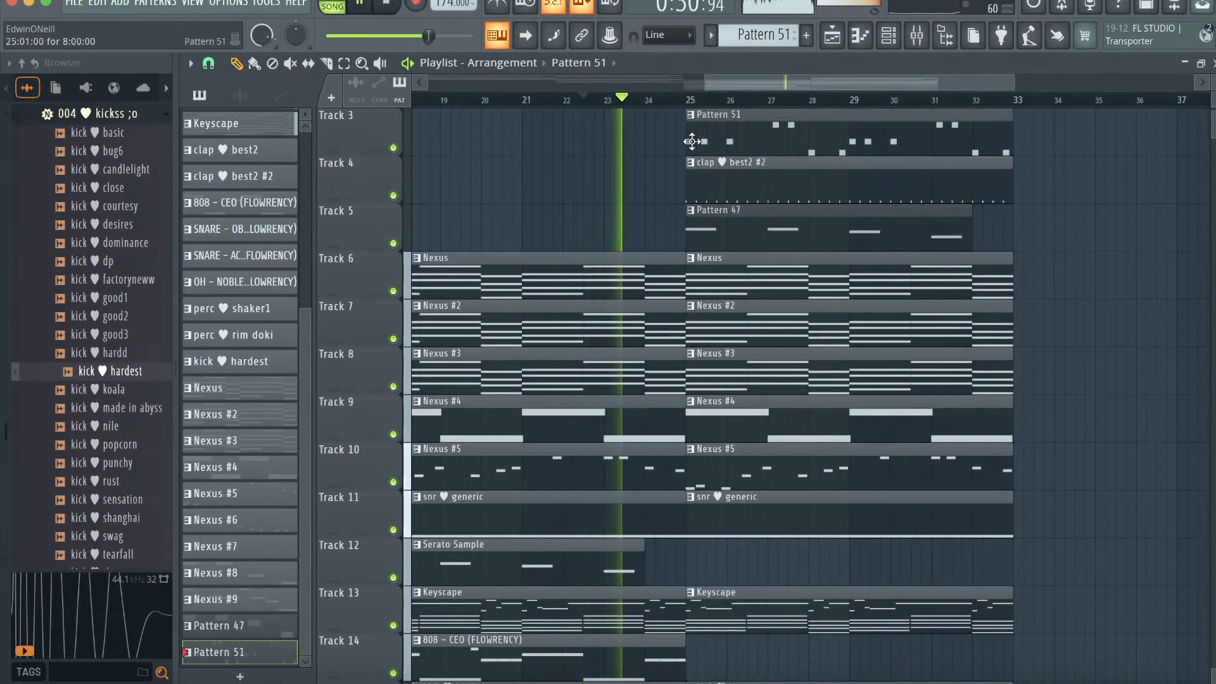
# - Duplicate all playlist clips of the eight-bar section at bar 25 so the copy starts at bar 33
pyautogui.press('space')
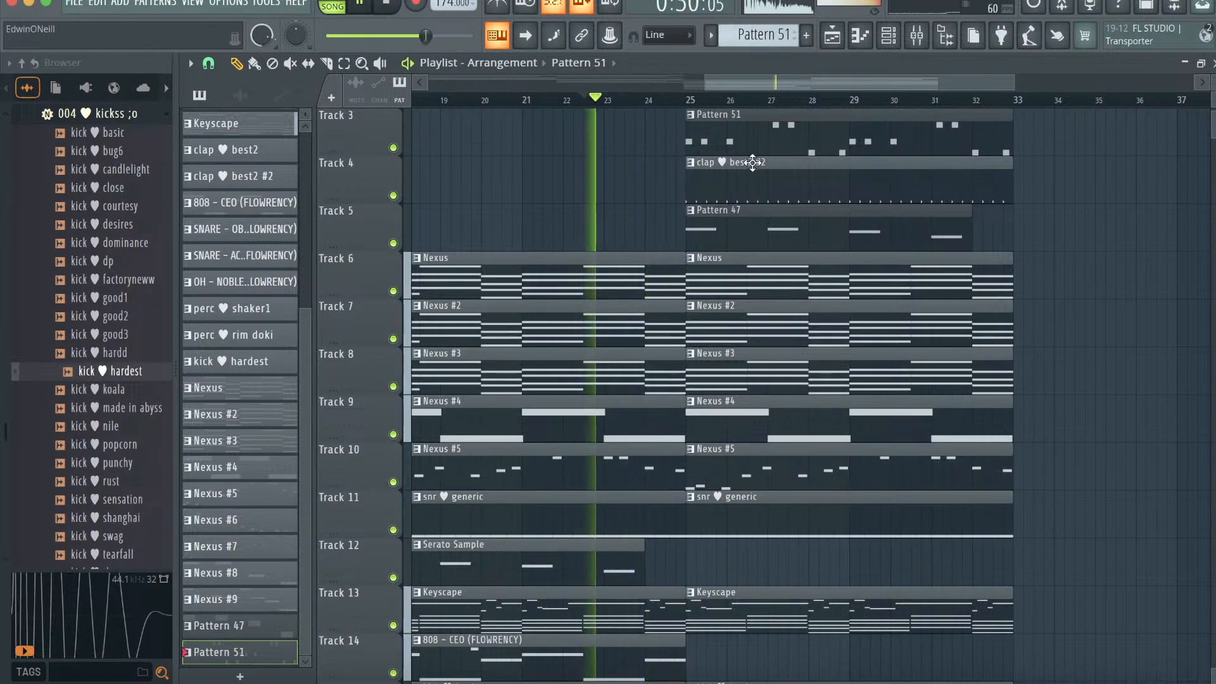
pyautogui.scroll(-3, 752, 162)
pyautogui.scroll(4, 765, 352)
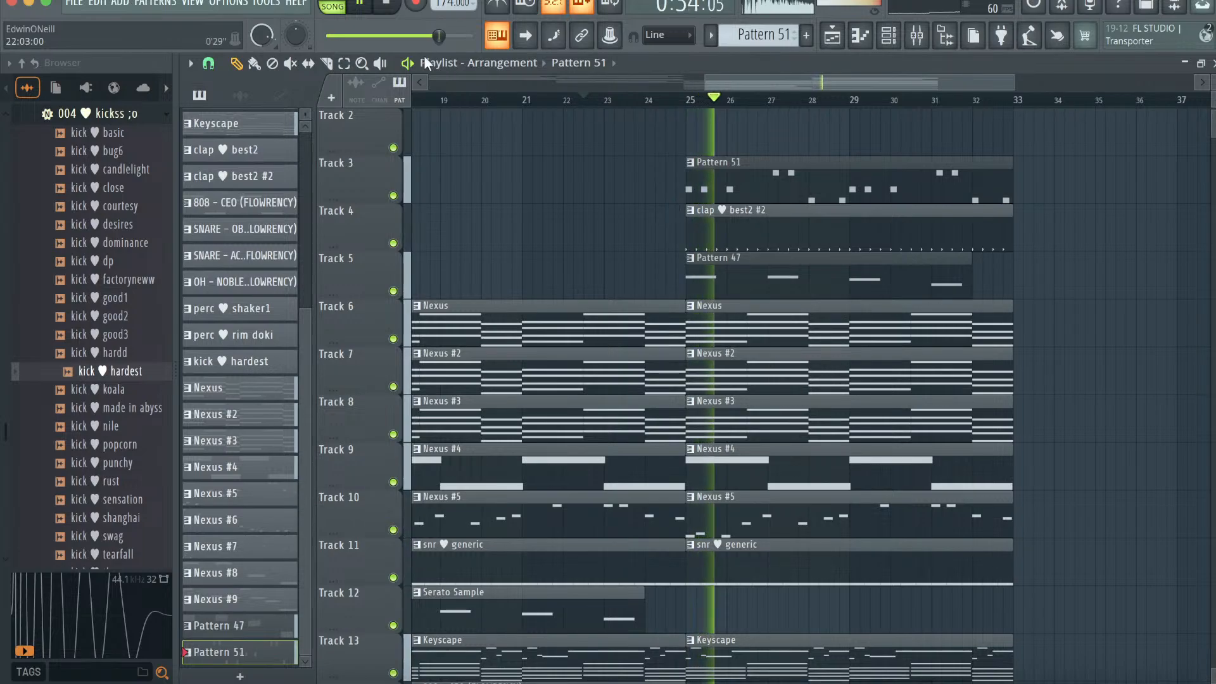
pyautogui.click(346, 65)
pyautogui.scroll(-5, 823, 288)
pyautogui.moveTo(866, 534); pyautogui.dragTo(819, 6)
pyautogui.hotkey('ctrl', 'b')
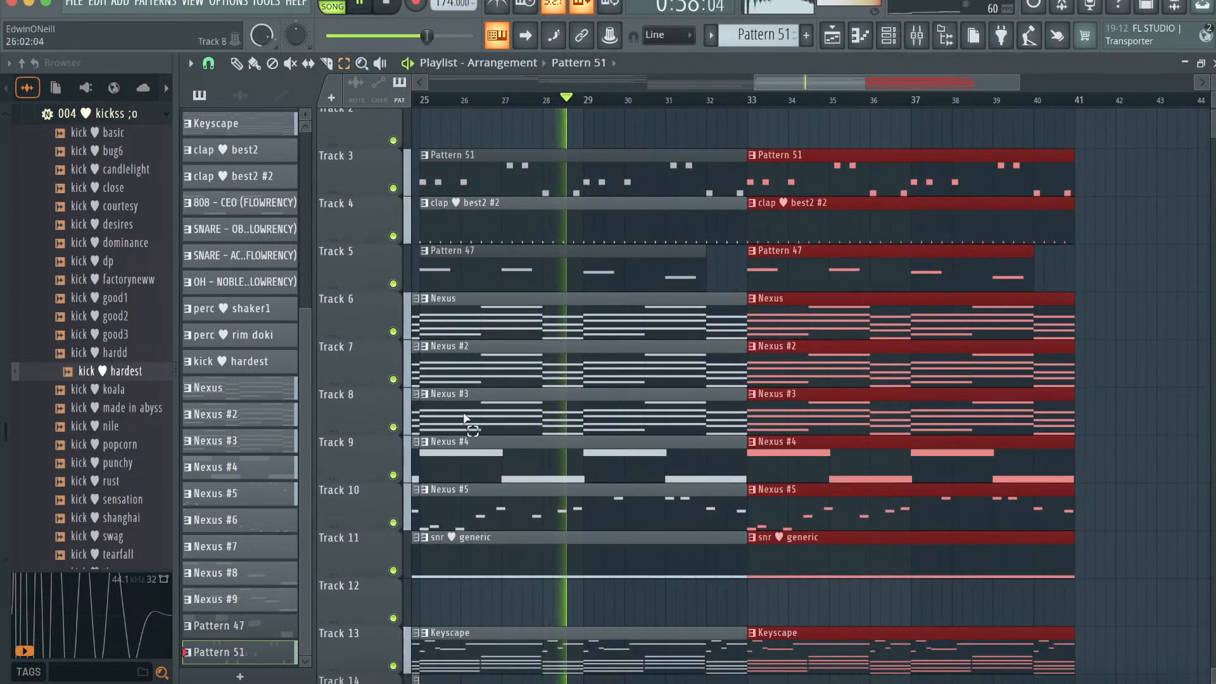
# - Place the Nexus #6, #7, #8 and #9 patterns at bar 33 on tracks 16 to 19
pyautogui.scroll(-3, 506, 538)
pyautogui.hscroll(3, 502, 539)
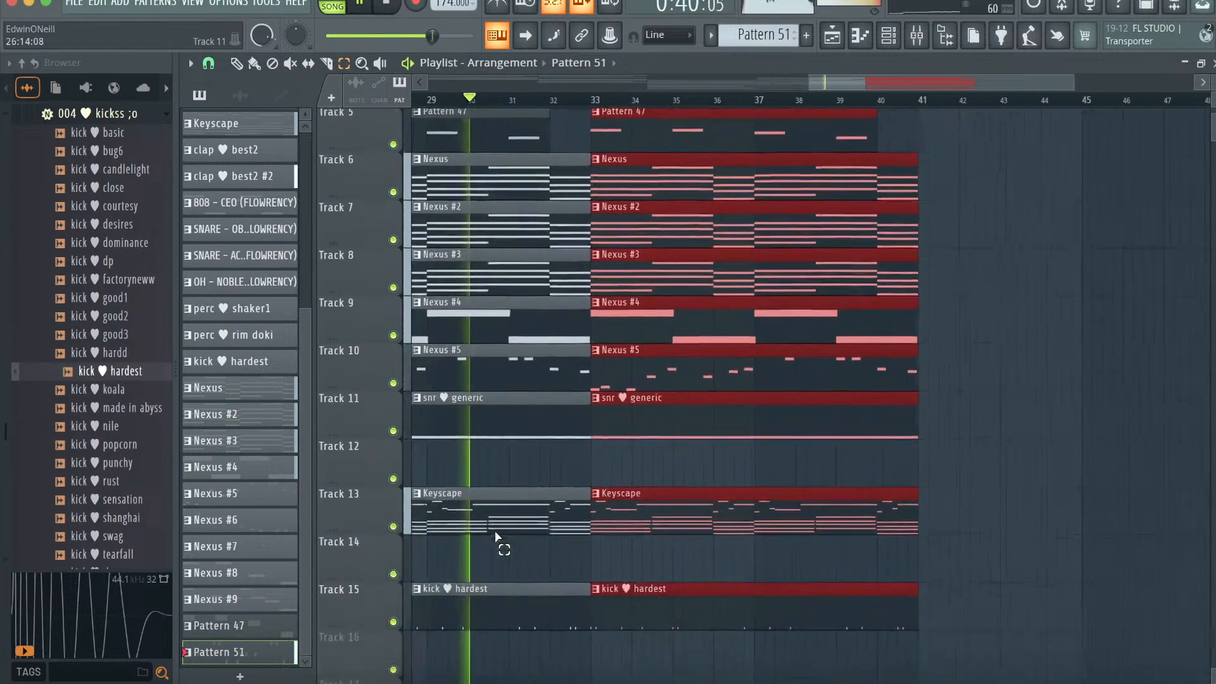
pyautogui.moveTo(228, 523); pyautogui.dragTo(508, 426)
pyautogui.scroll(-4, 581, 565)
pyautogui.hscroll(2, 580, 565)
pyautogui.scroll(3, 507, 425)
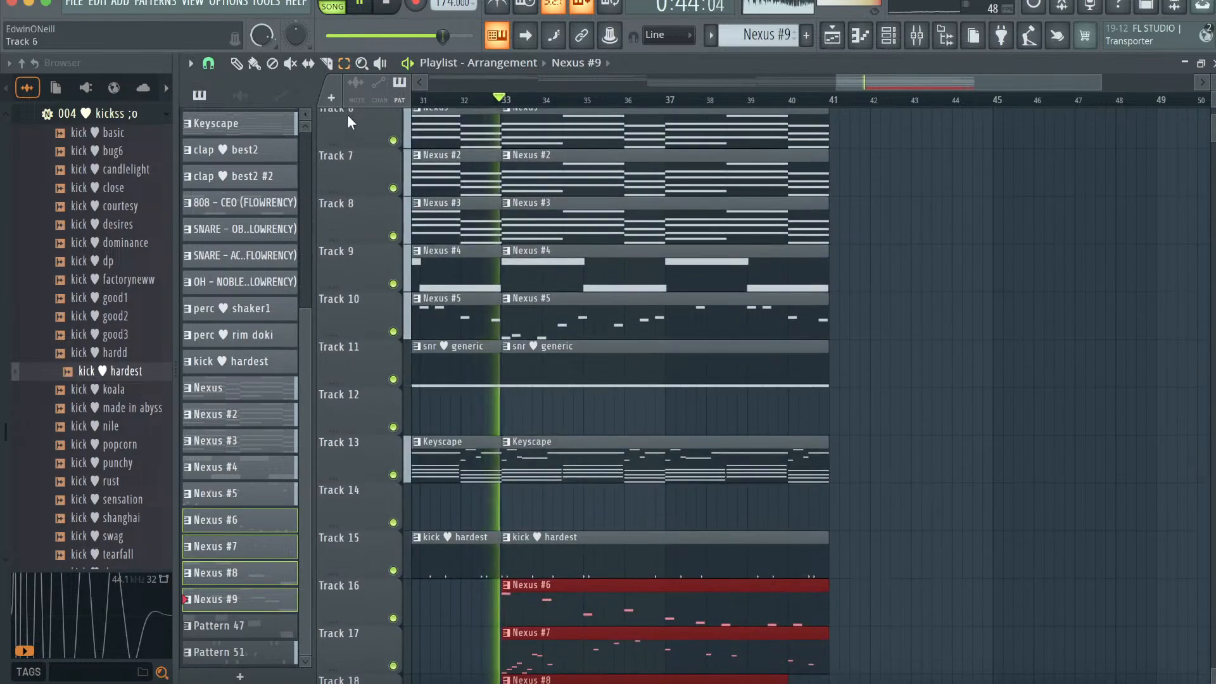
pyautogui.scroll(1, 633, 252)
pyautogui.scroll(3, 634, 252)
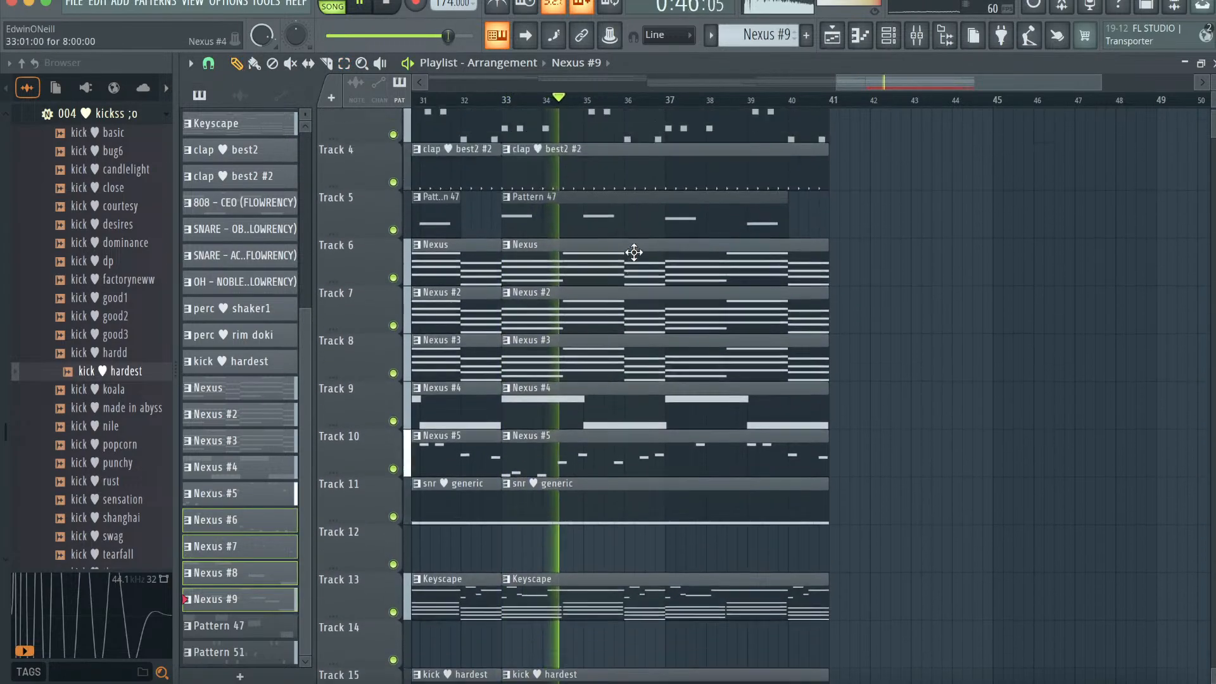
# - Shorten the clap ♥ best2 #2 clip starting at bar 33 on track 4 to a length of 7:02:00
pyautogui.moveTo(1100, 85); pyautogui.dragTo(880, 104)
pyautogui.scroll(1, 980, 217)
pyautogui.hscroll(10, 979, 218)
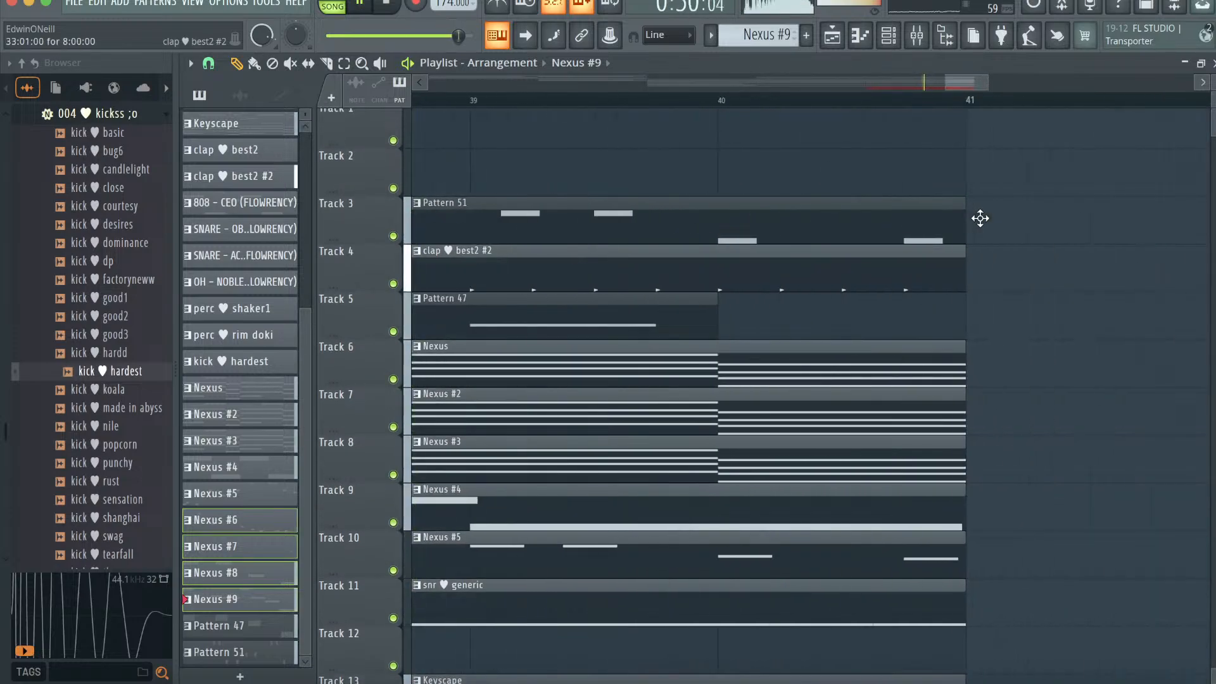
pyautogui.moveTo(946, 251); pyautogui.dragTo(777, 258)
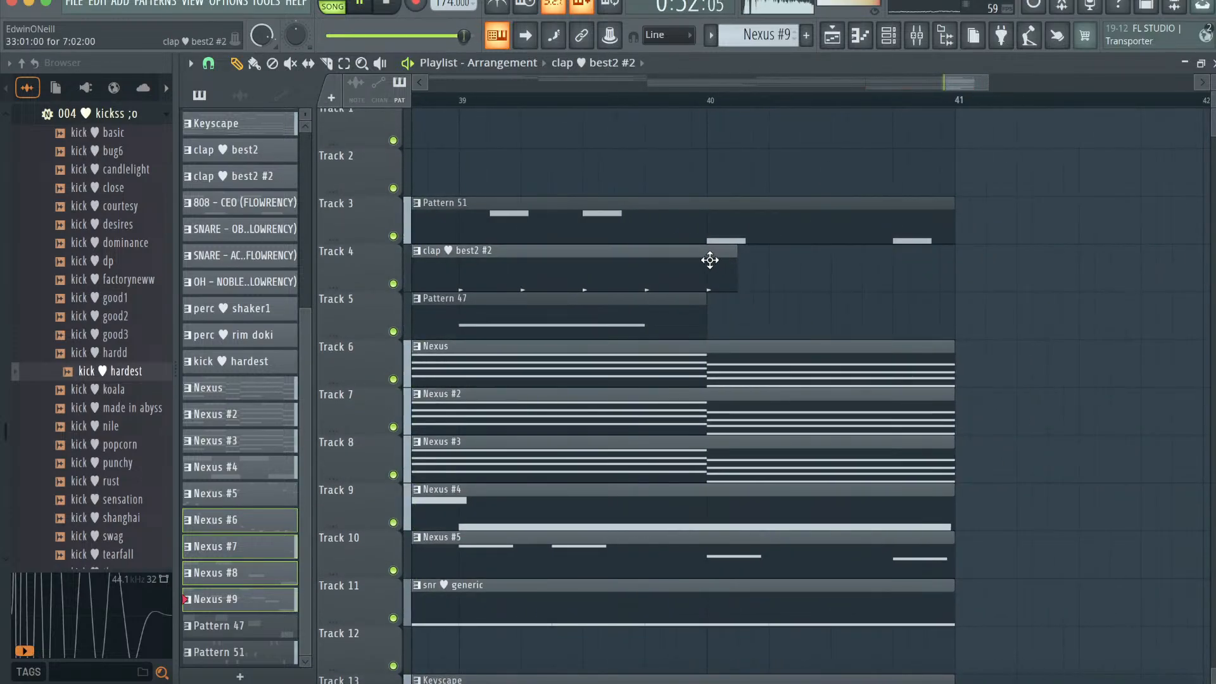
# - Fill track 4 from 40:03:00 up to bar 41 with repeated half-beat clap ♥ best2 #2 clips
pyautogui.click(778, 271)
pyautogui.hscroll(4, 857, 266)
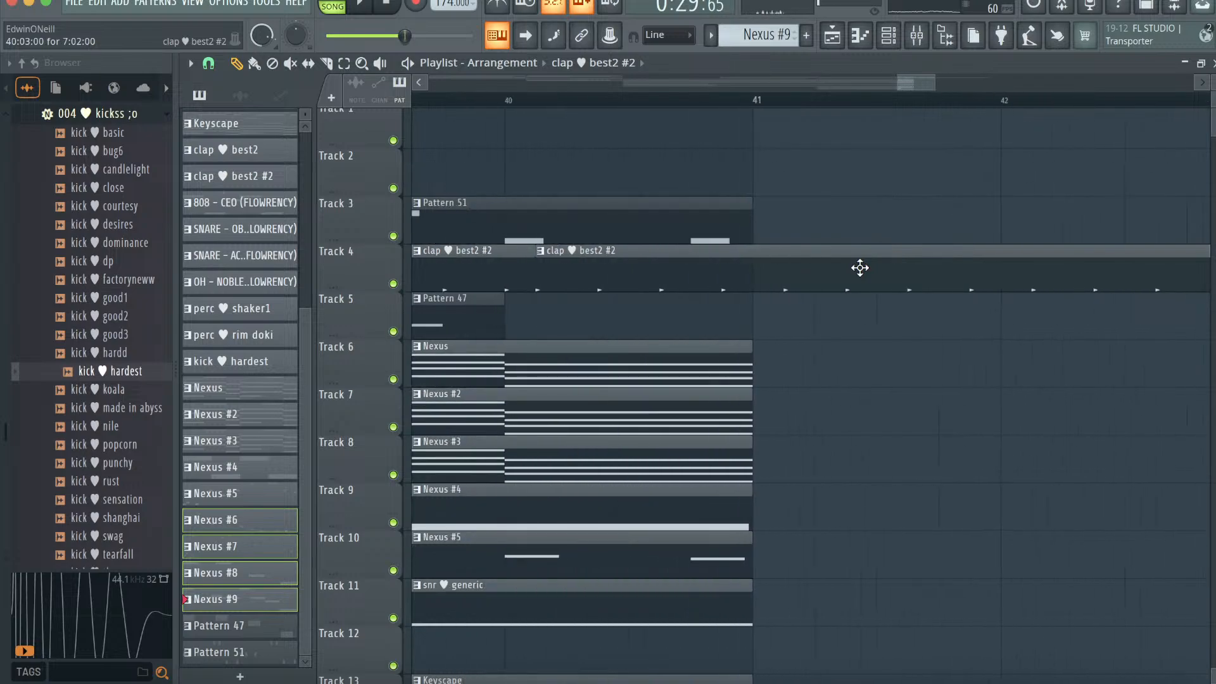
pyautogui.rightClick(595, 270)
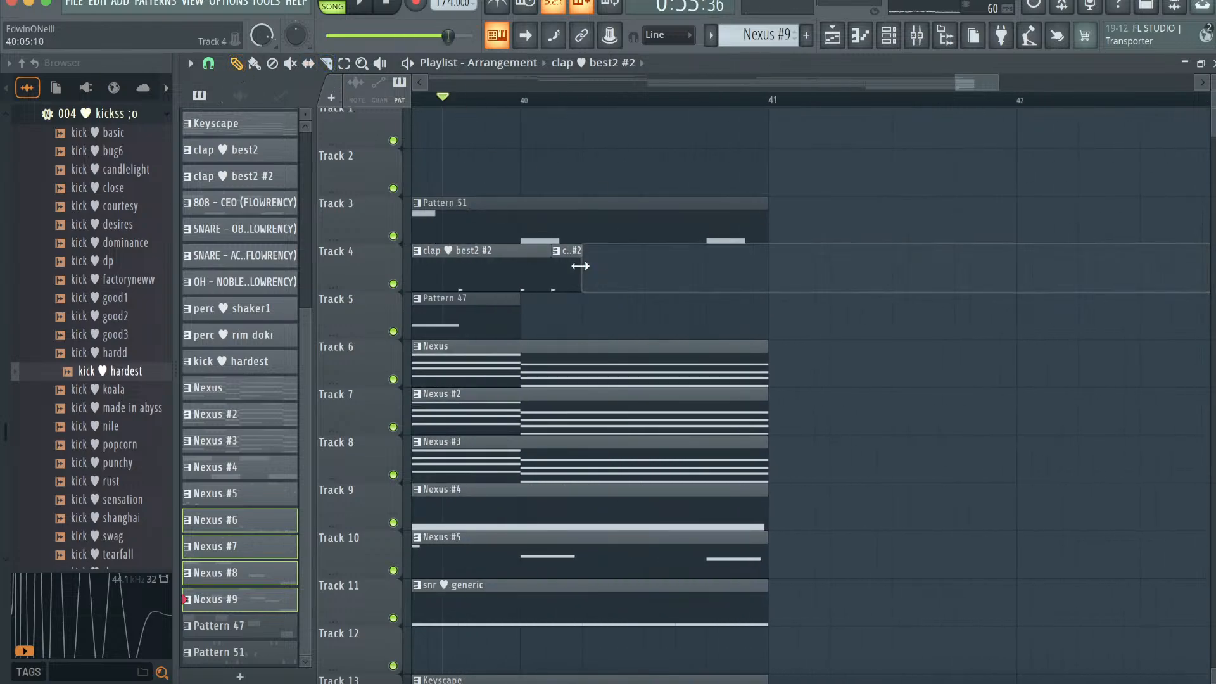
pyautogui.press('space')
pyautogui.click(568, 270)
pyautogui.click(601, 271)
pyautogui.press('space')
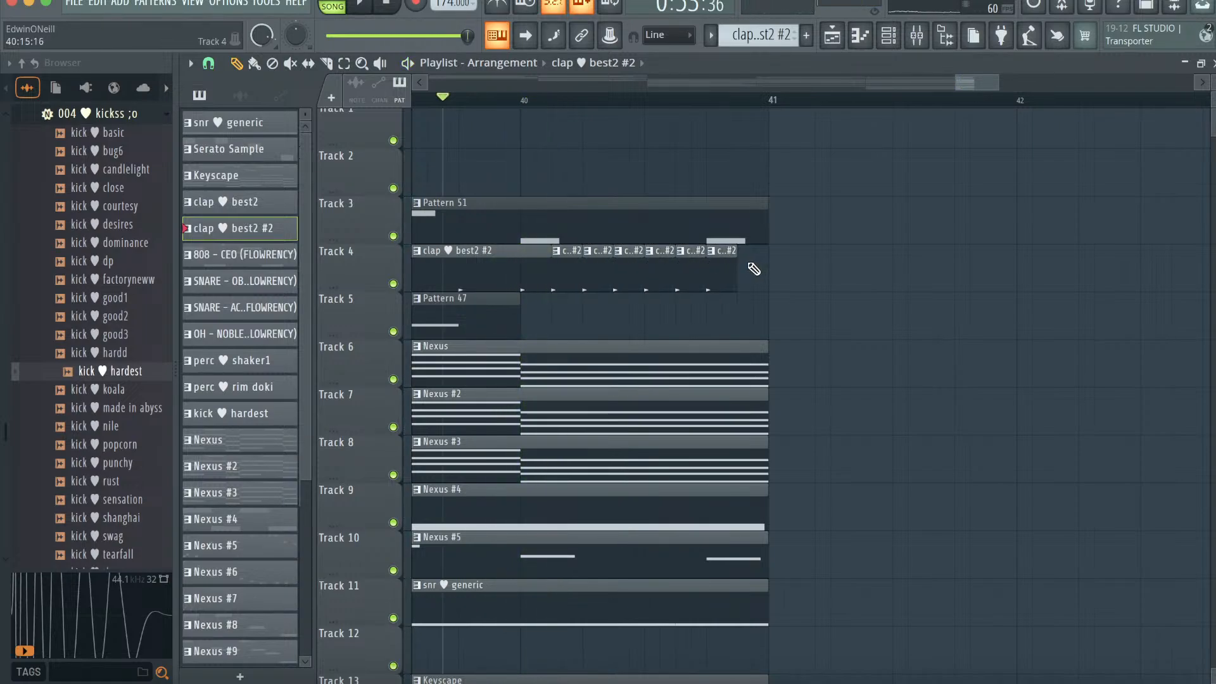
# - Create a new empty pattern and show the Serato Sample #2 channel in the piano roll
pyautogui.click(806, 34)
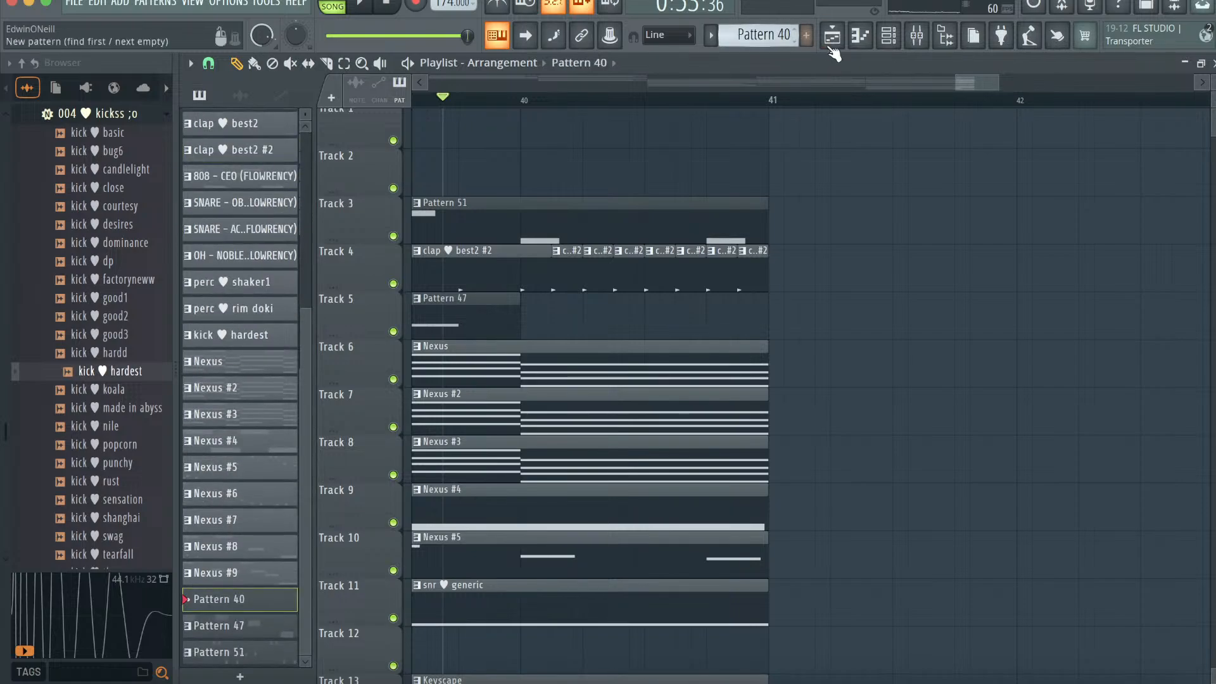
pyautogui.click(861, 38)
pyautogui.click(569, 60)
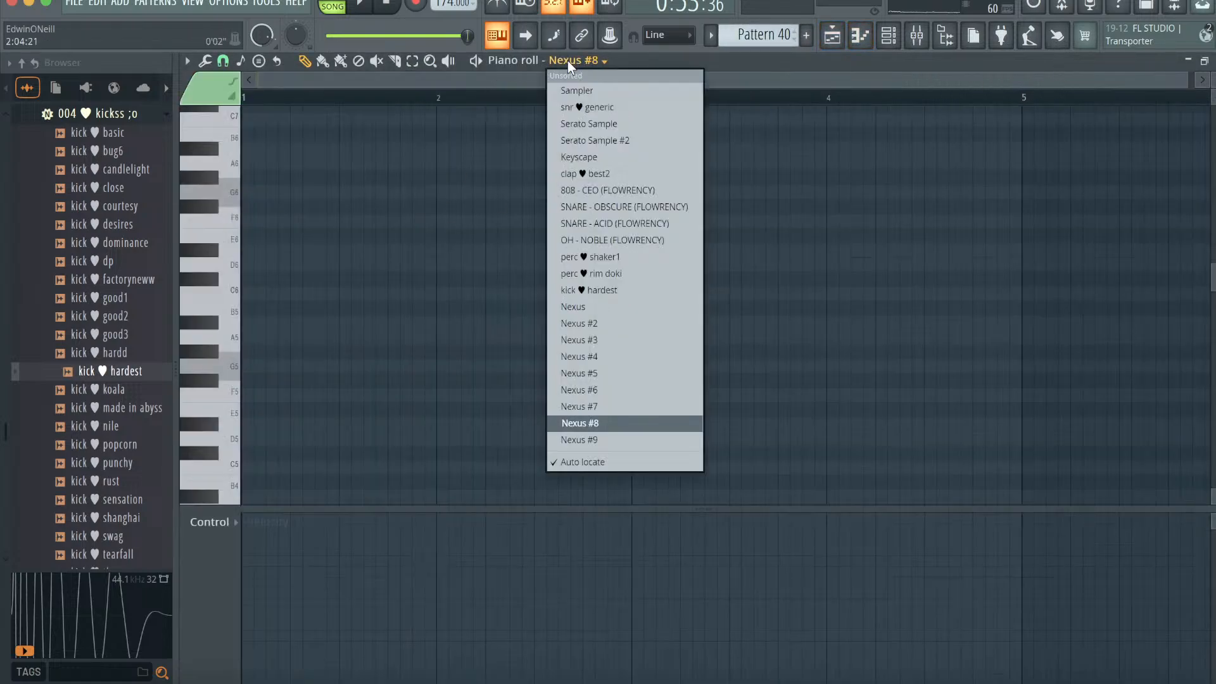
pyautogui.click(625, 140)
# - Draw three consecutive 12-step notes from bar 1 for Serato Sample #2: A3, A#3 and A3
pyautogui.click(280, 264)
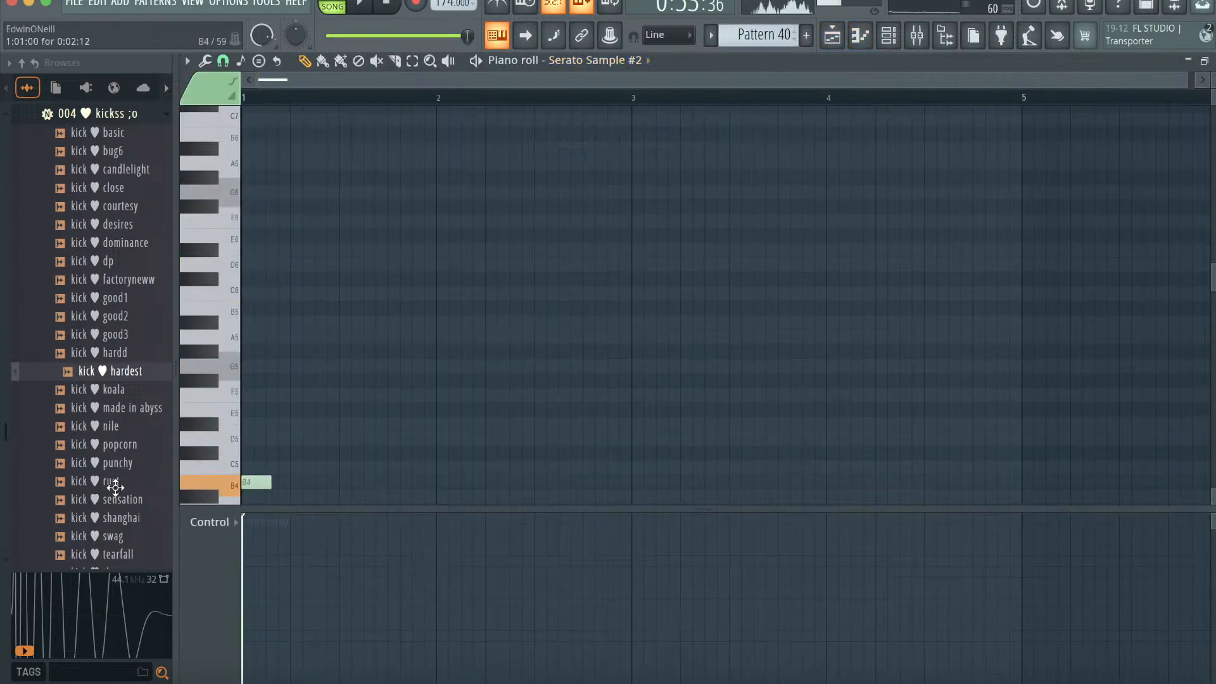
pyautogui.moveTo(108, 528); pyautogui.dragTo(110, 425)
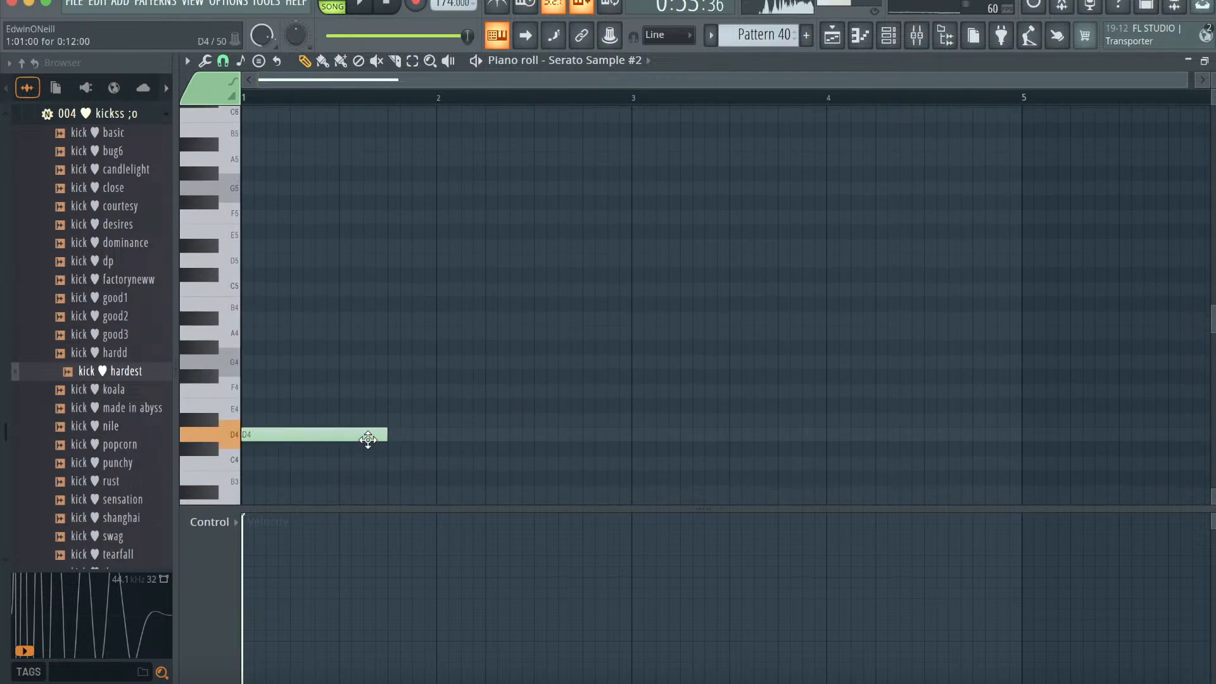
pyautogui.moveTo(364, 432); pyautogui.dragTo(360, 406)
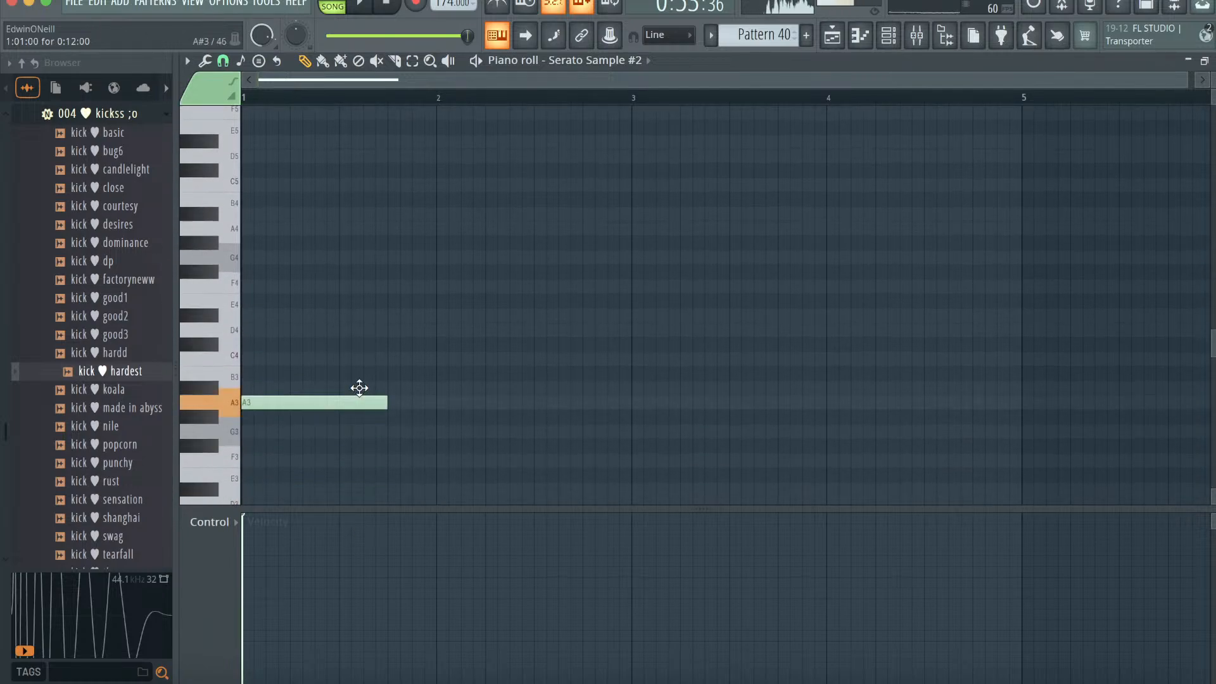
pyautogui.press('space')
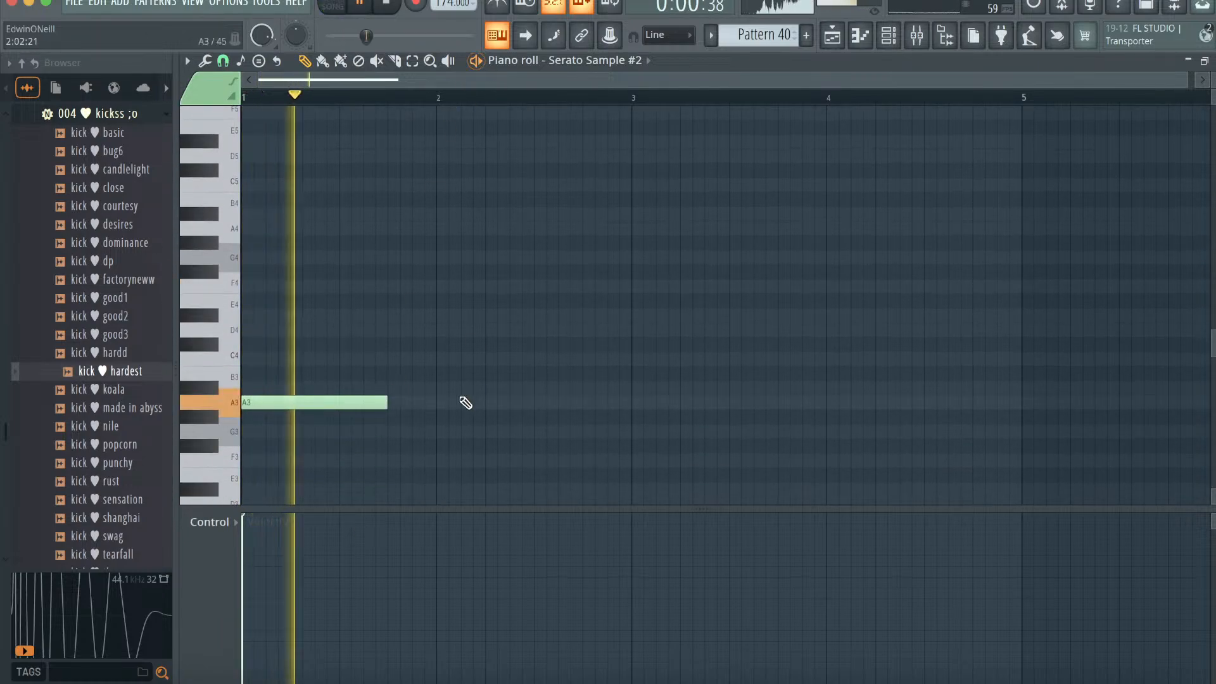
pyautogui.click(387, 387)
pyautogui.click(539, 402)
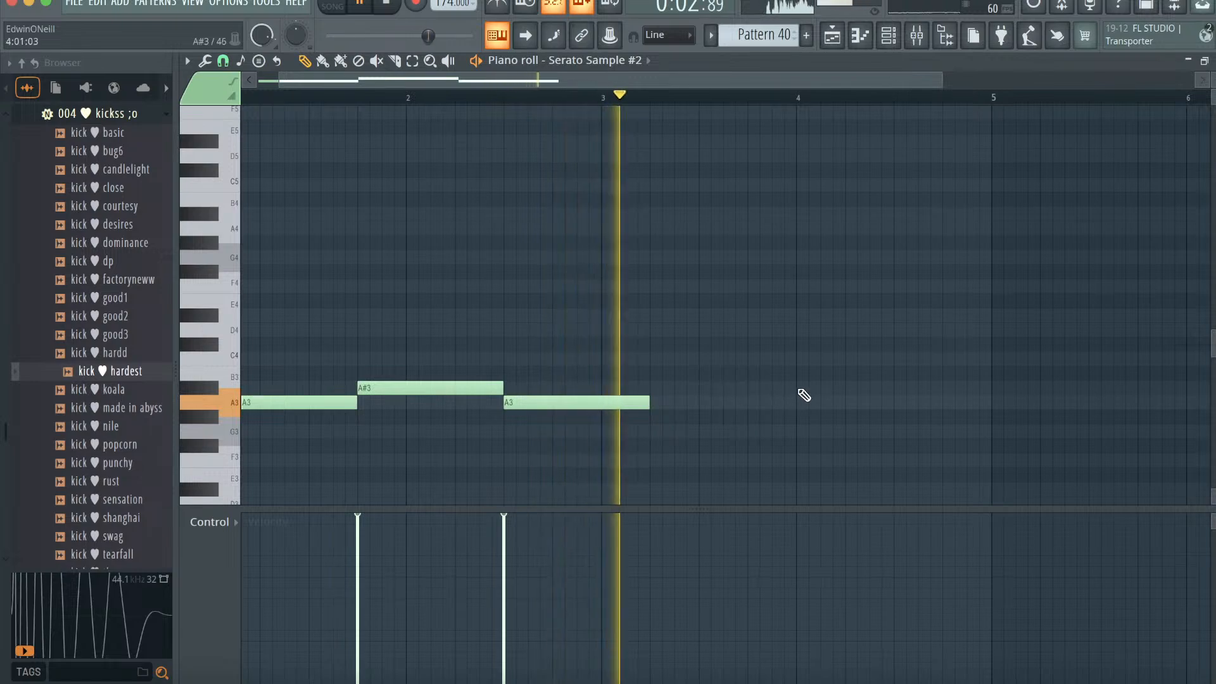
# - Add three consecutive 12-step B3 notes starting at bar 5 for Serato Sample #2
pyautogui.hscroll(3, 803, 396)
pyautogui.scroll(-2, 803, 396)
pyautogui.click(921, 328)
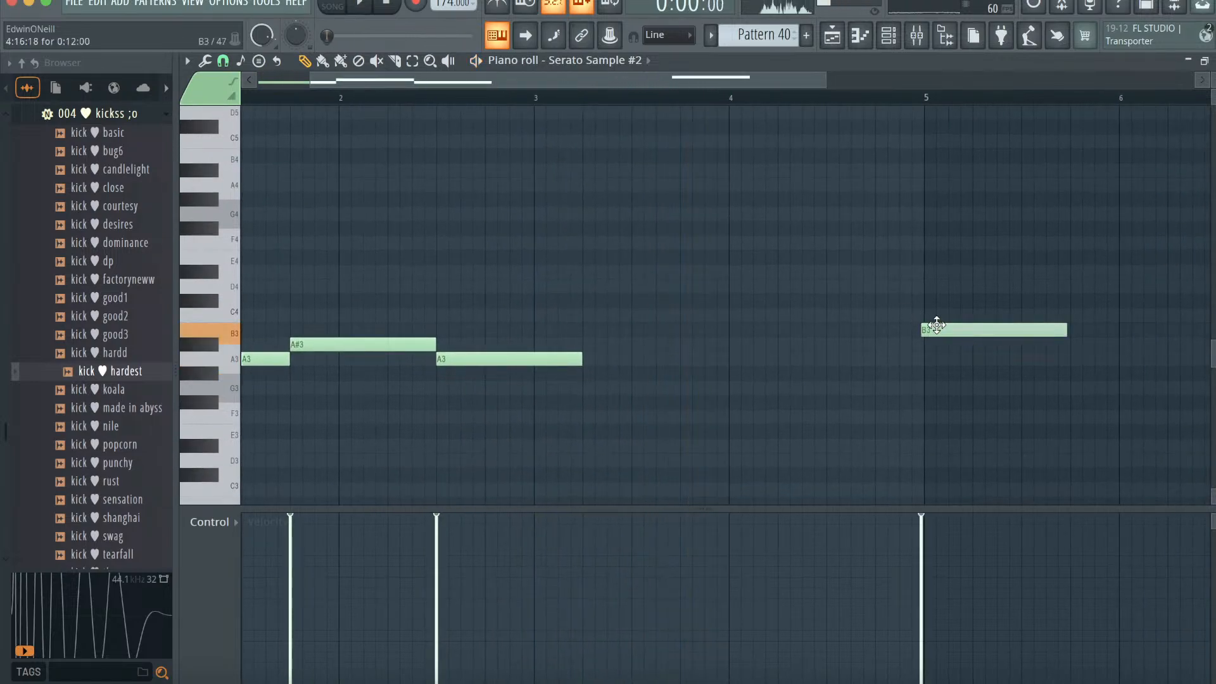
pyautogui.hscroll(2, 1012, 338)
pyautogui.click(930, 315)
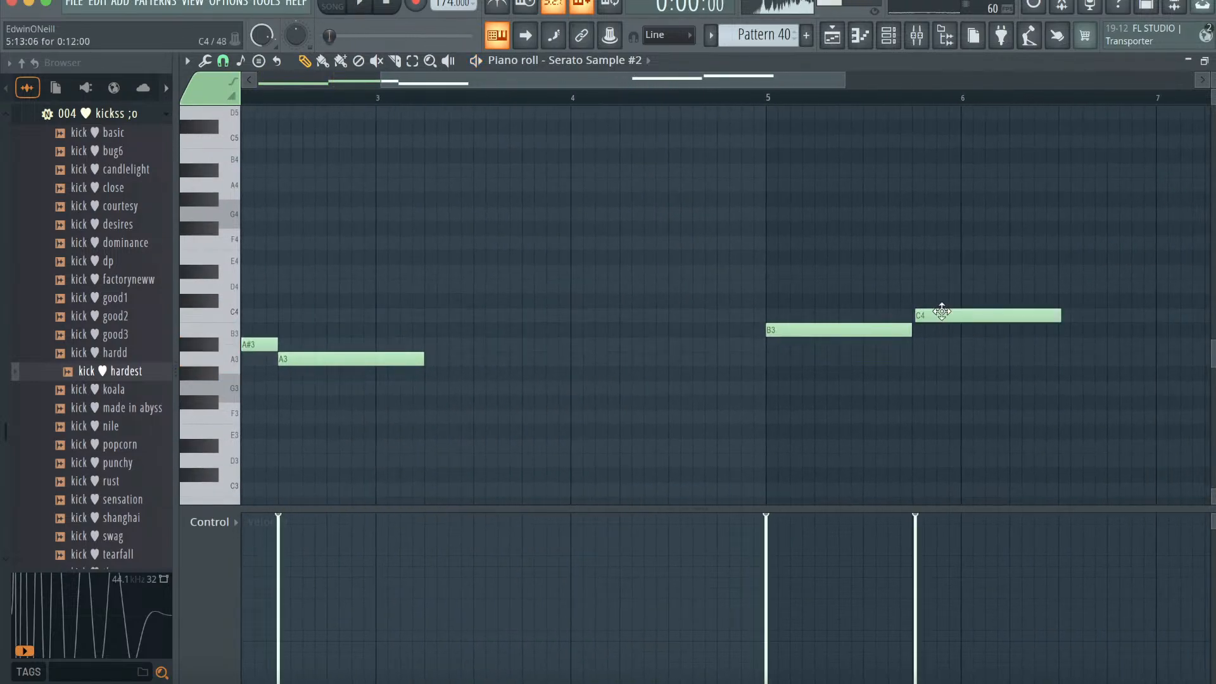
pyautogui.moveTo(944, 317)
pyautogui.mouseDown()
pyautogui.moveTo(947, 347)
pyautogui.moveTo(950, 327)
pyautogui.mouseUp()
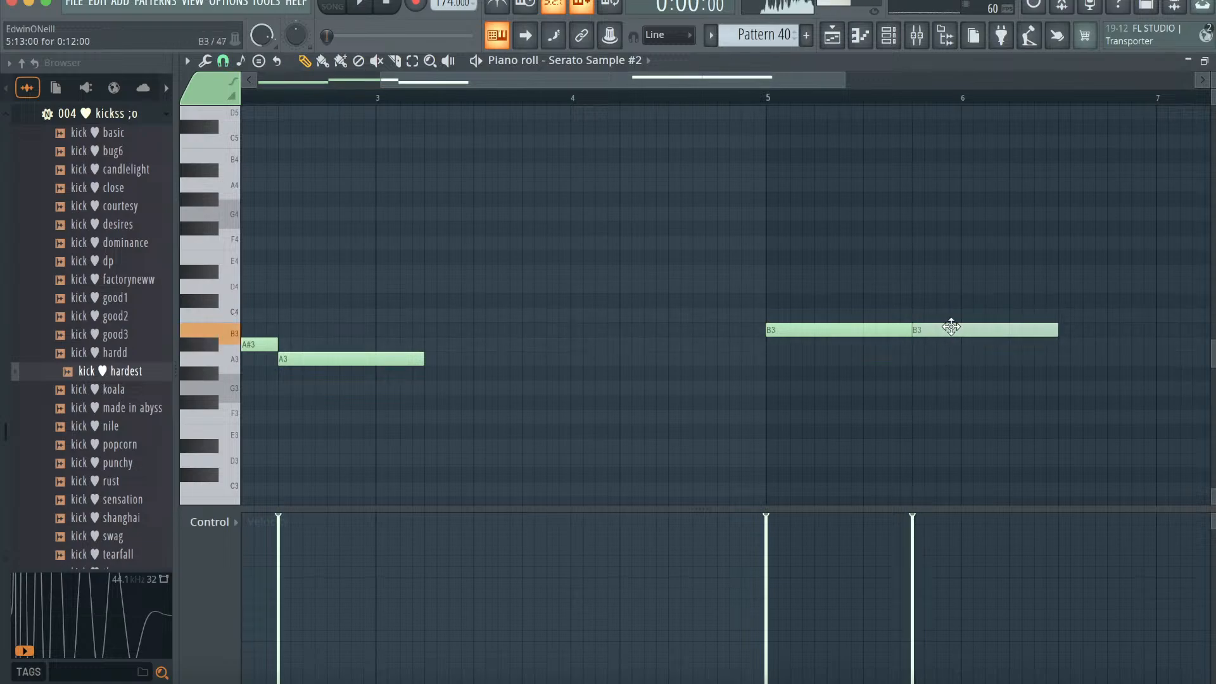
pyautogui.click(1088, 328)
pyautogui.moveTo(1088, 329); pyautogui.dragTo(1058, 330)
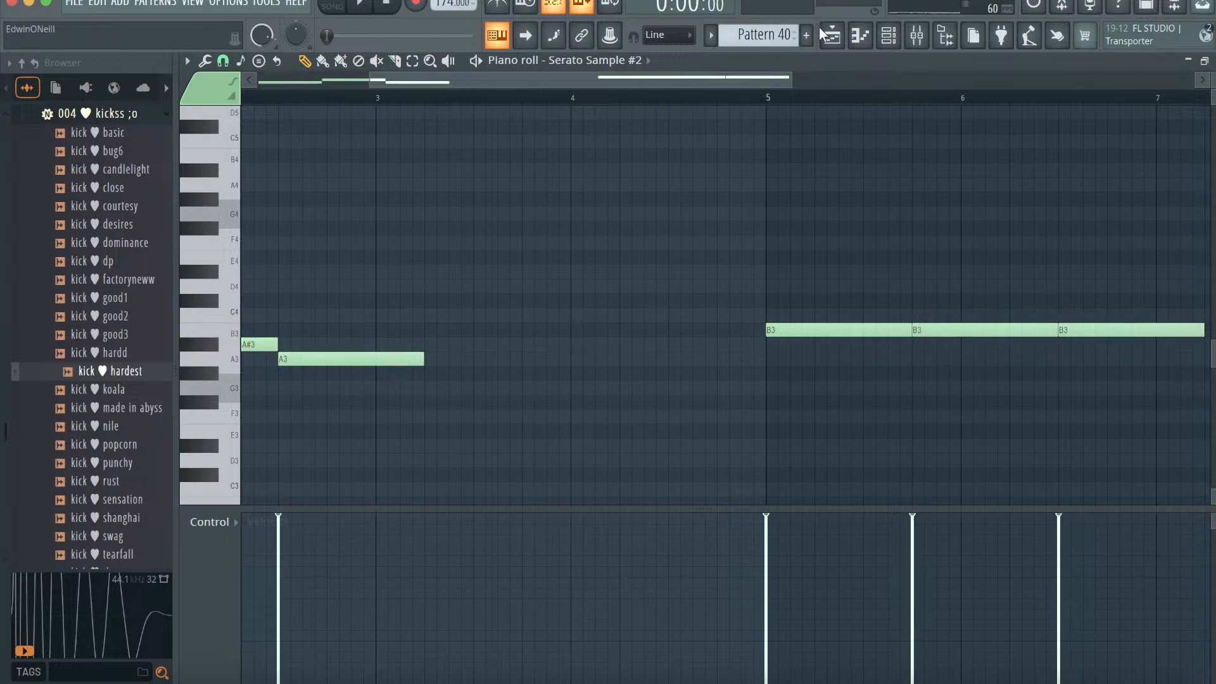
# - Return to the playlist and place the patterns from Keyscape through Pattern 40 together at bar 41, starting on track 3
pyautogui.click(824, 35)
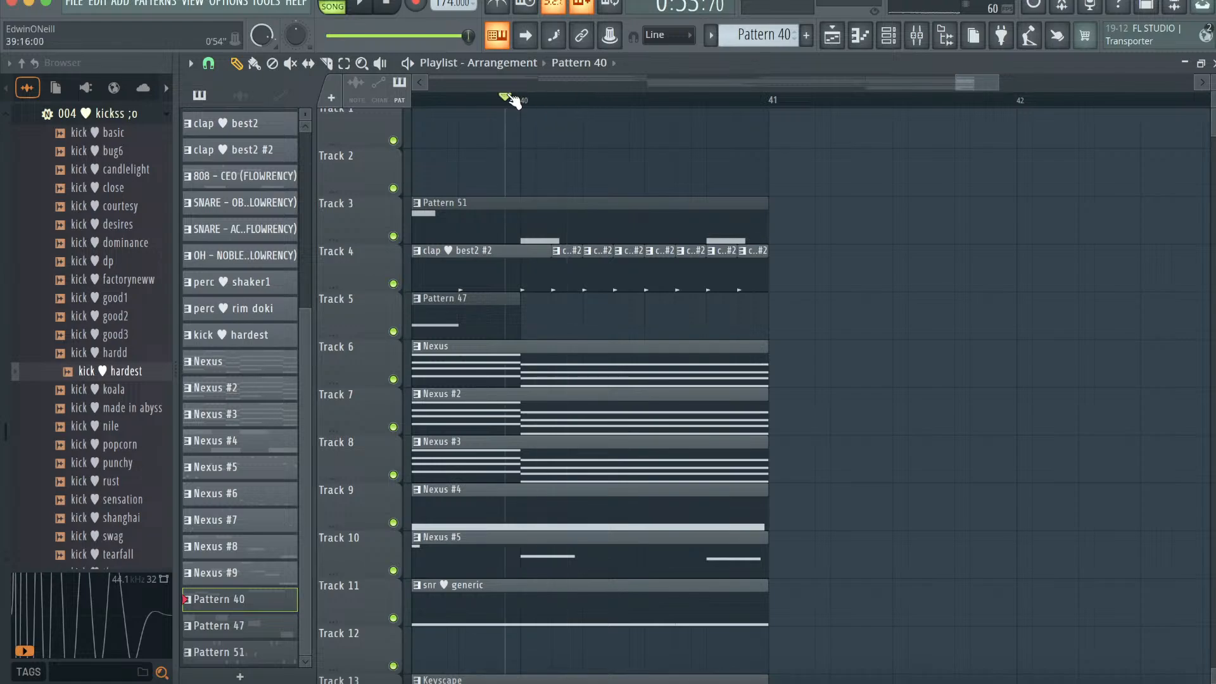
pyautogui.moveTo(993, 83); pyautogui.dragTo(533, 57)
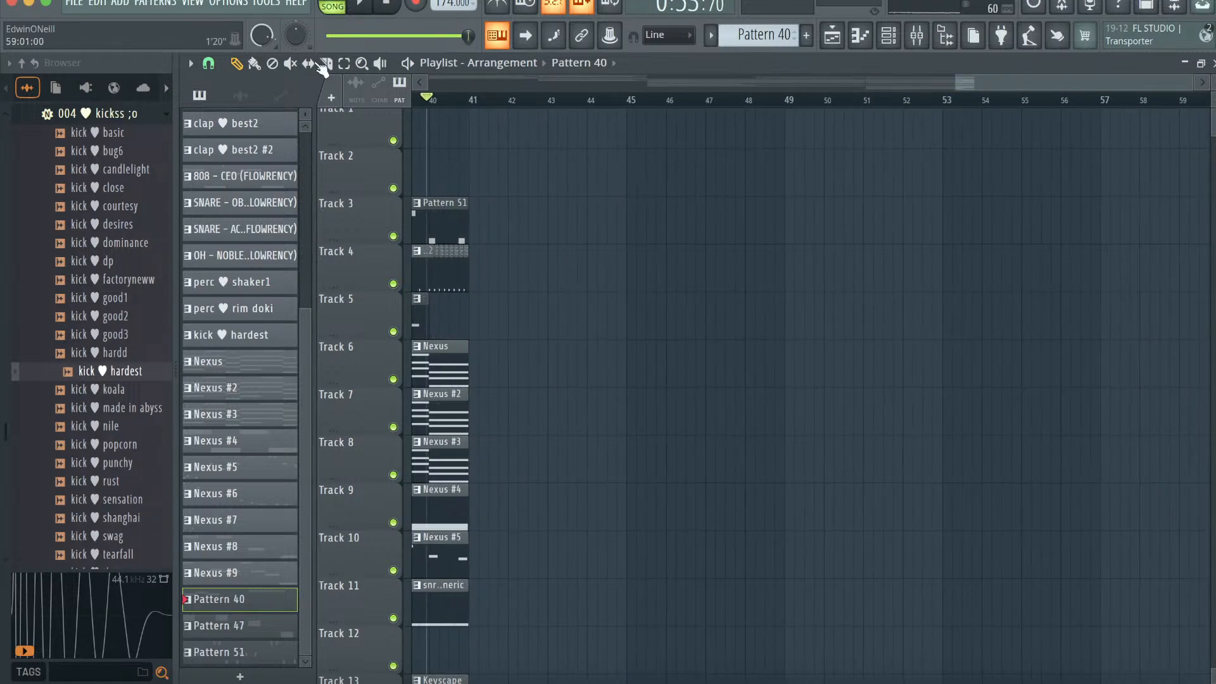
pyautogui.scroll(3, 257, 403)
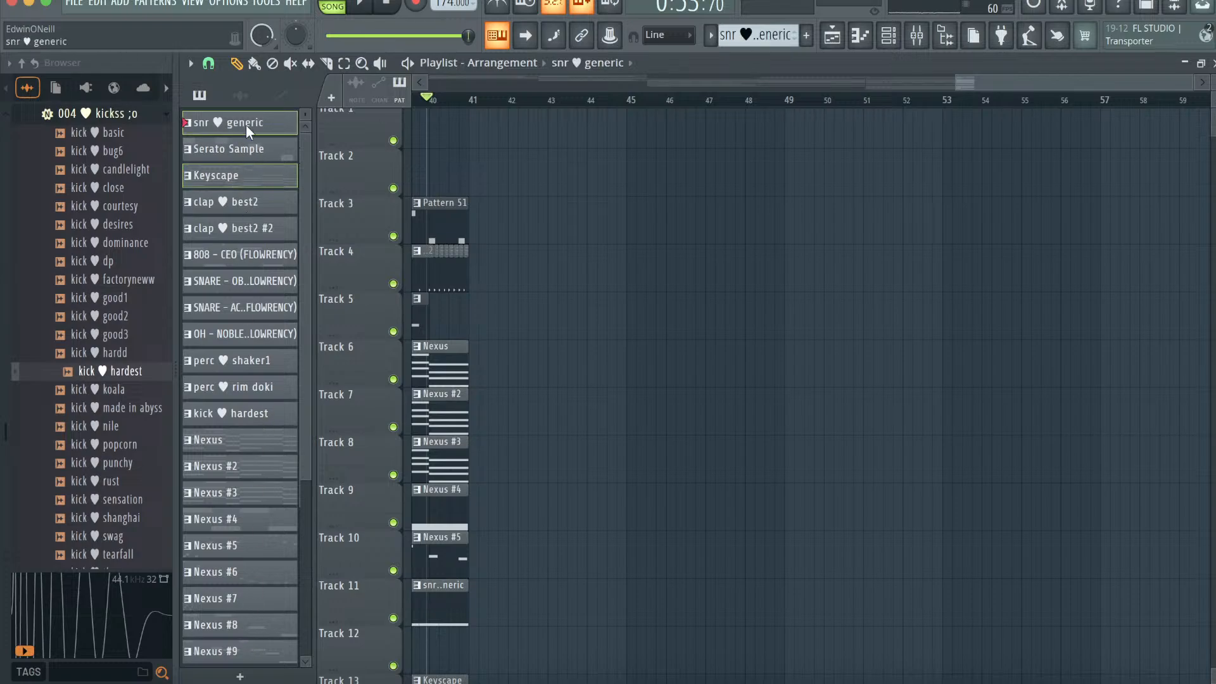
pyautogui.scroll(-3, 247, 183)
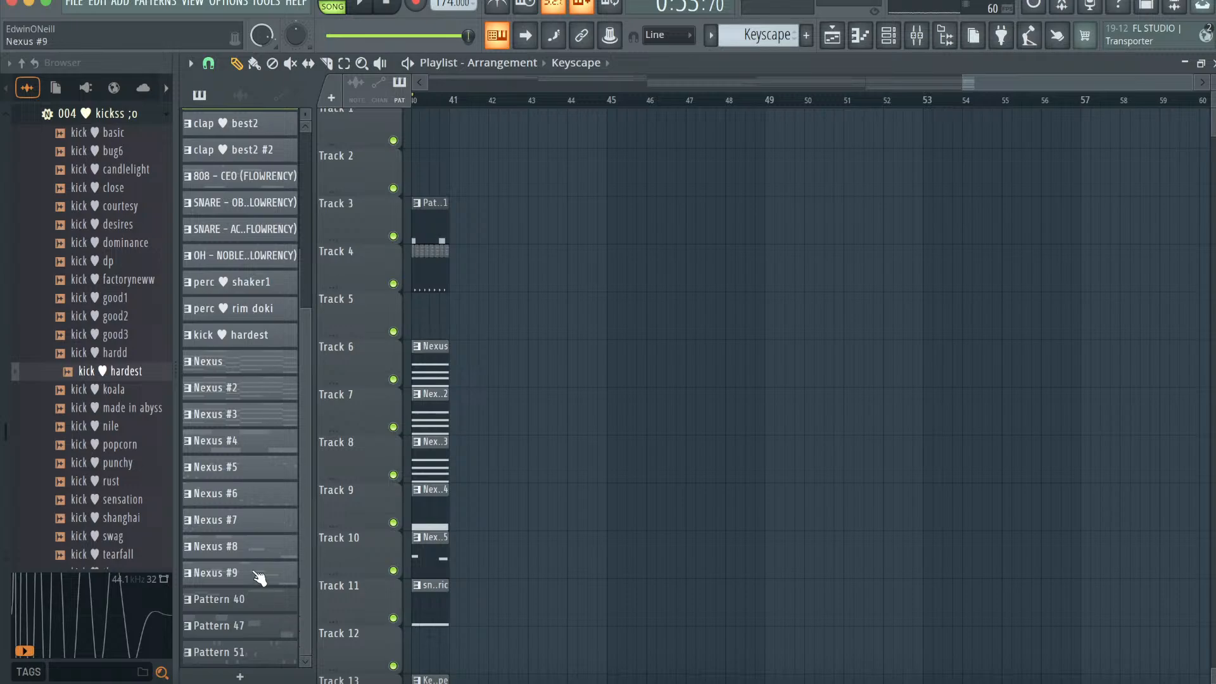
pyautogui.click(239, 600)
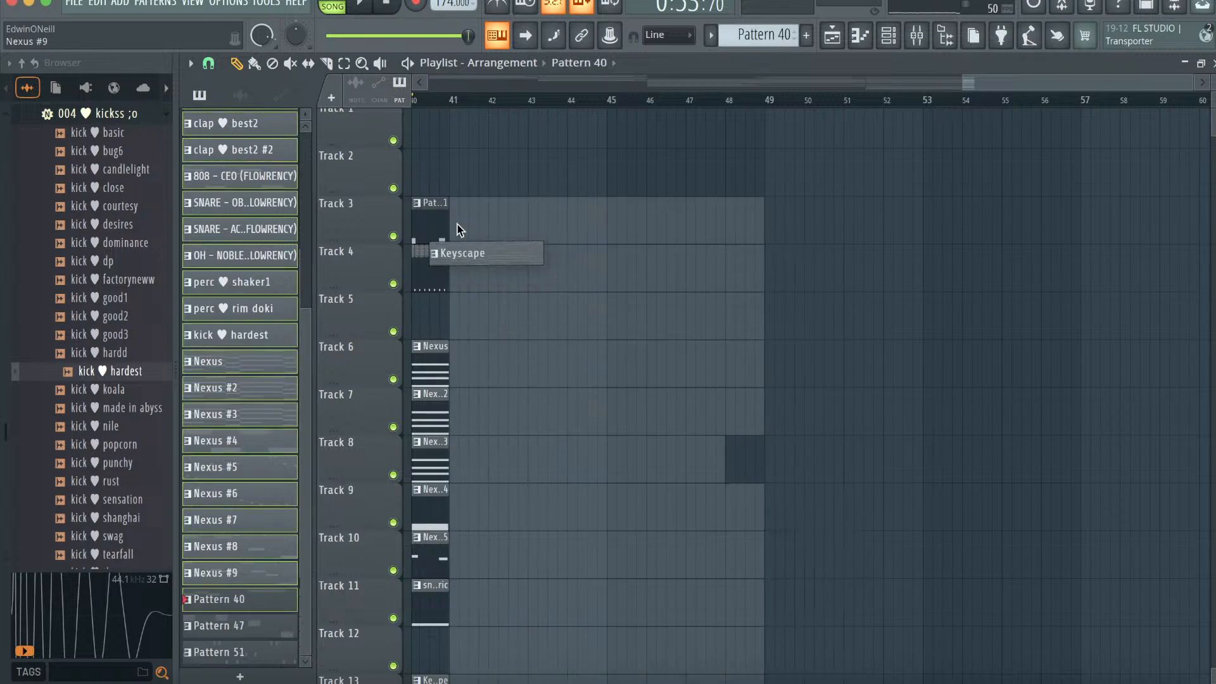
pyautogui.moveTo(457, 224); pyautogui.dragTo(458, 224)
pyautogui.hscroll(-5, 457, 224)
pyautogui.scroll(-8, 457, 224)
pyautogui.scroll(5, 840, 676)
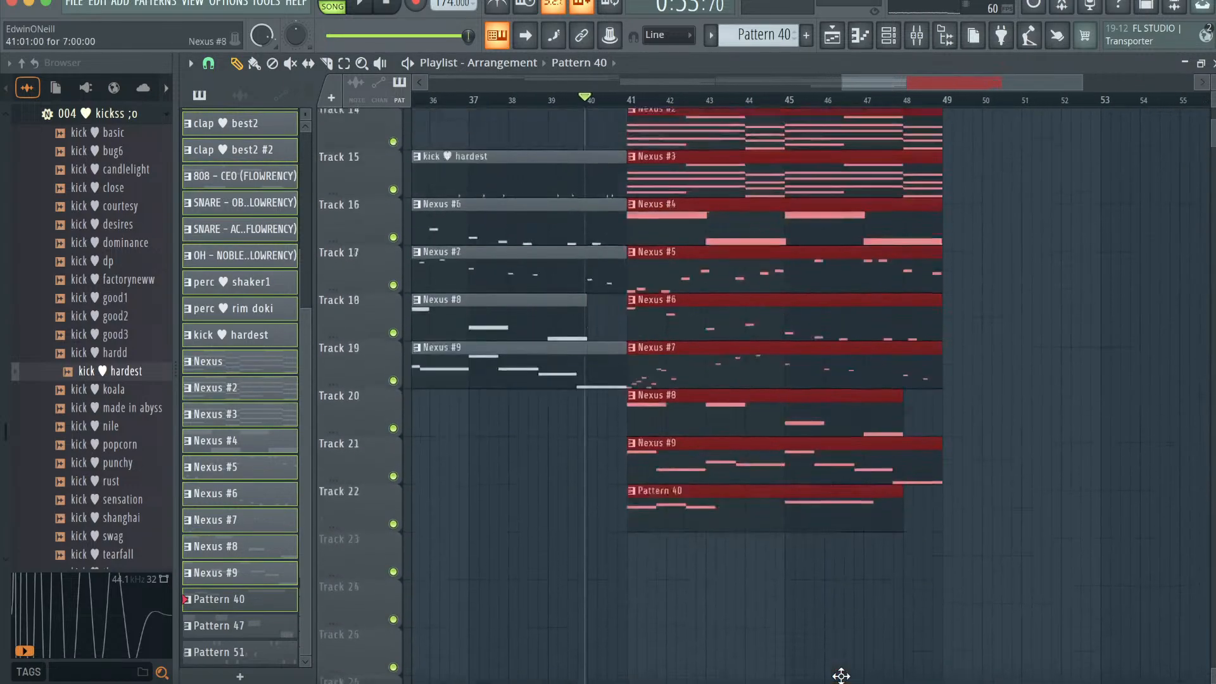
# - Replace the 808 - CEO clip at bar 41 on track 6 with Pattern 51
pyautogui.scroll(2, 841, 676)
pyautogui.rightClick(753, 388)
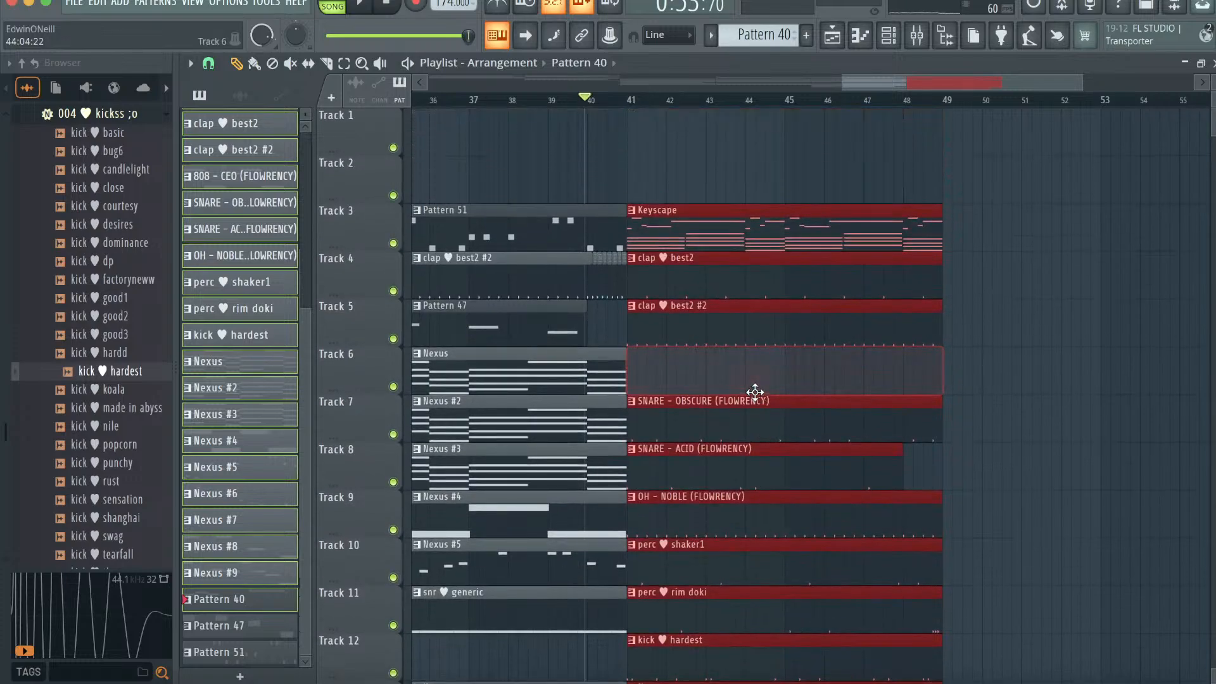
pyautogui.click(551, 217)
pyautogui.click(641, 369)
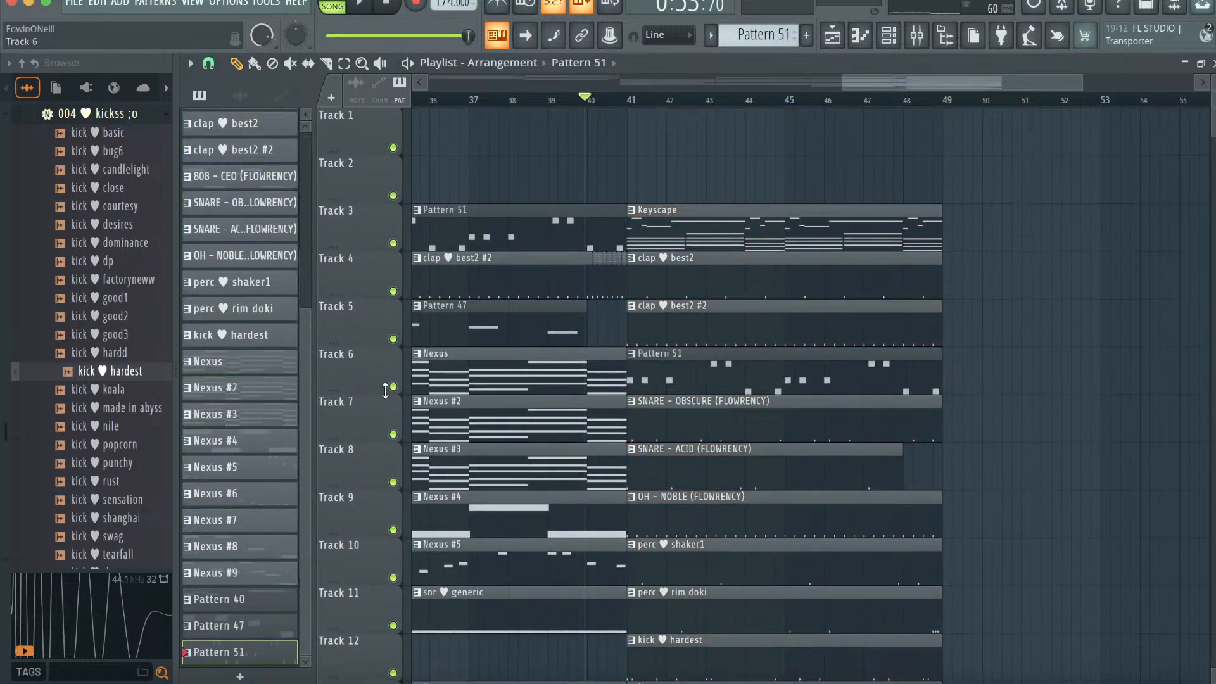
# - Add the snr ♥ generic pattern at bar 41 and play back the transition into that section from about bar 38
pyautogui.scroll(3, 242, 347)
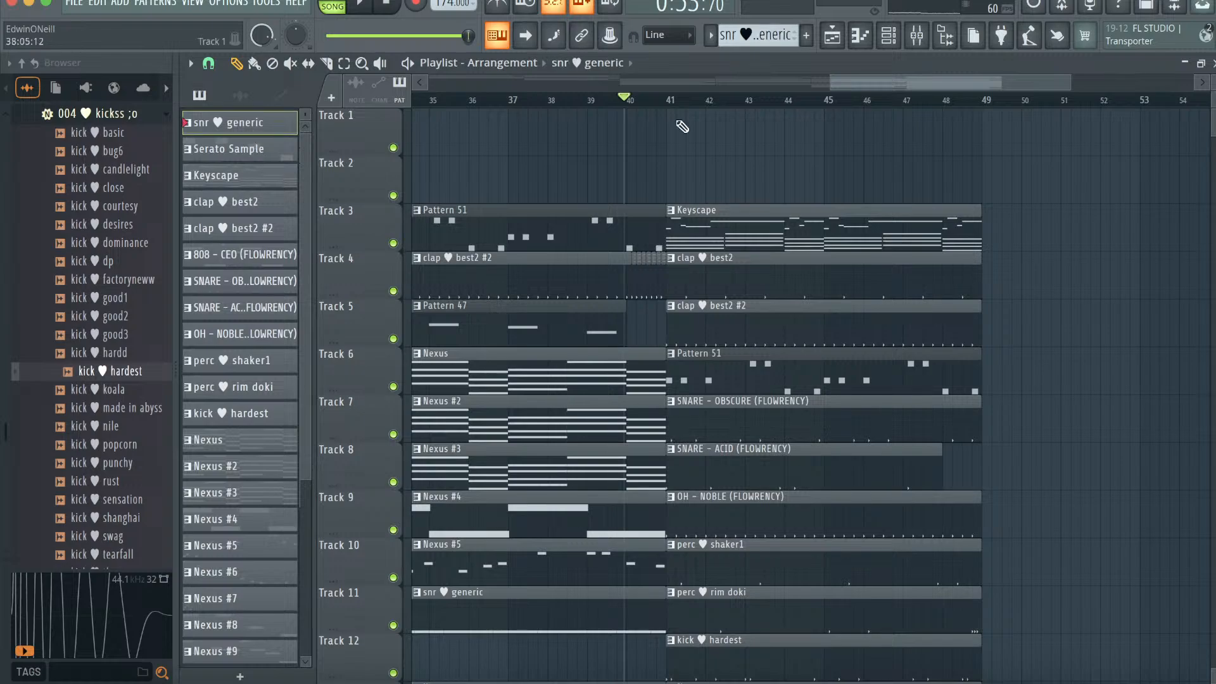
pyautogui.press('space')
pyautogui.scroll(-4, 675, 187)
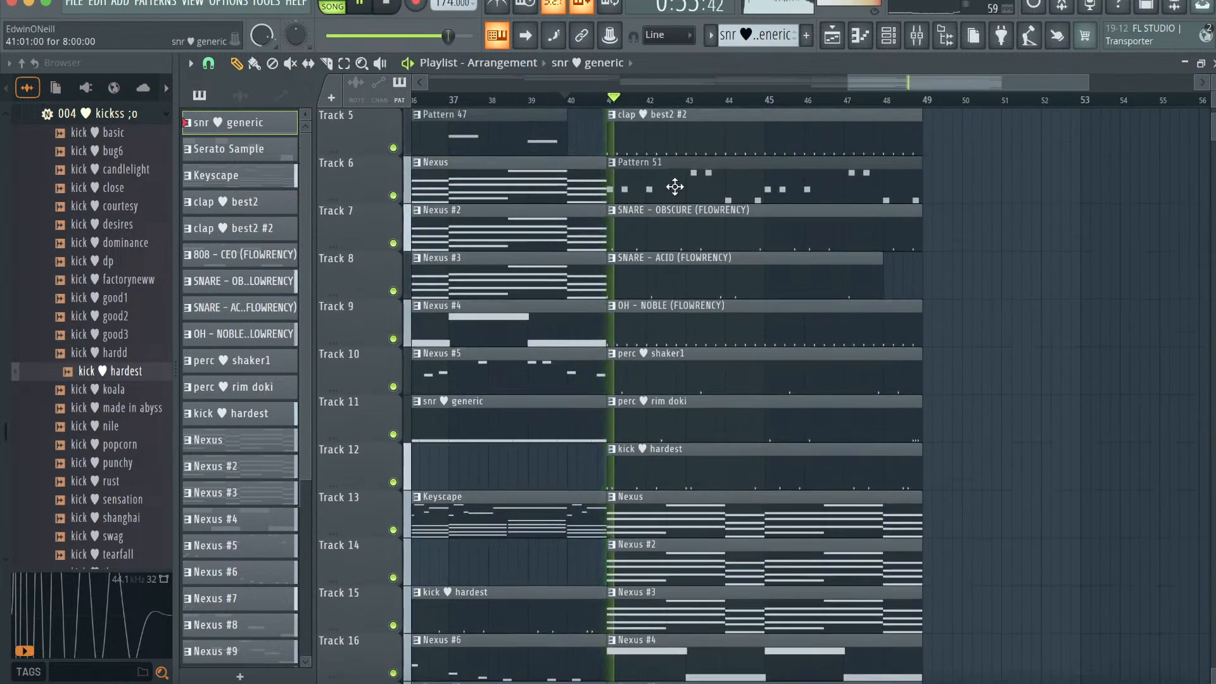
pyautogui.scroll(2, 675, 187)
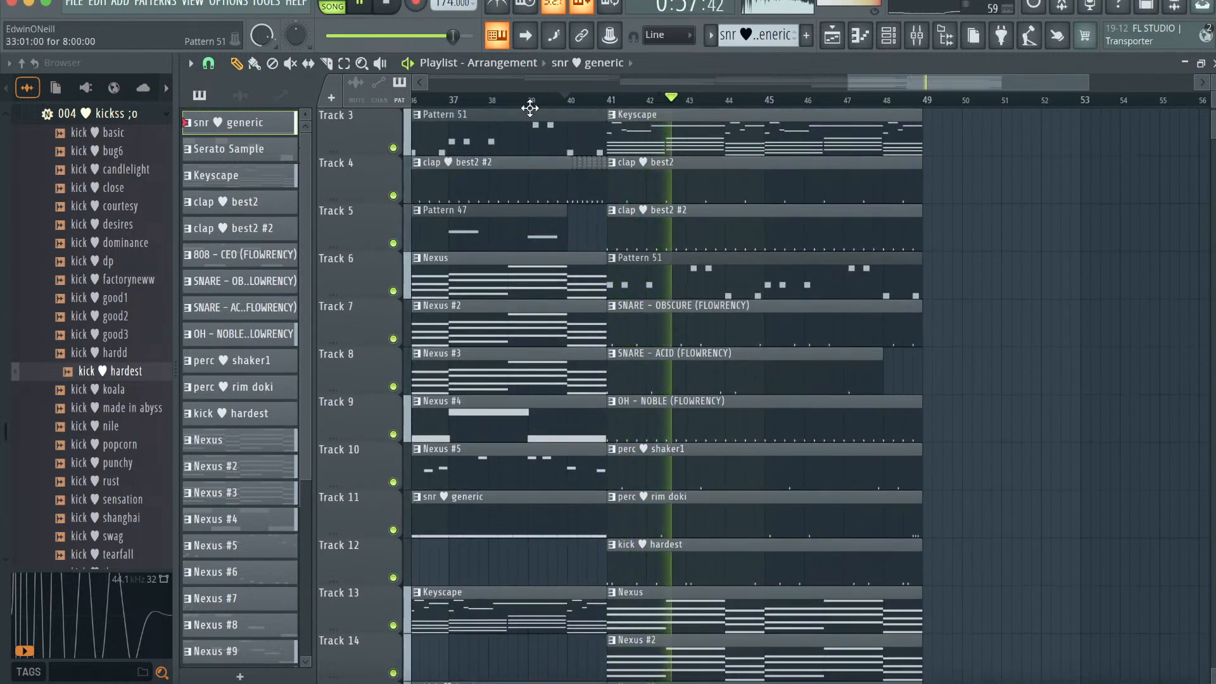
pyautogui.click(497, 101)
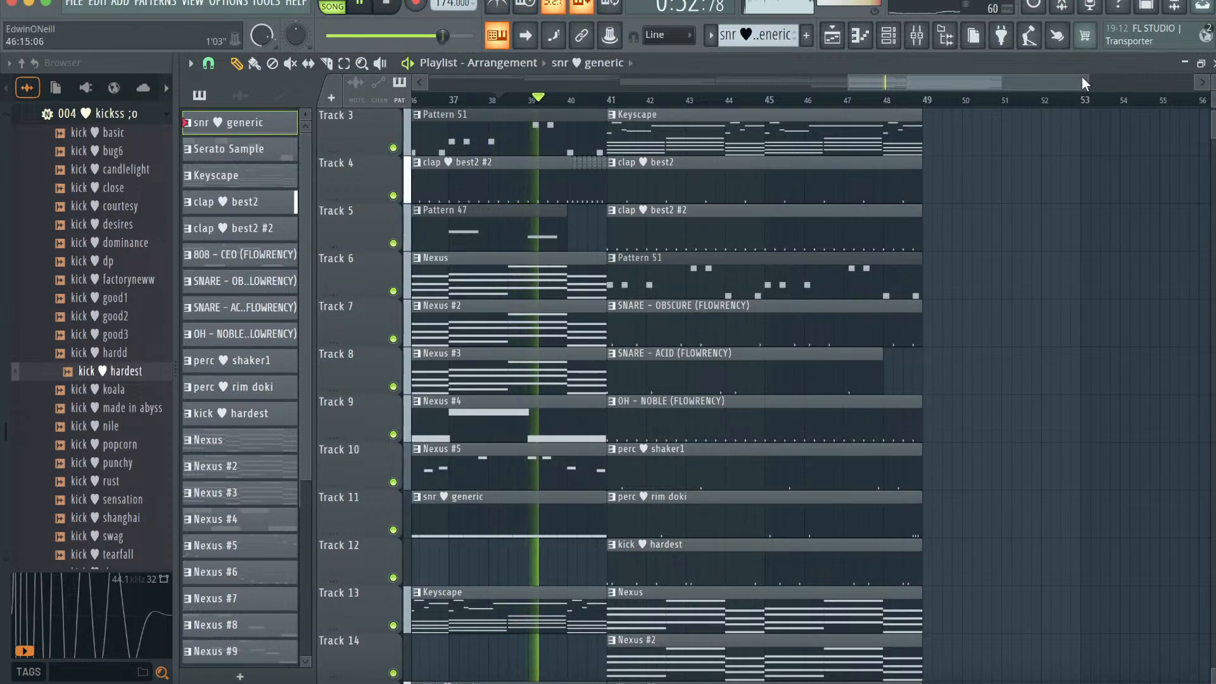
pyautogui.scroll(4, 1081, 75)
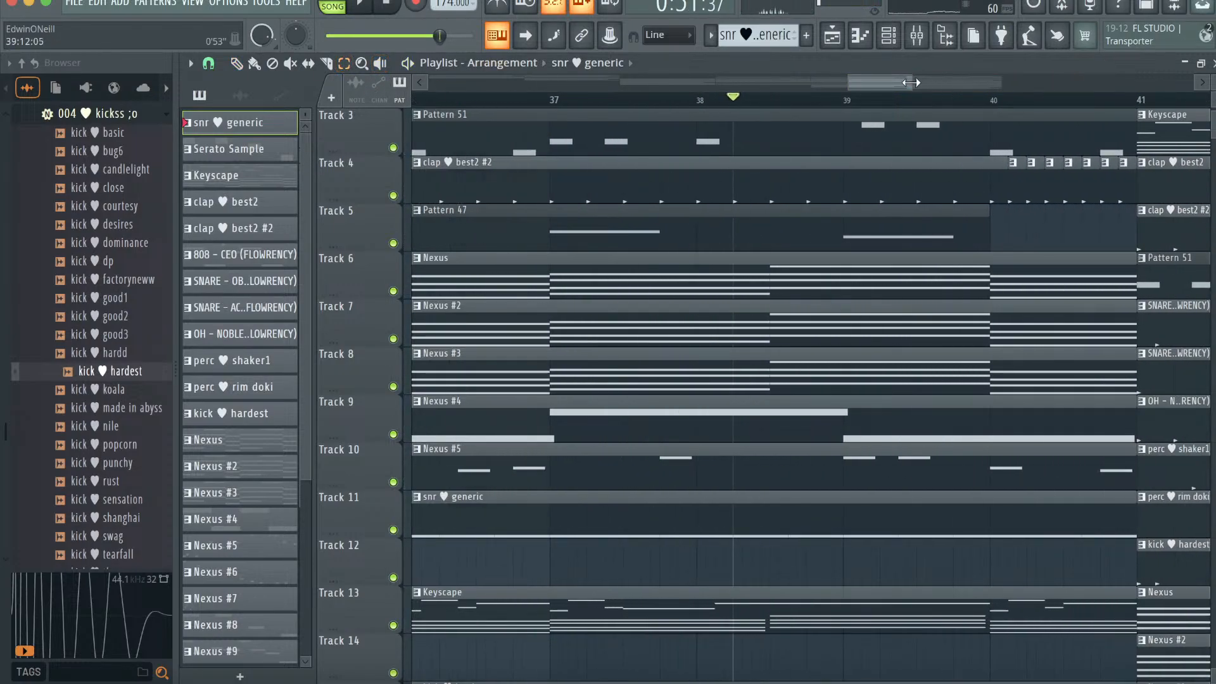
# - Trim the selected clips that run up to bar 41 back to bar 40, starting playback to hear the gap
pyautogui.moveTo(912, 83); pyautogui.dragTo(1070, 83)
pyautogui.scroll(-3, 735, 293)
pyautogui.scroll(1, 607, 176)
pyautogui.moveTo(605, 126); pyautogui.dragTo(610, 635)
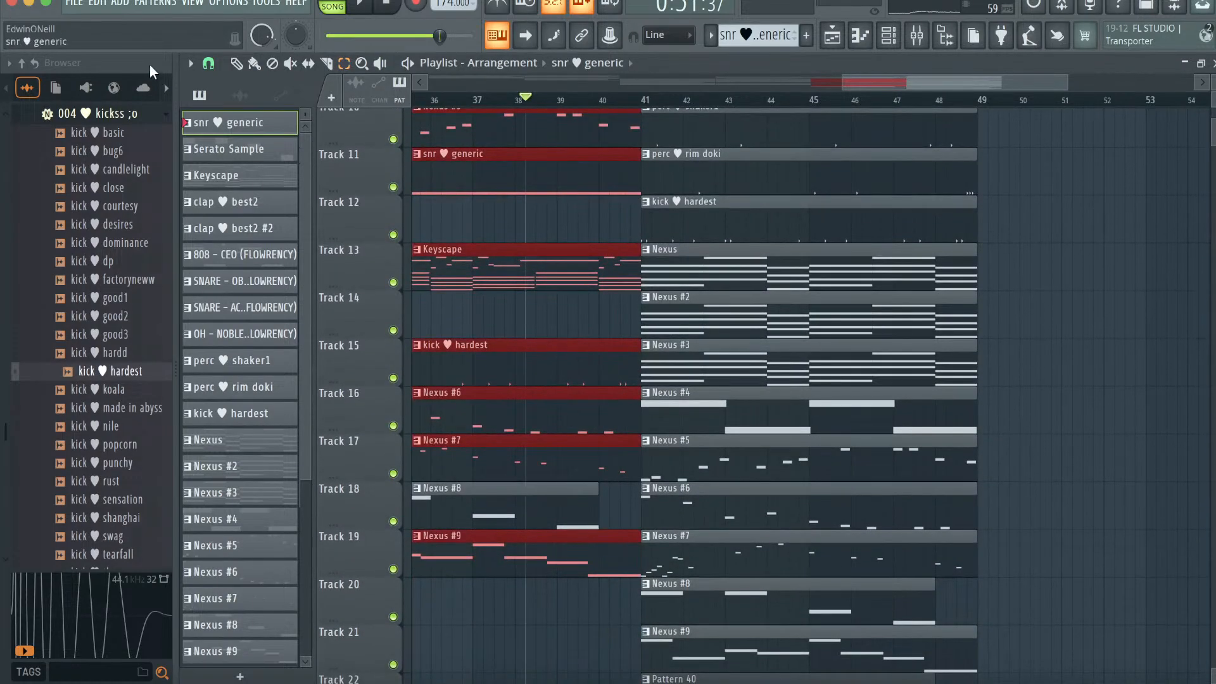
pyautogui.press('space')
pyautogui.moveTo(640, 154); pyautogui.dragTo(599, 154)
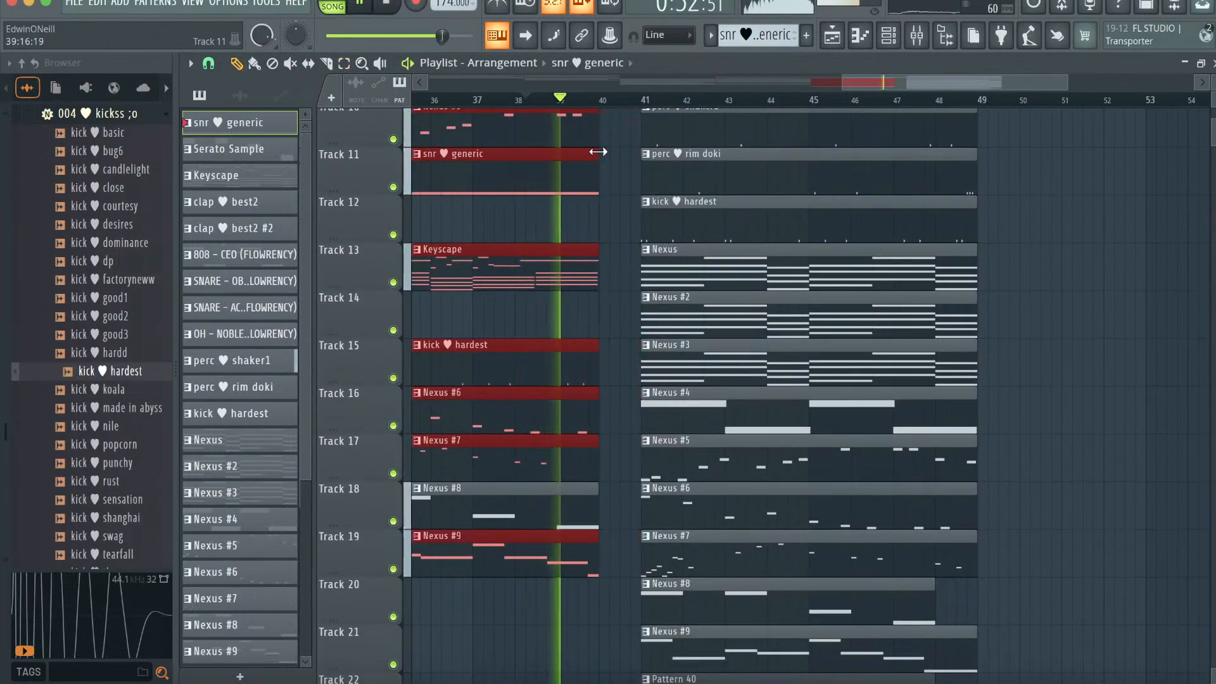
# - Duplicate the whole eight-bar section at bar 41 so the copy starts at bar 49
pyautogui.scroll(1, 597, 152)
pyautogui.scroll(3, 597, 152)
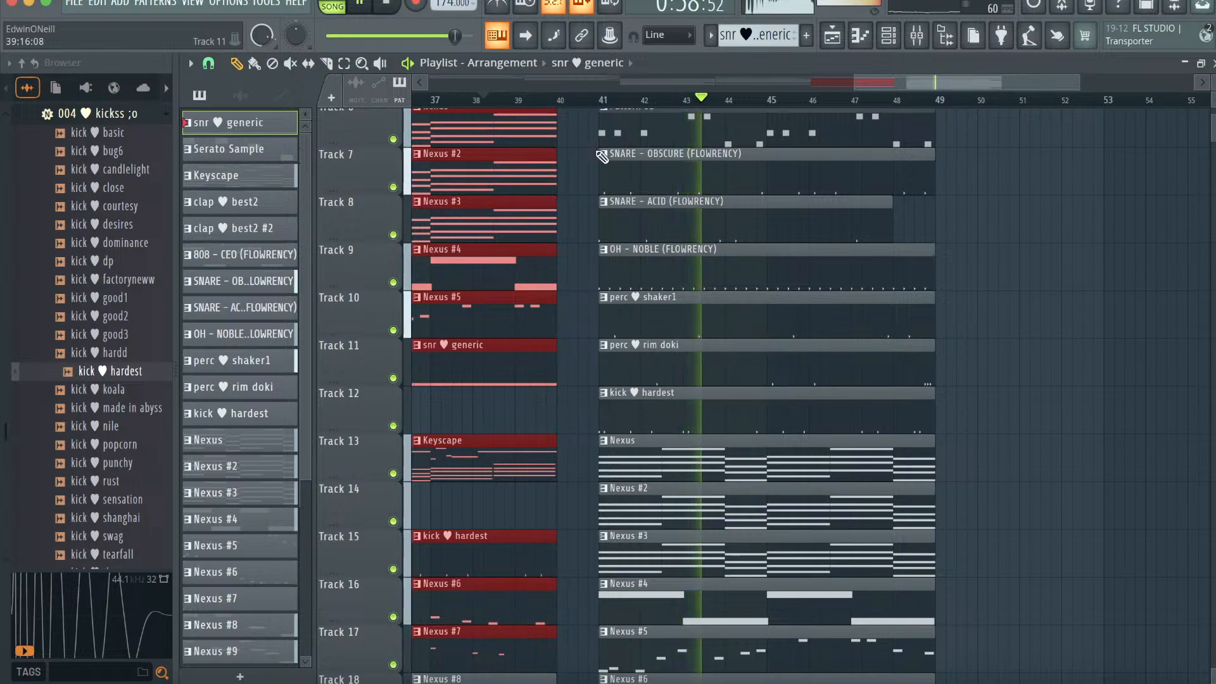
pyautogui.click(345, 66)
pyautogui.scroll(-6, 697, 353)
pyautogui.moveTo(818, 601); pyautogui.dragTo(661, 161)
pyautogui.hotkey('ctrl', 'b')
pyautogui.scroll(-4, 661, 163)
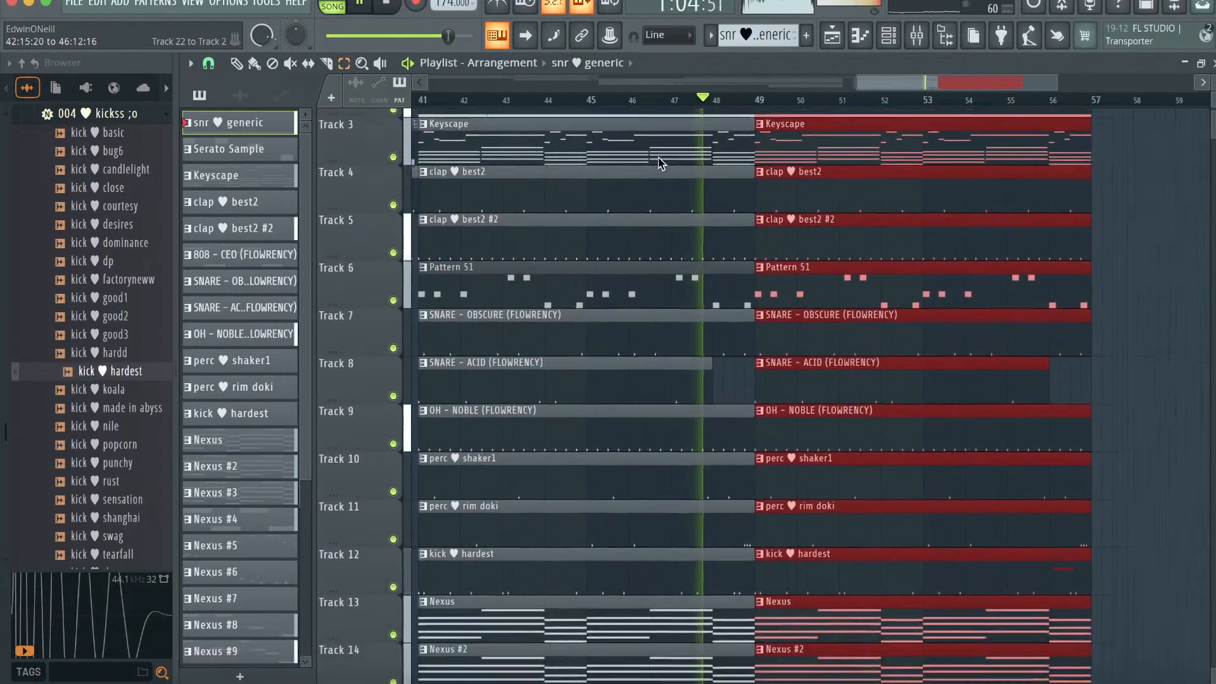
pyautogui.click(236, 63)
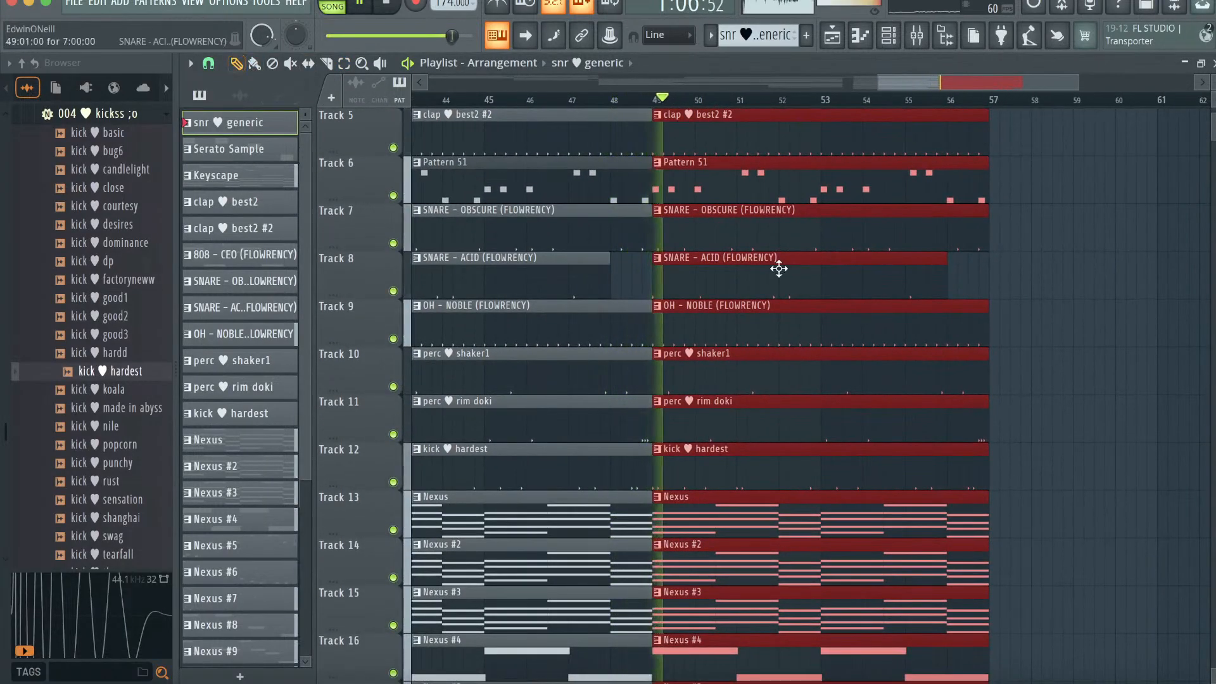
pyautogui.keyDown('ctrl'); pyautogui.click(1077, 290); pyautogui.keyUp('ctrl')
# - Place 808 - CEO, Nexus, Nexus #2 and Nexus #3 at bar 57 on tracks 11 to 14, plus Serato Sample on track 9
pyautogui.moveTo(1079, 83); pyautogui.dragTo(1210, 83)
pyautogui.scroll(-2, 1000, 336)
pyautogui.hscroll(10, 1001, 336)
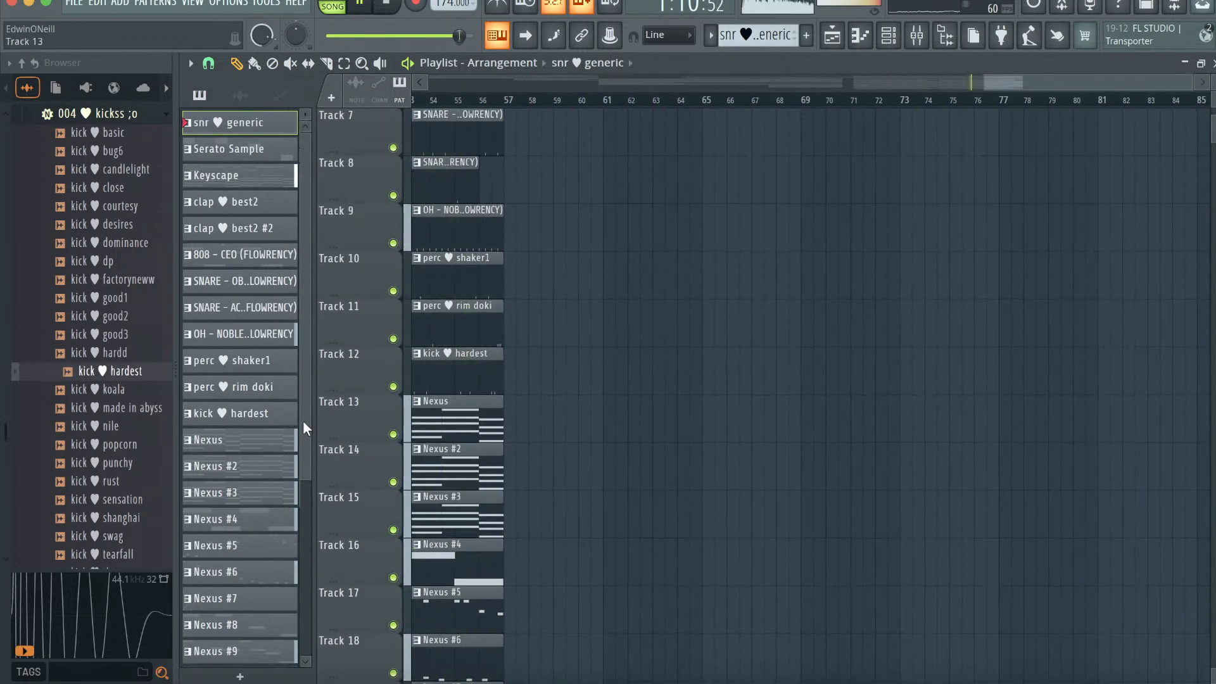
pyautogui.click(215, 444)
pyautogui.keyDown('shift'); pyautogui.click(221, 497); pyautogui.keyUp('shift')
pyautogui.hscroll(-6, 585, 480)
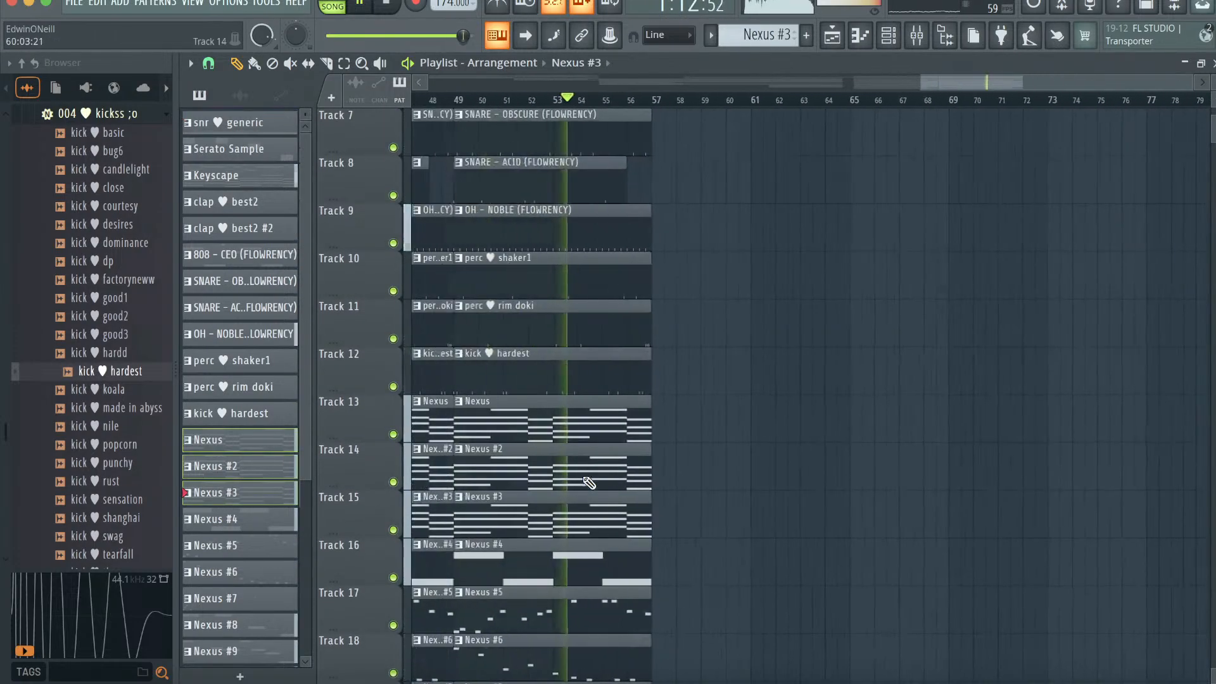
pyautogui.click(266, 253)
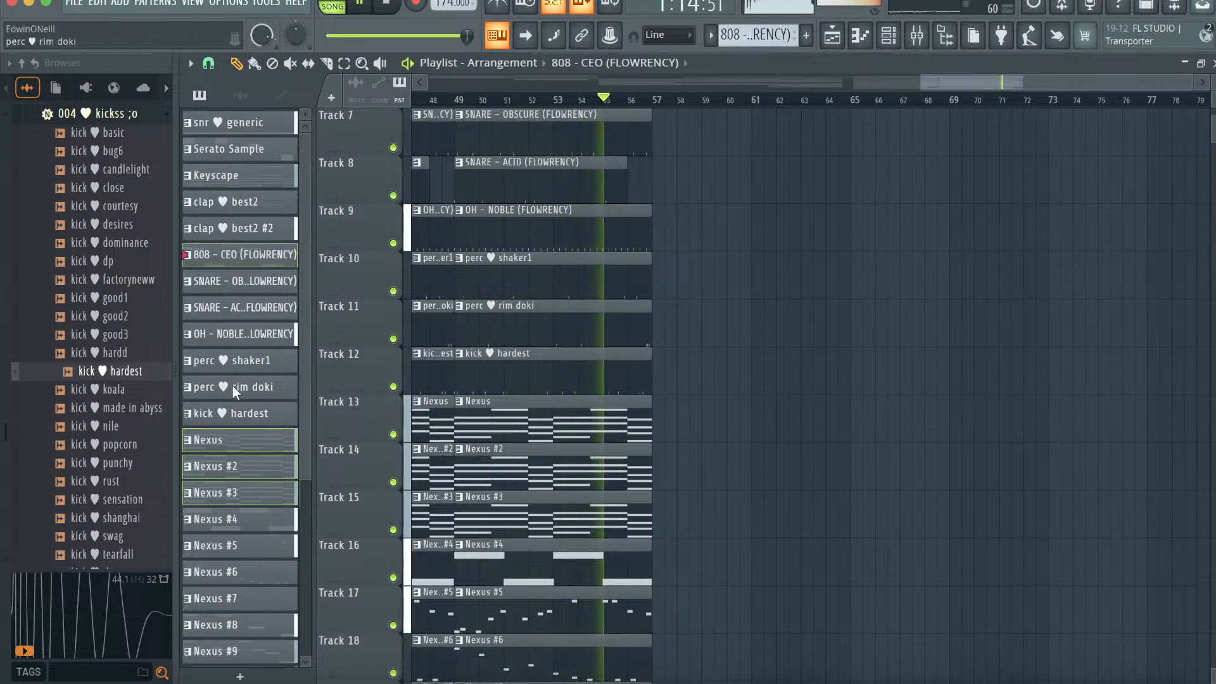
pyautogui.moveTo(229, 439); pyautogui.dragTo(659, 318)
pyautogui.click(210, 146)
pyautogui.click(677, 243)
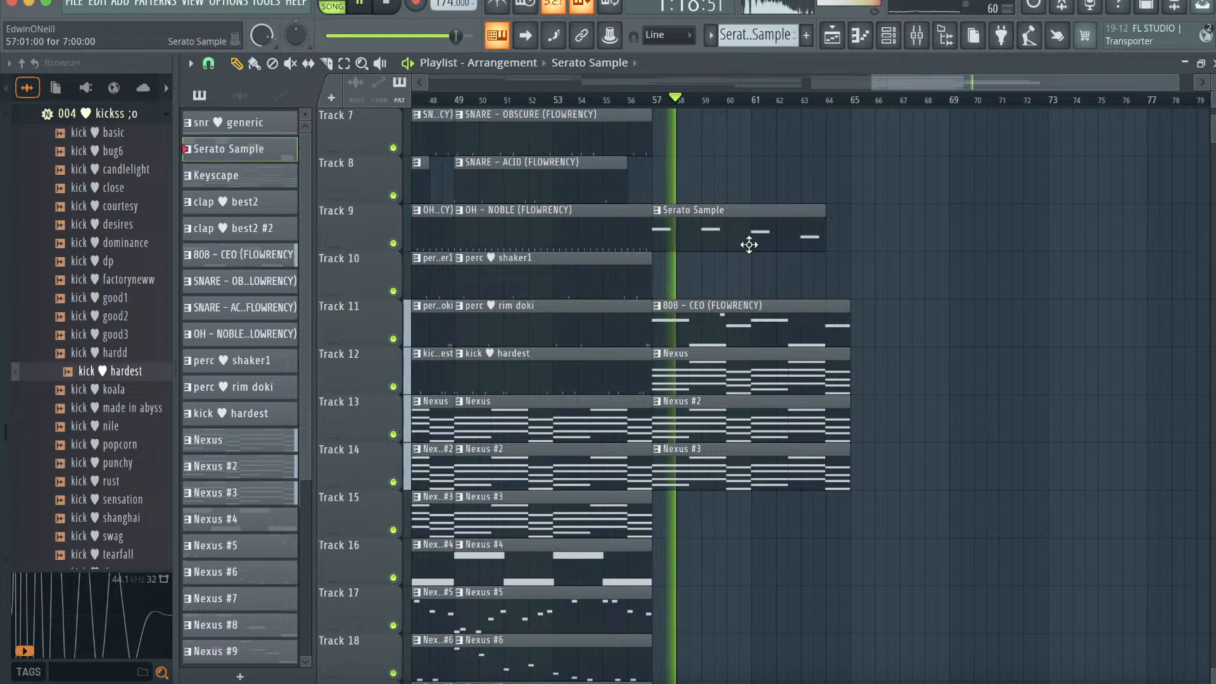
# - Duplicate the five clips starting at bar 57 so the copies start at bar 65
pyautogui.click(344, 63)
pyautogui.moveTo(846, 491); pyautogui.dragTo(729, 245)
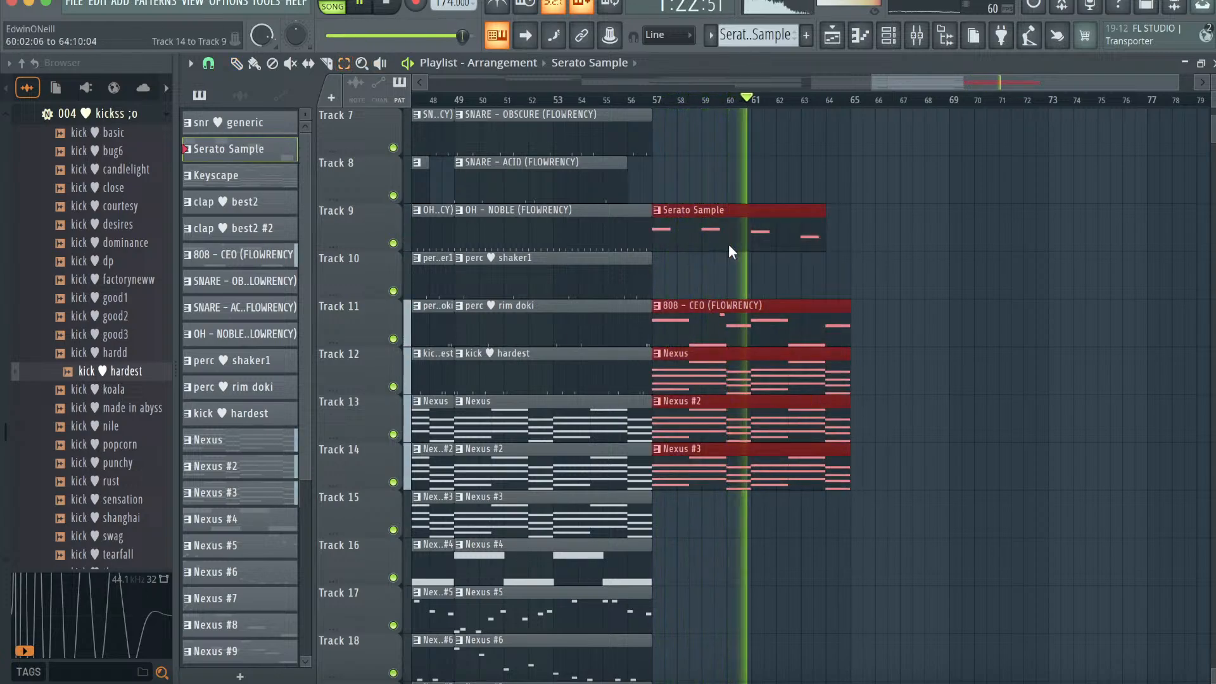
pyautogui.hotkey('ctrl', 'b')
pyautogui.click(236, 62)
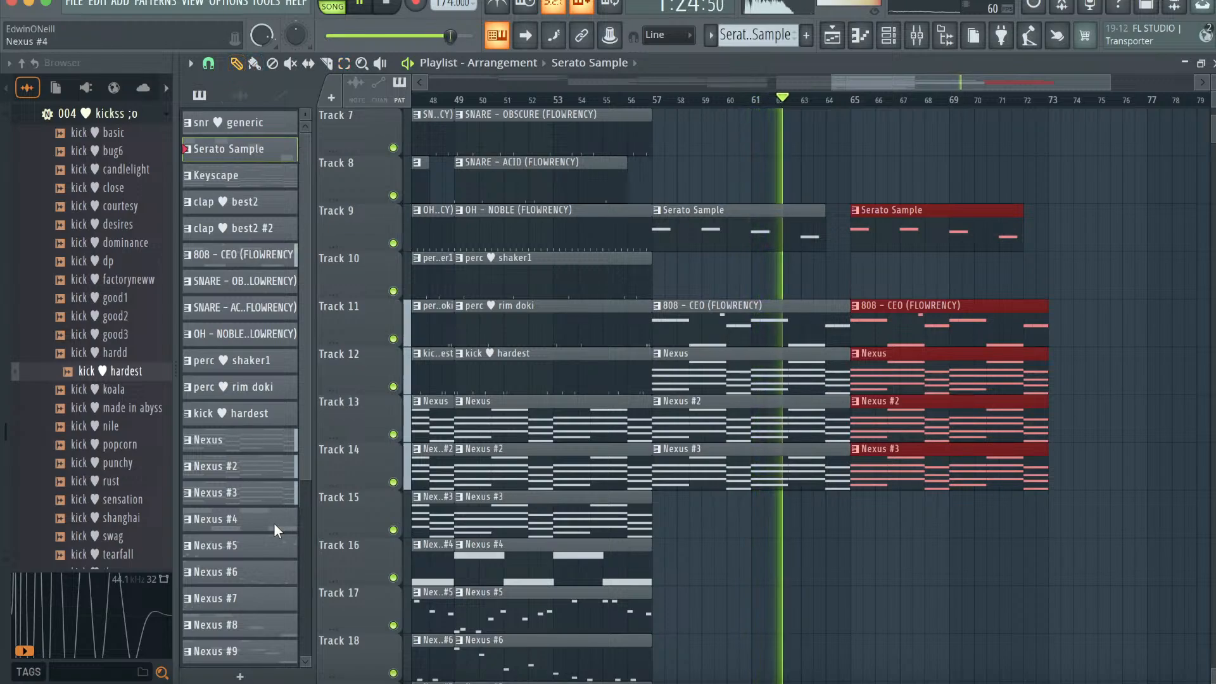
# - Place Nexus #6 and Nexus #7 at bar 65 on tracks 15 and 16, and delete the Nexus #6 clip
pyautogui.click(266, 568)
pyautogui.keyDown('shift'); pyautogui.click(250, 597); pyautogui.keyUp('shift')
pyautogui.moveTo(250, 597); pyautogui.dragTo(860, 502)
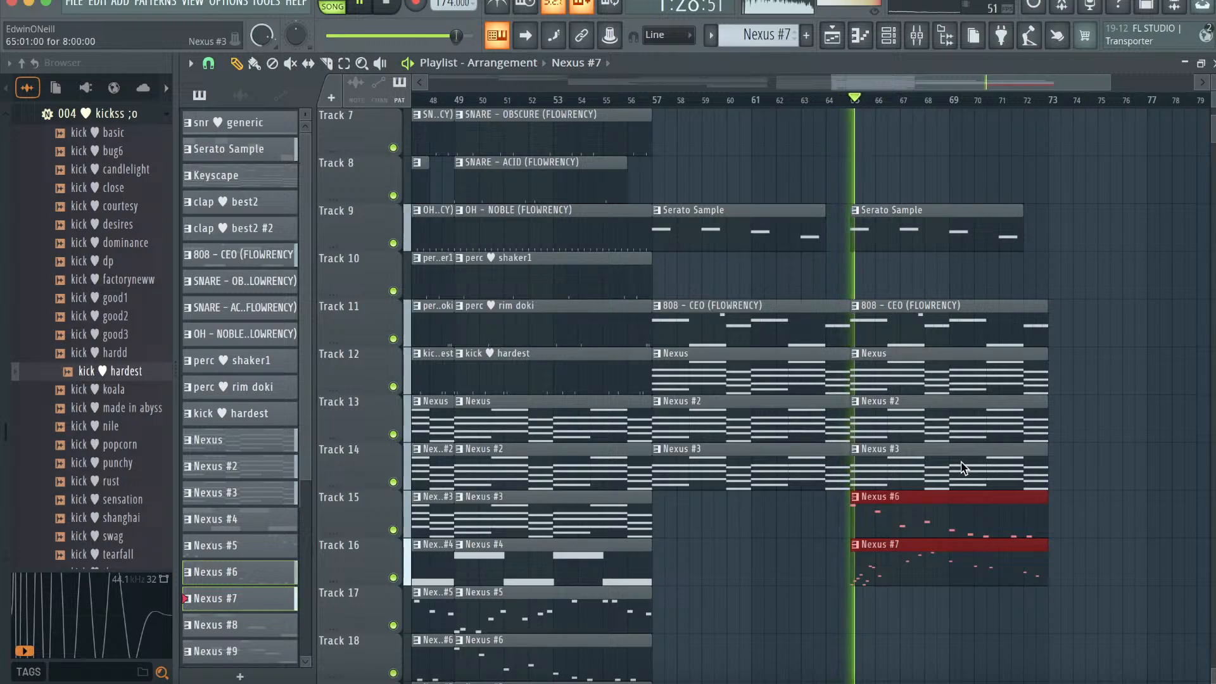
pyautogui.rightClick(960, 503)
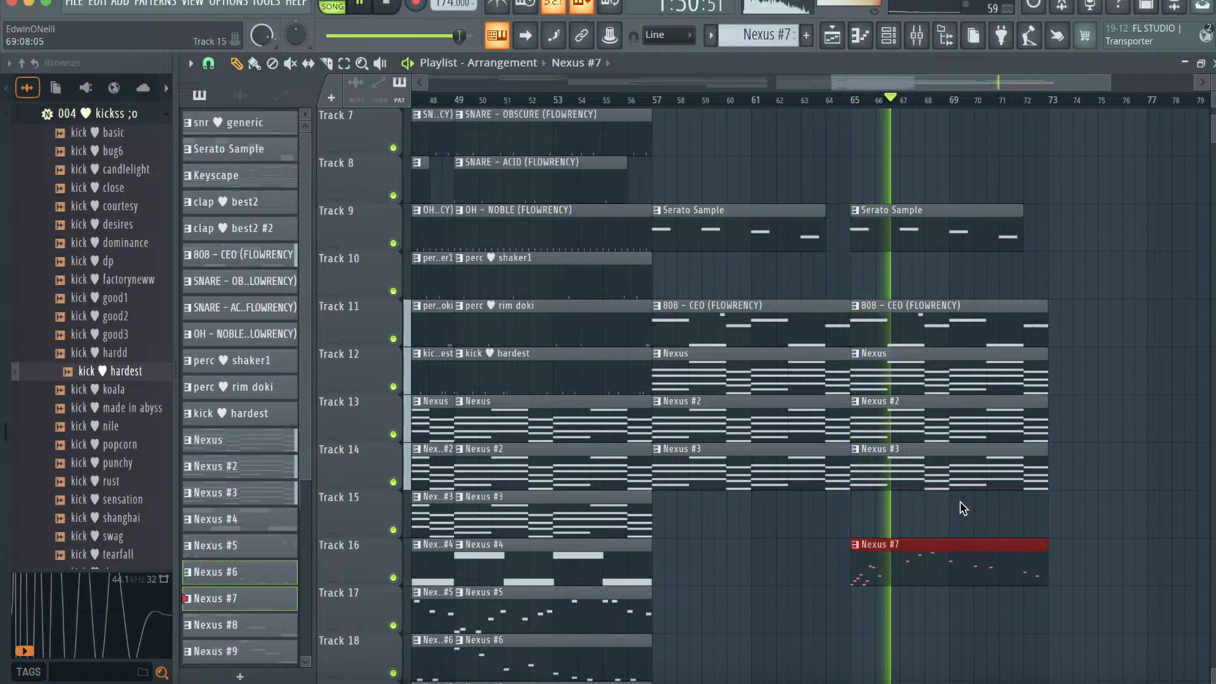
# - Export the full song as an MP3 named 174 pies with the existing render settings
pyautogui.hscroll(3, 960, 502)
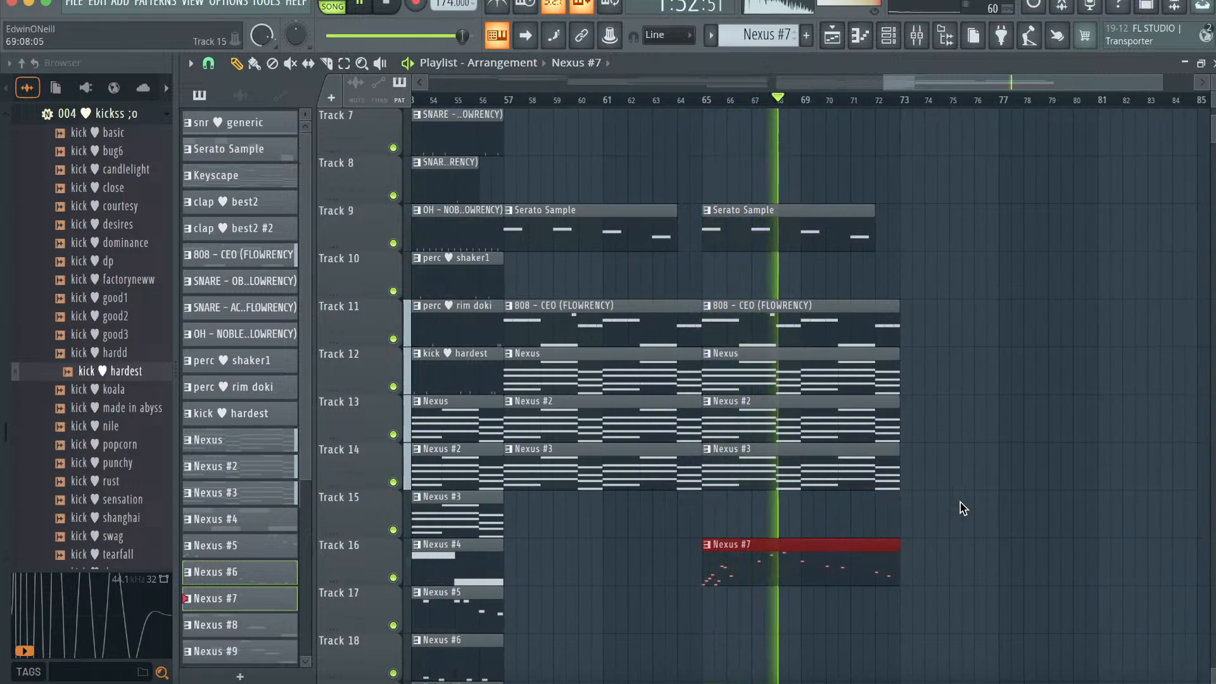
pyautogui.hscroll(-20, 960, 502)
pyautogui.scroll(4, 960, 503)
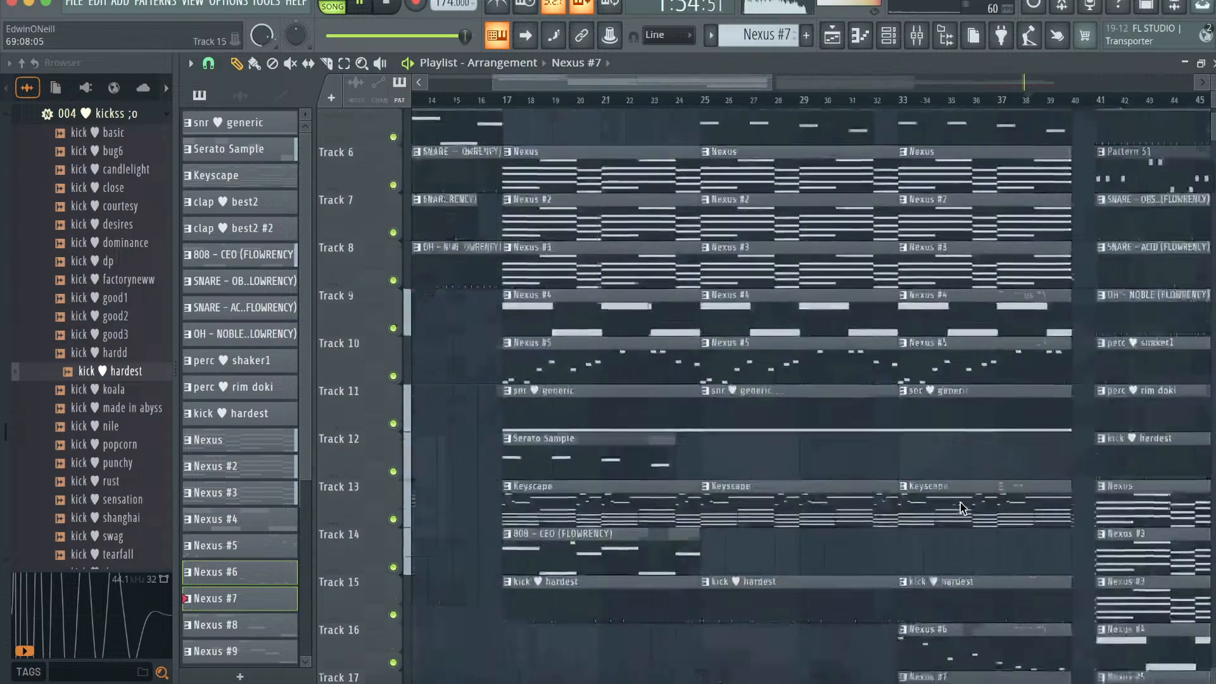
pyautogui.scroll(2, 960, 503)
pyautogui.click(76, 3)
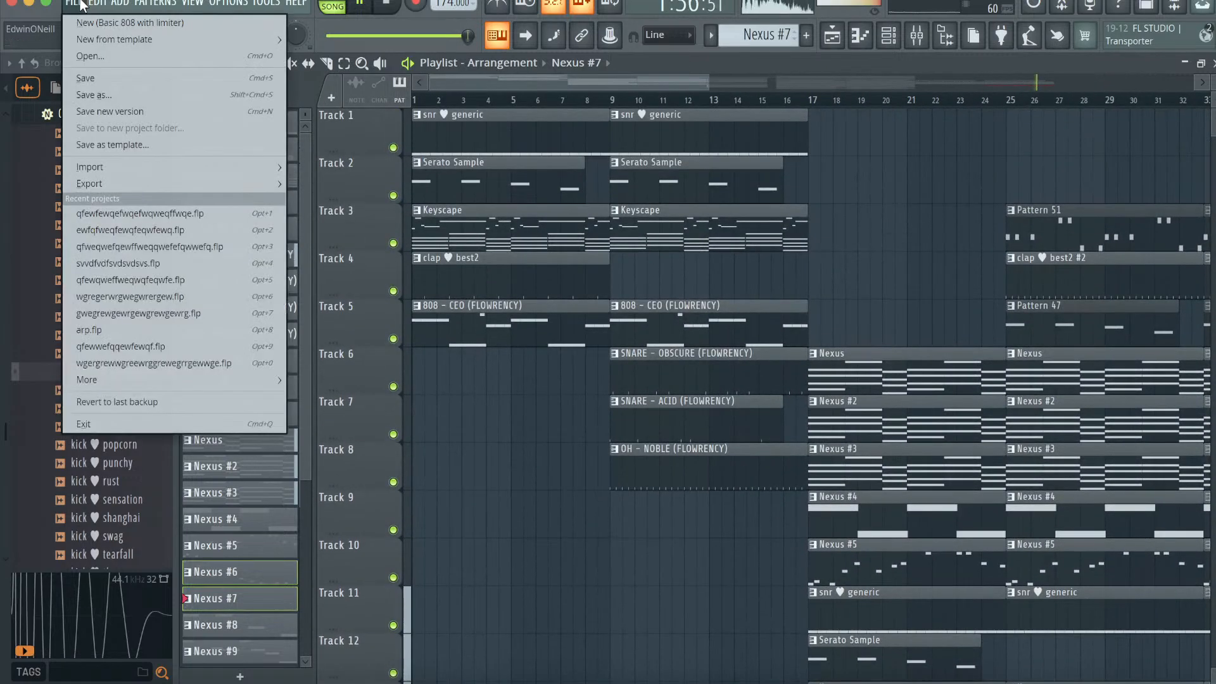
pyautogui.moveTo(190, 183)
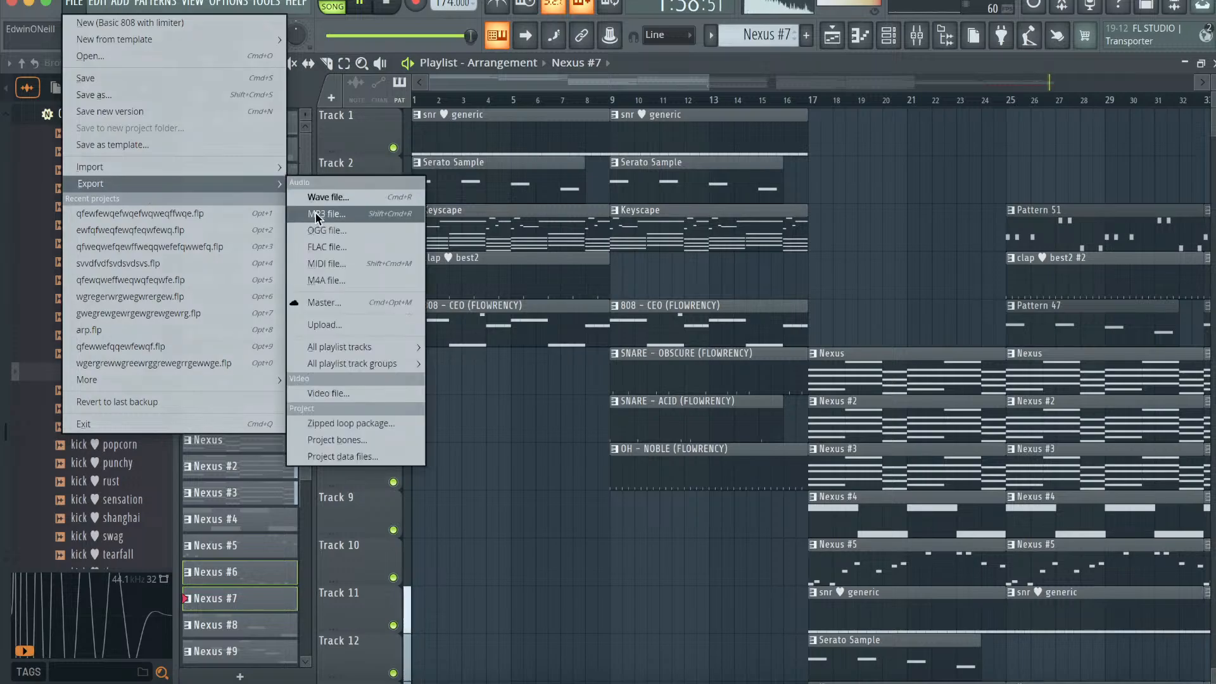
pyautogui.click(317, 207)
pyautogui.write('174 pies')
pyautogui.press('Return')
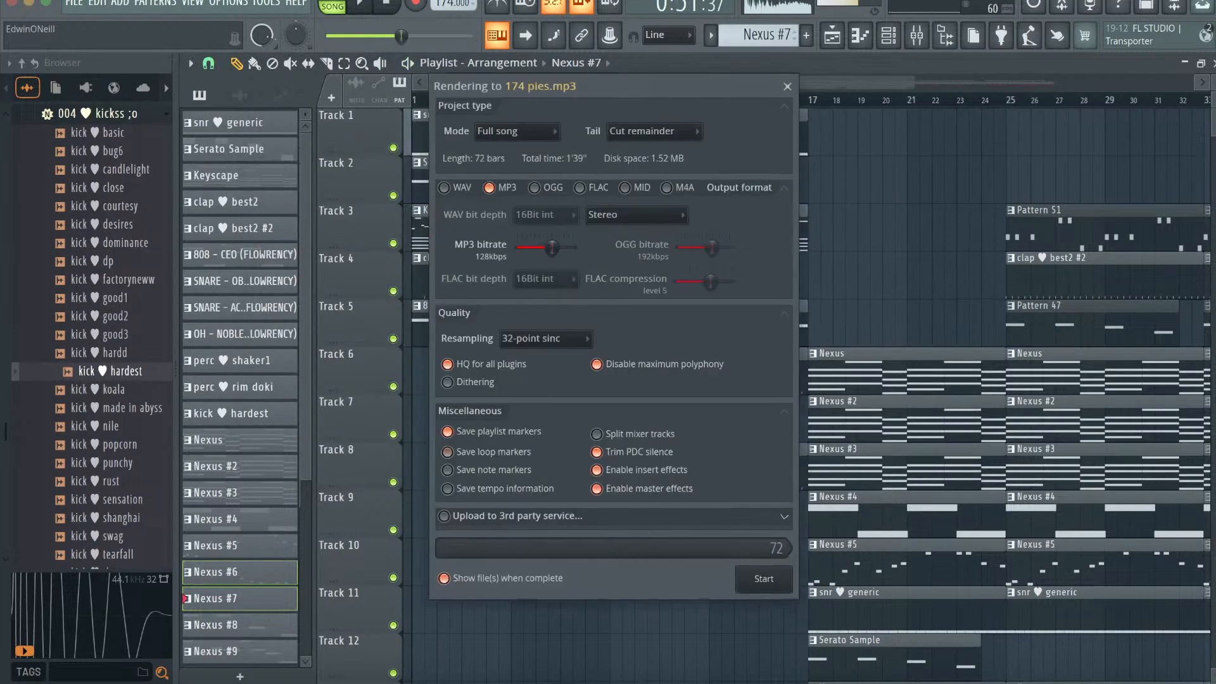
pyautogui.click(766, 577)
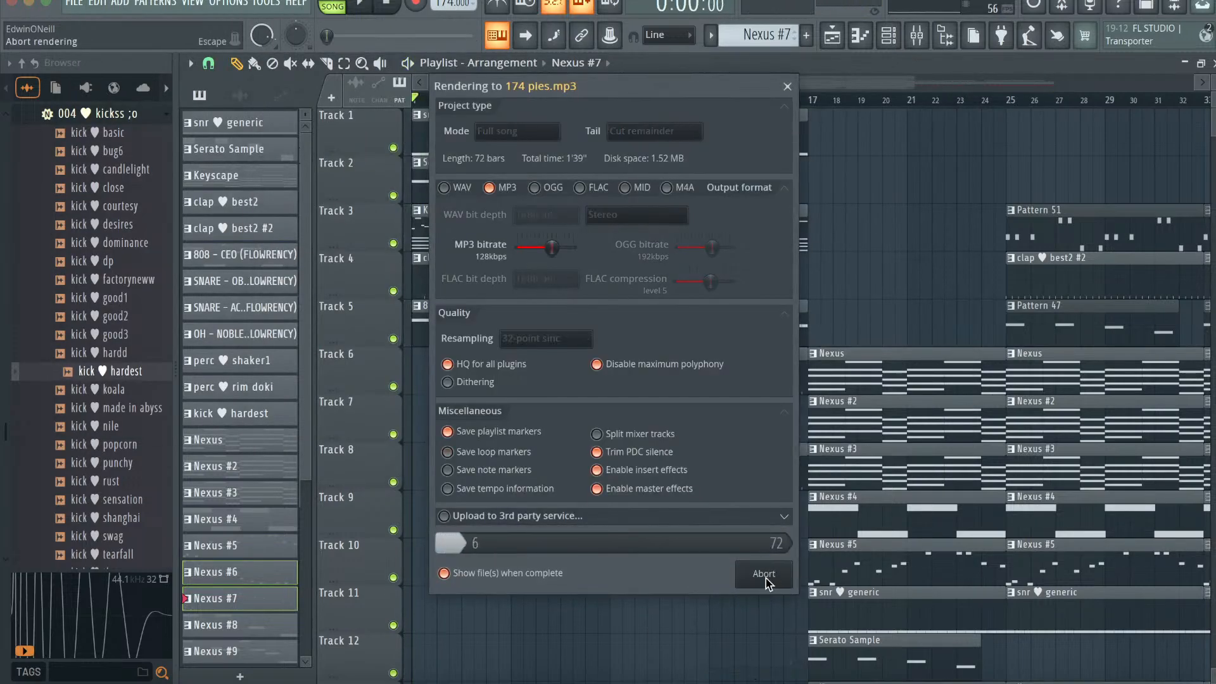
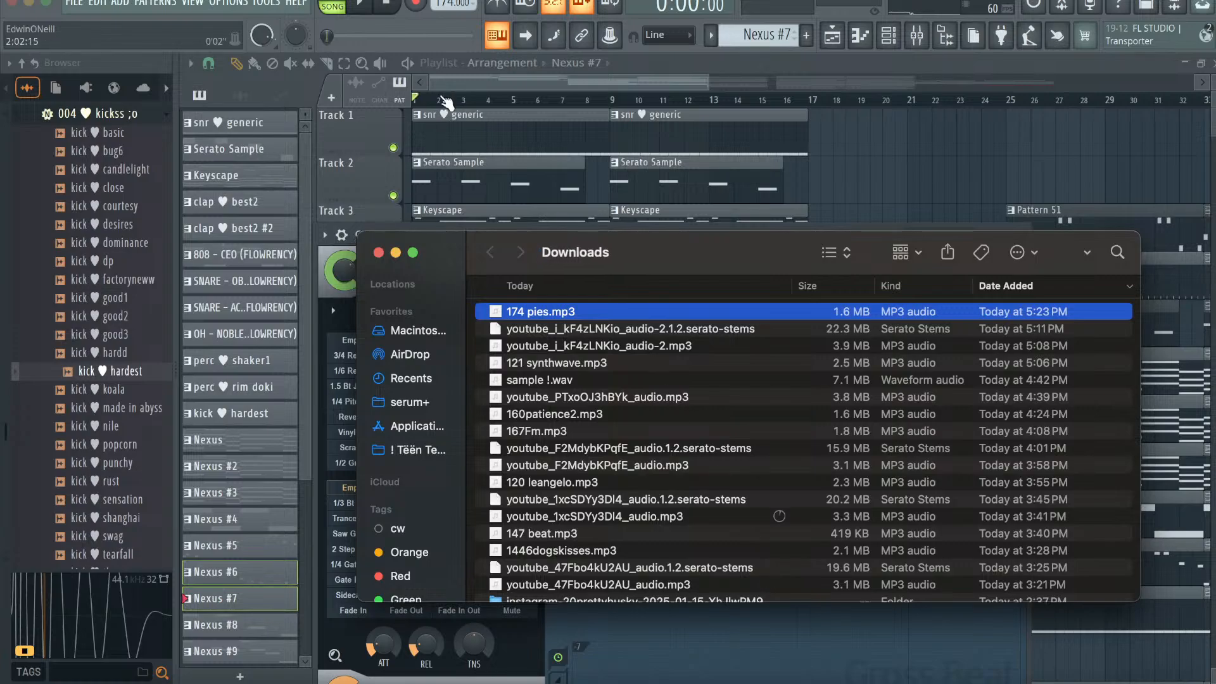
# - Start a new project from the Empty template, saving the current one as fqwefweqfewqfwqefqwefqwefewqfewqfweq
pyautogui.click(77, 4)
pyautogui.moveTo(99, 38)
pyautogui.click(478, 154)
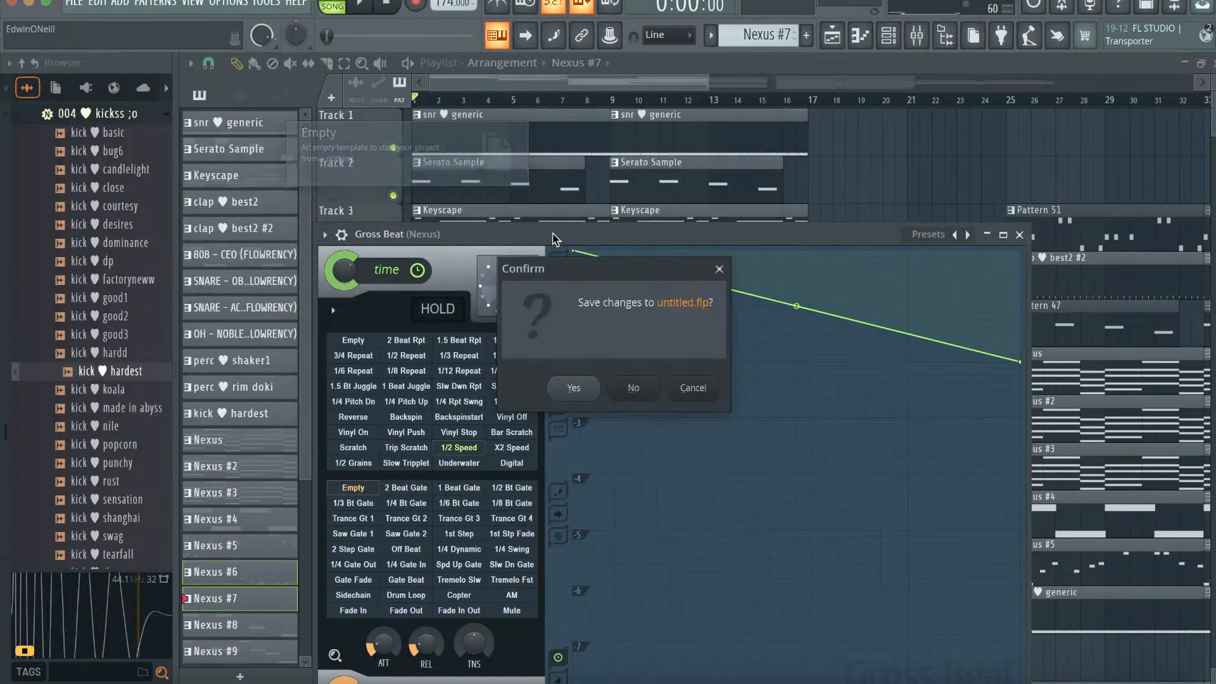
pyautogui.click(576, 383)
pyautogui.write('fqwefweqfewqfwqefqwefqwefewqfewqfweq')
pyautogui.click(695, 452)
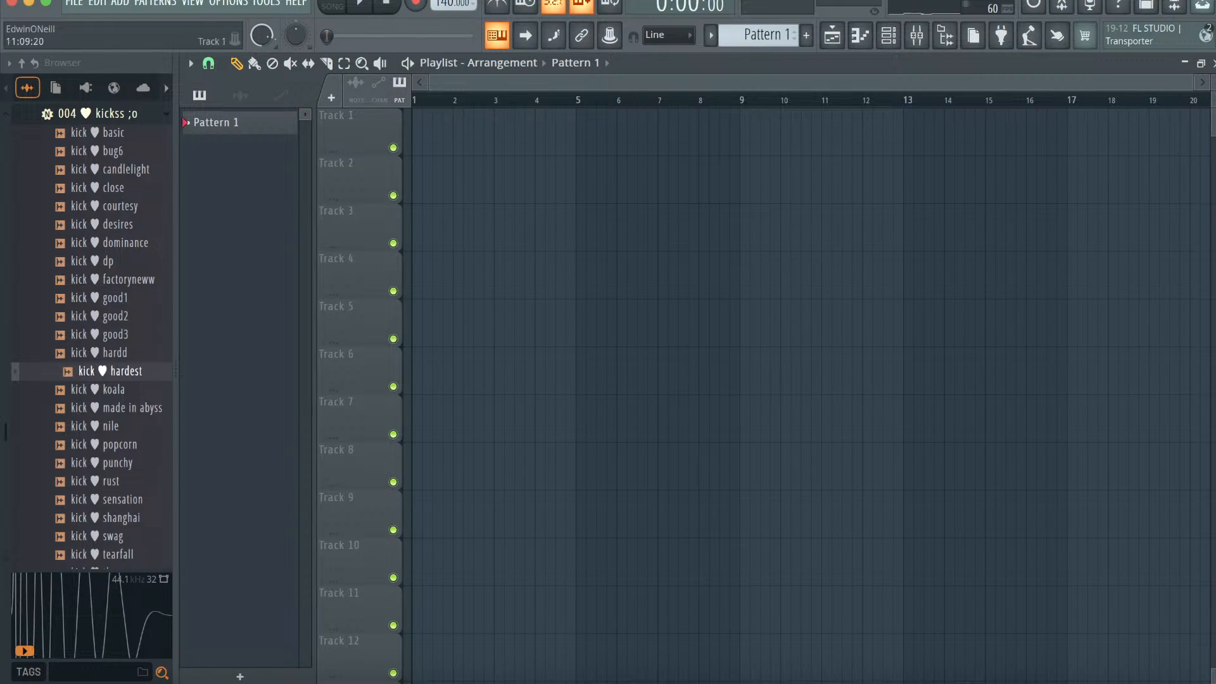
# - Search the full generator list for elec and add the AU version of ElectraX as an instrument
pyautogui.click(888, 38)
pyautogui.click(401, 140)
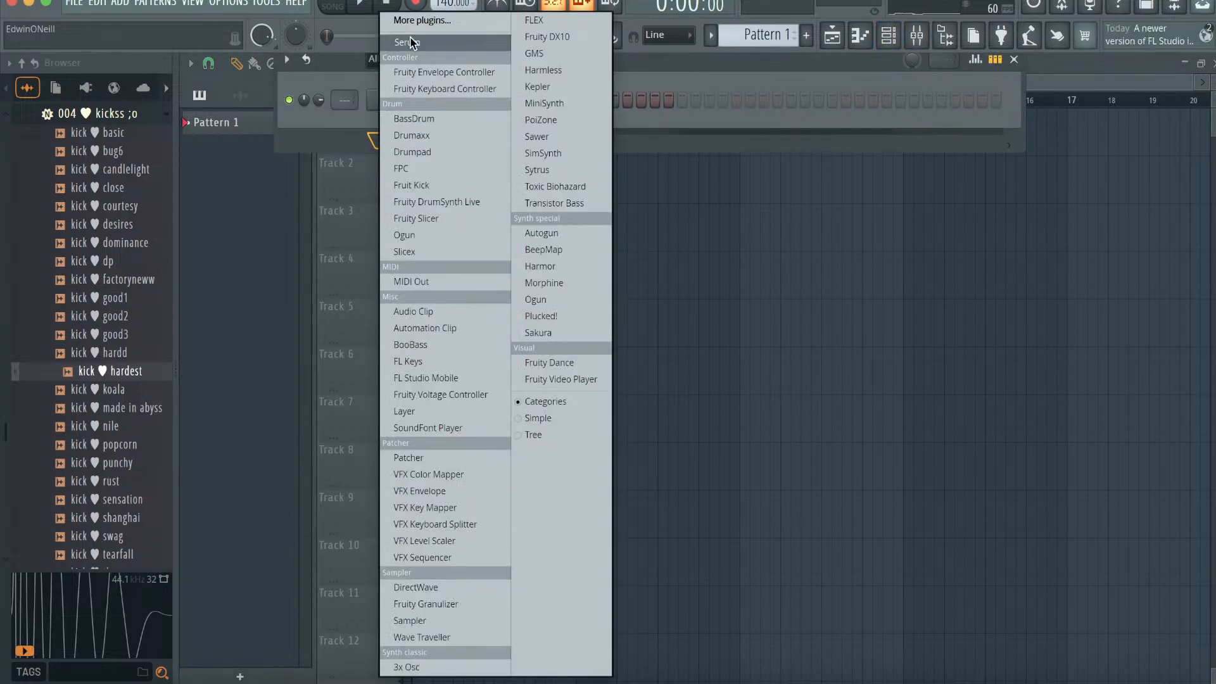
pyautogui.click(443, 5)
pyautogui.click(403, 139)
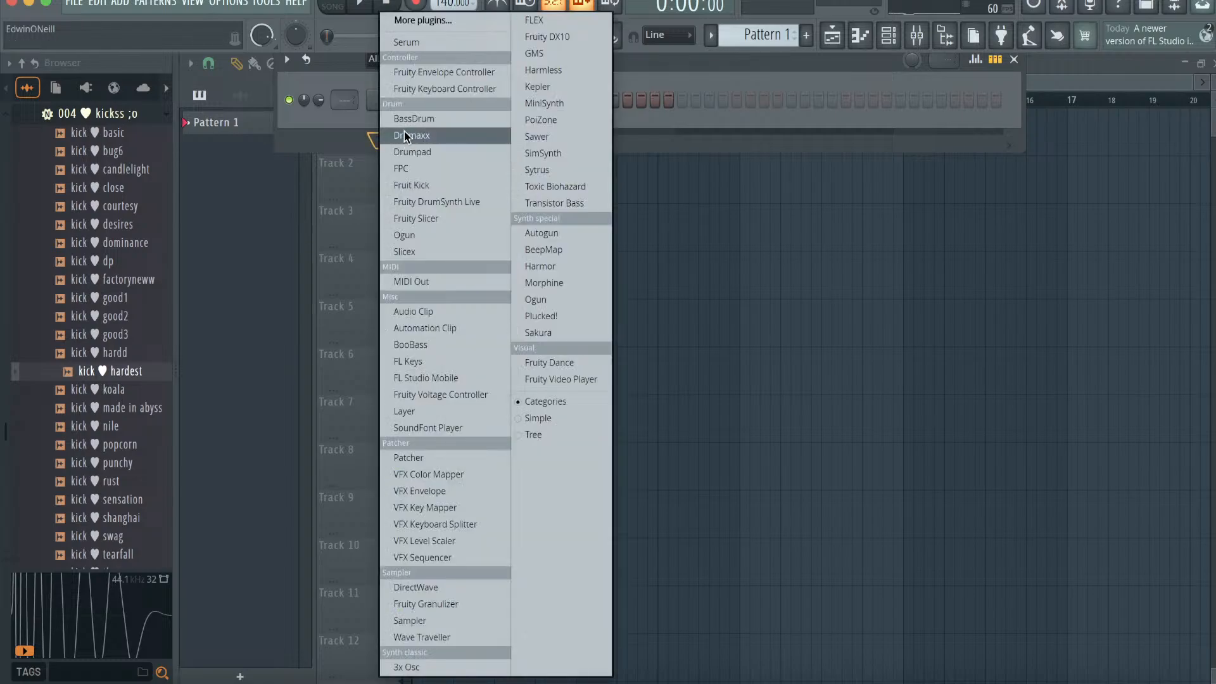
pyautogui.click(407, 17)
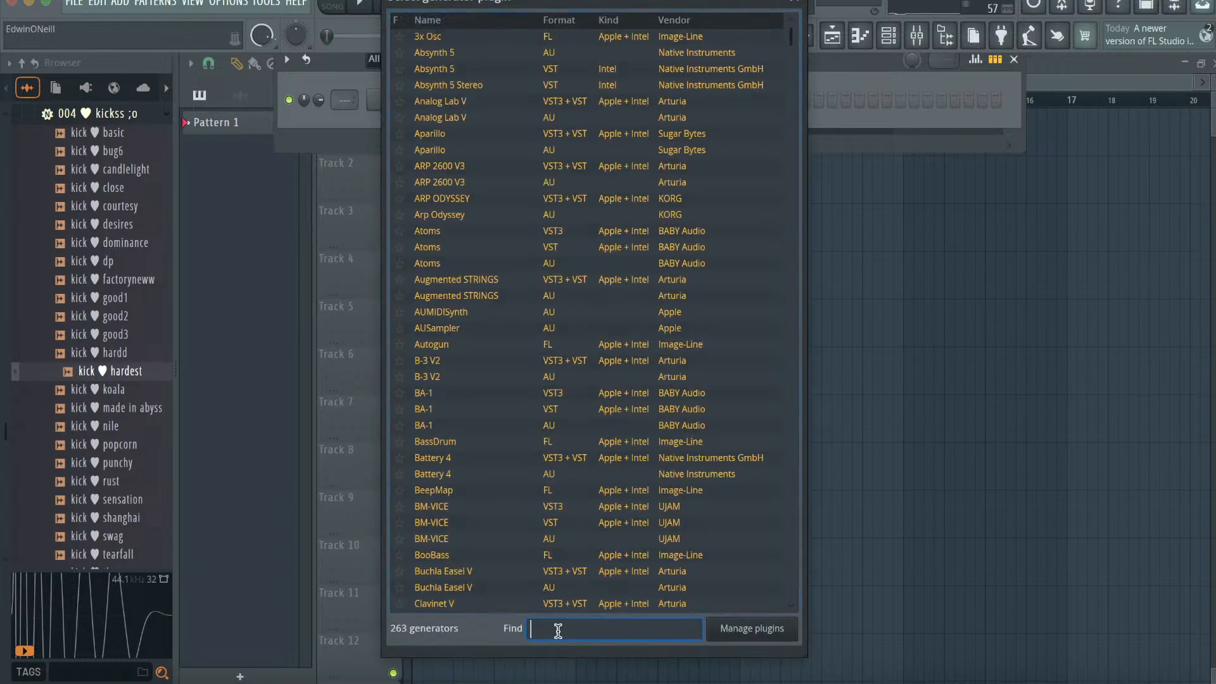
pyautogui.write('elec')
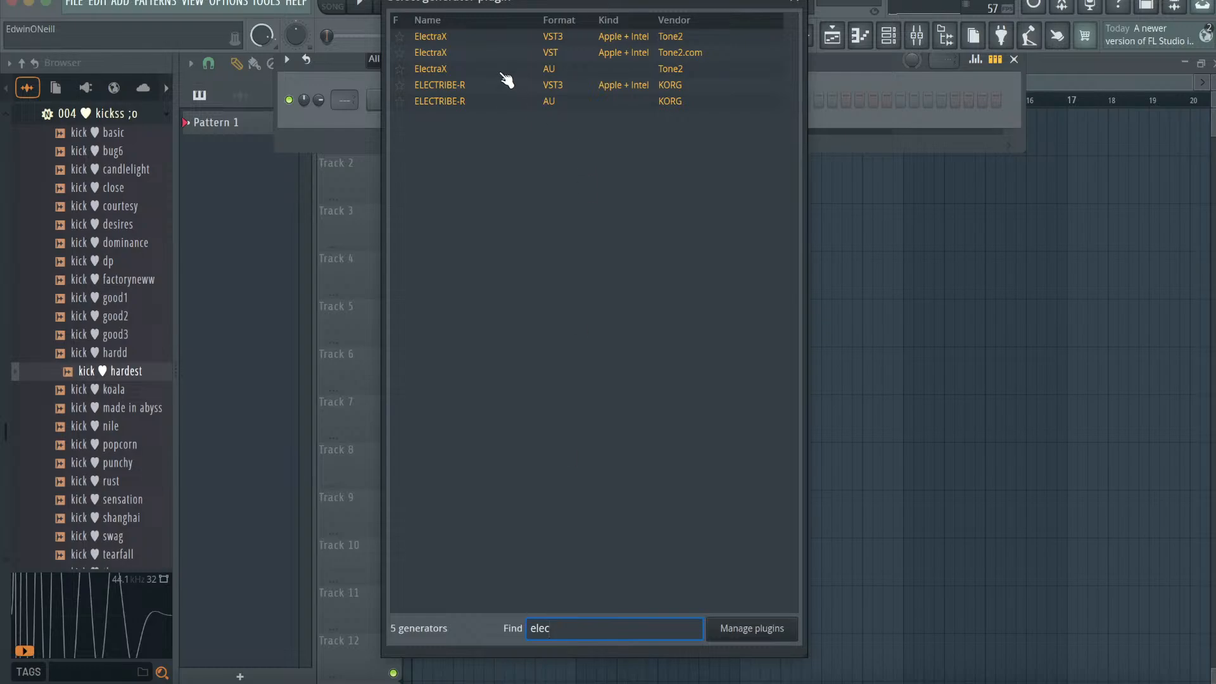
pyautogui.doubleClick(498, 68)
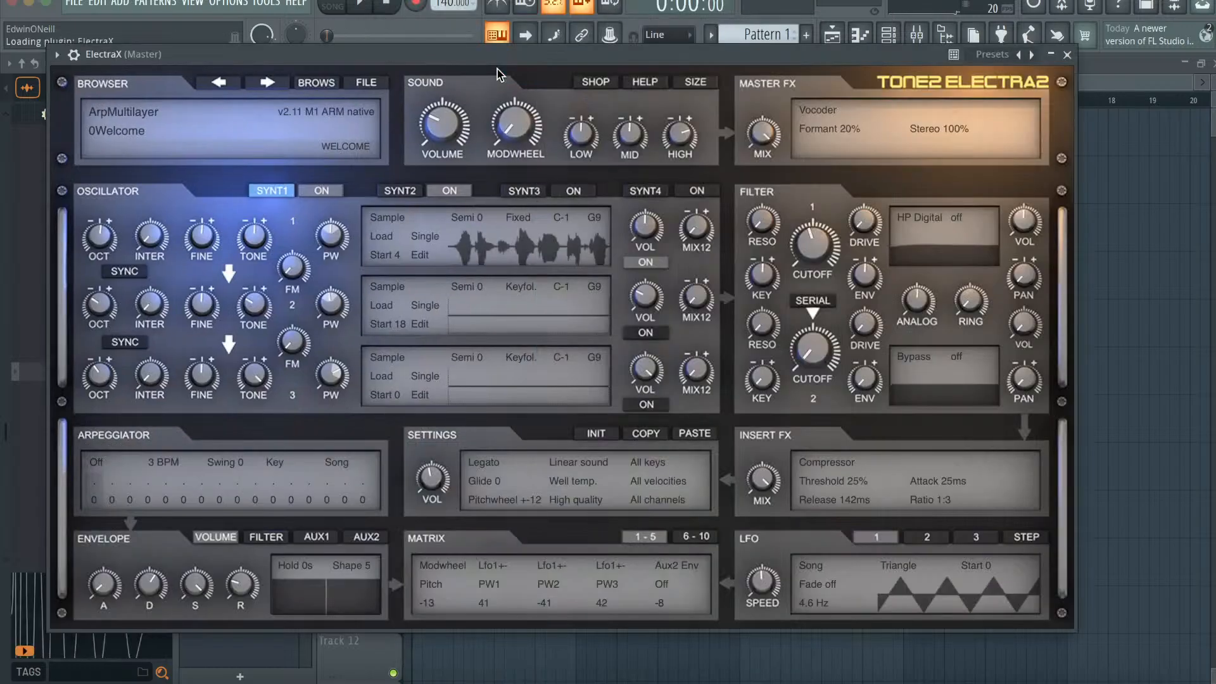
# - Load the StudioPlug - Tokyo bank in ElectraX
pyautogui.click(159, 117)
pyautogui.scroll(-15, 245, 490)
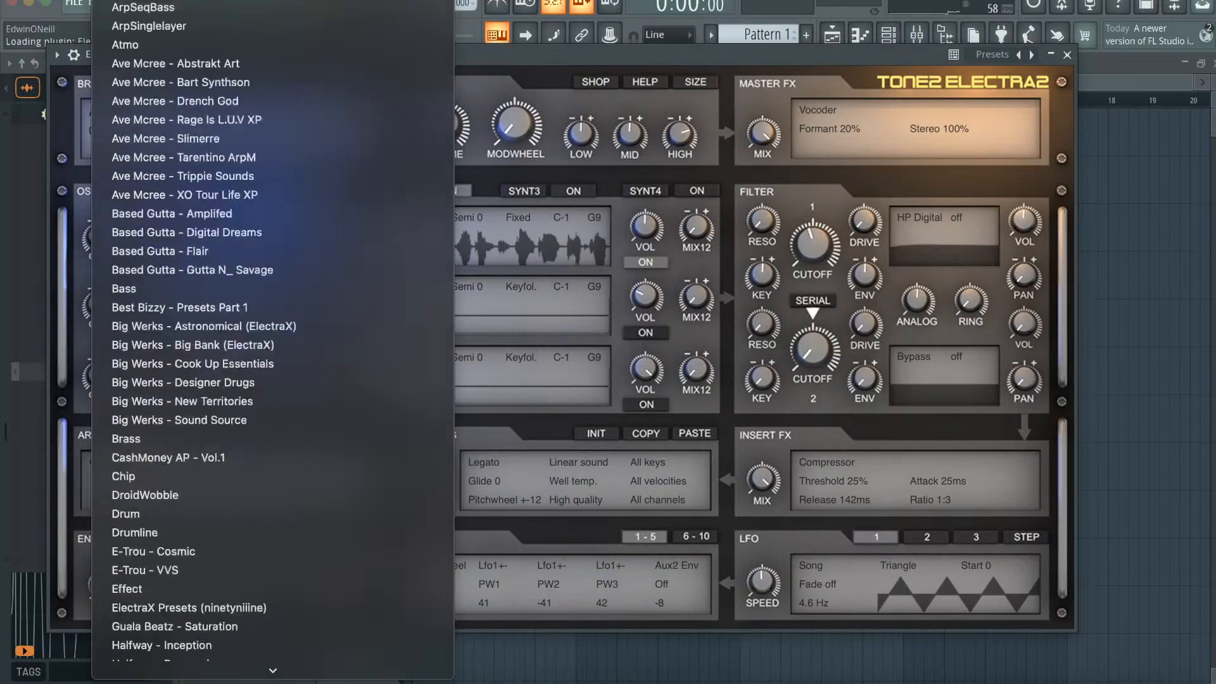
pyautogui.scroll(-12, 245, 490)
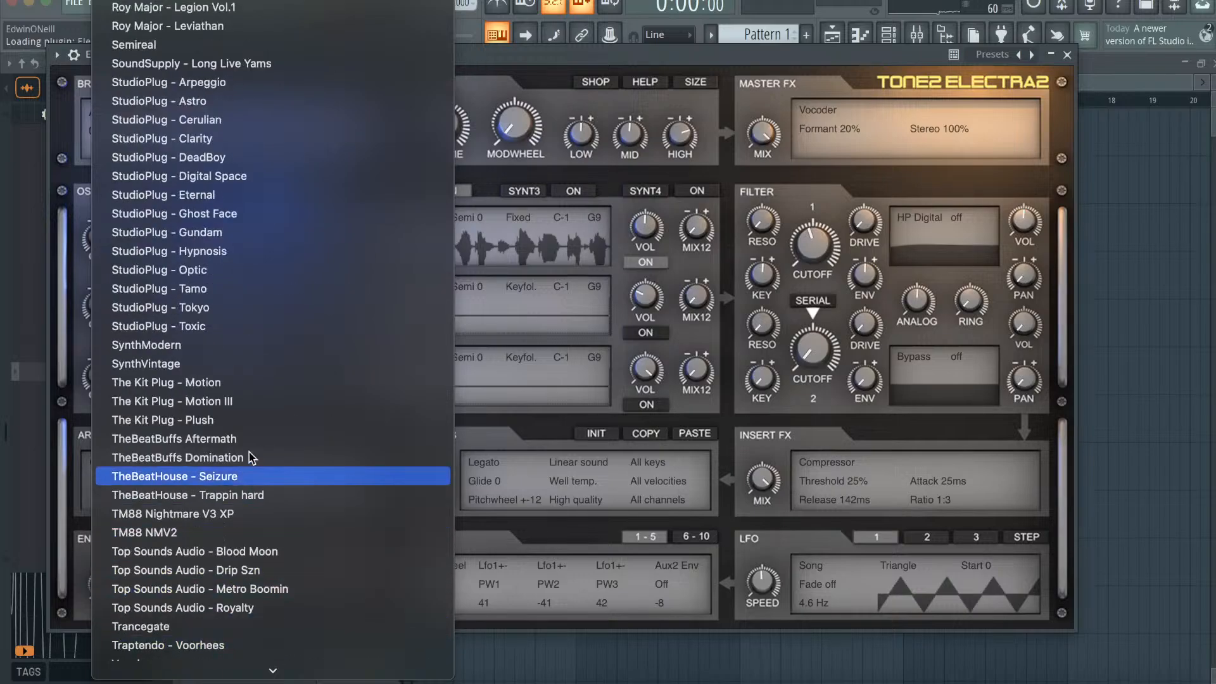
pyautogui.click(237, 308)
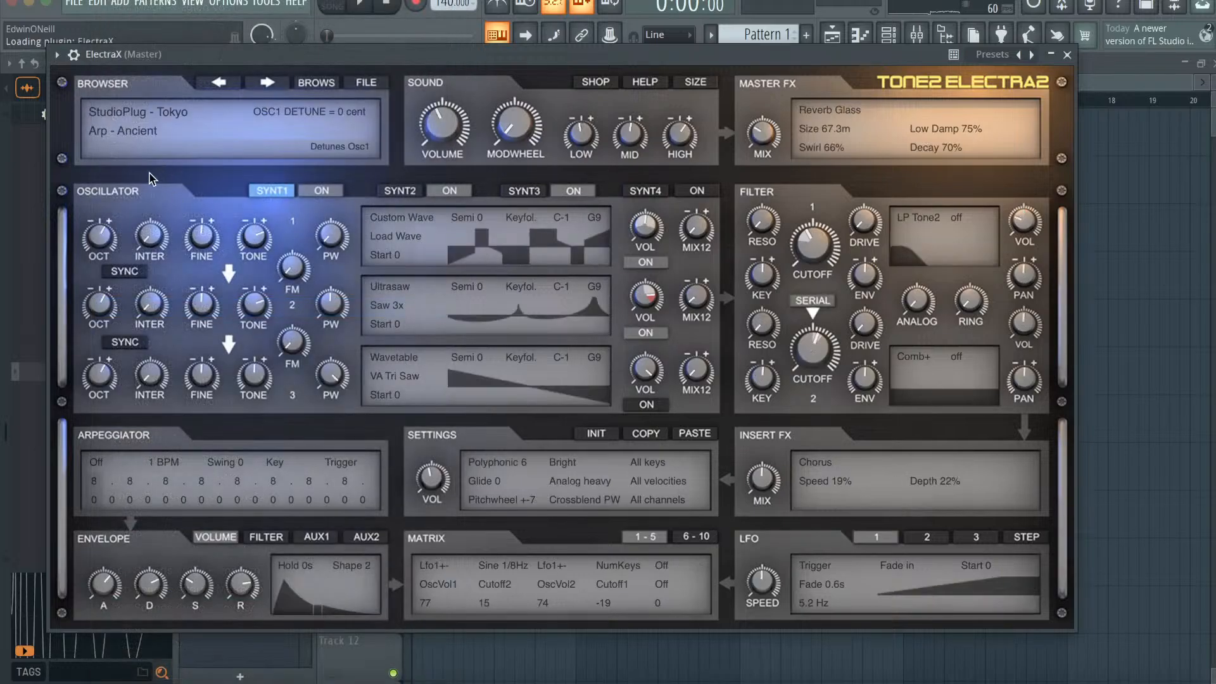
# - Audition the bank's arp patches from Arp - Digital Times onward, settle on Arp - Forever and close the plugin
pyautogui.click(131, 133)
pyautogui.click(208, 366)
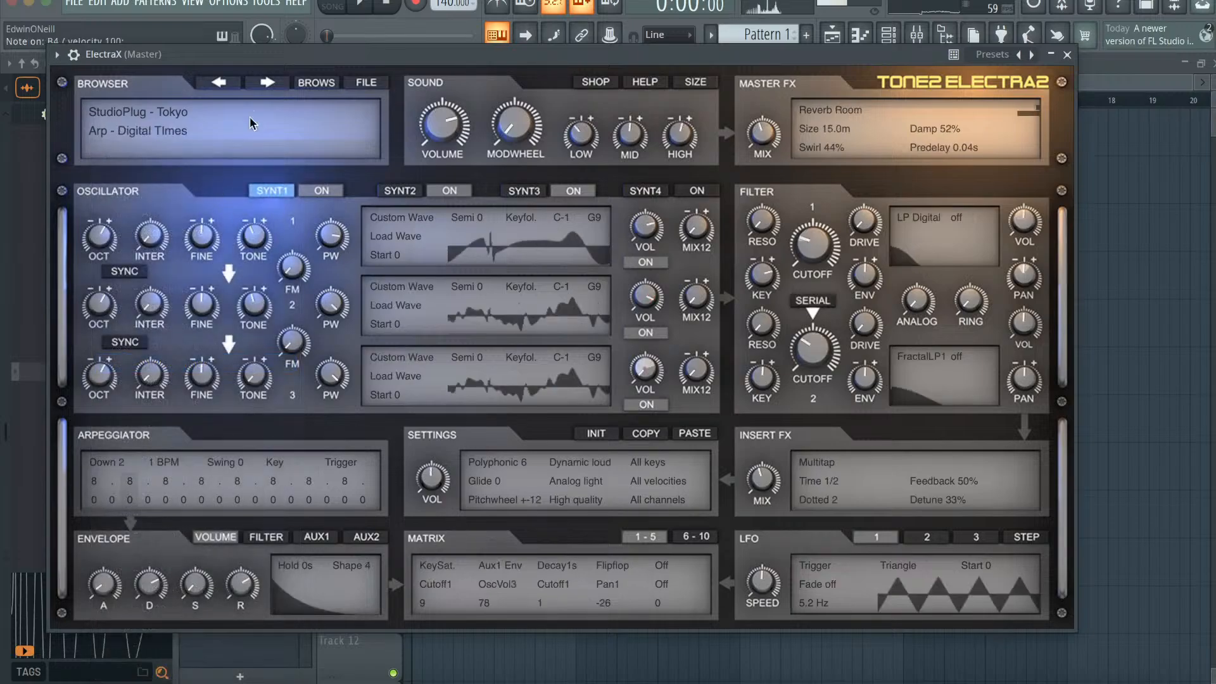
pyautogui.click(269, 84)
pyautogui.click(270, 84)
pyautogui.click(270, 84)
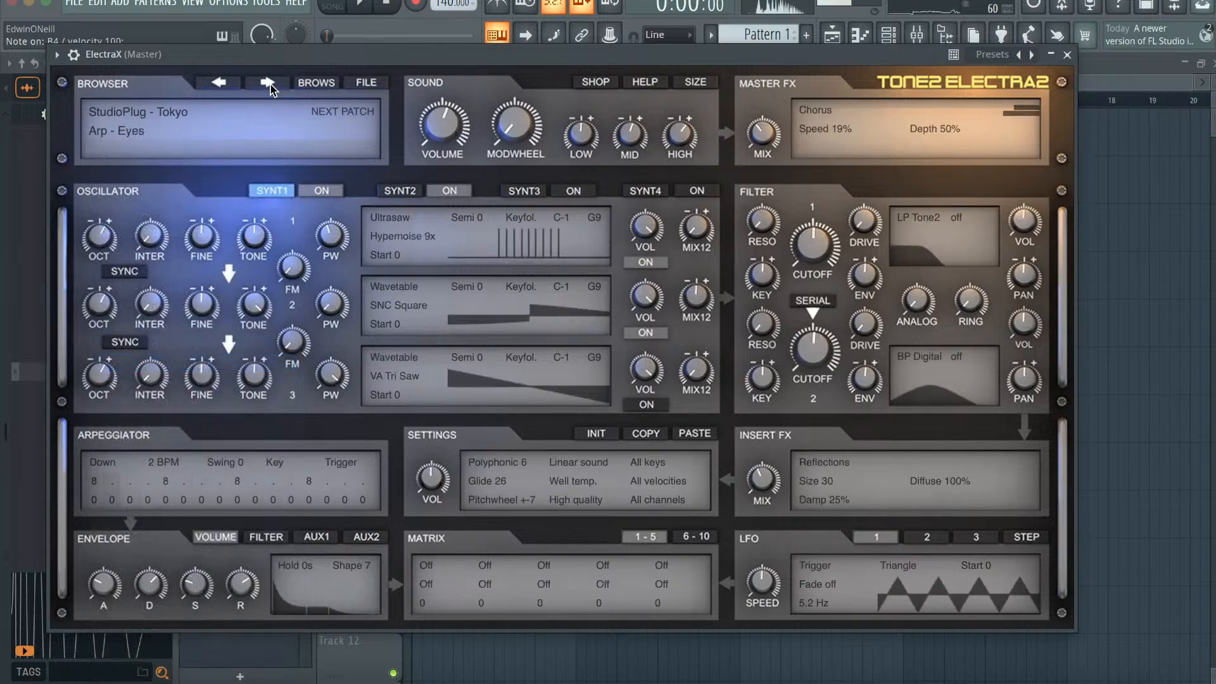
pyautogui.click(270, 84)
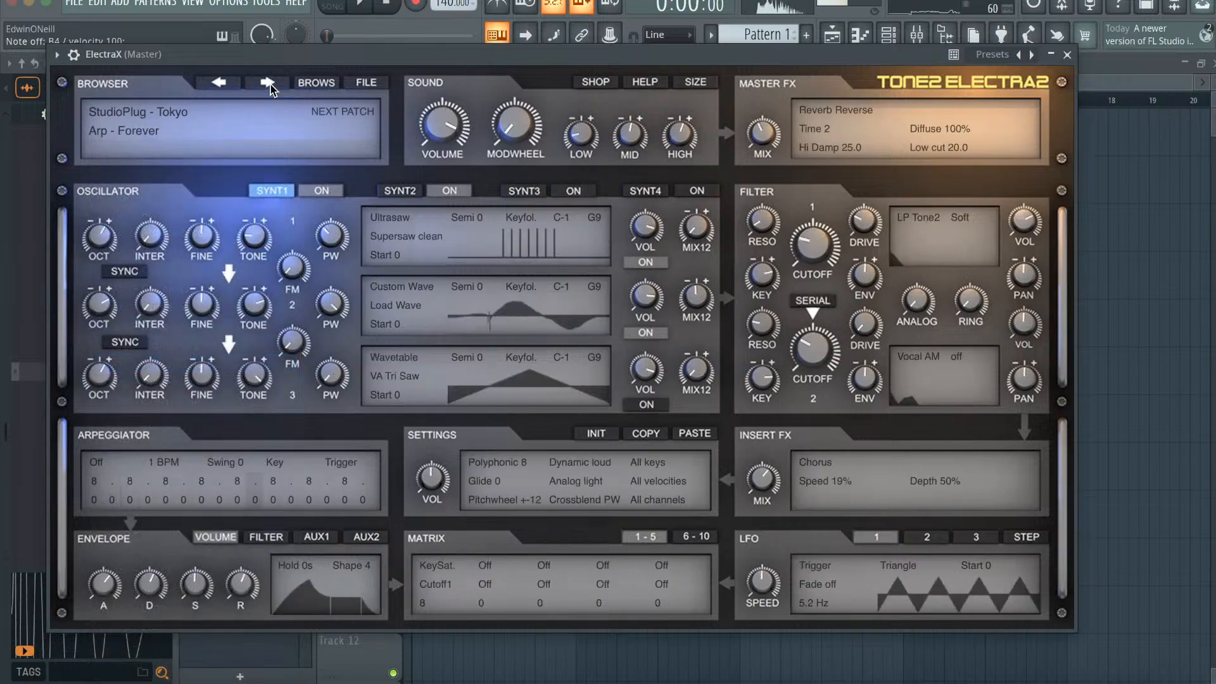
pyautogui.click(1067, 55)
# - Draw a 12-step chord of C4, D#4, G4, A#4 and D5 at bar 1 in ElectraX's piano roll
pyautogui.click(860, 36)
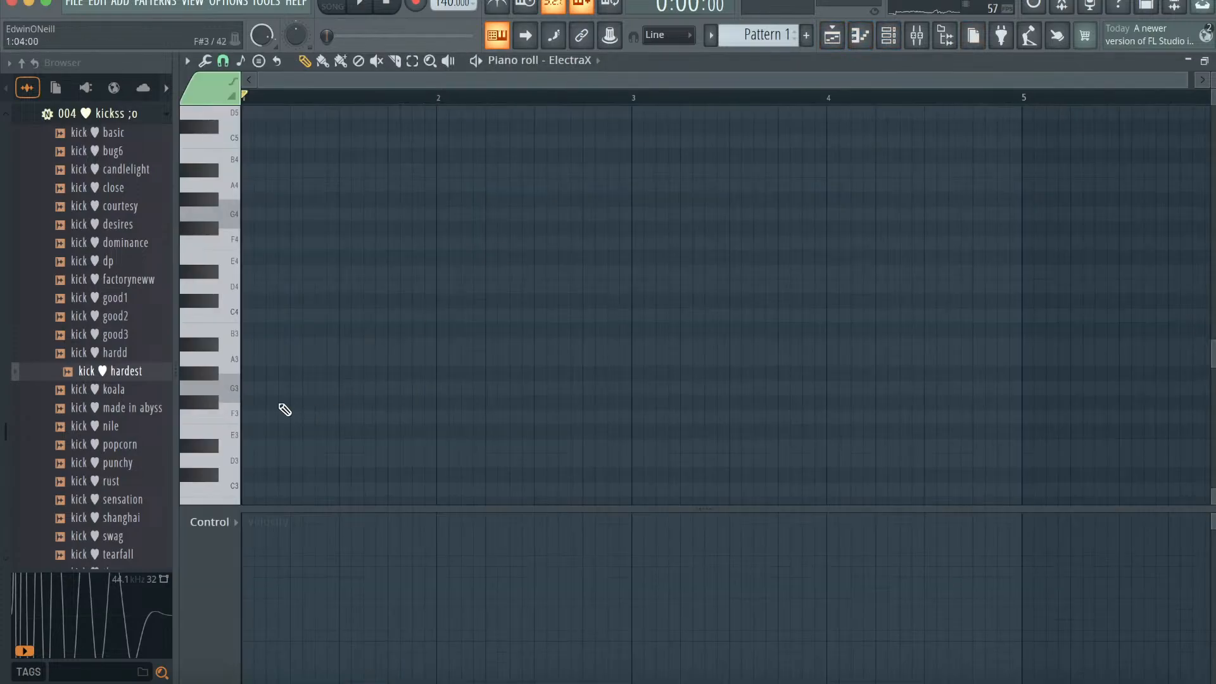
pyautogui.scroll(3, 292, 373)
pyautogui.click(250, 403)
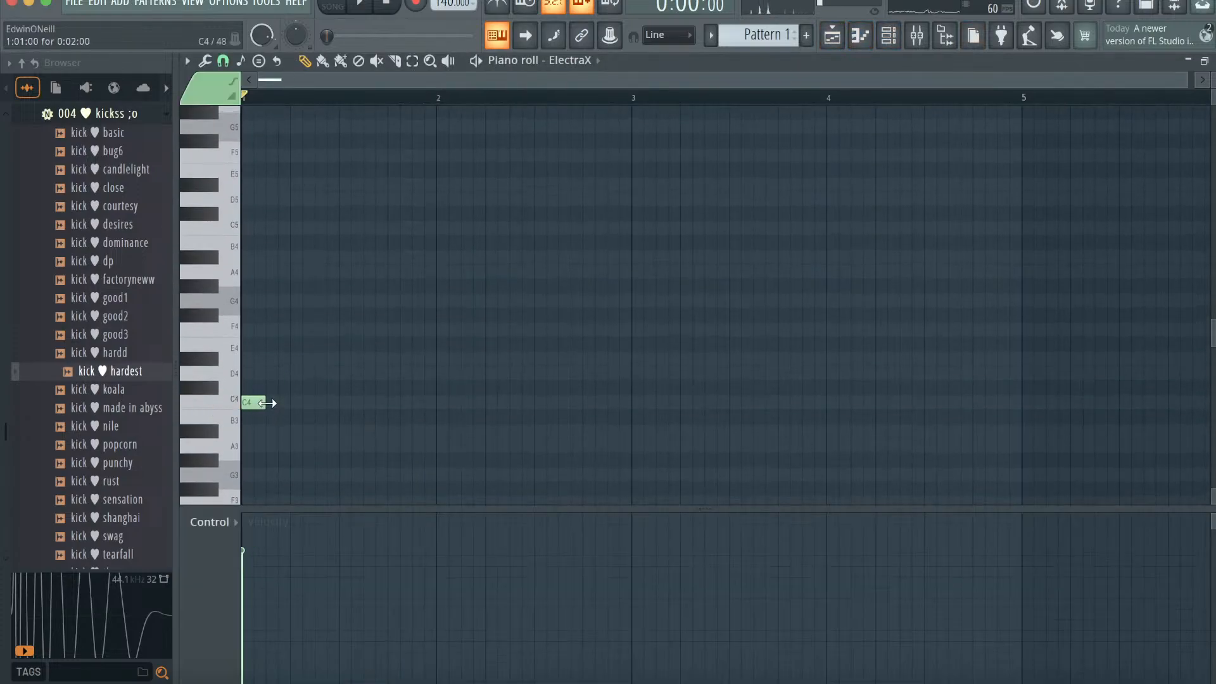
pyautogui.moveTo(264, 403); pyautogui.dragTo(398, 397)
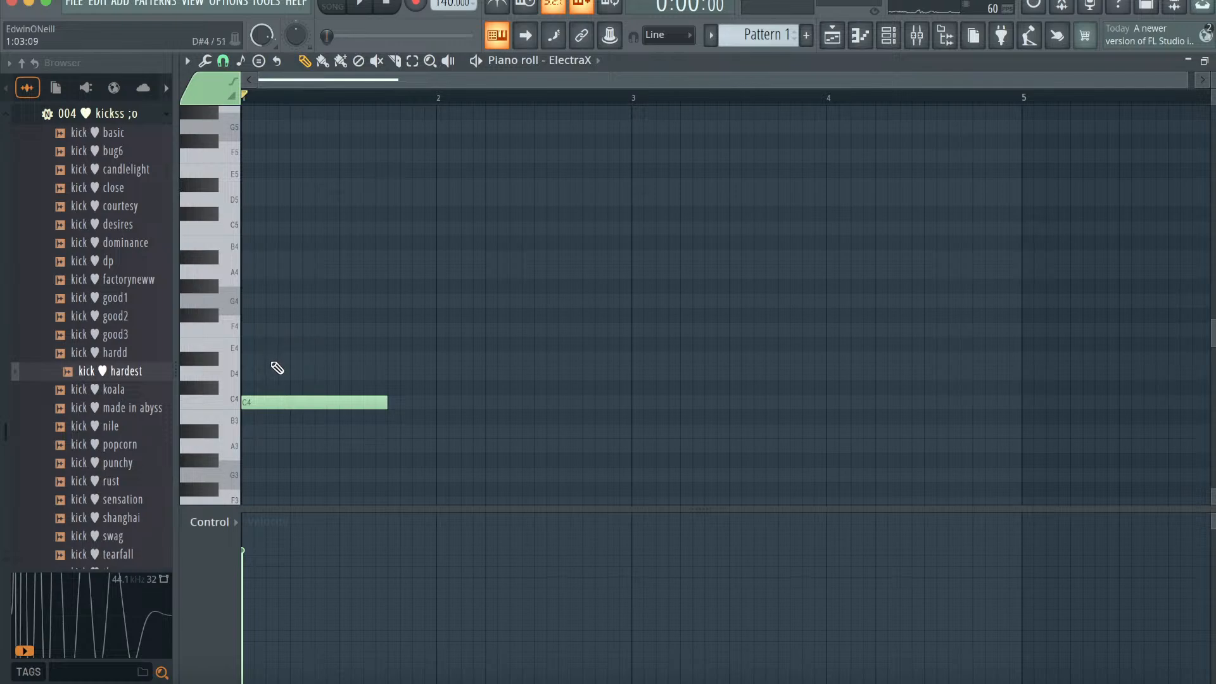
pyautogui.click(273, 361)
pyautogui.click(304, 299)
pyautogui.moveTo(285, 257); pyautogui.dragTo(250, 254)
pyautogui.click(272, 198)
# - Duplicate the chord after the first and rearrange the copy into D#4, G4, A#4, D5 and G5
pyautogui.hotkey('ctrl', 'b')
pyautogui.press('Up')
pyautogui.press('Up')
pyautogui.press('Up')
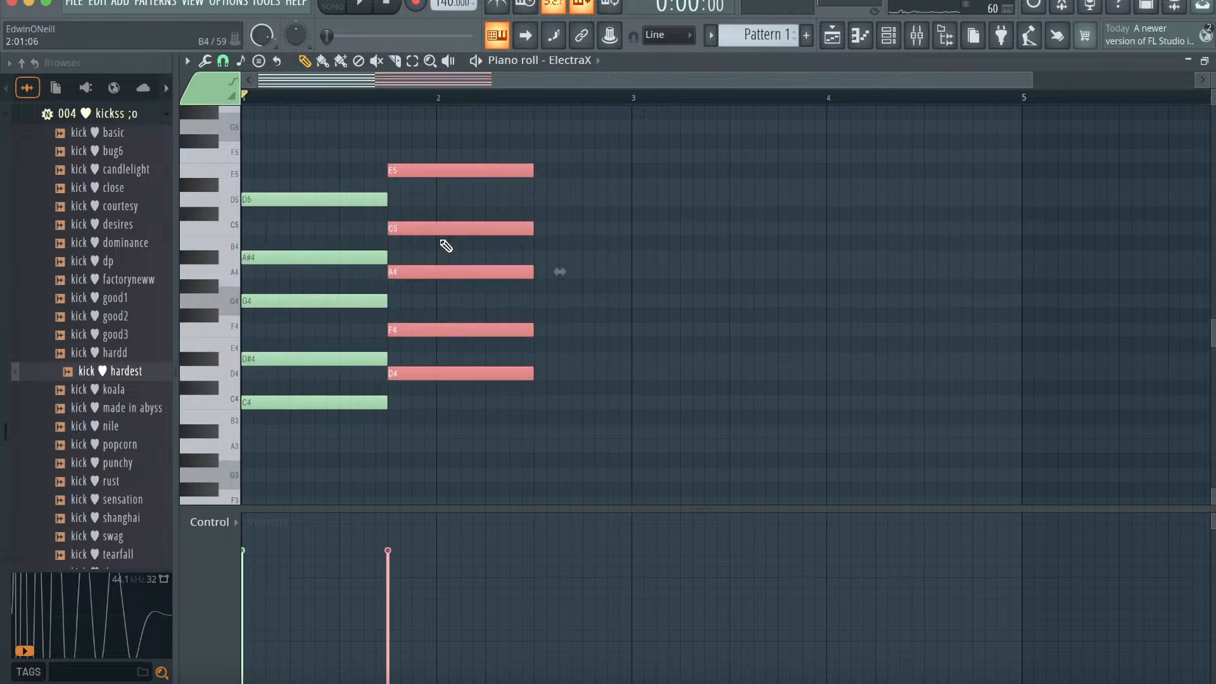
pyautogui.hotkey('ctrl', 'd')
pyautogui.moveTo(519, 310); pyautogui.dragTo(519, 301)
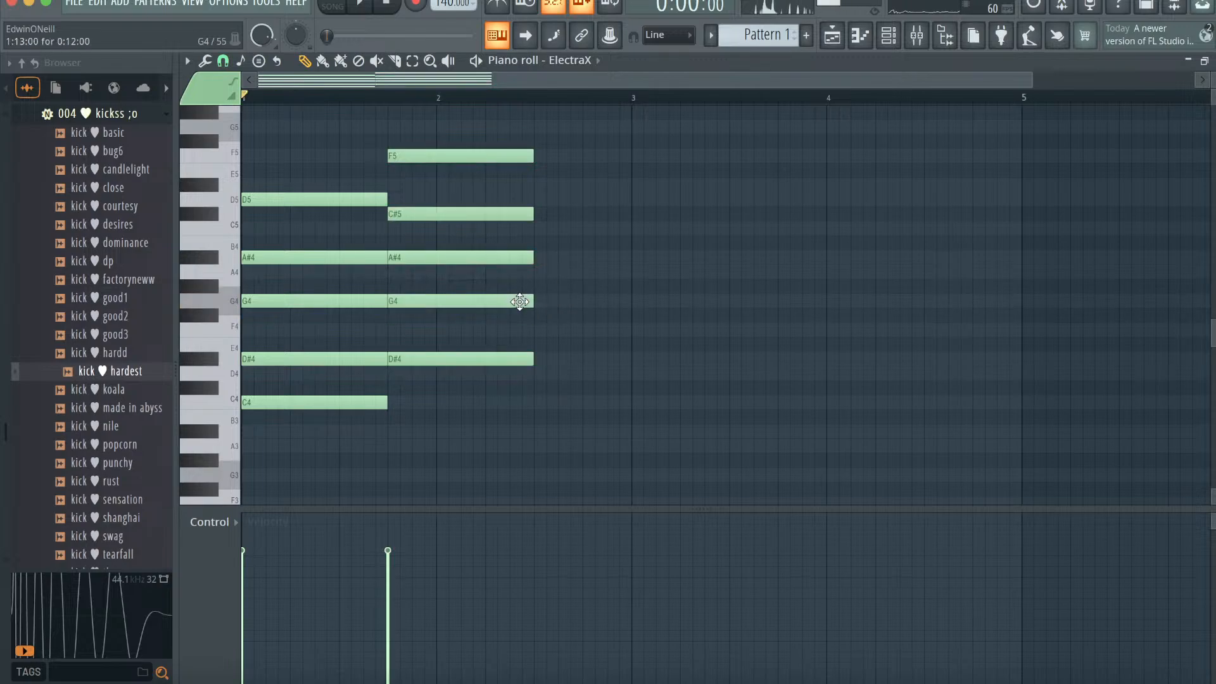
pyautogui.moveTo(519, 214); pyautogui.dragTo(519, 200)
pyautogui.rightClick(477, 155)
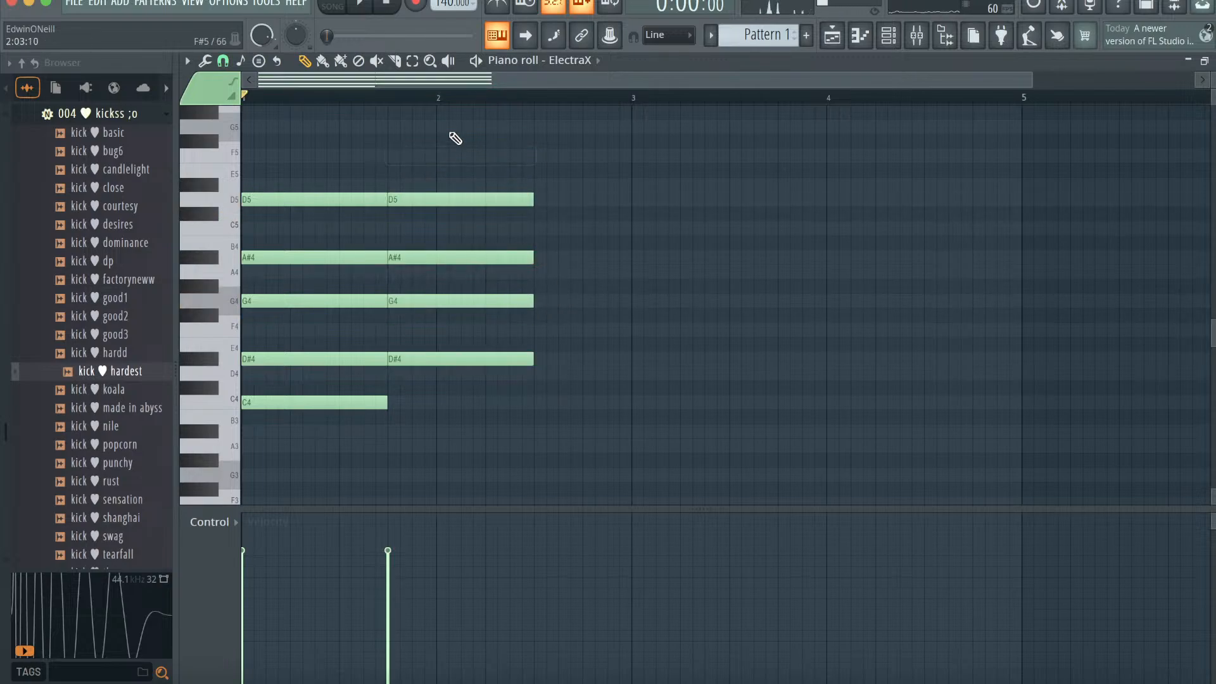
pyautogui.click(393, 126)
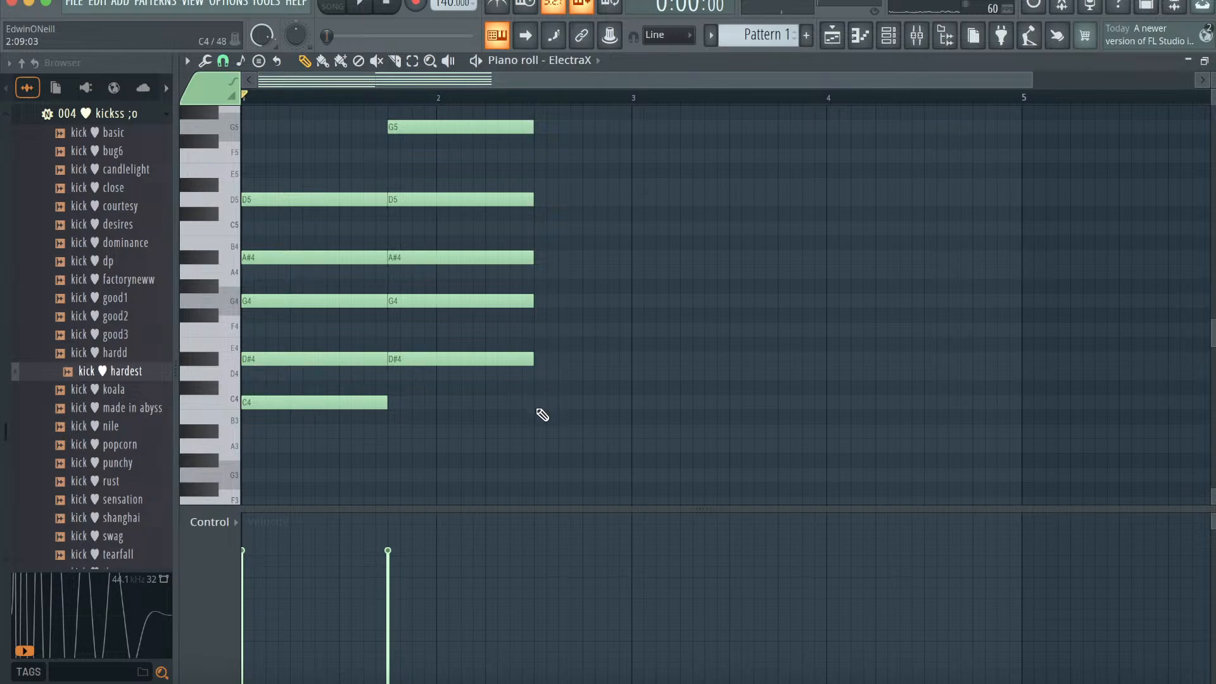
# - Add an 8-step chord of A#3, D4, F4, A4 and D5 ending bar 2, and duplicate the progression into bars 3 and 4
pyautogui.scroll(-1, 543, 415)
pyautogui.click(542, 389)
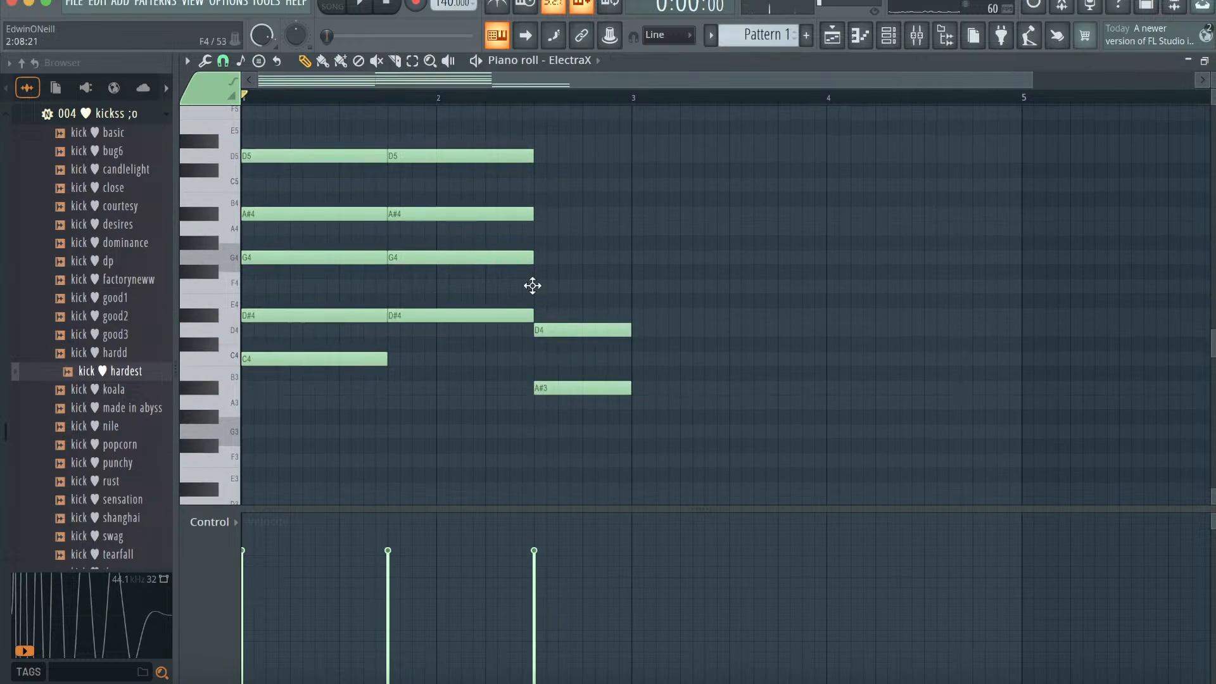
pyautogui.click(536, 288)
pyautogui.click(544, 156)
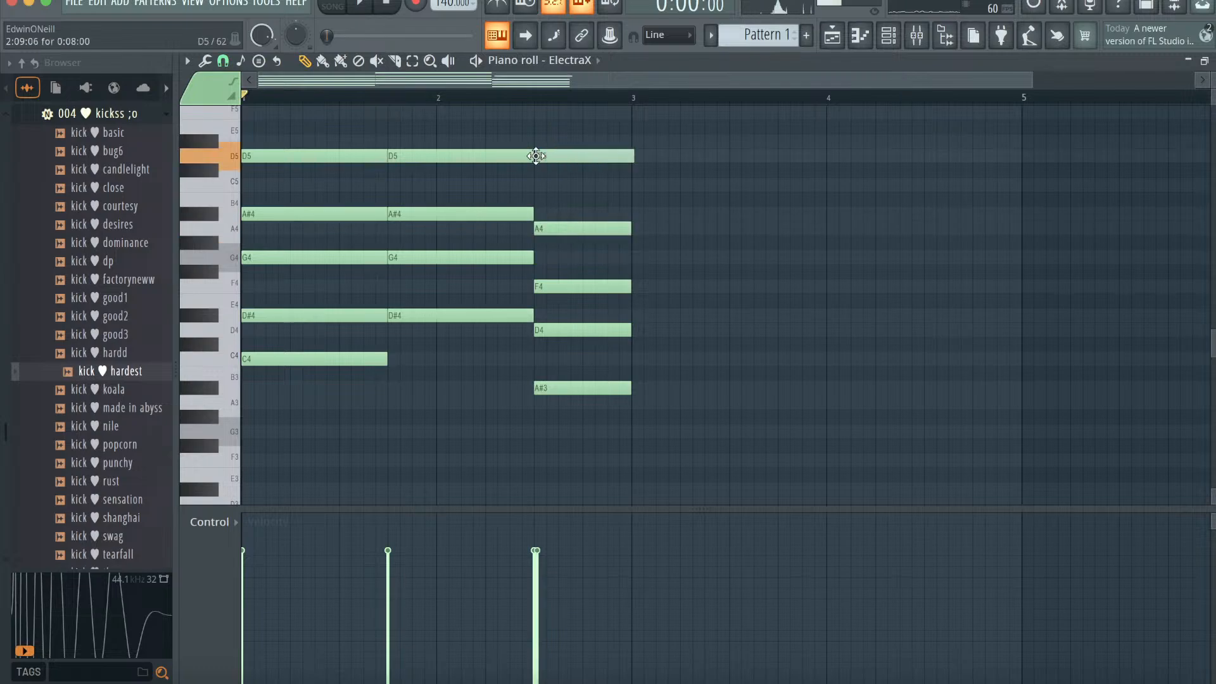
pyautogui.scroll(3, 553, 156)
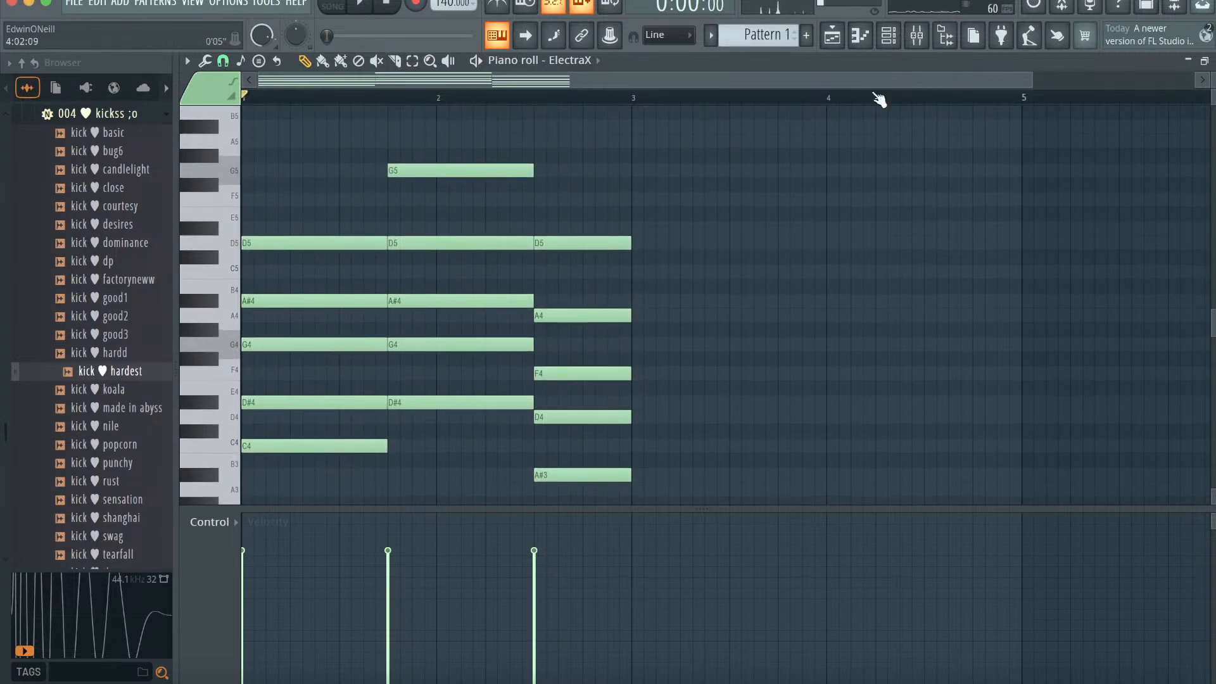
pyautogui.hotkey('ctrl', 'b')
# - Route ElectraX to mixer track 10 and load Gross Beat in slot 5 with the DRILL GROSS preset
pyautogui.click(917, 38)
pyautogui.rightClick(616, 194)
pyautogui.moveTo(709, 268)
pyautogui.click(906, 268)
pyautogui.click(1054, 219)
pyautogui.click(924, 286)
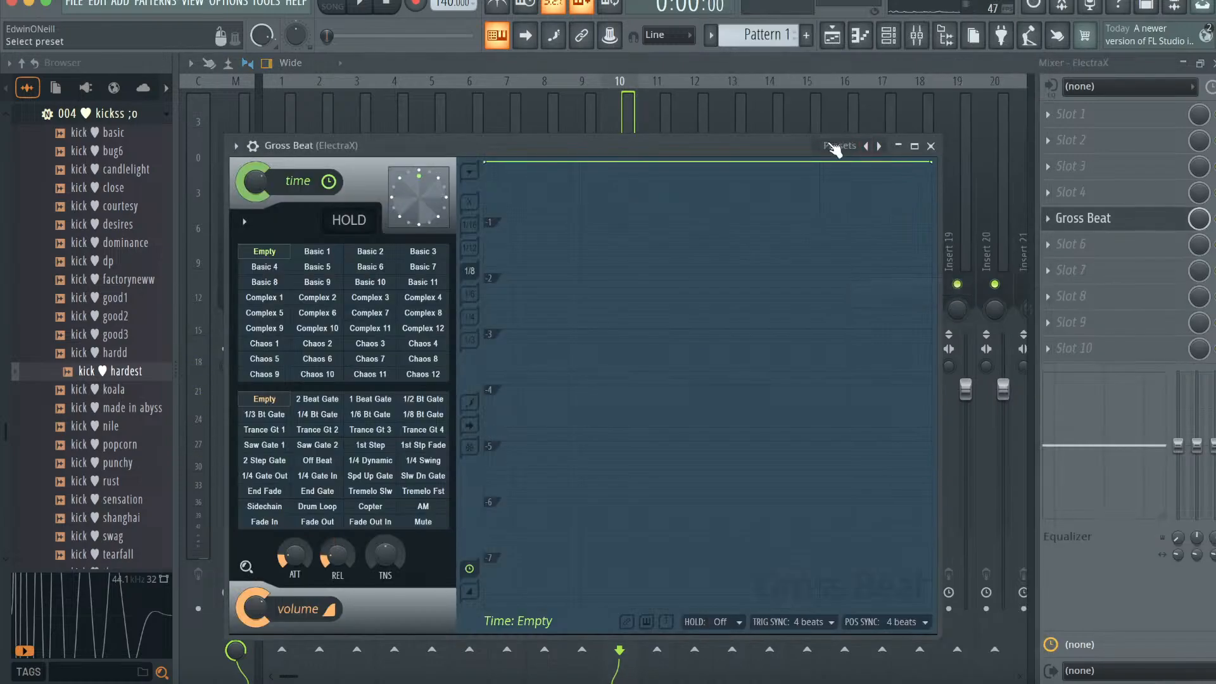
pyautogui.click(835, 148)
pyautogui.click(329, 633)
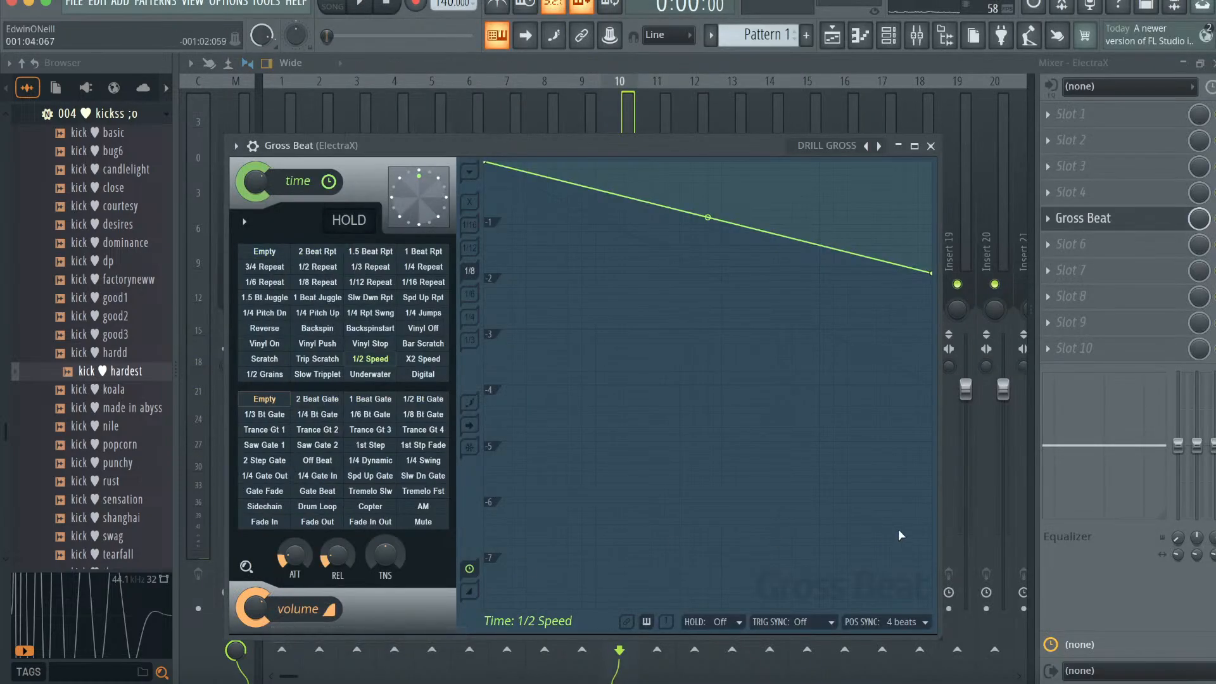
# - During playback, cut the ElectraX track's lows by 18 dB around 273 Hz and raise its fader to about 3.1 dB
pyautogui.press('space')
pyautogui.moveTo(1061, 445); pyautogui.dragTo(1015, 417)
pyautogui.moveTo(642, 377); pyautogui.dragTo(641, 347)
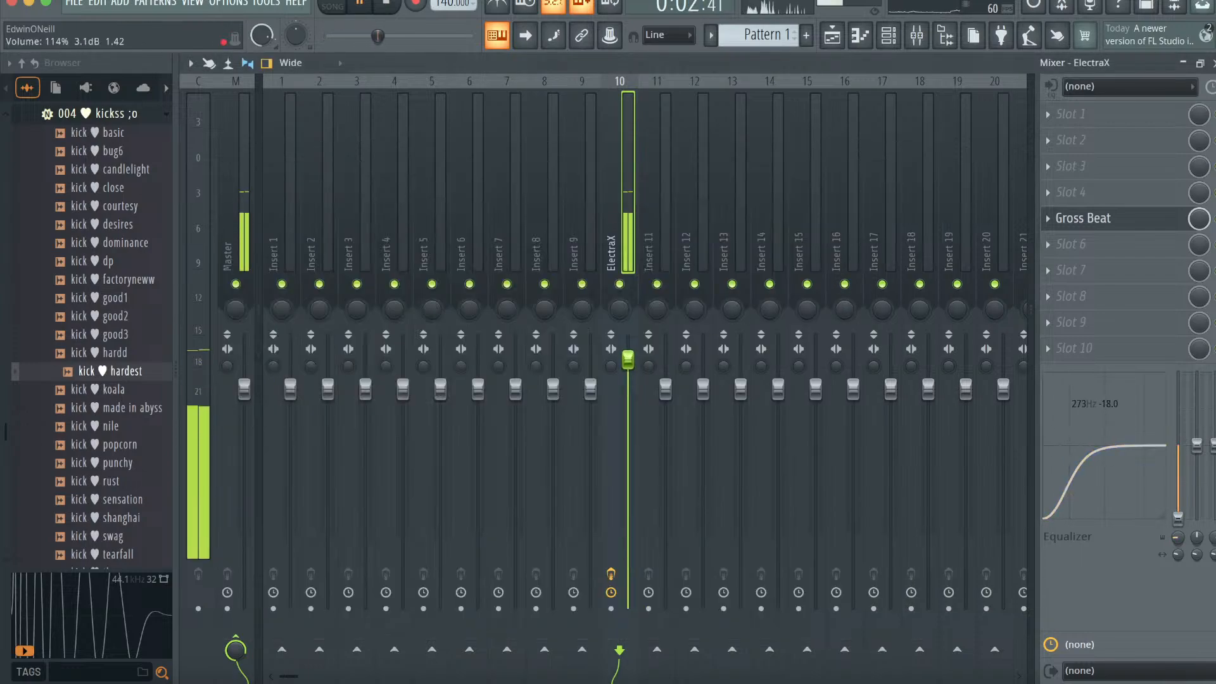
# - Audition the next Tokyo arp patches in ElectraX against the chords, stopping at Arp - Horus, and close the plugin
pyautogui.click(890, 38)
pyautogui.press('space')
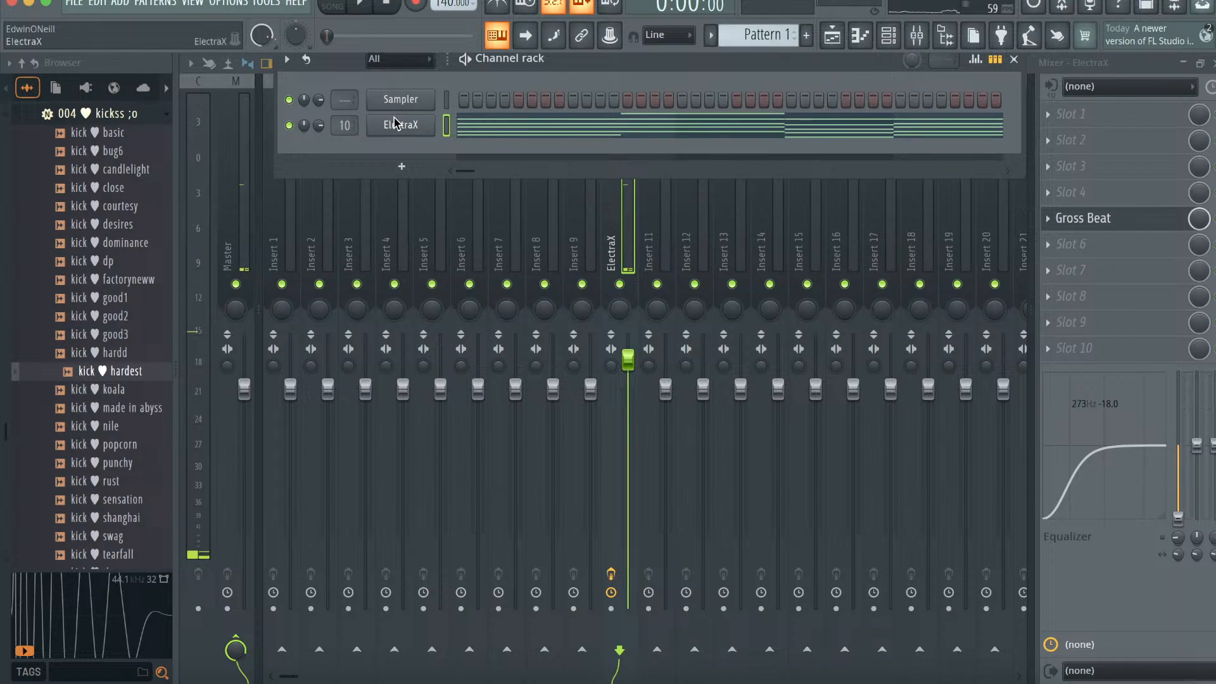
pyautogui.click(396, 124)
pyautogui.click(268, 83)
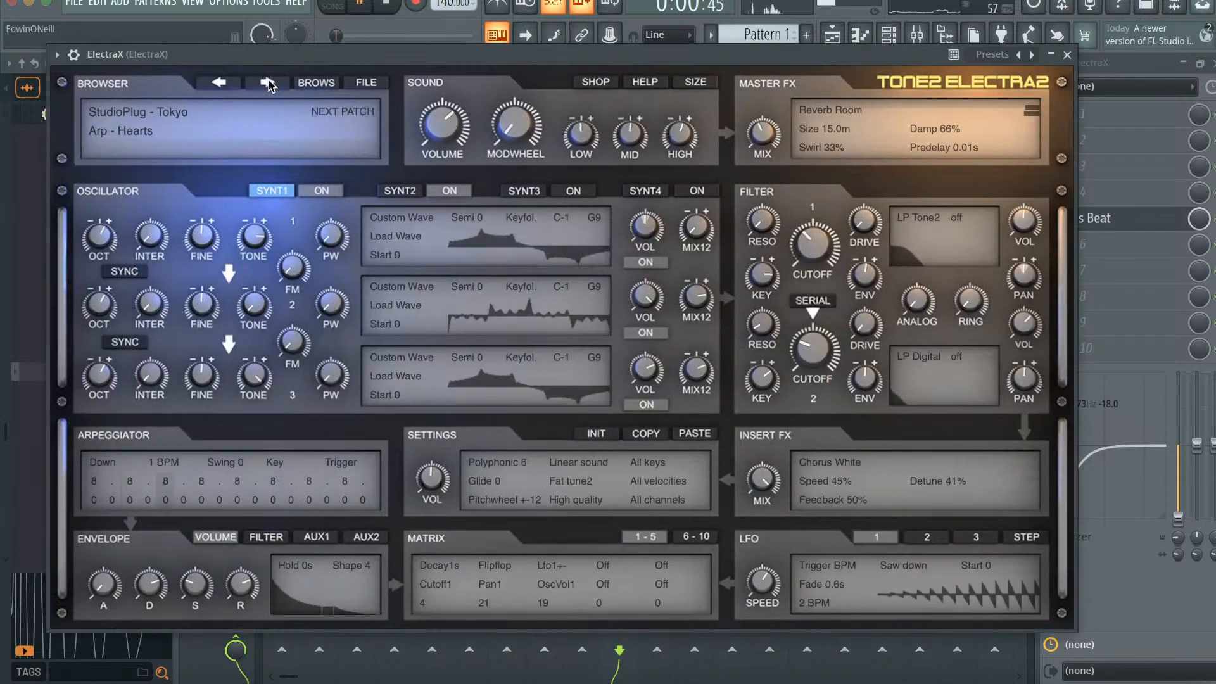
pyautogui.click(269, 85)
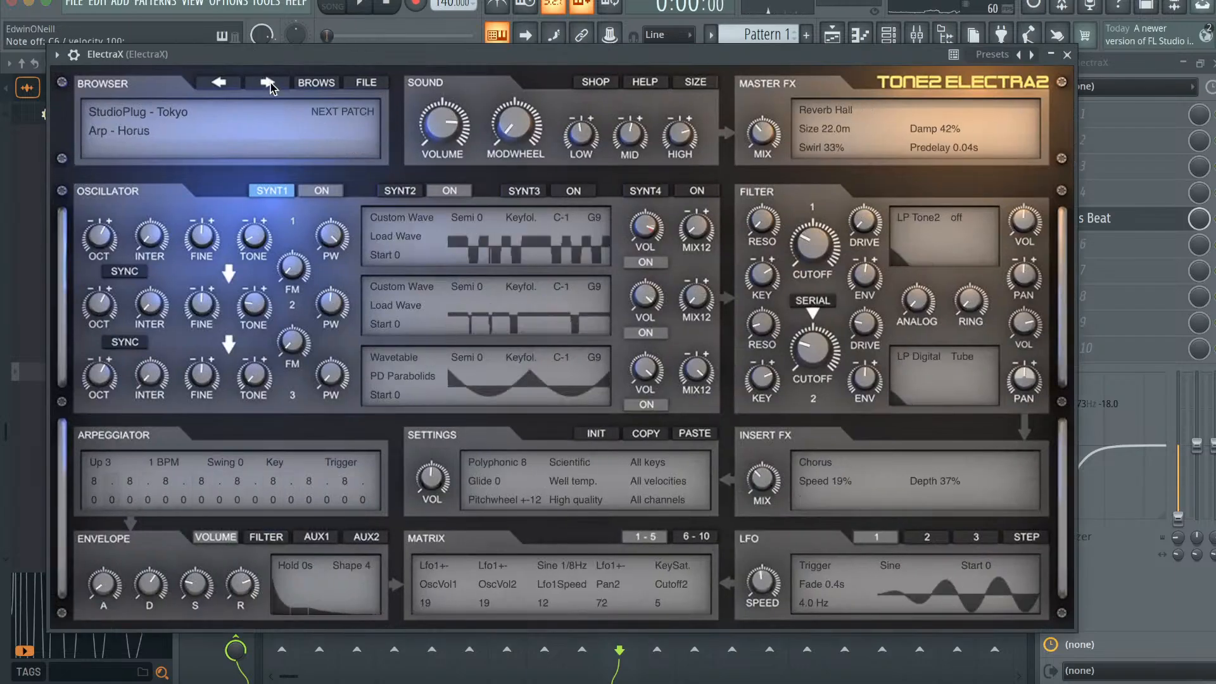
pyautogui.click(1067, 55)
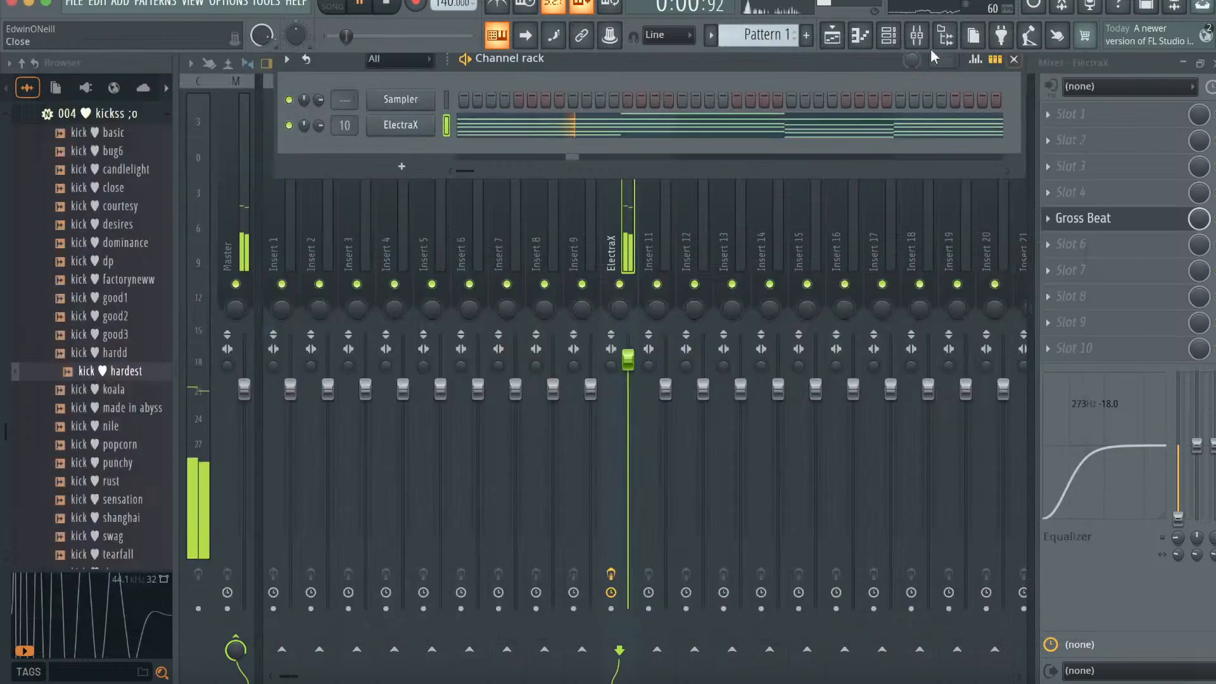
# - Transpose all of ElectraX's chords up one octave and raise its mixer fader further during playback
pyautogui.click(860, 35)
pyautogui.press('space')
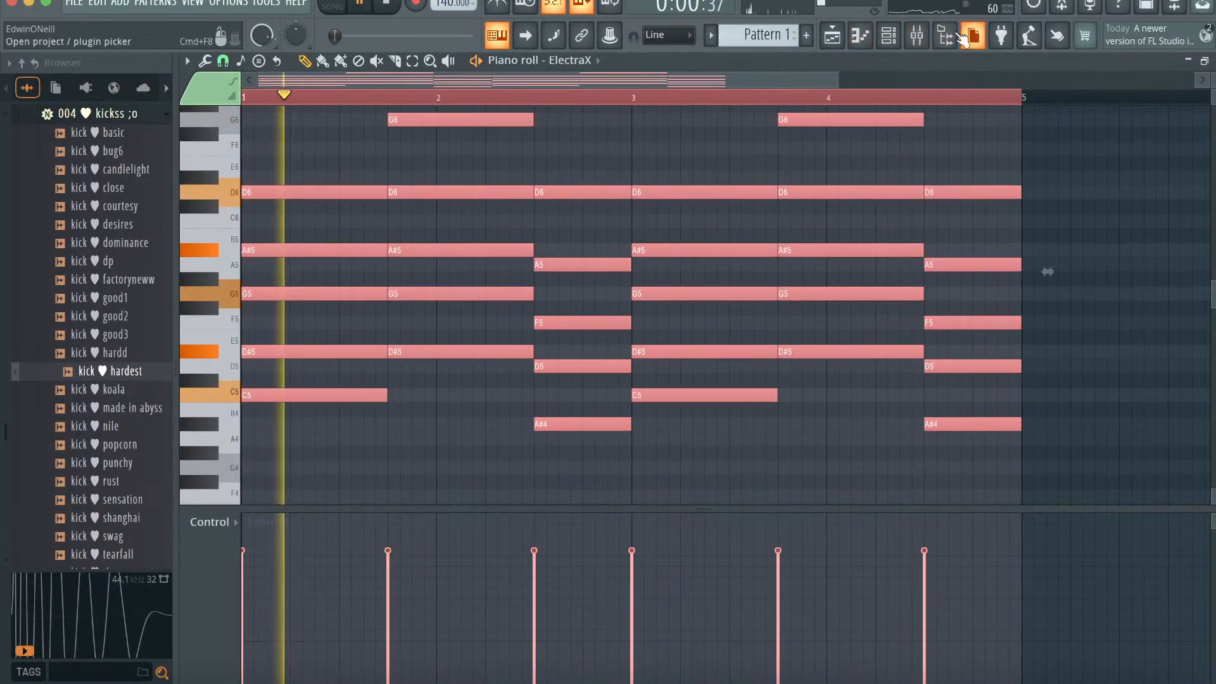
pyautogui.click(916, 36)
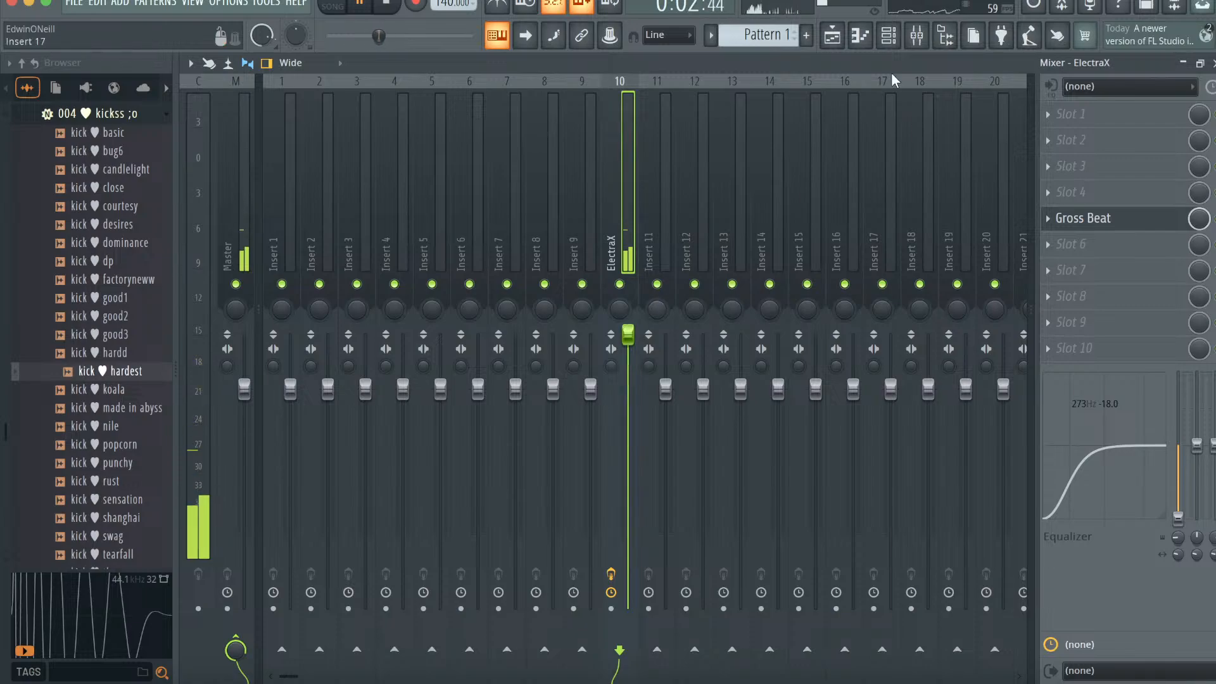
# - Reopen ElectraX, try the Arp - Iris patch, and load the Halfway - Inception bank
pyautogui.click(888, 36)
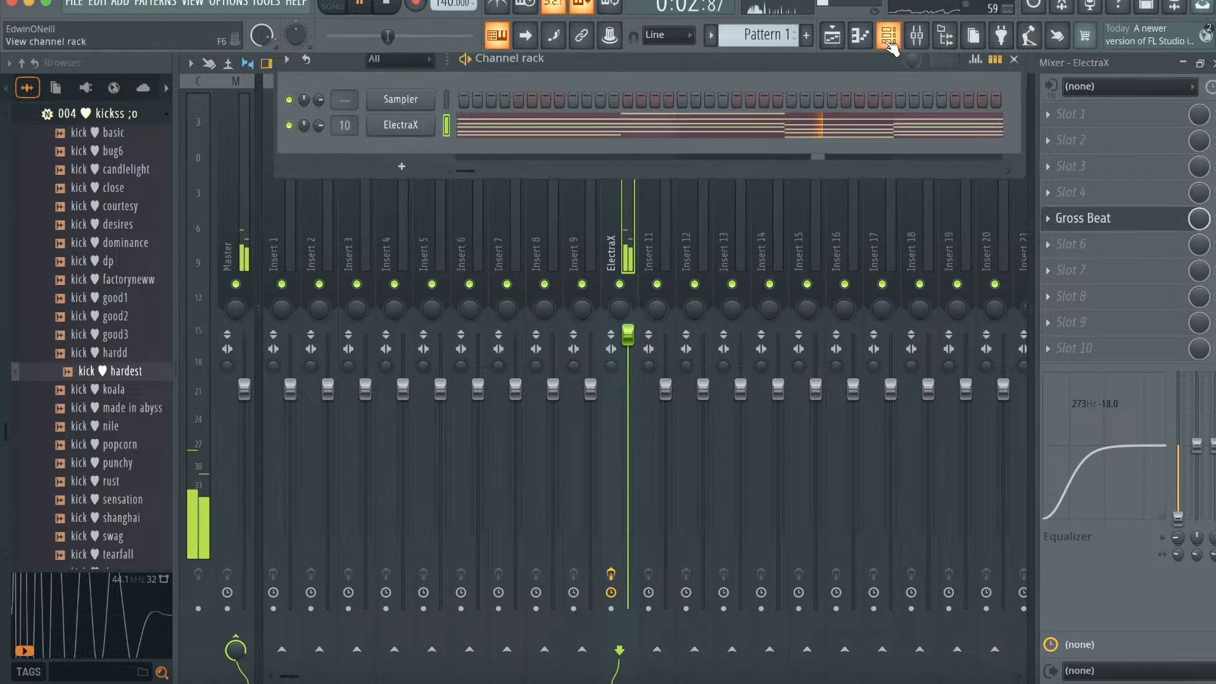
pyautogui.click(431, 133)
pyautogui.press('space')
pyautogui.click(266, 82)
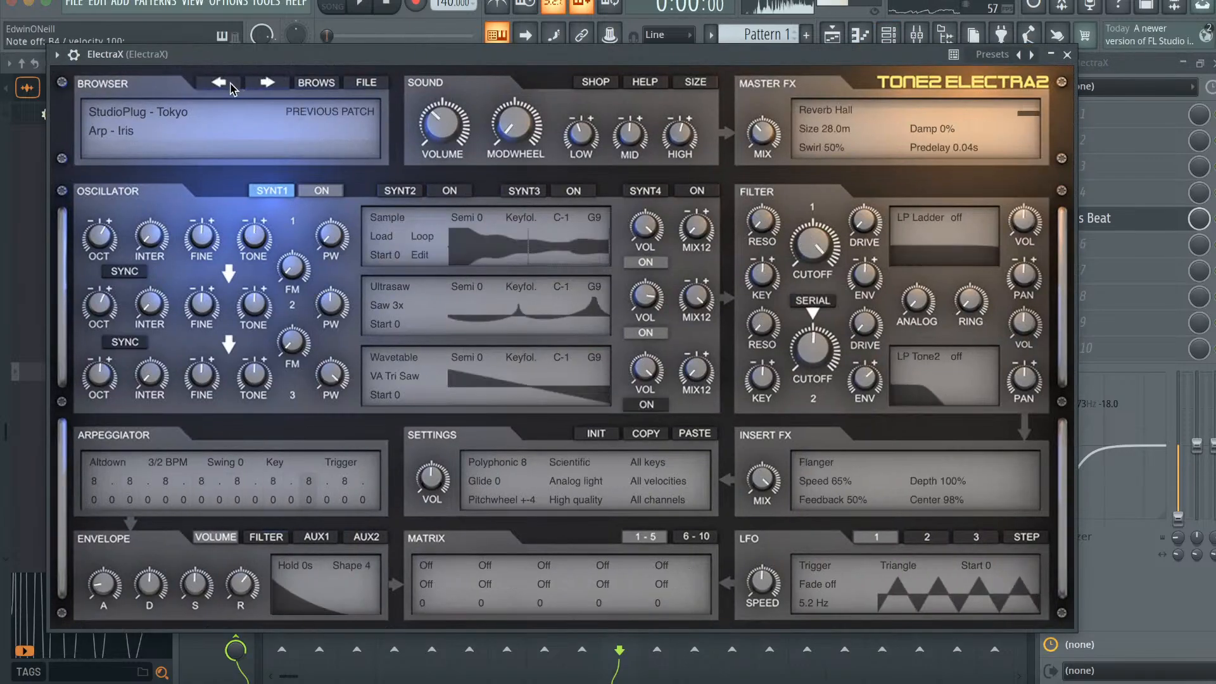
pyautogui.click(137, 132)
pyautogui.click(179, 114)
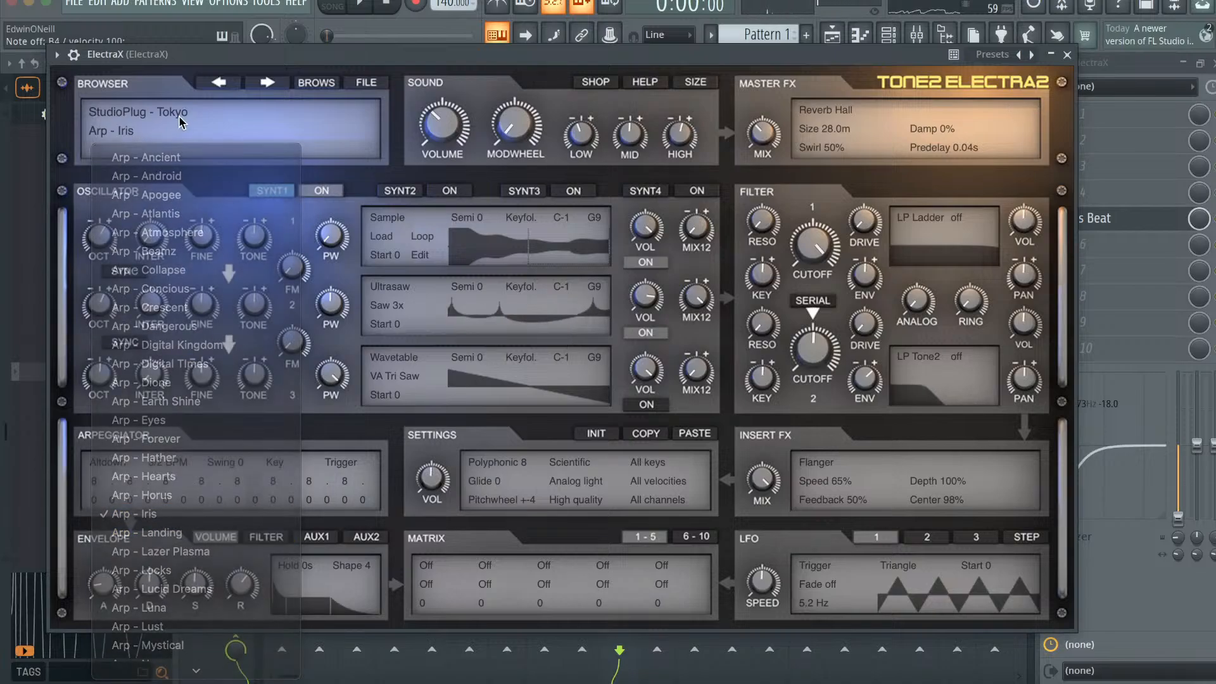
pyautogui.scroll(-6, 251, 608)
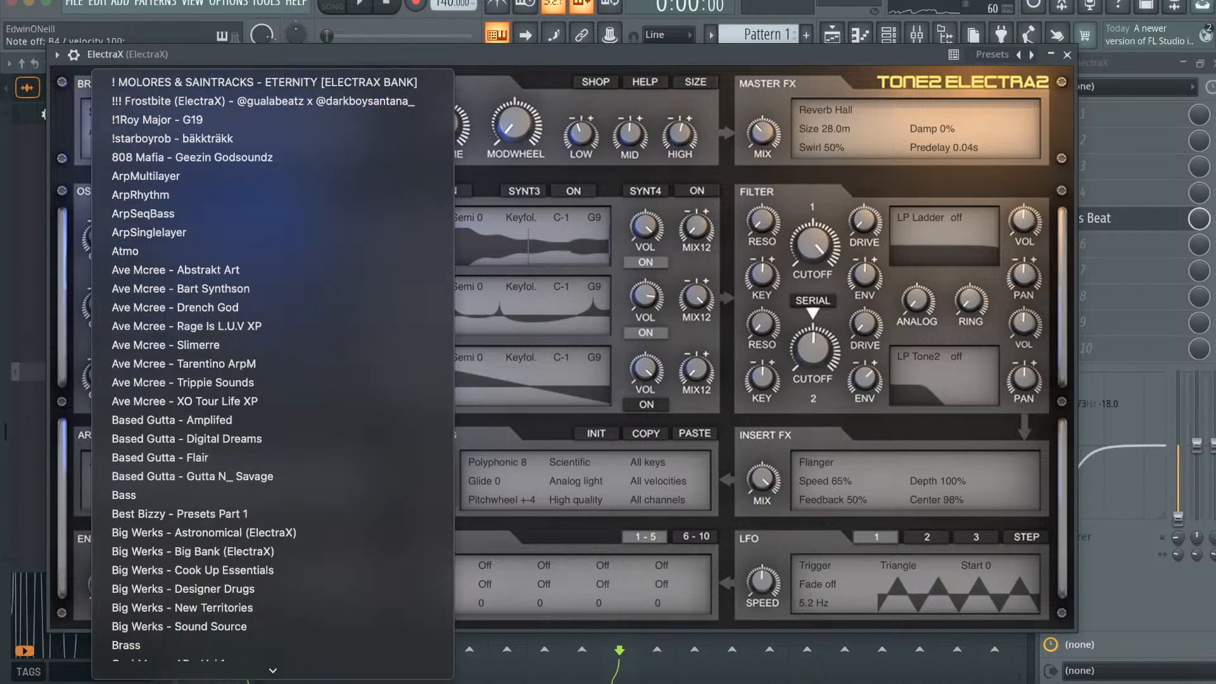
pyautogui.click(238, 421)
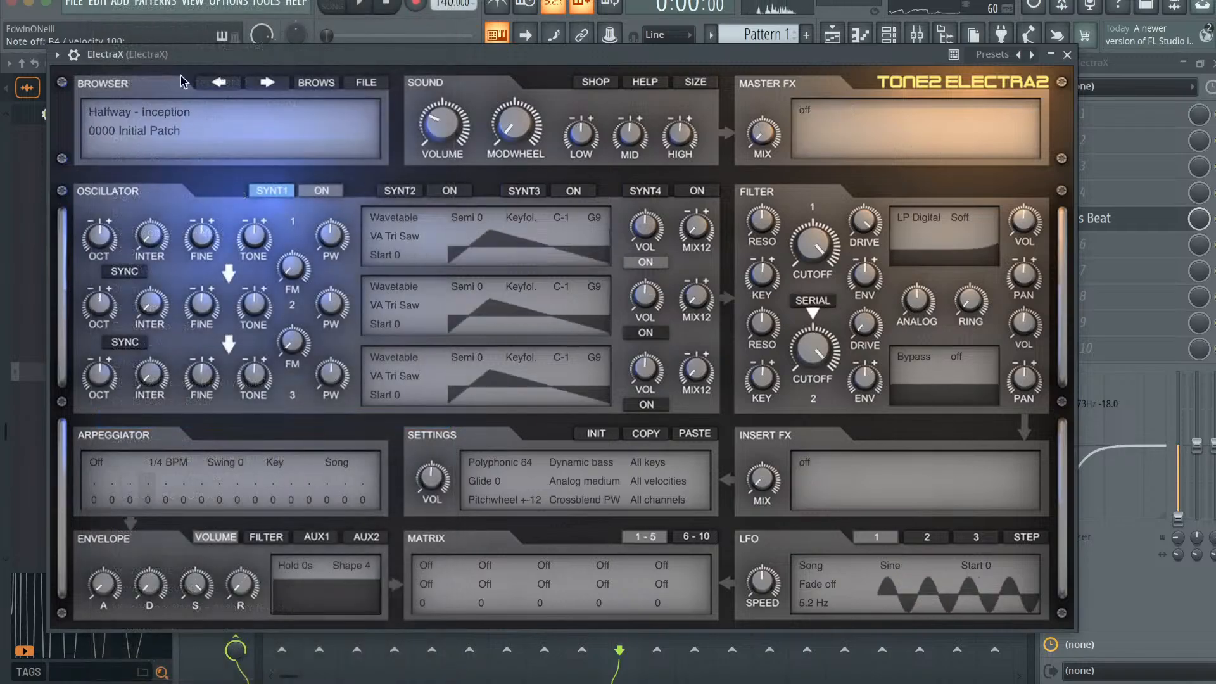
# - Step through the Halfway - Inception ARP patches to ARP - iLL, play the chords with it and close the plugin
pyautogui.click(179, 151)
pyautogui.click(178, 211)
pyautogui.click(272, 81)
pyautogui.click(273, 82)
pyautogui.click(272, 81)
pyautogui.click(272, 82)
pyautogui.click(272, 82)
pyautogui.click(272, 82)
pyautogui.click(272, 81)
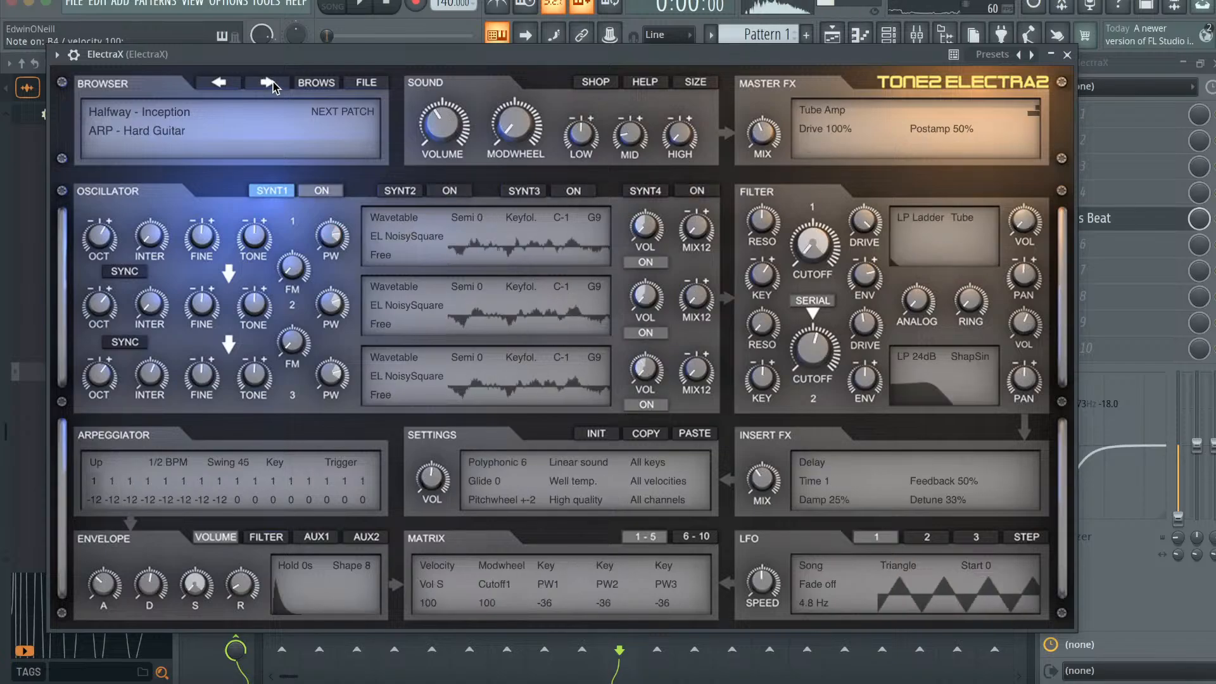
pyautogui.click(272, 82)
pyautogui.click(272, 82)
pyautogui.press('space')
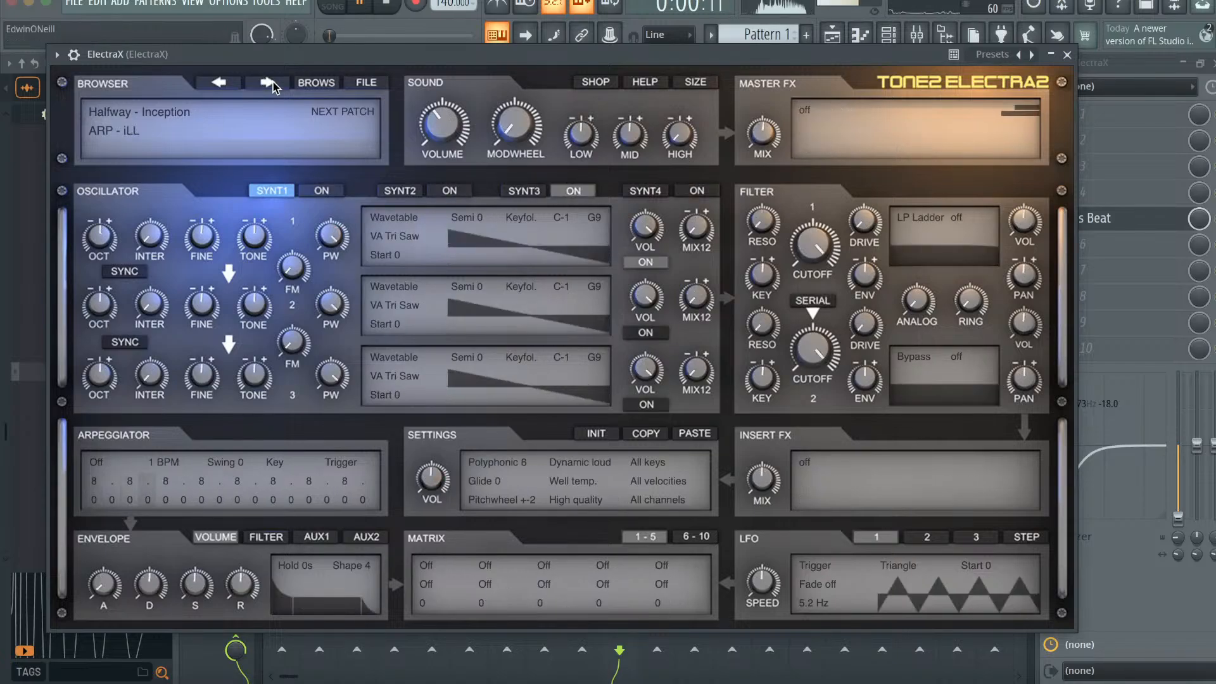
pyautogui.click(1067, 55)
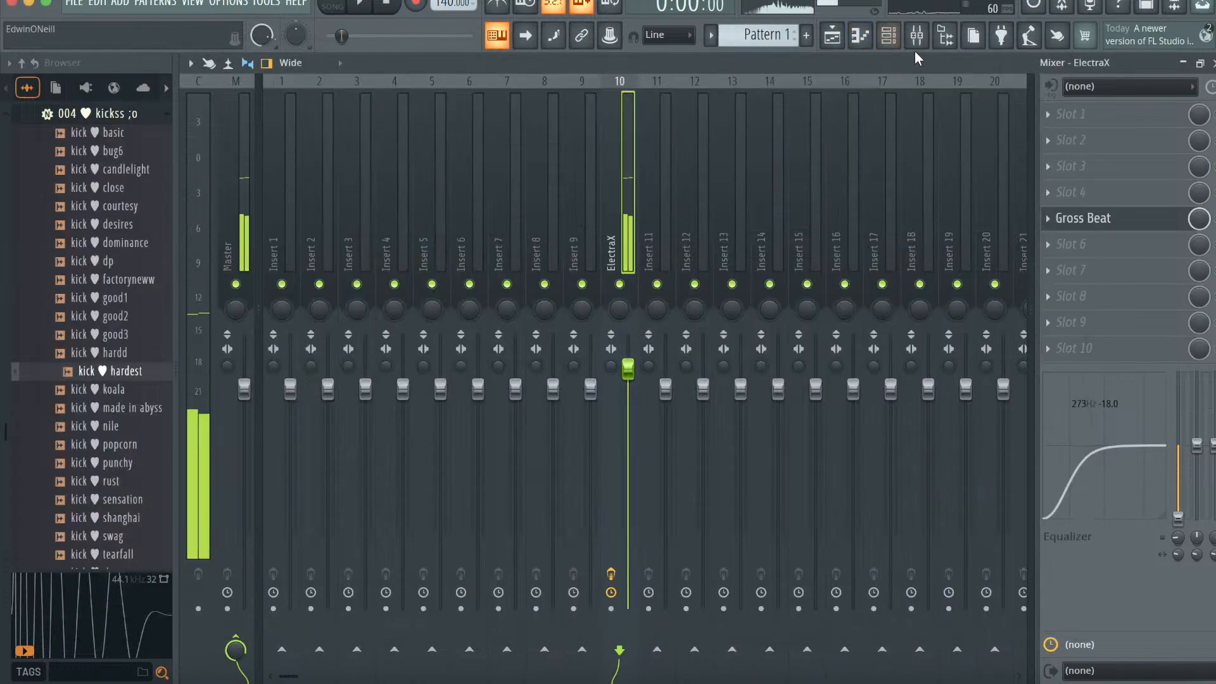
# - Delete all the notes in ElectraX's piano roll
pyautogui.click(859, 40)
pyautogui.hotkey('ctrl', 'a')
pyautogui.press('Delete')
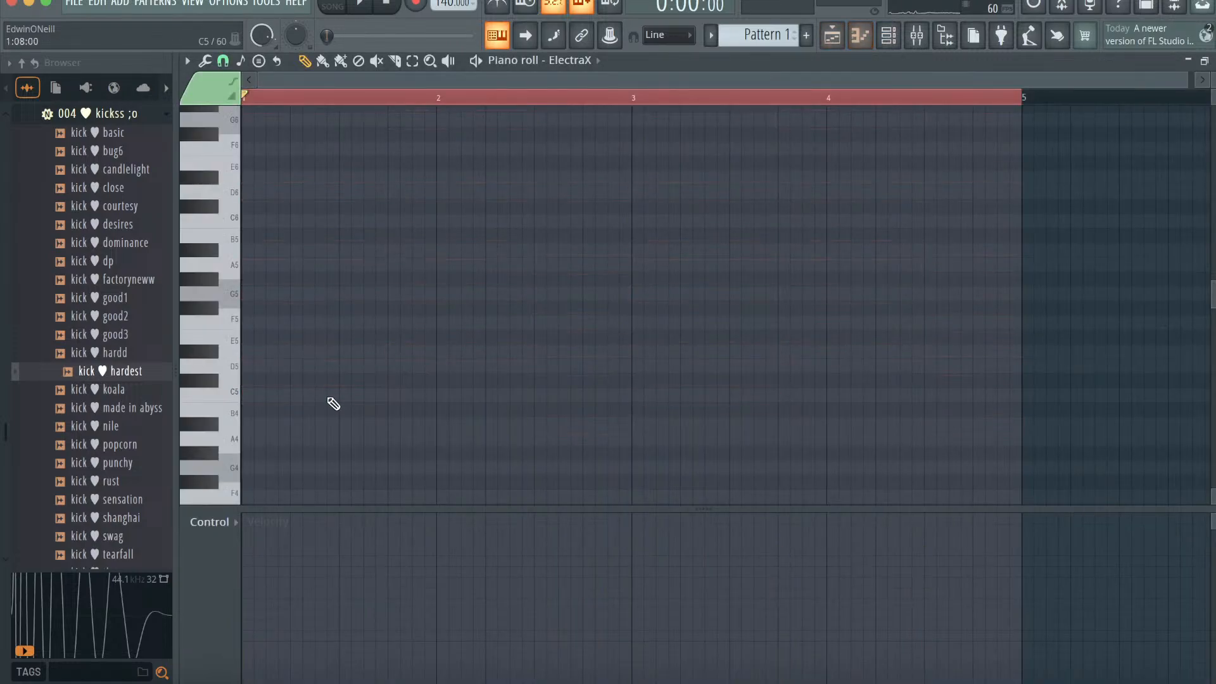
# - Switch ElectraX to the ARP - Mirrors patch and close the plugin
pyautogui.scroll(5, 661, 191)
pyautogui.click(888, 35)
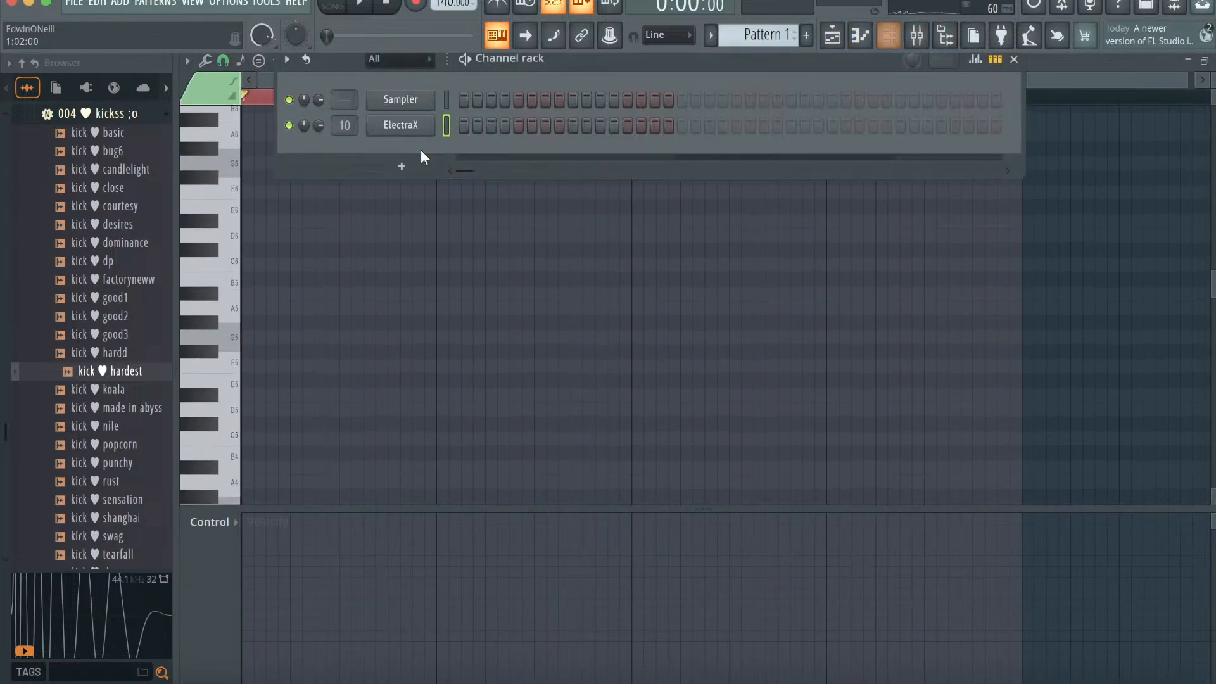
pyautogui.click(413, 130)
pyautogui.click(267, 82)
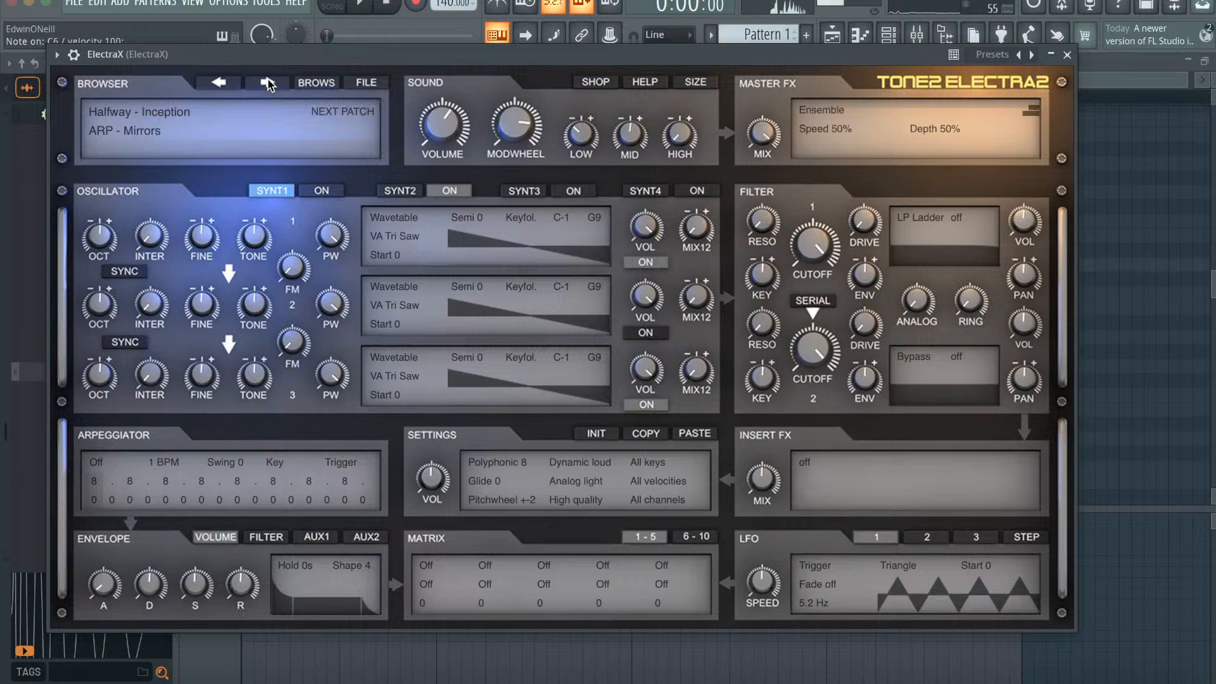
pyautogui.click(1067, 55)
# - Draw a 12-step chord of D#5, G5, A#5 and D6 at the start of bar 1
pyautogui.click(268, 395)
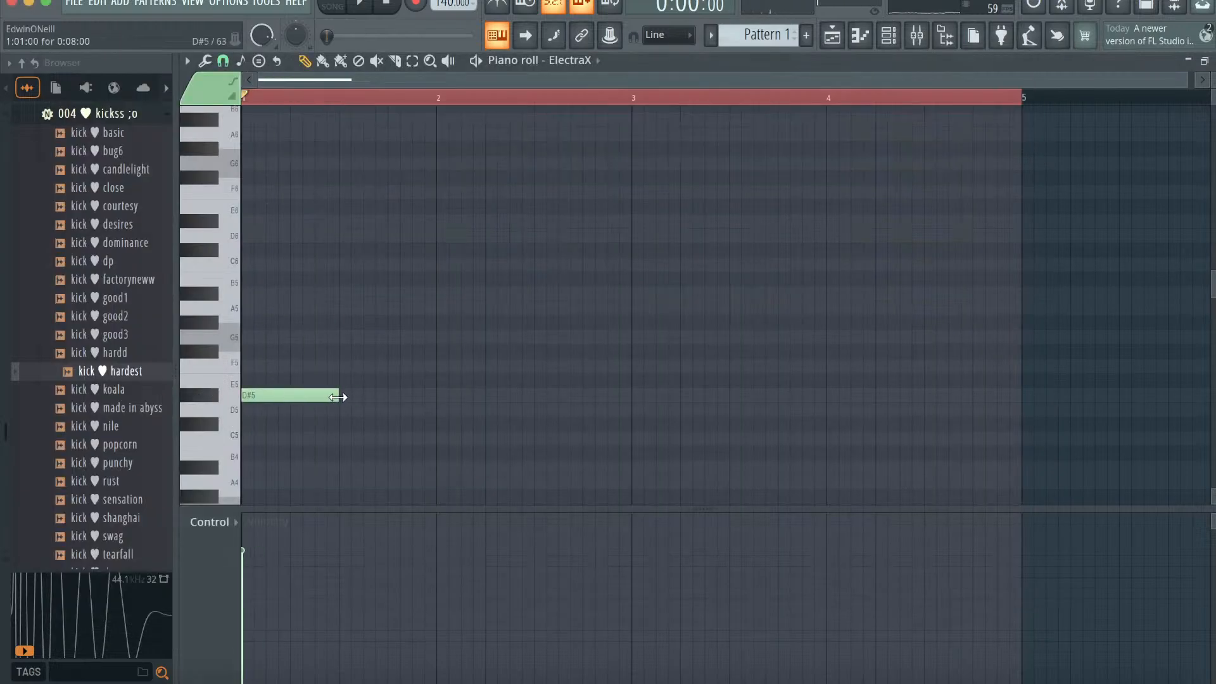
pyautogui.click(270, 339)
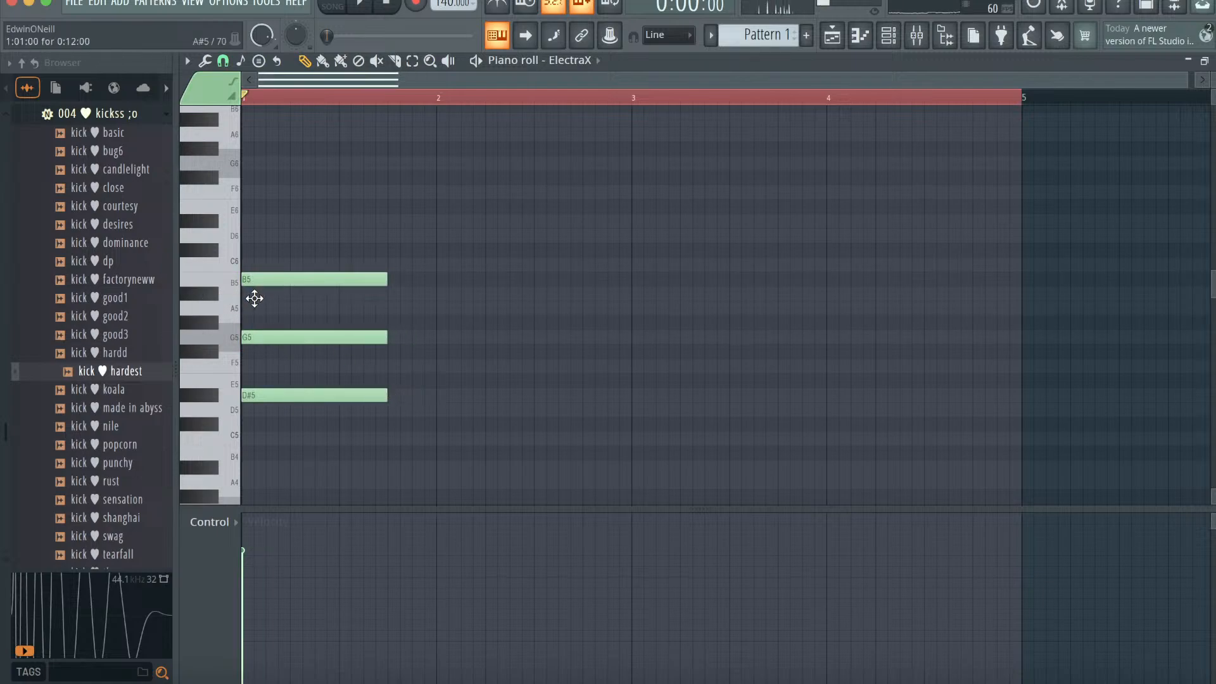
pyautogui.moveTo(295, 277); pyautogui.dragTo(279, 300)
pyautogui.click(263, 236)
# - Clear the time selection, duplicate the chord directly after itself and lower the copy to D5, F5, A5 and C#6
pyautogui.hotkey('ctrl', 'b')
pyautogui.hotkey('ctrl', 'z')
pyautogui.click(1045, 100)
pyautogui.hotkey('ctrl', 'b')
pyautogui.hotkey('shift', 'Down')
pyautogui.click(546, 378)
pyautogui.moveTo(504, 358); pyautogui.dragTo(505, 373)
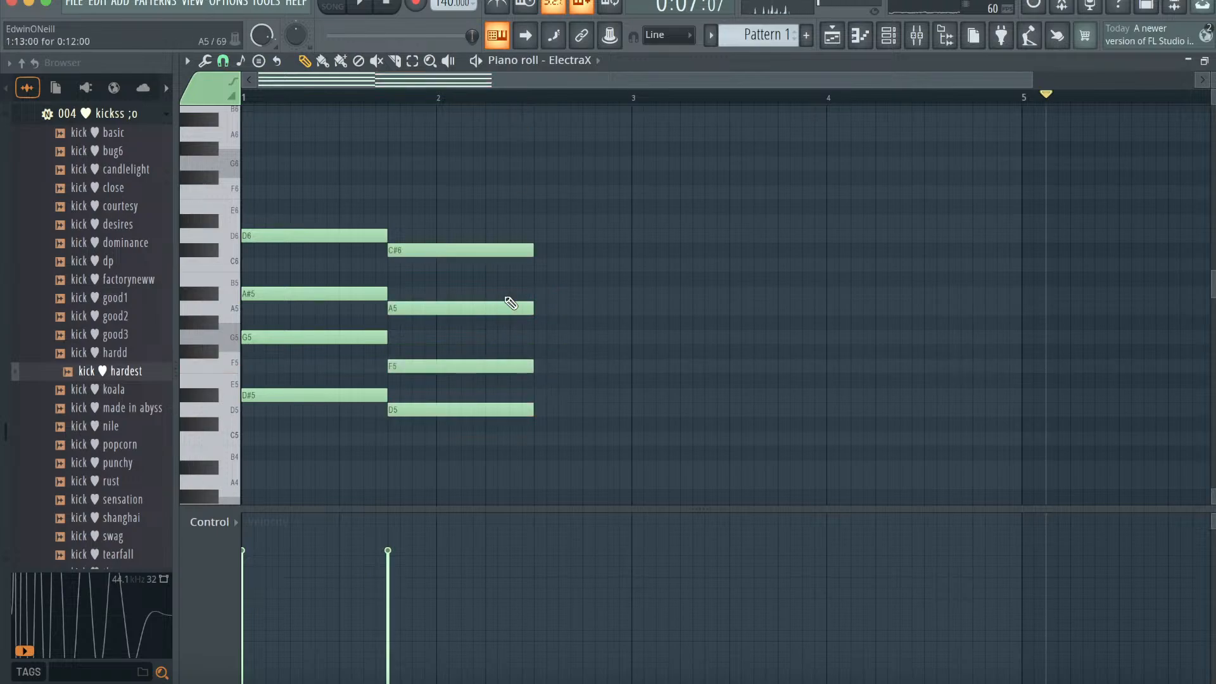
# - Lower the second chord's top note to C6 and lengthen the whole chord to the end of bar 2
pyautogui.doubleClick(494, 265)
pyautogui.click(727, 221)
pyautogui.hotkey('ctrl', 'z')
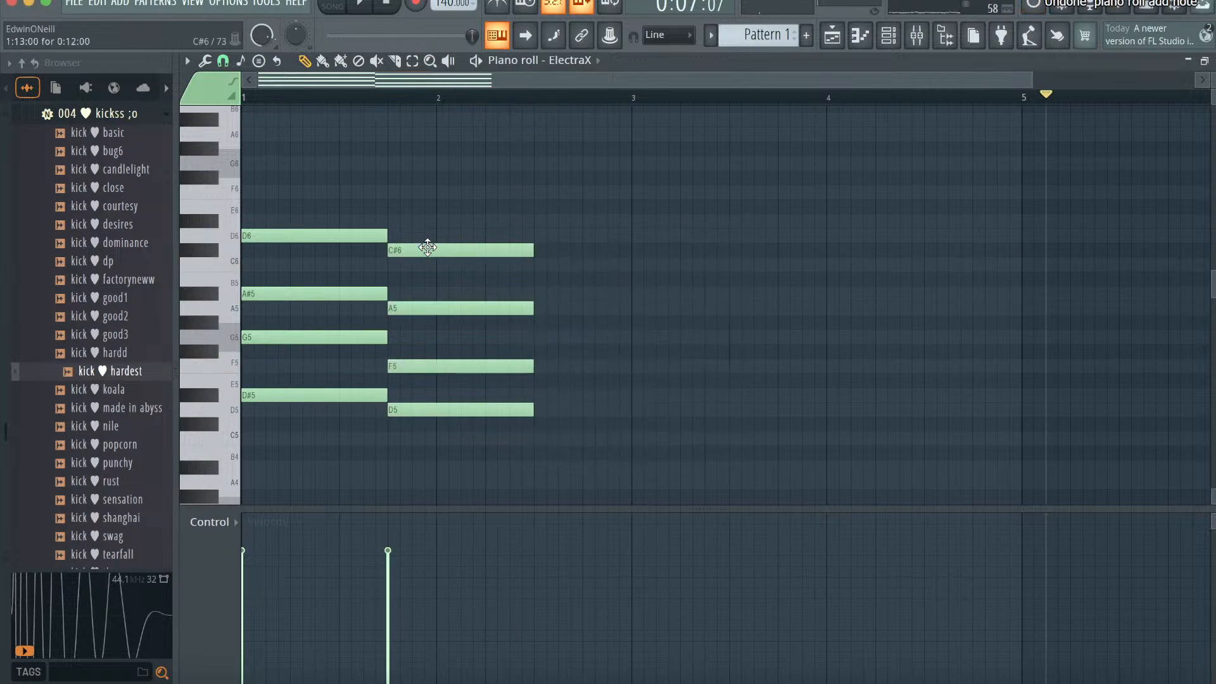
pyautogui.moveTo(428, 246); pyautogui.dragTo(428, 266)
pyautogui.hotkey('shift', 'Right')
pyautogui.hotkey('shift', 'Right')
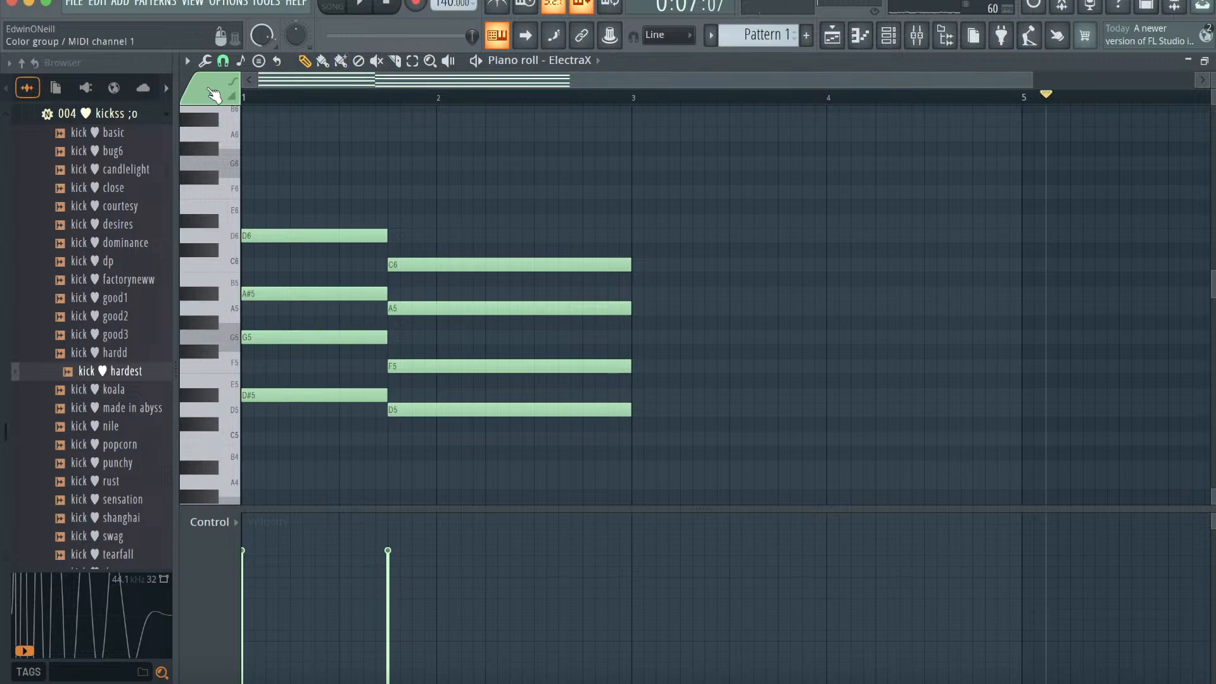
# - Raise both ElectraX chords by one octave and duplicate the two-bar progression so that it runs to the end of bar 4
pyautogui.hotkey('ctrl', 'Up')
pyautogui.press('space')
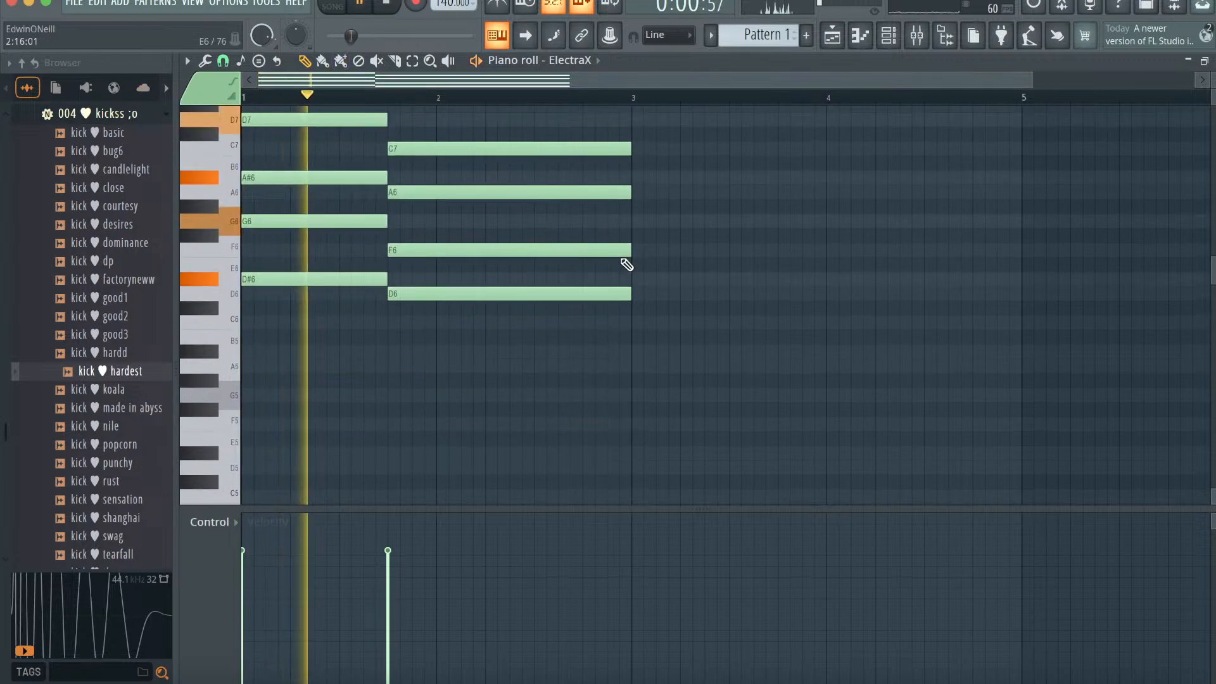
pyautogui.hotkey('ctrl', 'b')
pyautogui.scroll(-2, 1004, 122)
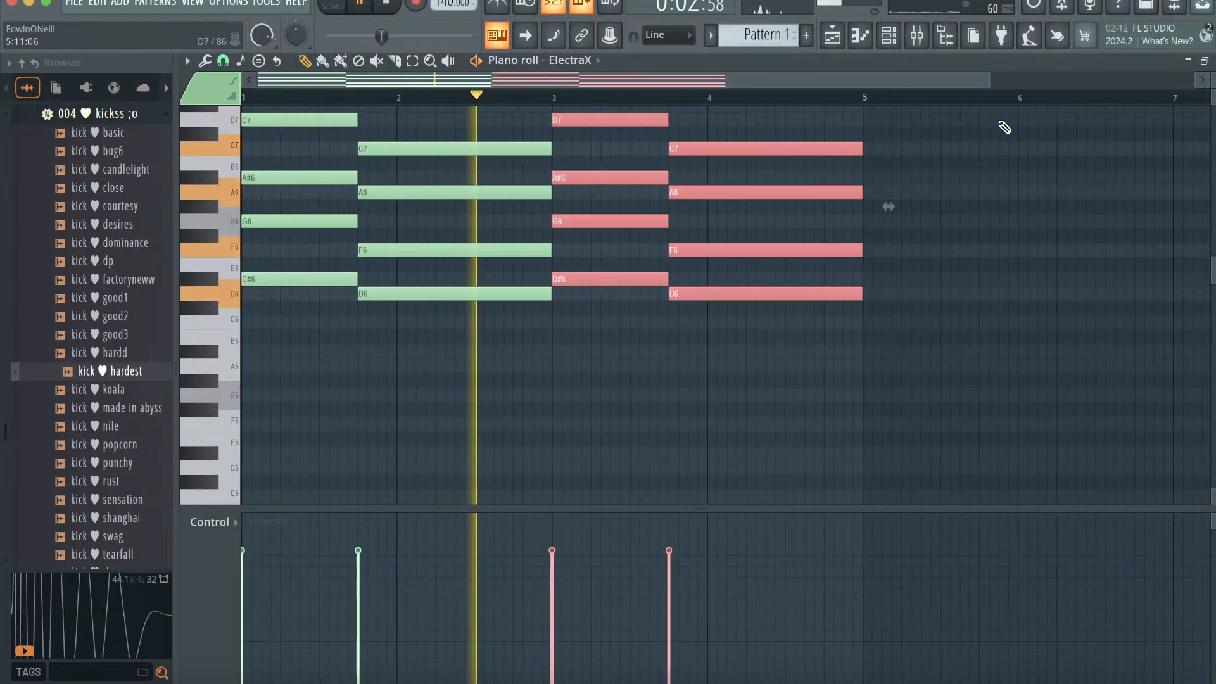
pyautogui.scroll(3, 972, 198)
pyautogui.hotkey('ctrl', 'b')
pyautogui.click(977, 173)
pyautogui.scroll(-3, 982, 177)
pyautogui.hscroll(3, 981, 177)
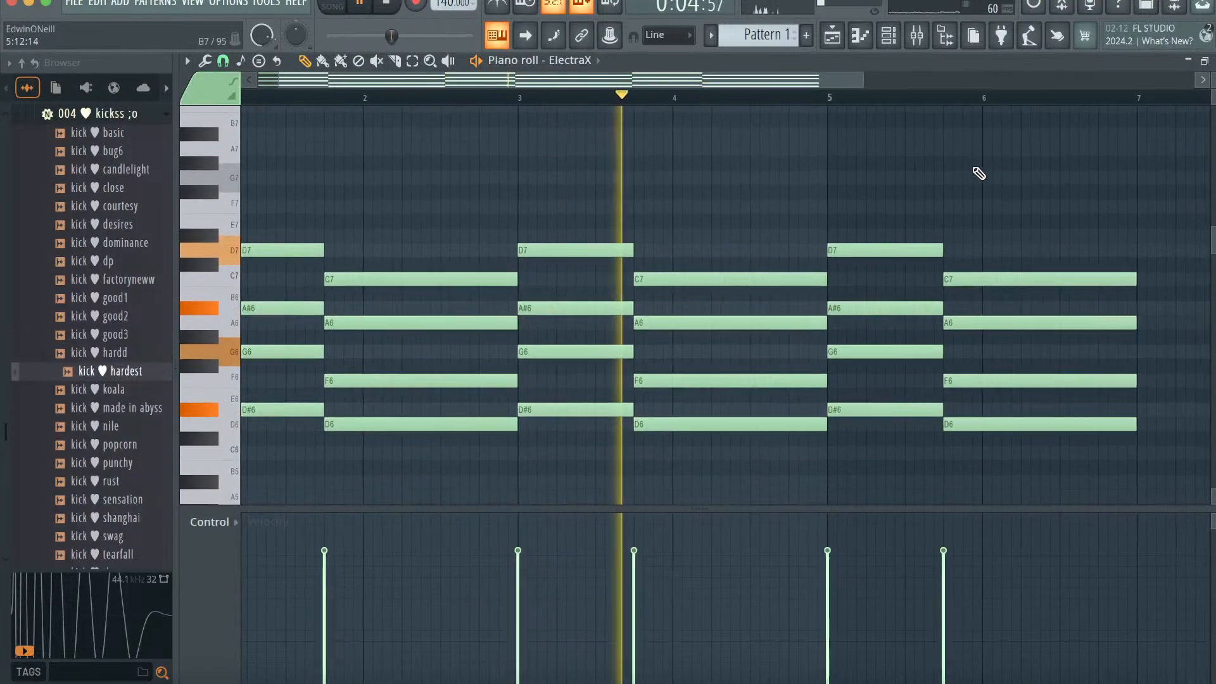
pyautogui.click(987, 192)
pyautogui.press('space')
pyautogui.rightClick(988, 190)
pyautogui.rightClick(868, 366)
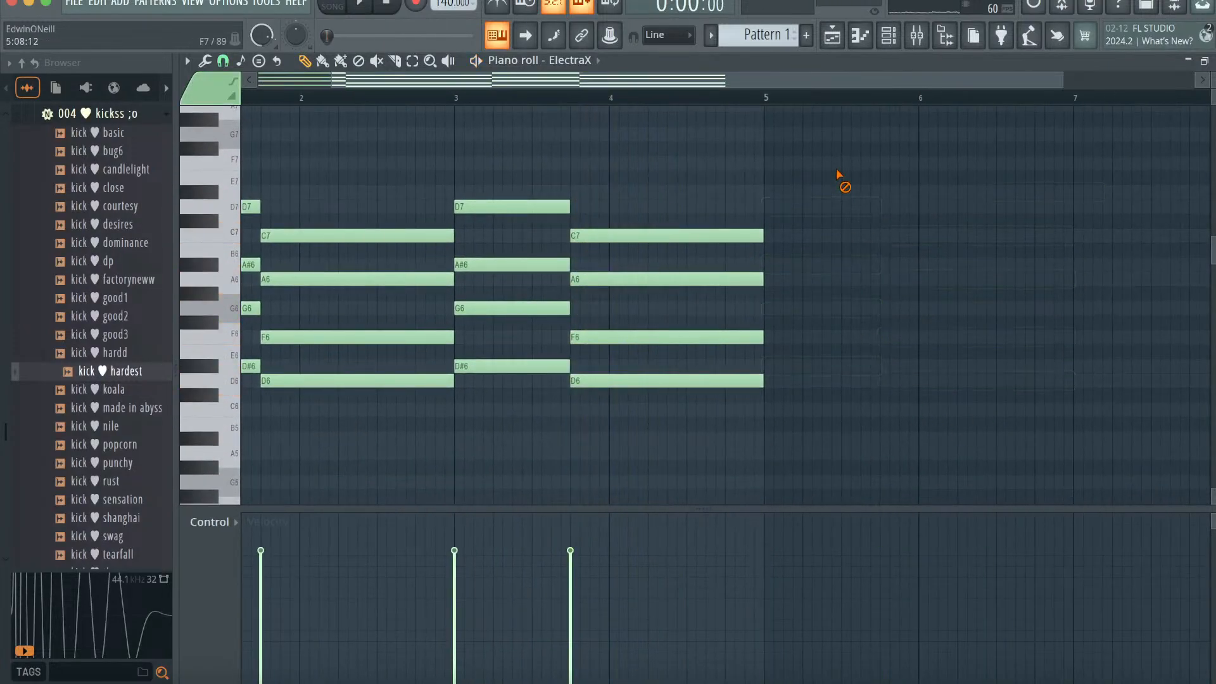
# - Duplicate the whole four-bar chord progression directly after itself to fill bars 5 to 8
pyautogui.hotkey('ctrl', 'b')
# - Compare ElectraX's ARP - Mirrors patch with ARP - Luger, return to ARP - Luger and close the plugin
pyautogui.click(886, 38)
pyautogui.click(374, 126)
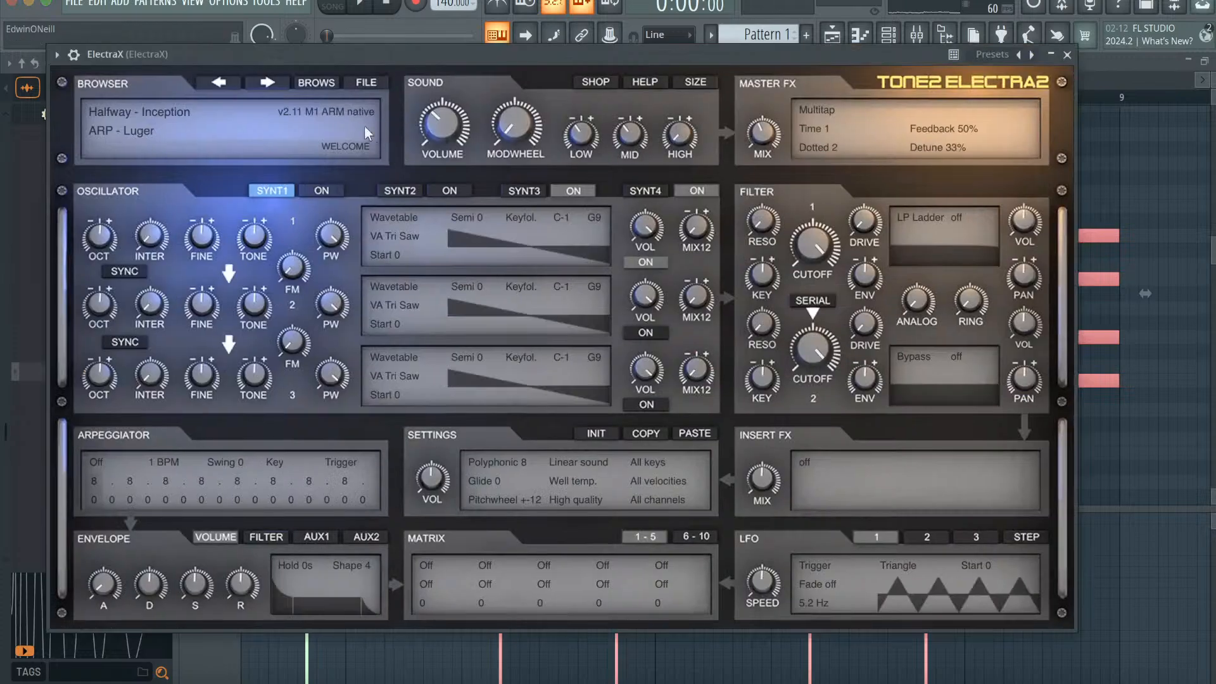
pyautogui.click(273, 76)
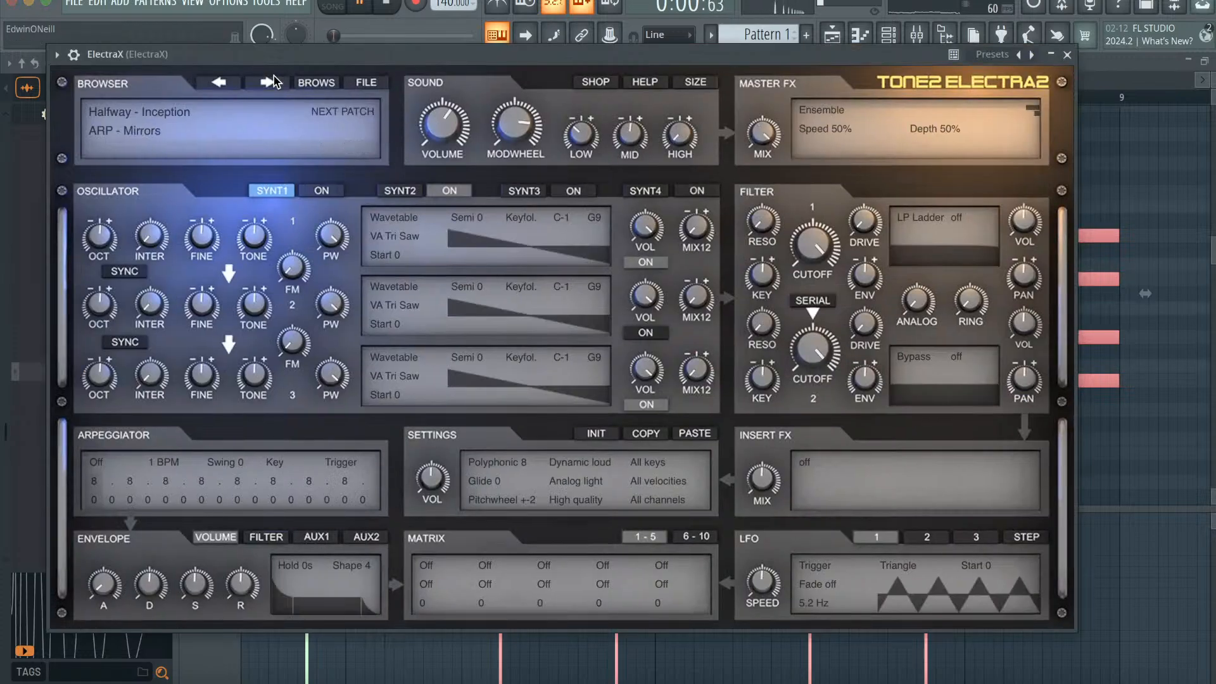
pyautogui.click(234, 80)
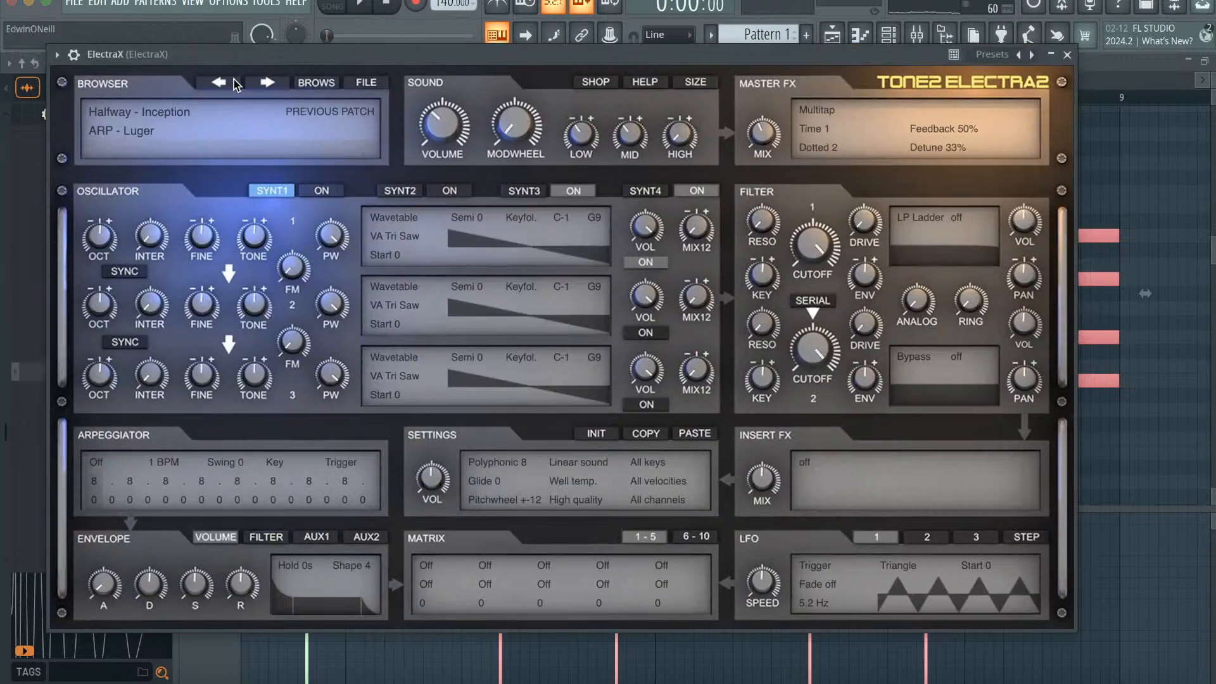
pyautogui.click(1067, 55)
# - Add a Serum instrument as a new channel
pyautogui.click(916, 36)
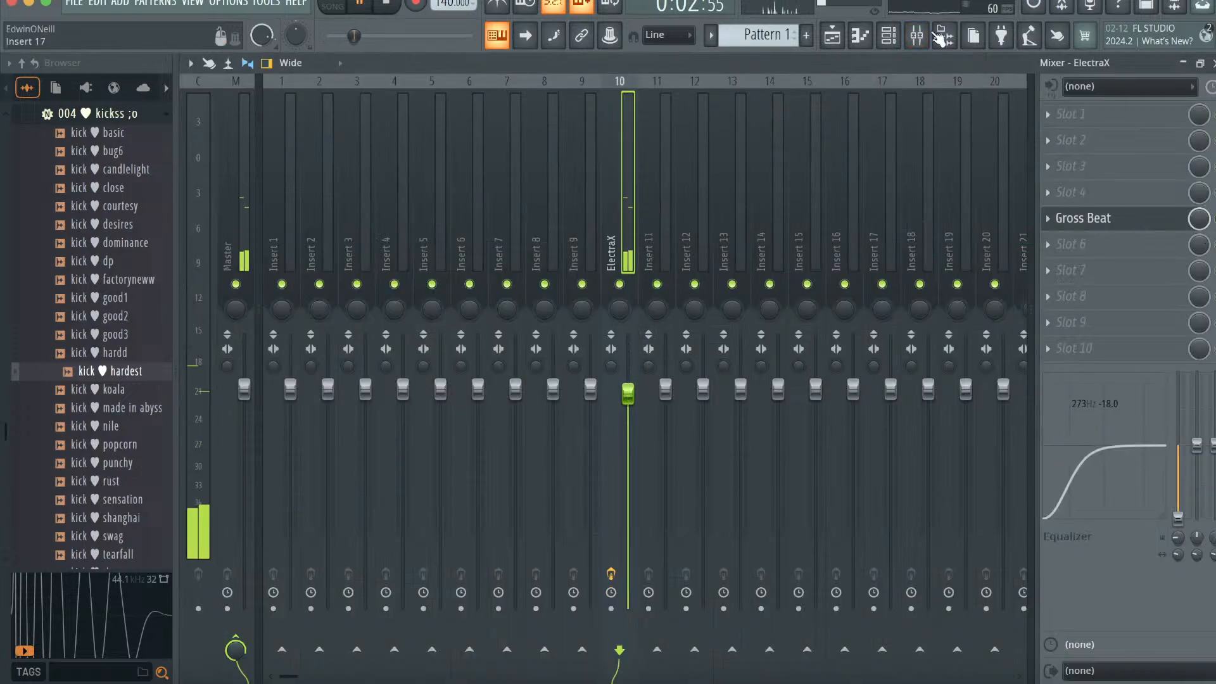
pyautogui.click(887, 38)
pyautogui.click(403, 167)
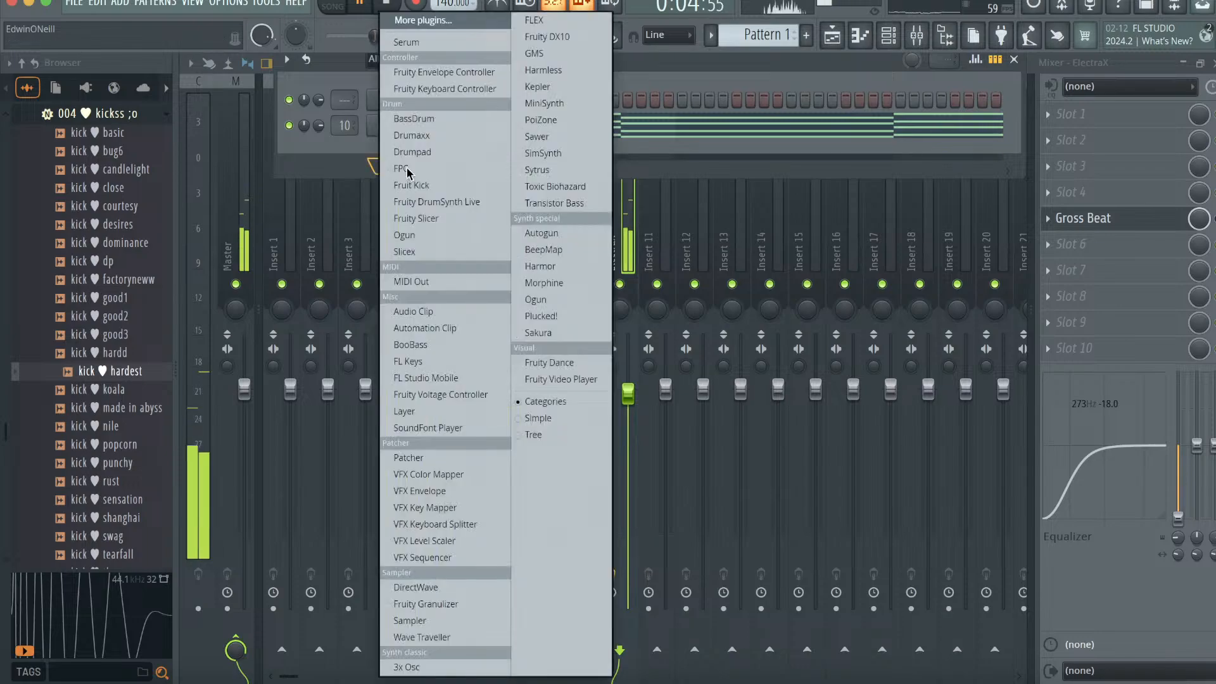
pyautogui.click(427, 43)
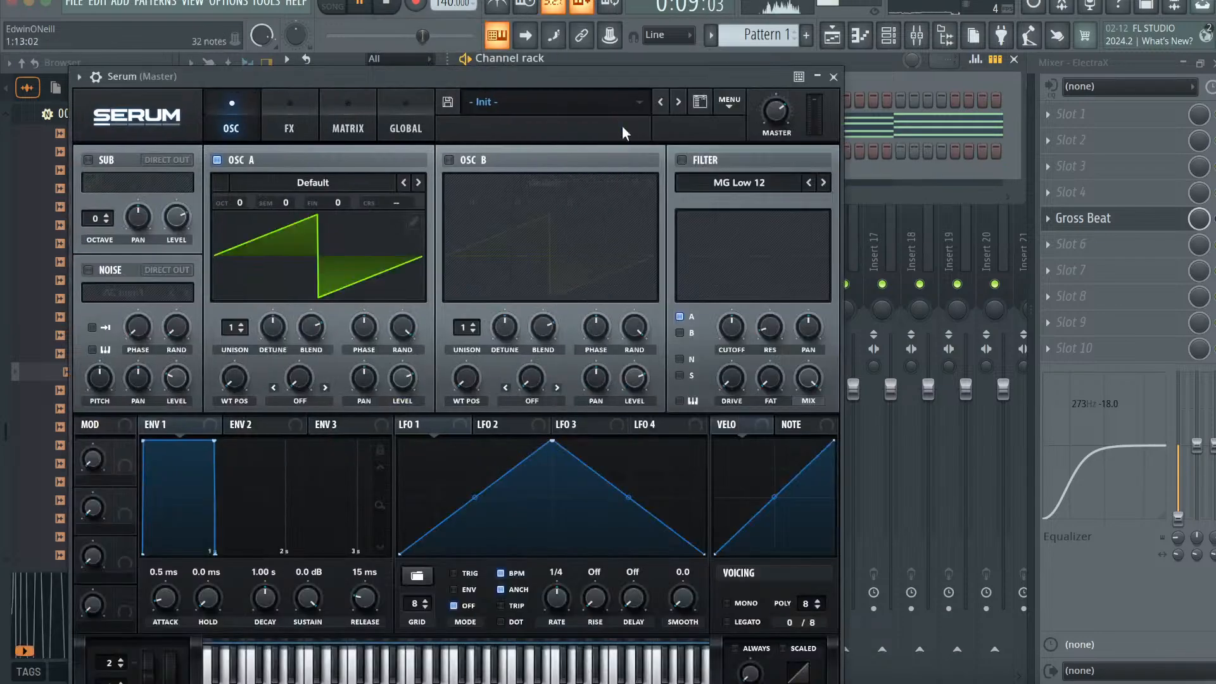
# - Load a lead preset from the CHRONIC SERUM BANK in Serum, stepping forward from LEAD - OLDJAZZ past LEAD - REVERIE to the following preset
pyautogui.click(603, 104)
pyautogui.moveTo(760, 296)
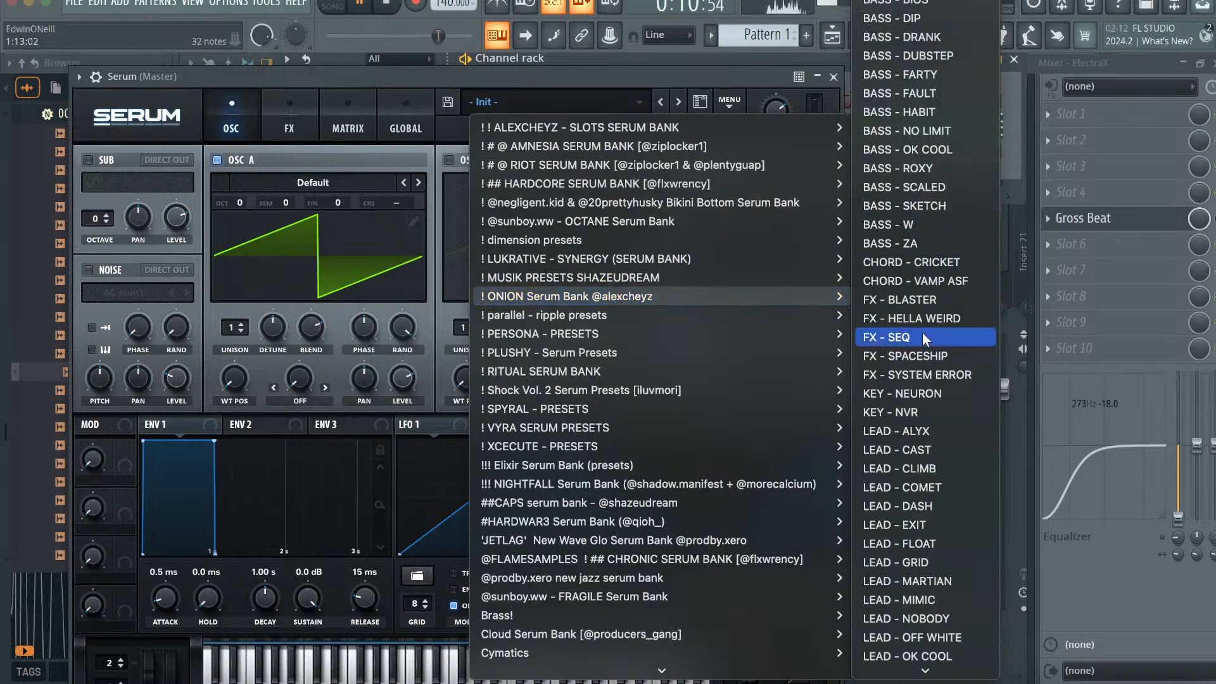
pyautogui.moveTo(654, 562)
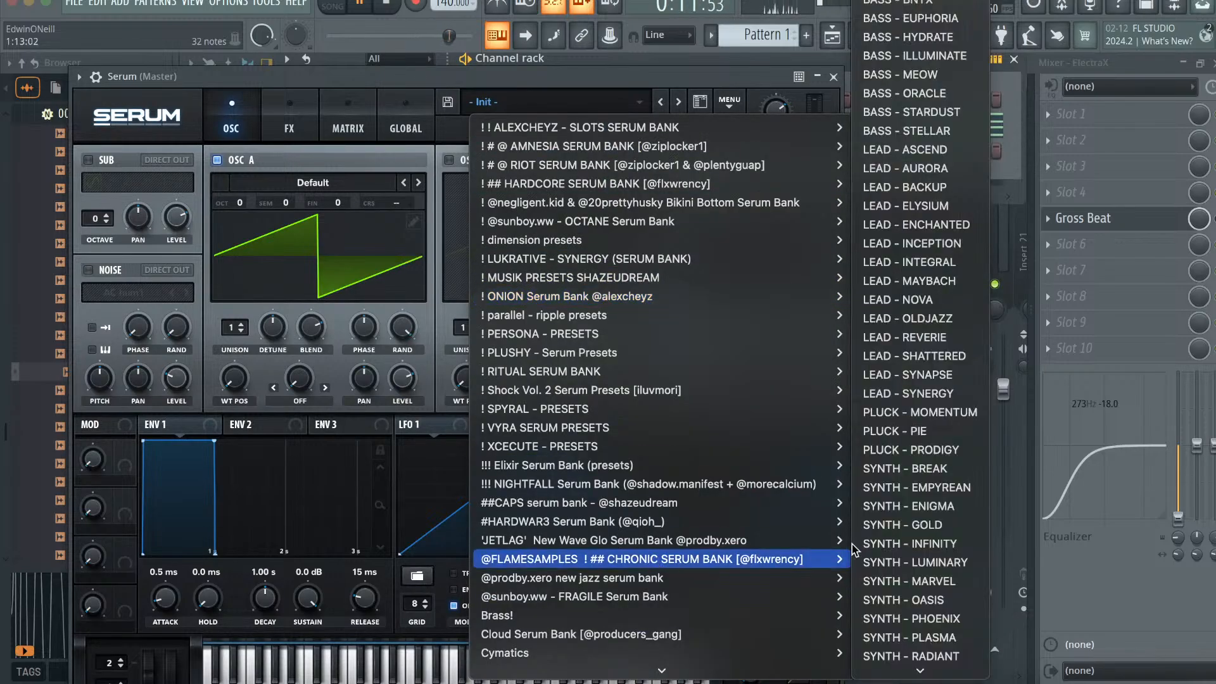
pyautogui.click(905, 318)
pyautogui.click(678, 103)
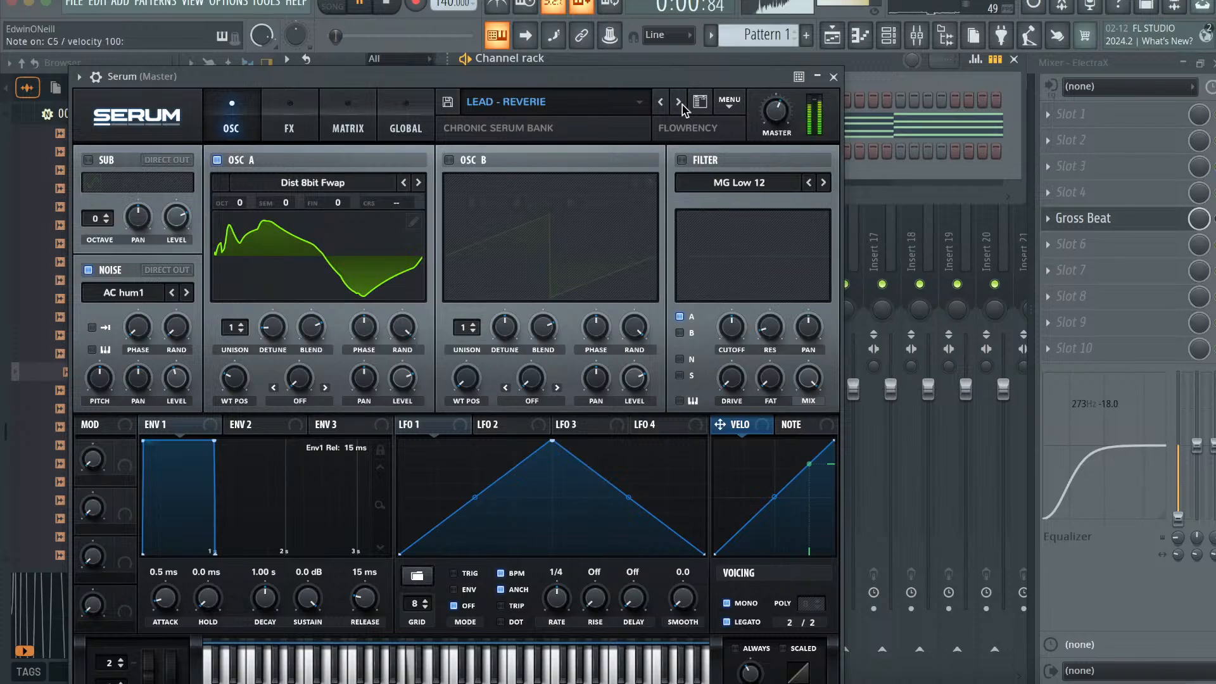
pyautogui.click(678, 103)
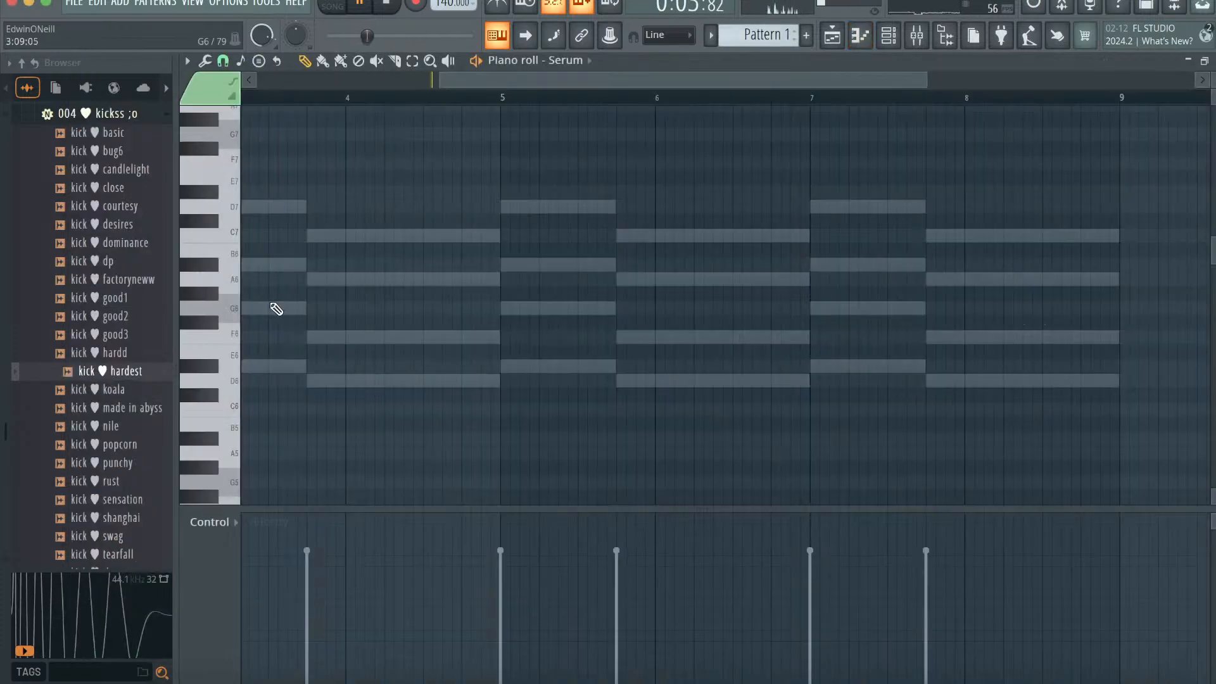
# - Draw a Serum melody of 12-step notes with G6 at bar 1, D#6 at bar 3, G6 at bar 5 and another note at bar 7
pyautogui.moveTo(272, 307); pyautogui.dragTo(76, 308)
pyautogui.press('space')
pyautogui.press('space')
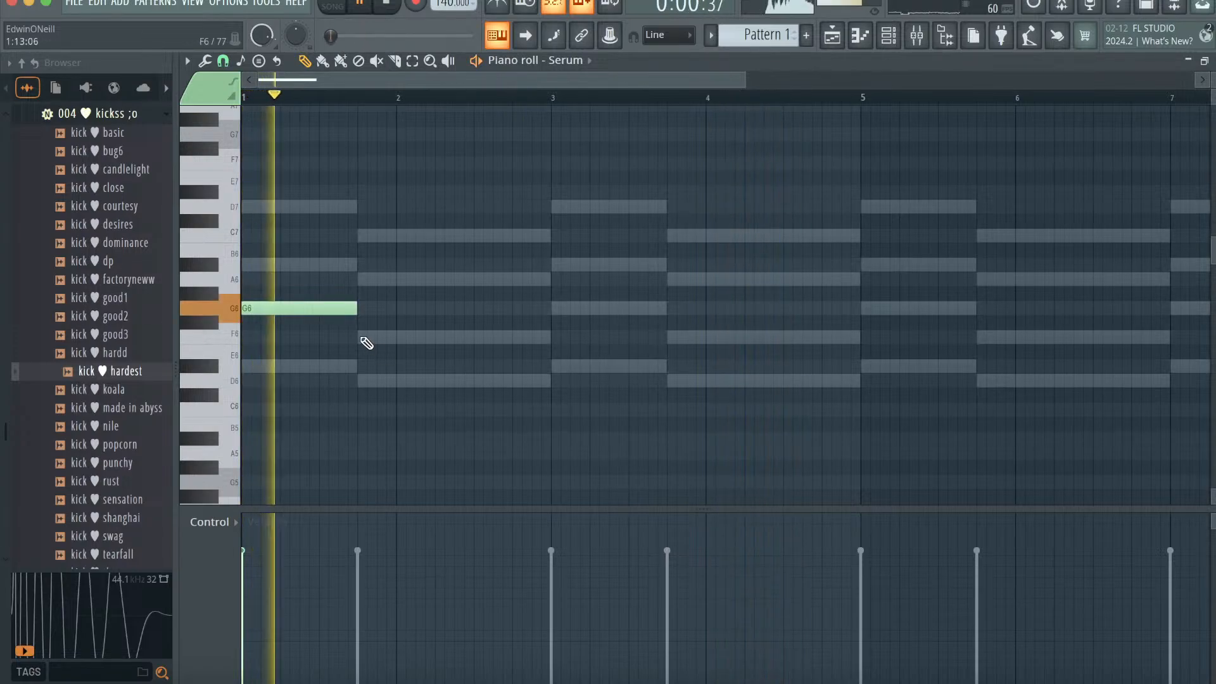
pyautogui.click(554, 366)
pyautogui.scroll(-2, 766, 326)
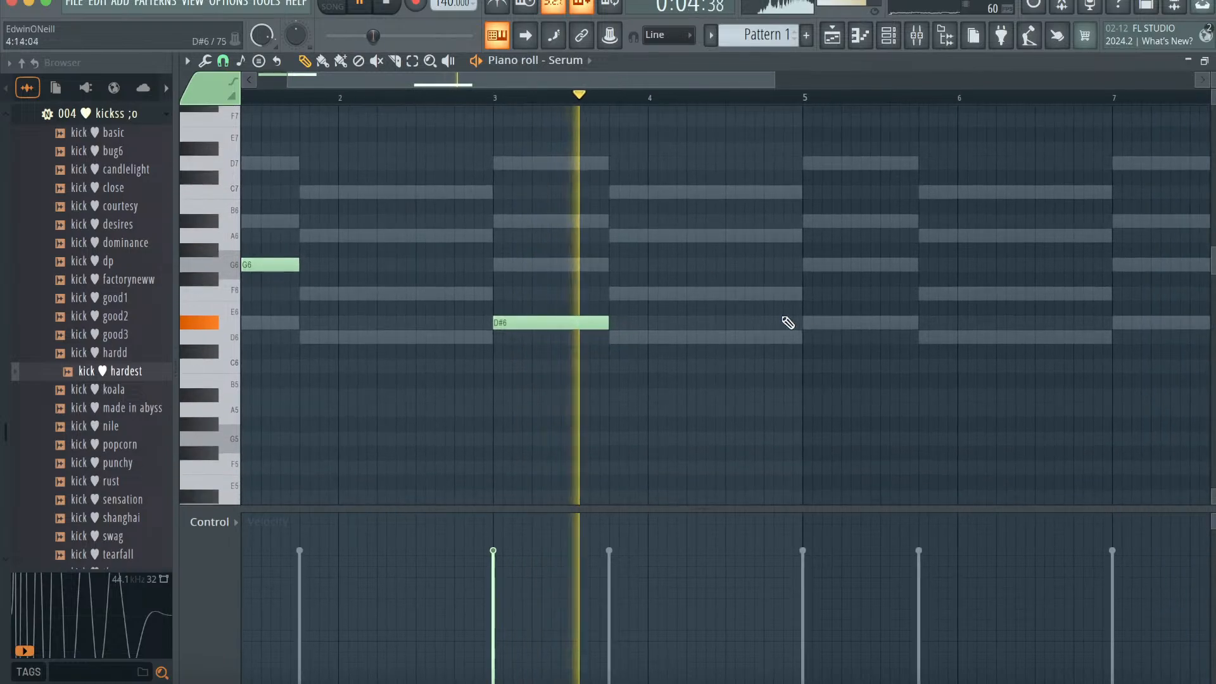
pyautogui.click(776, 265)
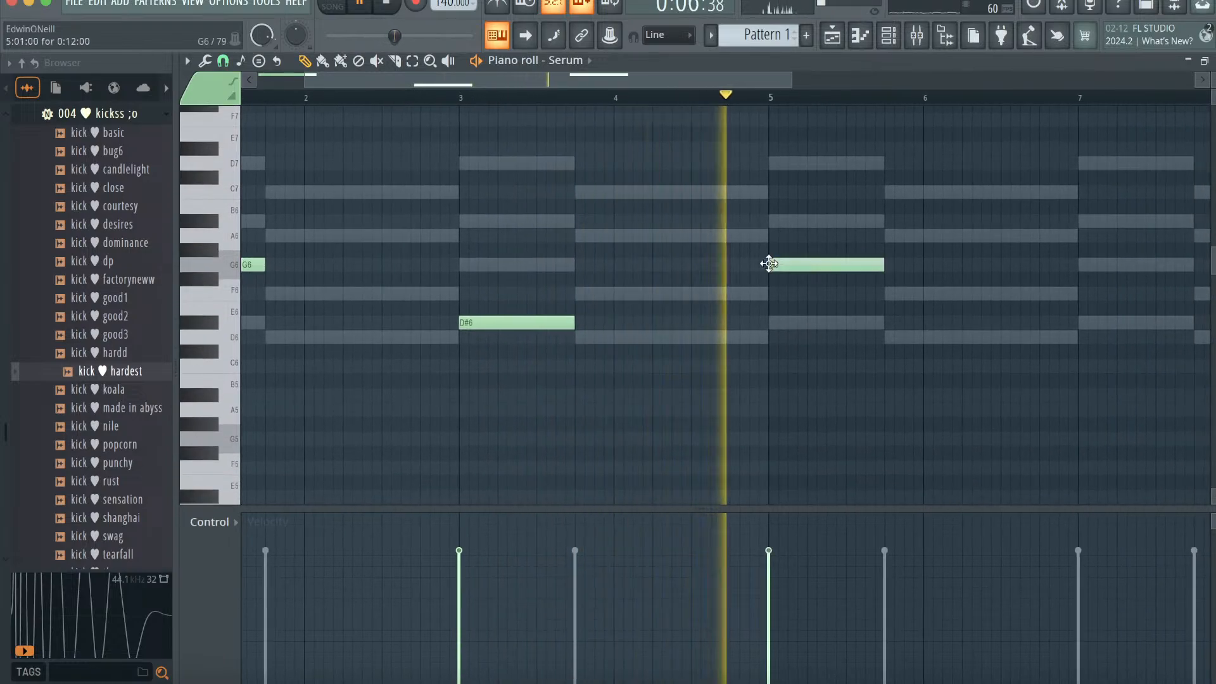
pyautogui.scroll(-2, 880, 329)
pyautogui.click(976, 279)
# - Route the Serum channel to mixer insert 8
pyautogui.click(917, 38)
pyautogui.rightClick(560, 277)
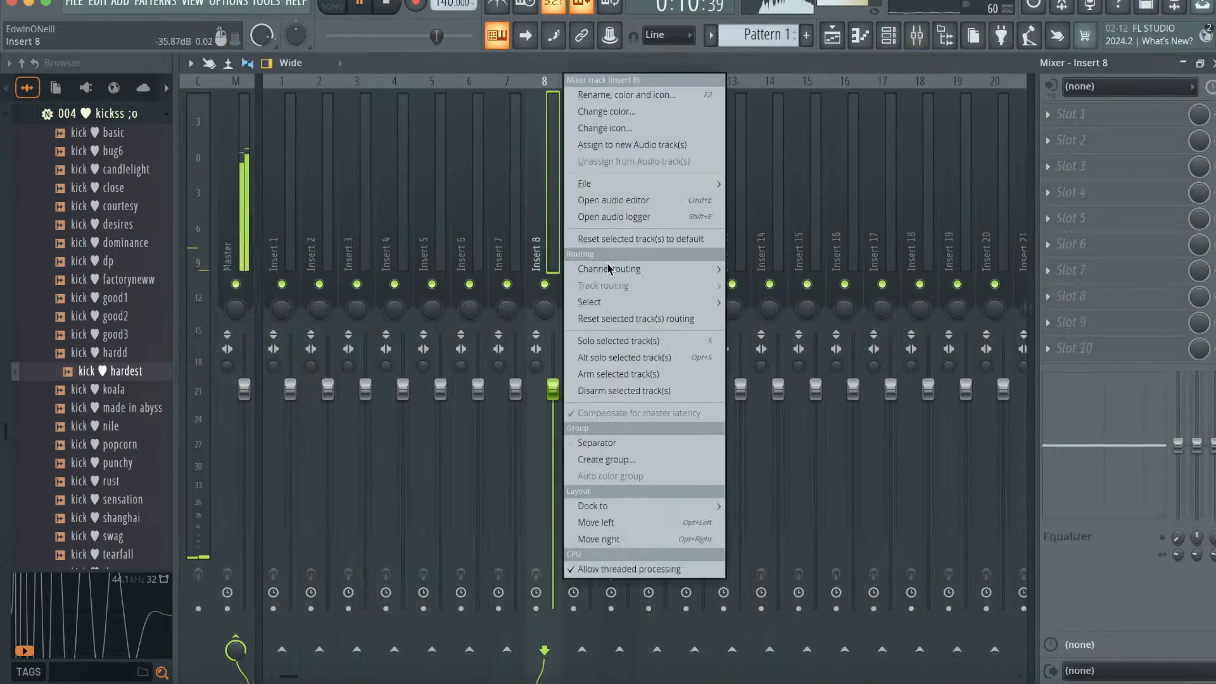
pyautogui.moveTo(722, 269)
pyautogui.click(760, 268)
# - Add Gross Beat to slot 5 of the Serum insert with the DRILL GROSS preset at 1/2 Speed and play the pattern
pyautogui.click(1070, 215)
pyautogui.click(808, 190)
pyautogui.click(924, 233)
pyautogui.click(404, 630)
pyautogui.press('space')
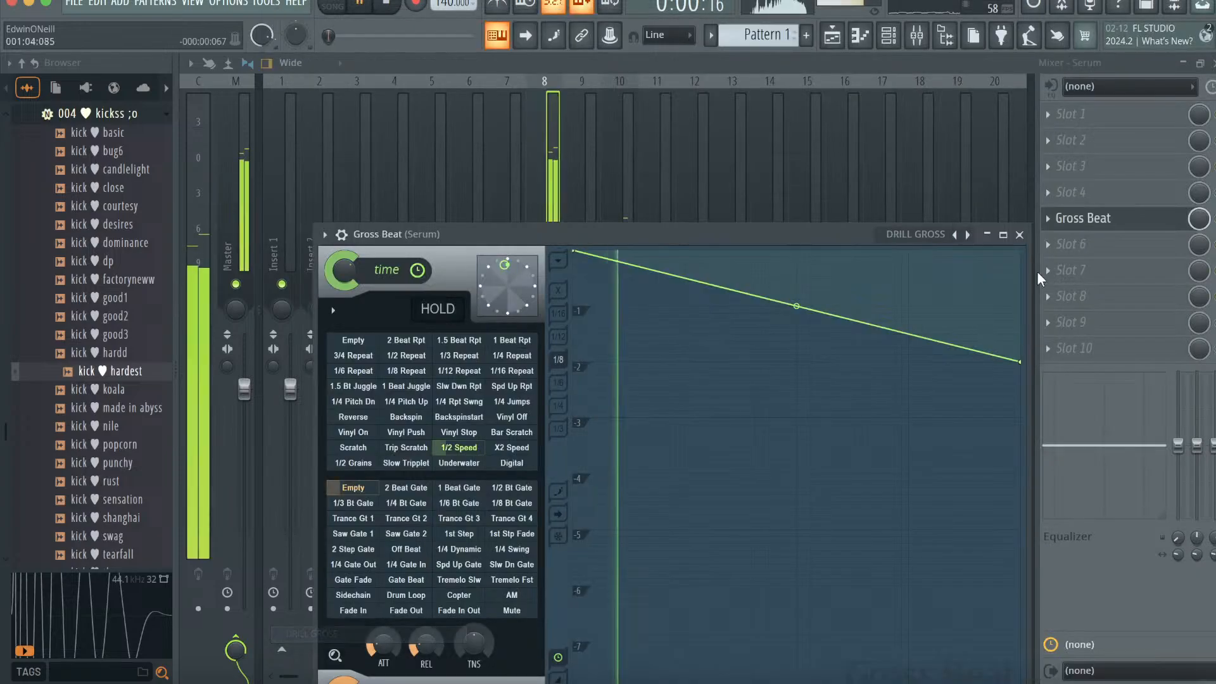
# - Find the Thermal plugin by name and add it to slot 6 of the Serum insert
pyautogui.click(1065, 243)
pyautogui.click(766, 10)
pyautogui.write('ther')
pyautogui.doubleClick(557, 67)
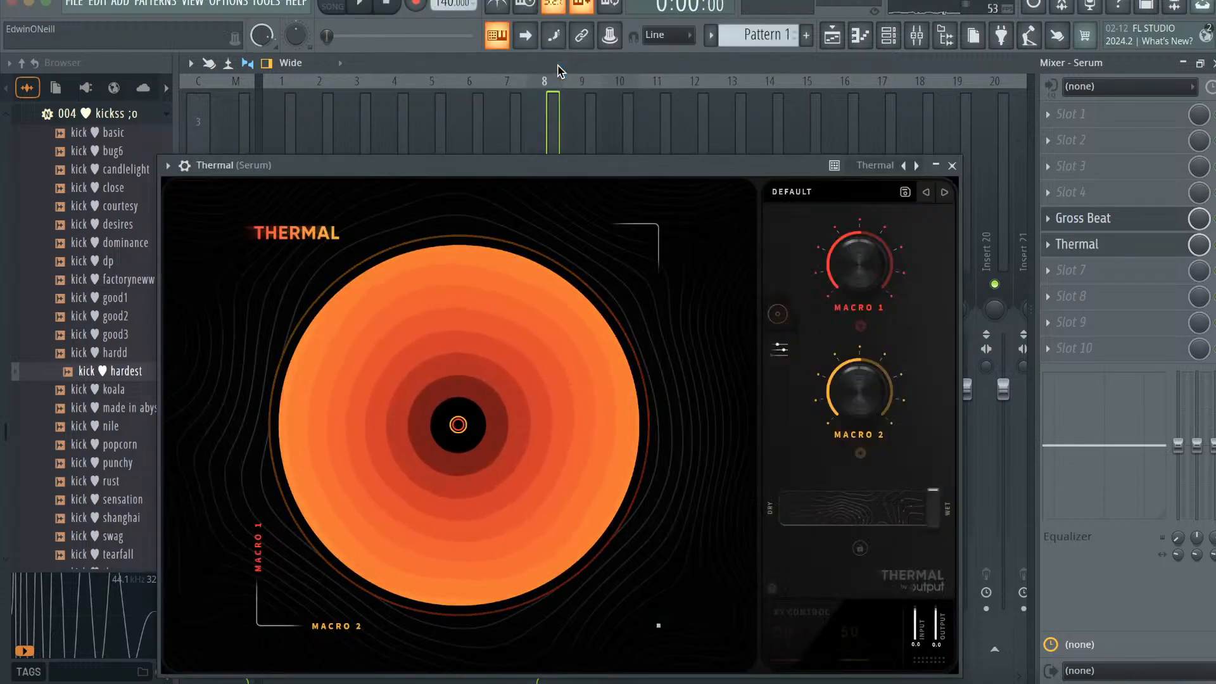
# - Choose a preset from Thermal's Guitar & Keys category, play the pattern with it and close the plugin
pyautogui.click(806, 197)
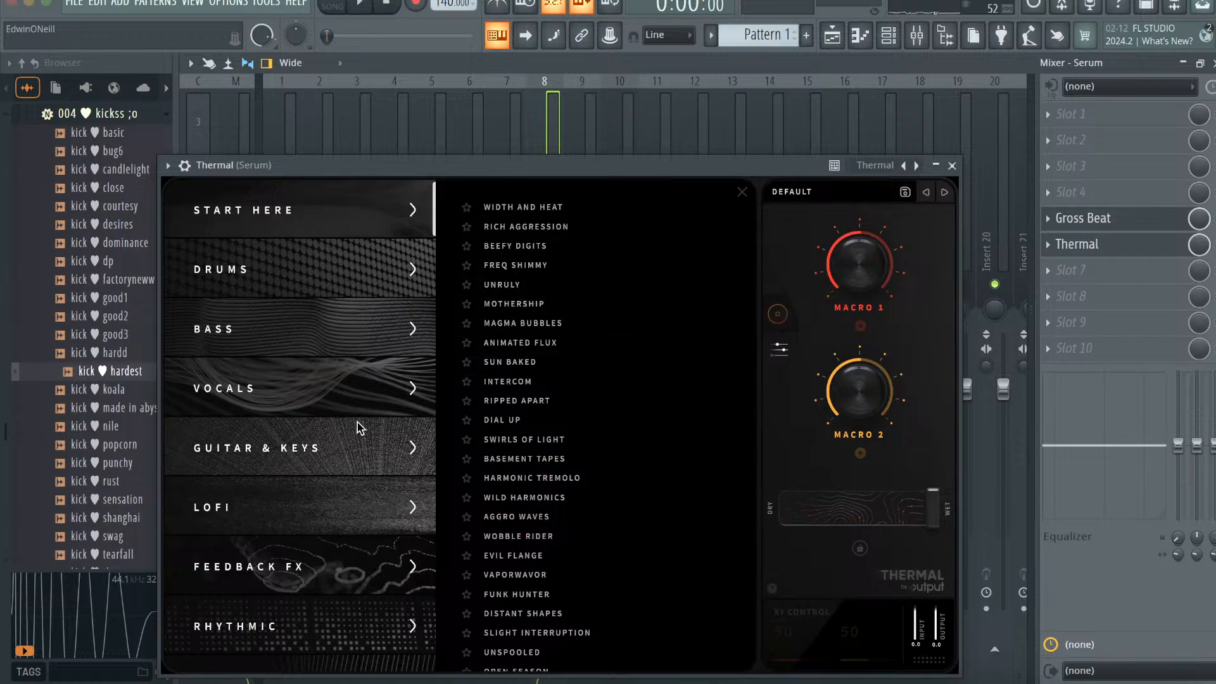
pyautogui.click(316, 447)
pyautogui.click(533, 381)
pyautogui.press('space')
pyautogui.click(952, 165)
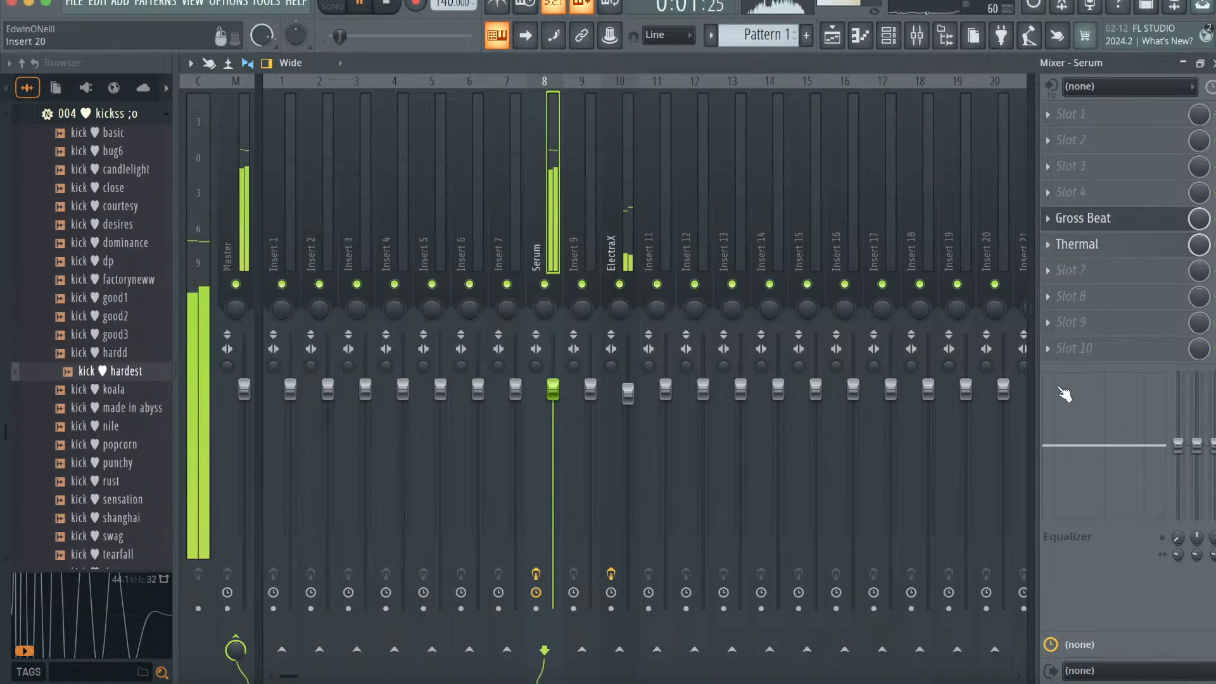
# - Cut the Serum insert's low frequencies by 18 dB at about 353 Hz and lower its volume fader
pyautogui.moveTo(1054, 439); pyautogui.dragTo(1074, 518)
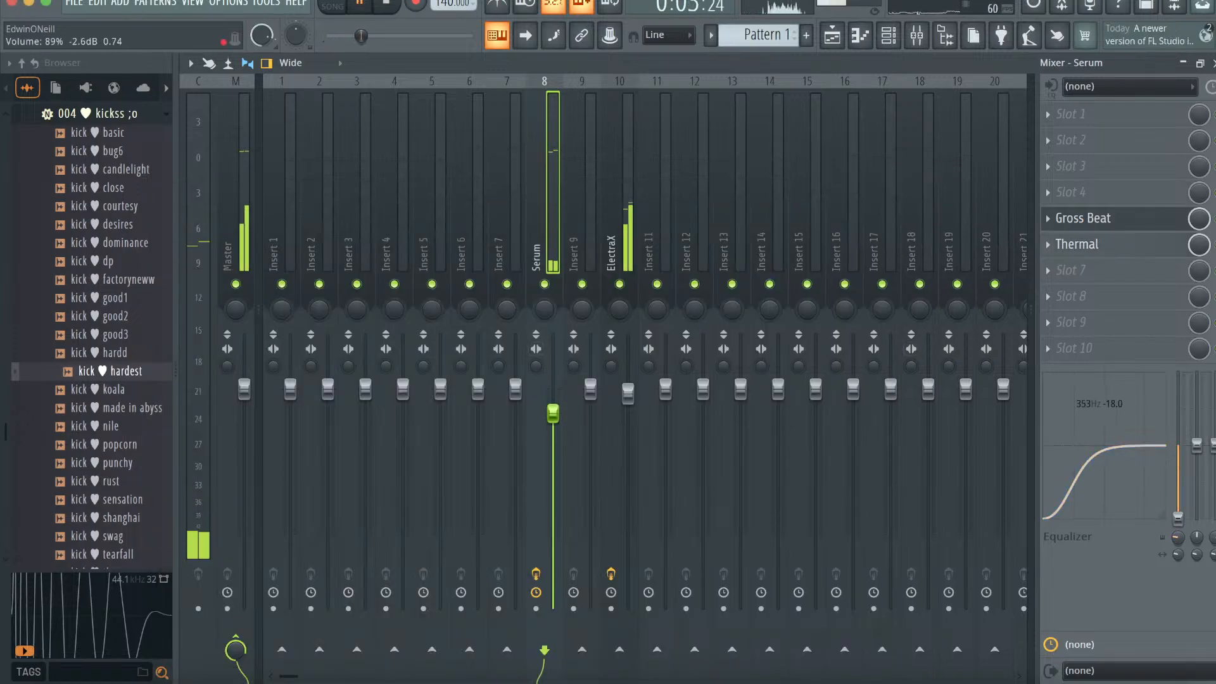
pyautogui.moveTo(553, 413); pyautogui.dragTo(552, 433)
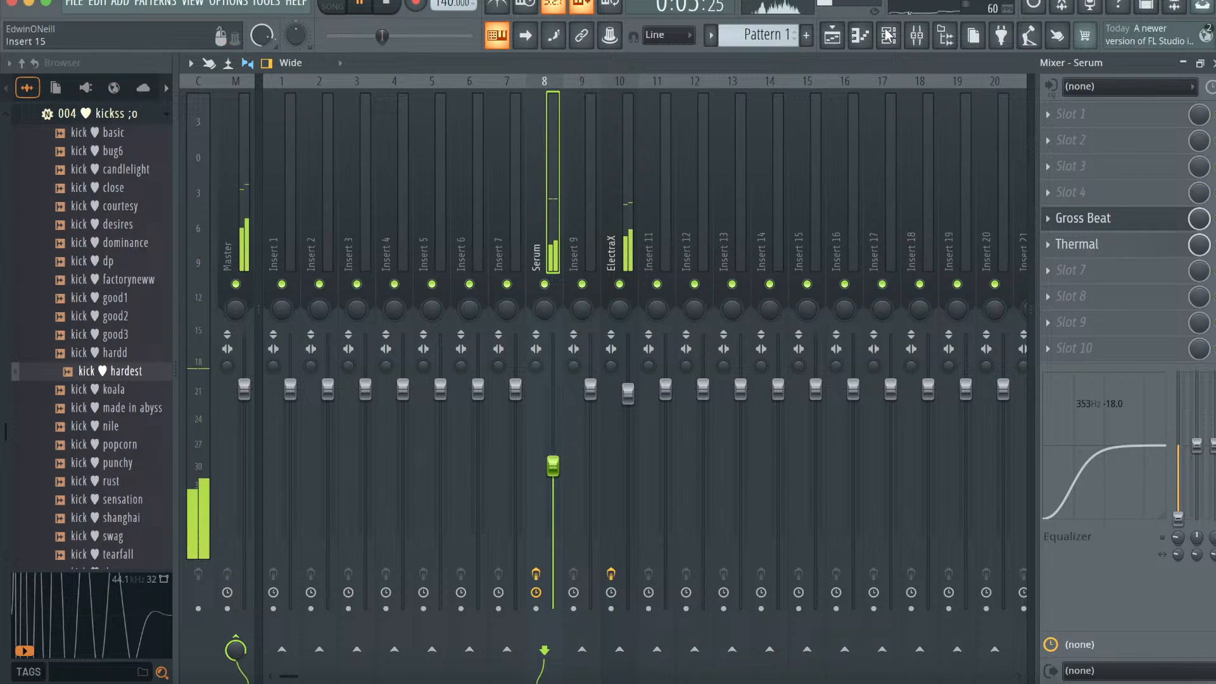
# - Stop playback and clone the Serum channel in the channel rack
pyautogui.click(889, 35)
pyautogui.press('space')
pyautogui.rightClick(411, 152)
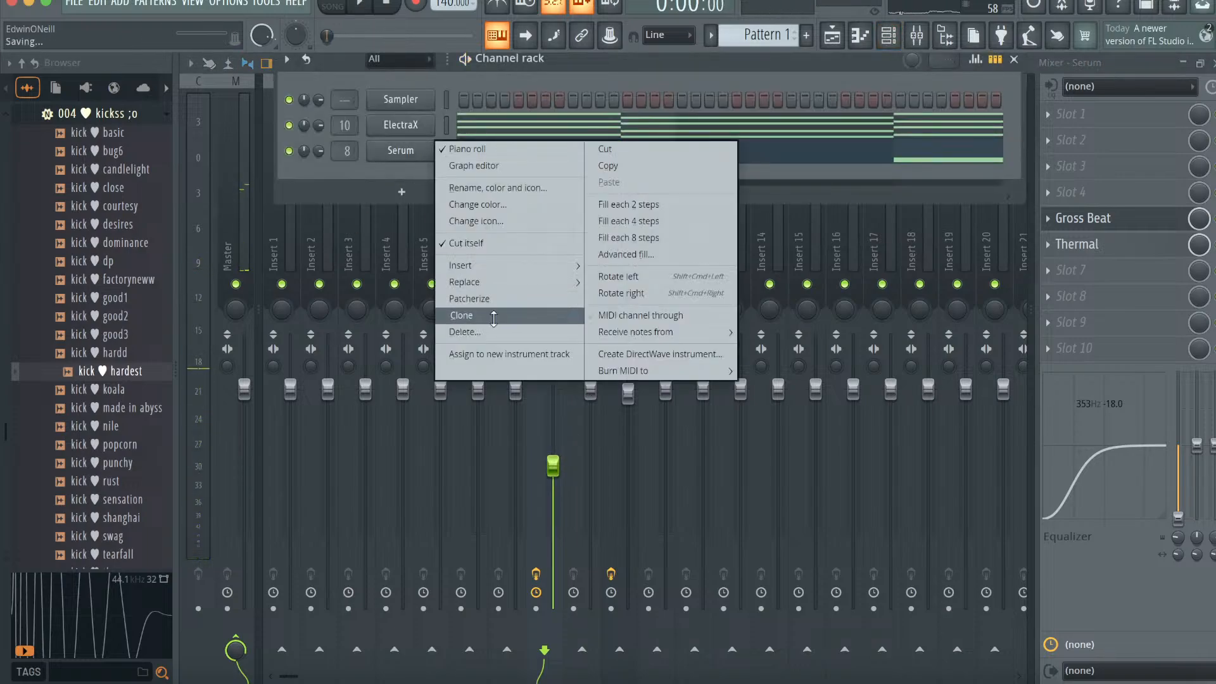
pyautogui.click(493, 324)
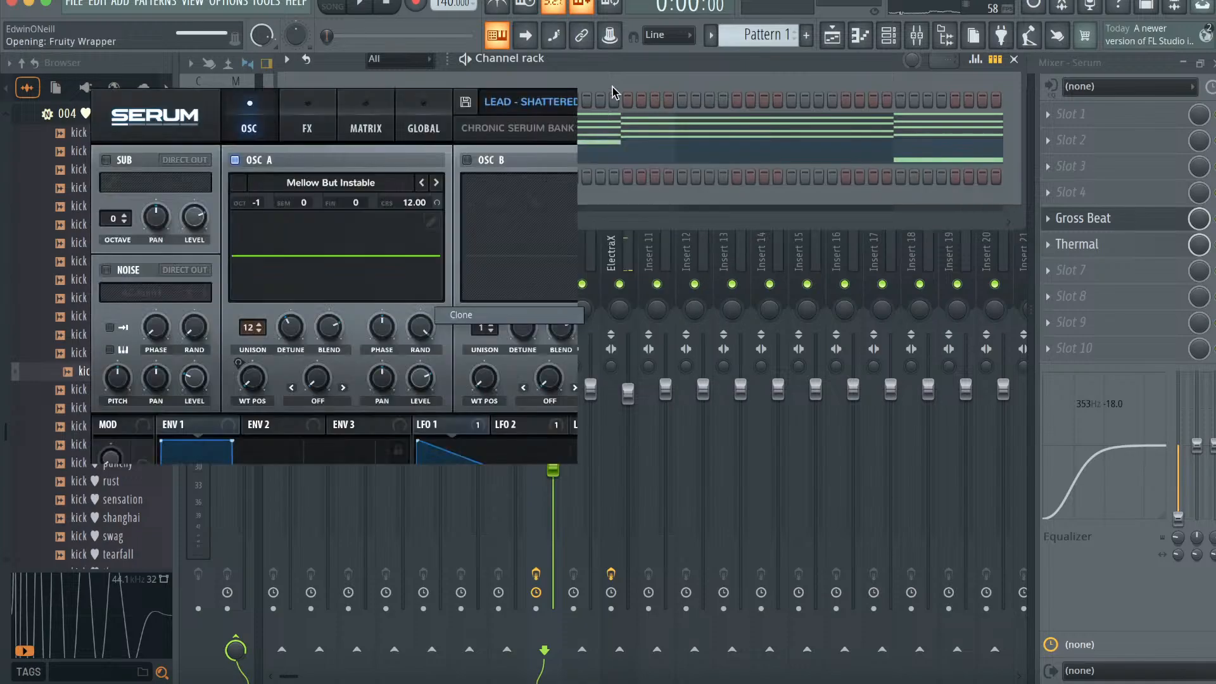
pyautogui.click(662, 124)
pyautogui.click(701, 123)
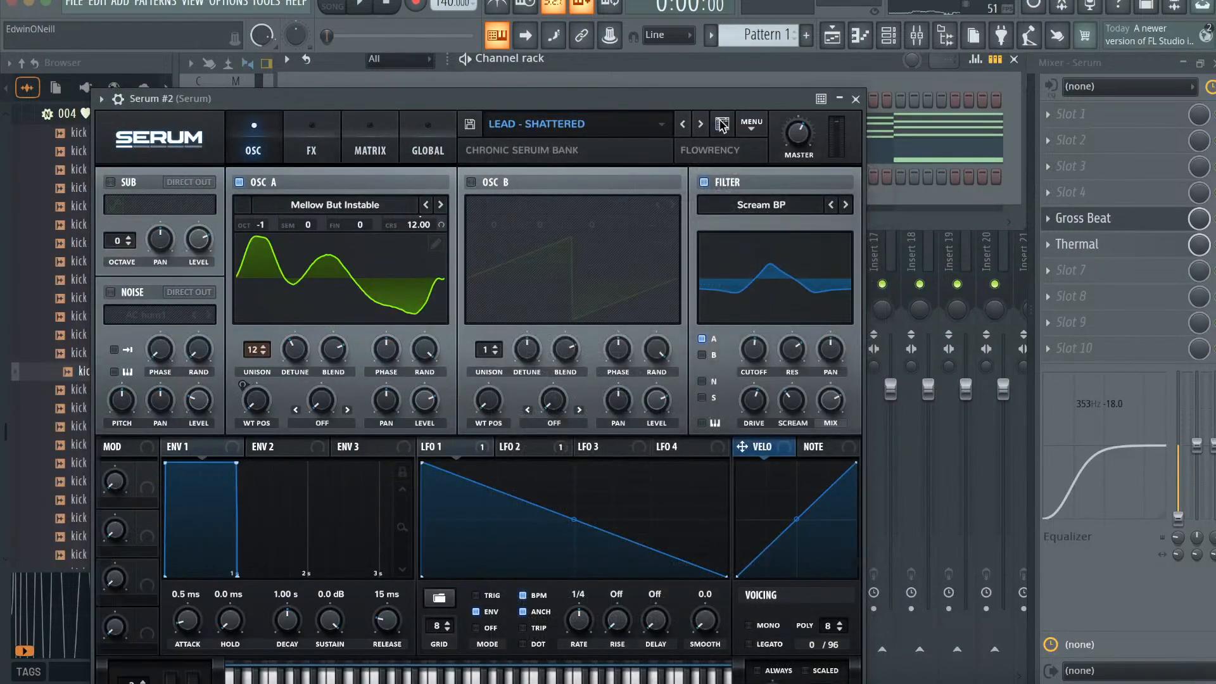
pyautogui.click(721, 124)
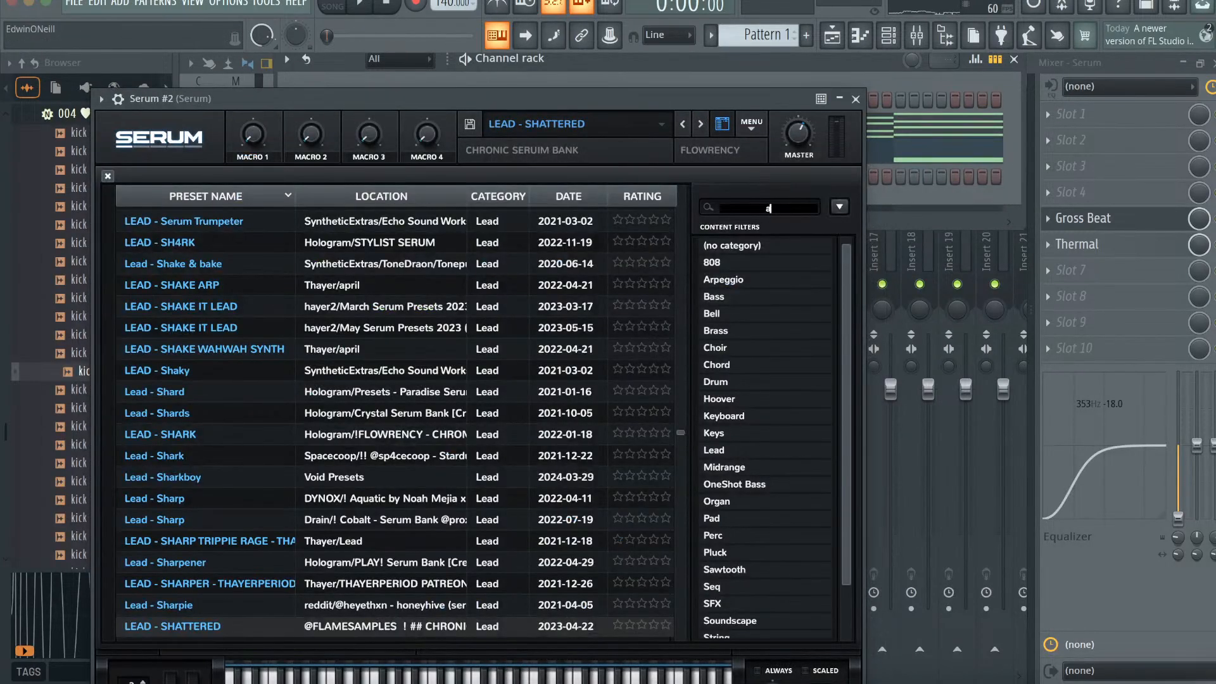
pyautogui.click(644, 124)
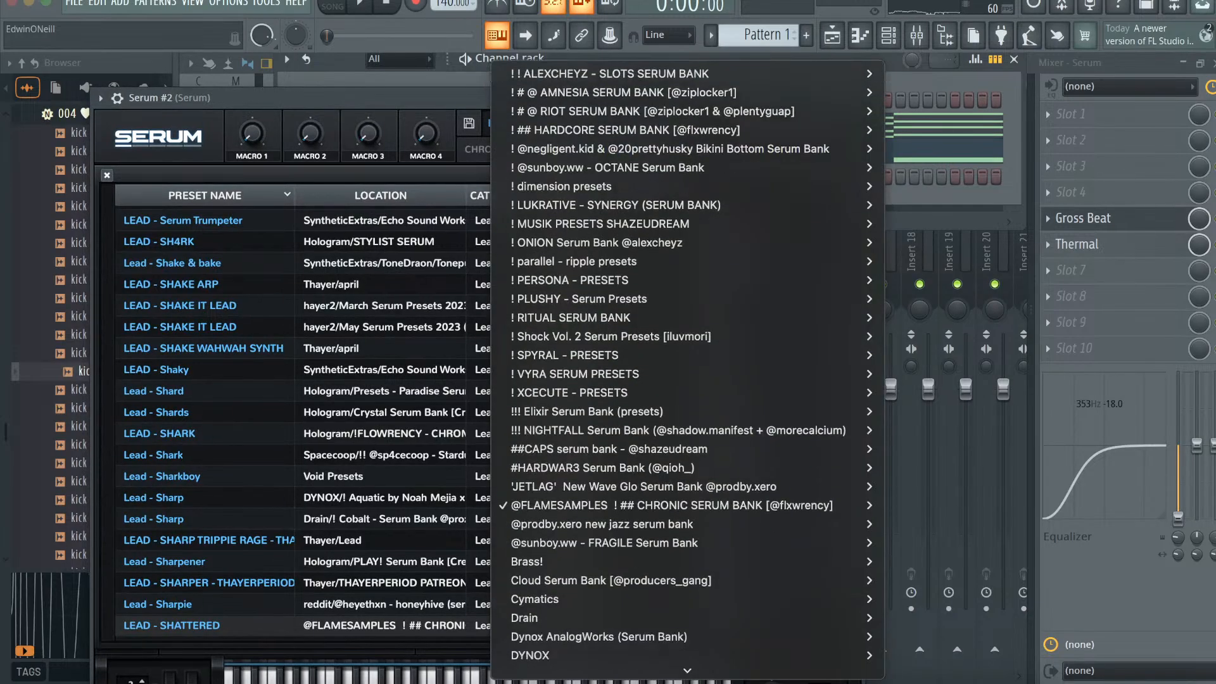
pyautogui.scroll(-6, 573, 526)
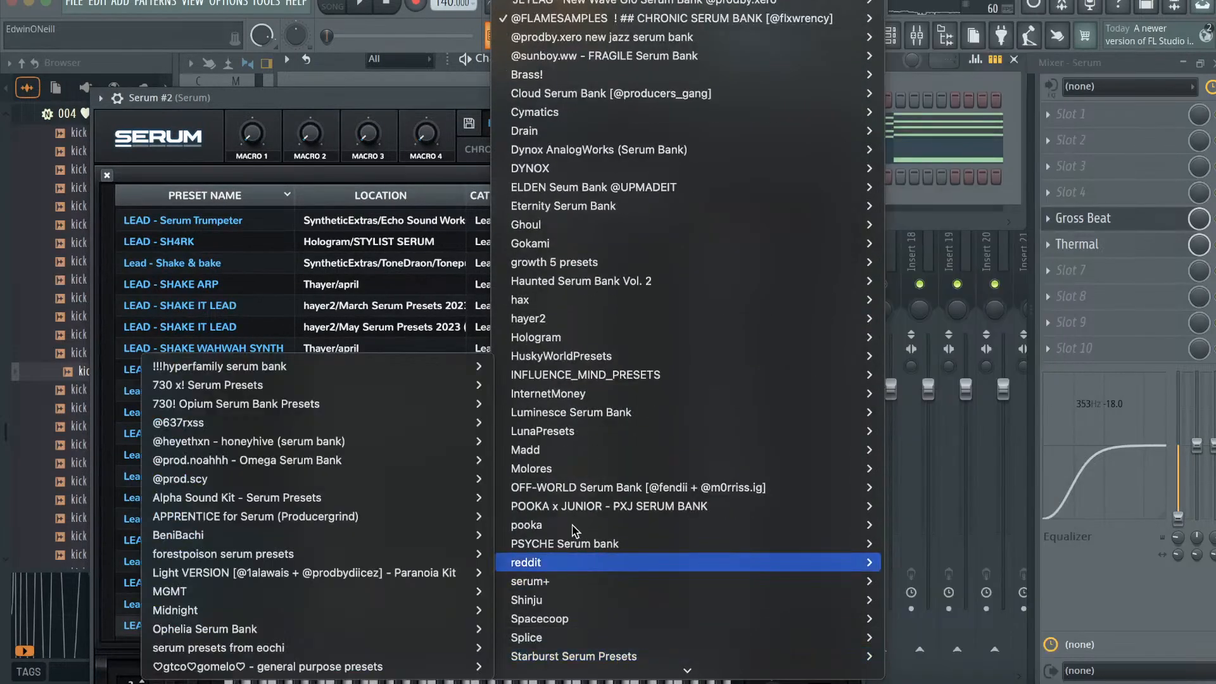
pyautogui.moveTo(573, 526)
pyautogui.moveTo(931, 549)
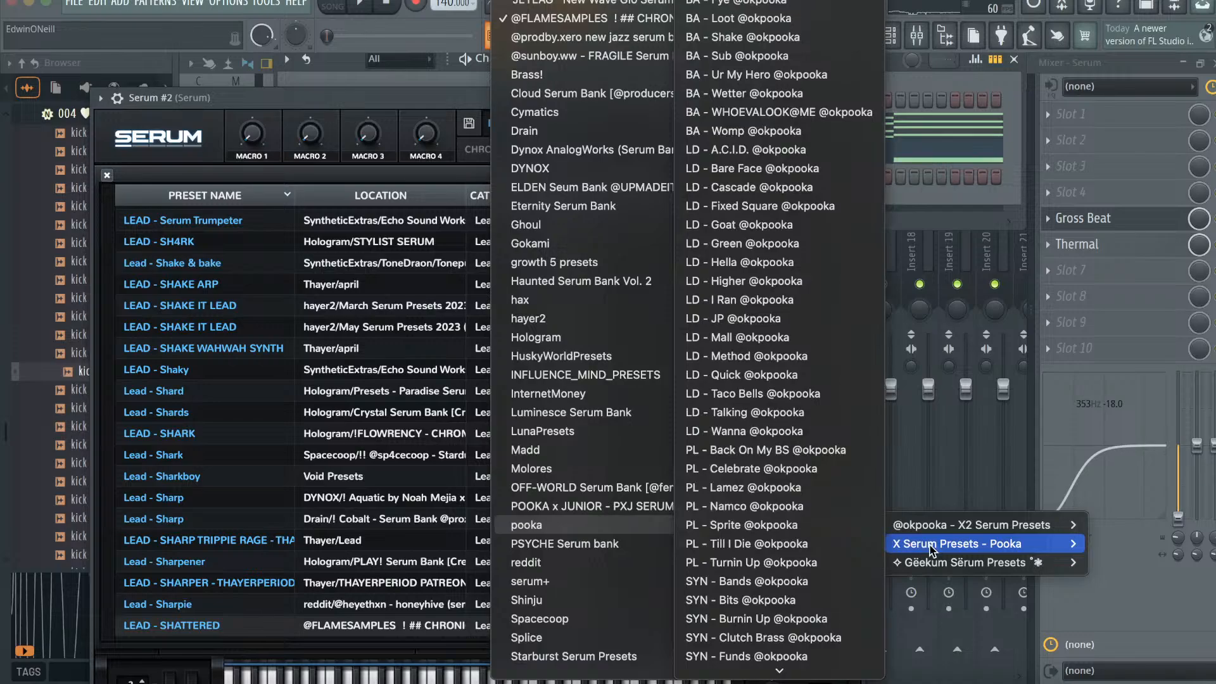
pyautogui.click(747, 149)
pyautogui.click(851, 111)
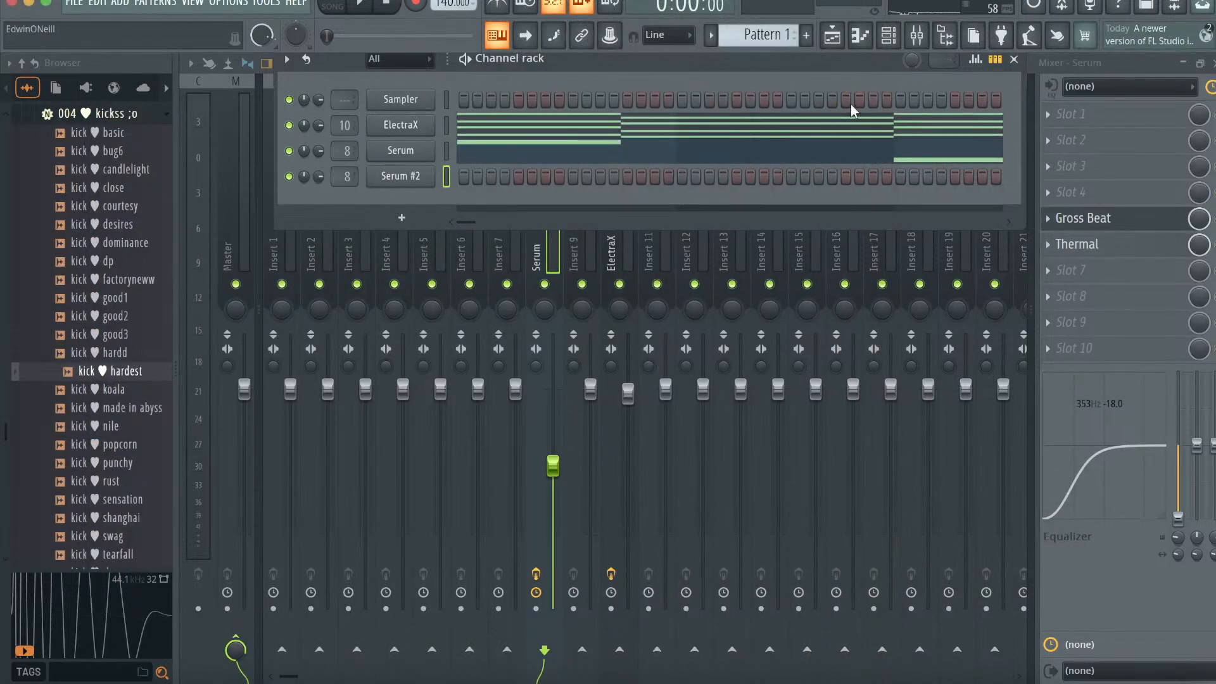
# - Route the Serum #2 channel to mixer insert 9 and open its piano roll
pyautogui.click(586, 250)
pyautogui.rightClick(591, 252)
pyautogui.moveTo(653, 271)
pyautogui.click(841, 277)
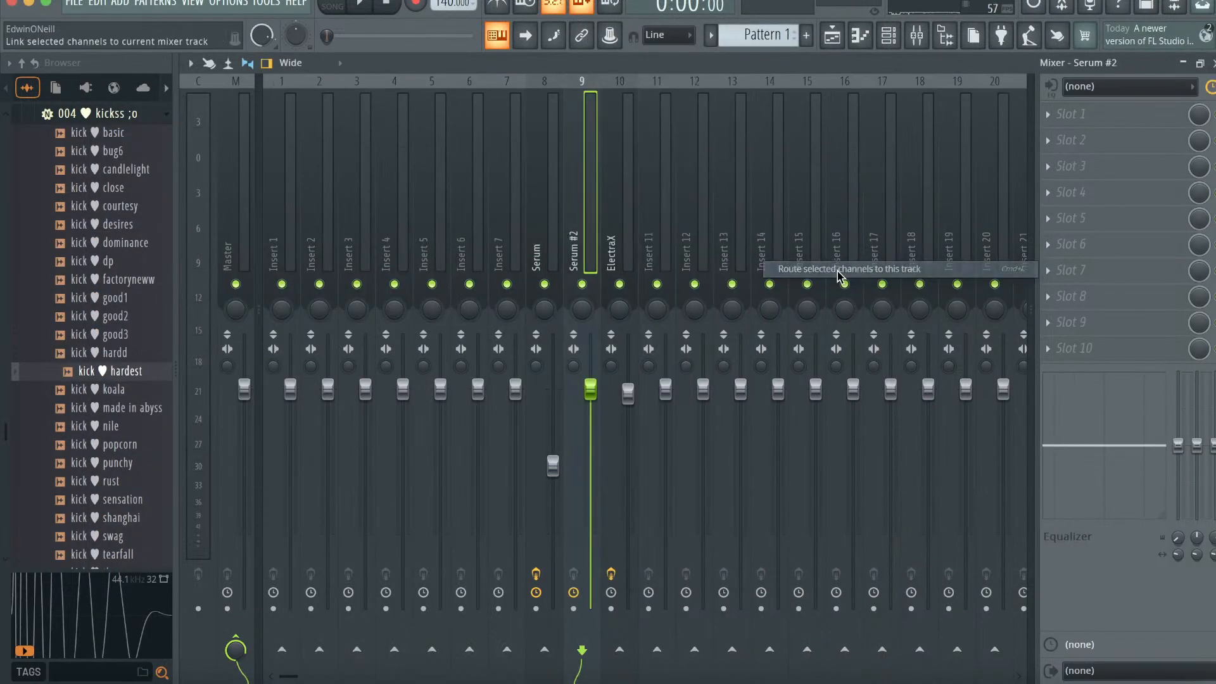
pyautogui.click(860, 36)
pyautogui.moveTo(292, 290); pyautogui.dragTo(250, 297)
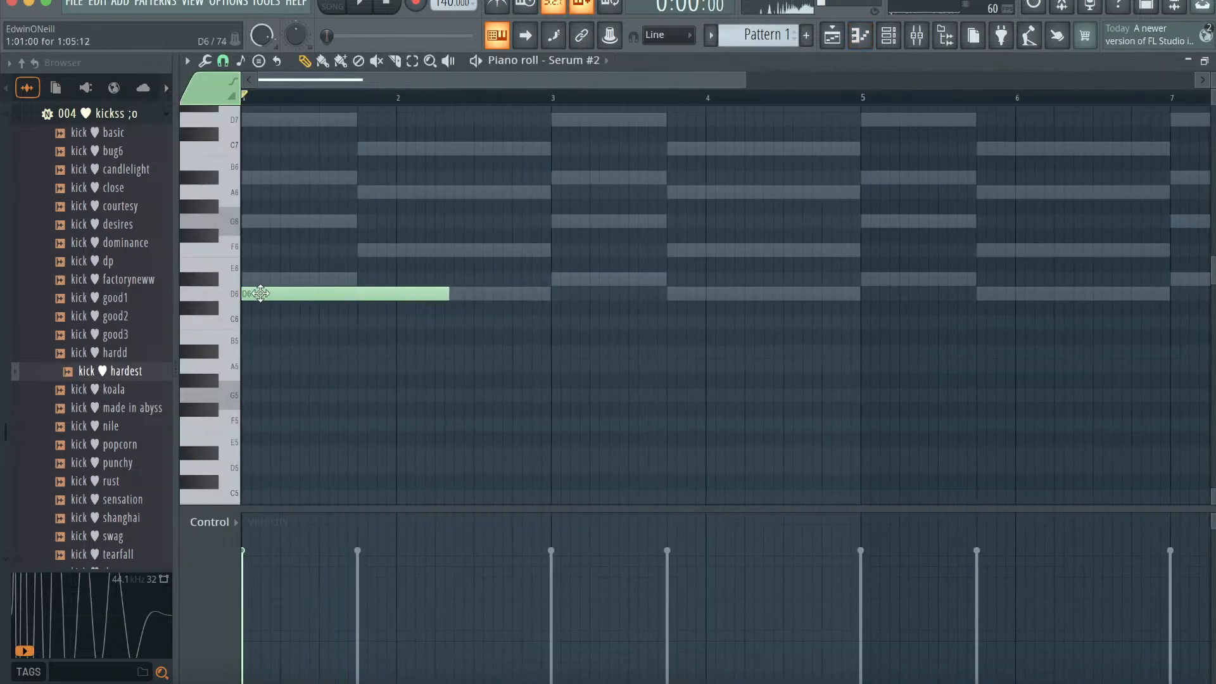
pyautogui.moveTo(747, 84); pyautogui.dragTo(553, 111)
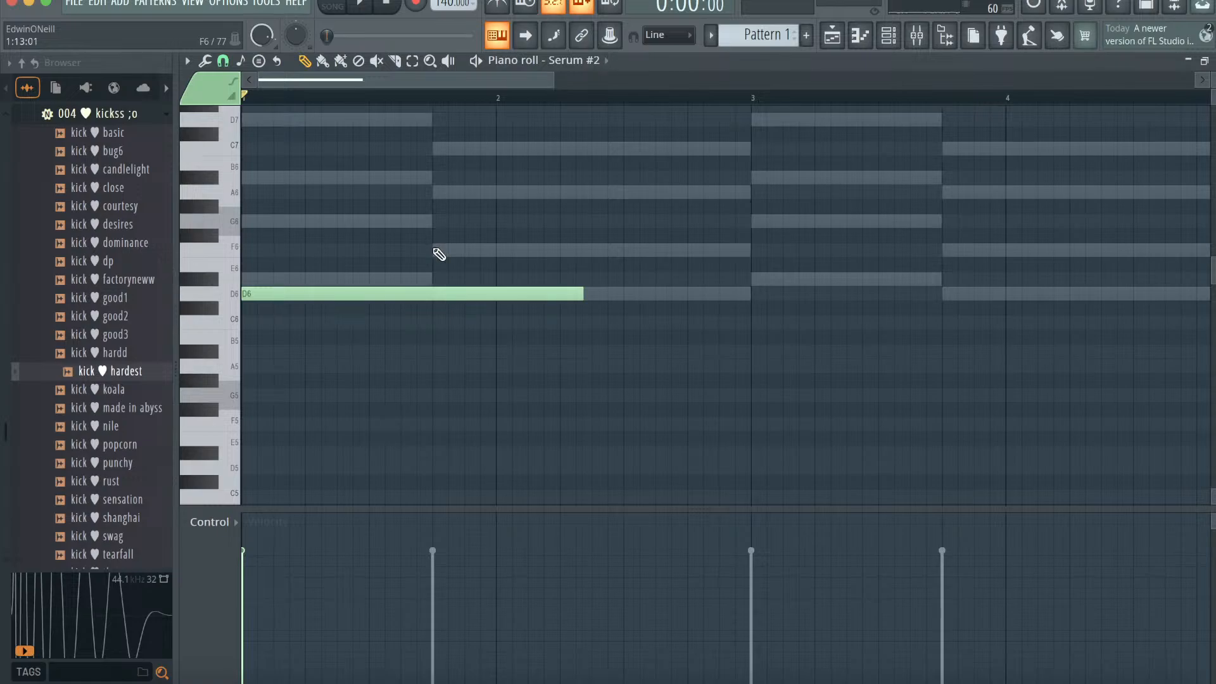
pyautogui.hotkey('shift', 'Up')
pyautogui.press('space')
pyautogui.click(435, 251)
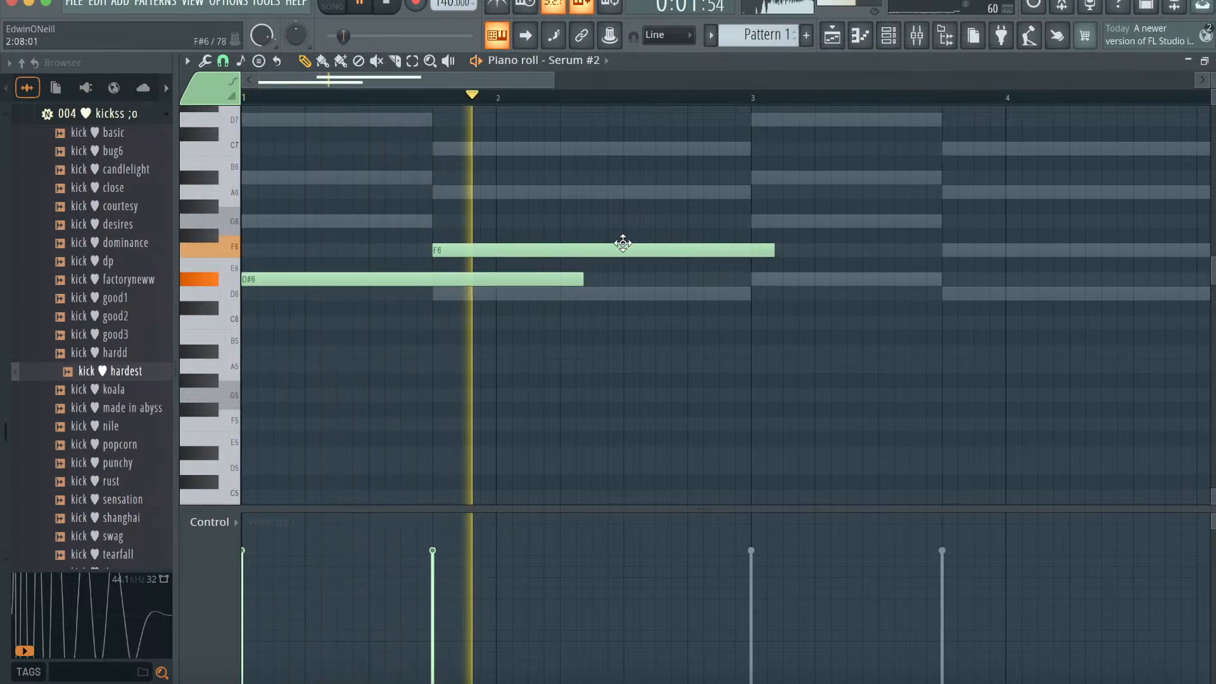
pyautogui.press('space')
pyautogui.hotkey('ctrl', 'Down')
pyautogui.press('space')
pyautogui.scroll(-3, 665, 304)
pyautogui.press('space')
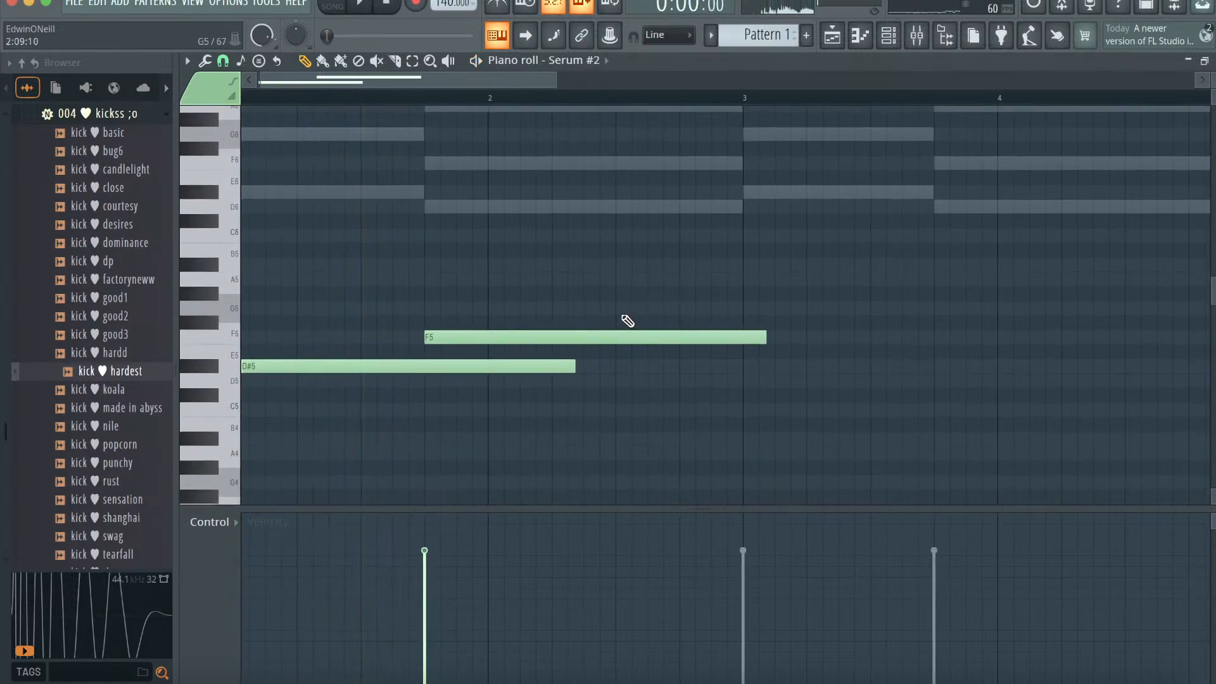
pyautogui.press('Delete')
# - Place a D6 note midway through bar 2, D#6 at bar 3 and D6 at bar 4, ending the last note at bar 5
pyautogui.press('space')
pyautogui.click(625, 207)
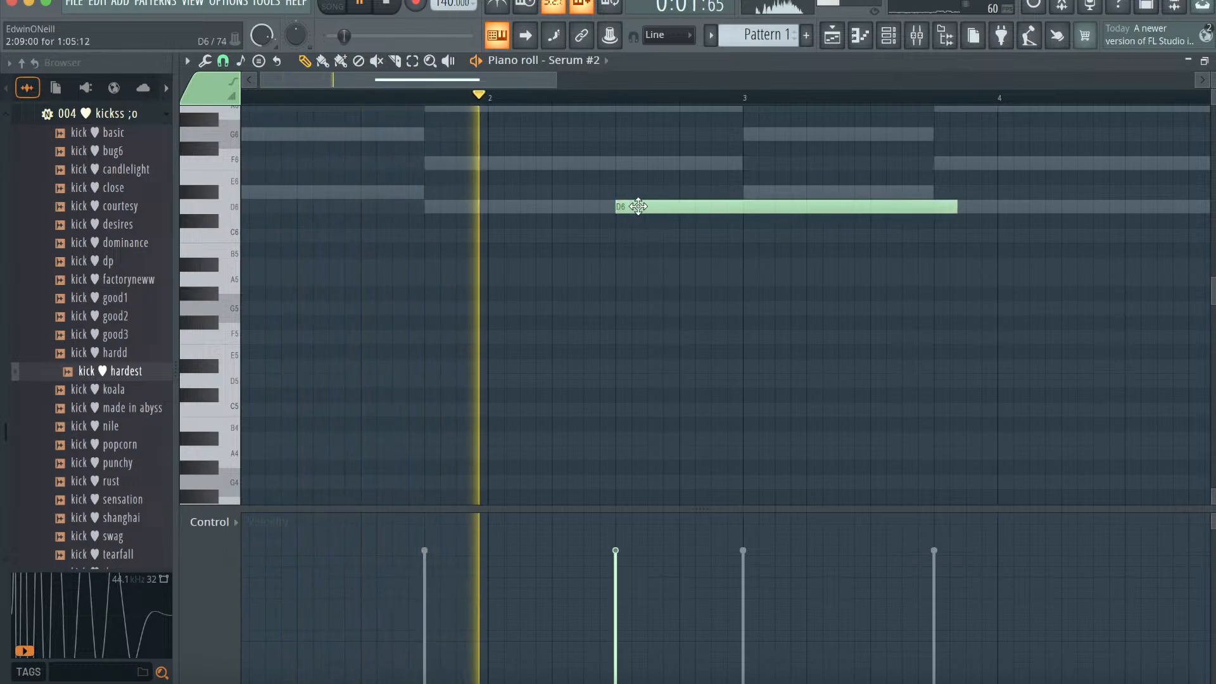
pyautogui.scroll(3, 739, 231)
pyautogui.click(734, 276)
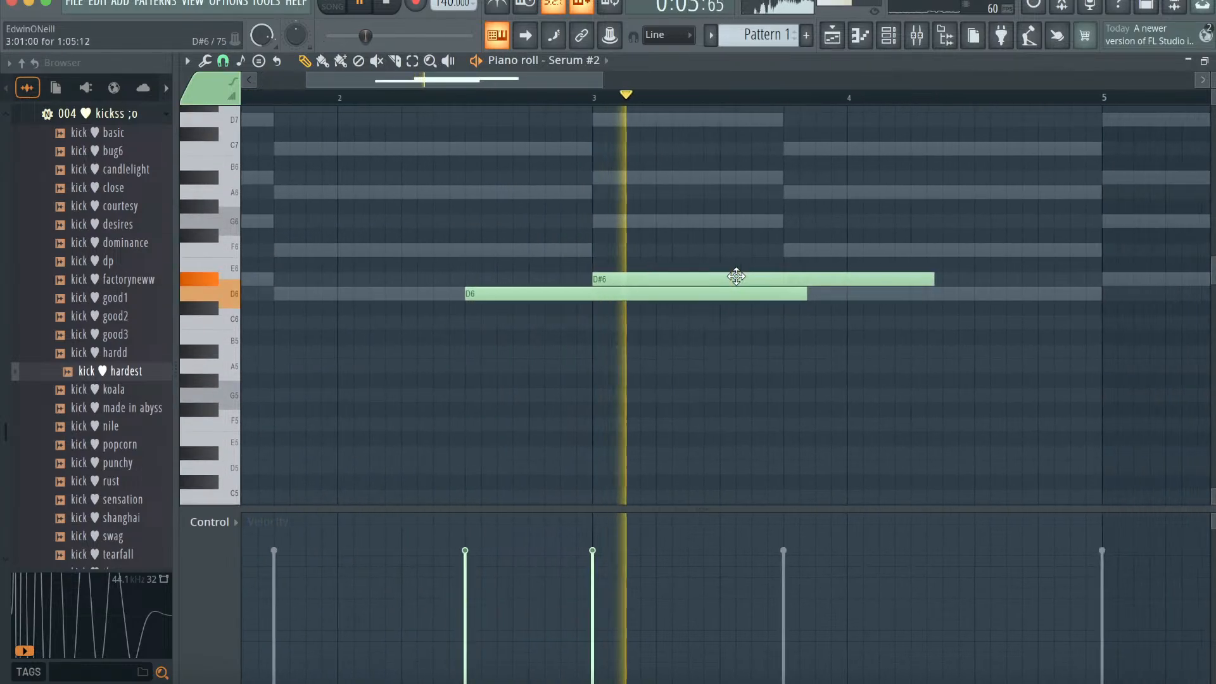
pyautogui.scroll(-1, 731, 271)
pyautogui.click(682, 250)
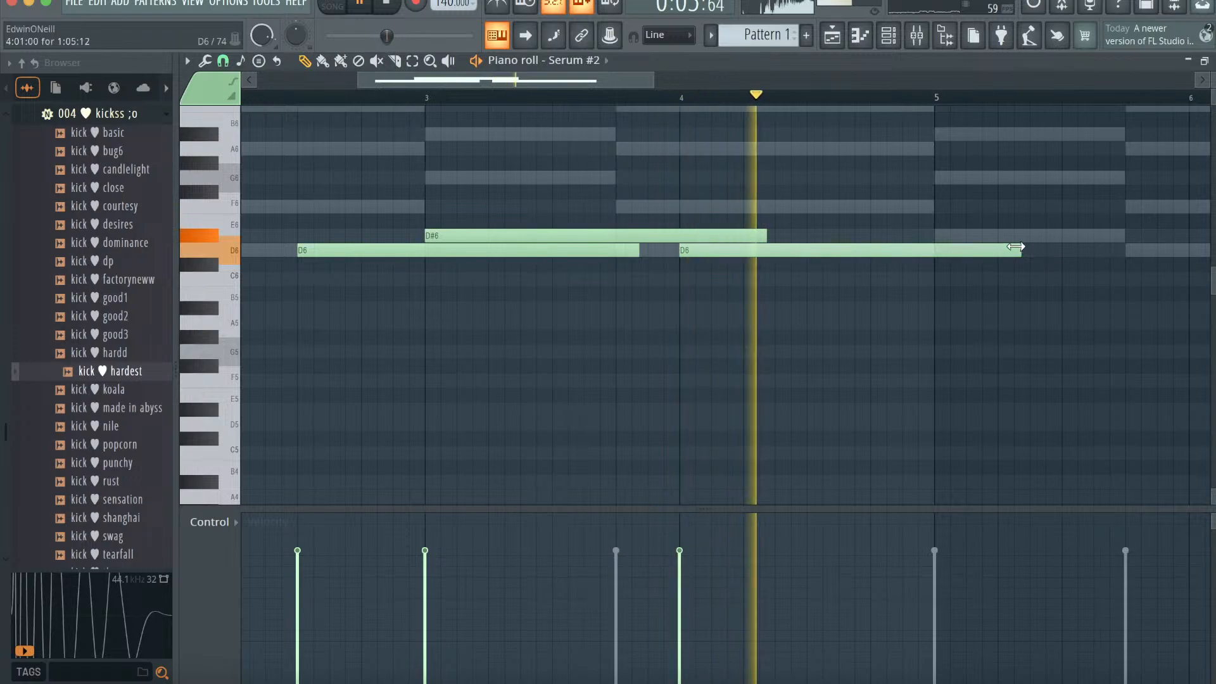
pyautogui.moveTo(1015, 247); pyautogui.dragTo(935, 247)
# - Copy the three-note melody four bars further along and quantize the notes with the default template
pyautogui.moveTo(650, 81); pyautogui.dragTo(1026, 81)
pyautogui.press('space')
pyautogui.press('space')
pyautogui.scroll(1, 475, 317)
pyautogui.press('super+a')
pyautogui.moveTo(422, 294); pyautogui.dragTo(871, 288)
pyautogui.press('space')
pyautogui.hotkey('alt', 'q')
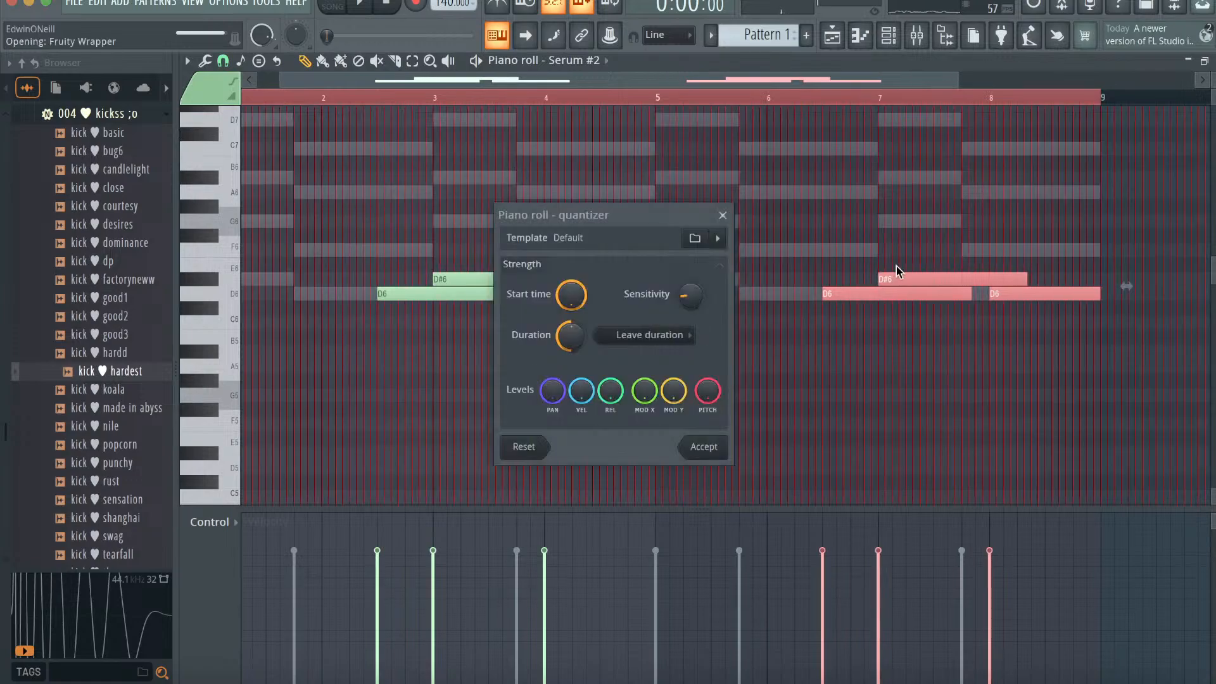
pyautogui.click(705, 447)
pyautogui.press('F6')
pyautogui.click(410, 184)
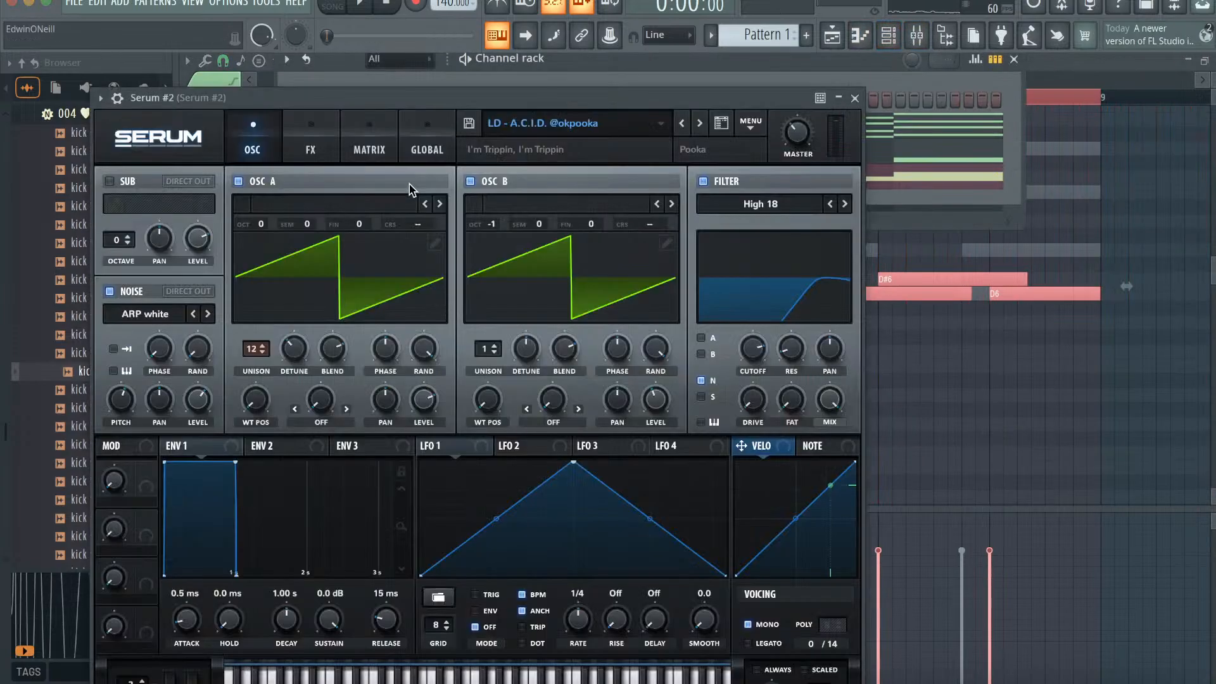
pyautogui.click(699, 123)
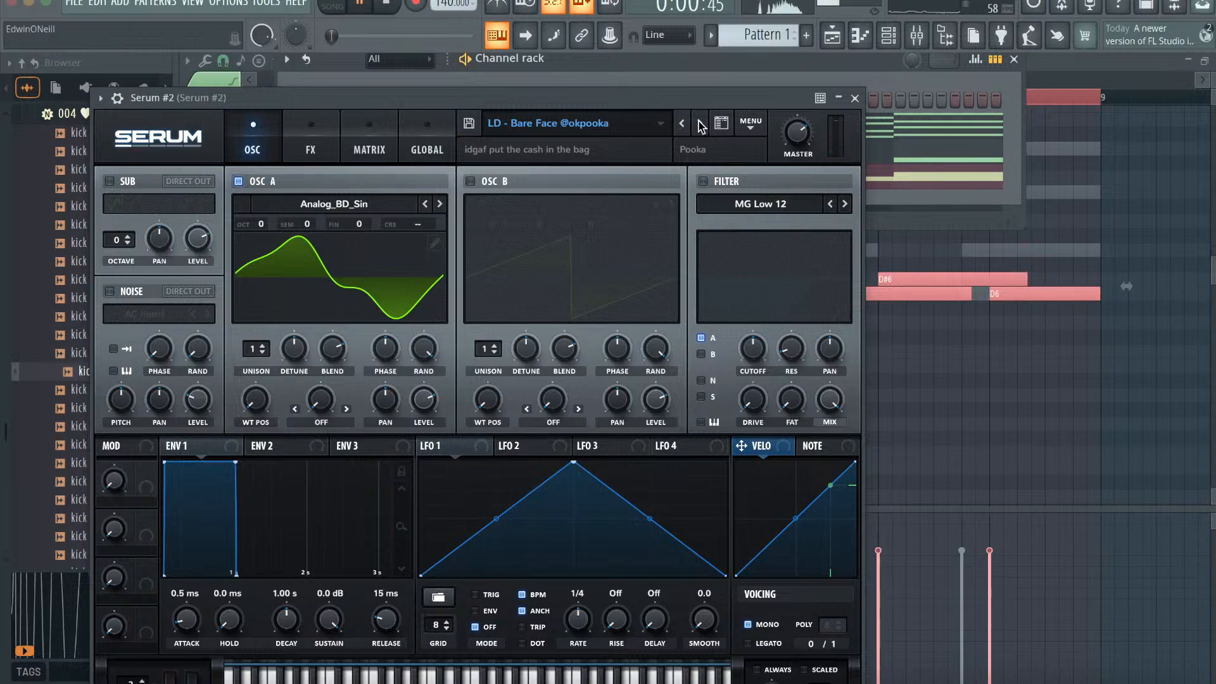
pyautogui.click(855, 99)
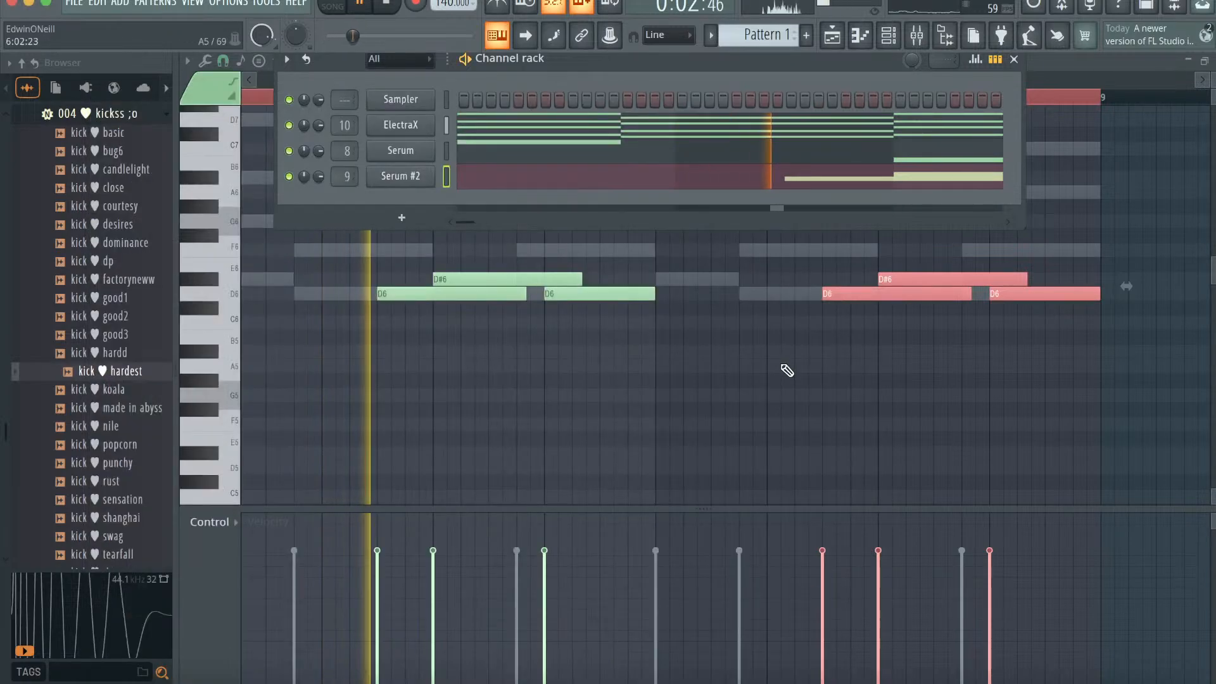
pyautogui.press('F6')
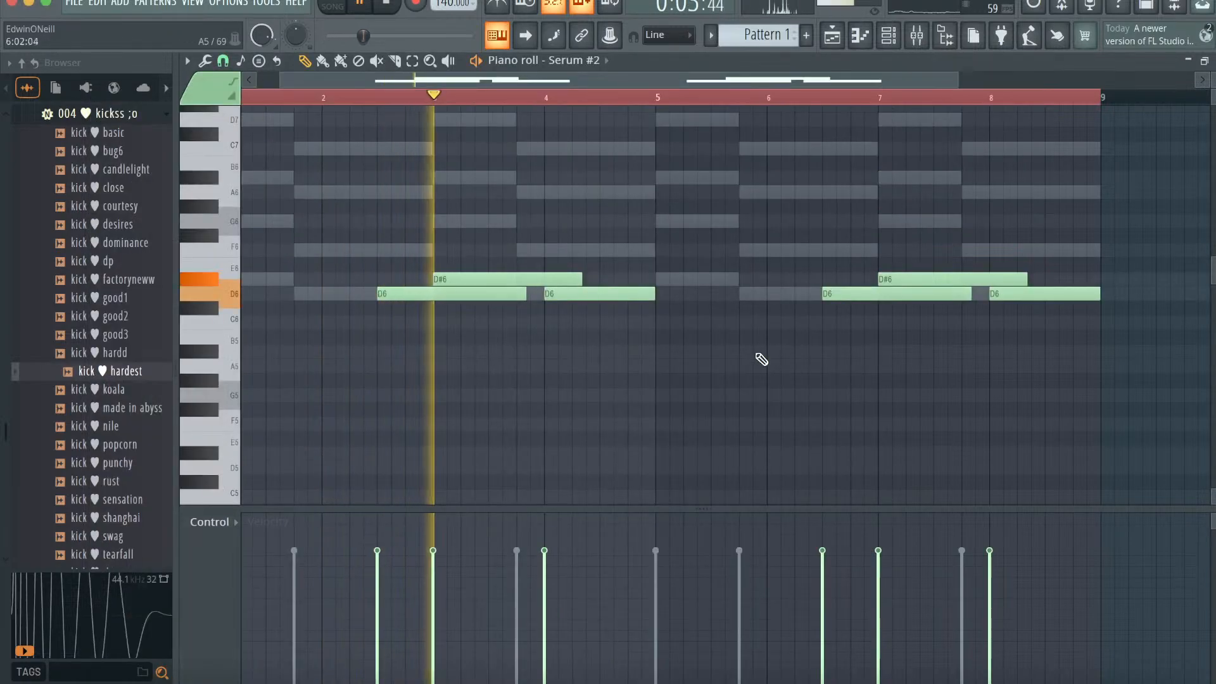
# - Add short A5 notes in the second half of bars 4 and 8, ending them at the starts of bars 5 and 9
pyautogui.click(602, 367)
pyautogui.moveTo(704, 366); pyautogui.dragTo(656, 366)
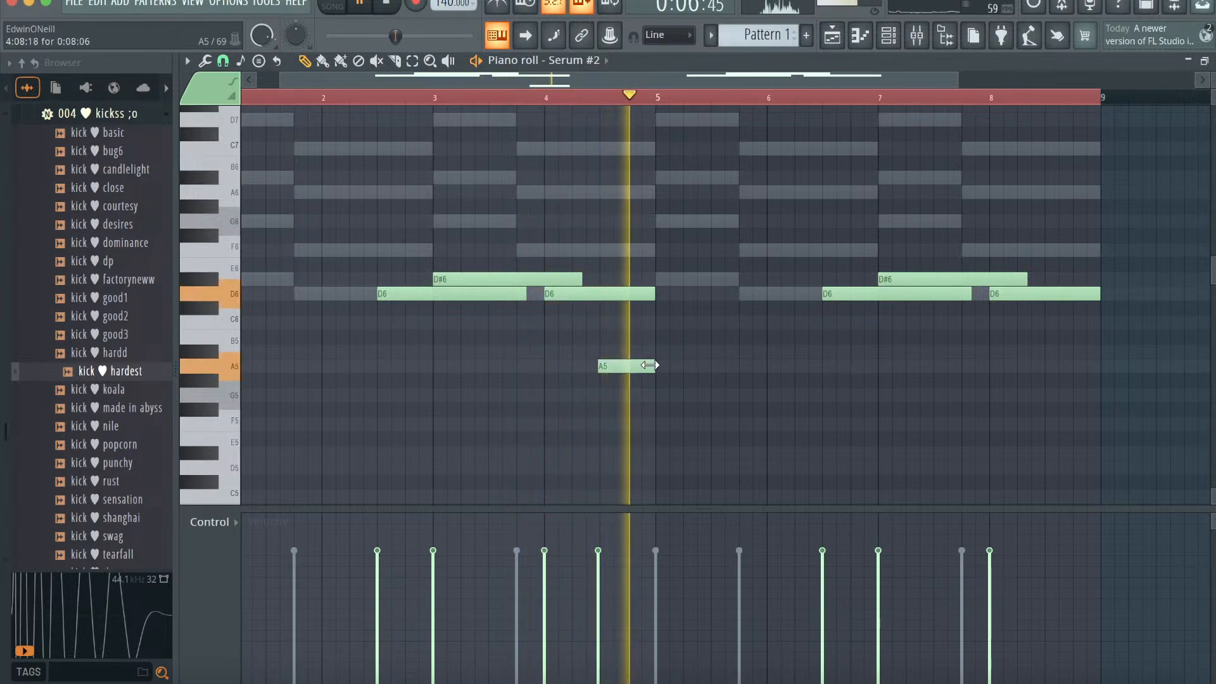
pyautogui.click(1046, 366)
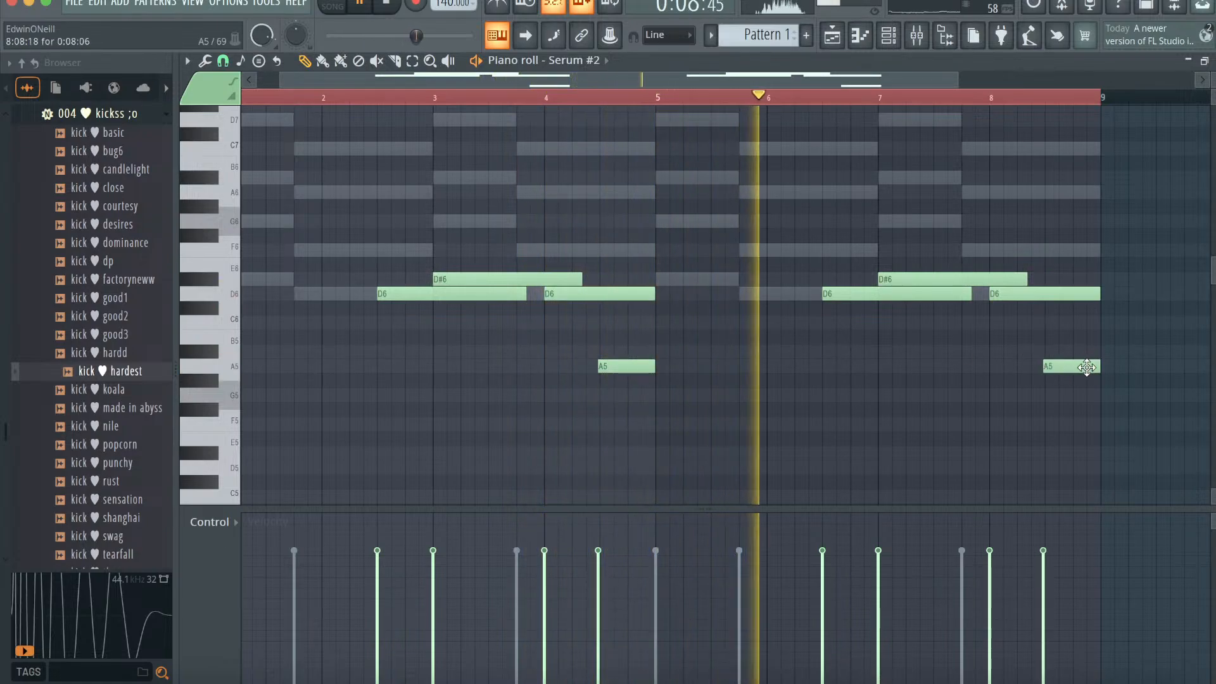
pyautogui.moveTo(1079, 366); pyautogui.dragTo(1105, 366)
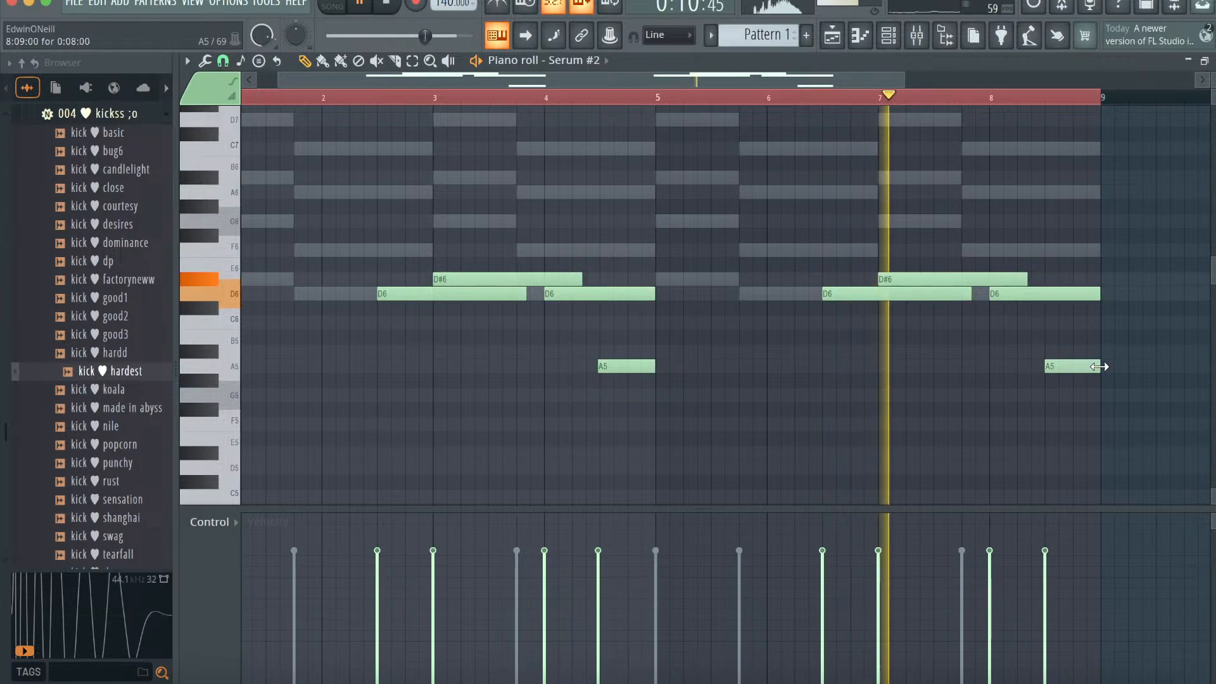
# - Lower the volume of Serum #2's mixer track and cut its equalizer low band to -18 at 315 Hz
pyautogui.click(914, 40)
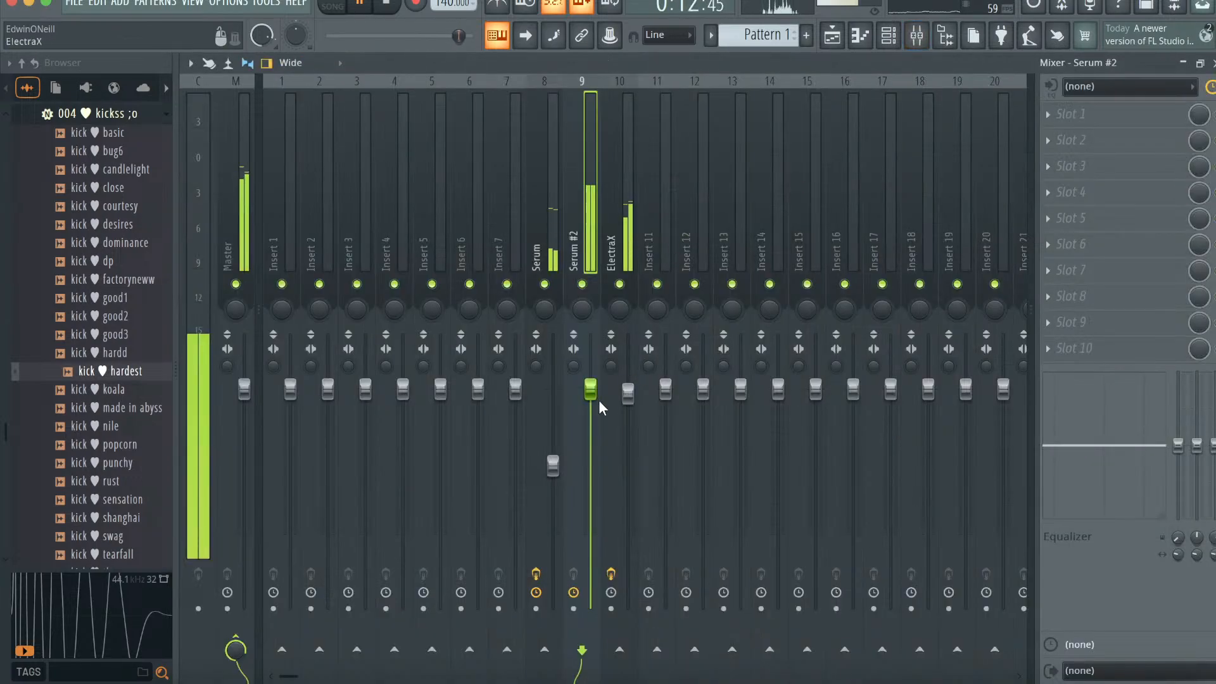
pyautogui.moveTo(1178, 446); pyautogui.dragTo(1178, 516)
# - Add the Spaced Out effect to slot 5 of the Serum #2 mixer track
pyautogui.click(1072, 228)
pyautogui.click(751, 13)
pyautogui.click(597, 627)
pyautogui.write('spac')
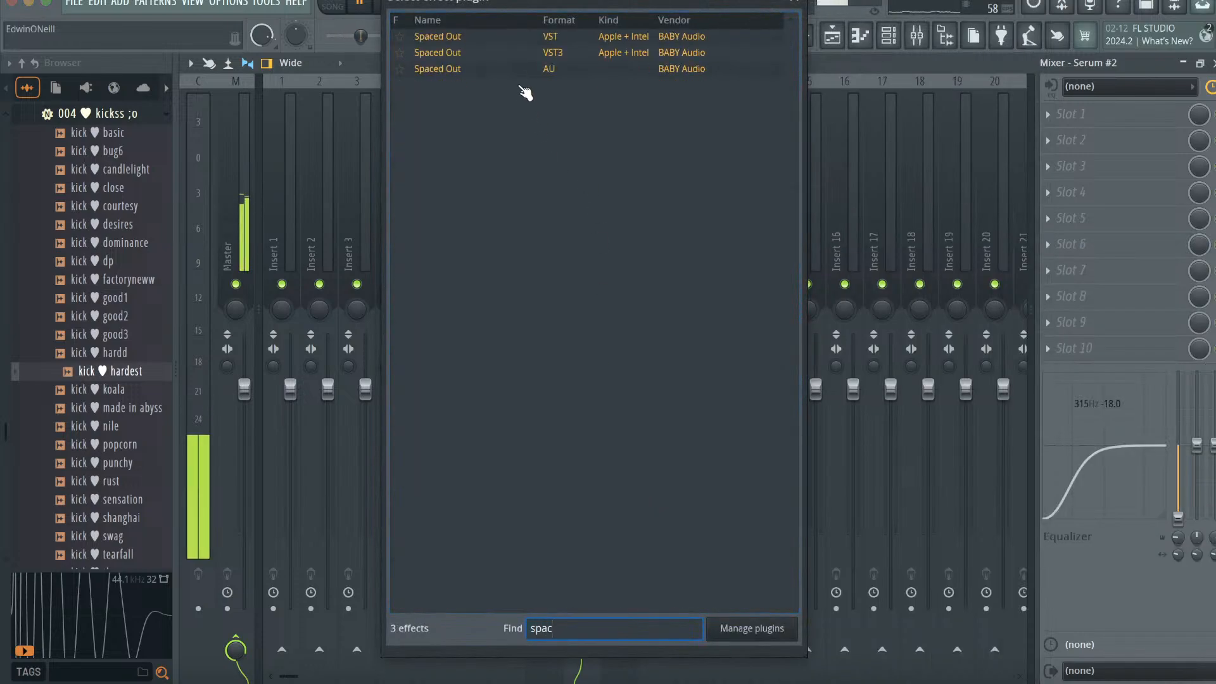
pyautogui.doubleClick(521, 71)
# - Add the Duck effect to slot 6 of the Serum #2 mixer track
pyautogui.click(1139, 247)
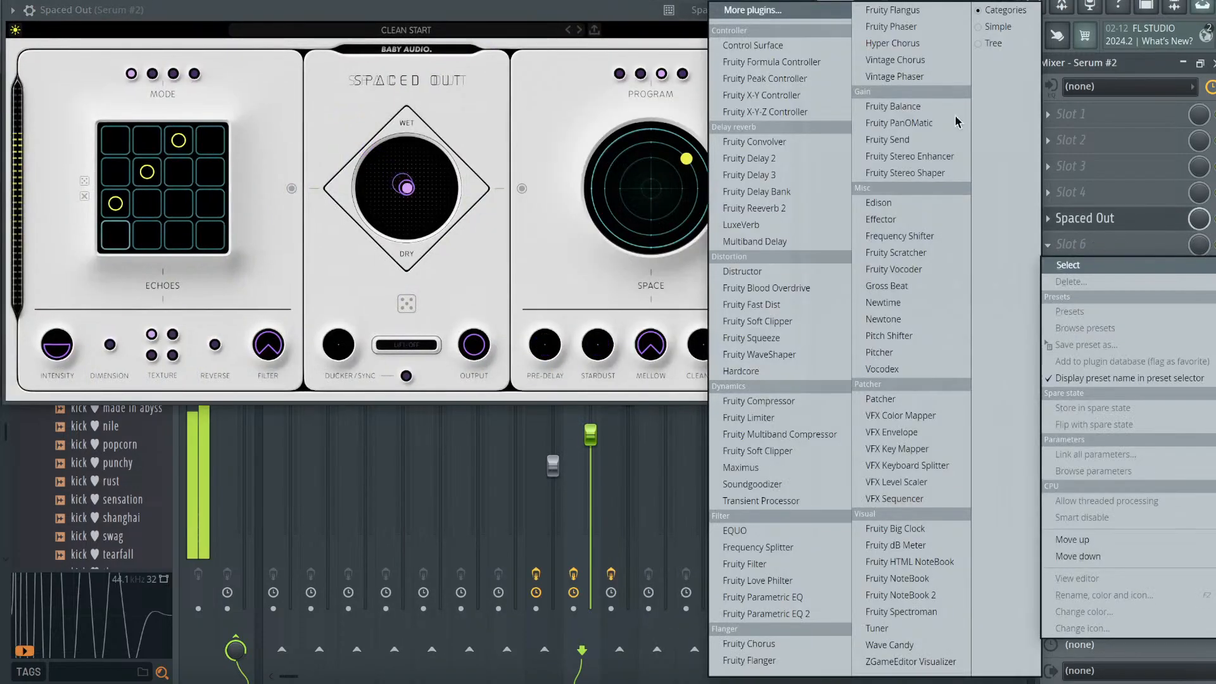
pyautogui.click(799, 11)
pyautogui.write('duc')
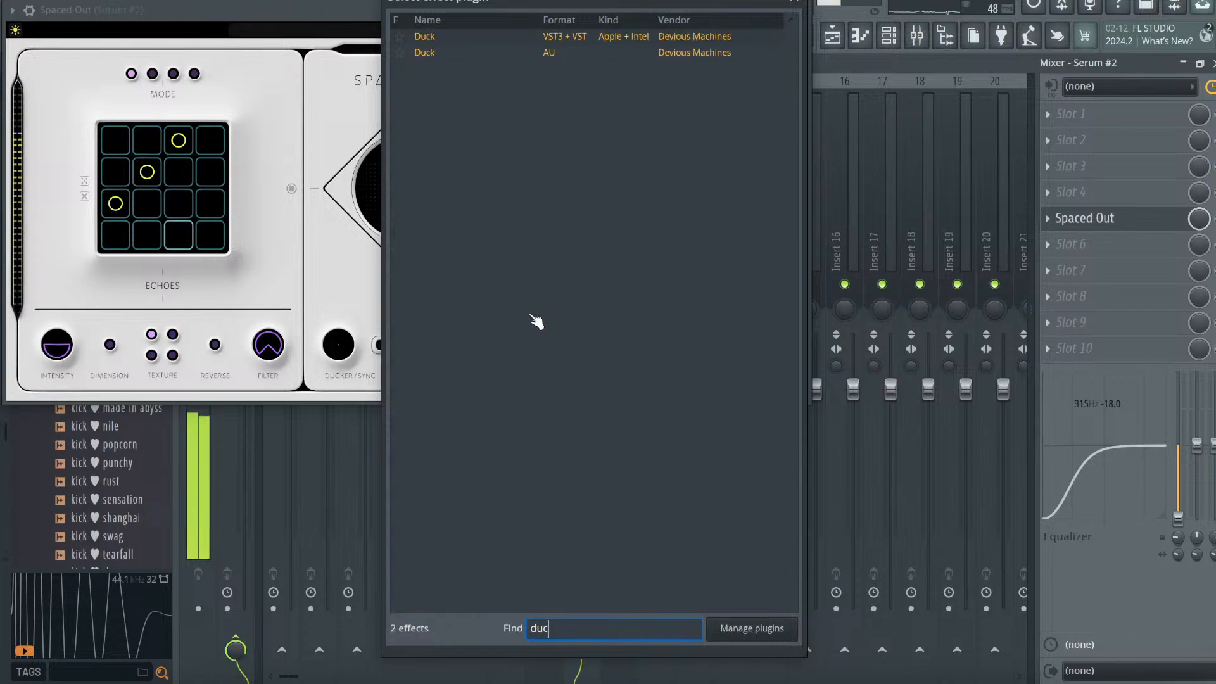
pyautogui.doubleClick(493, 53)
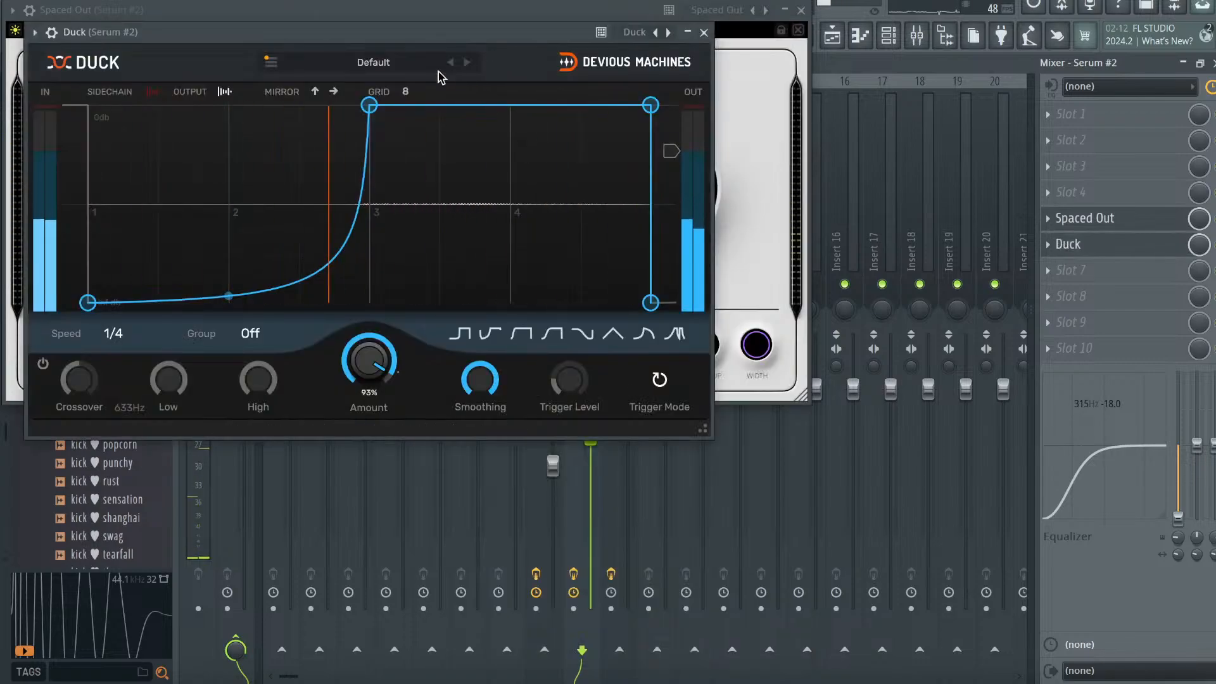
# - Choose a different preset for the Duck effect and minimize the Duck and Spaced Out windows
pyautogui.click(380, 62)
pyautogui.moveTo(379, 81)
pyautogui.moveTo(500, 134)
pyautogui.click(609, 165)
pyautogui.click(689, 32)
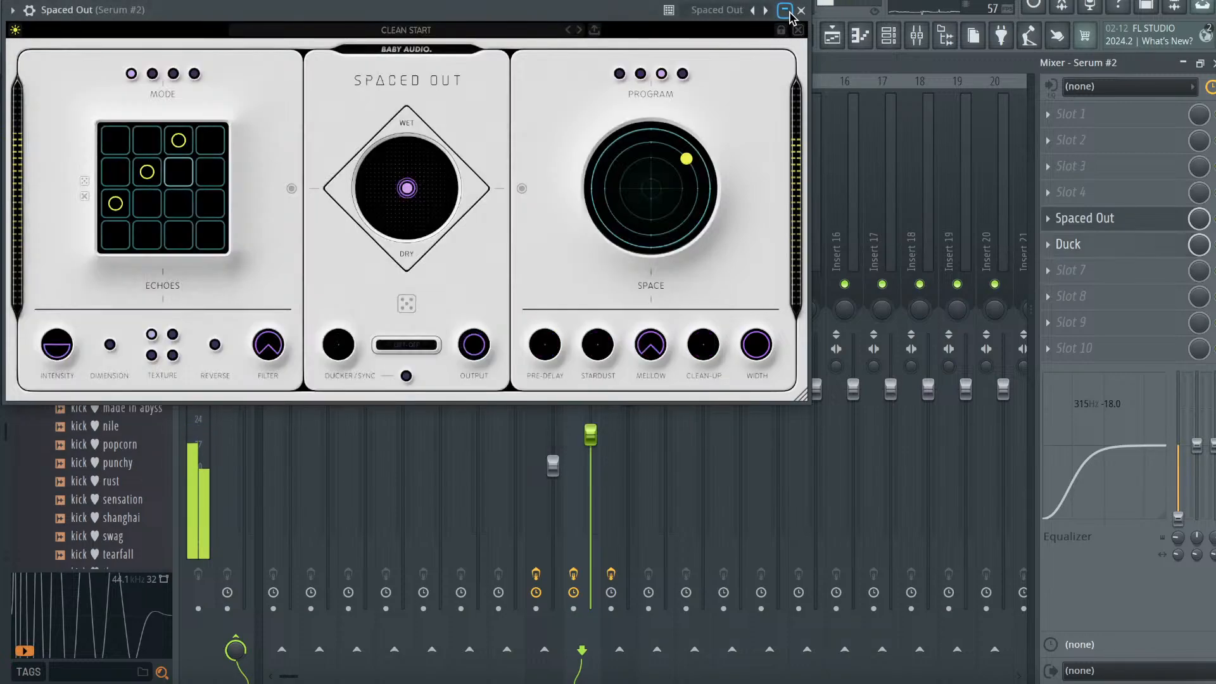
pyautogui.click(785, 10)
# - Transpose all Serum #2 melody notes down one octave in the piano roll
pyautogui.click(859, 35)
pyautogui.scroll(5, 610, 207)
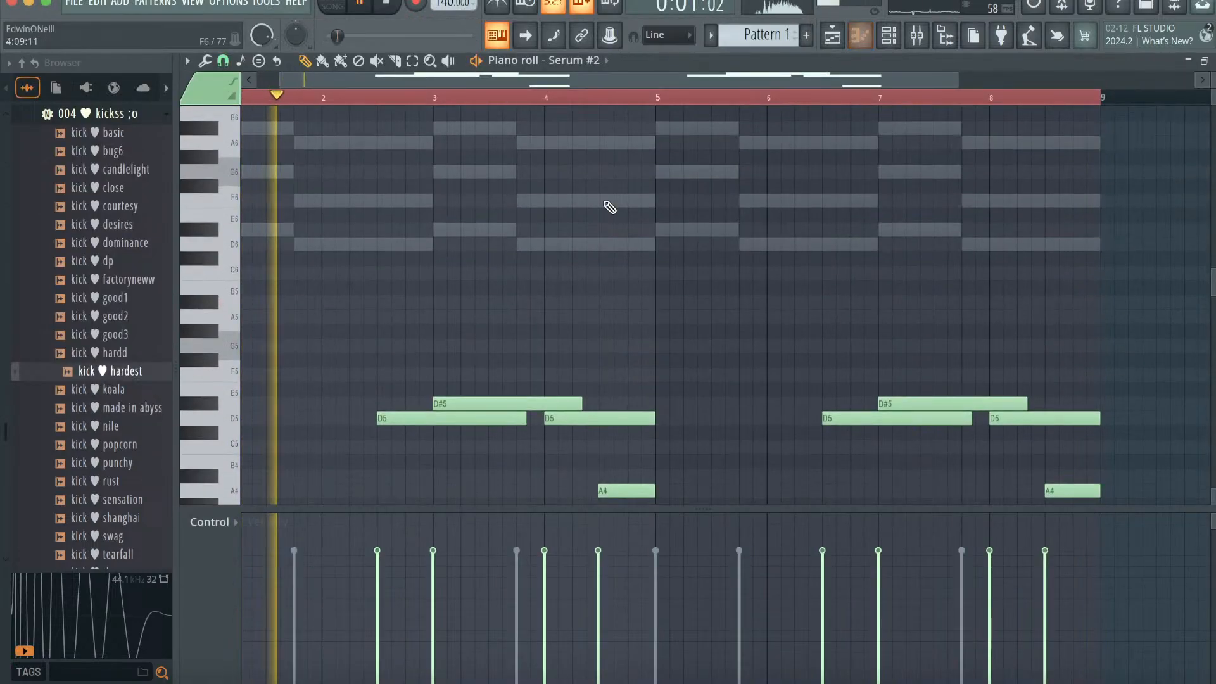
pyautogui.scroll(-2, 609, 208)
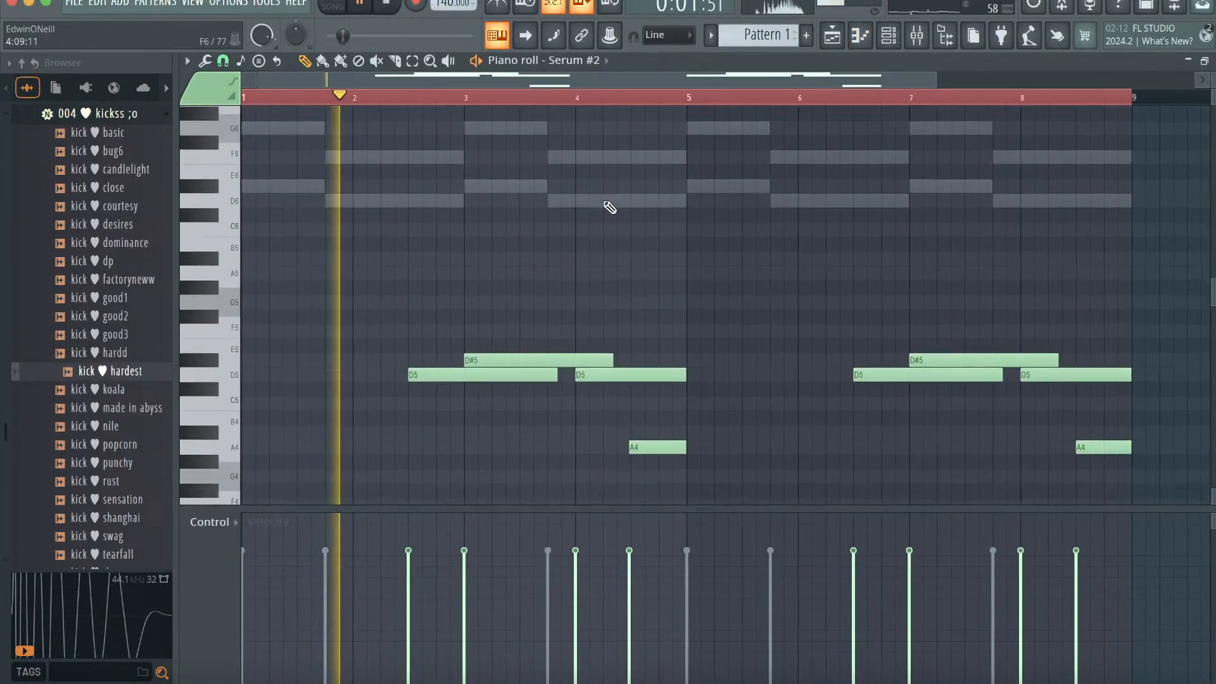
# - Change the original Serum channel's preset to "LEAD - SYNERGY" and close its window
pyautogui.click(889, 37)
pyautogui.press('space')
pyautogui.click(430, 149)
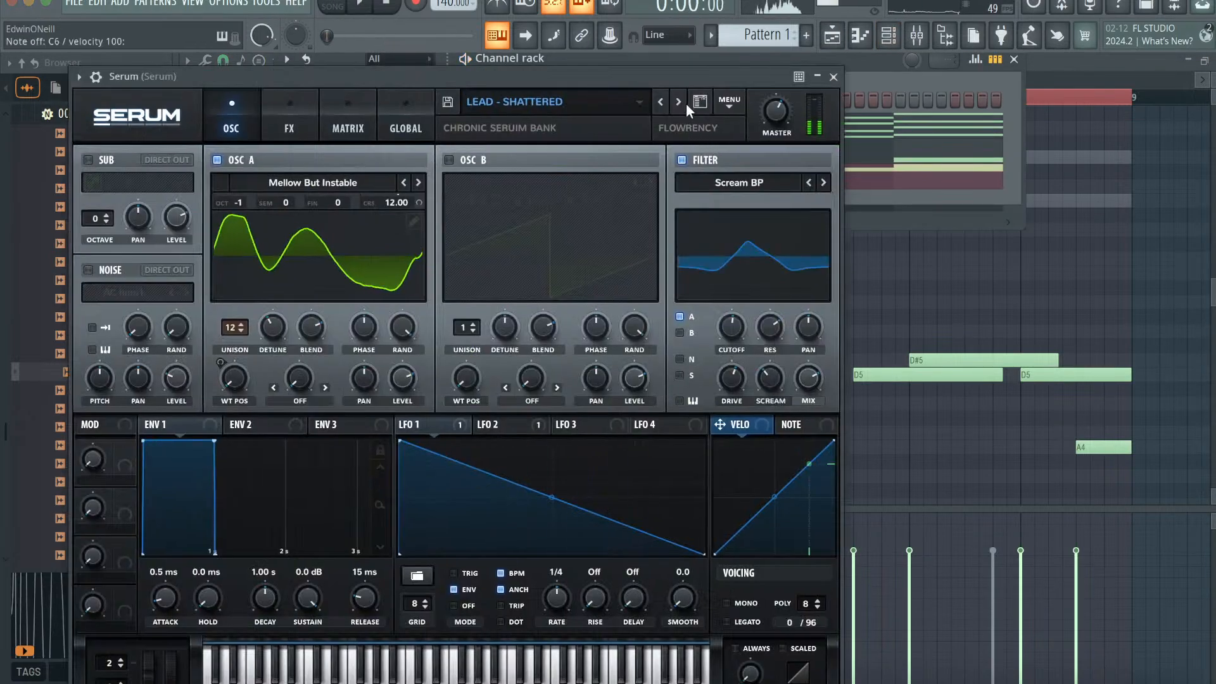
pyautogui.click(679, 102)
pyautogui.click(662, 103)
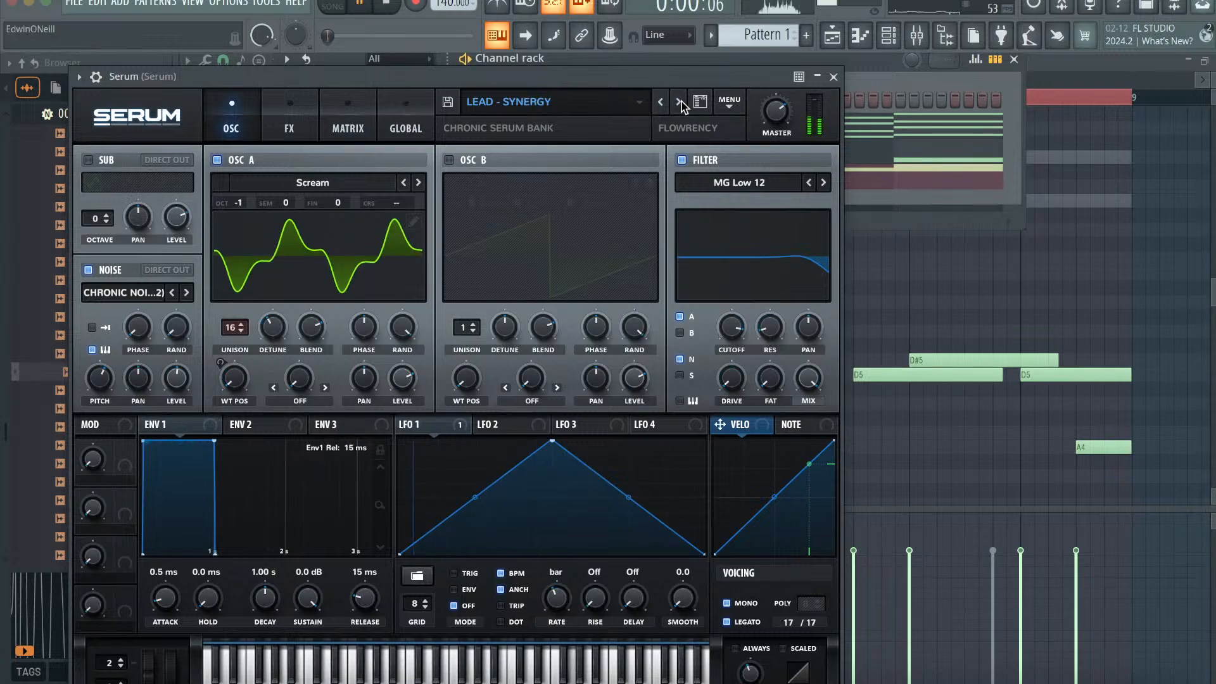
pyautogui.click(832, 78)
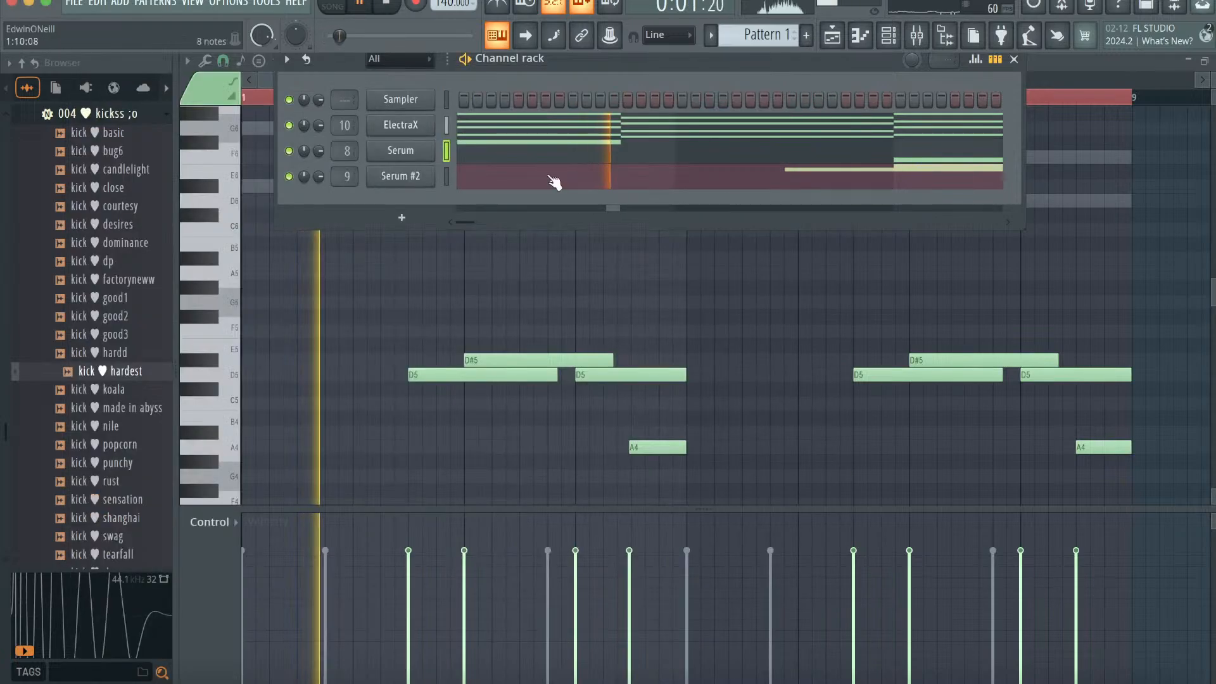
# - Clone the Serum #2 channel in the channel rack
pyautogui.click(488, 187)
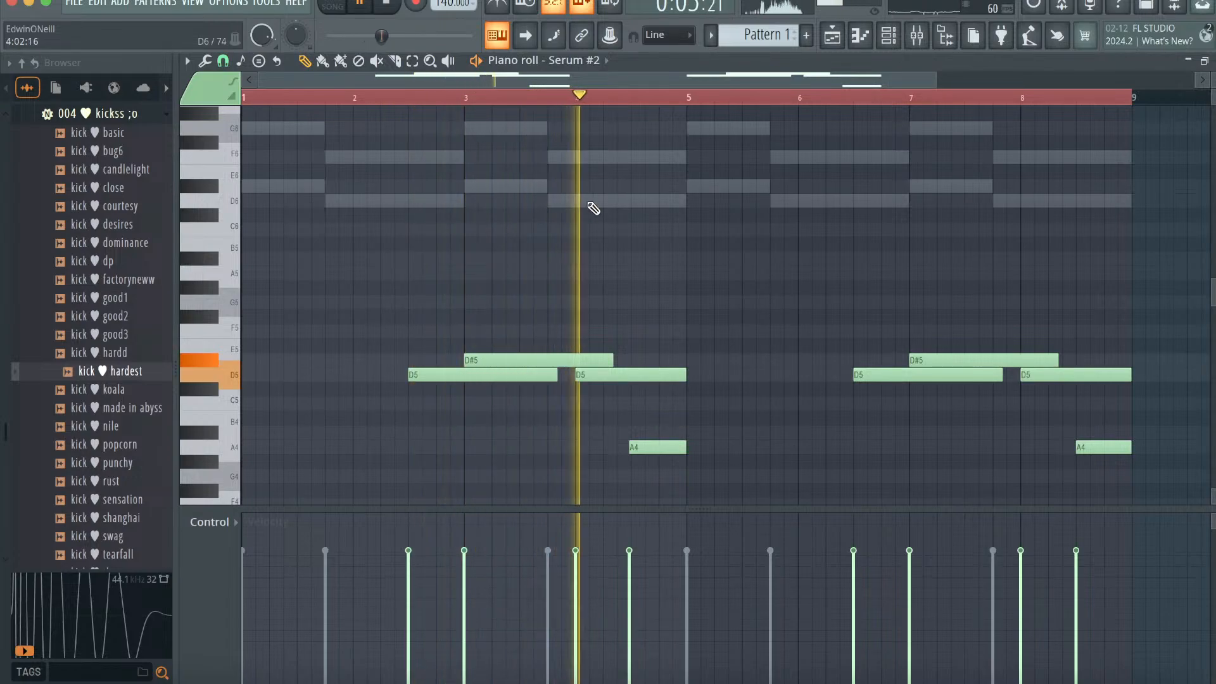
pyautogui.click(892, 40)
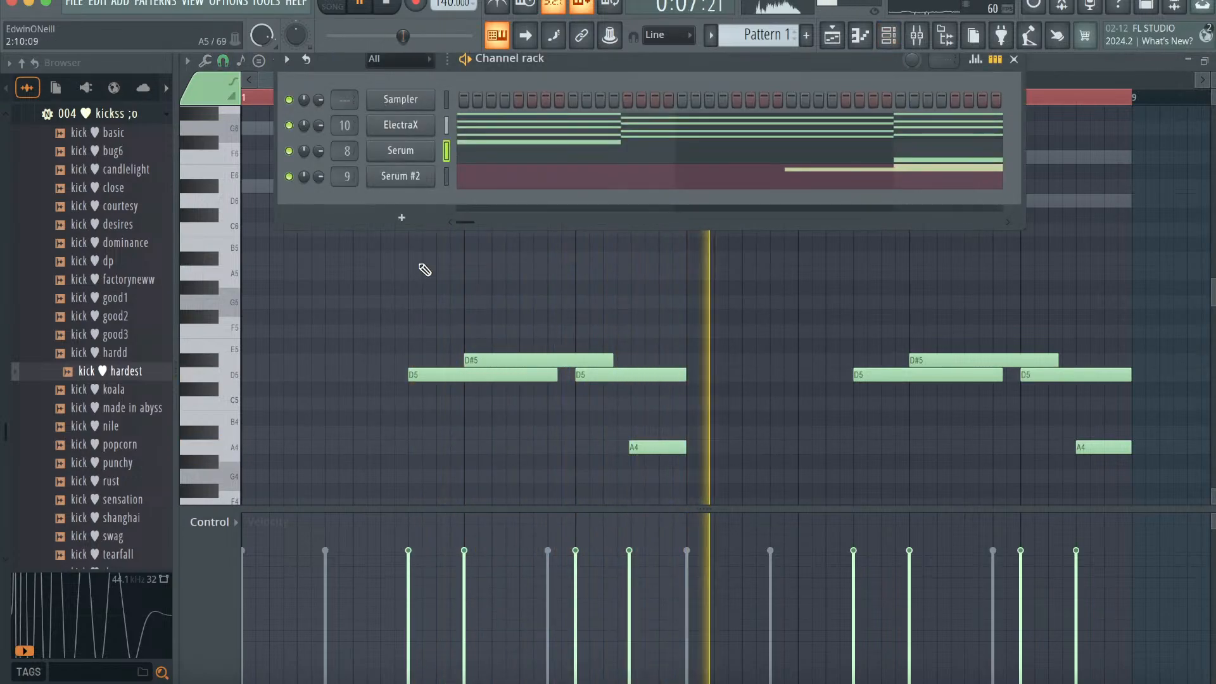
pyautogui.rightClick(430, 174)
pyautogui.click(472, 340)
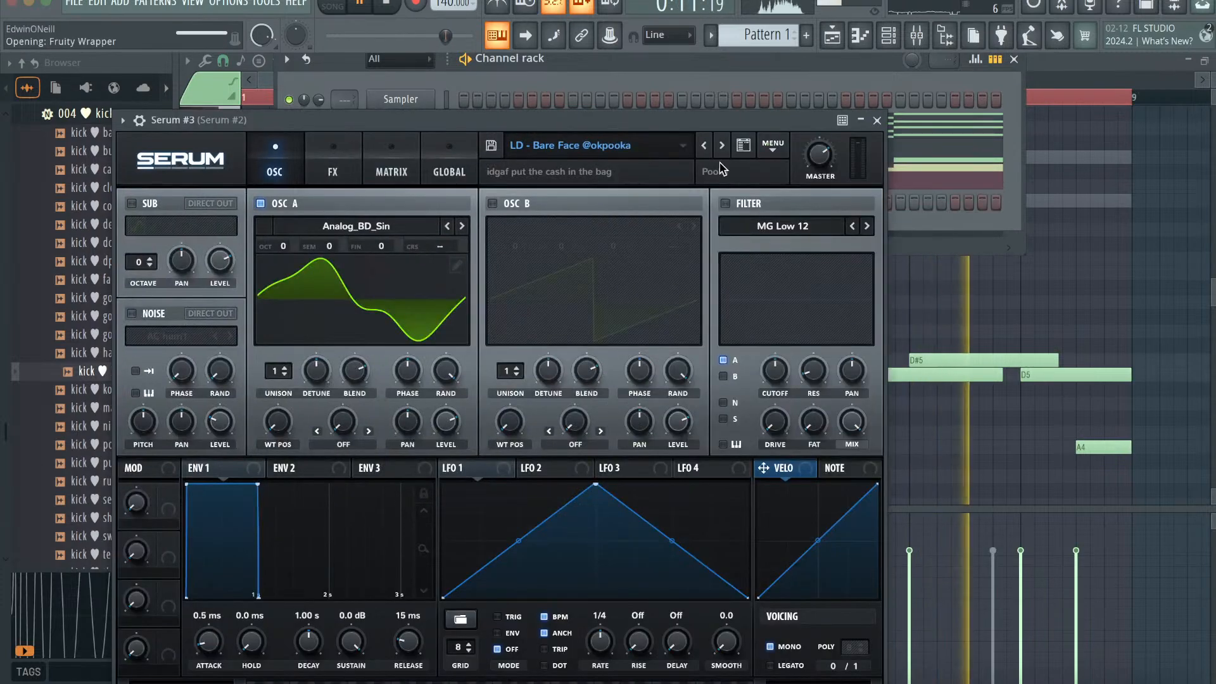
# - Stop playback and filter the preset list of the cloned Serum #3 to the Pluck category
pyautogui.click(744, 145)
pyautogui.press('space')
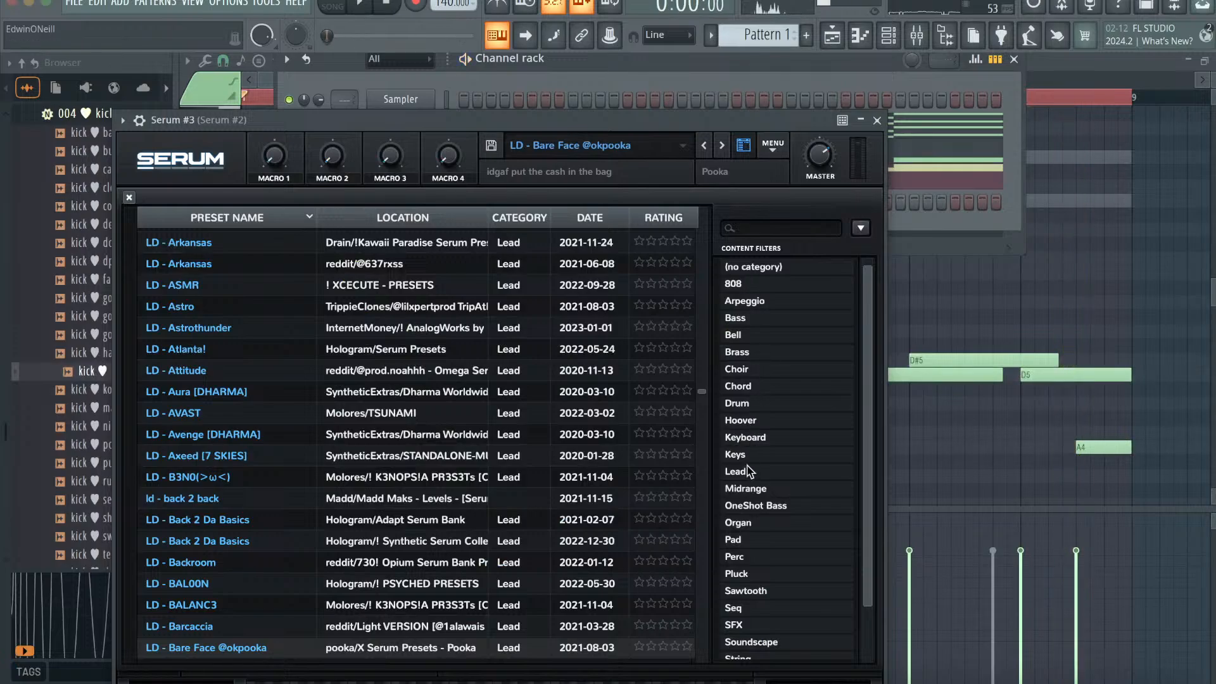
pyautogui.click(741, 573)
# - Audition a range of Pluck presets in Serum #3, going down the alphabetical list as far as "PL - Delirious"
pyautogui.click(506, 508)
pyautogui.scroll(-3, 494, 507)
pyautogui.click(488, 504)
pyautogui.scroll(-4, 476, 531)
pyautogui.click(476, 529)
pyautogui.scroll(-6, 477, 530)
pyautogui.click(476, 529)
pyautogui.click(467, 508)
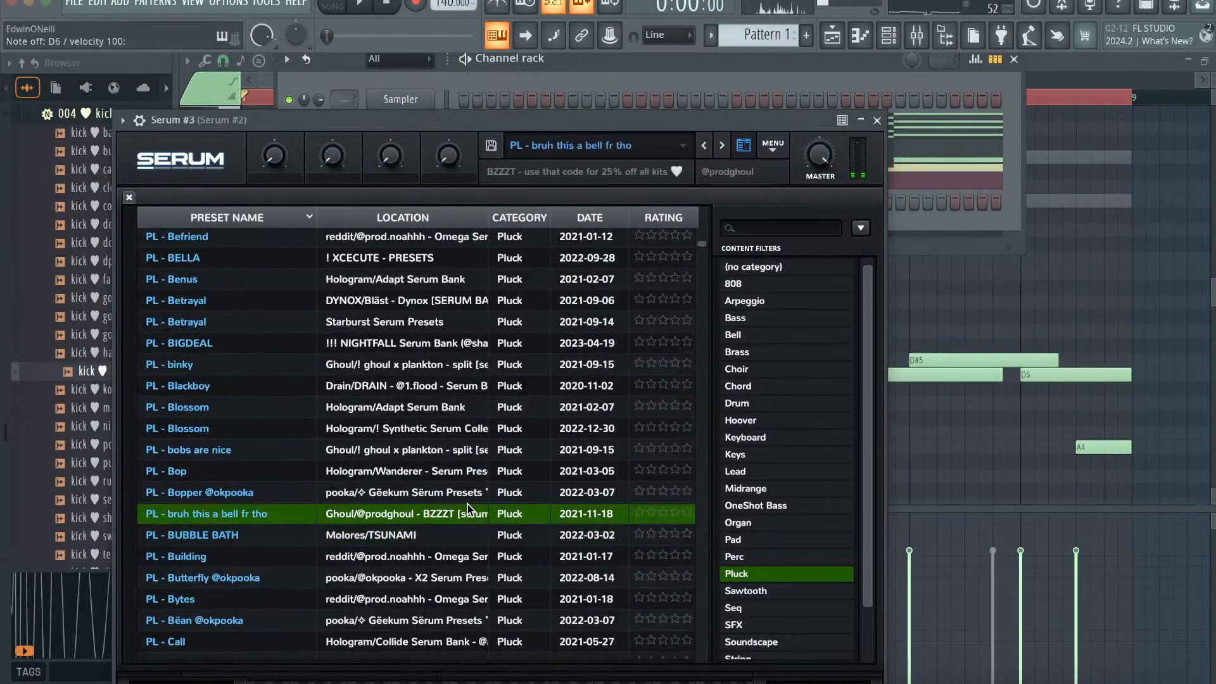
pyautogui.click(472, 555)
pyautogui.scroll(-5, 471, 544)
pyautogui.click(471, 543)
pyautogui.click(471, 522)
pyautogui.click(471, 481)
pyautogui.click(469, 460)
pyautogui.scroll(-8, 469, 468)
pyautogui.click(468, 454)
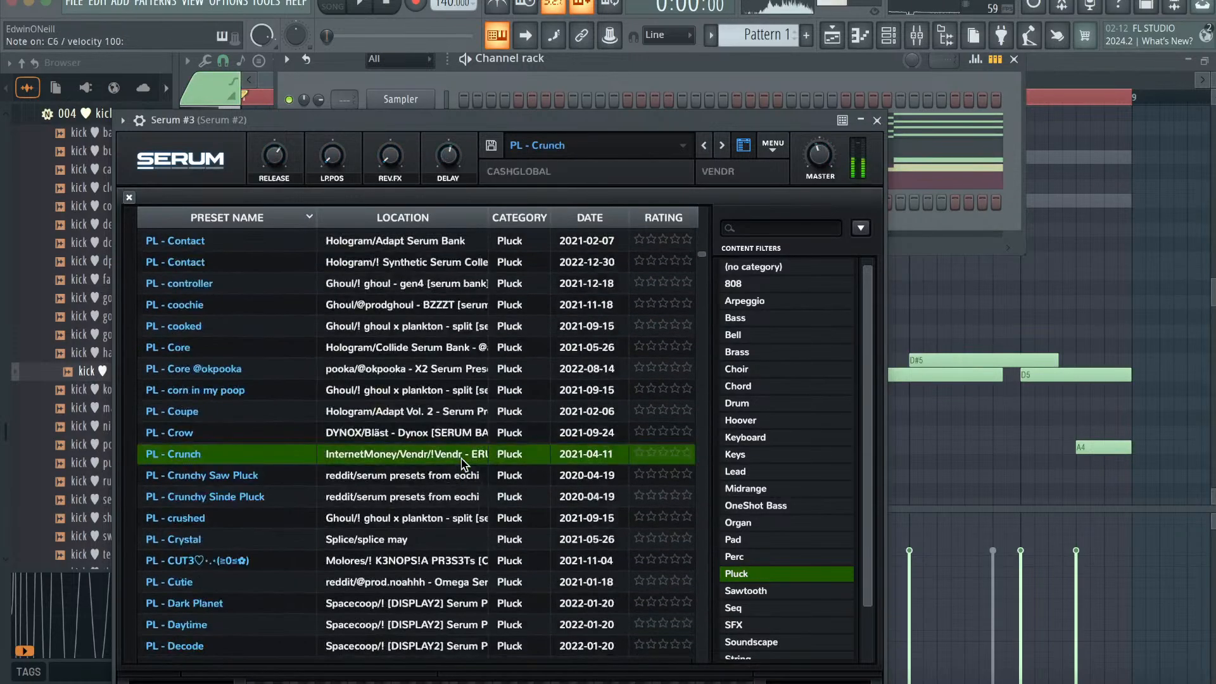
pyautogui.click(465, 480)
pyautogui.scroll(-10, 466, 488)
pyautogui.click(466, 488)
pyautogui.scroll(-1, 466, 489)
pyautogui.click(466, 488)
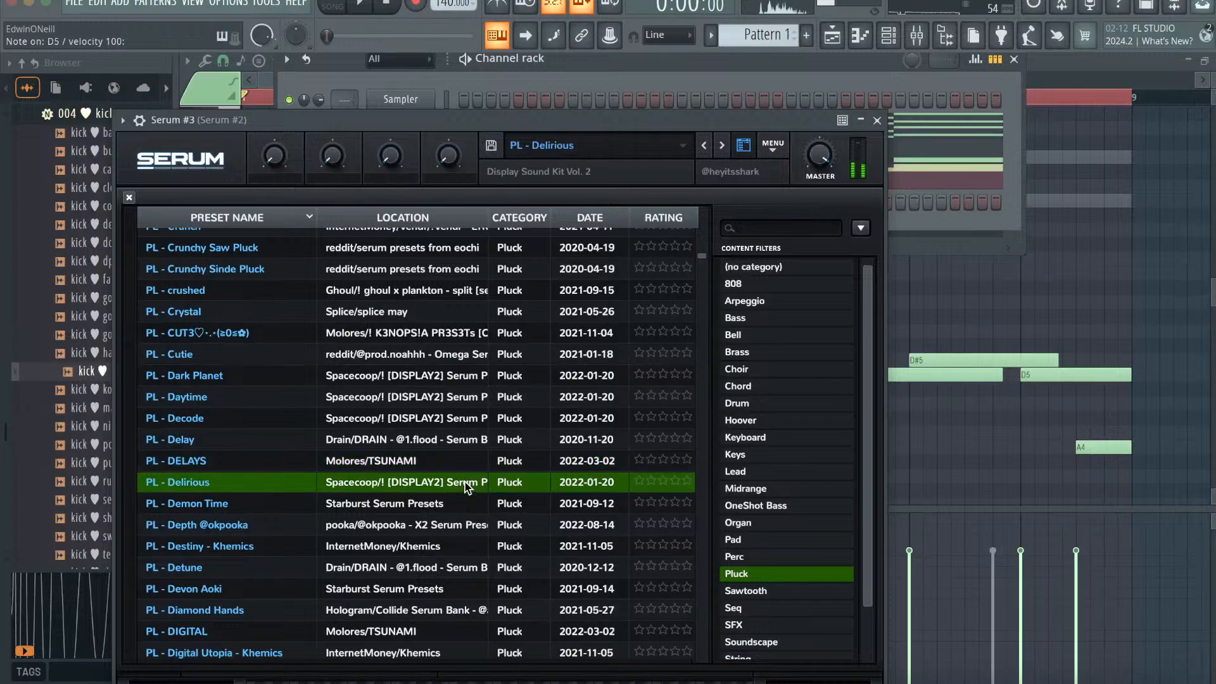
# - Compare the neighbouring pluck presets, load "PL - Digital Utopia - Khemics" in Serum #3 and close its window
pyautogui.click(466, 524)
pyautogui.scroll(-6, 467, 520)
pyautogui.scroll(-3, 466, 519)
pyautogui.click(467, 520)
pyautogui.click(448, 478)
pyautogui.click(431, 437)
pyautogui.click(431, 478)
pyautogui.click(430, 456)
pyautogui.click(431, 436)
pyautogui.click(432, 460)
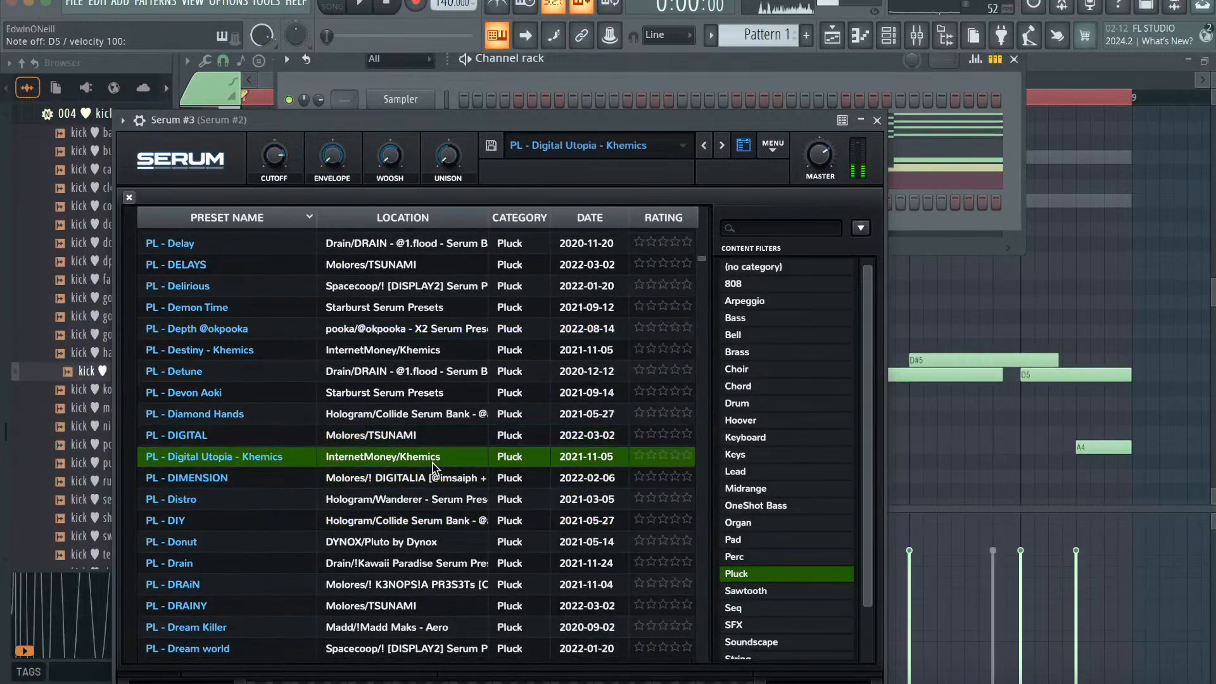
pyautogui.click(877, 120)
# - Draw a descending phrase of short notes A6, G6 and F6 for Serum #3 across bars 2 and 3 during playback
pyautogui.click(859, 35)
pyautogui.scroll(-2, 659, 289)
pyautogui.press('space')
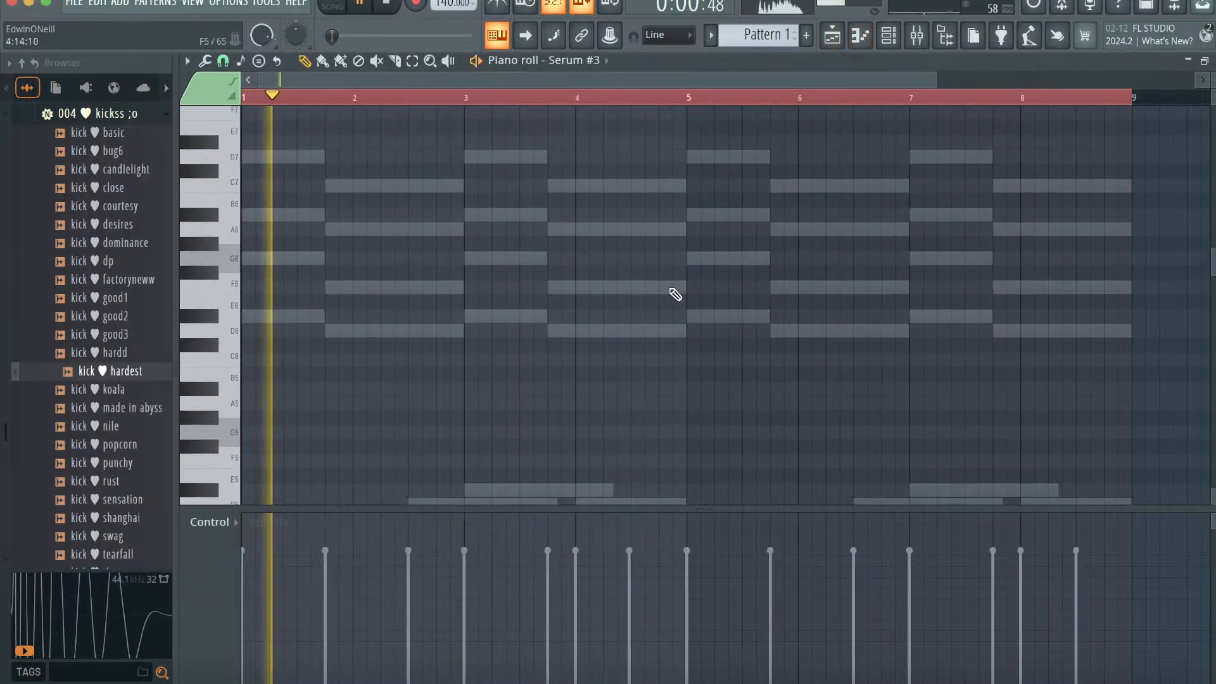
pyautogui.click(415, 229)
pyautogui.moveTo(467, 228); pyautogui.dragTo(425, 226)
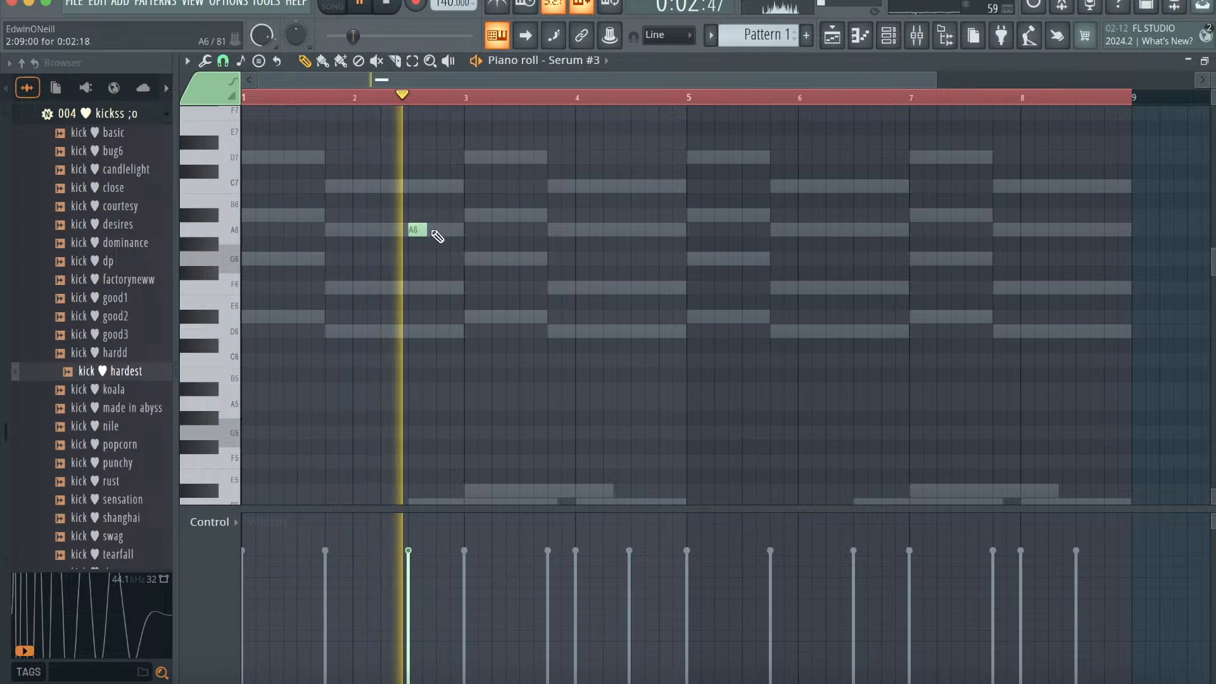
pyautogui.click(469, 258)
pyautogui.click(556, 291)
# - Copy the three-note Serum #3 phrase so it starts late in bar 6, and quantize the notes
pyautogui.hotkey('ctrl', 'a')
pyautogui.moveTo(416, 229); pyautogui.dragTo(888, 223)
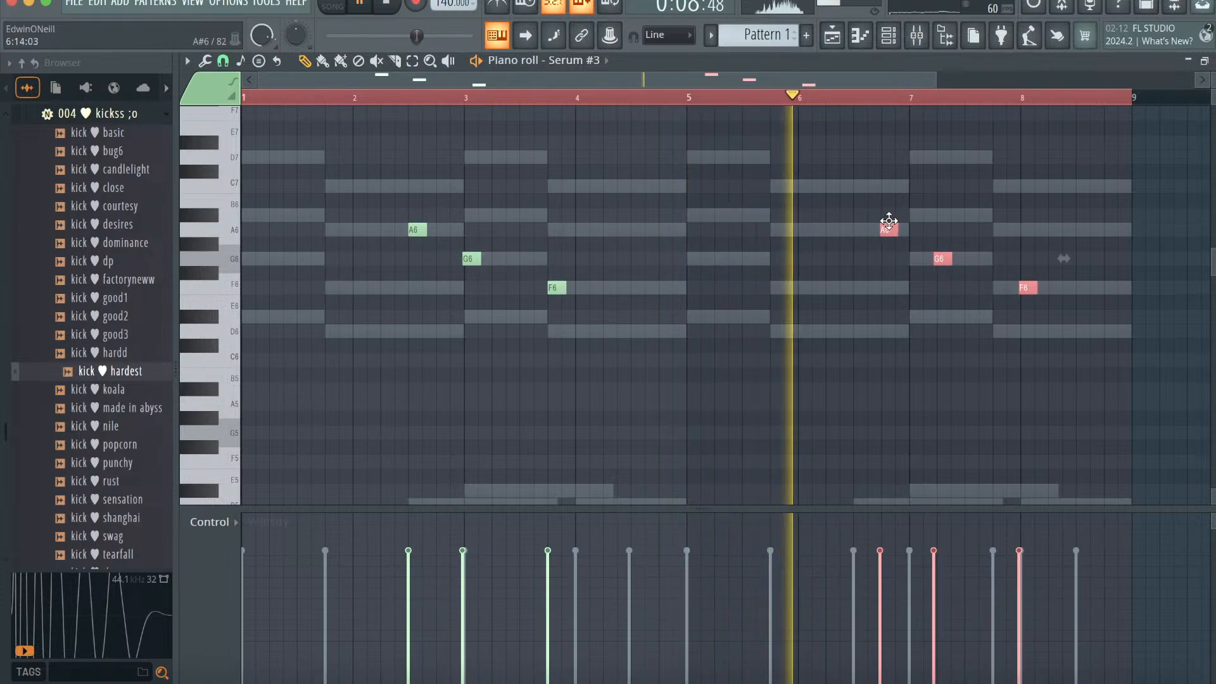
pyautogui.hotkey('alt', 'q')
pyautogui.click(714, 451)
# - Switch to the web browser, open Tunebat and move the browser window up into full view
pyautogui.click(950, 339)
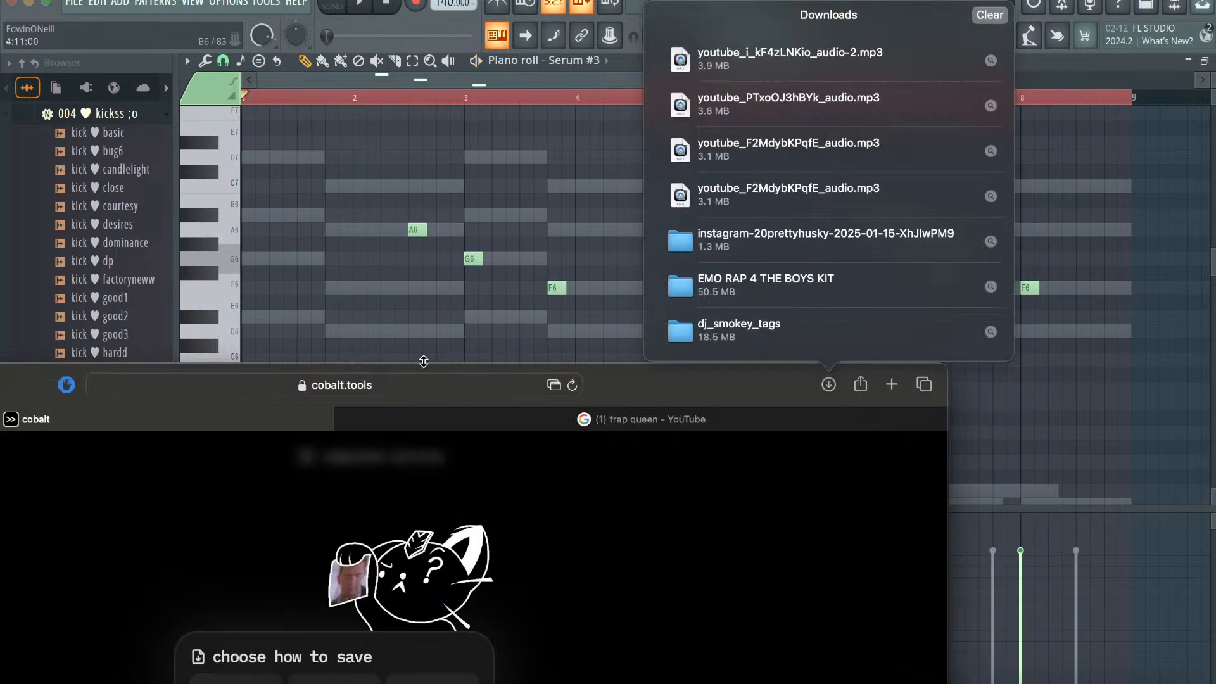
pyautogui.click(423, 384)
pyautogui.write('tuneb')
pyautogui.press('Return')
pyautogui.moveTo(594, 384); pyautogui.dragTo(826, 5)
# - Look up the key and BPM of "us nikowoodyear" on Tunebat, then return to FL Studio
pyautogui.click(472, 79)
pyautogui.write('us ')
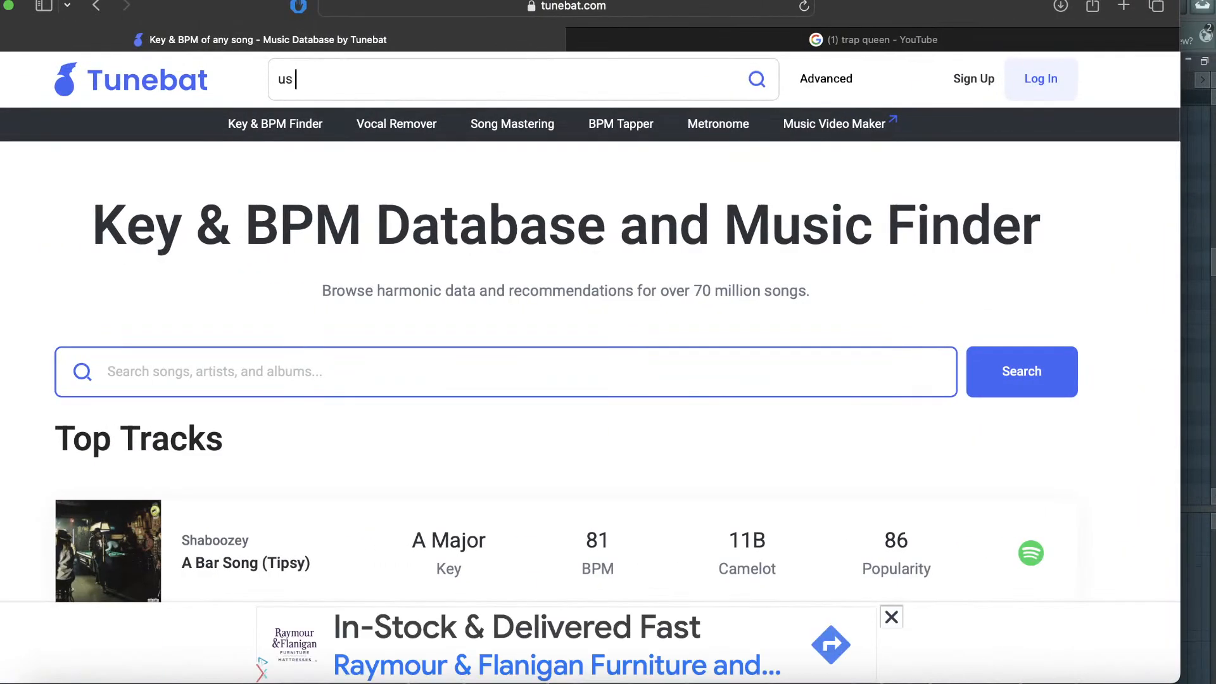
pyautogui.write('nikowoodyear')
pyautogui.press('Return')
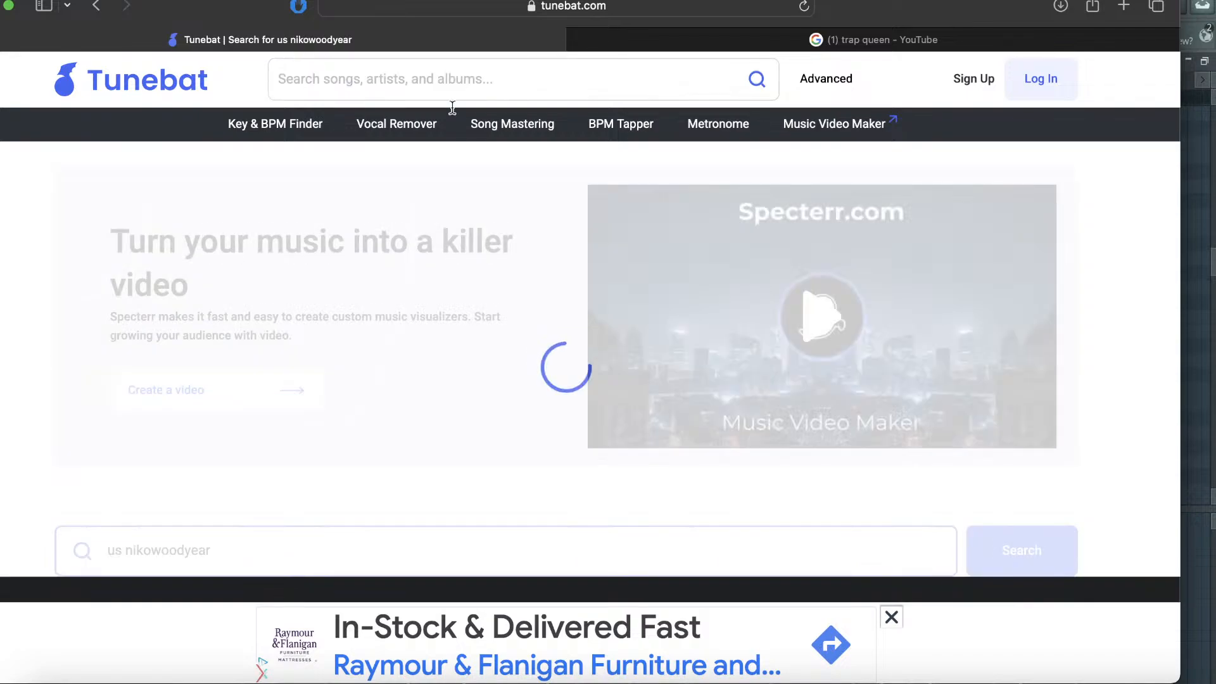
pyautogui.scroll(-4, 352, 372)
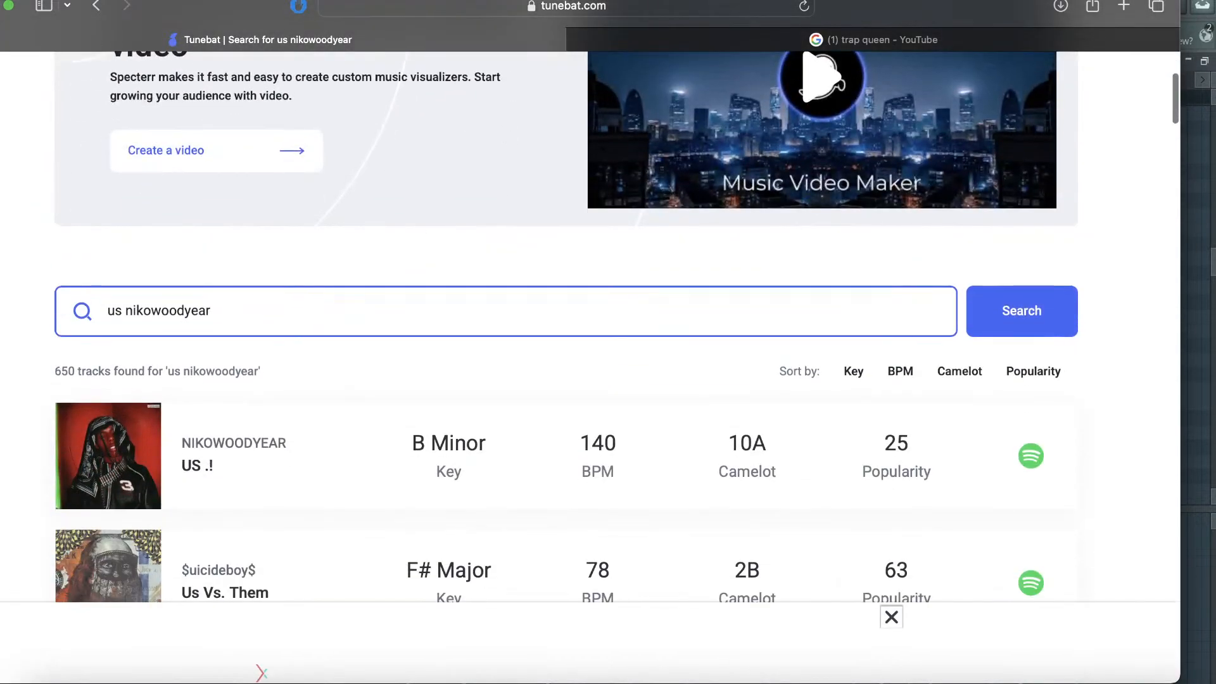
pyautogui.moveTo(853, 2); pyautogui.dragTo(852, 378)
pyautogui.click(820, 79)
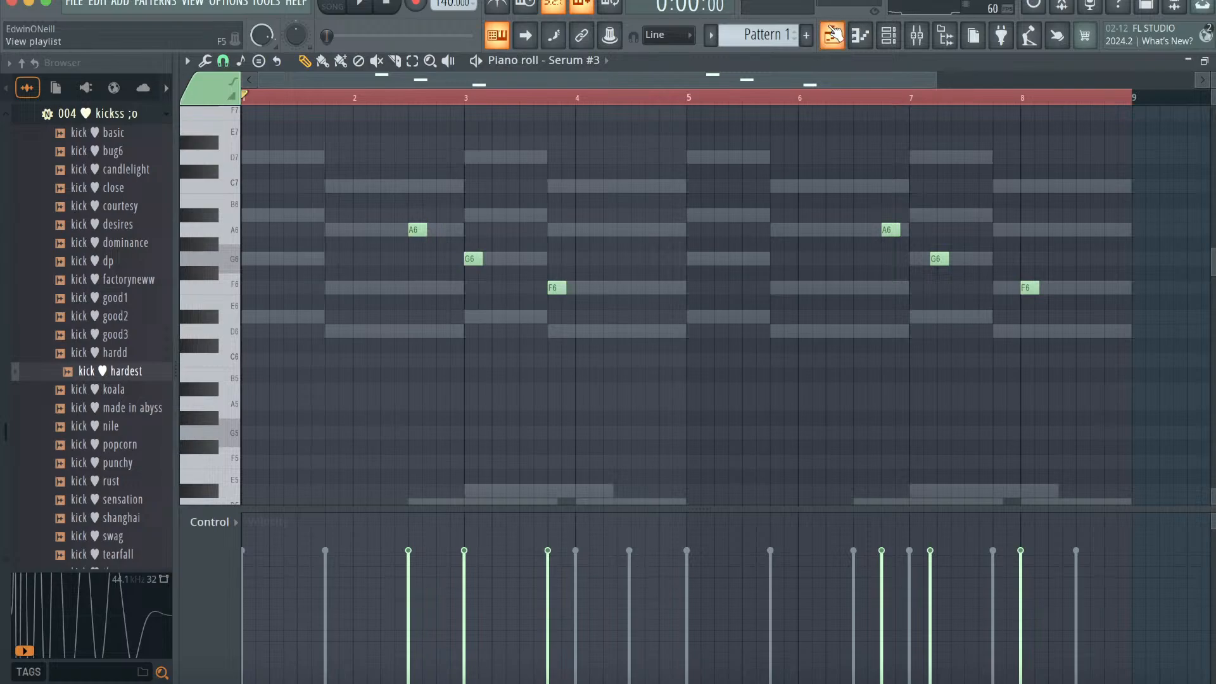
# - Set the piano roll's scale highlighting root note to B, keeping the natural minor scale
pyautogui.click(188, 63)
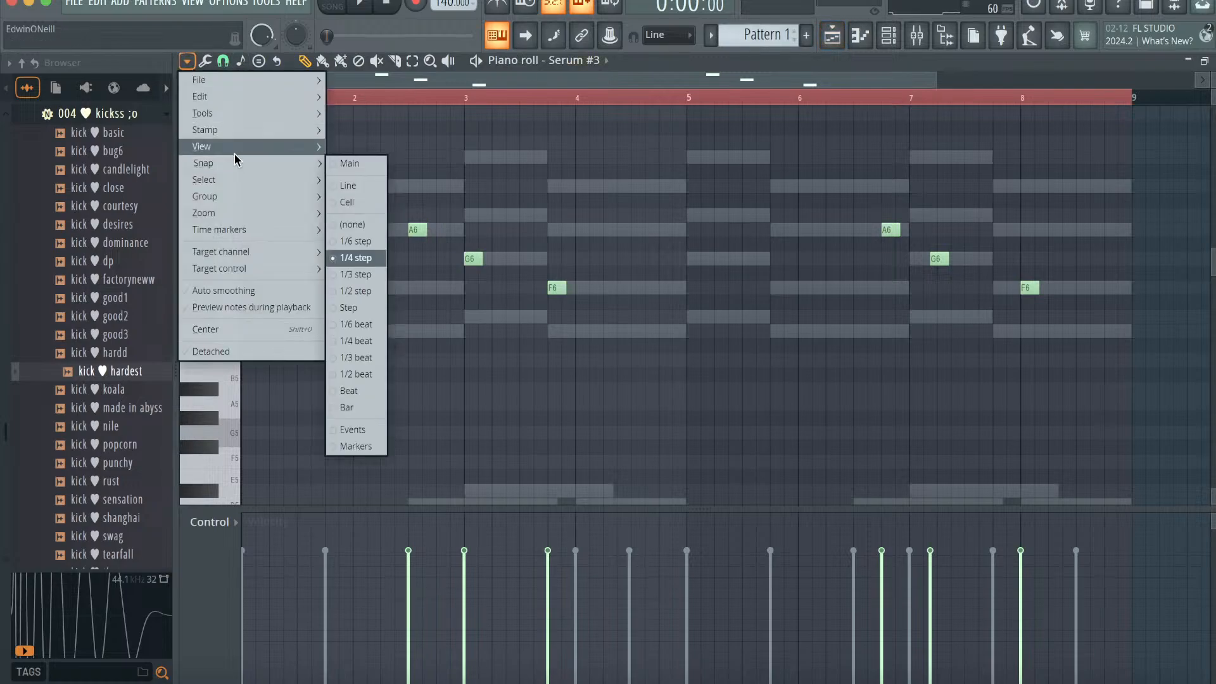
pyautogui.moveTo(209, 146)
pyautogui.moveTo(380, 399)
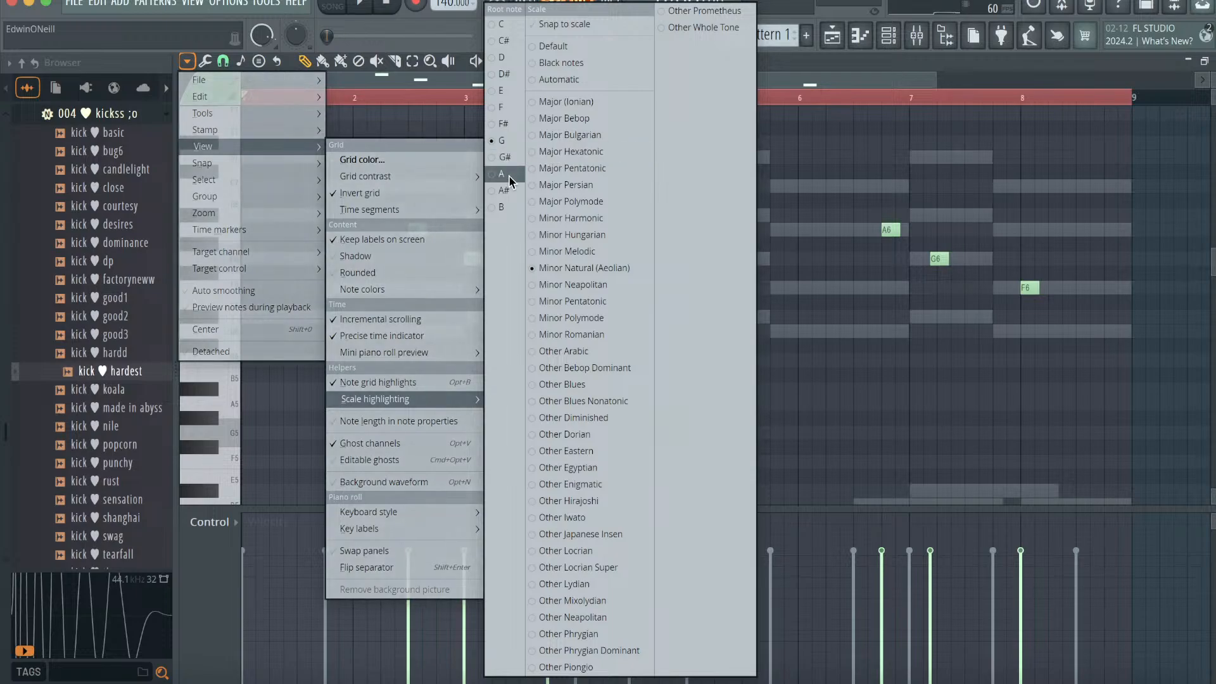
pyautogui.click(504, 207)
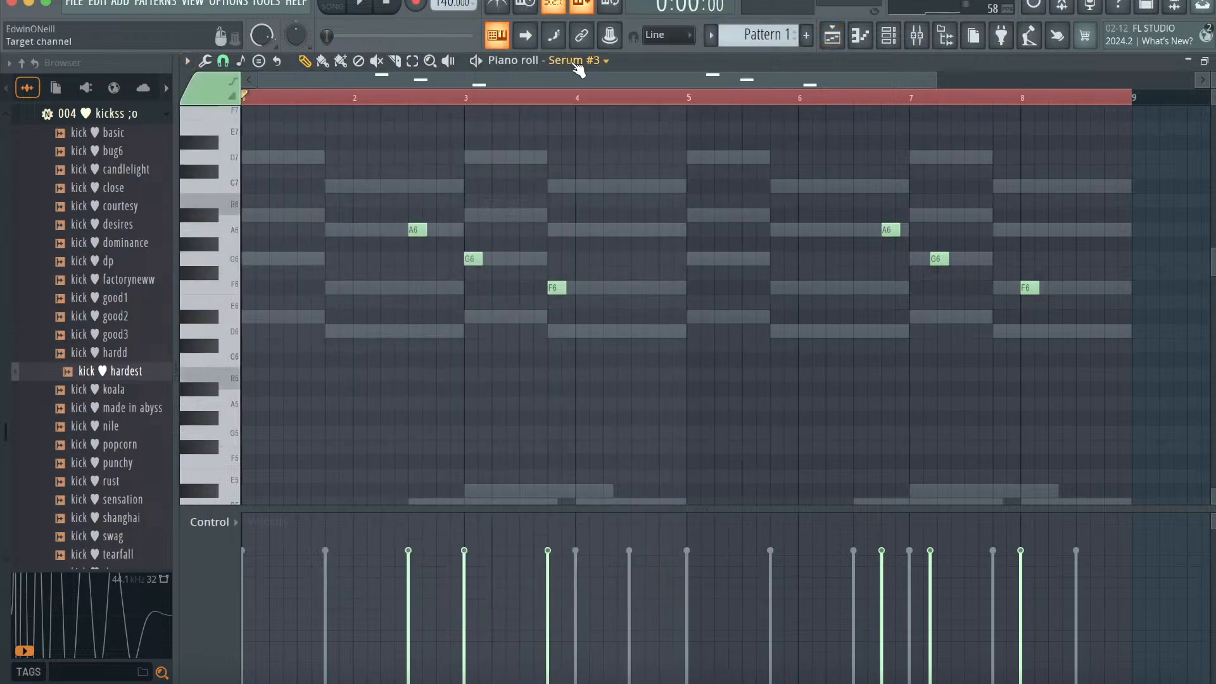
# - Transpose all of Pattern 1 up four semitones and show the original Serum channel's notes in the piano roll
pyautogui.click(830, 37)
pyautogui.rightClick(260, 127)
pyautogui.click(310, 282)
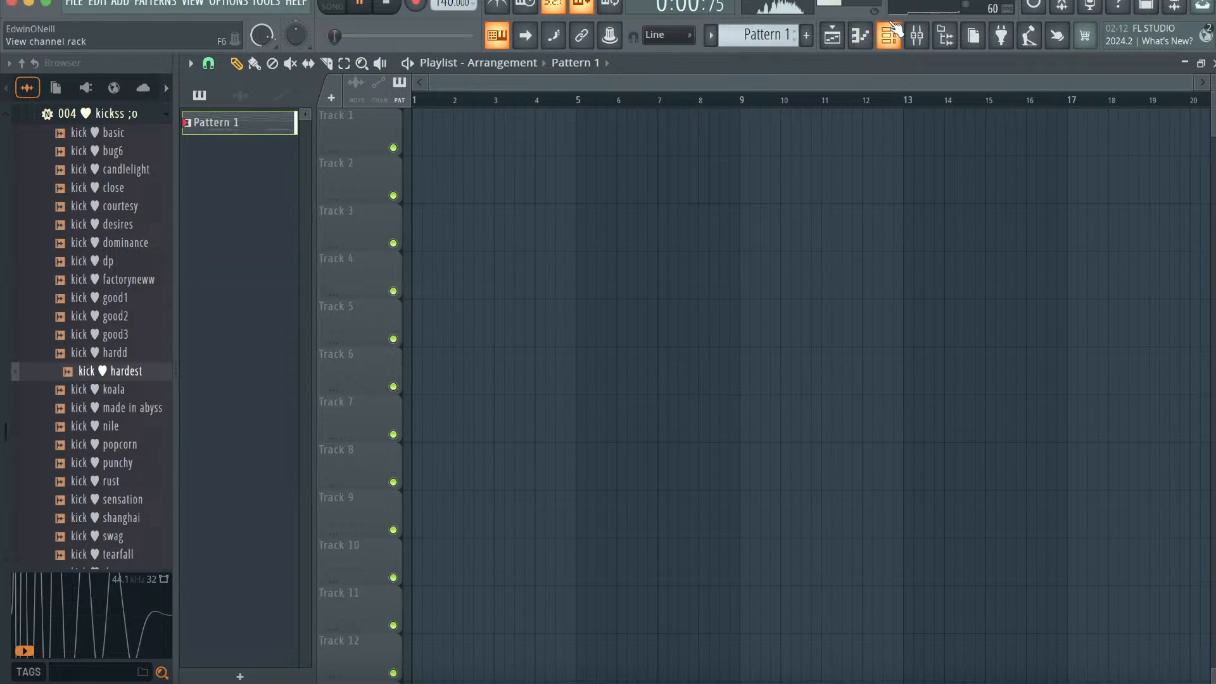
pyautogui.click(874, 38)
pyautogui.click(573, 60)
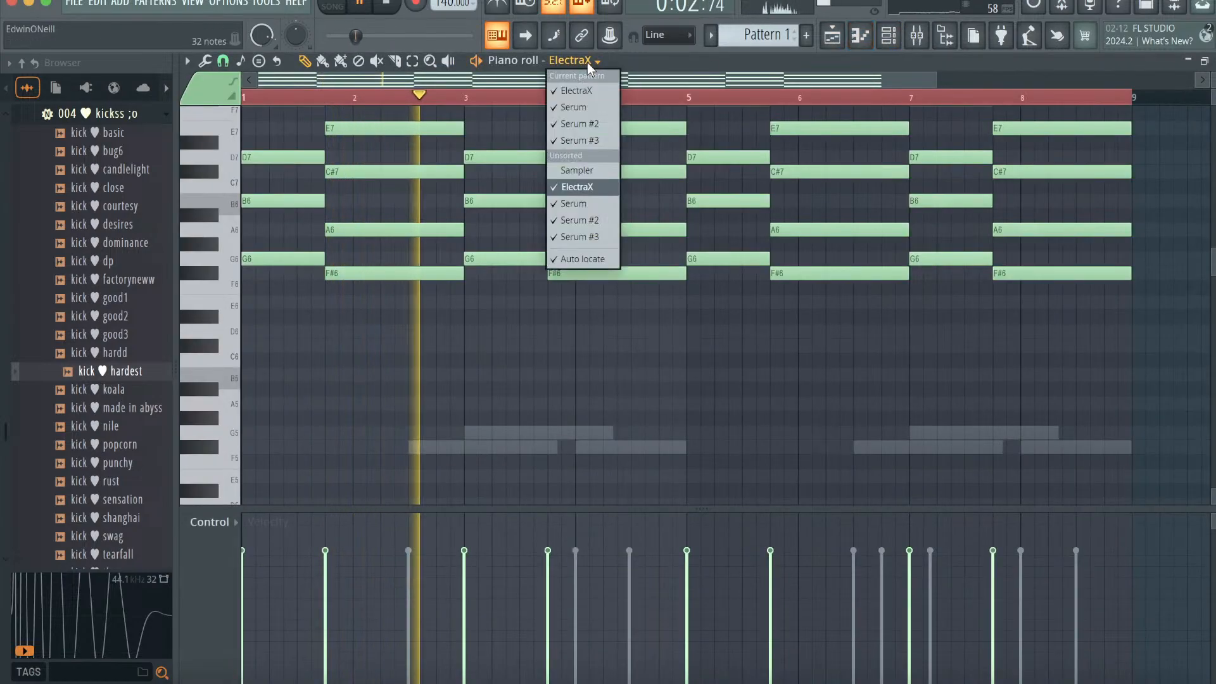
pyautogui.click(594, 205)
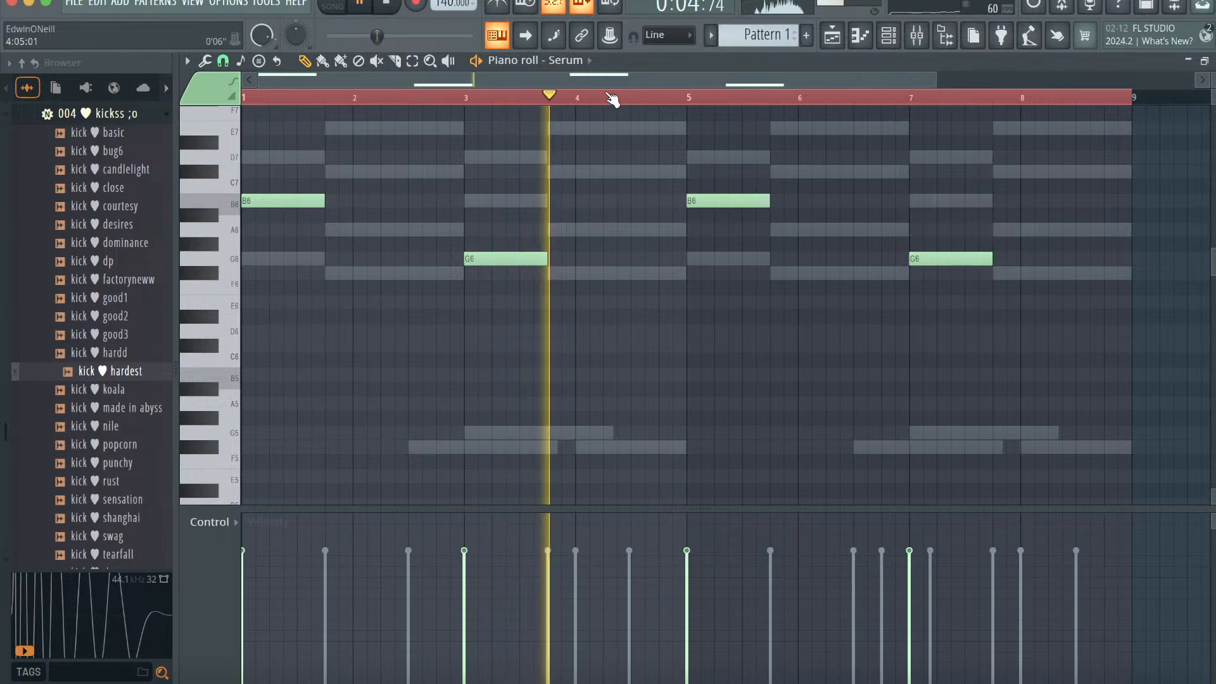
pyautogui.scroll(2, 830, 261)
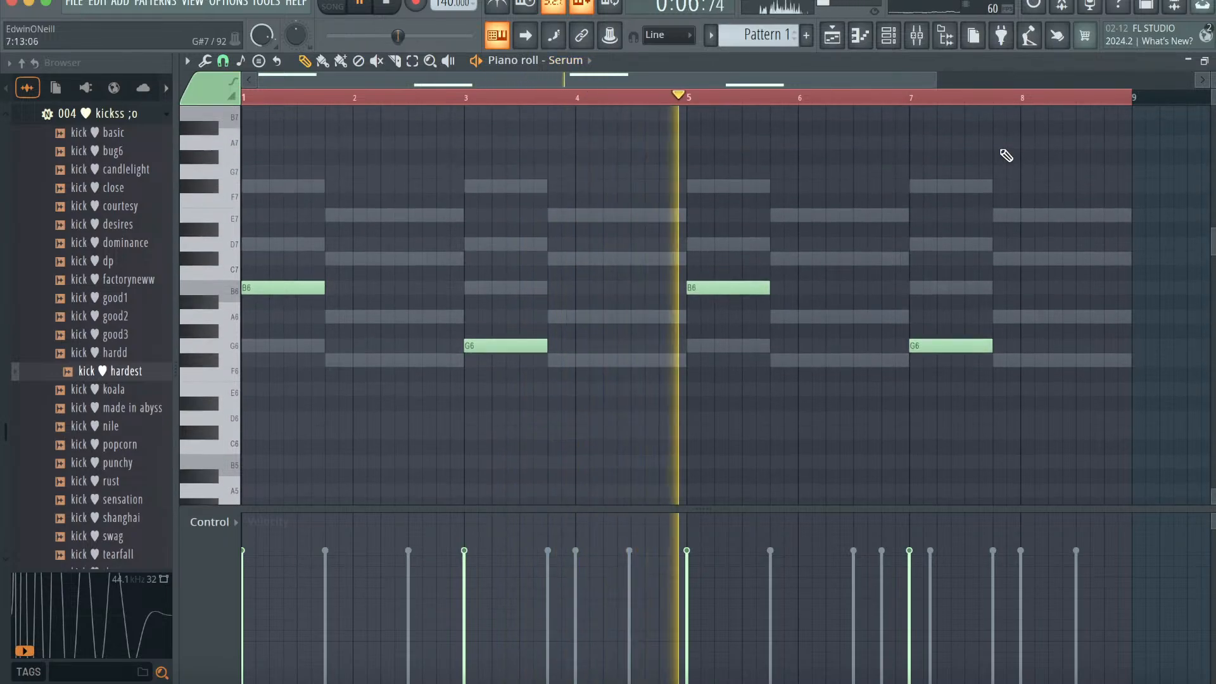
# - Add a Kontakt 7 instrument channel by finding "kont" in the generator plugin list
pyautogui.click(888, 35)
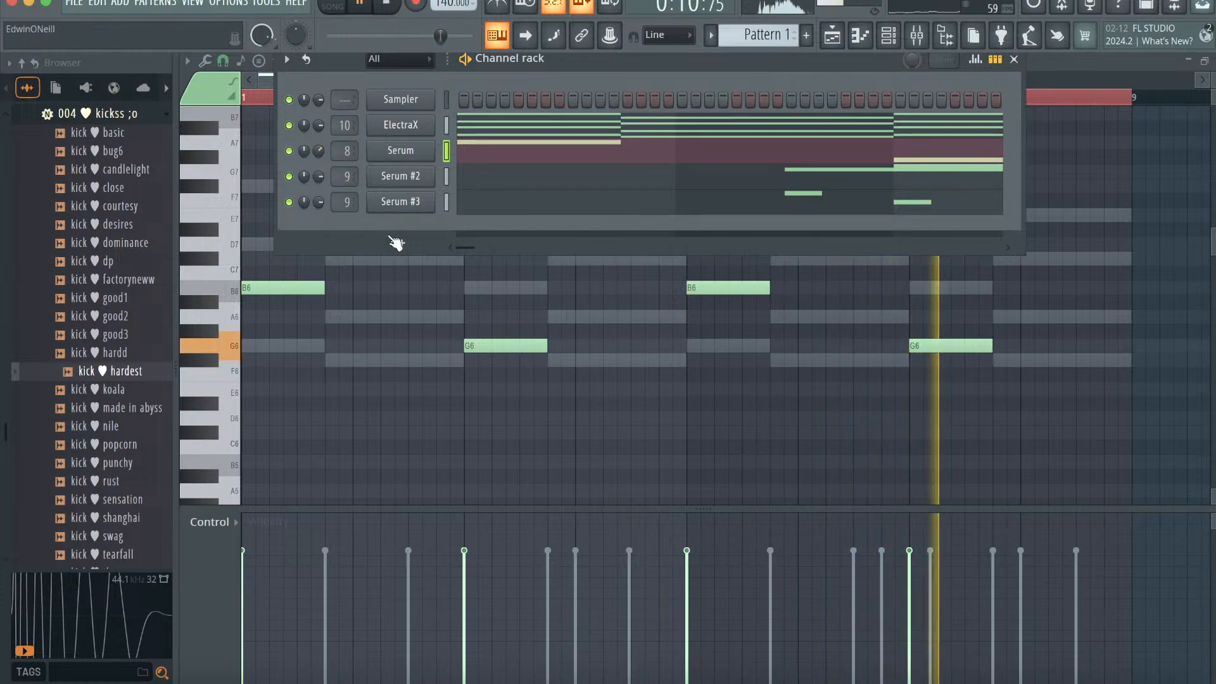
pyautogui.click(401, 243)
pyautogui.click(430, 19)
pyautogui.click(618, 627)
pyautogui.write('kont')
pyautogui.doubleClick(535, 119)
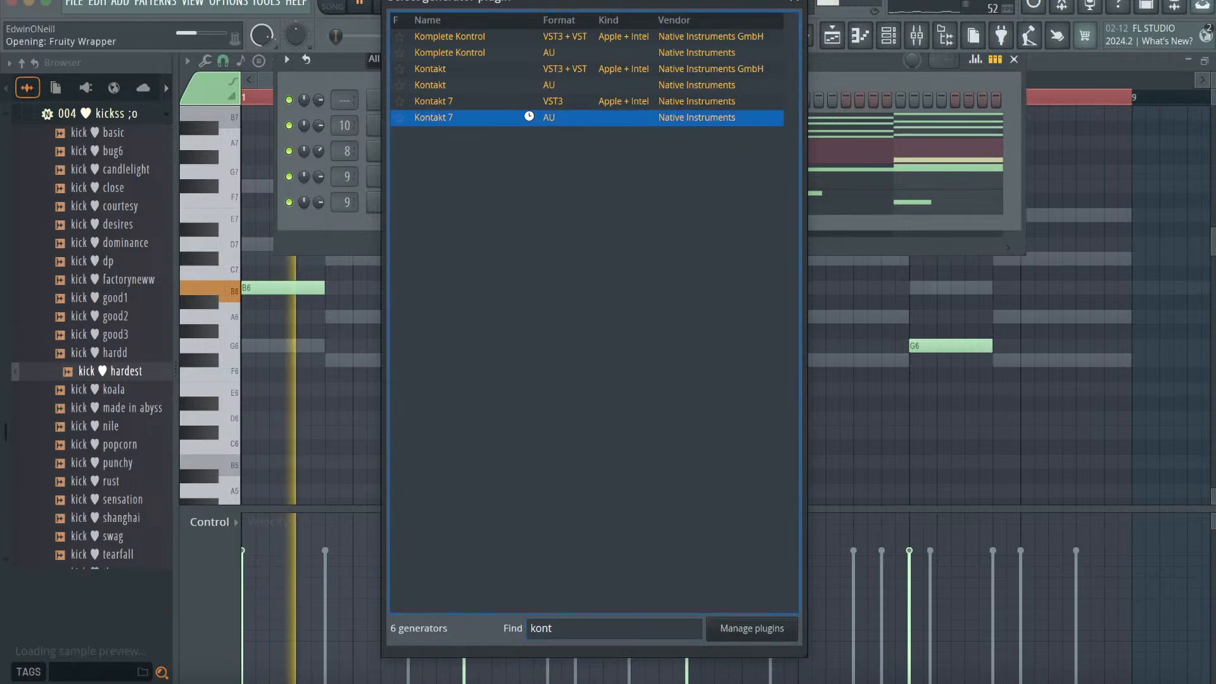
# - Load EXHALE.nki from the EXHALE library in Kontakt 7 and move the plugin window up
pyautogui.scroll(-15, 366, 345)
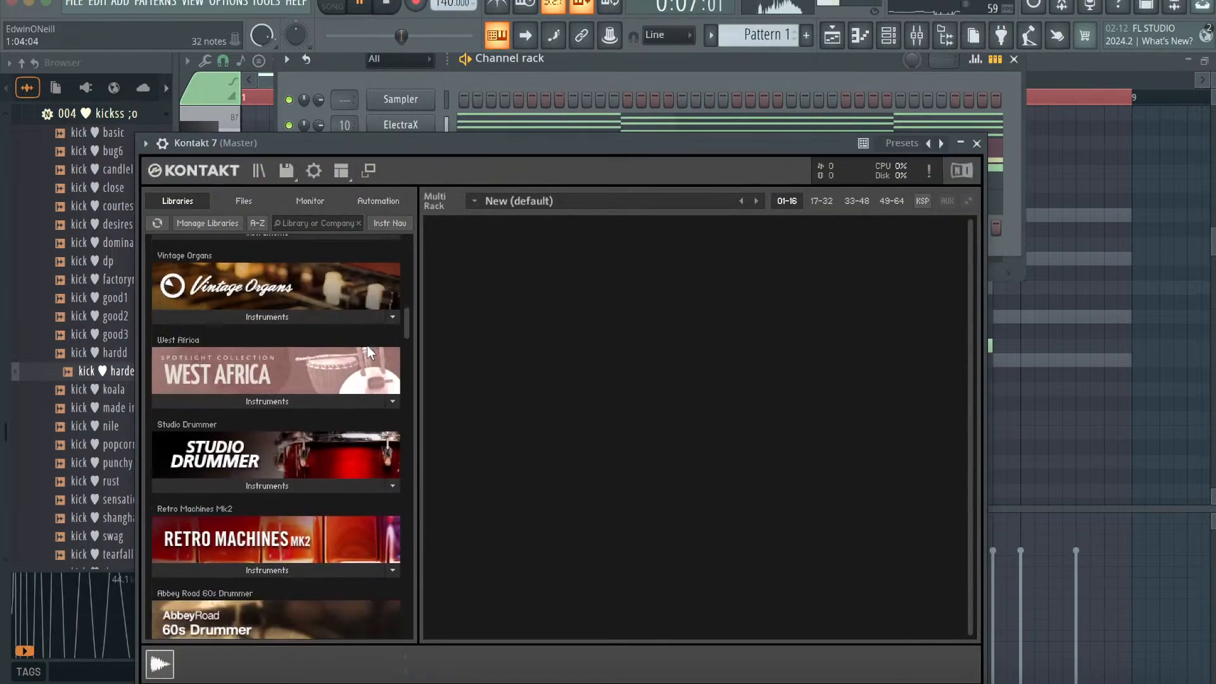
pyautogui.scroll(-5, 370, 353)
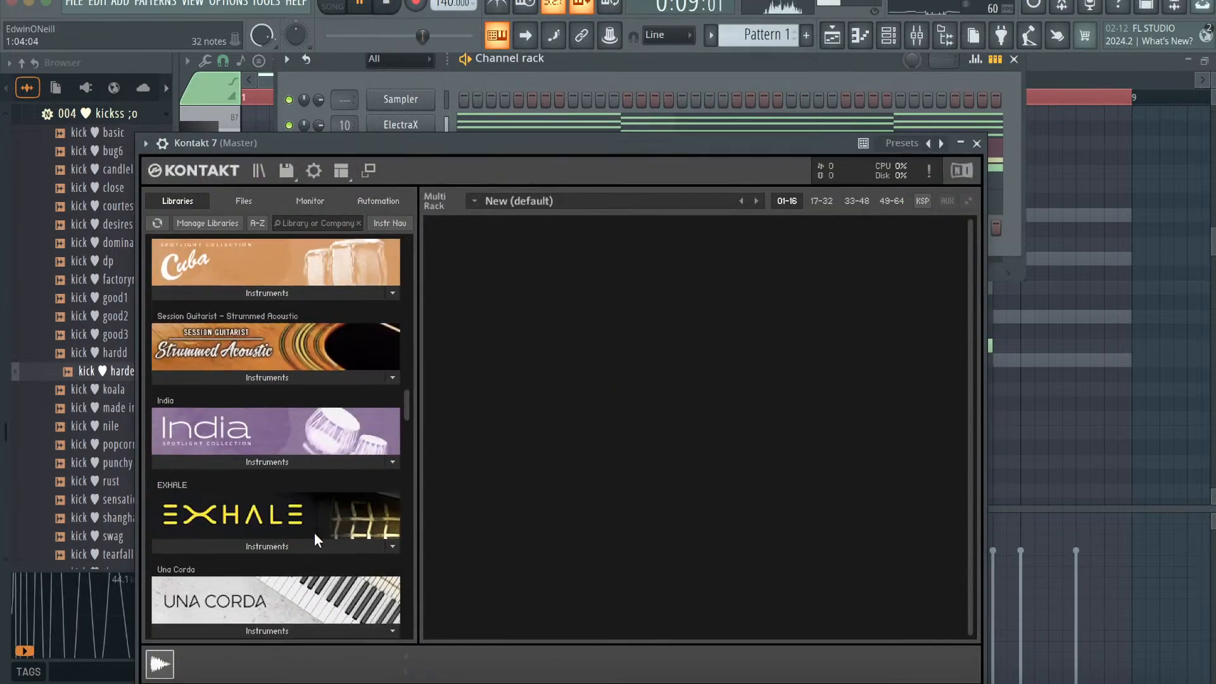
pyautogui.click(271, 542)
pyautogui.scroll(-1, 271, 542)
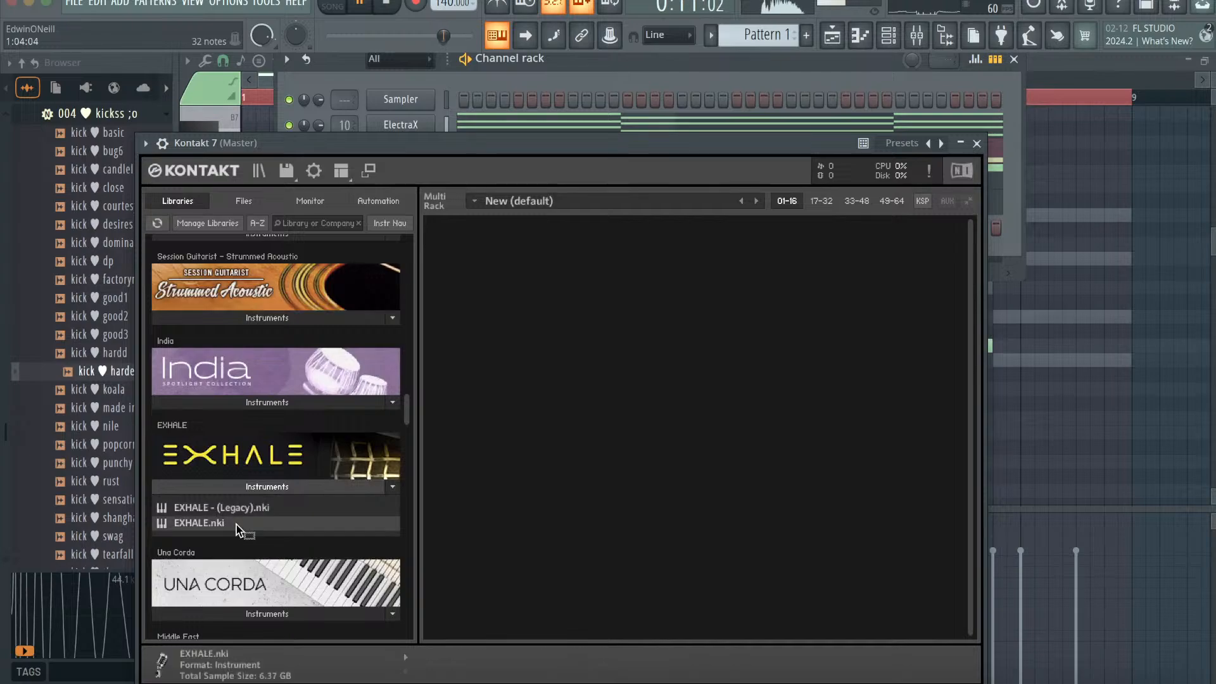
pyautogui.moveTo(598, 152); pyautogui.dragTo(524, 36)
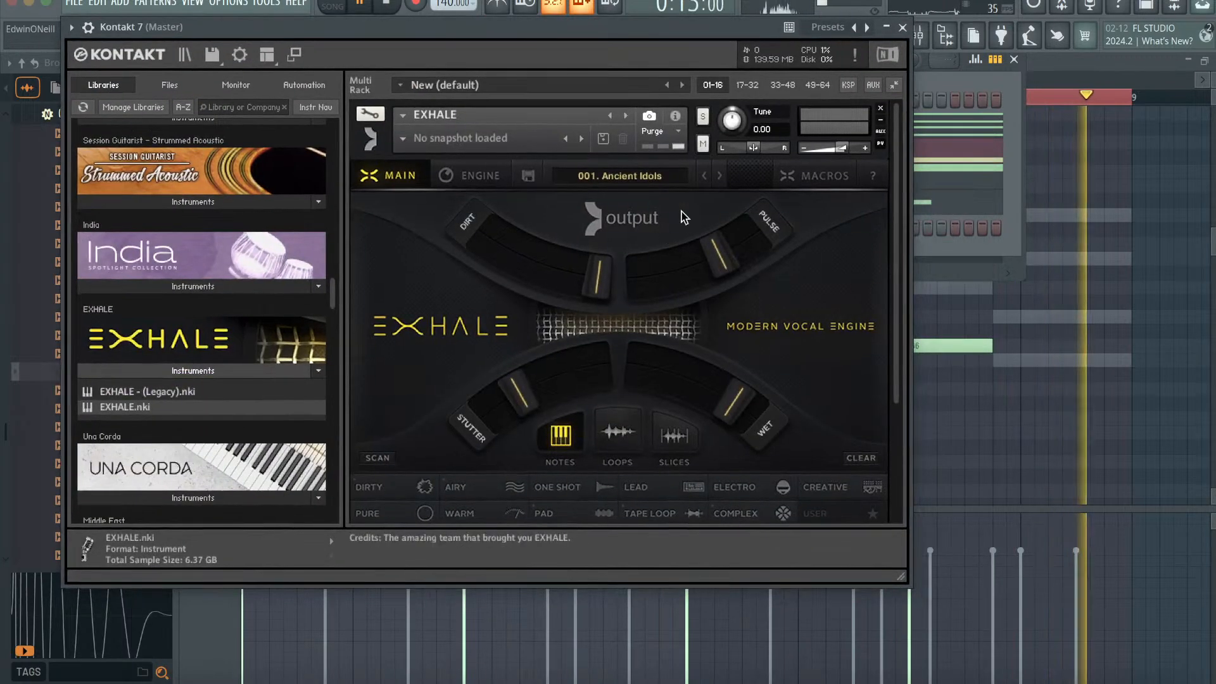
# - Stop playback, switch EXHALE to Loops, load preset "009. RnBish" and set its key to Bm
pyautogui.press('space')
pyautogui.scroll(-1, 713, 359)
pyautogui.click(625, 406)
pyautogui.click(680, 358)
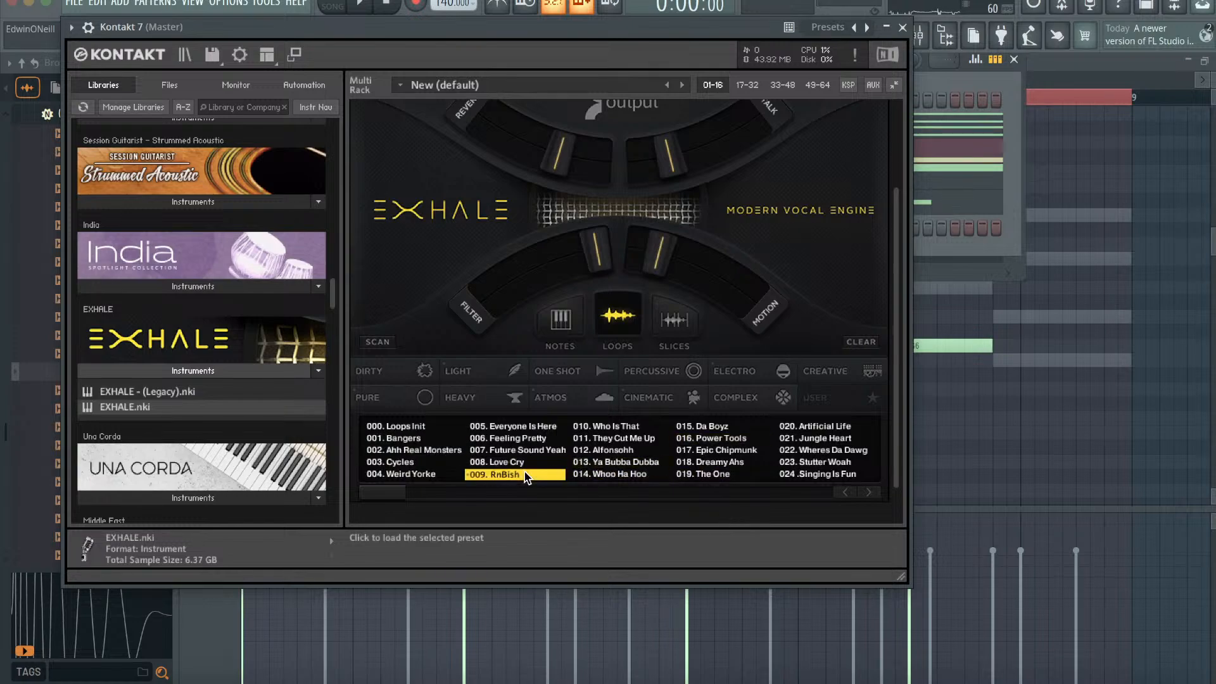
pyautogui.click(524, 476)
pyautogui.scroll(1, 732, 252)
pyautogui.click(758, 117)
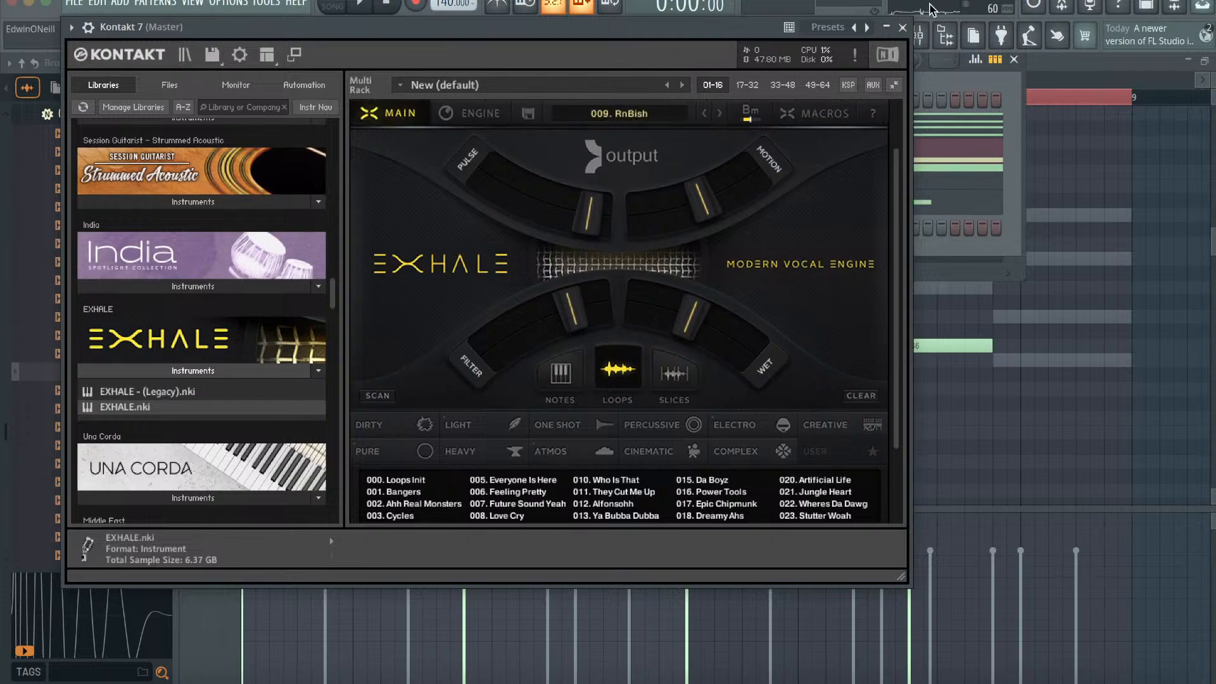
# - Close Kontakt and place trial notes C5 at bar 1 and C#5 at bar 2 in the Kontakt 7 piano roll
pyautogui.click(903, 28)
pyautogui.click(889, 35)
pyautogui.click(861, 36)
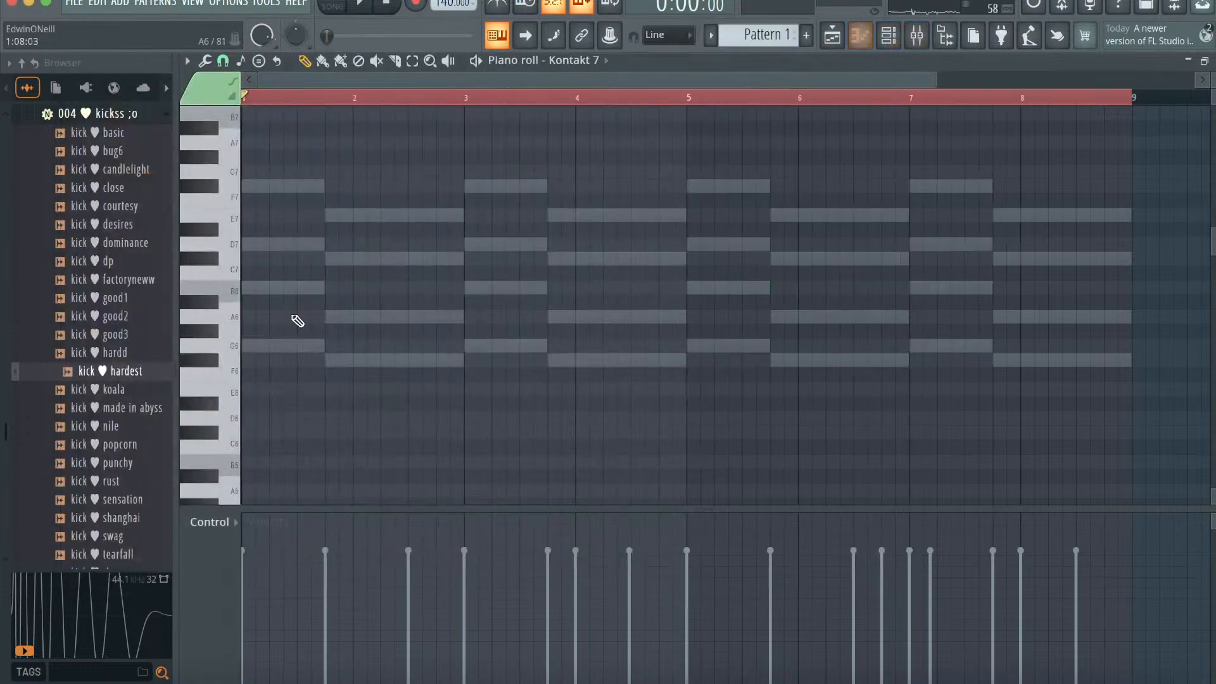
pyautogui.scroll(-4, 190, 443)
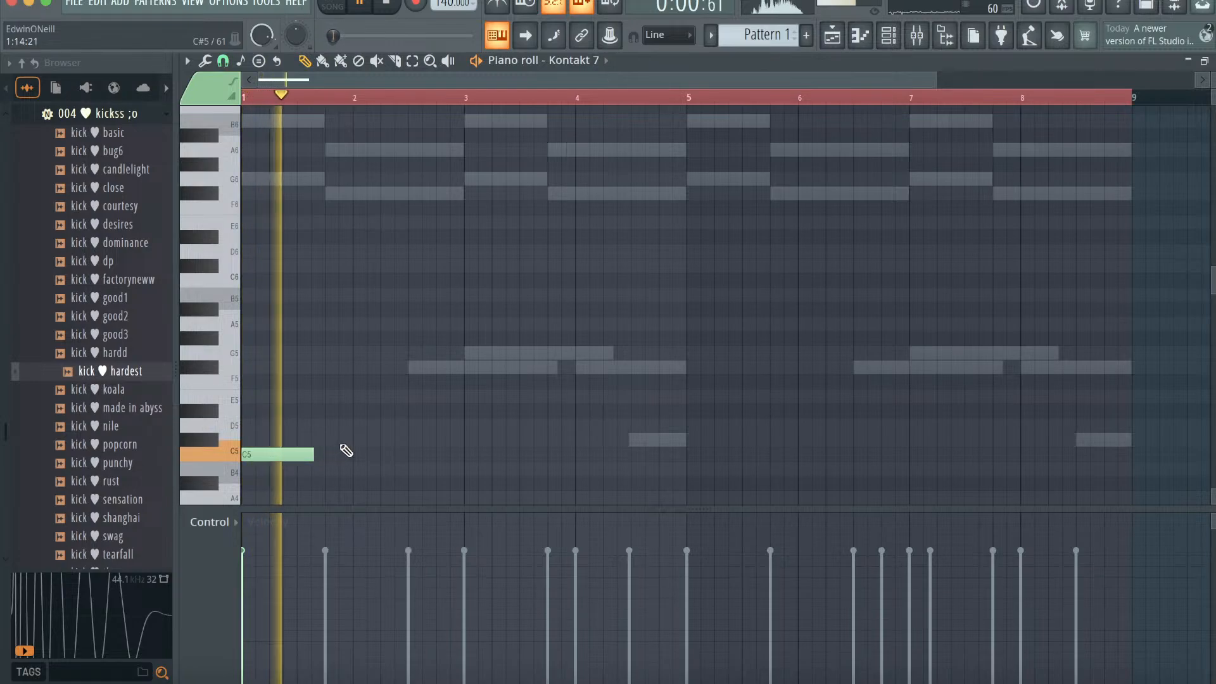
pyautogui.click(356, 440)
pyautogui.scroll(-1, 456, 453)
pyautogui.press('space')
# - Place a G#4 note at bar 2, delete the C5 and C#5 notes, and play the pattern
pyautogui.moveTo(385, 388); pyautogui.dragTo(354, 463)
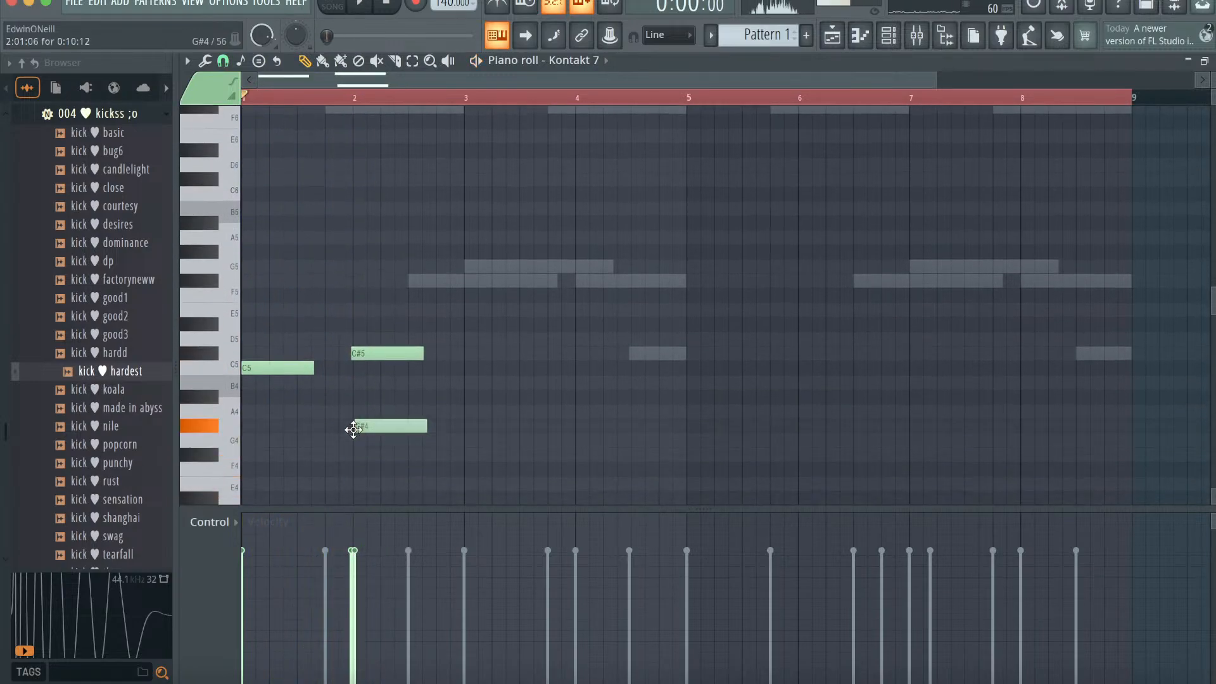
pyautogui.press('space')
pyautogui.rightClick(387, 354)
pyautogui.rightClick(306, 366)
pyautogui.press('space')
pyautogui.press('space')
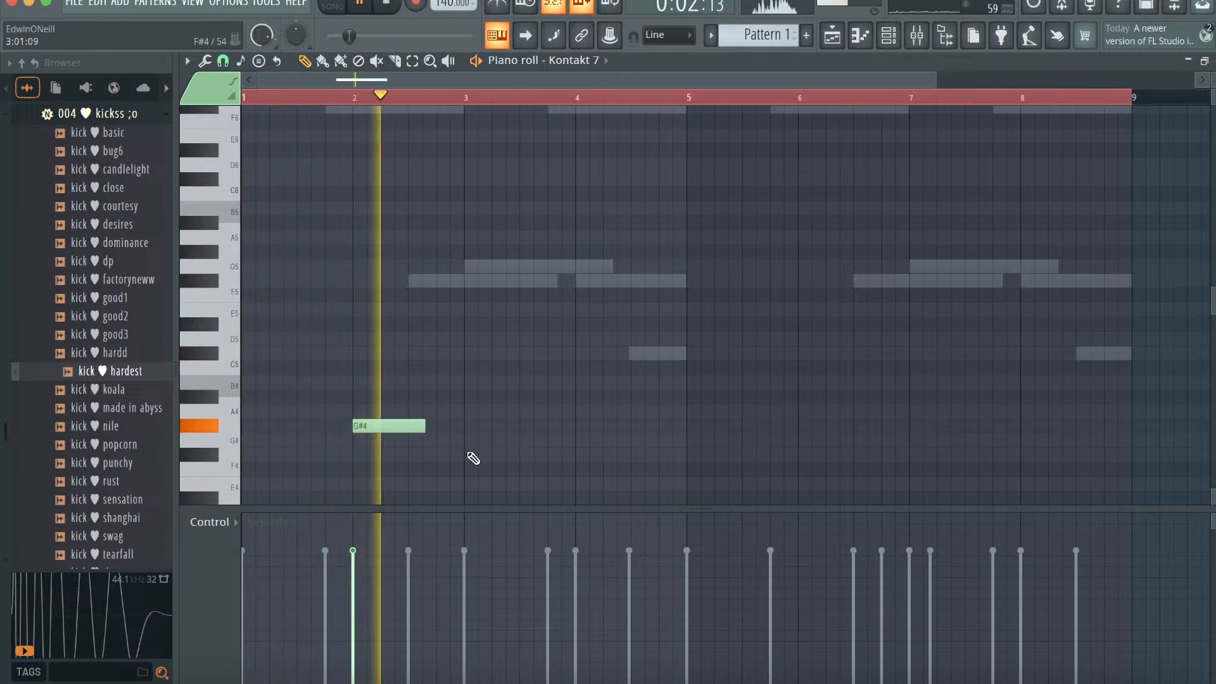
pyautogui.click(468, 455)
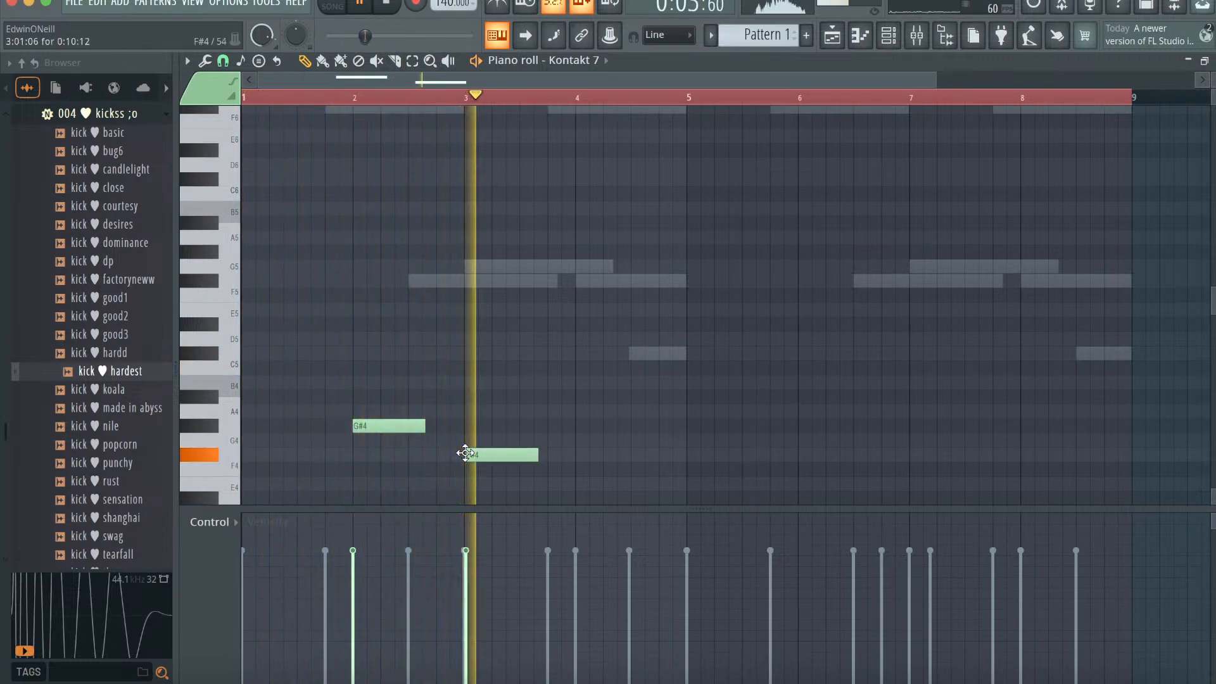
pyautogui.press('space')
pyautogui.press('space')
pyautogui.rightClick(506, 458)
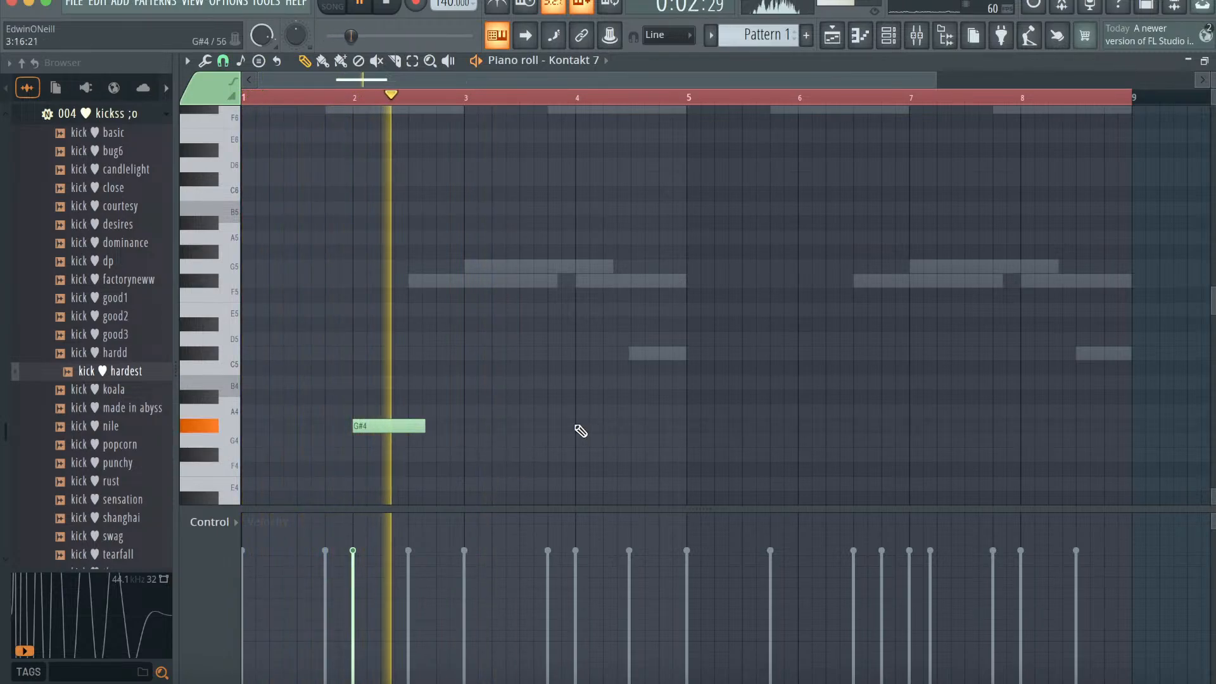
# - Place a C5 note at bar 4, a G#4 at bar 6 and a C5 at bar 8 in the Kontakt 7 pattern
pyautogui.click(575, 382)
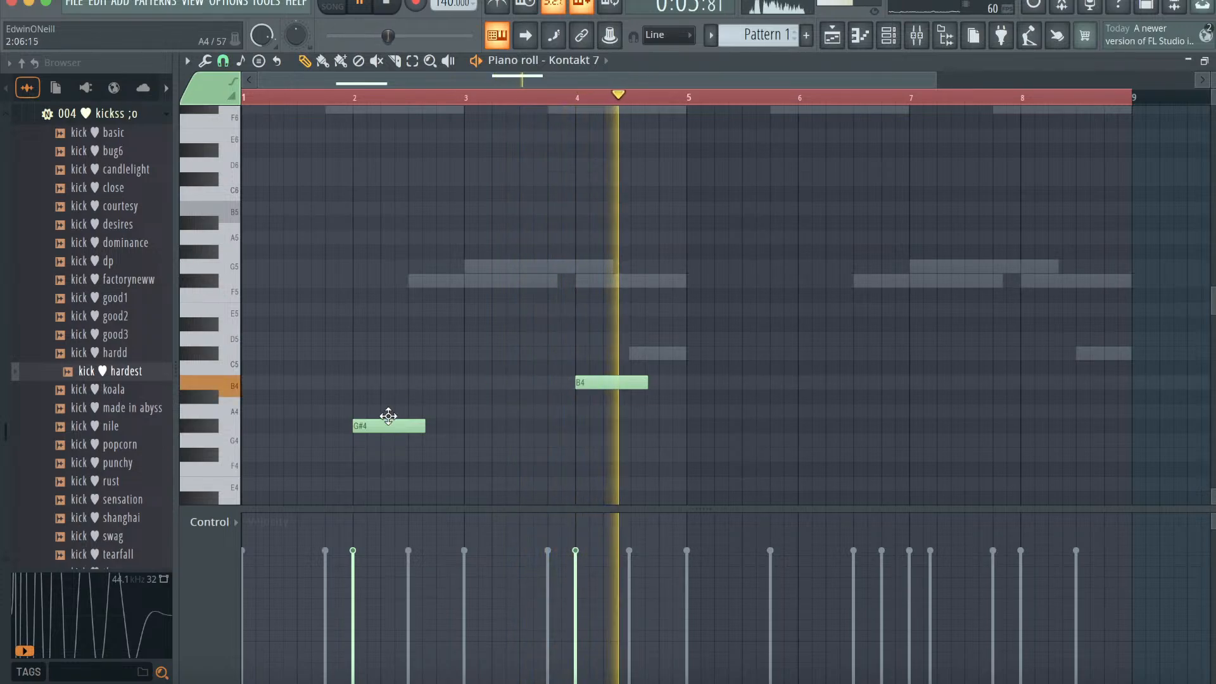
pyautogui.press('space')
pyautogui.press('space')
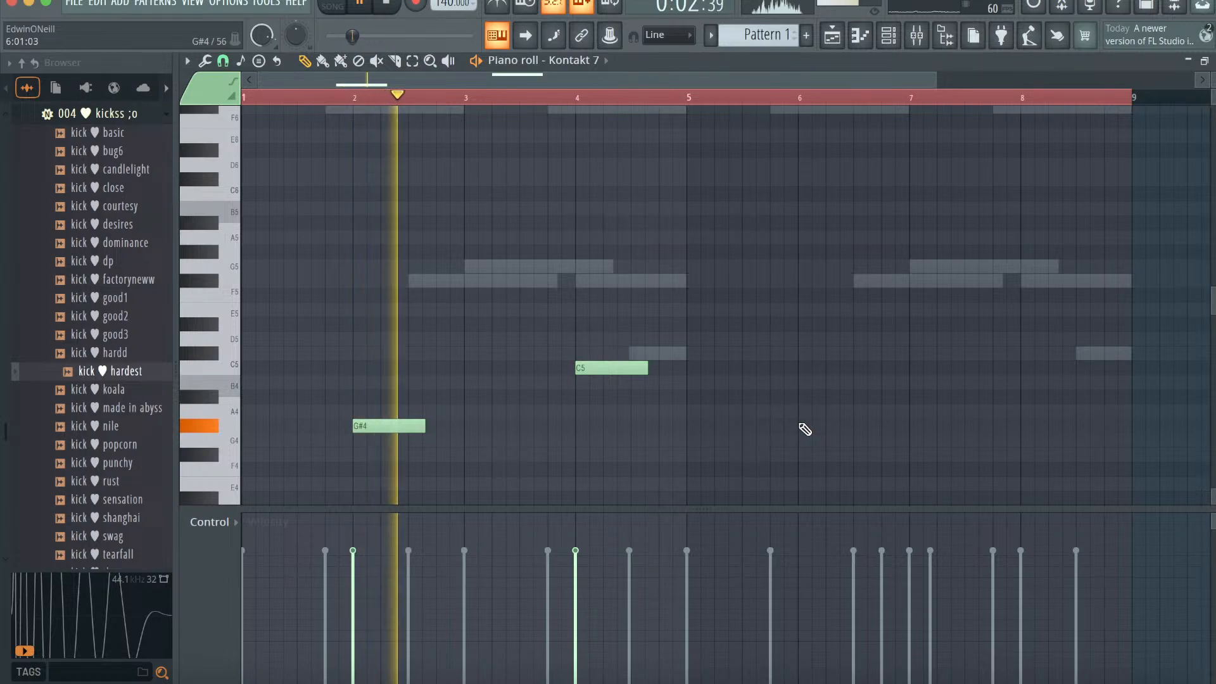
pyautogui.click(803, 425)
pyautogui.click(1026, 368)
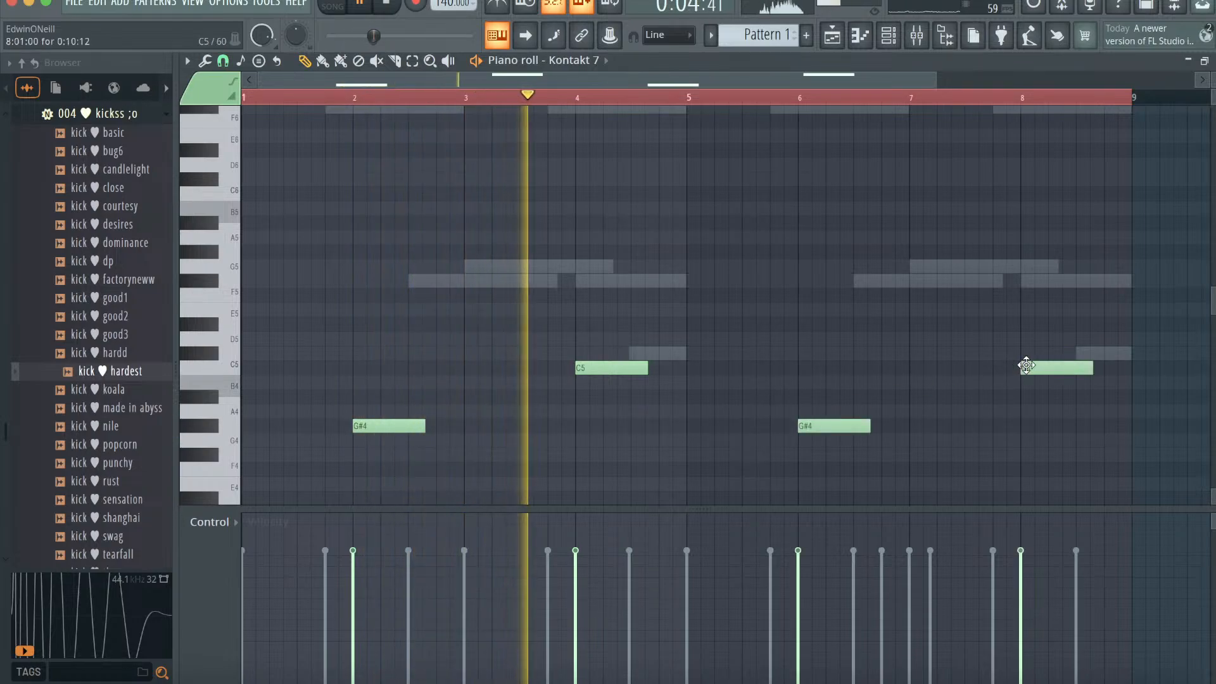
# - Route the Kontakt 7 channel to mixer insert 13 and cut its low EQ band by 18 dB at 999 Hz
pyautogui.click(918, 37)
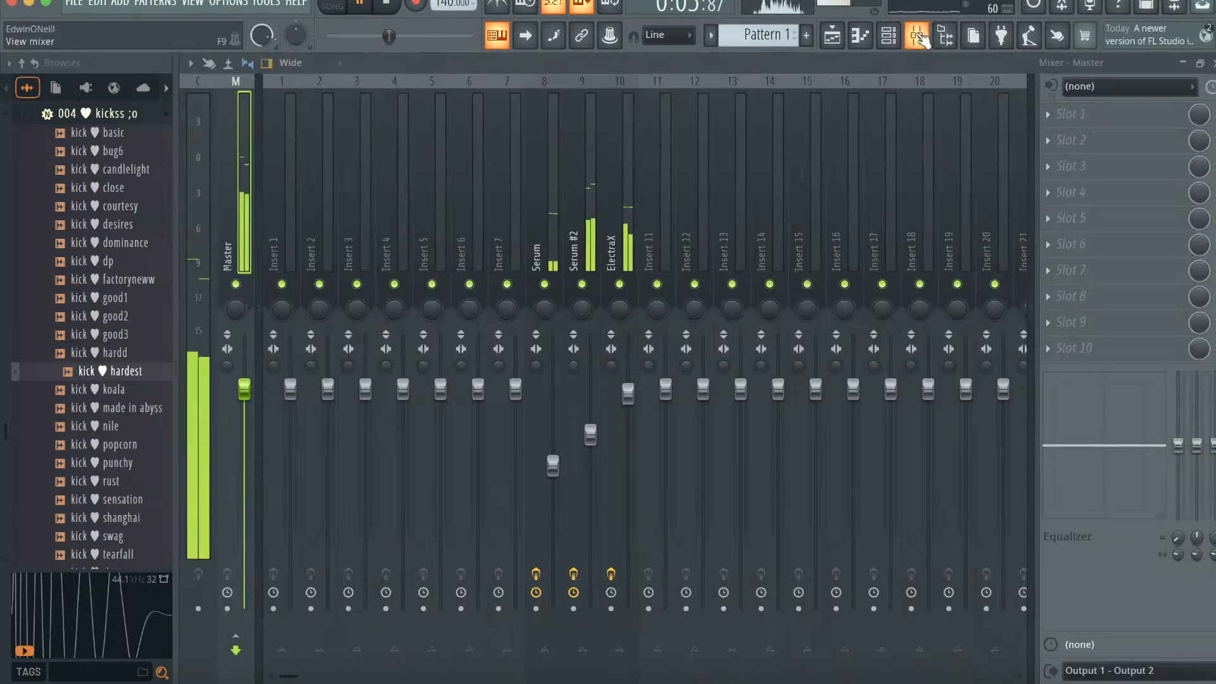
pyautogui.rightClick(738, 238)
pyautogui.moveTo(804, 268)
pyautogui.click(988, 269)
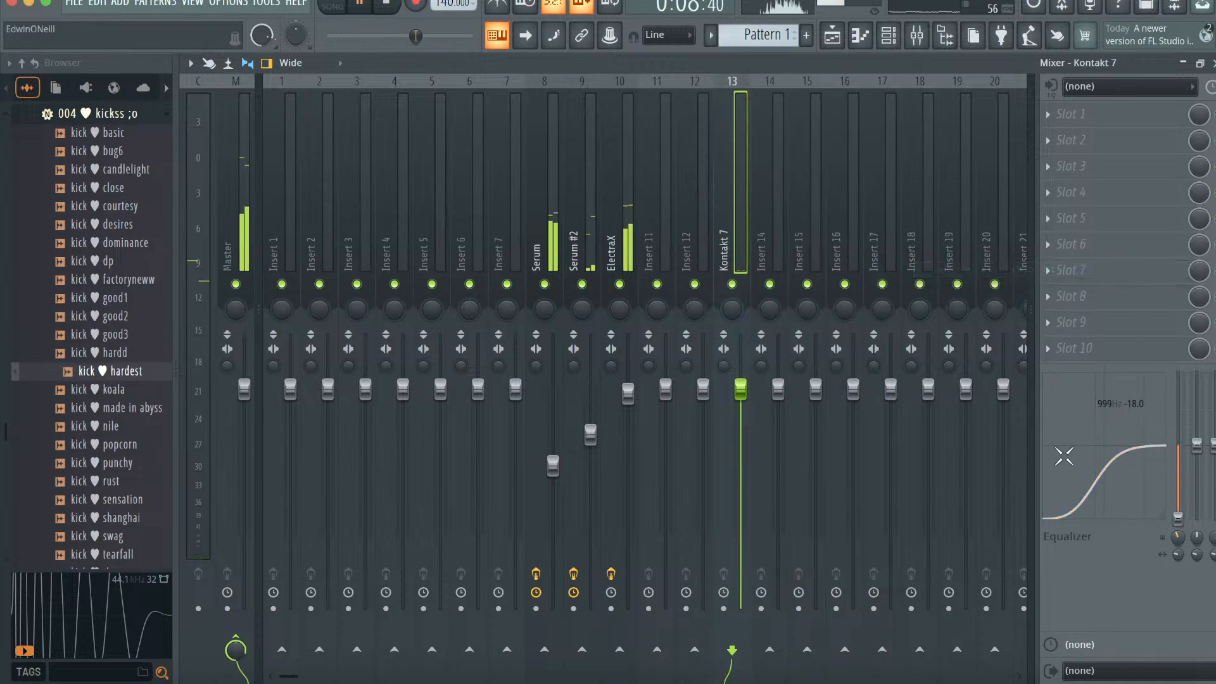
# - Load the AU version of Spaced Out into slot 5 of the Kontakt 7 mixer insert and close its window
pyautogui.click(1113, 249)
pyautogui.click(753, 12)
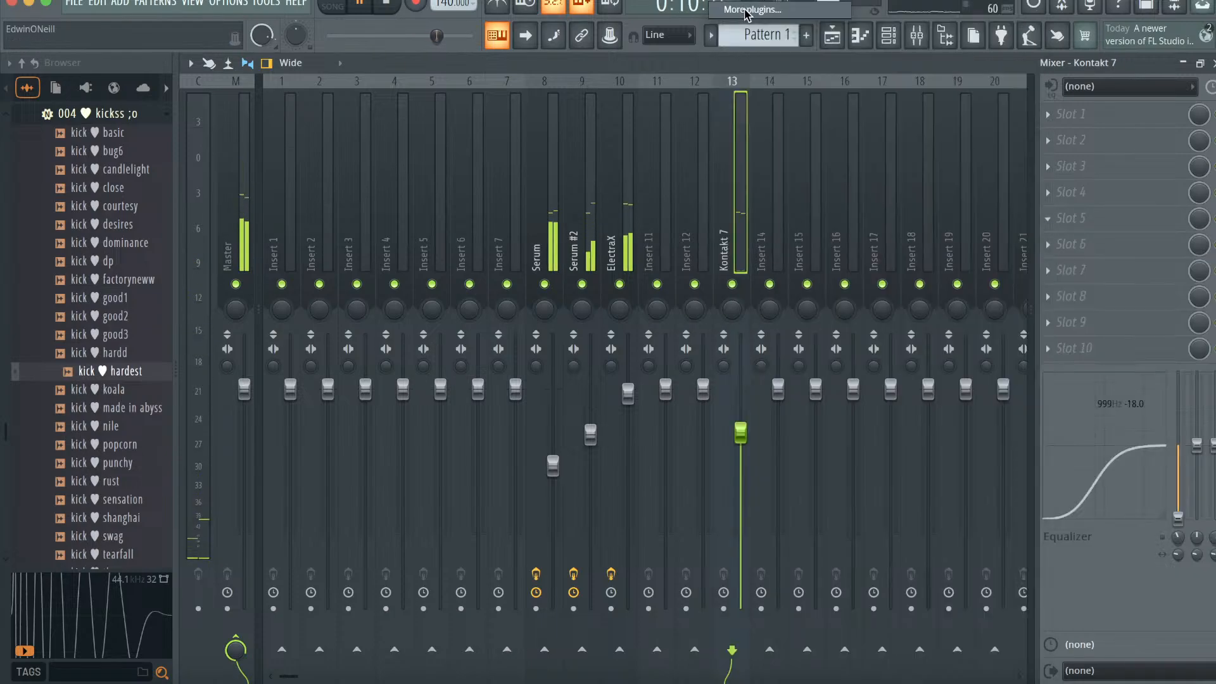
pyautogui.write('spac')
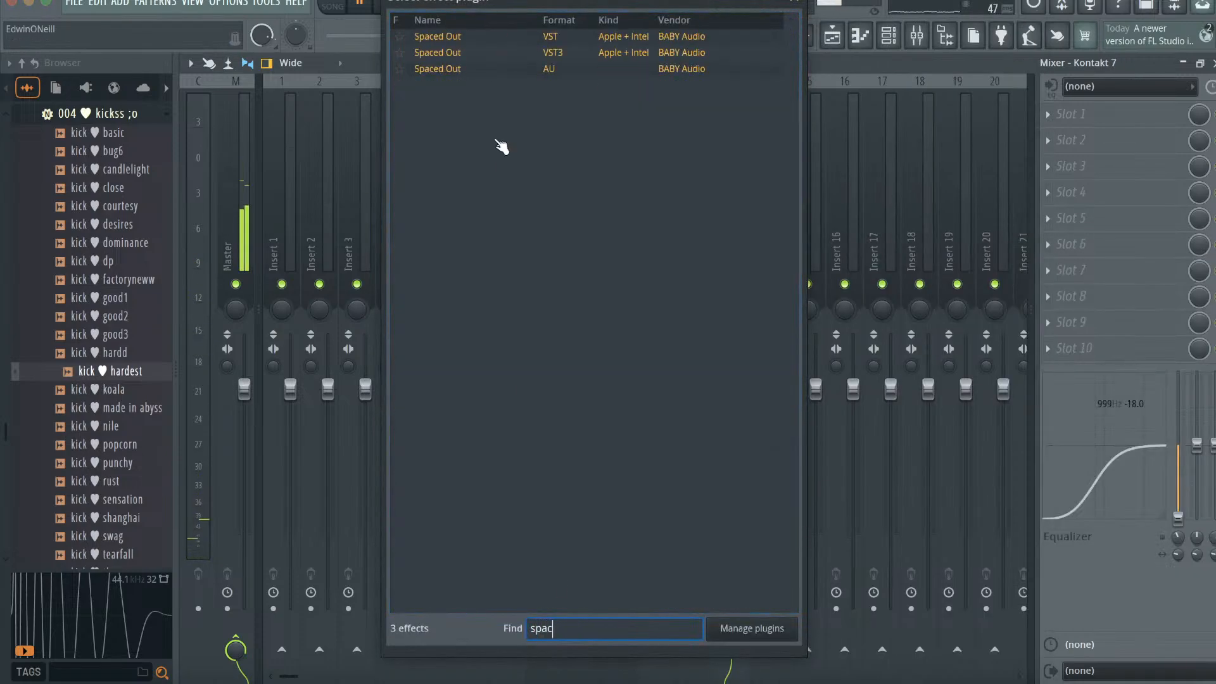
pyautogui.click(464, 74)
pyautogui.click(797, 8)
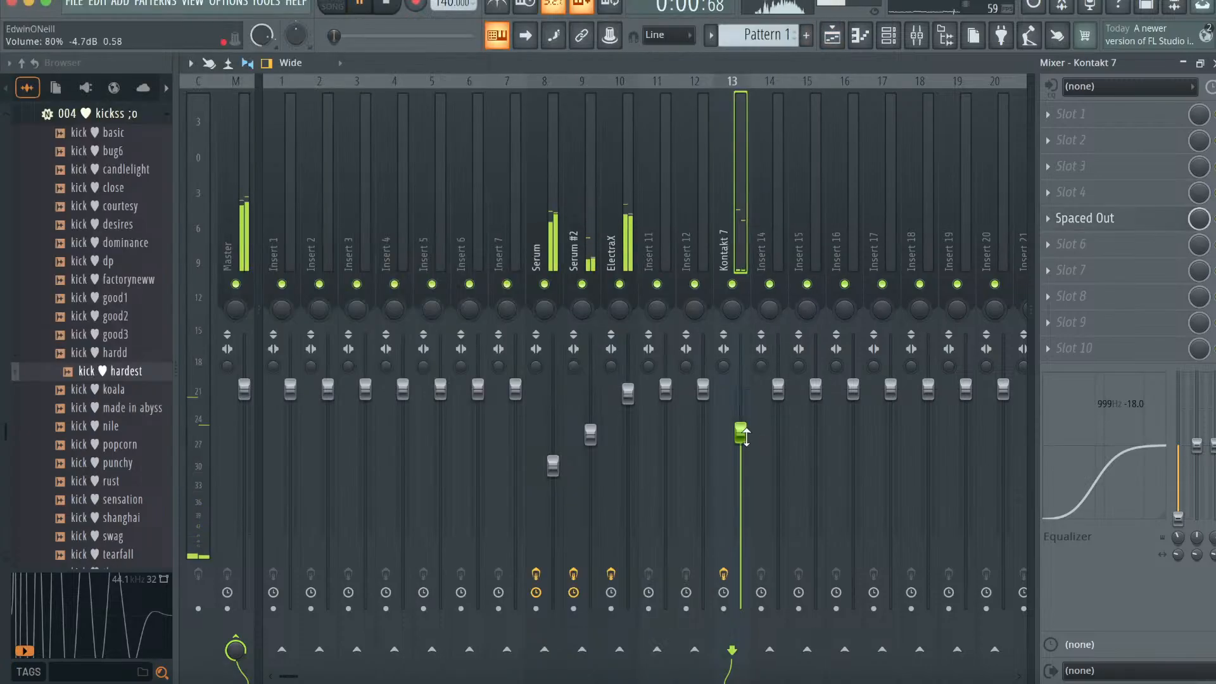
# - Show the channel rack and open the kit's "002 ♥ hh&oh" hi-hat folder in the browser
pyautogui.click(888, 36)
pyautogui.click(102, 279)
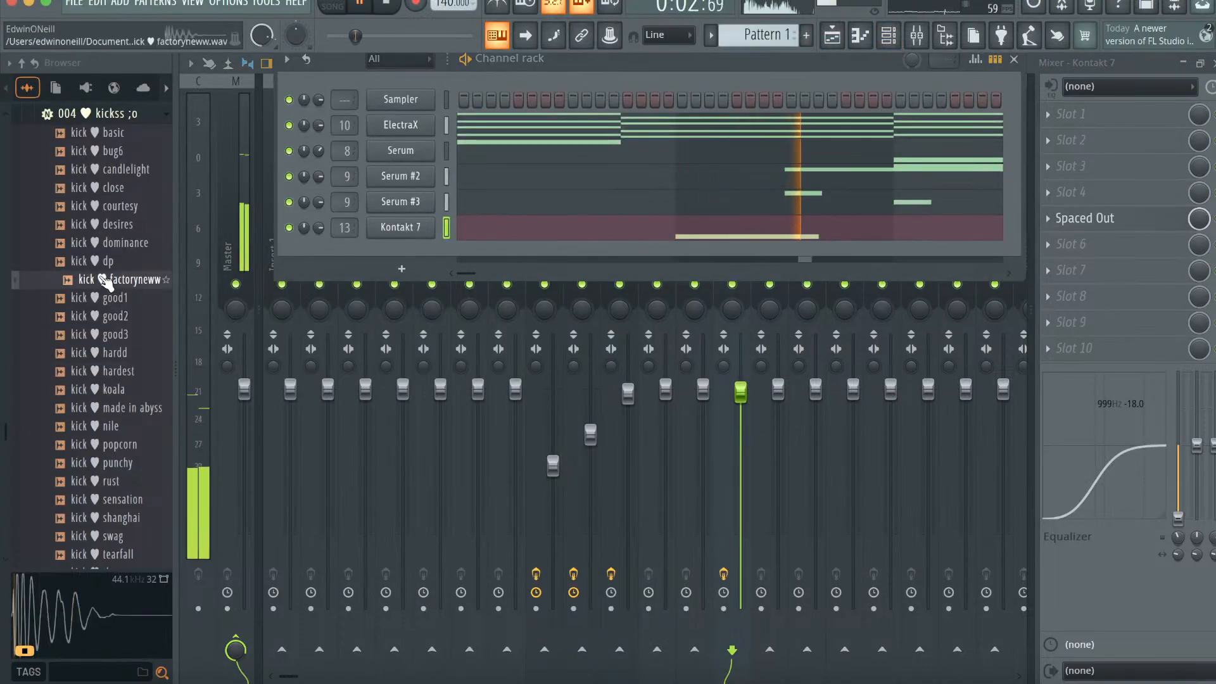
pyautogui.scroll(3, 105, 282)
pyautogui.scroll(2, 100, 180)
pyautogui.click(100, 261)
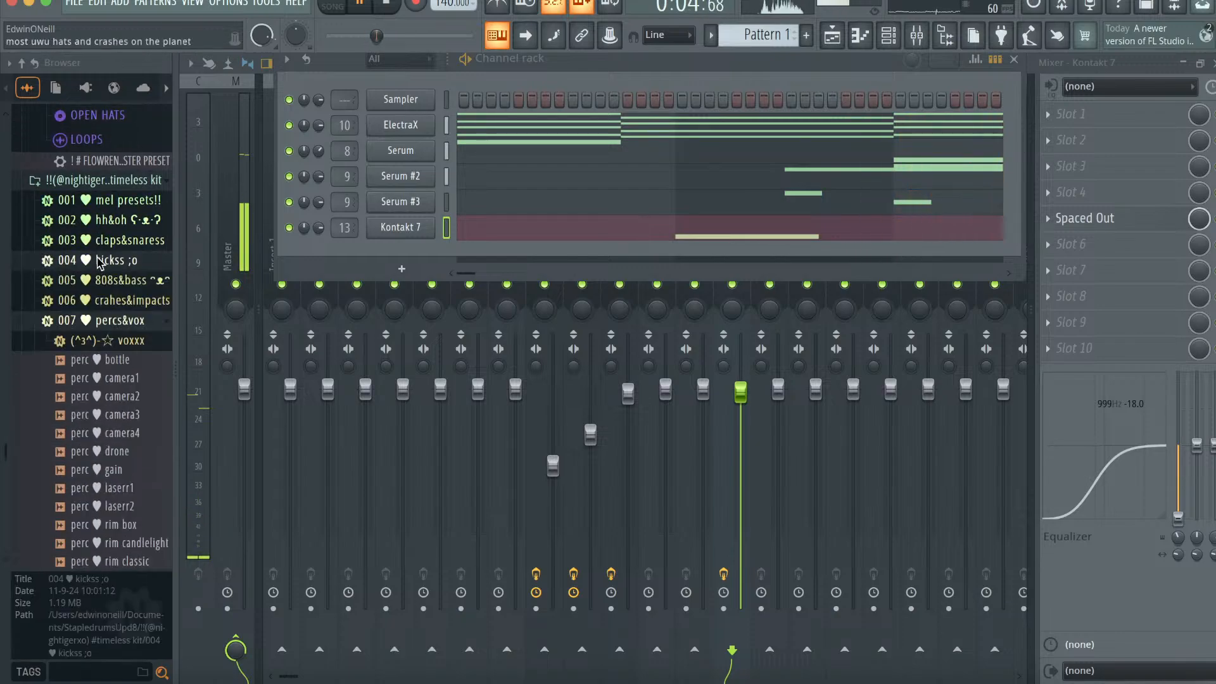
pyautogui.click(103, 219)
# - Audition several hi-hat samples and add "hh ♥ digicore9" to the channel rack as a new channel
pyautogui.click(113, 265)
pyautogui.click(114, 298)
pyautogui.click(114, 339)
pyautogui.click(114, 375)
pyautogui.click(115, 410)
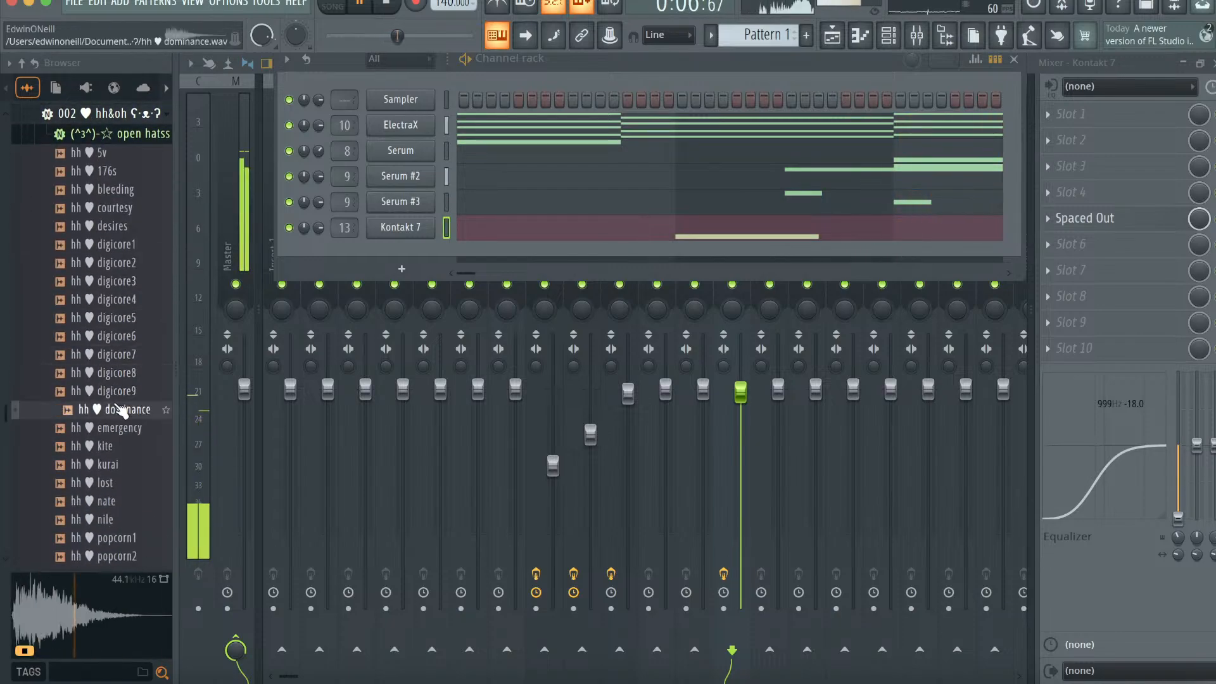
pyautogui.click(114, 396)
pyautogui.moveTo(412, 252); pyautogui.dragTo(408, 253)
# - Fill the hi-hat channel on every 2 steps and replace its sample with "hh ♥ digicore6"
pyautogui.rightClick(408, 253)
pyautogui.click(689, 321)
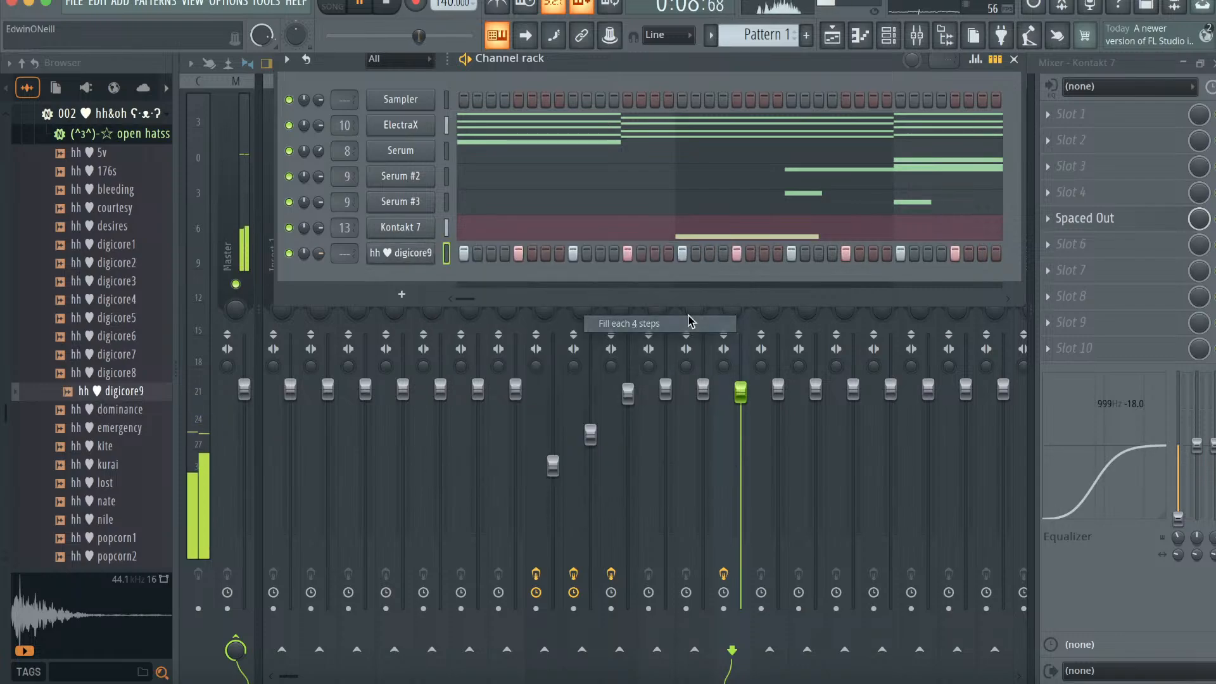
pyautogui.rightClick(408, 252)
pyautogui.click(607, 309)
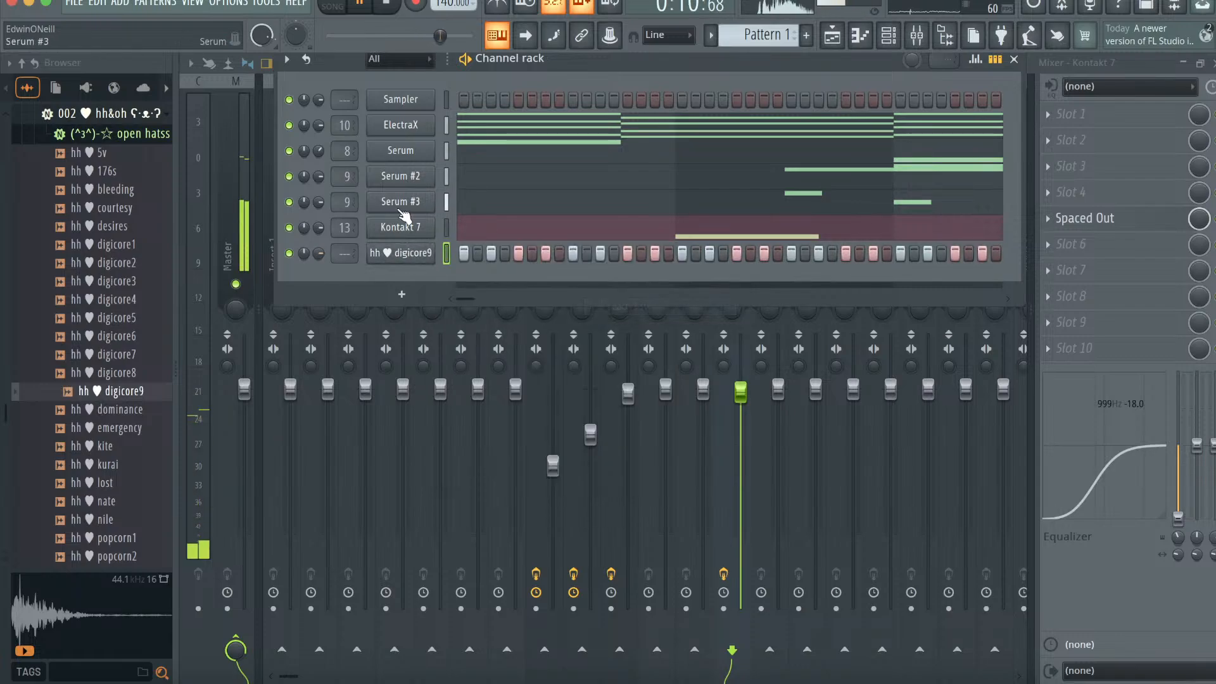
pyautogui.moveTo(148, 343); pyautogui.dragTo(196, 311)
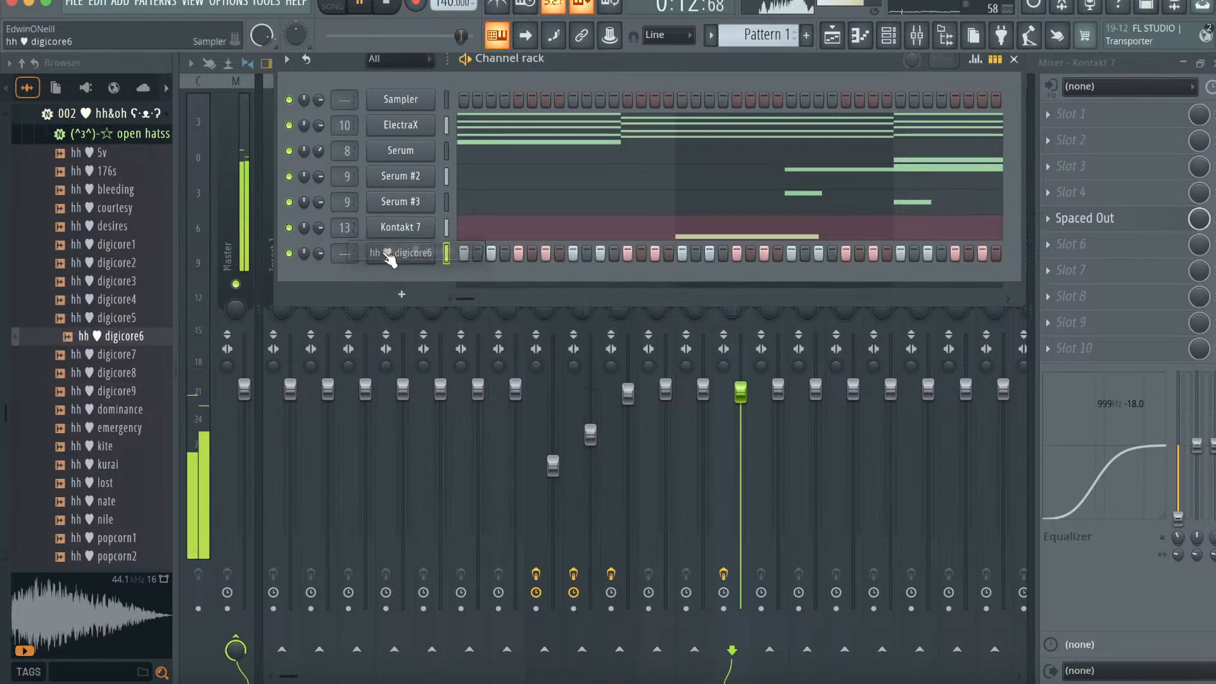
# - Clone the Serum channel and try "PLUCK - M16" and "PLUCK - PINK" from the LUKRATIVE - SYNERGY bank on the copy
pyautogui.rightClick(421, 163)
pyautogui.click(464, 316)
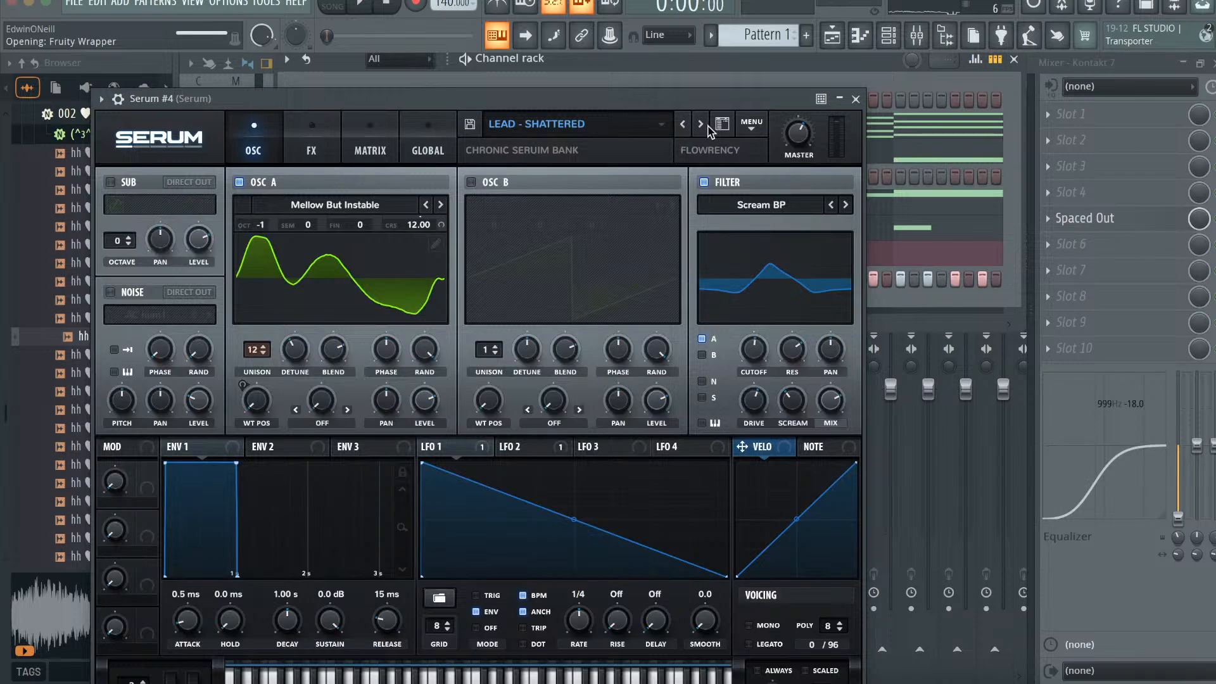
pyautogui.click(633, 130)
pyautogui.moveTo(810, 281)
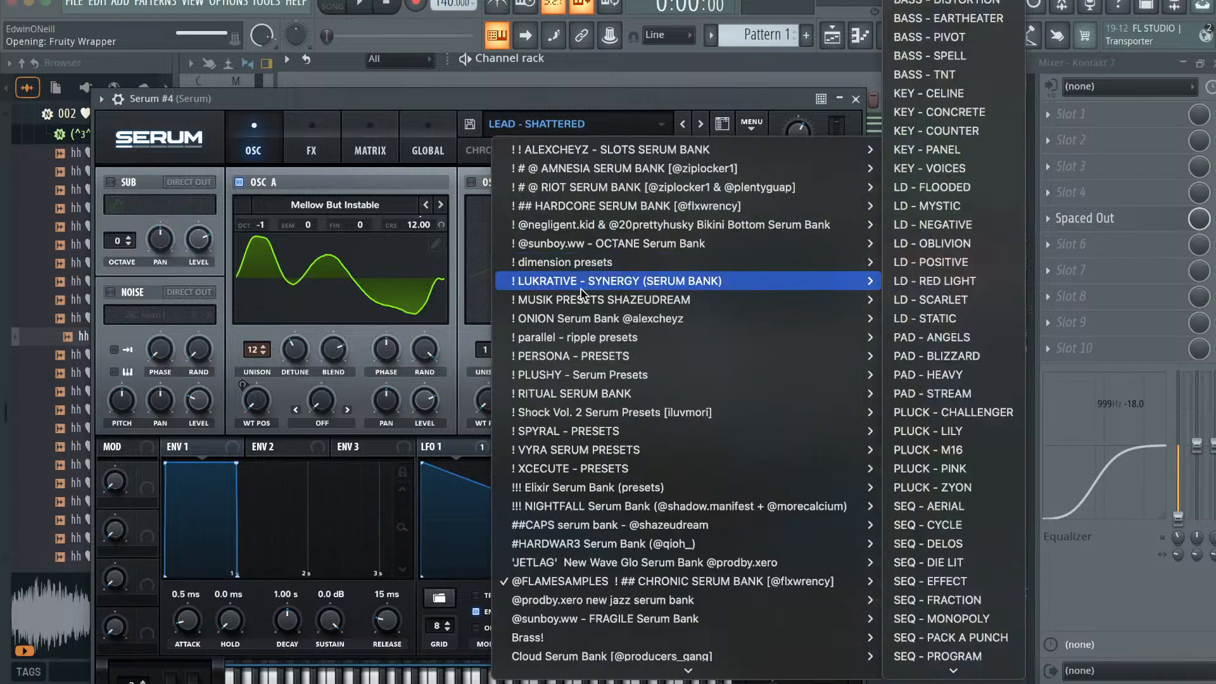
pyautogui.click(934, 450)
pyautogui.click(699, 123)
pyautogui.click(630, 130)
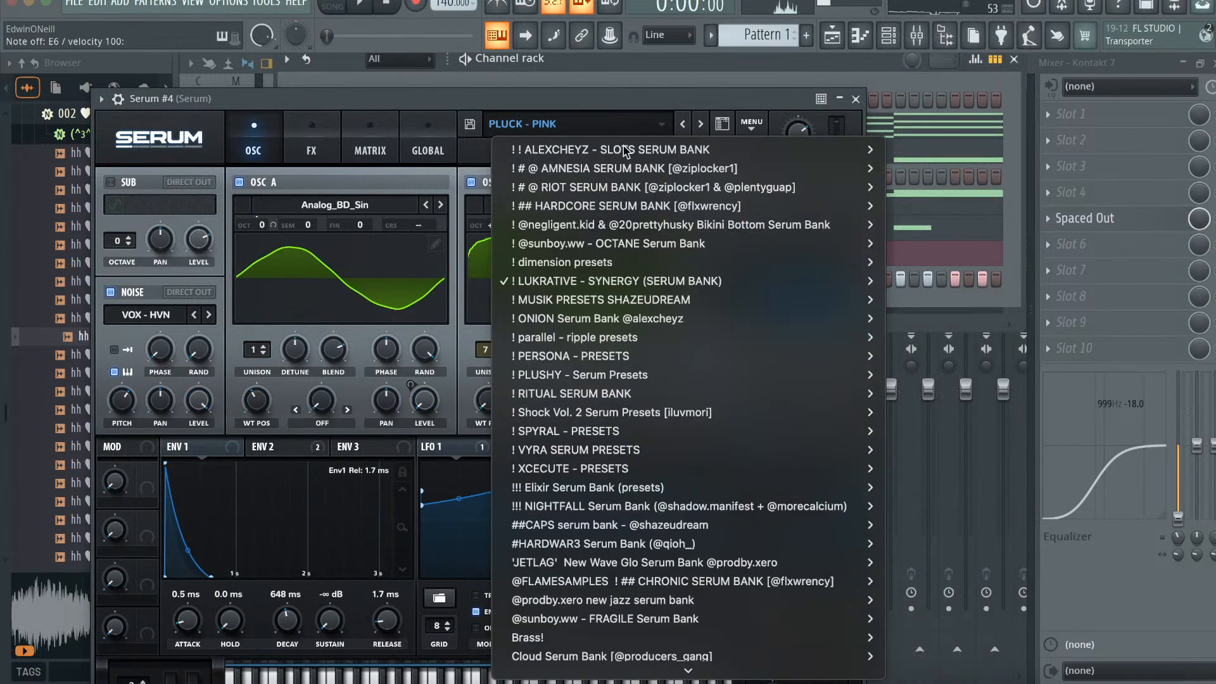
pyautogui.moveTo(604, 214)
pyautogui.scroll(-10, 605, 218)
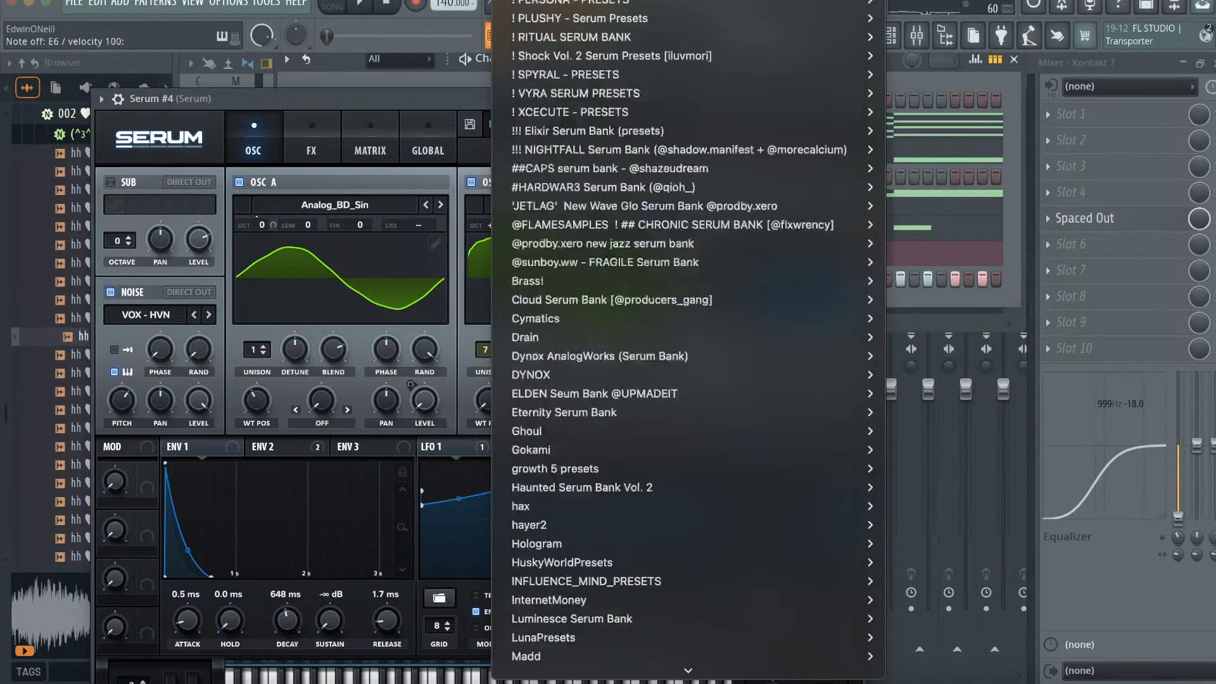
pyautogui.moveTo(555, 581)
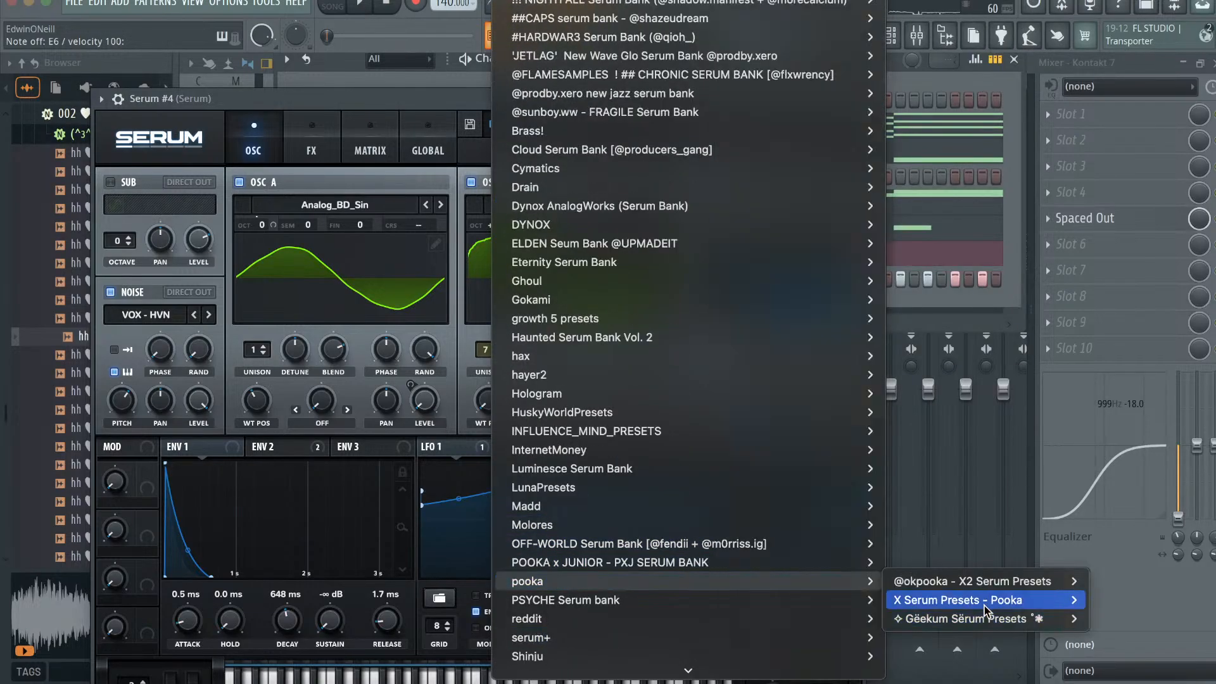
pyautogui.moveTo(1013, 599)
pyautogui.click(803, 493)
pyautogui.click(700, 124)
pyautogui.click(700, 124)
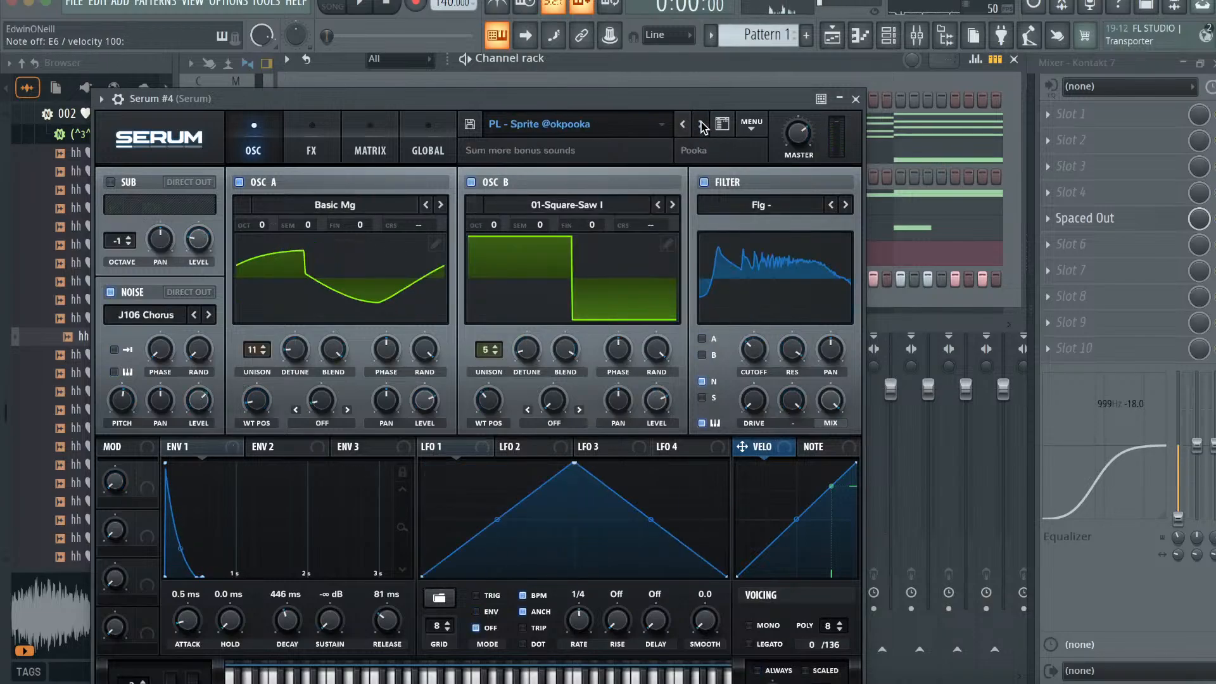
pyautogui.click(700, 124)
pyautogui.click(700, 124)
# - Browse the DYNOX banks, load "Pluck - King" from "! Memory by Dynox - Presets" on Serum #4 and close Serum
pyautogui.click(601, 124)
pyautogui.scroll(-3, 601, 164)
pyautogui.scroll(-5, 570, 557)
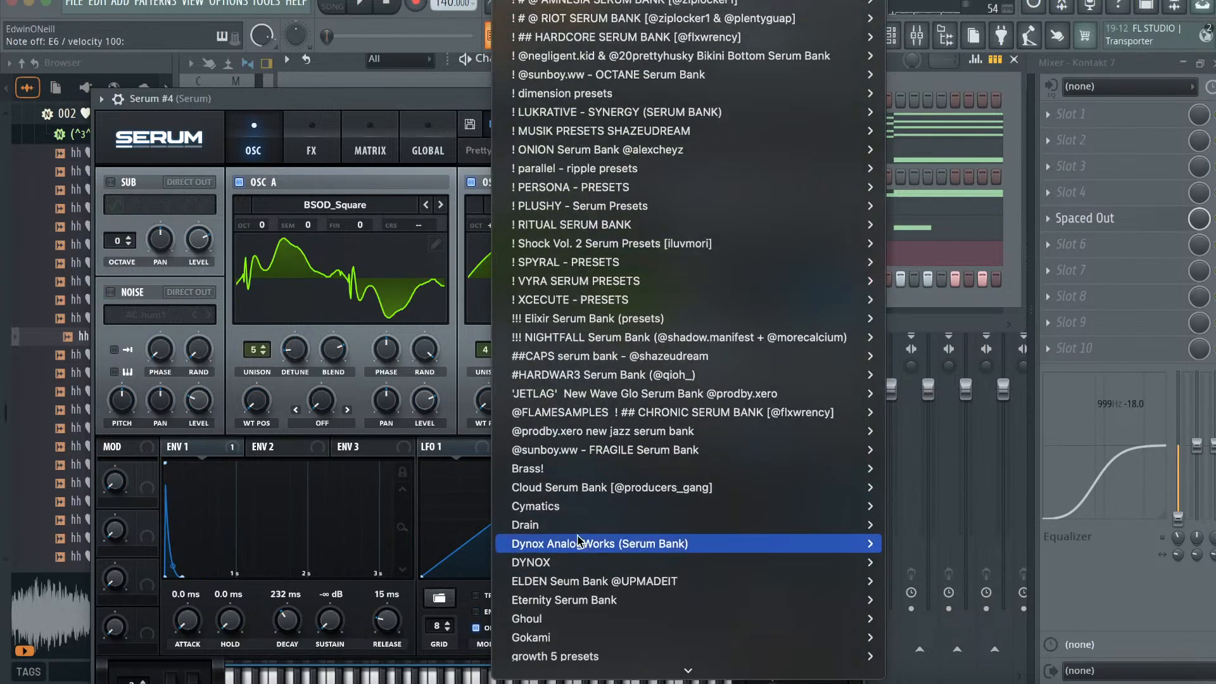
pyautogui.moveTo(579, 562)
pyautogui.moveTo(937, 656)
pyautogui.scroll(-15, 817, 564)
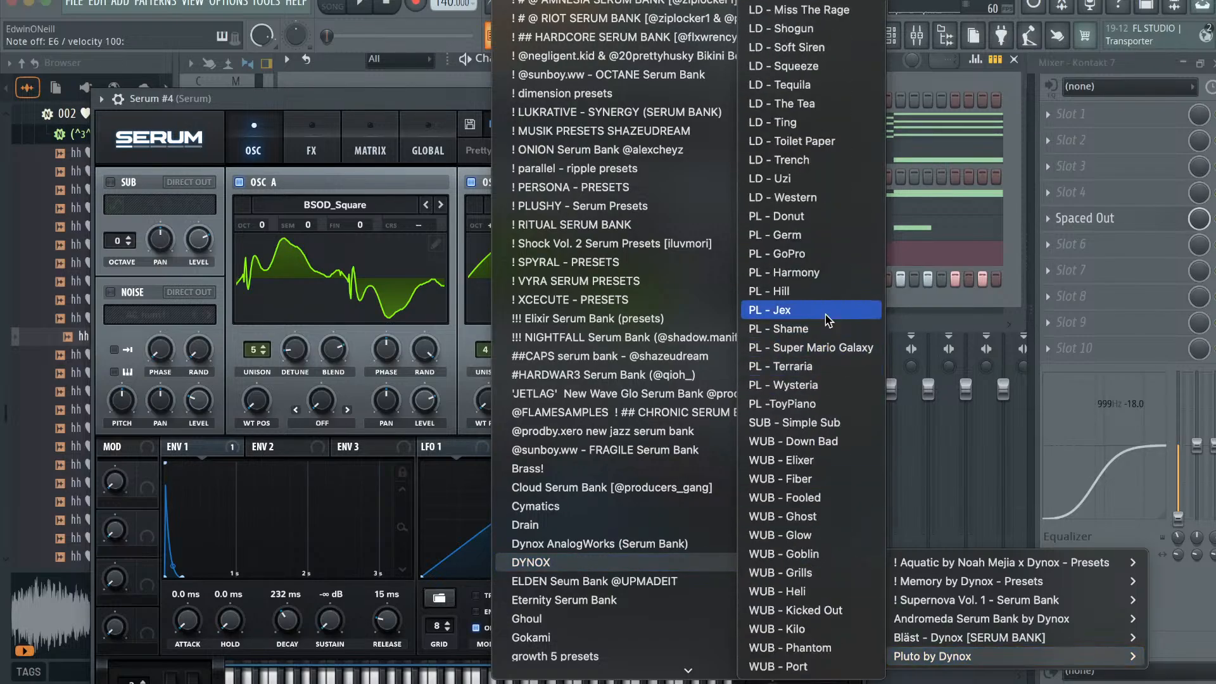
pyautogui.moveTo(950, 581)
pyautogui.scroll(-5, 823, 342)
pyautogui.scroll(-20, 818, 355)
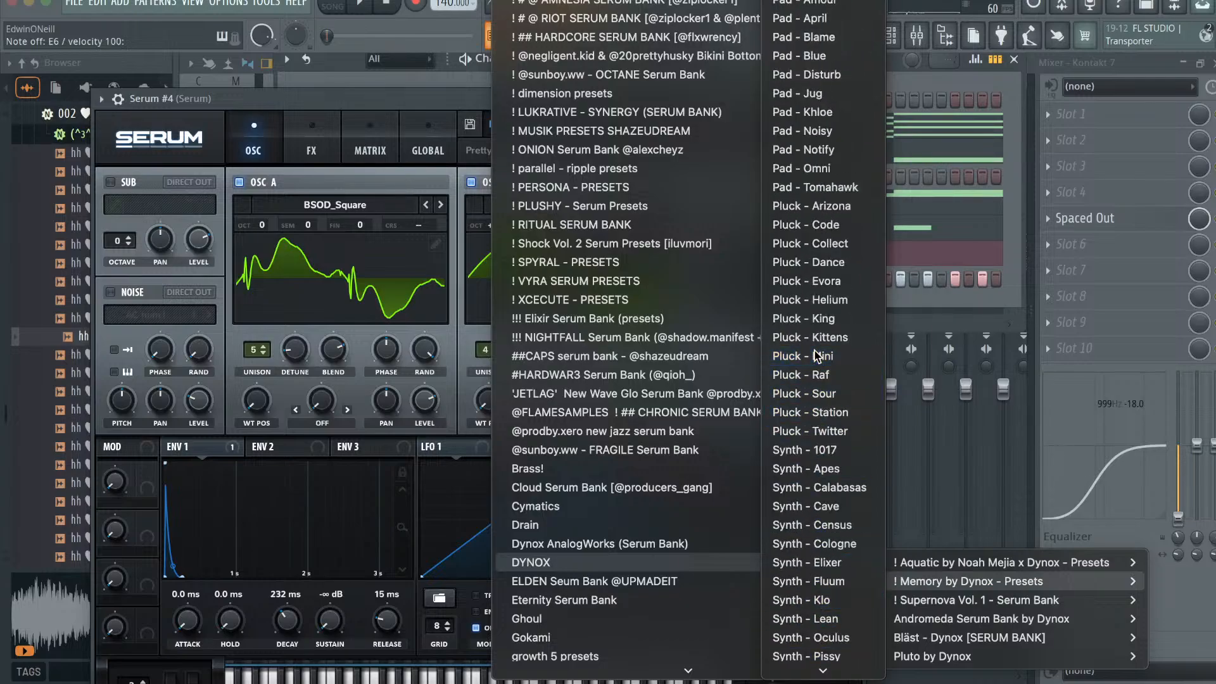
pyautogui.click(817, 356)
pyautogui.click(685, 124)
pyautogui.click(685, 124)
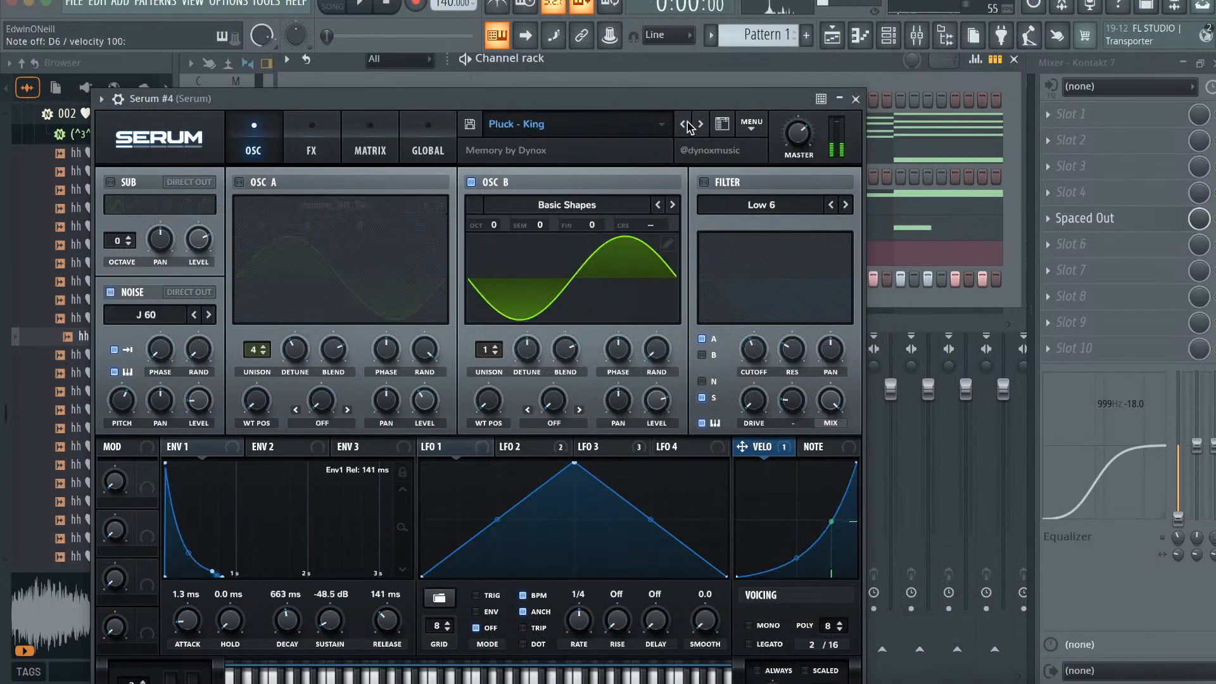
pyautogui.click(855, 99)
# - Route the Serum #4 channel to mixer insert 7
pyautogui.click(859, 35)
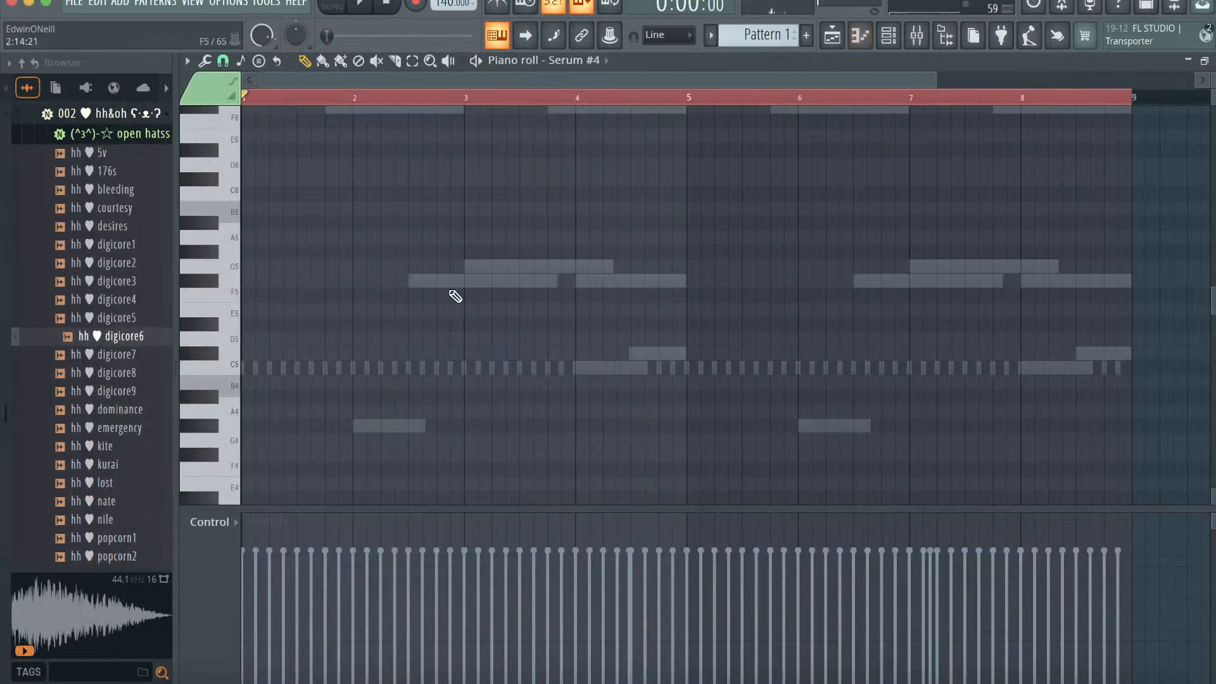
pyautogui.scroll(3, 453, 293)
pyautogui.click(916, 35)
pyautogui.rightClick(505, 244)
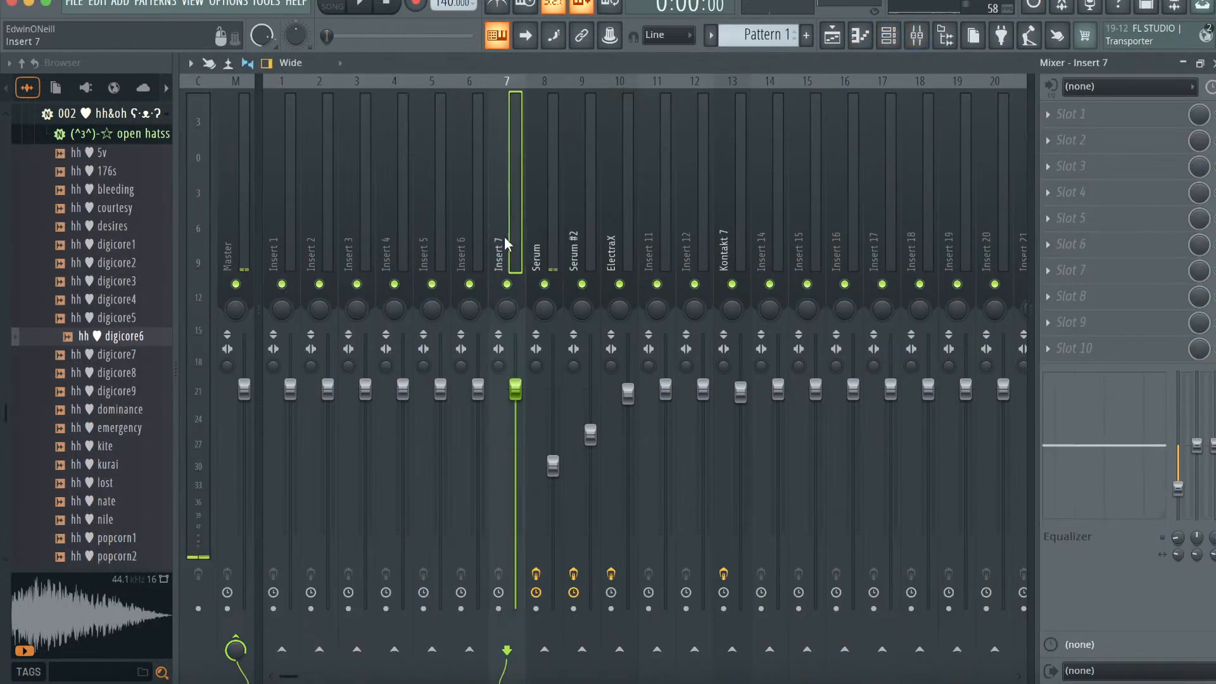
pyautogui.click(782, 269)
# - Write short Serum #4 chord stabs: G5-B5-D6-F#6 twice in bar 1 and F#5-A5-C#6-E6 at the start of bar 2
pyautogui.click(861, 35)
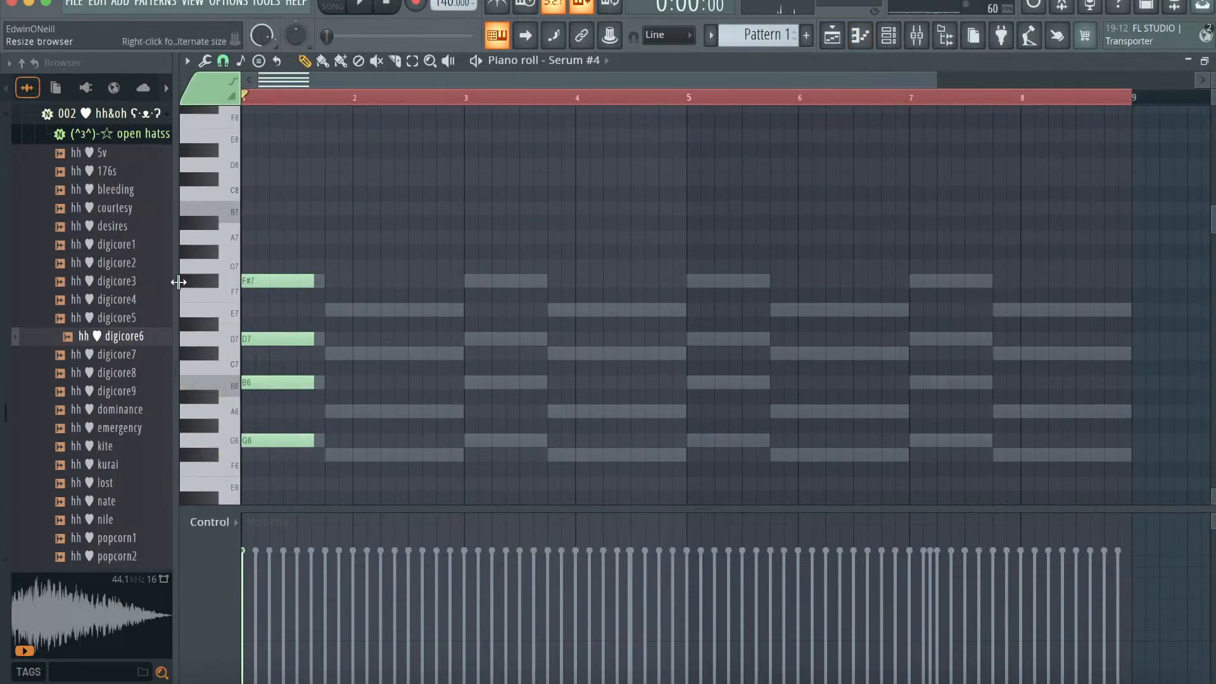
pyautogui.hotkey('ctrl', 'Down')
pyautogui.moveTo(935, 80); pyautogui.dragTo(611, 80)
pyautogui.hotkey('ctrl', 'a')
pyautogui.scroll(-3, 418, 355)
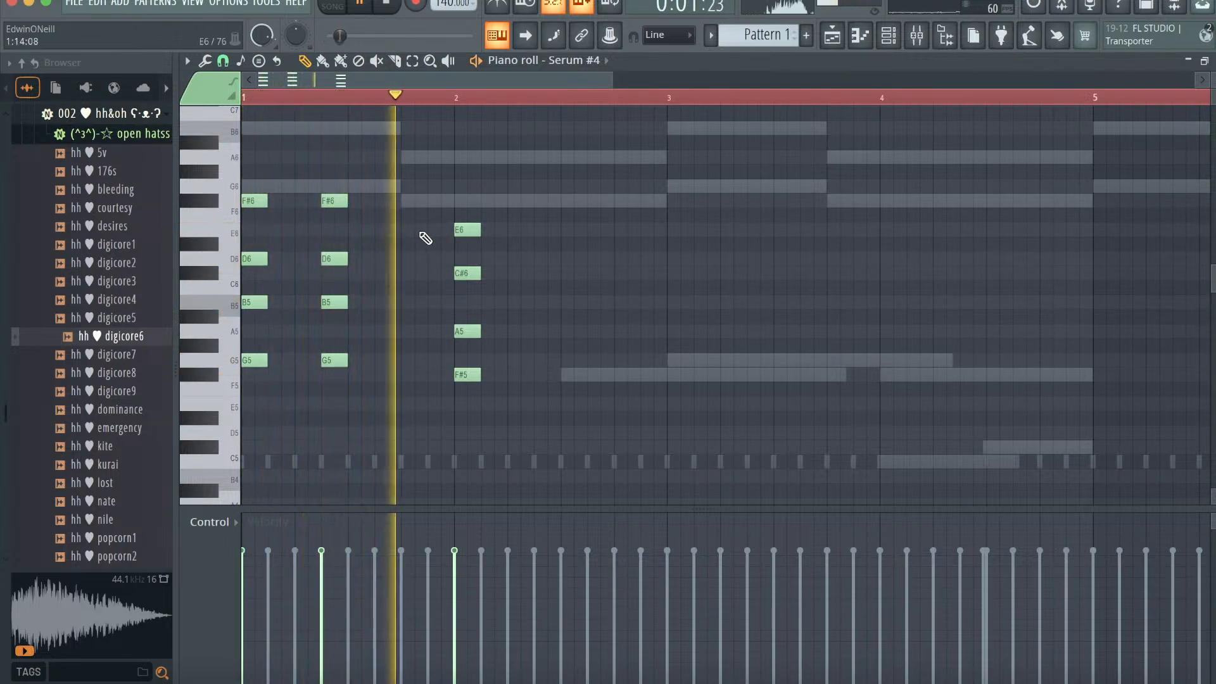
# - Duplicate the two-bar chord stab pattern so it repeats through bar 8
pyautogui.hotkey('ctrl', 'a')
pyautogui.hotkey('ctrl', 'b')
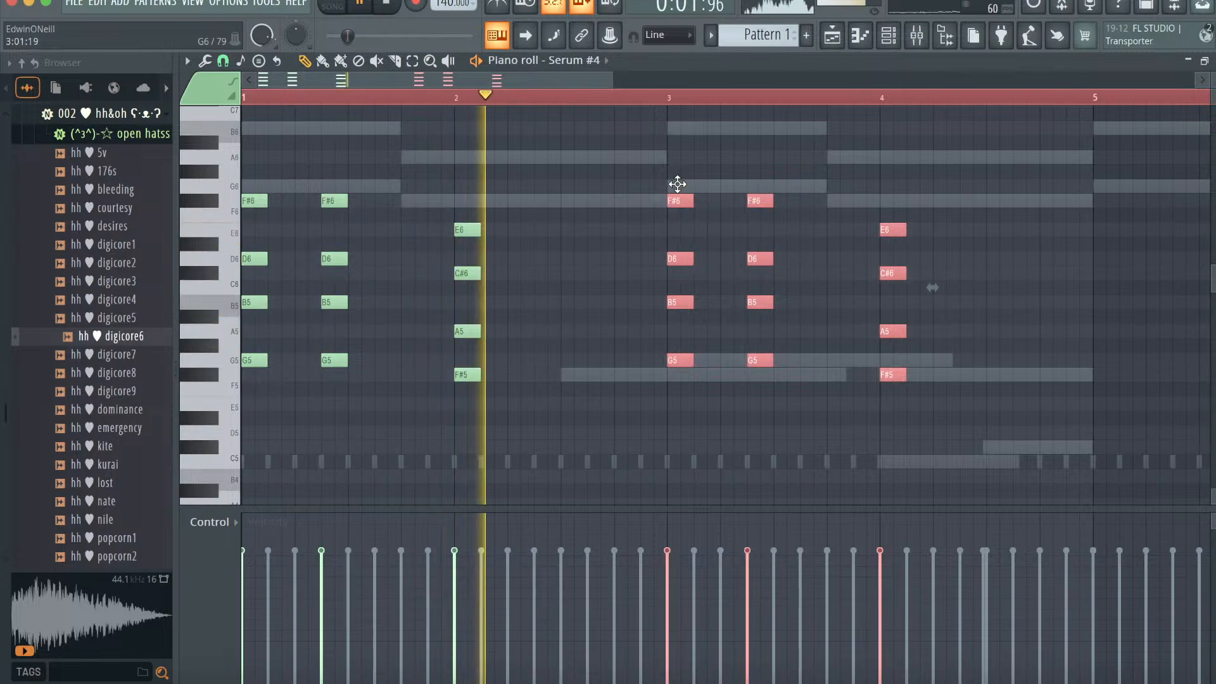
pyautogui.keyDown('ctrl'); pyautogui.scroll(-3, 1066, 126); pyautogui.keyUp('ctrl')
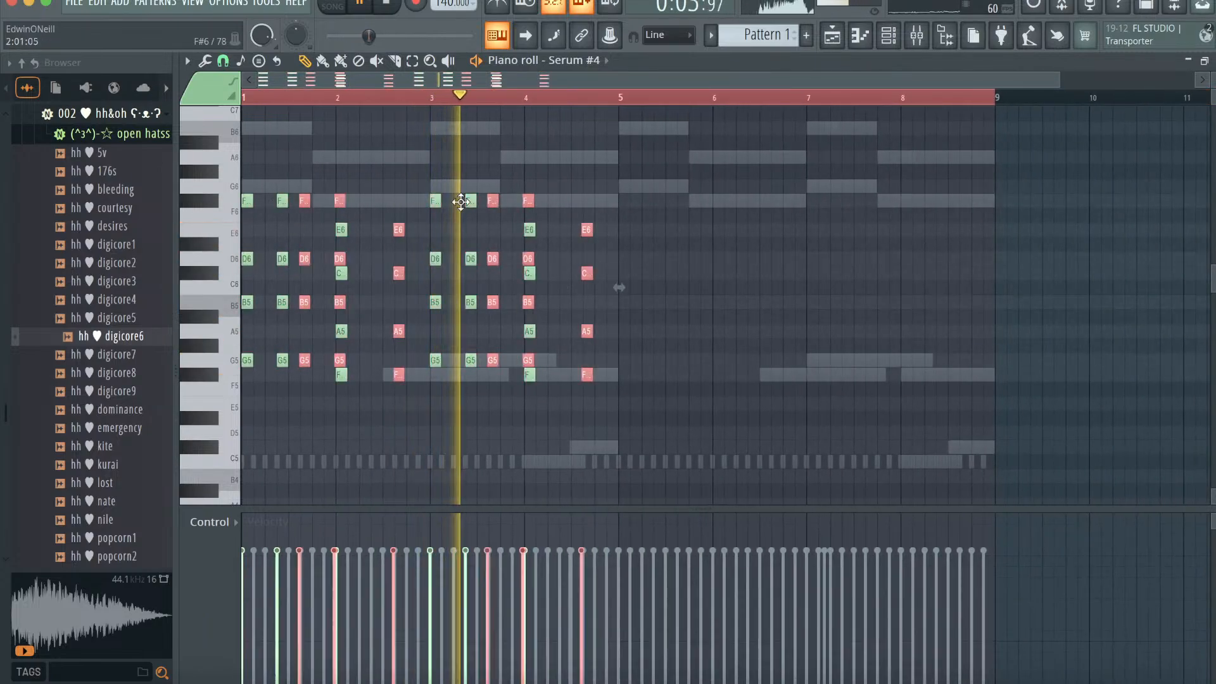
pyautogui.hotkey('ctrl', 'a')
pyautogui.hotkey('ctrl', 'b')
# - Open Serum #4 from the channel rack and change its preset to "Pluck - Evora"
pyautogui.press('F6')
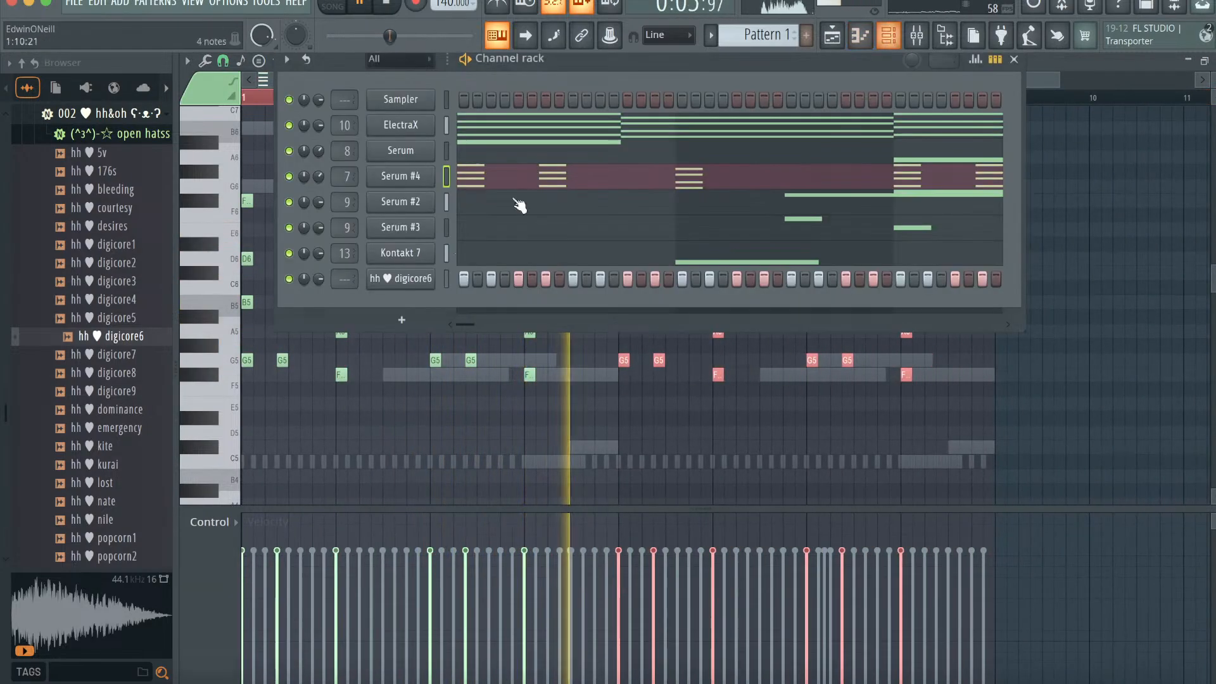
pyautogui.click(410, 178)
pyautogui.click(683, 124)
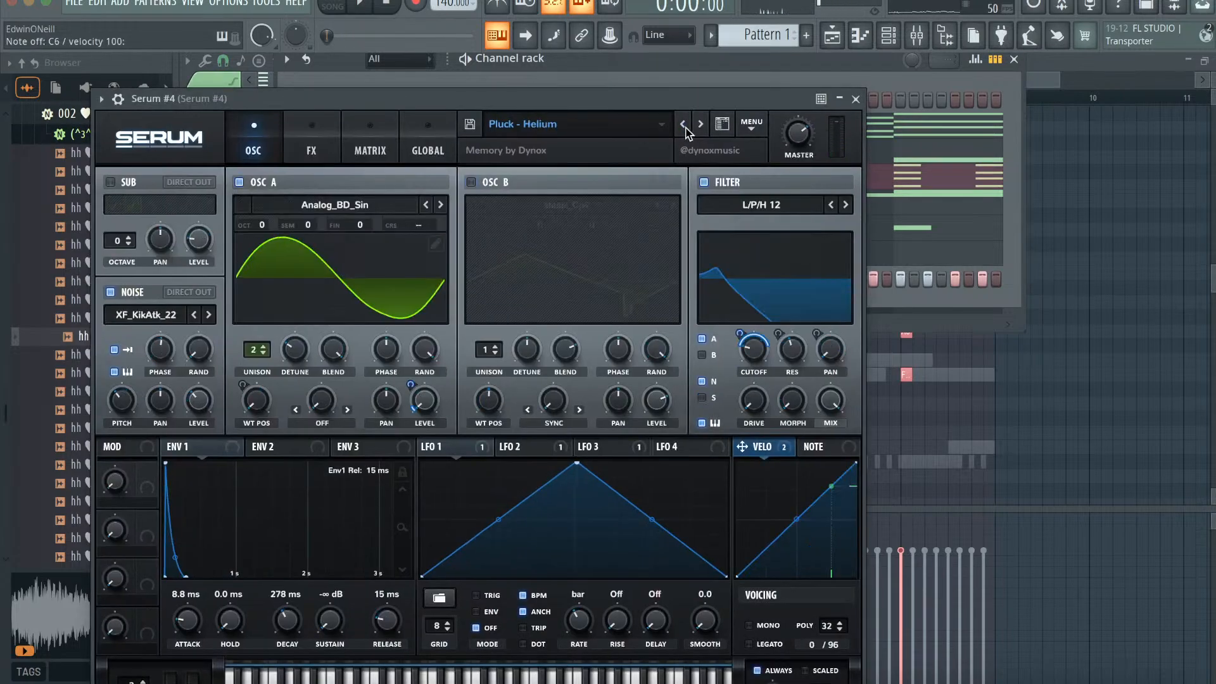
pyautogui.click(683, 125)
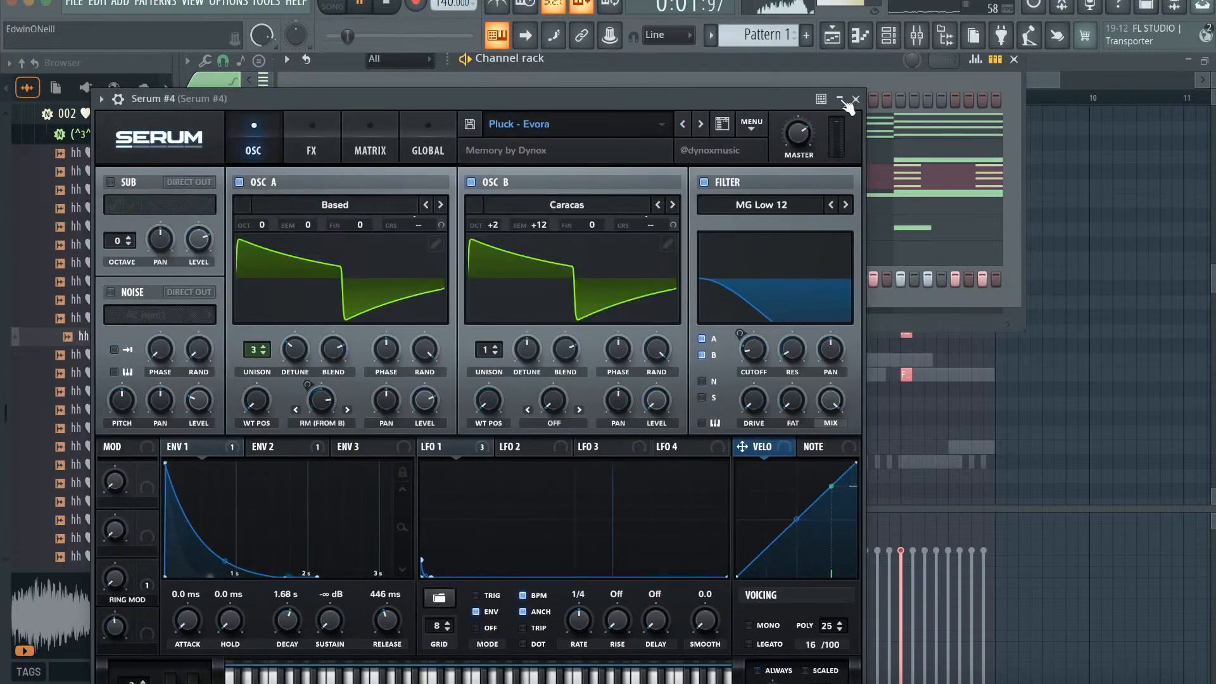
# - Change the Serum #4 preset to "Pluck - Dance" and close the plugin window
pyautogui.click(683, 124)
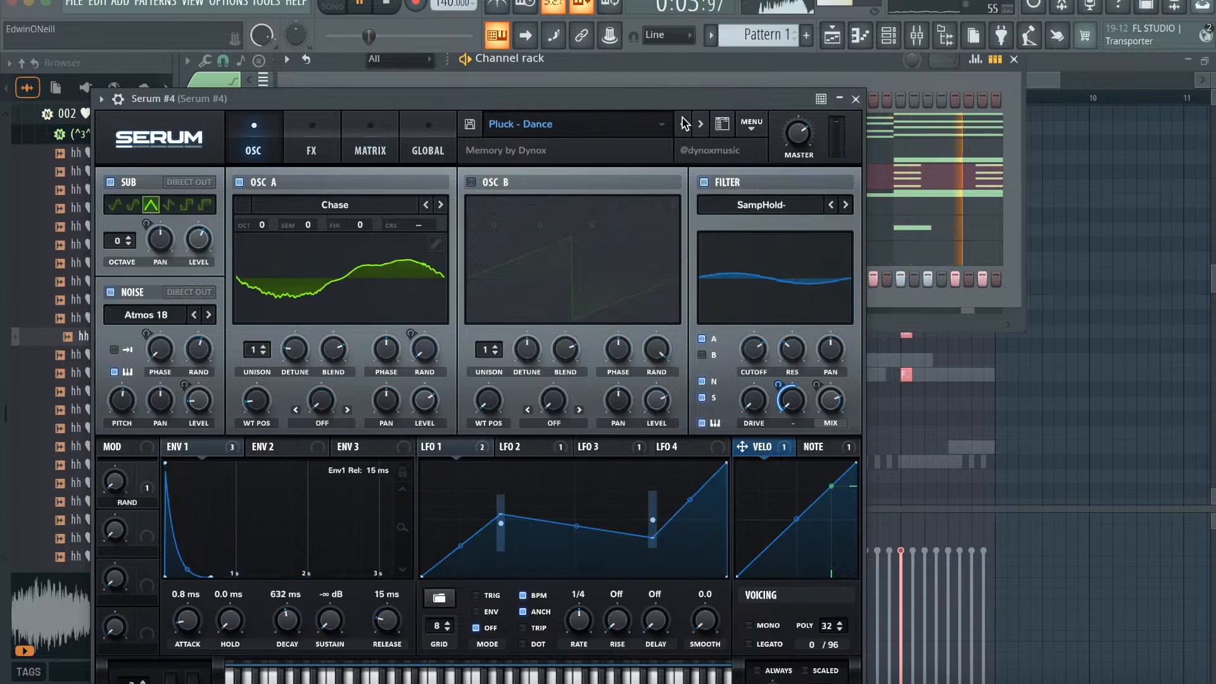
pyautogui.click(856, 100)
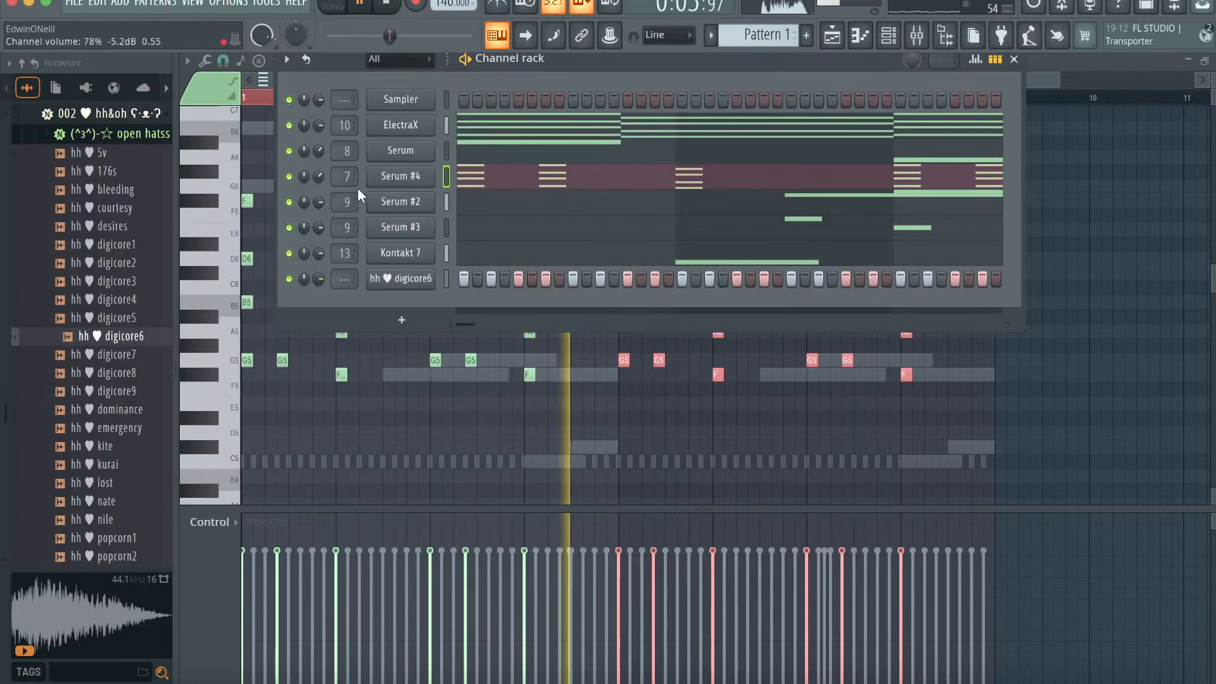
# - Load Crystalline into slot 4 of the Serum #4 mixer insert, lowering its mix level and the insert's volume
pyautogui.click(916, 35)
pyautogui.click(1077, 191)
pyautogui.moveTo(1068, 213)
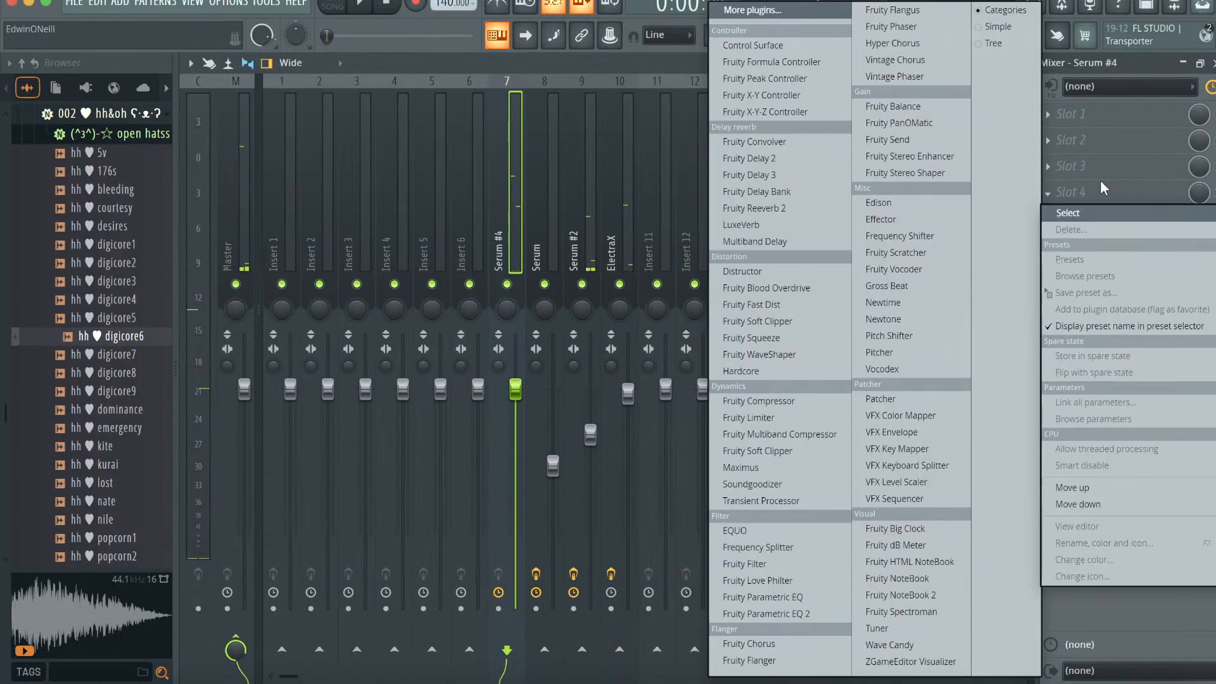
pyautogui.click(816, 23)
pyautogui.click(584, 627)
pyautogui.write('cry')
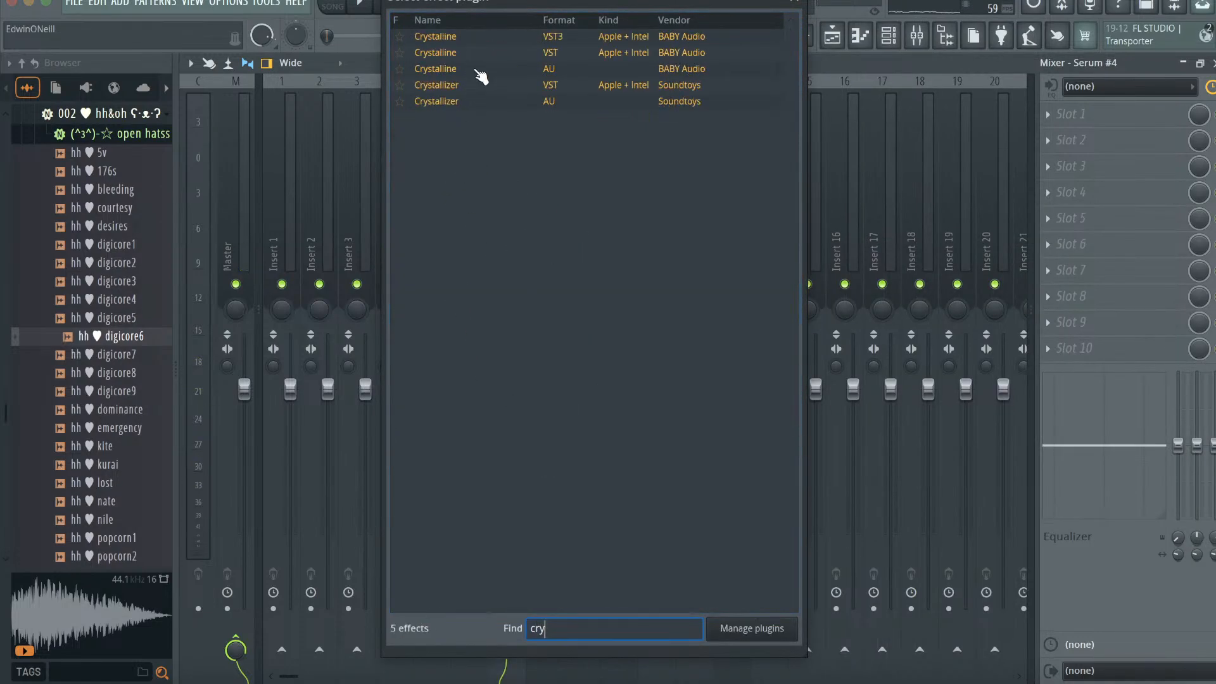
pyautogui.doubleClick(483, 70)
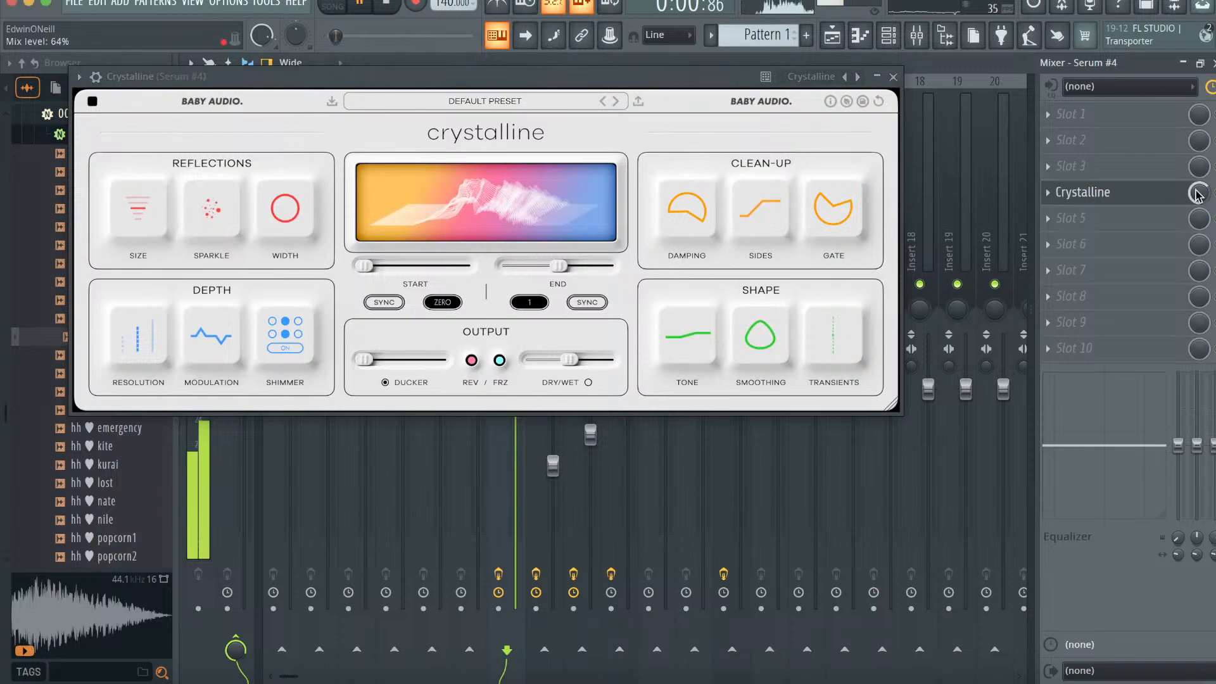
pyautogui.click(894, 77)
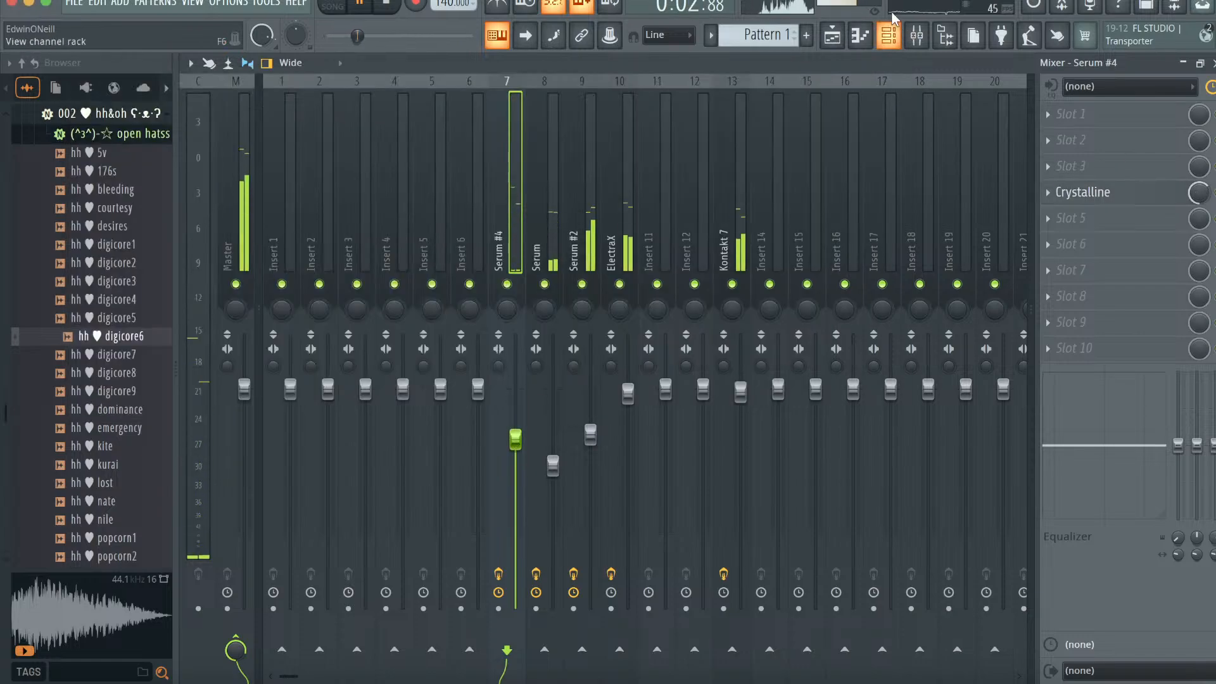
# - Replace the sample in the hi-hat channel with "hh ♥ 176s" from the hh&oh folder, and collapse that folder
pyautogui.click(890, 35)
pyautogui.click(103, 264)
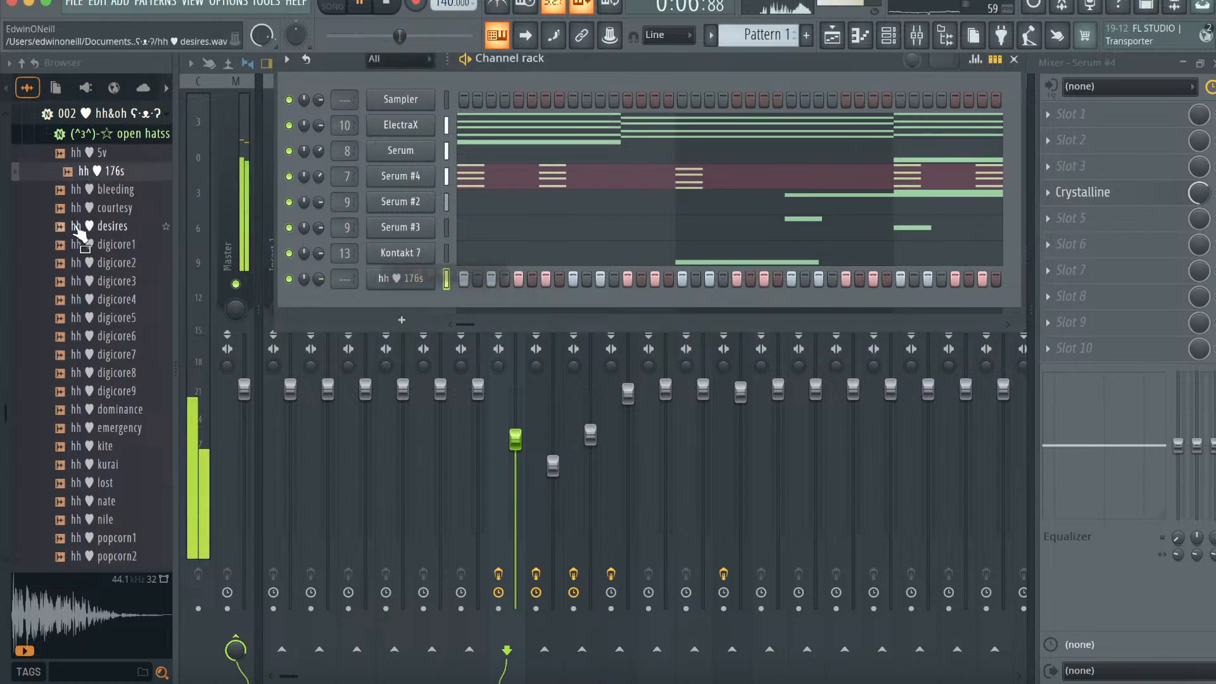
pyautogui.scroll(2, 95, 284)
pyautogui.click(109, 225)
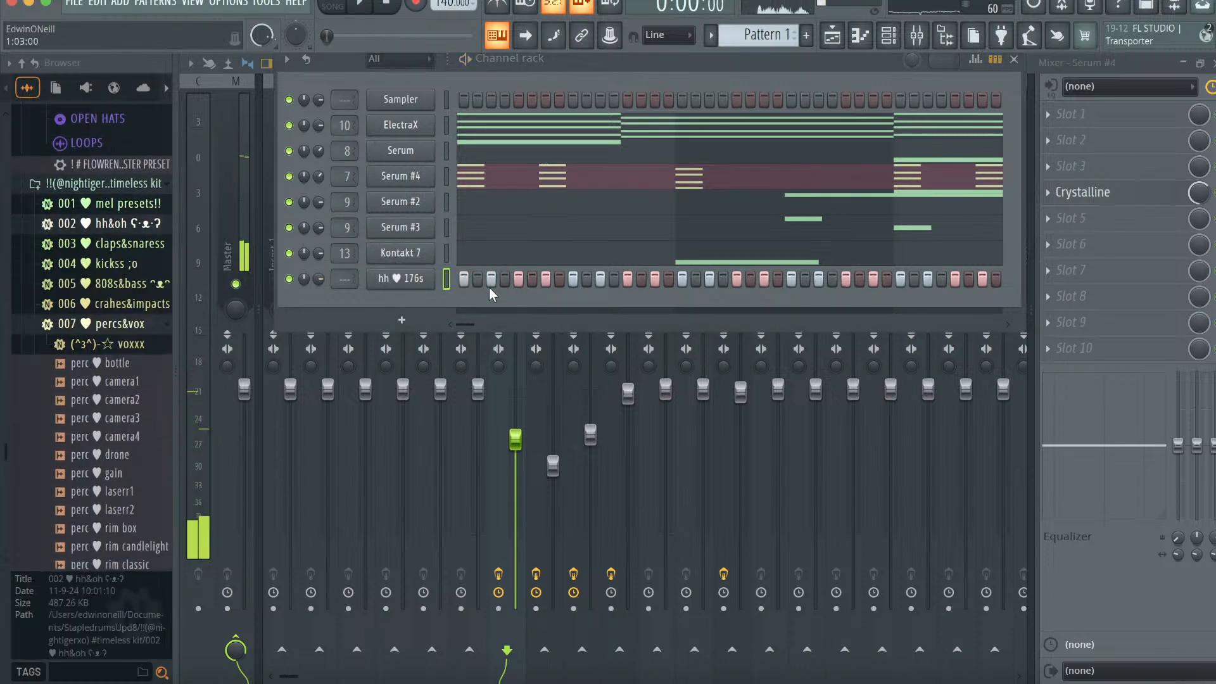
# - Add fast B4 hi-hat rolls in the second half of bar 1 and at the start of bar 4, plus extra C5 hits in bars 2 and 3
pyautogui.click(860, 36)
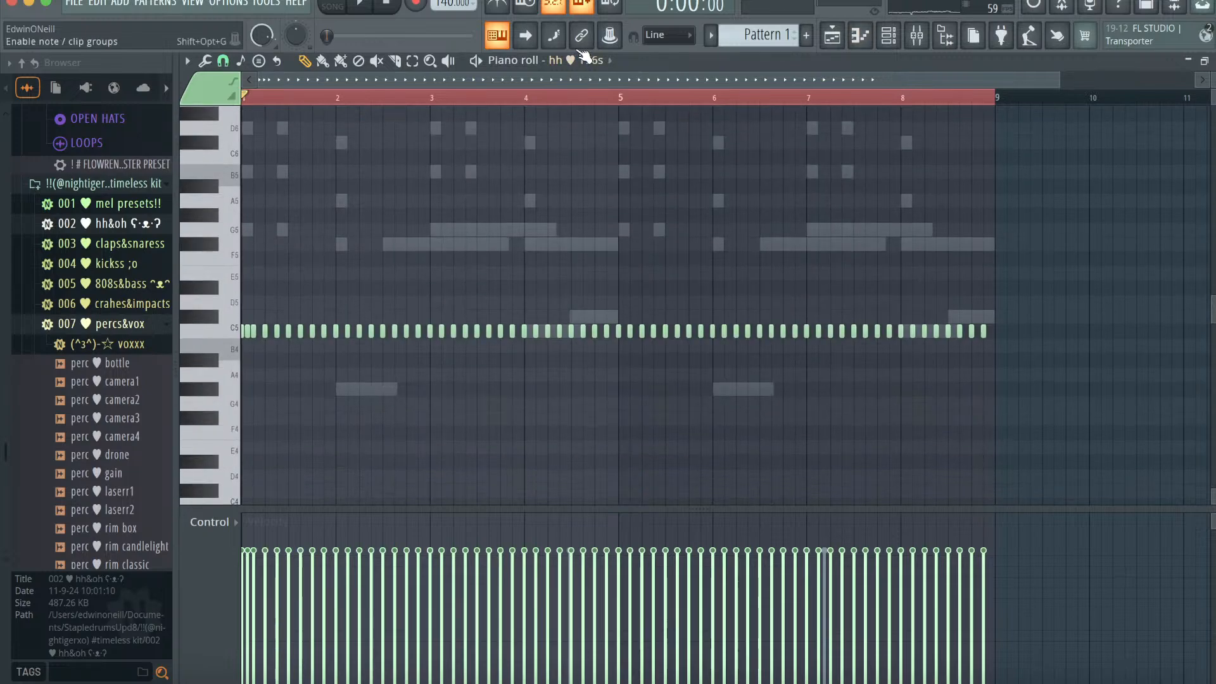
pyautogui.click(610, 60)
pyautogui.click(584, 335)
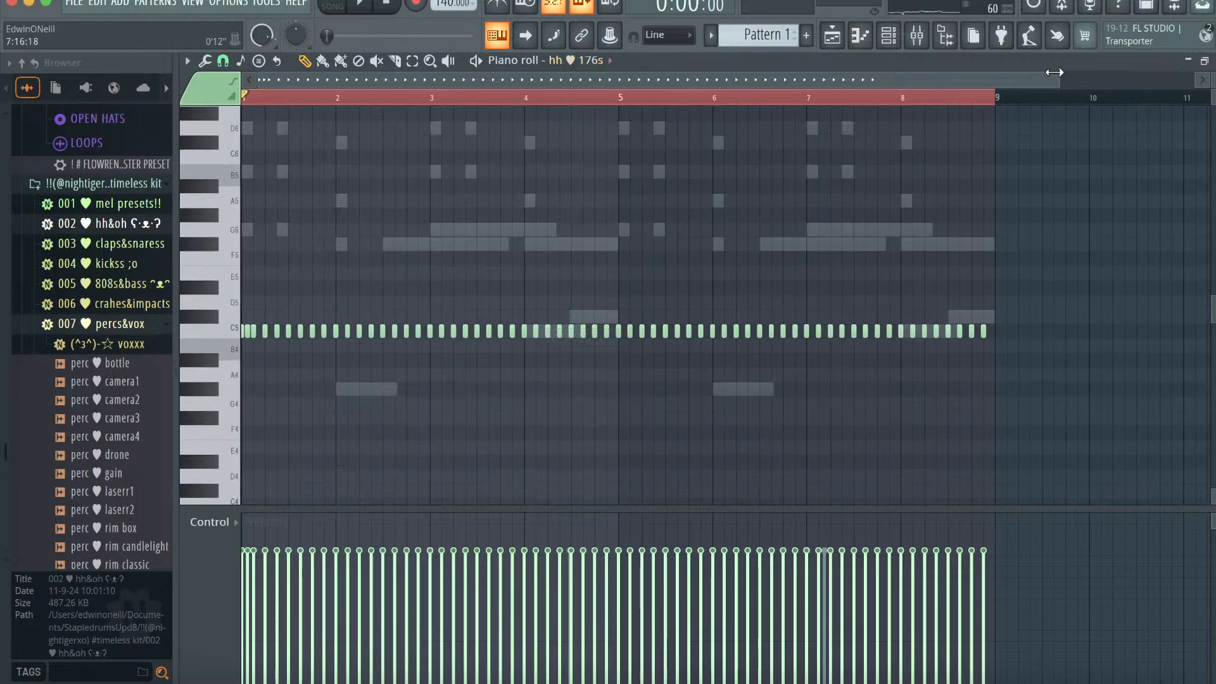
pyautogui.moveTo(1054, 72); pyautogui.dragTo(563, 73)
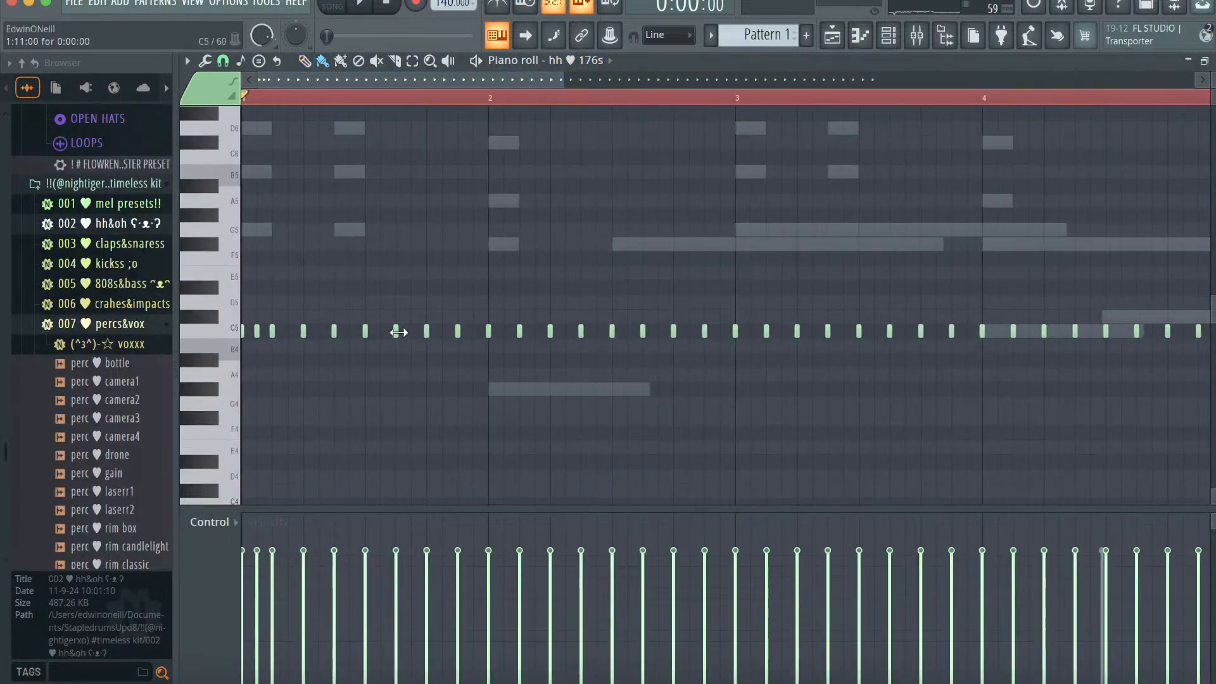
pyautogui.press('space')
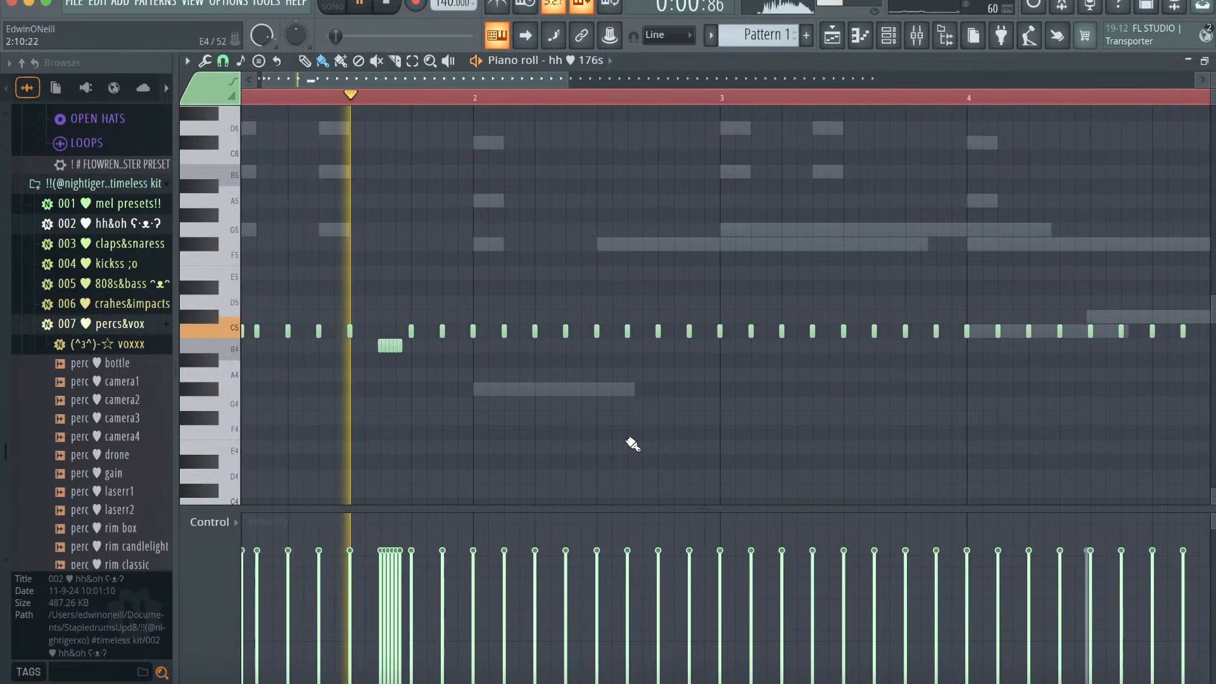
pyautogui.scroll(-2, 763, 383)
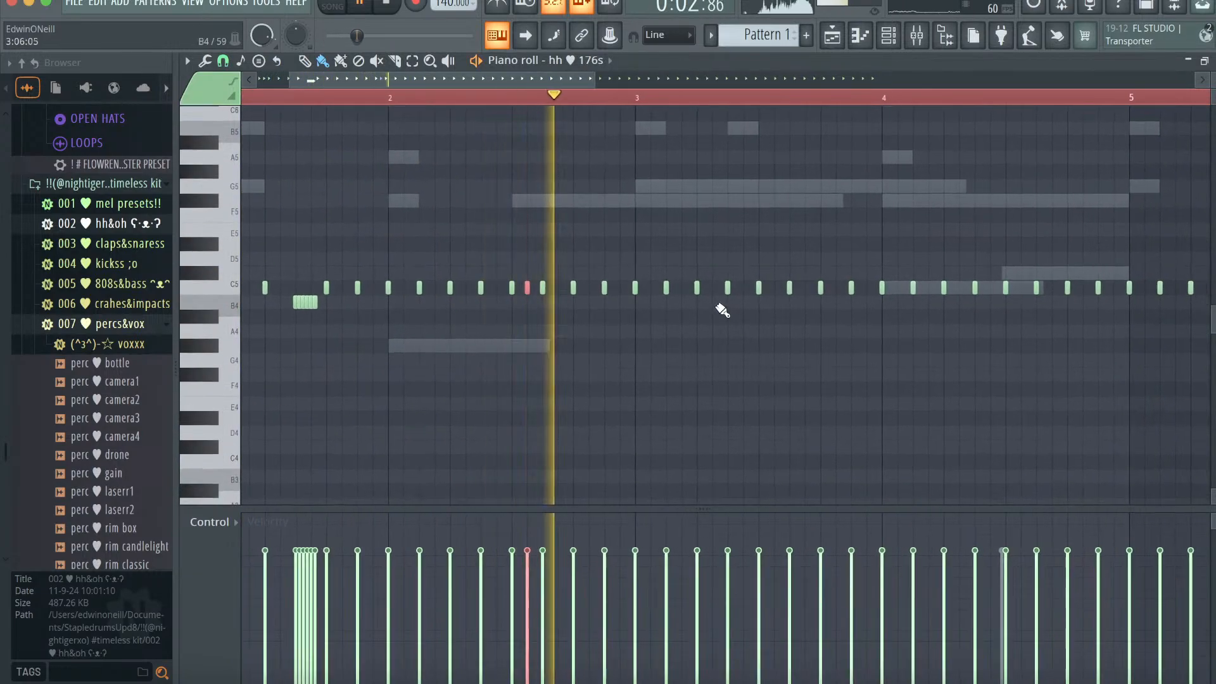
pyautogui.hscroll(3, 805, 316)
pyautogui.moveTo(729, 300); pyautogui.dragTo(737, 302)
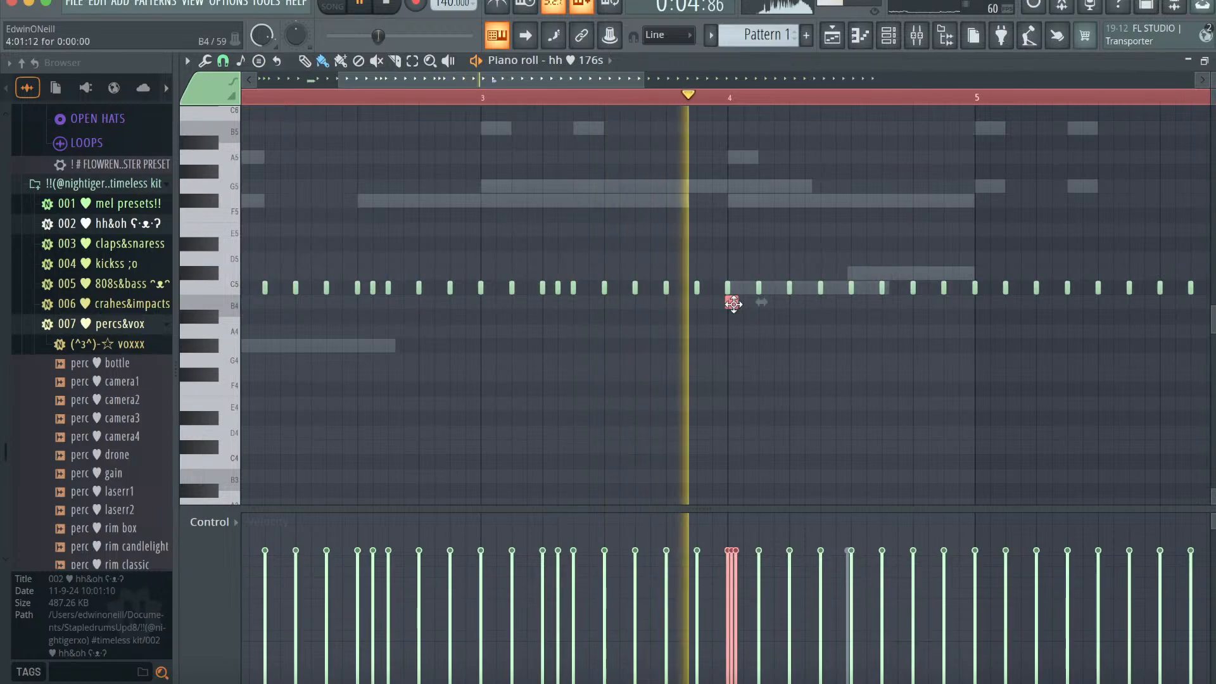
# - Add extra C5 hi-hat hits at the end of bar 4 and in bar 6, and a B4 roll on beat 4 of bar 5
pyautogui.hscroll(3, 879, 320)
pyautogui.scroll(-2, 879, 320)
pyautogui.click(790, 246)
pyautogui.hscroll(3, 876, 266)
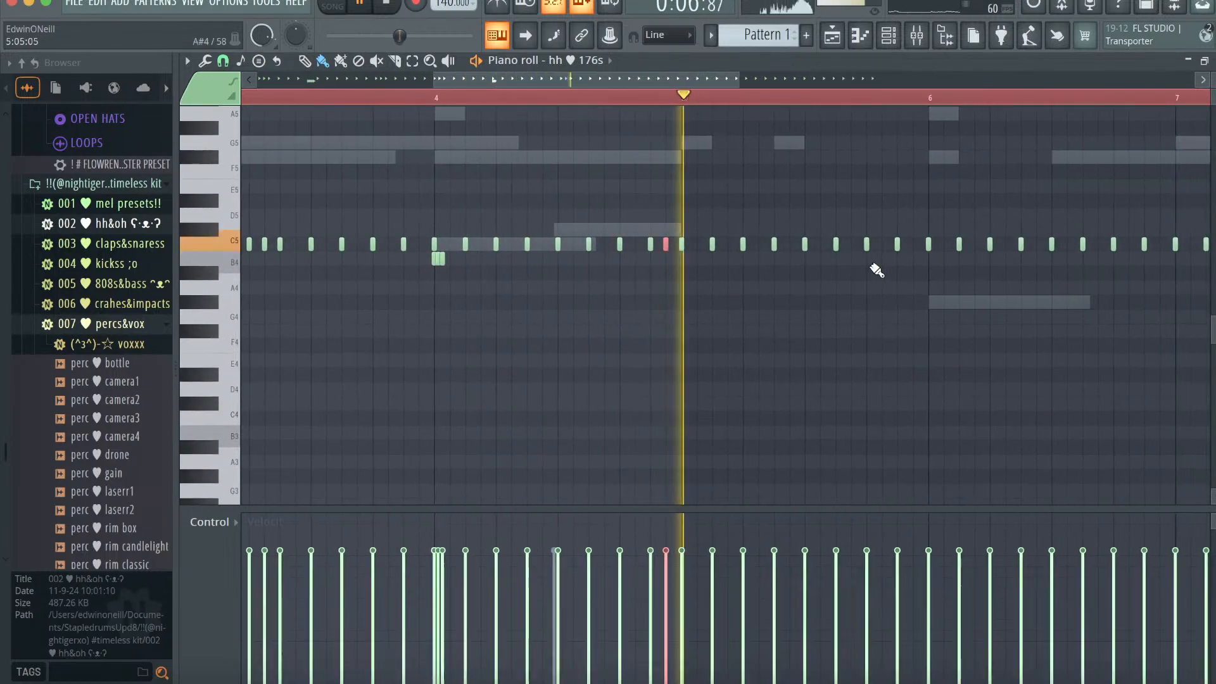
pyautogui.moveTo(863, 259); pyautogui.dragTo(879, 259)
pyautogui.hscroll(3, 879, 258)
pyautogui.click(847, 245)
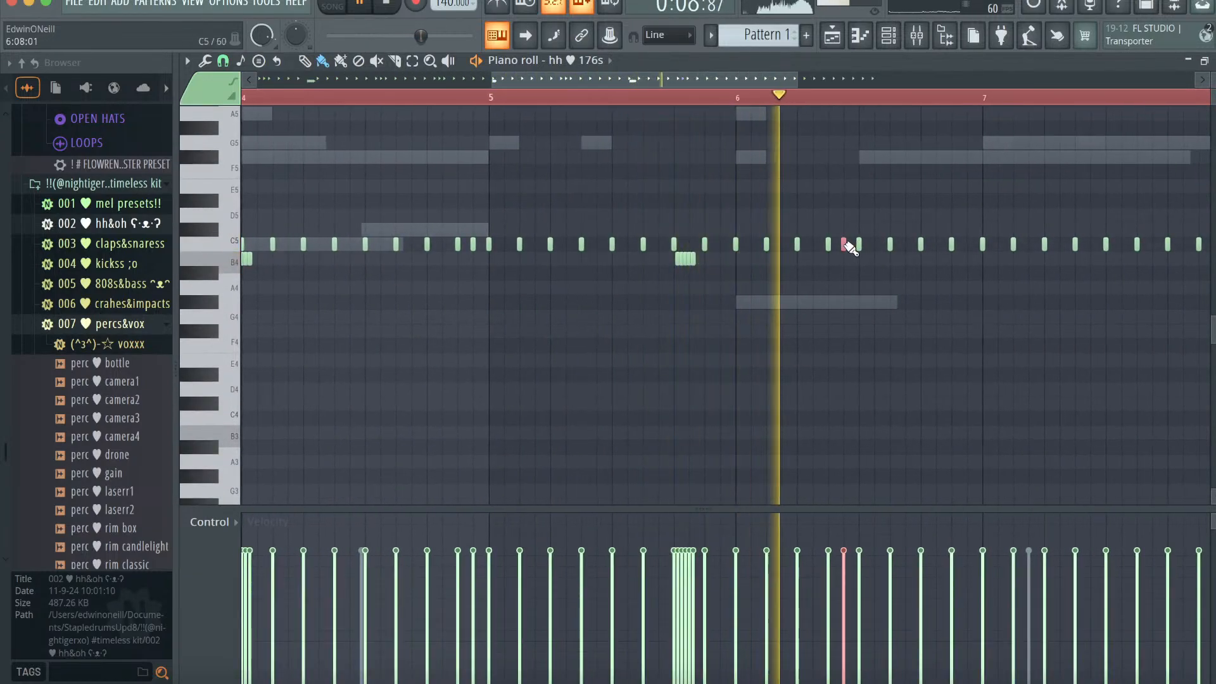
# - Add a D5 hi-hat hit in bar 7, and a short B4 roll and two single B4 hits in bar 8
pyautogui.hscroll(2, 919, 271)
pyautogui.scroll(2, 919, 271)
pyautogui.click(937, 258)
pyautogui.hscroll(3, 963, 269)
pyautogui.scroll(-2, 962, 269)
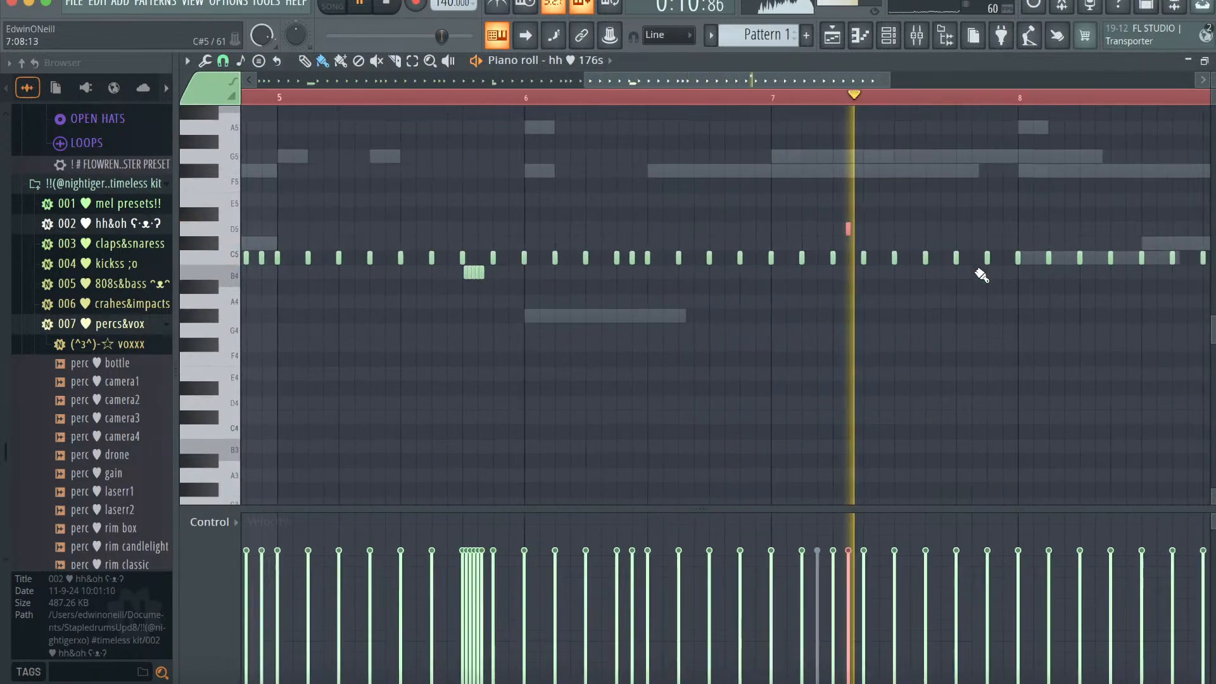
pyautogui.click(938, 259)
pyautogui.click(975, 258)
pyautogui.click(1035, 258)
pyautogui.hscroll(-2, 818, 157)
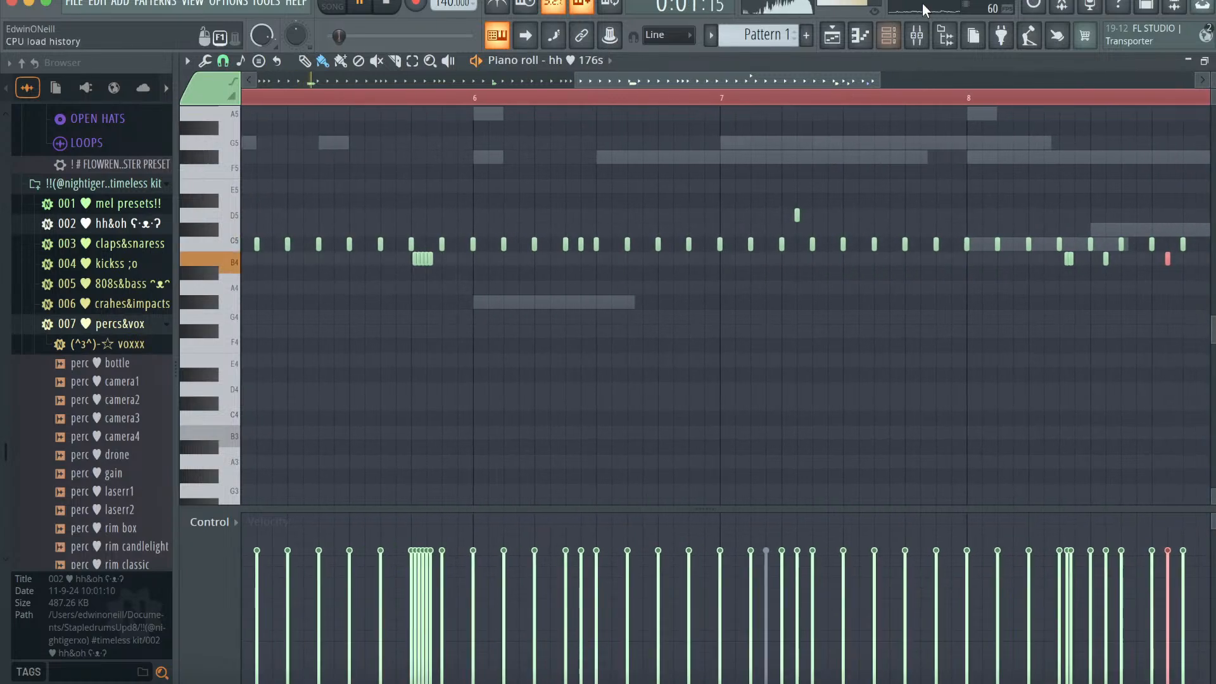
# - Audition claps from the 003 claps&snaress folder and add "clap ♥ popcorn" as a new channel
pyautogui.click(899, 38)
pyautogui.click(127, 244)
pyautogui.click(114, 264)
pyautogui.press('space')
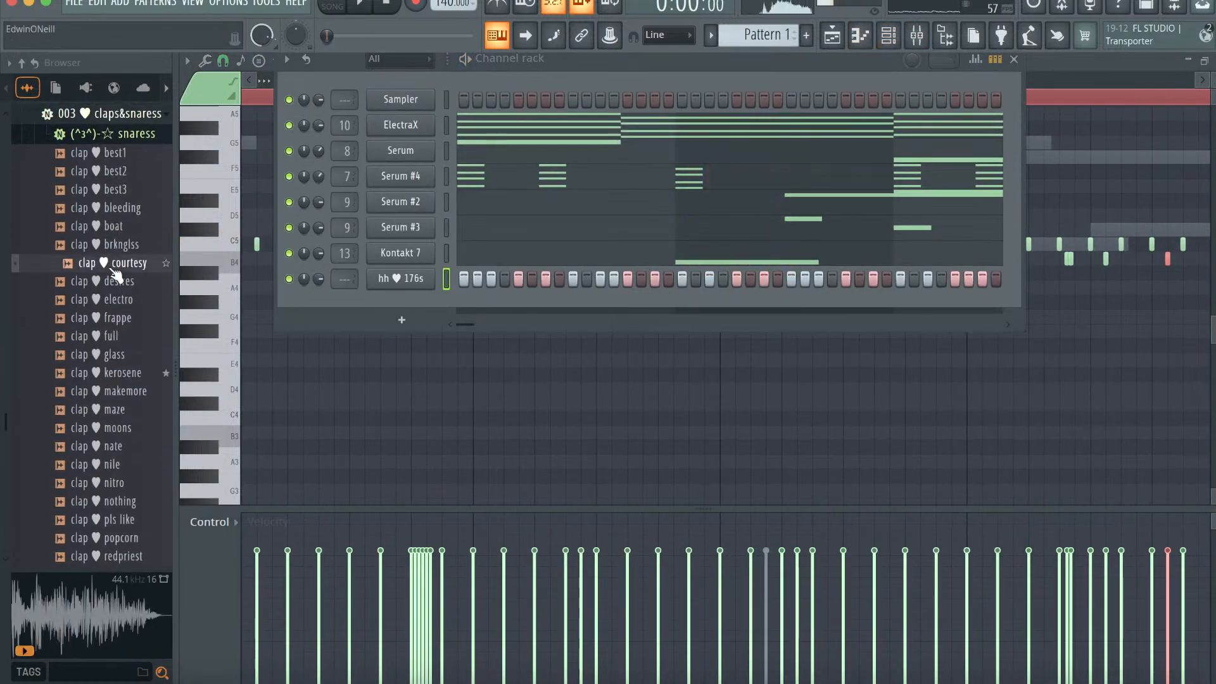
pyautogui.click(115, 464)
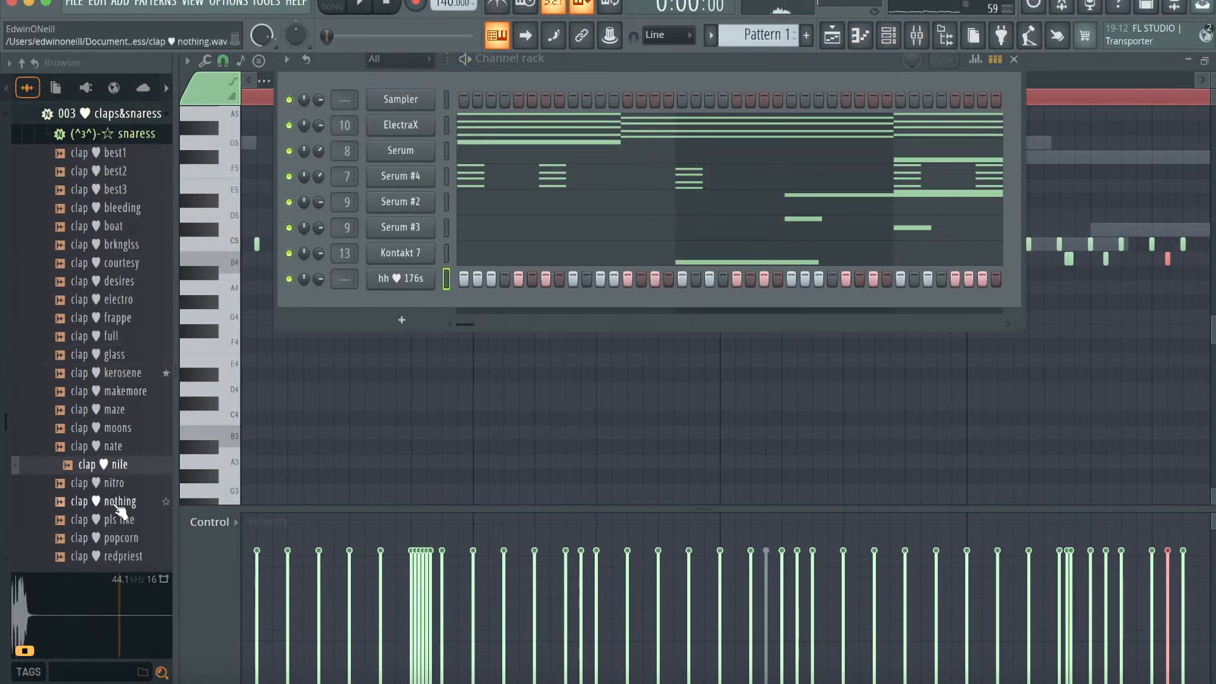
pyautogui.click(115, 502)
pyautogui.click(117, 535)
pyautogui.moveTo(422, 300); pyautogui.dragTo(399, 307)
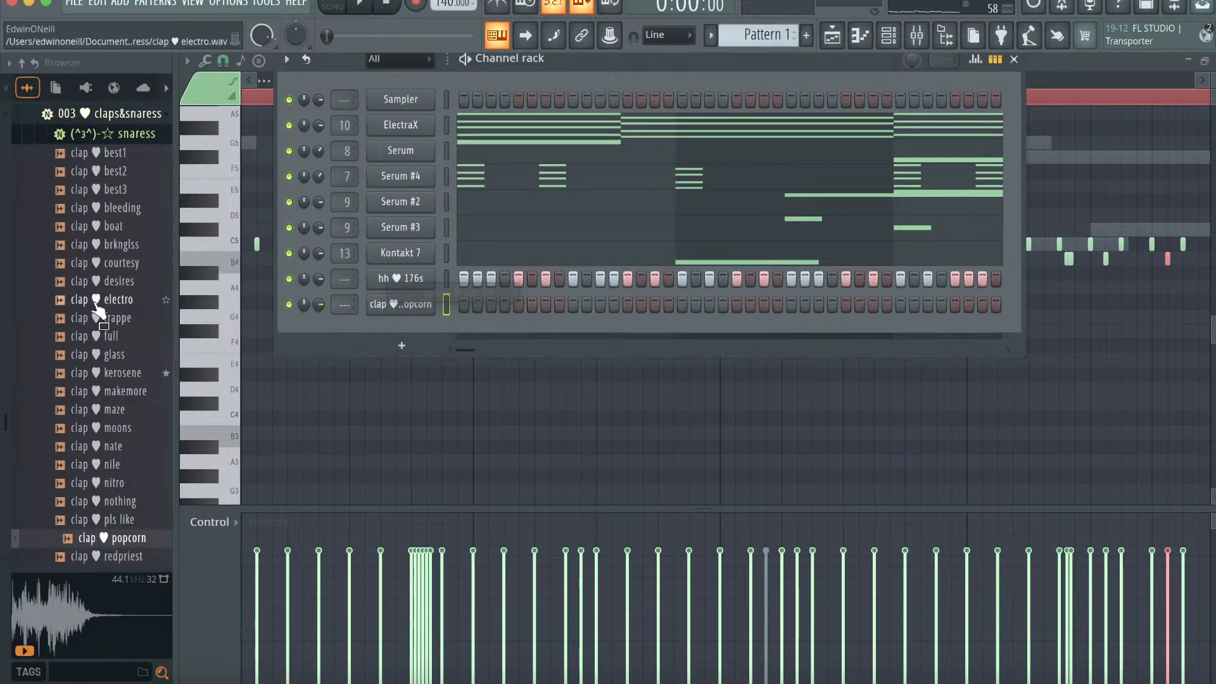
# - Check the recent samples and place clap hits on the third beat of bars 1 and 2 in the popcorn clap channel
pyautogui.scroll(15, 121, 183)
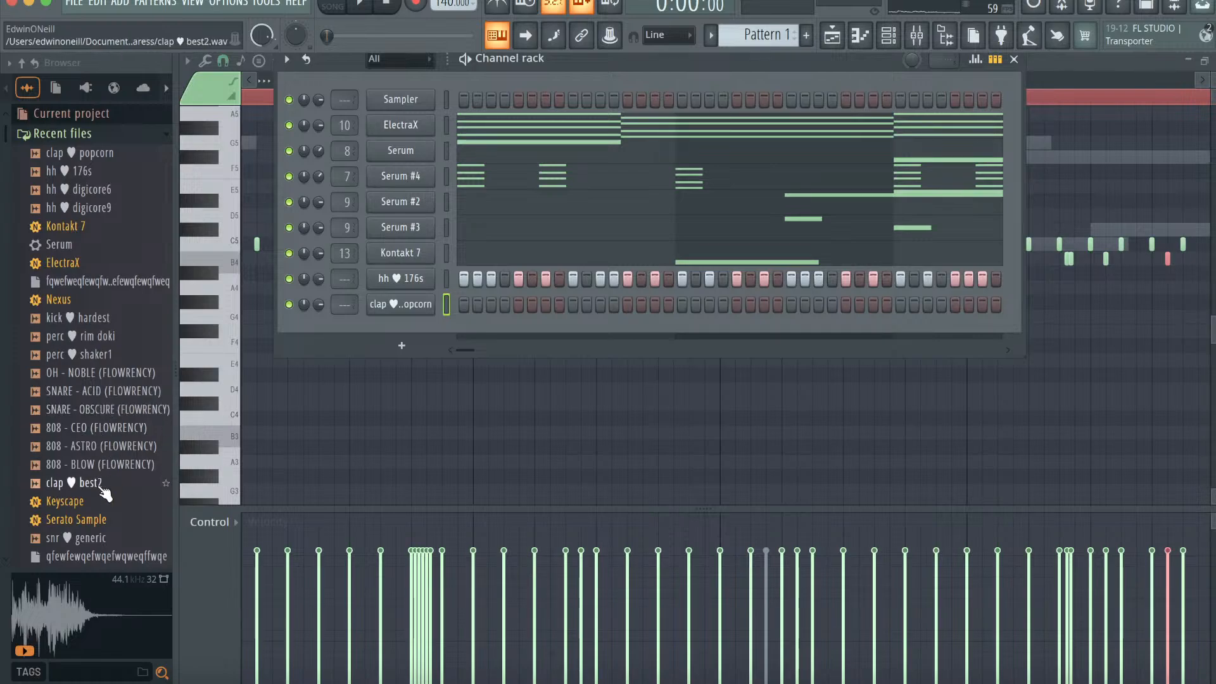
pyautogui.scroll(-15, 104, 494)
pyautogui.click(110, 339)
pyautogui.moveTo(110, 345); pyautogui.dragTo(405, 307)
pyautogui.click(742, 435)
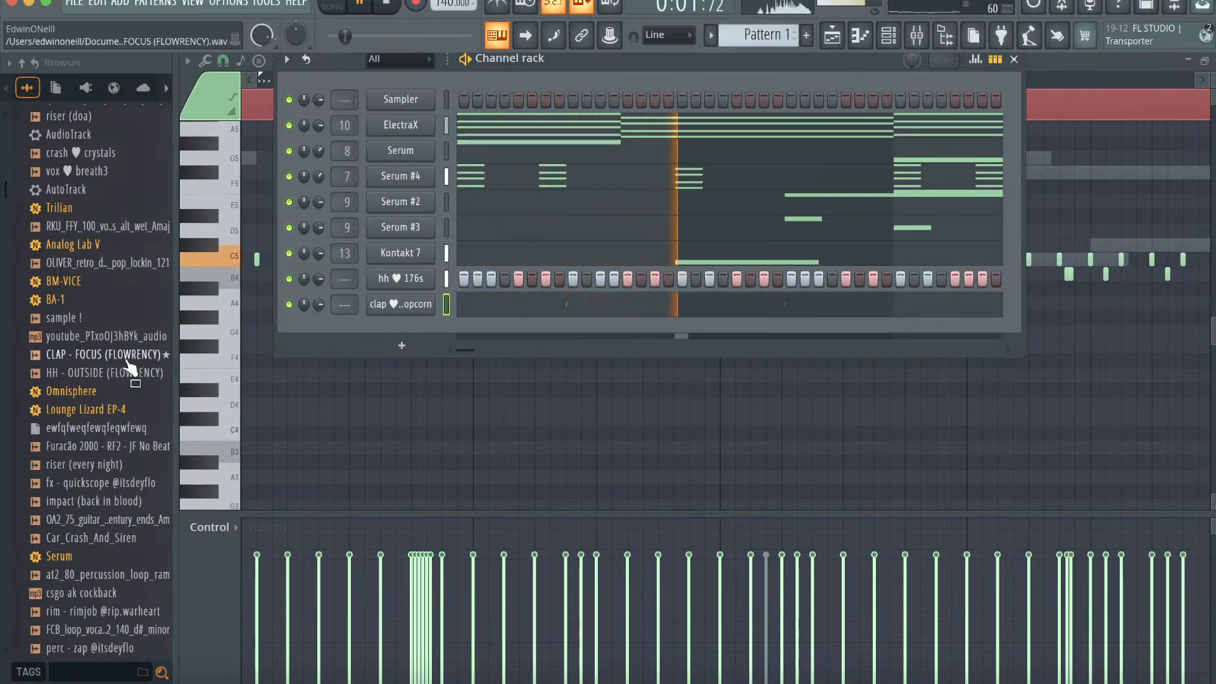
# - Open the 005 808s&bass folder of the #timeless kit in the sample browser
pyautogui.scroll(8, 120, 355)
pyautogui.click(111, 265)
pyautogui.click(122, 301)
pyautogui.scroll(-15, 110, 222)
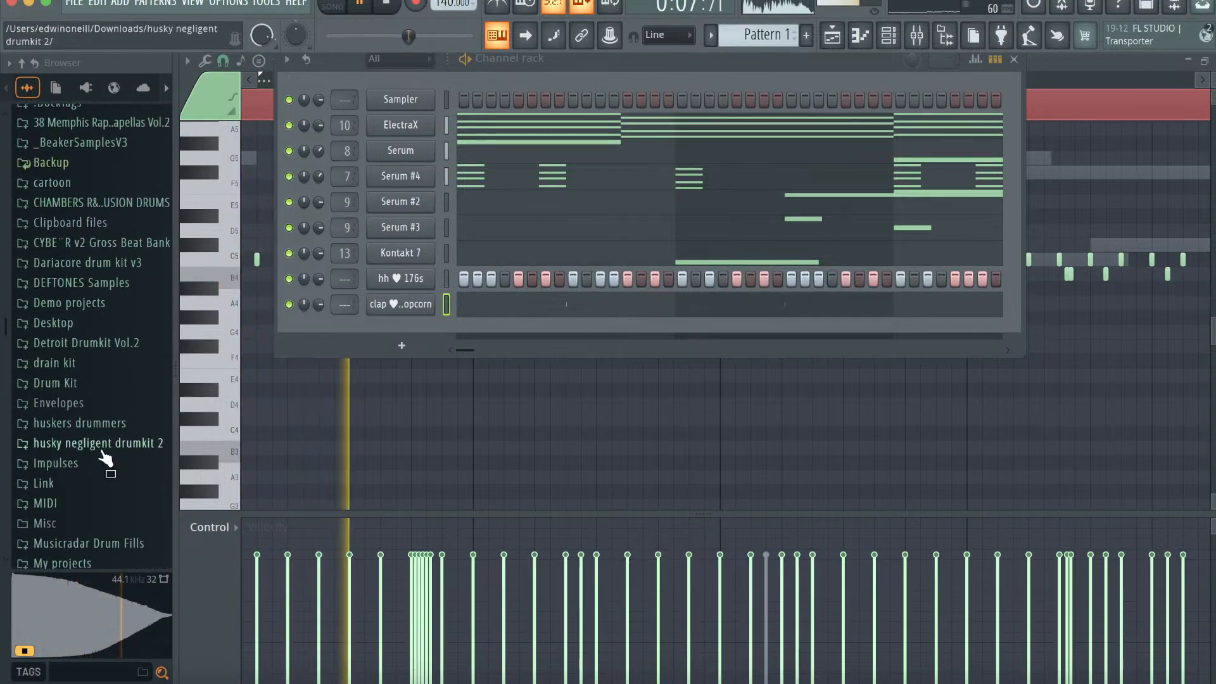
pyautogui.click(100, 425)
pyautogui.scroll(-10, 100, 426)
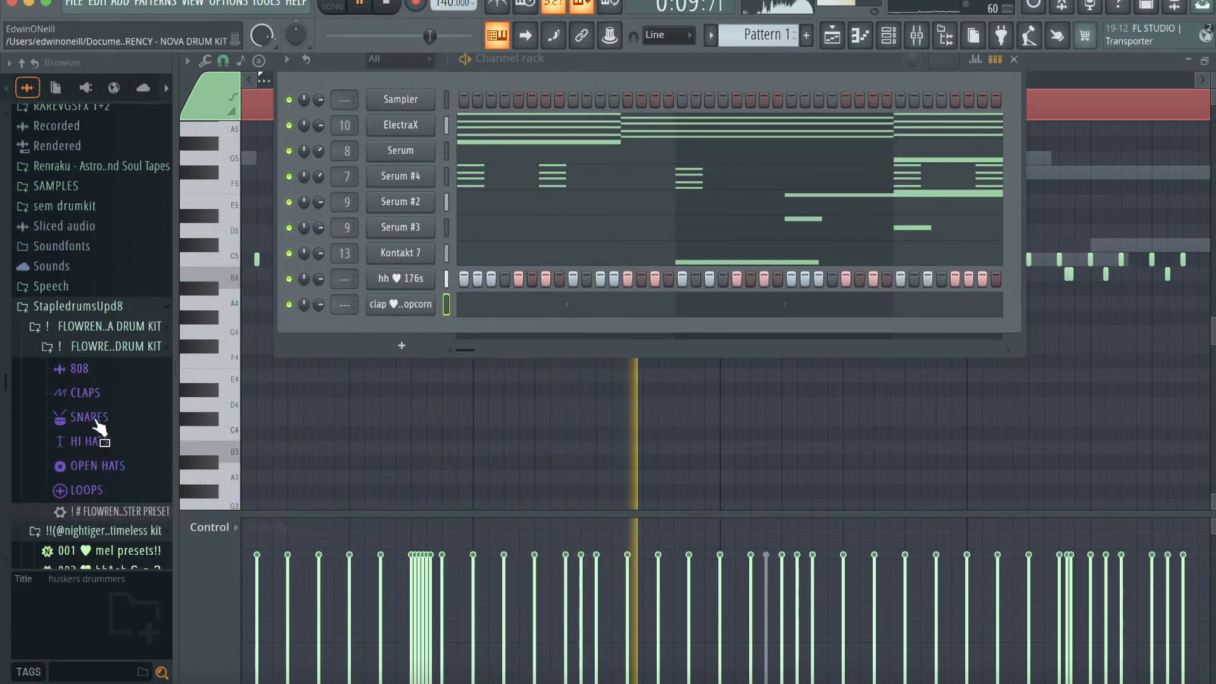
pyautogui.click(90, 296)
pyautogui.click(84, 382)
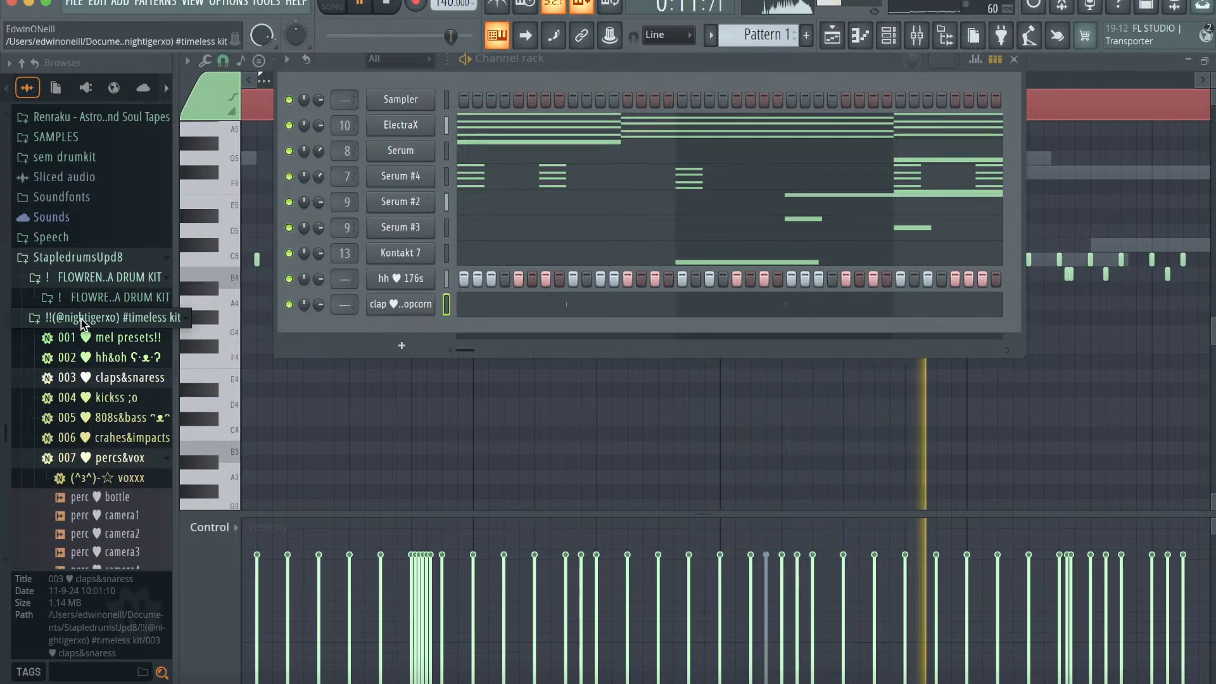
pyautogui.click(83, 321)
pyautogui.click(83, 322)
pyautogui.press('space')
pyautogui.click(103, 239)
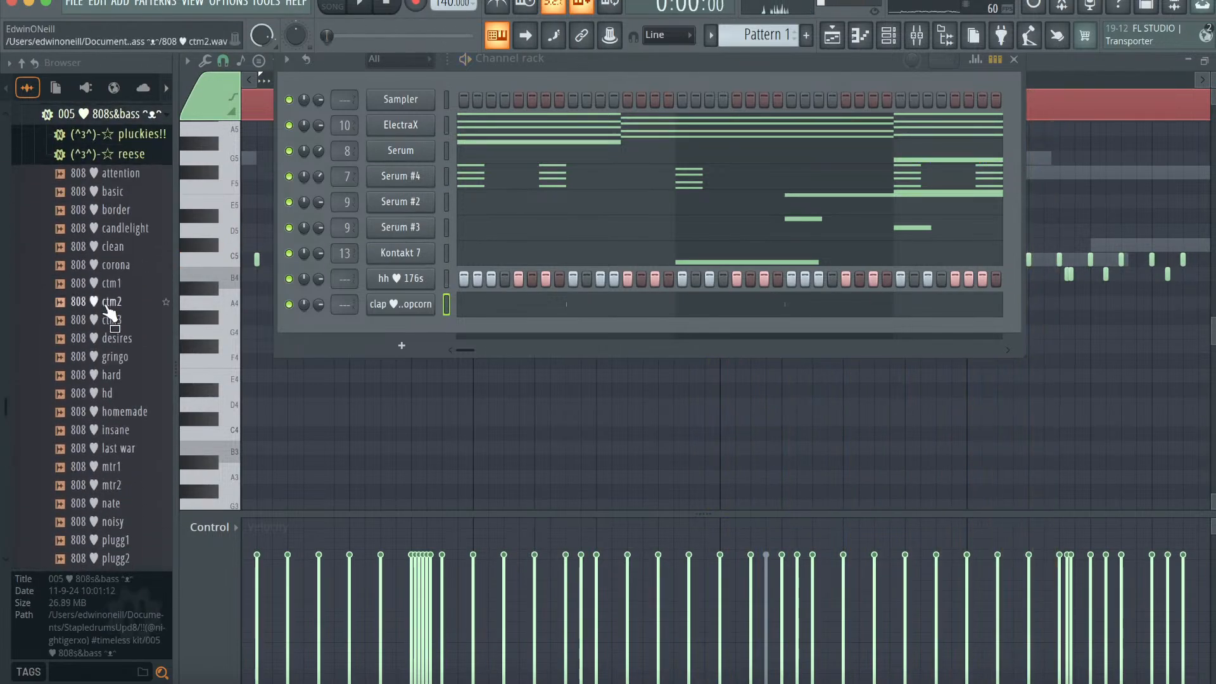
# - Audition the 808 samples and add "808 ♥ last war" as a new channel set to cut itself
pyautogui.click(105, 301)
pyautogui.click(107, 265)
pyautogui.click(107, 229)
pyautogui.click(107, 209)
pyautogui.click(106, 191)
pyautogui.click(106, 173)
pyautogui.click(110, 412)
pyautogui.click(111, 430)
pyautogui.click(112, 448)
pyautogui.click(113, 522)
pyautogui.scroll(-1, 112, 530)
pyautogui.scroll(-1, 114, 535)
pyautogui.click(117, 374)
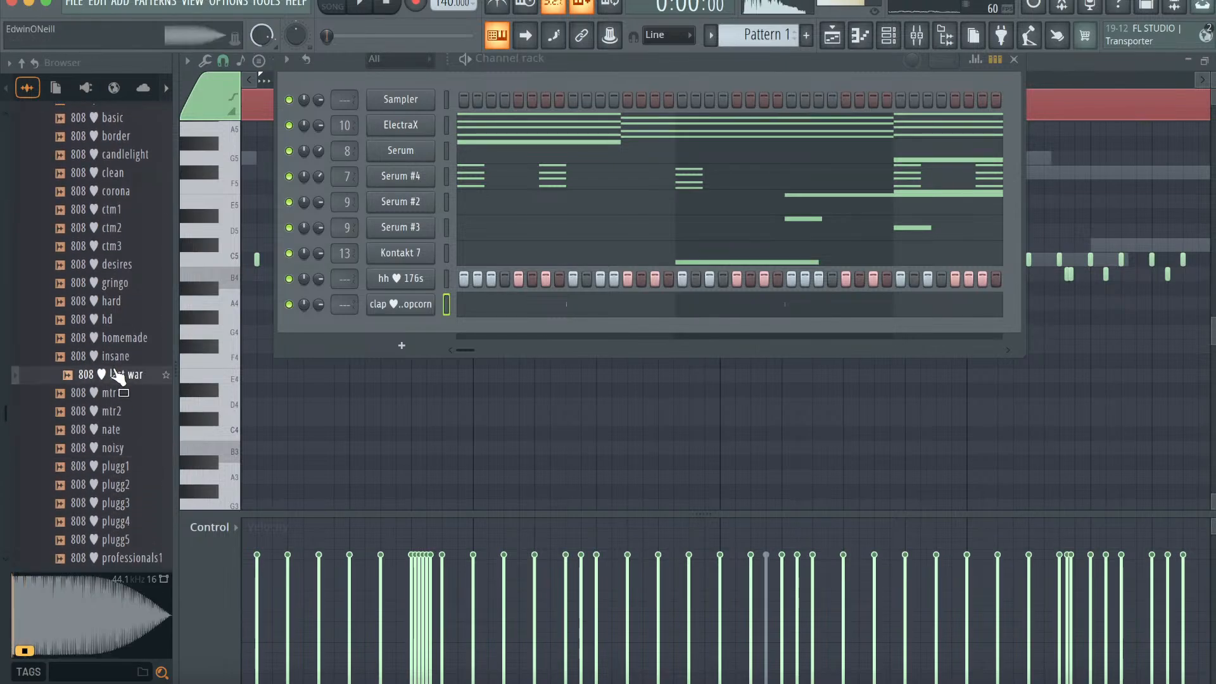
pyautogui.click(117, 486)
pyautogui.moveTo(114, 397); pyautogui.dragTo(420, 342)
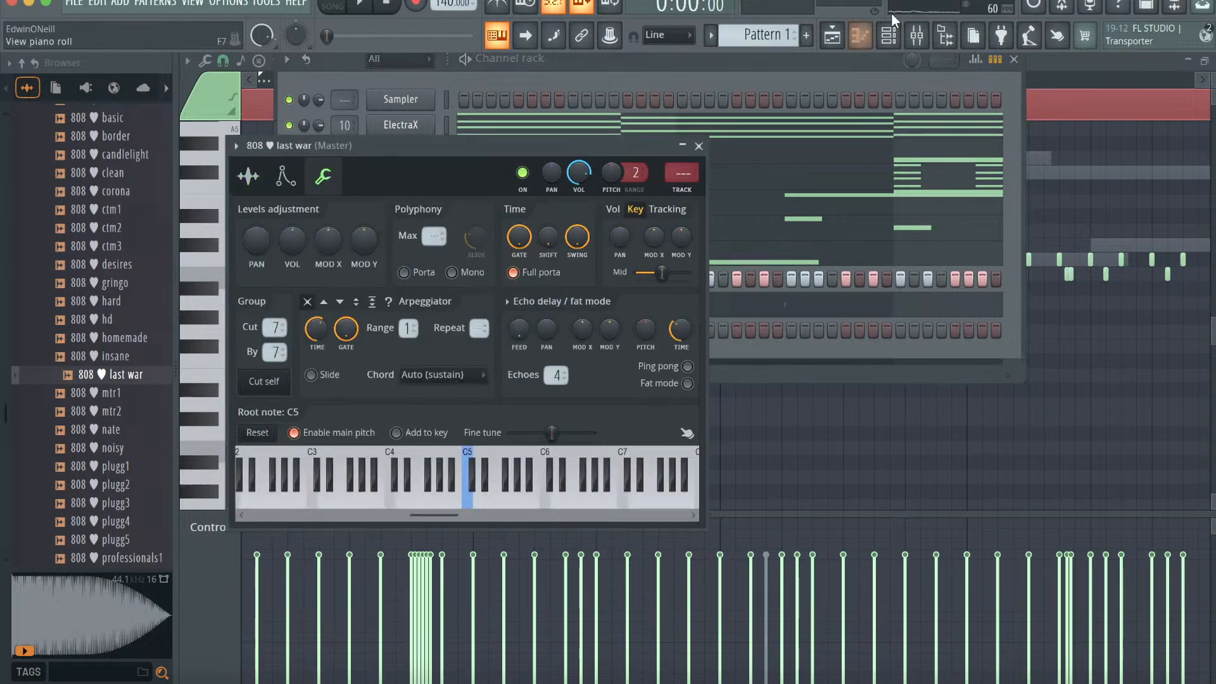
# - Write a short G5 note at the start of bar 1 for the last war 808 and raise its velocity to maximum
pyautogui.click(860, 36)
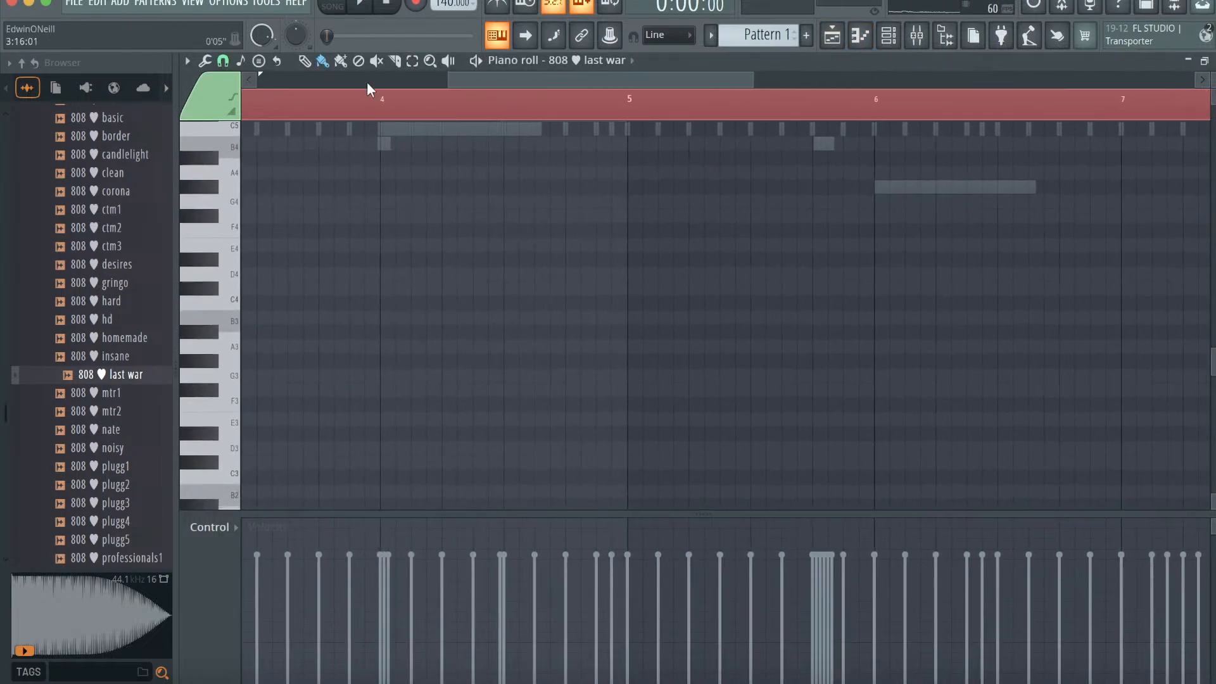
pyautogui.hscroll(-5, 454, 284)
pyautogui.scroll(4, 454, 284)
pyautogui.click(463, 110)
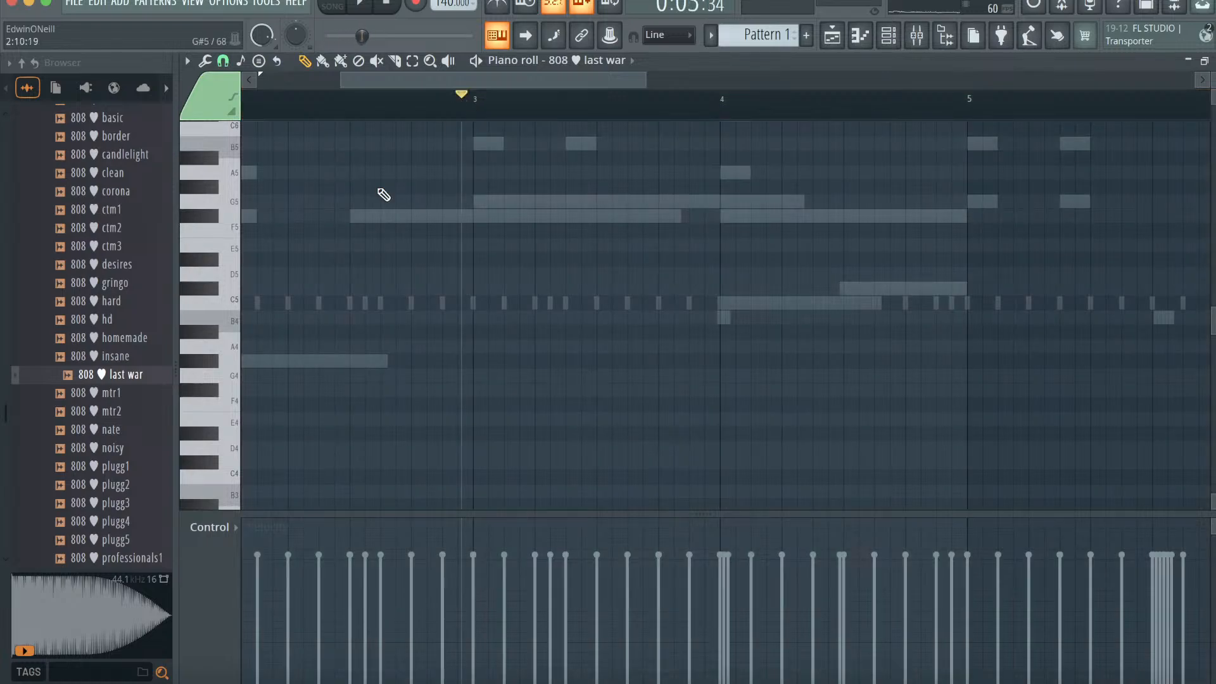
pyautogui.hscroll(-4, 382, 190)
pyautogui.scroll(5, 381, 190)
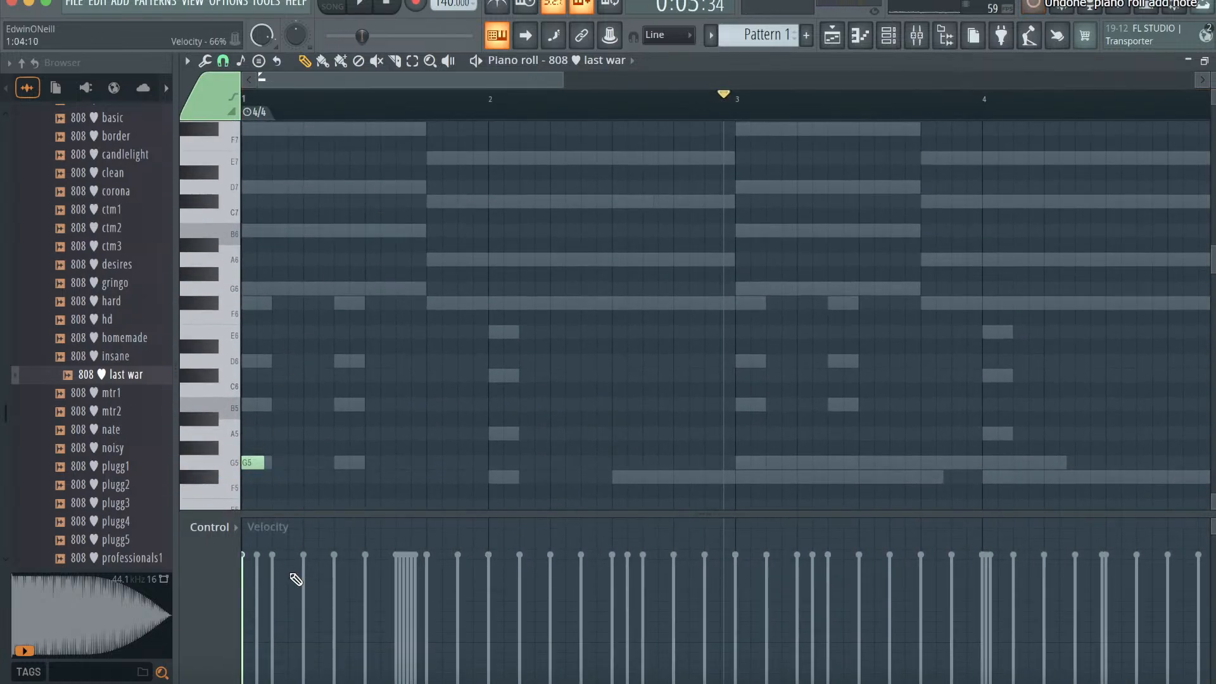
pyautogui.scroll(-5, 309, 296)
# - Add a second G5 808 note before beat 3 of bar 1, and F#5 notes on beats 1 and 3 of bar 2
pyautogui.press('space')
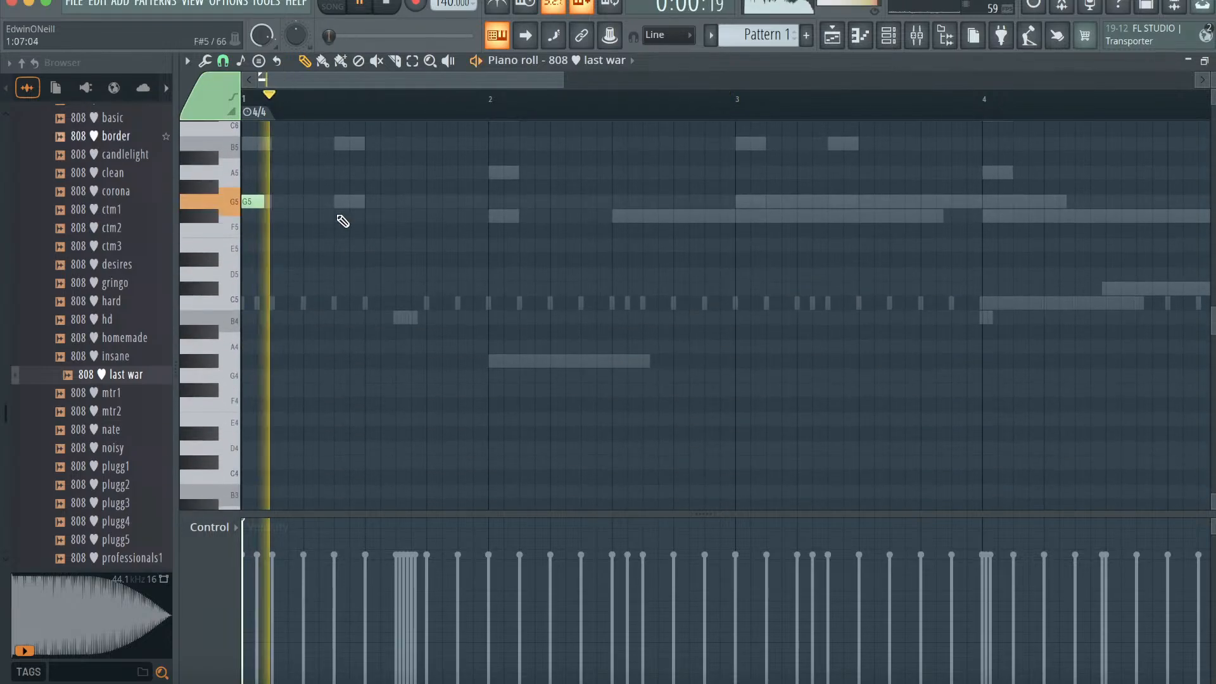
pyautogui.click(624, 217)
pyautogui.press('space')
pyautogui.hotkey('alt', 'q')
pyautogui.click(700, 443)
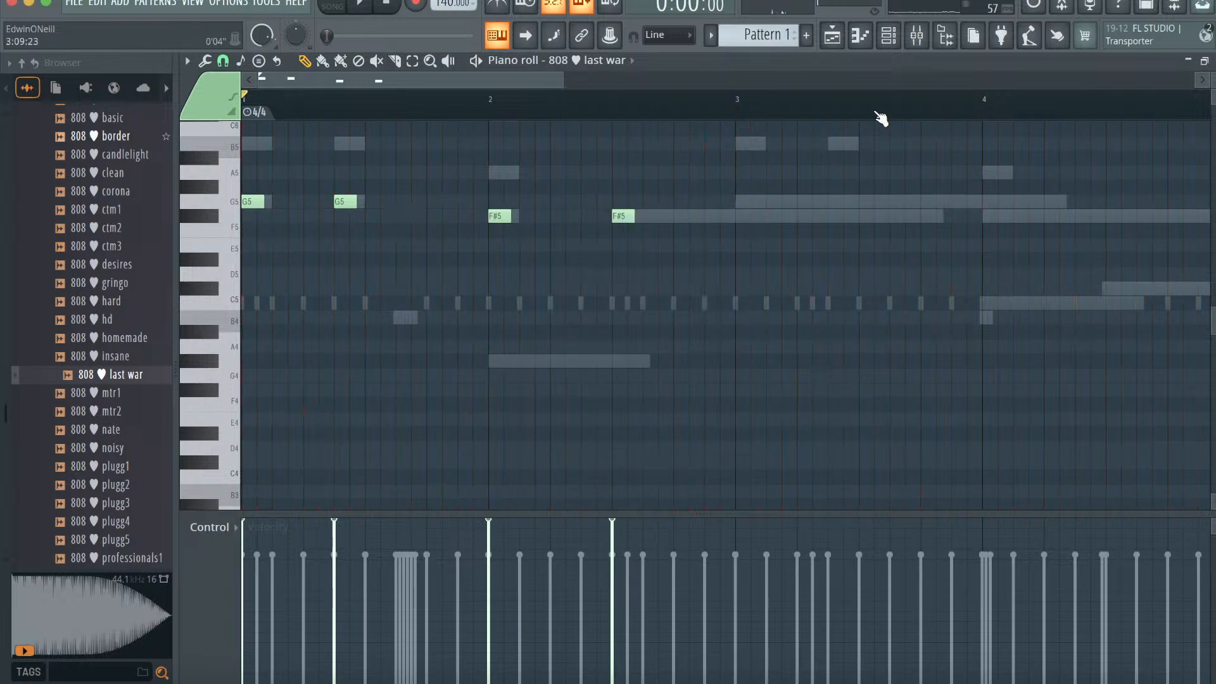
# - Replace the last war sample in the 808 channel with "808 ♥ ctm1" and play the pattern
pyautogui.click(889, 36)
pyautogui.click(115, 210)
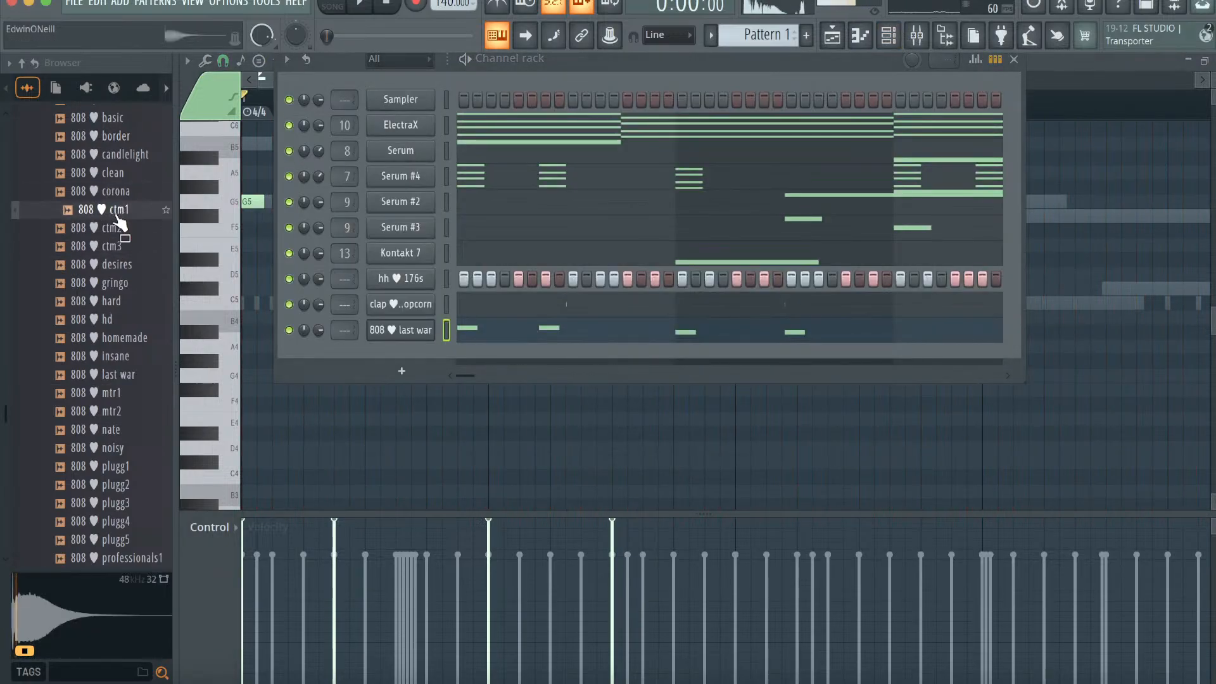
pyautogui.moveTo(117, 212); pyautogui.dragTo(409, 329)
pyautogui.press('space')
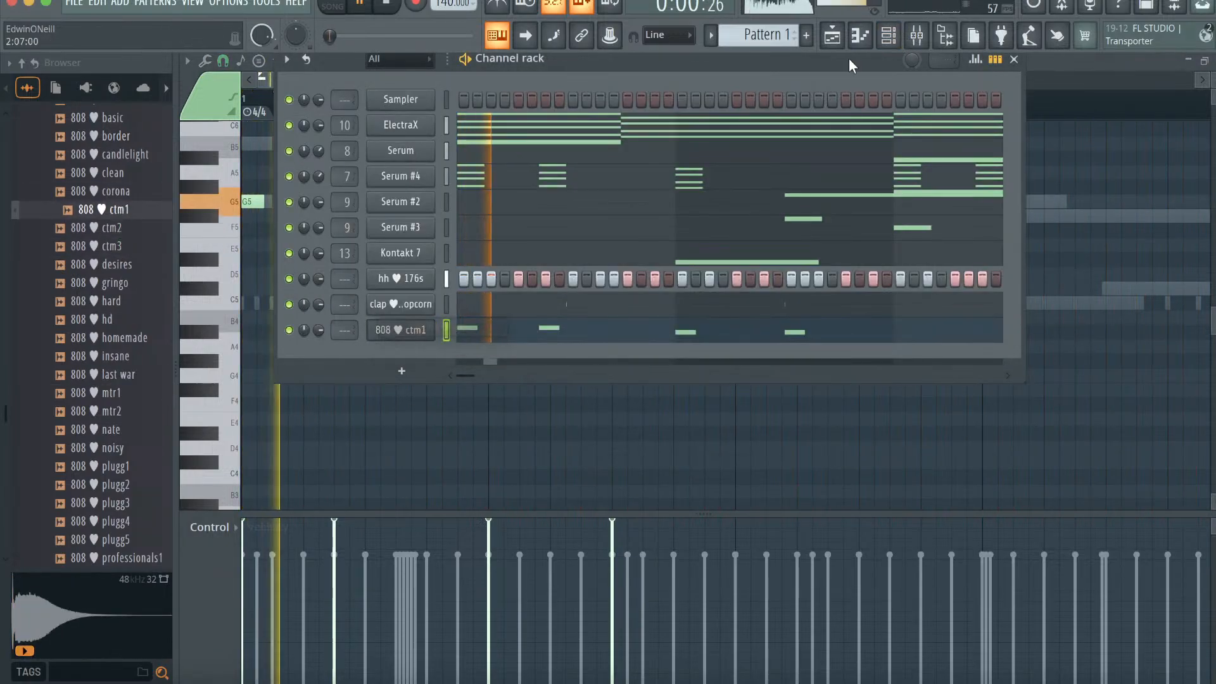
# - Add an F#5 808 note on beat 4 of bar 2 and B4 notes on beats 1 and 4 of bar 3, and quantize them
pyautogui.click(858, 36)
pyautogui.scroll(5, 620, 258)
pyautogui.click(670, 390)
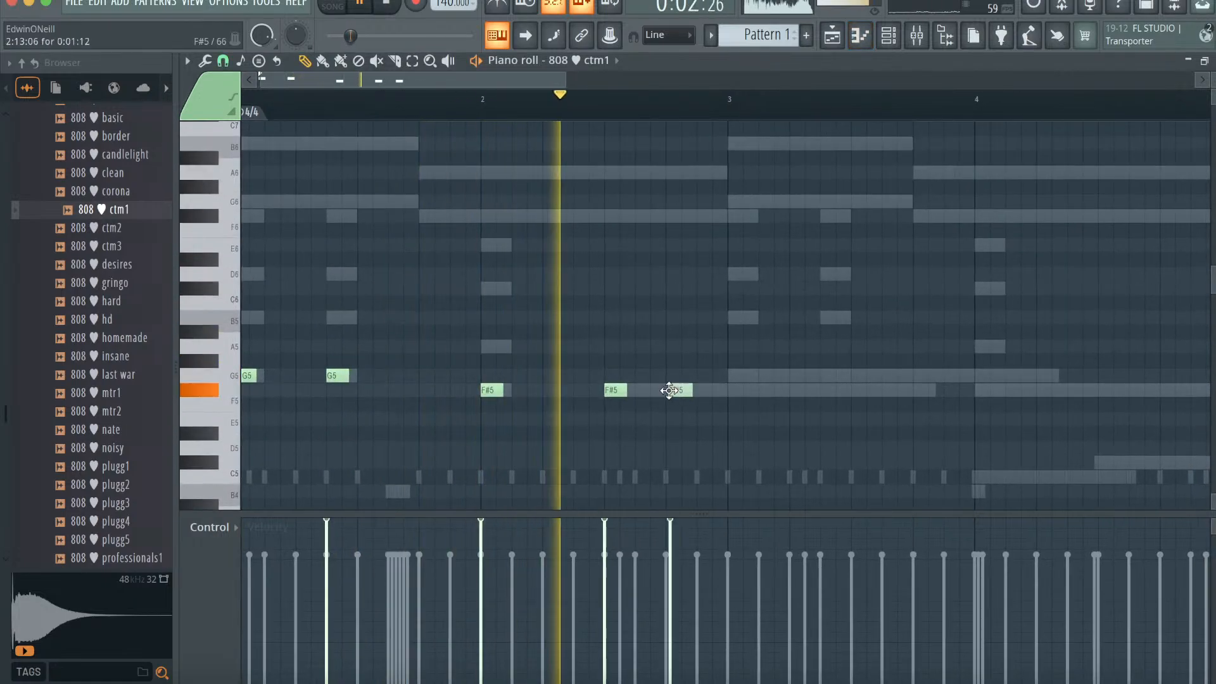
pyautogui.scroll(-3, 732, 371)
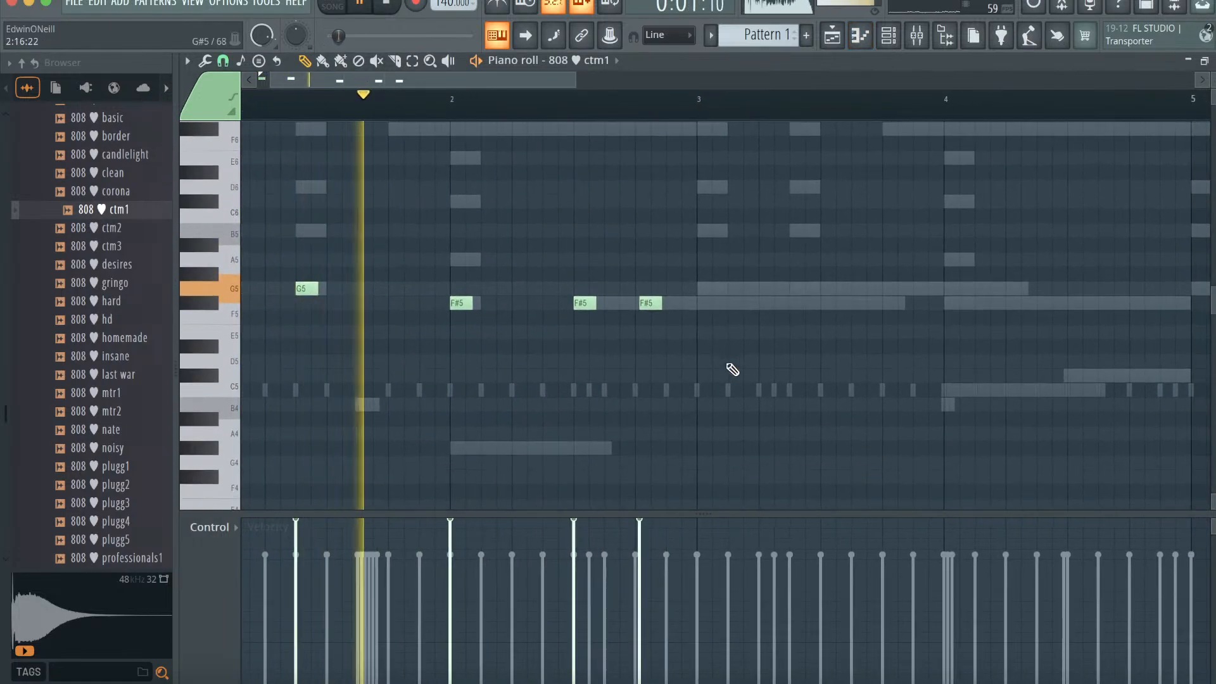
pyautogui.click(699, 402)
pyautogui.click(890, 405)
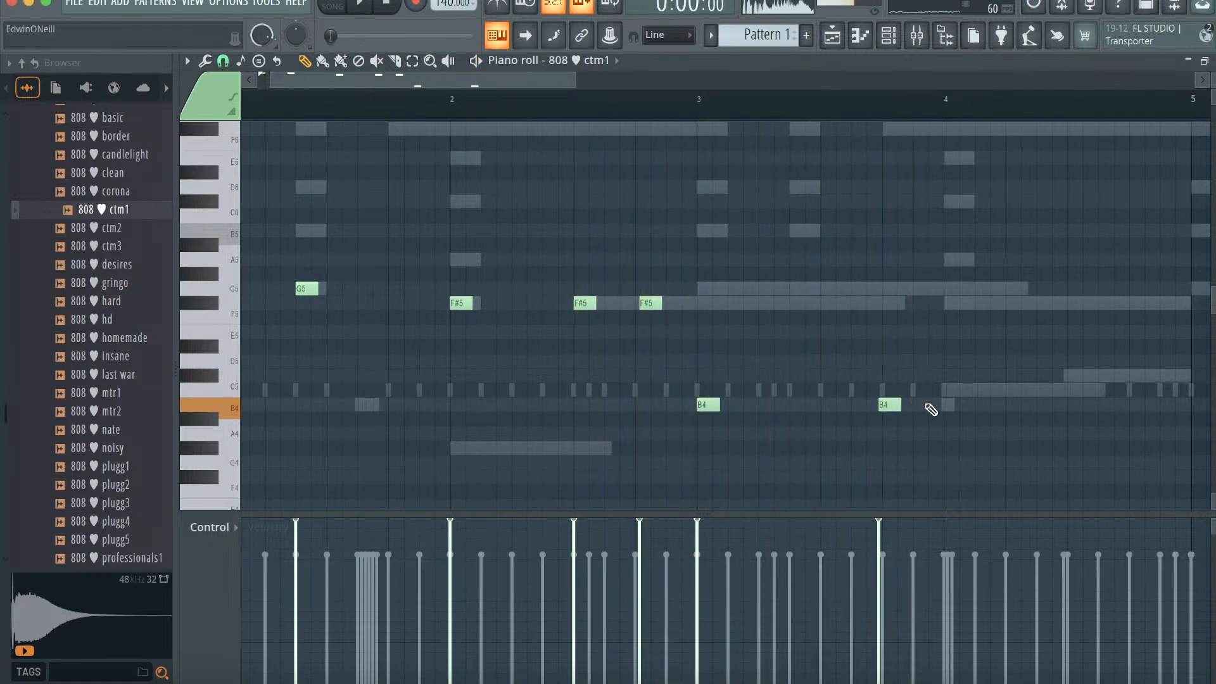
pyautogui.press('space')
pyautogui.hotkey('alt', 'q')
pyautogui.click(723, 453)
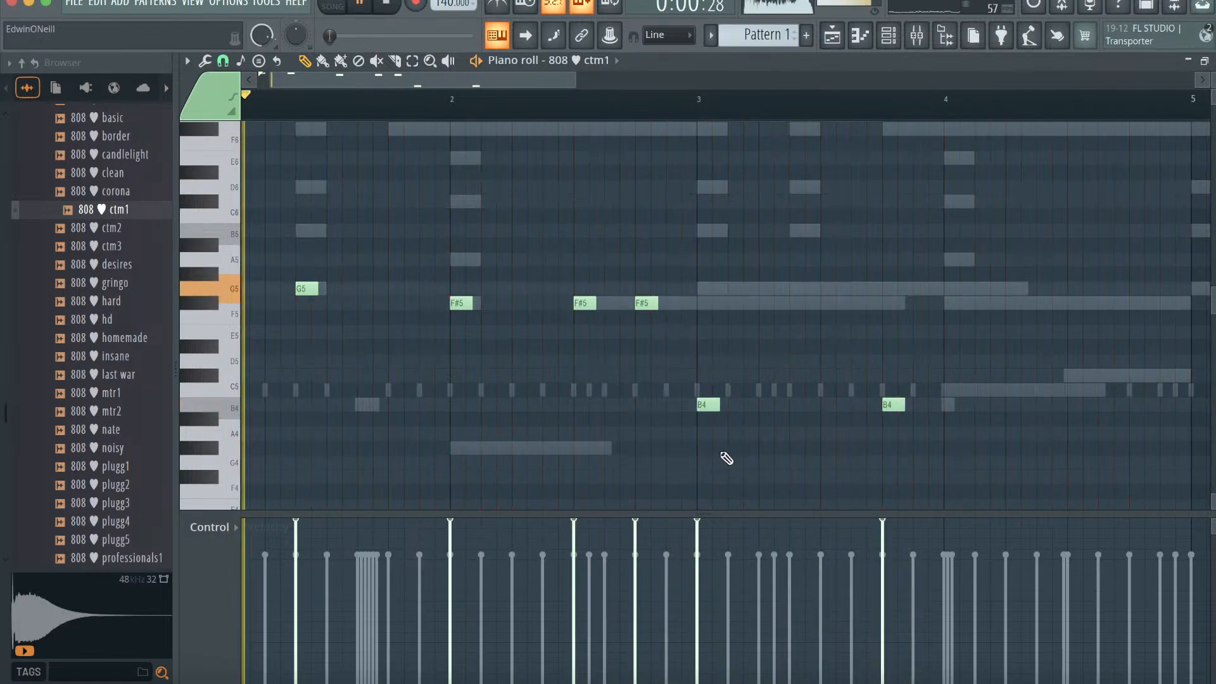
# - Add two short D5 808 notes in the second half of bar 4, quantize them and play the line
pyautogui.moveTo(575, 80); pyautogui.dragTo(841, 118)
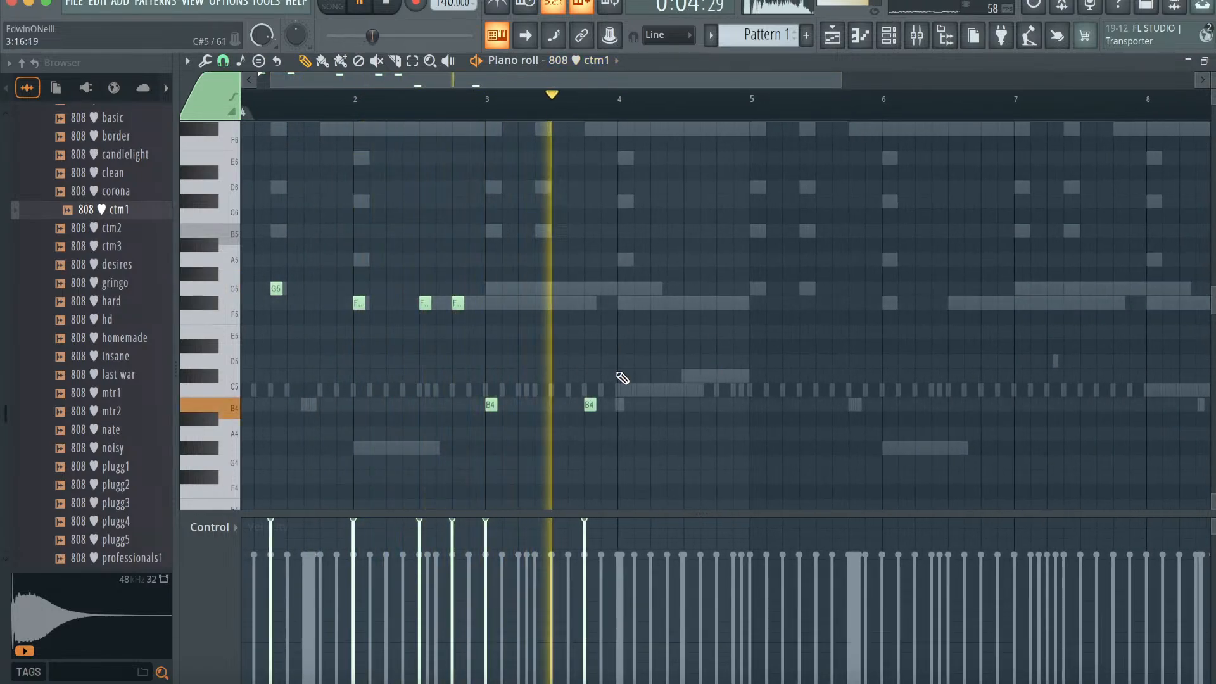
pyautogui.click(672, 361)
pyautogui.click(700, 360)
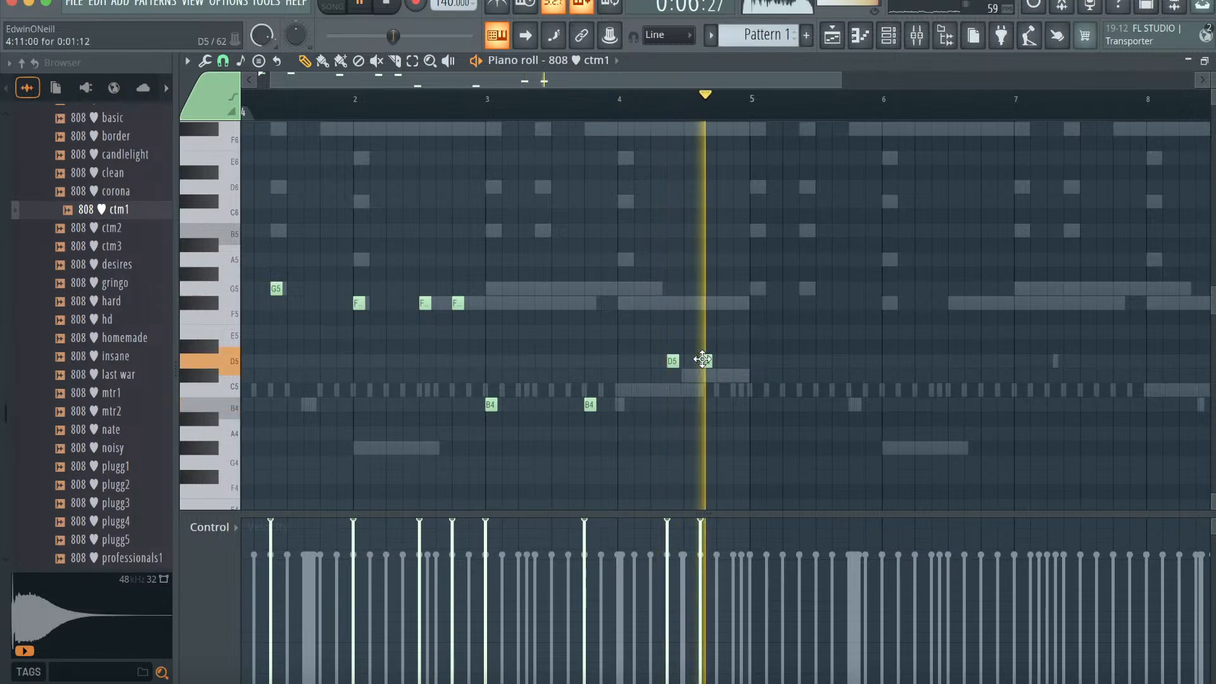
pyautogui.hotkey('alt', 'q')
pyautogui.click(712, 449)
pyautogui.press('space')
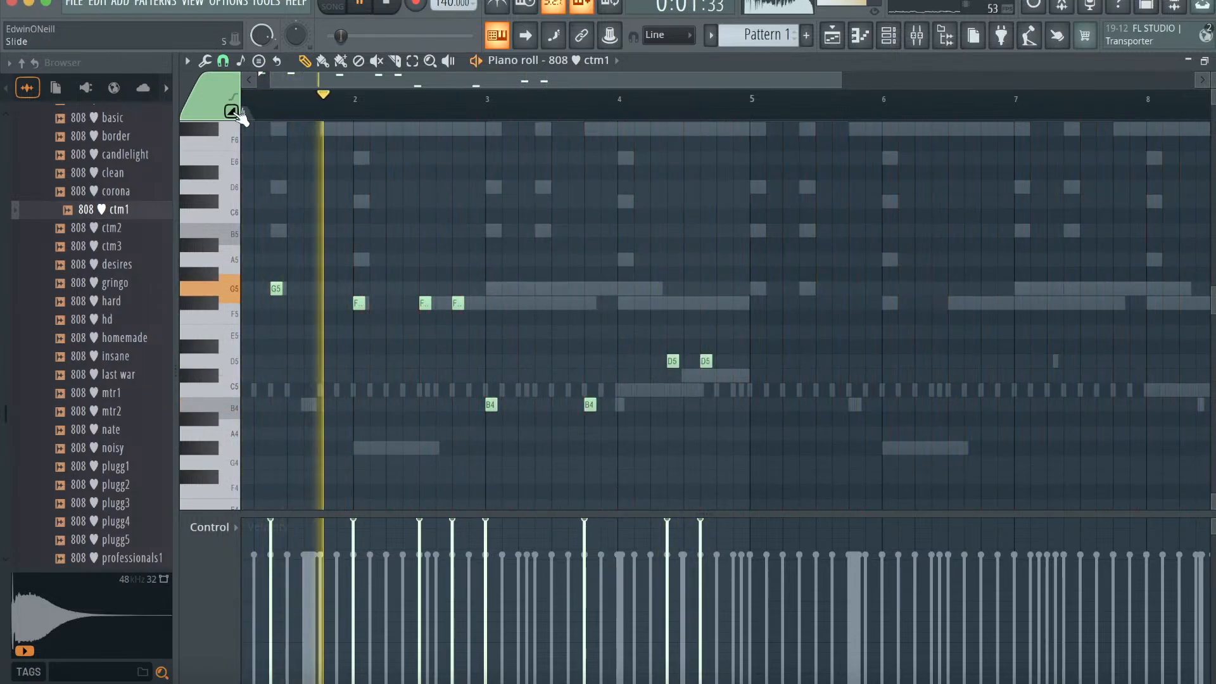
# - Add slide notes to the 808: E5 late in bar 2, two F#5 in bar 4, and F#6 and E6 at the end of bar 4
pyautogui.click(443, 331)
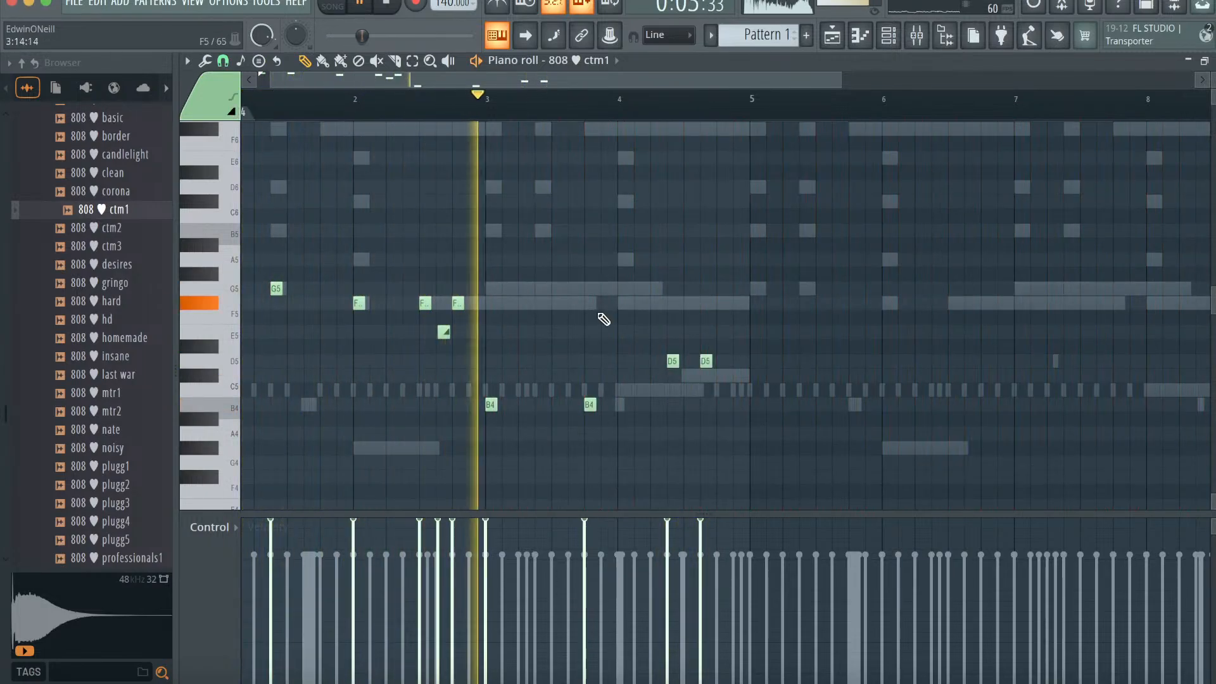
pyautogui.click(689, 303)
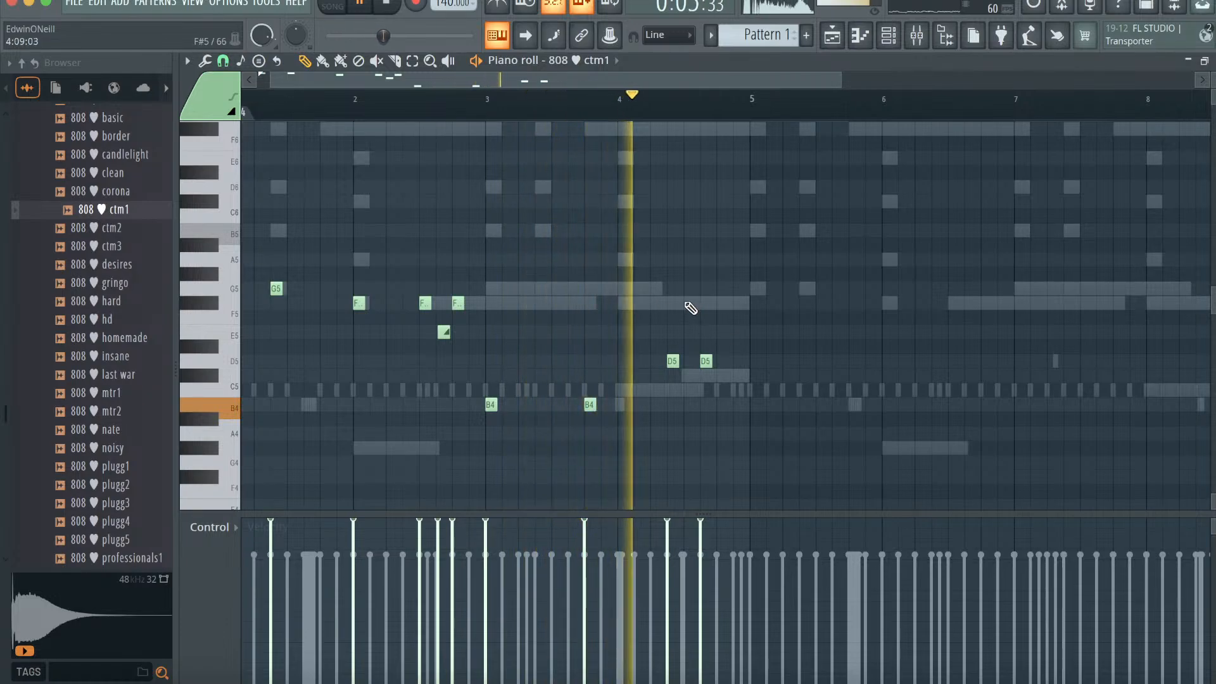
pyautogui.press('space')
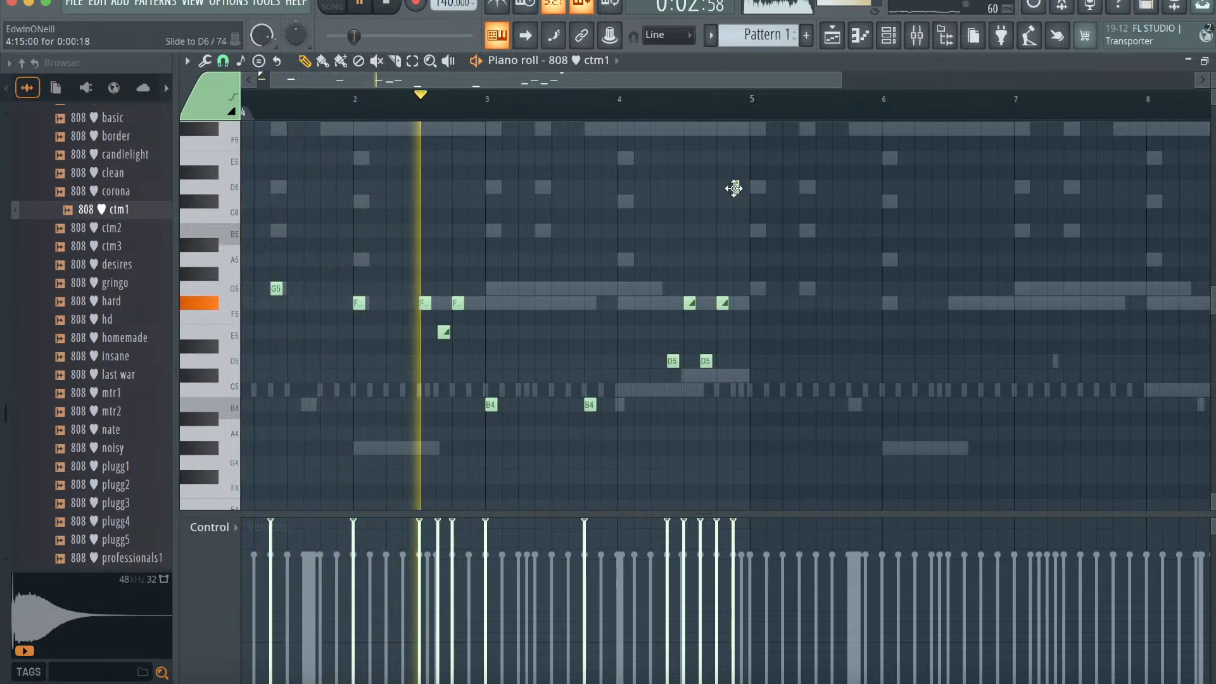
pyautogui.click(736, 128)
pyautogui.click(744, 157)
# - Make the 808 notes legato and duplicate the four-bar line into bars 5 to 8
pyautogui.hotkey('ctrl', 'l')
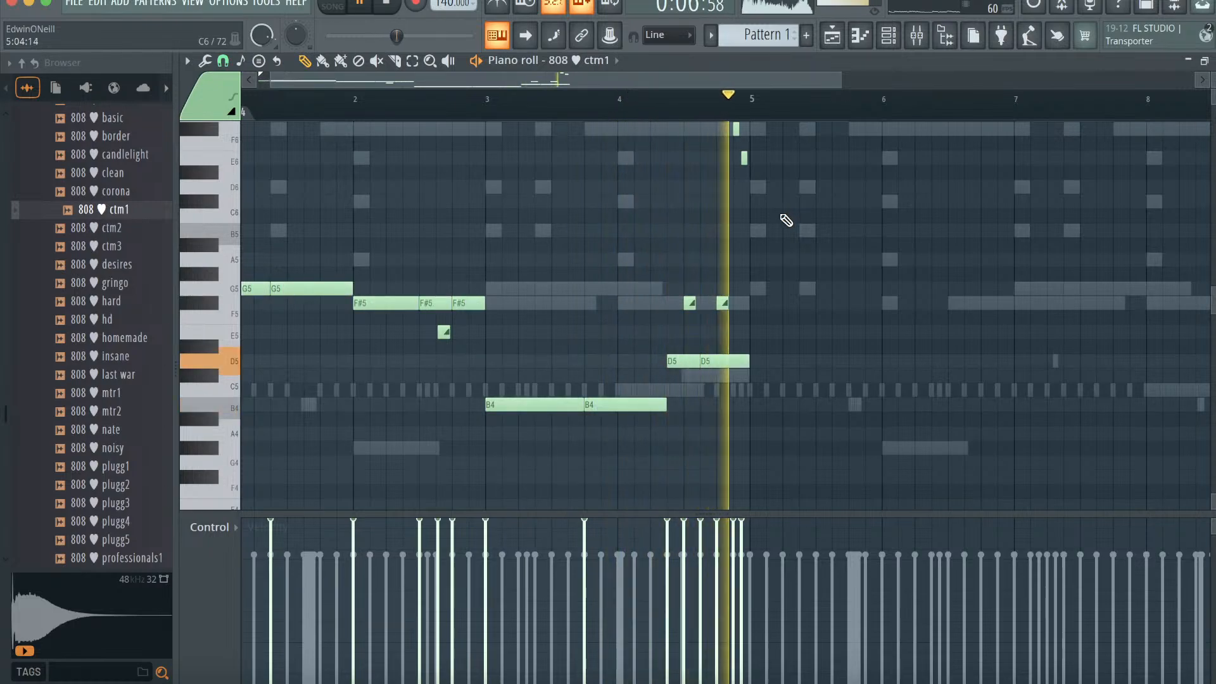
pyautogui.hotkey('ctrl', 'b')
pyautogui.keyDown('ctrl'); pyautogui.click(717, 408); pyautogui.keyUp('ctrl')
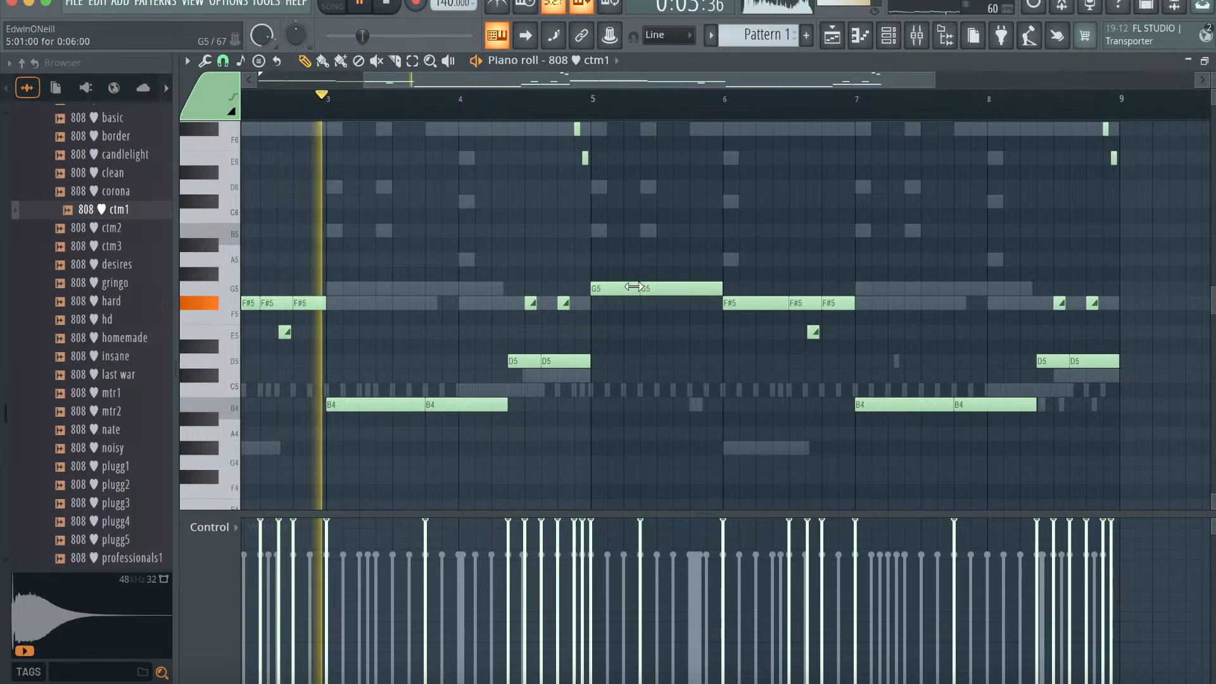
# - Delete the high F#6 and E6 slide notes at the ends of bars 4 and 8
pyautogui.scroll(3, 605, 171)
pyautogui.scroll(1, 601, 180)
pyautogui.rightClick(584, 243)
pyautogui.rightClick(578, 215)
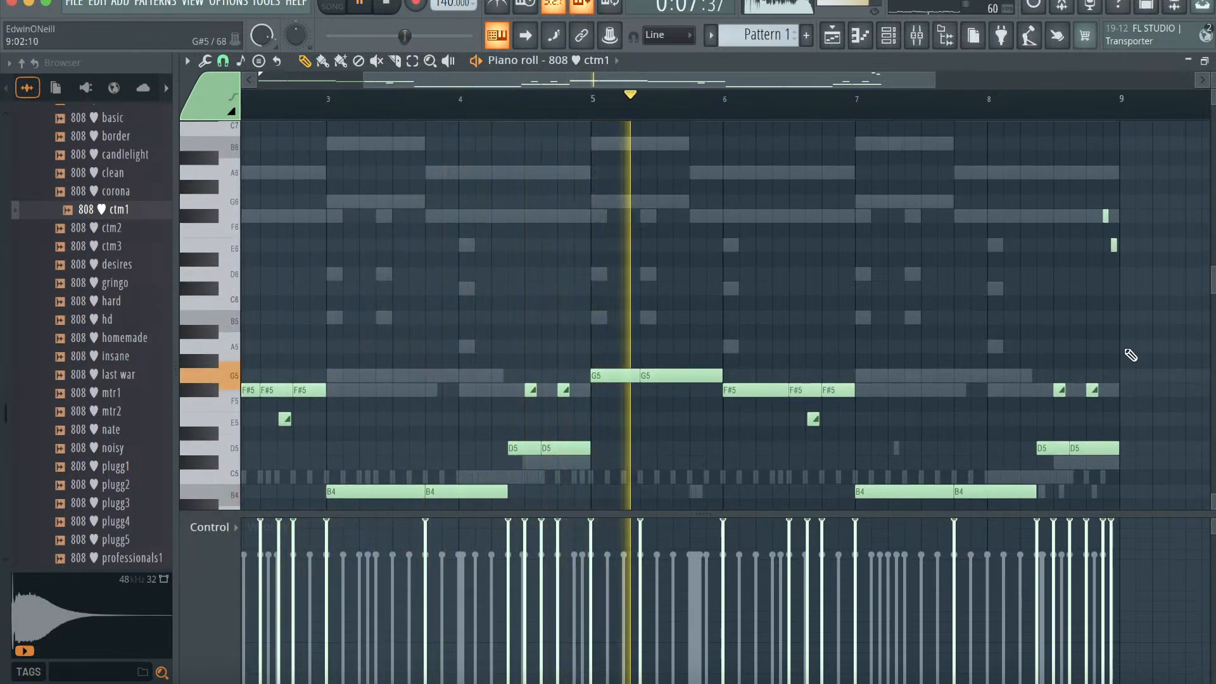
pyautogui.rightClick(1113, 244)
pyautogui.rightClick(1105, 216)
# - Replace the long B4 at the start of bar 7 with three short D5 808 notes
pyautogui.scroll(-4, 943, 307)
pyautogui.scroll(-4, 947, 311)
pyautogui.moveTo(899, 318); pyautogui.dragTo(899, 270)
pyautogui.moveTo(973, 319); pyautogui.dragTo(973, 287)
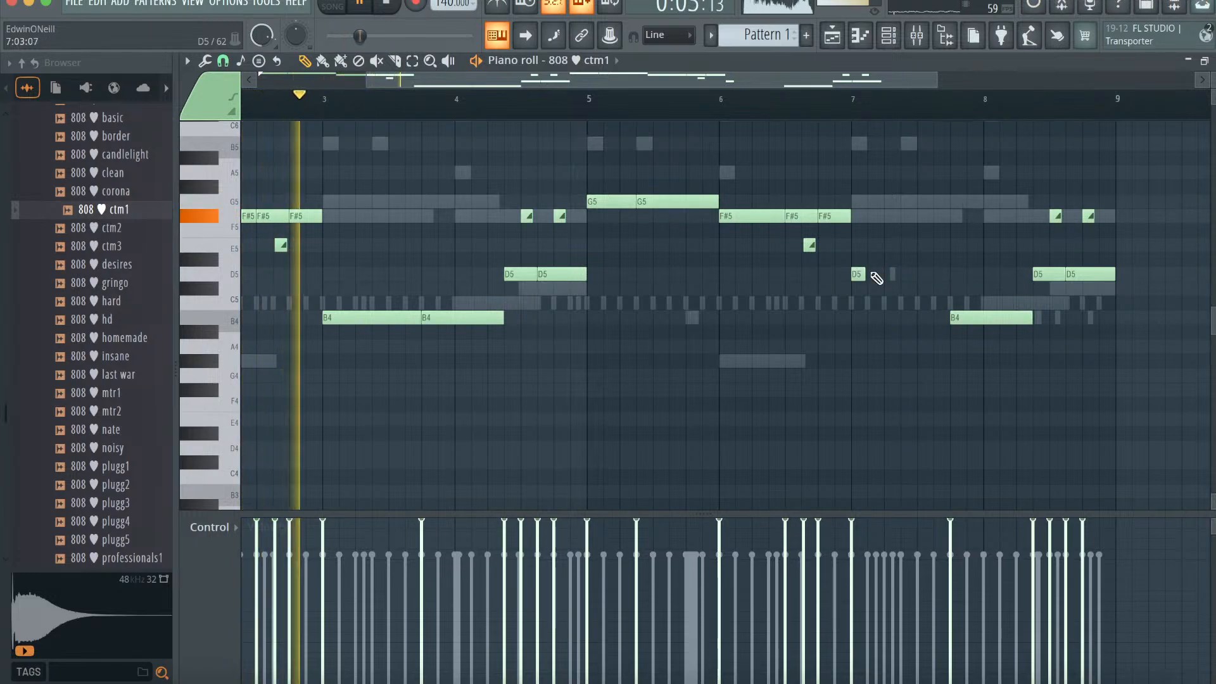
pyautogui.click(876, 274)
pyautogui.click(886, 273)
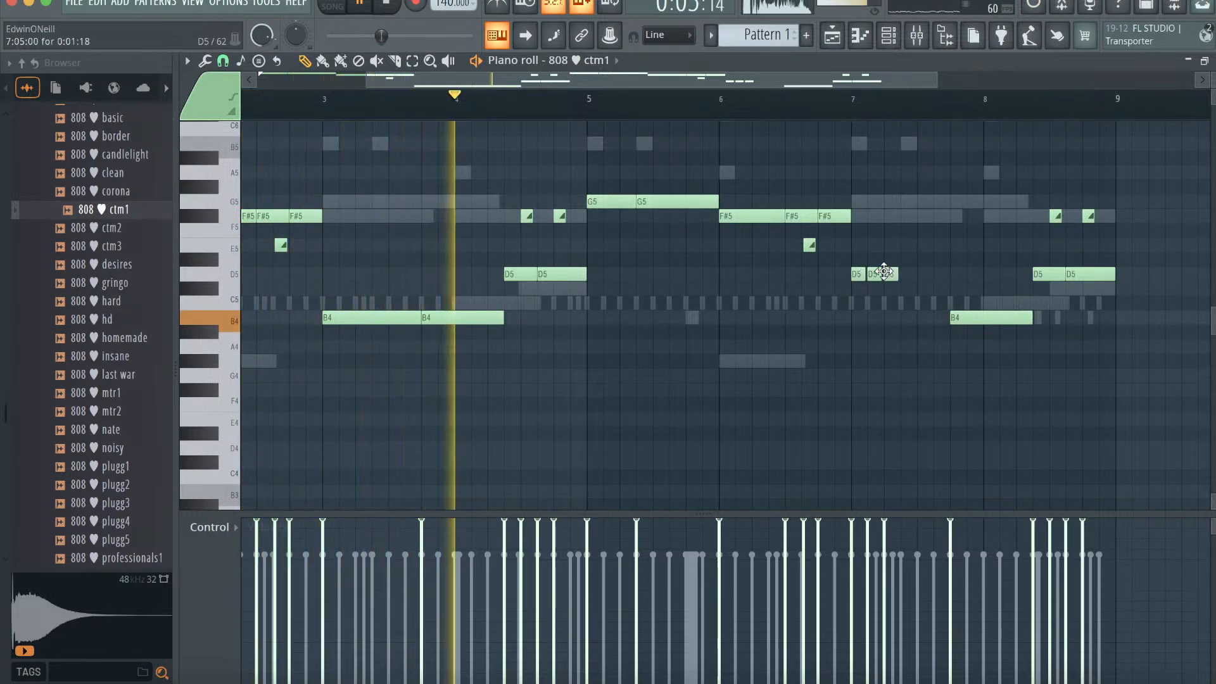
# - Add a short B5 808 note in bar 7 just before the B4 note
pyautogui.hscroll(2, 968, 212)
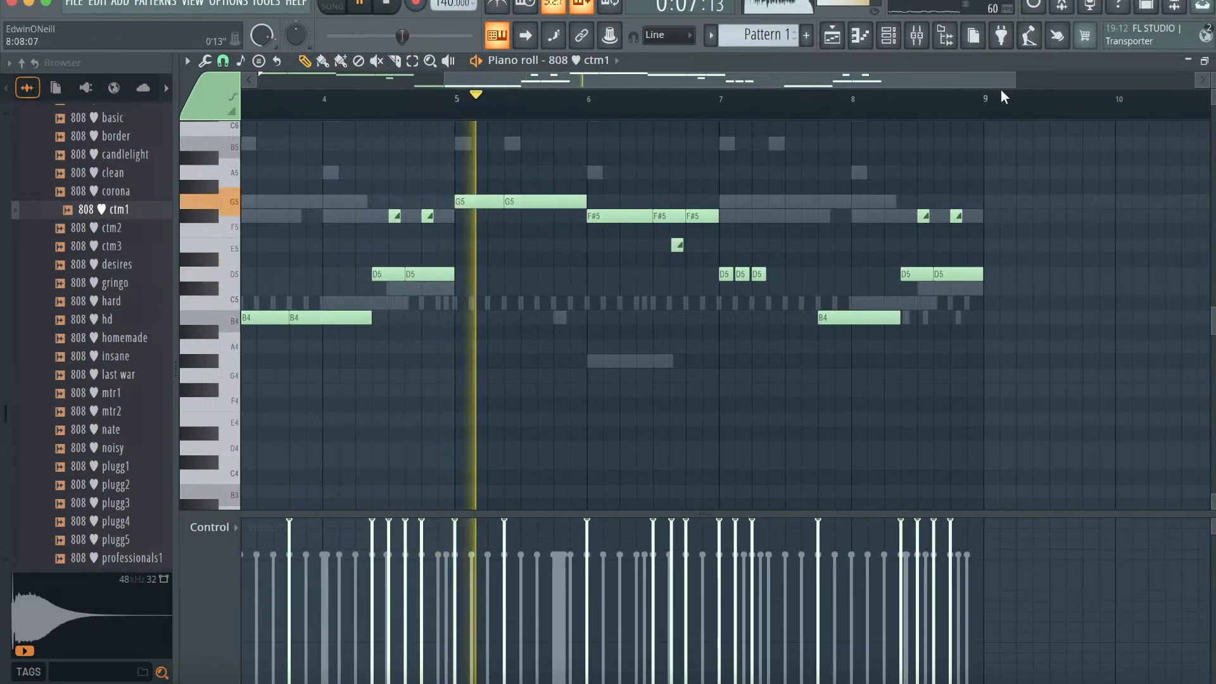
pyautogui.moveTo(1016, 81); pyautogui.dragTo(813, 81)
pyautogui.hscroll(4, 883, 207)
pyautogui.scroll(2, 882, 207)
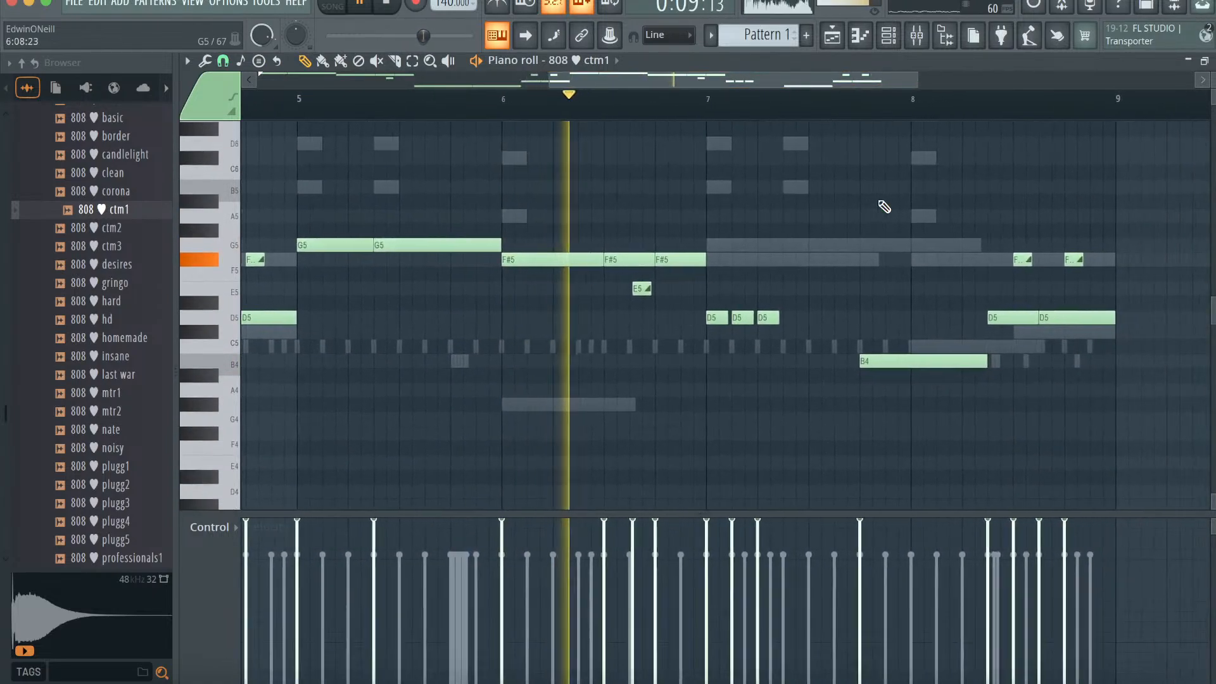
pyautogui.hscroll(2, 883, 207)
pyautogui.scroll(-2, 884, 207)
pyautogui.click(714, 202)
pyautogui.scroll(5, 718, 209)
pyautogui.moveTo(718, 198); pyautogui.dragTo(718, 256)
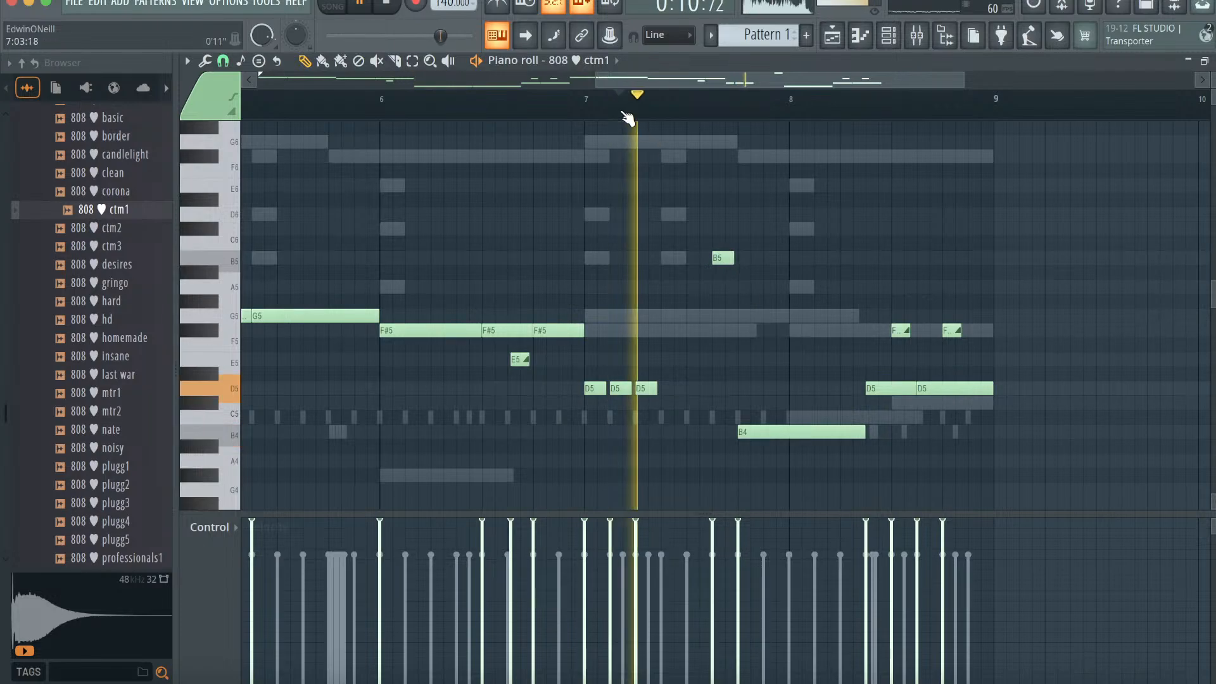
pyautogui.scroll(-4, 868, 344)
pyautogui.hscroll(1, 871, 344)
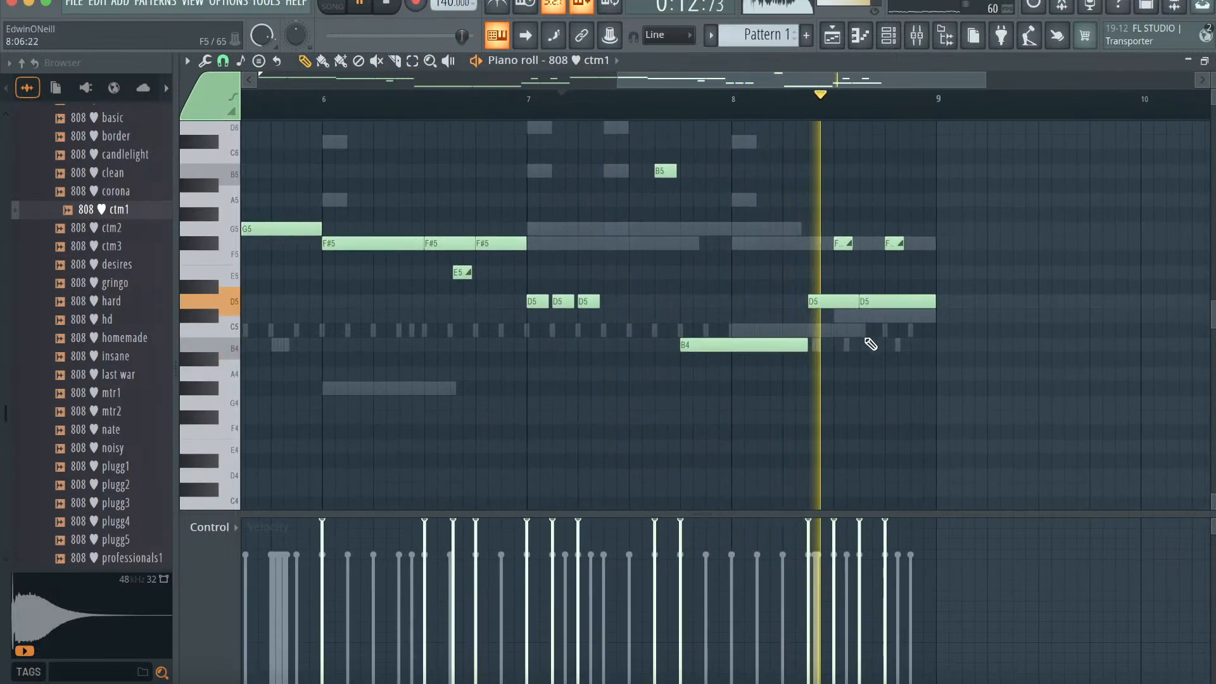
pyautogui.scroll(6, 869, 322)
pyautogui.hscroll(-6, 868, 323)
pyautogui.hscroll(-2, 870, 326)
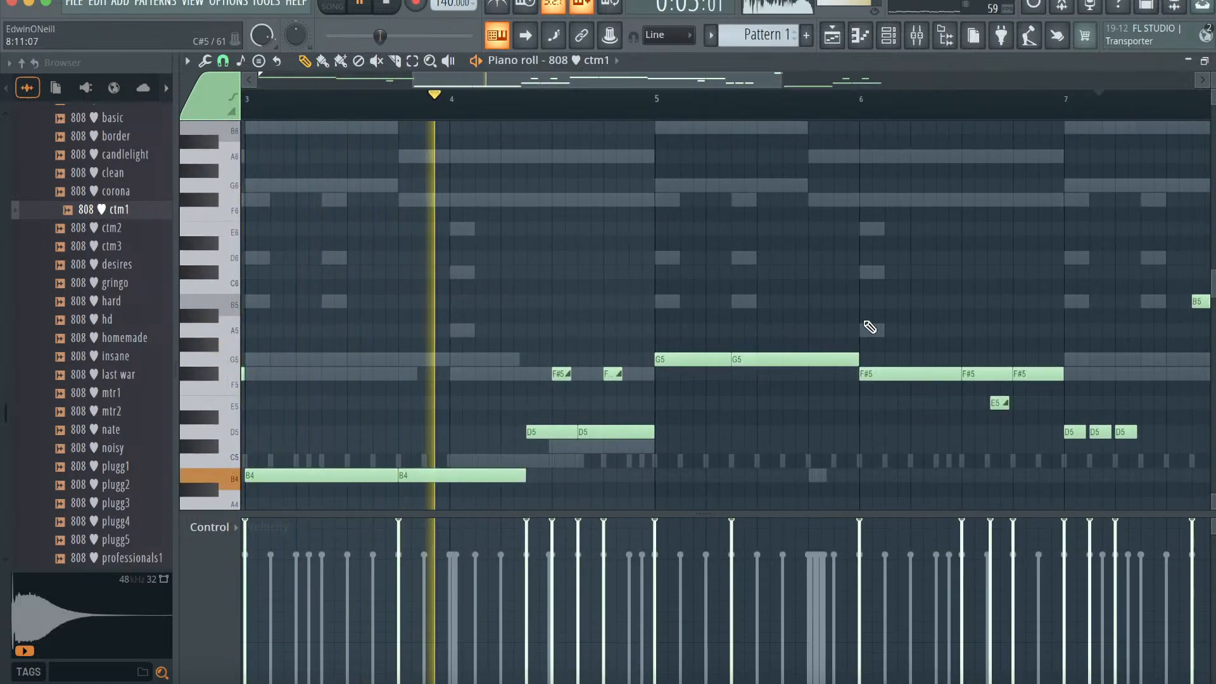
pyautogui.scroll(-3, 743, 116)
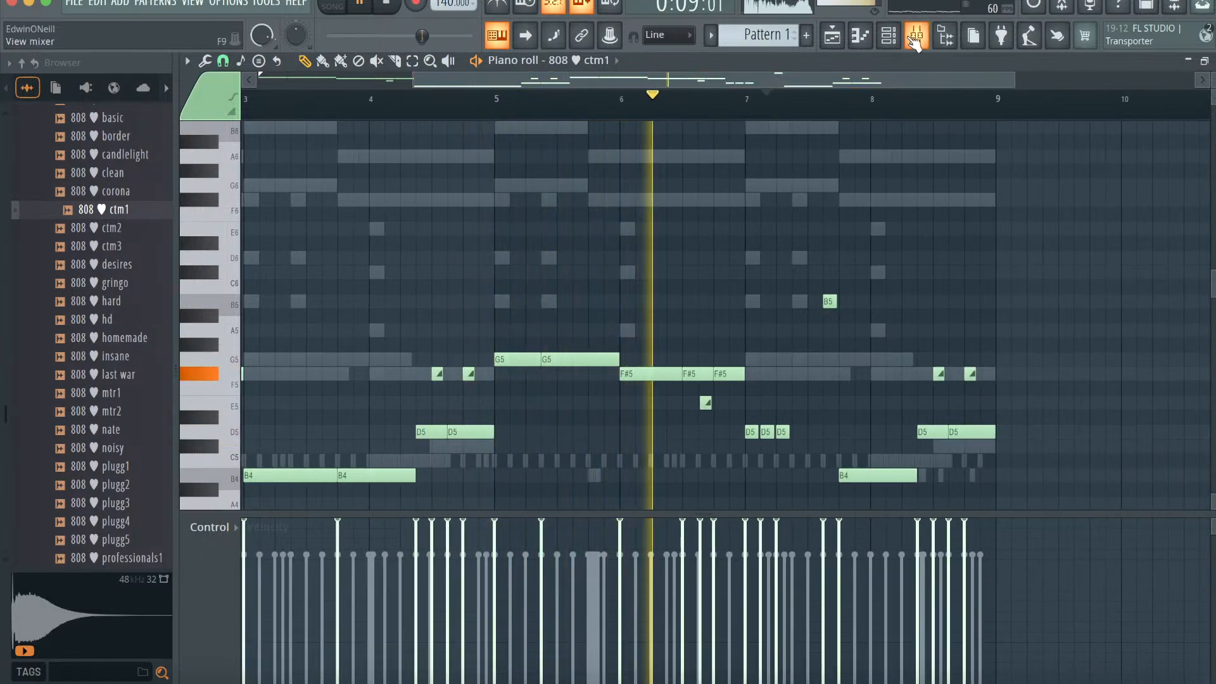
# - Route the "808 ♥ ctm1" channel to mixer insert 11
pyautogui.click(919, 38)
pyautogui.rightClick(655, 245)
pyautogui.moveTo(722, 268)
pyautogui.click(902, 269)
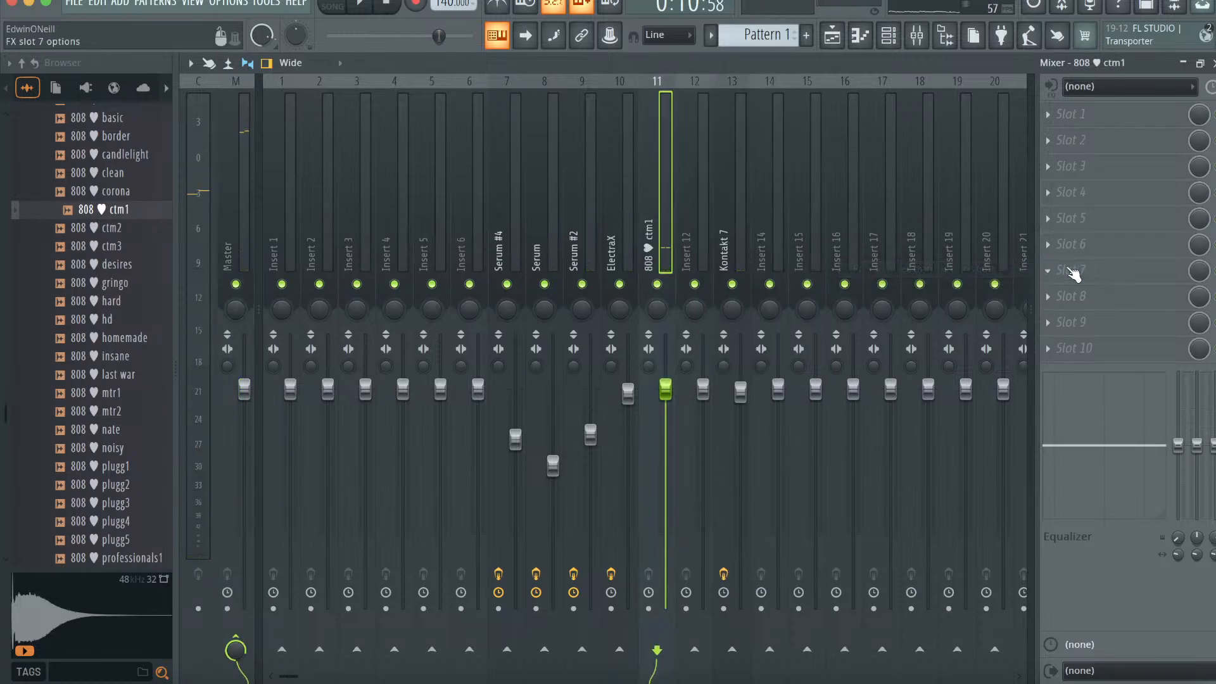
# - Add "snr ♥ homemade" from the kit's snare folder as a new channel and paste the clap's notes into it
pyautogui.click(886, 43)
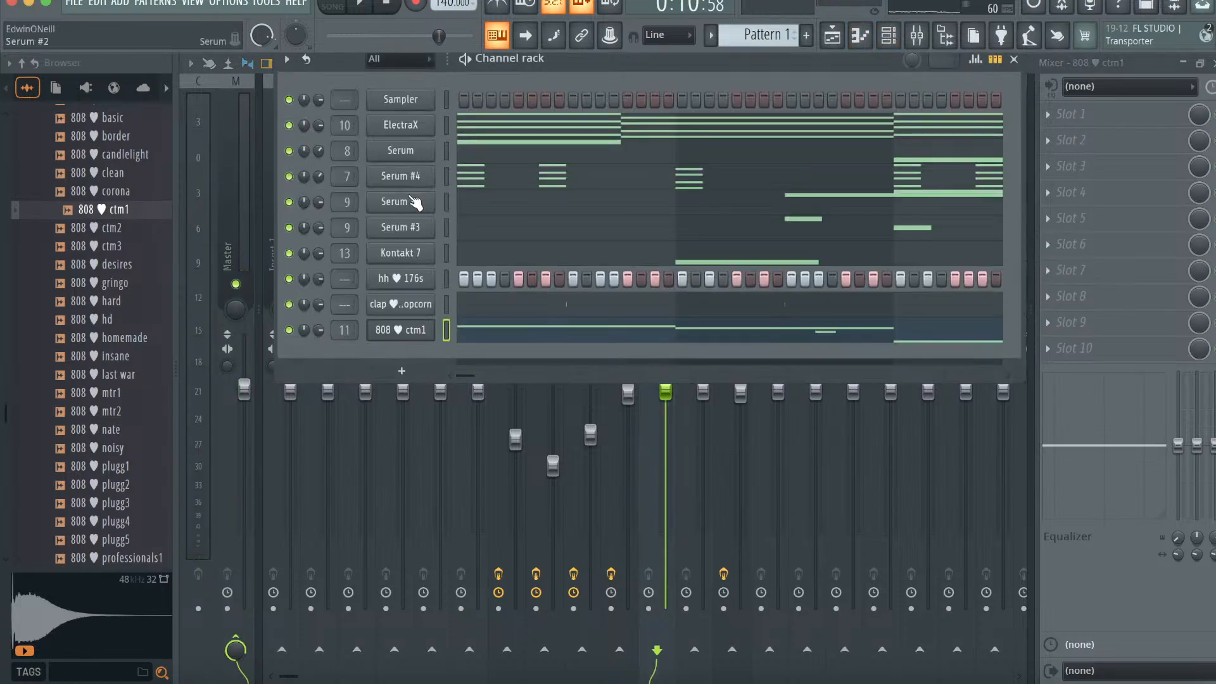
pyautogui.scroll(7, 82, 393)
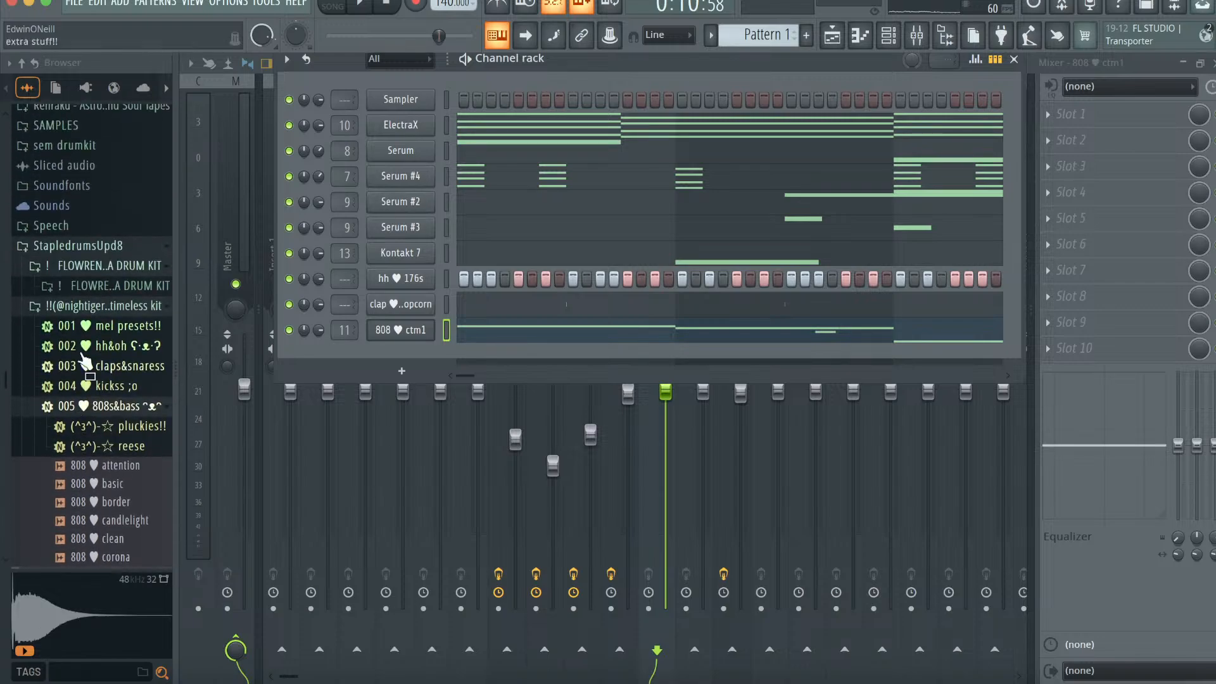
pyautogui.click(105, 408)
pyautogui.click(118, 372)
pyautogui.scroll(-2, 119, 389)
pyautogui.scroll(4, 133, 317)
pyautogui.click(141, 179)
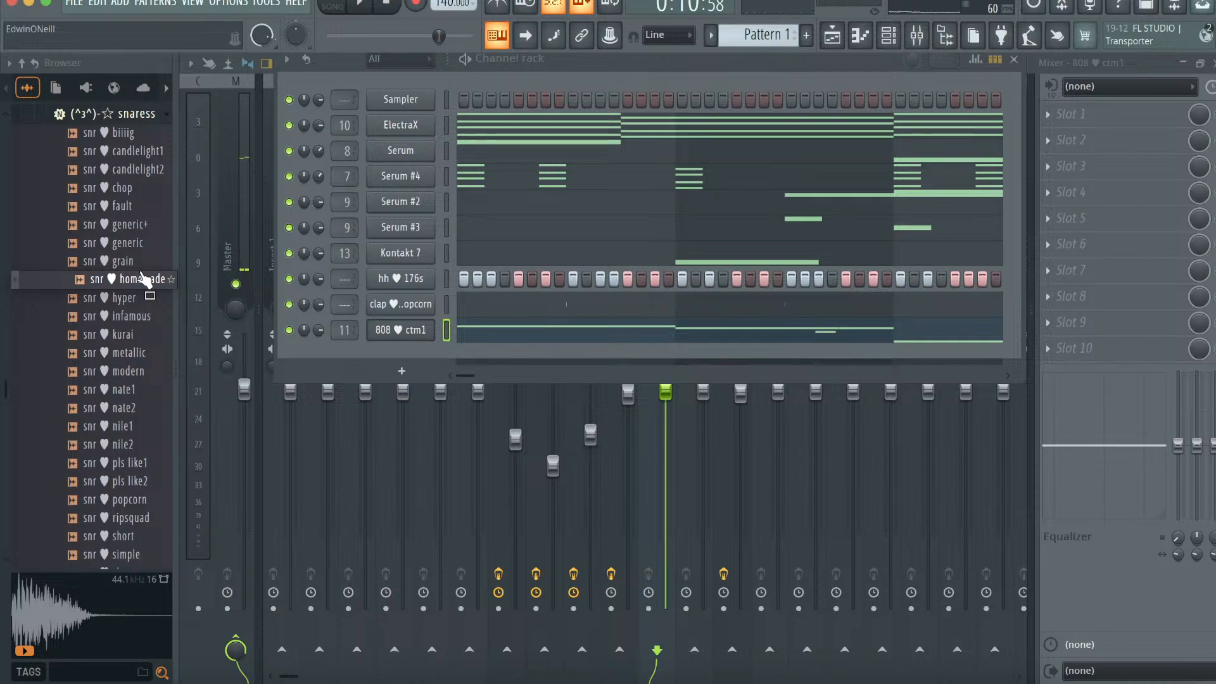
pyautogui.moveTo(140, 288); pyautogui.dragTo(447, 324)
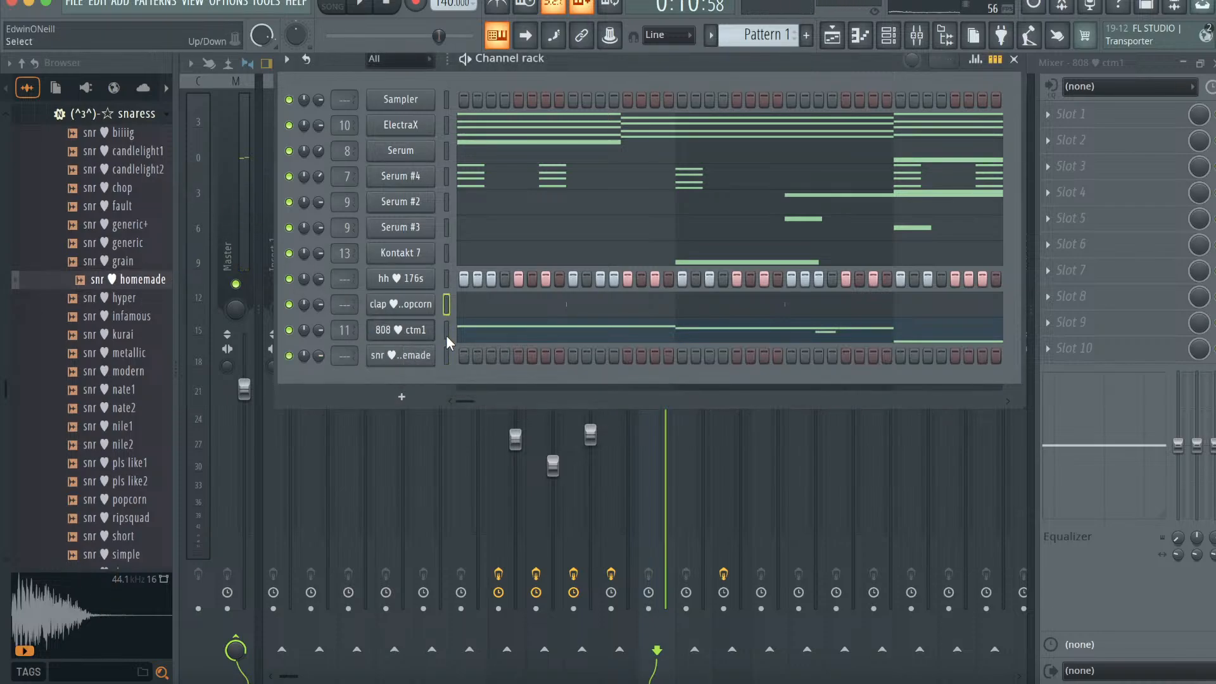
pyautogui.press('super+v')
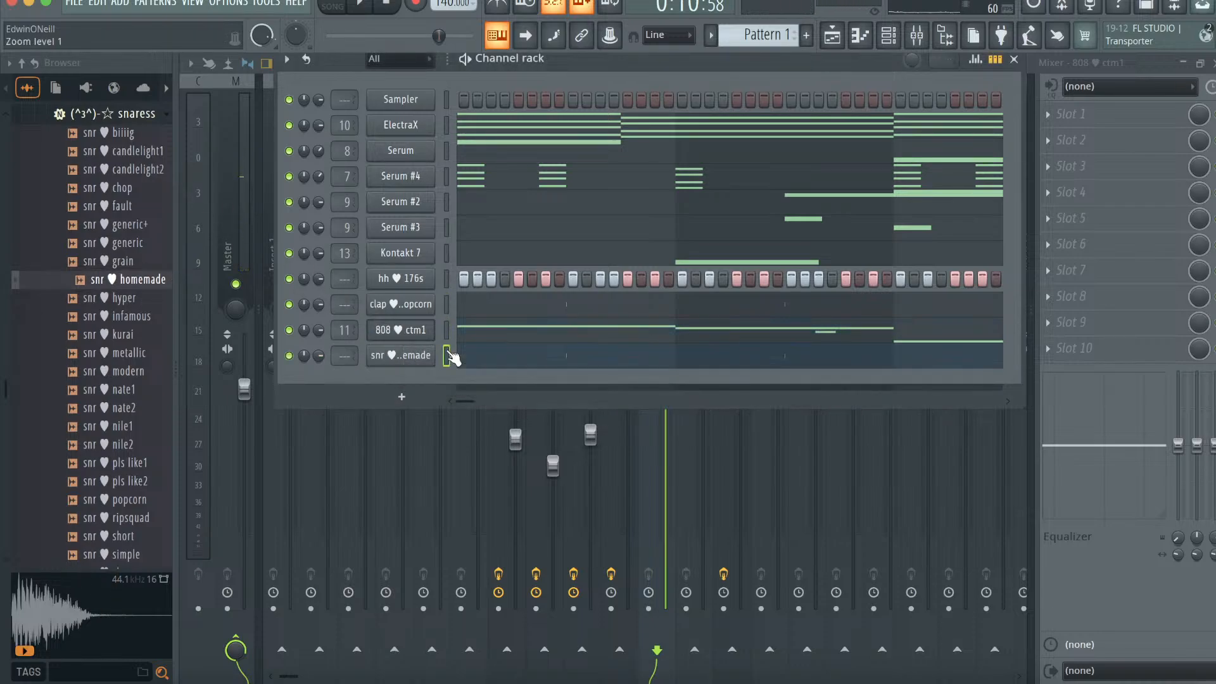
# - Add "oh ♥ generic1" from the kit's open hats folder as a new channel and enable its steps 1 and 13
pyautogui.scroll(3, 149, 271)
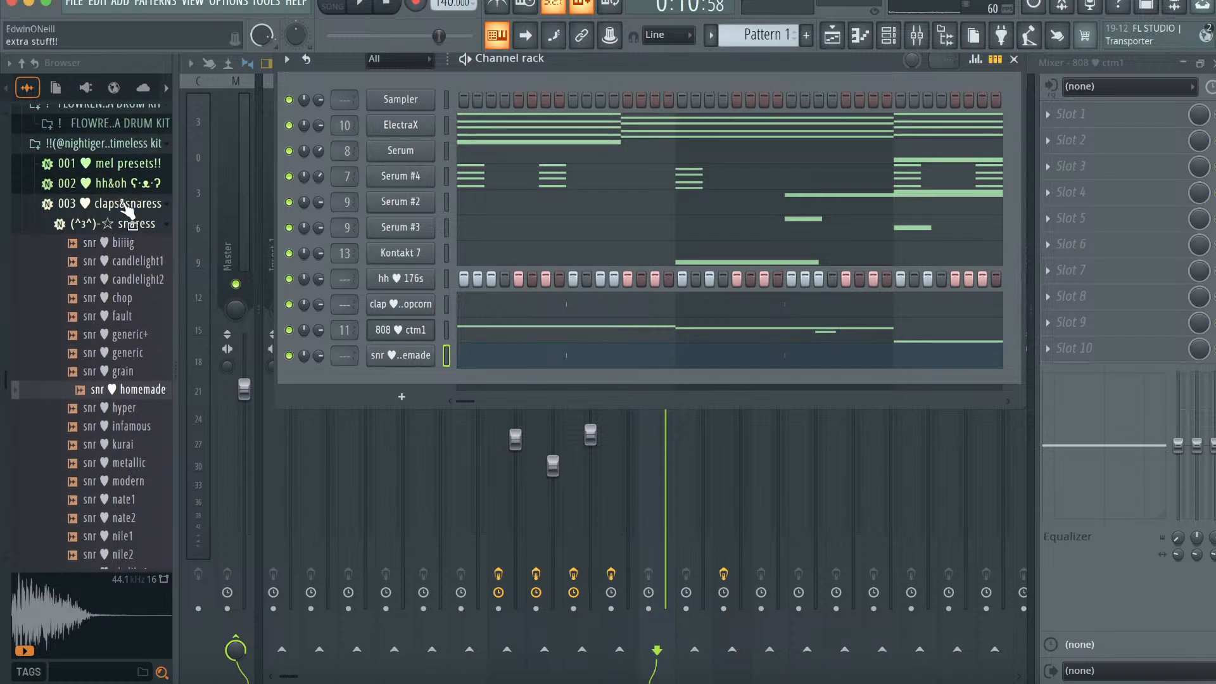
pyautogui.click(122, 204)
pyautogui.click(120, 183)
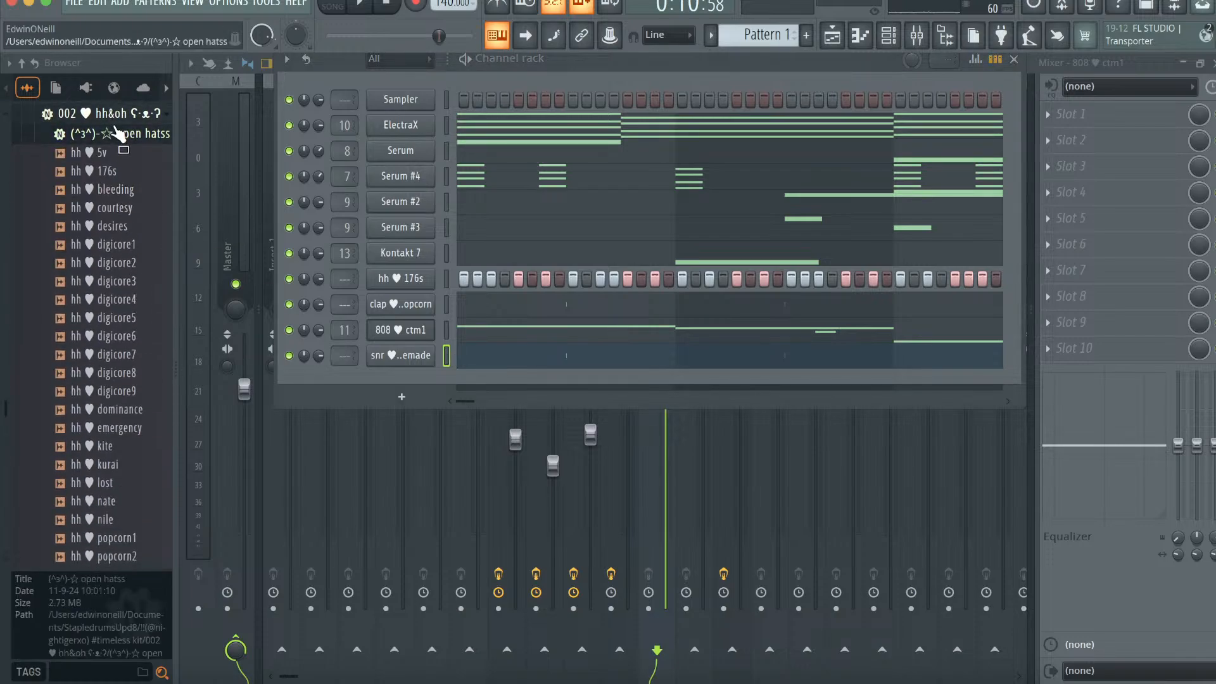
pyautogui.click(114, 135)
pyautogui.click(114, 208)
pyautogui.click(125, 246)
pyautogui.moveTo(124, 245); pyautogui.dragTo(393, 399)
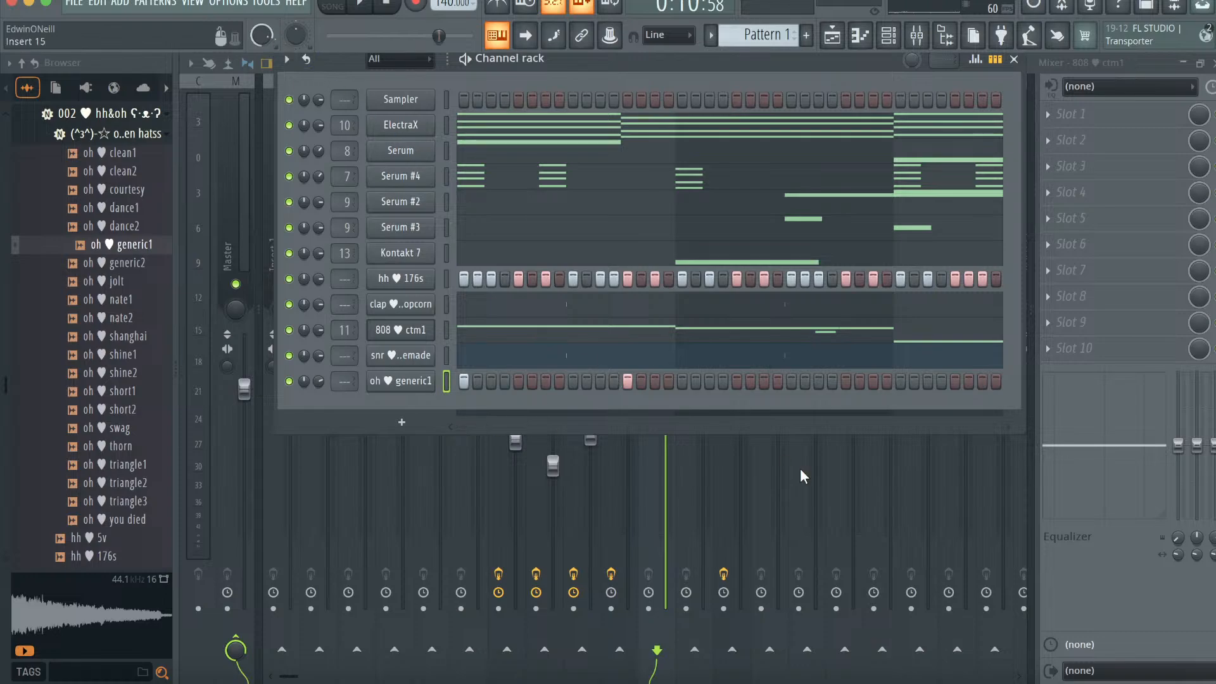
# - Place Pattern 1 at bar 1 of Track 1 in the playlist and play the arrangement in song mode
pyautogui.click(831, 36)
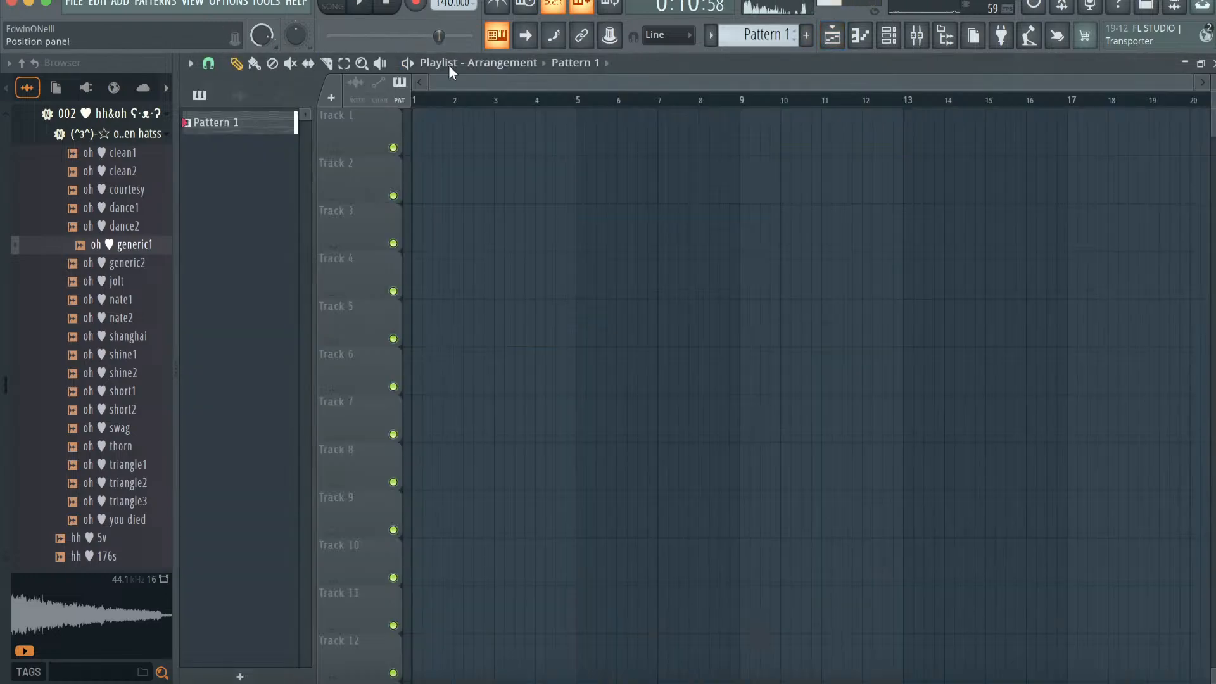
pyautogui.moveTo(252, 112); pyautogui.dragTo(418, 130)
pyautogui.press('l')
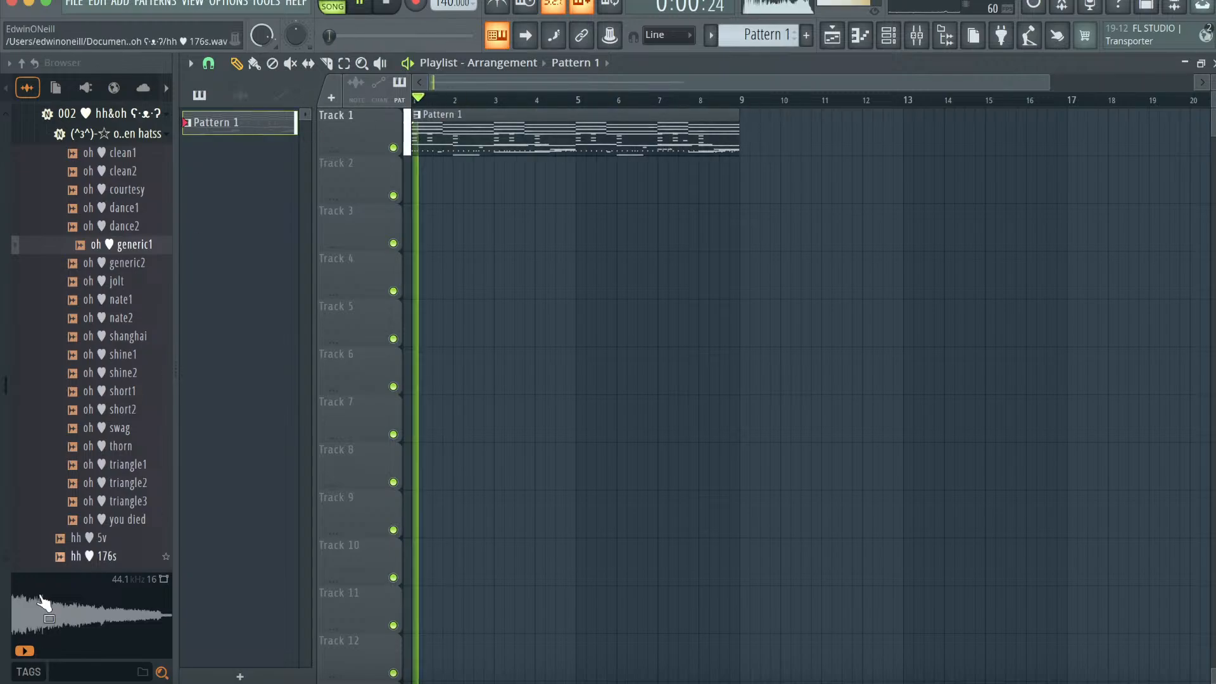
# - Switch to Finder, search for "mgmt" and place "(MGMT) i cant even breathe 119 em 2.mp3" on Track 2 of the playlist
pyautogui.click(40, 677)
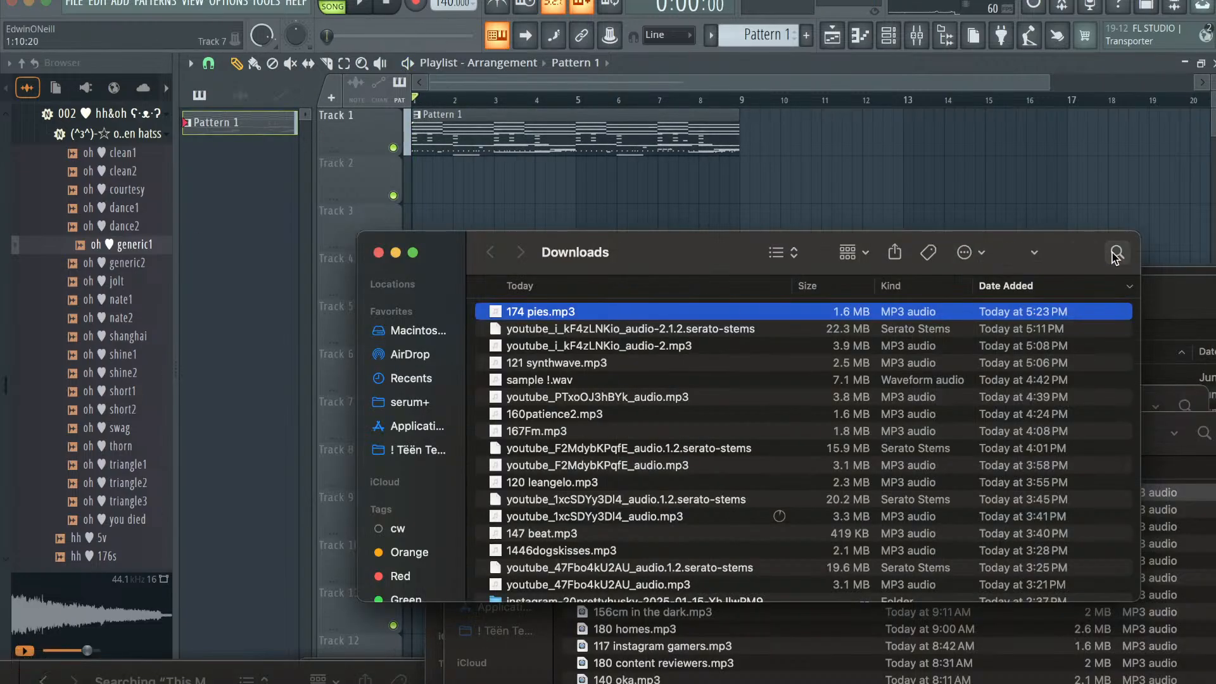
pyautogui.click(1115, 251)
pyautogui.write('mgmt')
pyautogui.press('super+a')
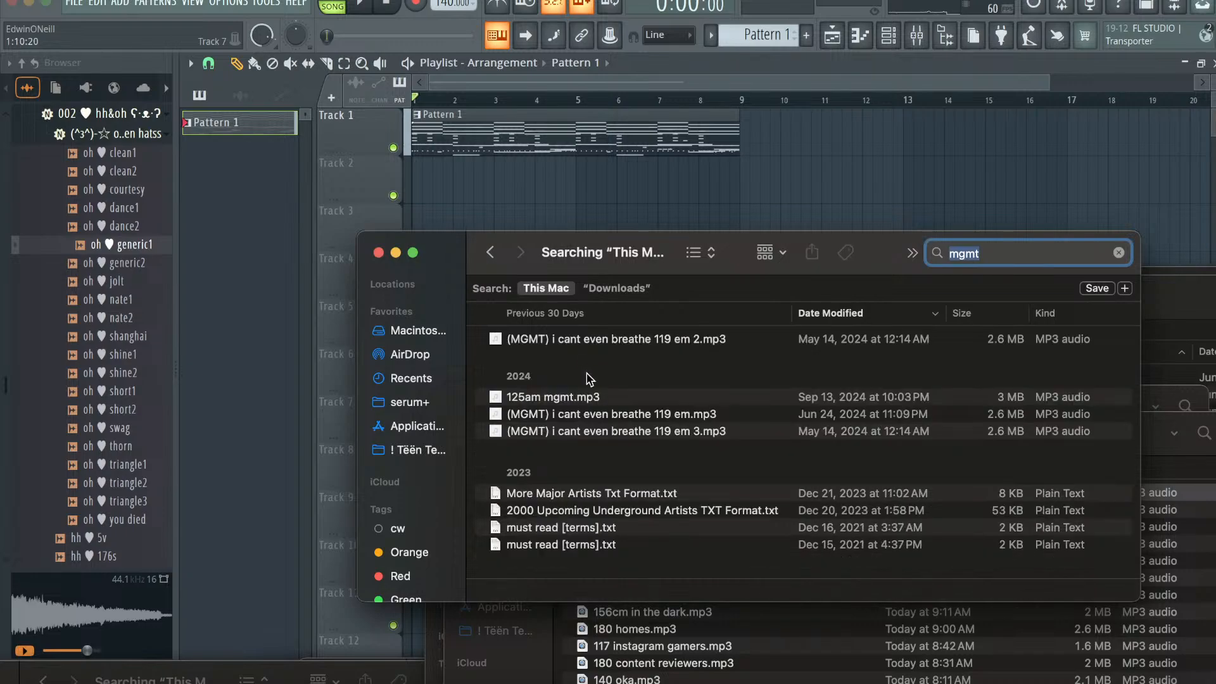
pyautogui.moveTo(583, 340); pyautogui.dragTo(430, 180)
pyautogui.click(384, 154)
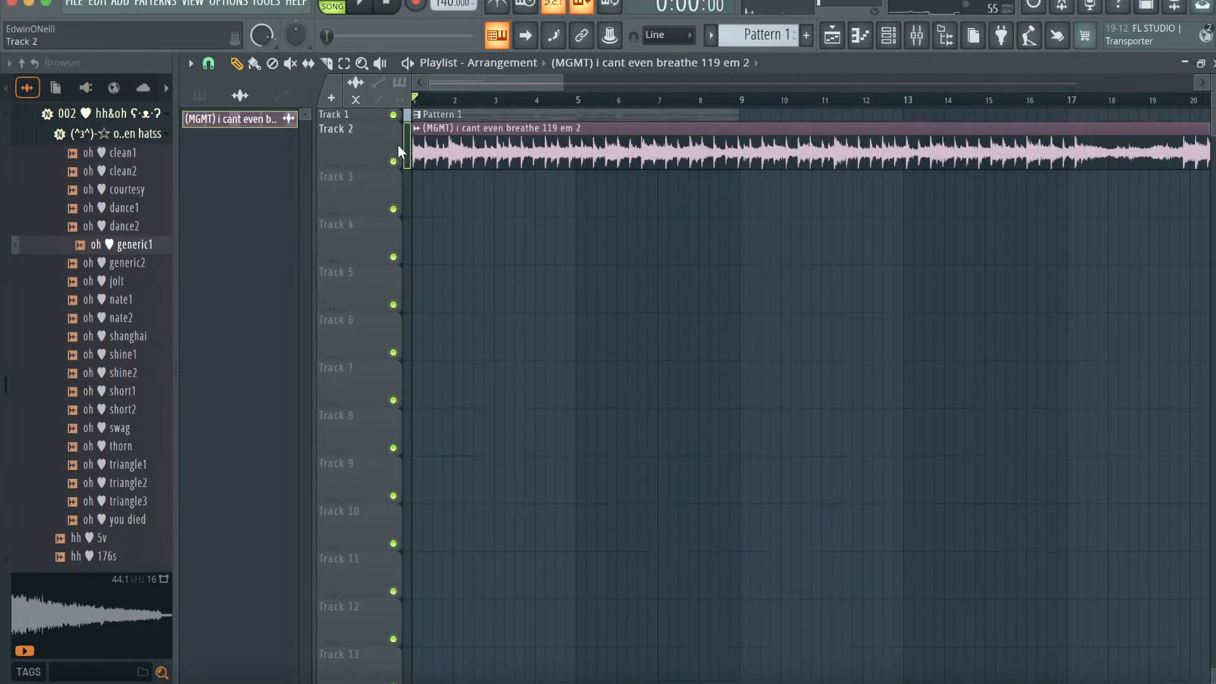
# - Play the imported MGMT track by itself at 119 BPM with Track 1 muted
pyautogui.click(366, 115)
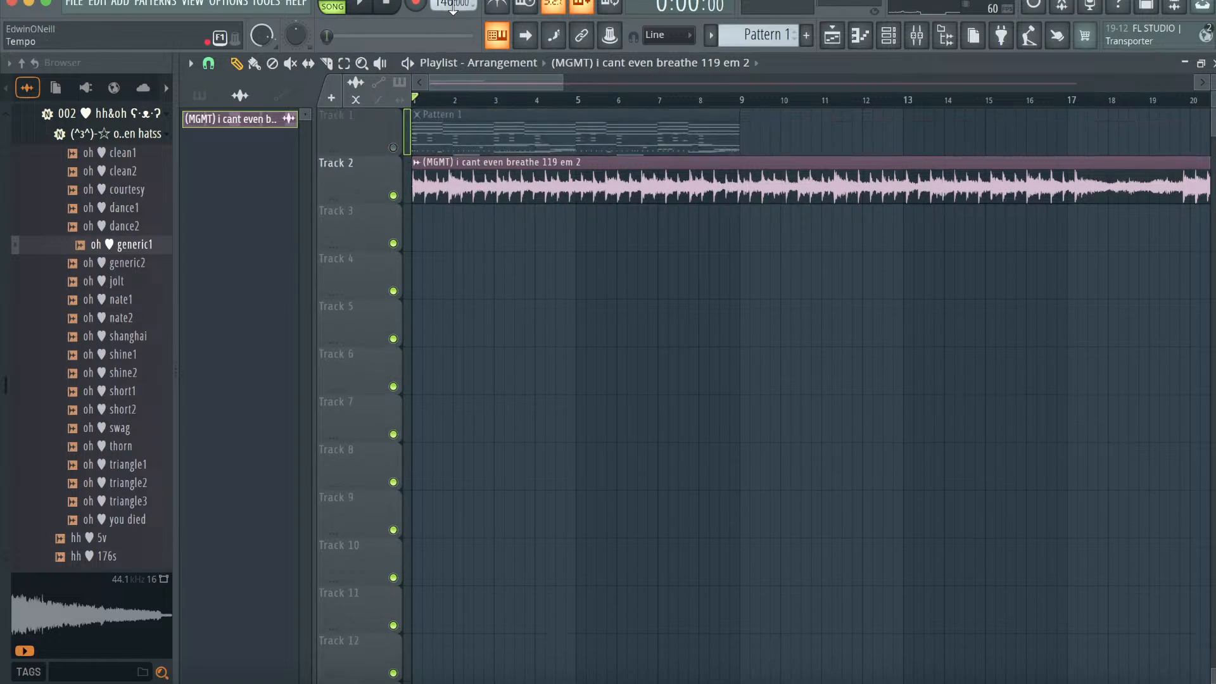
pyautogui.moveTo(453, 9); pyautogui.dragTo(453, 26)
pyautogui.press('space')
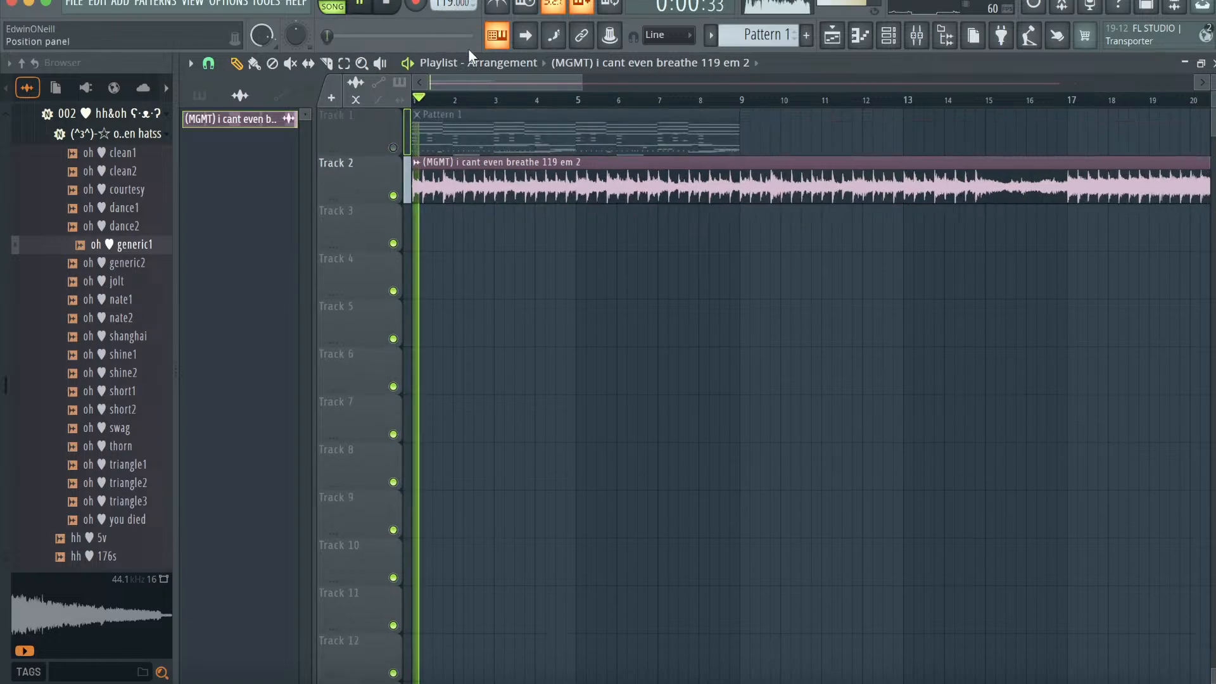
pyautogui.moveTo(583, 82); pyautogui.dragTo(963, 82)
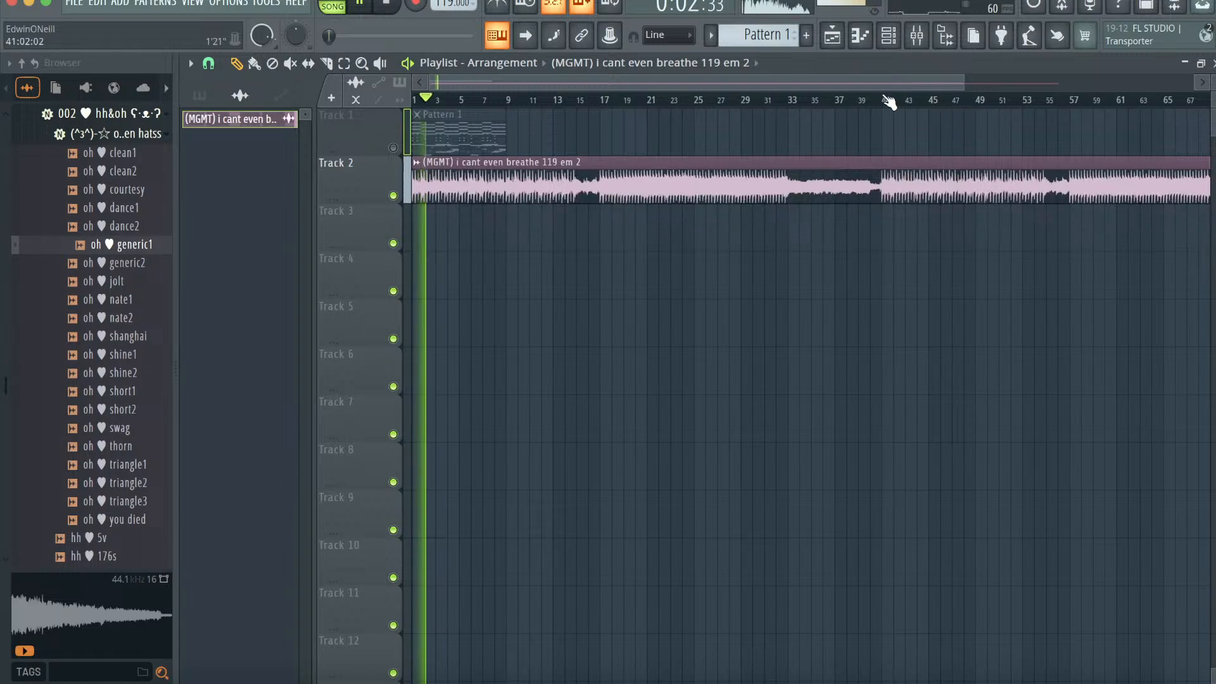
pyautogui.press('space')
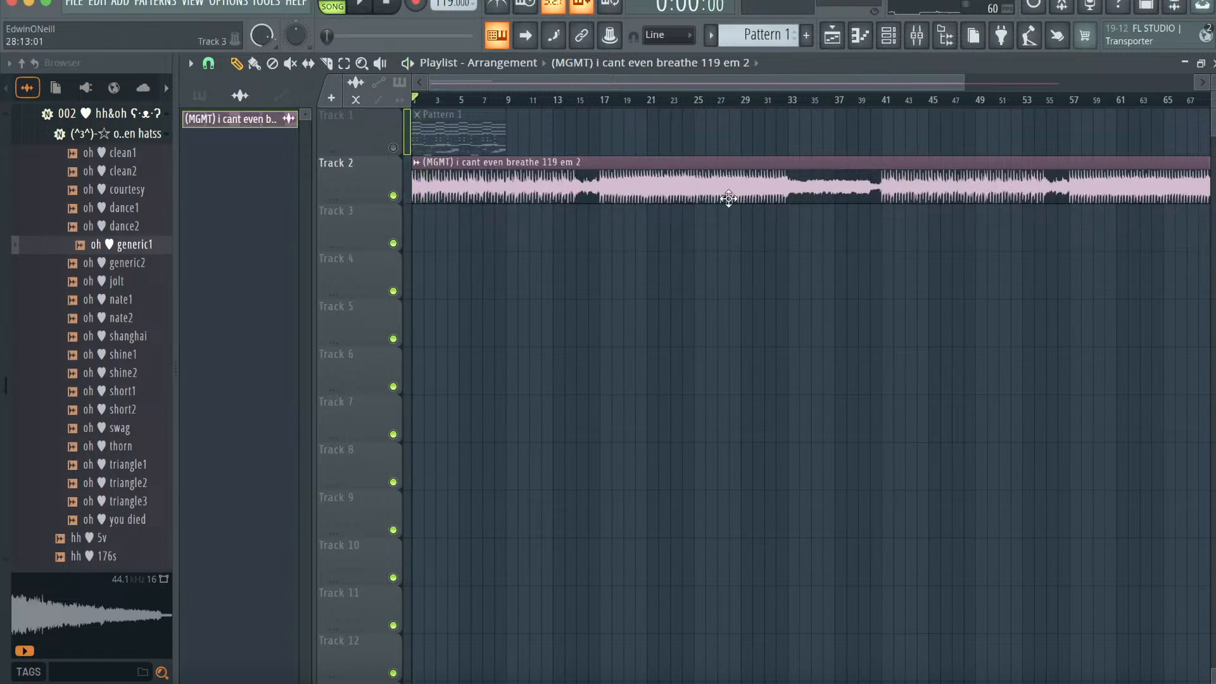
# - Delete the MGMT clip from Track 2 and play the unmuted Track 1 at a tempo of 144 BPM
pyautogui.rightClick(708, 178)
pyautogui.moveTo(1210, 85); pyautogui.dragTo(927, 84)
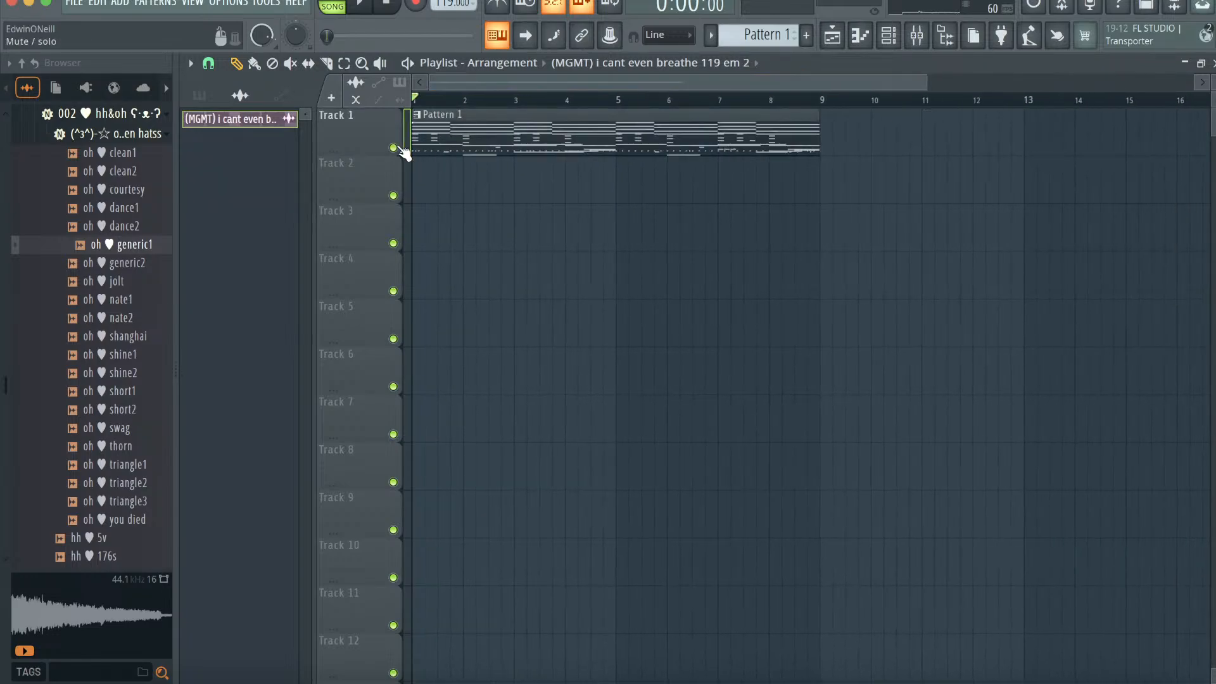
pyautogui.press('space')
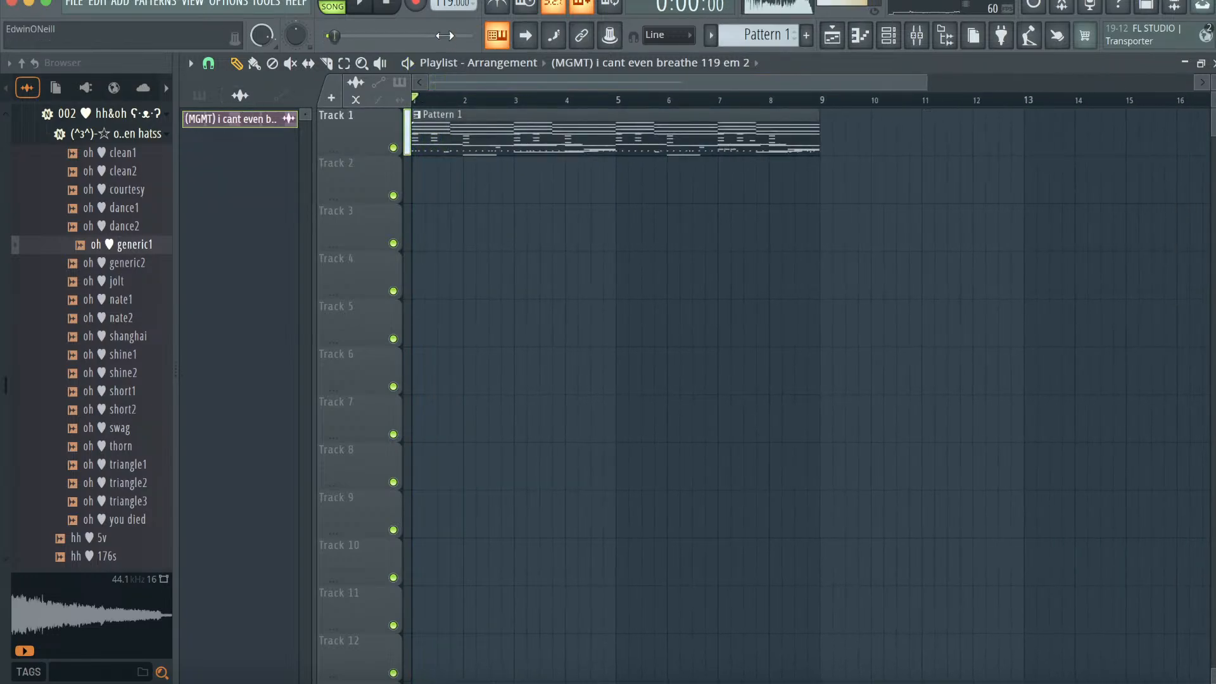
pyautogui.press('space')
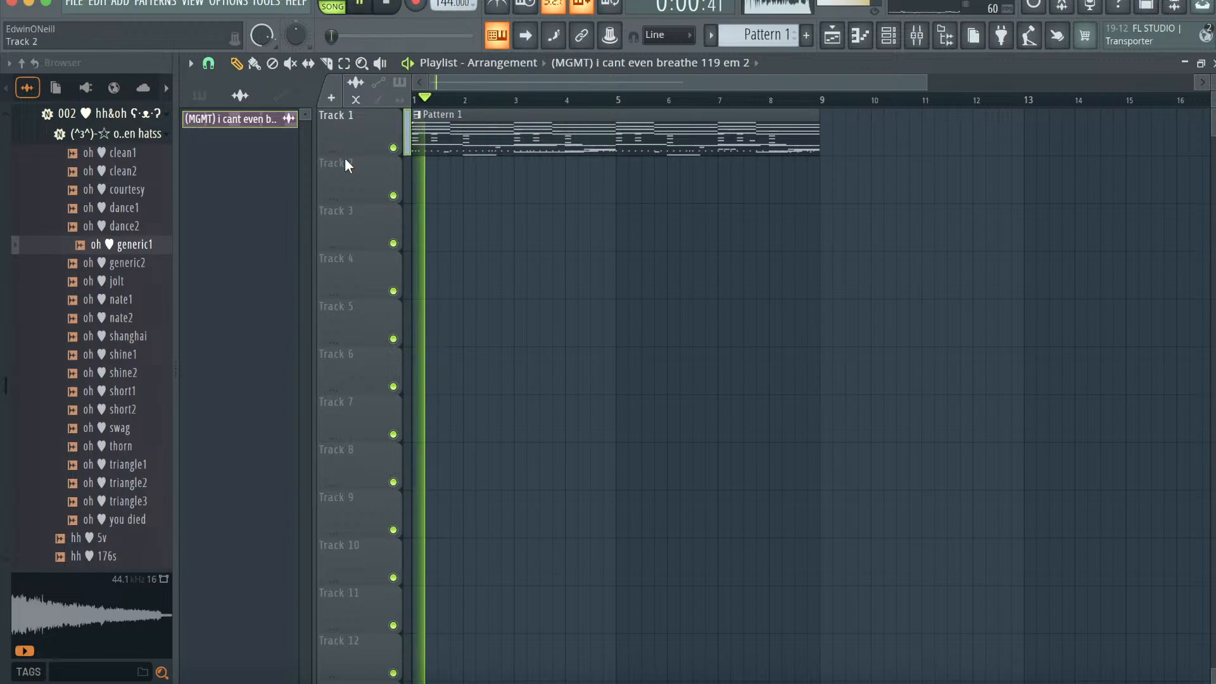
# - Split Pattern 1 into separate patterns by channel
pyautogui.click(200, 95)
pyautogui.rightClick(218, 123)
pyautogui.click(271, 410)
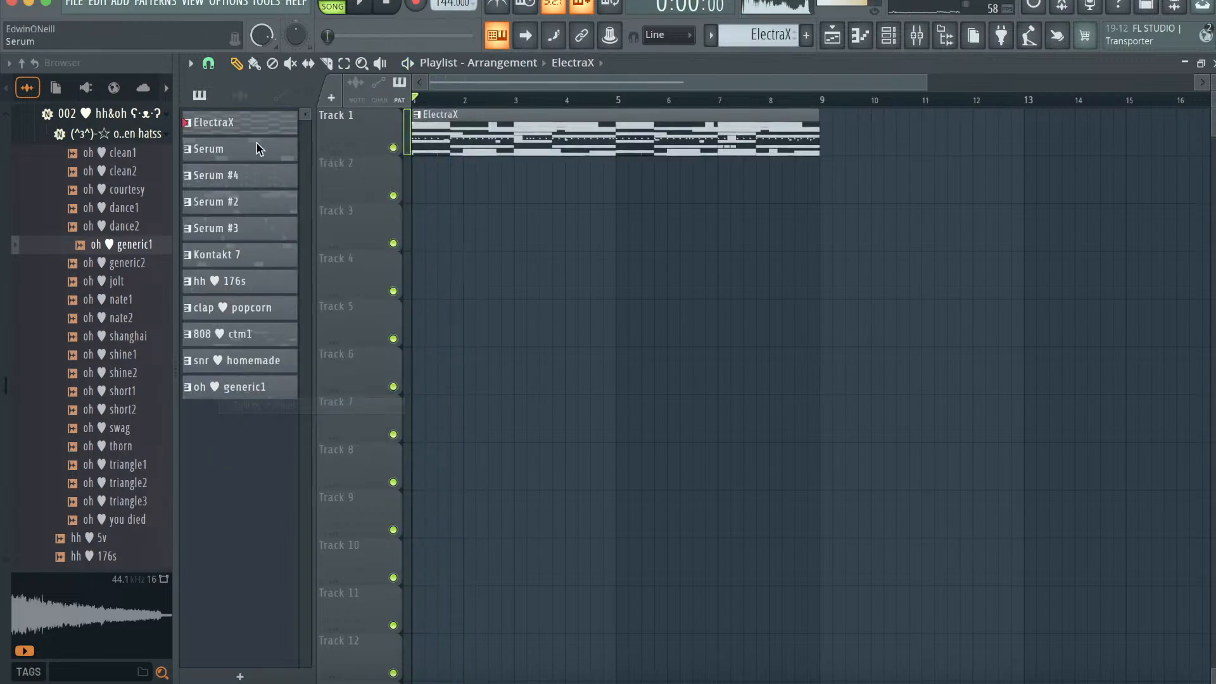
# - Open the "808 ♥ ctm1" pattern in the piano roll and play the arrangement
pyautogui.doubleClick(245, 334)
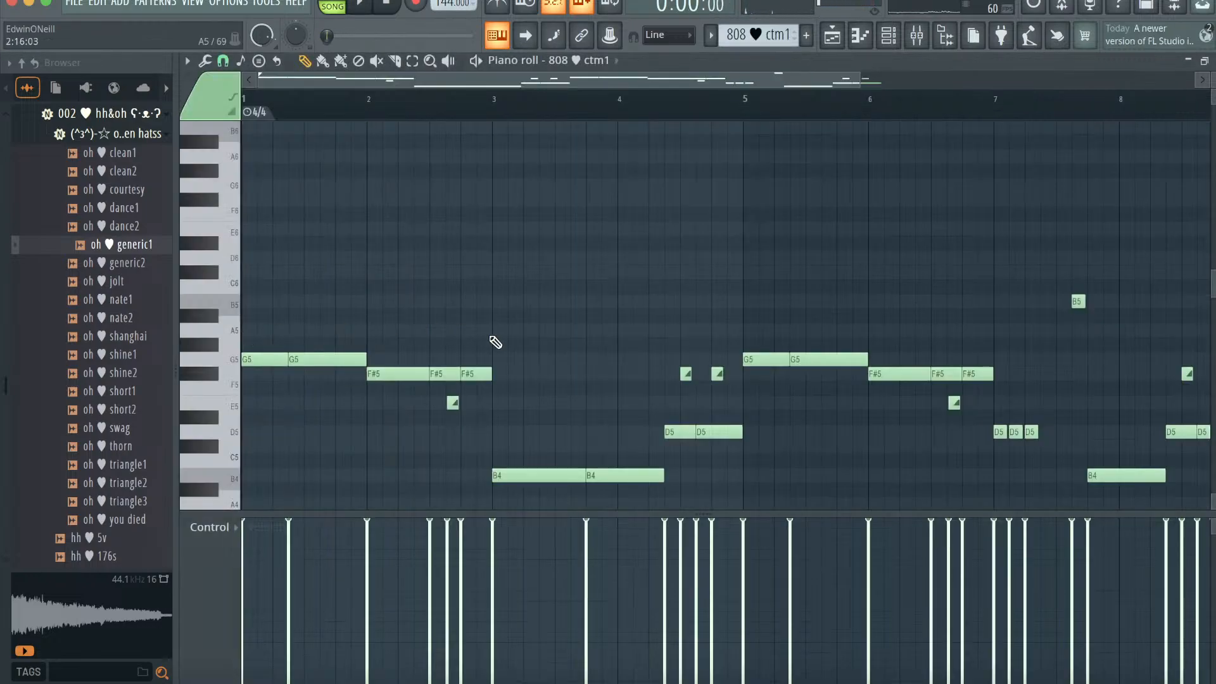
pyautogui.scroll(1, 495, 342)
pyautogui.press('space')
pyautogui.press('space')
# - Select the ElectraX and Serum patterns in the playlist and transpose them by -2 semitones
pyautogui.click(832, 37)
pyautogui.click(283, 122)
pyautogui.keyDown('shift'); pyautogui.click(260, 253); pyautogui.keyUp('shift')
pyautogui.rightClick(260, 253)
pyautogui.click(249, 237)
pyautogui.keyDown('shift'); pyautogui.click(228, 130); pyautogui.keyUp('shift')
pyautogui.rightClick(228, 130)
pyautogui.click(271, 294)
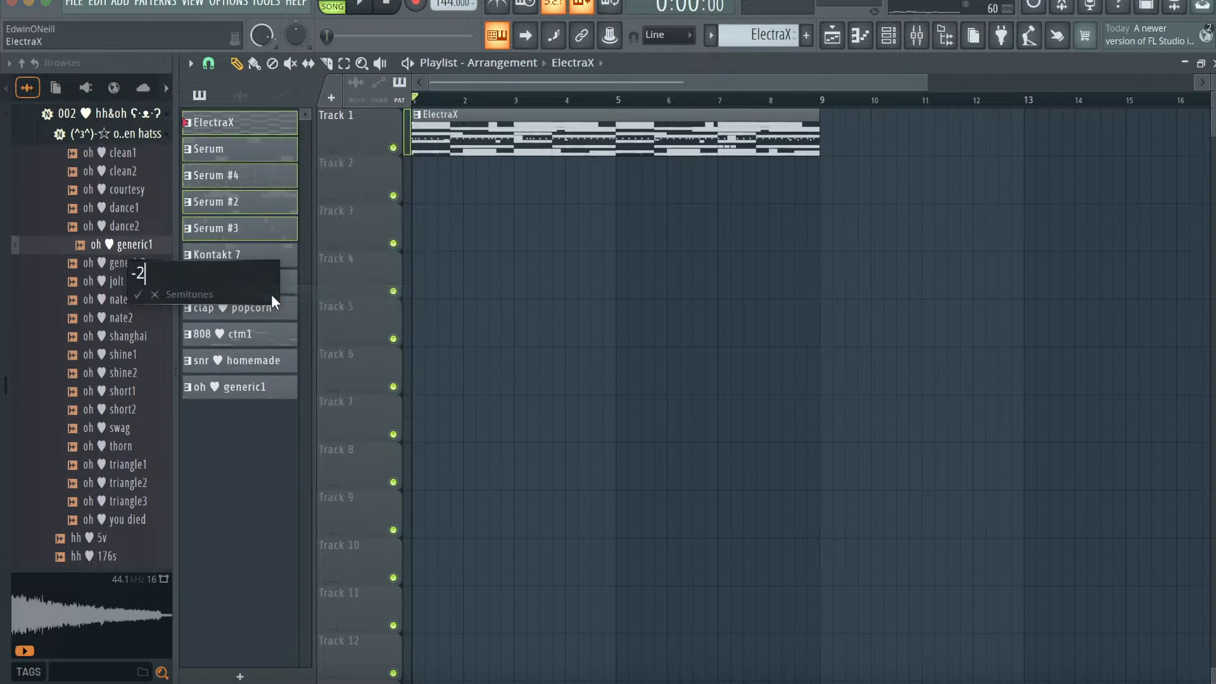
# - Set the loop key of EXHALE in the Kontakt 7 channel to A minor and play the arrangement
pyautogui.click(894, 40)
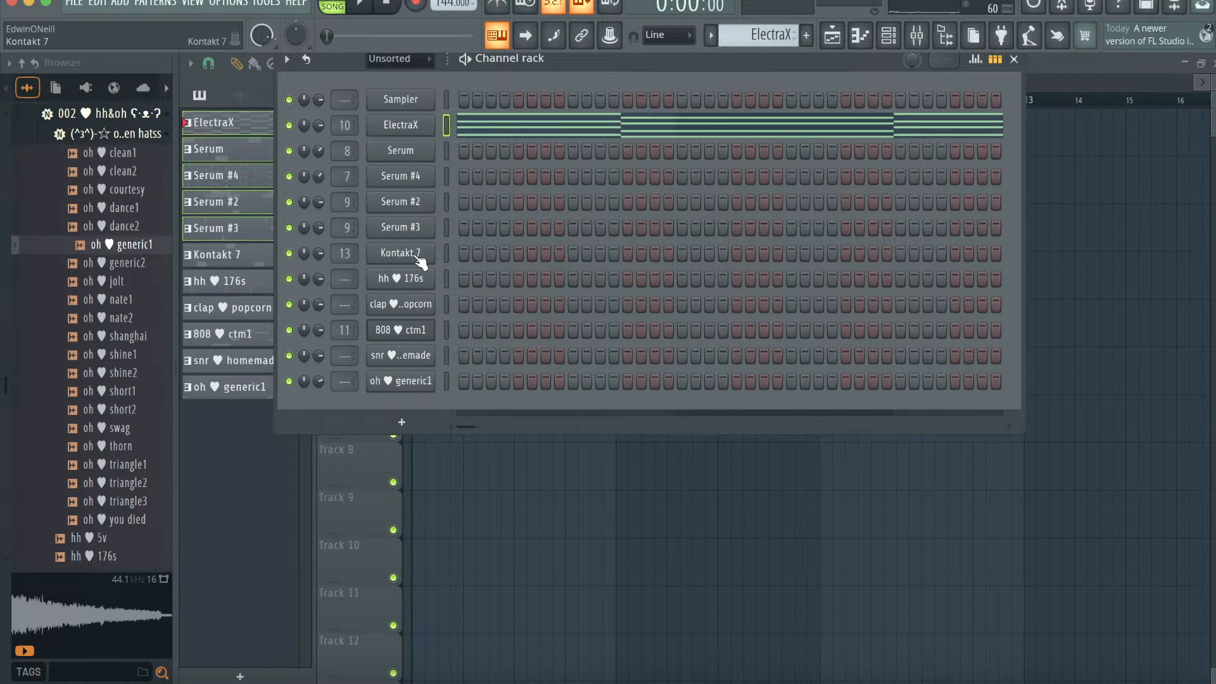
pyautogui.click(417, 256)
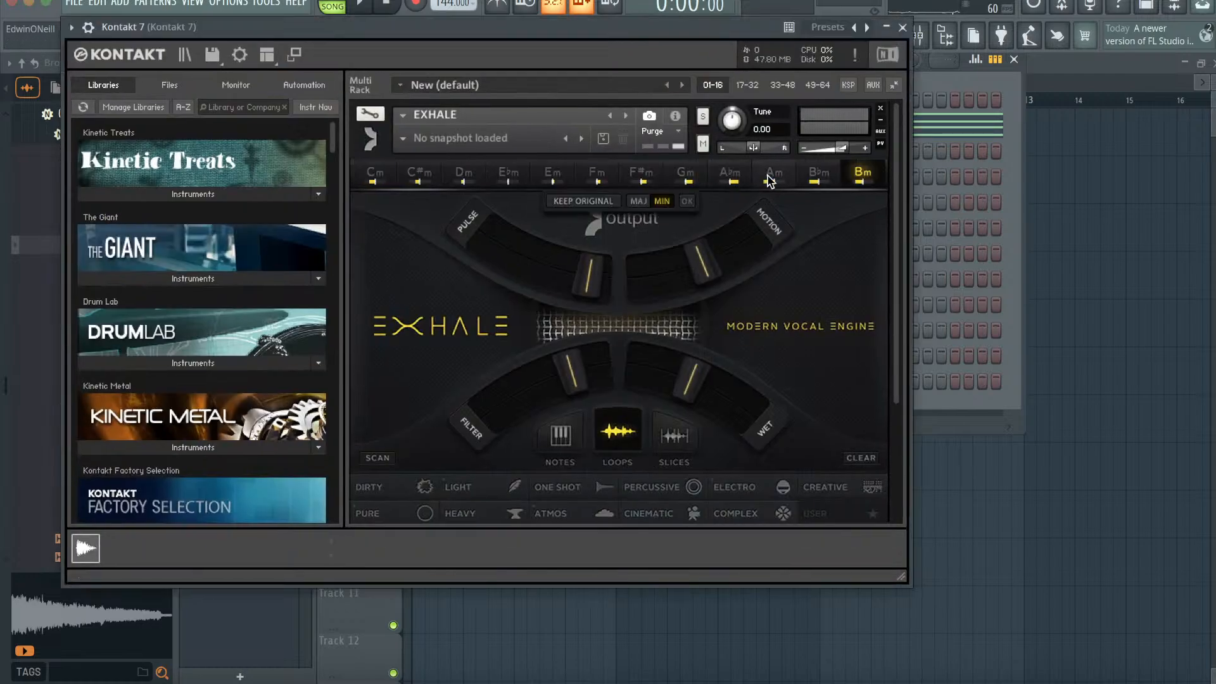
pyautogui.click(769, 179)
pyautogui.click(685, 202)
pyautogui.press('space')
pyautogui.click(901, 27)
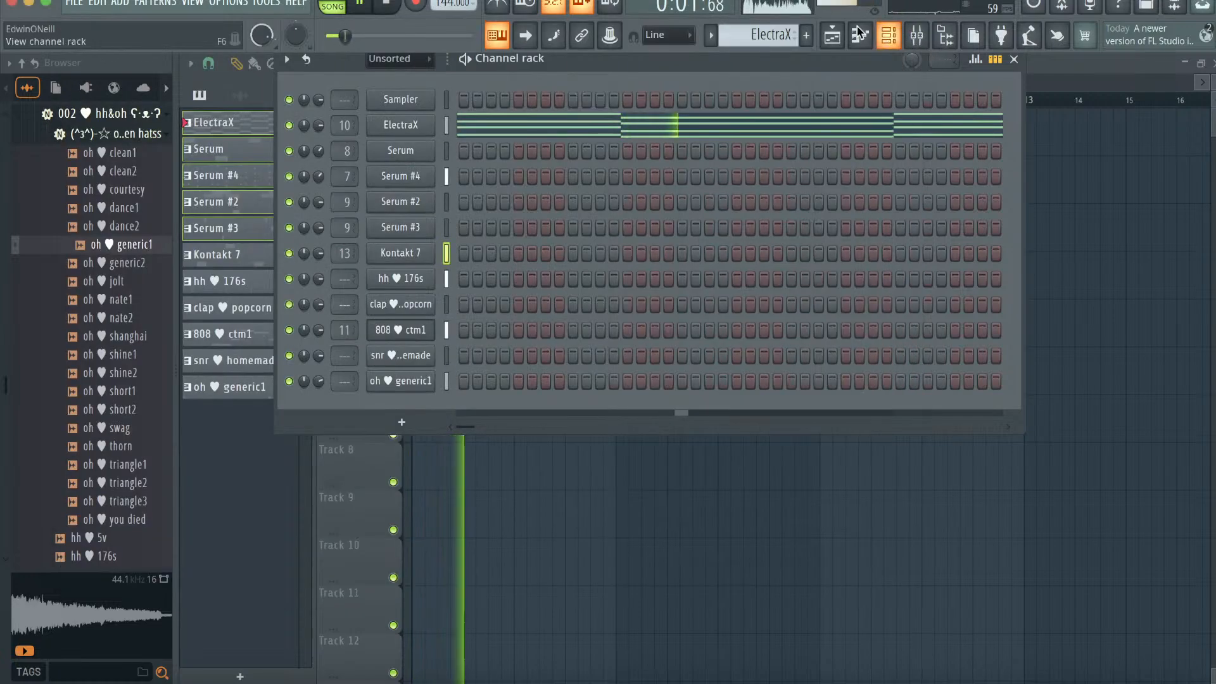
pyautogui.press('F6')
pyautogui.press('space')
# - Transpose the "808 ♥ ctm1" pattern together with the selected ElectraX and Serum patterns
pyautogui.click(241, 124)
pyautogui.rightClick(234, 331)
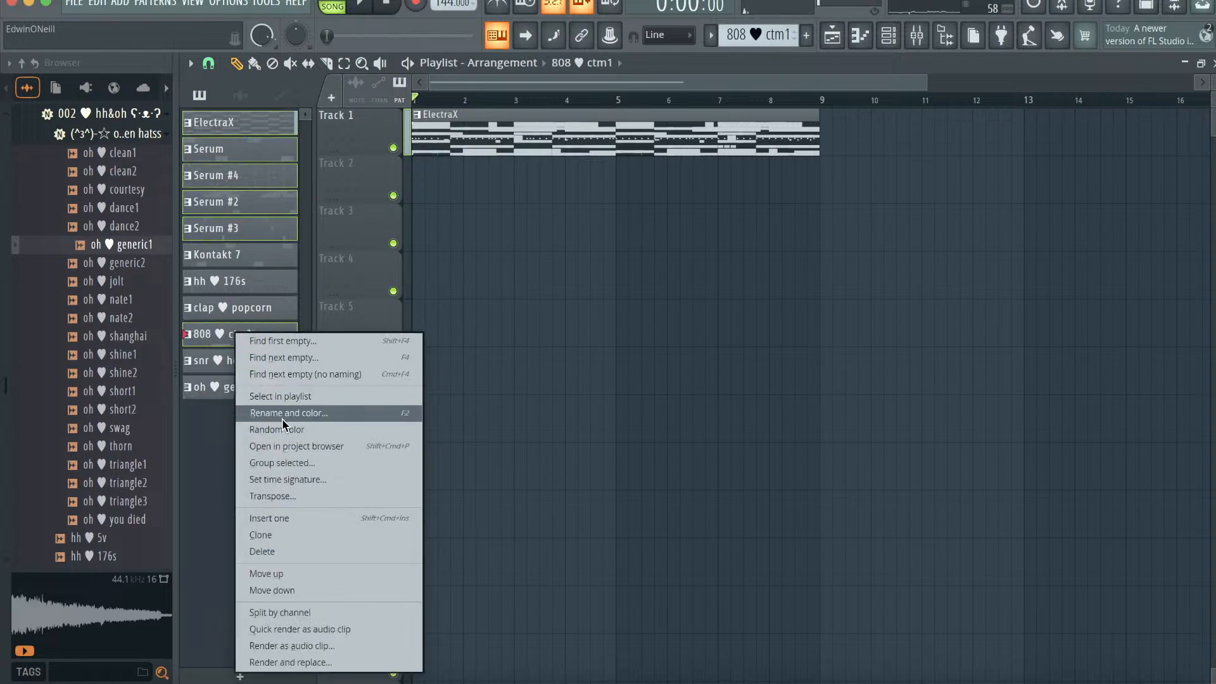
pyautogui.click(271, 491)
pyautogui.press('Return')
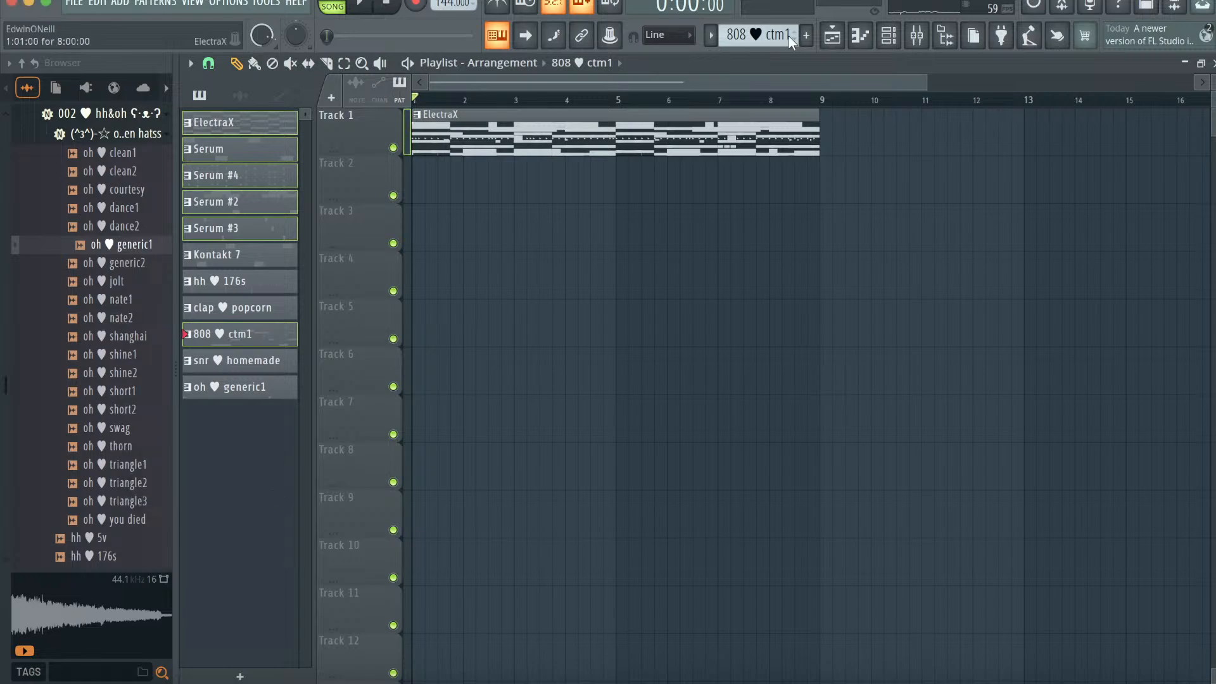
# - Change the EXHALE loop key in the Kontakt 7 channel to match the transposed patterns
pyautogui.click(912, 39)
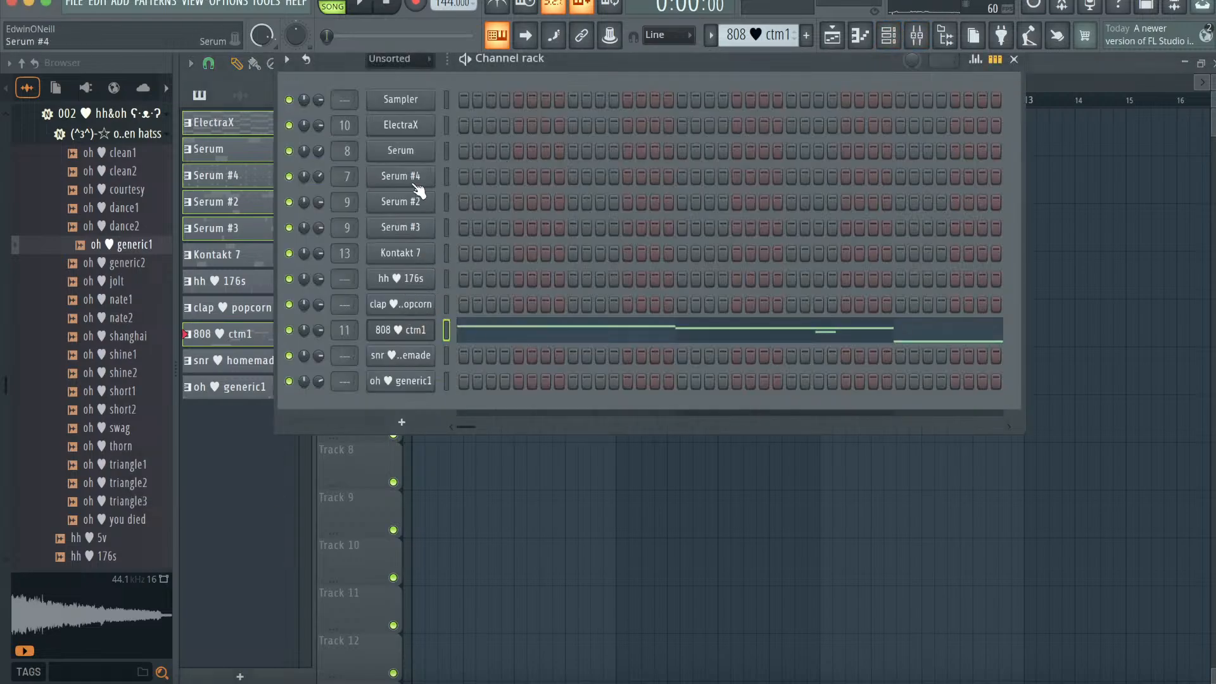
pyautogui.click(400, 257)
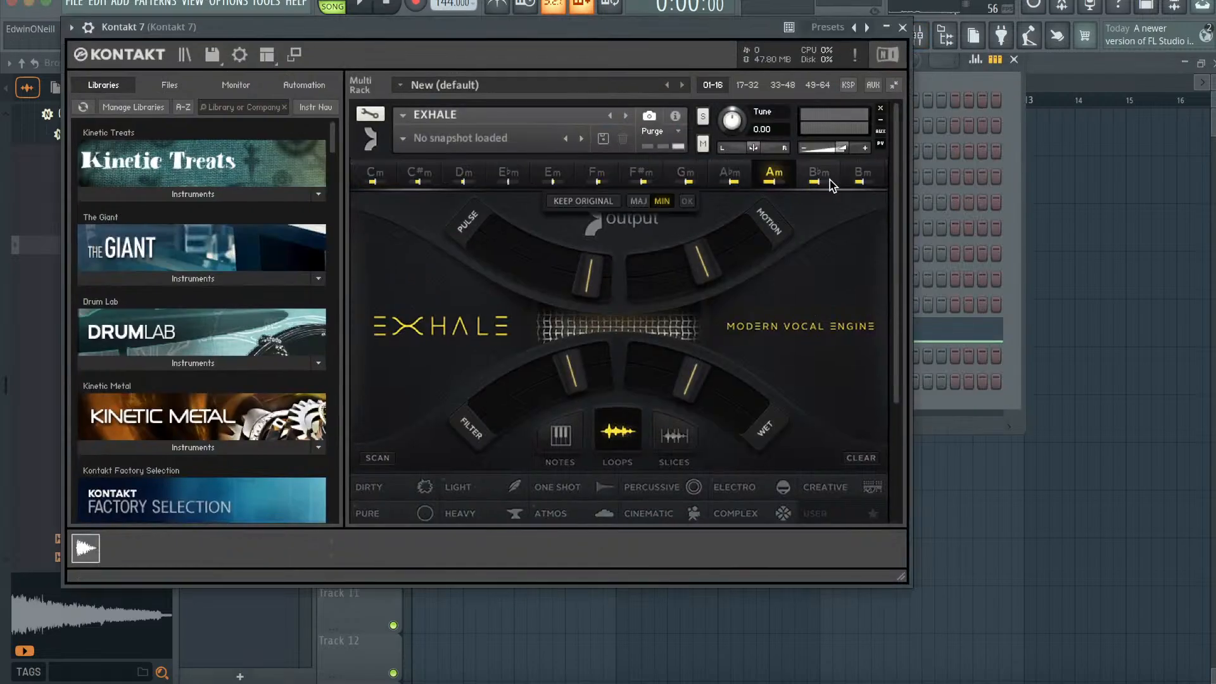
pyautogui.click(687, 202)
pyautogui.click(904, 29)
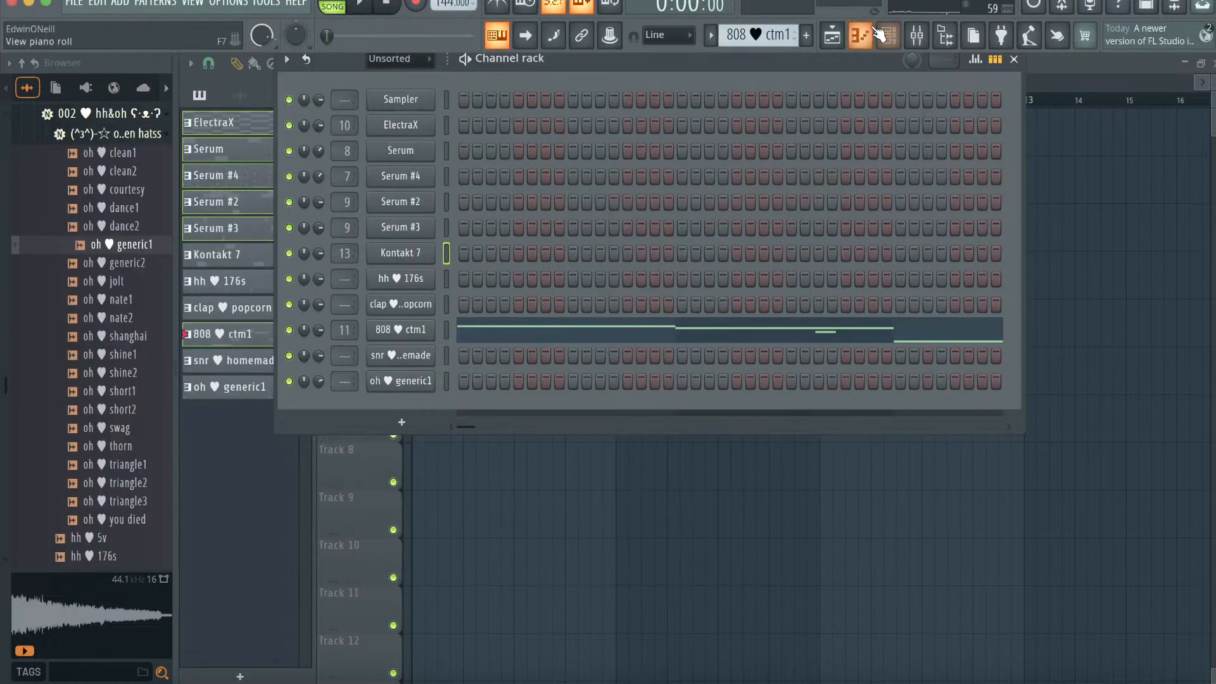
pyautogui.click(833, 38)
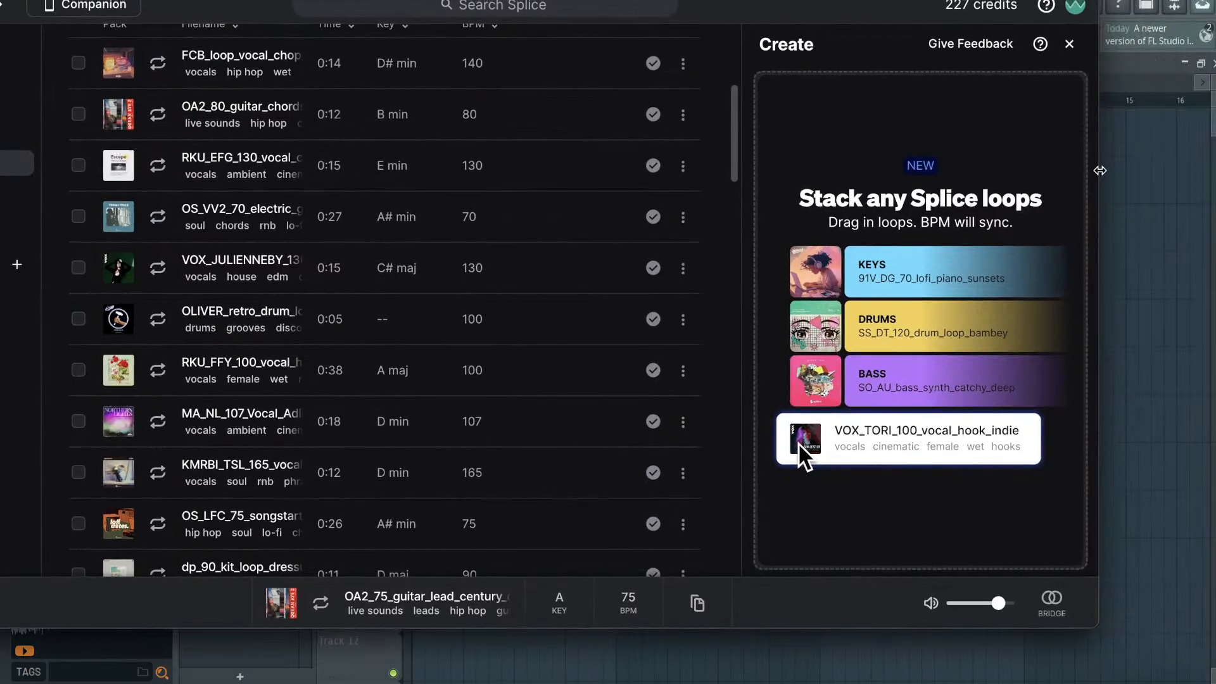
# - Find the RKU_FFY_100 female vocal hook loop among the Splice library sounds and place it at bar 1 of Track 2
pyautogui.moveTo(1099, 170); pyautogui.dragTo(1215, 170)
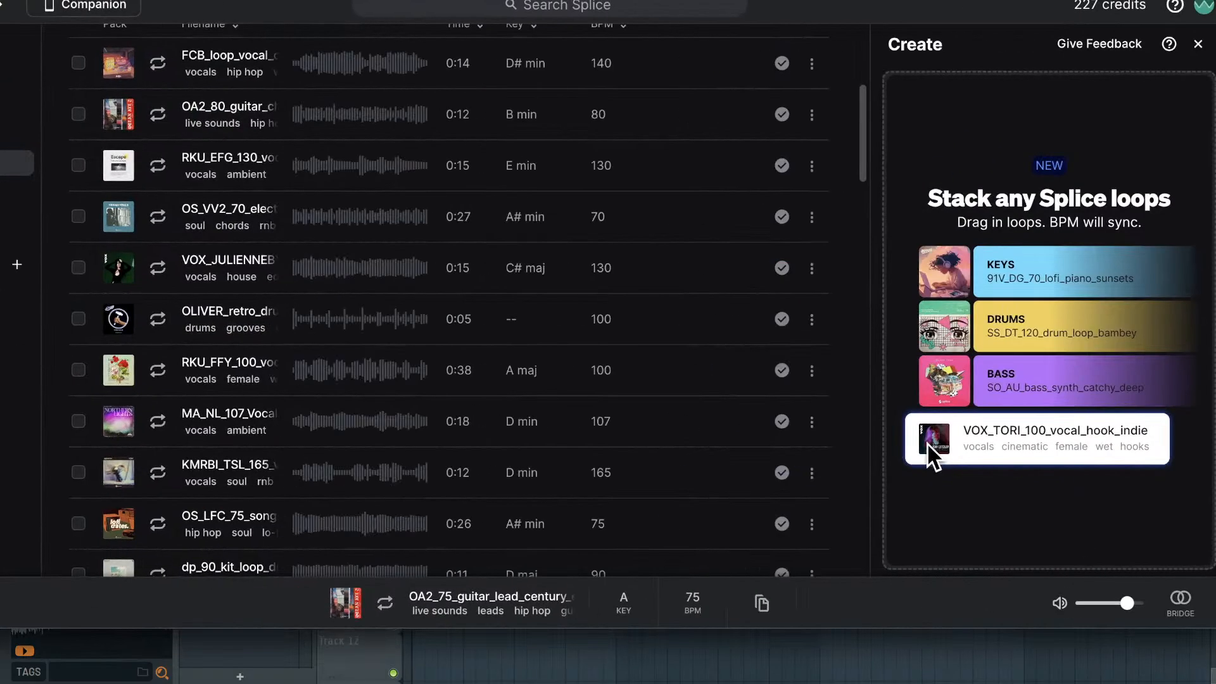
pyautogui.moveTo(897, 9); pyautogui.dragTo(1050, 202)
pyautogui.scroll(-2, 670, 523)
pyautogui.scroll(-1, 670, 522)
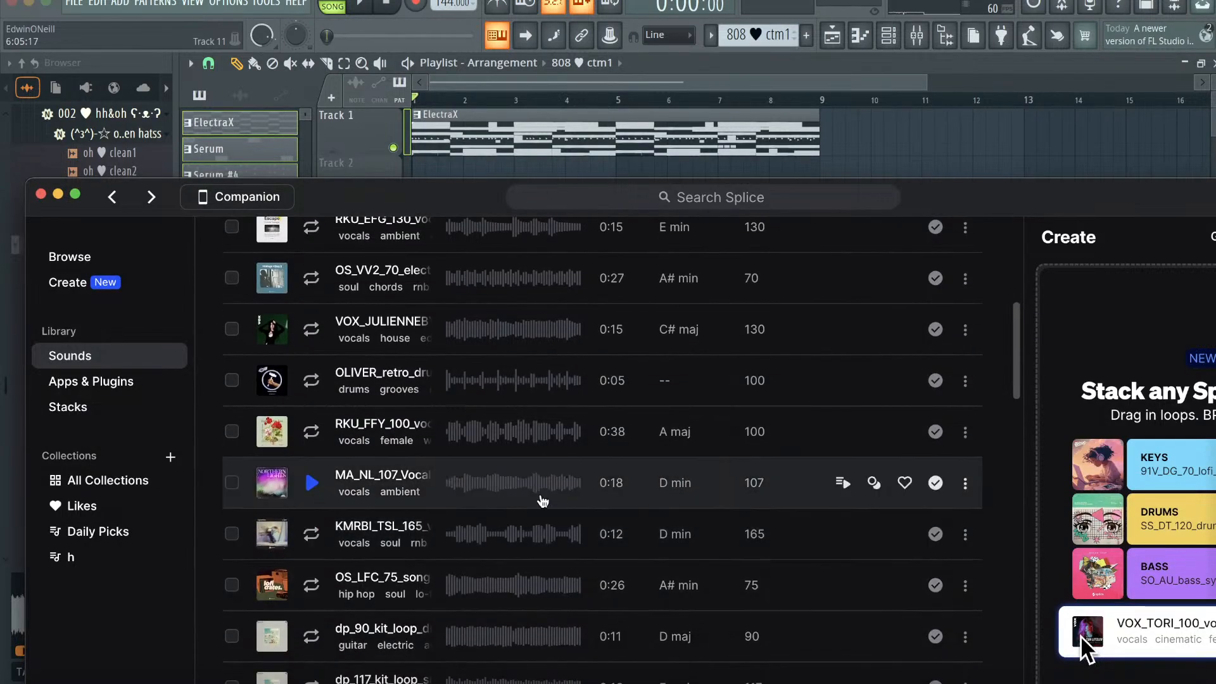
pyautogui.moveTo(538, 437); pyautogui.dragTo(416, 188)
pyautogui.moveTo(727, 82); pyautogui.dragTo(884, 82)
# - Time-stretch the vocal clip in Auto mode with pitch at +400 cents, and trim it to end at bar 9
pyautogui.doubleClick(837, 189)
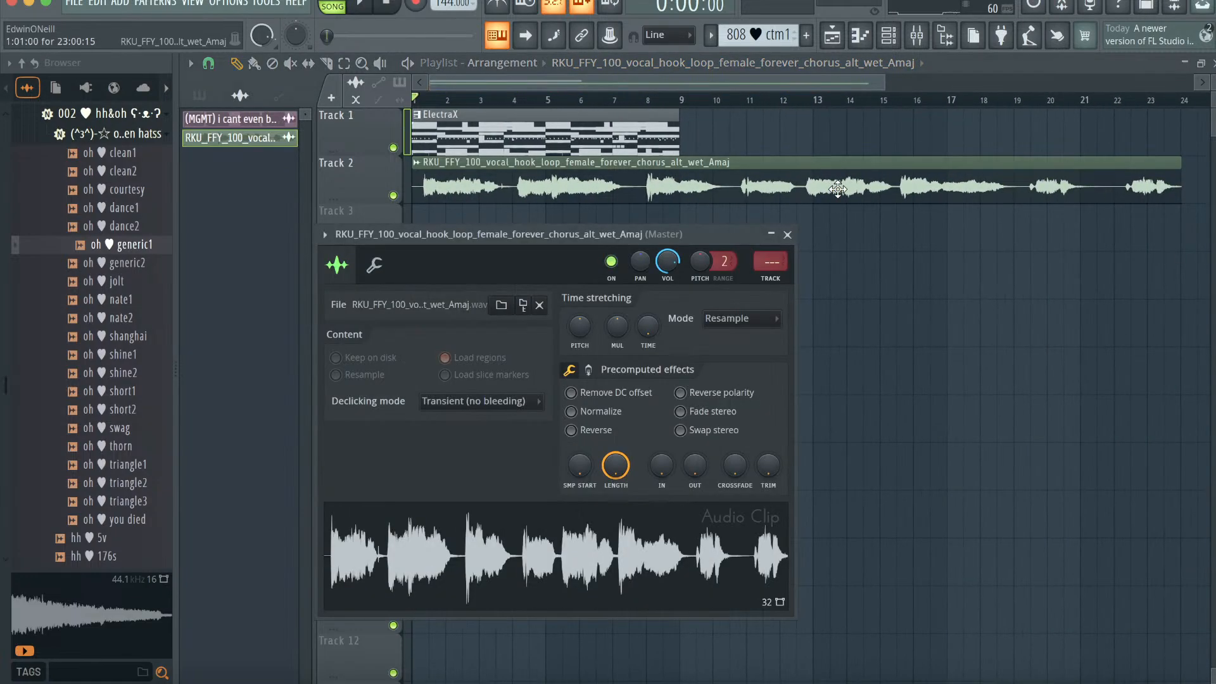
pyautogui.moveTo(658, 340); pyautogui.dragTo(654, 335)
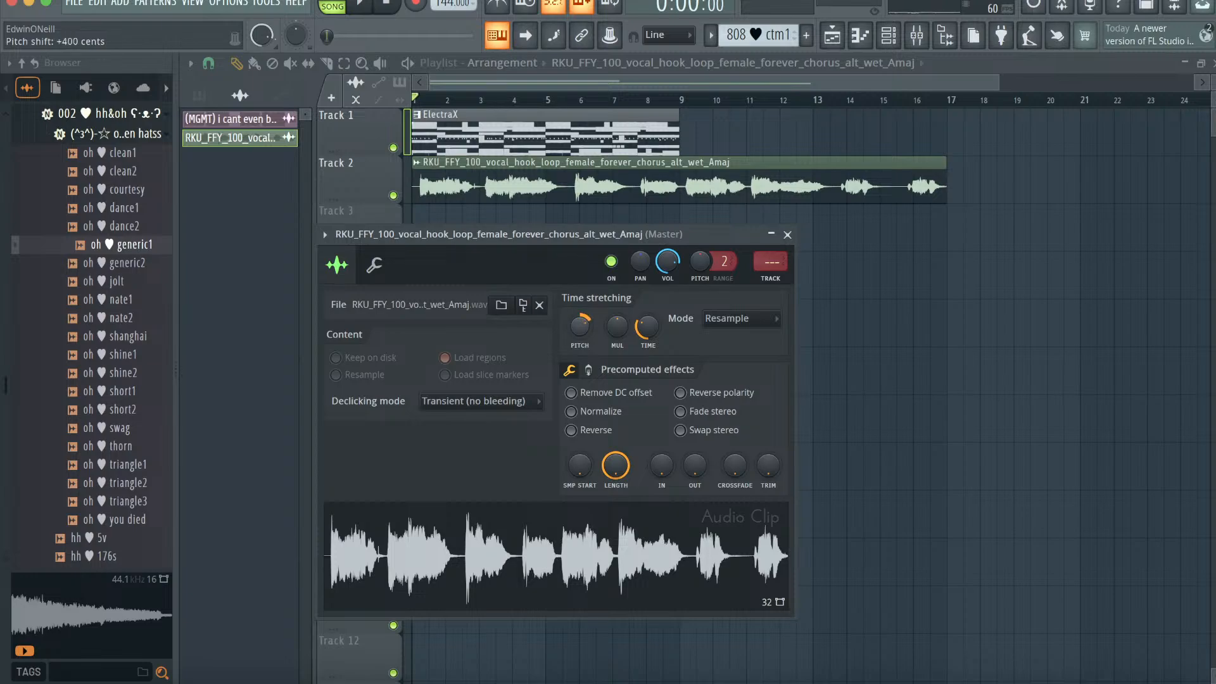
pyautogui.press('space')
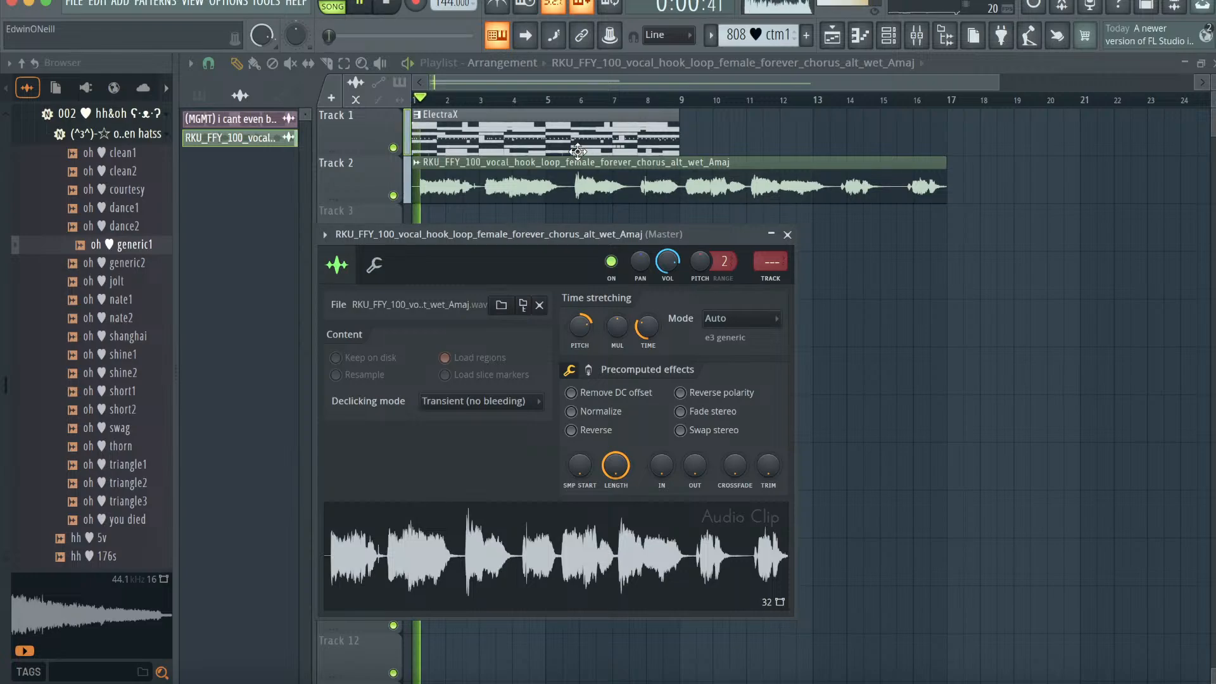
pyautogui.click(938, 161)
pyautogui.moveTo(938, 160); pyautogui.dragTo(680, 161)
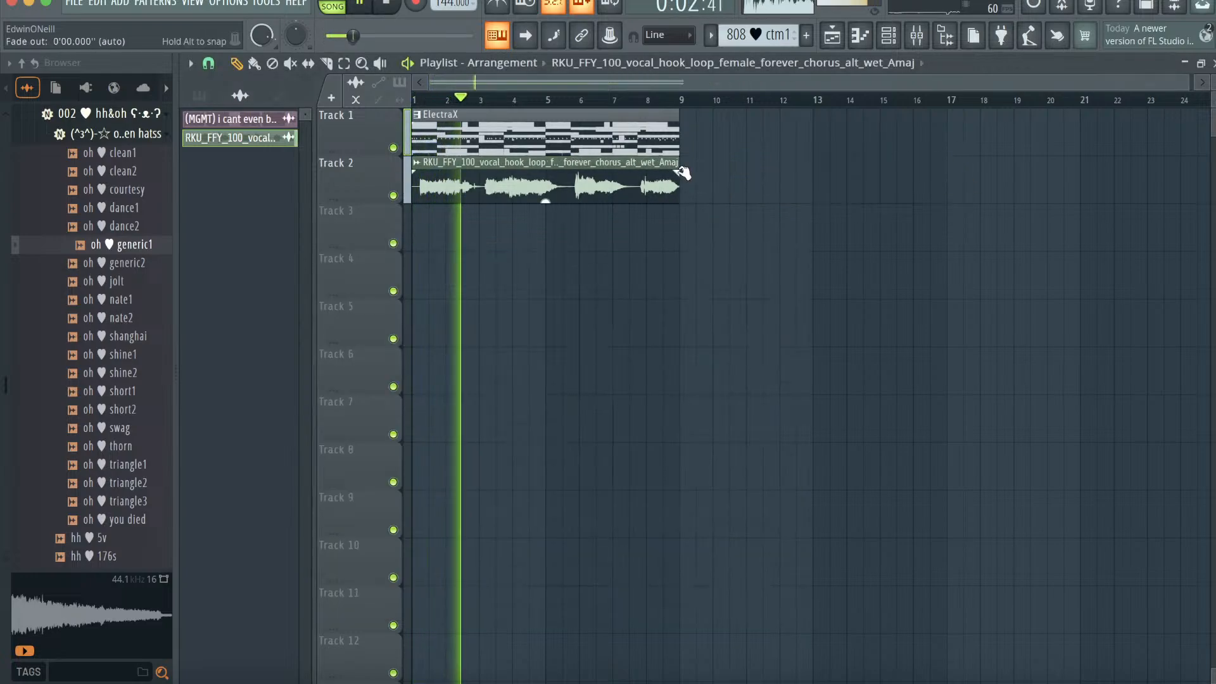
# - Route the vocal clip to mixer insert 4
pyautogui.click(916, 35)
pyautogui.press('space')
pyautogui.rightClick(408, 75)
pyautogui.moveTo(482, 268)
pyautogui.click(637, 271)
# - Load Gross Beat into slot 6 of the vocal's mixer insert with the "ripsquad grossbeat" preset
pyautogui.click(1120, 253)
pyautogui.moveTo(1096, 262)
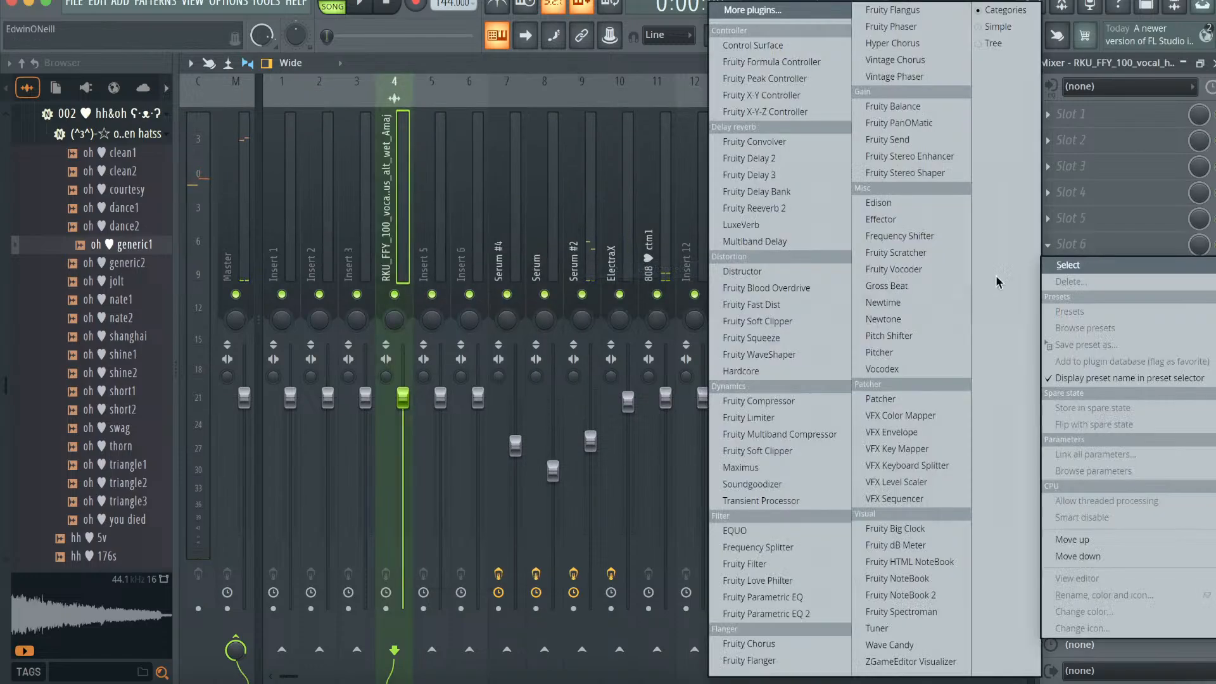
pyautogui.click(888, 287)
pyautogui.click(942, 260)
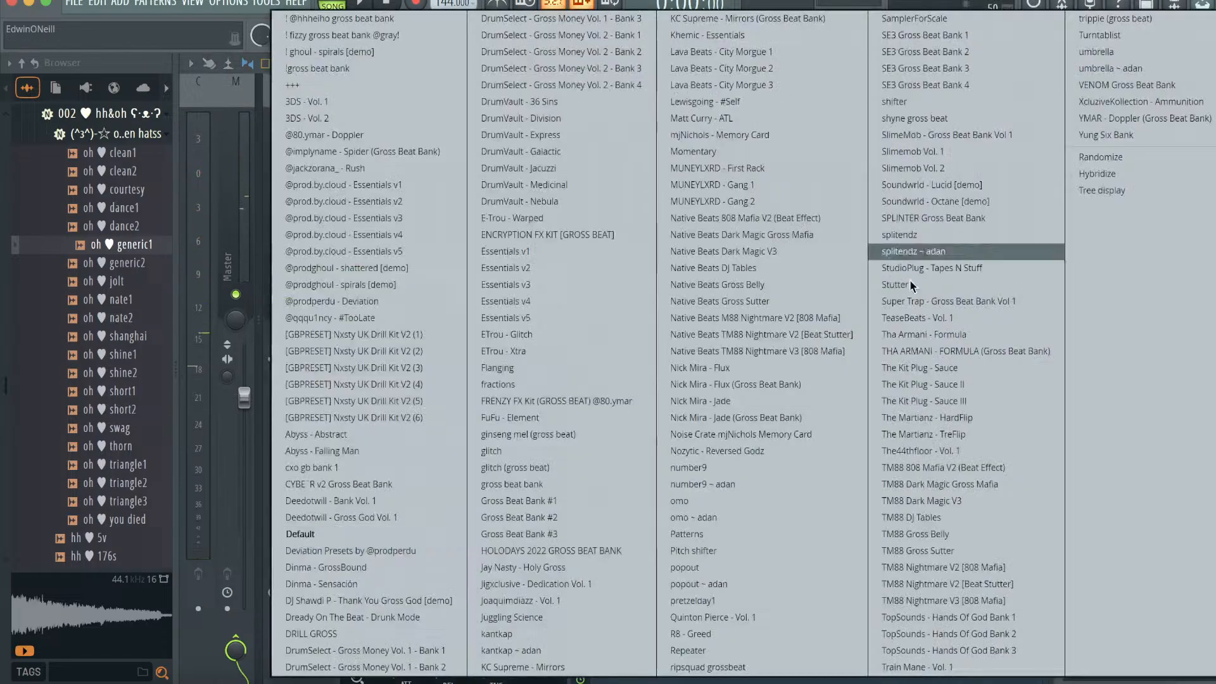
pyautogui.click(732, 667)
# - Load a second Gross Beat into slot 5 of the vocal insert and choose its 1/2 Bt Gate volume preset
pyautogui.click(1119, 217)
pyautogui.moveTo(1096, 238)
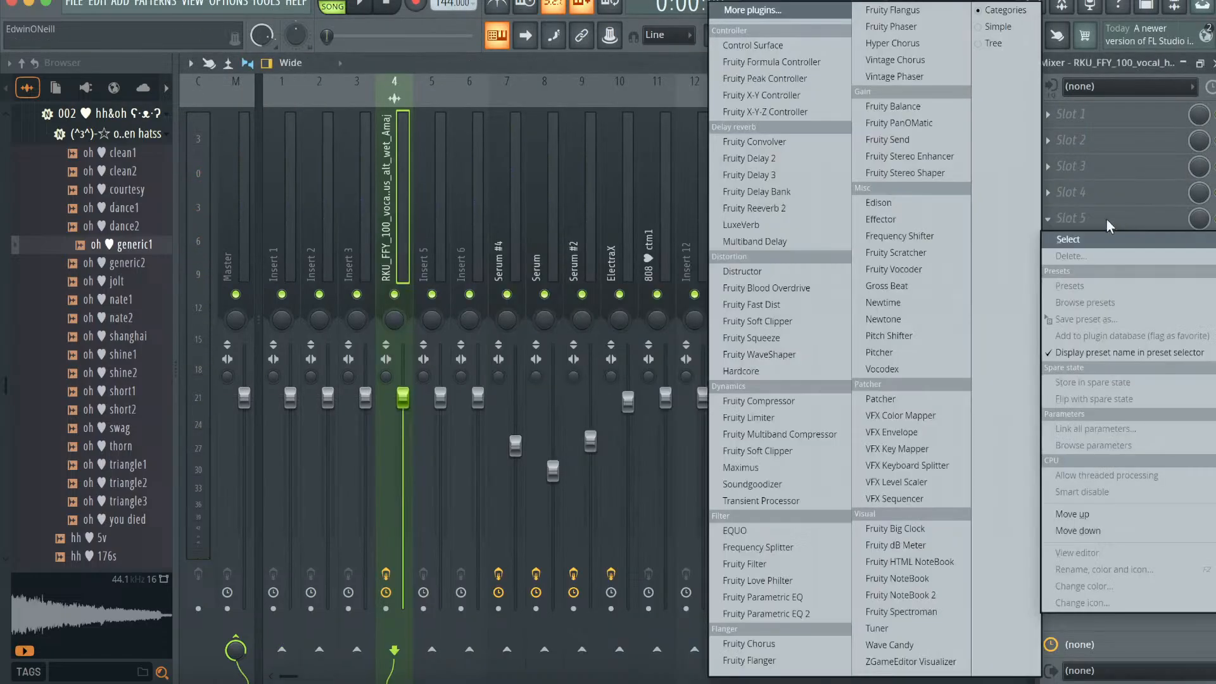
pyautogui.click(929, 283)
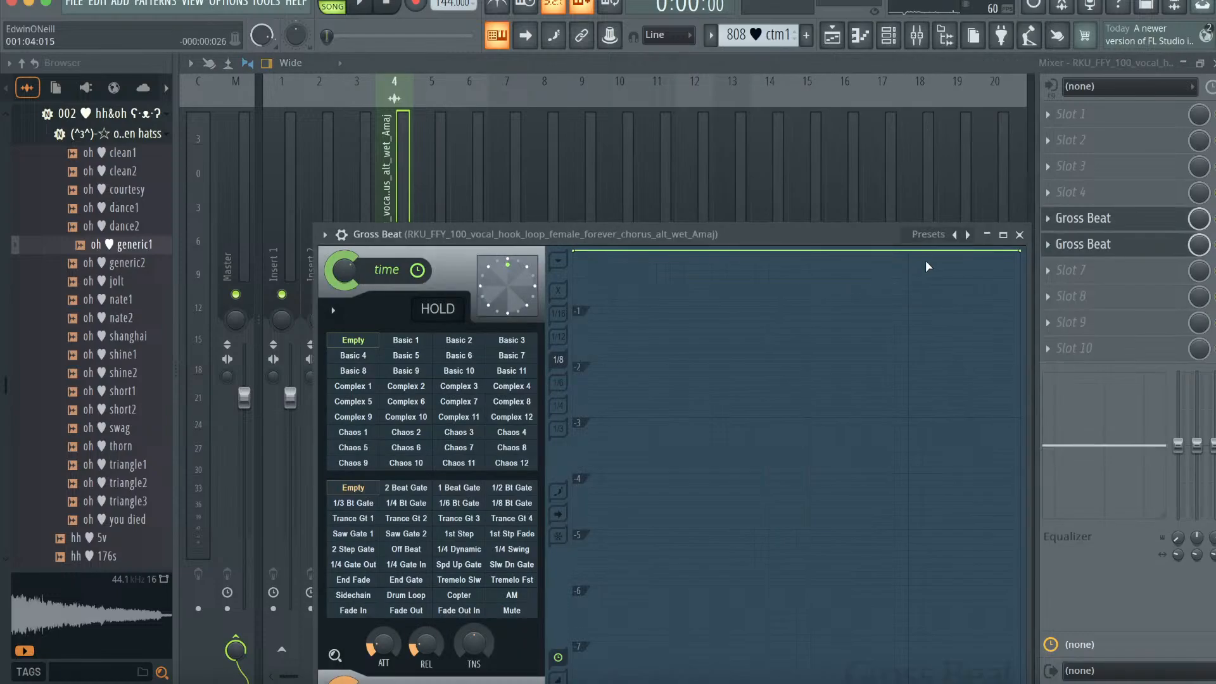
pyautogui.click(513, 489)
pyautogui.click(1019, 235)
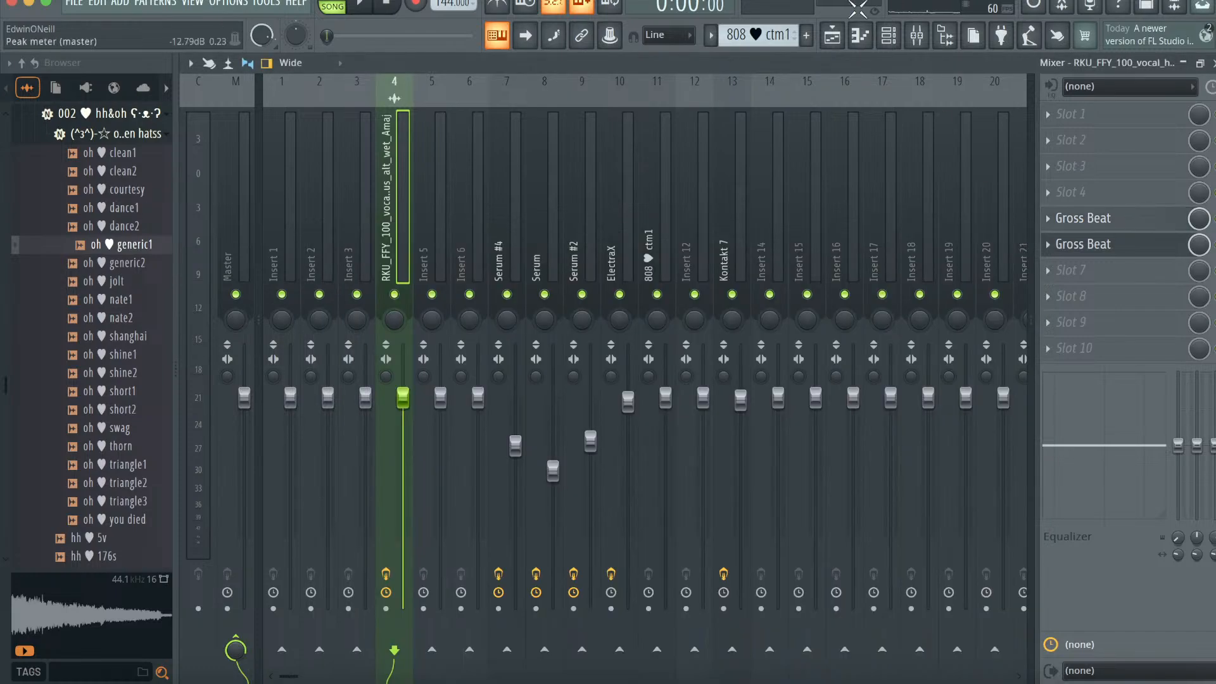
# - Play the arrangement to hear the gated vocal, and open the piano roll
pyautogui.press('space')
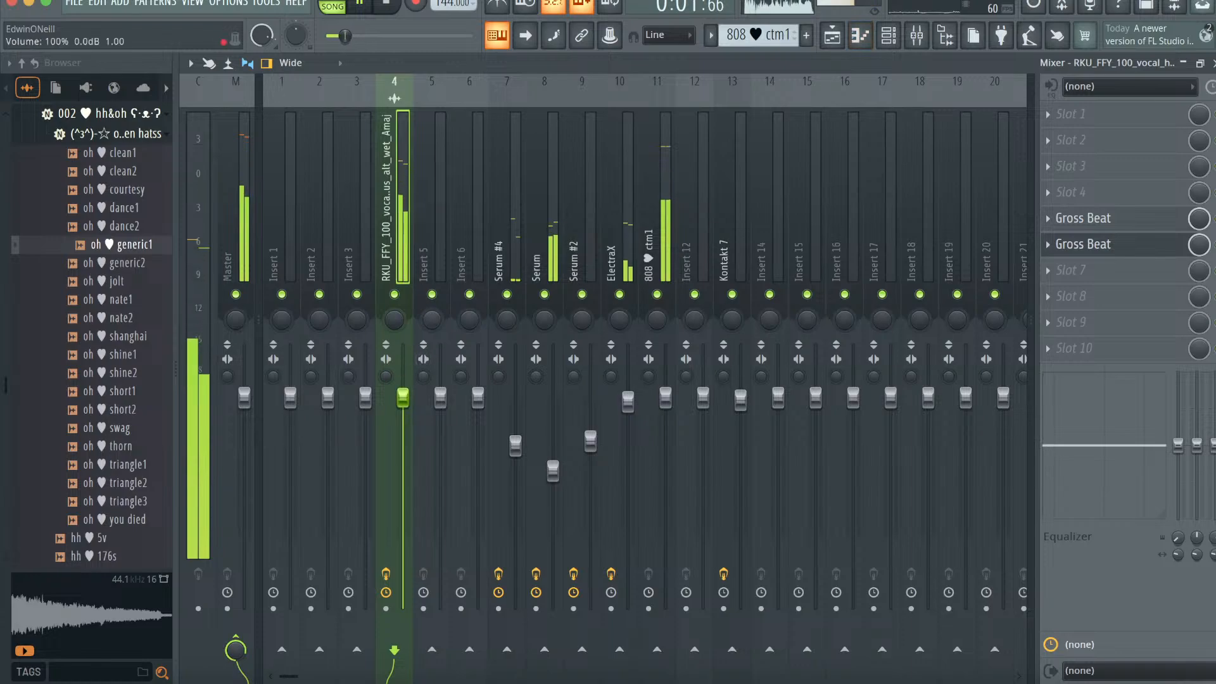
pyautogui.press('space')
pyautogui.click(859, 35)
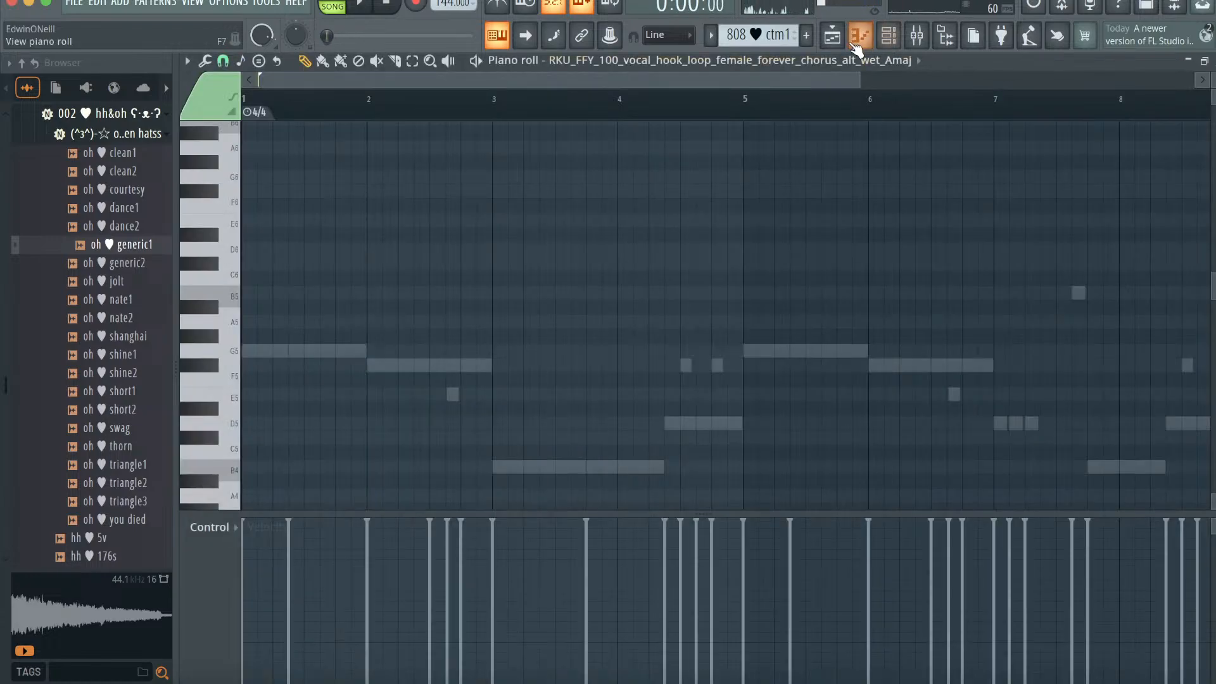
# - Slice the Track 2 vocal halfway through bar 1, pull its later audio up to the cut, and trim that part to end at bar 2
pyautogui.click(854, 46)
pyautogui.moveTo(1185, 83); pyautogui.dragTo(822, 83)
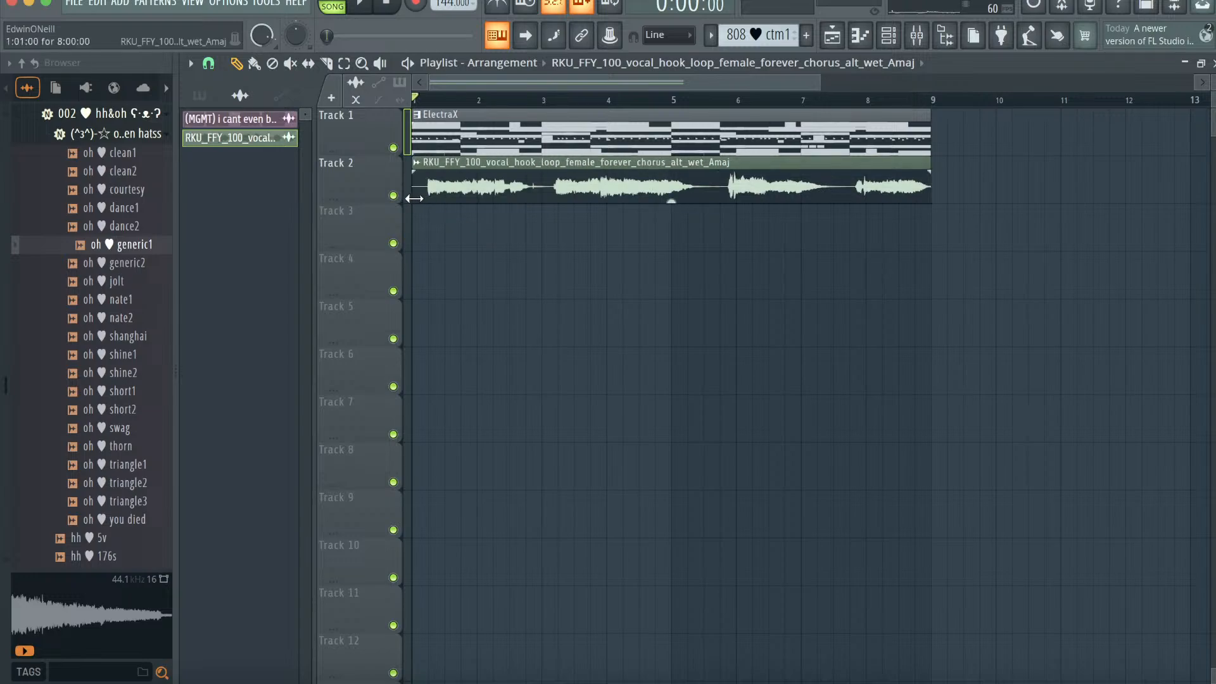
pyautogui.moveTo(446, 201); pyautogui.dragTo(447, 201)
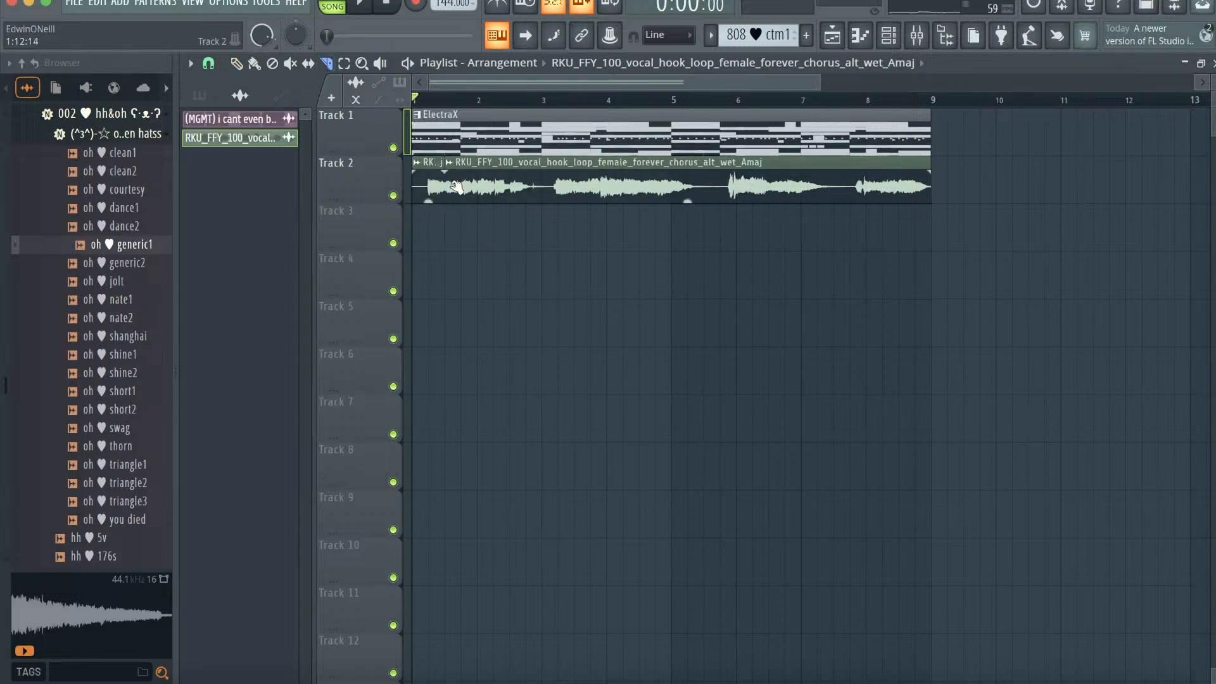
pyautogui.press('space')
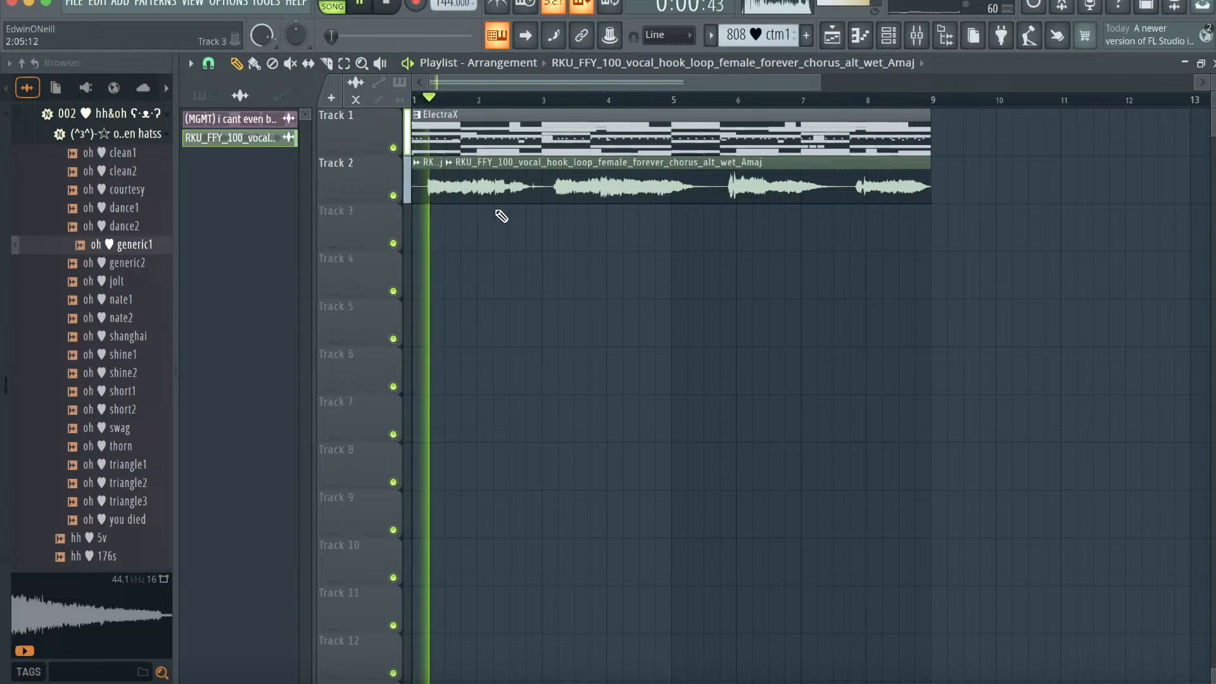
pyautogui.moveTo(453, 195)
pyautogui.mouseDown()
pyautogui.moveTo(514, 195)
pyautogui.moveTo(475, 188)
pyautogui.mouseUp()
pyautogui.press('space')
pyautogui.press('space')
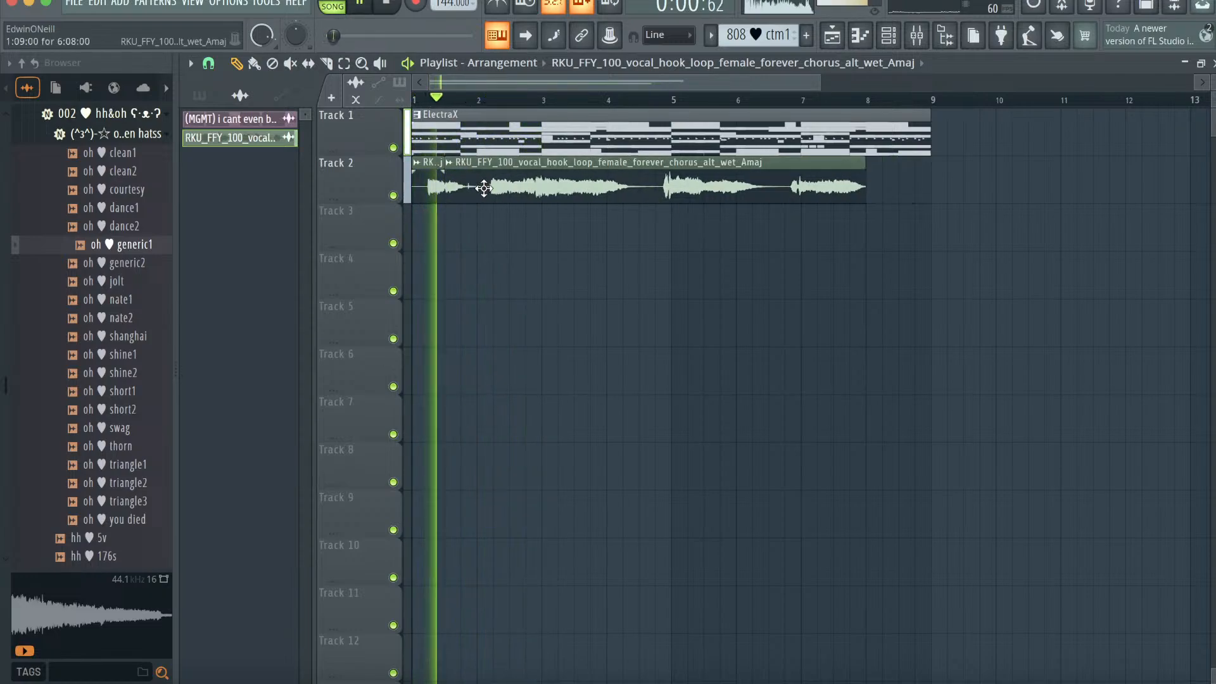
pyautogui.moveTo(867, 162); pyautogui.dragTo(476, 162)
pyautogui.press('space')
pyautogui.press('space')
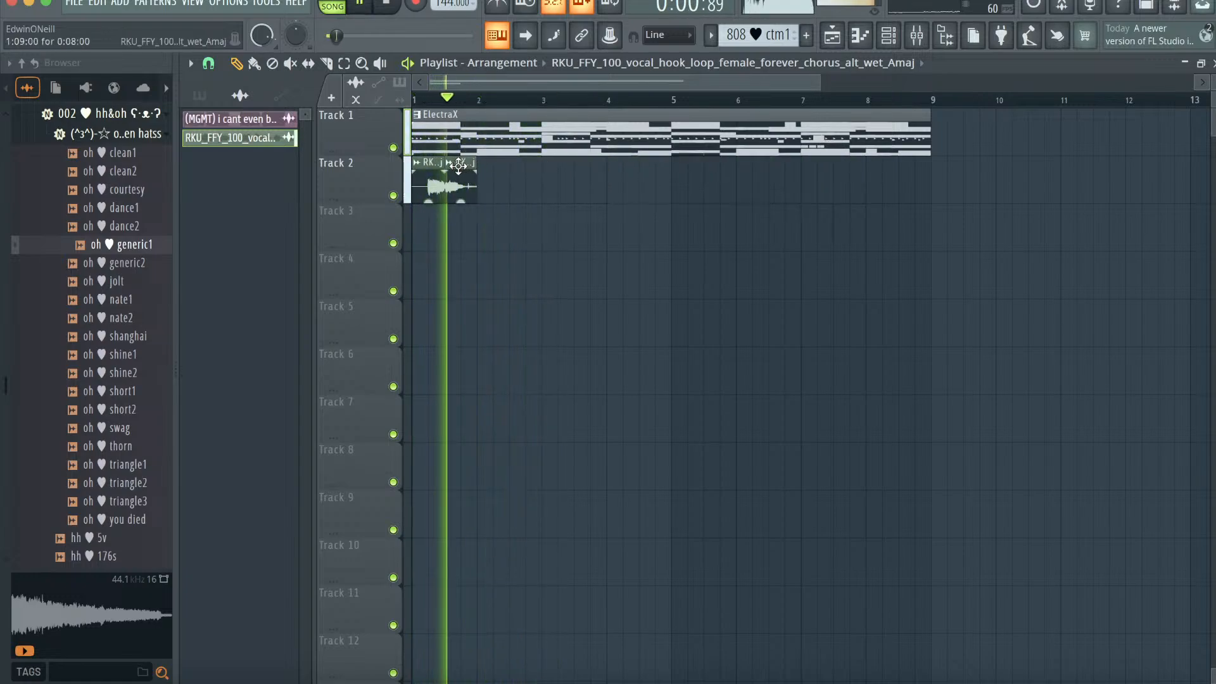
# - Place copies of the half-bar opening vocal slice on Track 2 at bars 3, 5 and 7
pyautogui.click(548, 188)
pyautogui.click(613, 187)
pyautogui.rightClick(610, 183)
pyautogui.click(682, 188)
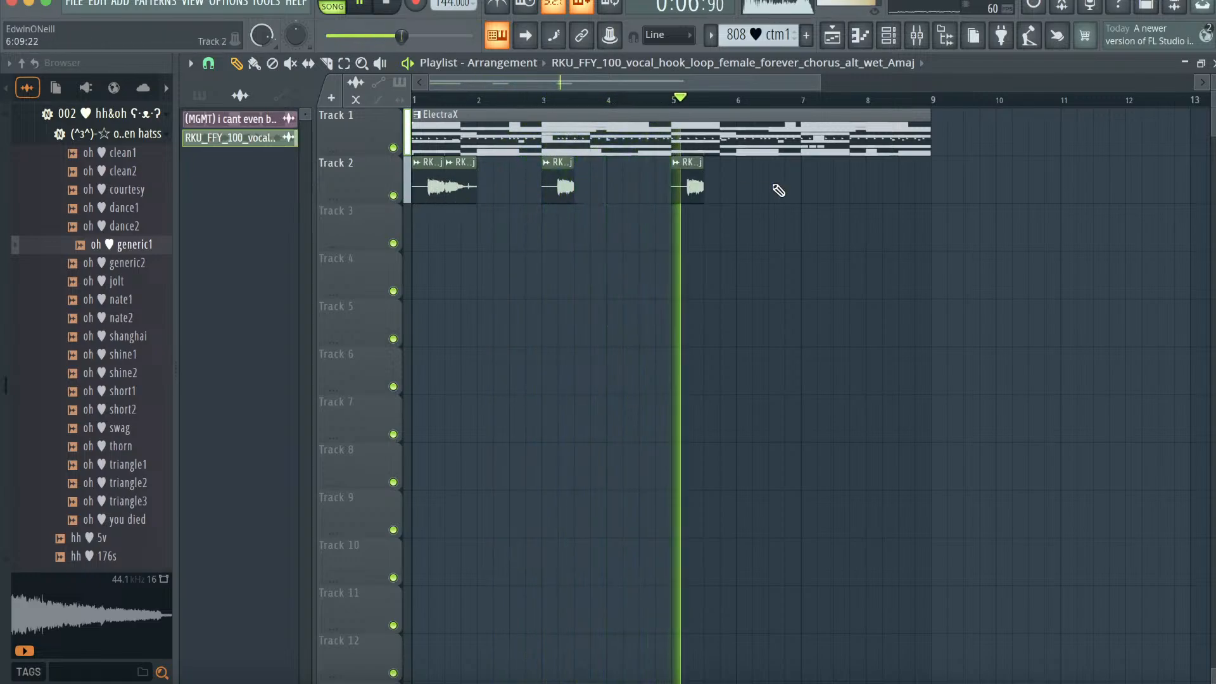
pyautogui.press('space')
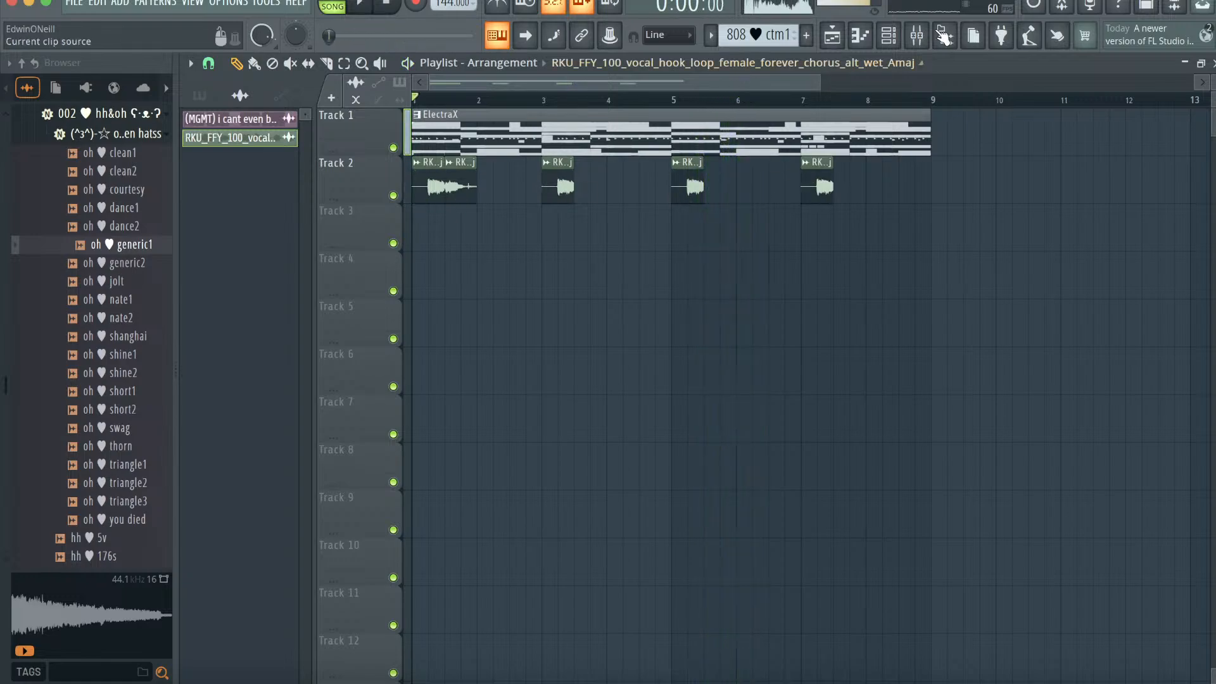
# - Load Spaced Out into slot 7 of the vocal's mixer insert and cut its low frequencies by 18 dB with the insert's equalizer
pyautogui.click(916, 36)
pyautogui.click(1071, 270)
pyautogui.moveTo(1068, 291)
pyautogui.click(759, 10)
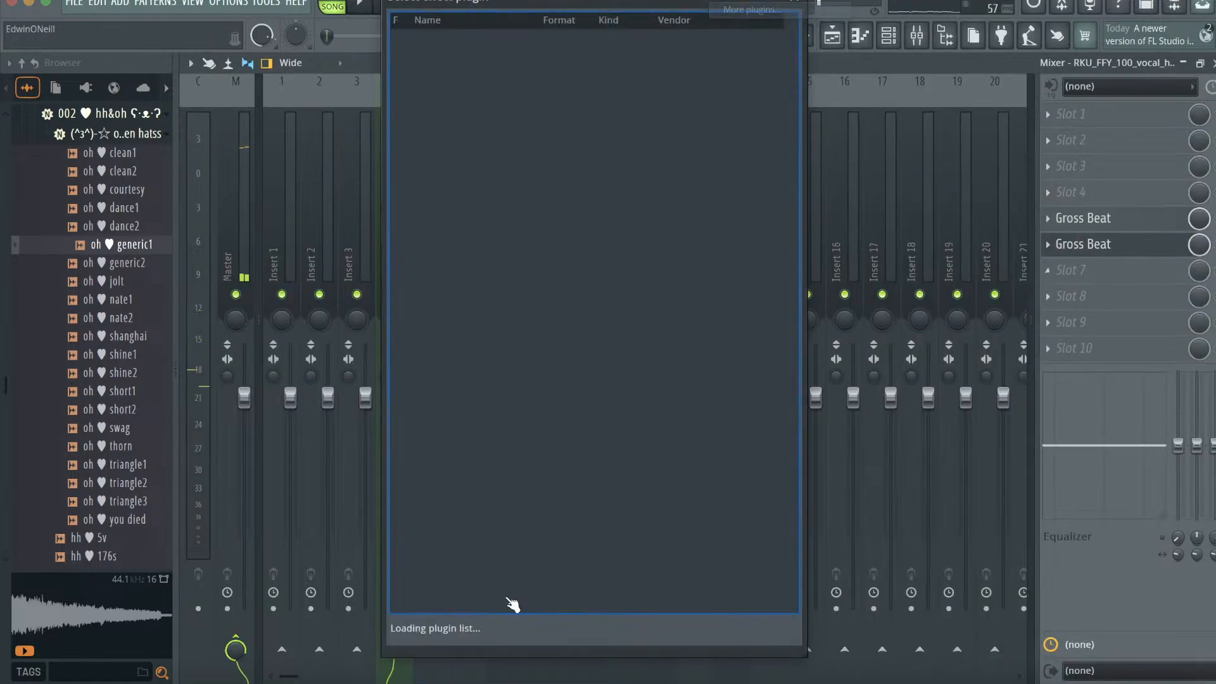
pyautogui.click(569, 628)
pyautogui.write('spac')
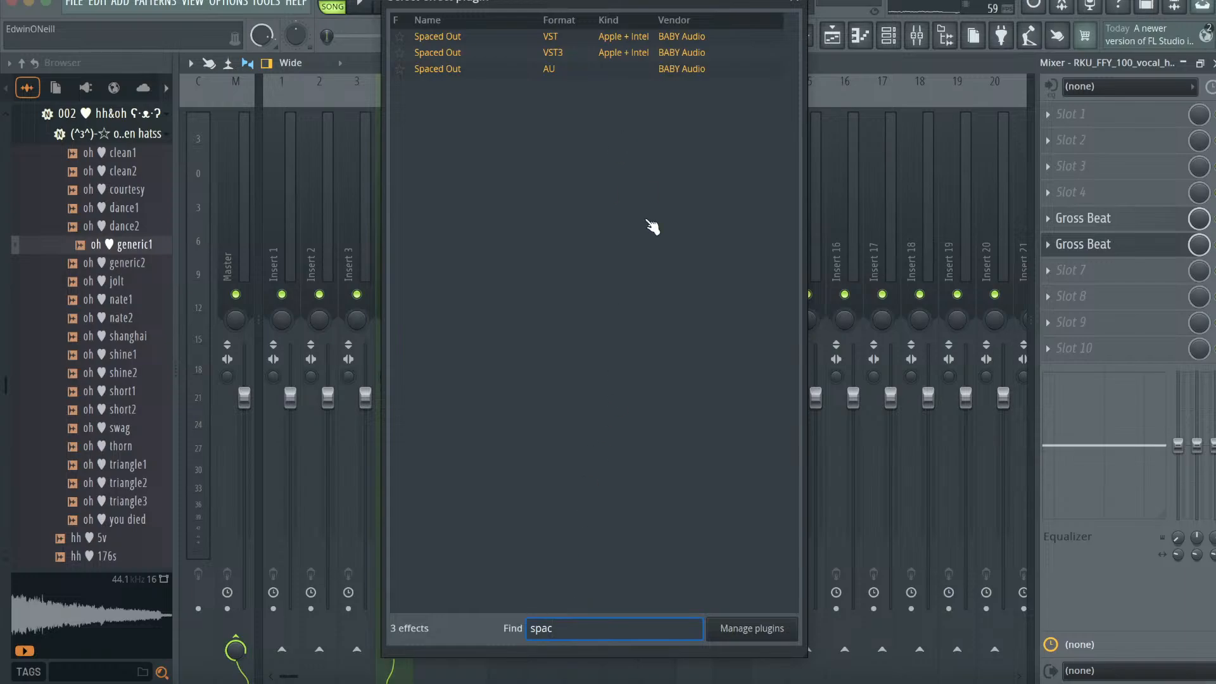
pyautogui.doubleClick(535, 70)
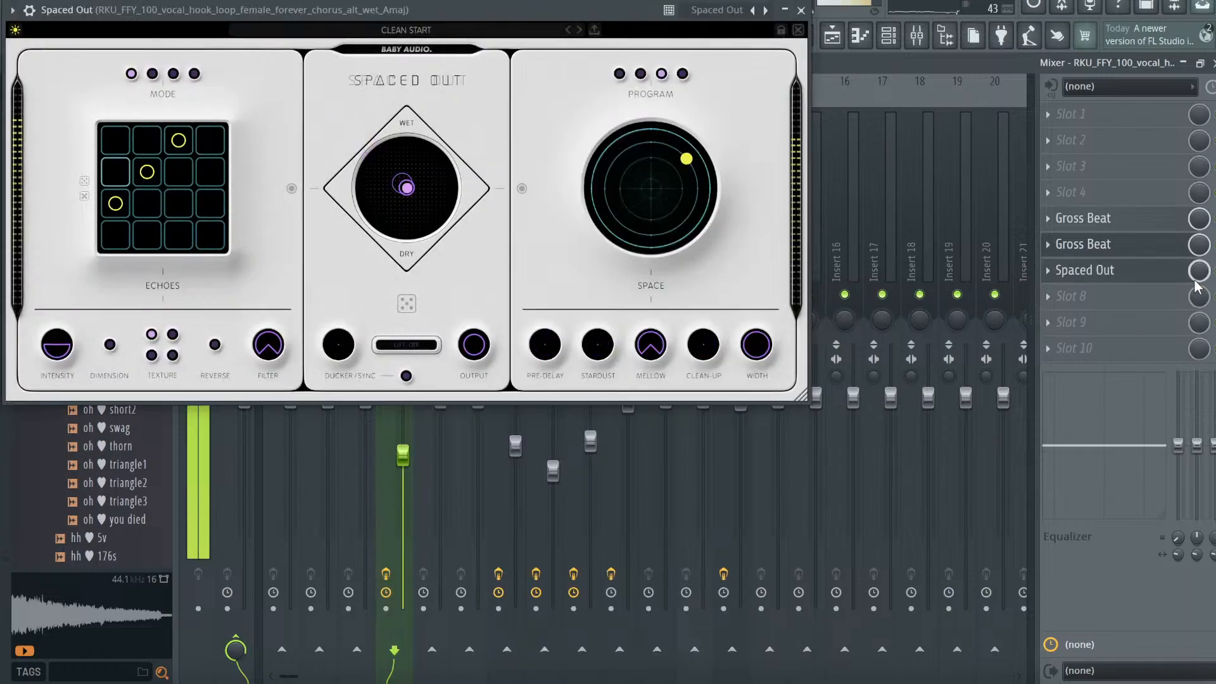
pyautogui.moveTo(1074, 453); pyautogui.dragTo(1078, 520)
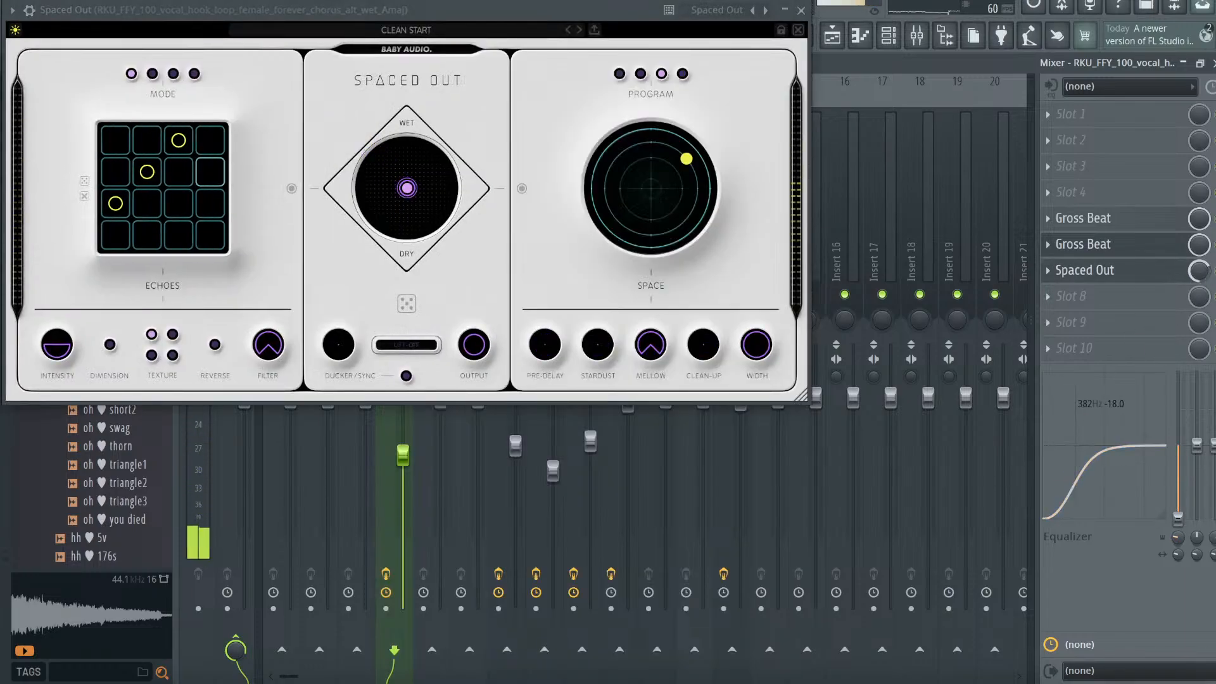
pyautogui.click(1084, 270)
pyautogui.click(1083, 295)
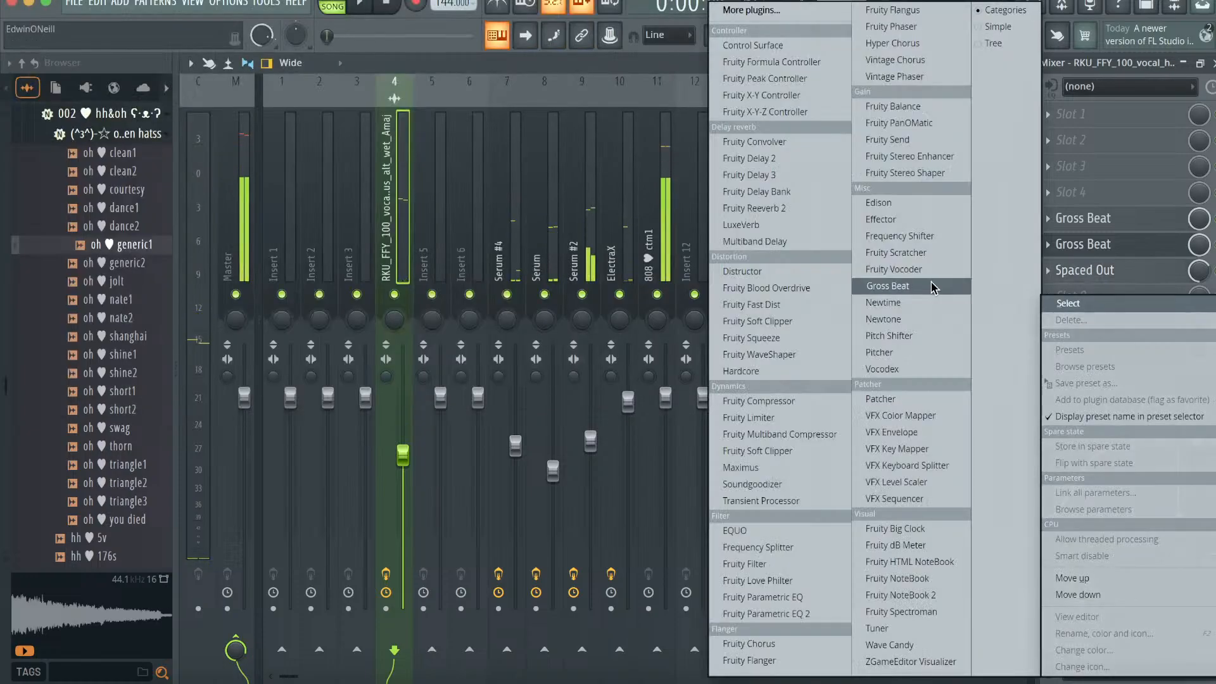
pyautogui.click(887, 286)
pyautogui.click(816, 123)
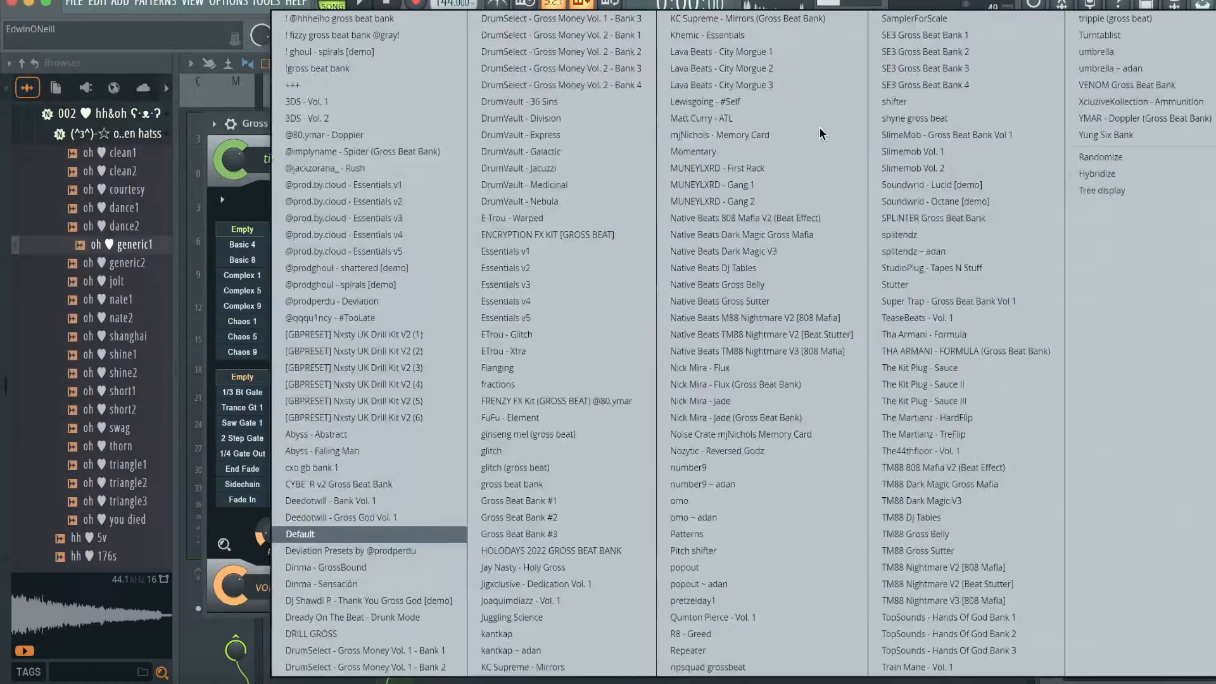
pyautogui.click(370, 551)
pyautogui.click(242, 290)
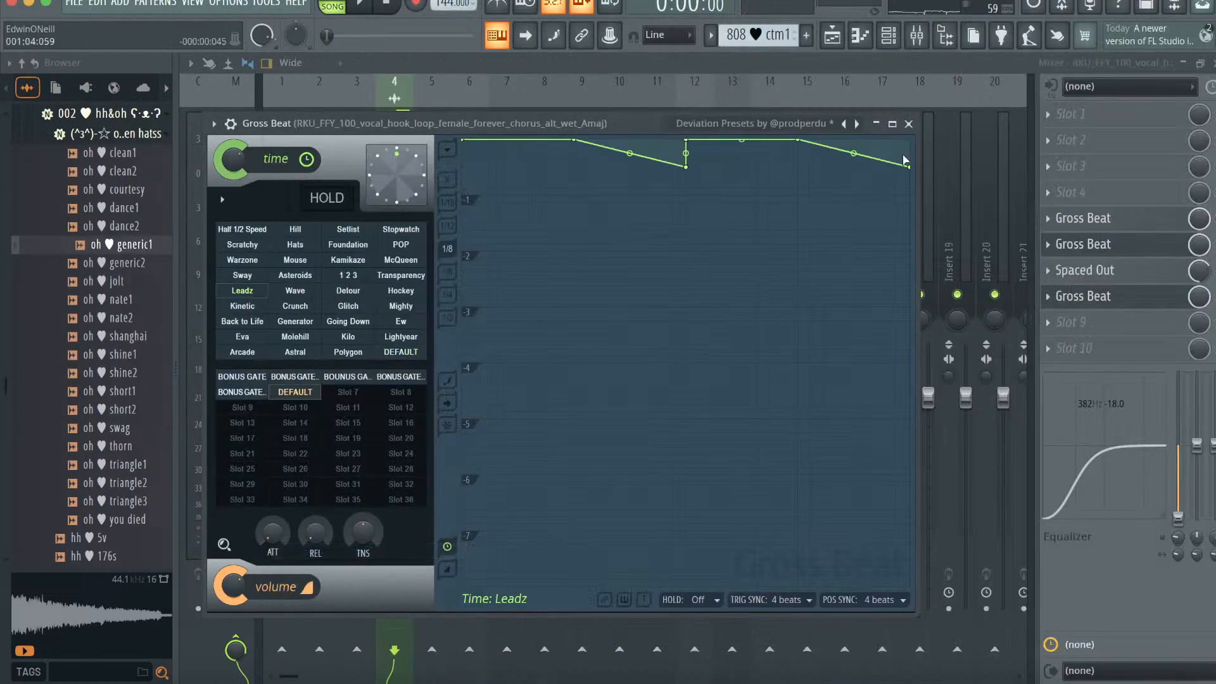
pyautogui.click(908, 124)
# - Move the second vocal slice down to Track 4, extend it to mid-bar 5, and slice it late in bar 3
pyautogui.click(860, 36)
pyautogui.click(833, 36)
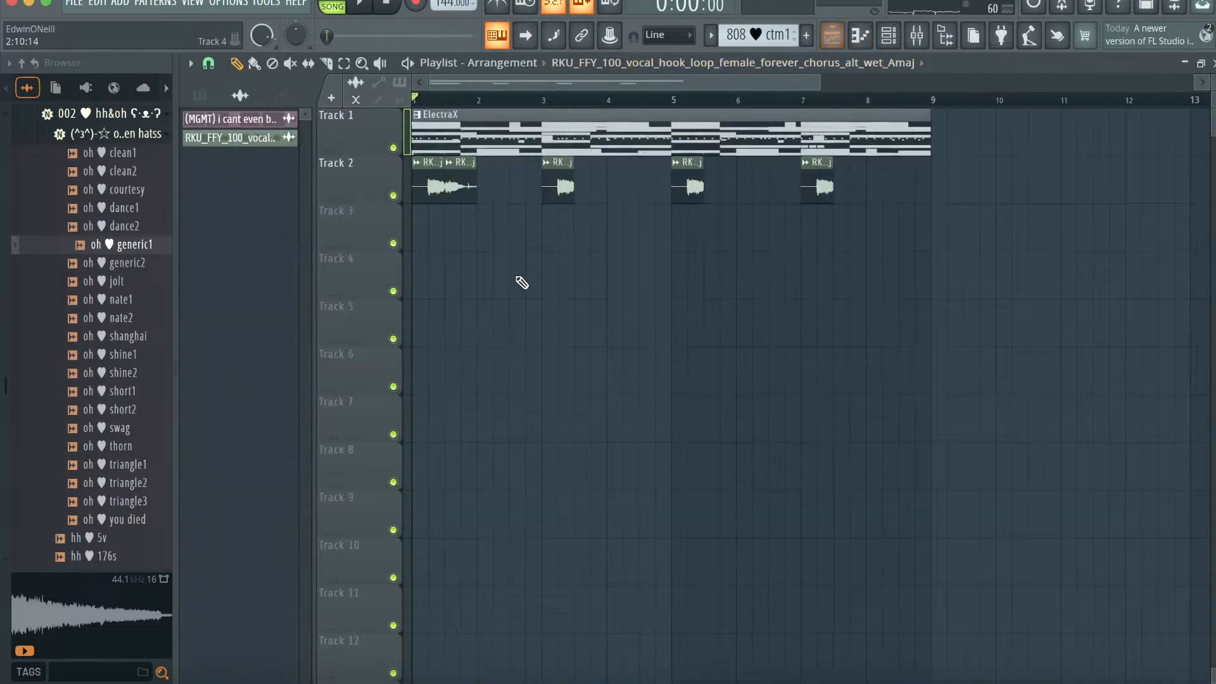
pyautogui.moveTo(478, 164); pyautogui.dragTo(532, 294)
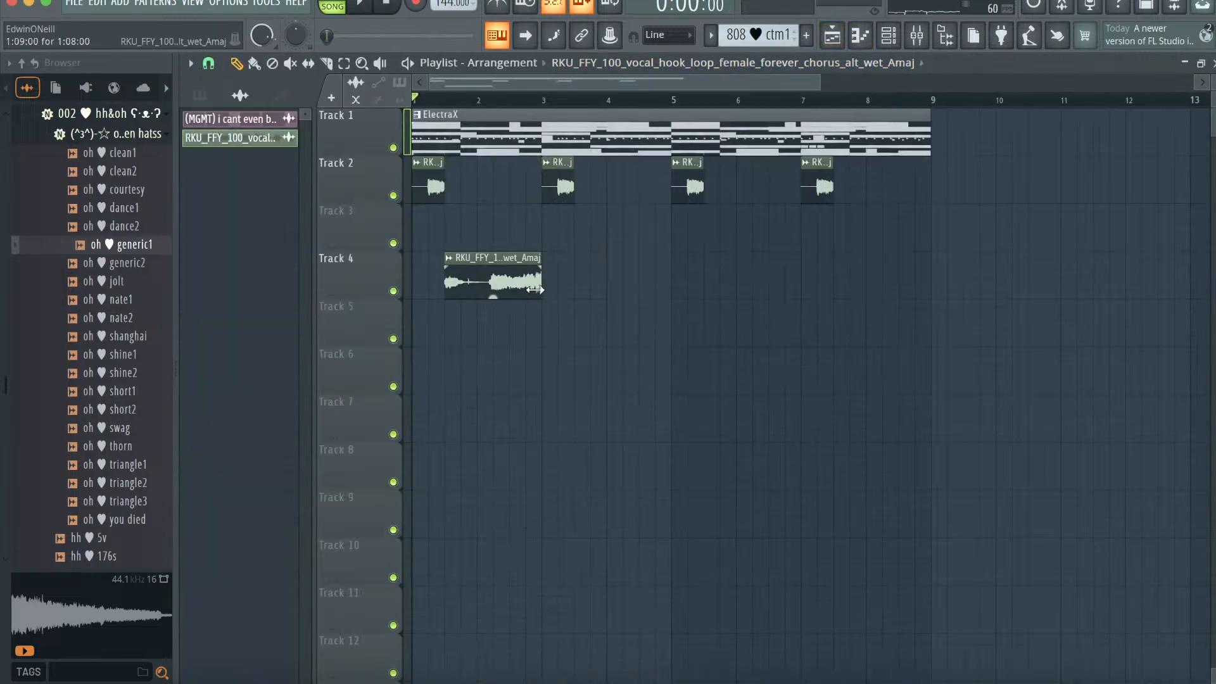
pyautogui.moveTo(554, 253); pyautogui.dragTo(698, 254)
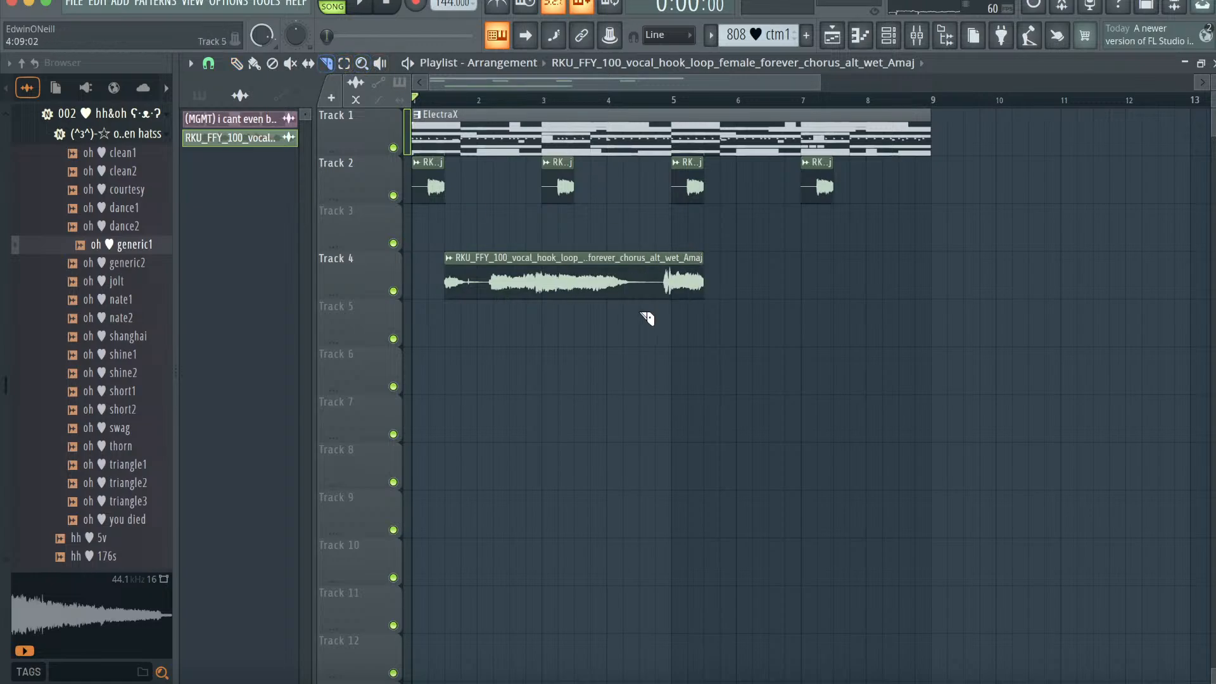
pyautogui.click(600, 277)
pyautogui.click(238, 66)
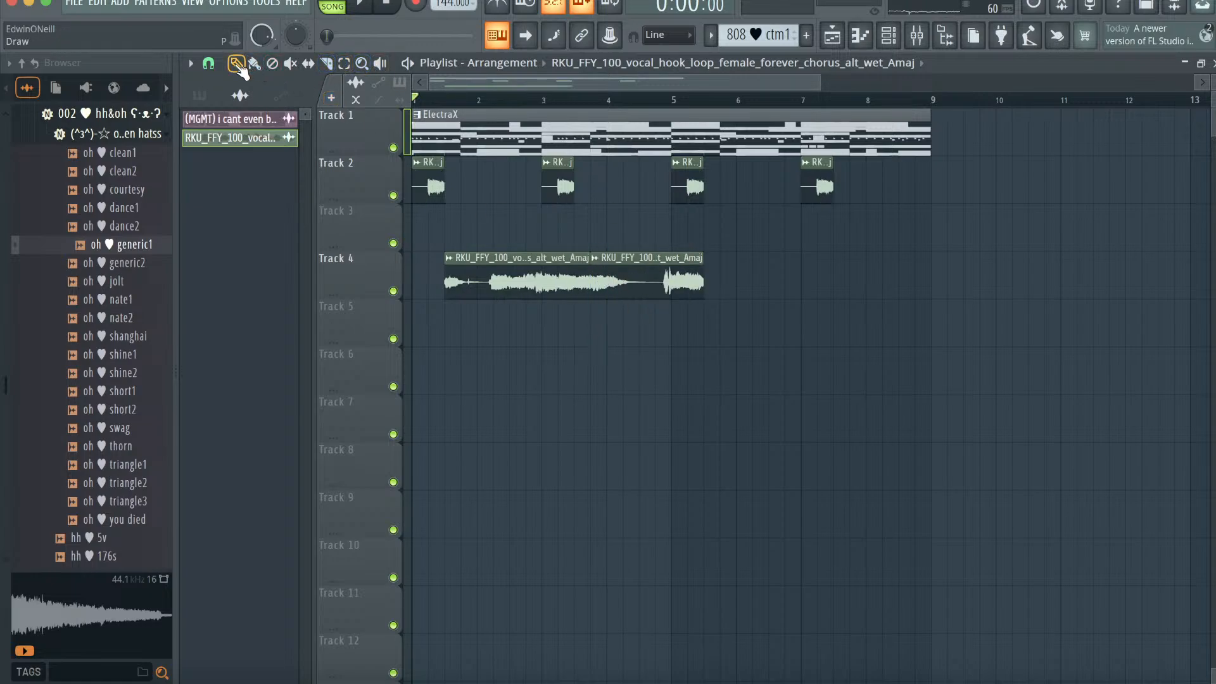
# - Trim the first Track 4 vocal slice to bar 2, and move the second to bar 2, ending it at bar 3
pyautogui.moveTo(578, 255); pyautogui.dragTo(472, 256)
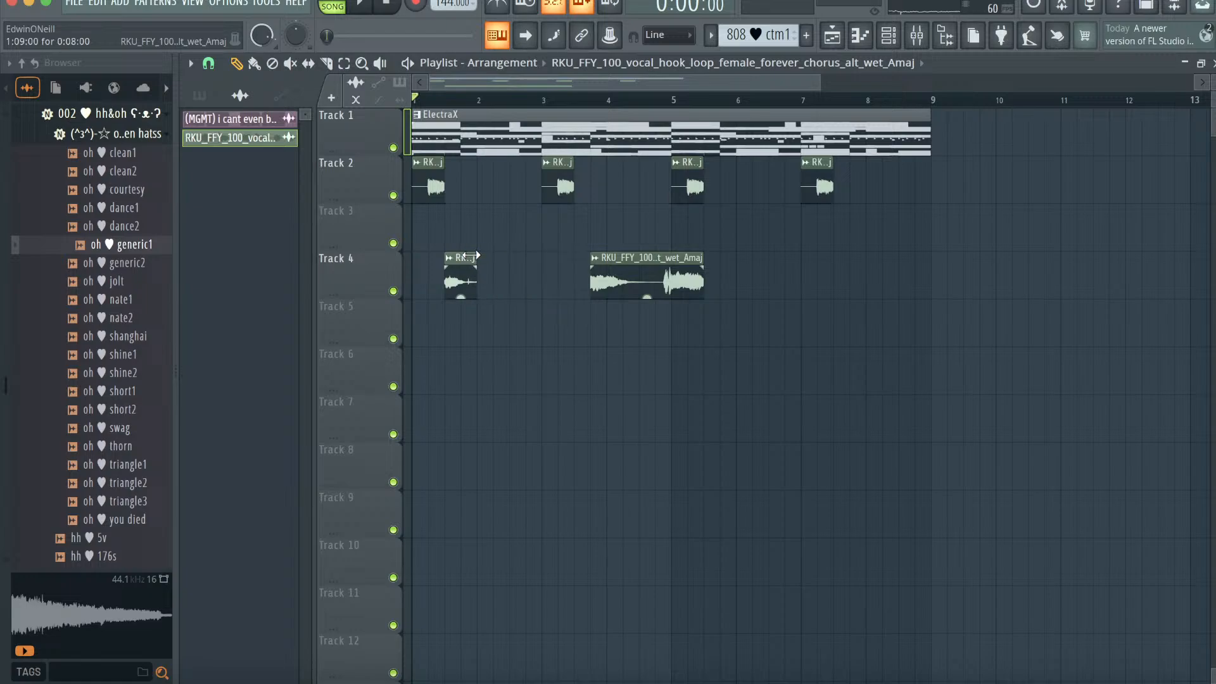
pyautogui.moveTo(607, 261); pyautogui.dragTo(493, 262)
pyautogui.press('space')
pyautogui.moveTo(588, 256); pyautogui.dragTo(541, 257)
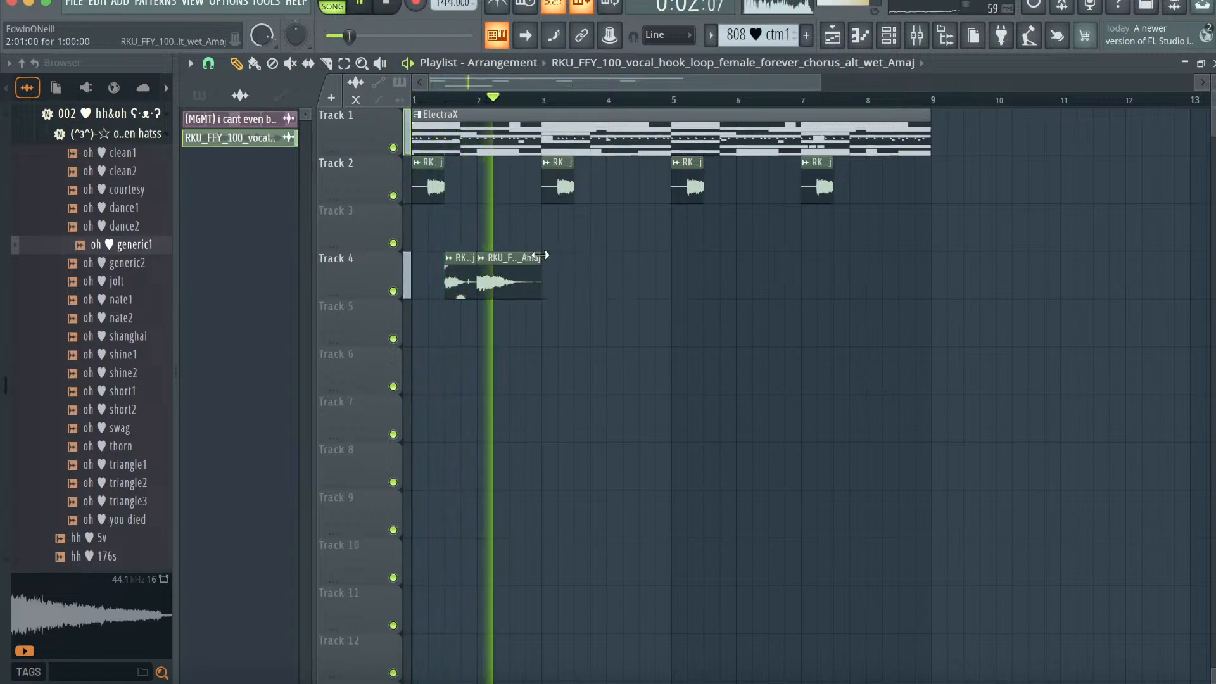
# - Place copies of the one-bar vocal slice on Track 4 at bars 4, 6 and 8
pyautogui.click(608, 276)
pyautogui.click(750, 282)
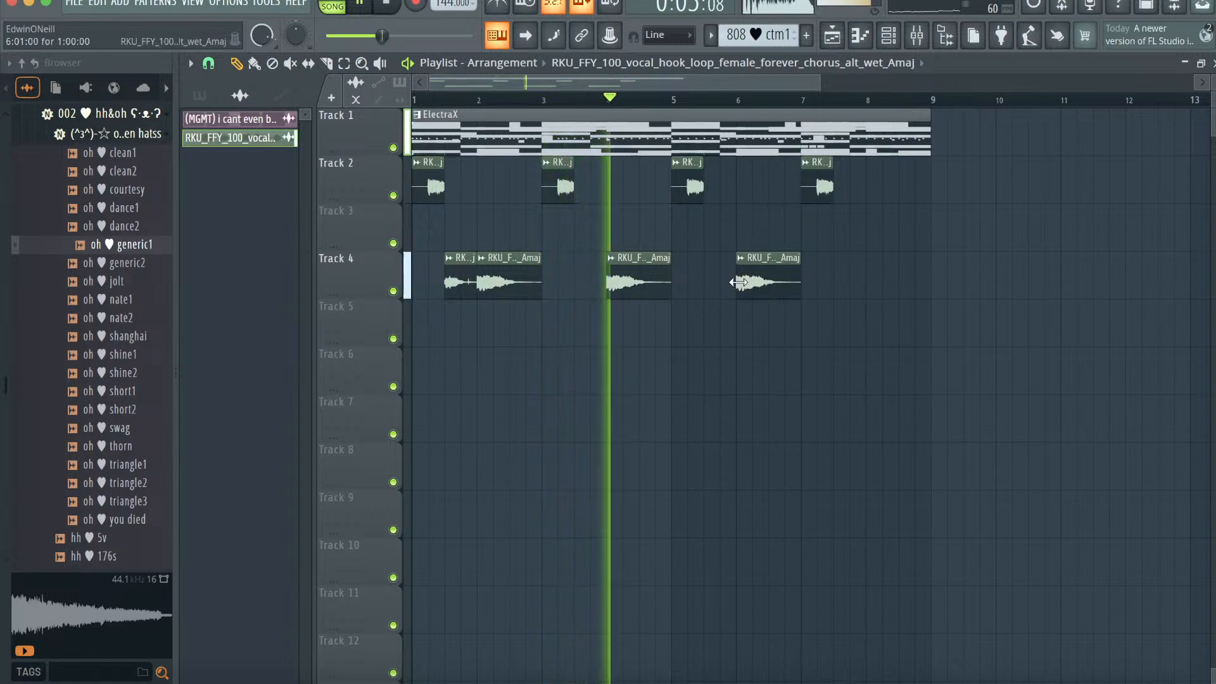
pyautogui.click(877, 278)
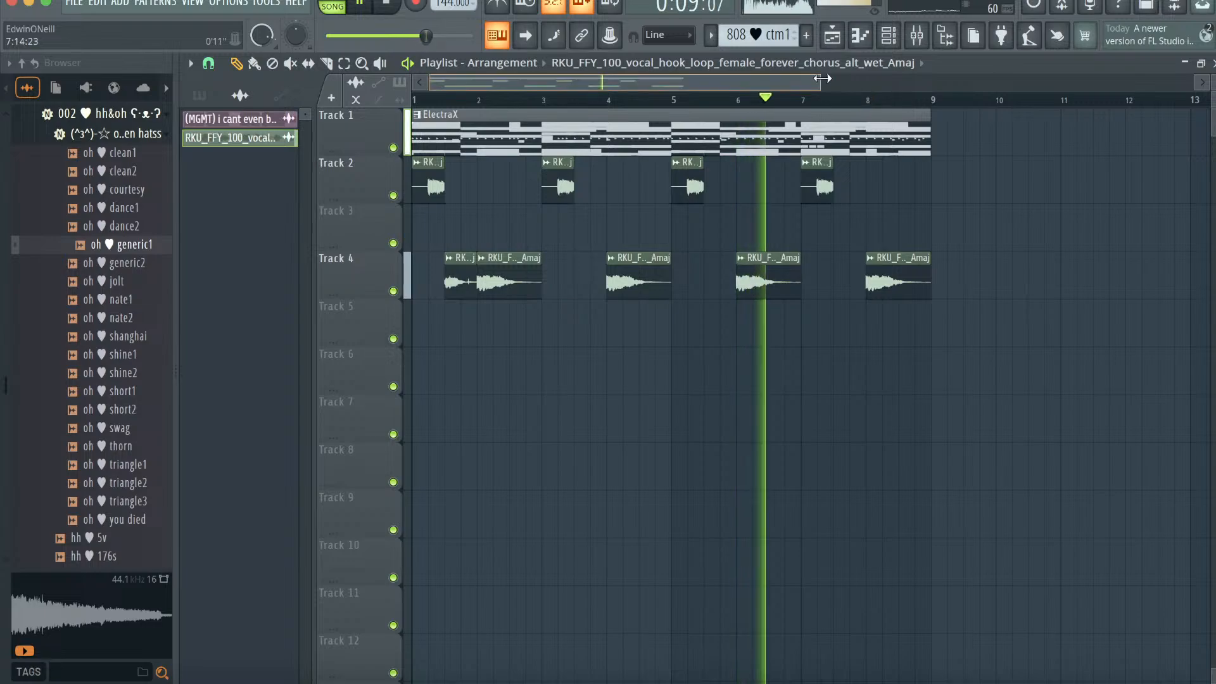
# - Move all playlist clips together so that the arrangement starts at bar 13, and stop playback
pyautogui.scroll(-3, 871, 99)
pyautogui.click(200, 95)
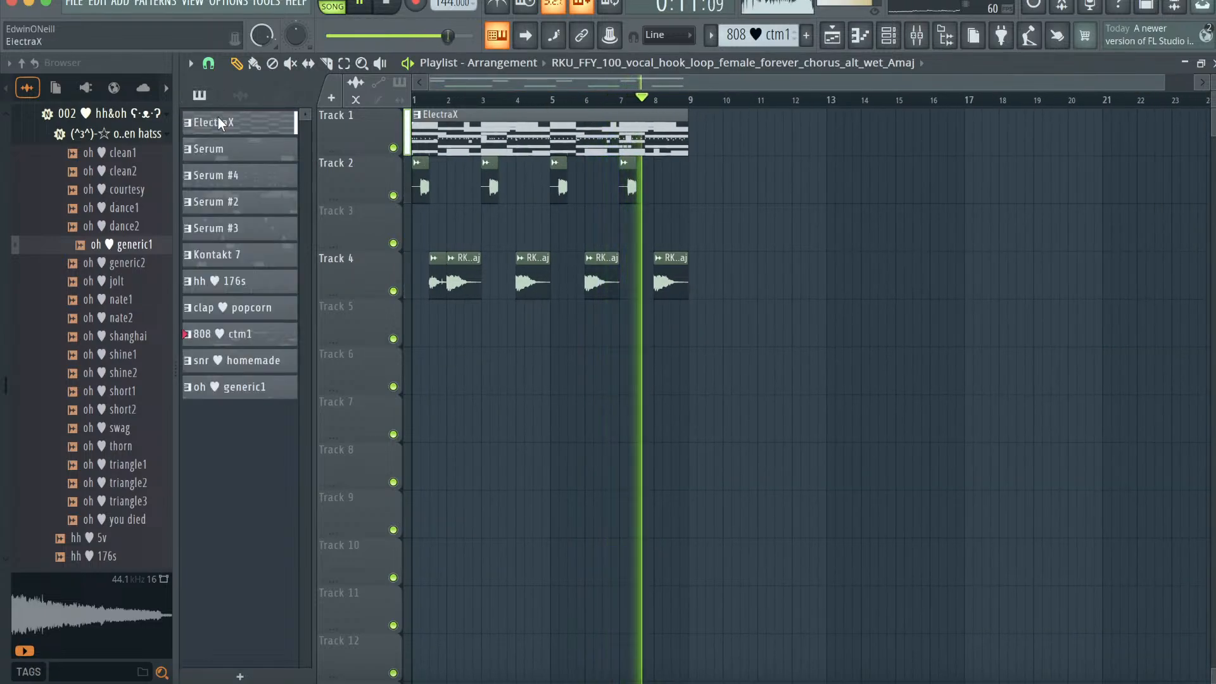
pyautogui.press('super+a')
pyautogui.moveTo(645, 122); pyautogui.dragTo(1059, 127)
pyautogui.doubleClick(645, 100)
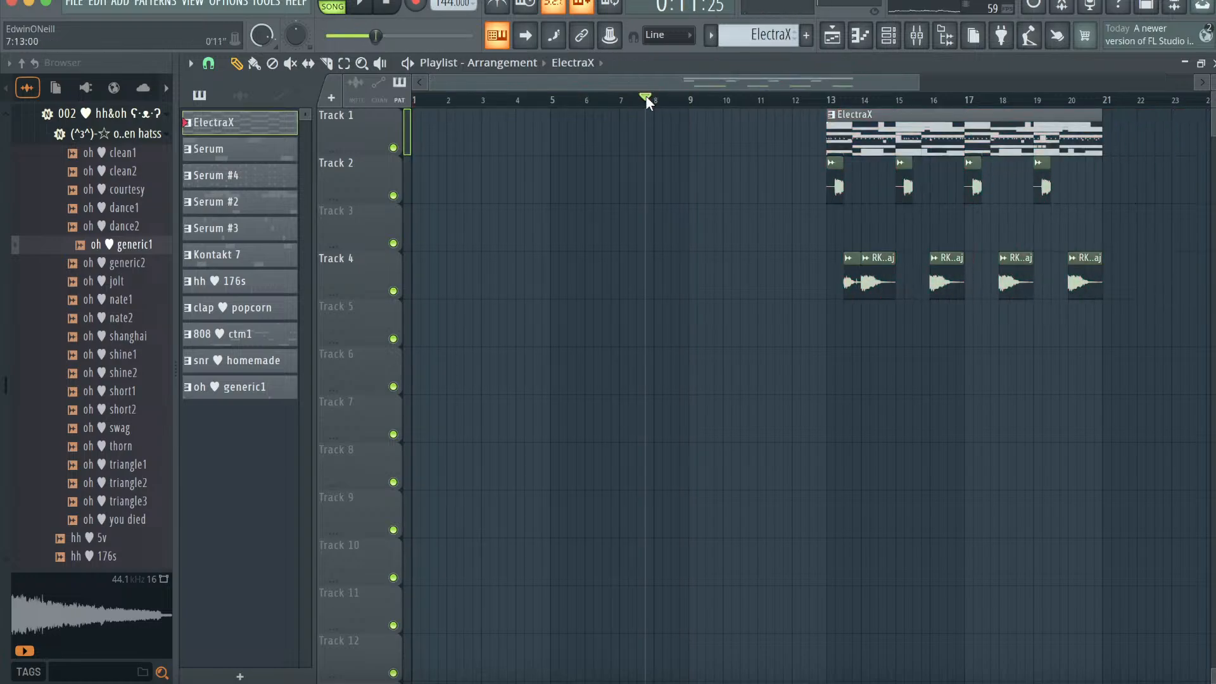
# - Add another Serum instrument to the channel rack
pyautogui.click(888, 36)
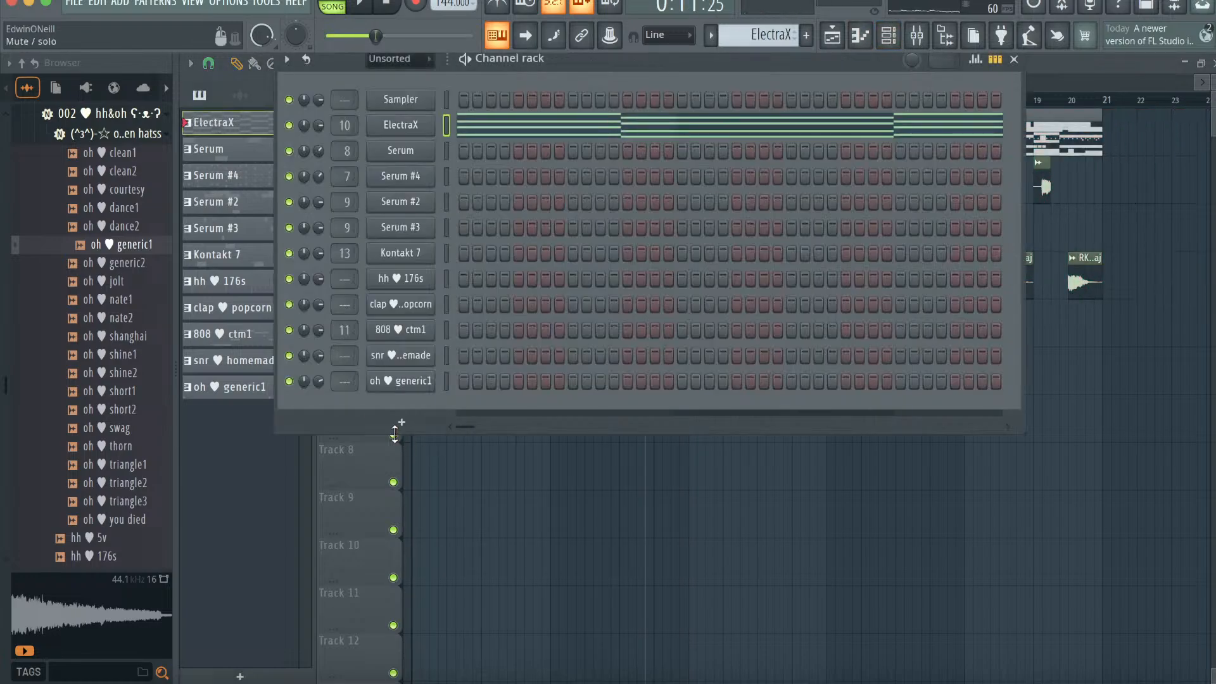
pyautogui.click(401, 421)
pyautogui.click(432, 22)
pyautogui.write('ser')
pyautogui.doubleClick(430, 87)
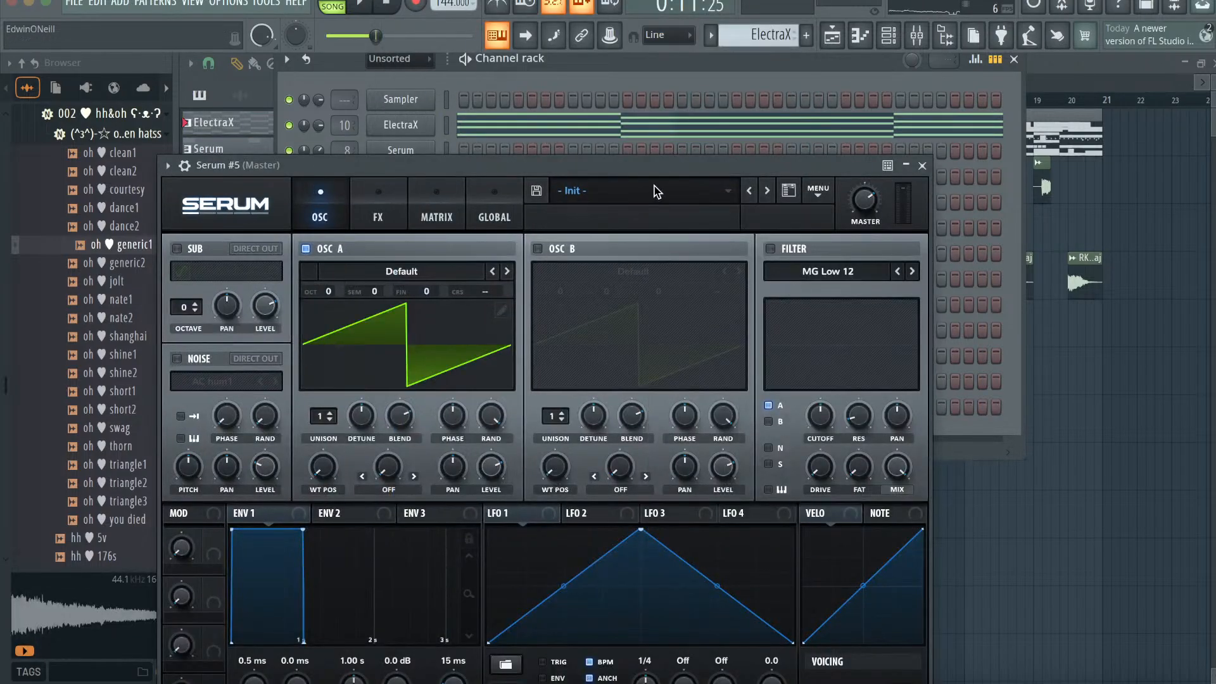
# - Search the new Serum's presets for "reese" and load the BA - Reese 2 preset
pyautogui.click(656, 191)
pyautogui.moveTo(912, 441)
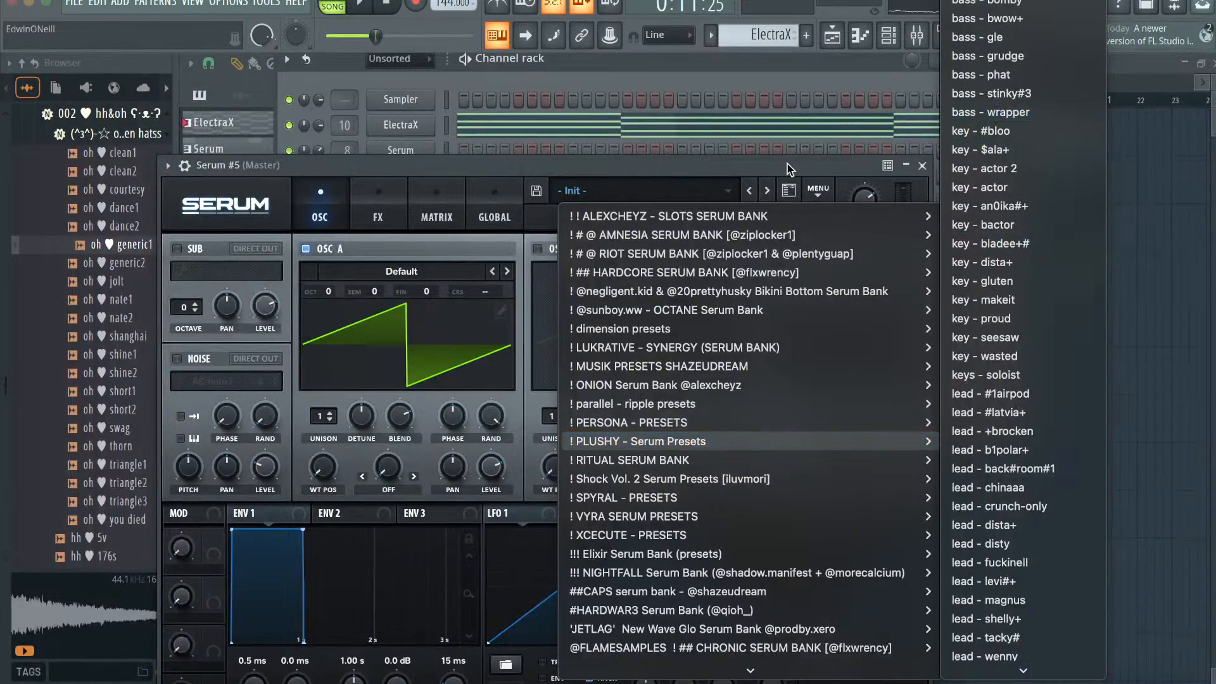
pyautogui.click(776, 191)
pyautogui.click(789, 190)
pyautogui.write('re')
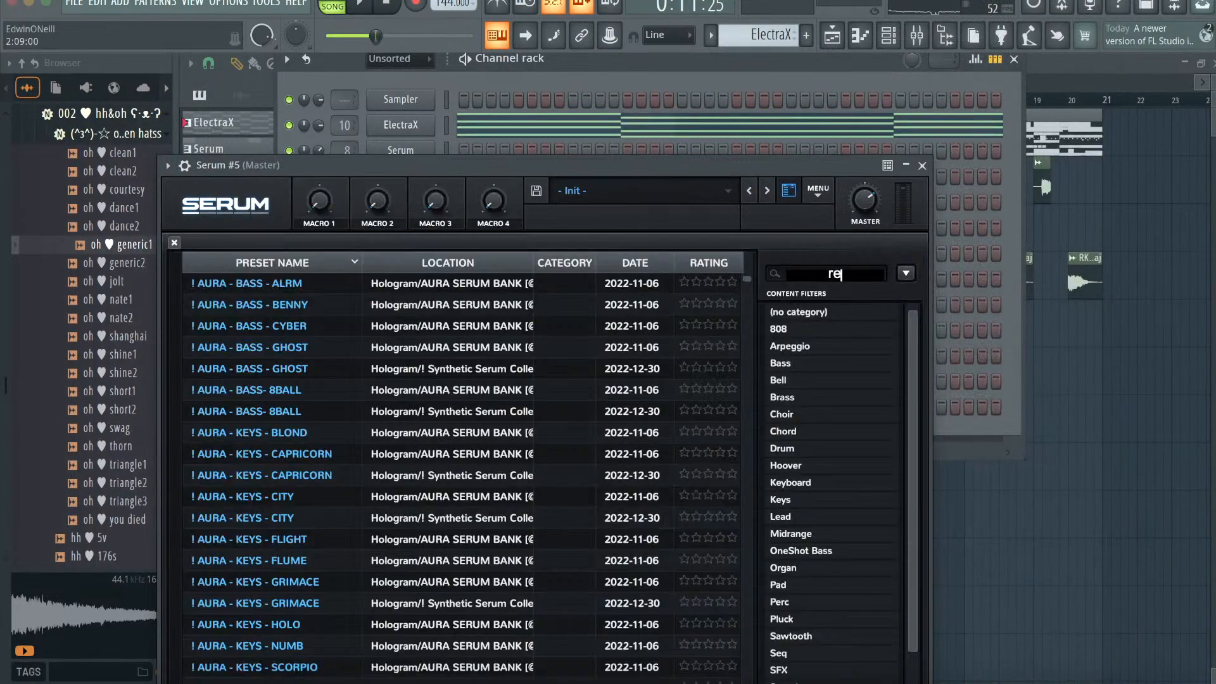
pyautogui.write('ese')
pyautogui.click(435, 595)
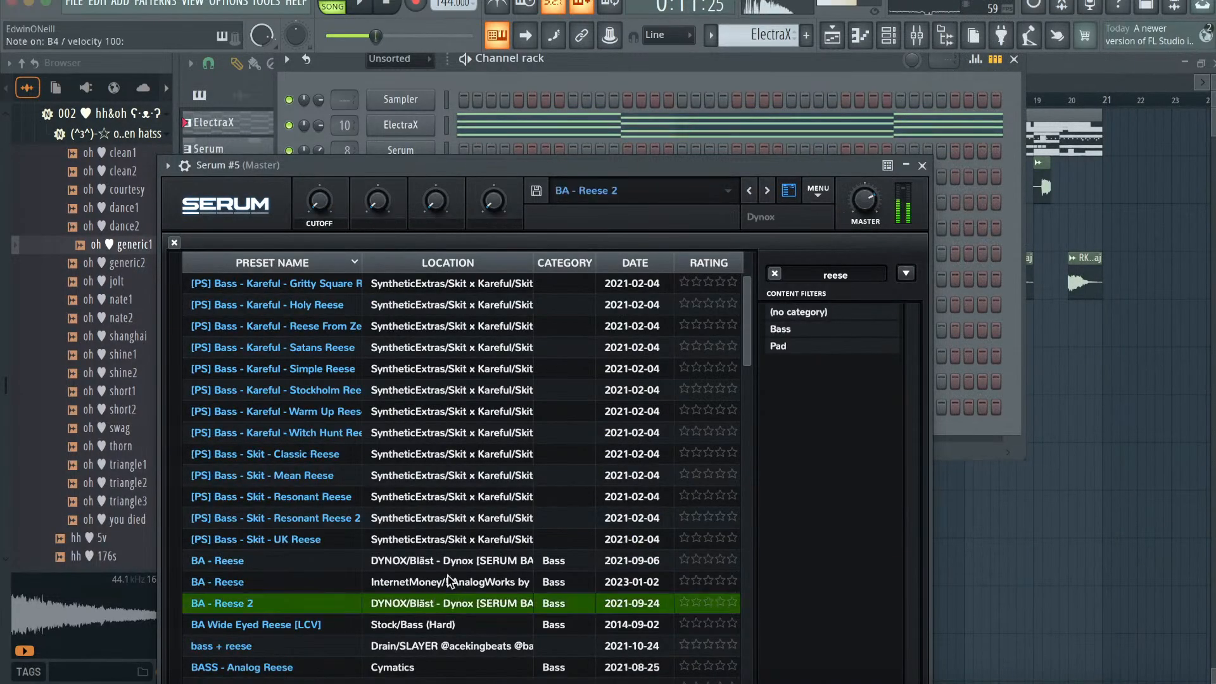
pyautogui.click(922, 166)
pyautogui.click(1014, 59)
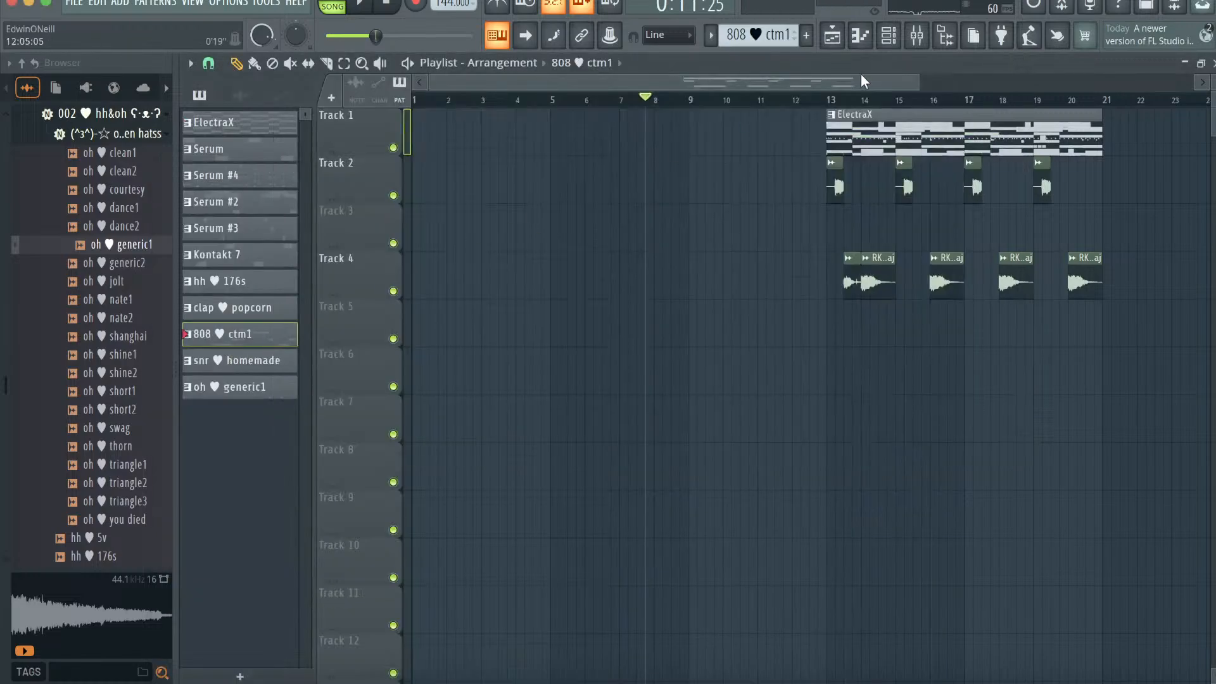
# - Paste the 808 notes into Serum #5 in a new pattern and place that pattern at bar 1 of Track 1
pyautogui.click(888, 36)
pyautogui.press('F4')
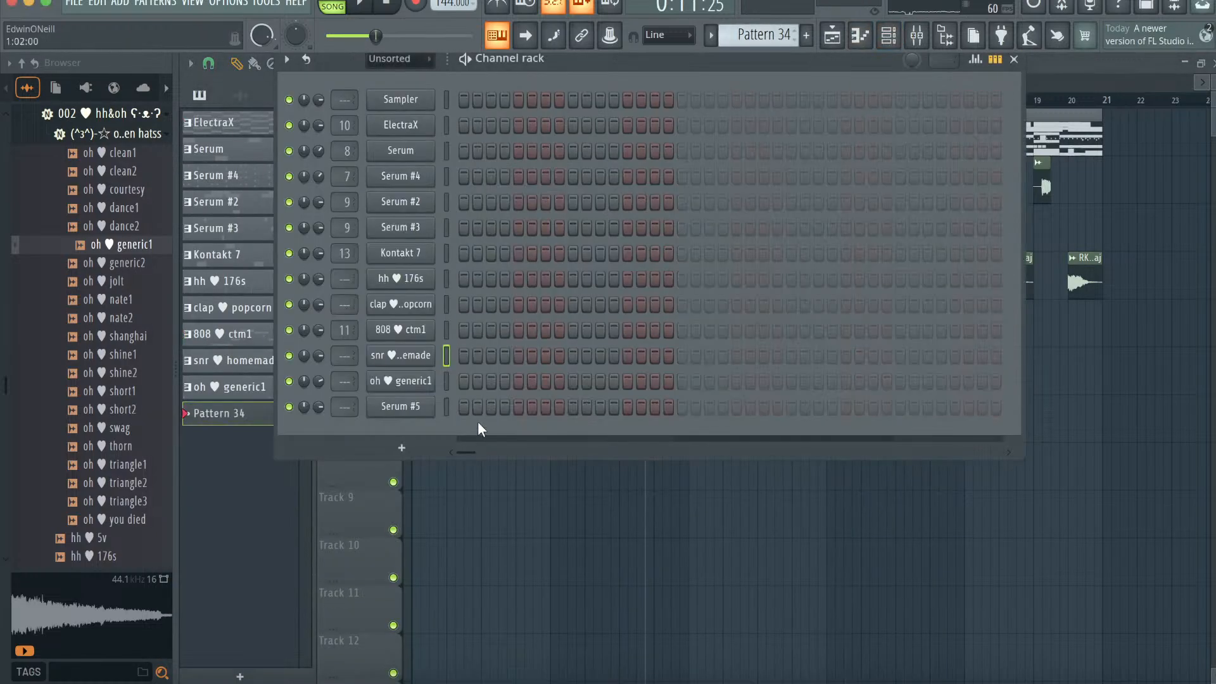
pyautogui.hotkey('ctrl', 'v')
pyautogui.click(861, 38)
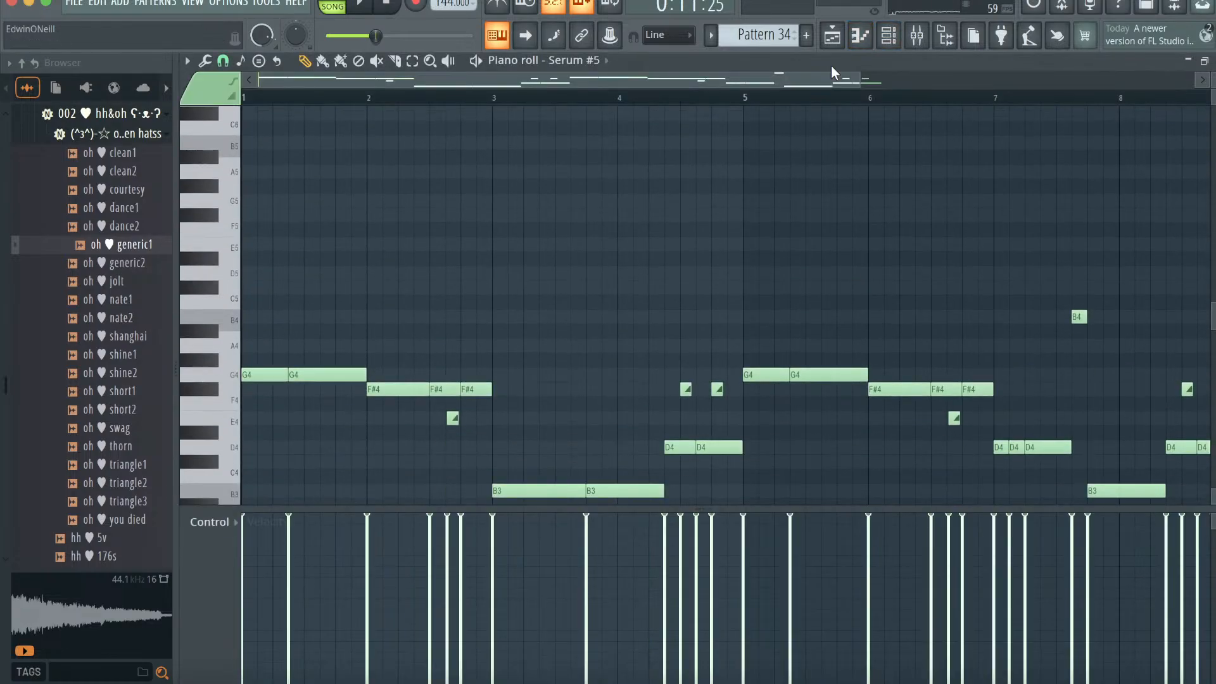
pyautogui.click(832, 38)
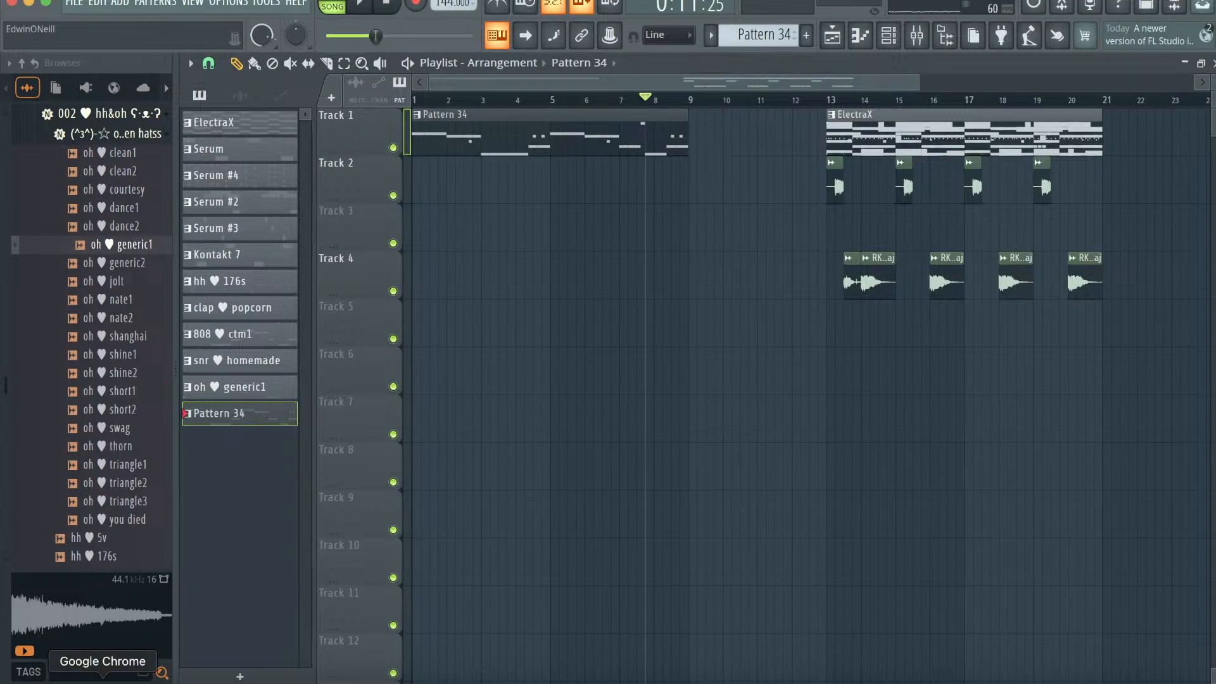
# - Switch to Finder and search this Mac for "shopping spree"
pyautogui.click(40, 678)
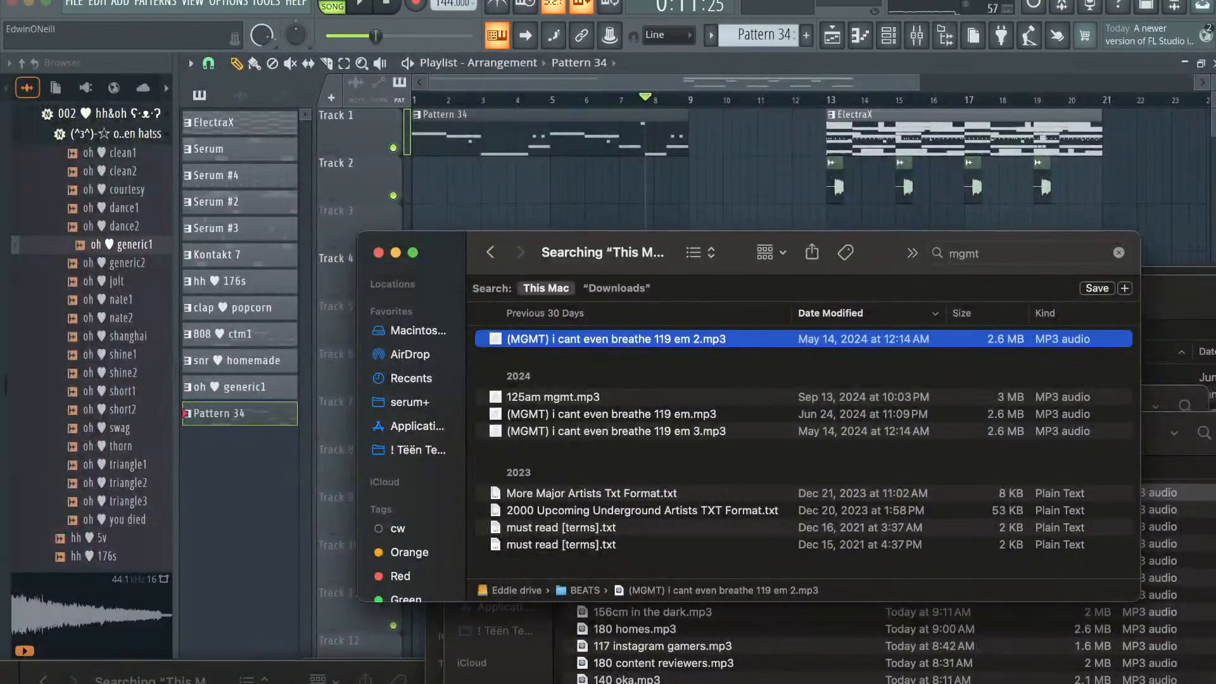
pyautogui.click(1007, 253)
pyautogui.write('shopping spree')
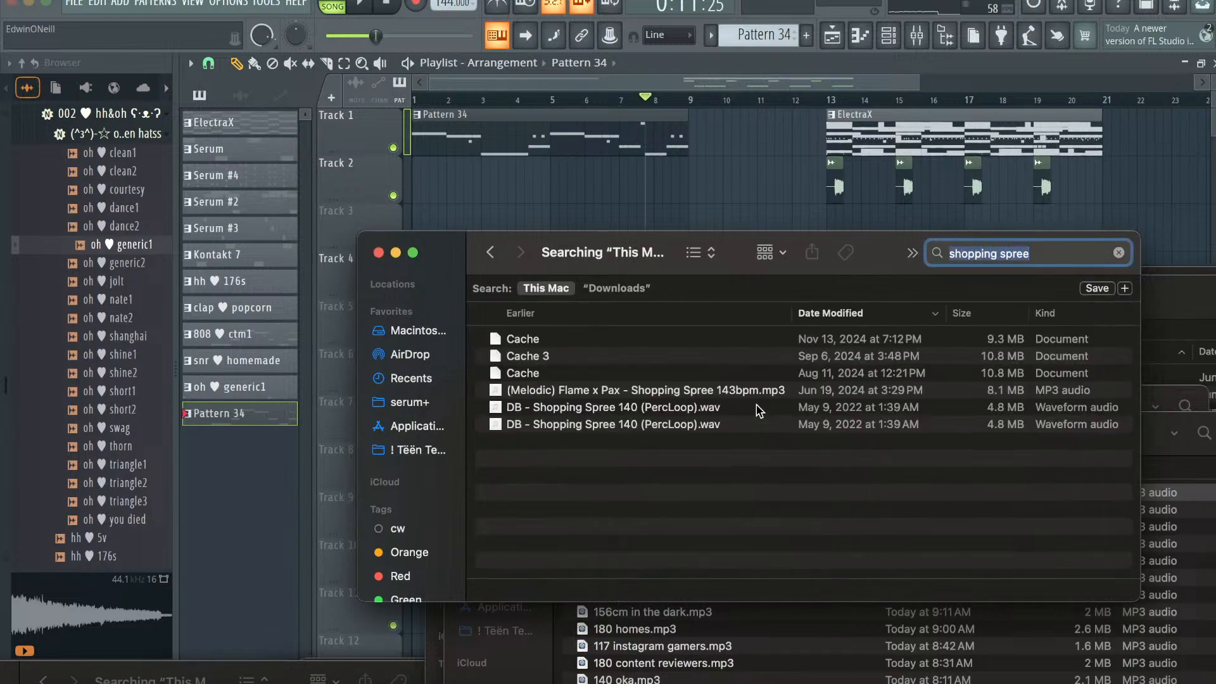
# - Add the DB - Shopping Spree 140 (PercLoop).wav loop at bar 1 of Track 2 and set its channel volume to 50%
pyautogui.click(766, 410)
pyautogui.moveTo(554, 196); pyautogui.dragTo(419, 192)
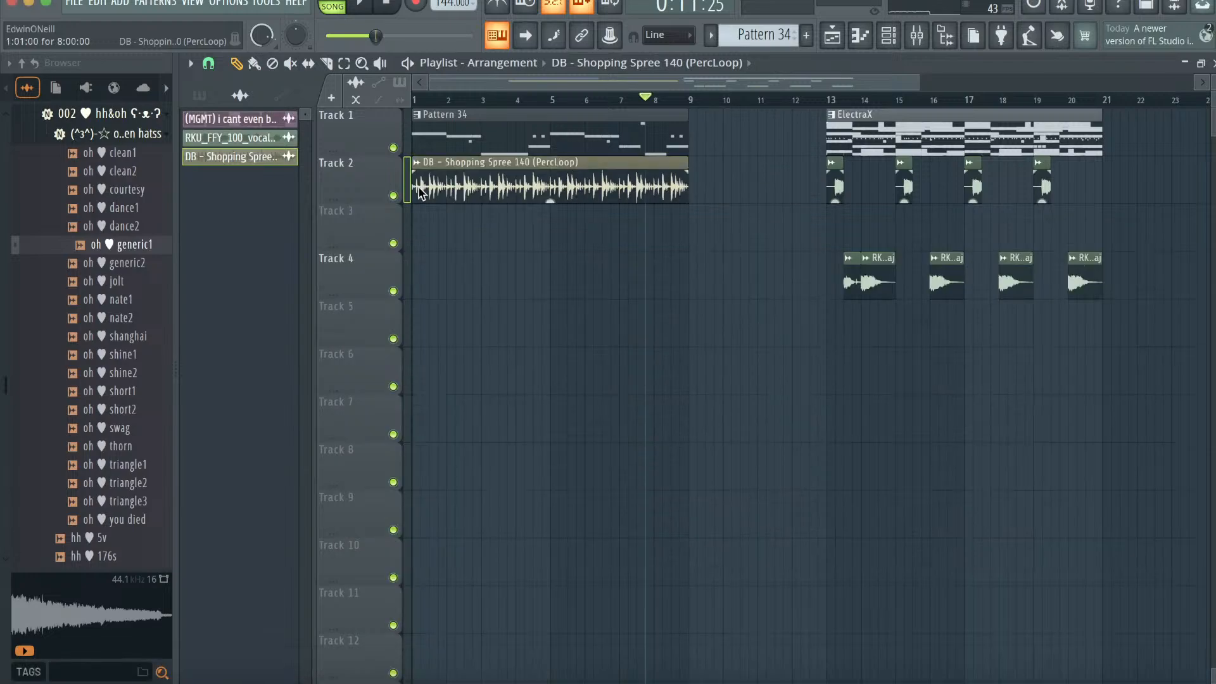
pyautogui.doubleClick(500, 193)
pyautogui.click(654, 102)
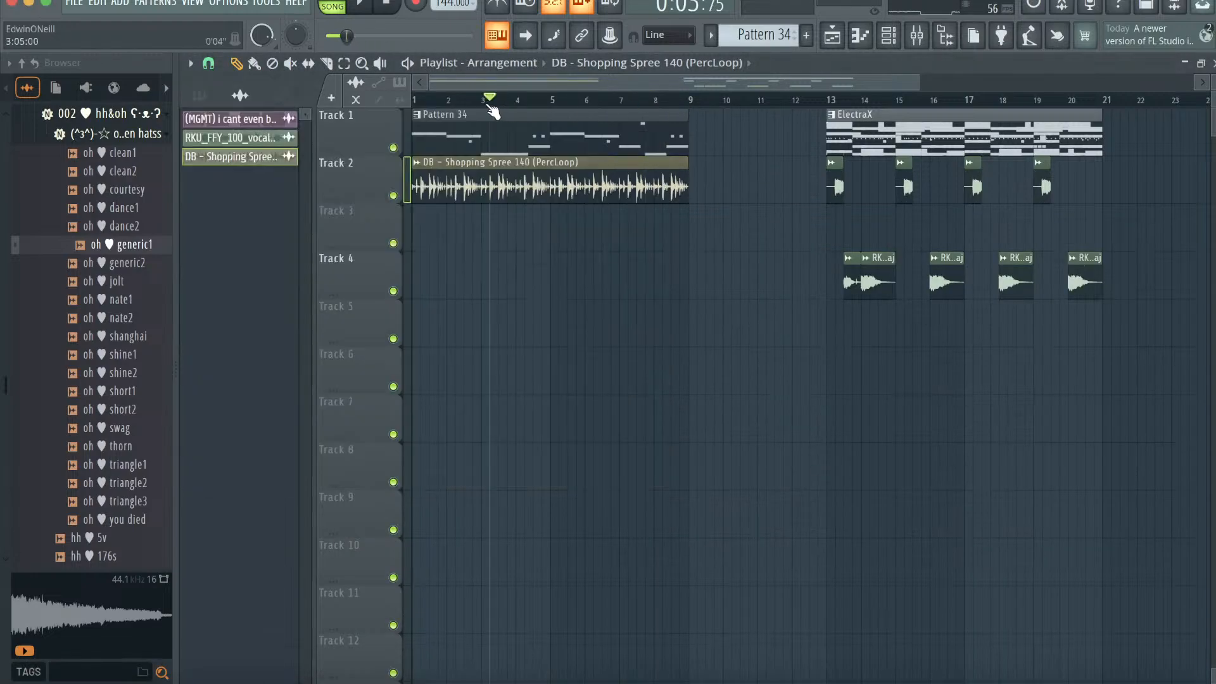
pyautogui.doubleClick(520, 182)
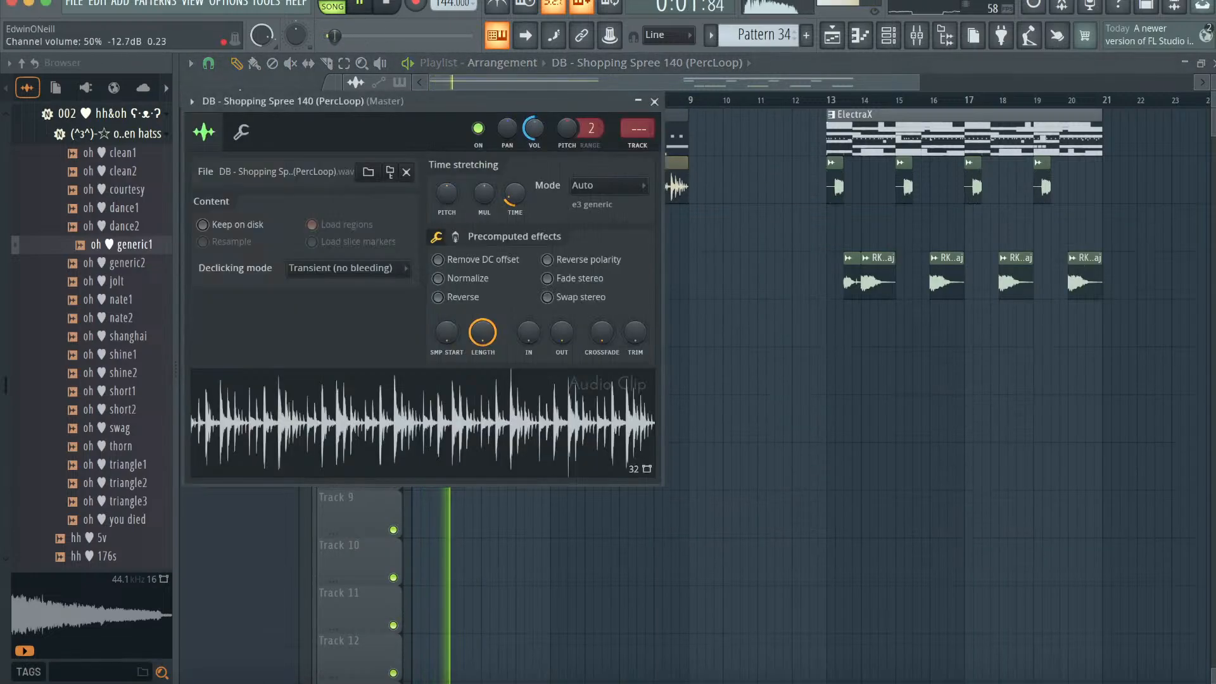
pyautogui.click(655, 101)
# - Delete the ElectraX clip that starts at bar 13 on Track 1
pyautogui.hscroll(-2, 795, 231)
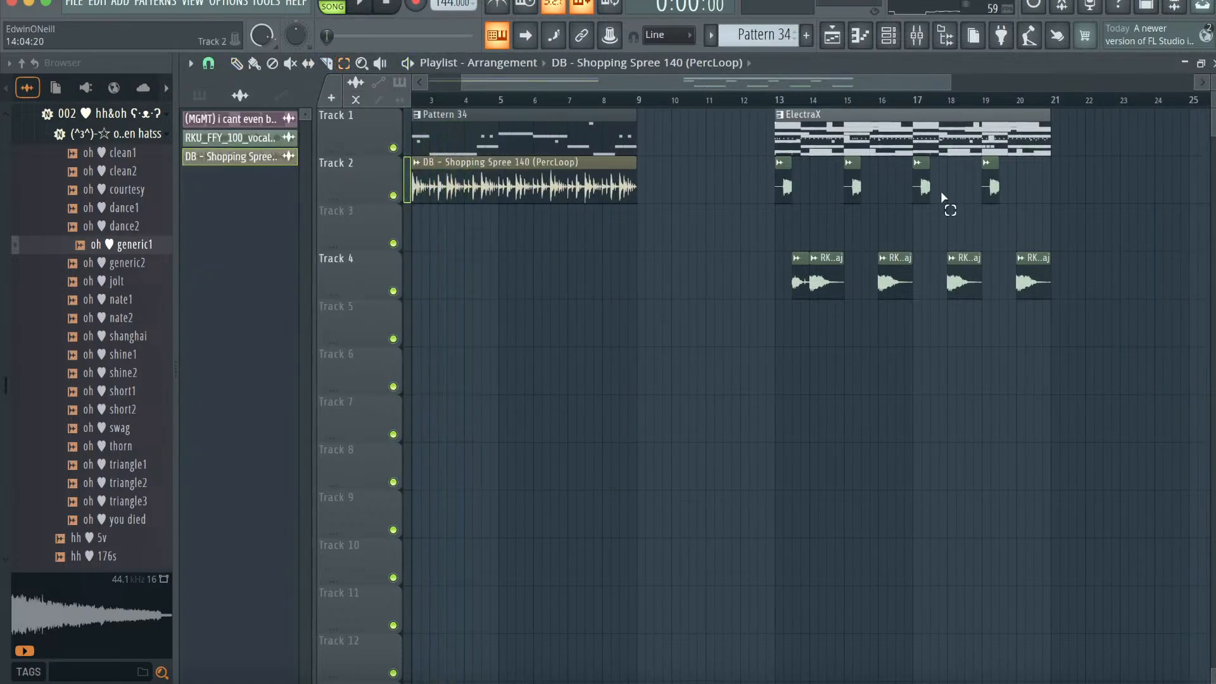
pyautogui.moveTo(1051, 128); pyautogui.dragTo(736, 127)
pyautogui.press('Delete')
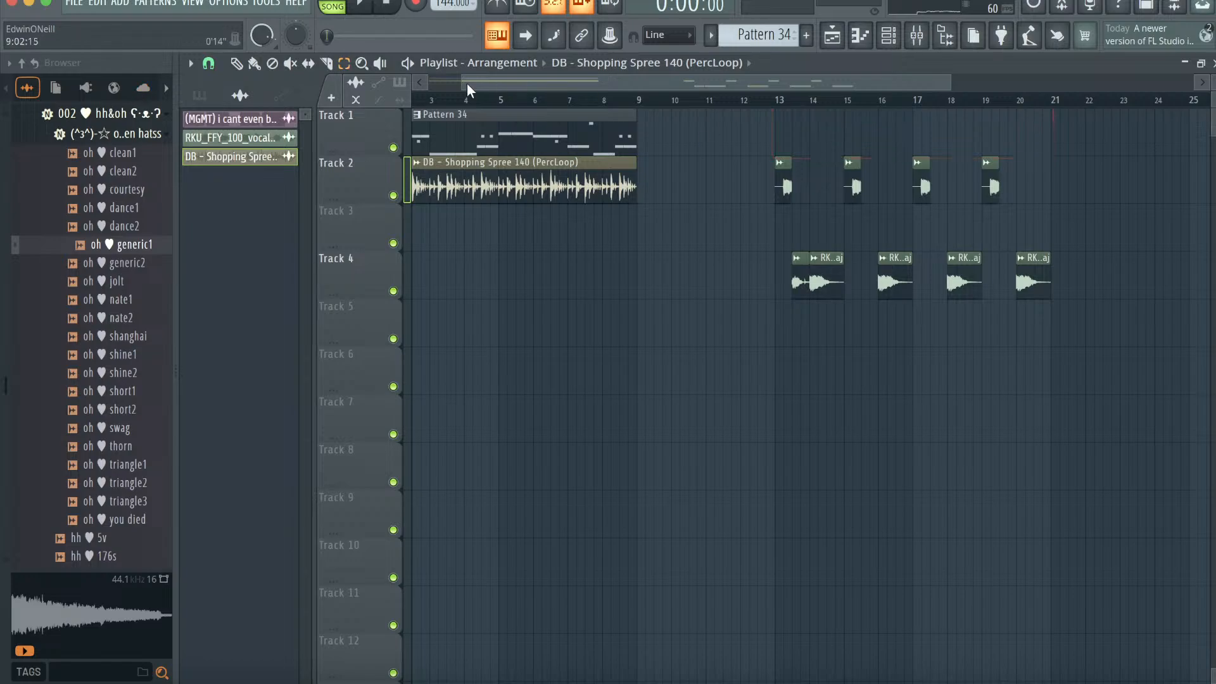
# - Place the ElectraX, Serum, Serum #4, hi-hat, clap, 808, snare and open-hat patterns at bar 9 on consecutive tracks from Track 6
pyautogui.click(202, 90)
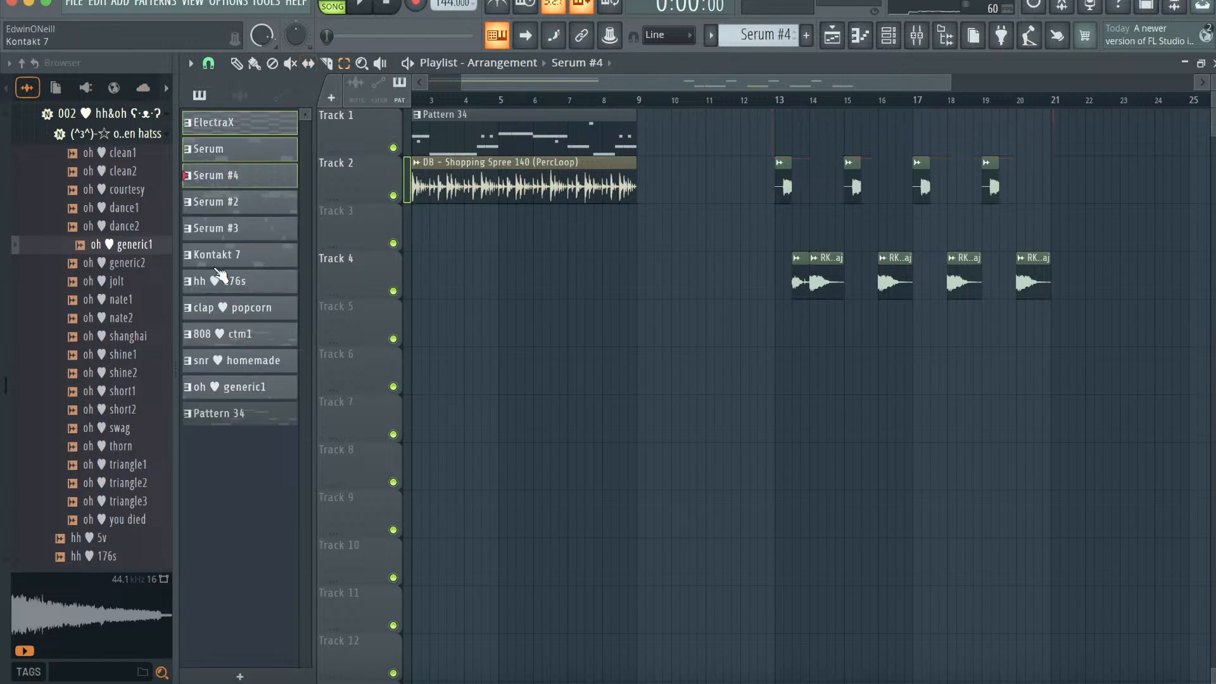
pyautogui.moveTo(207, 384); pyautogui.dragTo(640, 362)
pyautogui.press('space')
# - Move the chopped RKU vocal clips on Tracks 2 and 4 four bars earlier so they begin at bar 9
pyautogui.moveTo(1104, 346); pyautogui.dragTo(780, 177)
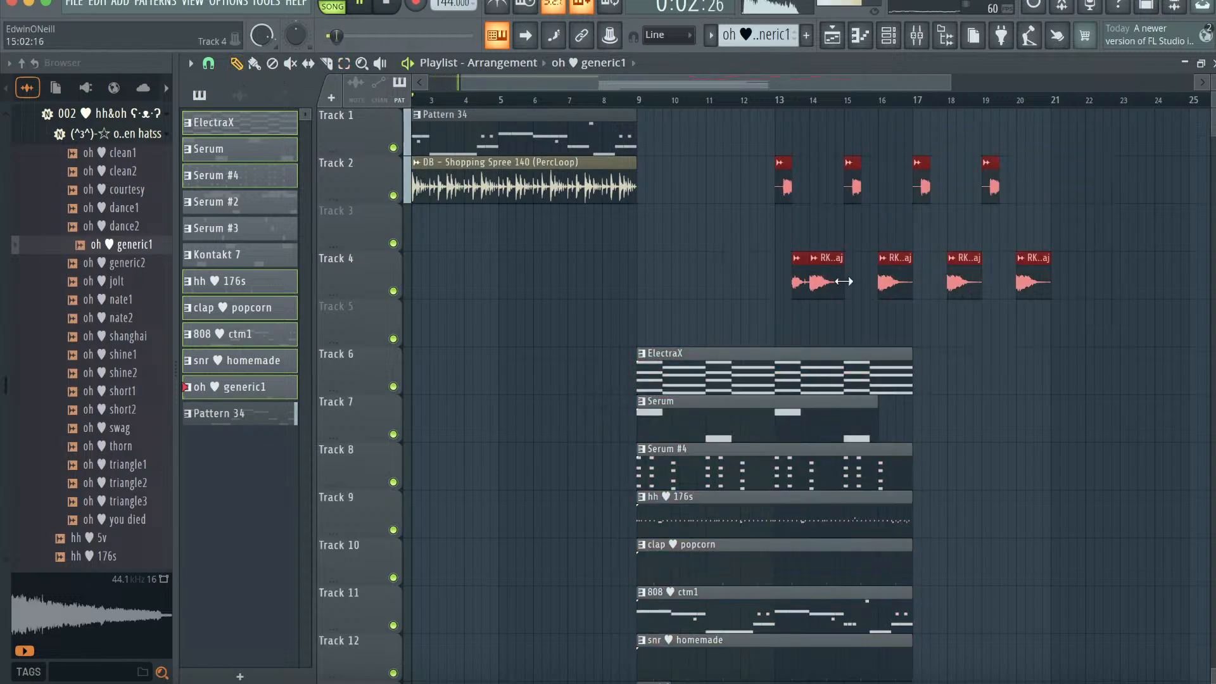
pyautogui.moveTo(827, 282); pyautogui.dragTo(691, 279)
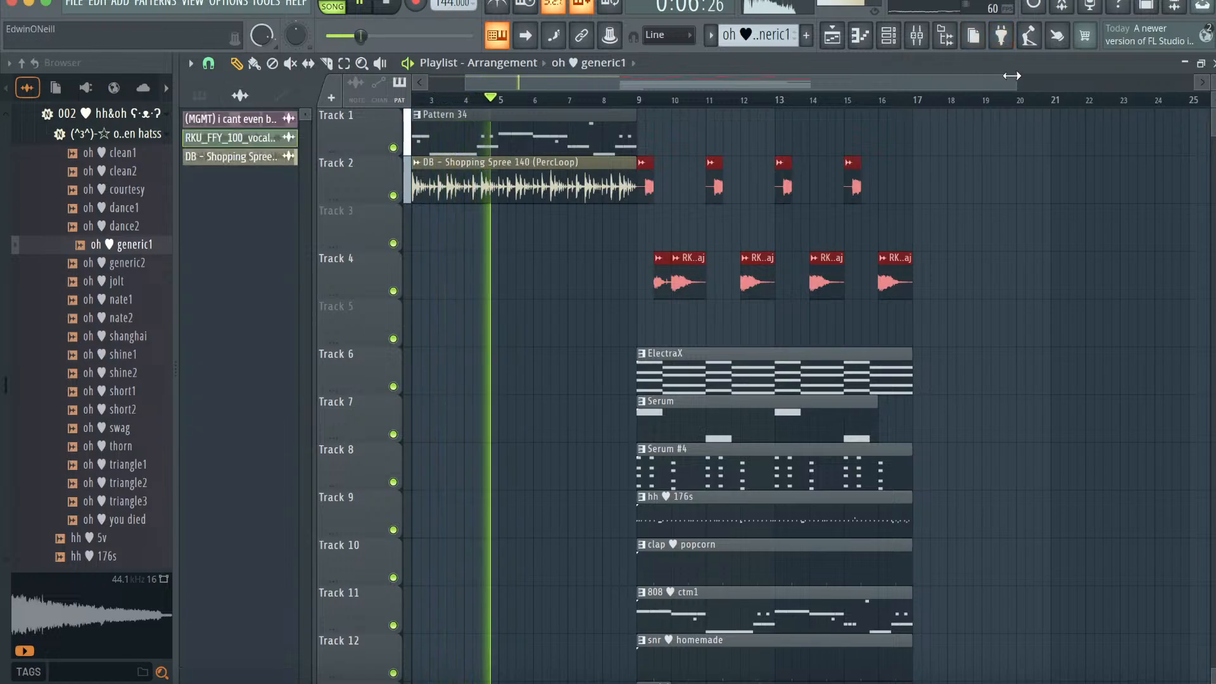
# - Browse the timeless kit's transitions and effects samples and add sfx laugh1 to Track 3 around the bar 9 drop
pyautogui.moveTo(1015, 83); pyautogui.dragTo(797, 81)
pyautogui.click(121, 115)
pyautogui.press('space')
pyautogui.scroll(3, 118, 215)
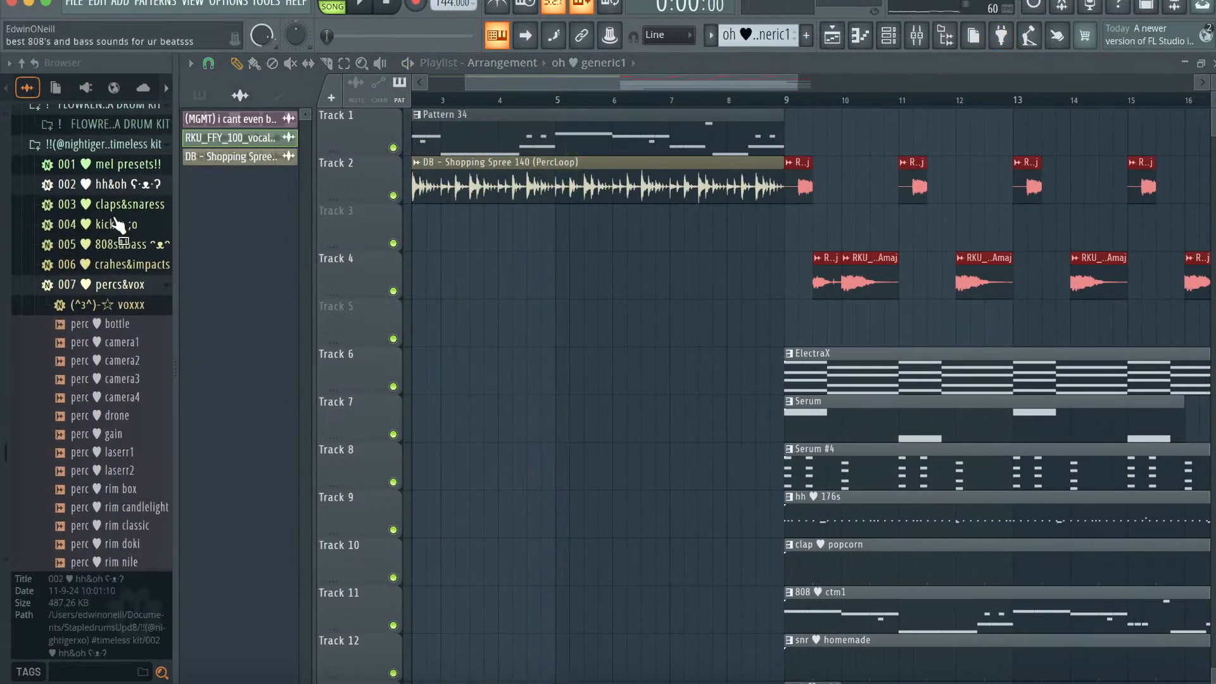
pyautogui.click(123, 286)
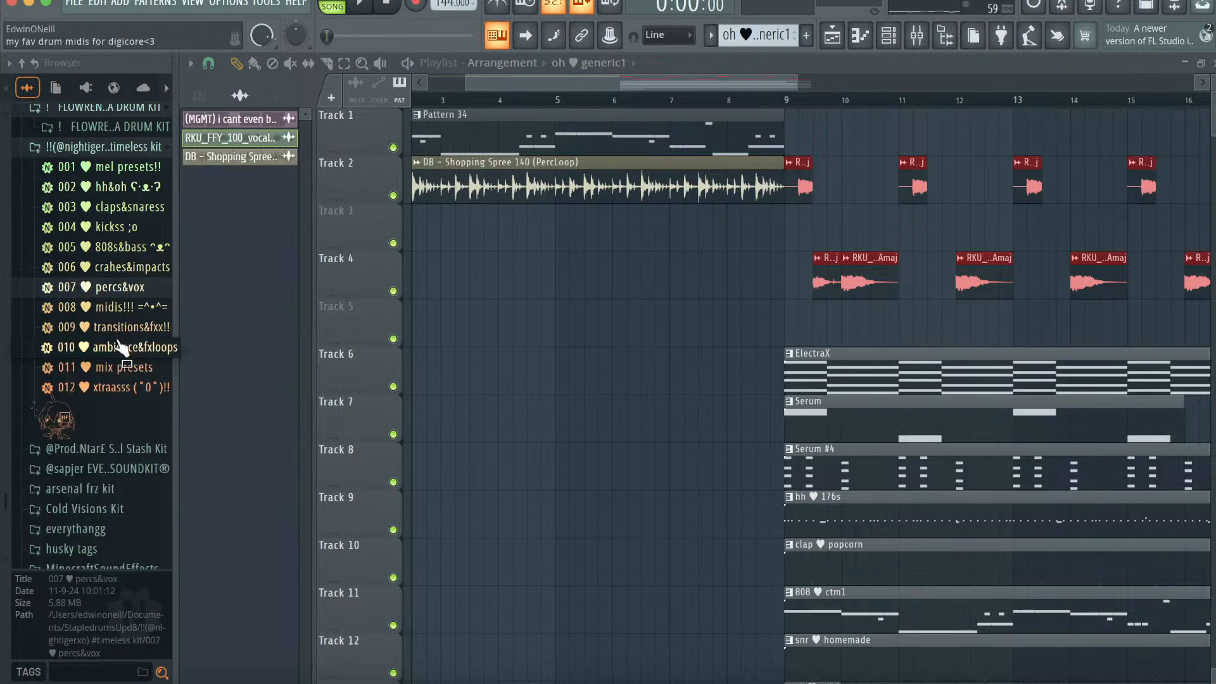
pyautogui.click(124, 328)
pyautogui.scroll(-1, 134, 490)
pyautogui.scroll(6, 135, 494)
pyautogui.click(129, 427)
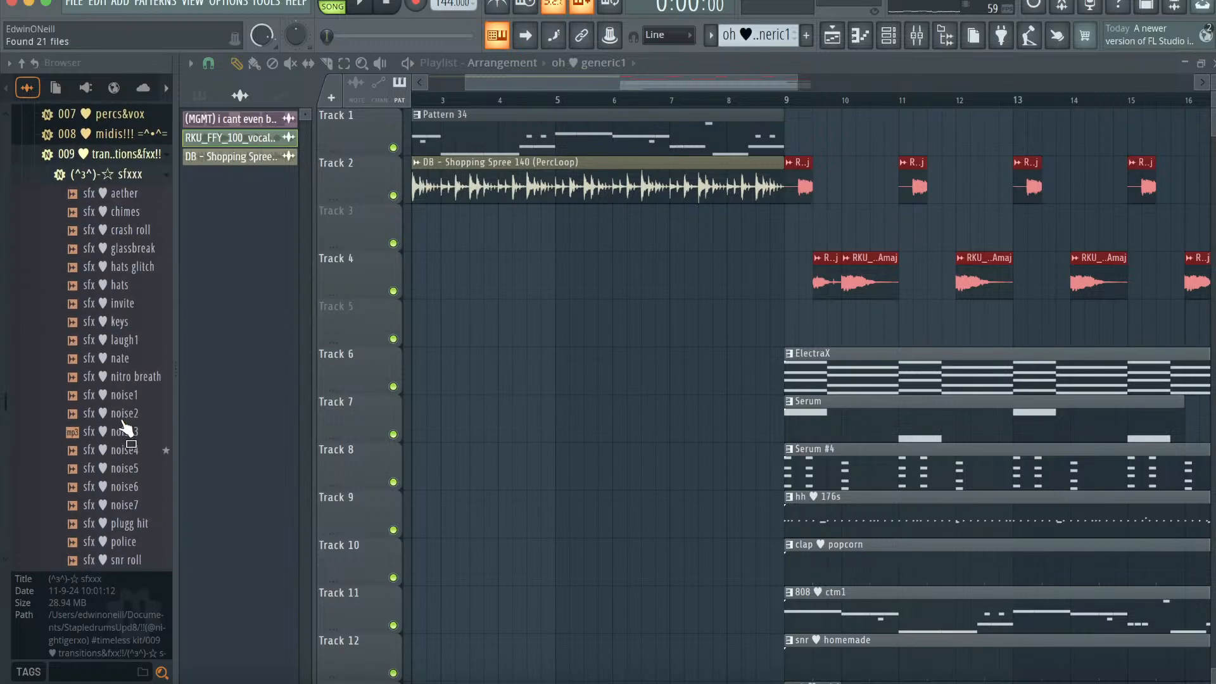
pyautogui.moveTo(130, 334); pyautogui.dragTo(806, 234)
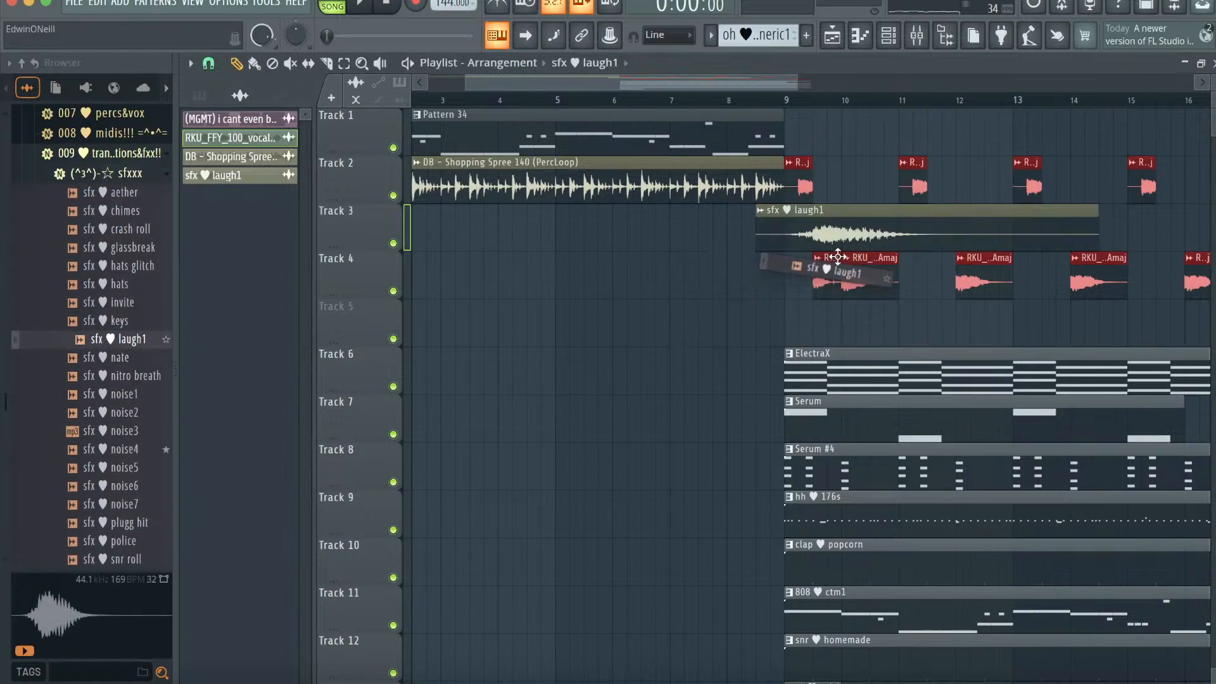
# - Shift the sfx laugh1 clip to start at bar 8 and audition it with its channel settings open
pyautogui.press('space')
pyautogui.doubleClick(888, 244)
pyautogui.press('space')
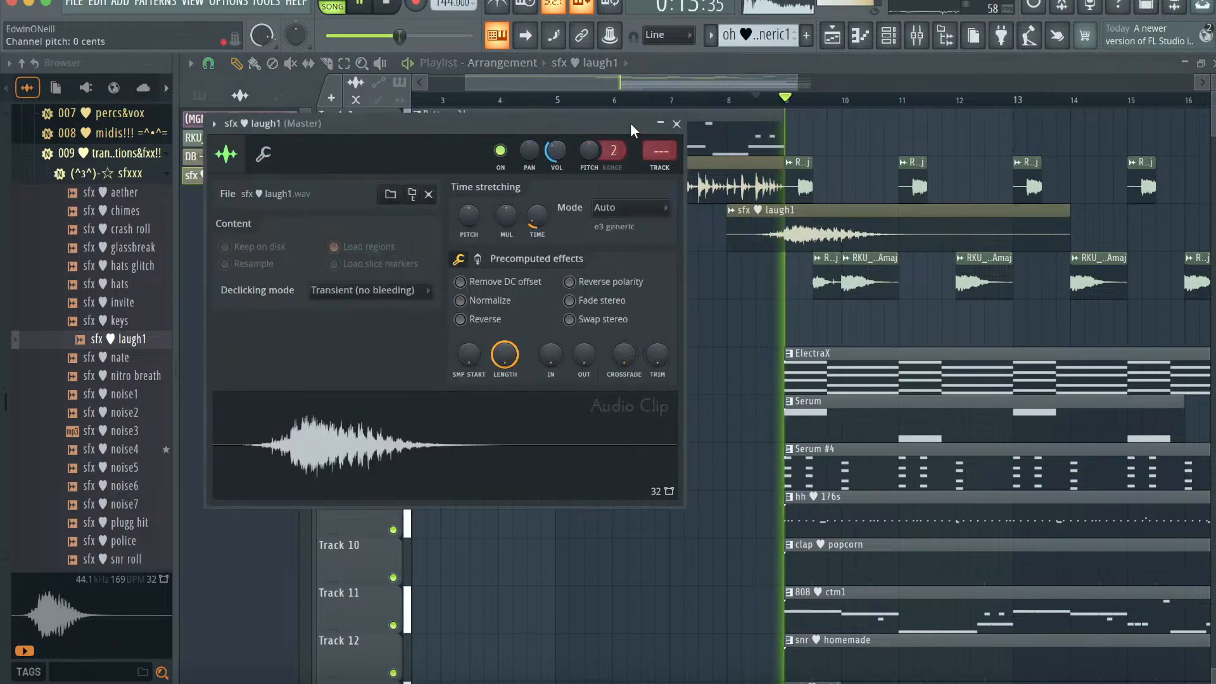
pyautogui.press('space')
pyautogui.click(676, 123)
# - Find the husky tags folder in StapledrumsUpd8 and audition its producer tag samples
pyautogui.scroll(10, 117, 194)
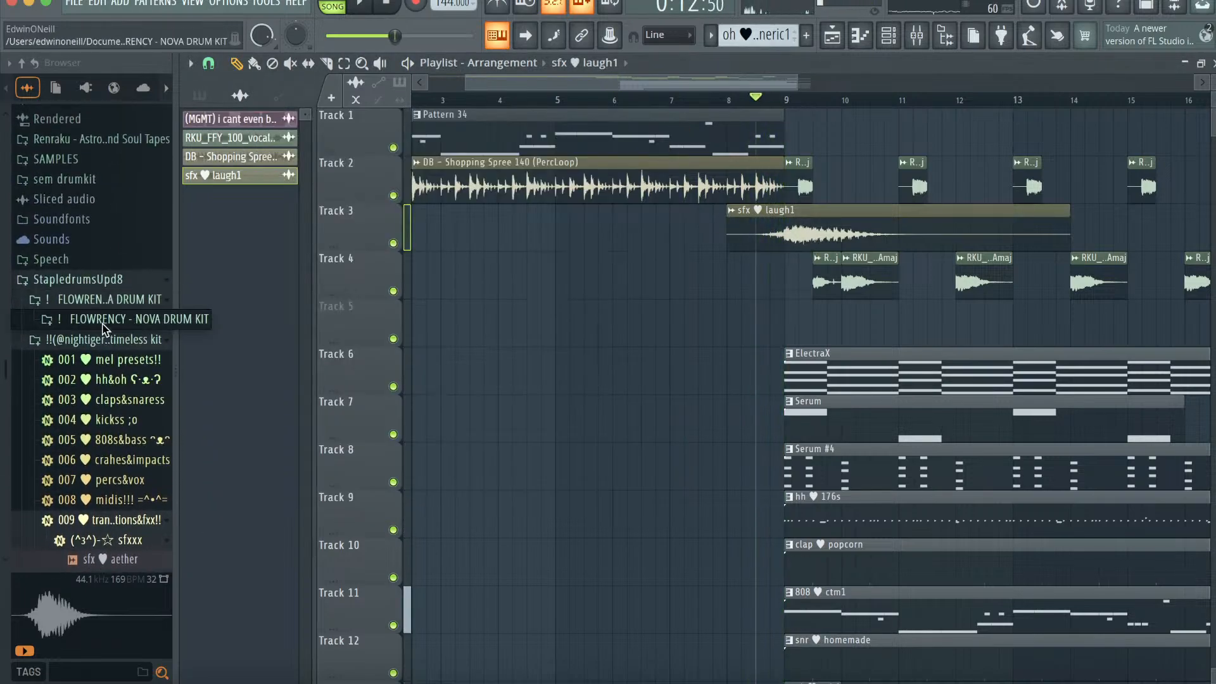
pyautogui.click(101, 304)
pyautogui.scroll(-4, 120, 480)
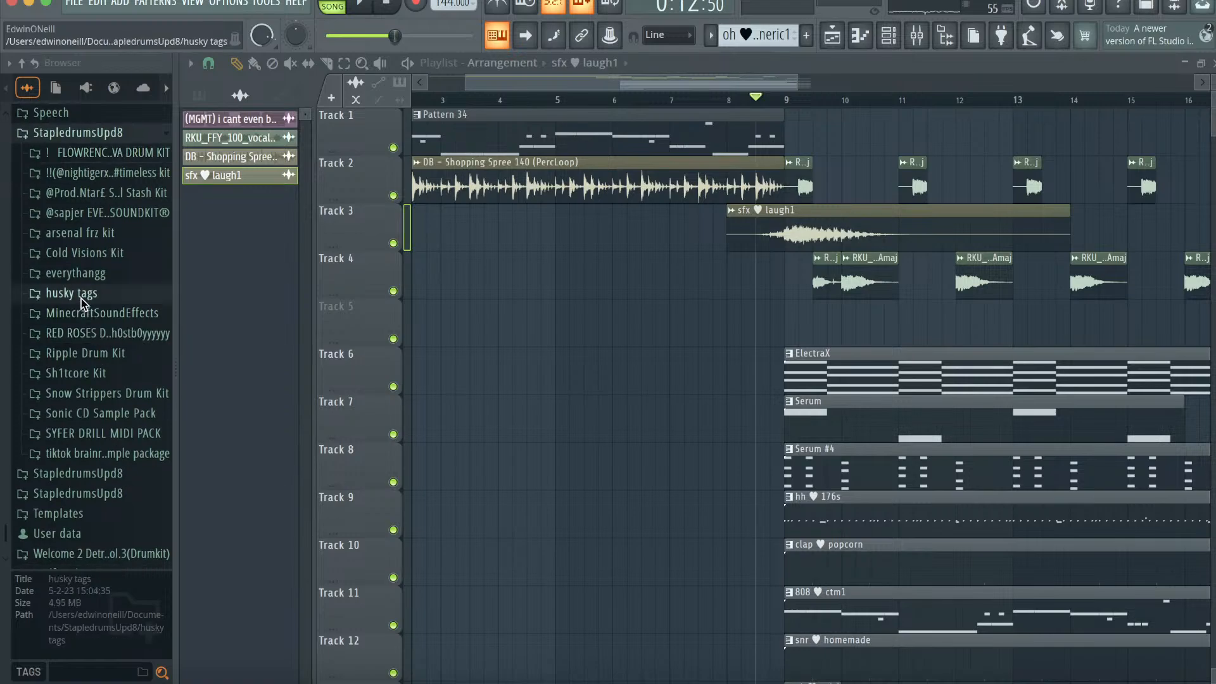
pyautogui.click(84, 298)
pyautogui.click(122, 371)
pyautogui.click(121, 406)
pyautogui.click(122, 460)
pyautogui.scroll(-2, 124, 465)
pyautogui.click(117, 370)
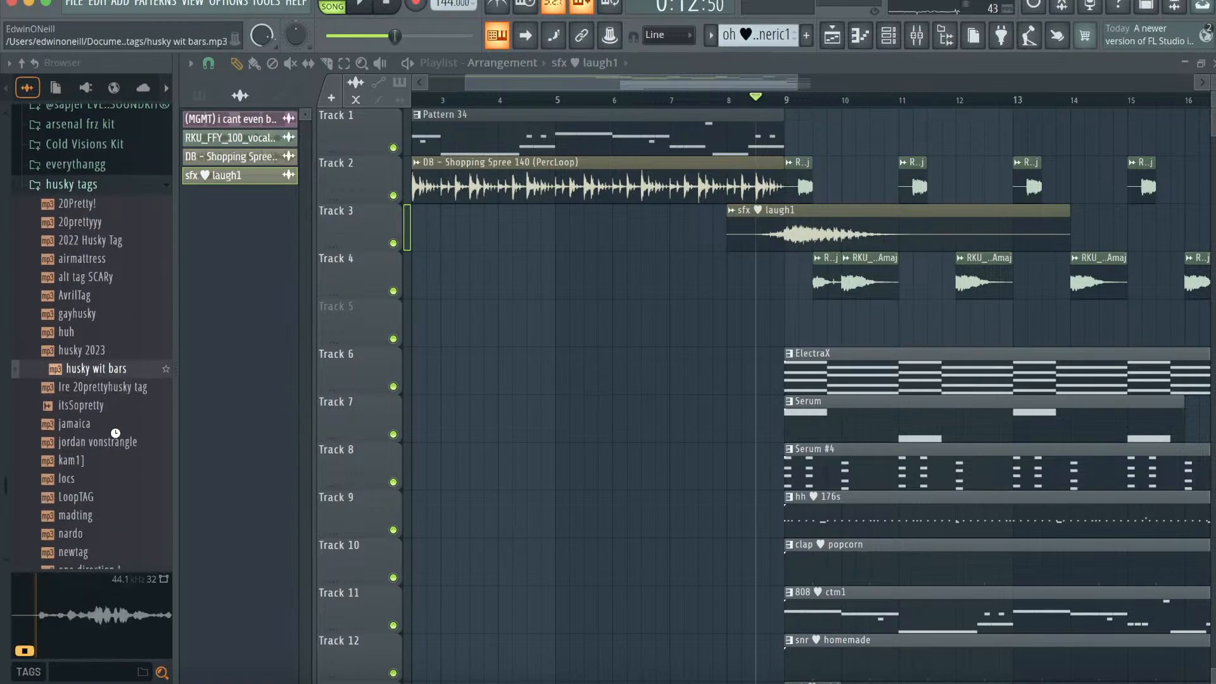
# - Audition more producer tags and add the ursopretty<3 tag sample to Track 4 at bar 7
pyautogui.scroll(-4, 114, 426)
pyautogui.click(114, 437)
pyautogui.click(115, 494)
pyautogui.click(117, 514)
pyautogui.click(111, 477)
pyautogui.click(109, 443)
pyautogui.click(113, 463)
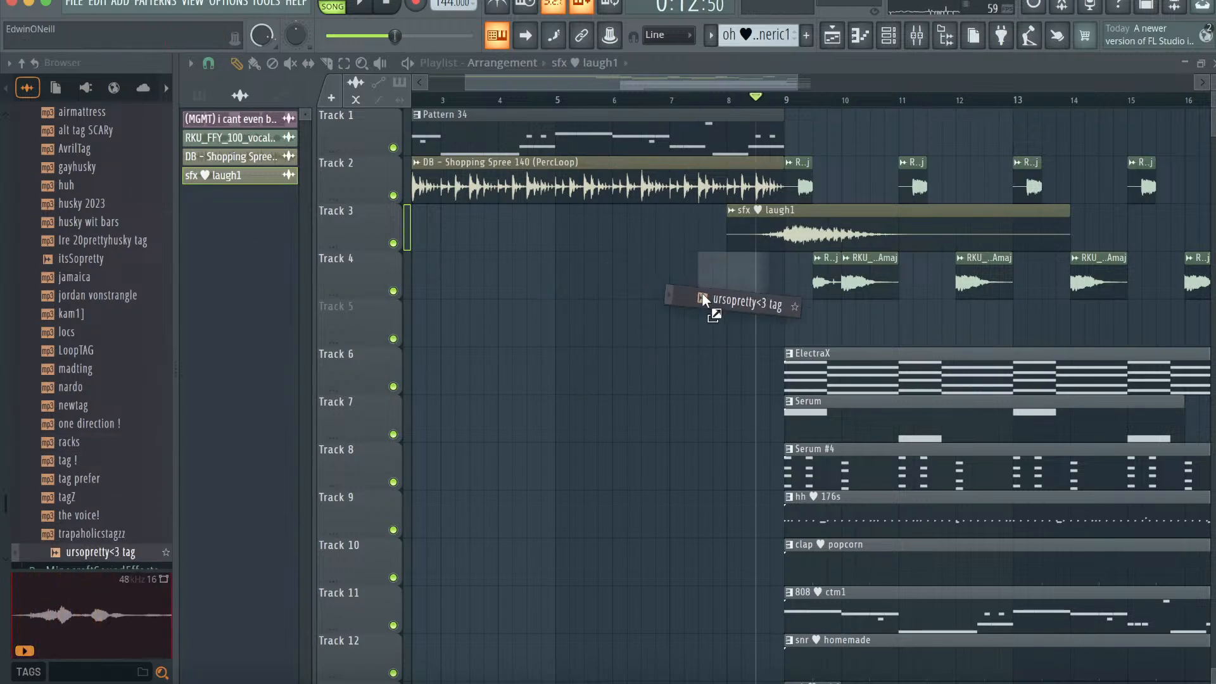
# - Listen to the transition into bar 9 and move the ursopretty<3 tag clip to bar 8
pyautogui.click(635, 102)
pyautogui.press('space')
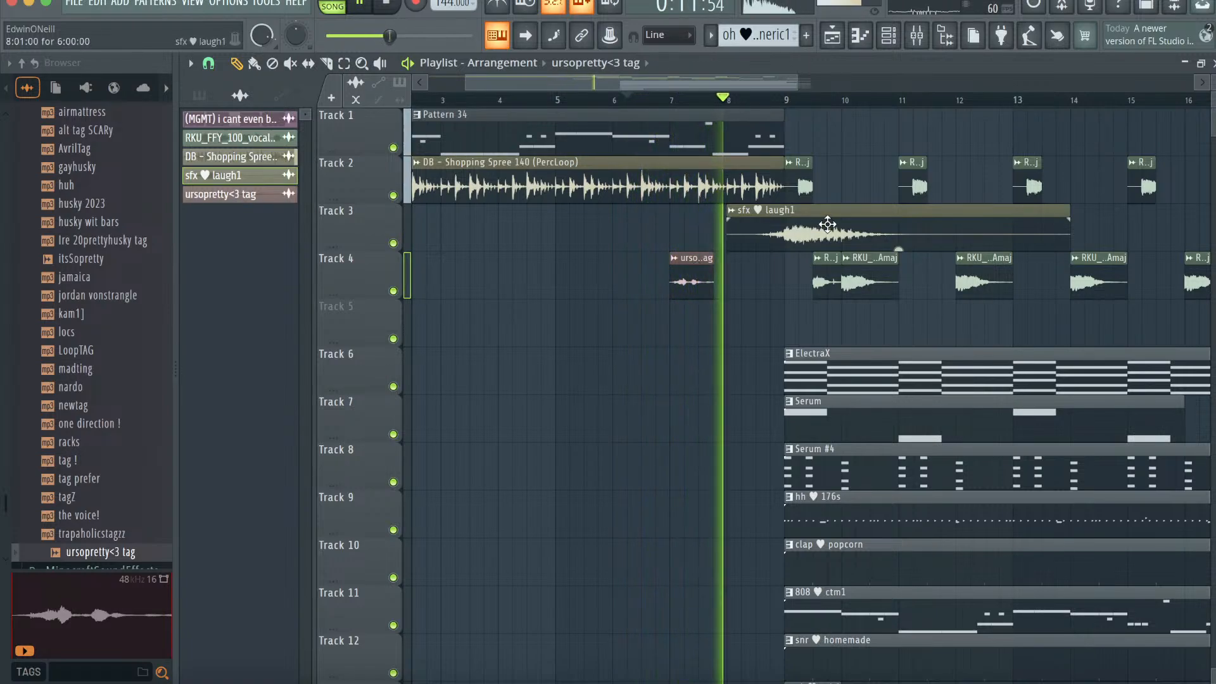
pyautogui.press('space')
pyautogui.moveTo(687, 284); pyautogui.dragTo(744, 284)
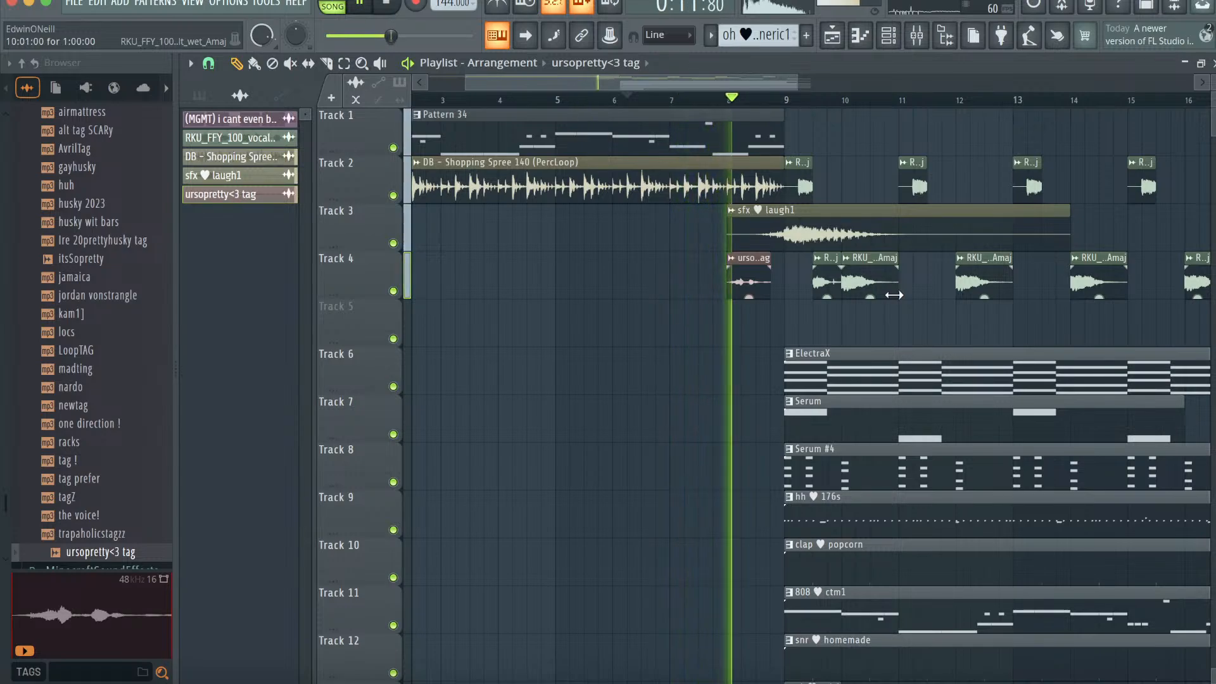
# - Duplicate the pattern clips and vocal chops of bars 9 to 16 so the copies start at bar 17
pyautogui.hscroll(5, 894, 295)
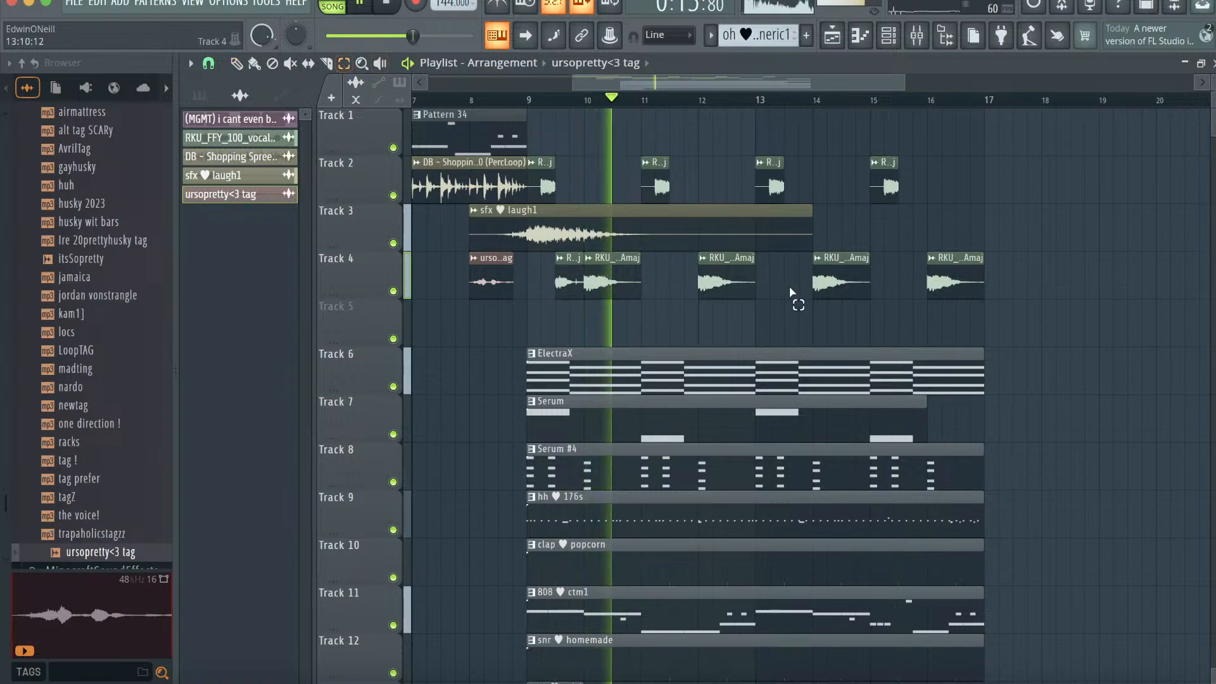
pyautogui.scroll(-2, 791, 294)
pyautogui.moveTo(961, 630); pyautogui.dragTo(538, 188)
pyautogui.scroll(2, 539, 189)
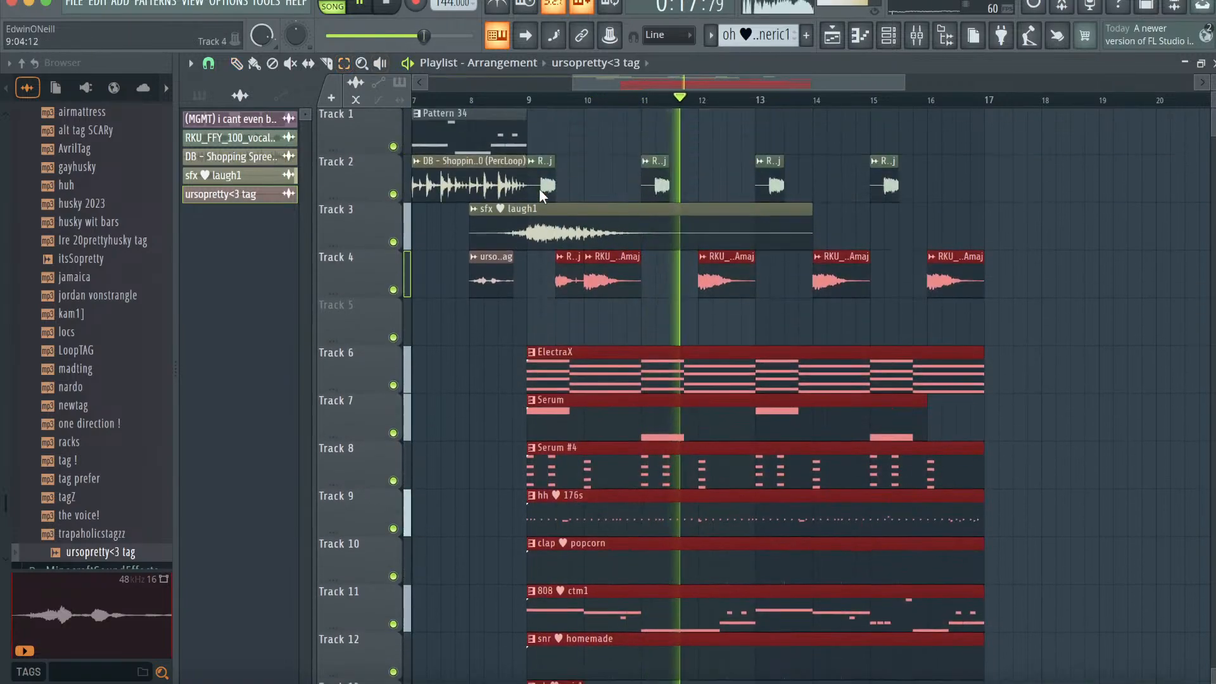
pyautogui.moveTo(907, 195); pyautogui.dragTo(537, 172)
pyautogui.press('super+b')
pyautogui.hscroll(5, 537, 172)
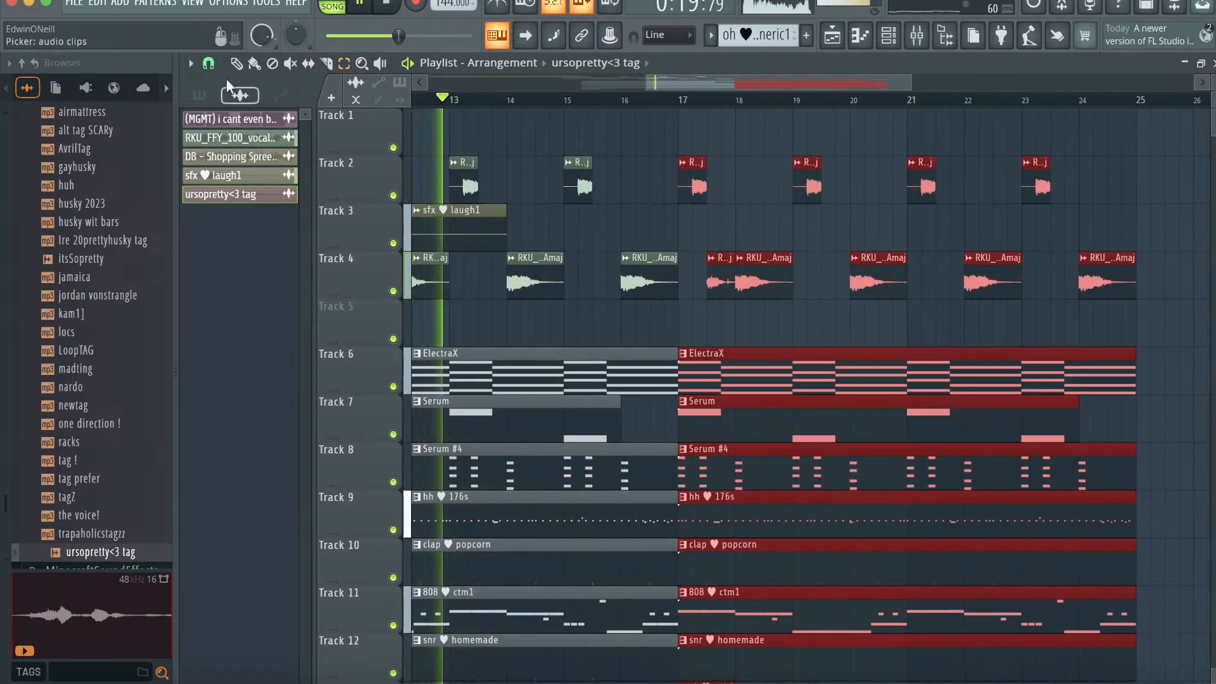
# - Clone the Serum pattern and place the copy at bar 17 of Track 1, replacing the Serum clip there on Track 7
pyautogui.click(236, 64)
pyautogui.click(737, 423)
pyautogui.rightClick(240, 144)
pyautogui.click(319, 348)
pyautogui.doubleClick(274, 182)
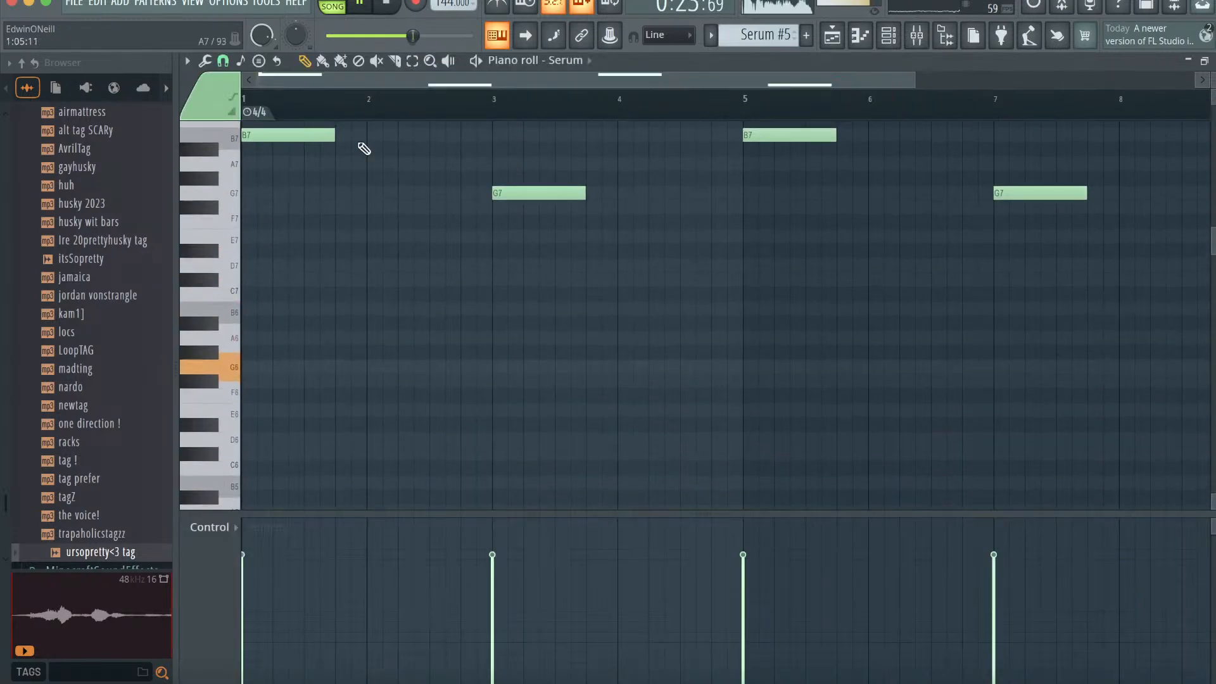
pyautogui.click(831, 37)
pyautogui.click(692, 136)
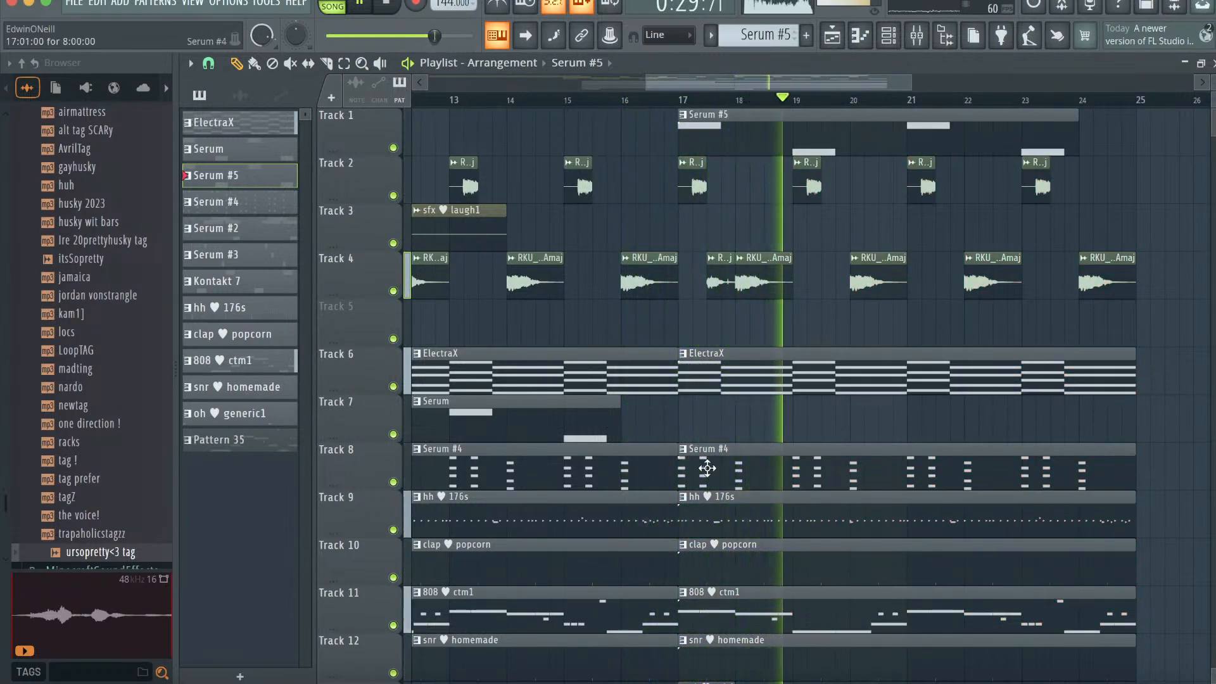
# - Place the ElectraX, Serum #2, Serum #3, Kontakt 7, drum and 808 patterns at bar 25 on consecutive tracks from Track 1
pyautogui.hscroll(3, 706, 468)
pyautogui.hscroll(1, 708, 468)
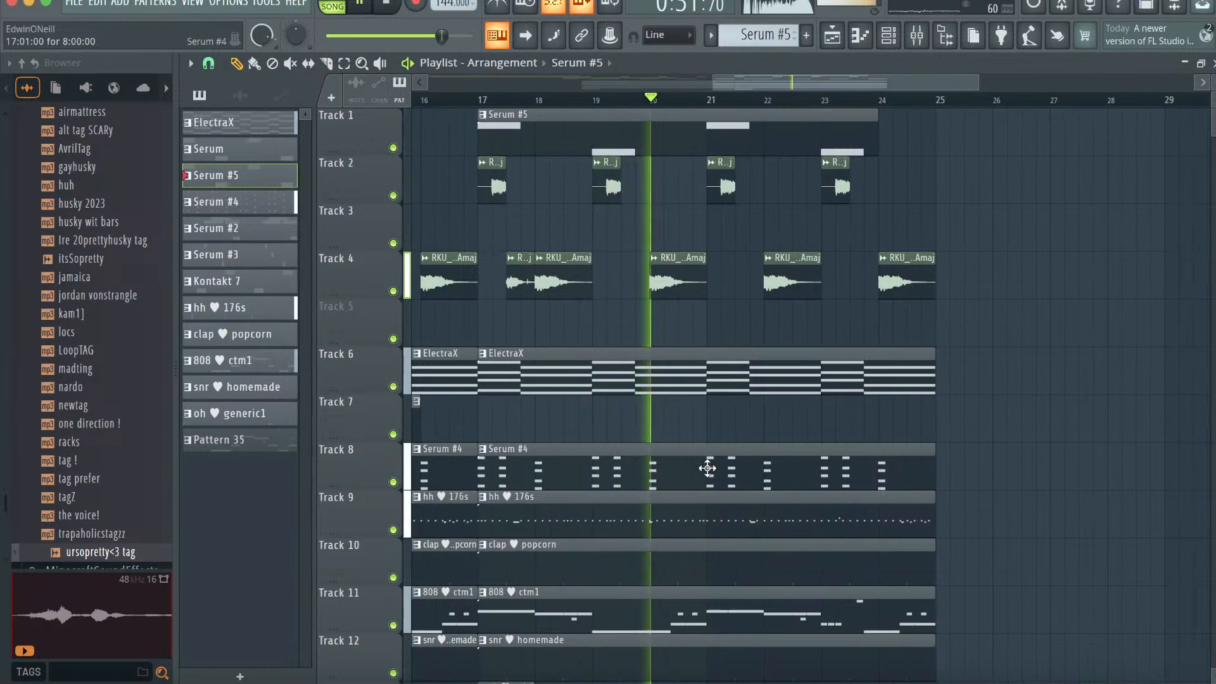
pyautogui.click(249, 234)
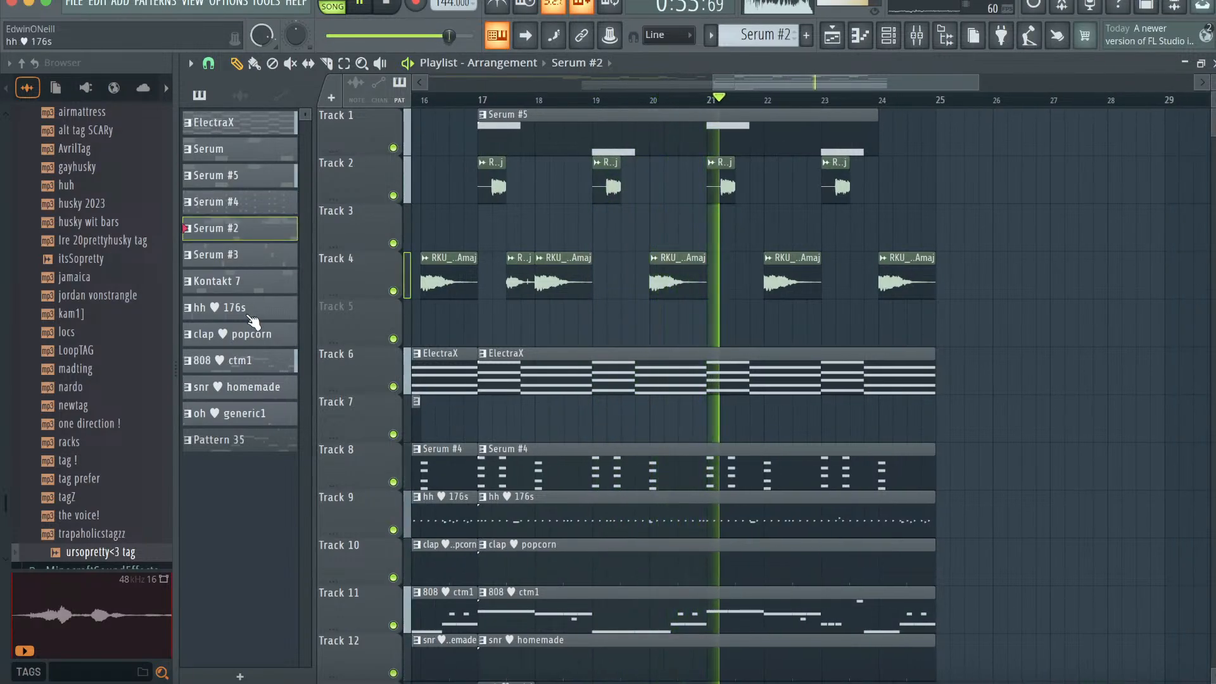
pyautogui.keyDown('shift'); pyautogui.click(252, 412); pyautogui.keyUp('shift')
pyautogui.moveTo(230, 121); pyautogui.dragTo(950, 155)
# - Place the RKU_FFY_100 vocal clip at bar 25 of Track 10 and extend it to two bars
pyautogui.click(747, 233)
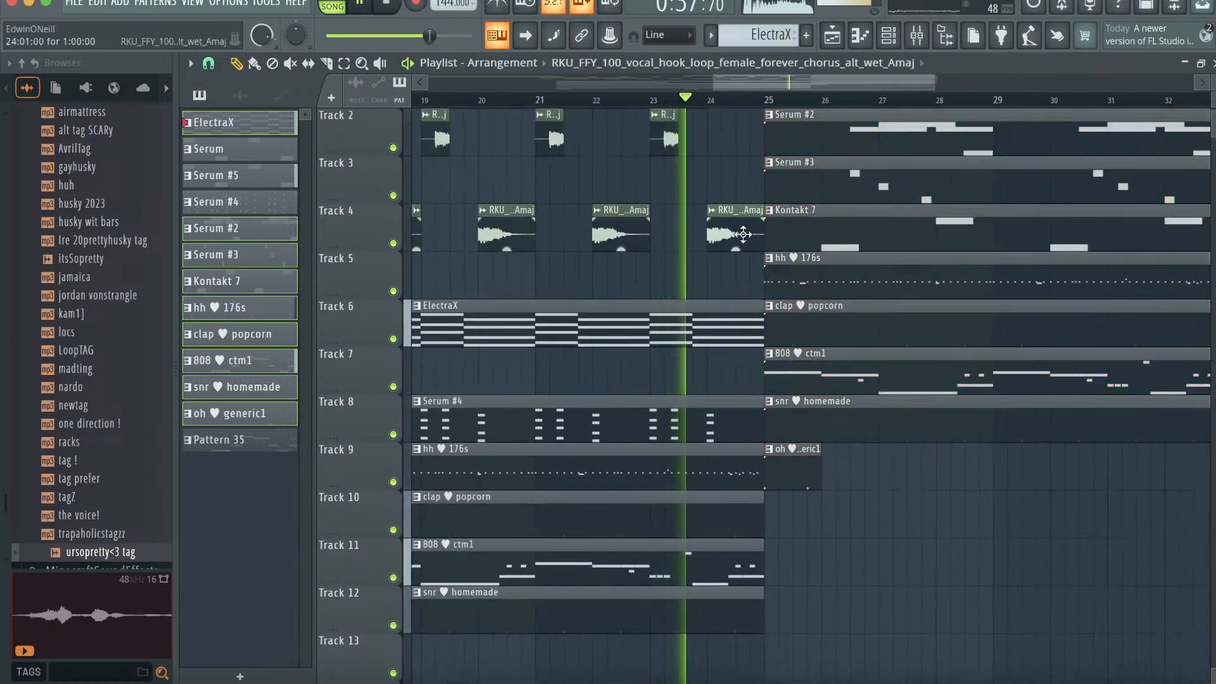
pyautogui.click(786, 501)
pyautogui.moveTo(825, 497); pyautogui.dragTo(882, 500)
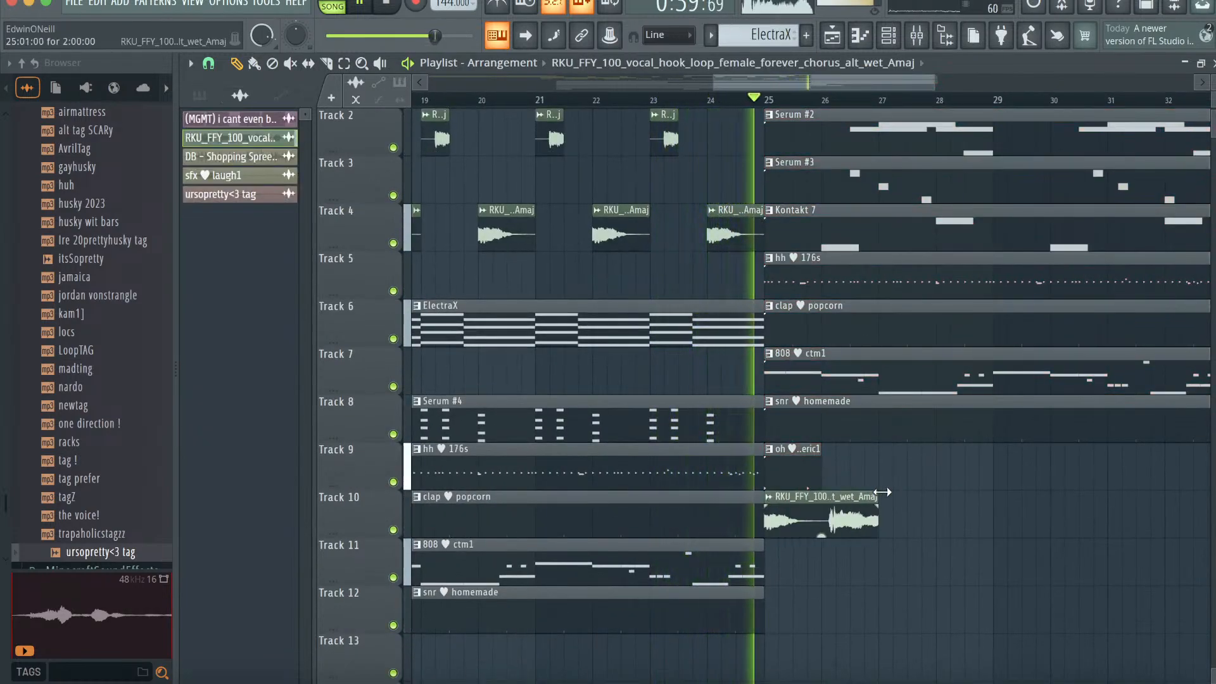
# - Repeat the two-bar vocal clip along Track 10 up to bar 33 and remove the Kontakt 7 clip from Track 4
pyautogui.click(804, 506)
pyautogui.press('super+b')
pyautogui.click(240, 63)
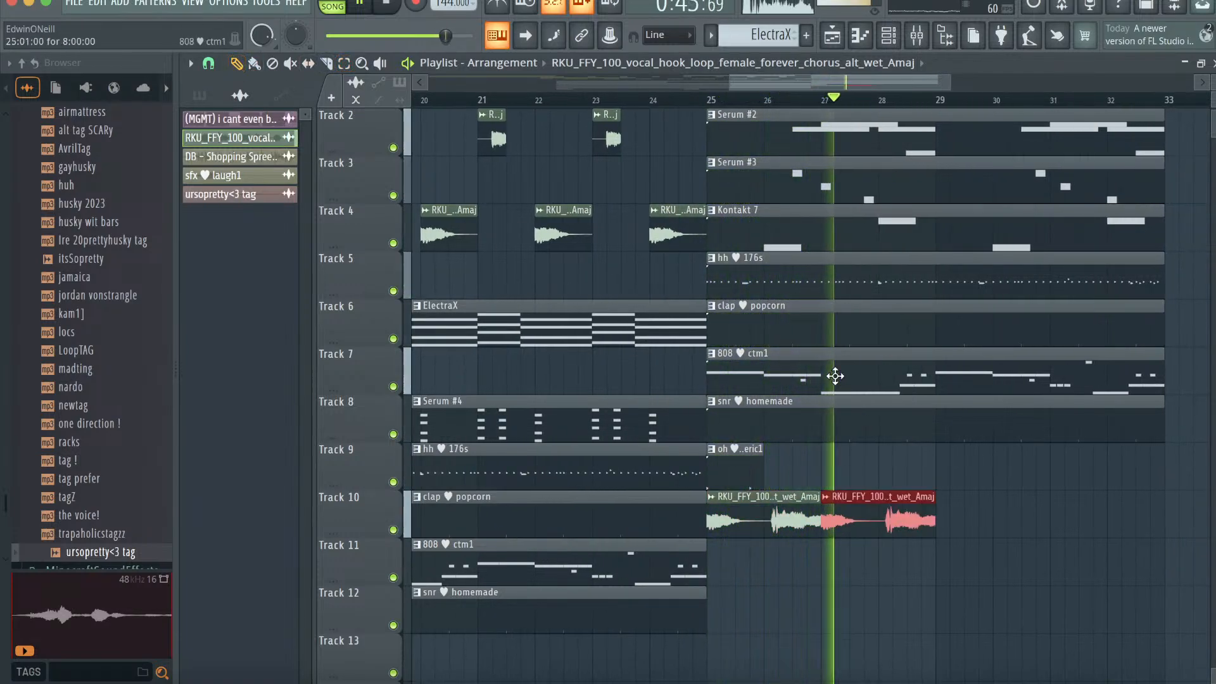
pyautogui.press('super+b')
pyautogui.press('super+b')
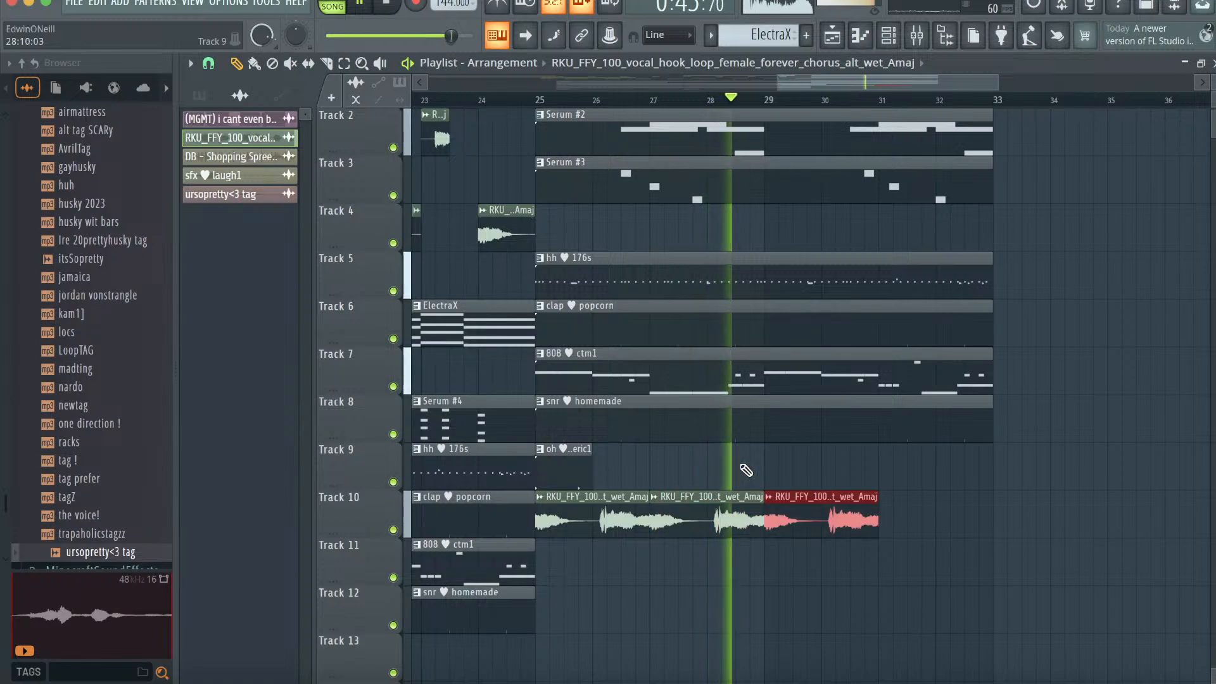
# - Duplicate all clips of the bar 25 to 32 section so the copy starts at bar 33
pyautogui.click(344, 64)
pyautogui.moveTo(929, 535); pyautogui.dragTo(606, 110)
pyautogui.press('super+b')
# - Clone the ElectraX pattern and place the copy at bar 33 of Track 4, deleting the ElectraX clip there on Track 1
pyautogui.click(238, 62)
pyautogui.click(204, 95)
pyautogui.rightClick(208, 116)
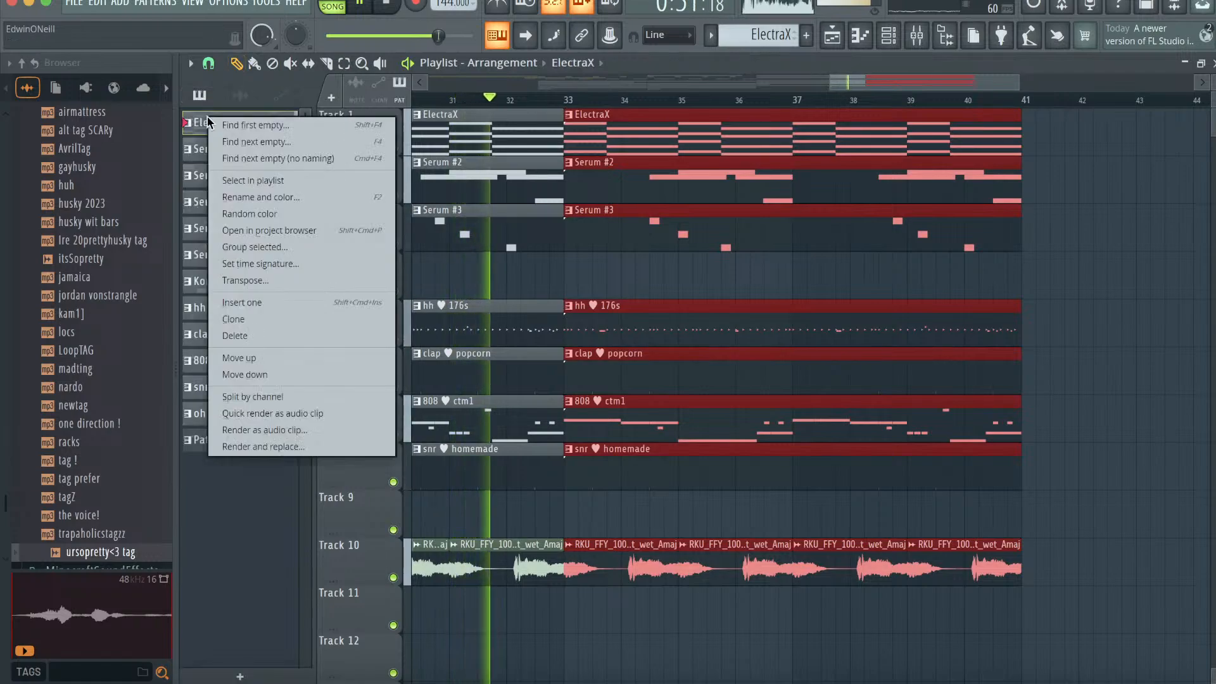
pyautogui.click(300, 319)
pyautogui.click(589, 272)
pyautogui.press('space')
pyautogui.rightClick(644, 122)
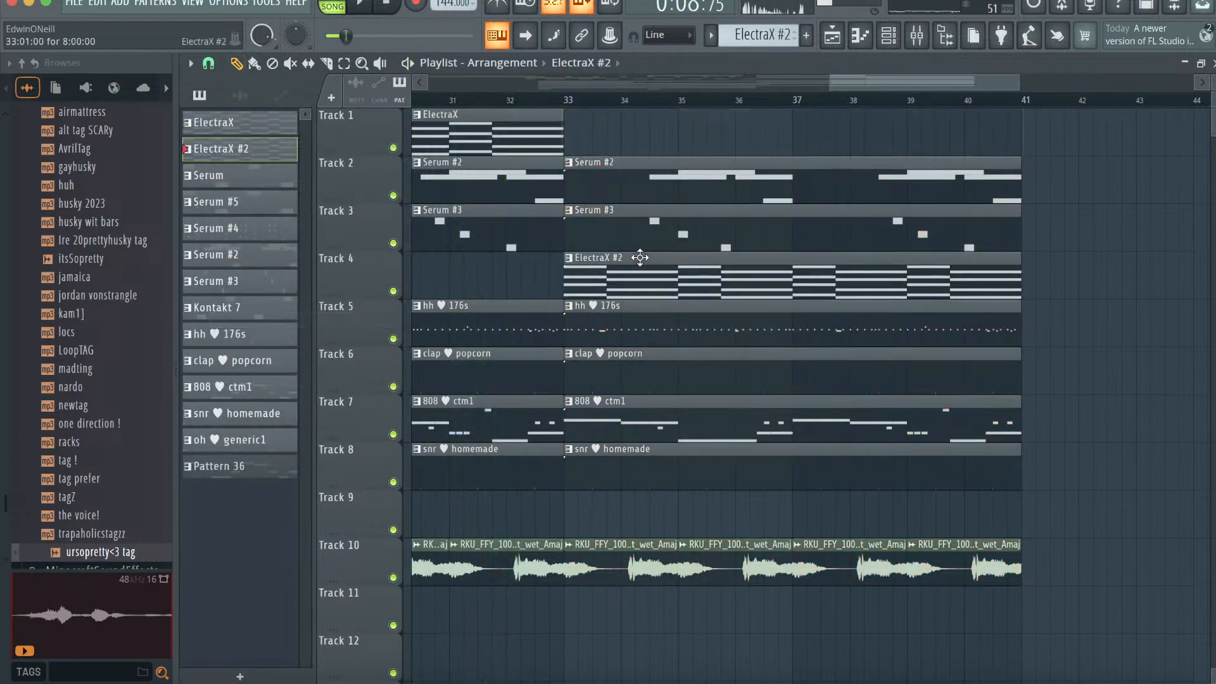
# - View the notes of the ElectraX #2 pattern, and clone the Serum channel that uses the LEAD - SHATTERED preset
pyautogui.doubleClick(637, 266)
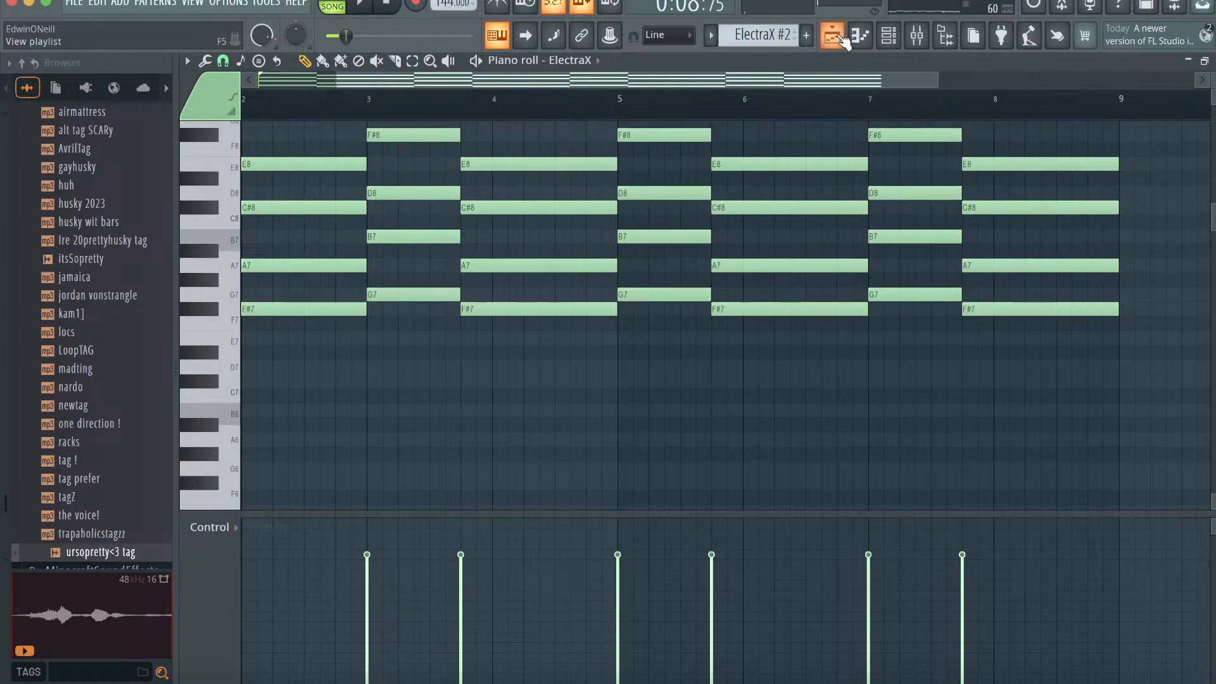
pyautogui.click(832, 36)
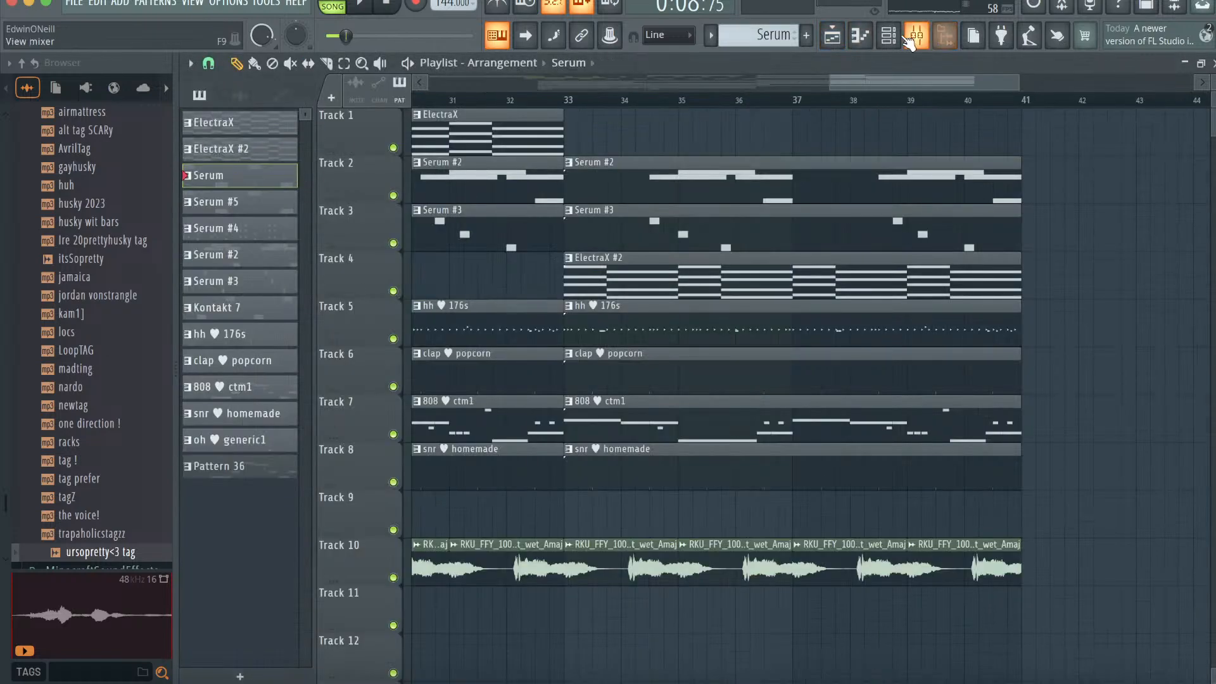
pyautogui.click(912, 42)
pyautogui.rightClick(418, 151)
pyautogui.click(461, 316)
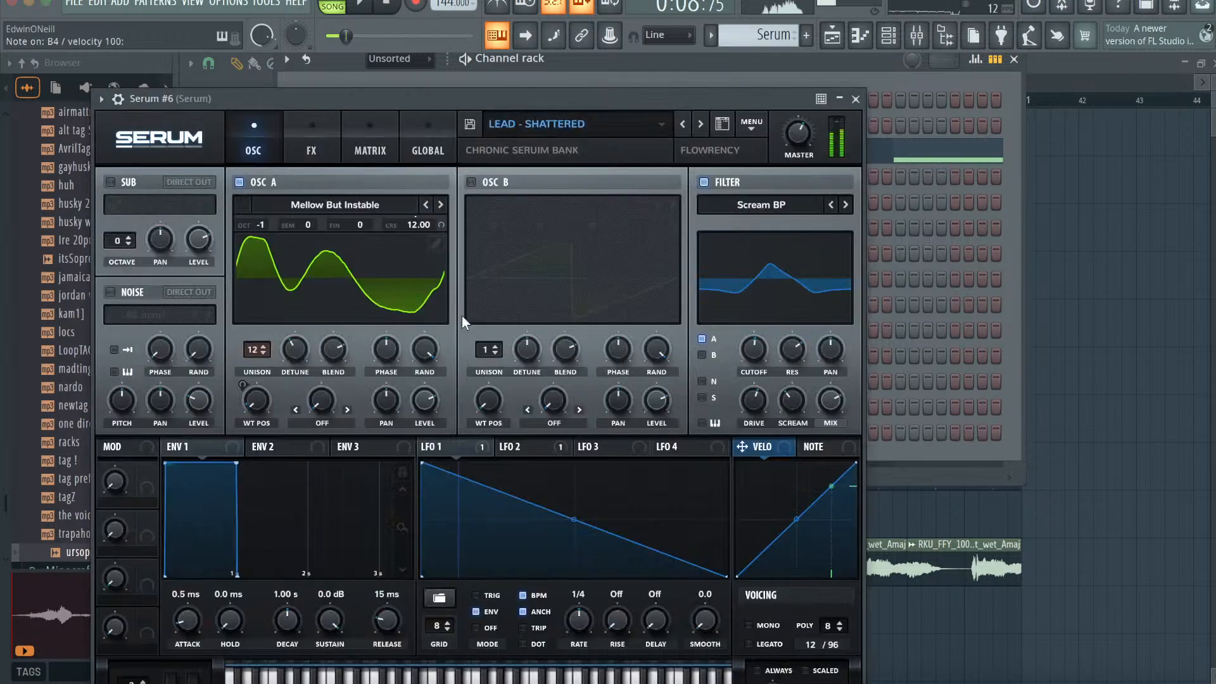
# - Browse lead presets on the Serum #6 channel and load LEAD - BALLS from the HARDCORE SERUM BANK
pyautogui.click(700, 124)
pyautogui.click(700, 125)
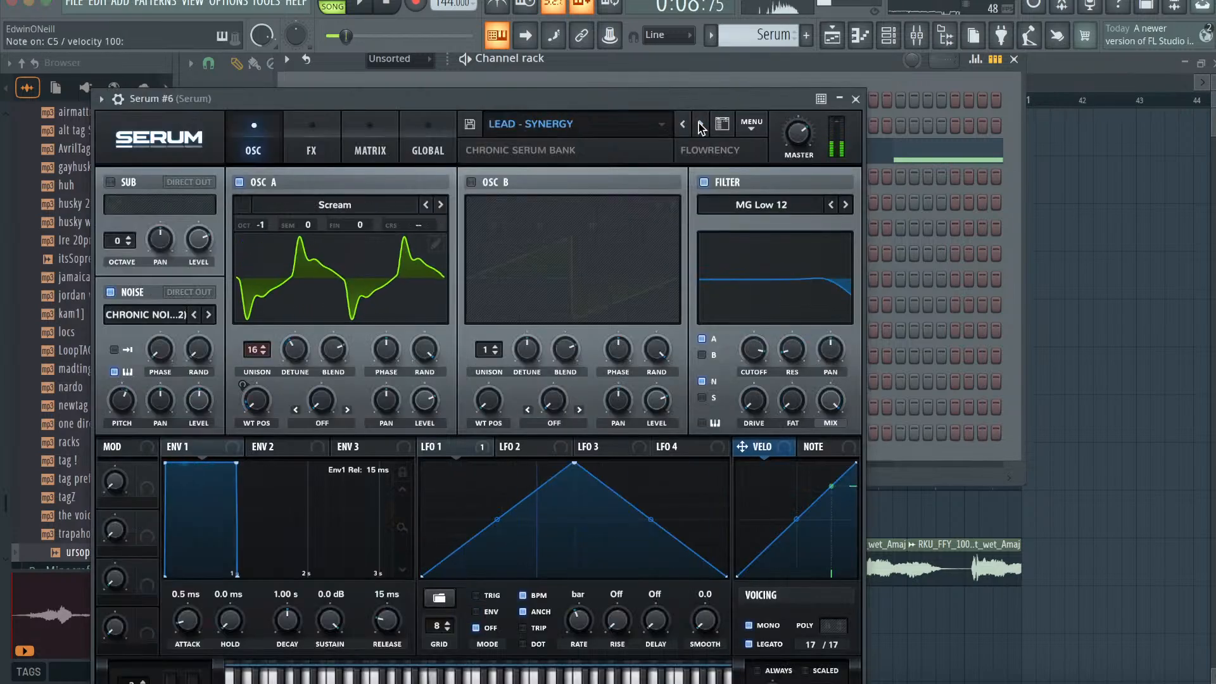
pyautogui.click(700, 124)
pyautogui.click(700, 124)
pyautogui.click(570, 124)
pyautogui.moveTo(824, 205)
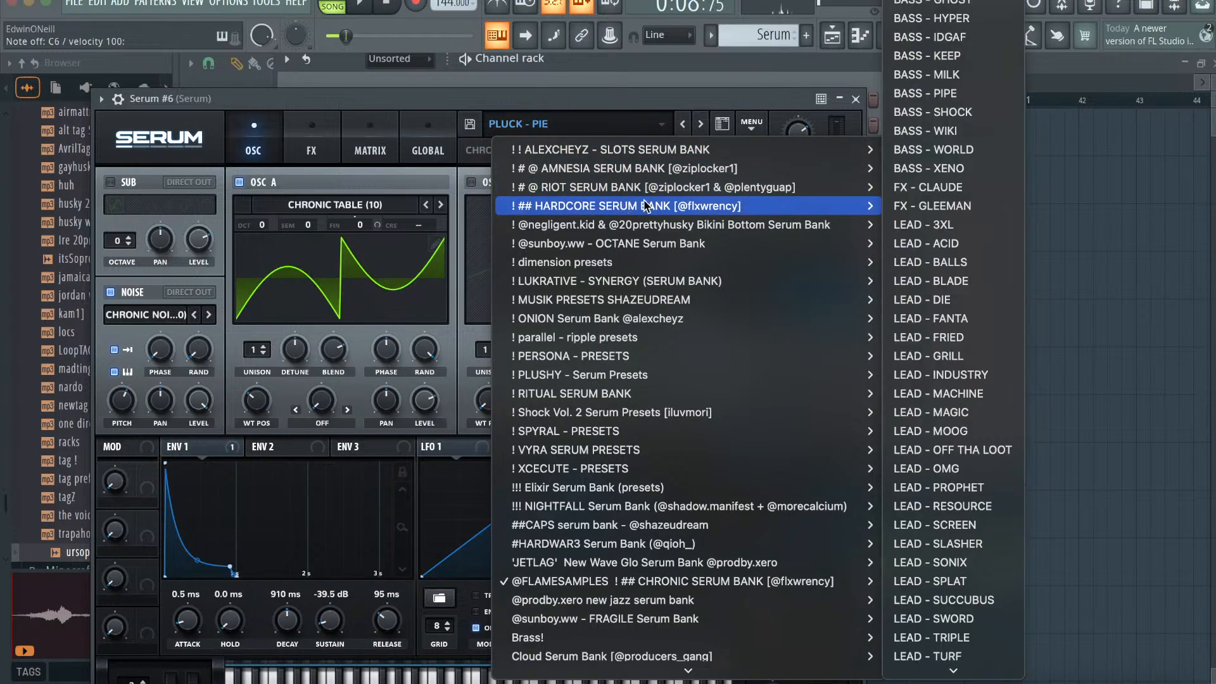
pyautogui.click(968, 247)
pyautogui.click(700, 124)
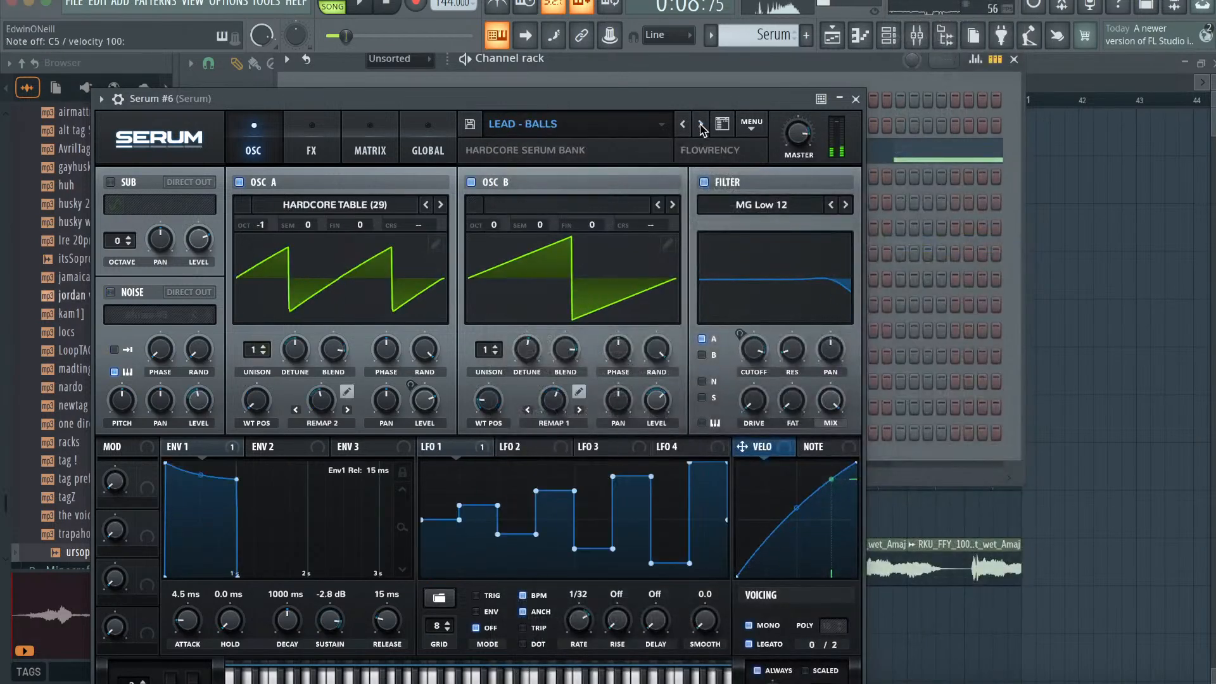
pyautogui.click(855, 99)
# - Create a new empty pattern, paste the copied melody notes into Serum #6 and place the pattern at bar 33 of Track 1
pyautogui.click(806, 35)
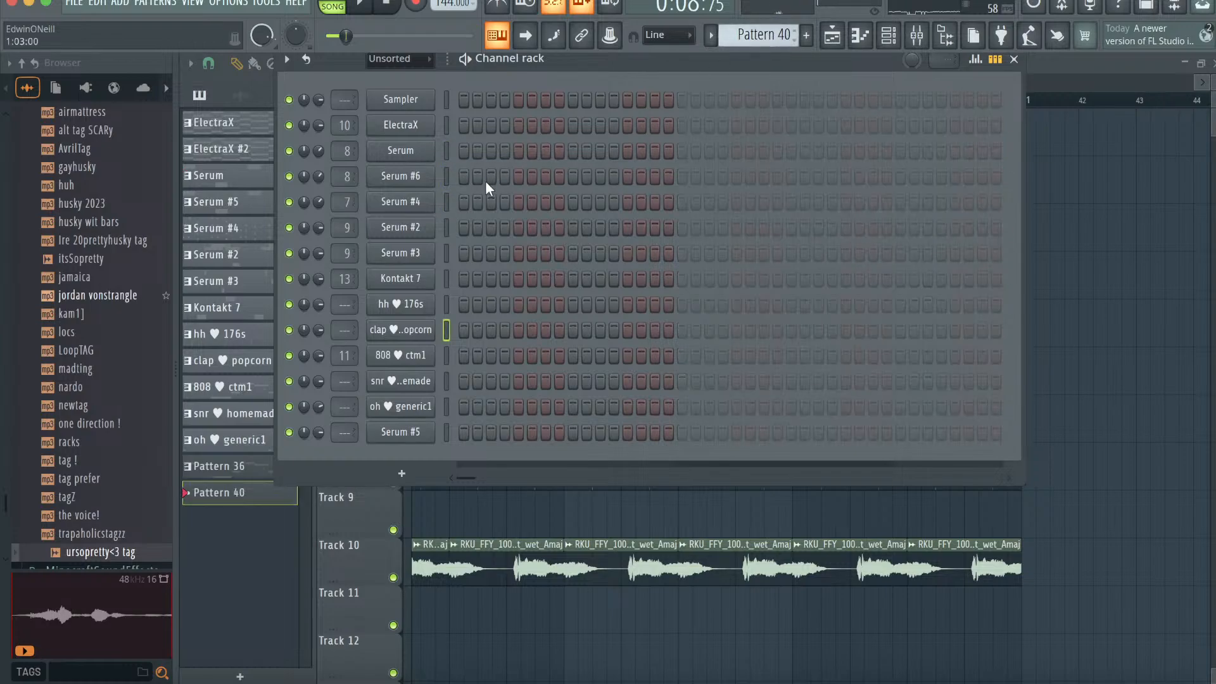
pyautogui.click(446, 177)
pyautogui.press('super+v')
pyautogui.click(1014, 59)
pyautogui.press('space')
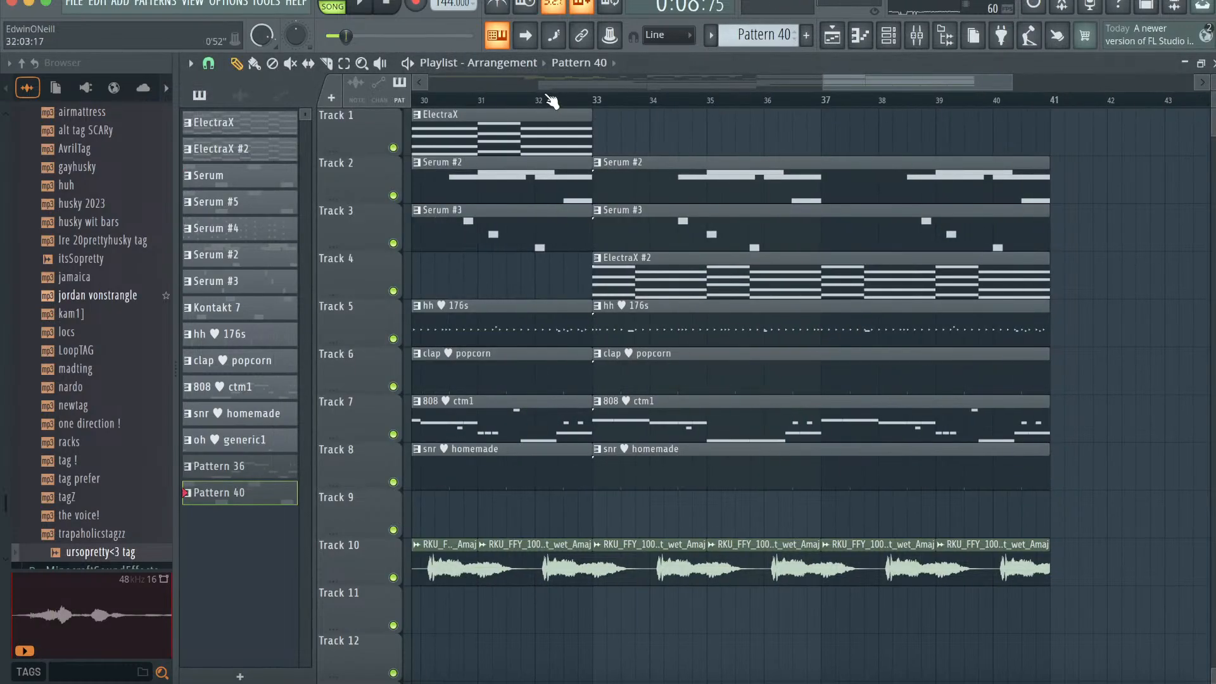
pyautogui.click(618, 134)
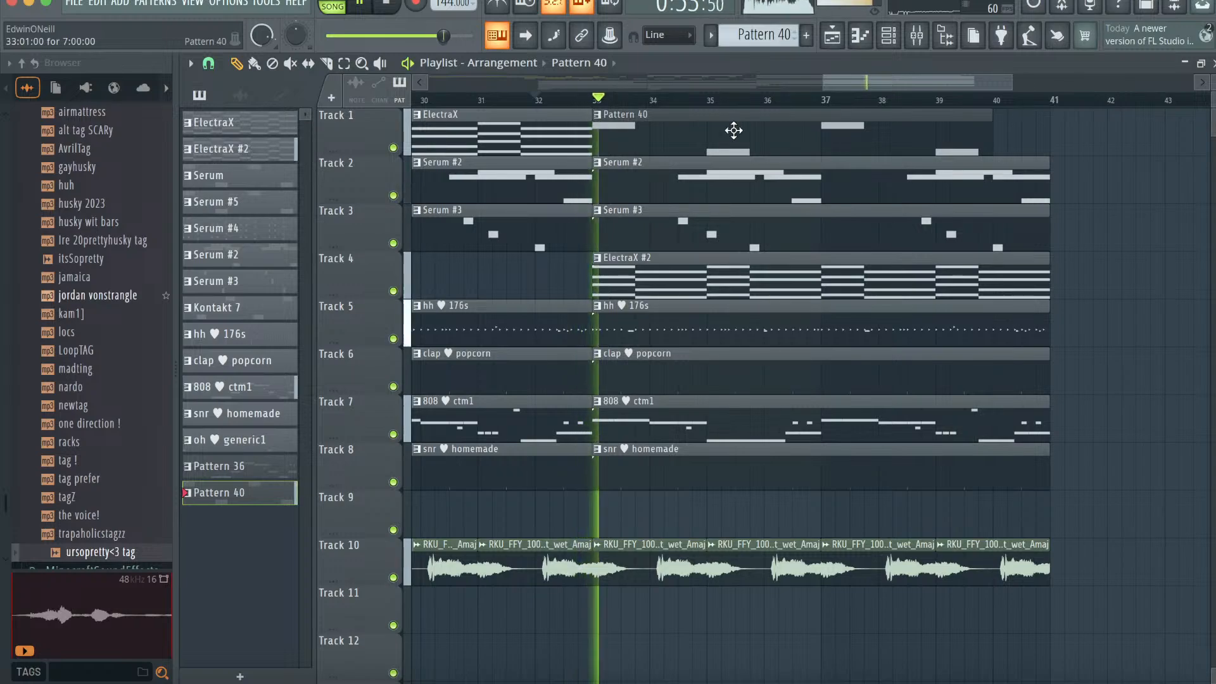
# - Add short B5 notes to the Serum #6 melody of Pattern 40 in bars 1, 3, 5 and 7
pyautogui.press('space')
pyautogui.press('space')
pyautogui.click(861, 39)
pyautogui.click(859, 42)
pyautogui.press('space')
pyautogui.press('space')
pyautogui.click(860, 37)
pyautogui.press('space')
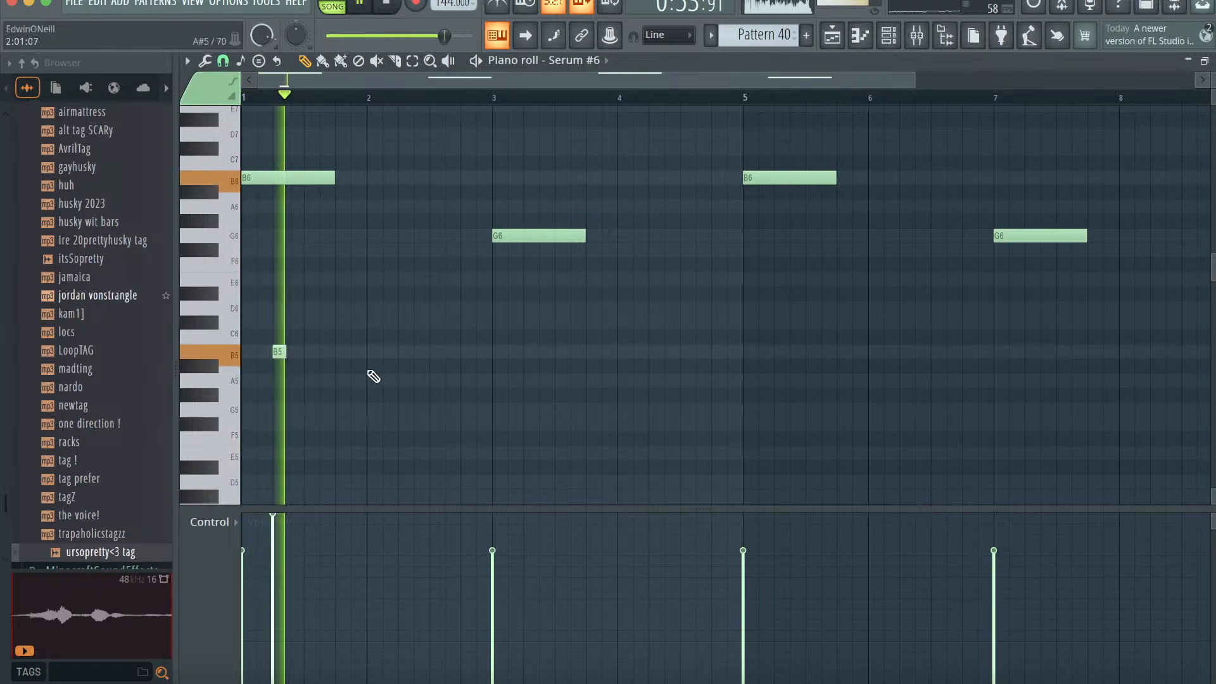
pyautogui.click(342, 351)
pyautogui.click(558, 351)
pyautogui.moveTo(570, 351); pyautogui.dragTo(584, 347)
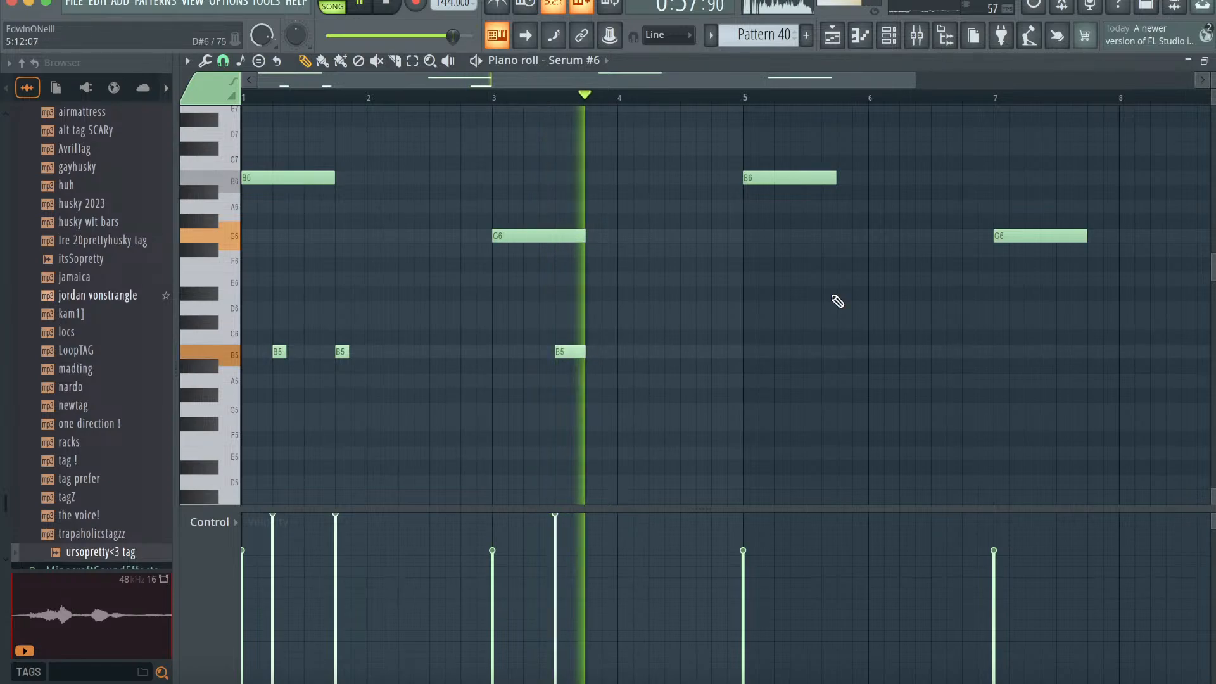
pyautogui.click(808, 352)
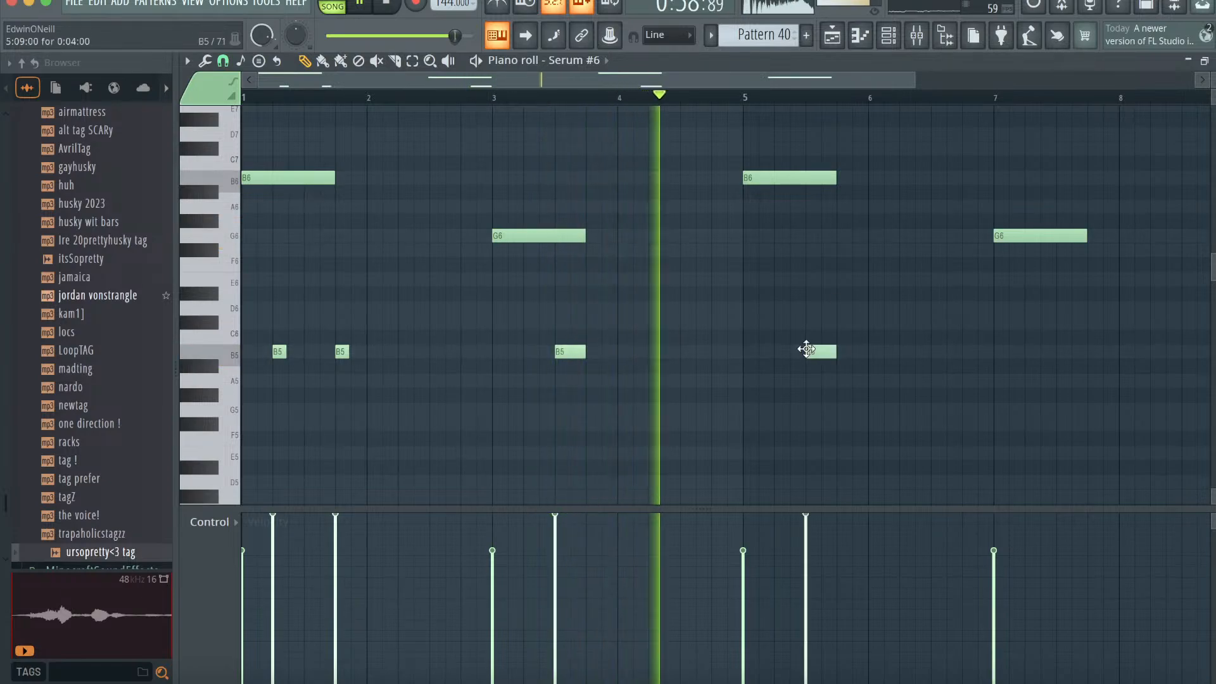
pyautogui.click(1032, 351)
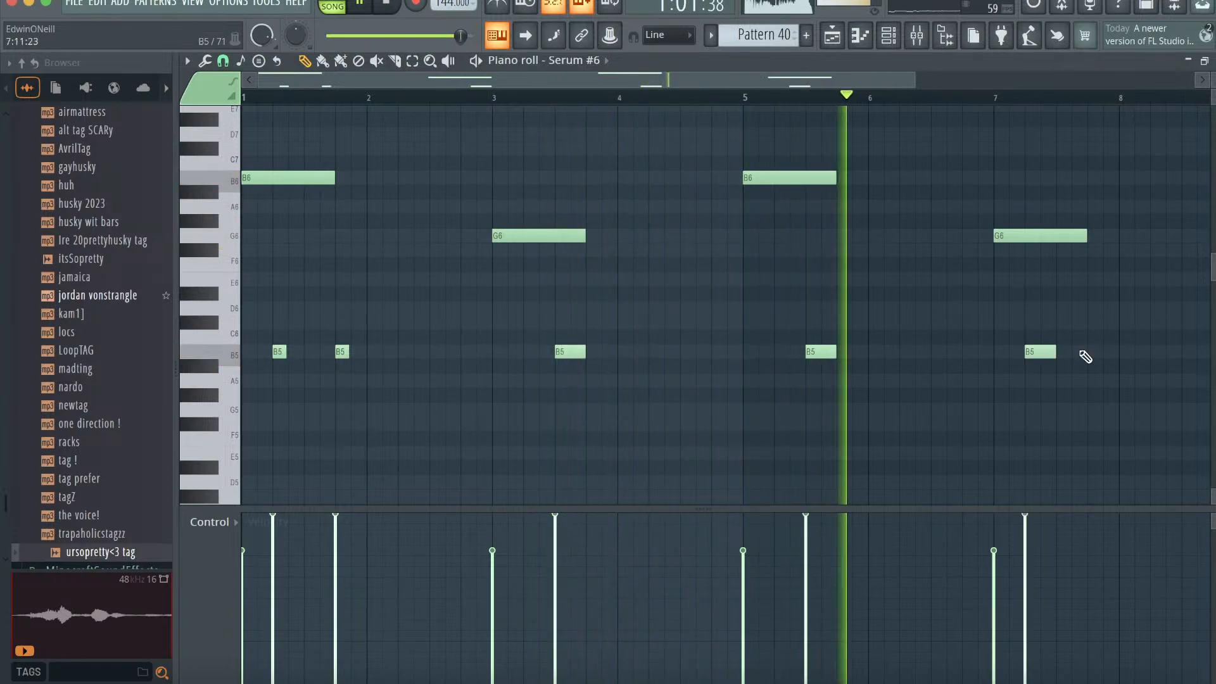
# - Place the ElectraX #2, Serum #4 and 808 ctm1 patterns together at bar 41 on Tracks 5 to 7
pyautogui.click(832, 35)
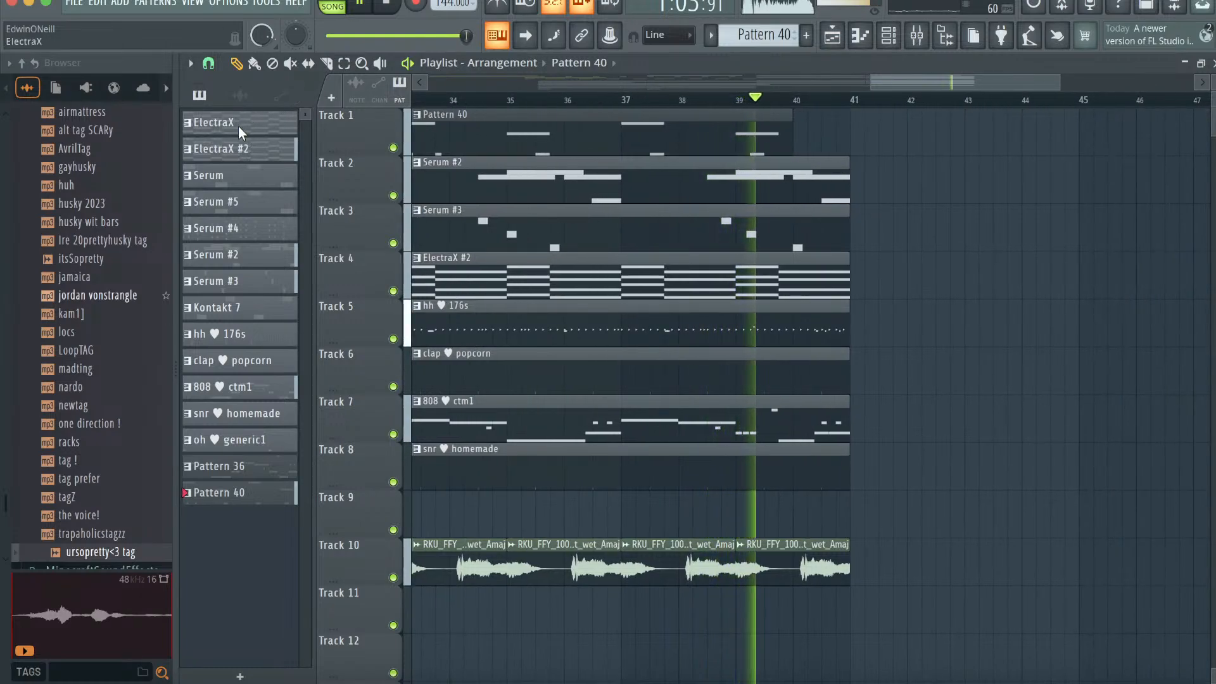
pyautogui.click(239, 148)
pyautogui.click(246, 228)
pyautogui.moveTo(245, 388); pyautogui.dragTo(854, 311)
pyautogui.click(796, 102)
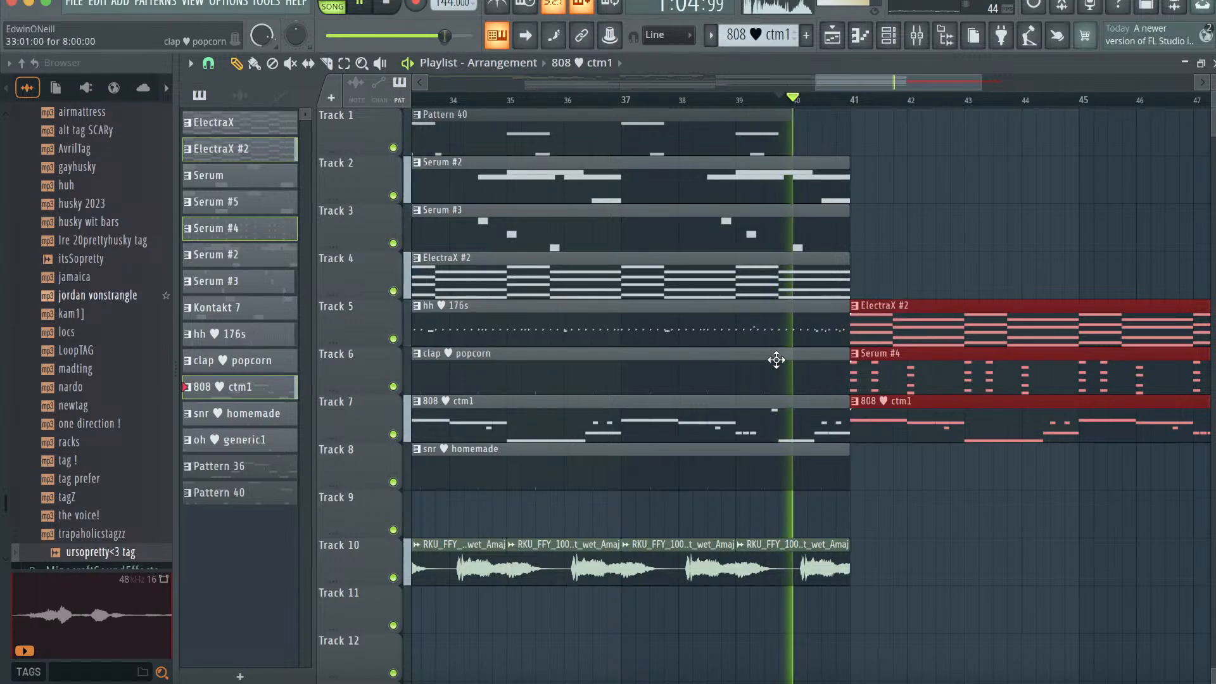
# - Place the vocal hook clip at bar 41 of Track 9, extend it to three bars and add a copy at bar 45
pyautogui.hscroll(3, 774, 358)
pyautogui.scroll(-1, 773, 359)
pyautogui.click(634, 516)
pyautogui.click(659, 452)
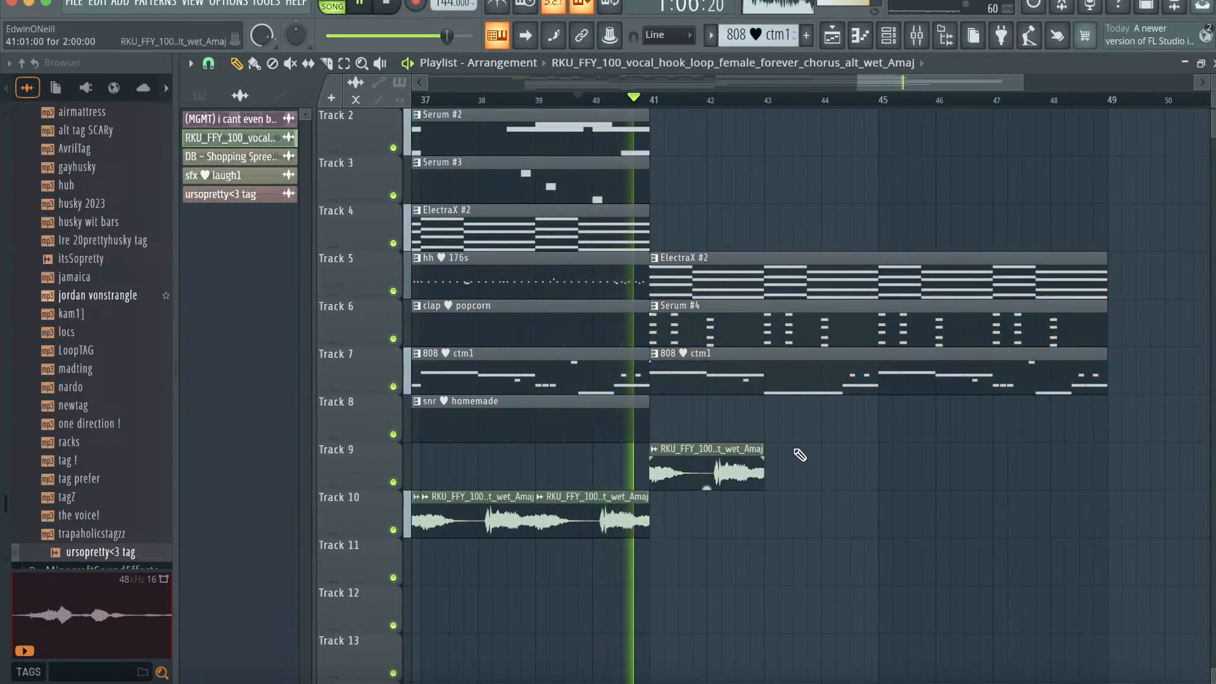
pyautogui.moveTo(766, 449); pyautogui.dragTo(821, 448)
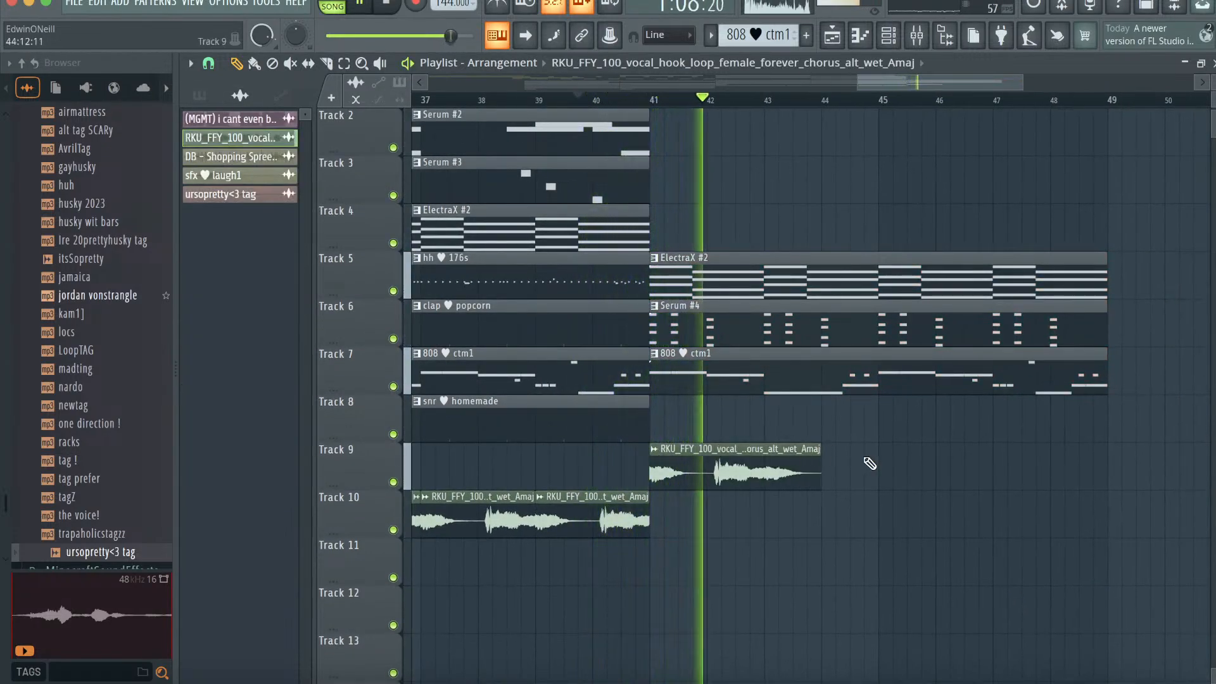
pyautogui.click(887, 462)
# - Open the Sonic CD Sample Pack folder in the browser and stop playback
pyautogui.hscroll(1, 899, 380)
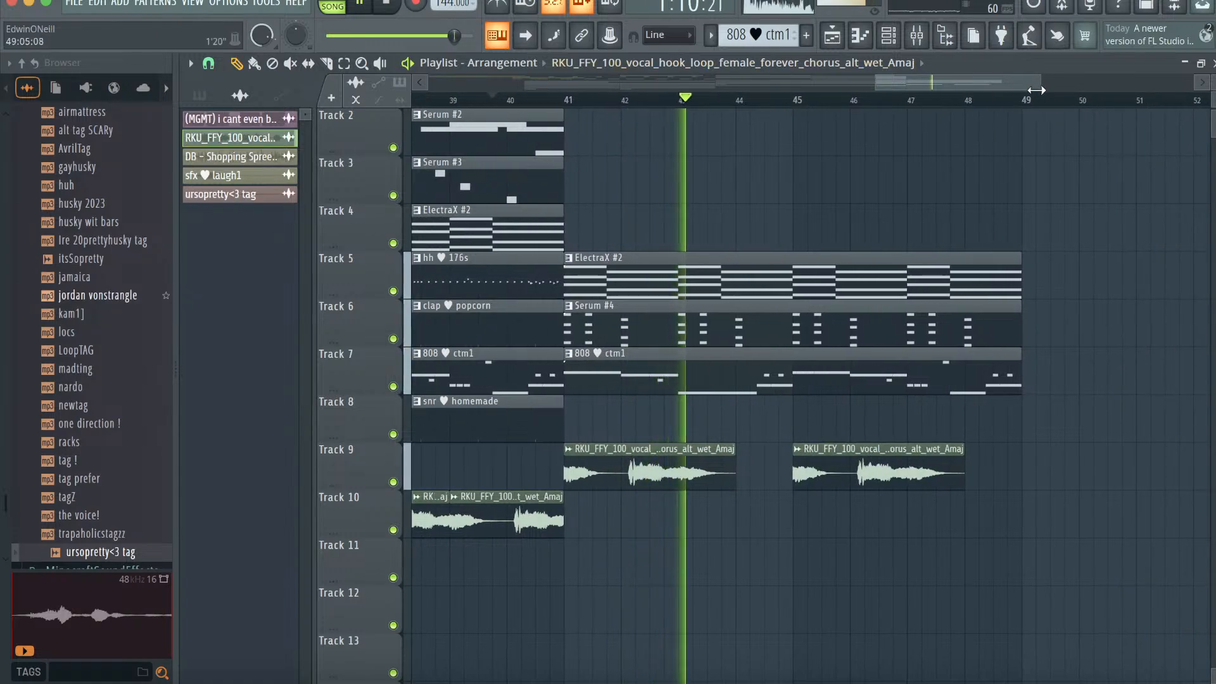
pyautogui.moveTo(1040, 83); pyautogui.dragTo(1210, 83)
pyautogui.hscroll(-5, 517, 229)
pyautogui.scroll(1, 518, 230)
pyautogui.scroll(-3, 106, 287)
pyautogui.scroll(-3, 106, 286)
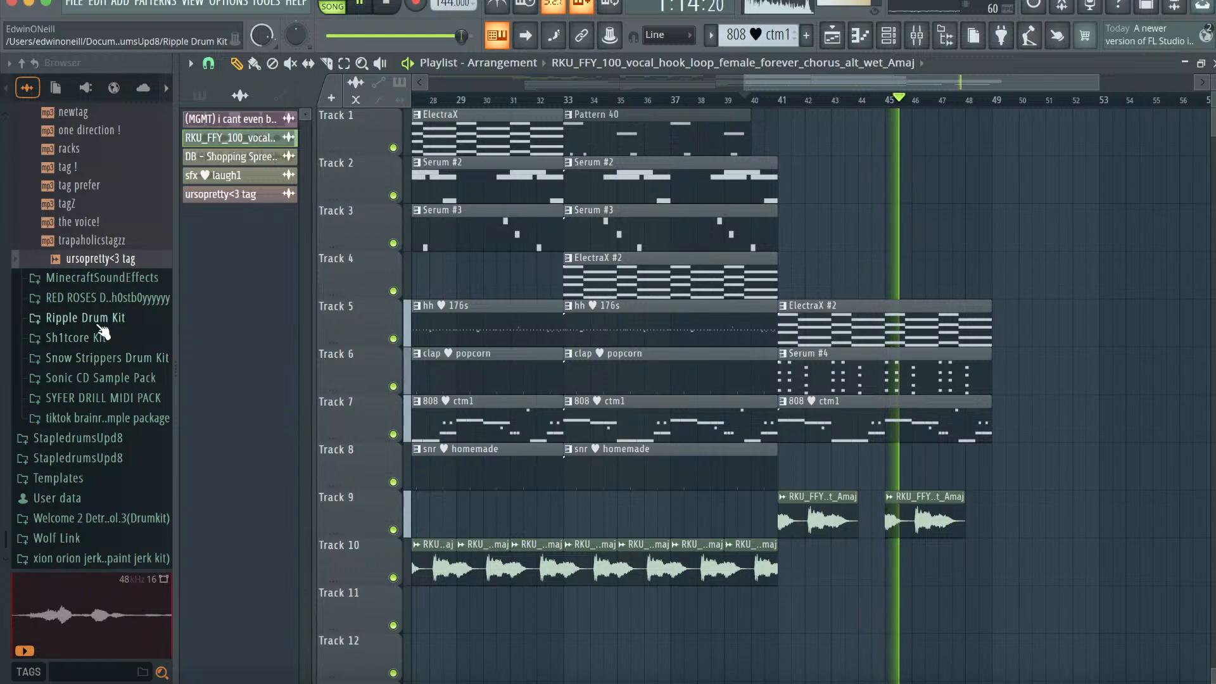
pyautogui.click(114, 377)
pyautogui.hscroll(5, 427, 550)
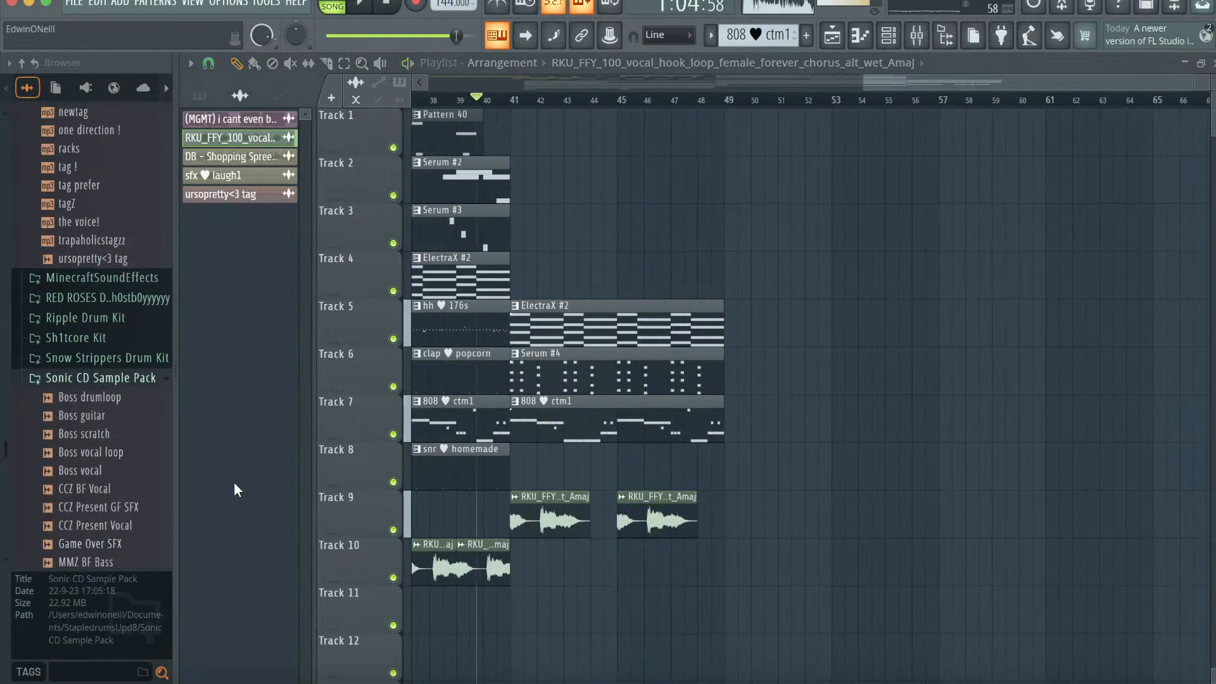
pyautogui.press('space')
# - Audition the vocal, choir, drum loop and effect samples of the Sonic CD Sample Pack
pyautogui.click(136, 454)
pyautogui.scroll(-4, 137, 454)
pyautogui.click(126, 416)
pyautogui.click(128, 452)
pyautogui.click(129, 472)
pyautogui.click(130, 508)
pyautogui.click(133, 526)
pyautogui.click(135, 544)
pyautogui.click(135, 563)
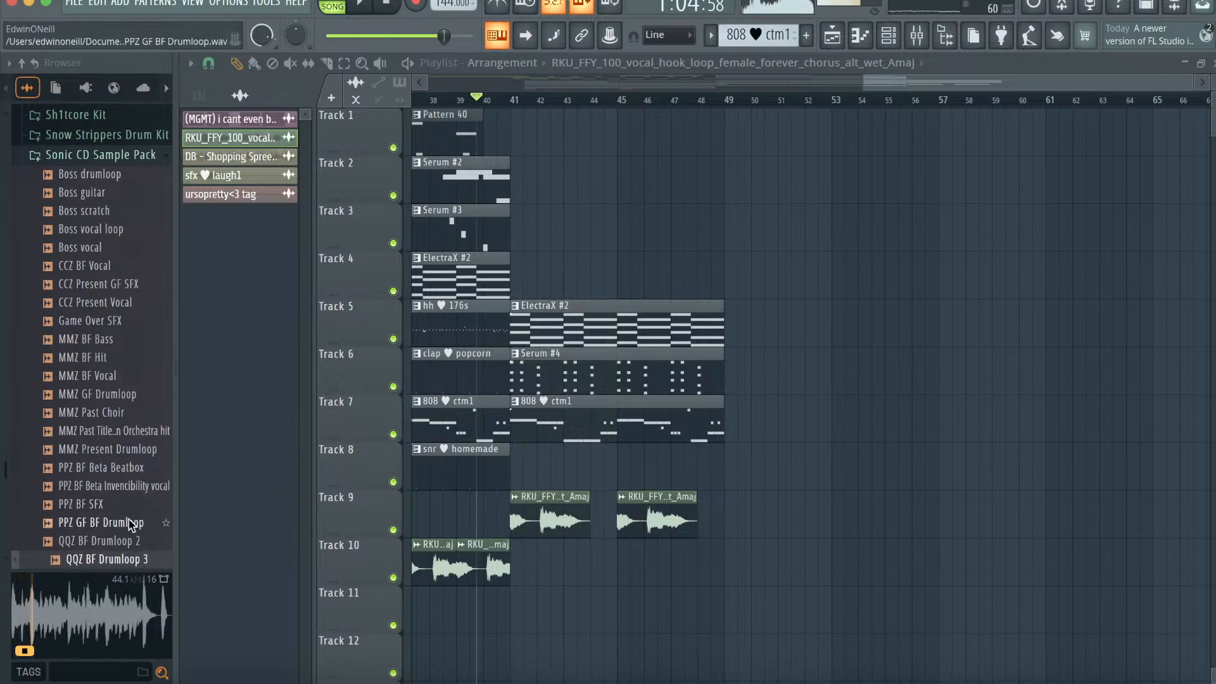
pyautogui.click(128, 449)
pyautogui.click(127, 431)
pyautogui.click(126, 412)
pyautogui.click(125, 394)
pyautogui.click(124, 378)
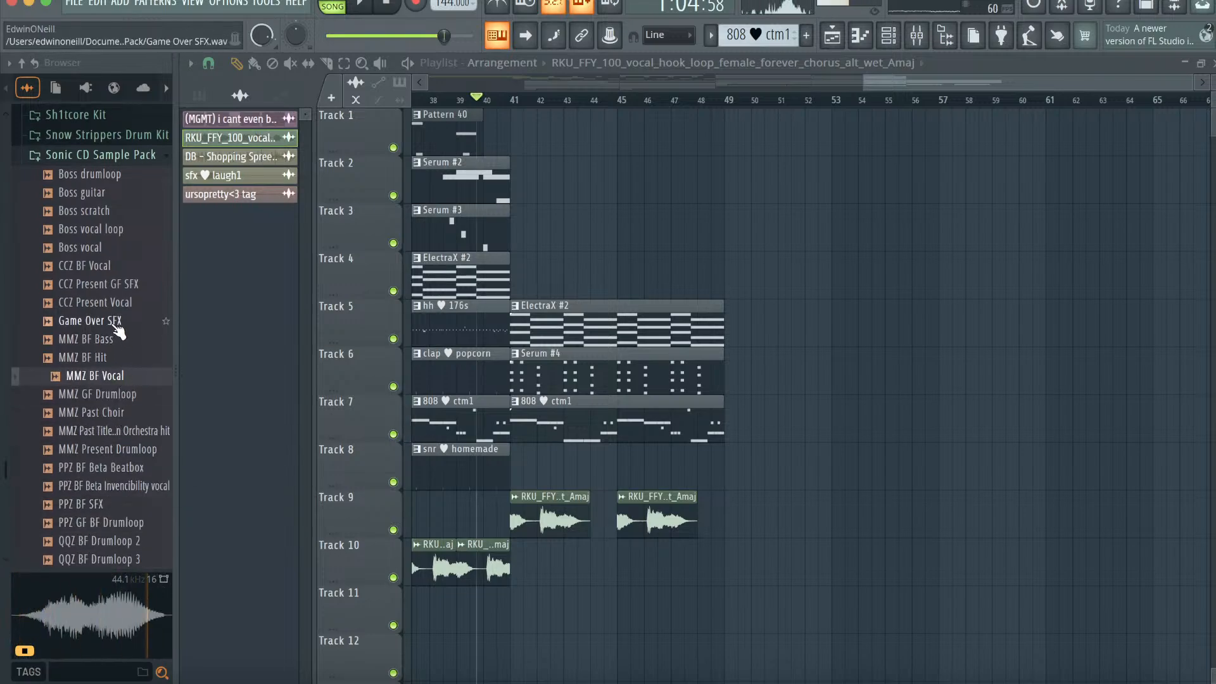
# - Add Game Over SFX on Track 4 and CCZ BF Vocal on Track 5 at bar 49, and open the vocal clip's channel settings
pyautogui.moveTo(750, 252); pyautogui.dragTo(731, 264)
pyautogui.click(127, 302)
pyautogui.click(130, 266)
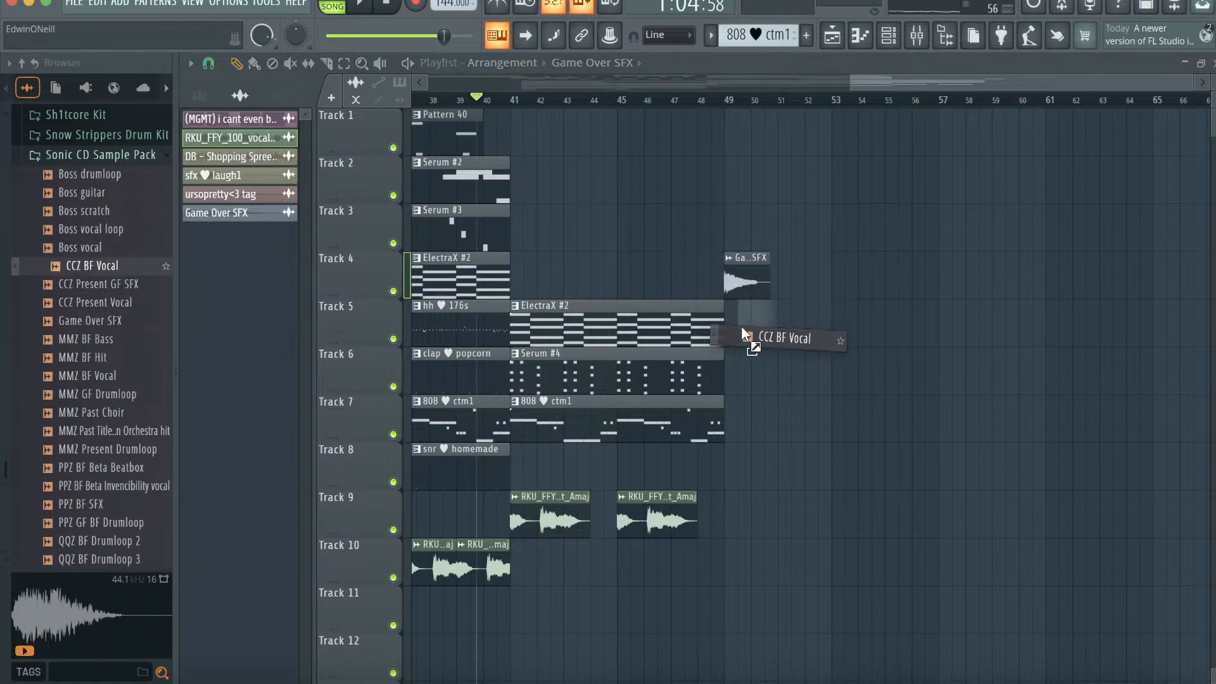
pyautogui.moveTo(743, 325); pyautogui.dragTo(741, 327)
pyautogui.doubleClick(727, 331)
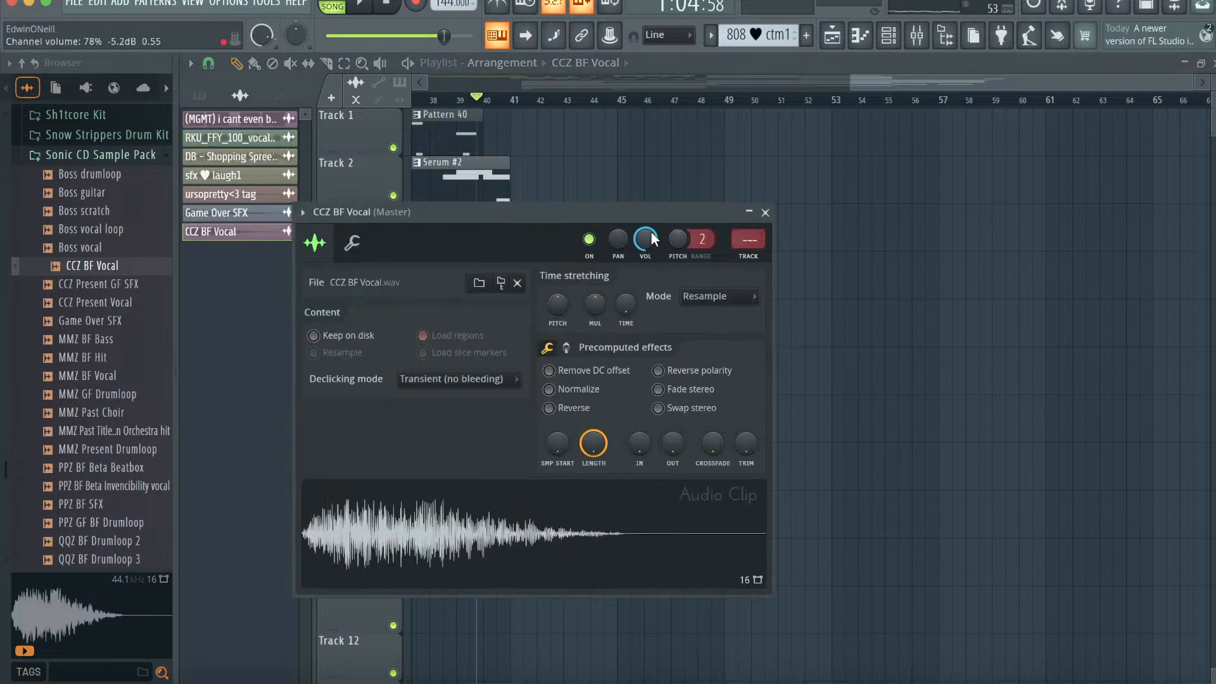
# - Add the riser (every night) sample from the Snow Strippers Drum Kit to Track 1, starting at bar 47
pyautogui.click(99, 136)
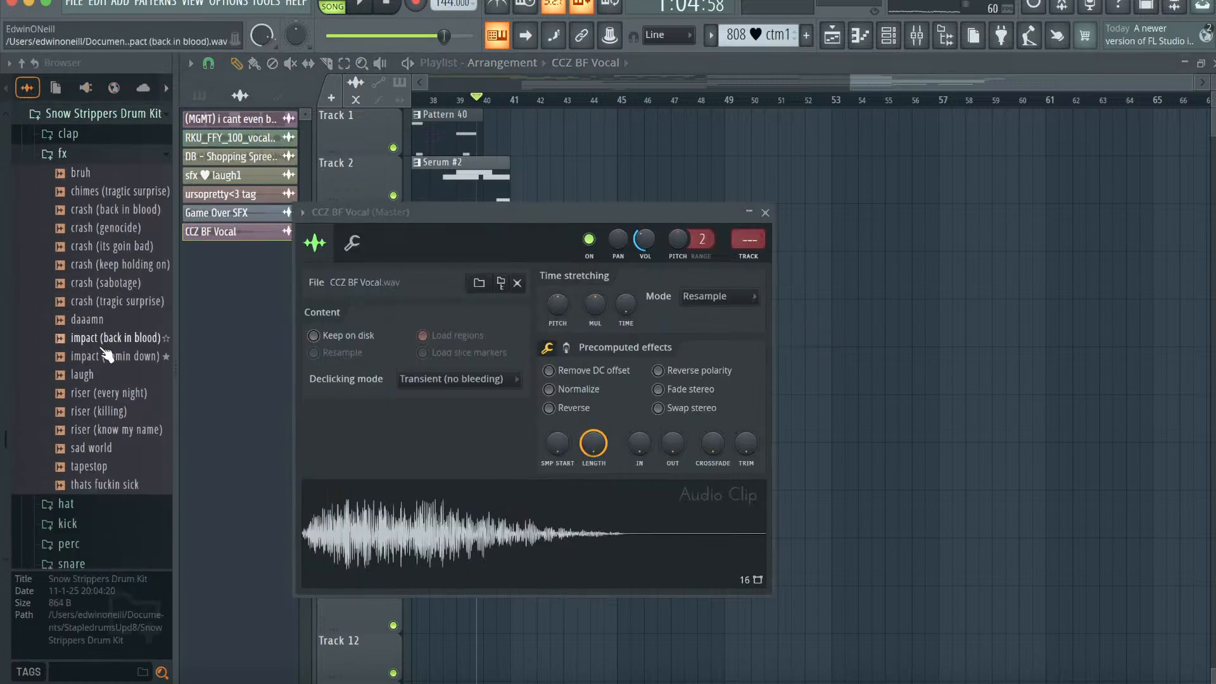
pyautogui.moveTo(95, 393); pyautogui.dragTo(709, 124)
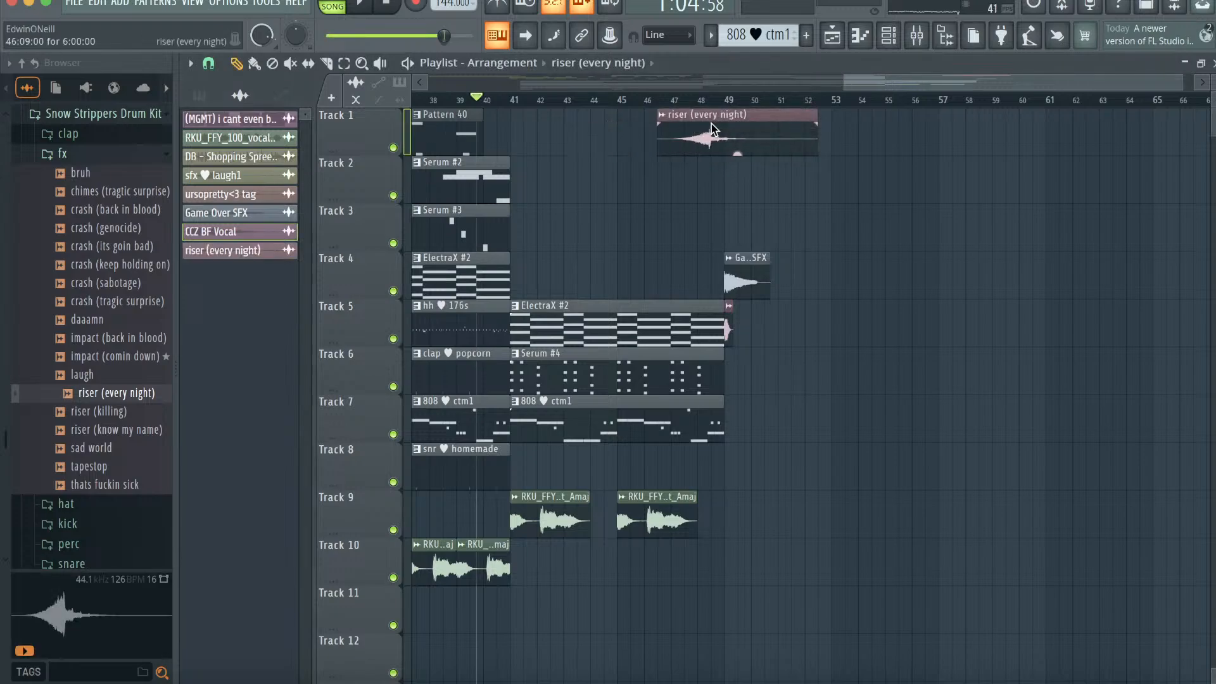
pyautogui.moveTo(1167, 88); pyautogui.dragTo(999, 191)
pyautogui.hscroll(2, 886, 158)
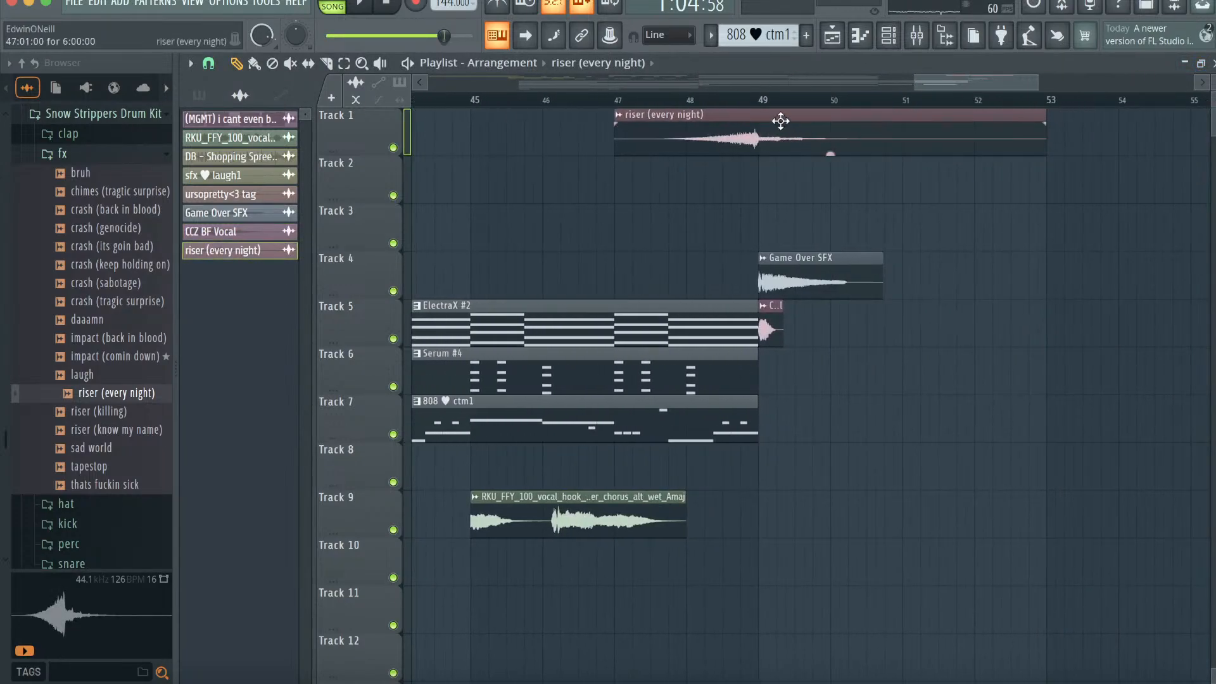
# - Copy all clips of the bar 9 to 24 section to bar 49, five tracks lower
pyautogui.click(201, 96)
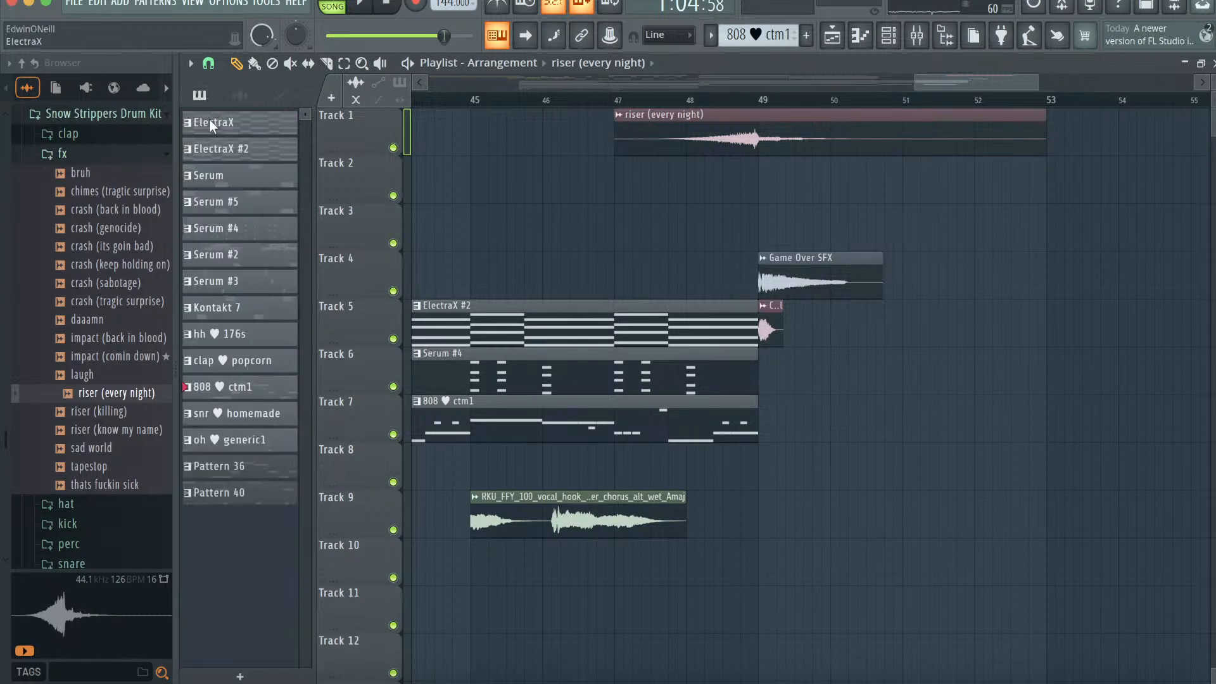
pyautogui.hscroll(-20, 604, 291)
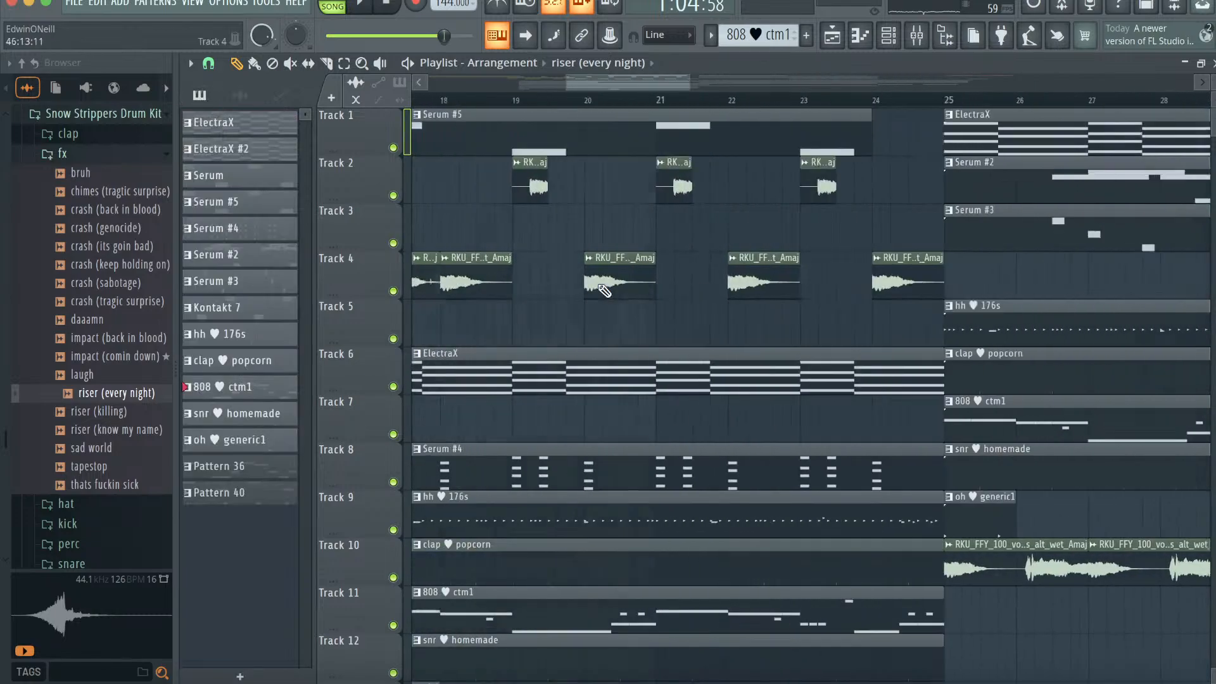
pyautogui.moveTo(659, 82); pyautogui.dragTo(1147, 83)
pyautogui.hscroll(-5, 657, 183)
pyautogui.scroll(-1, 657, 184)
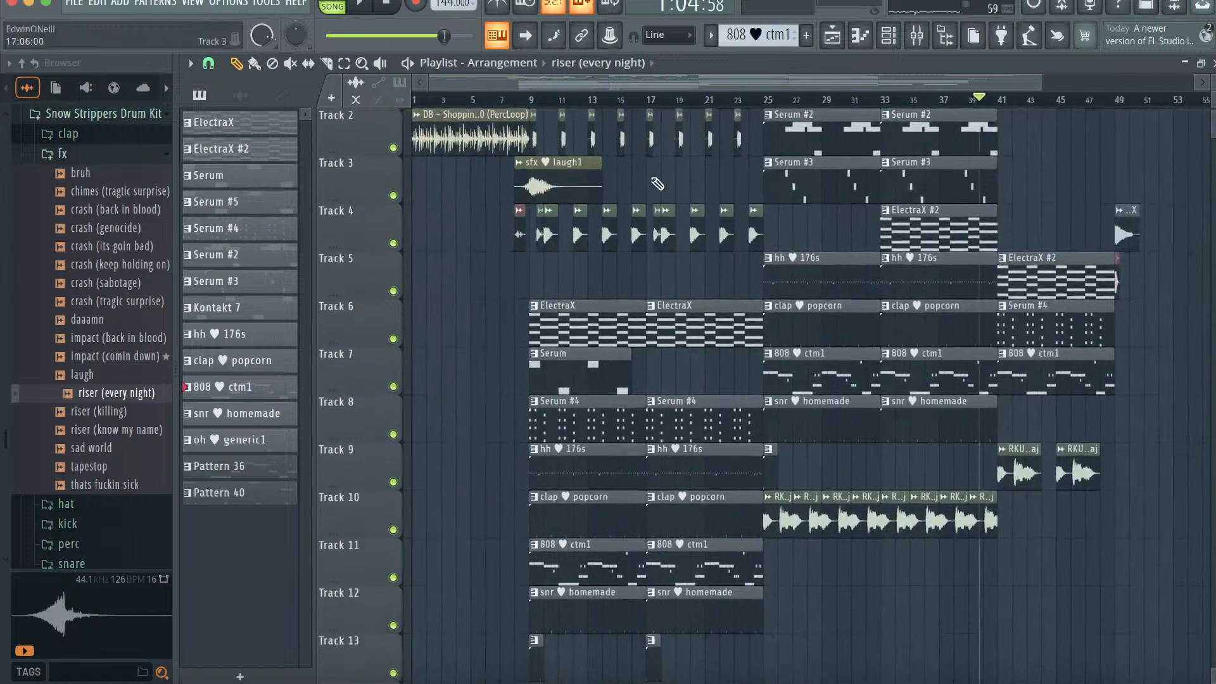
pyautogui.click(344, 63)
pyautogui.scroll(-2, 656, 453)
pyautogui.moveTo(699, 632); pyautogui.dragTo(544, 13)
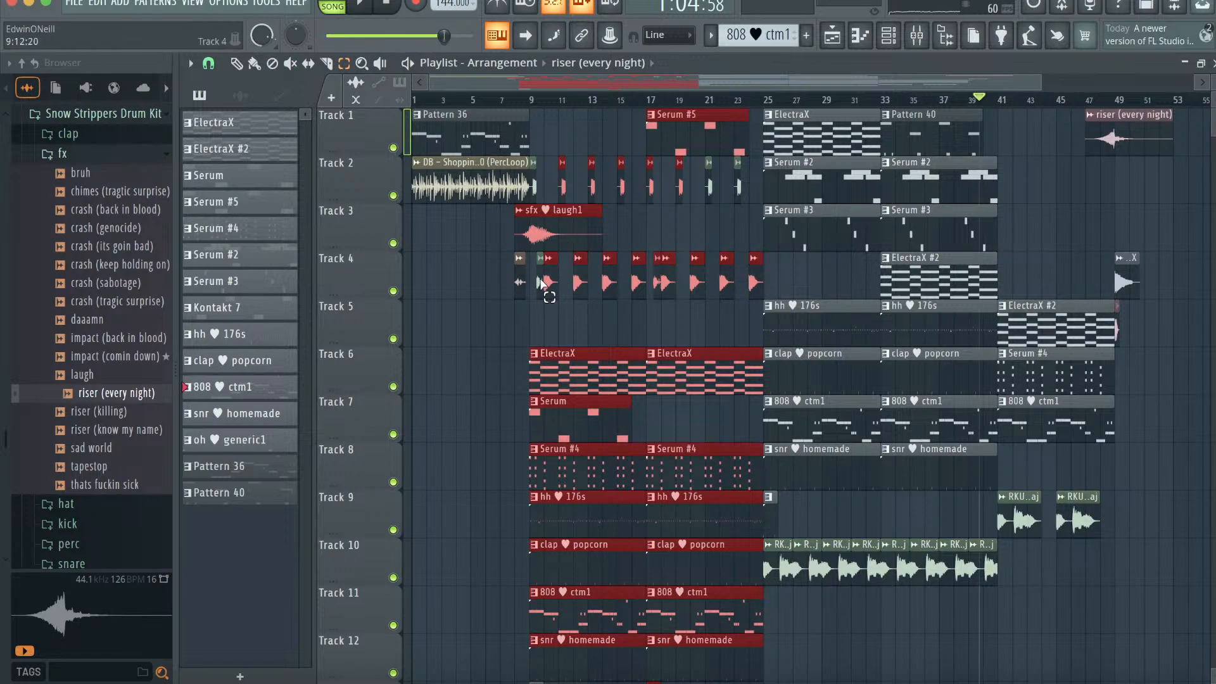
pyautogui.hscroll(3, 551, 133)
pyautogui.moveTo(561, 129); pyautogui.dragTo(1068, 396)
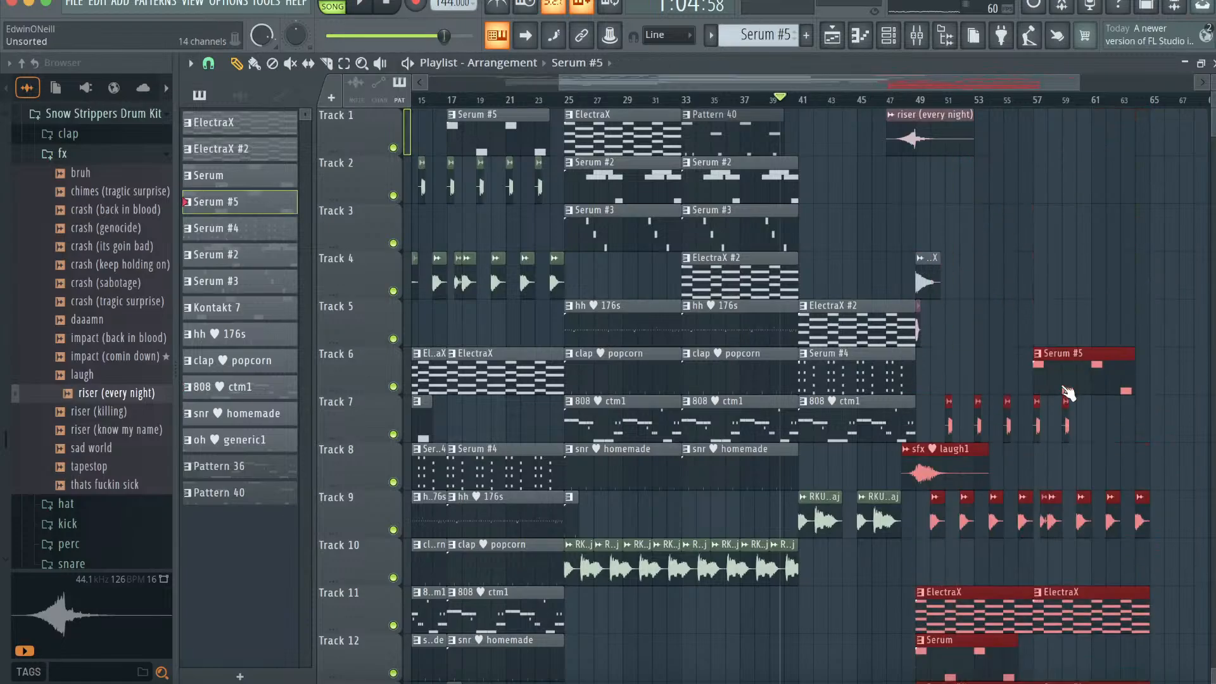
# - Play the transition into bar 49 and delete the copied sfx laugh1 clip from Track 8
pyautogui.click(902, 102)
pyautogui.press('space')
pyautogui.rightClick(922, 460)
# - Set the Game Over SFX clip's channel volume to 19% and check the riser clip's channel settings
pyautogui.scroll(-3, 918, 462)
pyautogui.scroll(3, 918, 462)
pyautogui.click(894, 283)
pyautogui.doubleClick(894, 283)
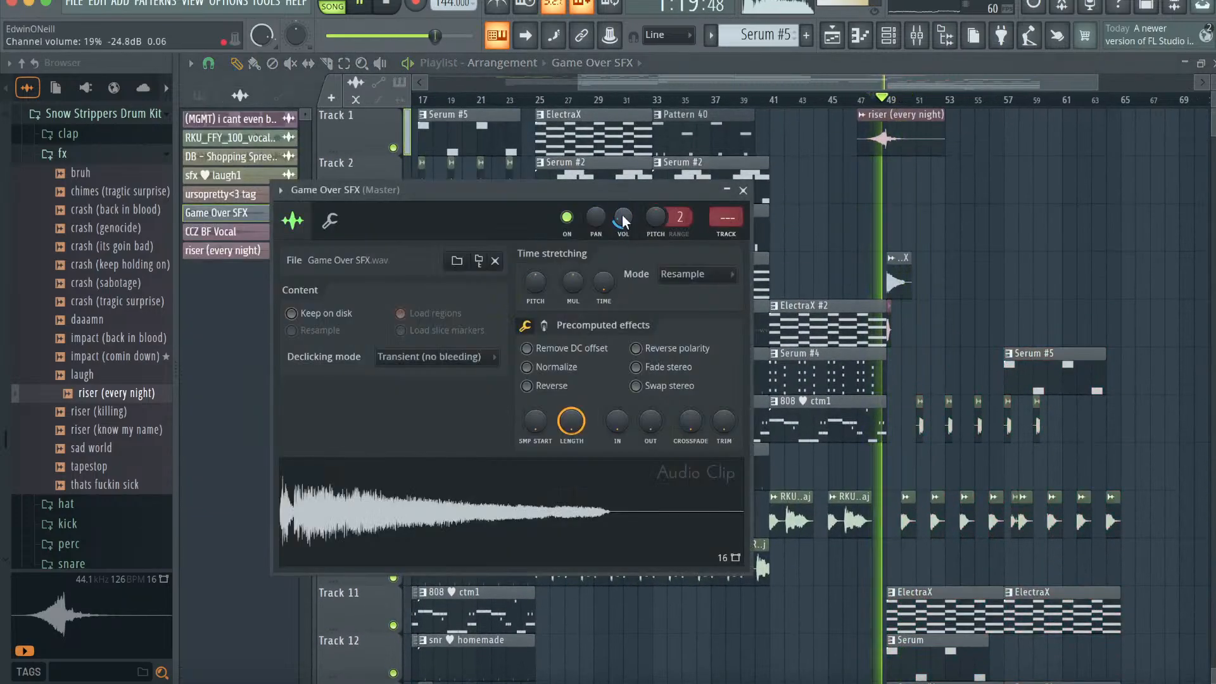
pyautogui.doubleClick(910, 132)
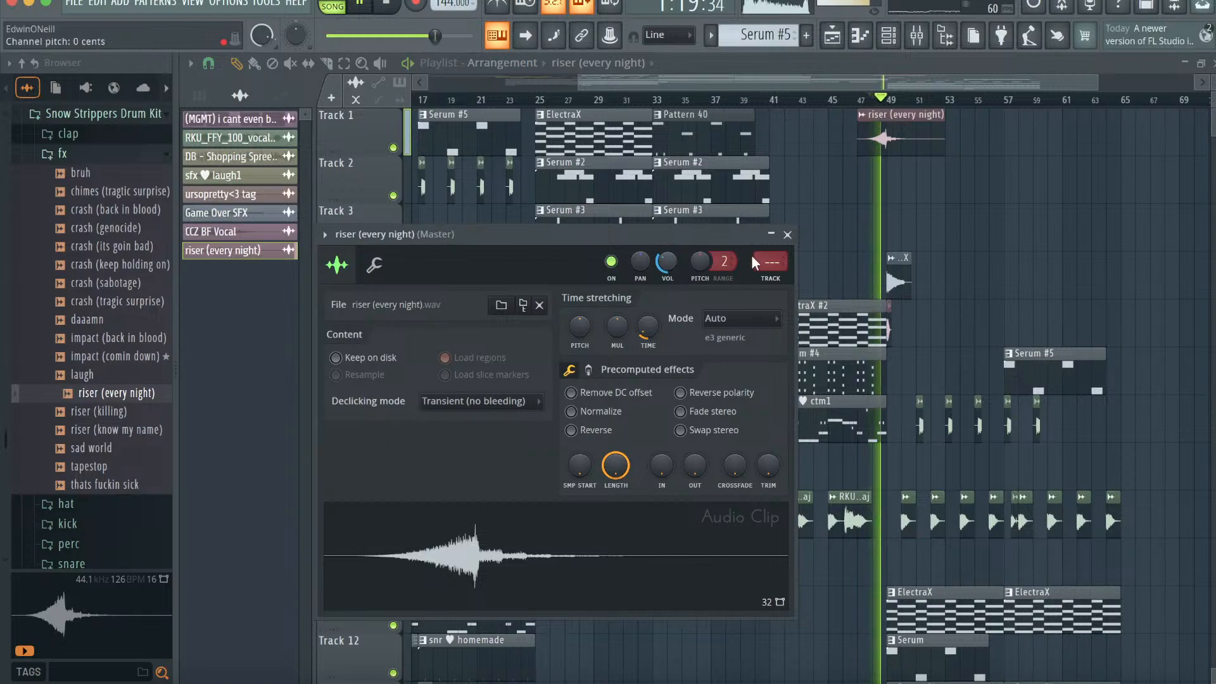
pyautogui.click(787, 235)
# - Lower the channel volume of the CCZ BF Vocal clip at bar 49, rechecking the Game Over SFX clip's settings in between
pyautogui.scroll(-2, 785, 237)
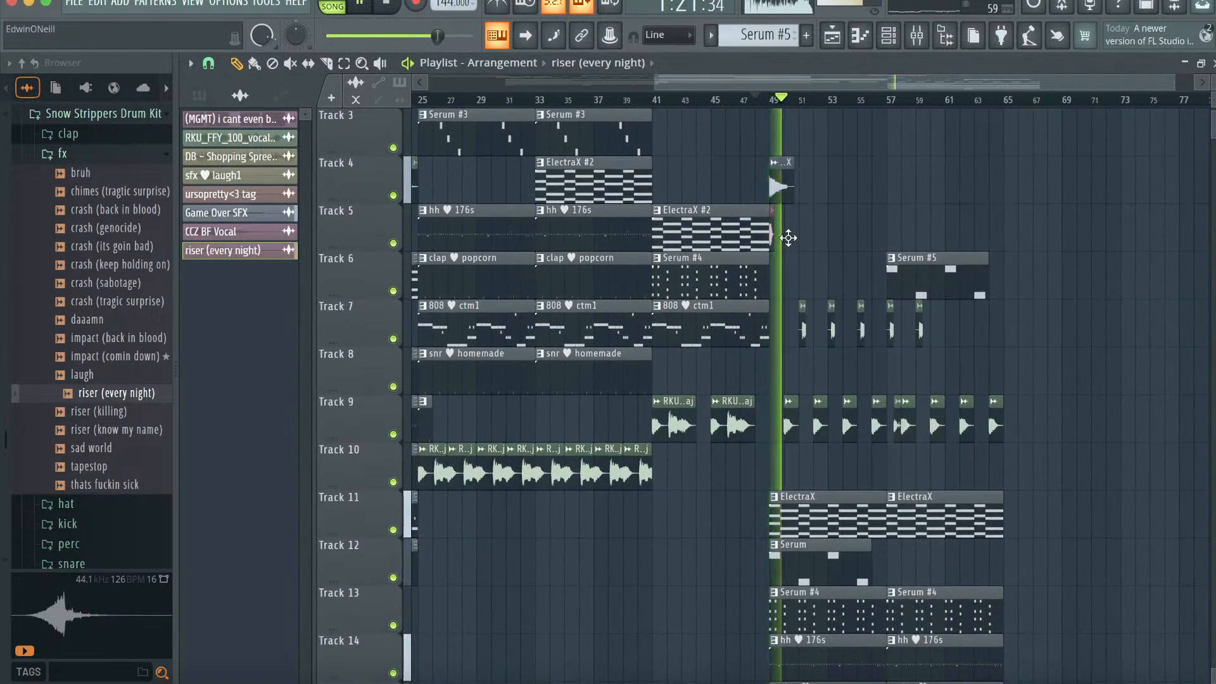
pyautogui.doubleClick(775, 235)
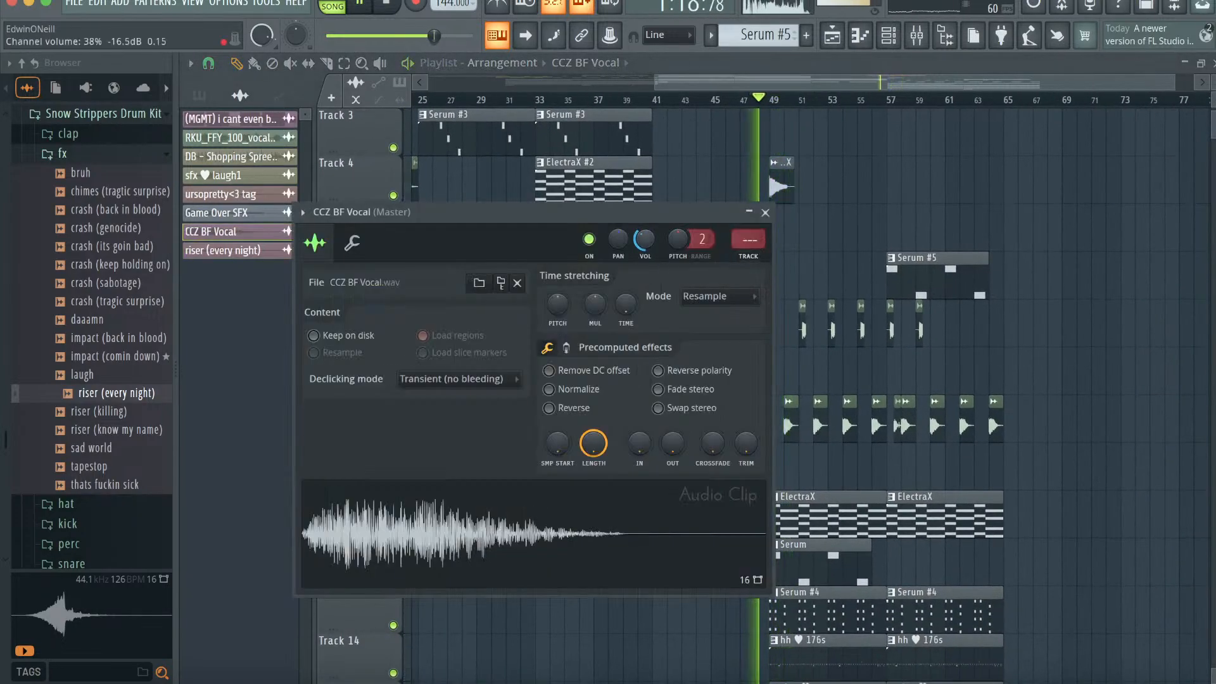
pyautogui.click(775, 168)
pyautogui.click(777, 181)
pyautogui.doubleClick(780, 183)
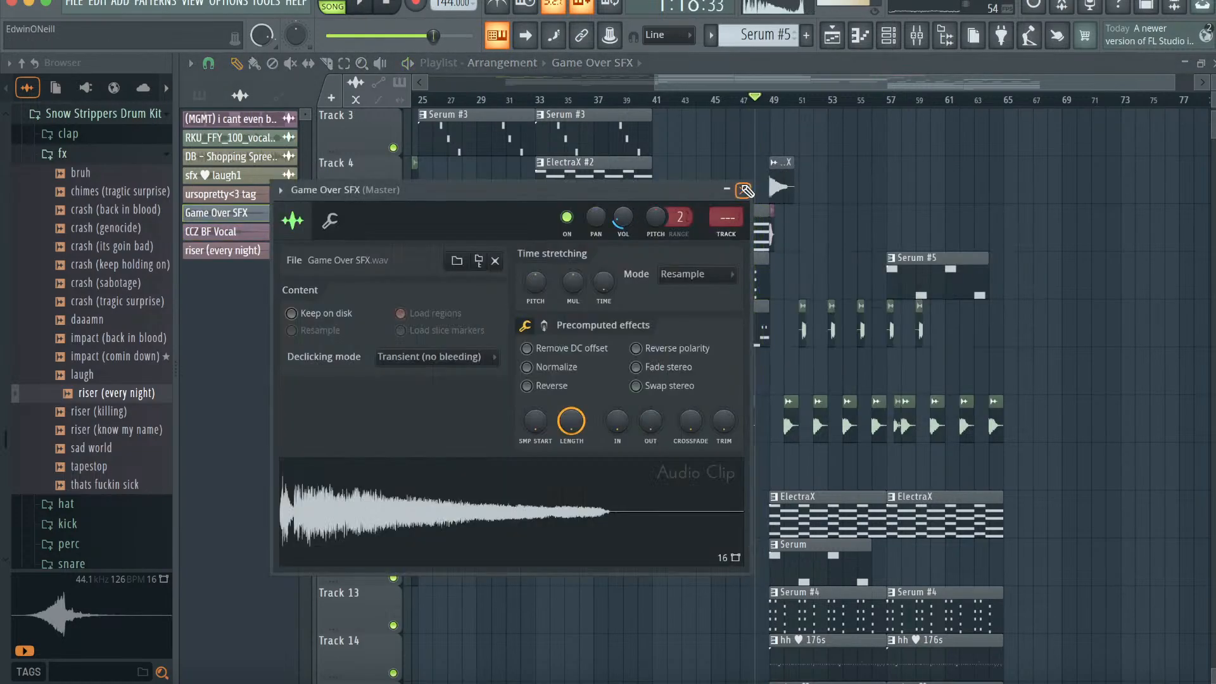
pyautogui.click(743, 190)
pyautogui.doubleClick(773, 235)
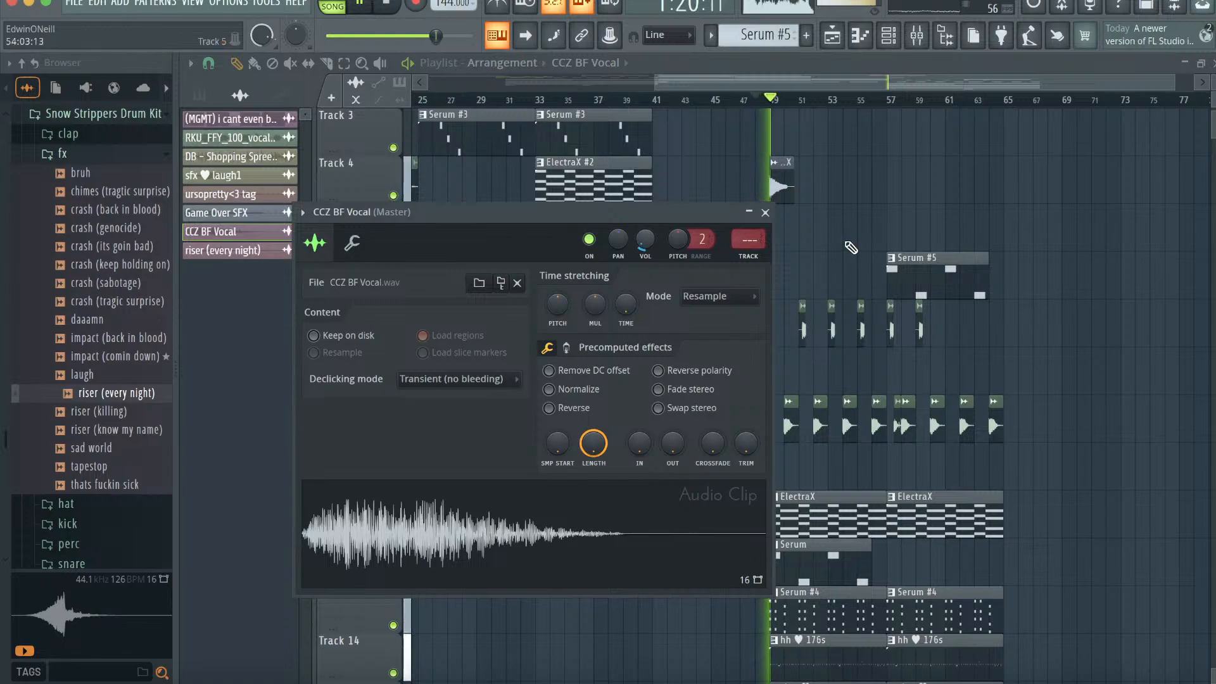
# - Lower the time-stretching pitch of the (MGMT) i cant even breathe 119 em 2 audio clip, using the Auto stretch mode
pyautogui.click(766, 214)
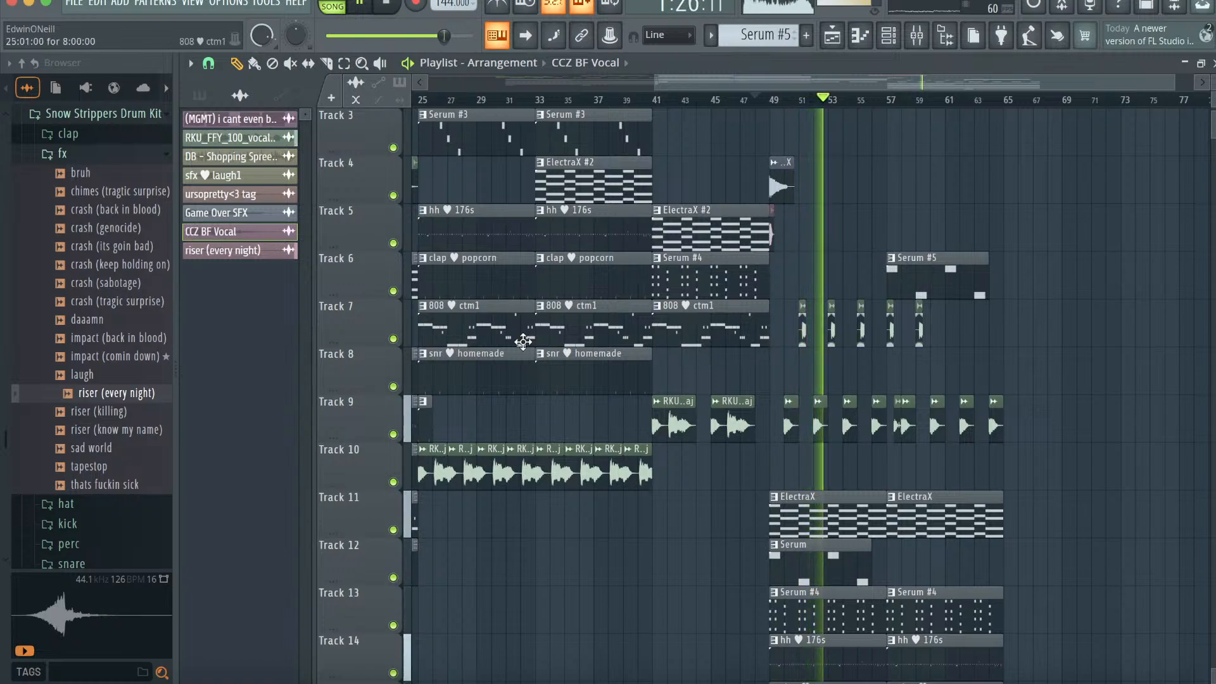
pyautogui.click(199, 95)
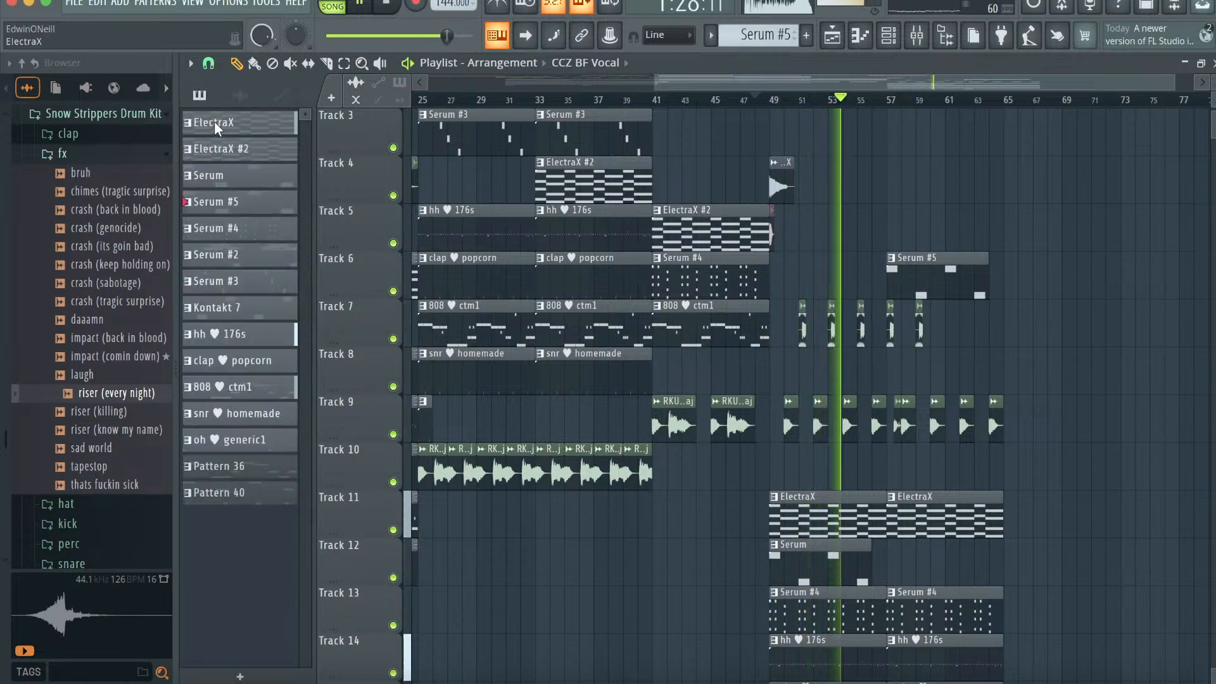
pyautogui.click(240, 95)
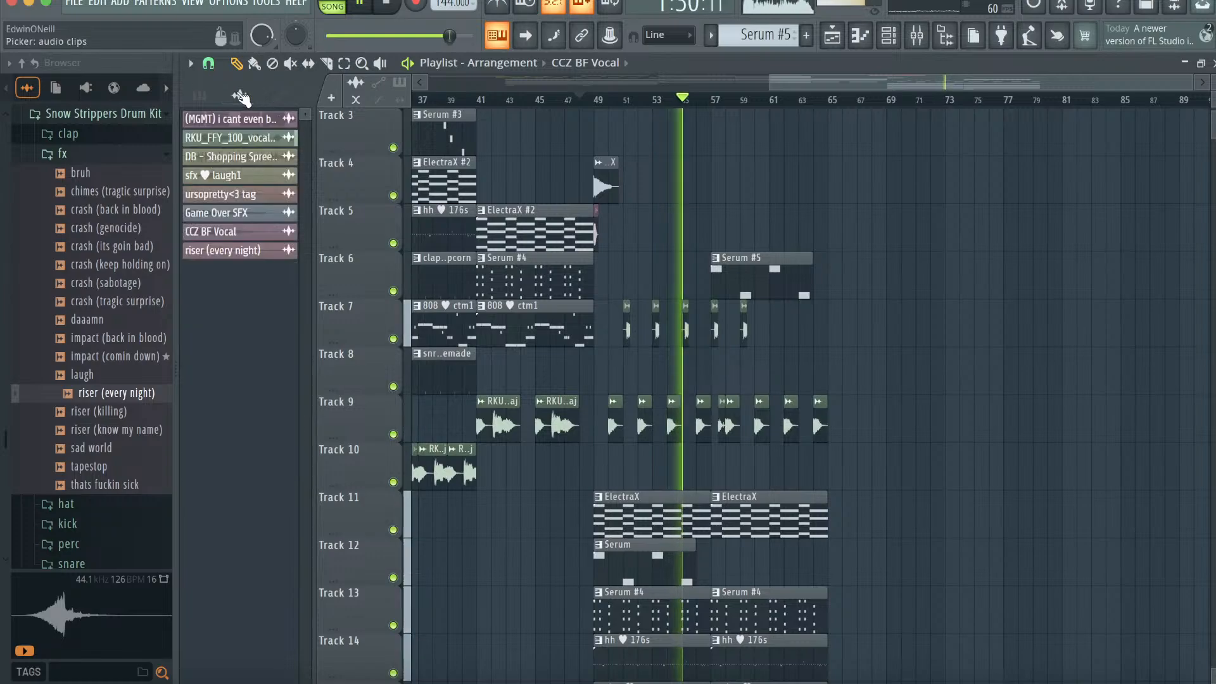
pyautogui.click(252, 119)
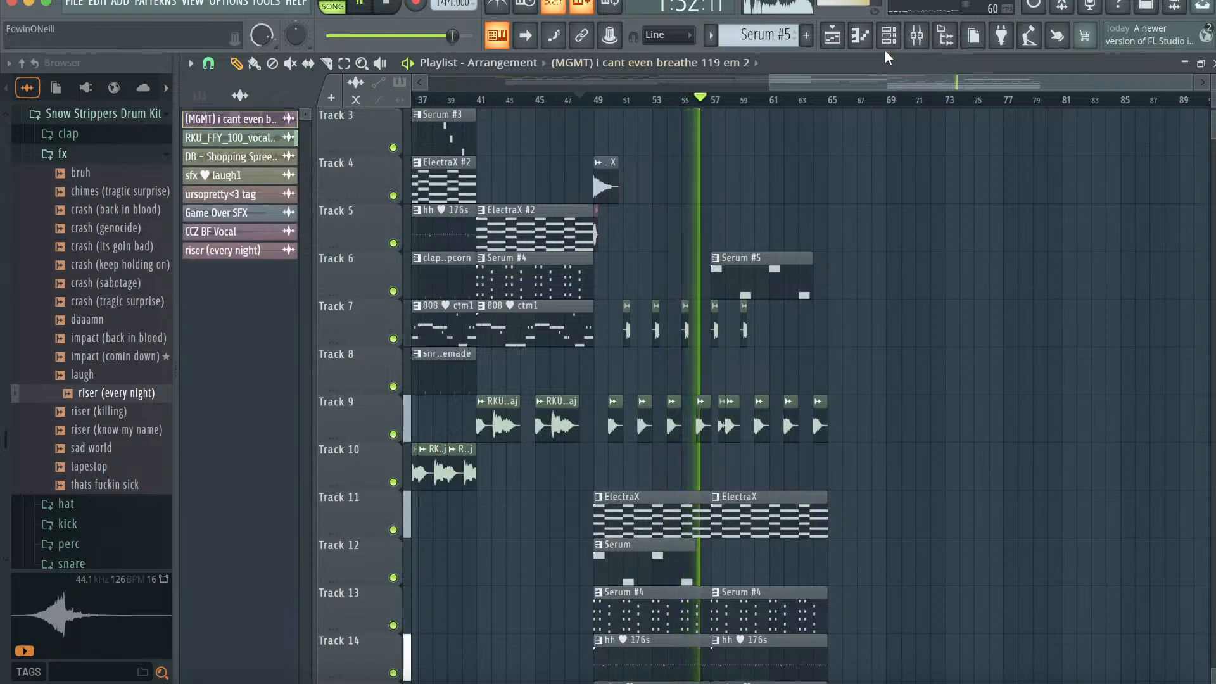
pyautogui.click(861, 37)
pyautogui.click(861, 37)
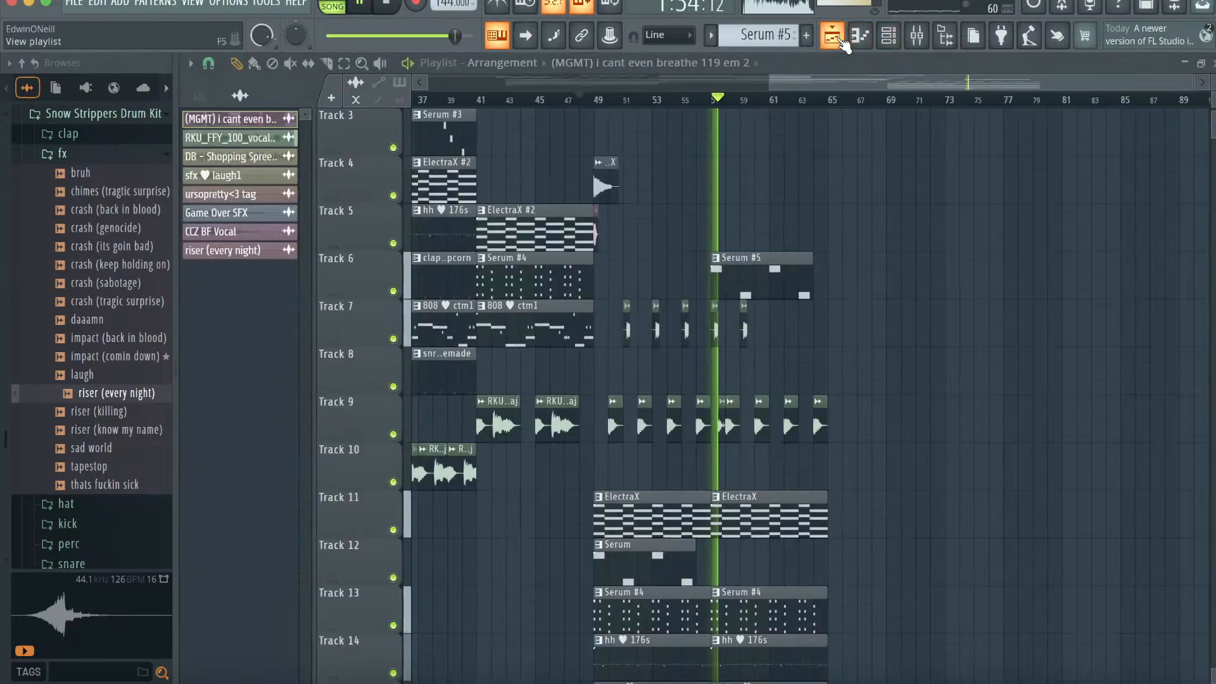
pyautogui.click(252, 118)
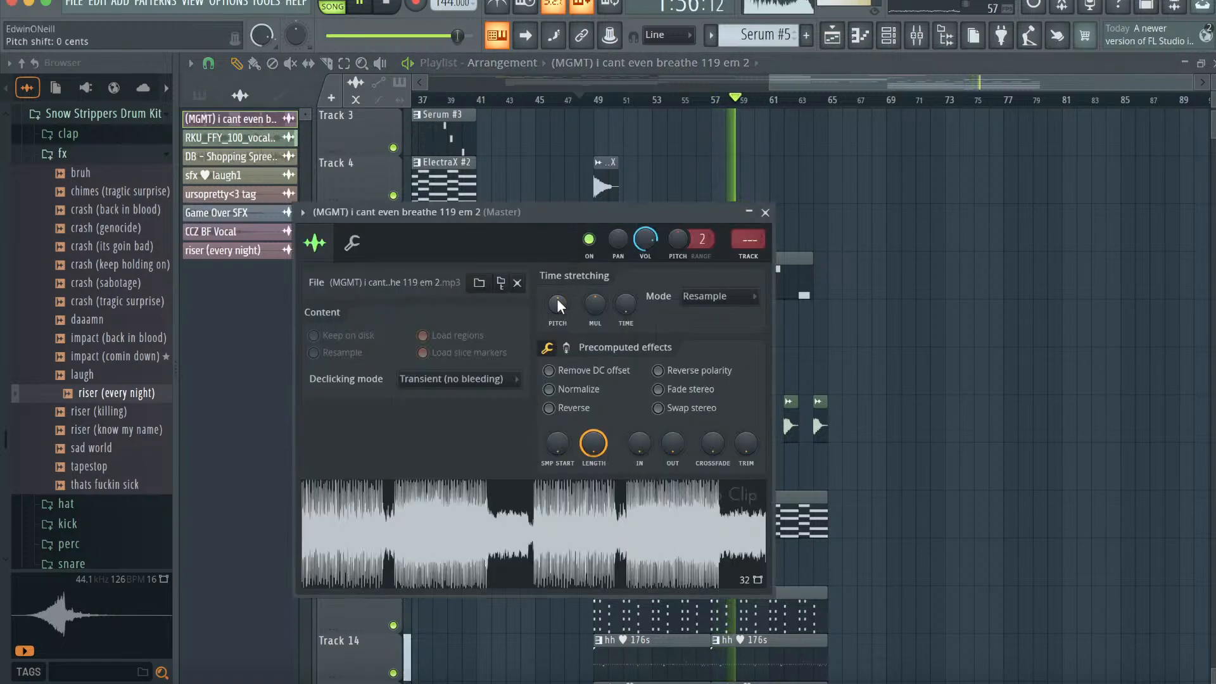
pyautogui.moveTo(557, 304); pyautogui.dragTo(557, 331)
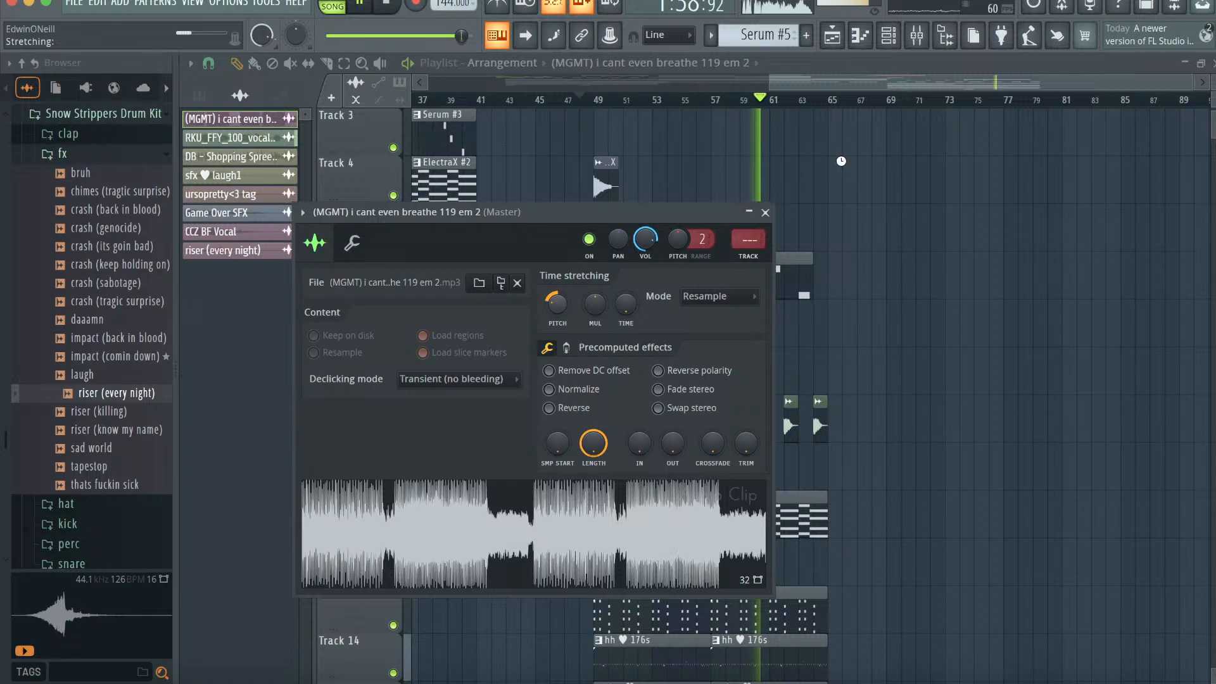
# - Stop playback and add a Serato Sample instrument as a new channel
pyautogui.click(889, 36)
pyautogui.press('space')
pyautogui.click(382, 64)
pyautogui.click(384, 81)
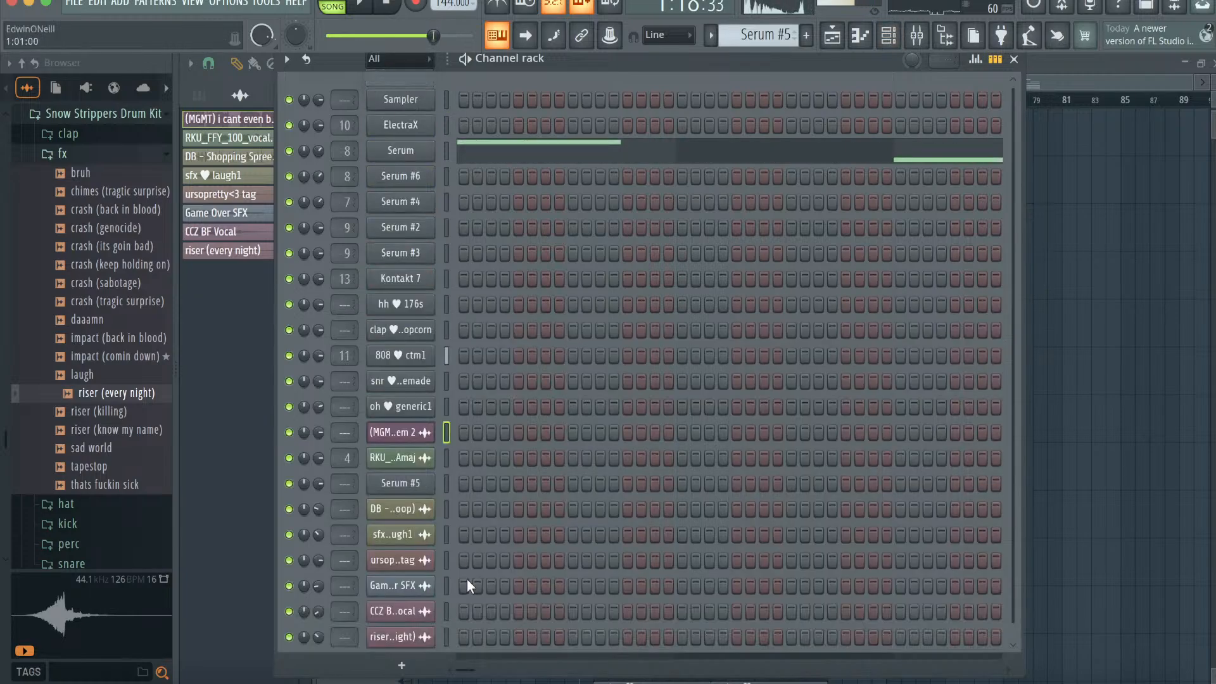
pyautogui.click(403, 665)
pyautogui.click(422, 20)
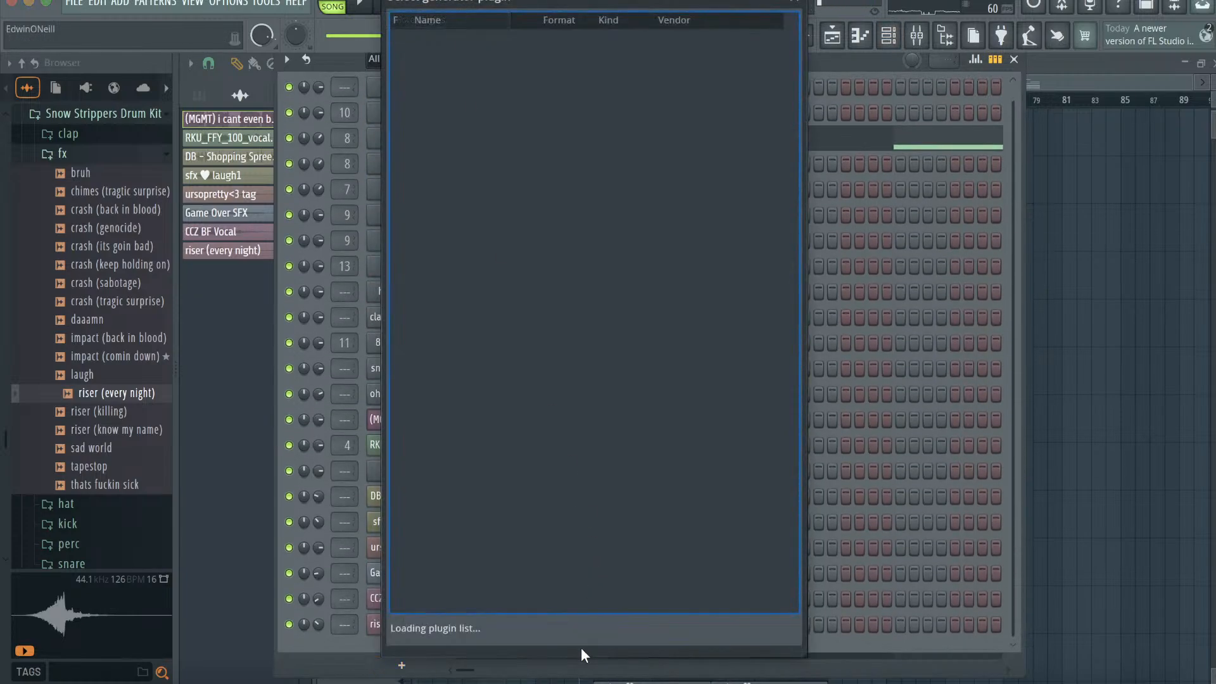
pyautogui.write('sera')
pyautogui.doubleClick(475, 53)
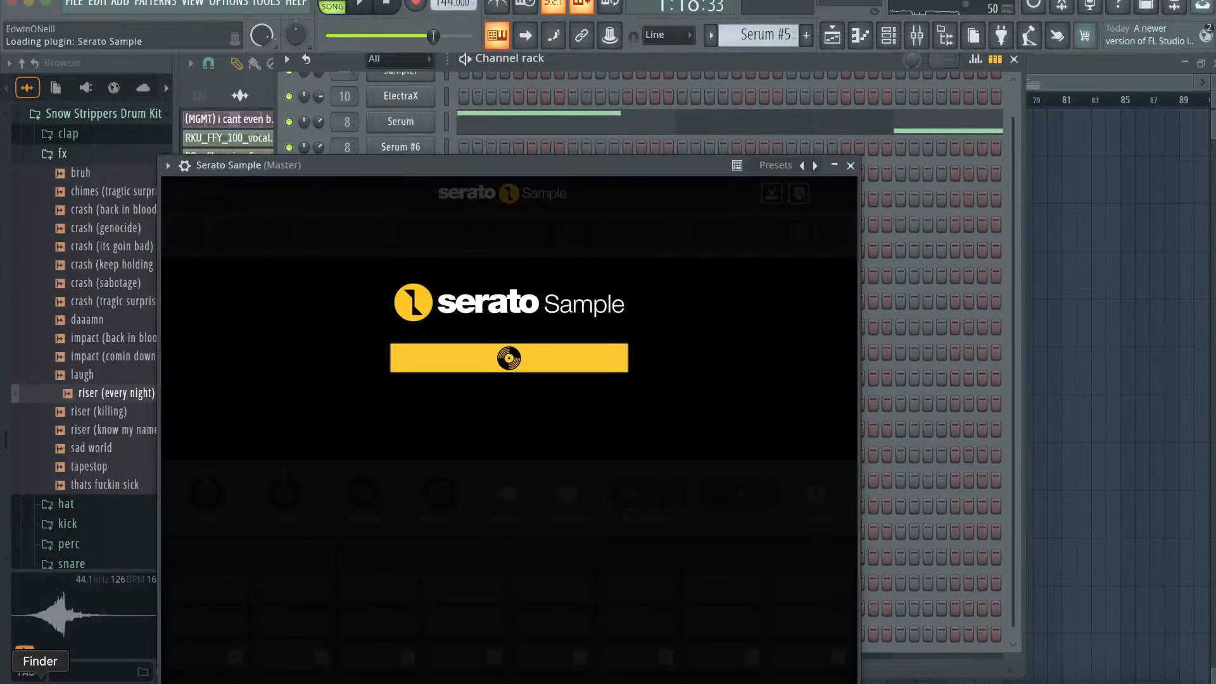
# - Find (MGMT) i cant even breathe 119 em 2.mp3 in Finder by searching "mgmt" and load it into Serato Sample
pyautogui.click(40, 676)
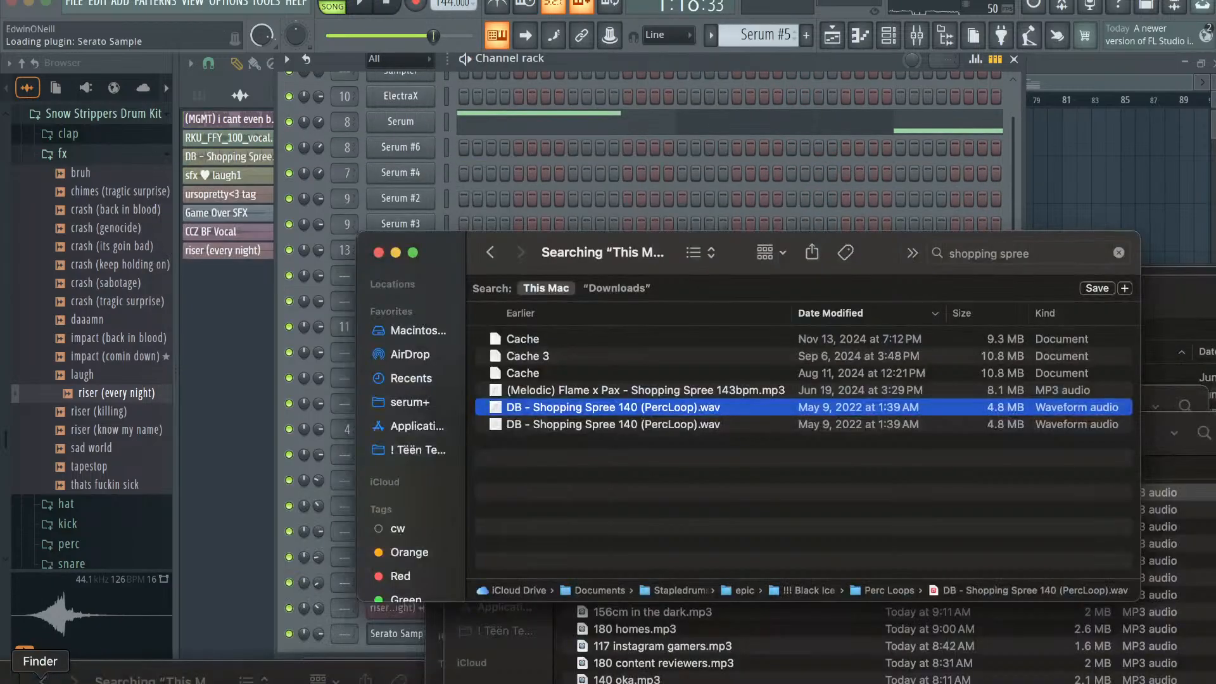
pyautogui.moveTo(413, 176); pyautogui.dragTo(413, 28)
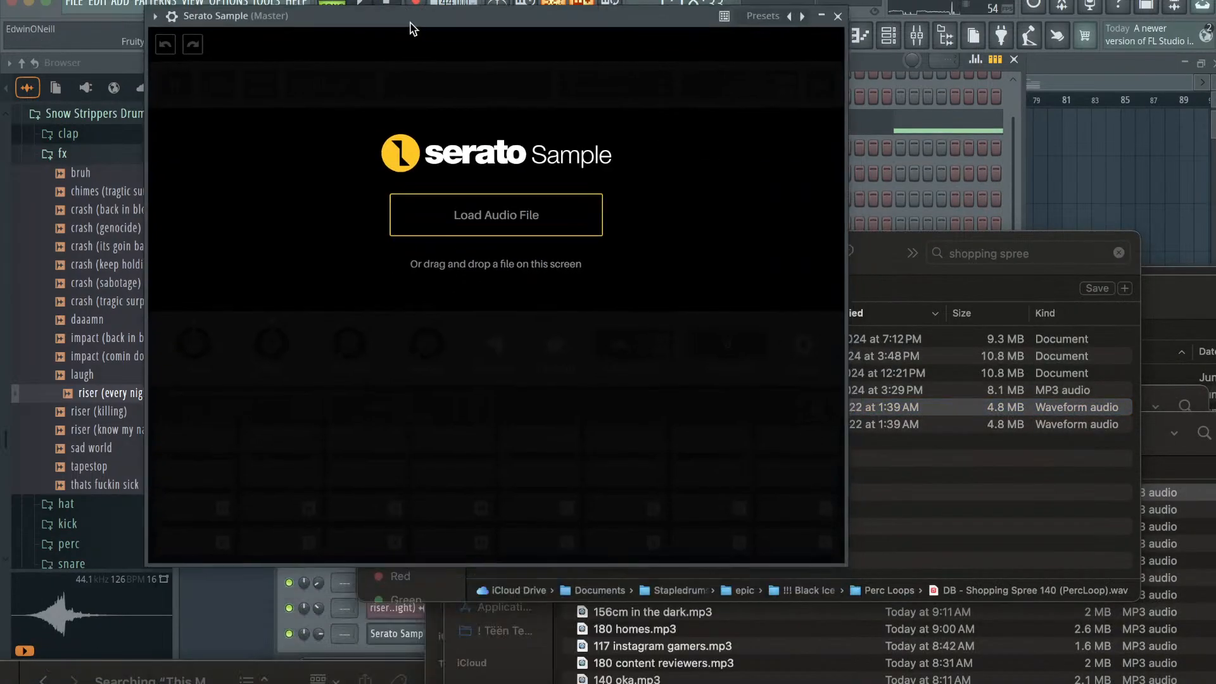
pyautogui.click(500, 216)
pyautogui.click(1049, 258)
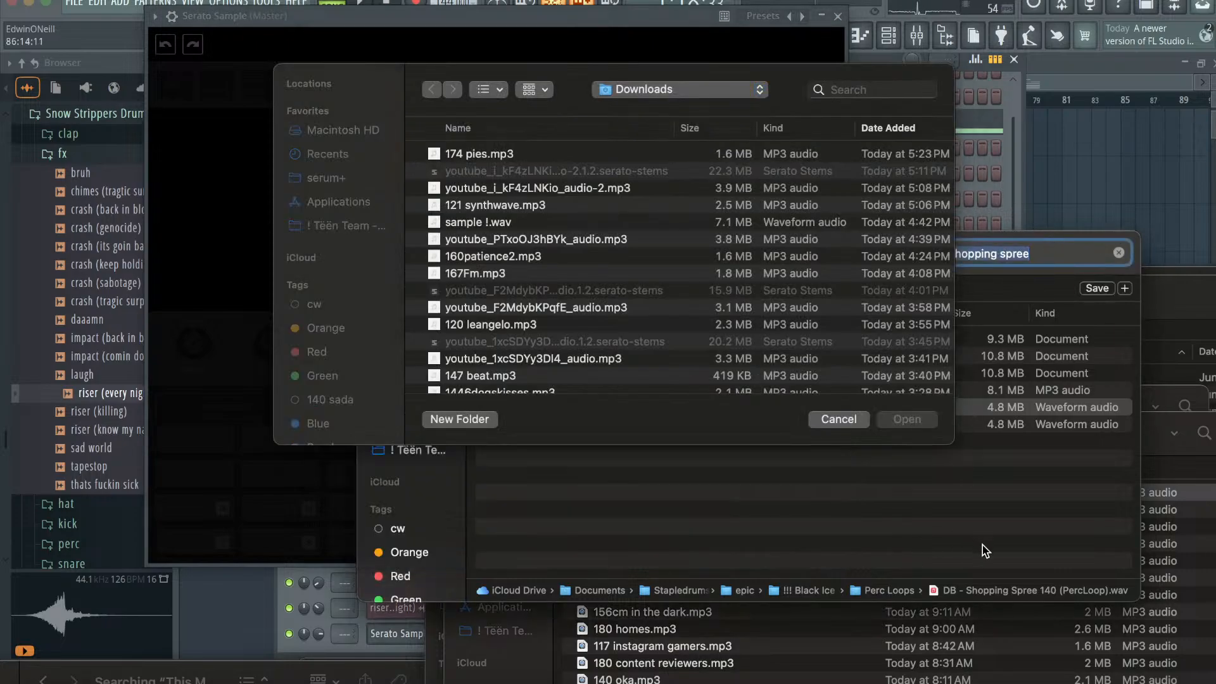
pyautogui.write('mgmt')
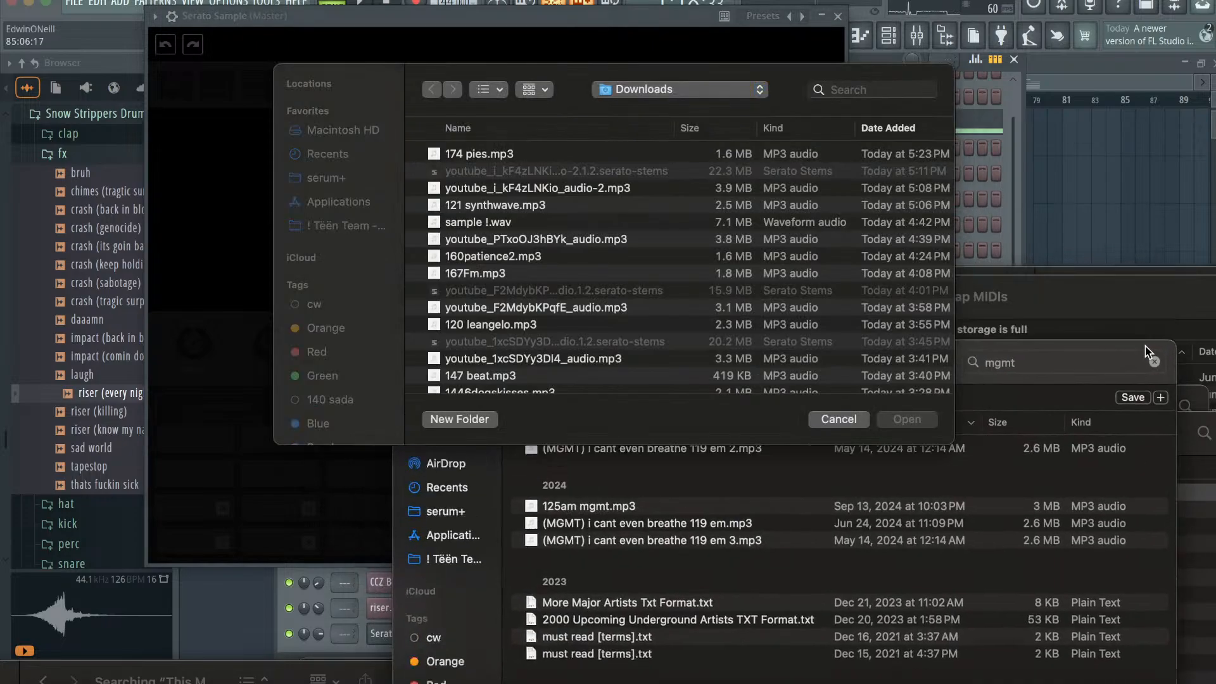
pyautogui.moveTo(1119, 234); pyautogui.dragTo(1140, 474)
pyautogui.click(832, 572)
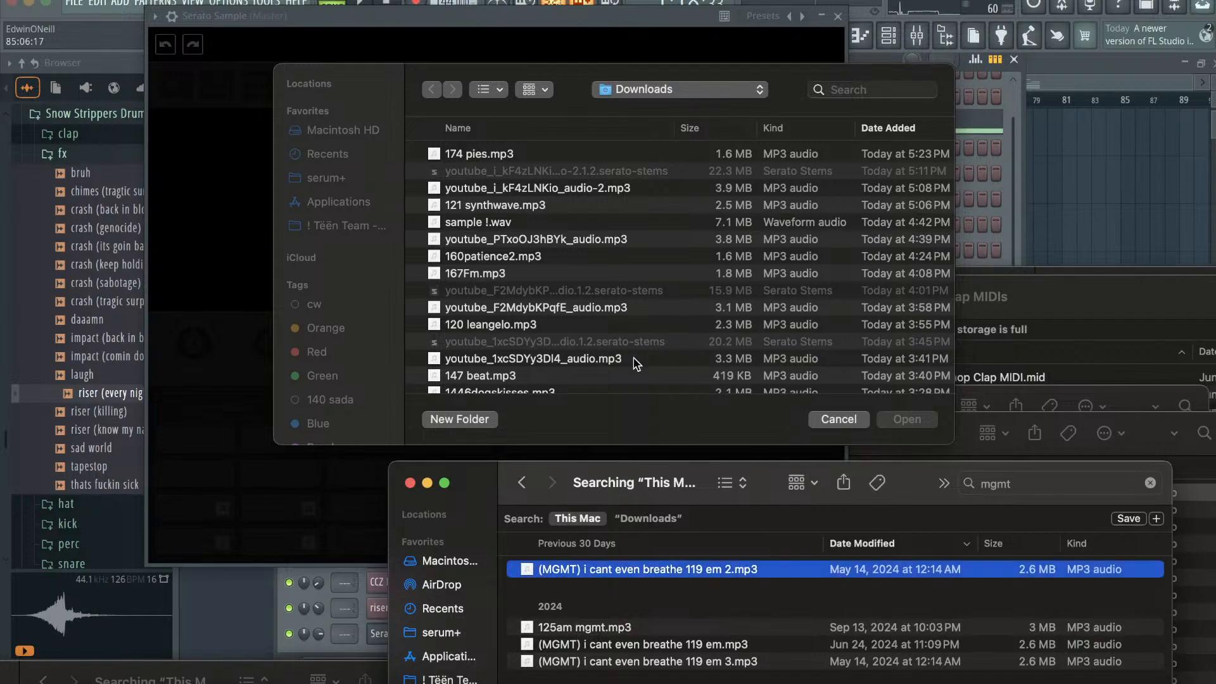
pyautogui.moveTo(568, 256); pyautogui.dragTo(573, 259)
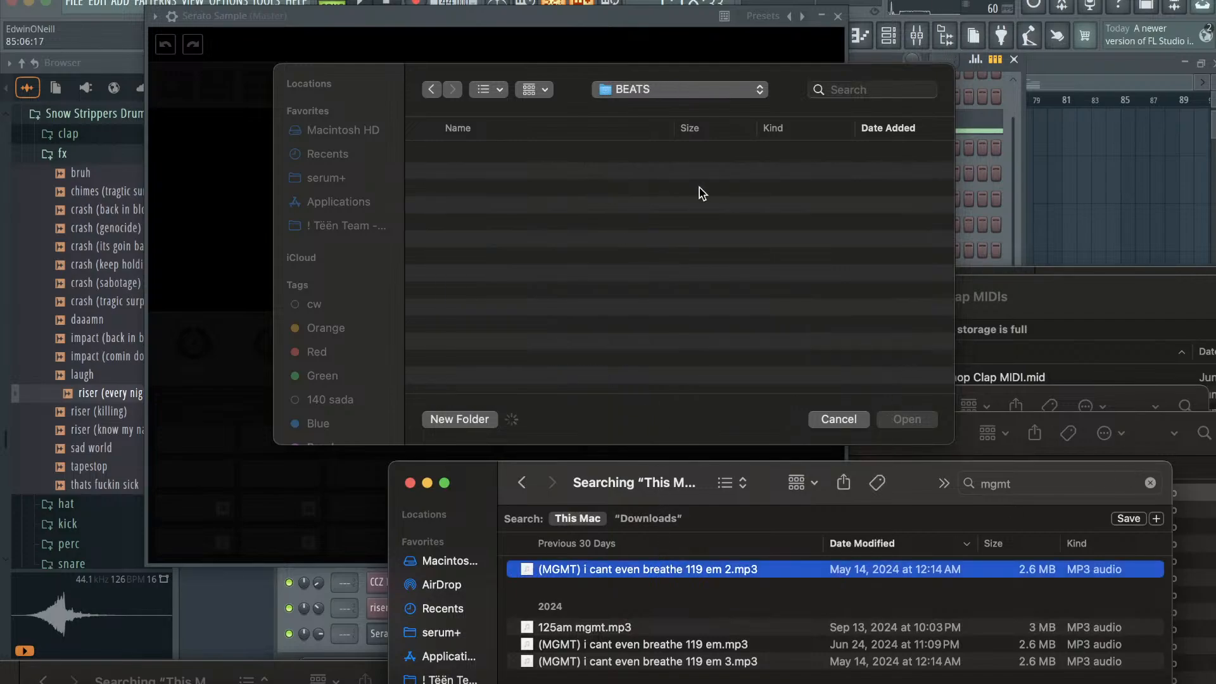
pyautogui.moveTo(575, 584); pyautogui.dragTo(326, 523)
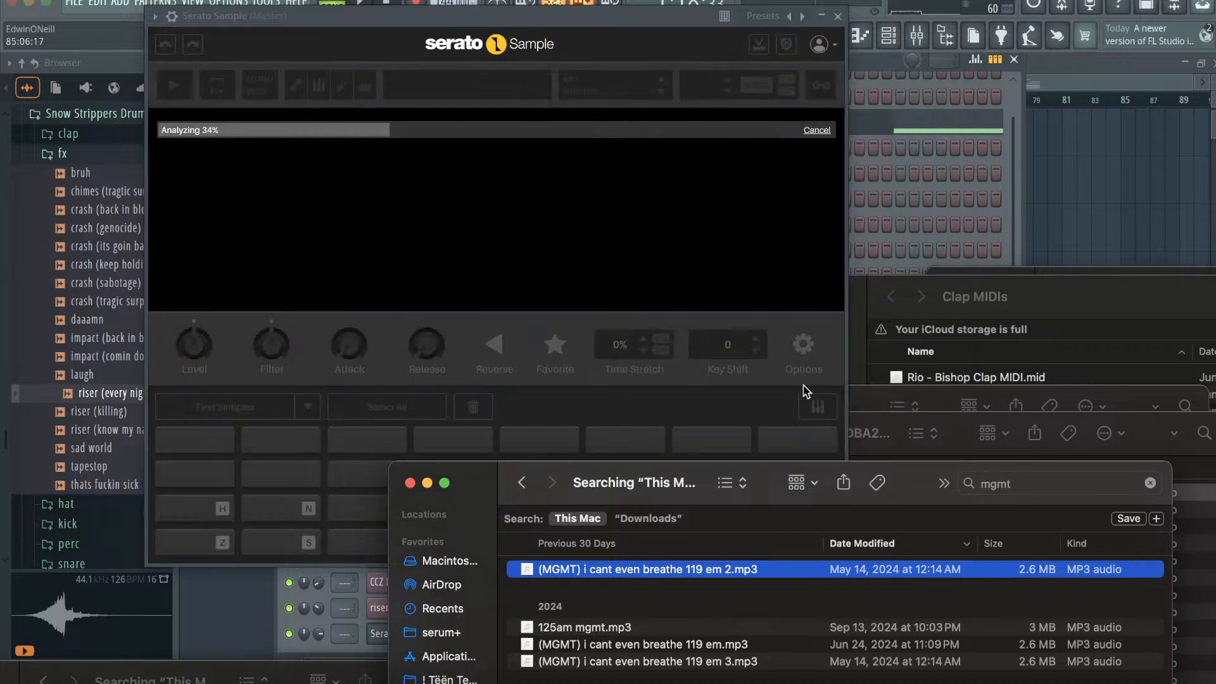
# - Transpose the loaded sample to Bm (-5) and auto-slice it onto the pads with the drums stem switched off
pyautogui.click(662, 90)
pyautogui.click(662, 90)
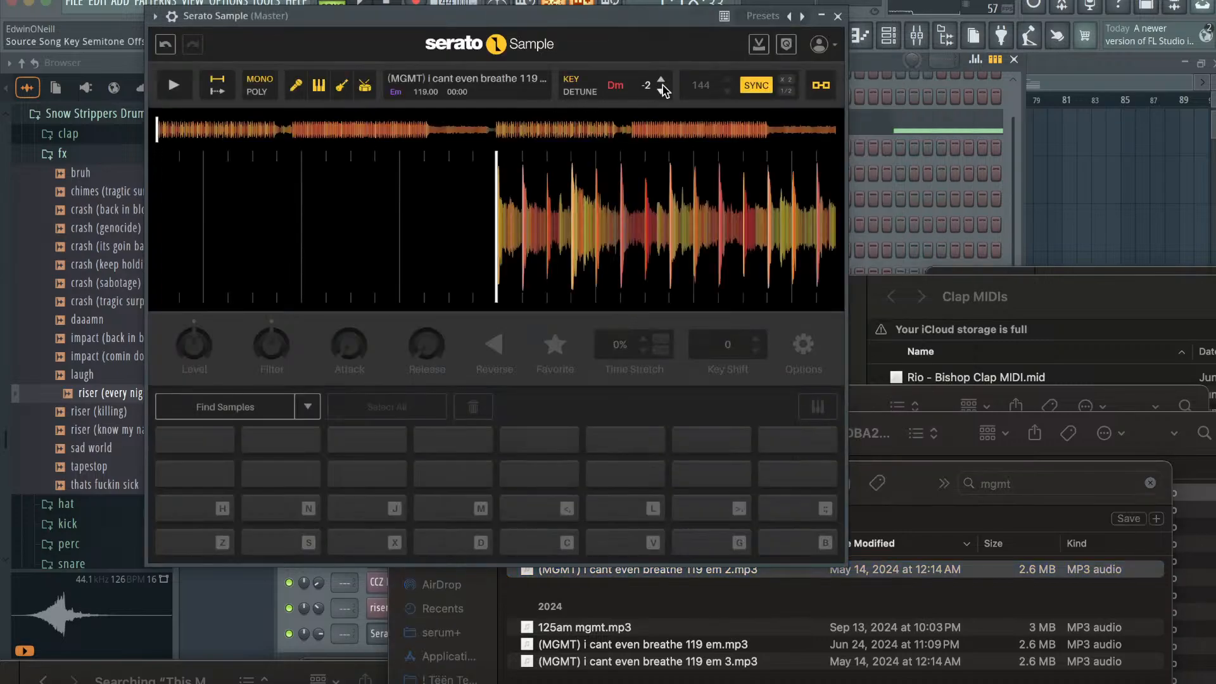
pyautogui.click(217, 410)
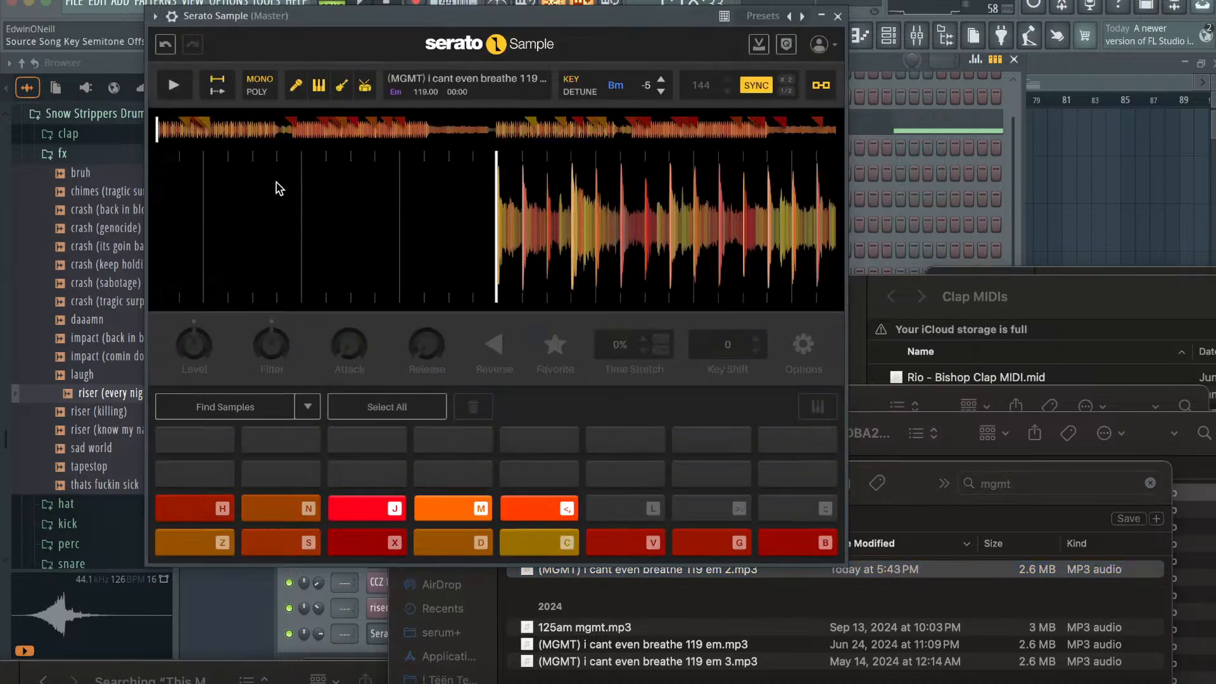
pyautogui.click(365, 87)
pyautogui.press('u')
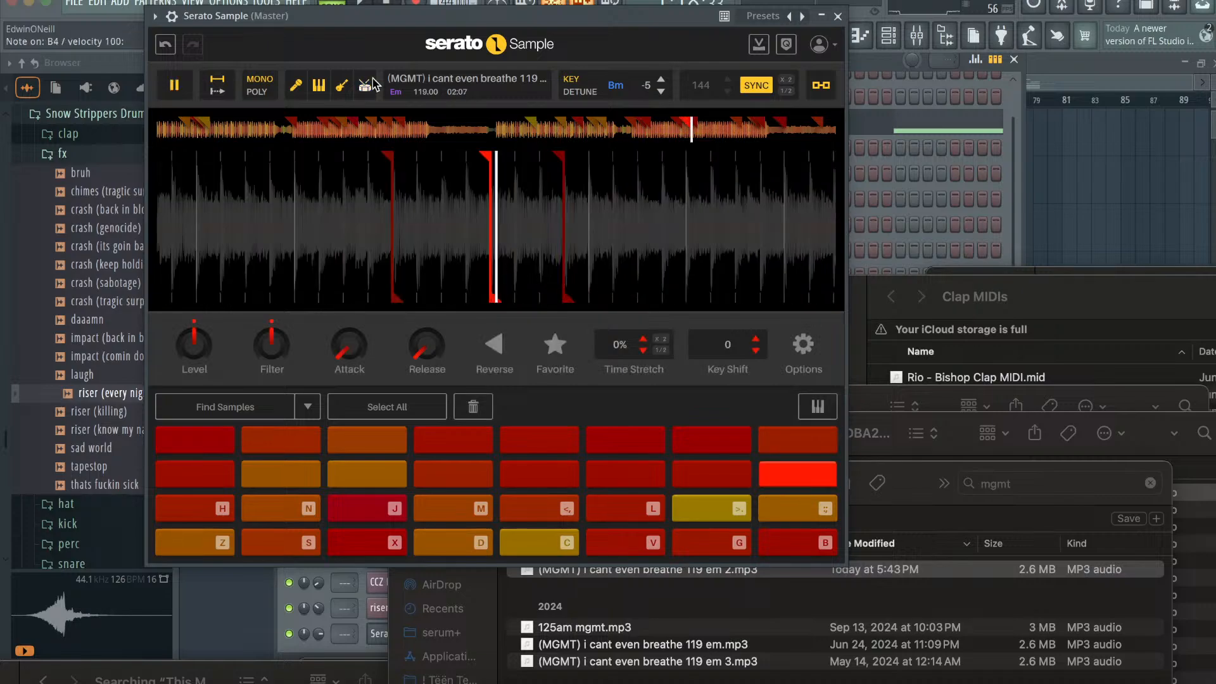
# - Close the sampler and audio clip windows and bring up the piano roll for the Serato Sample channel
pyautogui.click(837, 17)
pyautogui.click(888, 38)
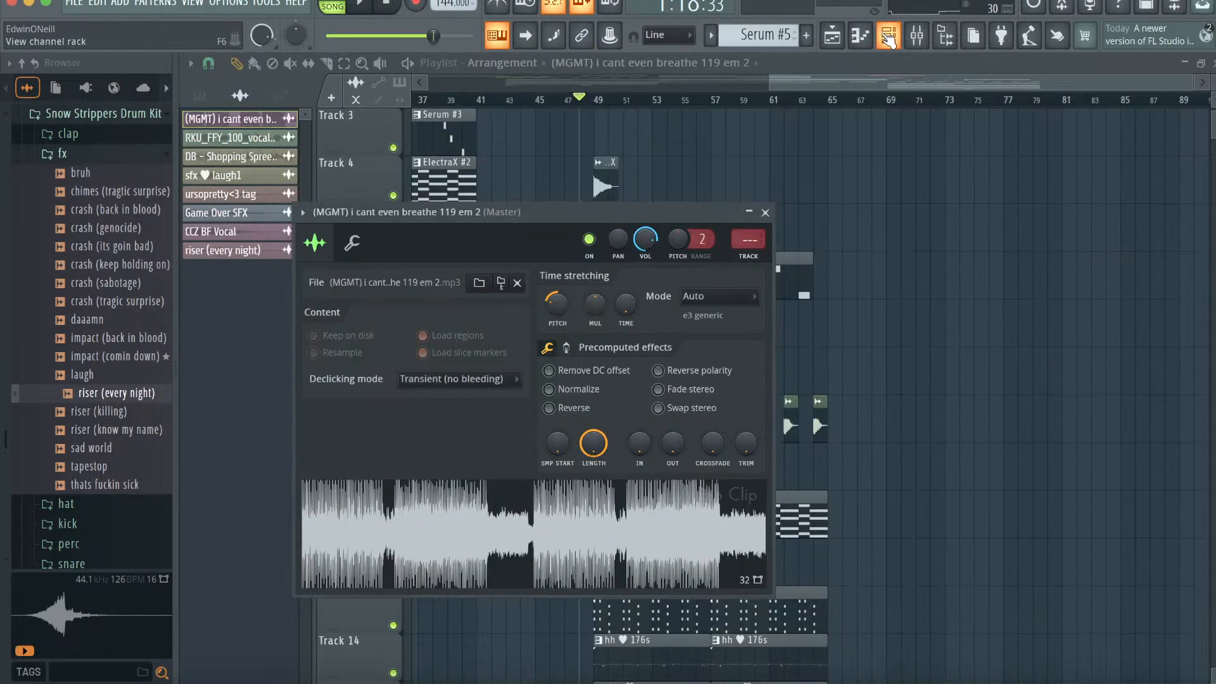
pyautogui.click(766, 213)
pyautogui.click(859, 36)
pyautogui.click(889, 37)
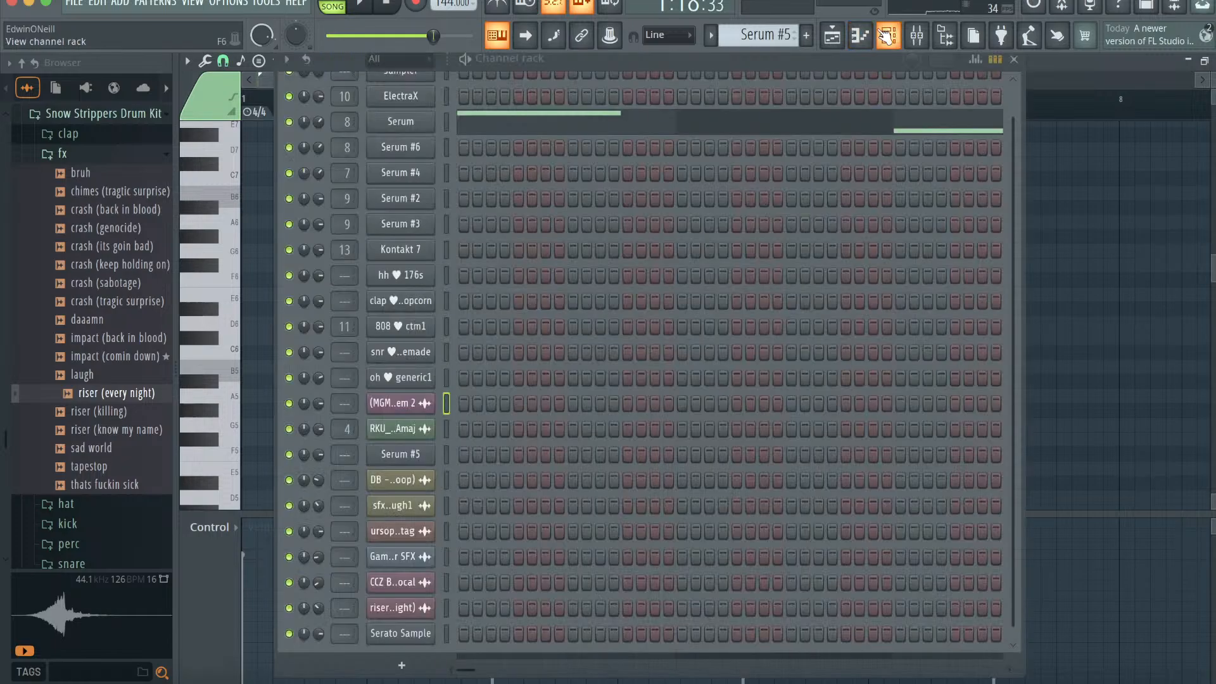
pyautogui.click(406, 634)
pyautogui.click(837, 17)
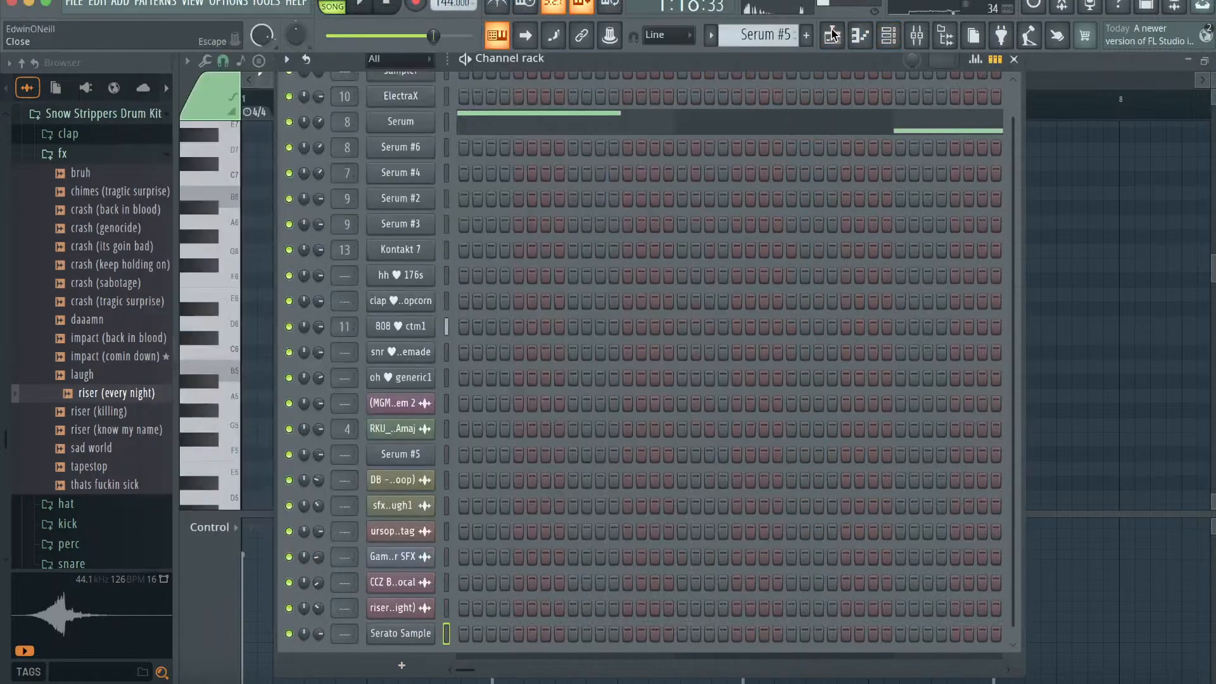
pyautogui.click(833, 36)
pyautogui.click(860, 36)
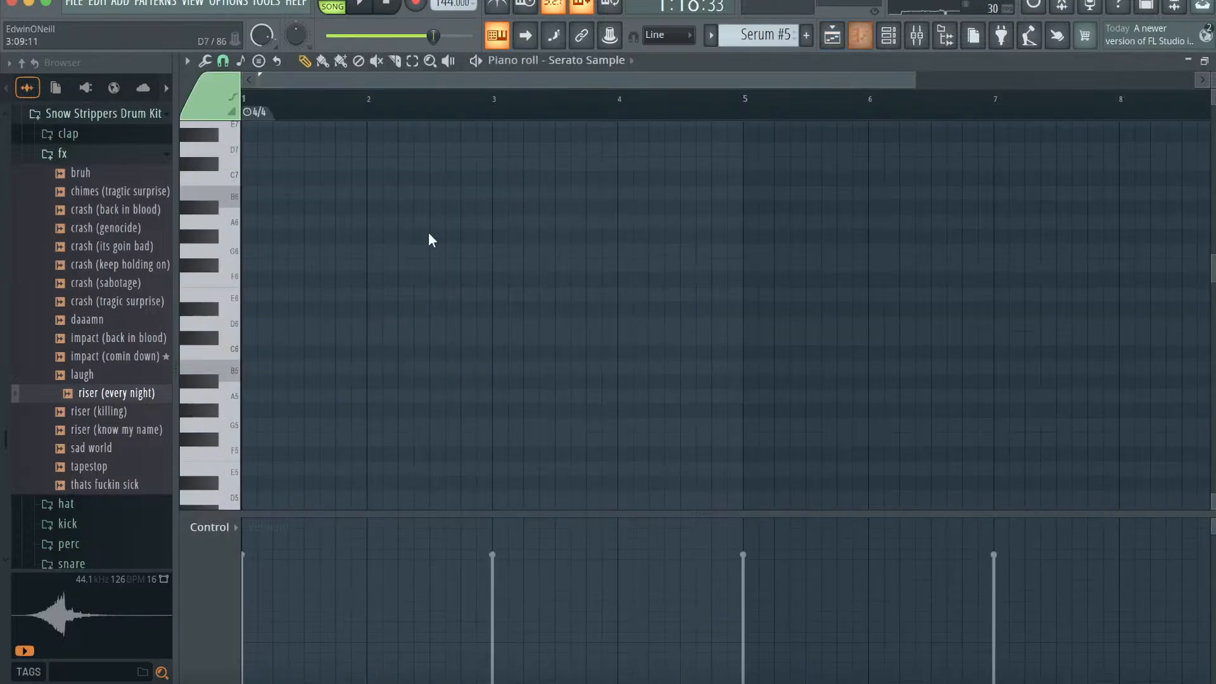
# - Place two two-bar Serato Sample notes, F#4 at bar 1 and G4 at bar 3
pyautogui.moveTo(268, 280); pyautogui.dragTo(443, 439)
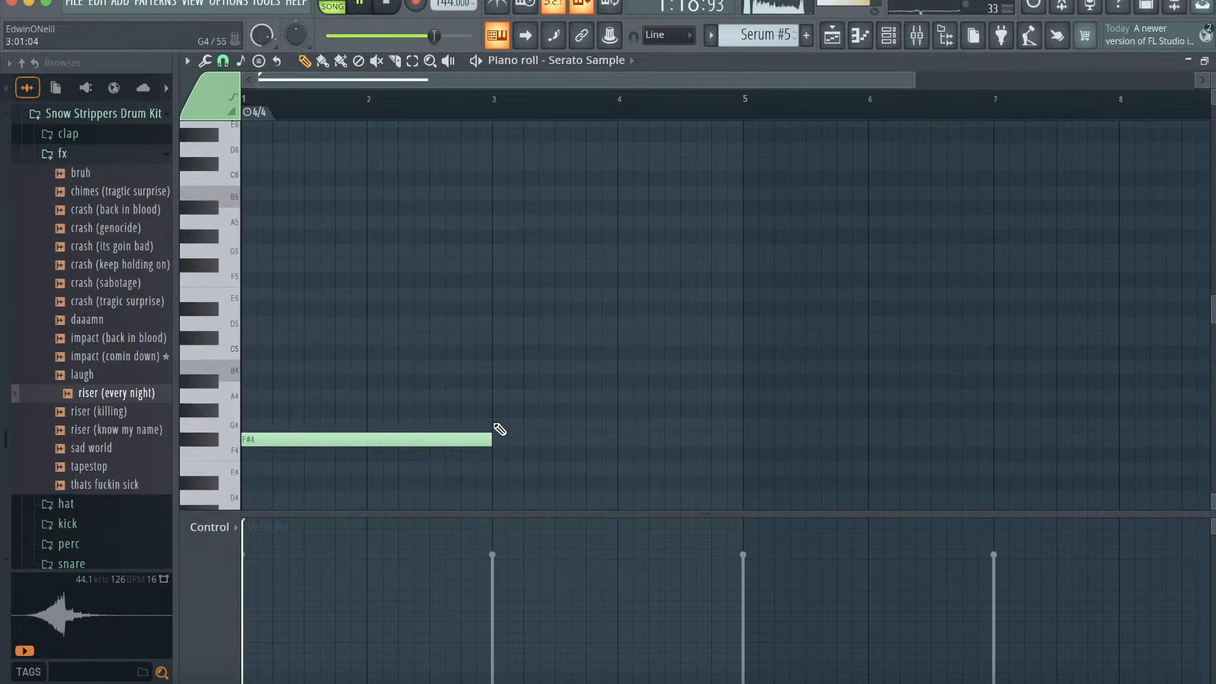
pyautogui.click(494, 424)
pyautogui.click(842, 36)
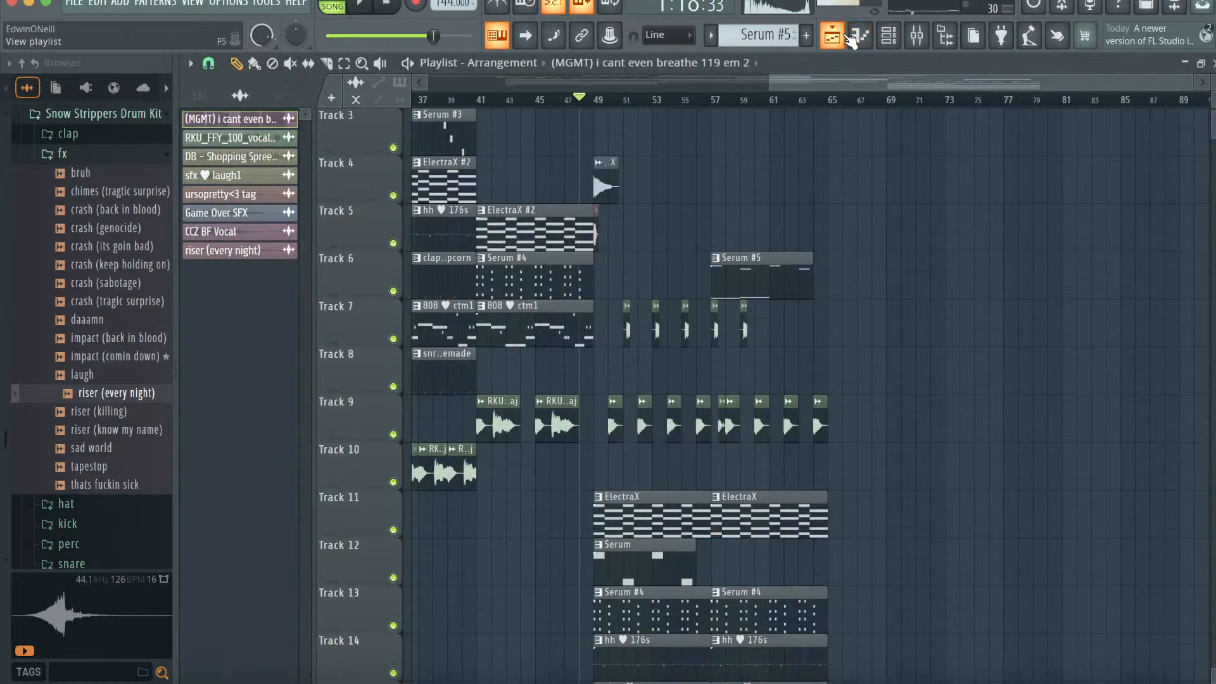
pyautogui.click(852, 40)
pyautogui.click(576, 58)
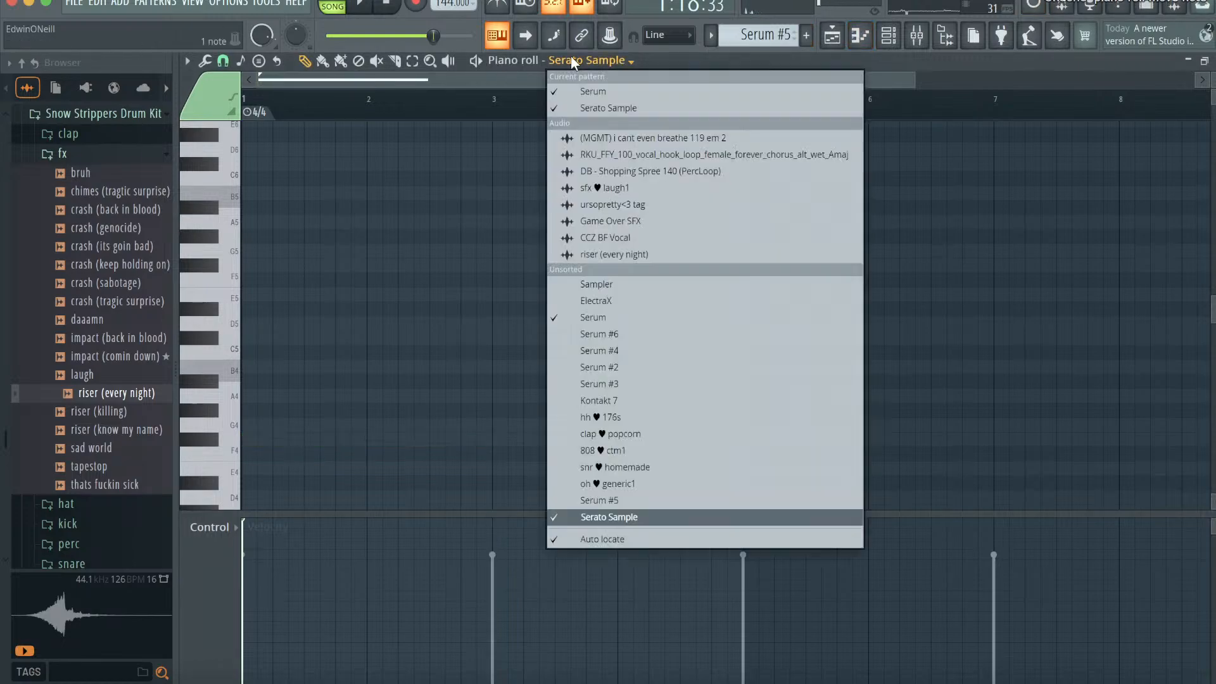
pyautogui.click(589, 516)
pyautogui.click(279, 439)
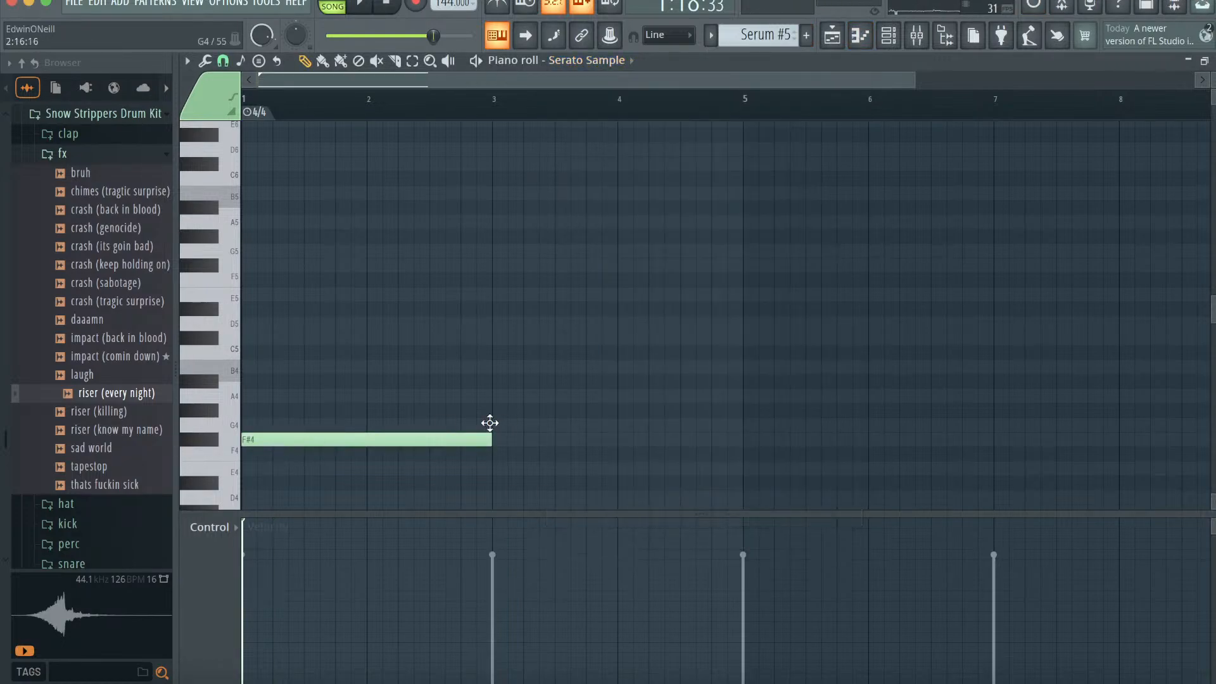
pyautogui.click(492, 423)
# - Audition different slices by moving the two notes, leaving the first on C#3 and the second on D3
pyautogui.moveTo(453, 439); pyautogui.dragTo(451, 387)
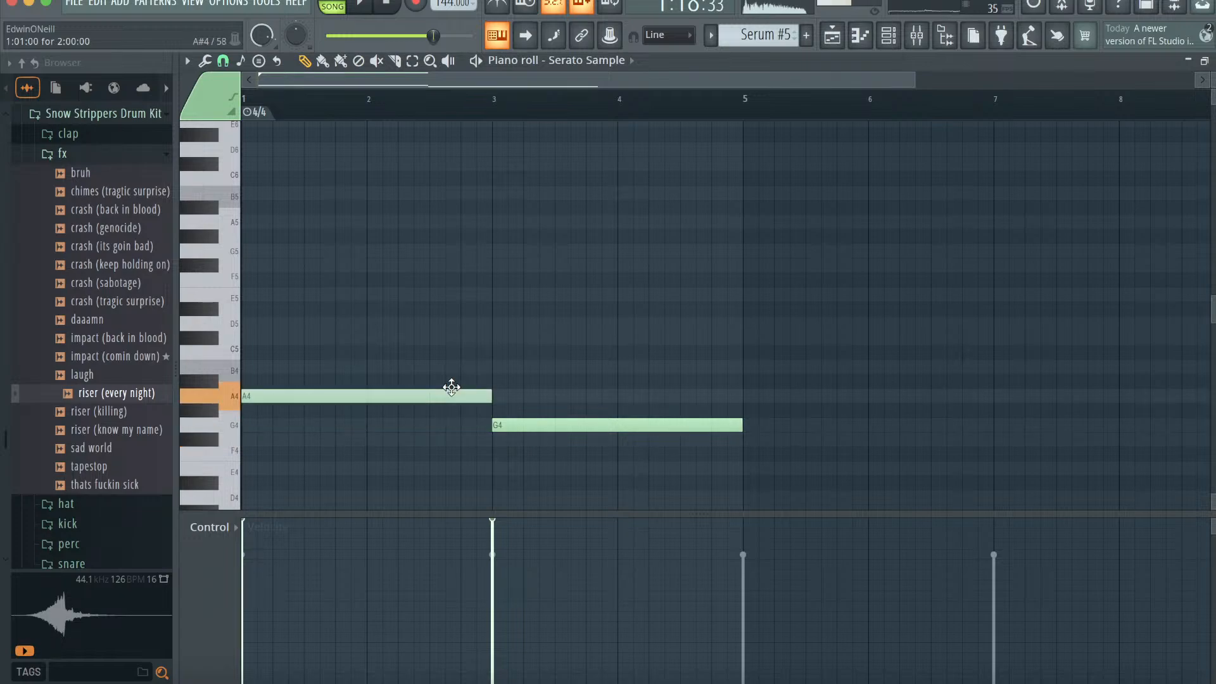
pyautogui.moveTo(526, 429); pyautogui.dragTo(526, 493)
pyautogui.moveTo(475, 309); pyautogui.dragTo(459, 481)
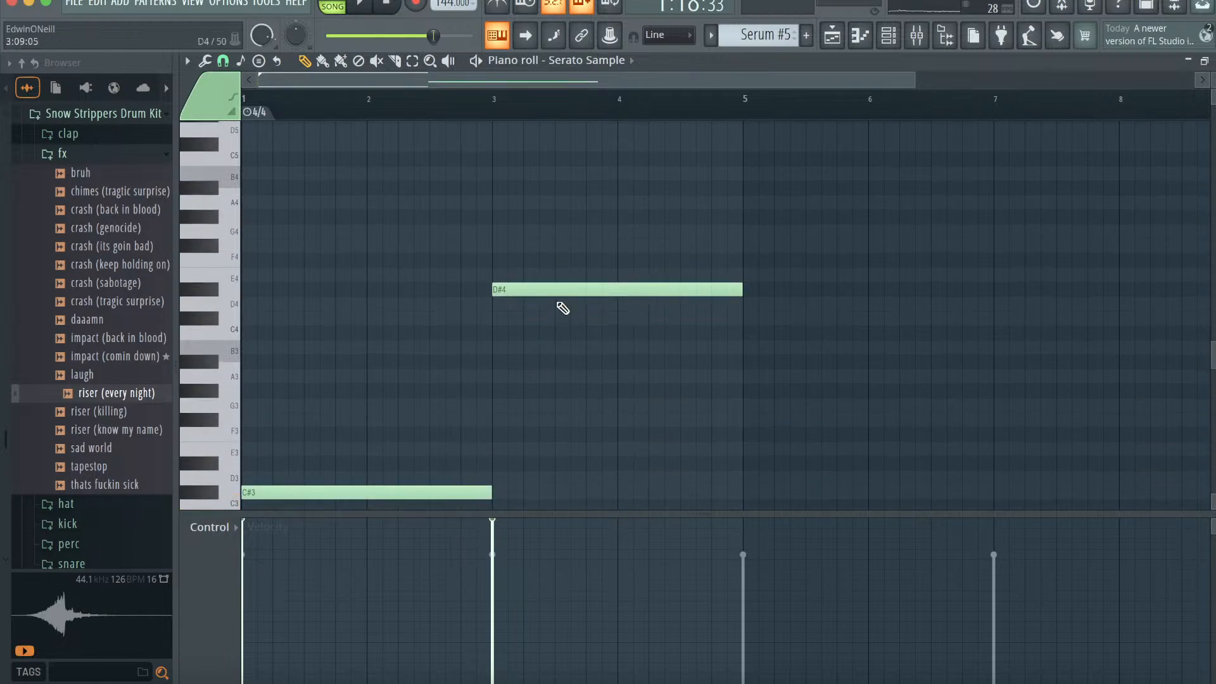
pyautogui.moveTo(556, 293); pyautogui.dragTo(555, 487)
# - Play the second half of the bar 49 section in the playlist to hear the sample notes in the Serum #5 pattern
pyautogui.click(831, 36)
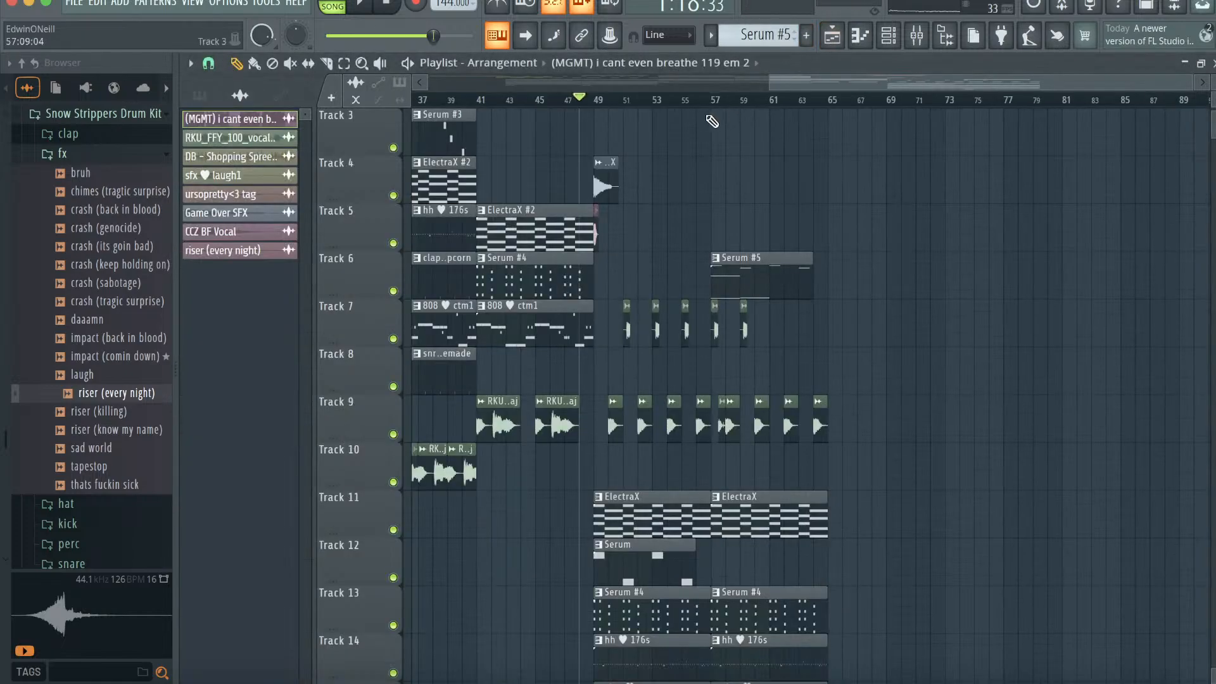
pyautogui.press('space')
pyautogui.hscroll(2, 854, 130)
pyautogui.click(199, 95)
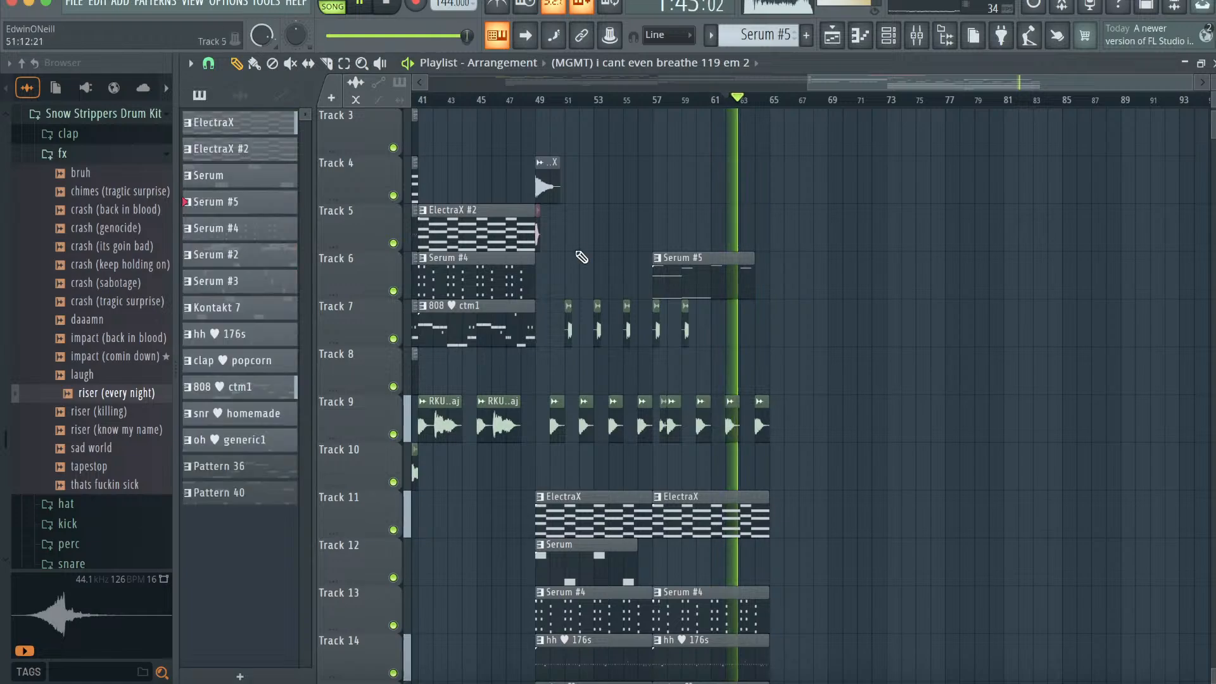
pyautogui.hscroll(6, 577, 252)
pyautogui.scroll(-1, 576, 252)
pyautogui.press('space')
# - Move the two Serato Sample notes out of the Serum #5 pattern into the Serato Sample channel of new Pattern 48
pyautogui.doubleClick(279, 213)
pyautogui.scroll(-2, 556, 309)
pyautogui.scroll(-1, 555, 309)
pyautogui.click(570, 62)
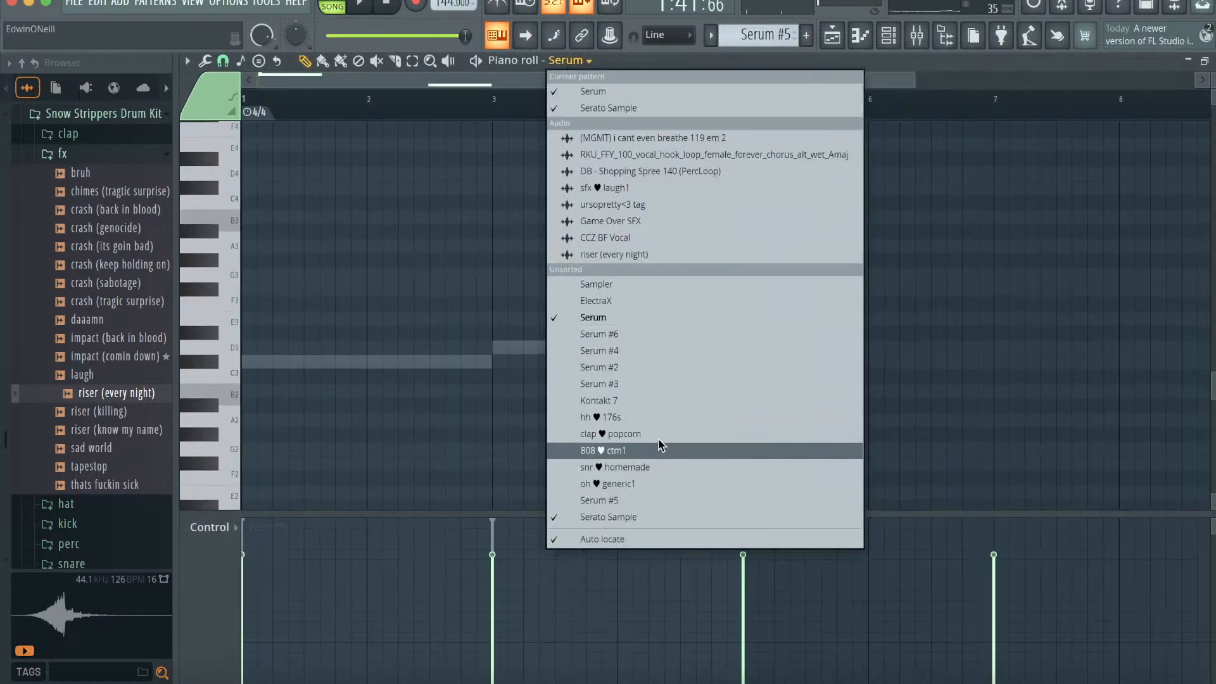
pyautogui.click(651, 516)
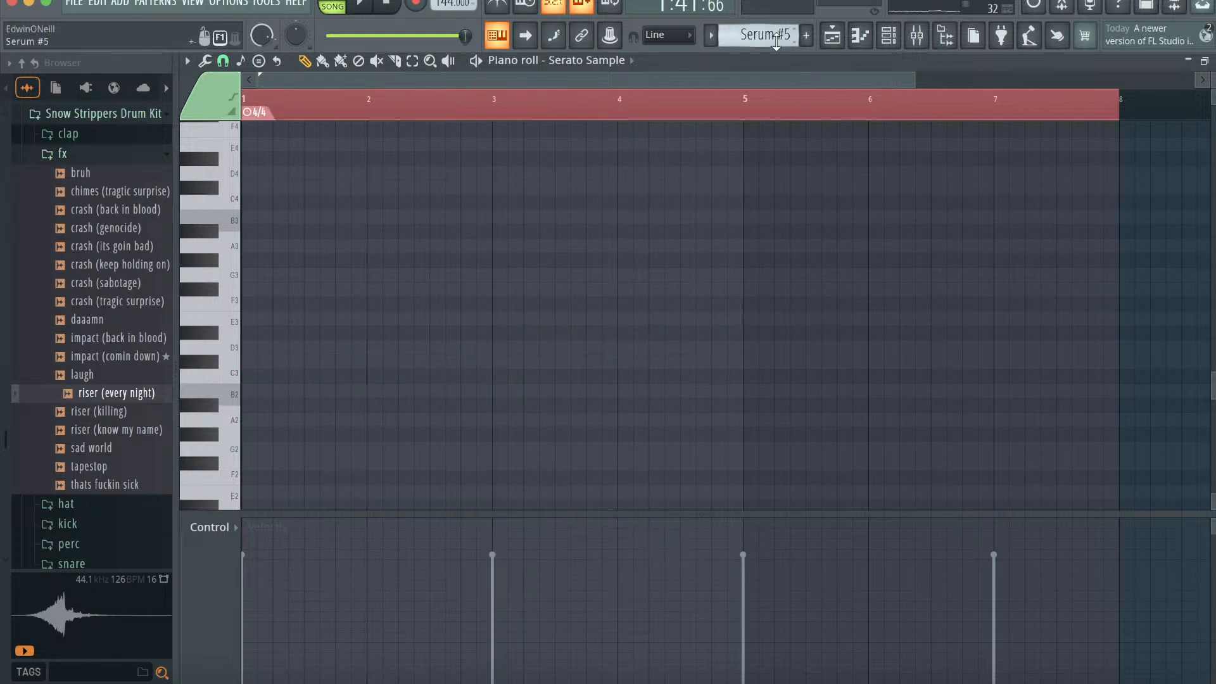
pyautogui.scroll(-1, 776, 42)
pyautogui.click(518, 63)
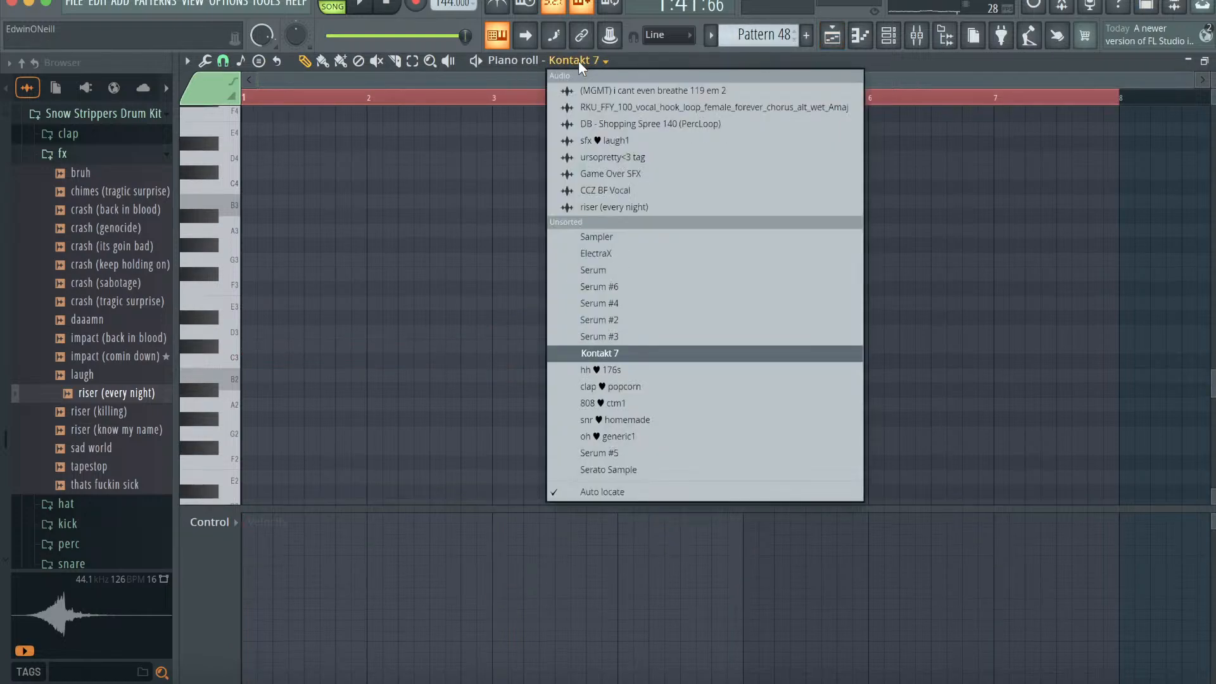
pyautogui.click(651, 469)
# - Place Pattern 48 on Track 10 at bar 65 and play back its Serato Sample notes
pyautogui.click(832, 37)
pyautogui.press('space')
pyautogui.click(568, 426)
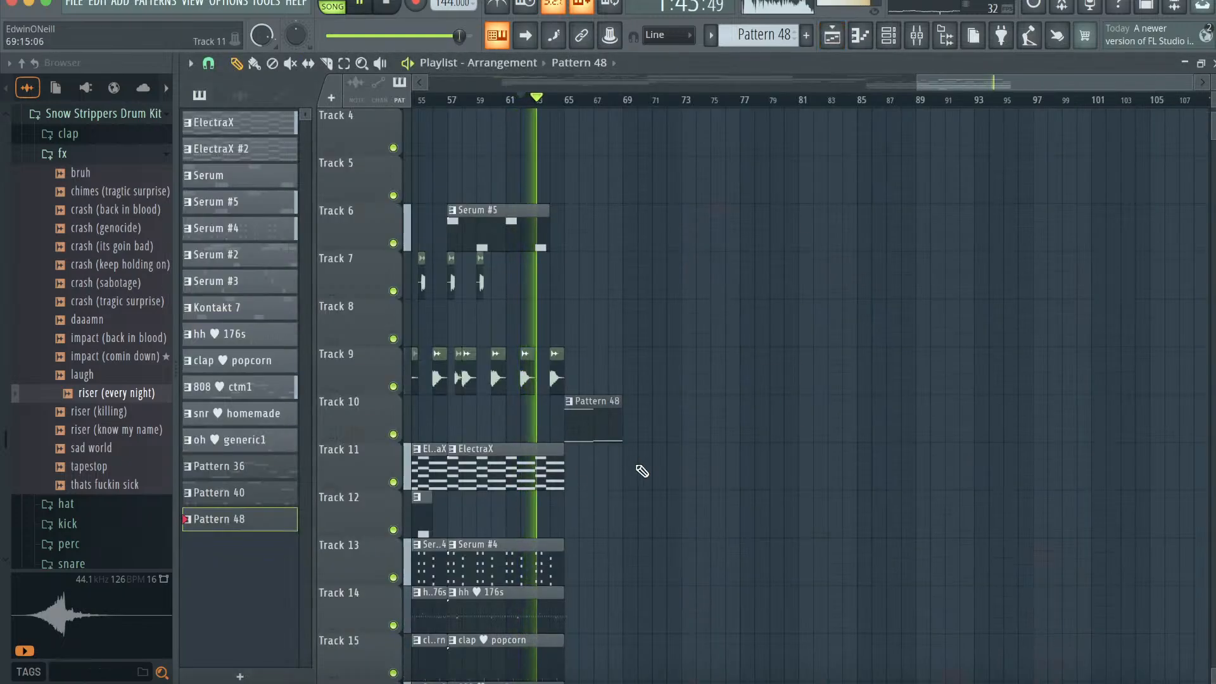
pyautogui.scroll(-3, 637, 463)
pyautogui.press('space')
pyautogui.doubleClick(587, 287)
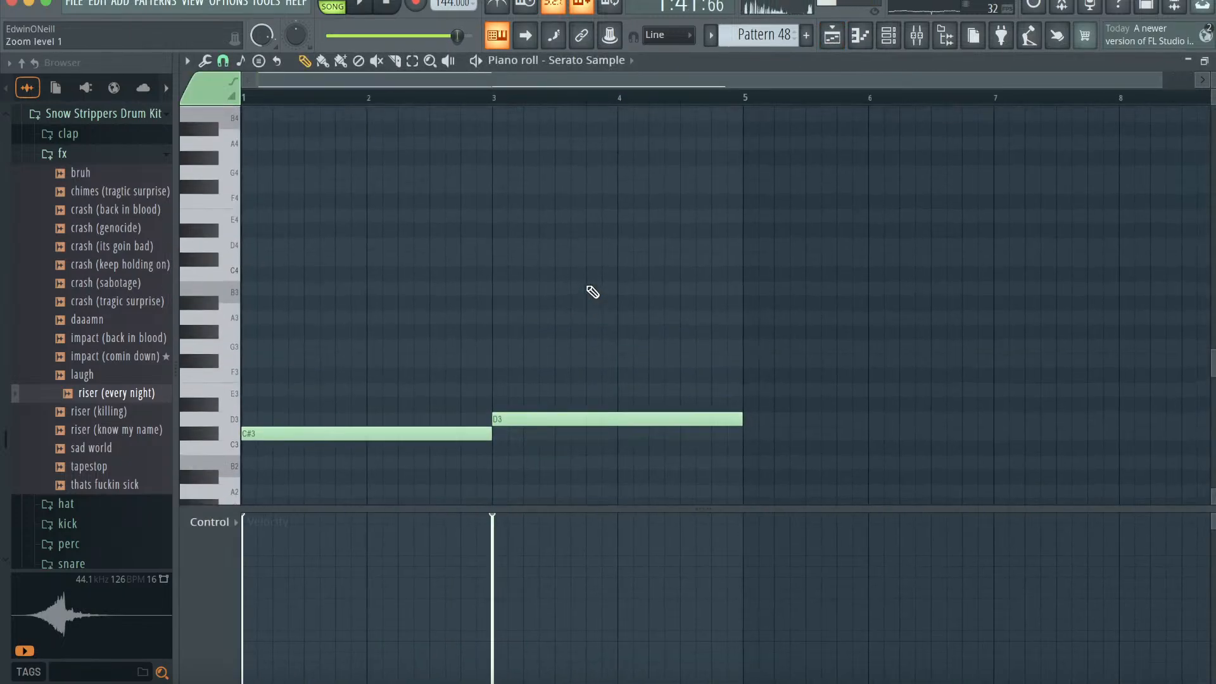
pyautogui.press('space')
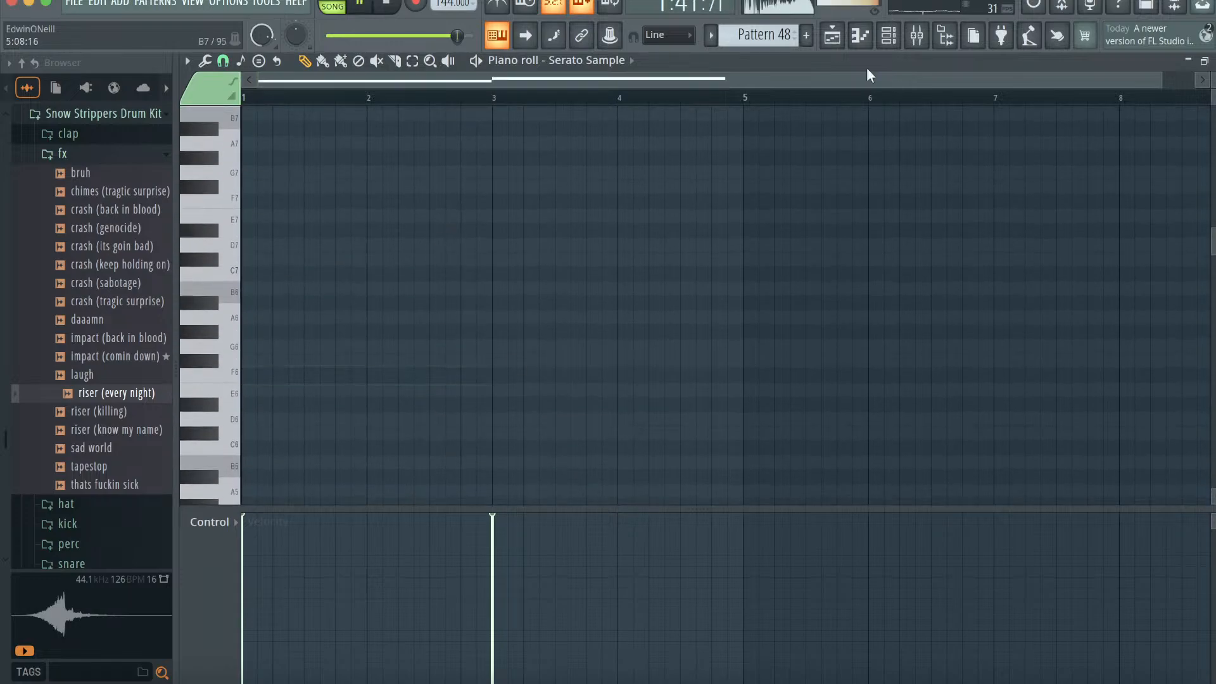
pyautogui.click(831, 37)
# - Place an 808 ctm1 pattern clip on Track 15 at bar 65
pyautogui.scroll(-4, 850, 274)
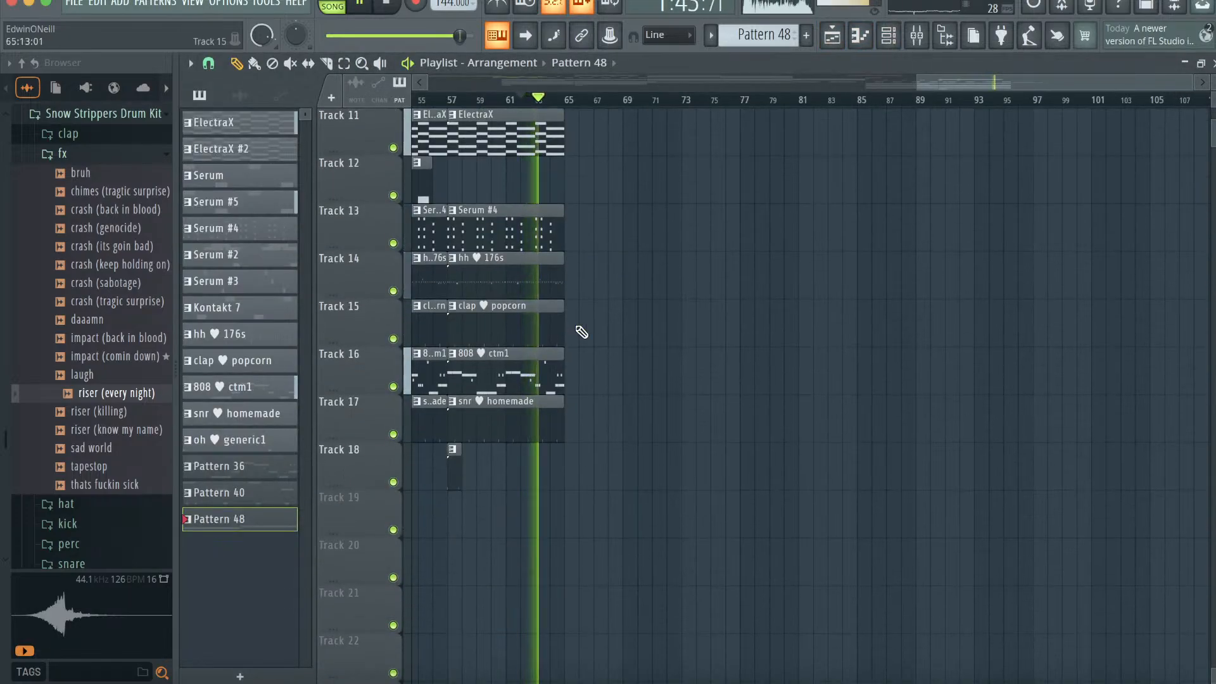
pyautogui.scroll(4, 591, 304)
pyautogui.scroll(1, 591, 304)
pyautogui.click(551, 557)
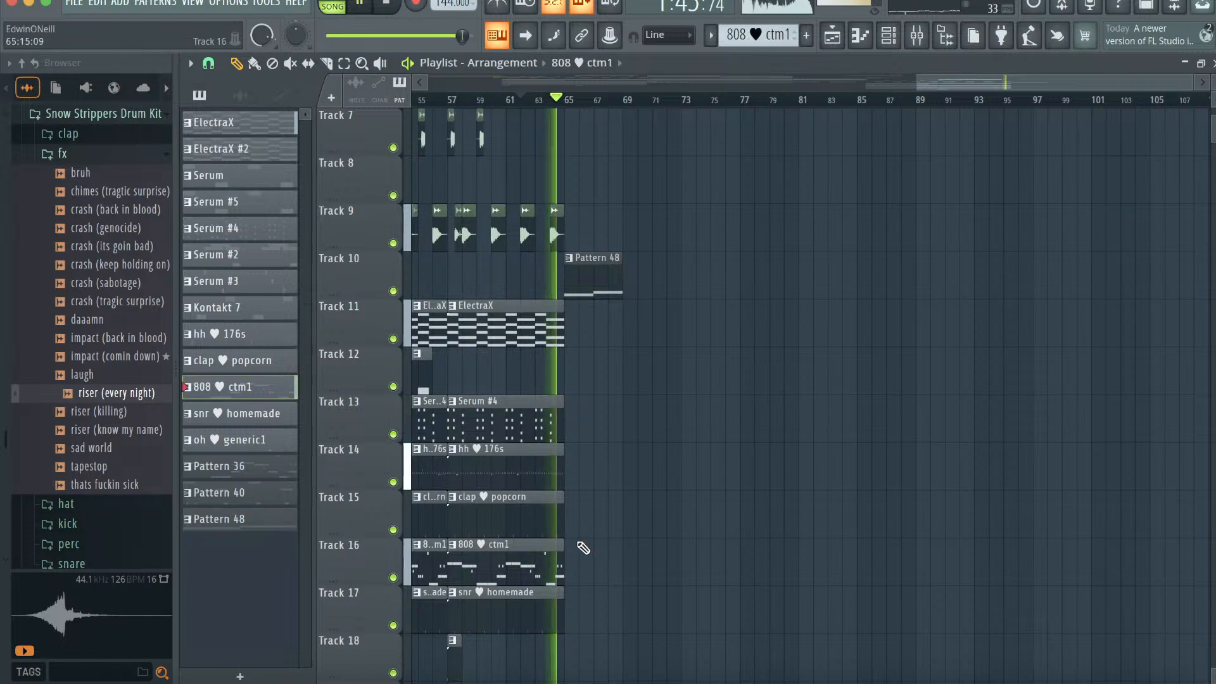
pyautogui.click(591, 496)
# - Add a second Pattern 48 clip on Track 10 at bar 69, directly following the first one
pyautogui.moveTo(1190, 82); pyautogui.dragTo(1012, 92)
pyautogui.hscroll(5, 1061, 199)
pyautogui.click(633, 289)
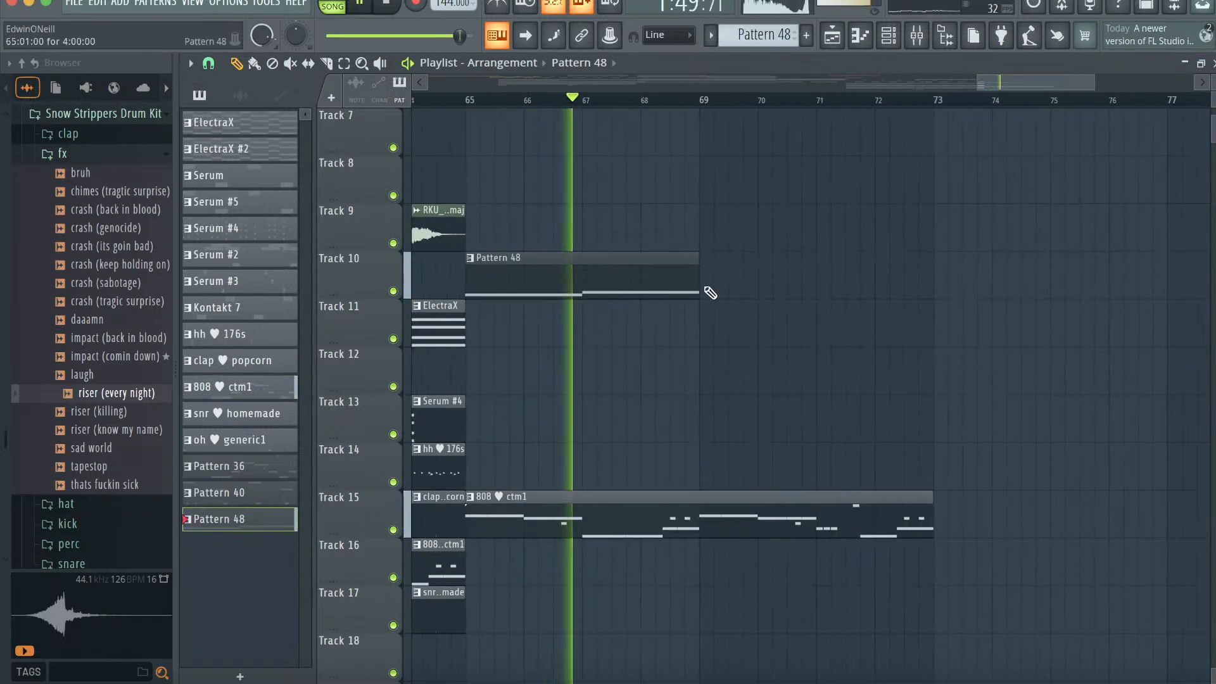
pyautogui.click(702, 286)
# - Route the Serato Sample channel to mixer insert 12 and restart playback
pyautogui.press('F6')
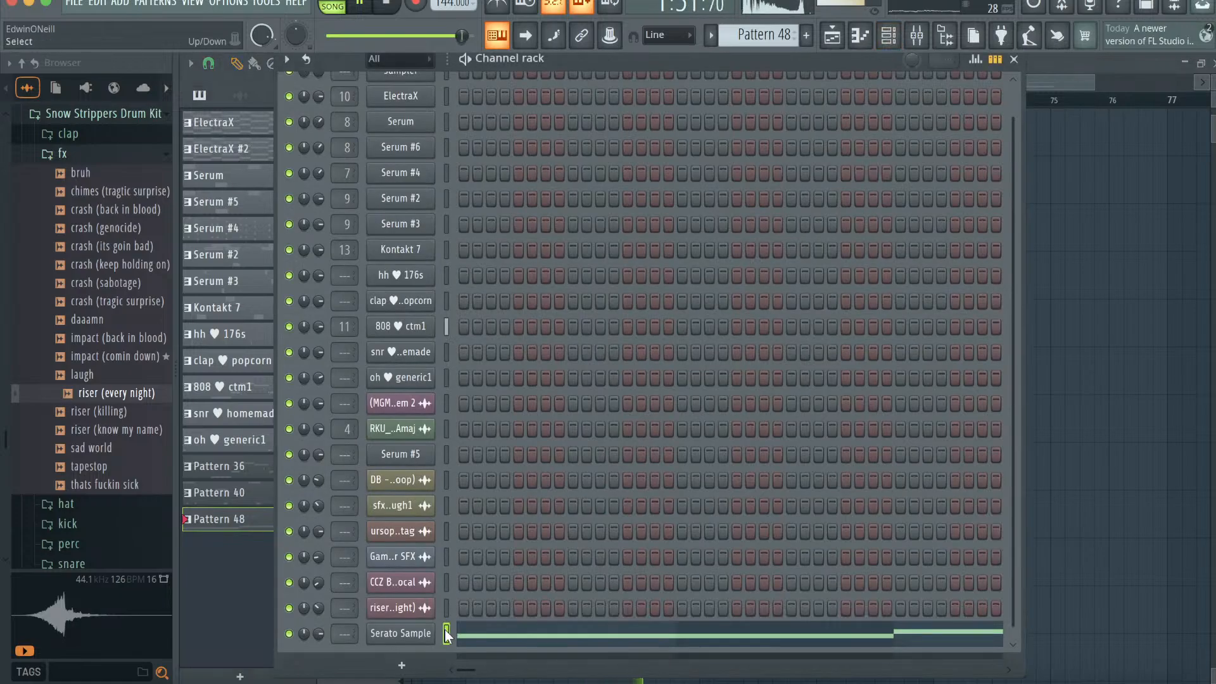
pyautogui.click(913, 32)
pyautogui.rightClick(682, 241)
pyautogui.moveTo(785, 271)
pyautogui.click(931, 271)
pyautogui.press('space')
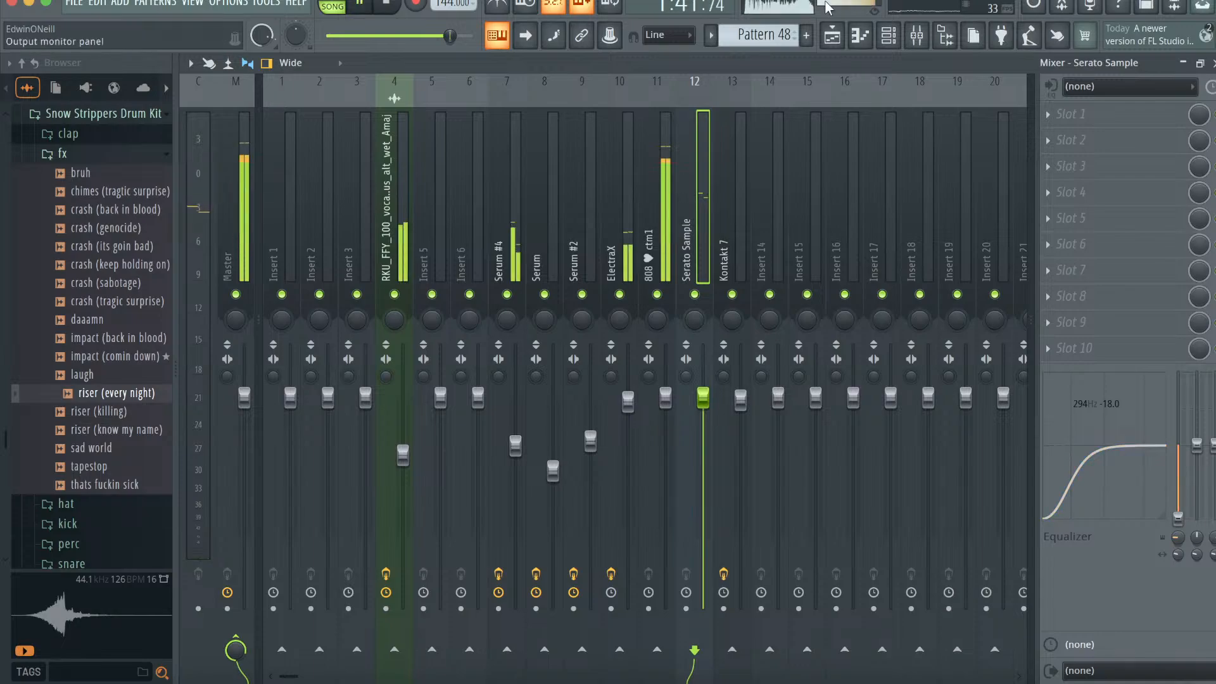
# - Delete the 808 ctm1 clip on Track 15 and set the playlist time selection from bar 65 to bar 73
pyautogui.press('F5')
pyautogui.rightClick(842, 513)
pyautogui.moveTo(472, 104); pyautogui.dragTo(936, 104)
# - In Pattern 48's 808 ctm1 channel, enter two two-bar B4 notes at bars 1 and 3 and return to the playlist
pyautogui.click(860, 35)
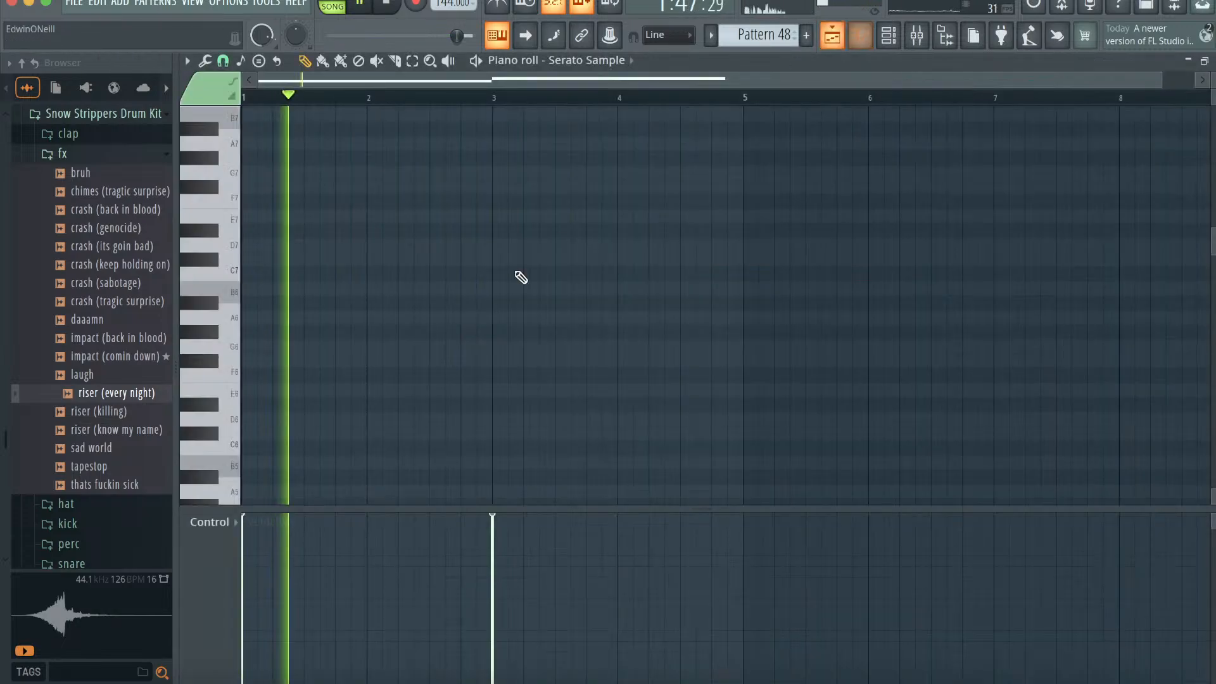
pyautogui.click(601, 61)
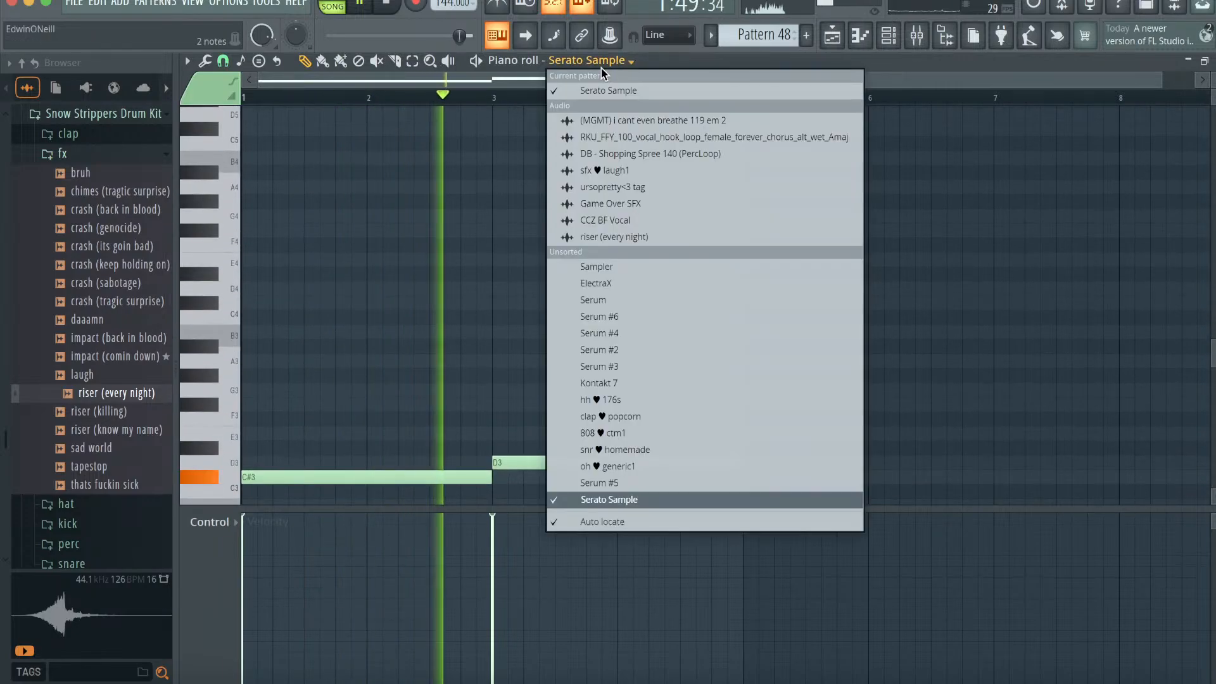
pyautogui.click(659, 433)
pyautogui.press('space')
pyautogui.moveTo(285, 341); pyautogui.dragTo(194, 339)
pyautogui.click(337, 328)
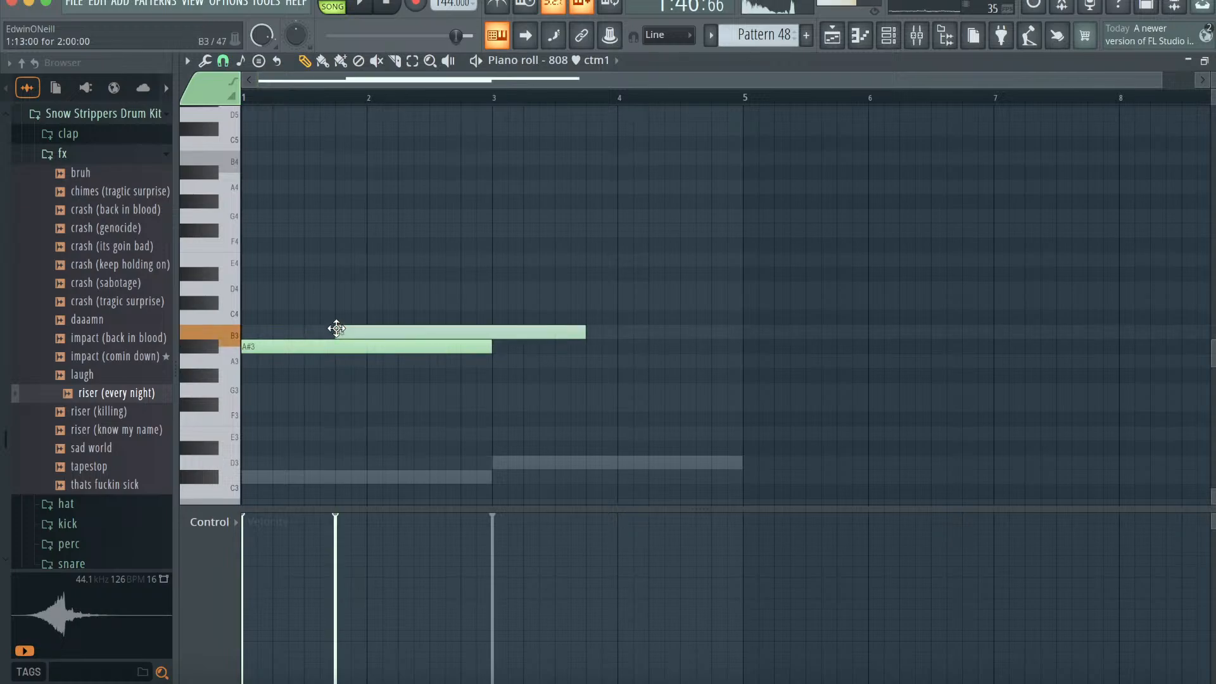
pyautogui.rightClick(338, 330)
pyautogui.moveTo(341, 345); pyautogui.dragTo(341, 157)
pyautogui.press('space')
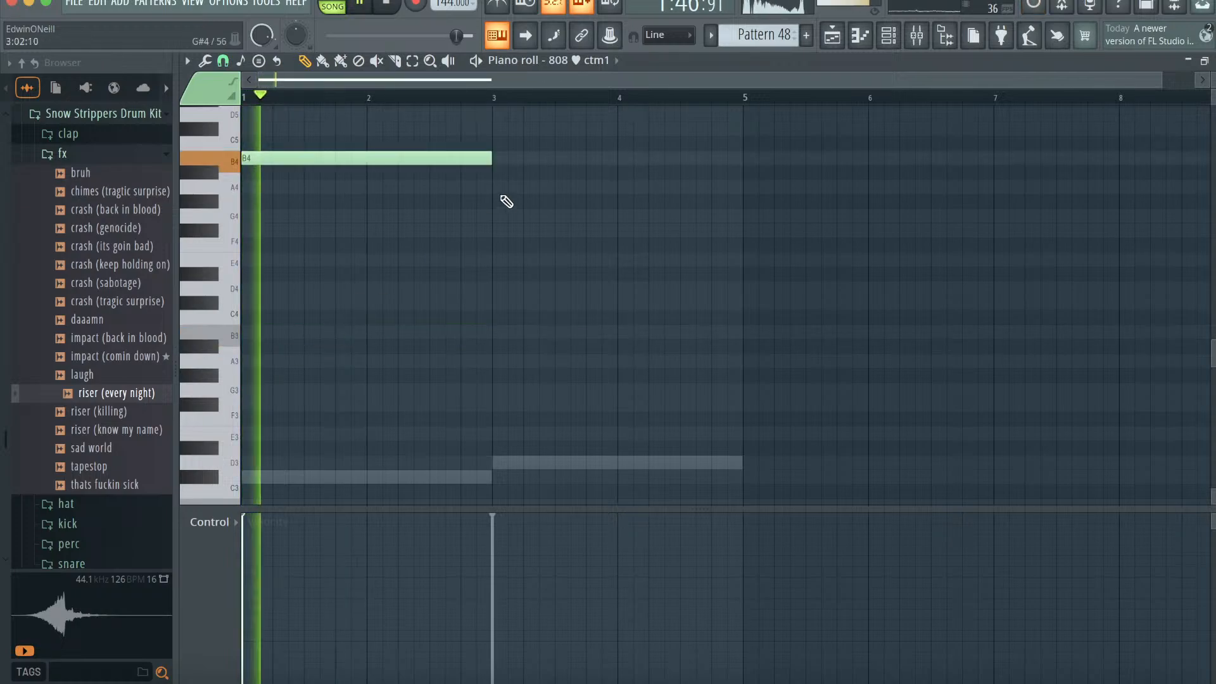
pyautogui.click(500, 159)
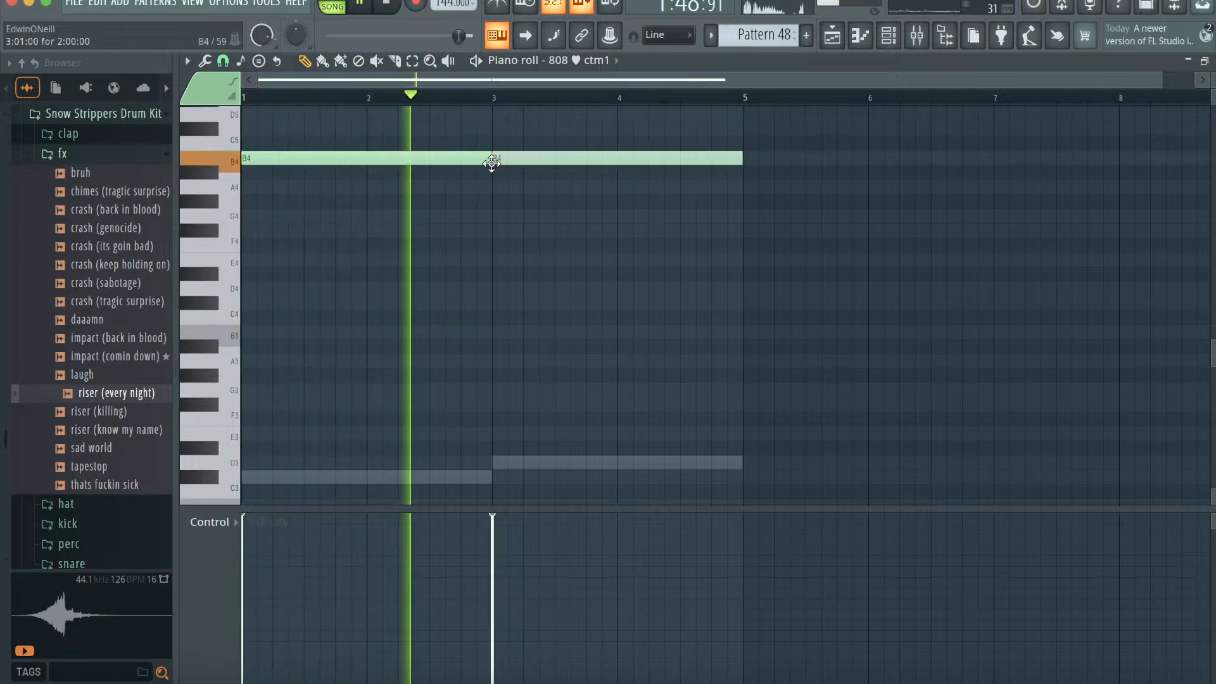
pyautogui.press('F5')
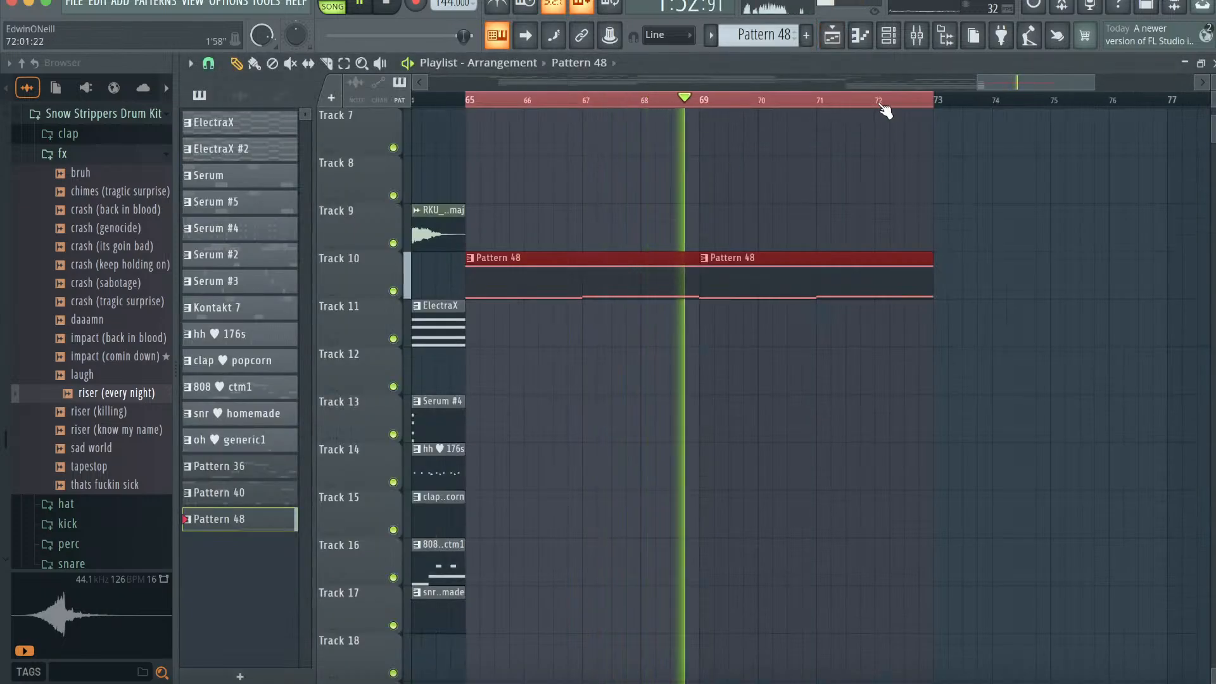
# - Add the "thats fuckin sick" sample on Track 9 at bar 72 and check its audio clip settings
pyautogui.moveTo(114, 484); pyautogui.dragTo(895, 234)
pyautogui.doubleClick(896, 234)
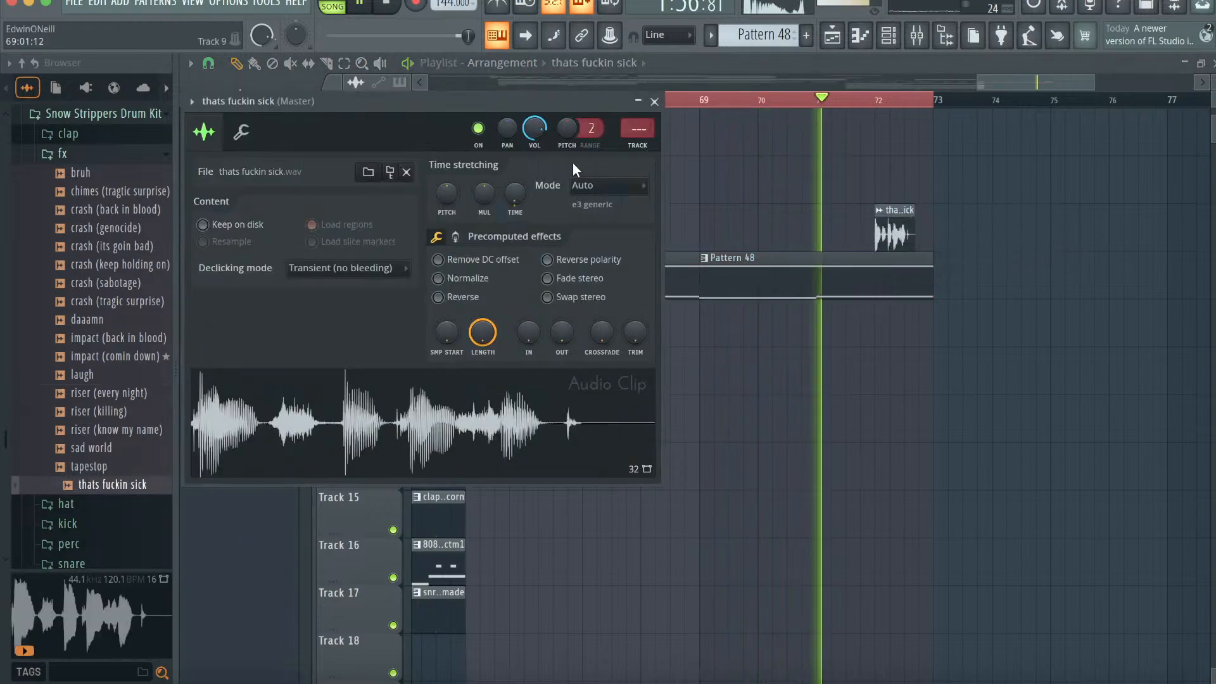
pyautogui.rightClick(924, 105)
pyautogui.hscroll(-20, 788, 309)
pyautogui.scroll(5, 789, 309)
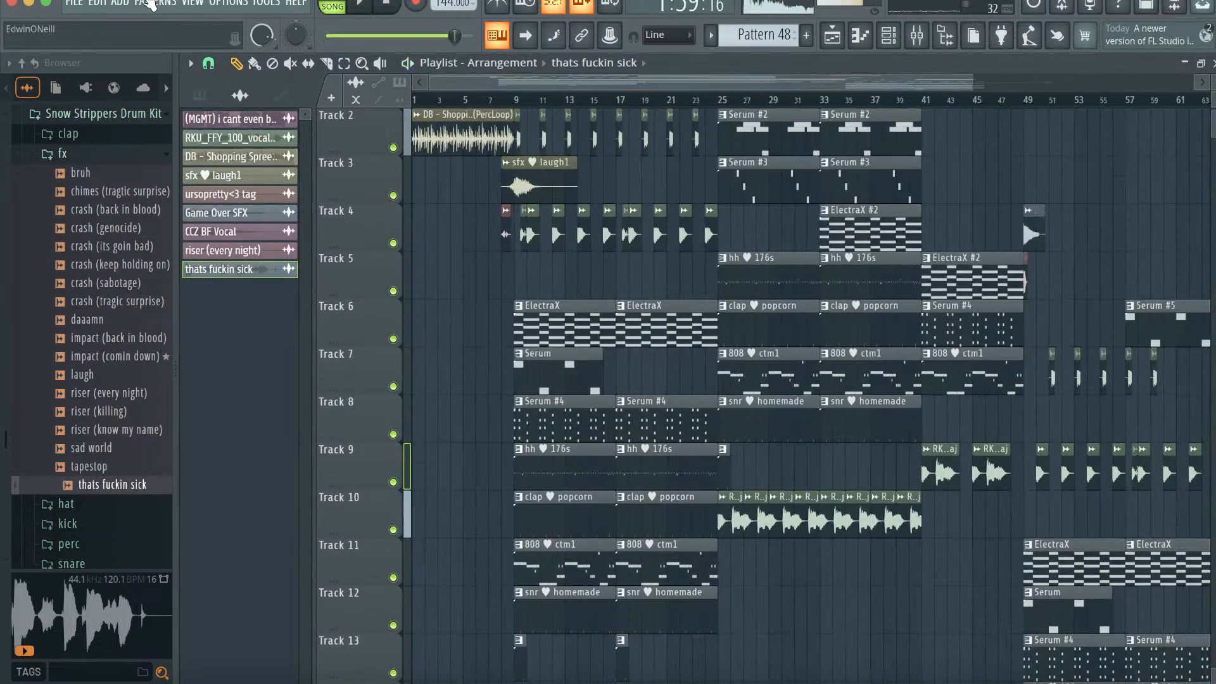
# - Export the full song as an MP3 named "144bm us2" to Downloads and start rendering
pyautogui.click(73, 6)
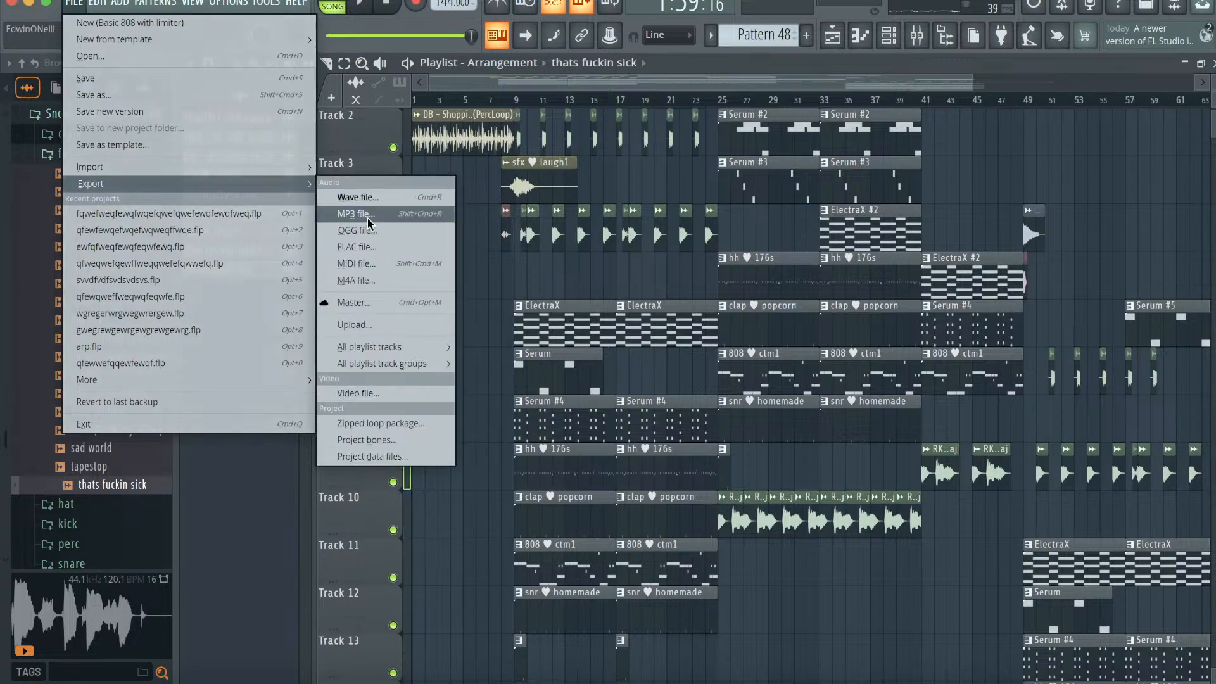
pyautogui.click(355, 213)
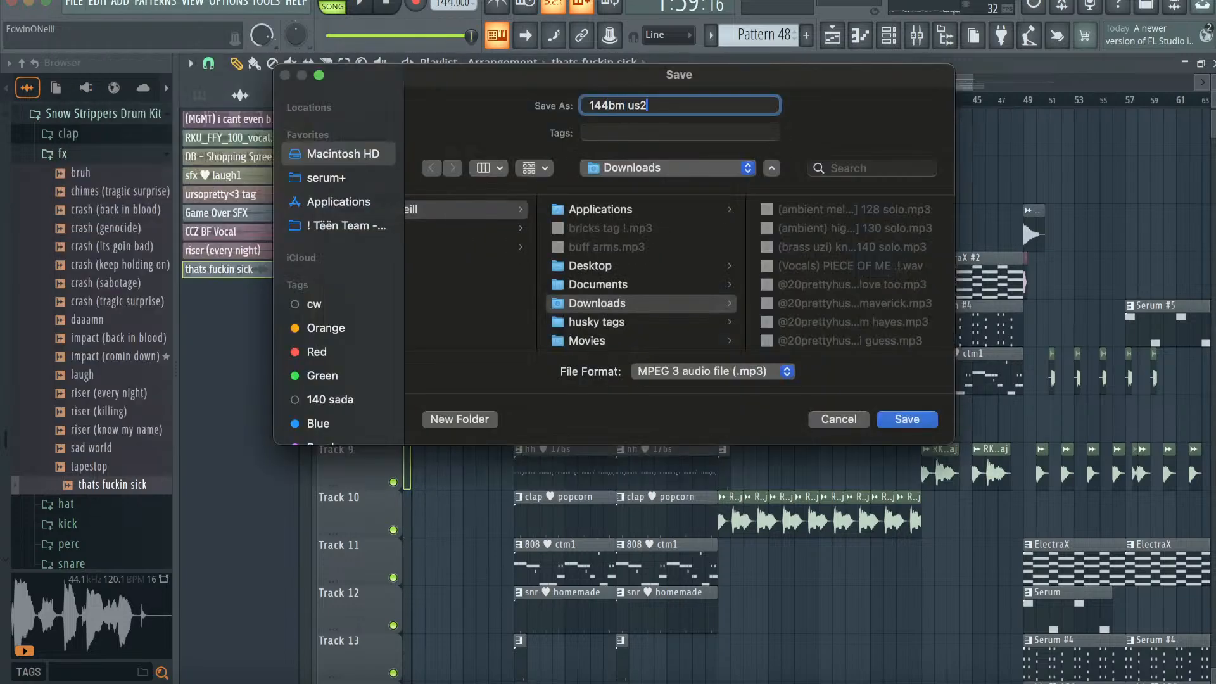
pyautogui.press('Return')
pyautogui.click(782, 573)
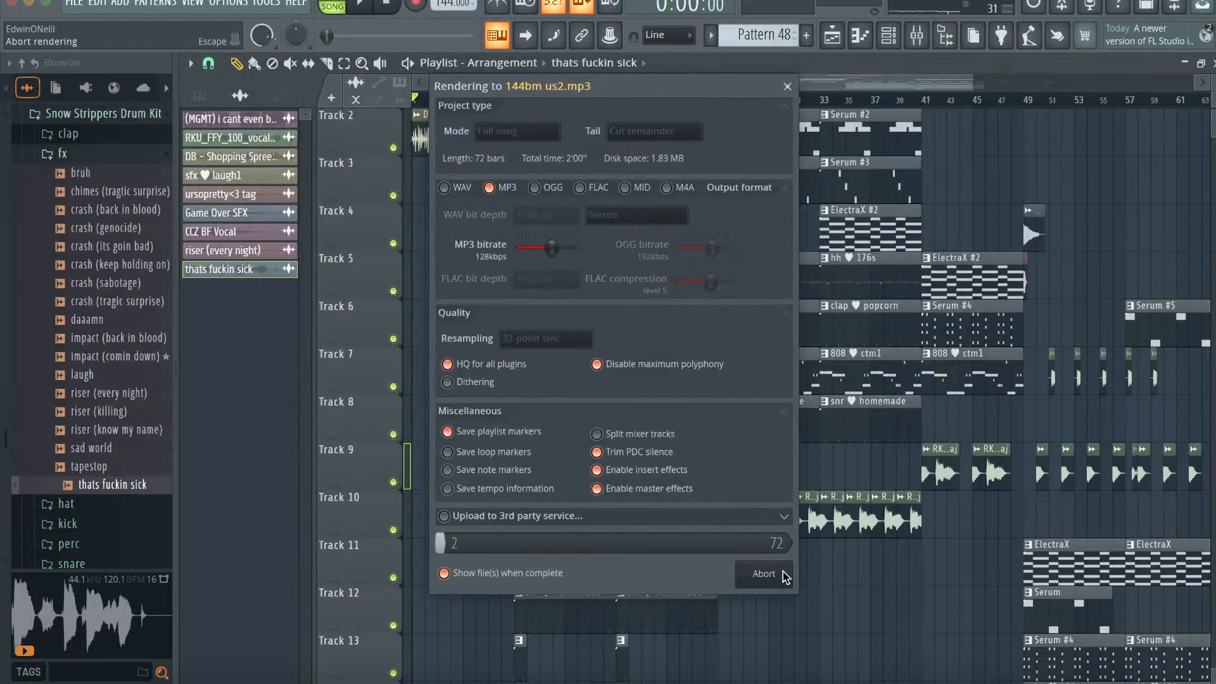